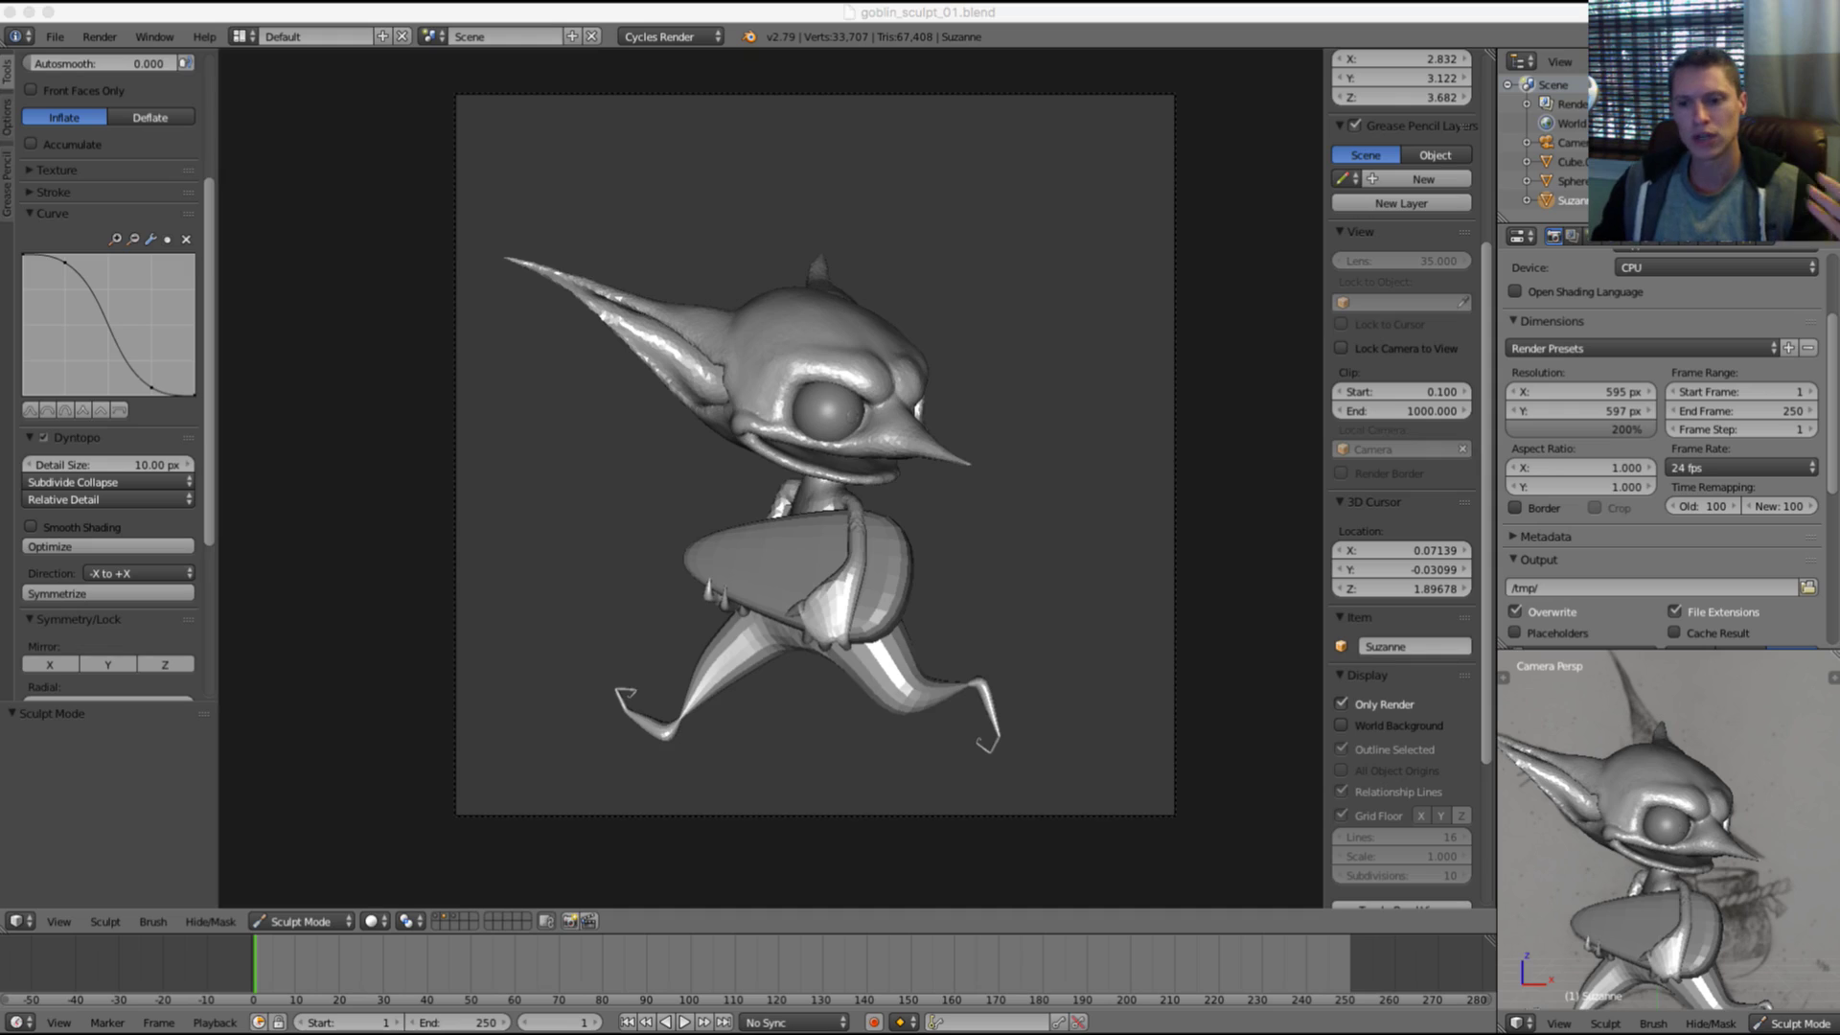
Step: Inspect the reference sketch with the goblin mesh hidden, then examine the sculpted goblin from the front and side
click(1191, 11)
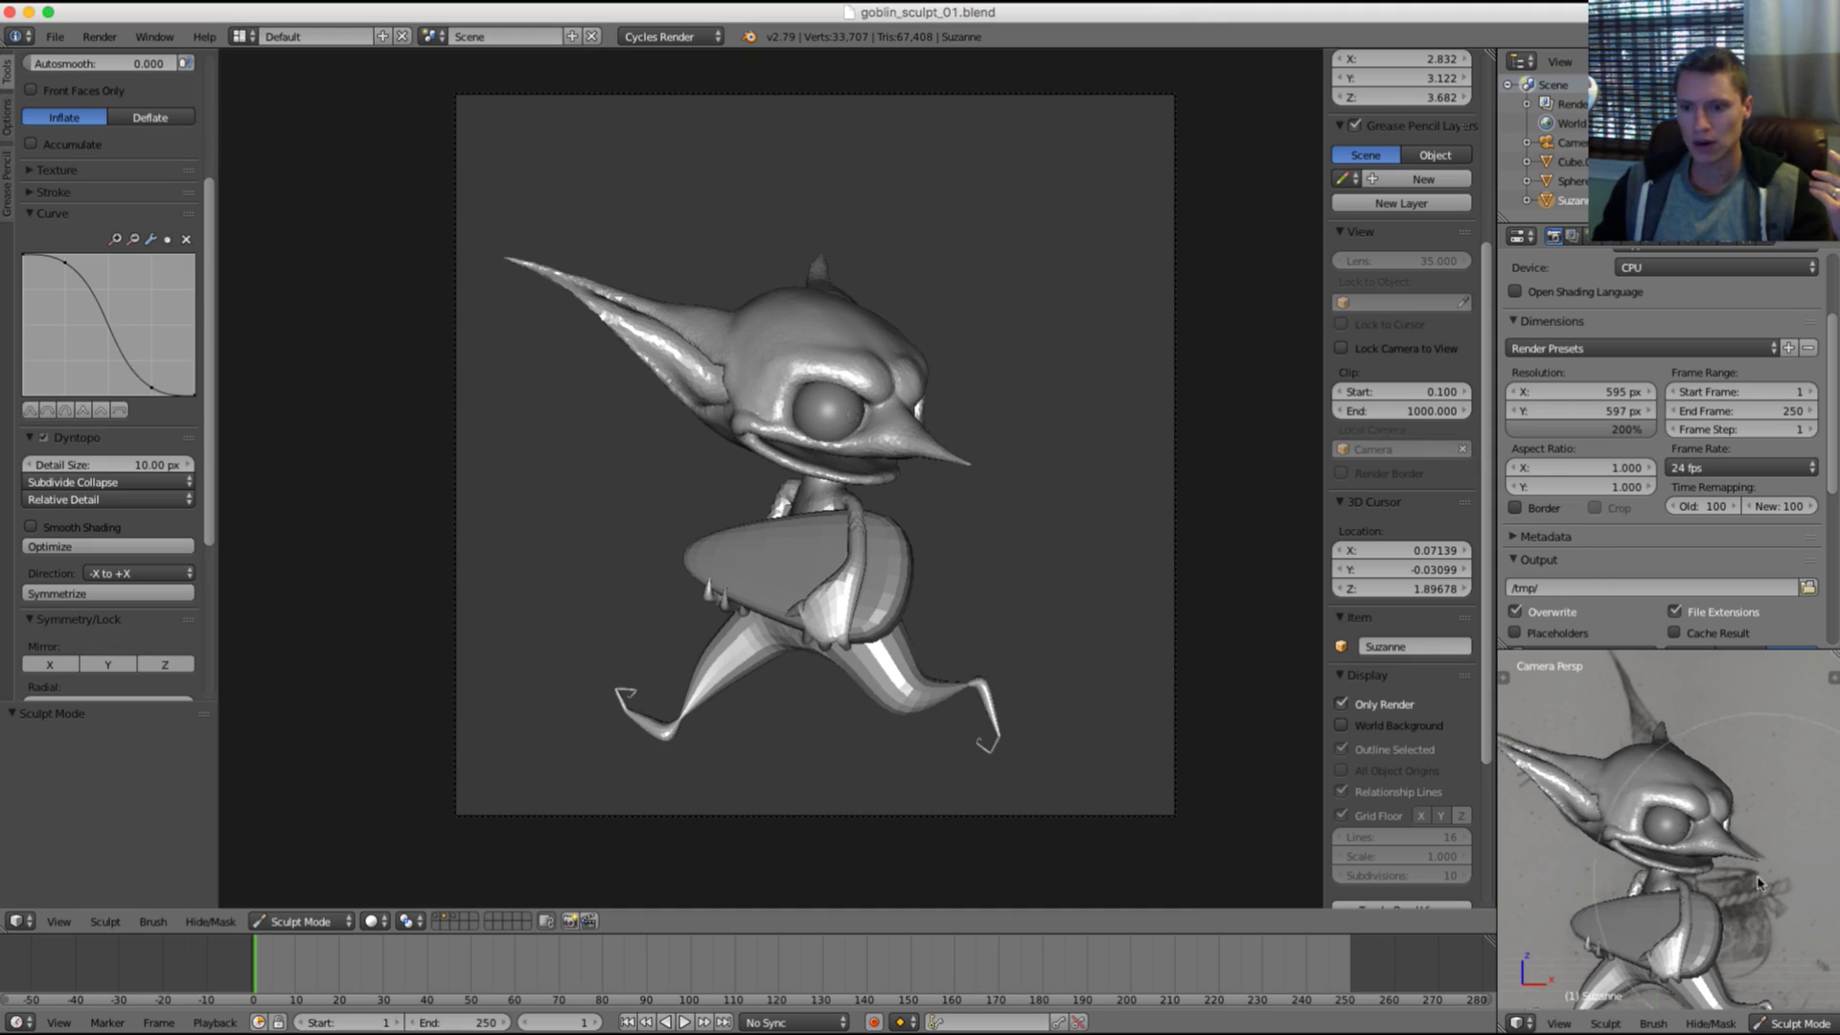
key(grave)
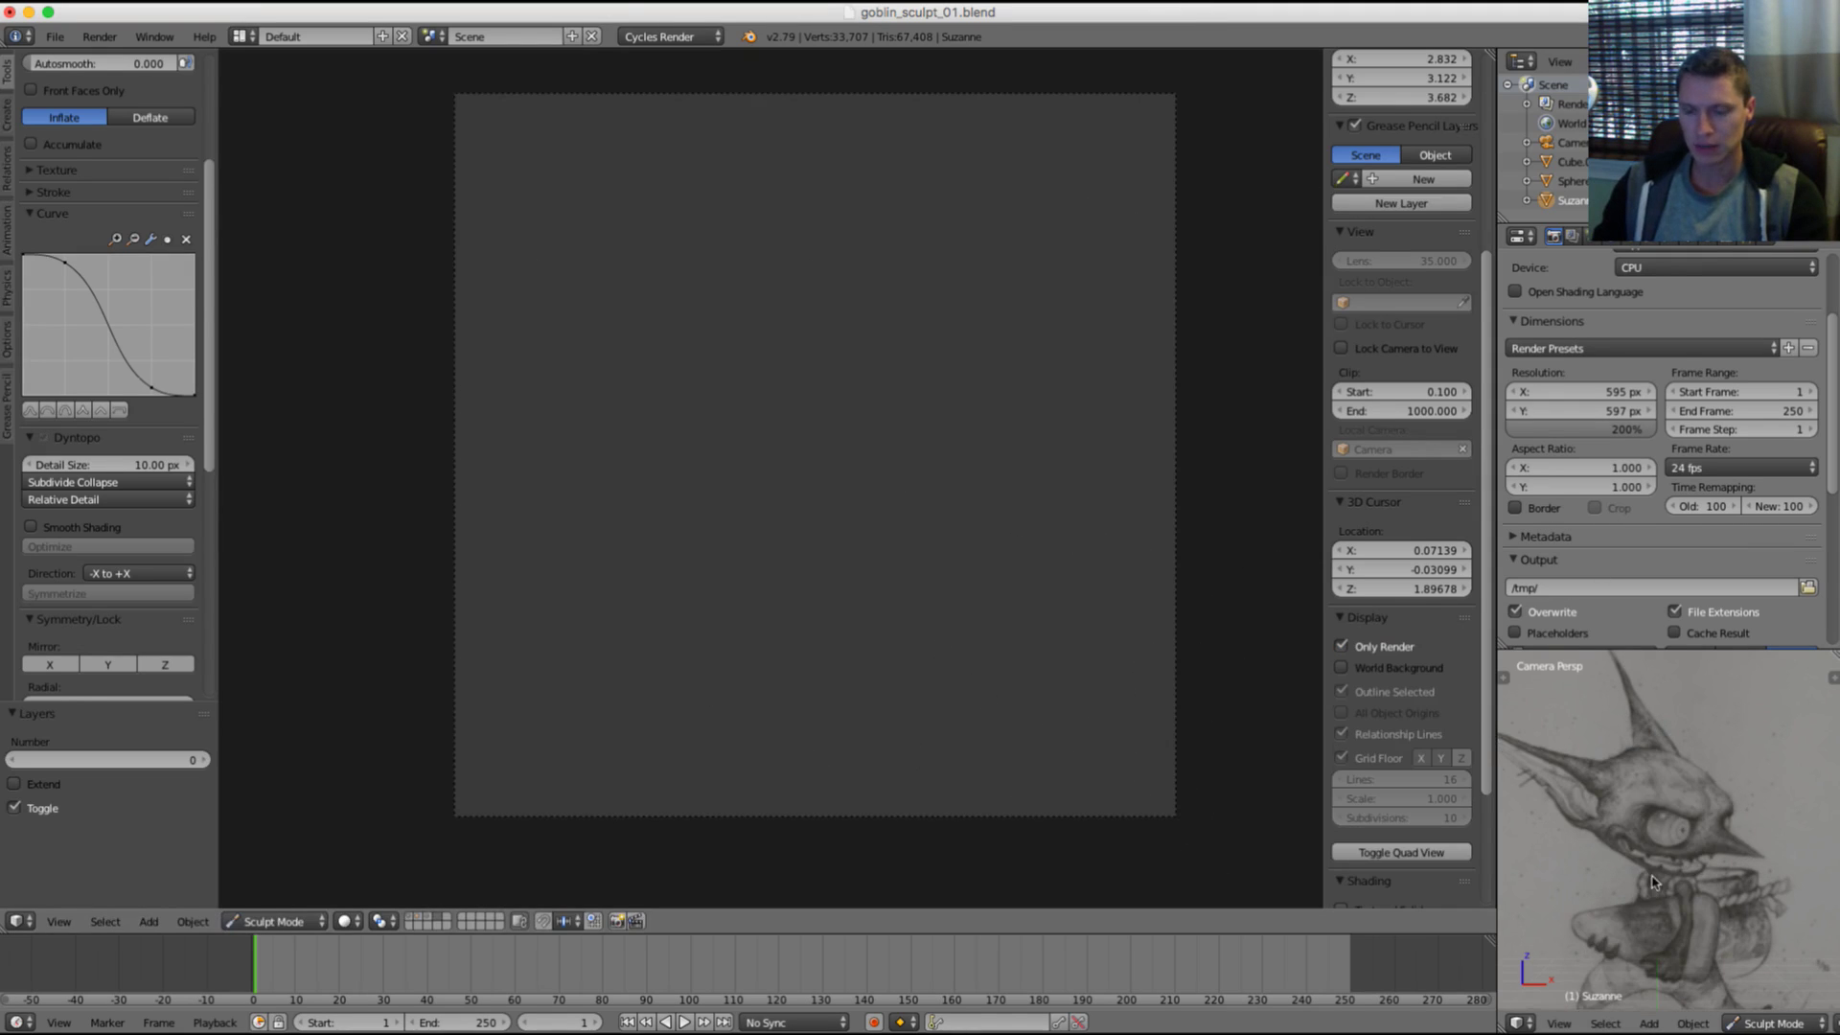
mouse_move(1656, 891)
middle_down()
mouse_move(1678, 805)
mouse_move(1682, 878)
middle_up()
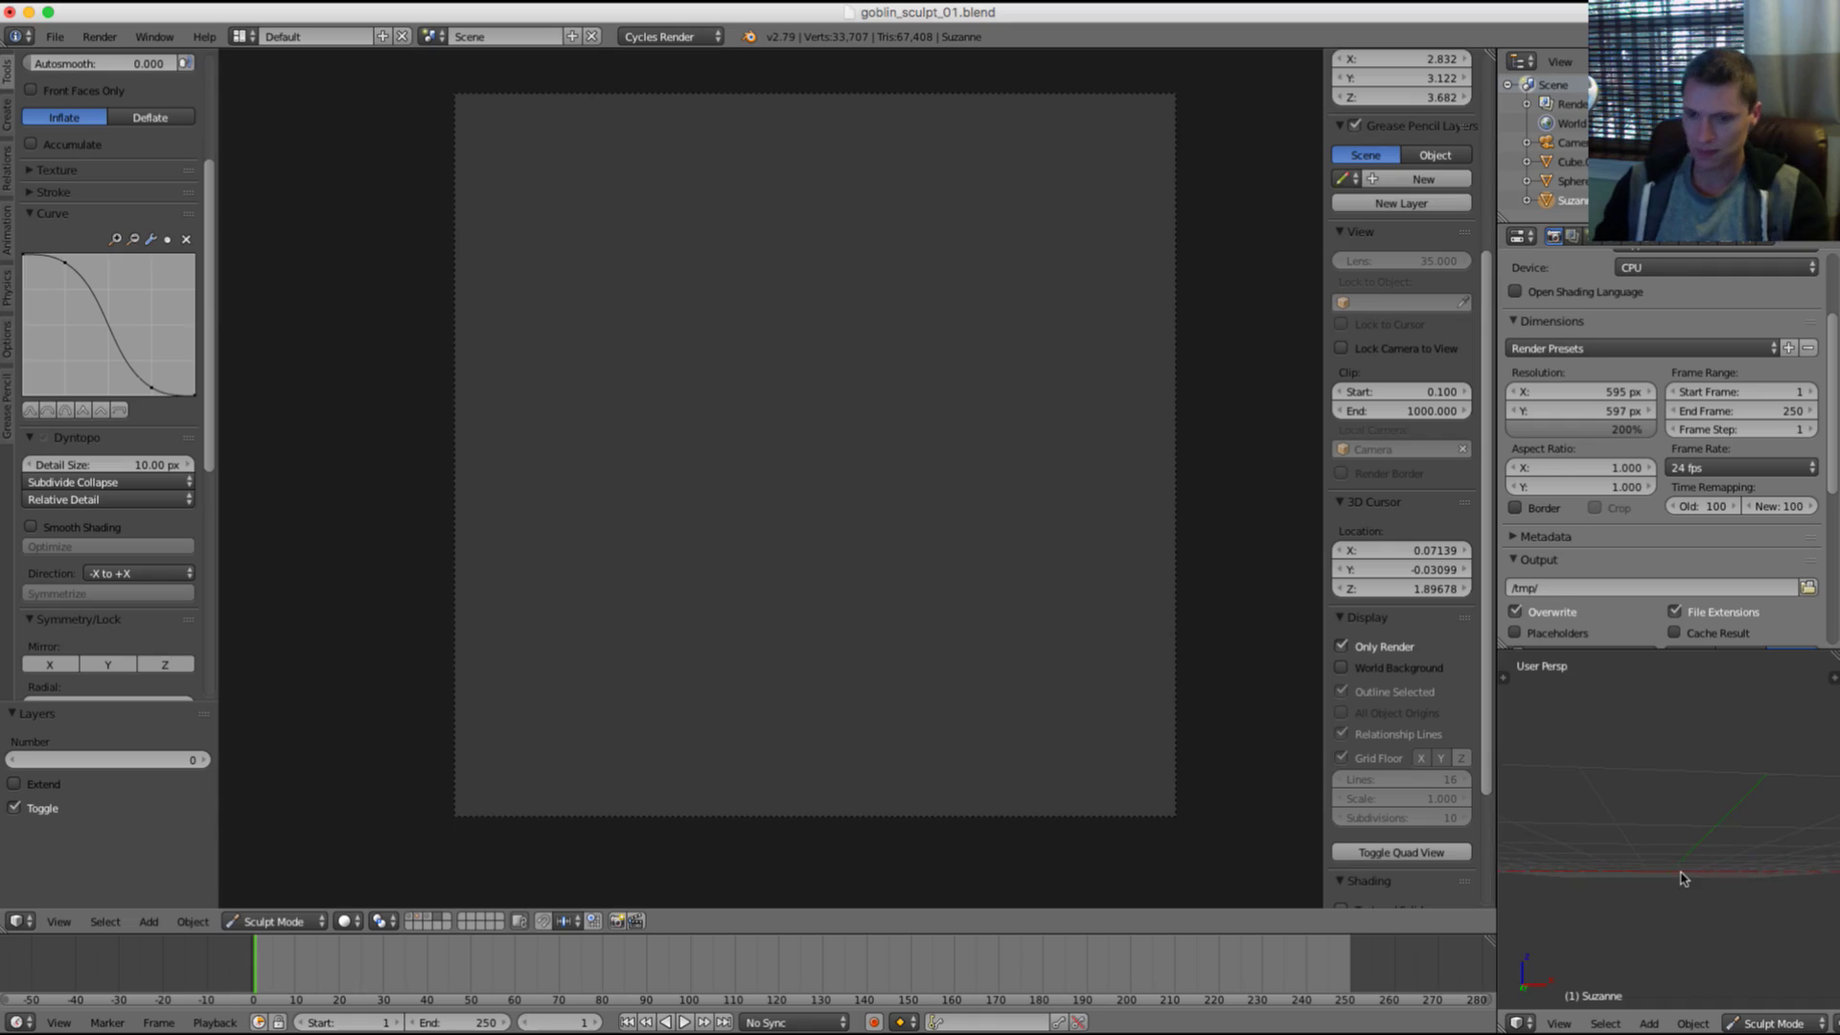
key(KP_0)
scroll(1677, 891, up, 3)
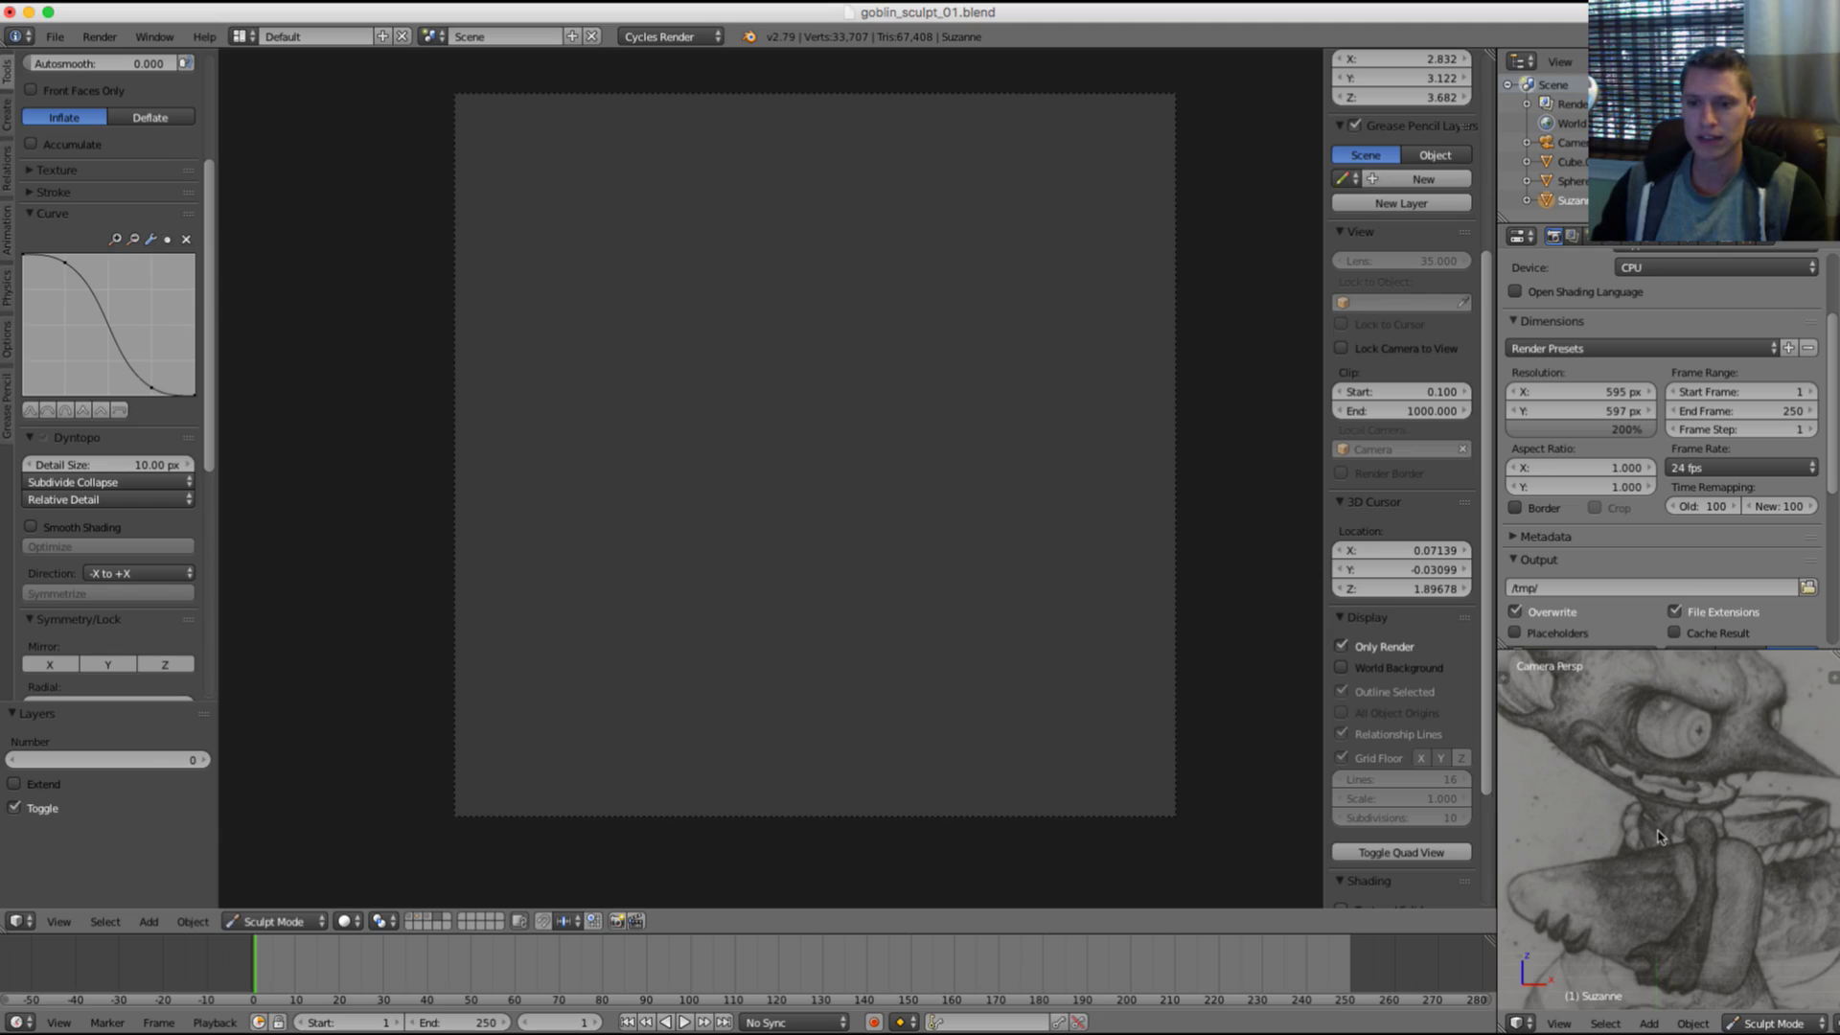
scroll(1662, 819, down, 4)
shift+middle_drag(1666, 815, 1680, 810)
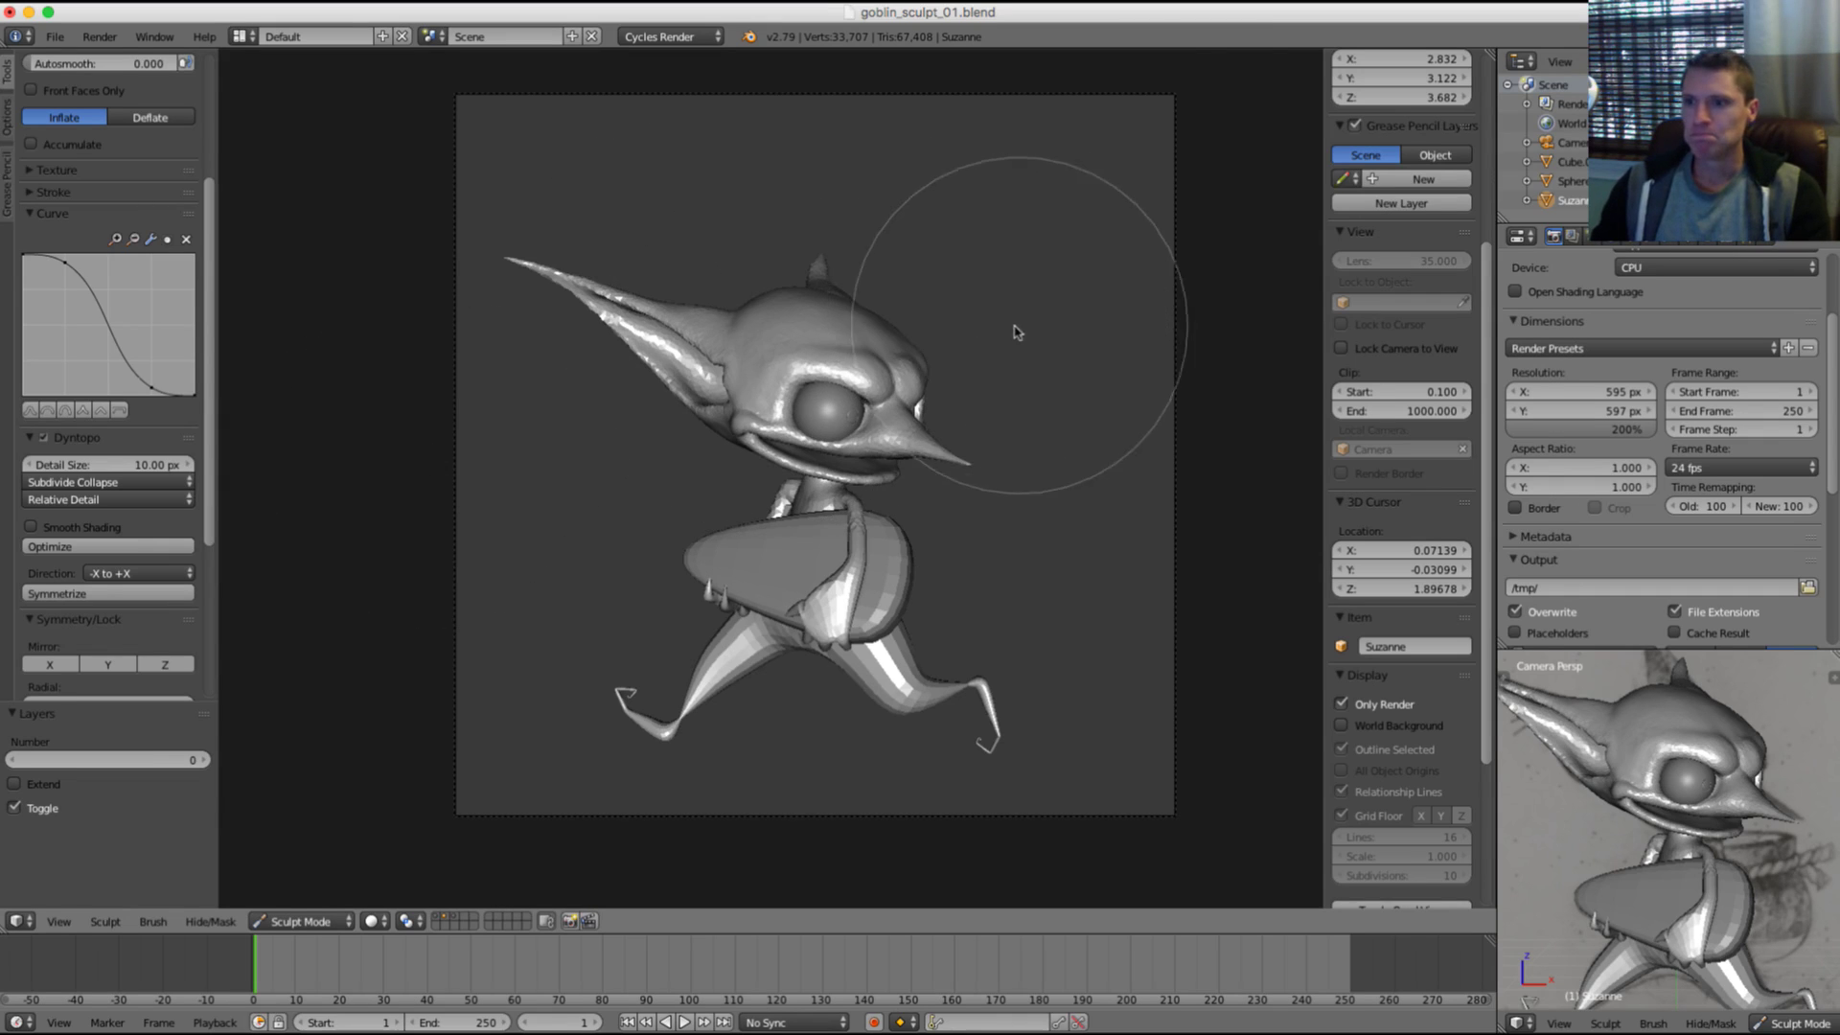
ctrl+middle_drag(1008, 326, 1003, 384)
middle_drag(1006, 331, 936, 357)
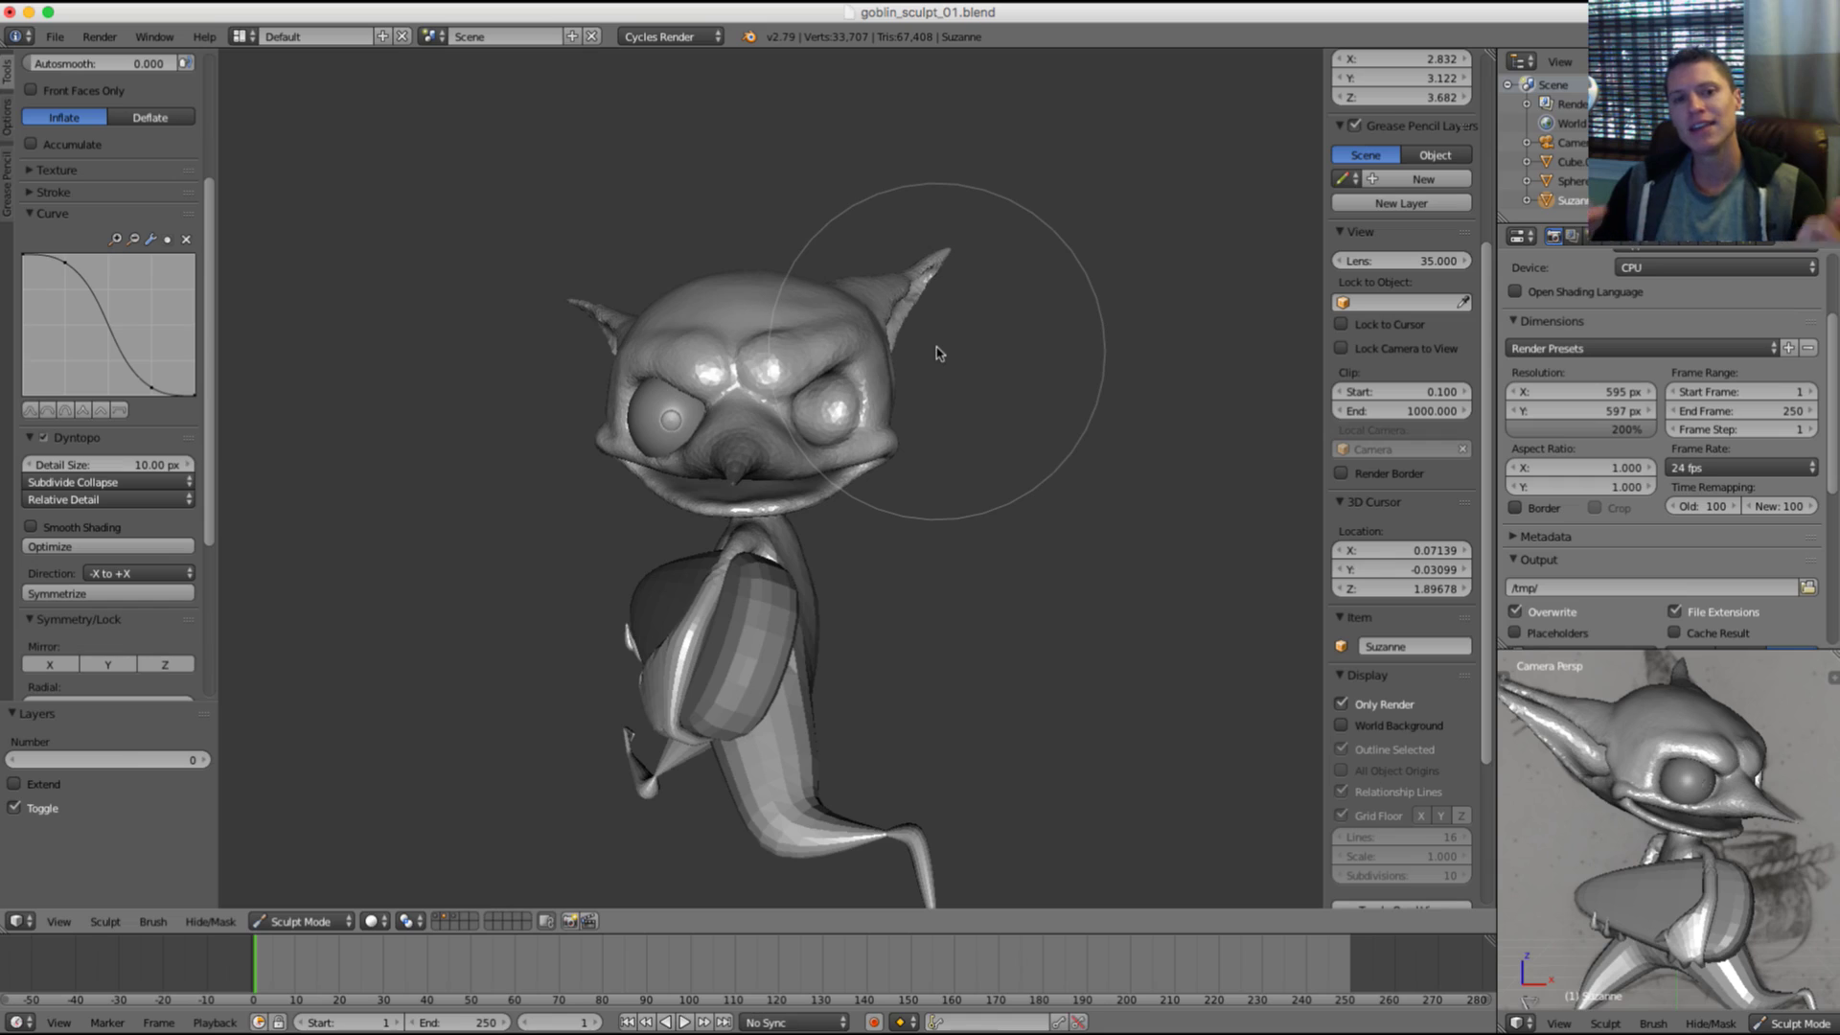
middle_drag(937, 353, 829, 303)
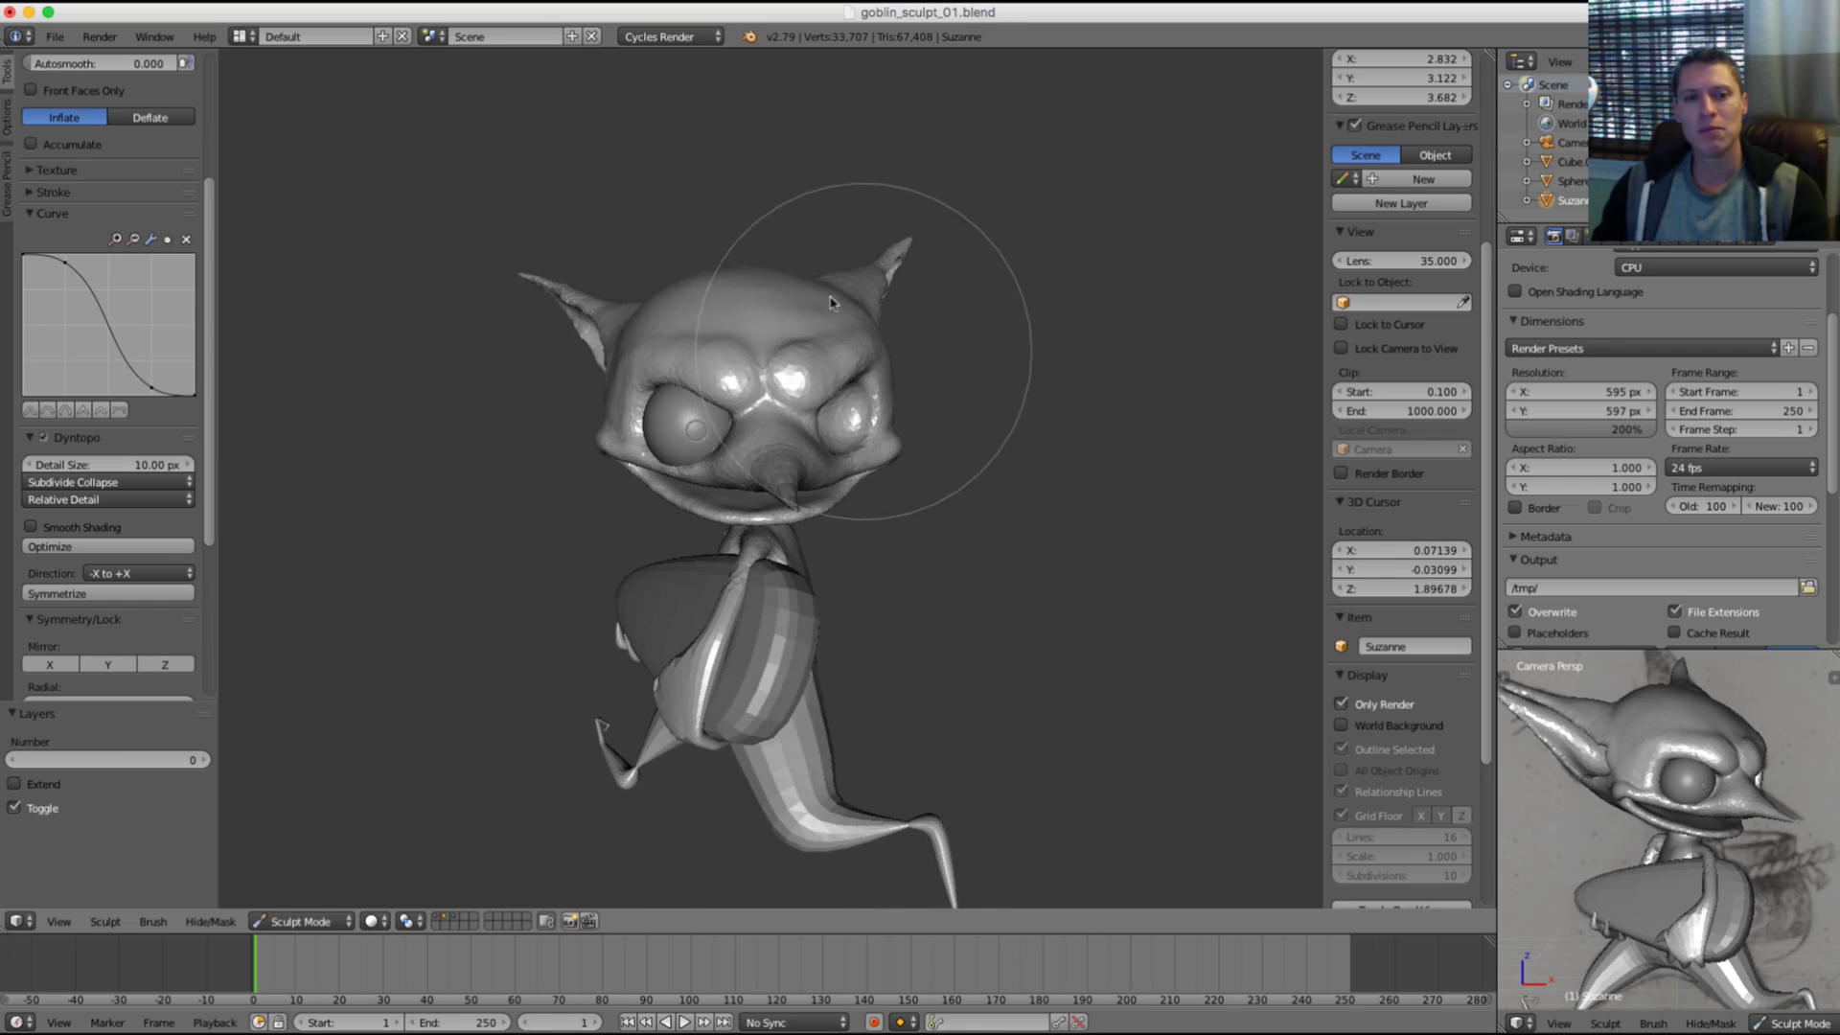
mouse_move(805, 393)
middle_down()
mouse_move(782, 410)
mouse_move(792, 537)
middle_up()
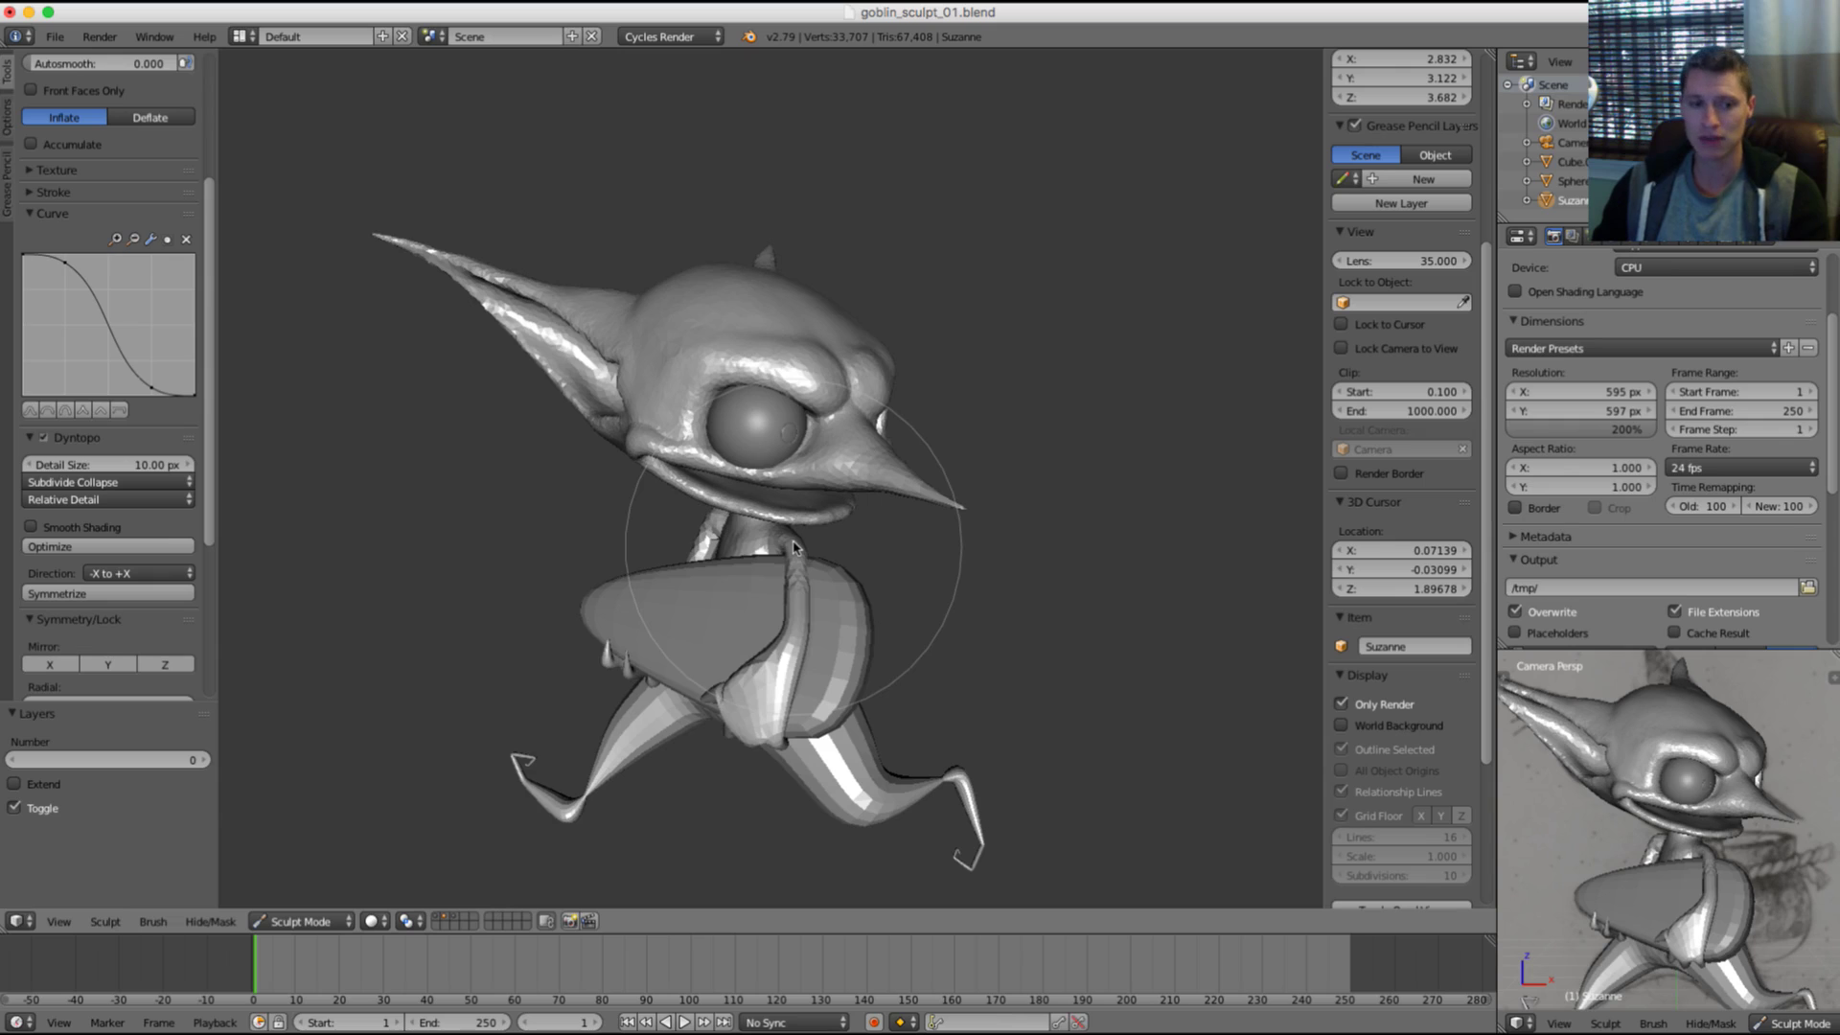
Step: Try to move the goblin mesh along its local X axis in Object Mode
click(297, 921)
click(306, 898)
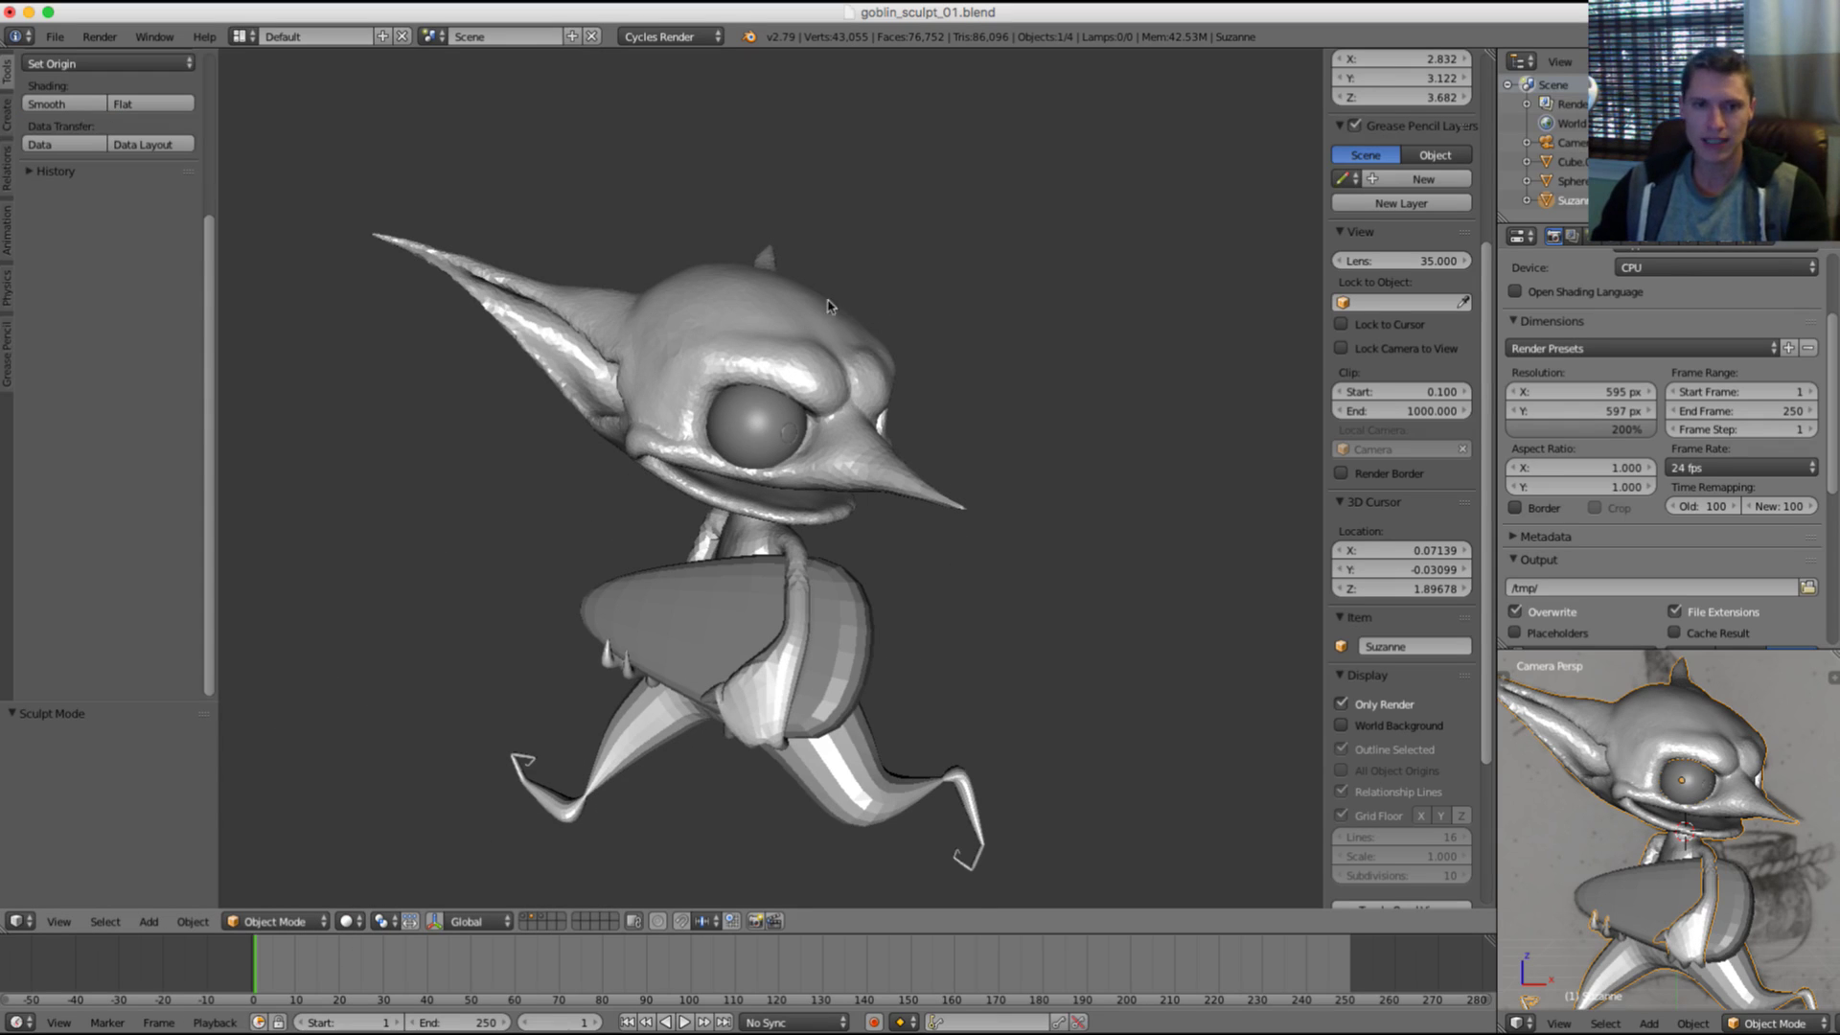
middle_drag(829, 306, 778, 333)
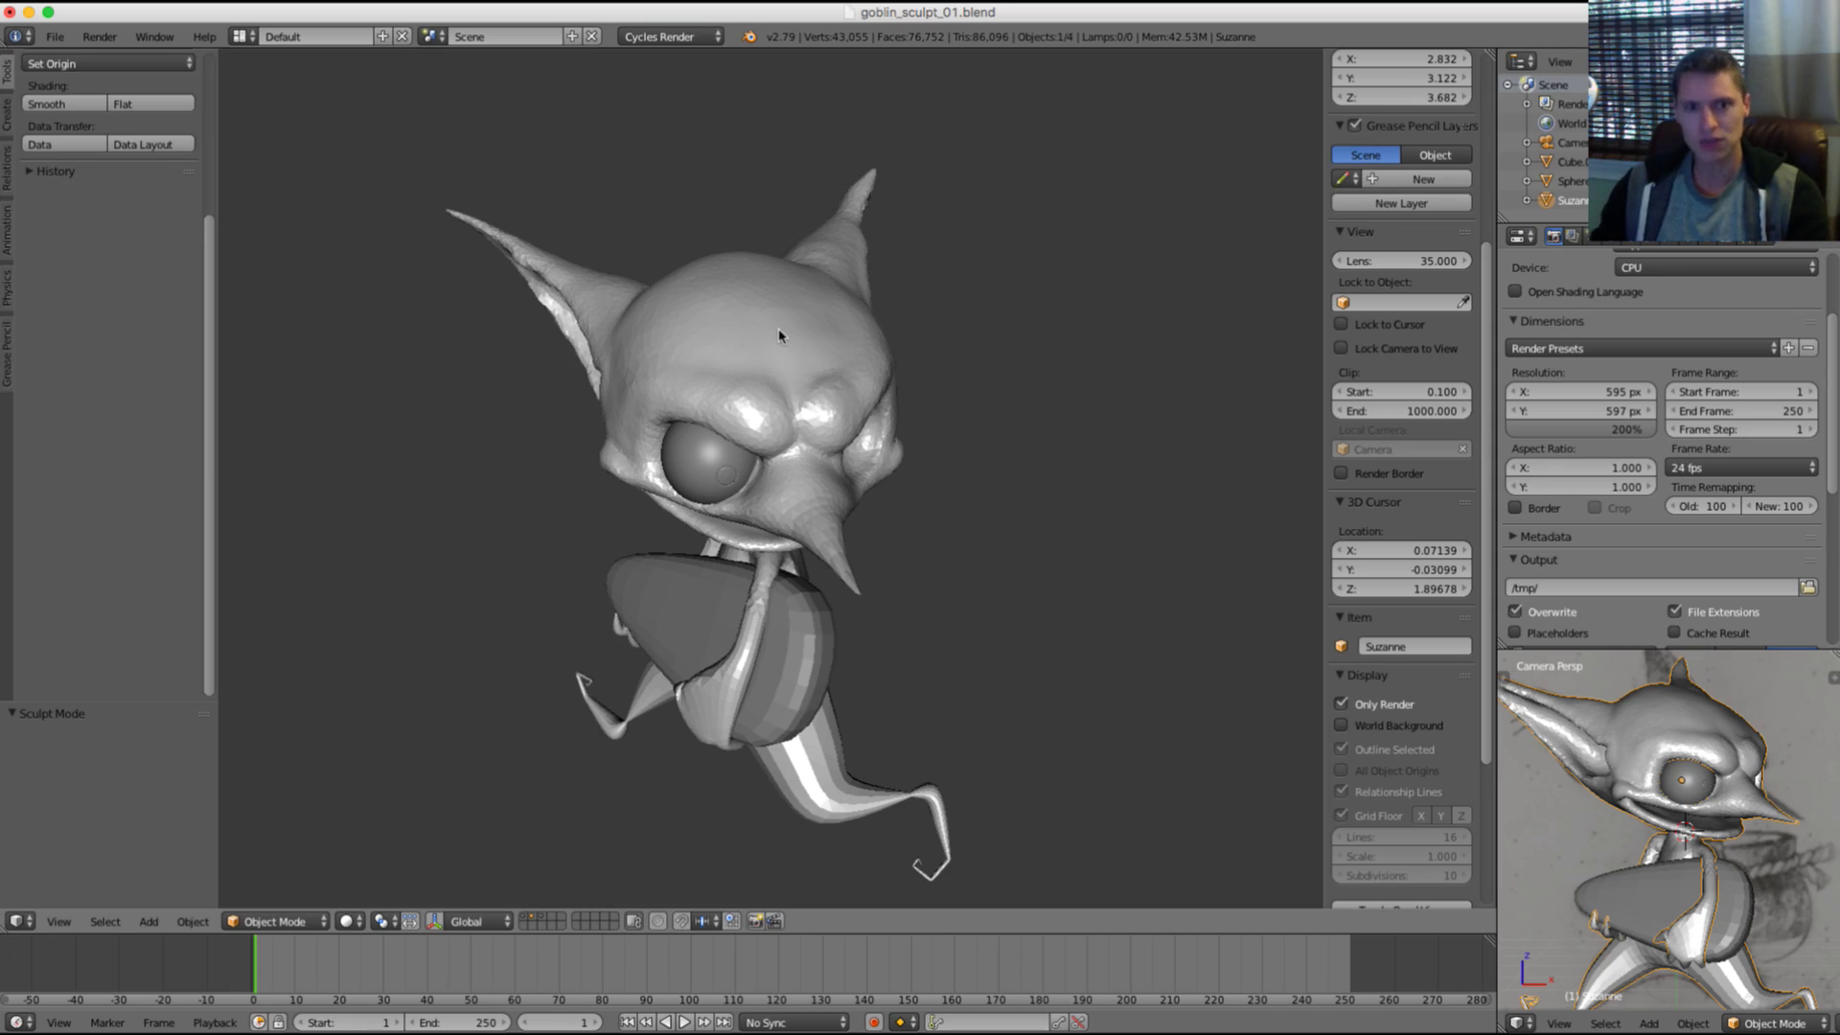
middle_drag(778, 333, 850, 304)
key(g)
key(x)
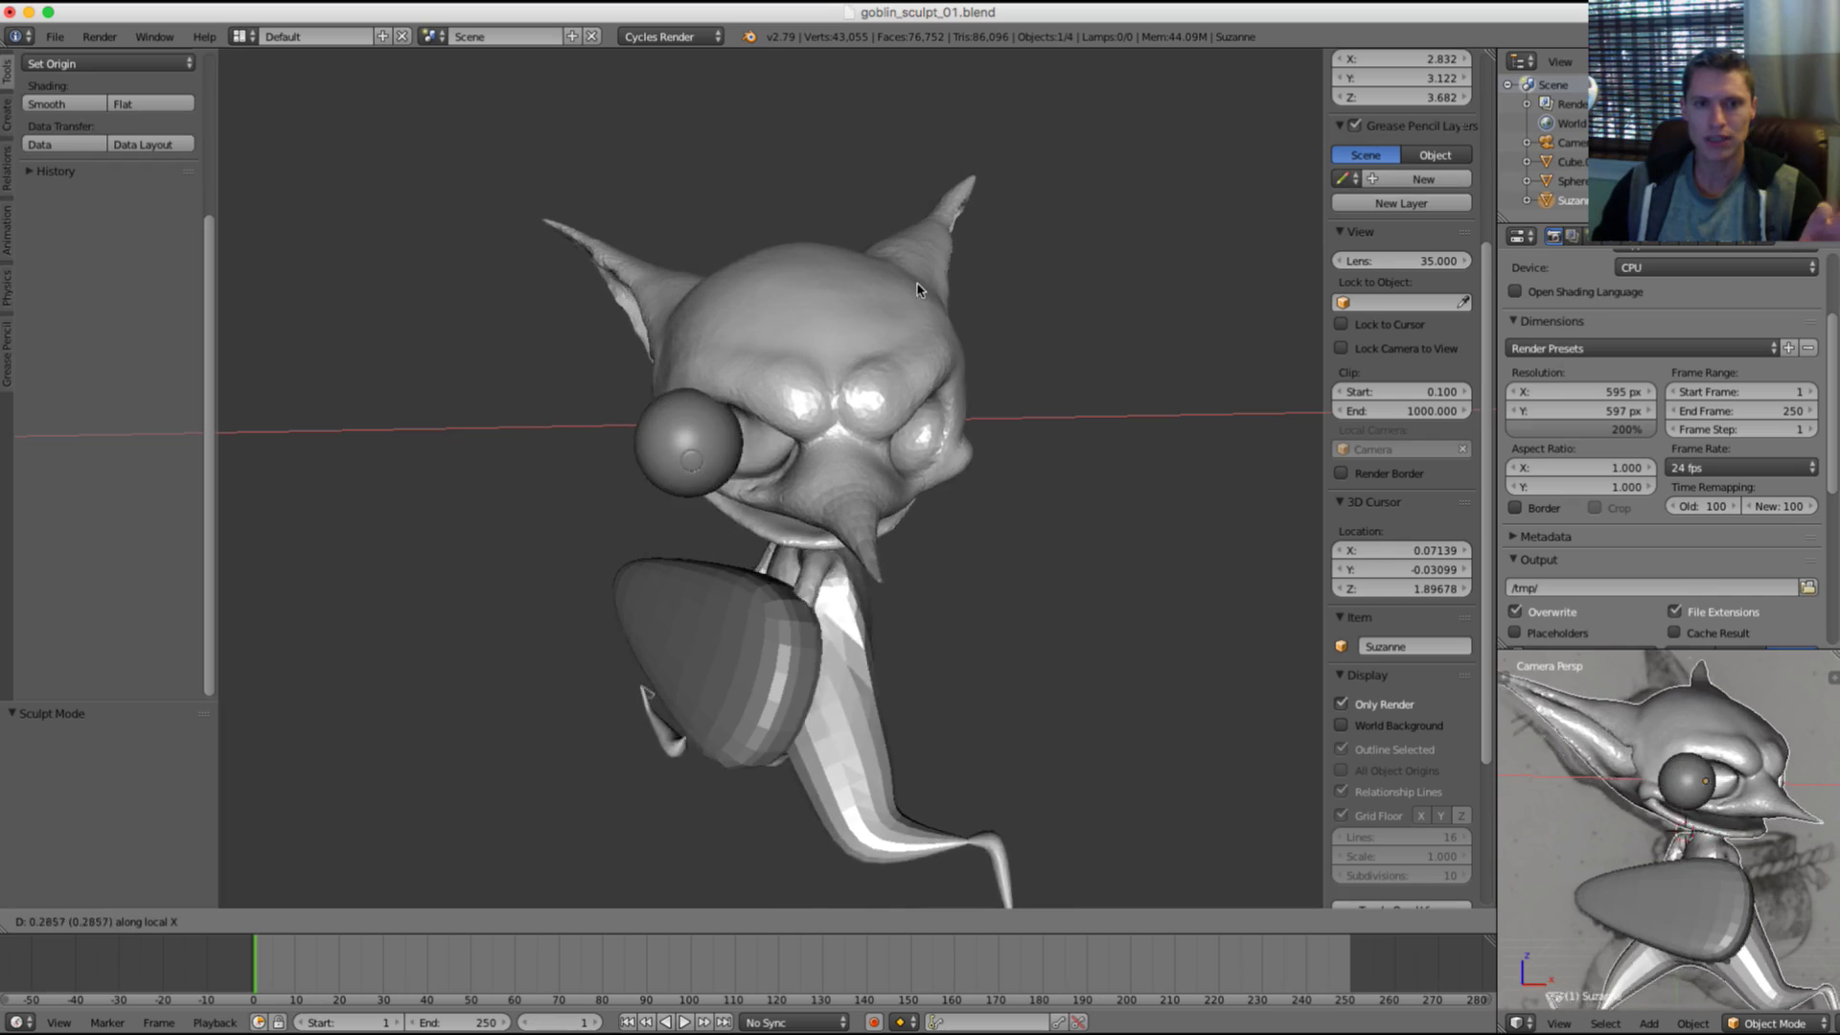
right_click(841, 295)
Step: Try to symmetrize the whole goblin mesh from -X to +X in Sculpt Mode, and undo it
middle_drag(835, 295, 810, 352)
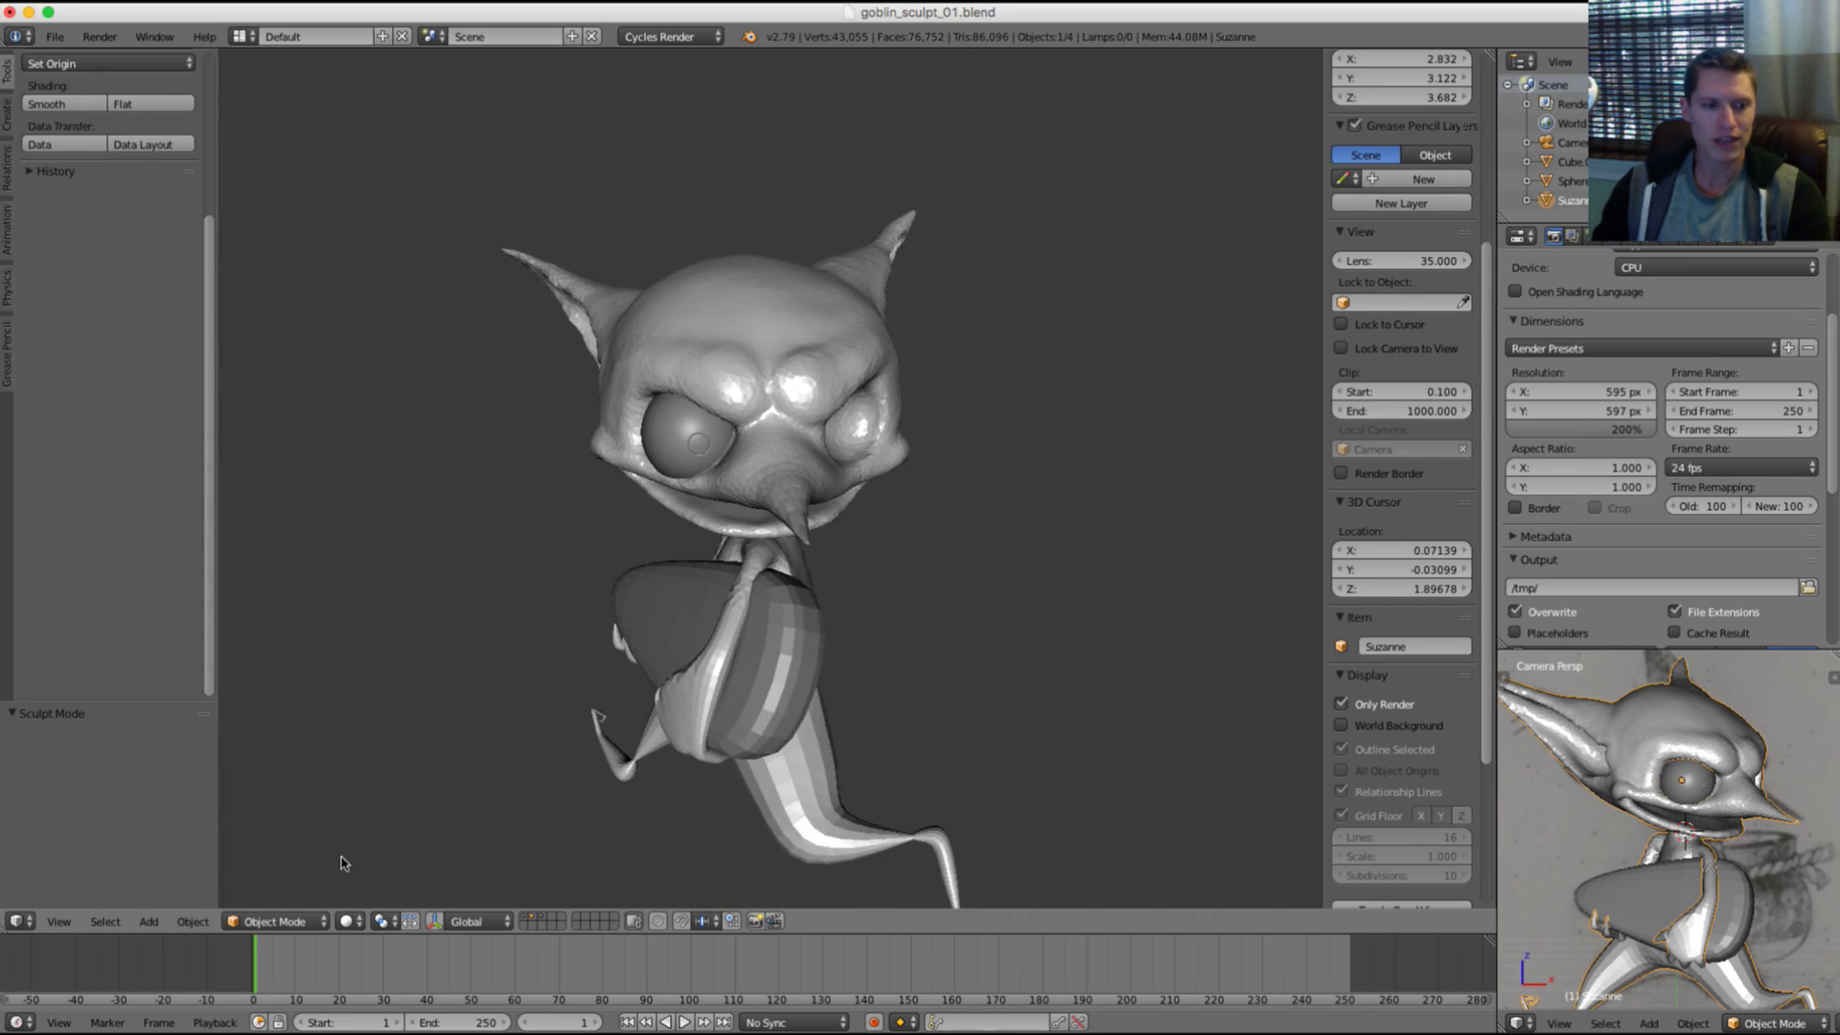
click(292, 917)
click(278, 855)
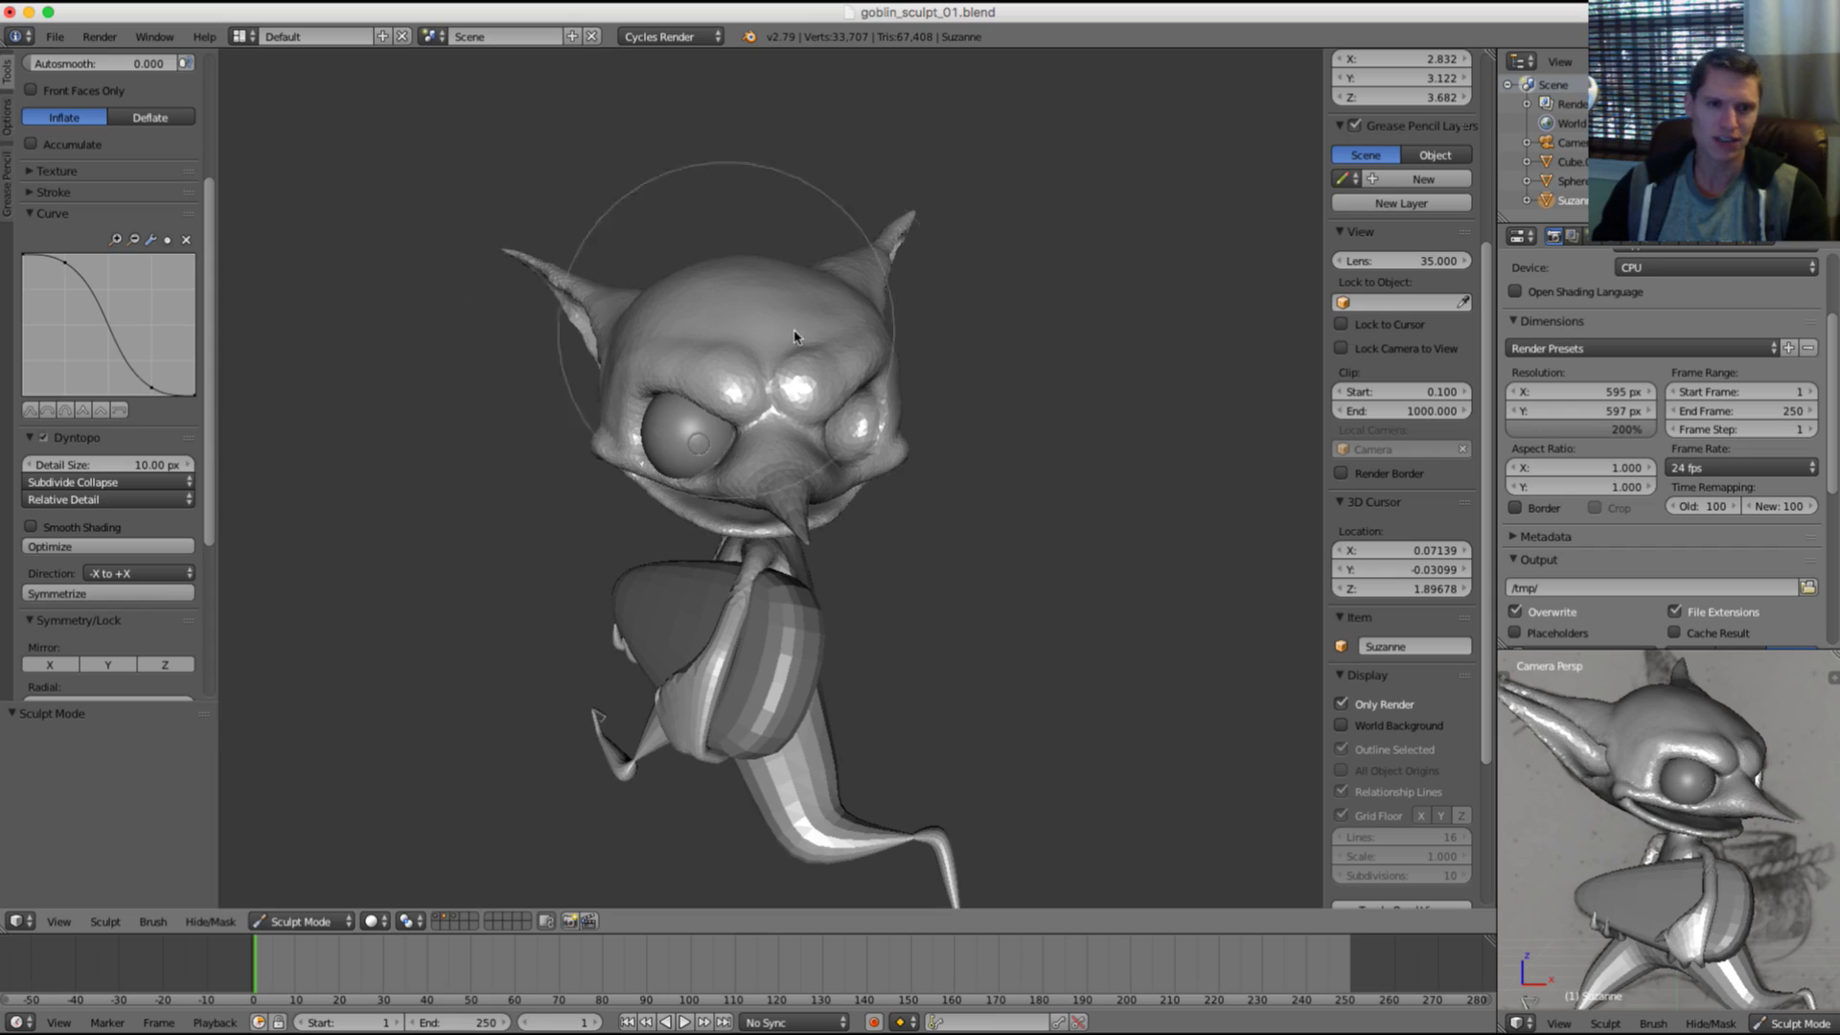
click(67, 594)
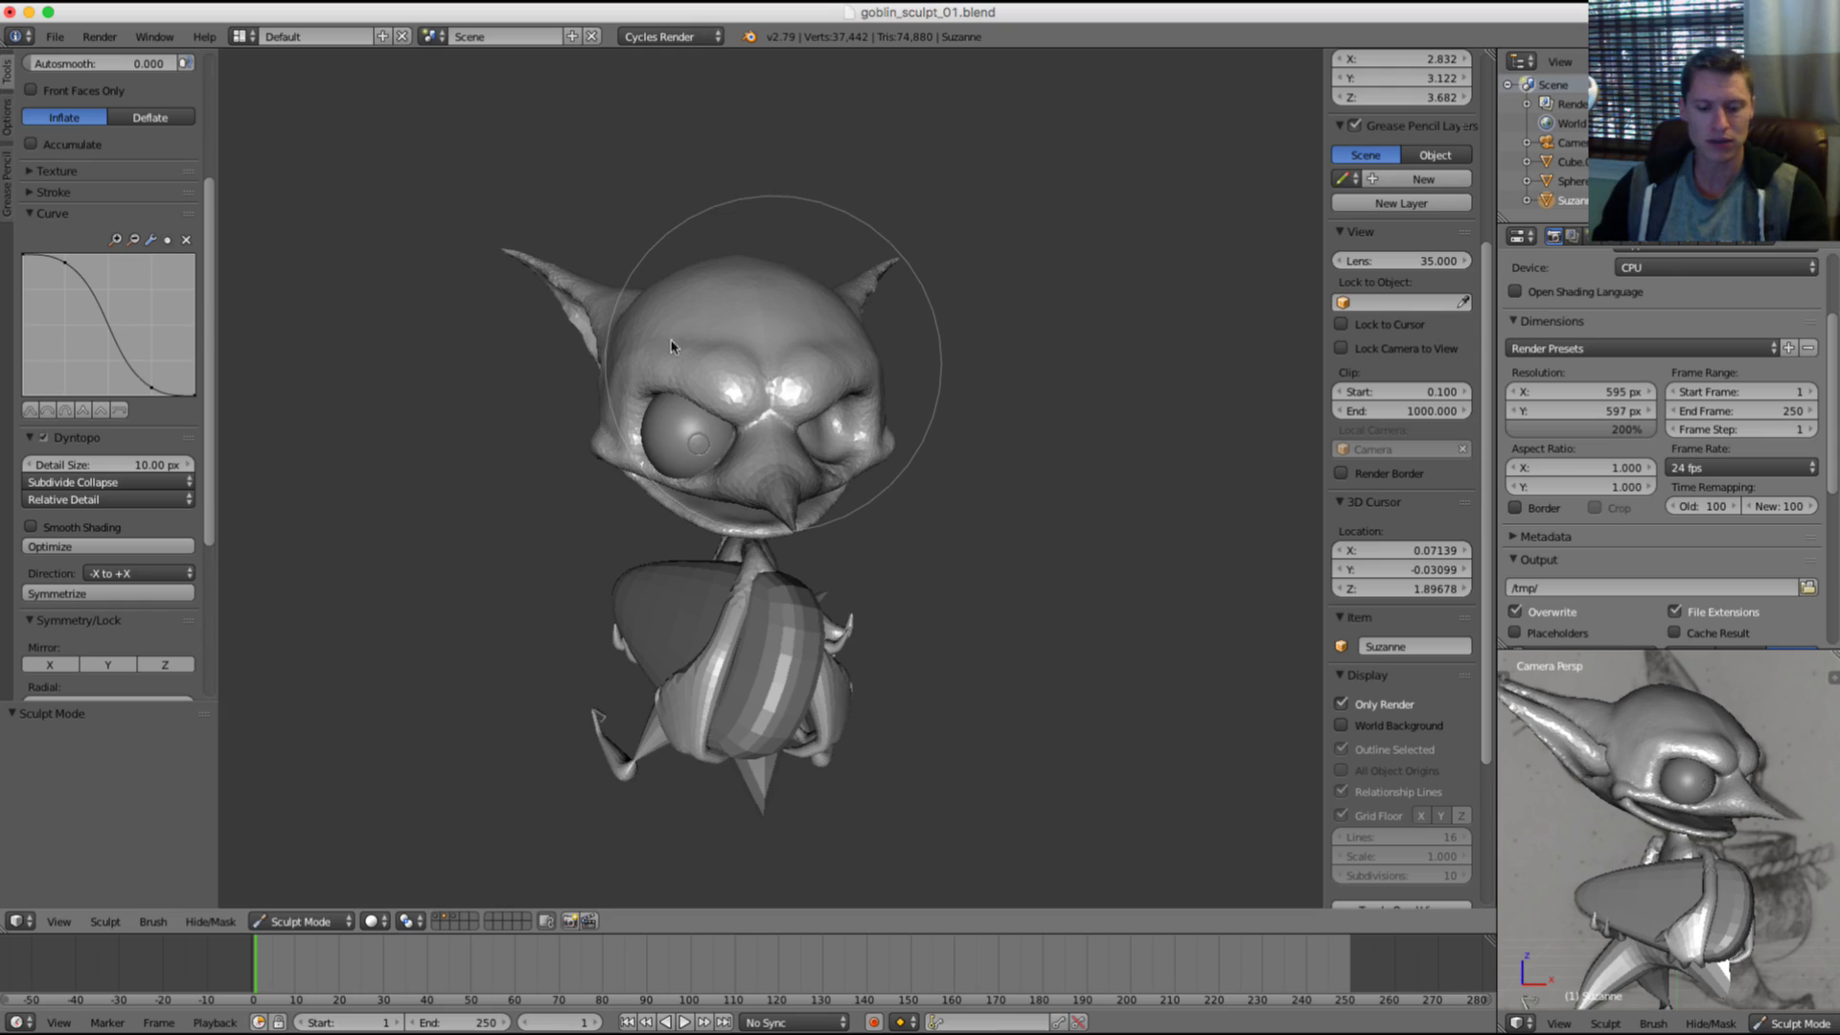
key(ctrl+z)
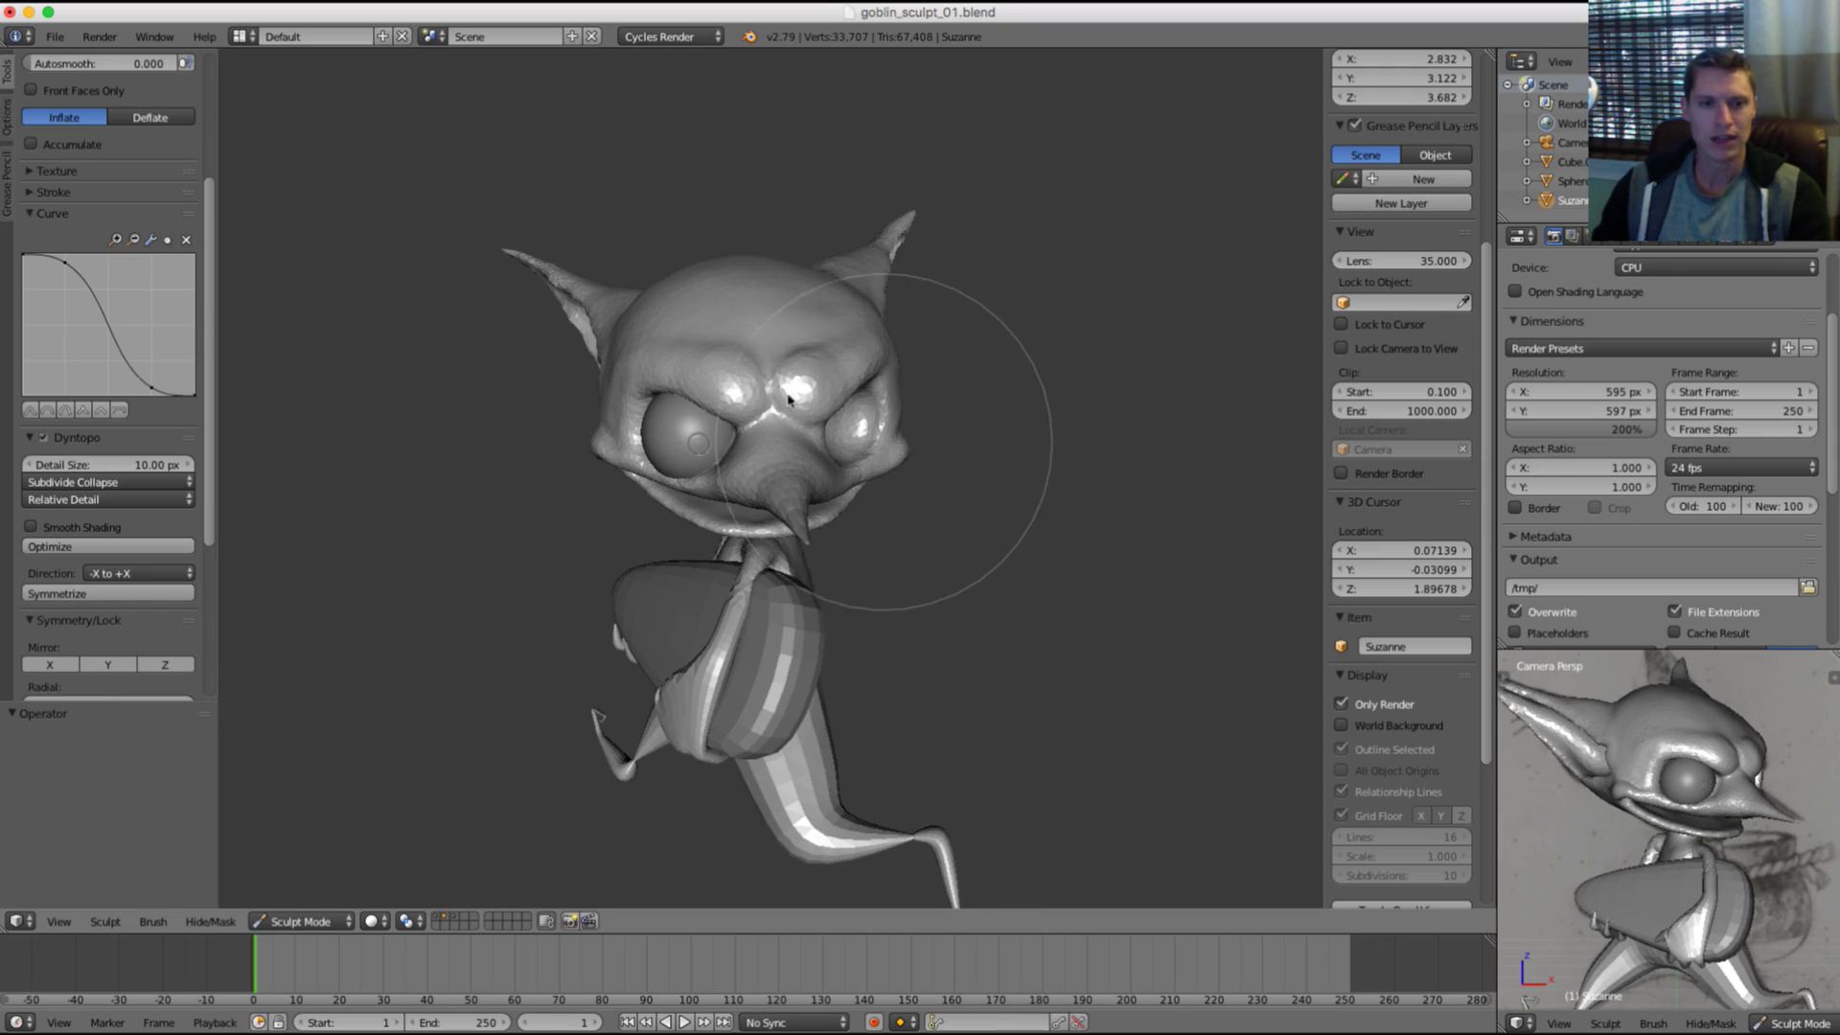
Step: Select all of the head's vertices in wireframe Edit Mode and separate them from the body into their own object
middle_drag(732, 368, 728, 339)
scroll(757, 368, up, 3)
mouse_move(801, 405)
middle_down()
mouse_move(762, 386)
mouse_move(671, 412)
mouse_move(594, 479)
middle_up()
key(Tab)
mouse_move(798, 428)
middle_down()
mouse_move(845, 423)
mouse_move(805, 444)
middle_up()
key(z)
scroll(863, 383, up, 1)
scroll(1130, 239, down, 2)
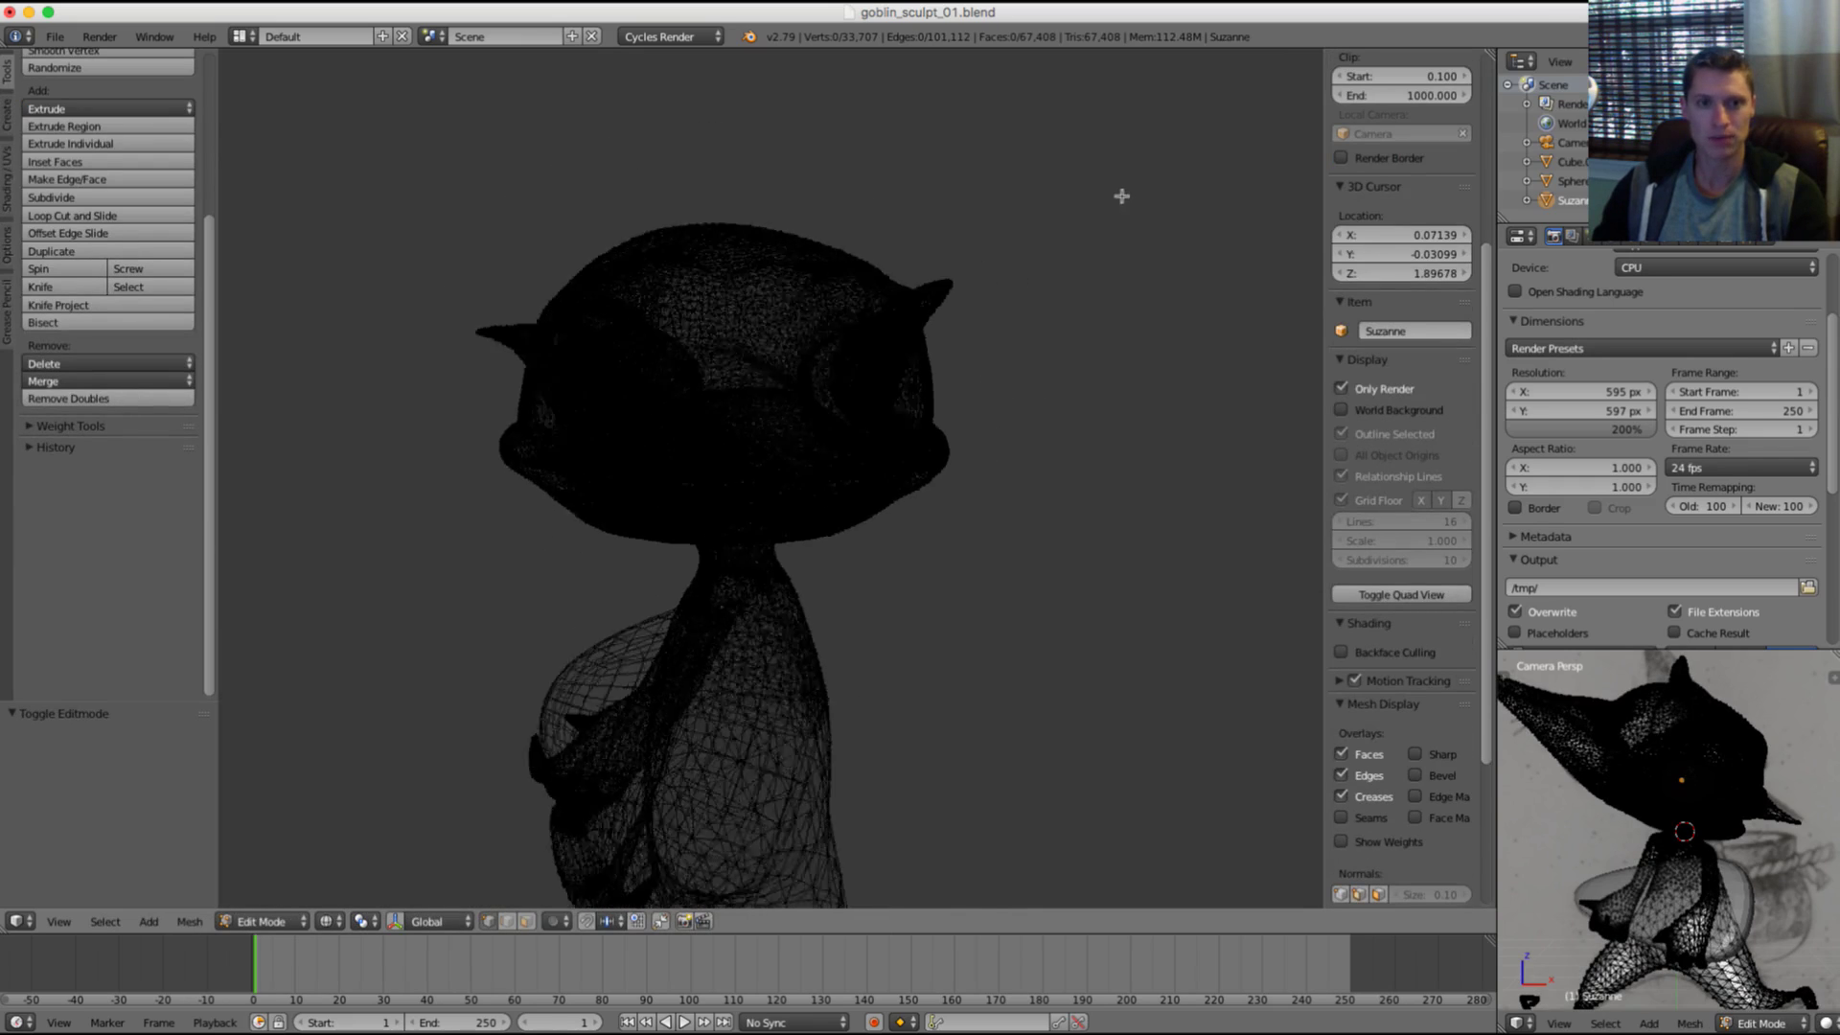
mouse_move(1063, 213)
ctrl+mouse_down()
mouse_move(767, 193)
mouse_move(399, 456)
mouse_move(611, 565)
mouse_move(992, 518)
ctrl+mouse_up()
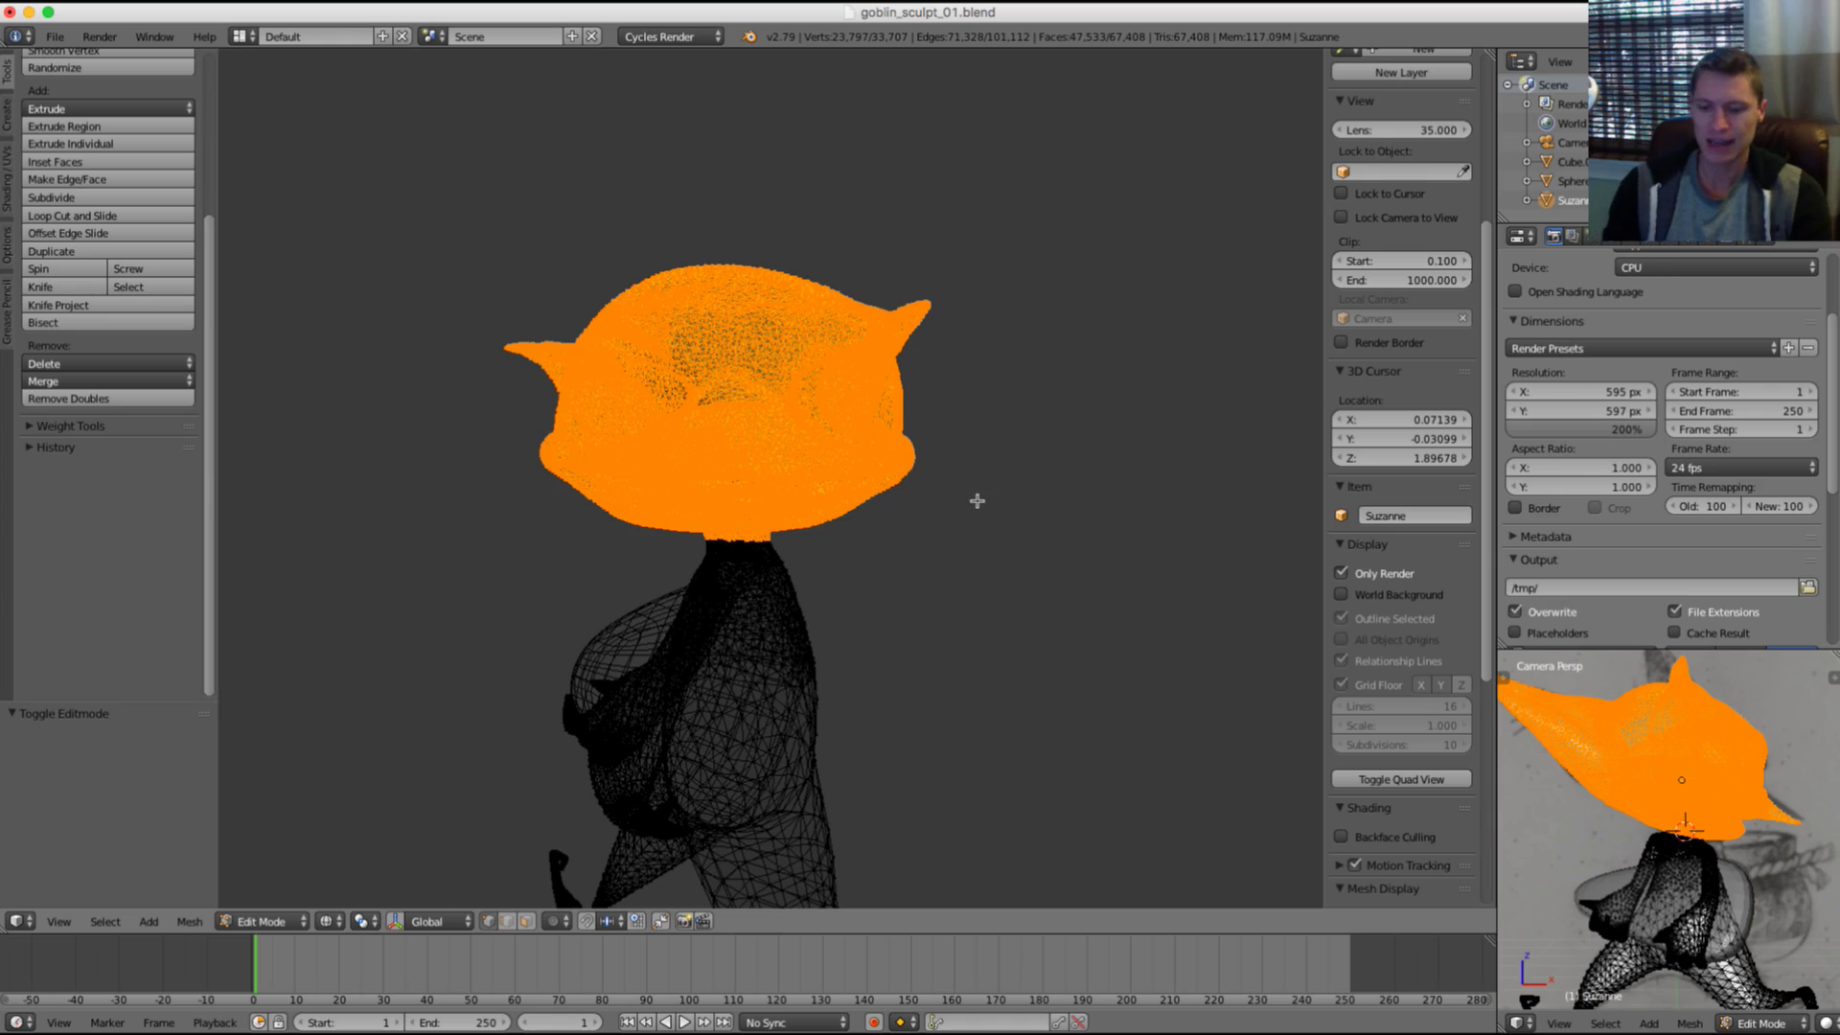
key(p)
click(974, 491)
Step: Return to Object Mode and select only the separated head object
scroll(875, 492, up, 1)
mouse_move(892, 452)
middle_down()
mouse_move(875, 492)
mouse_move(800, 470)
middle_up()
key(Tab)
click(305, 918)
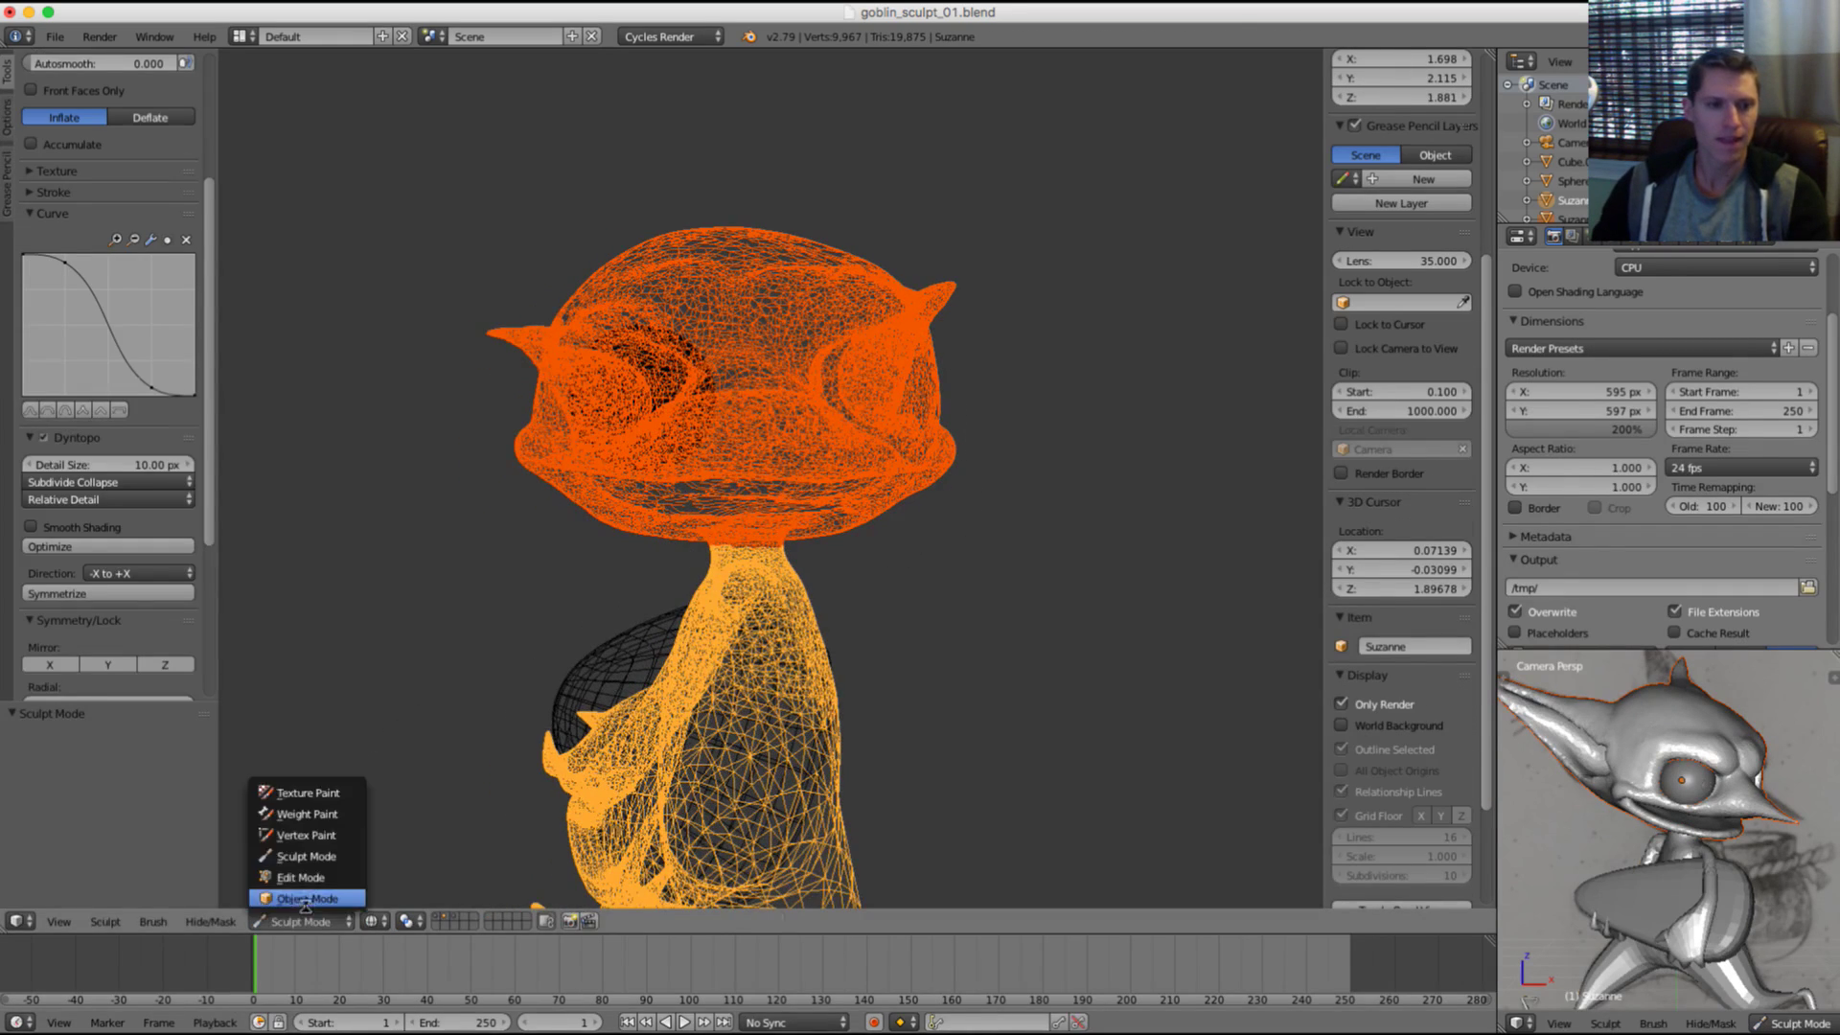
click(288, 894)
right_click(607, 389)
scroll(608, 389, up, 2)
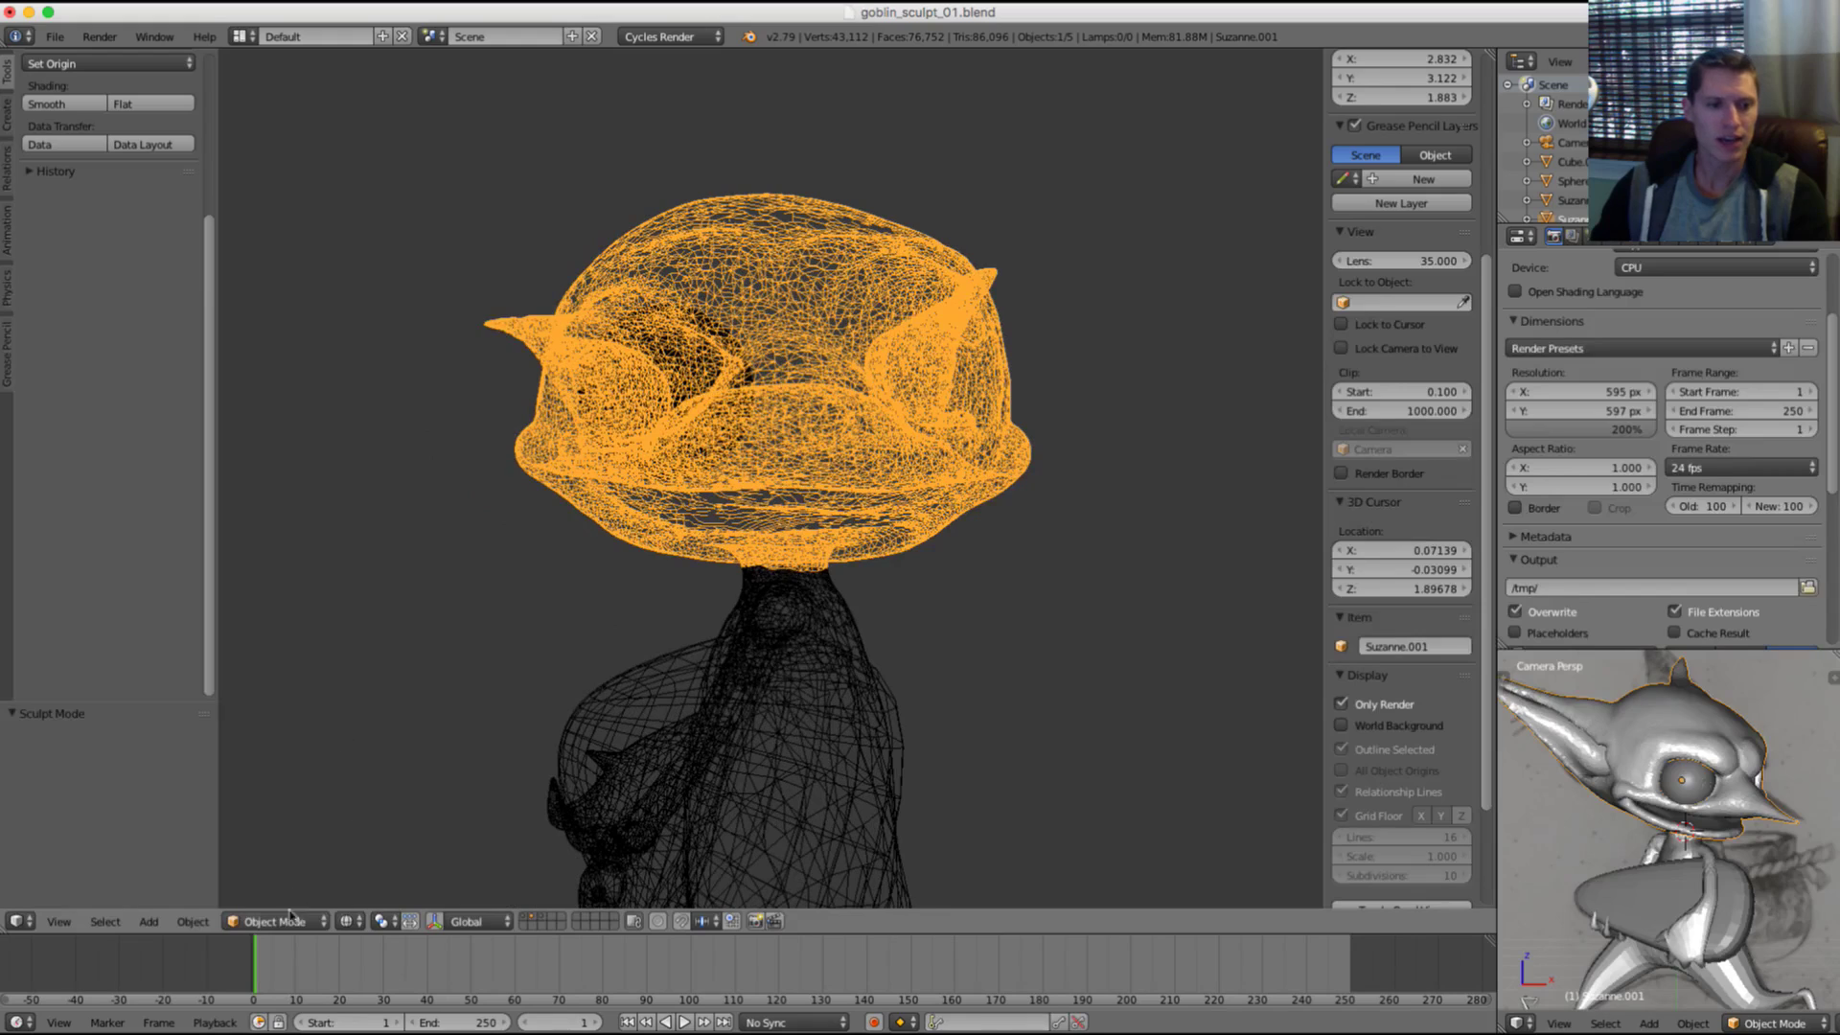
Step: Try to symmetrize the separated head from -X to +X, check it in solid shading, and undo it
click(287, 921)
click(291, 859)
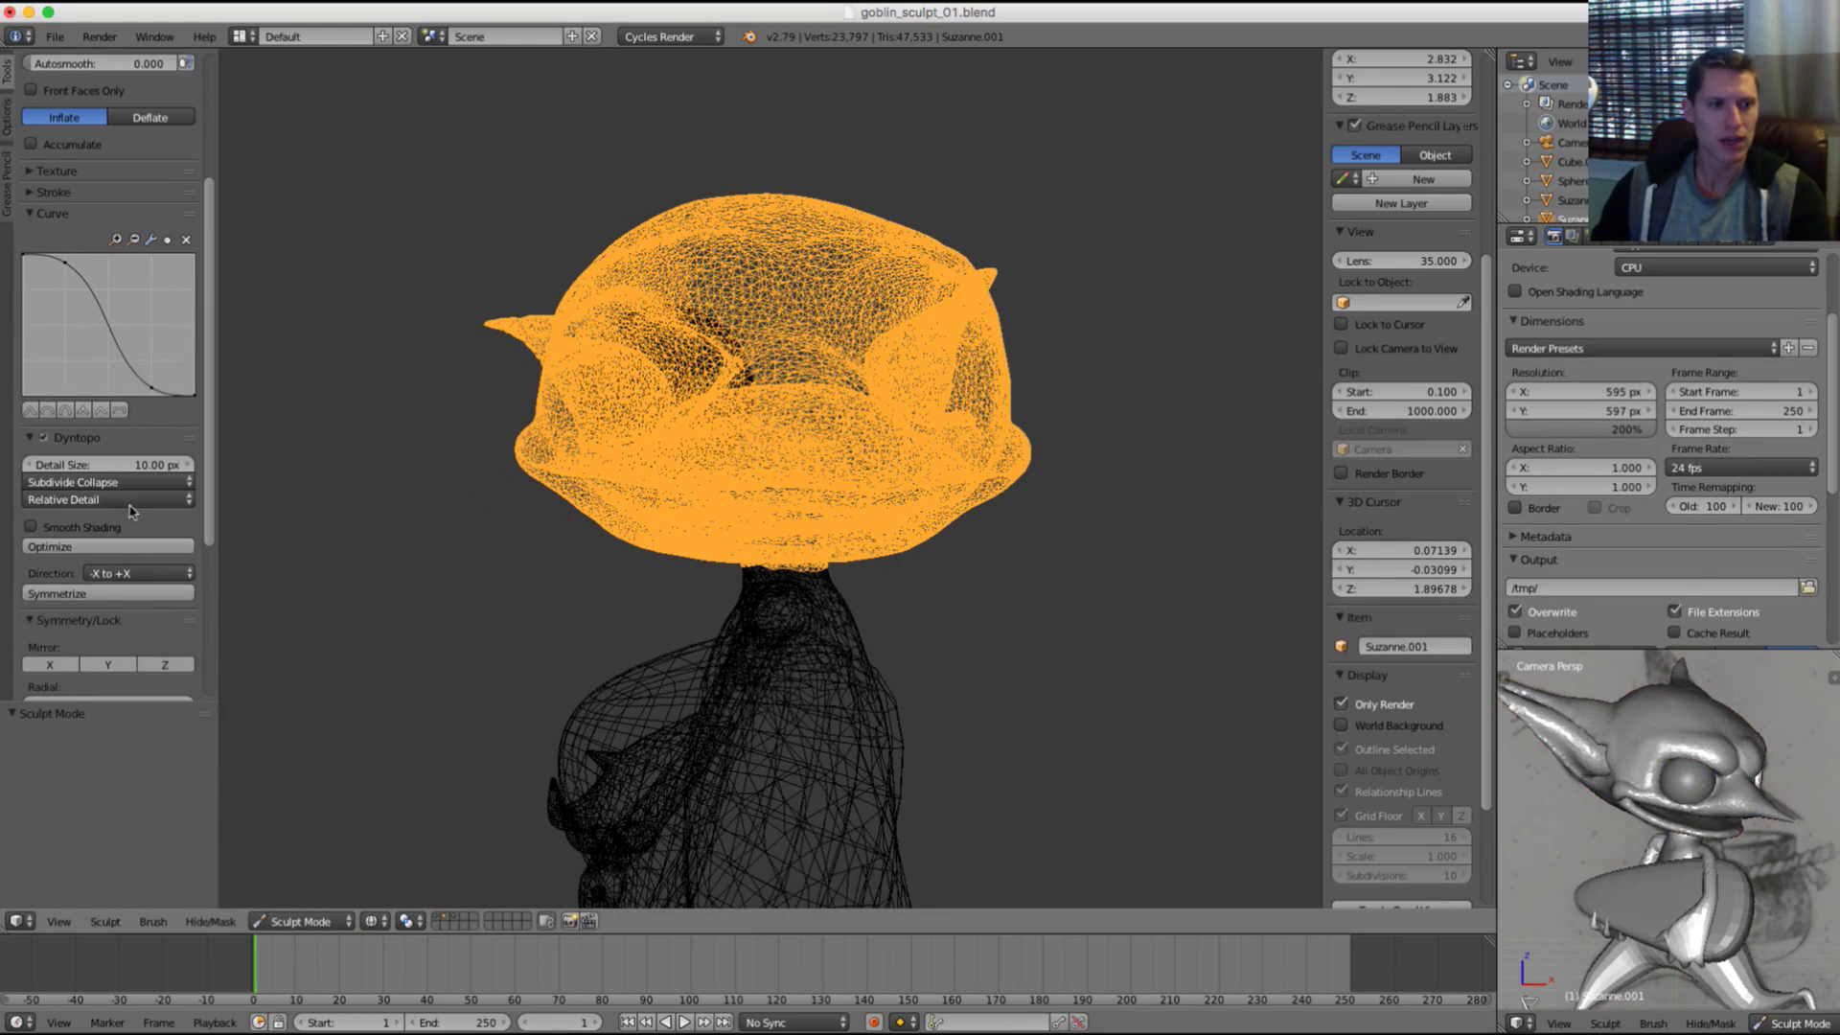
click(74, 594)
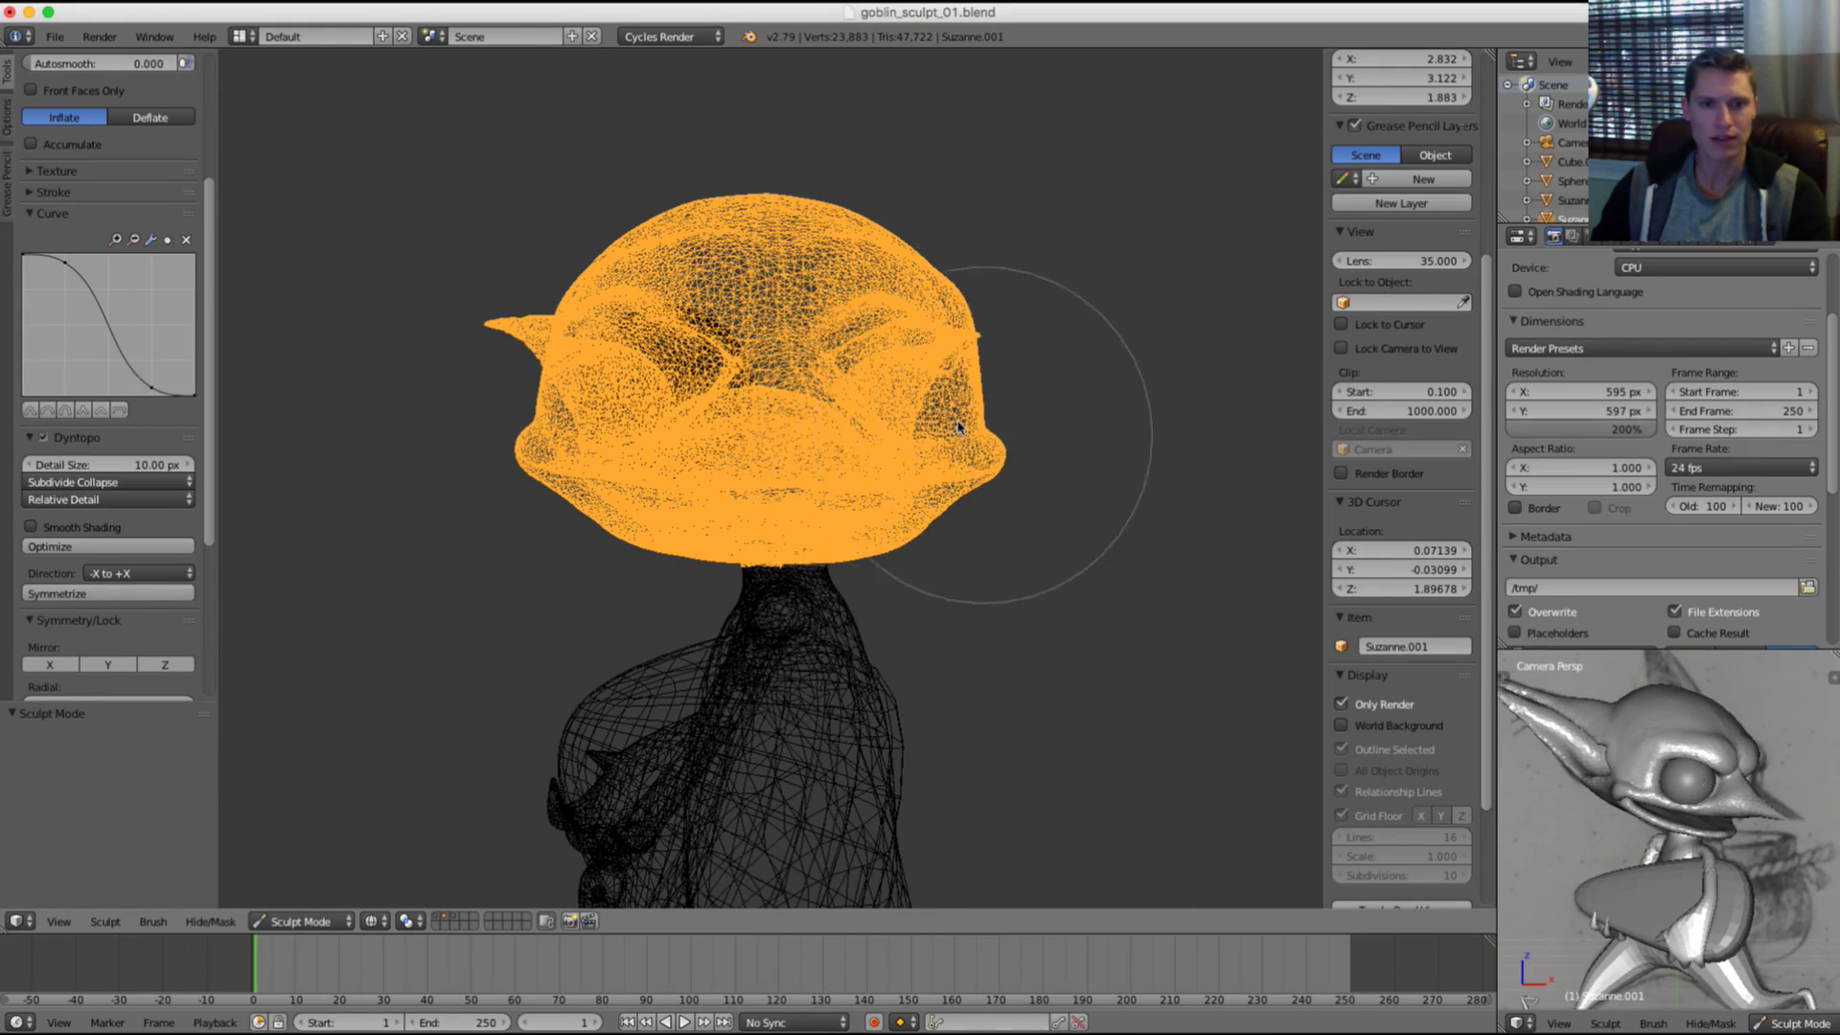
mouse_move(1002, 431)
middle_down()
mouse_move(895, 377)
mouse_move(911, 463)
mouse_move(927, 334)
mouse_move(888, 334)
mouse_move(897, 395)
middle_up()
key(z)
scroll(927, 333, down, 3)
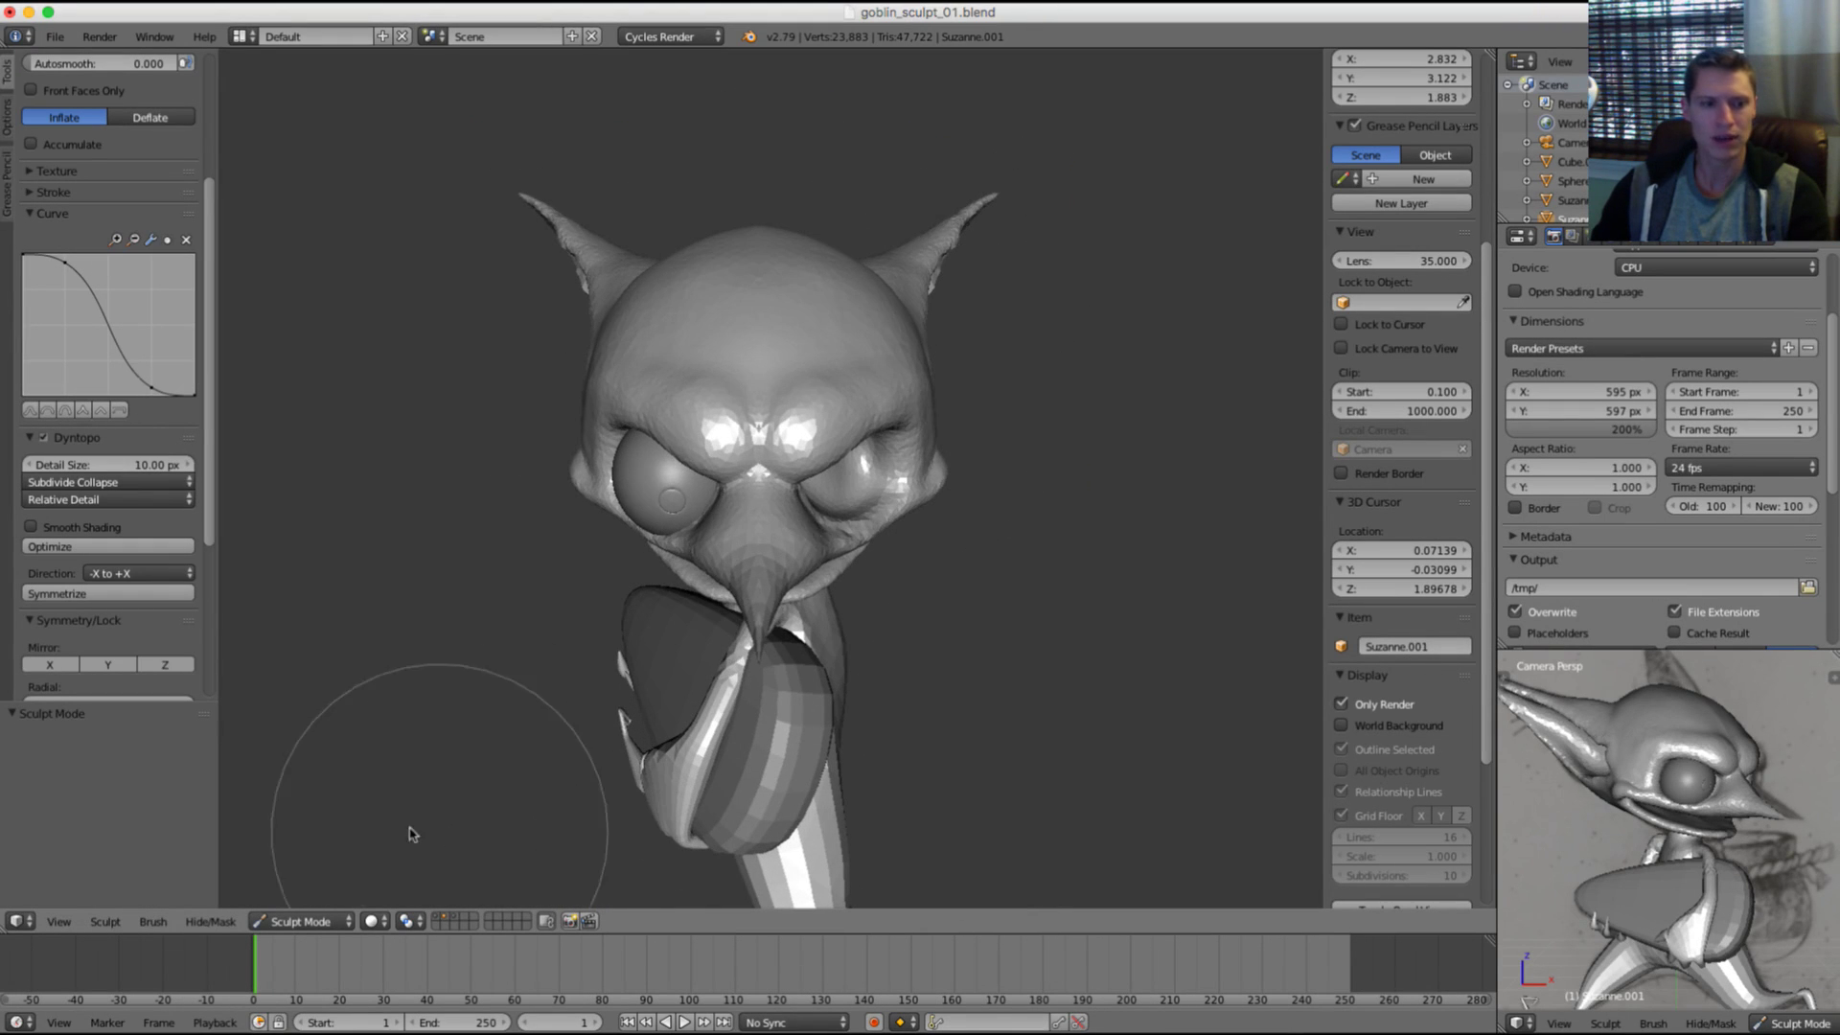
click(297, 921)
click(295, 898)
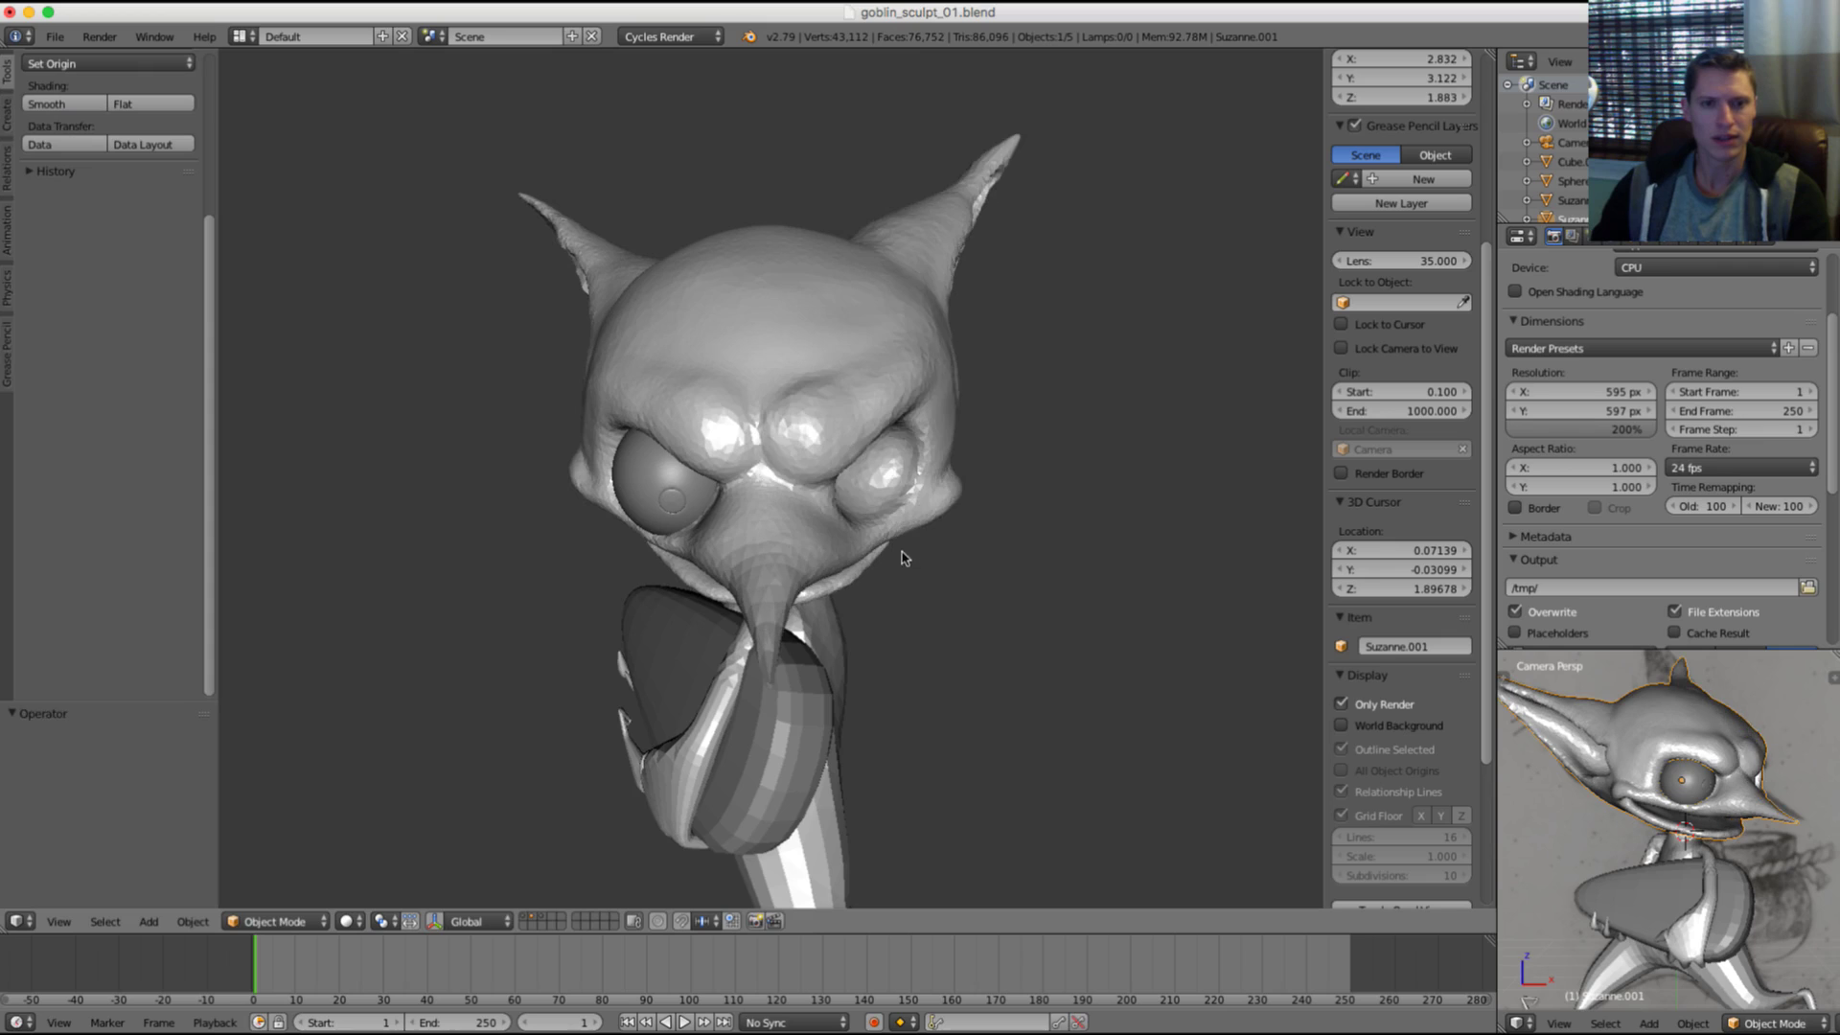
Step: Shift the entire head mesh about -0.0268 along local X in Edit Mode to center it on its origin
scroll(752, 475, up, 2)
key(Tab)
middle_drag(736, 510, 843, 460)
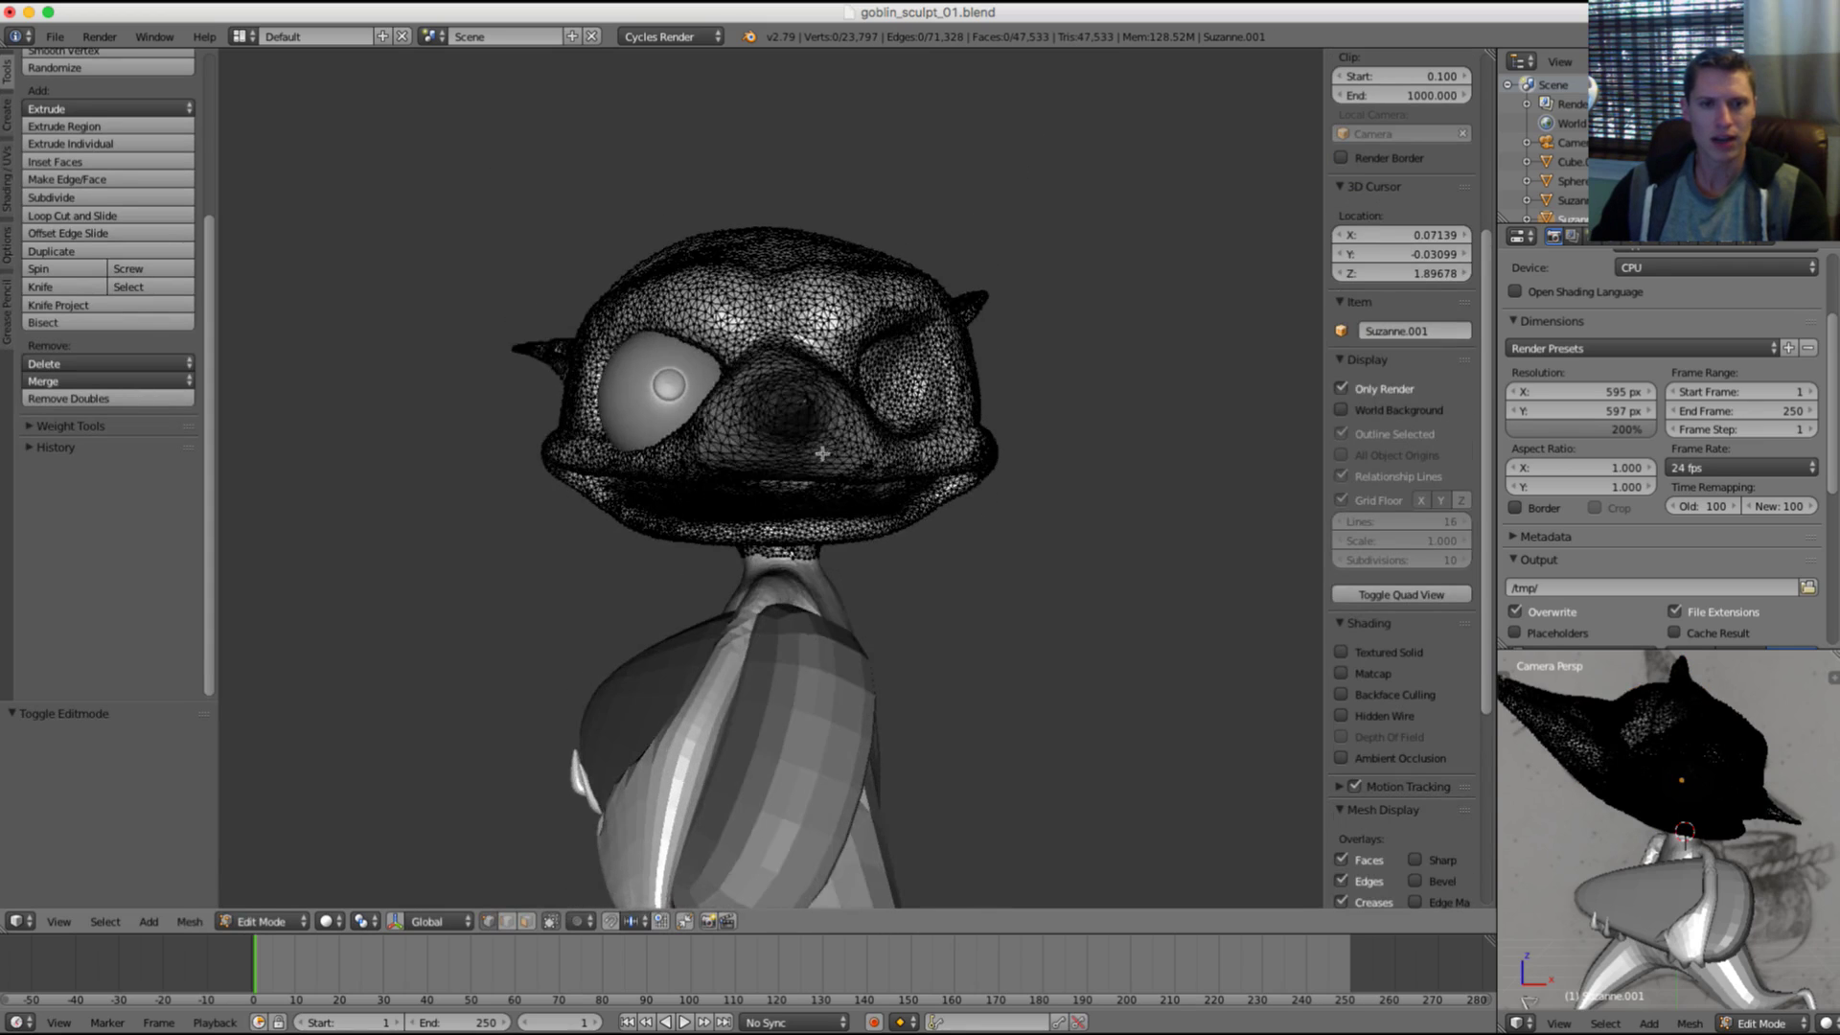
key(a)
key(g)
key(x)
key(x)
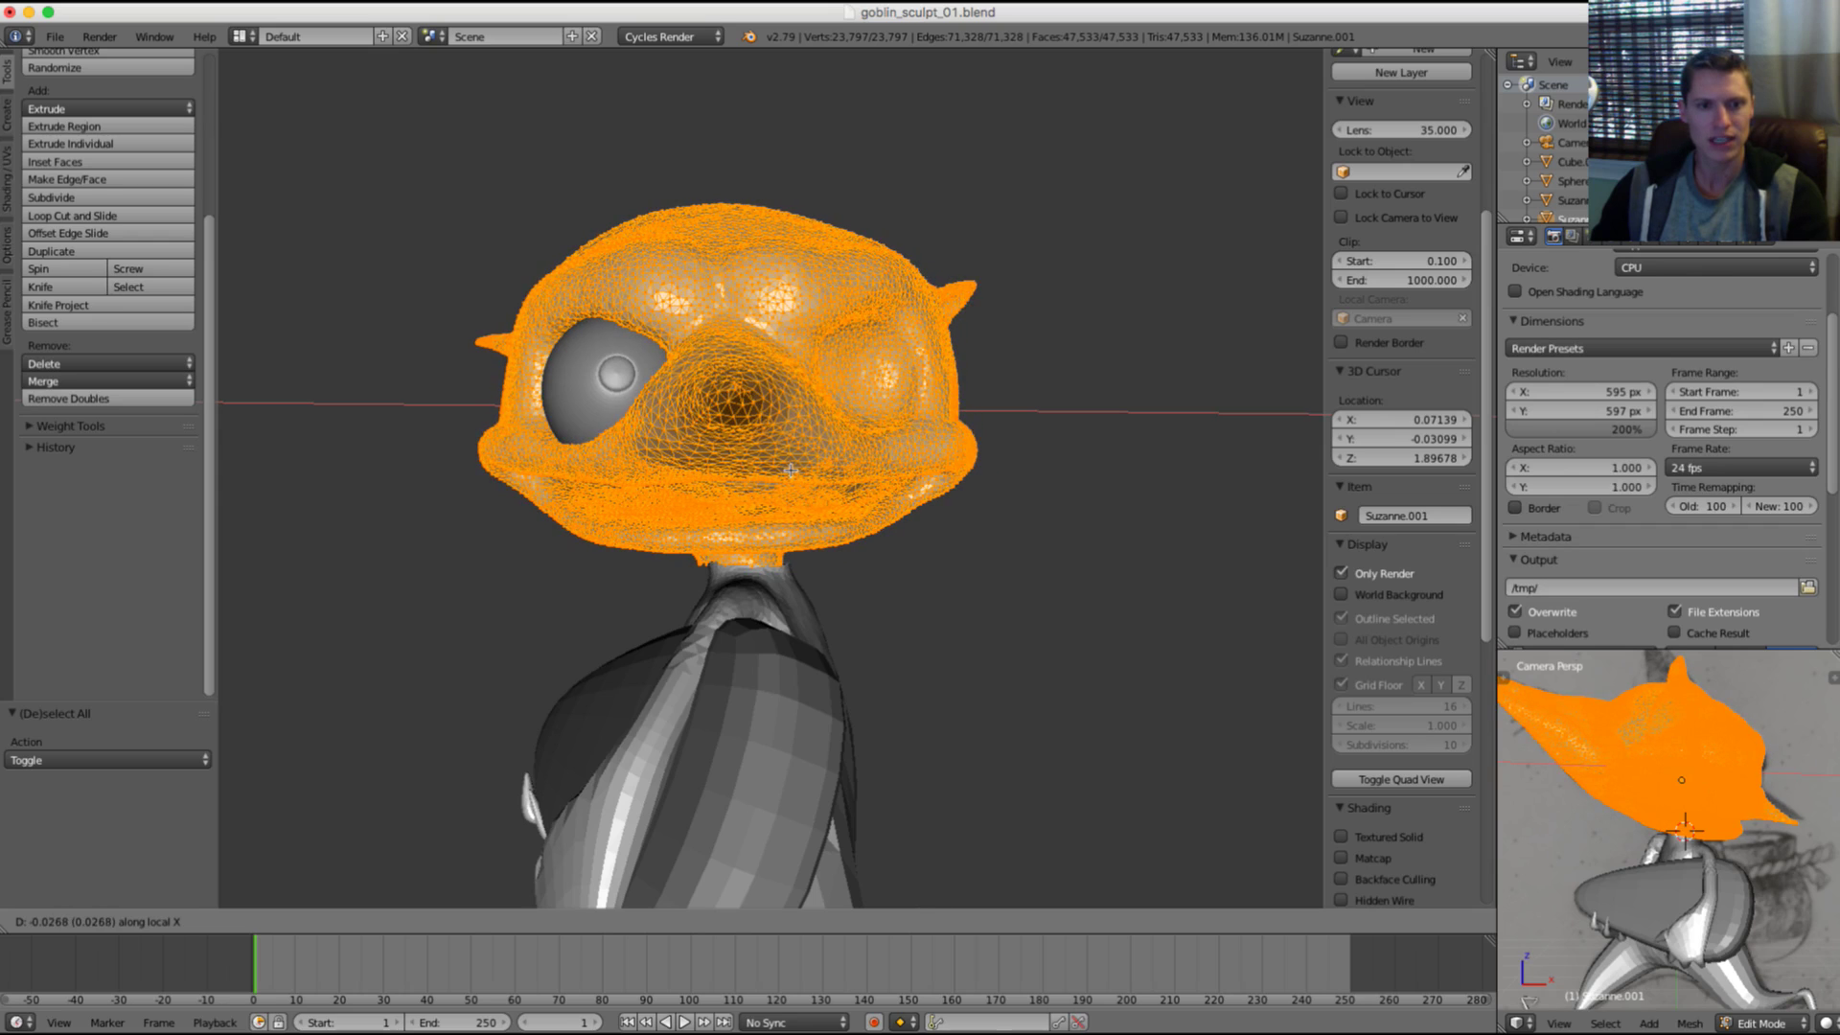
click(791, 470)
key(Tab)
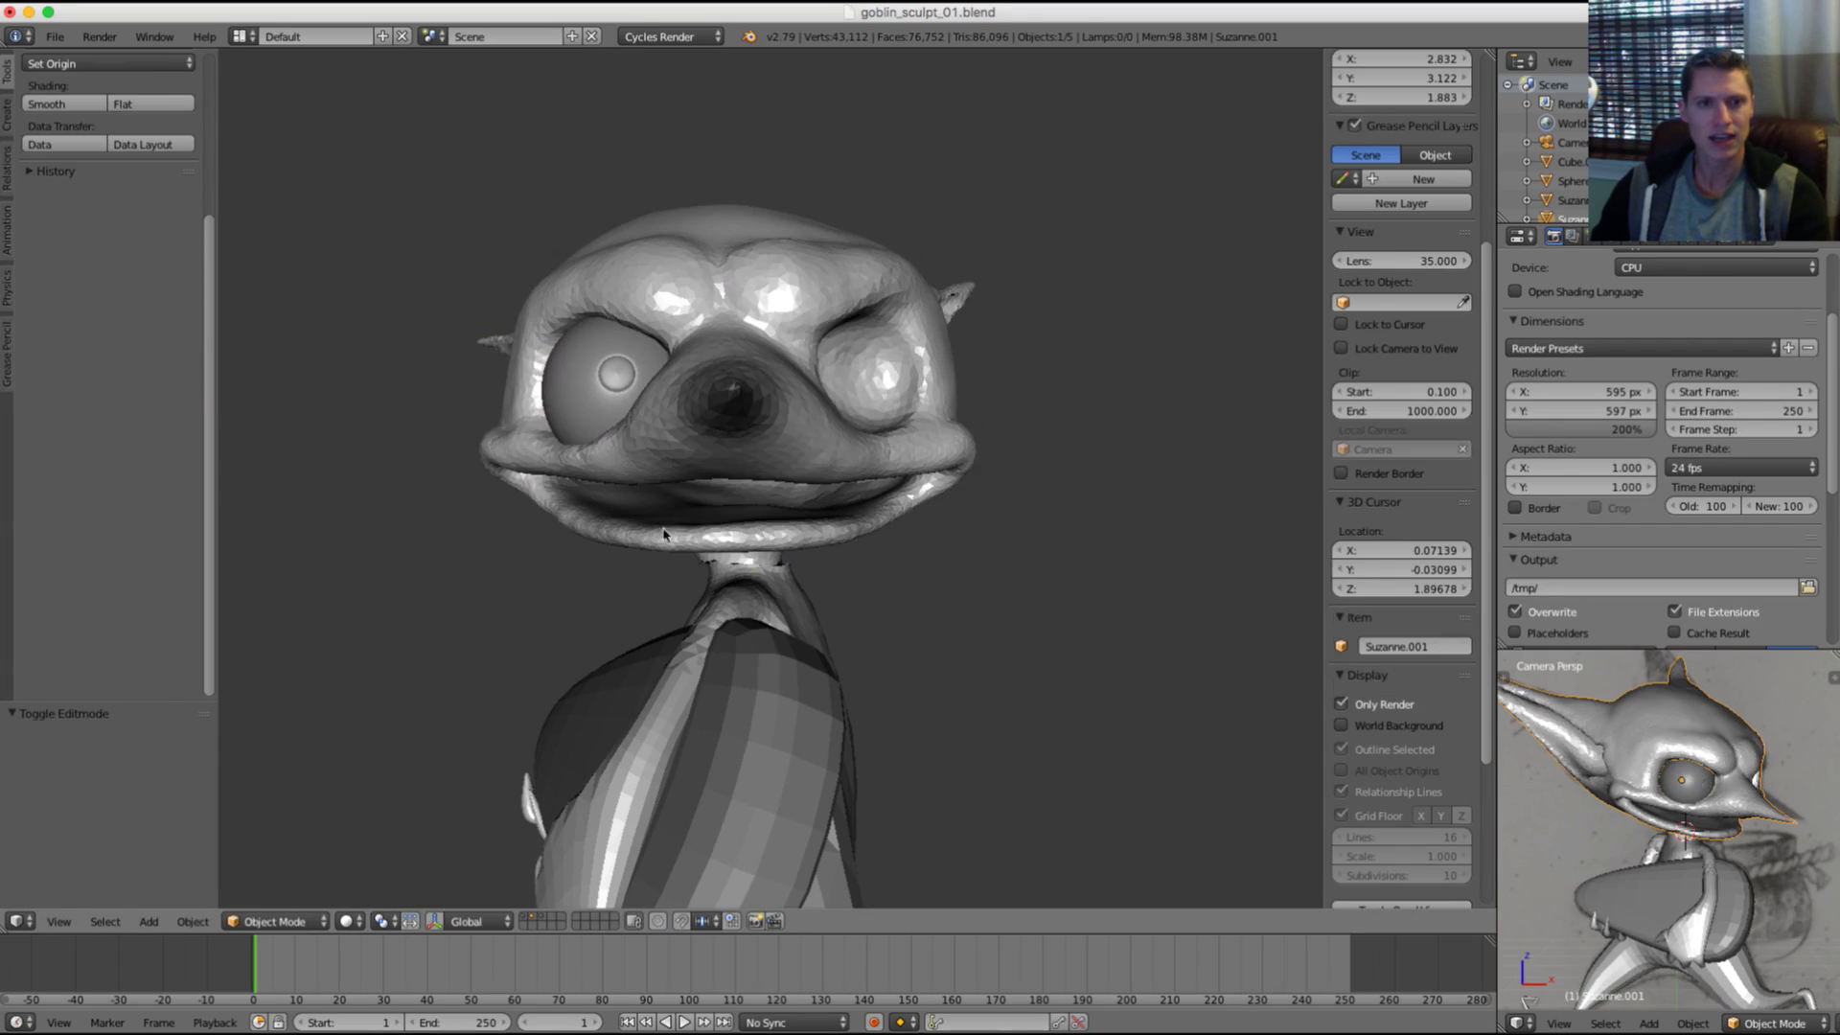
Step: Symmetrize the shifted head from -X to +X in Sculpt Mode and check the face, mouth and neck opening
click(305, 924)
click(292, 862)
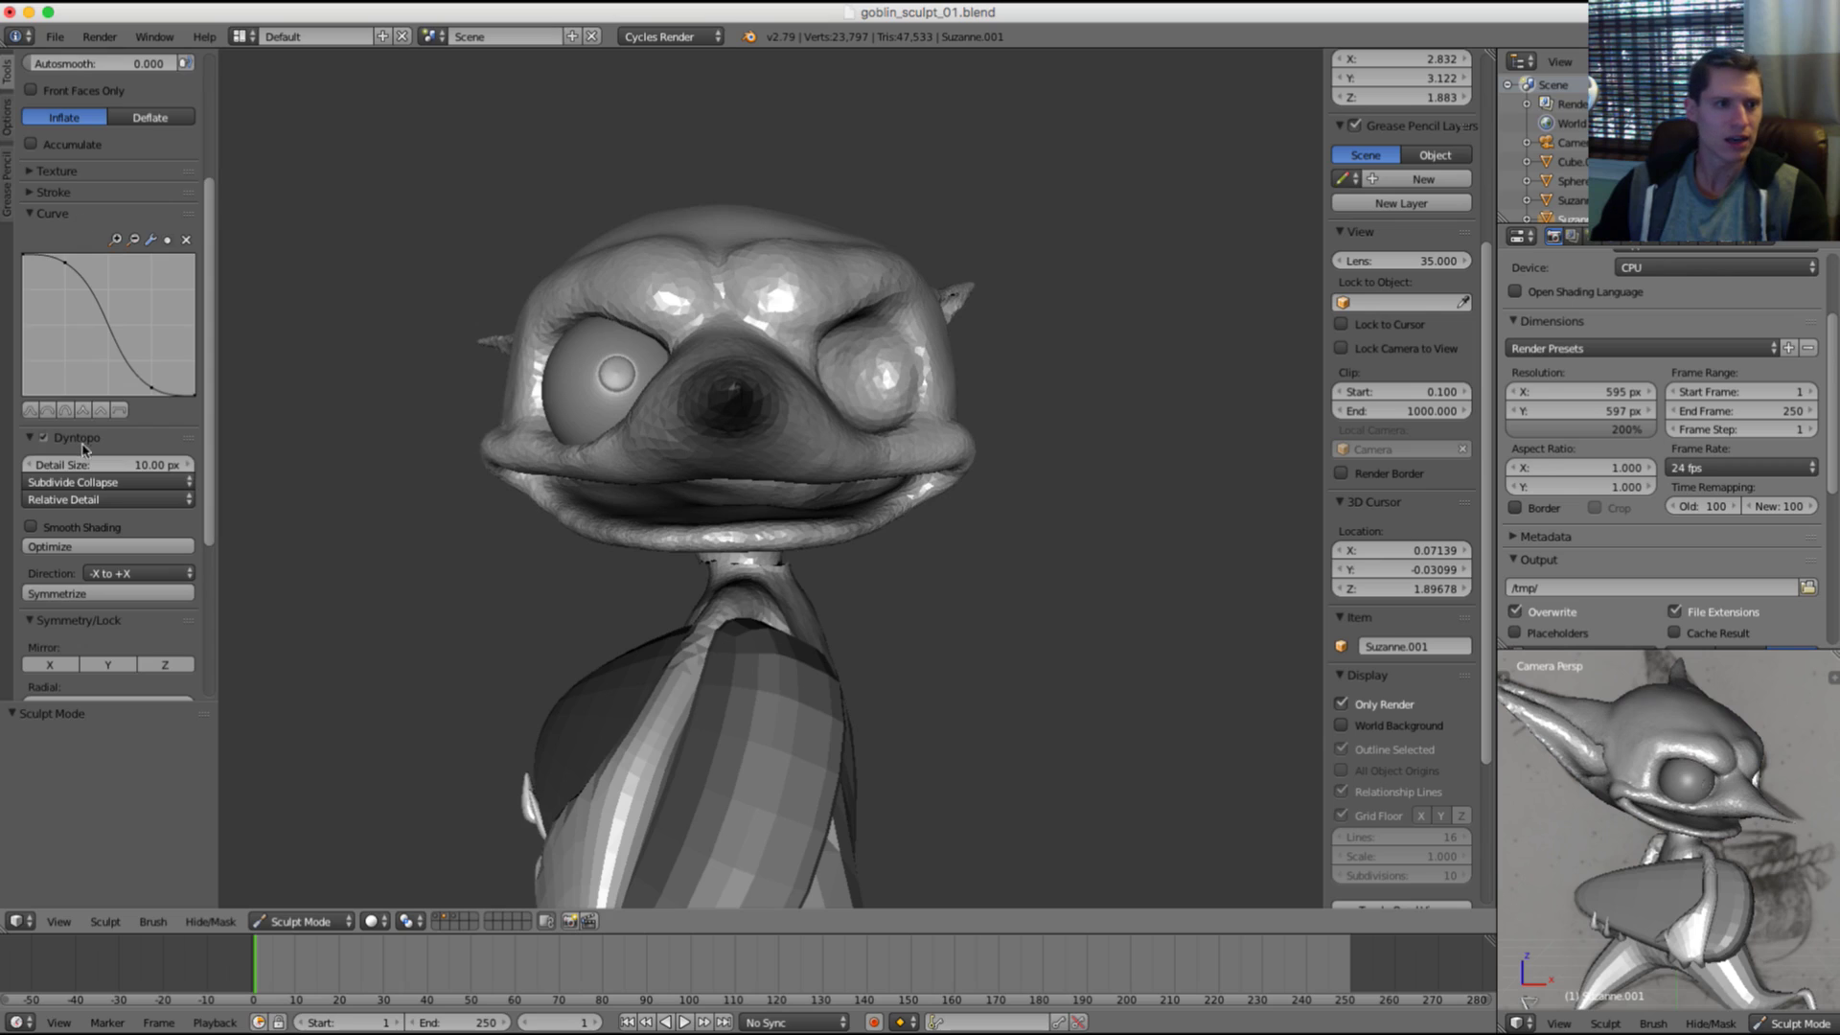
click(76, 593)
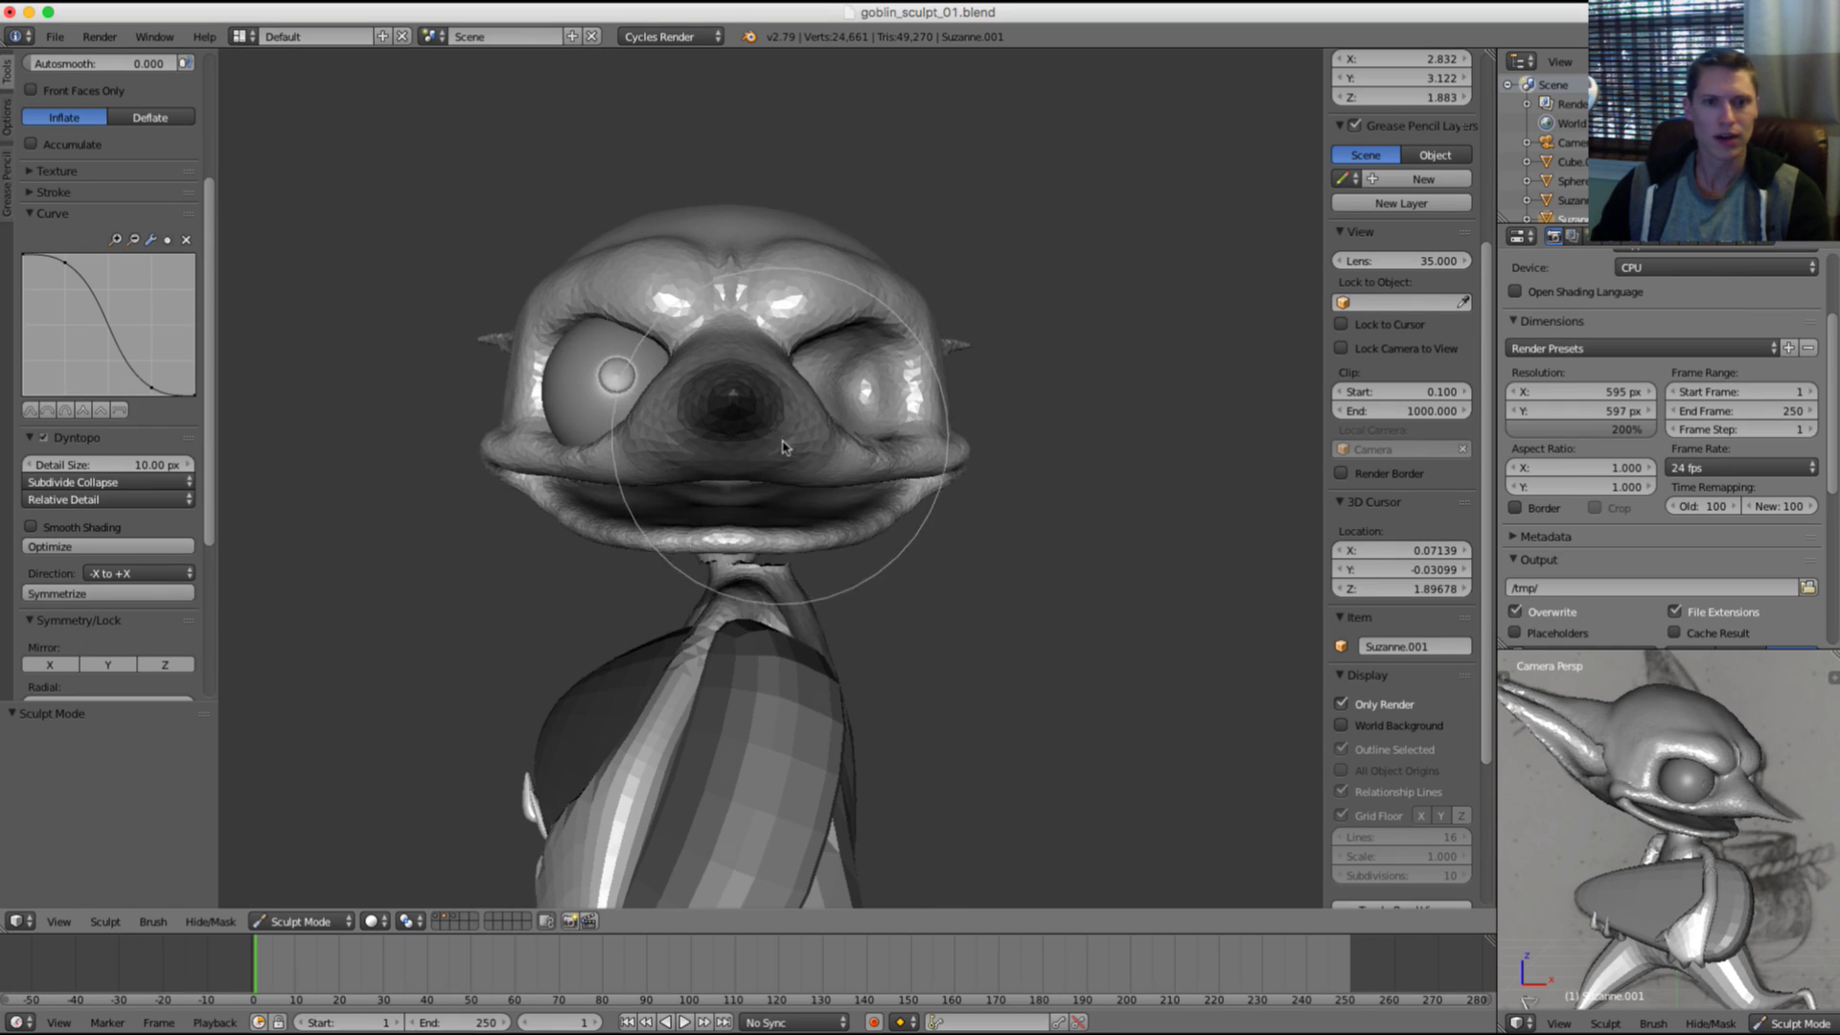
middle_drag(783, 447, 787, 474)
mouse_move(749, 340)
middle_down()
mouse_move(739, 408)
mouse_move(769, 368)
mouse_move(728, 374)
mouse_move(760, 287)
mouse_move(787, 393)
middle_up()
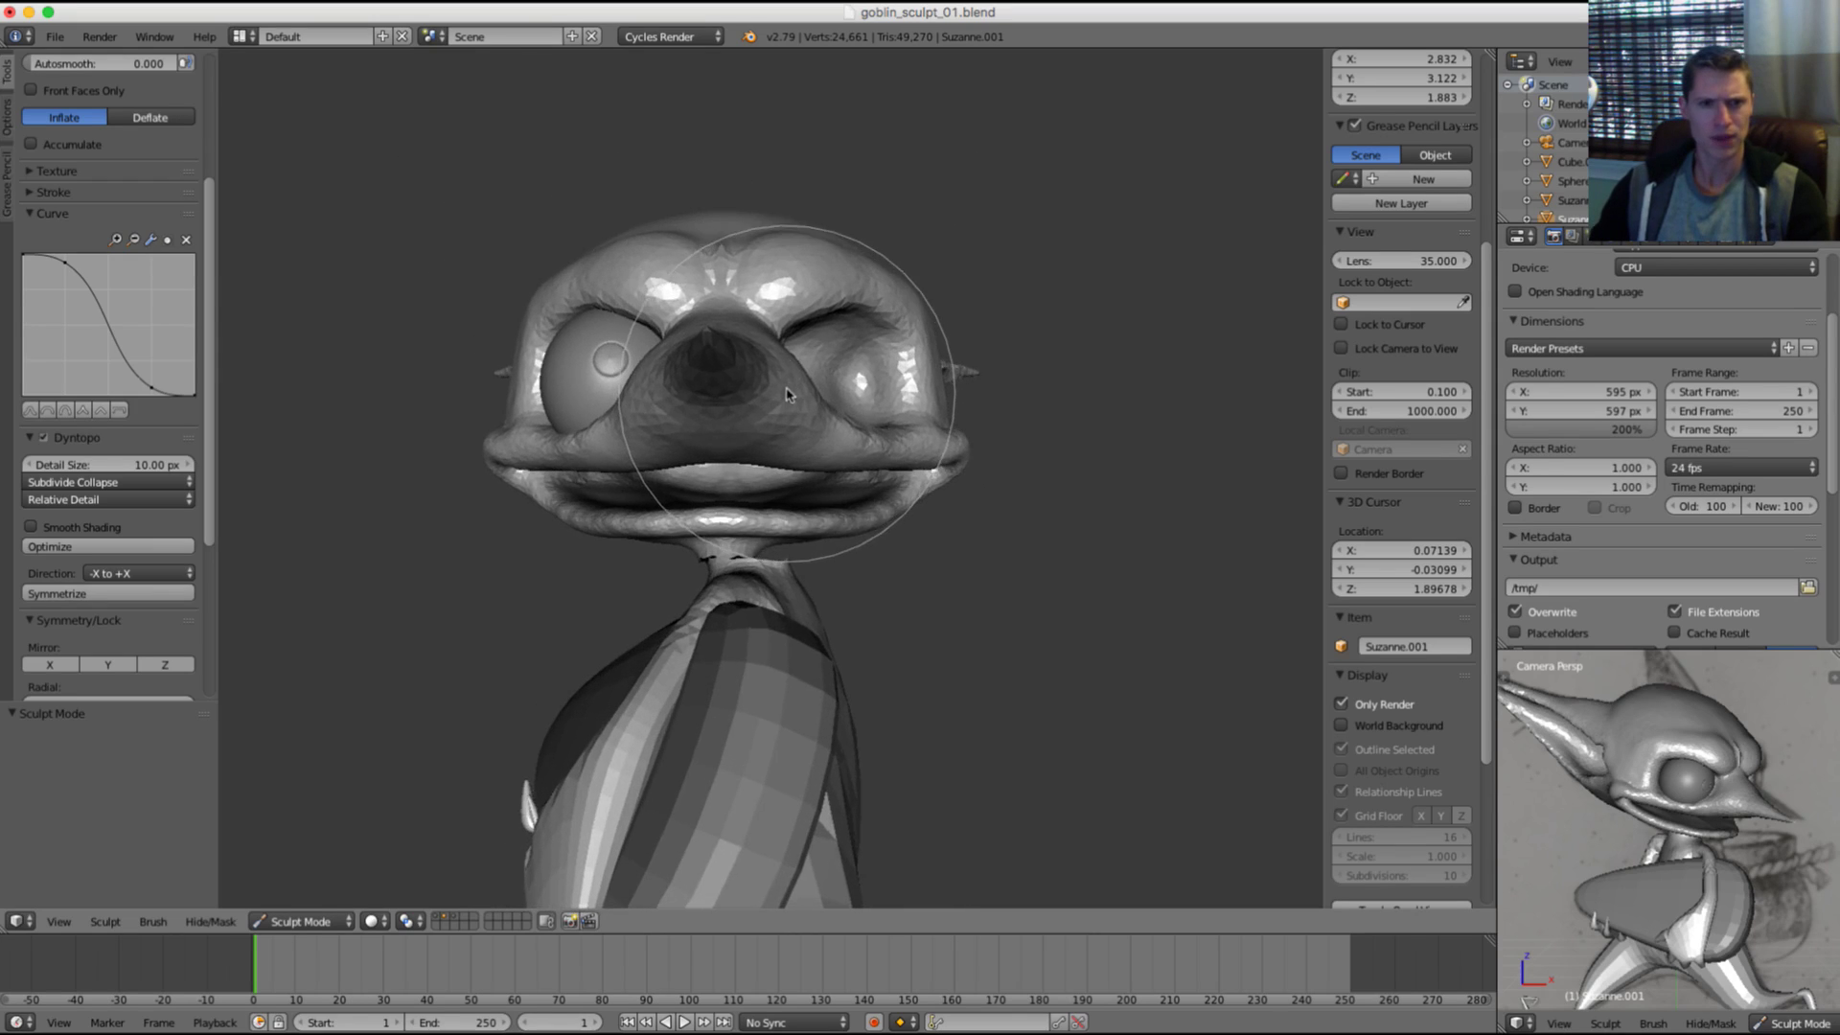
scroll(784, 395, up, 2)
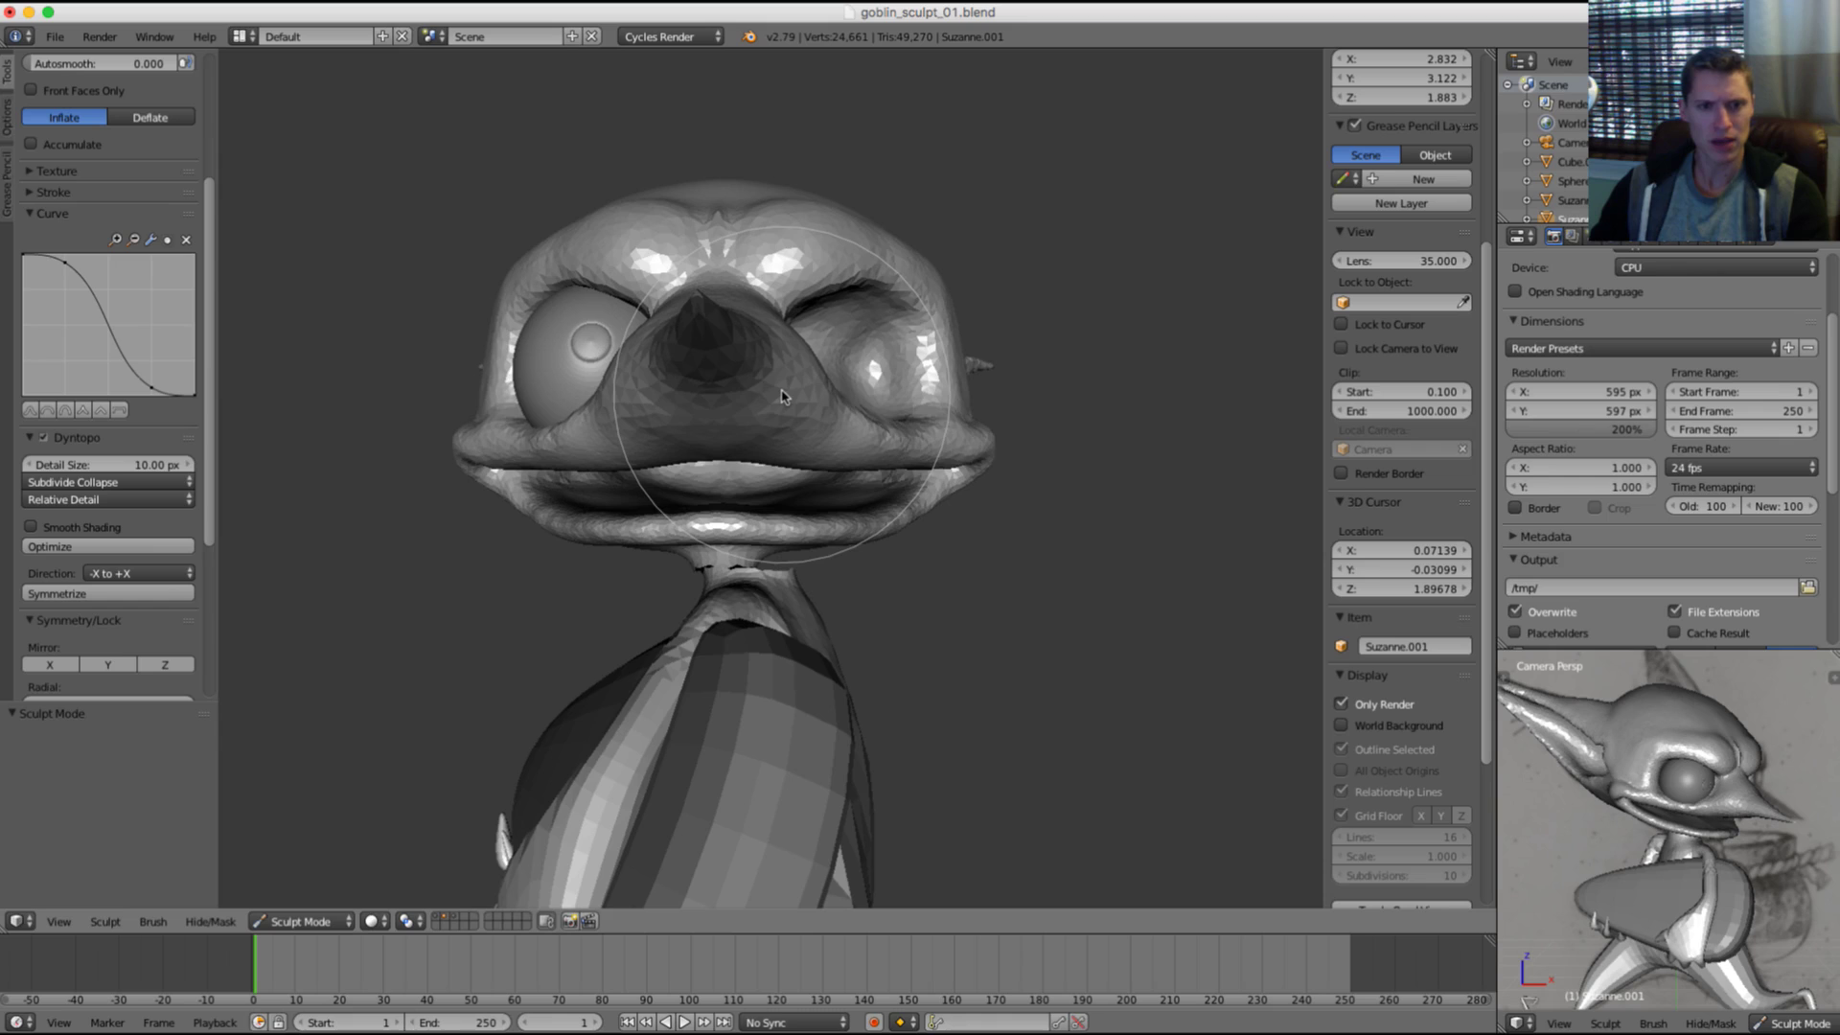
middle_drag(867, 394, 801, 486)
scroll(801, 486, up, 5)
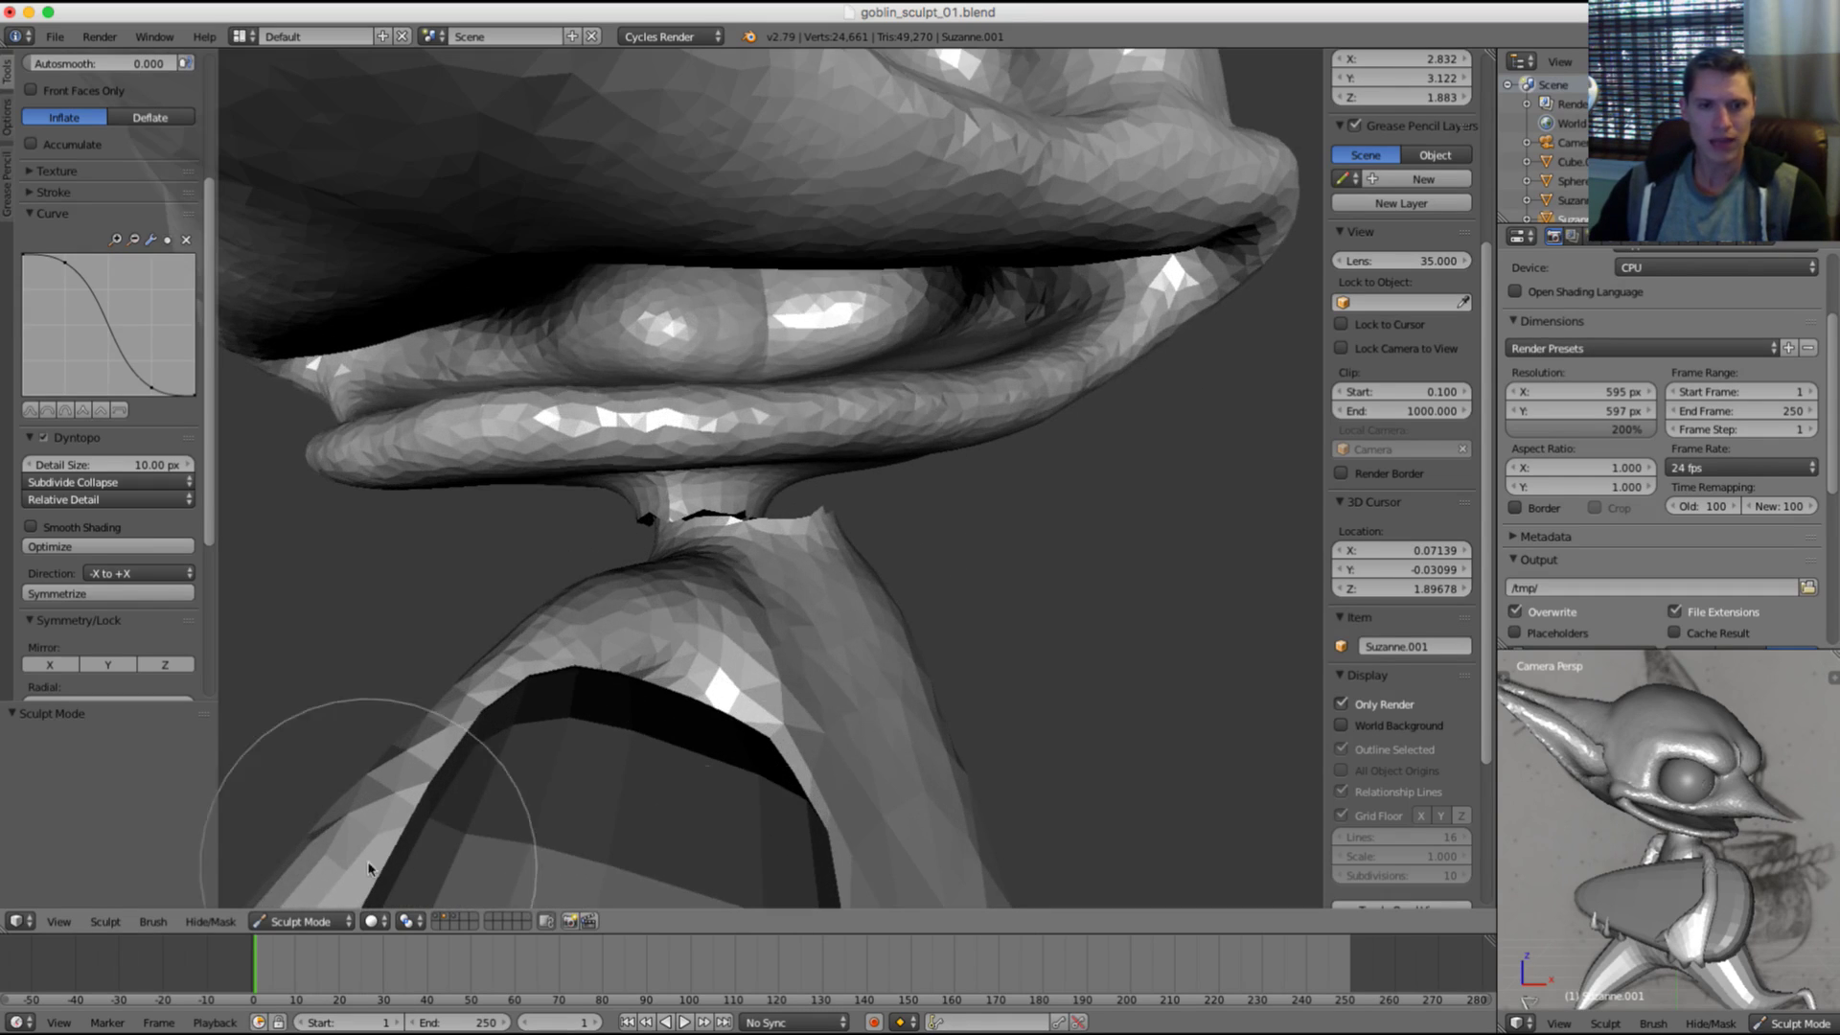
Step: Select the open edge loop at the base of the head's neck in Edit Mode and fill it with a face
click(300, 921)
click(307, 898)
middle_drag(867, 616, 865, 542)
key(Tab)
key(a)
alt+right_click(657, 513)
scroll(865, 541, up, 2)
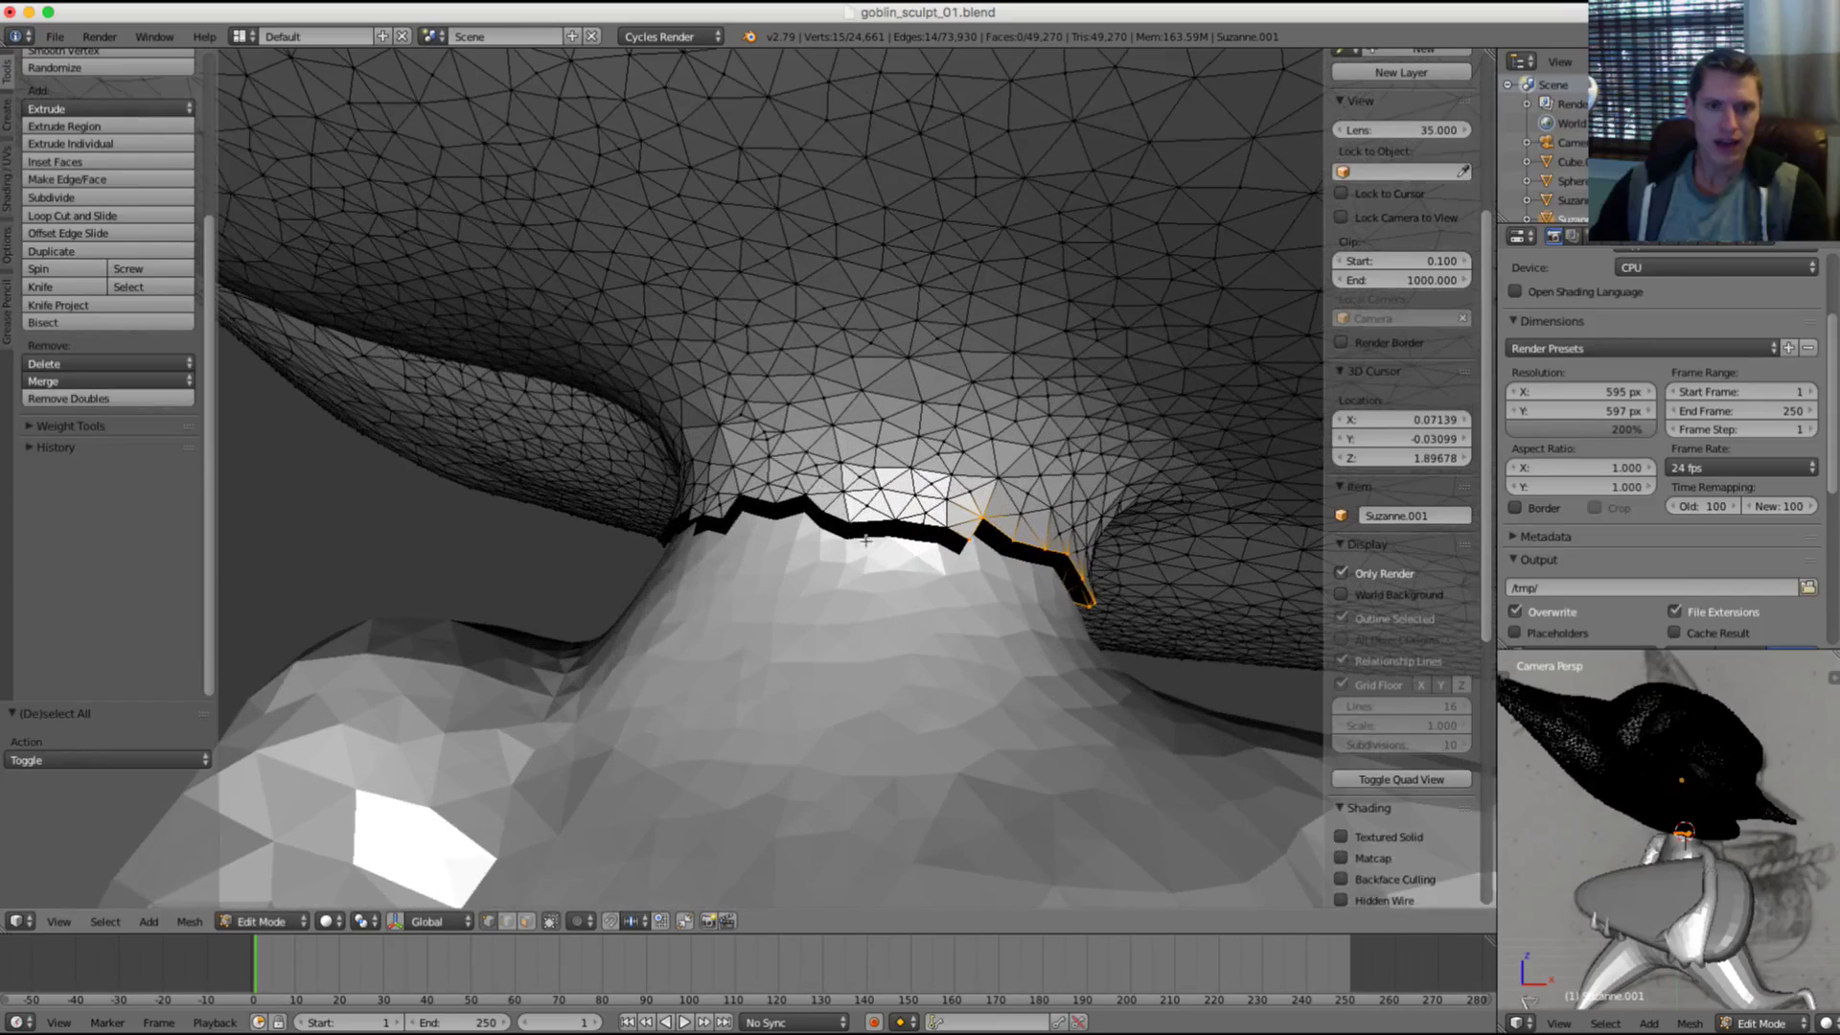
mouse_move(752, 502)
middle_down()
mouse_move(840, 569)
mouse_move(782, 569)
mouse_move(762, 612)
mouse_move(900, 571)
mouse_move(860, 473)
mouse_move(843, 595)
mouse_move(821, 563)
mouse_move(830, 468)
mouse_move(891, 489)
middle_up()
key(z)
key(f)
key(z)
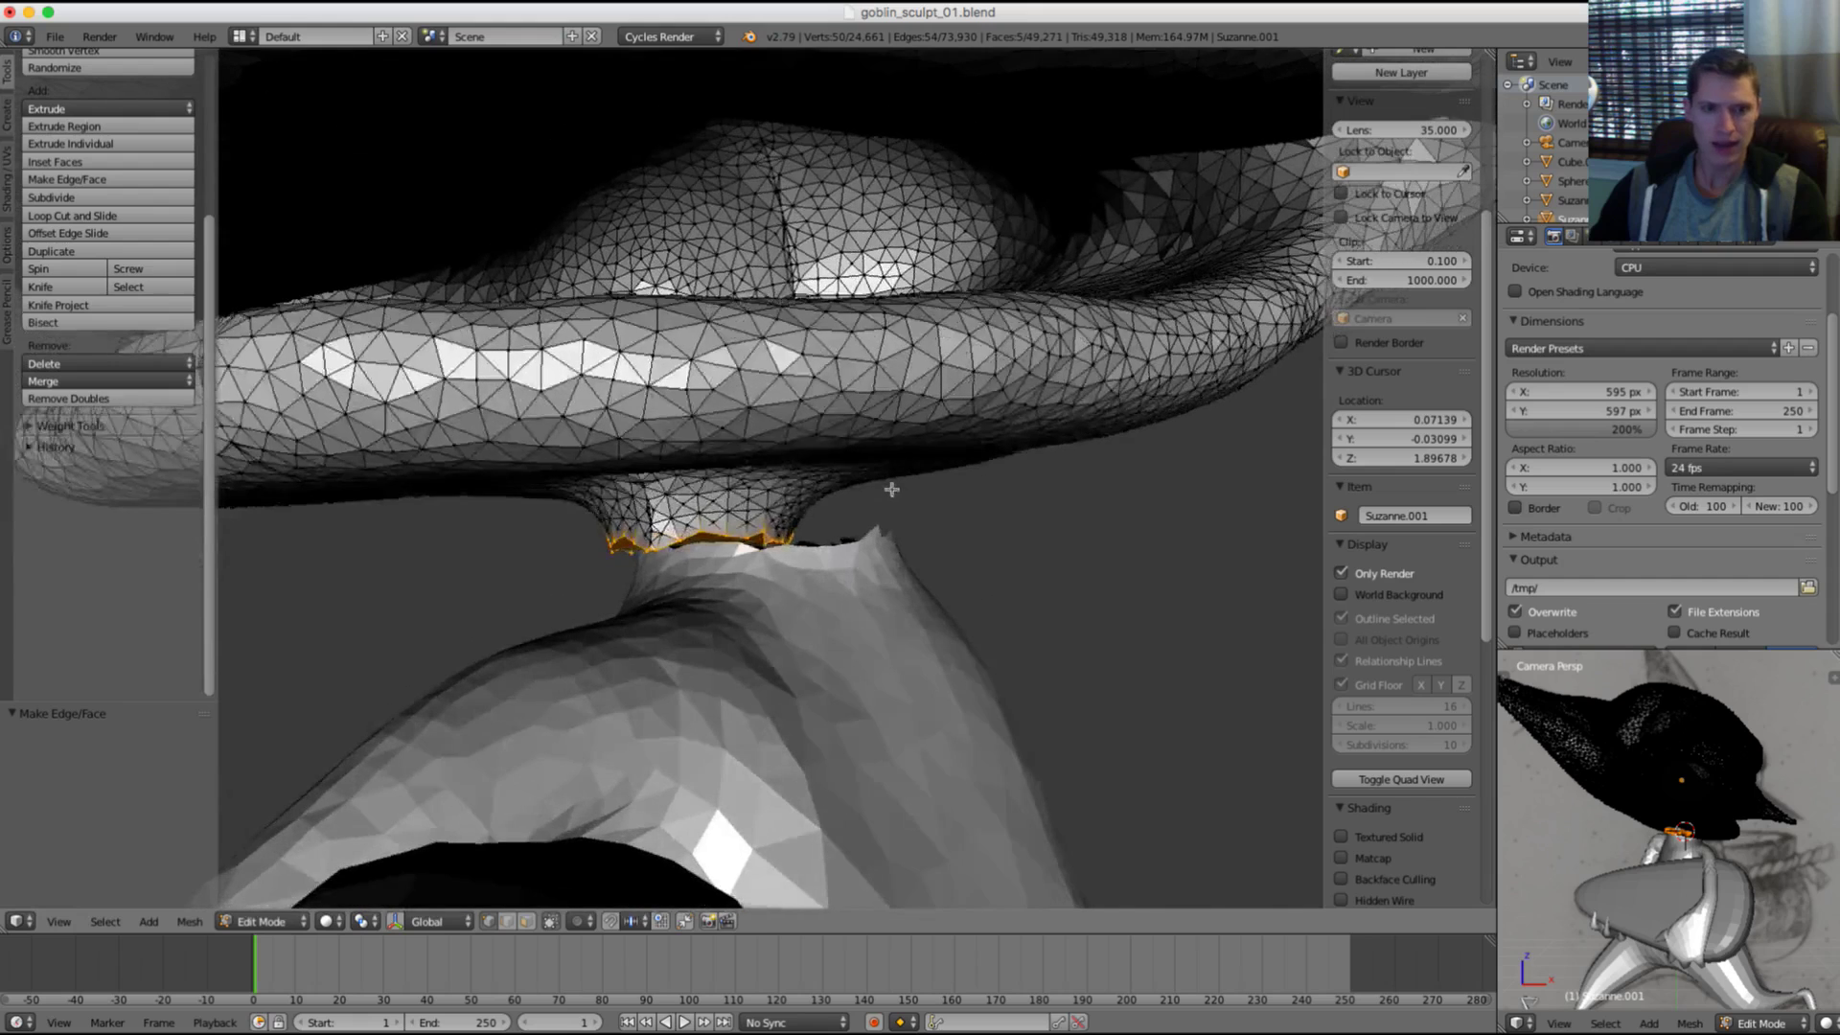
Step: Move the base loop of the head's neck about 0.072 along local X with proportional editing, using a size of about 0.35
key(o)
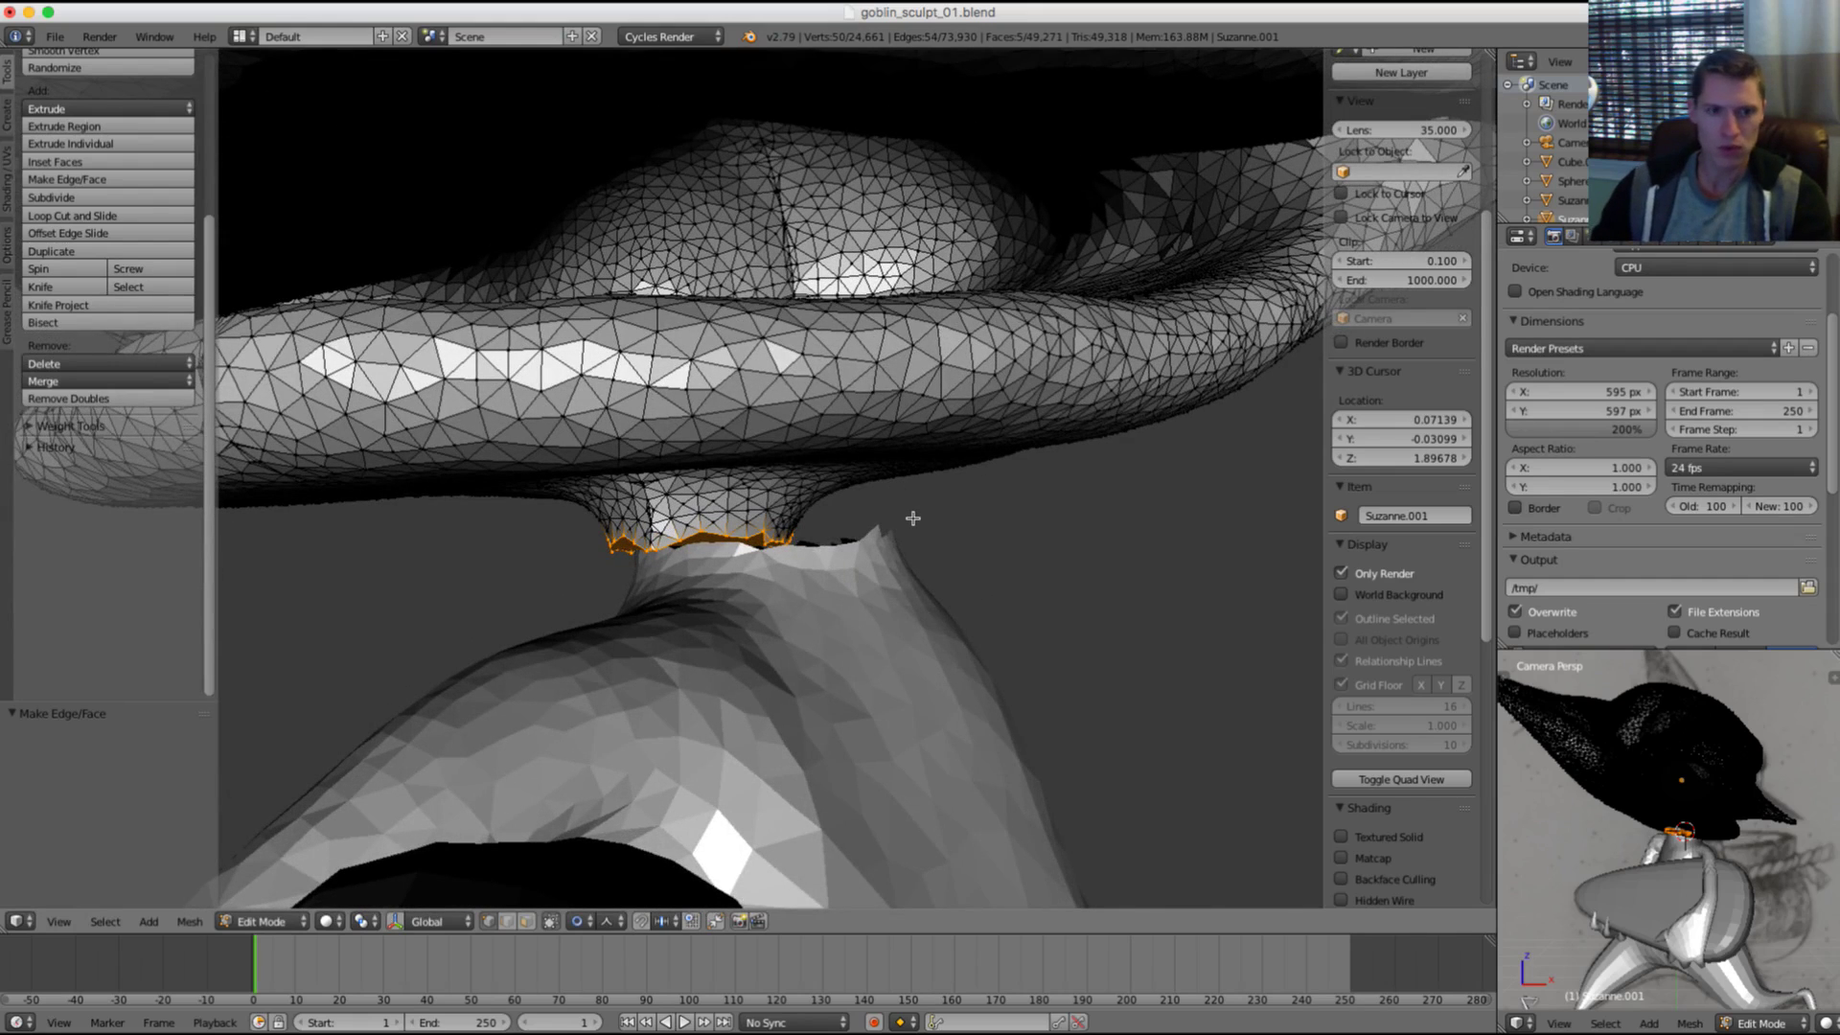
key(g)
key(x)
key(x)
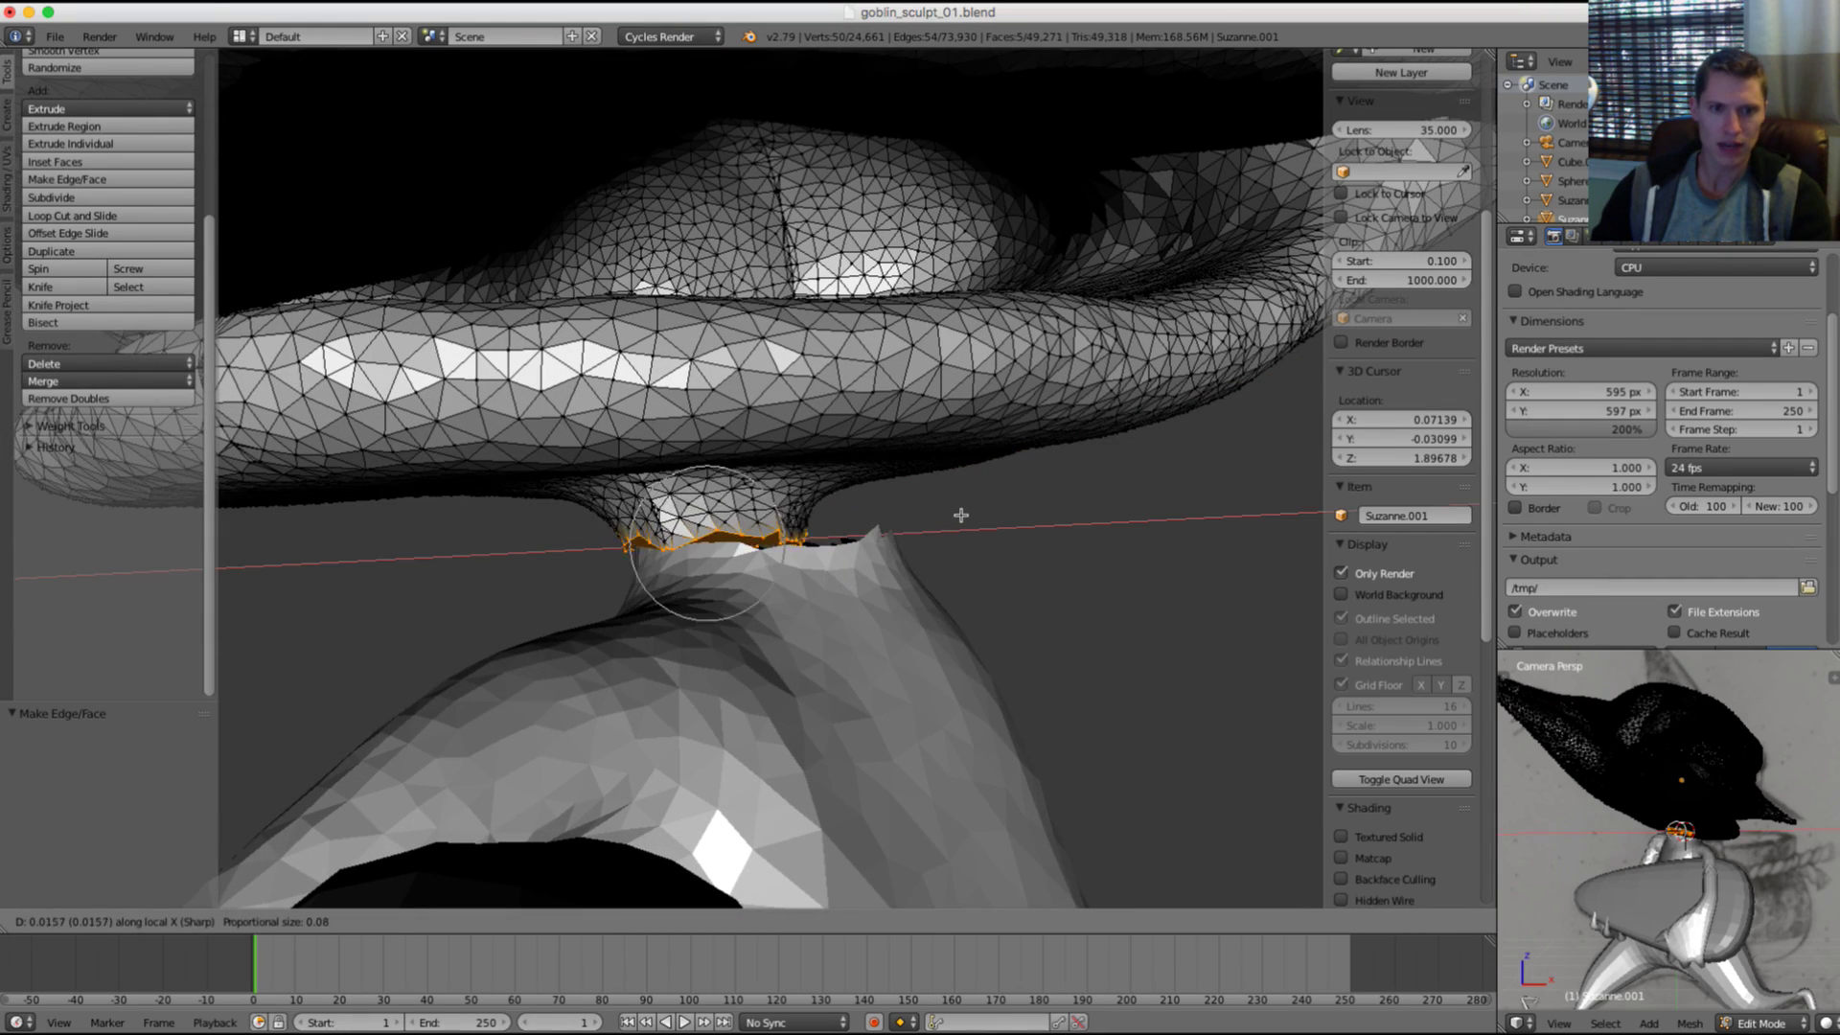
scroll(949, 516, down, 13)
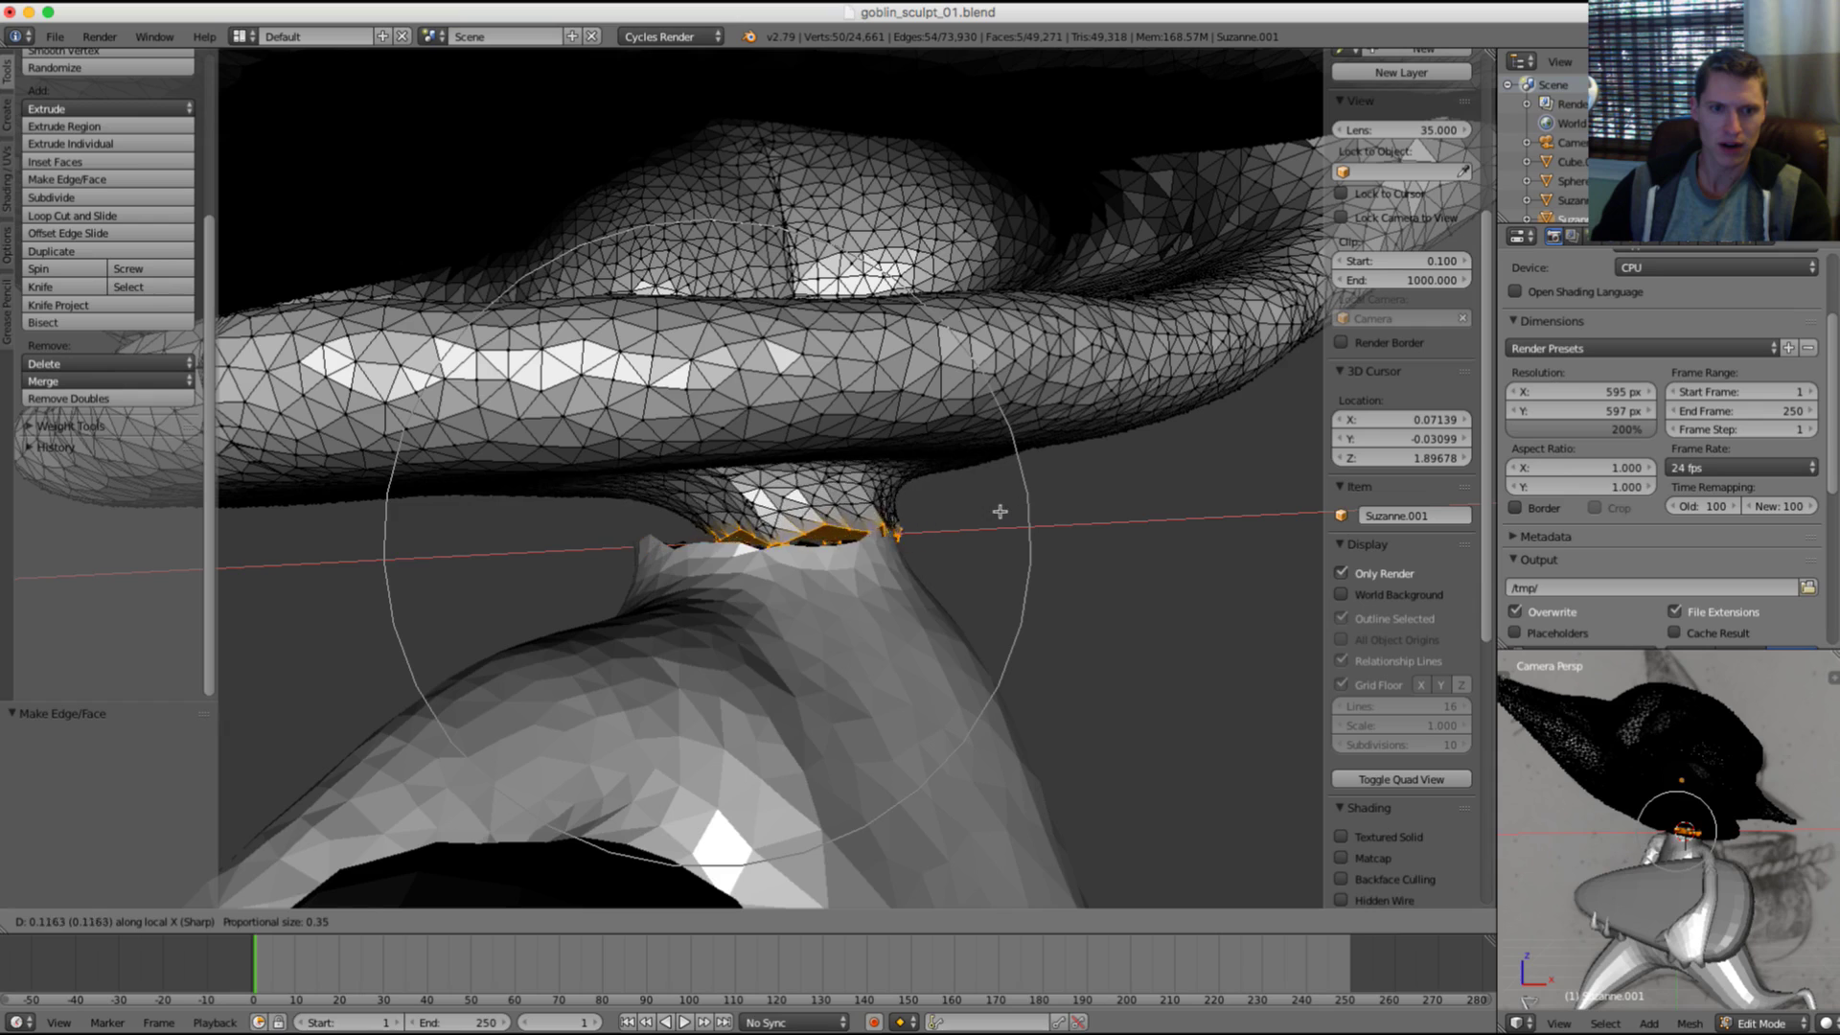
click(974, 517)
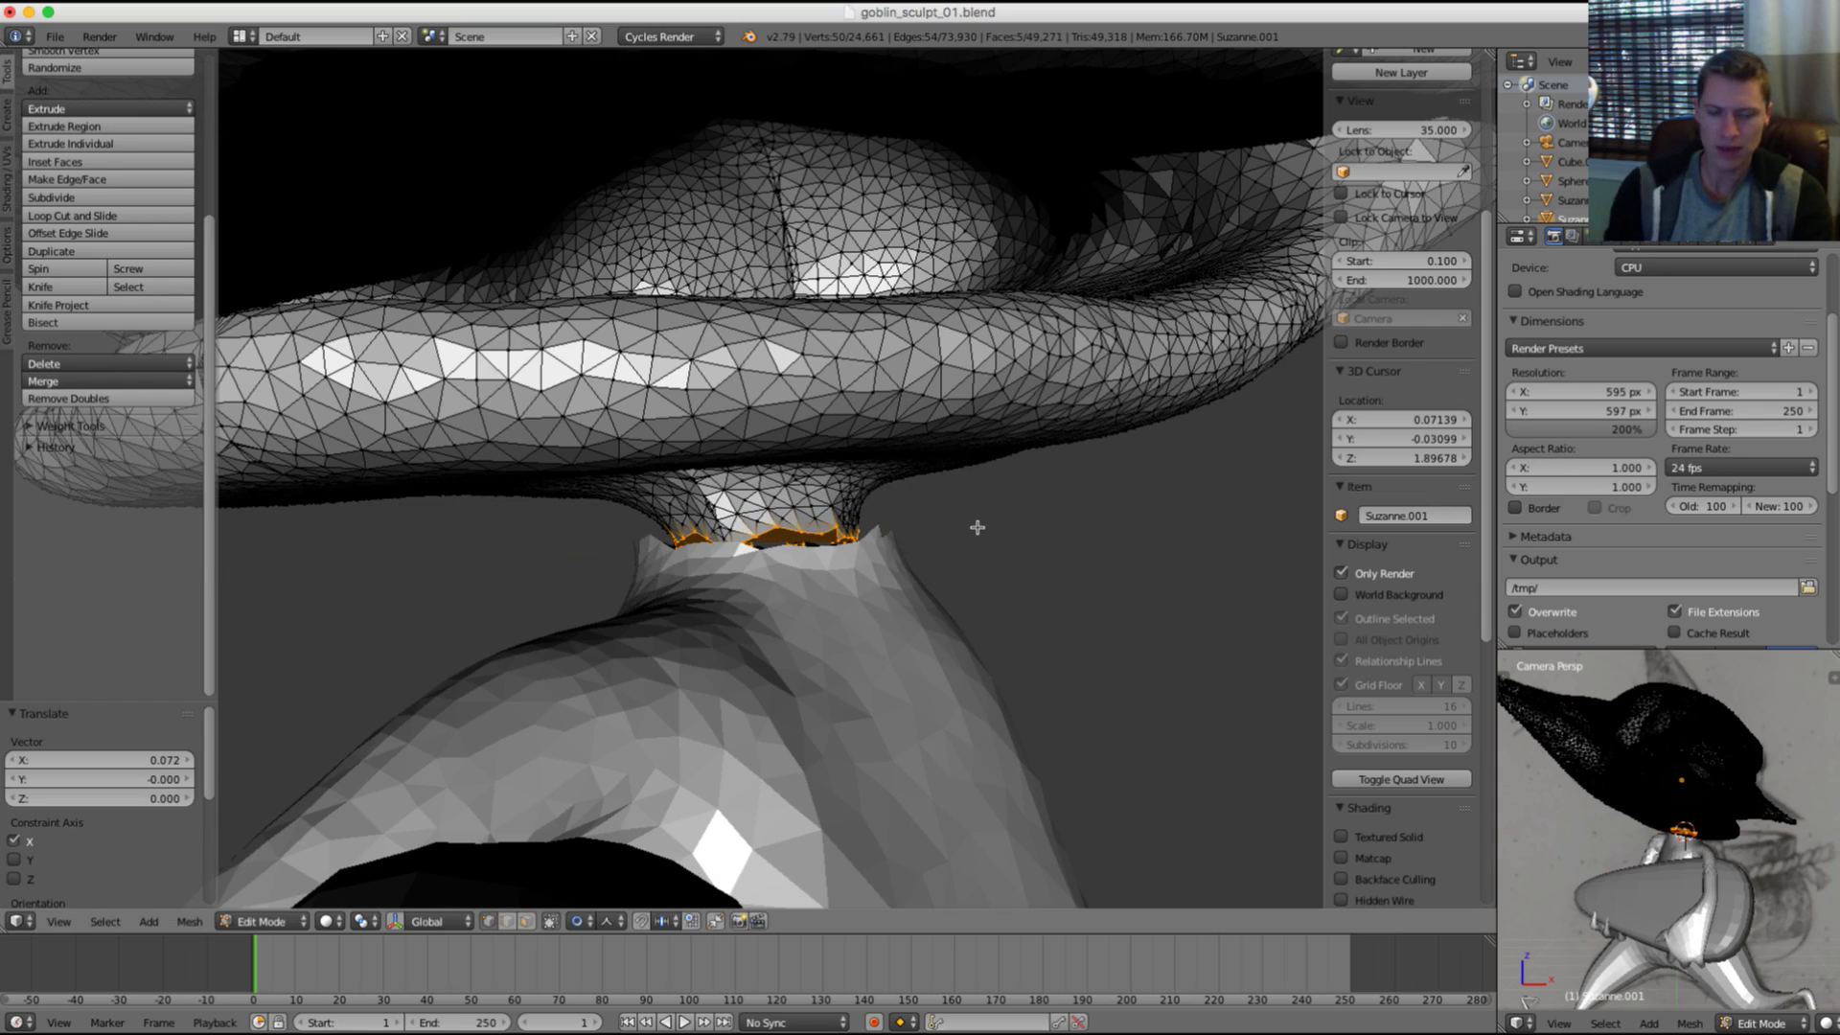
key(o)
Step: Extrude the neck's base face down into the body, scale it to about 1.103, and move it about 0.017 in X and 0.006 in Y
key(e)
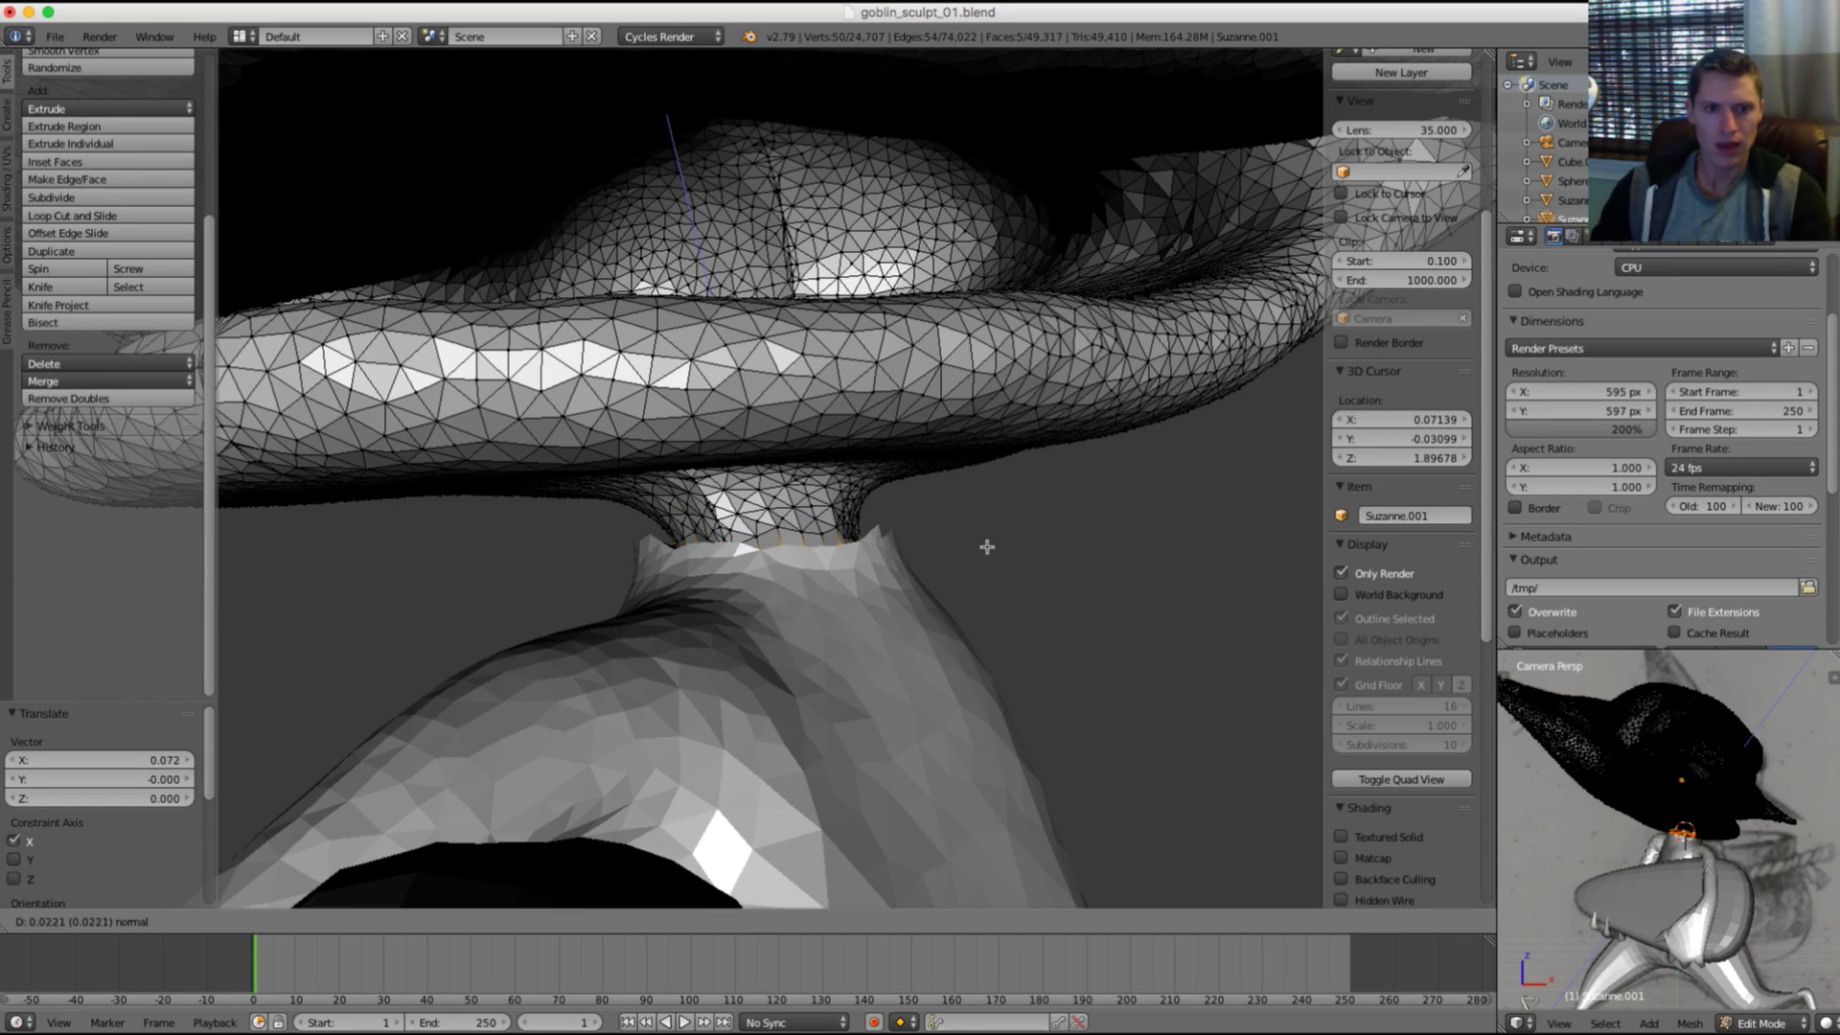
click(993, 581)
middle_drag(994, 580, 905, 526)
key(s)
click(978, 547)
key(g)
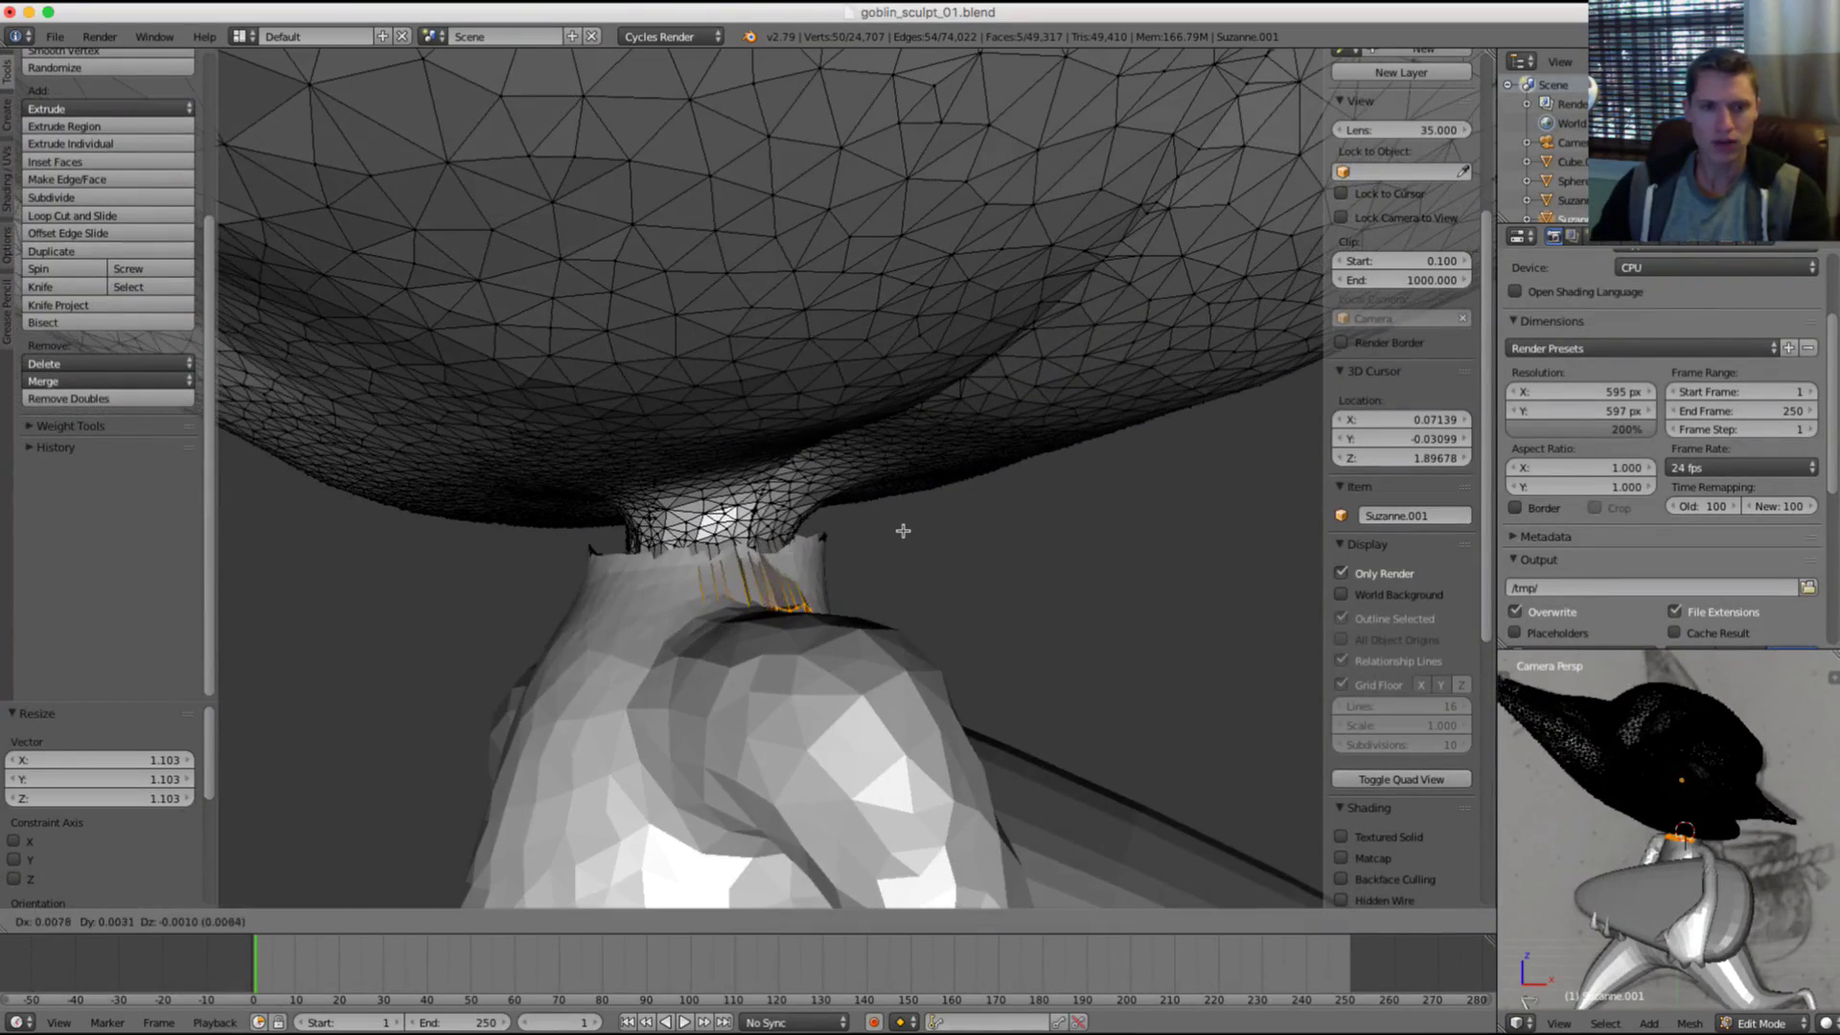
click(797, 543)
Step: Check the extruded neck base inside the body in wireframe and nudge it further toward the middle of the body's neck
middle_drag(797, 543, 986, 521)
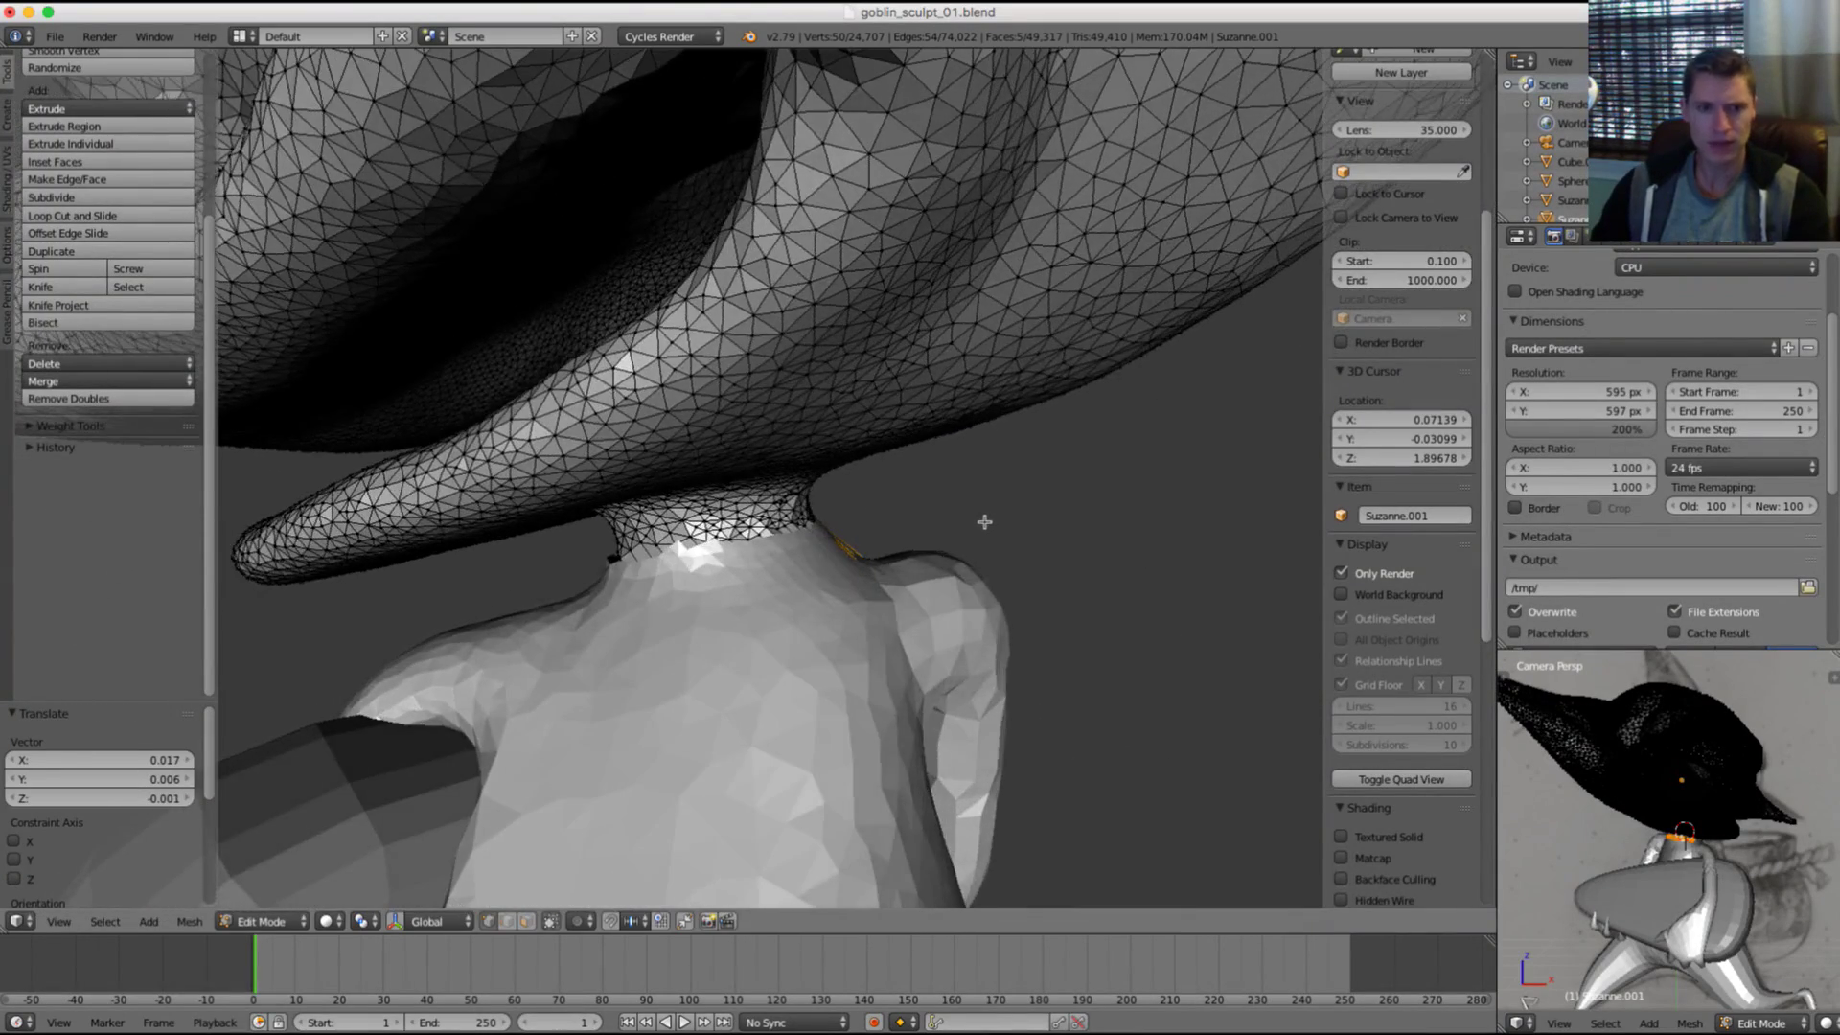
key(z)
key(z)
key(g)
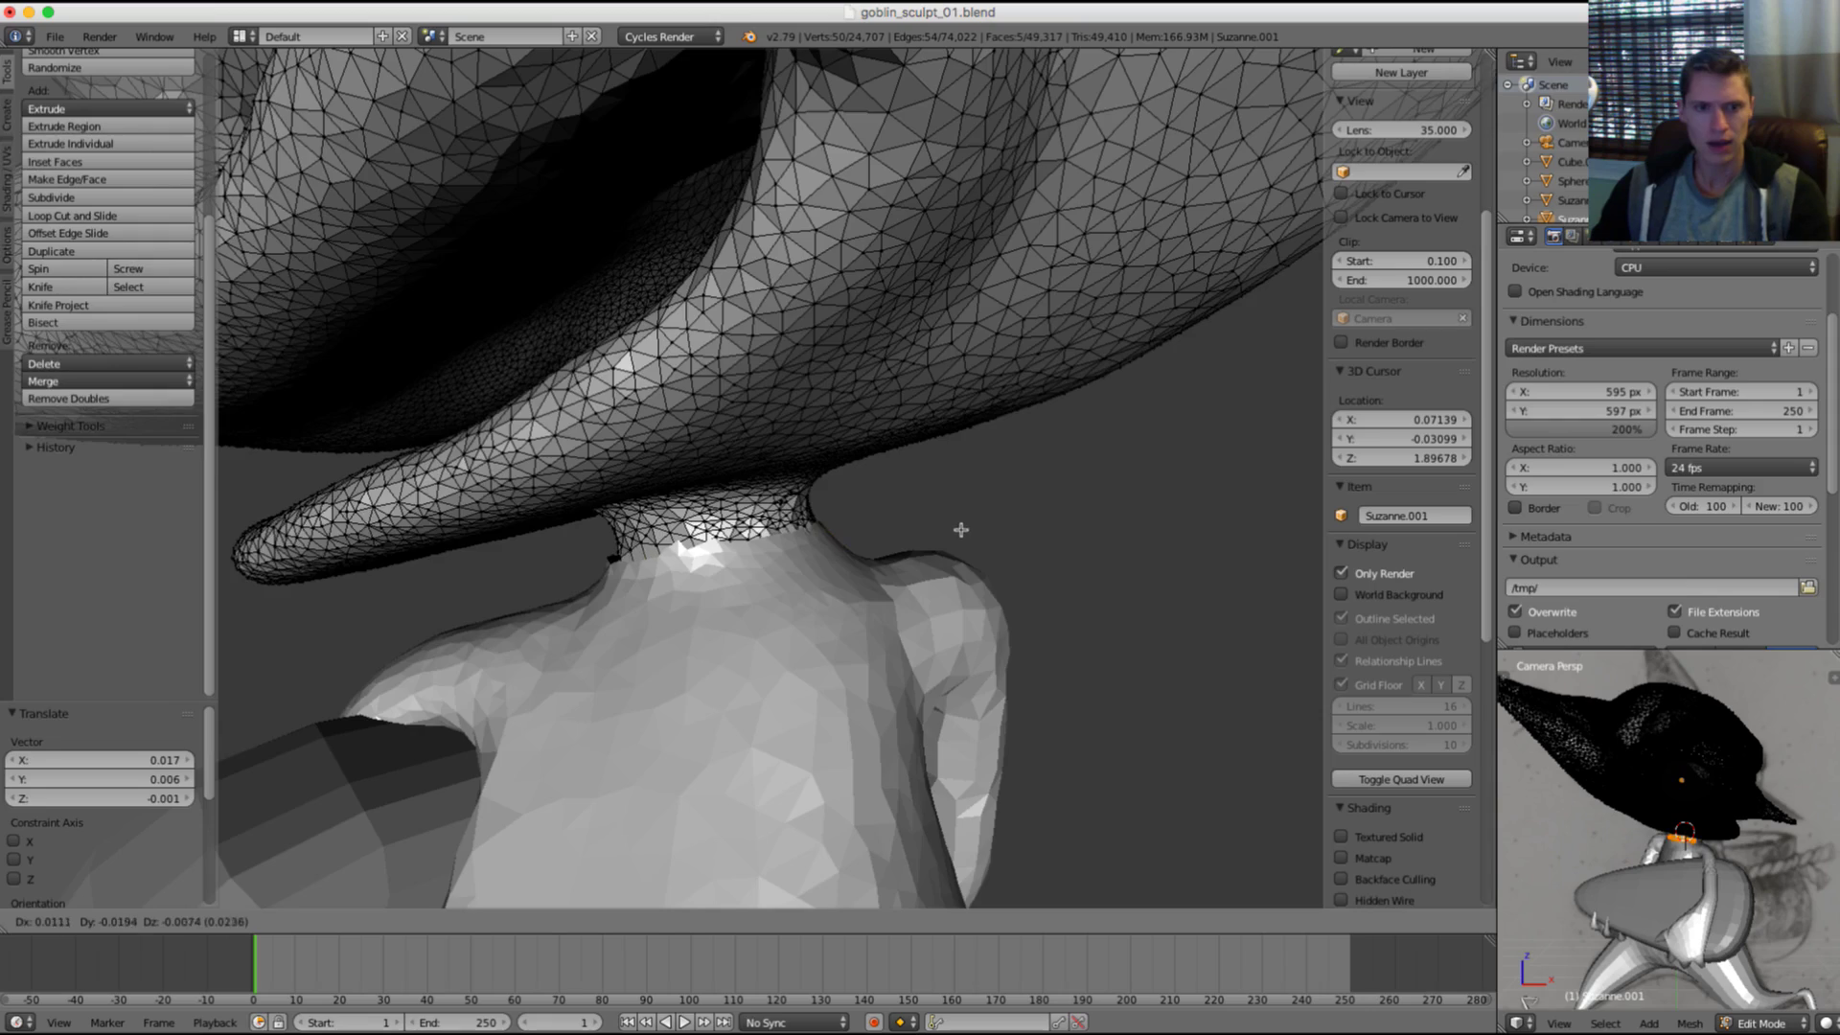
click(961, 530)
middle_drag(961, 530, 895, 546)
scroll(895, 553, up, 1)
Step: Select the open edge loop at the top of the body's neck in Edit Mode and fill it with a face
key(Tab)
right_click(765, 594)
mouse_move(764, 594)
middle_down()
mouse_move(856, 565)
mouse_move(872, 527)
mouse_move(868, 550)
mouse_move(832, 527)
mouse_move(827, 493)
middle_up()
key(Tab)
alt+right_click(781, 543)
key(z)
key(f)
key(Tab)
key(z)
scroll(827, 490, down, 1)
Step: Select the head and the body together with the body active, and turn off Only Render in the viewport display
right_click(774, 499)
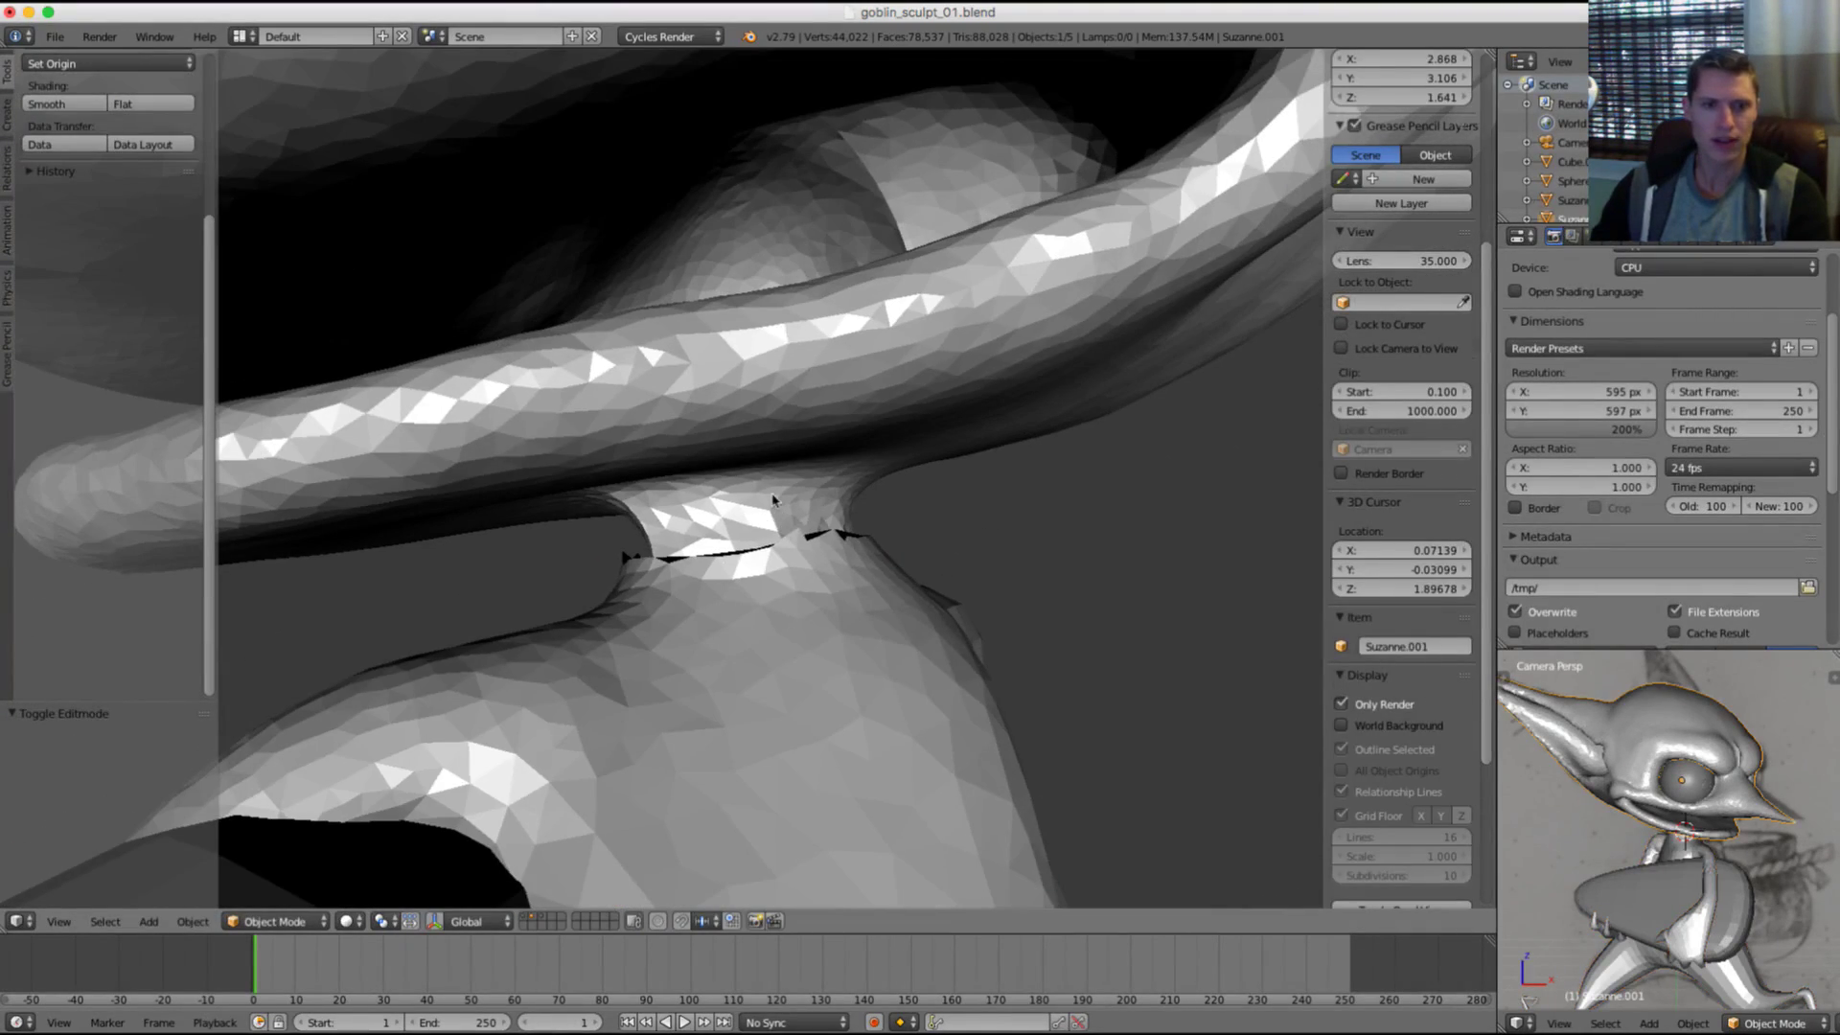
shift+right_click(788, 586)
scroll(892, 465, down, 3)
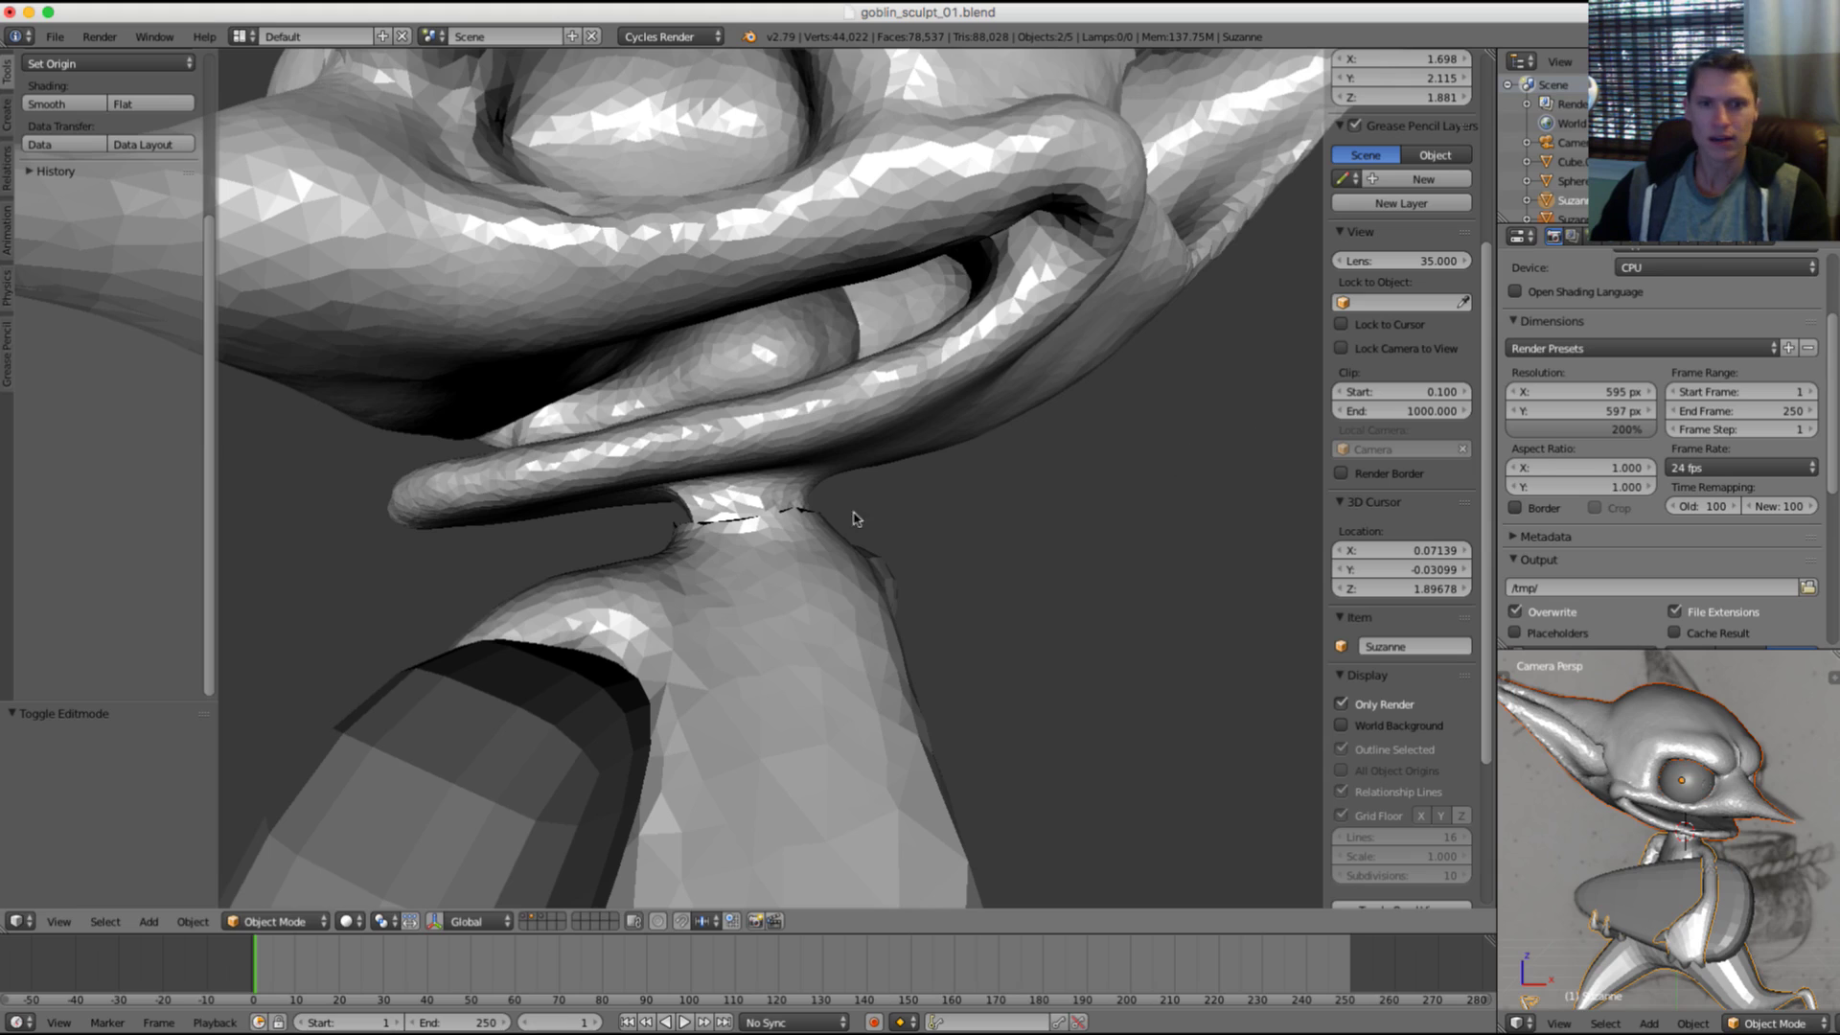
click(1674, 241)
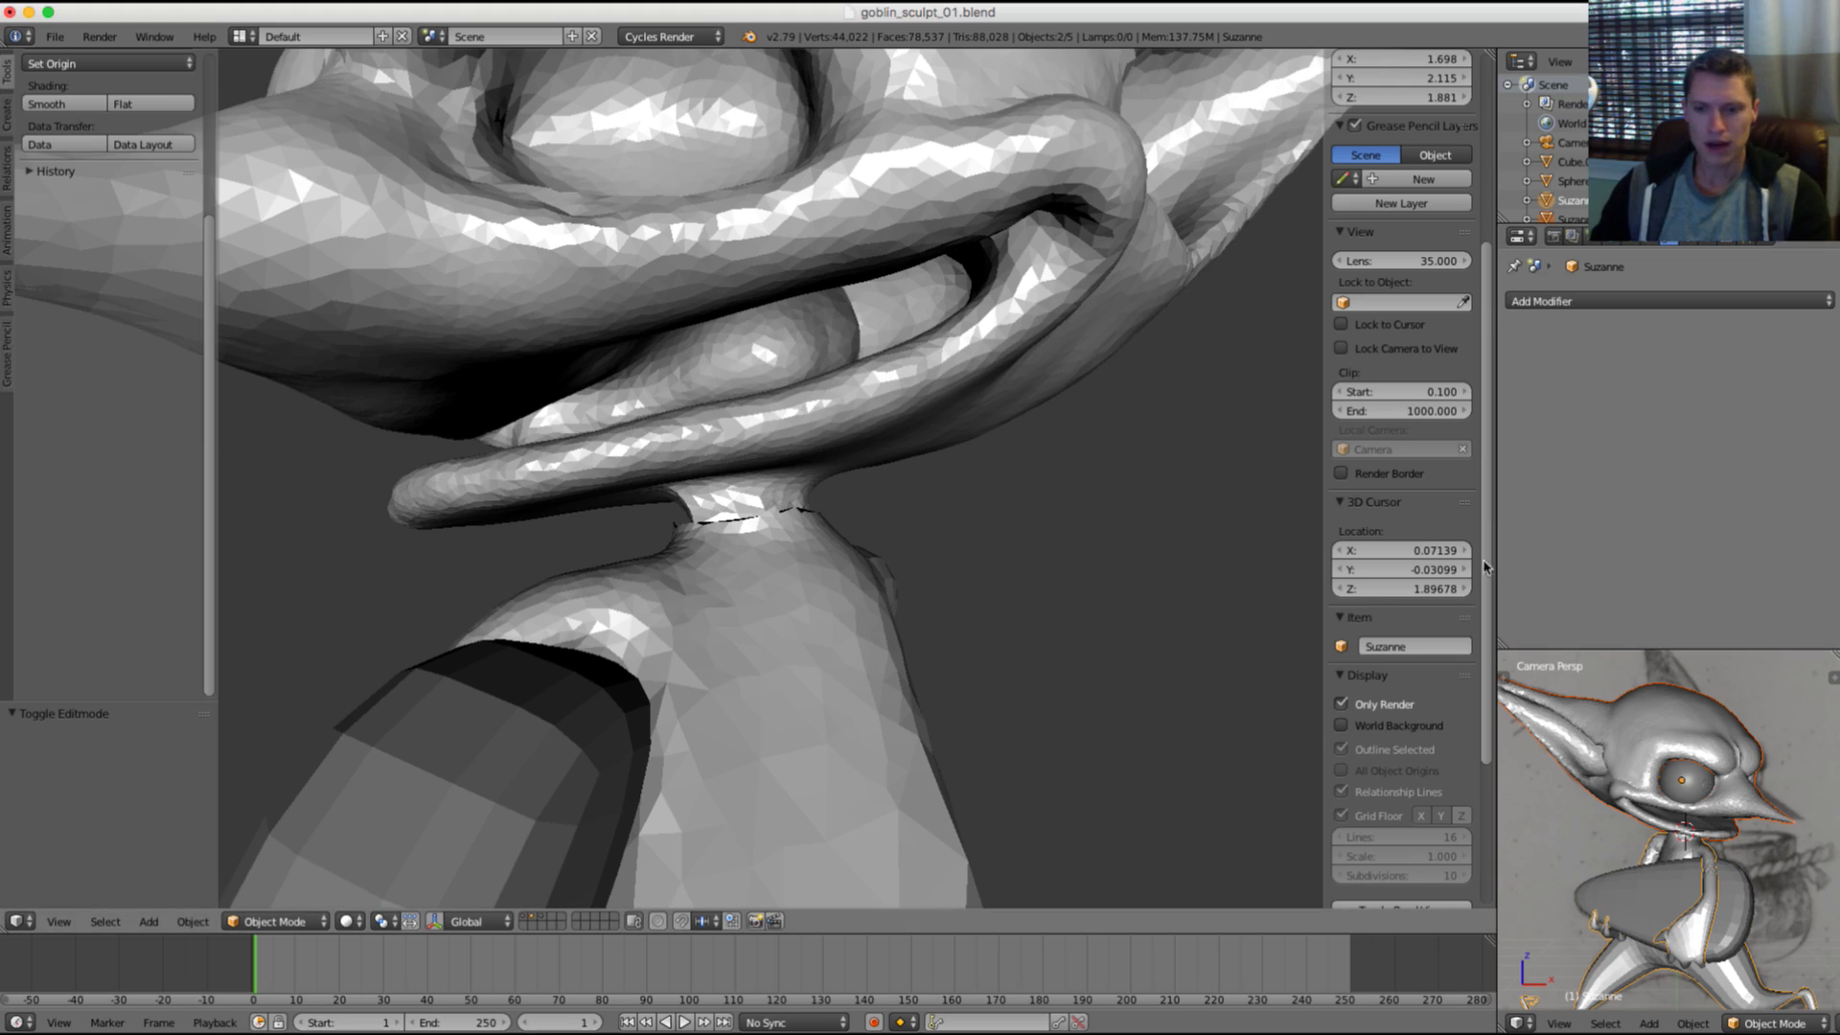
click(1341, 704)
scroll(1097, 599, down, 2)
Step: Add a Boolean modifier to the body with the head, Suzanne.001, as its target object
click(1636, 301)
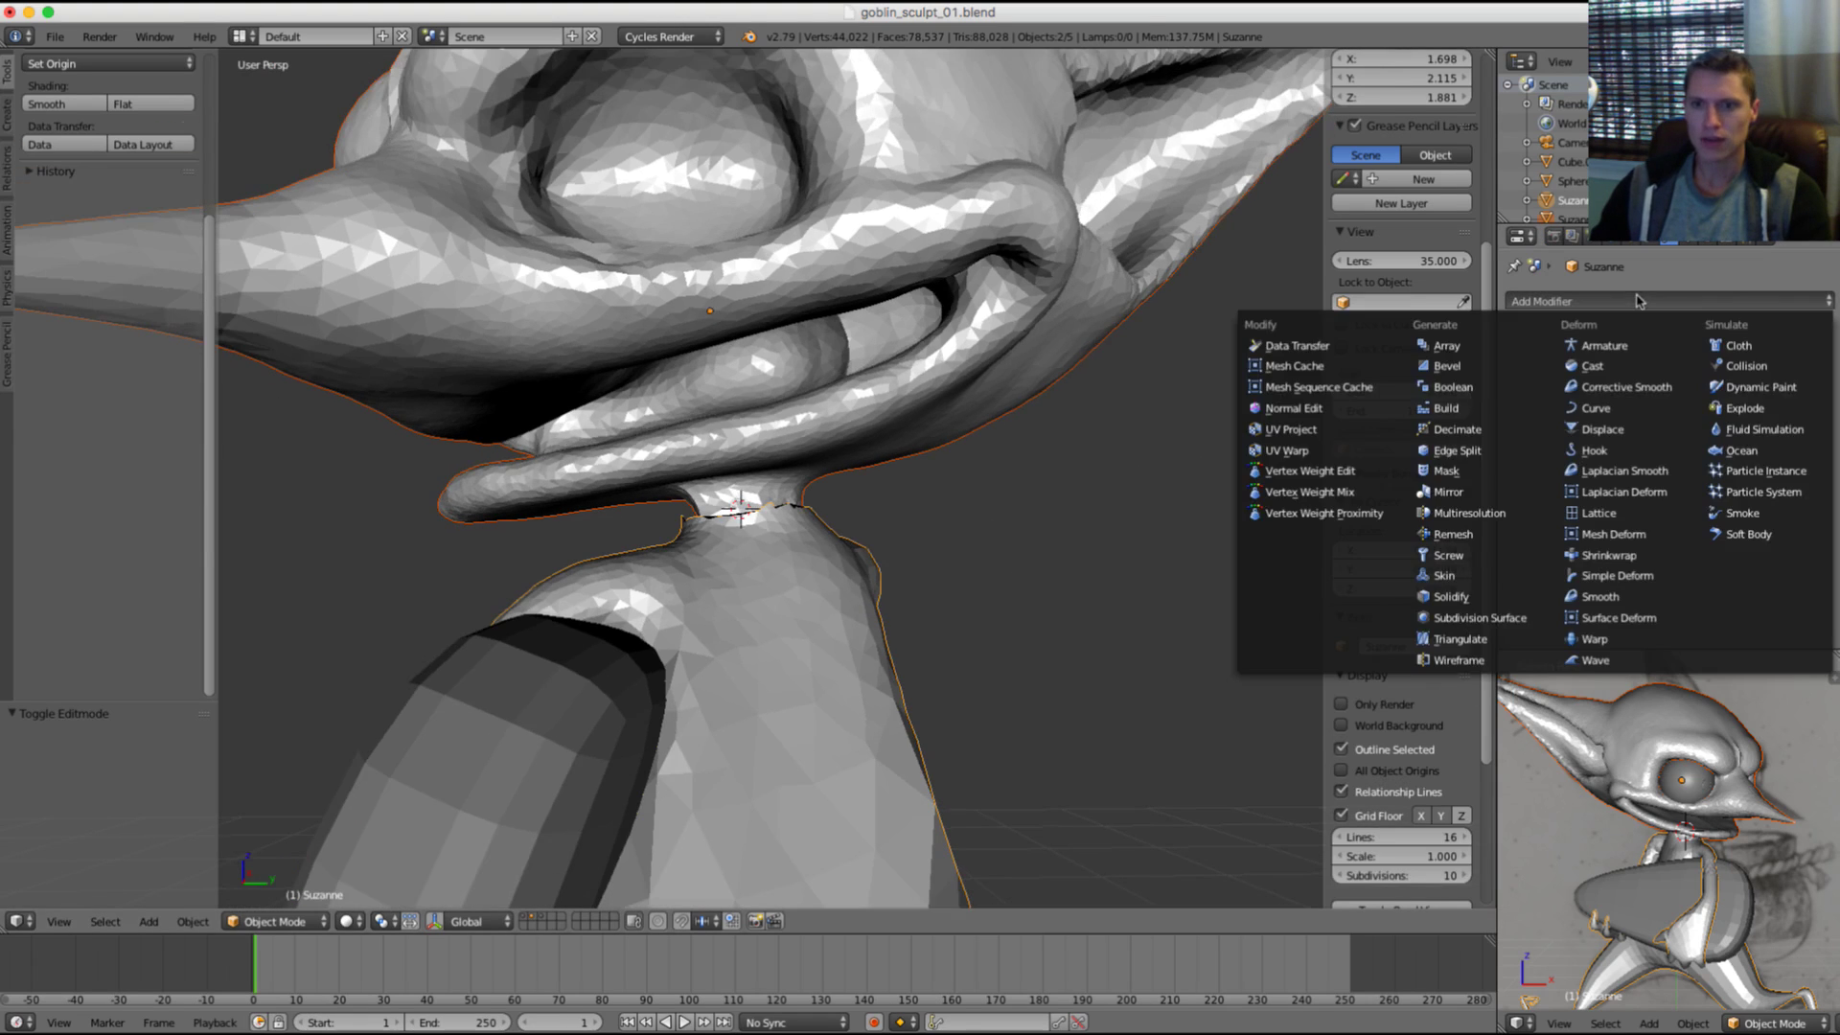
click(1480, 387)
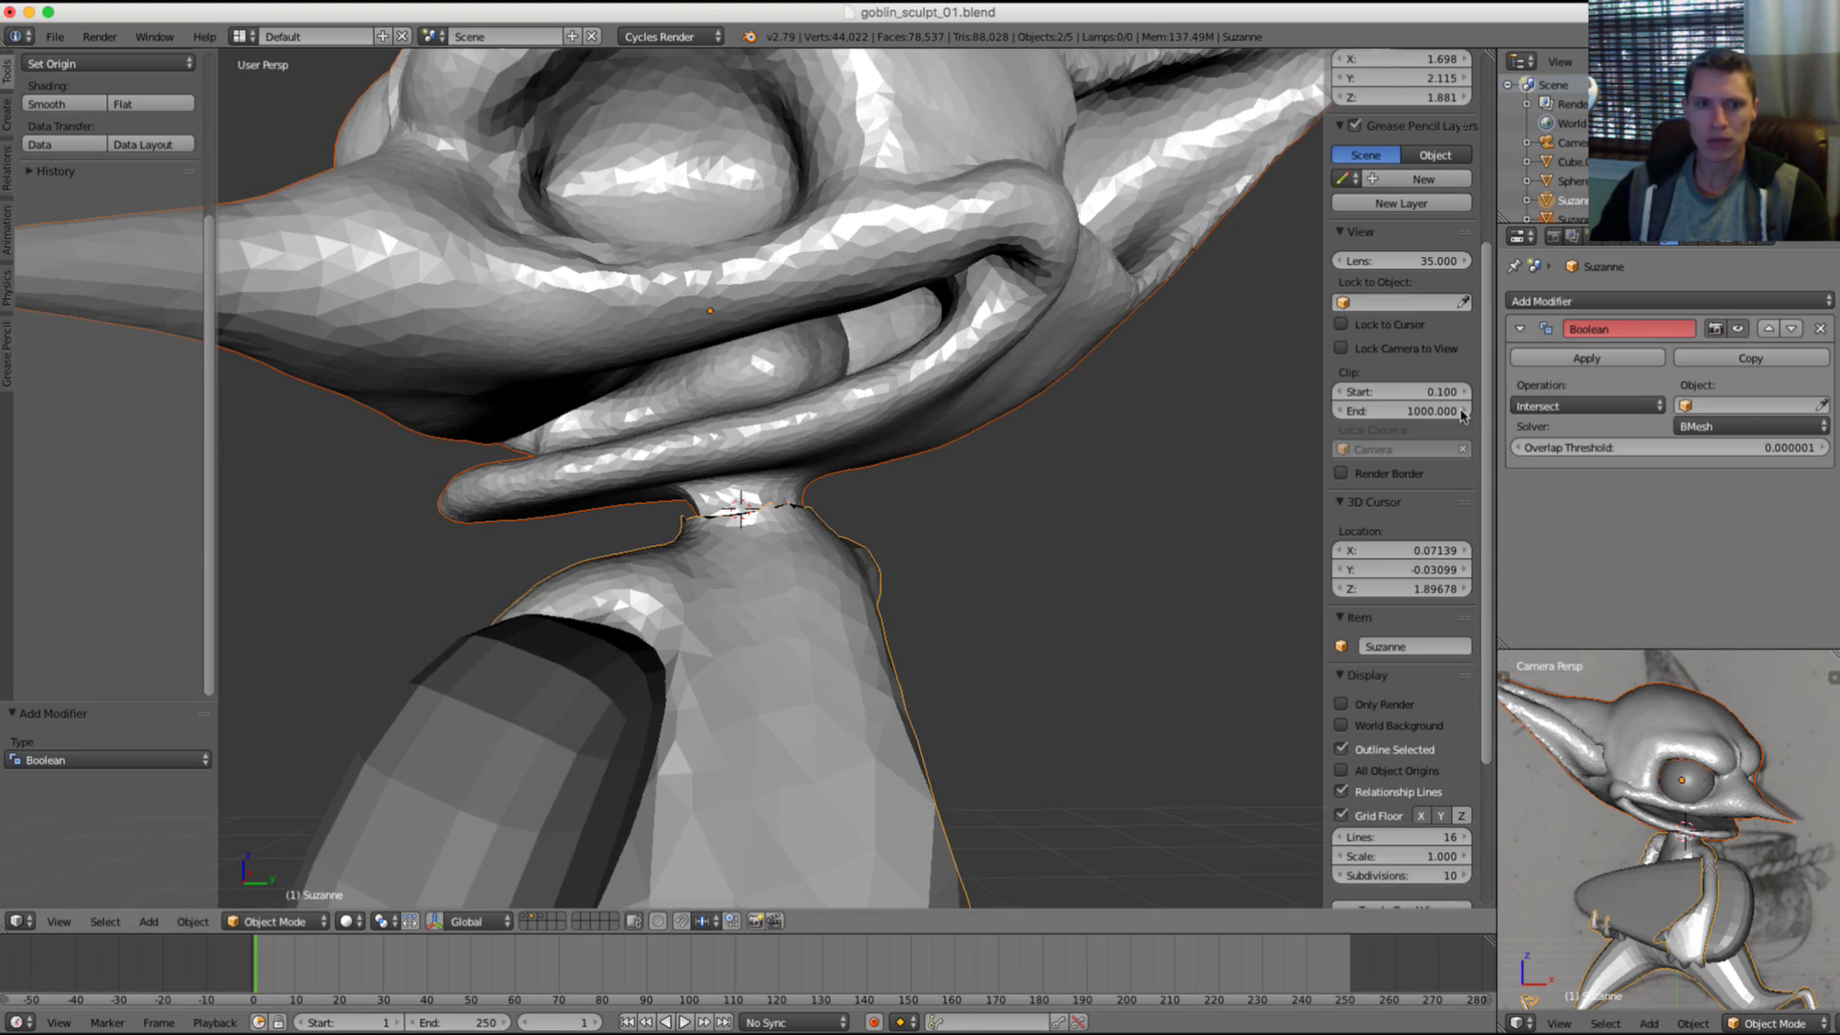
click(1820, 406)
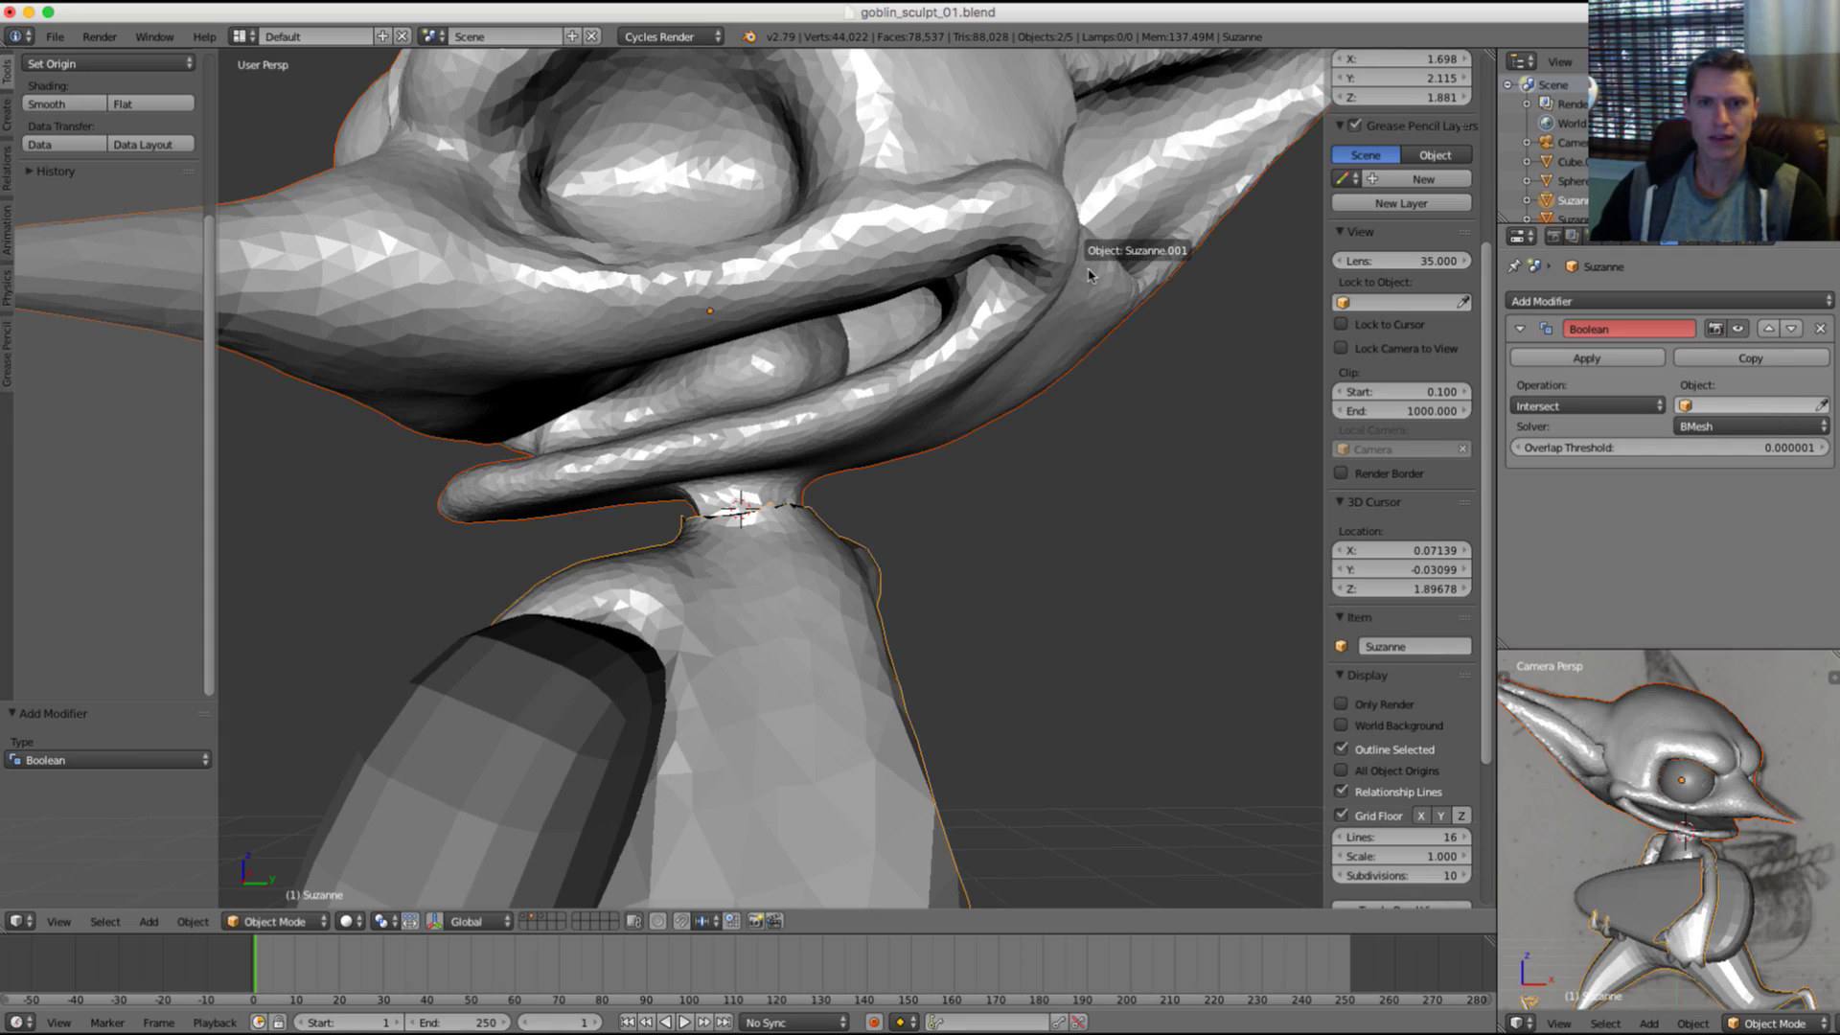
click(1088, 275)
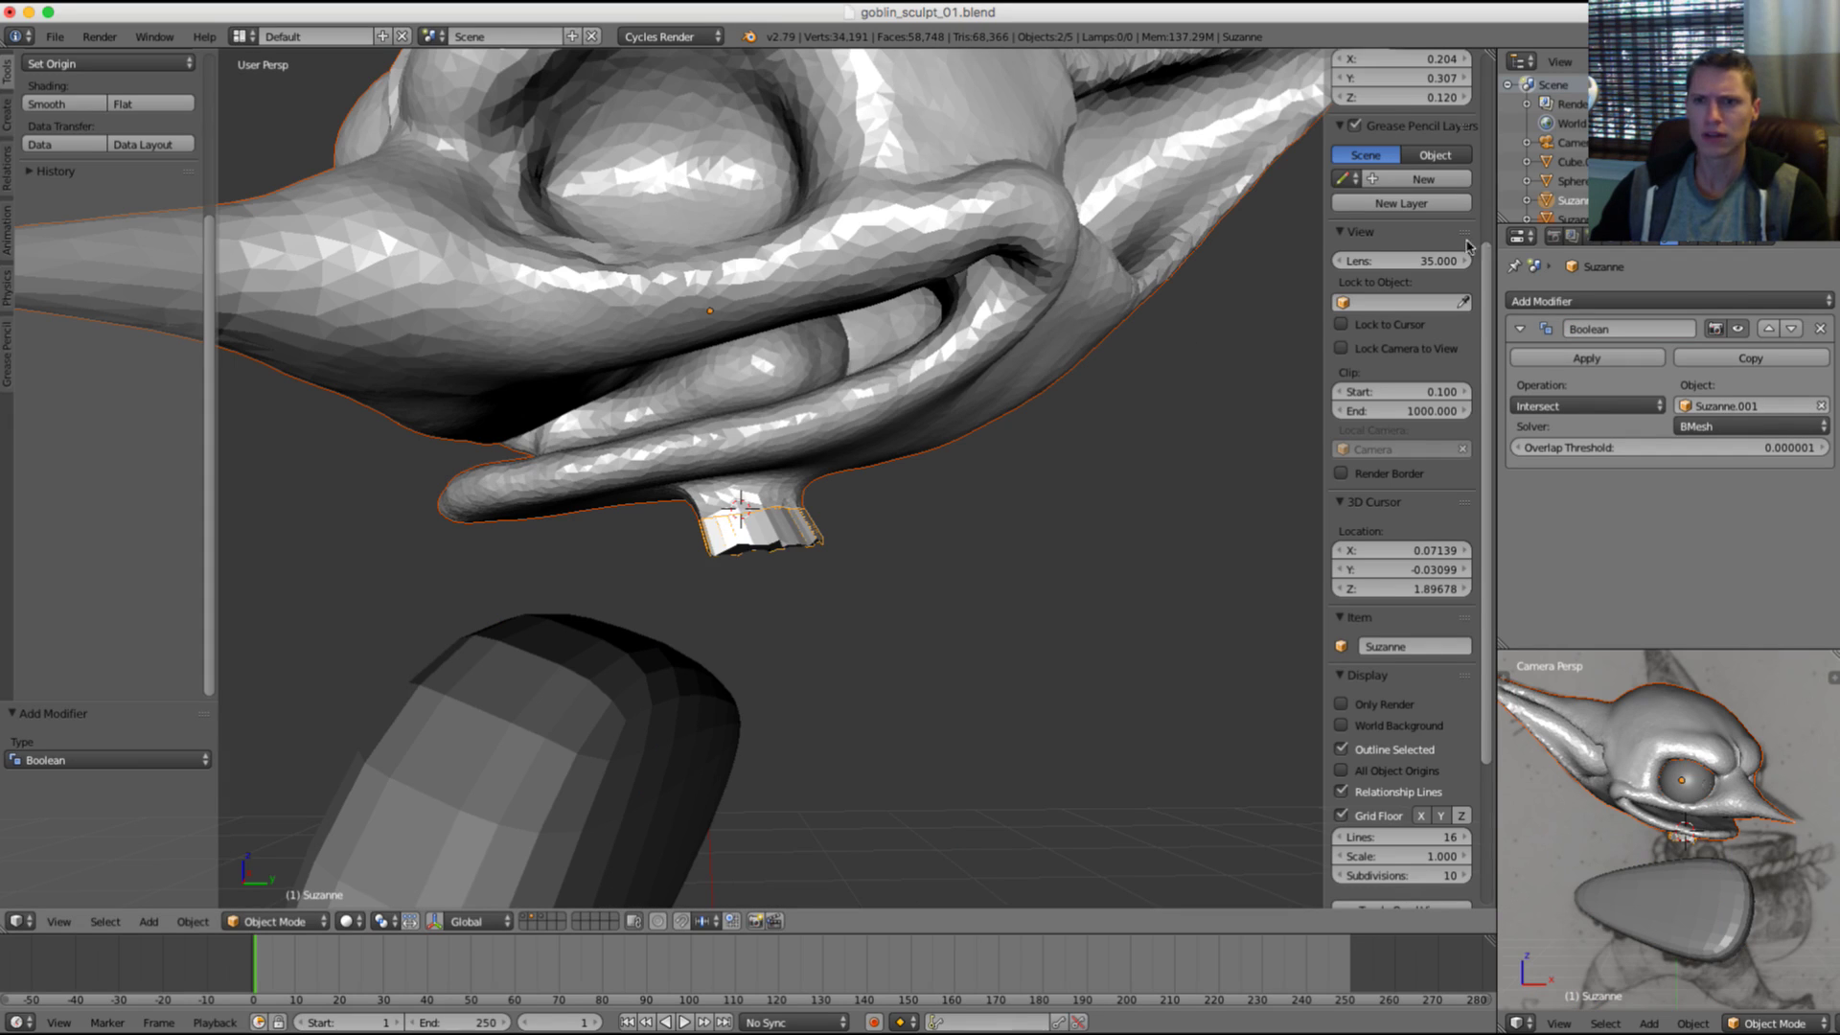
scroll(1572, 173, down, 1)
Step: Rename the head object goblin_body and the body object goblin_bodee, and select goblin_bodee
click(1573, 213)
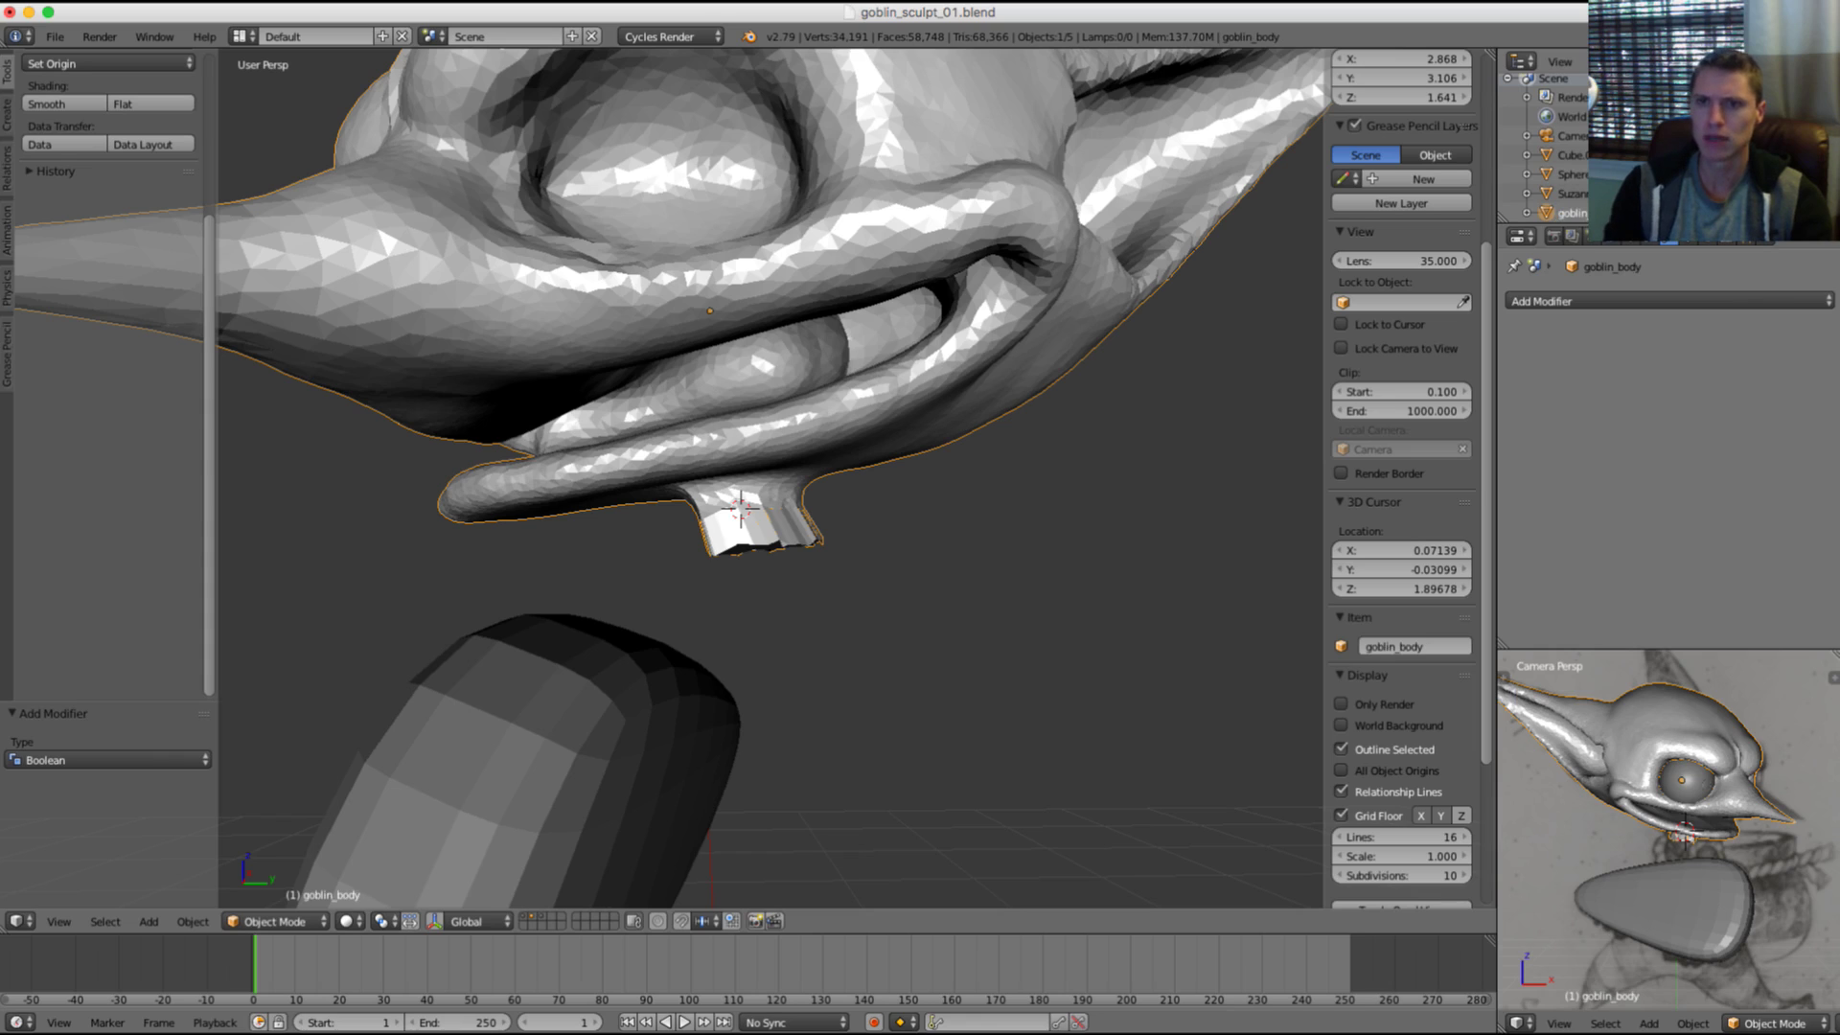
click(1572, 194)
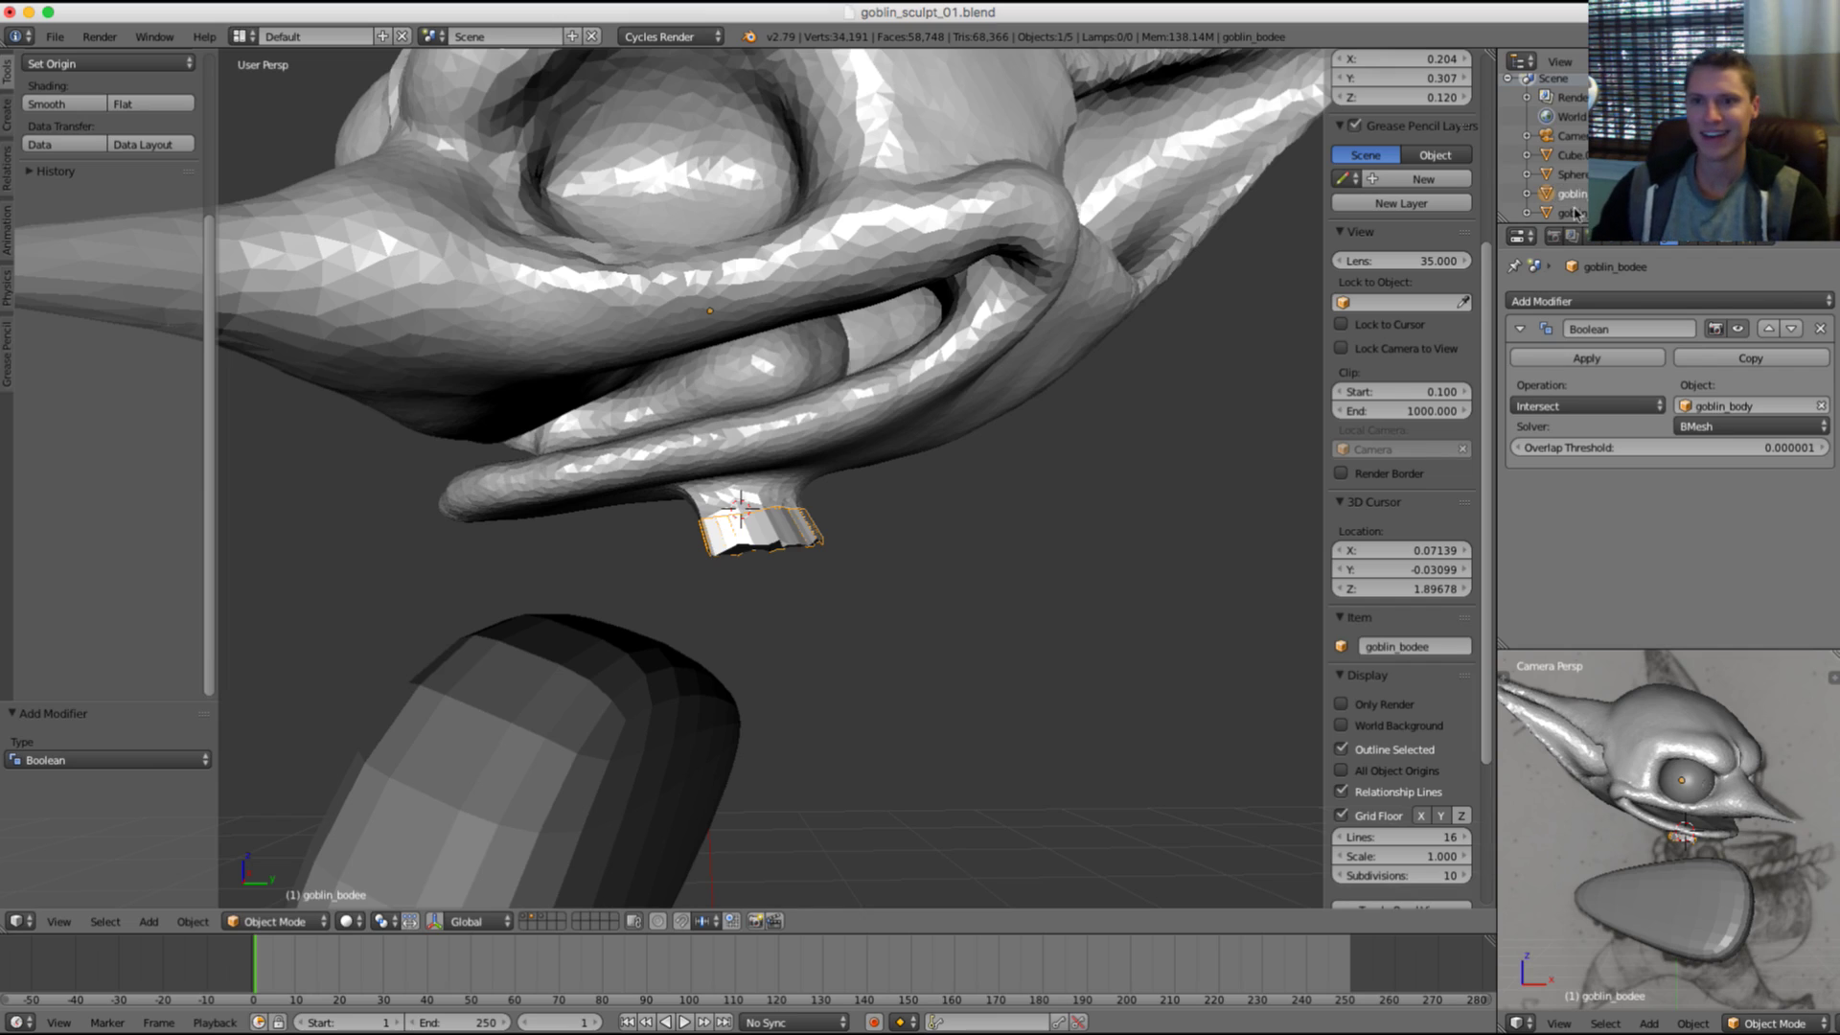
click(1571, 213)
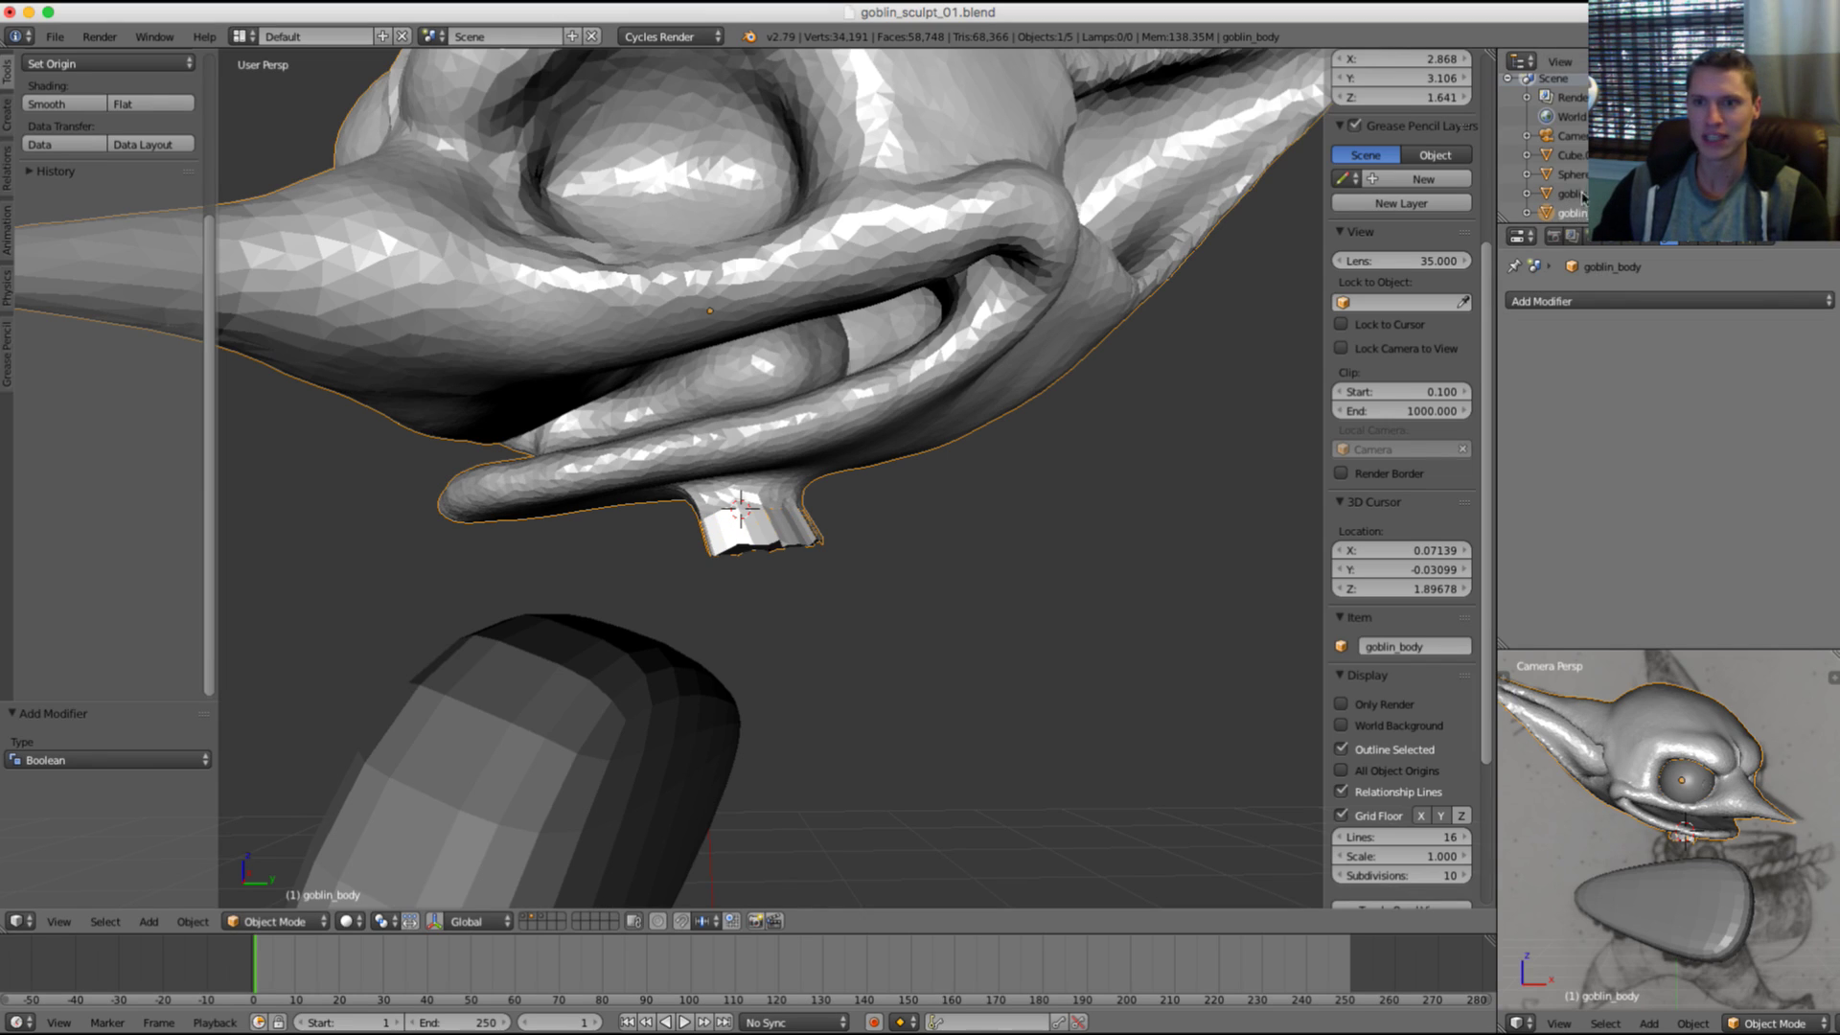
click(1582, 194)
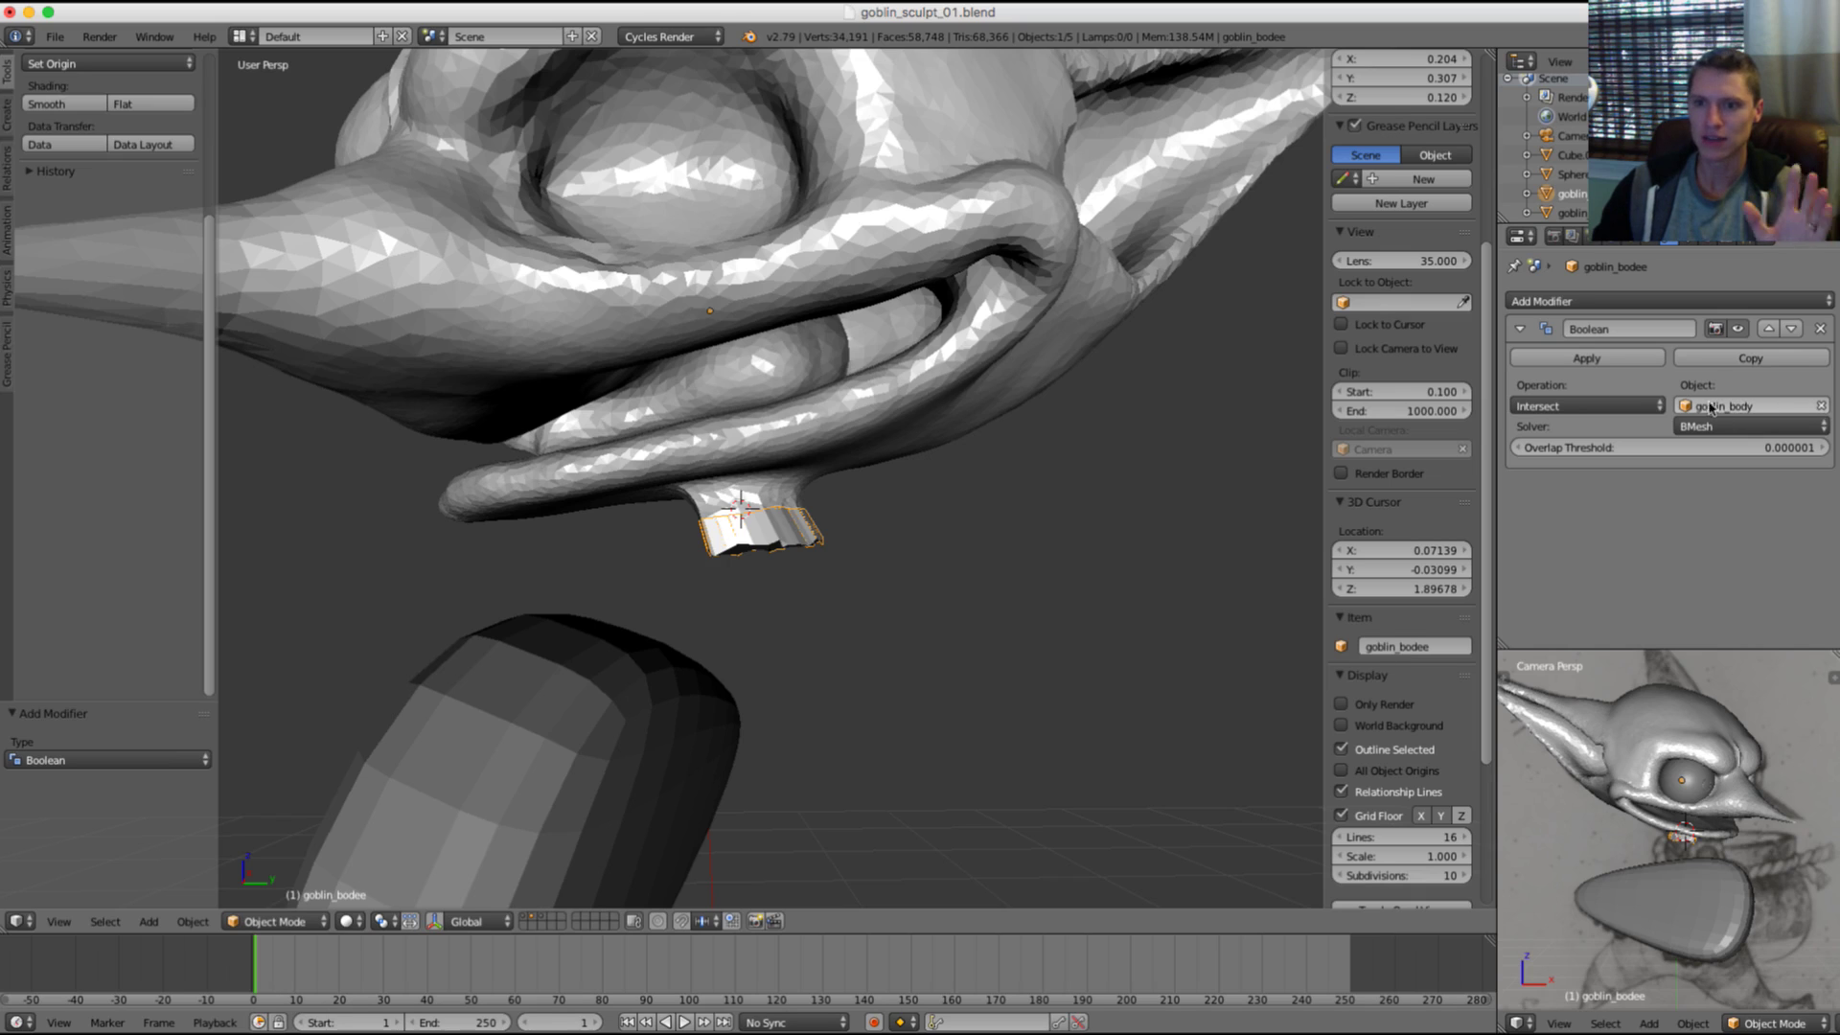
Step: Set the Boolean operation on goblin_bodee to Union and apply the modifier
click(1585, 404)
click(1574, 362)
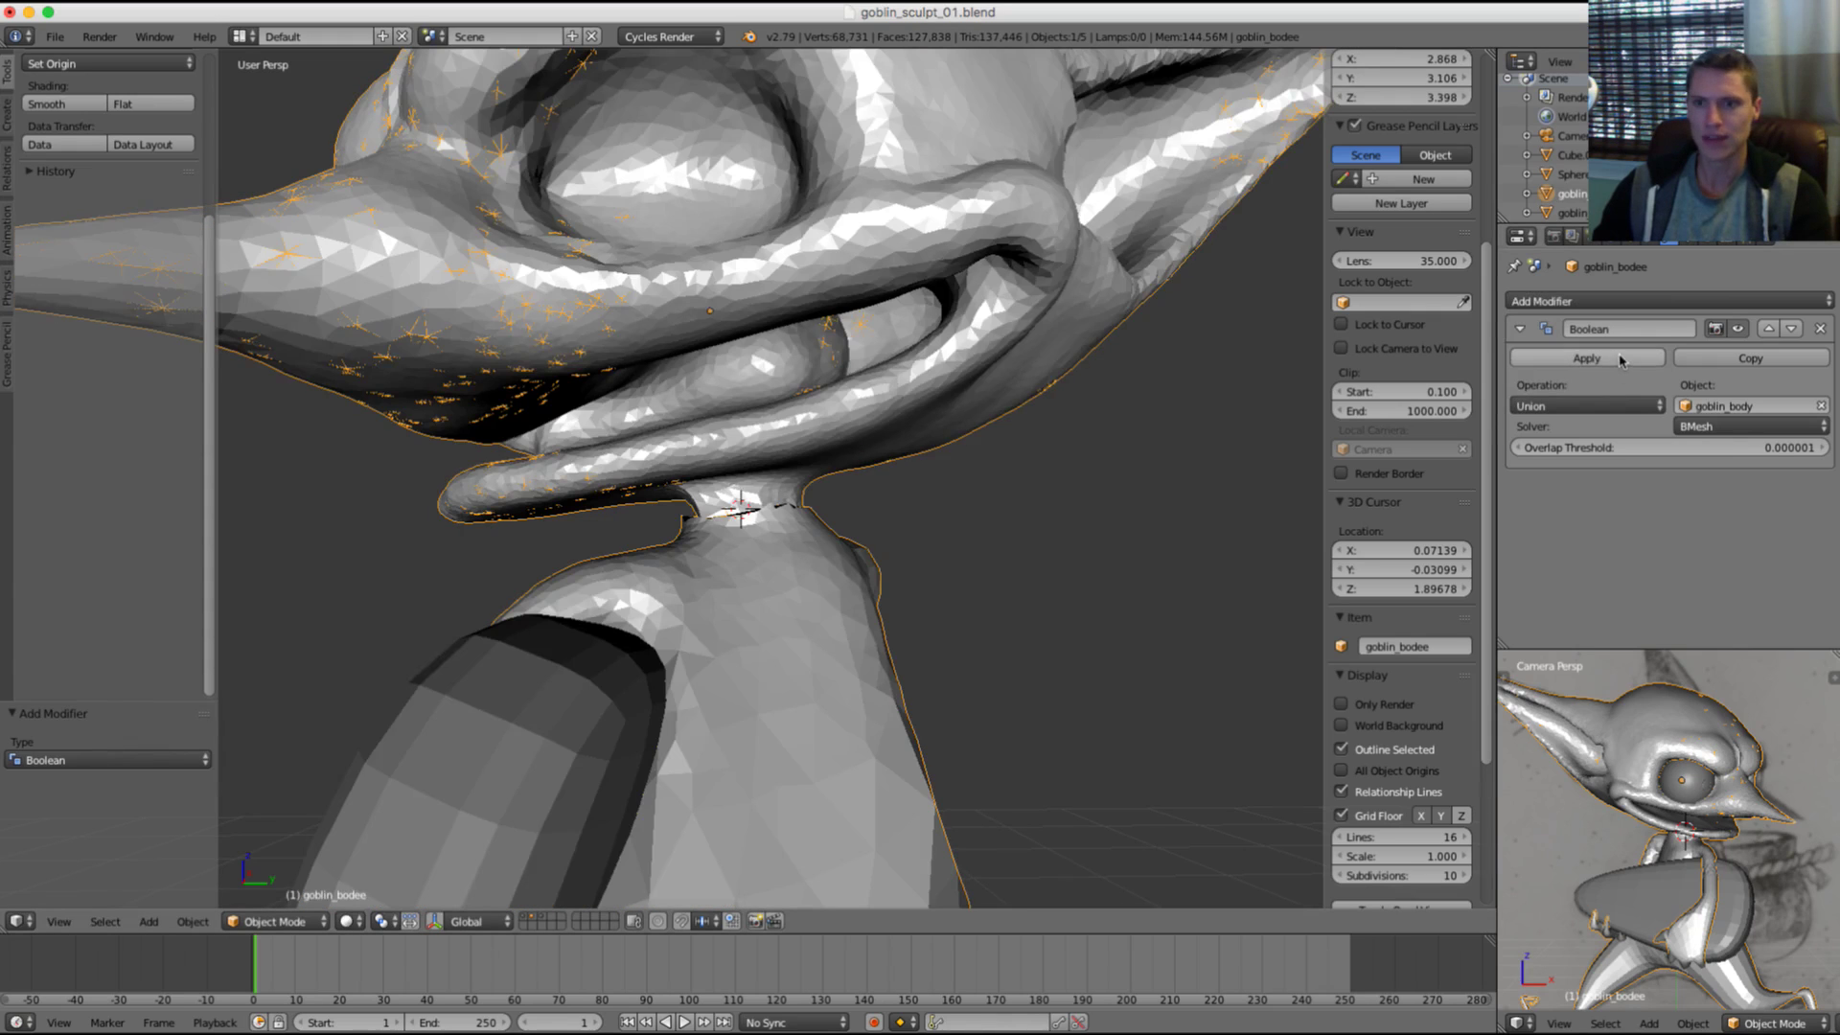
click(1587, 358)
Step: Delete the leftover separate head object goblin_body, leaving the merged goblin mesh in place
right_click(901, 357)
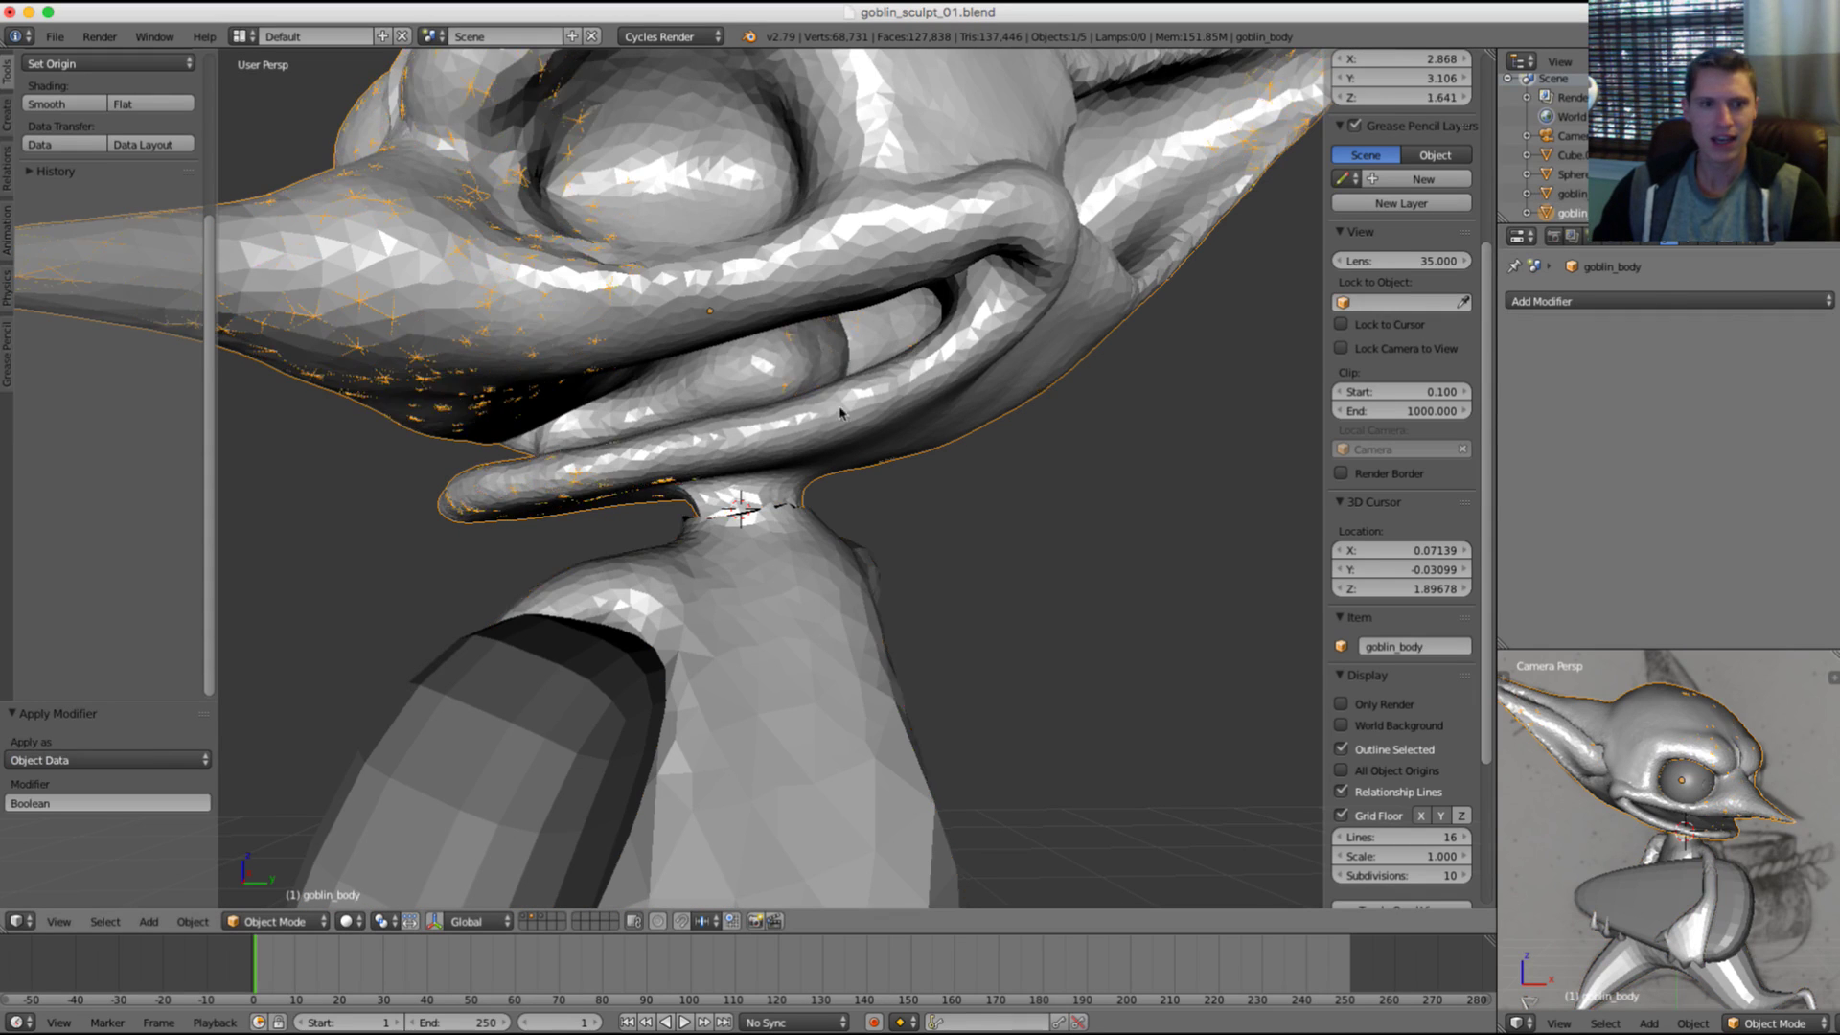
key(z)
key(x)
click(953, 410)
key(z)
scroll(874, 369, down, 2)
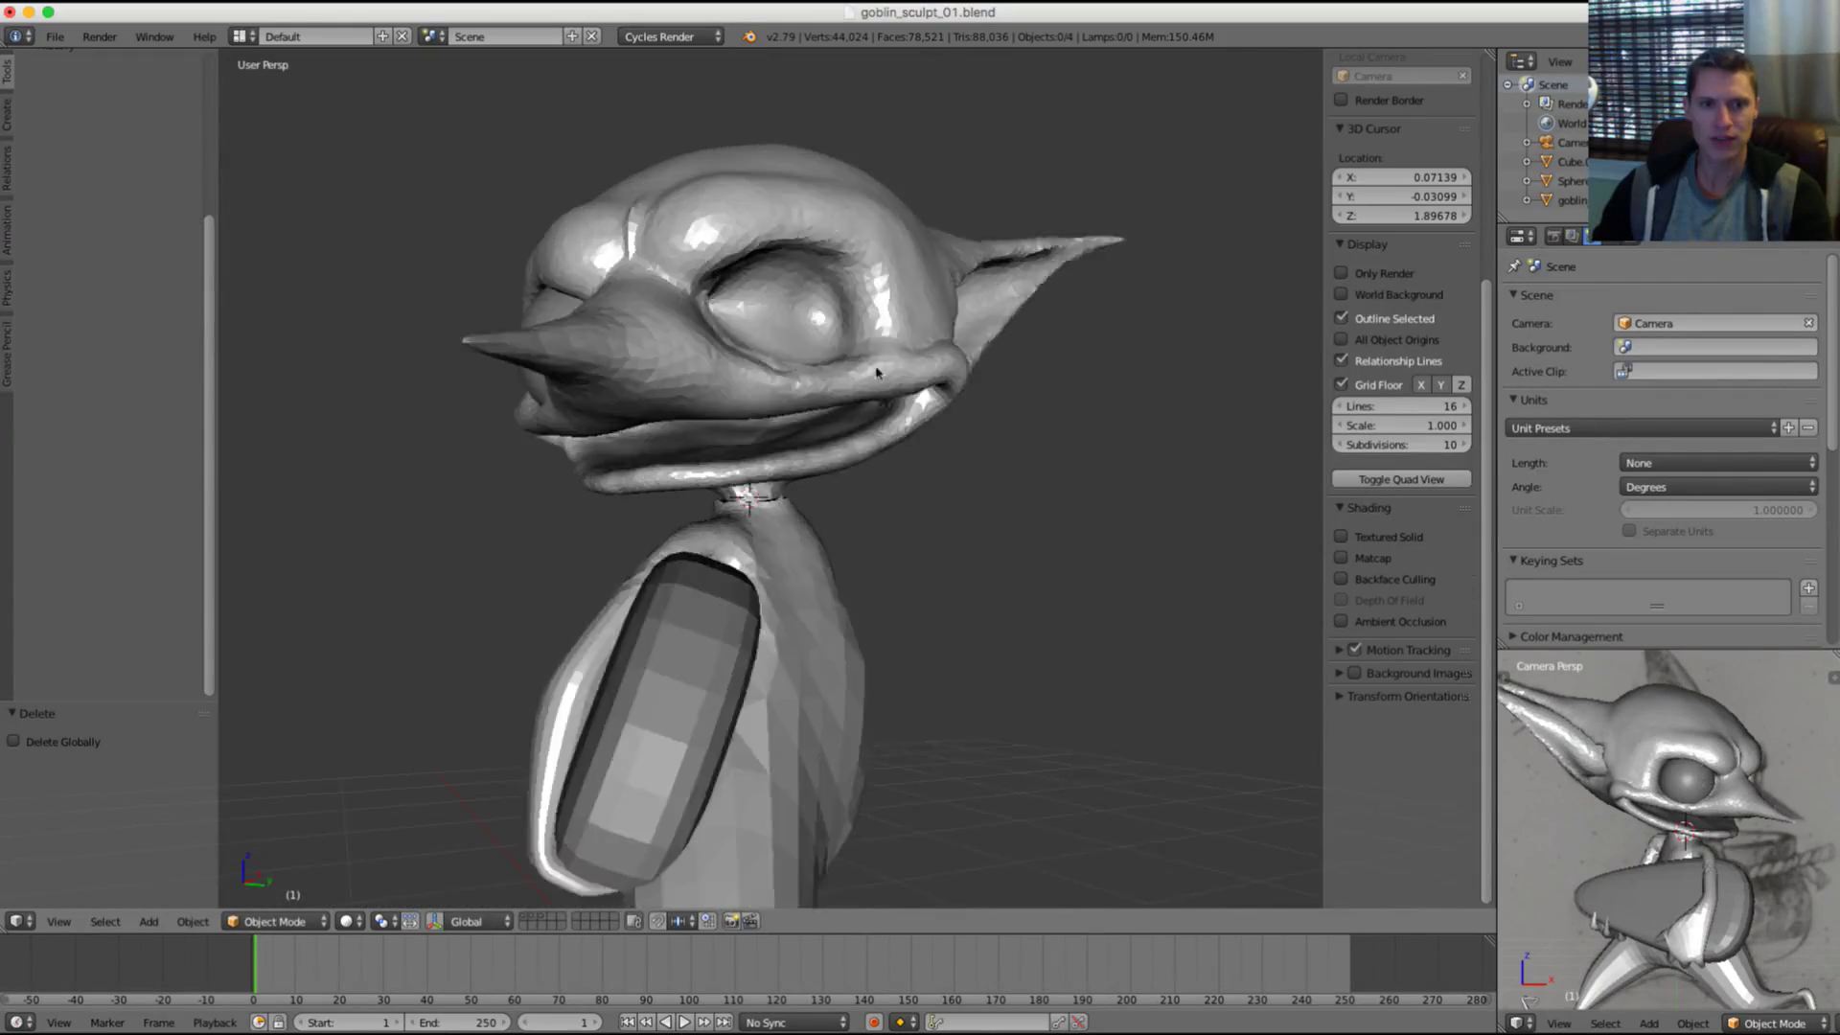
Step: Inspect the neck seam of goblin_bodee, switch it to Sculpt Mode, resize the brush, and enable Dyntopo
scroll(891, 489, up, 10)
scroll(862, 510, up, 1)
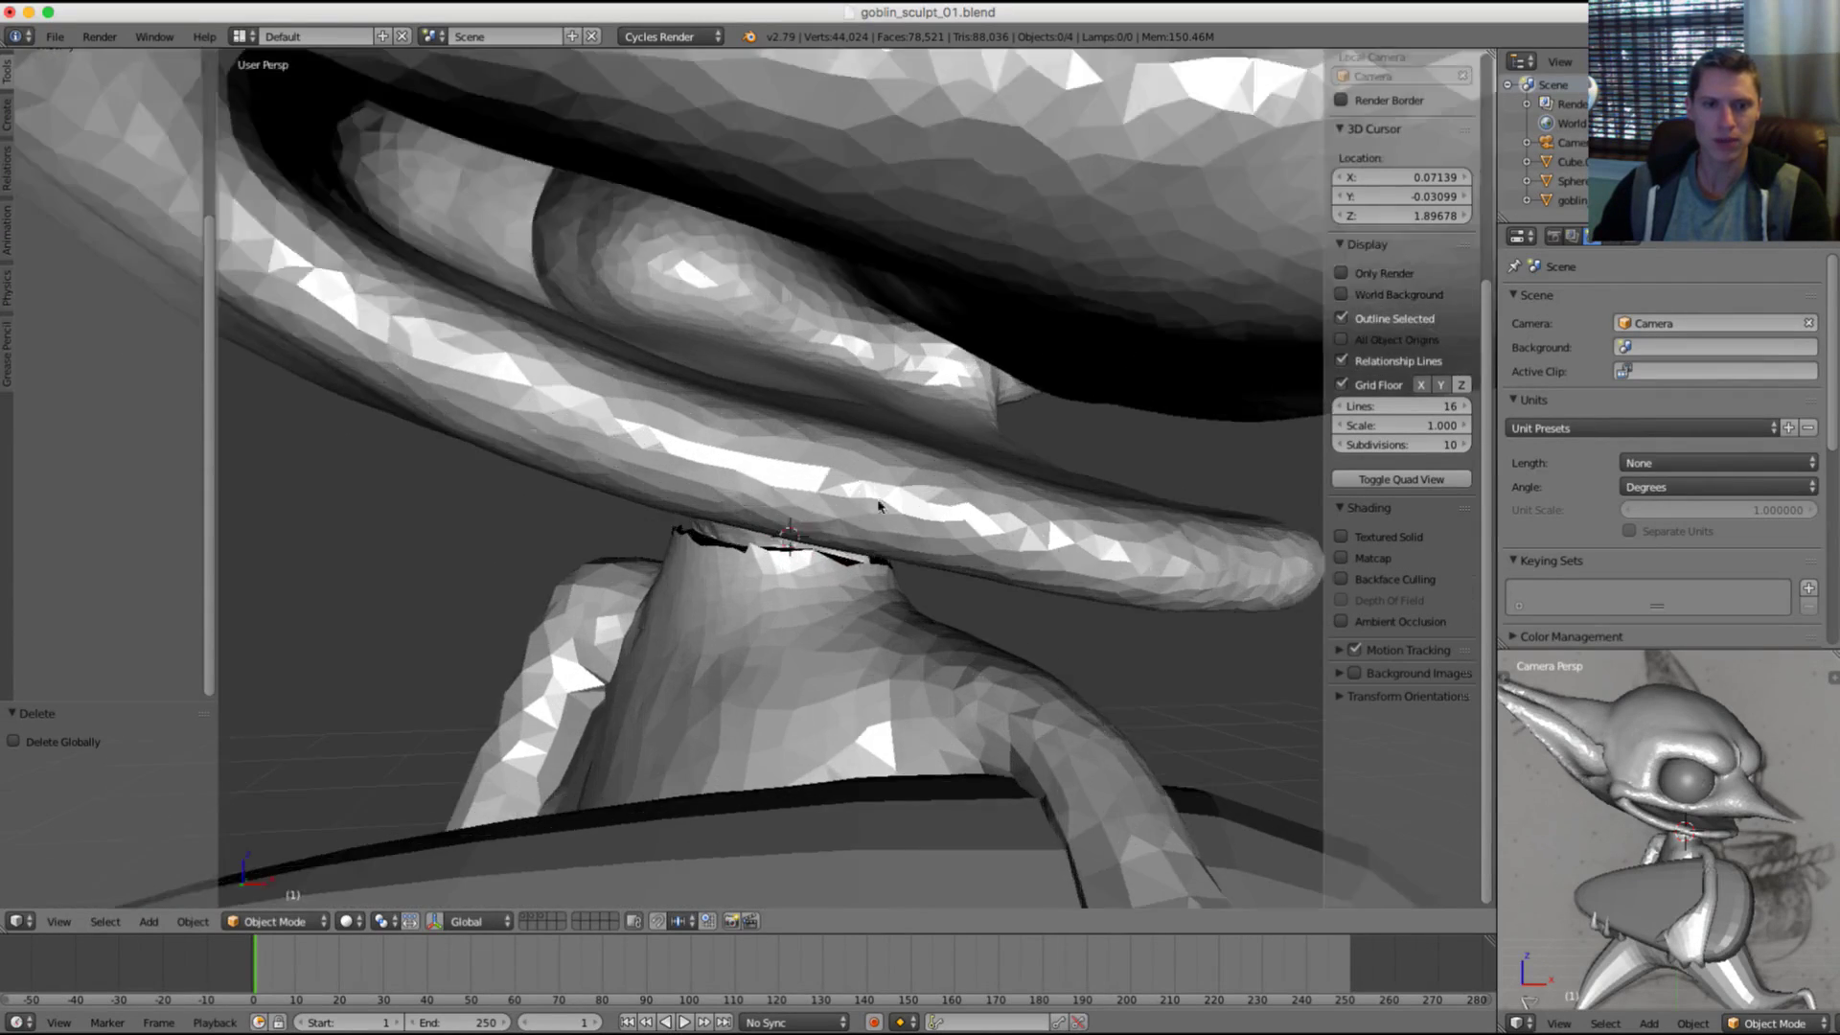
middle_drag(987, 508, 856, 502)
right_click(902, 511)
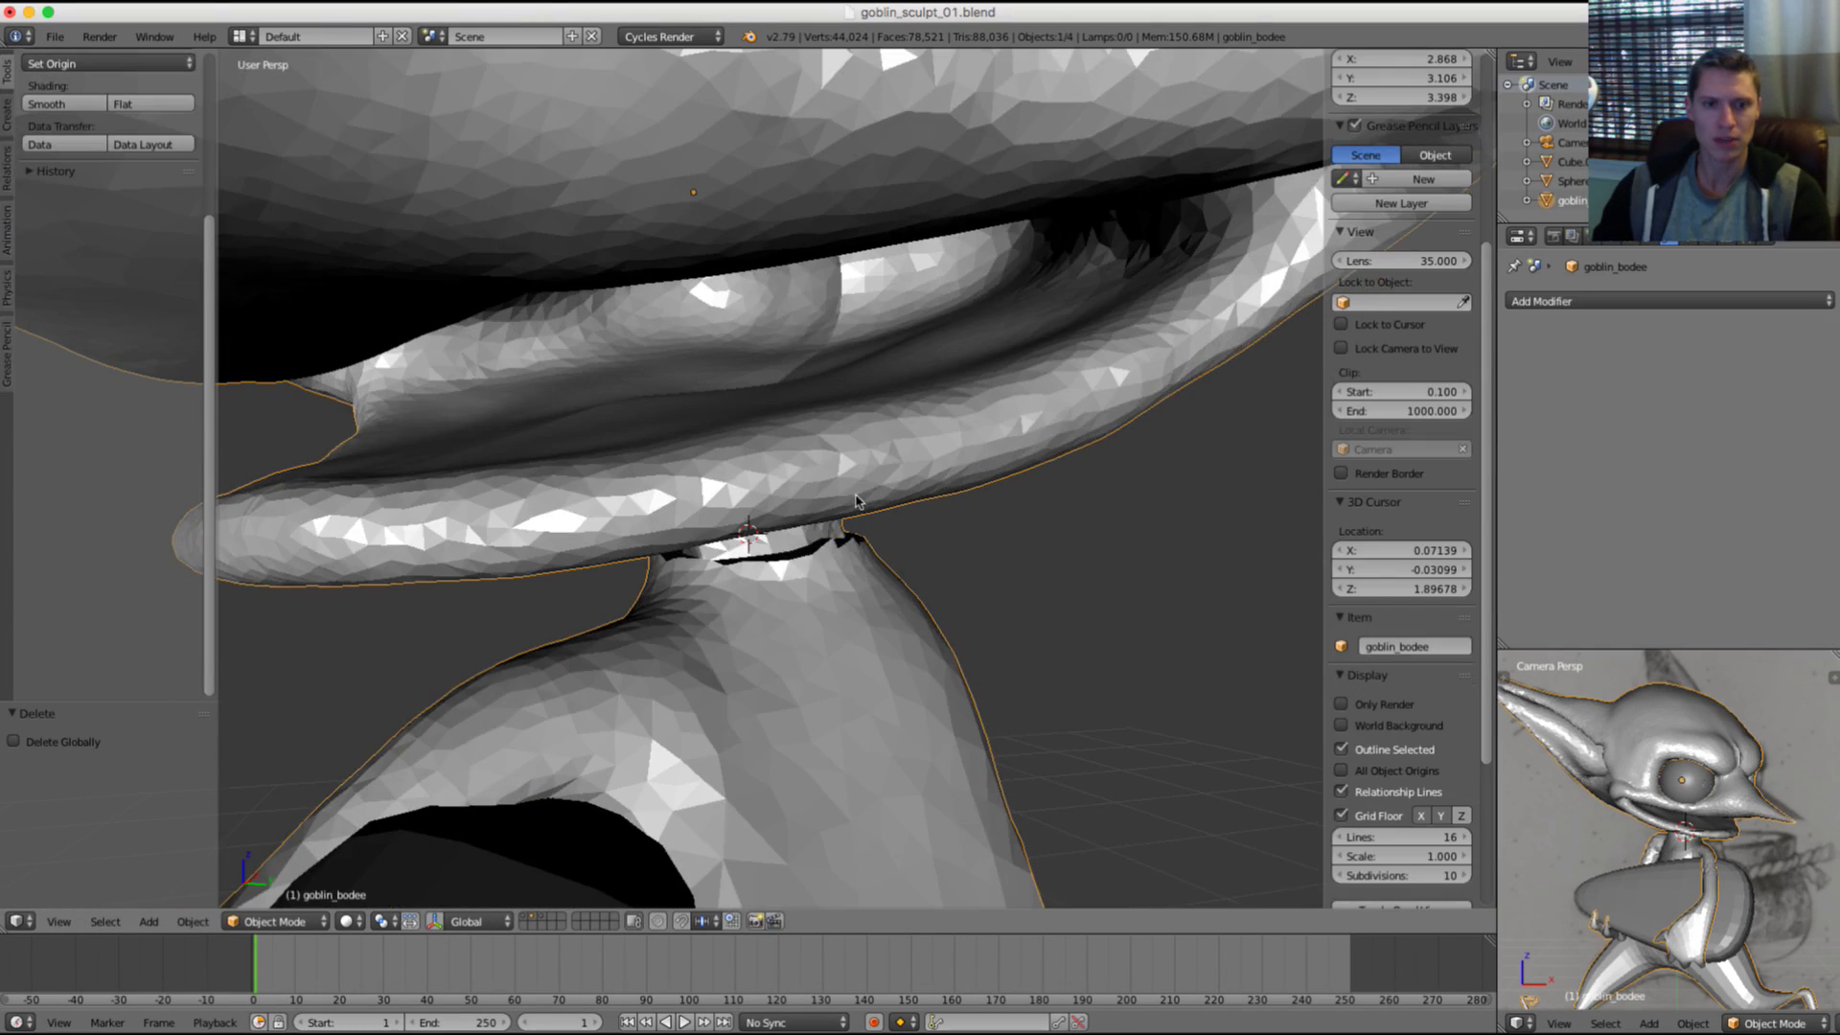
click(278, 921)
click(288, 848)
middle_drag(750, 572, 740, 542)
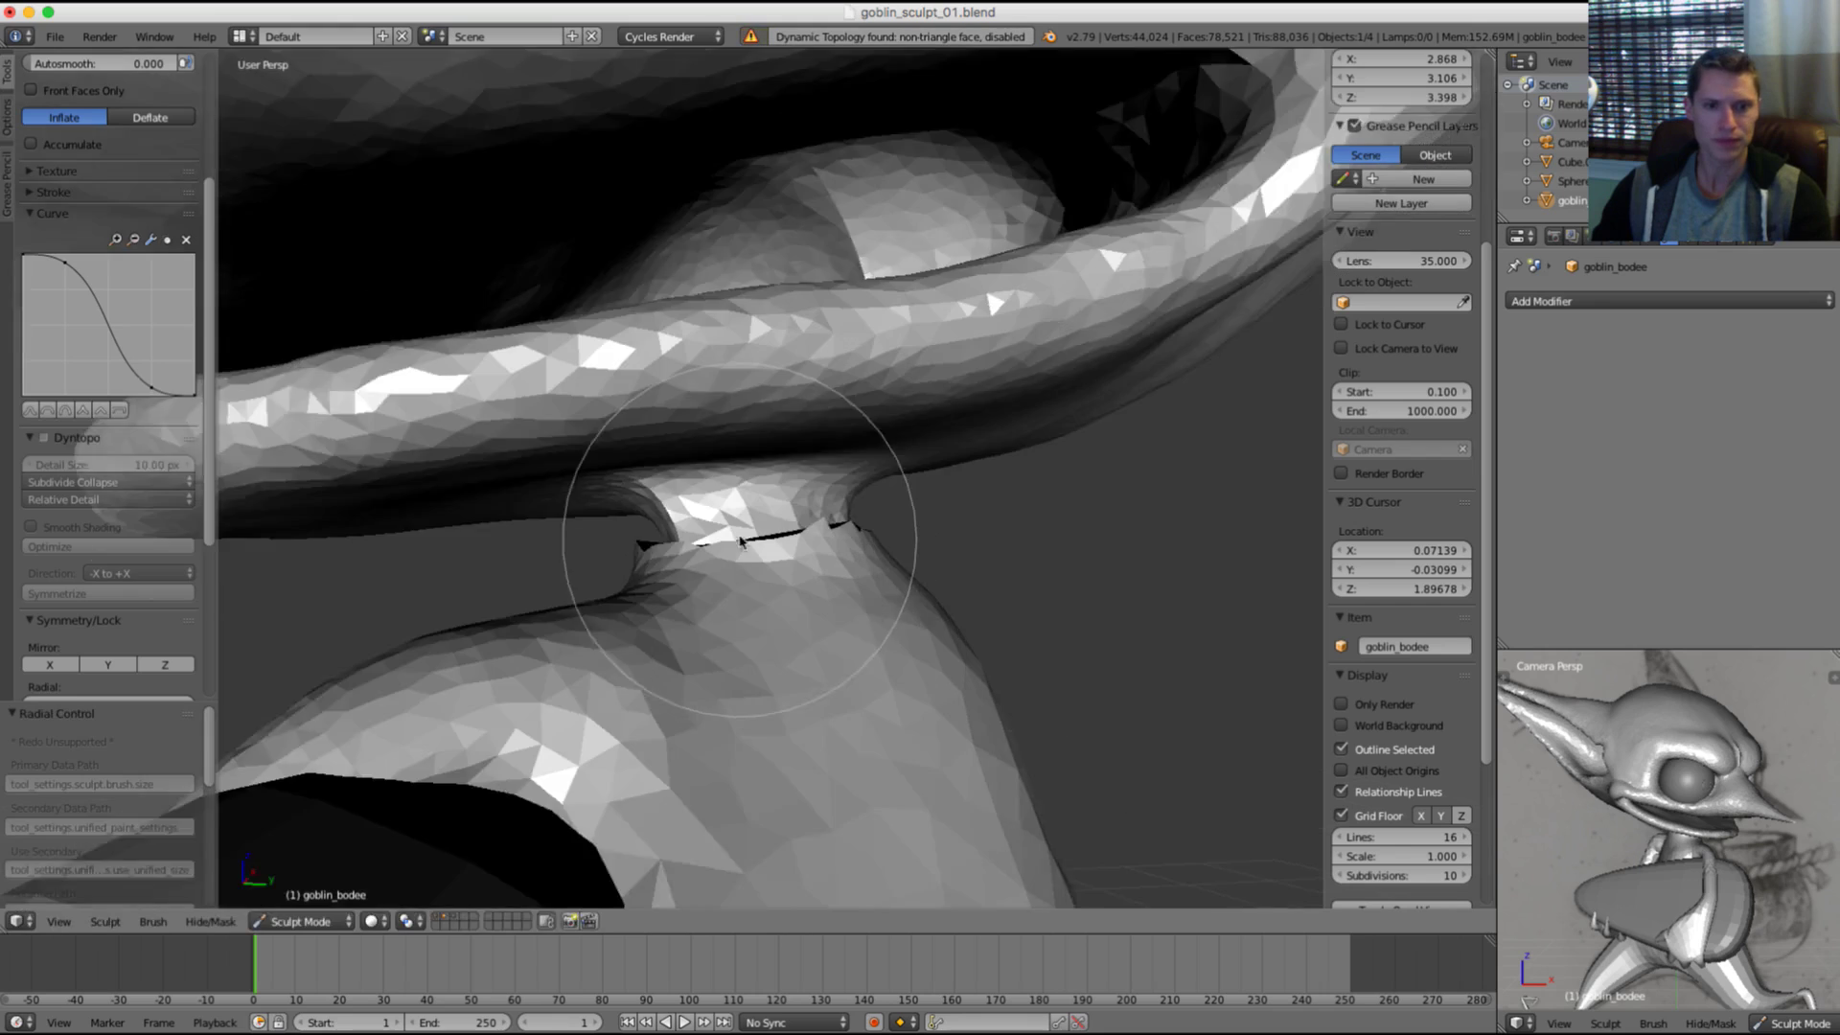
scroll(757, 556, up, 2)
key(f)
click(745, 563)
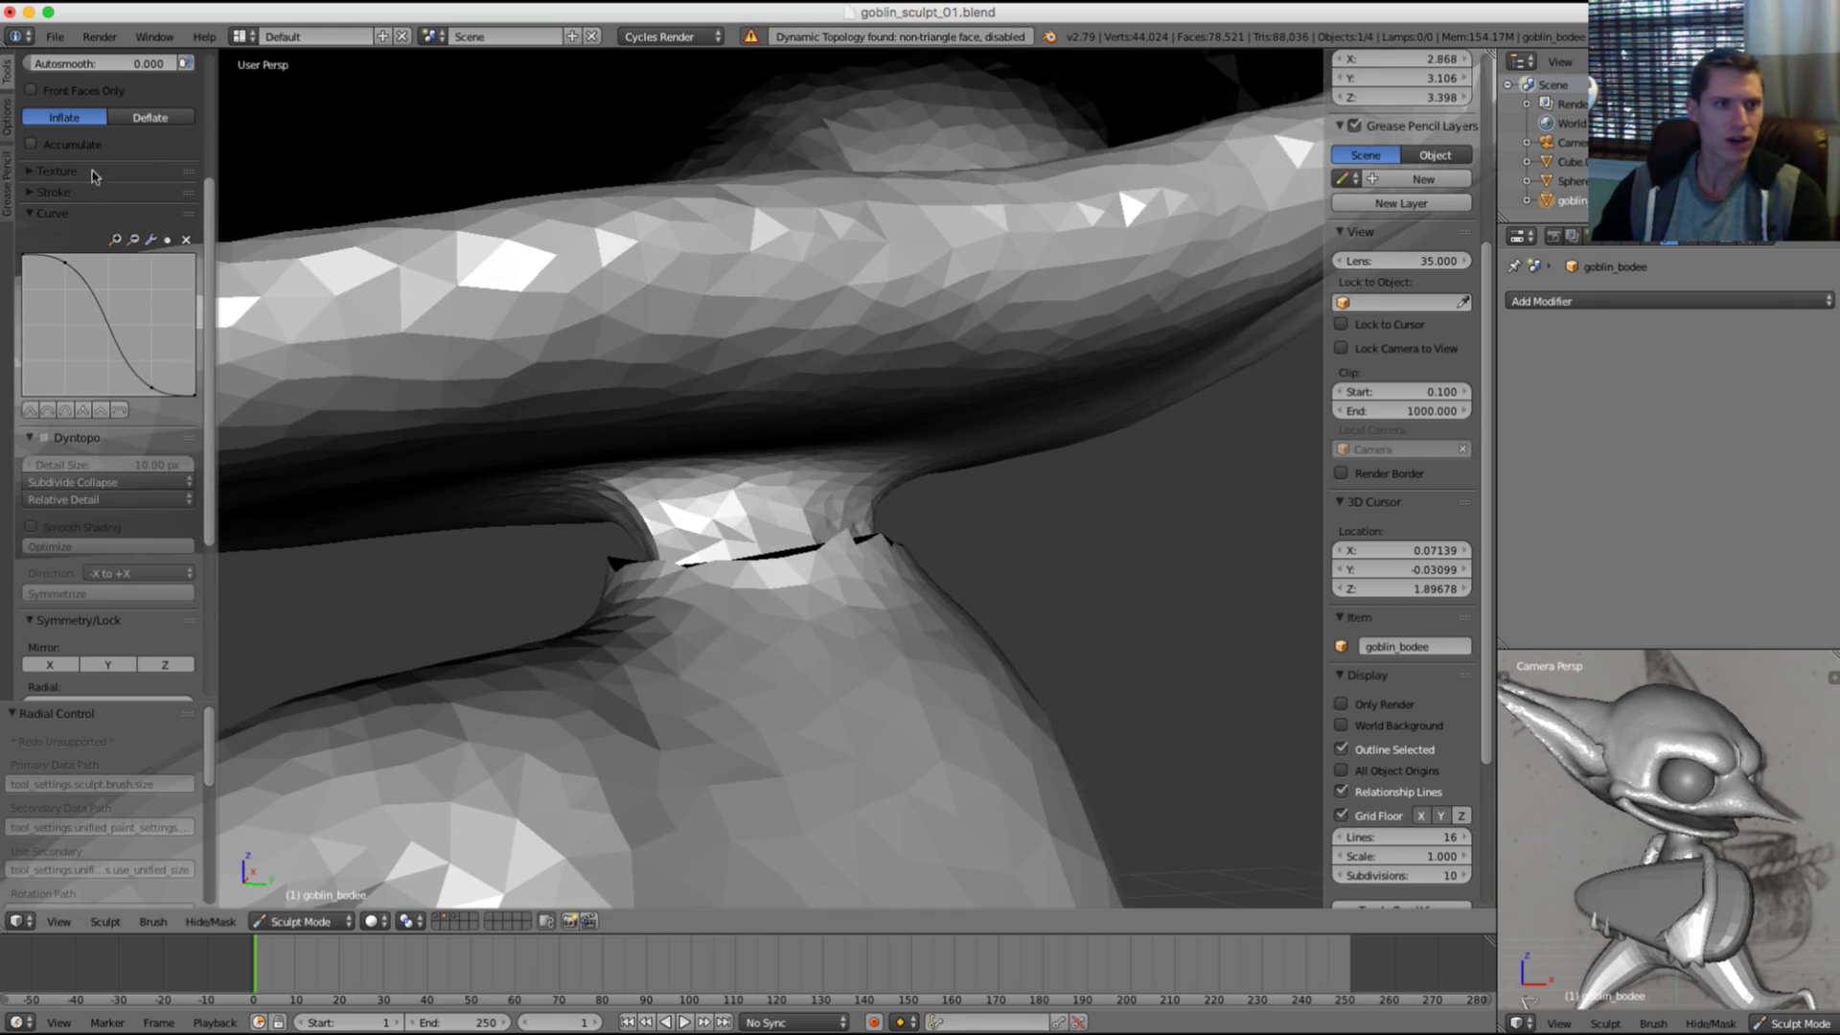
click(44, 439)
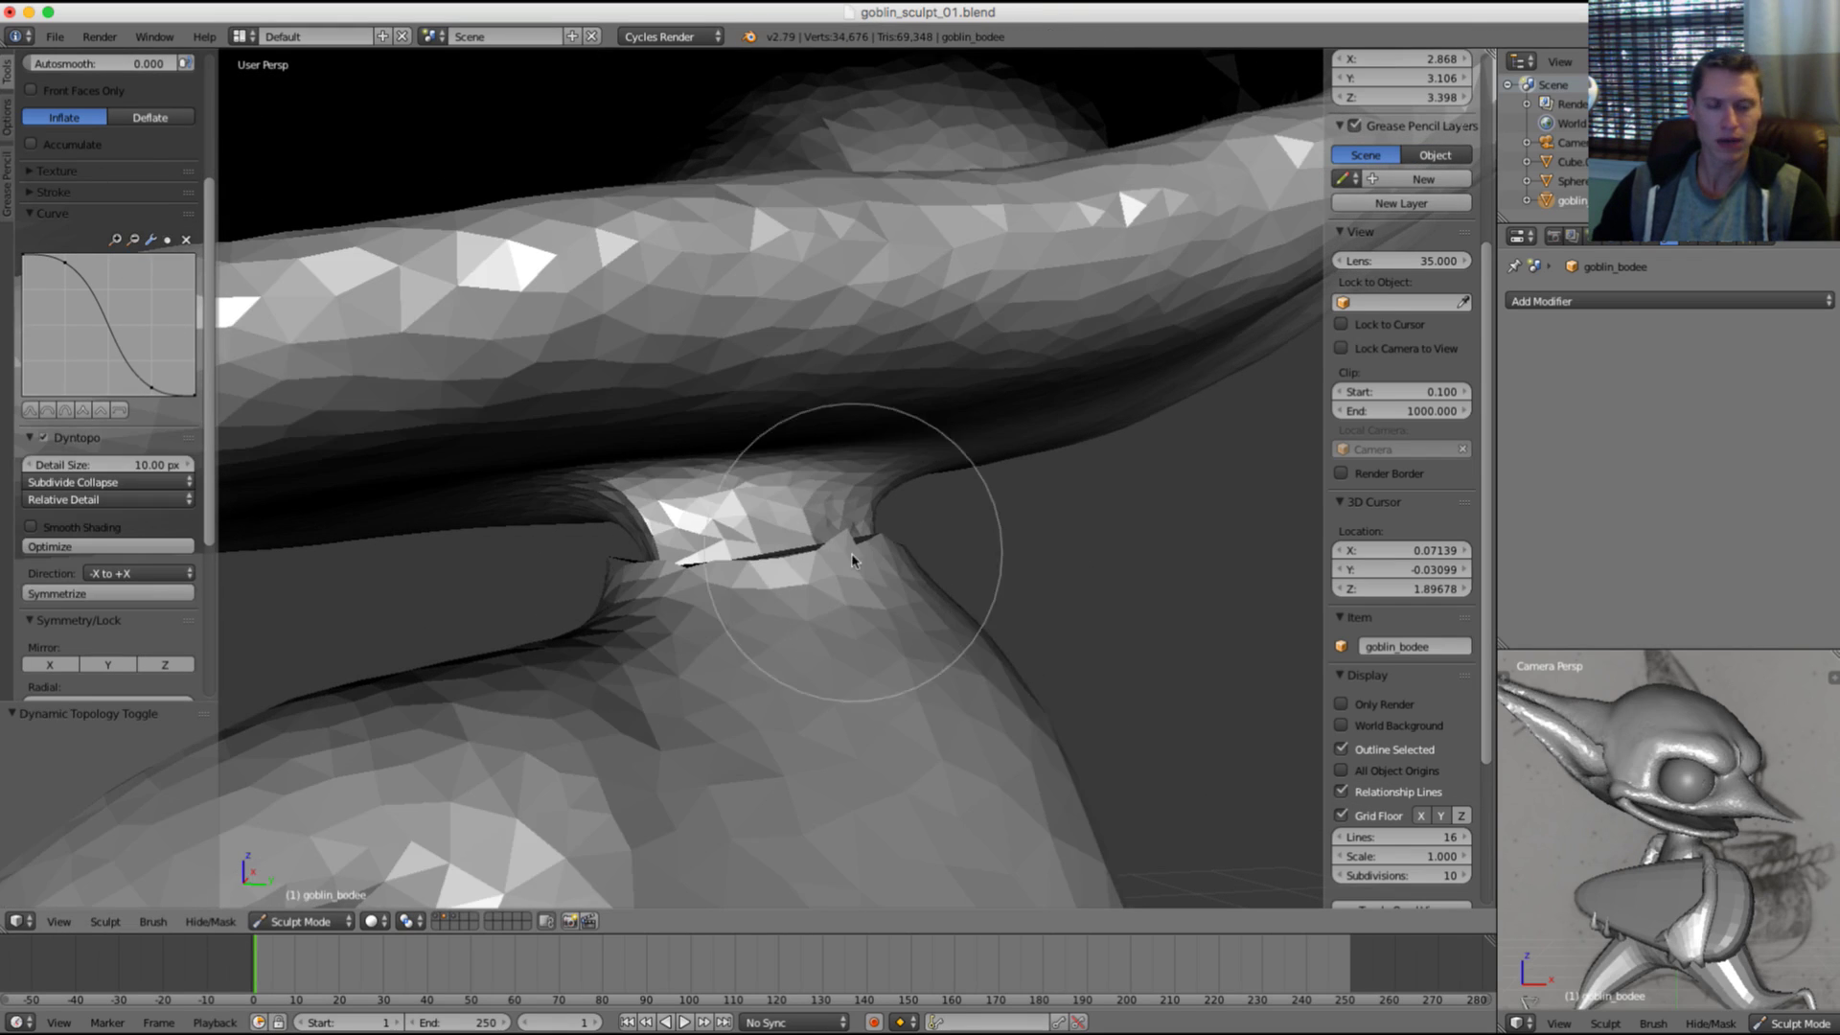
Step: Set the Inflate brush strength to about 0.87, and inflate and smooth the seam where the head's neck meets the body
middle_drag(853, 536, 841, 556)
key(i)
scroll(905, 484, down, 9)
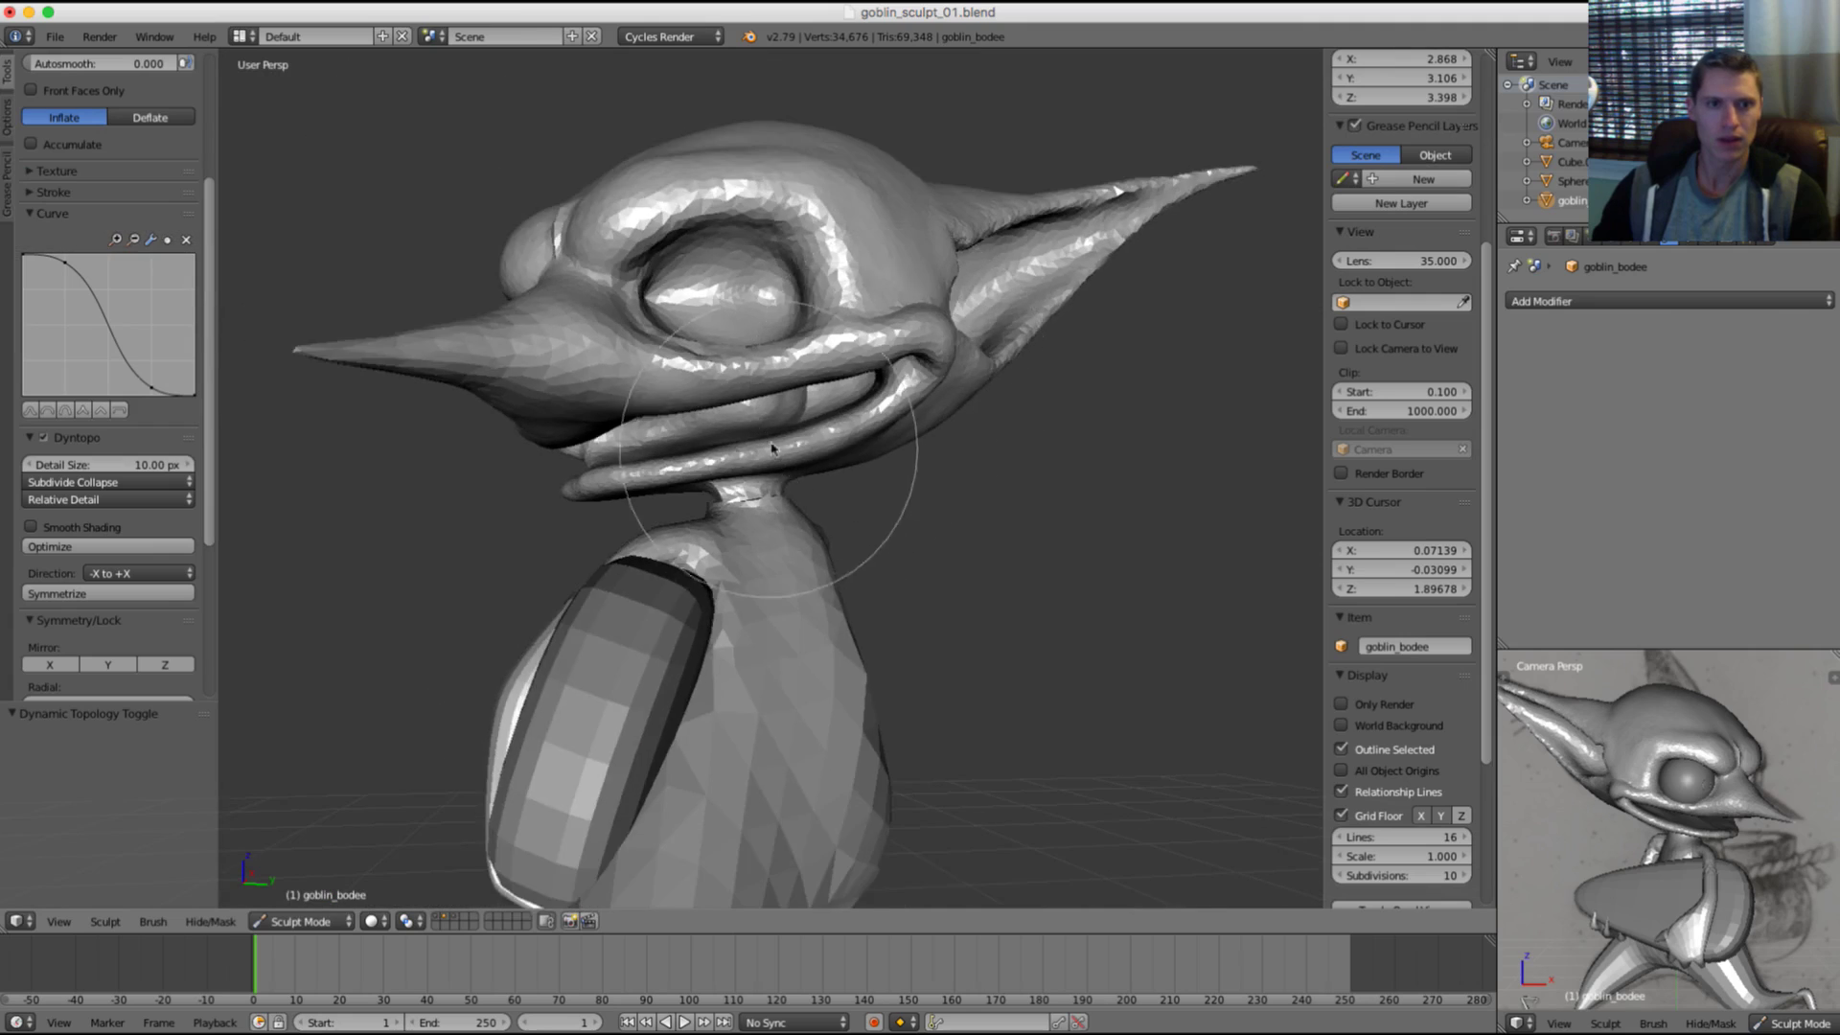
mouse_move(772, 450)
middle_down()
mouse_move(878, 365)
mouse_move(954, 462)
middle_up()
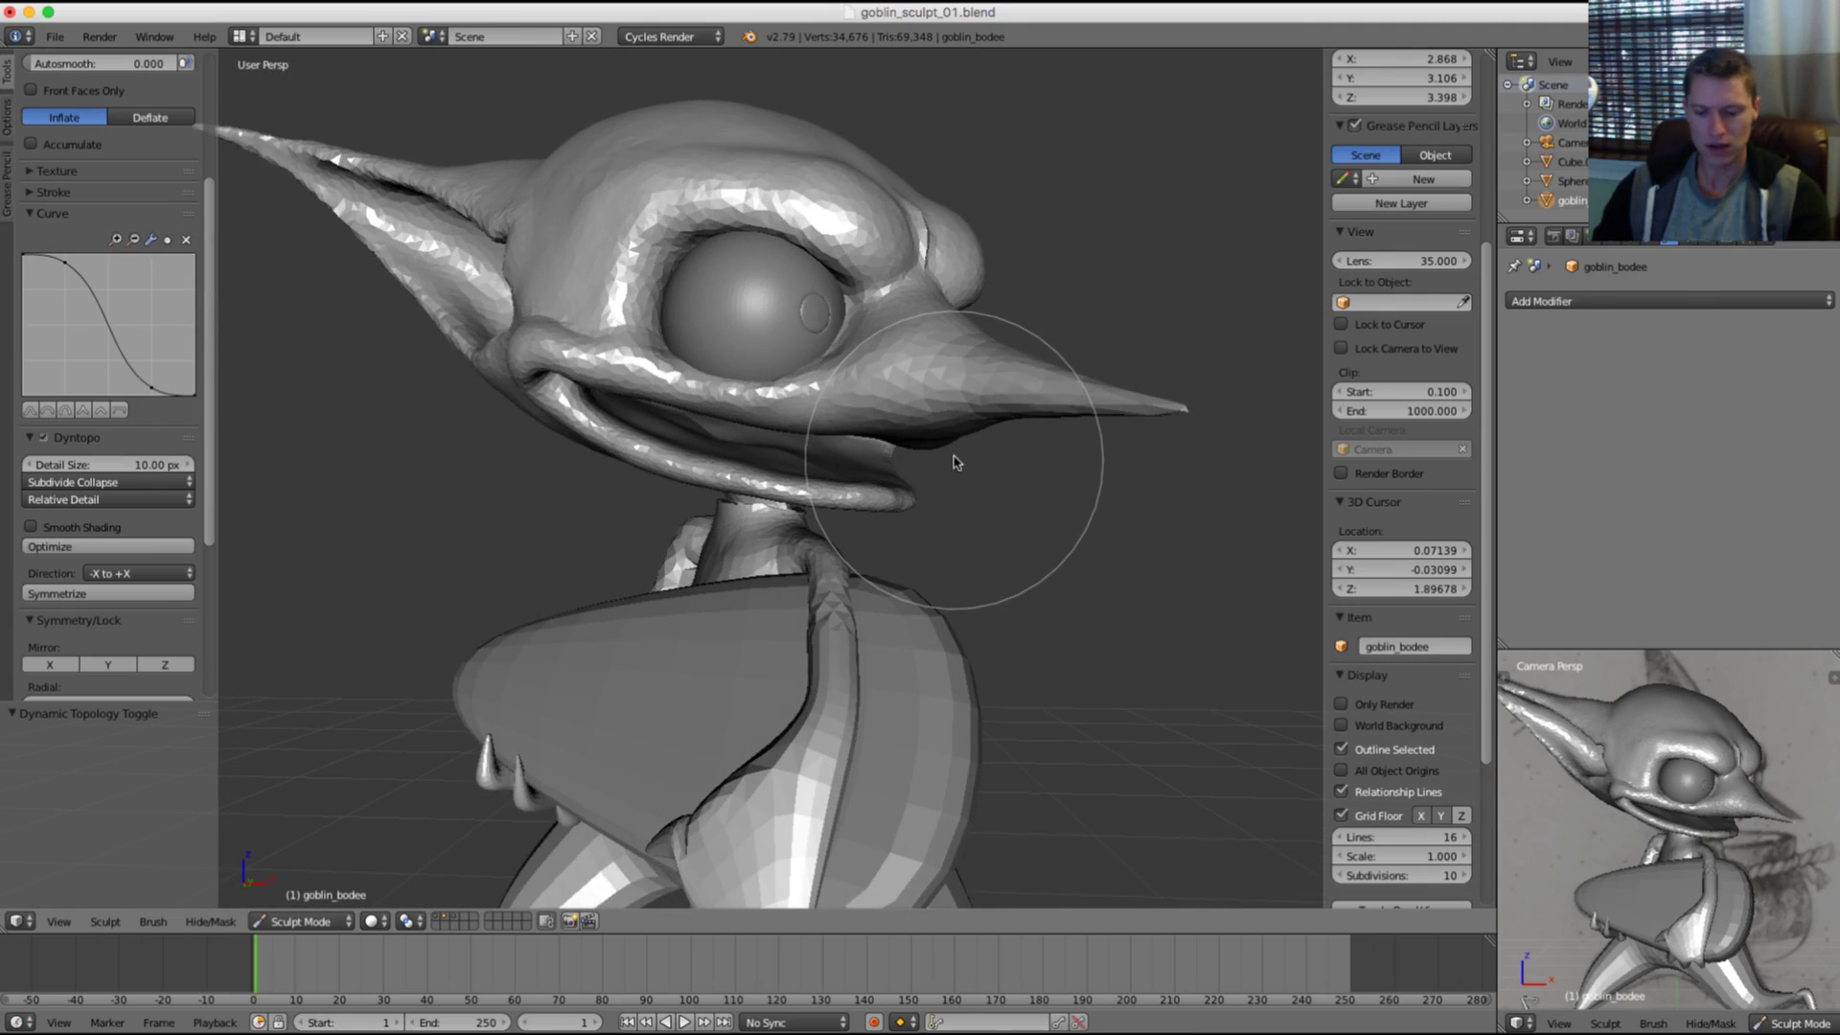
scroll(910, 498, up, 8)
key(shift+f)
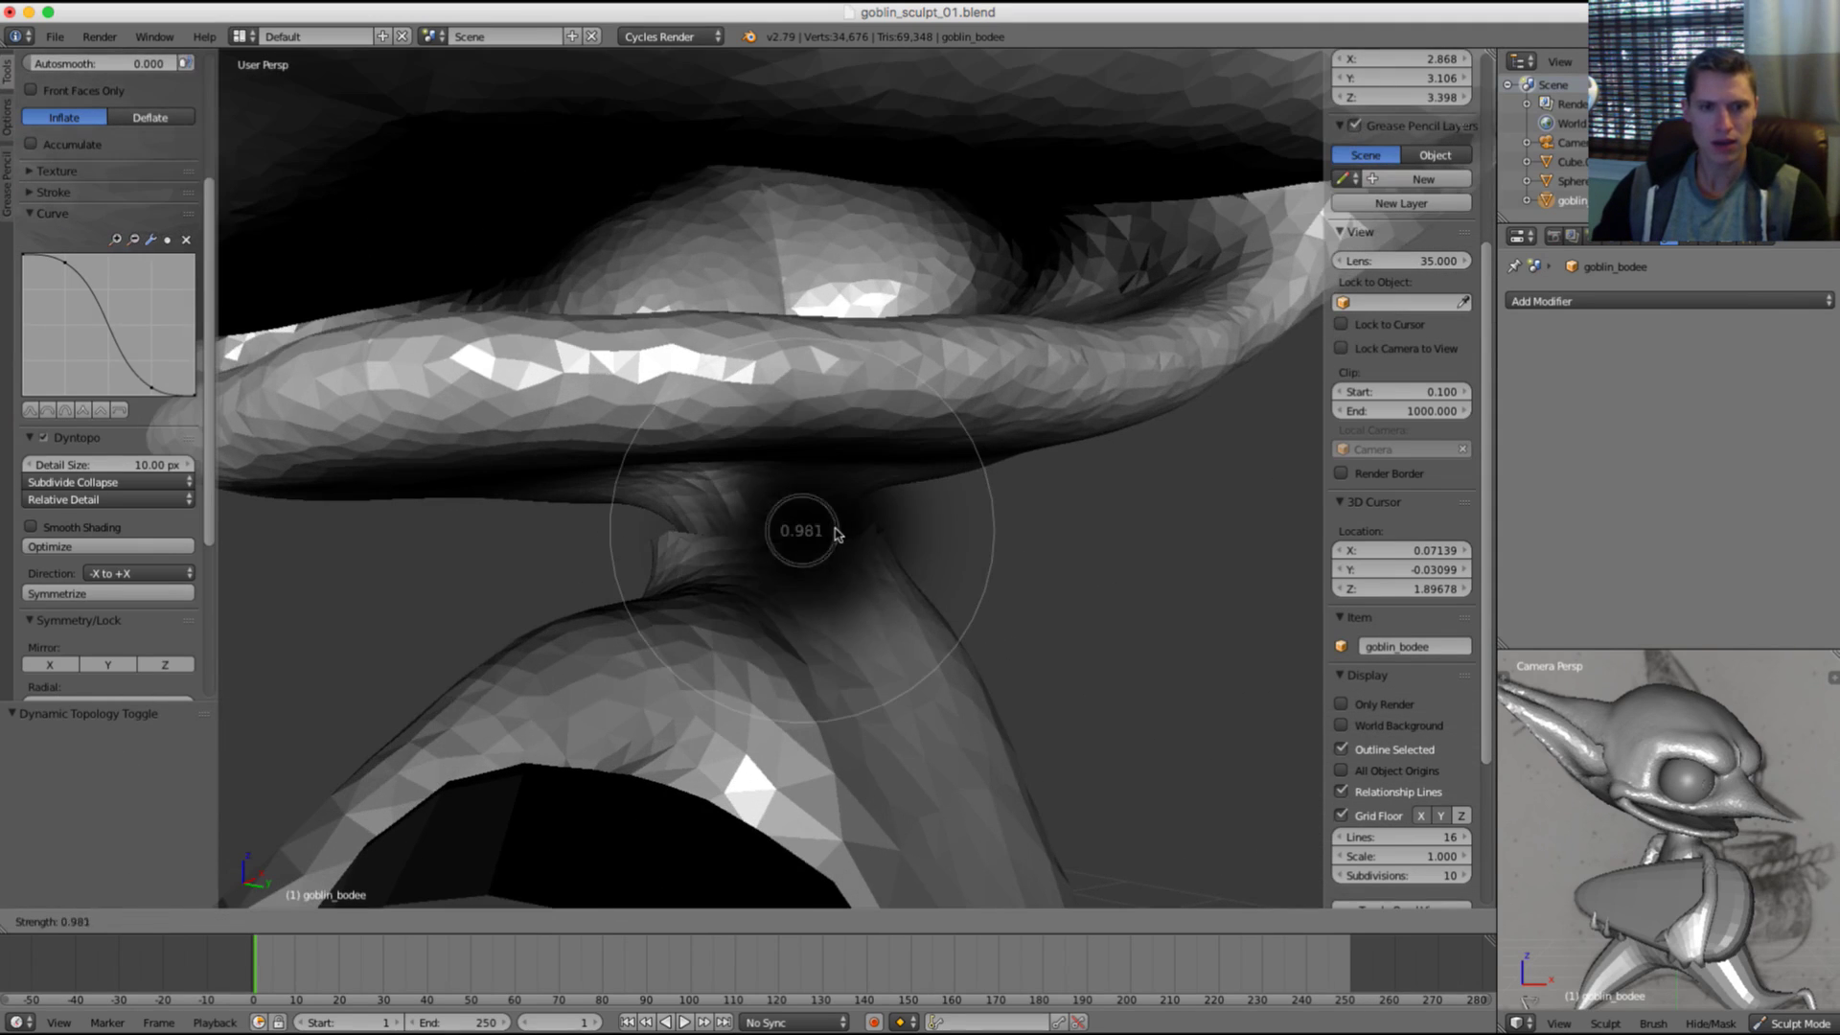
click(839, 534)
mouse_move(850, 537)
mouse_down()
mouse_move(800, 537)
mouse_move(855, 537)
mouse_up()
mouse_move(855, 536)
shift+mouse_down()
mouse_move(815, 538)
mouse_move(867, 531)
shift+mouse_up()
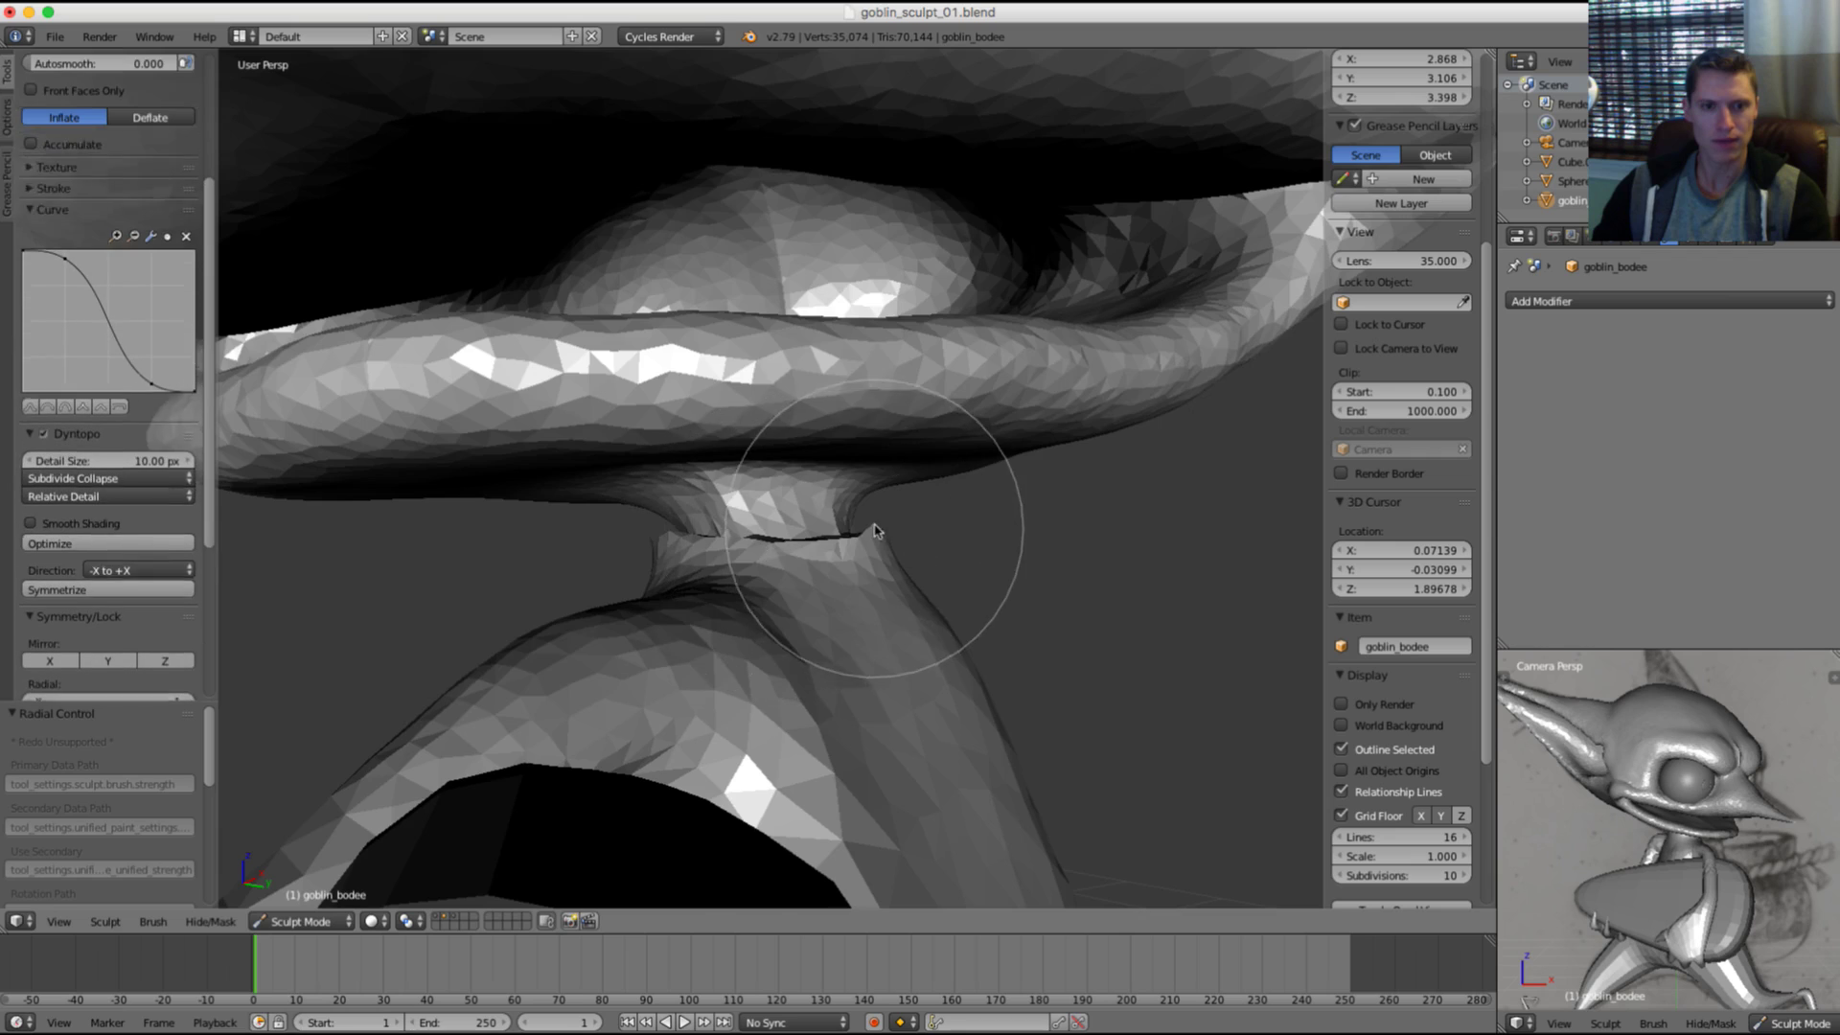
Step: Smooth the neck seam from another angle, return to the Inflate brush, and review the whole goblin
middle_drag(874, 530, 847, 543)
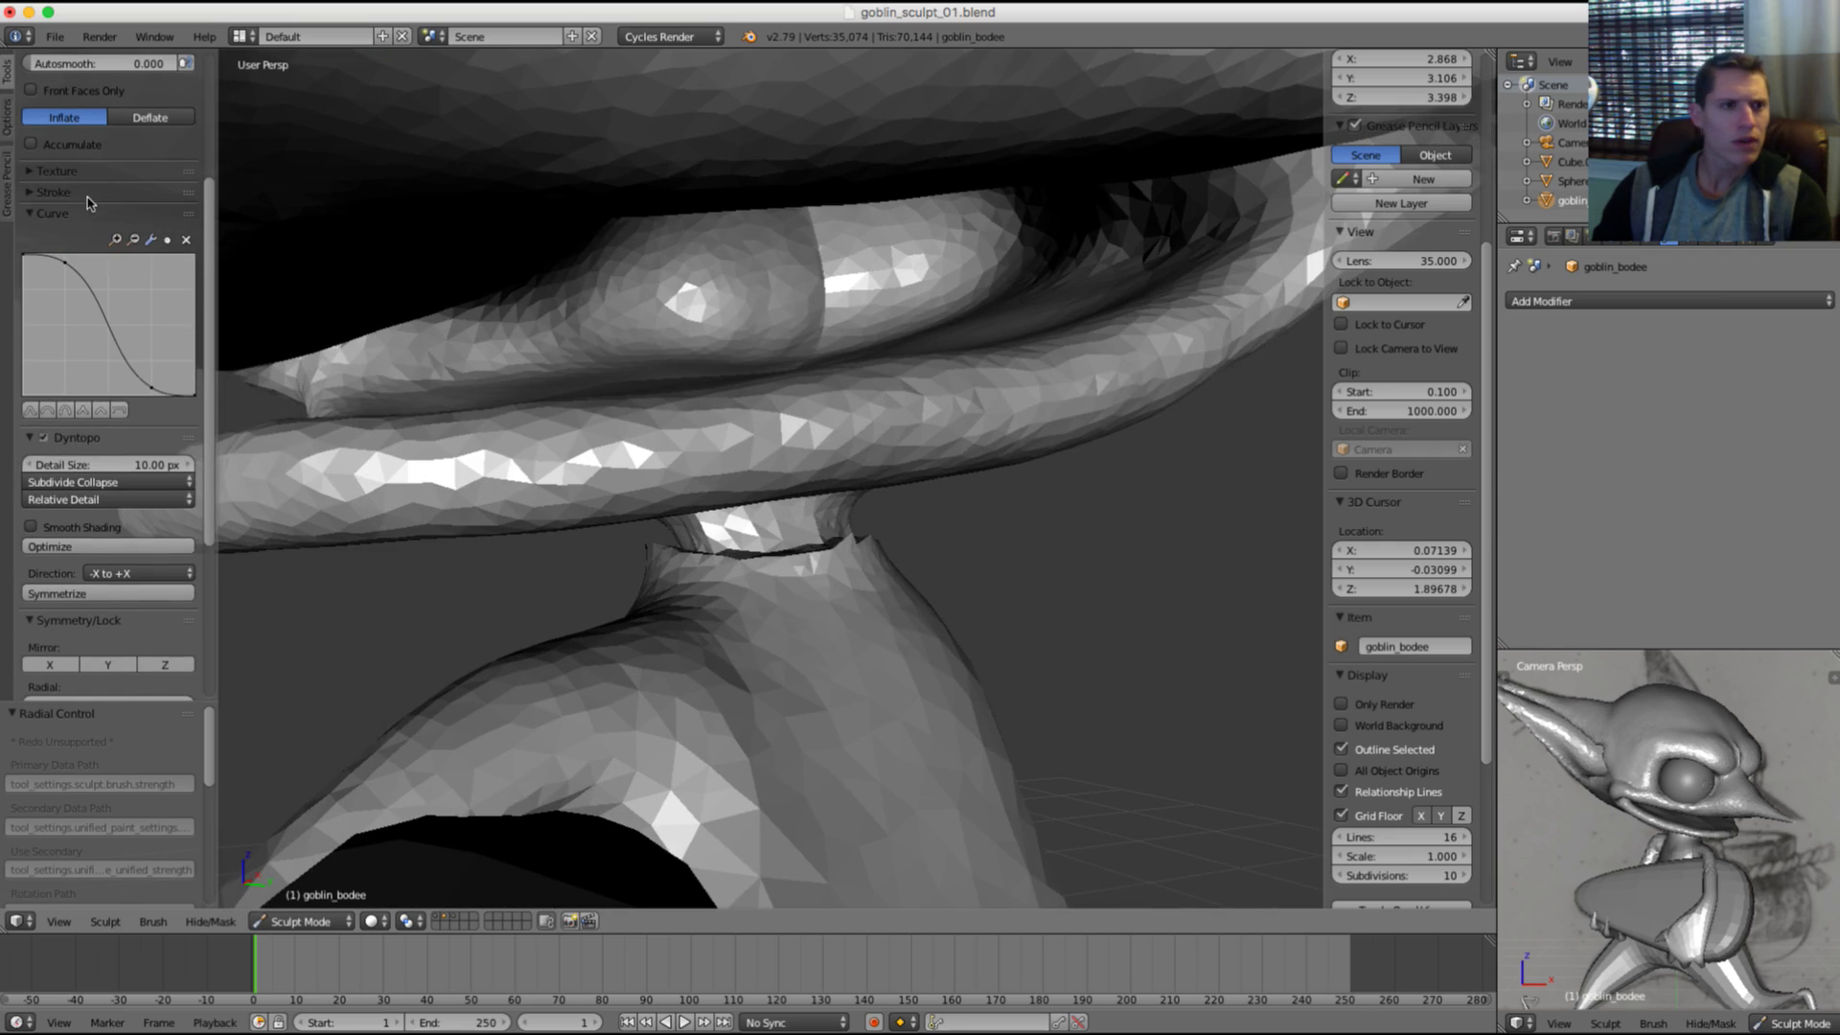
scroll(93, 195, up, 1)
middle_drag(987, 618, 915, 616)
shift+drag(832, 560, 799, 543)
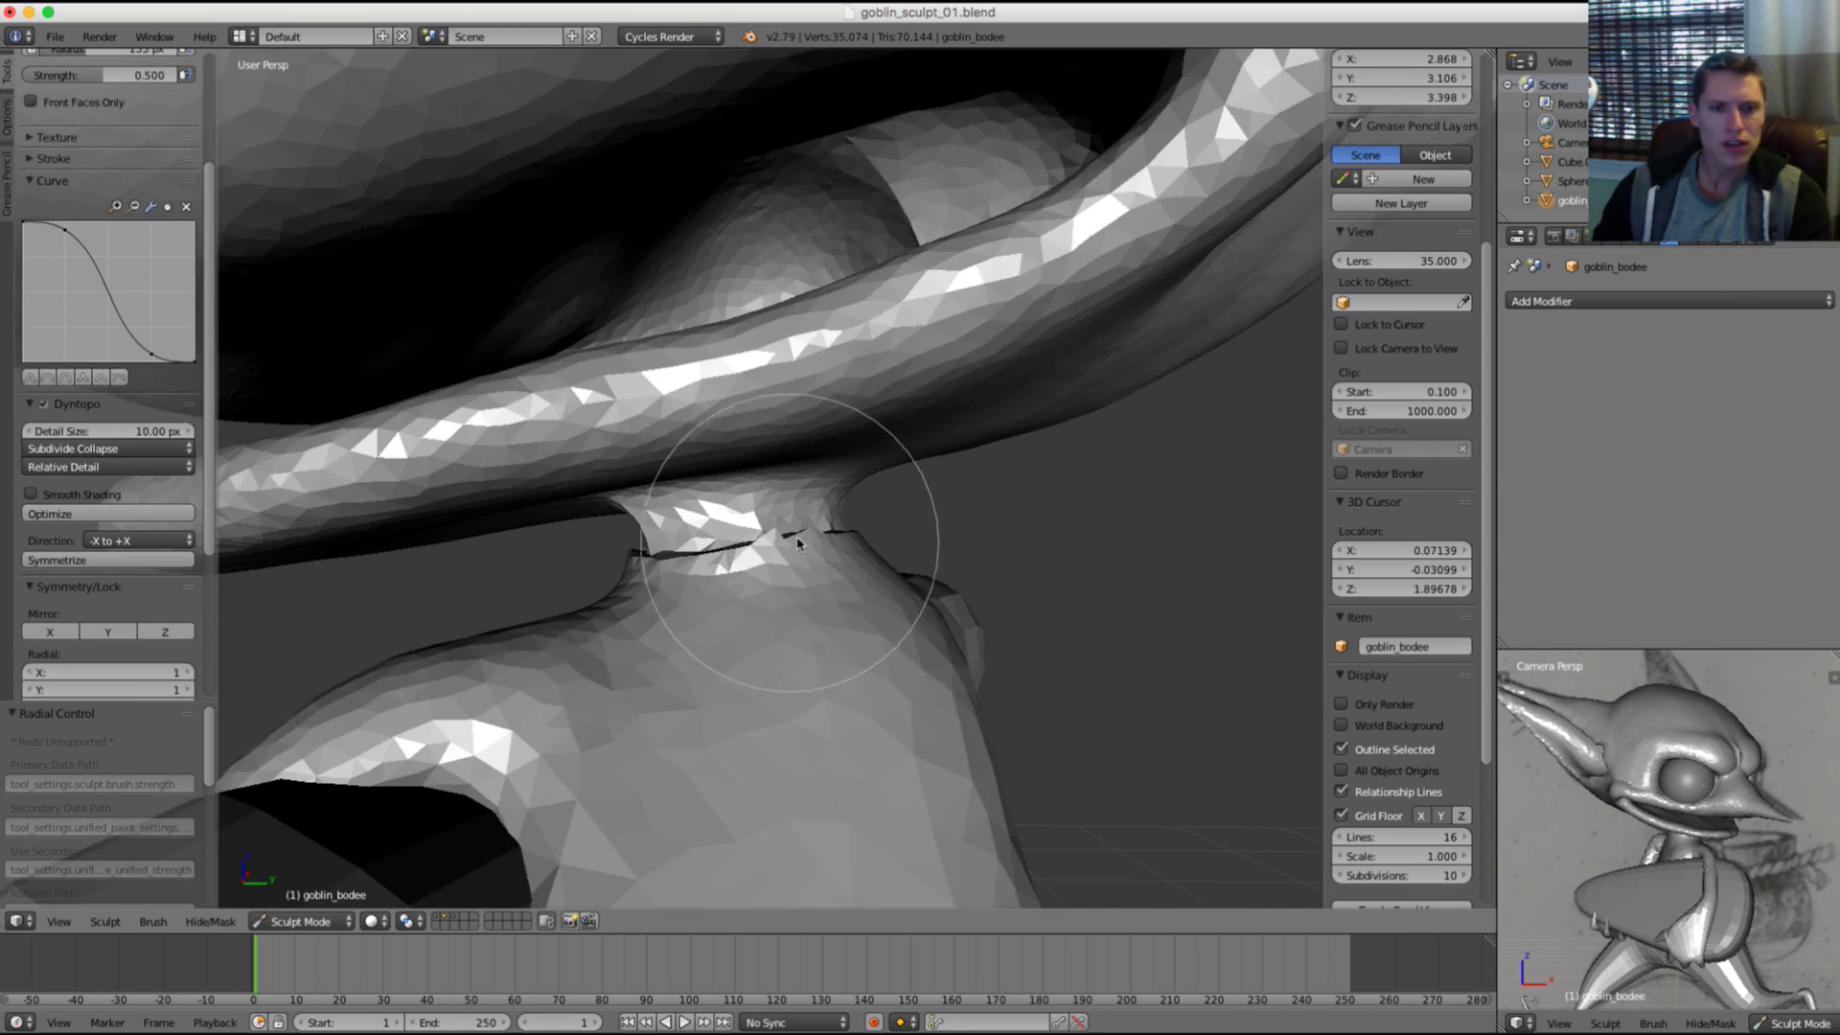
key(i)
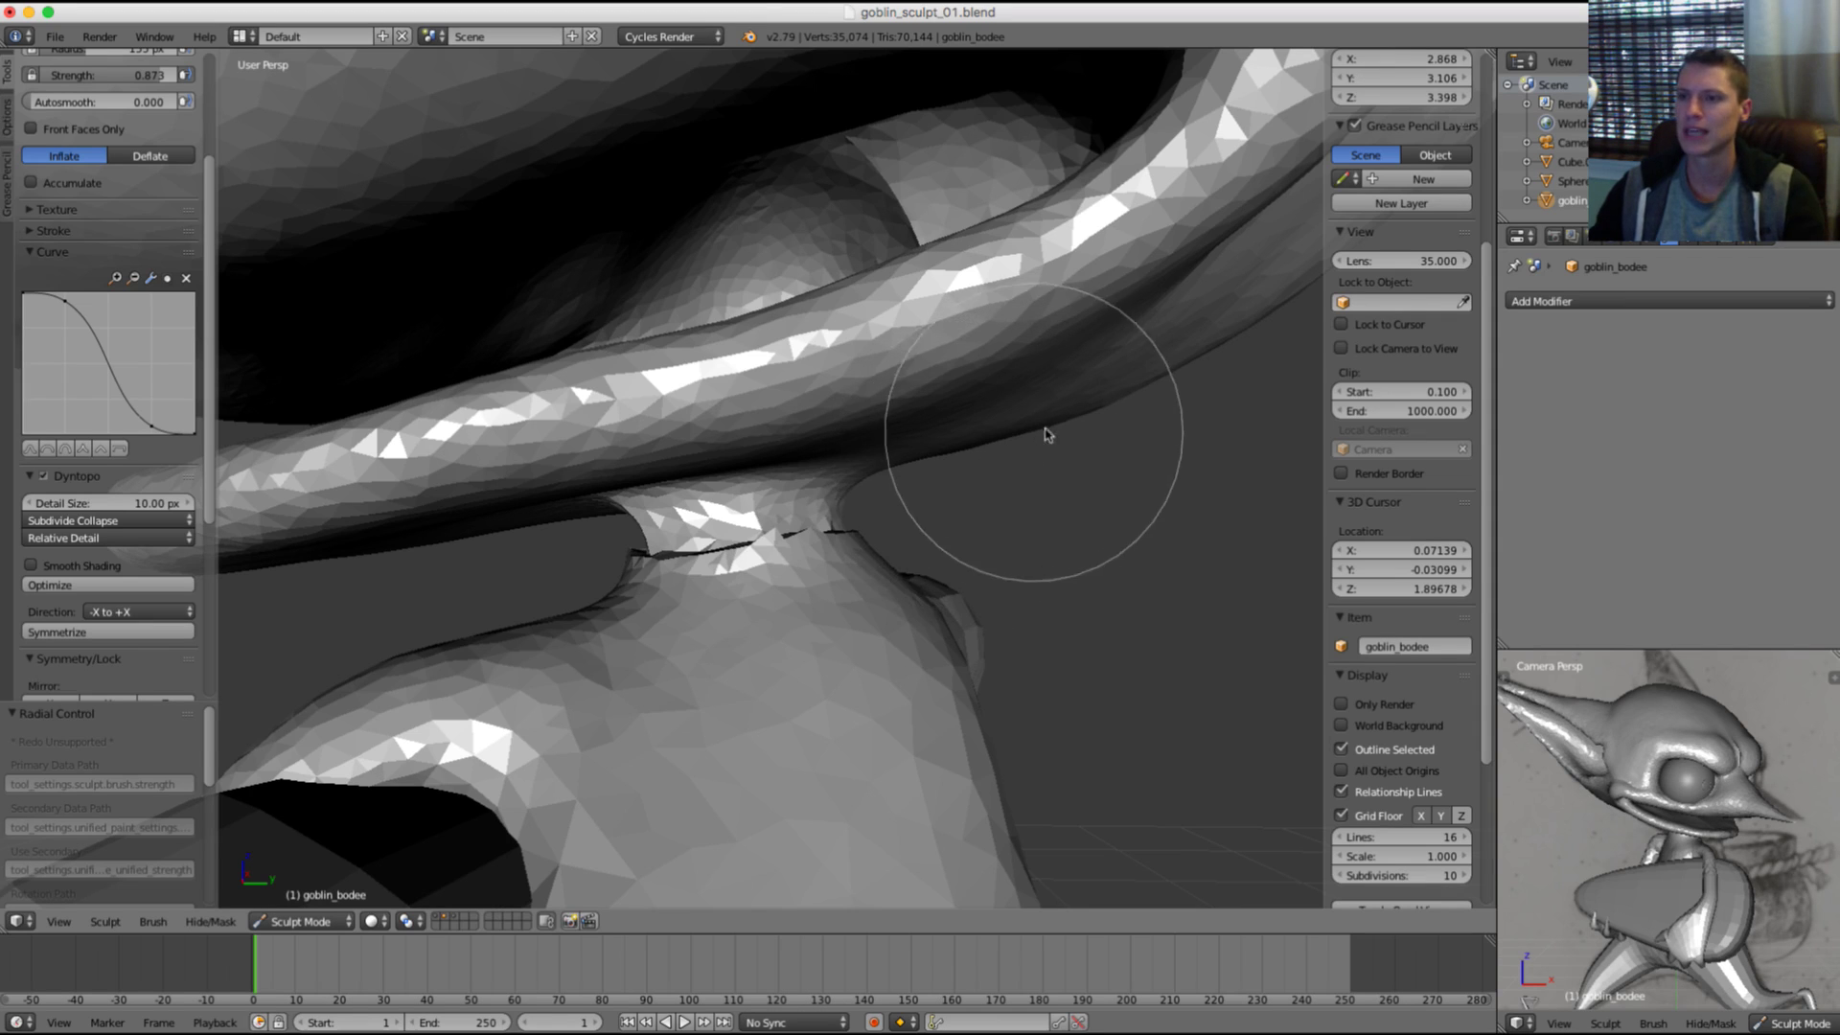
scroll(1036, 525, down, 10)
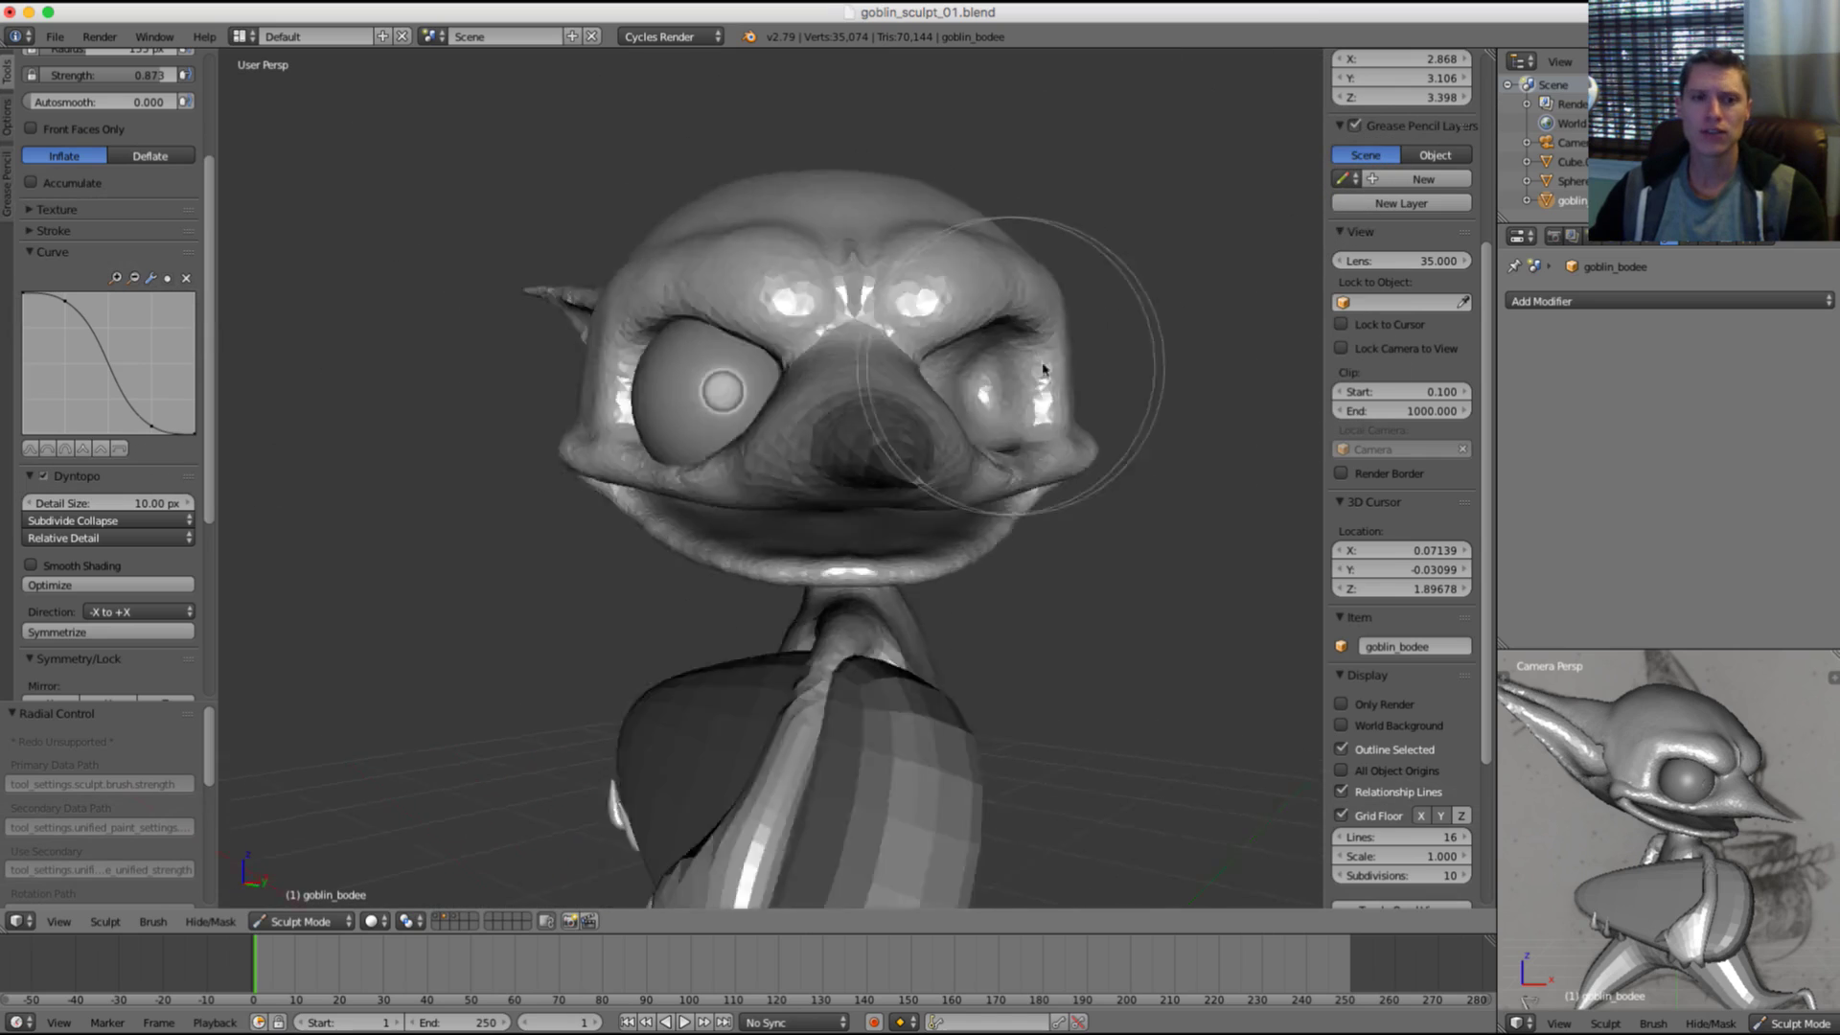
Step: Examine the goblin's face up close and compare it with the reference sketch by temporarily showing all other layers
scroll(1026, 412, up, 5)
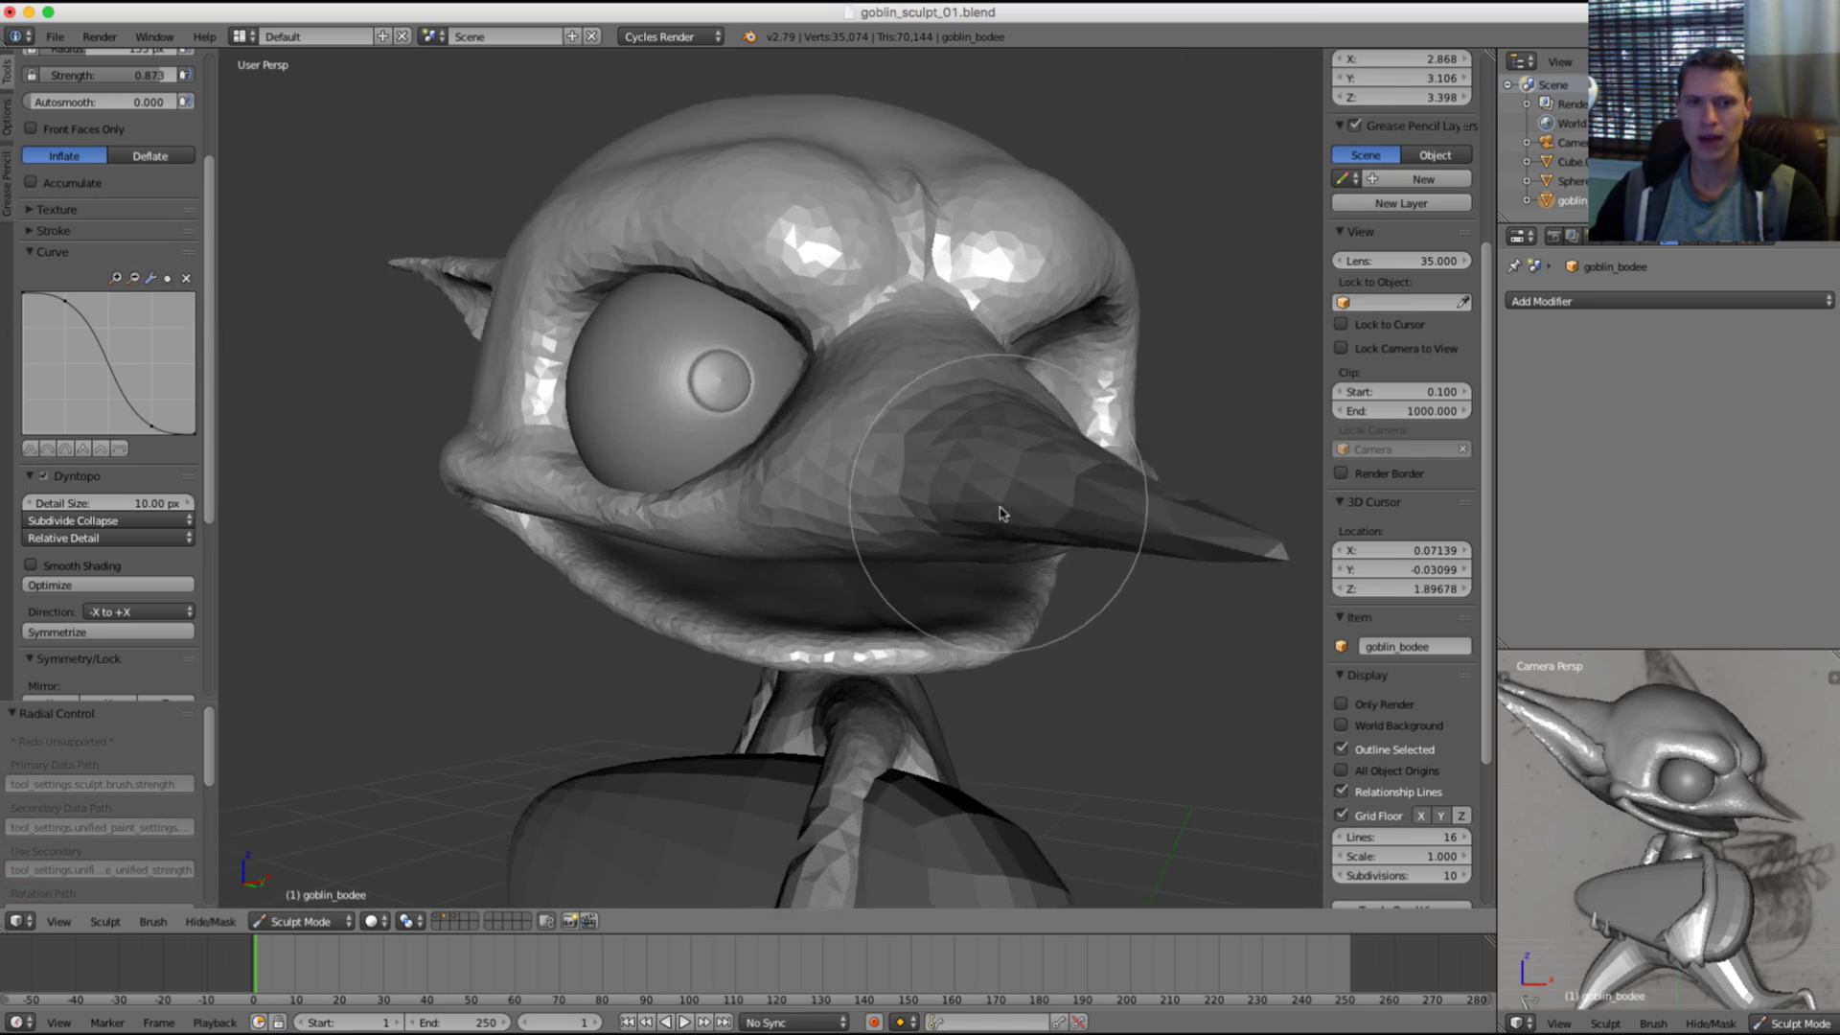
middle_drag(1021, 517, 958, 460)
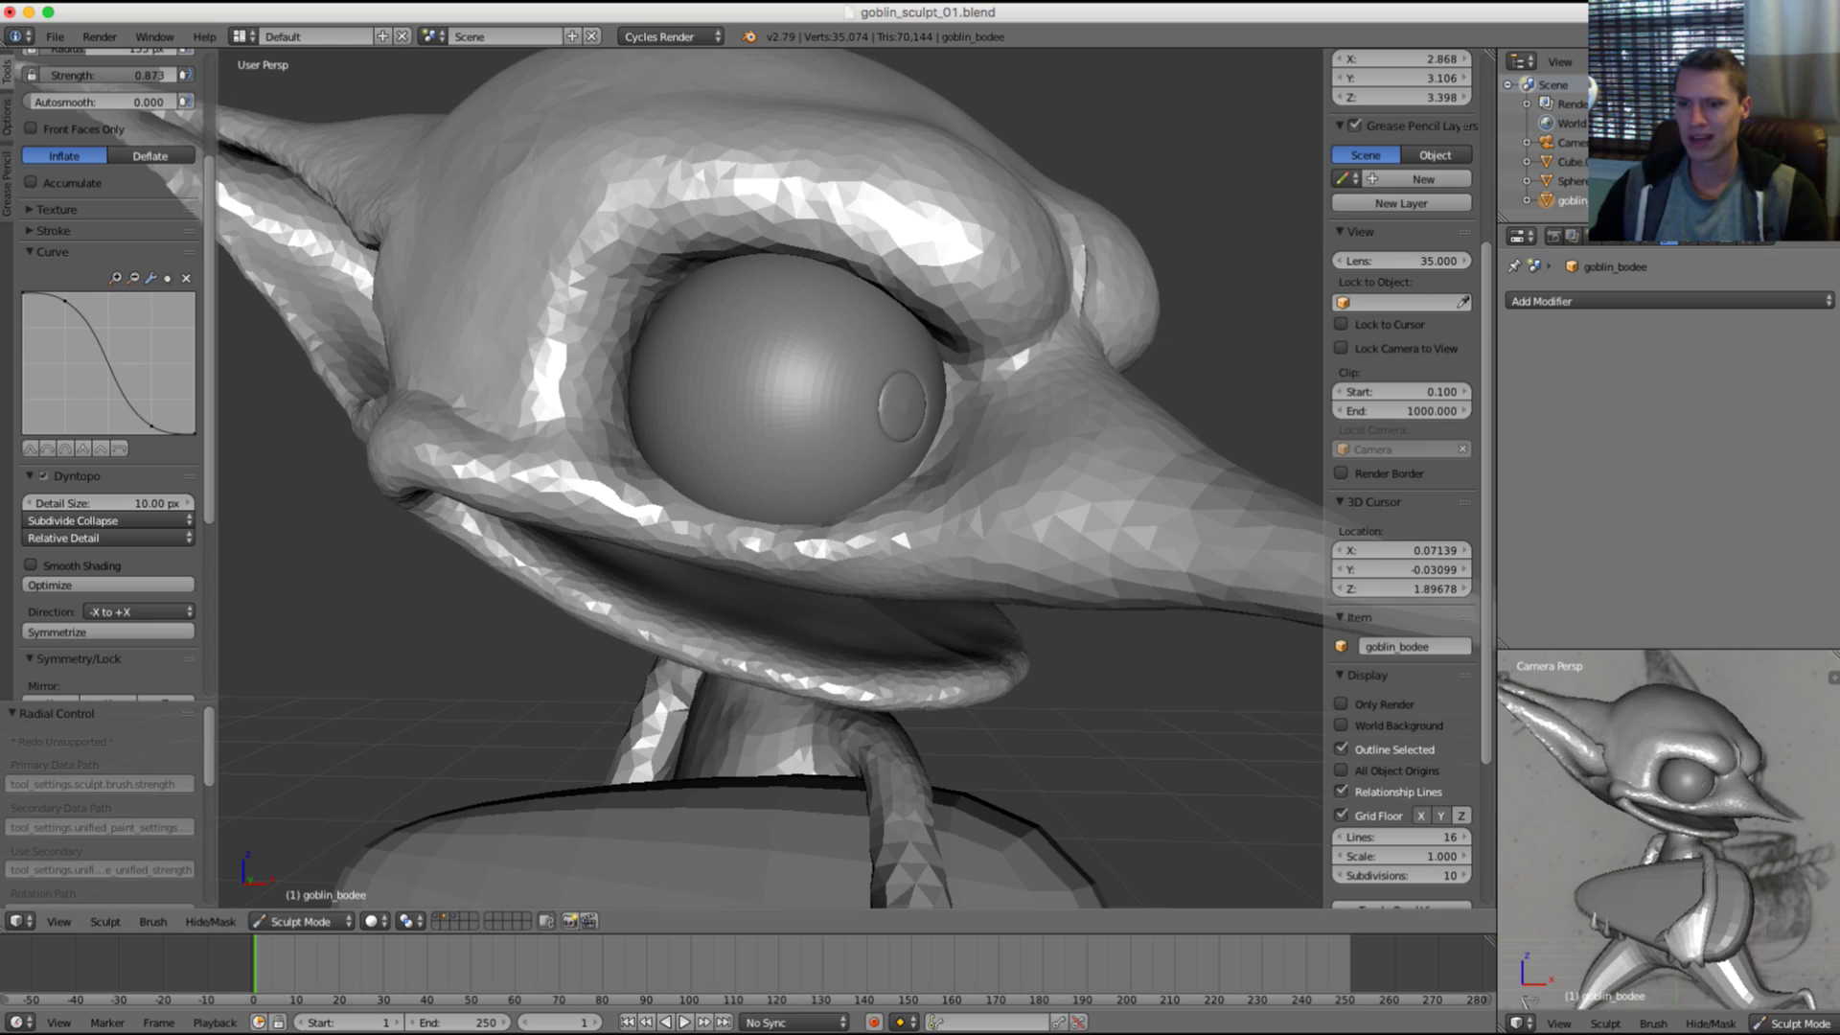
scroll(1638, 891, up, 3)
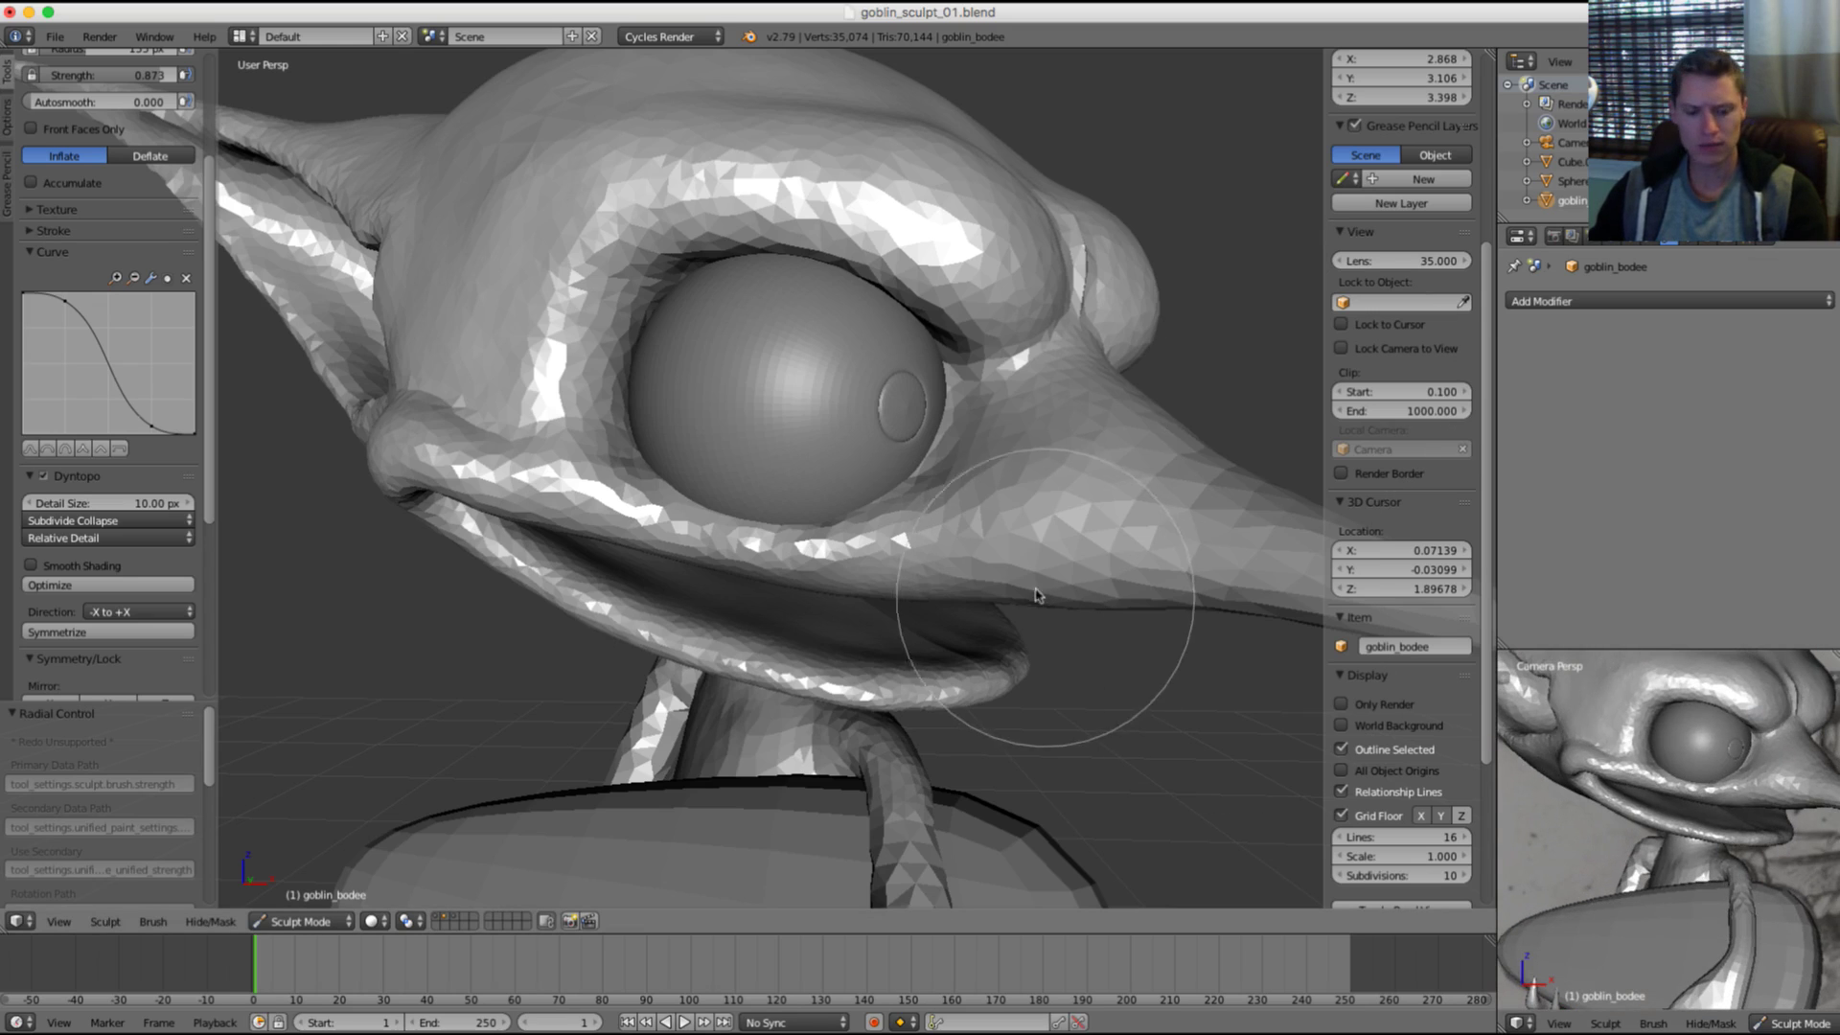
key(grave)
scroll(1712, 801, up, 5)
scroll(1711, 785, down, 6)
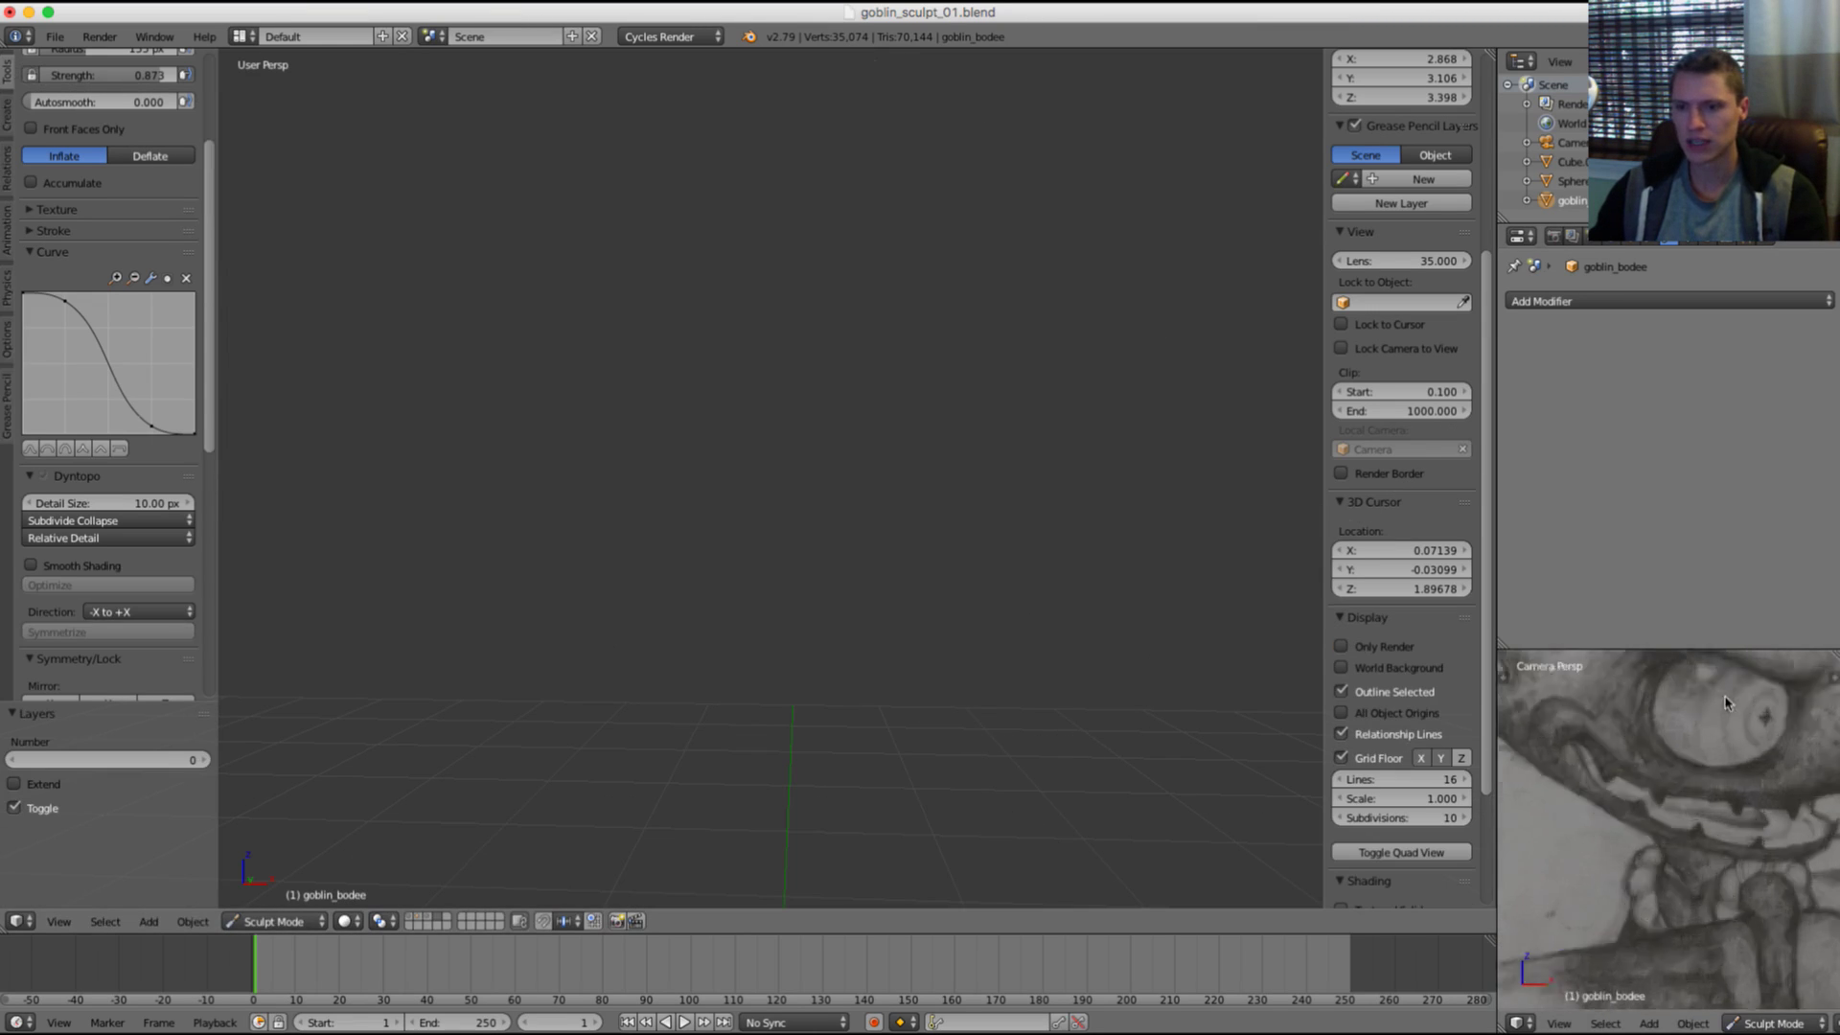
scroll(1696, 736, up, 4)
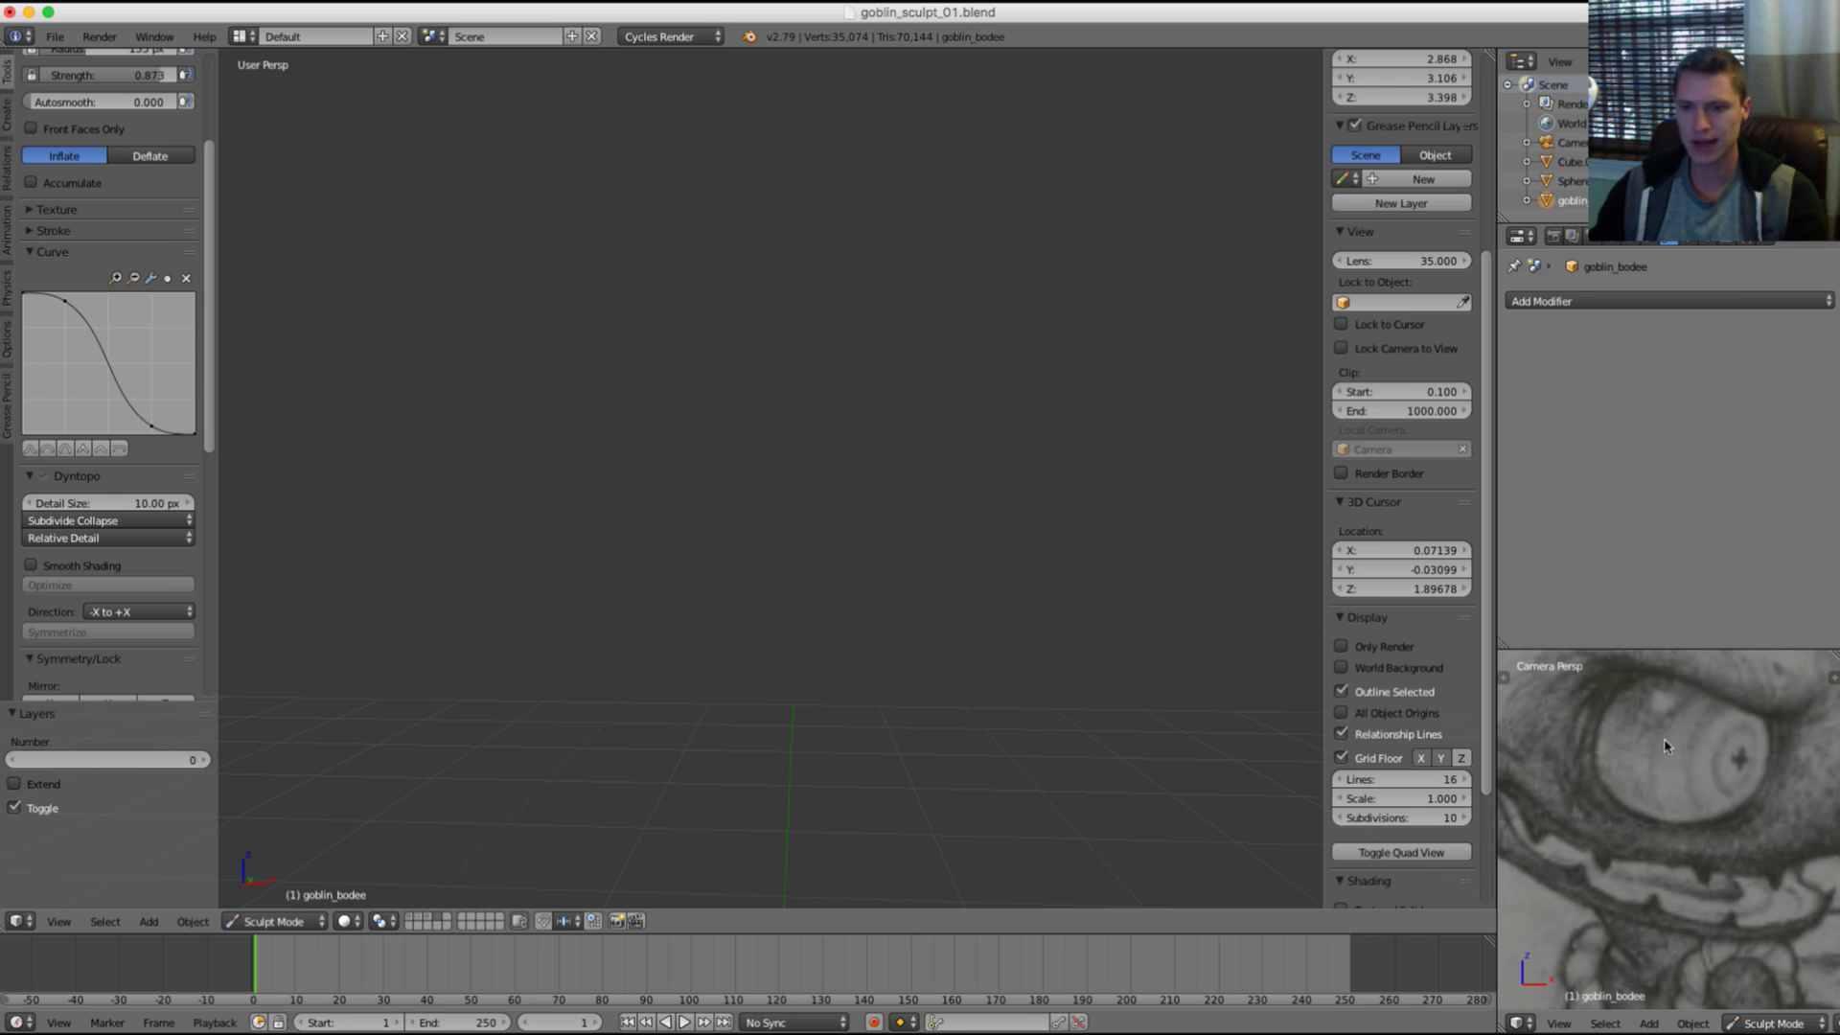
scroll(1665, 741, down, 5)
middle_drag(1657, 722, 1660, 749)
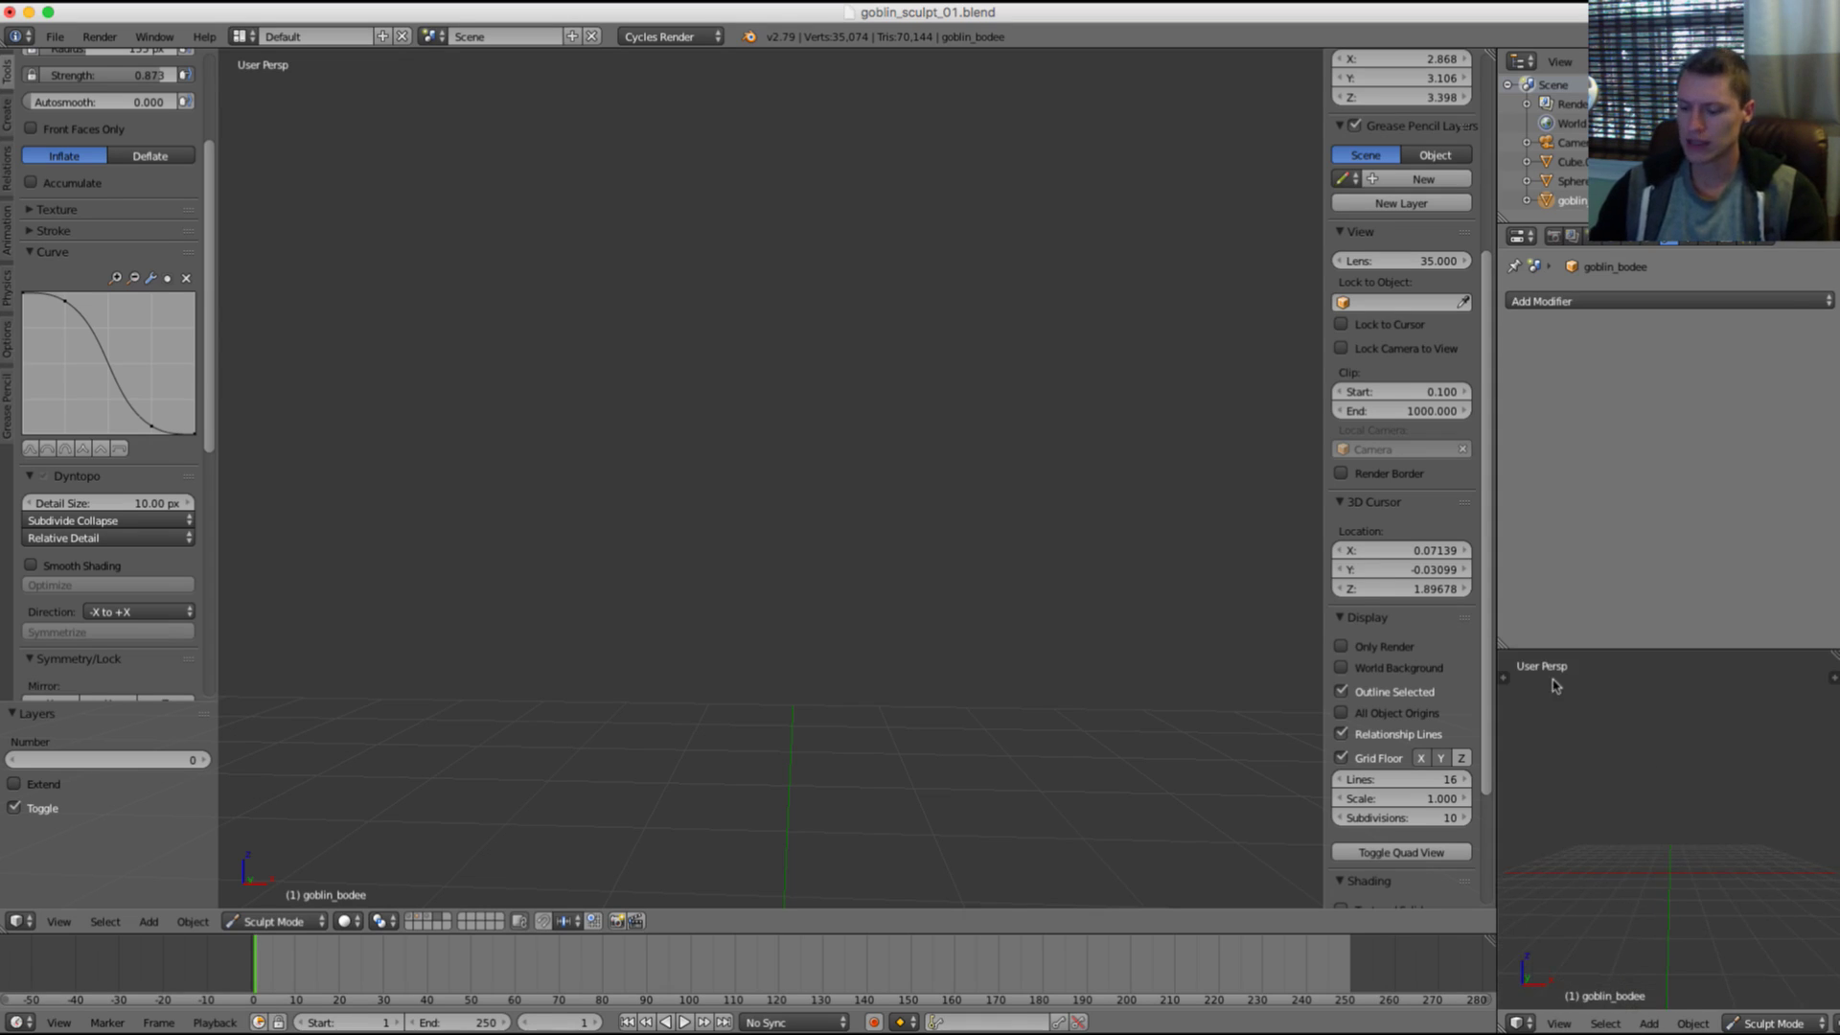
key(KP_0)
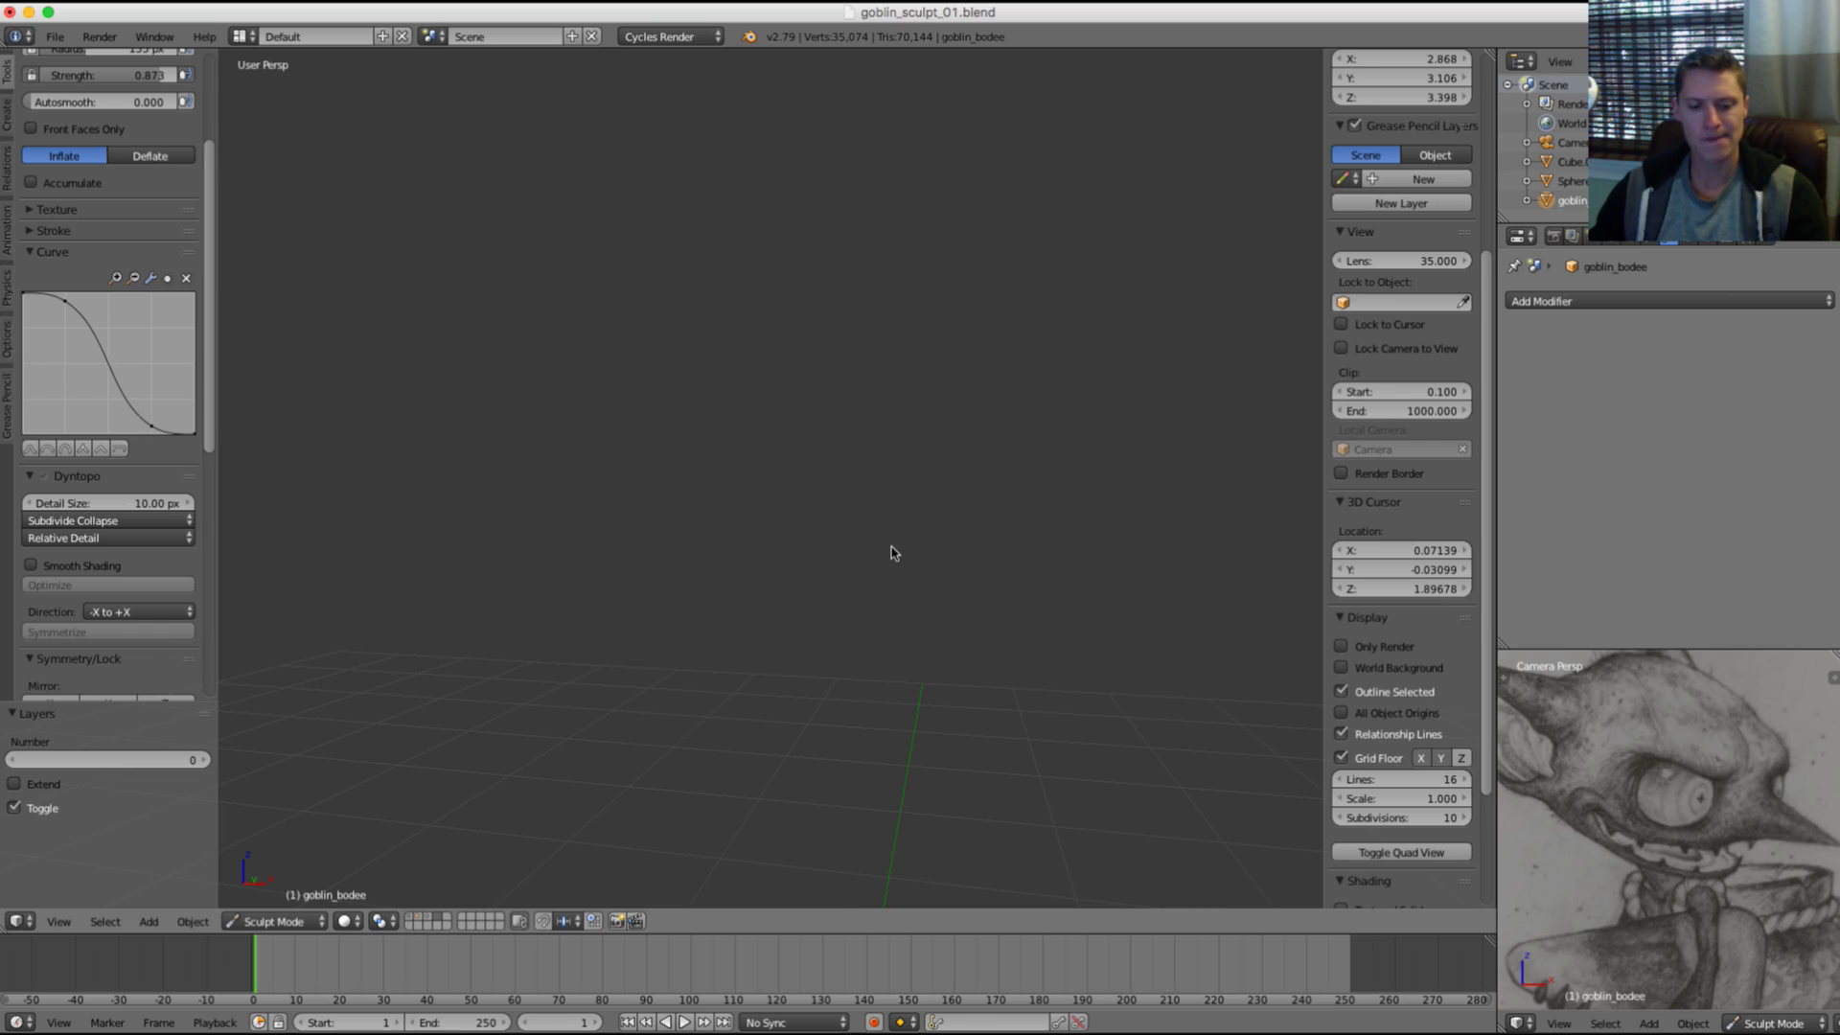
key(grave)
scroll(925, 484, down, 4)
middle_drag(1034, 498, 940, 484)
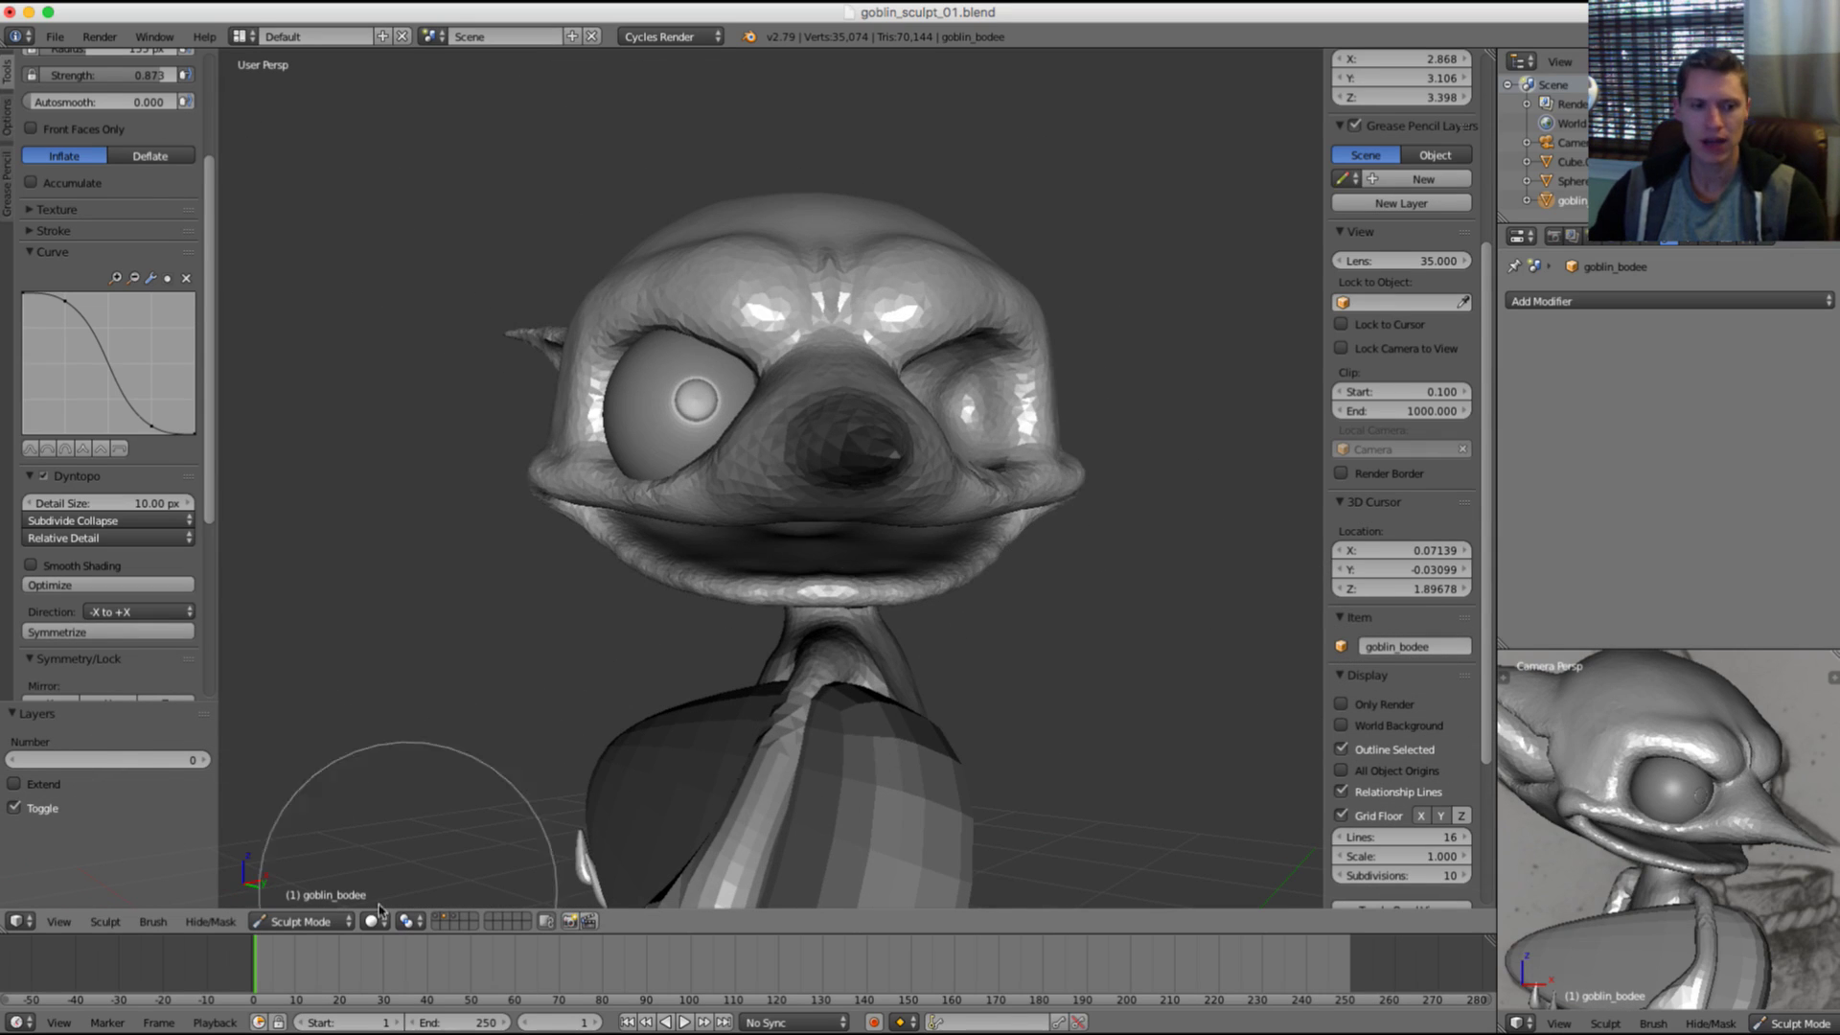
Step: In Object Mode, add a Mirror modifier to the eyeball Sphere on the X axis, with goblin_bodee as the mirror object
click(318, 920)
click(314, 899)
right_click(627, 391)
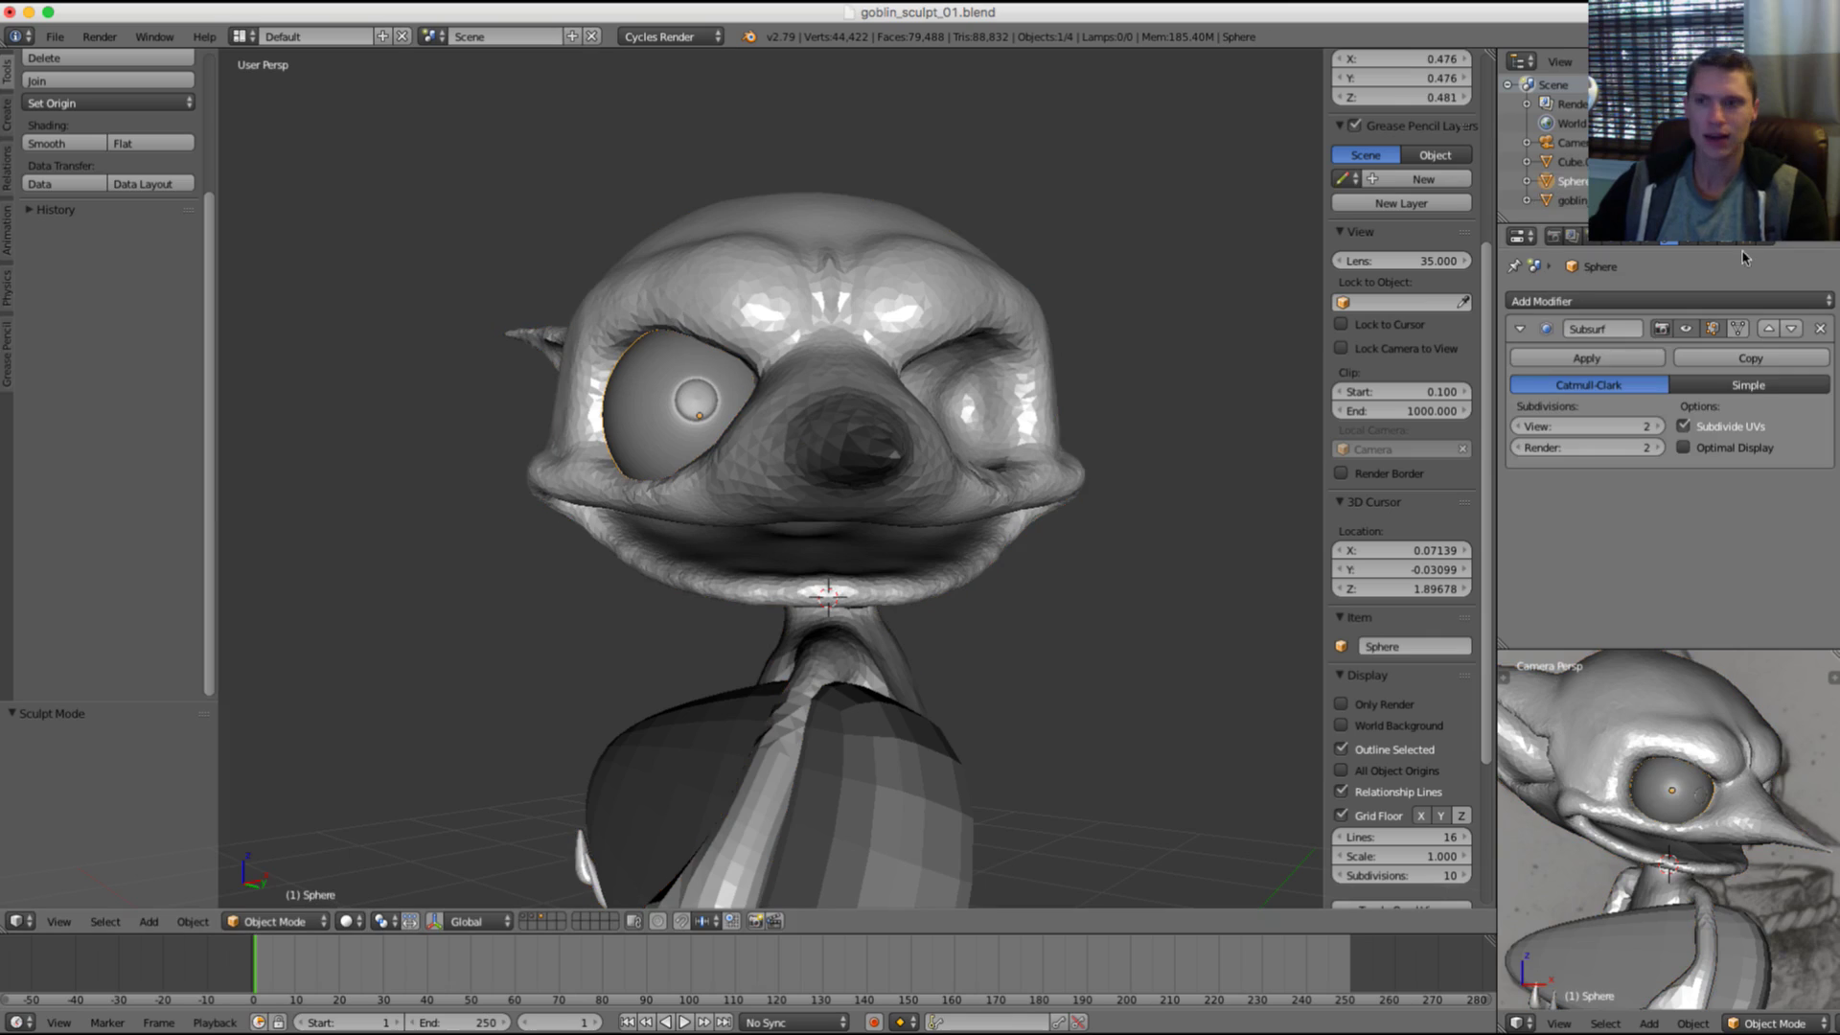
click(1639, 302)
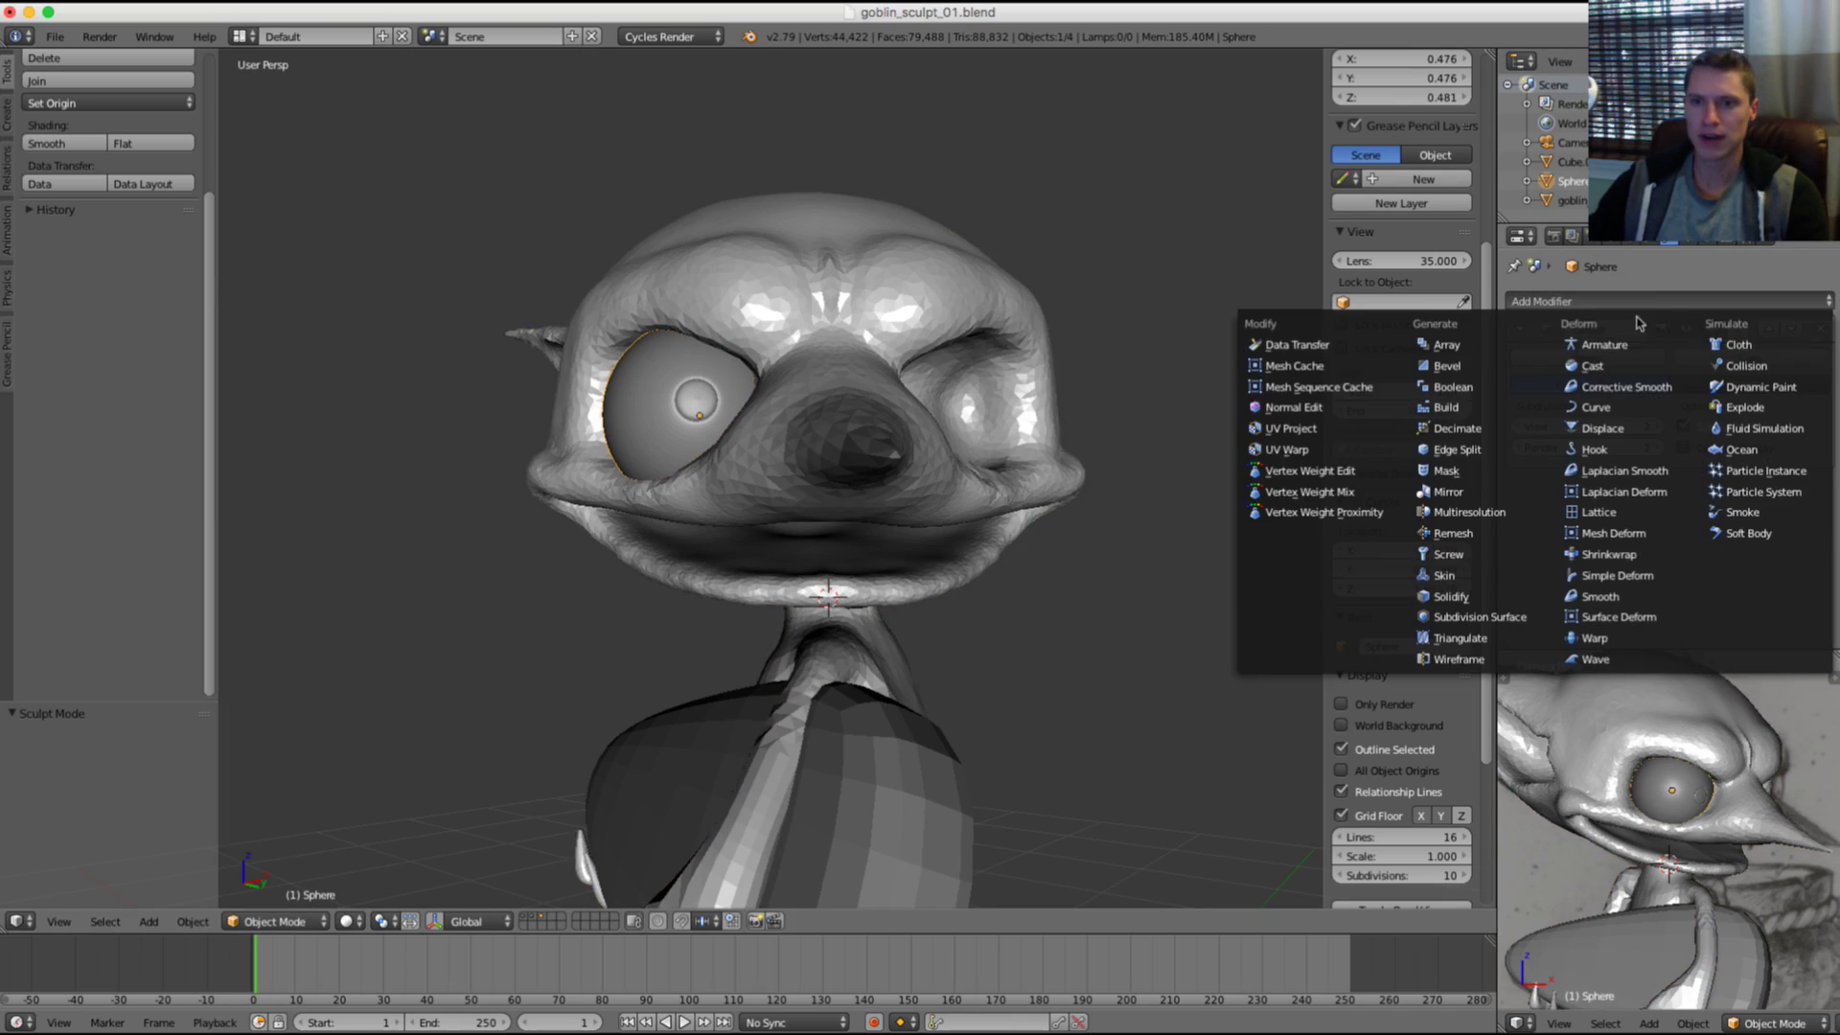
click(1466, 492)
scroll(1766, 454, down, 2)
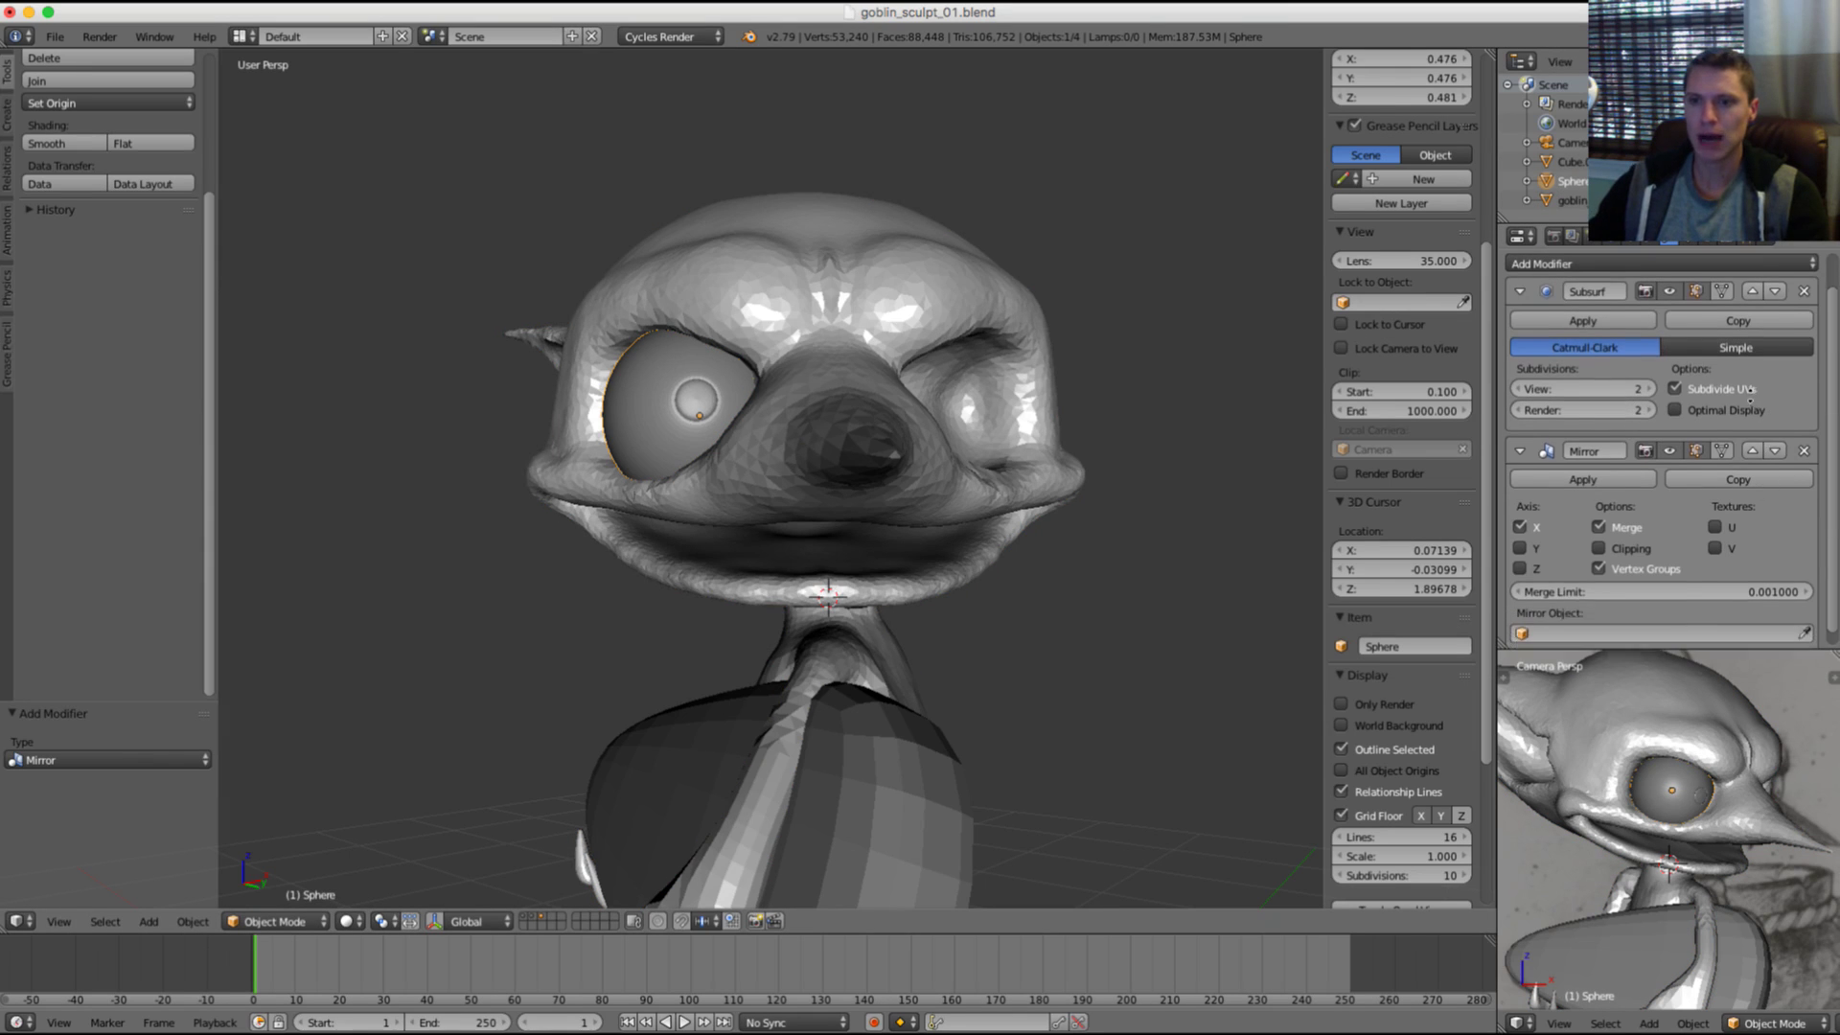
click(818, 260)
Step: Move the mirrored eyeball slightly outward along its local X axis so both eyes sit in their sockets
scroll(920, 321, down, 4)
middle_drag(948, 338, 981, 358)
scroll(785, 416, up, 5)
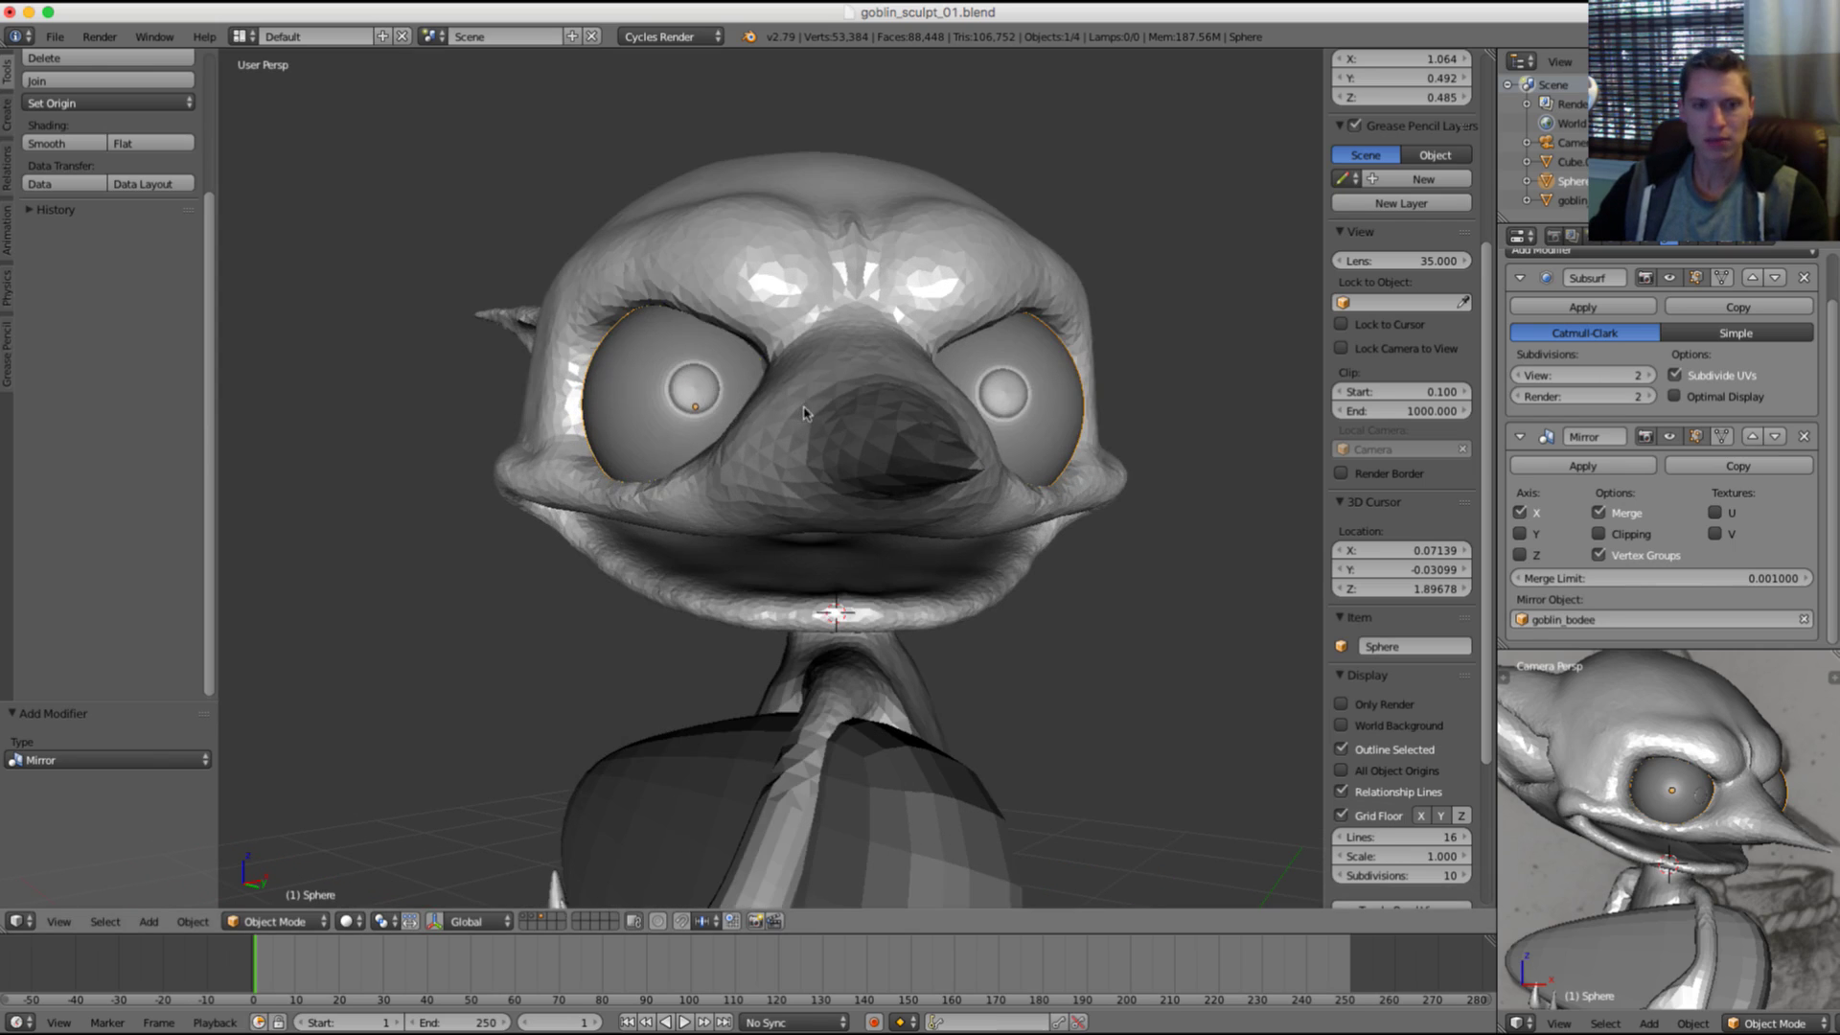
key(g)
key(x)
key(x)
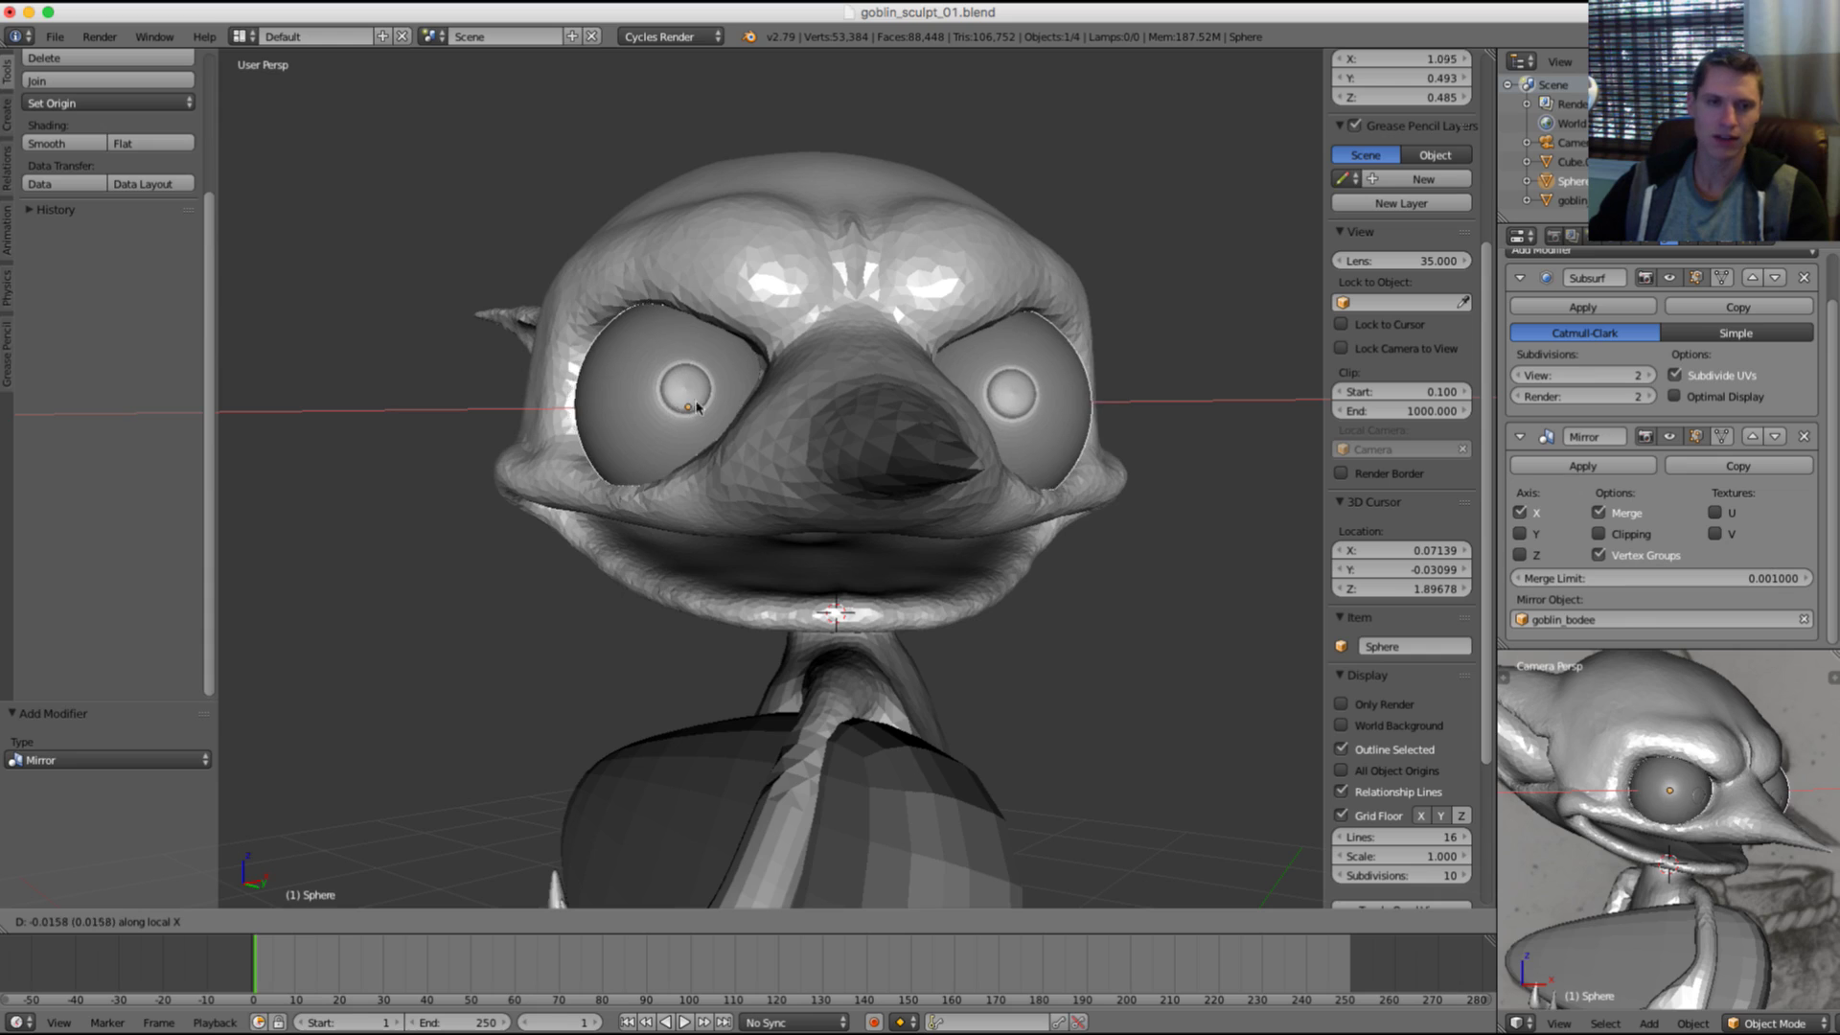
click(680, 407)
Step: Select the goblin_bodee mesh and switch it back to Sculpt Mode
scroll(940, 317, down, 3)
middle_drag(939, 317, 878, 411)
scroll(878, 411, up, 7)
scroll(878, 411, down, 3)
right_click(1015, 308)
mouse_move(1015, 308)
middle_down()
mouse_move(1055, 402)
mouse_move(920, 441)
middle_up()
scroll(932, 427, up, 5)
click(275, 921)
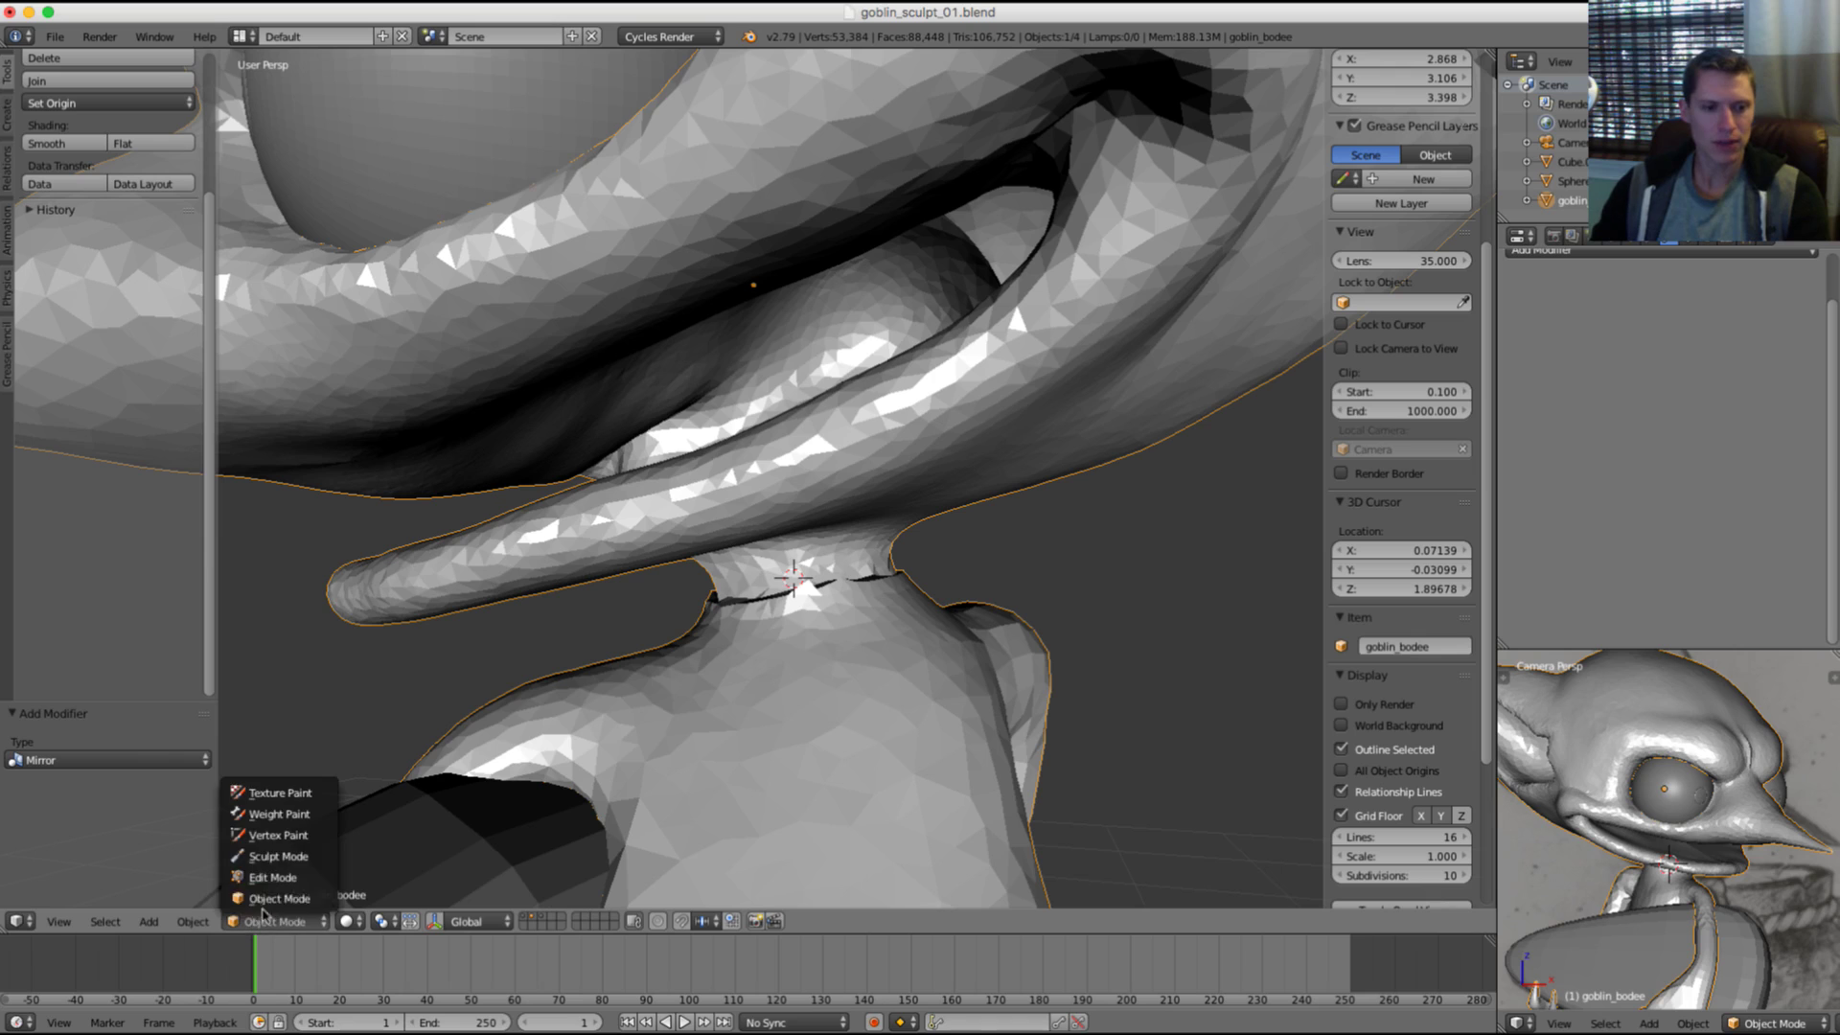
click(266, 856)
Step: Smooth the cracked seam on the side of the neck just below the jaw
mouse_move(739, 575)
middle_down()
mouse_move(842, 513)
mouse_move(801, 452)
middle_up()
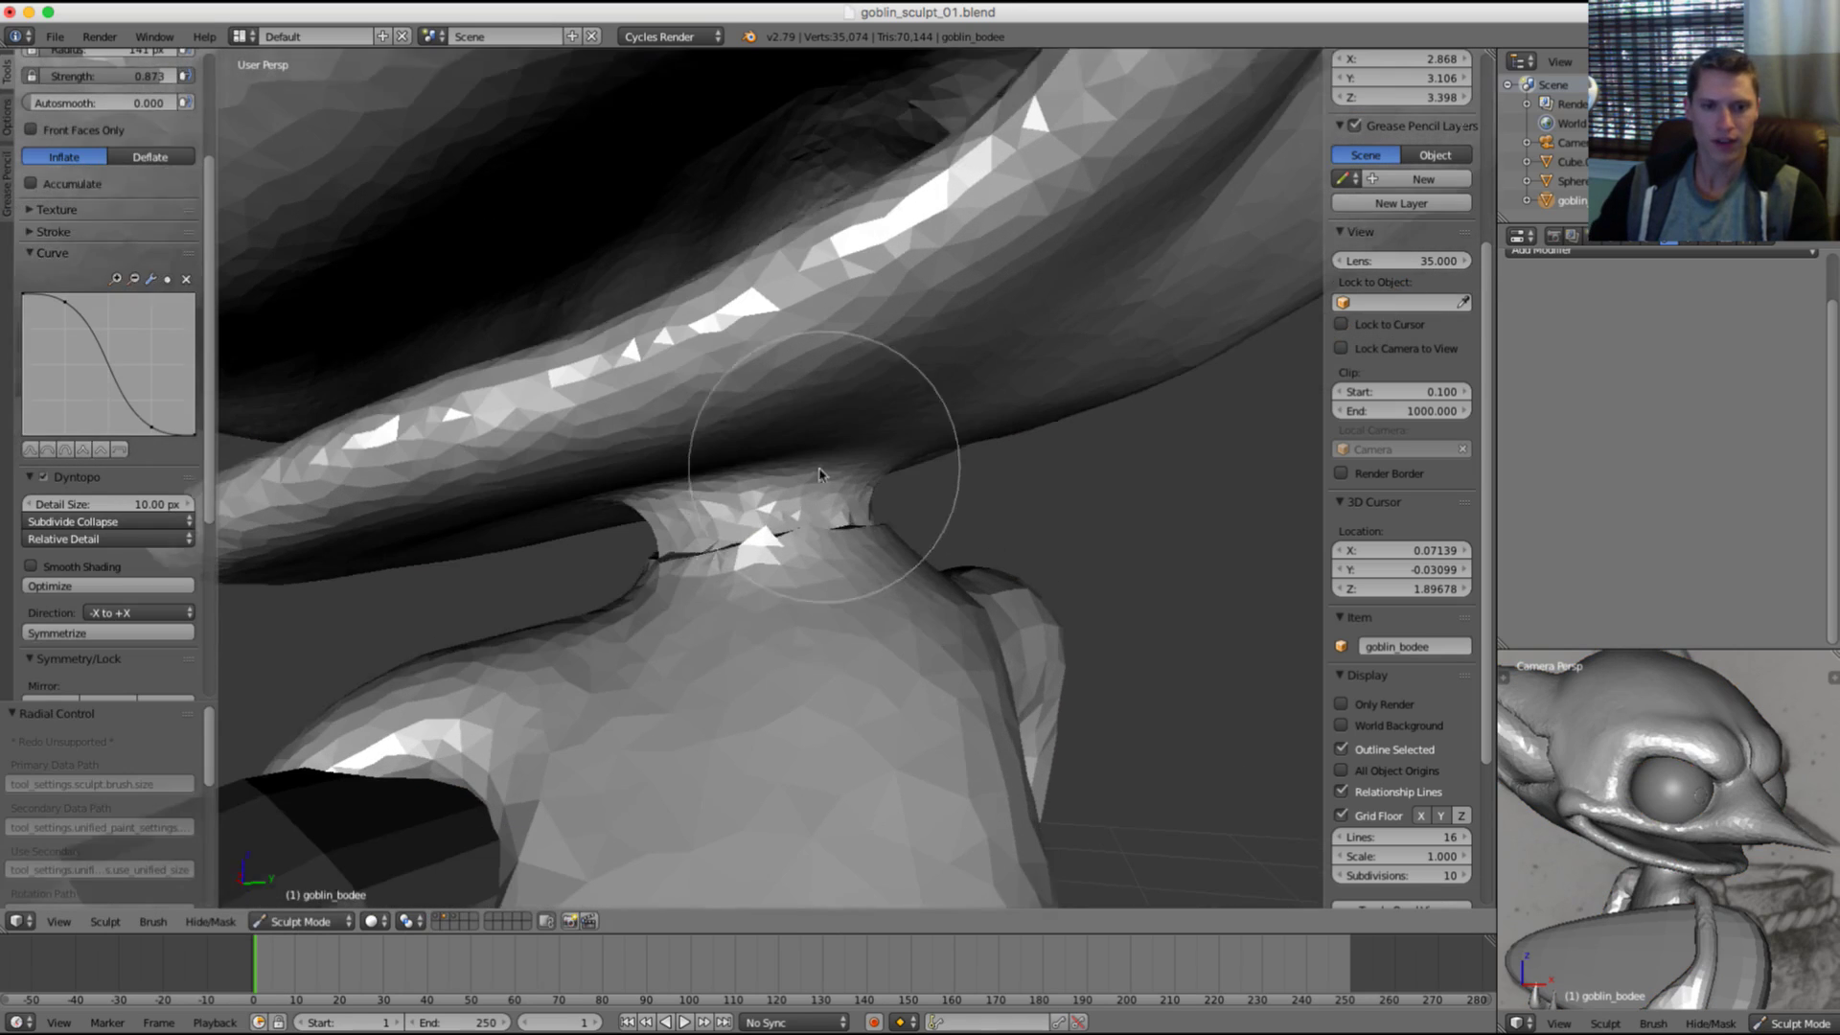
scroll(786, 508, up, 2)
mouse_move(736, 522)
shift+mouse_down()
mouse_move(801, 499)
mouse_move(741, 518)
shift+mouse_up()
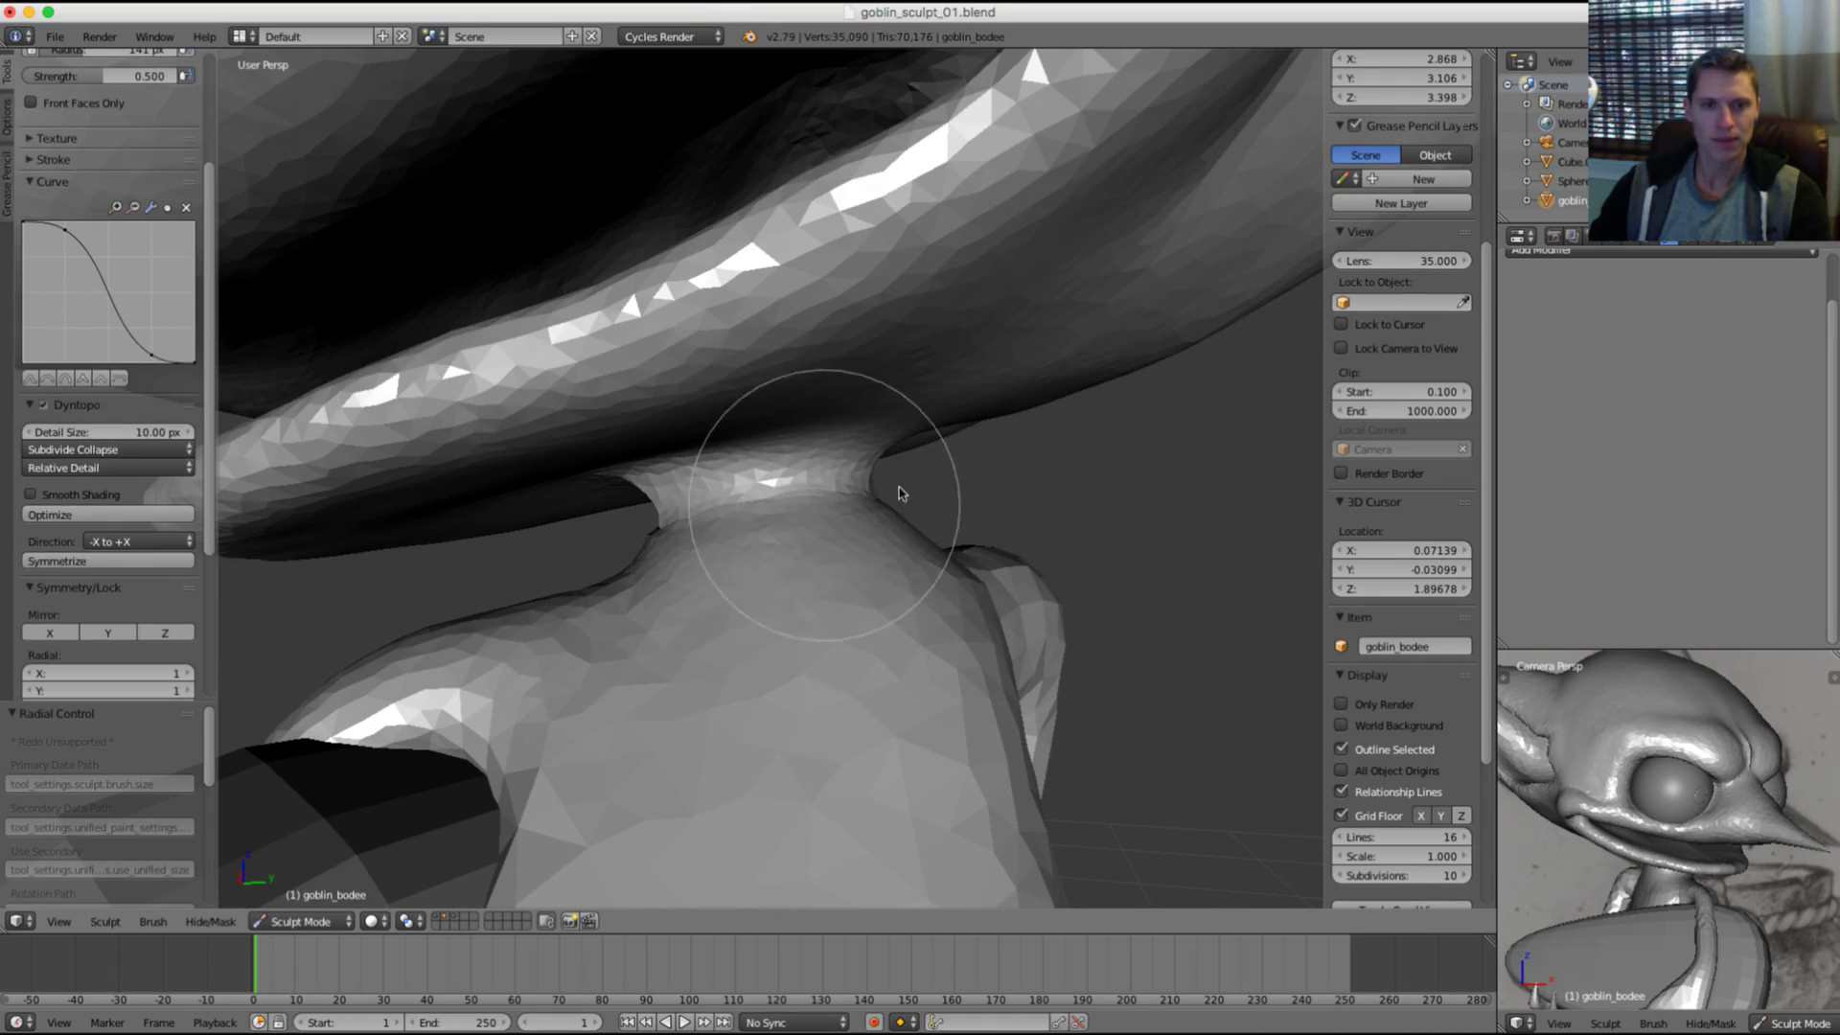
shift+drag(901, 493, 747, 513)
middle_drag(747, 513, 920, 497)
shift+drag(920, 497, 837, 517)
Step: Smooth the remaining neck seam on the opposite side and around the back of the neck
middle_drag(814, 508, 870, 528)
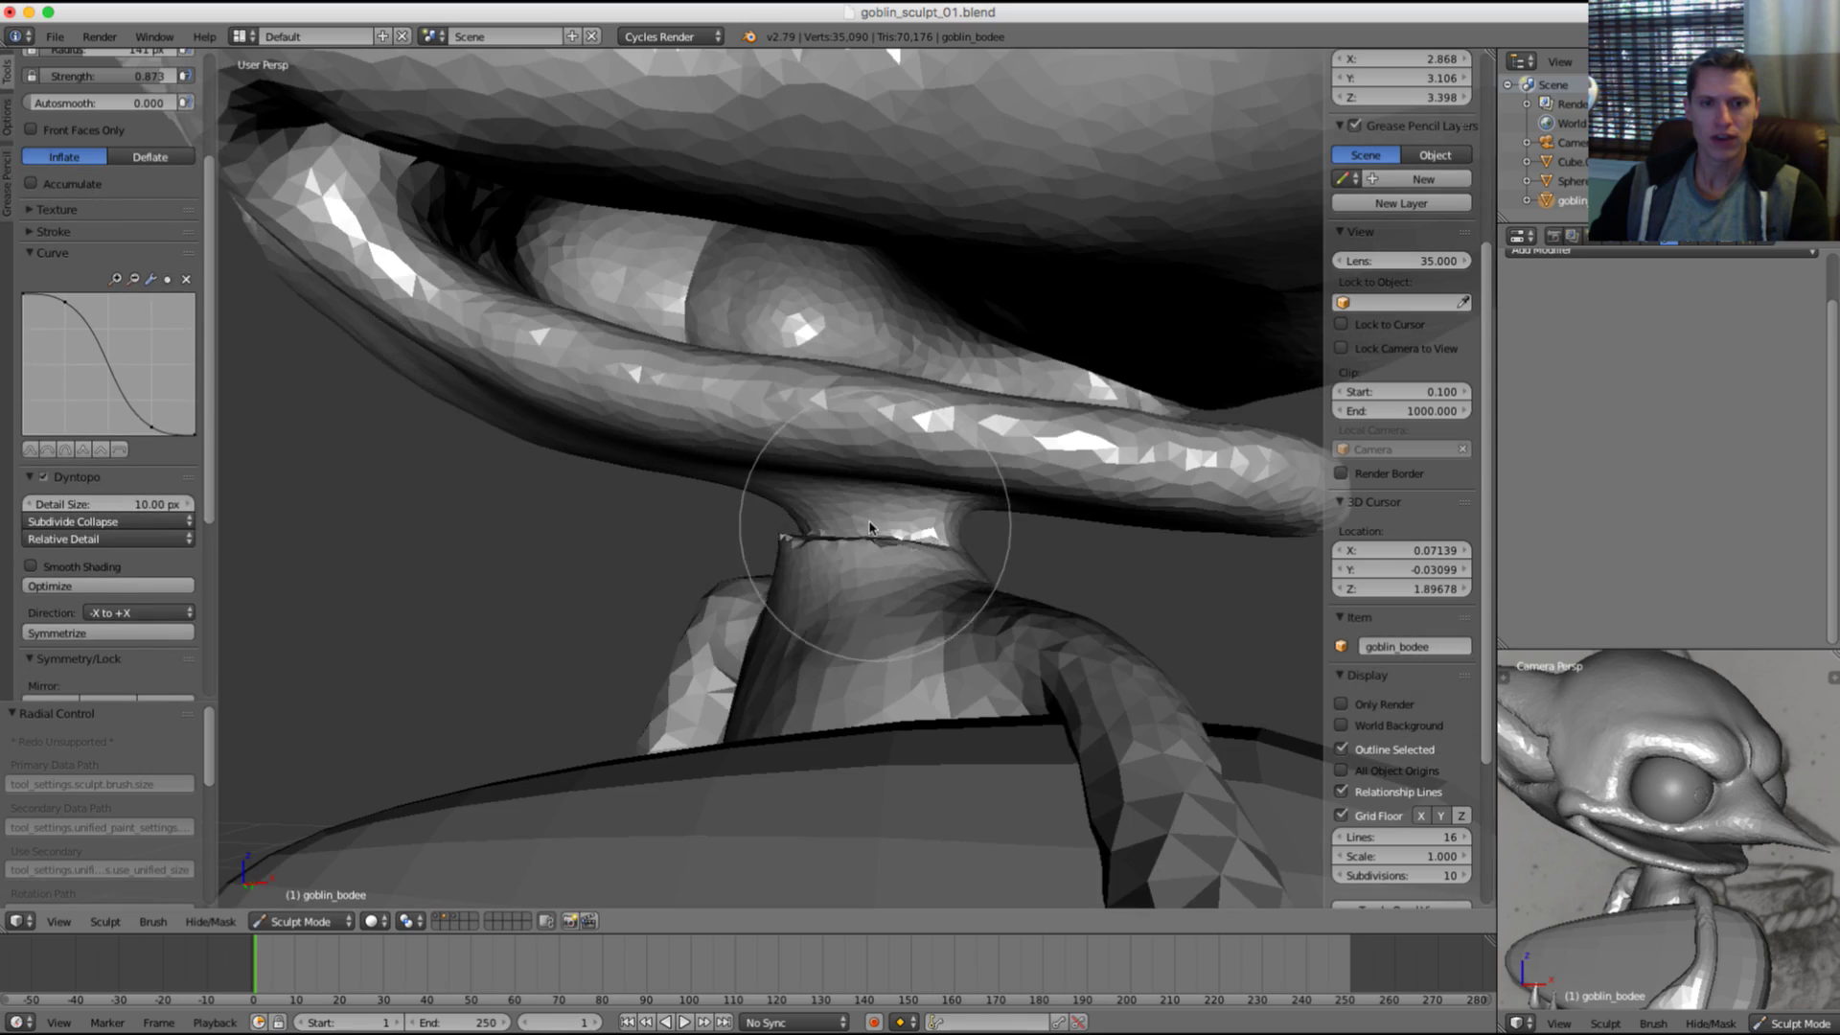
mouse_move(903, 532)
shift+mouse_down()
mouse_move(813, 534)
mouse_move(871, 527)
shift+mouse_up()
middle_drag(871, 527, 1021, 539)
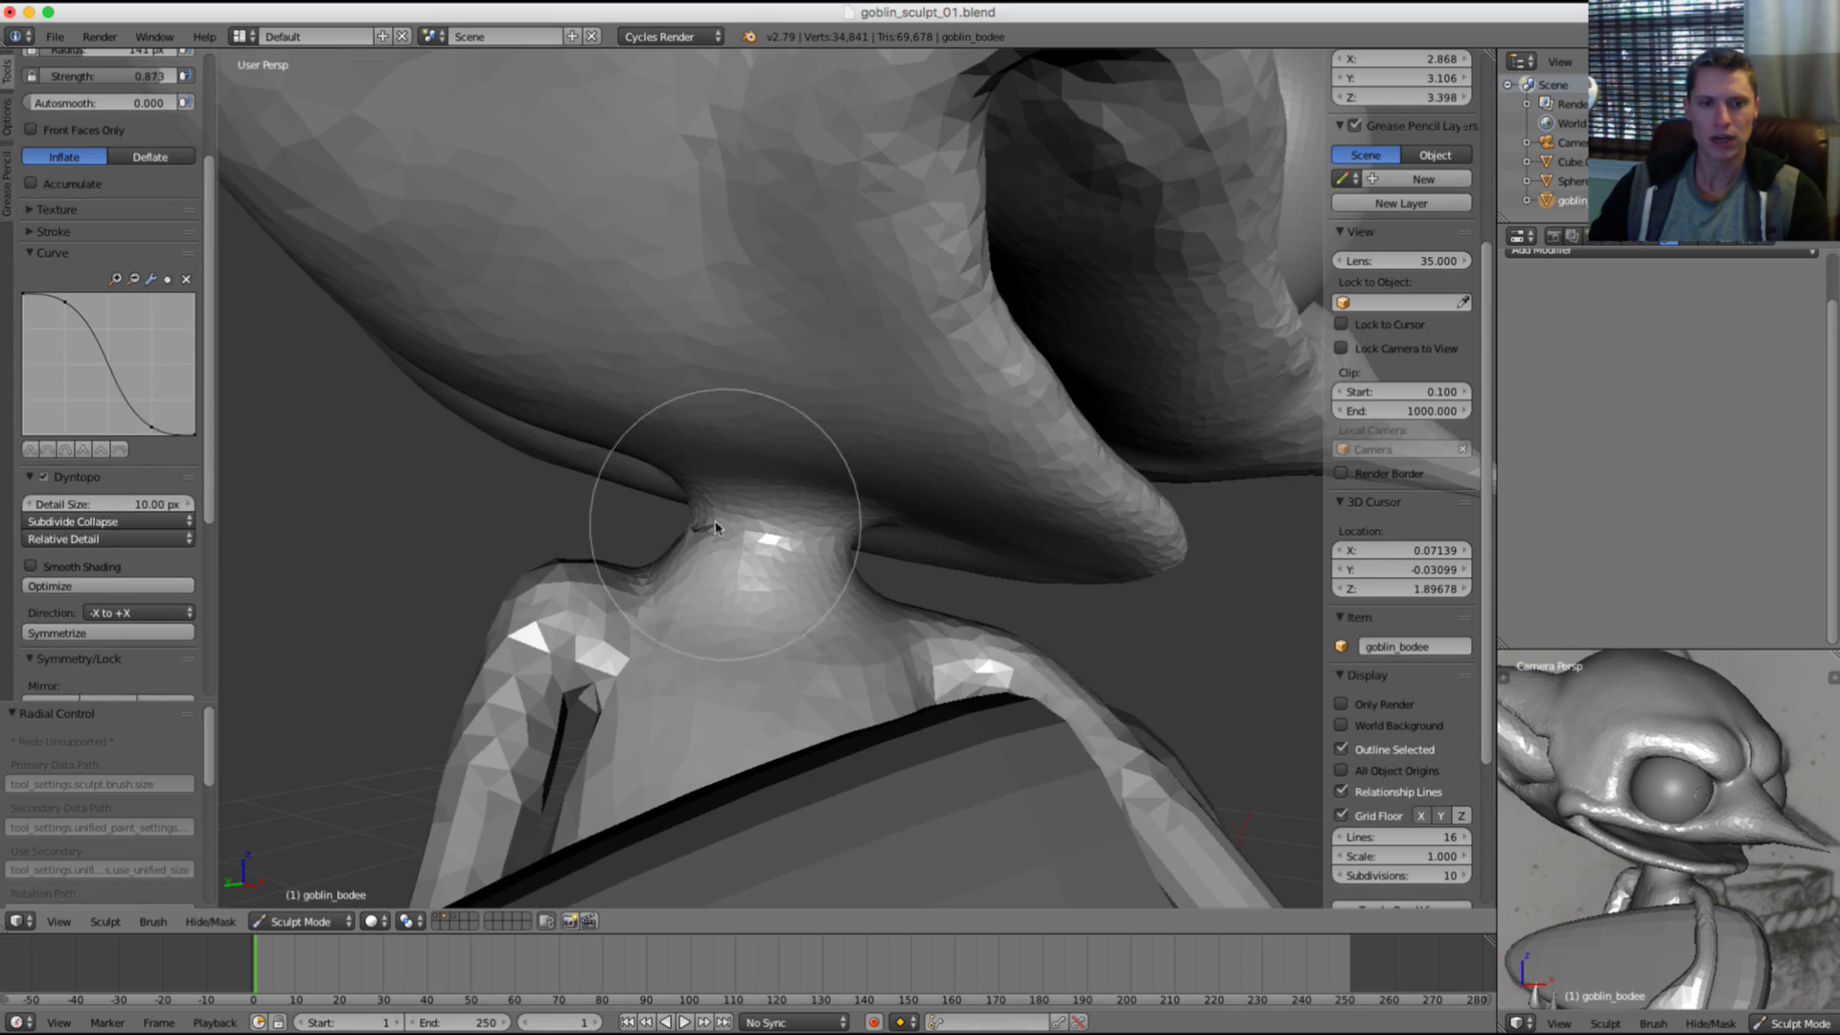
shift+drag(714, 533, 678, 541)
middle_drag(678, 541, 766, 536)
mouse_move(686, 534)
shift+mouse_down()
mouse_move(616, 513)
mouse_move(767, 517)
shift+mouse_up()
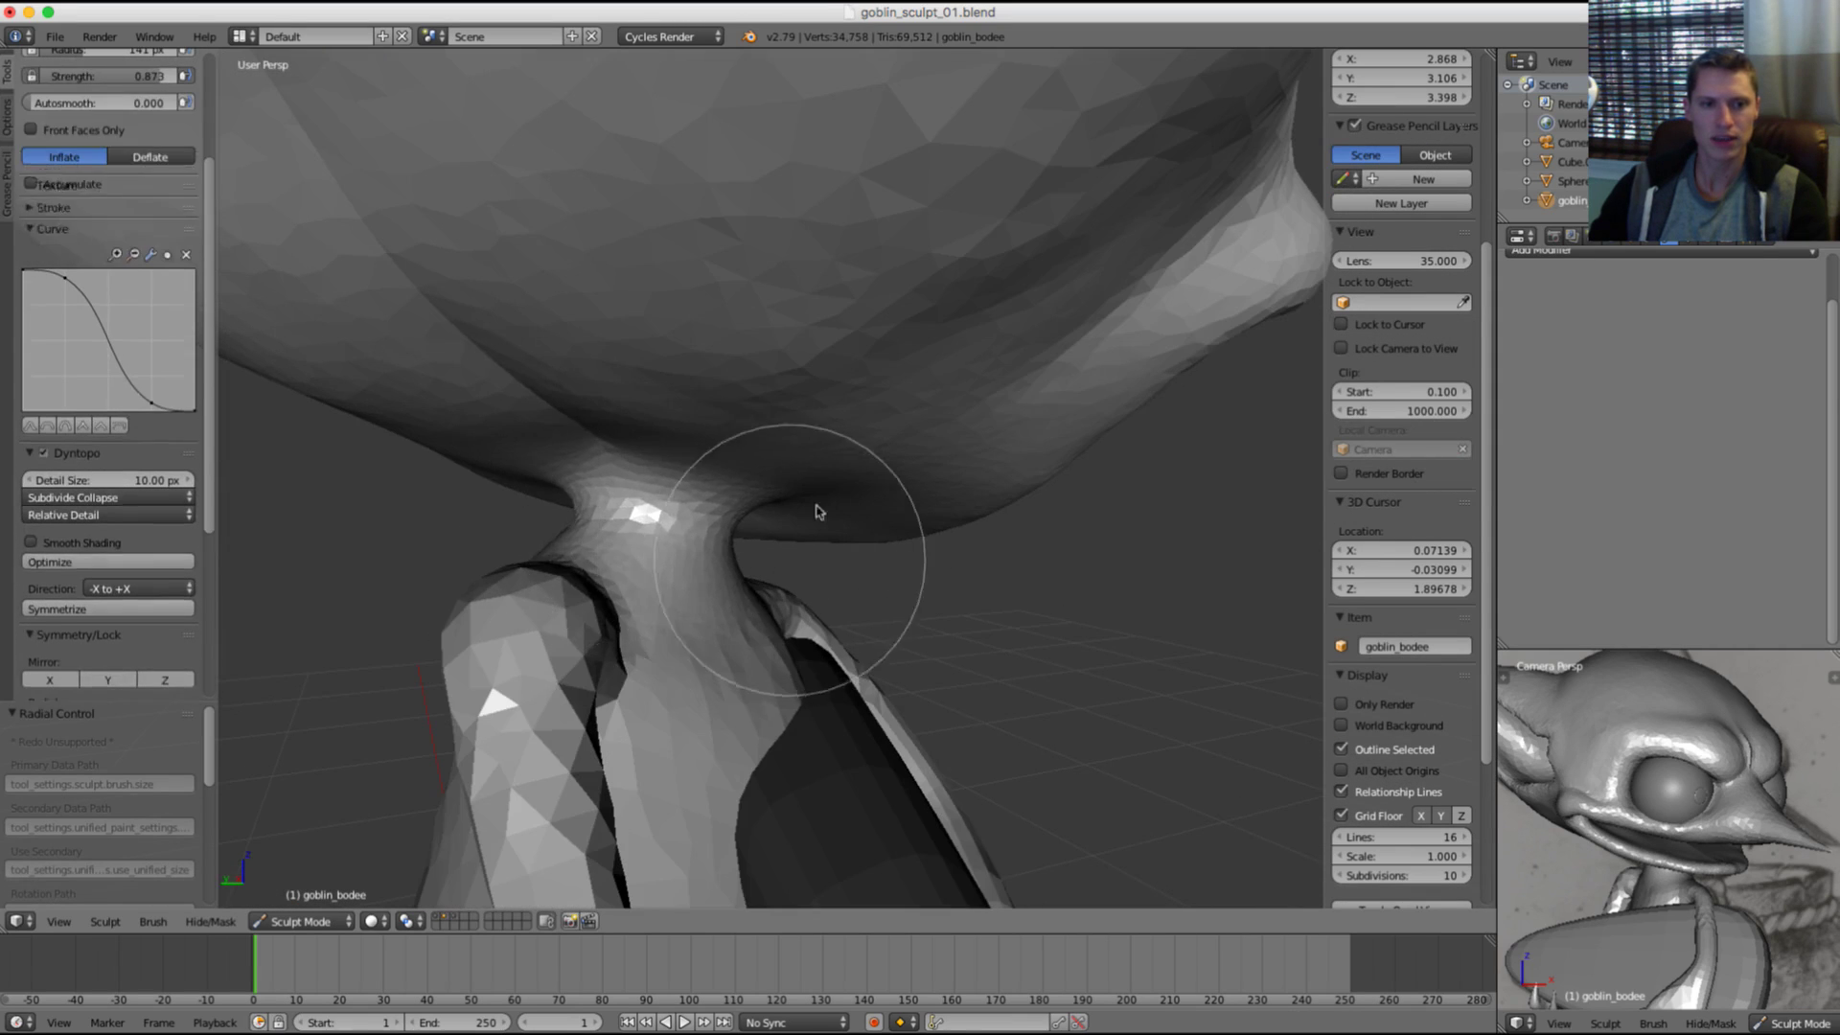
Step: Reduce the Inflate brush radius to 127 px over the goblin's forehead
middle_drag(817, 514, 1041, 418)
scroll(1041, 418, down, 5)
middle_drag(920, 328, 1140, 310)
scroll(1032, 297, down, 2)
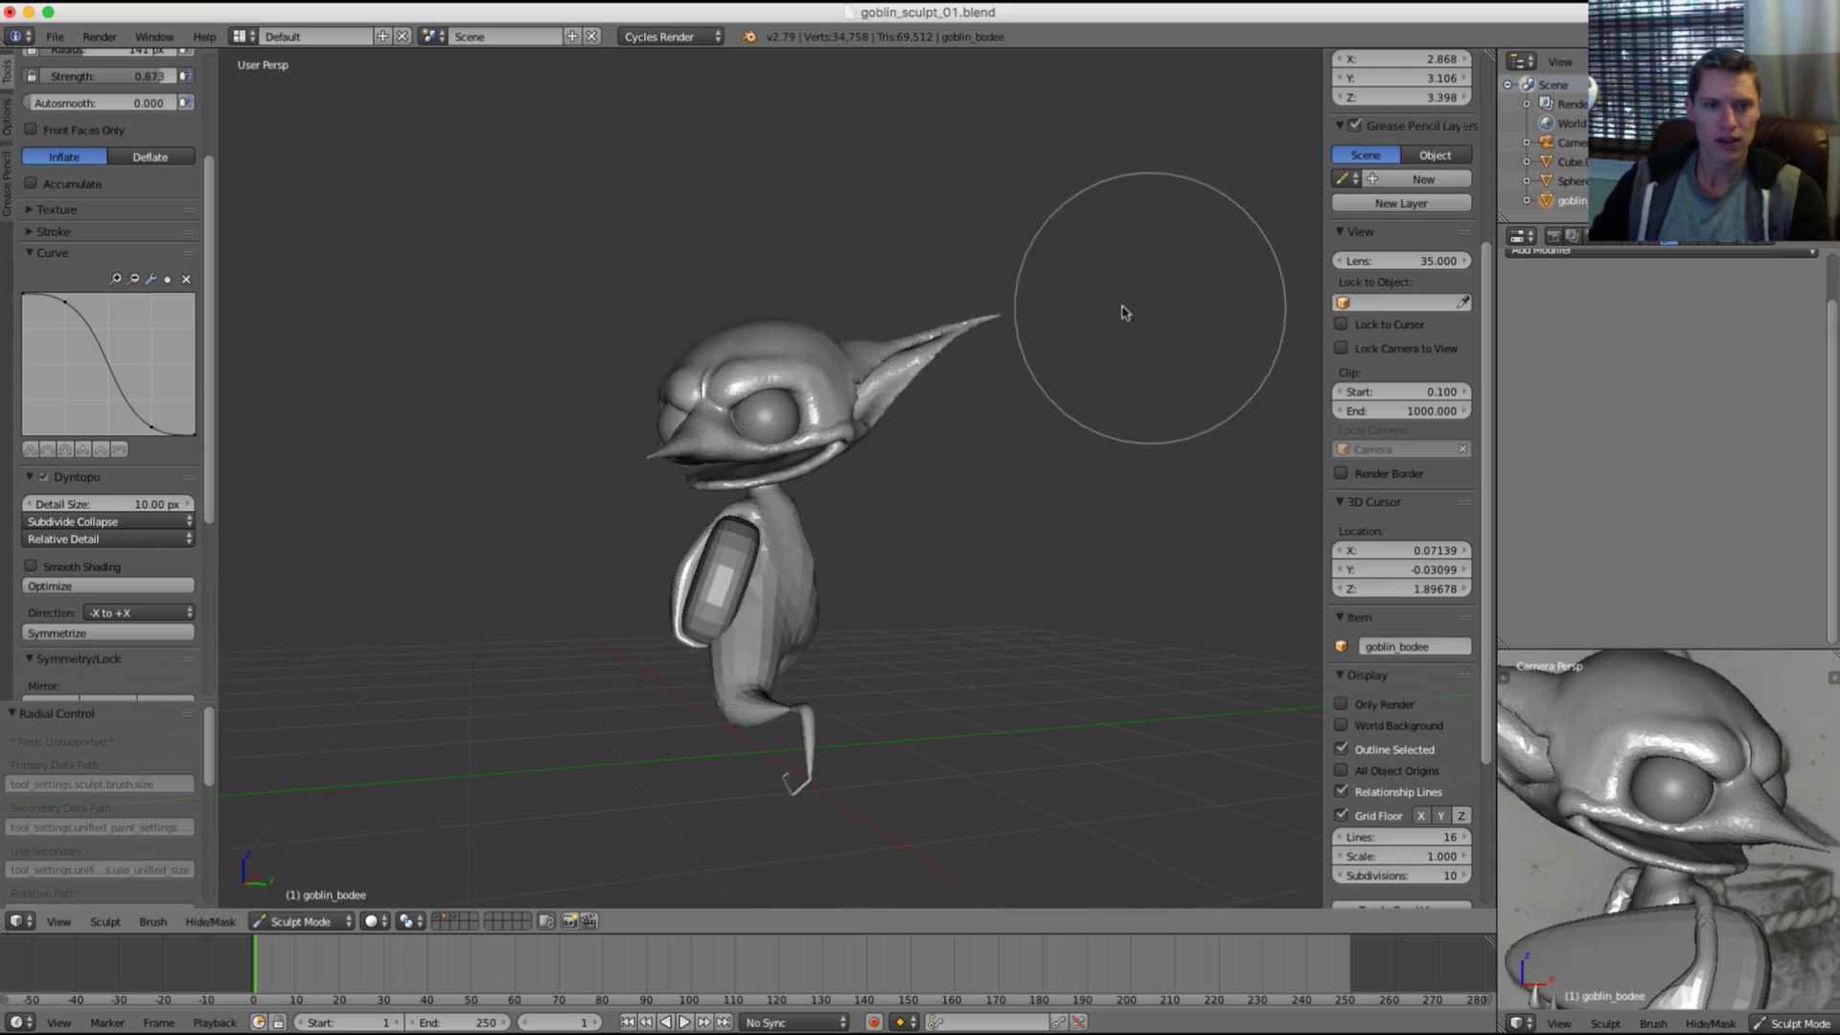
scroll(942, 354, up, 2)
middle_drag(877, 387, 1034, 385)
scroll(874, 342, up, 3)
key(f)
mouse_move(766, 312)
middle_down()
mouse_move(775, 381)
mouse_move(801, 365)
middle_up()
click(730, 345)
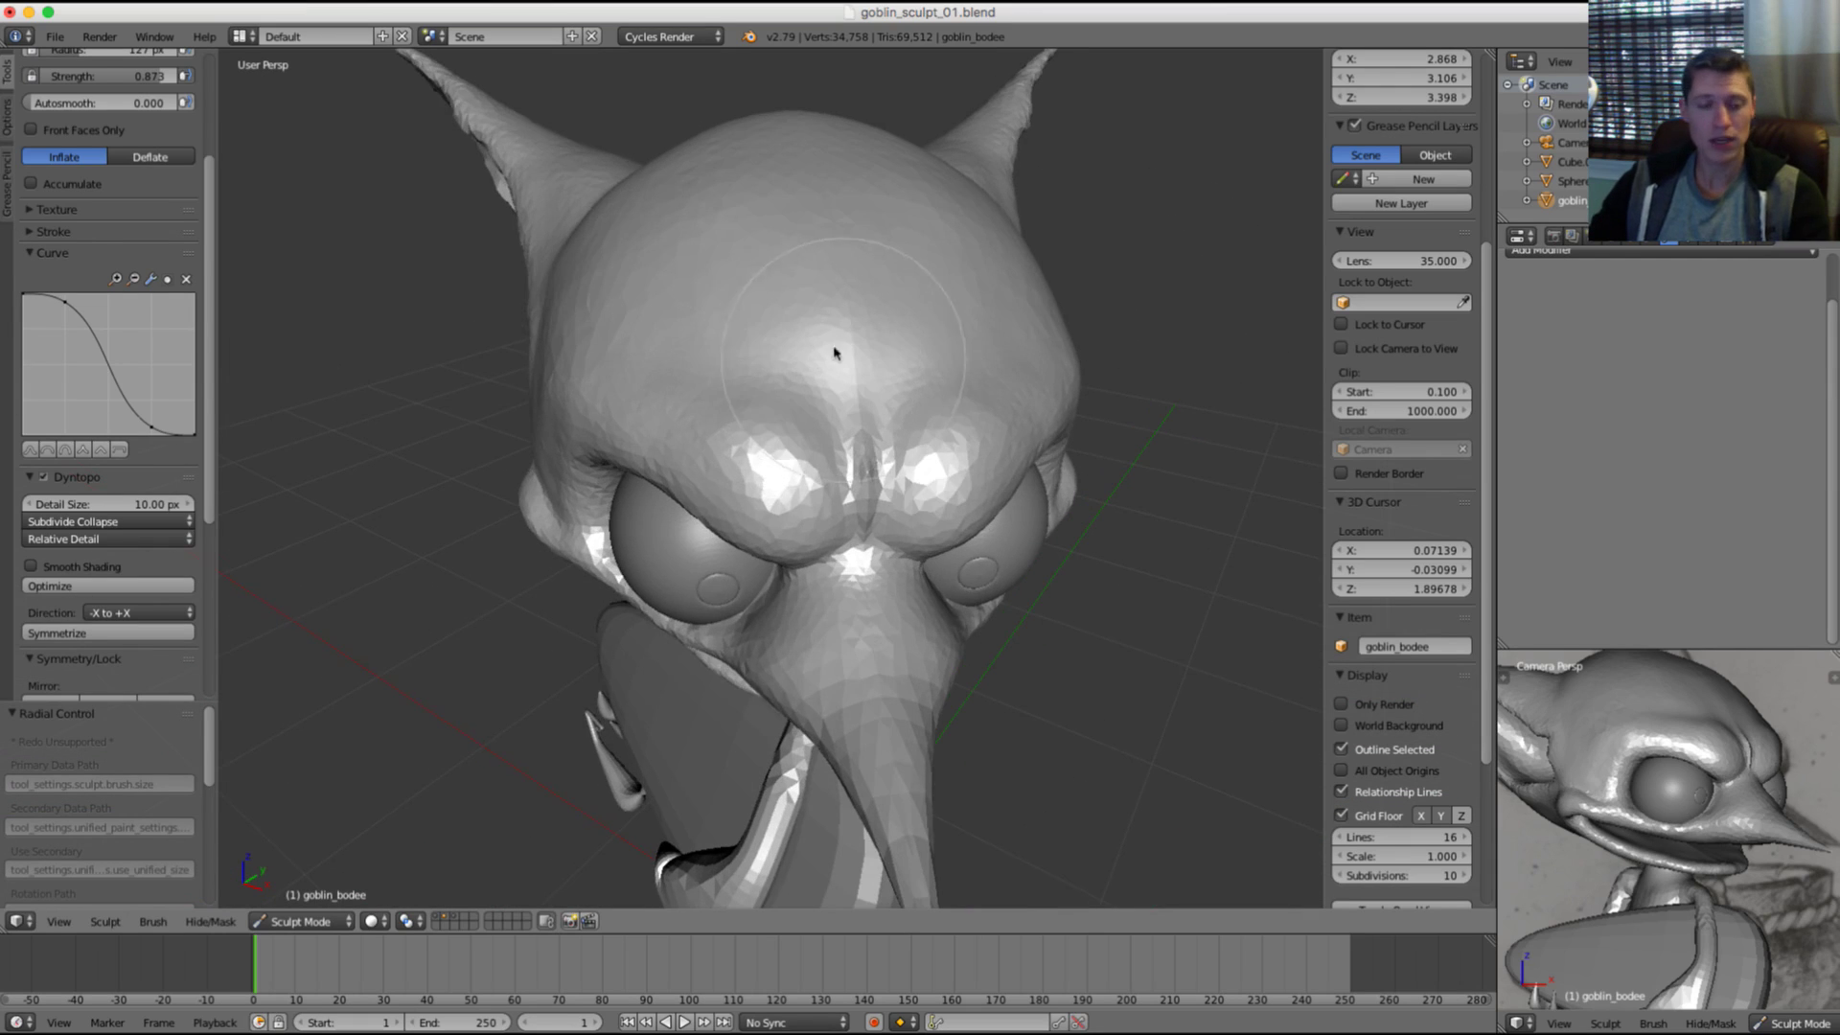
Step: Examine the goblin's head with both eyes in place from the front and side, alongside the camera view
middle_drag(756, 294, 895, 316)
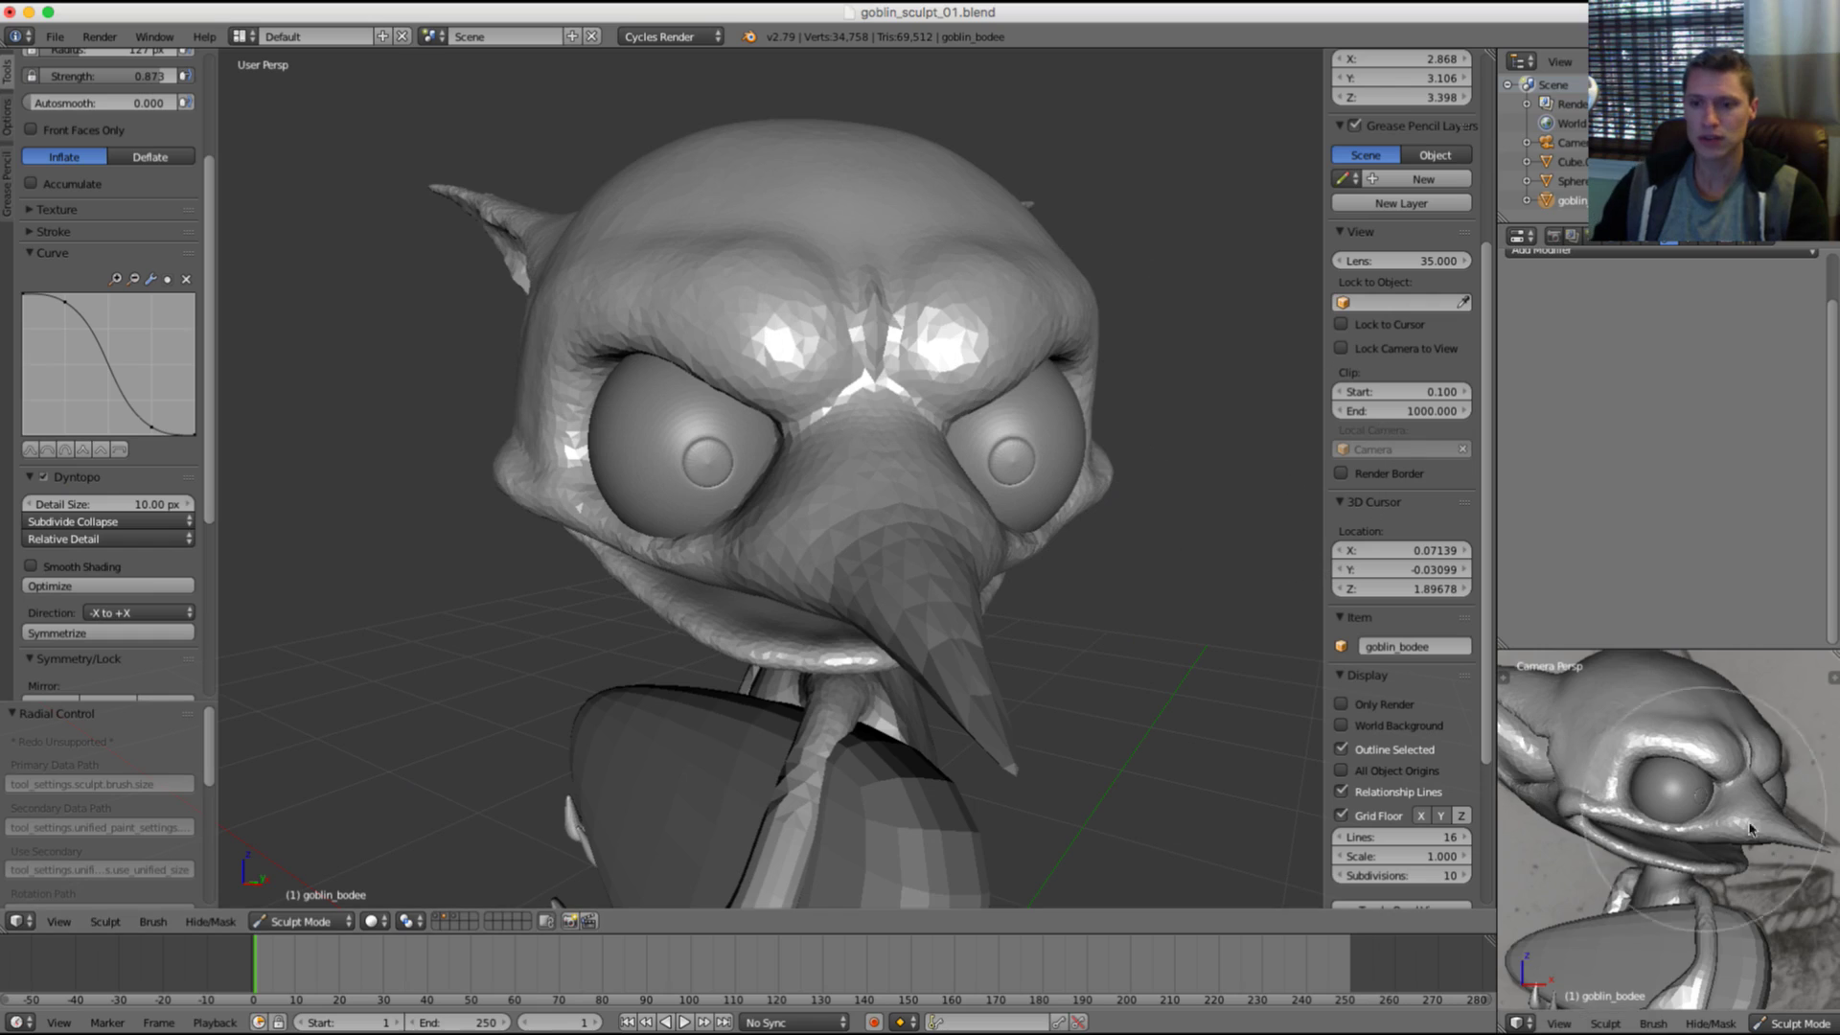
scroll(1701, 824, down, 1)
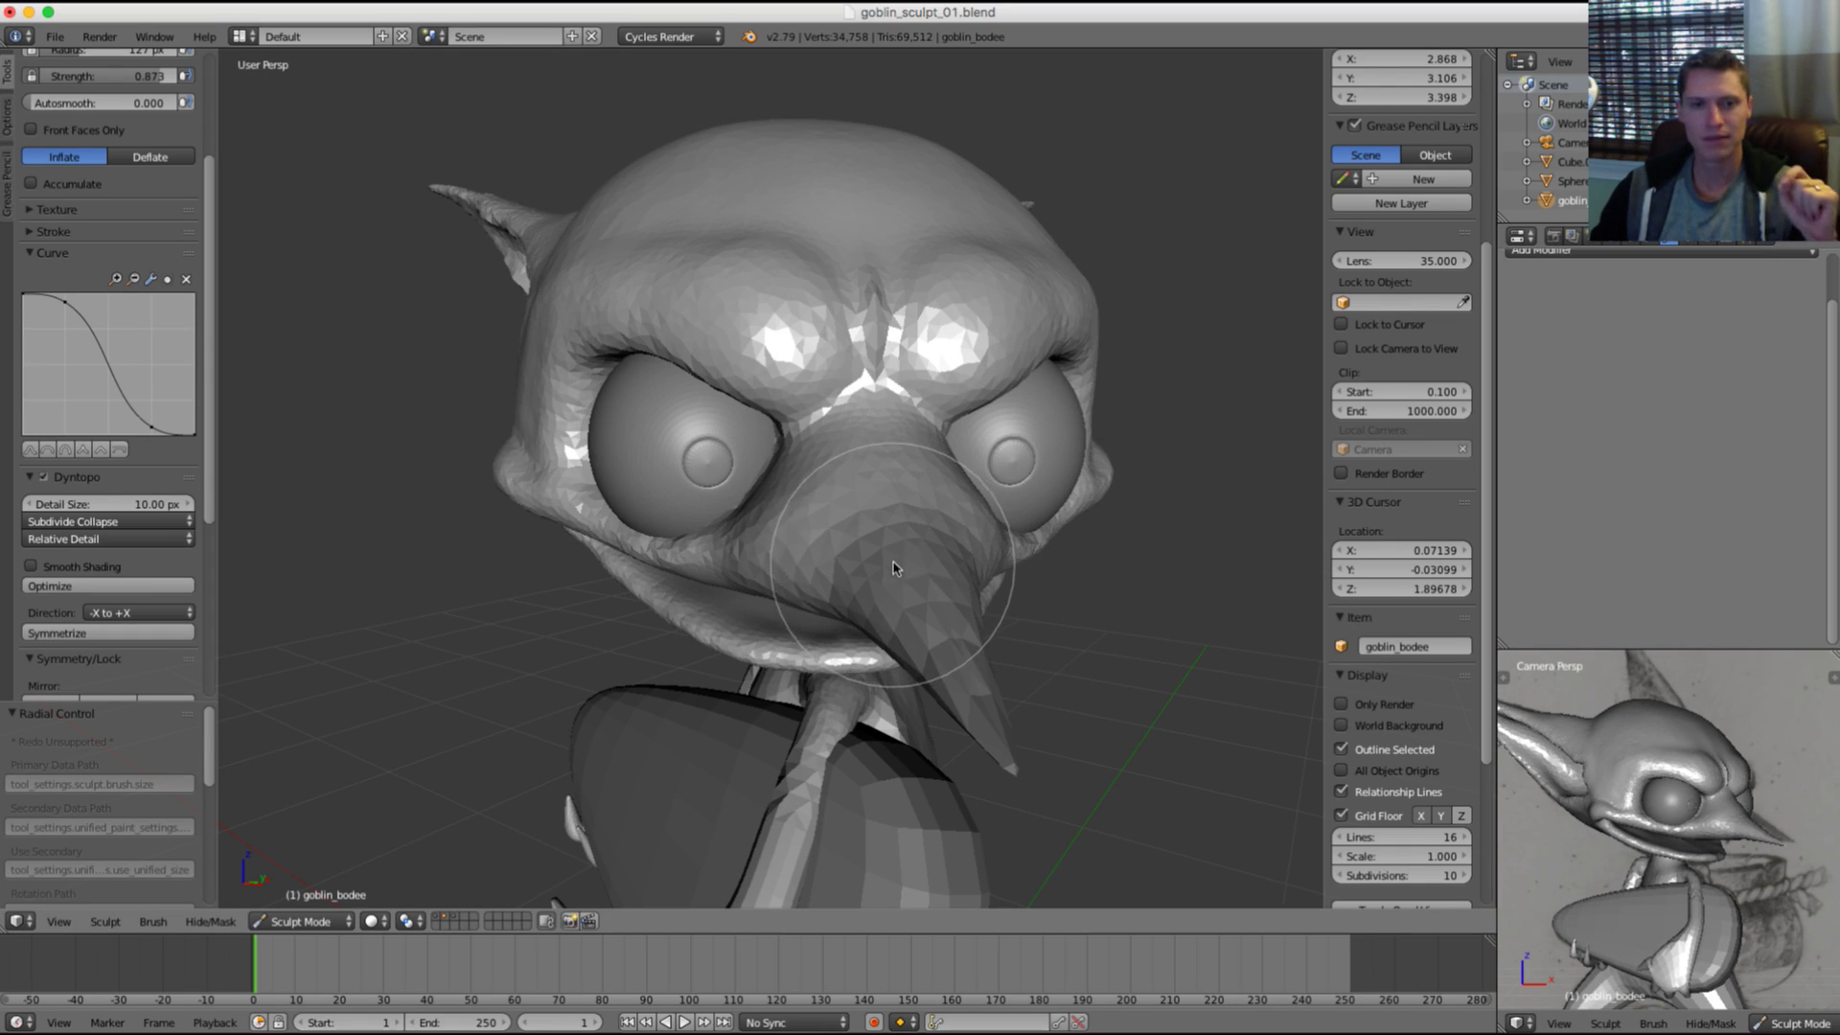
mouse_move(922, 546)
middle_down()
mouse_move(877, 517)
mouse_move(1006, 546)
mouse_move(993, 566)
middle_up()
scroll(959, 548, down, 1)
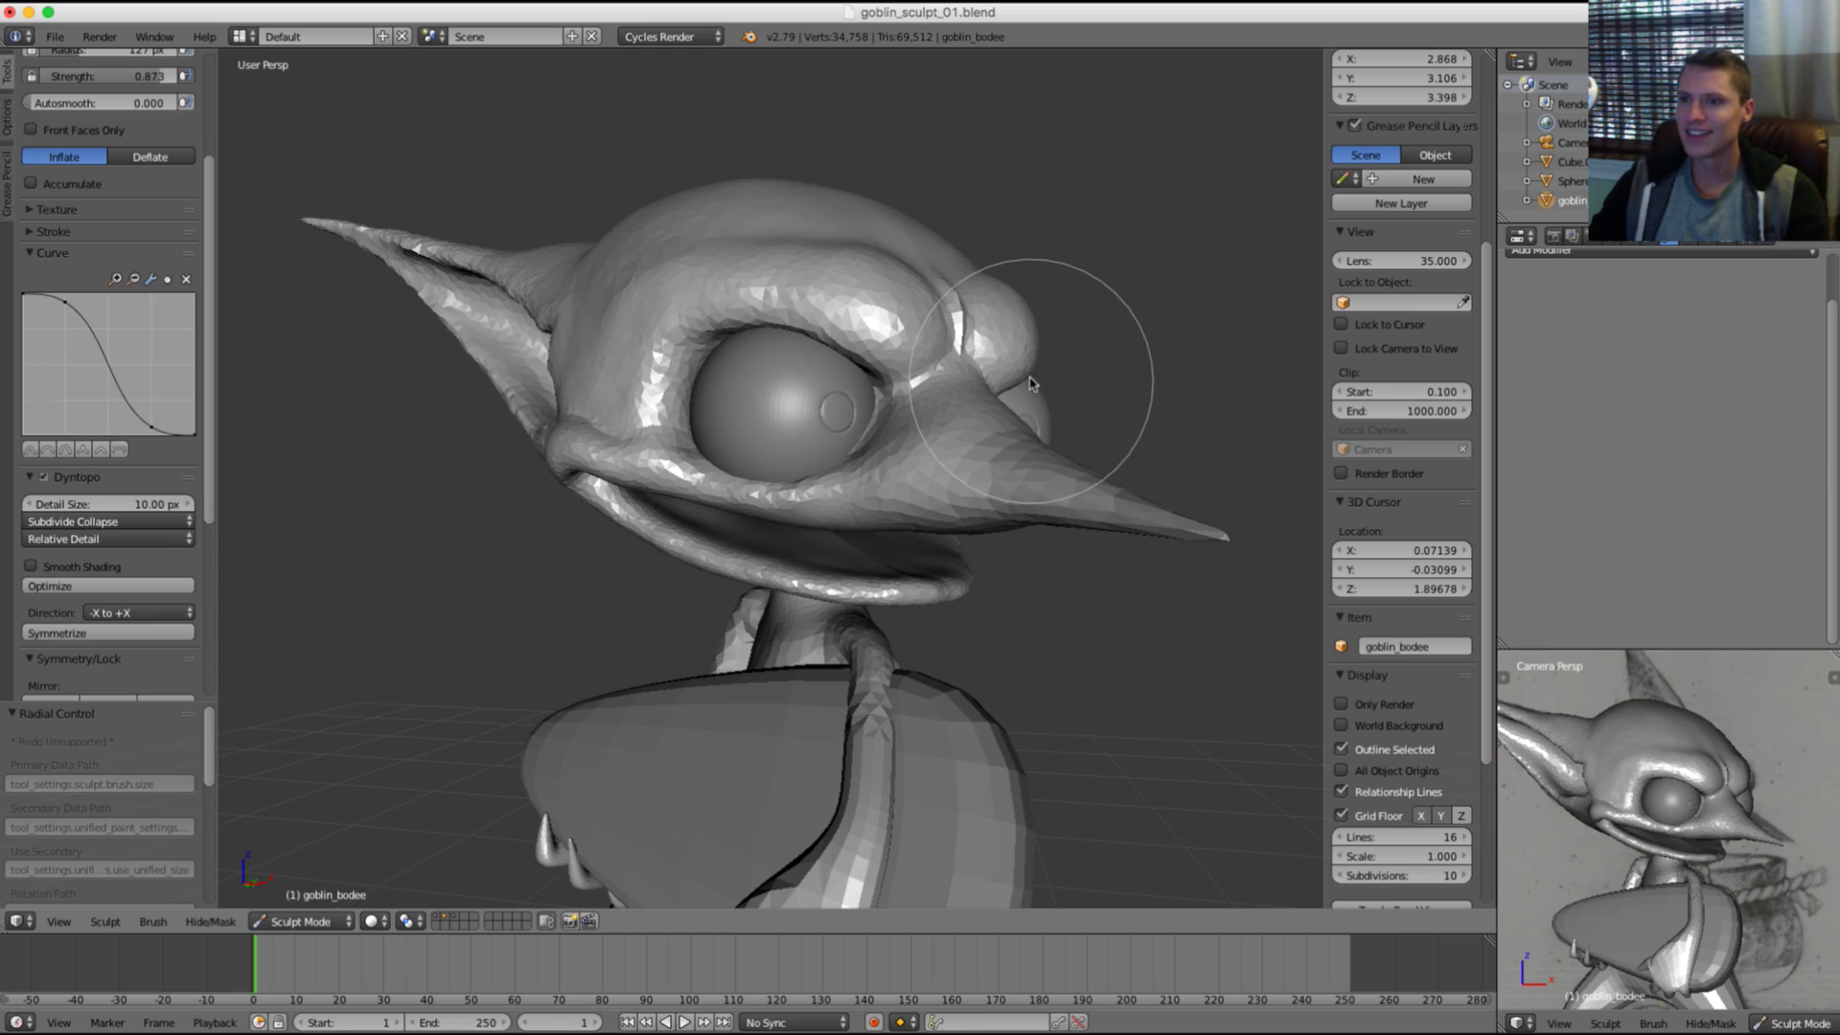
scroll(1089, 249, up, 1)
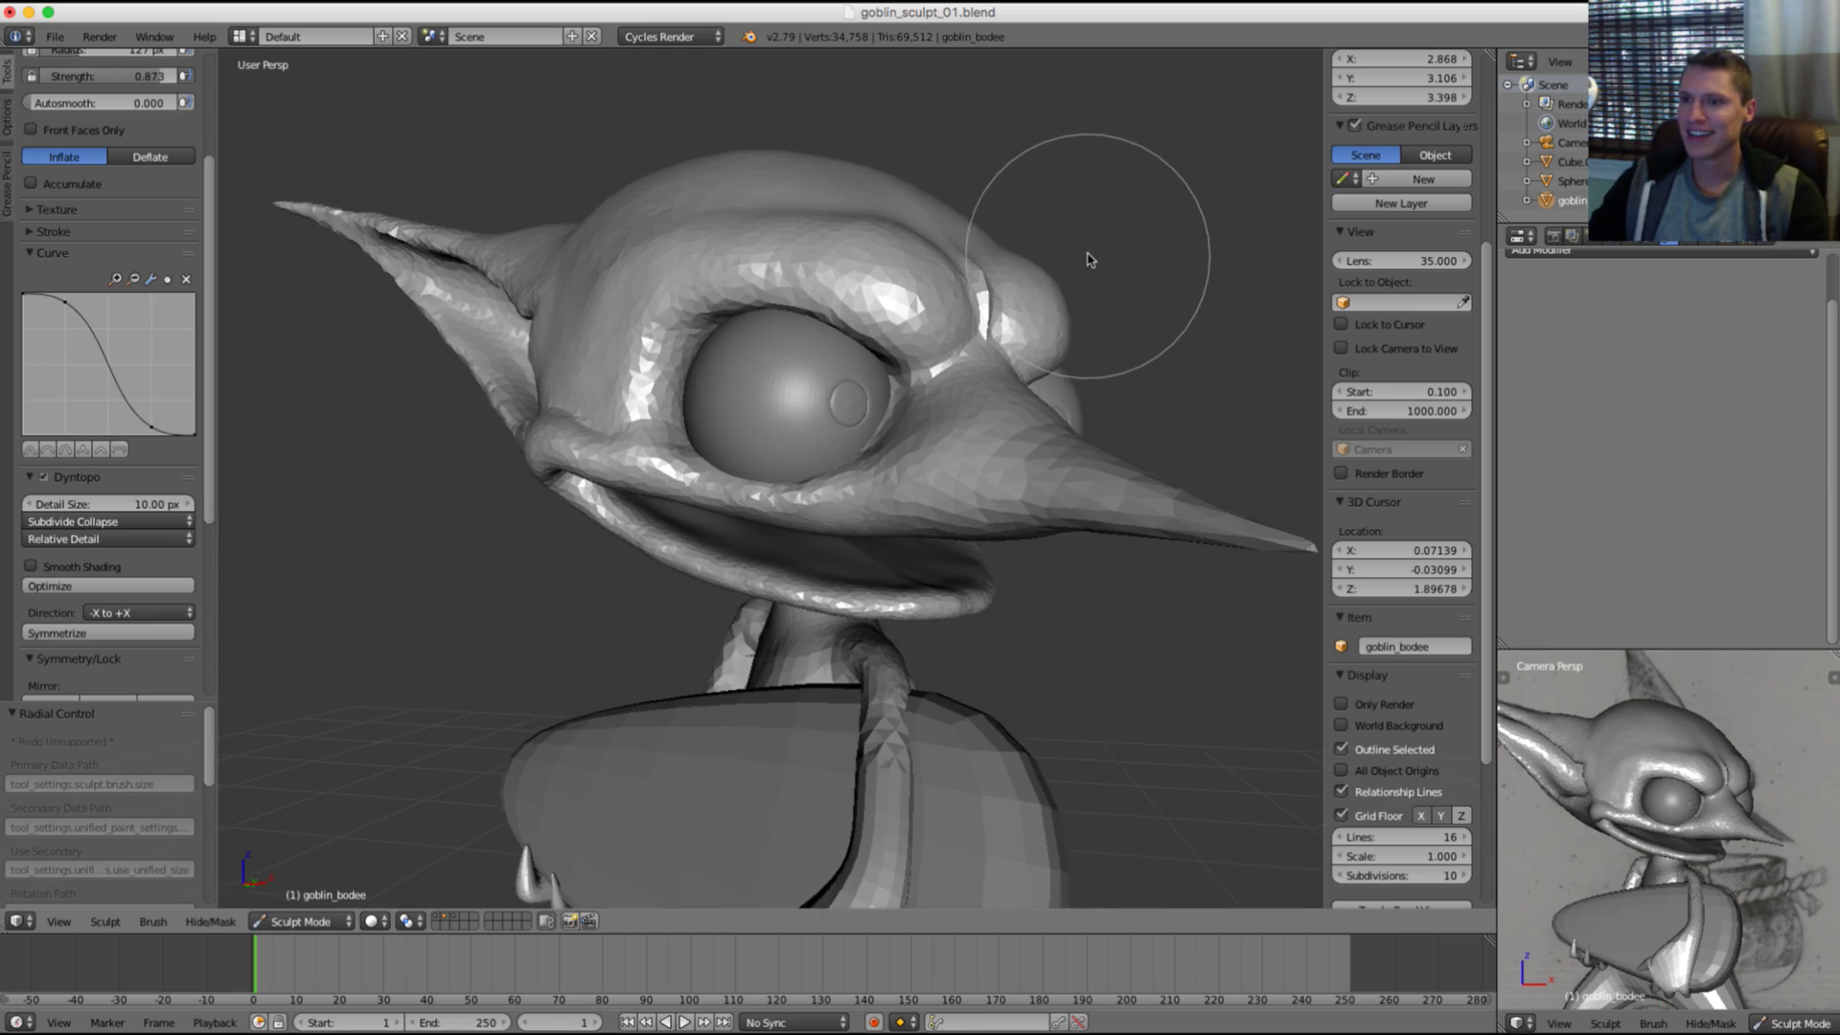
scroll(1087, 251, down, 1)
middle_drag(1084, 251, 1071, 262)
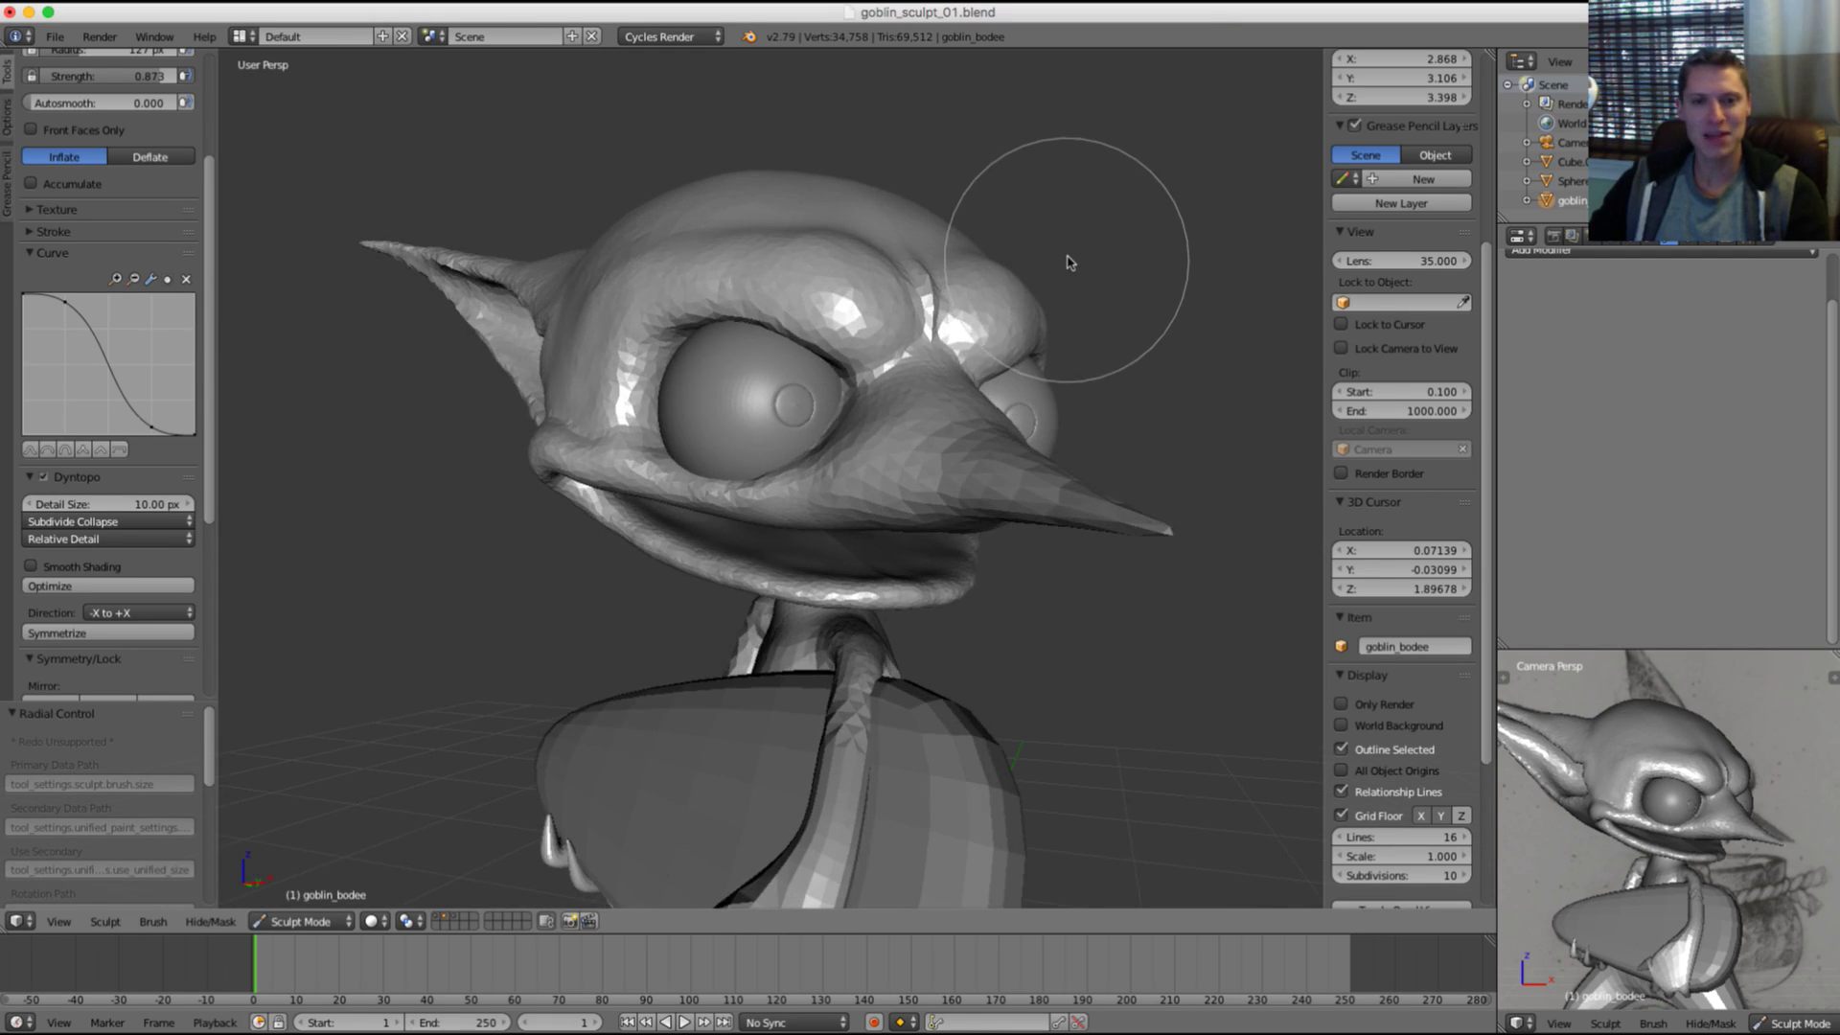
middle_drag(1609, 281, 1618, 308)
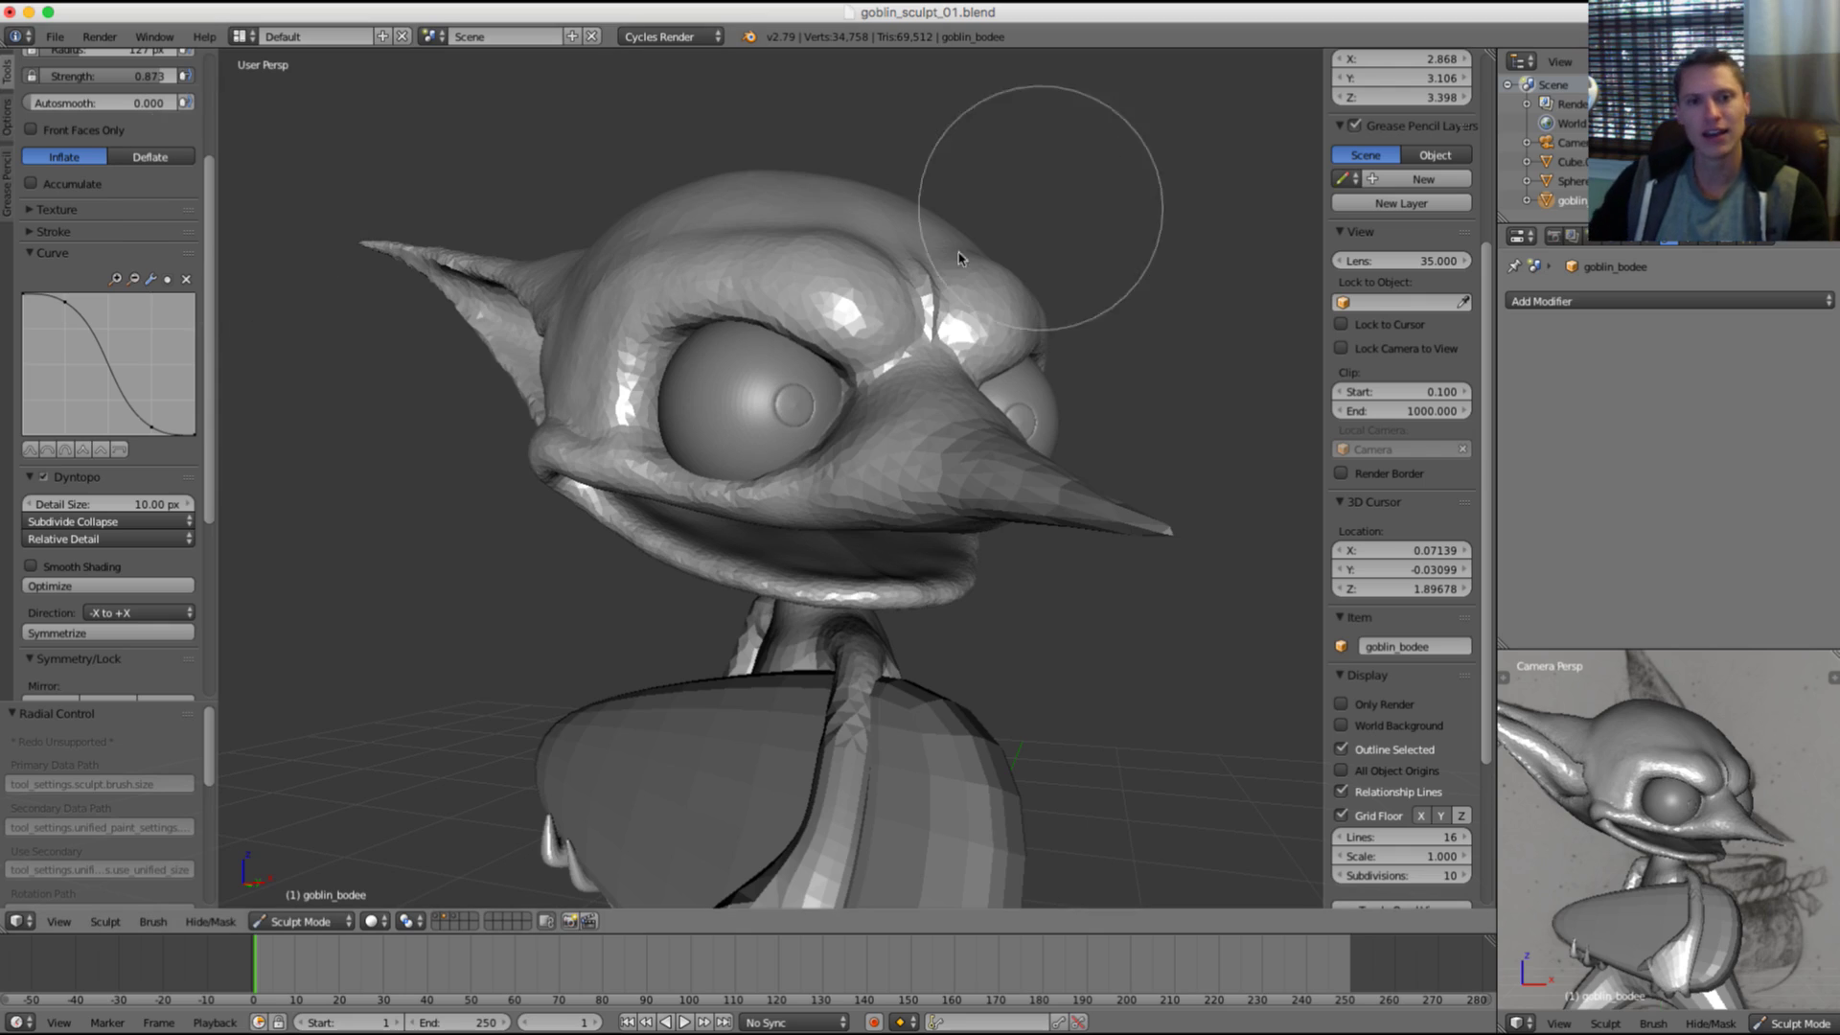
middle_drag(958, 256, 1015, 278)
Step: Frame the face in the camera view and toggle the layers to compare the eye, brow and mouth with the reference sketch
scroll(1674, 756, up, 5)
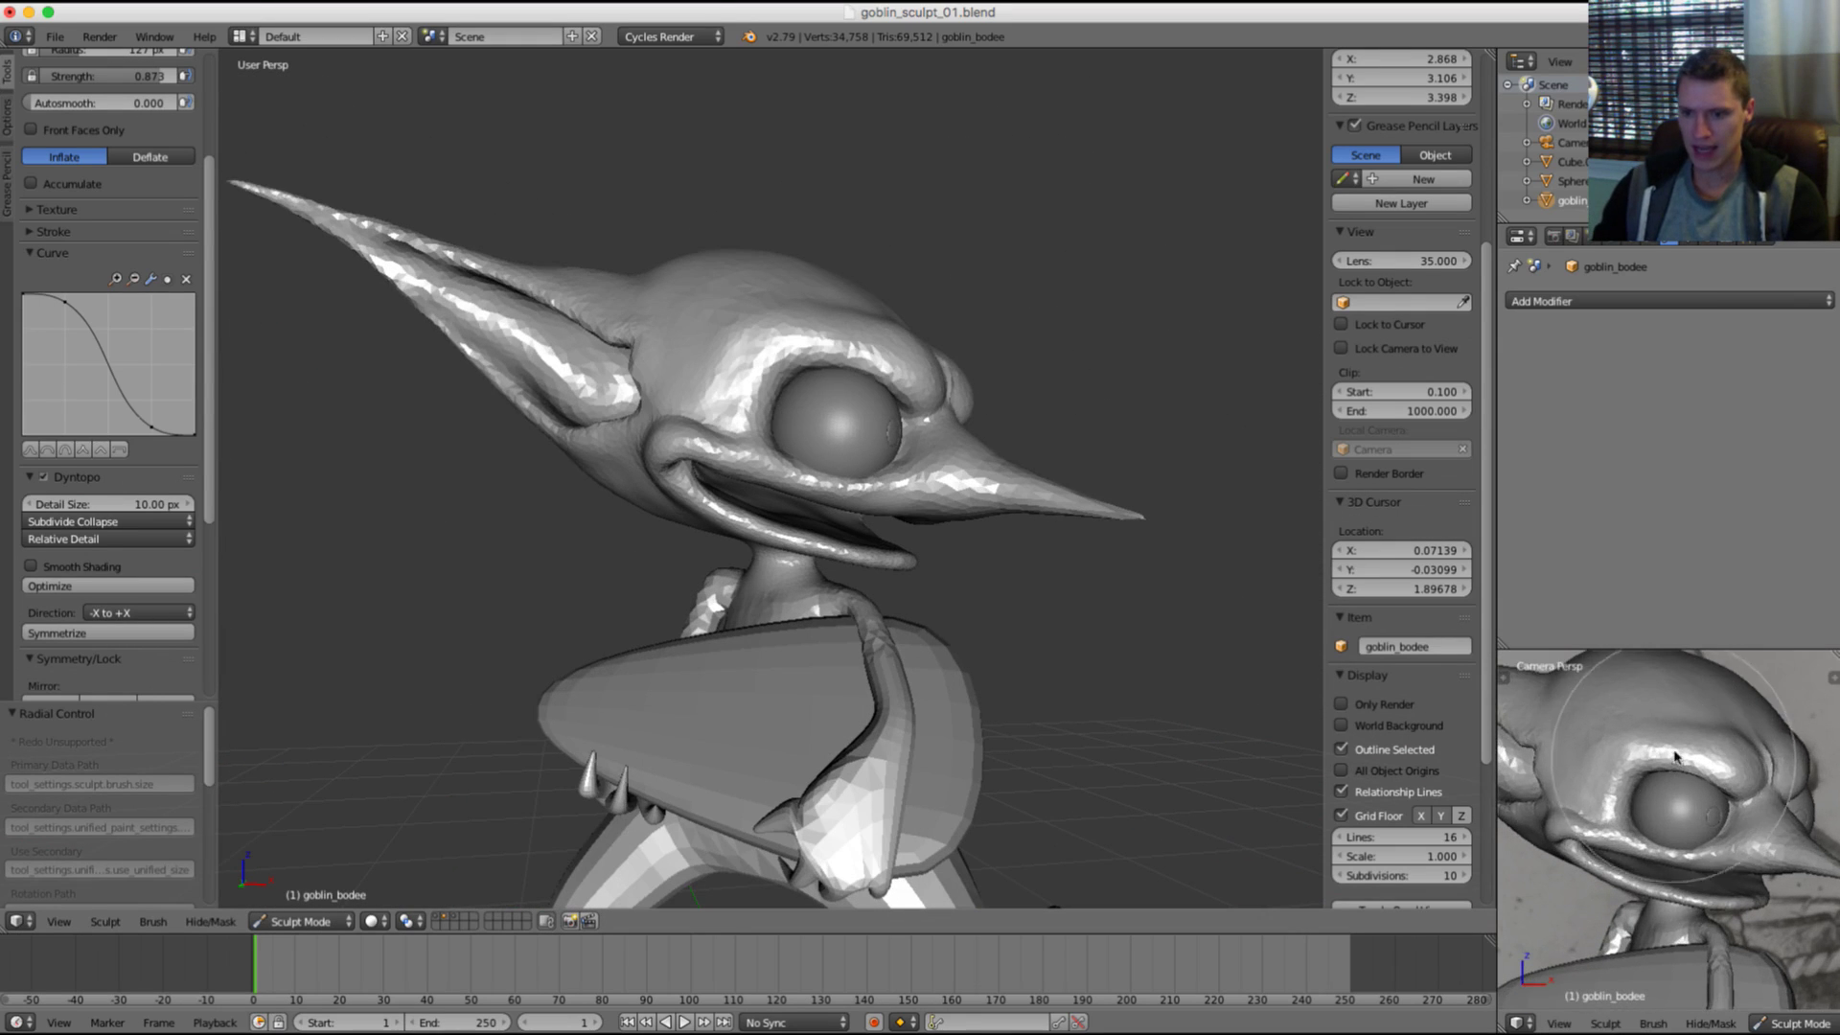
middle_drag(1675, 757, 1607, 744)
shift+middle_drag(1775, 764, 1758, 742)
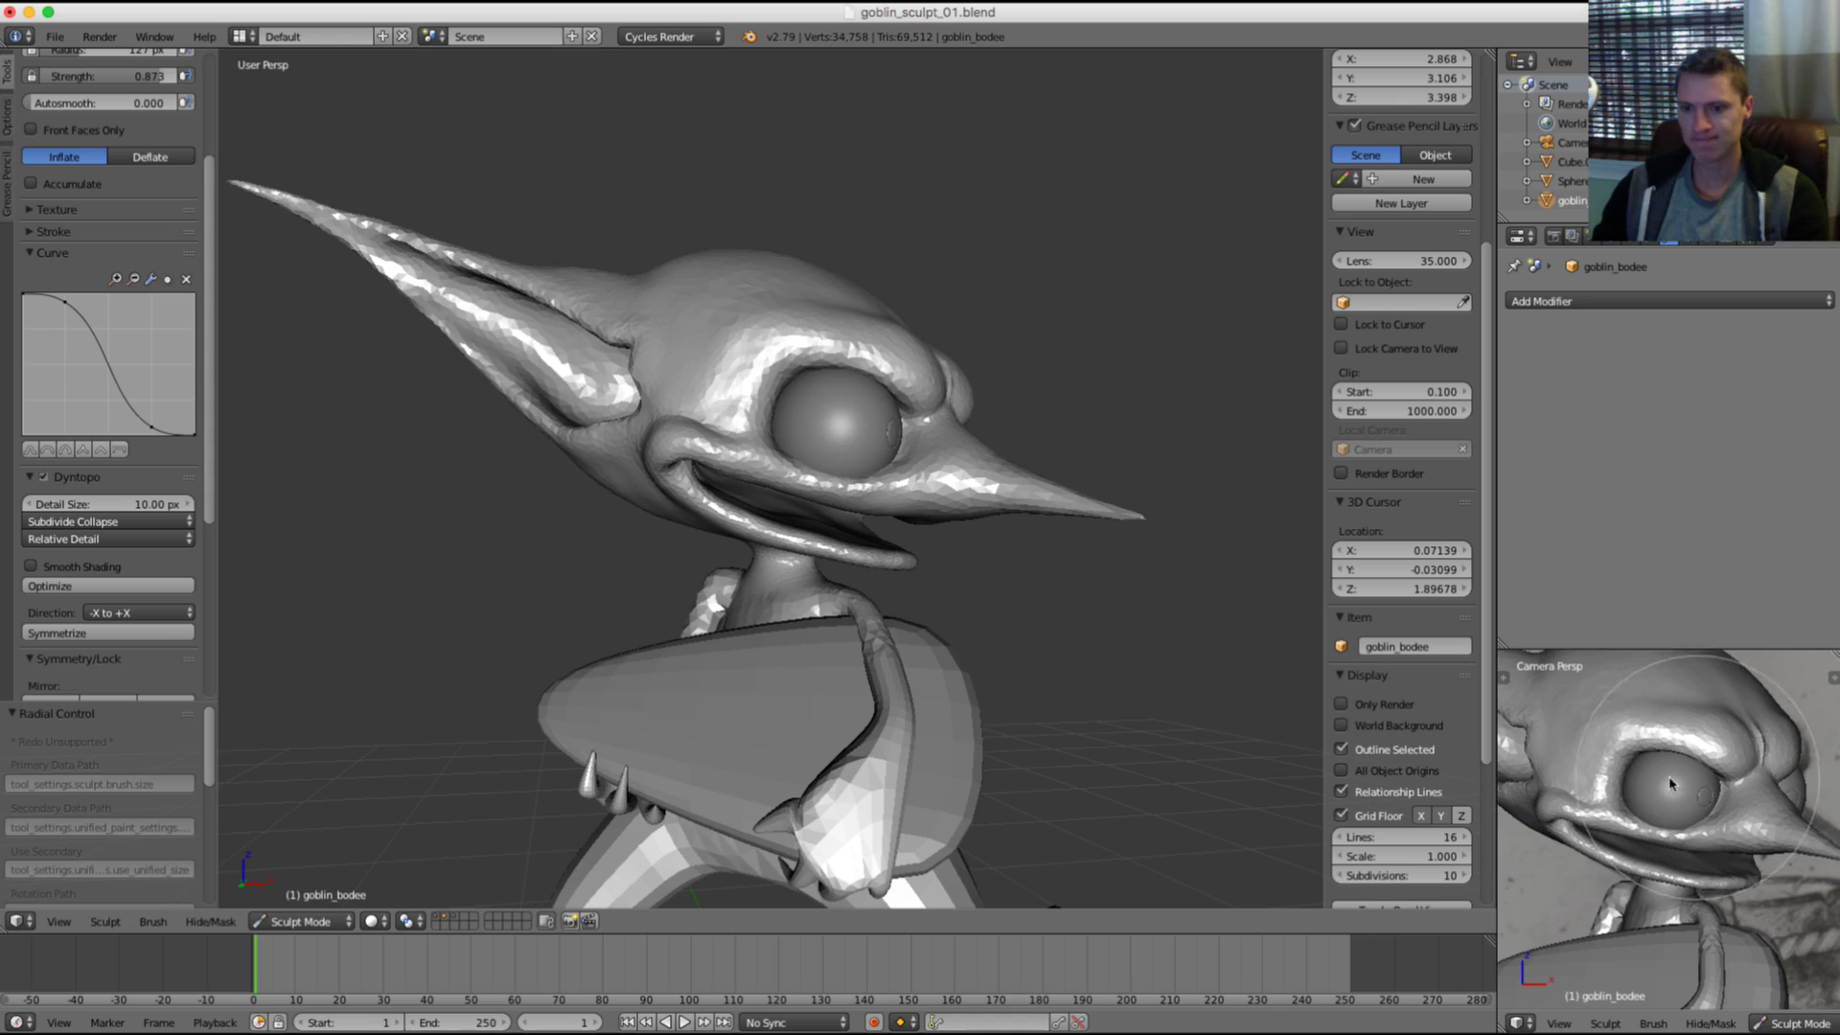
shift+middle_drag(1662, 778, 1669, 778)
key(grave)
key(grave)
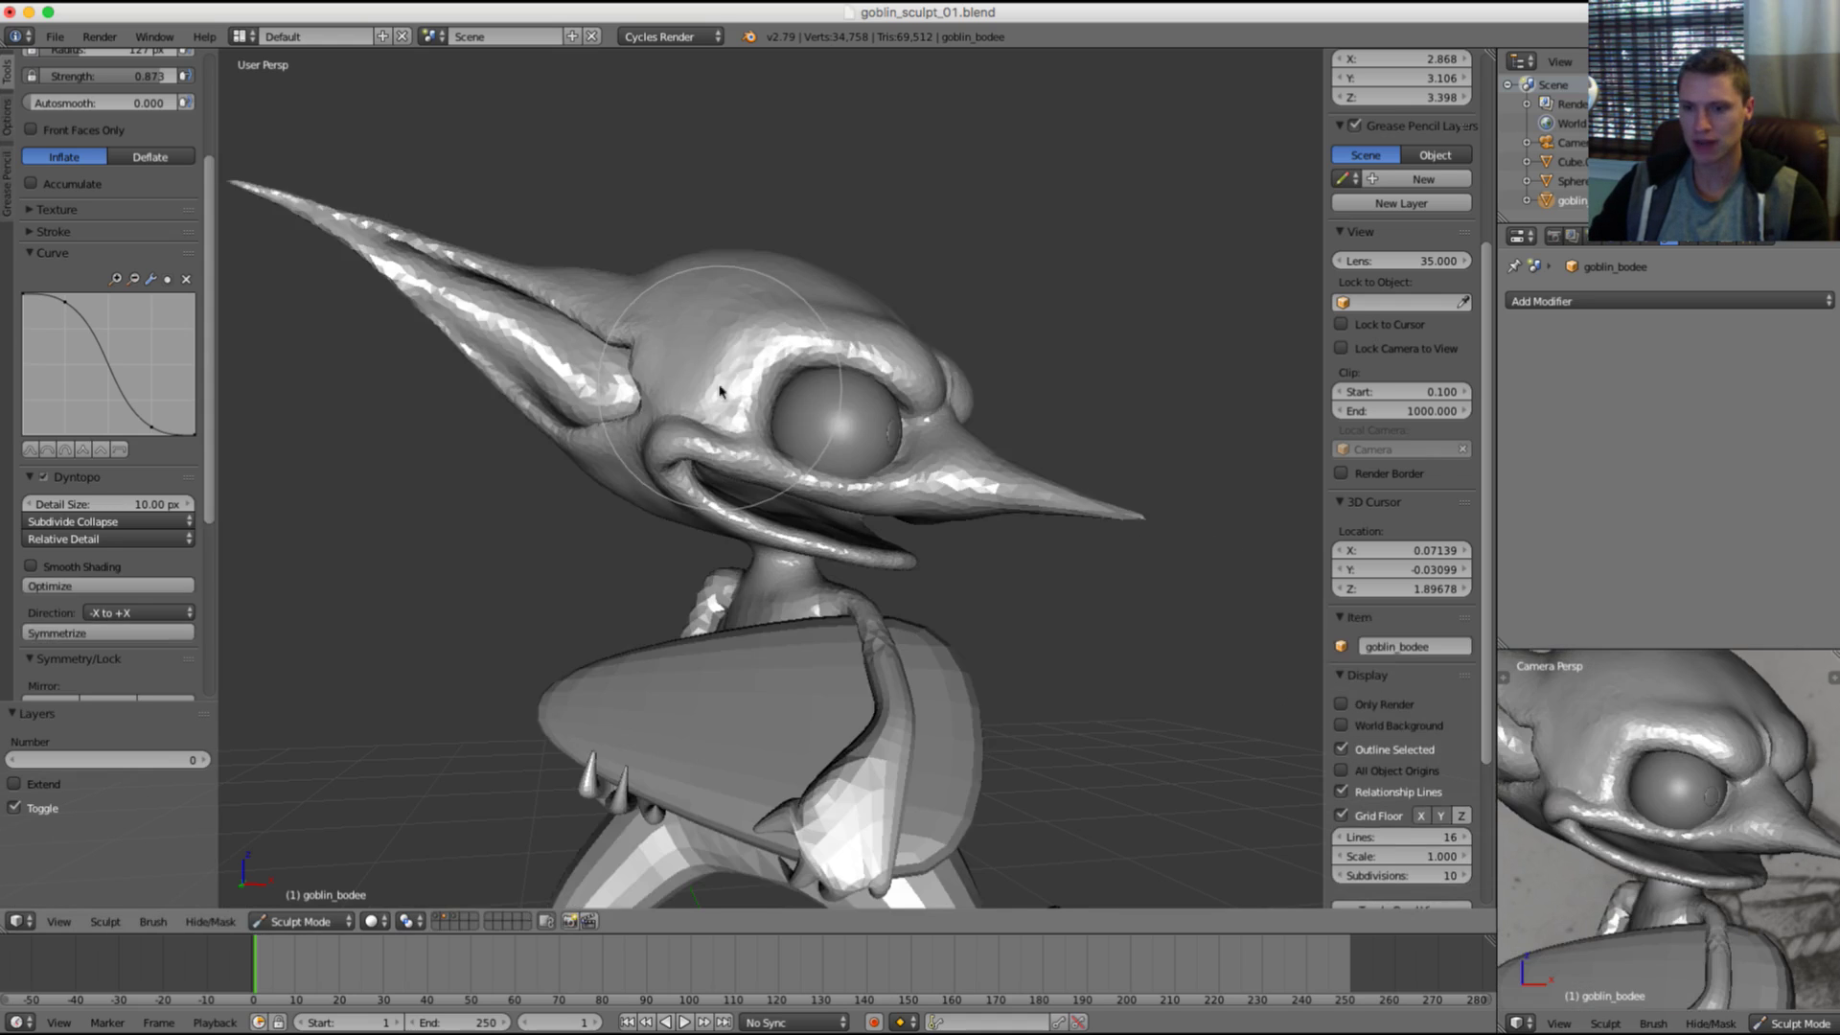
key(2)
key(grave)
key(2)
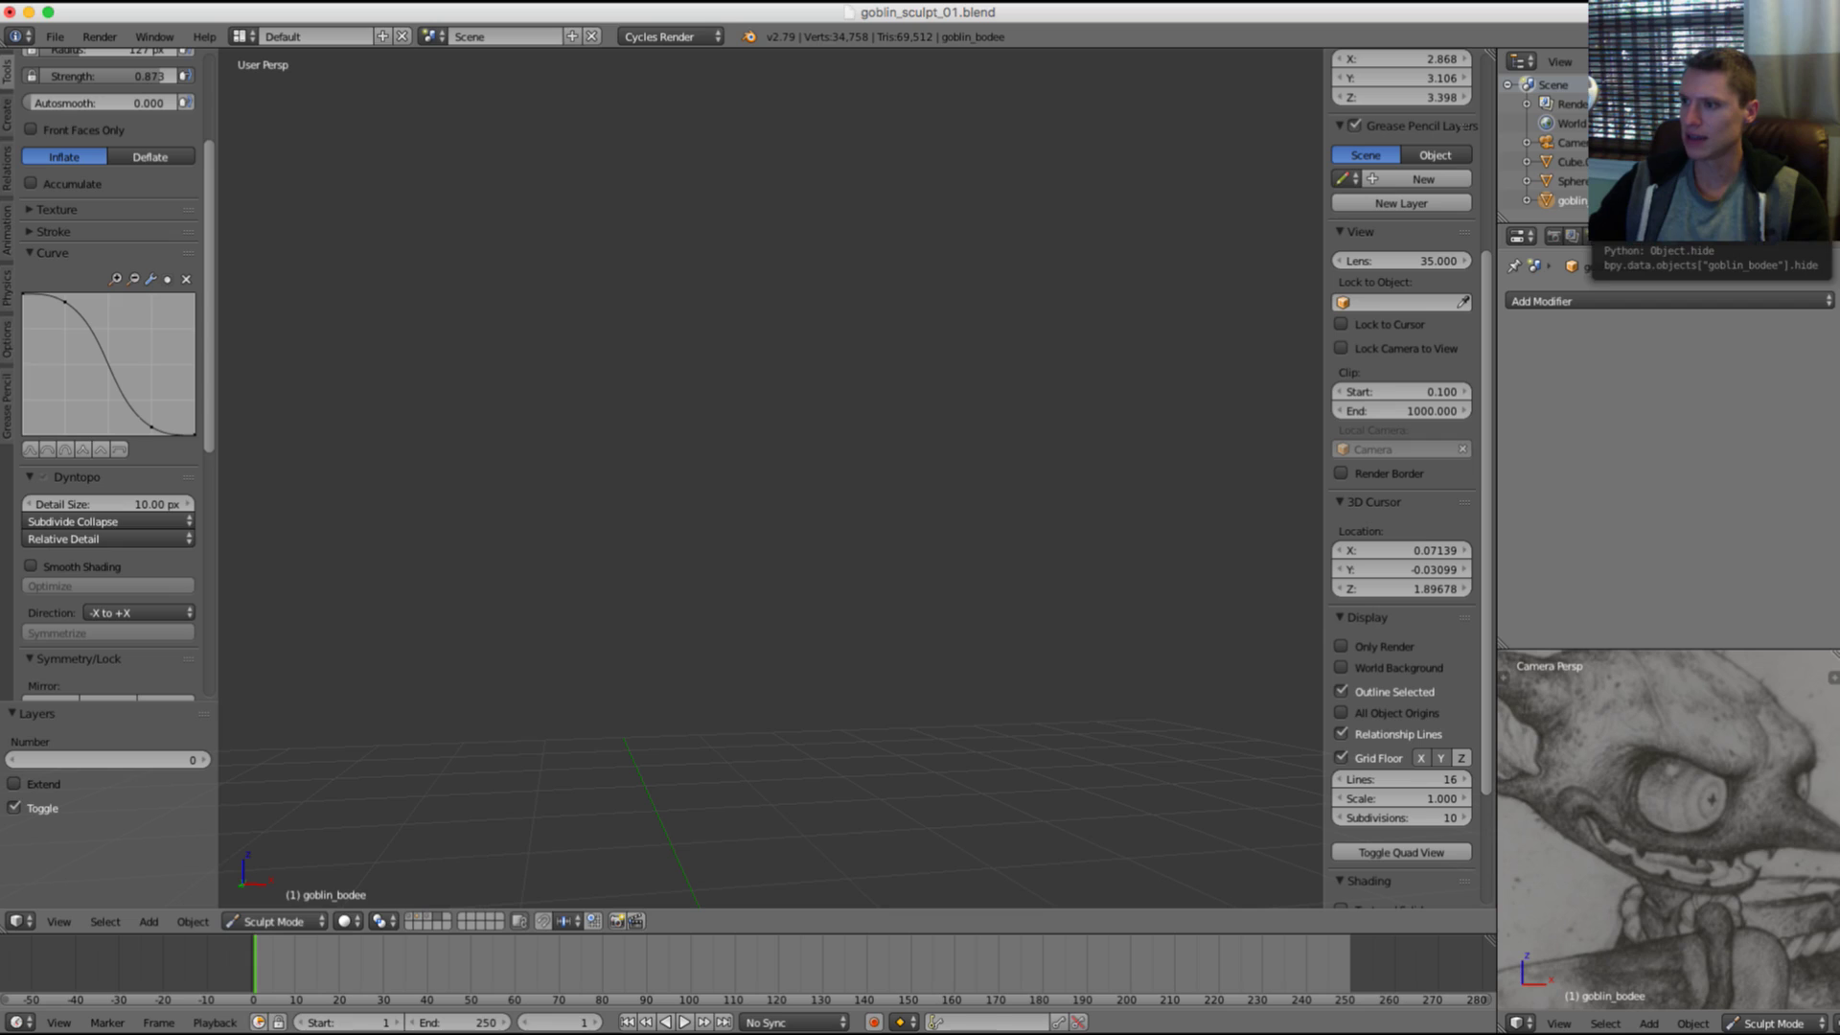
key(grave)
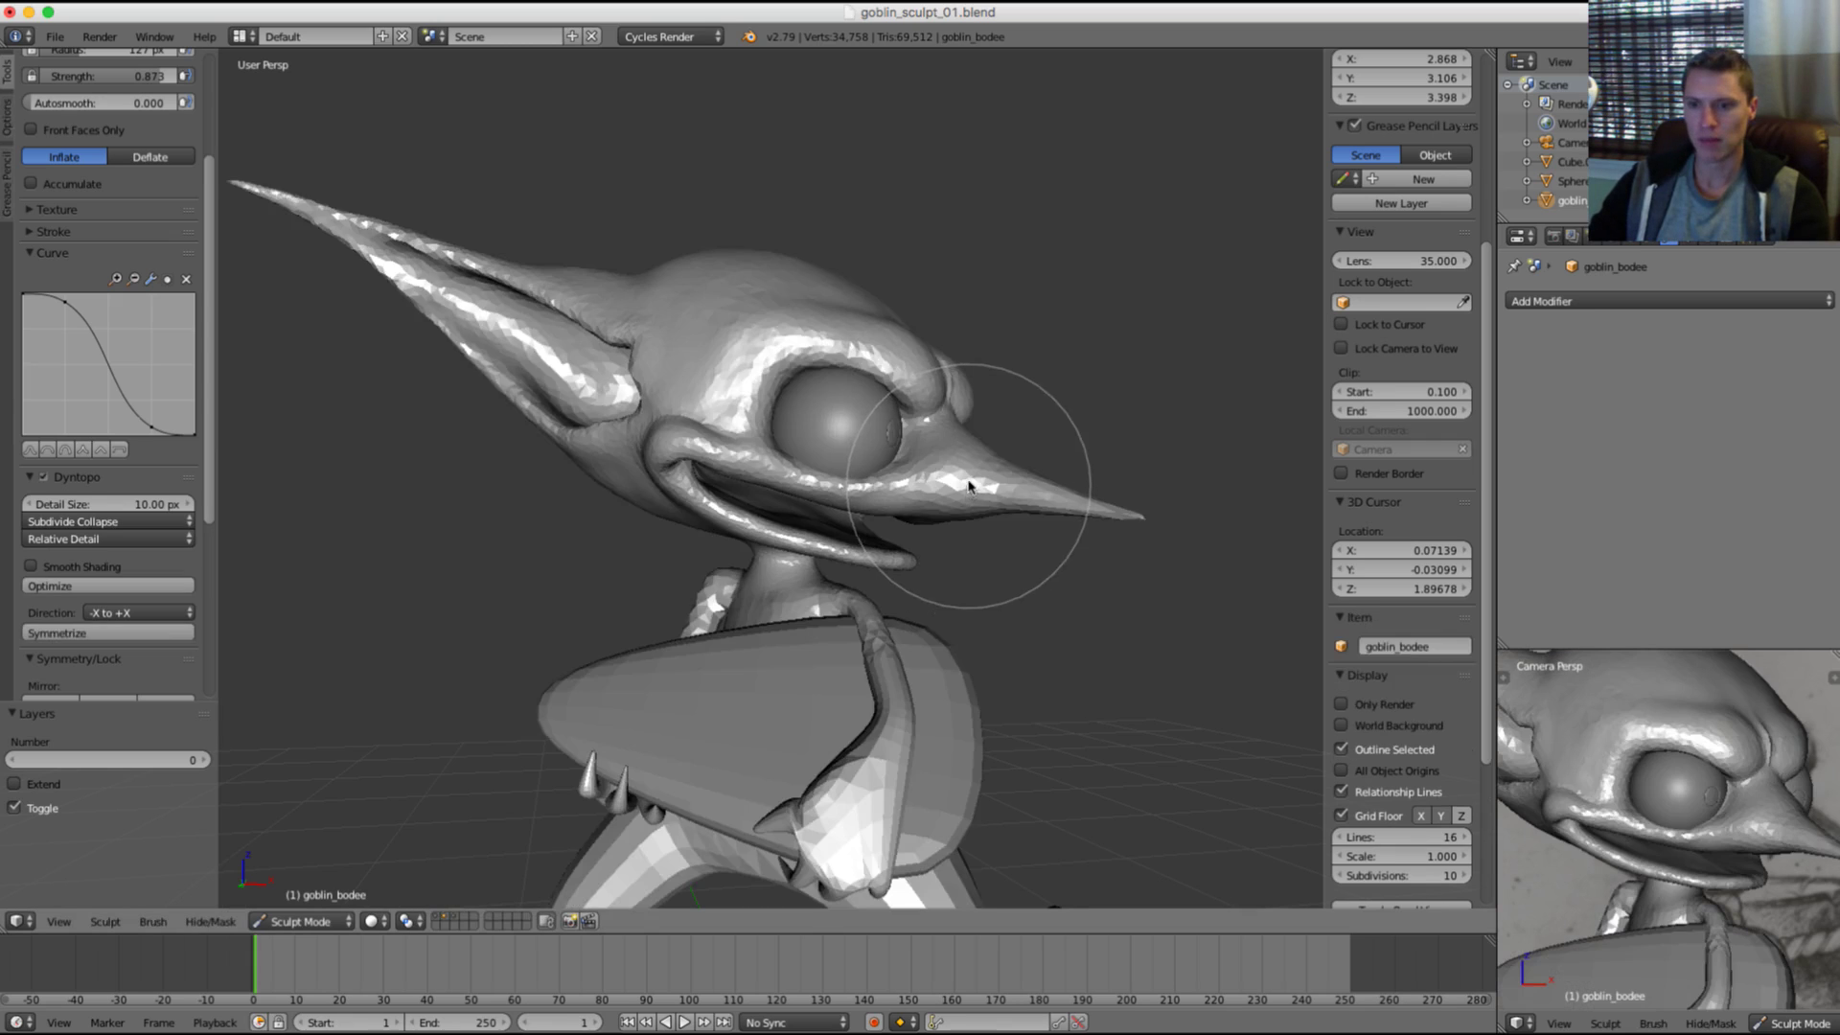
key(grave)
key(grave)
key(grave)
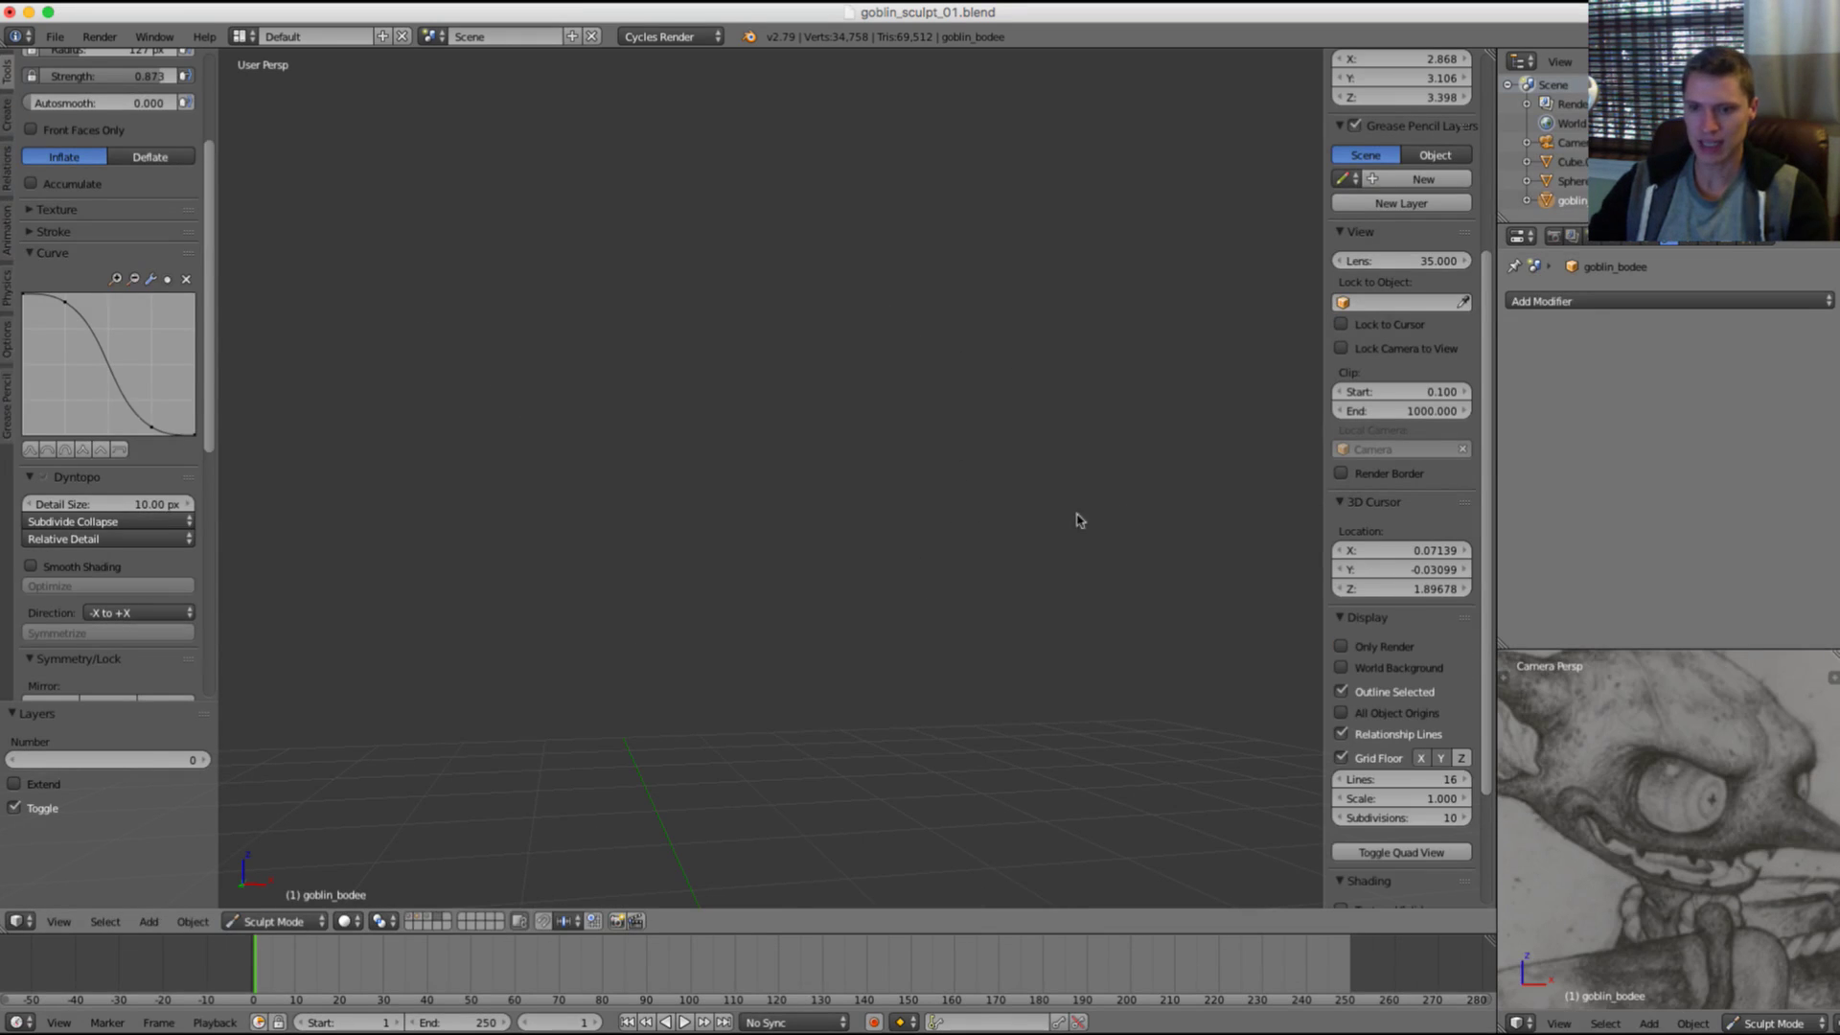
key(grave)
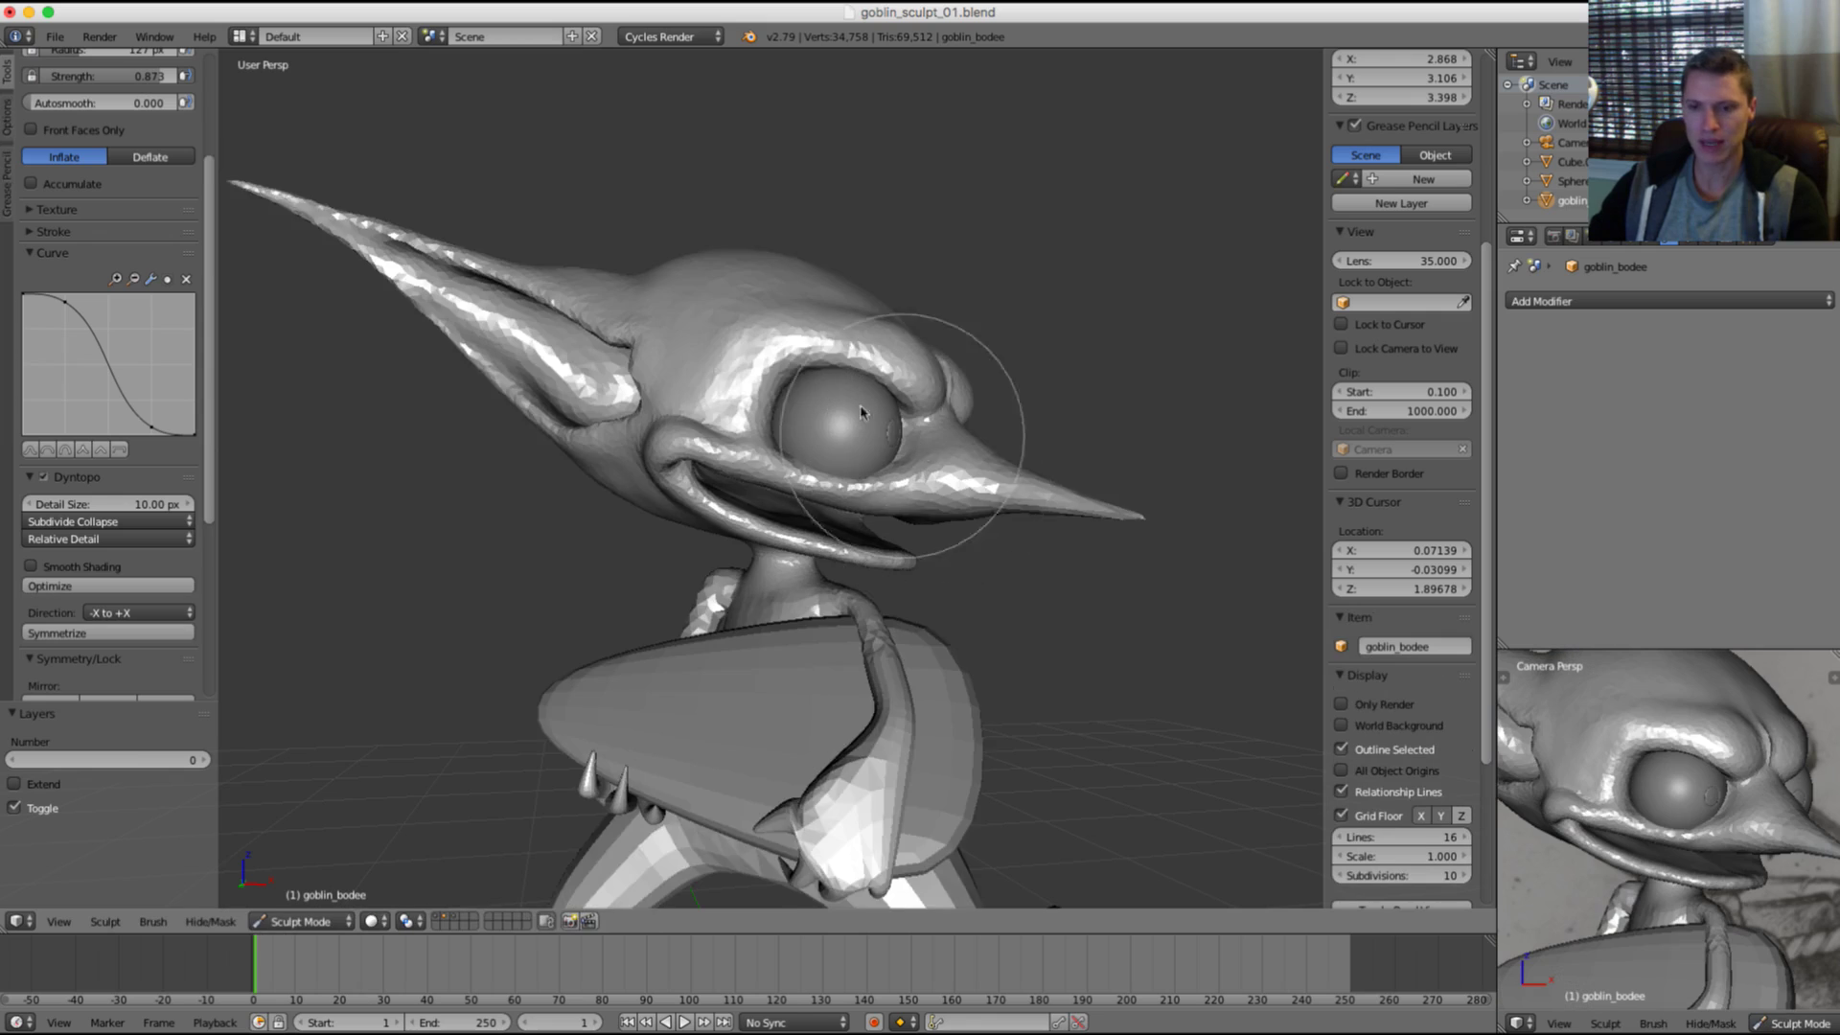
scroll(783, 409, up, 6)
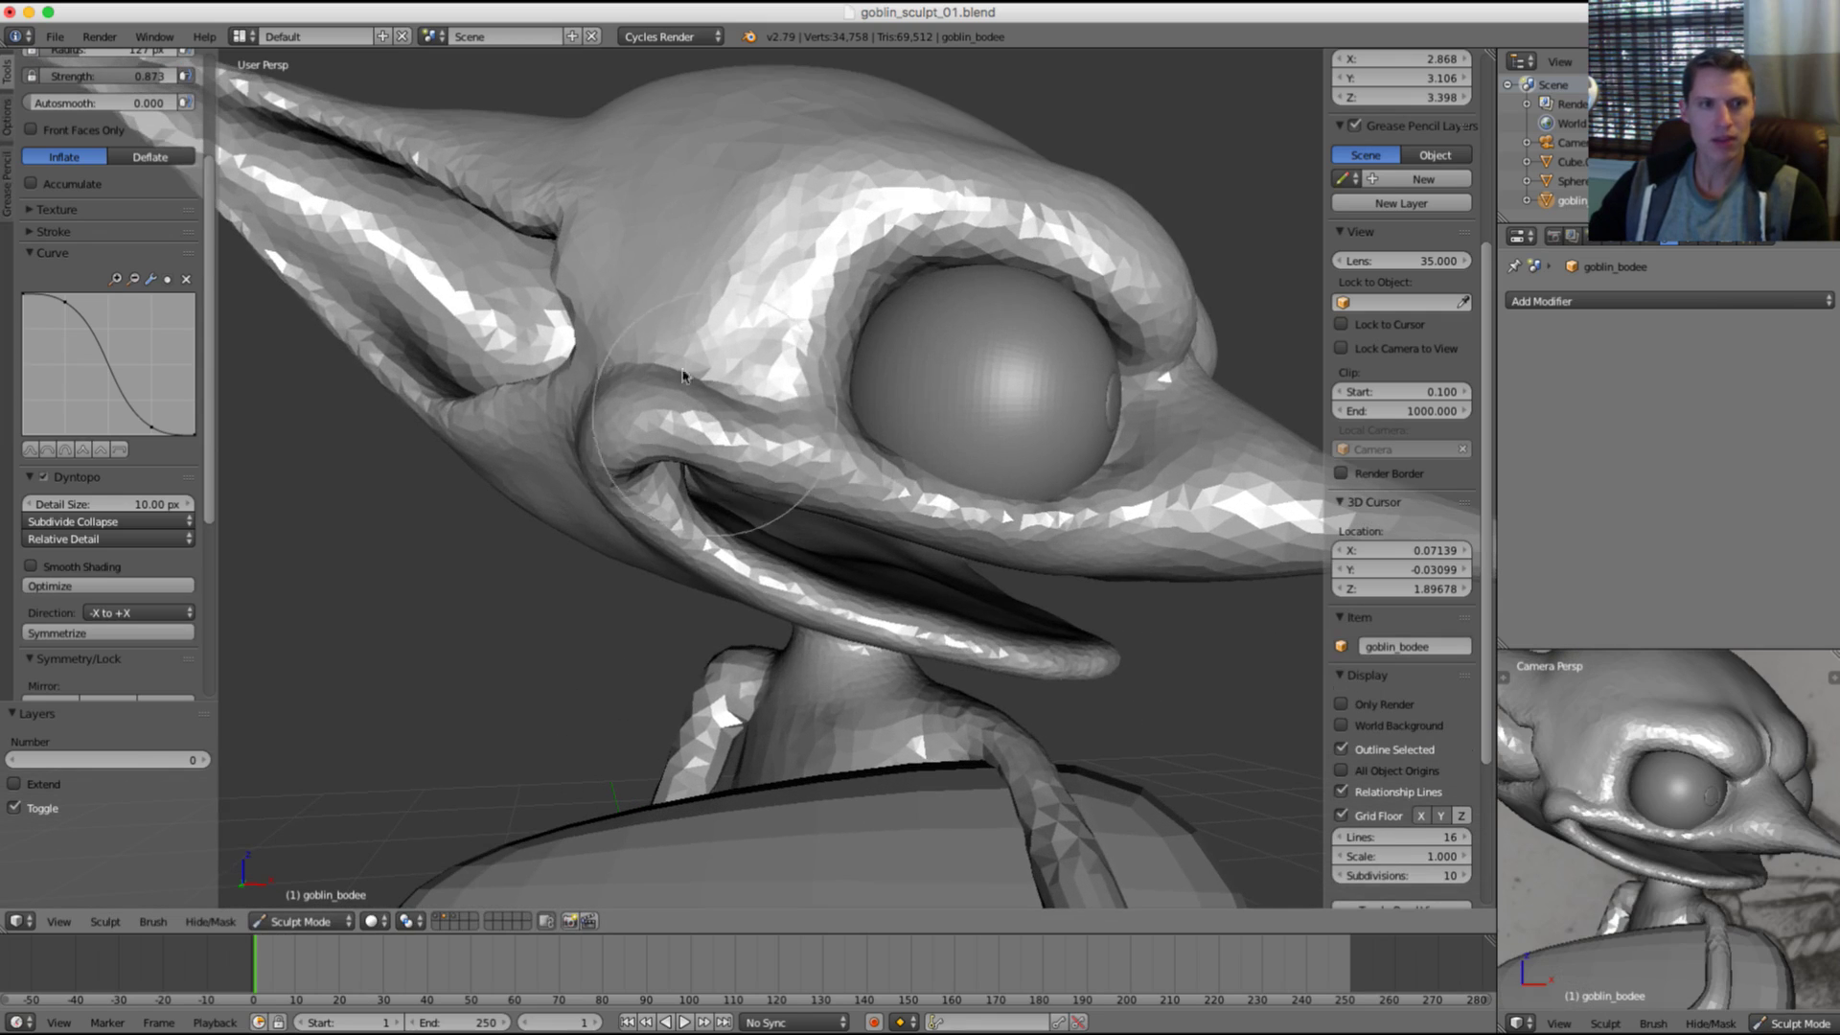
Step: Switch to the Grab brush and enlarge its radius to 218 px over the goblin's cheek
scroll(107, 287, up, 5)
click(108, 129)
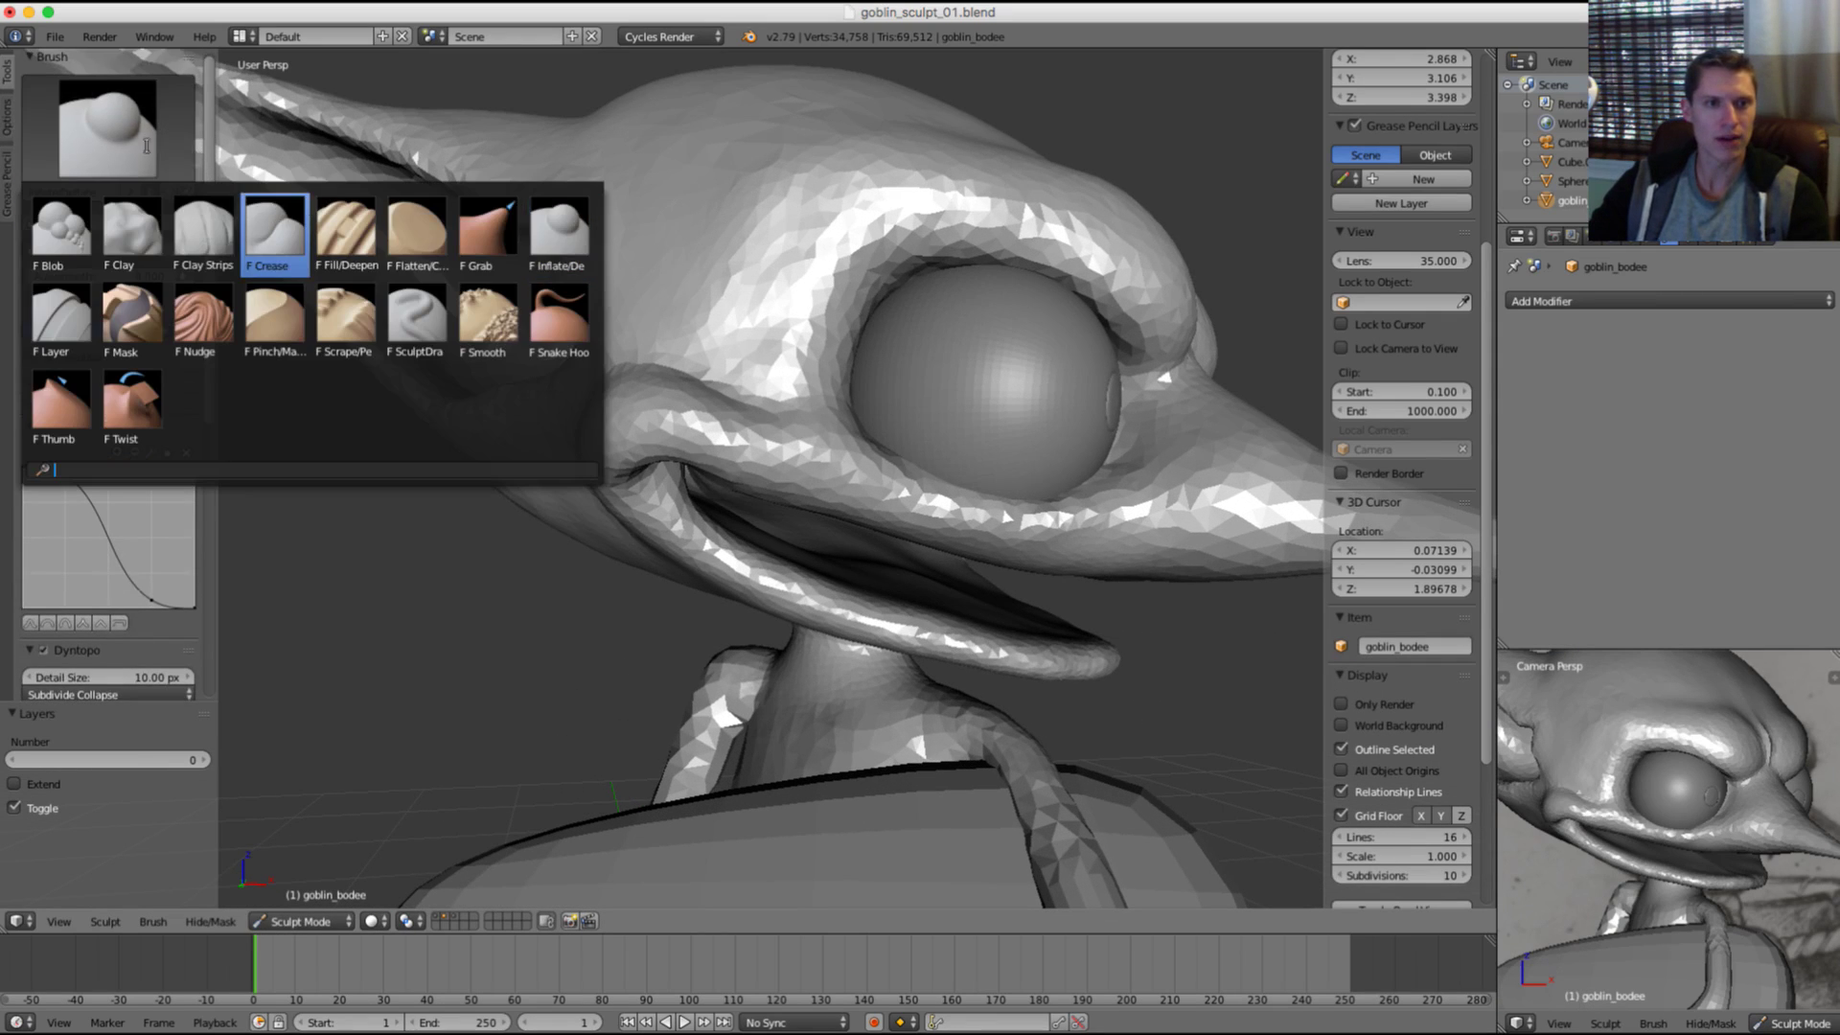
click(483, 268)
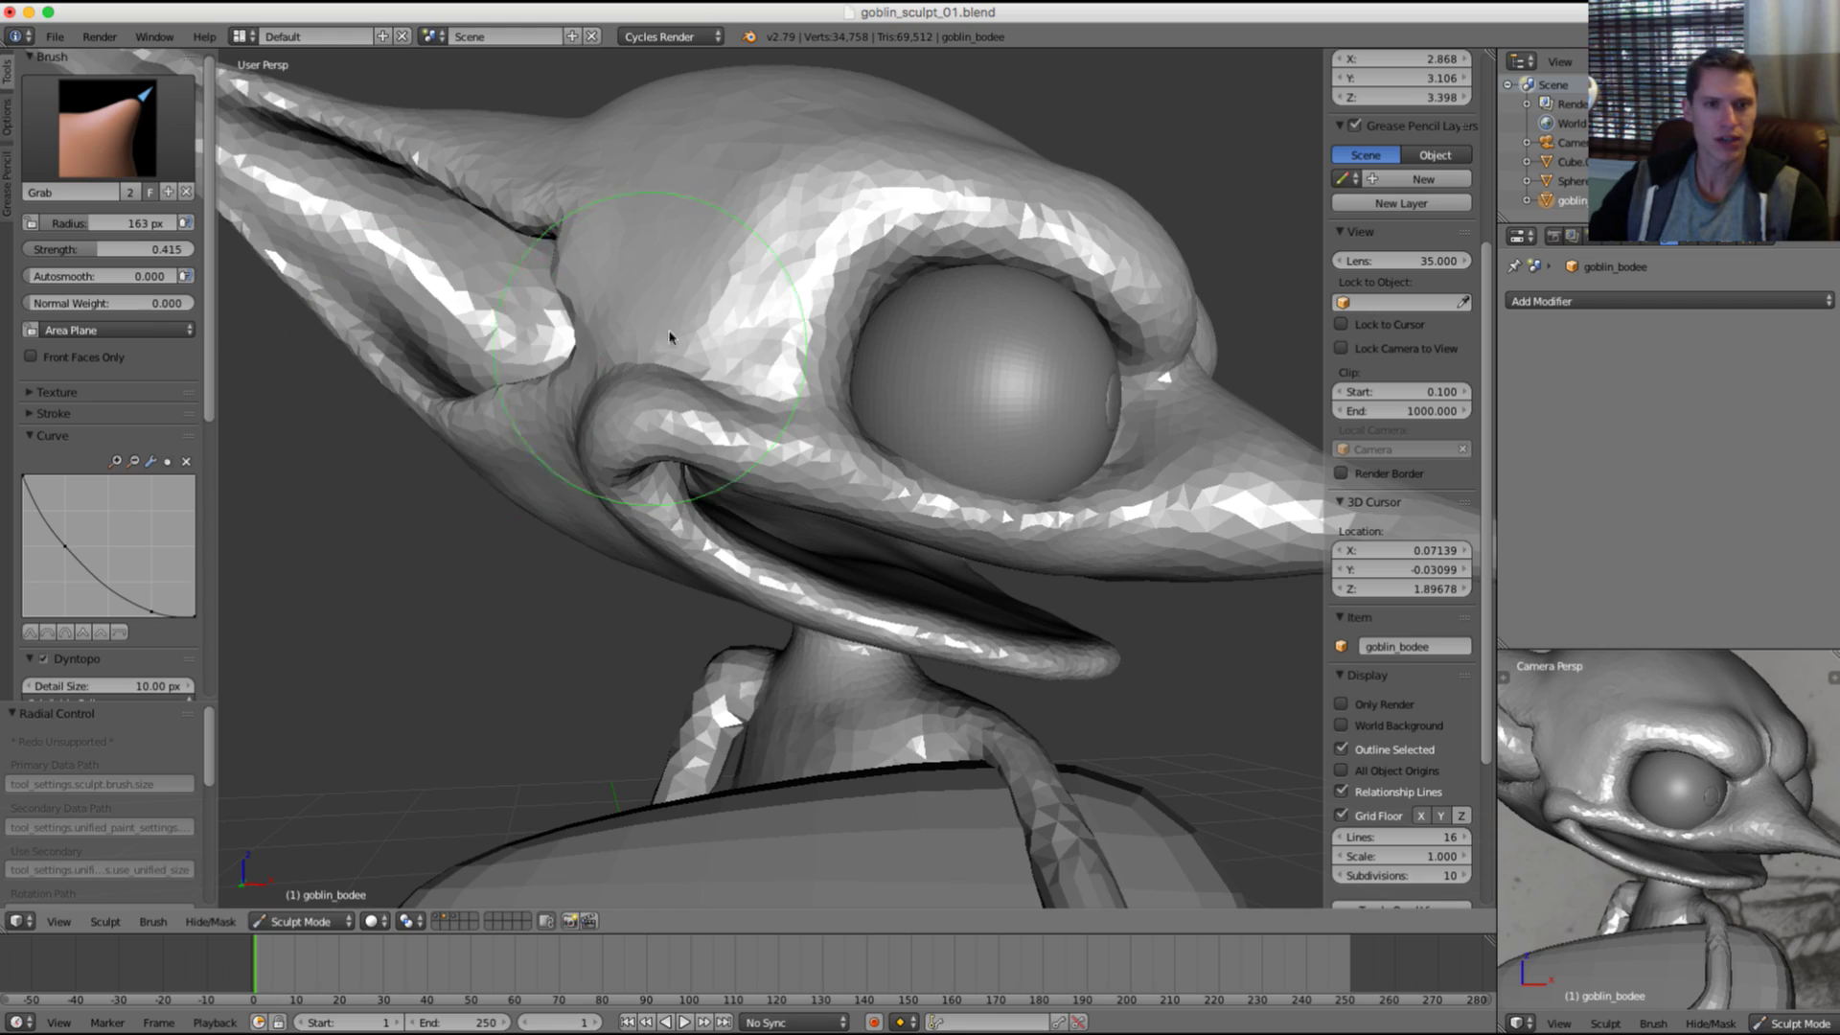
key(f)
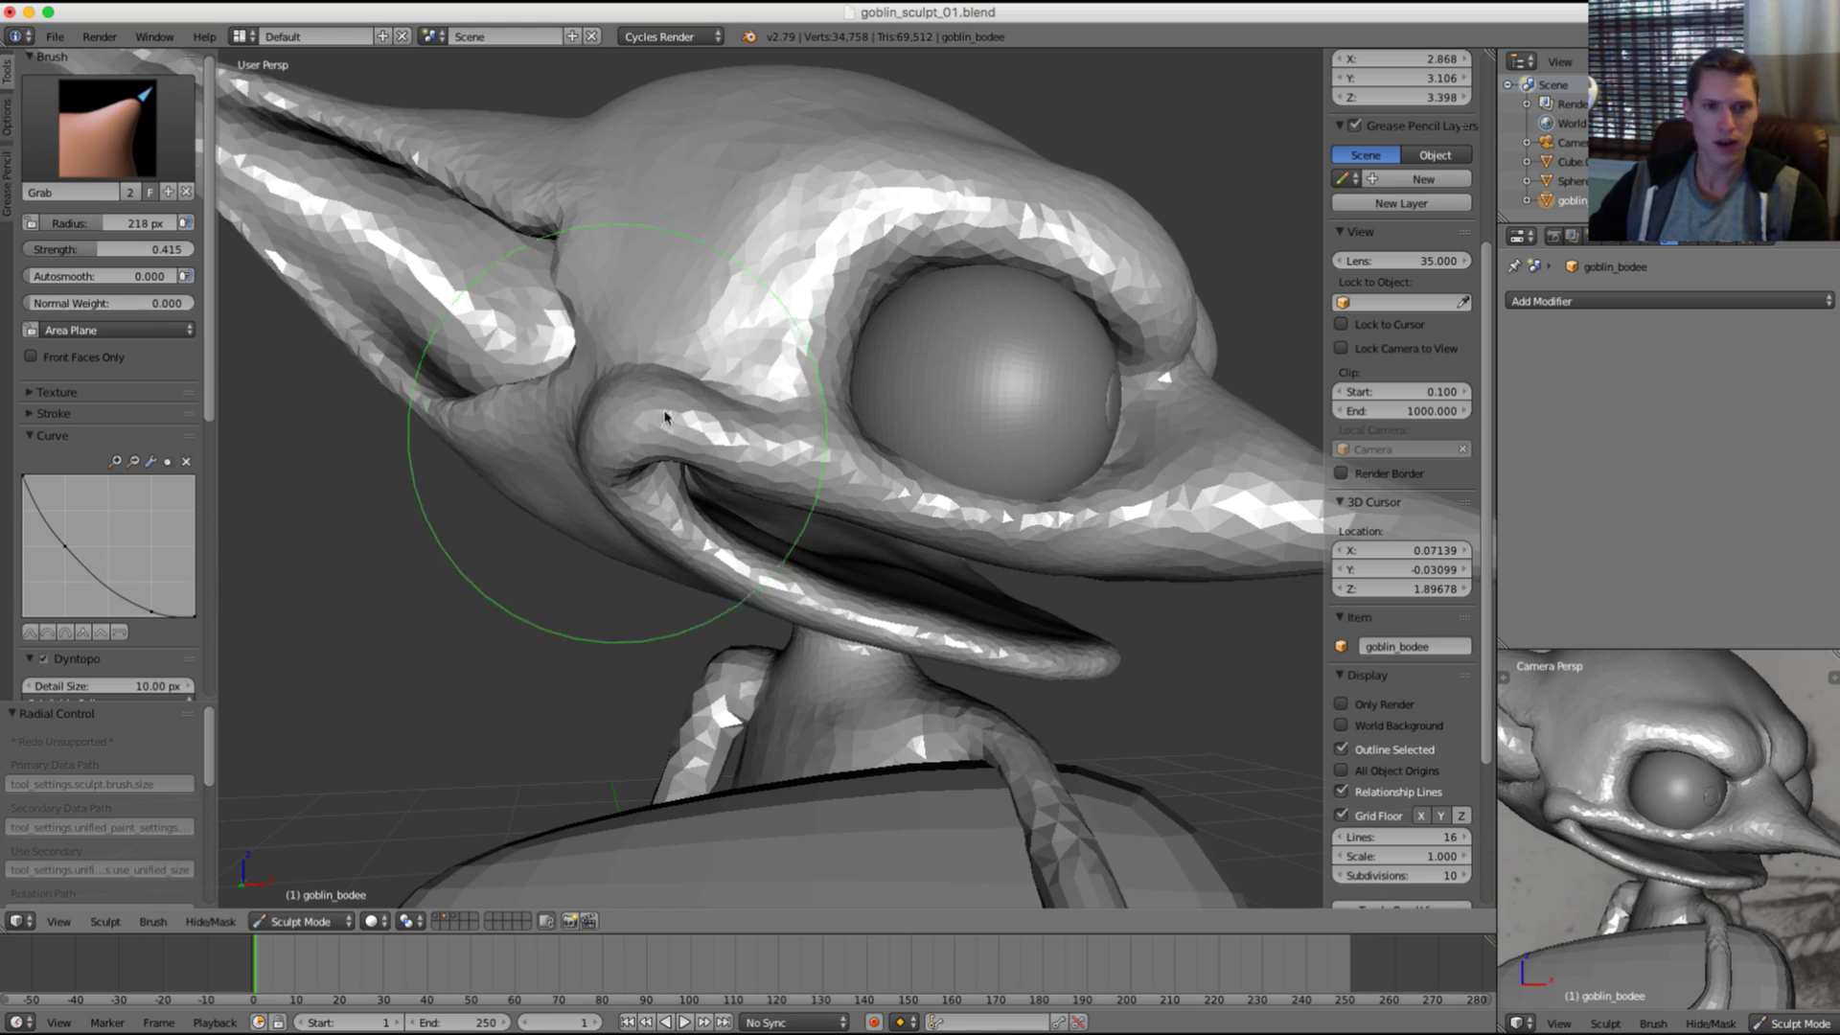
Step: Try to pull the goblin's mouth corner and cheek forward with the Grab brush, enlarging its radius to 277 px
drag(664, 470, 731, 427)
key(ctrl+z)
key(f)
click(731, 435)
mouse_move(578, 419)
mouse_down()
mouse_move(639, 391)
mouse_move(654, 350)
mouse_up()
key(f)
click(716, 458)
drag(713, 462, 716, 445)
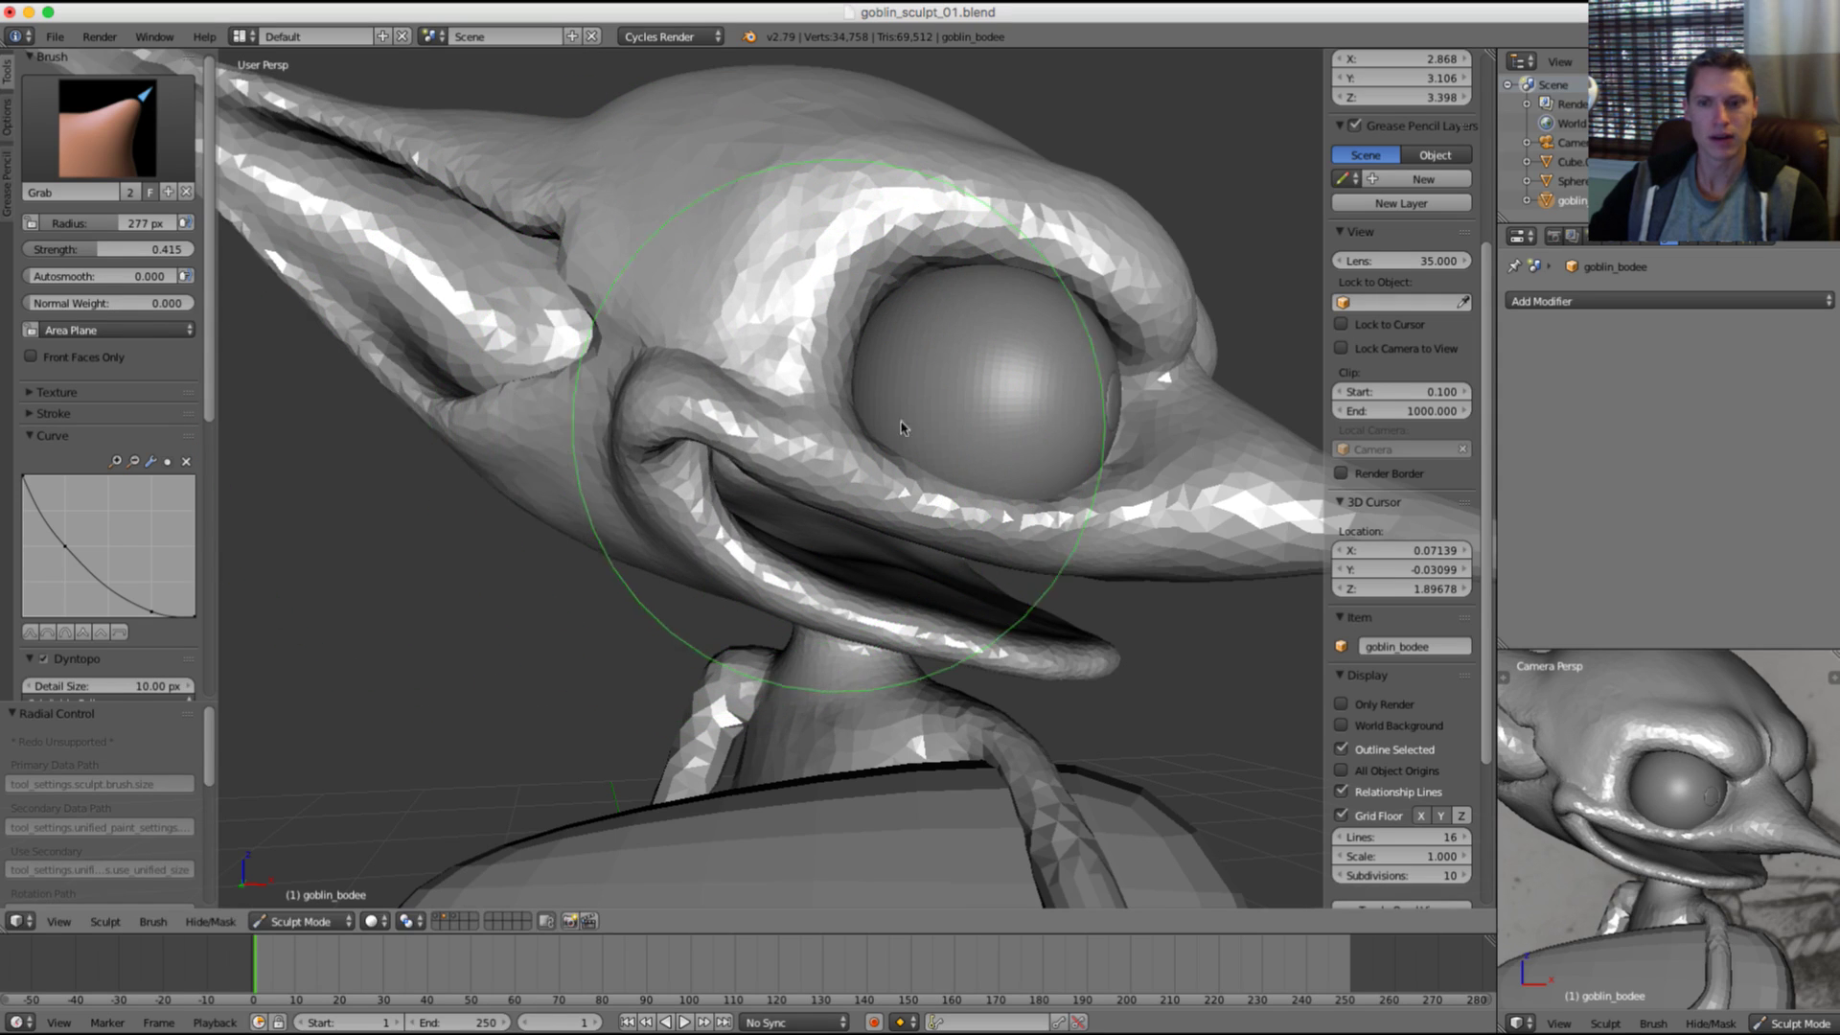
Step: Toggle between the sculpt and sketch layers to compare the mouth corner with the reference
key(grave)
key(grave)
key(grave)
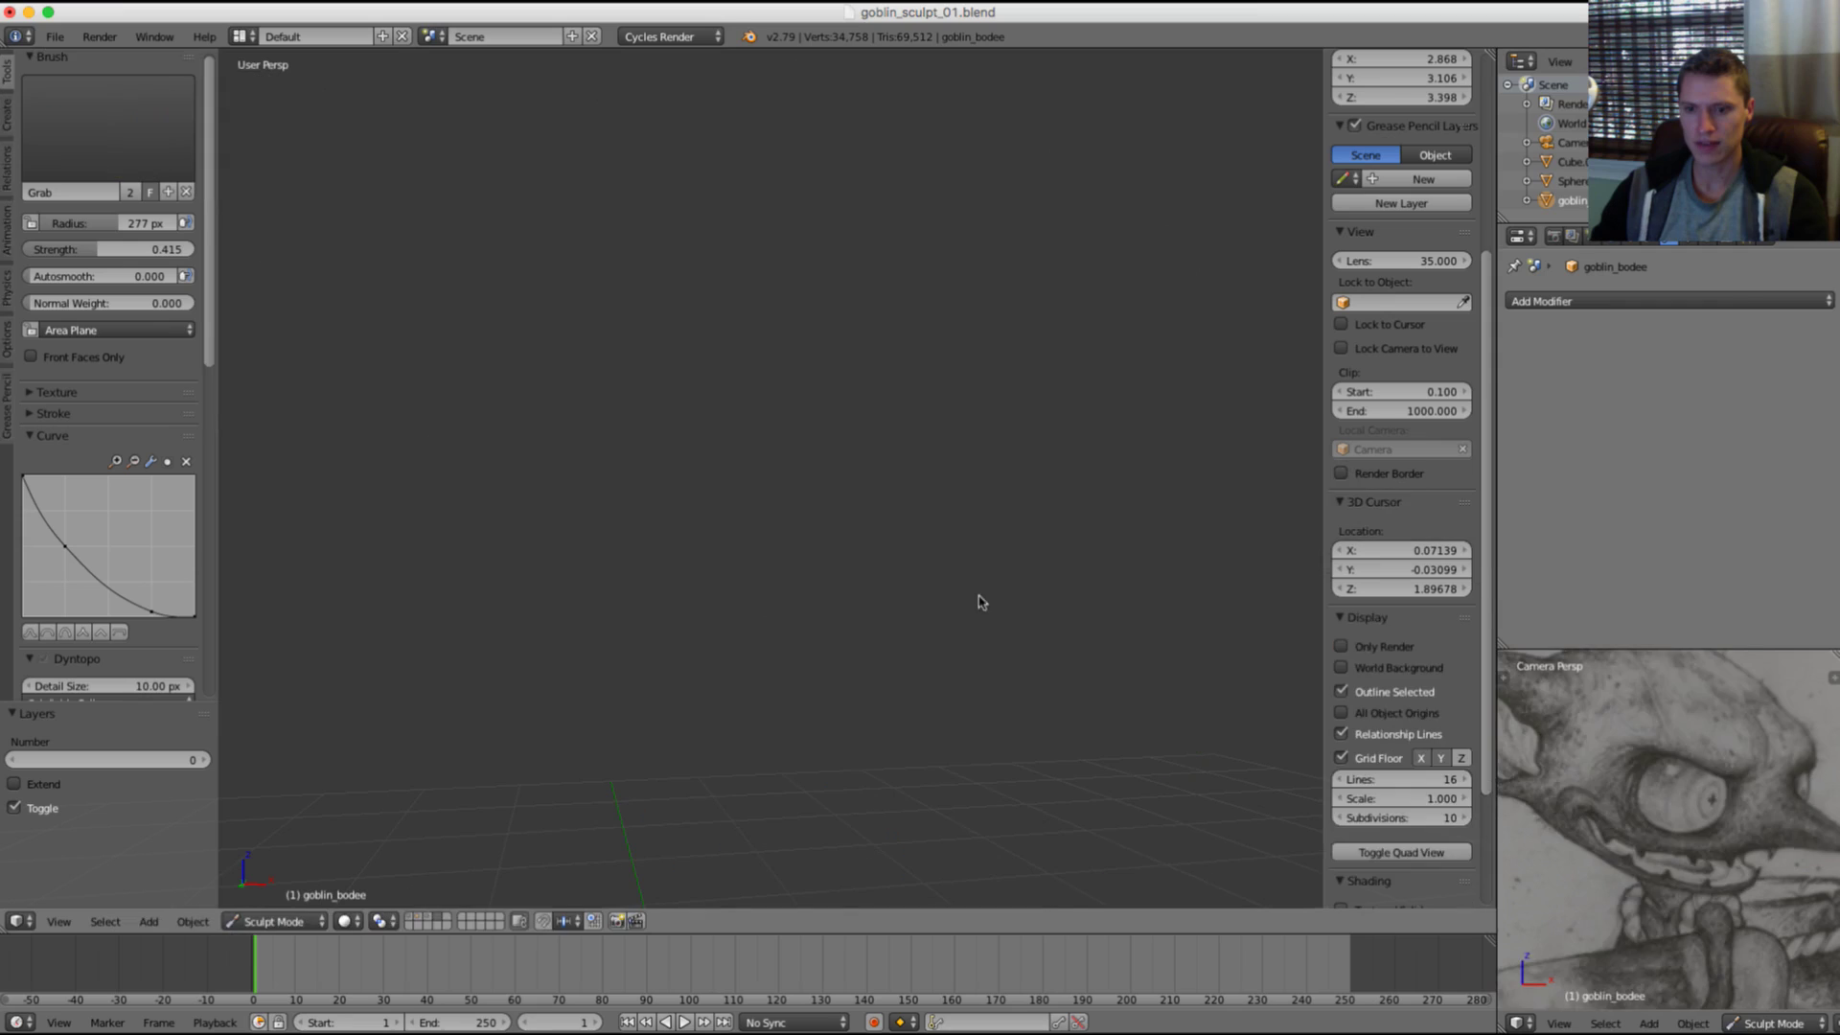
key(1)
key(2)
key(grave)
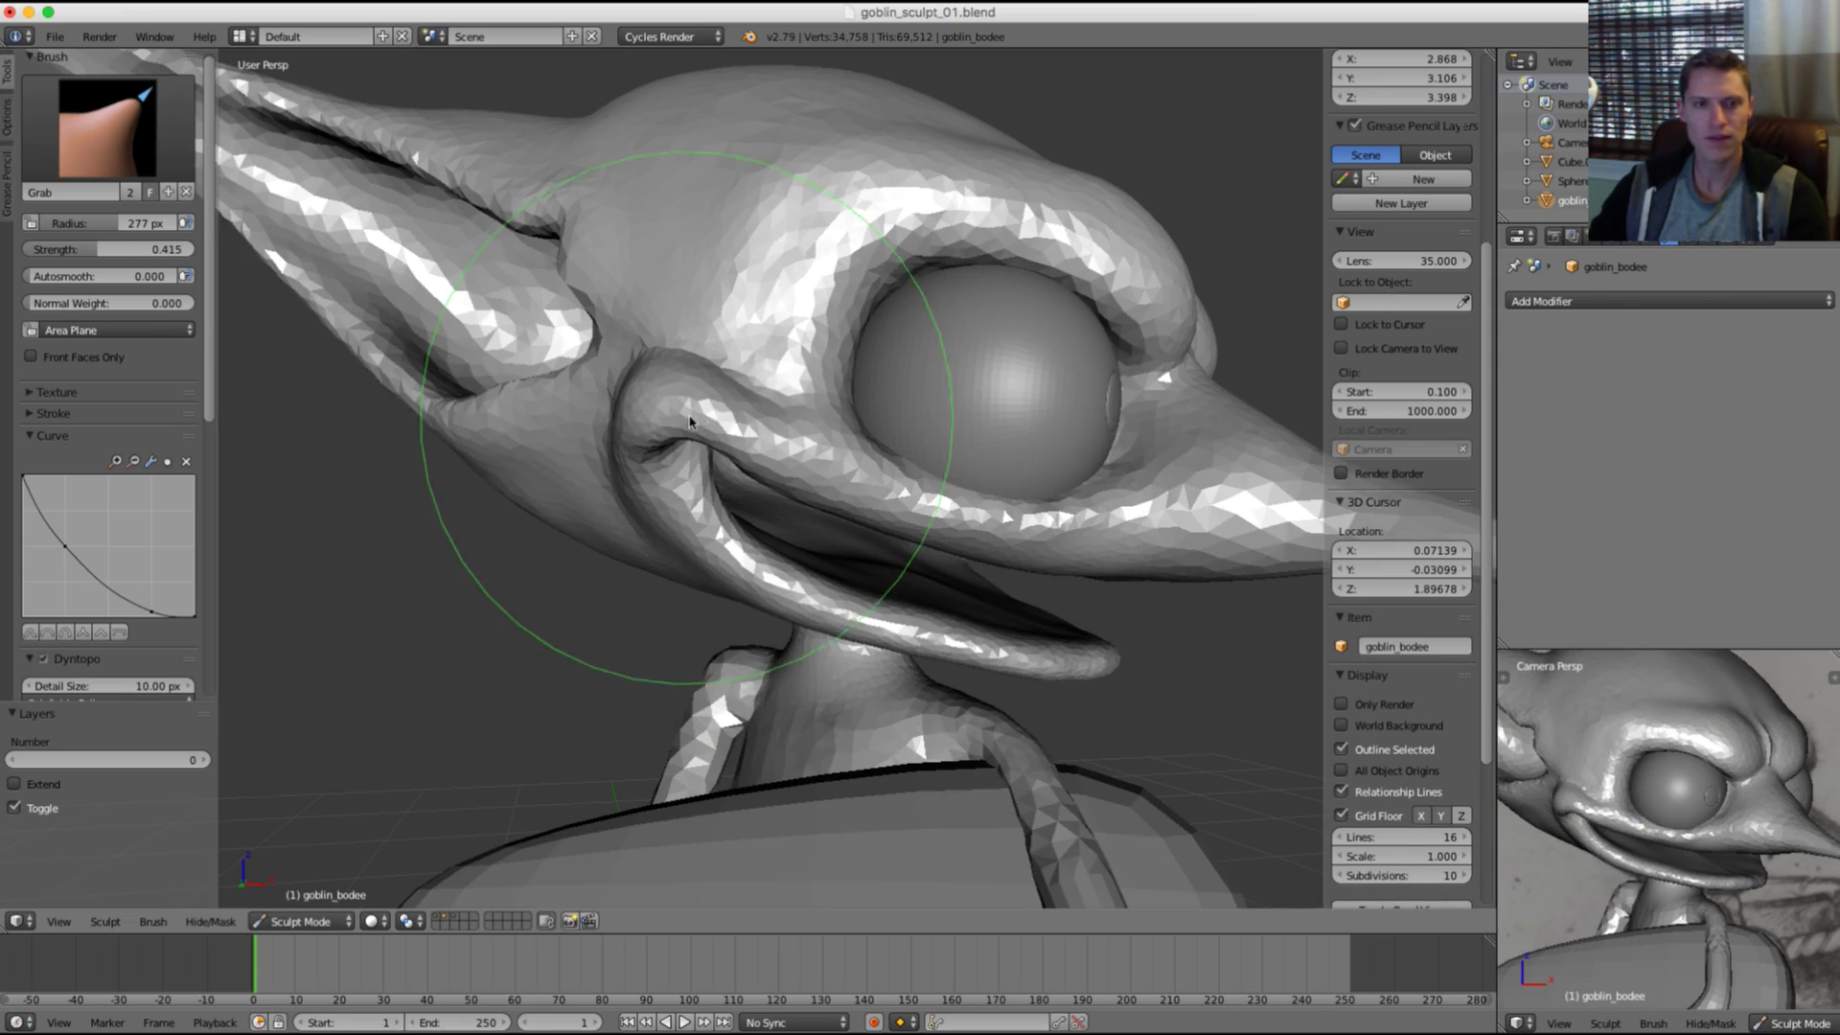
Step: Enlarge the Grab radius to 320 px and reshape the brush's falloff curve into a fuller S shape
key(f)
click(755, 410)
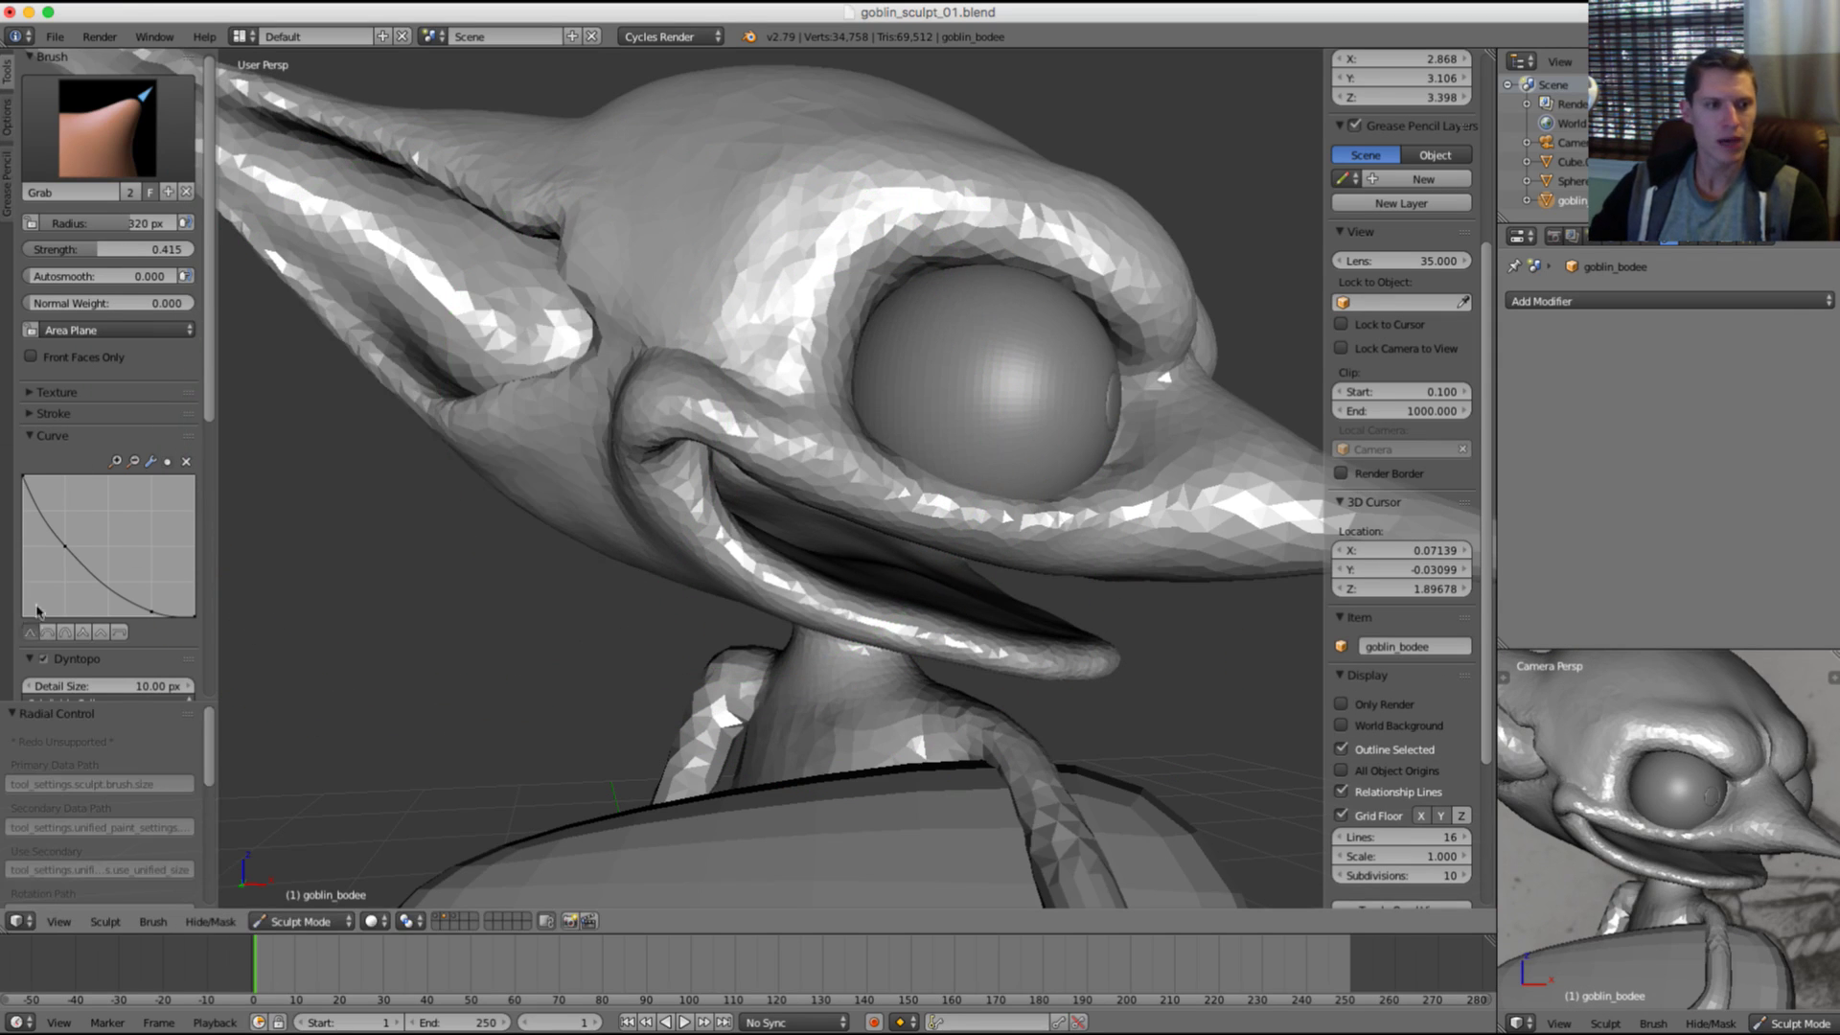
drag(60, 496, 27, 488)
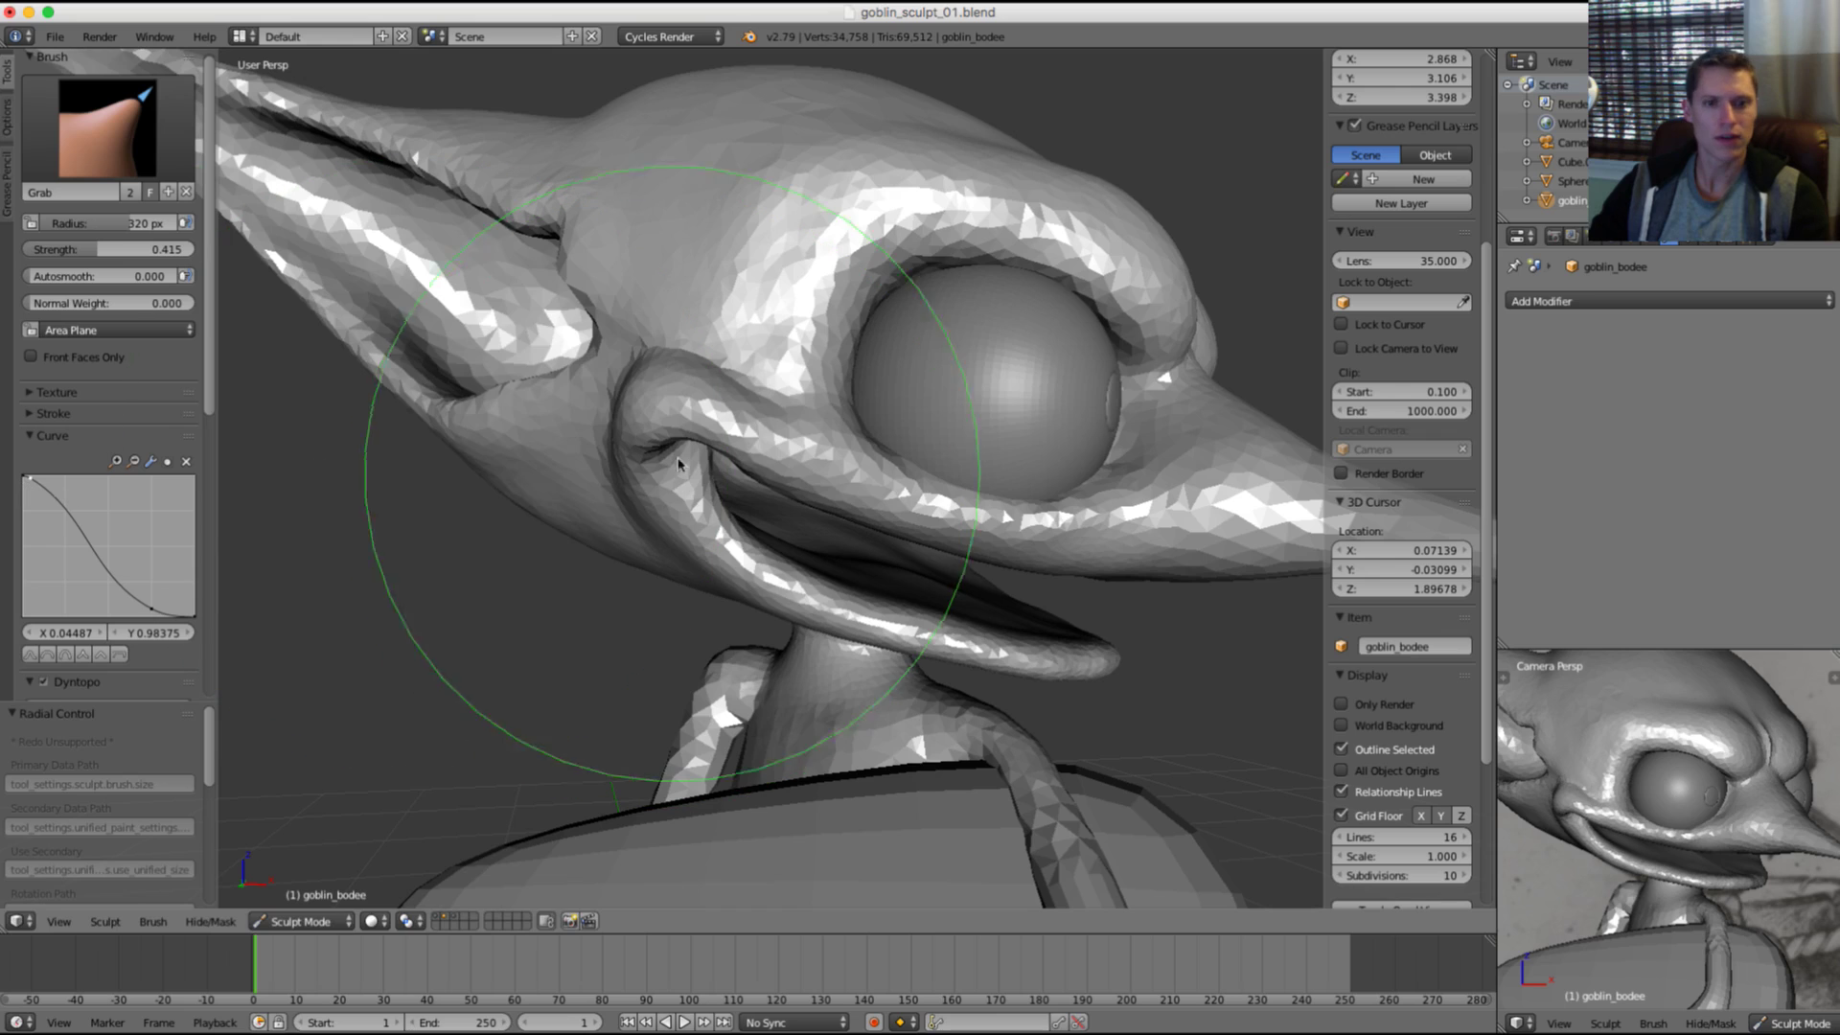
Step: Try to pull the cheek and mouth corner further forward and nudge the brow on the head's opposite side
drag(712, 550, 739, 555)
drag(629, 376, 663, 383)
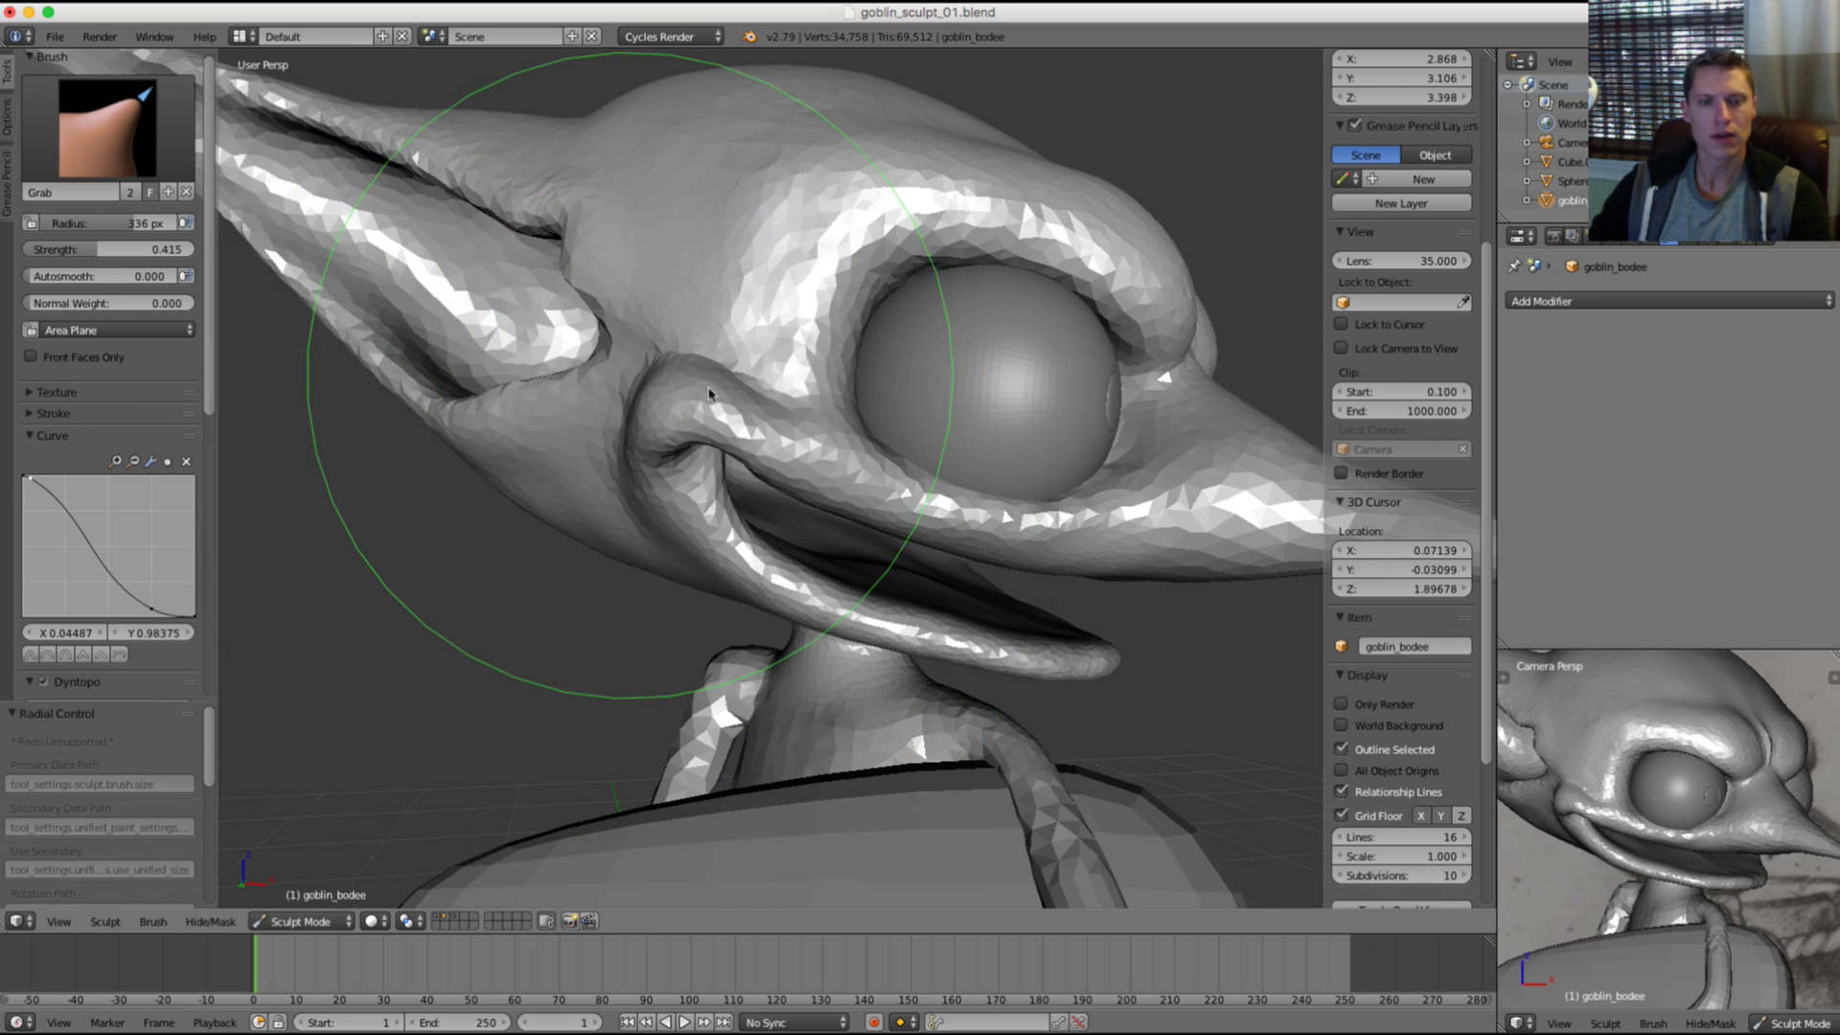
scroll(1039, 372, down, 4)
middle_drag(1044, 370, 834, 369)
middle_drag(710, 388, 704, 379)
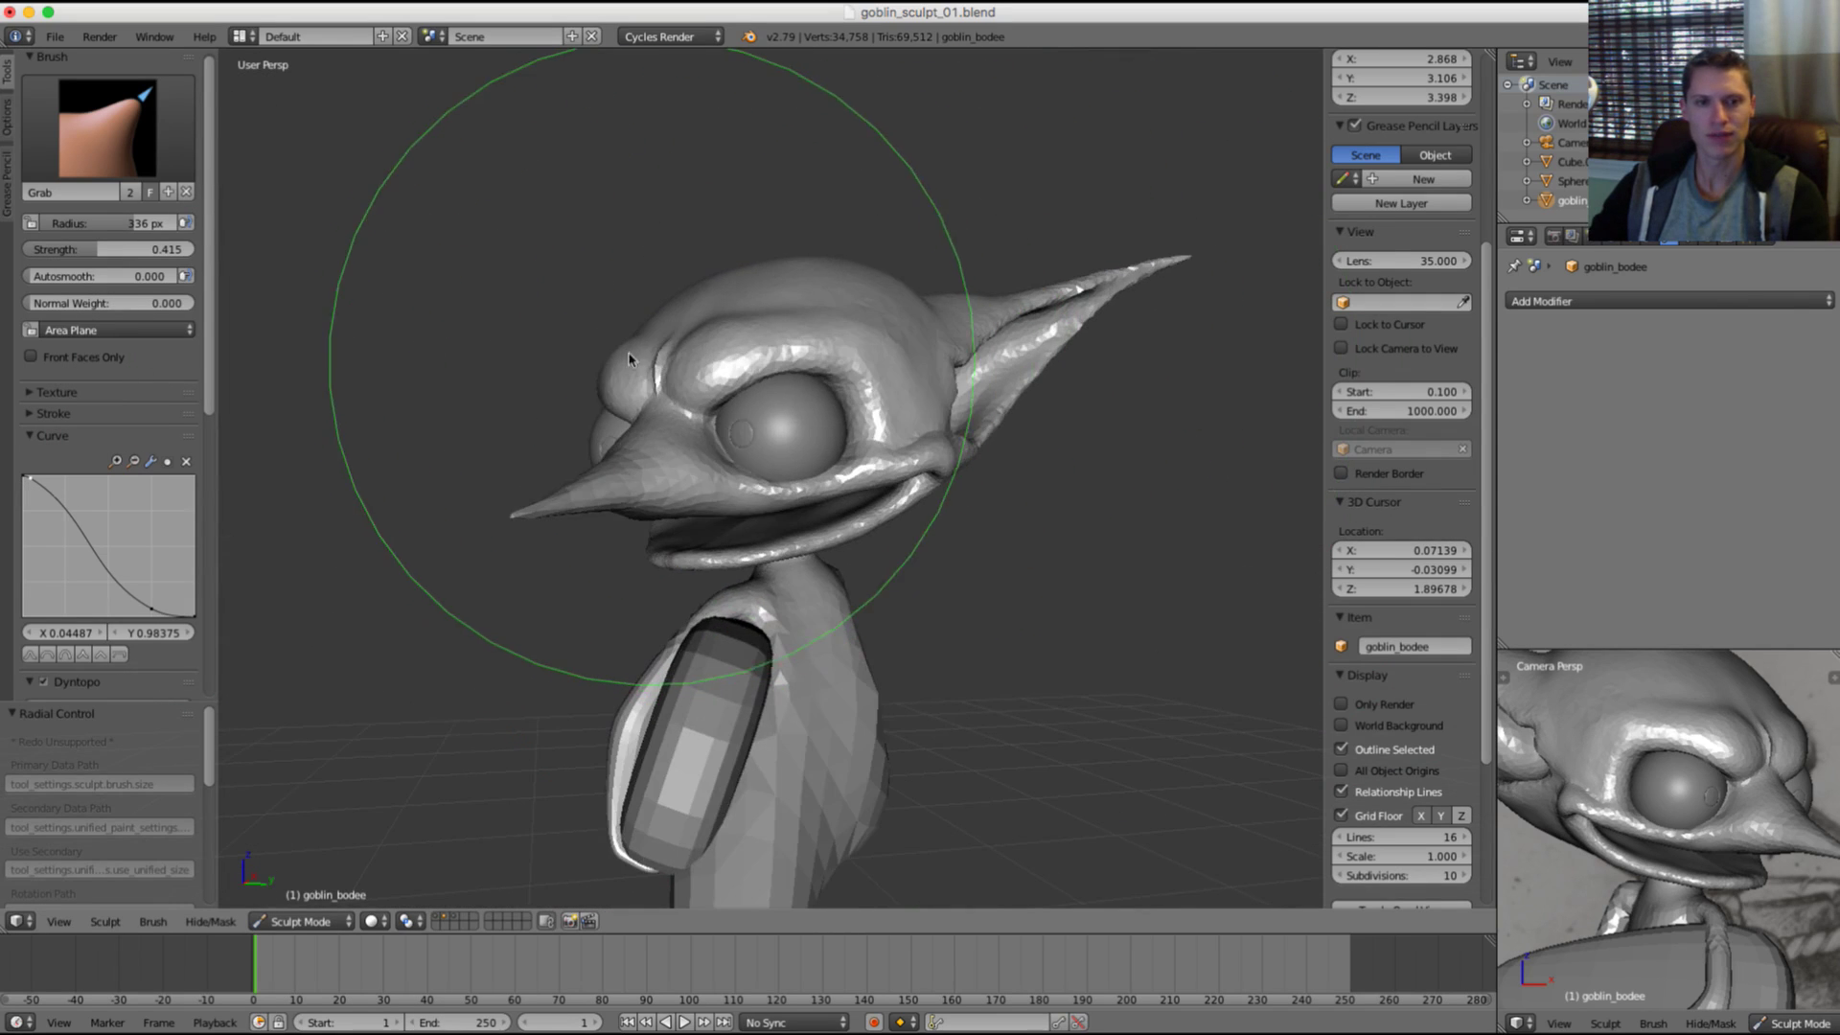
drag(618, 367, 594, 368)
Step: Undo the recent Grab strokes on the mouth corner, cheek and brow
middle_drag(596, 369, 838, 387)
scroll(817, 391, up, 3)
key(ctrl+z)
key(ctrl+z)
key(ctrl+z)
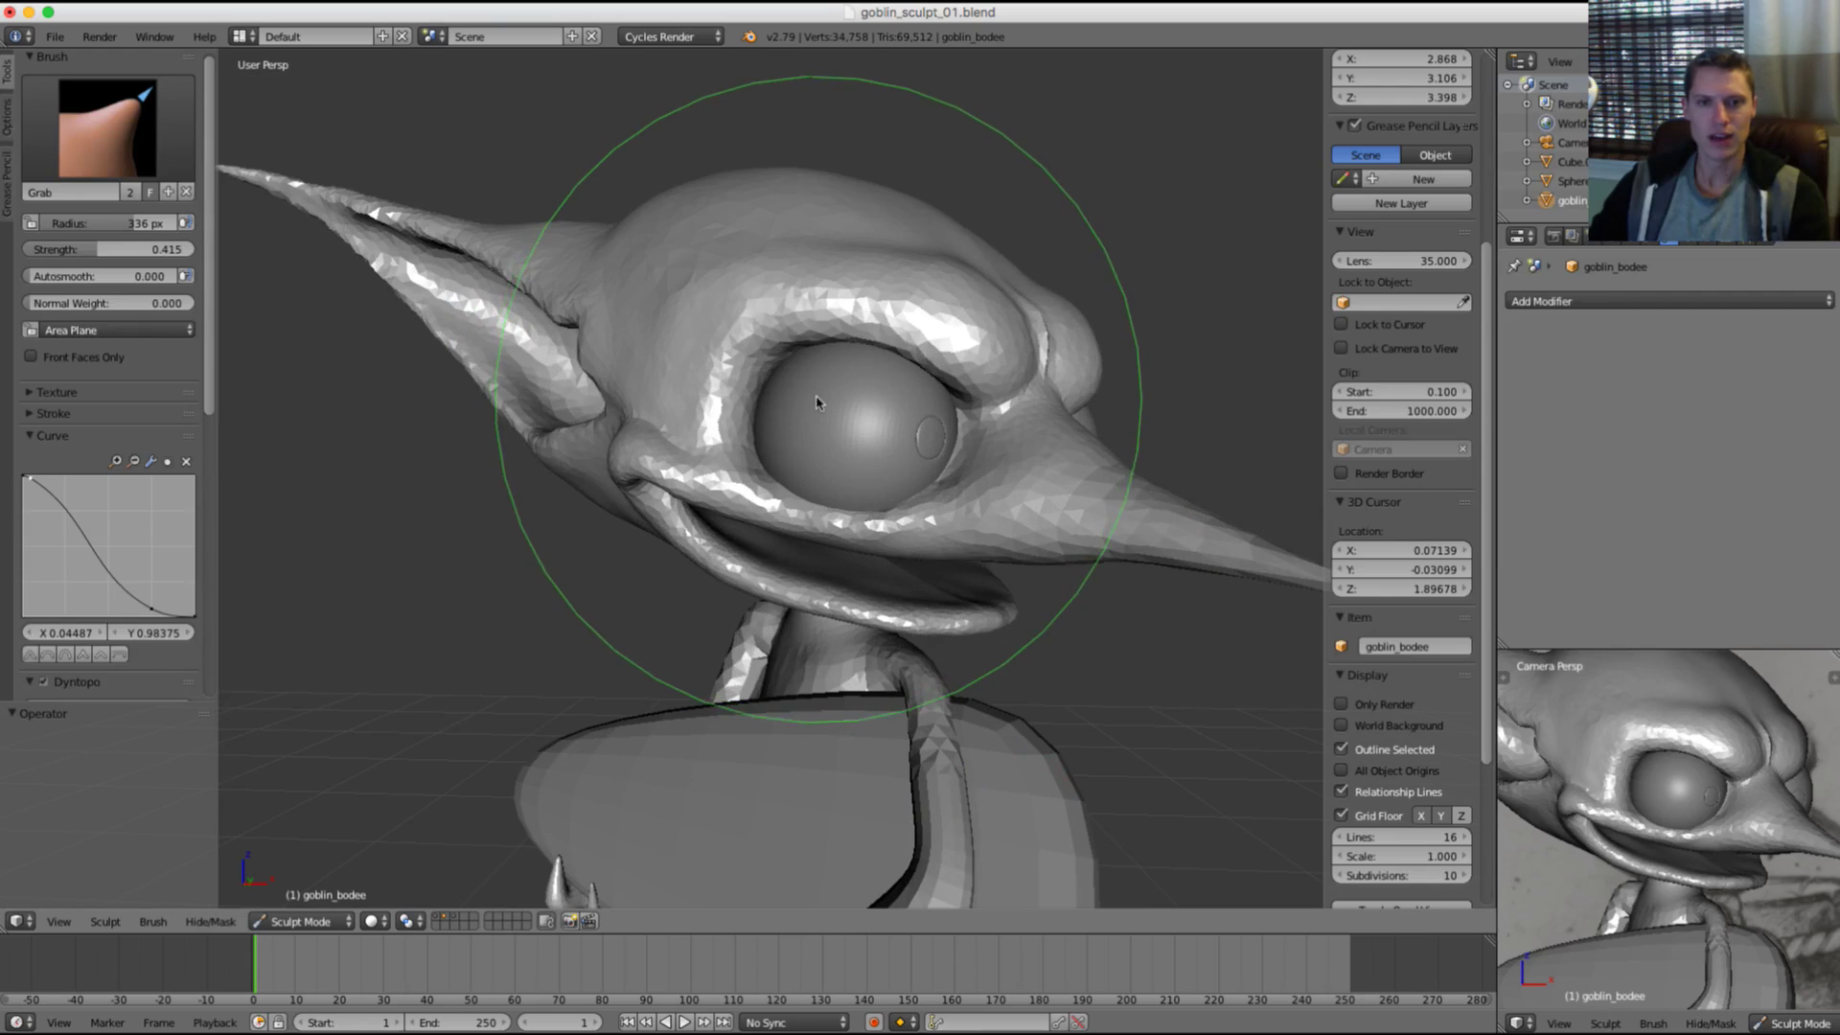
key(ctrl+z)
key(ctrl+z)
key(ctrl+z)
key(ctrl+z)
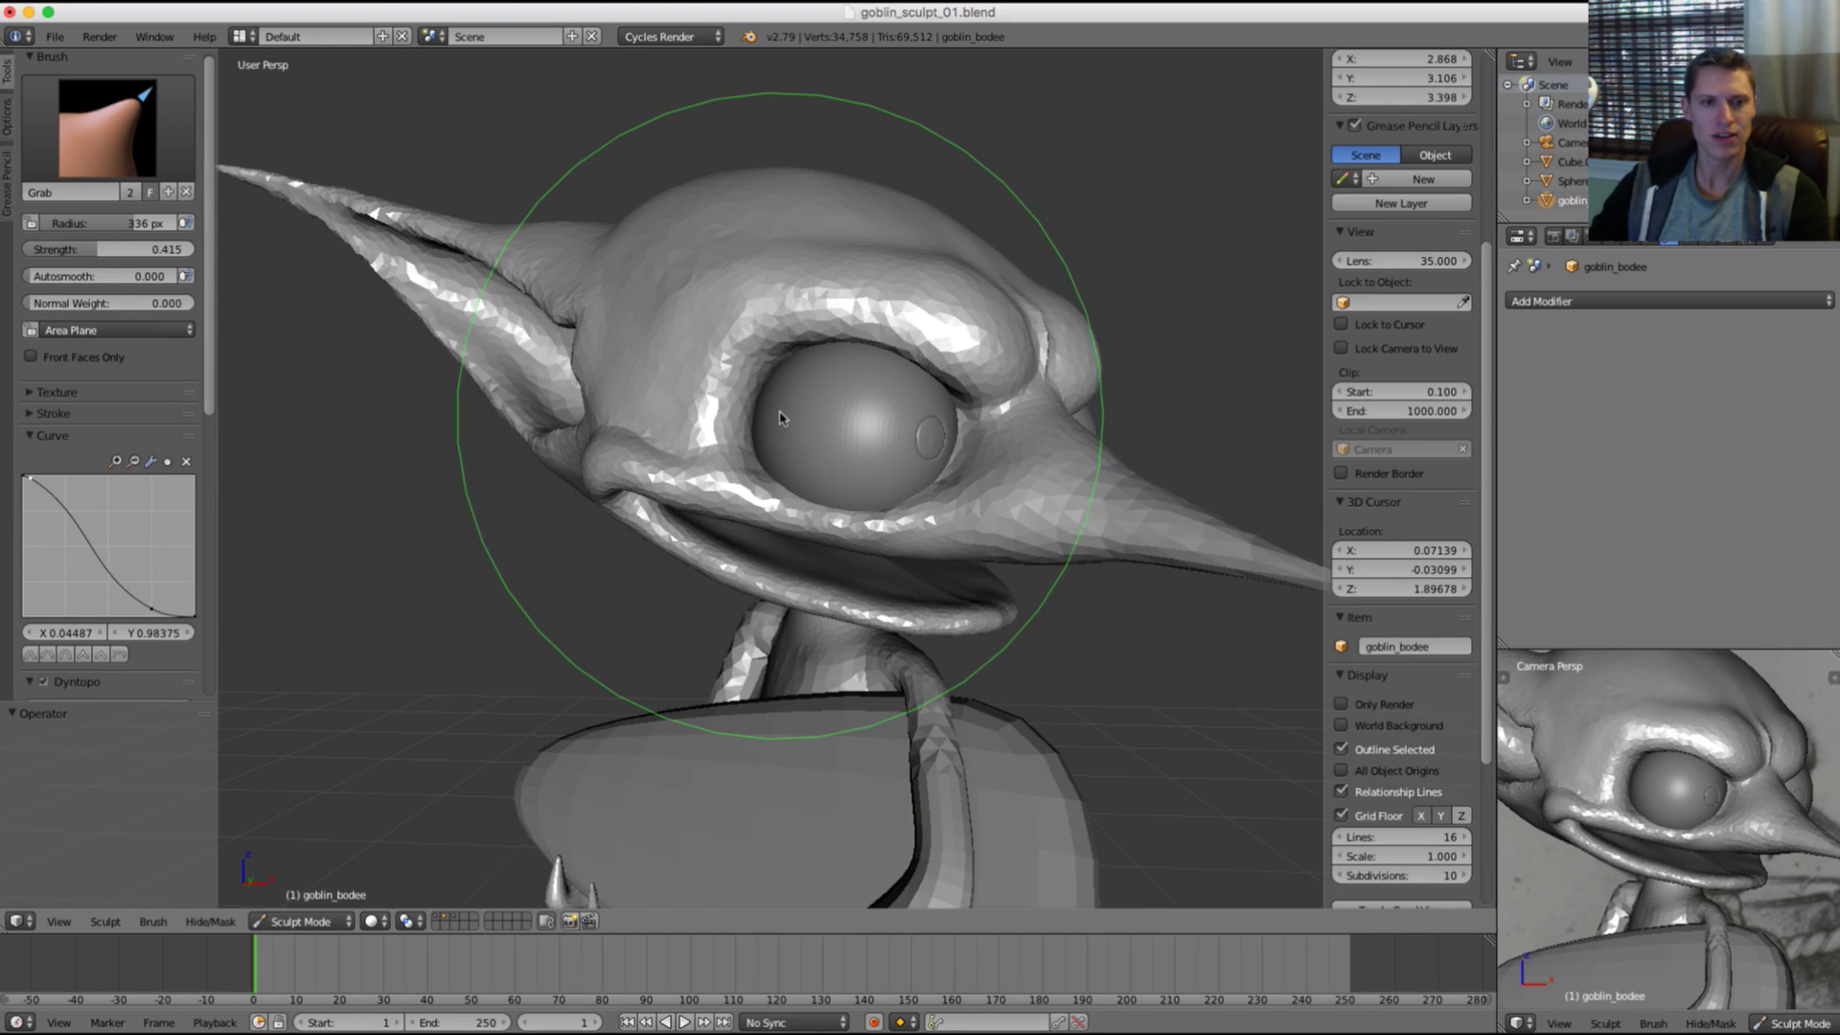
key(ctrl+z)
key(ctrl+z)
key(ctrl+z)
Step: Resize the Grab brush and pull the goblin's mouth corner and surrounding cheek forward from the side
scroll(146, 445, down, 8)
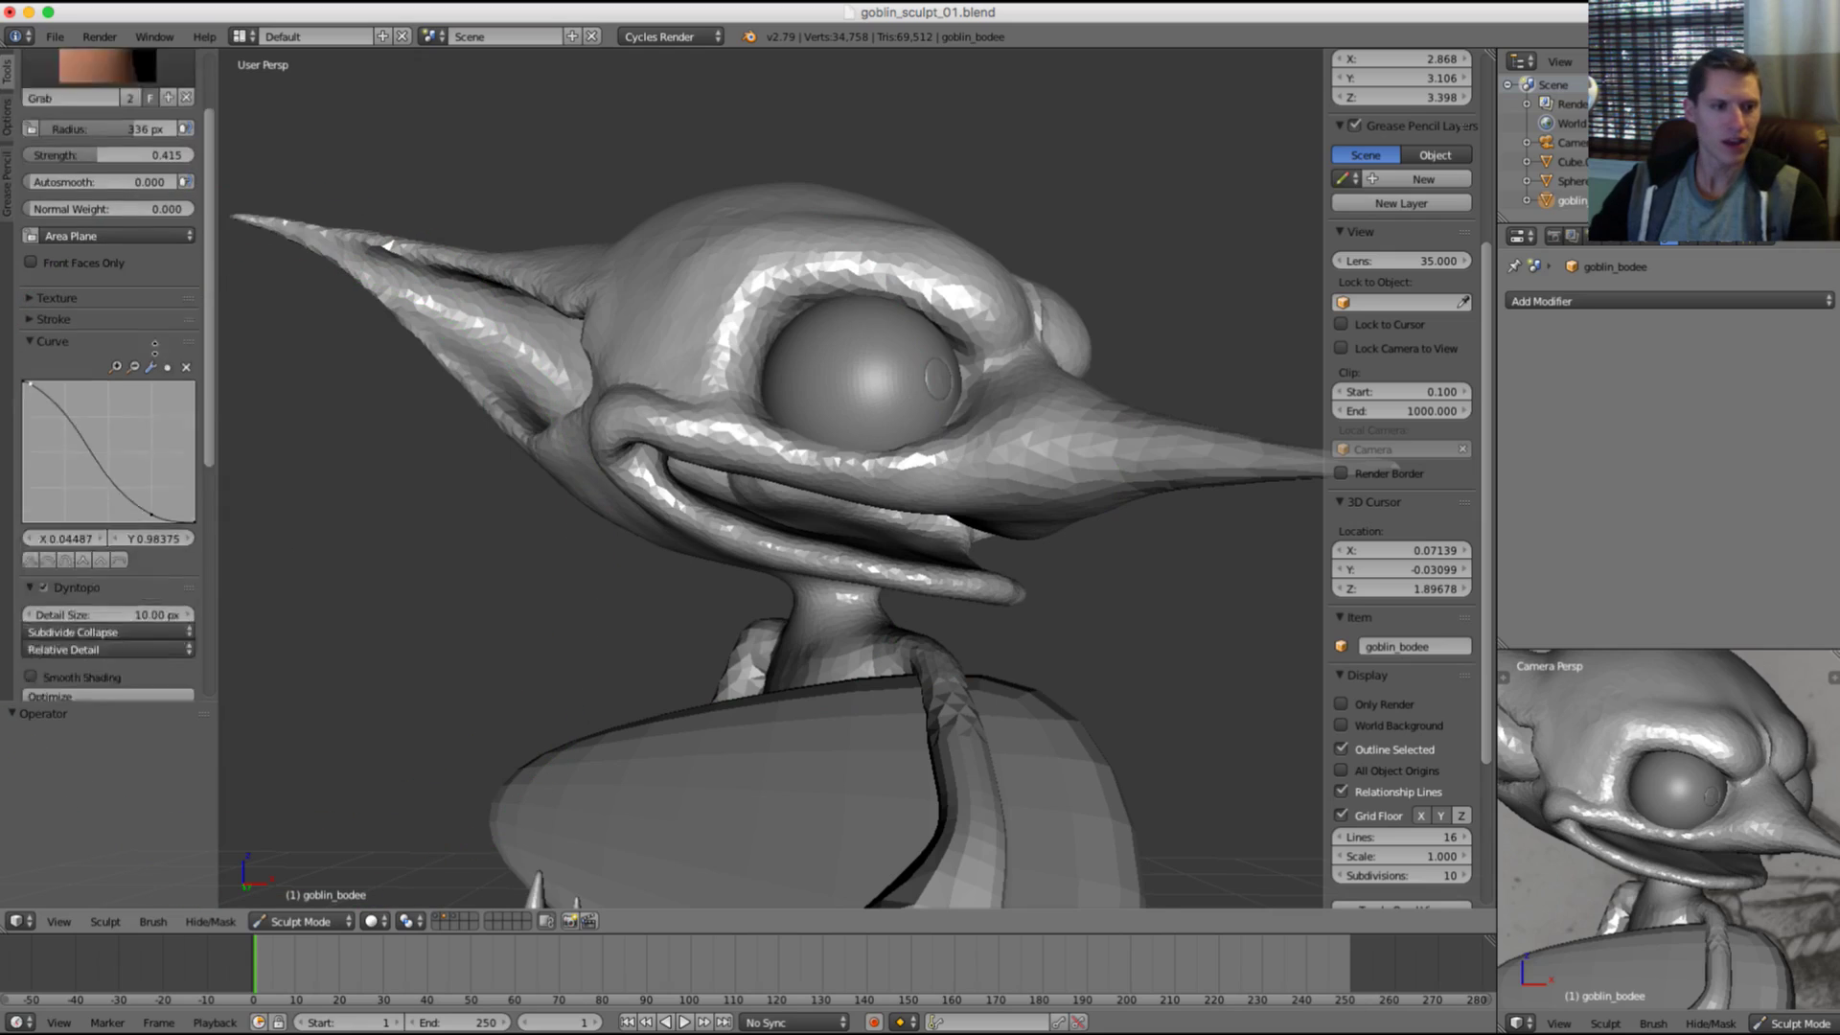
scroll(146, 446, down, 2)
scroll(586, 428, up, 3)
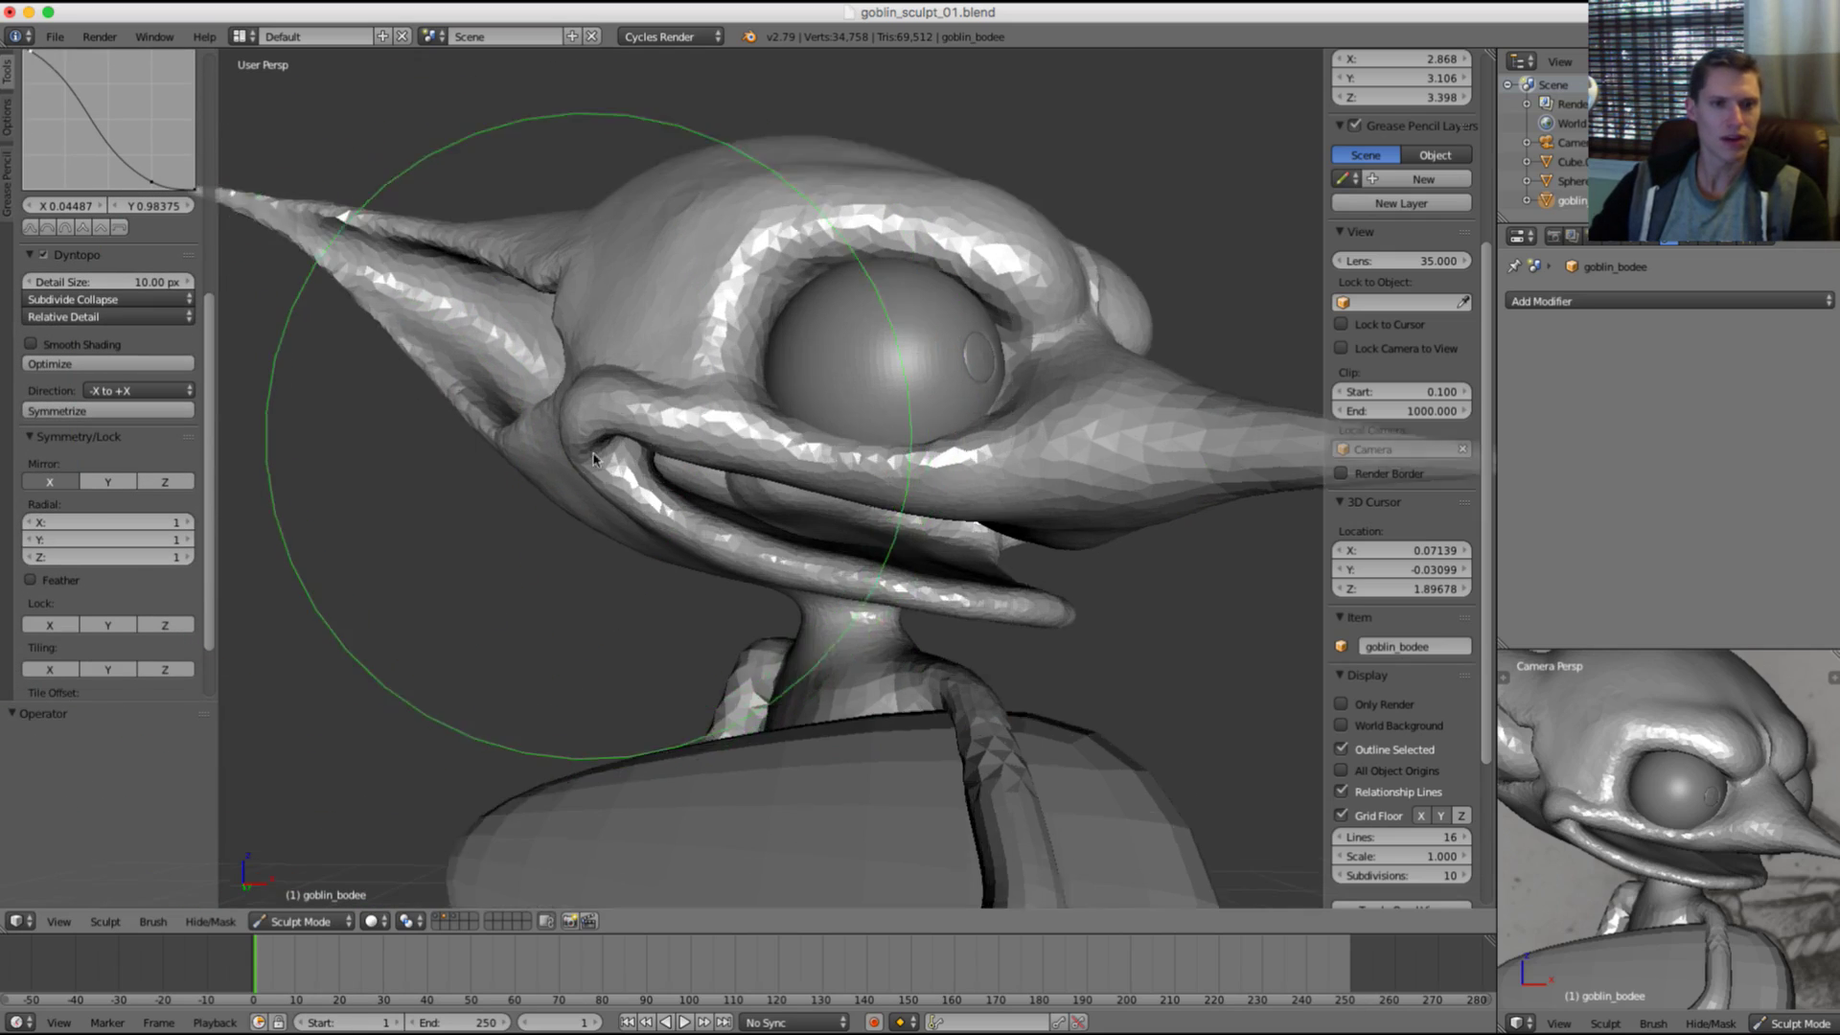
key(f)
click(555, 439)
middle_drag(556, 439, 609, 402)
key(f)
click(661, 385)
scroll(776, 390, down, 4)
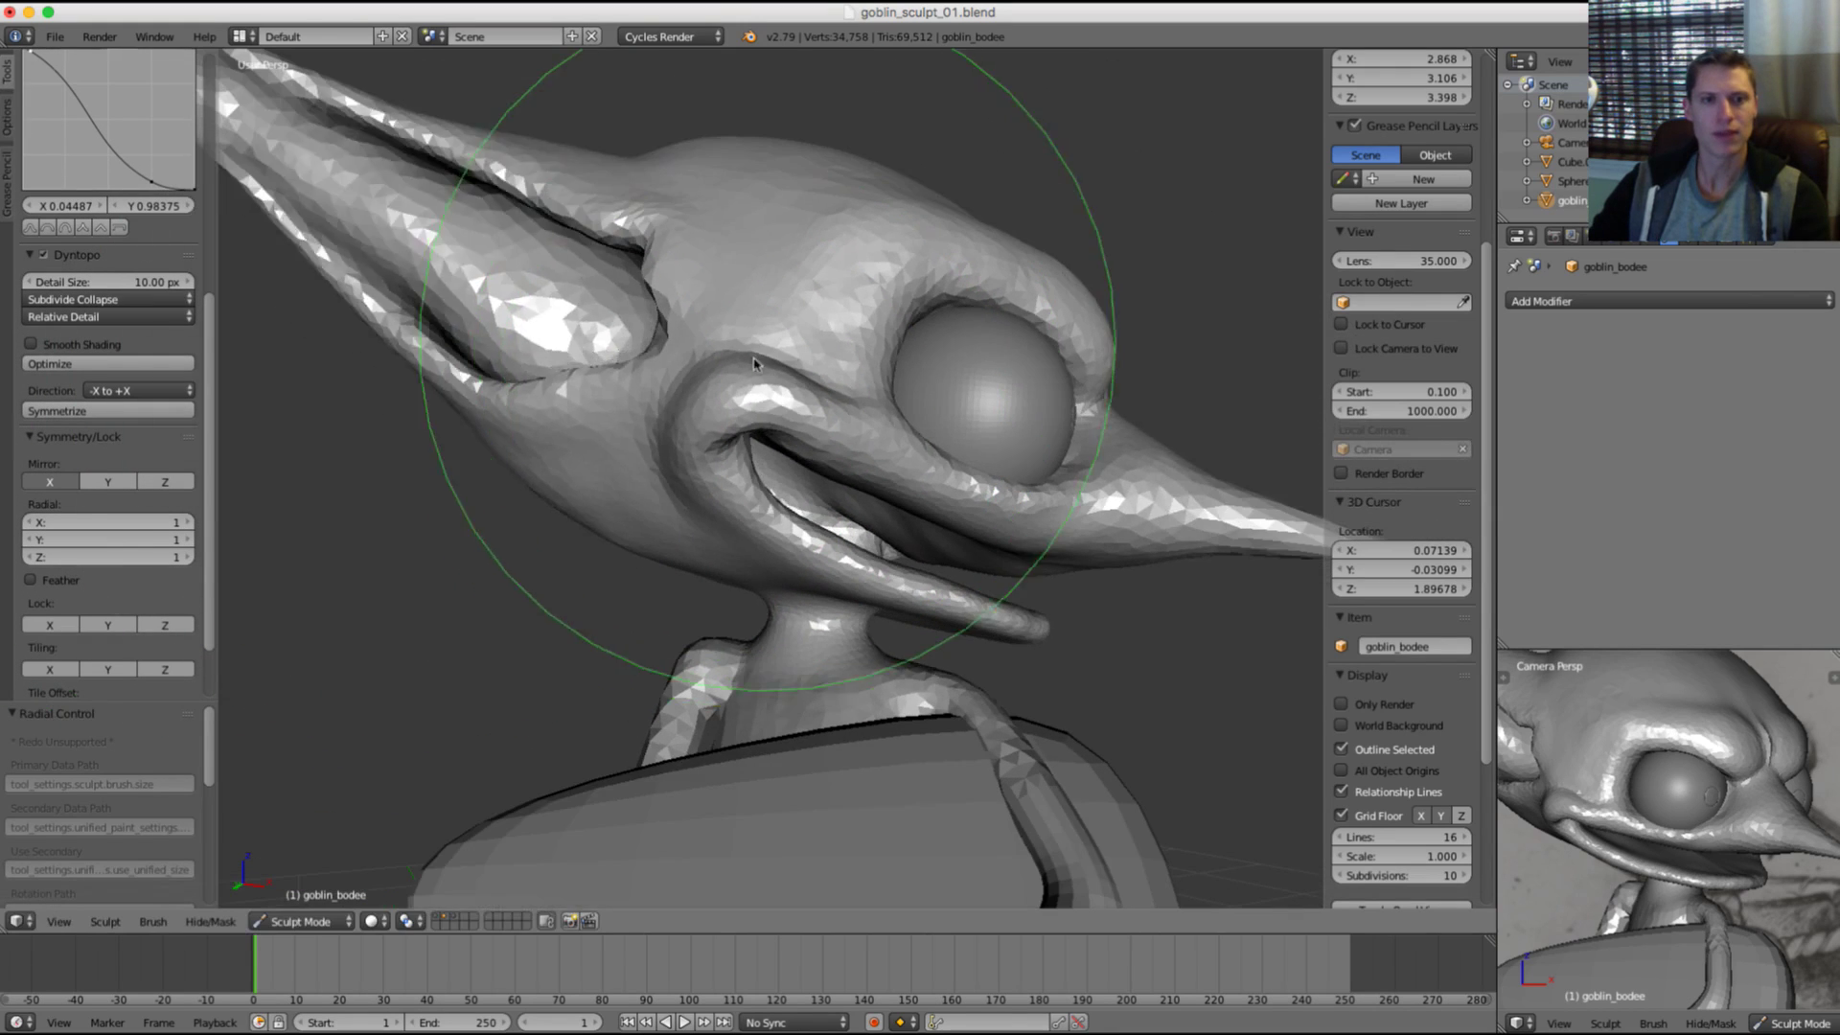
key(f)
click(613, 402)
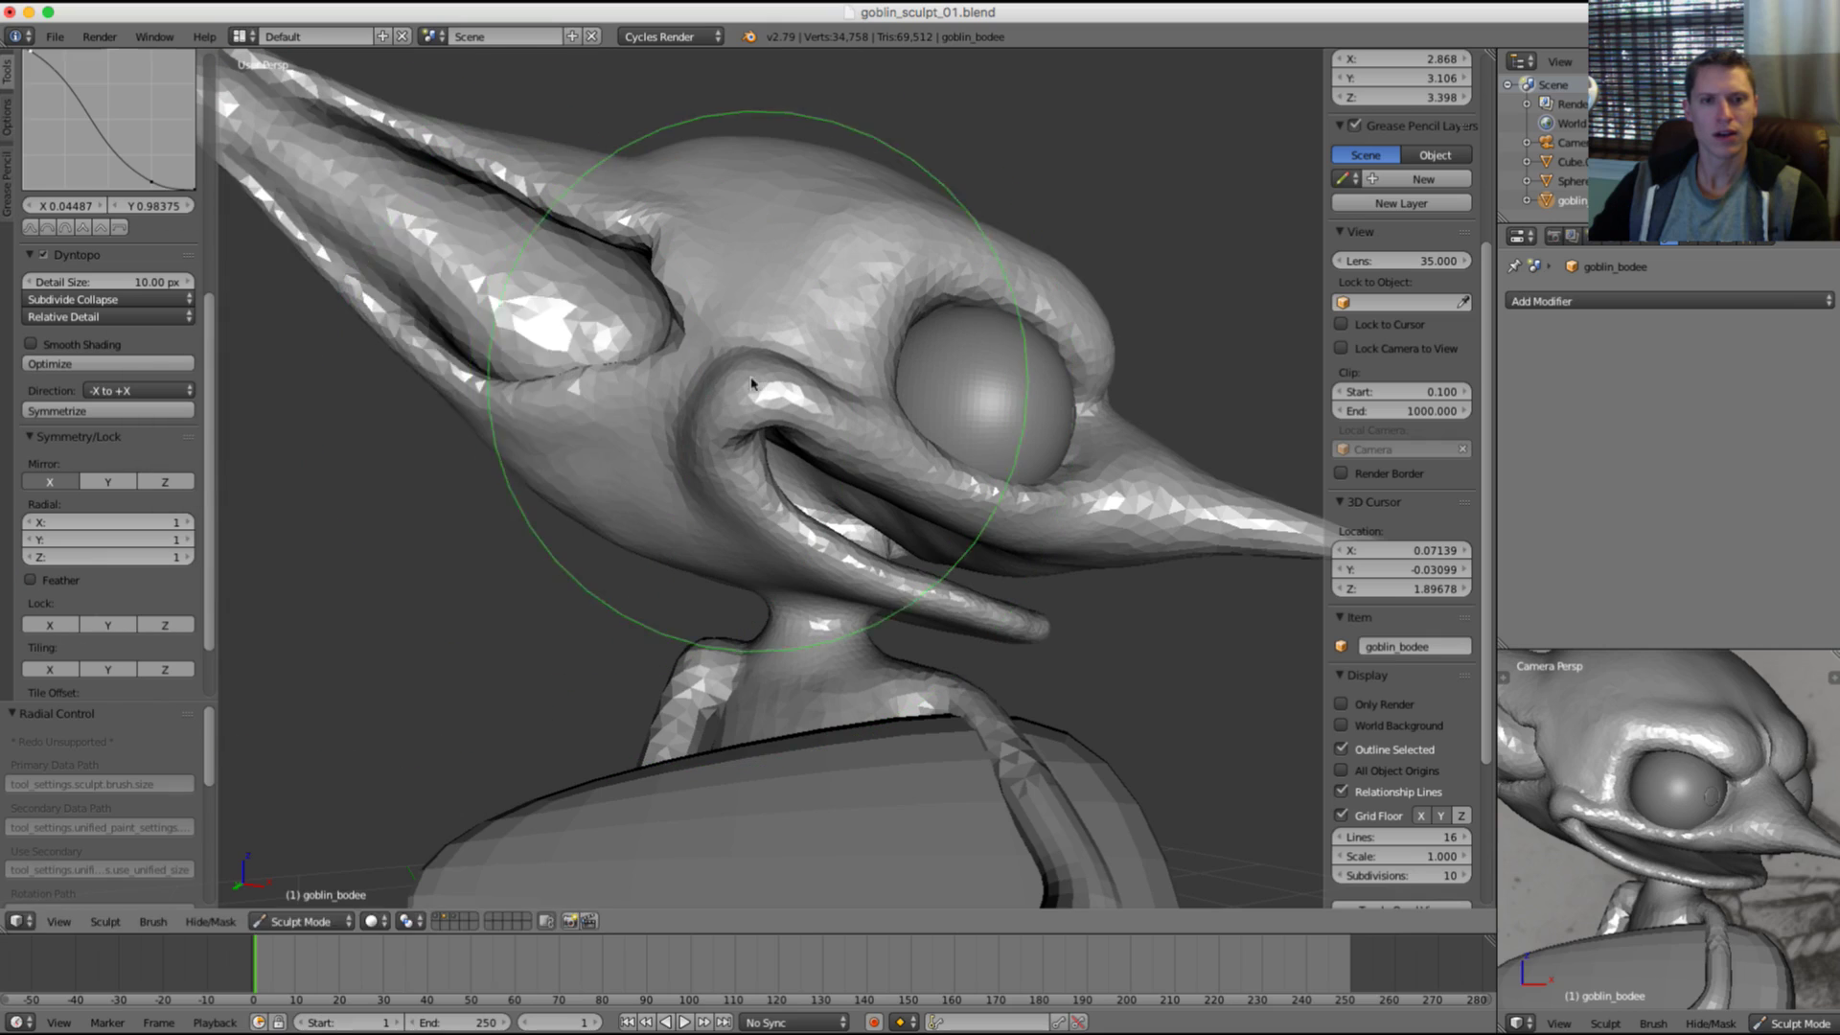
Step: Reduce the Grab brush and refine the fold around the mouth corner
key(f)
click(723, 389)
mouse_move(791, 364)
middle_down()
mouse_move(768, 362)
mouse_move(745, 395)
middle_up()
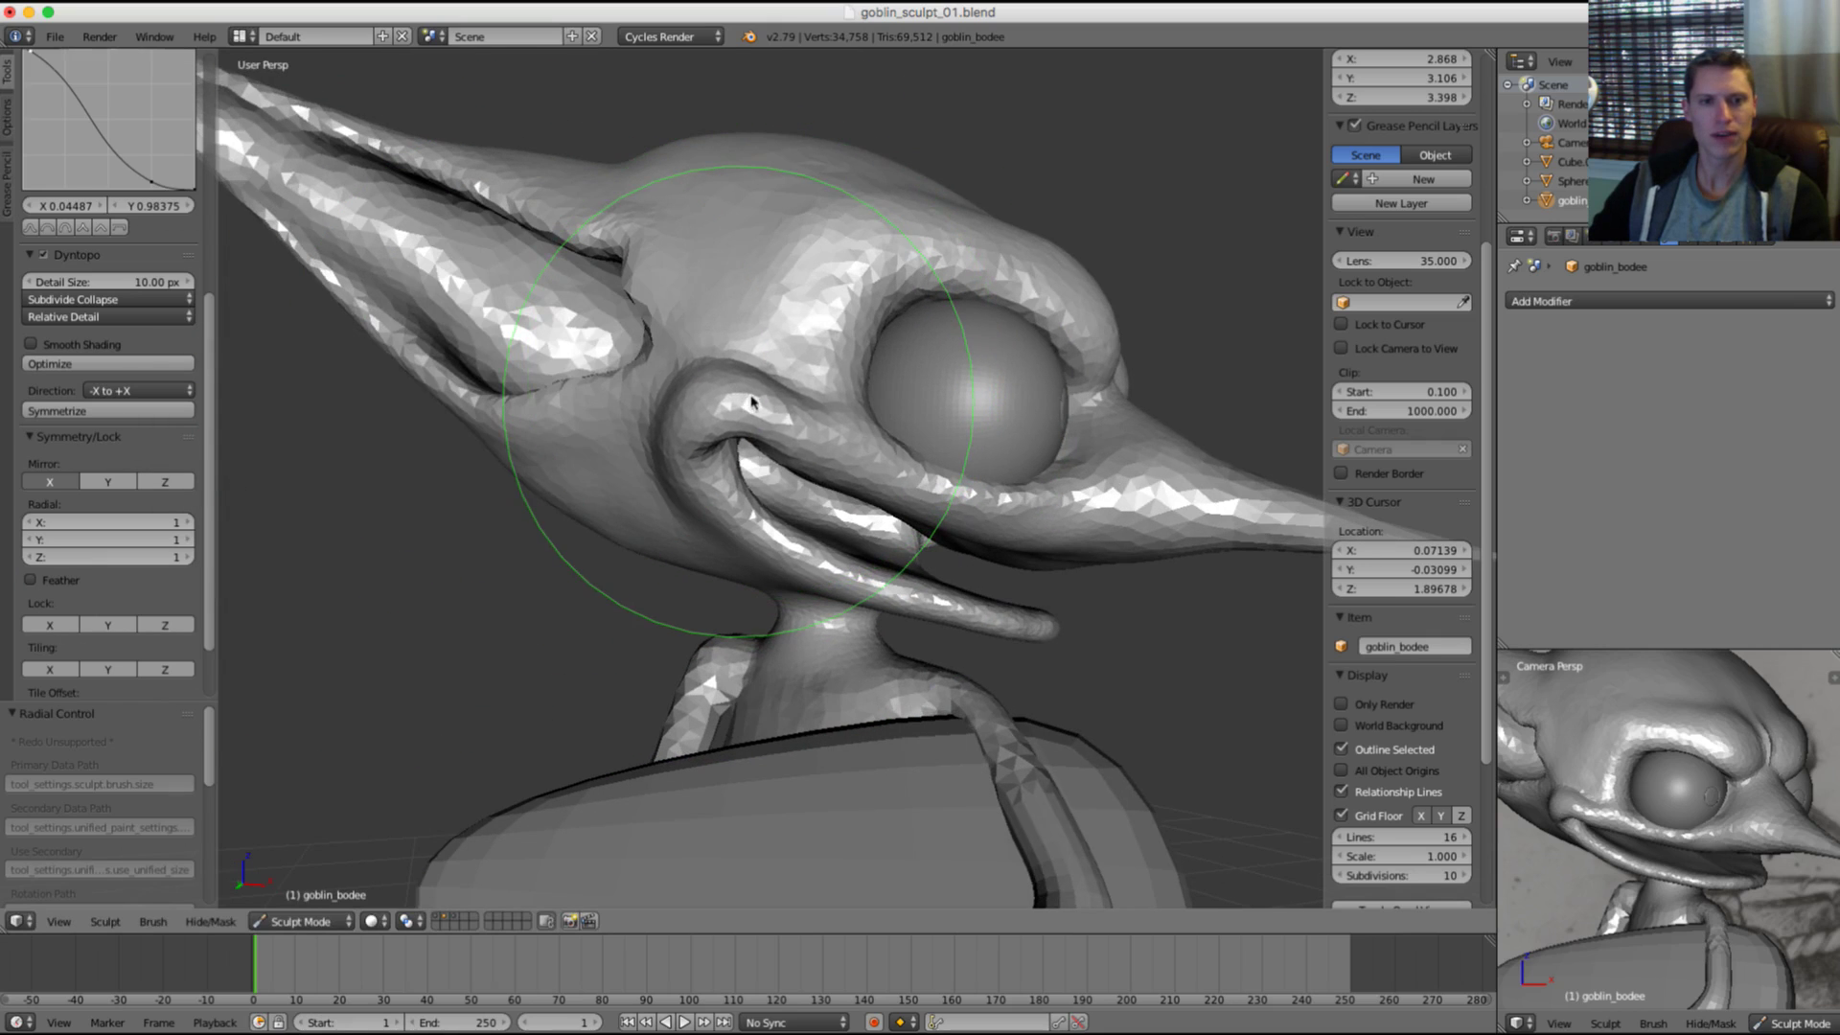
scroll(737, 400, up, 3)
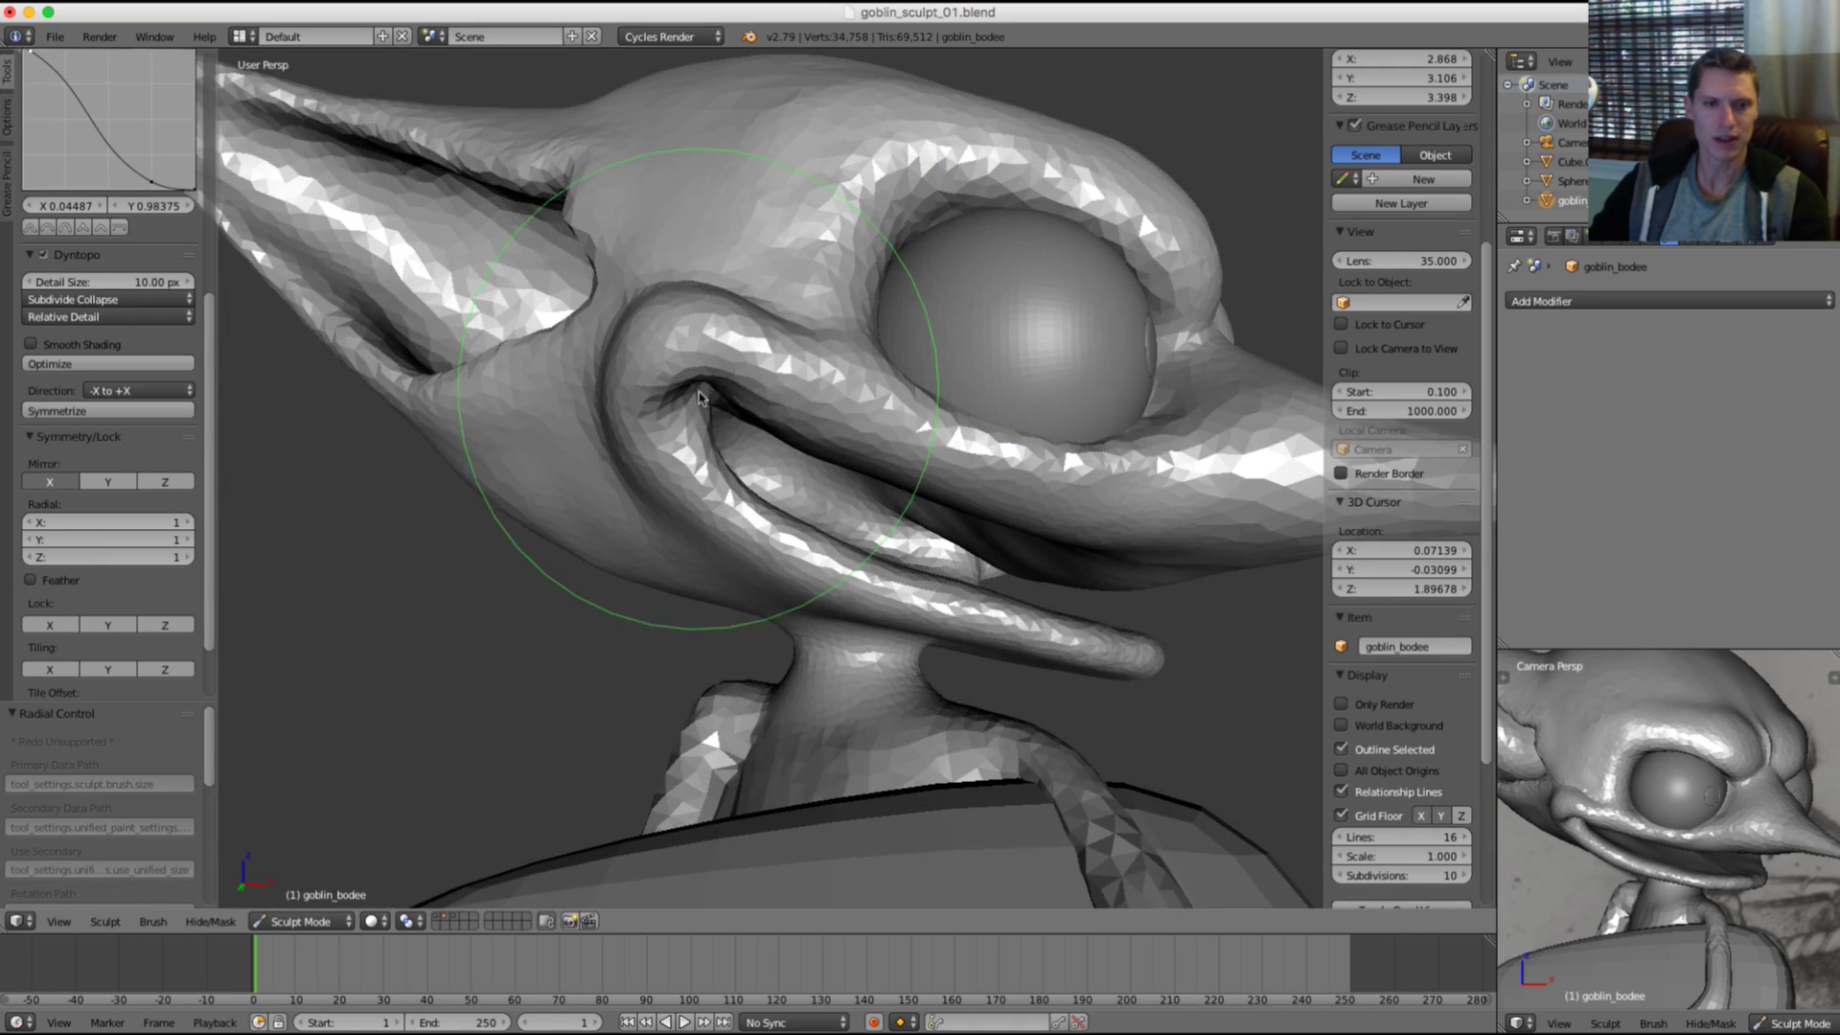
scroll(699, 397, down, 3)
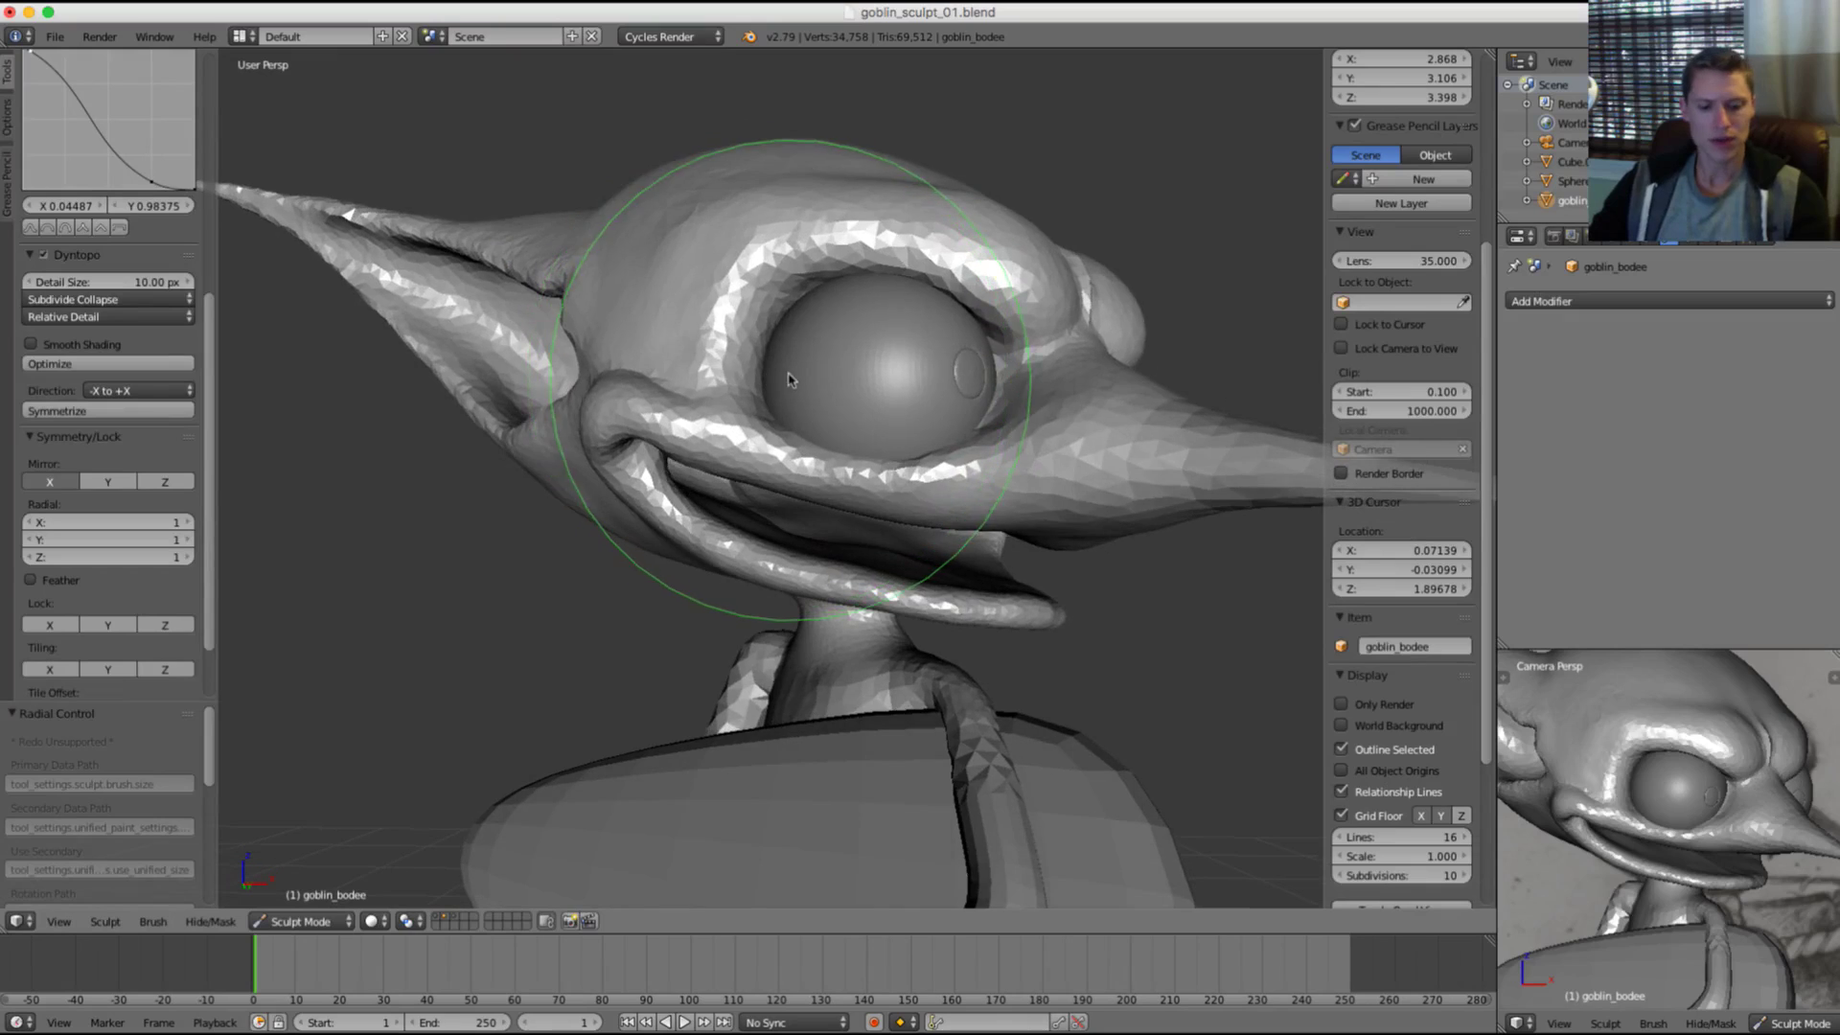
Step: Toggle the layers to compare the repositioned mouth corner with the reference sketch
key(2)
key(1)
key(2)
key(1)
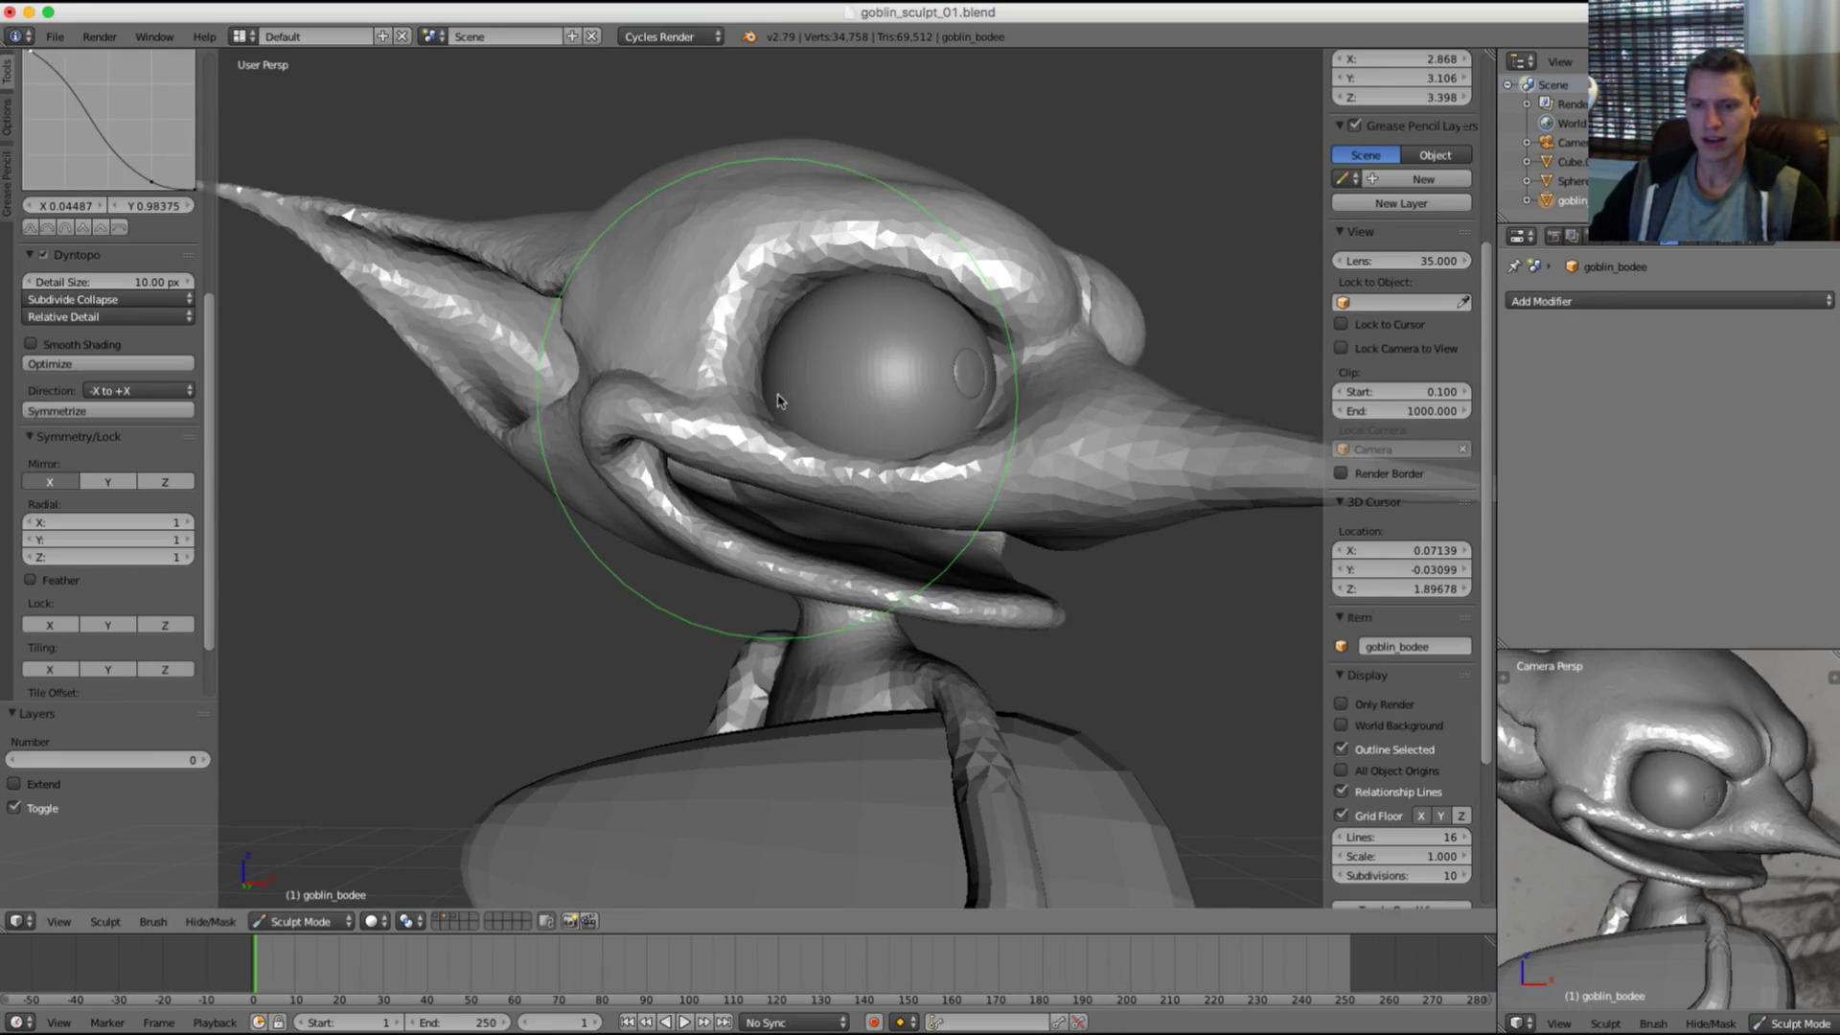
key(2)
key(1)
Step: Resize the Grab brush and adjust the jaw and lip beside the mouth corner
mouse_move(754, 388)
middle_down()
mouse_move(765, 349)
mouse_move(709, 336)
middle_up()
key(f)
click(781, 353)
scroll(713, 362, up, 1)
key(f)
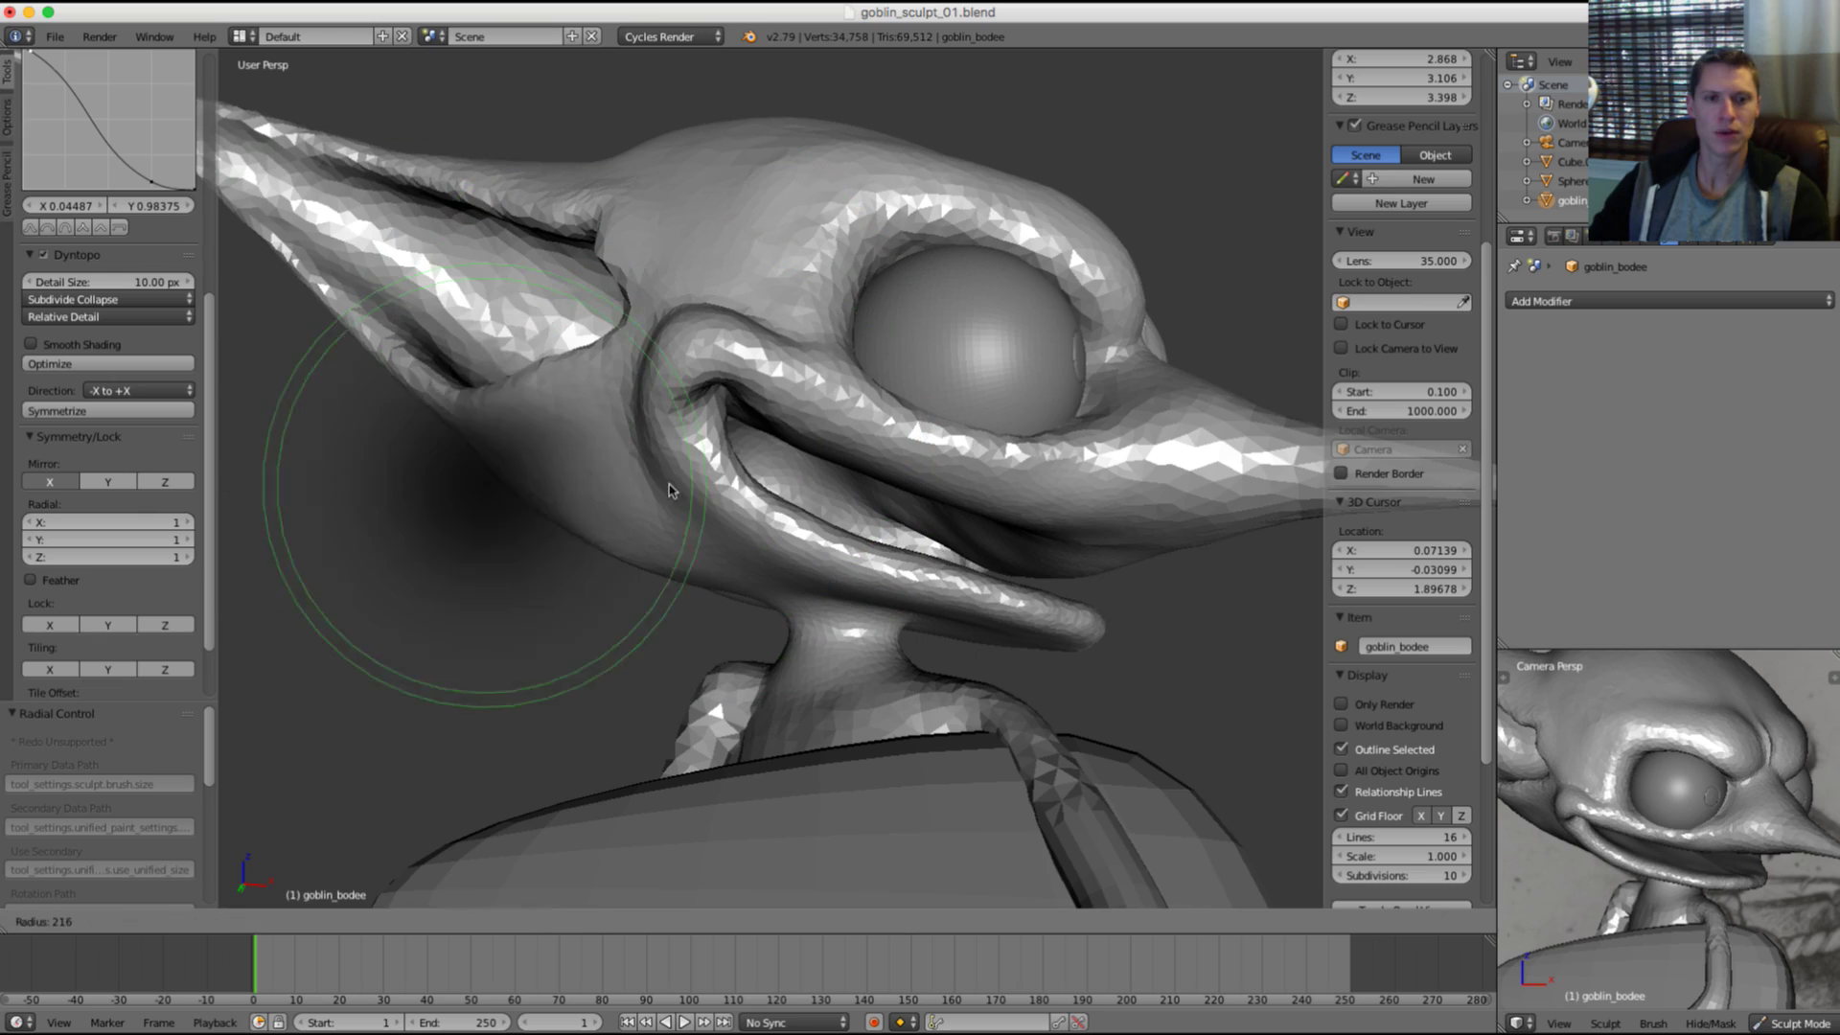
click(682, 500)
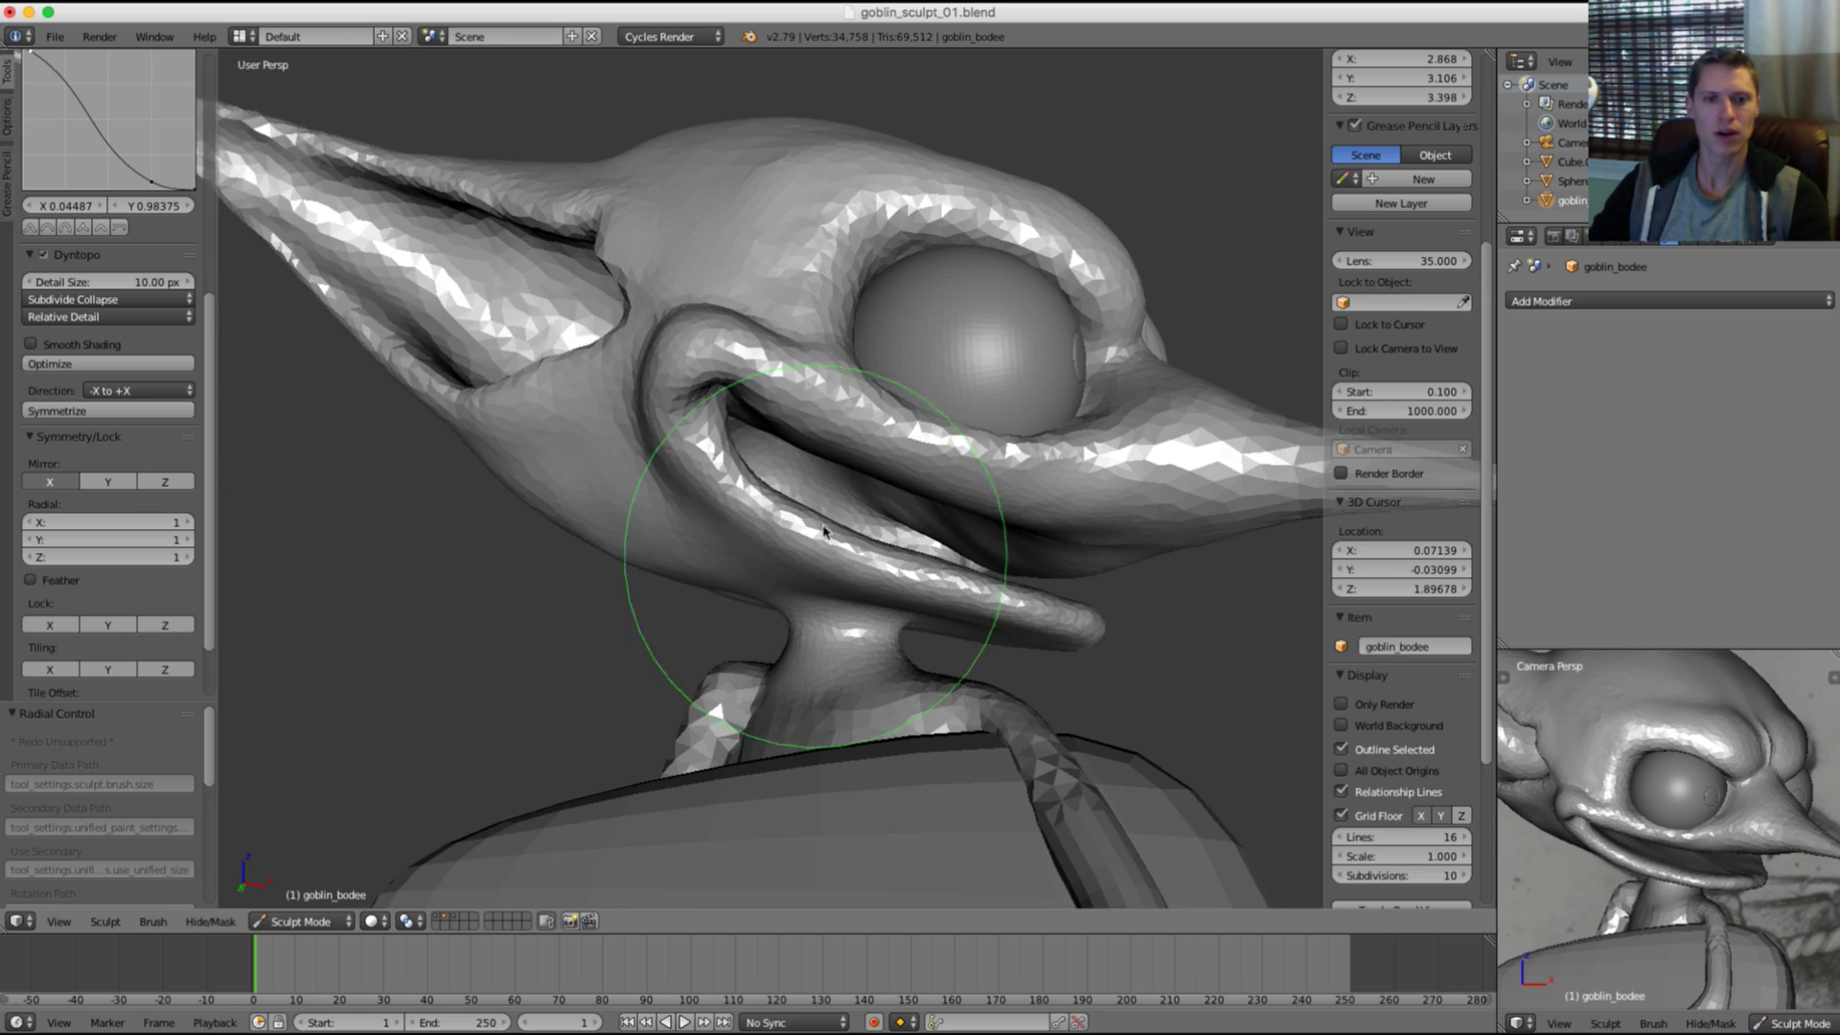
Step: Toggle the layers to compare the smile line and lower lip with the reference sketch
key(2)
key(1)
key(2)
key(1)
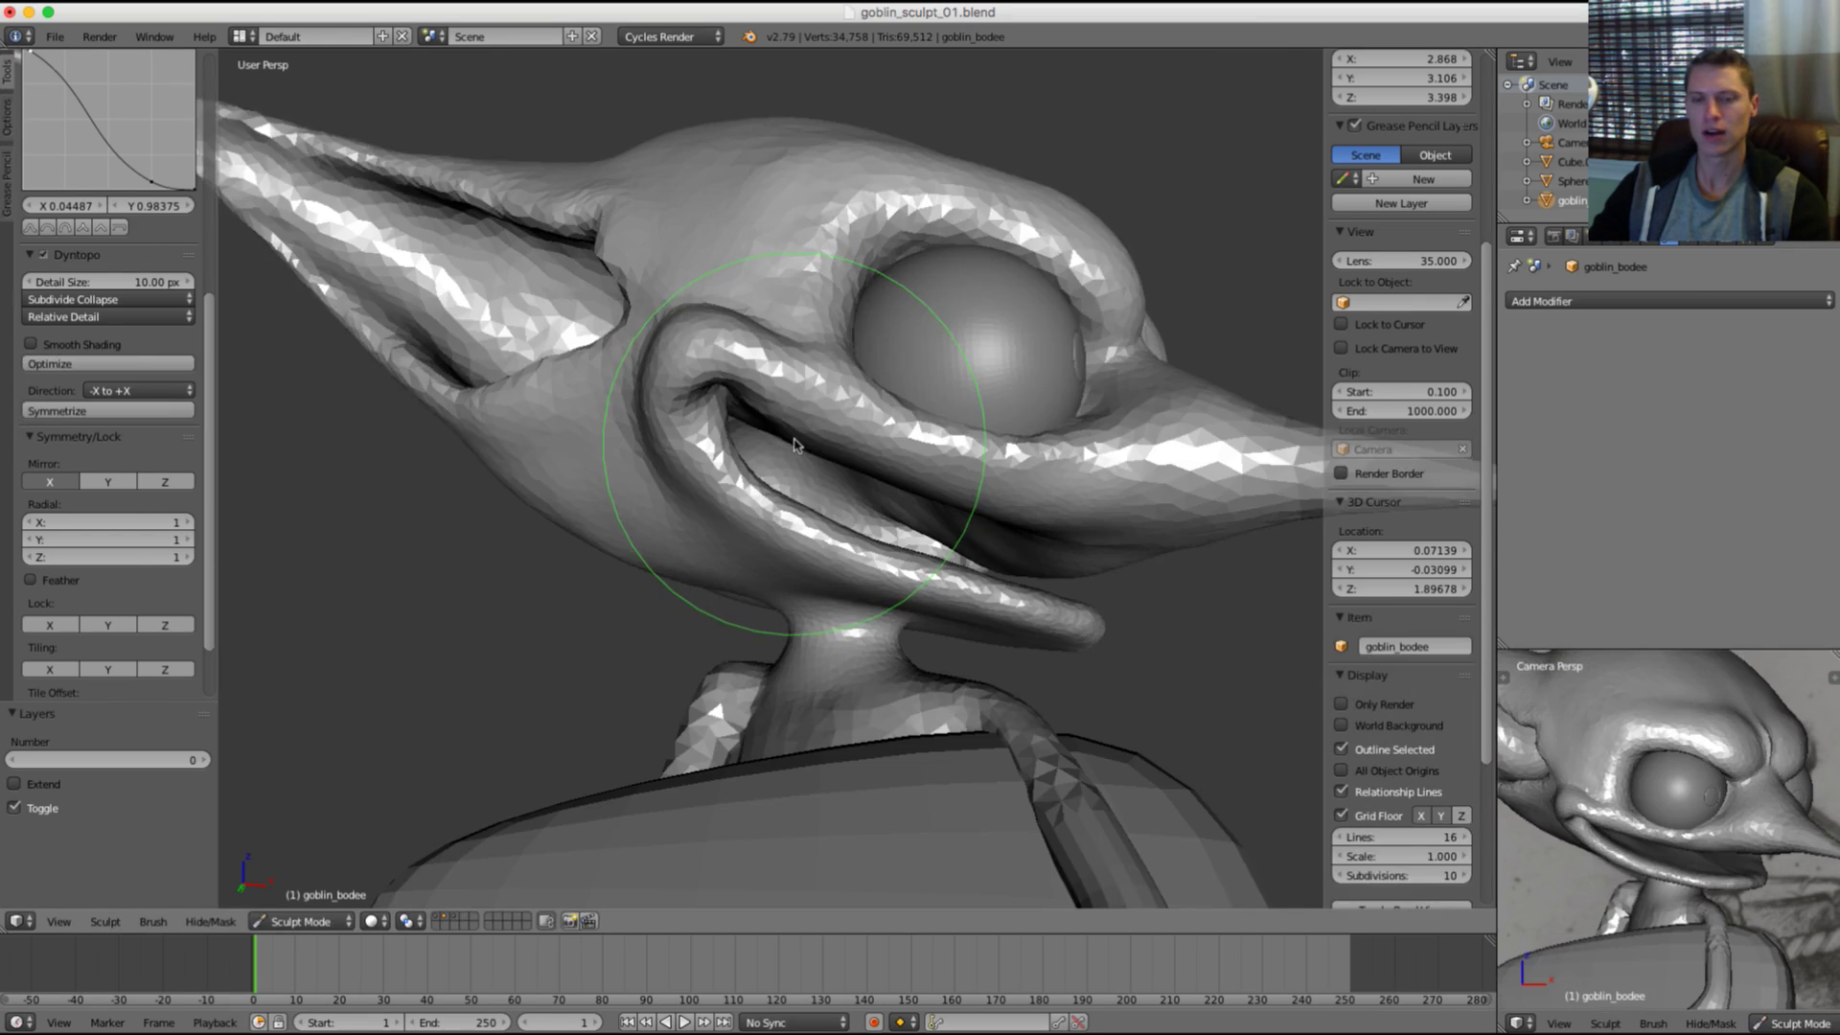
key(2)
key(1)
Step: Adjust the Grab brush size and shape the cheek between the mouth corner and the eye
key(f)
click(601, 469)
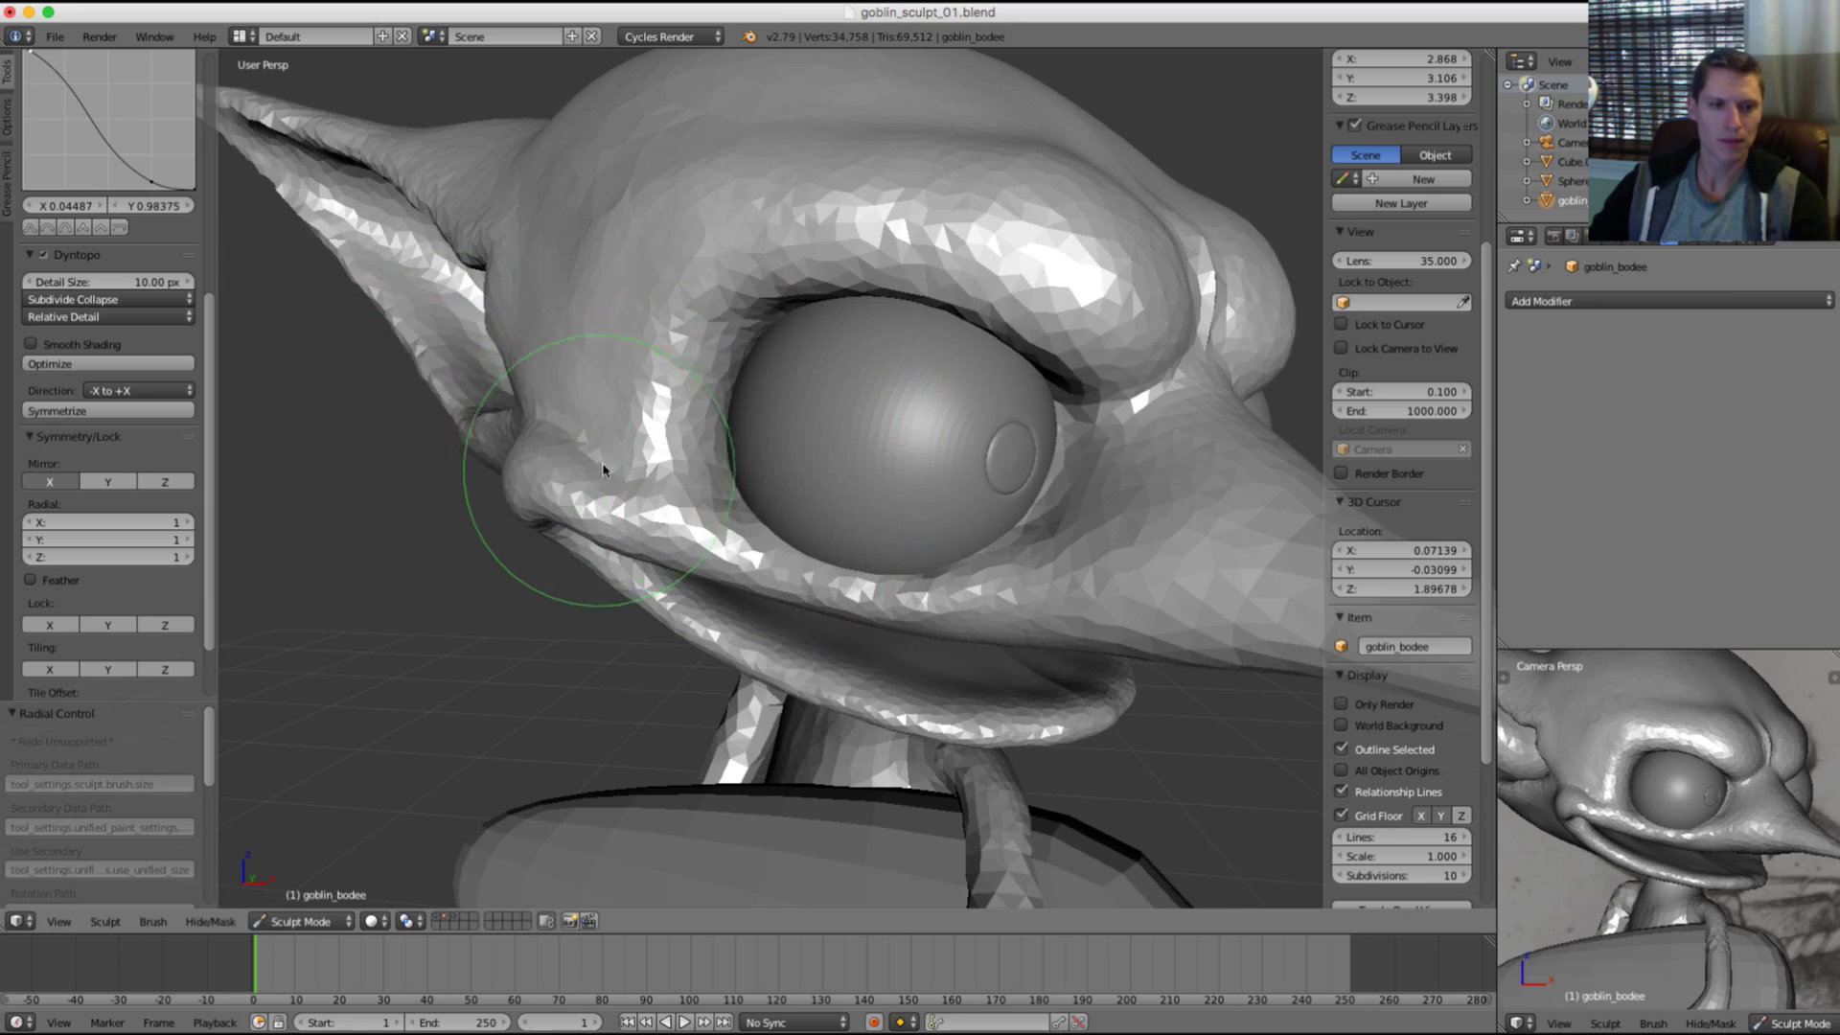
key(f)
click(618, 381)
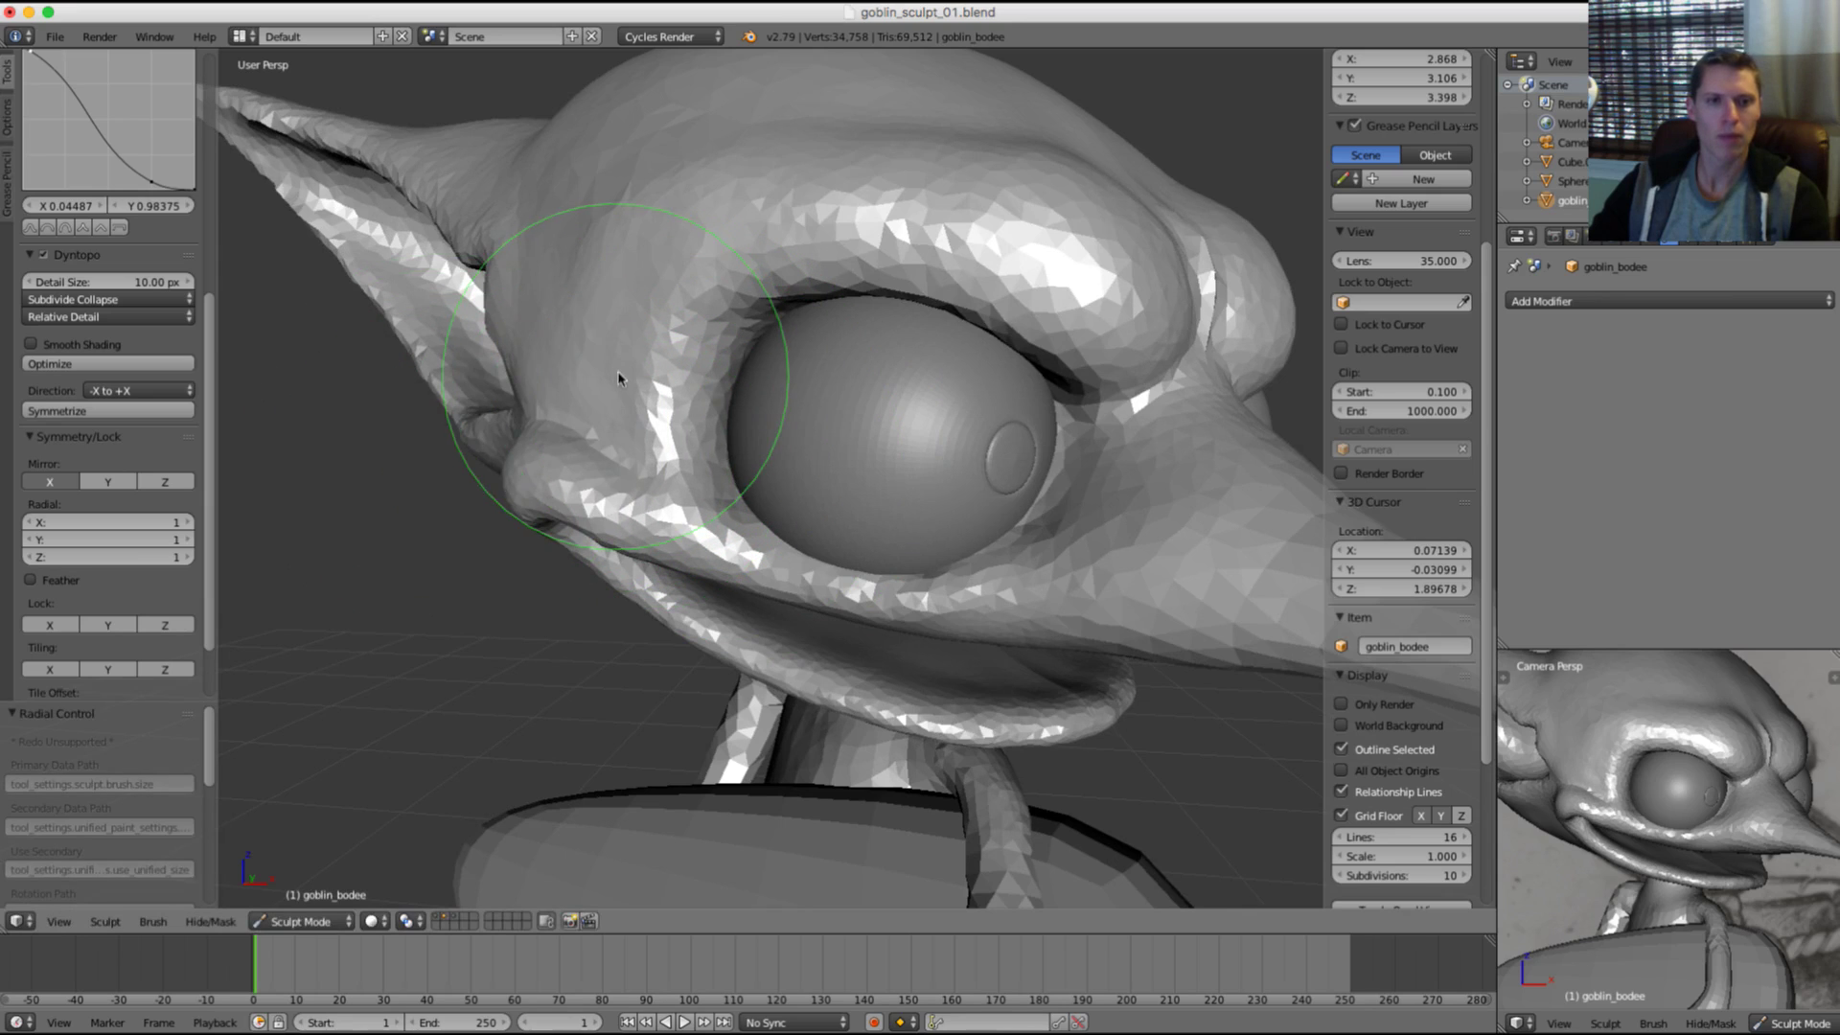
Step: Toggle the layers to compare the cheek beside the eye with the reference sketch
key(2)
key(1)
key(2)
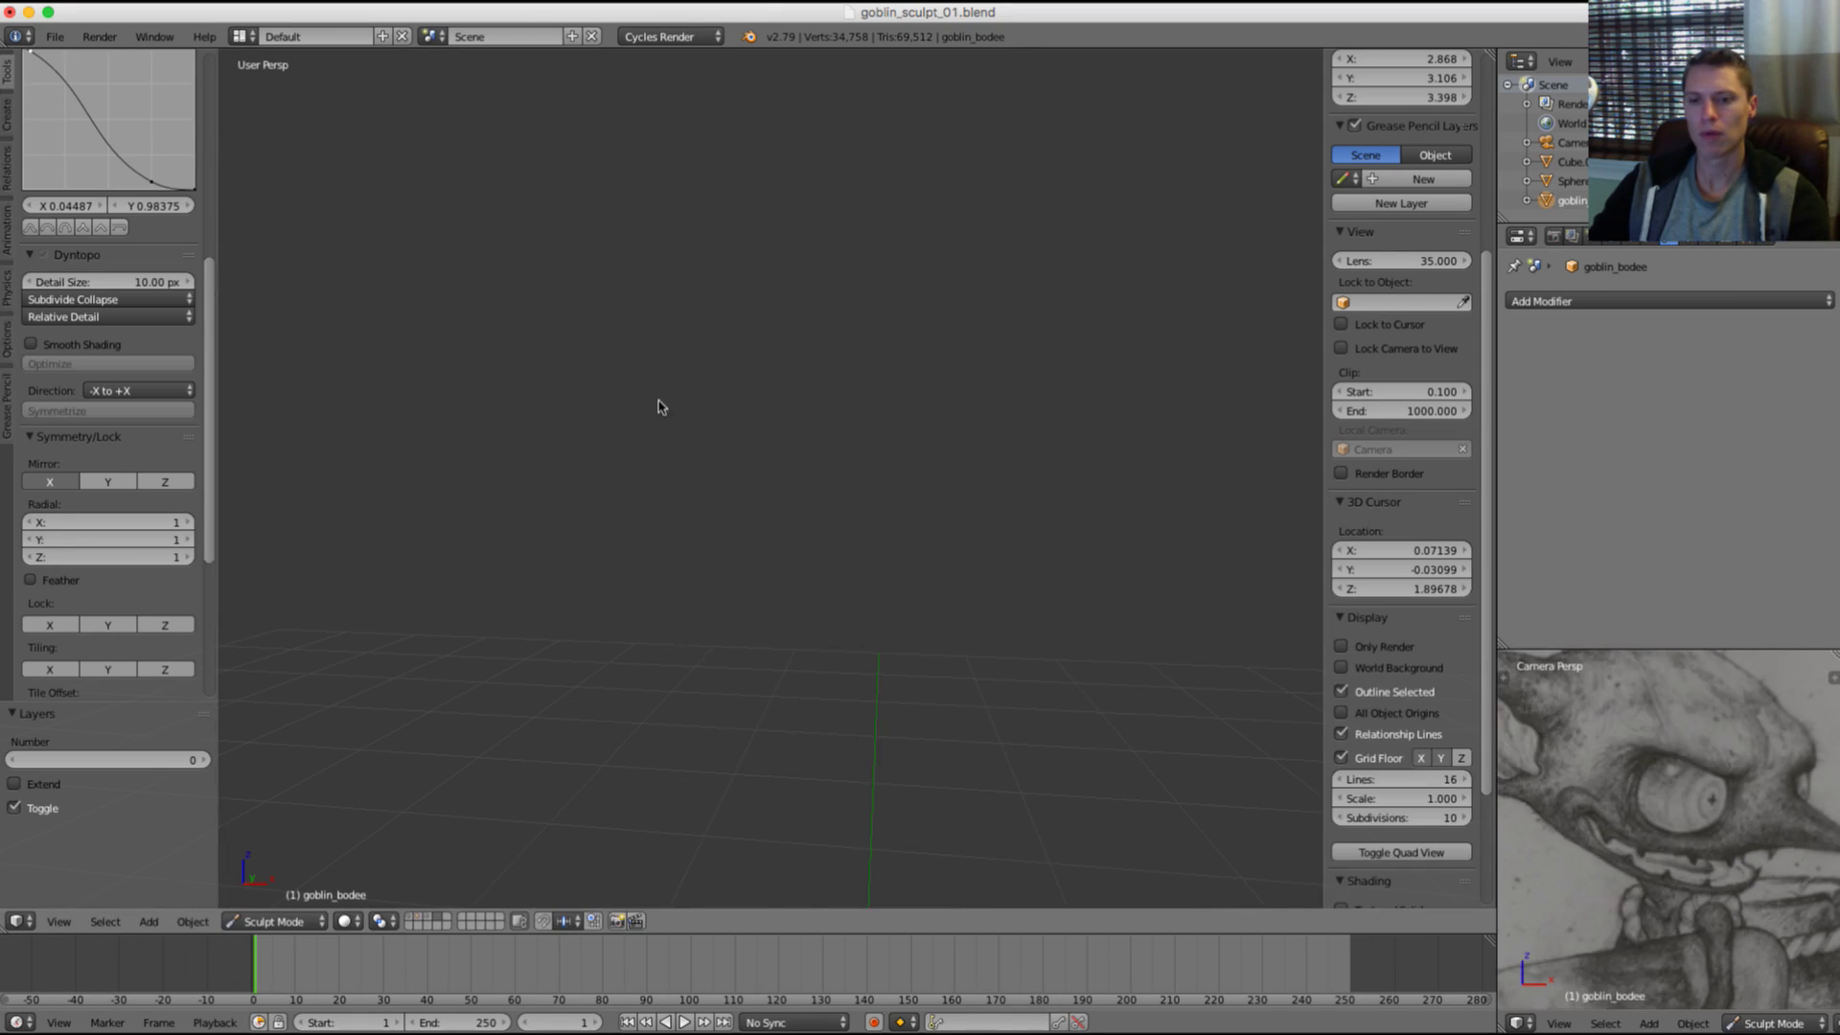
key(1)
key(2)
key(1)
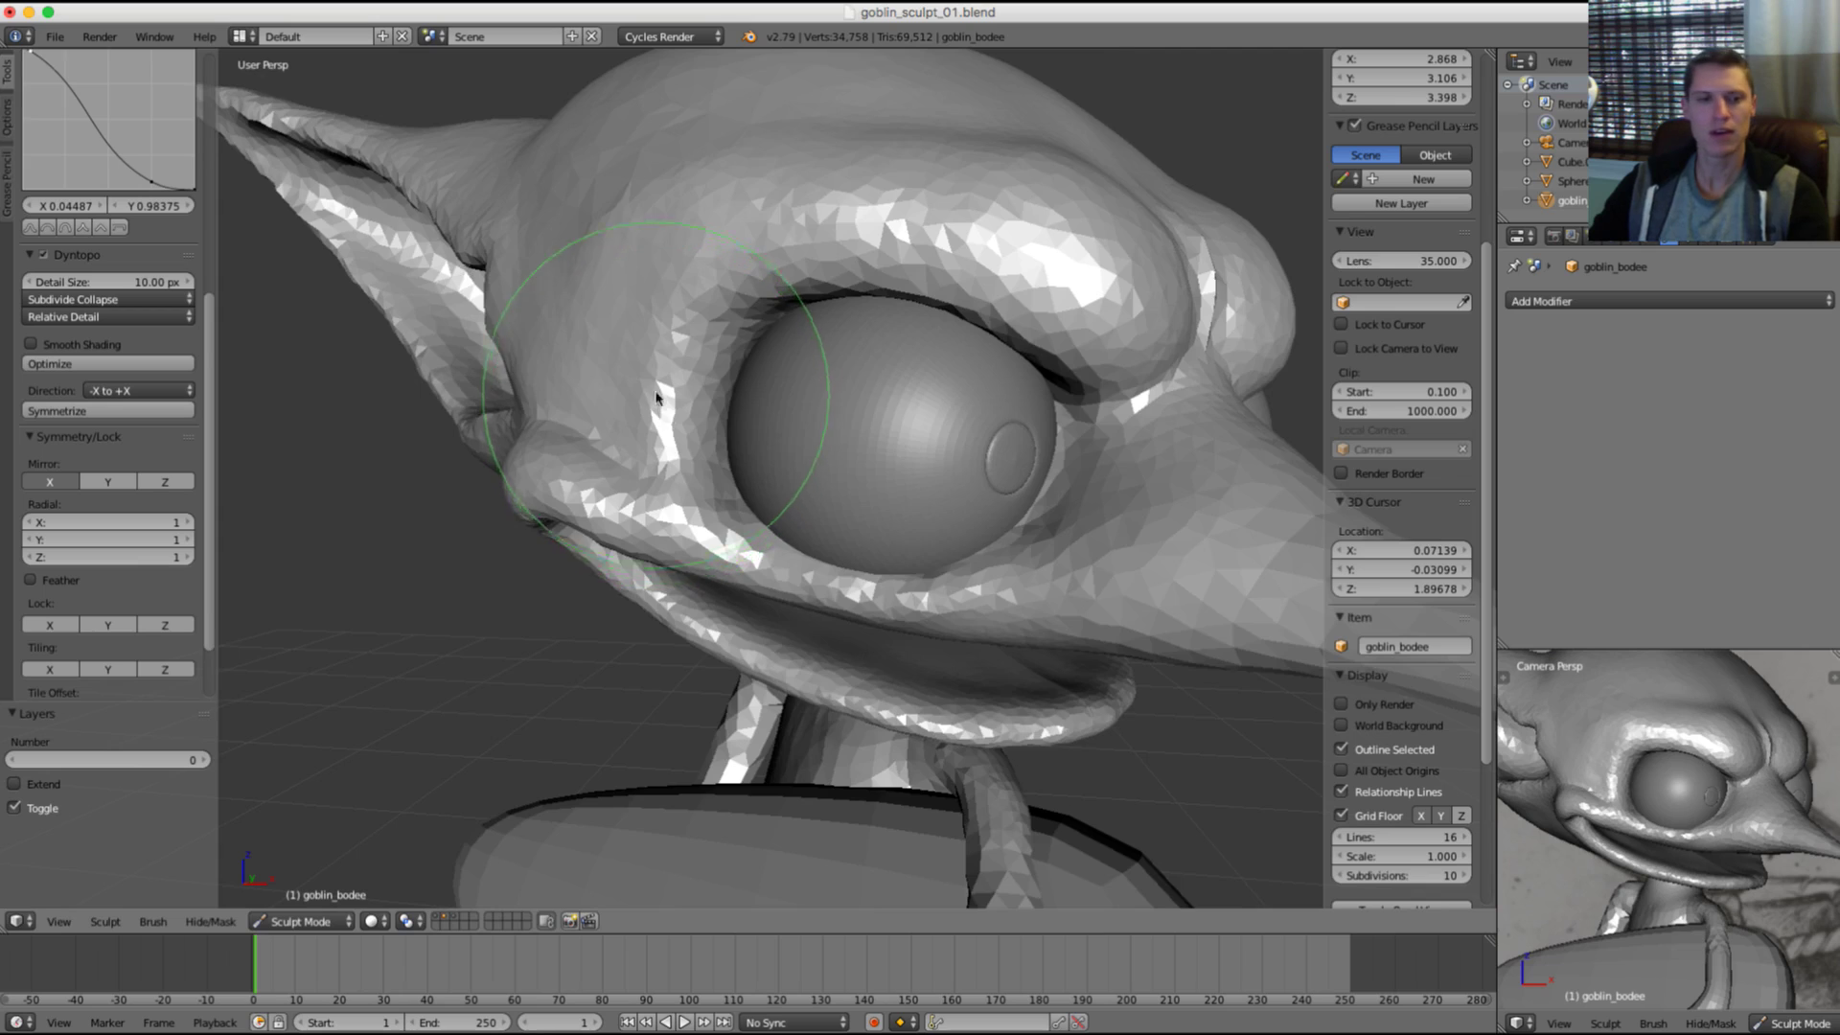
Step: Resize the Grab brush and reshape the upper lip near the mouth corner
middle_drag(657, 398, 744, 362)
key(f)
click(743, 364)
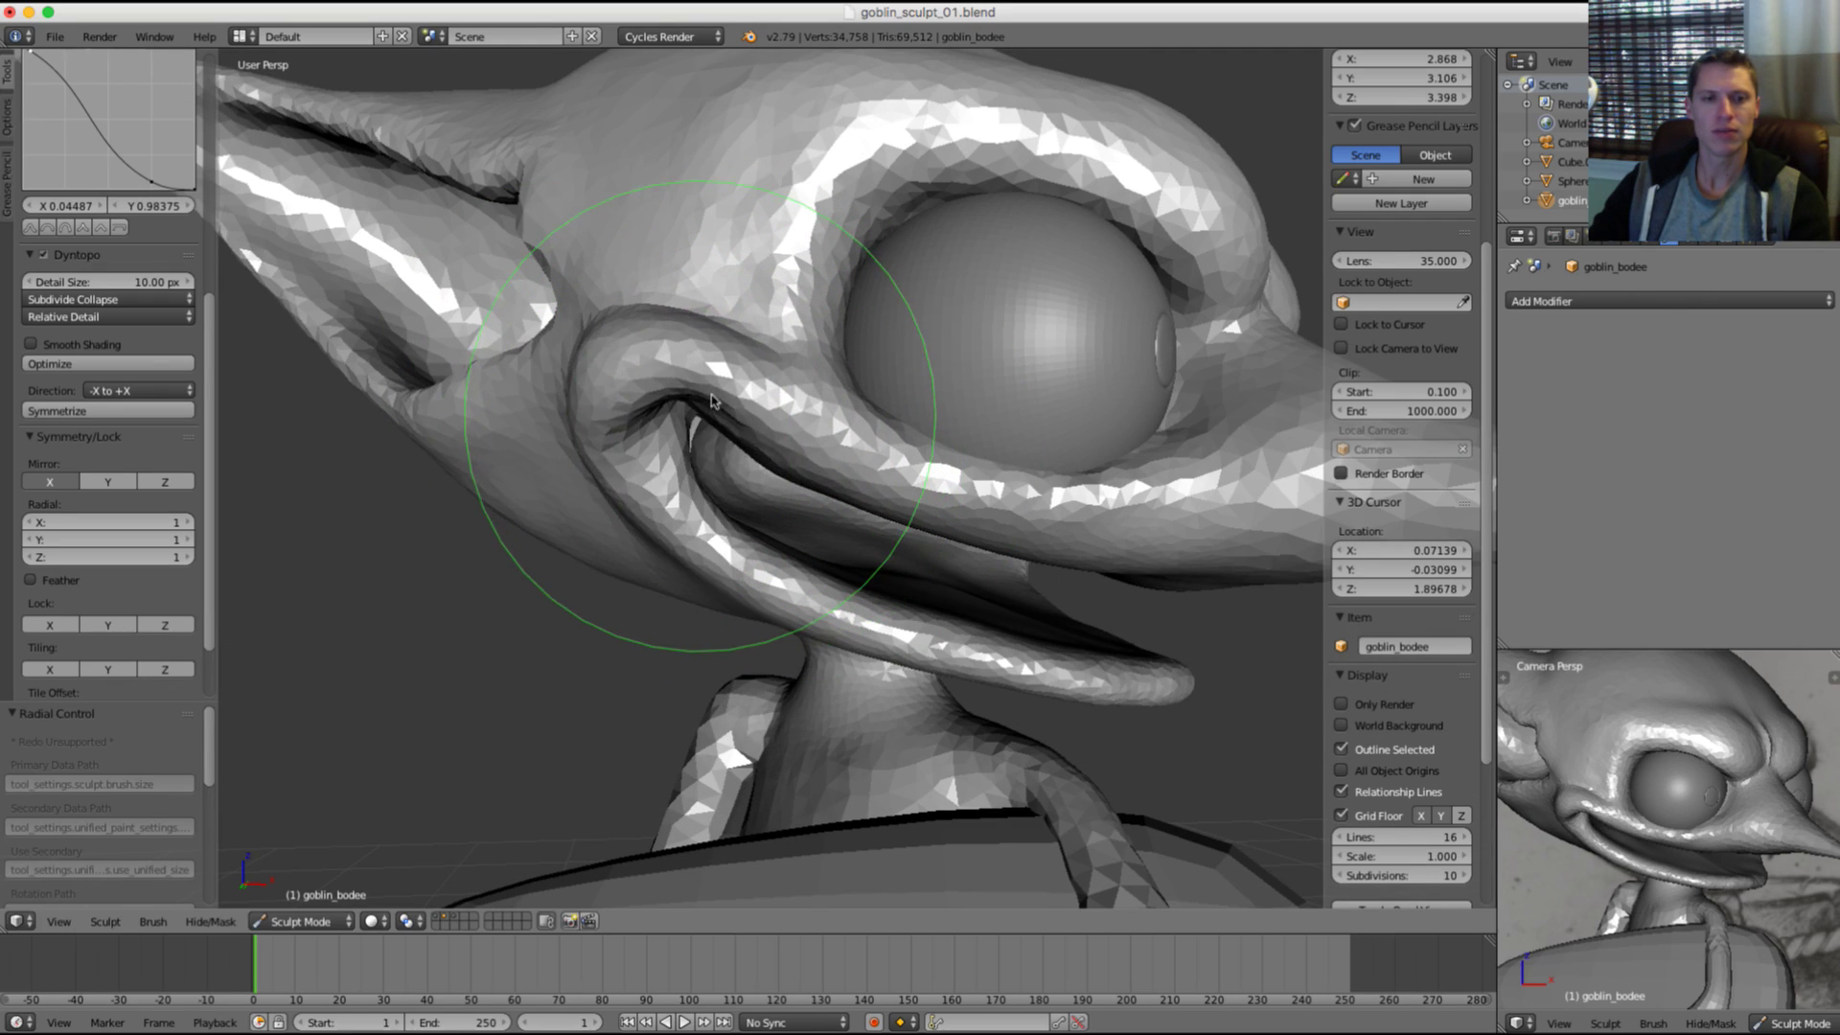
Step: Toggle the layers to compare the upper lip's curve with the reference sketch
key(2)
key(1)
key(2)
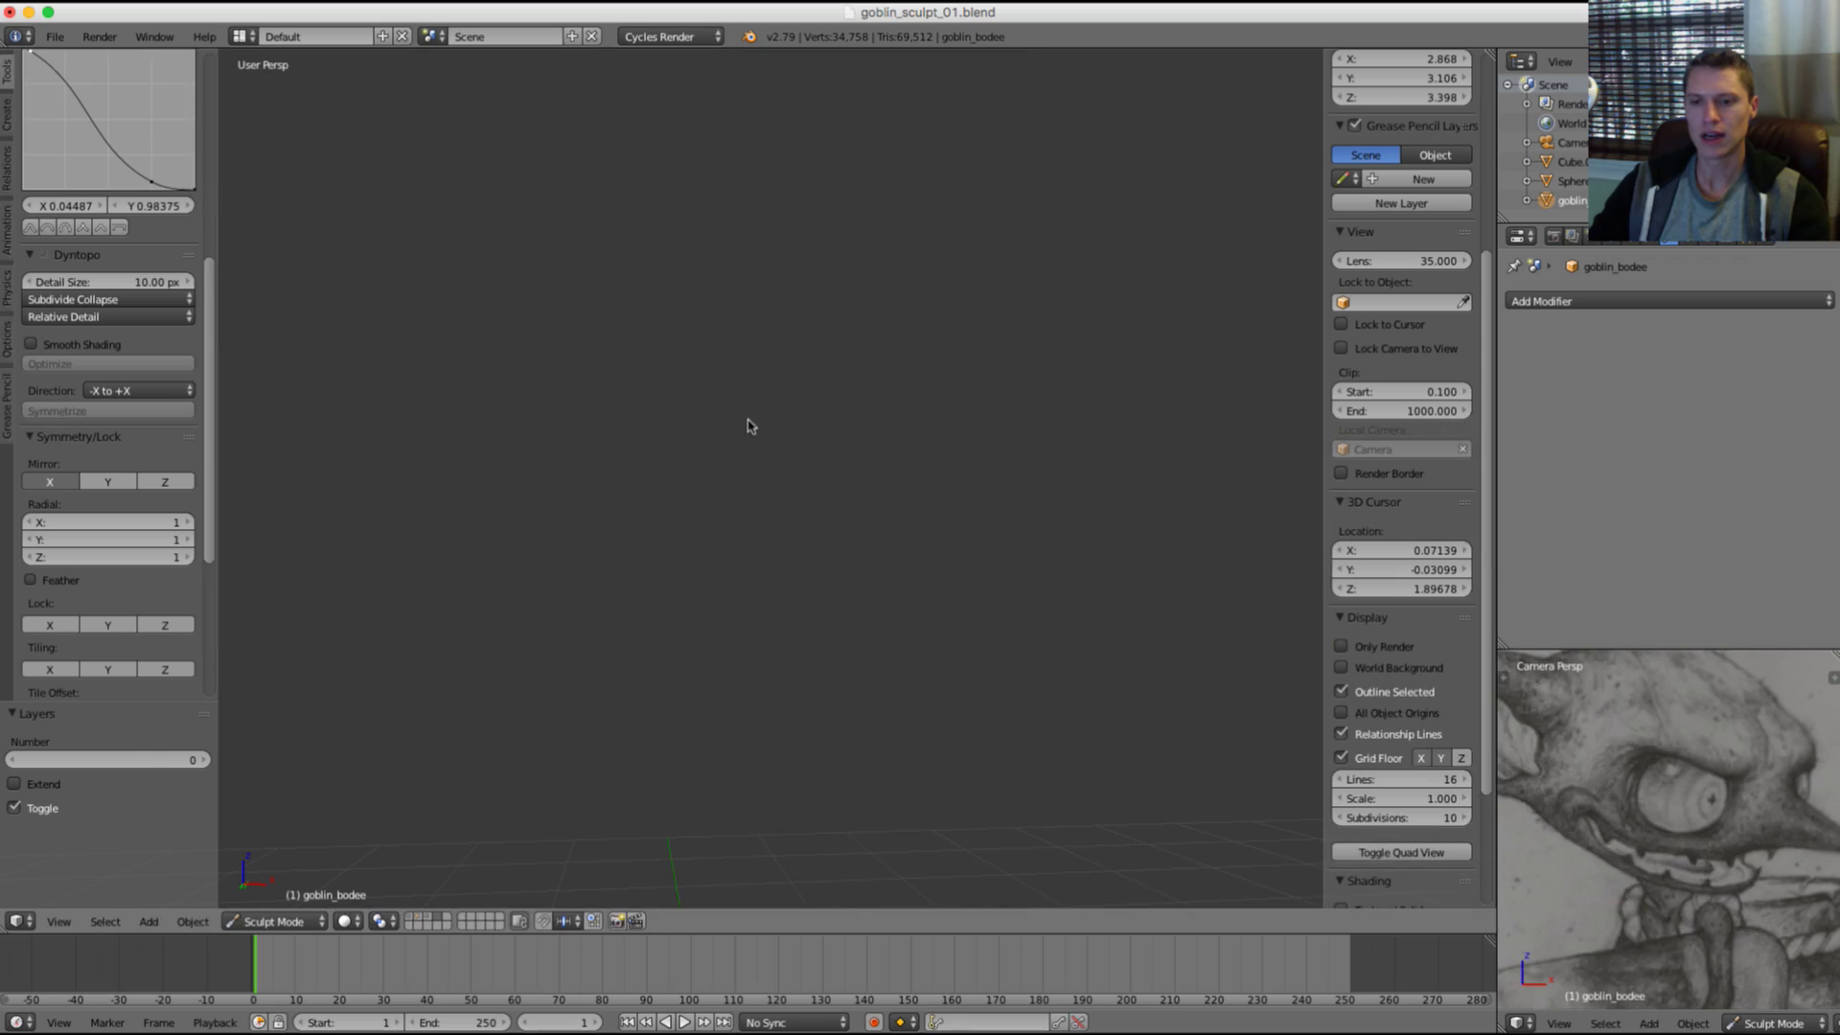
key(1)
Step: Enlarge the Grab brush and adjust the mouth opening between the upper and lower lips
middle_drag(872, 400, 832, 382)
key(f)
click(843, 407)
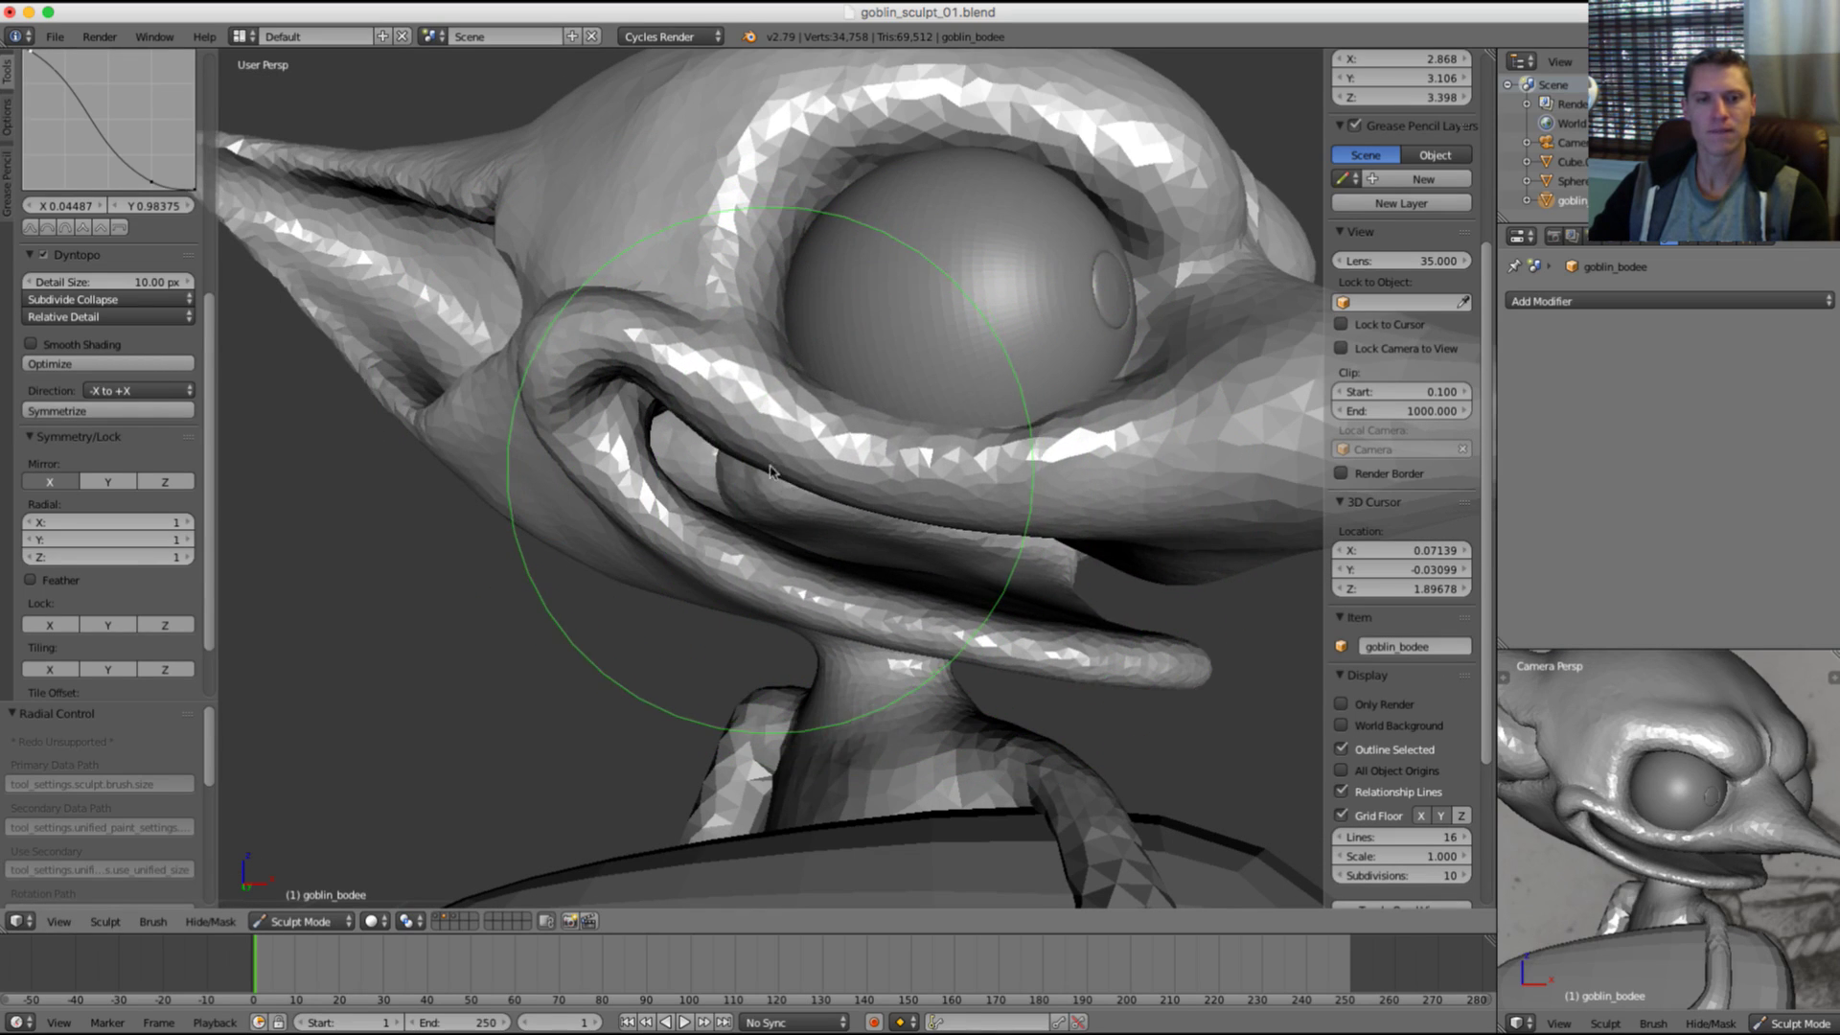
Step: Toggle the layers to compare the mouth opening with the reference sketch
key(2)
key(1)
key(2)
key(1)
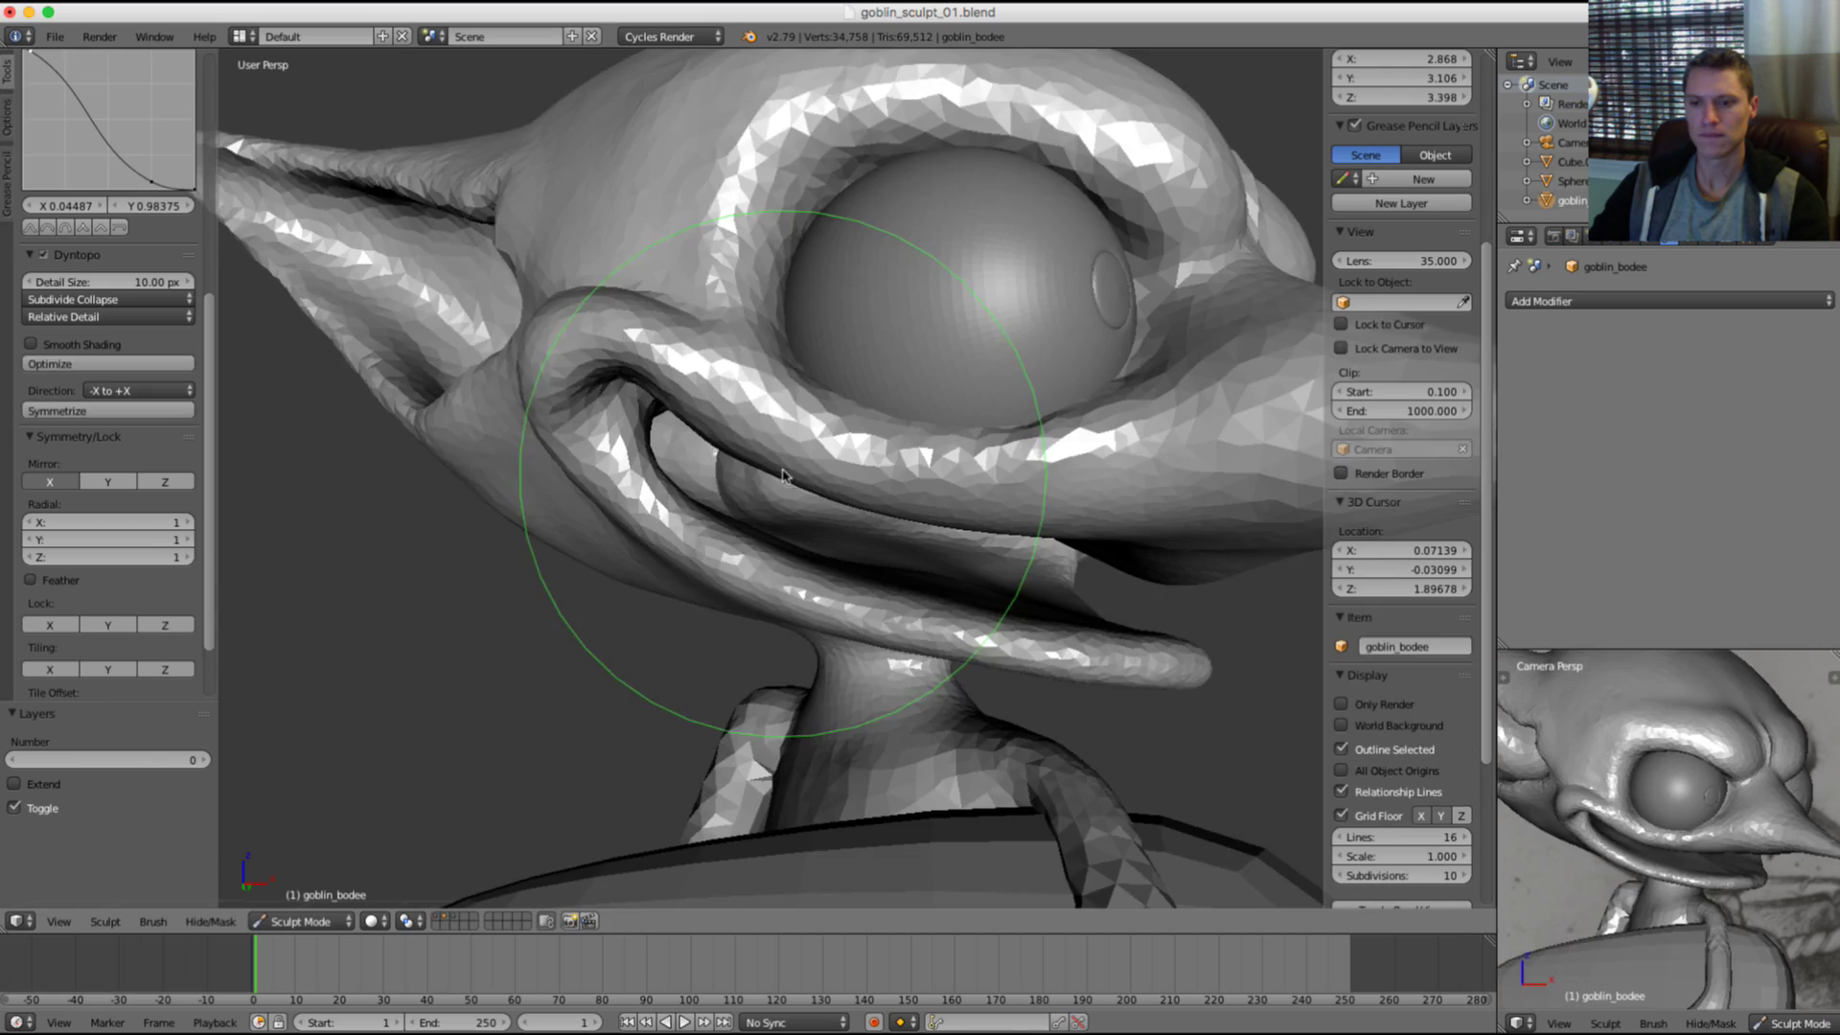
key(2)
key(1)
Step: Enlarge the Grab brush and pull the goblin's lower lip and jaw downward
middle_drag(803, 483, 862, 423)
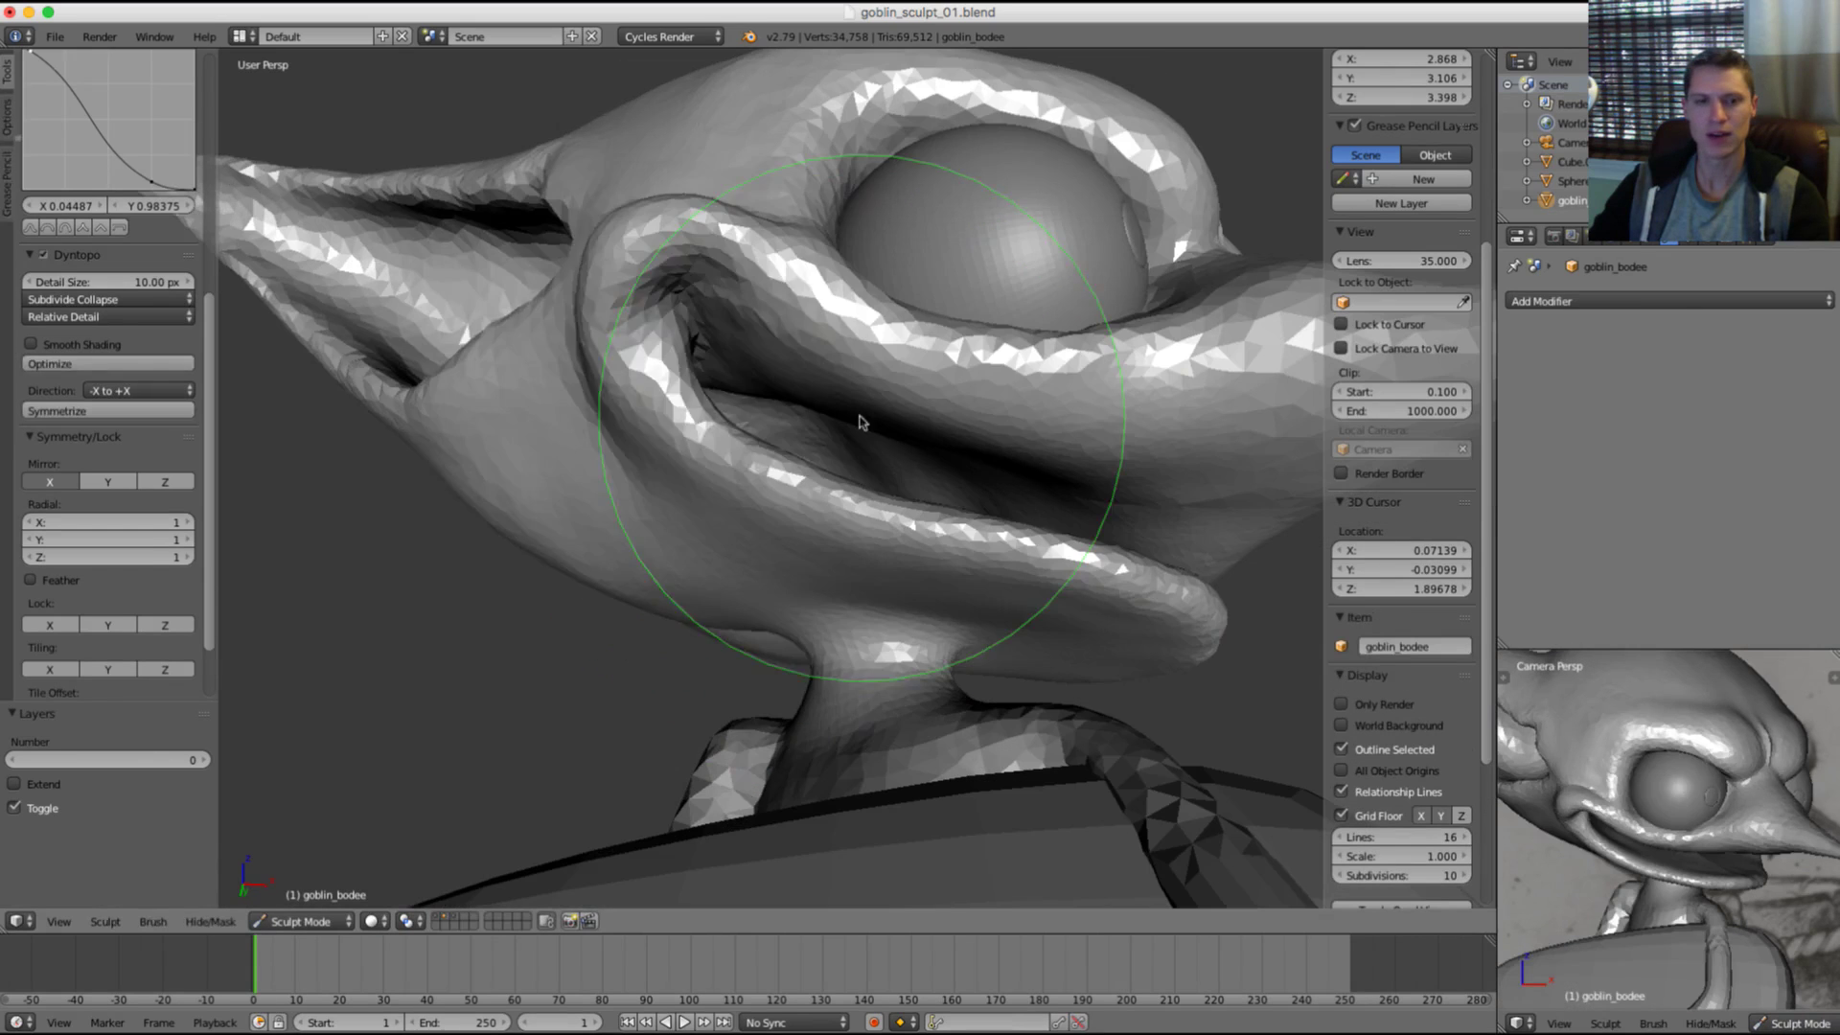
key(f)
click(909, 450)
key(f)
click(979, 584)
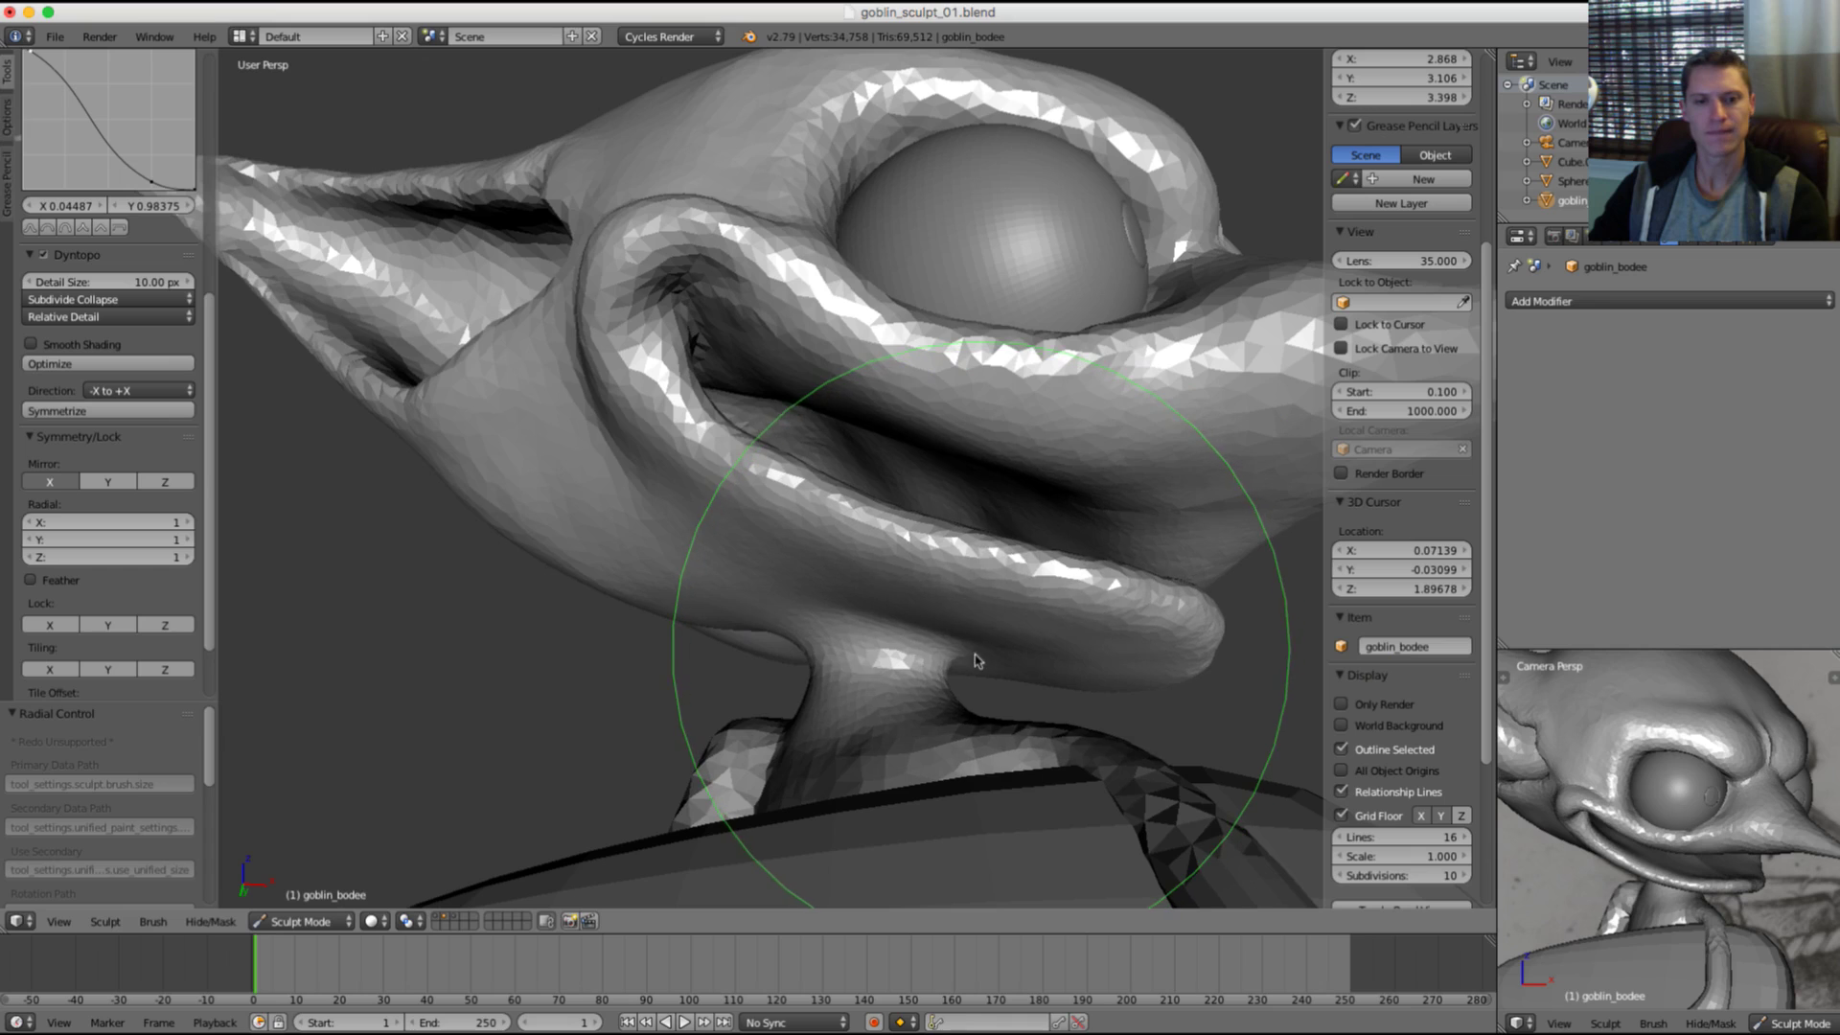
Step: Toggle the layers to compare the lowered jaw with the reference sketch
key(grave)
key(grave)
key(grave)
key(grave)
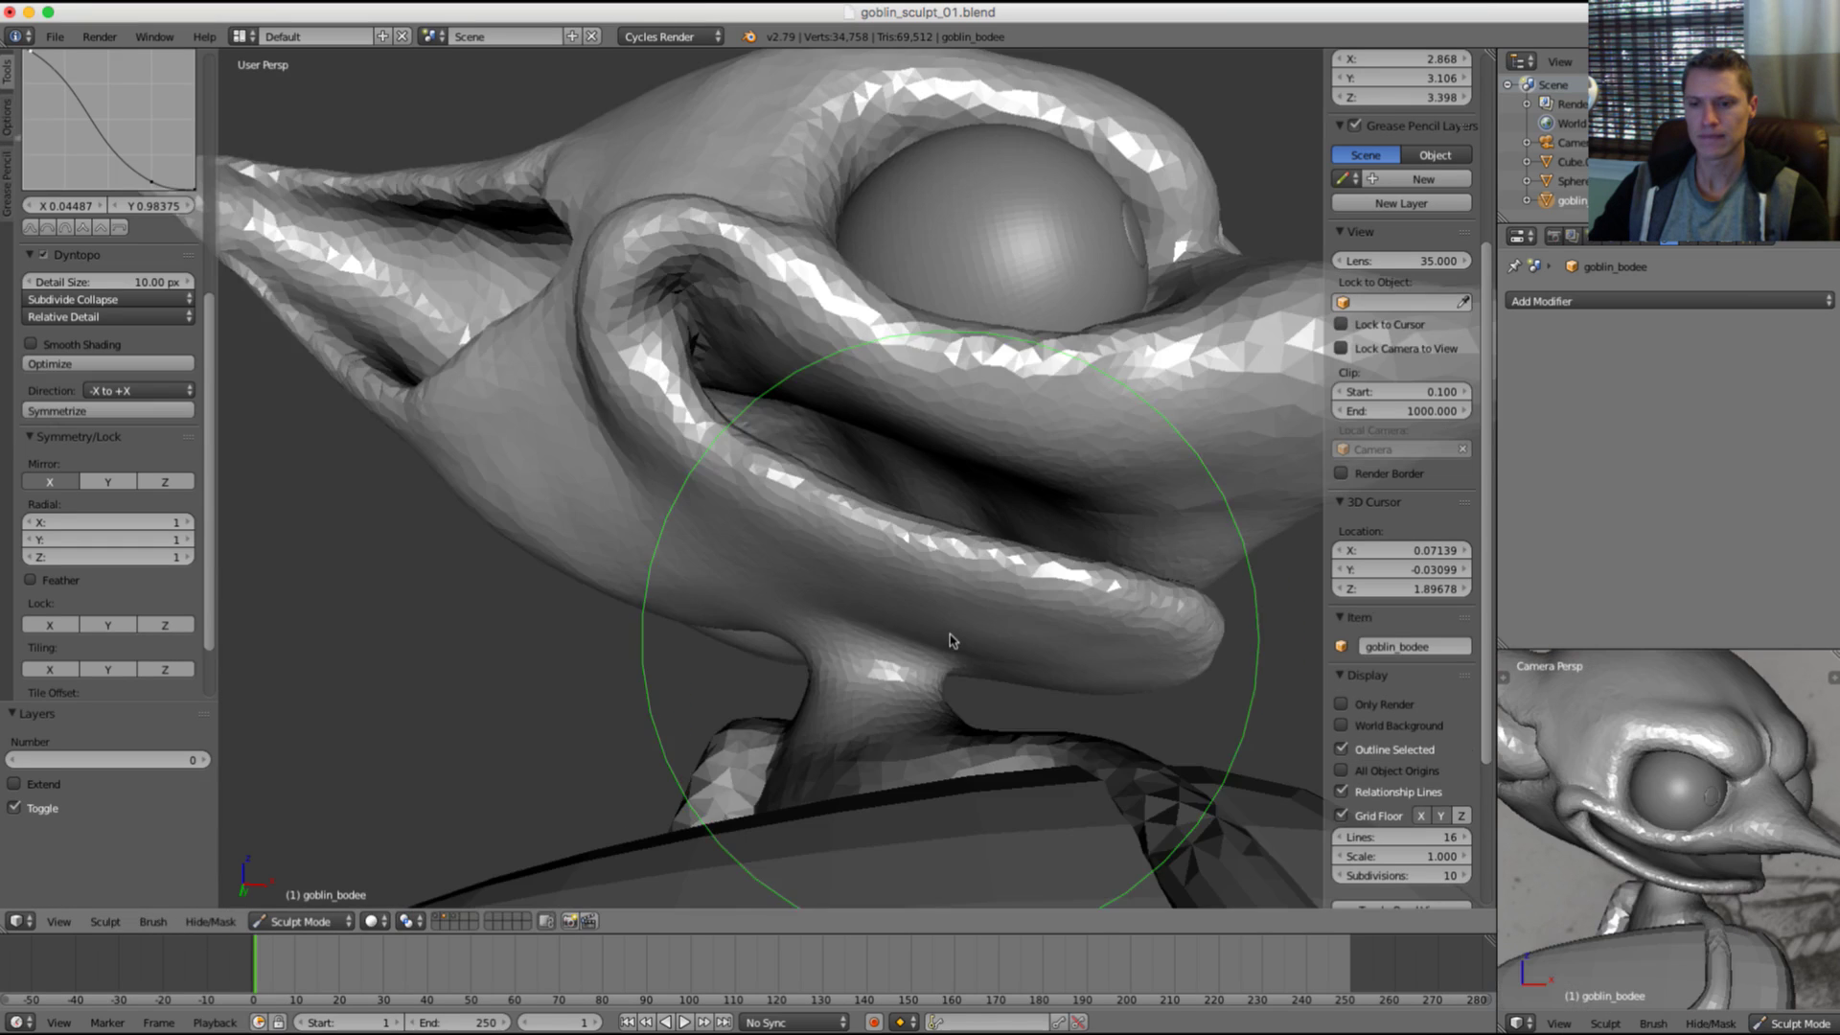
Step: Reduce the Grab brush and adjust the front of the lower lip from a lower front angle
key(f)
middle_drag(1019, 590, 929, 592)
click(952, 595)
key(f)
click(925, 592)
drag(1101, 589, 1104, 604)
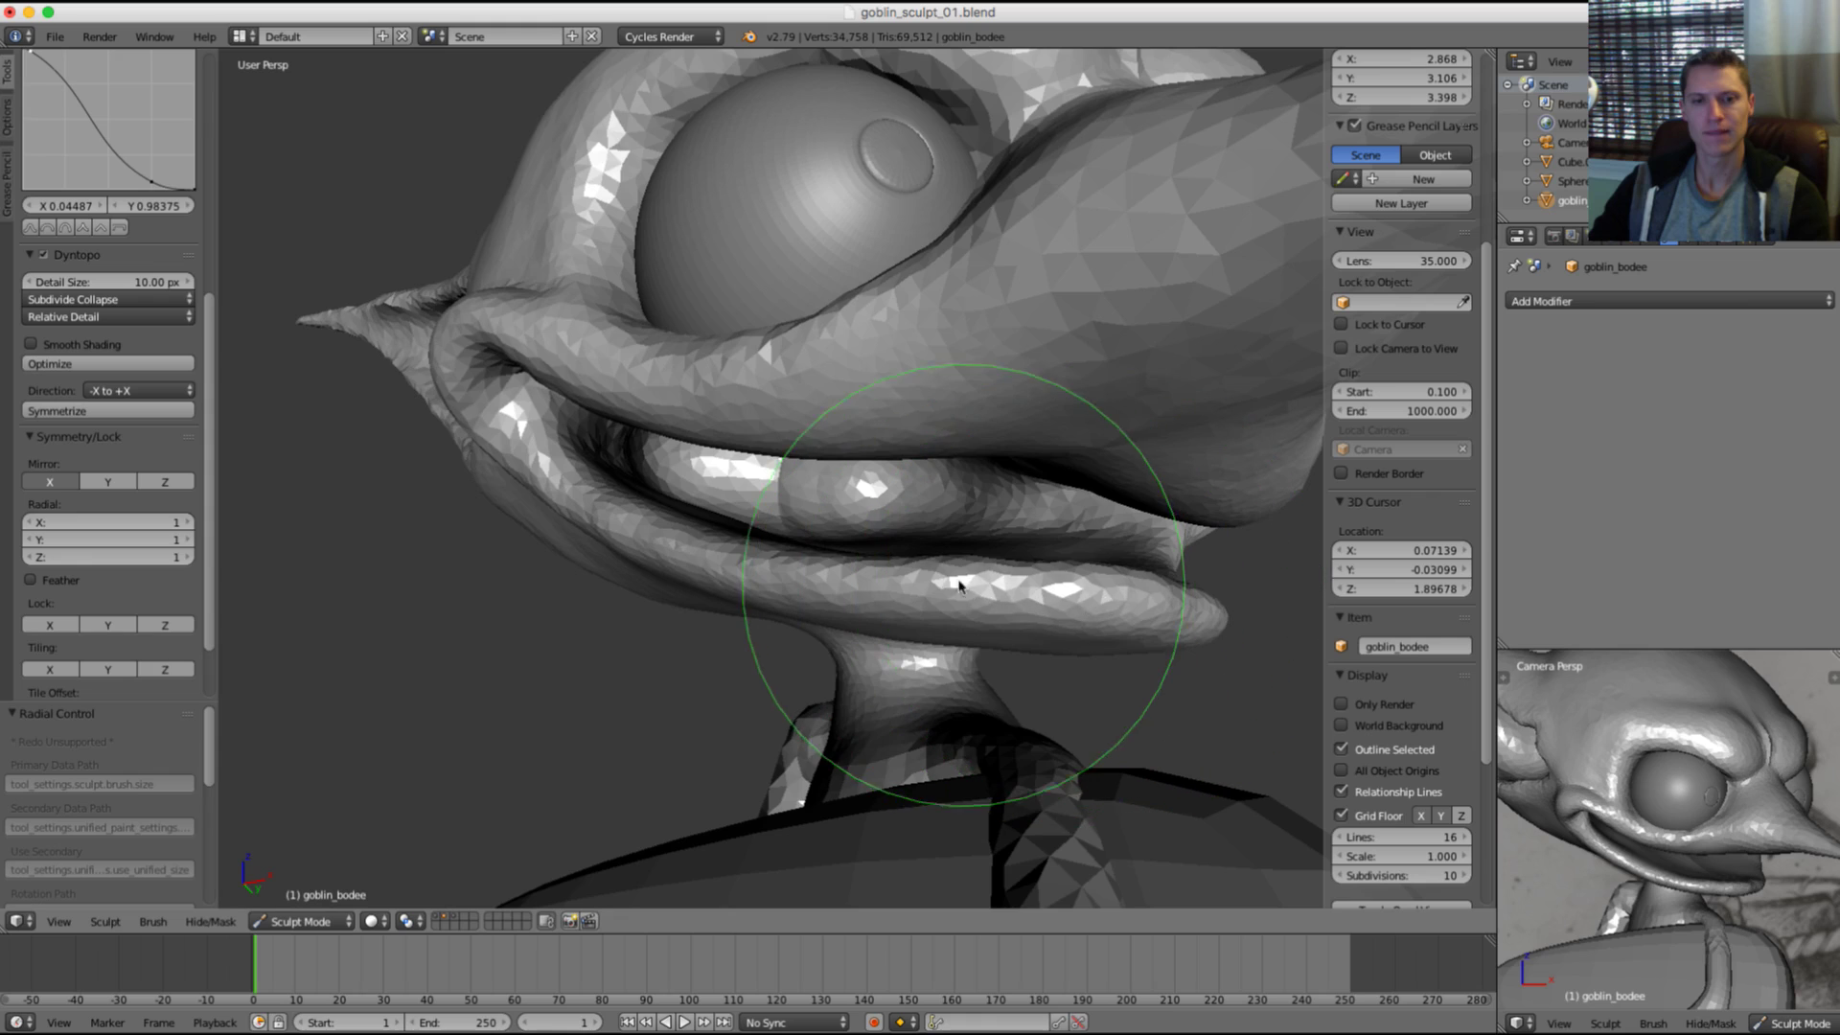
Step: Nudge the front of the goblin's lower lip slightly upward with the Grab brush
drag(961, 583, 961, 565)
scroll(943, 479, down, 5)
middle_drag(937, 422, 931, 450)
middle_drag(936, 340, 871, 348)
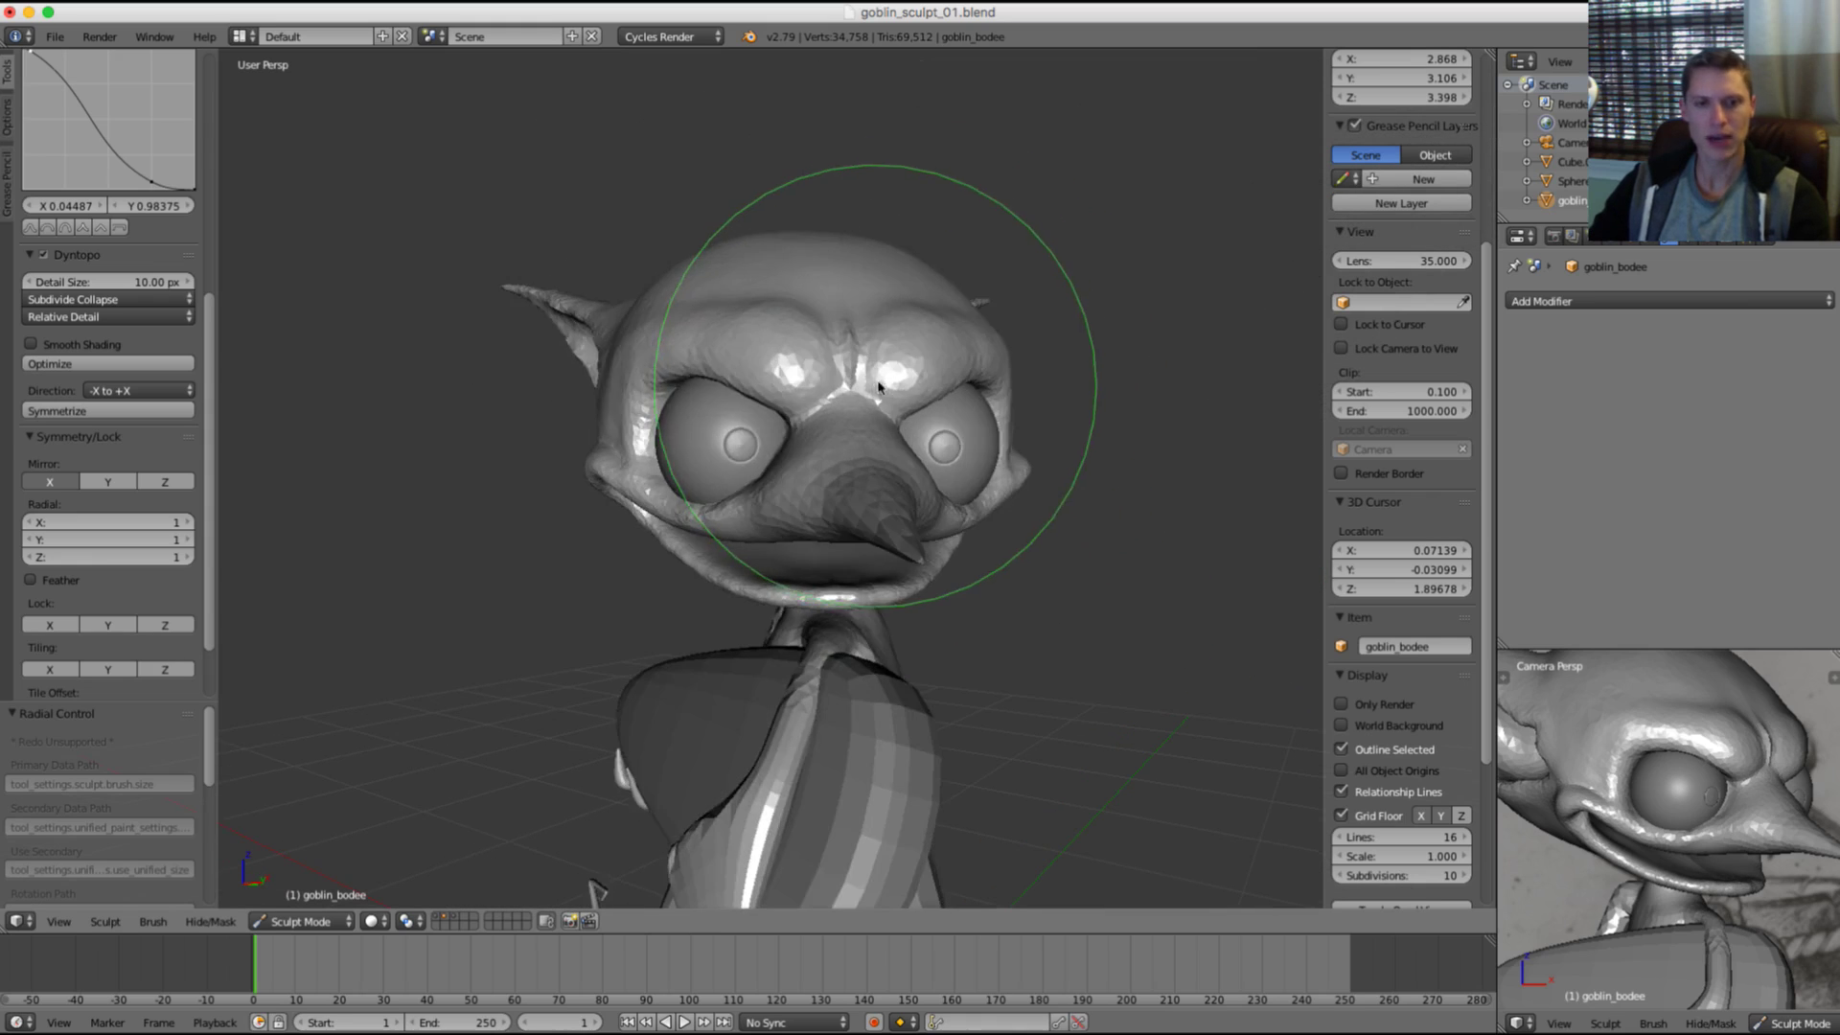
Step: Toggle the layers to compare the adjusted lower lip with the reference sketch
key(2)
key(grave)
key(2)
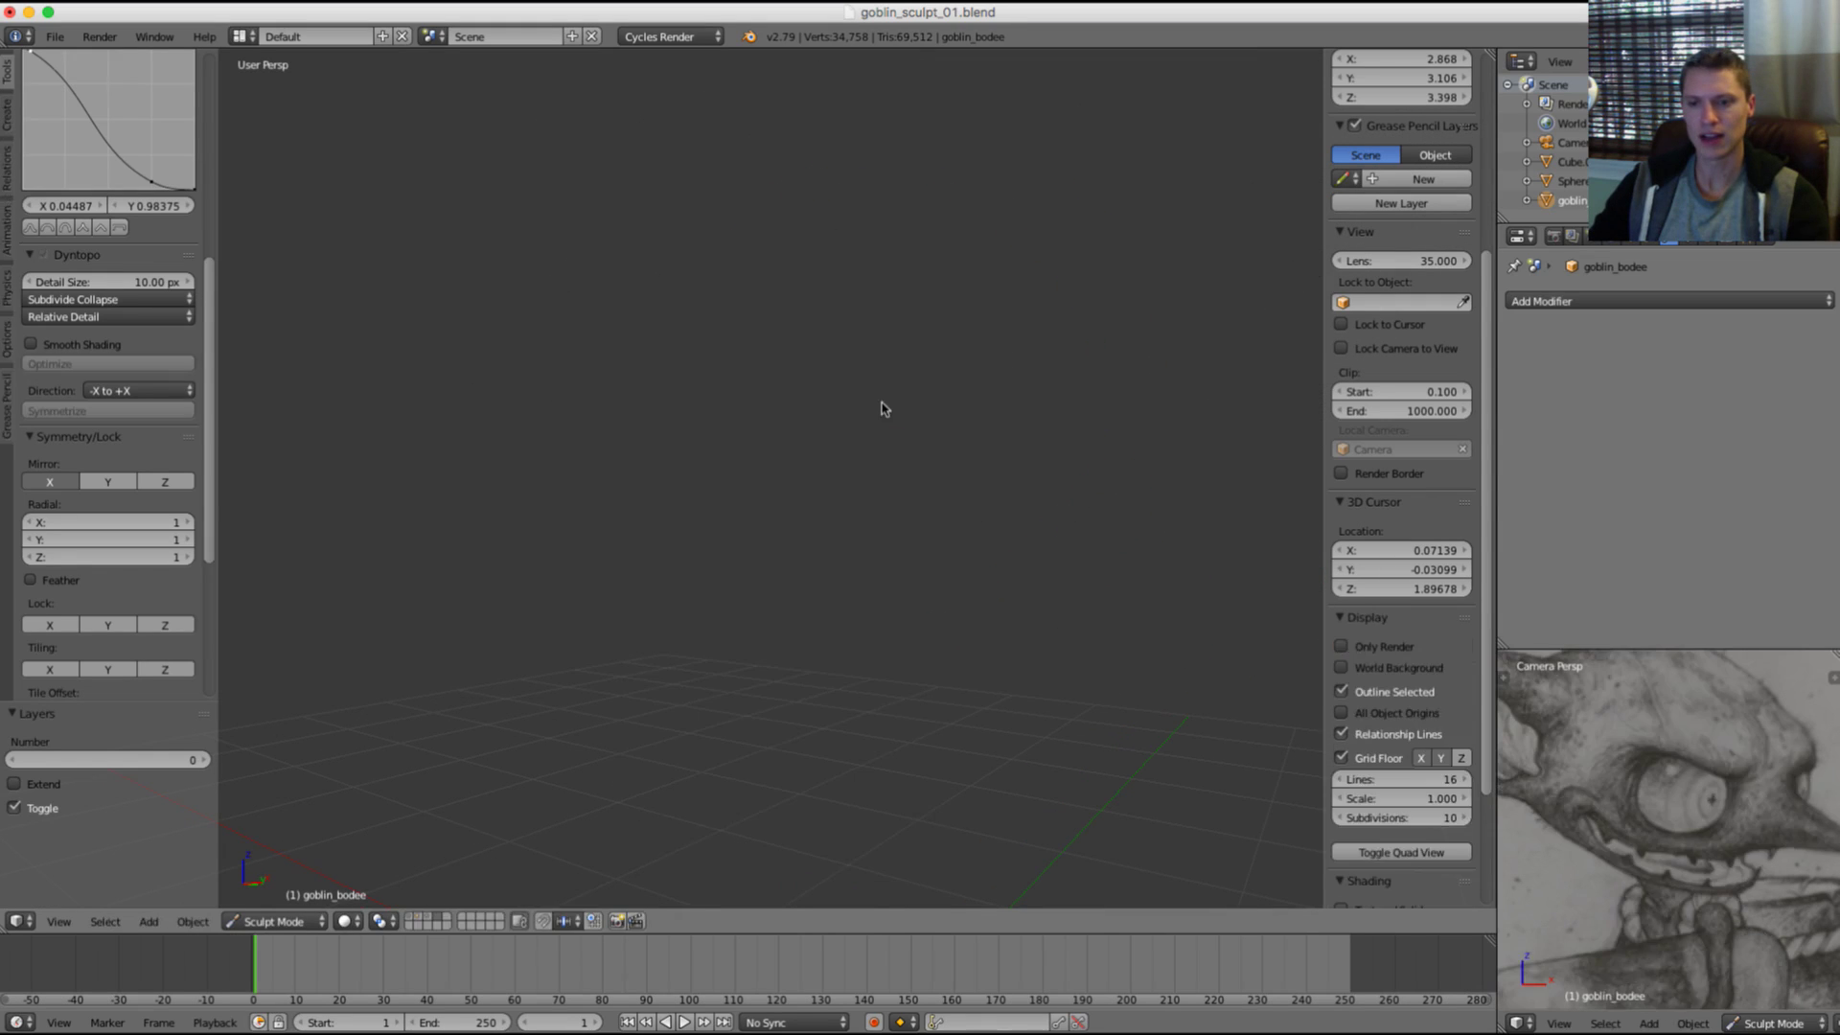
key(grave)
key(2)
key(grave)
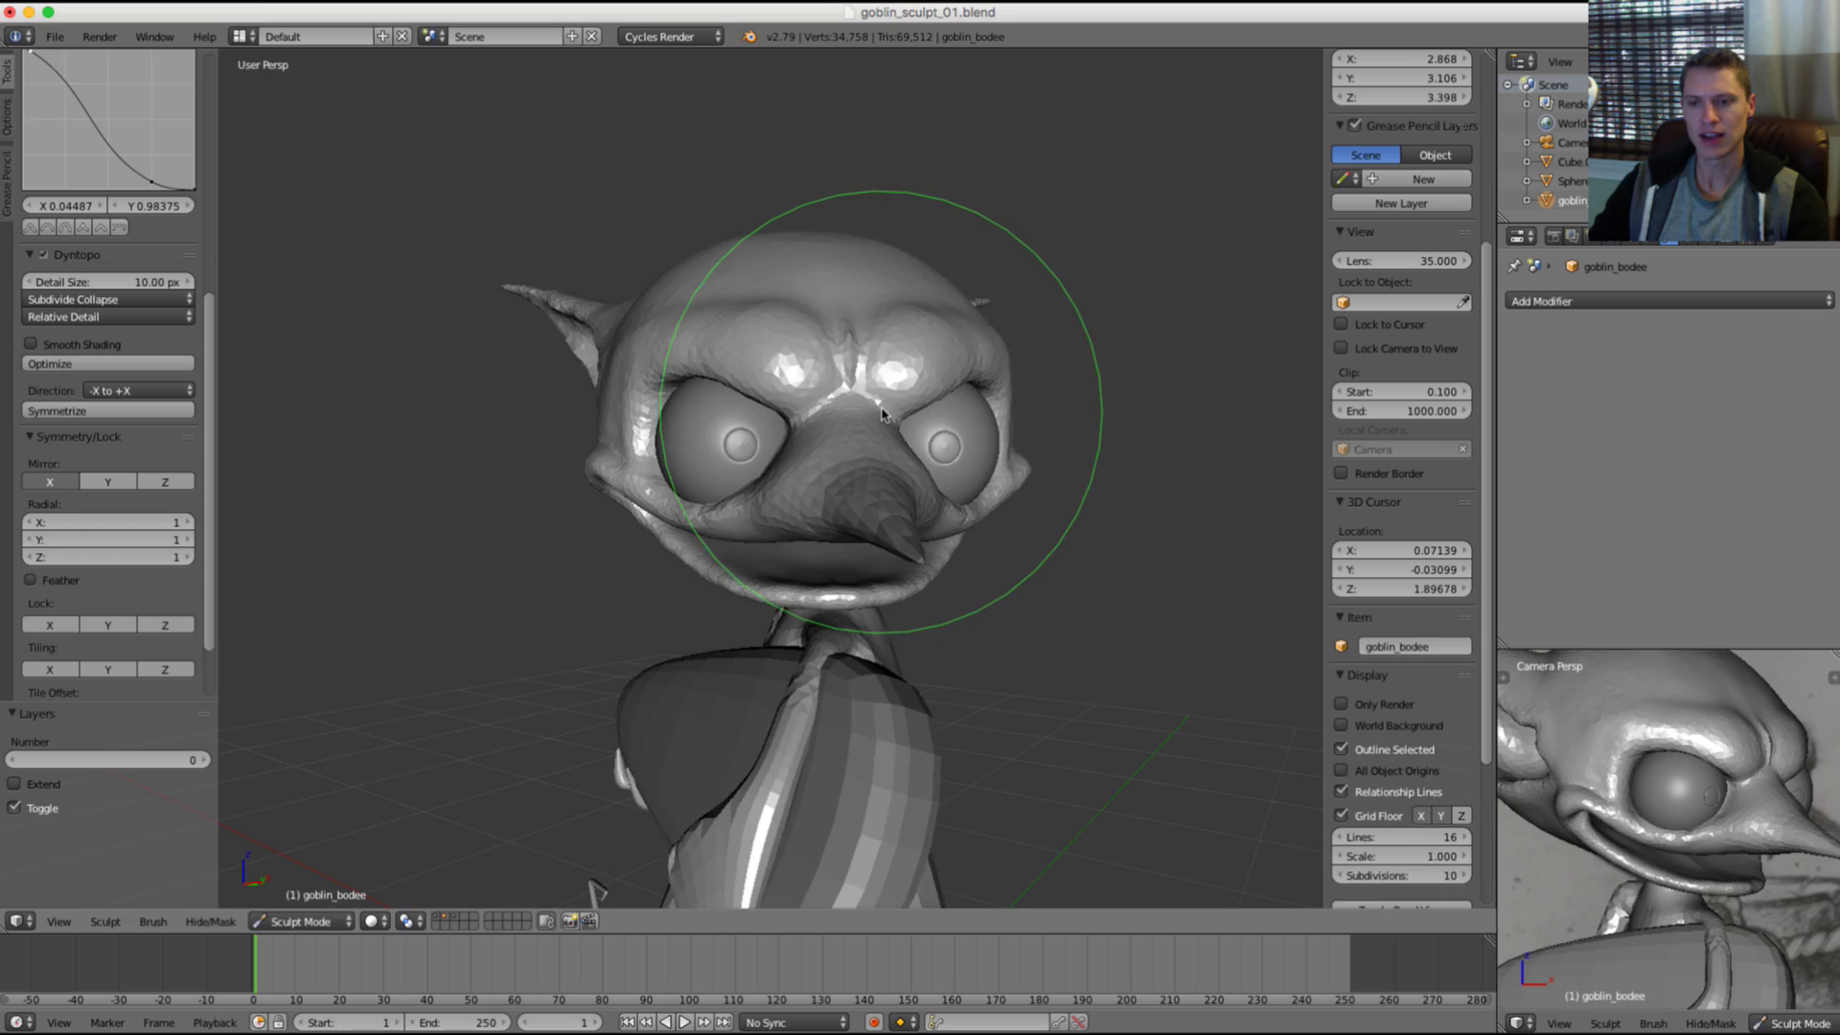
Step: Switch to the Clay Strips brush and size it to 113 px for working around the goblin's brow
mouse_move(870, 393)
middle_down()
mouse_move(891, 418)
mouse_move(882, 394)
middle_up()
scroll(889, 418, up, 2)
key(f)
click(869, 414)
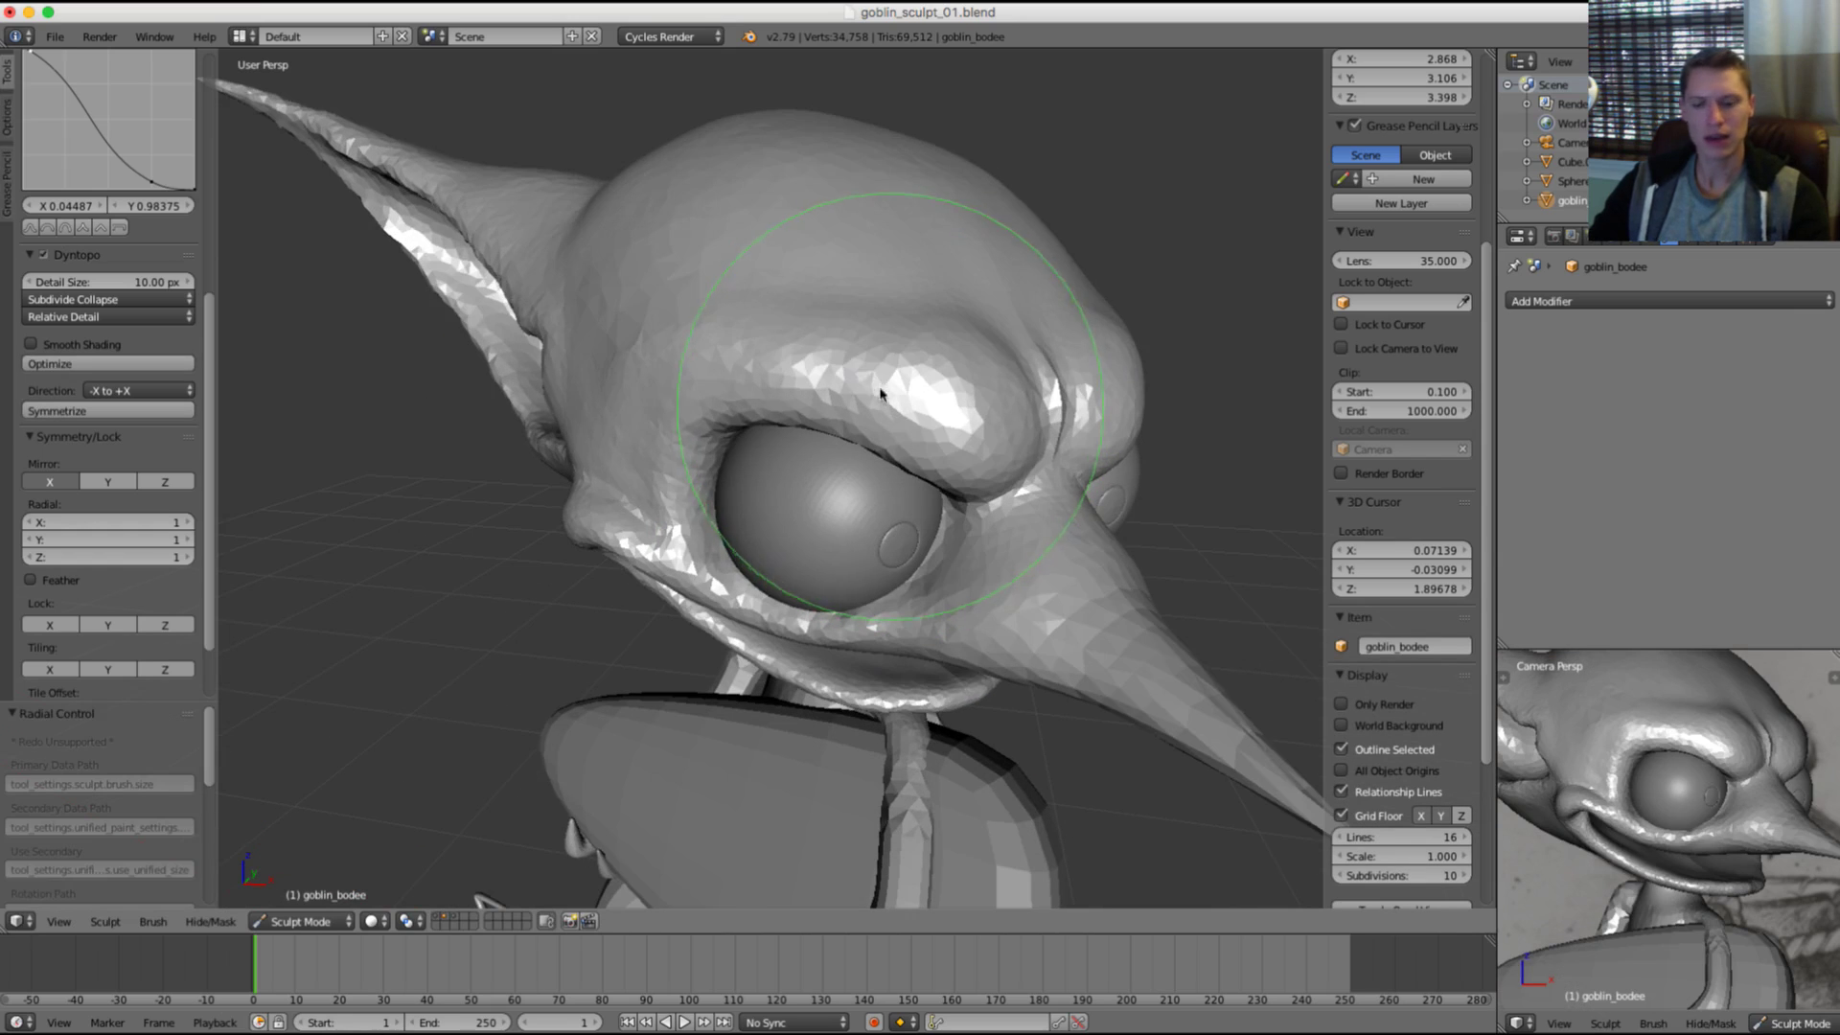
scroll(105, 287, up, 8)
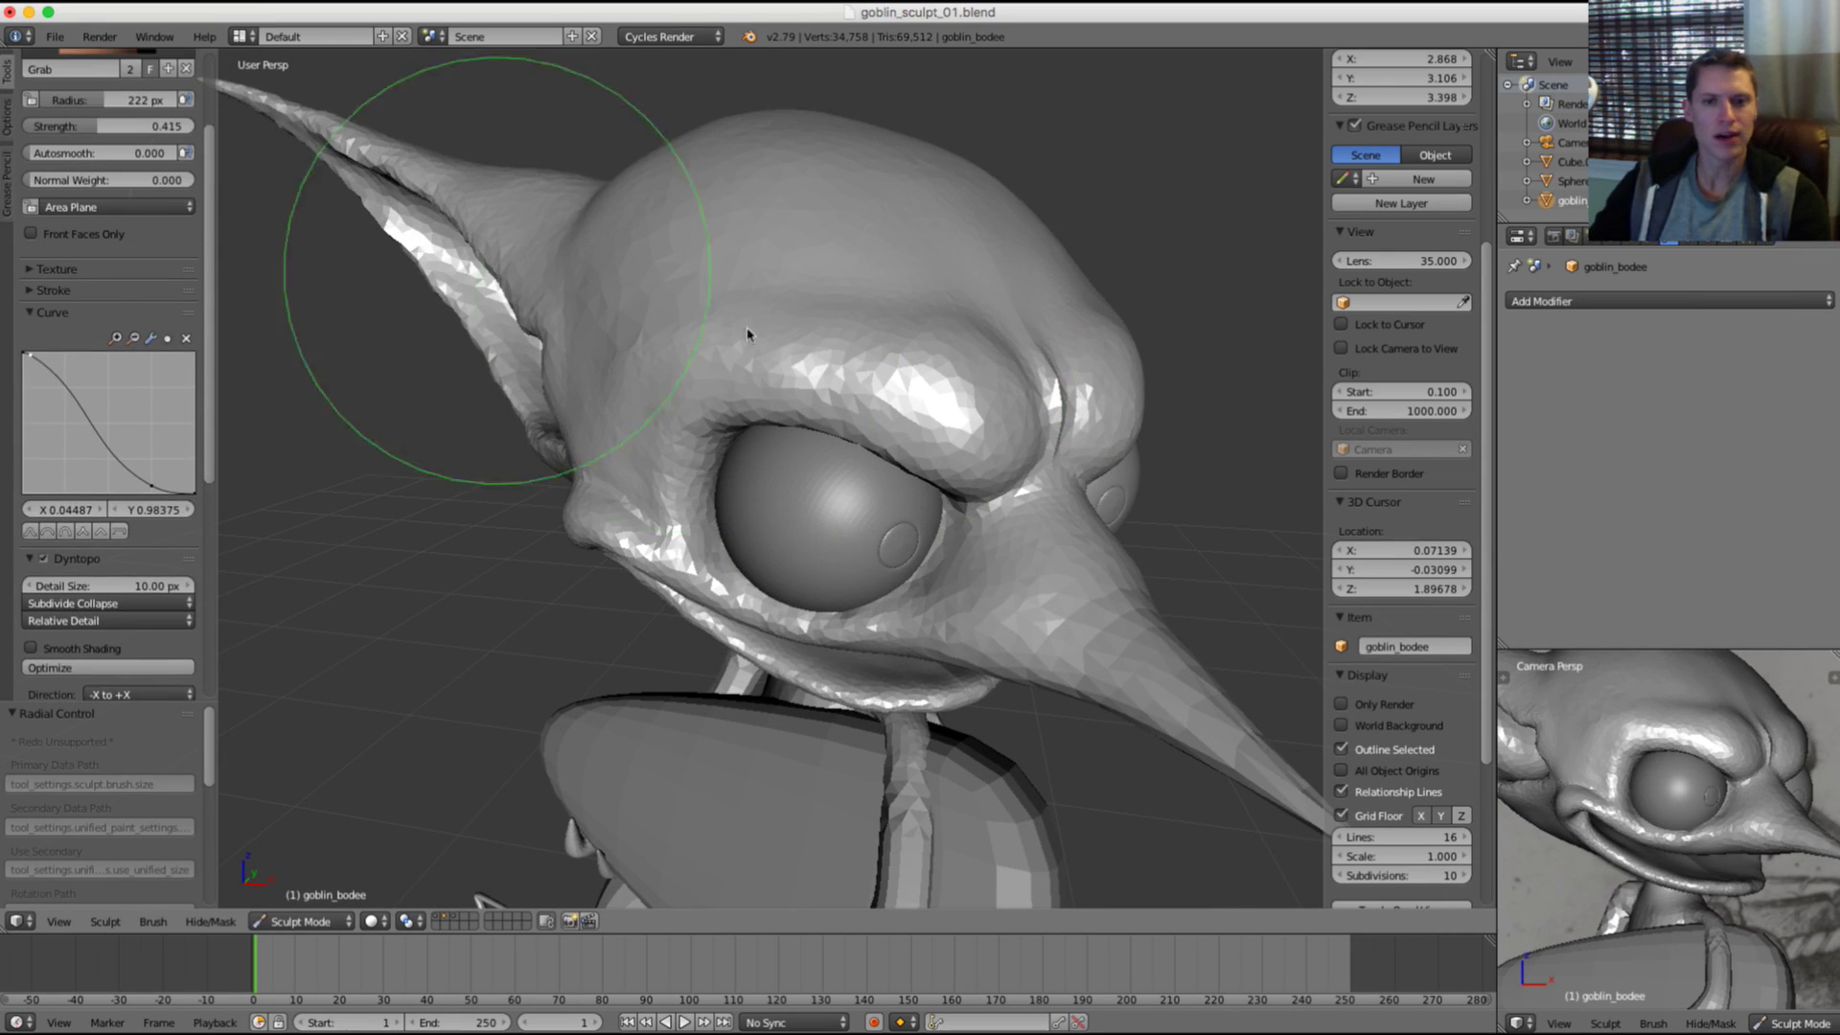
mouse_move(747, 329)
middle_down()
mouse_move(795, 402)
mouse_move(673, 353)
middle_up()
scroll(89, 193, up, 5)
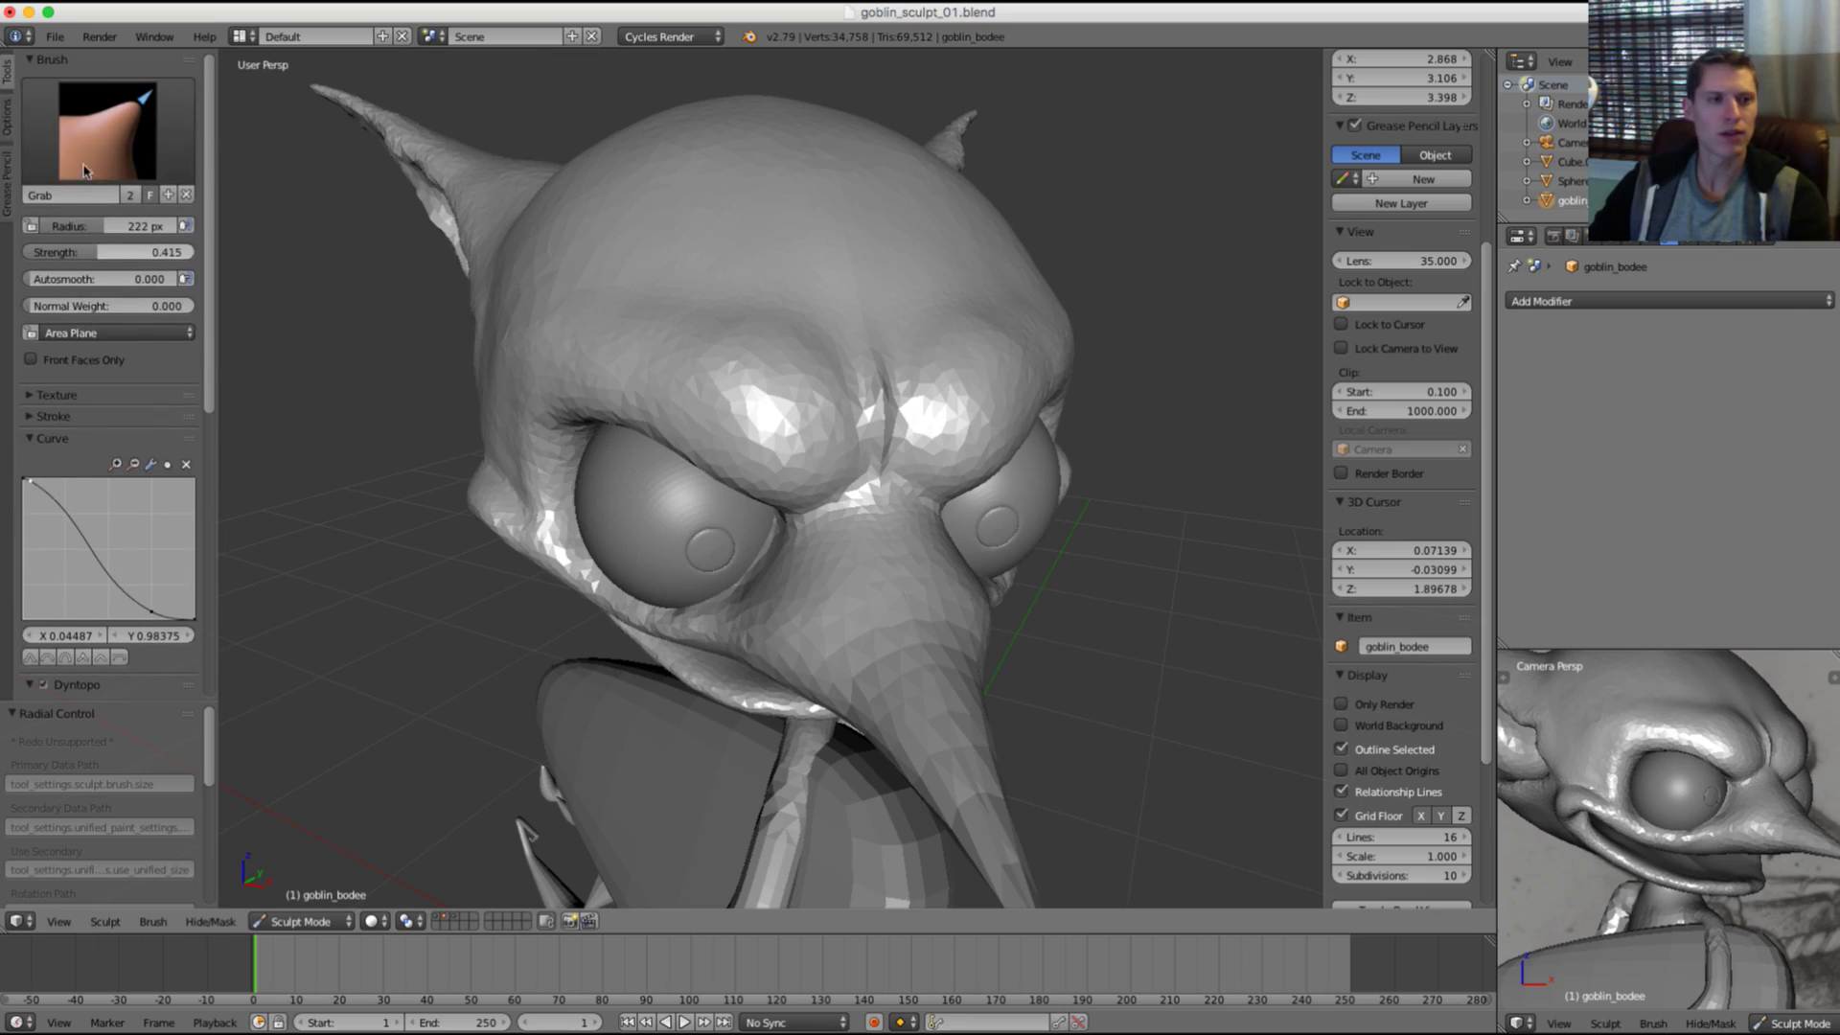
click(108, 125)
click(204, 240)
middle_drag(688, 380, 752, 393)
scroll(731, 401, up, 2)
key(f)
click(807, 335)
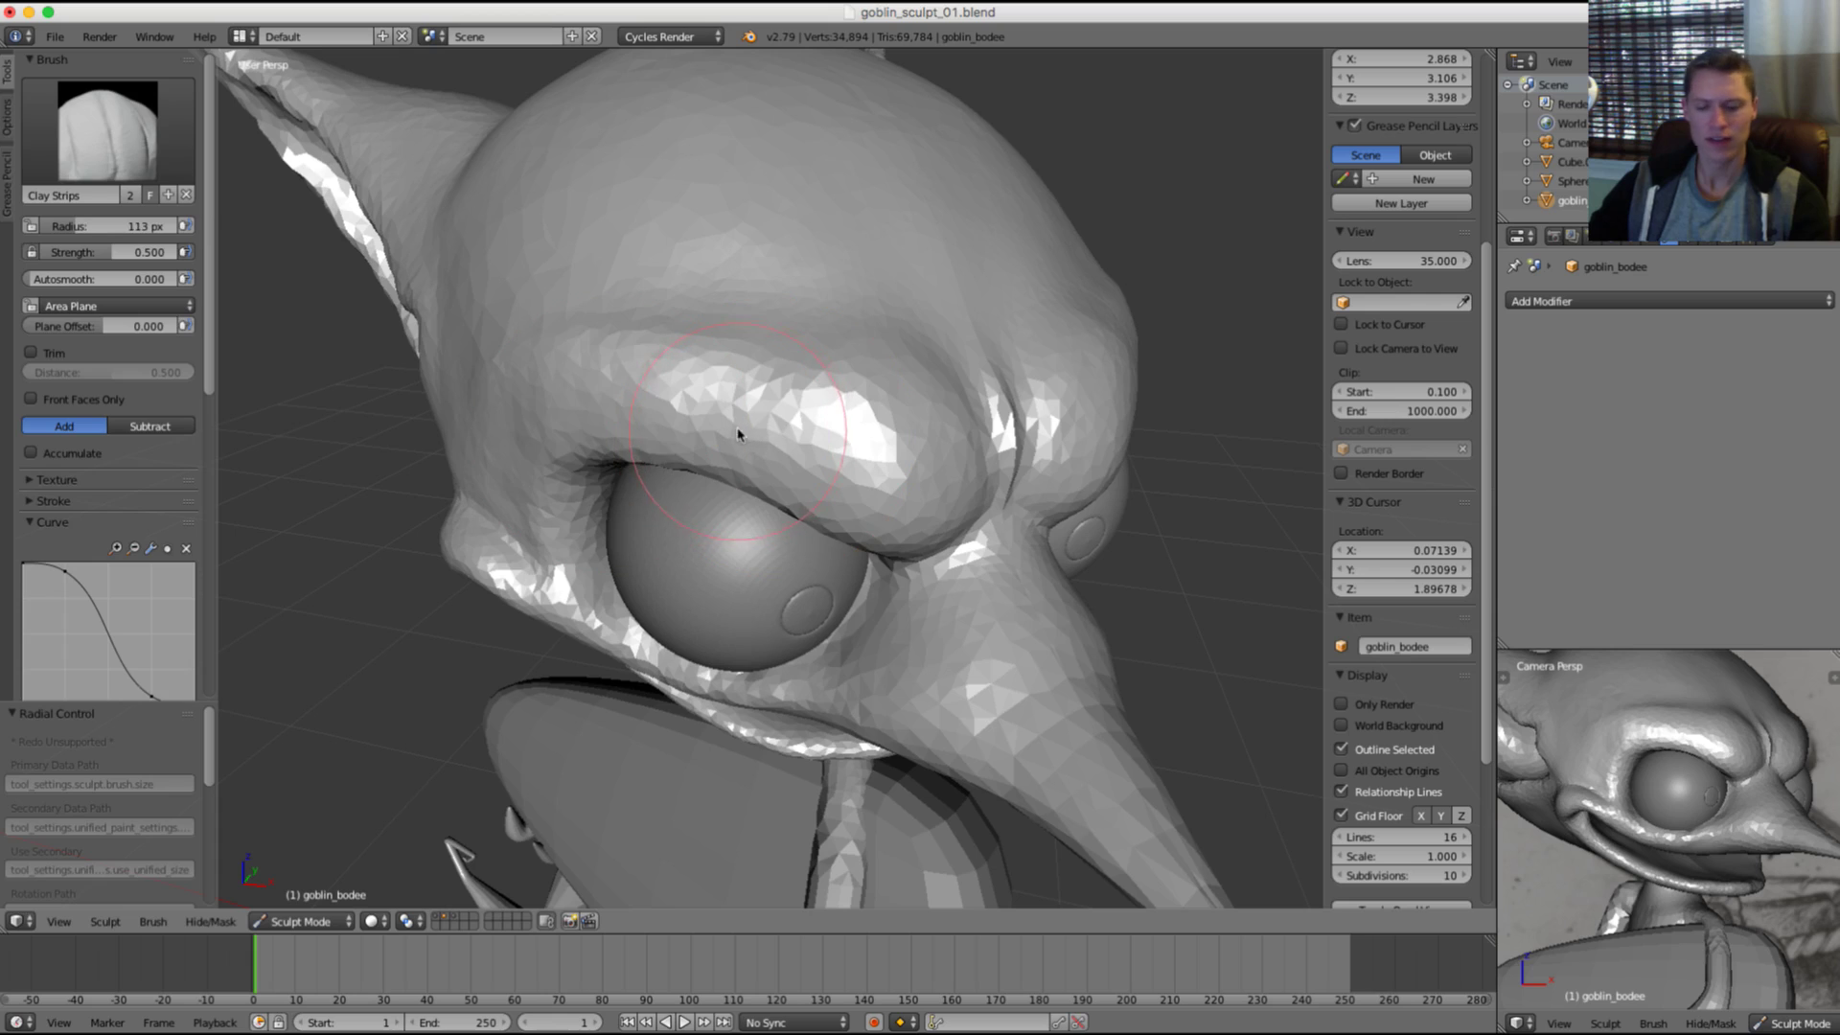
Step: Thicken the brow ridge above the eye from its outer end to the nose with the Inflate/Deflate brush at up to 135 px
key(i)
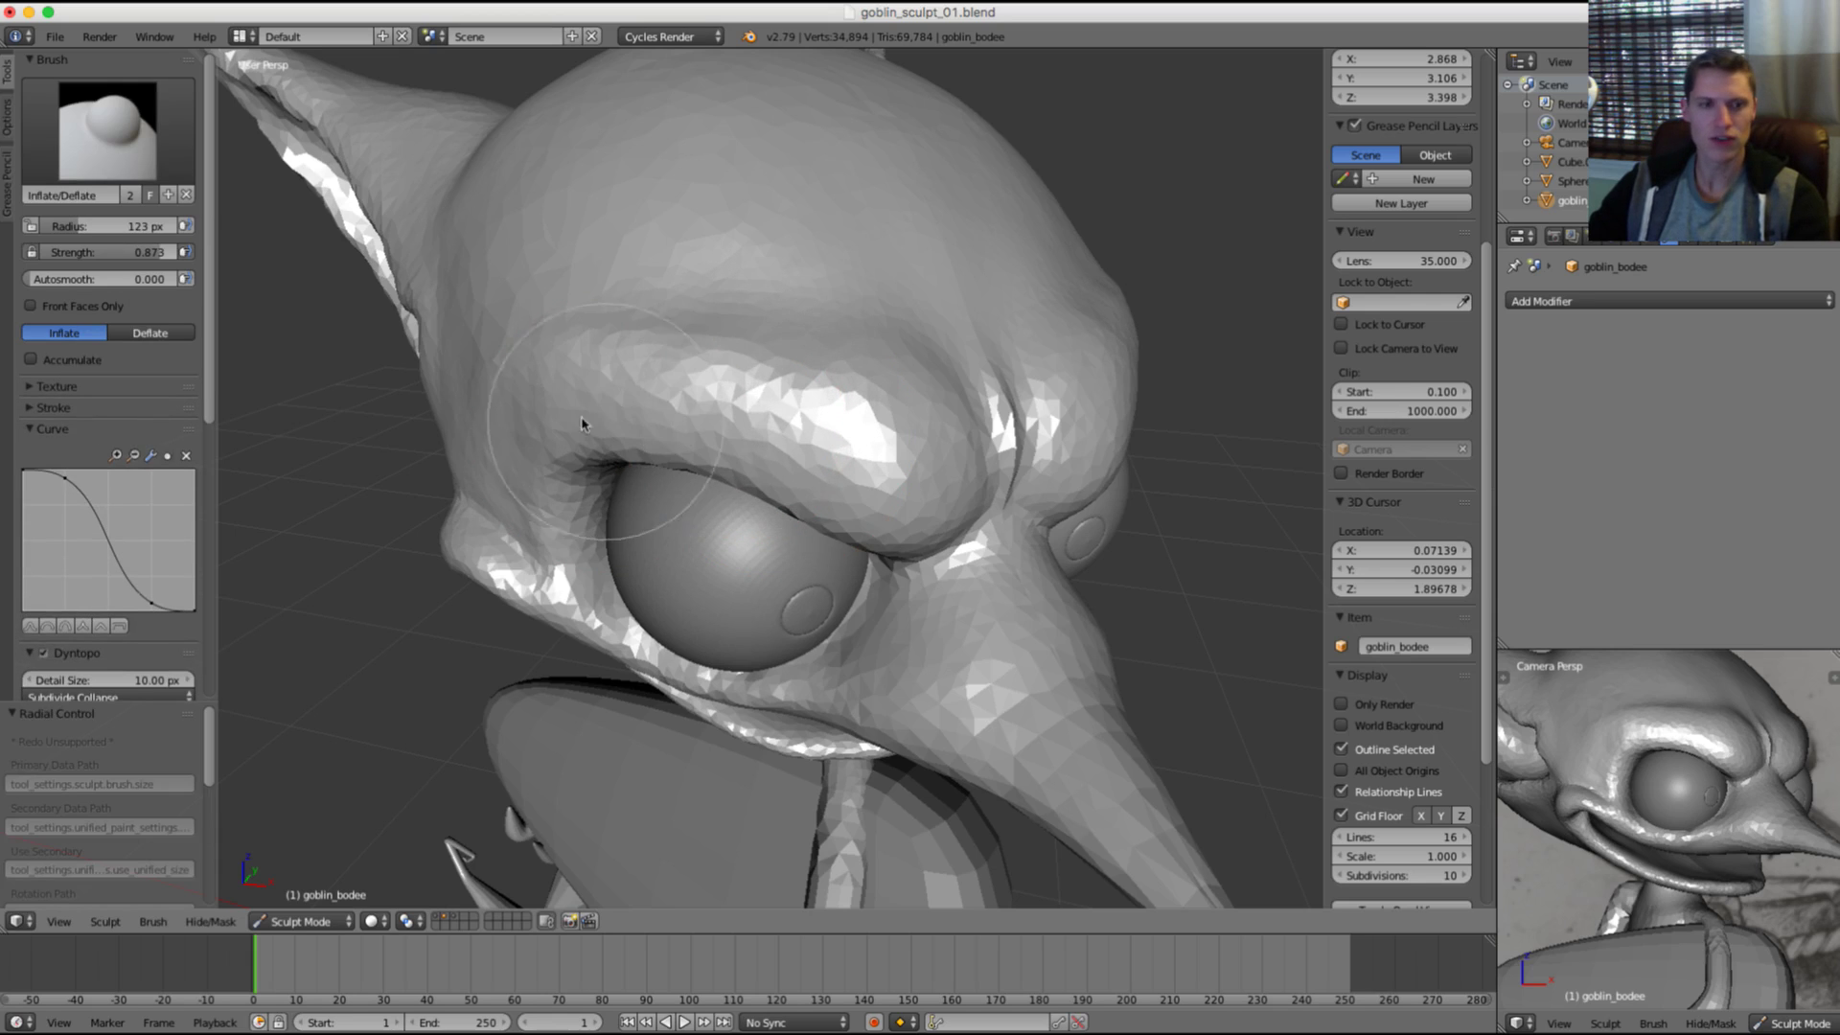
drag(578, 415, 895, 488)
key(f)
click(941, 449)
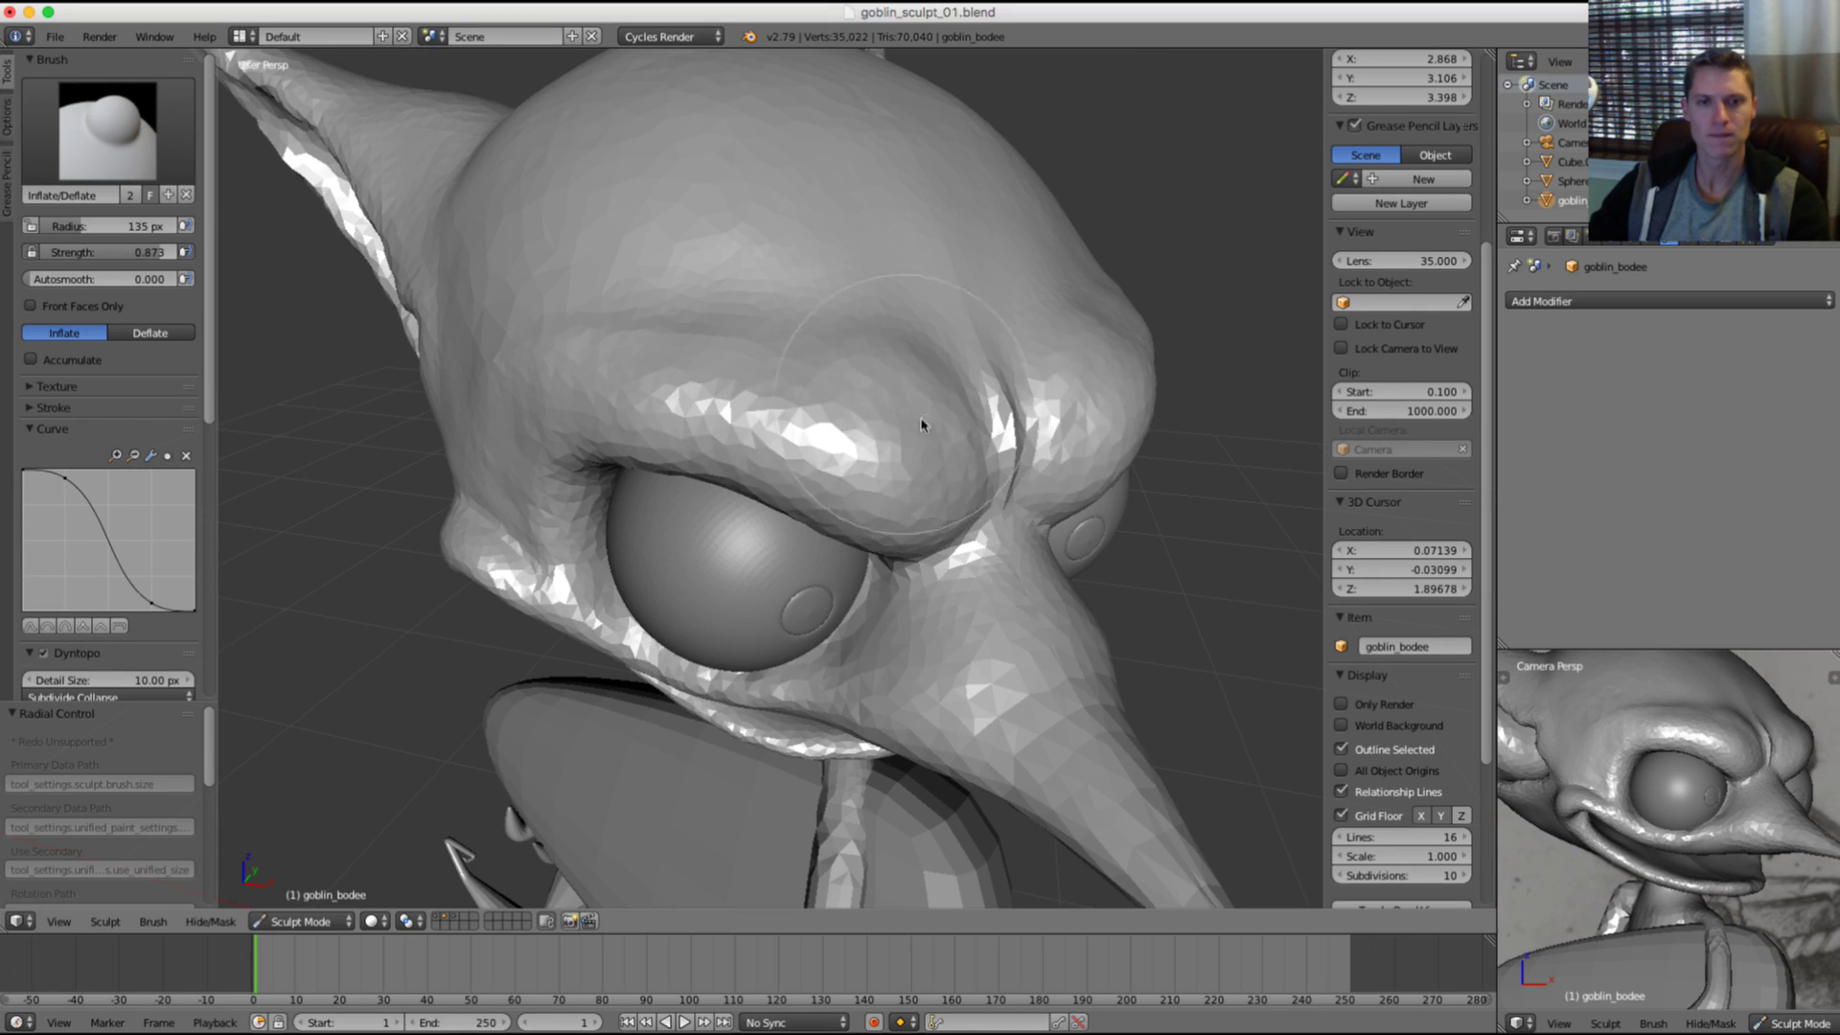
drag(910, 419, 996, 408)
mouse_move(1039, 408)
middle_down()
mouse_move(952, 394)
mouse_move(967, 410)
middle_up()
scroll(976, 413, up, 1)
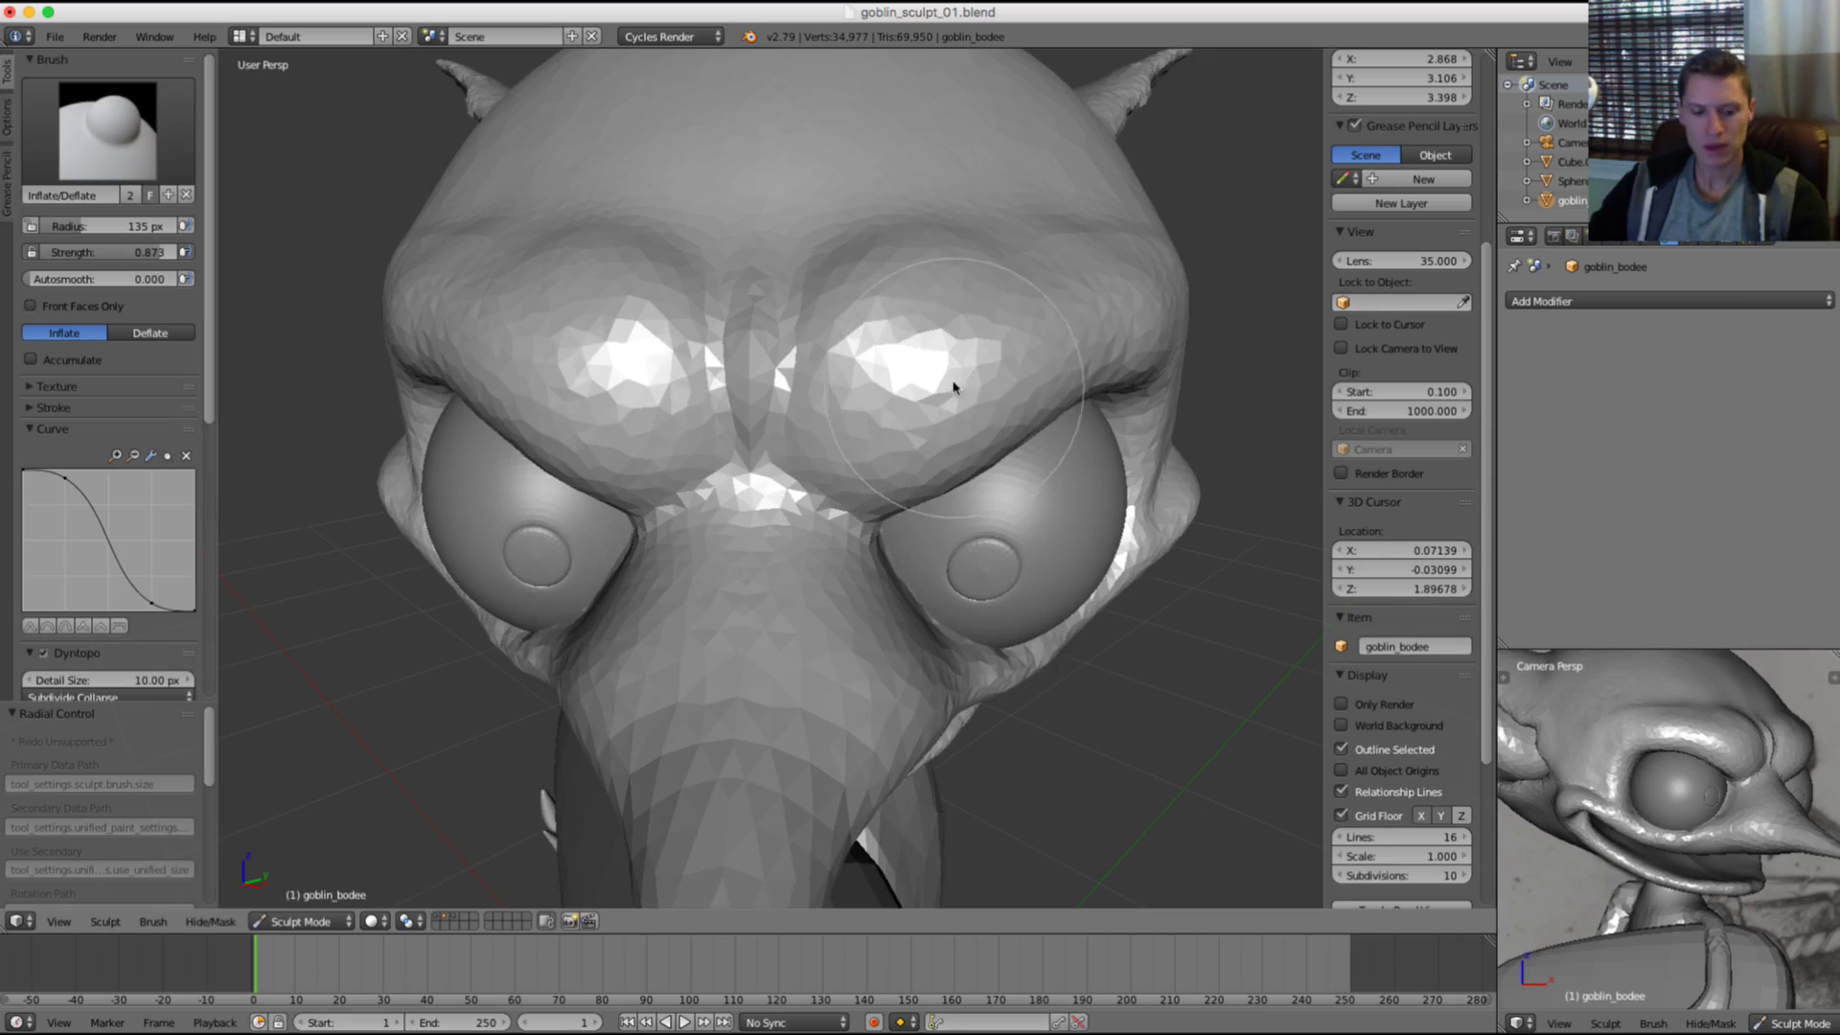
Step: Toggle the layers to compare the inflated brow with the reference sketch
key(grave)
key(grave)
key(grave)
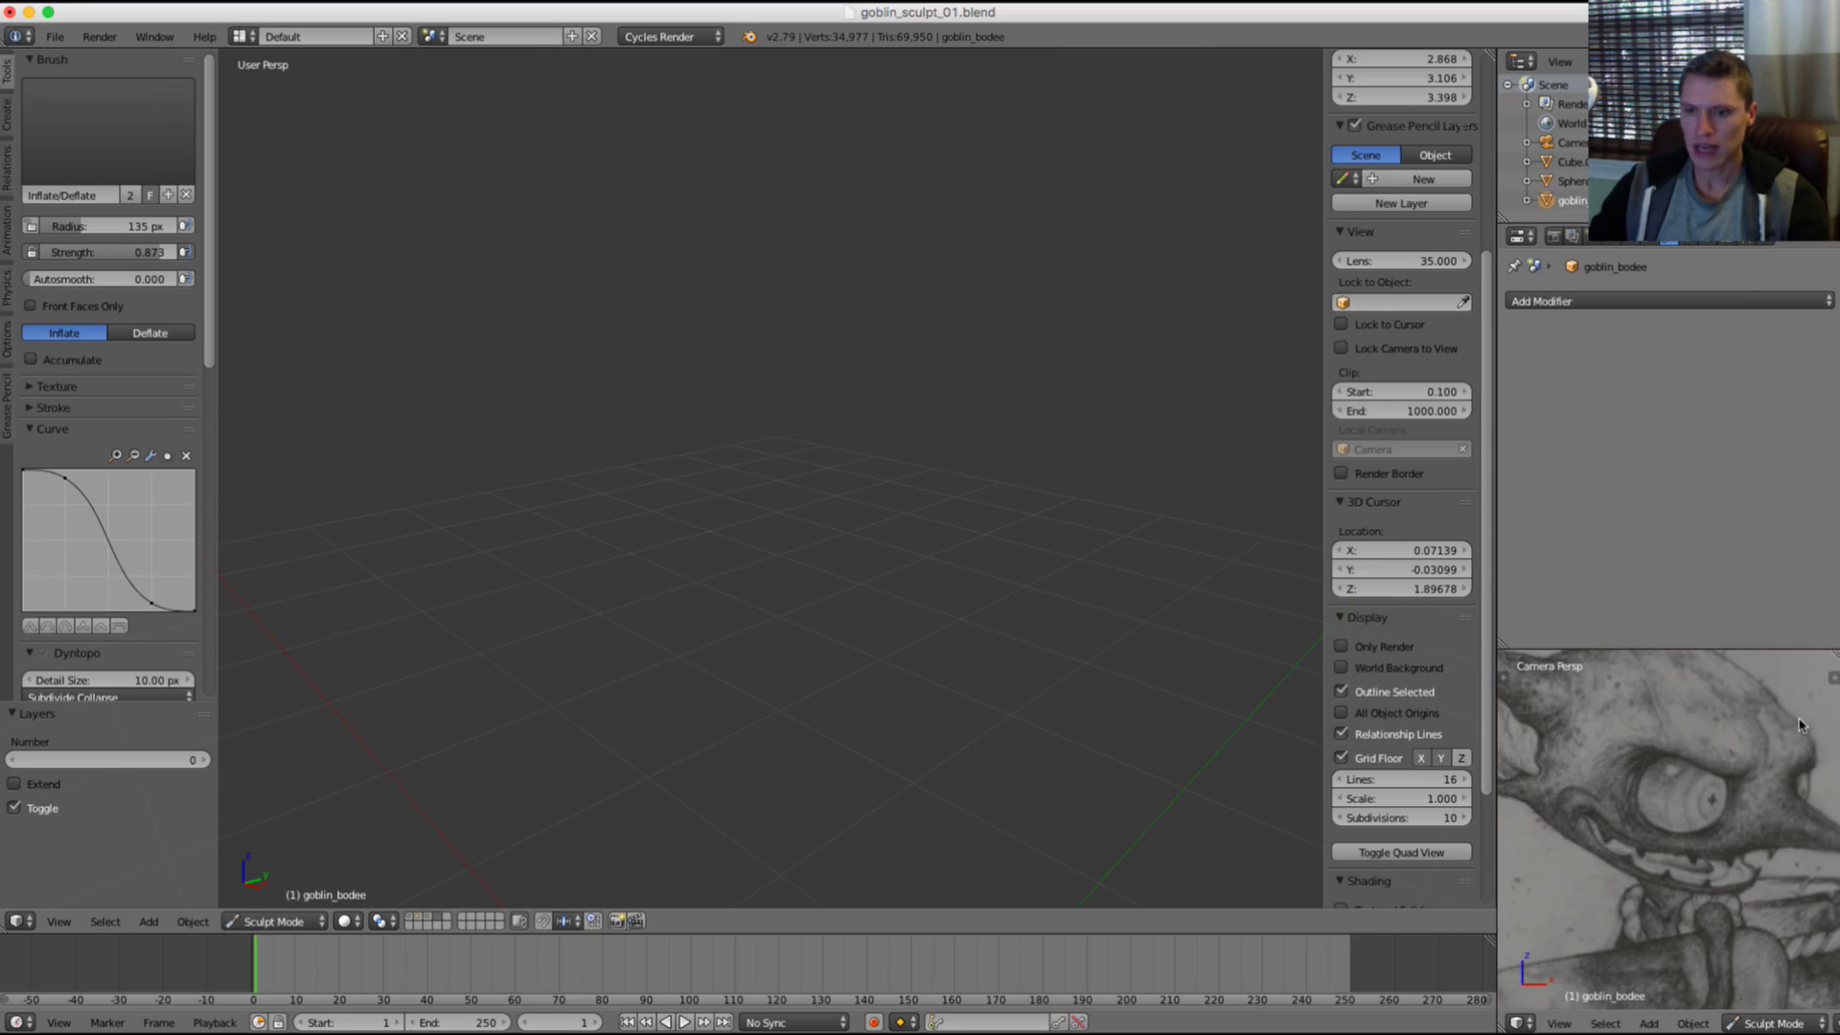
key(grave)
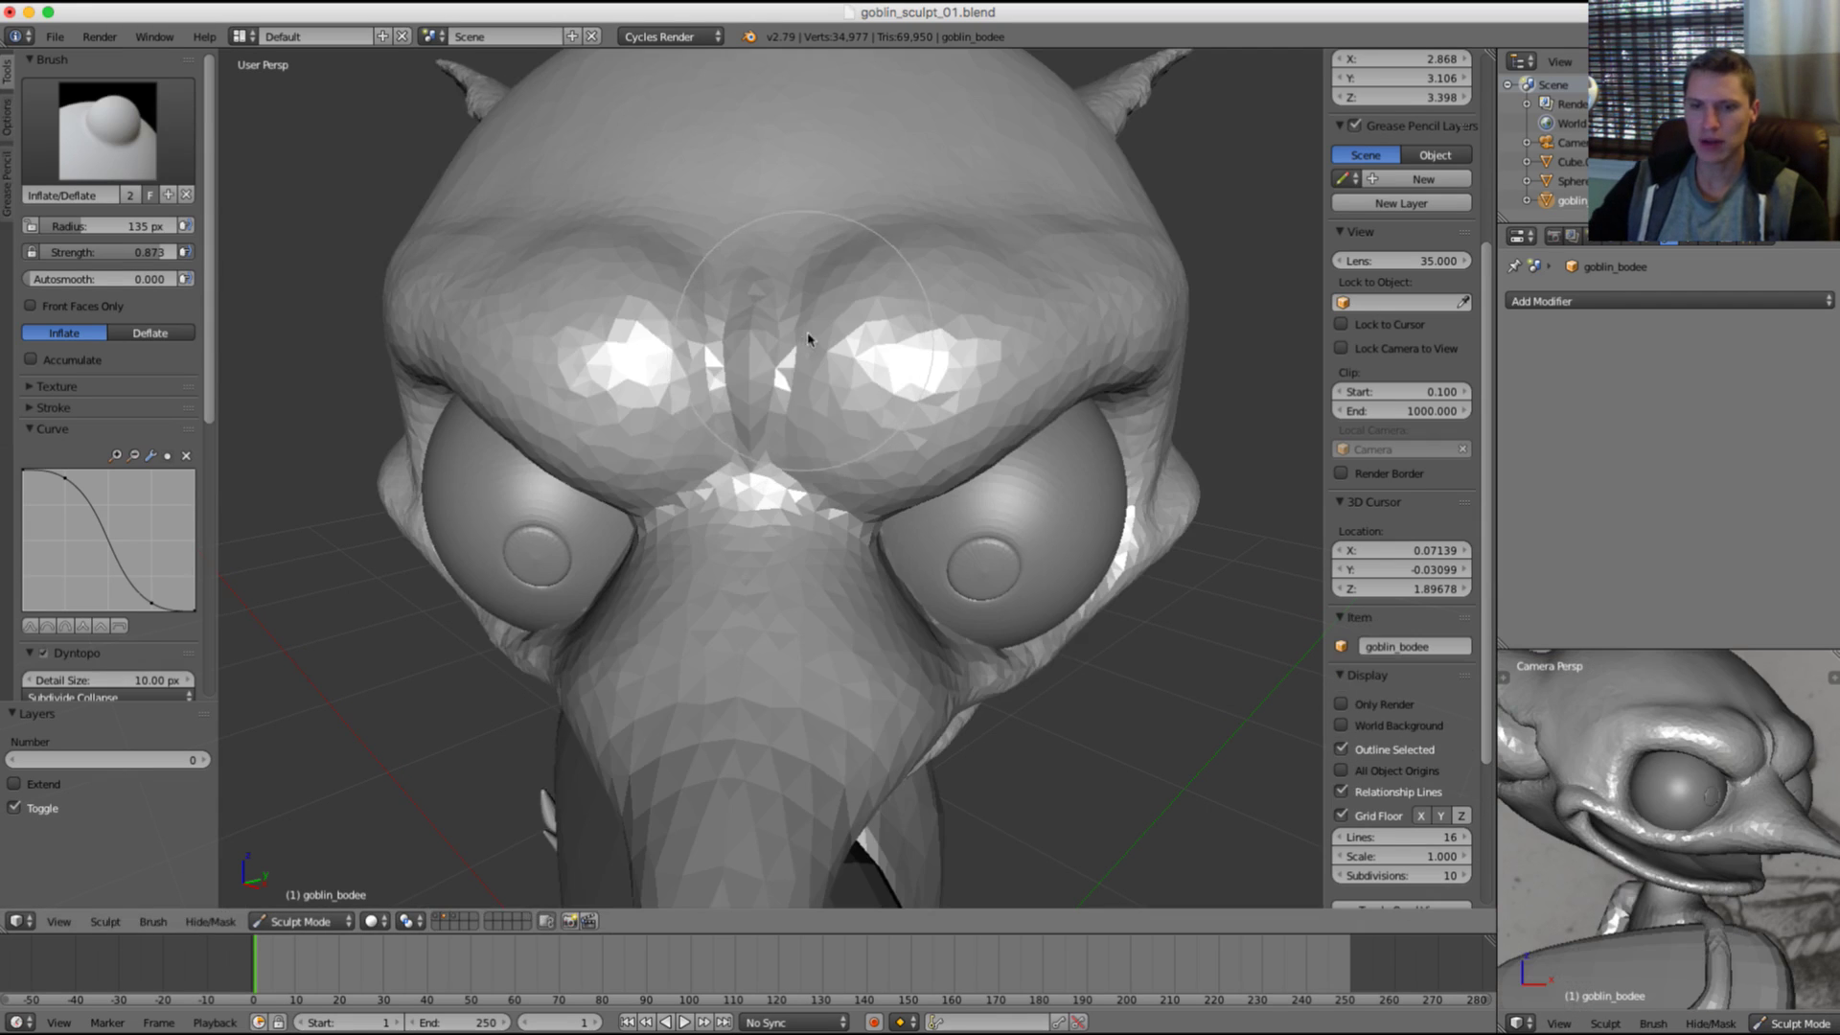
Step: Close the gap between the brows with a smaller Inflate brush and carve the fold above the nose bridge with the Crease brush
key(f)
click(724, 365)
key(shift+c)
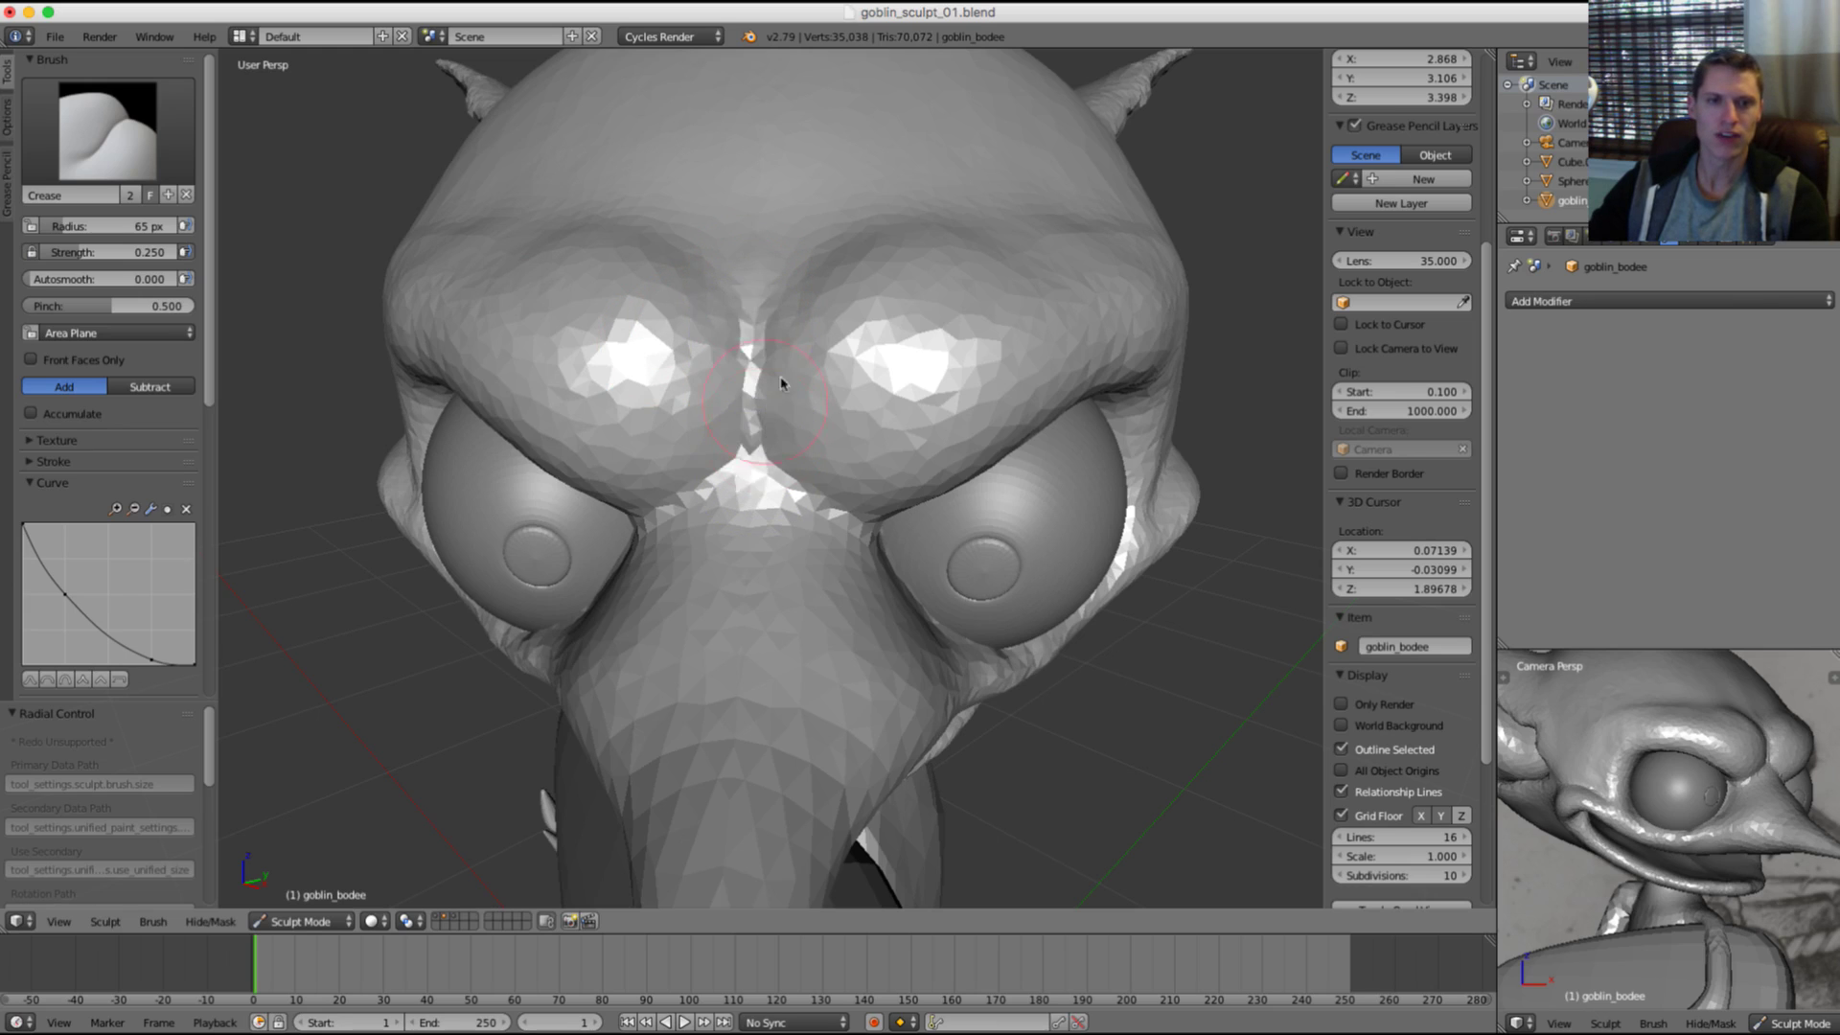
middle_drag(780, 382, 794, 226)
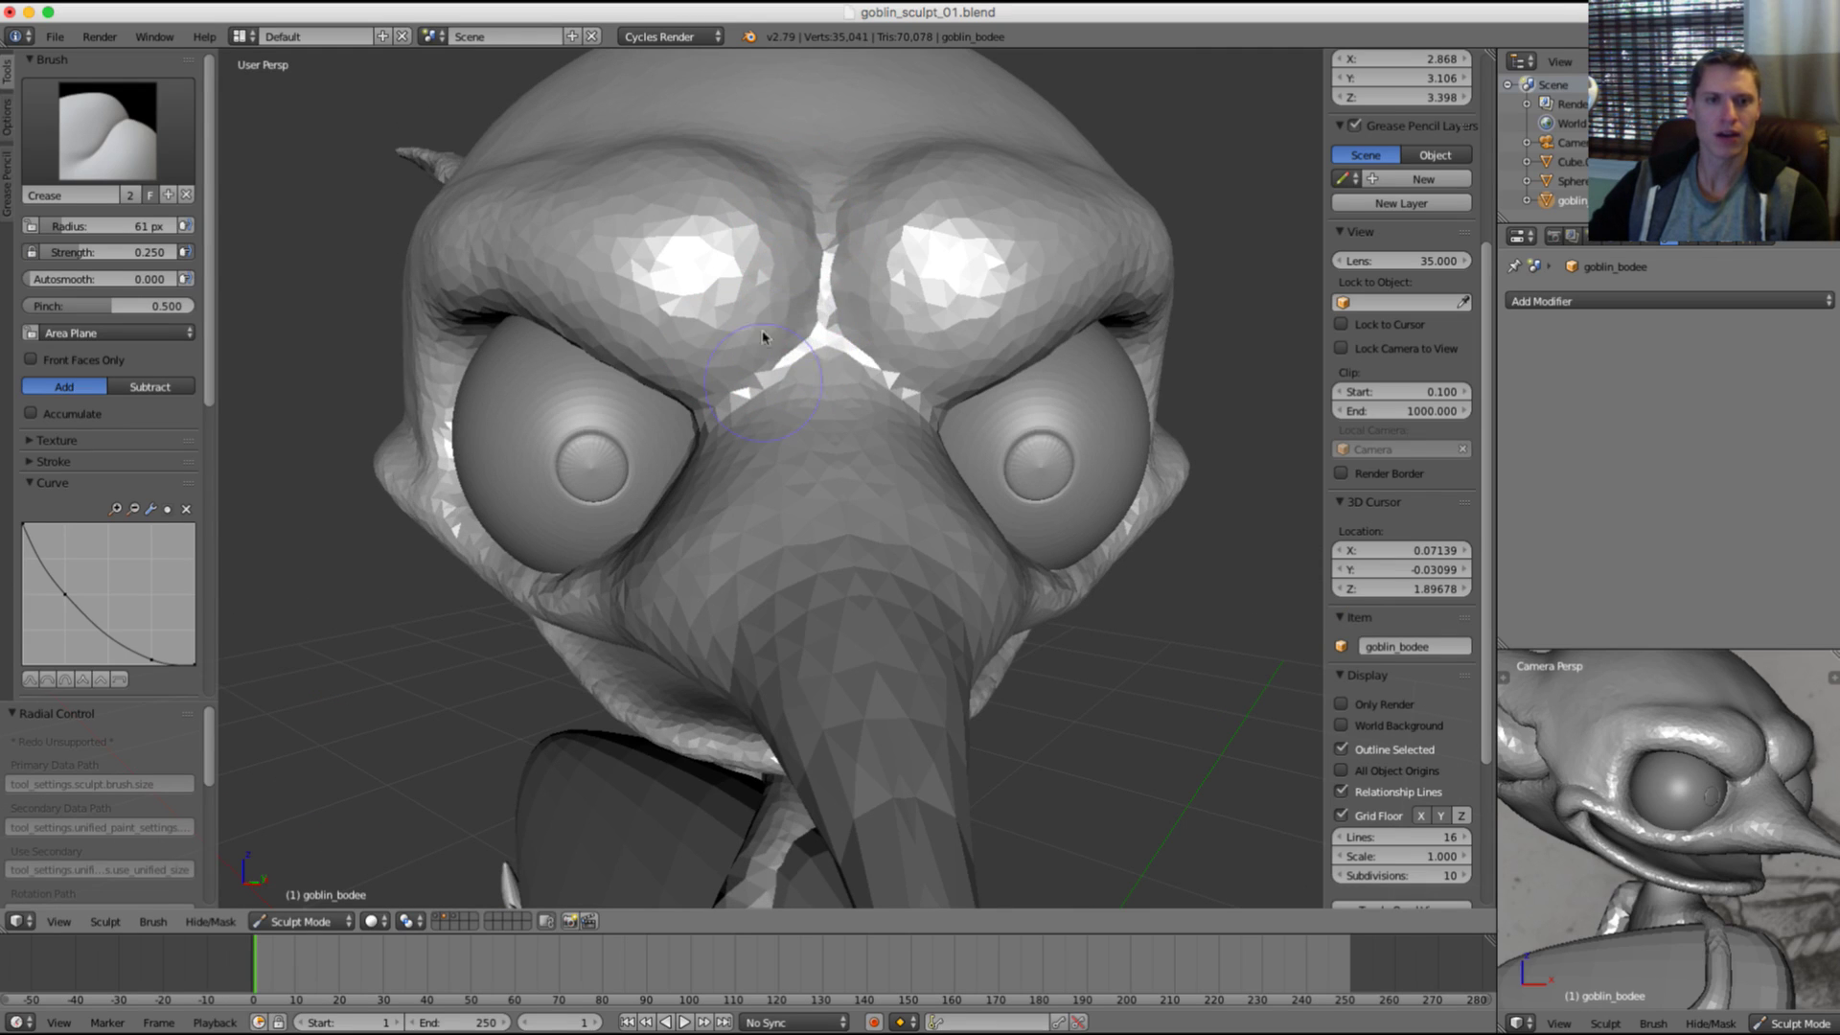
middle_drag(763, 335, 786, 257)
ctrl+drag(770, 369, 794, 374)
middle_drag(794, 317, 977, 234)
scroll(978, 222, down, 3)
scroll(975, 222, up, 1)
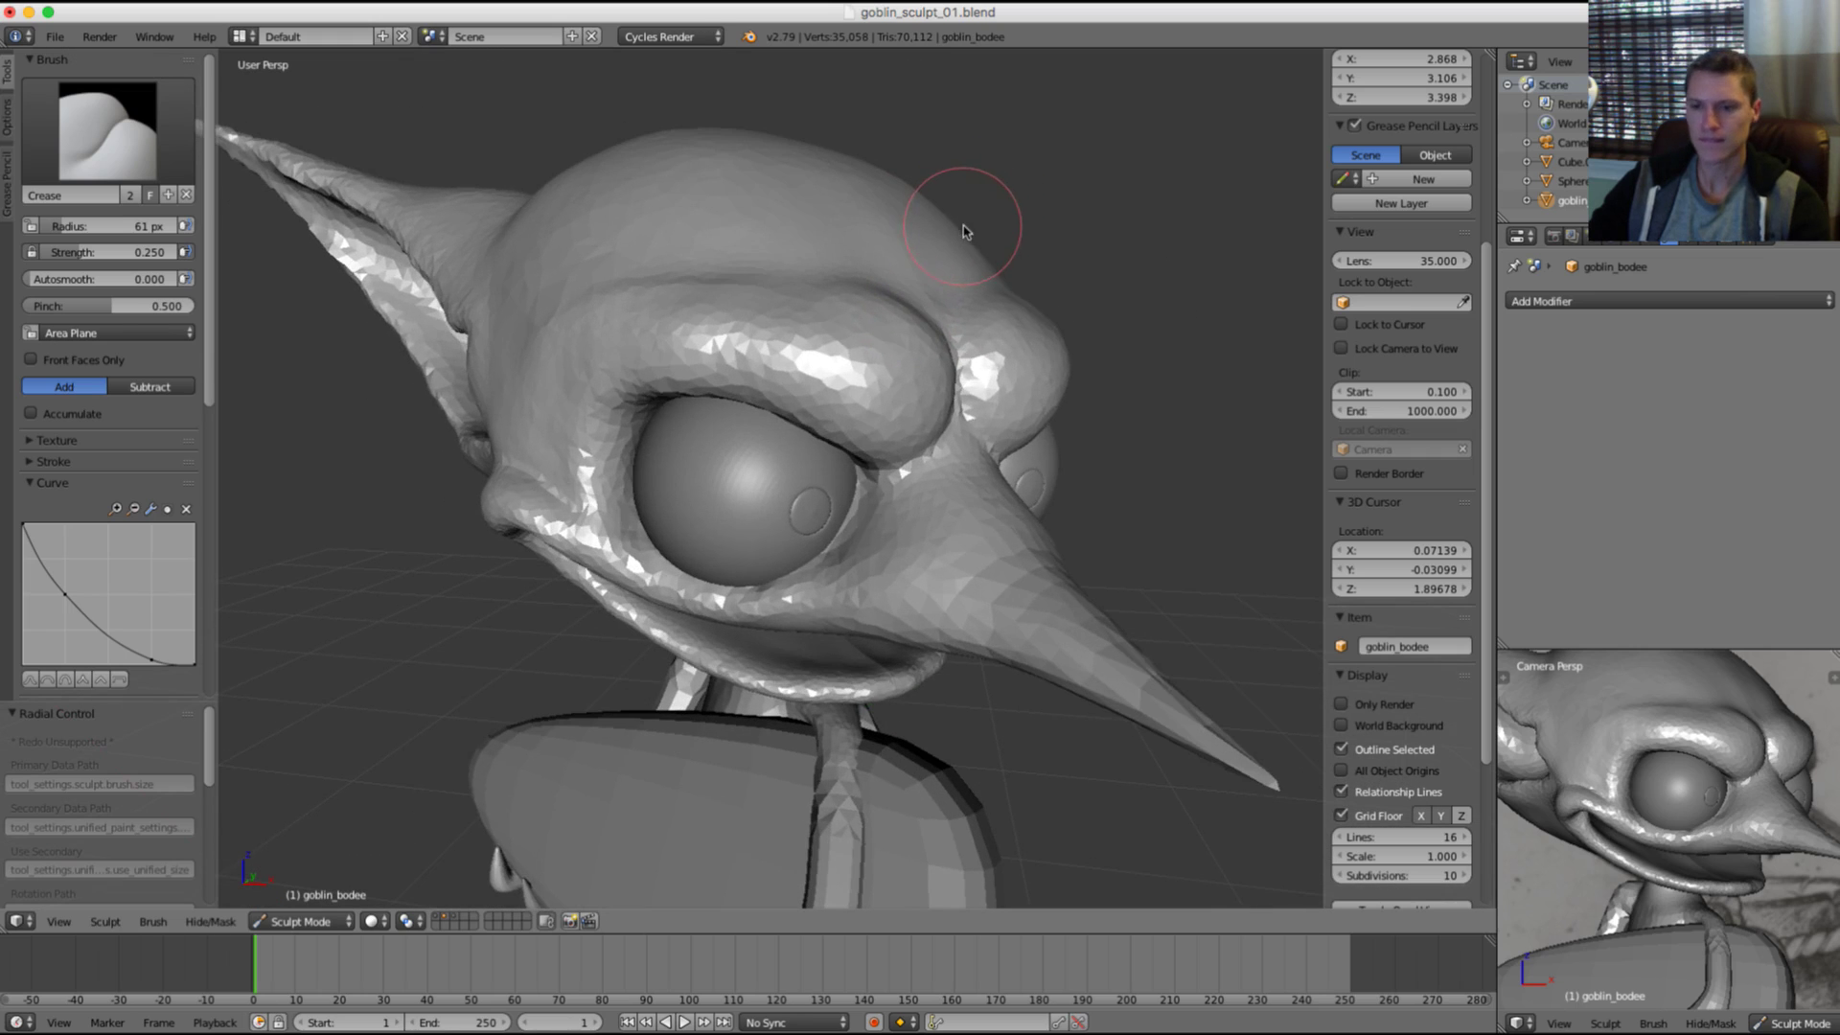
Step: Toggle the layers repeatedly to compare the creased brow and head shape with the reference sketch
key(grave)
key(grave)
key(grave)
key(grave)
key(grave)
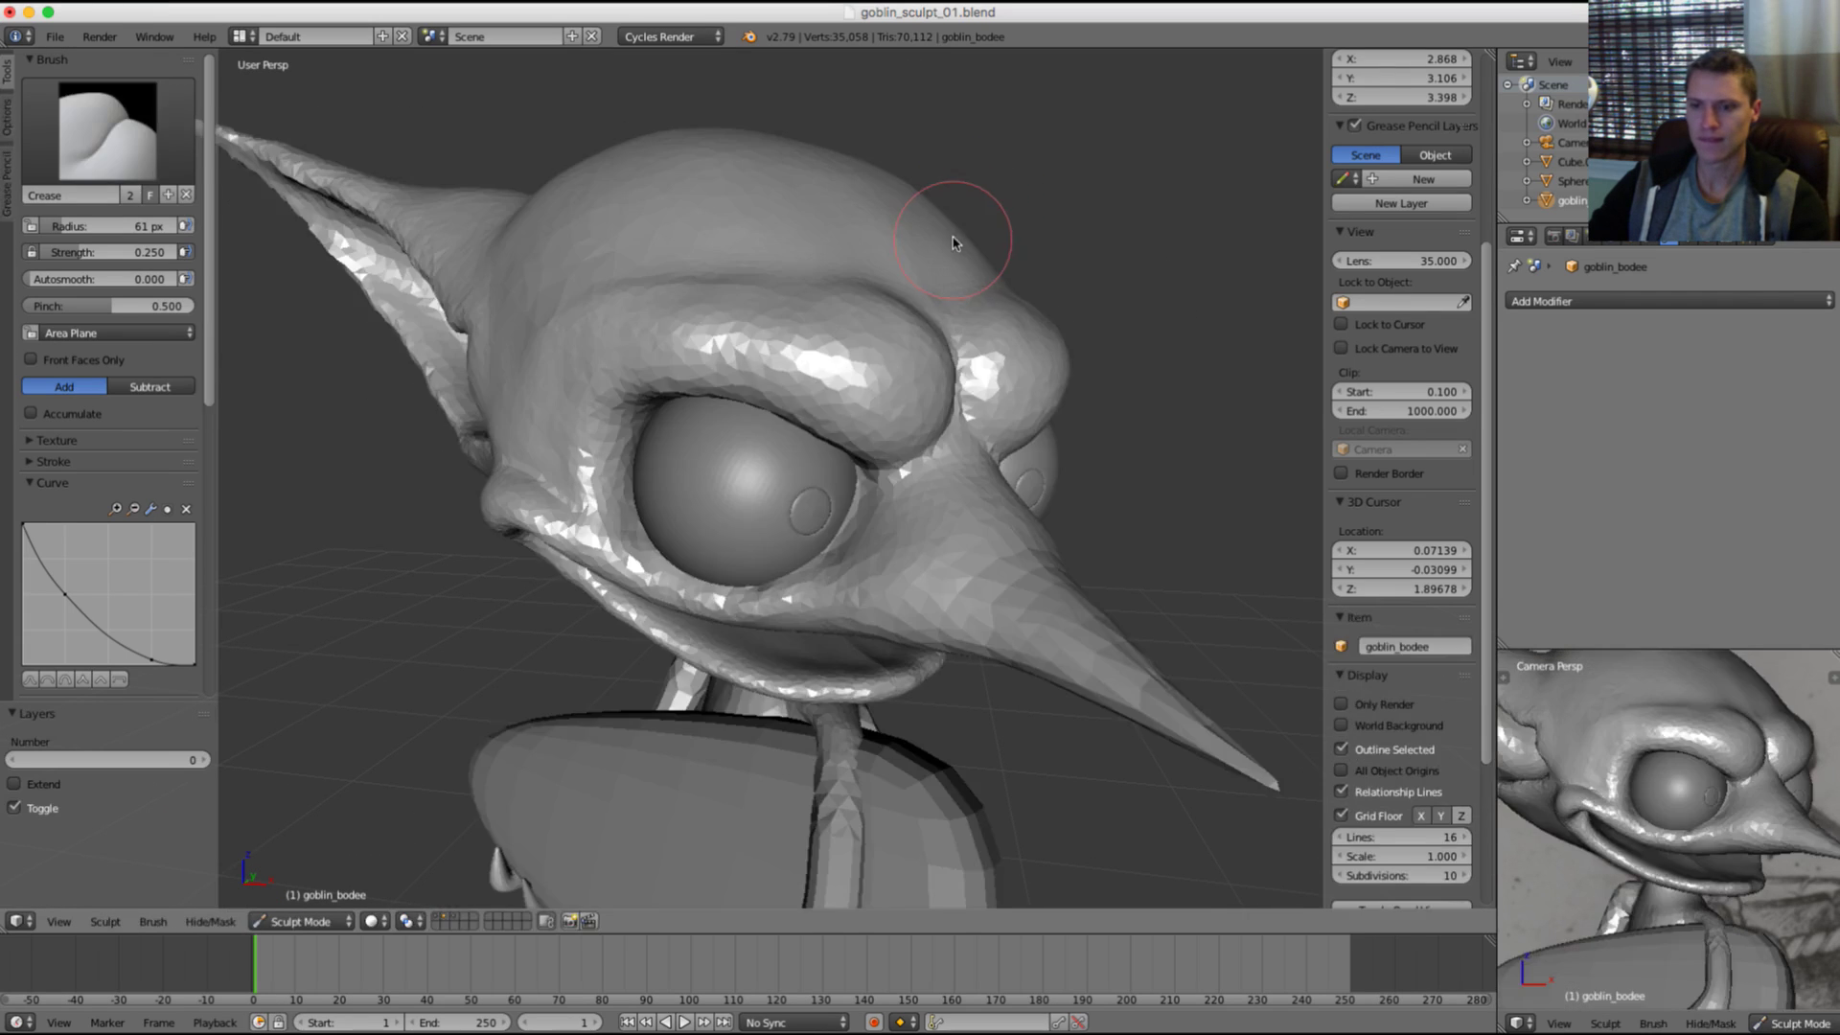
key(grave)
key(grave)
key(grave)
key(grave)
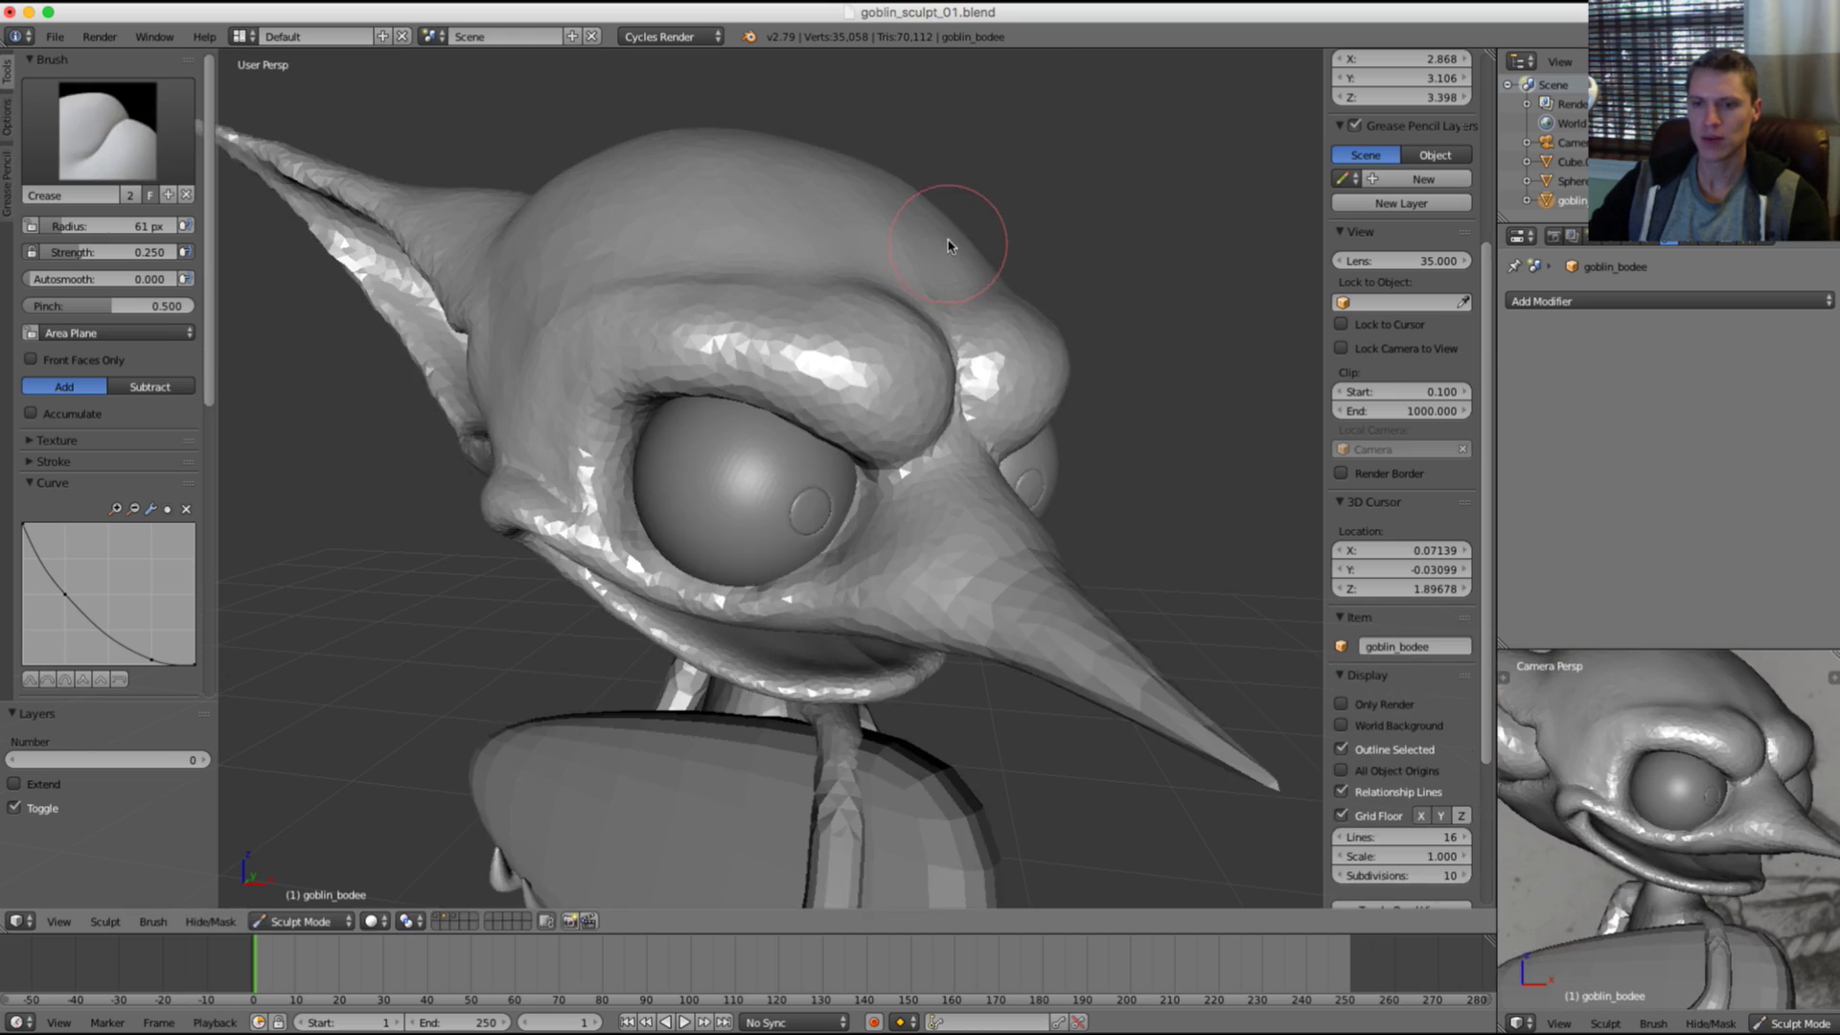
key(grave)
Step: Switch to the Grab brush and enlarge it to 200 px over the brow and eye
key(g)
key(f)
click(825, 337)
middle_drag(827, 333, 837, 296)
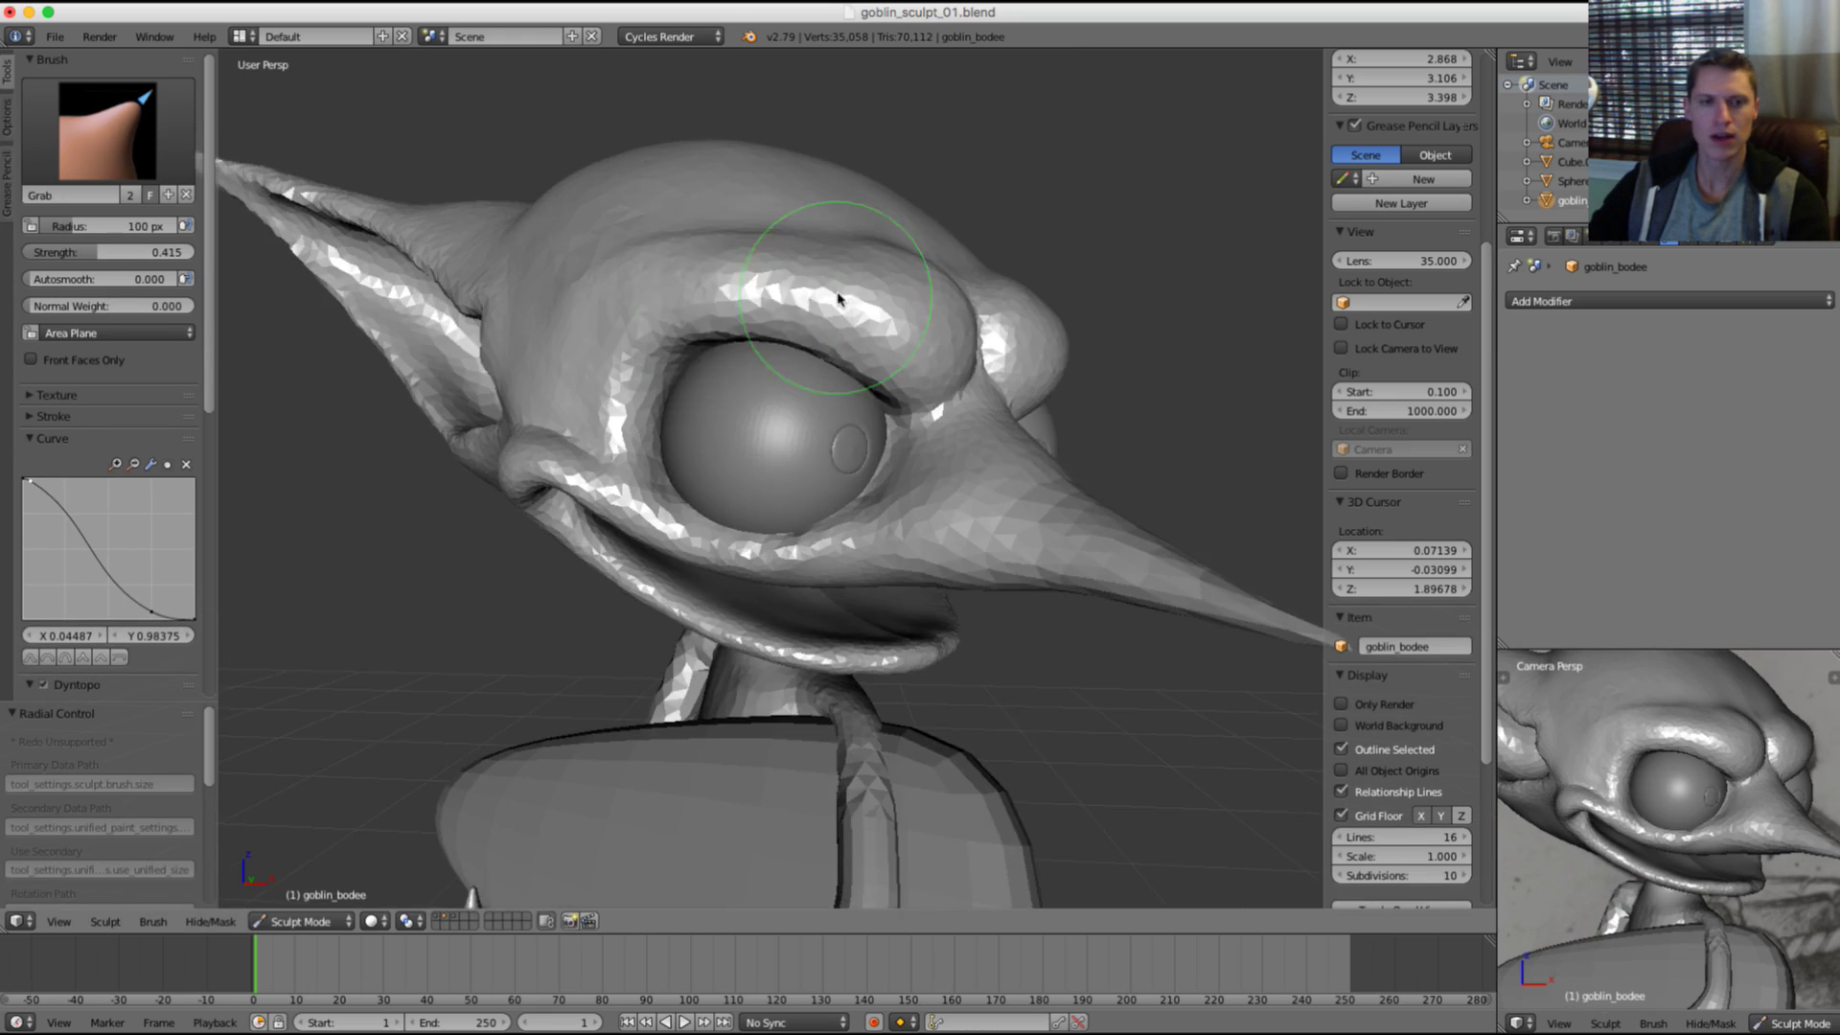
scroll(856, 320, up, 2)
key(f)
click(861, 305)
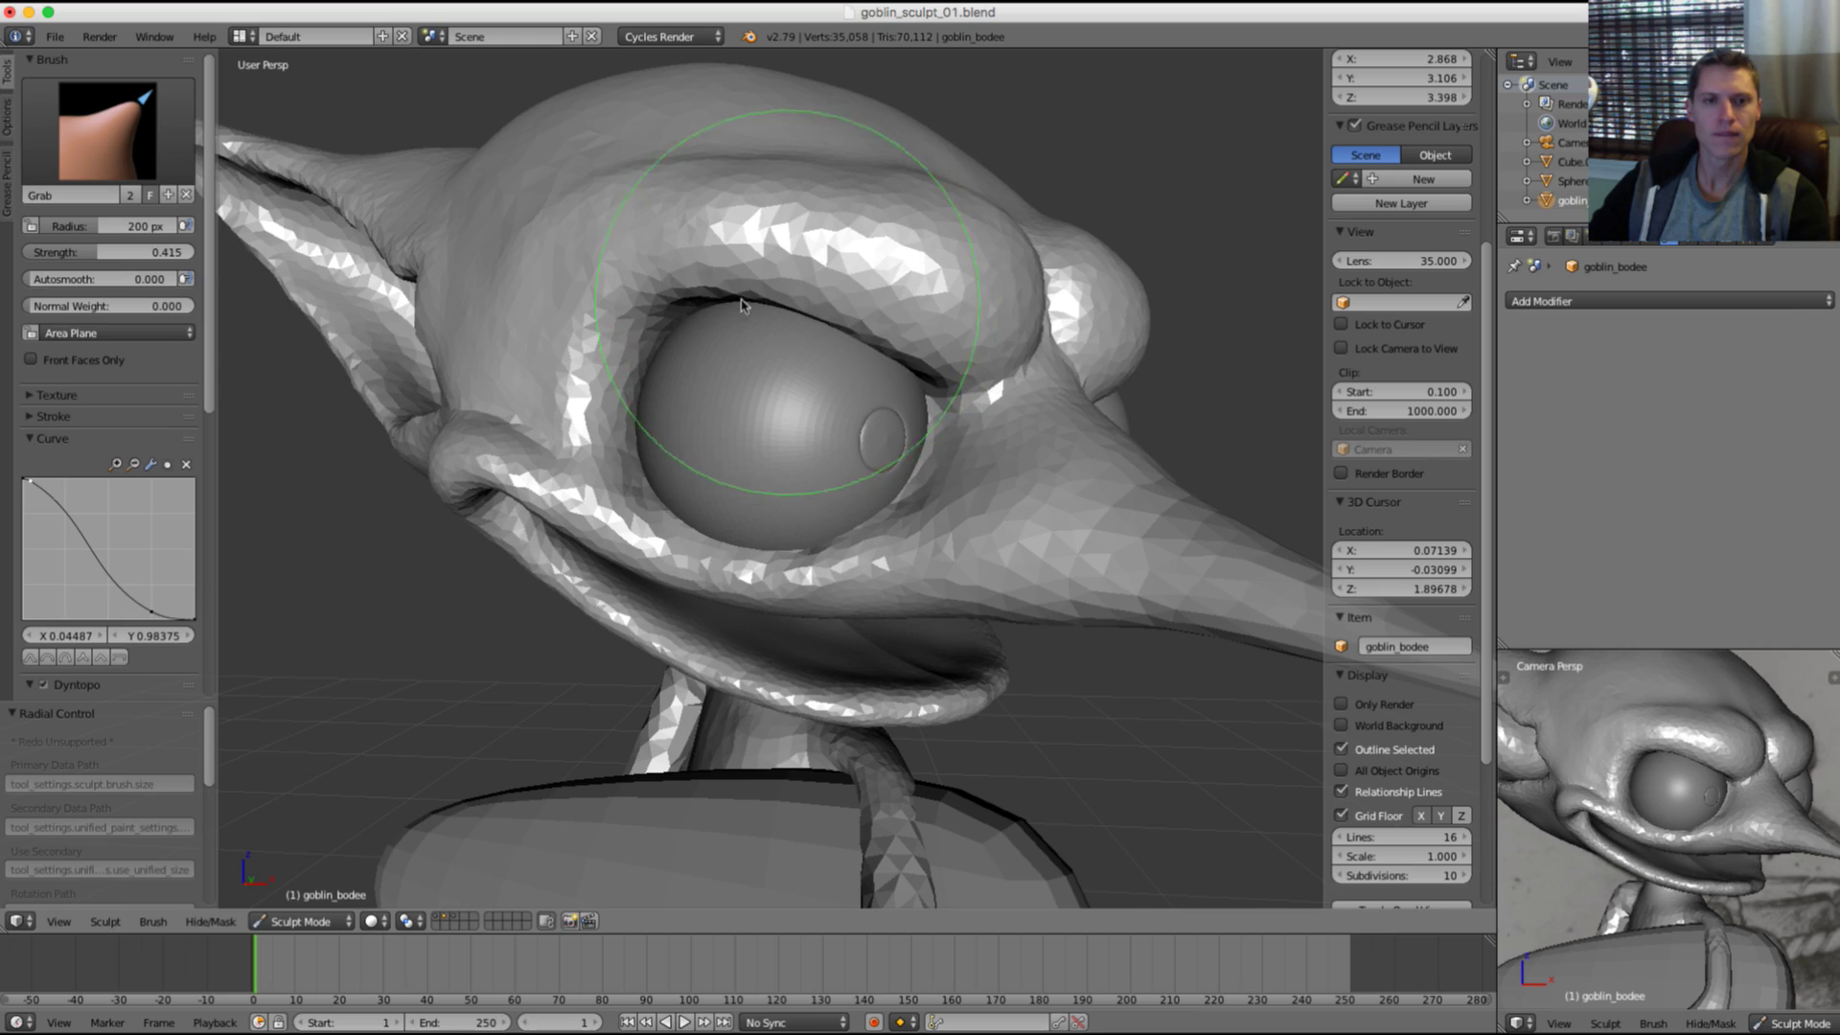
Step: Toggle the layers to compare the brow and eye socket with the reference sketch
key(grave)
key(grave)
key(grave)
key(grave)
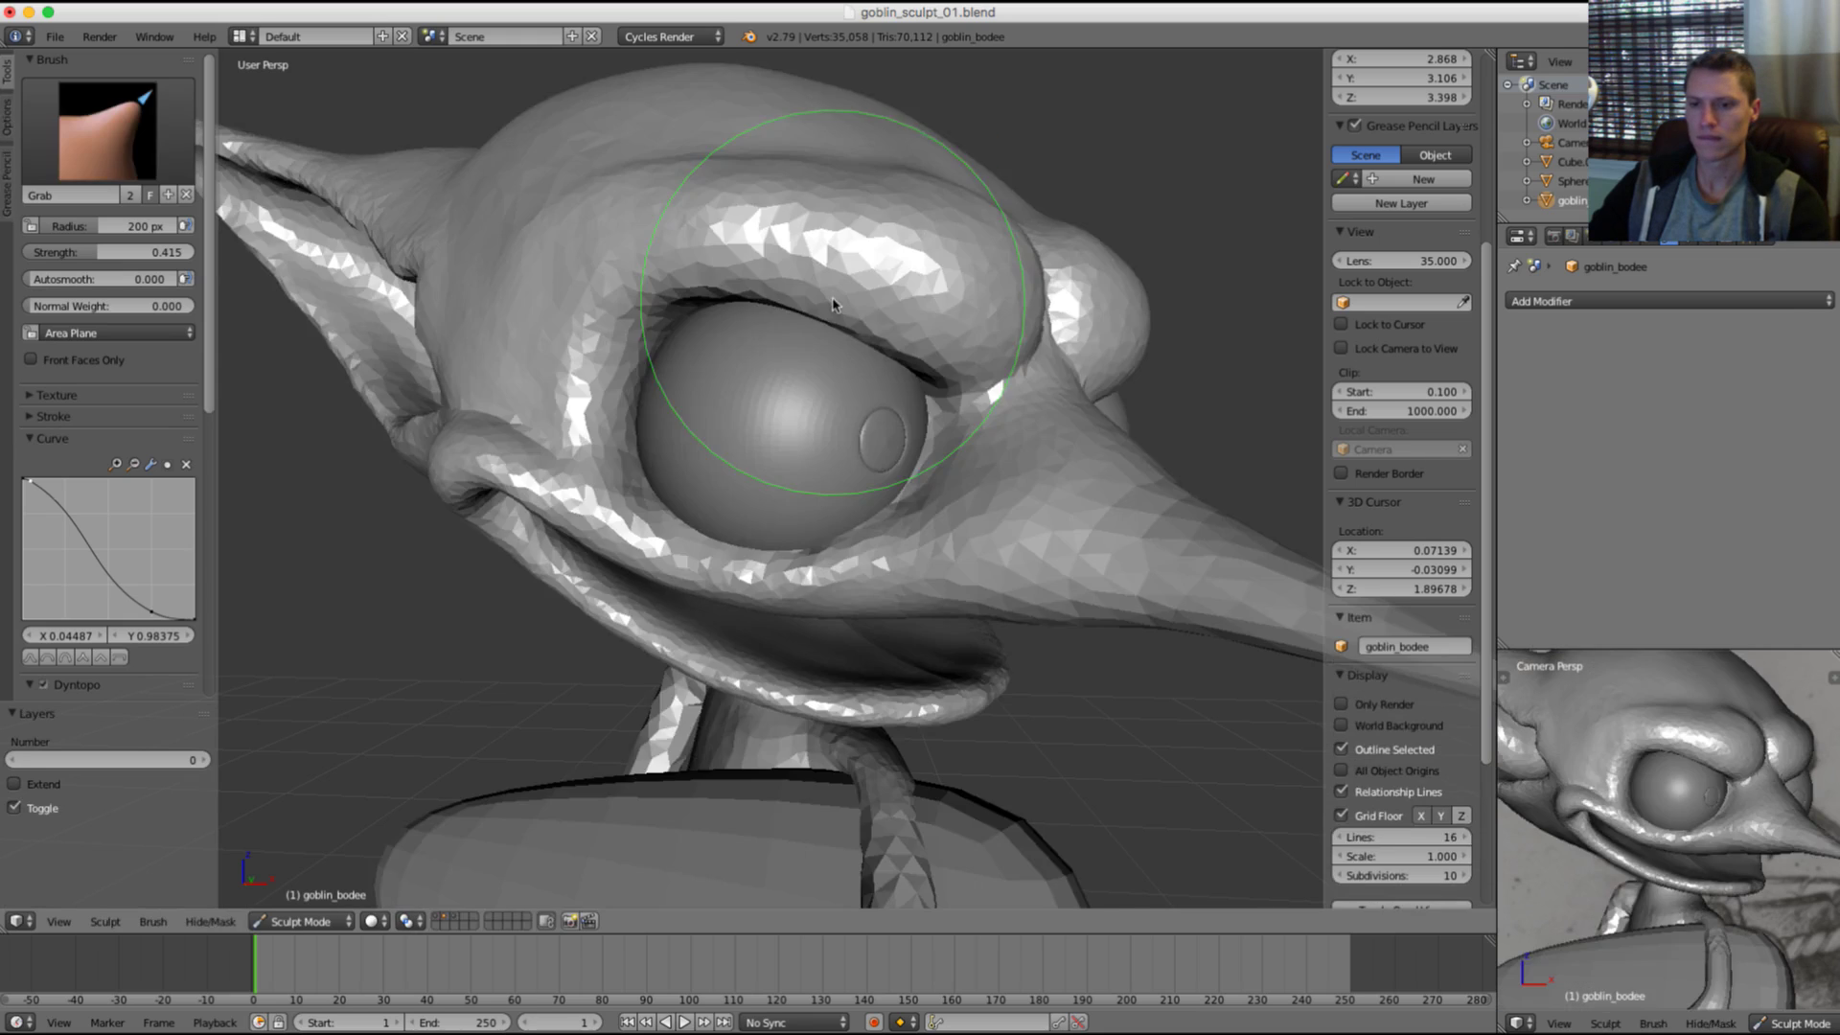
key(grave)
key(grave)
key(grave)
key(grave)
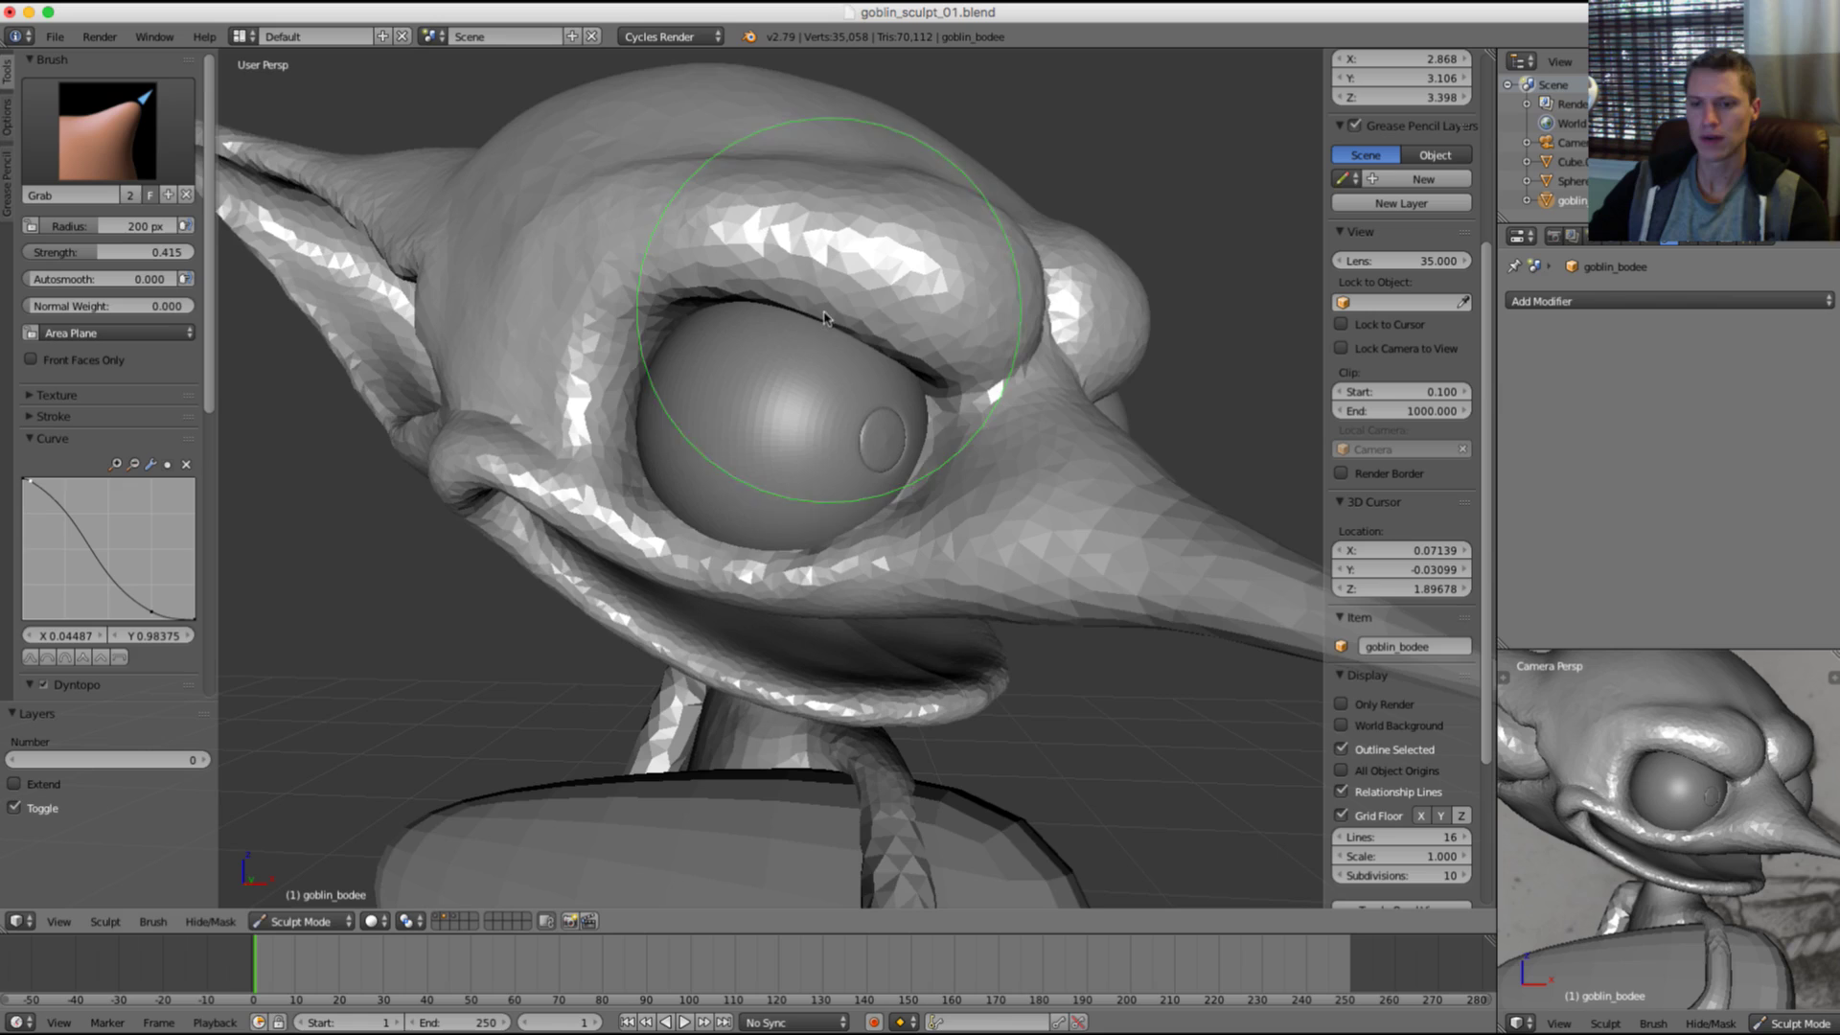
Step: Switch to the Crease brush and resize it to 155 px near the outer corner of the eye
middle_drag(824, 318, 727, 373)
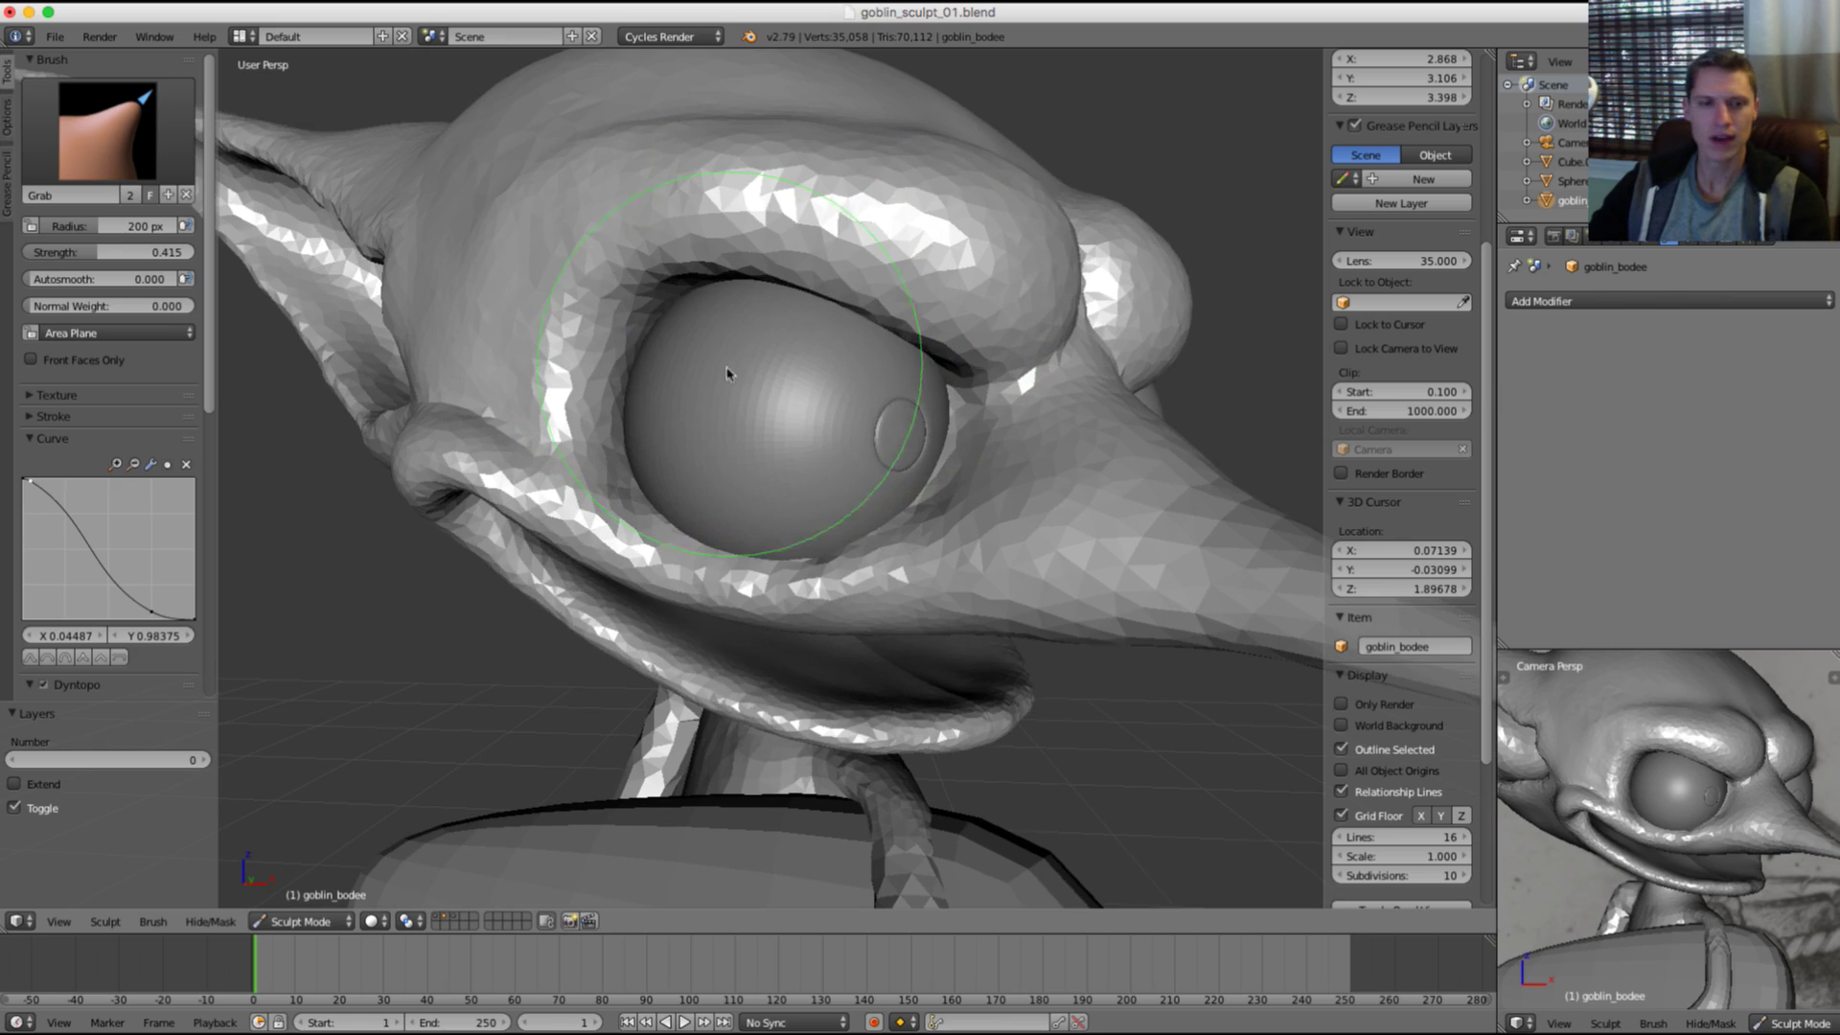
key(shift+c)
key(f)
click(630, 439)
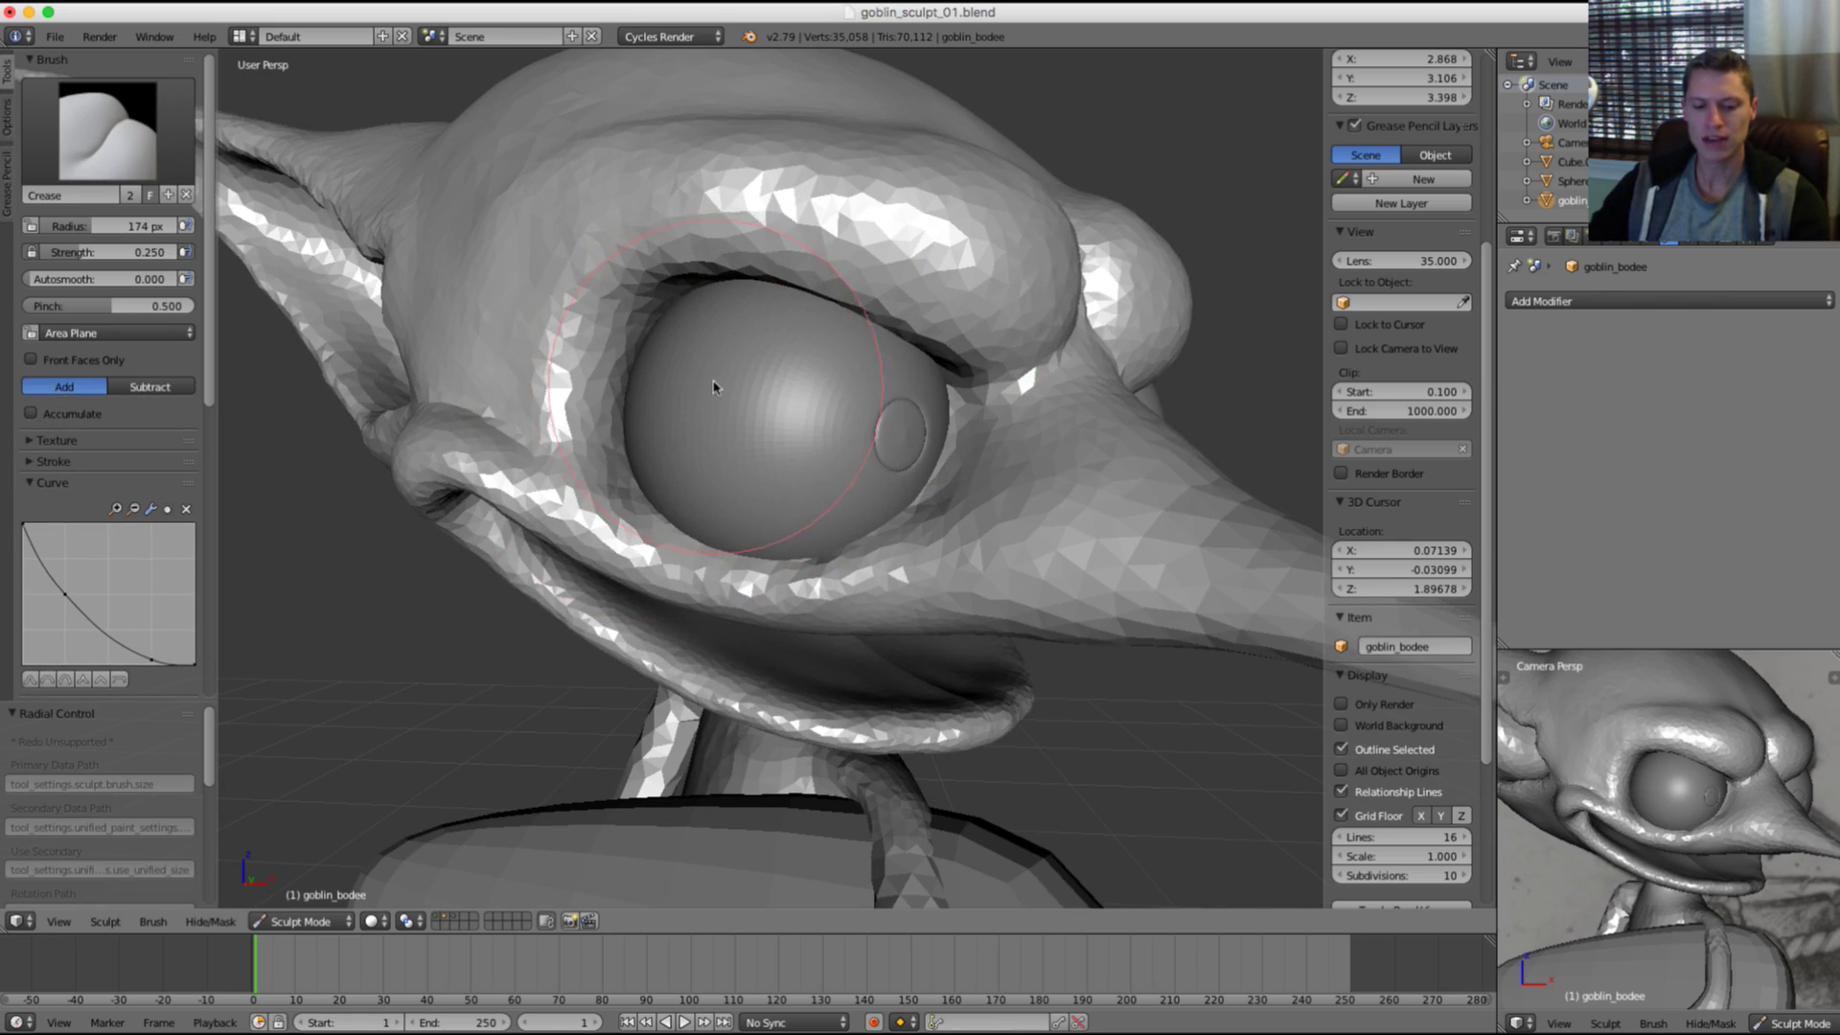
key(grave)
key(grave)
middle_drag(587, 357, 624, 328)
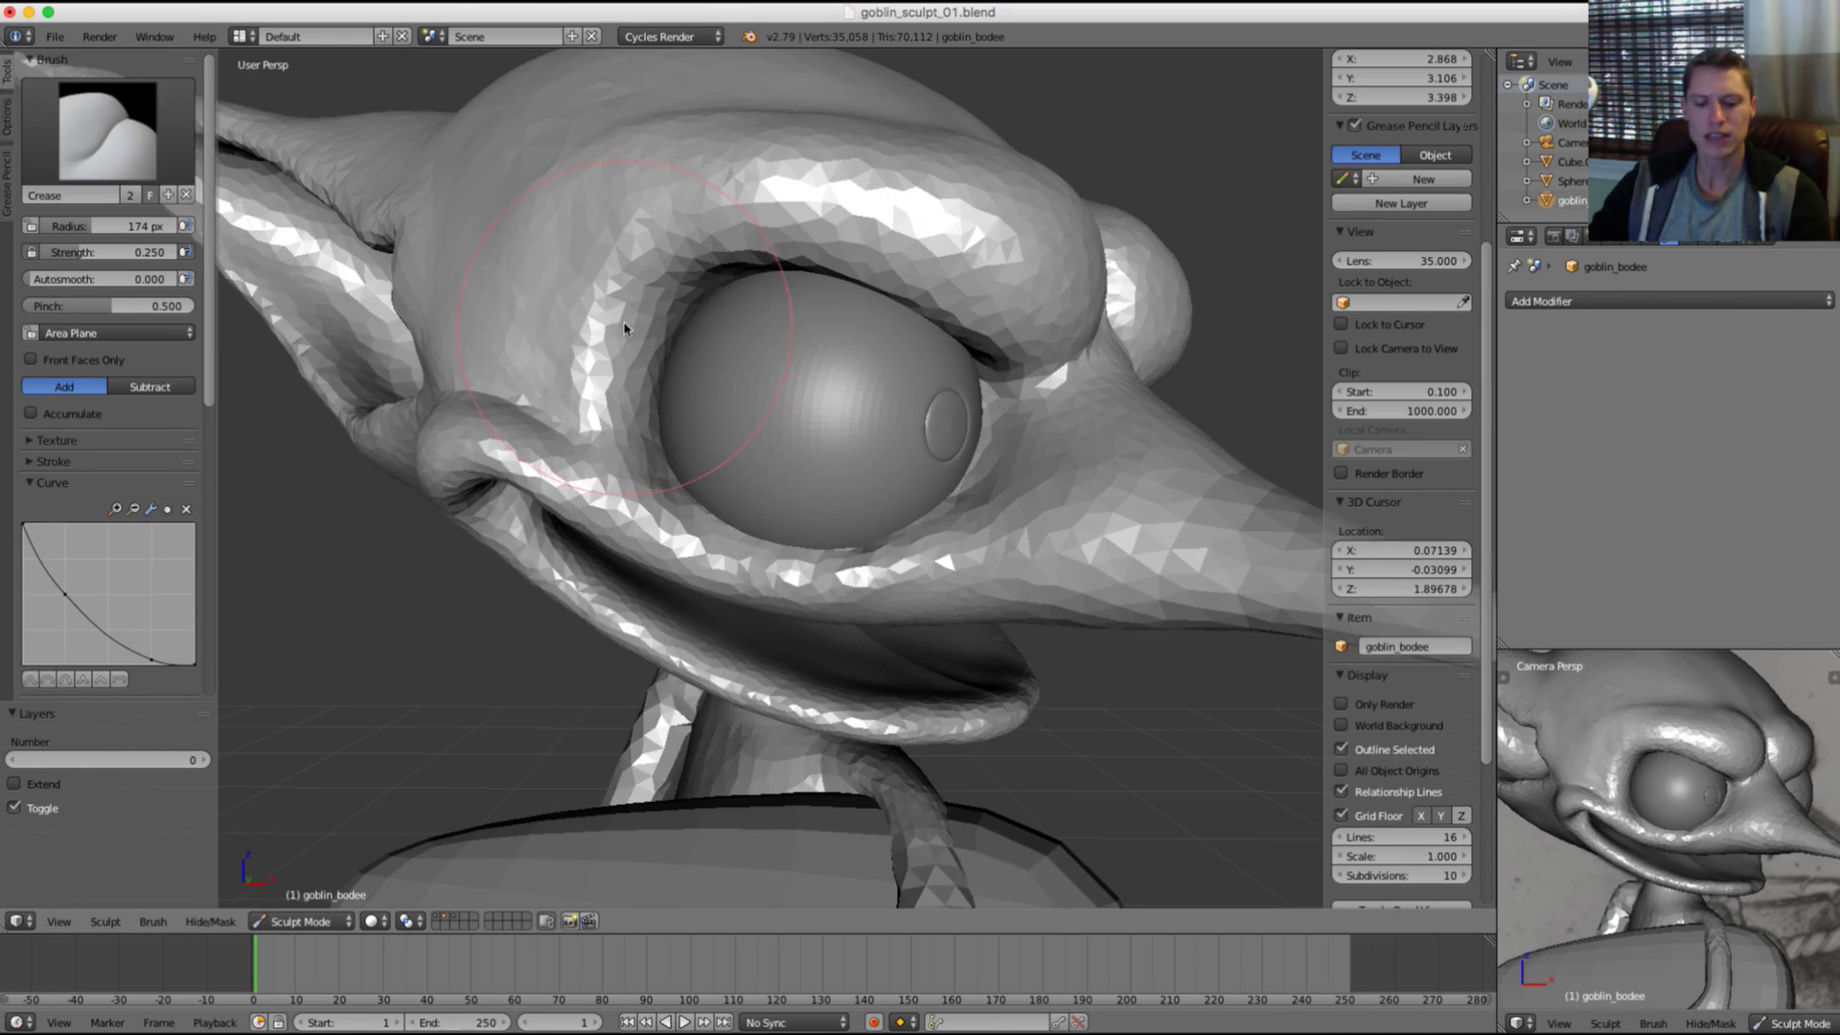
key(f)
click(600, 303)
Step: Compare the eye and its surrounding folds with the sketch up close in the camera view
scroll(1744, 759, up, 3)
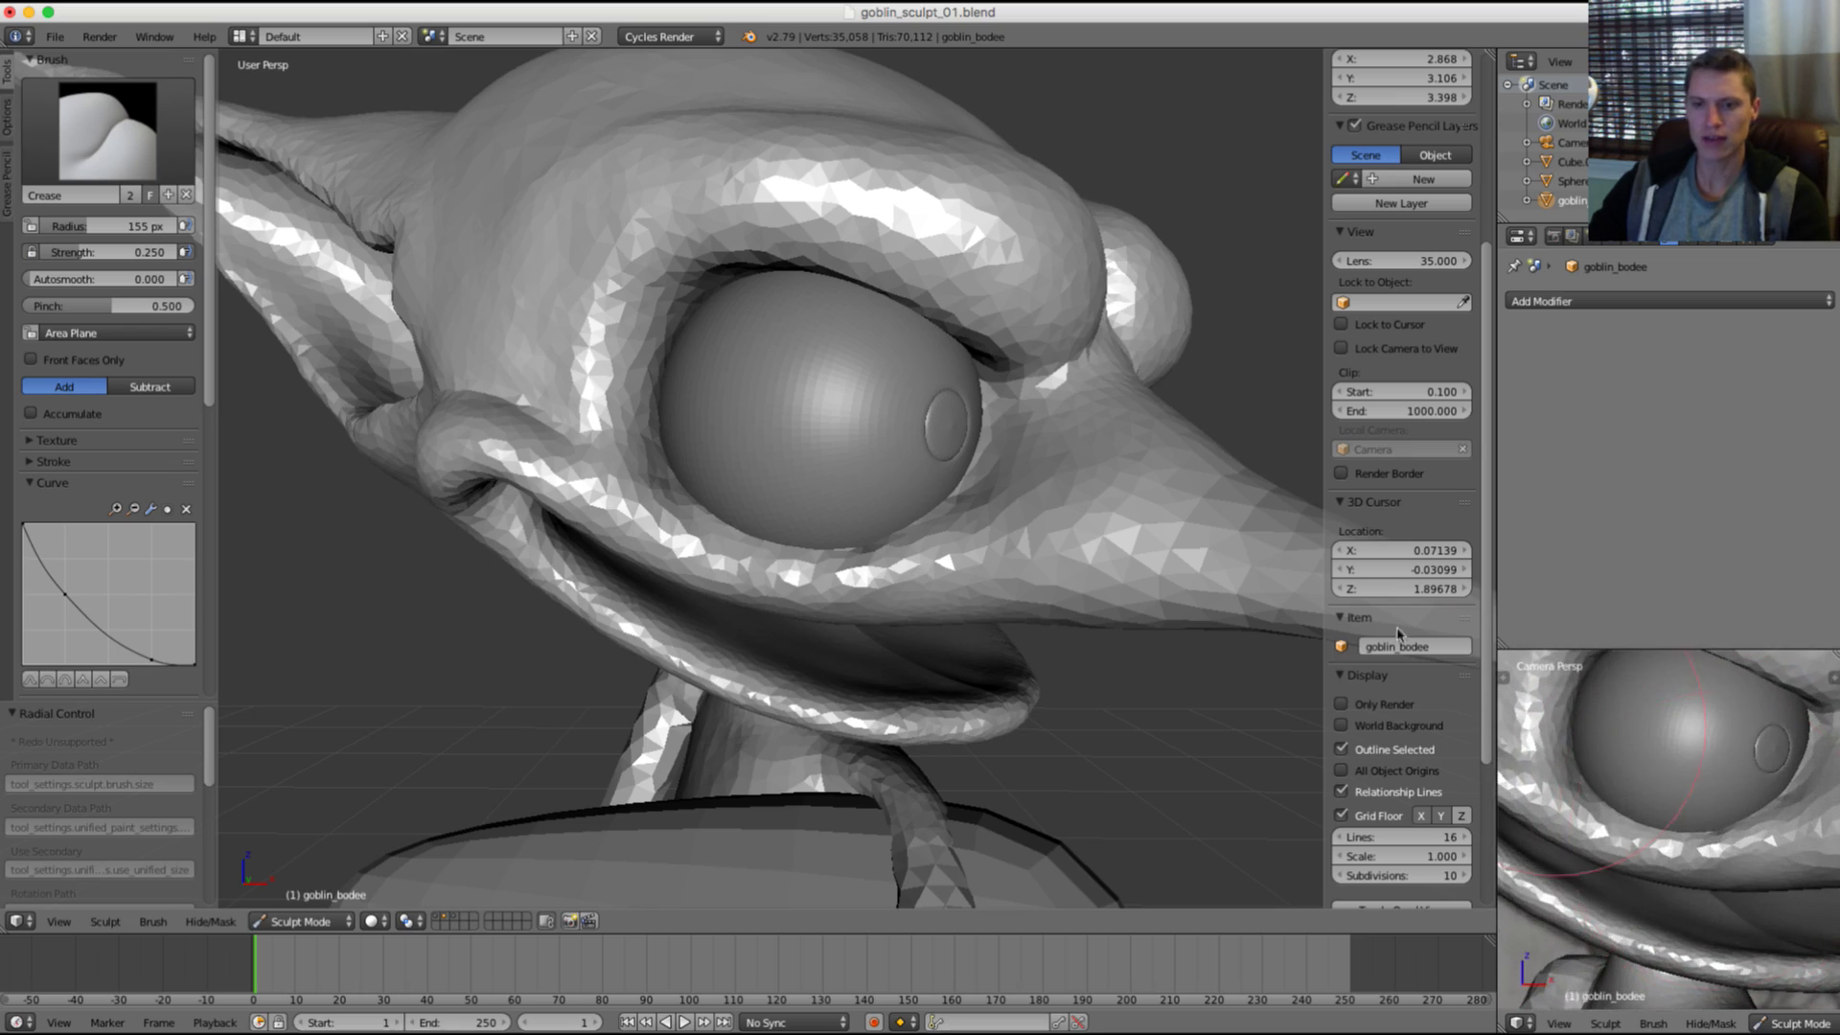
key(grave)
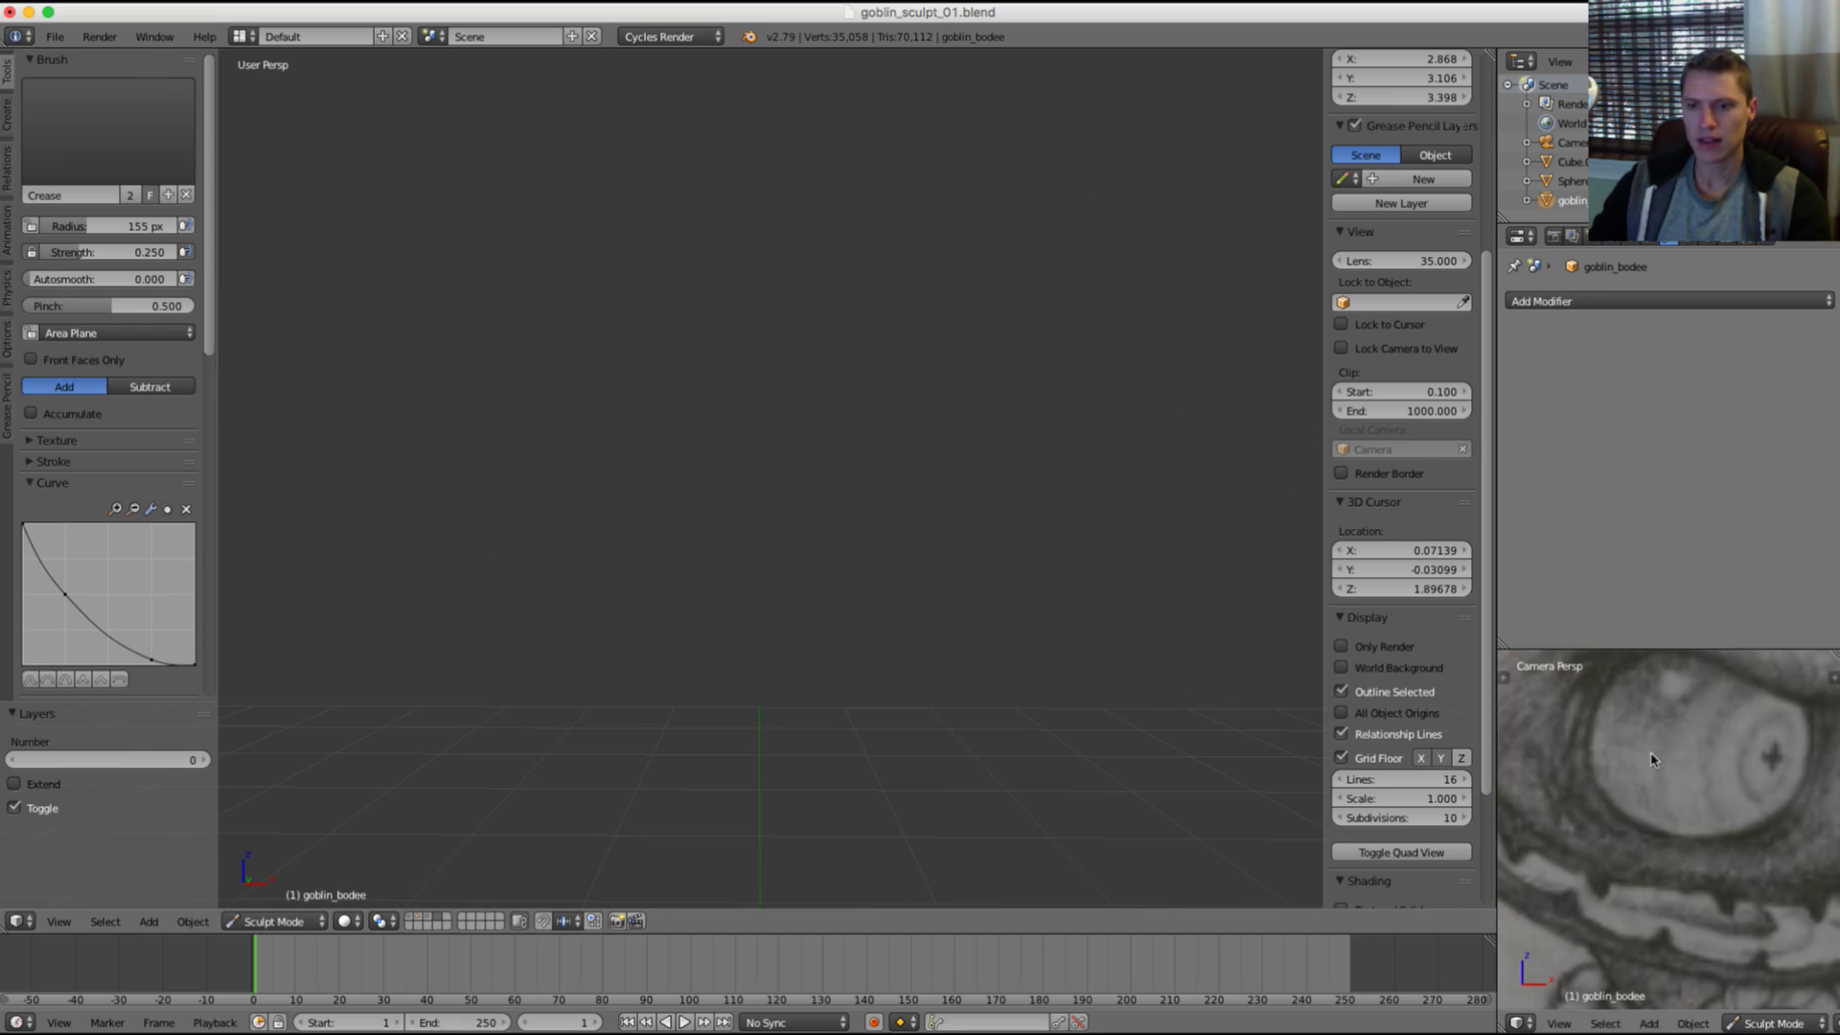
shift+middle_drag(1650, 759, 1653, 811)
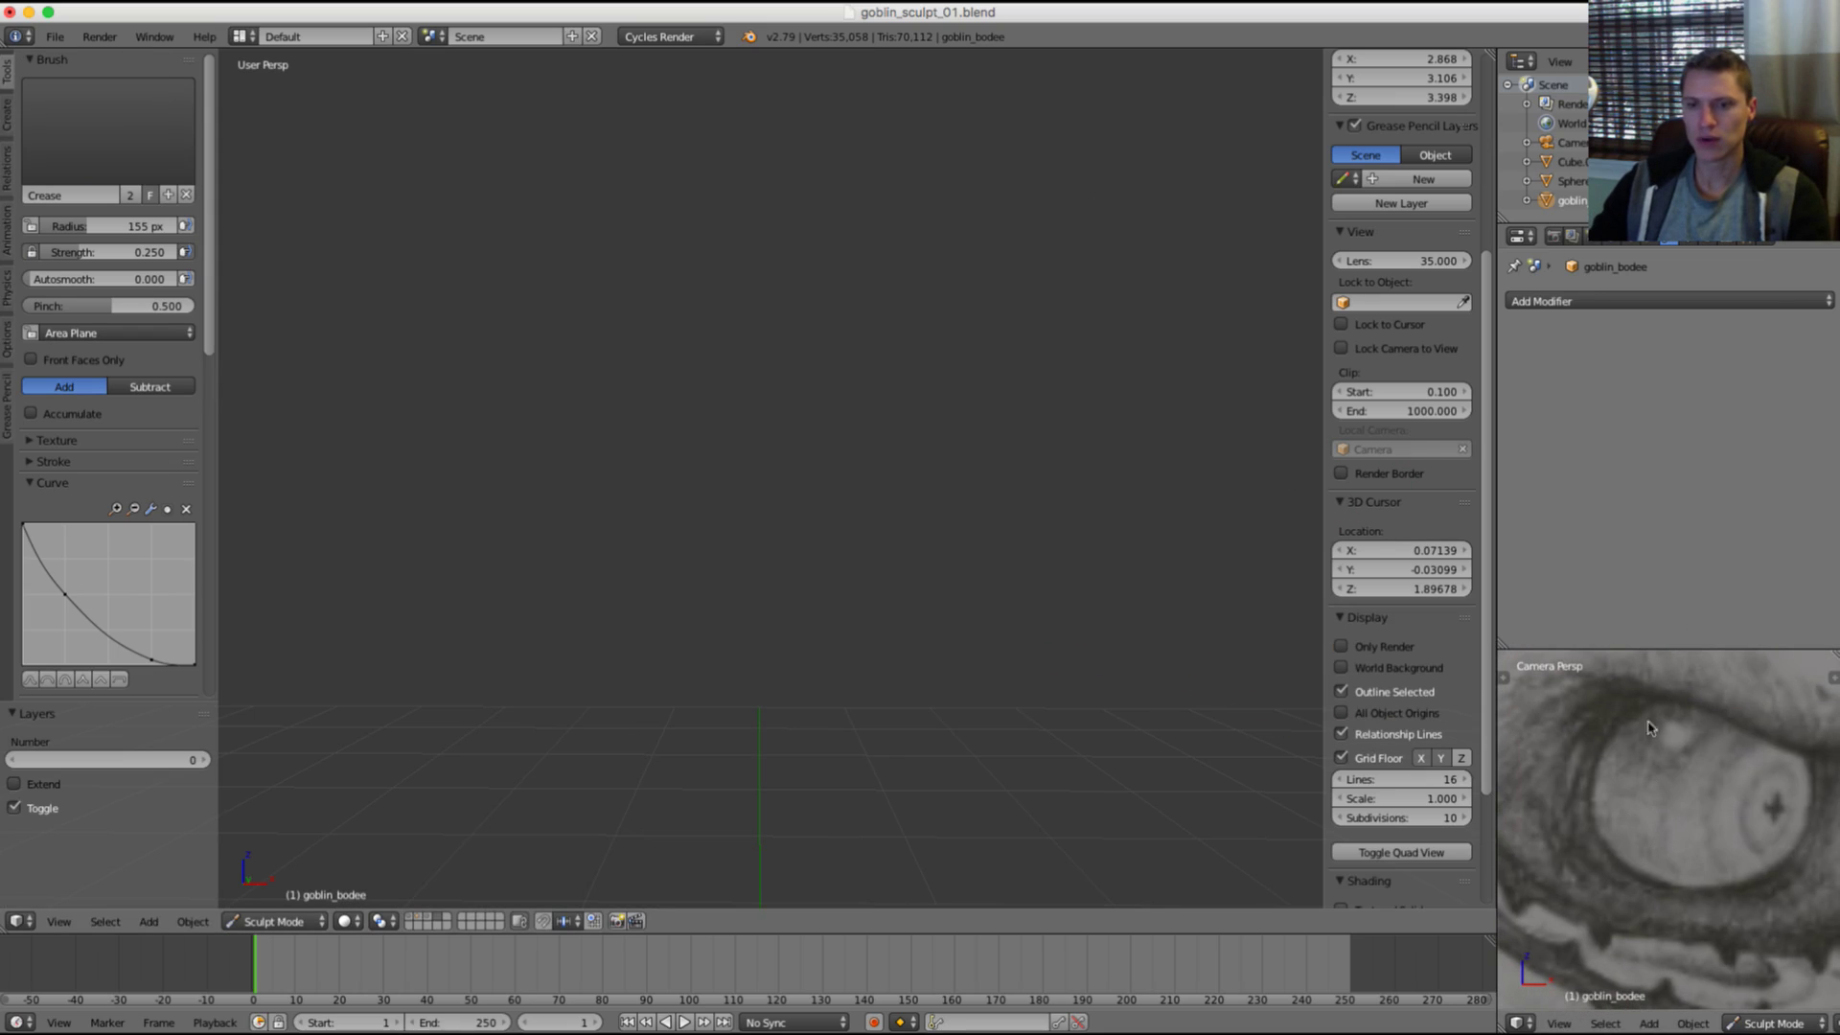
scroll(1664, 701, down, 2)
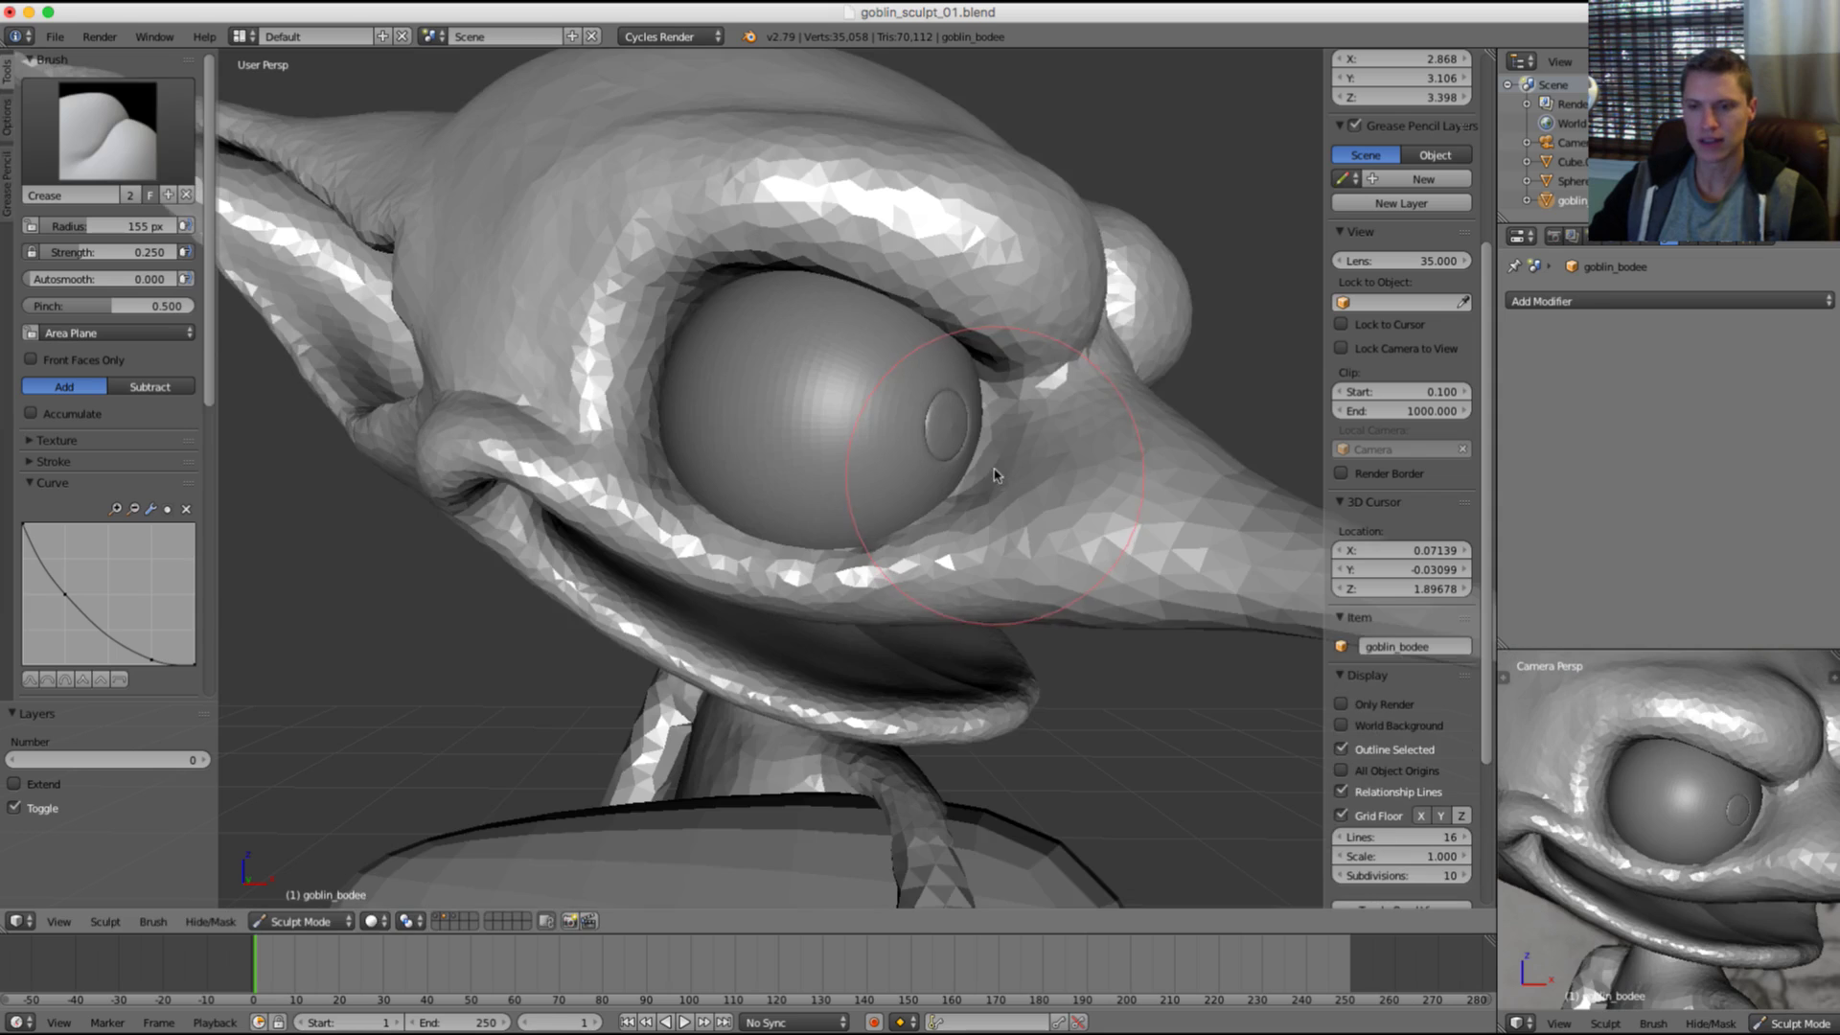
Step: Reduce the Crease brush to about 73 px and carve a fold into the outer corner of the eye socket
key(f)
click(706, 346)
mouse_move(688, 332)
shift+middle_down()
mouse_move(734, 366)
mouse_move(699, 406)
shift+middle_up()
scroll(663, 341, up, 2)
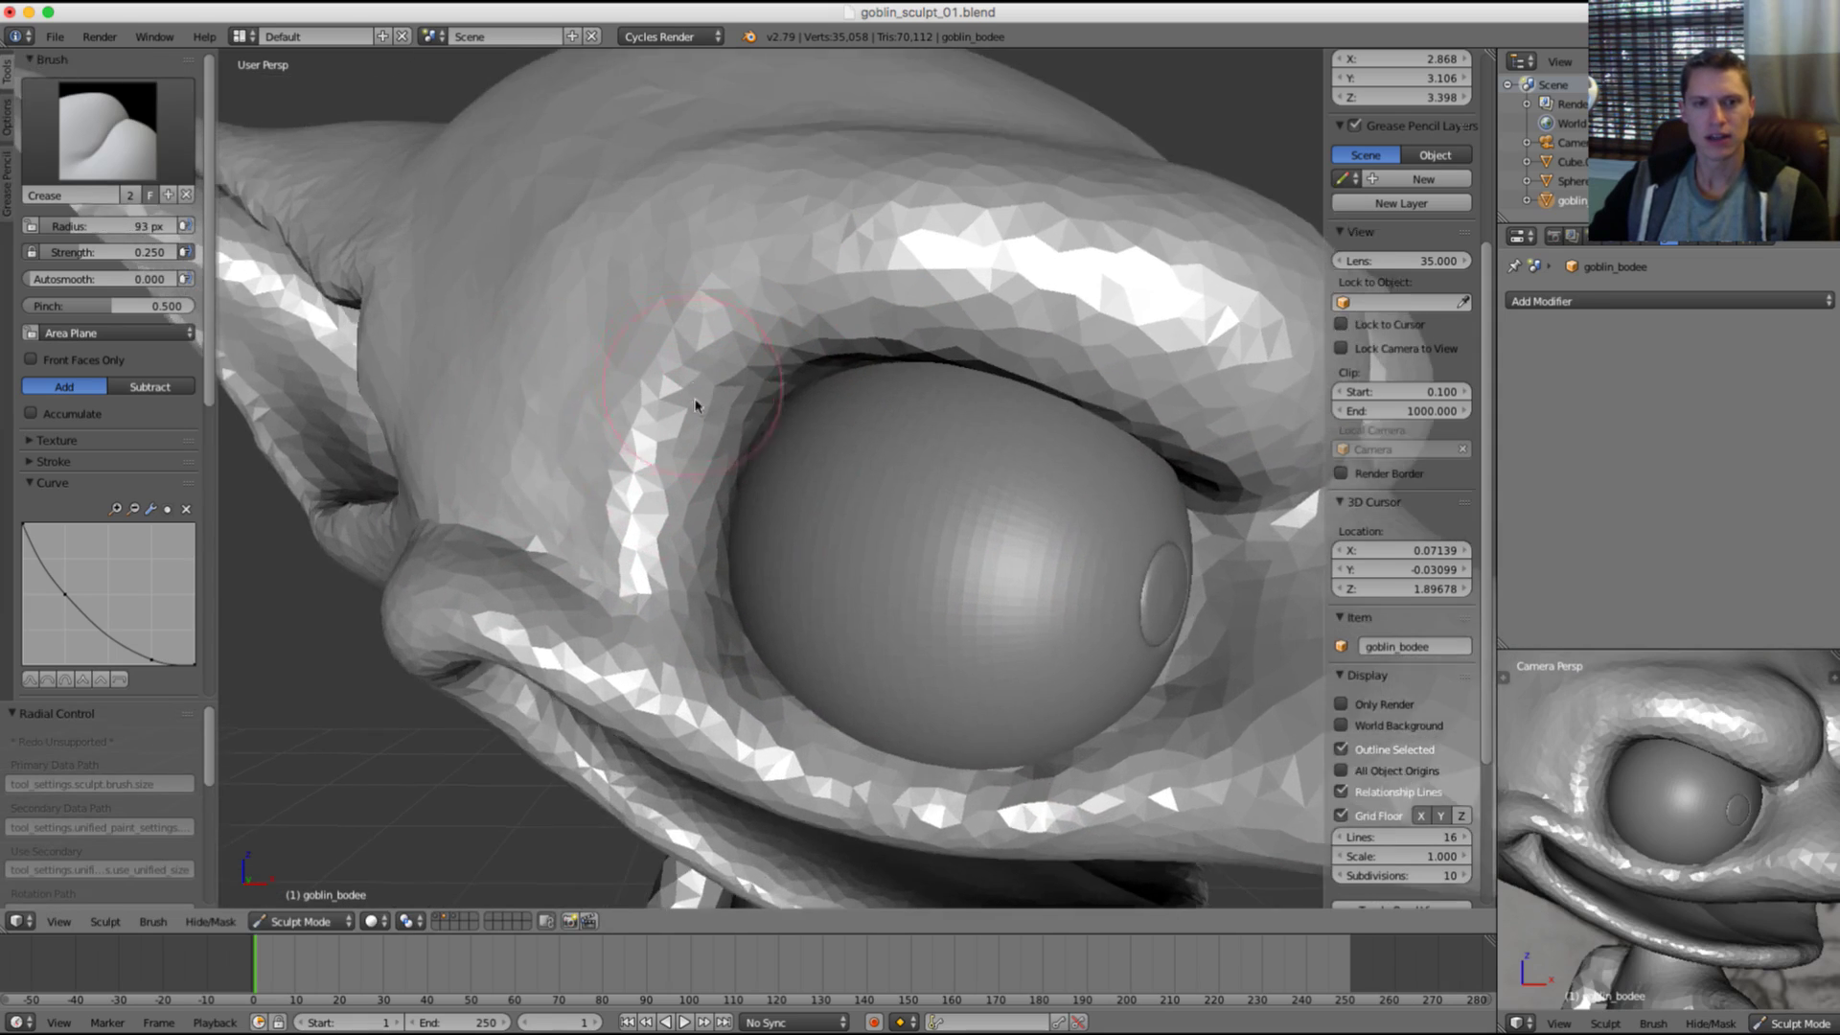
scroll(701, 393, up, 2)
scroll(706, 380, down, 1)
key(f)
click(728, 357)
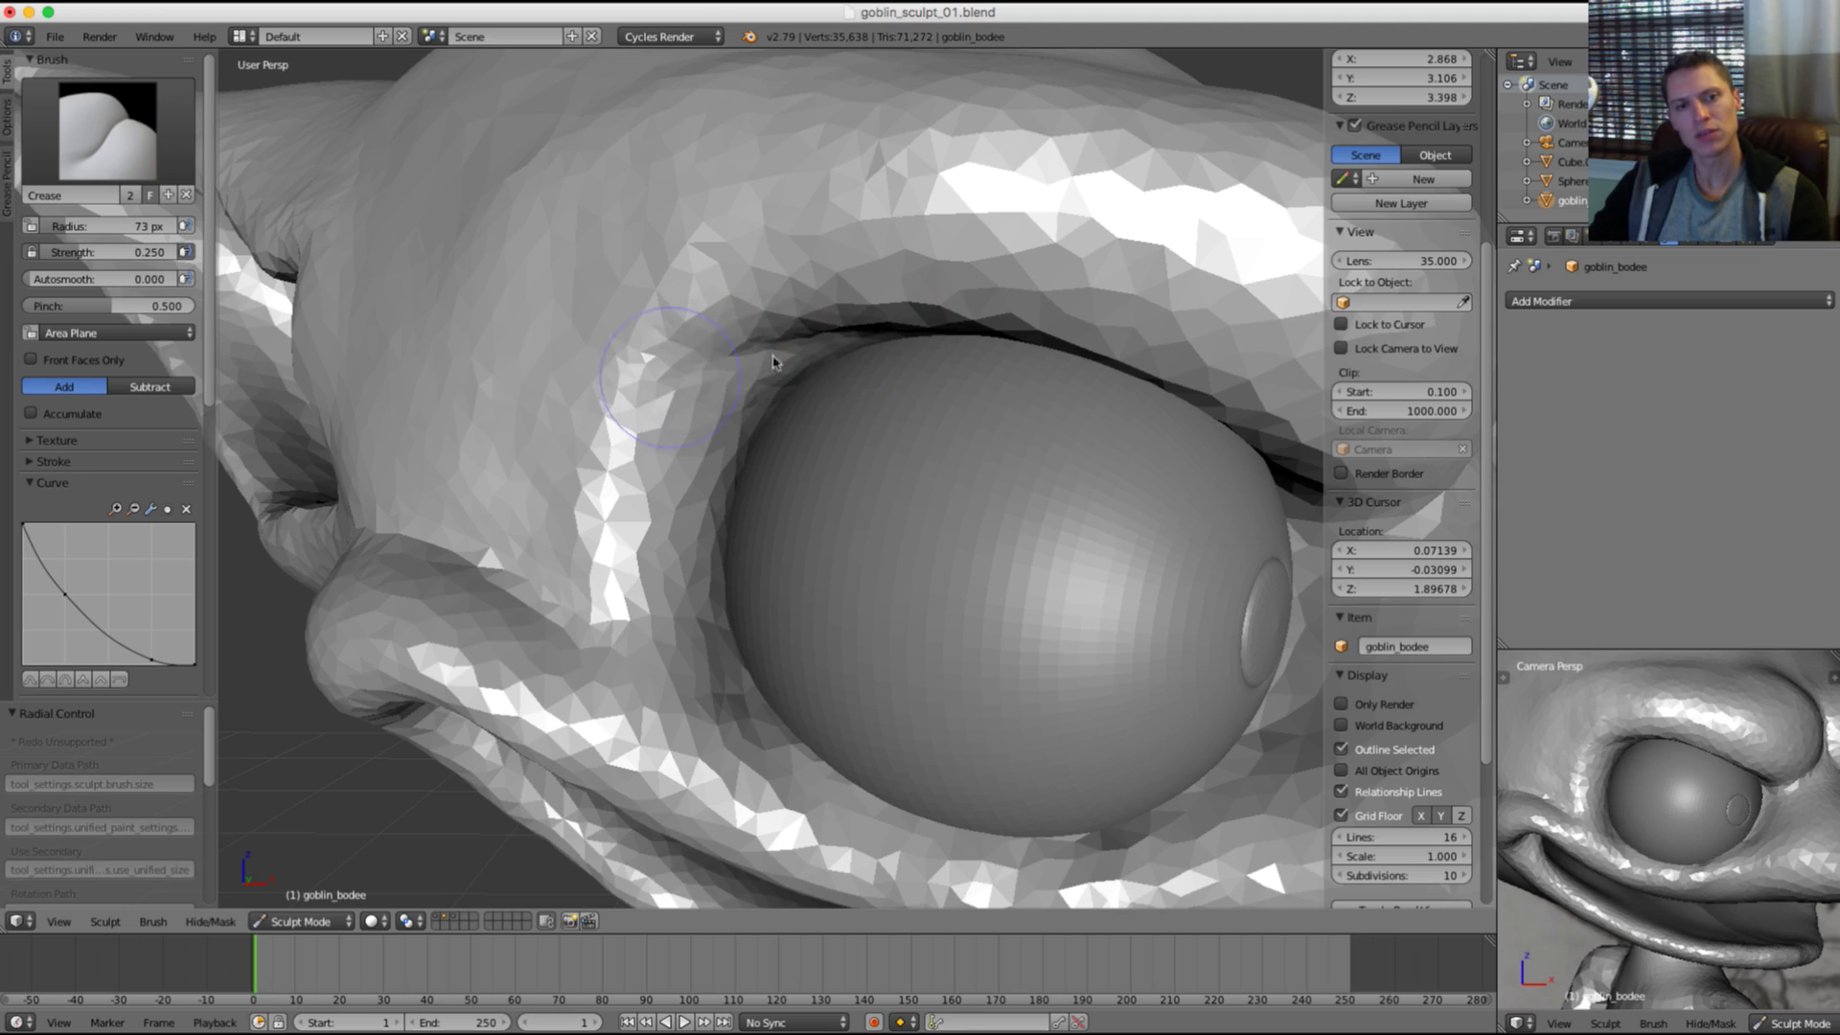
drag(643, 388, 655, 370)
mouse_move(609, 447)
ctrl+mouse_down()
mouse_move(670, 374)
mouse_move(710, 368)
ctrl+mouse_up()
ctrl+drag(612, 454, 752, 345)
Step: Carve further folds between the outer corner of the eye socket and the eyeball with the Crease brush at 69 px
shift+middle_drag(763, 371, 759, 337)
scroll(753, 340, up, 1)
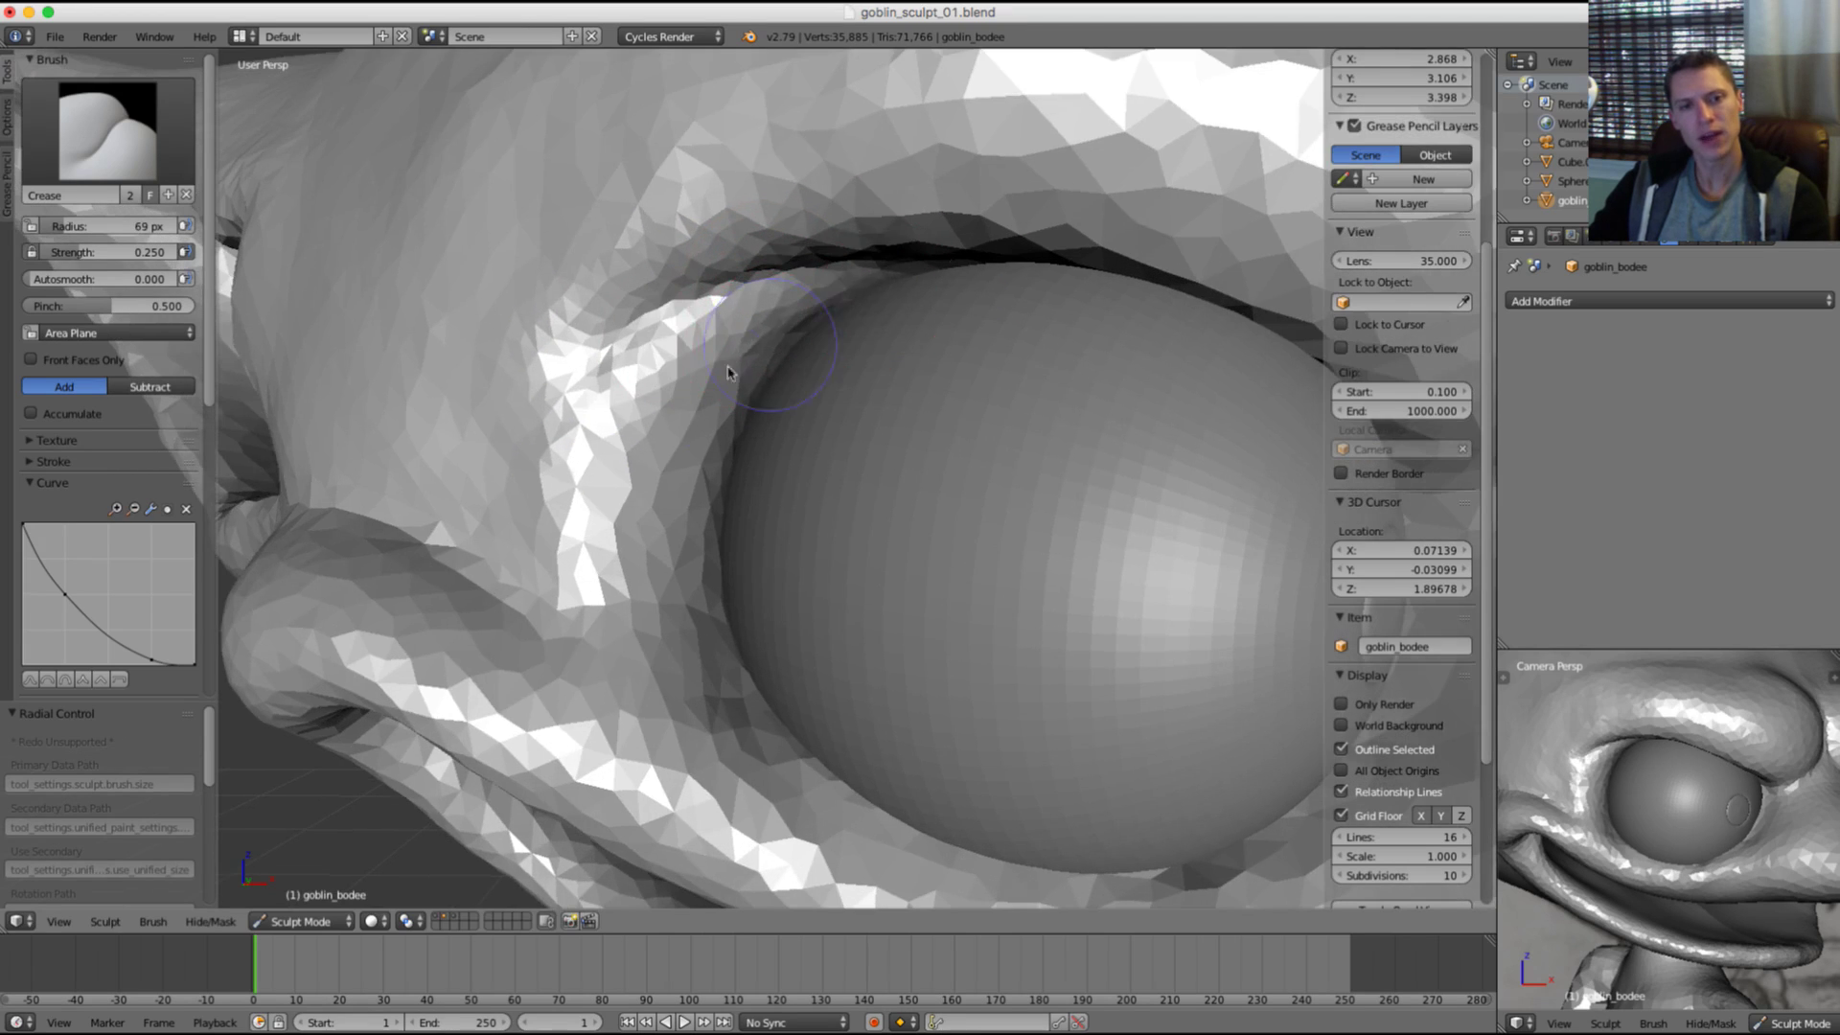
mouse_move(728, 371)
mouse_down()
mouse_move(670, 364)
mouse_move(681, 410)
mouse_move(776, 316)
mouse_move(765, 424)
mouse_up()
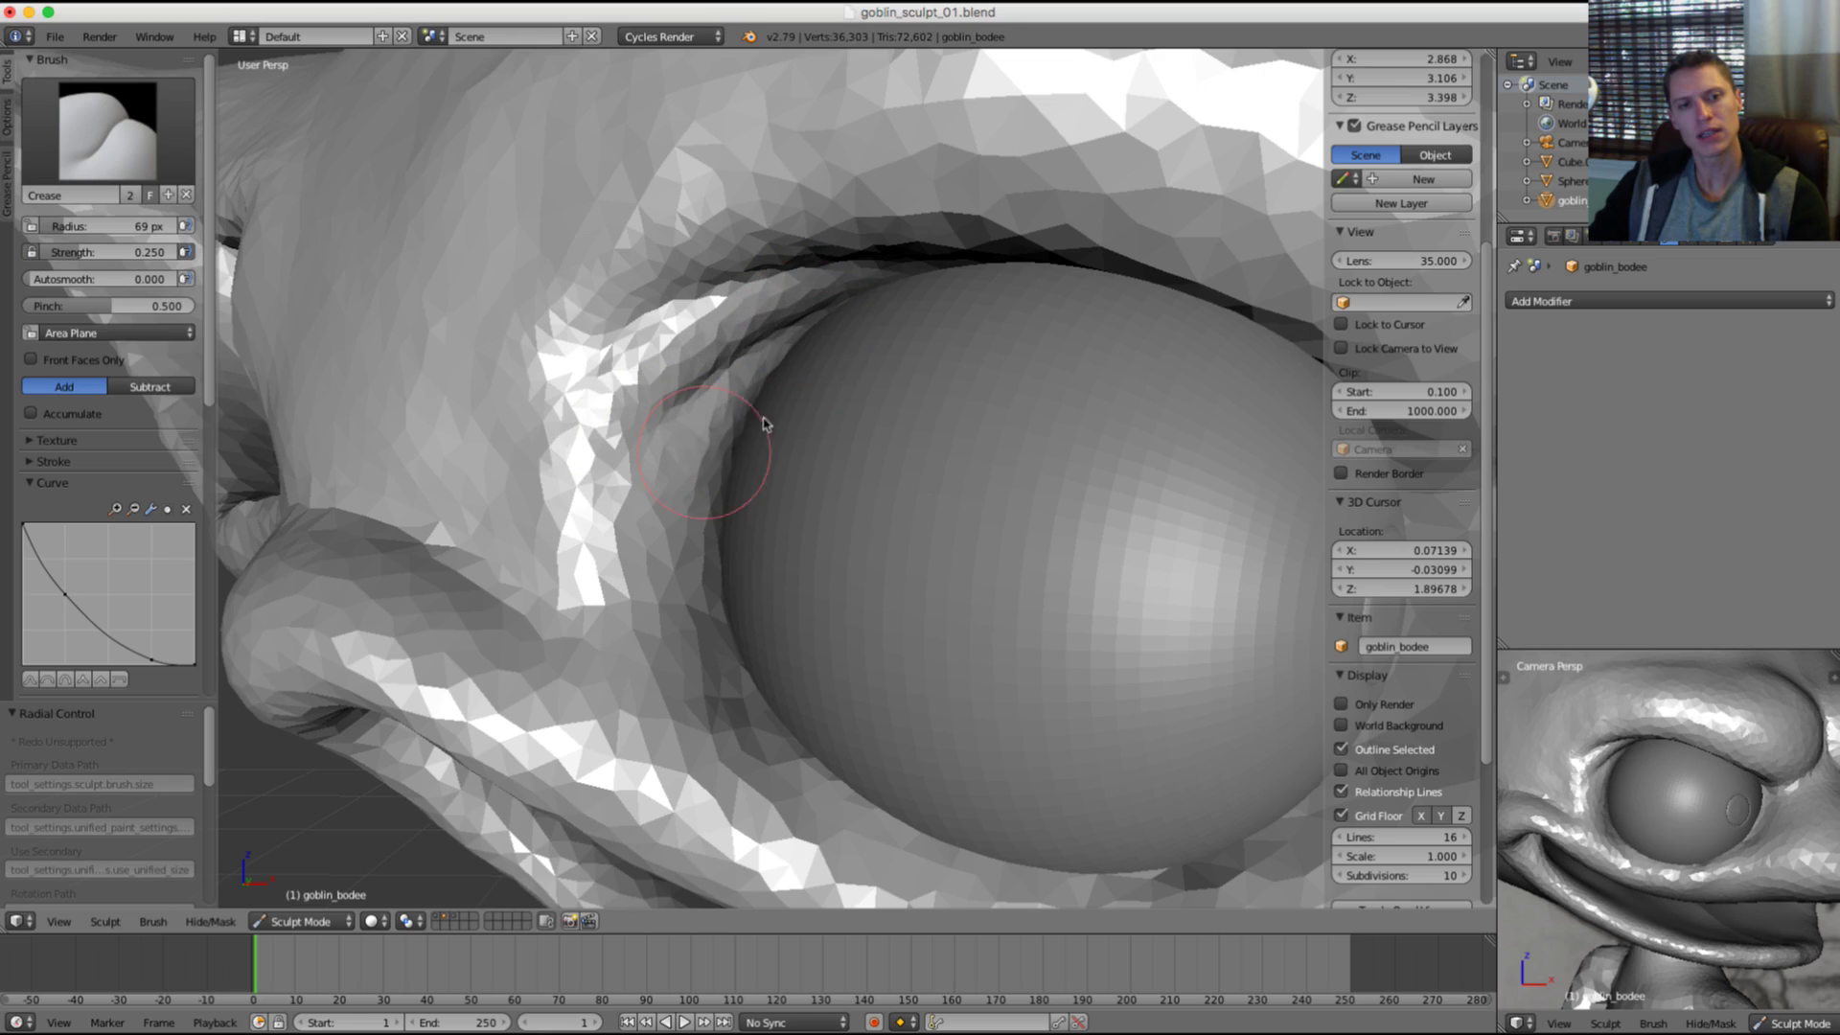
Step: Examine the creased eye corner and whole head from the side and front, and compare the head with the sketch in the camera view
scroll(862, 335, down, 8)
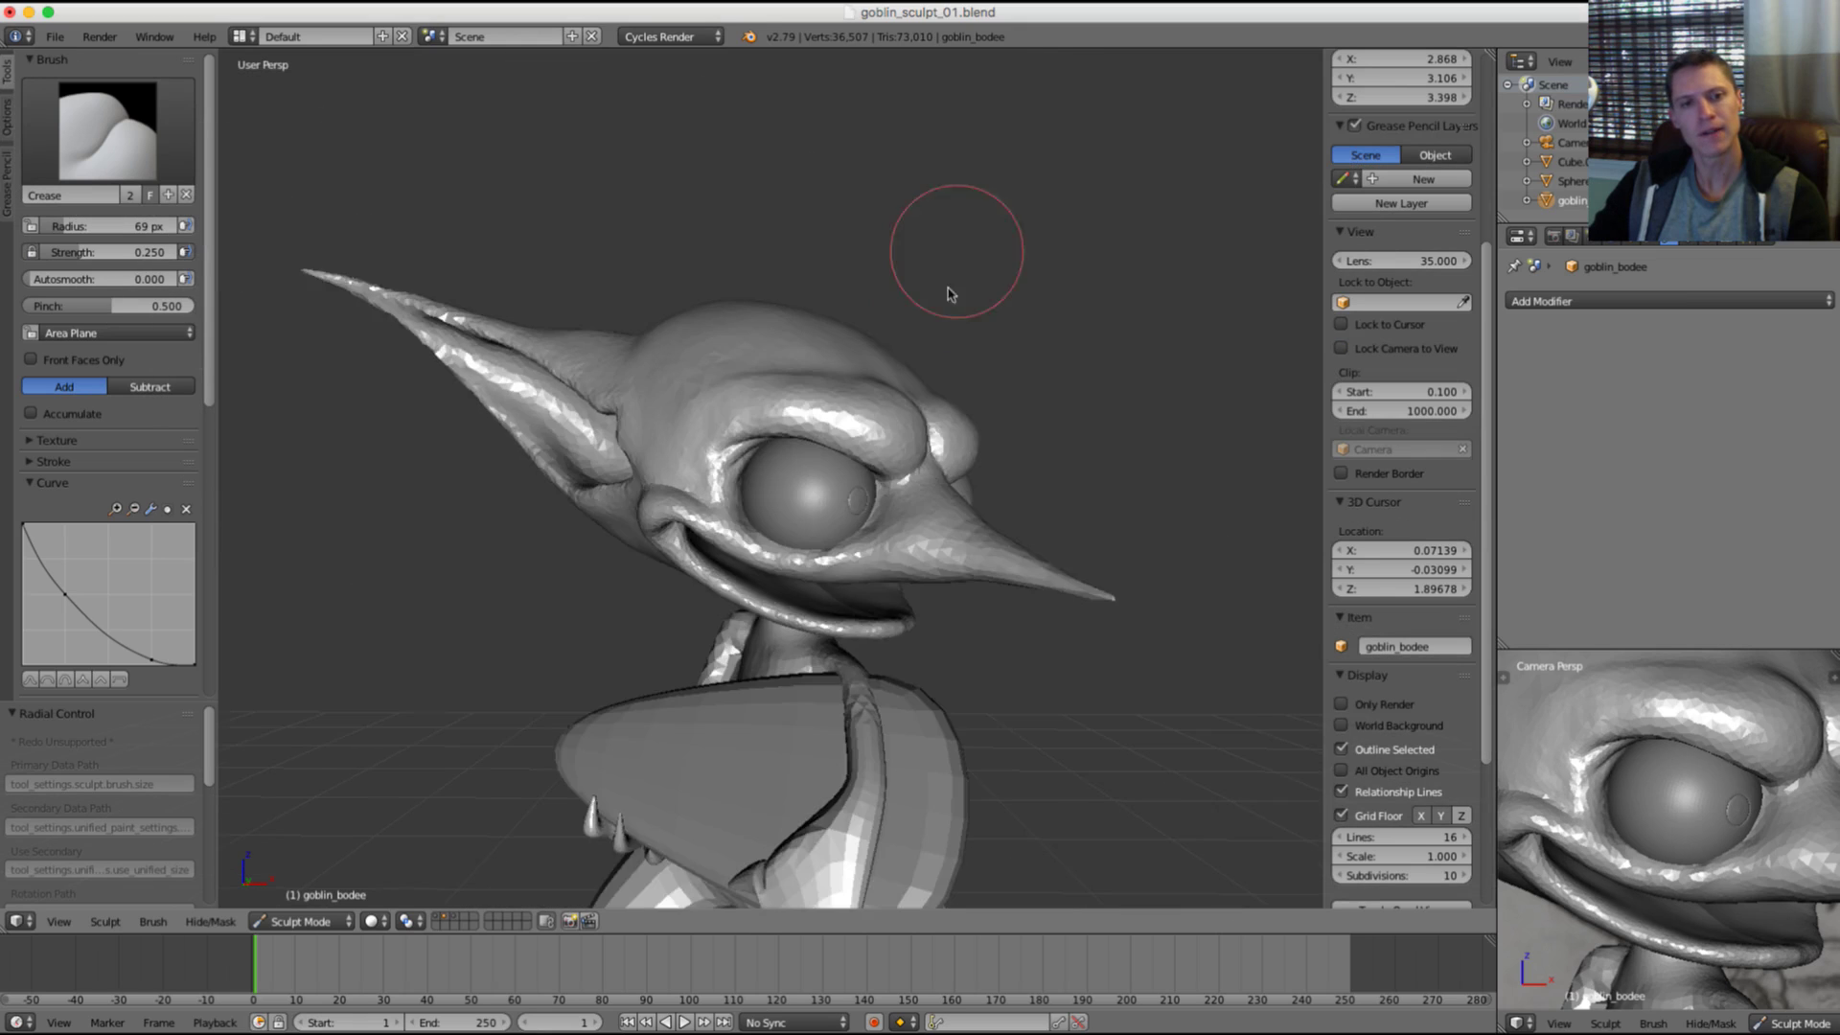
middle_drag(949, 288, 766, 379)
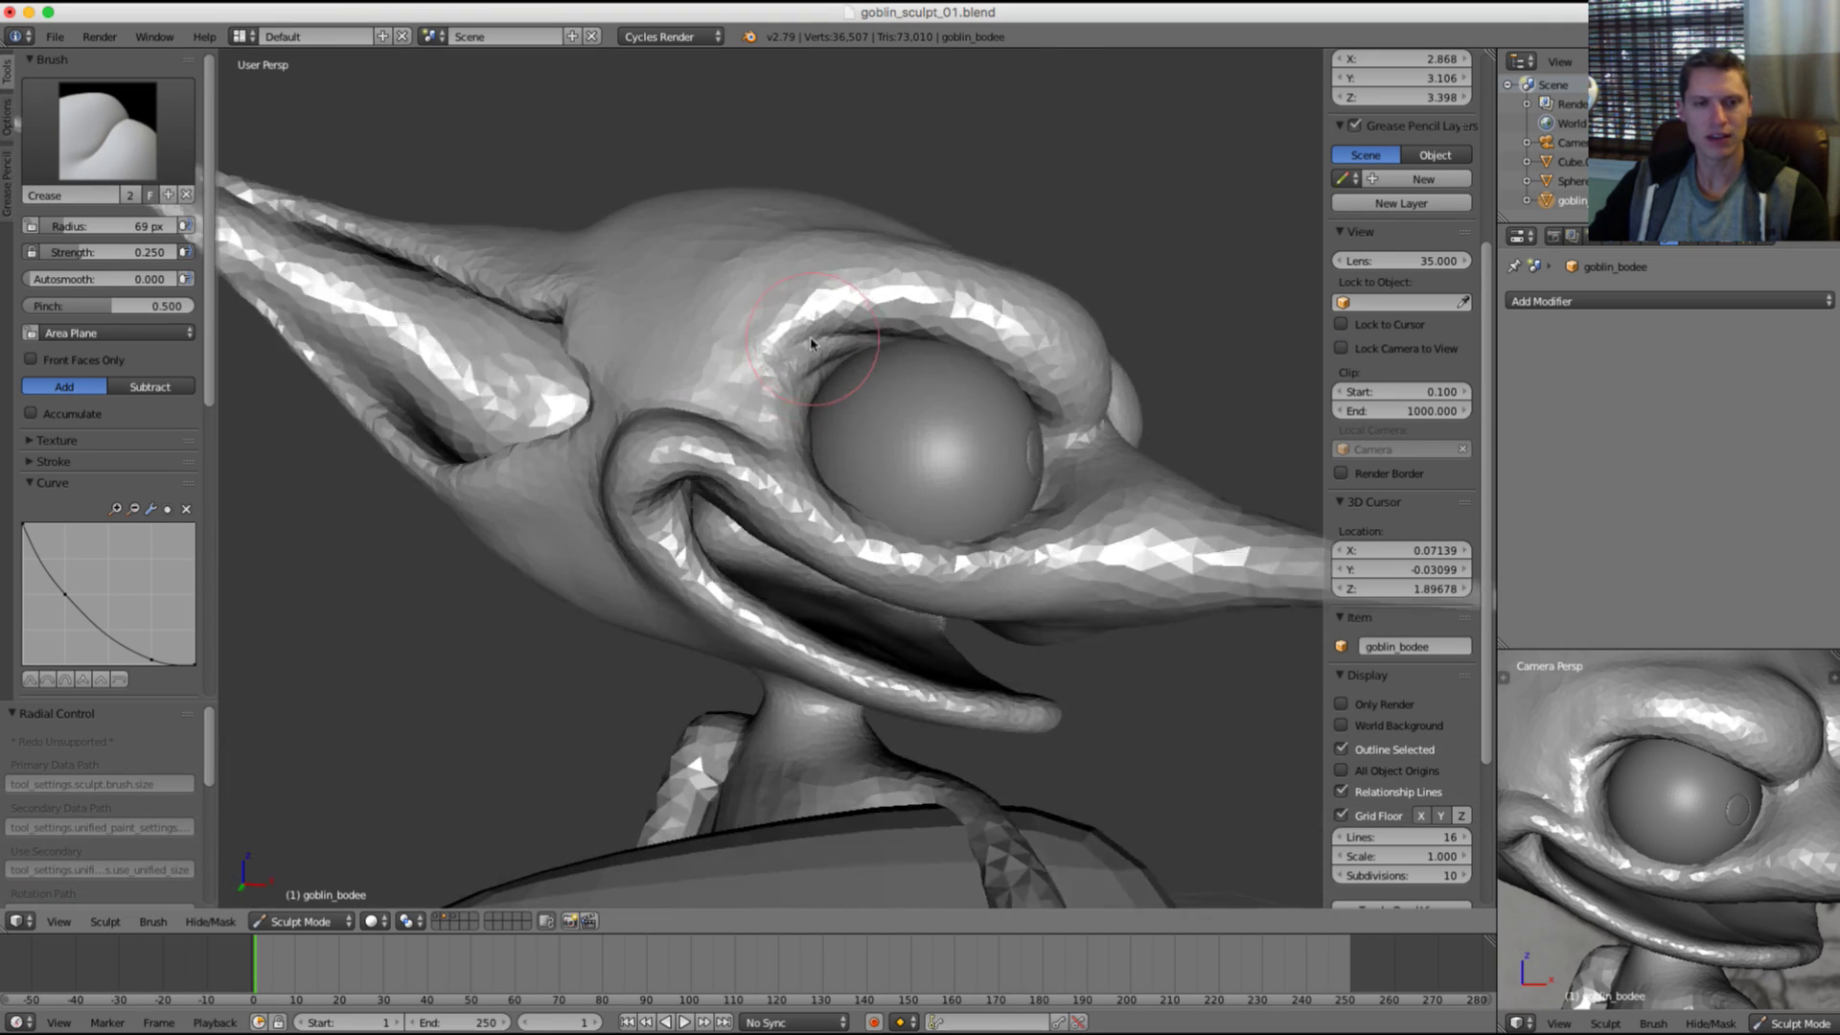
scroll(776, 383, up, 6)
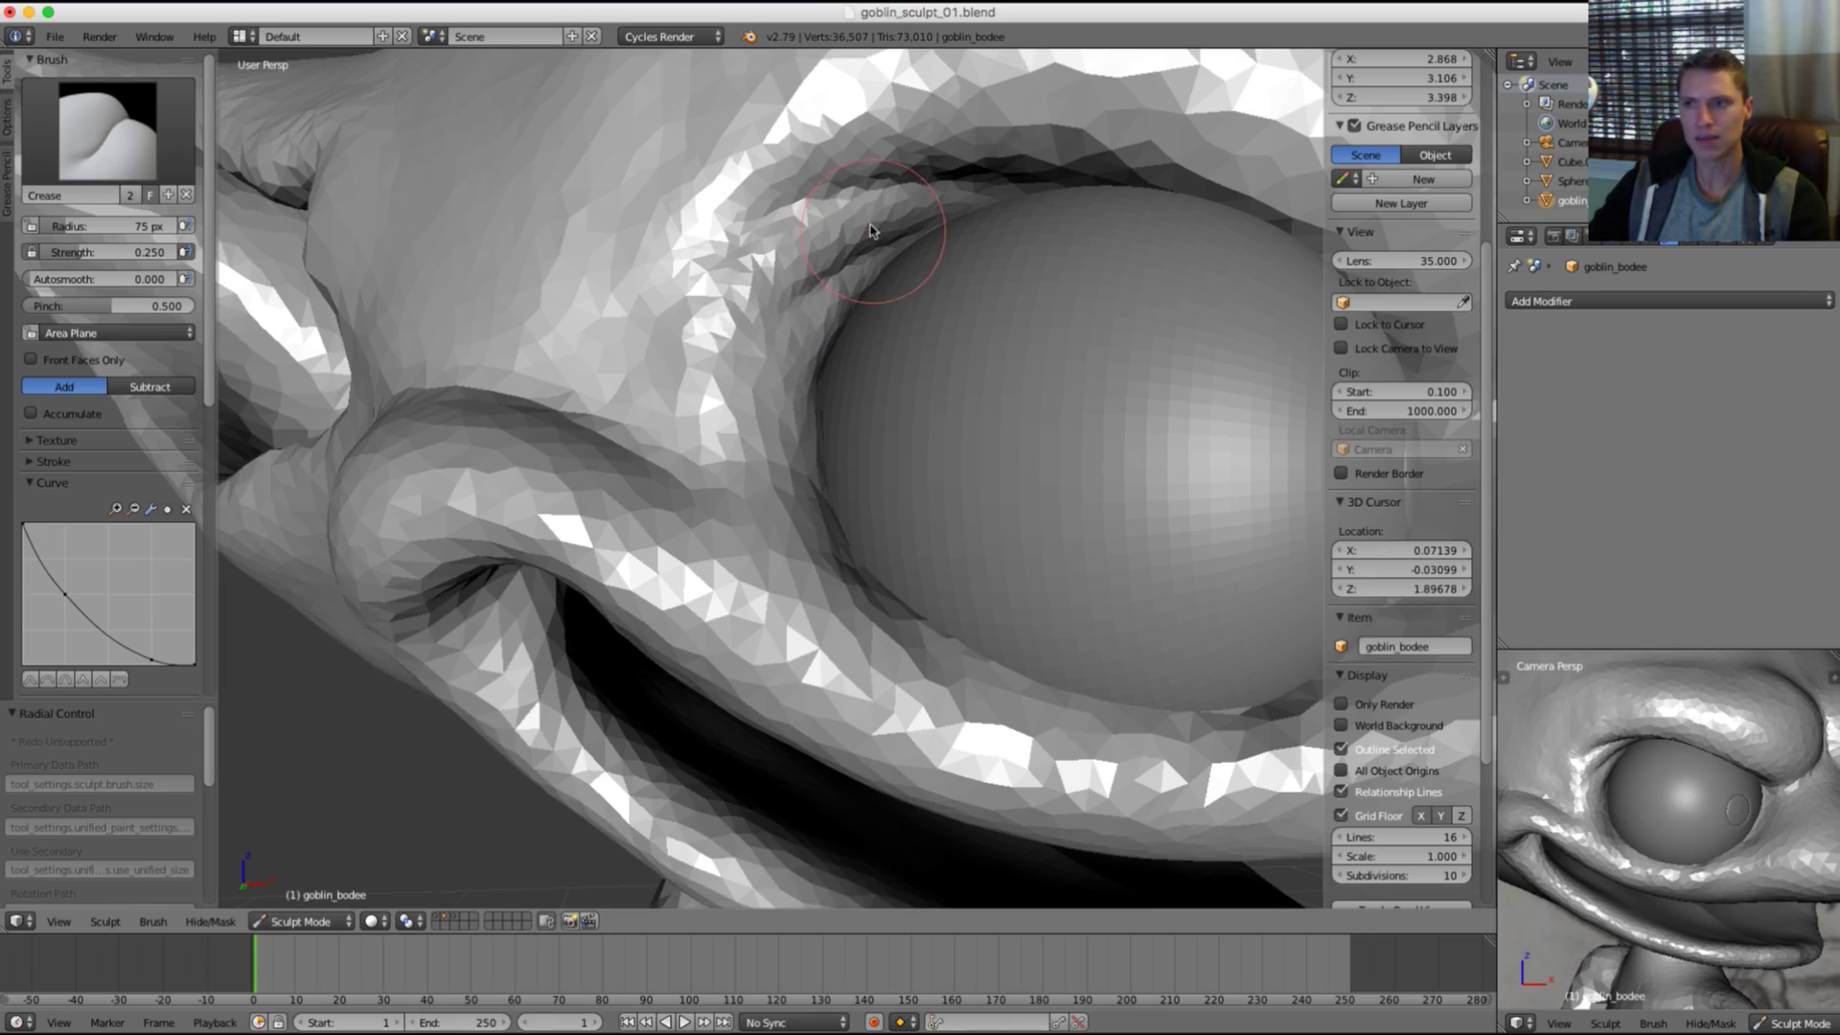
scroll(870, 230, up, 2)
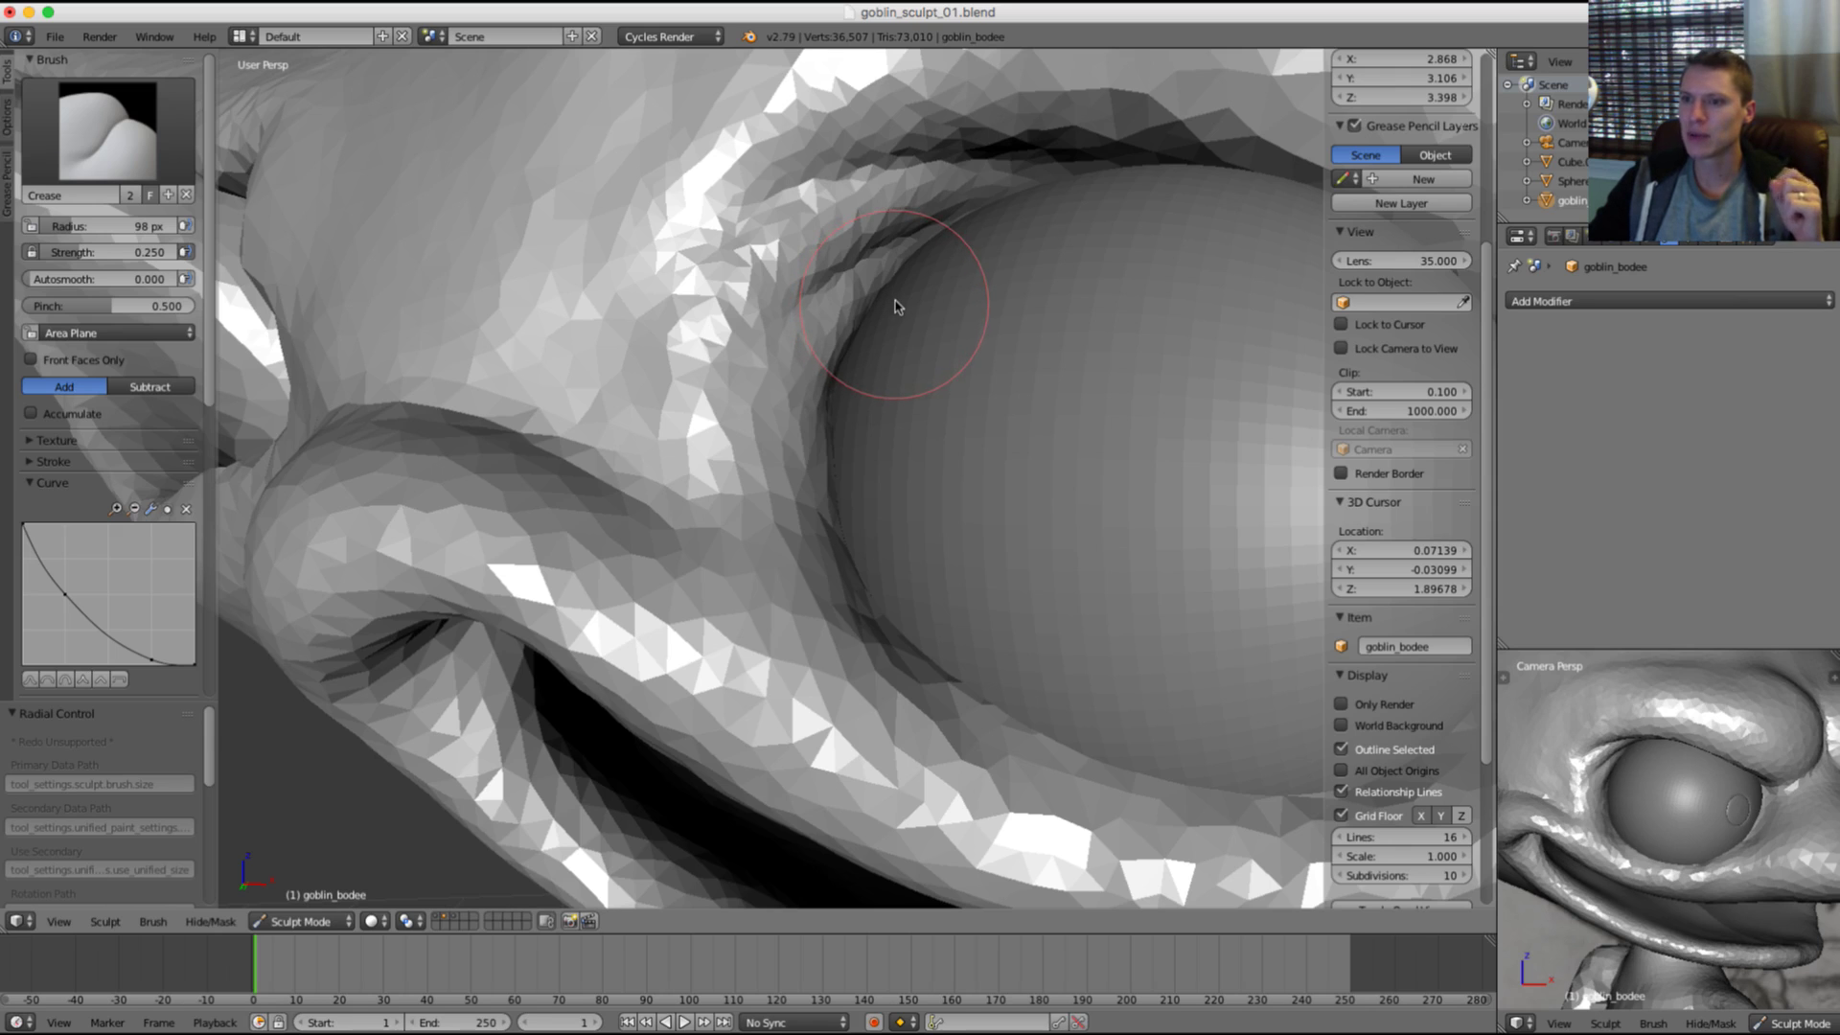
scroll(826, 329, down, 8)
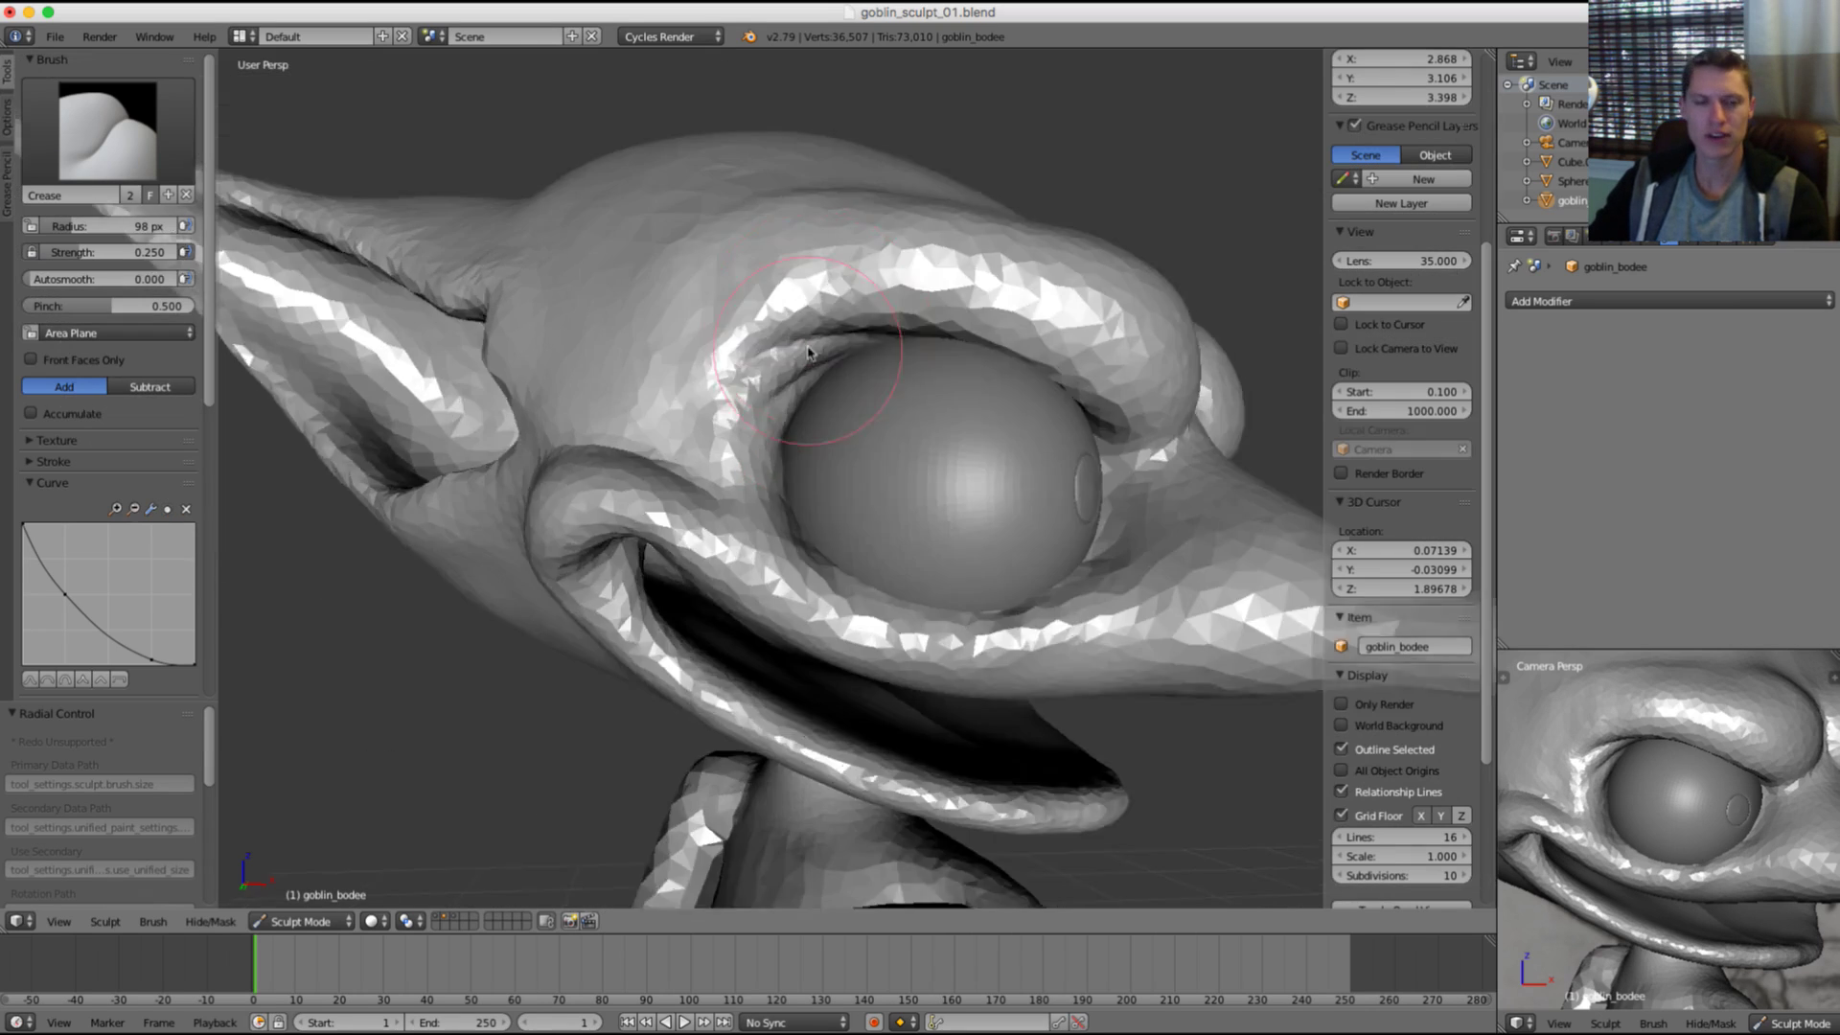
middle_drag(952, 325, 823, 355)
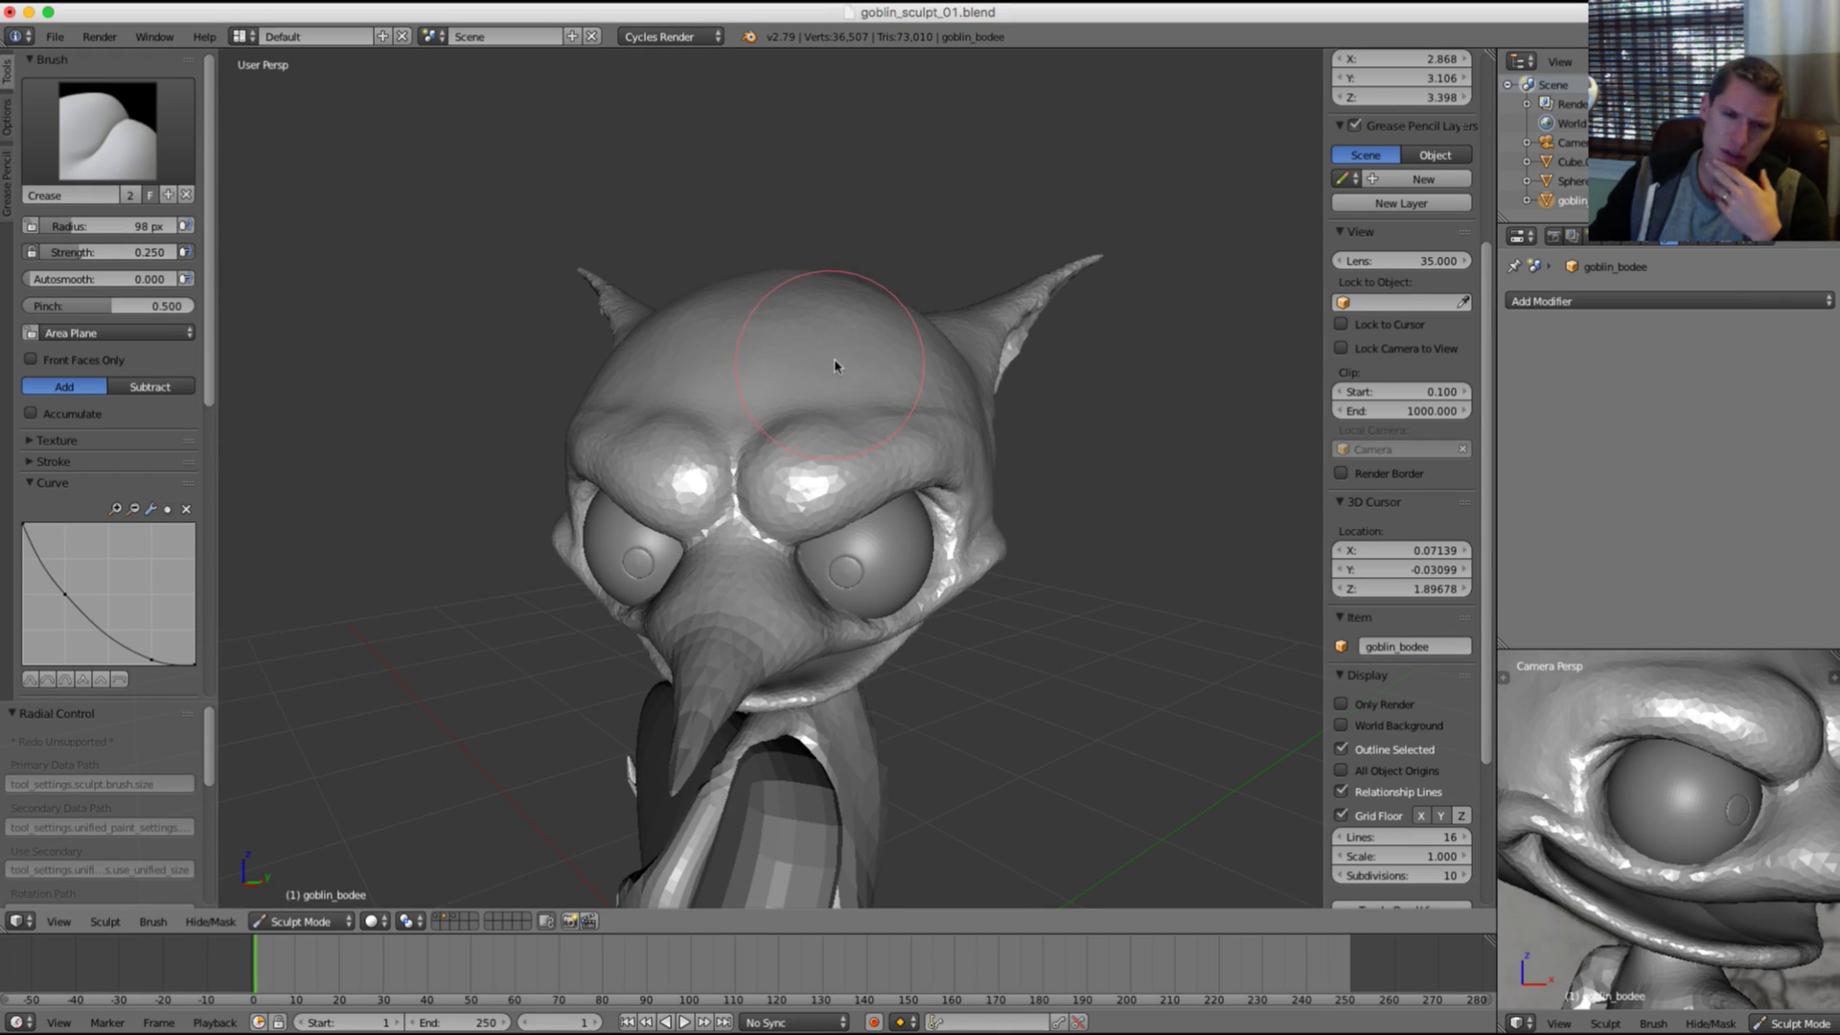
middle_drag(830, 370, 925, 316)
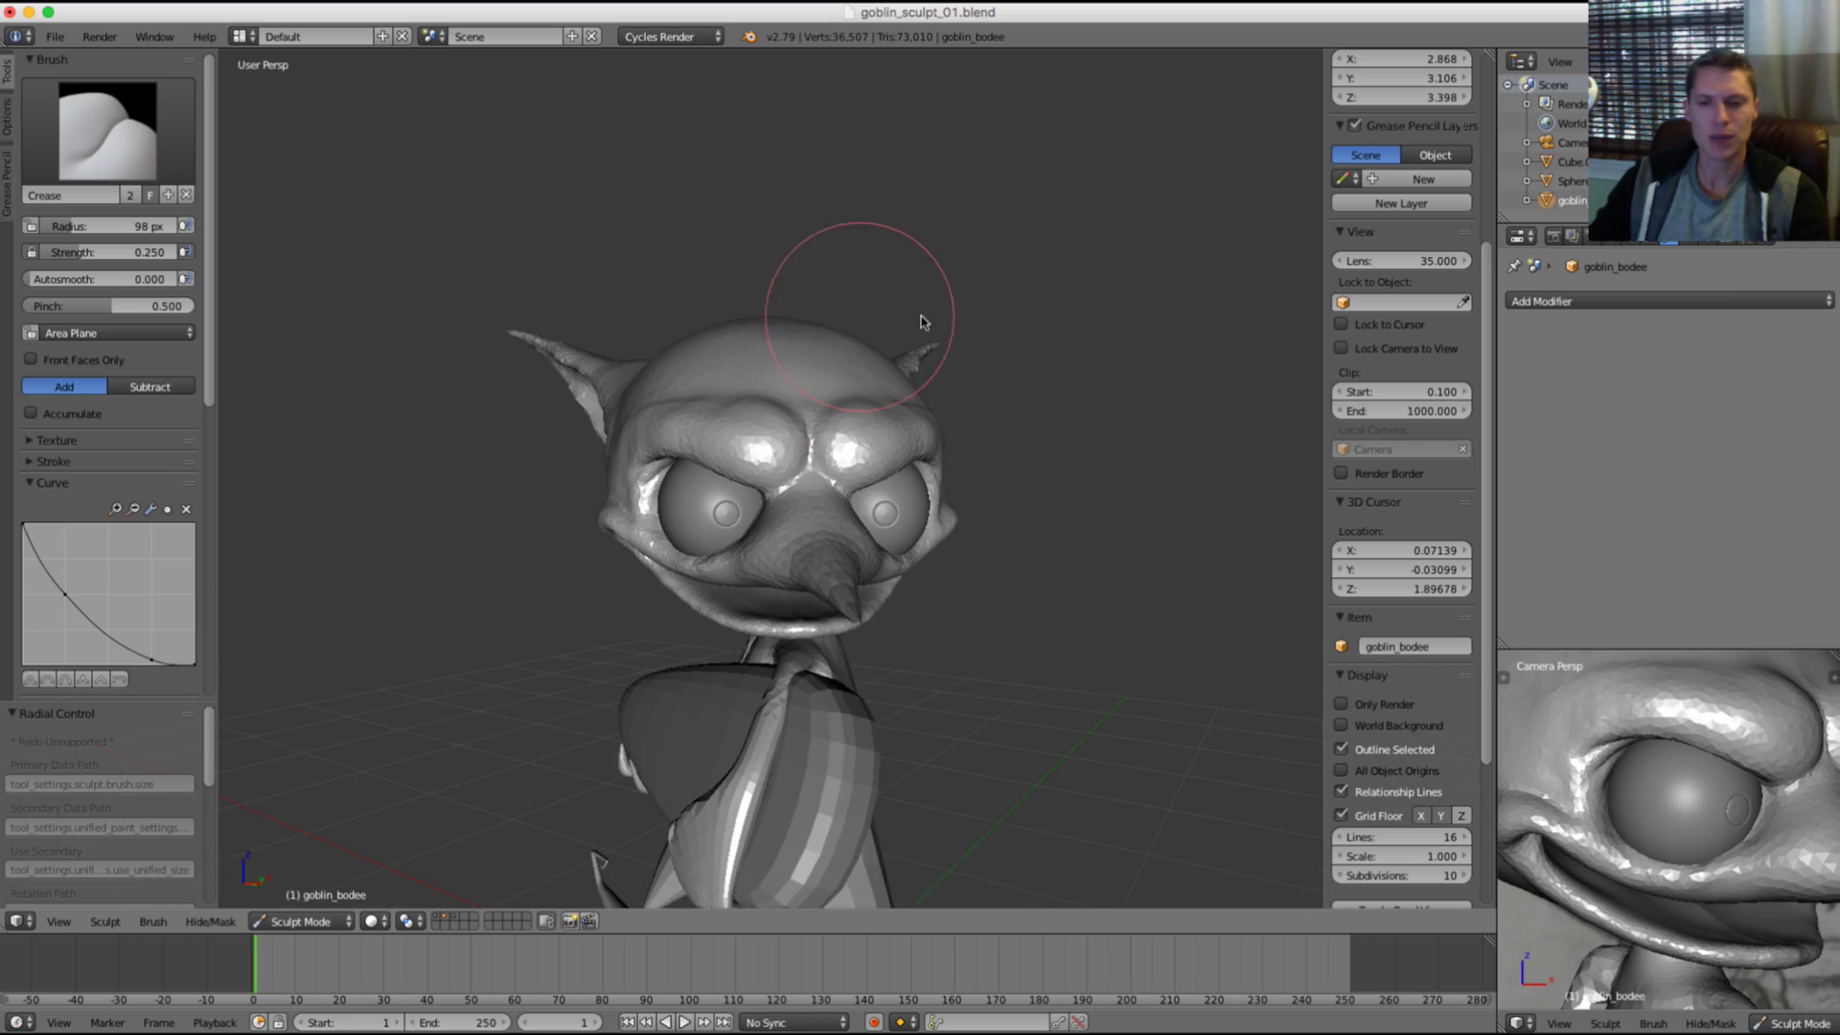
scroll(1680, 814, down, 3)
middle_drag(1680, 819, 1672, 788)
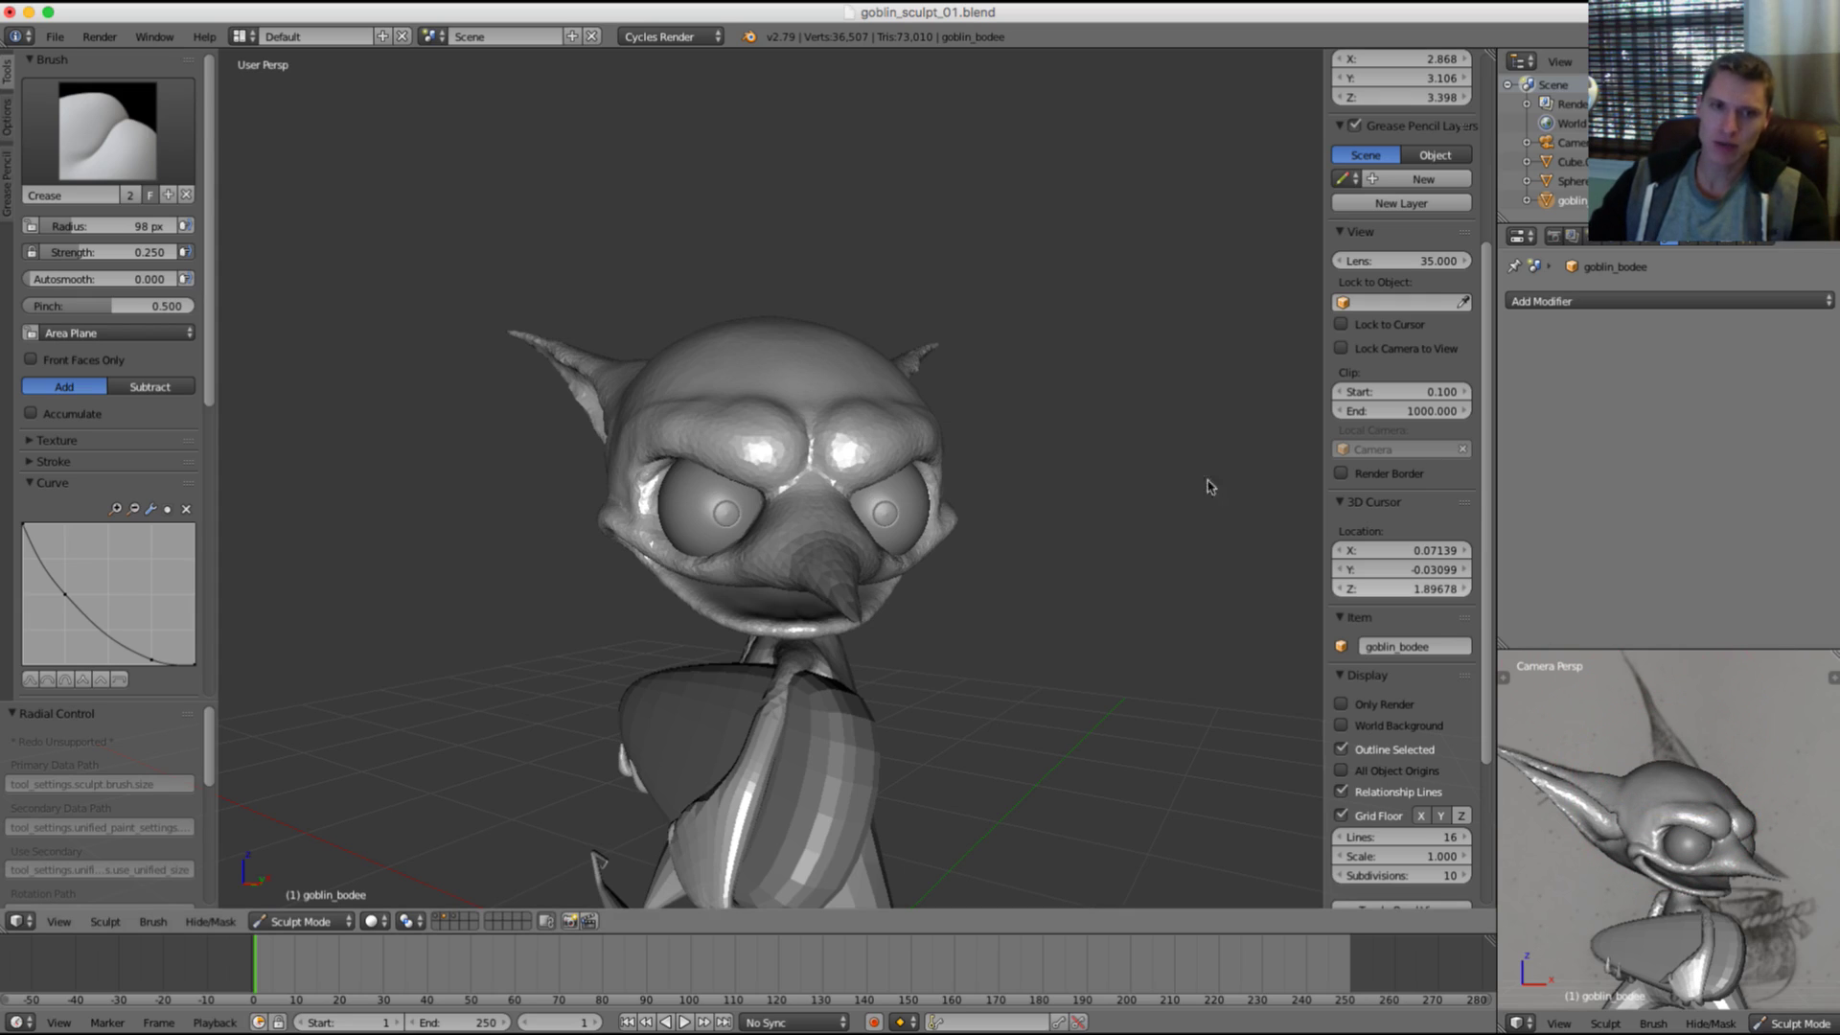
middle_drag(910, 307, 872, 342)
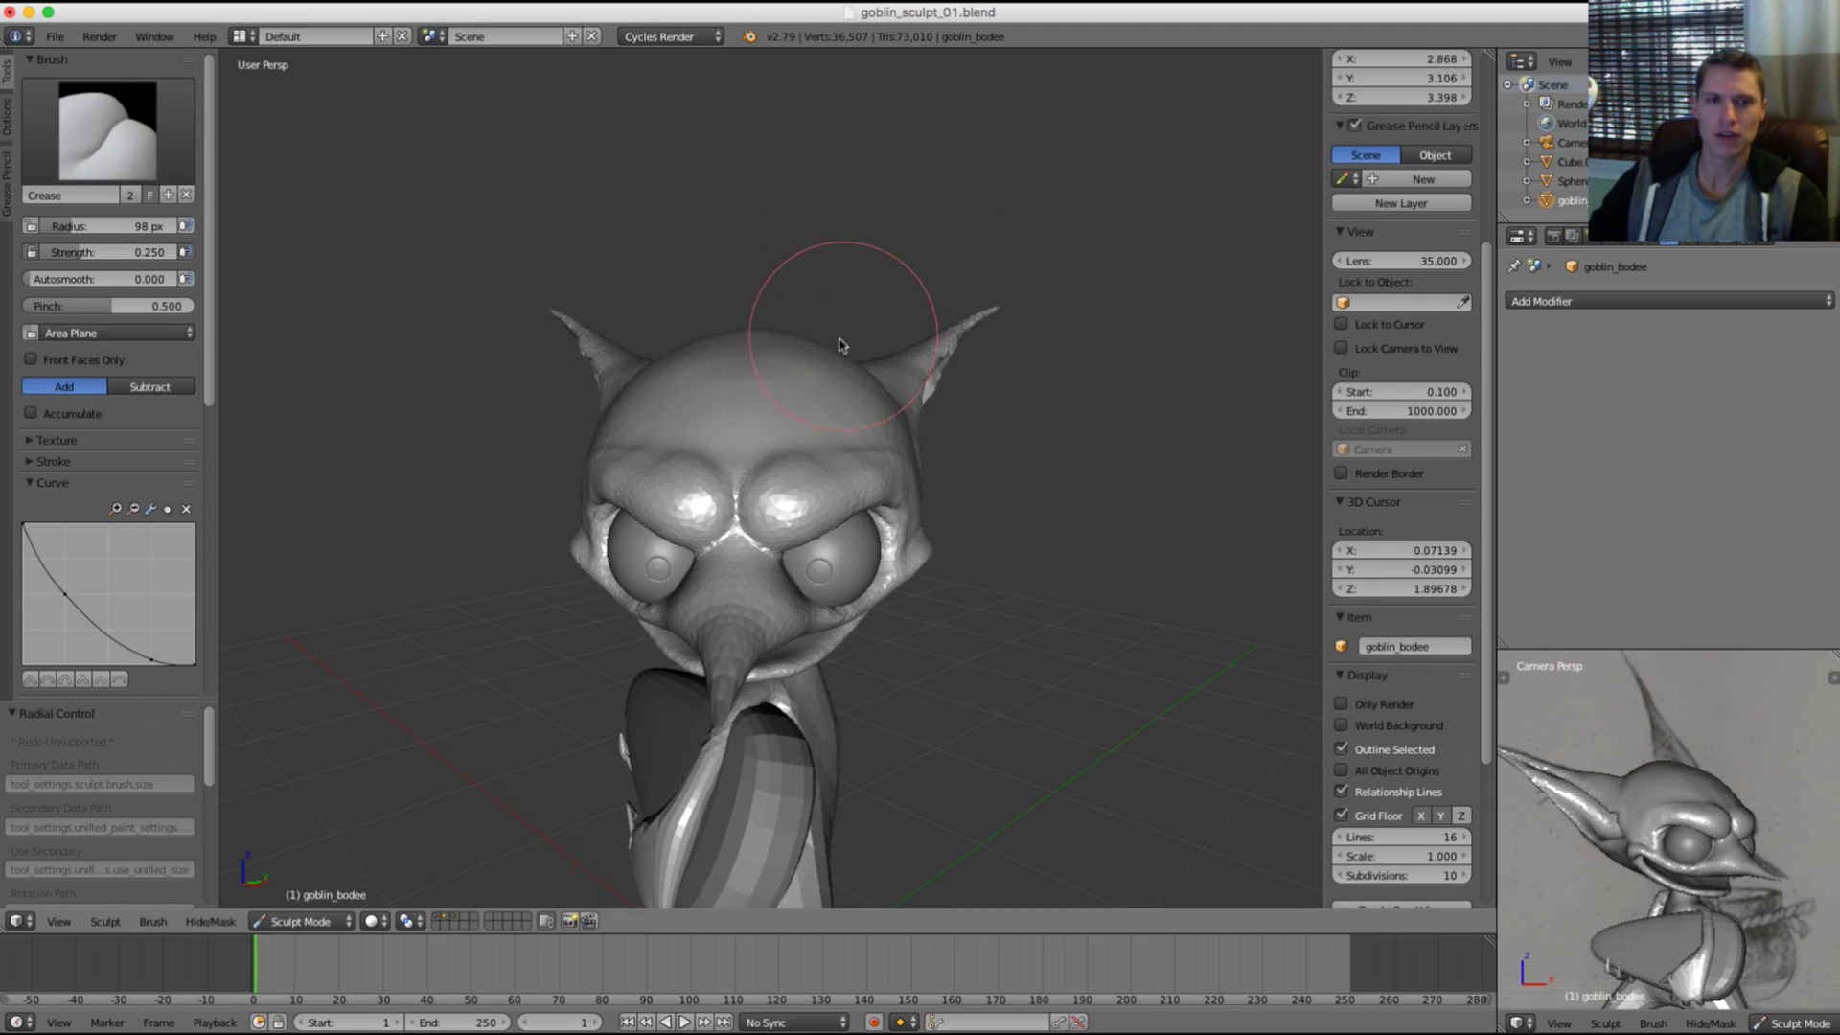
Step: Try out a tall pointed outline above the head with the grease pencil and erase its strokes
mouse_move(822, 345)
mouse_down()
mouse_move(891, 185)
mouse_move(908, 374)
mouse_move(847, 303)
mouse_up()
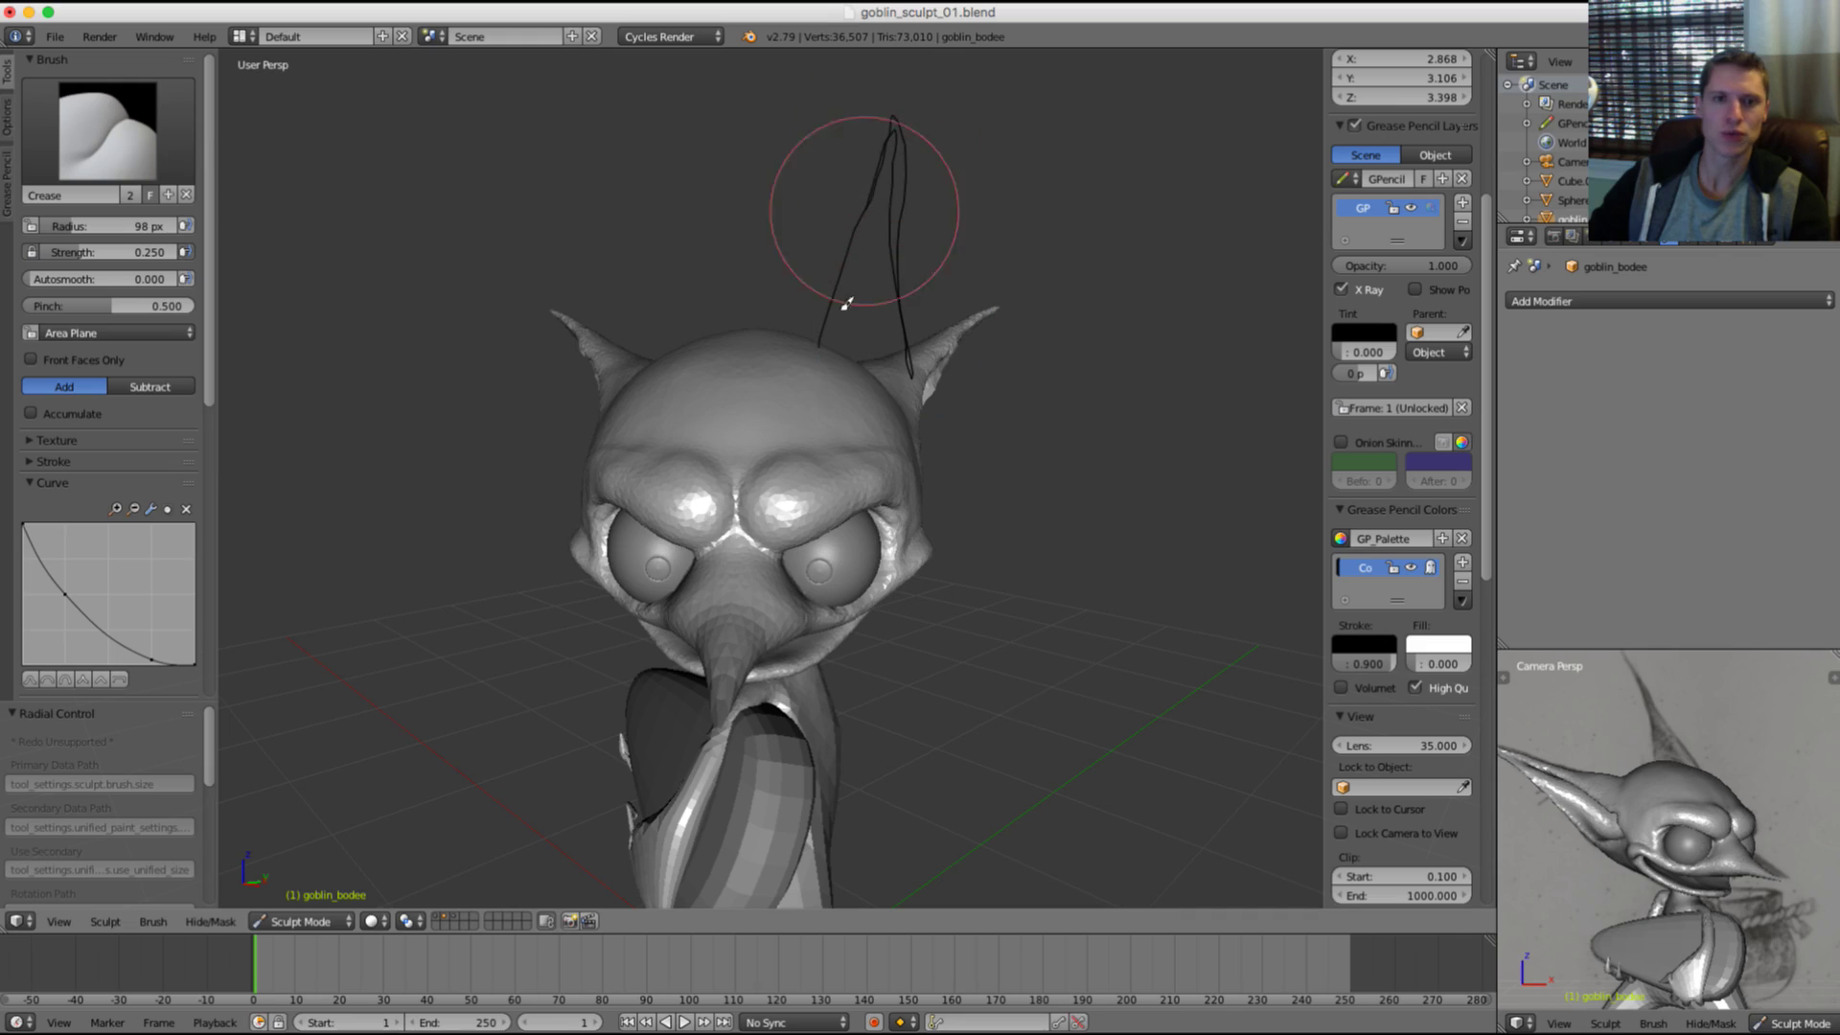
scroll(963, 355, down, 2)
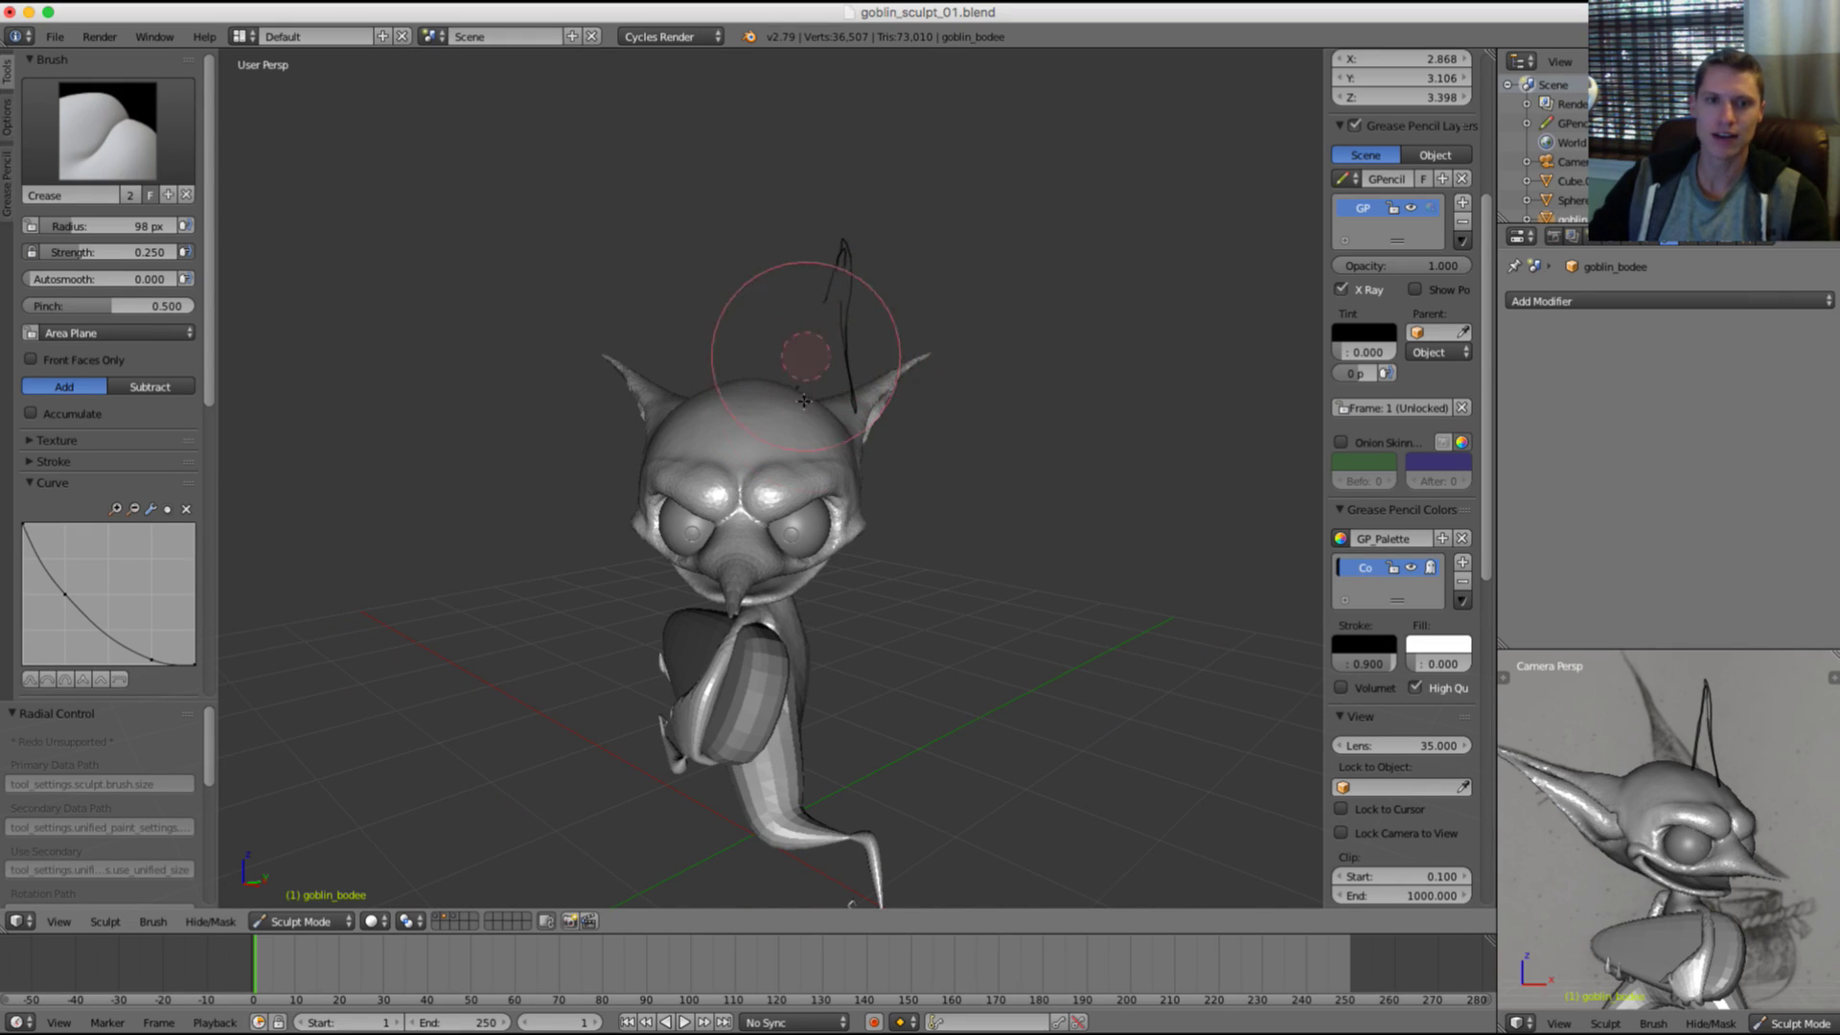
mouse_move(804, 400)
right_down()
mouse_move(862, 410)
mouse_move(824, 333)
mouse_move(840, 313)
mouse_move(845, 369)
right_up()
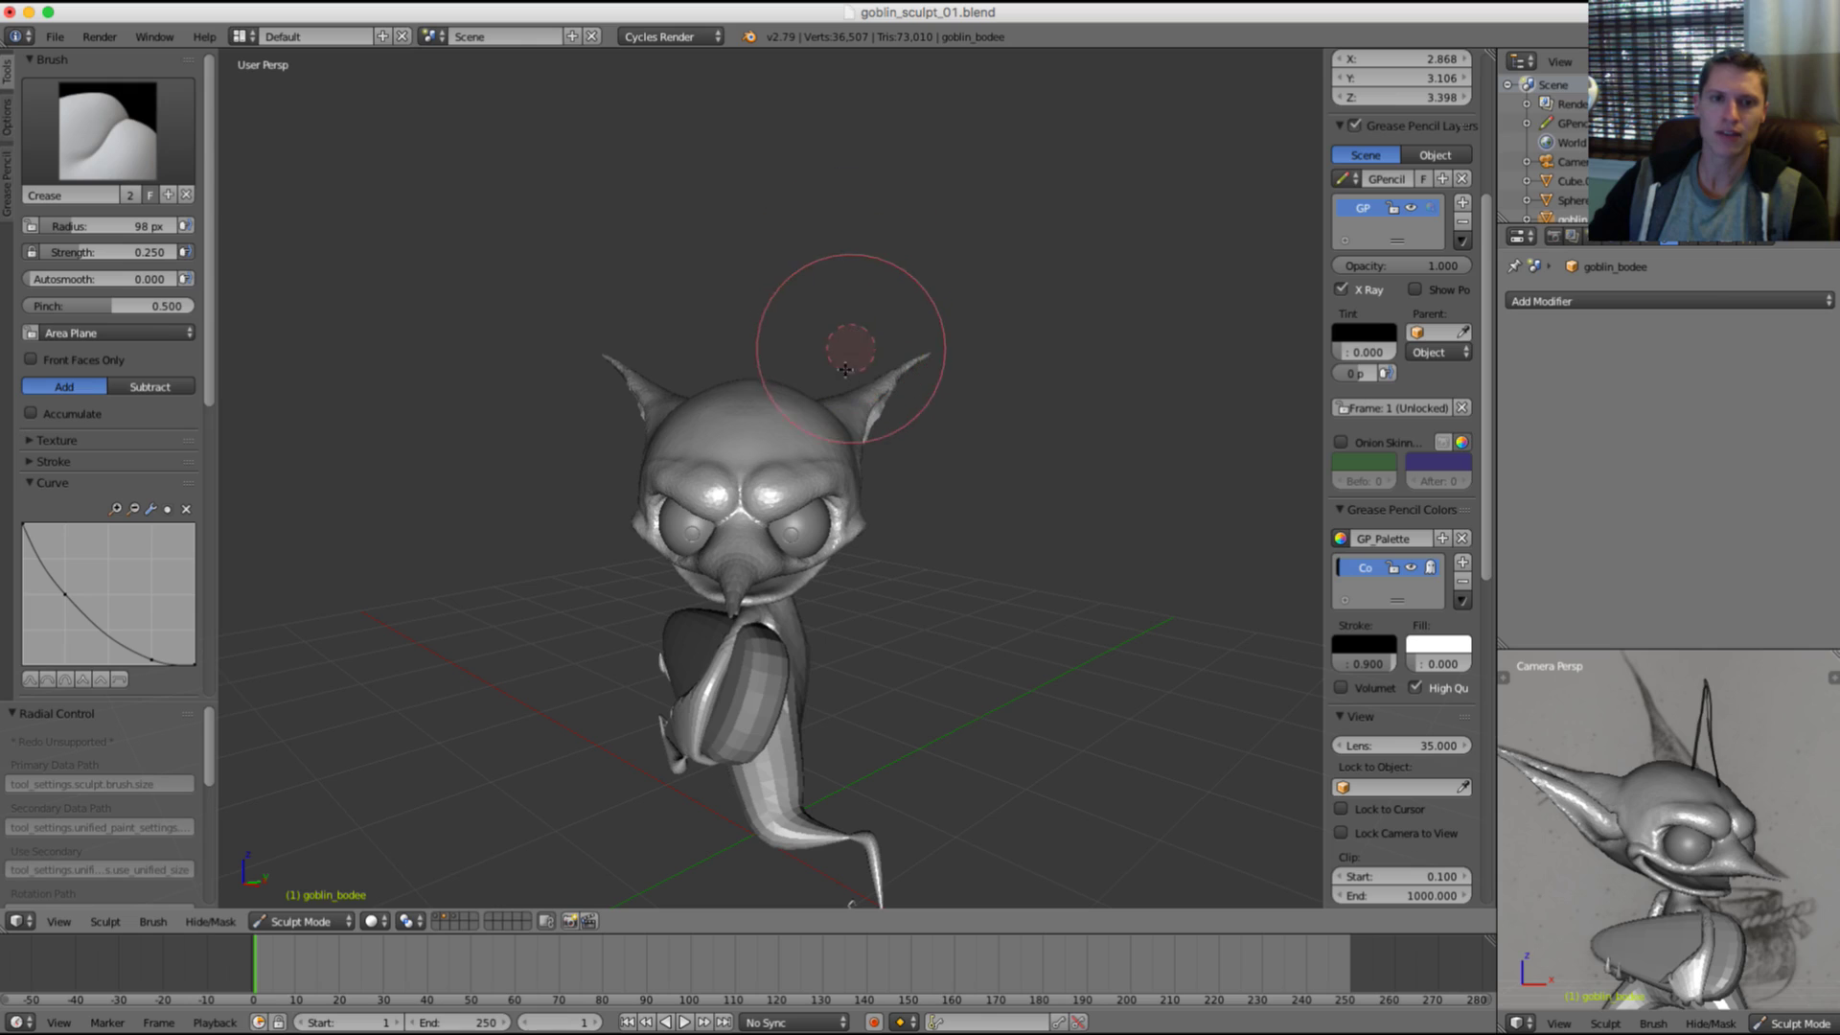
Step: Inspect the head and ears from several angles and against the reference sketch in the camera view
middle_drag(825, 361, 909, 308)
middle_drag(908, 308, 1026, 308)
ctrl+middle_drag(831, 312, 889, 352)
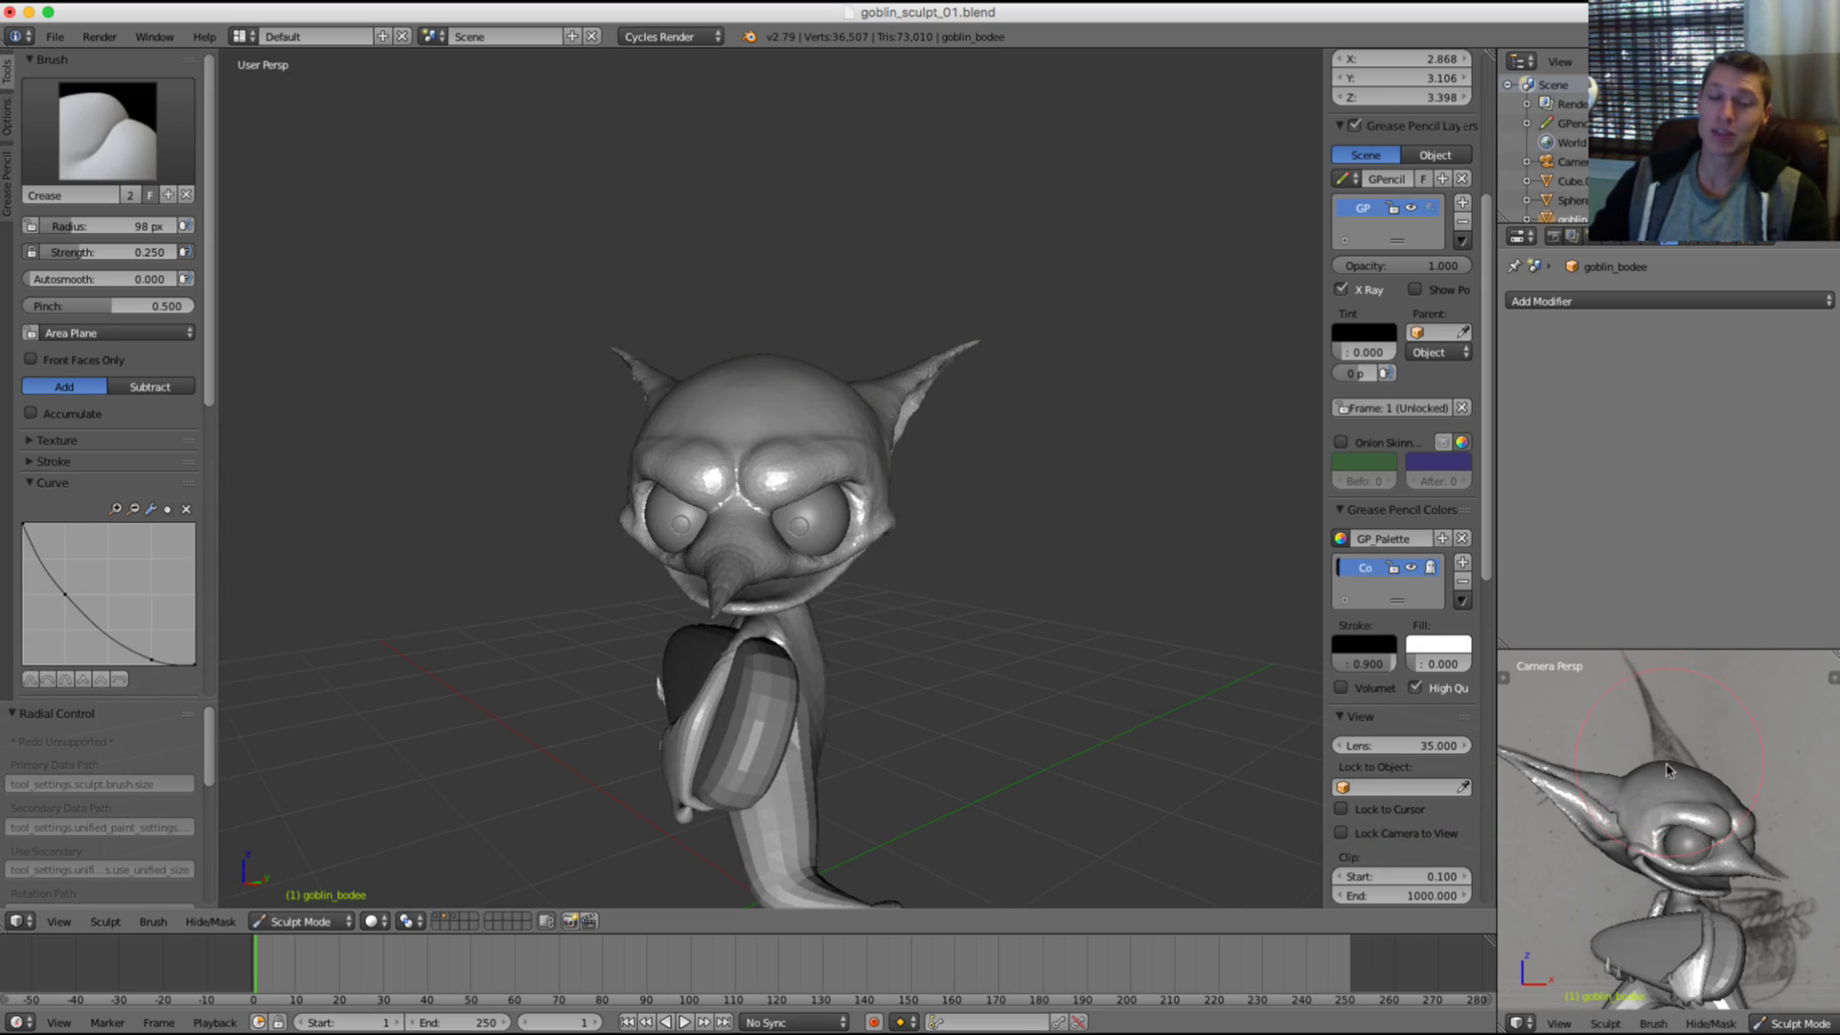
scroll(1676, 747, up, 4)
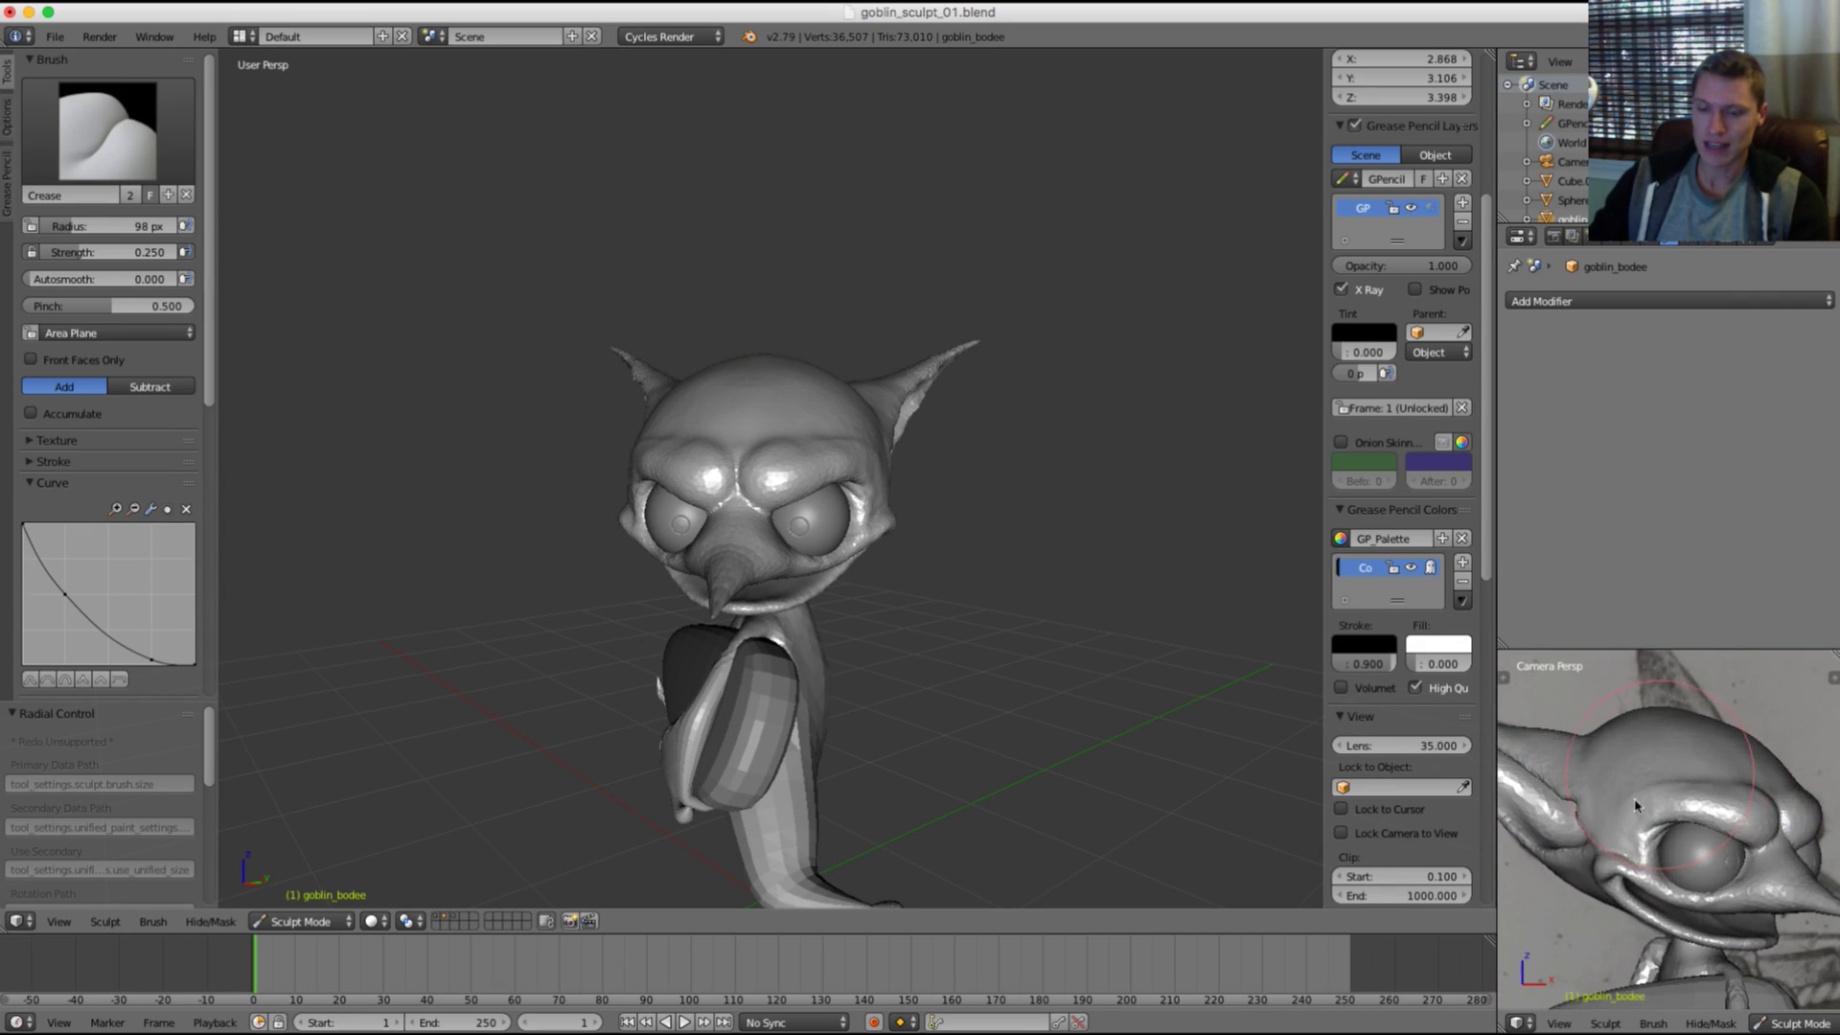
scroll(1691, 828, down, 4)
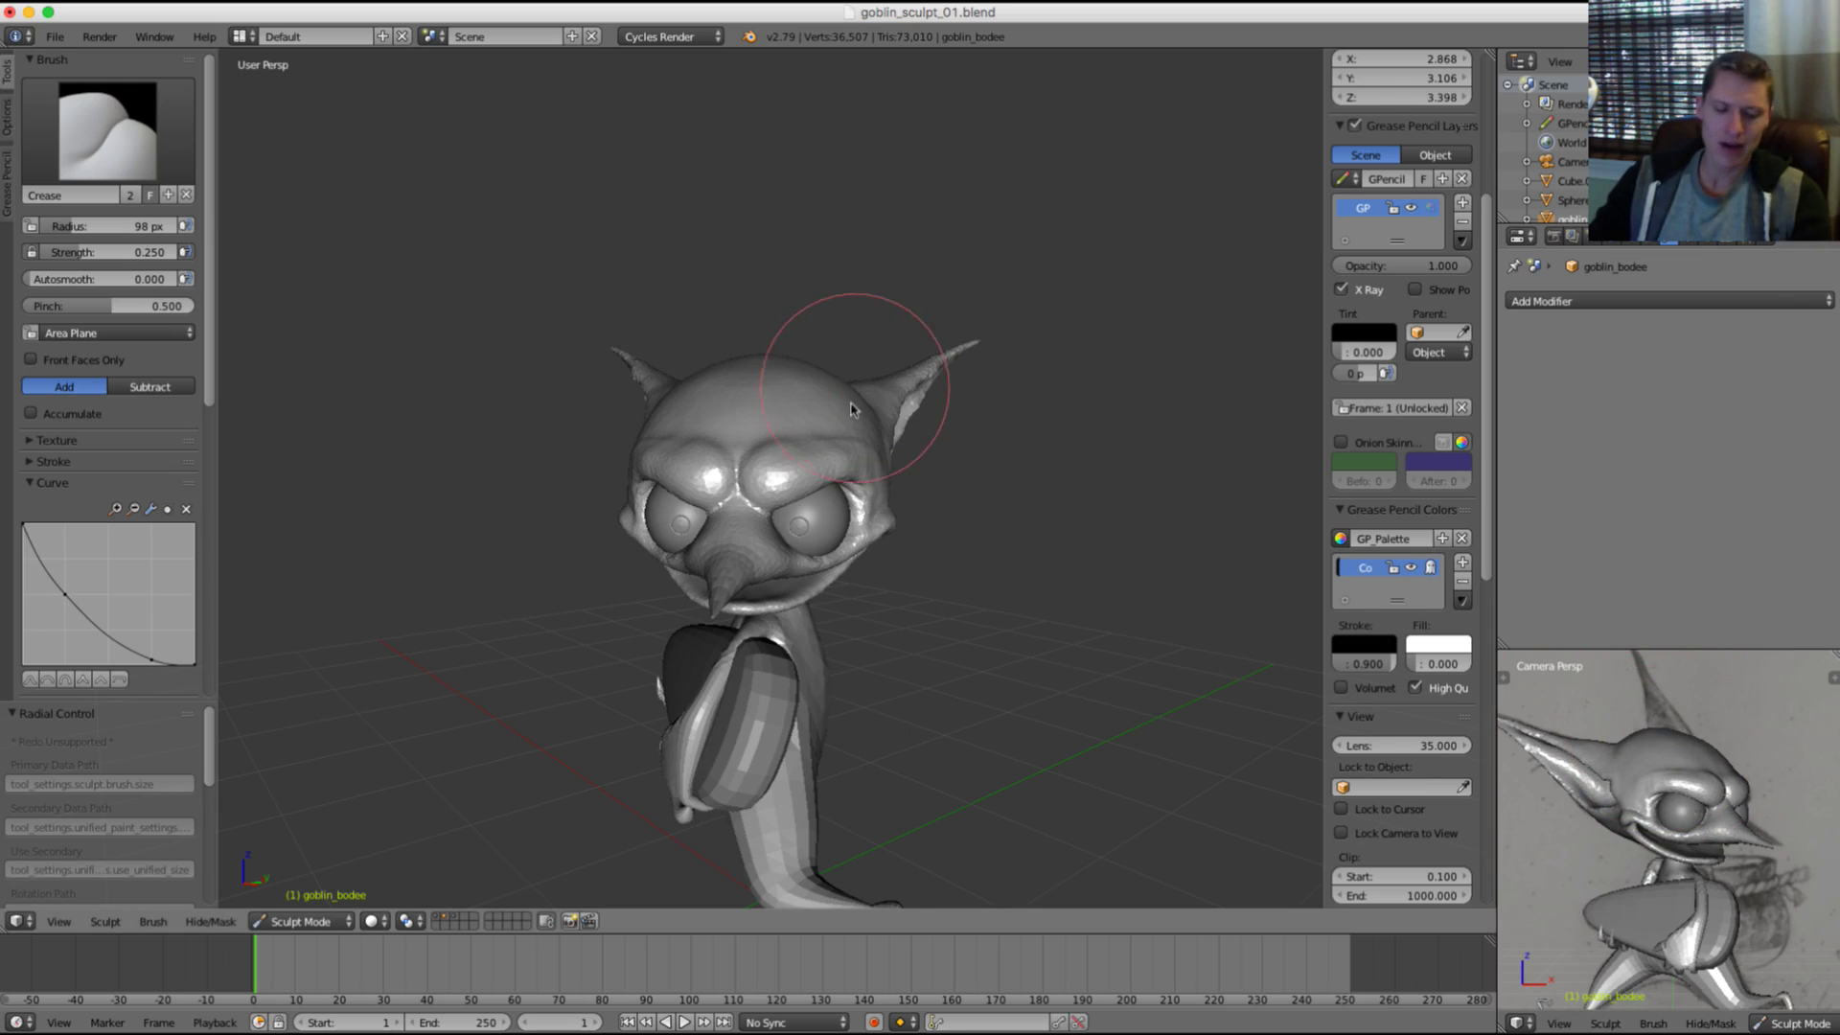
mouse_move(851, 409)
middle_down()
mouse_move(842, 337)
mouse_move(874, 415)
mouse_move(843, 311)
mouse_move(880, 421)
mouse_move(858, 423)
middle_up()
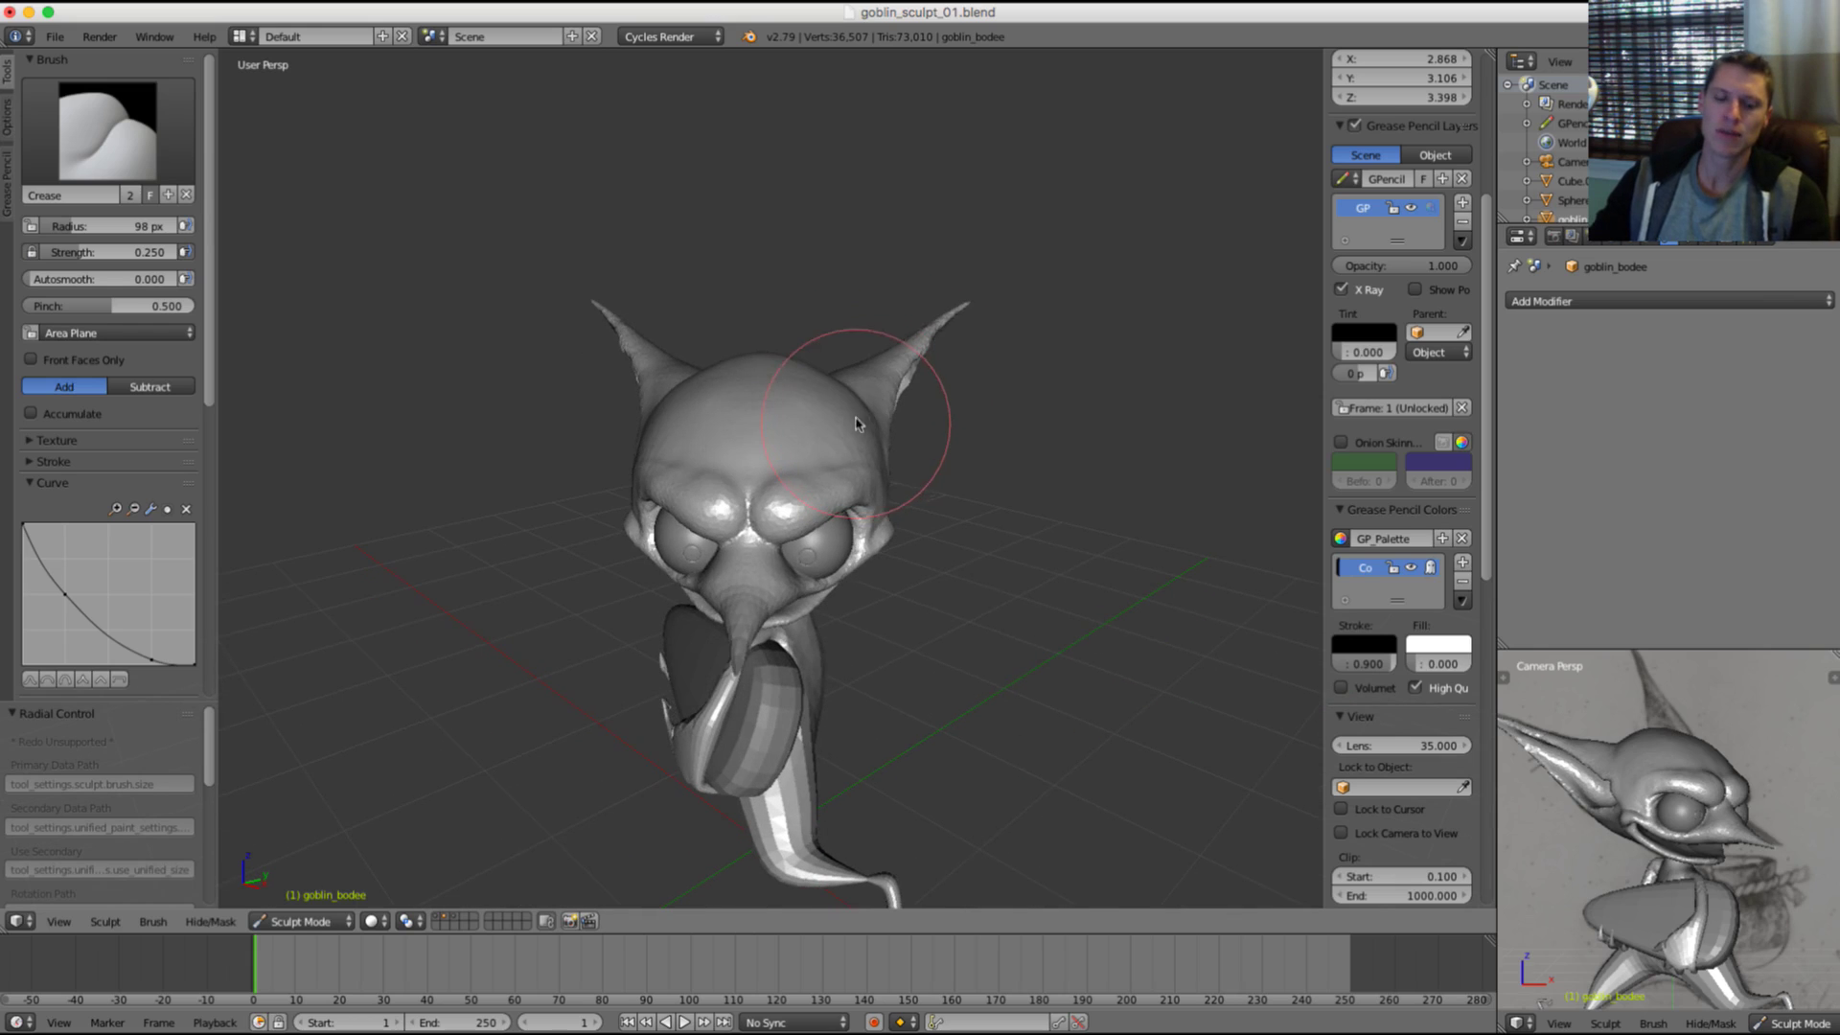
key(d)
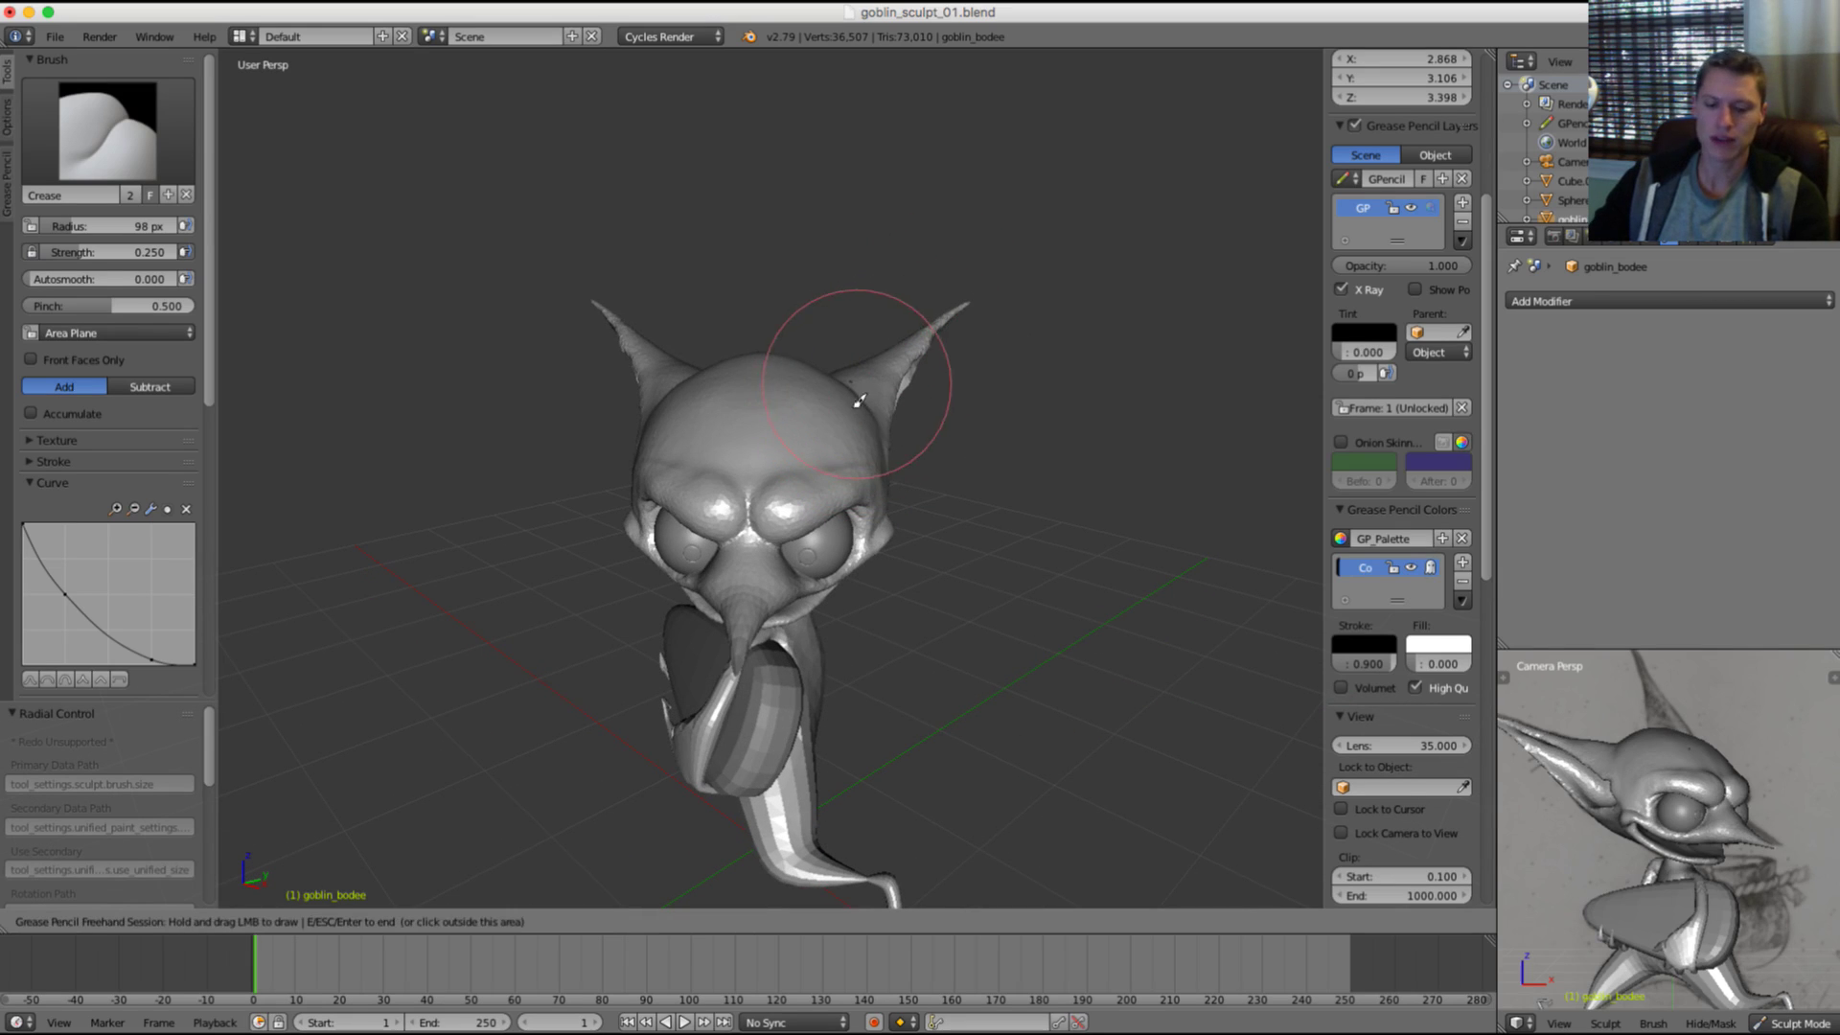
drag(859, 400, 855, 392)
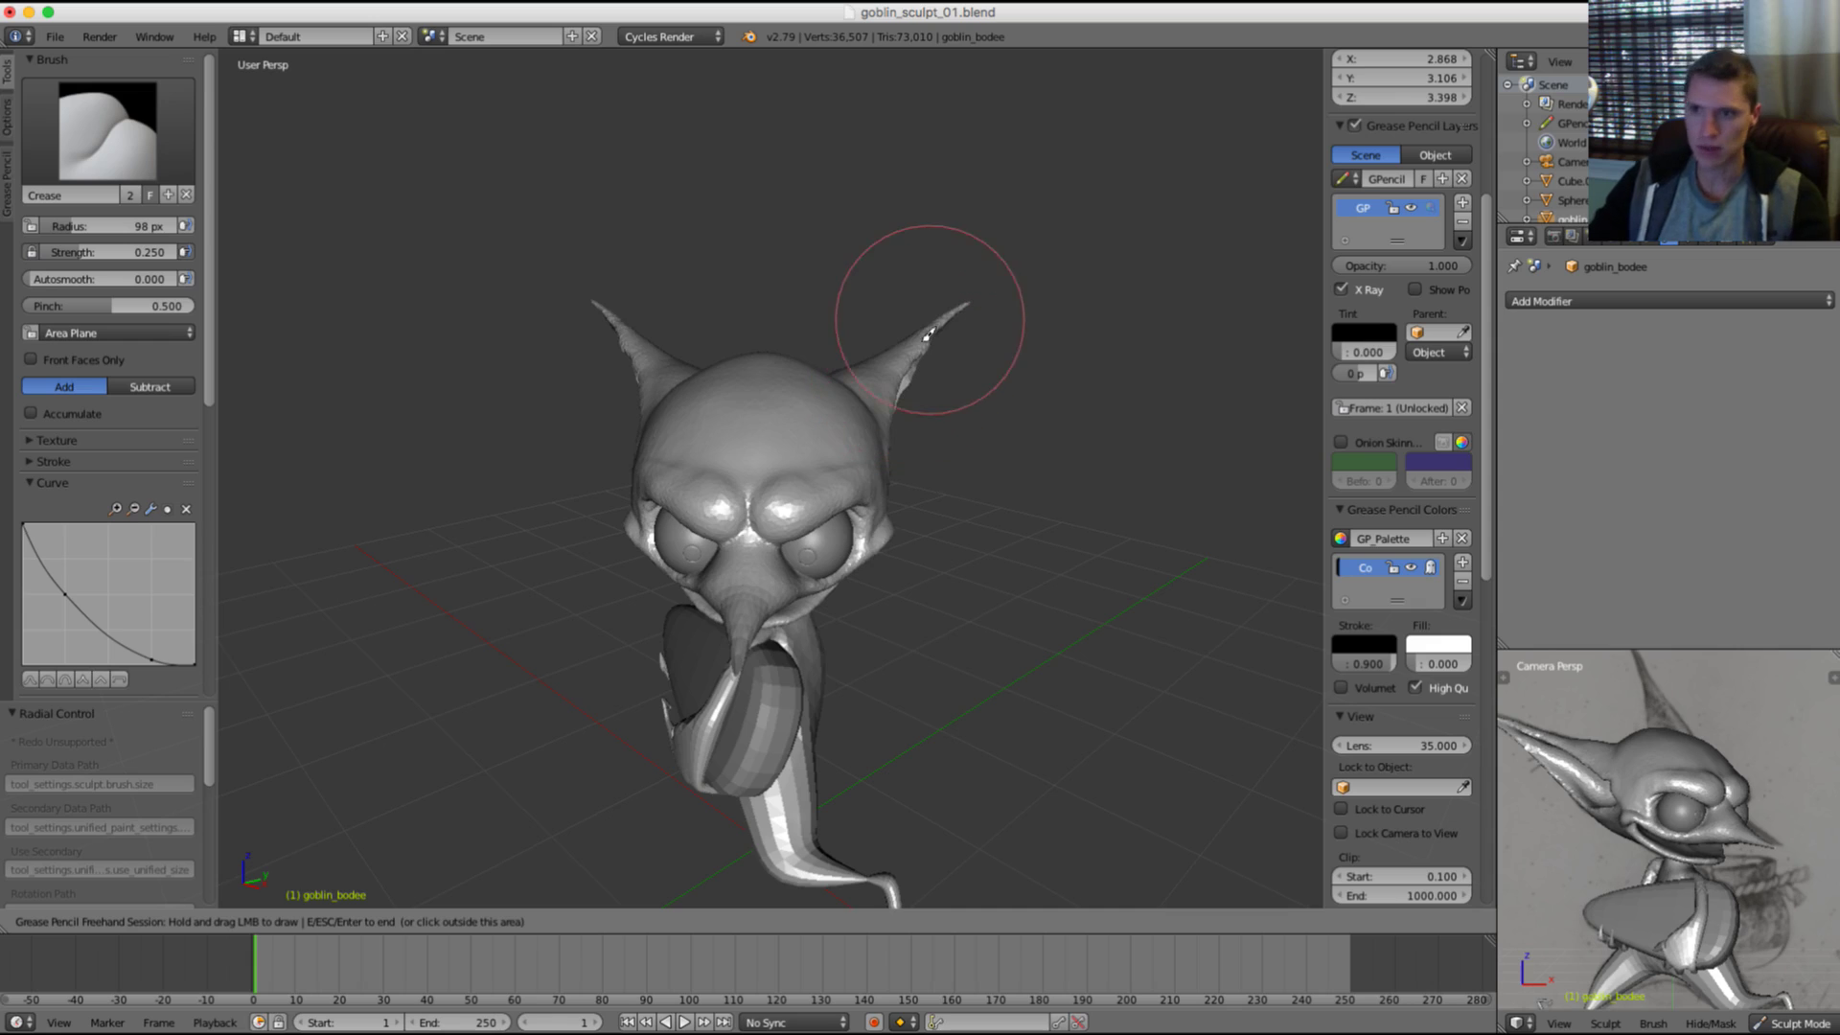
mouse_move(822, 385)
middle_down()
mouse_move(867, 373)
mouse_move(819, 372)
middle_up()
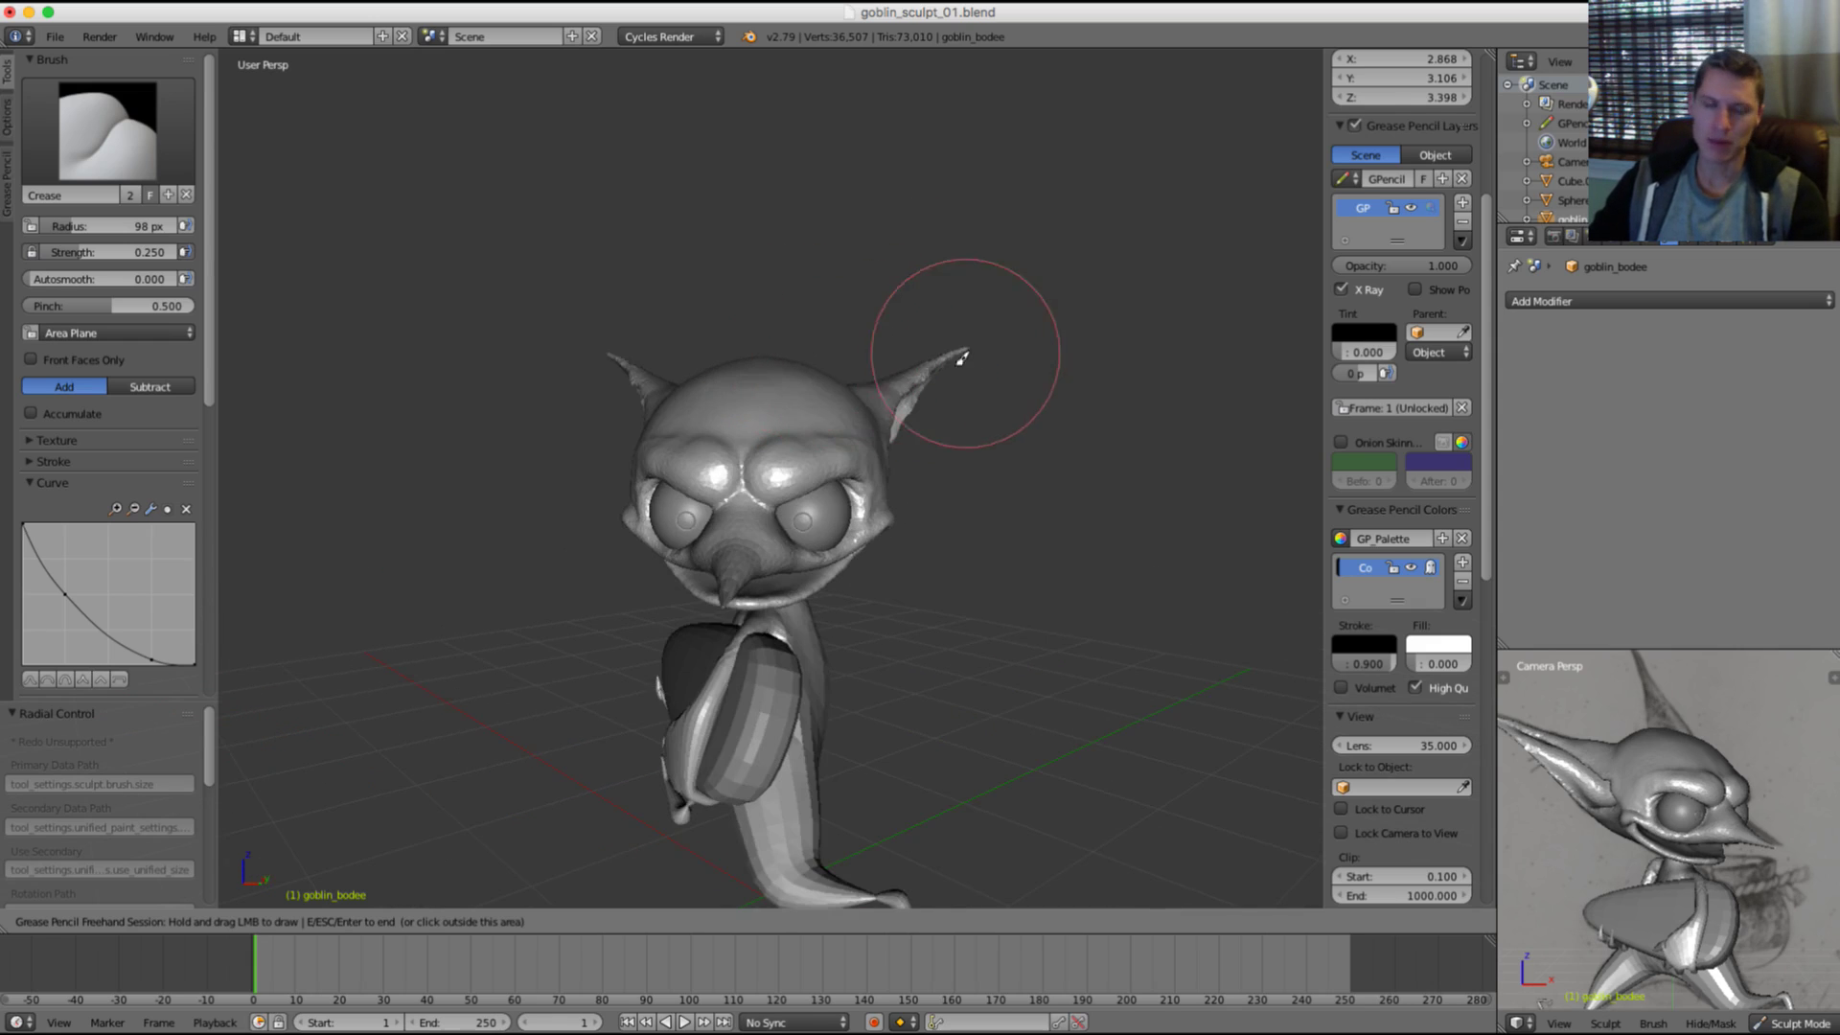
mouse_move(962, 358)
middle_down()
mouse_move(938, 381)
mouse_move(973, 382)
middle_up()
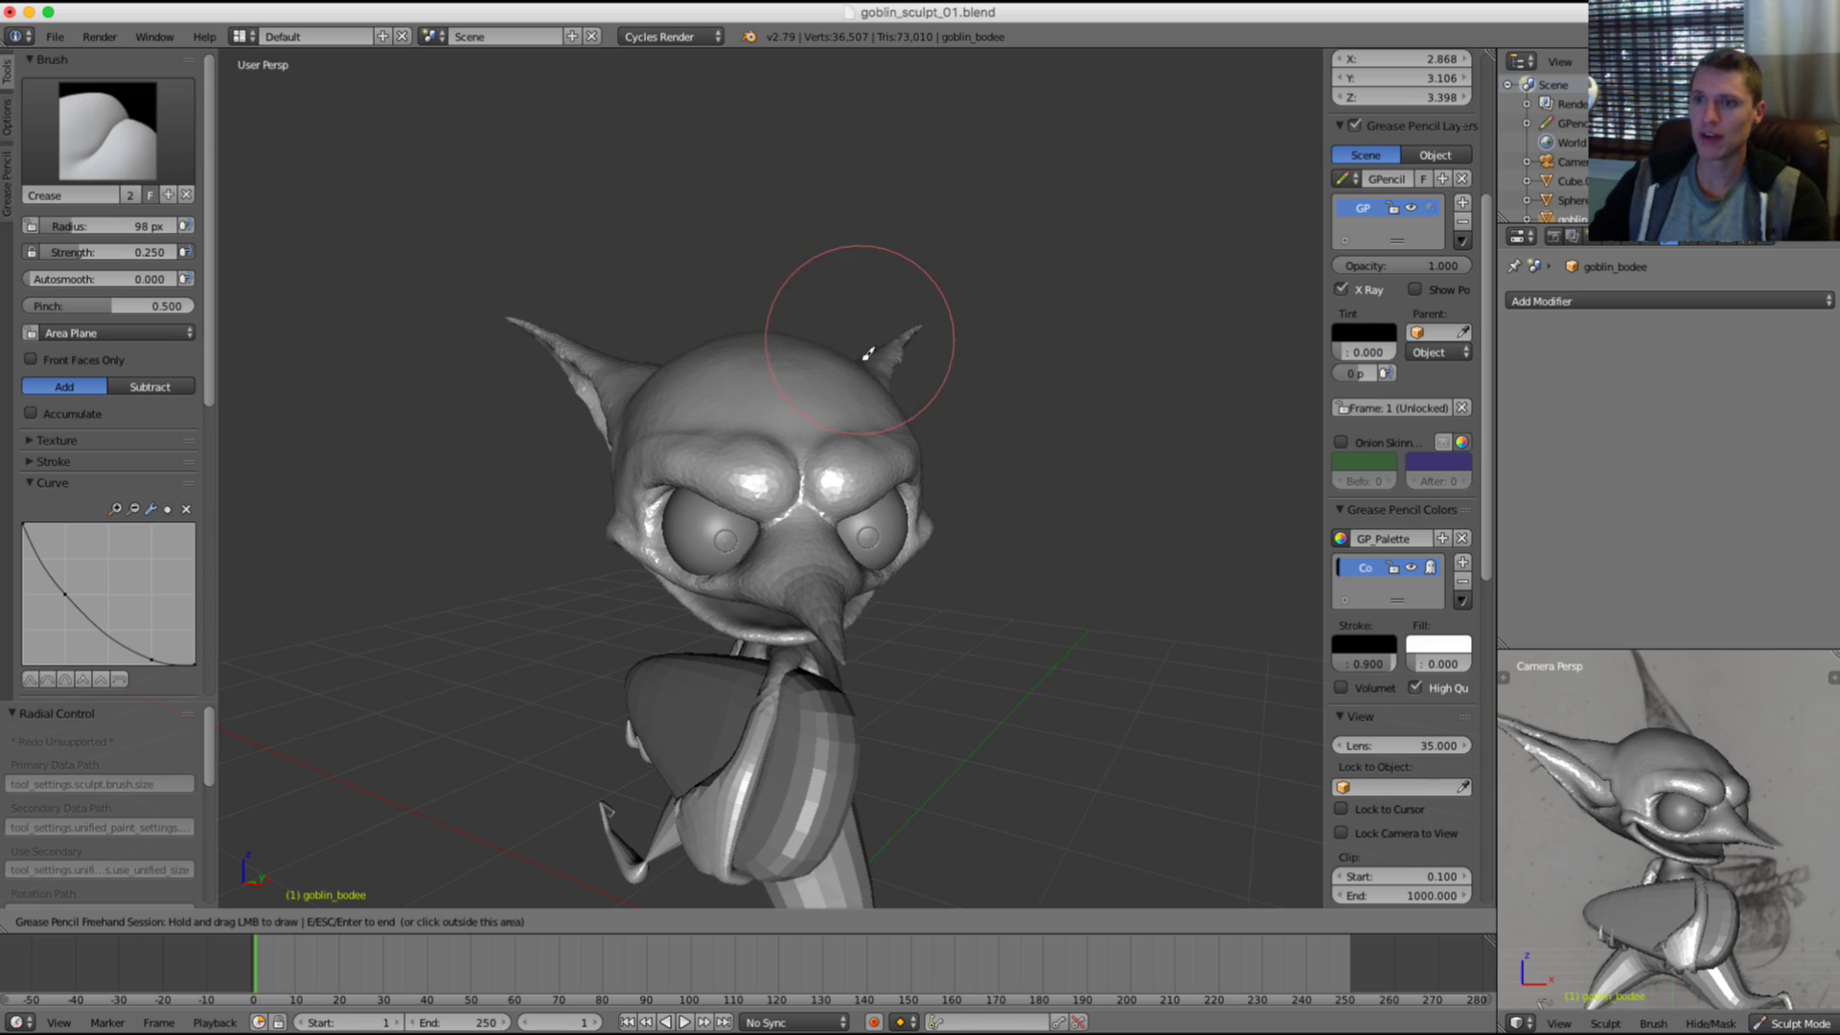
middle_drag(828, 390, 849, 364)
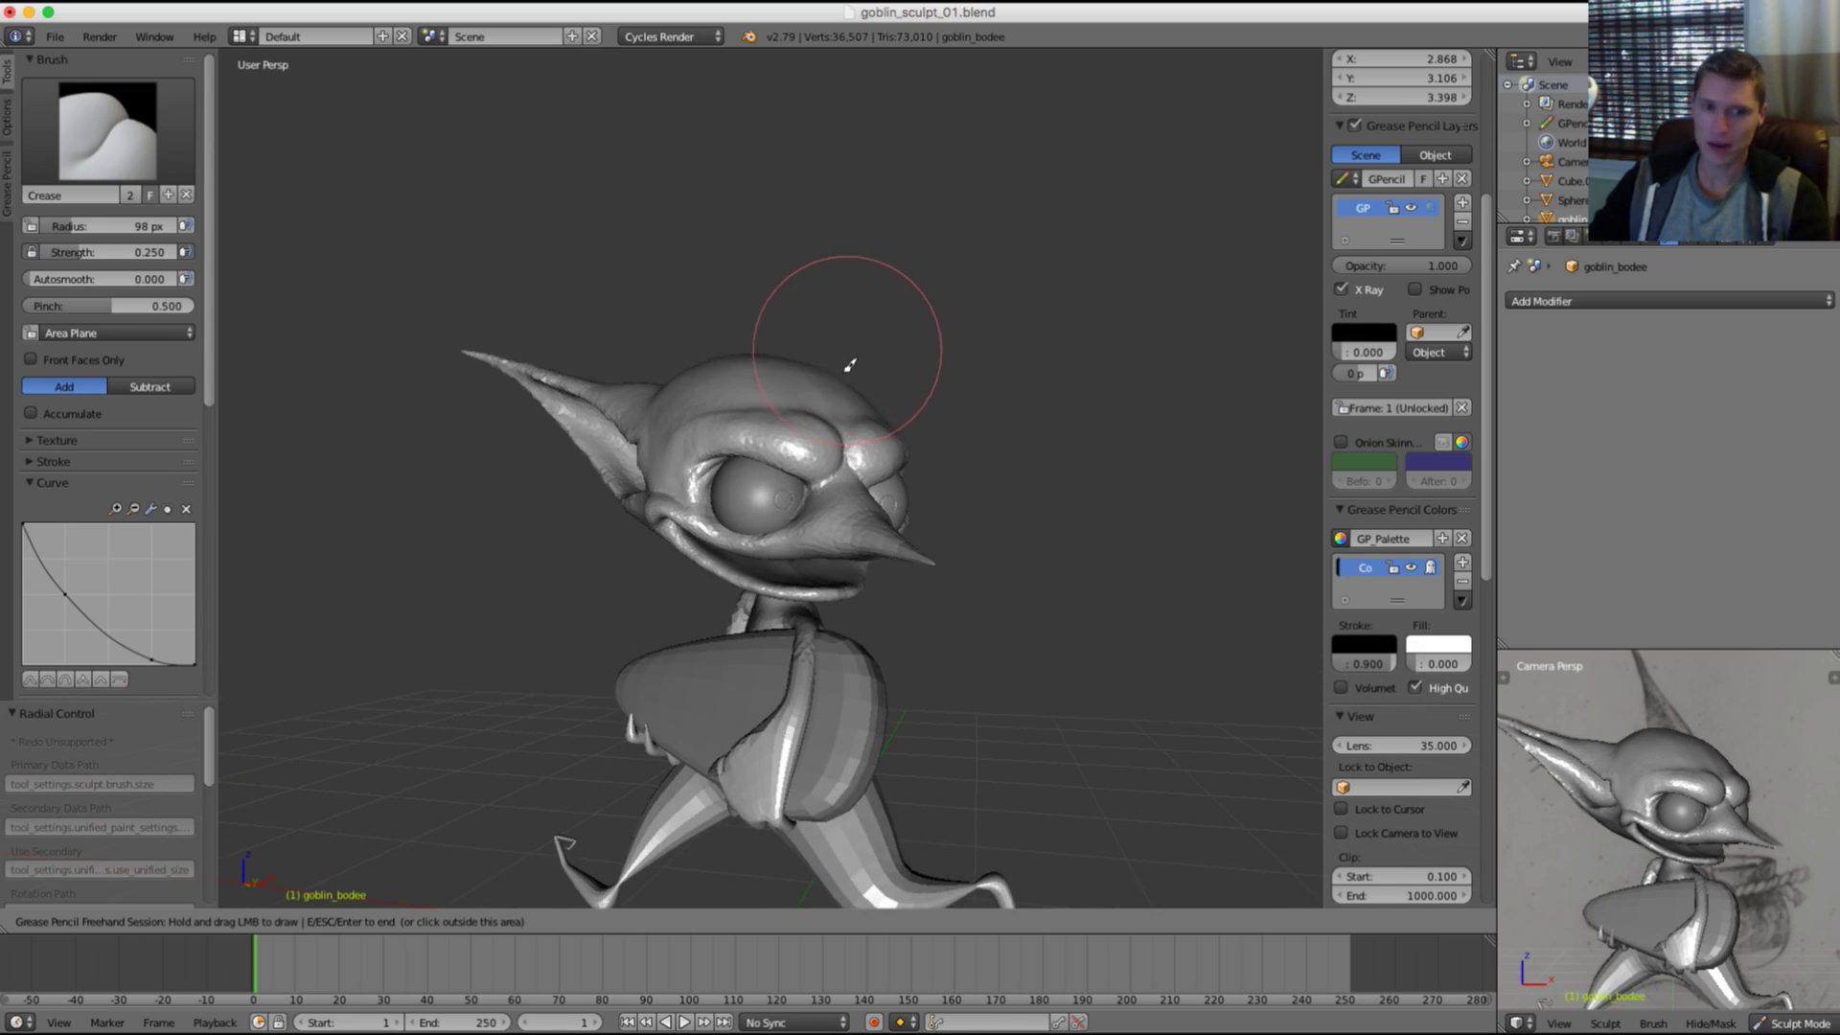
scroll(836, 375, up, 5)
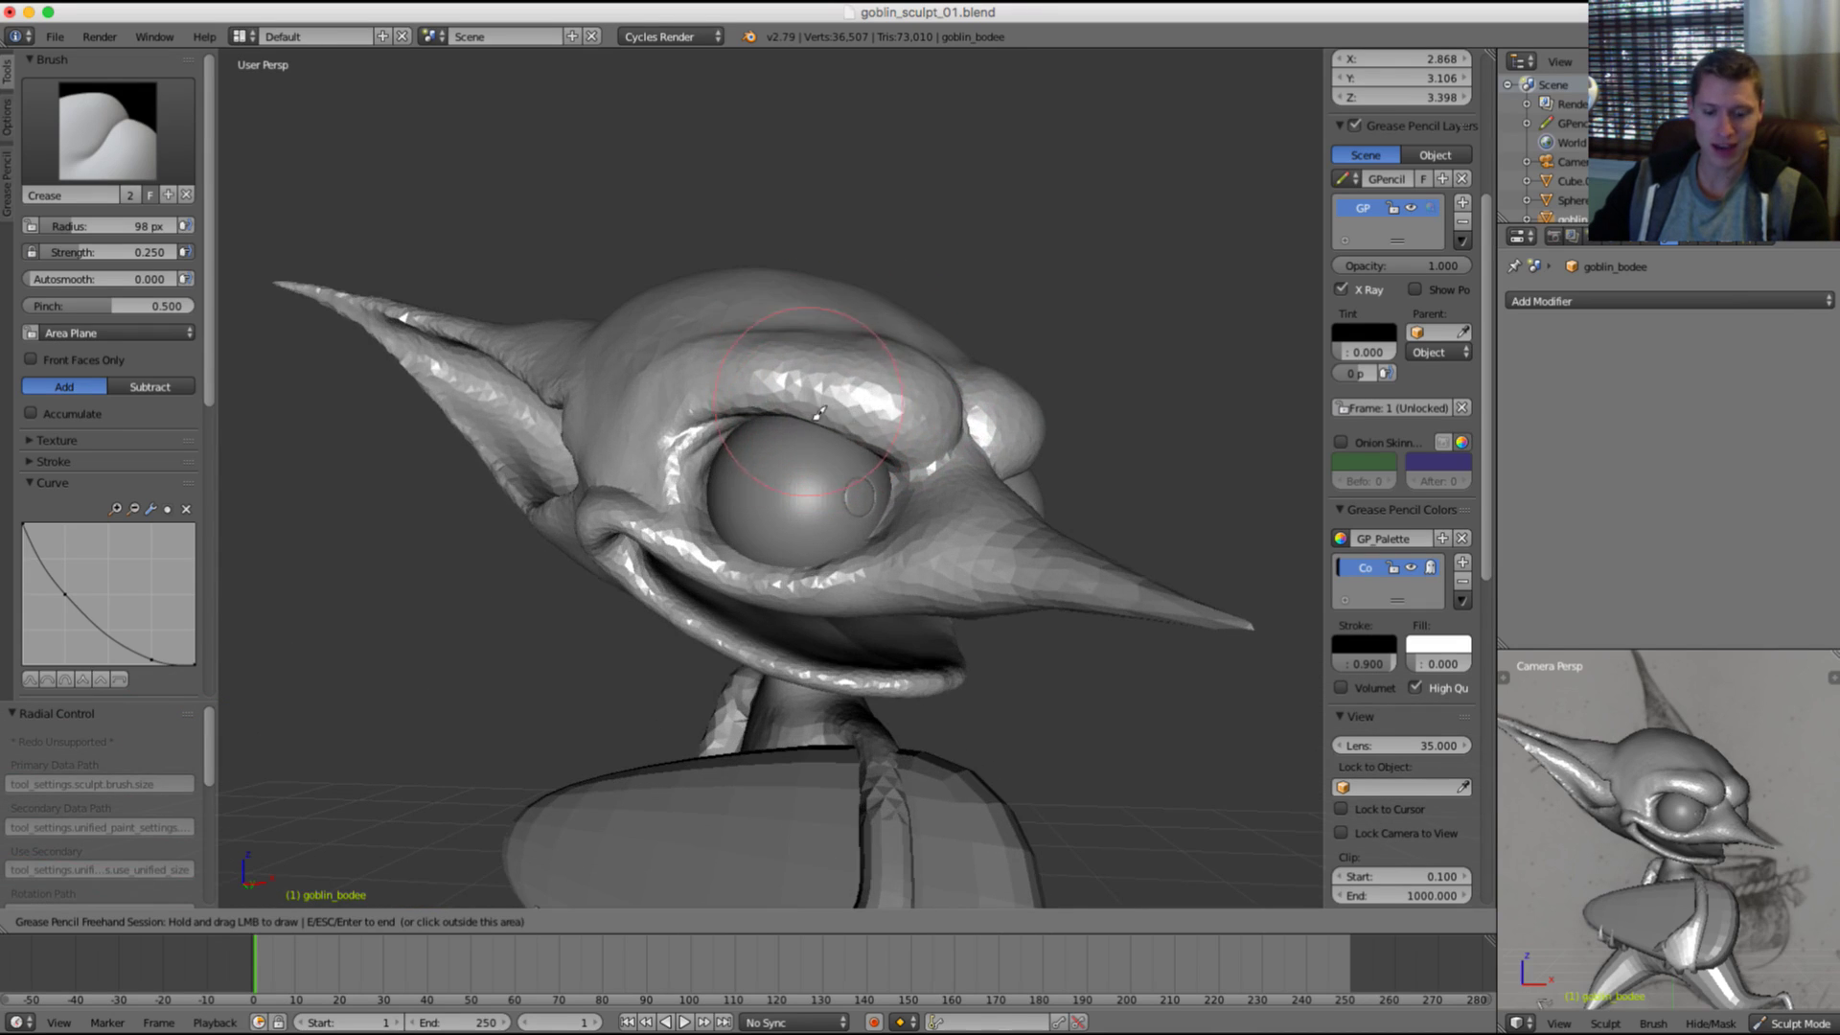
scroll(756, 395, up, 2)
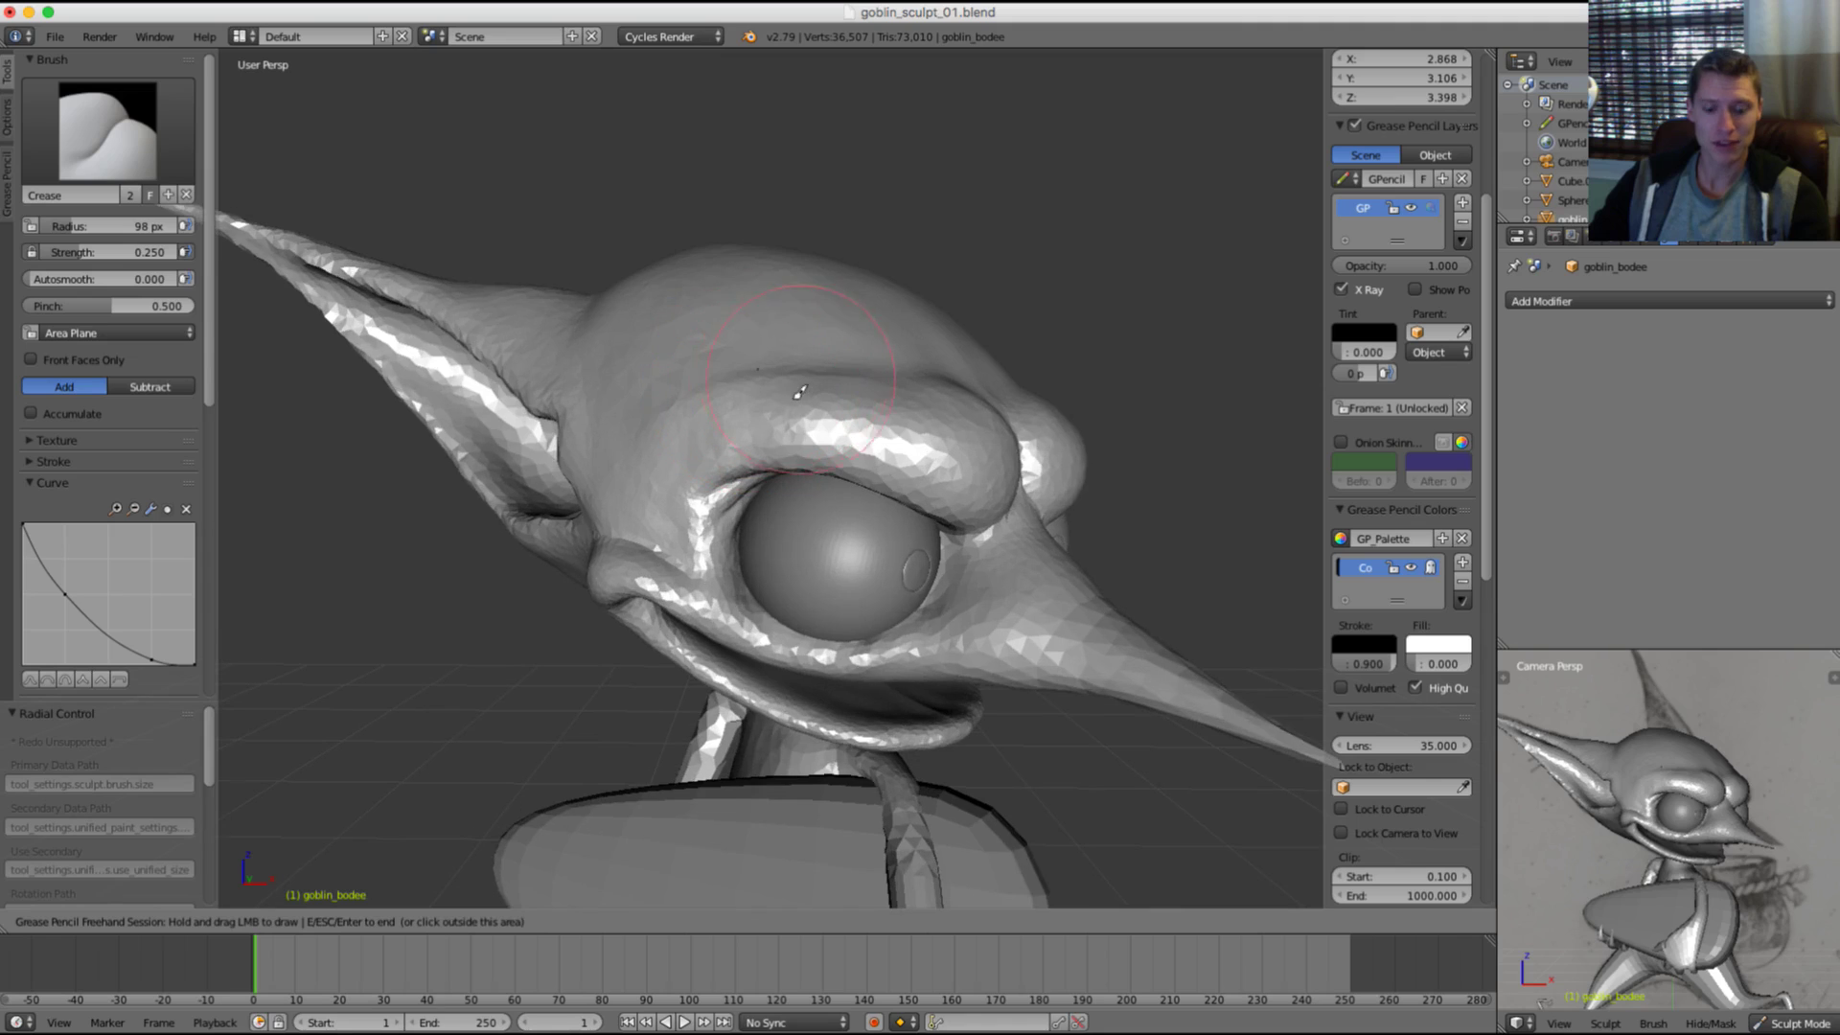
right_drag(714, 395, 719, 402)
key(Escape)
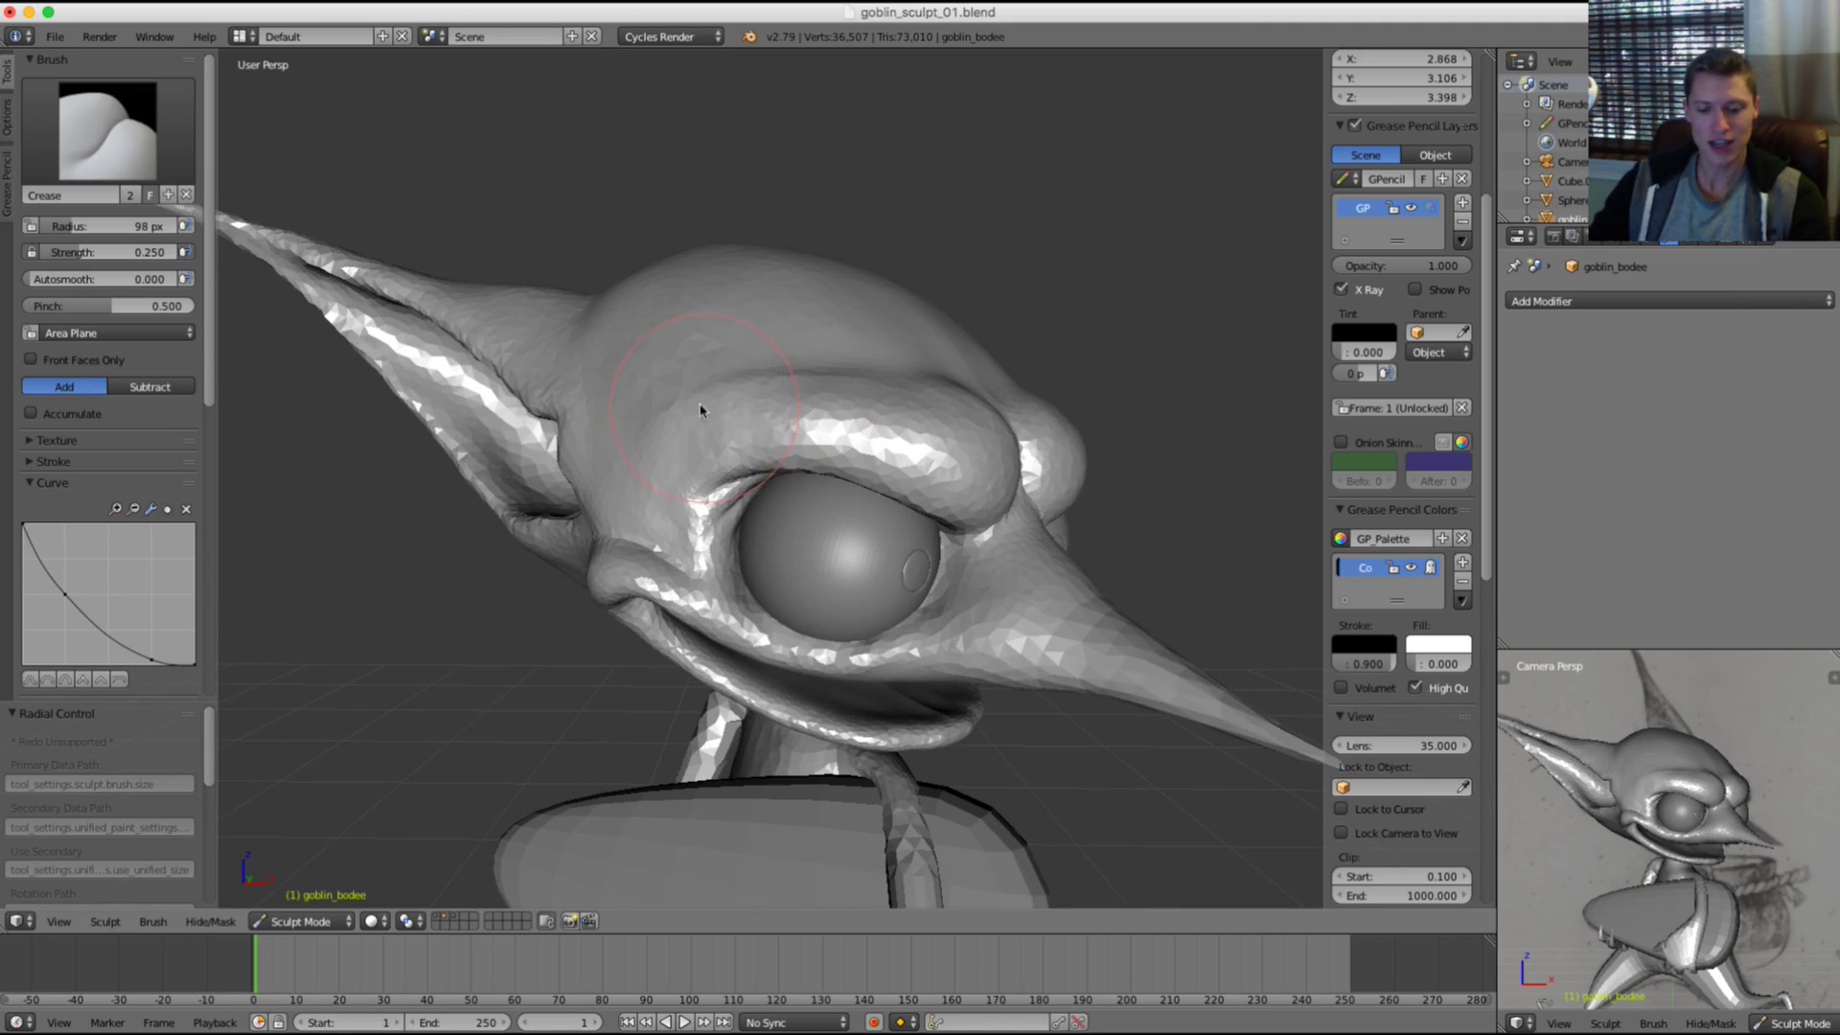
Step: Switch to the Inflate/Deflate brush and set its radius to 60 px
middle_drag(652, 399, 692, 379)
key(i)
key(f)
click(687, 382)
key(f)
click(676, 380)
Step: Try inflating the brow ridge above the eye and undo the strokes
mouse_move(773, 496)
mouse_down()
mouse_move(727, 504)
mouse_move(929, 485)
mouse_up()
middle_drag(871, 491, 845, 385)
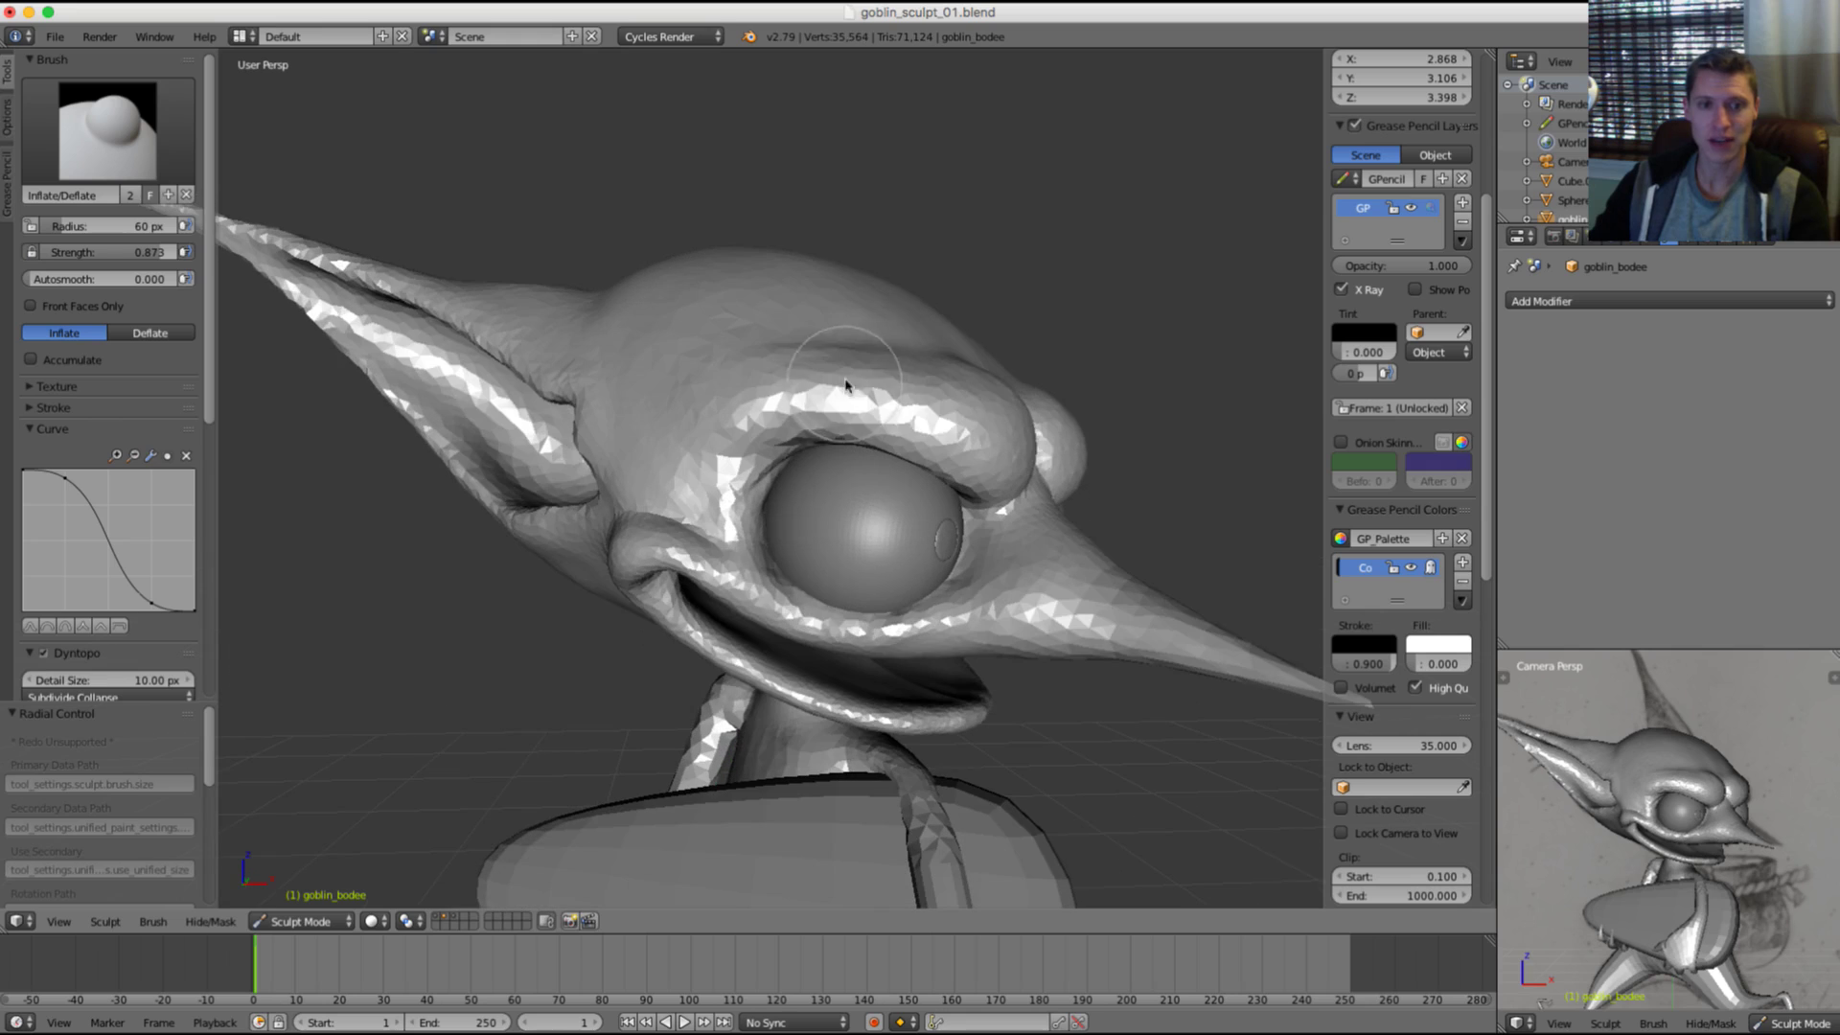
drag(932, 349, 935, 345)
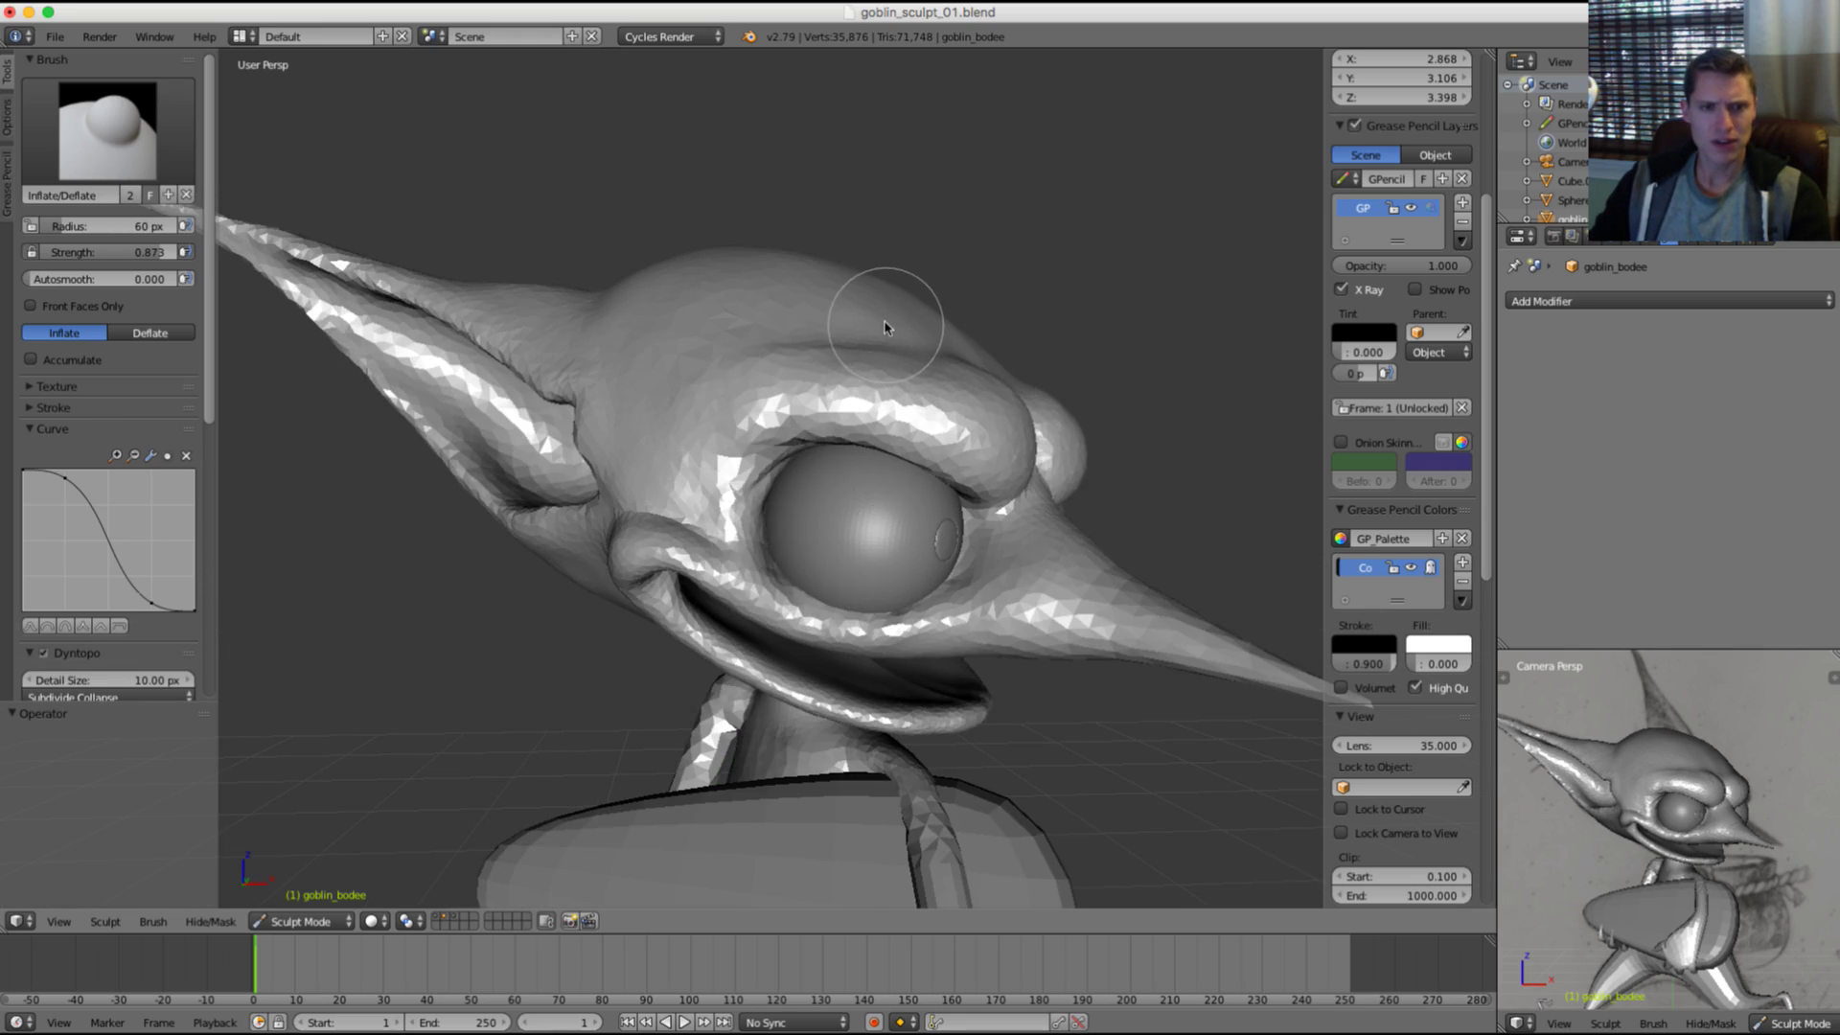
key(ctrl+z)
ctrl+middle_drag(862, 326, 866, 366)
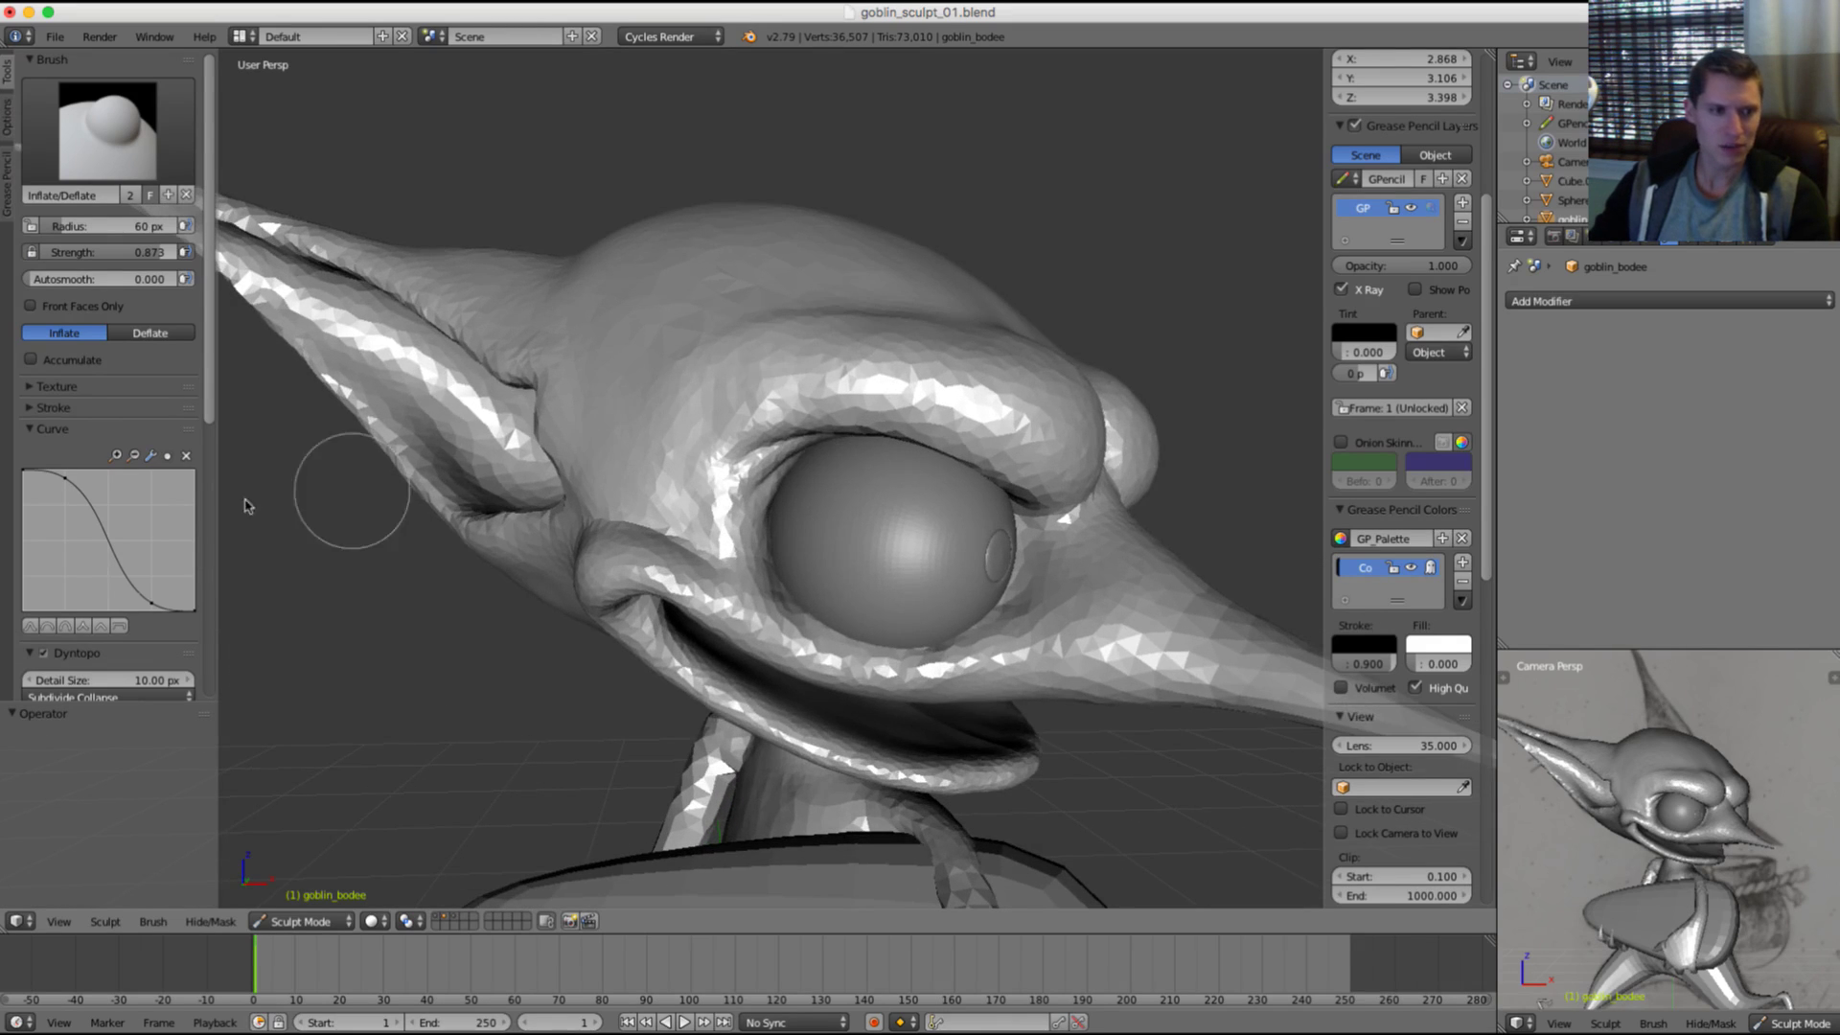
Step: Set the Dyntopo detail refine method to Subdivide Edges
scroll(99, 496, down, 5)
scroll(113, 394, down, 3)
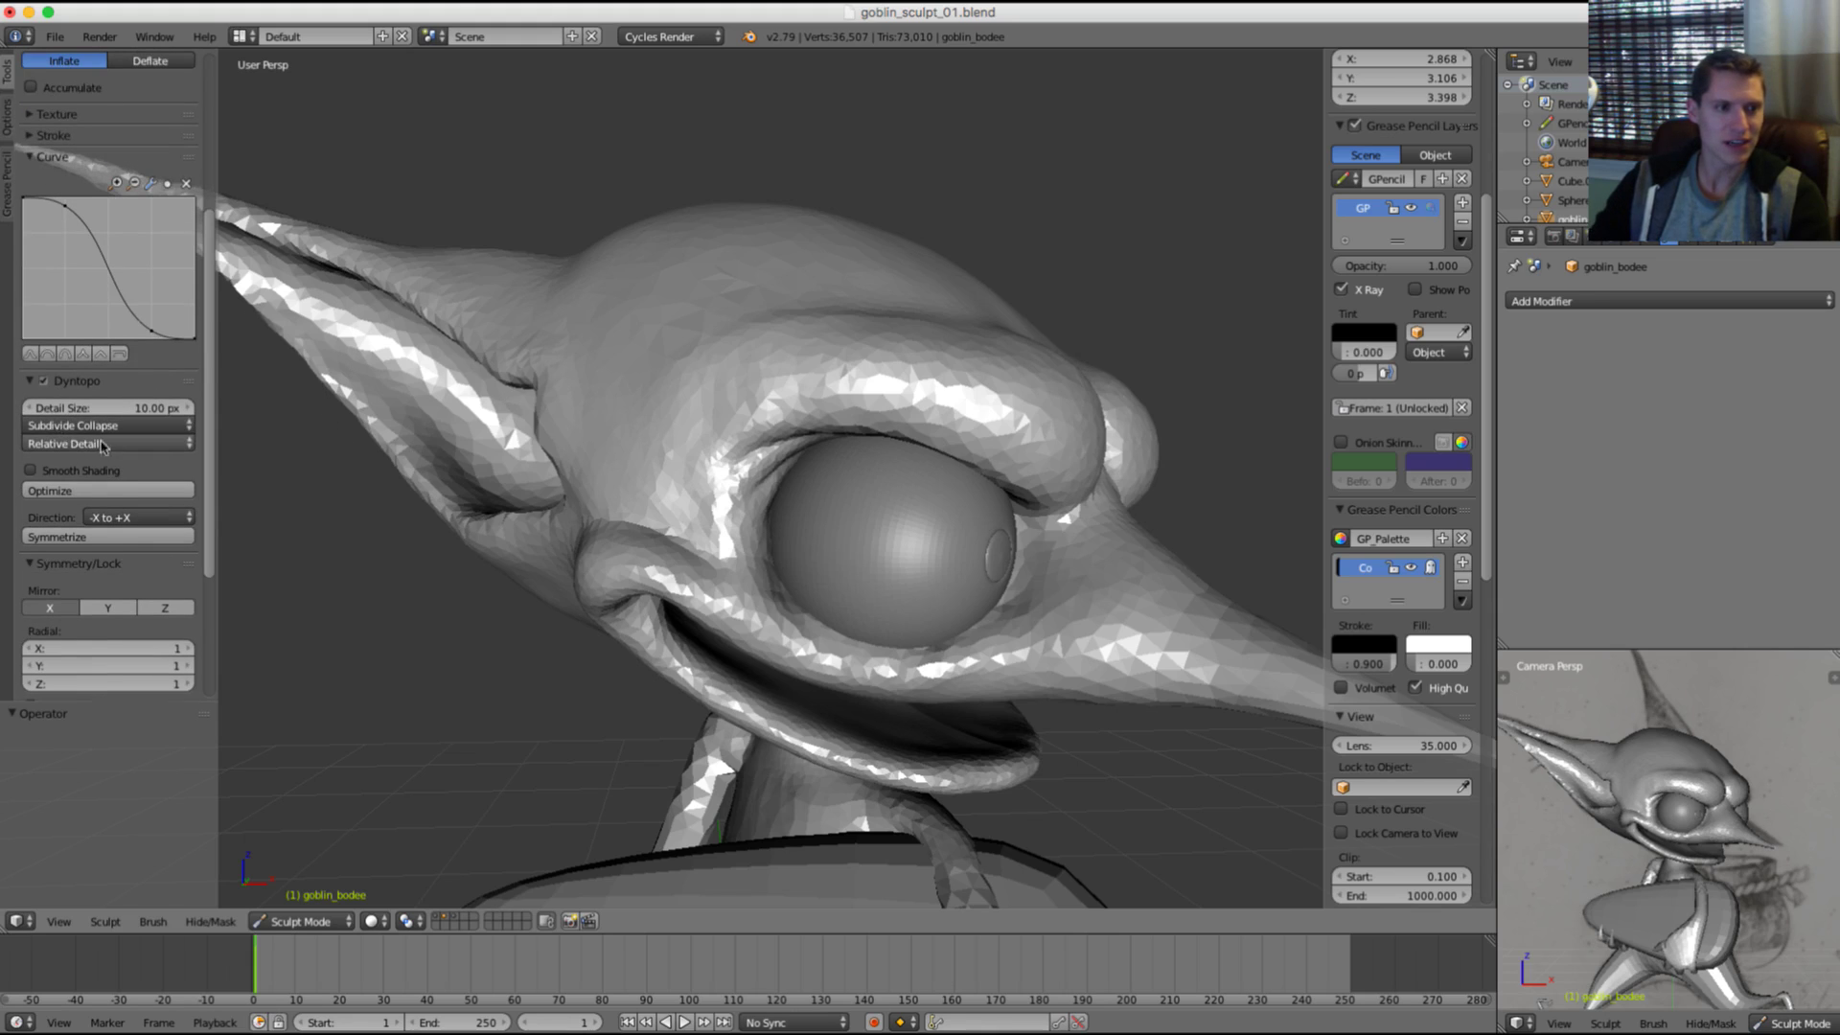
click(75, 426)
click(83, 410)
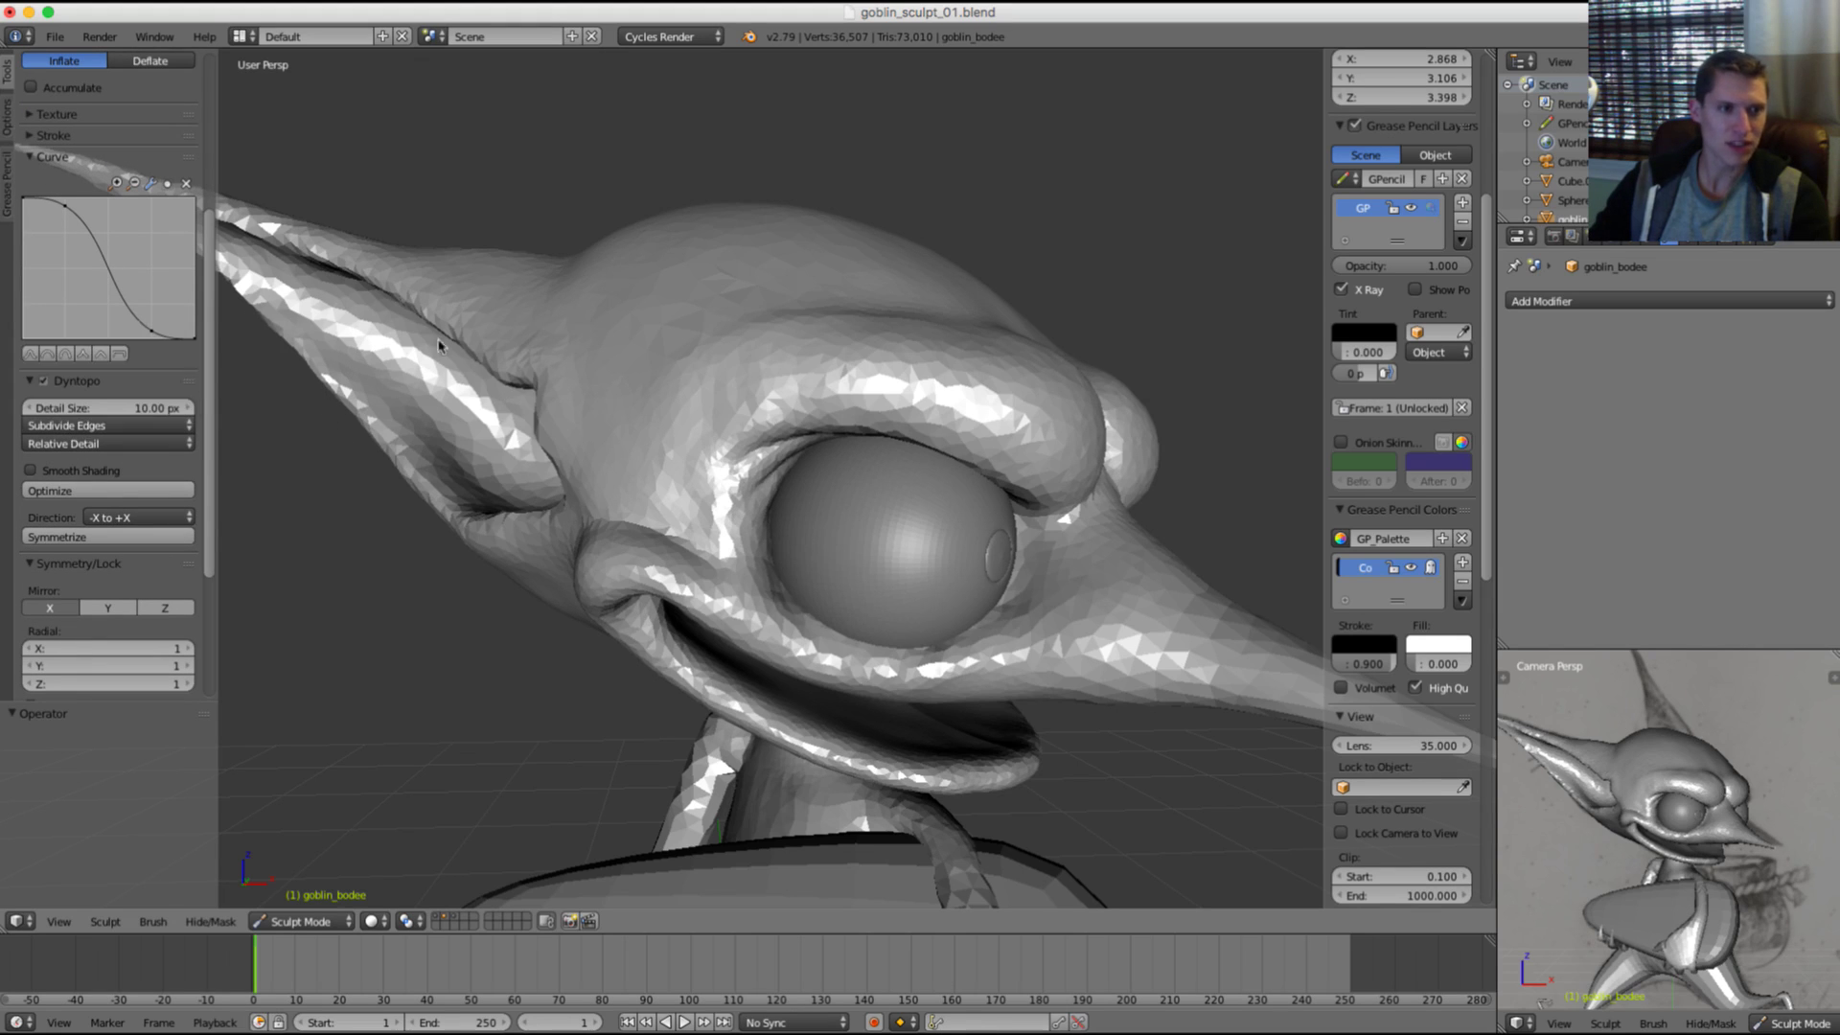
key(ctrl+z)
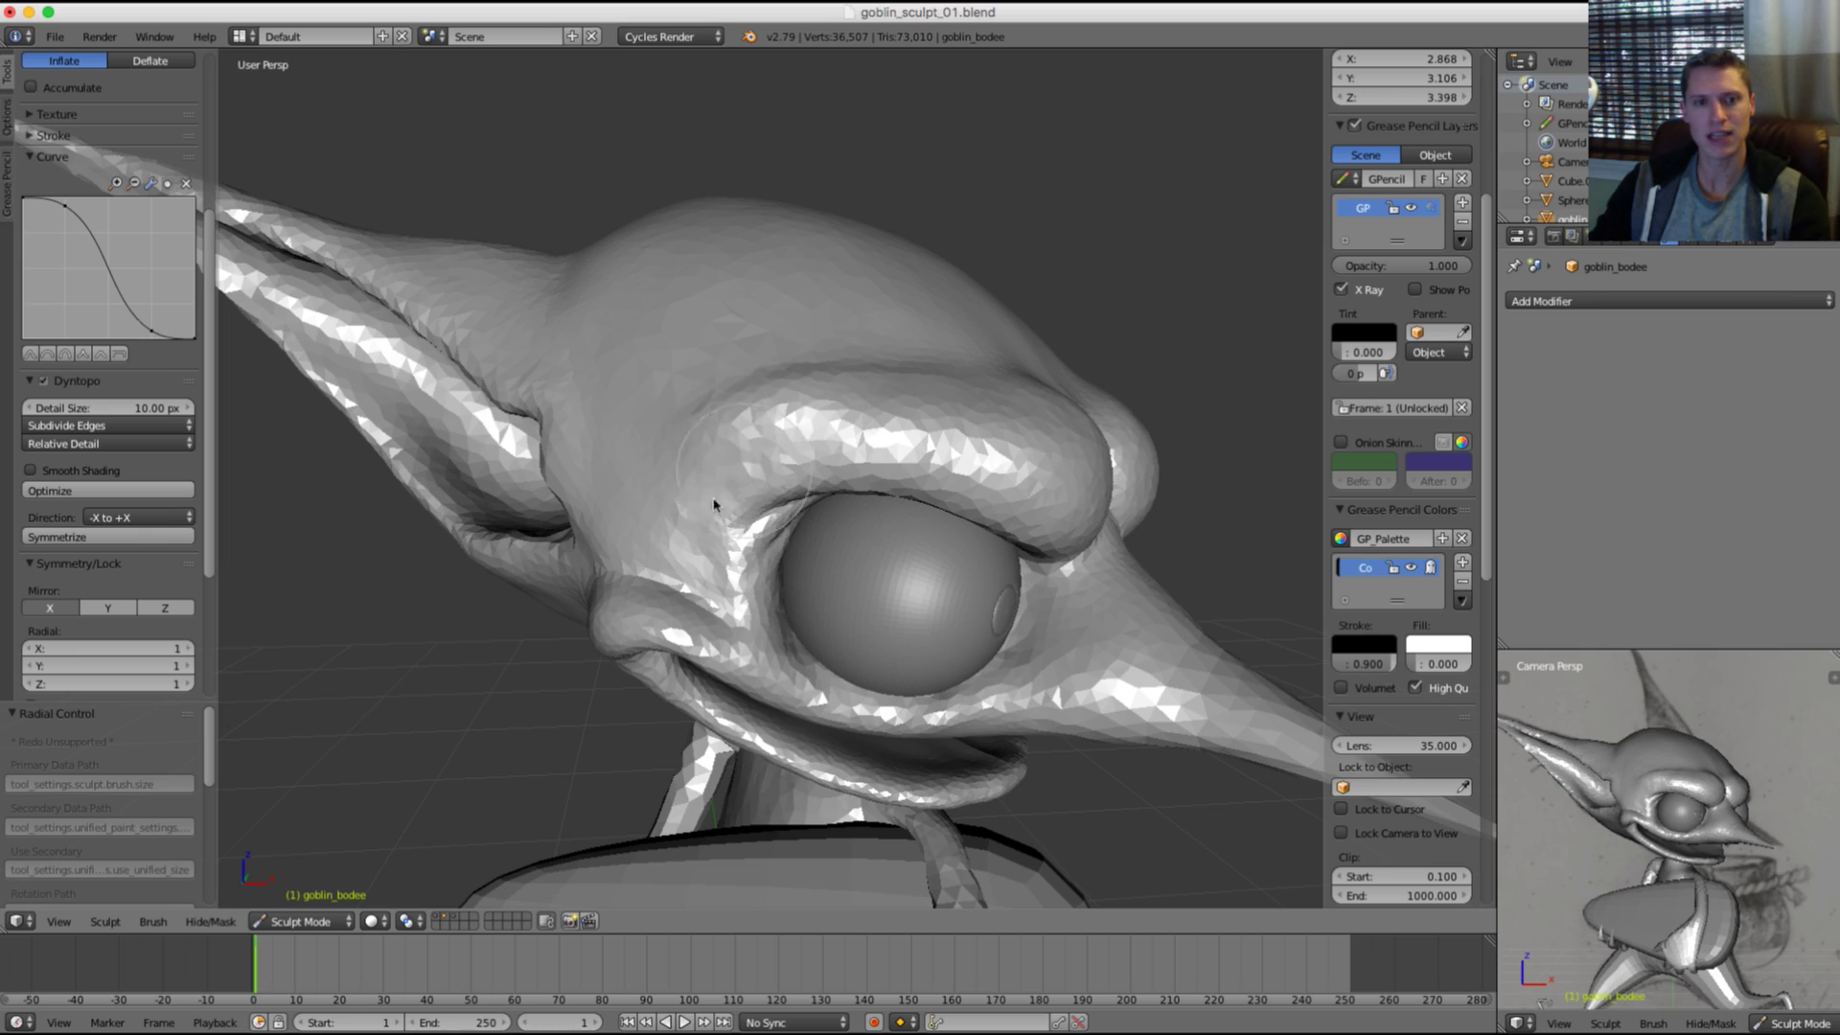
Step: Inflate the brow ridge along its whole length above the eye, from the outer corner toward the nose
mouse_move(715, 504)
mouse_down()
mouse_move(779, 458)
mouse_move(931, 463)
mouse_move(992, 431)
mouse_up()
mouse_move(998, 406)
middle_down()
mouse_move(822, 464)
mouse_move(928, 449)
mouse_move(706, 509)
middle_up()
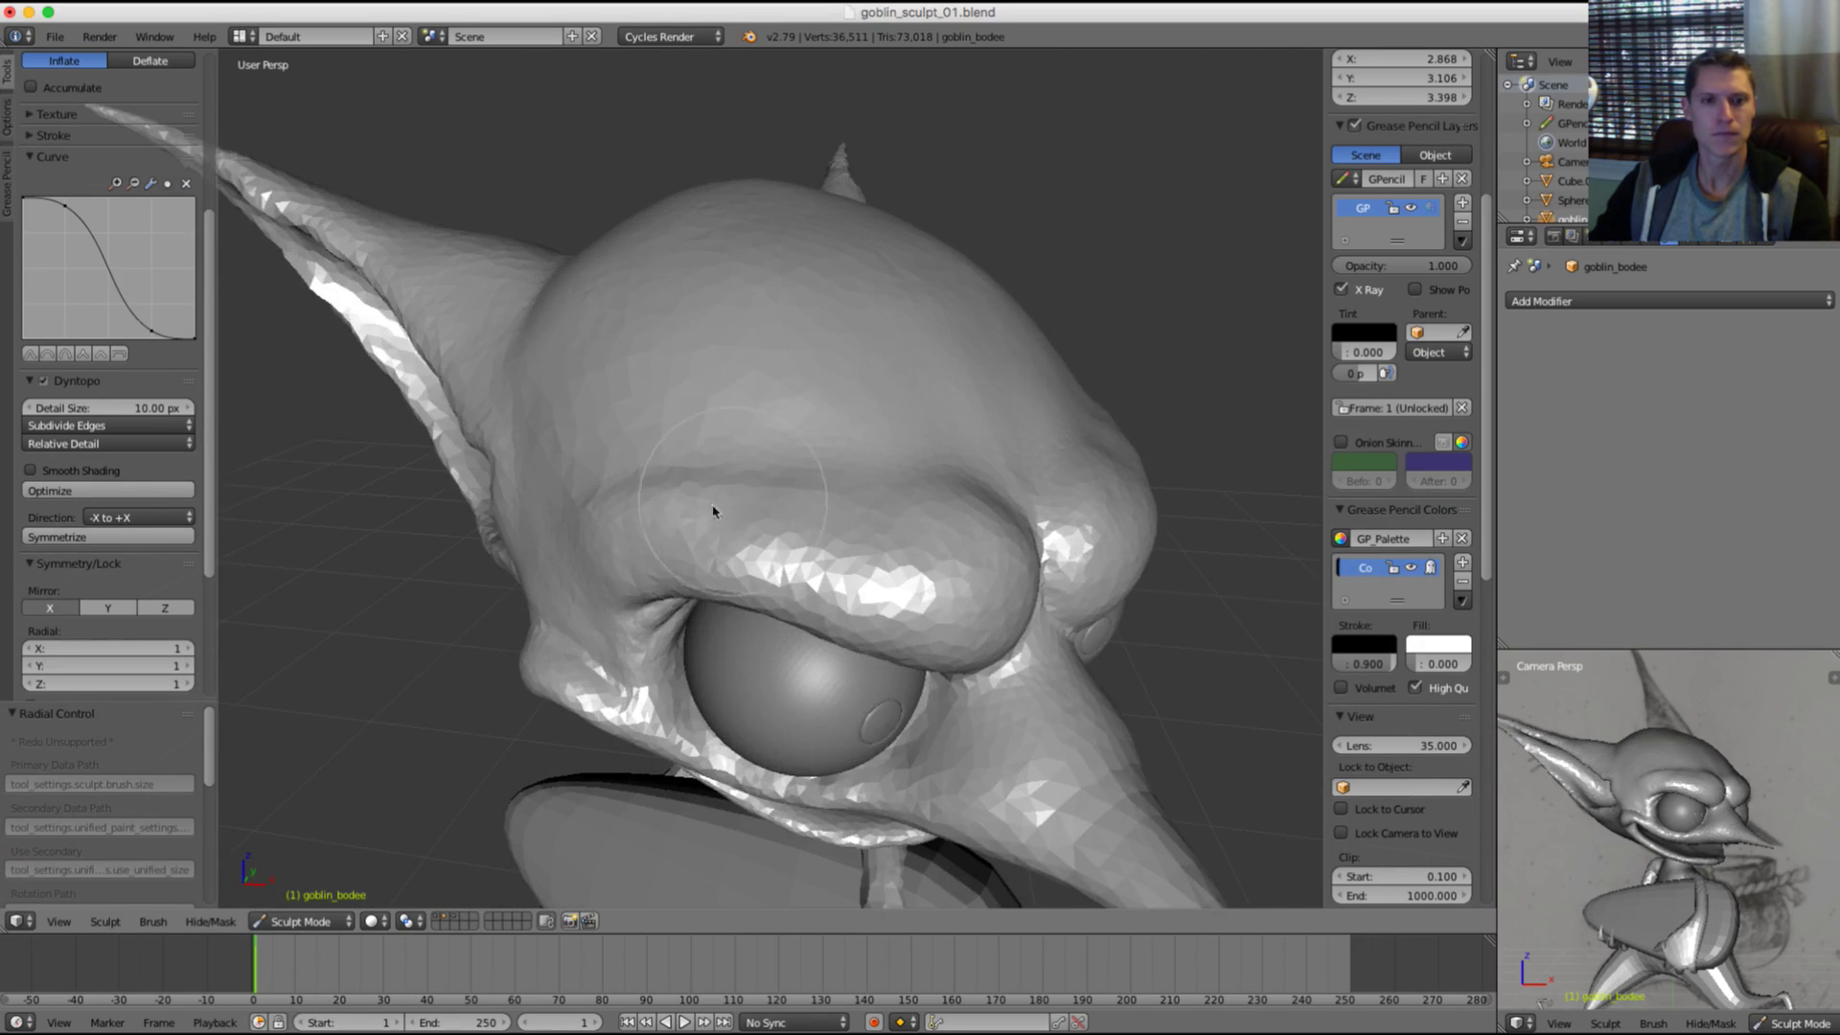
mouse_move(706, 509)
mouse_down()
mouse_move(648, 566)
mouse_move(834, 526)
mouse_move(946, 538)
mouse_up()
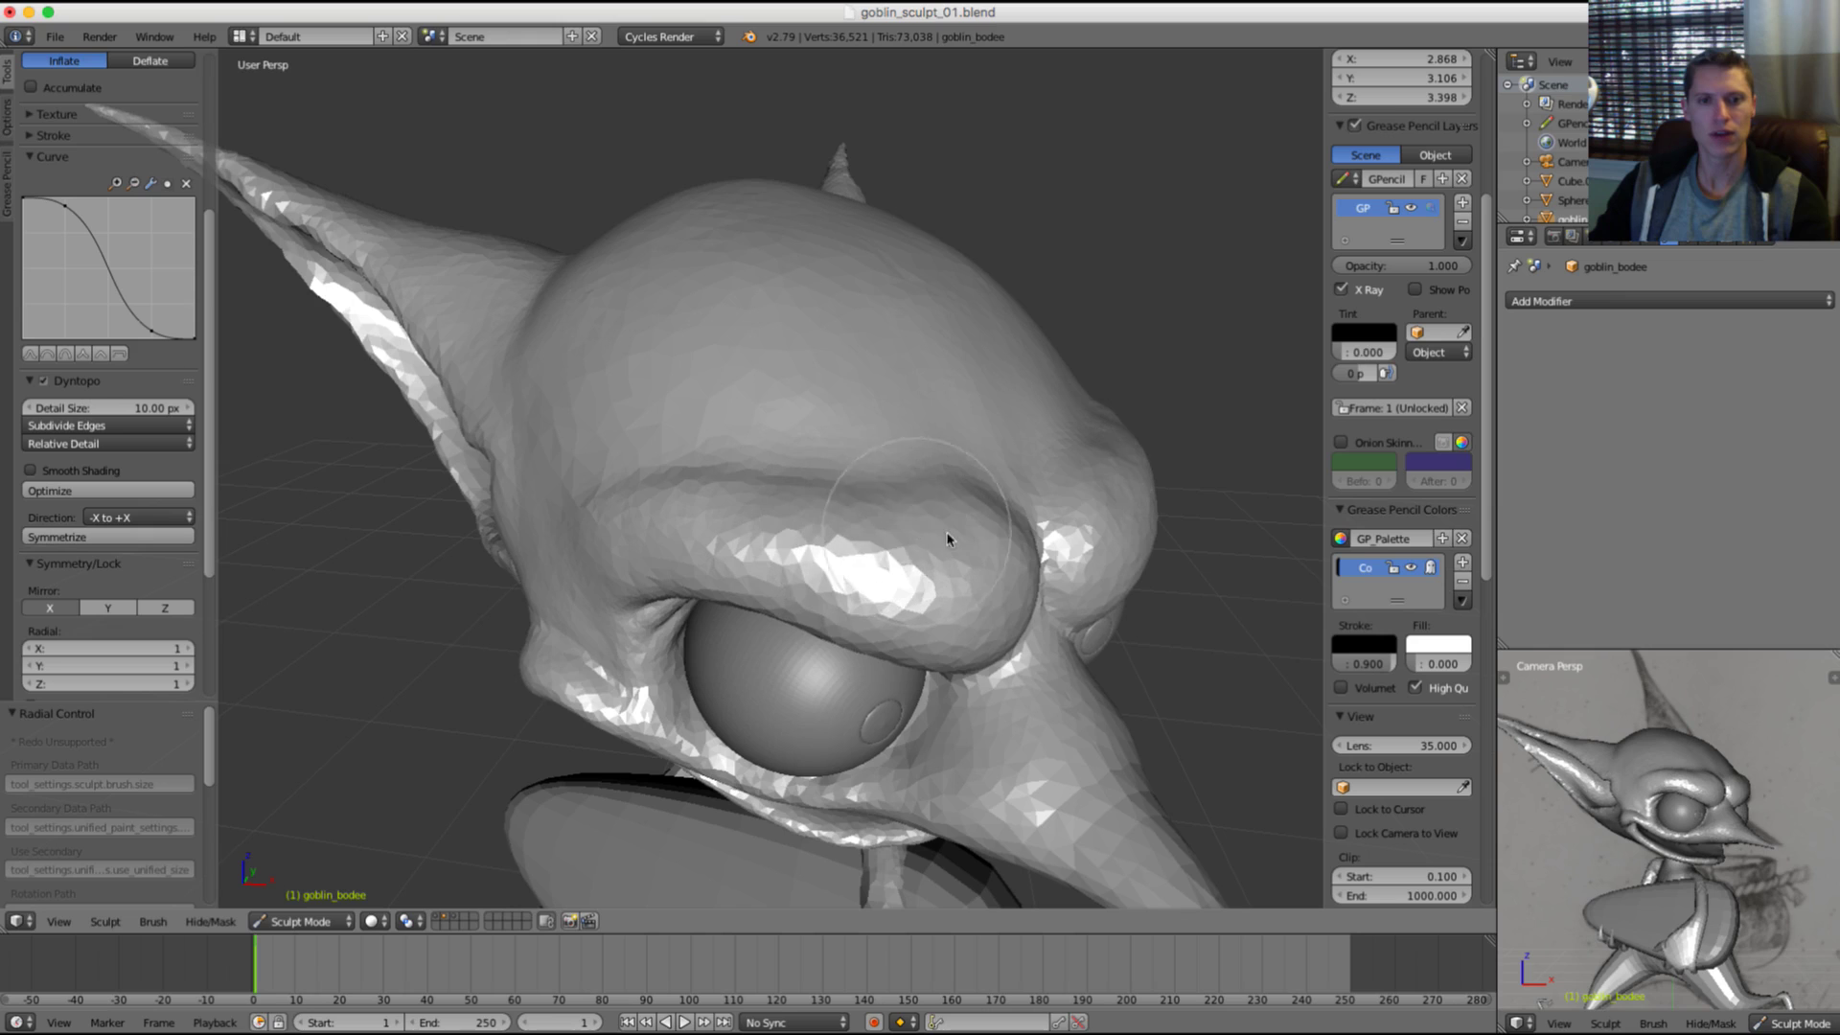
drag(704, 525, 936, 534)
mouse_move(936, 534)
middle_down()
mouse_move(862, 498)
mouse_move(913, 471)
middle_up()
mouse_move(914, 471)
mouse_down()
mouse_move(792, 427)
mouse_move(1001, 457)
mouse_up()
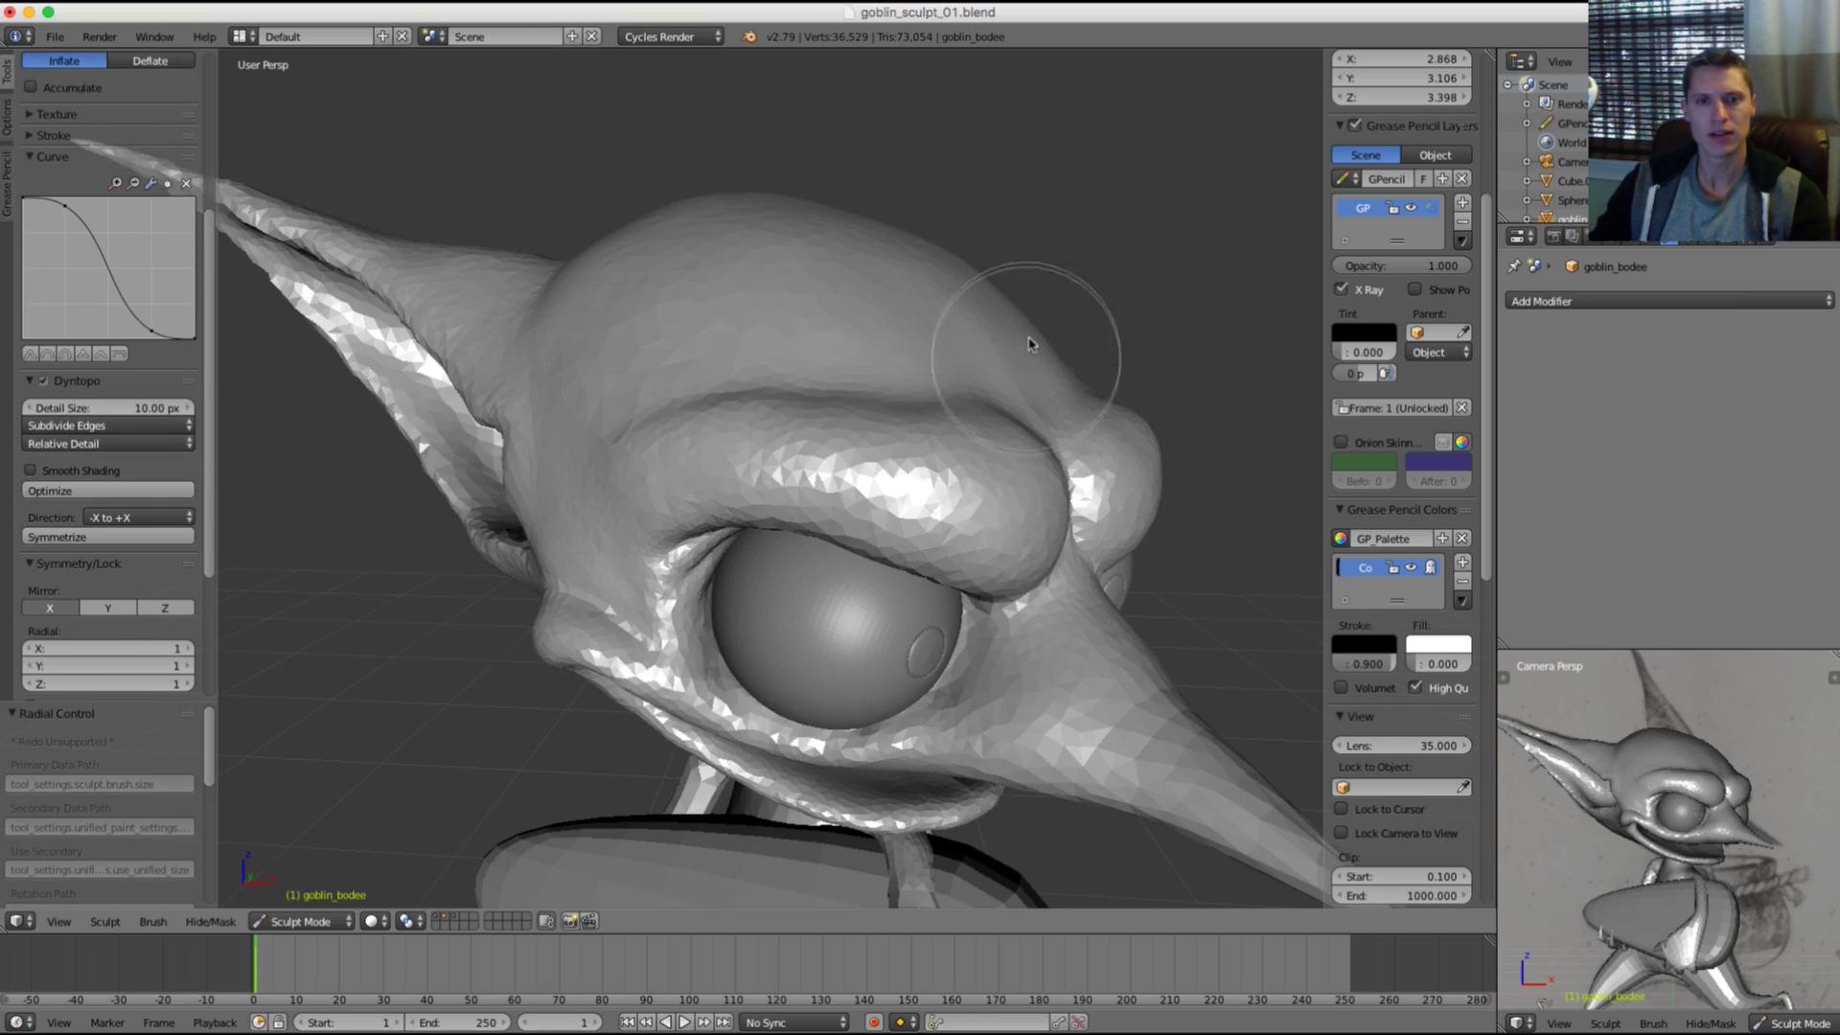
Step: Smooth the forehead surface just above the goblin's brow ridge
middle_drag(1030, 323, 1045, 313)
key(2)
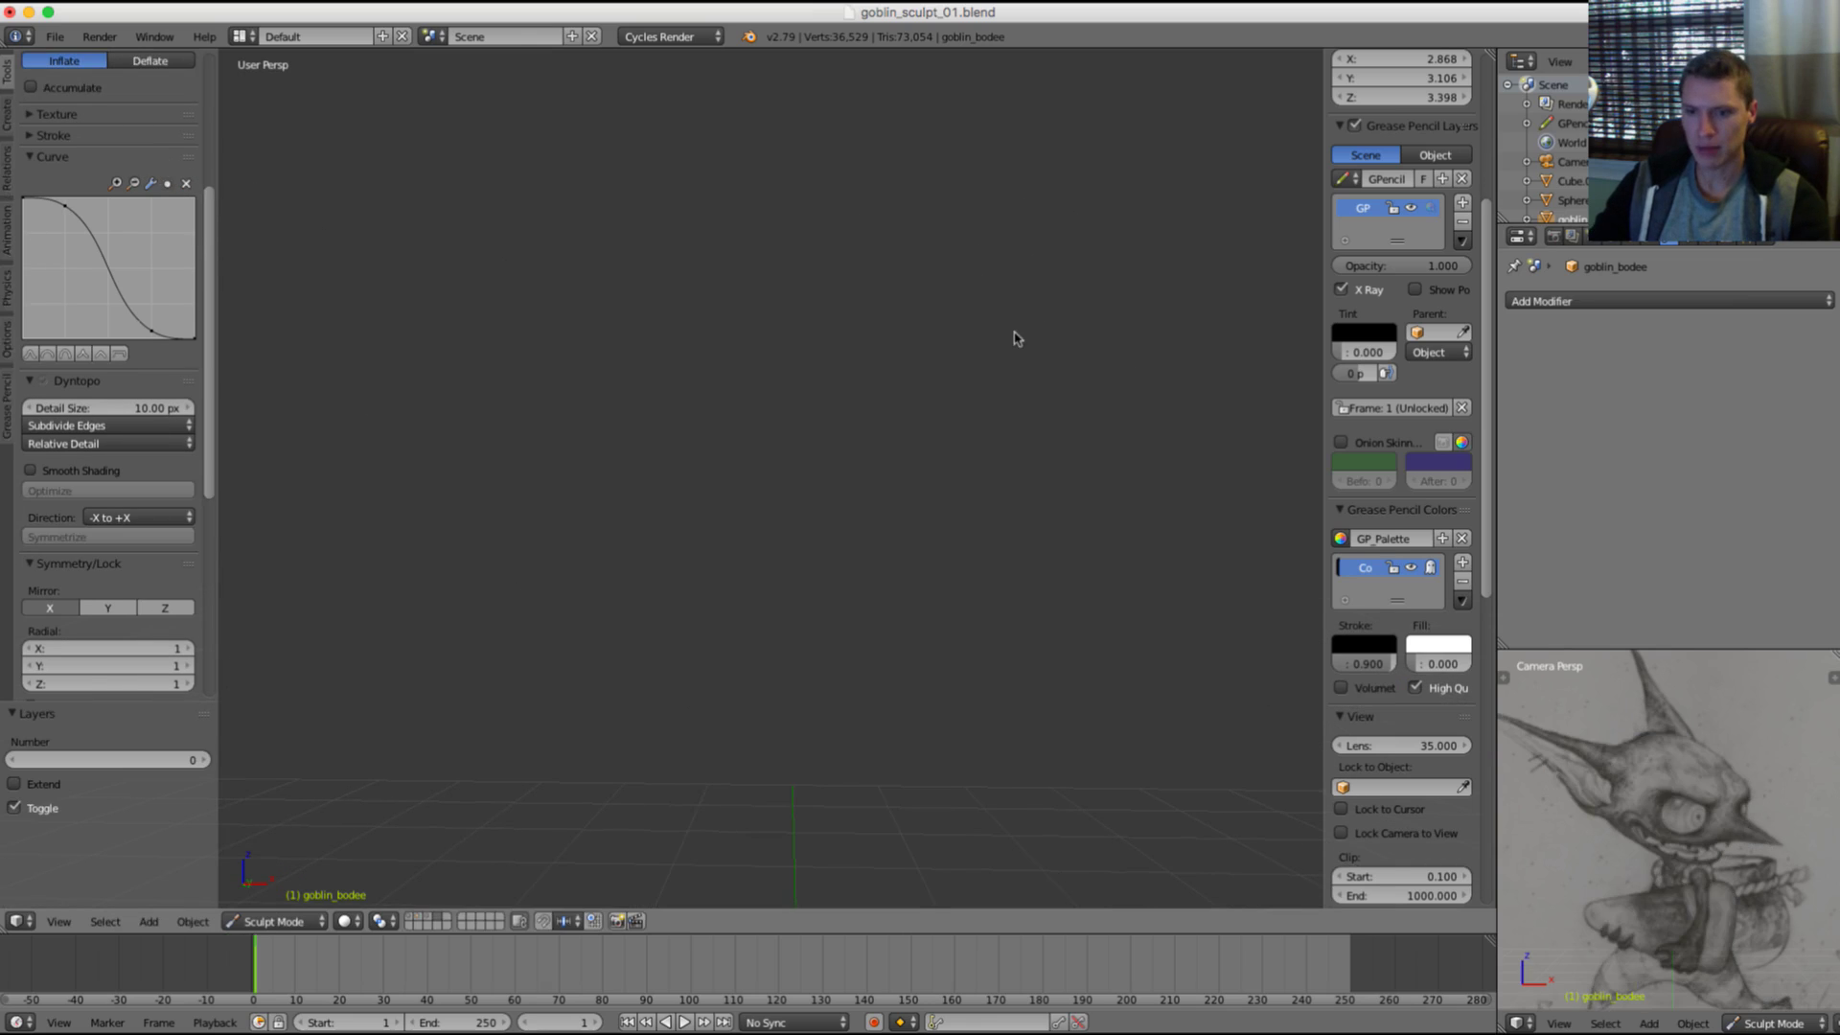
key(grave)
key(2)
key(grave)
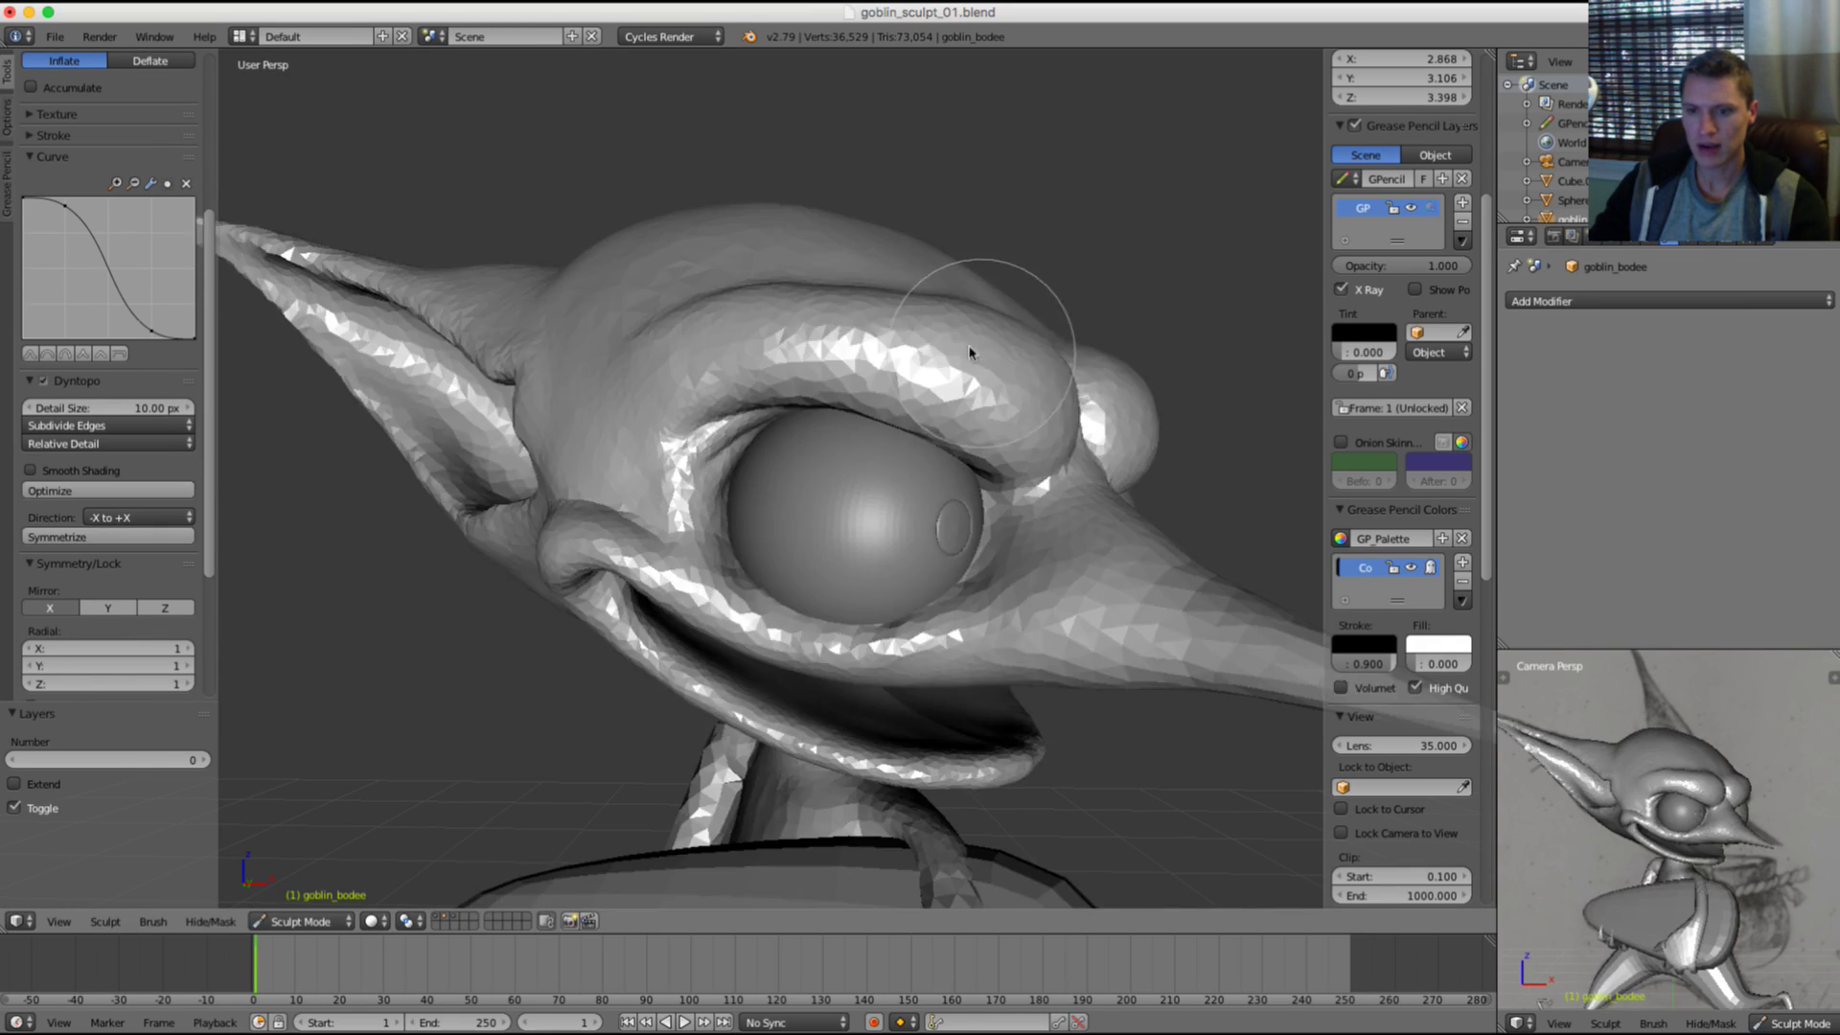
middle_drag(968, 350, 708, 465)
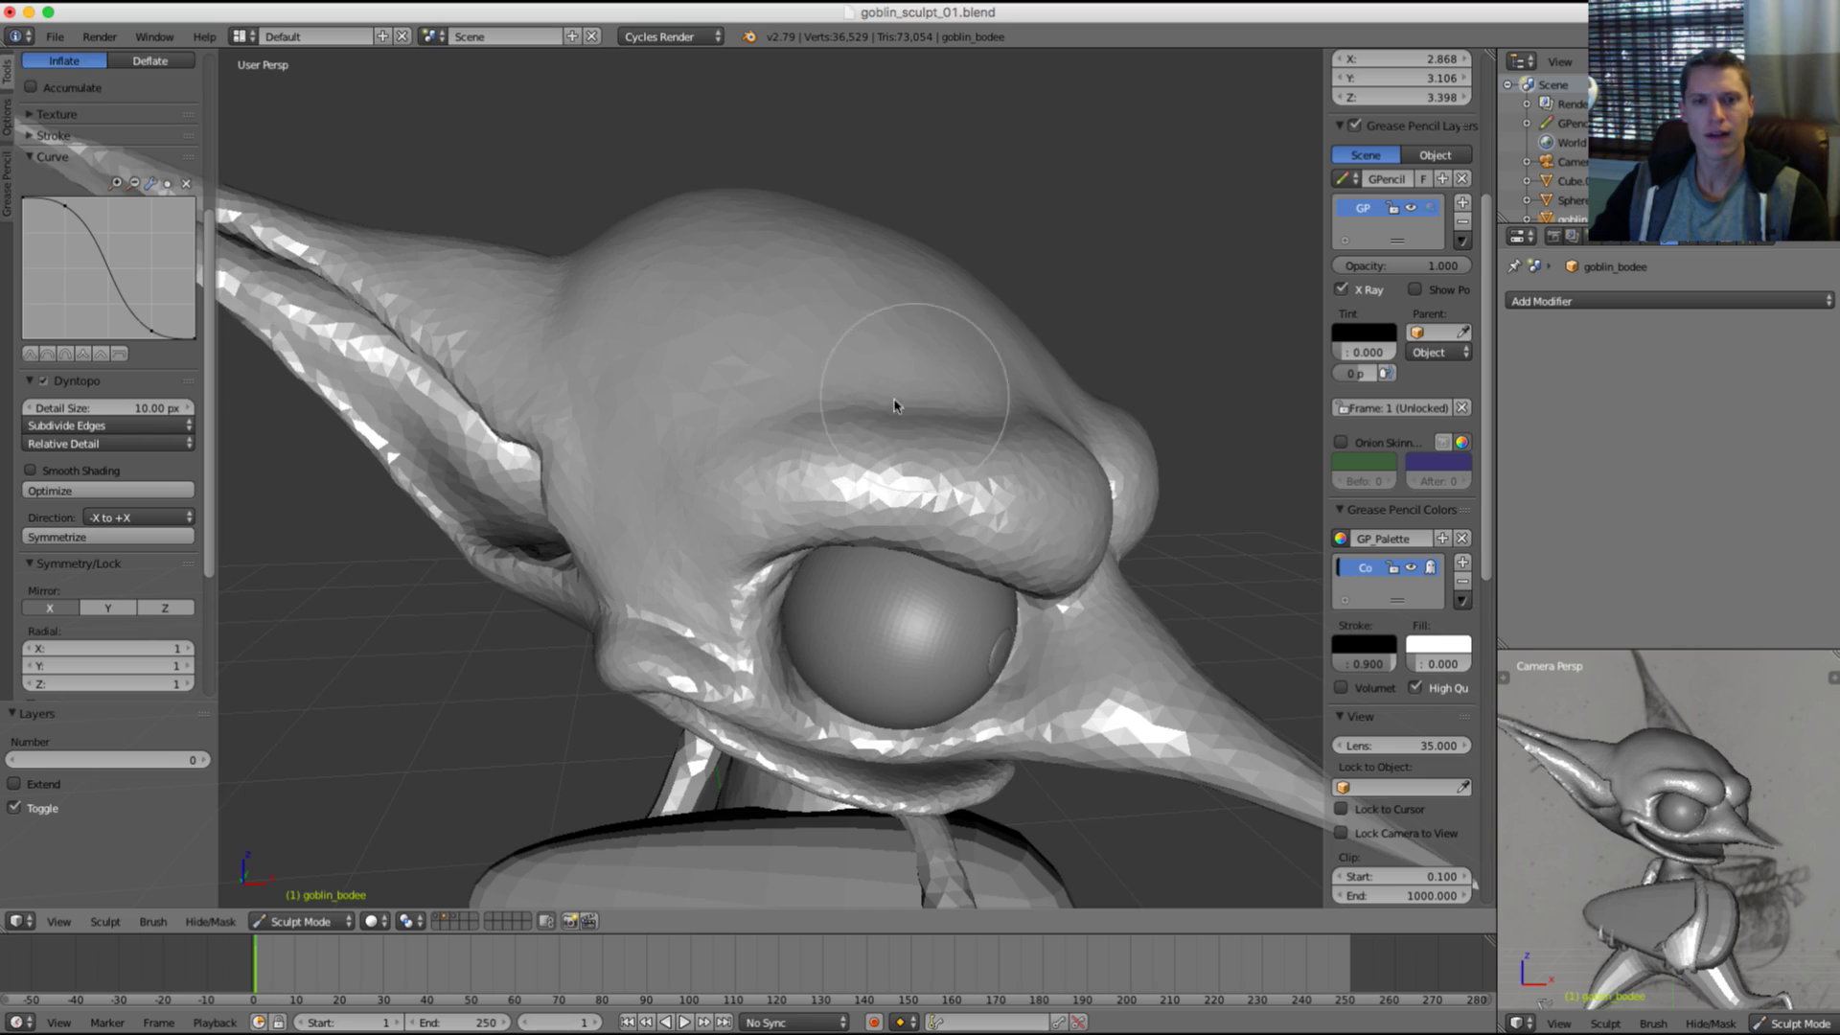
middle_drag(1012, 402, 1006, 358)
shift+drag(873, 337, 848, 331)
scroll(1002, 326, down, 1)
Step: Compare the brow and eye area of the sculpt with the reference sketch by alternating the visible layers
mouse_move(998, 306)
middle_down()
mouse_move(990, 271)
mouse_move(987, 300)
middle_up()
key(2)
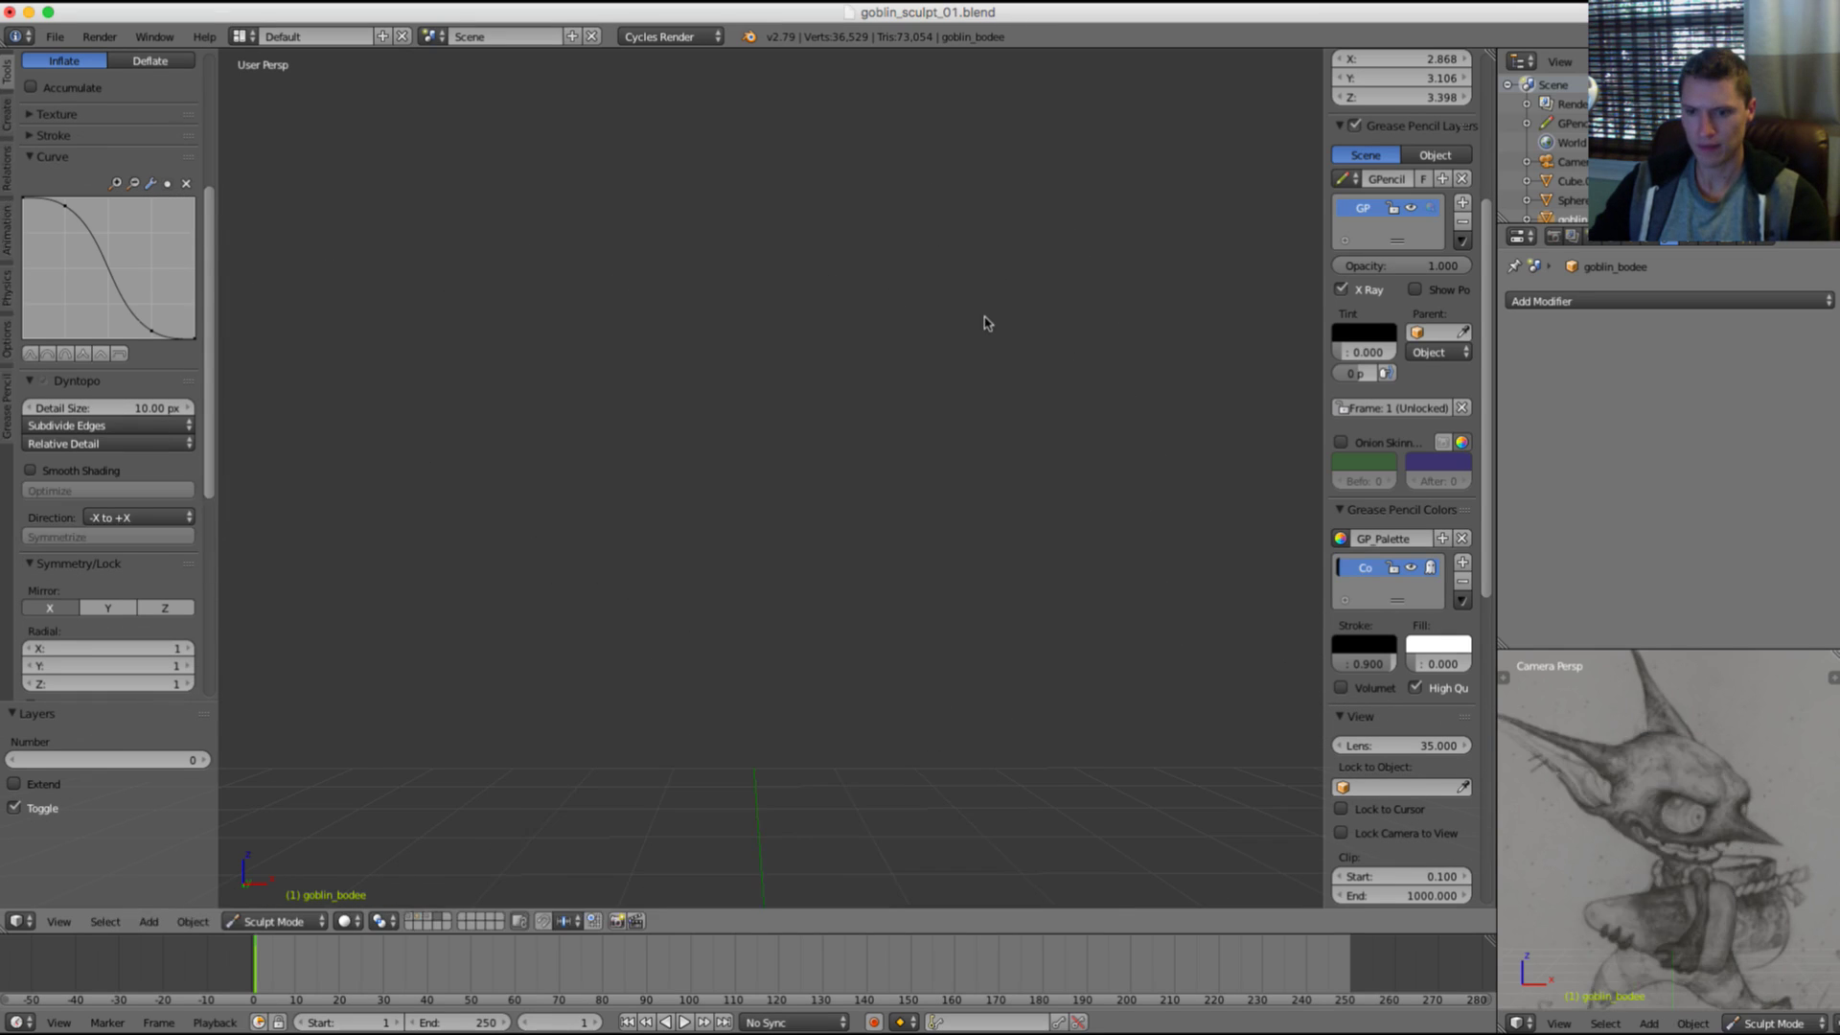
key(1)
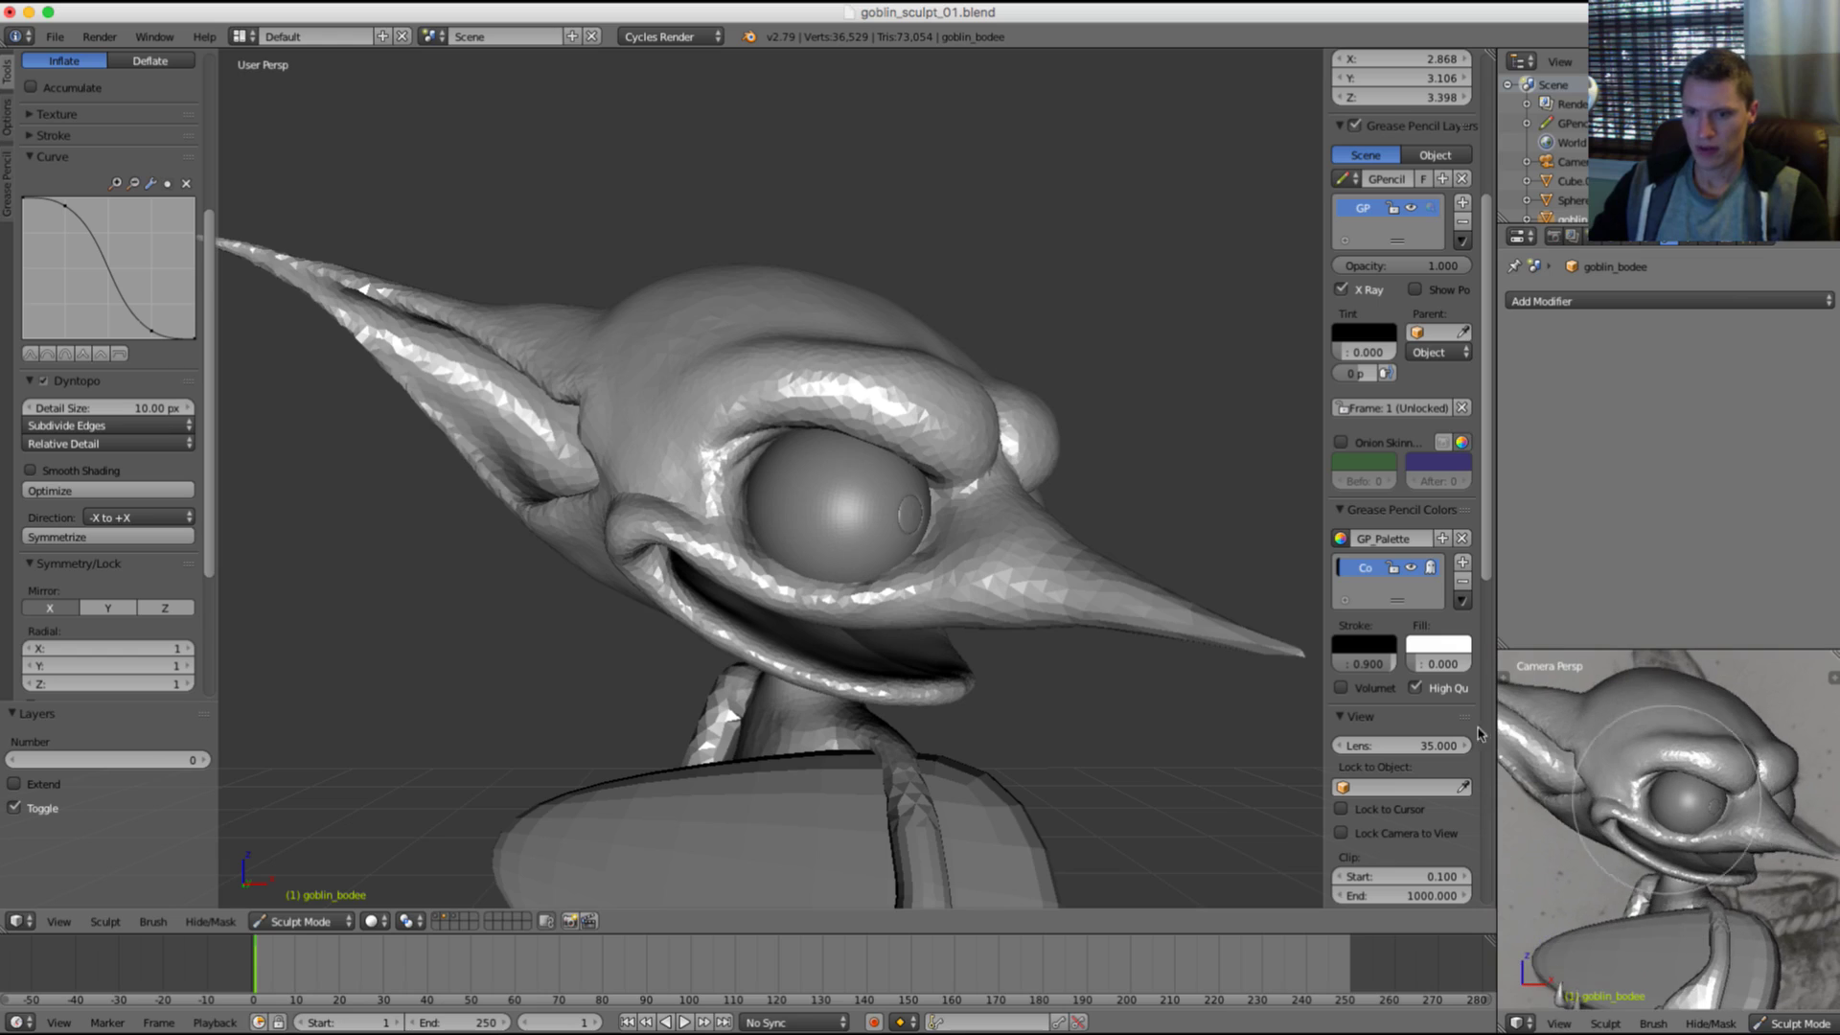
key(2)
key(1)
key(2)
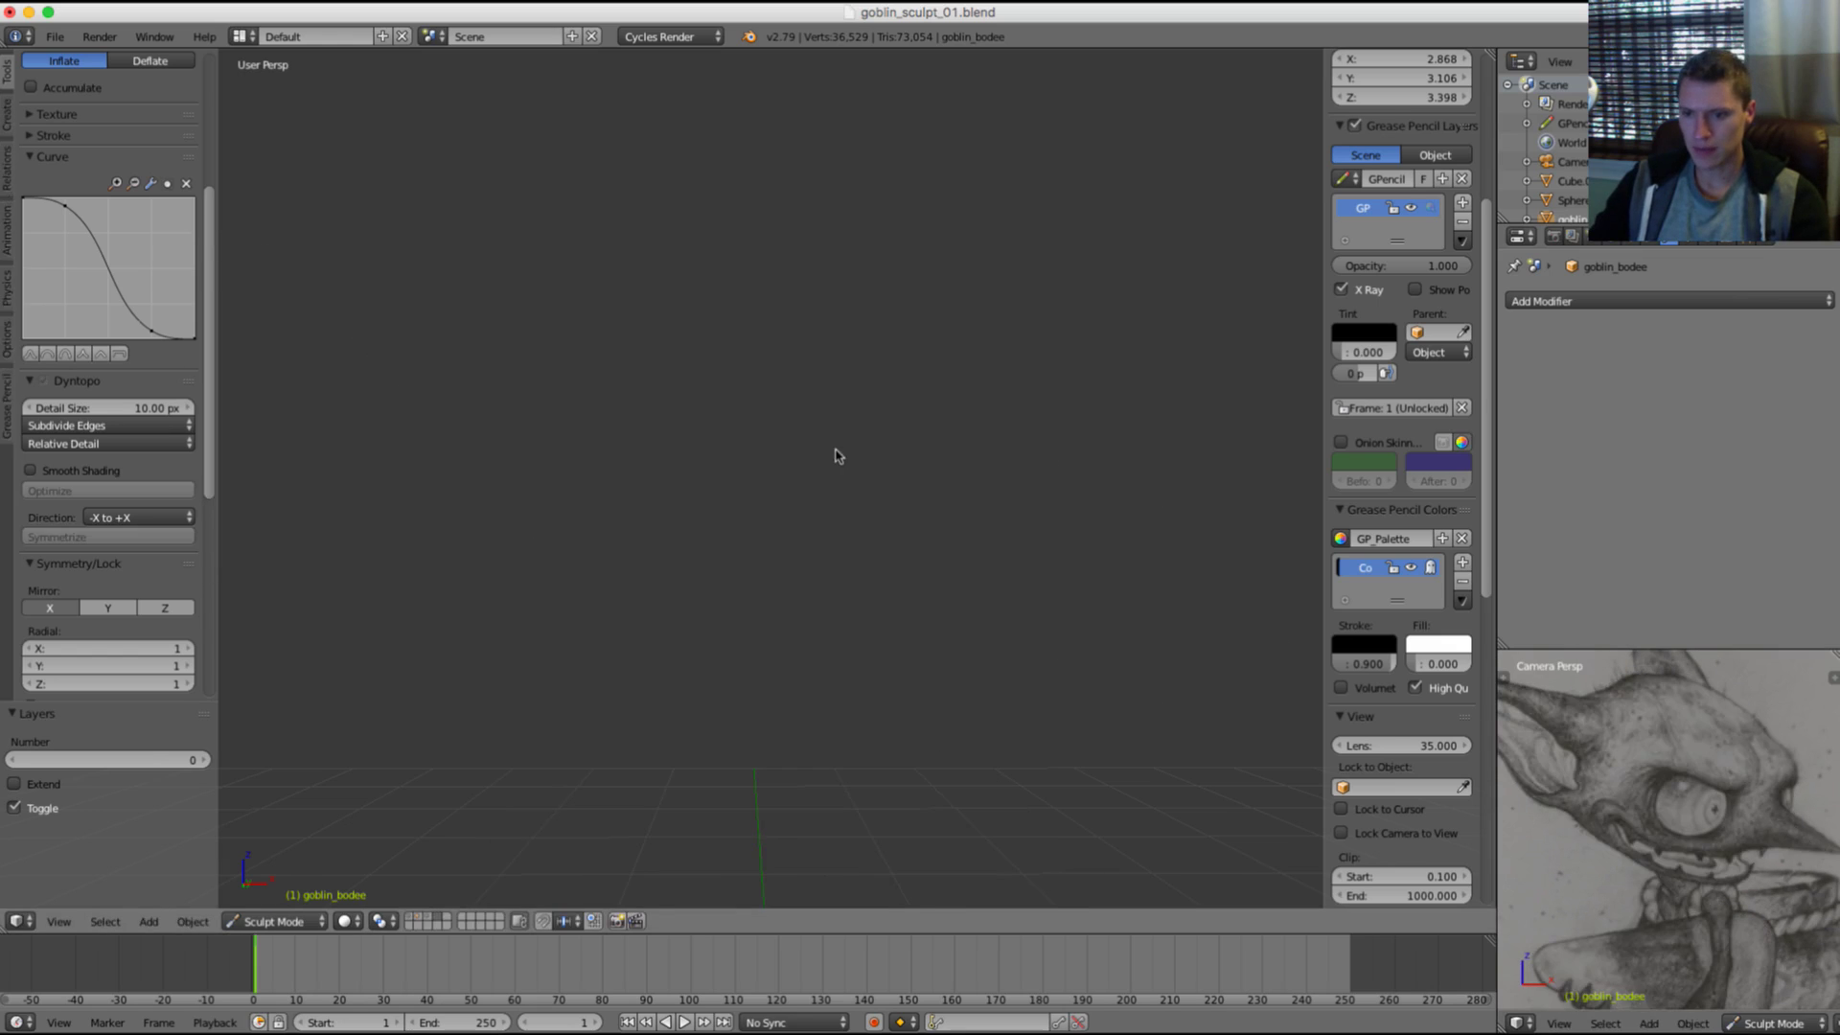
key(1)
key(2)
key(1)
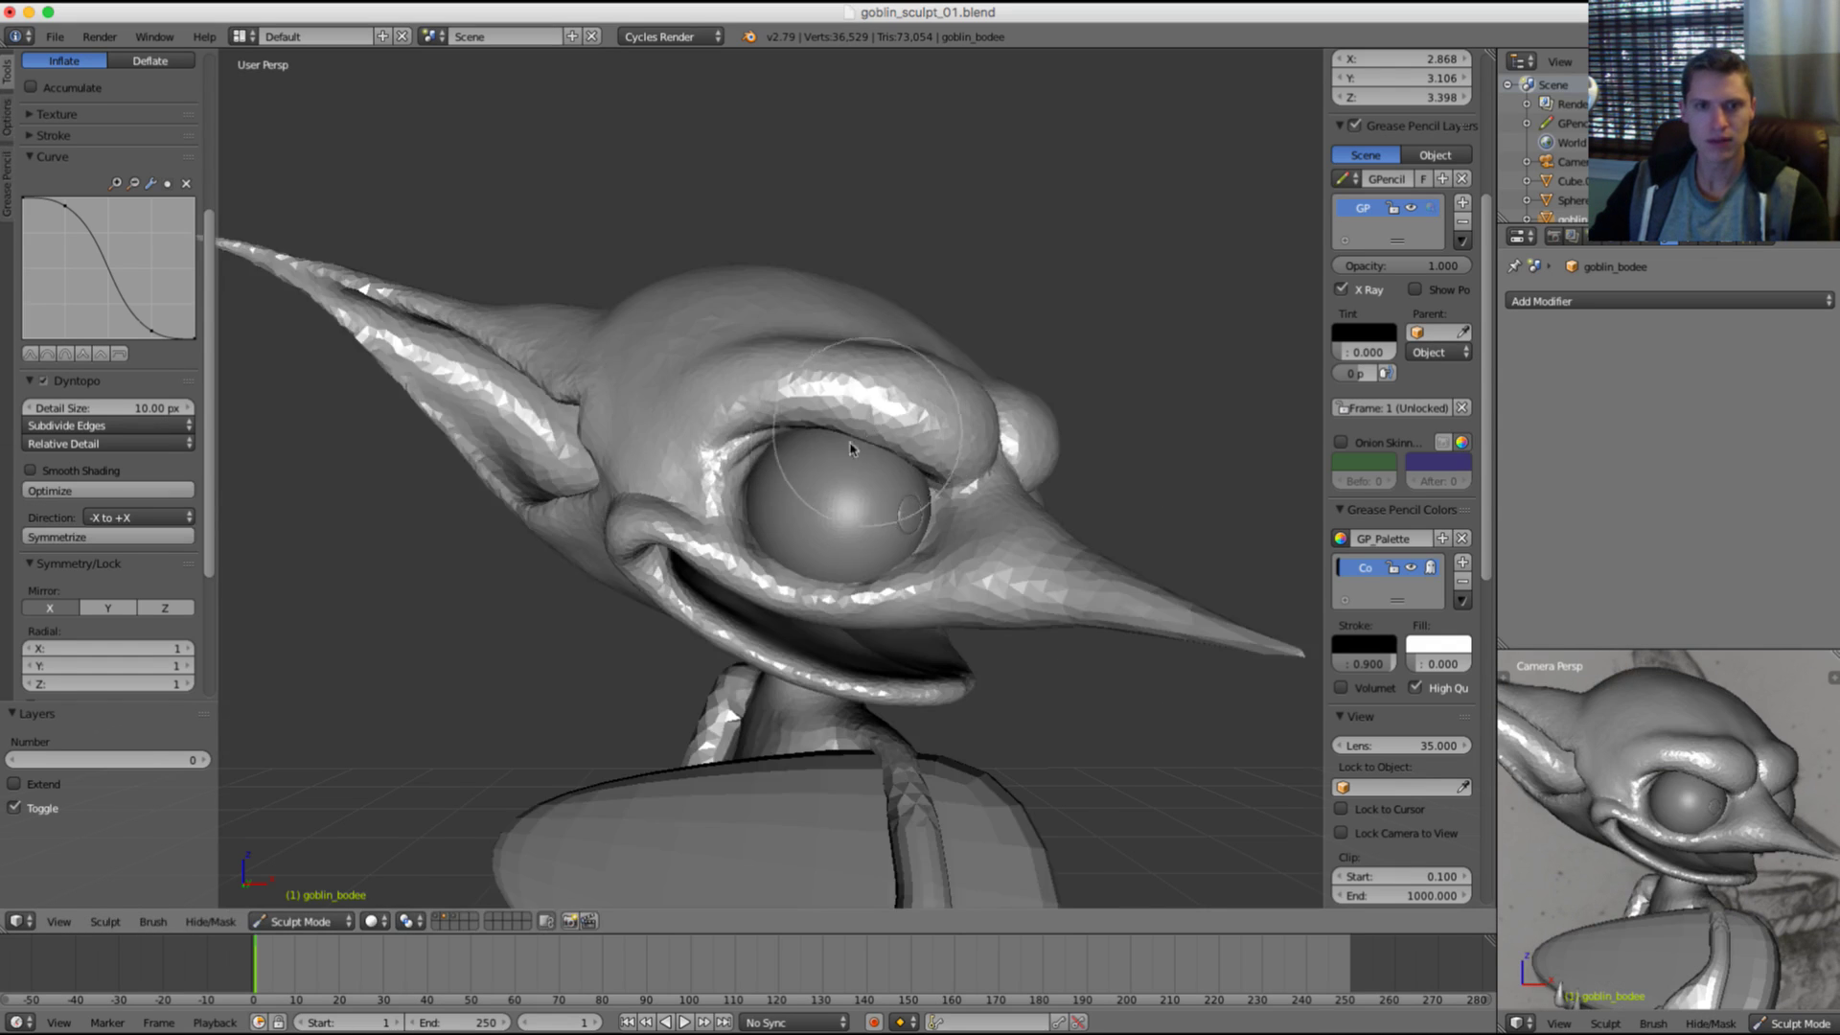
Step: Smooth the brow ridge directly above the eye
scroll(837, 508, up, 3)
mouse_move(846, 440)
middle_down()
mouse_move(838, 509)
mouse_move(822, 428)
middle_up()
mouse_move(843, 479)
shift+mouse_down()
mouse_move(870, 508)
mouse_move(910, 460)
shift+mouse_up()
Step: Examine the reshaped head from a higher angle and check the skull's contour against the reference sketch
scroll(974, 407, down, 2)
middle_drag(968, 403, 1058, 332)
middle_drag(951, 369, 1022, 361)
key(grave)
key(grave)
key(grave)
key(grave)
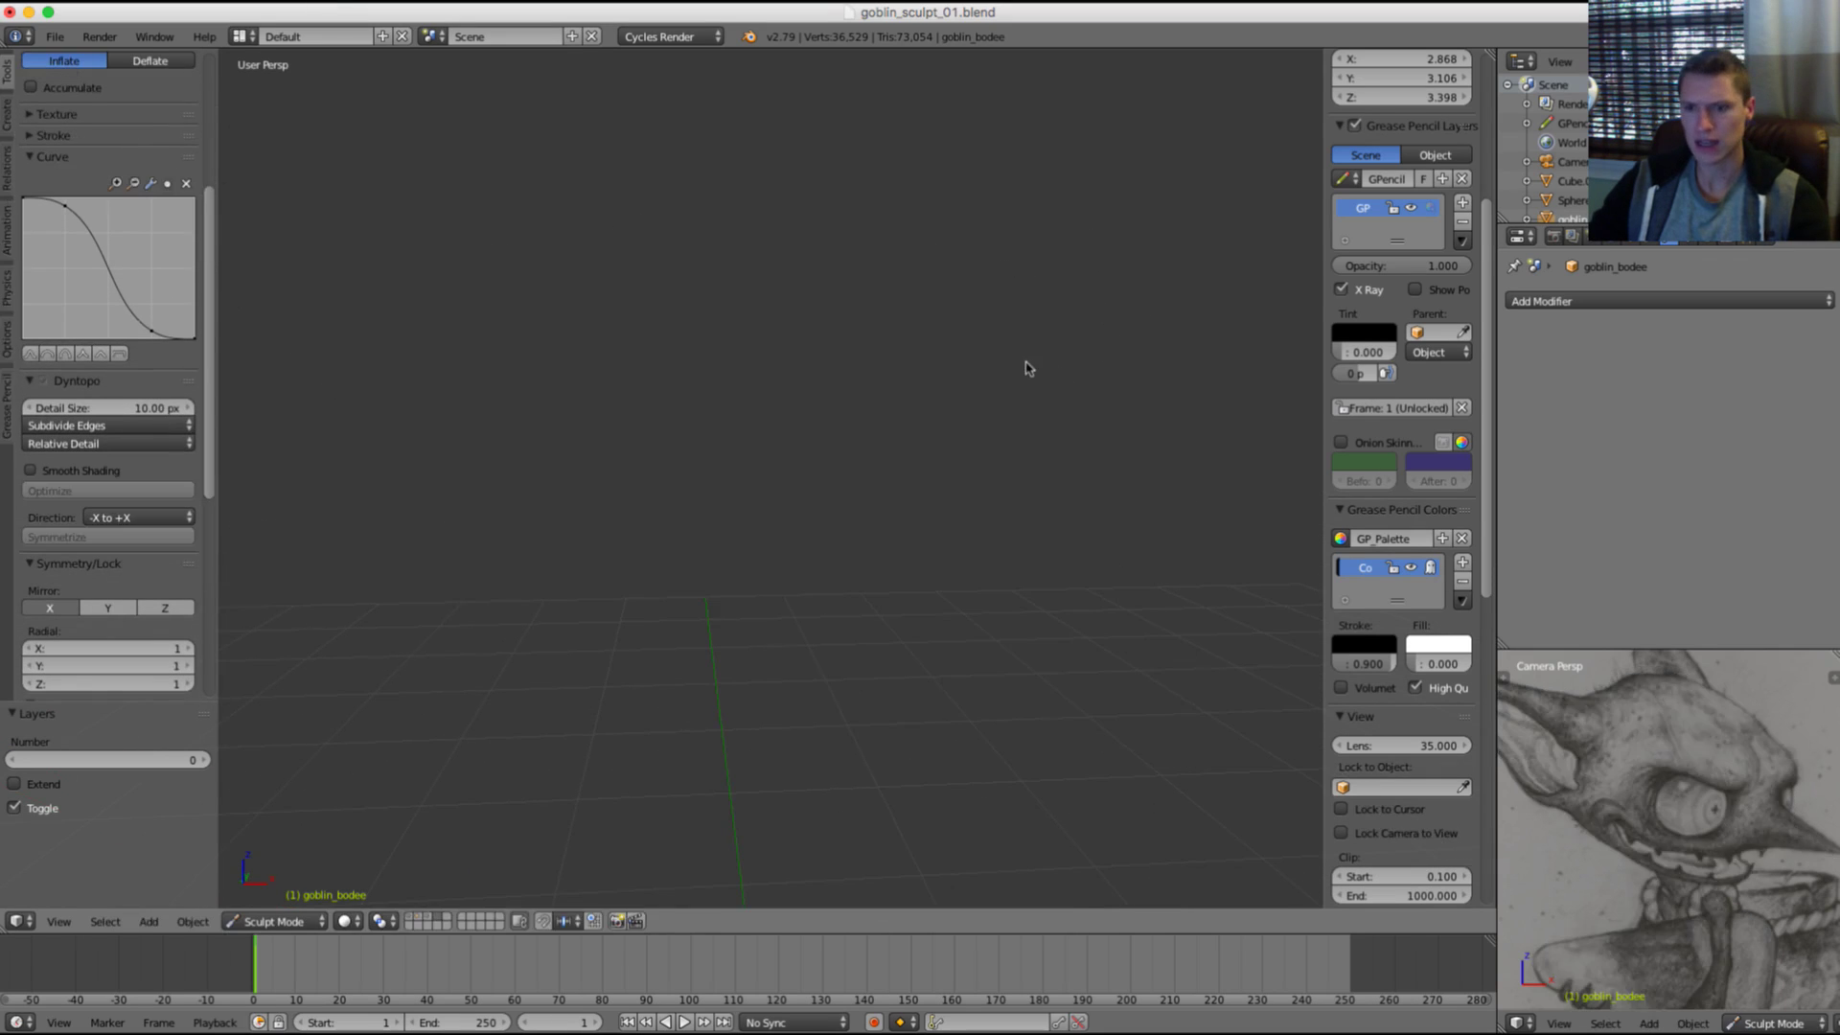
key(grave)
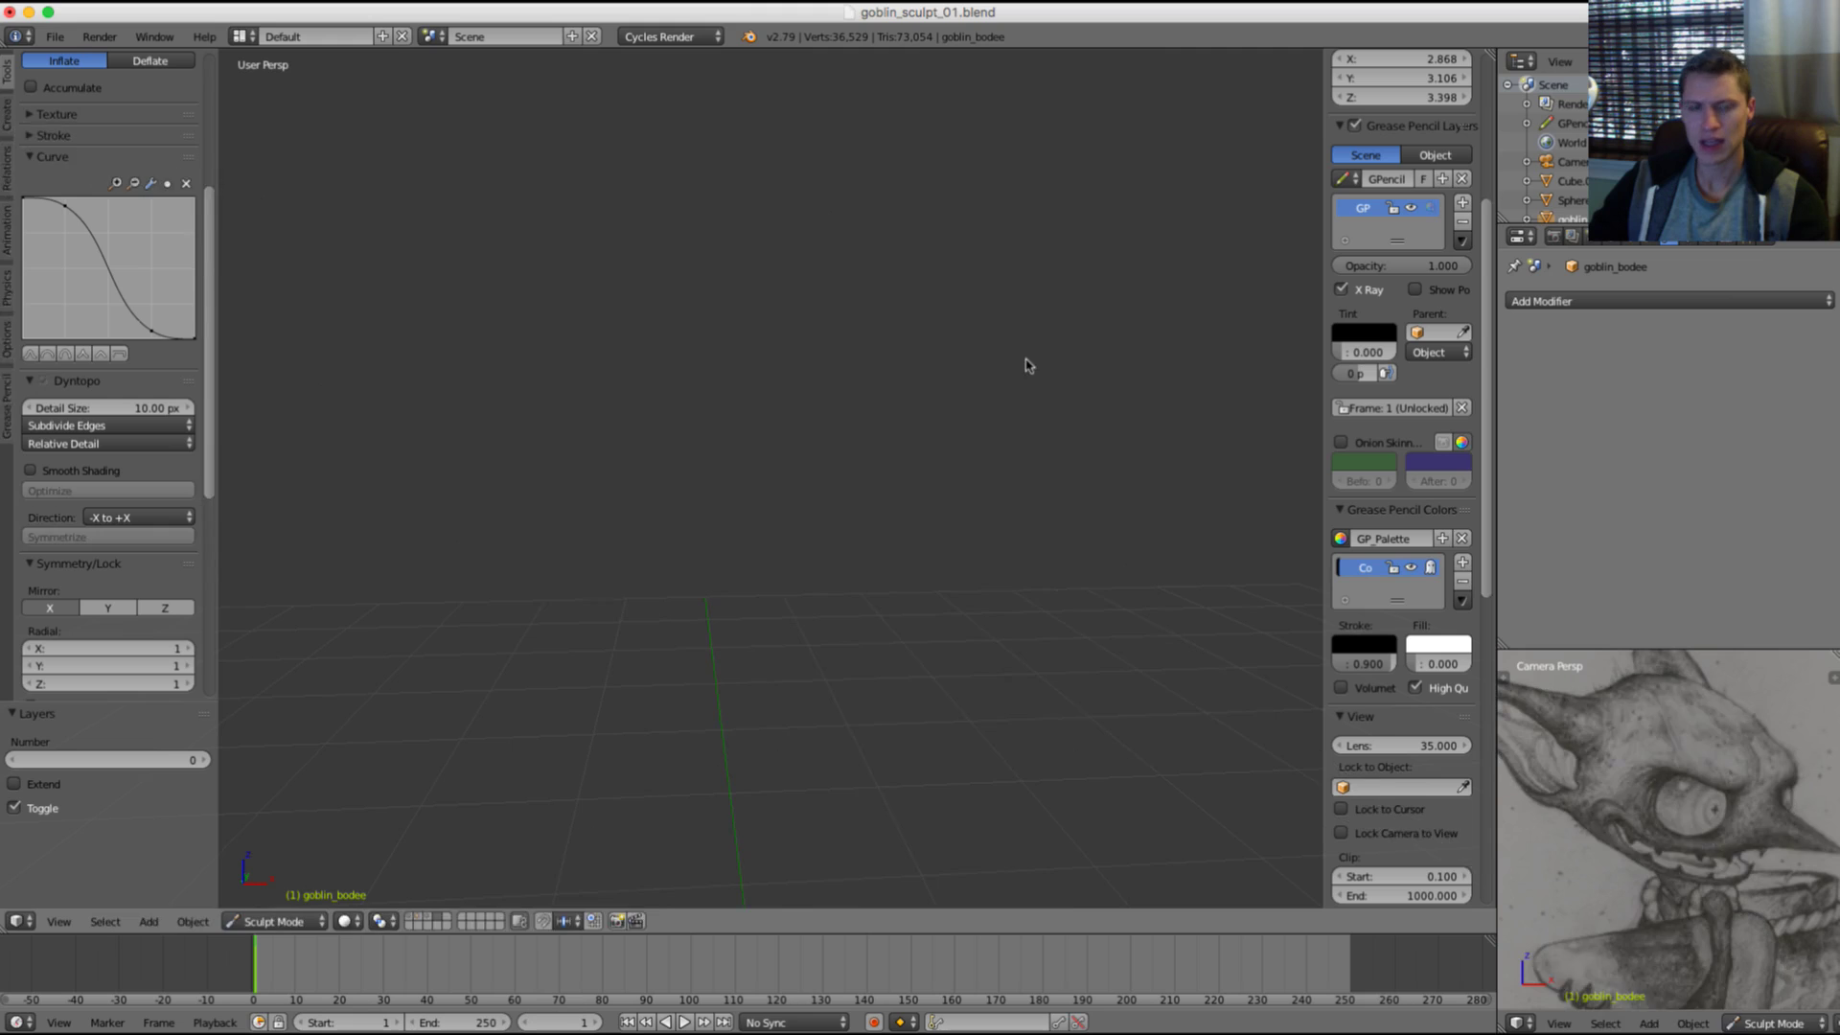
key(grave)
Step: Enlarge the brush and smooth the crown of the goblin's head
middle_drag(1026, 365, 1004, 345)
key(f)
click(1059, 330)
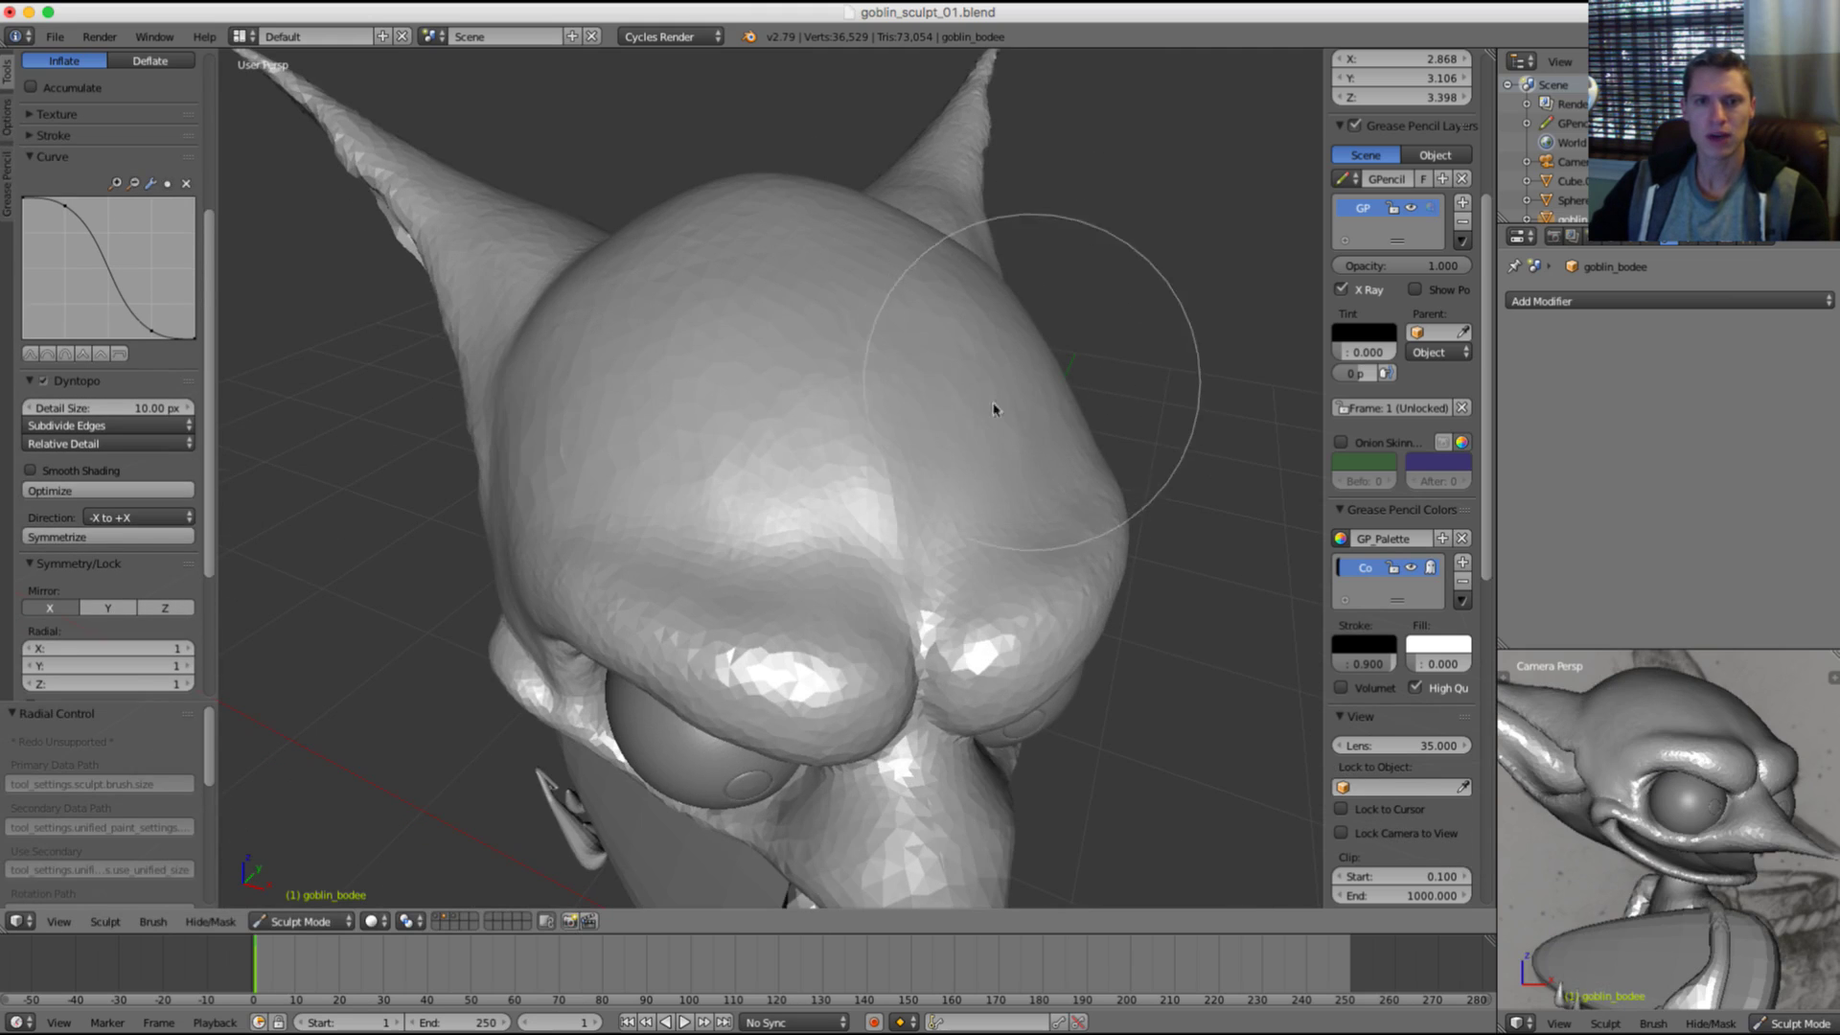
middle_drag(767, 206, 778, 261)
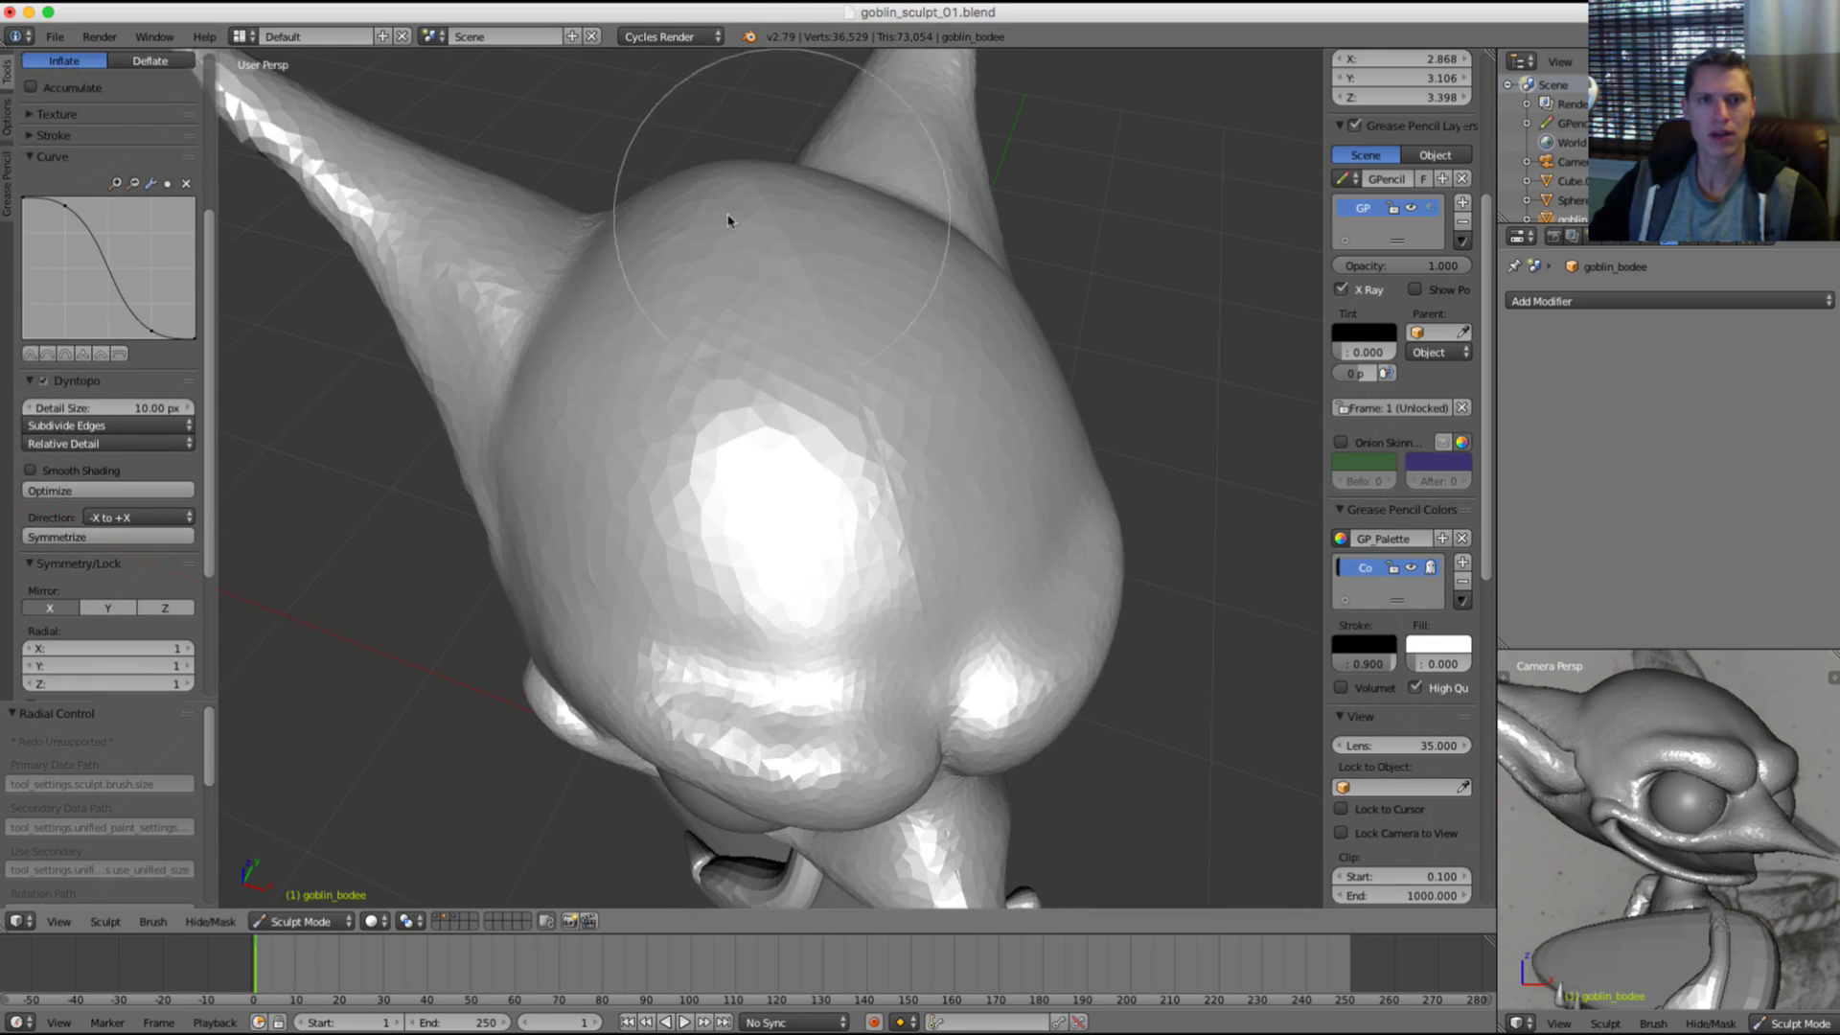
mouse_move(731, 217)
shift+mouse_down()
mouse_move(710, 185)
mouse_move(791, 237)
shift+mouse_up()
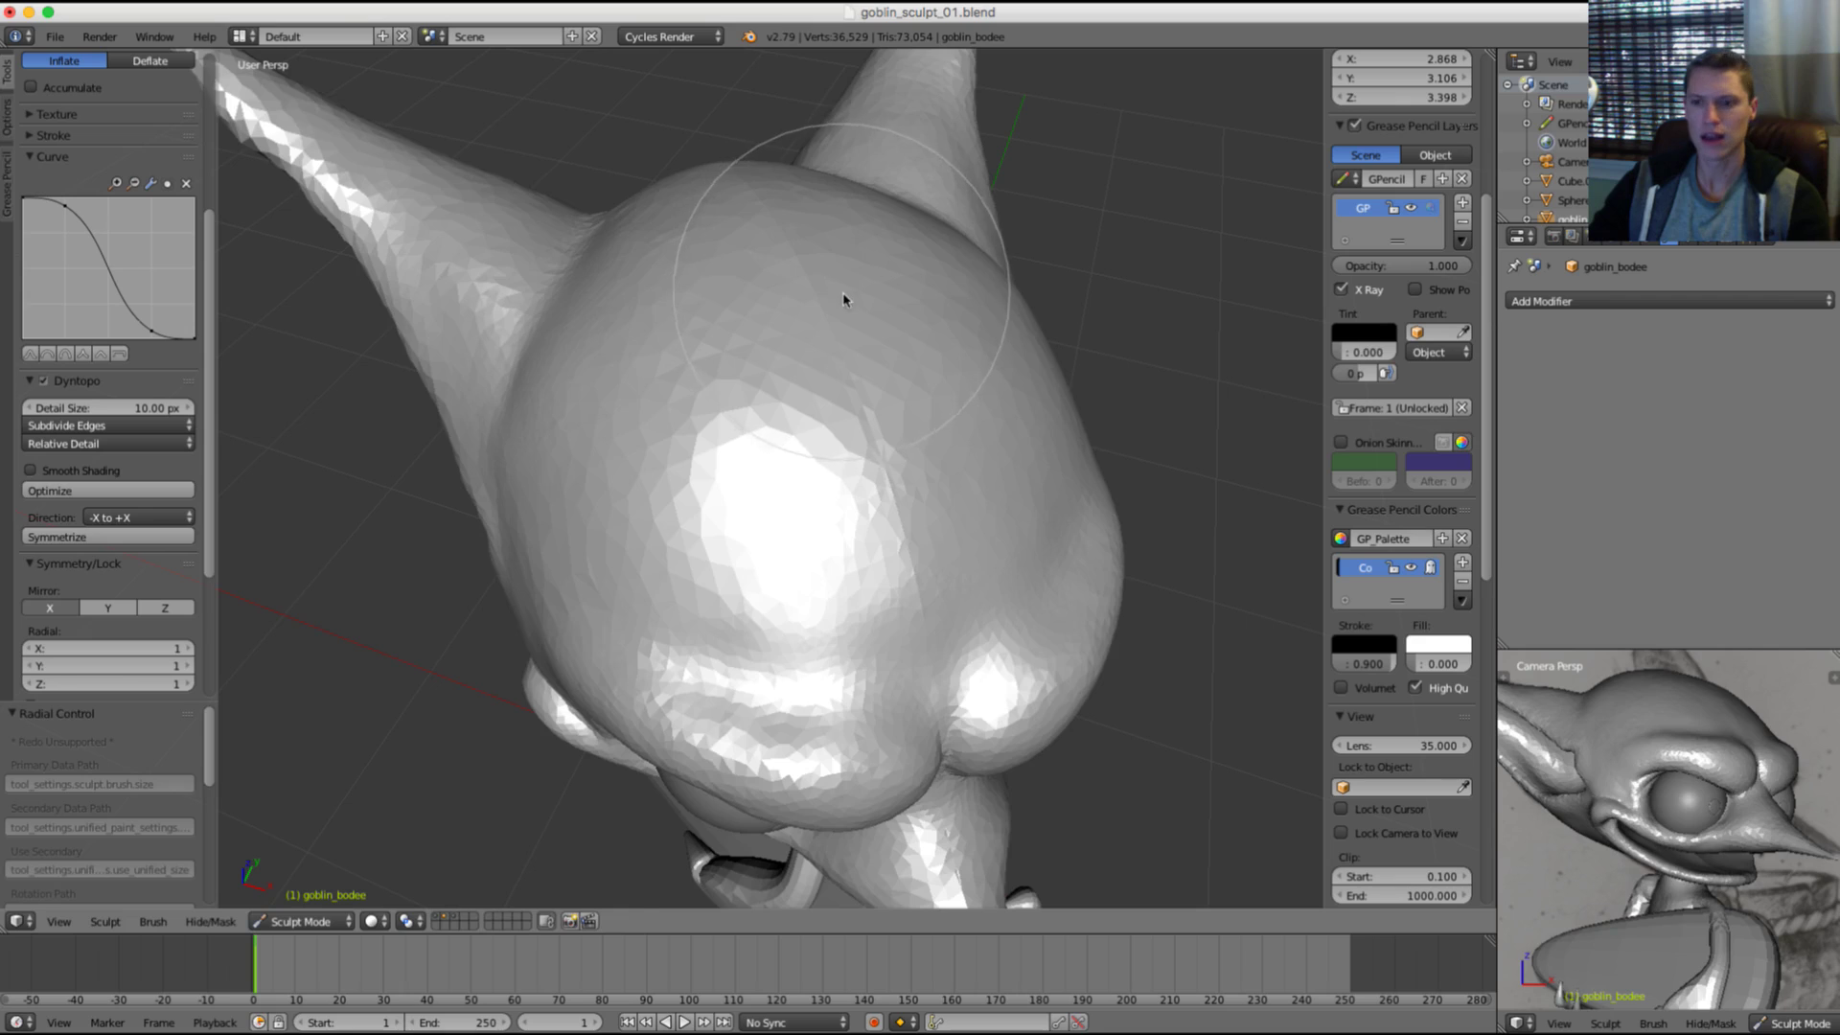
Step: Switch to the Crease brush and adjust its size for the join between ear and skull
key(grave)
key(grave)
key(grave)
key(grave)
middle_drag(763, 289, 673, 318)
key(shift+c)
key(f)
click(661, 309)
key(f)
click(639, 321)
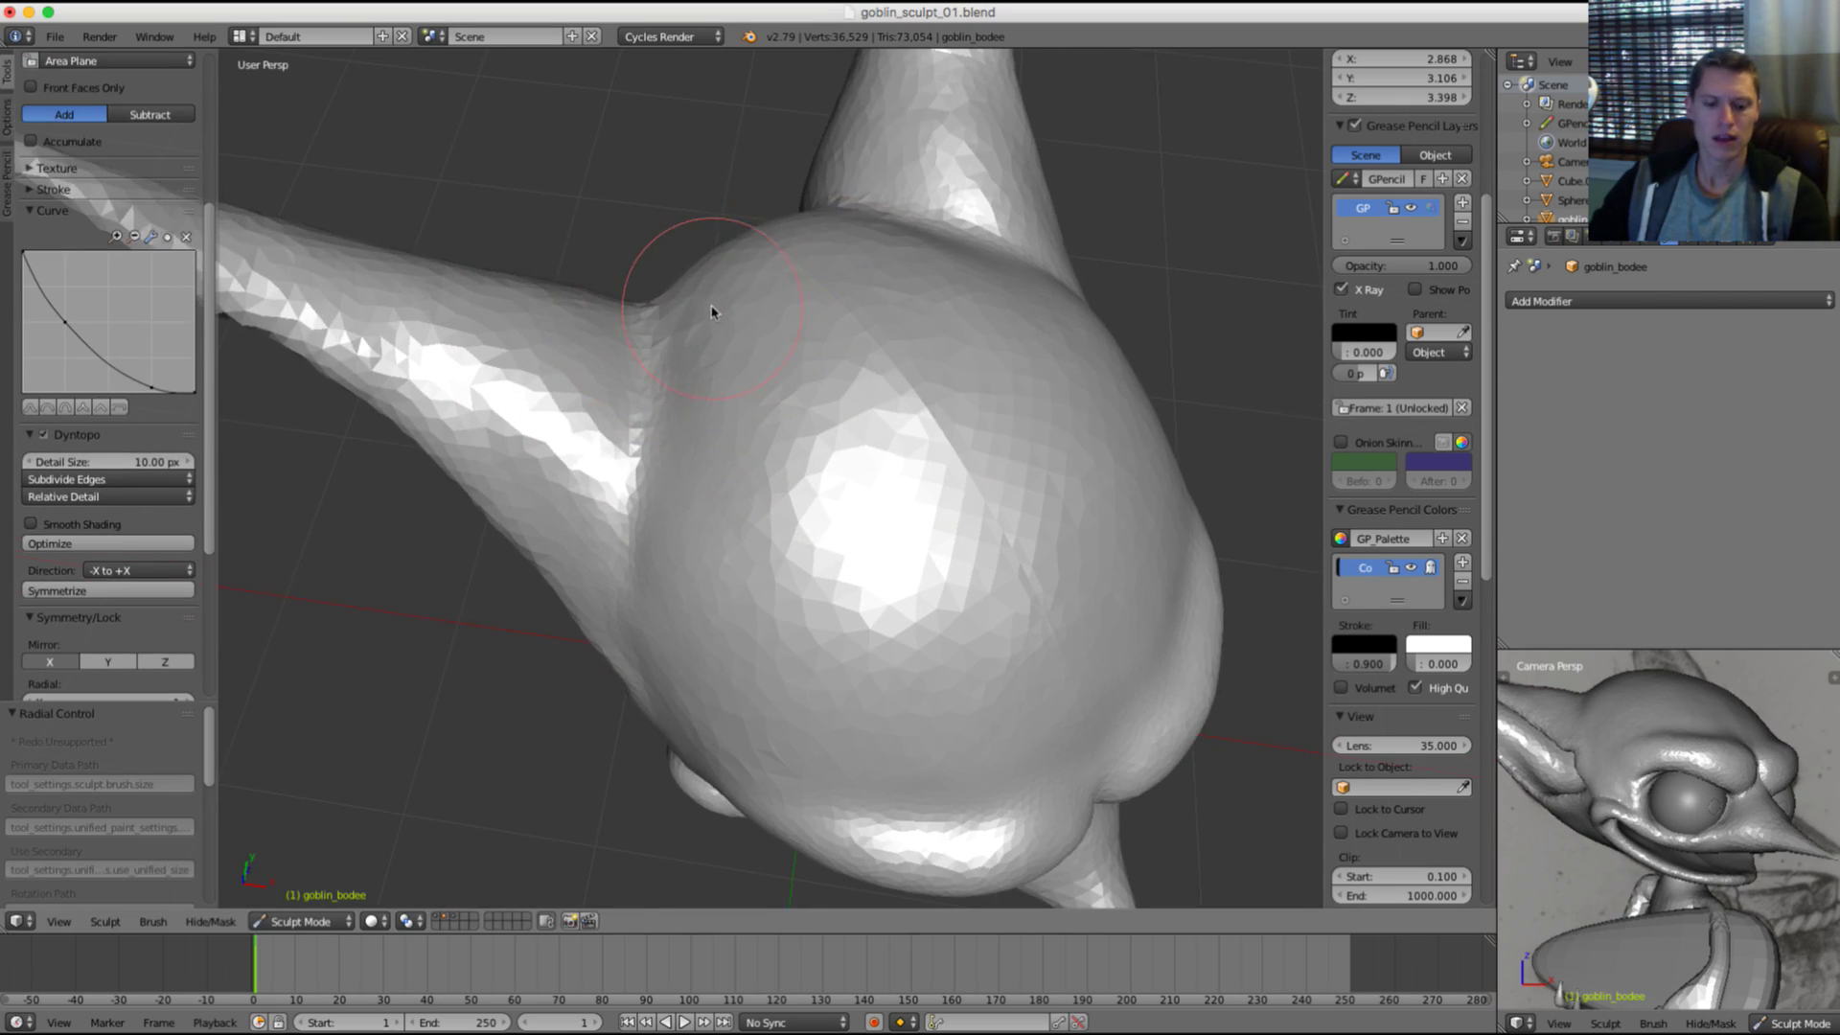
Step: Crease the seam where the ear base meets the skull, from the top around the back, with a 93 px radius
key(grave)
key(grave)
key(grave)
key(grave)
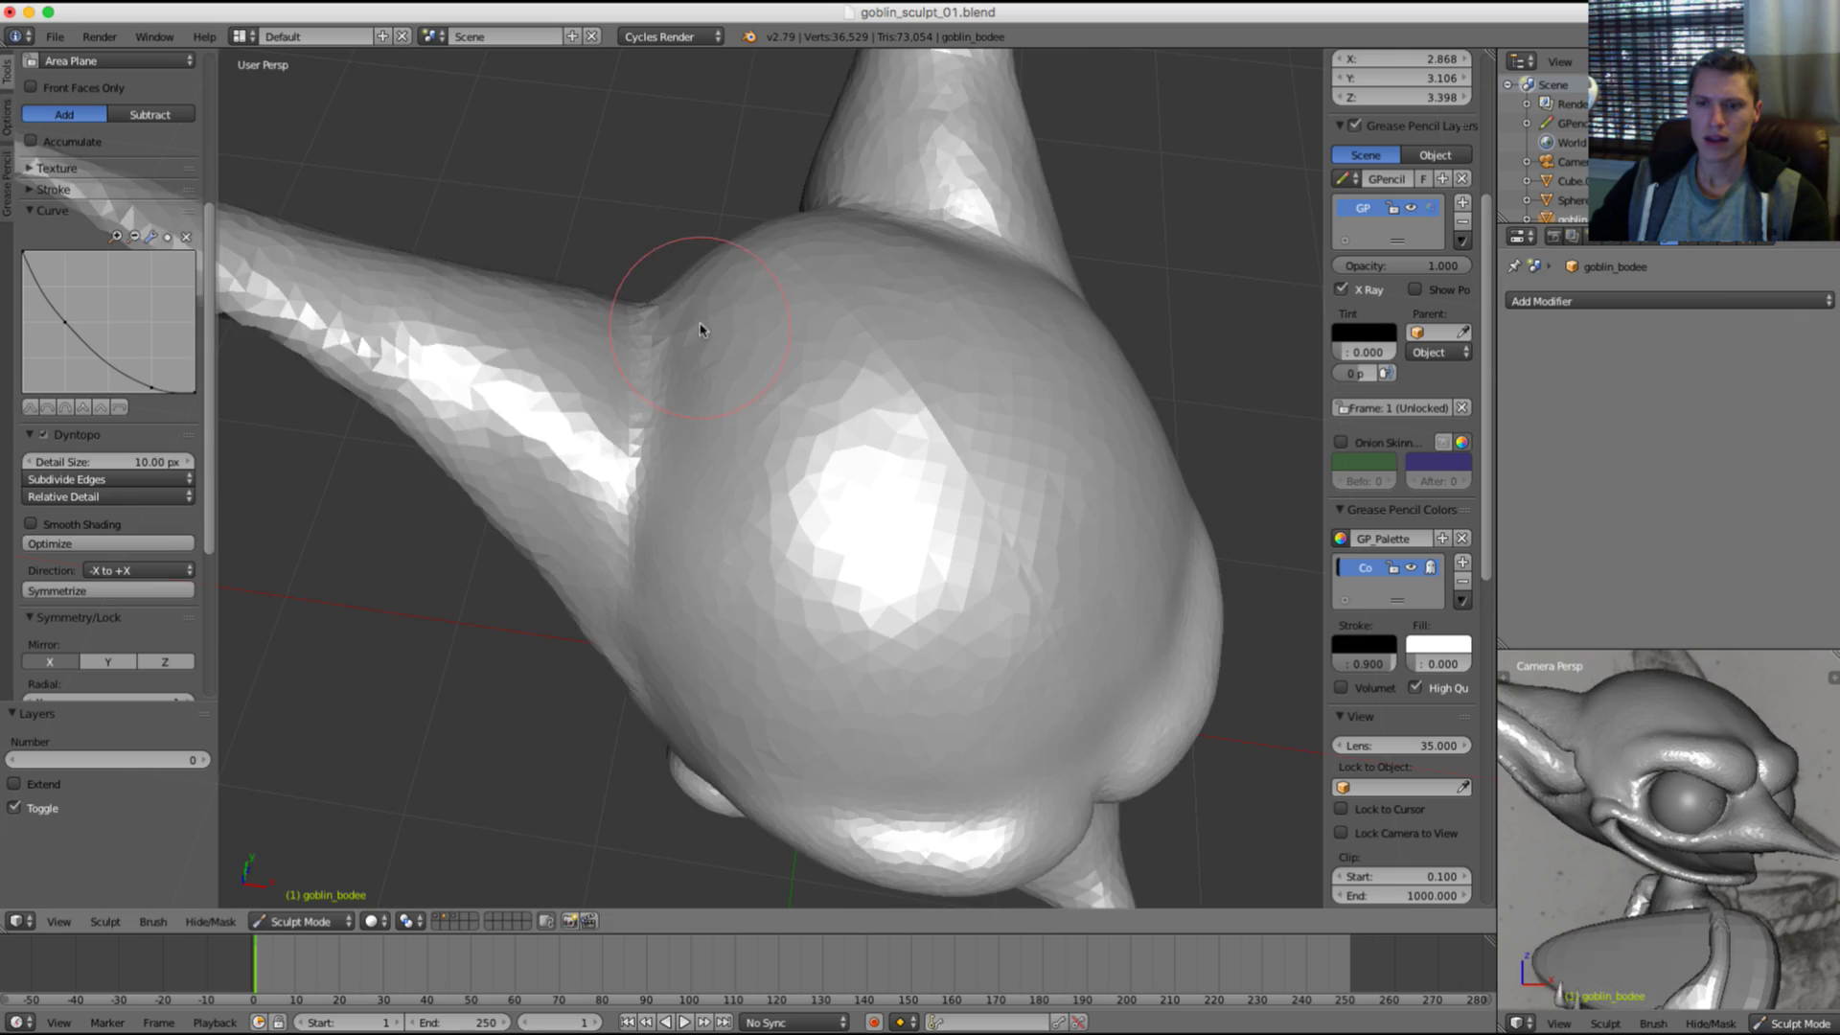
middle_drag(699, 326, 676, 332)
key(shift+c)
key(f)
click(615, 328)
click(600, 328)
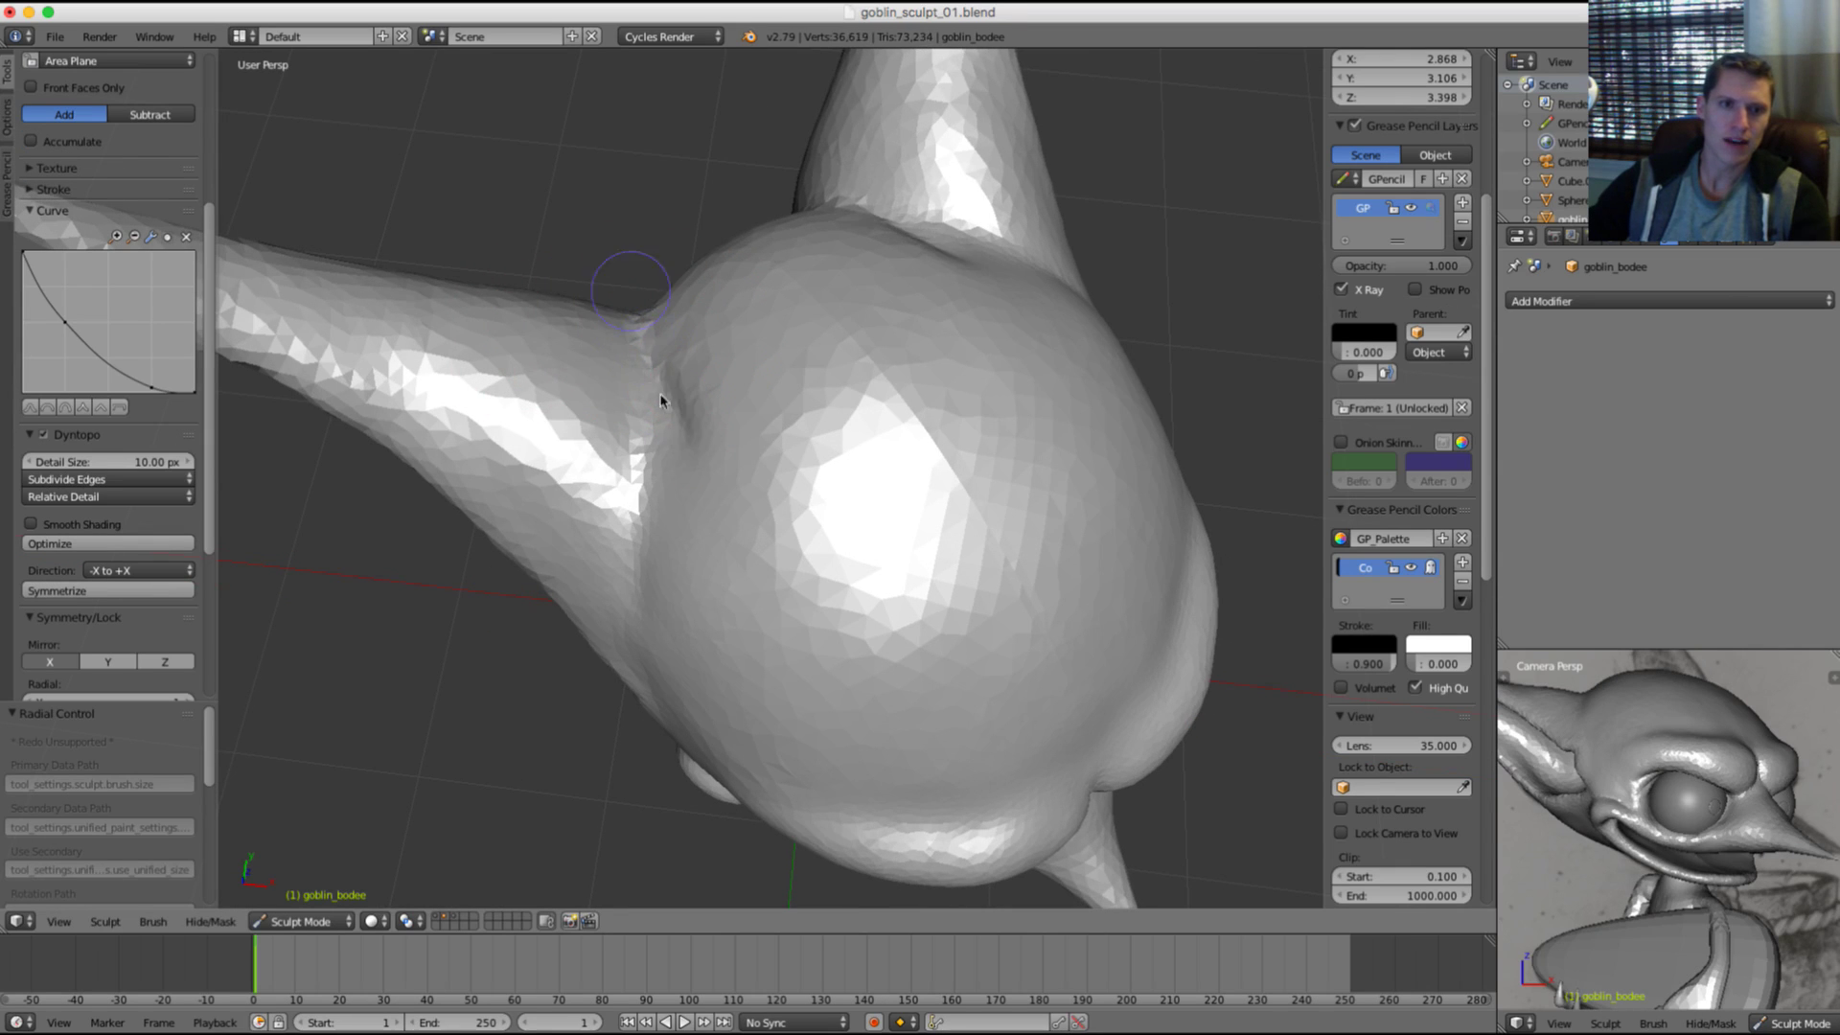
mouse_move(660, 400)
middle_down()
mouse_move(849, 259)
mouse_move(821, 255)
mouse_move(771, 328)
middle_up()
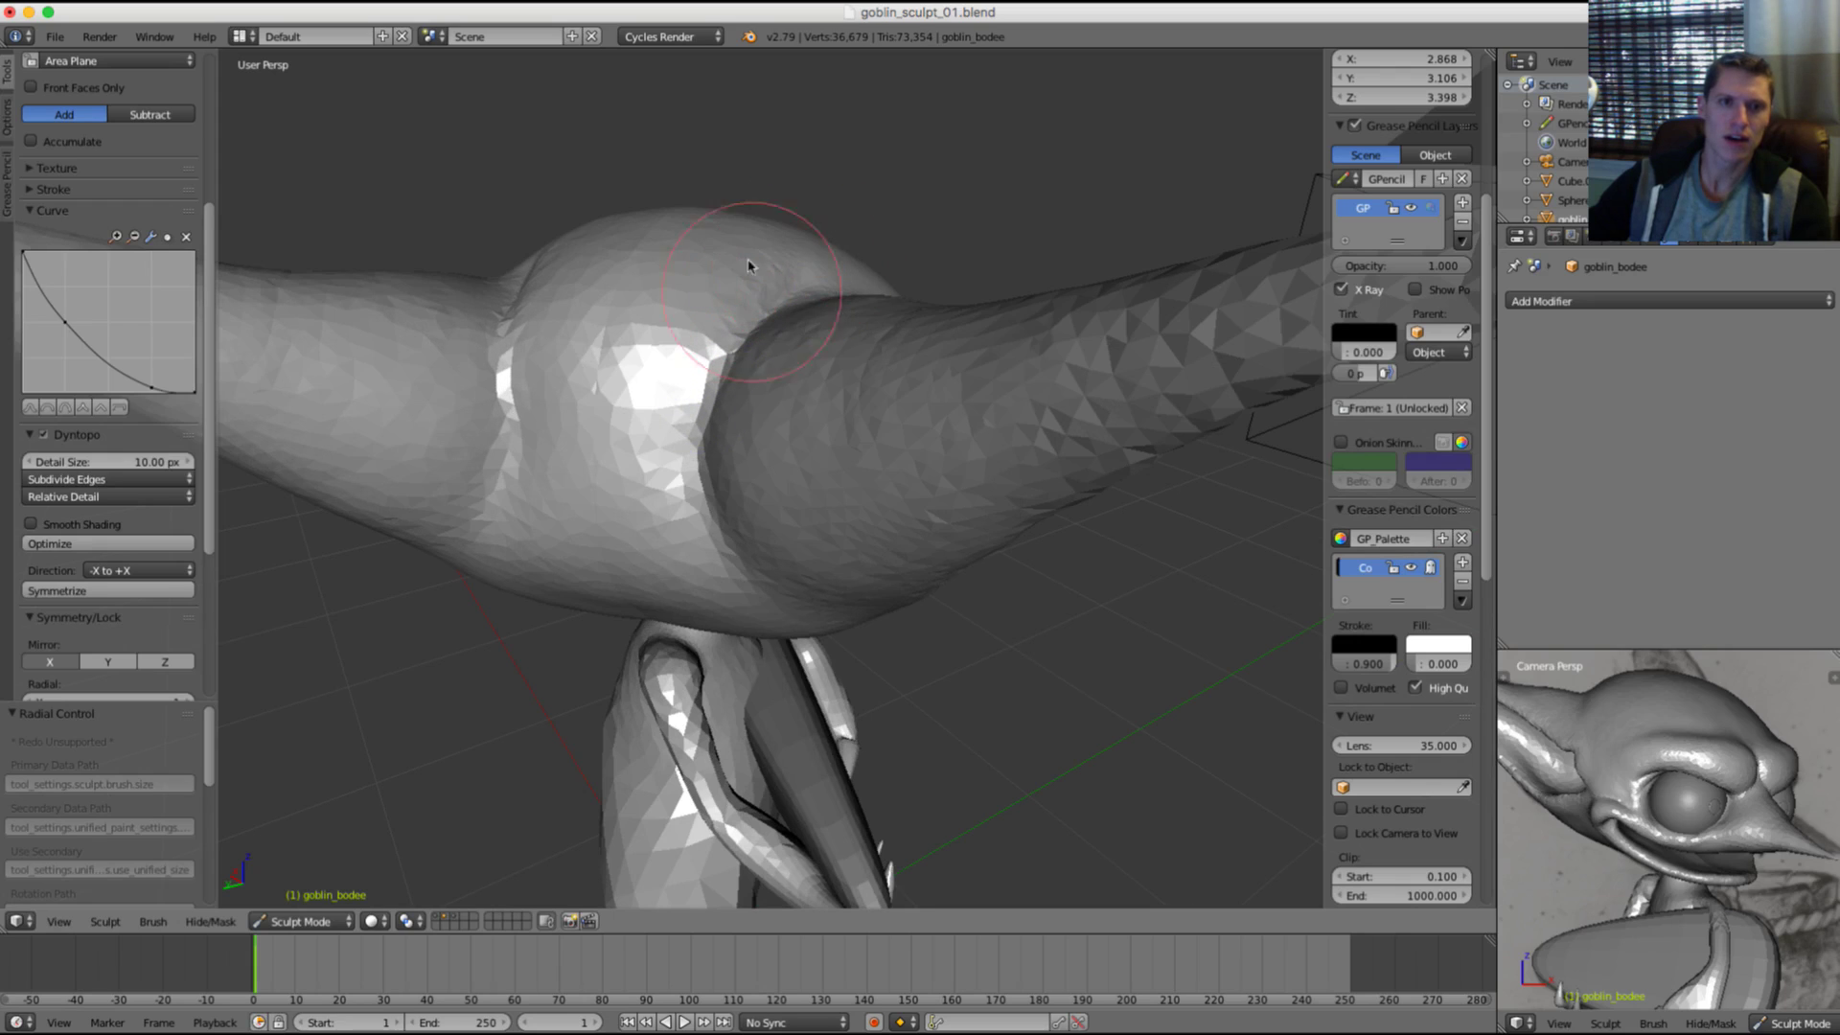
middle_drag(690, 279, 663, 279)
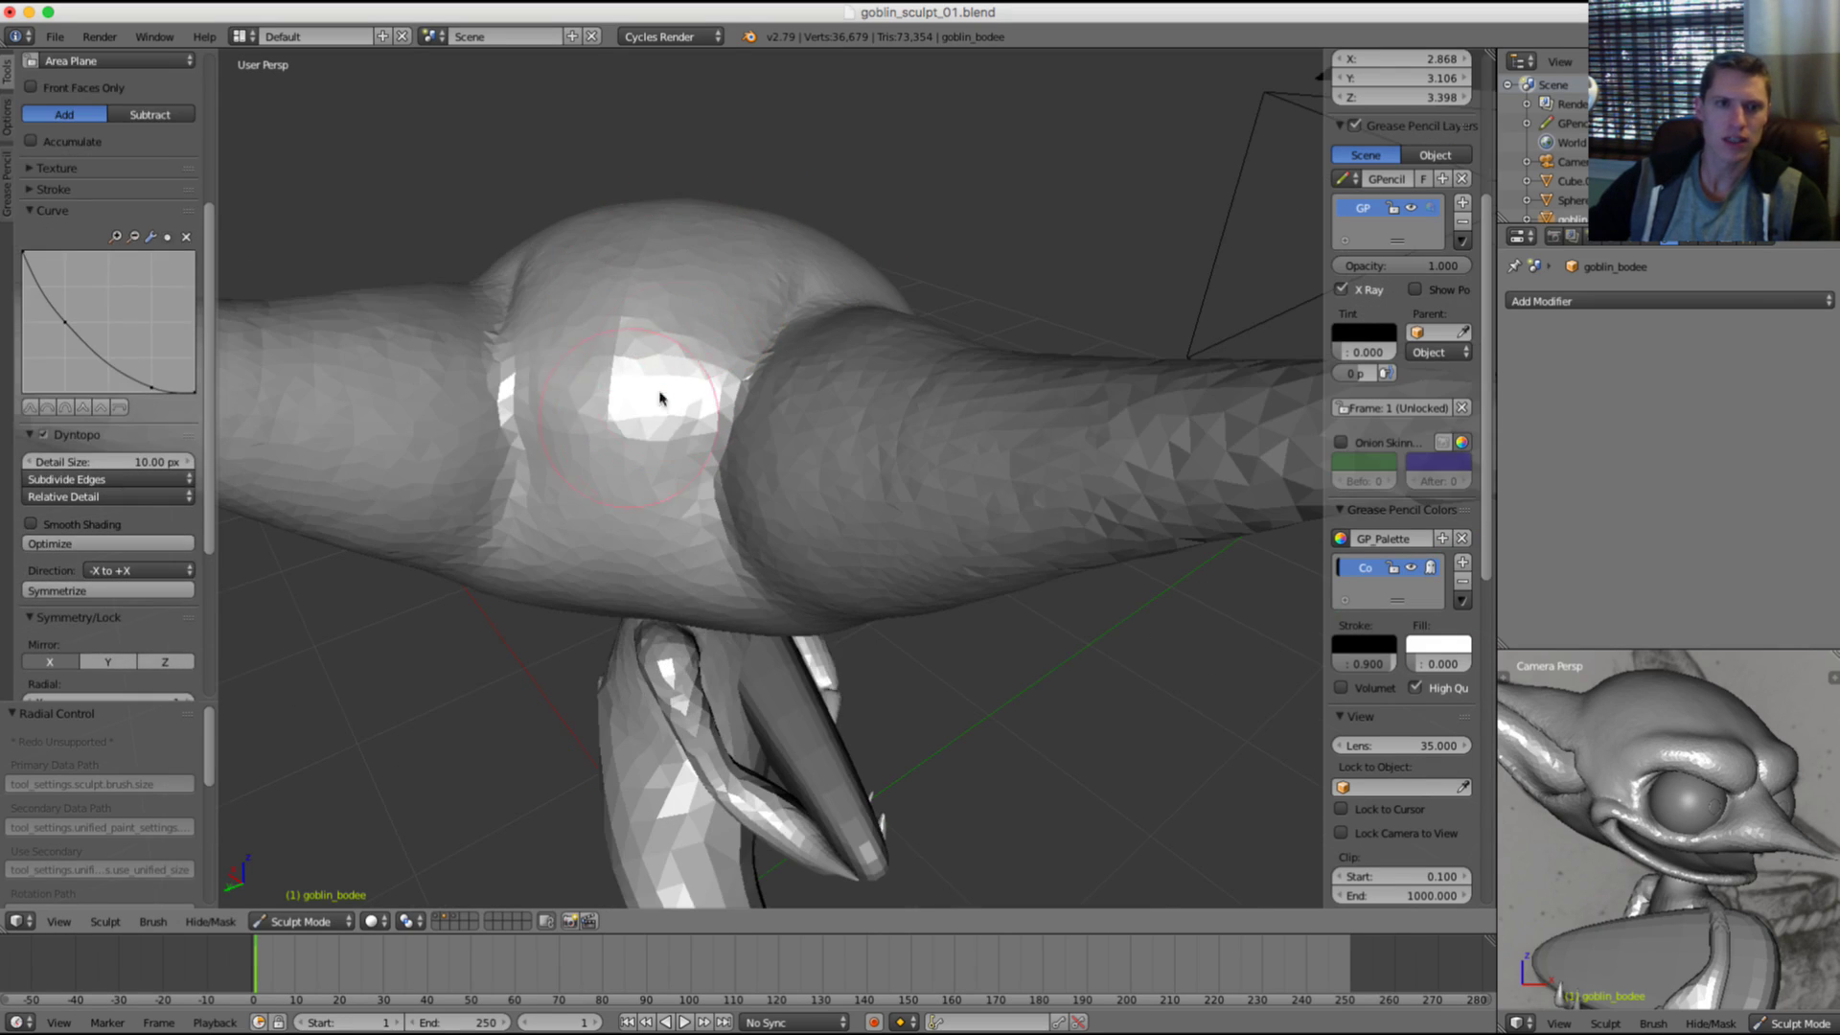
Step: Check the ear base against the reference sketch, switch to the Clay Strips brush and adjust its radius
key(2)
key(1)
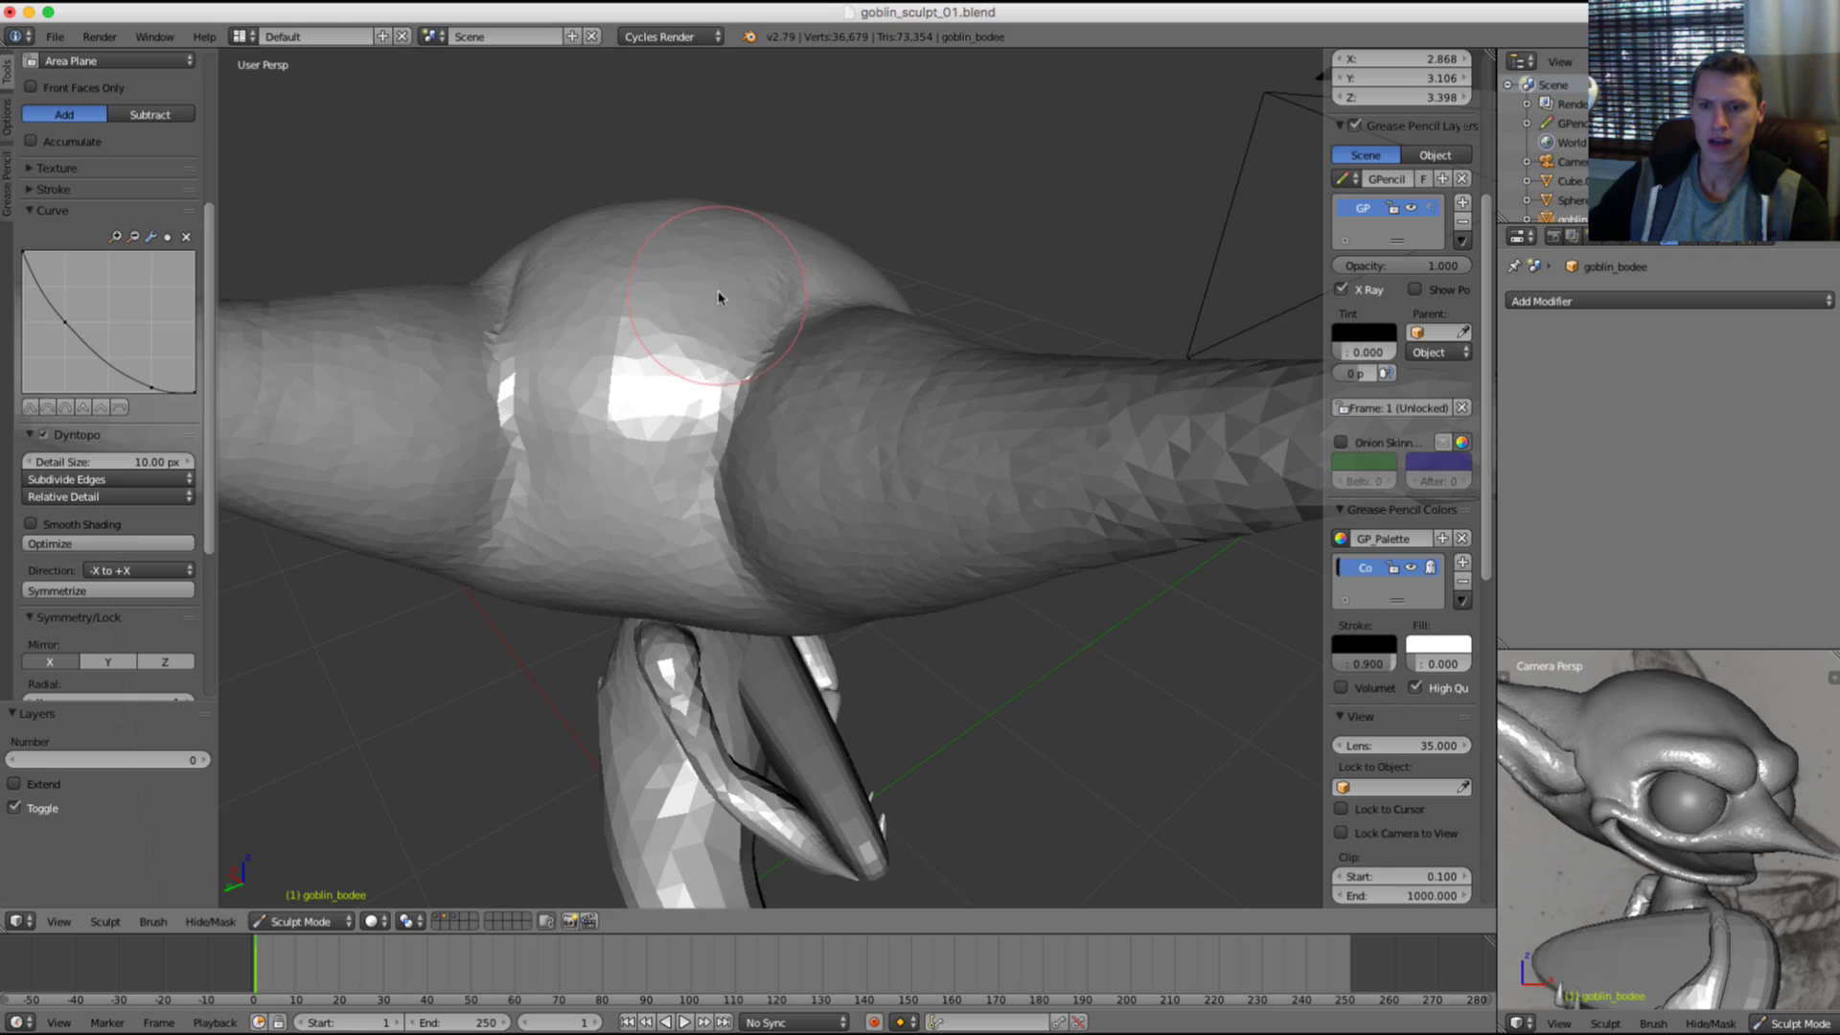
key(2)
scroll(1666, 774, up, 8)
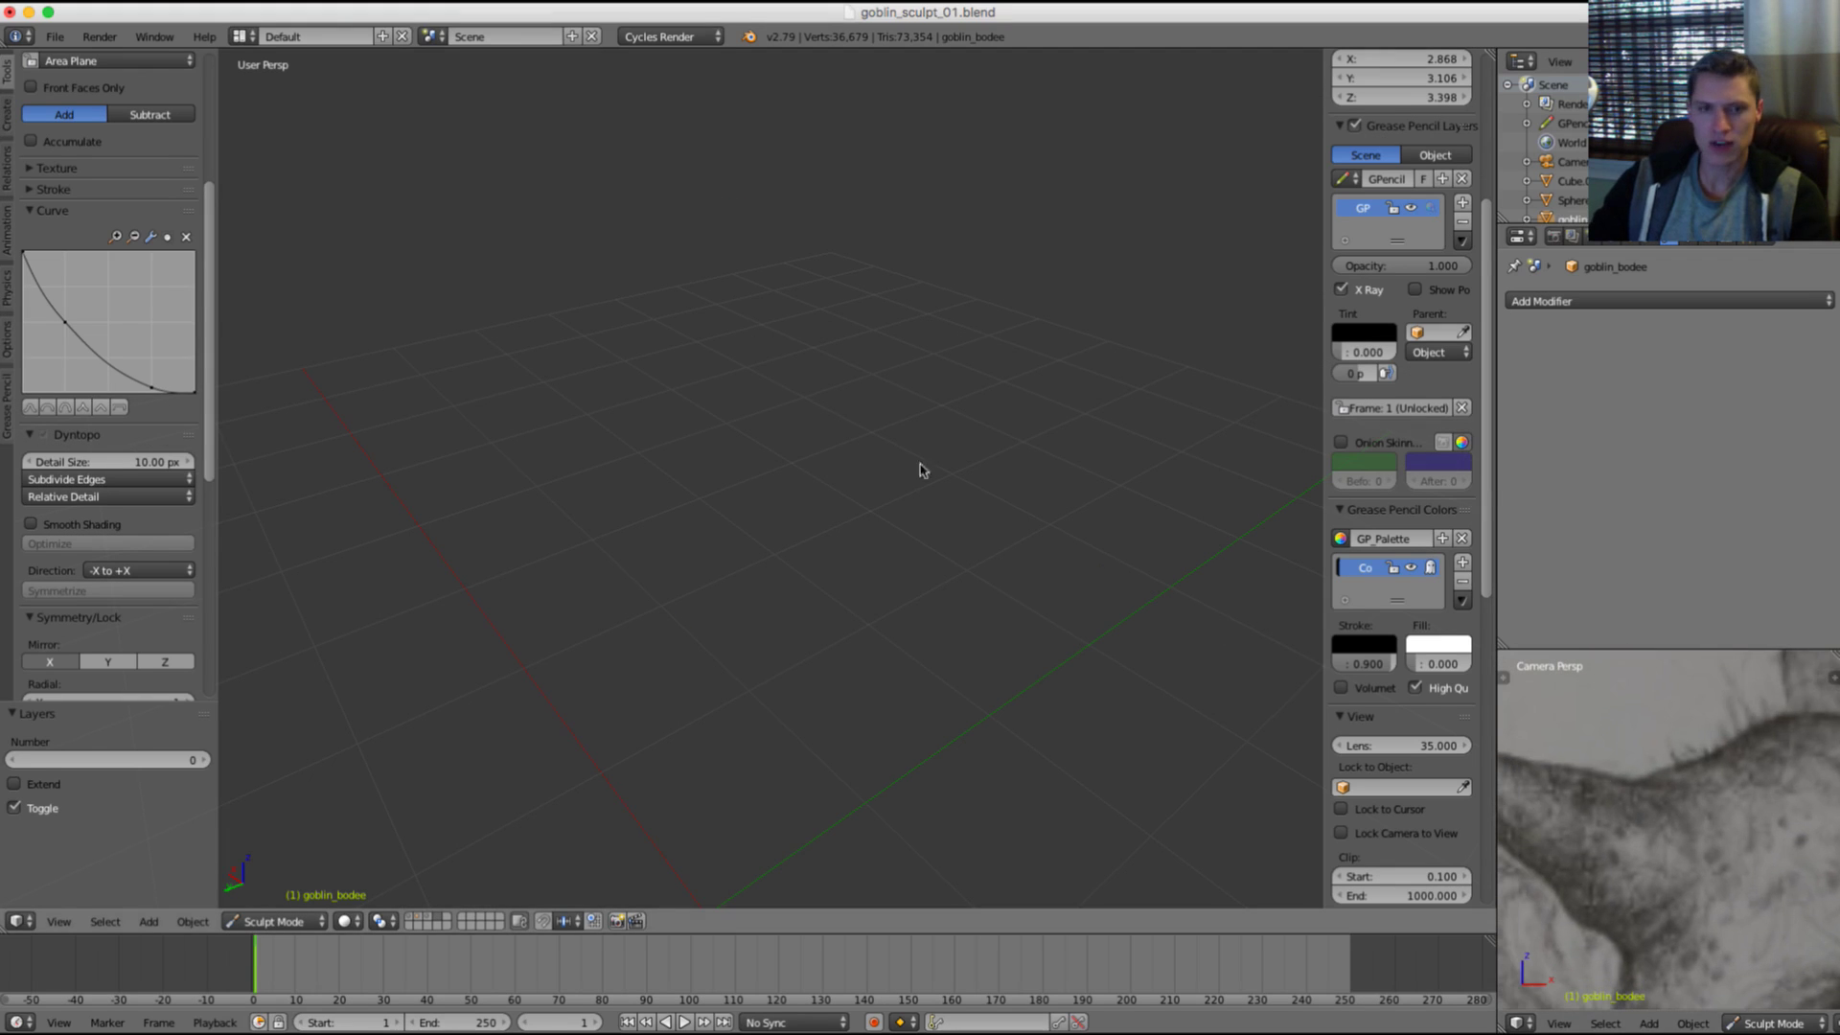
key(1)
mouse_move(833, 415)
middle_down()
mouse_move(808, 440)
mouse_move(816, 316)
middle_up()
scroll(106, 383, up, 8)
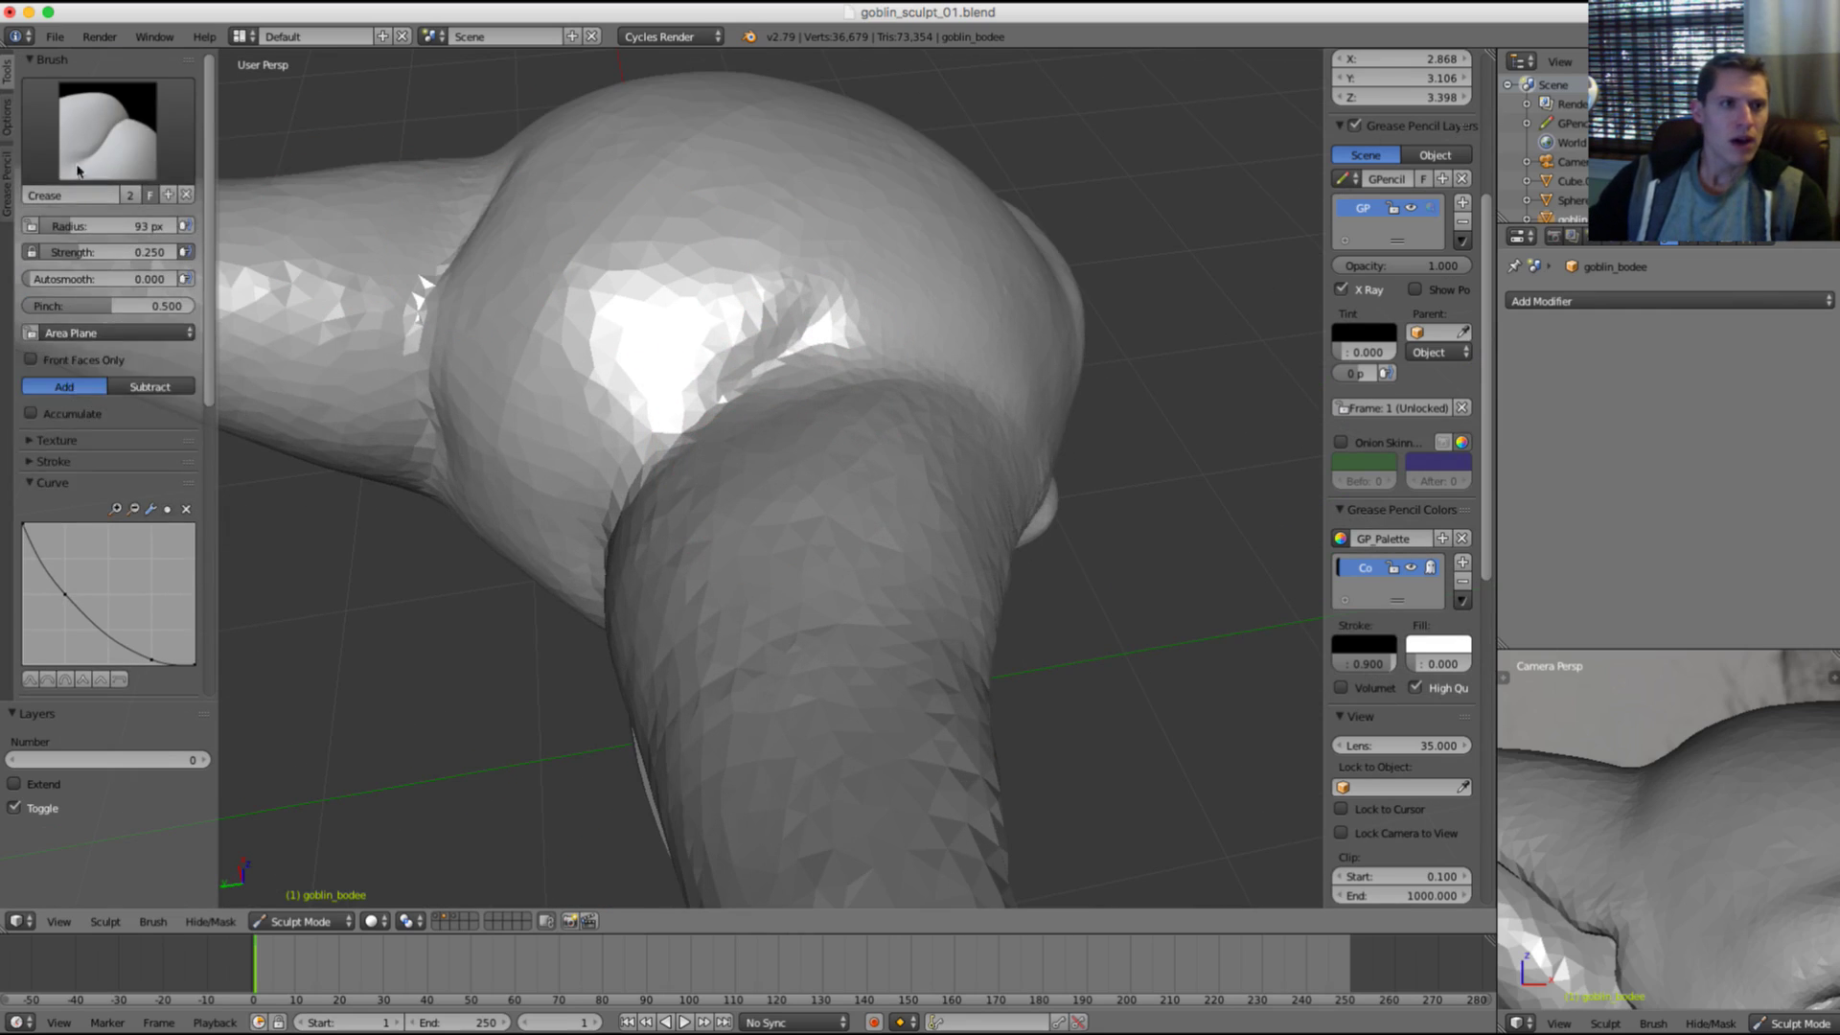
click(108, 131)
click(210, 243)
key(f)
click(745, 357)
Step: Build up the transition between the skull and the upper ear base, and smooth it
middle_drag(819, 353, 752, 398)
mouse_move(773, 362)
mouse_down()
mouse_move(773, 343)
mouse_move(733, 376)
mouse_move(834, 377)
mouse_move(752, 383)
mouse_up()
middle_drag(861, 387, 793, 407)
mouse_move(874, 357)
mouse_down()
mouse_move(764, 440)
mouse_move(846, 428)
mouse_move(964, 460)
mouse_move(932, 558)
mouse_up()
mouse_move(813, 503)
mouse_down()
mouse_move(802, 446)
mouse_move(850, 393)
mouse_up()
key(s)
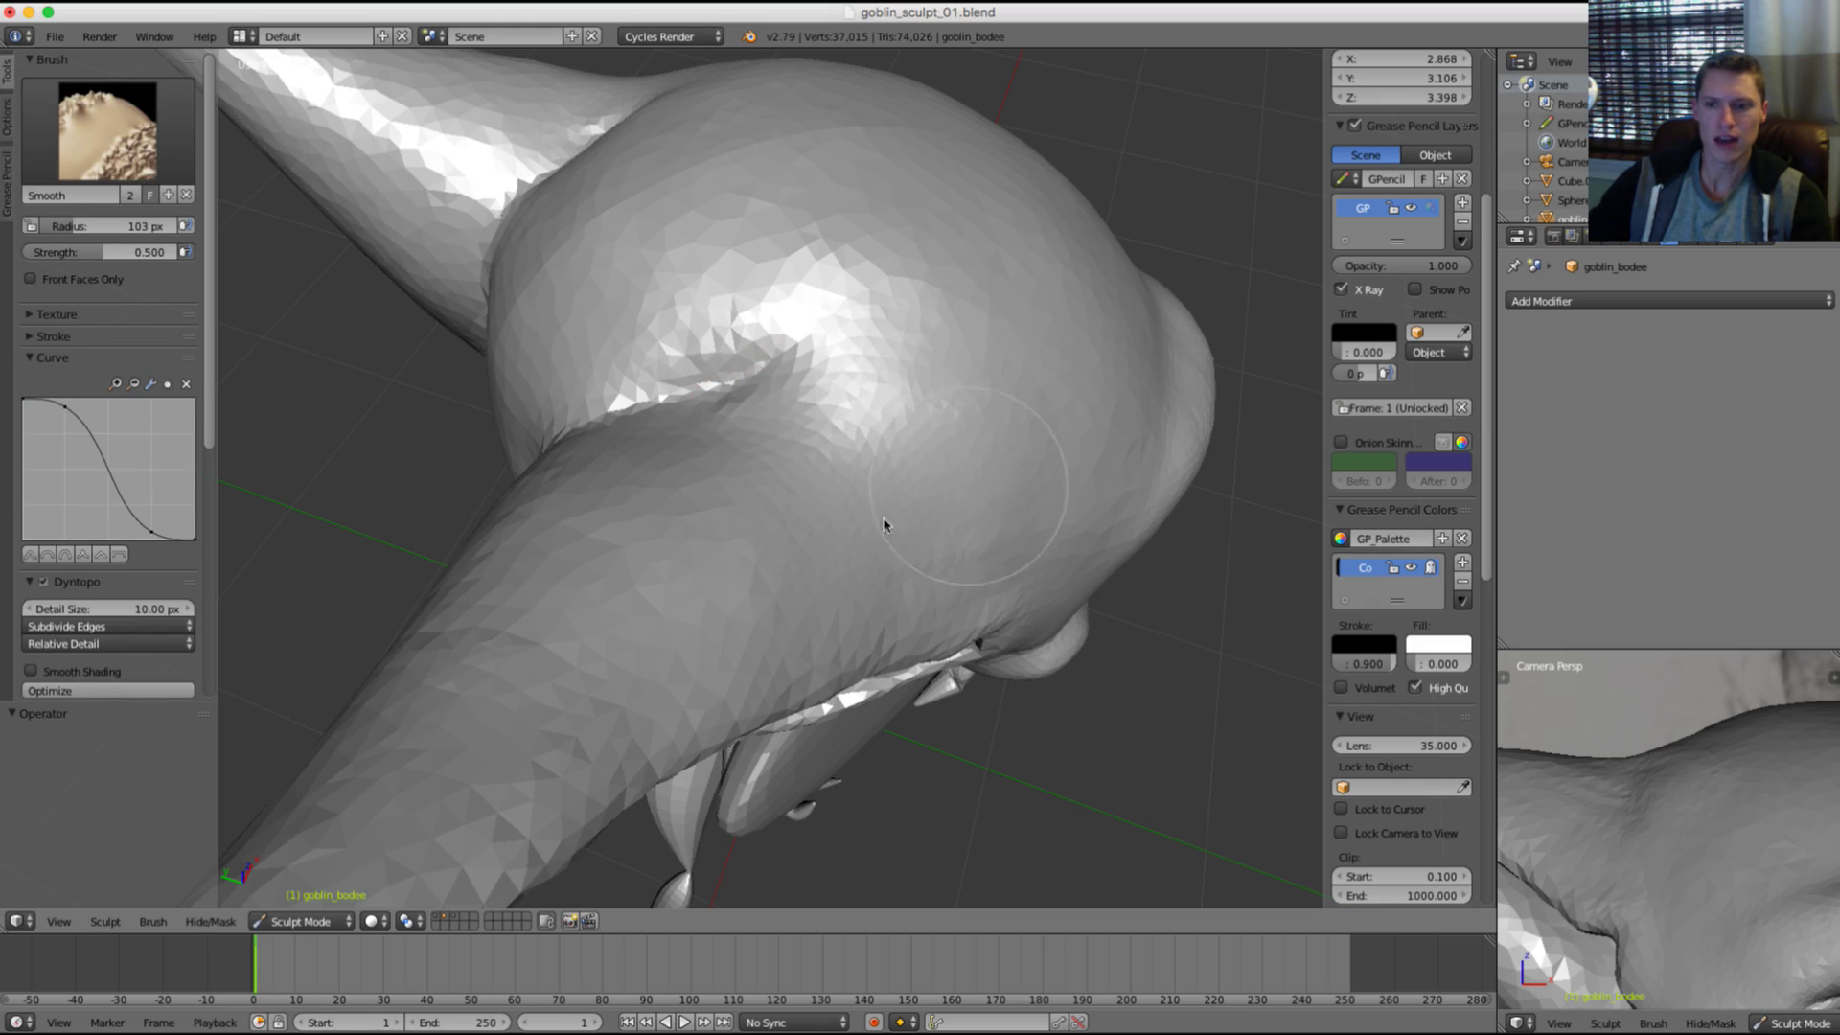
shift+drag(885, 525, 909, 456)
Step: Switch back to the Crease brush with a 54 px radius and compare the ear join with the reference
key(shift+c)
key(f)
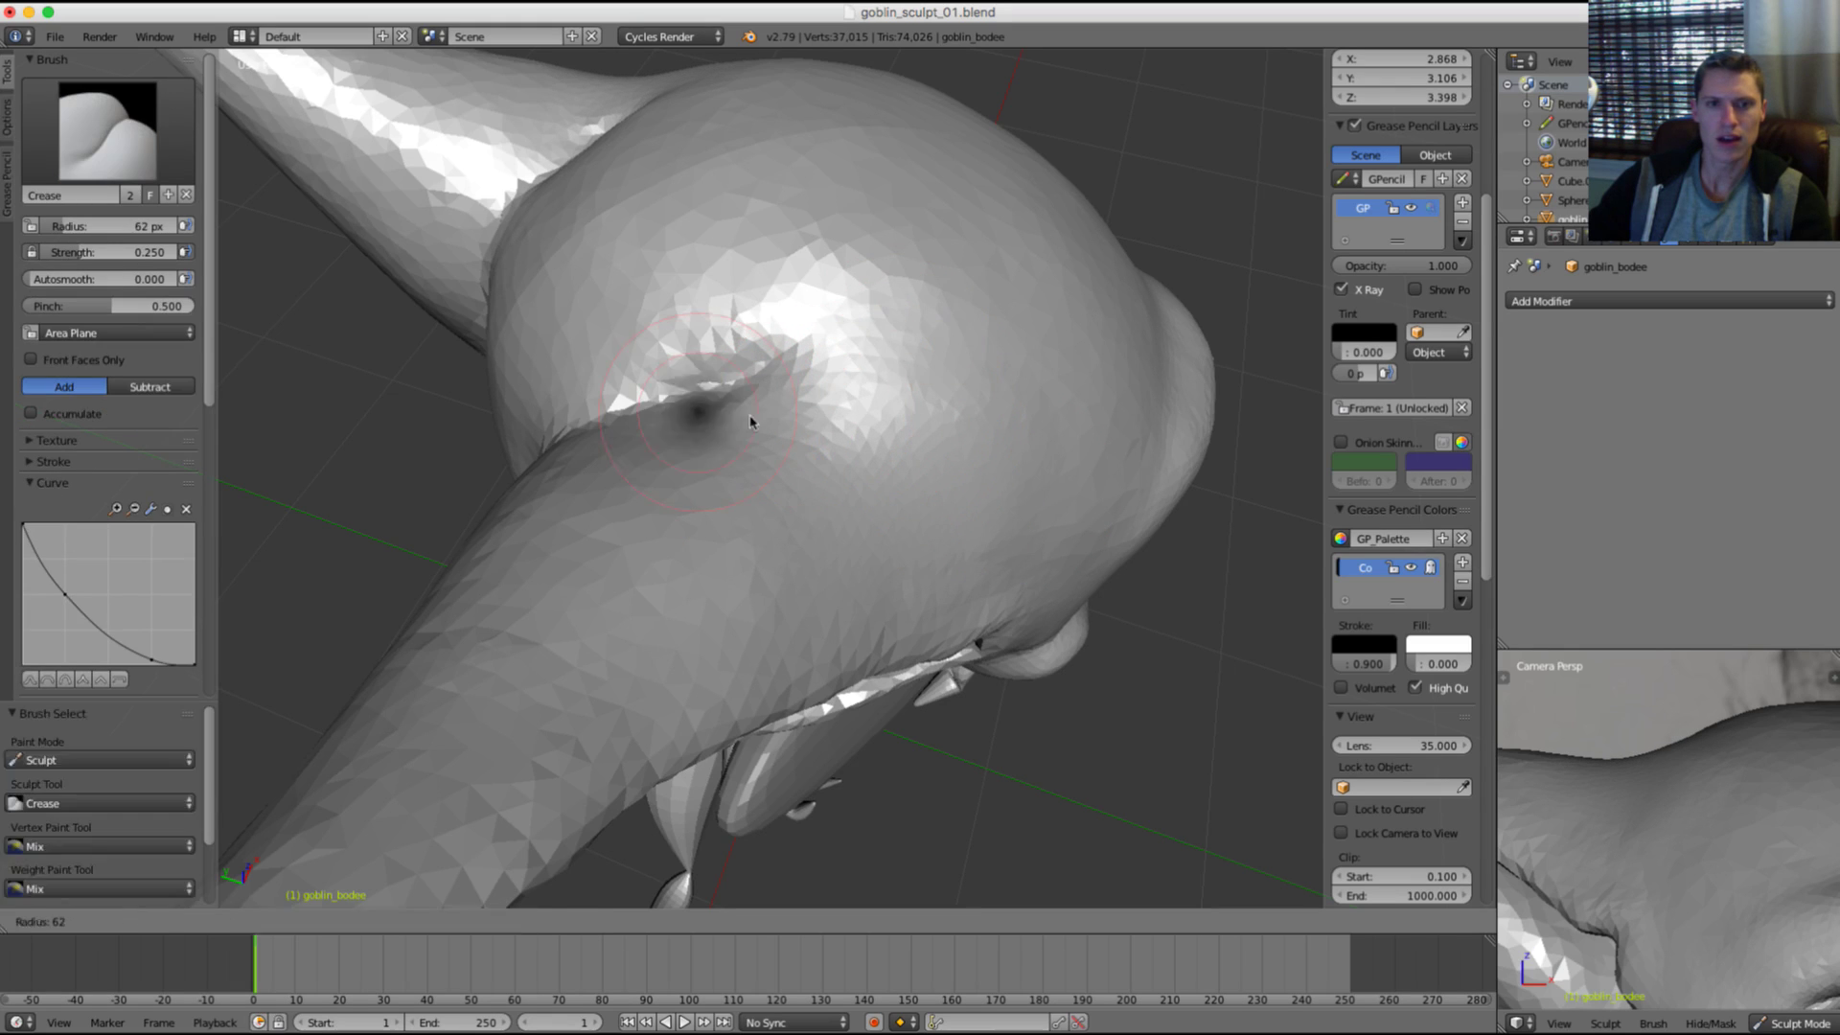
click(759, 404)
key(grave)
key(grave)
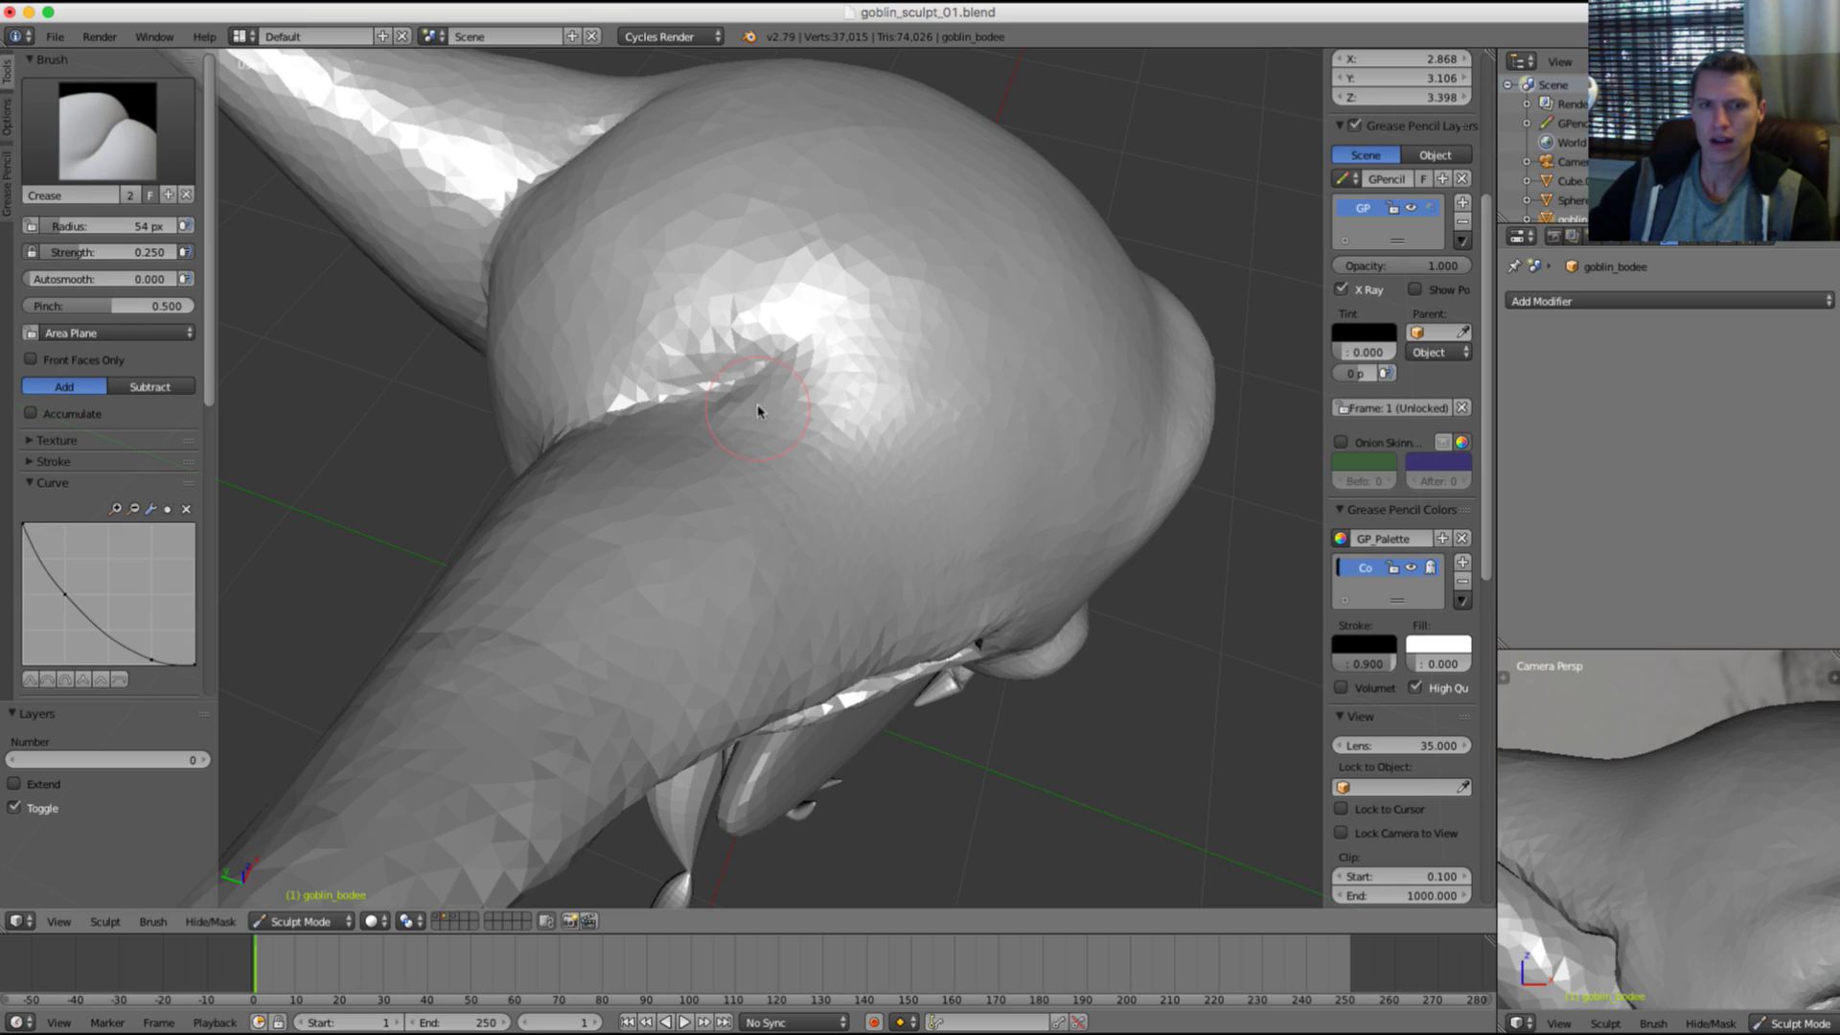
key(grave)
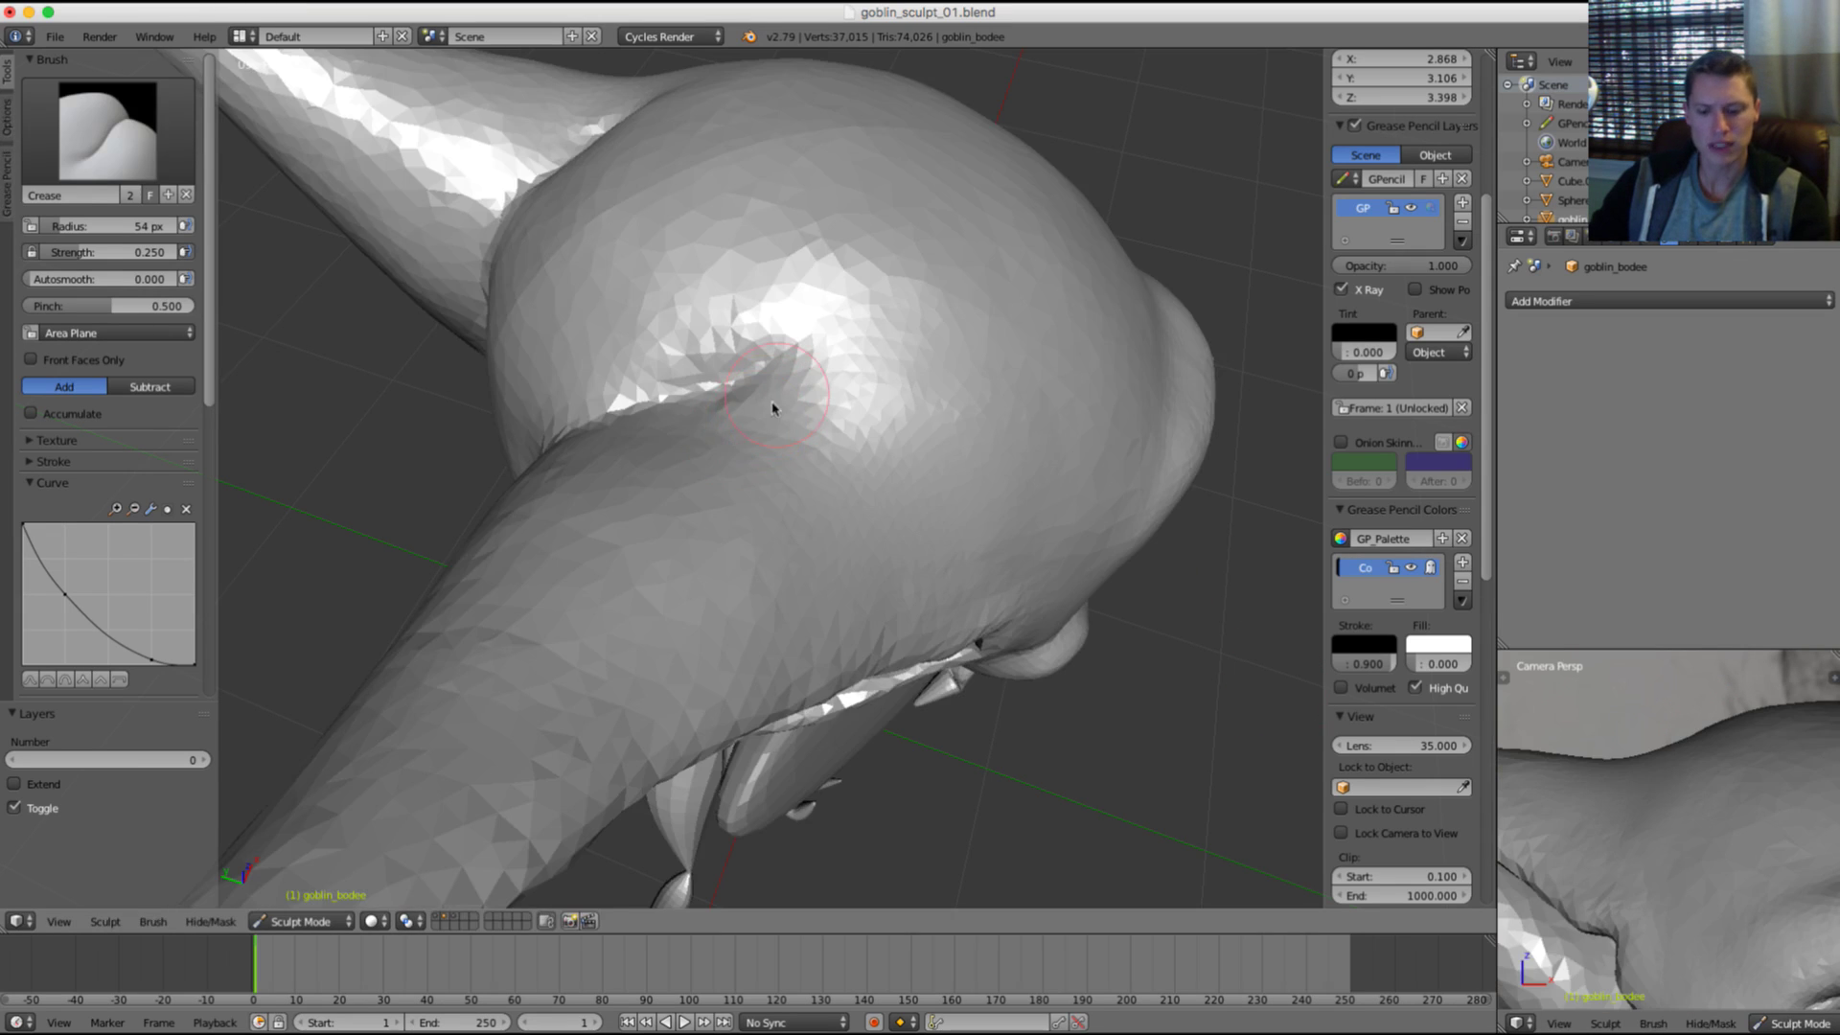
Step: Try extending the crease from the ear base up onto the skull with a 60 px radius
key(f)
click(776, 391)
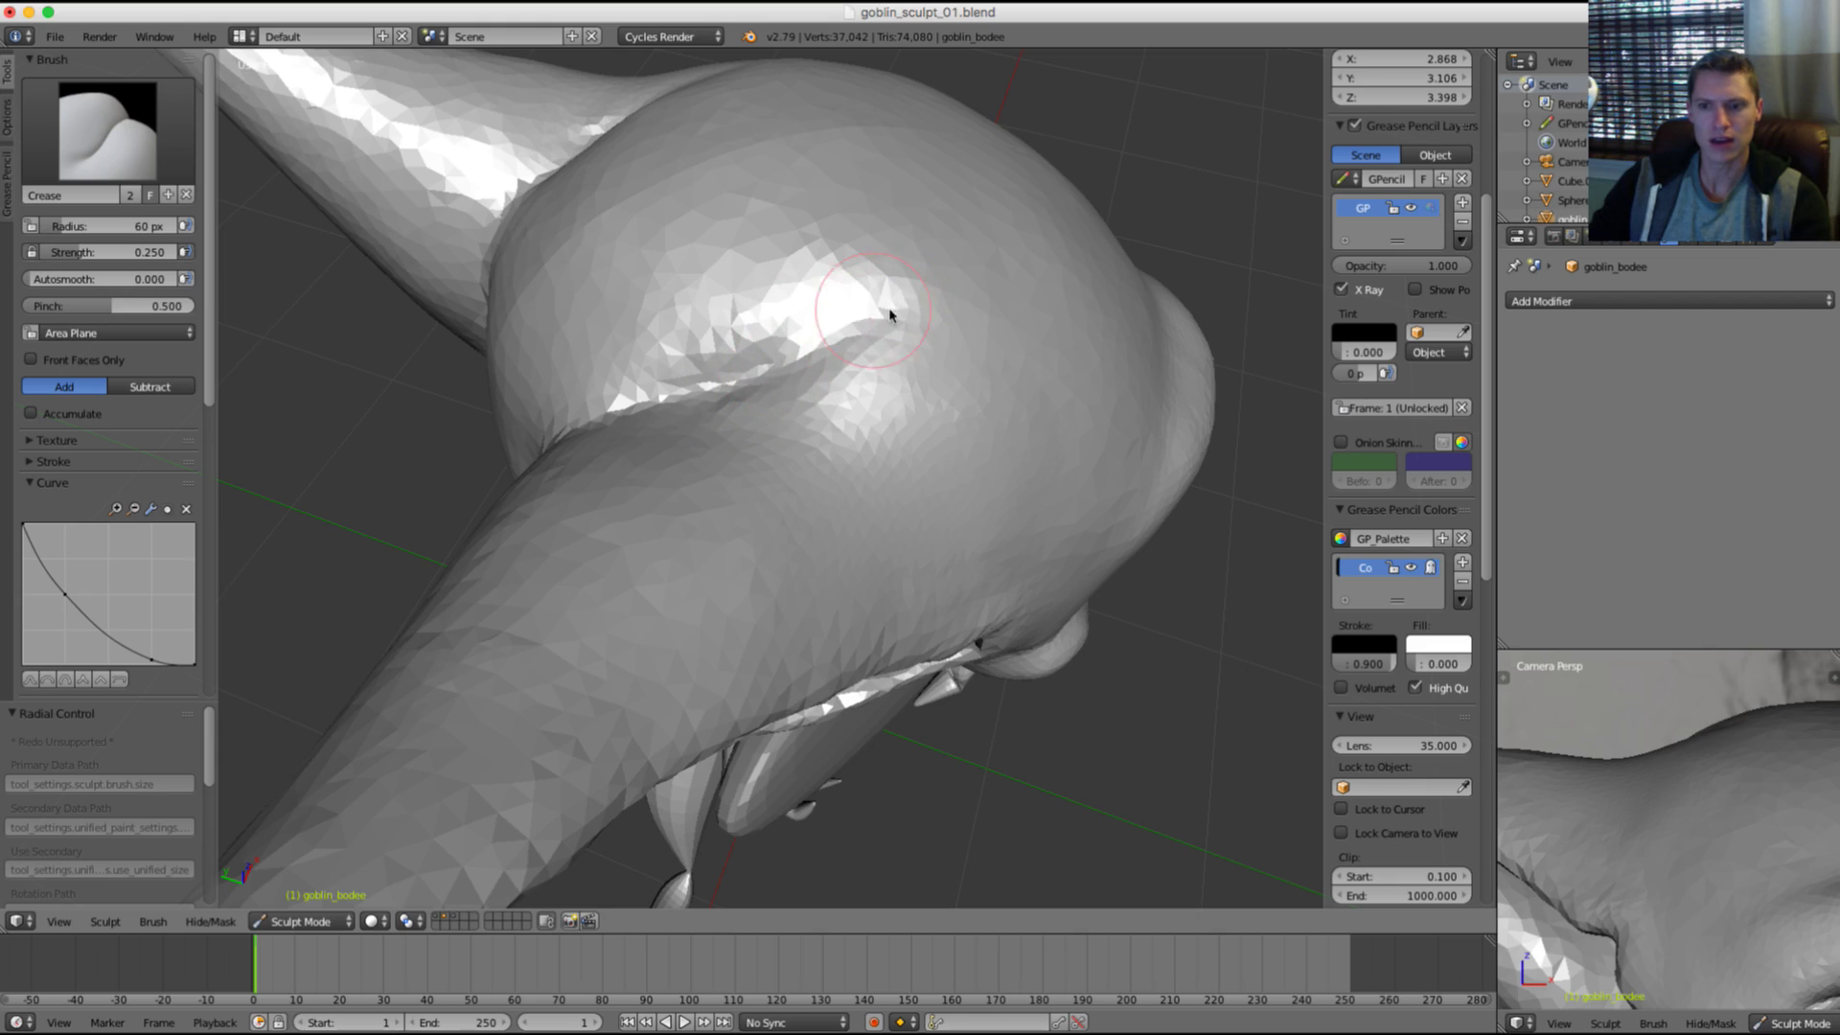
key(ctrl+z)
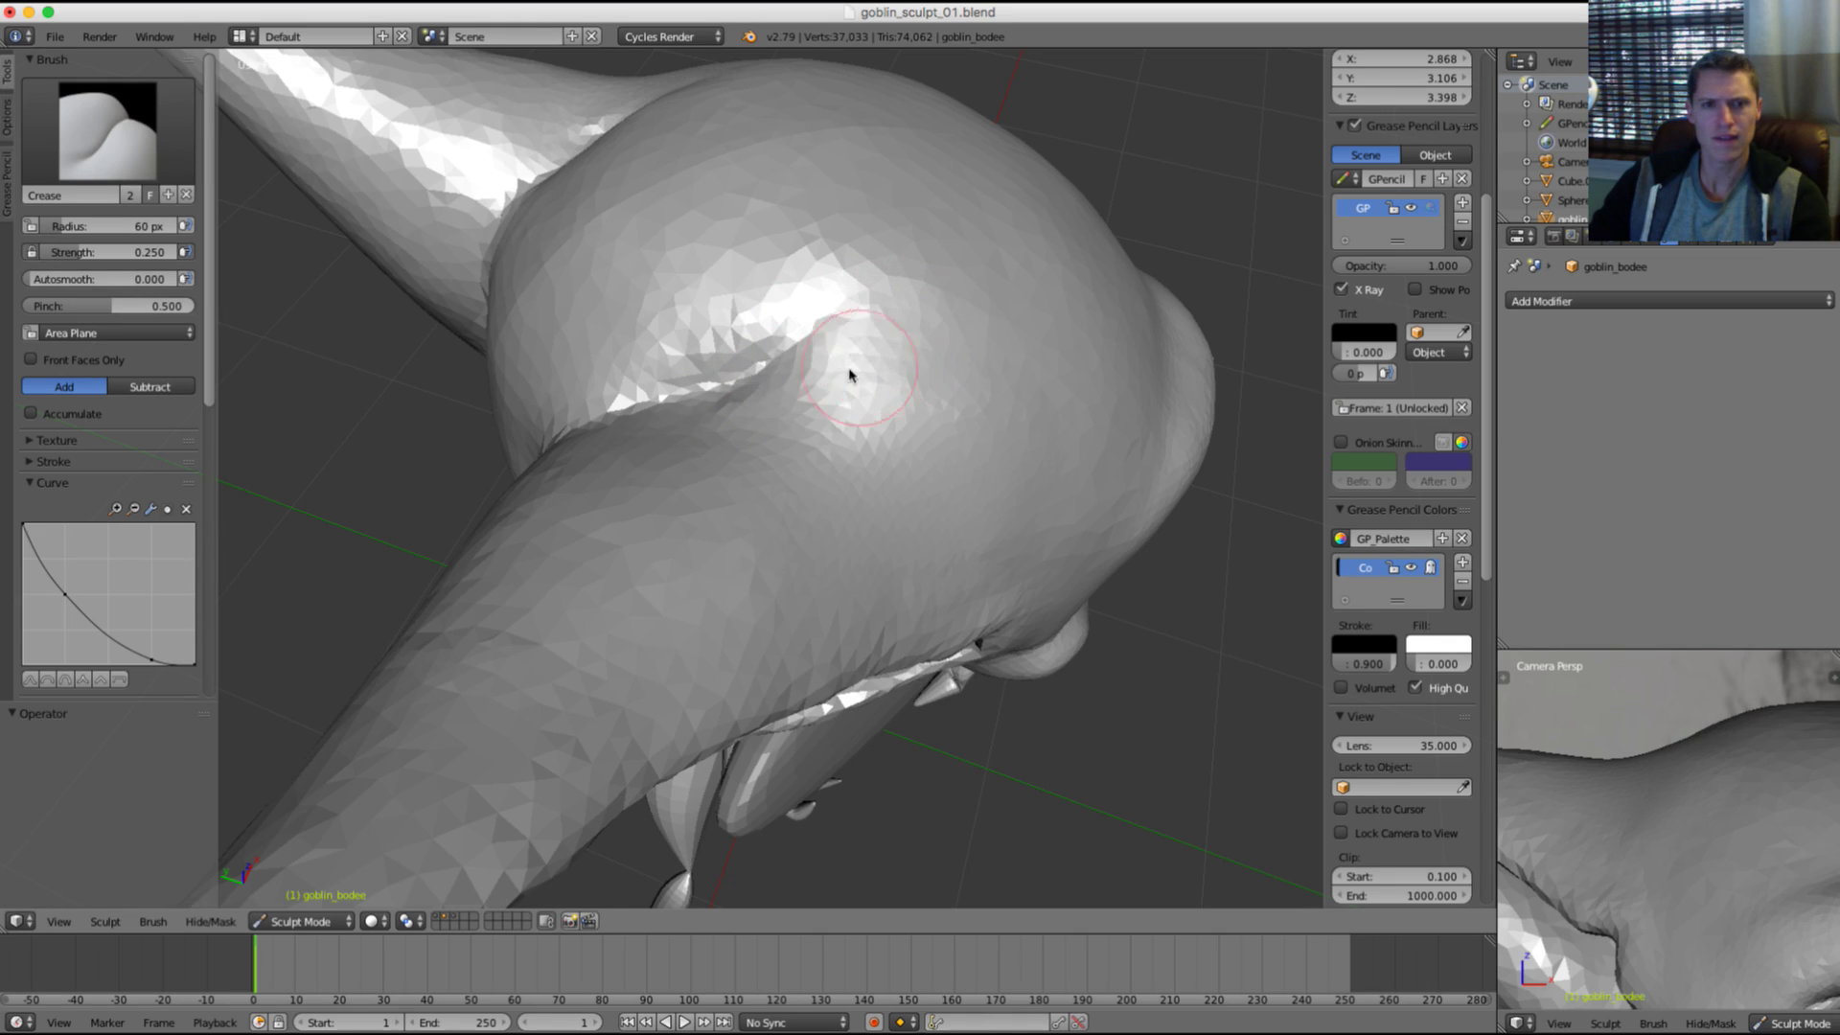
Step: Carve the crease above the ear base with a 49 px radius, undoing the last stroke
key(f)
click(860, 349)
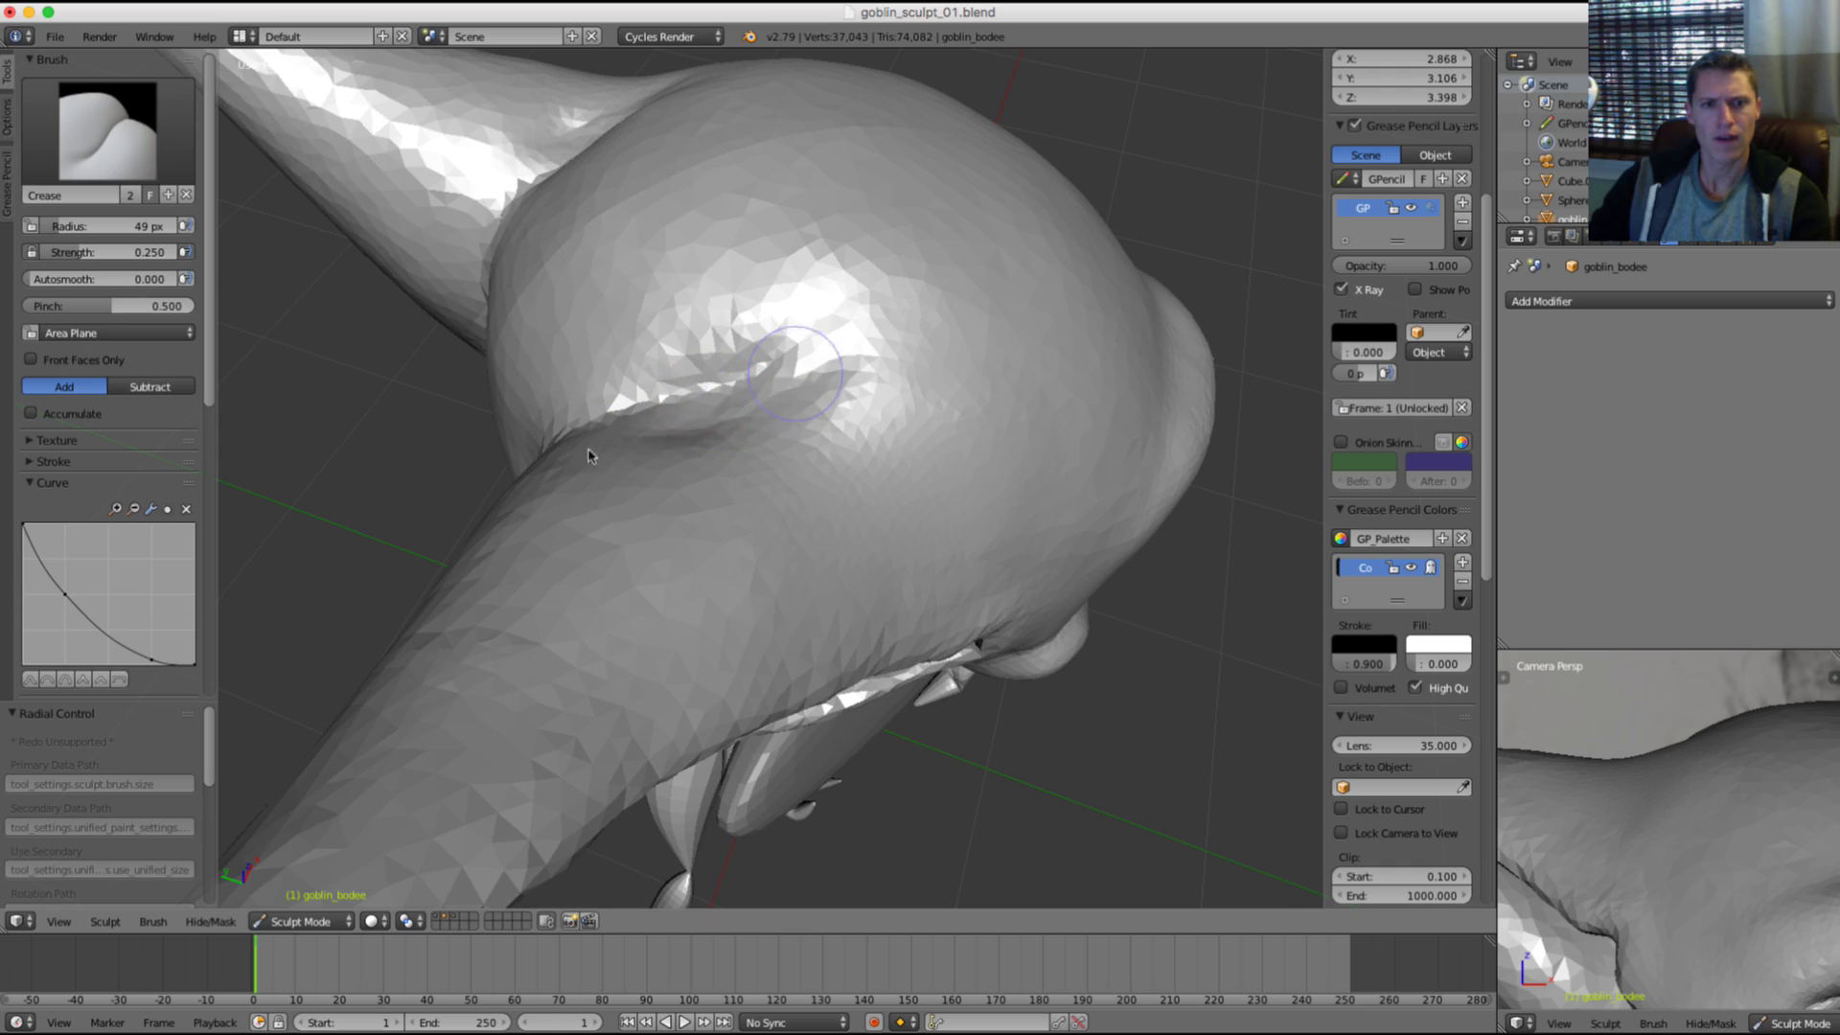
drag(795, 373, 742, 393)
mouse_move(796, 374)
middle_down()
mouse_move(641, 348)
mouse_move(853, 391)
middle_up()
key(ctrl+z)
Step: Deepen the fold between the skull and the ear base with the Crease brush at 98 px radius
key(f)
click(682, 332)
key(f)
click(809, 382)
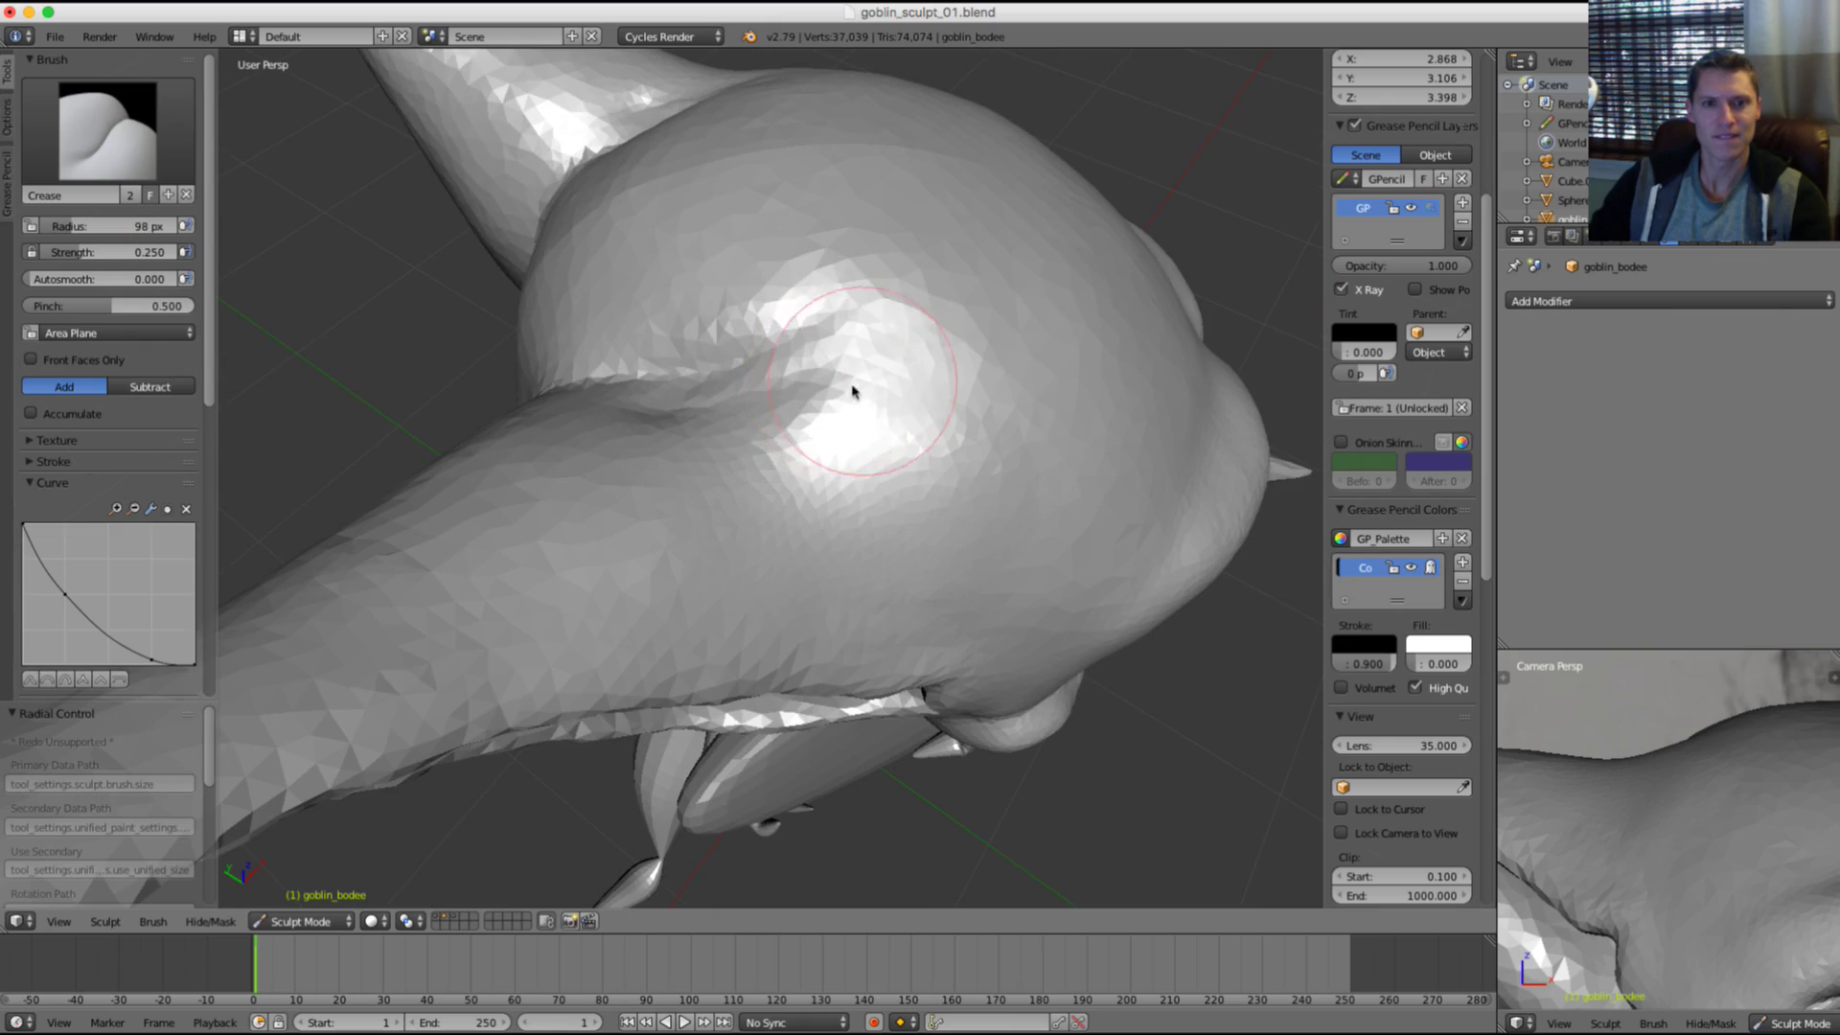
mouse_move(852, 391)
mouse_down()
mouse_move(830, 382)
mouse_move(725, 433)
mouse_up()
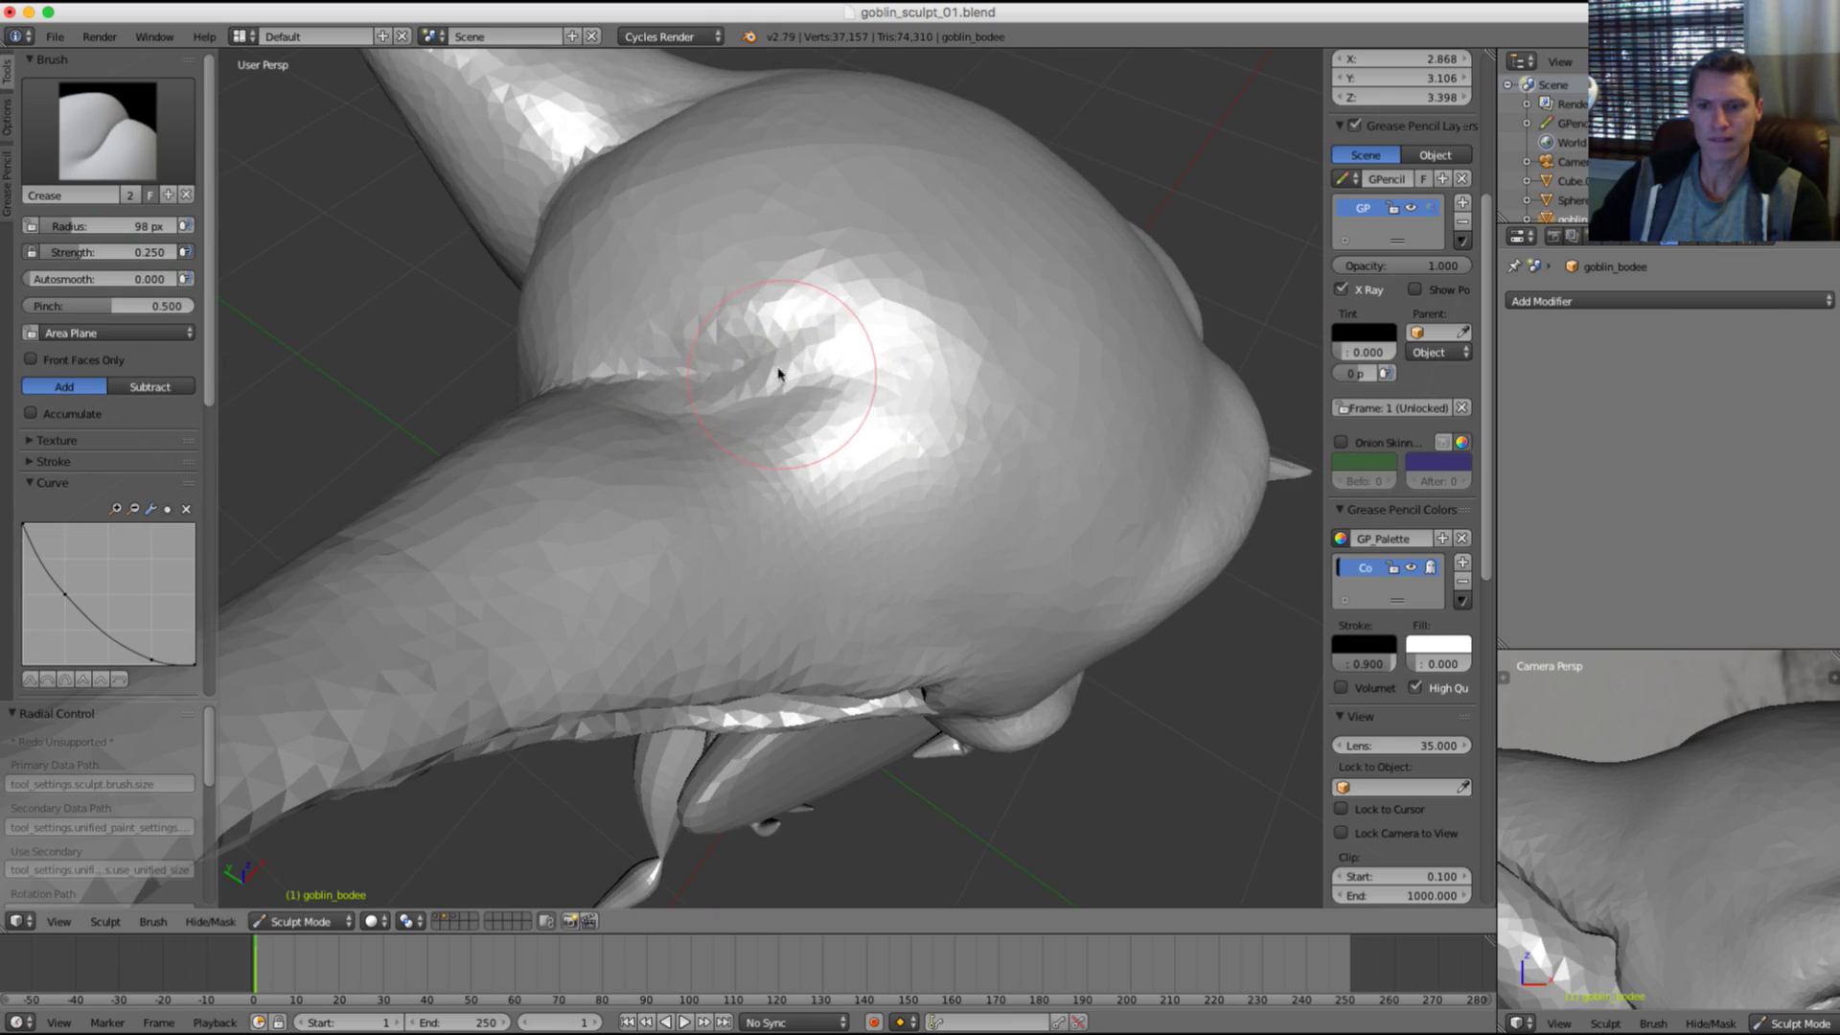
Step: Inflate the skull behind the ear fold with the Inflate/Deflate brush at 144 px radius and smooth the bulge
middle_drag(779, 374, 772, 398)
click(85, 120)
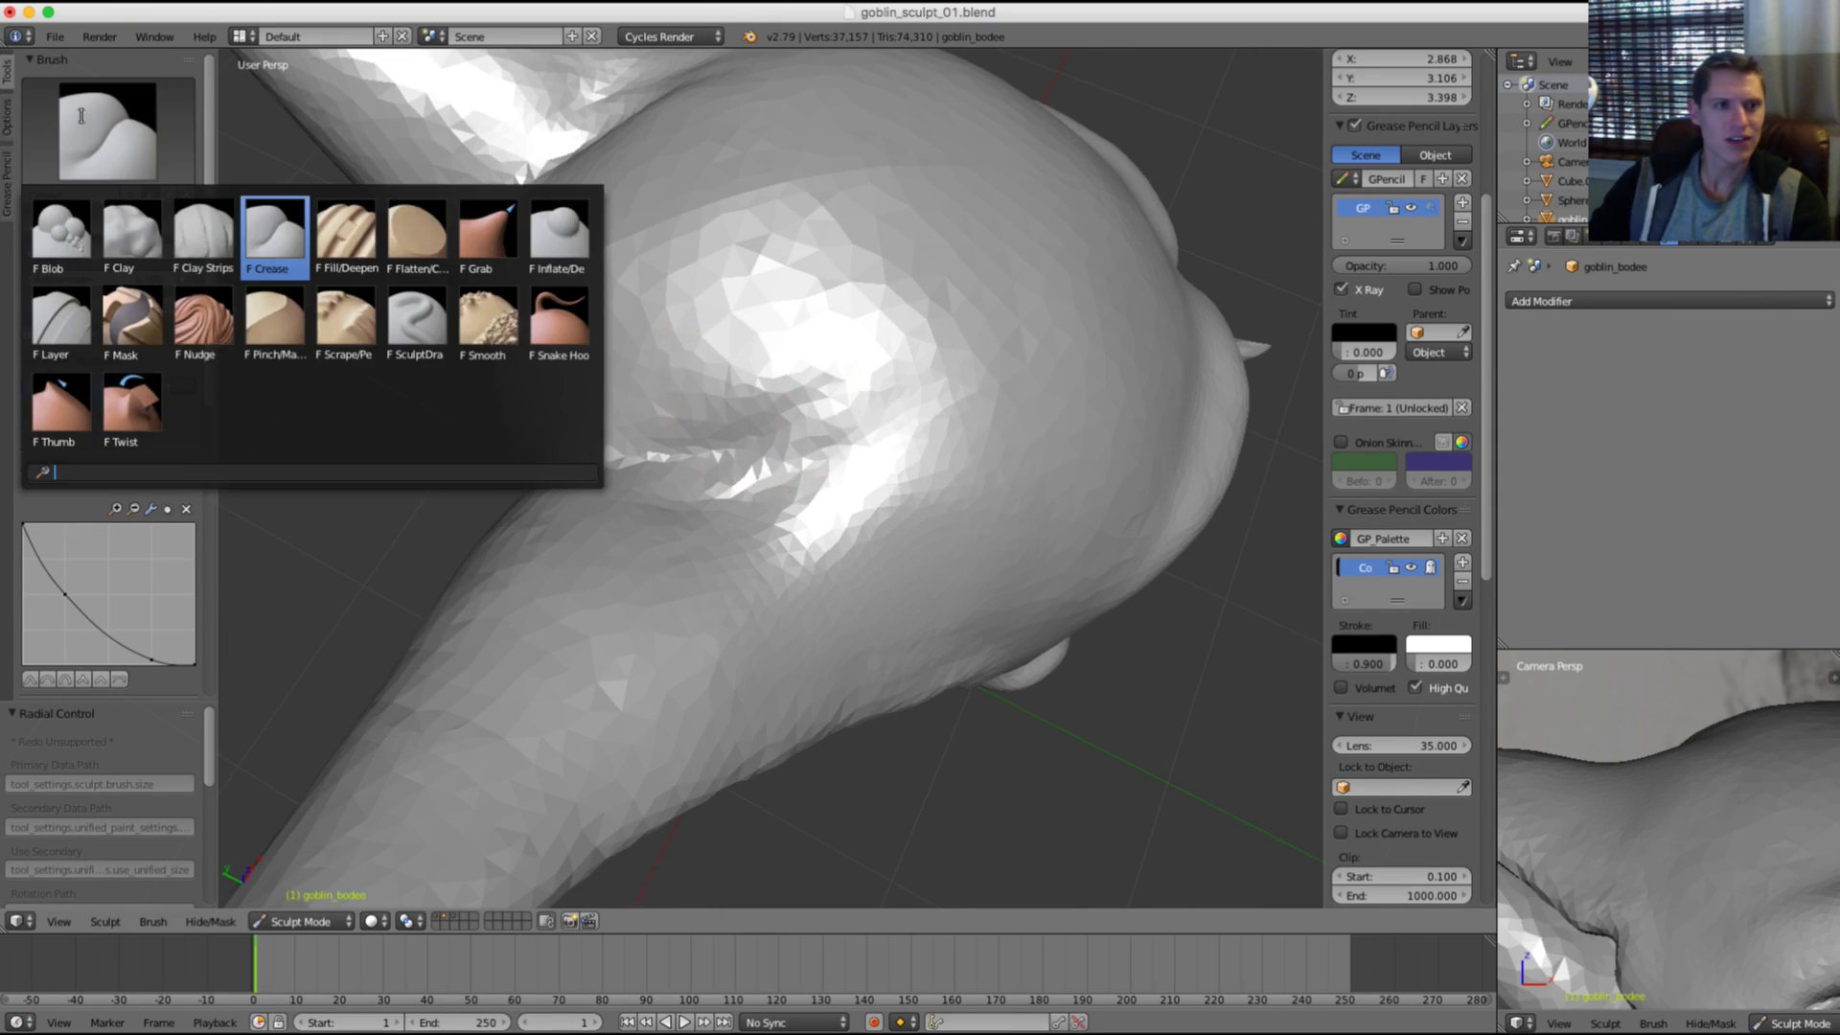
key(i)
key(f)
click(904, 432)
middle_drag(903, 432, 958, 450)
key(f)
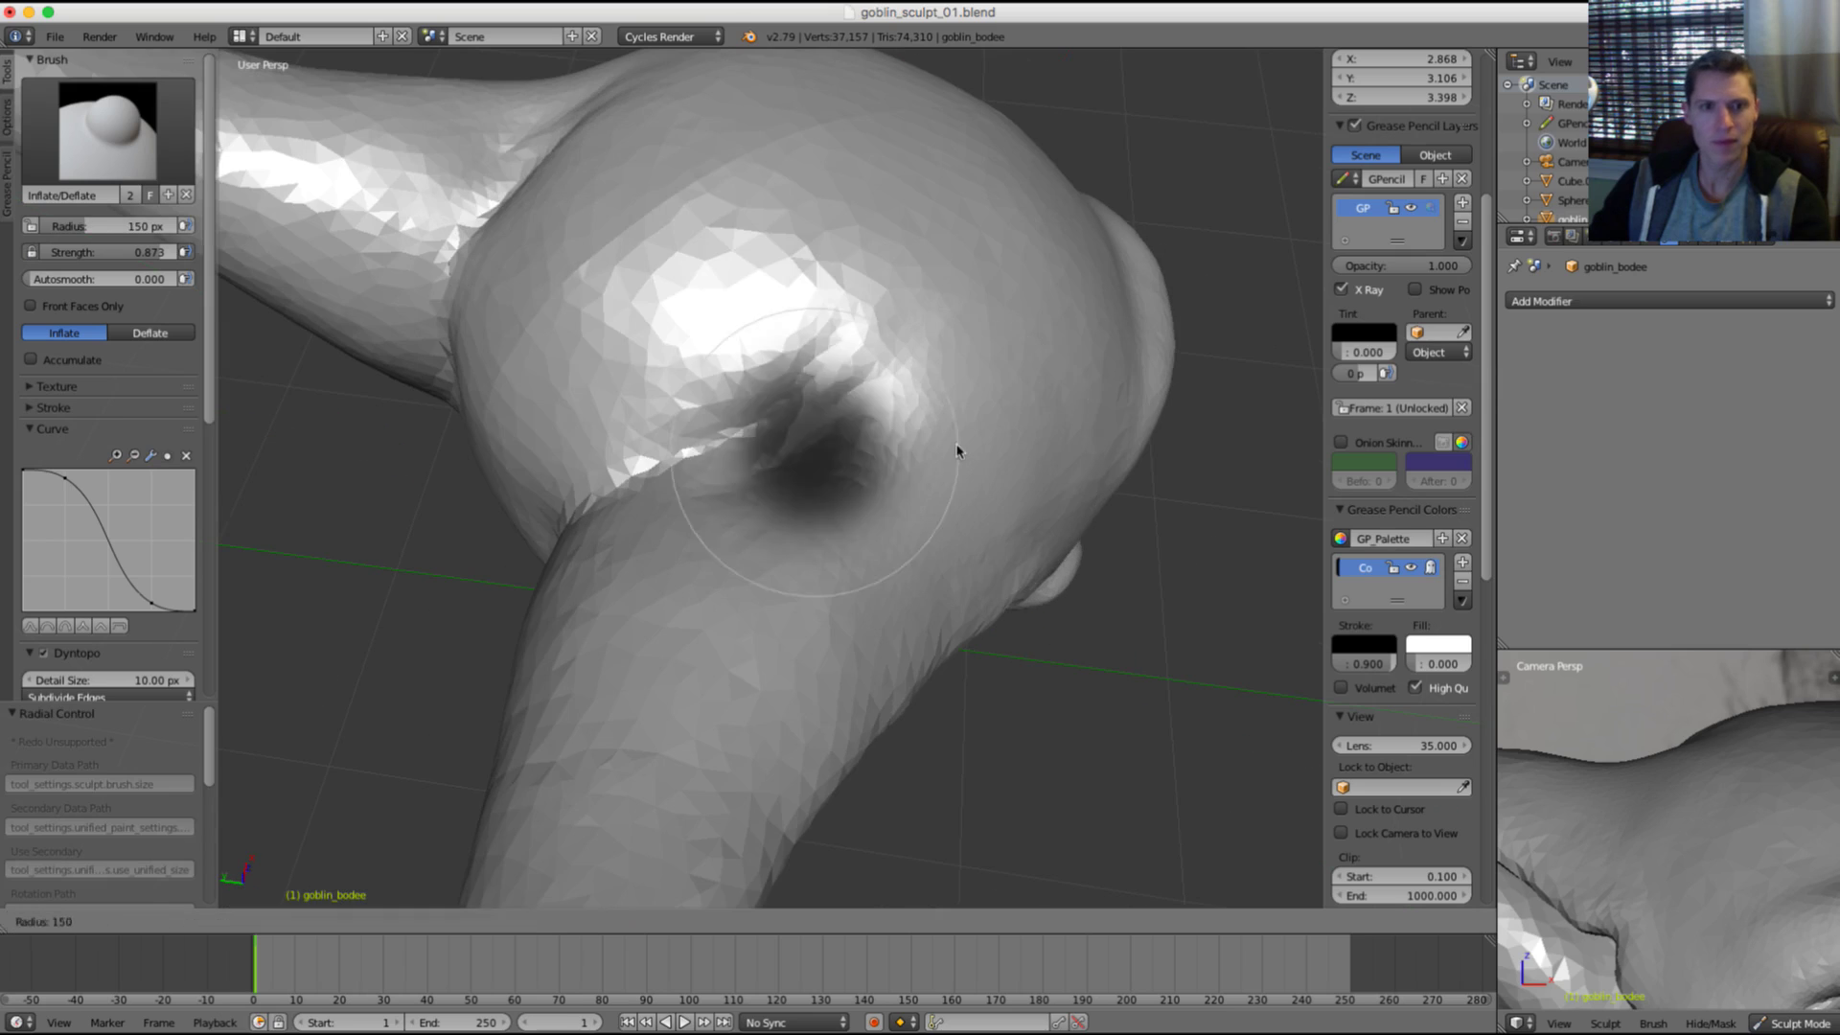
click(952, 450)
drag(706, 354, 796, 403)
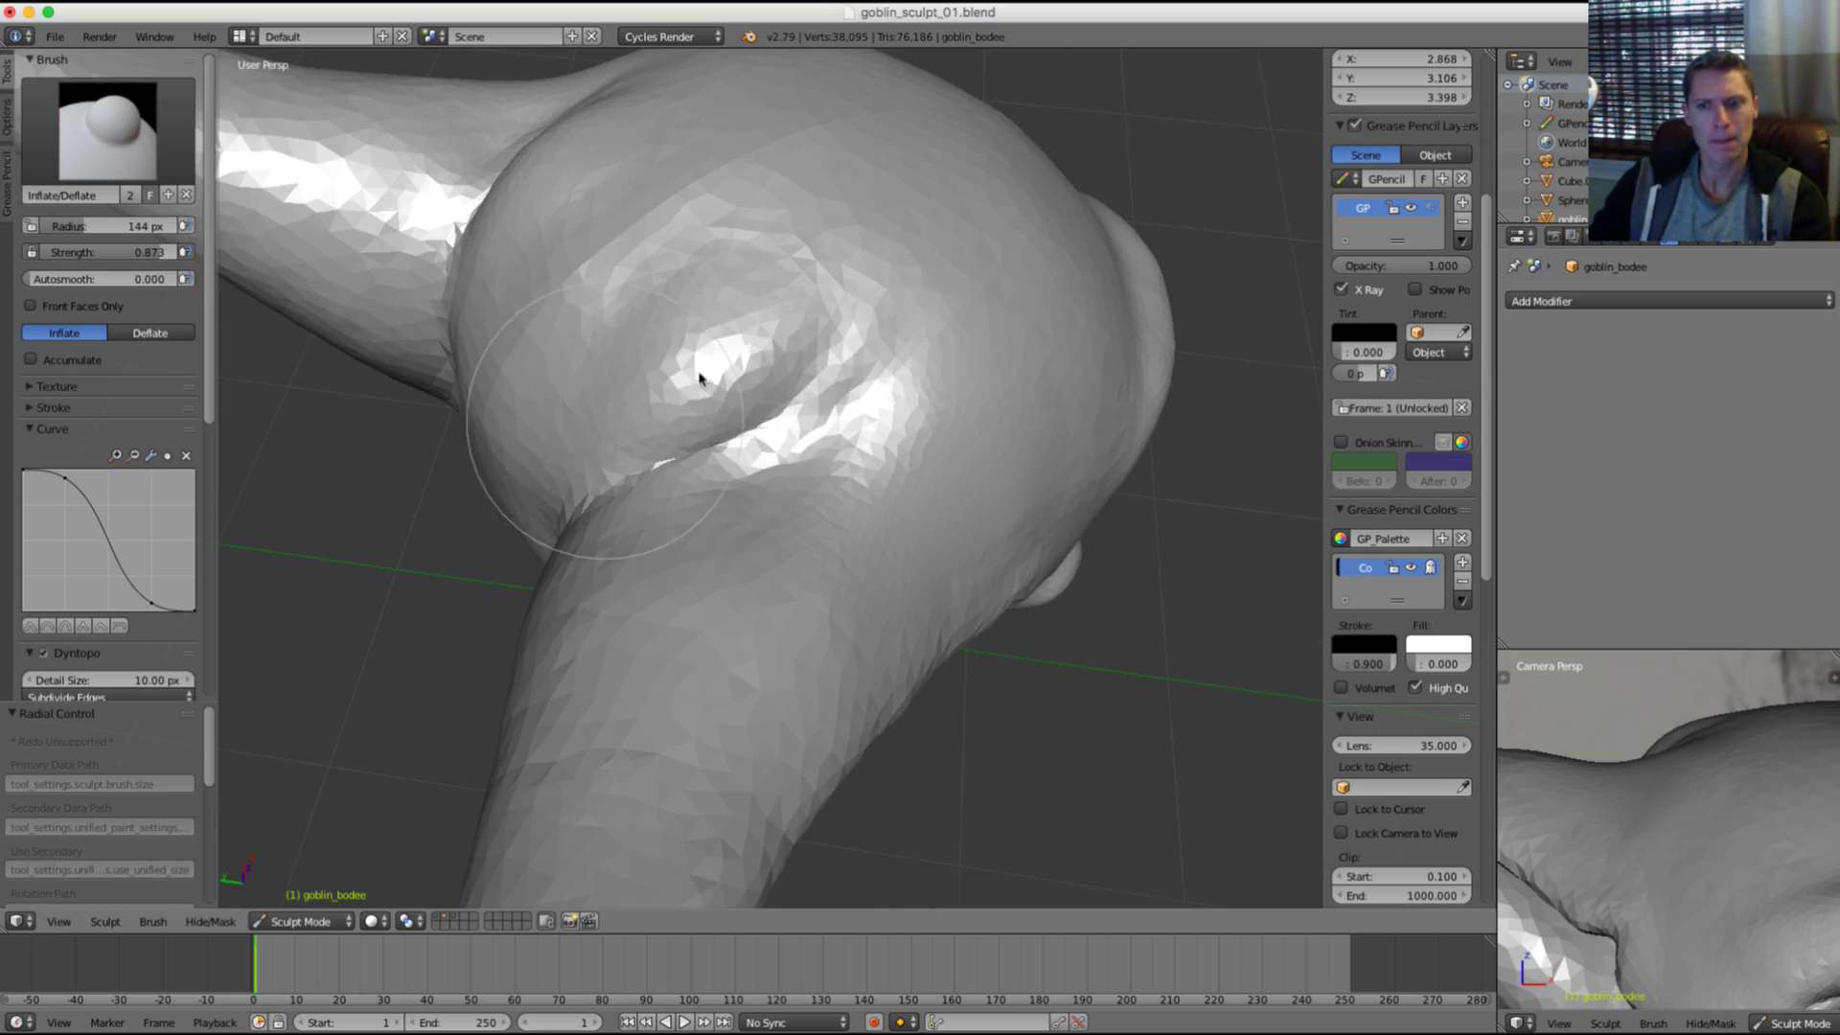
mouse_move(657, 382)
mouse_down()
mouse_move(776, 284)
mouse_move(677, 398)
mouse_move(837, 412)
mouse_up()
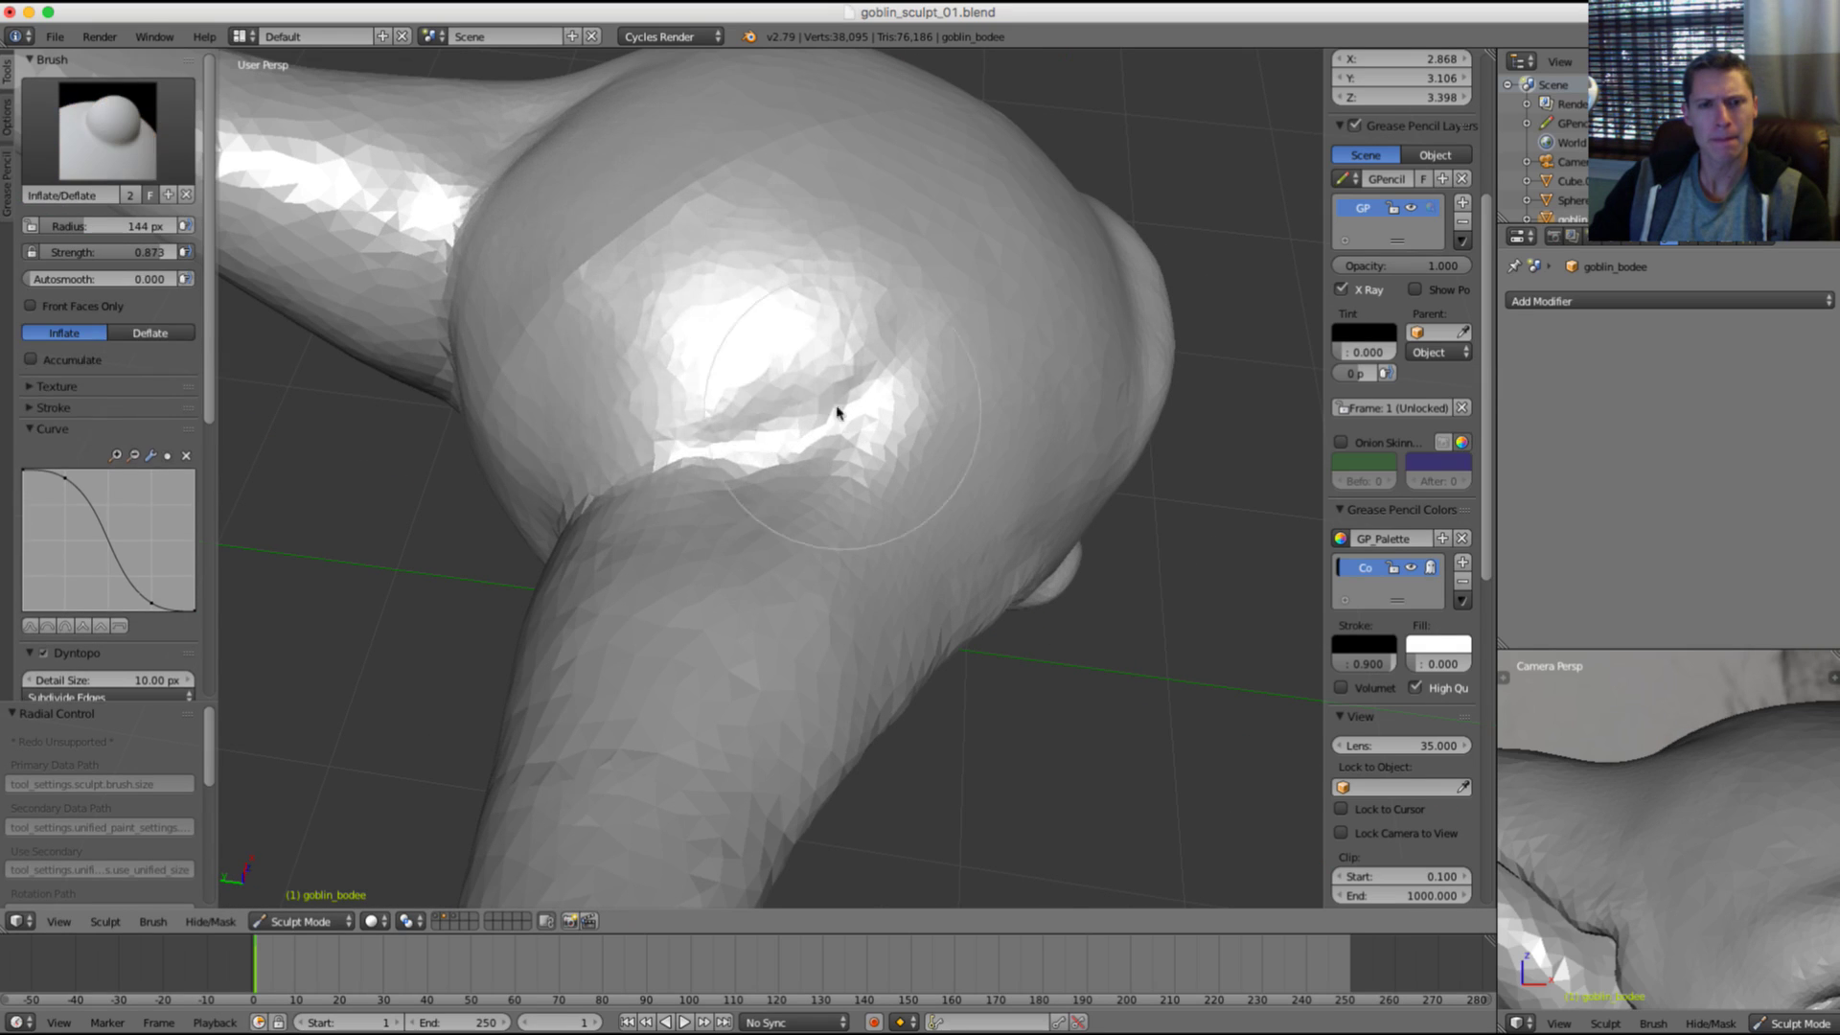
Step: Switch to the Grab brush and compare the whole skull and ear join with the reference
scroll(836, 412, down, 7)
mouse_move(833, 338)
middle_down()
mouse_move(911, 353)
mouse_move(834, 312)
mouse_move(871, 431)
mouse_move(772, 415)
middle_up()
scroll(794, 355, up, 1)
key(g)
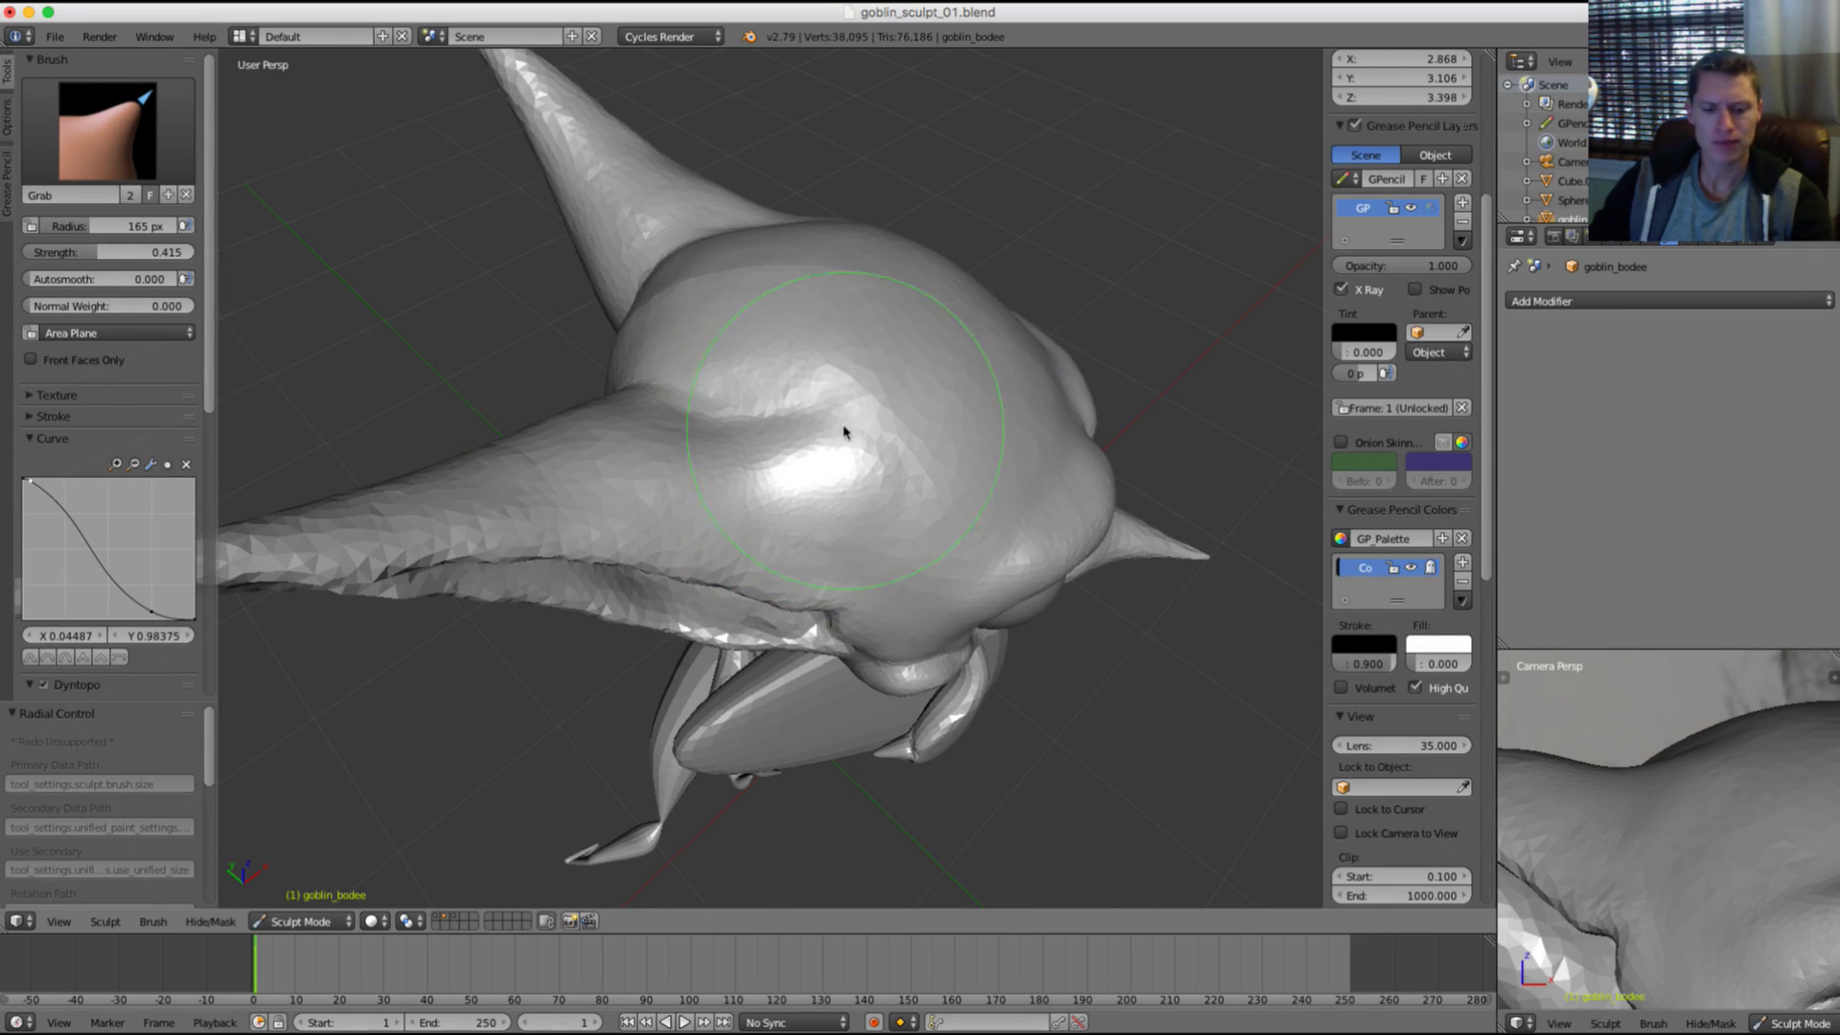
key(grave)
key(grave)
key(grave)
key(grave)
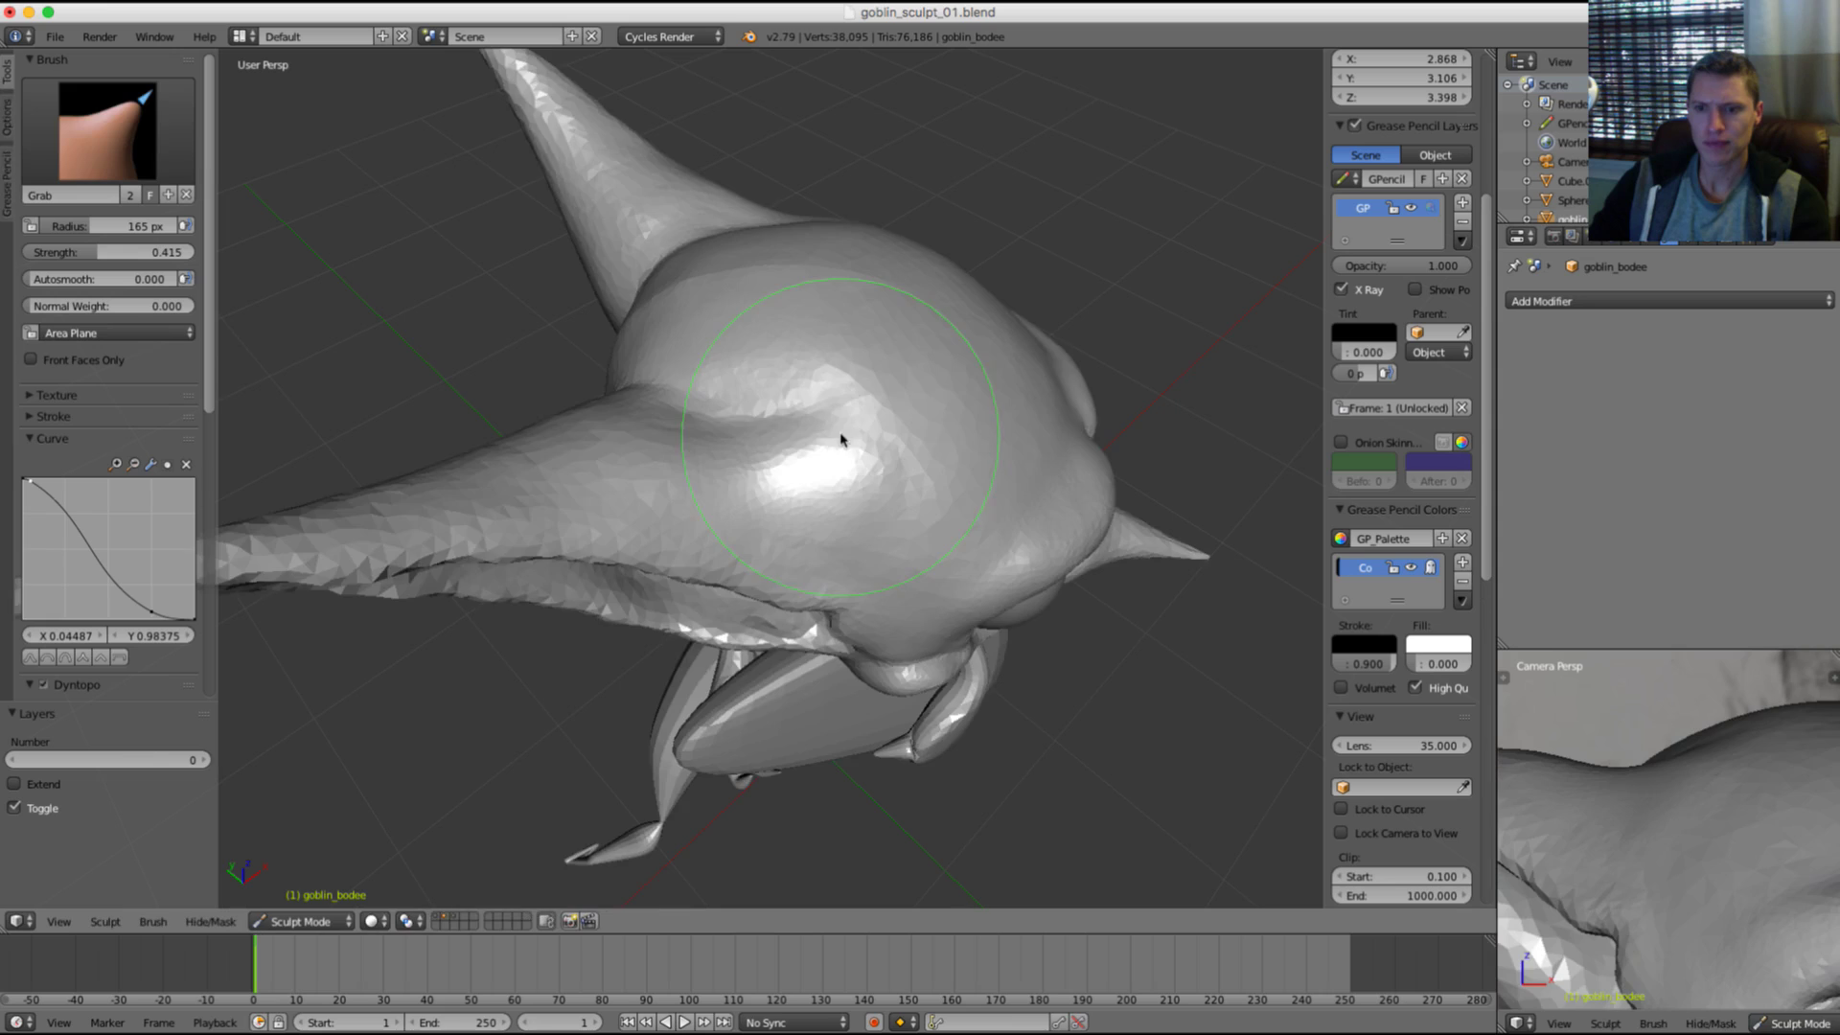
Step: Adjust the fold between the skull and ear base using the Grab brush at 198 and 164 px radius, comparing against the reference sketch
middle_drag(830, 435, 838, 451)
key(f)
click(855, 451)
key(f)
click(897, 469)
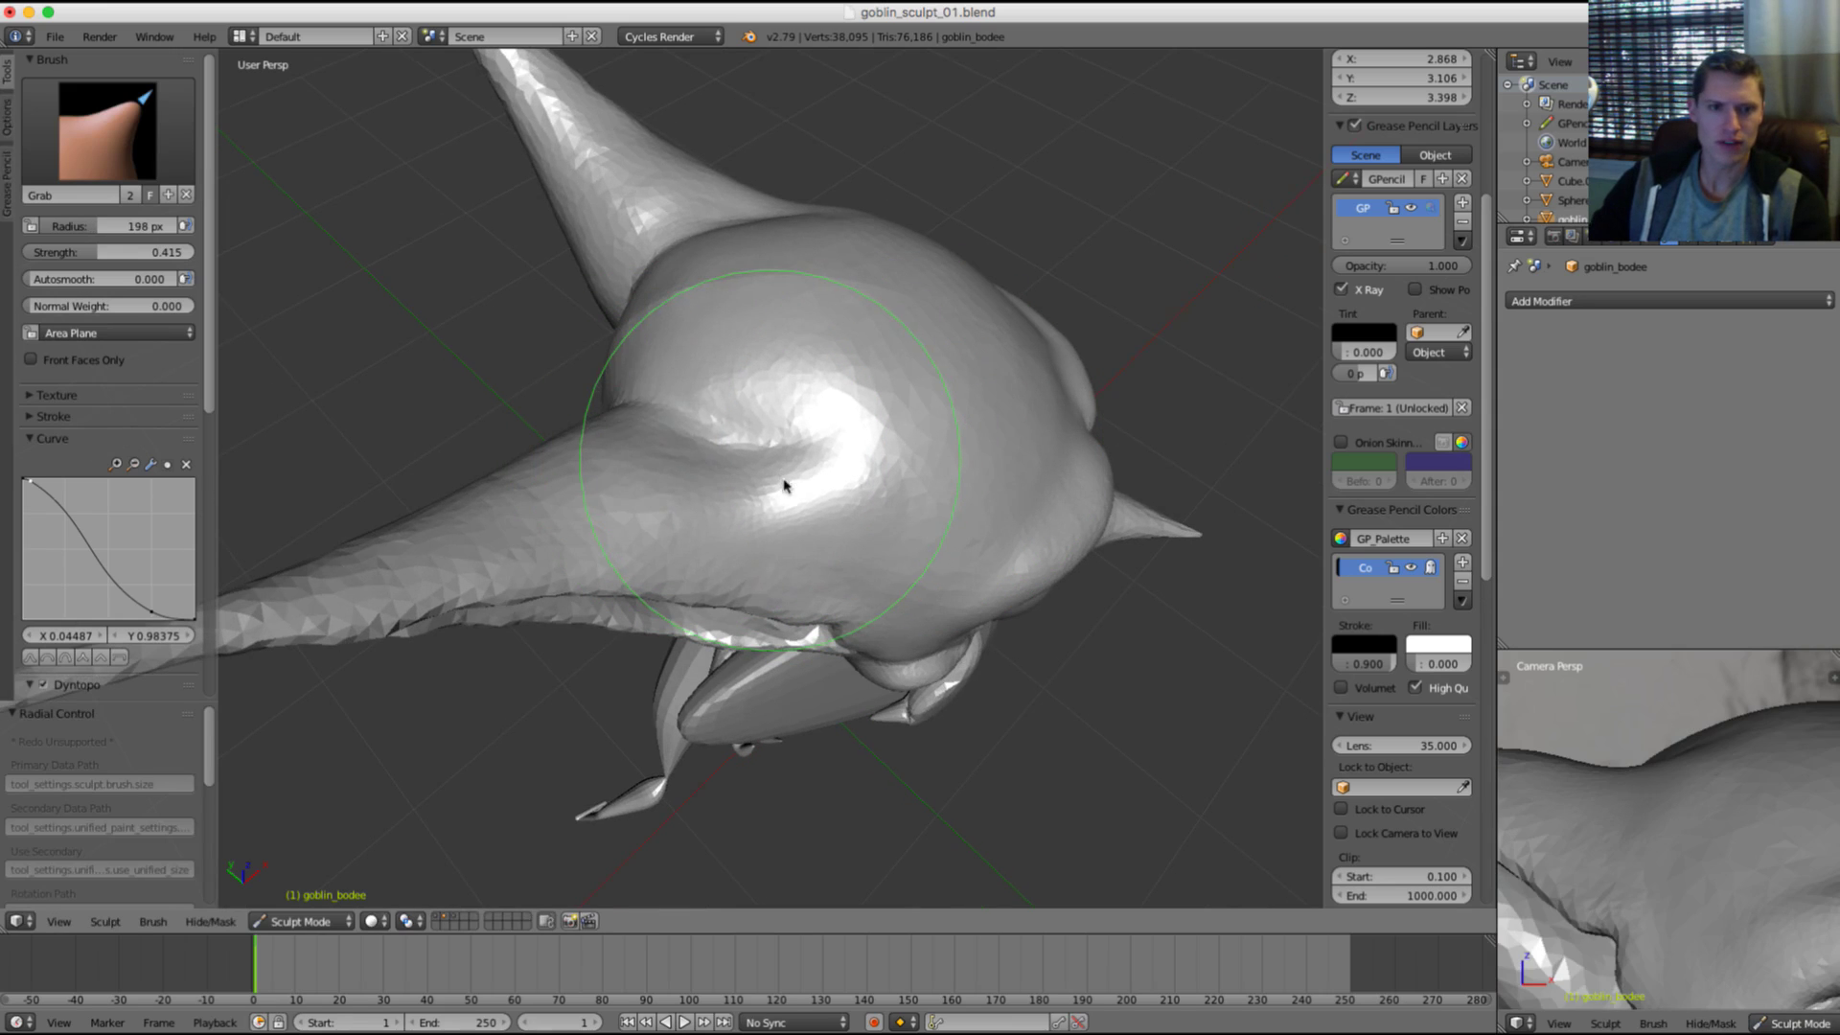
key(f)
click(751, 486)
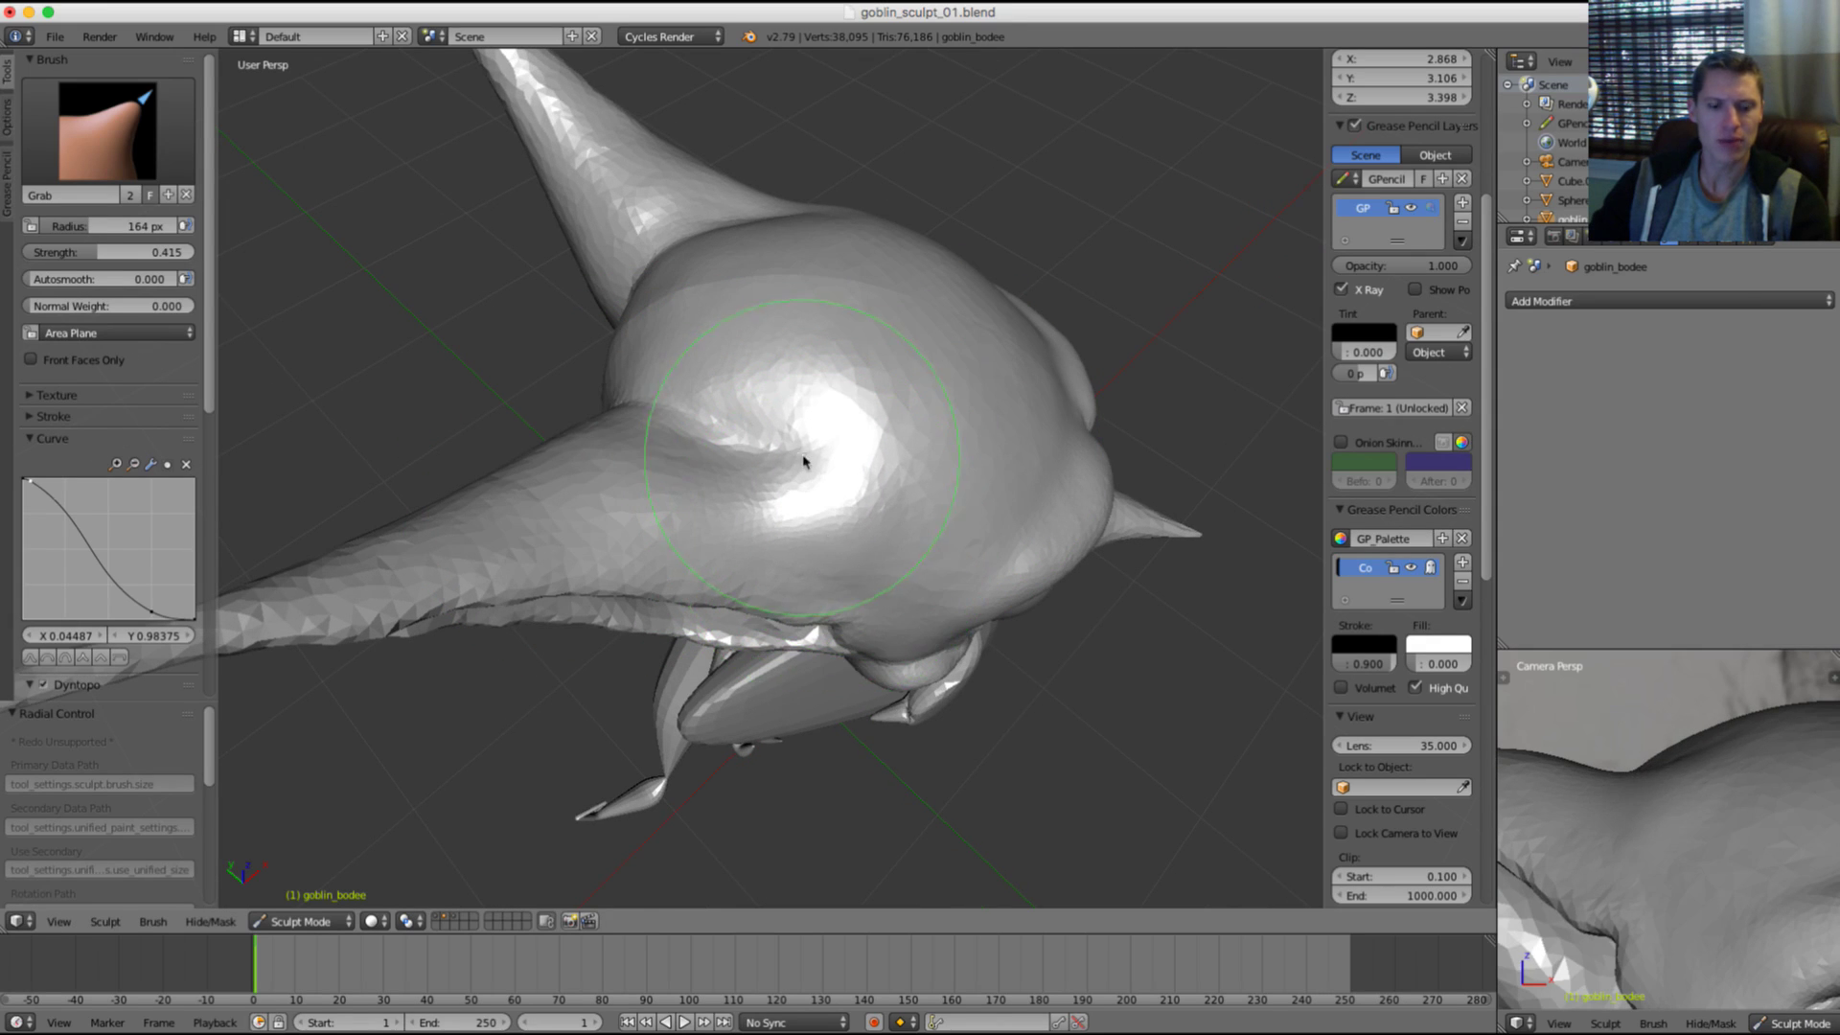
key(grave)
key(grave)
key(grave)
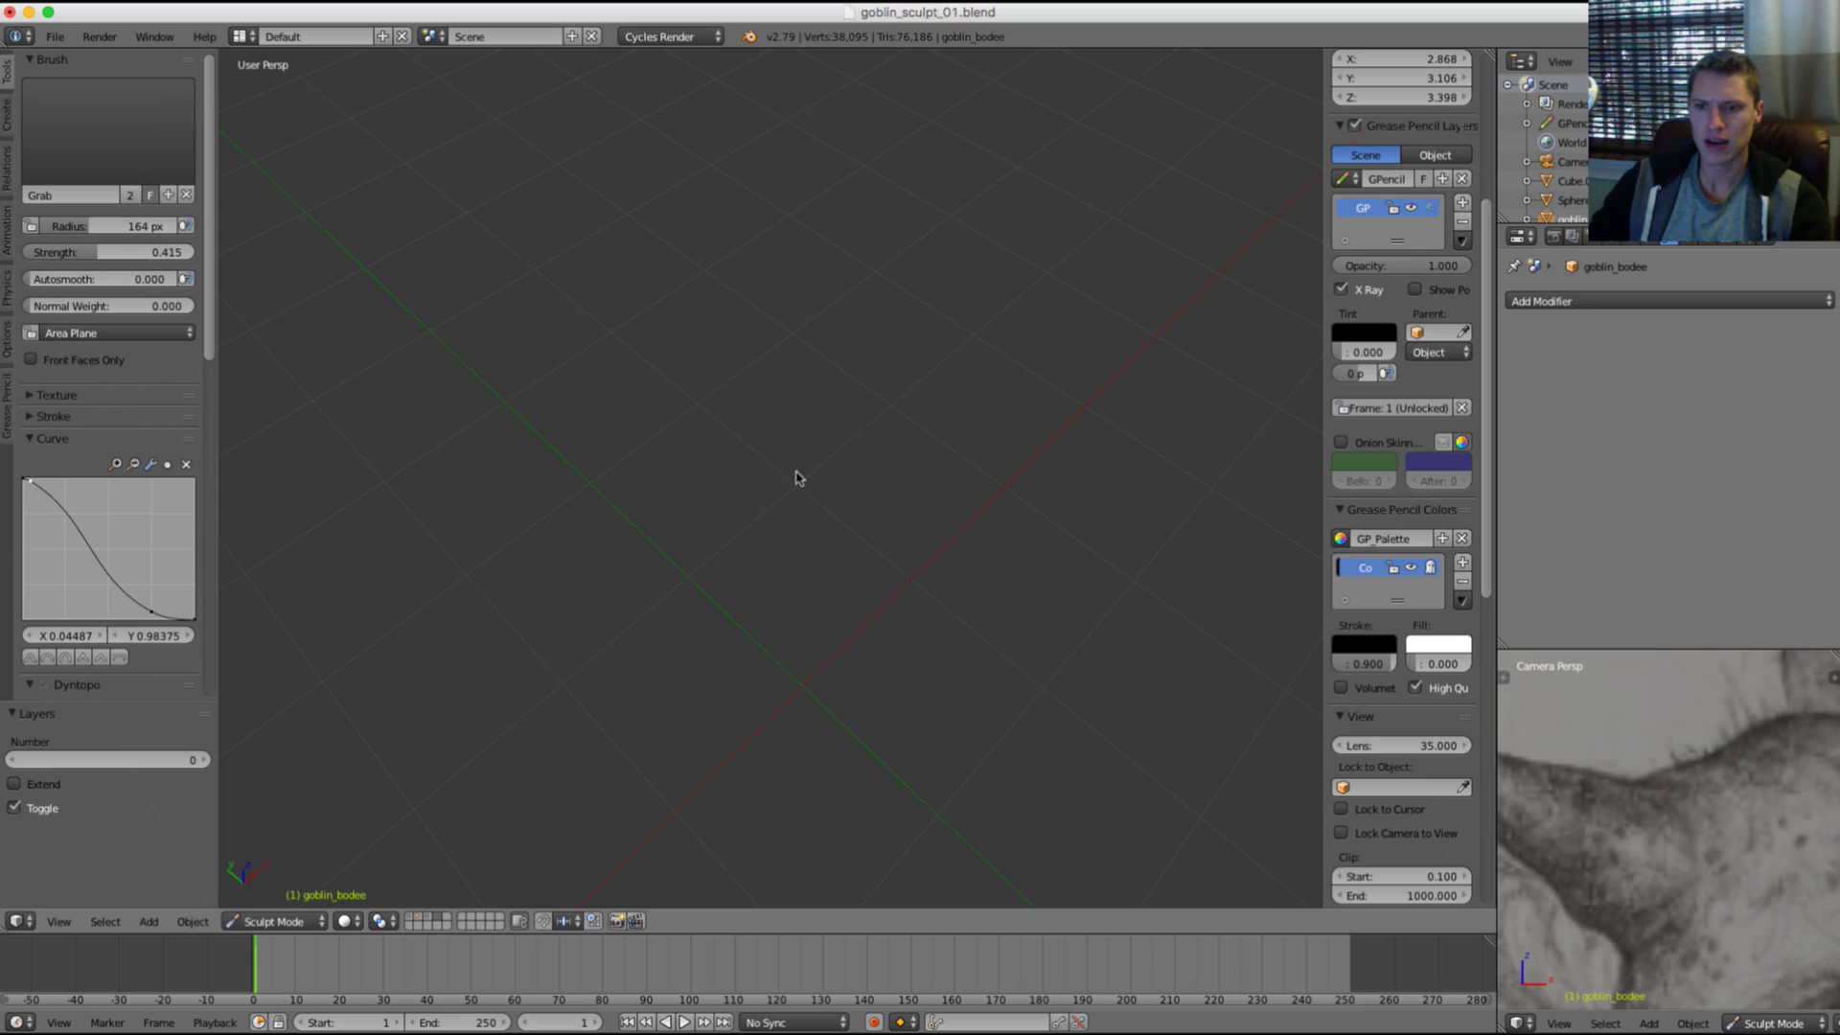
key(grave)
Step: Reshape the upper ear-to-skull join using the Grab brush at 148, 176 and 169 px radius, checking it against the reference sketch
key(f)
click(647, 363)
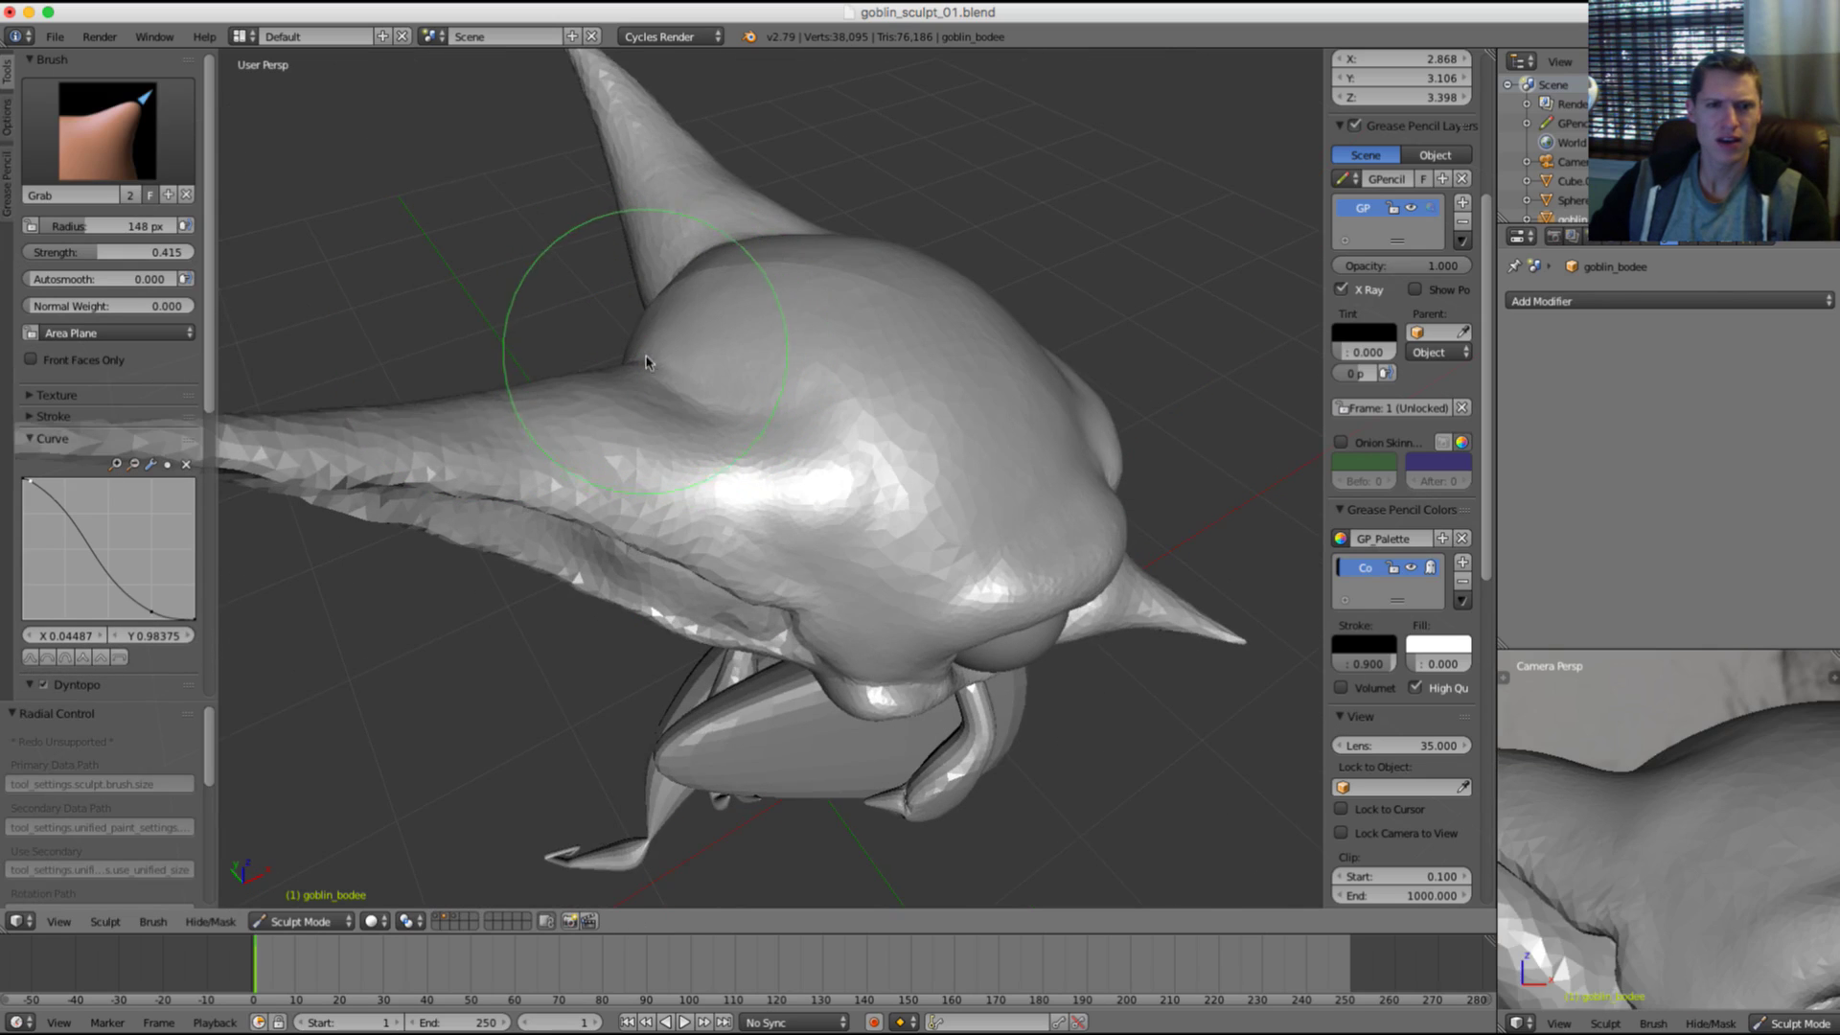
key(f)
click(650, 326)
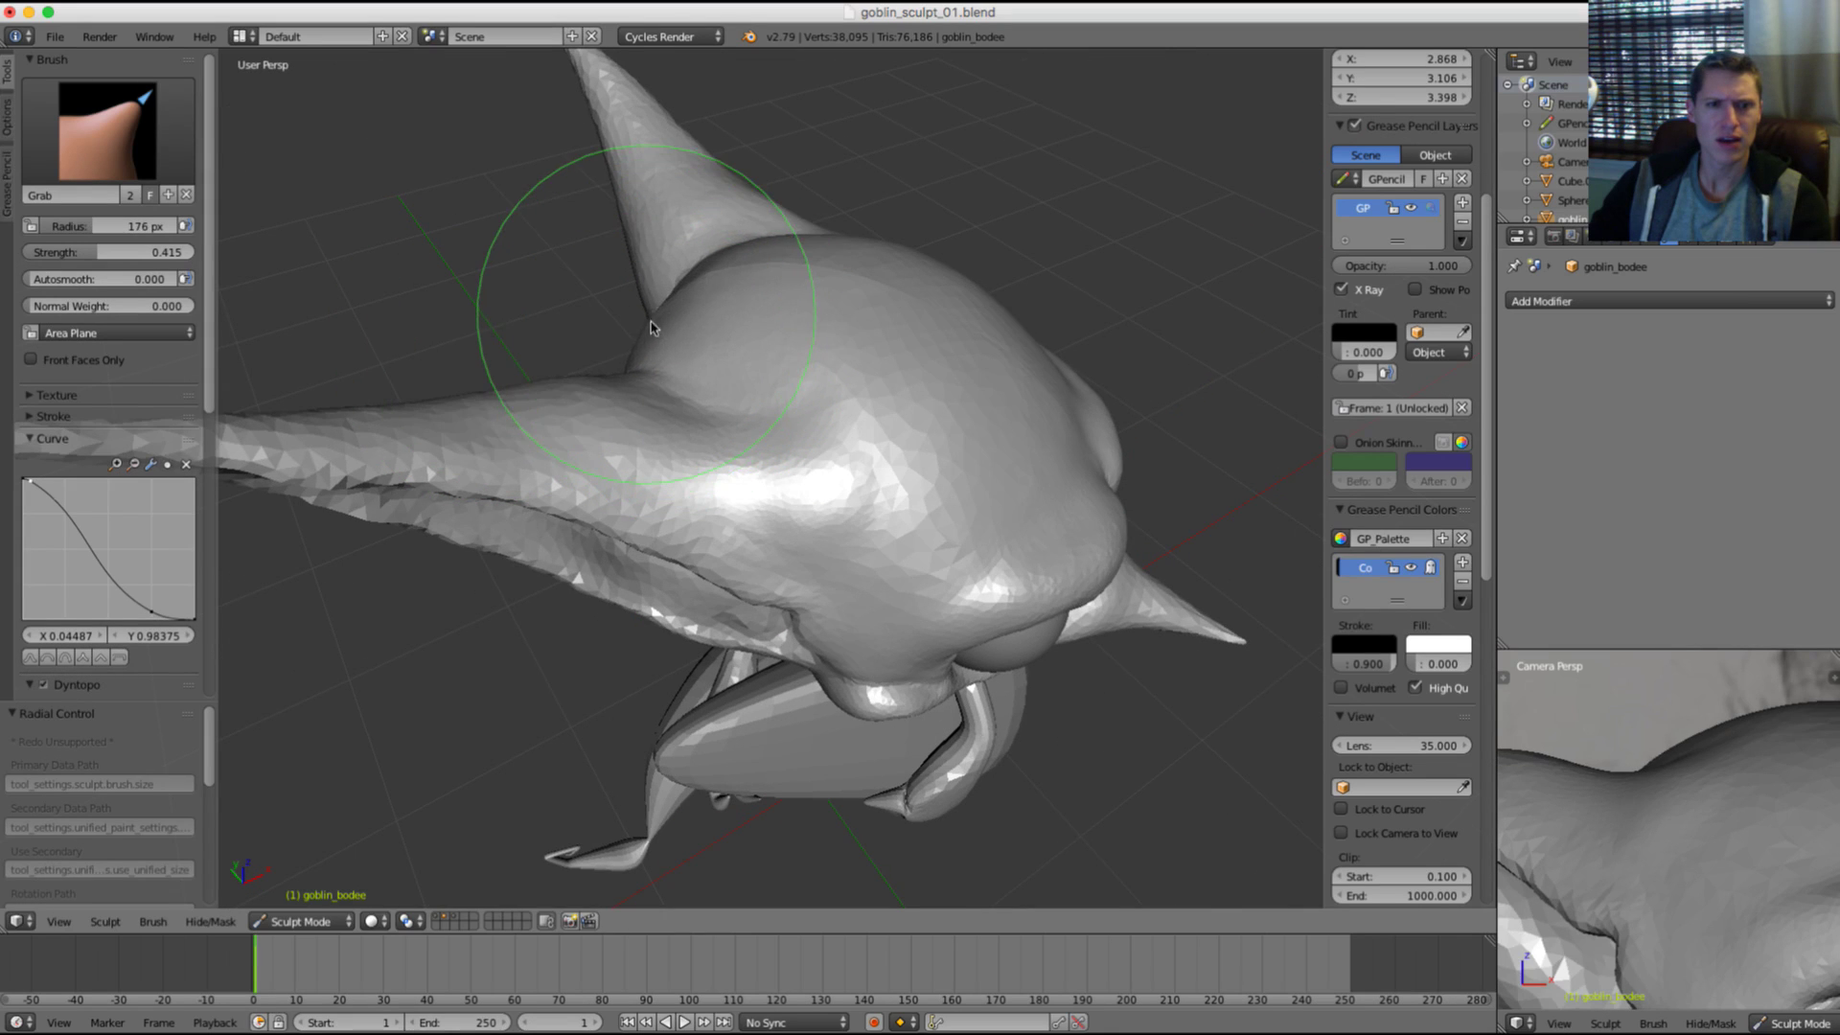
key(f)
click(705, 360)
key(grave)
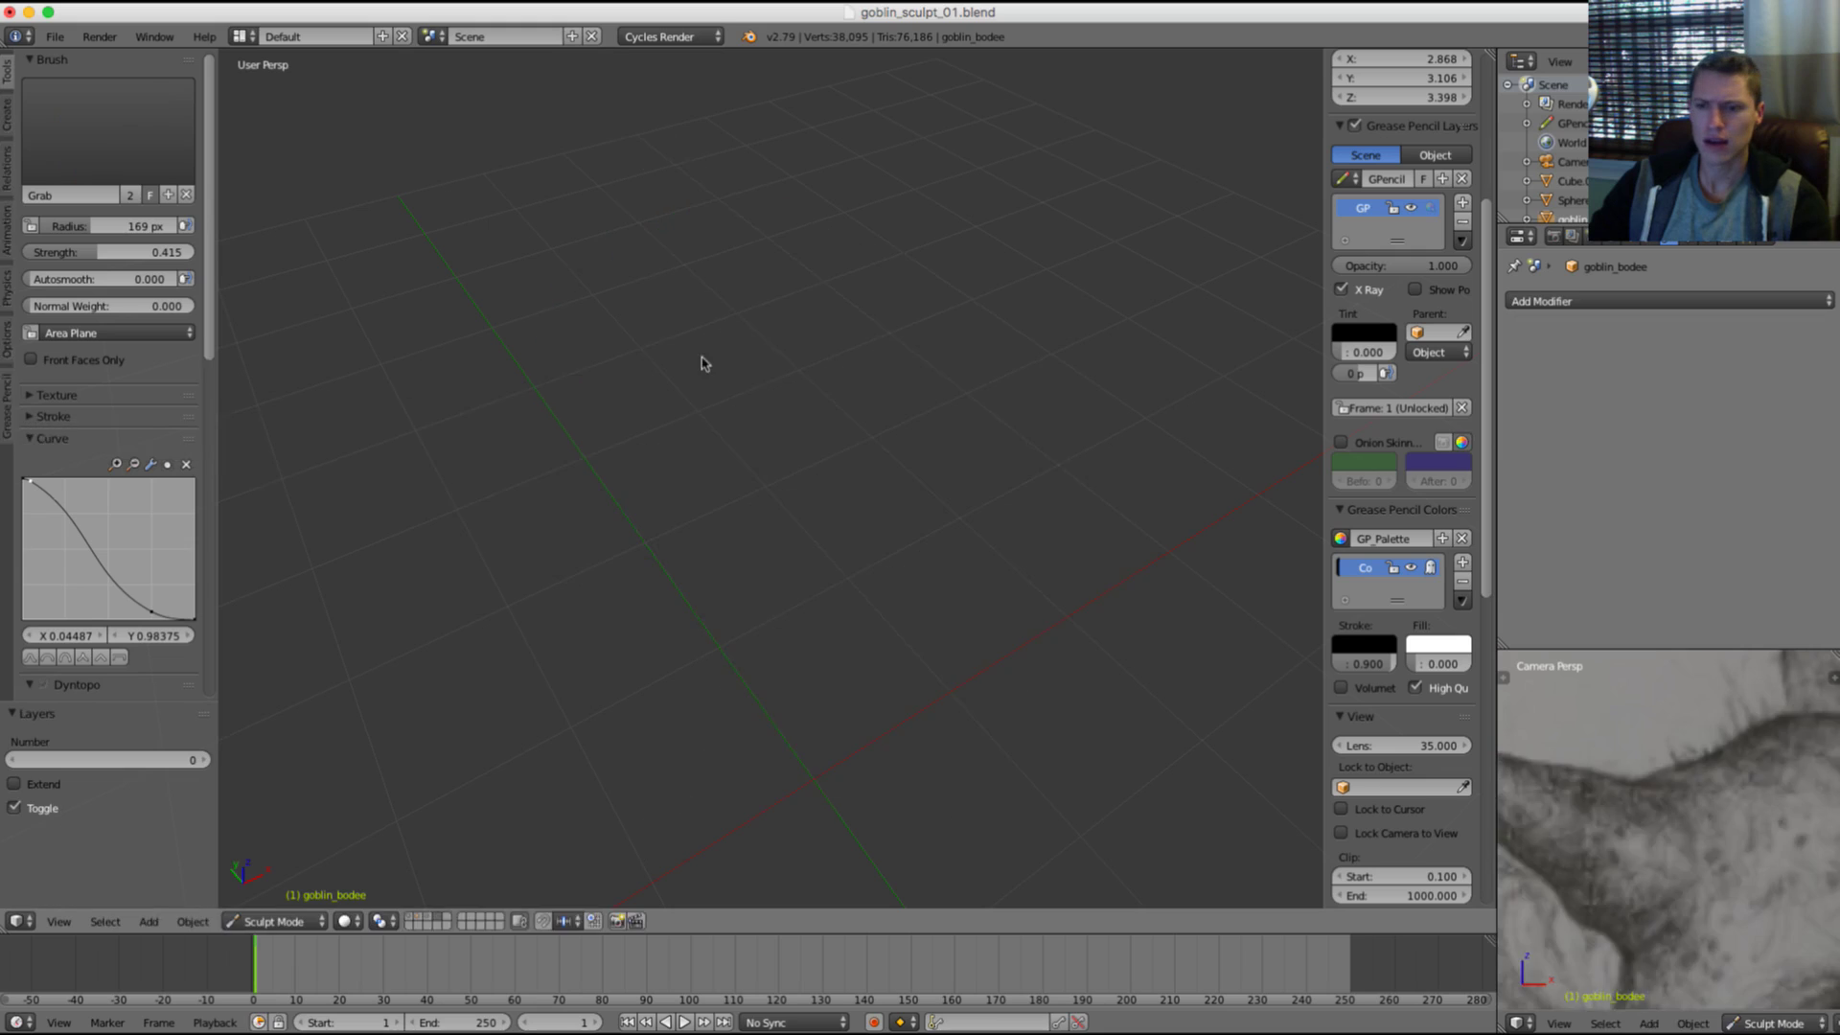
key(grave)
key(grave)
key(grave)
Step: Pull the dip between ear and skull toward the sketched outline in the camera view, using the Grab brush at 184 px radius
key(f)
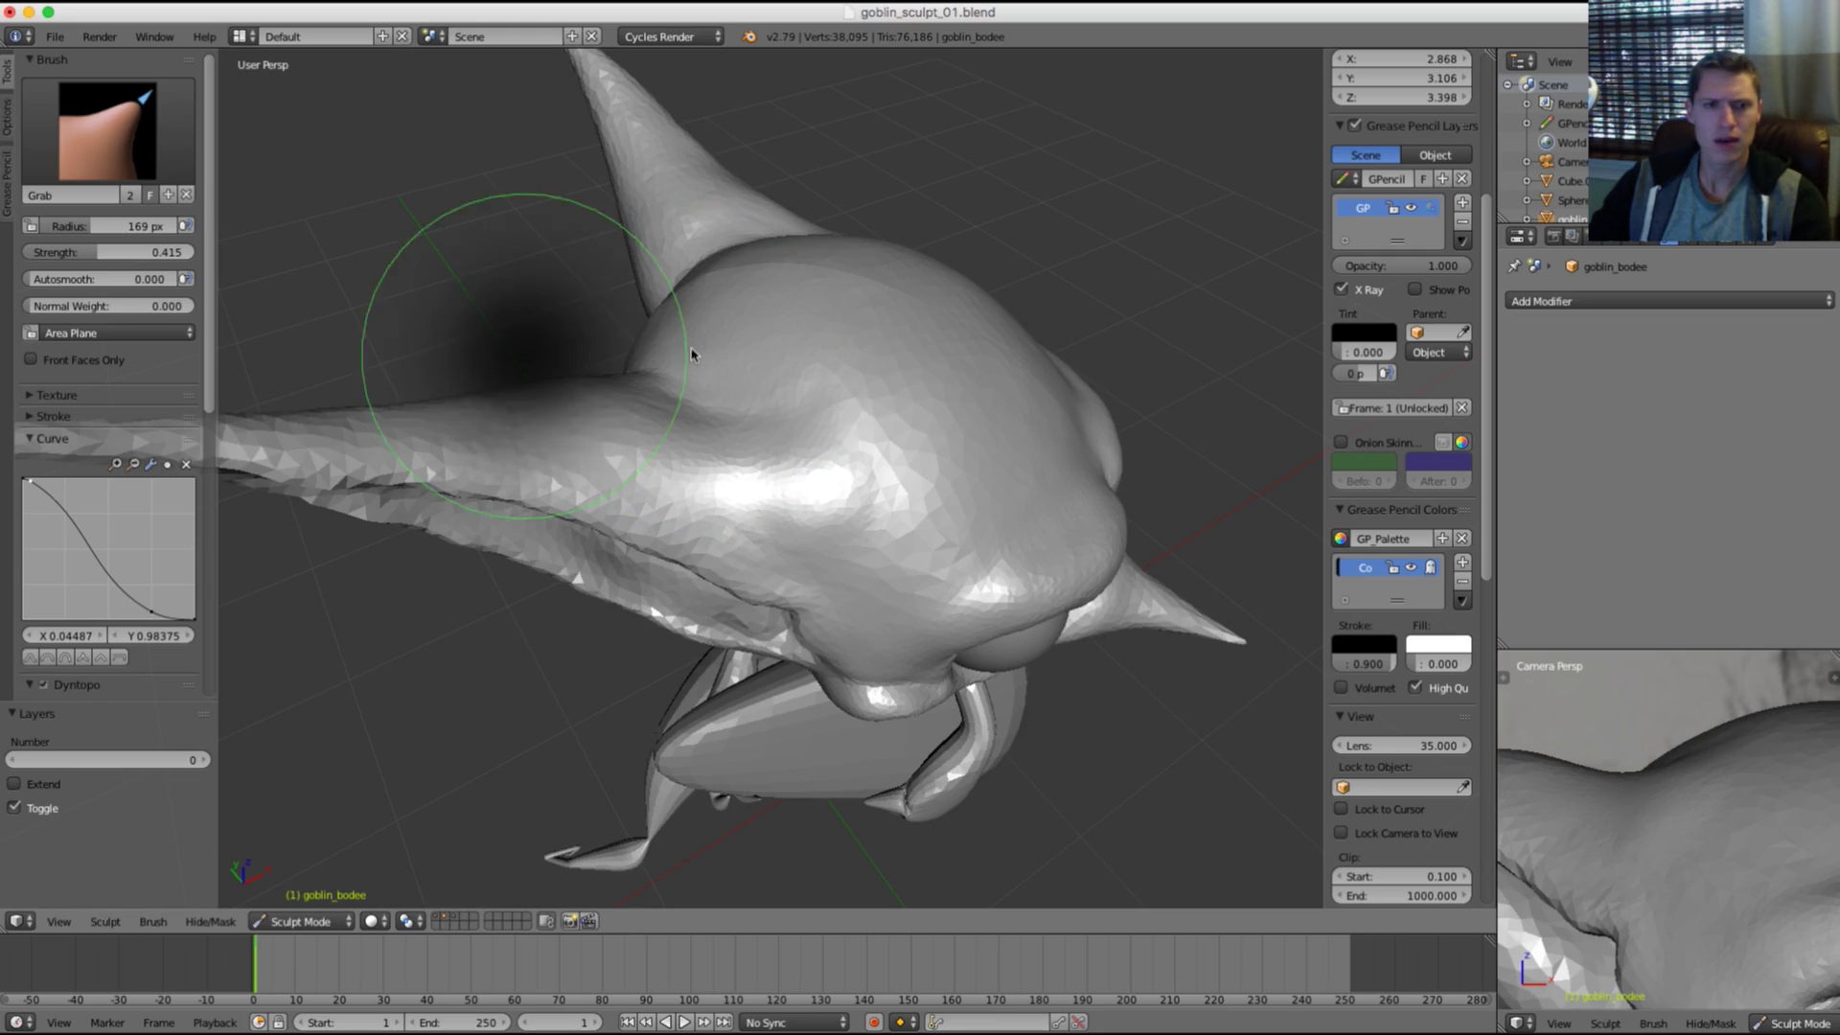
click(702, 352)
shift+middle_drag(1742, 779, 1734, 757)
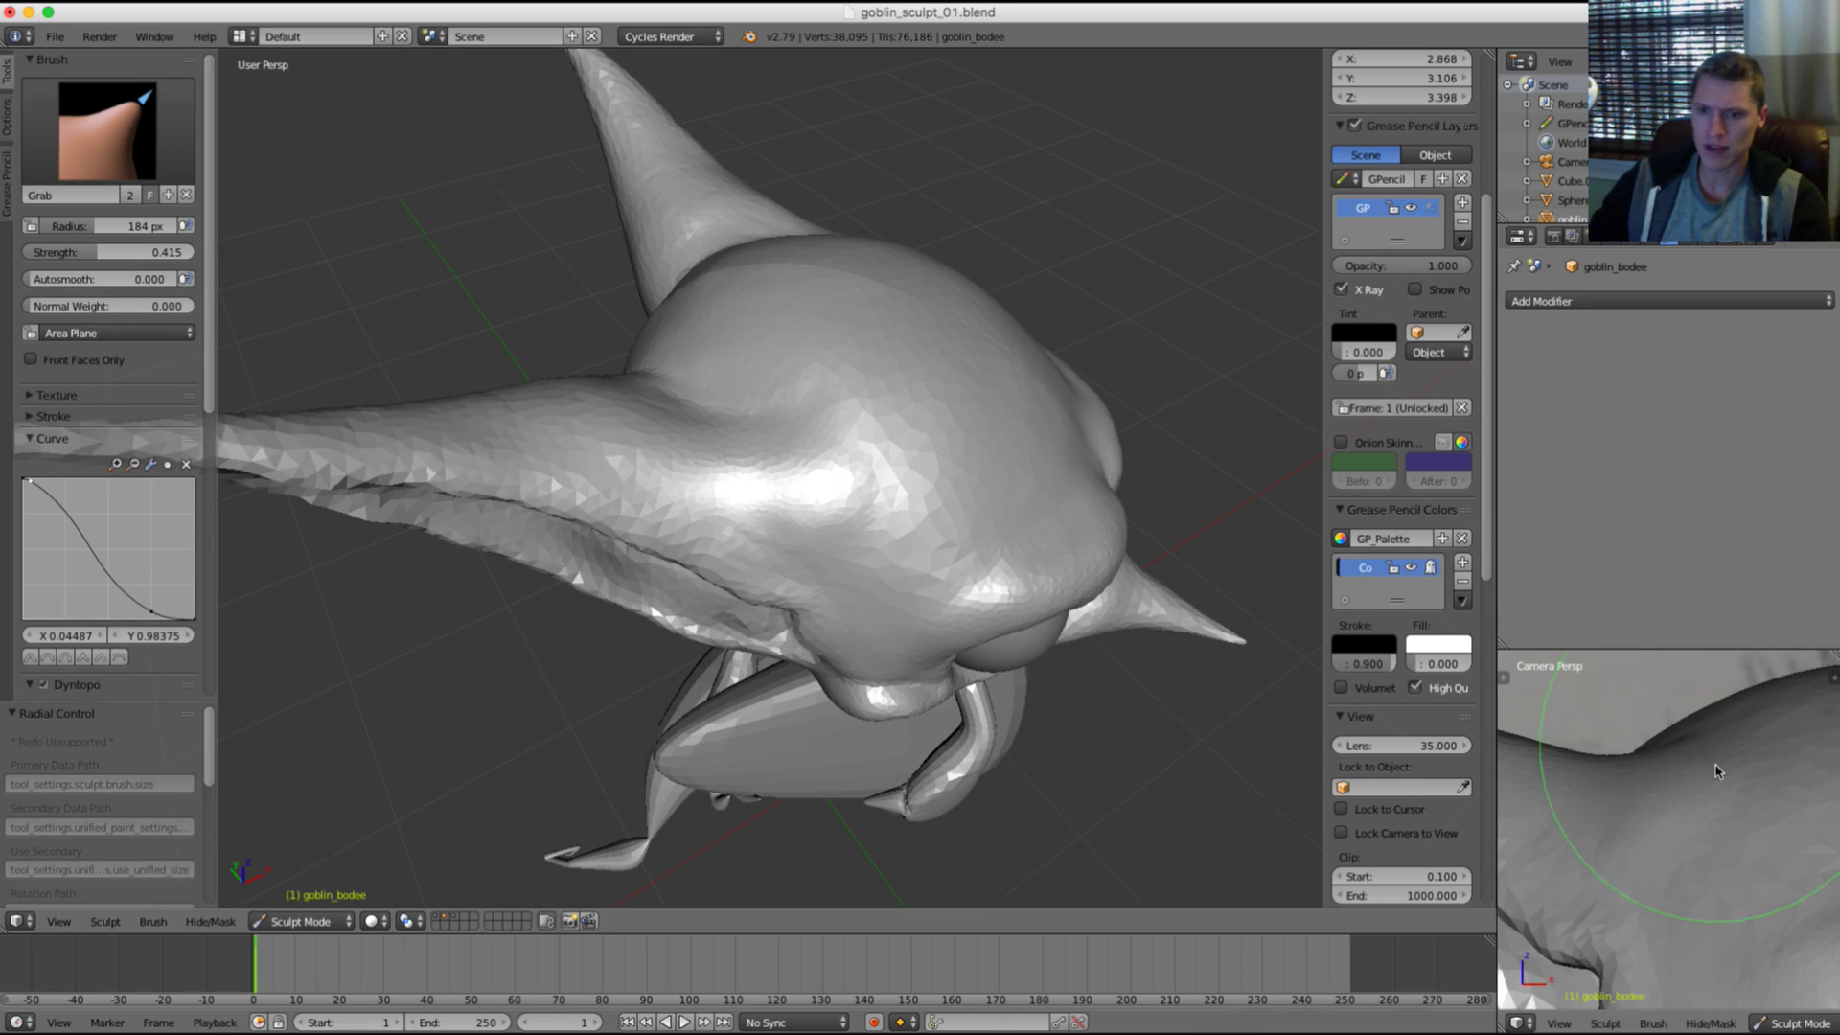
drag(1716, 763, 1648, 776)
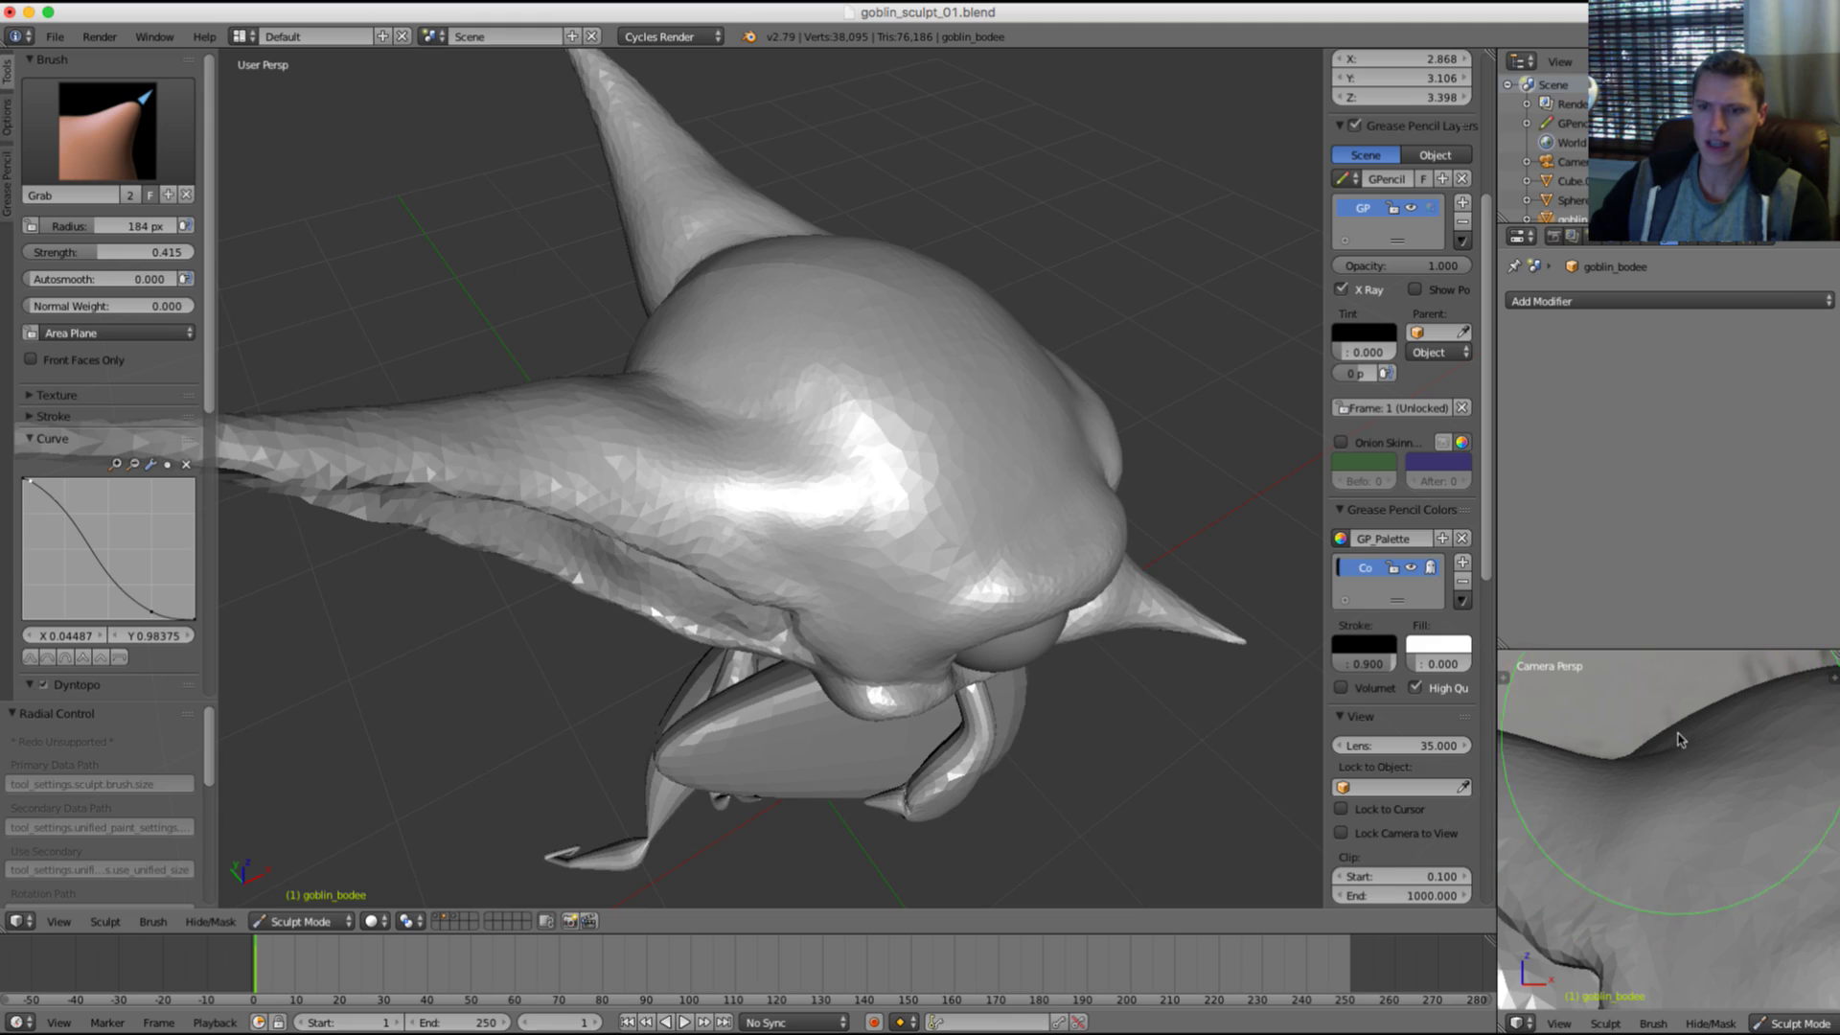
key(grave)
key(grave)
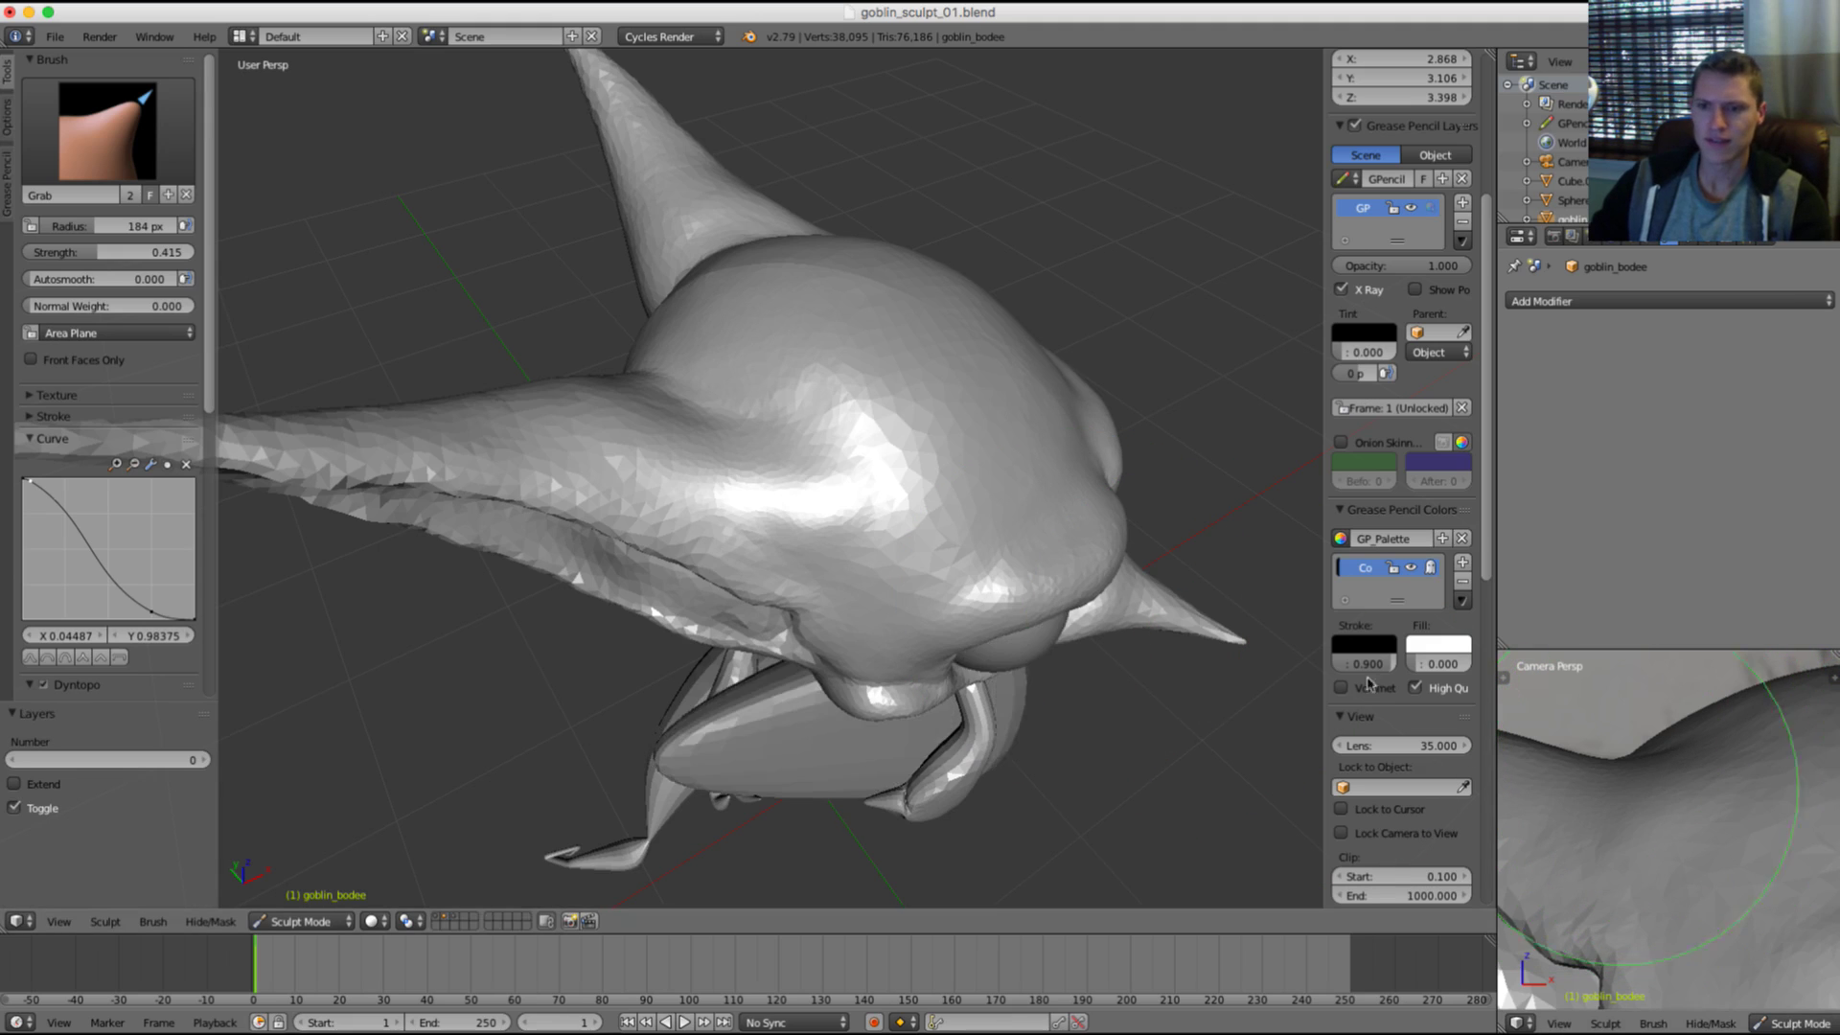
key(grave)
key(grave)
key(grave)
key(grave)
Step: Shape the back of the skull between the ears with the Grab brush at 134 px radius
mouse_move(747, 417)
middle_down()
mouse_move(633, 356)
mouse_move(792, 328)
mouse_move(710, 336)
middle_up()
key(f)
click(634, 357)
scroll(694, 339, up, 1)
key(f)
click(657, 343)
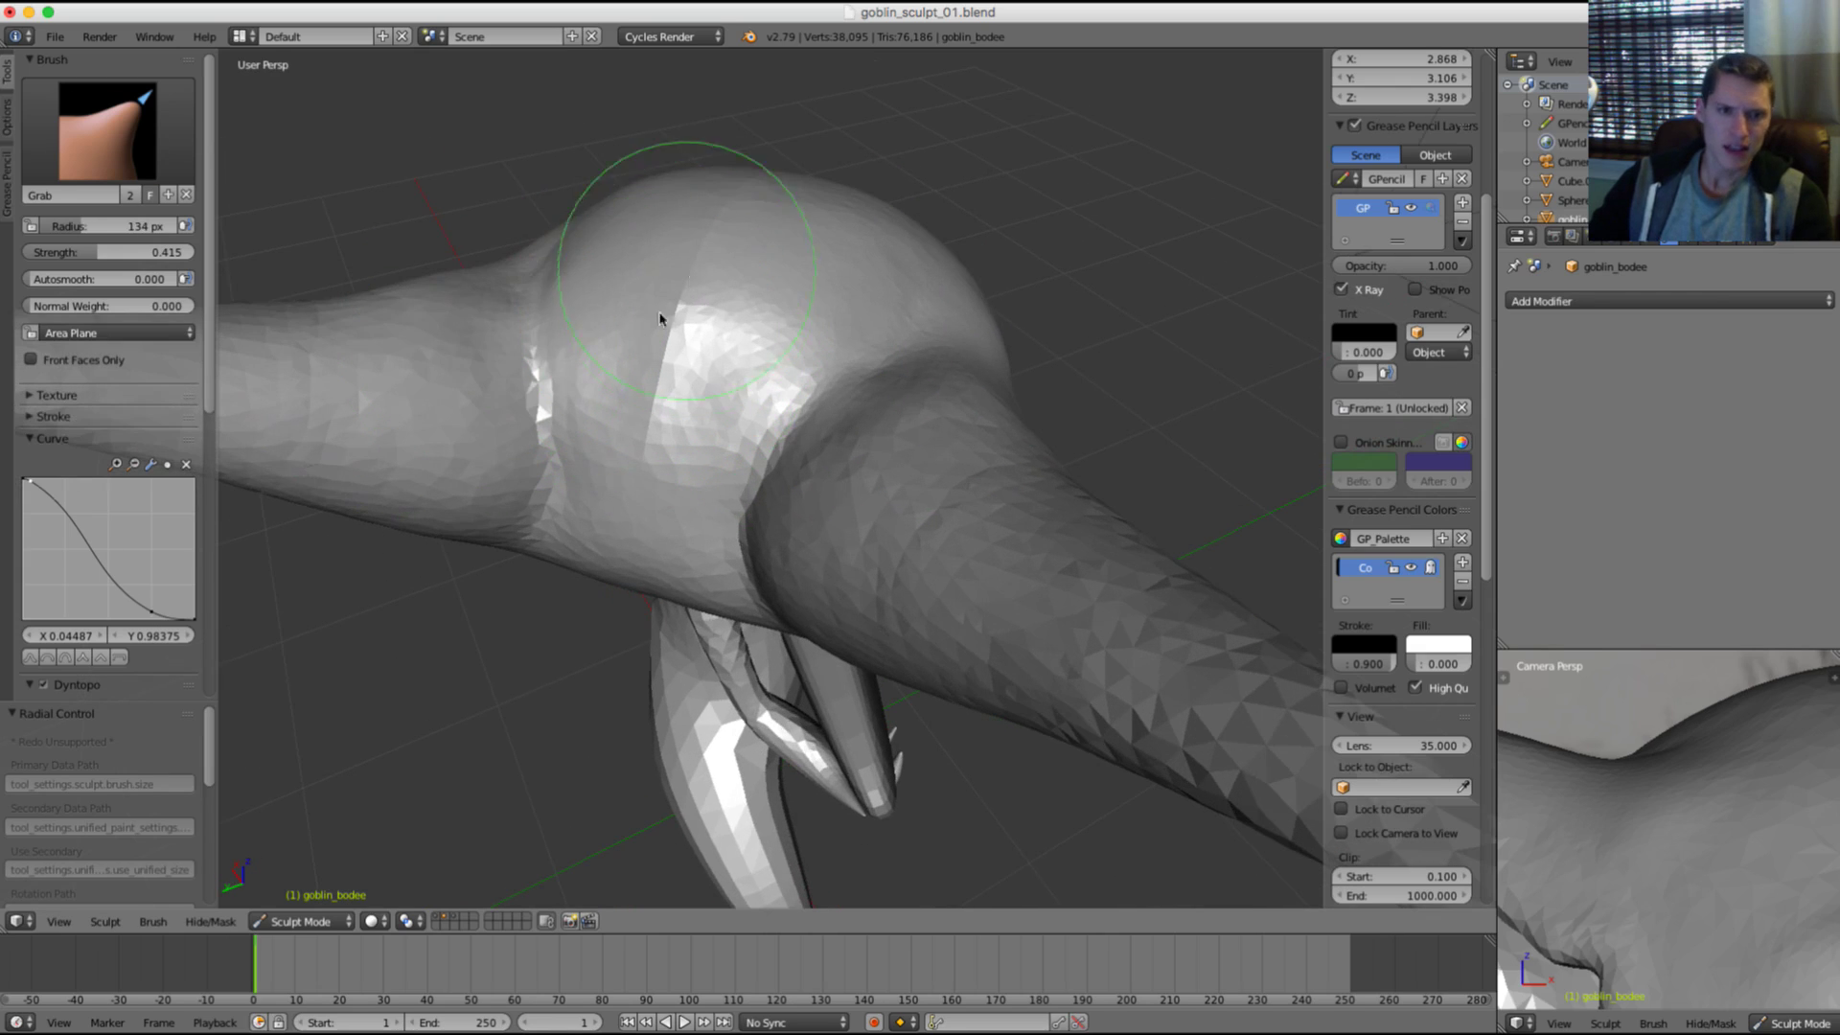
Step: Smooth the back of the skull with the Smooth brush at 134 px radius and return to the Grab brush
key(s)
key(g)
key(s)
key(g)
key(s)
key(g)
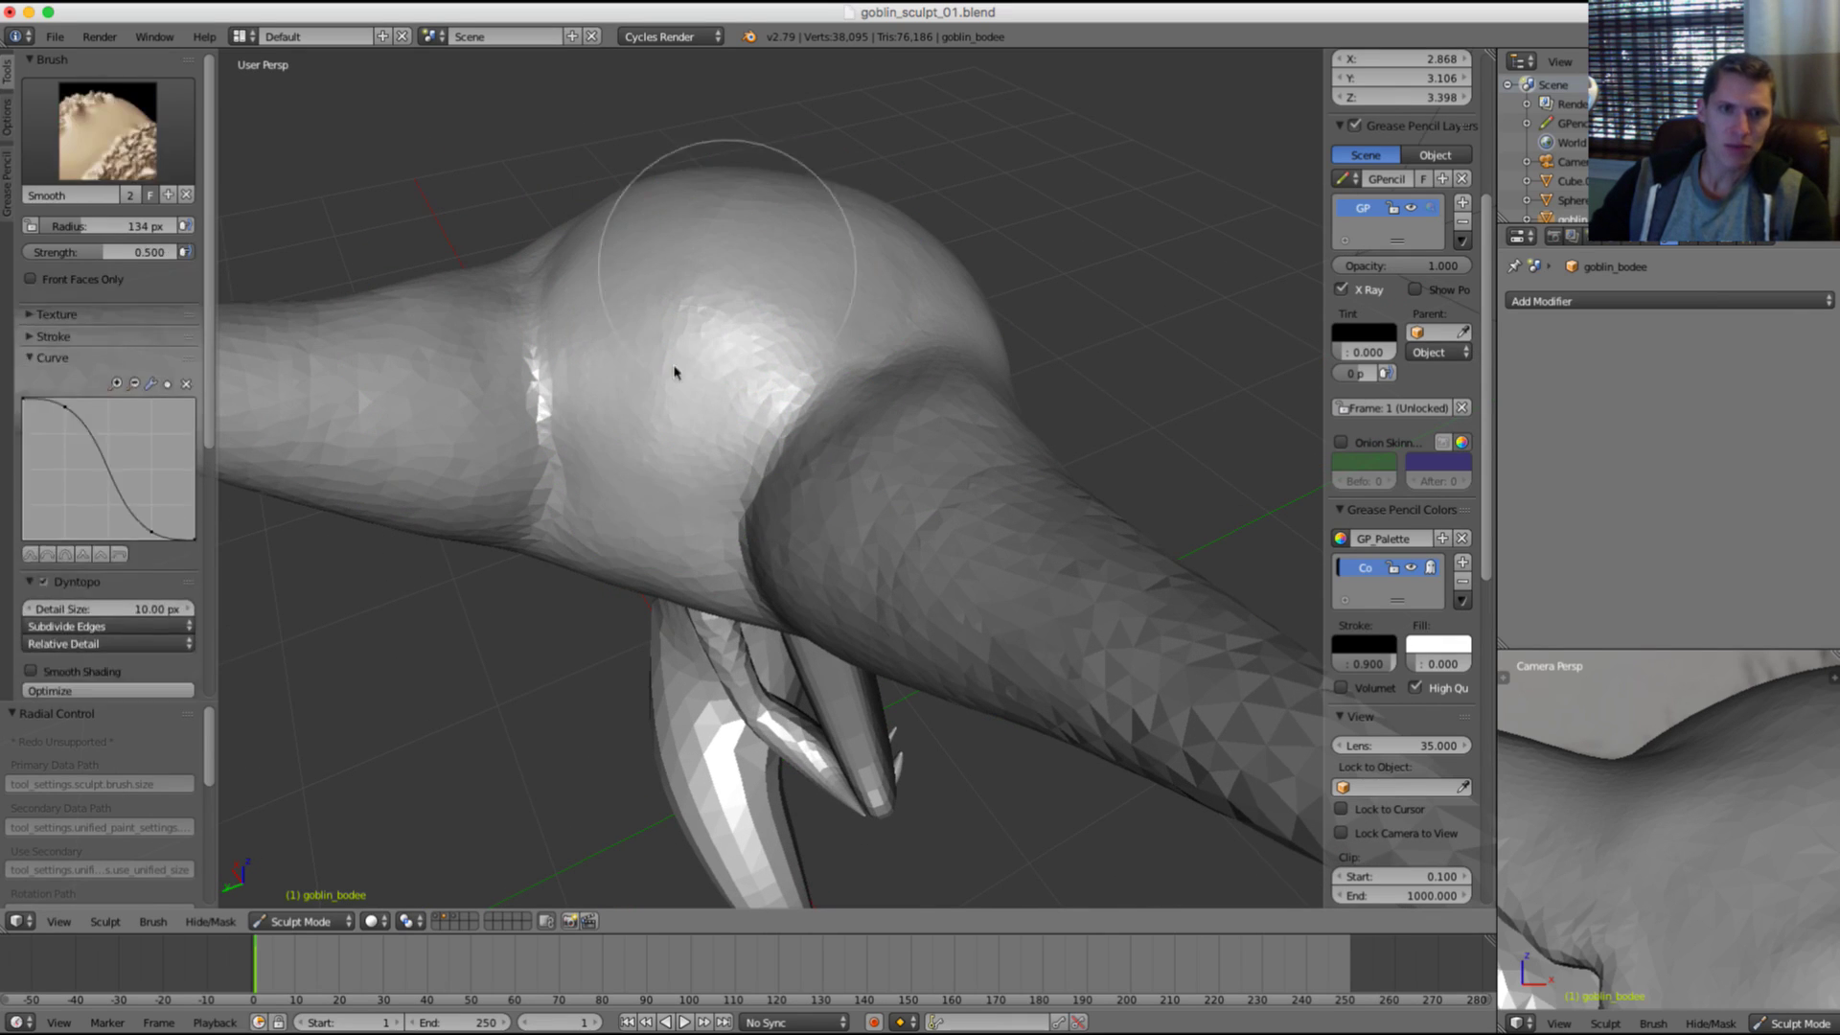
mouse_move(678, 377)
middle_down()
mouse_move(810, 244)
mouse_move(808, 296)
middle_up()
scroll(958, 284, down, 5)
mouse_move(958, 283)
middle_down()
mouse_move(866, 291)
mouse_move(970, 308)
mouse_move(984, 290)
middle_up()
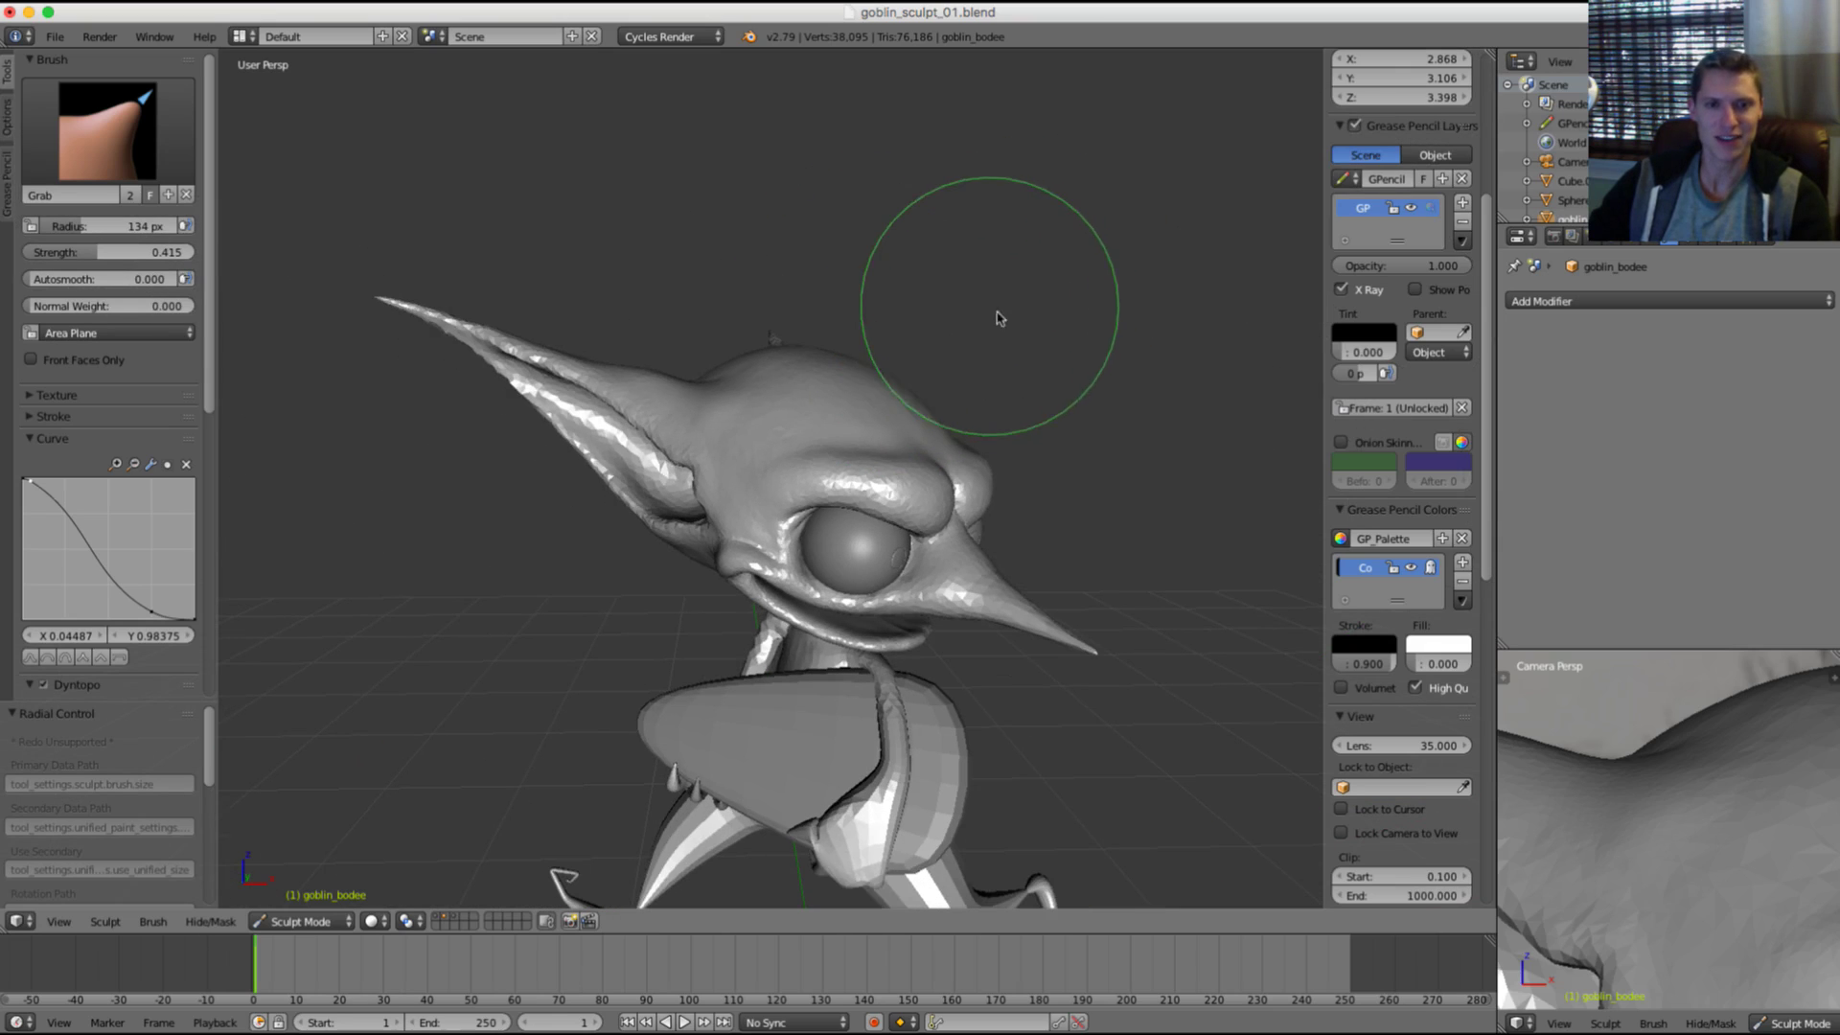
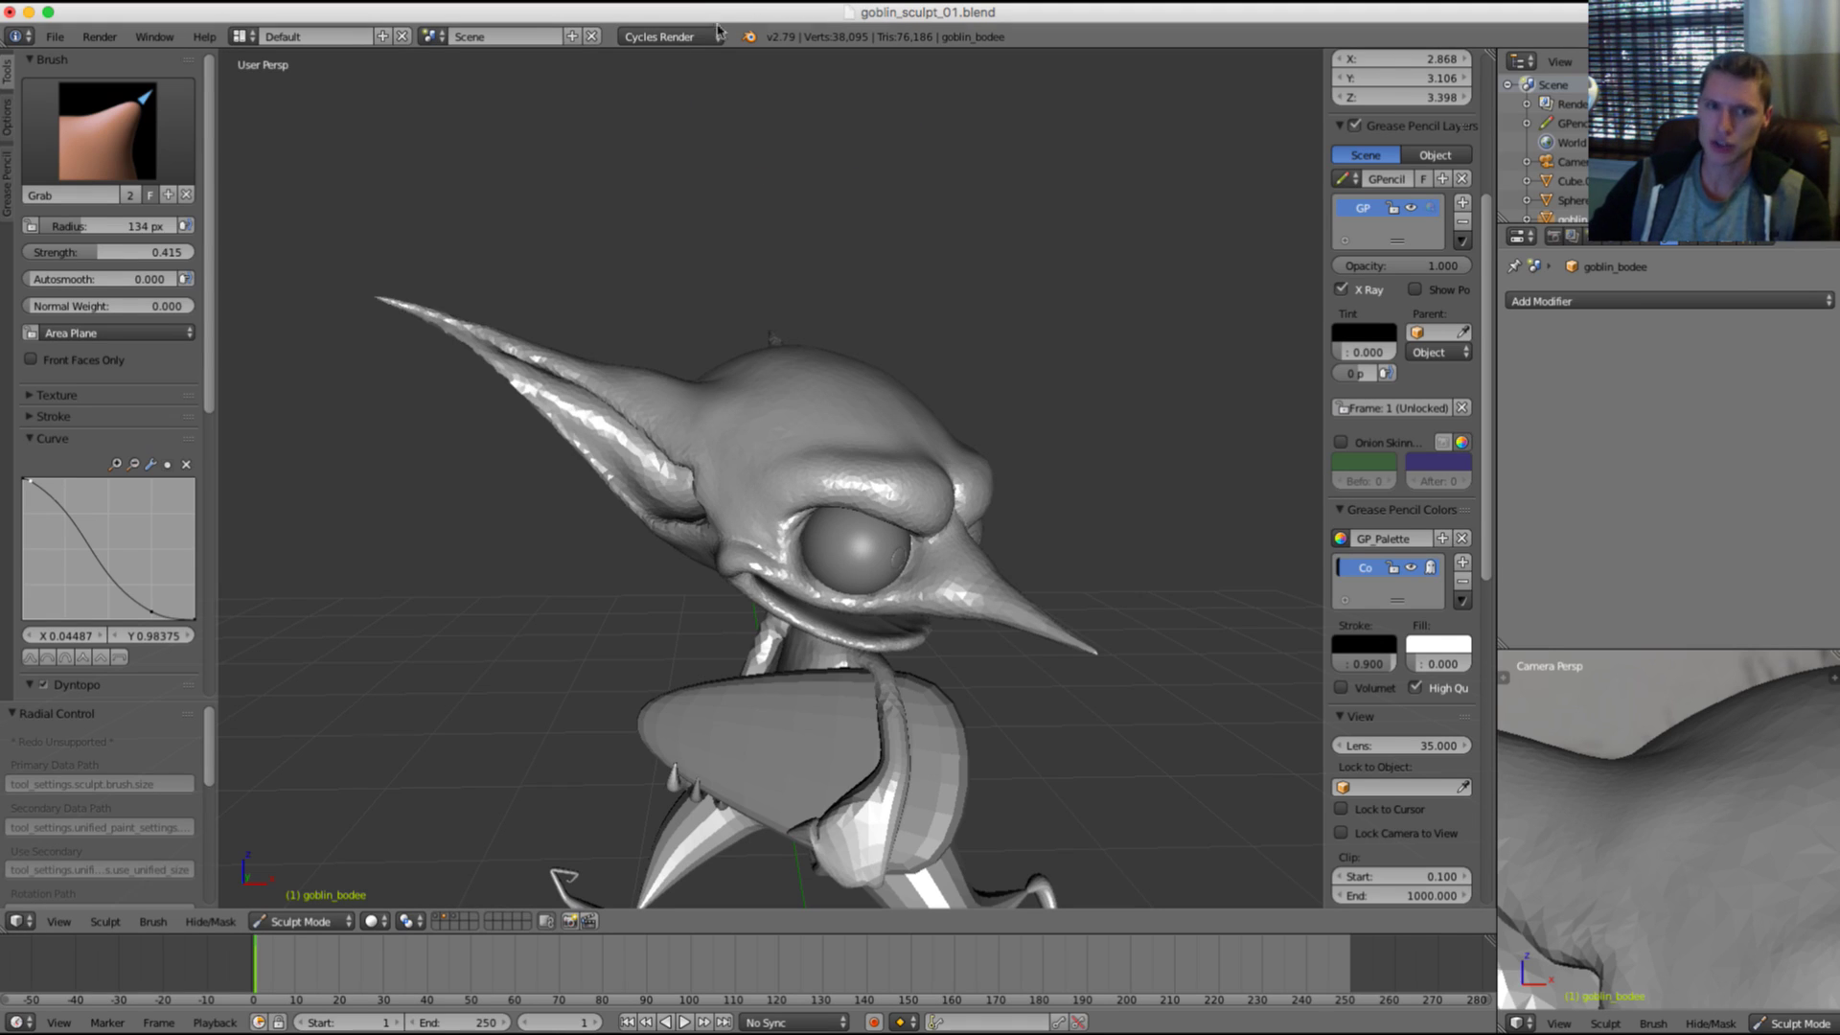
Step: Refine the upper edge of the ear base with the Grab brush at 131 and 158 px radius
scroll(651, 288, up, 3)
scroll(662, 277, up, 3)
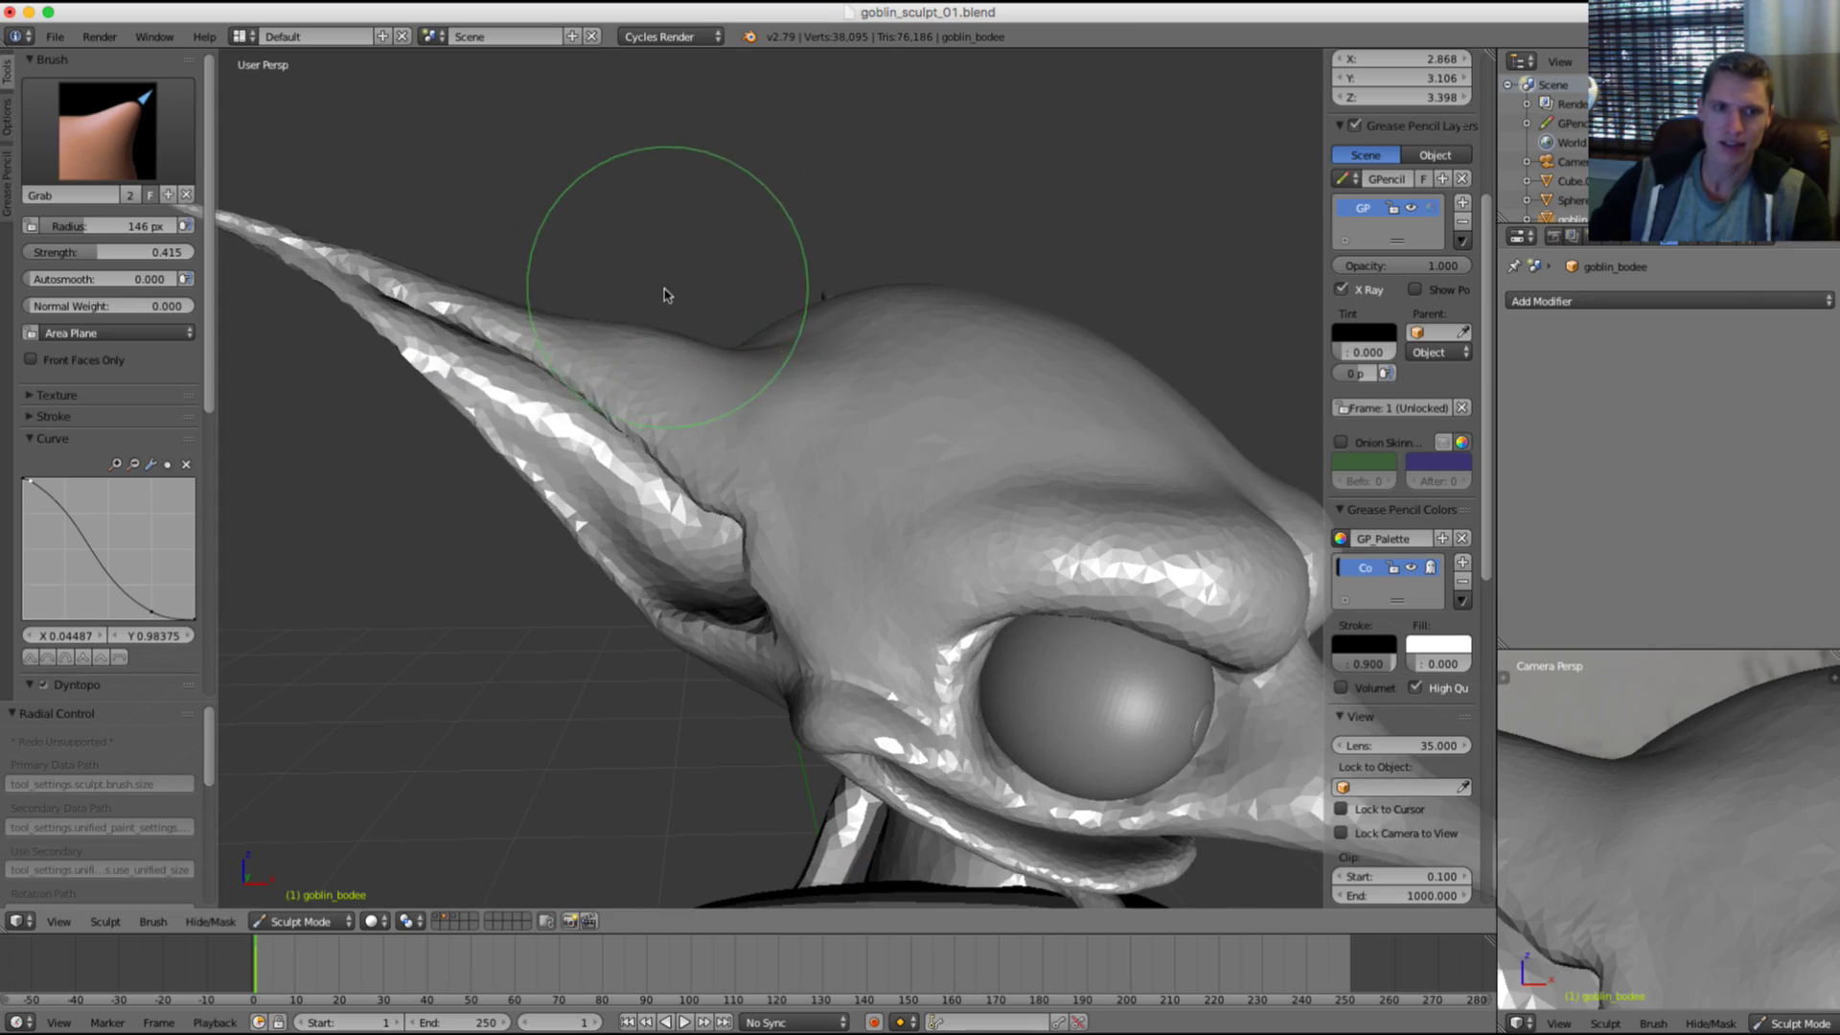
key(g)
key(f)
click(630, 275)
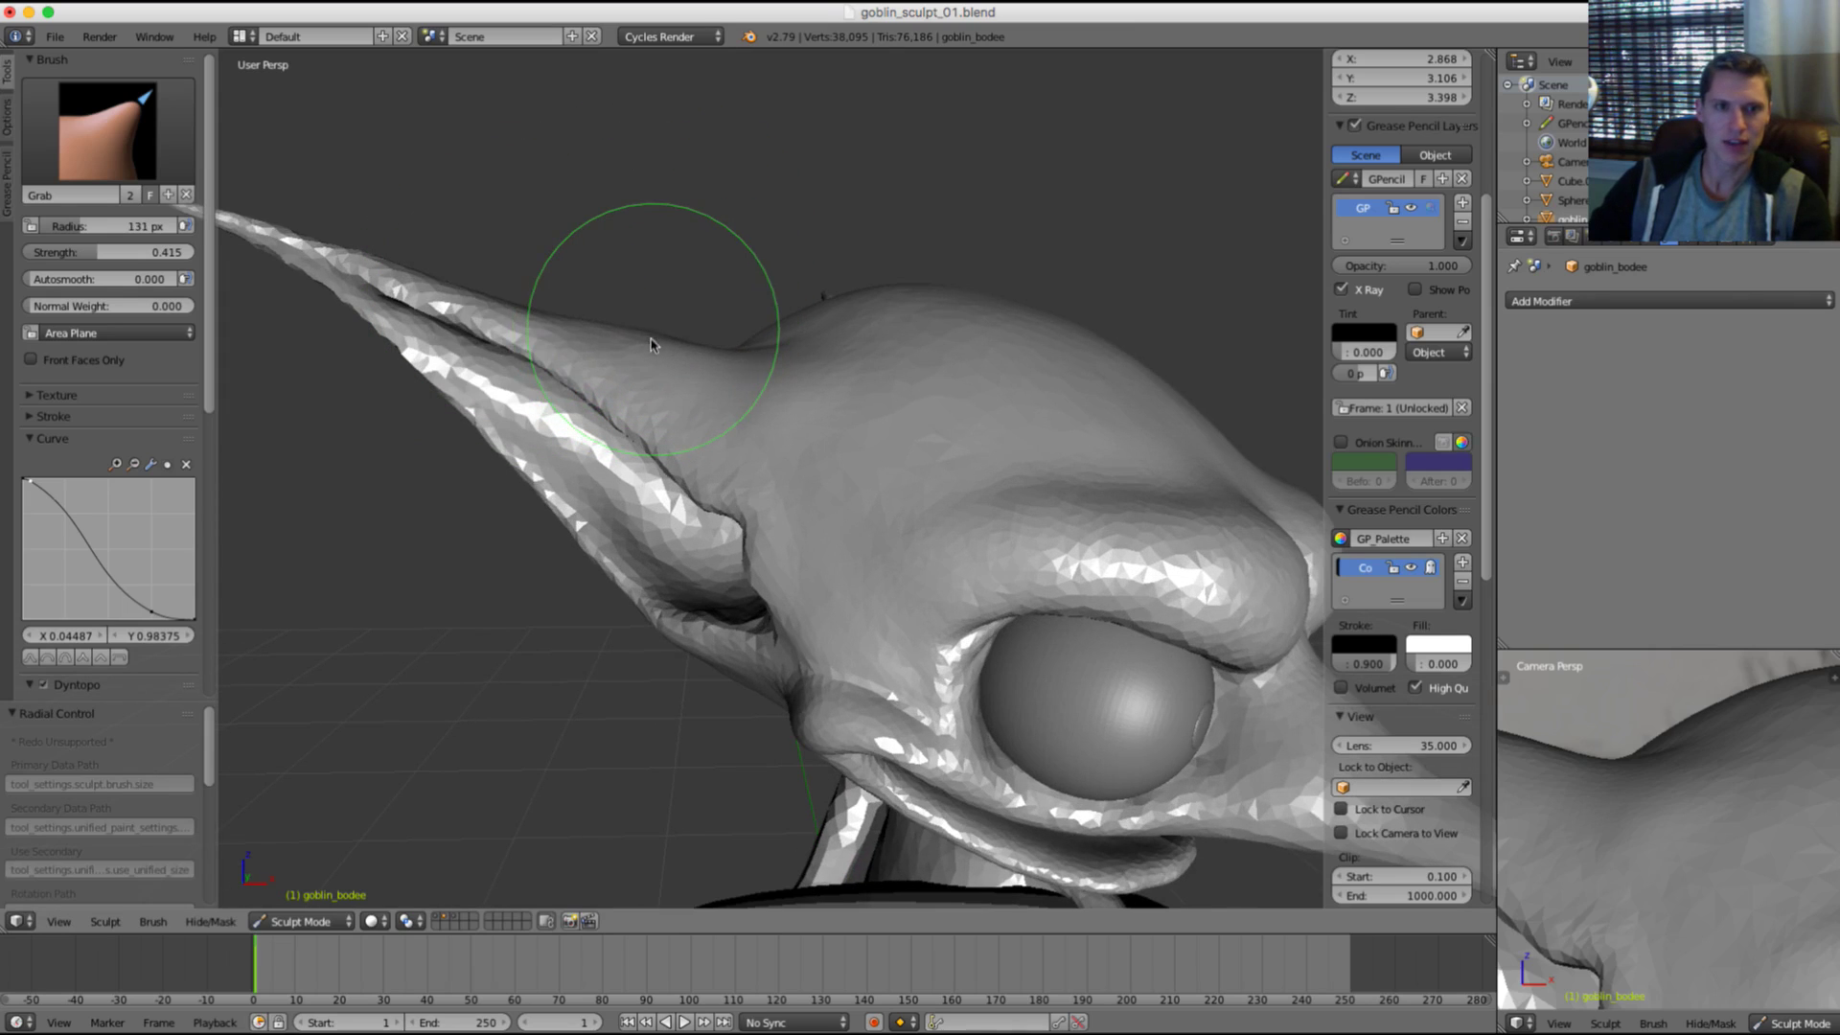
key(f)
click(677, 340)
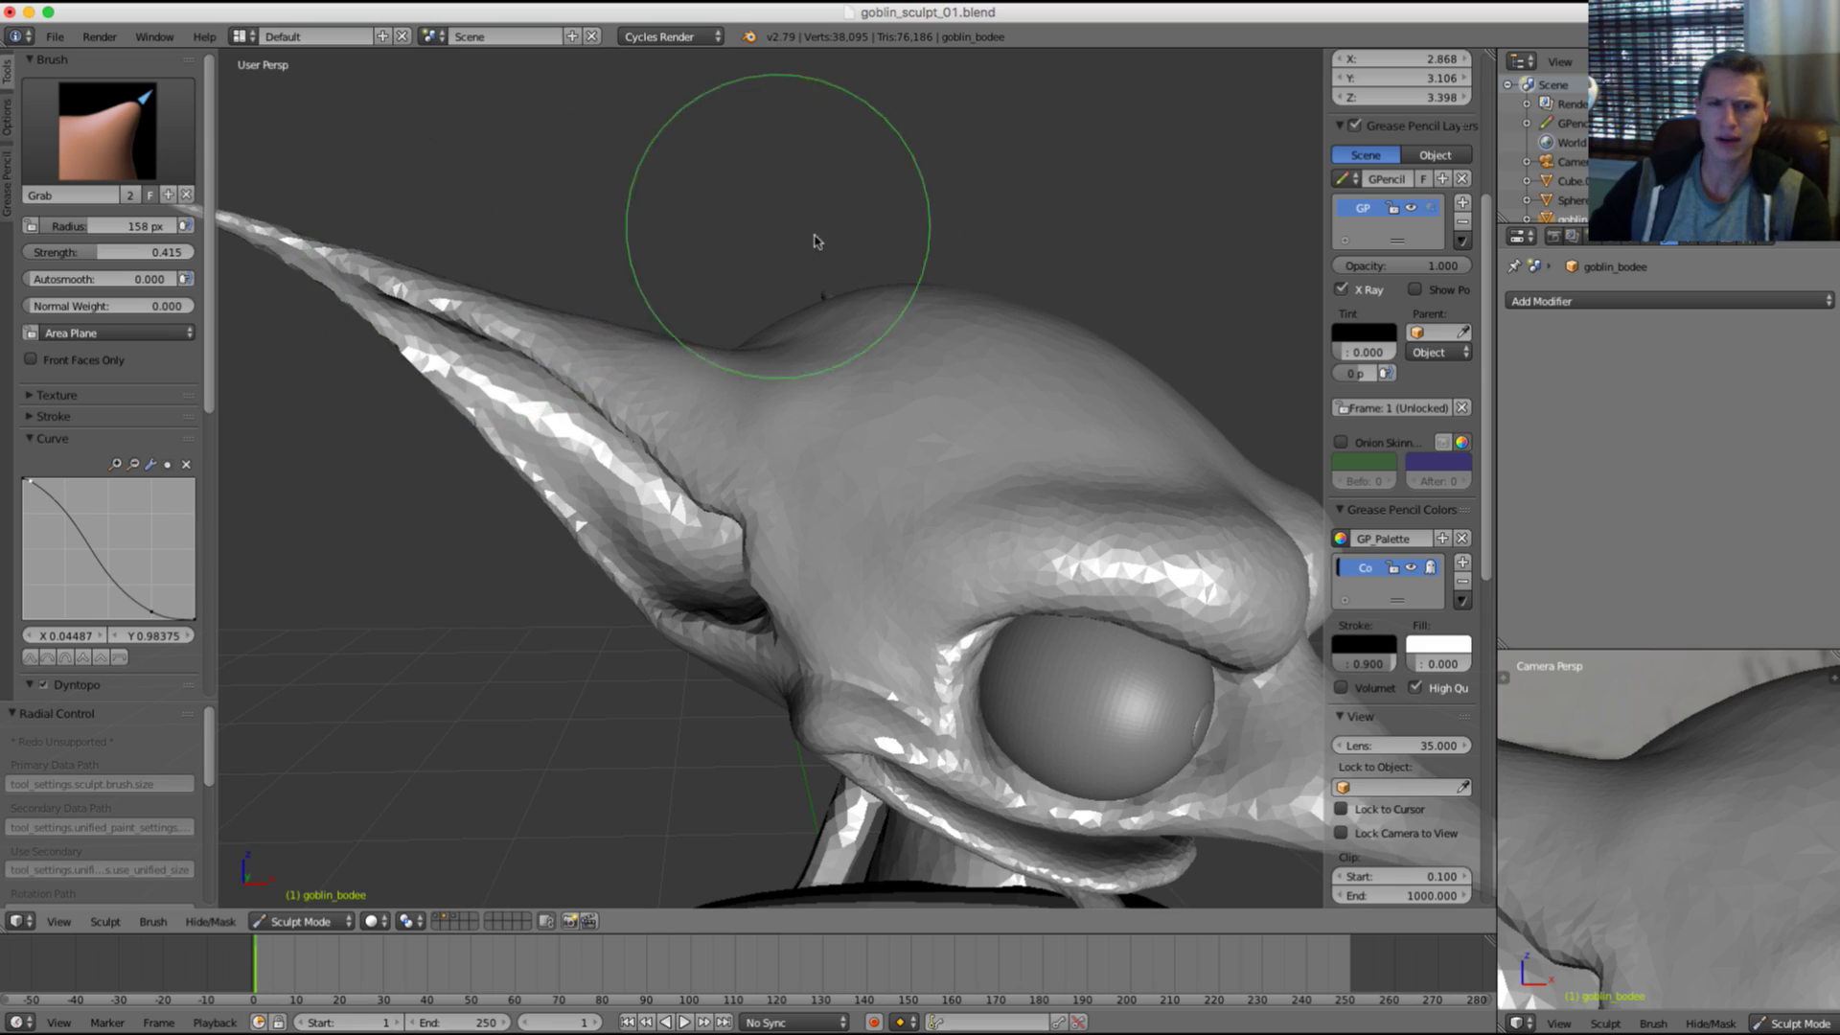
Step: Adjust the side of the skull beside the ear with the Grab brush at 128 px radius
scroll(871, 284, down, 3)
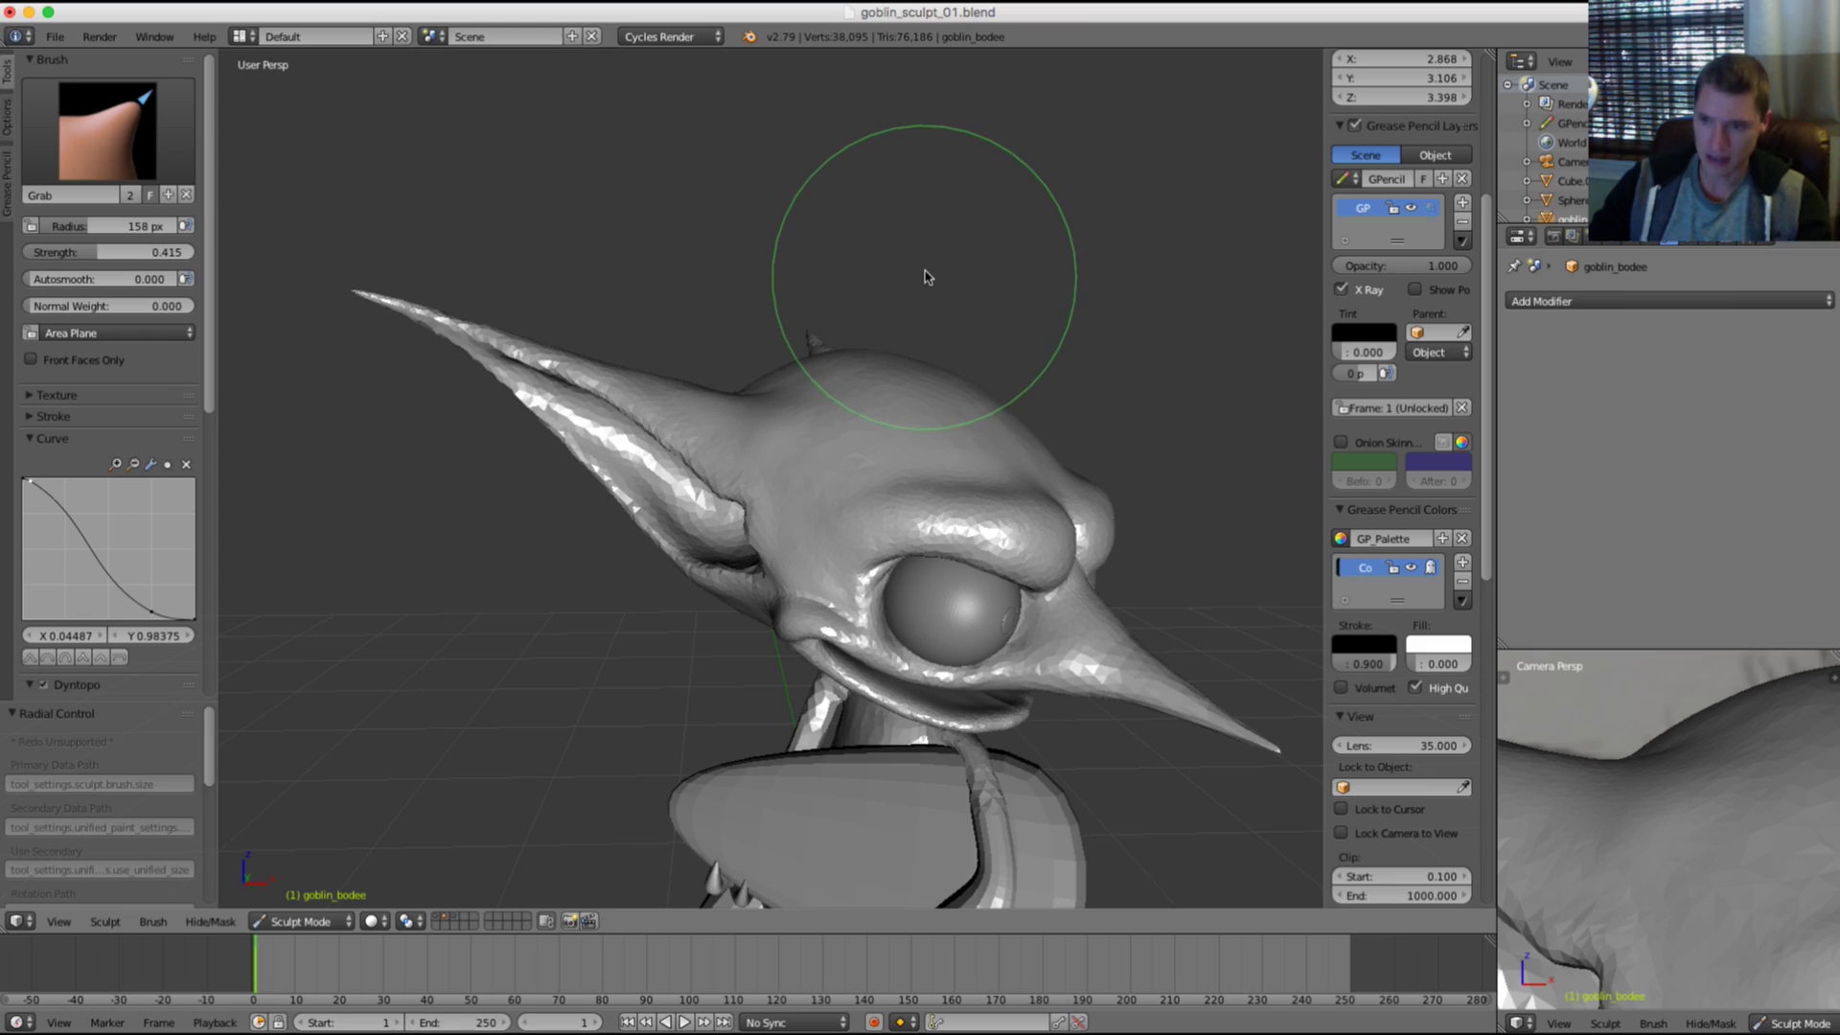
scroll(826, 337, up, 2)
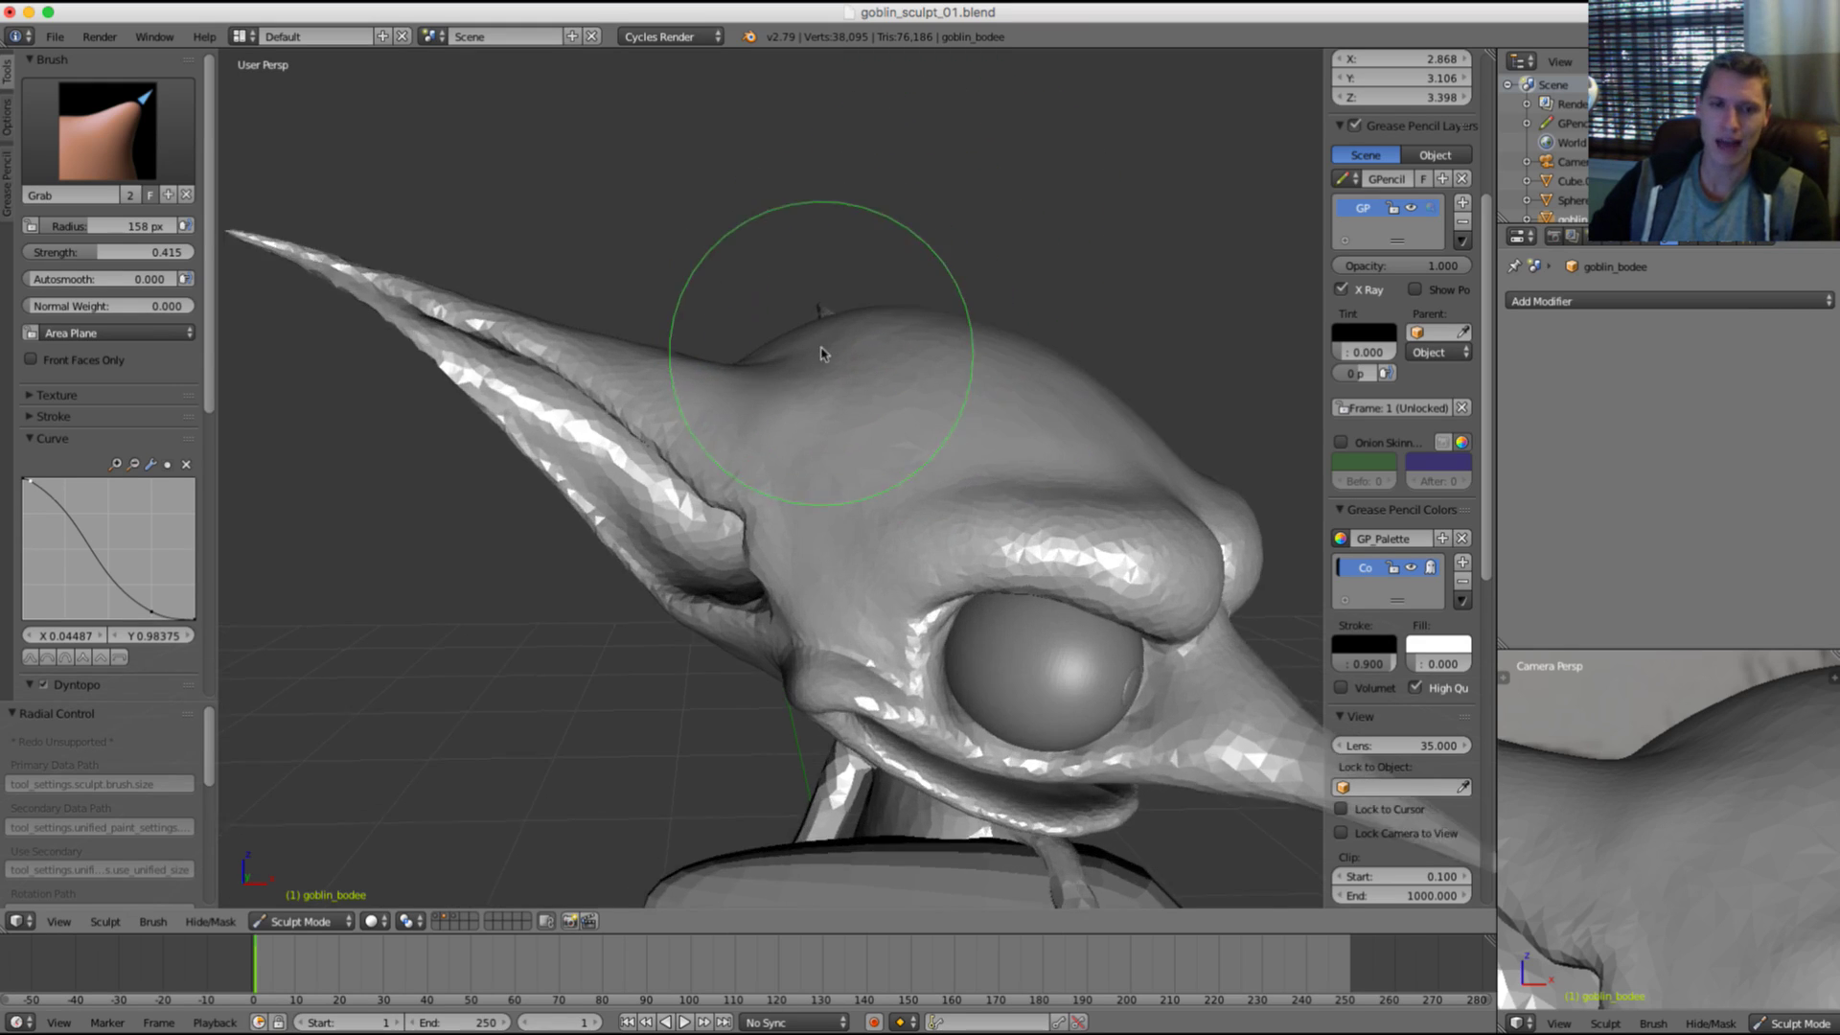
scroll(838, 351, down, 1)
mouse_move(845, 350)
middle_down()
mouse_move(806, 394)
mouse_move(801, 315)
middle_up()
key(f)
click(774, 392)
scroll(801, 315, down, 2)
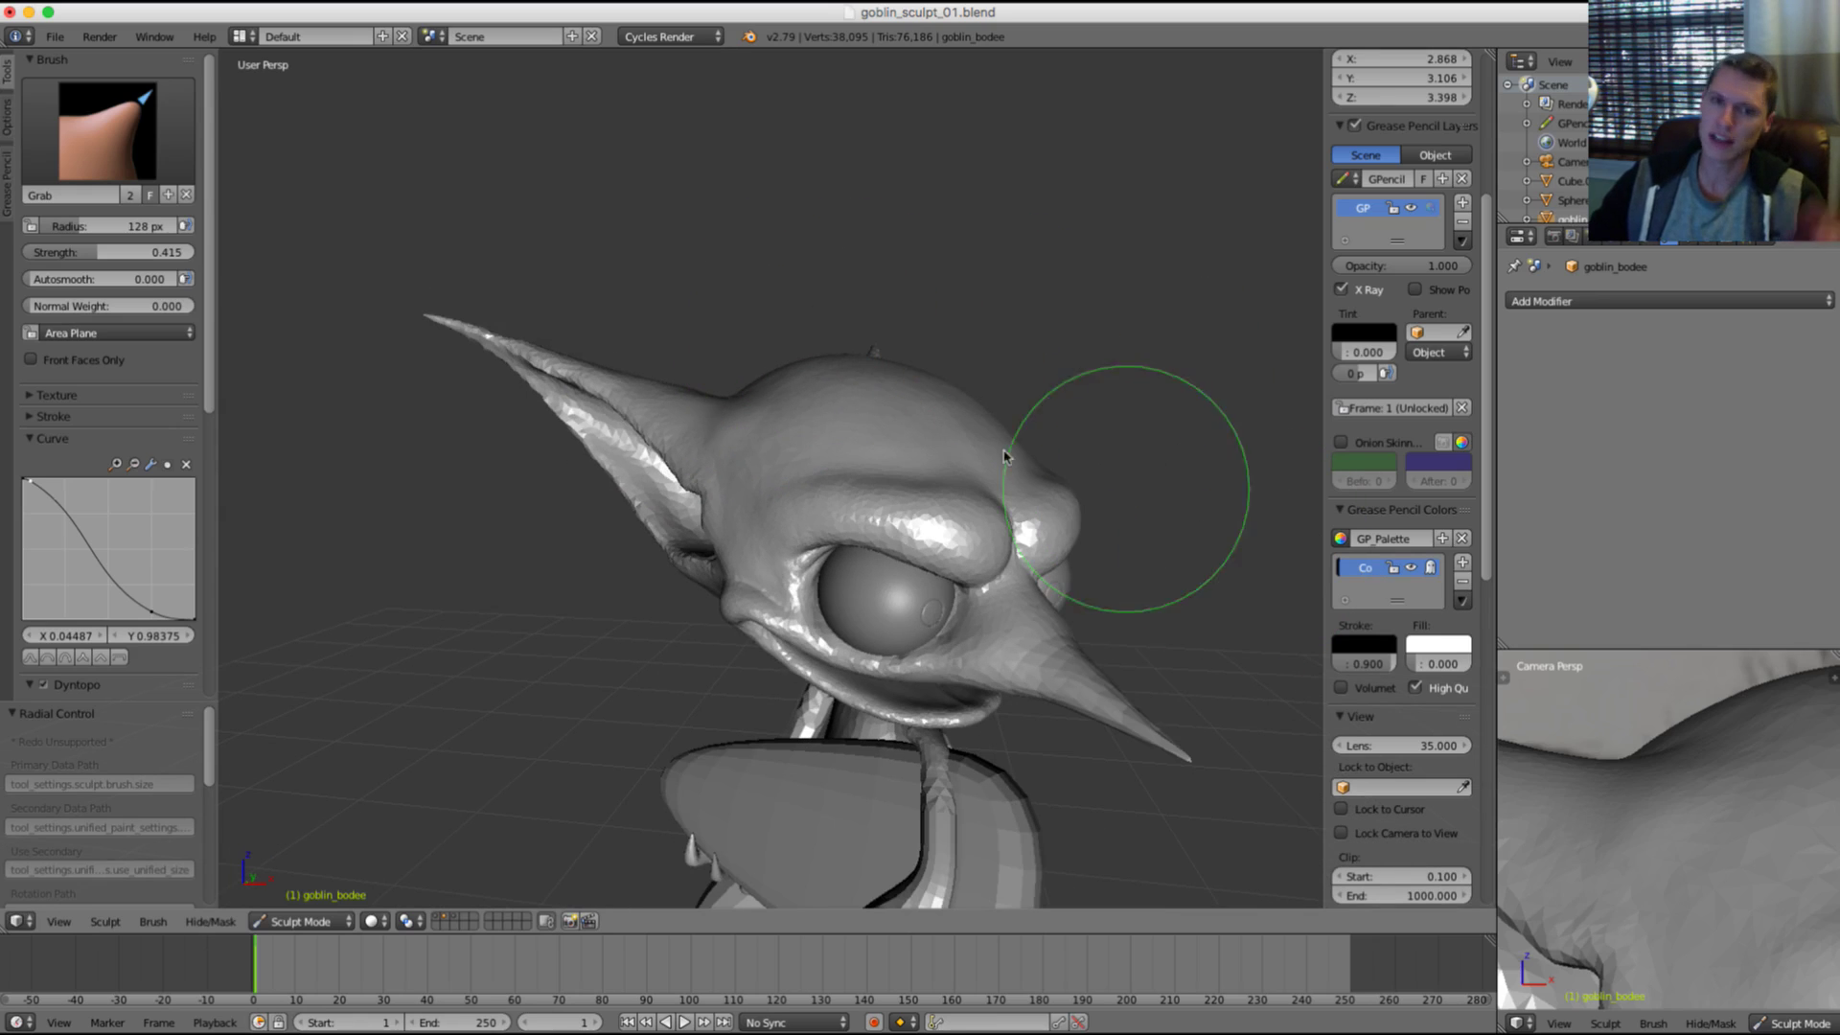
Step: Examine the head against the reference in the camera view, and inspect the brow, eye and mouth from several angles
scroll(1679, 775, down, 4)
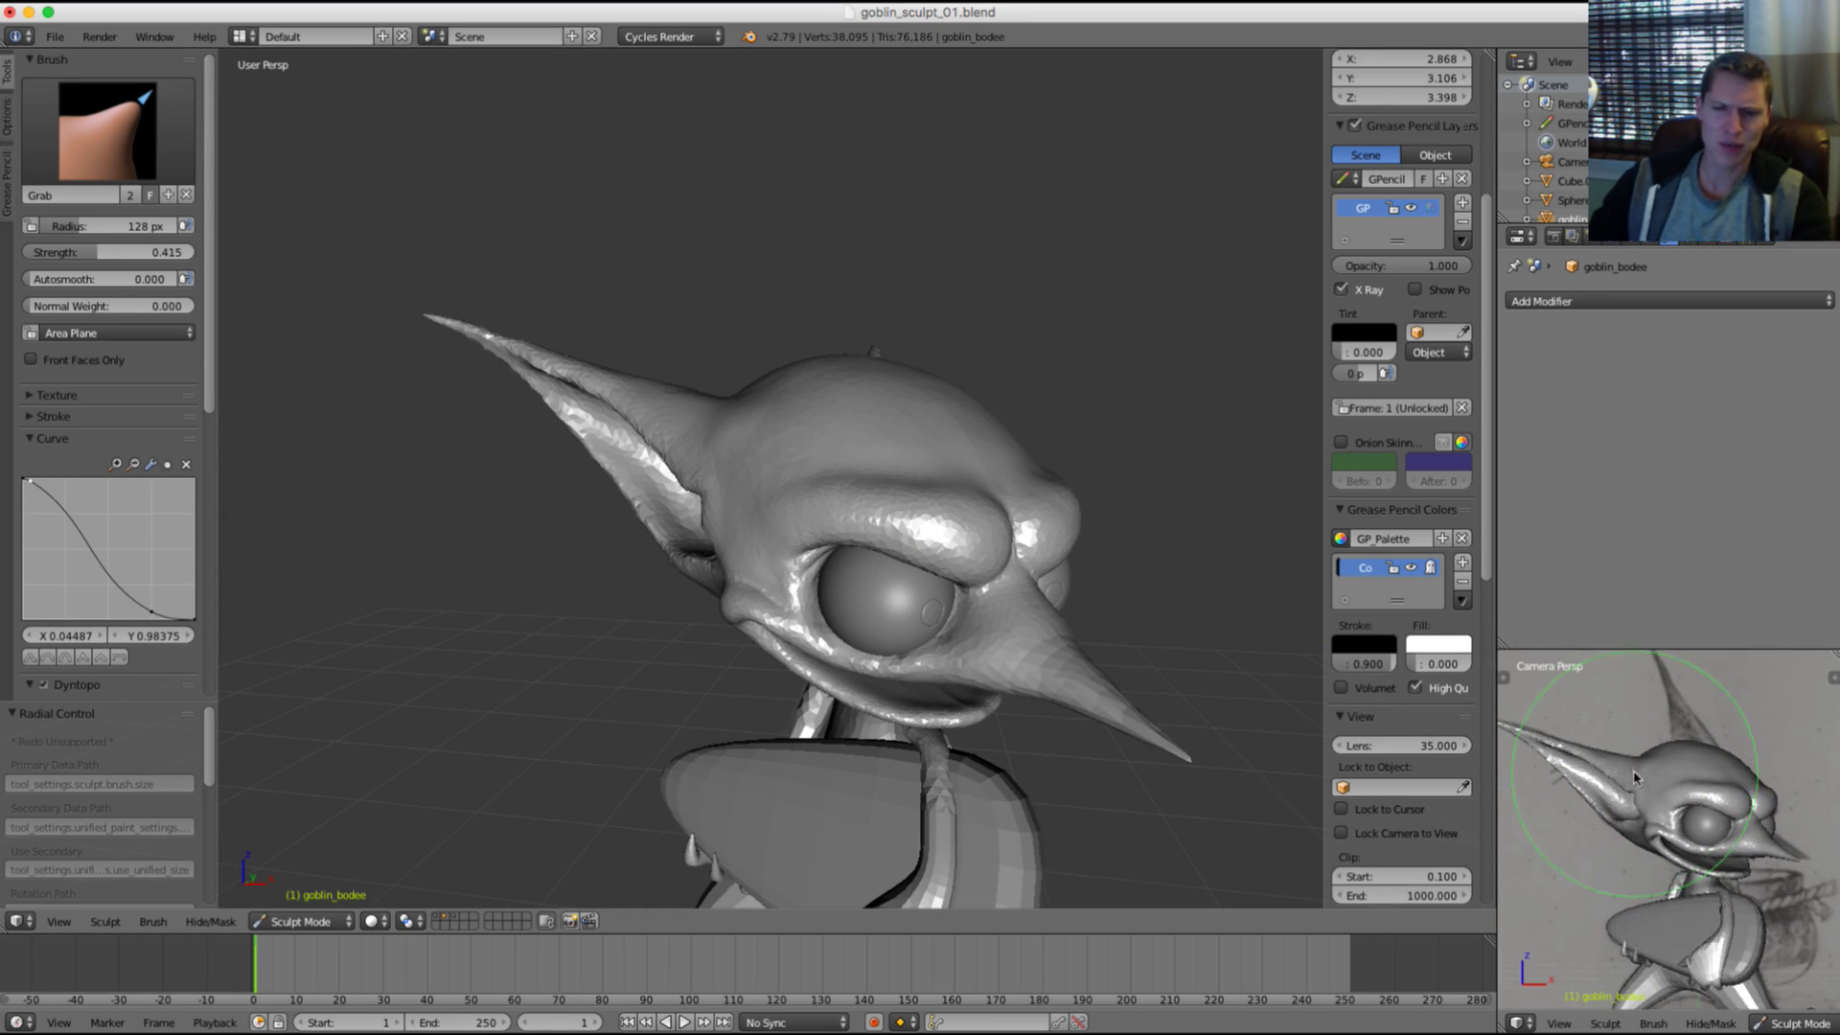
scroll(1623, 741, up, 3)
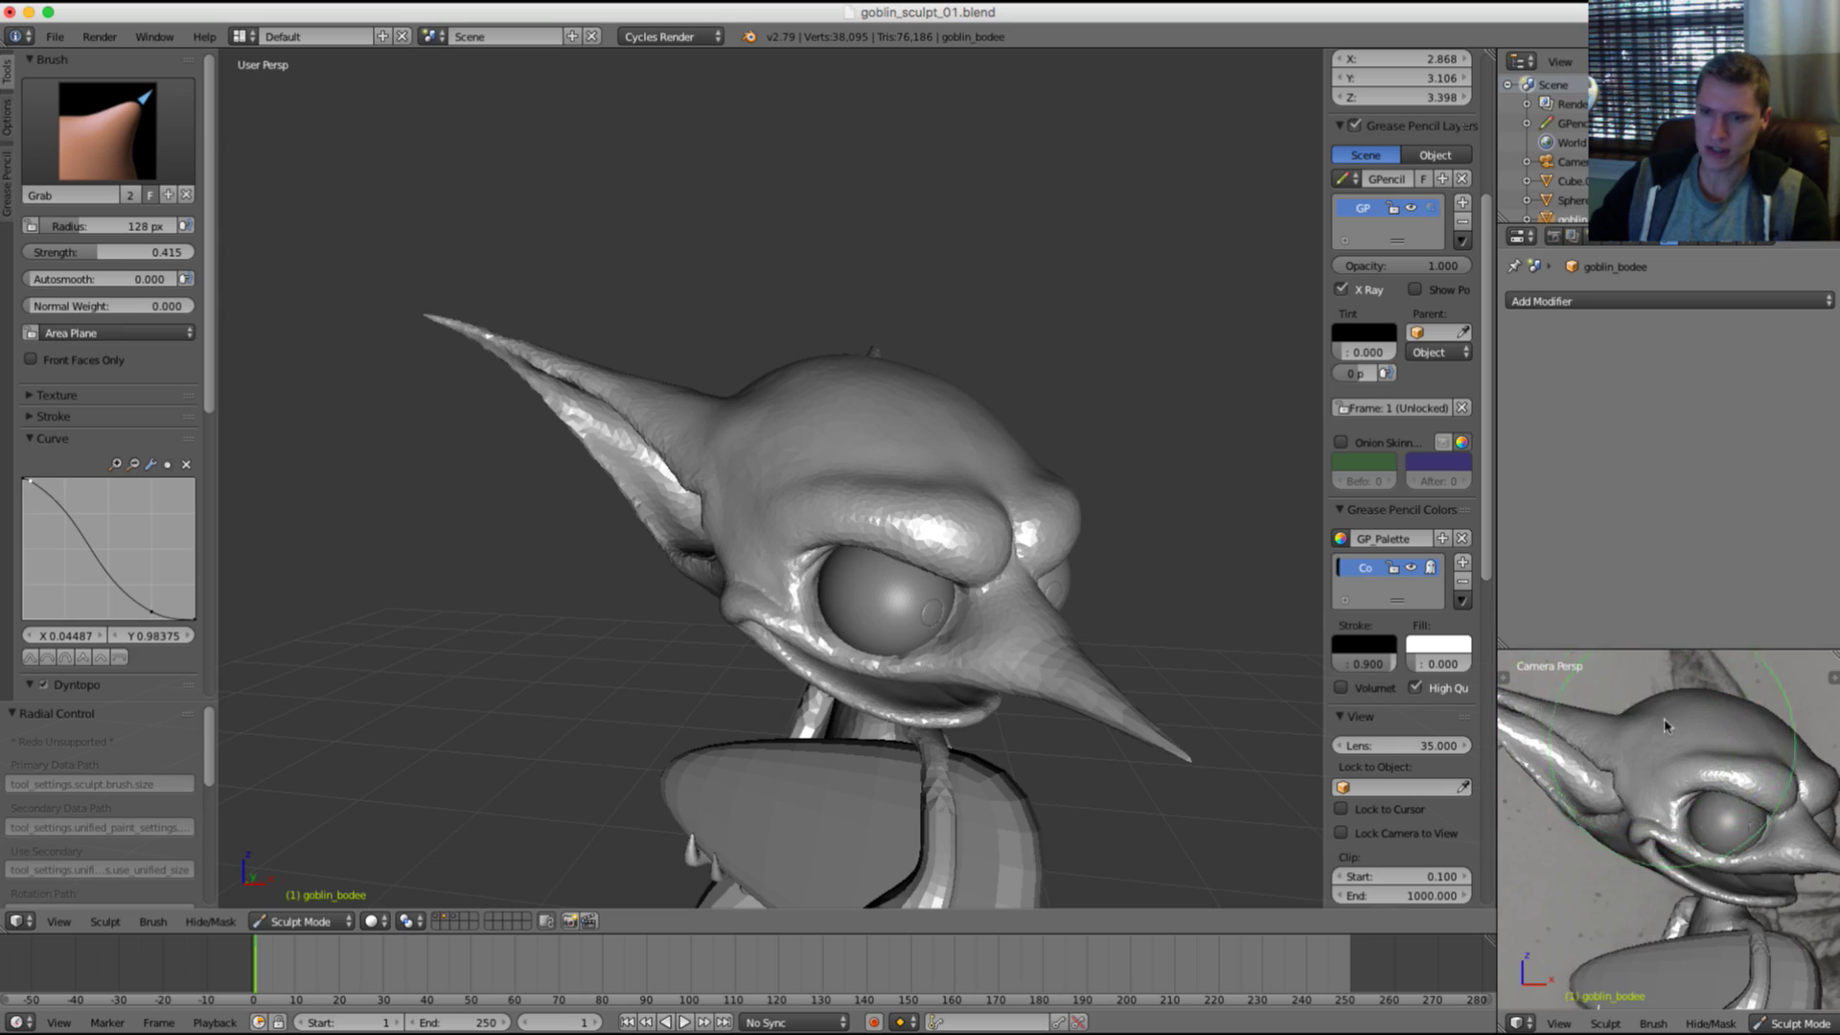
scroll(1664, 725, down, 3)
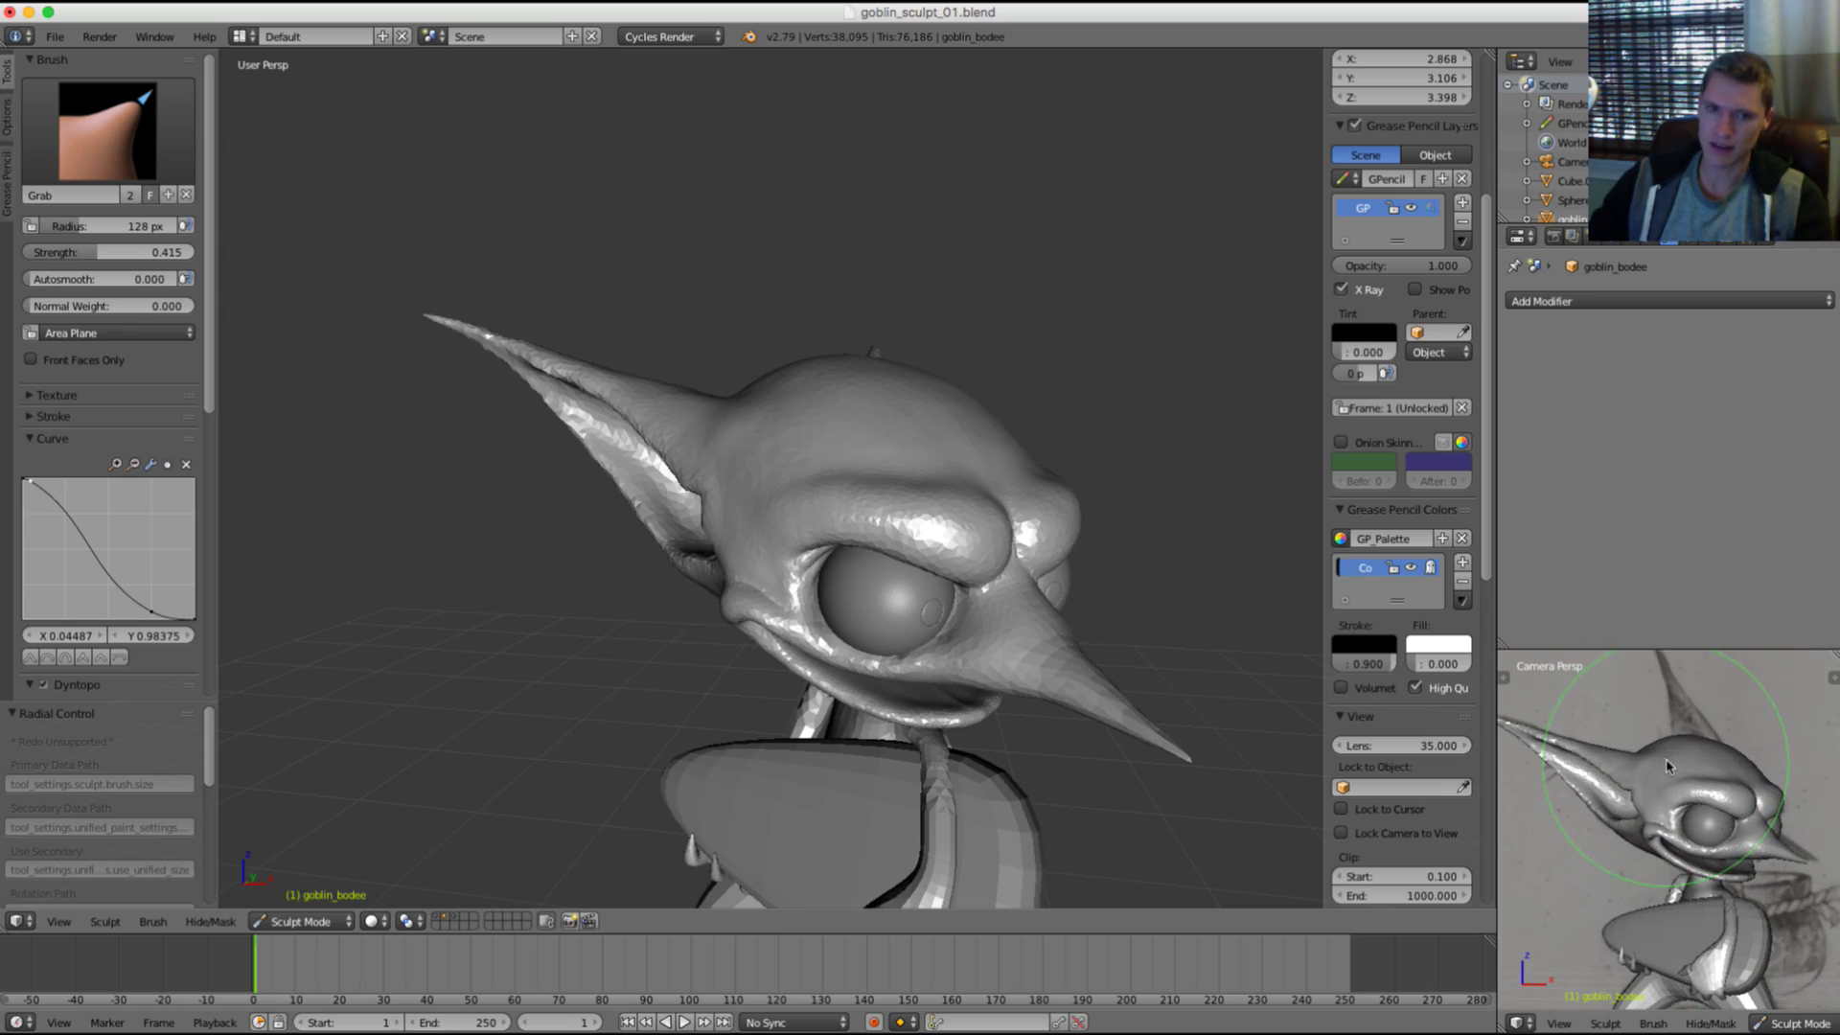
scroll(862, 412, up, 2)
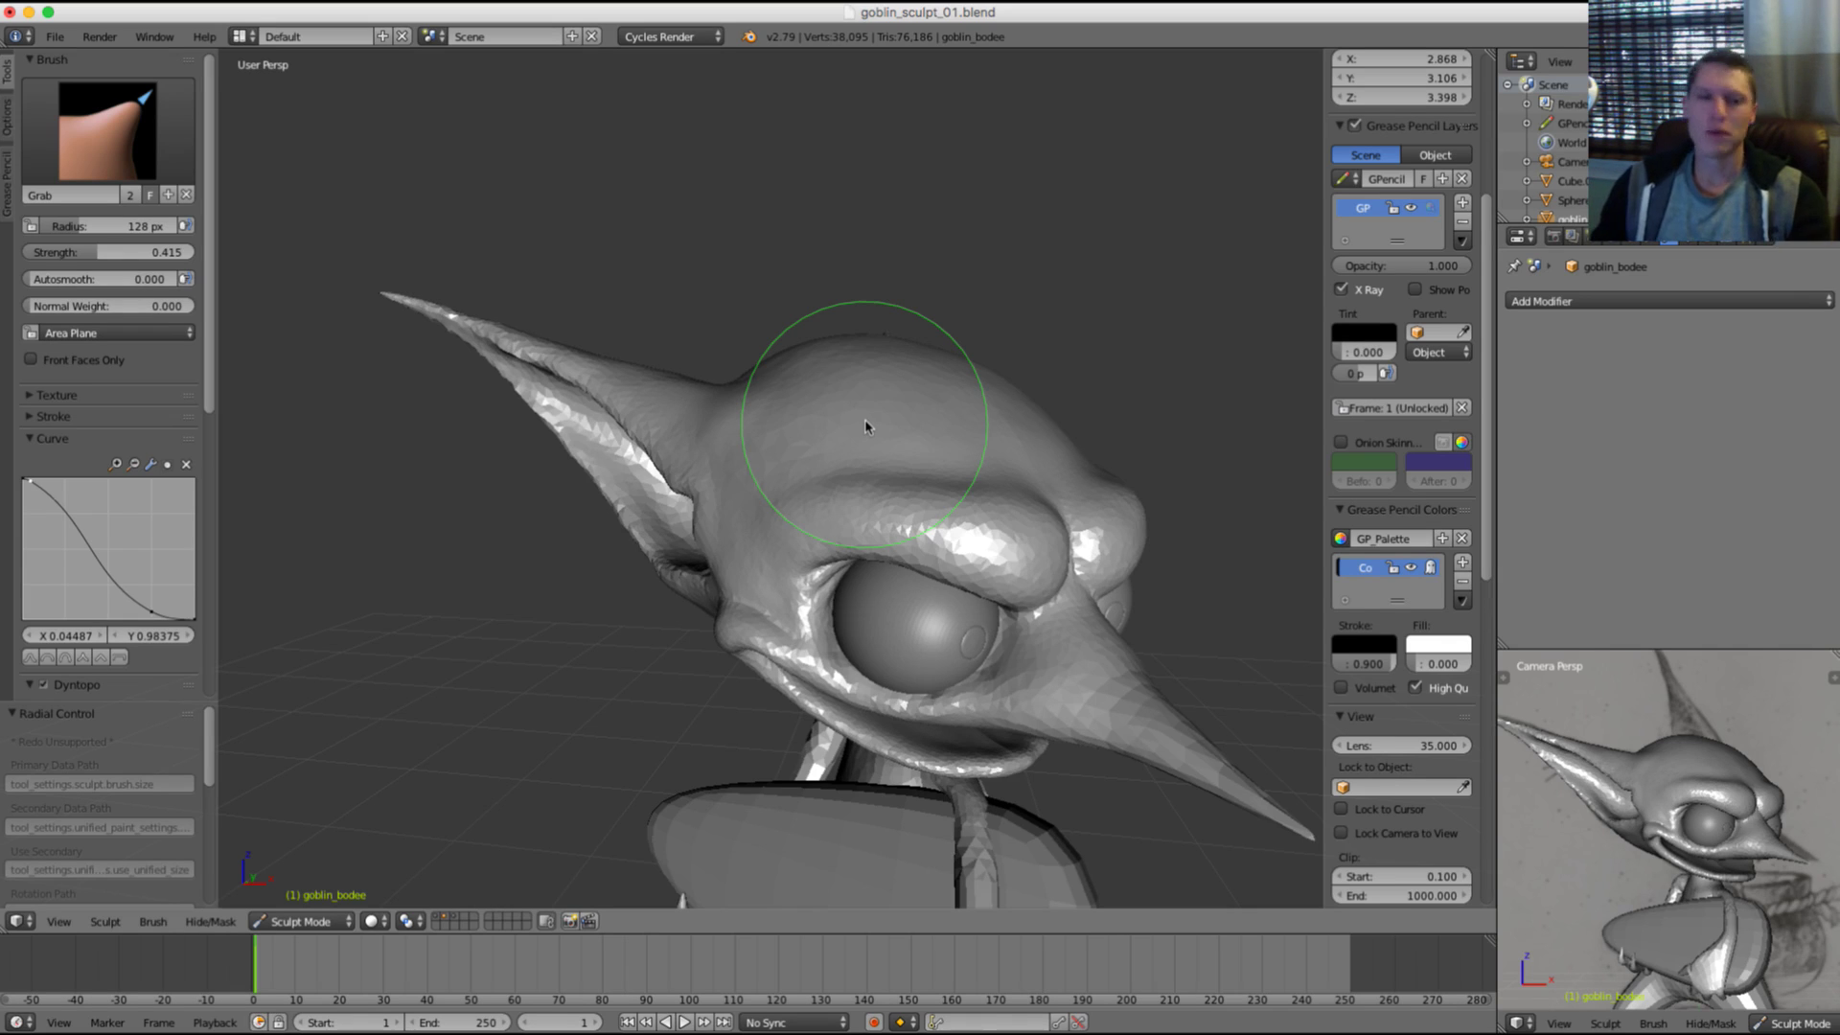
scroll(796, 499, up, 2)
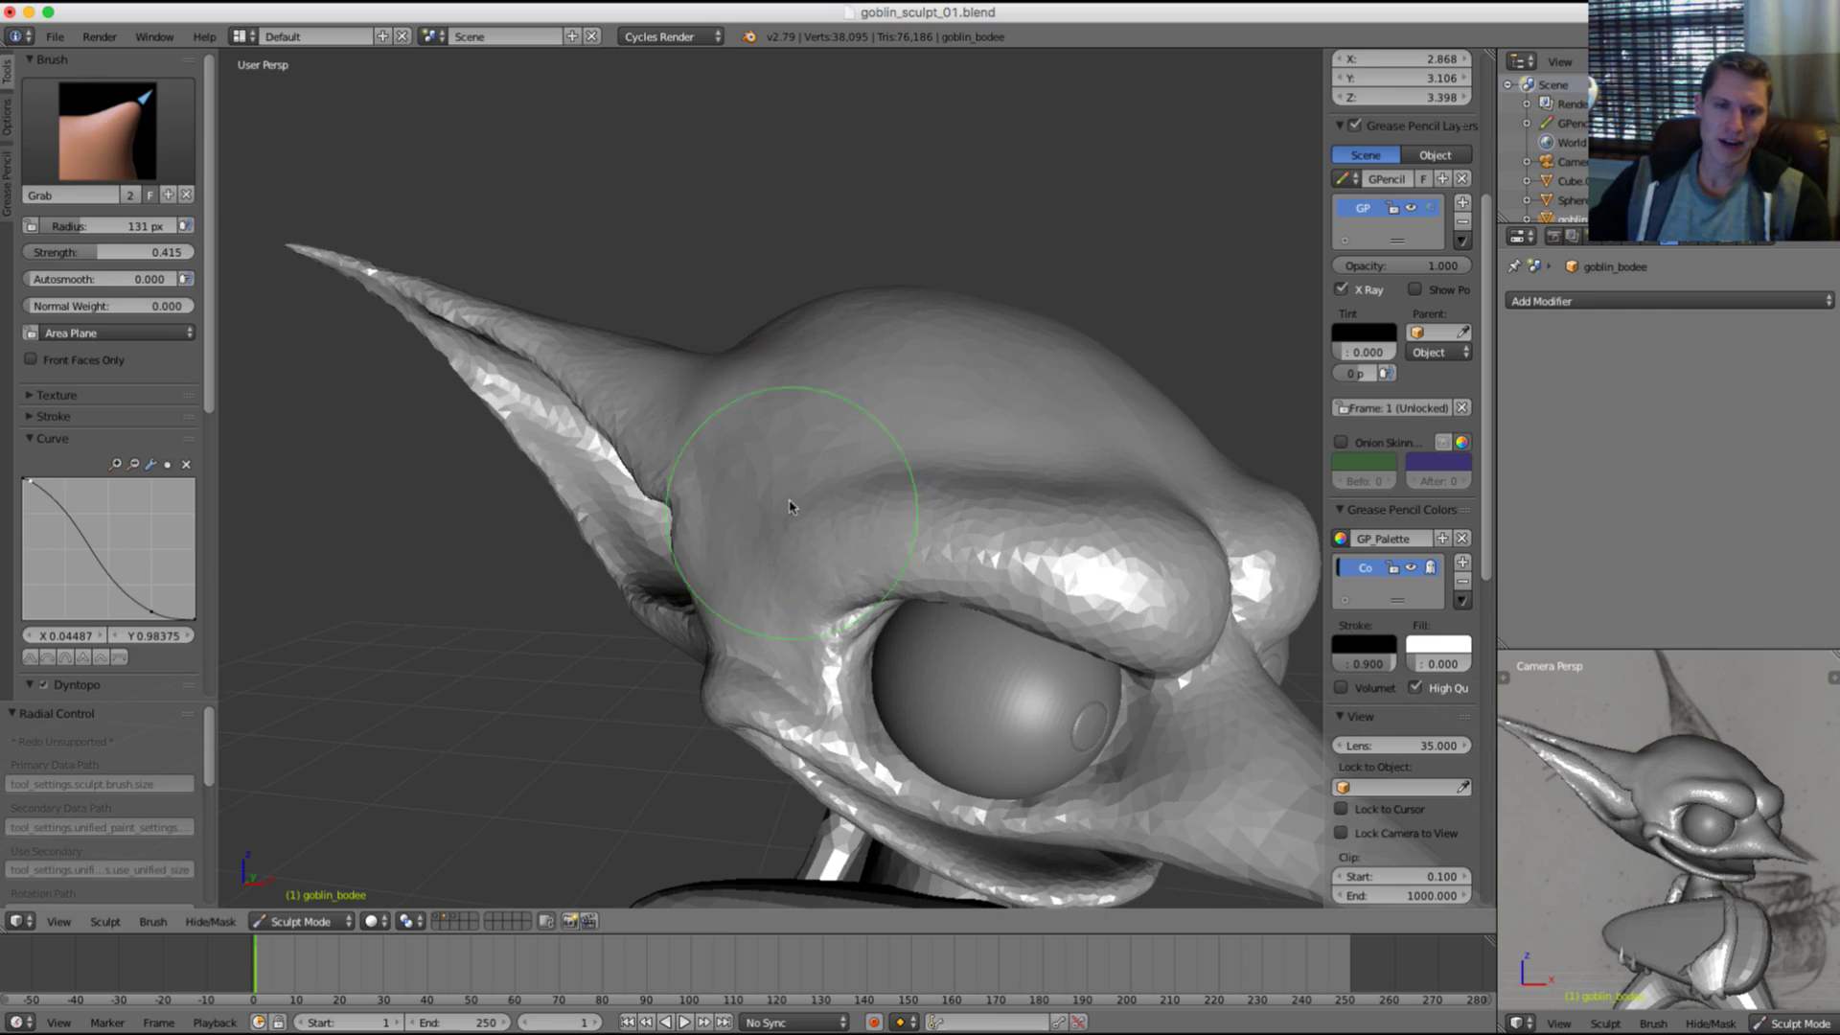
scroll(789, 504, down, 4)
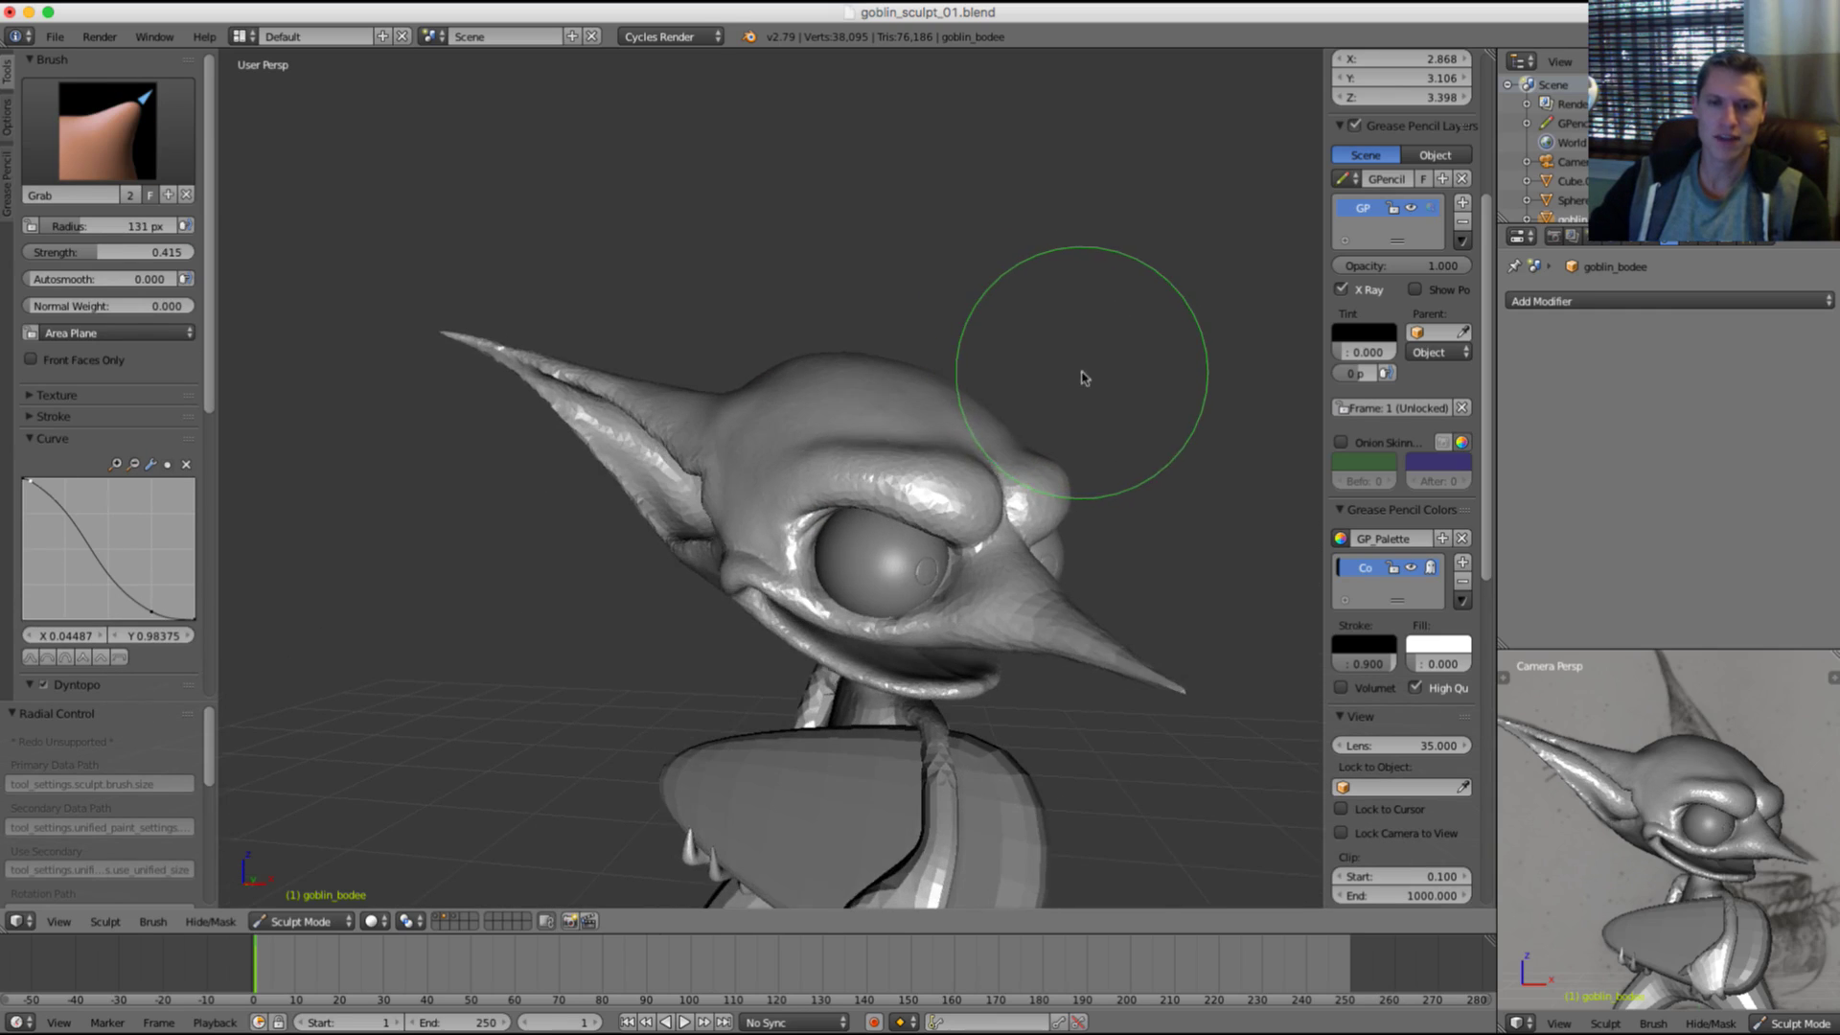
scroll(1019, 377, up, 3)
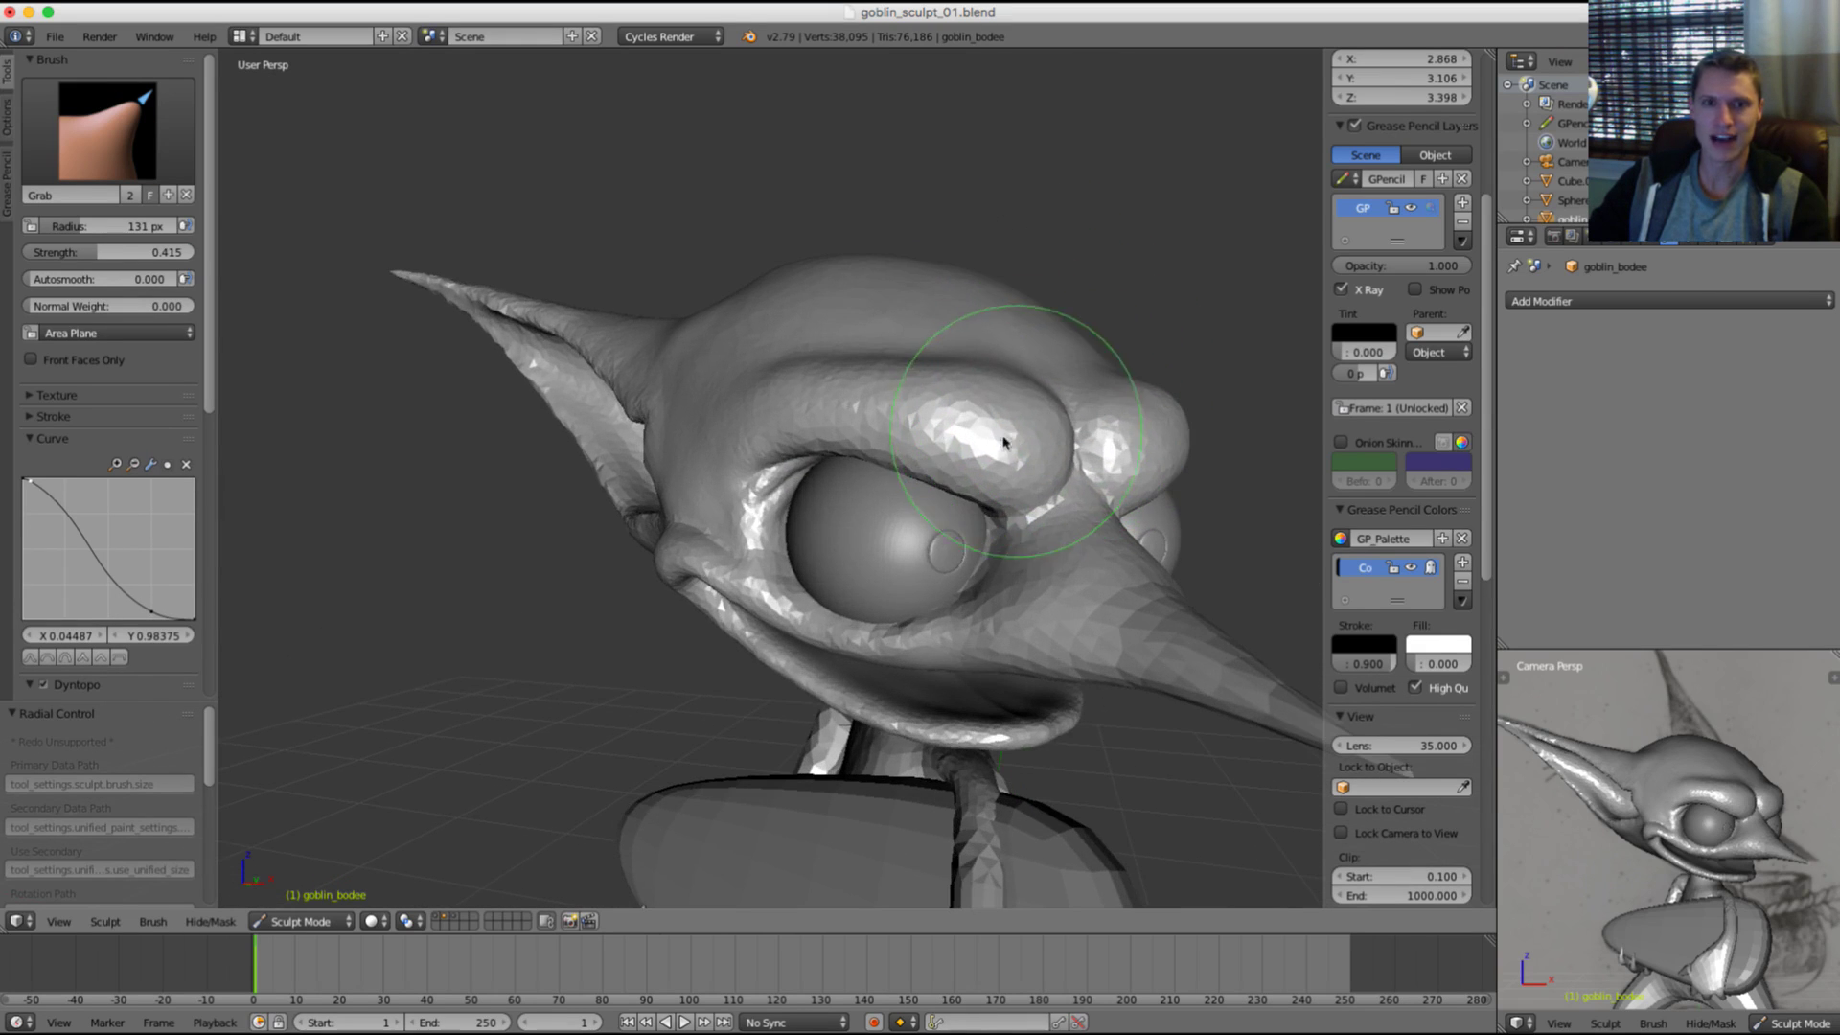
scroll(967, 447, down, 3)
scroll(913, 486, up, 4)
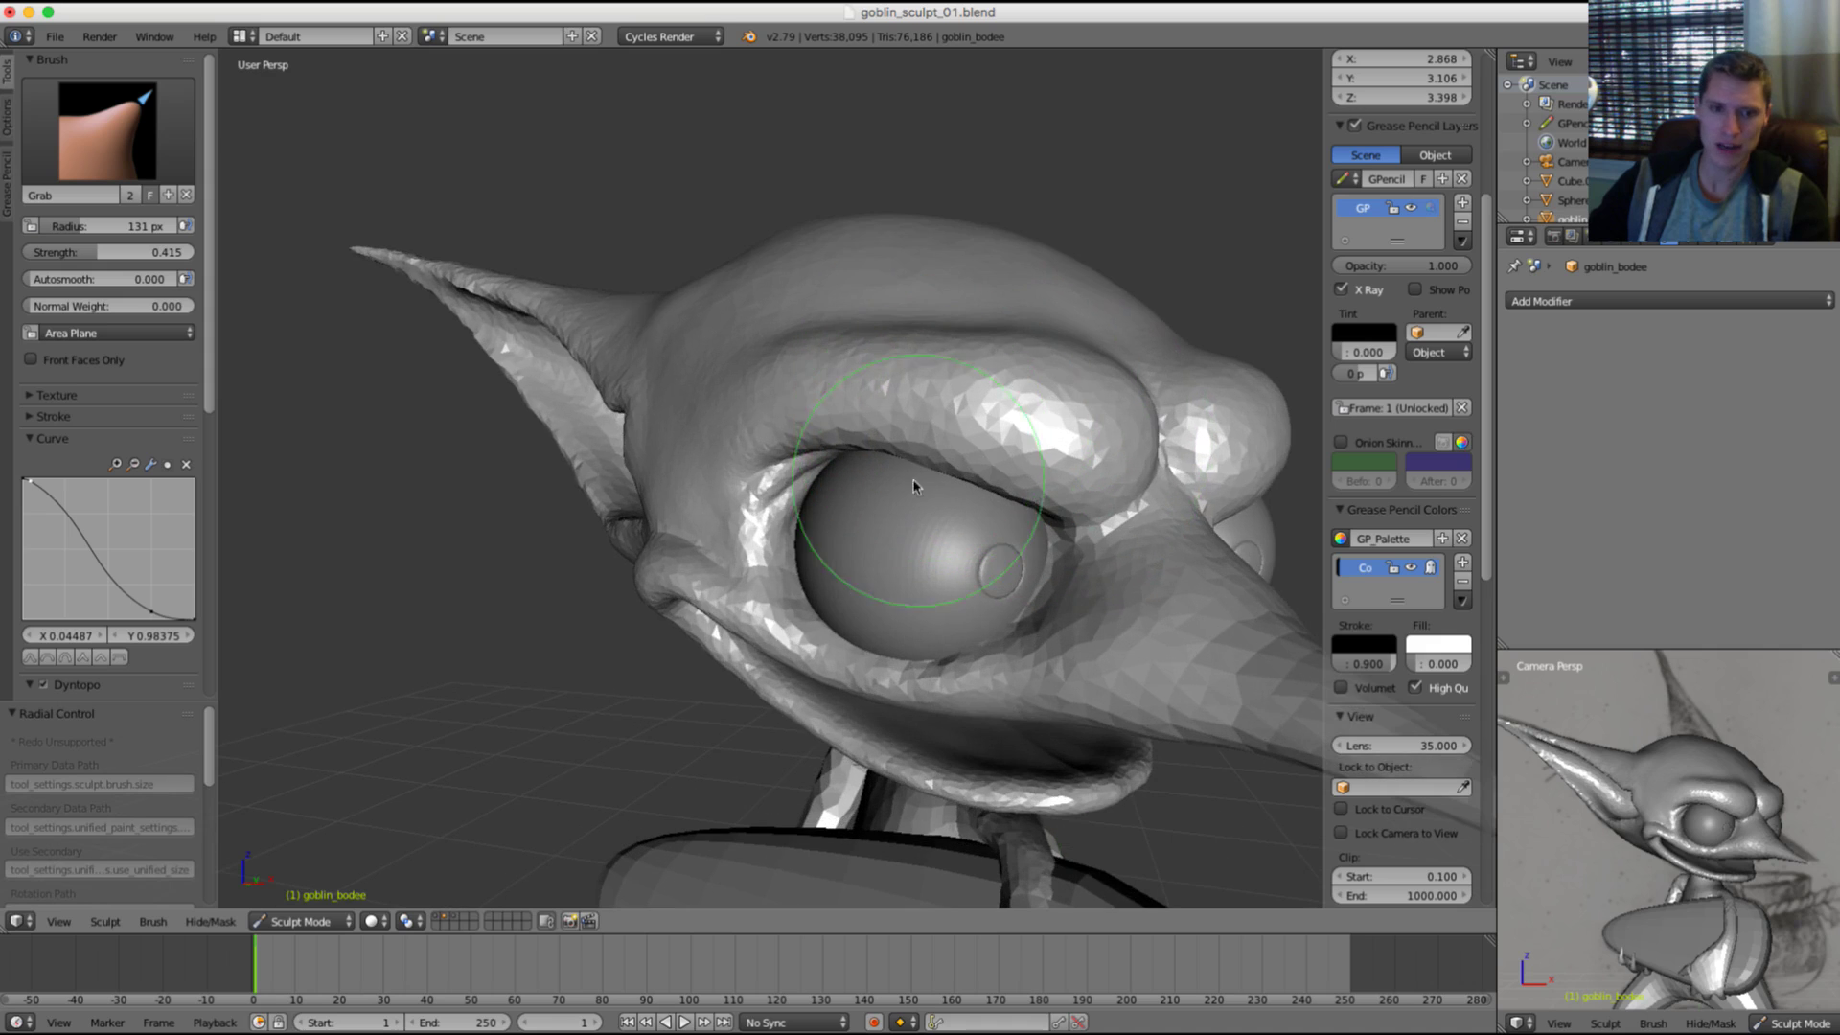
scroll(901, 460, down, 3)
scroll(906, 436, up, 3)
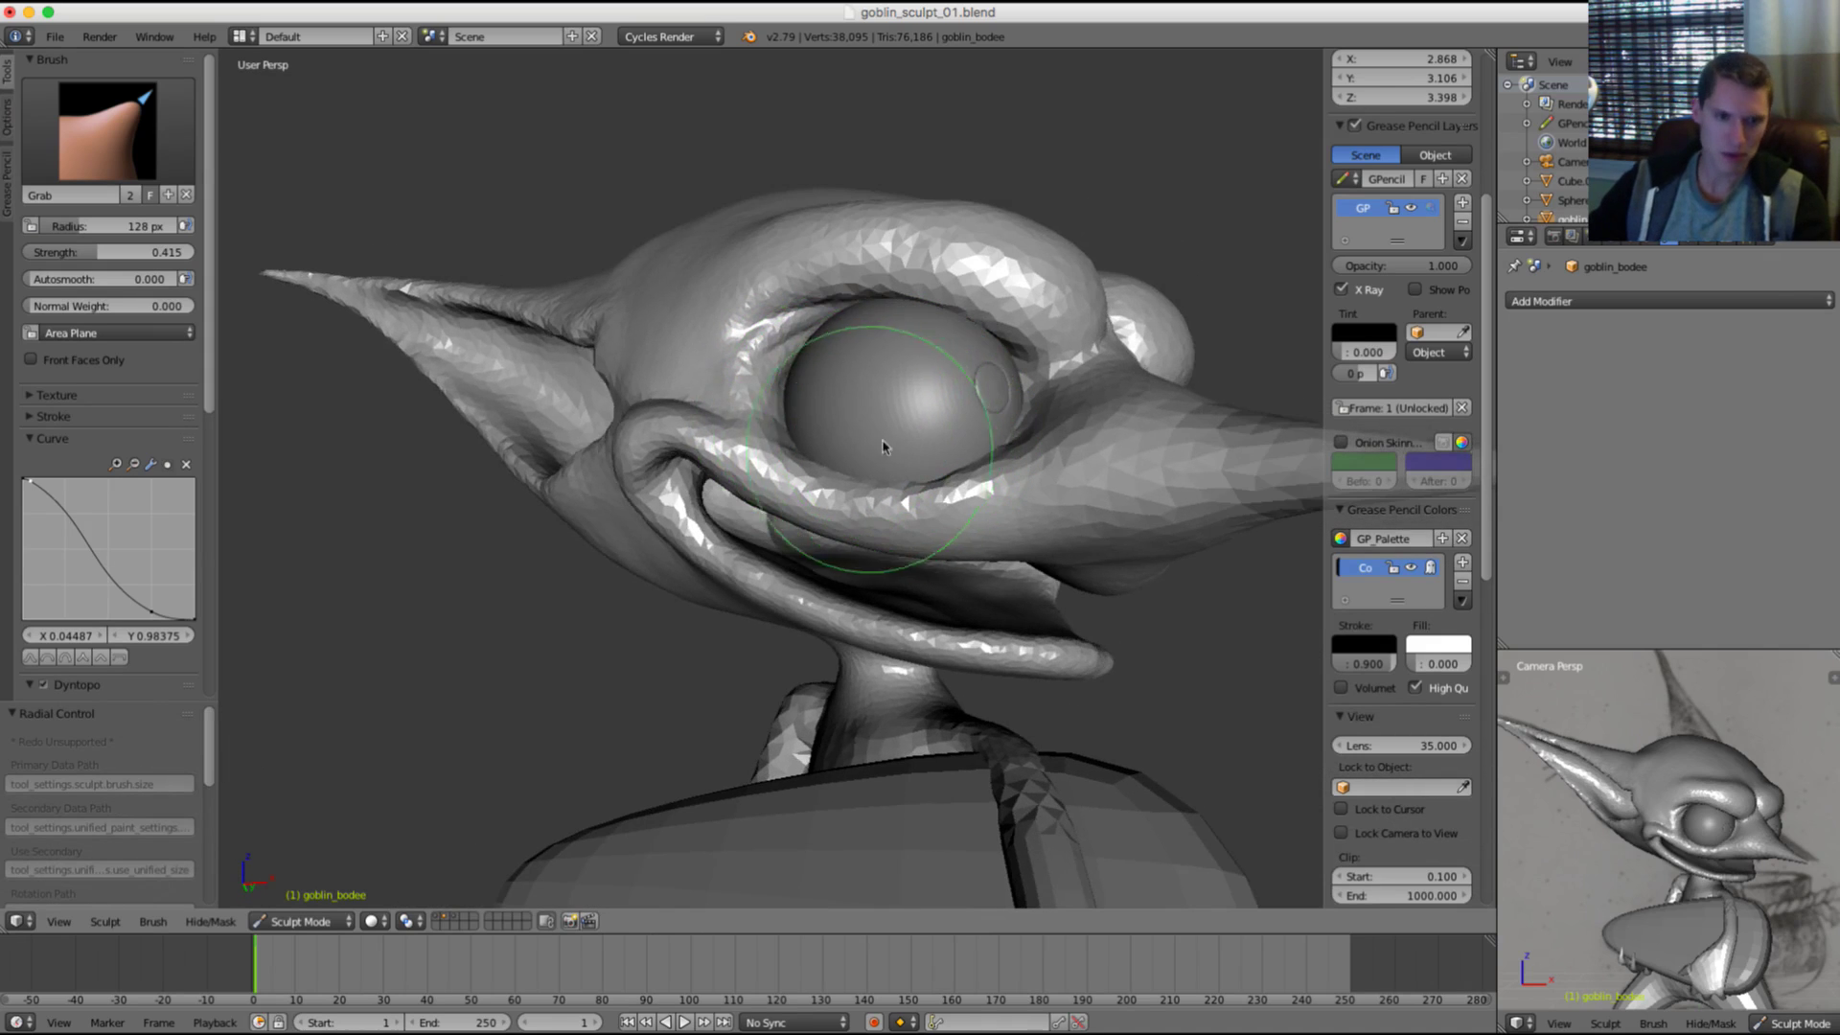
scroll(874, 378, down, 2)
scroll(952, 485, up, 7)
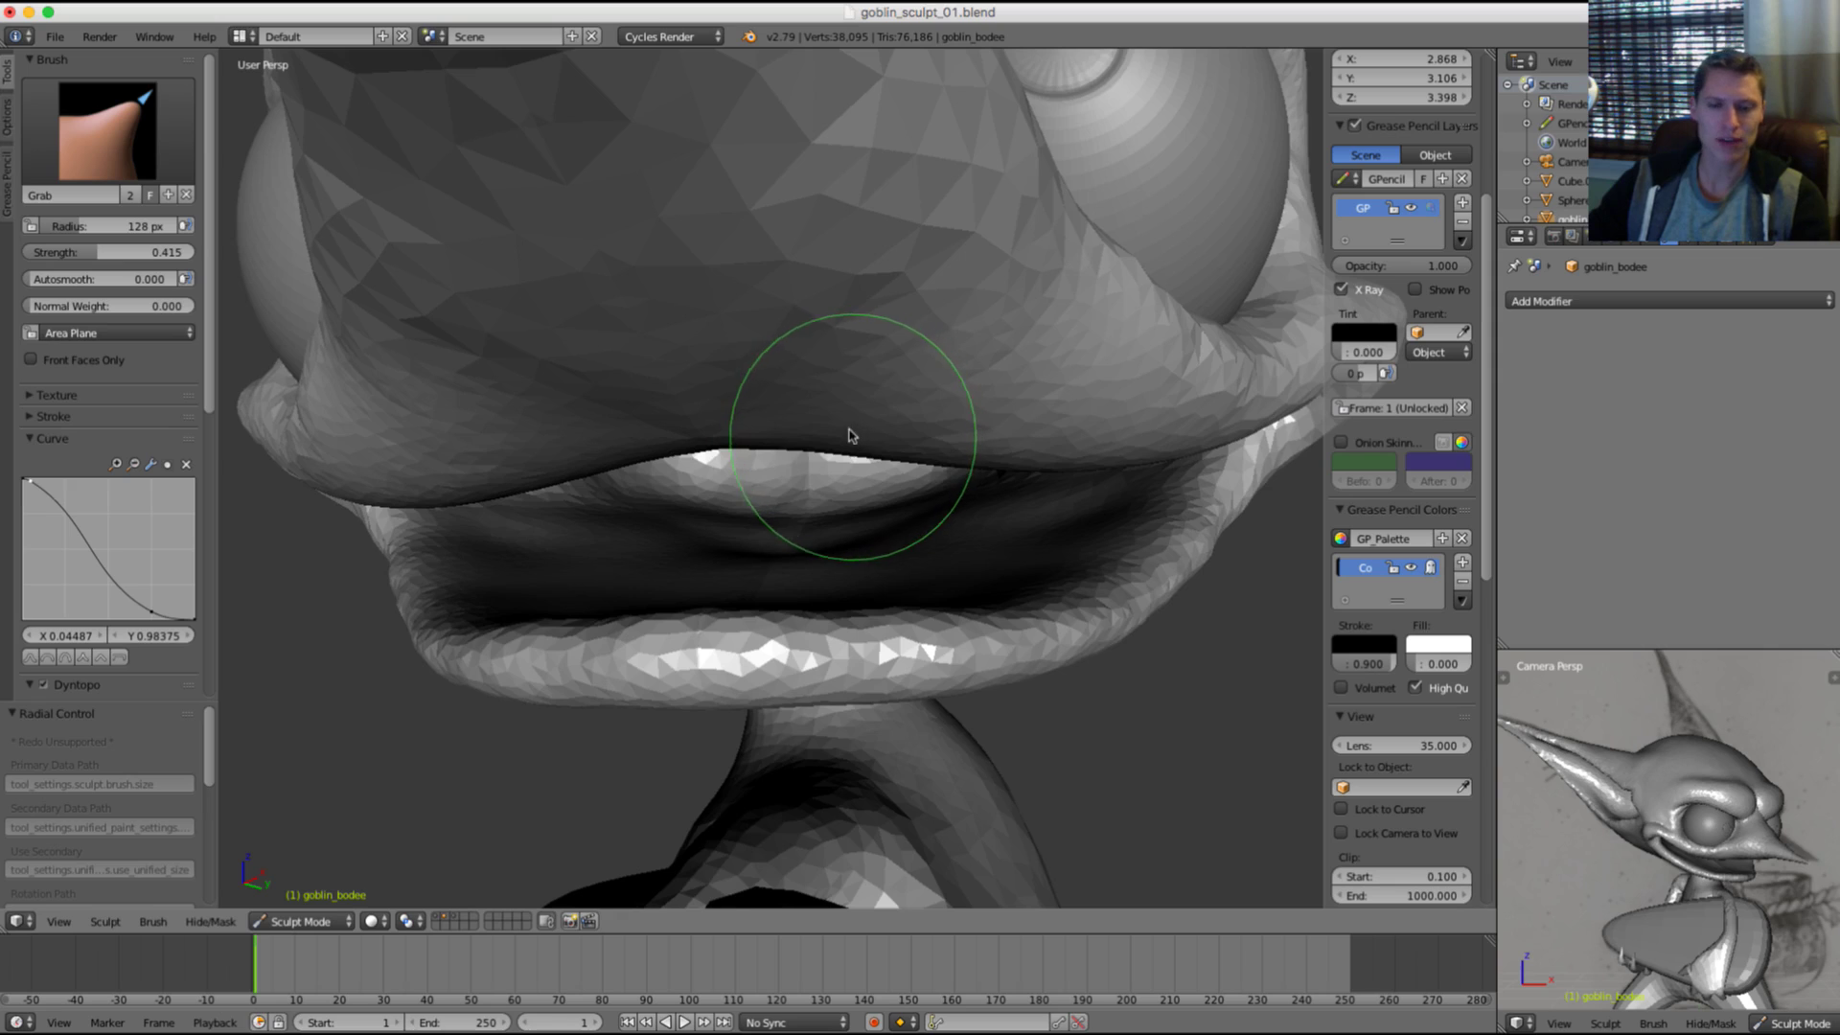
Step: Box-mask the lower lip and jaw from the front, and invert the mask so only that area stays editable
middle_drag(849, 430, 956, 364)
scroll(877, 400, down, 3)
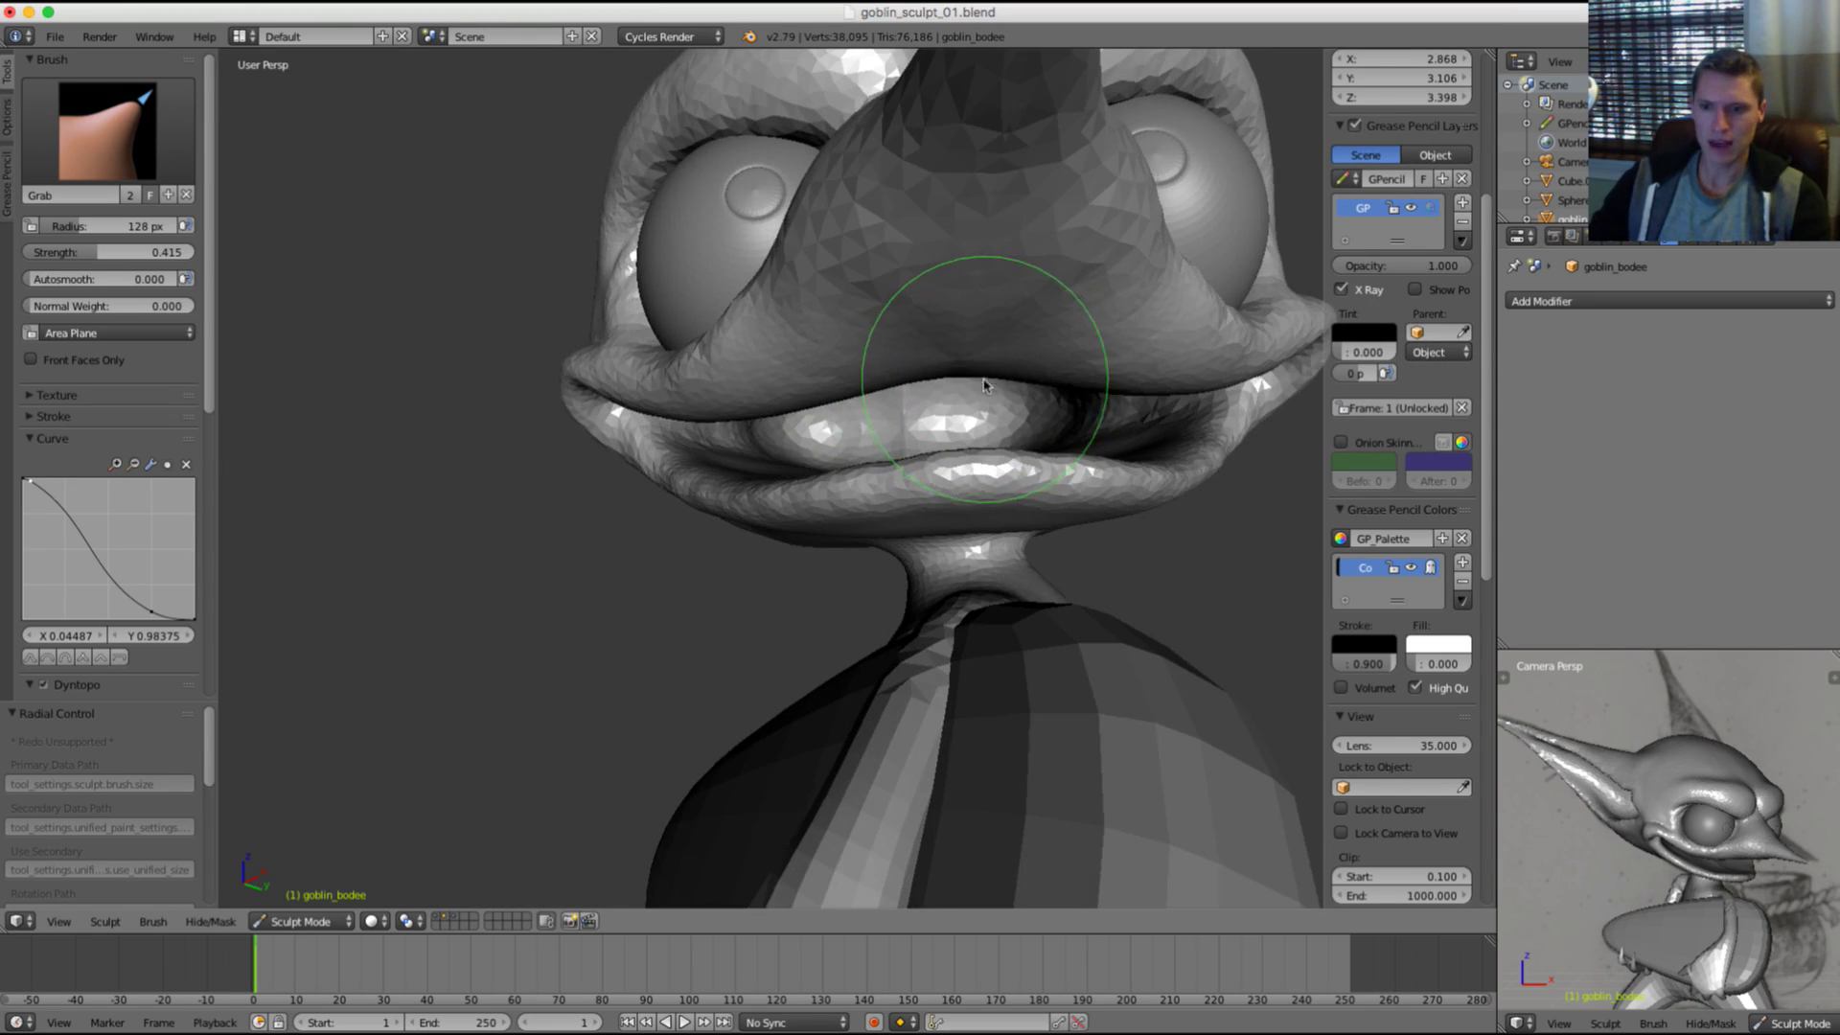
middle_drag(836, 362, 899, 404)
key(b)
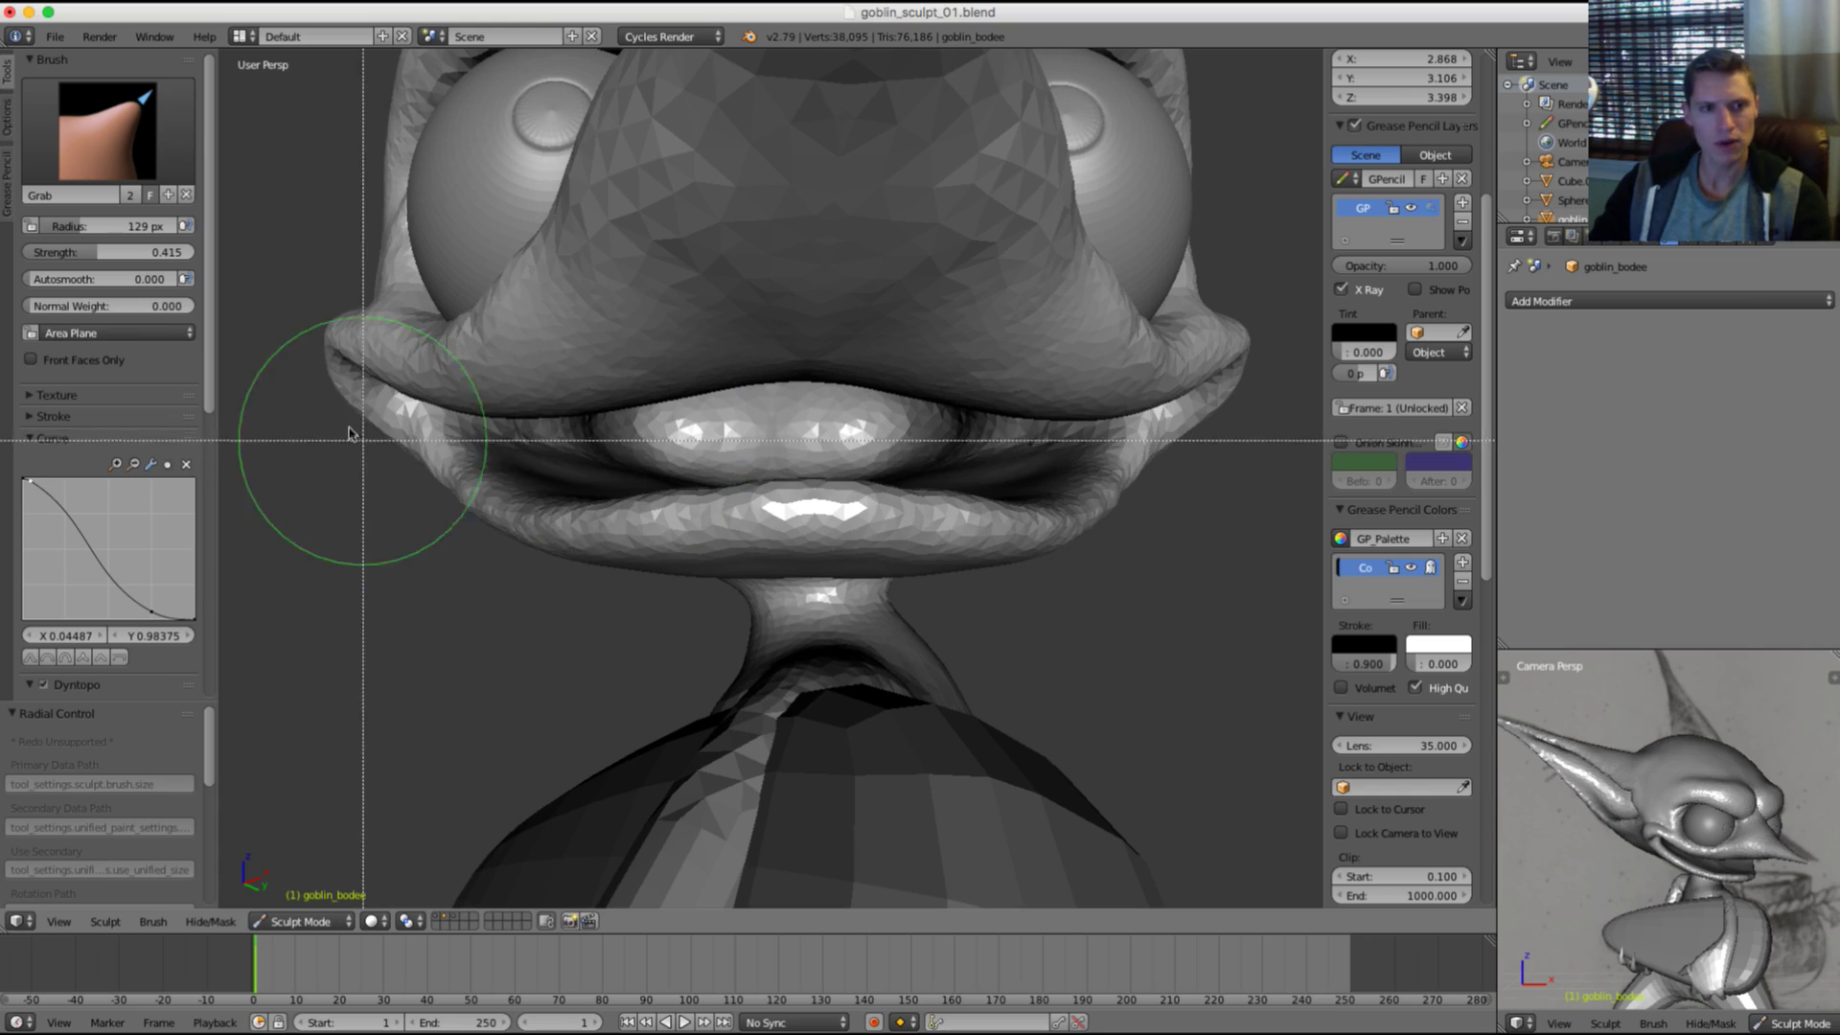
drag(340, 434, 911, 575)
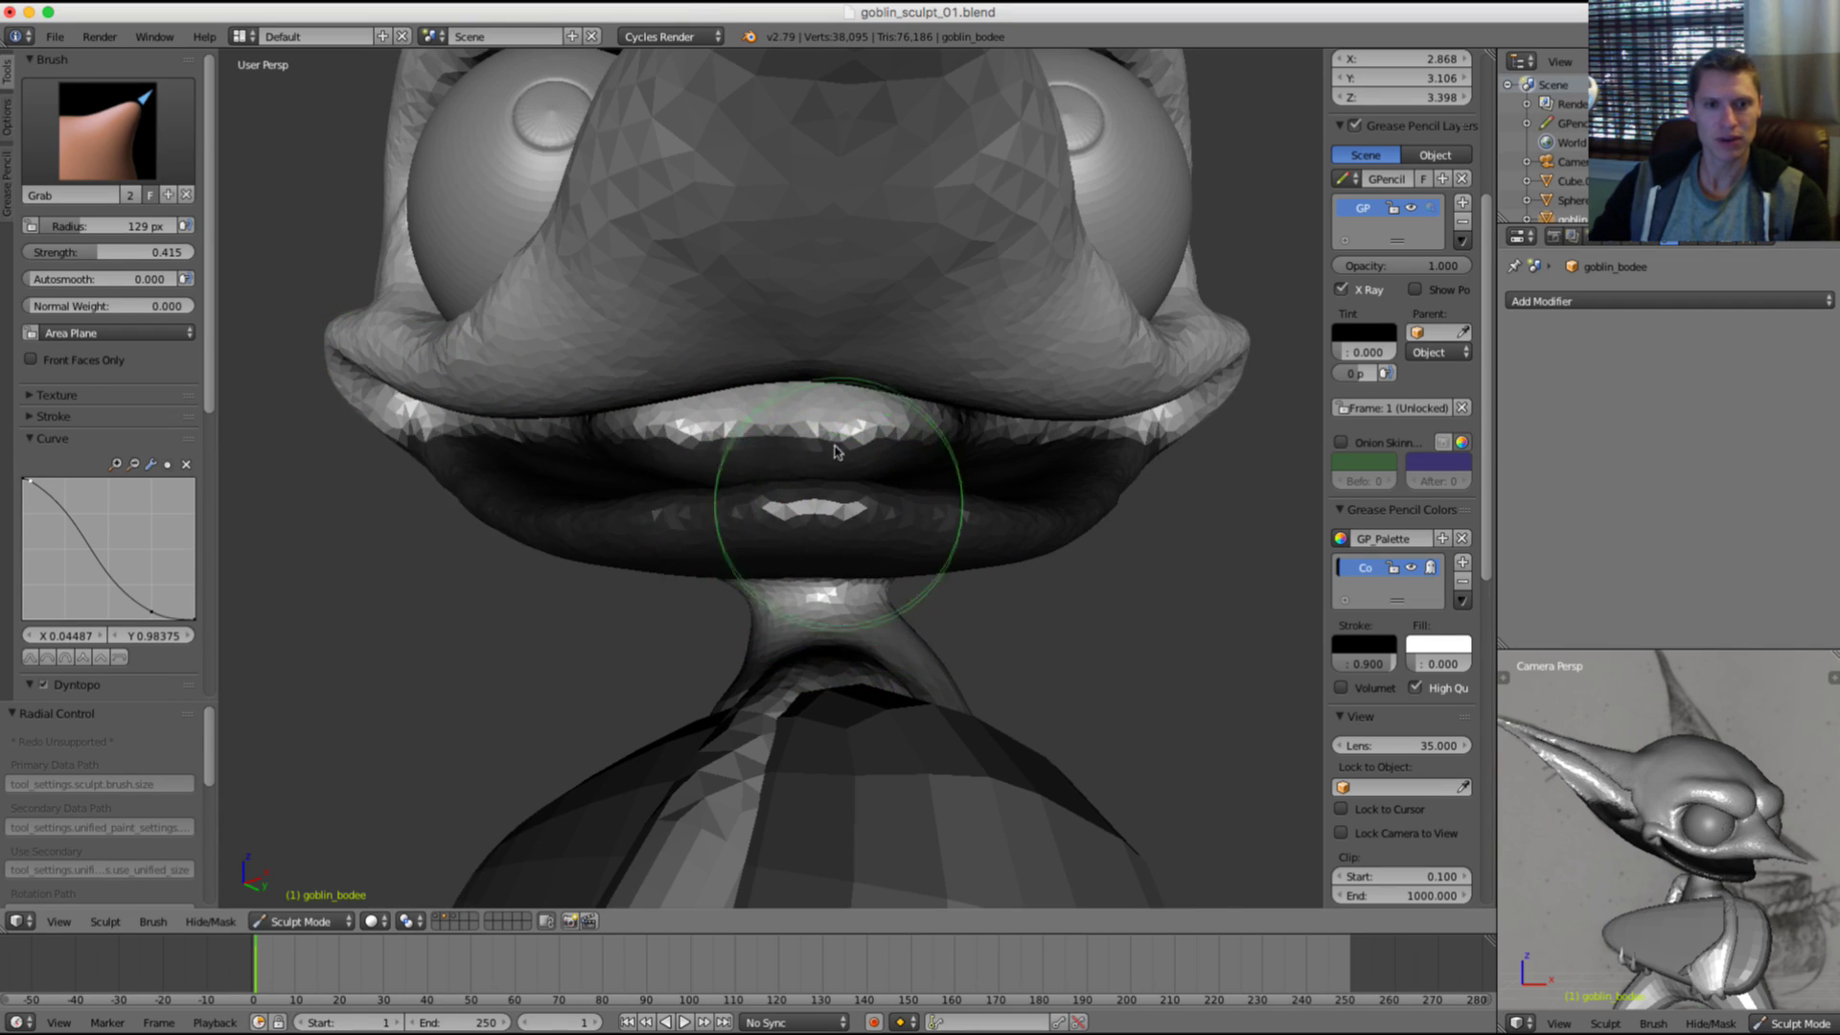
scroll(842, 493, down, 4)
middle_drag(937, 308, 972, 329)
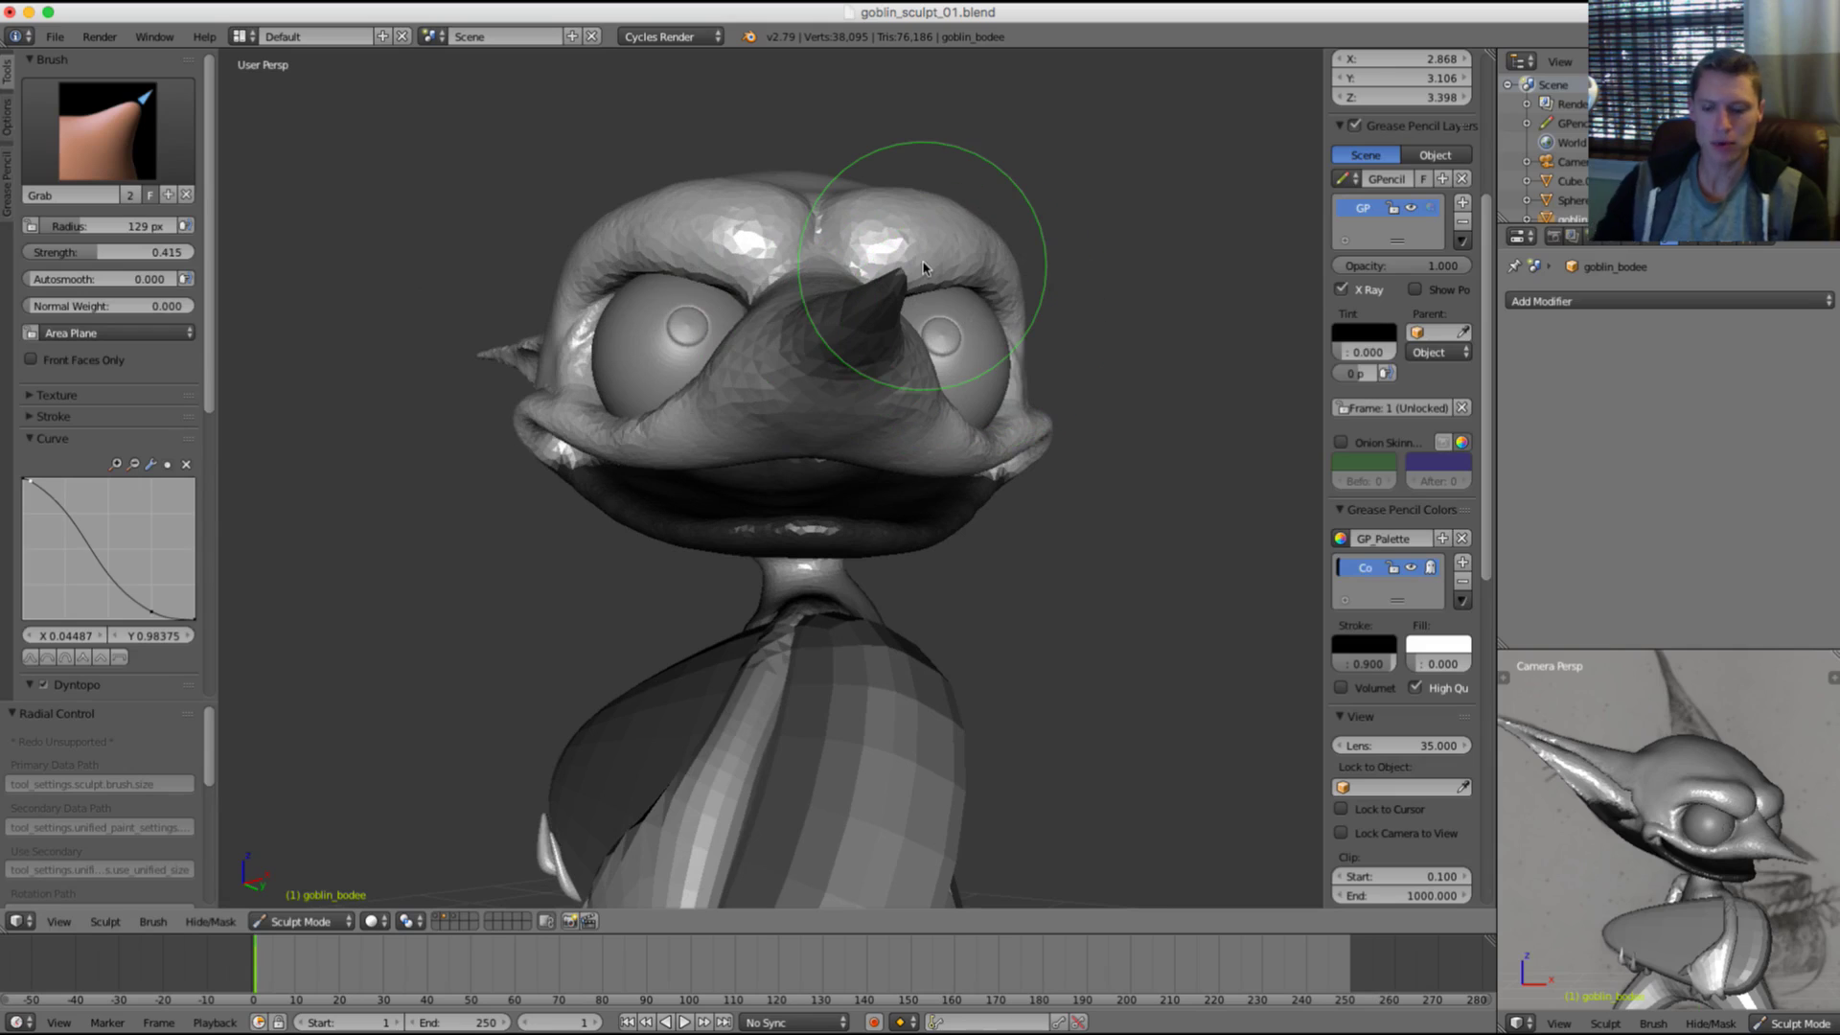
key(ctrl+i)
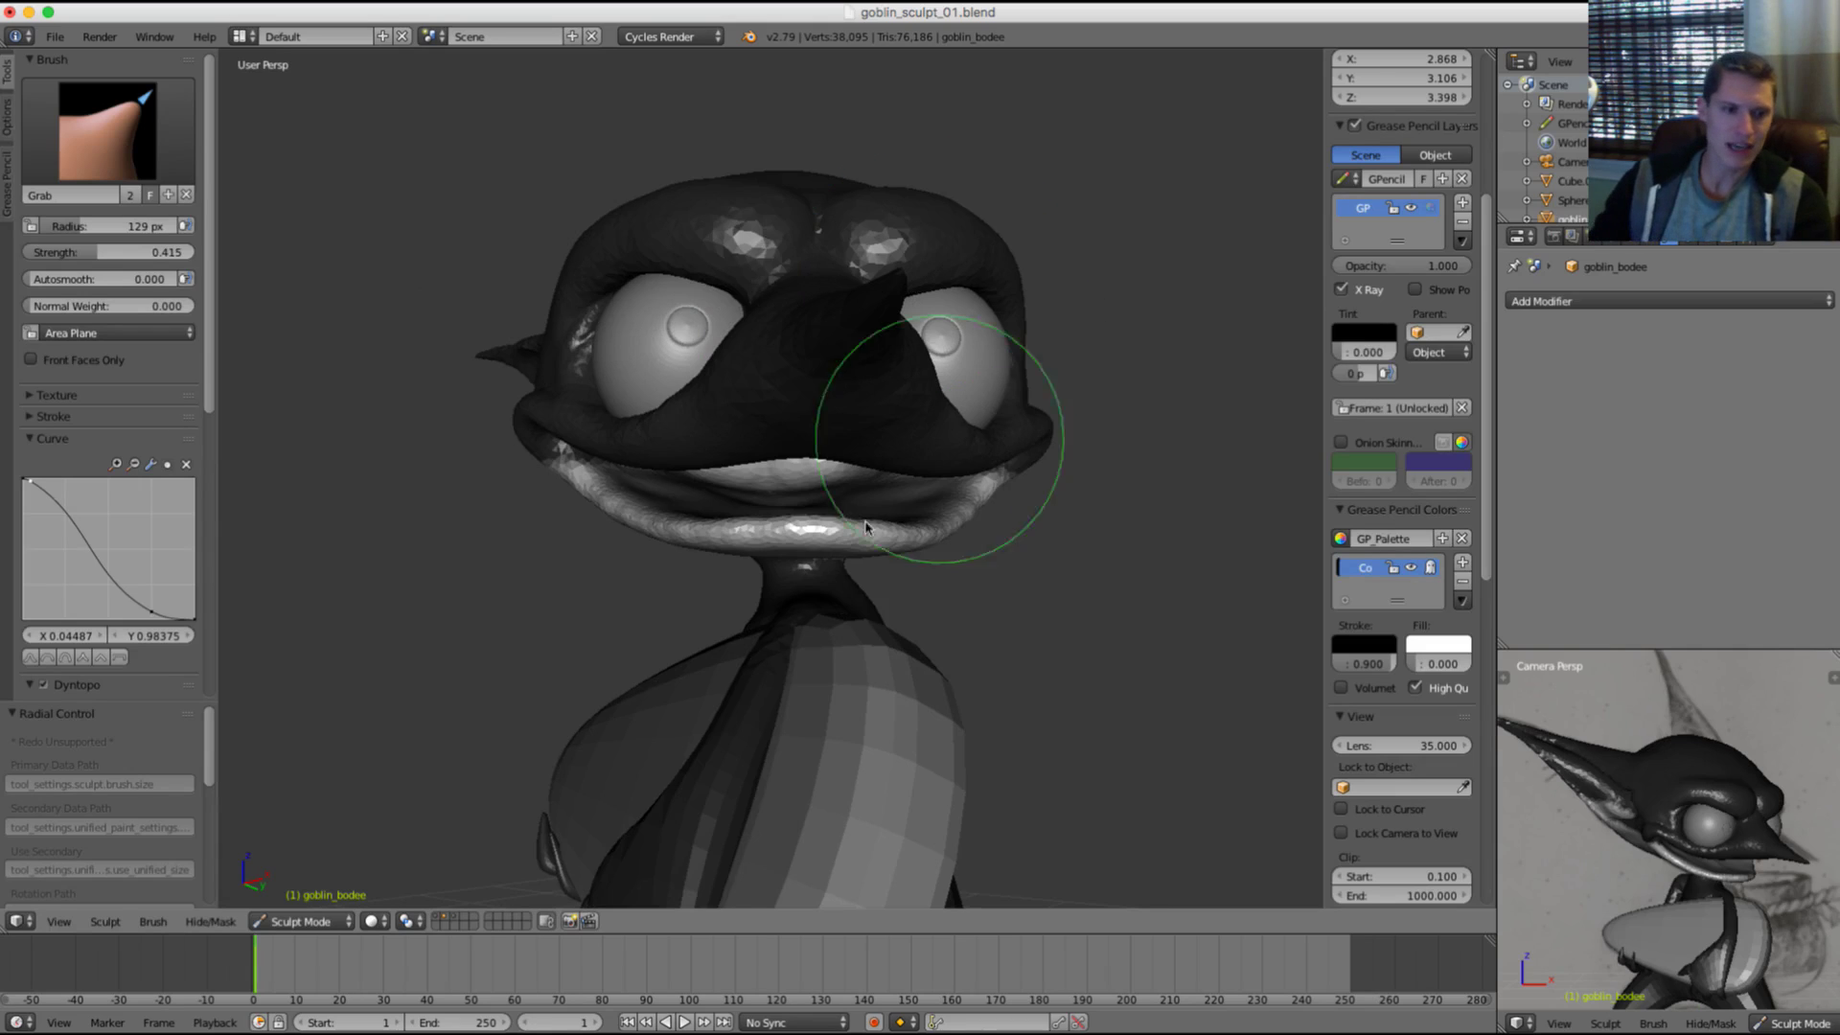
Step: Hide the masked head geometry so only the lower jaw piece remains to sculpt
click(210, 921)
click(233, 842)
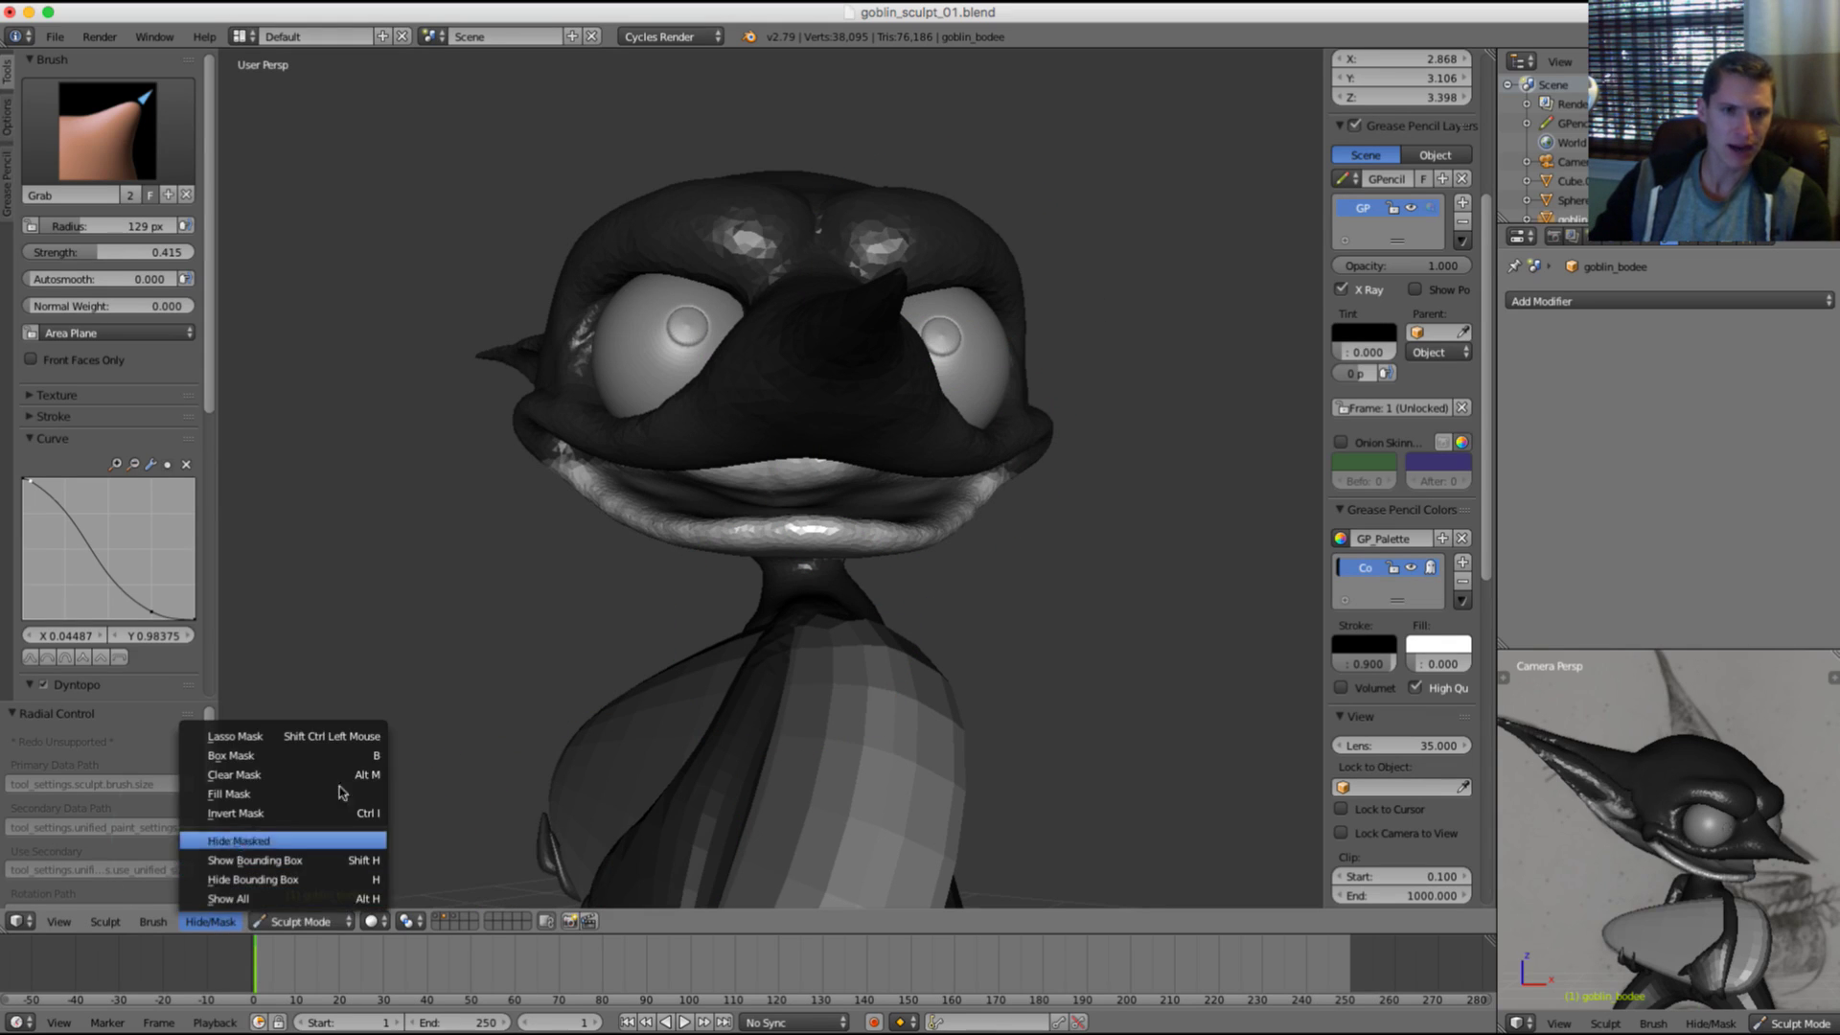
middle_drag(874, 305, 910, 321)
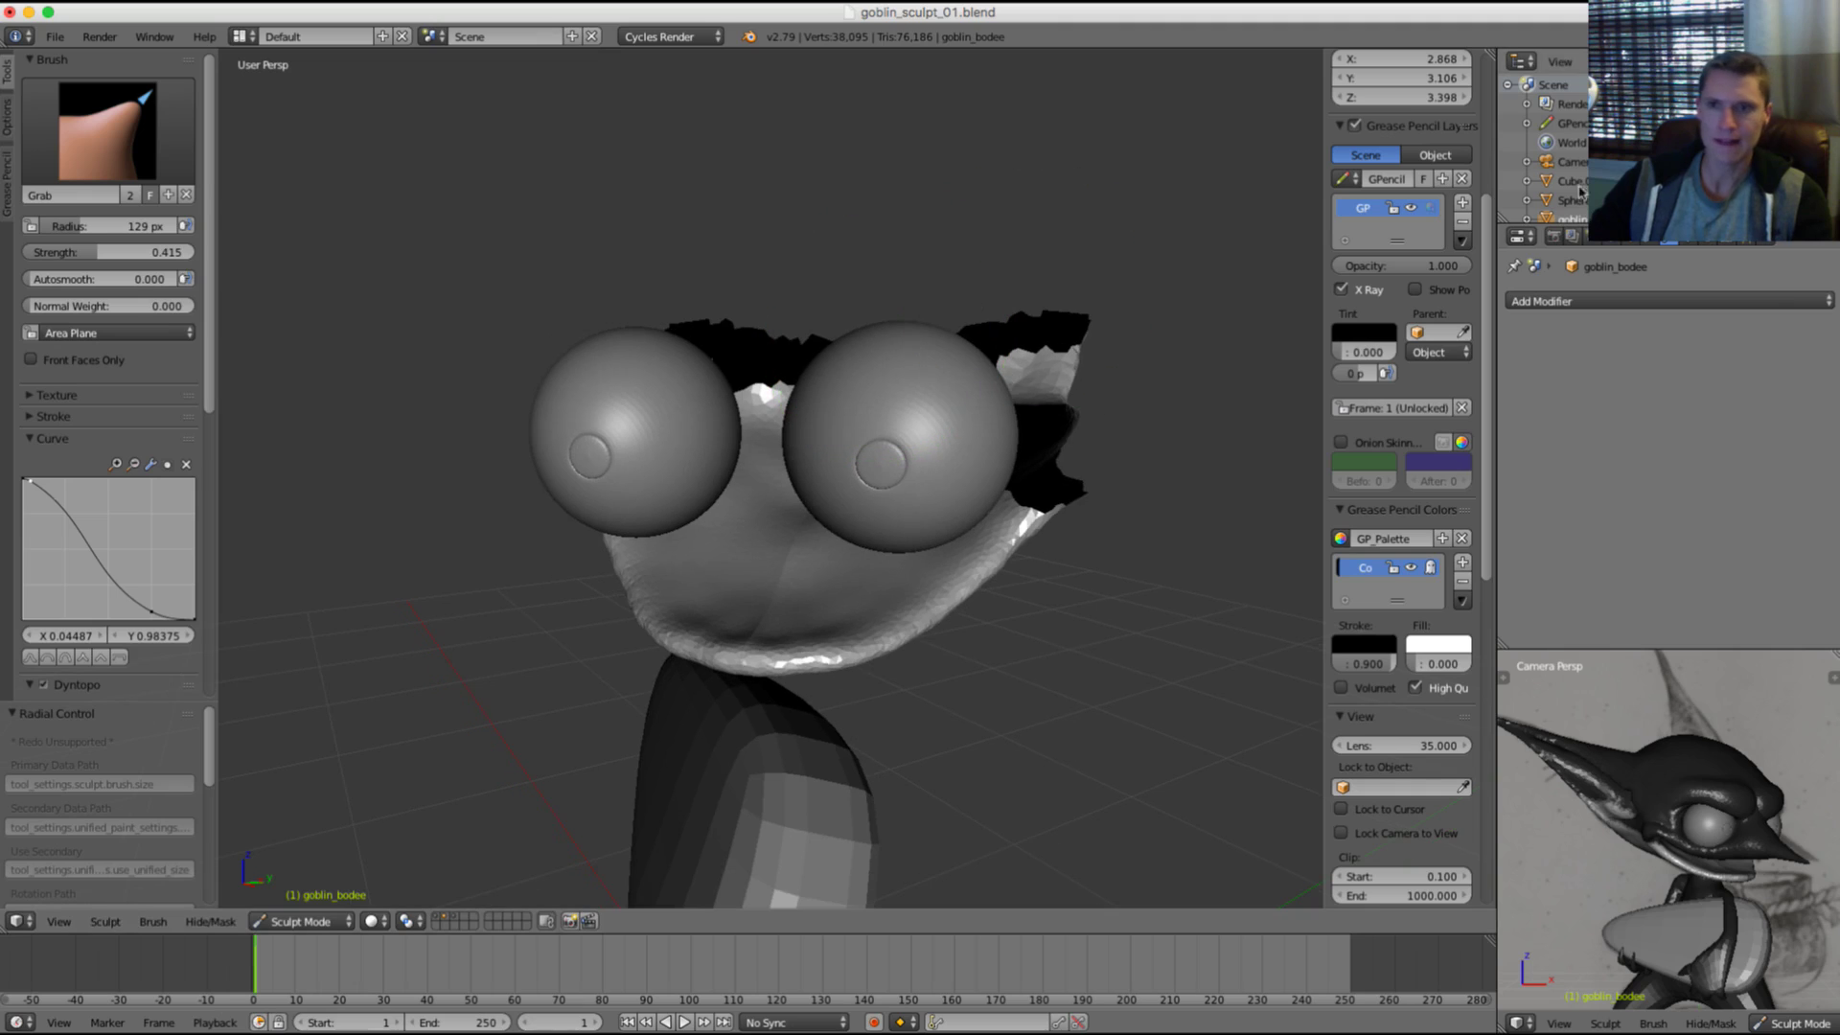
Step: Rename the sphere object to eyes and hide the eyeballs to clear the view of the jaw's interior
click(1782, 201)
click(1782, 200)
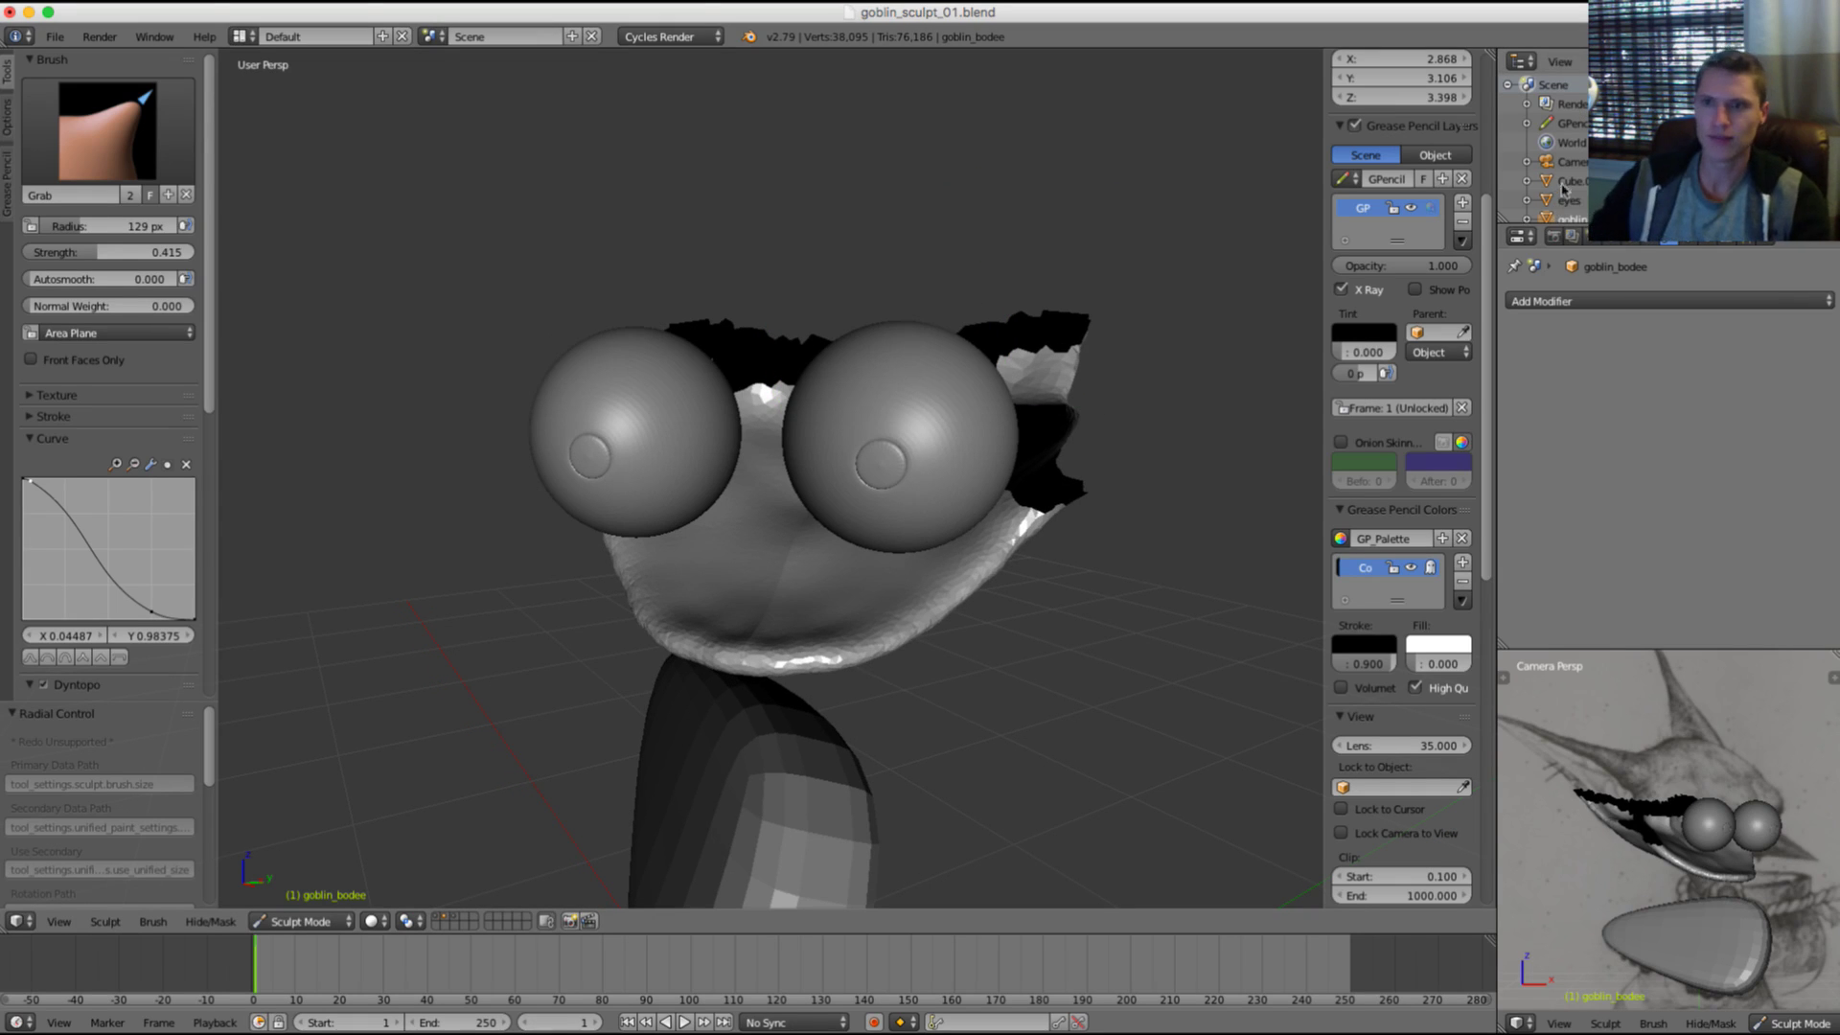
click(1782, 200)
mouse_move(943, 376)
middle_down()
mouse_move(973, 402)
mouse_move(994, 386)
middle_up()
scroll(992, 421, up, 2)
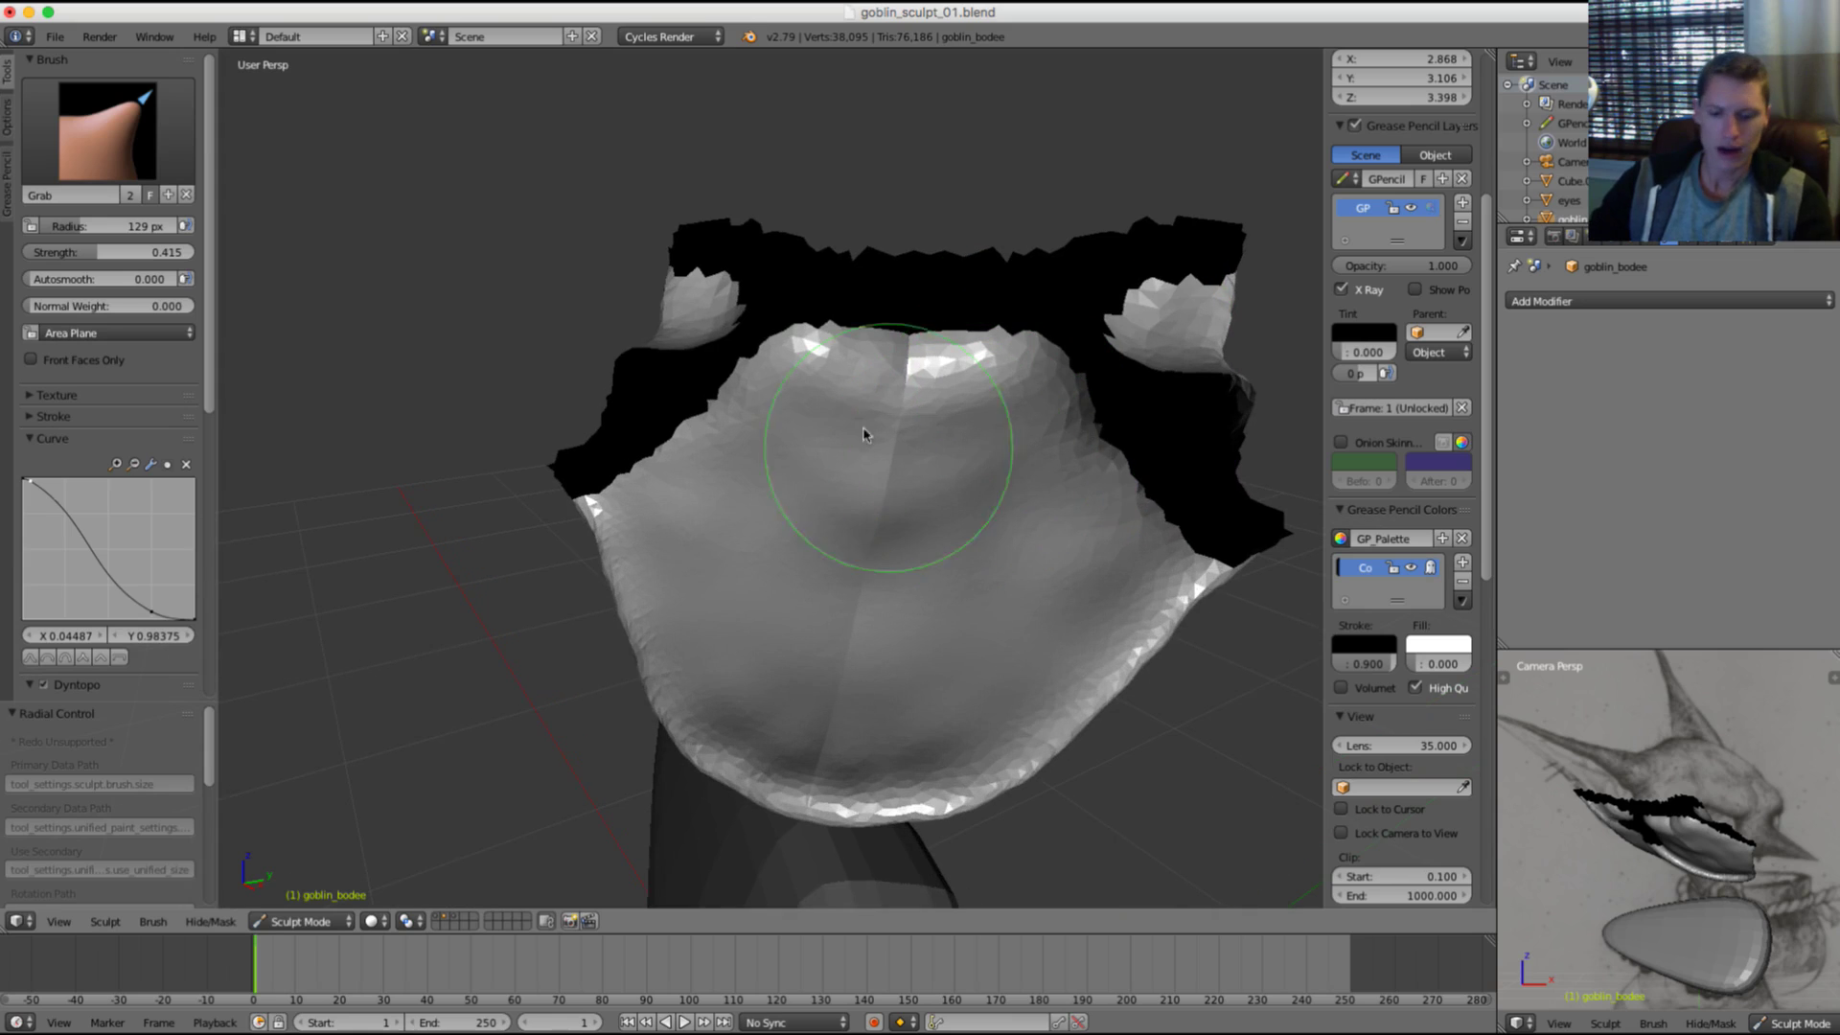
Step: Examine the mouth and teeth in the reference sketch with the sculpt's layer temporarily hidden
key(i)
key(f)
click(740, 402)
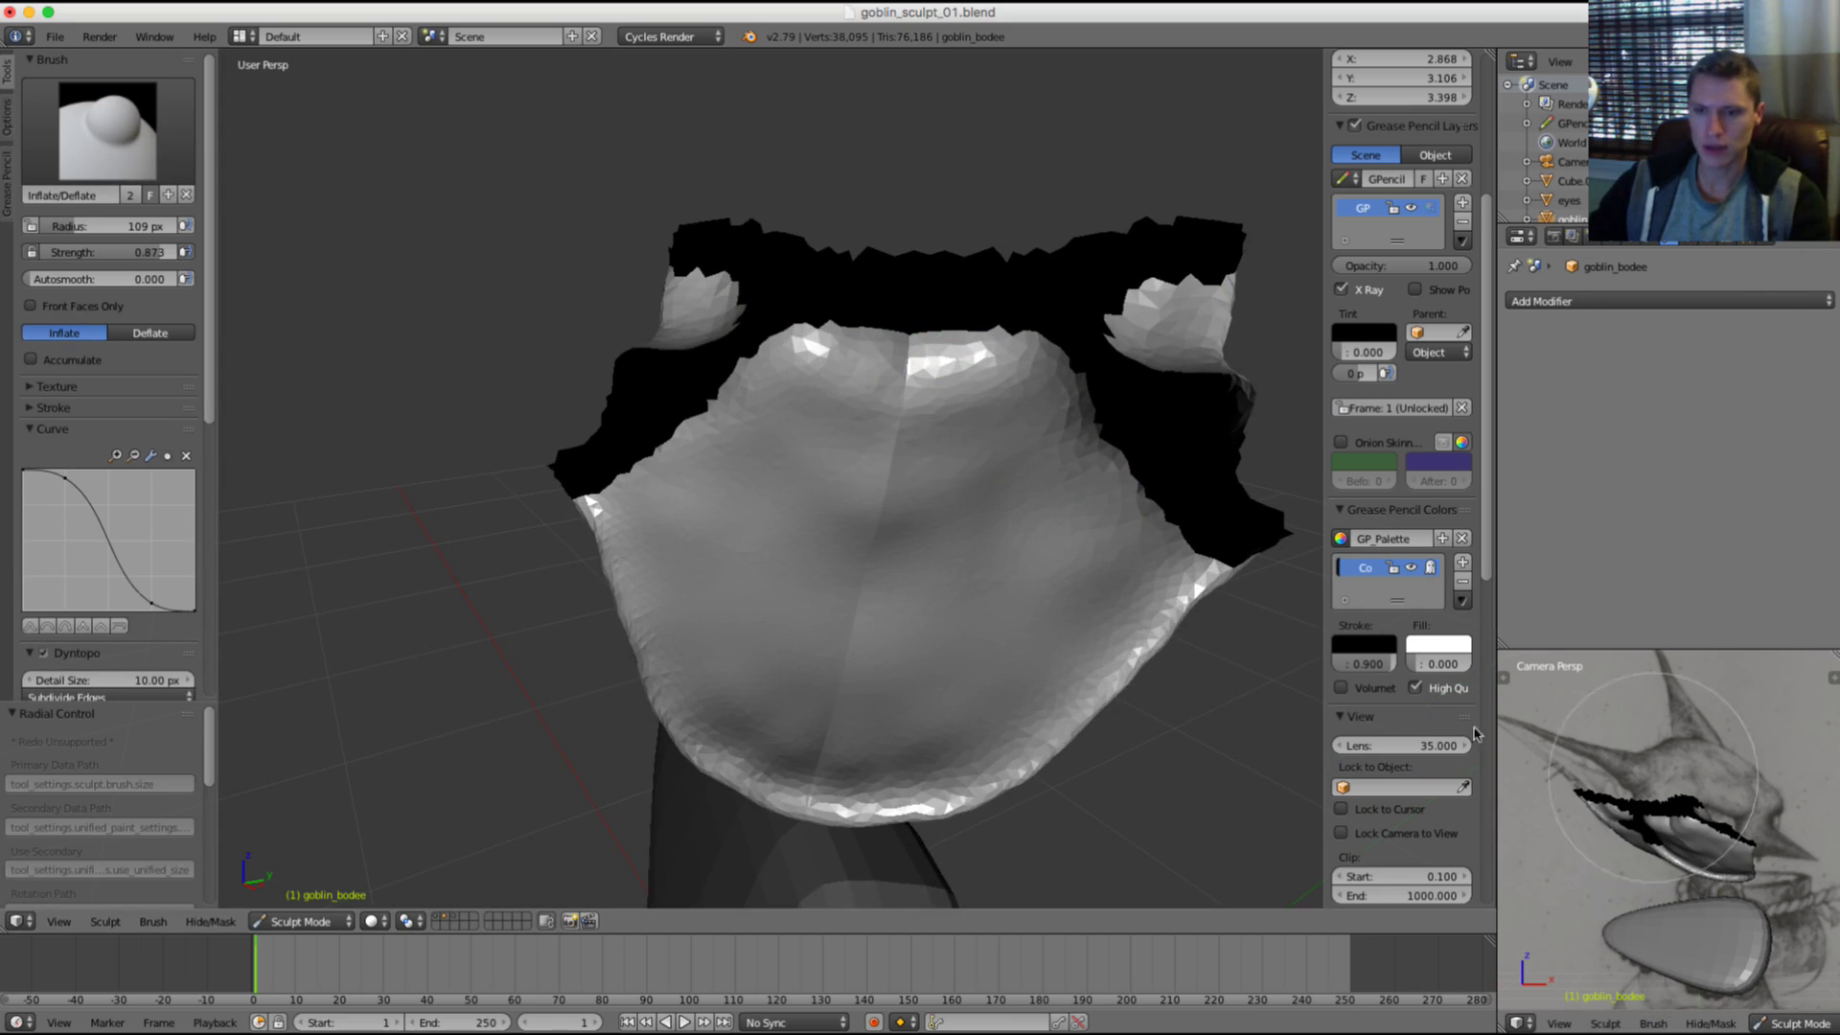
key(grave)
scroll(1618, 797, up, 7)
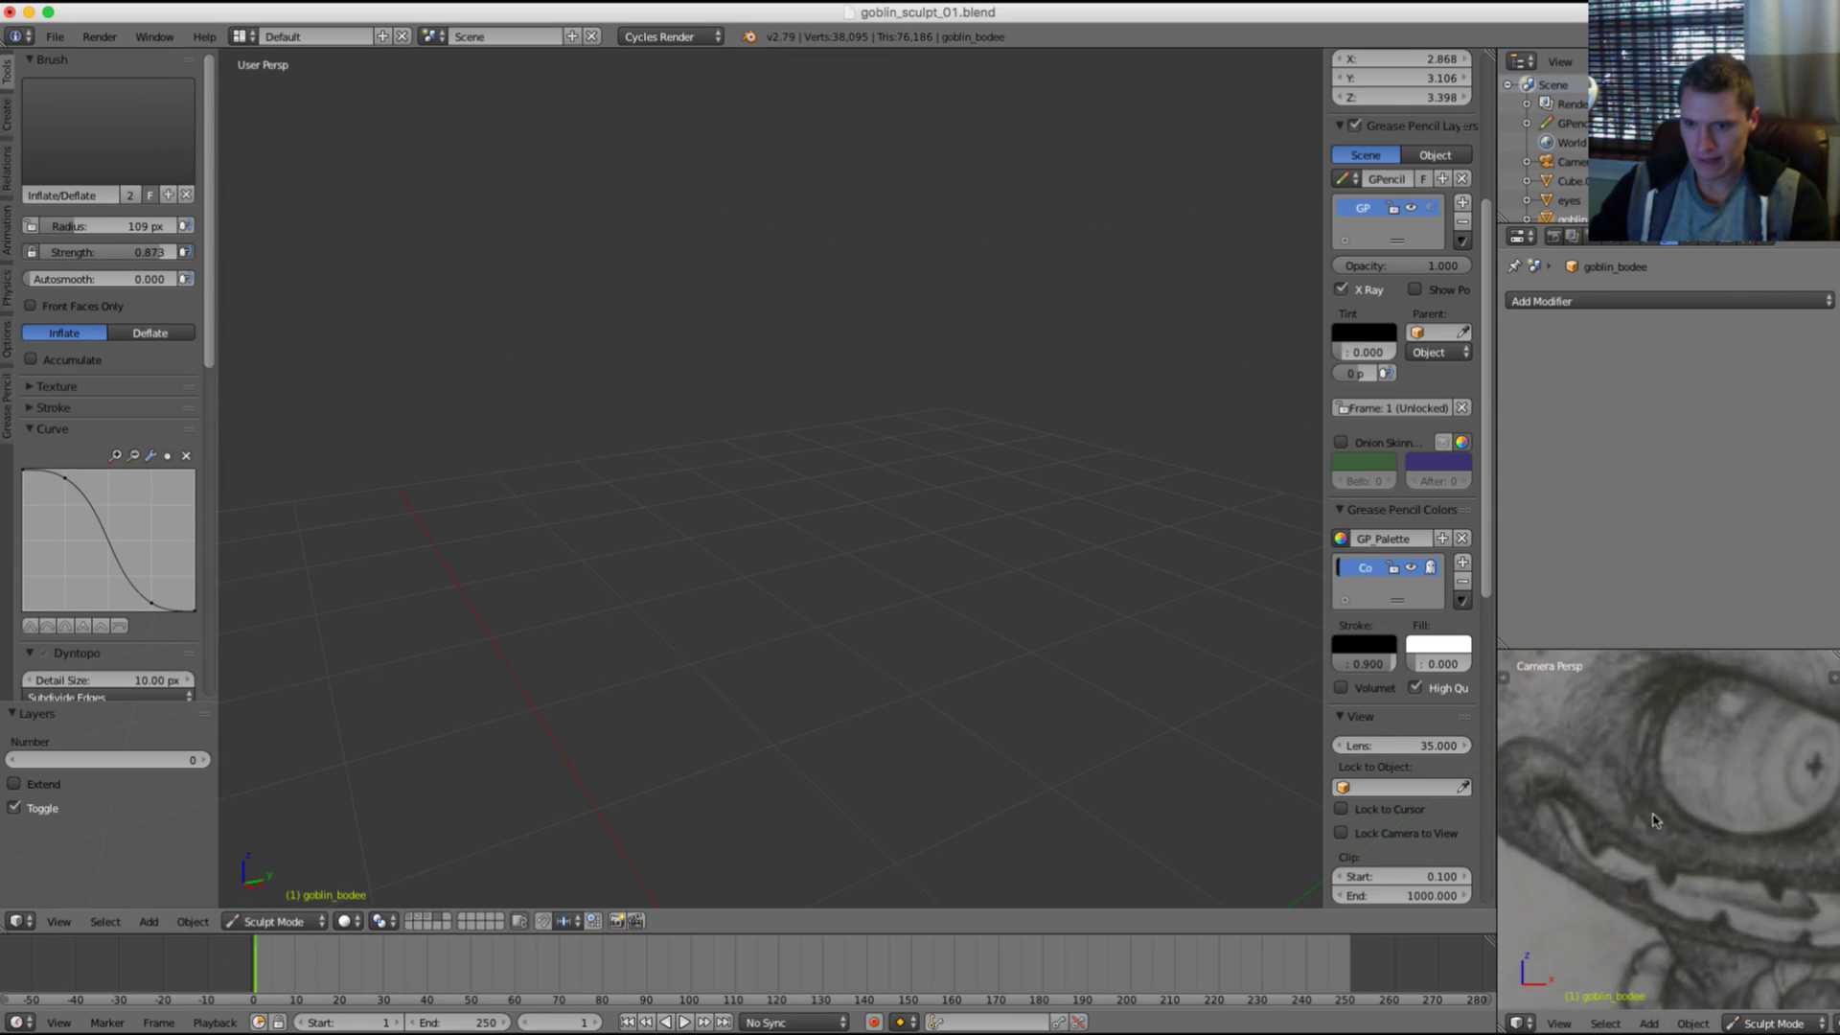
scroll(1653, 821, down, 2)
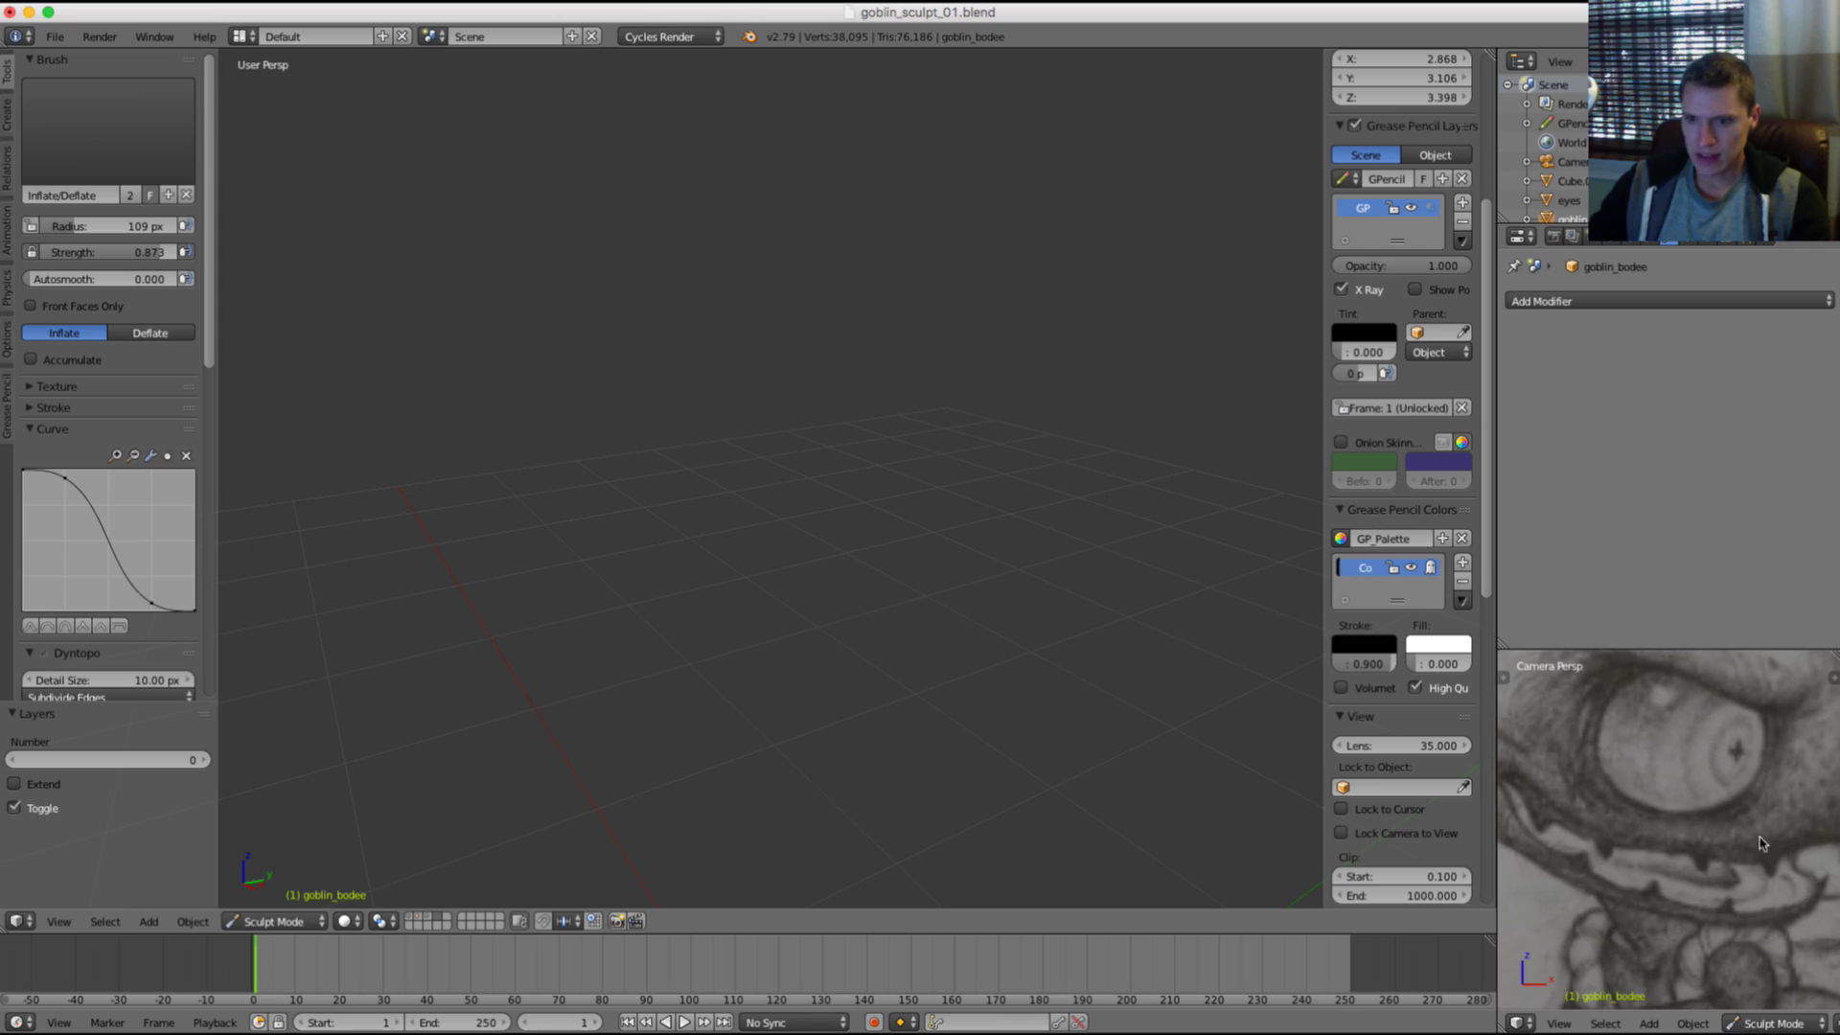
scroll(1581, 814, up, 2)
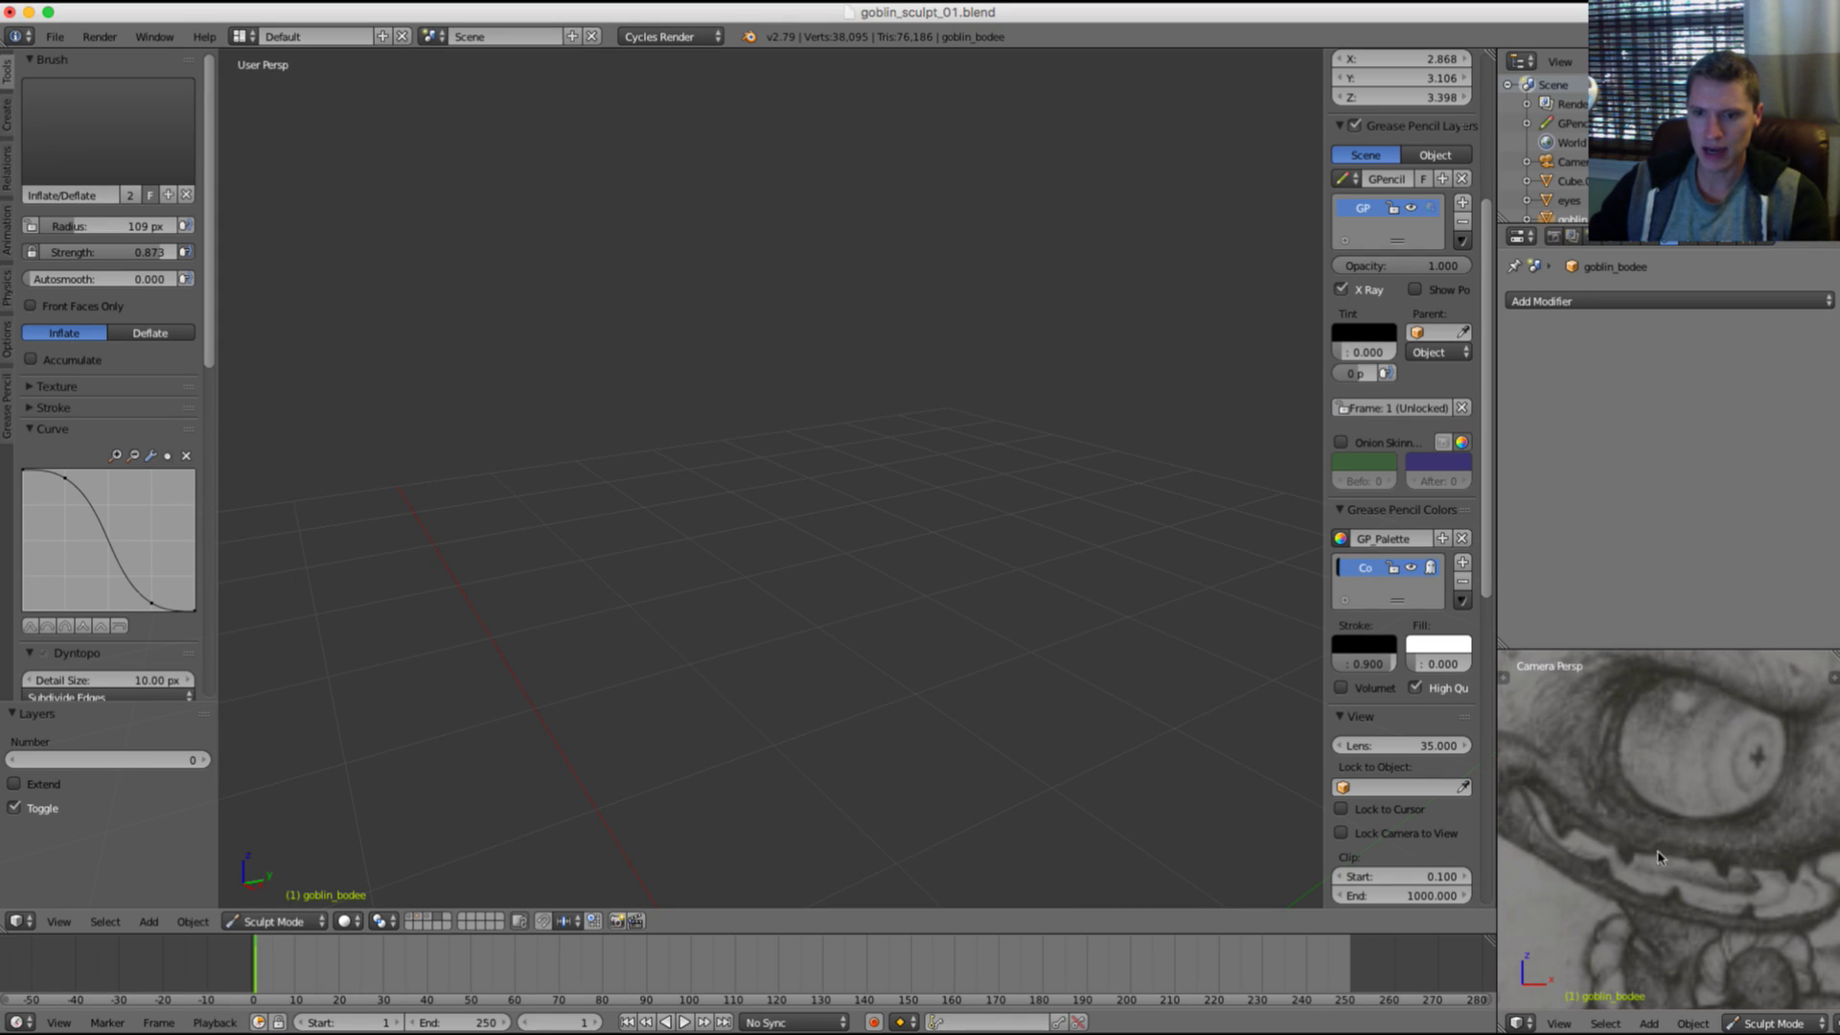
scroll(1677, 832, up, 2)
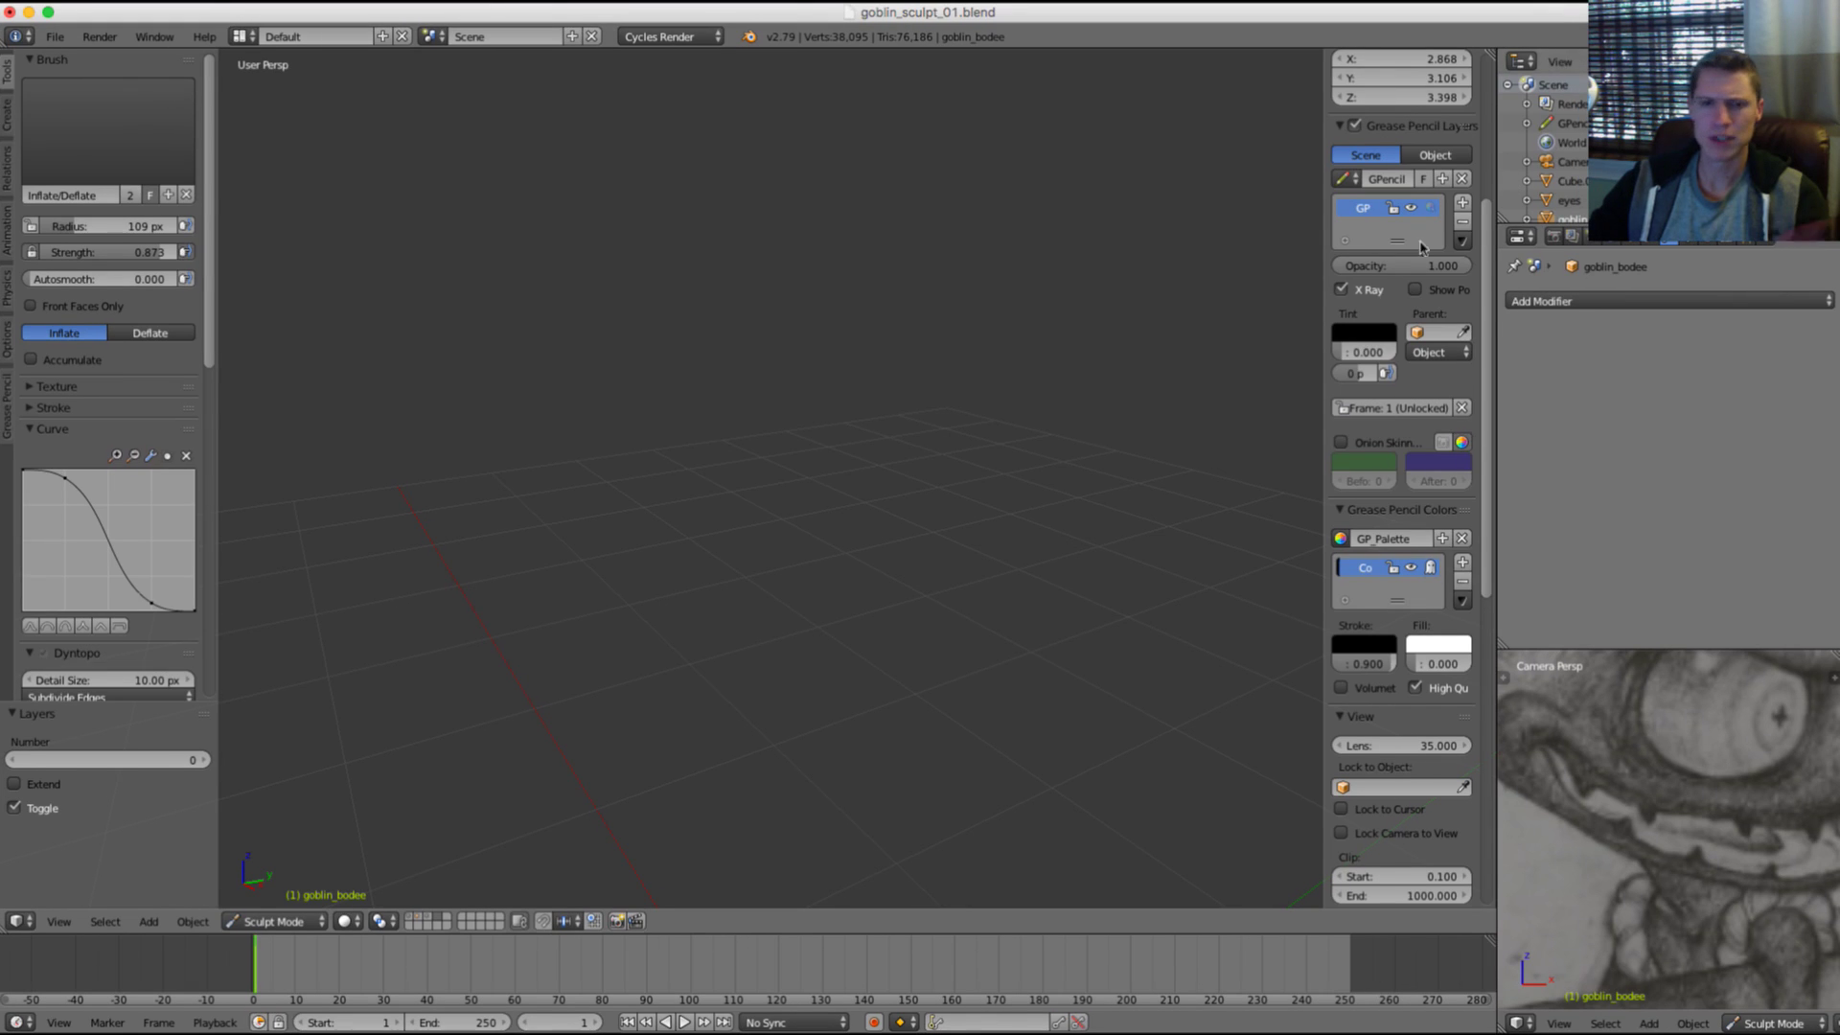
key(1)
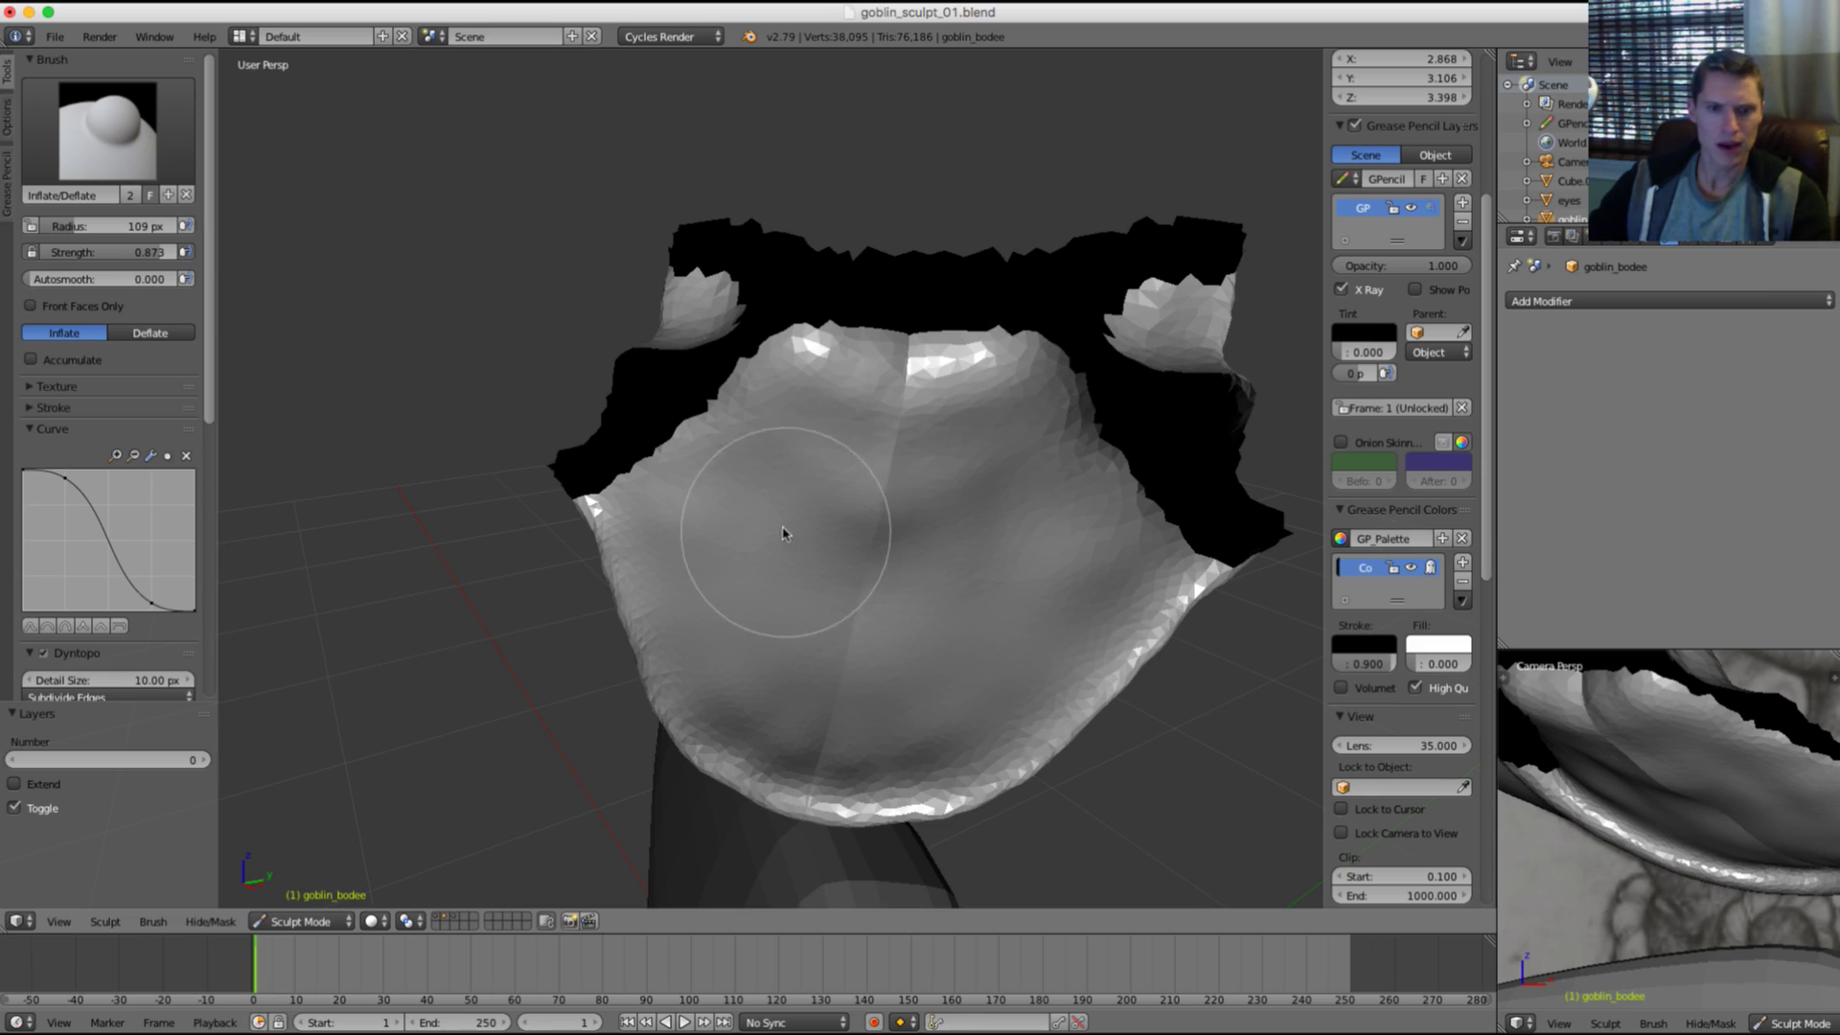
Step: Raise a gum ridge inside the lower lip using the Inflate brush at 93 px radius
key(i)
key(f)
click(636, 492)
scroll(690, 479, up, 2)
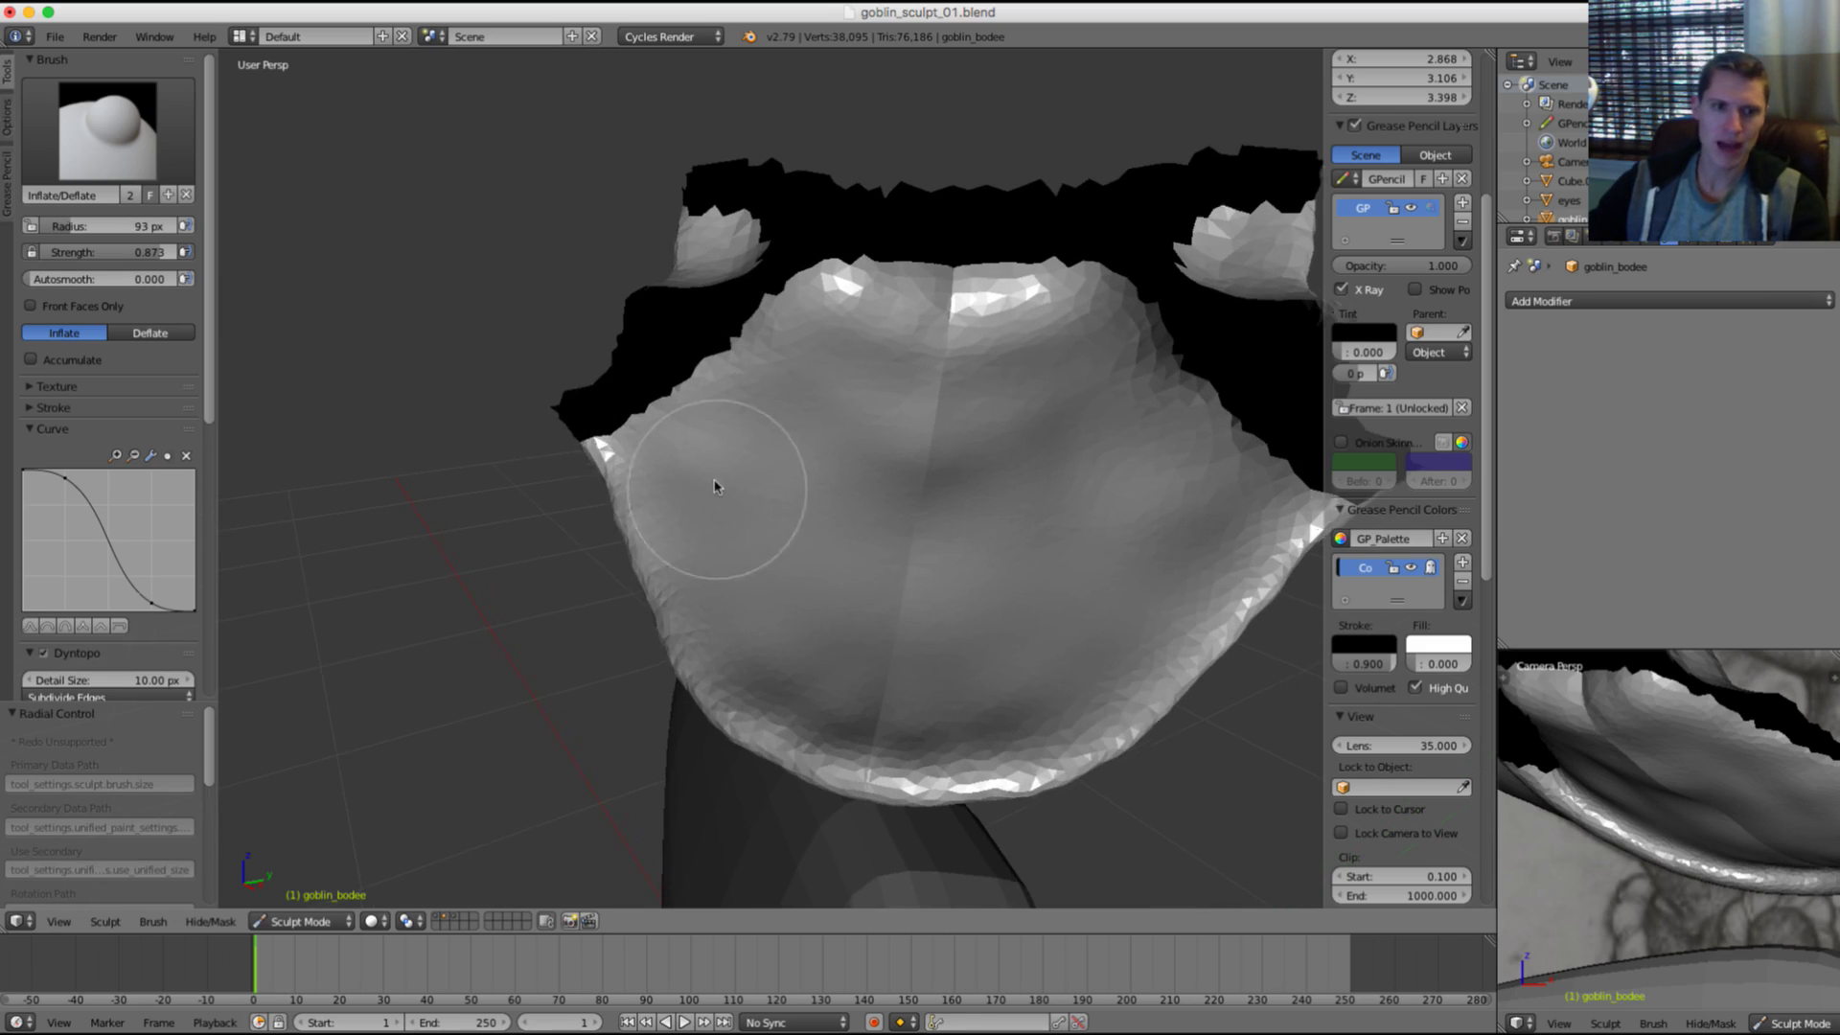
mouse_move(718, 525)
mouse_down()
mouse_move(824, 661)
mouse_move(933, 712)
mouse_move(911, 682)
mouse_up()
Step: Build up the gum ridge along the inner jaw with the Inflate brush at 62 px radius
key(f)
click(910, 682)
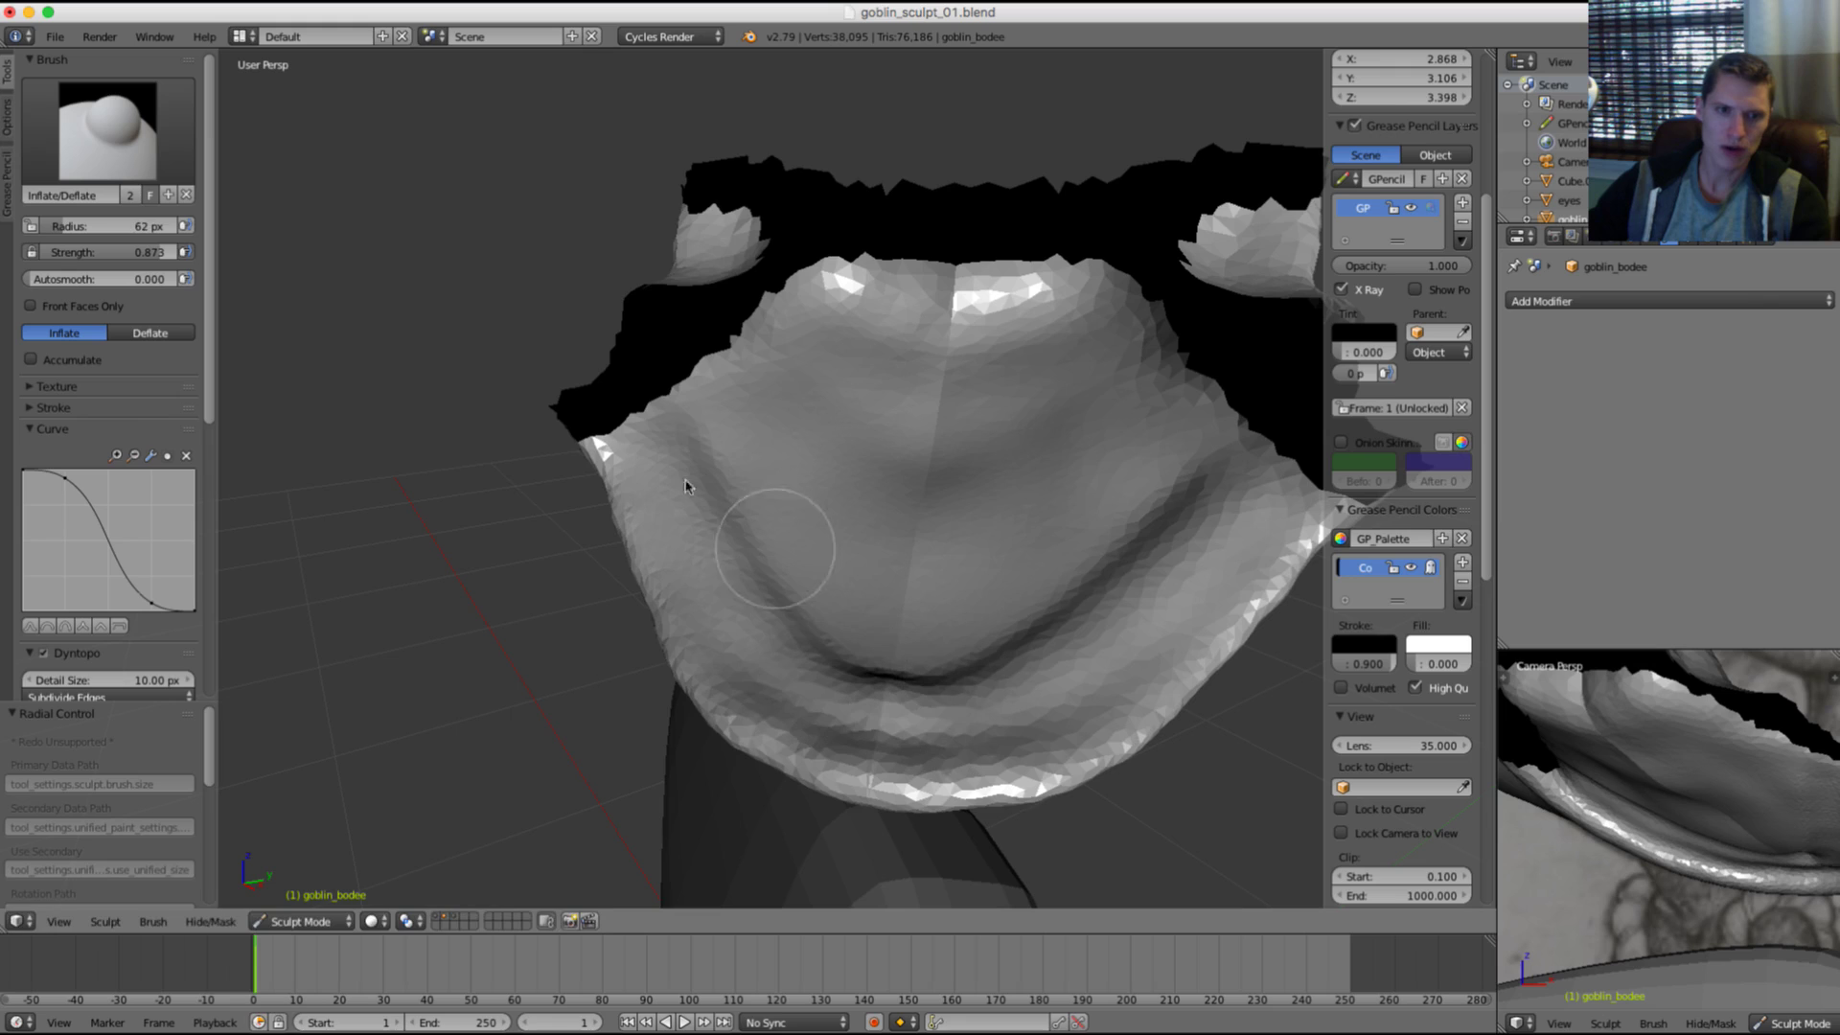
drag(666, 431, 781, 622)
drag(686, 517, 885, 700)
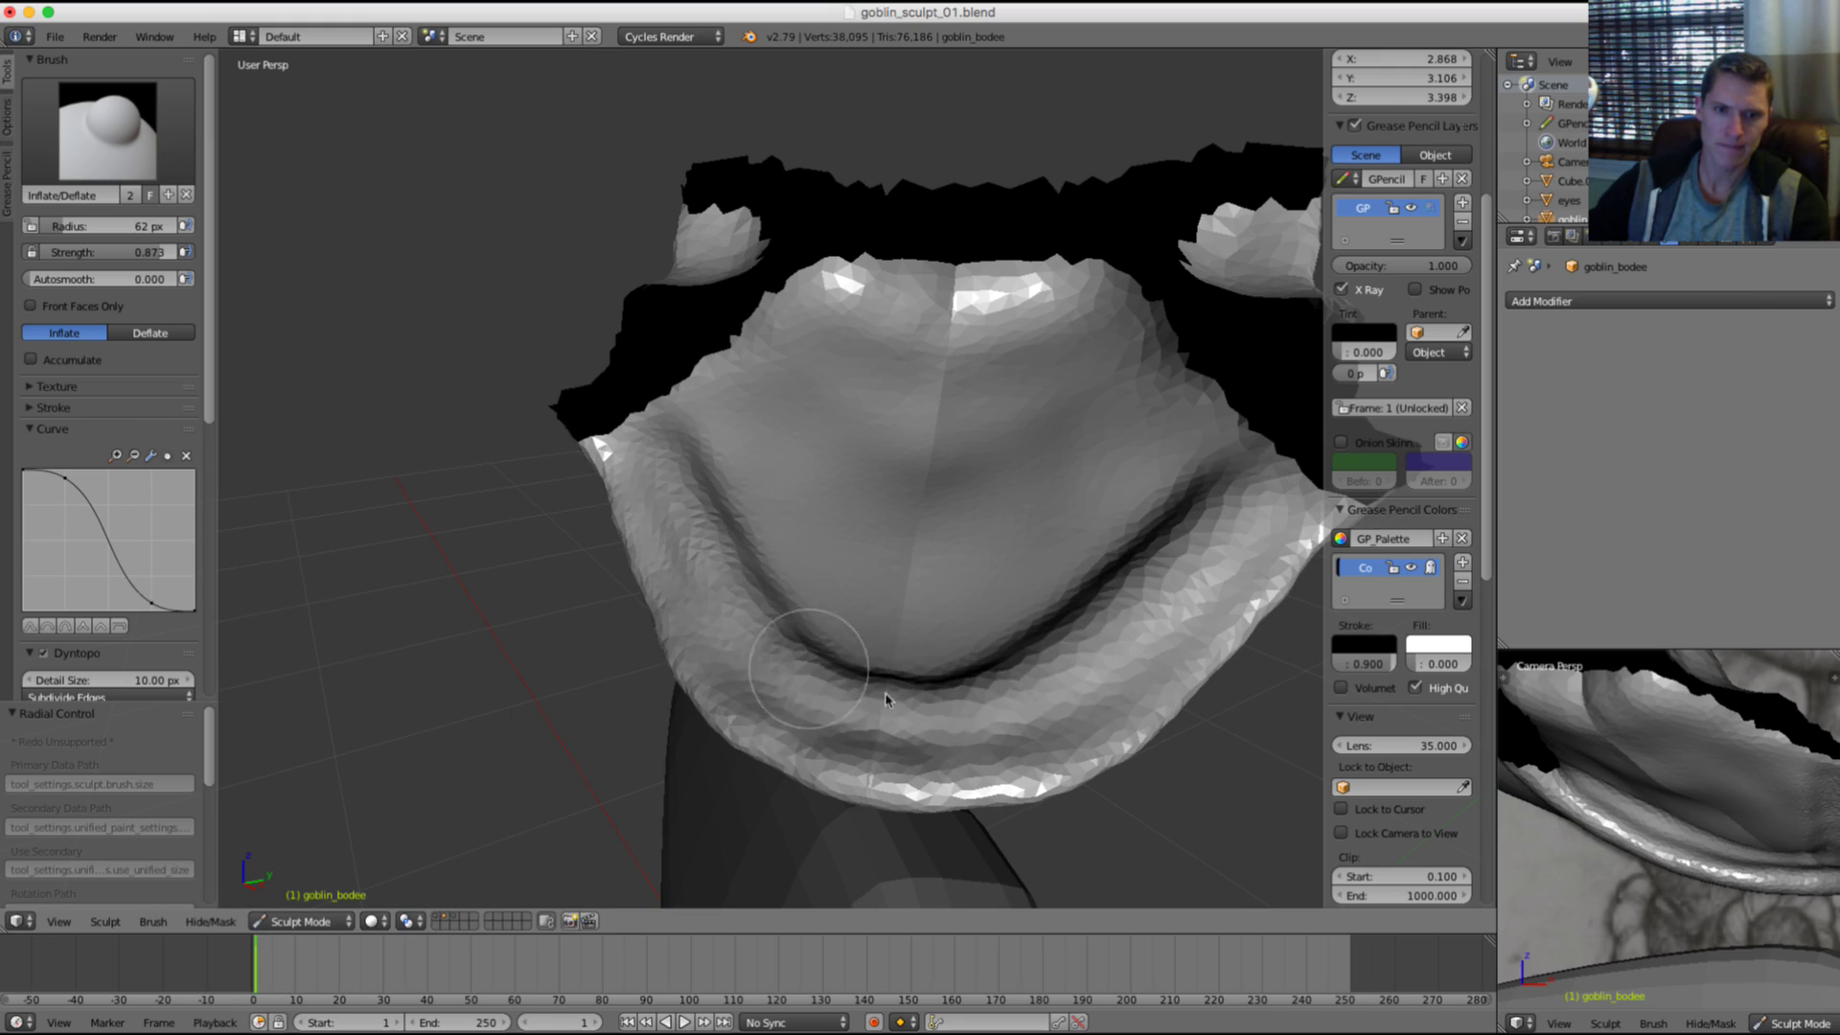
Step: Carve a crease between the lower lip and gum ridge with the Crease brush at 37 px radius and 0.424 strength
key(shift+c)
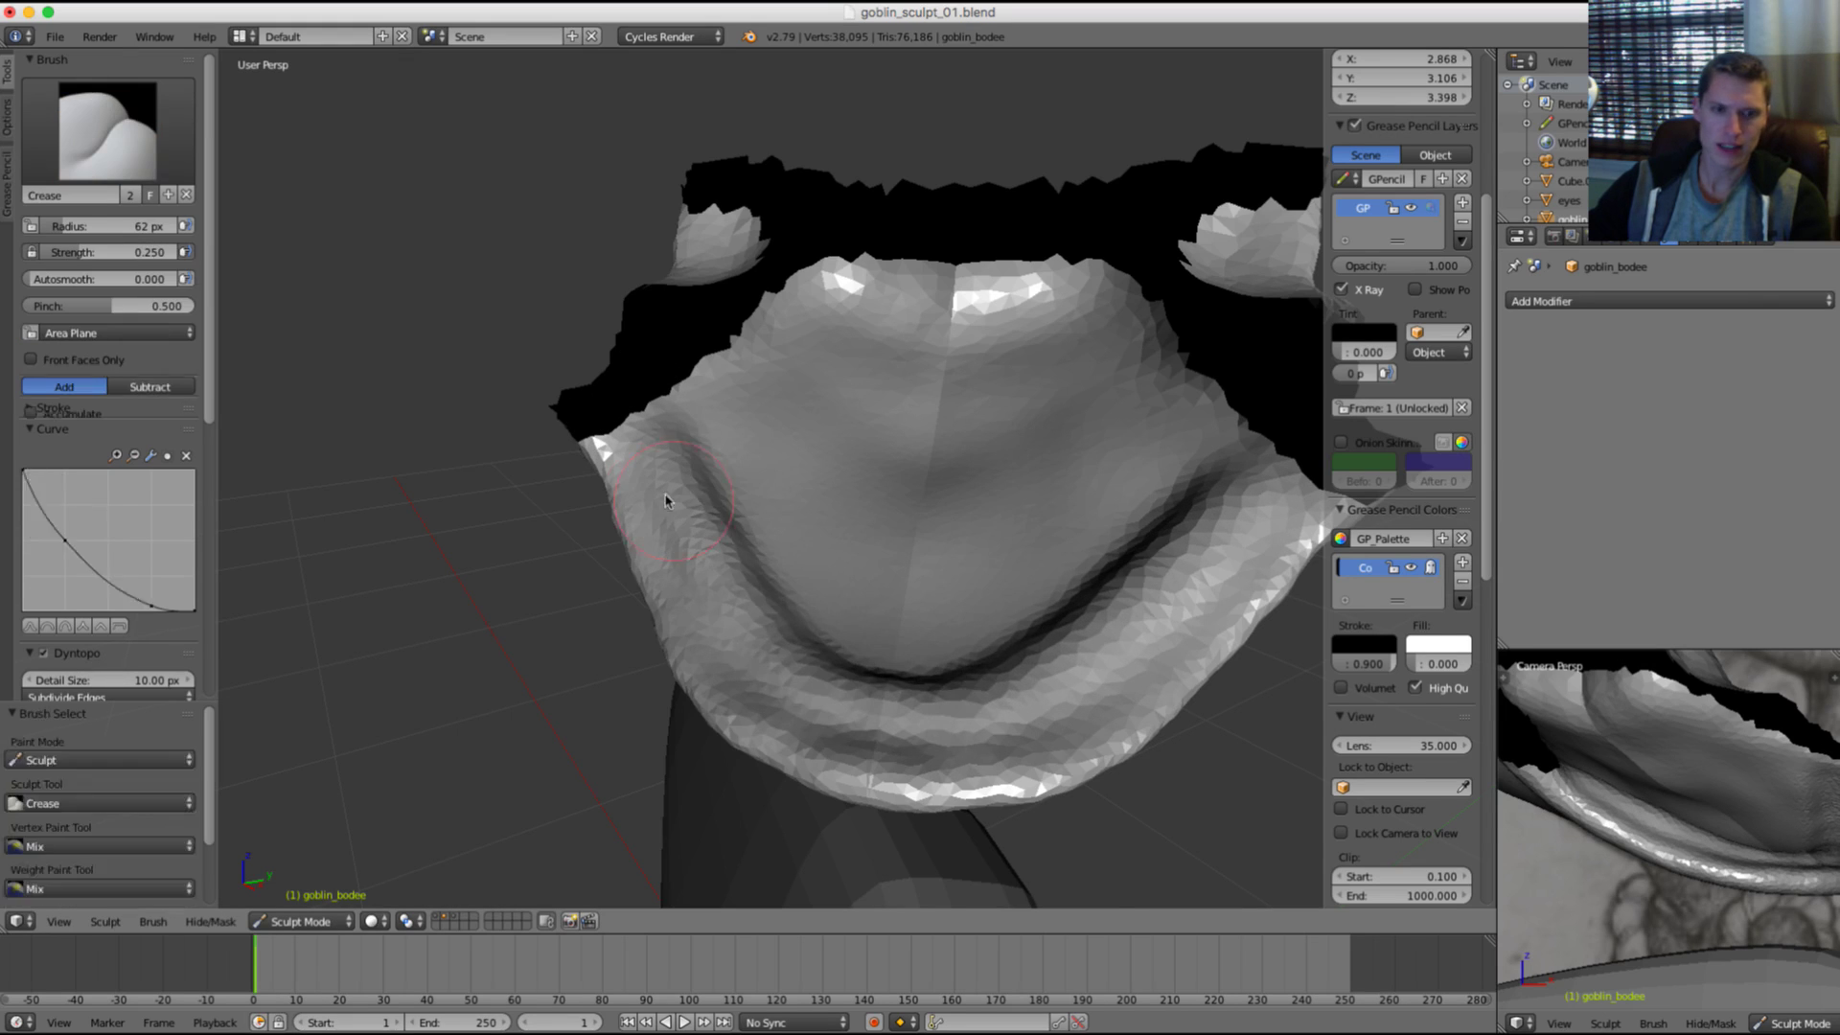
mouse_move(657, 493)
middle_down()
mouse_move(709, 499)
mouse_move(671, 452)
middle_up()
key(f)
click(707, 496)
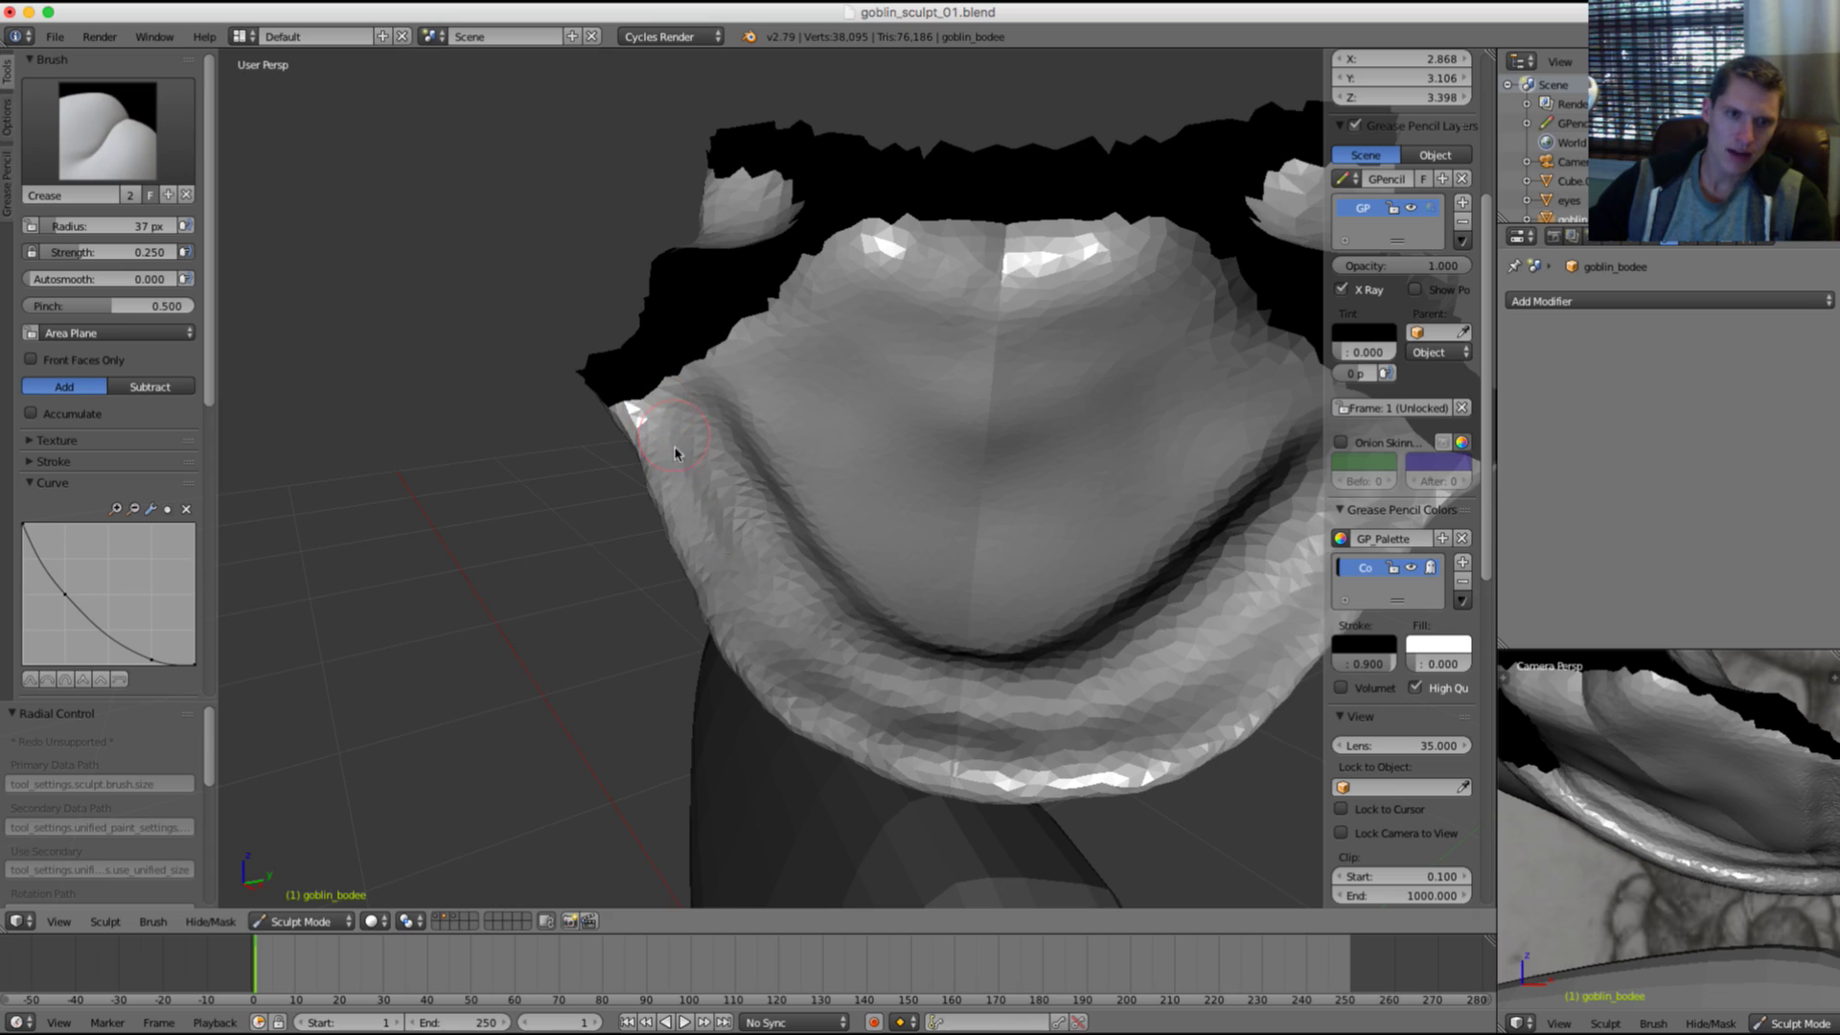
key(shift+f)
click(671, 450)
drag(671, 450, 859, 709)
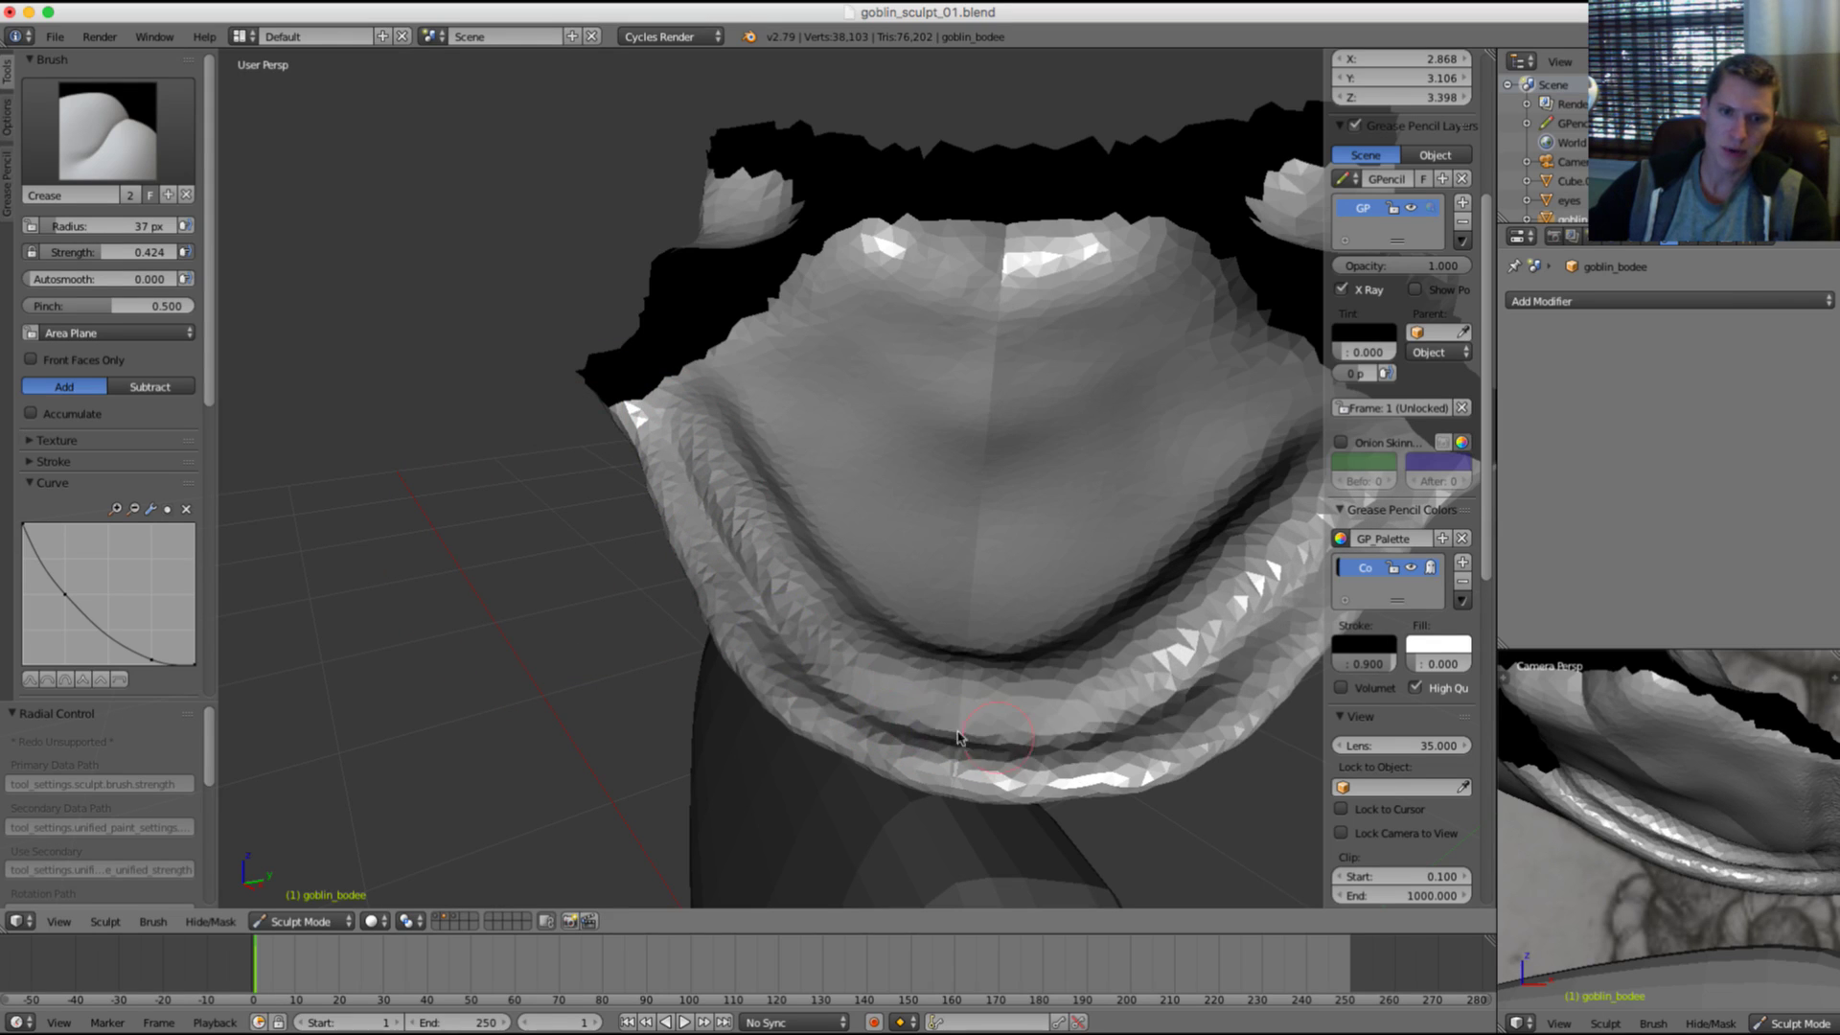
mouse_move(950, 484)
middle_down()
mouse_move(1025, 412)
mouse_move(936, 485)
mouse_move(847, 498)
mouse_move(958, 427)
mouse_move(1006, 361)
mouse_move(986, 349)
mouse_move(977, 413)
mouse_move(962, 353)
middle_up()
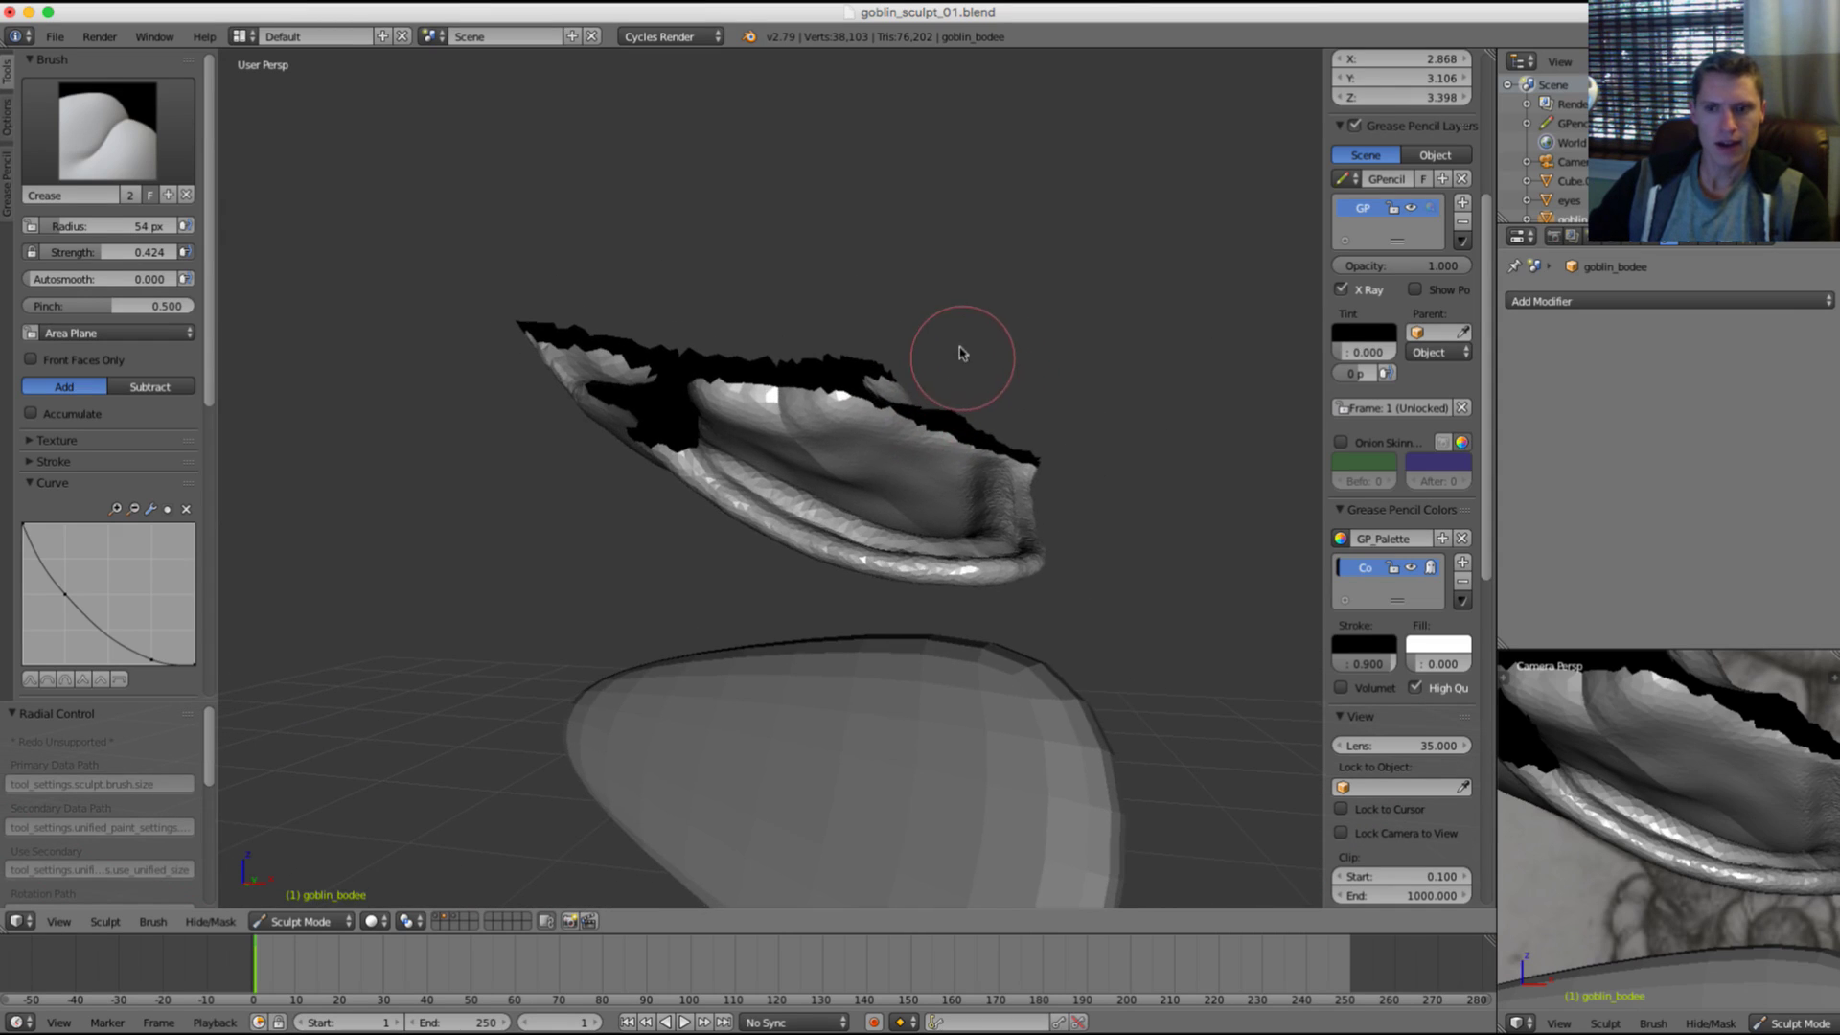
Step: Compare the gum with the reference teeth in the camera view and mask a tooth spot using the Mask brush at 26 px radius
scroll(1710, 809, down, 2)
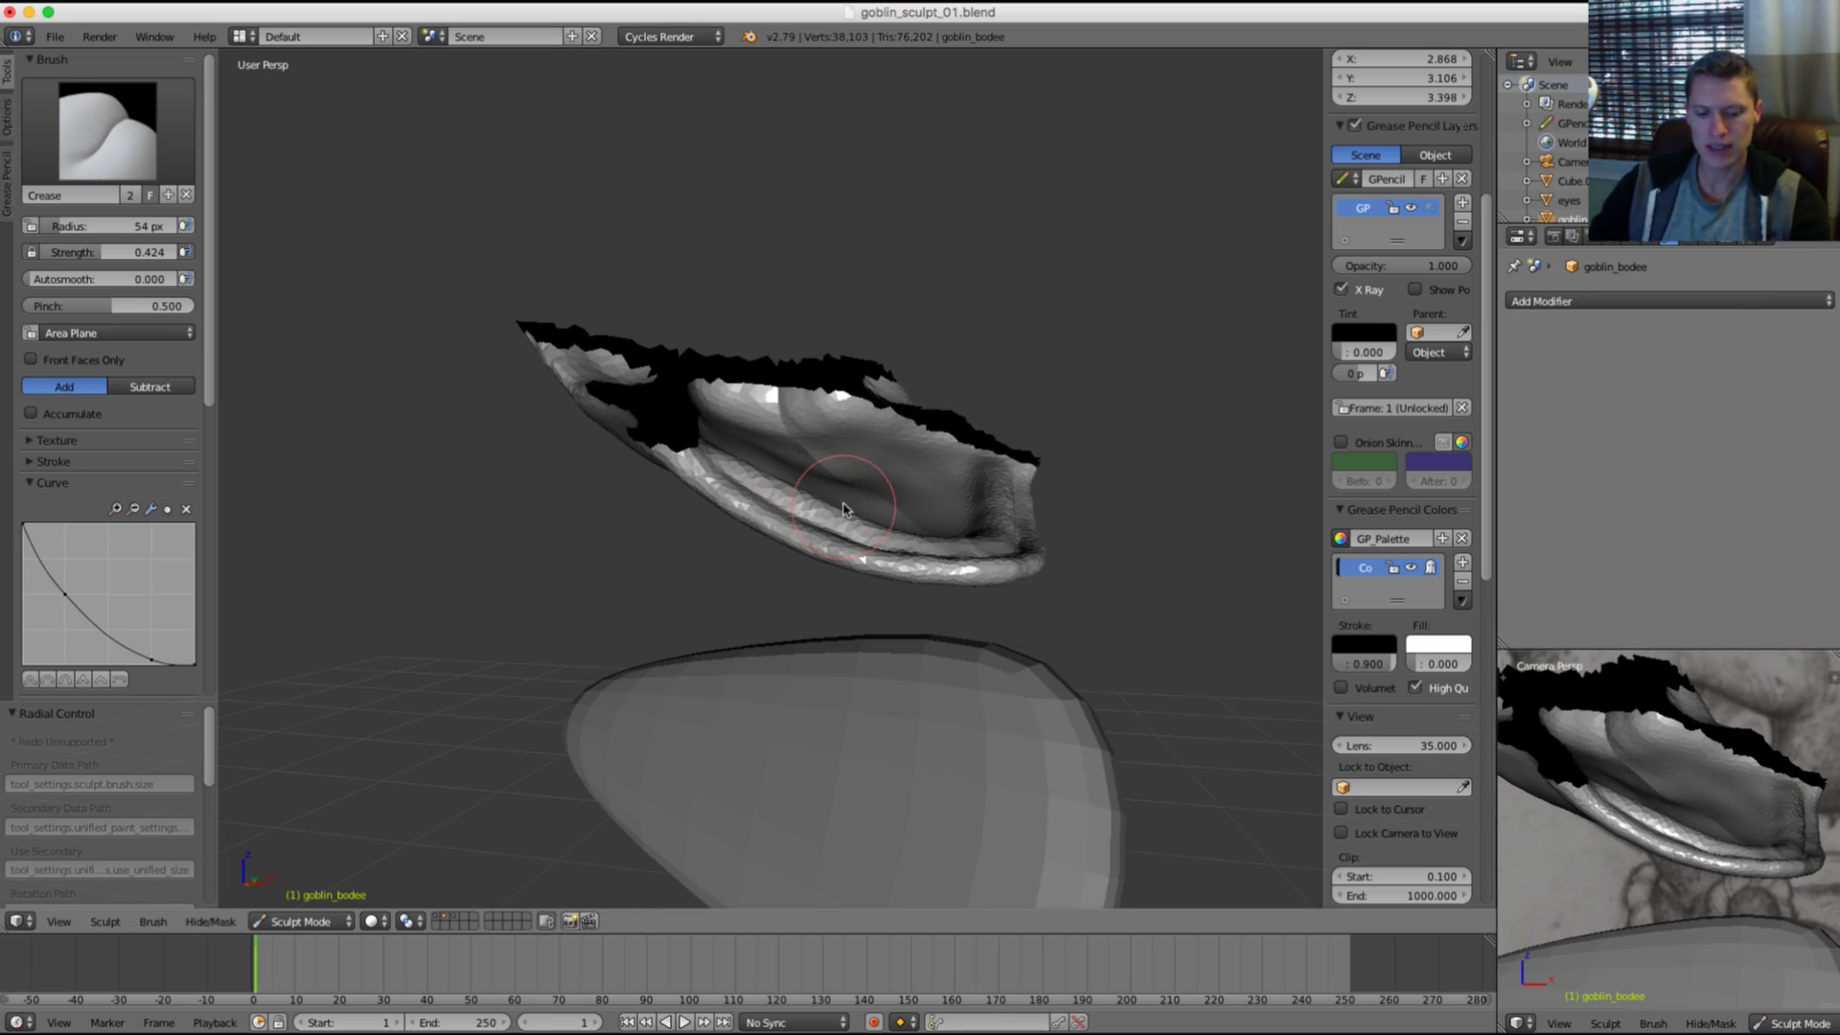
key(grave)
key(grave)
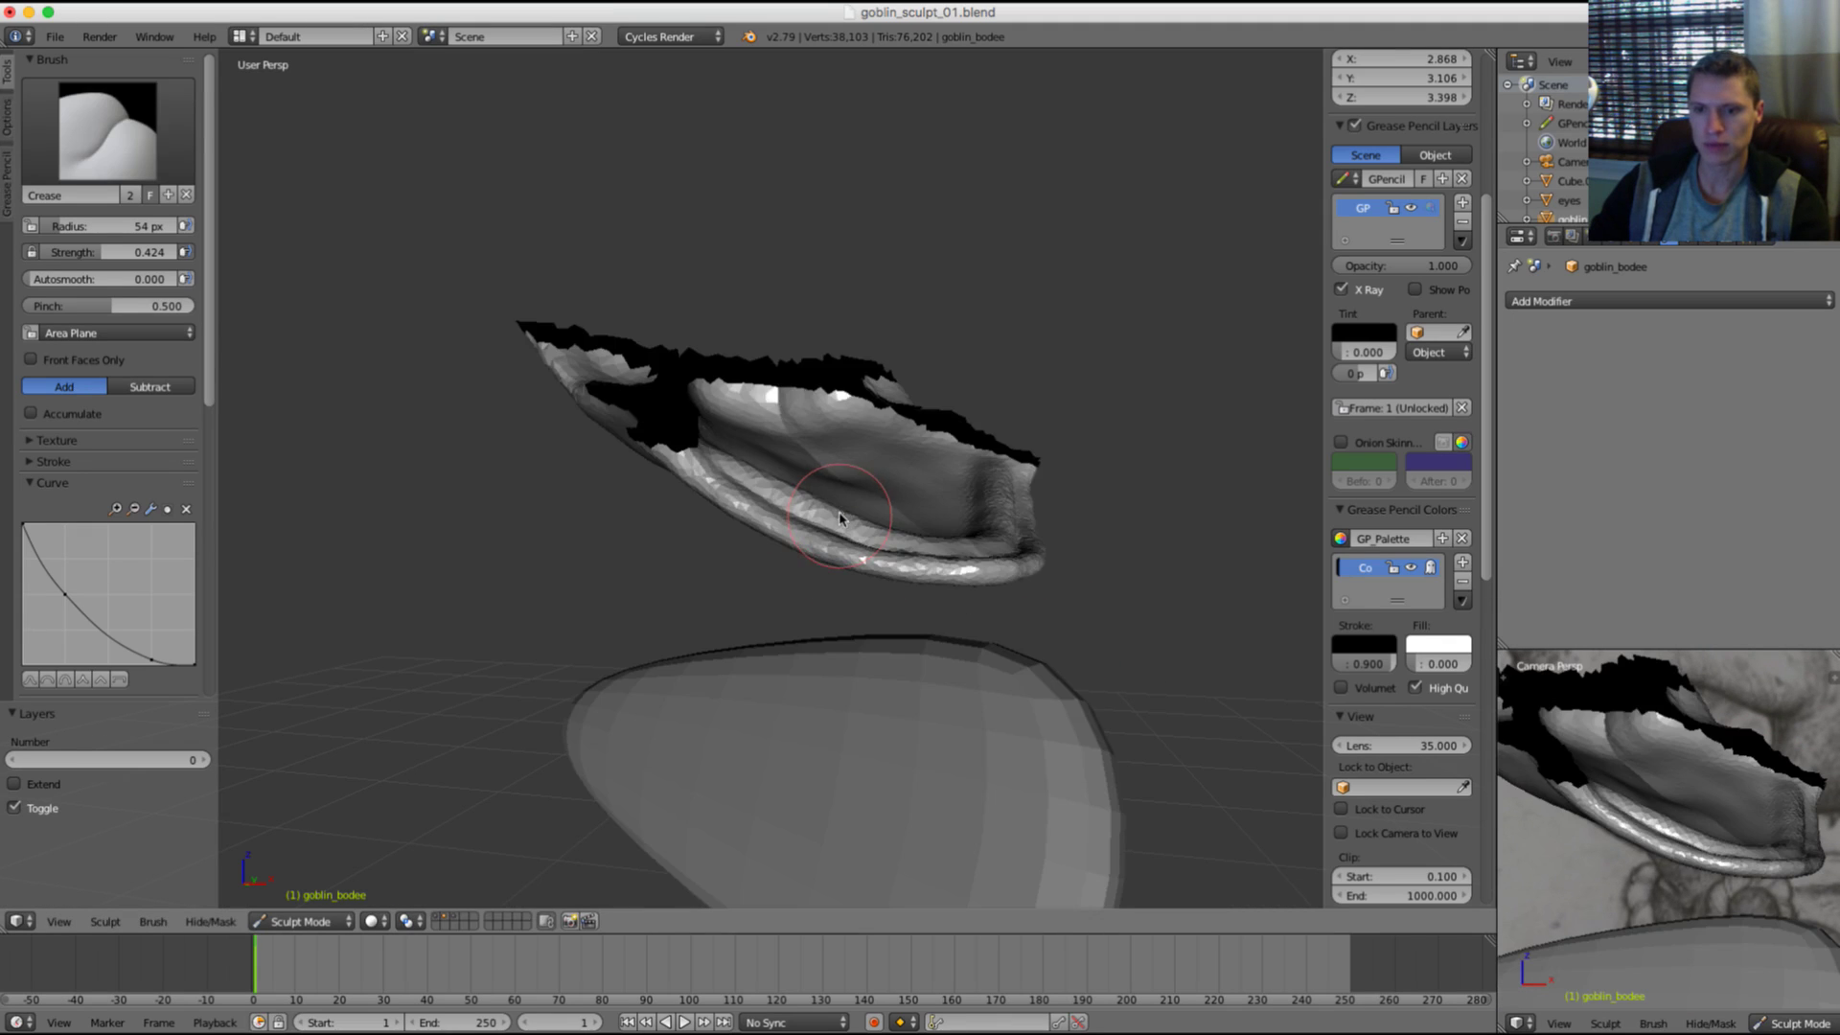
scroll(1601, 801, up, 5)
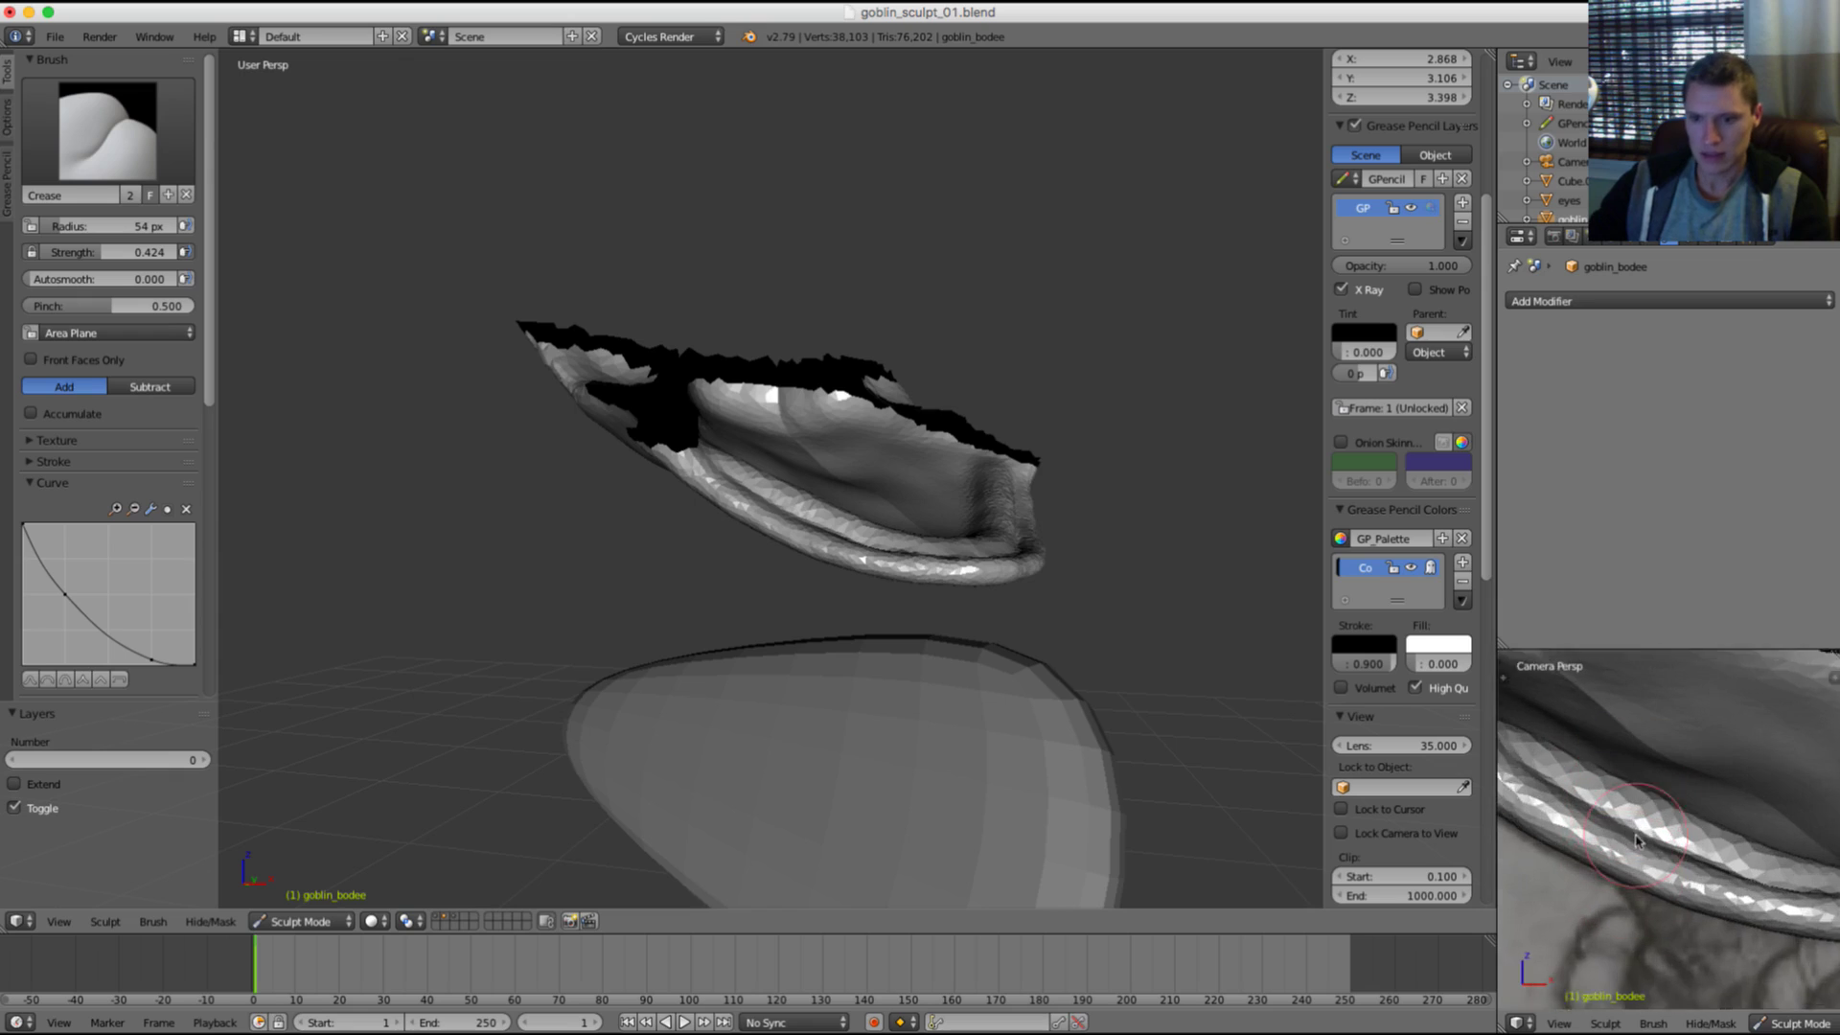
key(m)
key(grave)
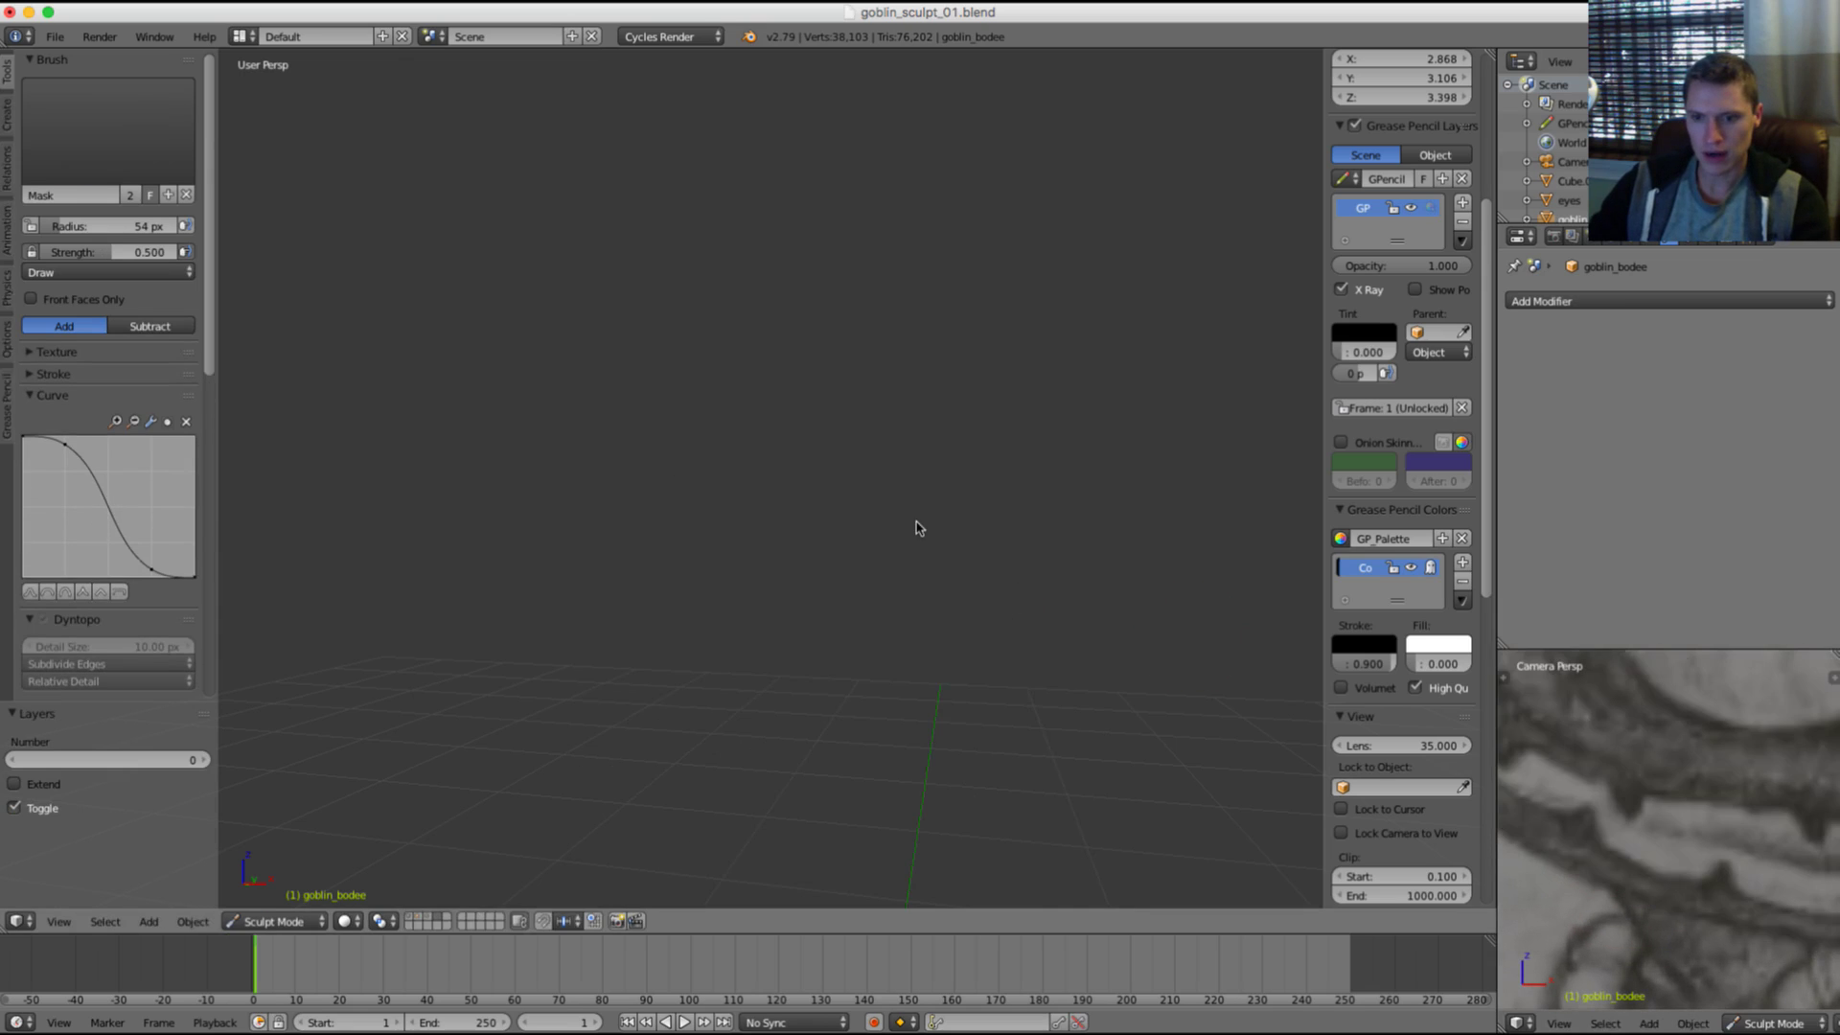
key(grave)
key(grave)
key(grave)
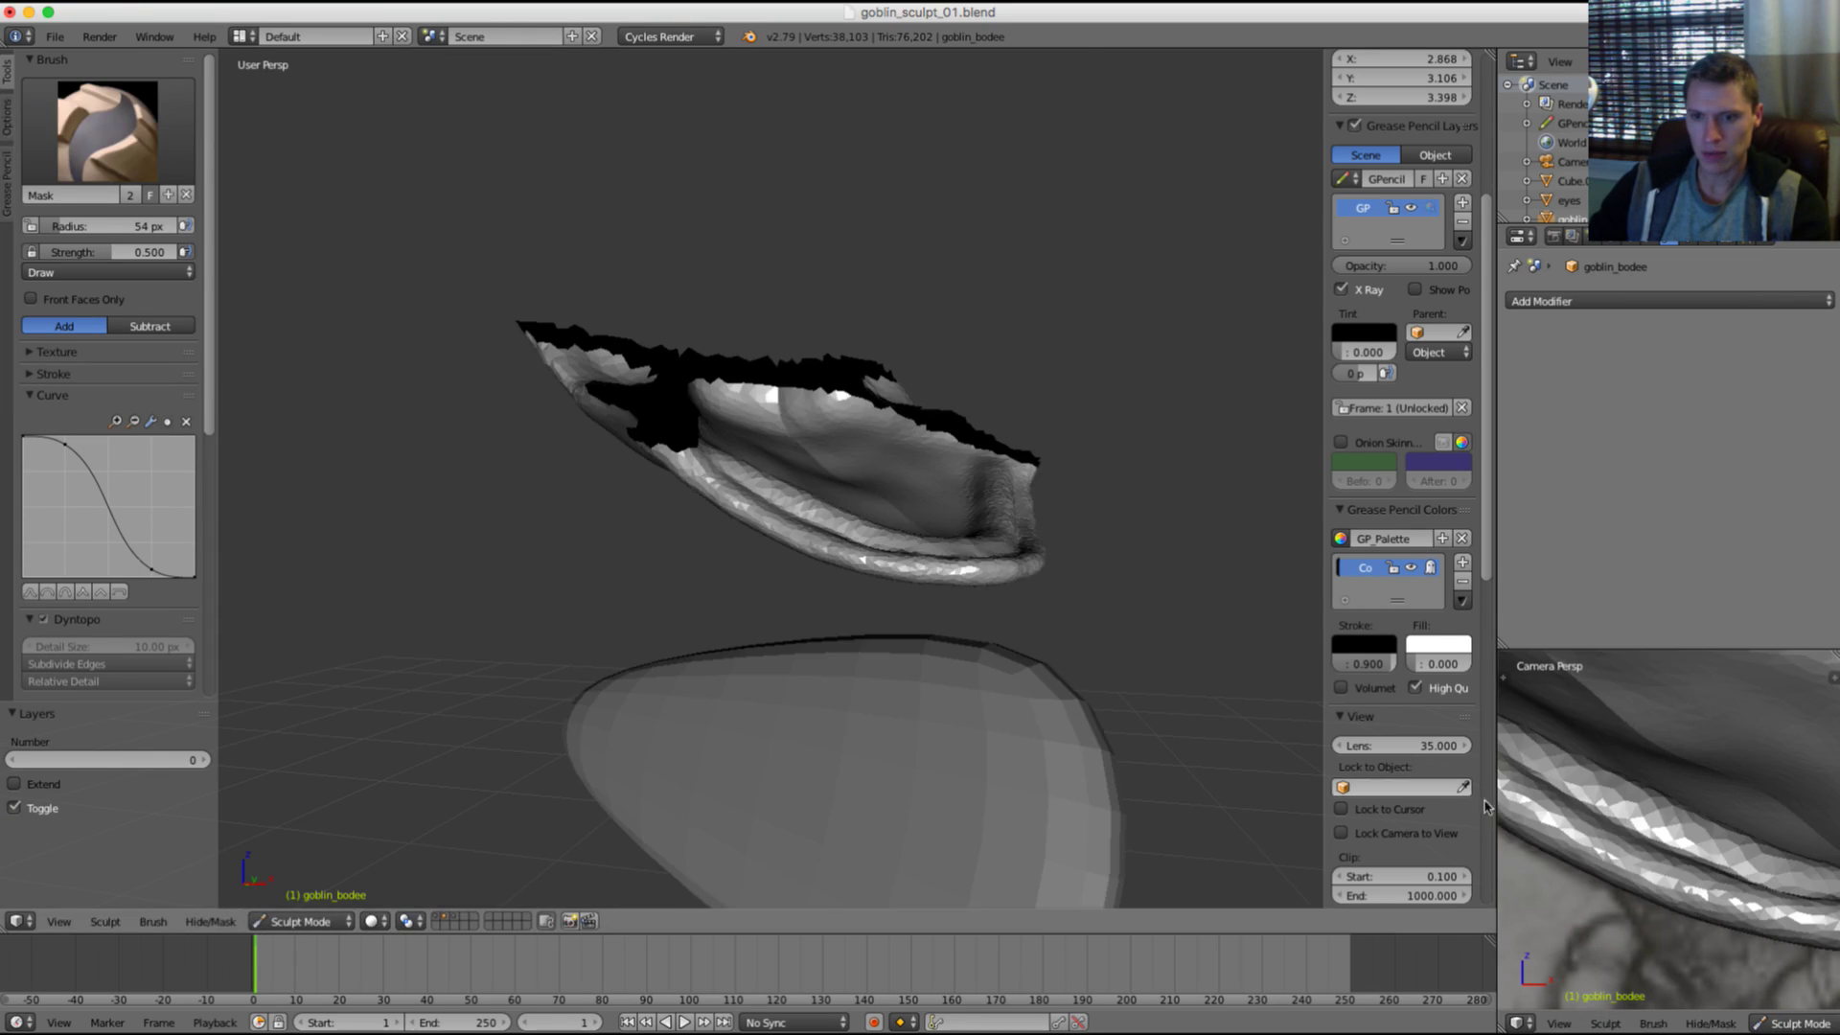
key(f)
click(1579, 817)
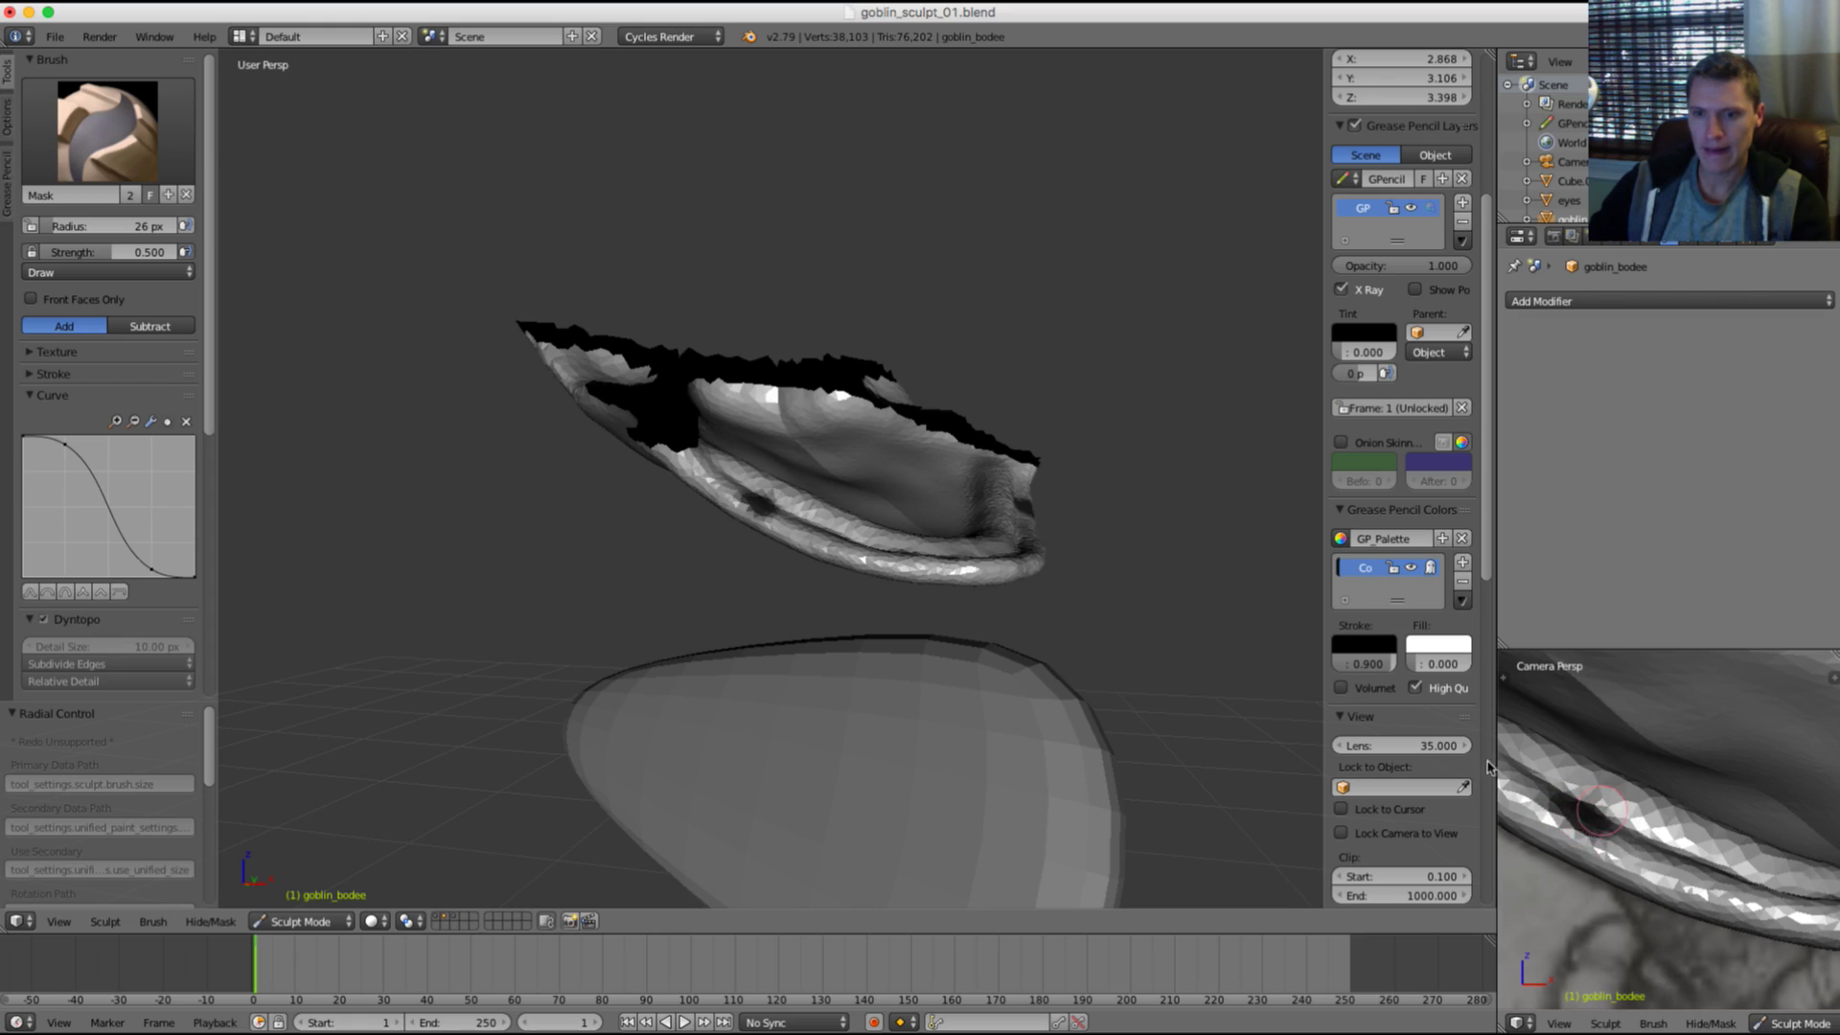
Step: Mask the remaining tooth spots along the lower gum against the reference sketch, and invert the mask so only those spots are editable
key(grave)
key(grave)
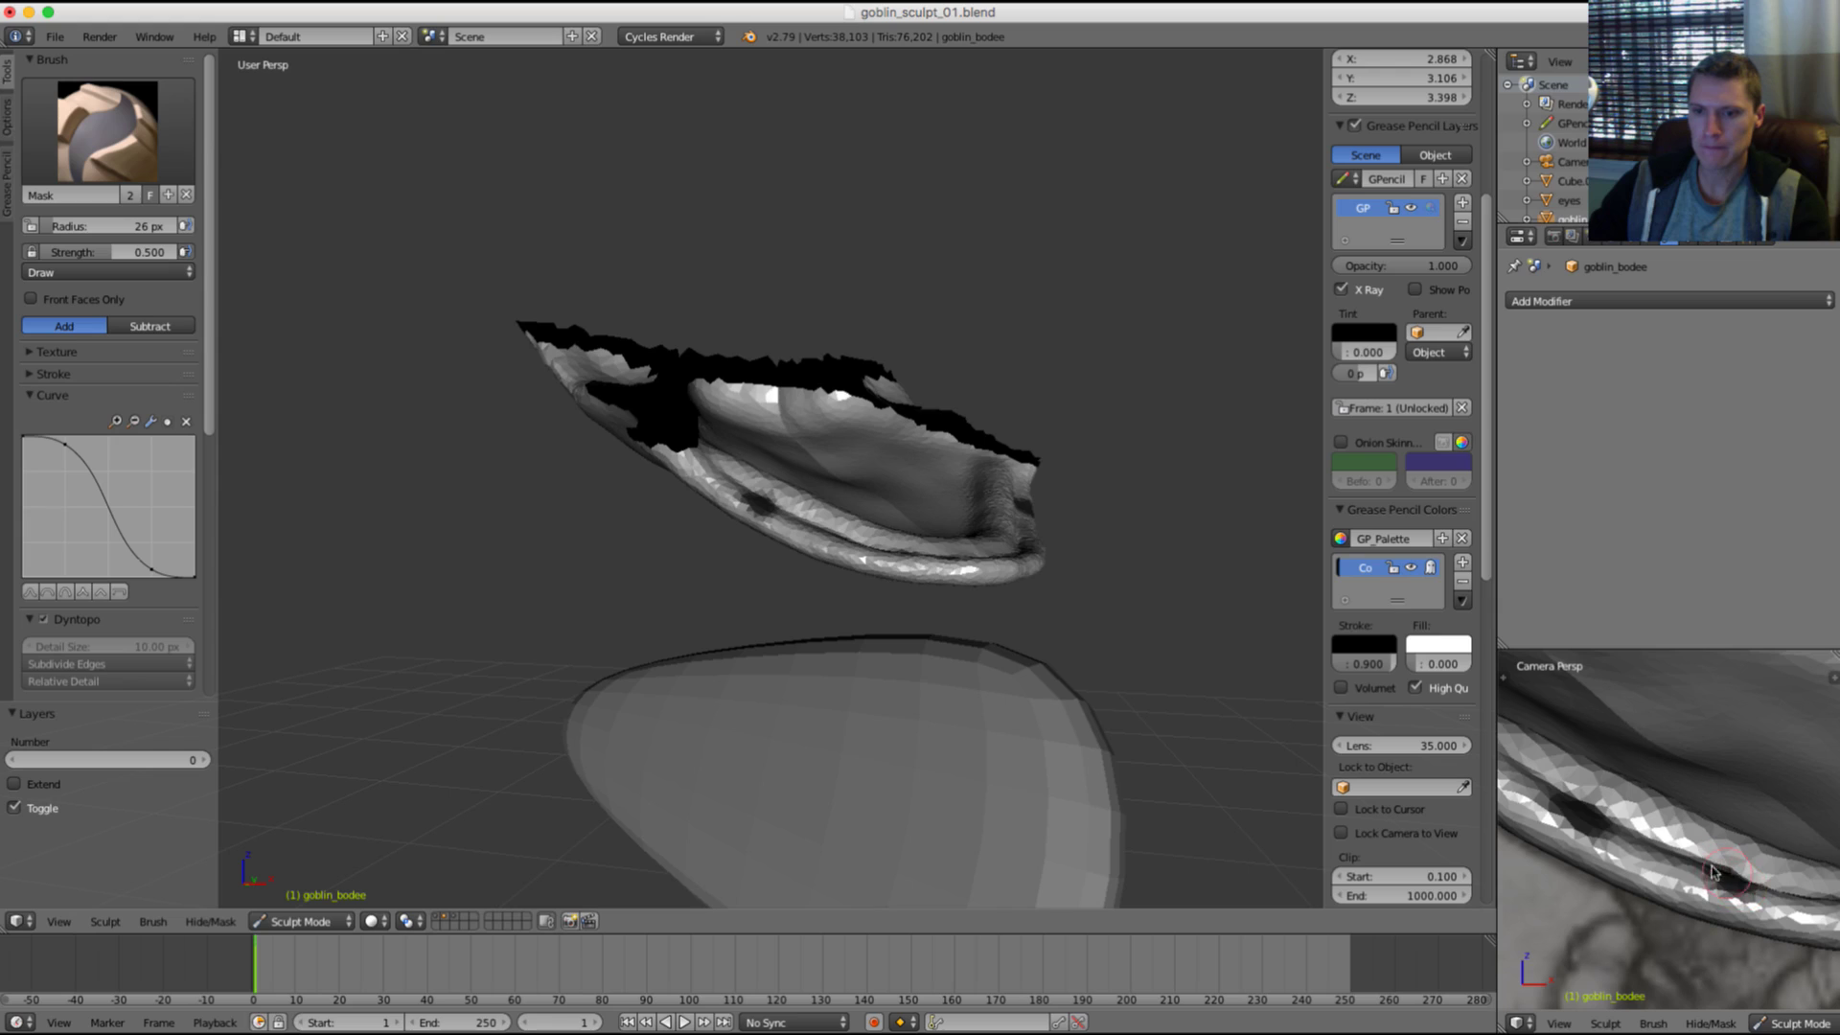
key(grave)
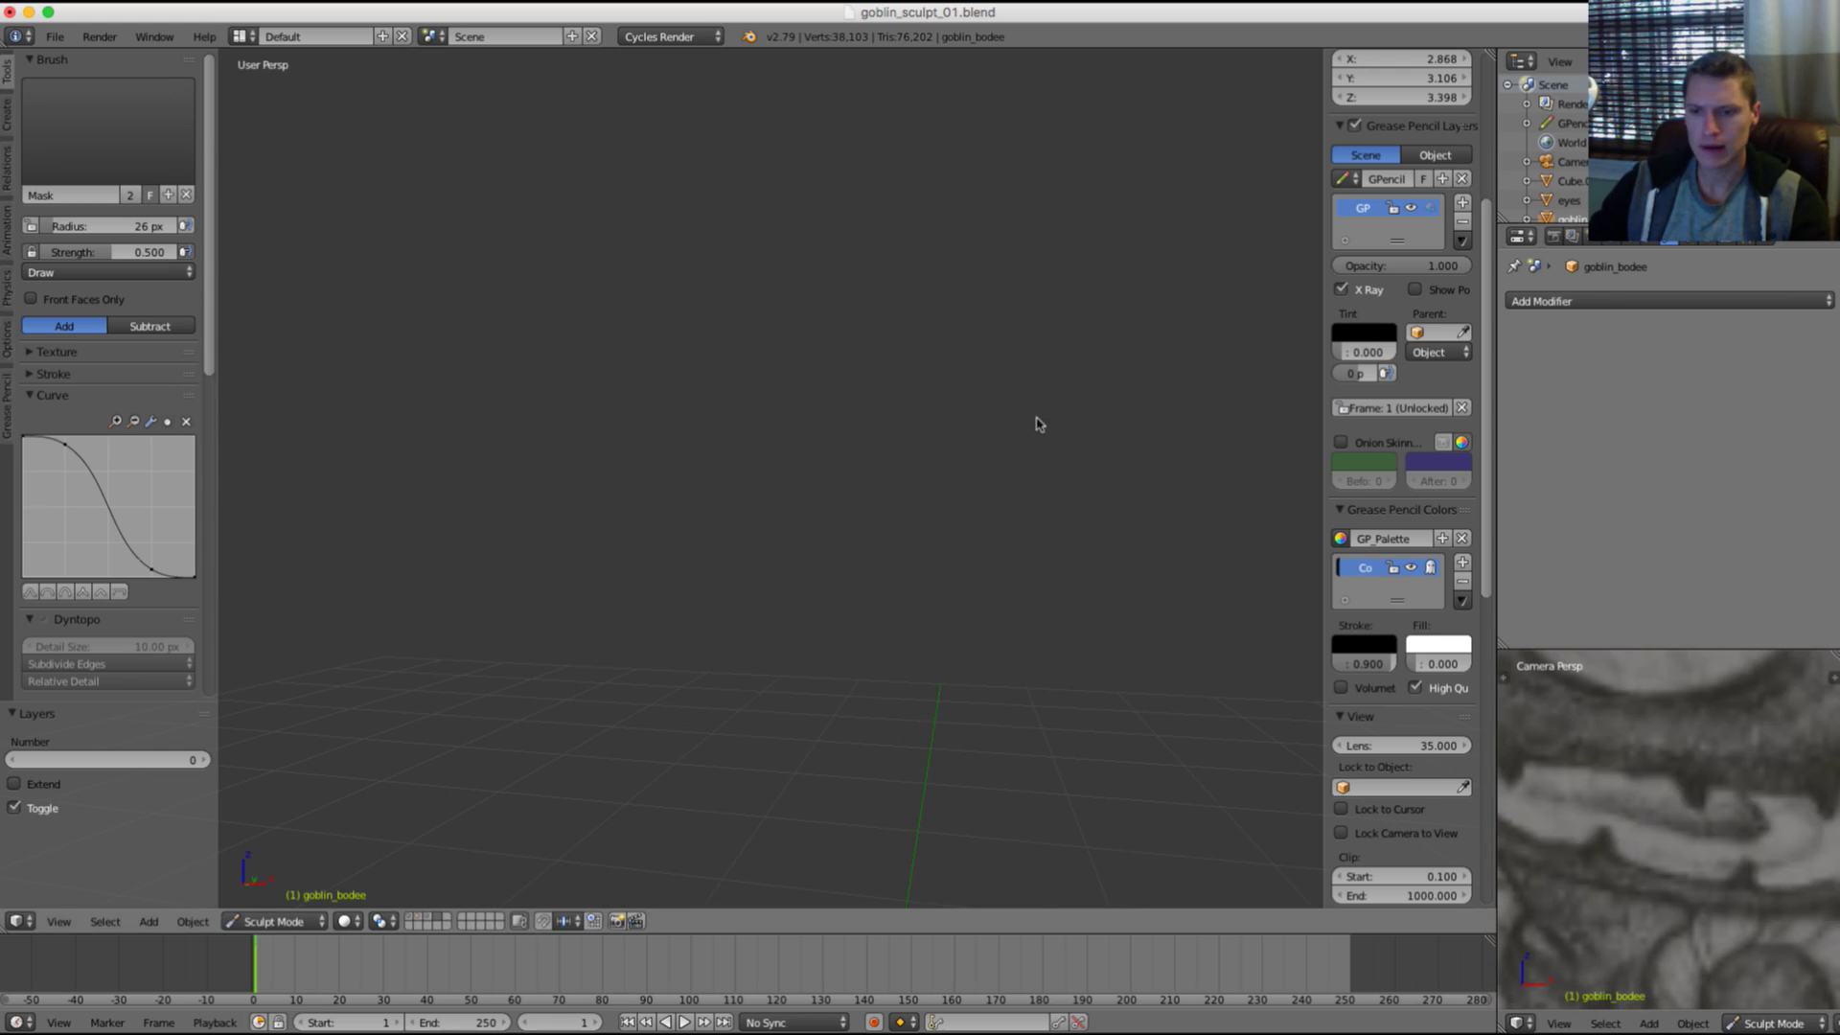
key(grave)
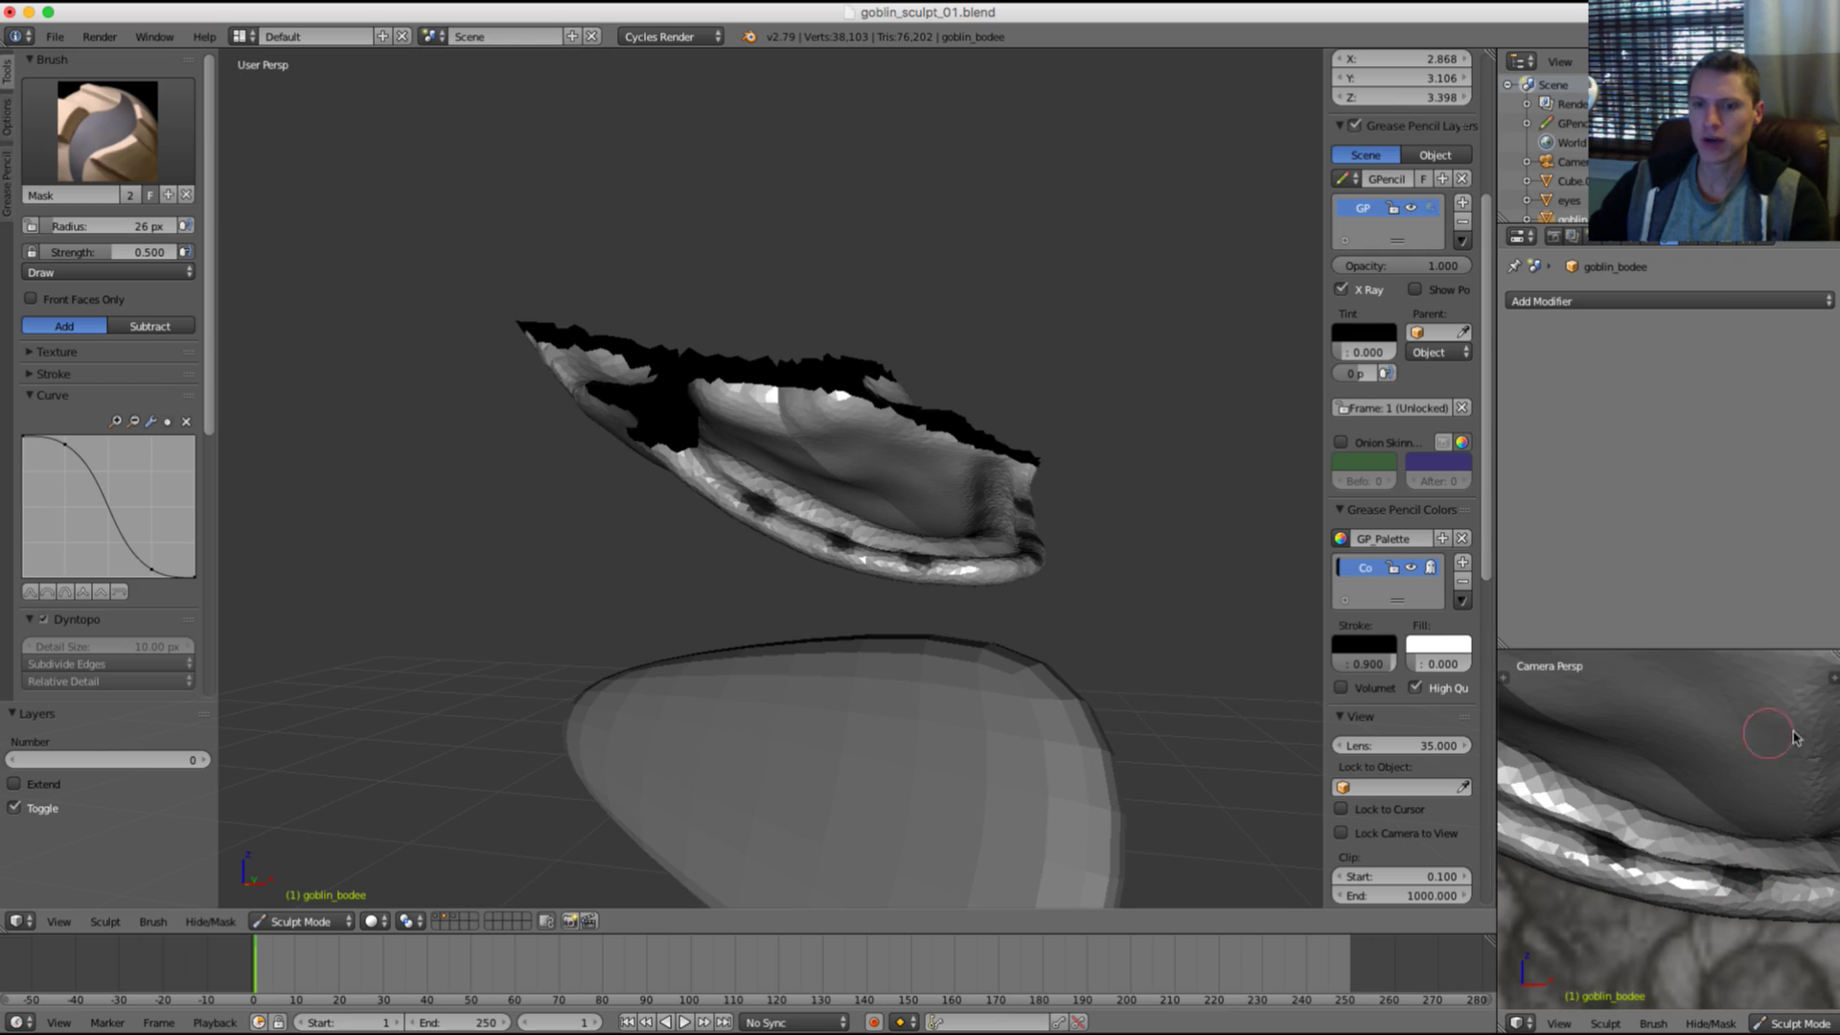
middle_drag(1152, 504, 1099, 501)
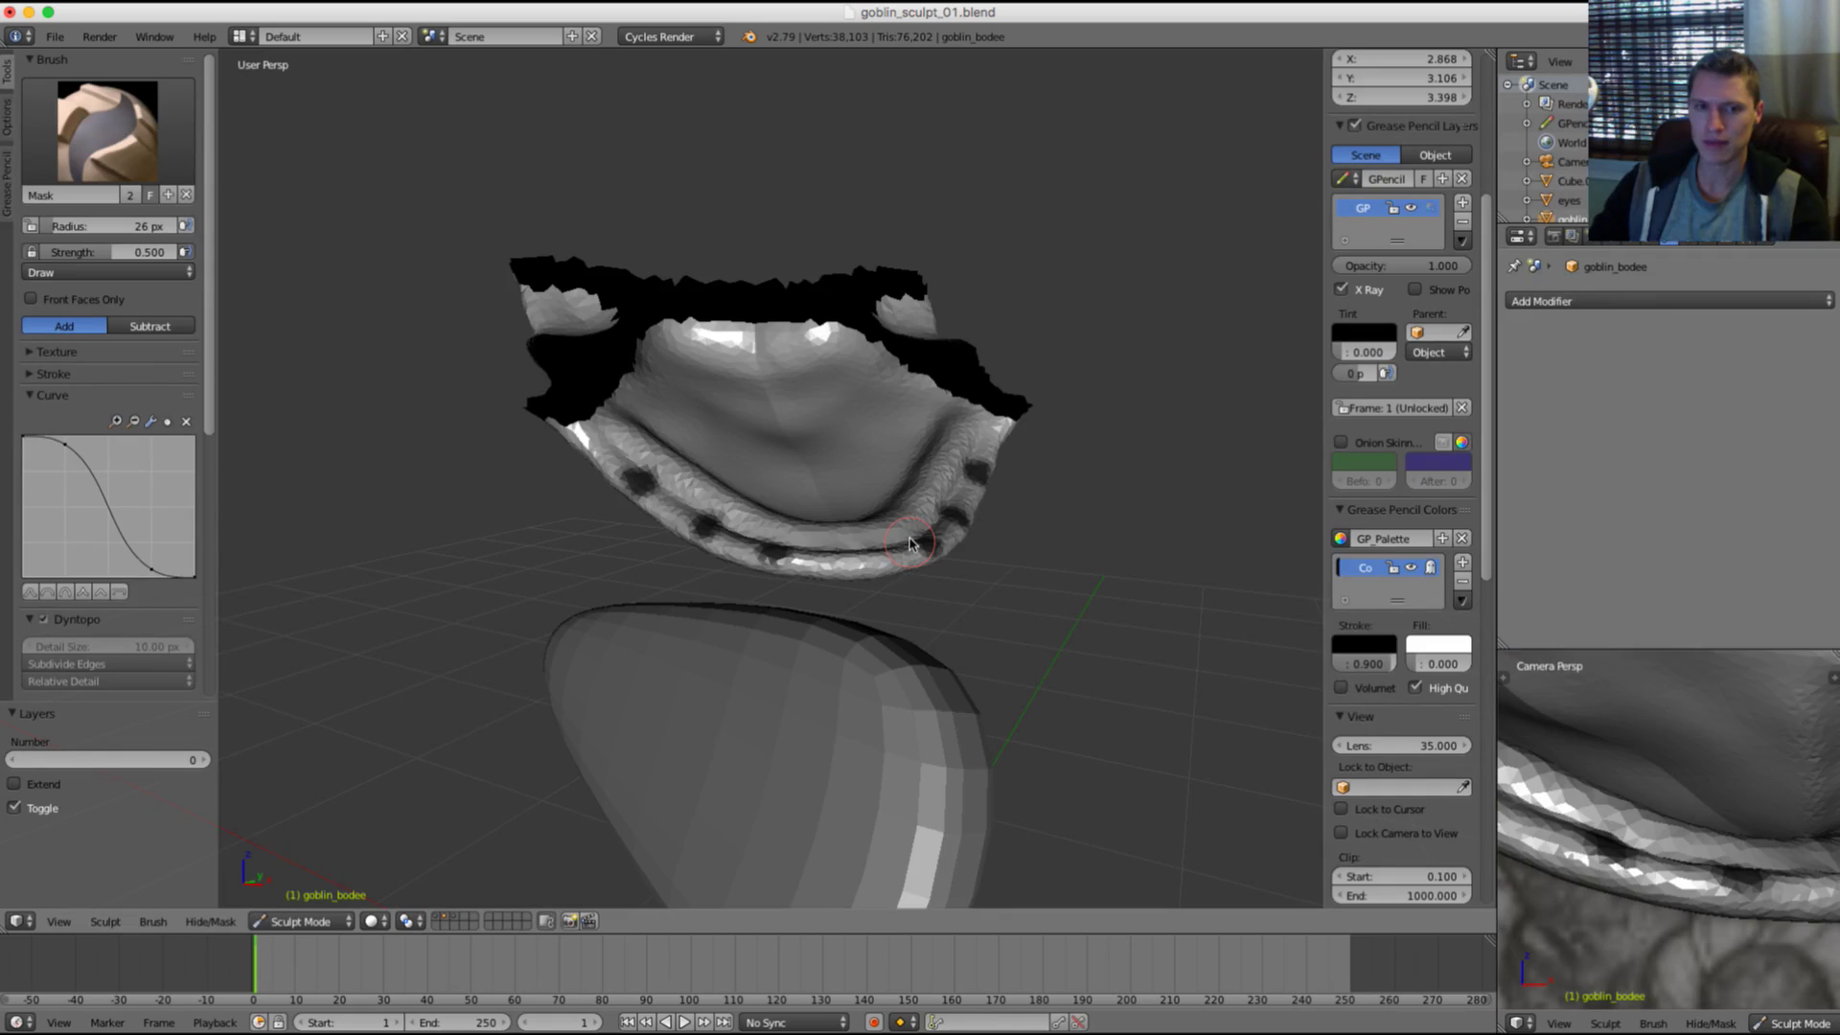
shift+middle_drag(1726, 792, 1613, 768)
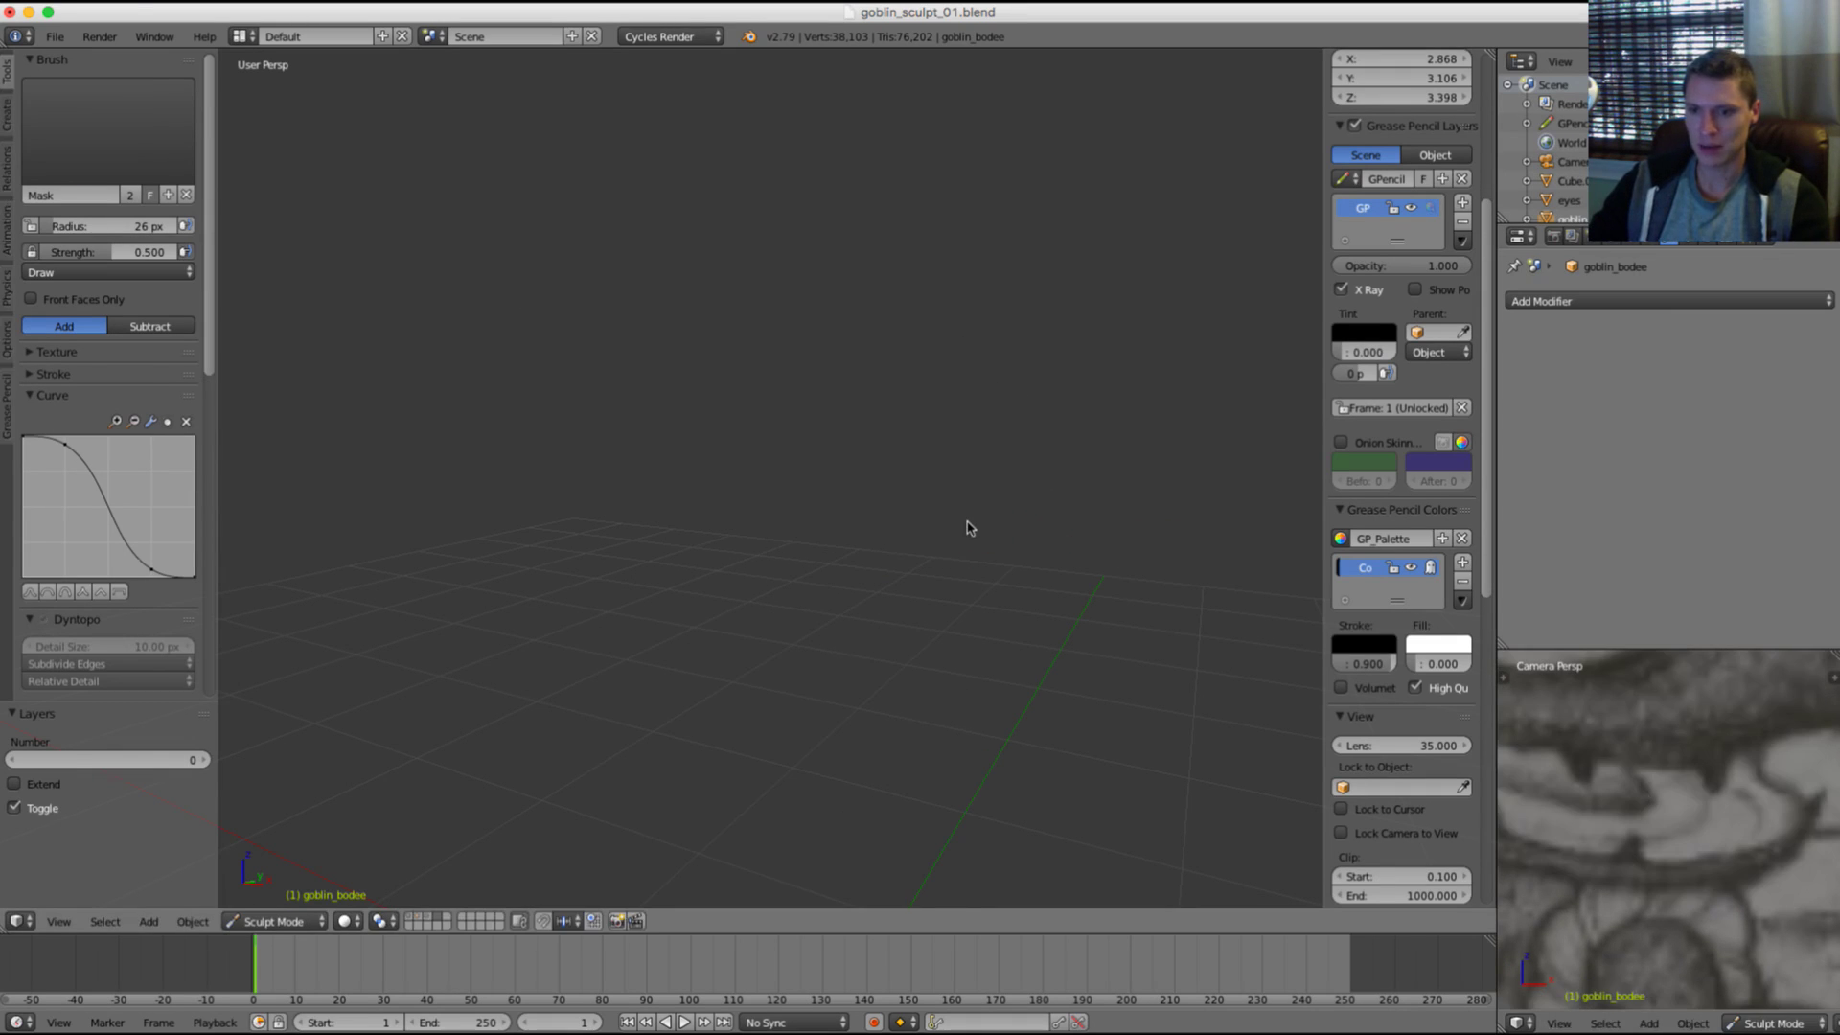
middle_drag(952, 515, 958, 428)
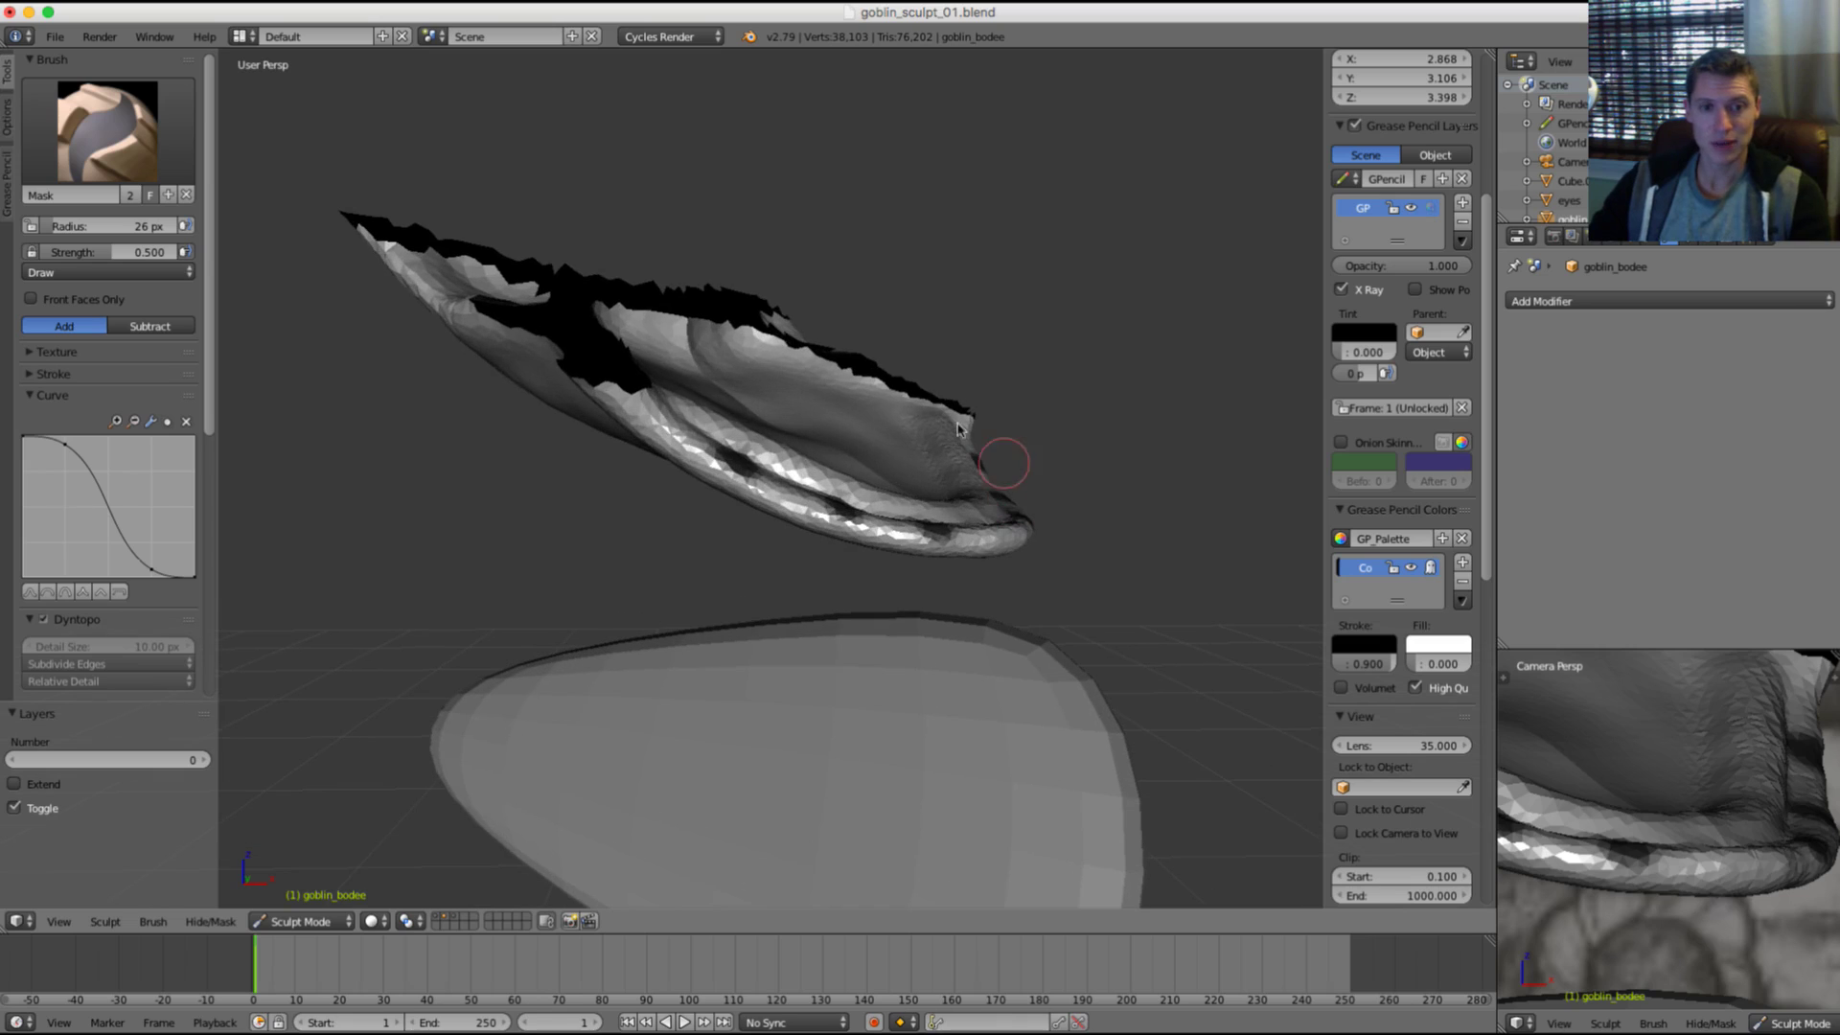
key(ctrl+i)
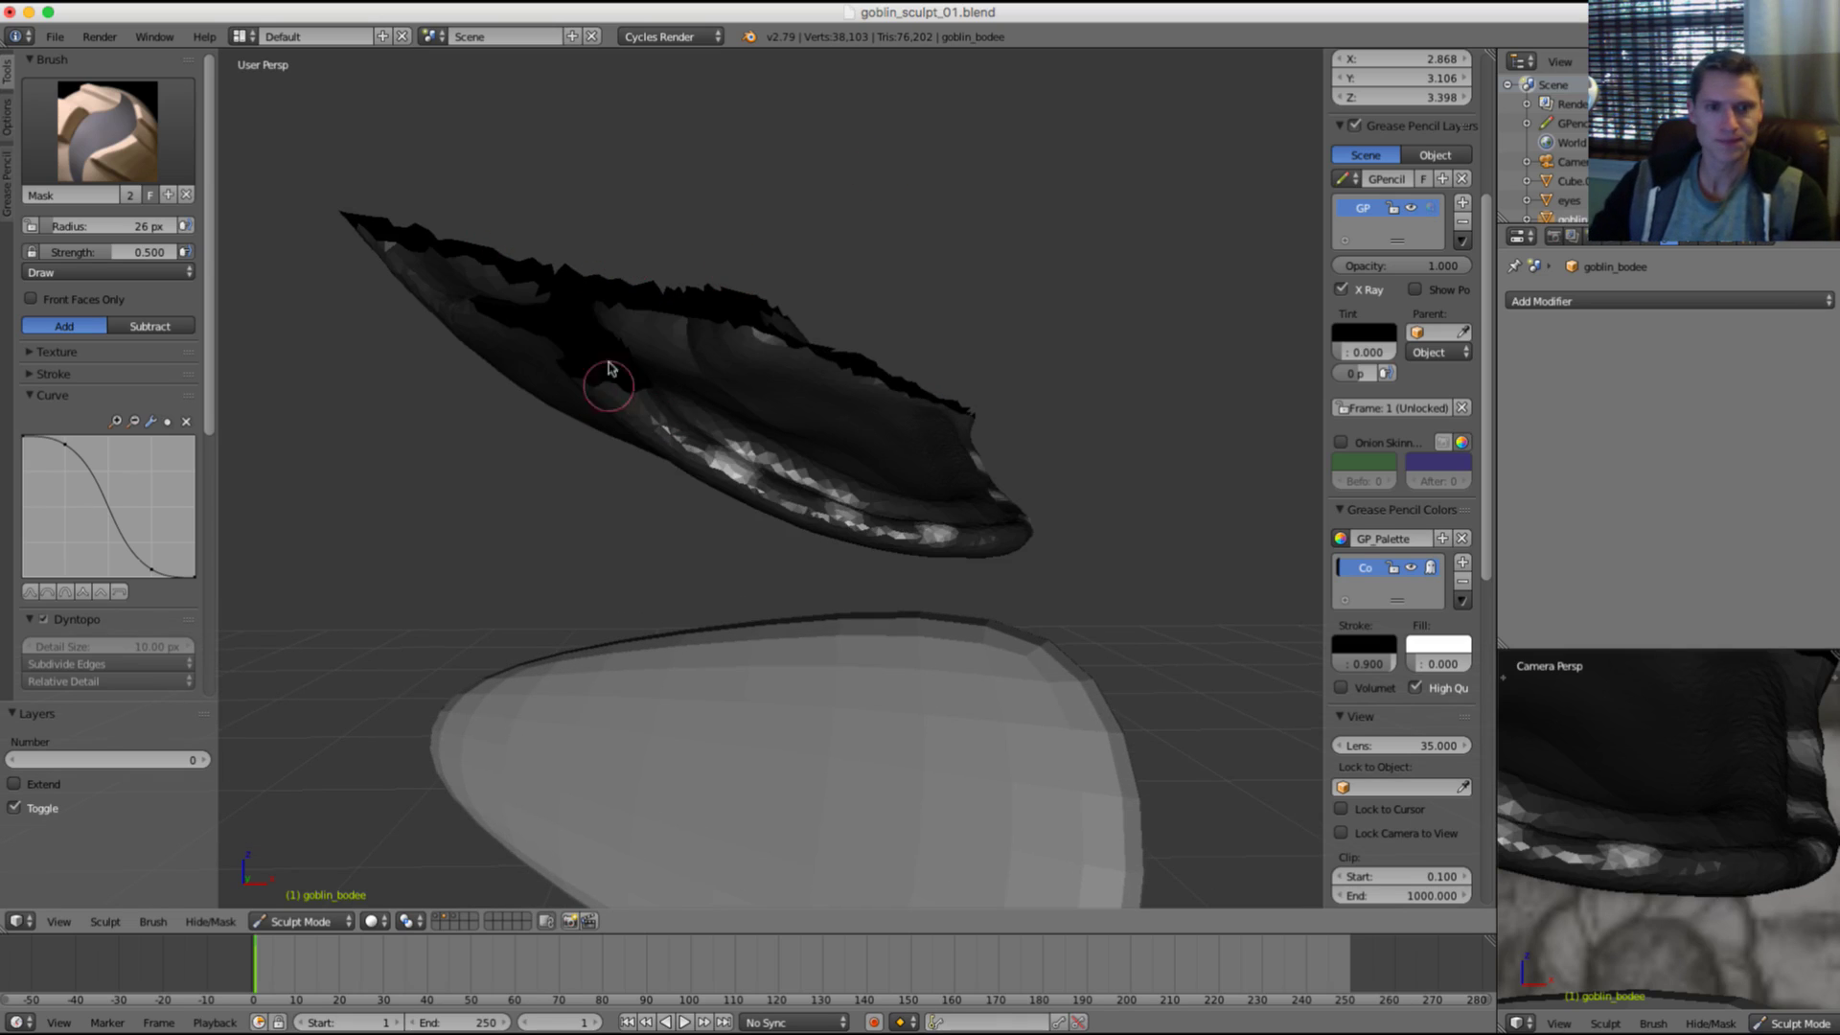
mouse_move(609, 368)
middle_down()
mouse_move(616, 388)
mouse_move(809, 317)
middle_up()
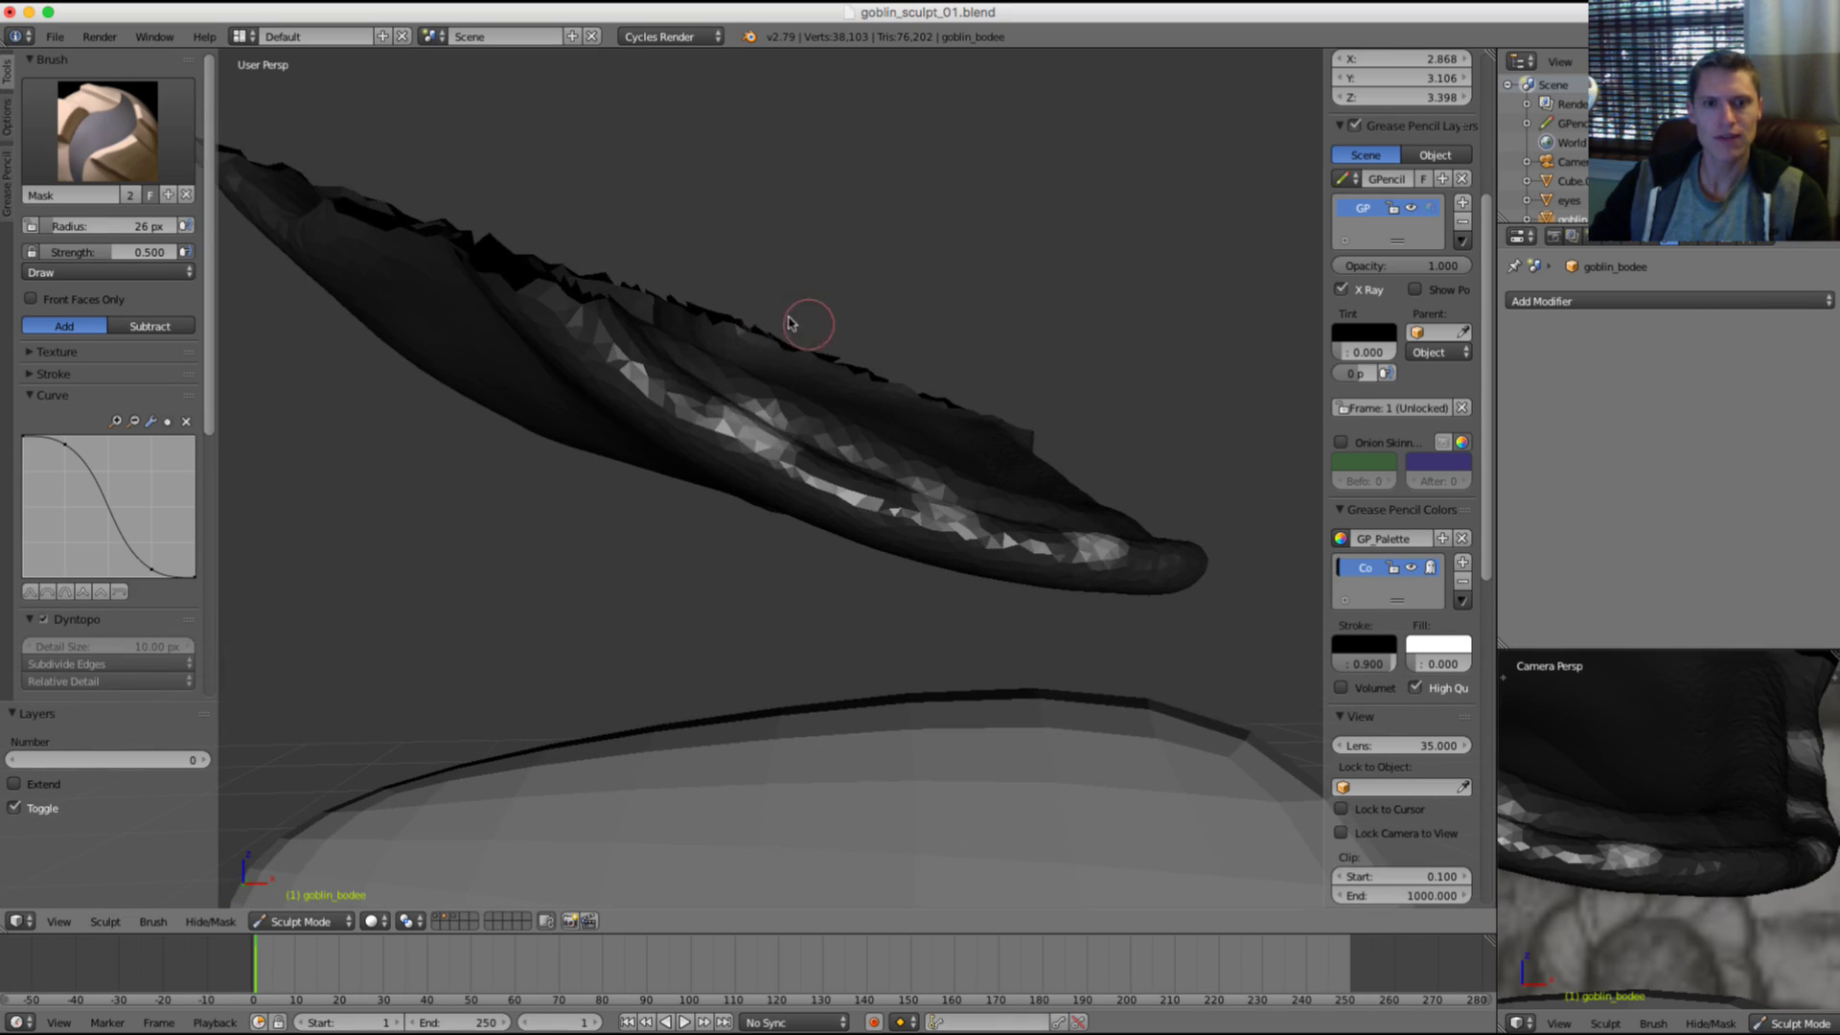
Step: Switch to the Snake Hook brush at 172 px radius and set the dynamic topology detail size to 5 px
click(94, 125)
click(489, 336)
key(f)
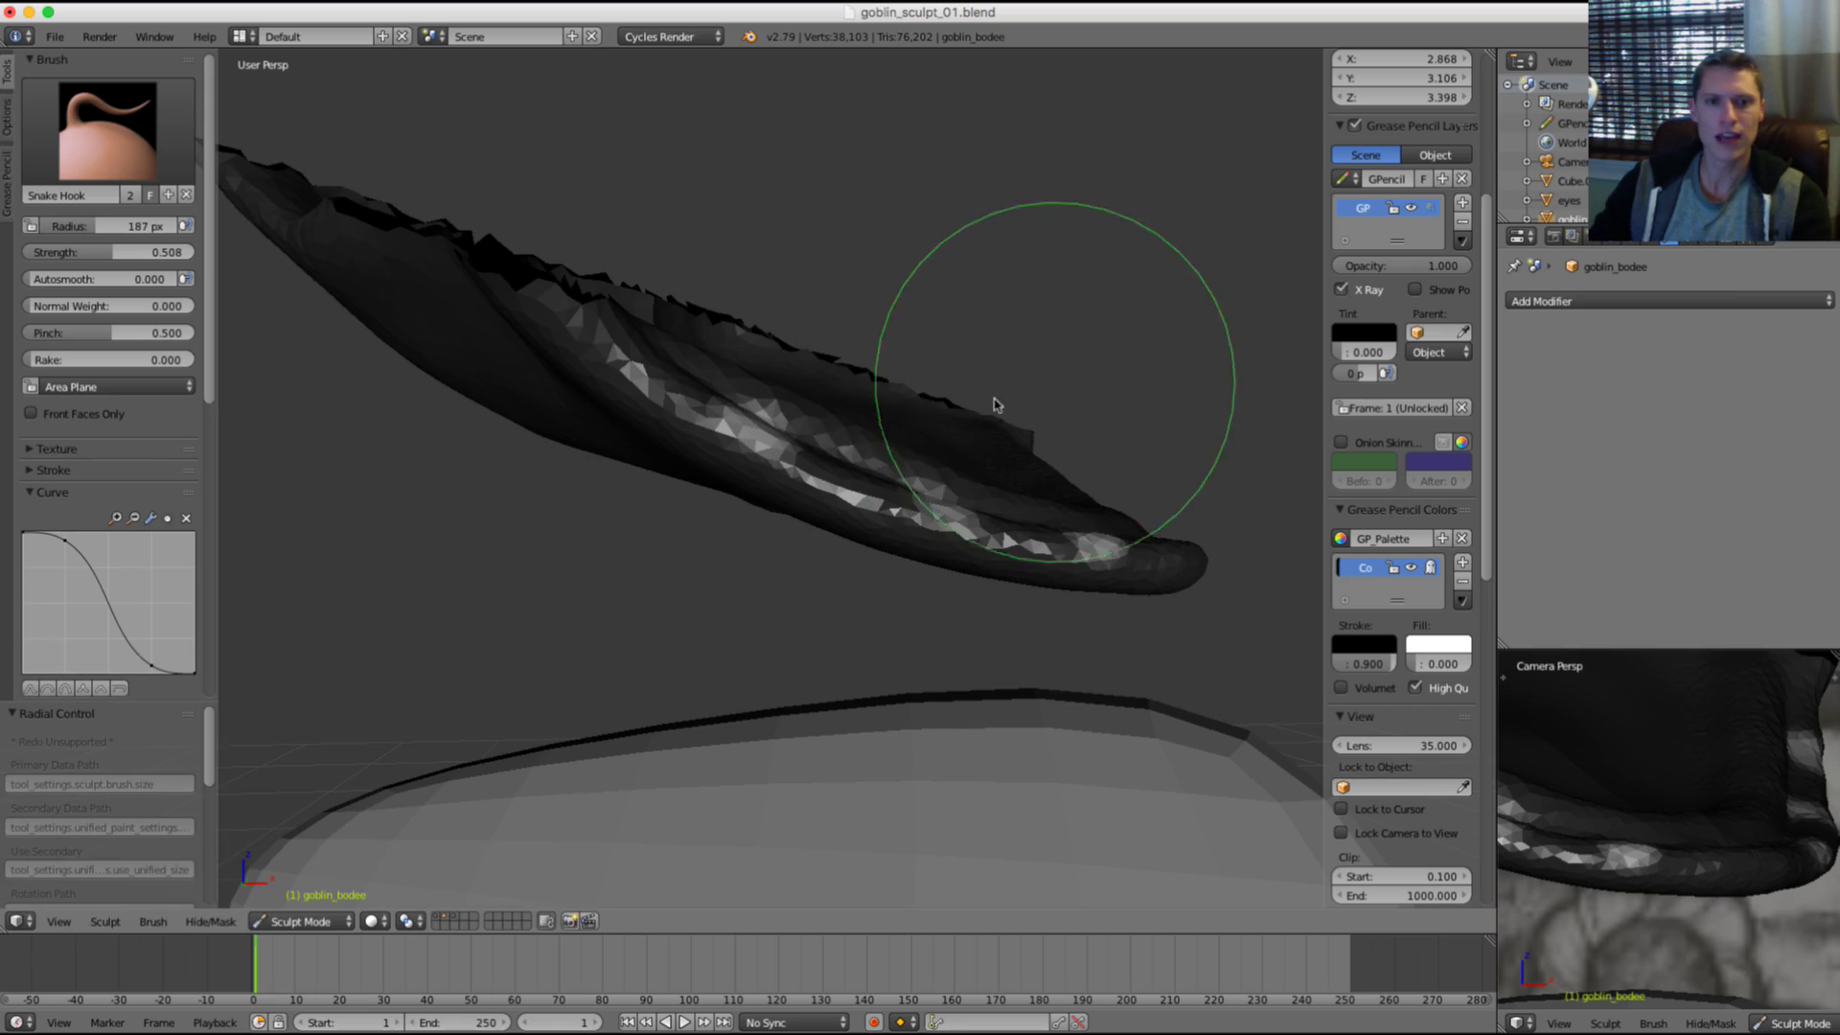
click(997, 402)
mouse_move(996, 402)
middle_down()
mouse_move(1015, 308)
mouse_move(871, 296)
mouse_move(862, 234)
mouse_move(816, 342)
middle_up()
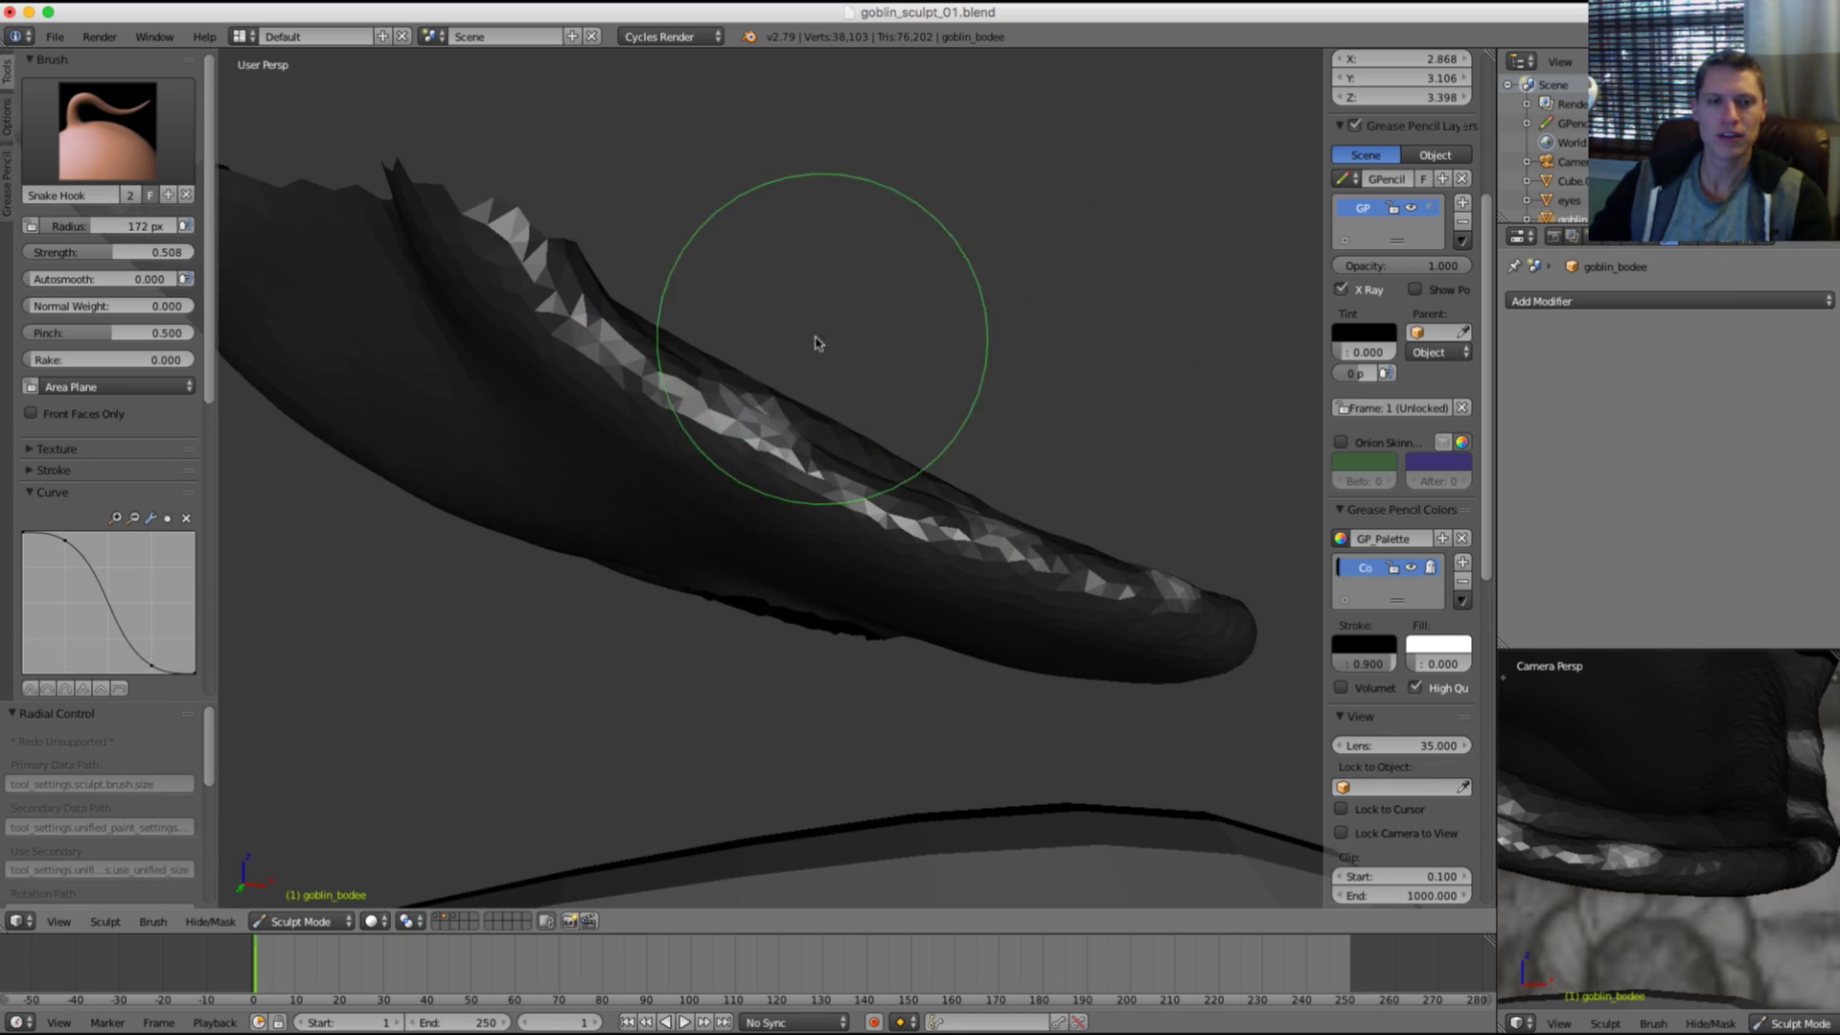
scroll(105, 443, down, 6)
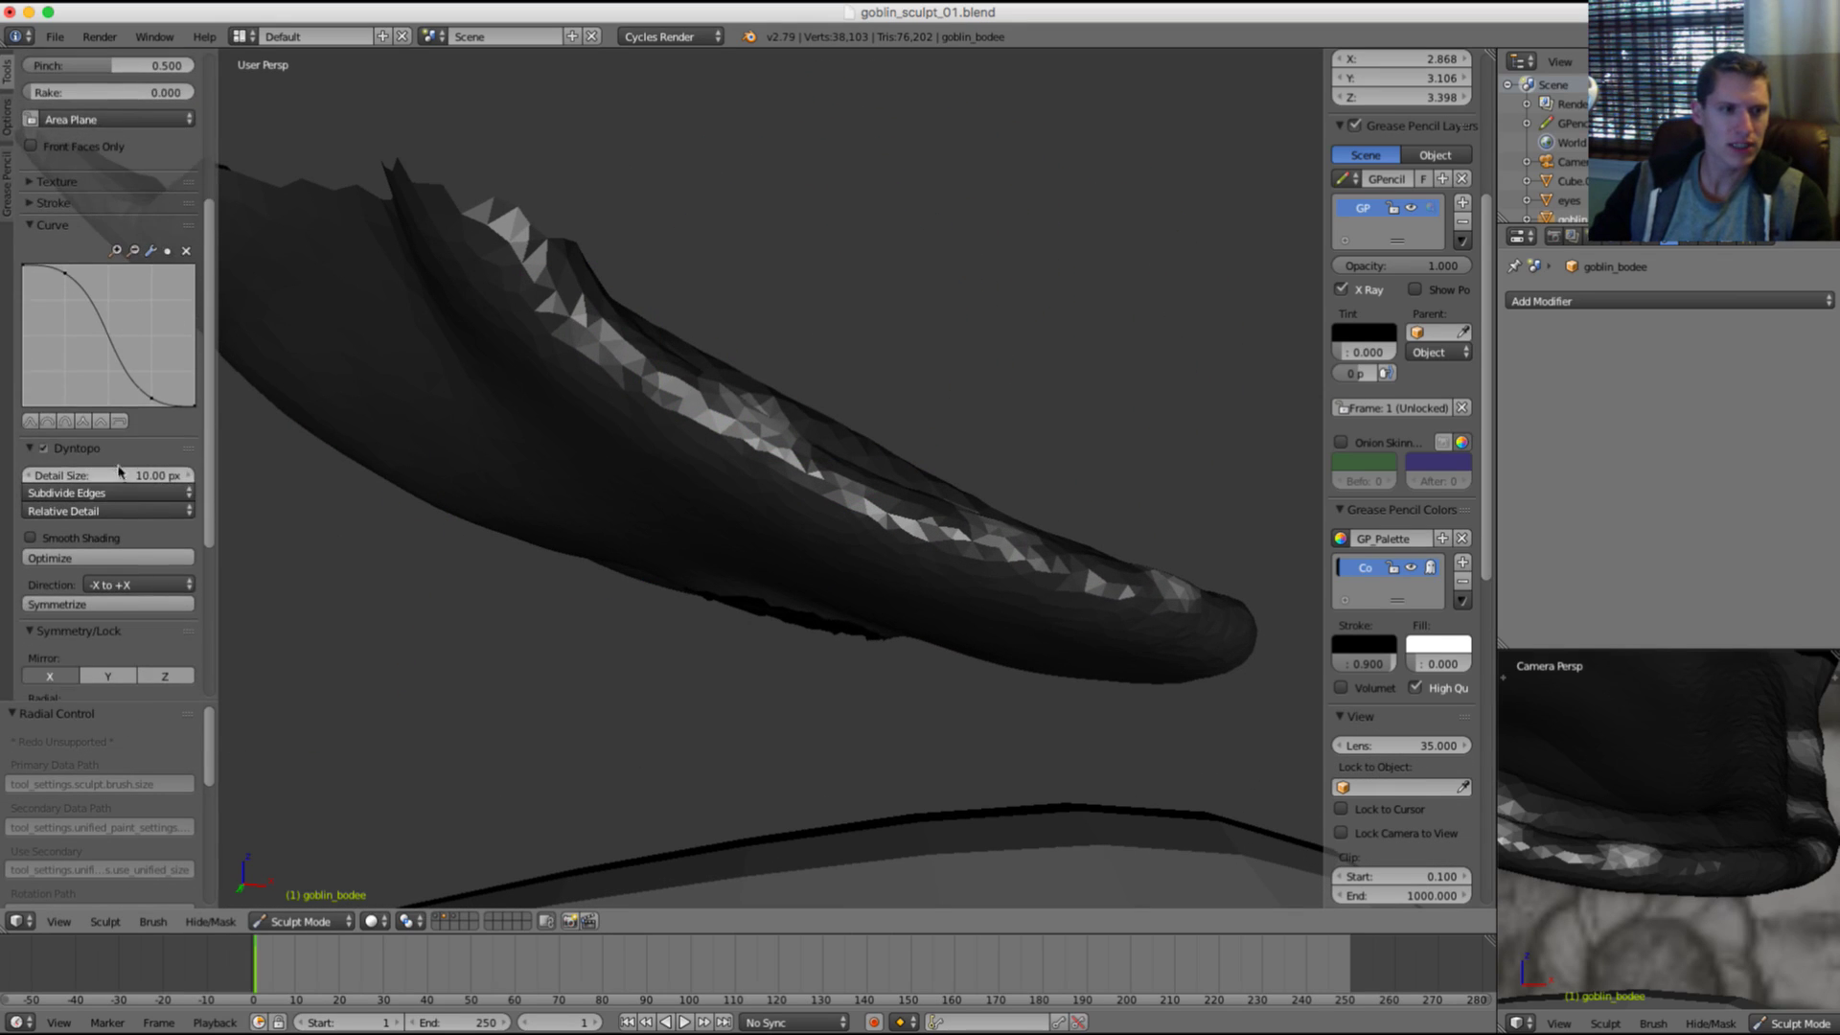
shift+middle_drag(824, 392, 838, 405)
key(f)
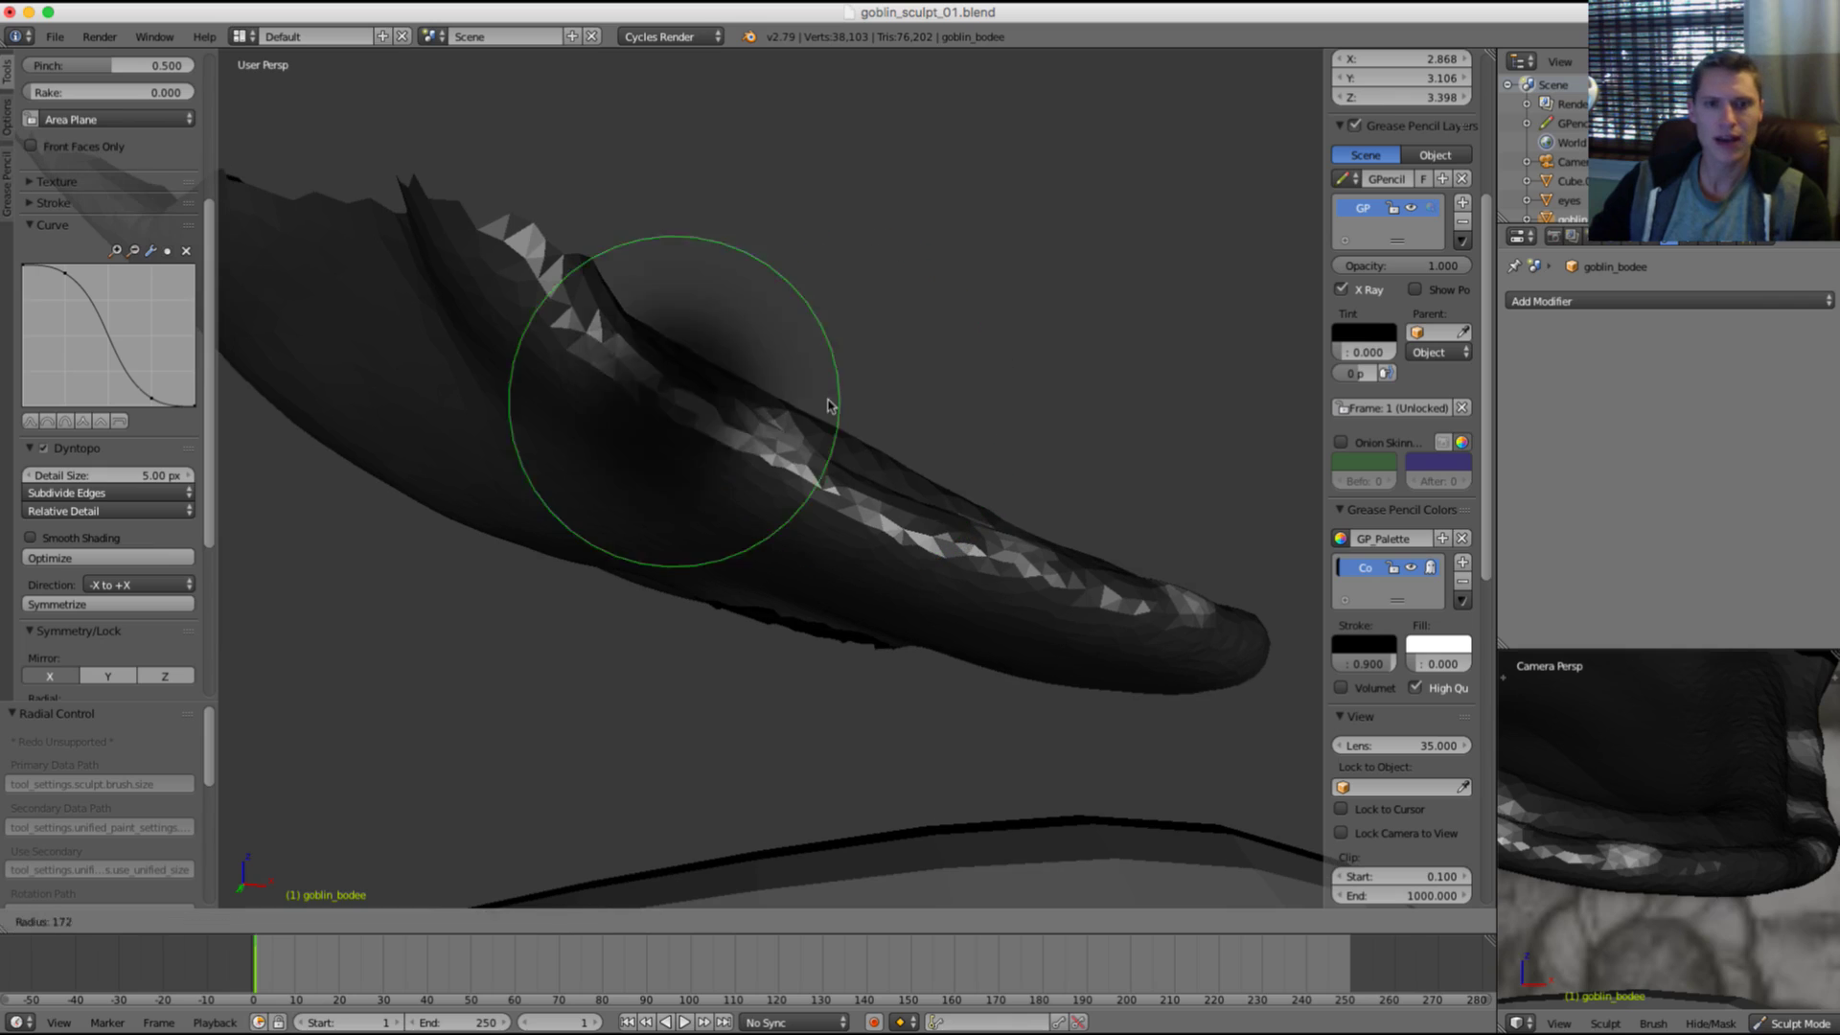
click(826, 403)
Step: Pull the first tooth up from its unmasked gum spot using a sharp falloff curve and a larger Snake Hook radius
drag(788, 418, 830, 287)
key(ctrl+z)
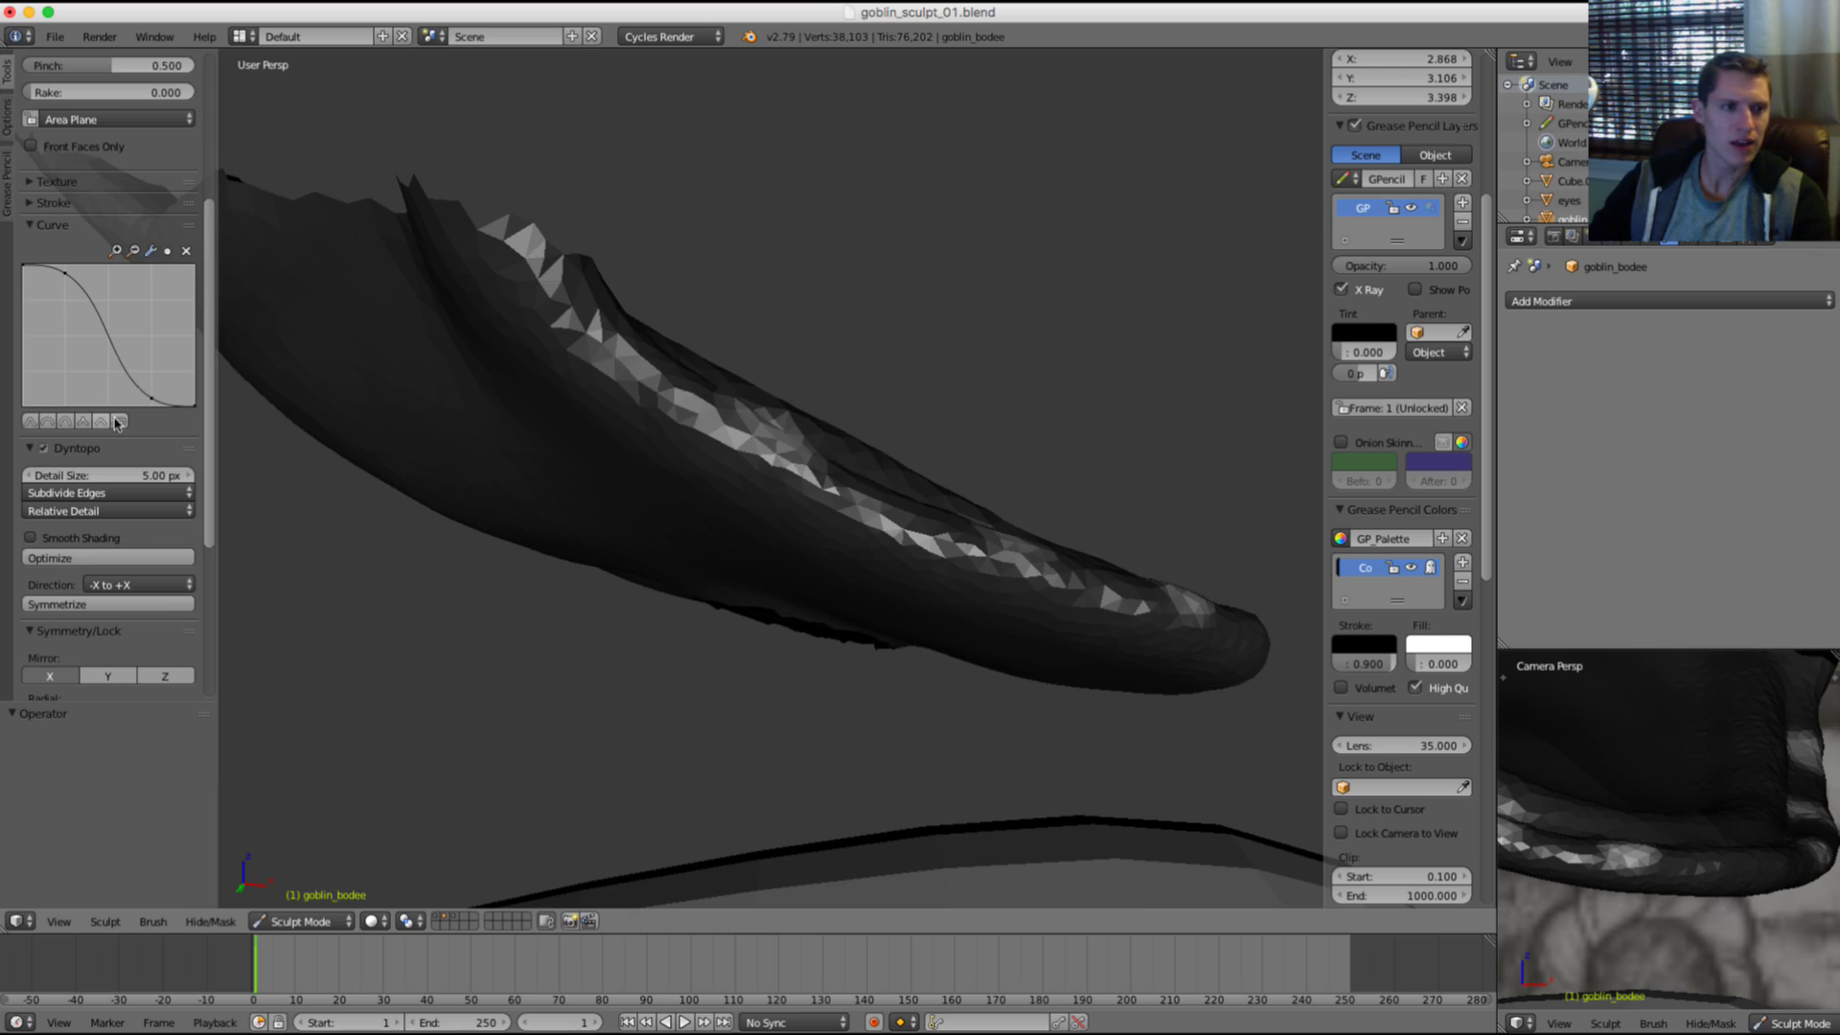
key(f)
click(763, 329)
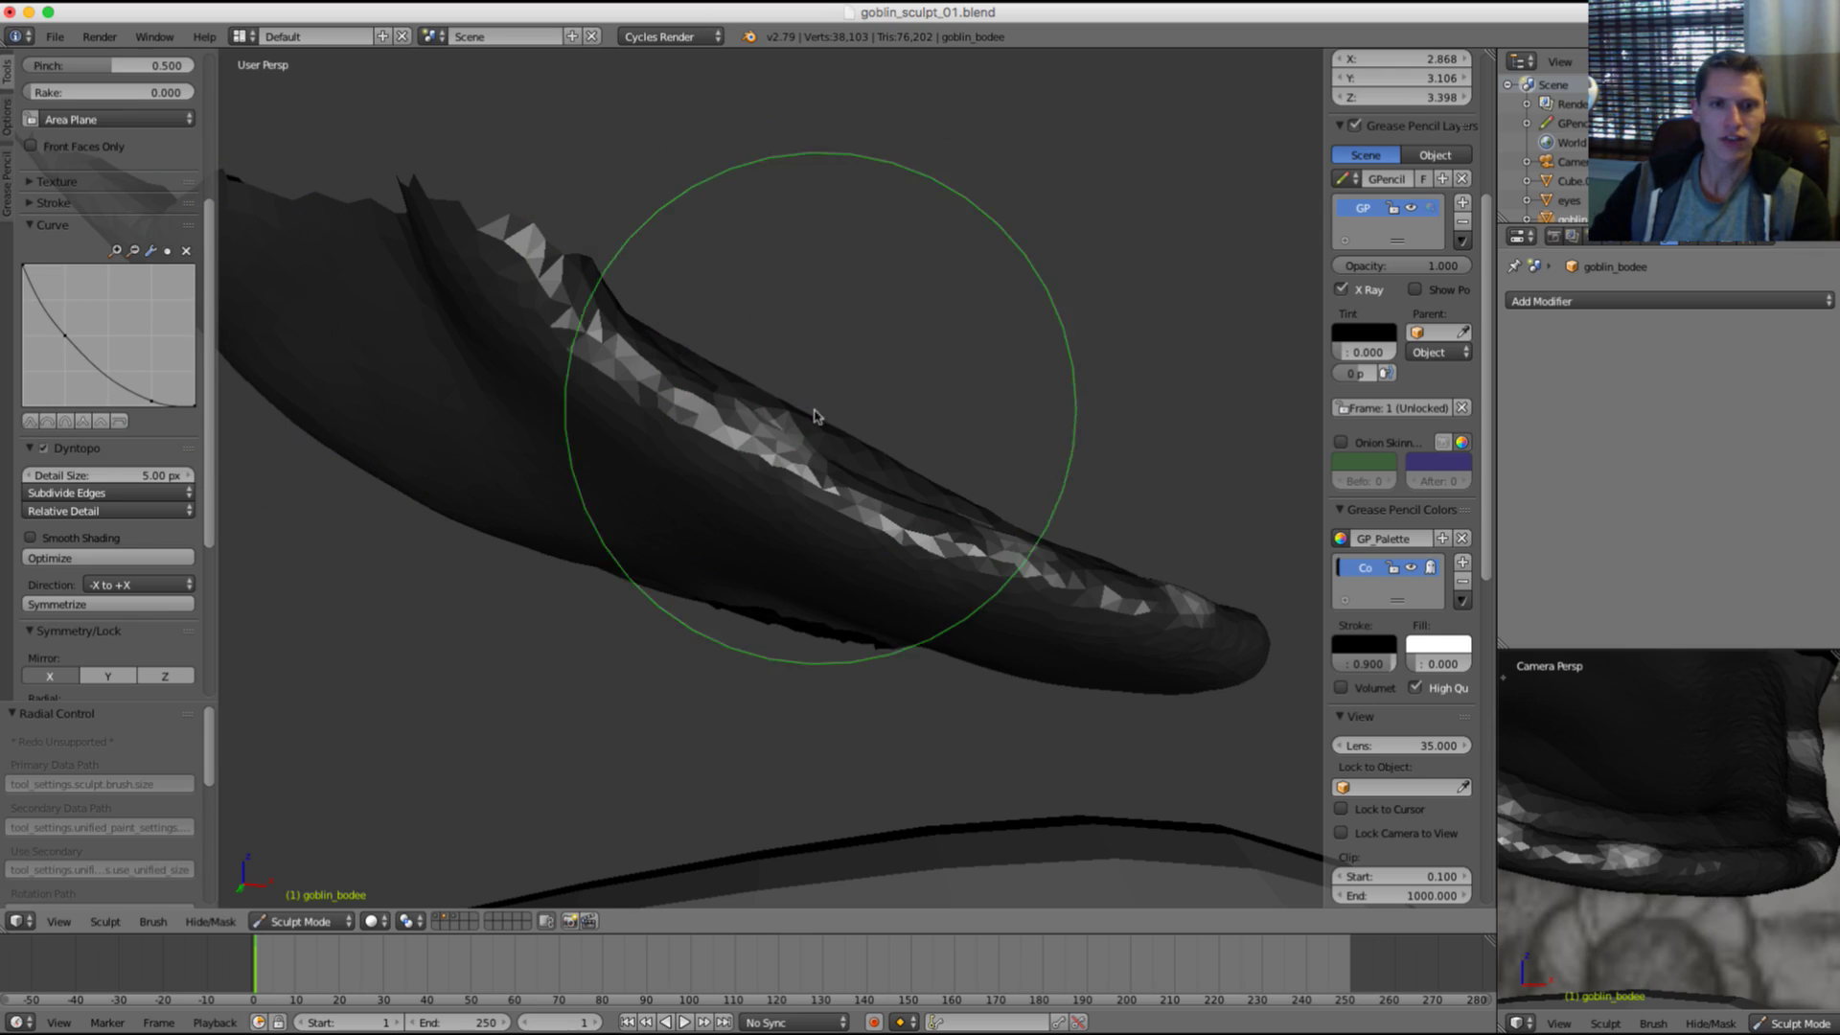
mouse_move(793, 417)
mouse_down()
mouse_move(839, 321)
mouse_move(822, 302)
mouse_move(772, 361)
mouse_move(831, 407)
mouse_up()
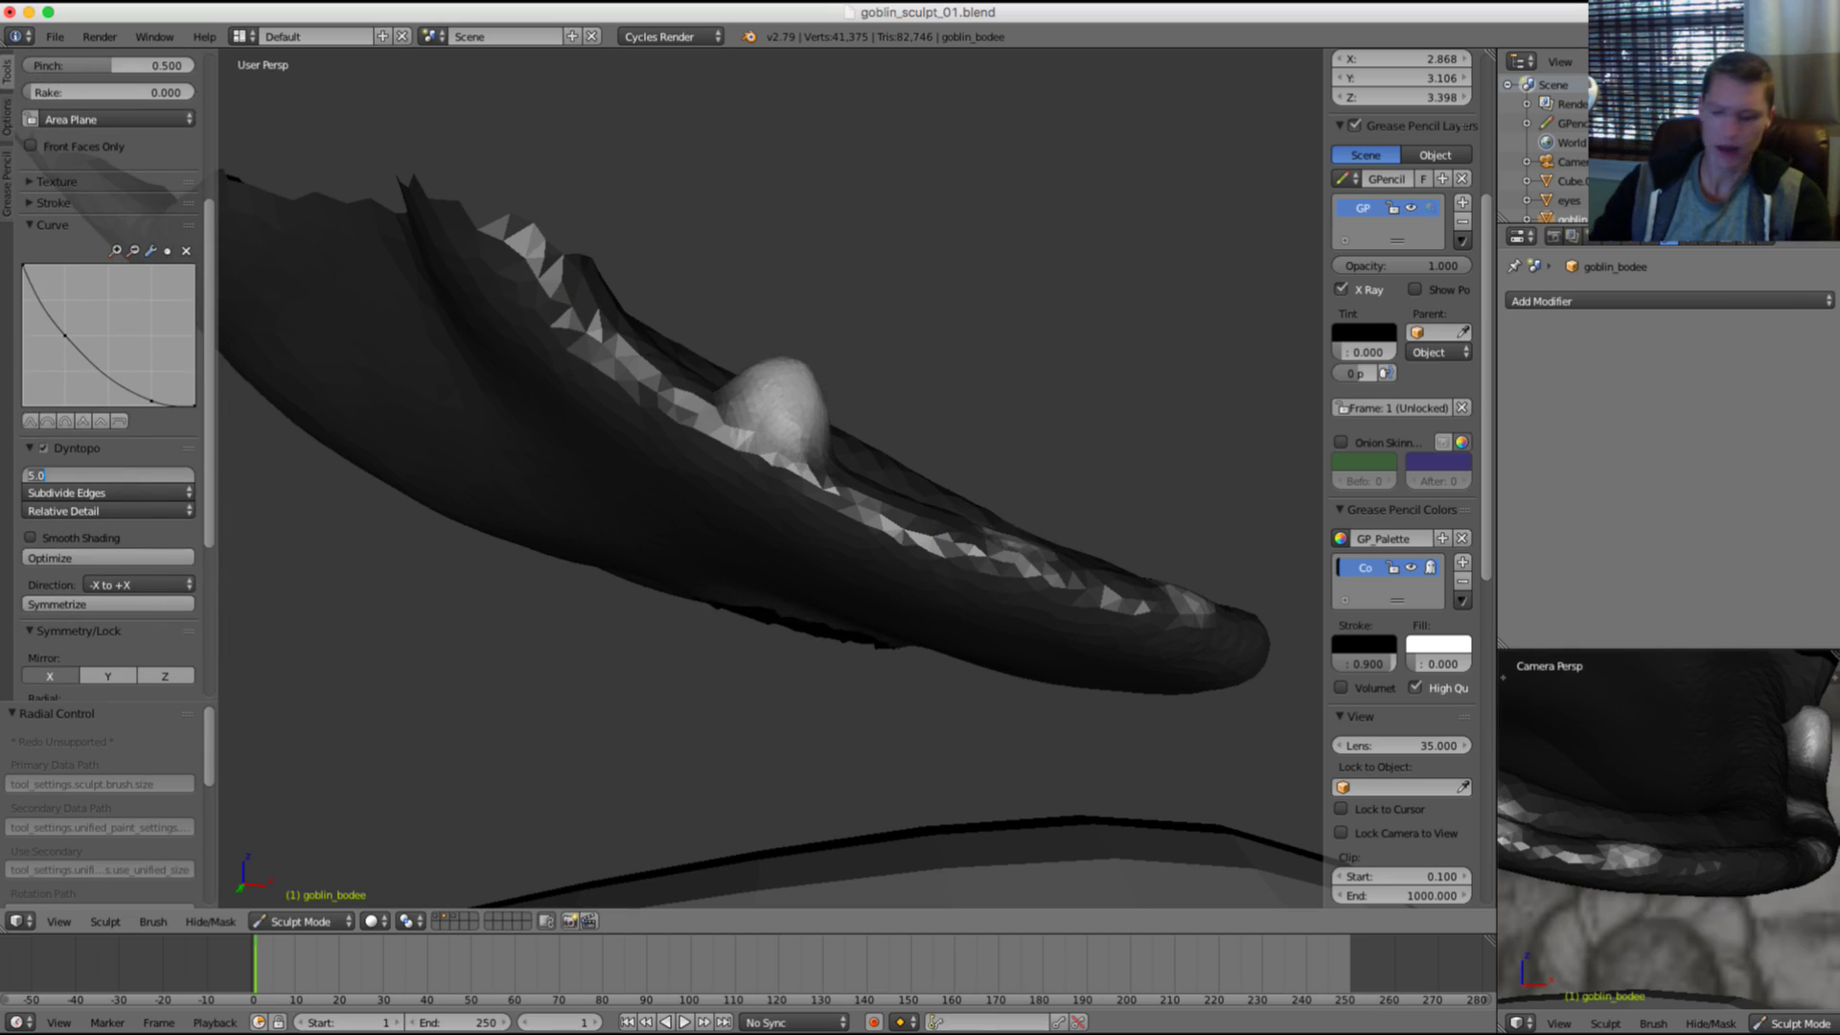
Step: Set the detail size to 10 px with the Subdivide Collapse refine method and pull the first tooth taller
text(10)
key(Return)
drag(784, 391, 803, 340)
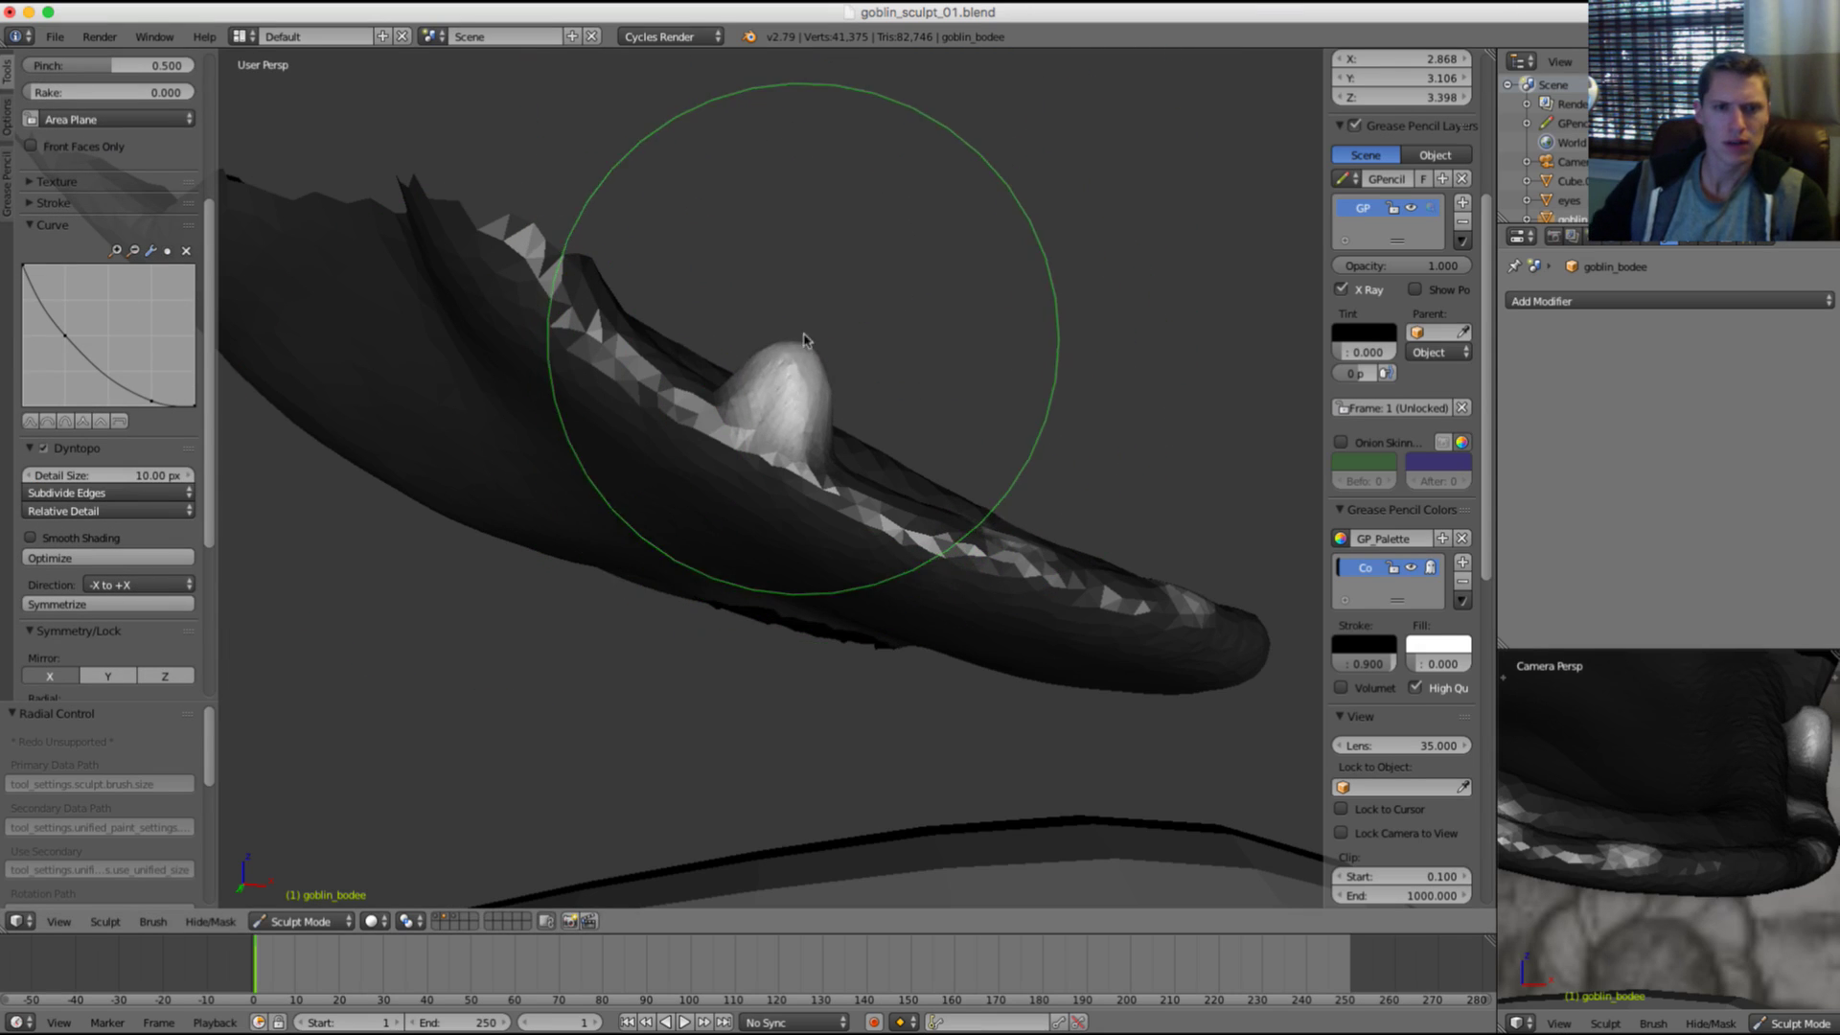
click(70, 490)
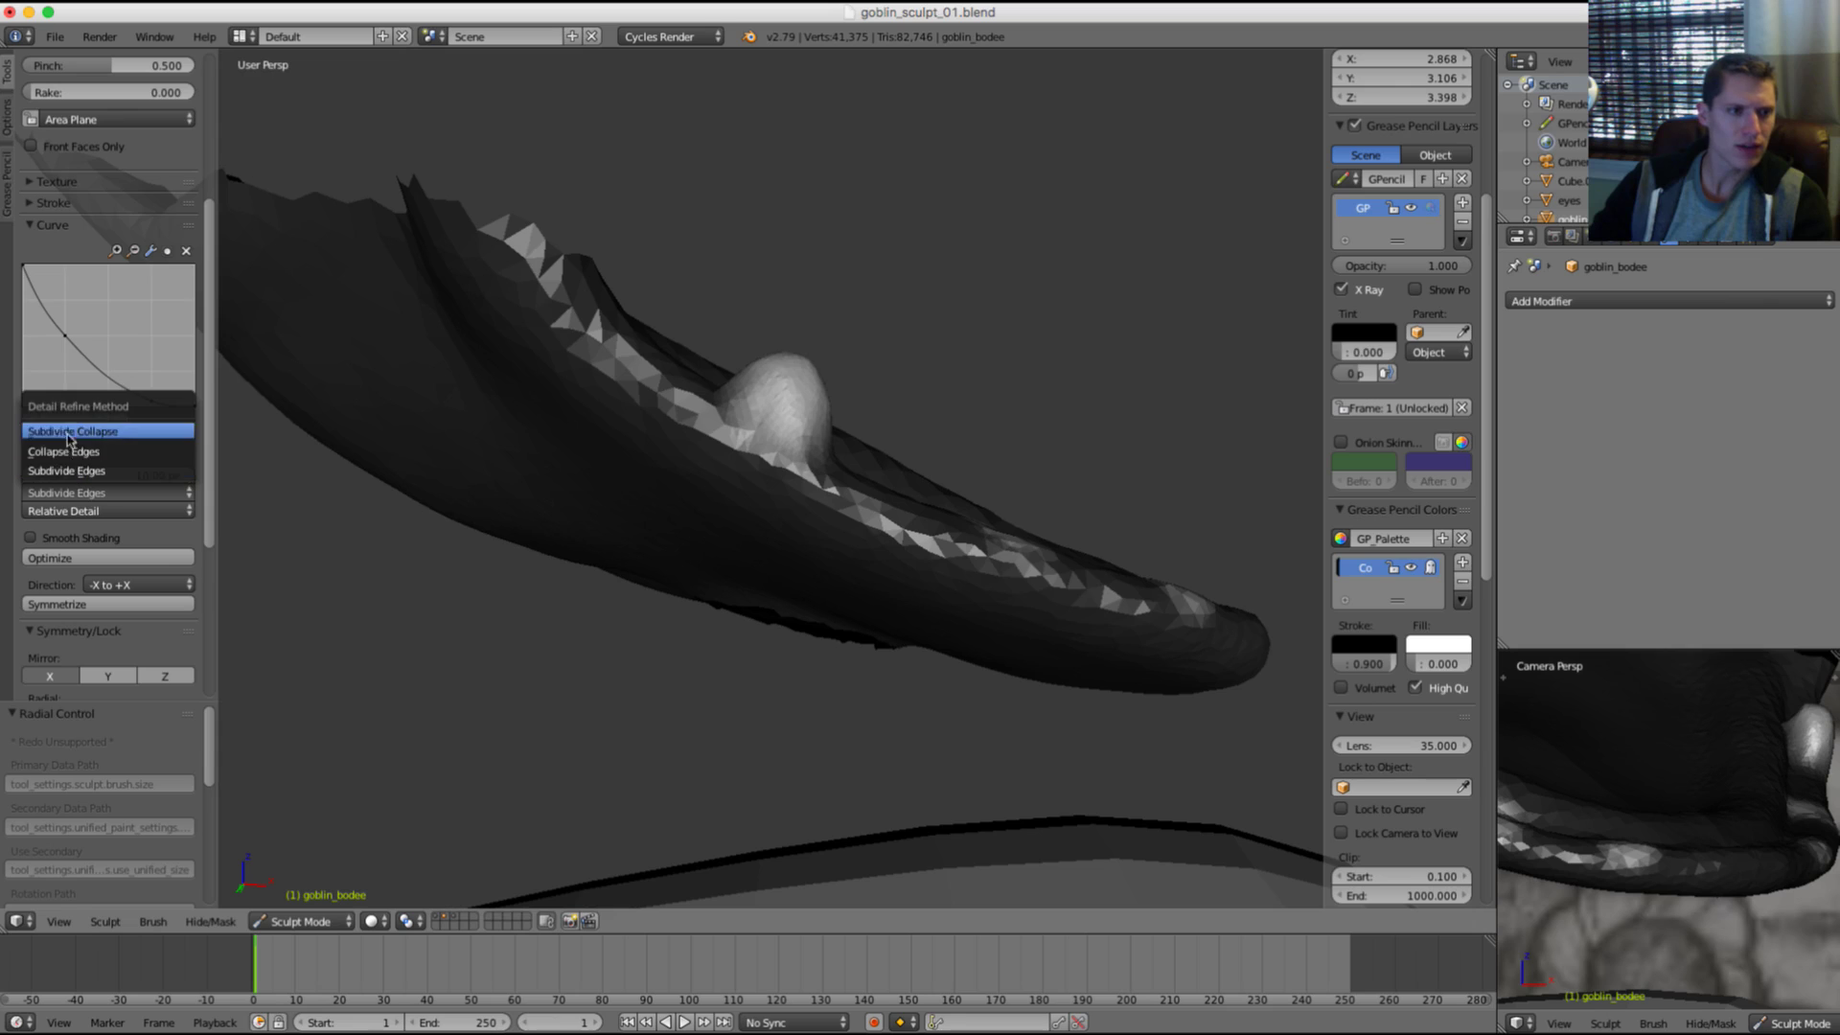
click(68, 432)
drag(809, 412, 830, 269)
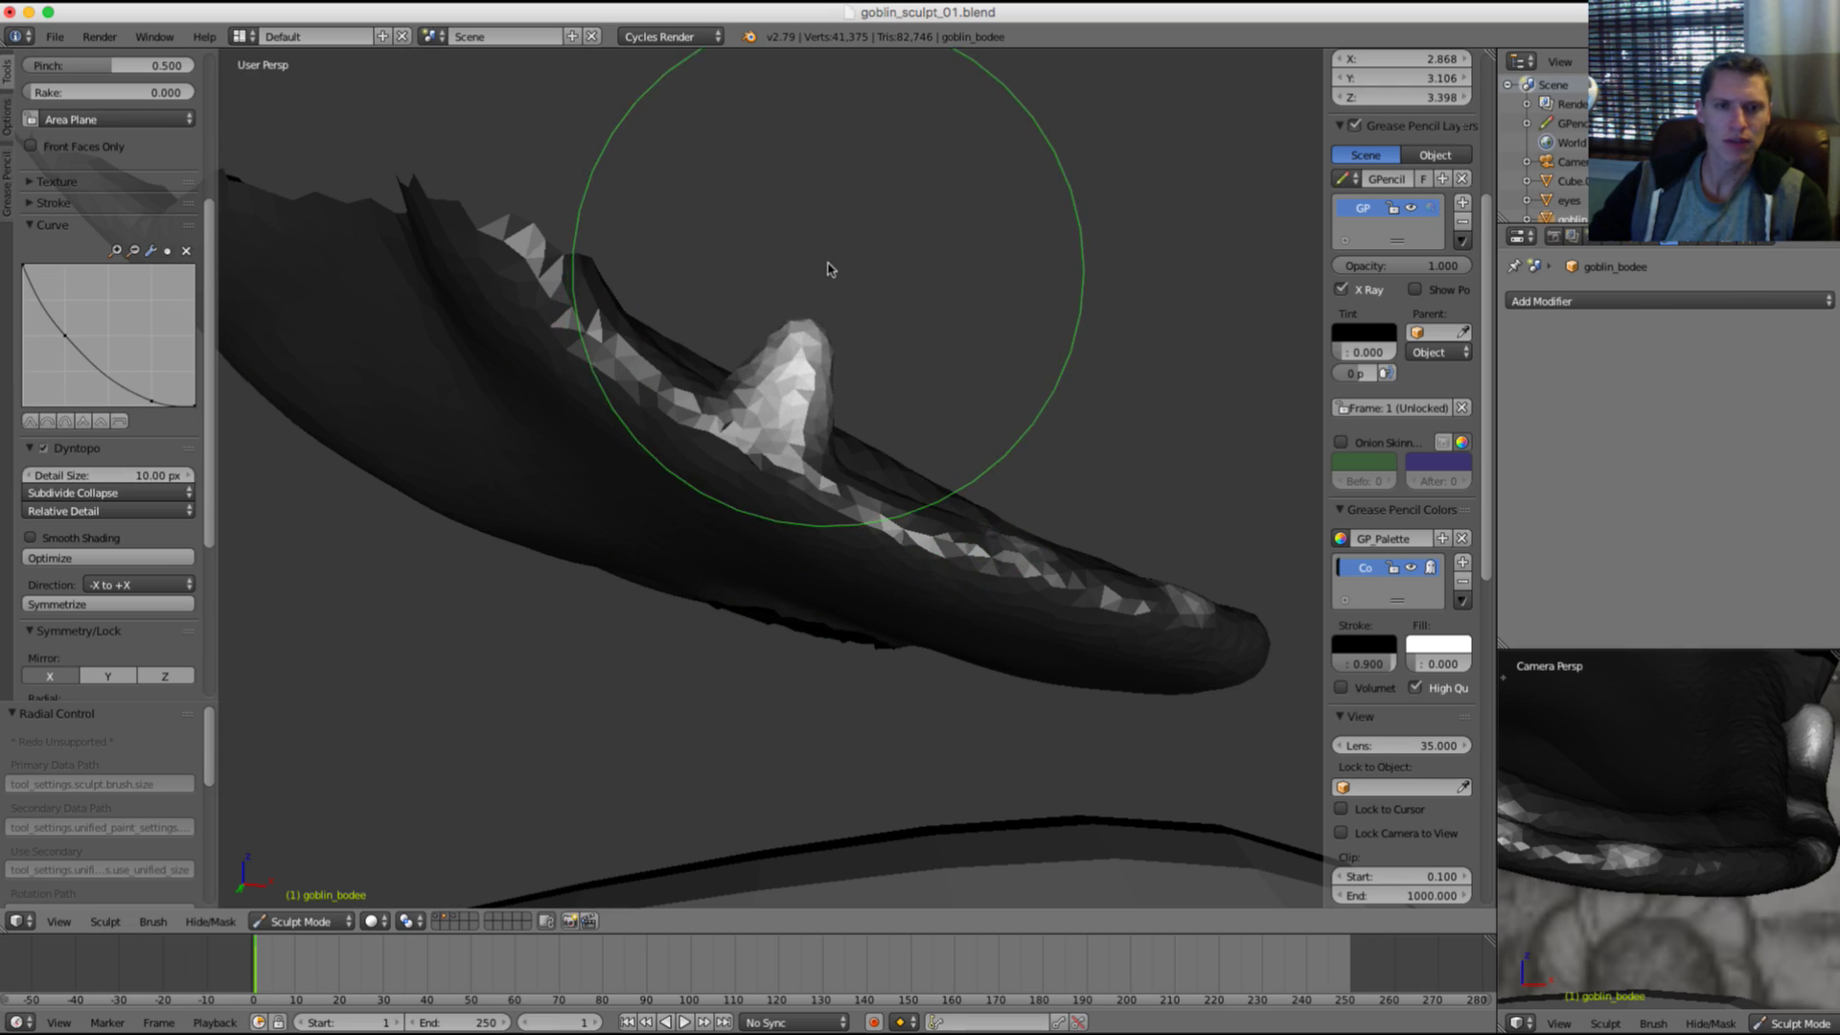
mouse_move(834, 246)
middle_down()
mouse_move(894, 336)
mouse_move(764, 345)
mouse_move(740, 380)
mouse_move(767, 311)
mouse_move(780, 329)
middle_up()
Step: Compare the first tooth with the teeth in the reference sketch, toggling the sculpt's visibility in the camera view
key(g)
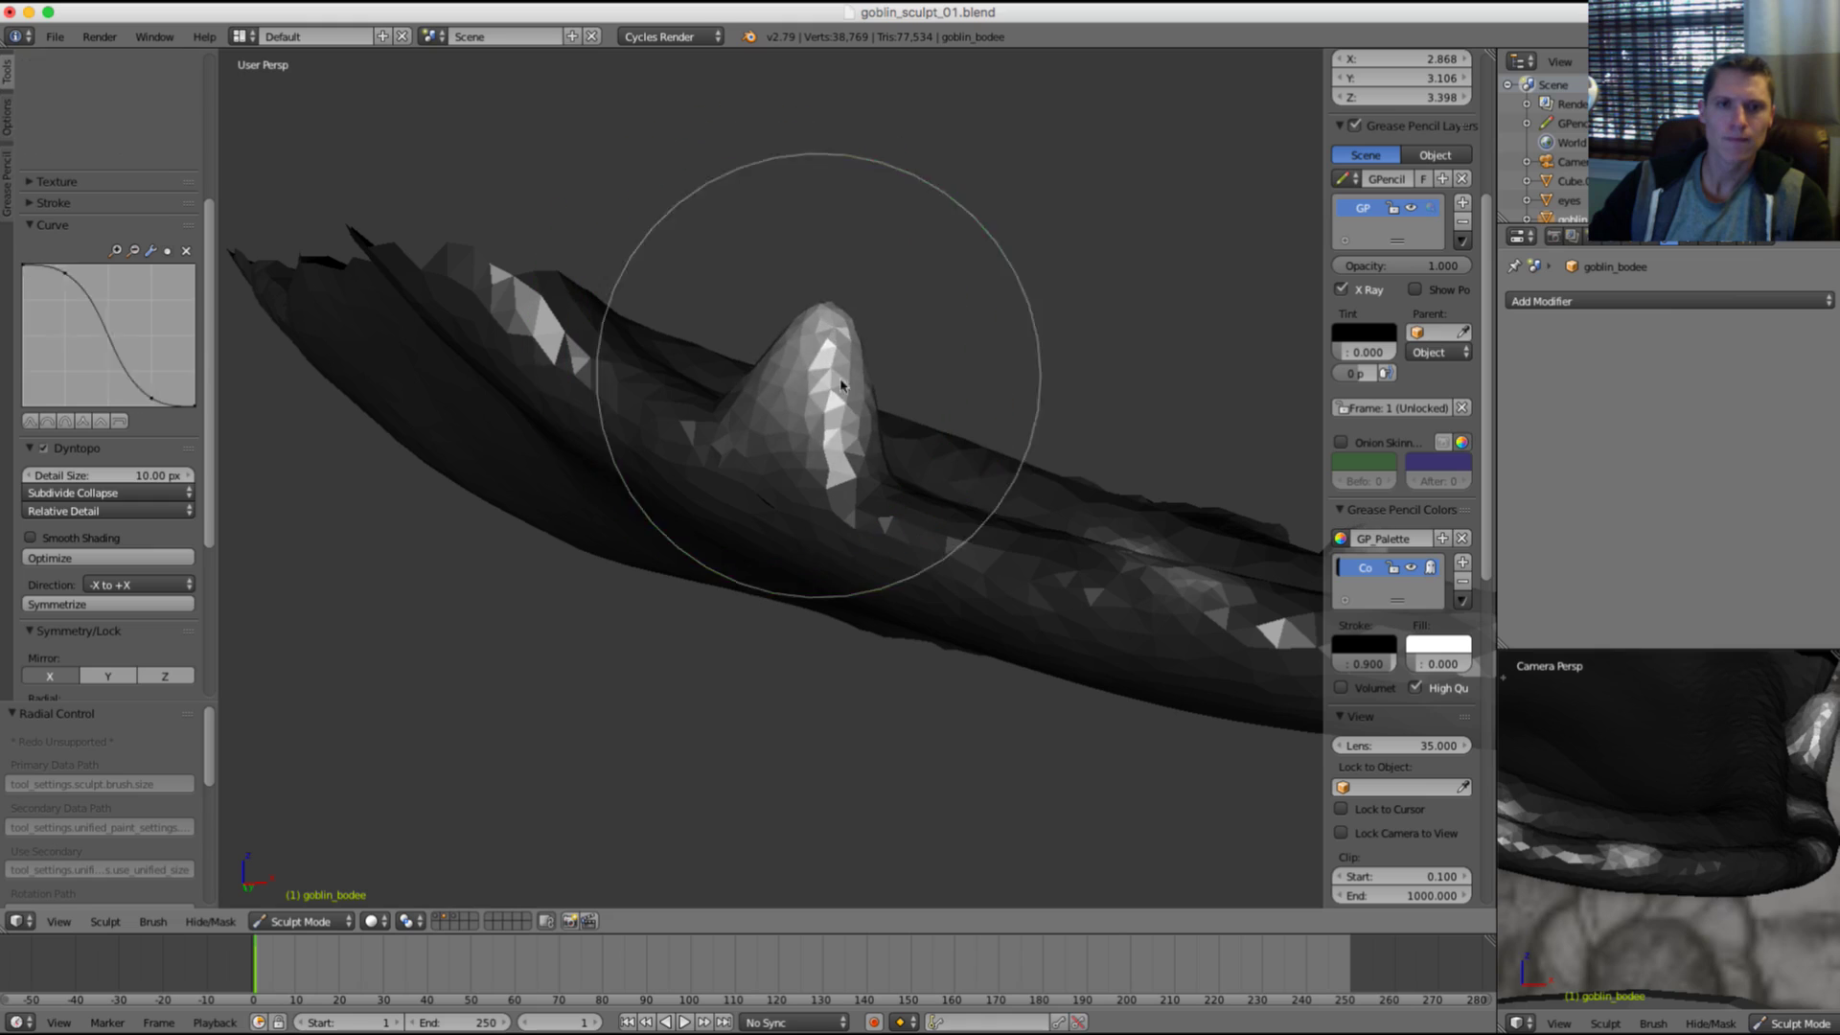
key(k)
scroll(1054, 339, down, 2)
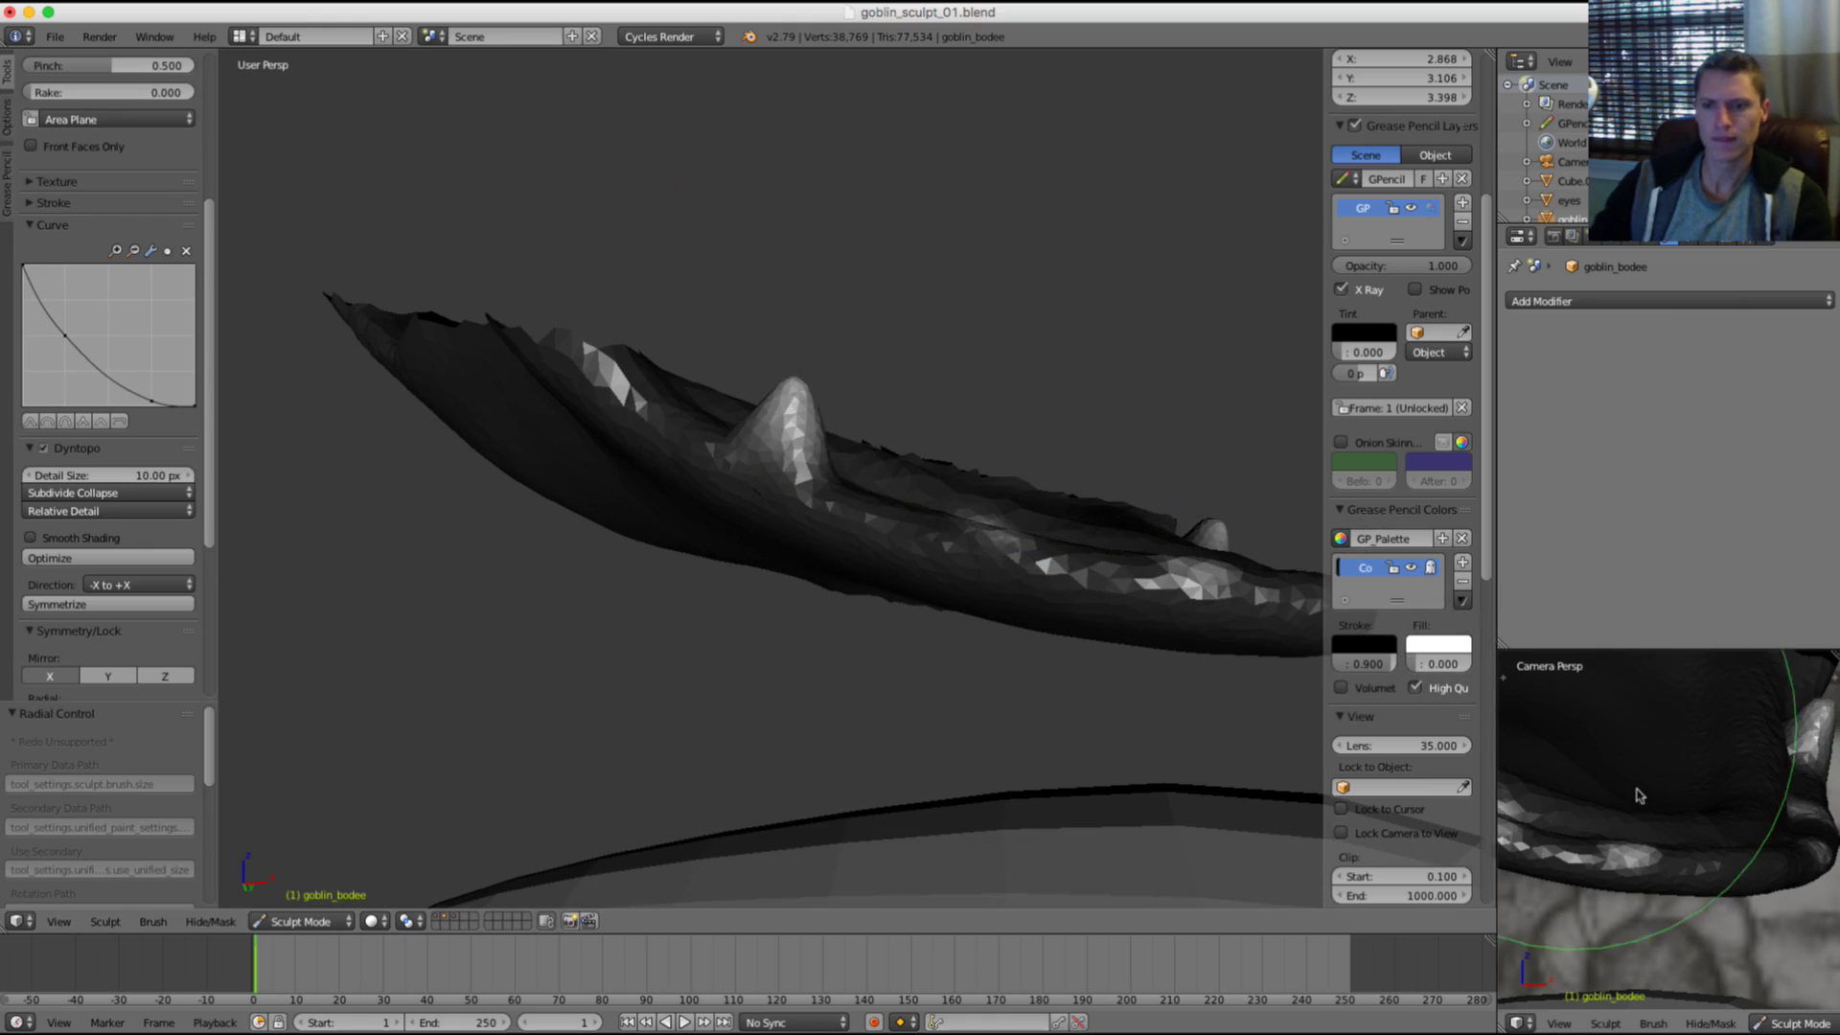
shift+middle_drag(1638, 795, 1724, 816)
scroll(1701, 769, down, 4)
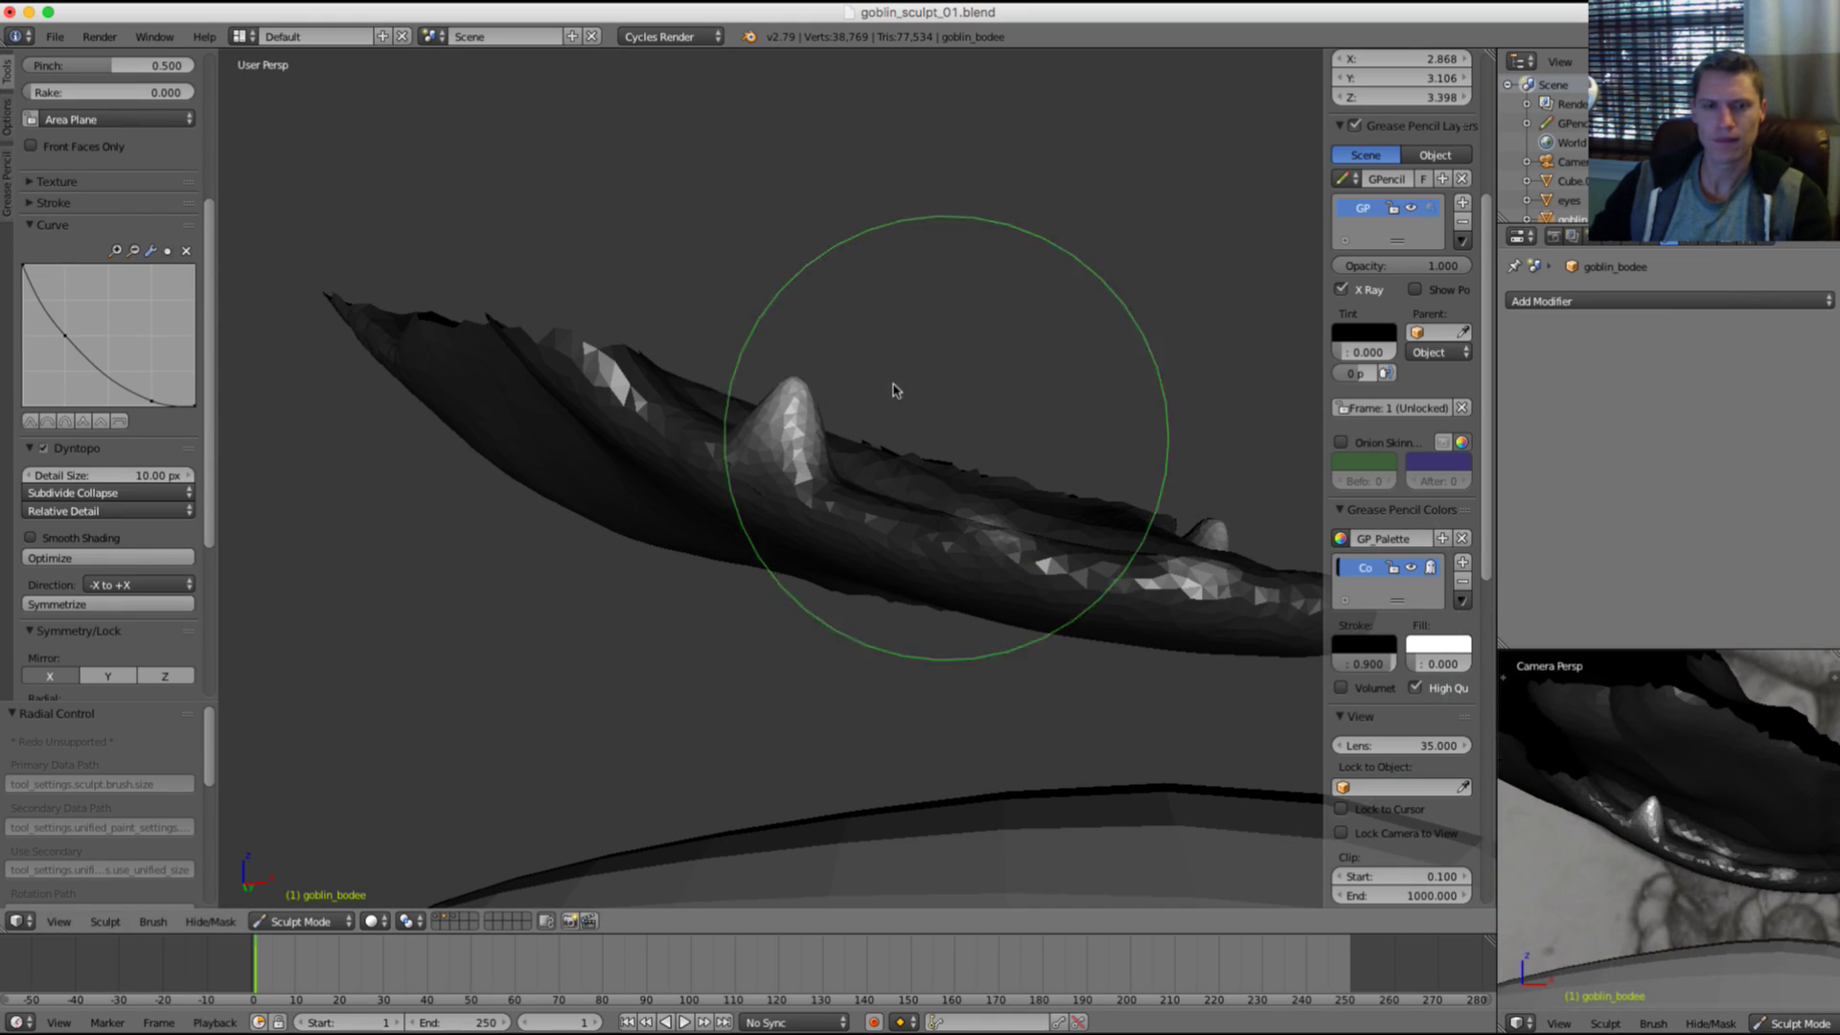
key(2)
key(1)
key(2)
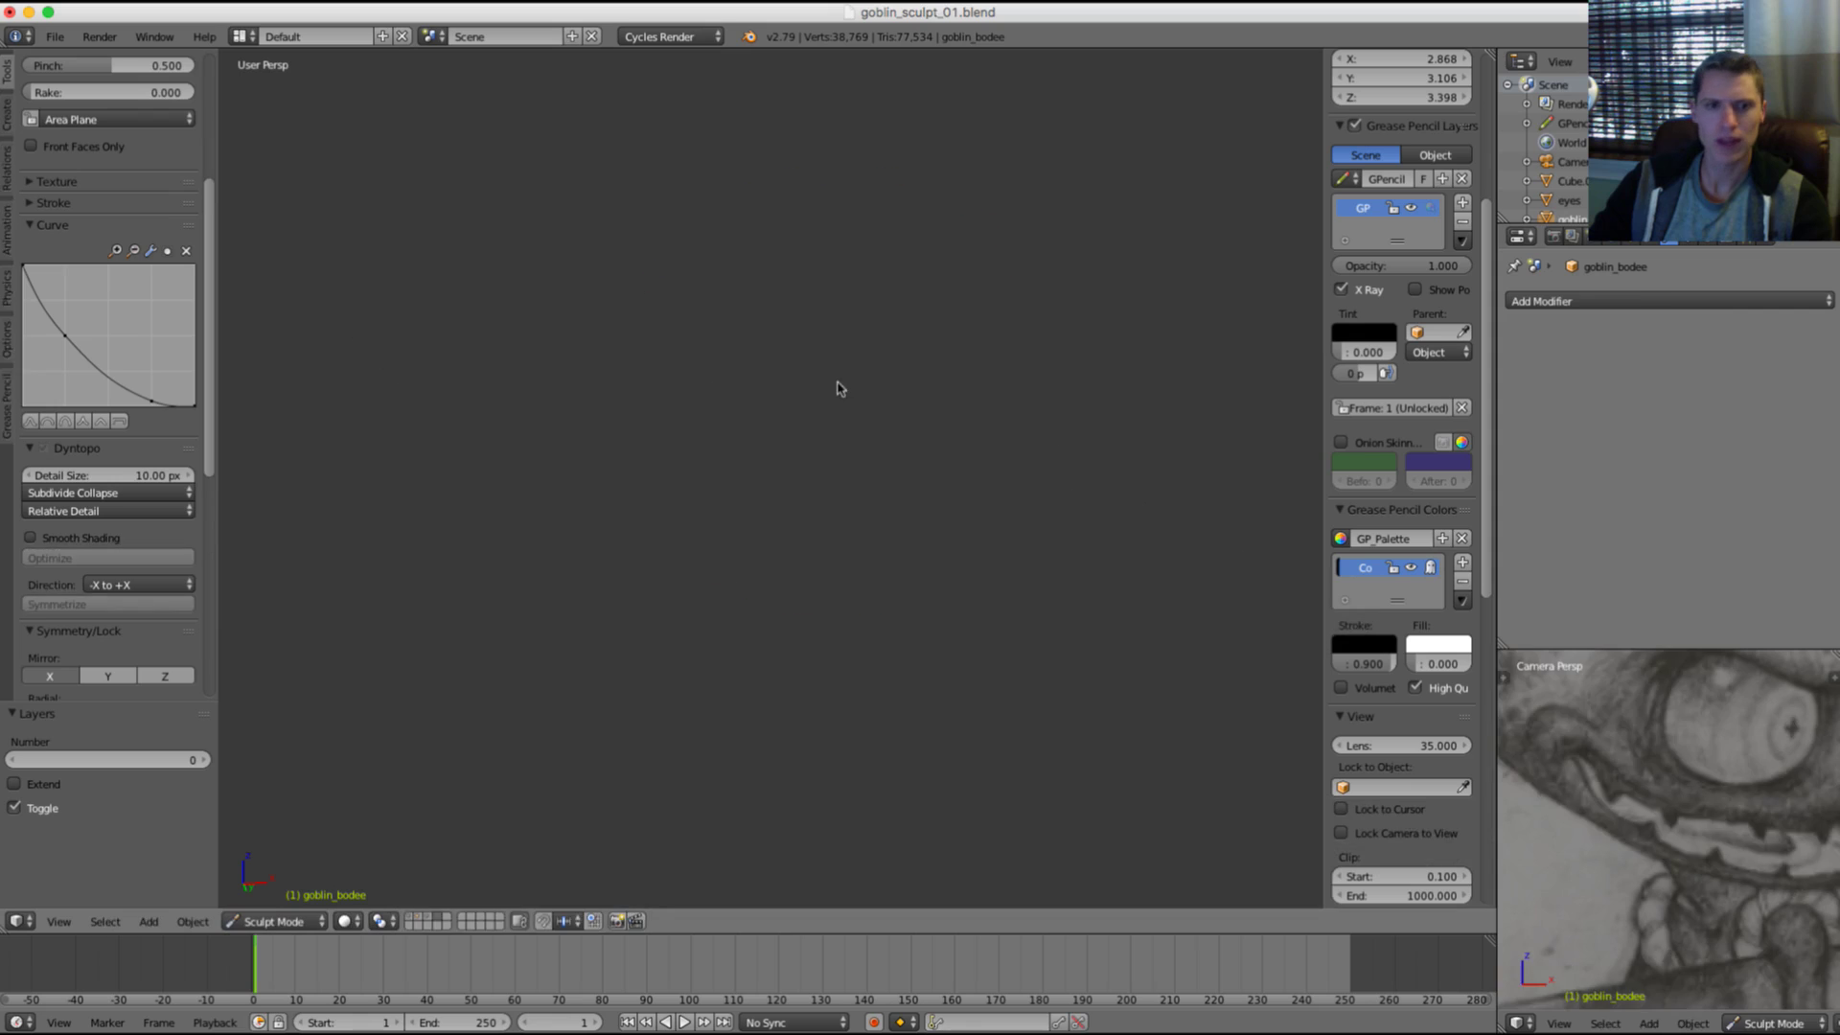
key(1)
Step: Switch to the Pinch brush, undo its trial stroke on the tooth, and set the refine method to Subdivide Edges
key(p)
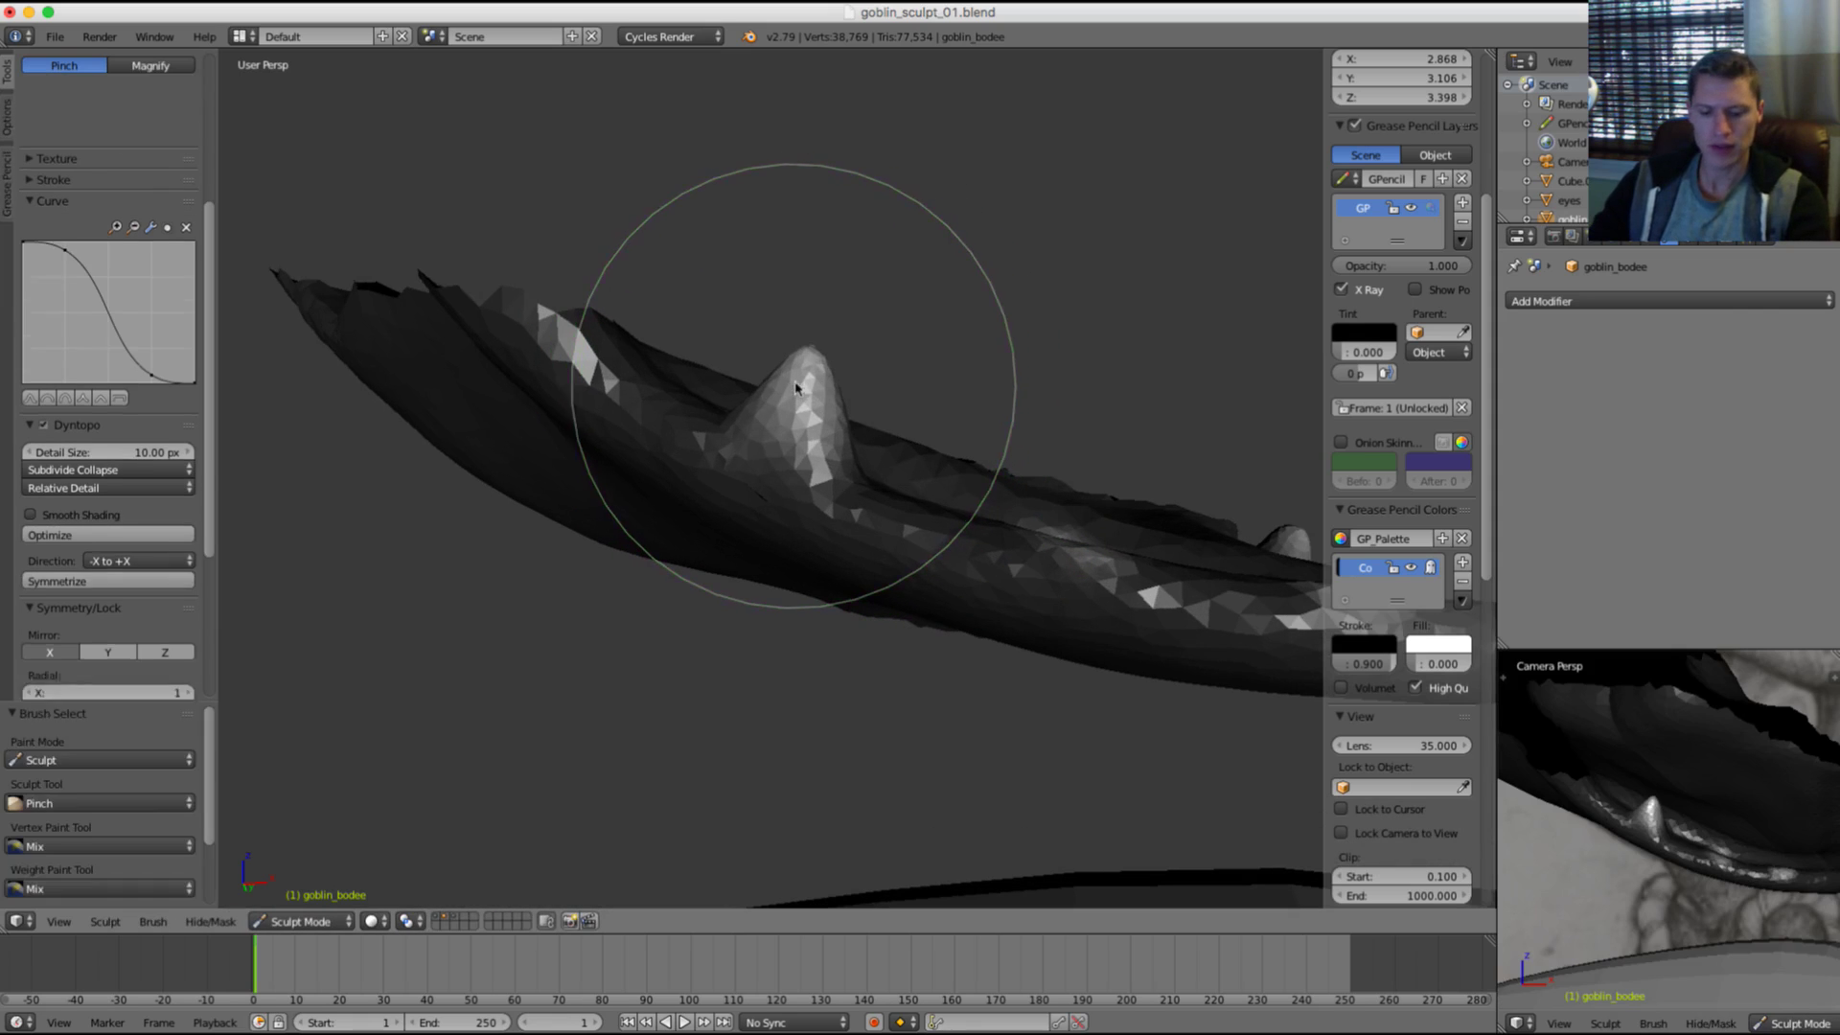
key(f)
click(895, 309)
scroll(848, 407, down, 1)
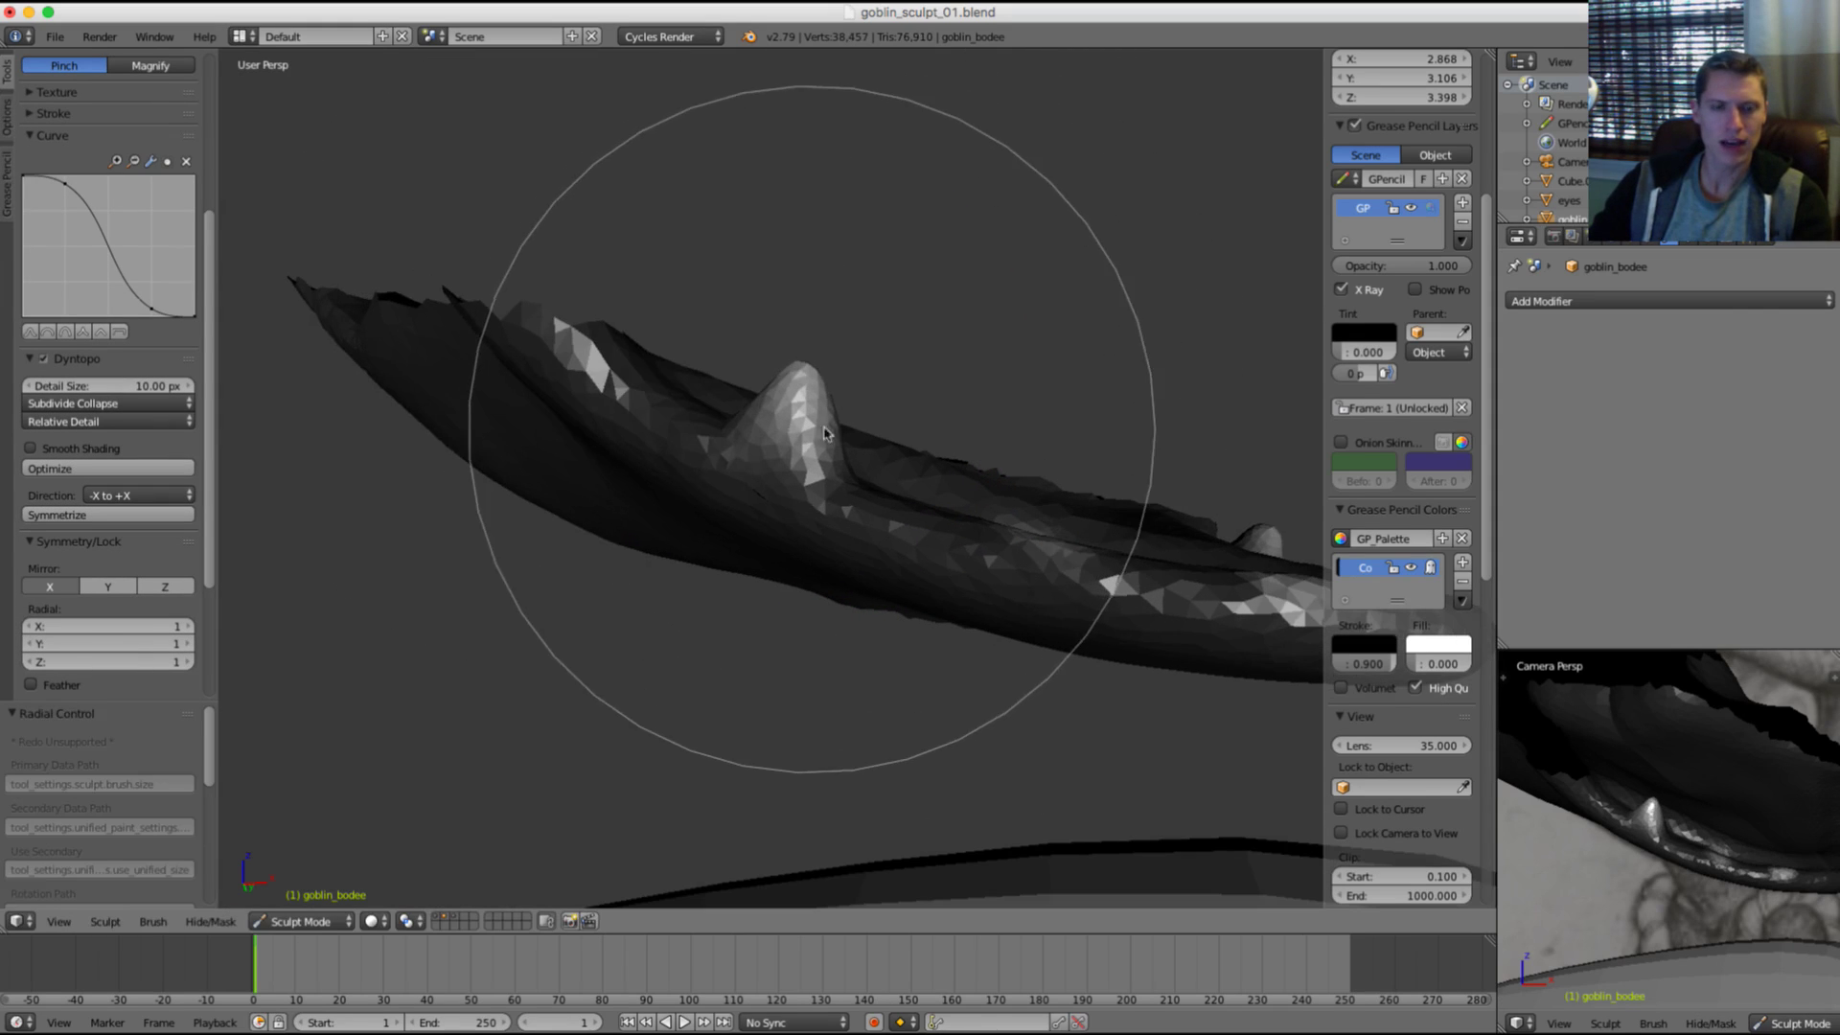
key(ctrl+z)
click(132, 405)
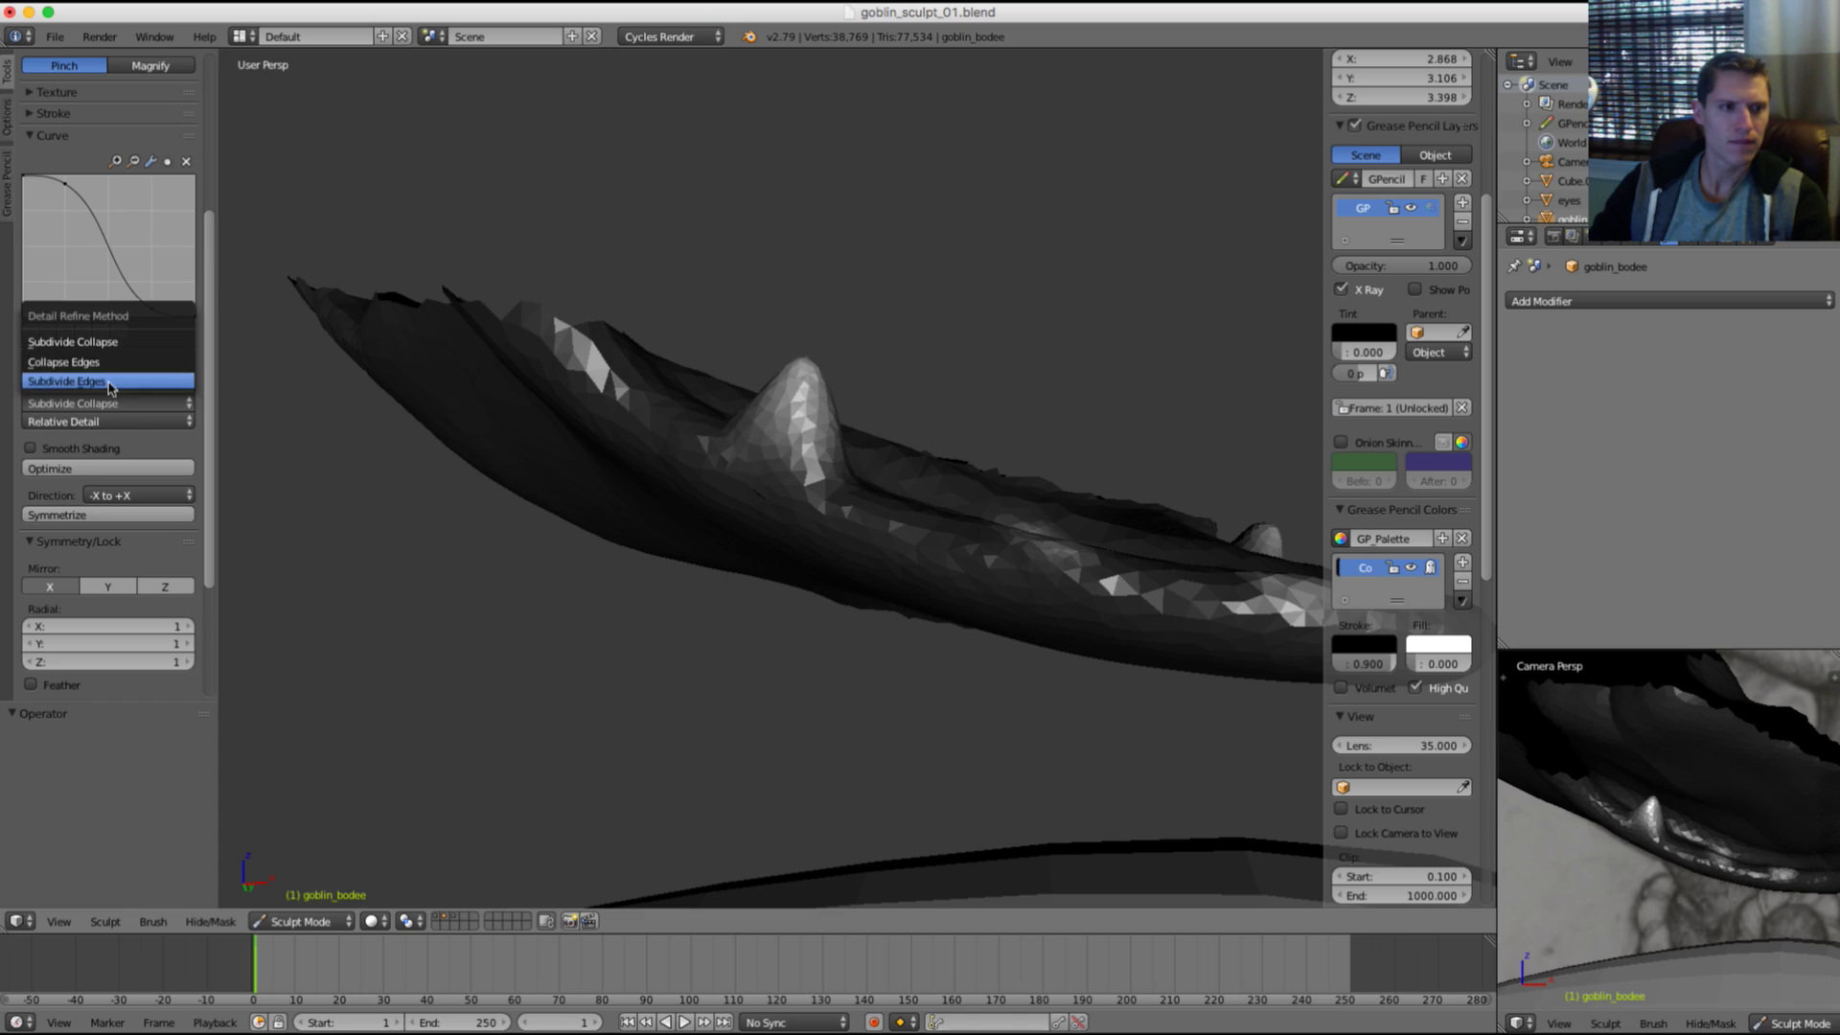
click(108, 387)
Step: Pinch the first tooth at 0.699 strength with an enlarged brush and compare it with the reference sketch
key(f)
click(812, 458)
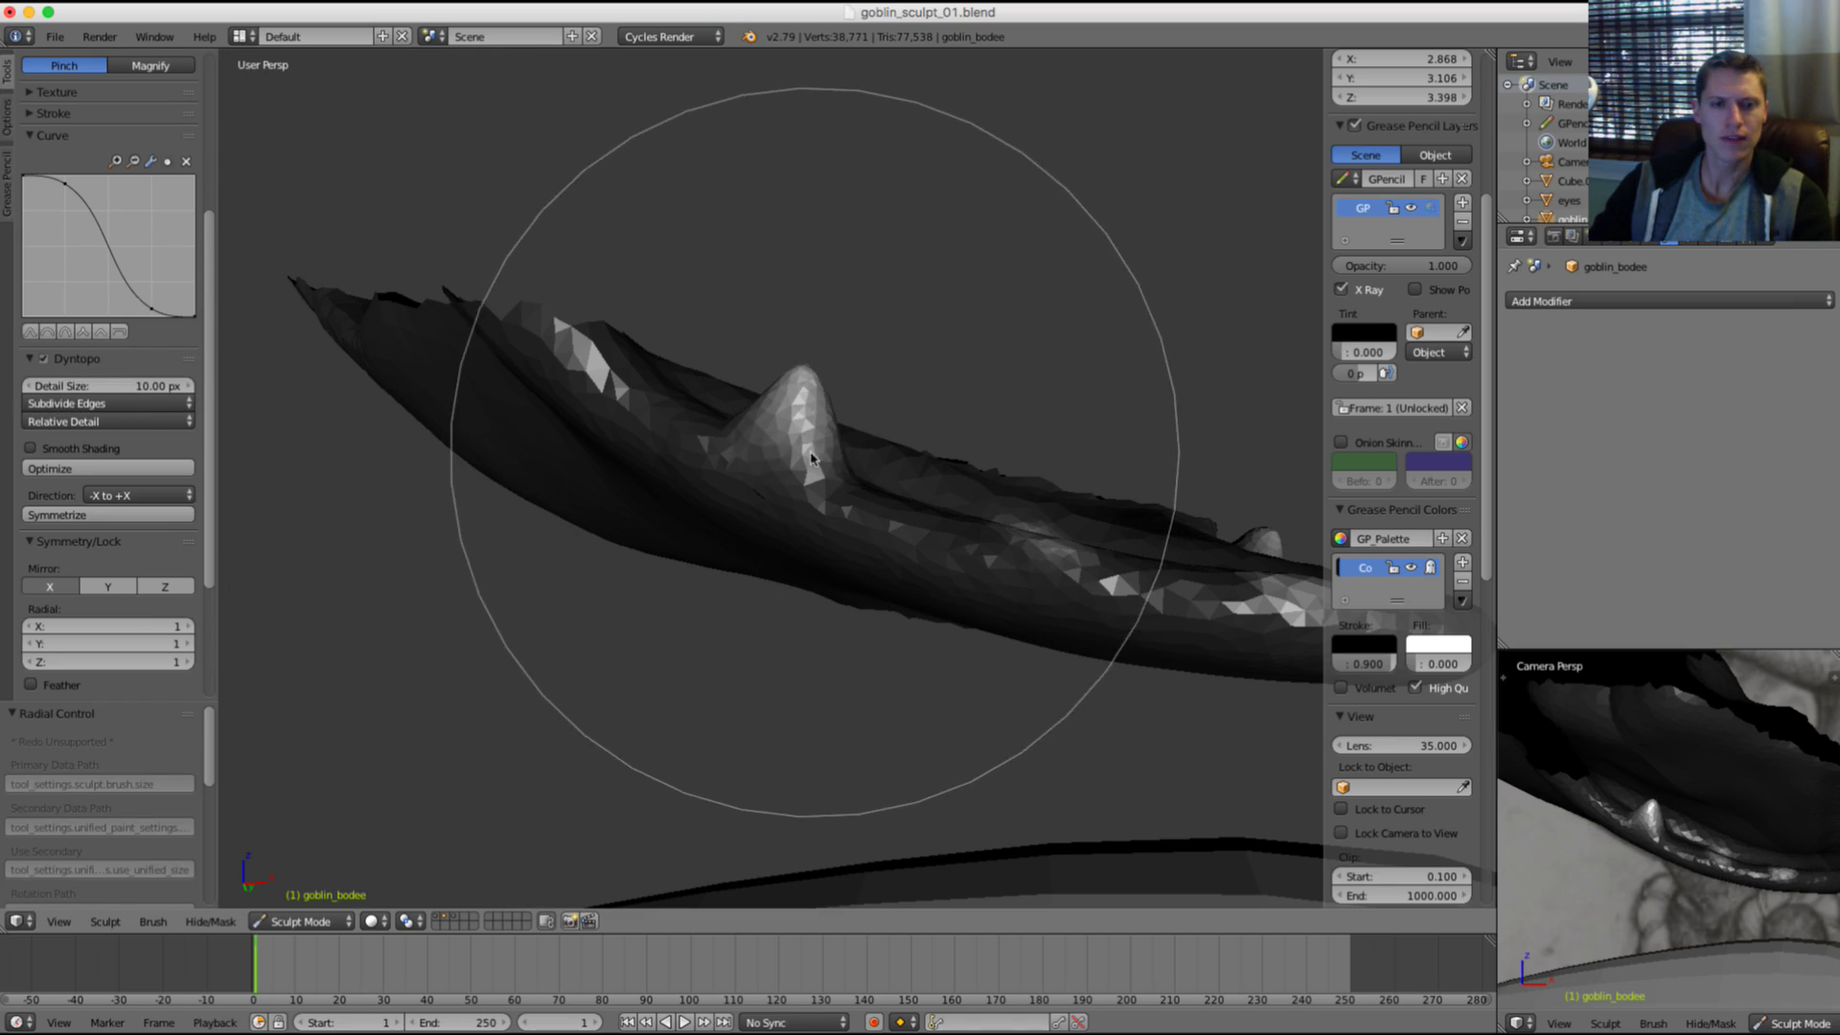
key(shift+f)
click(857, 441)
mouse_move(860, 437)
mouse_down()
mouse_move(744, 462)
mouse_move(863, 433)
mouse_up()
key(grave)
key(grave)
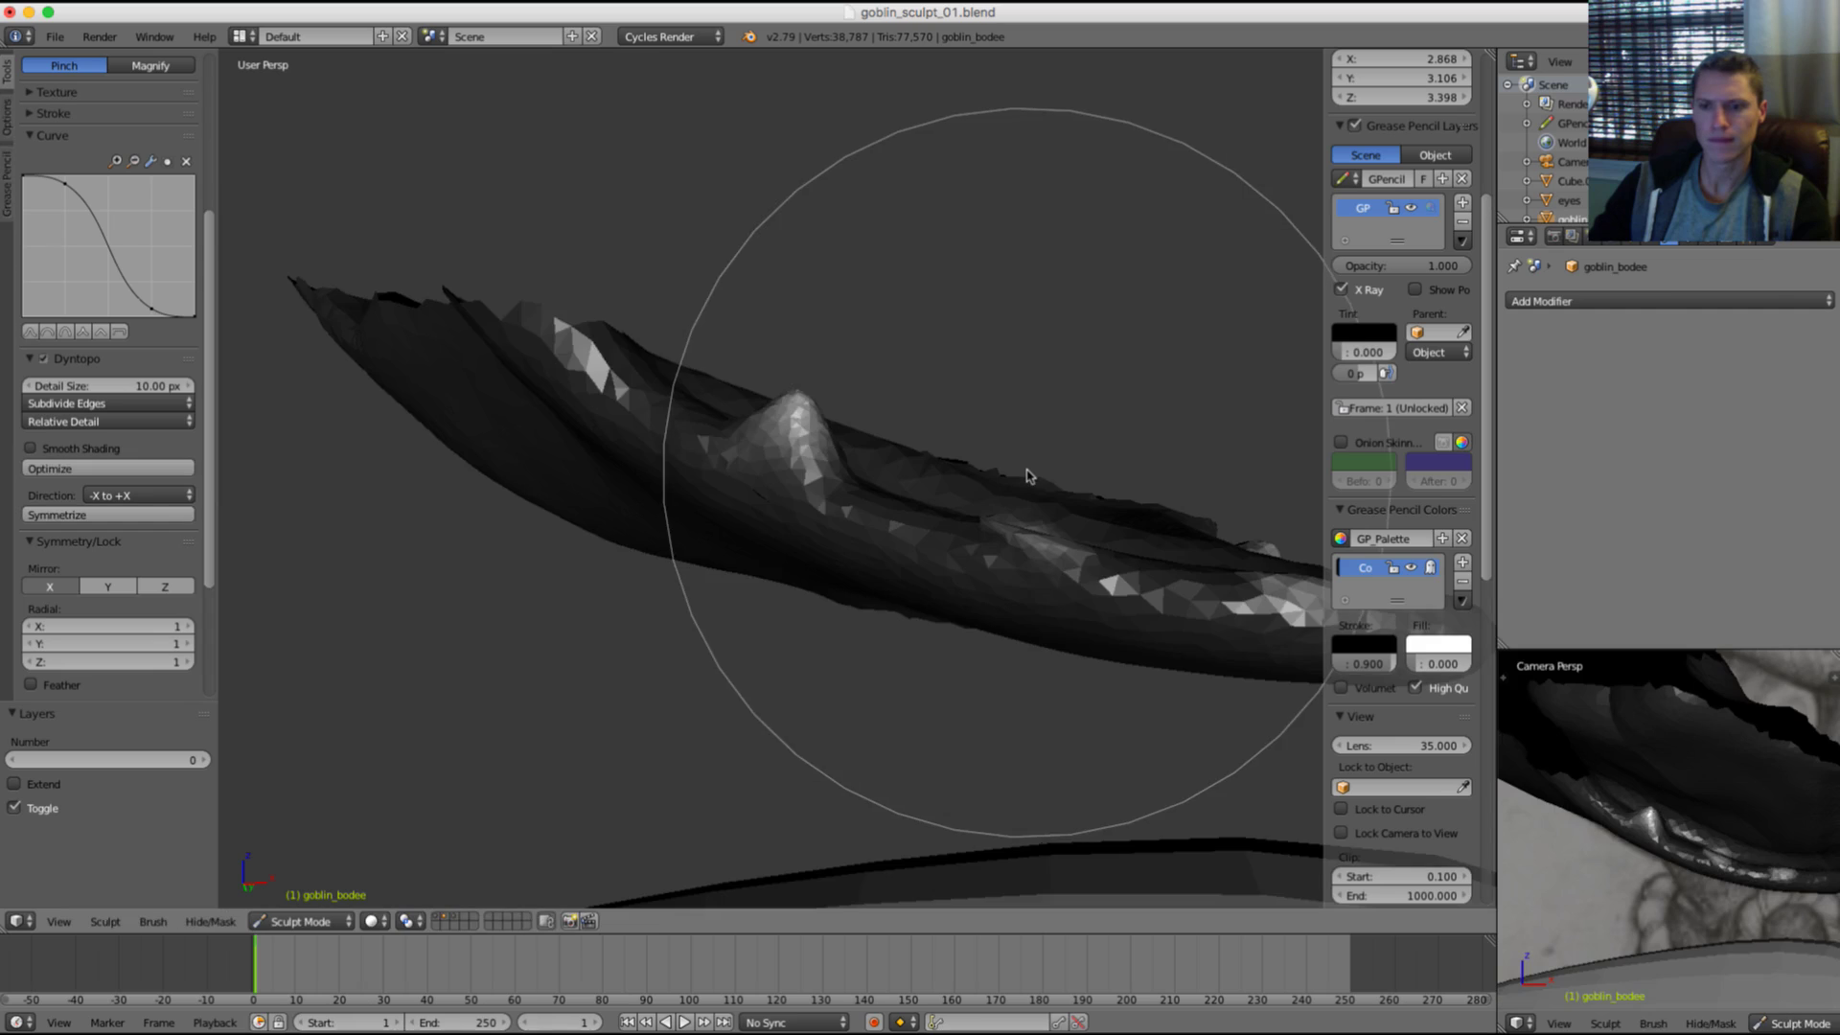
key(grave)
key(grave)
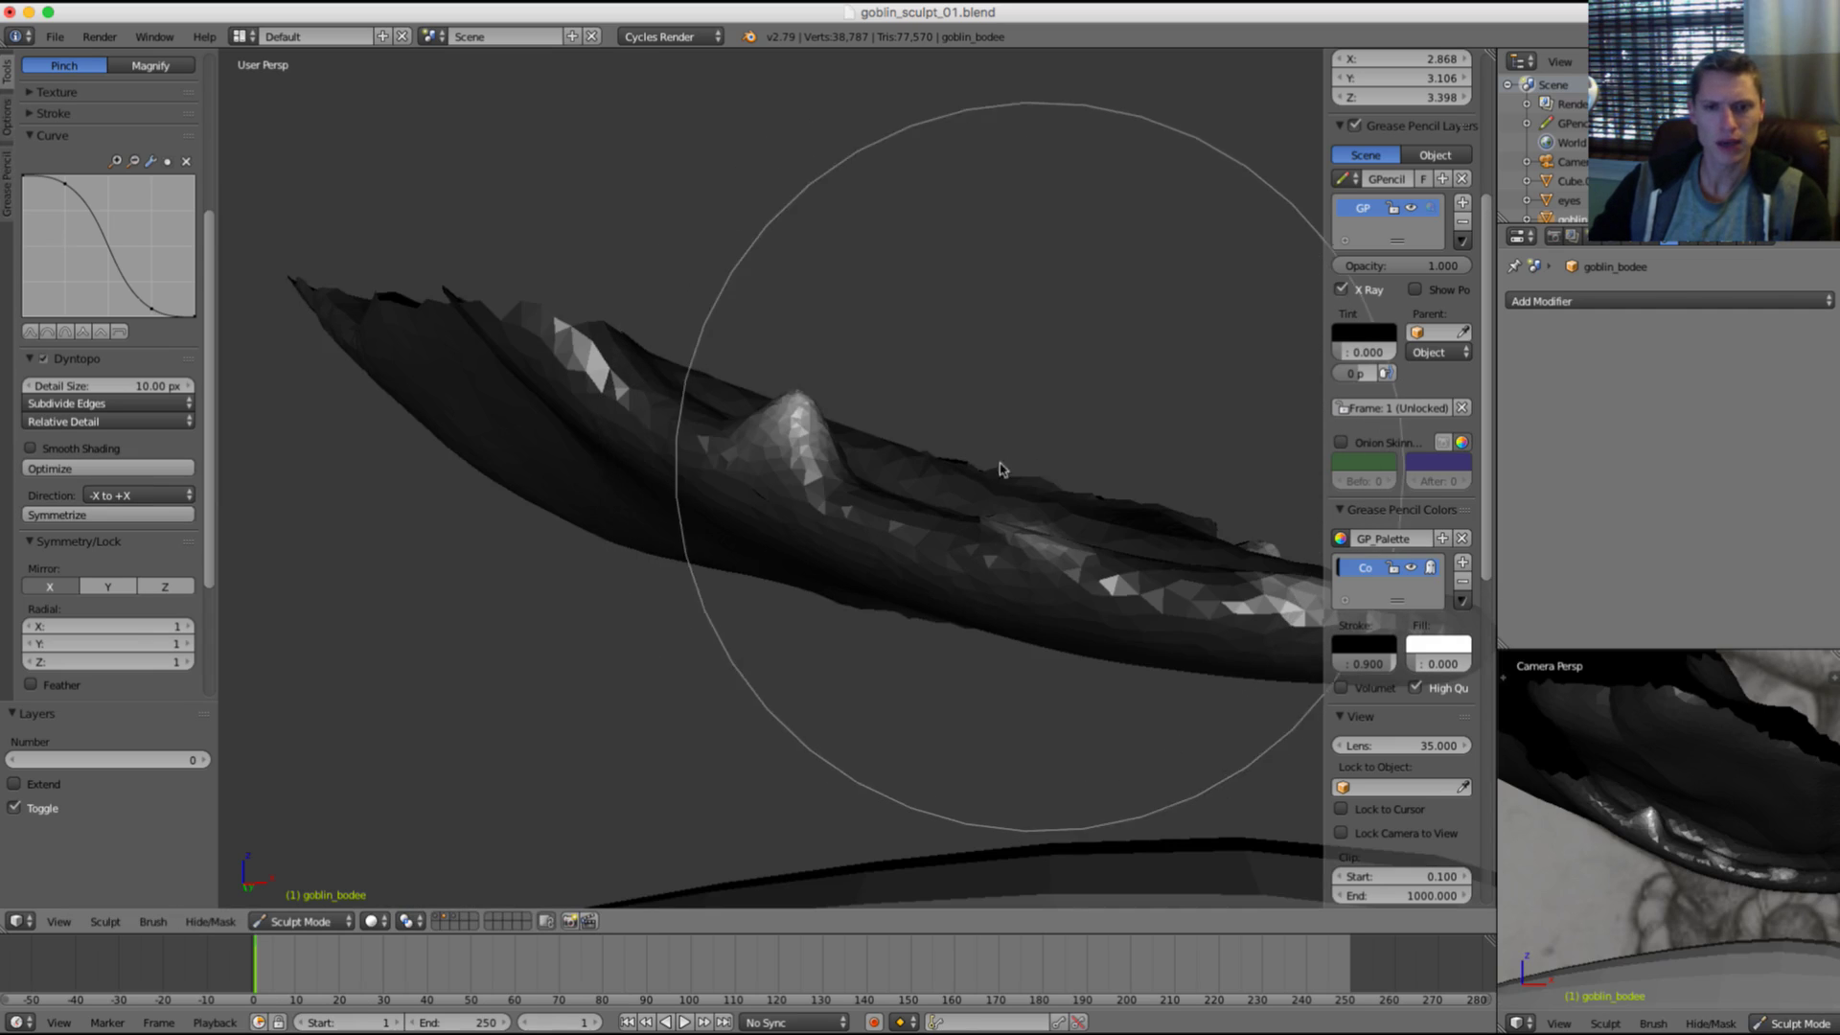
Step: Switch the sculpt brush back to Snake Hook for the second tooth spot
shift+middle_drag(999, 465, 896, 455)
key(f)
click(904, 488)
key(f)
click(819, 506)
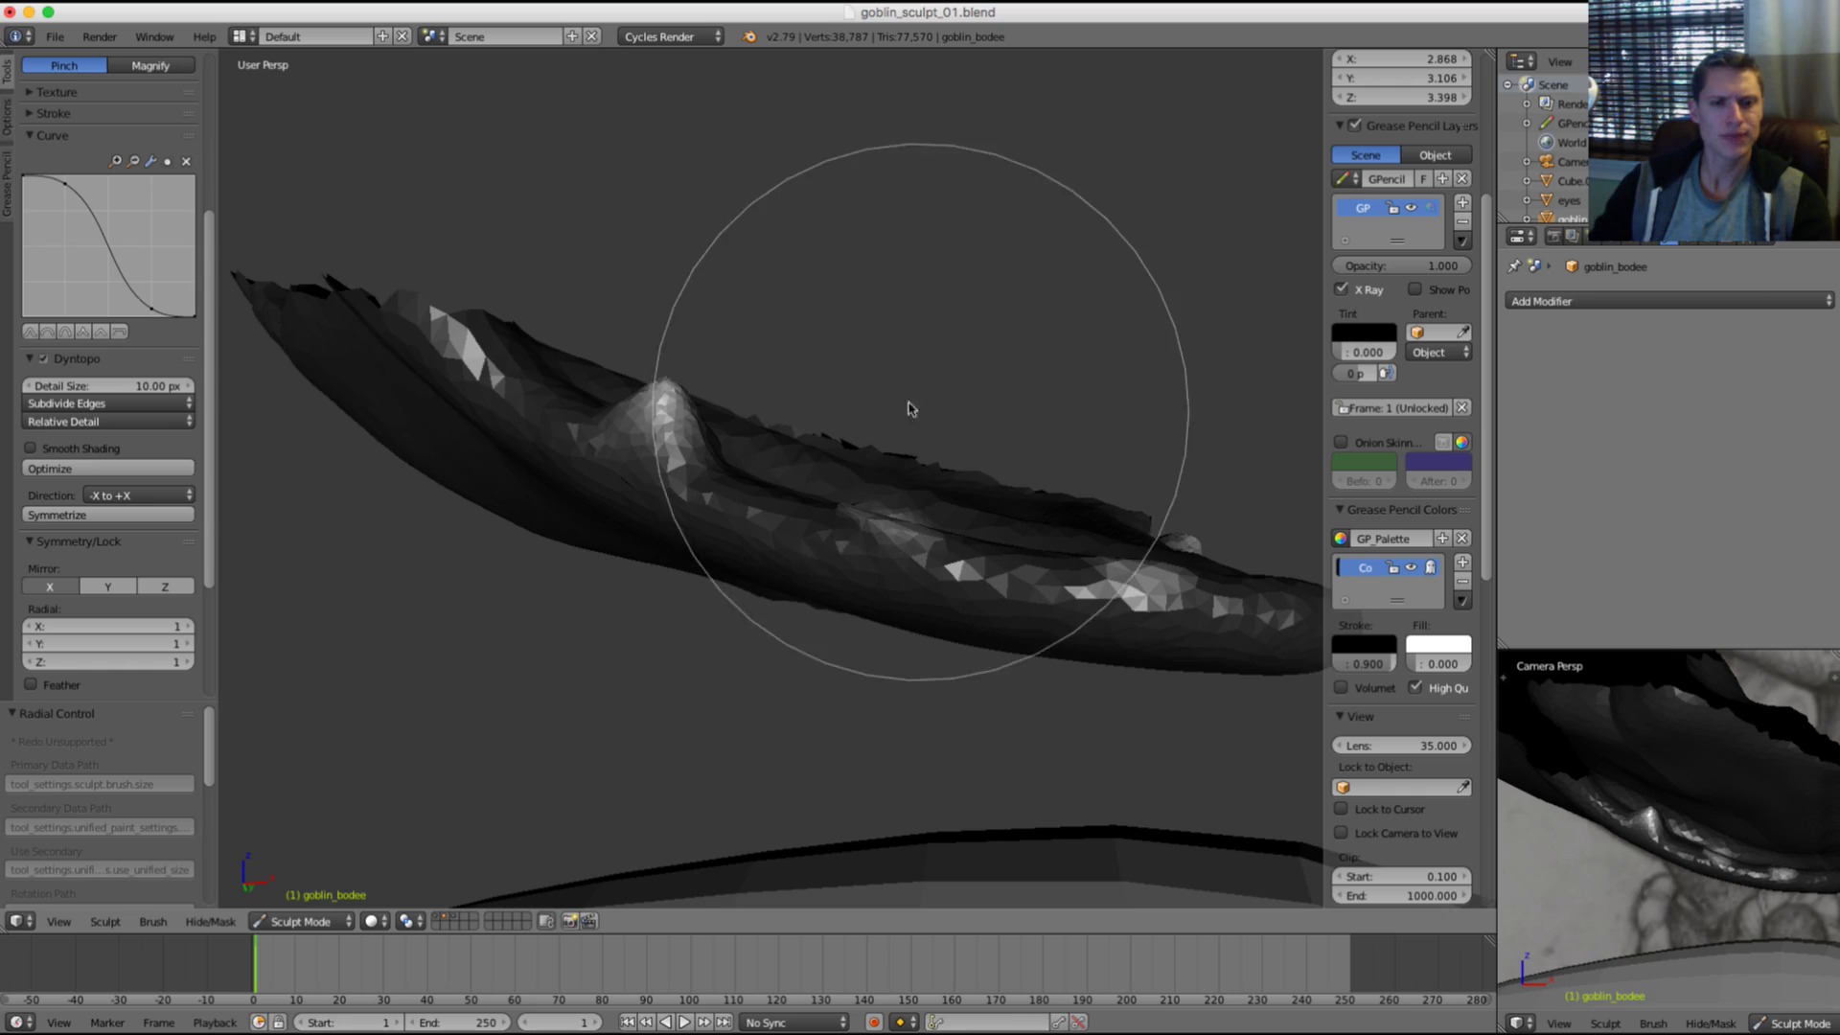
shift+middle_drag(958, 410, 859, 400)
key(f)
click(812, 458)
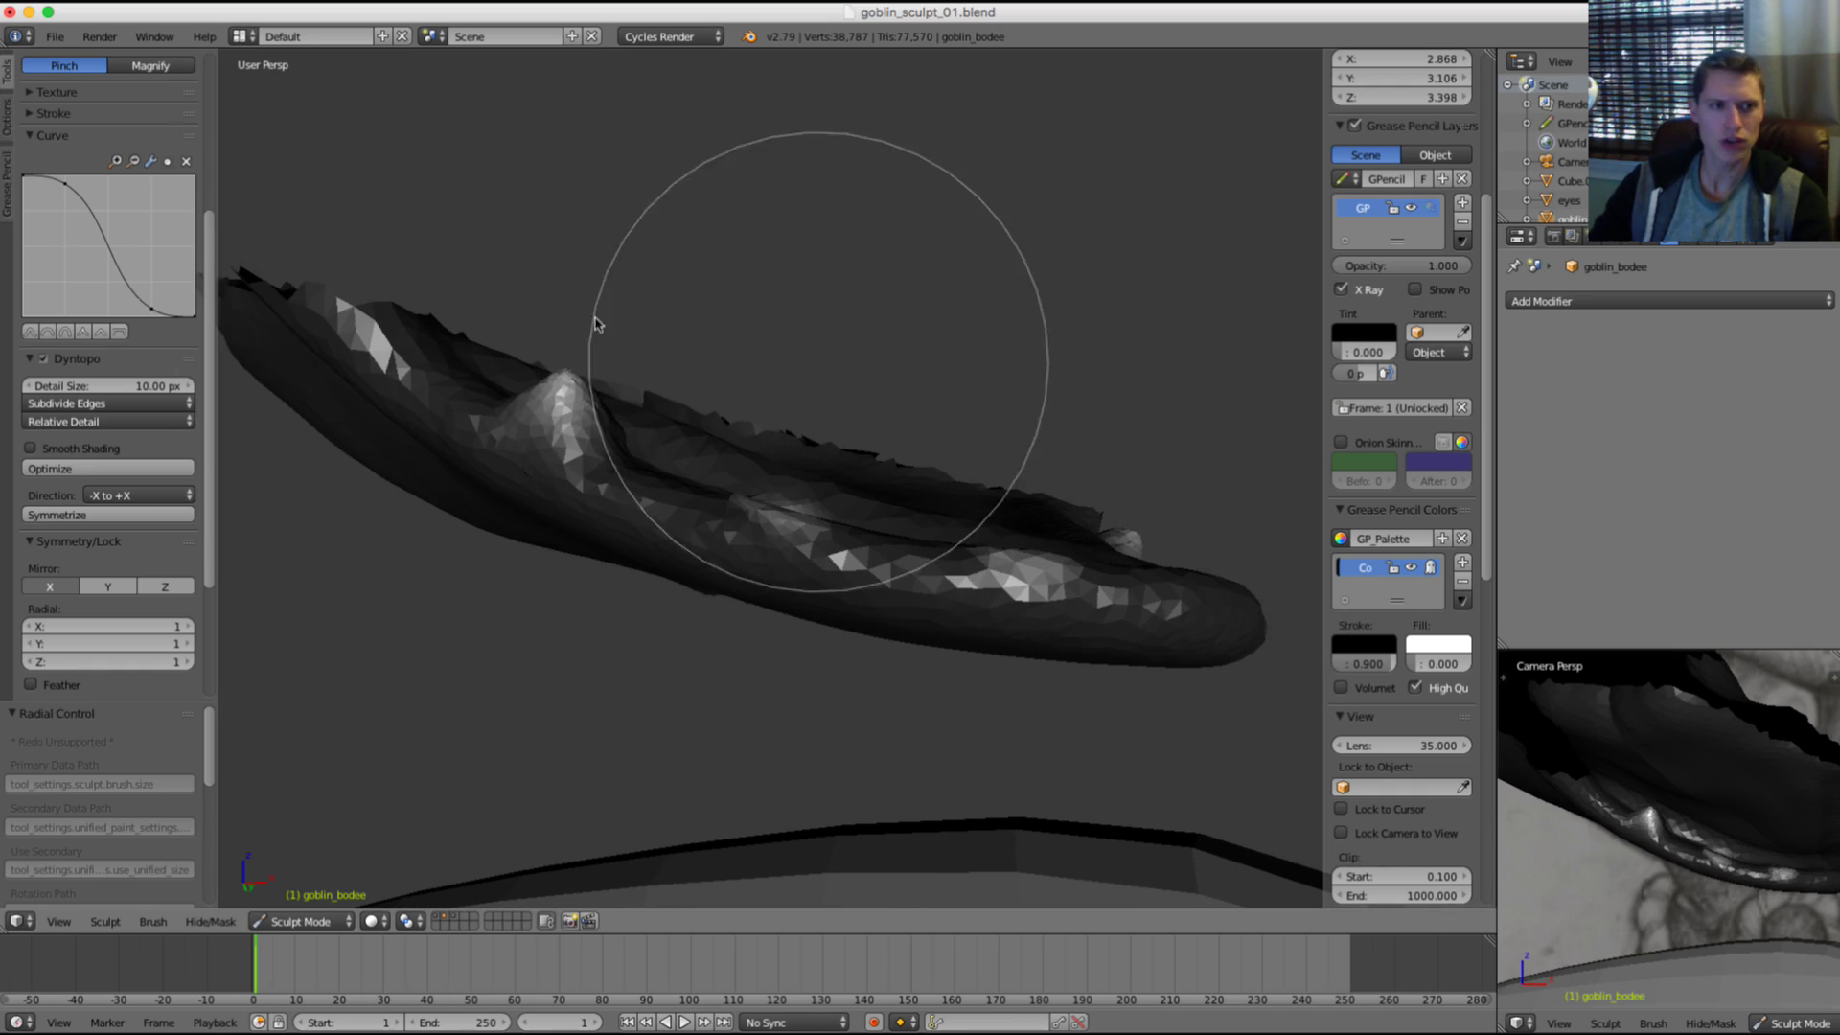
scroll(62, 197, up, 5)
click(107, 101)
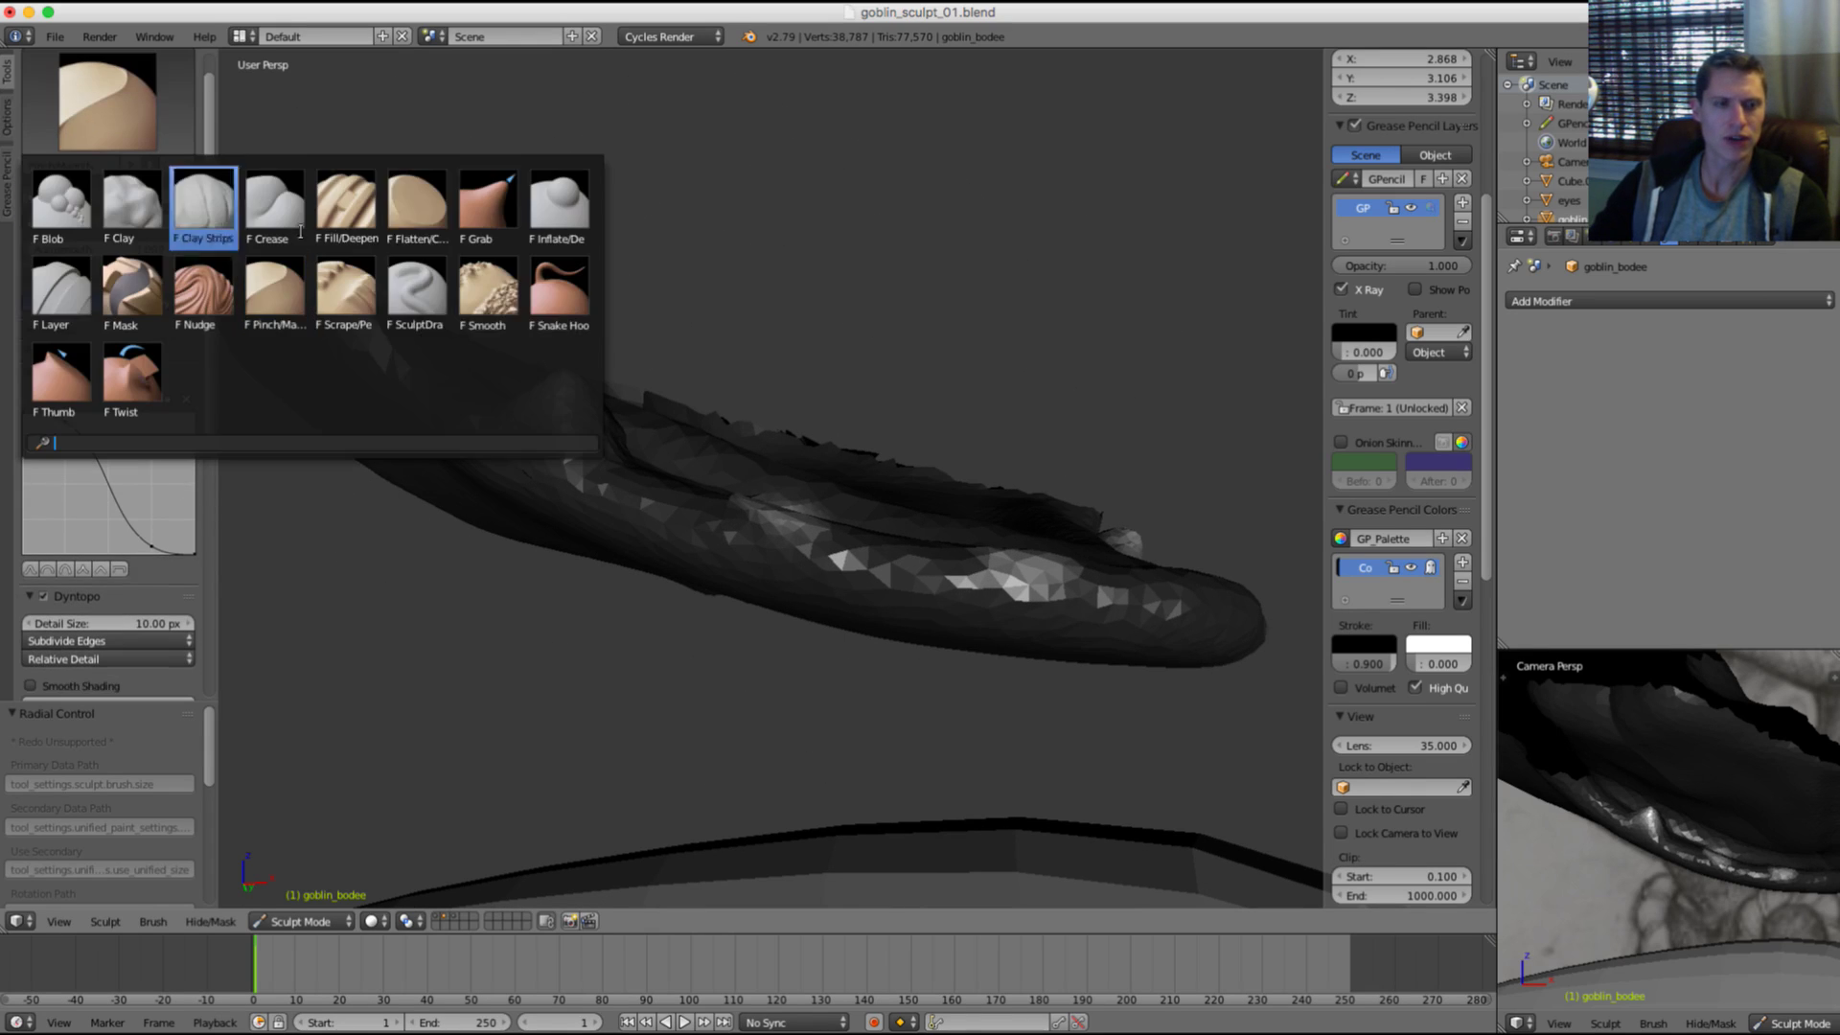
click(488, 292)
click(107, 101)
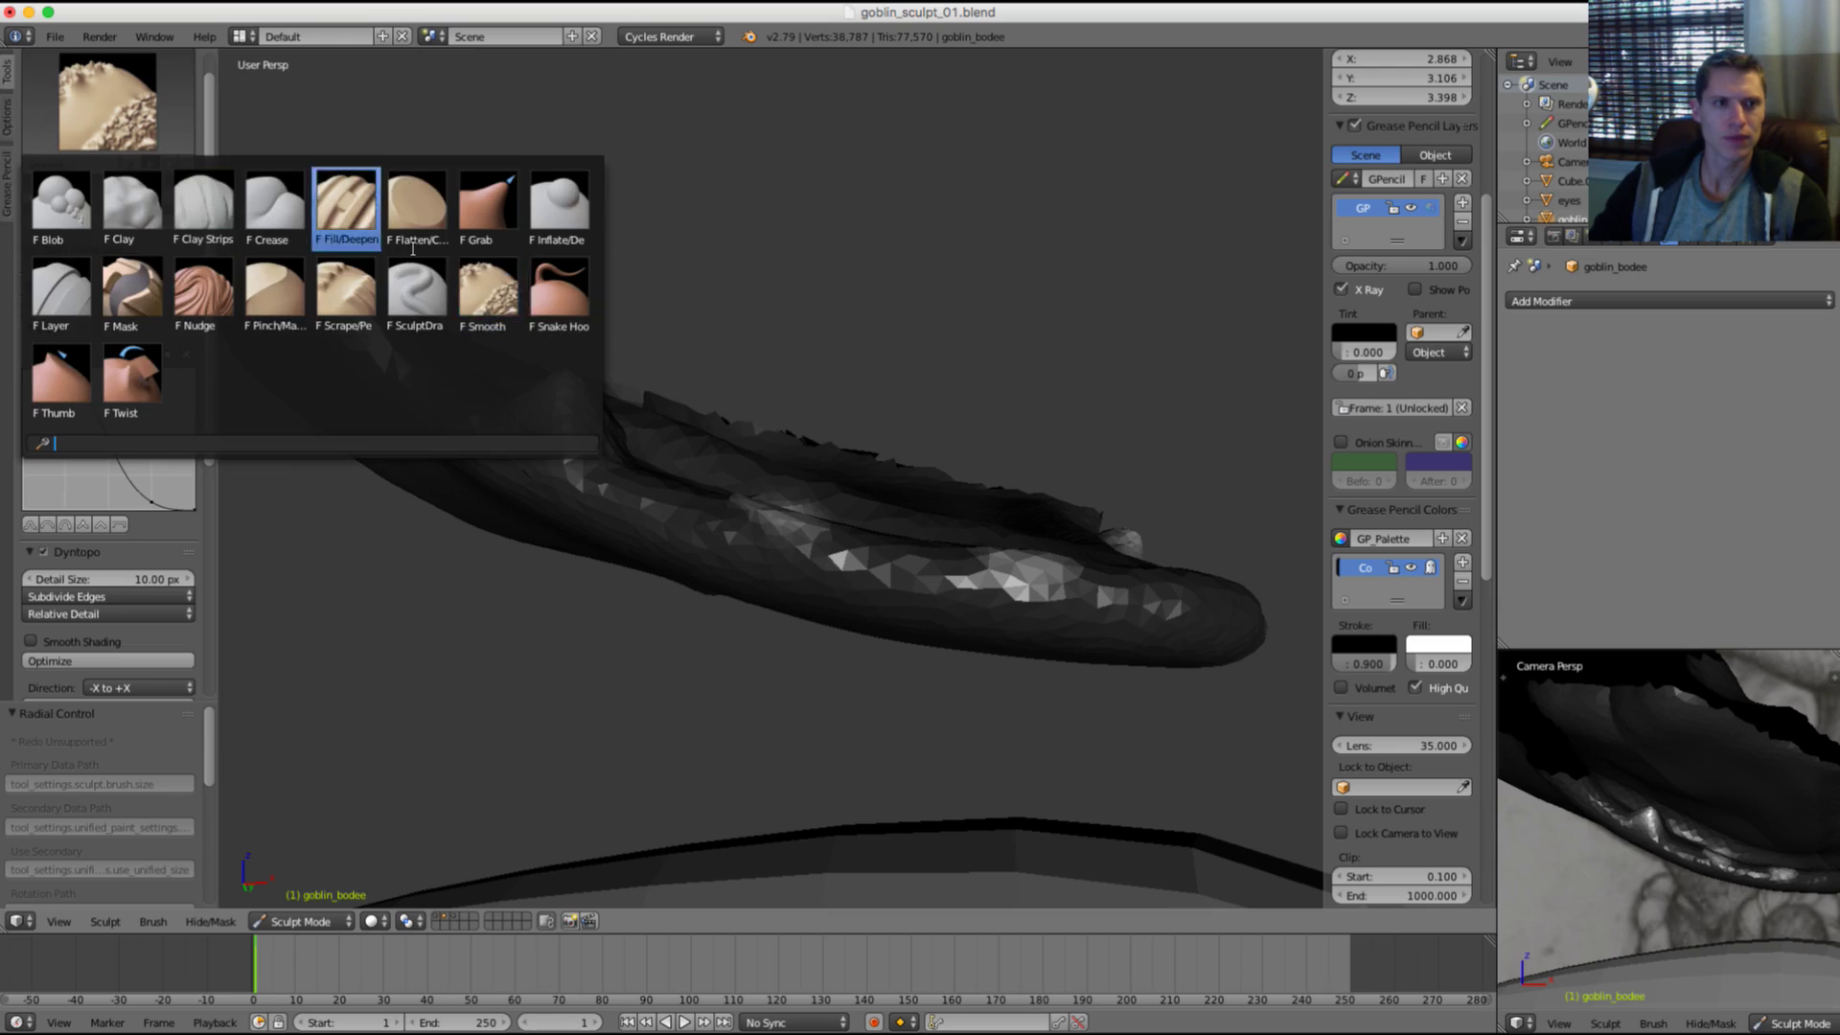
click(559, 290)
Step: Pull the second tooth up from the gum with the Snake Hook brush, starting at 145 px radius
key(f)
click(810, 457)
key(f)
click(782, 500)
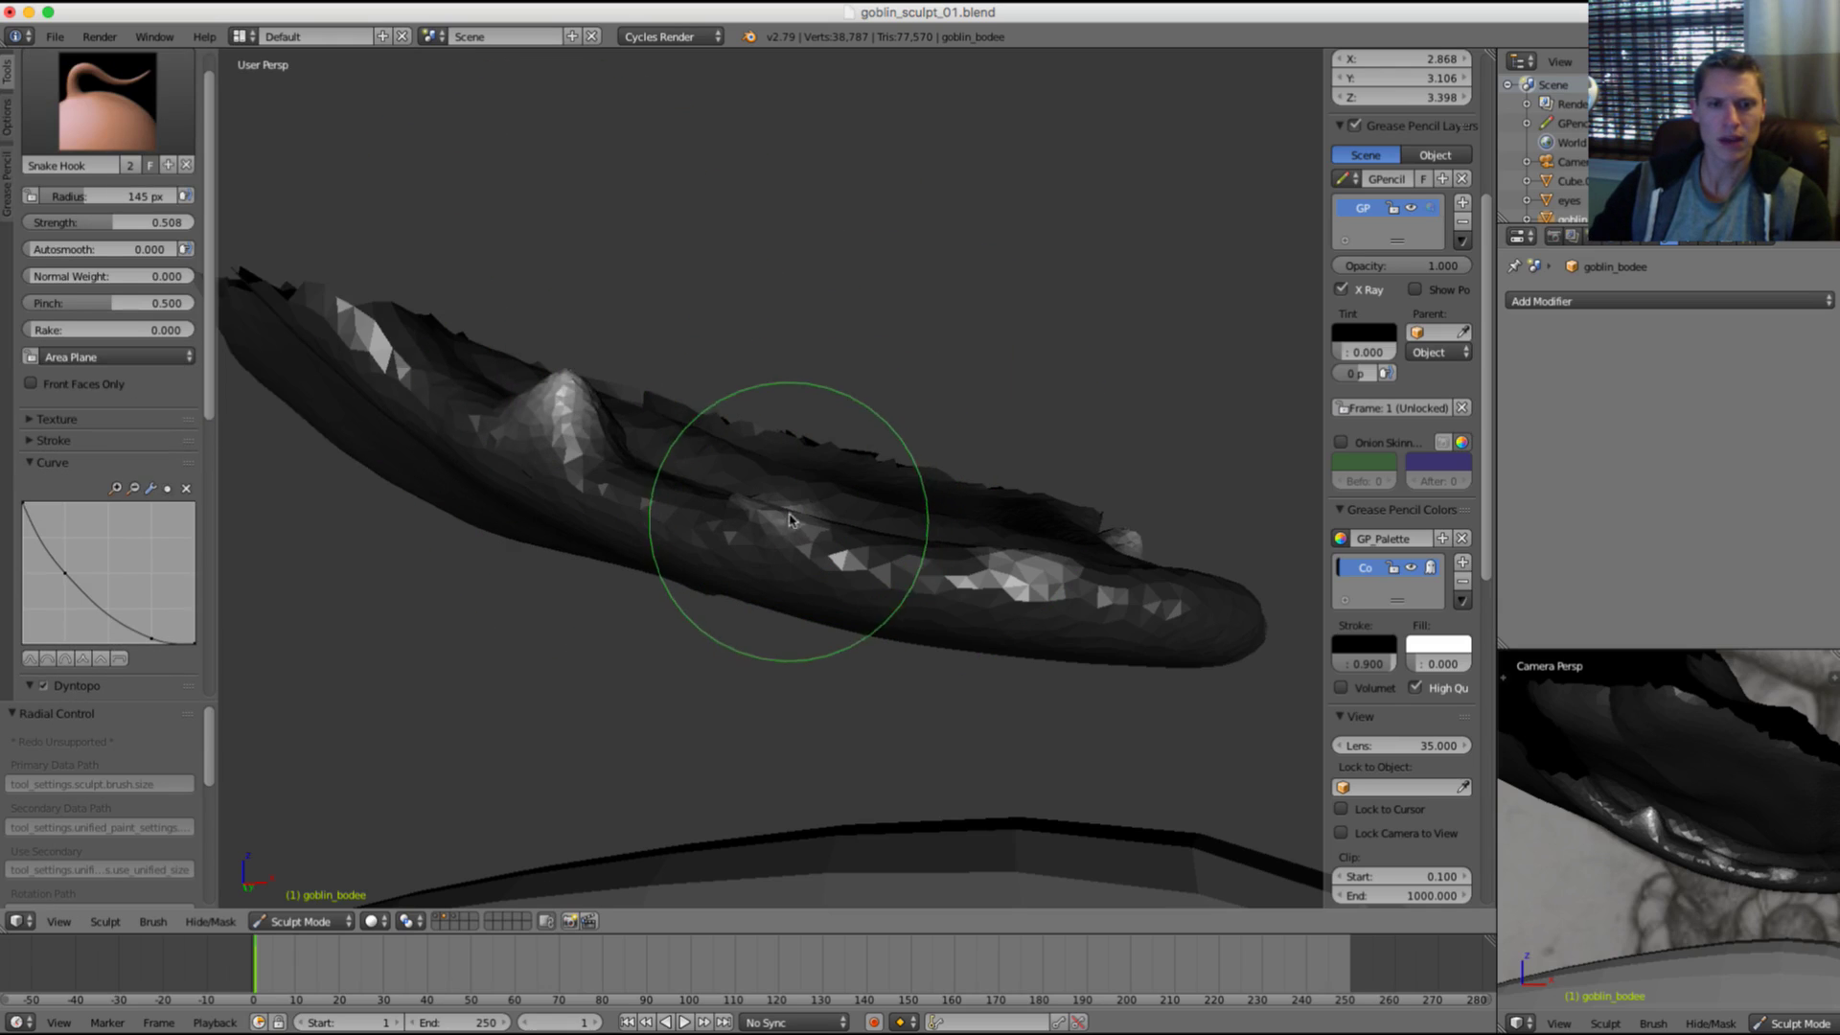
drag(789, 519, 824, 340)
drag(759, 533, 809, 336)
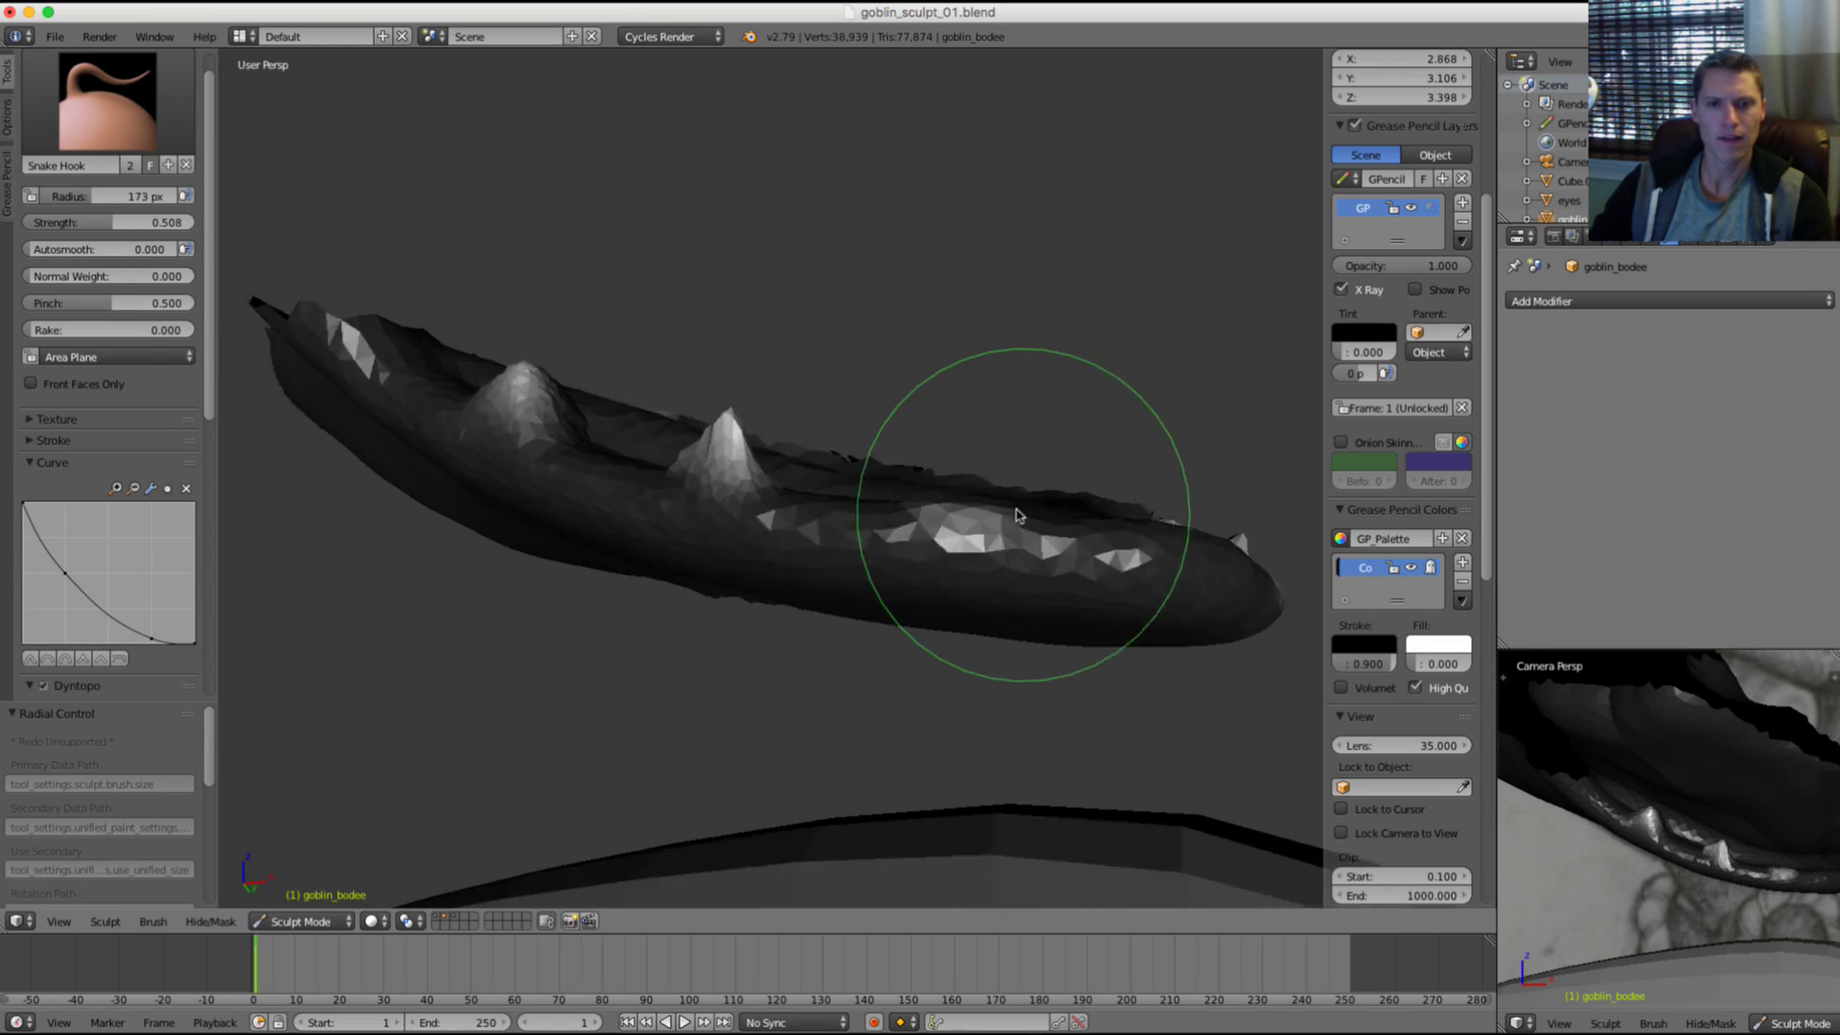
Step: Pull the third tooth up near the front of the jaw, finishing with the Snake Hook brush at 158 px radius
middle_drag(1019, 516, 956, 519)
key(f)
click(980, 515)
drag(921, 500, 898, 362)
drag(915, 460, 899, 340)
key(f)
click(895, 426)
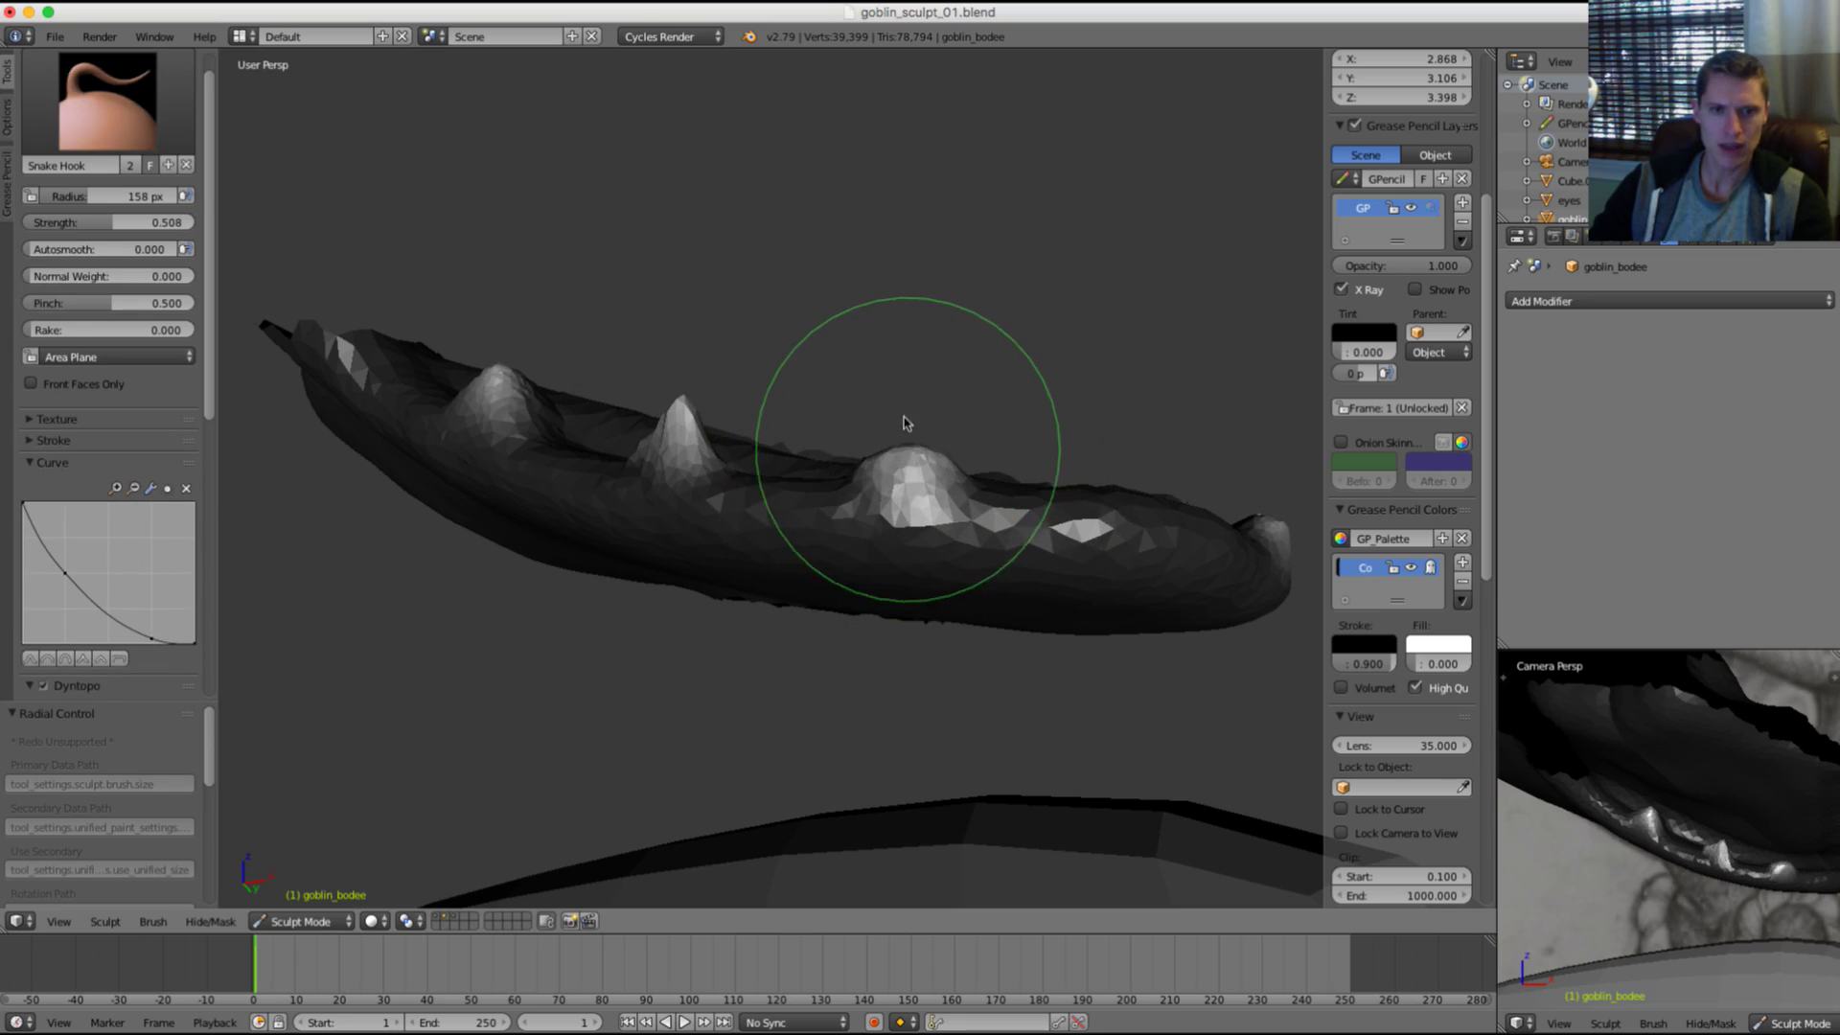
drag(863, 461, 905, 482)
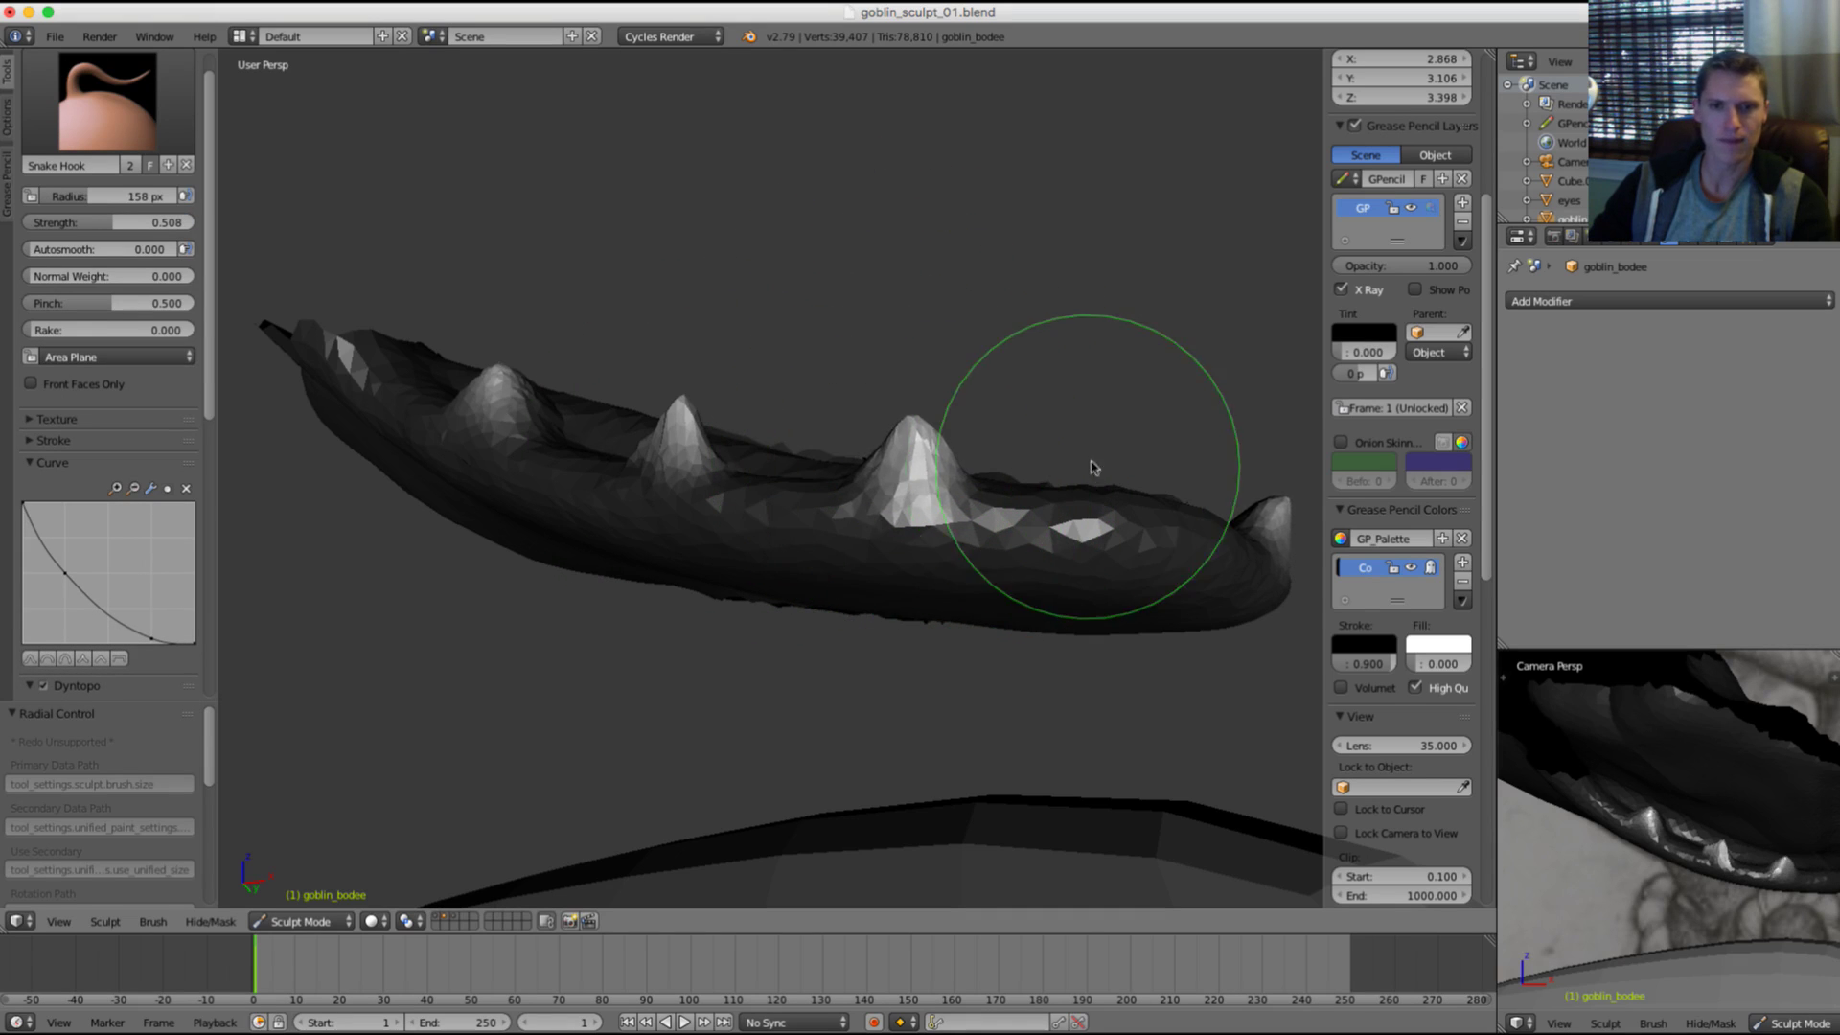
Step: Clear the mask from the jaw and set up the Pinch brush at 183 px radius and 0.901 strength
mouse_move(1091, 469)
middle_down()
mouse_move(1042, 460)
mouse_move(1003, 370)
mouse_move(1083, 407)
mouse_move(924, 432)
mouse_move(793, 411)
mouse_move(856, 376)
middle_up()
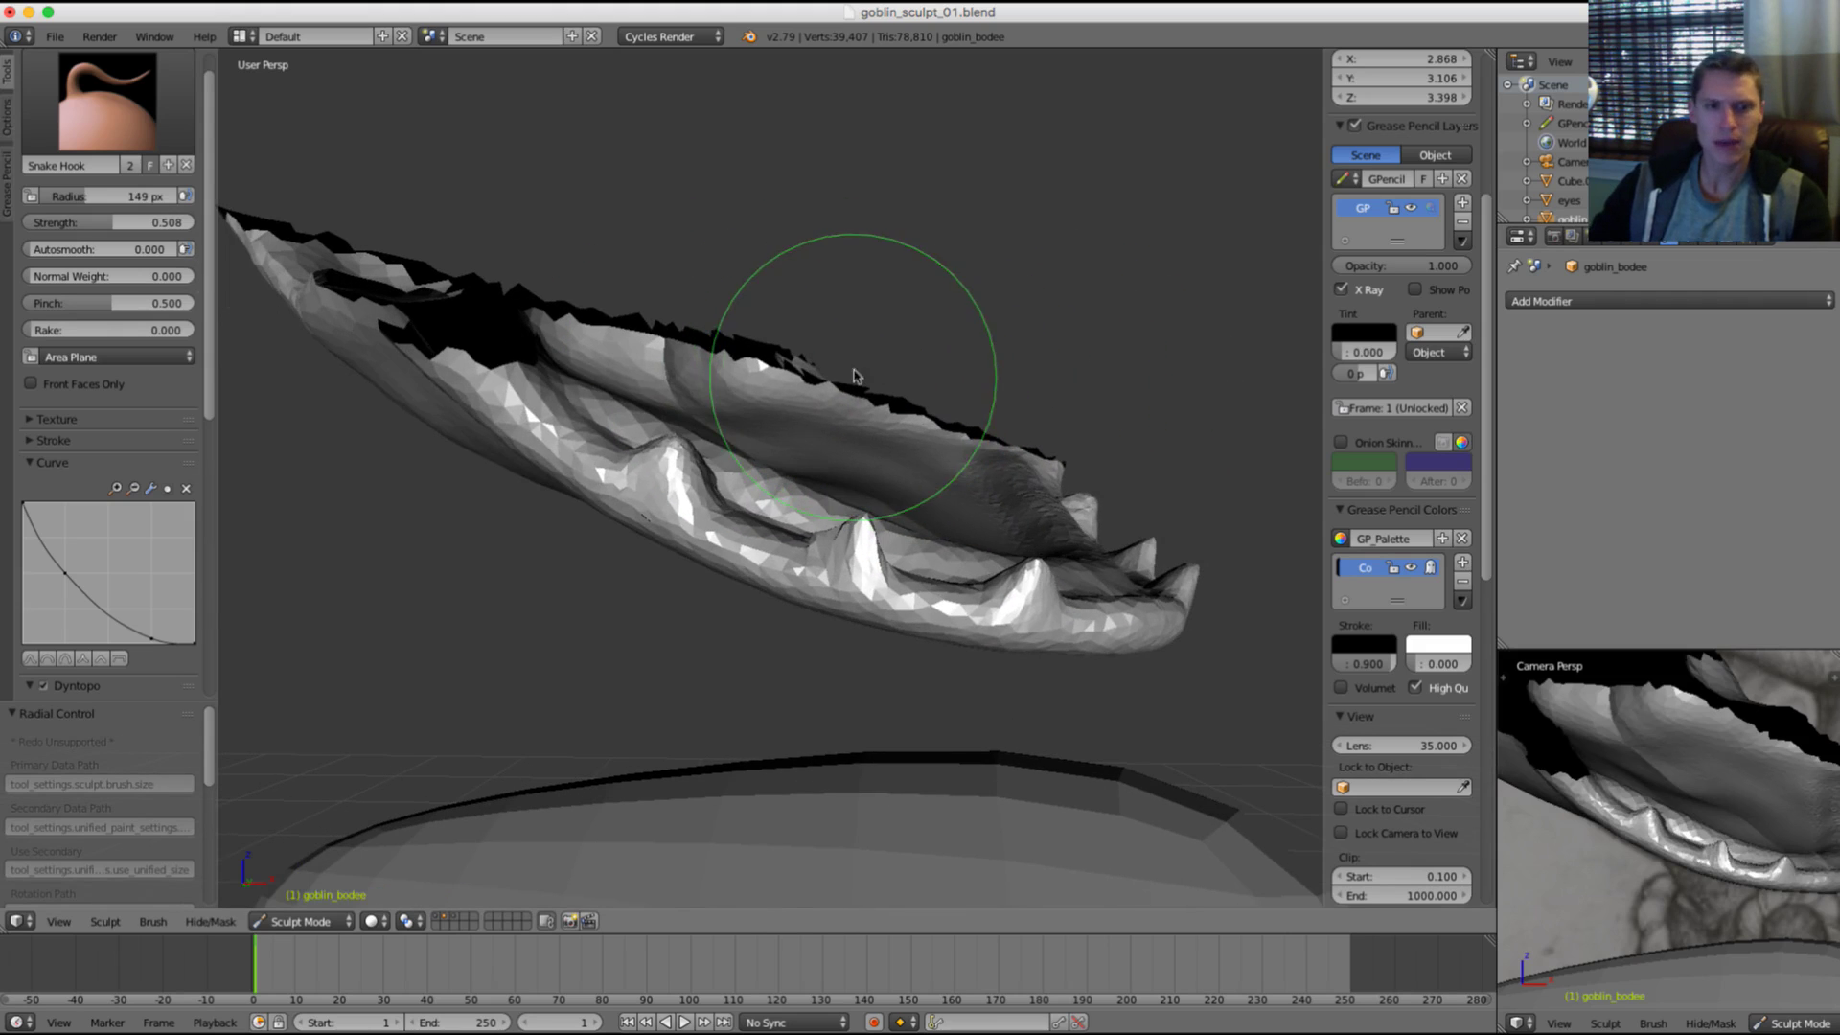
key(p)
key(f)
click(758, 336)
mouse_move(740, 333)
middle_down()
mouse_move(768, 329)
mouse_move(733, 409)
middle_up()
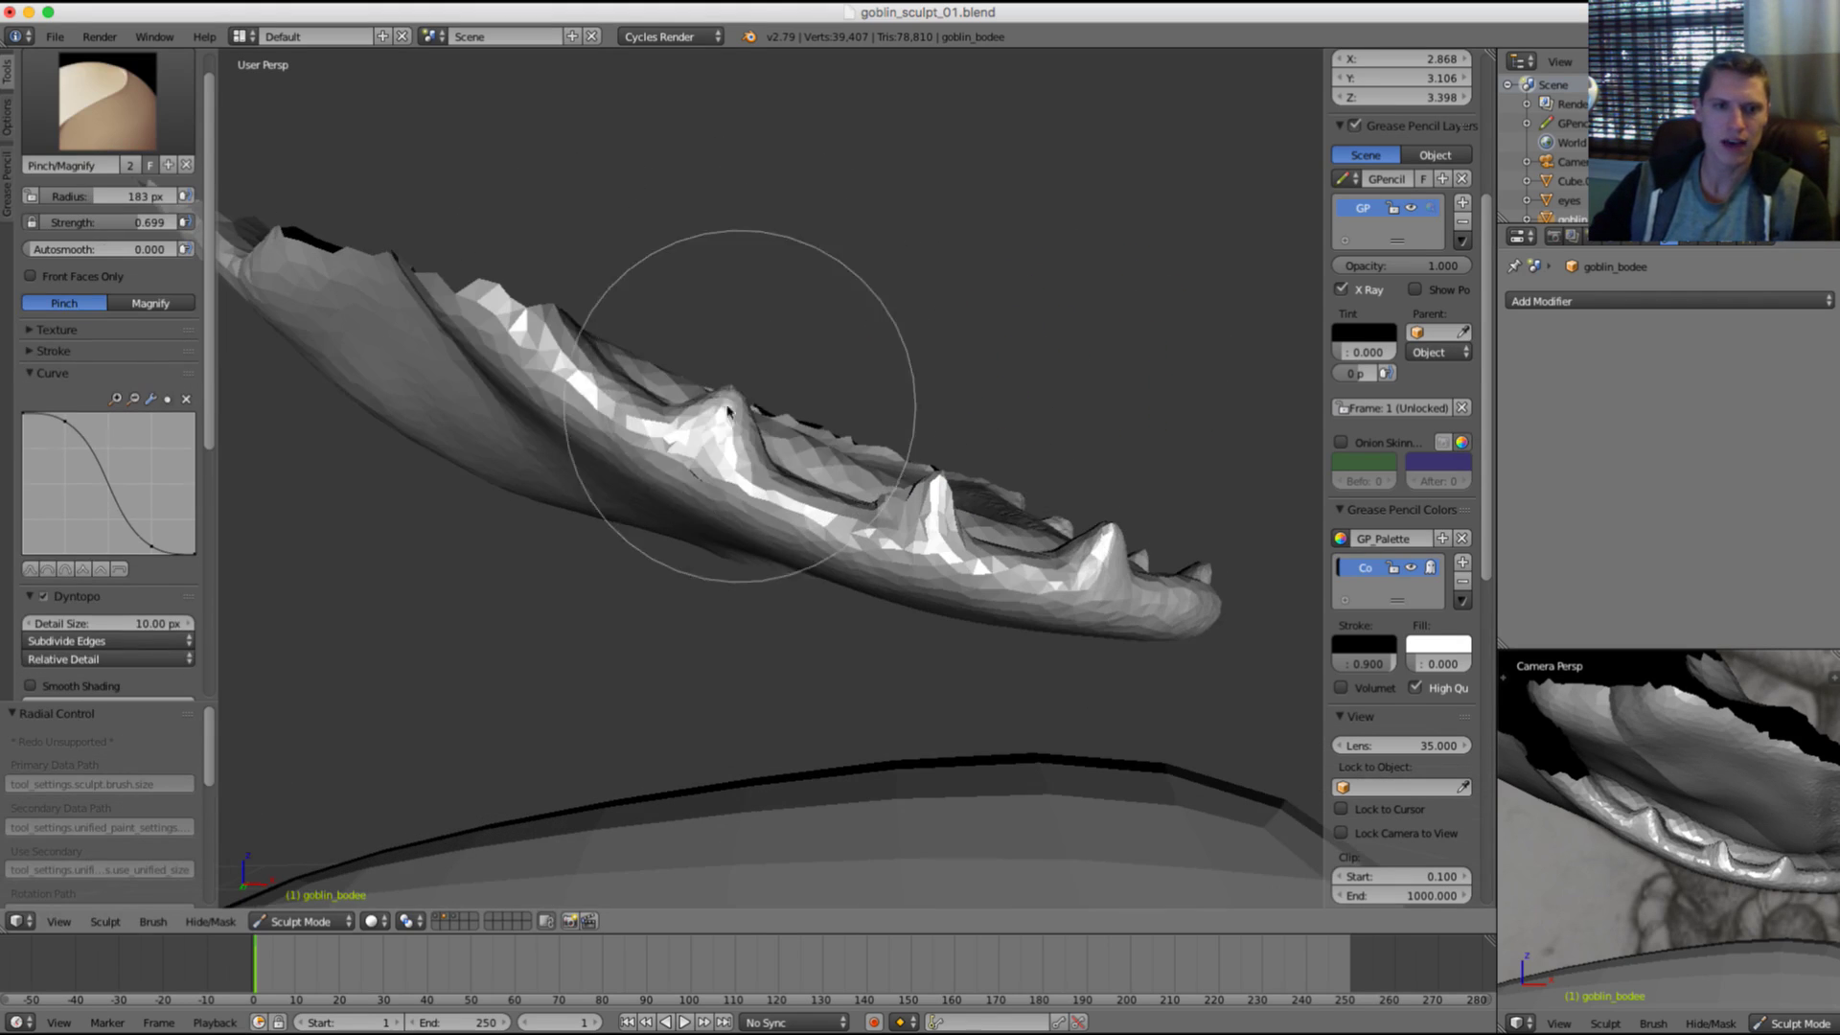
key(shift+f)
click(714, 414)
Step: Pinch all three teeth into narrower points and compare them with the reference sketch
drag(699, 437, 726, 436)
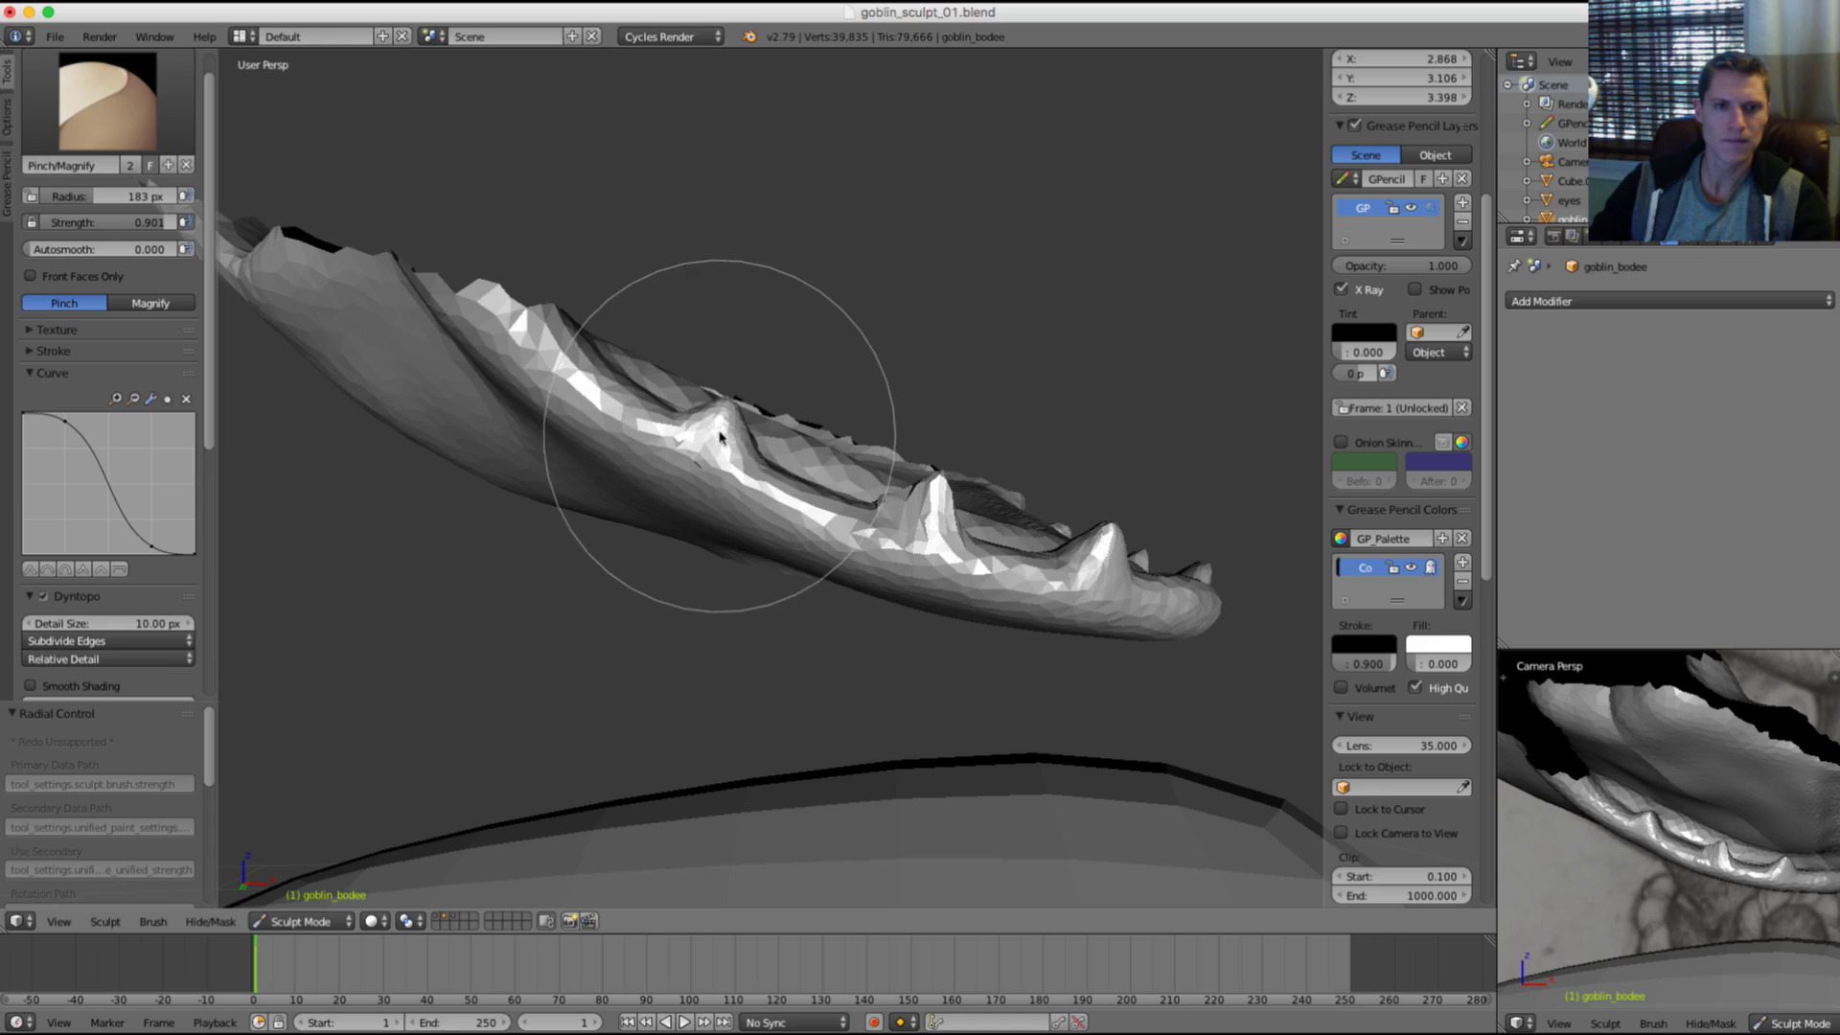
drag(948, 514, 906, 524)
drag(1107, 544, 1090, 568)
key(grave)
key(grave)
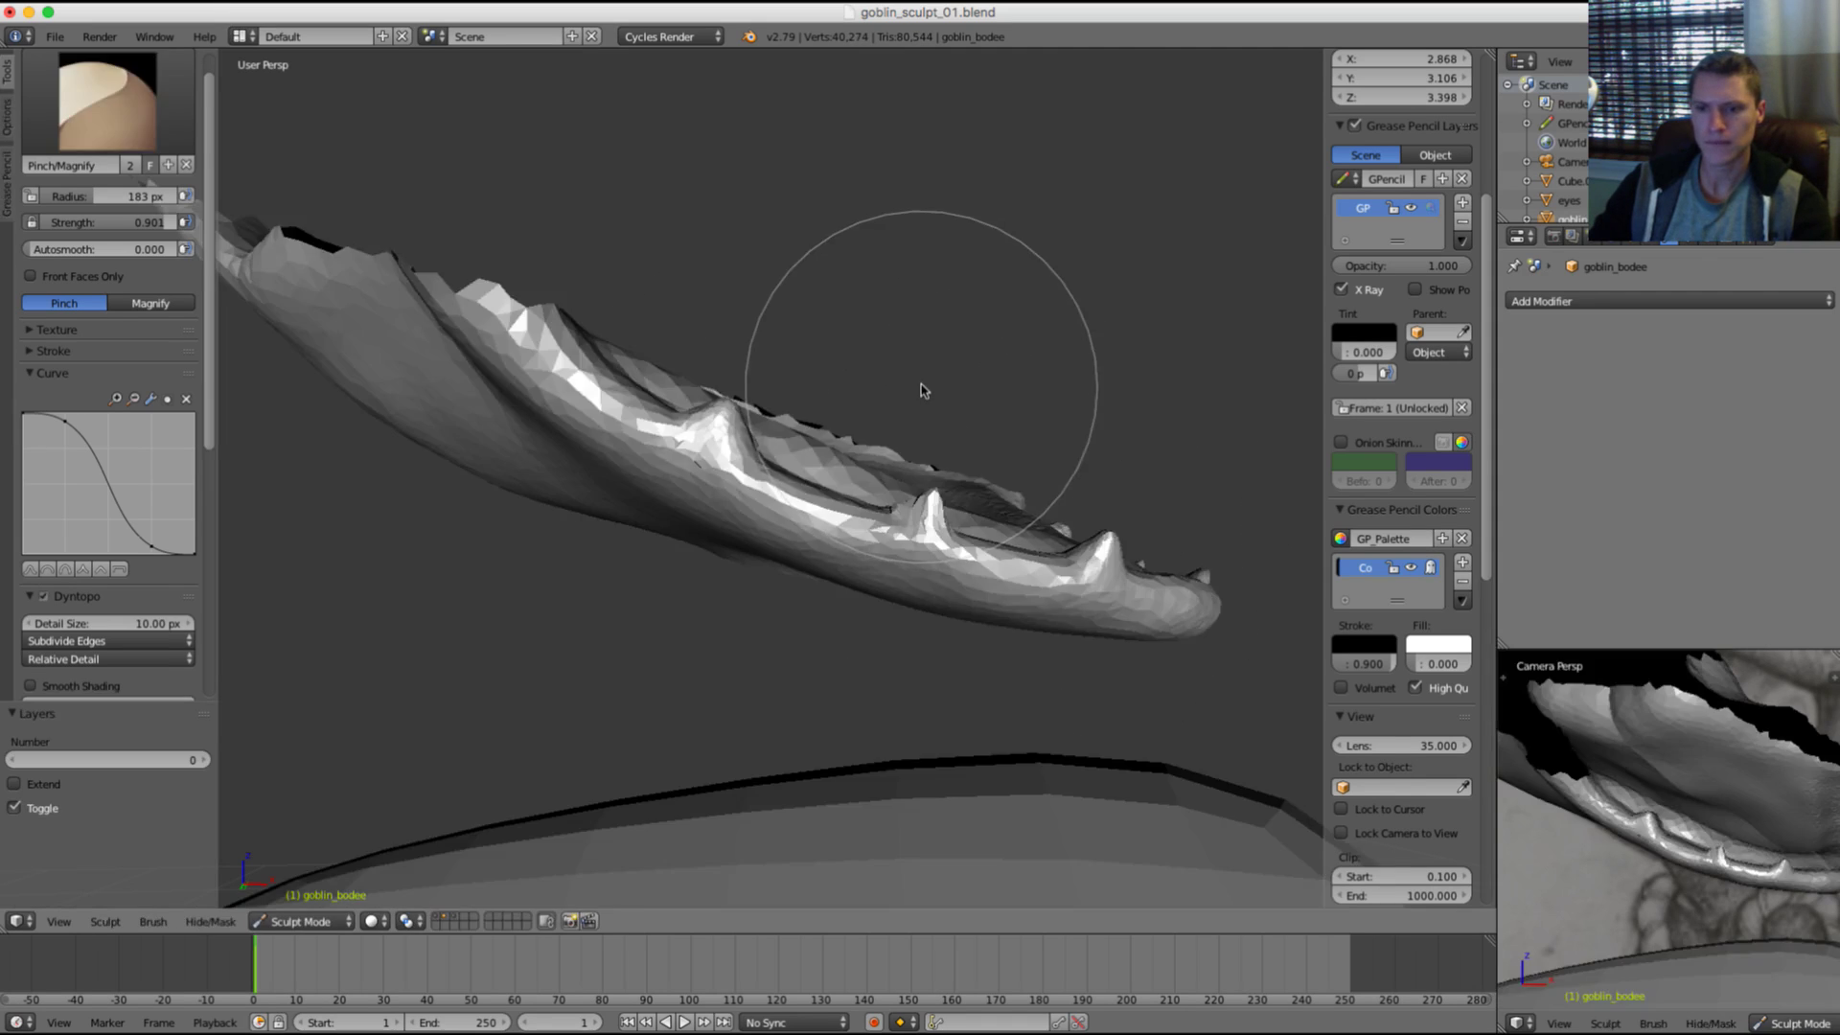
key(grave)
key(grave)
Step: Reshape and reposition the lower teeth with the Grab brush, starting at 148 px radius
key(g)
key(f)
click(709, 351)
scroll(690, 364, up, 4)
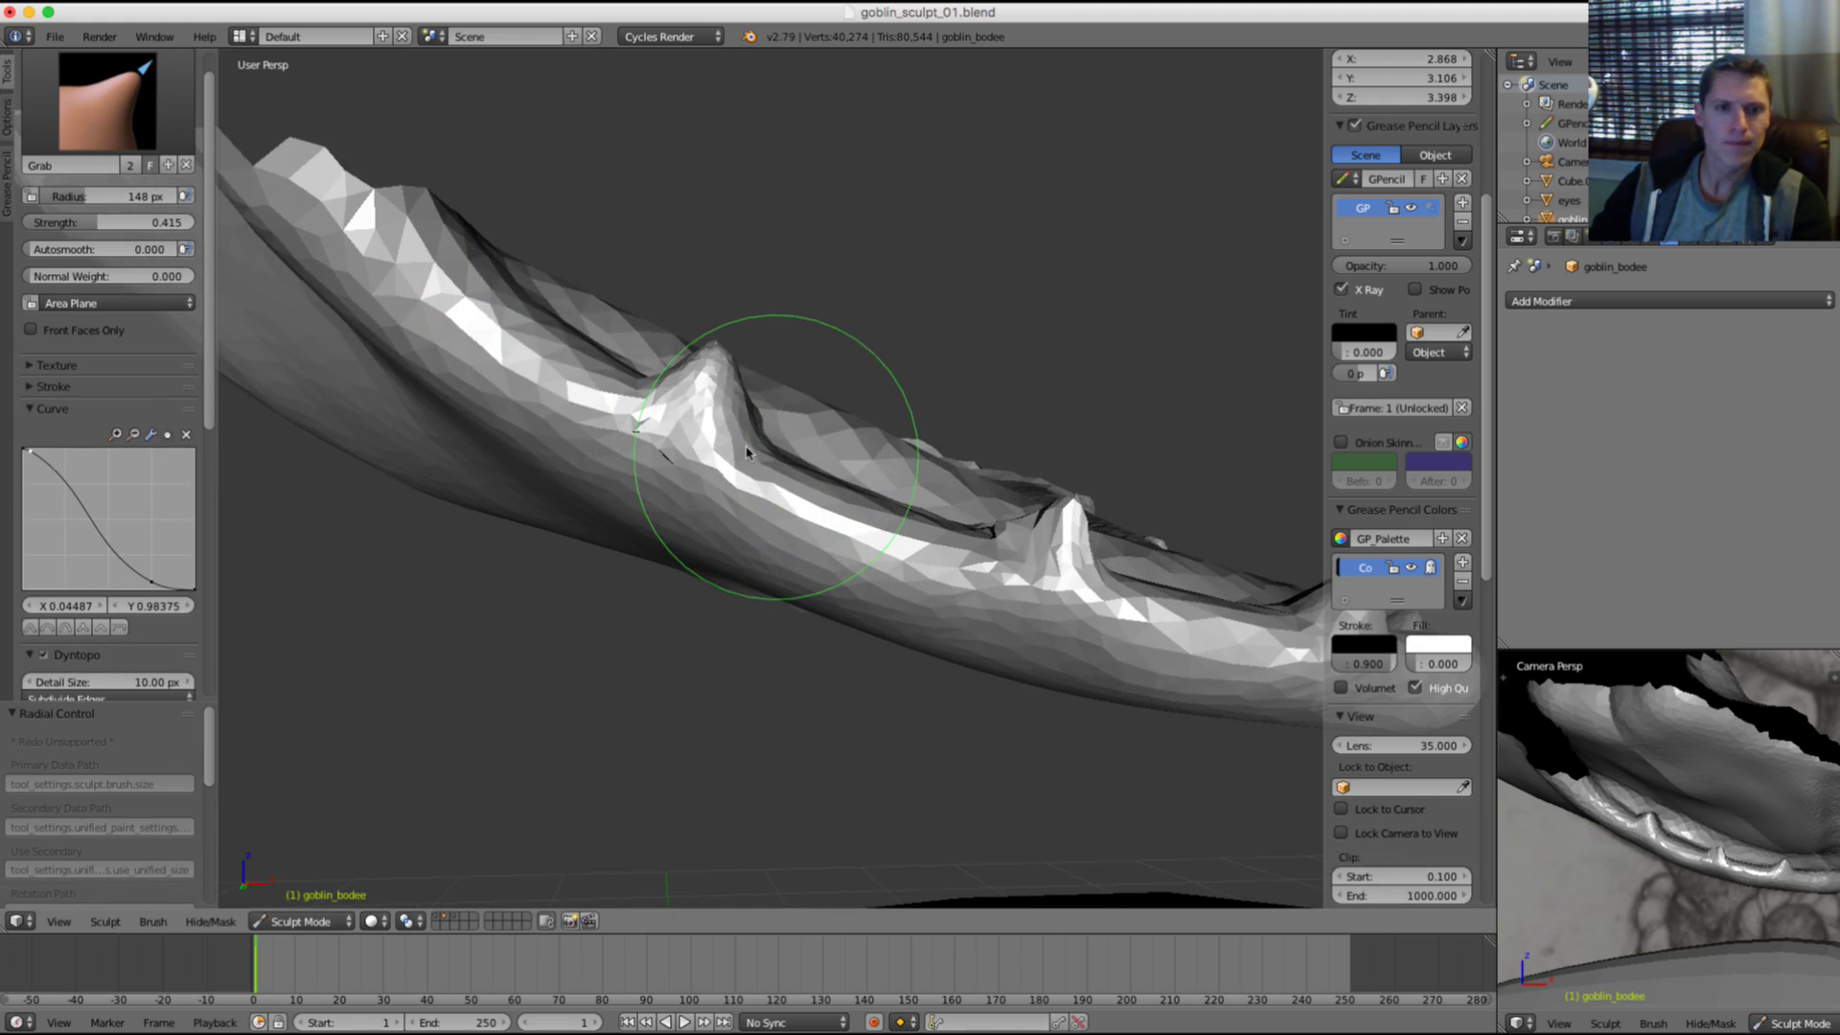
drag(961, 506, 998, 542)
middle_drag(1162, 548, 1046, 489)
mouse_move(828, 492)
mouse_down()
mouse_move(850, 508)
mouse_move(959, 500)
mouse_up()
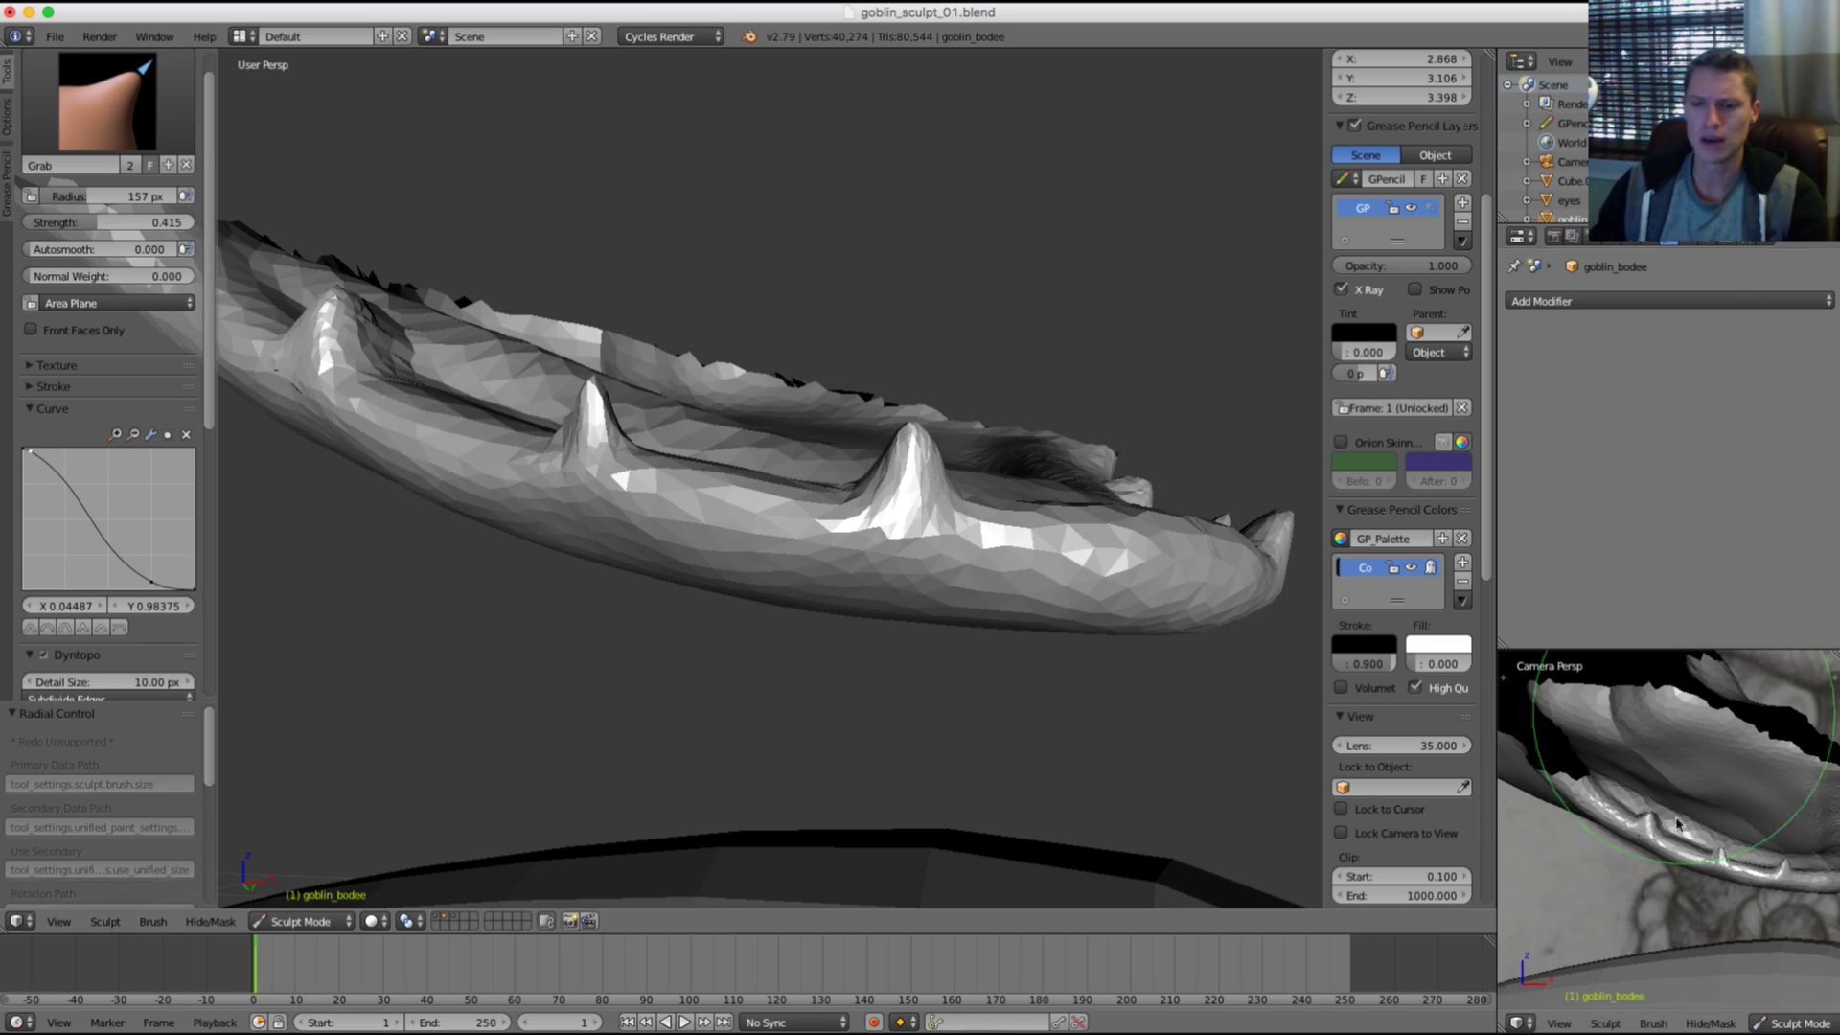
Step: Replace the small 3D viewport below the properties editor with a fresh one and set it to the camera view
click(1526, 1024)
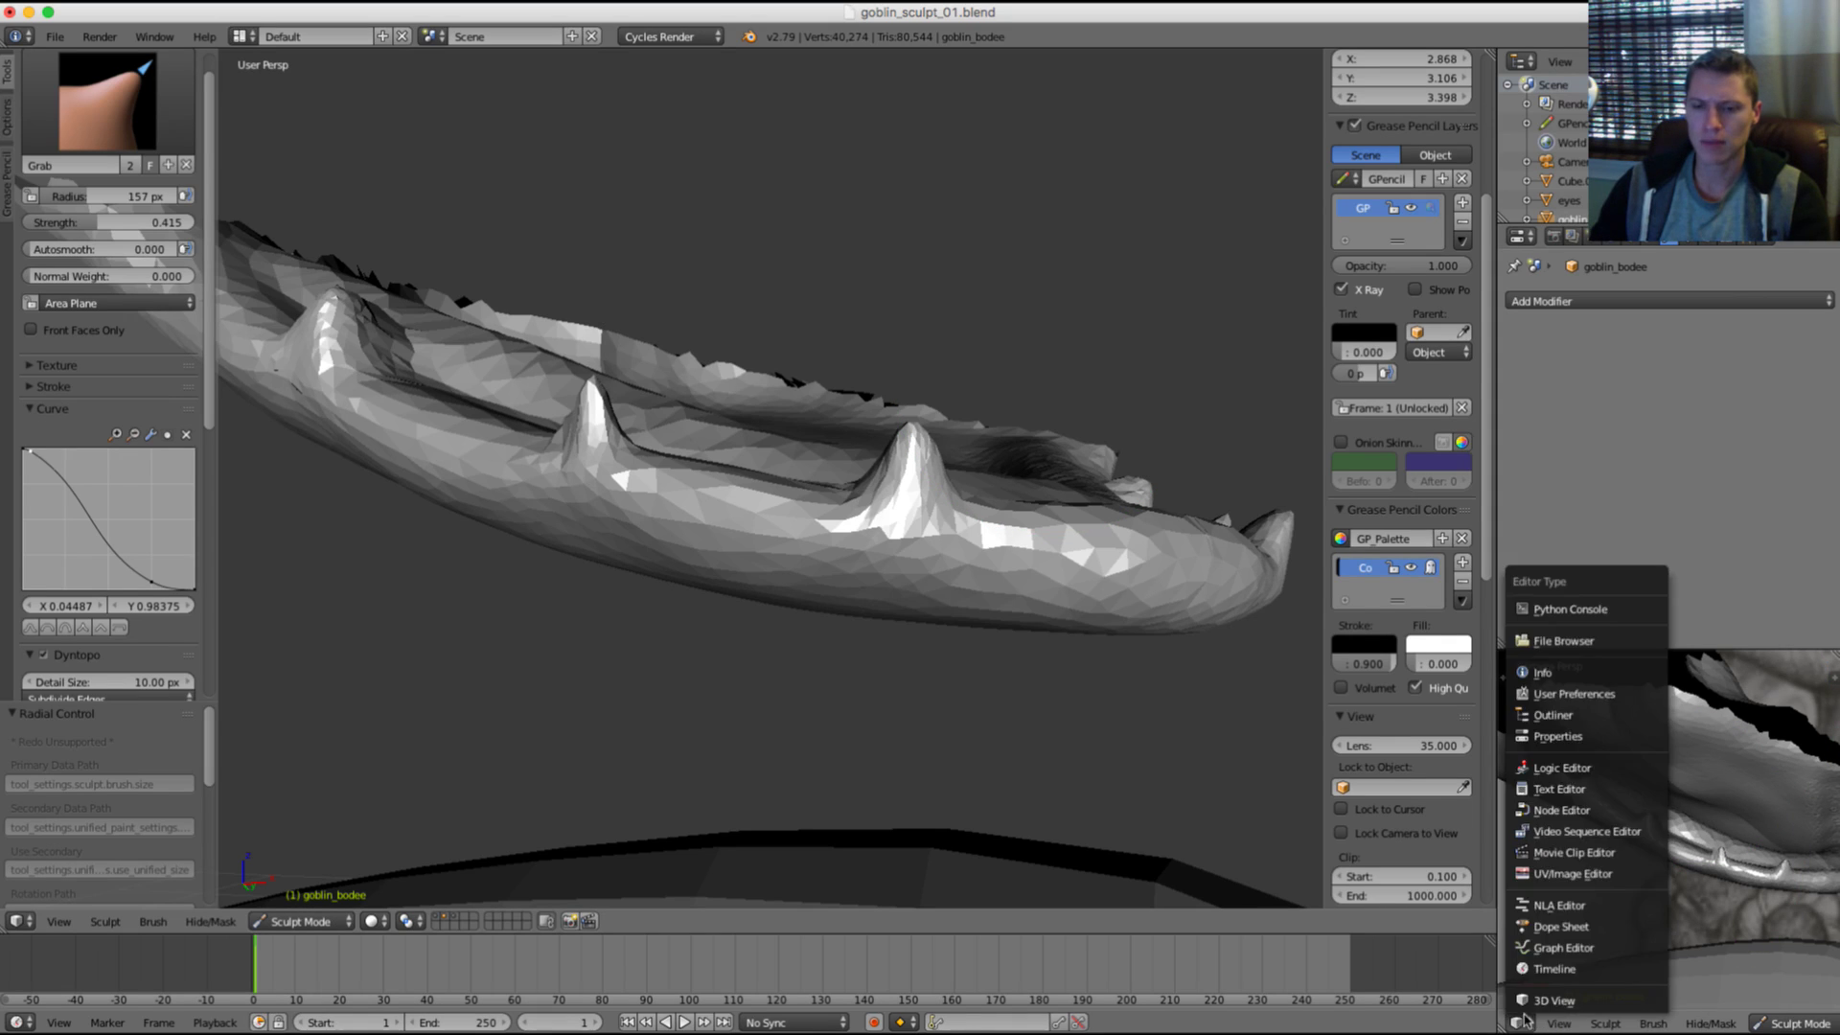
click(1524, 1022)
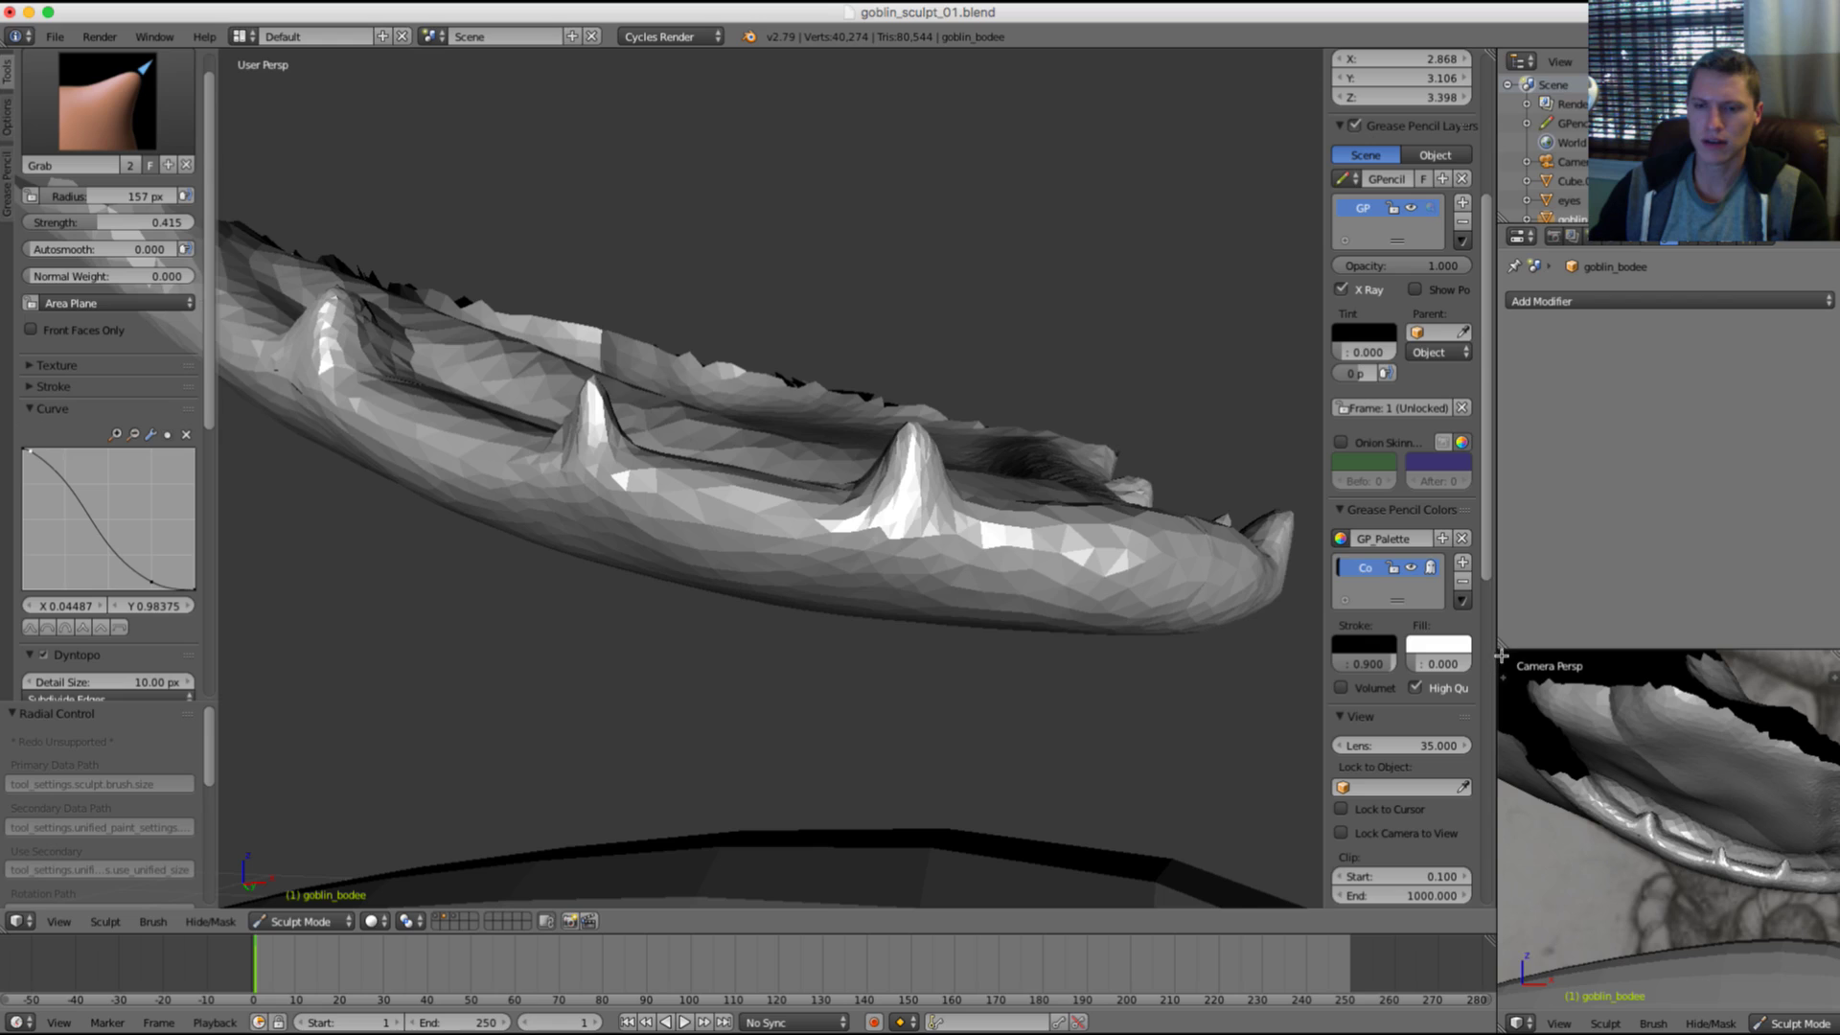
drag(1500, 659, 1572, 754)
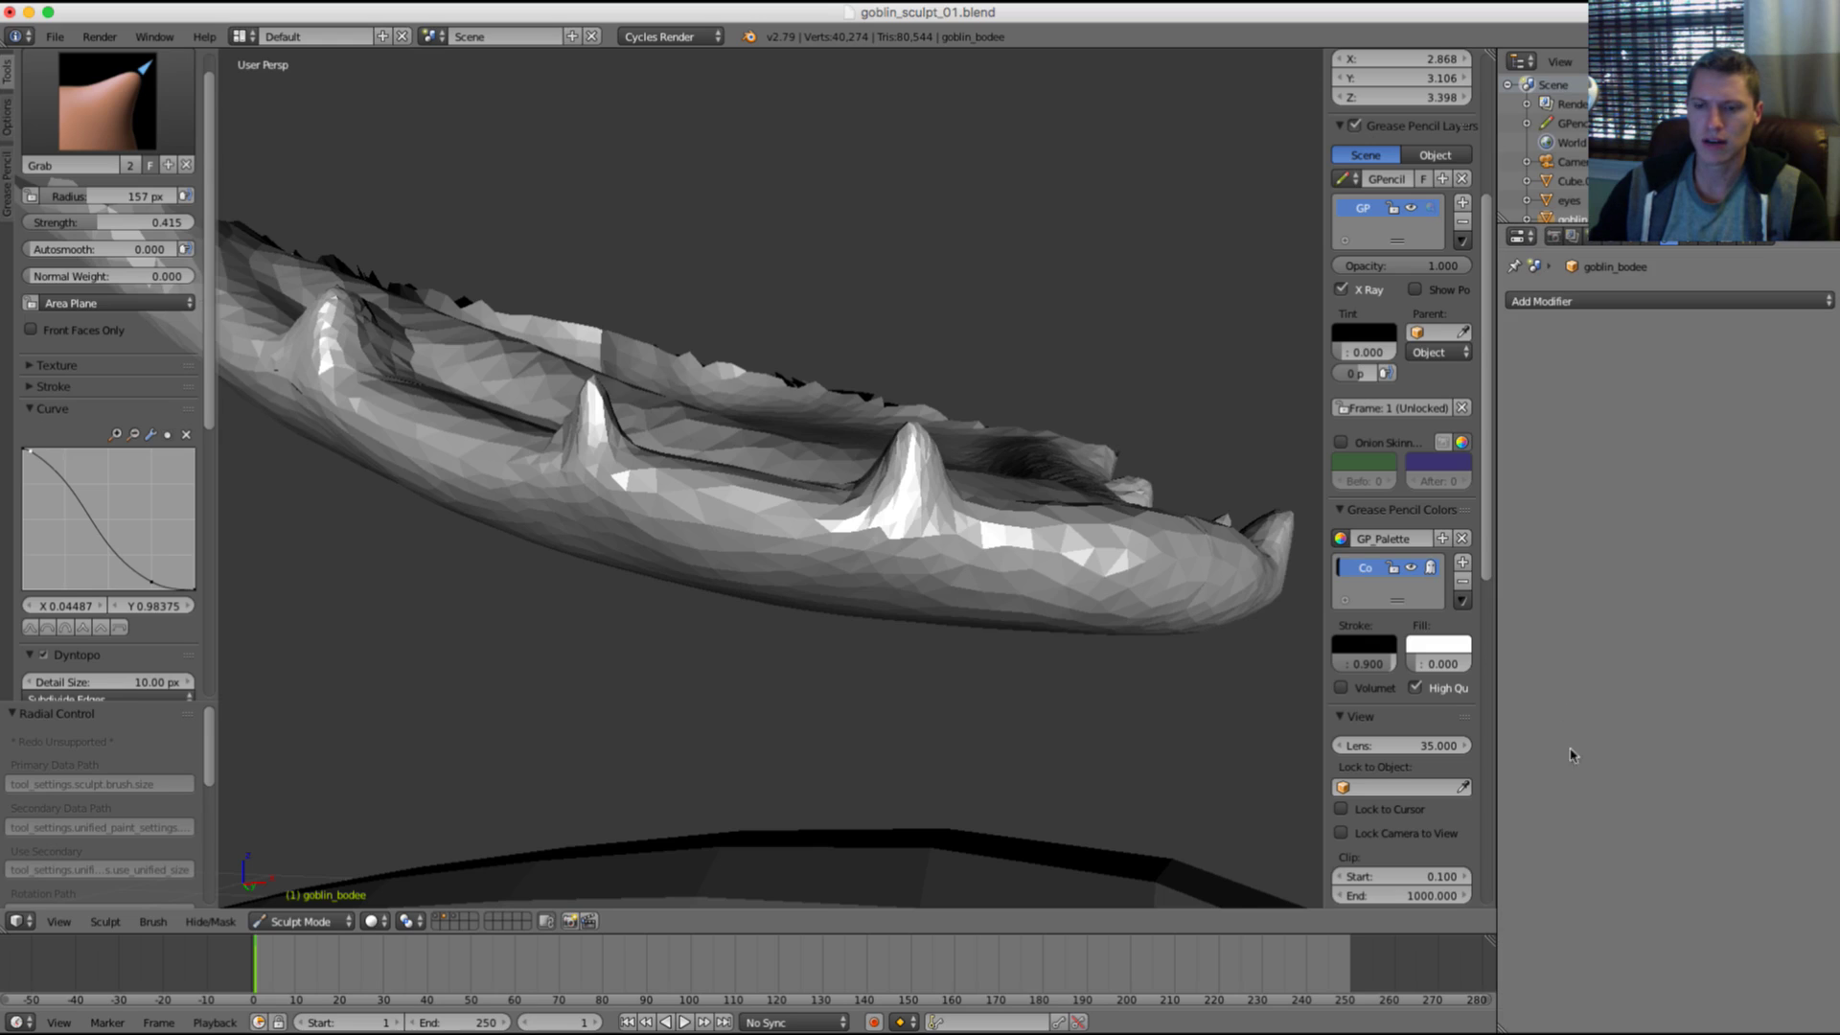
drag(1503, 998, 1516, 692)
click(1518, 696)
click(1525, 675)
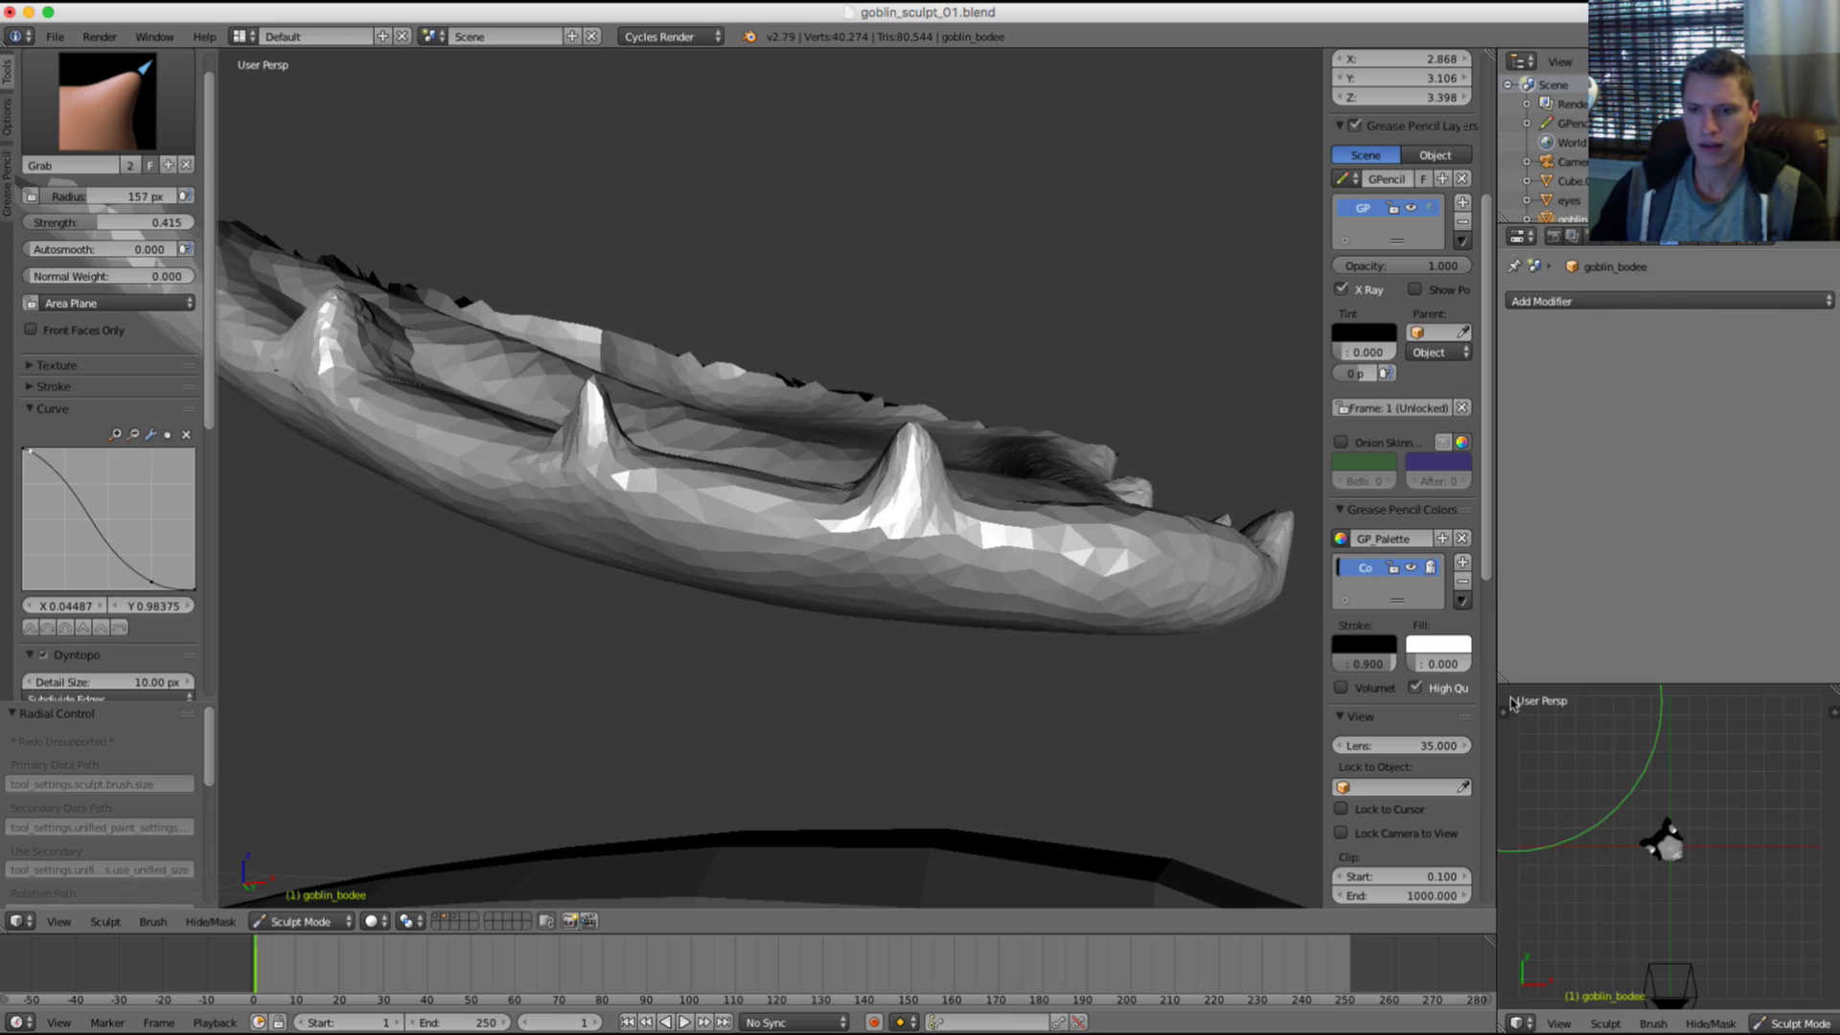
key(KP_0)
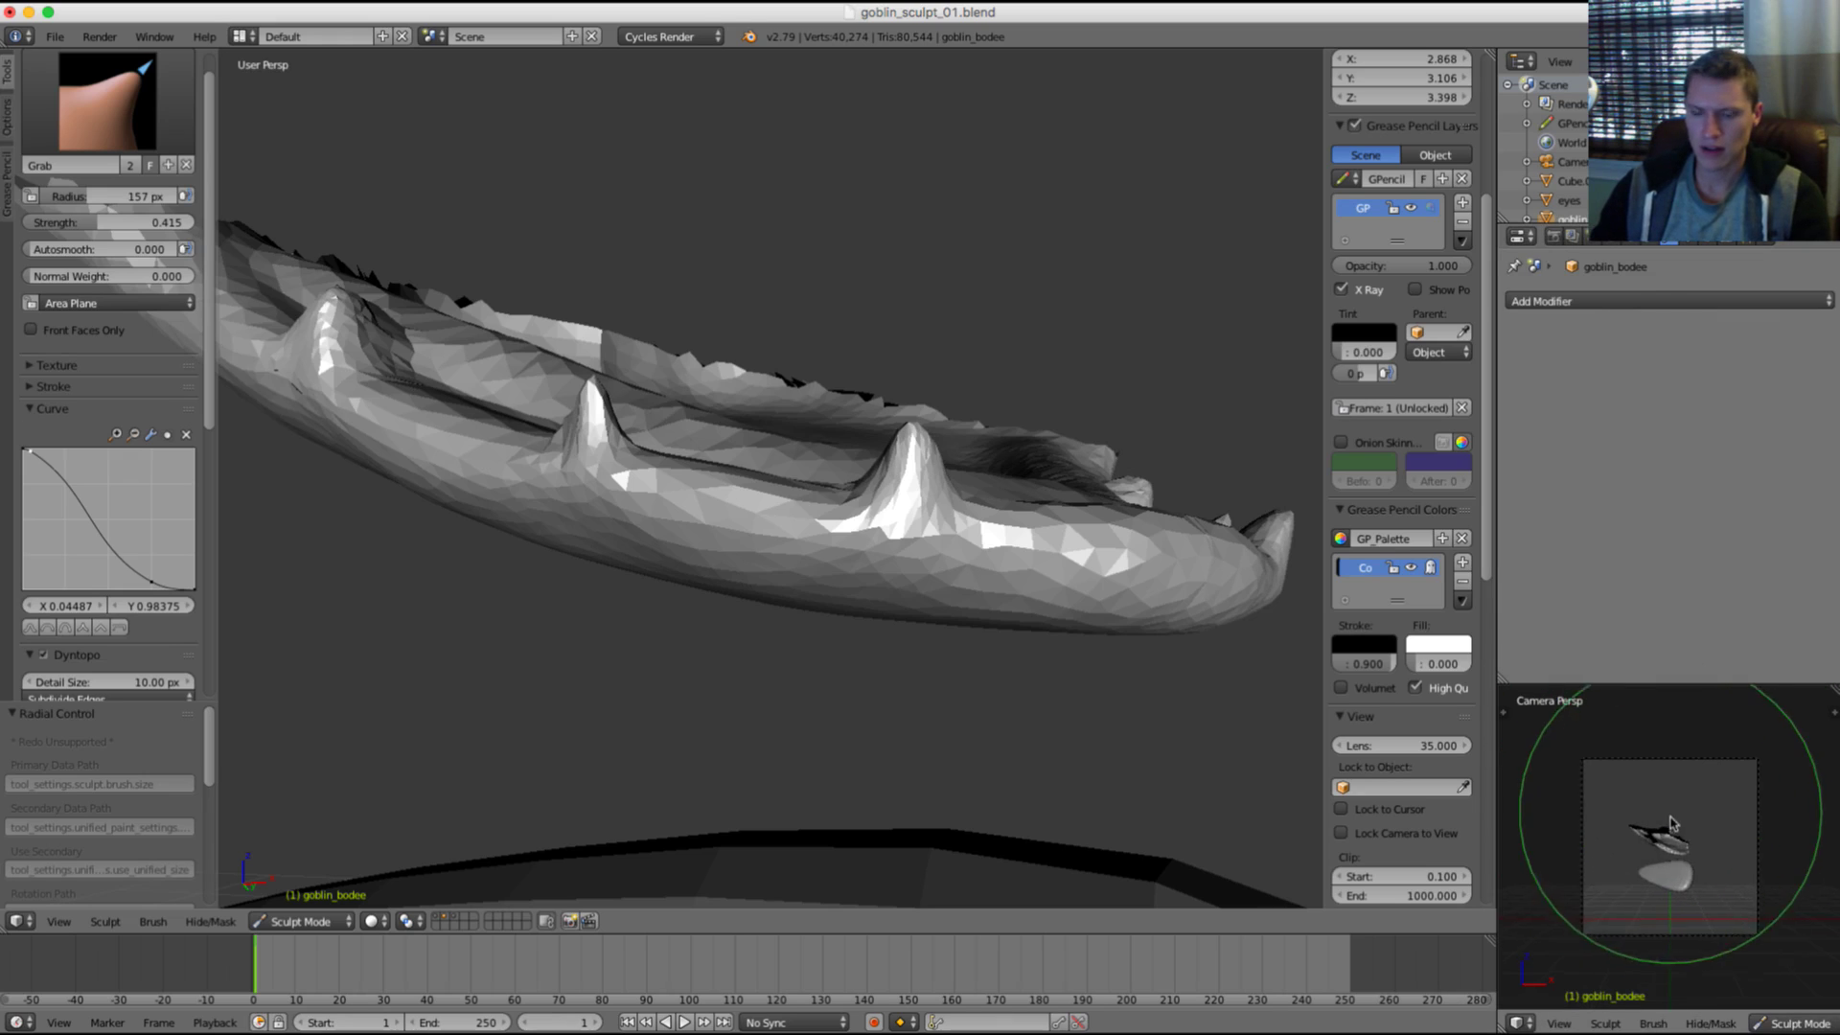
scroll(1667, 826, up, 3)
key(grave)
key(grave)
key(grave)
key(grave)
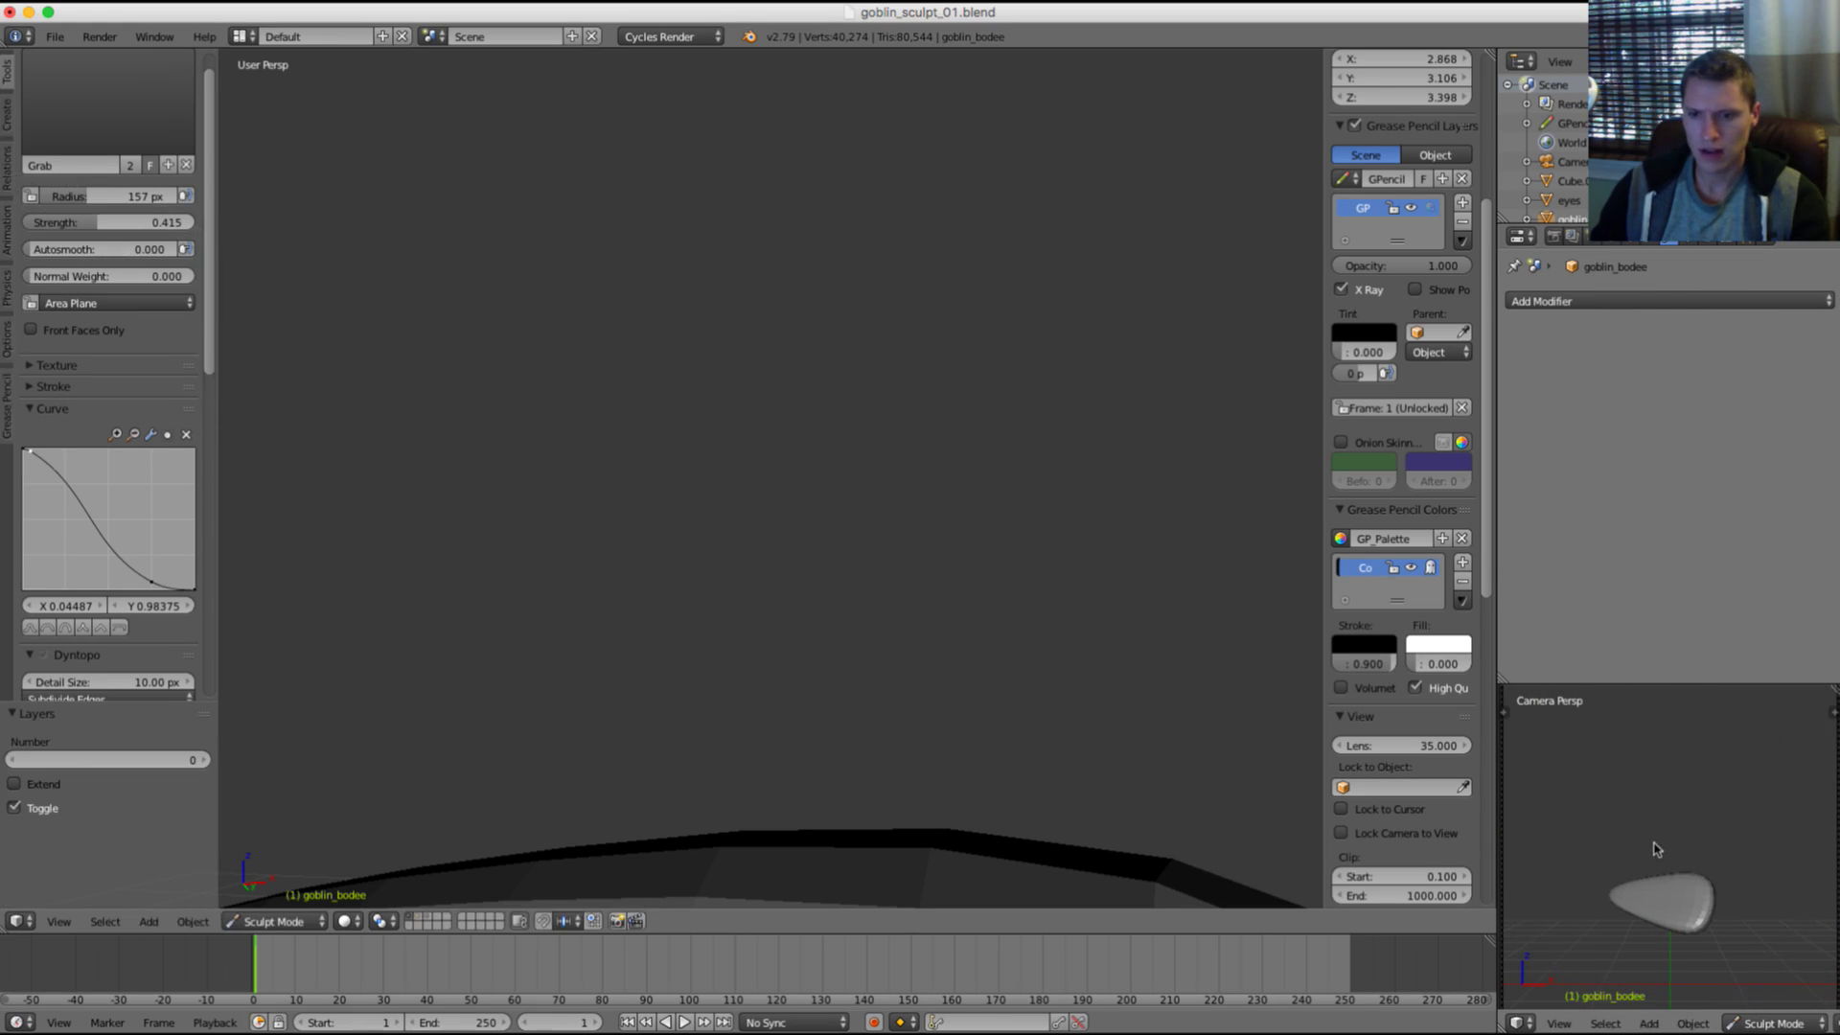
scroll(965, 699, down, 4)
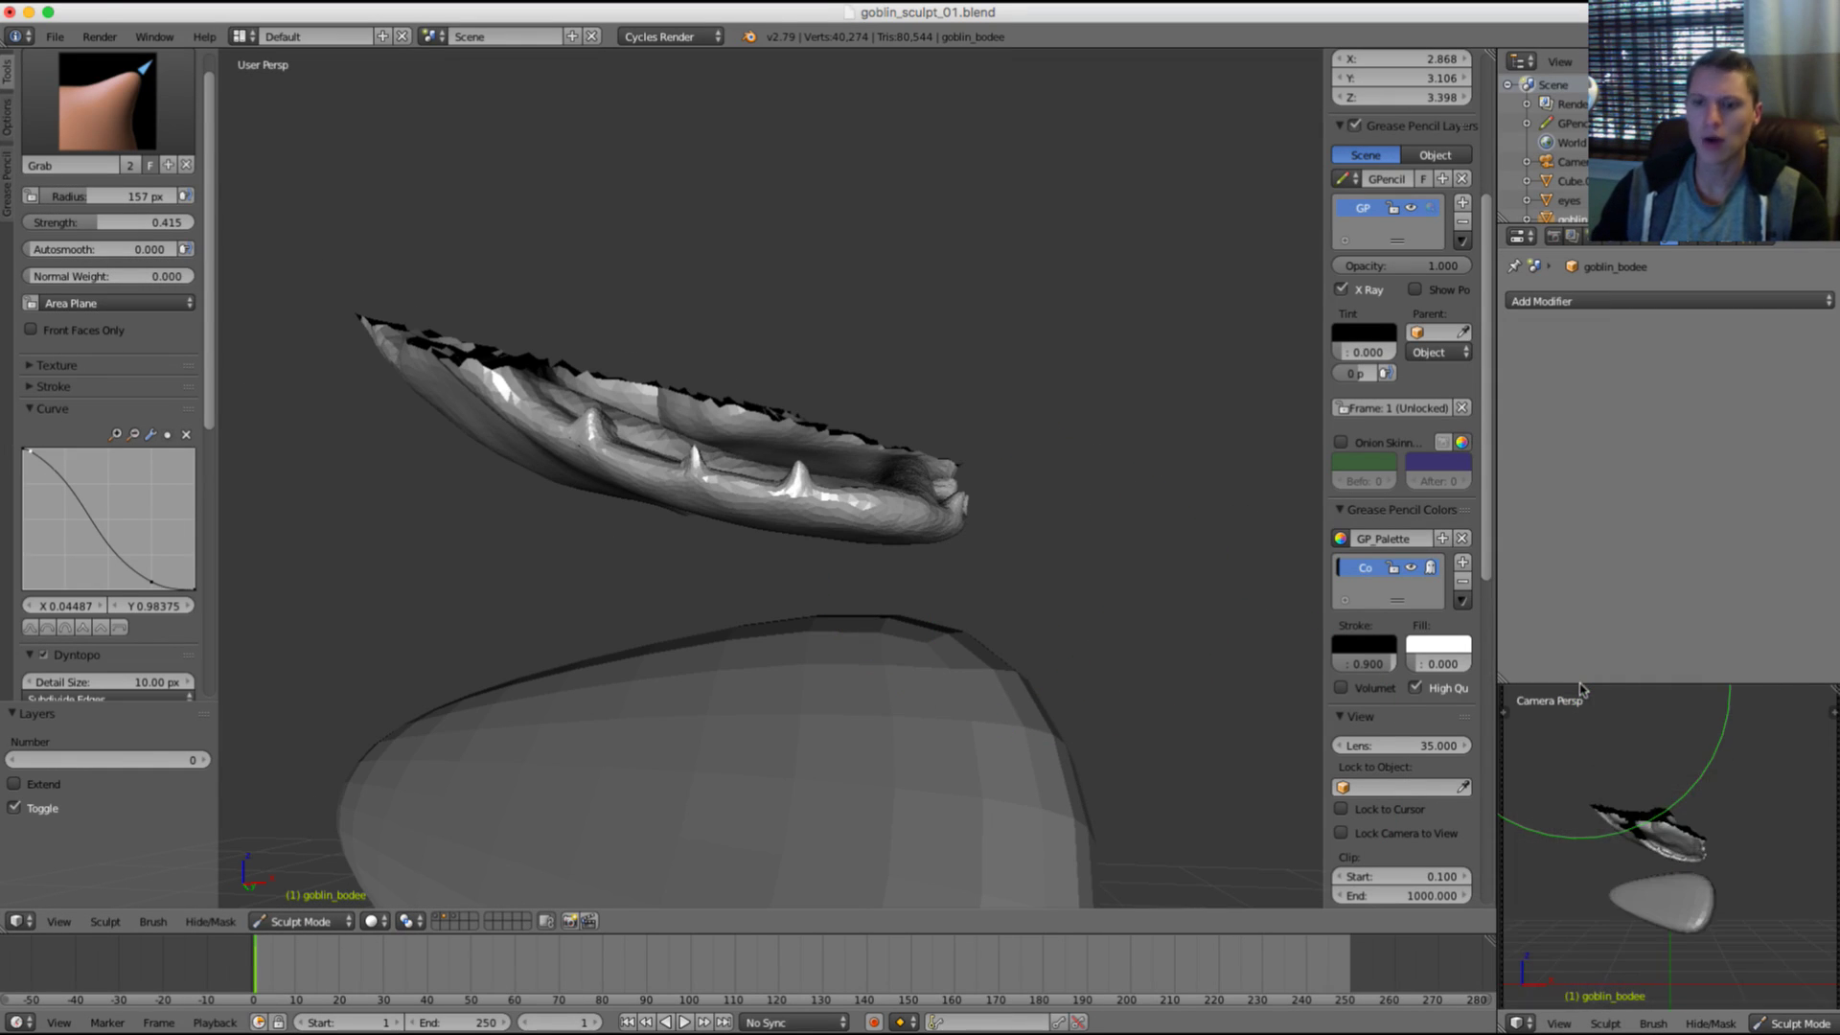
Step: Enable background images in the small camera viewport and add a background image slot
scroll(1639, 858, down, 2)
key(n)
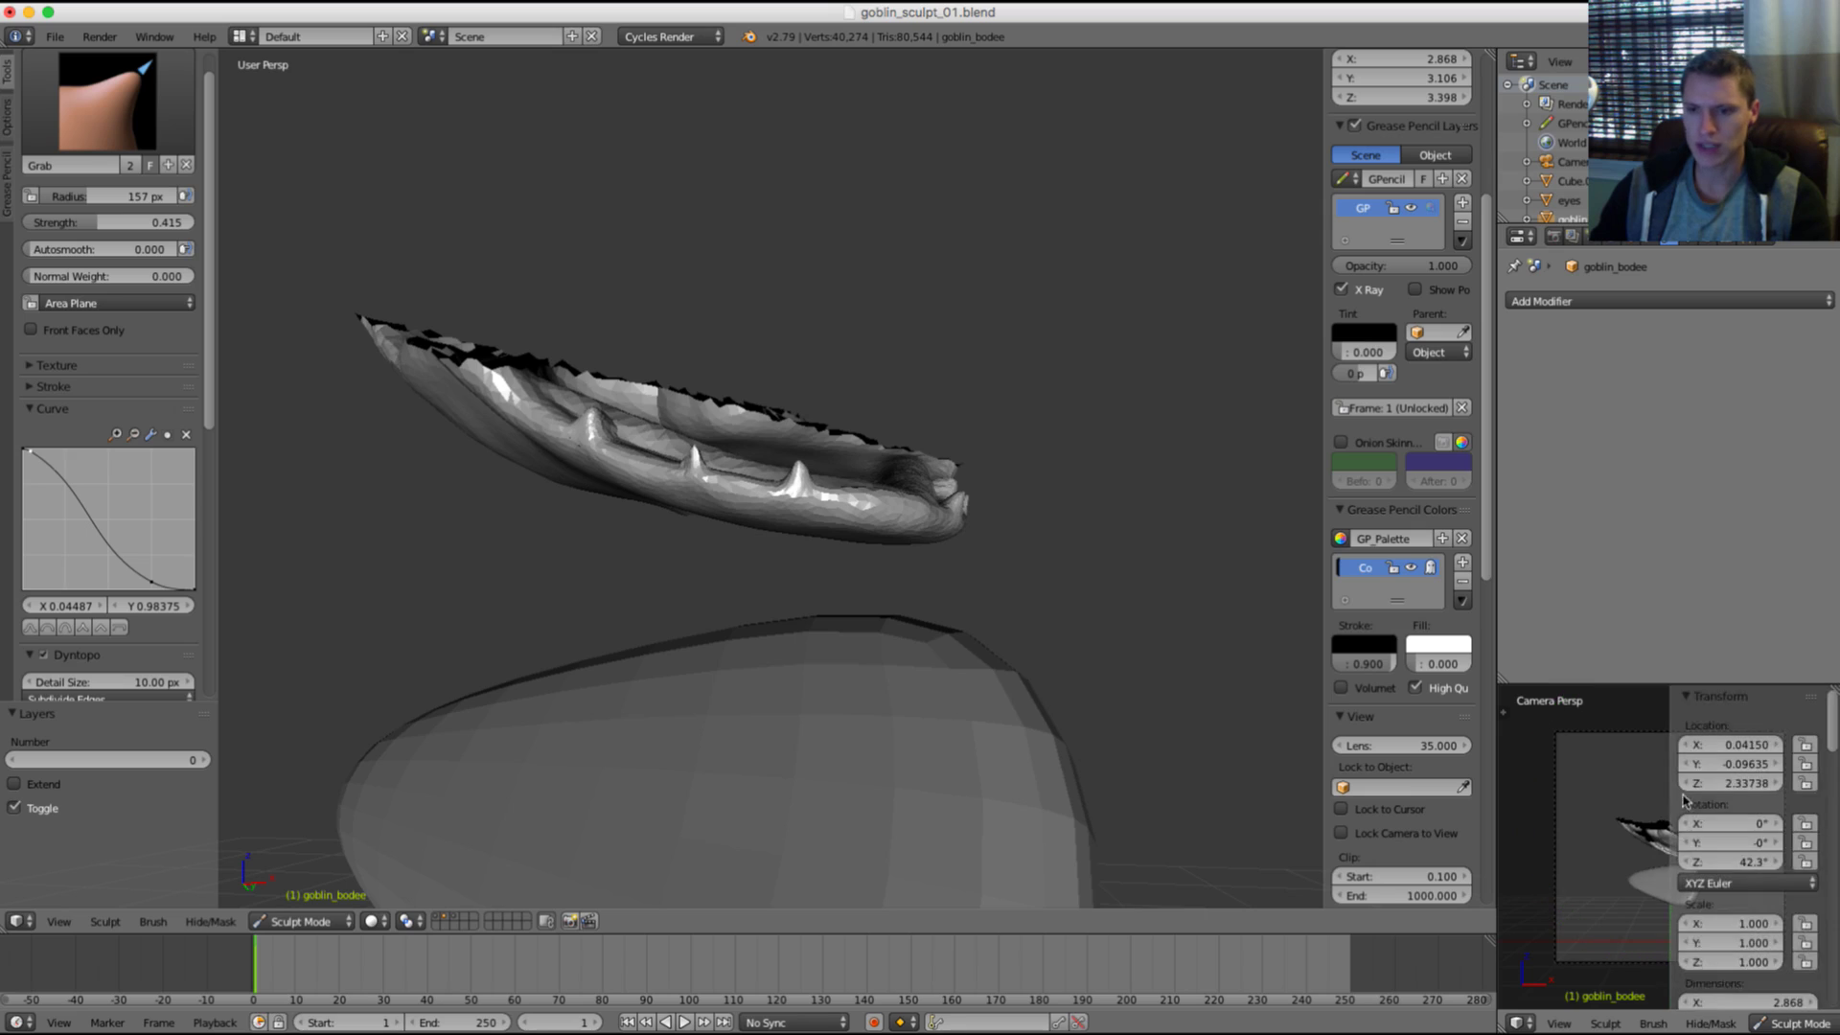
scroll(1750, 864, down, 3)
scroll(1748, 862, down, 15)
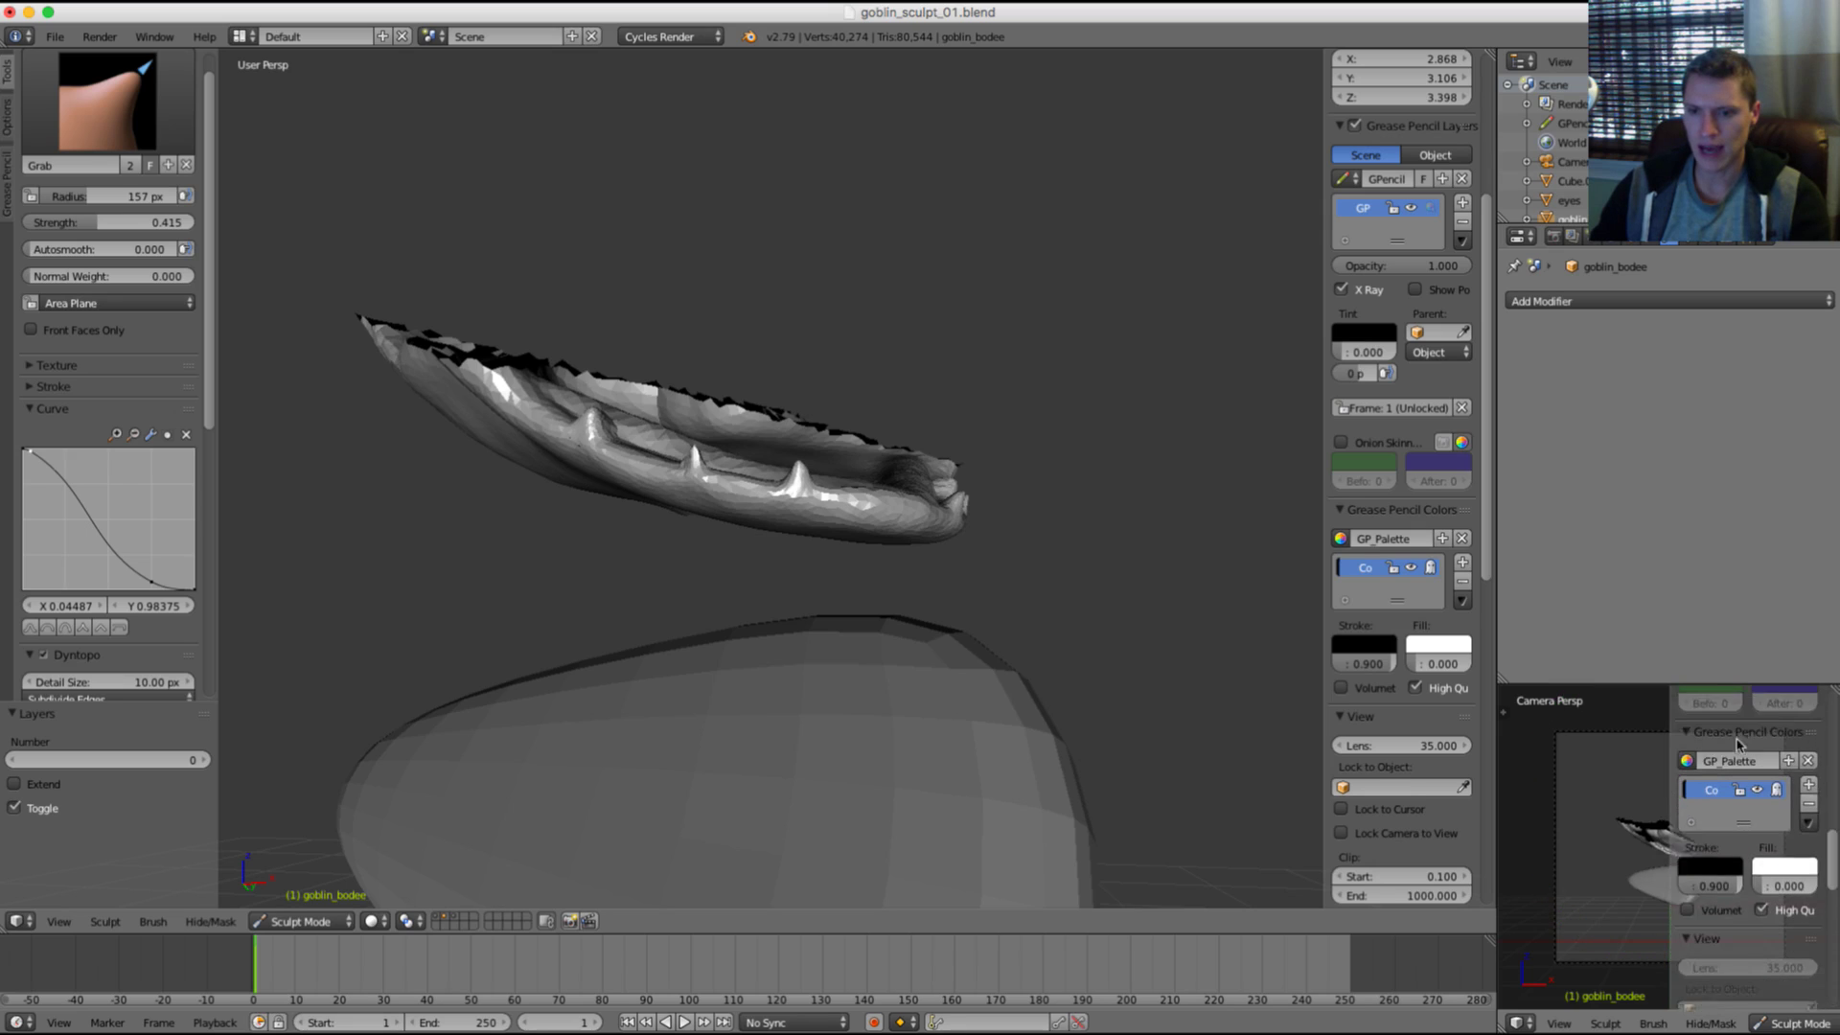
scroll(1751, 833, down, 8)
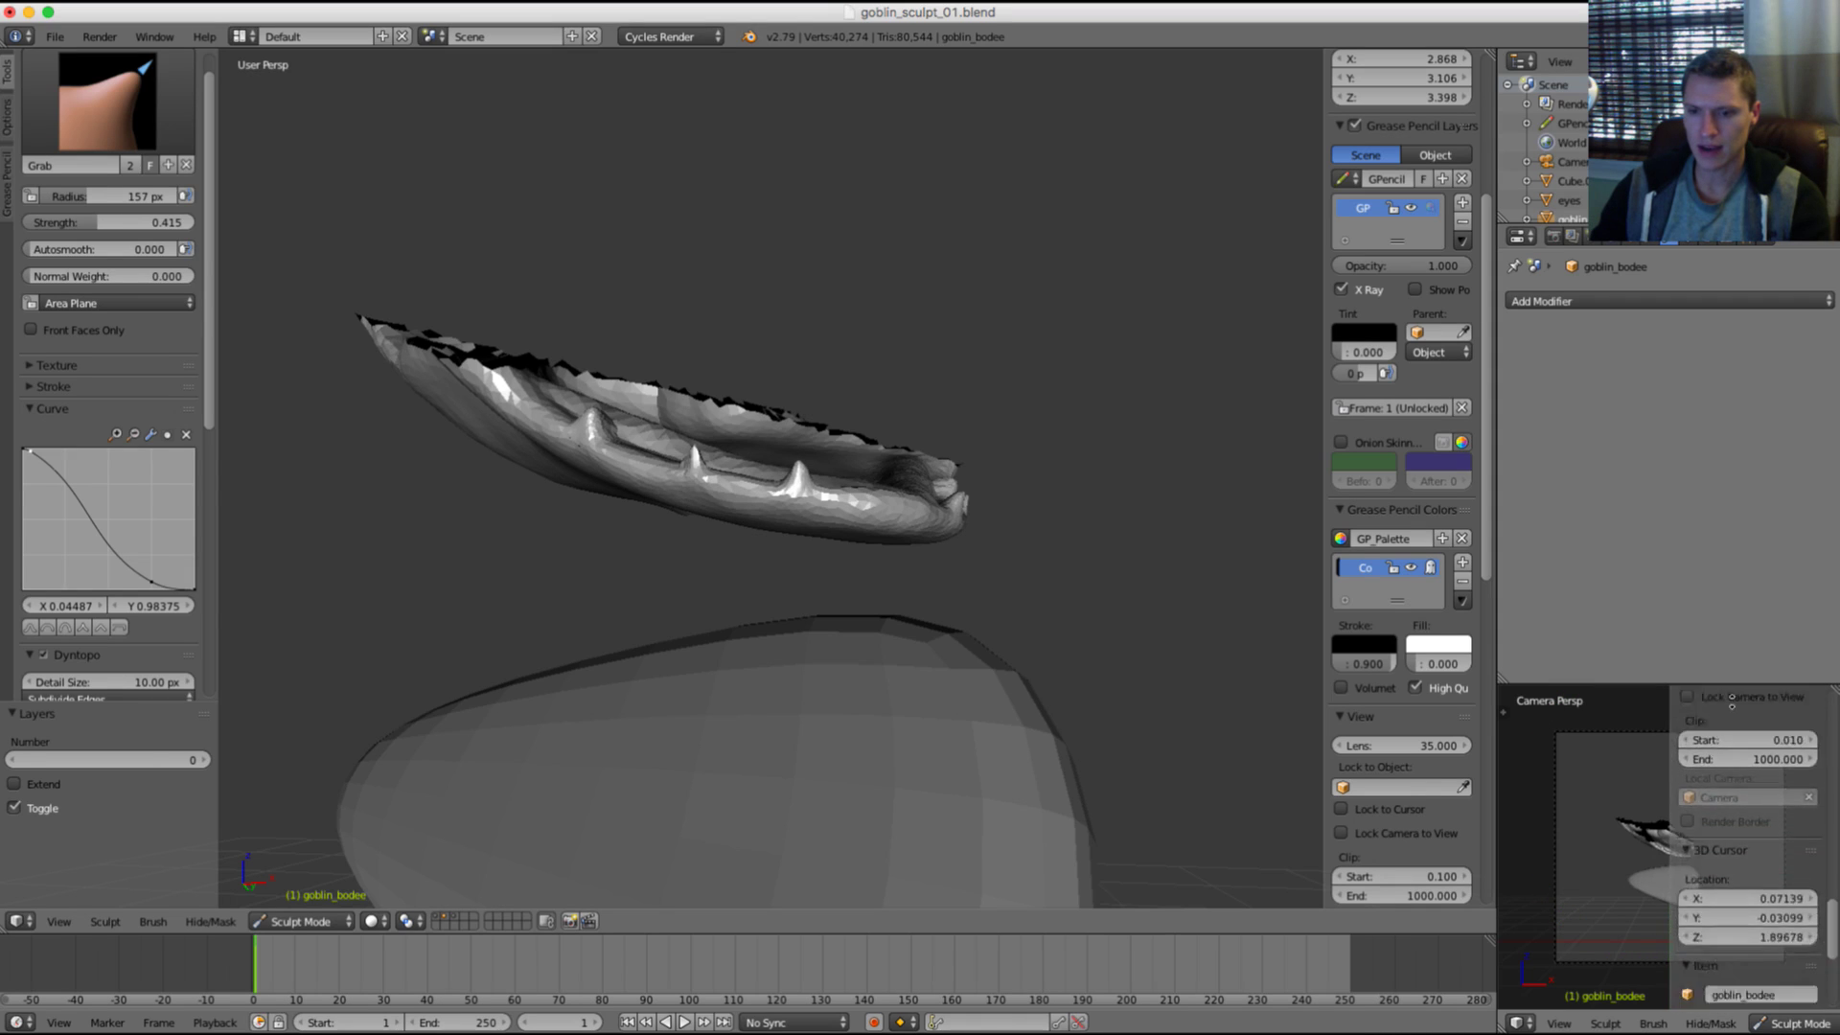
scroll(1734, 772, down, 3)
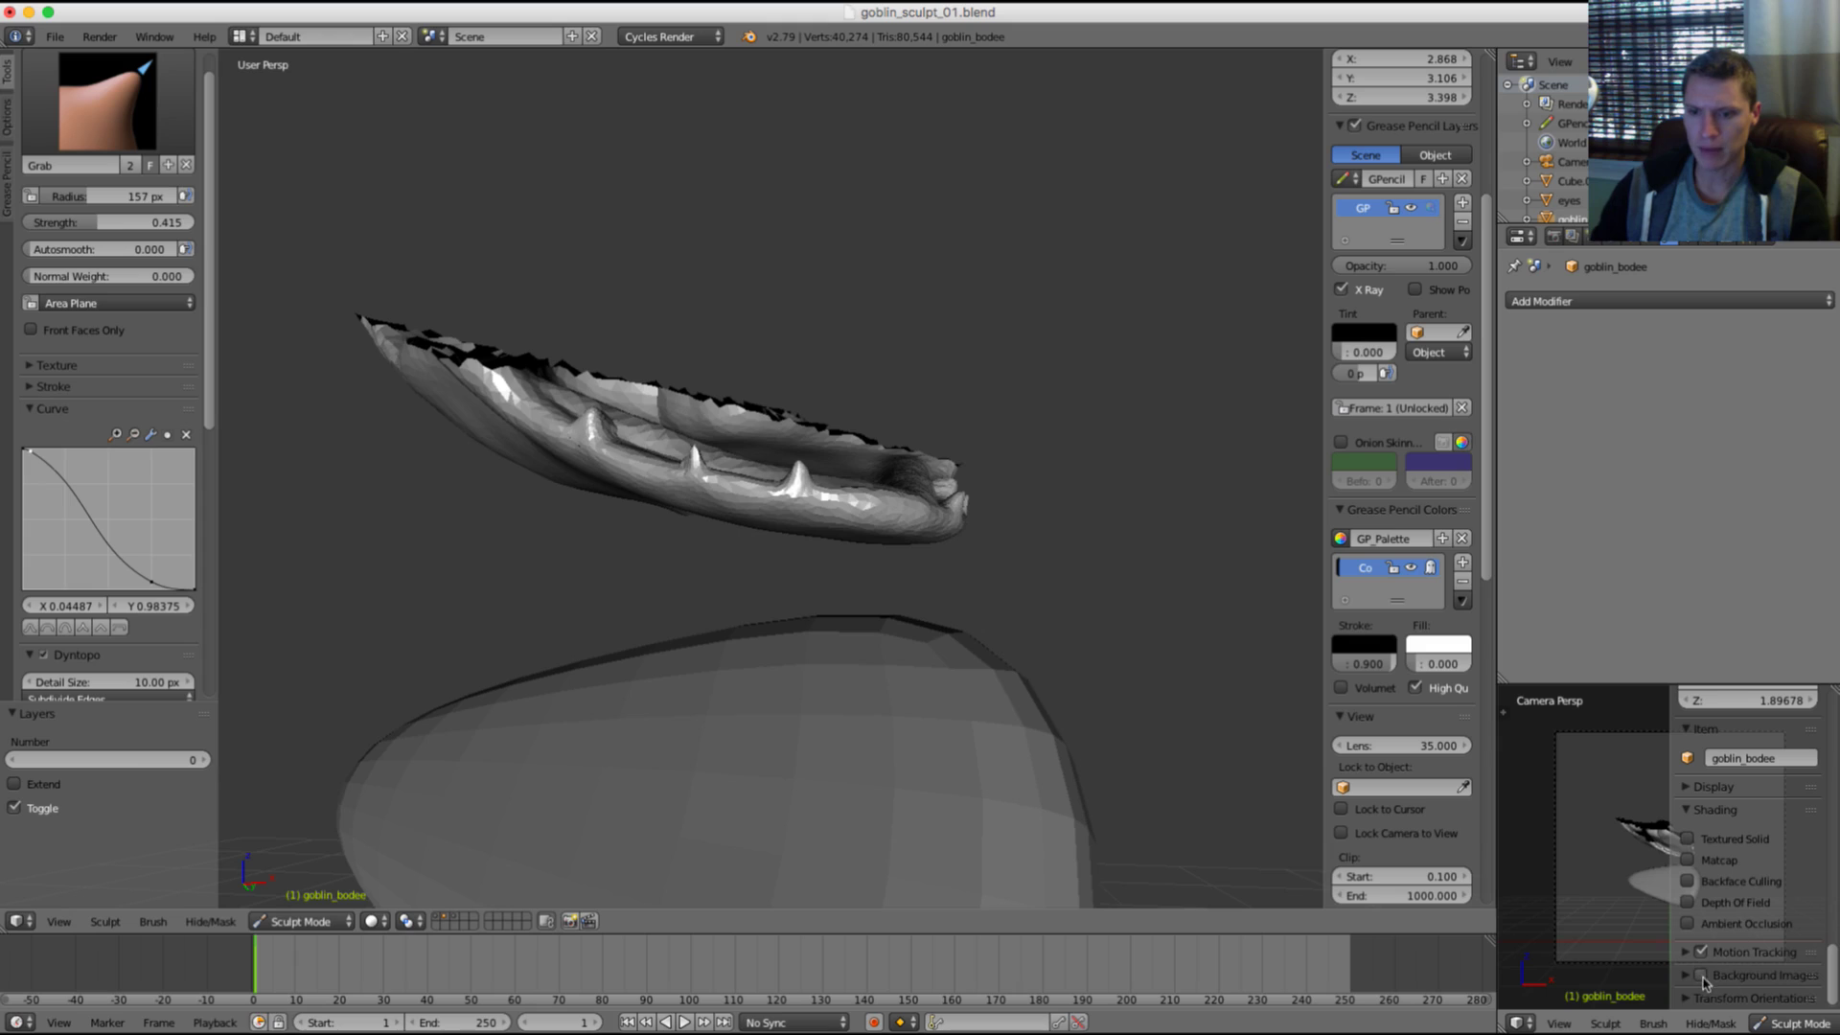
scroll(1778, 862, down, 2)
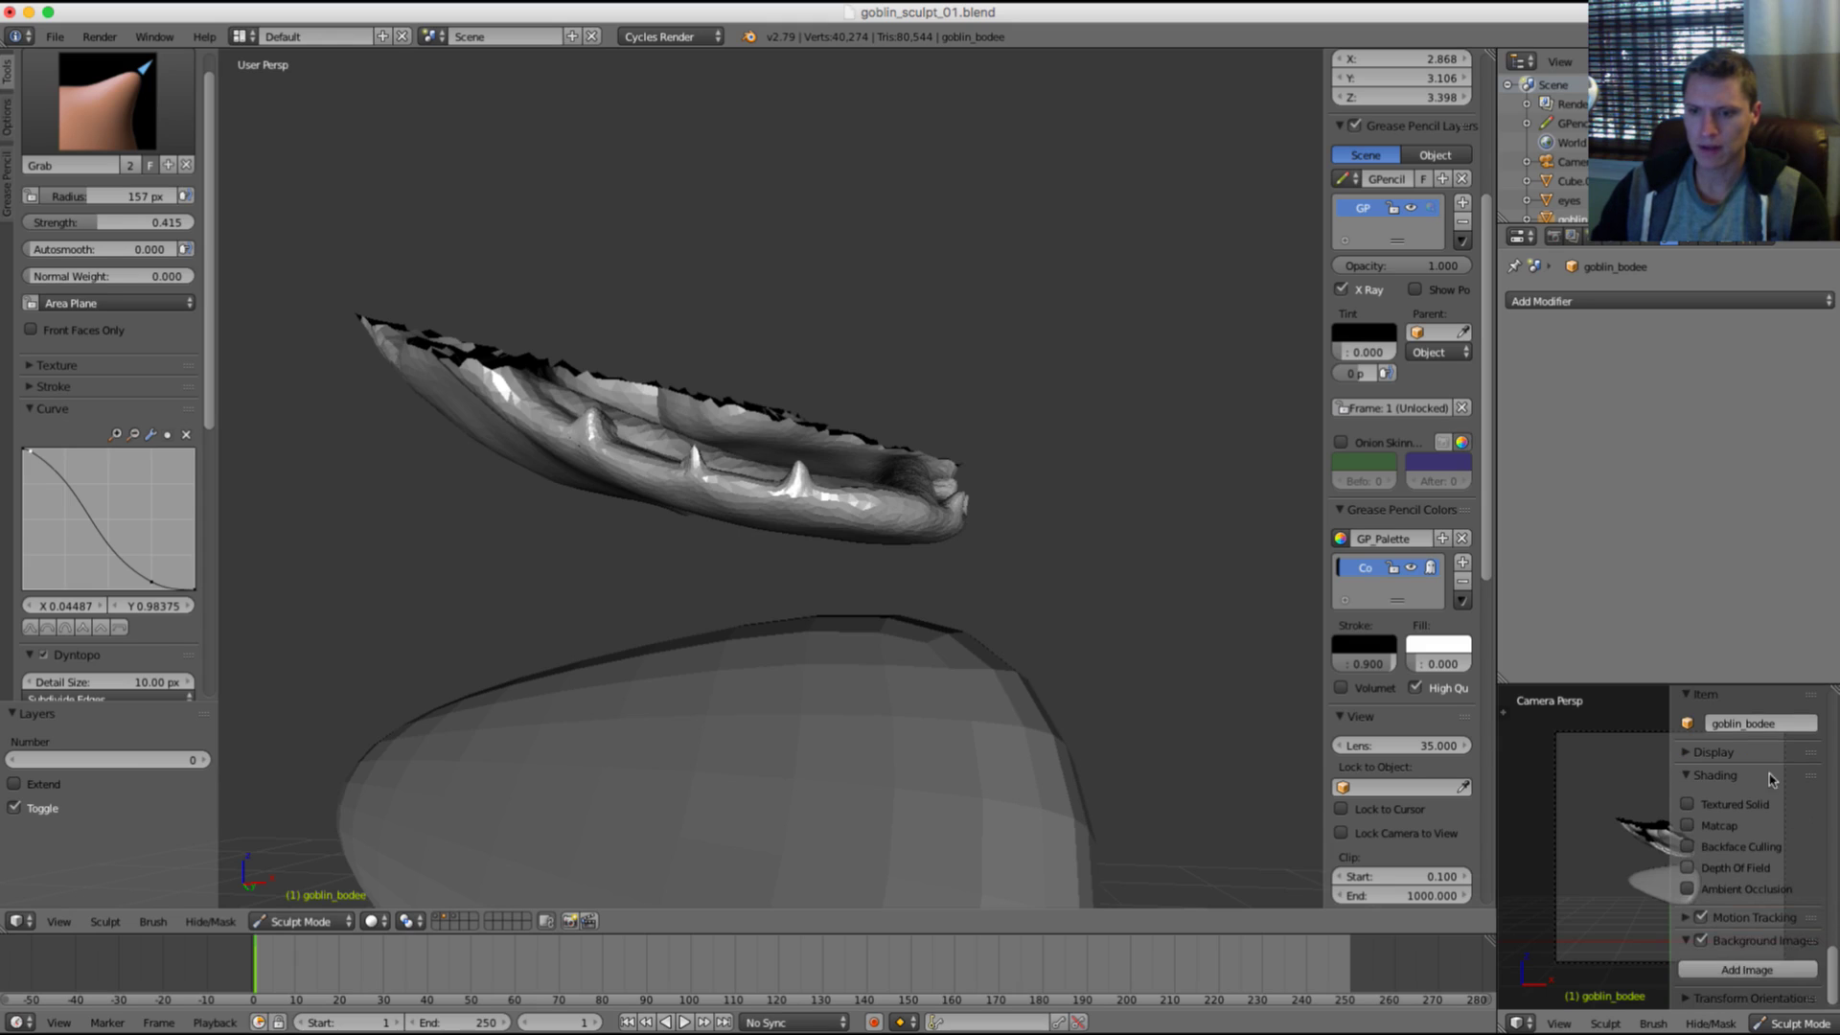
scroll(1726, 972, down, 3)
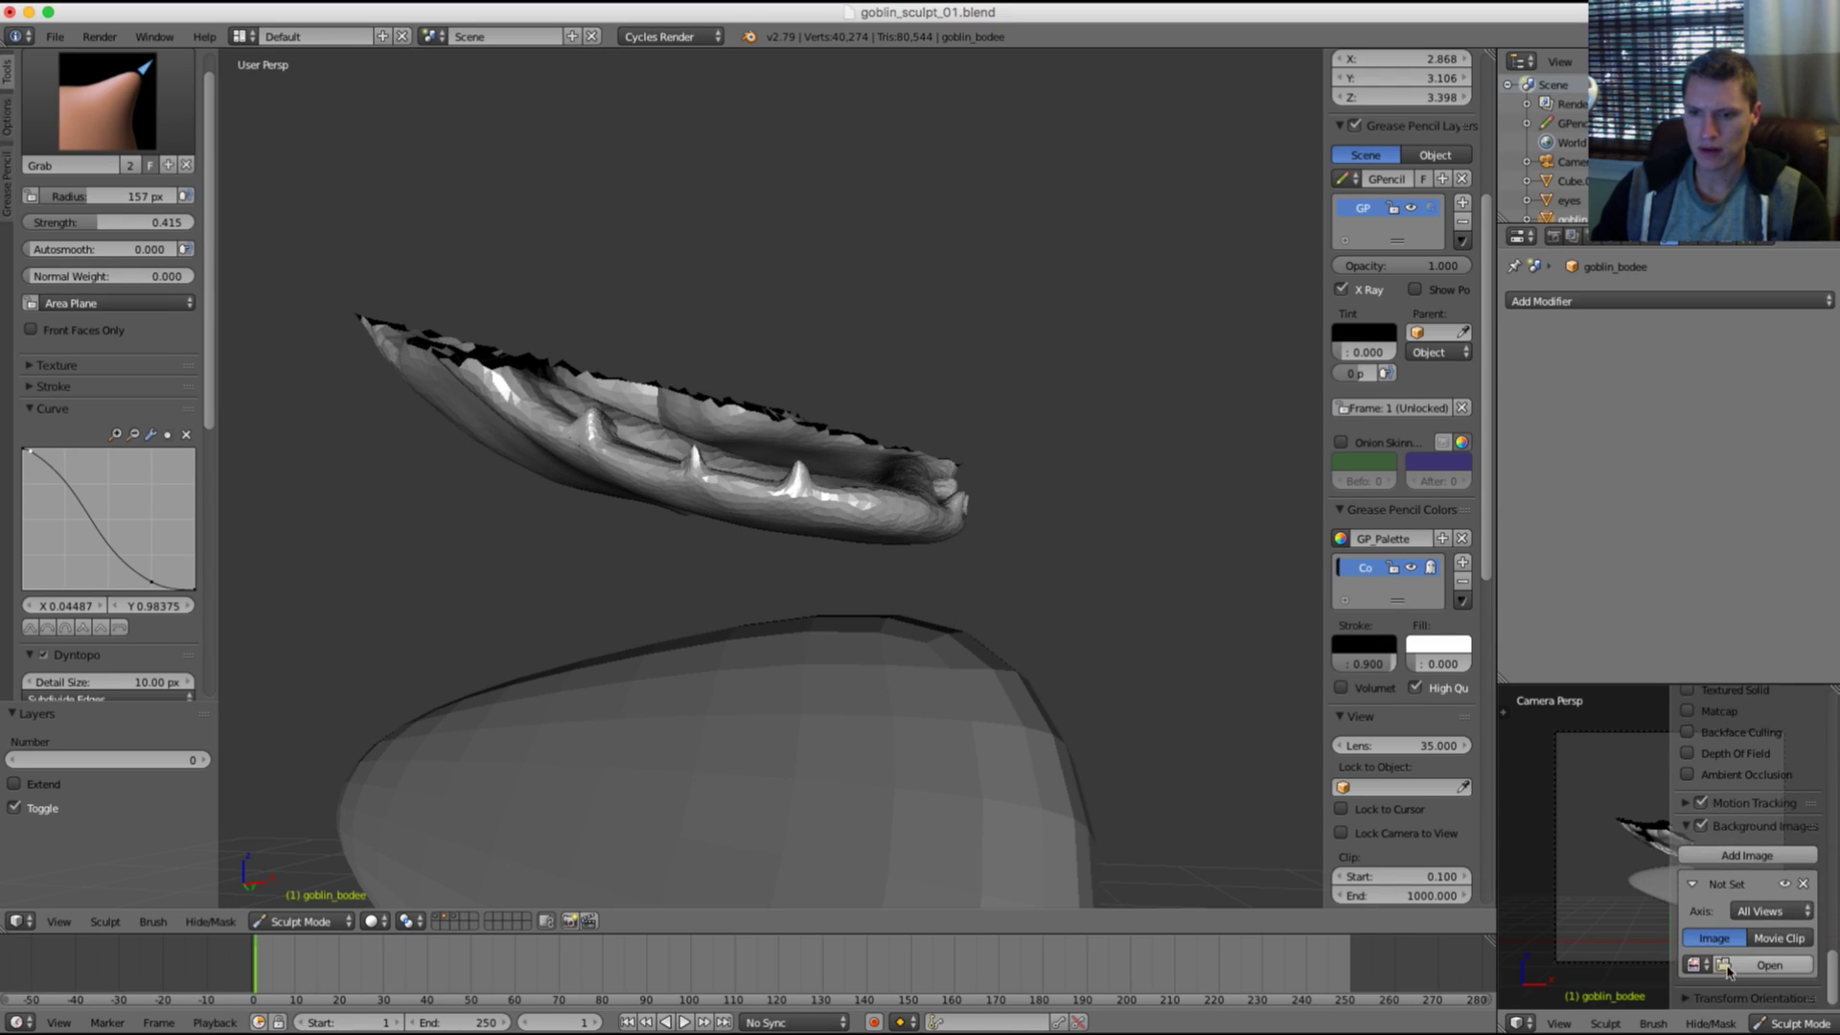
Step: Limit the background image to the Camera axis and load golbin-art.png into it
click(1784, 913)
click(1756, 891)
click(1693, 965)
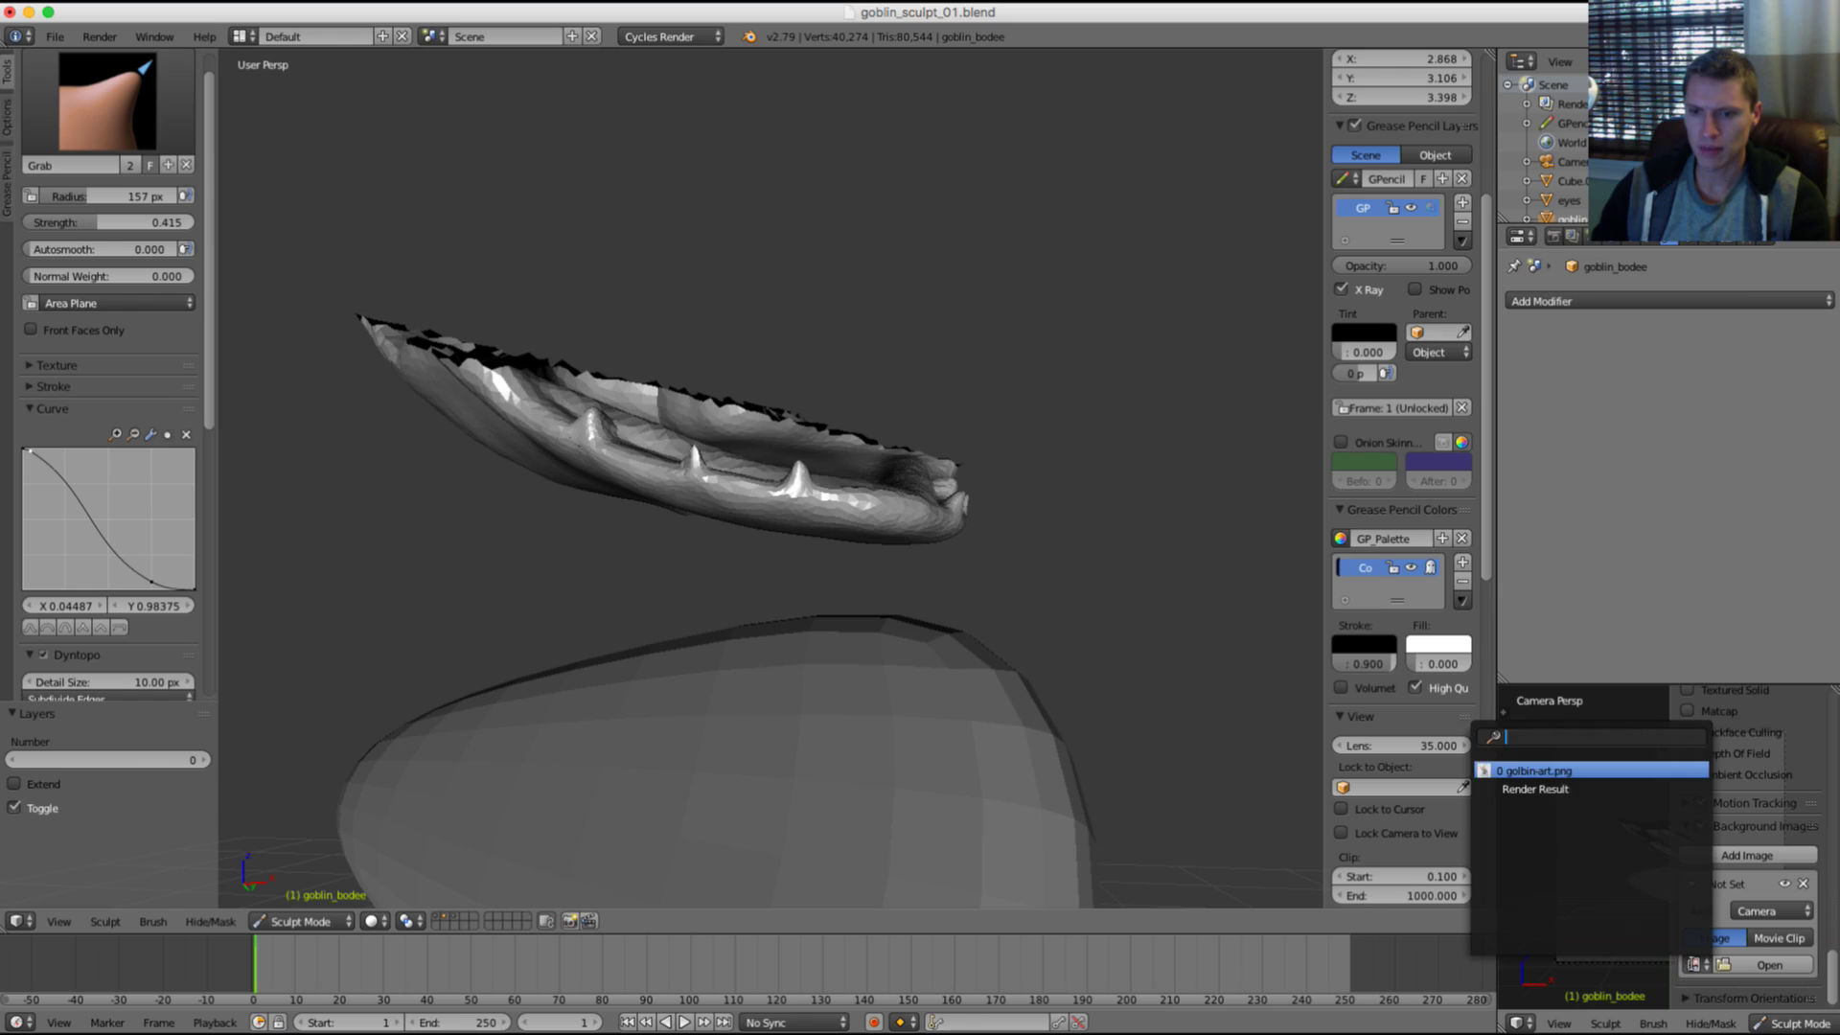
click(1535, 770)
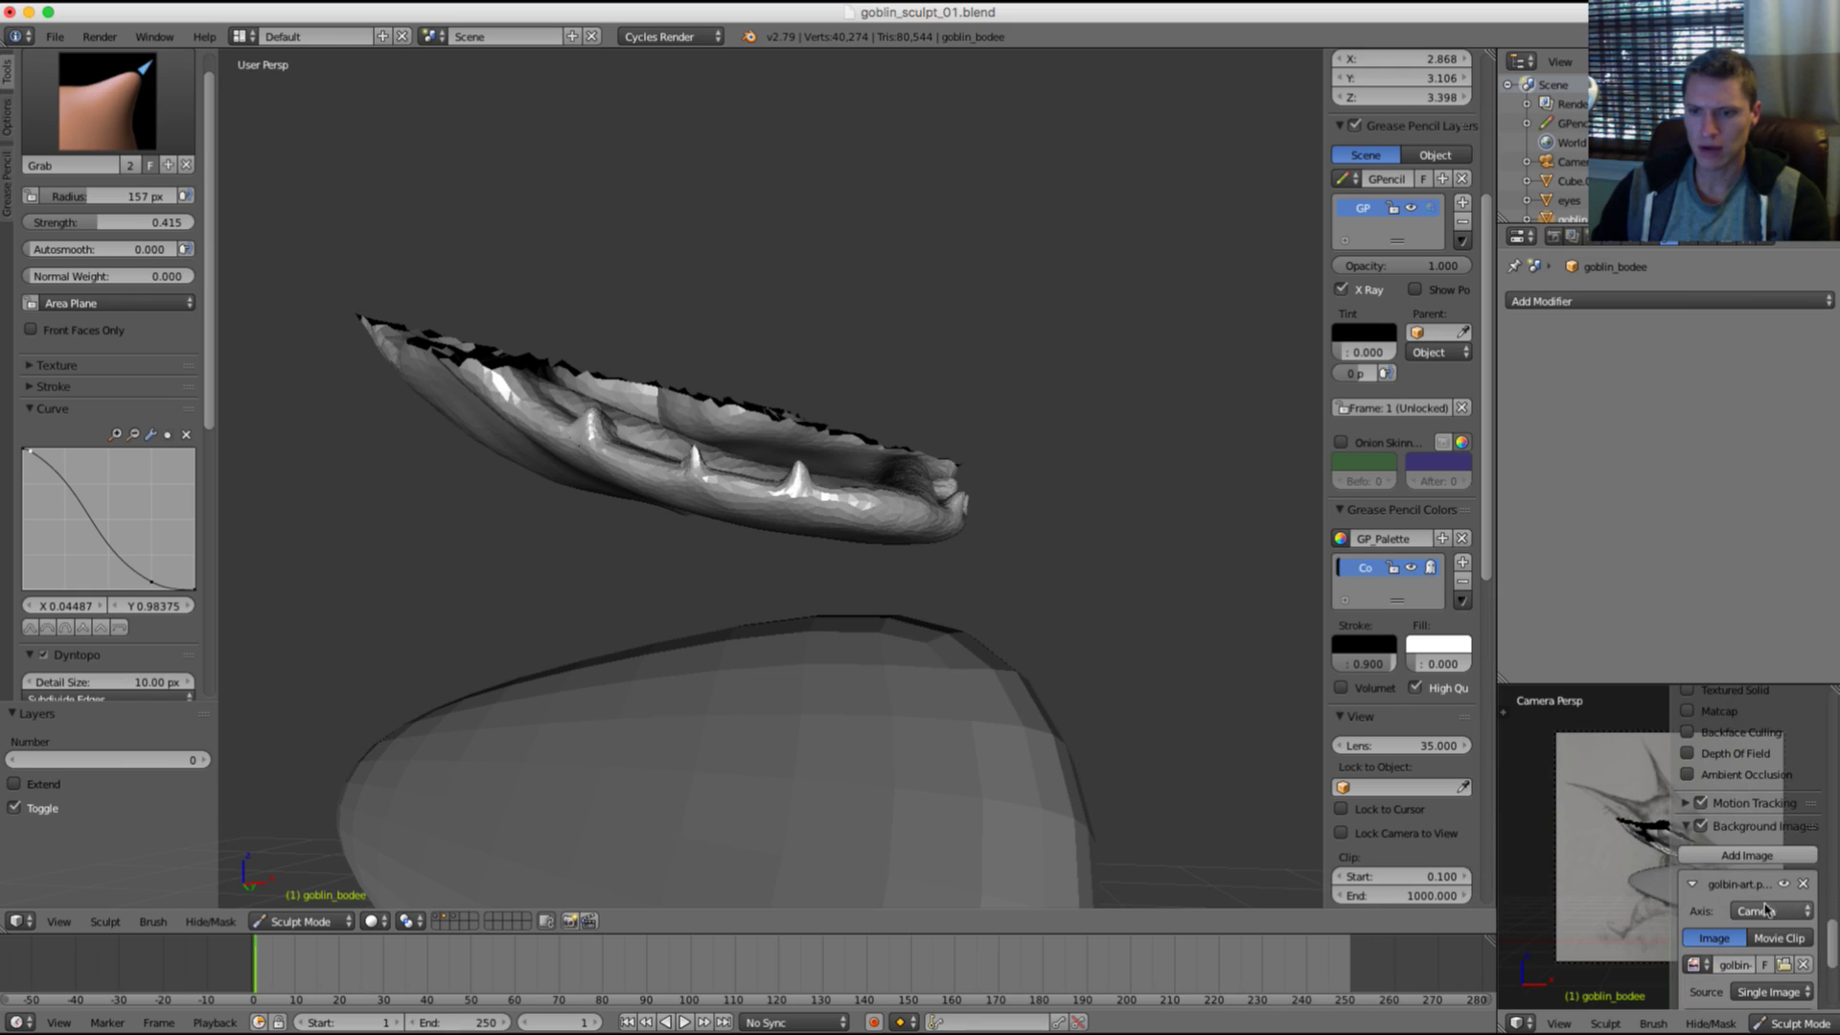
key(n)
key(ctrl+z)
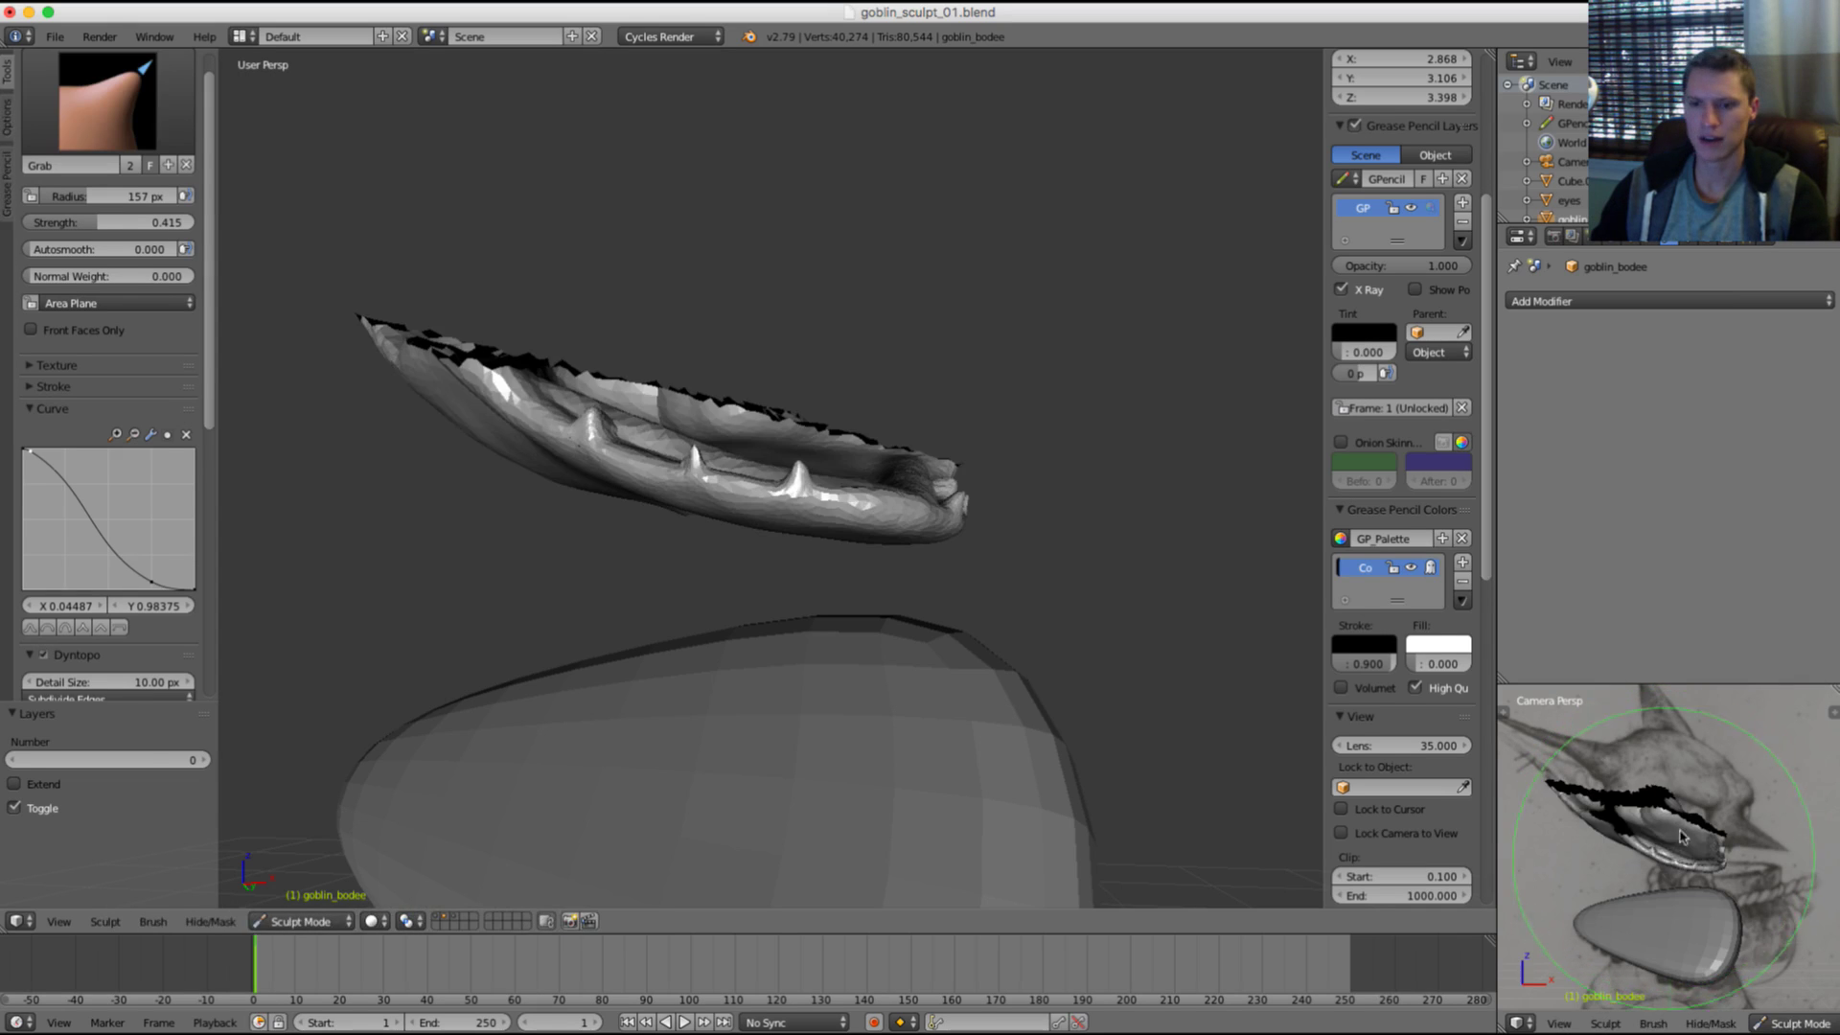
scroll(1678, 835, up, 5)
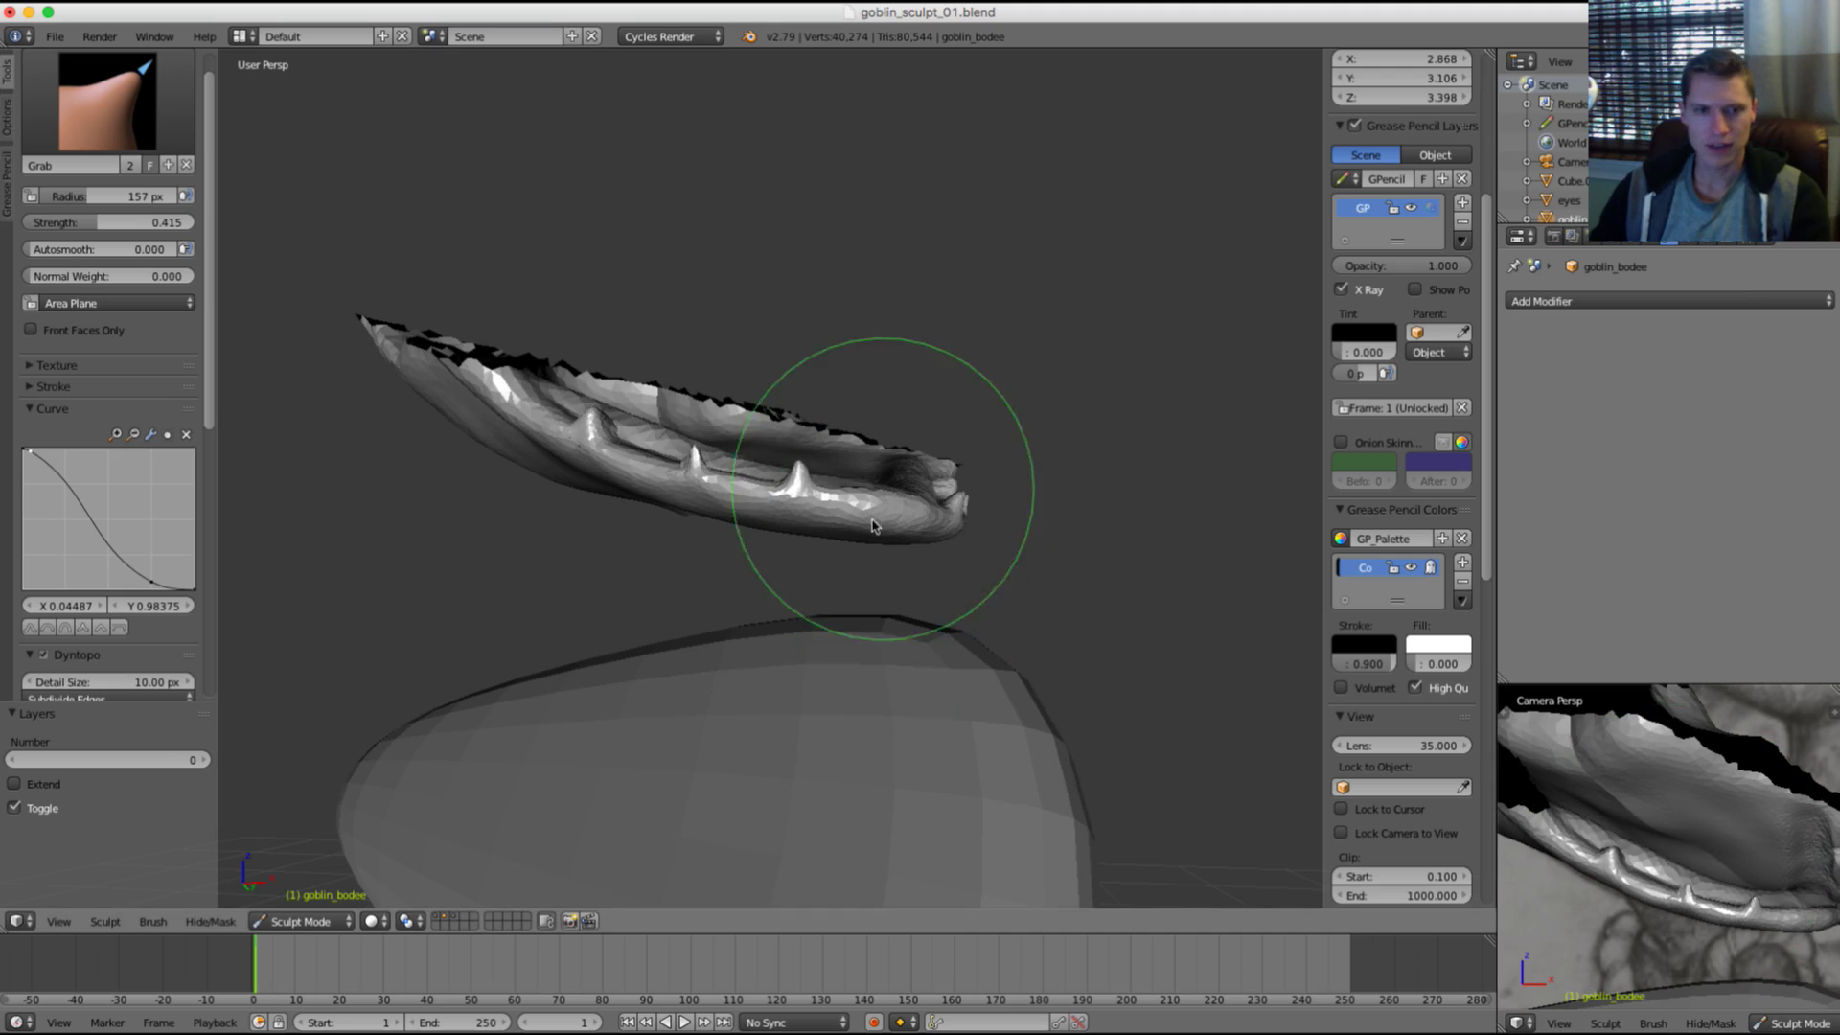
Step: Pinch the front lower tooth into a narrower point using the Pinch brush at 185 px radius
mouse_move(872, 525)
middle_down()
mouse_move(843, 678)
mouse_move(882, 677)
mouse_move(923, 383)
middle_up()
scroll(924, 460, up, 3)
key(p)
key(f)
click(947, 314)
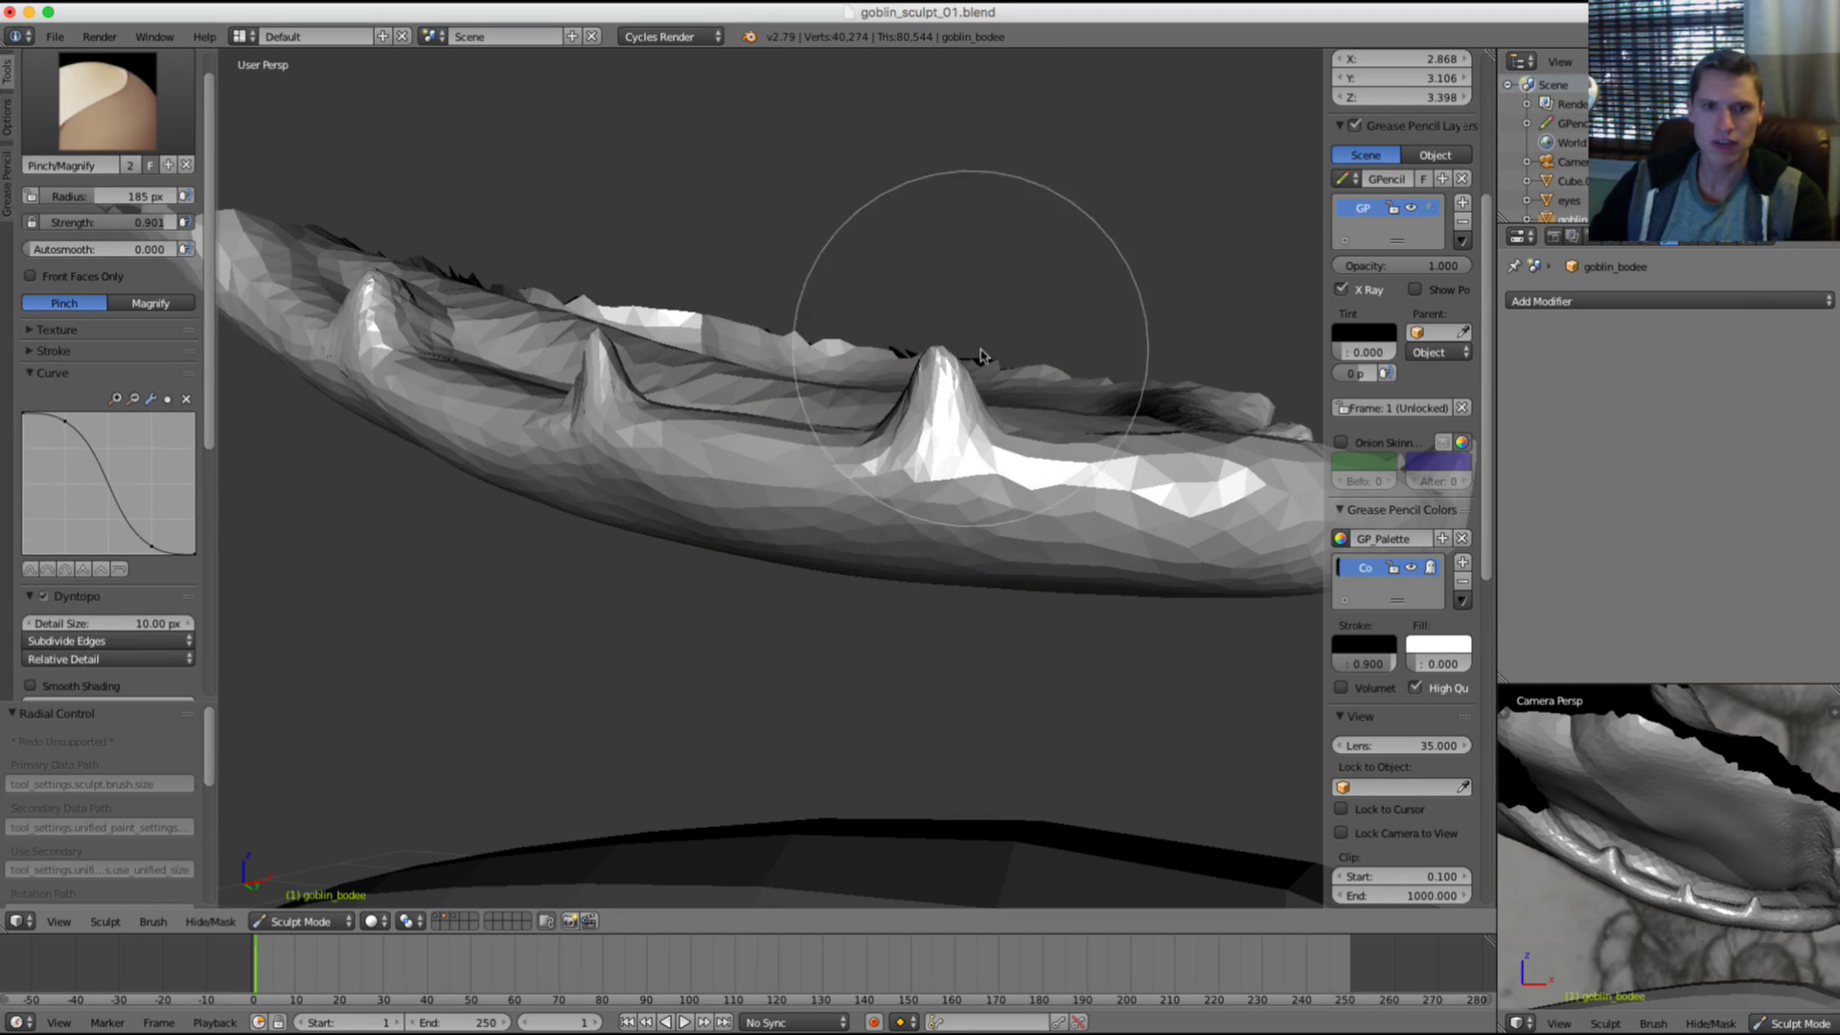
mouse_move(922, 383)
mouse_down()
mouse_move(947, 362)
mouse_move(945, 409)
mouse_move(911, 412)
mouse_up()
key(f)
click(895, 362)
Step: Switch to the Crease brush at 98 px radius and smooth the gum beside the front tooth
key(shift+c)
middle_drag(908, 388, 1047, 520)
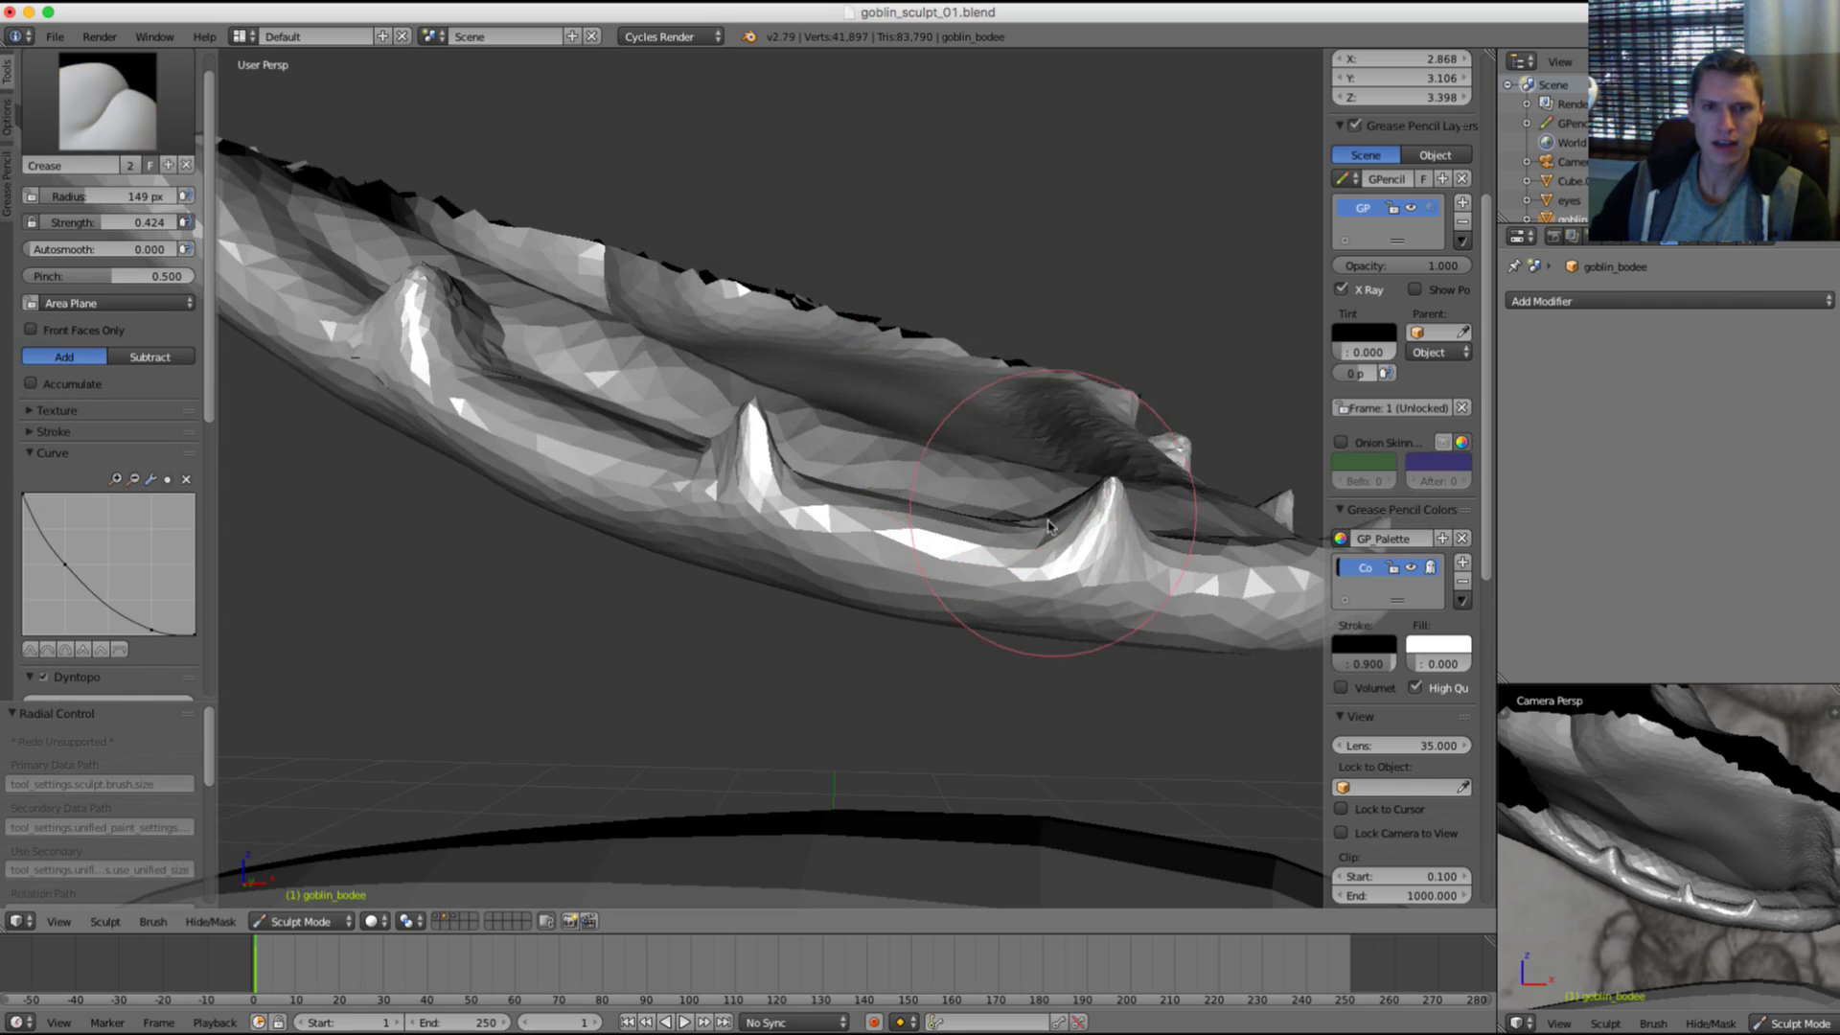
key(f)
click(1001, 520)
mouse_move(1044, 537)
shift+mouse_down()
mouse_move(1080, 560)
mouse_move(1065, 527)
shift+mouse_up()
Step: Set the Dyntopo detail refine method to Subdivide Collapse and stroke the gum between the middle and front teeth
scroll(91, 418, down, 6)
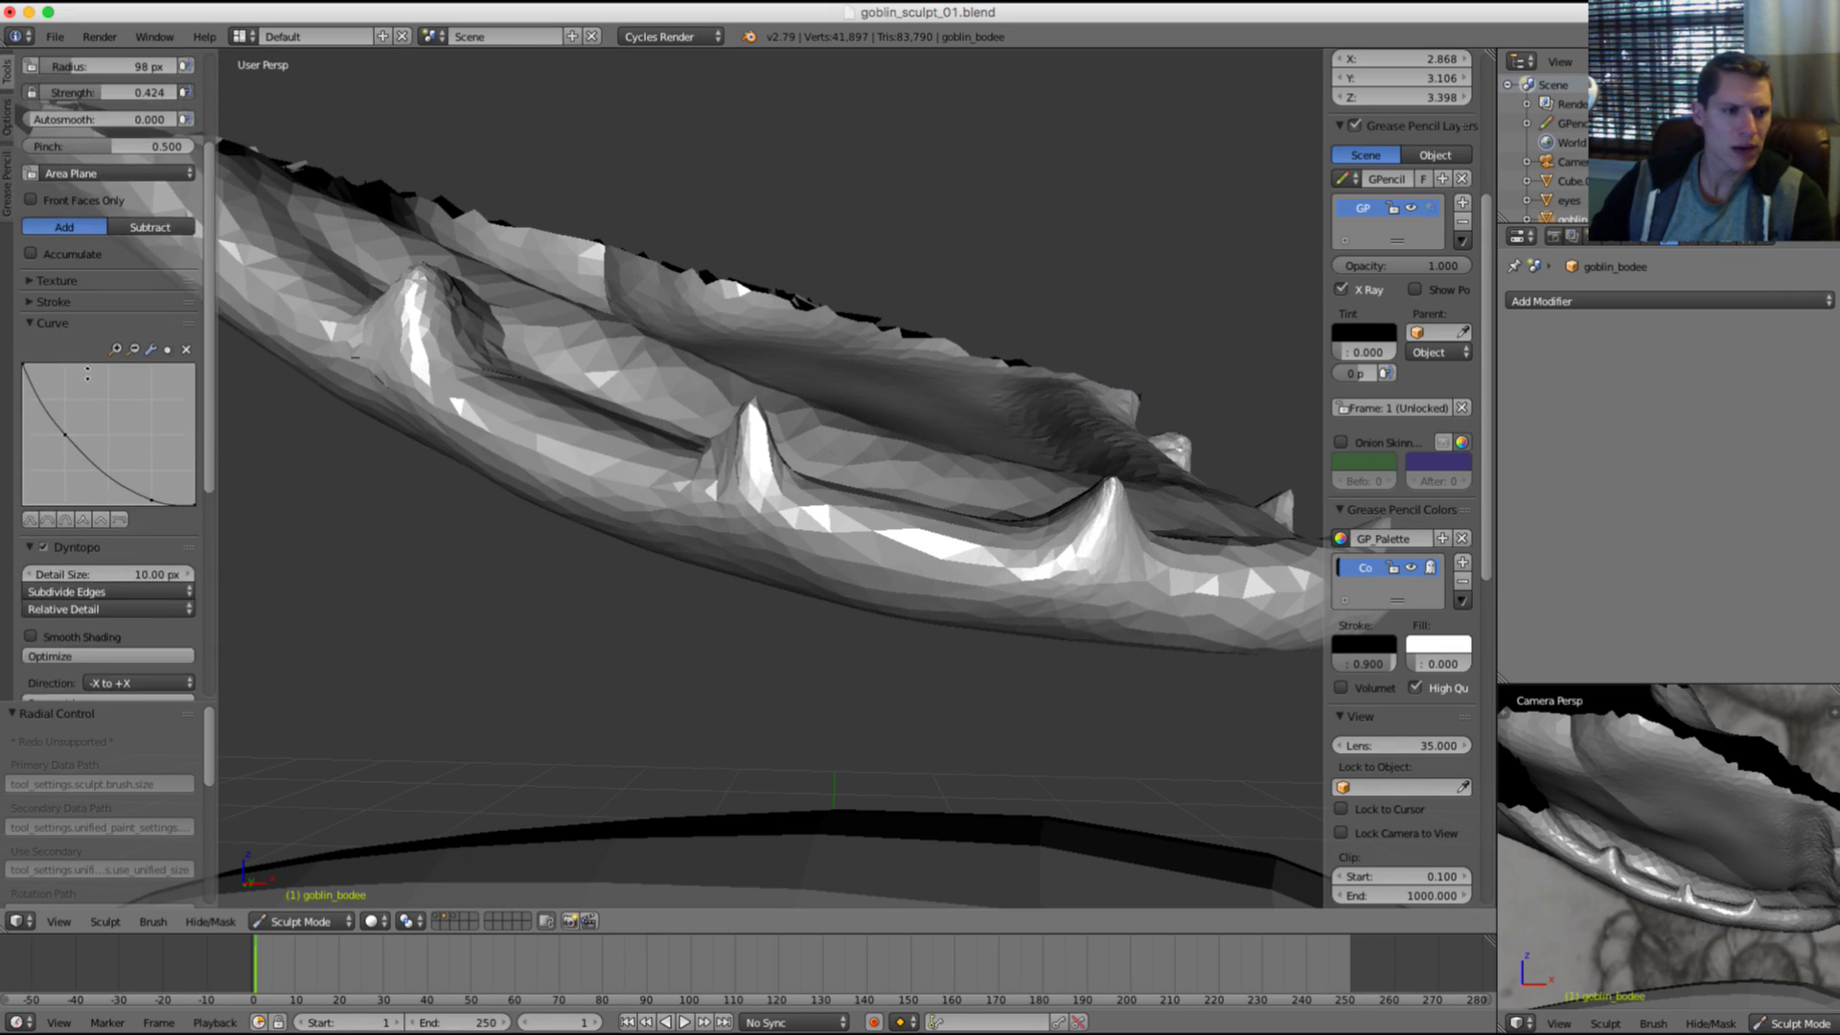
click(101, 473)
click(111, 413)
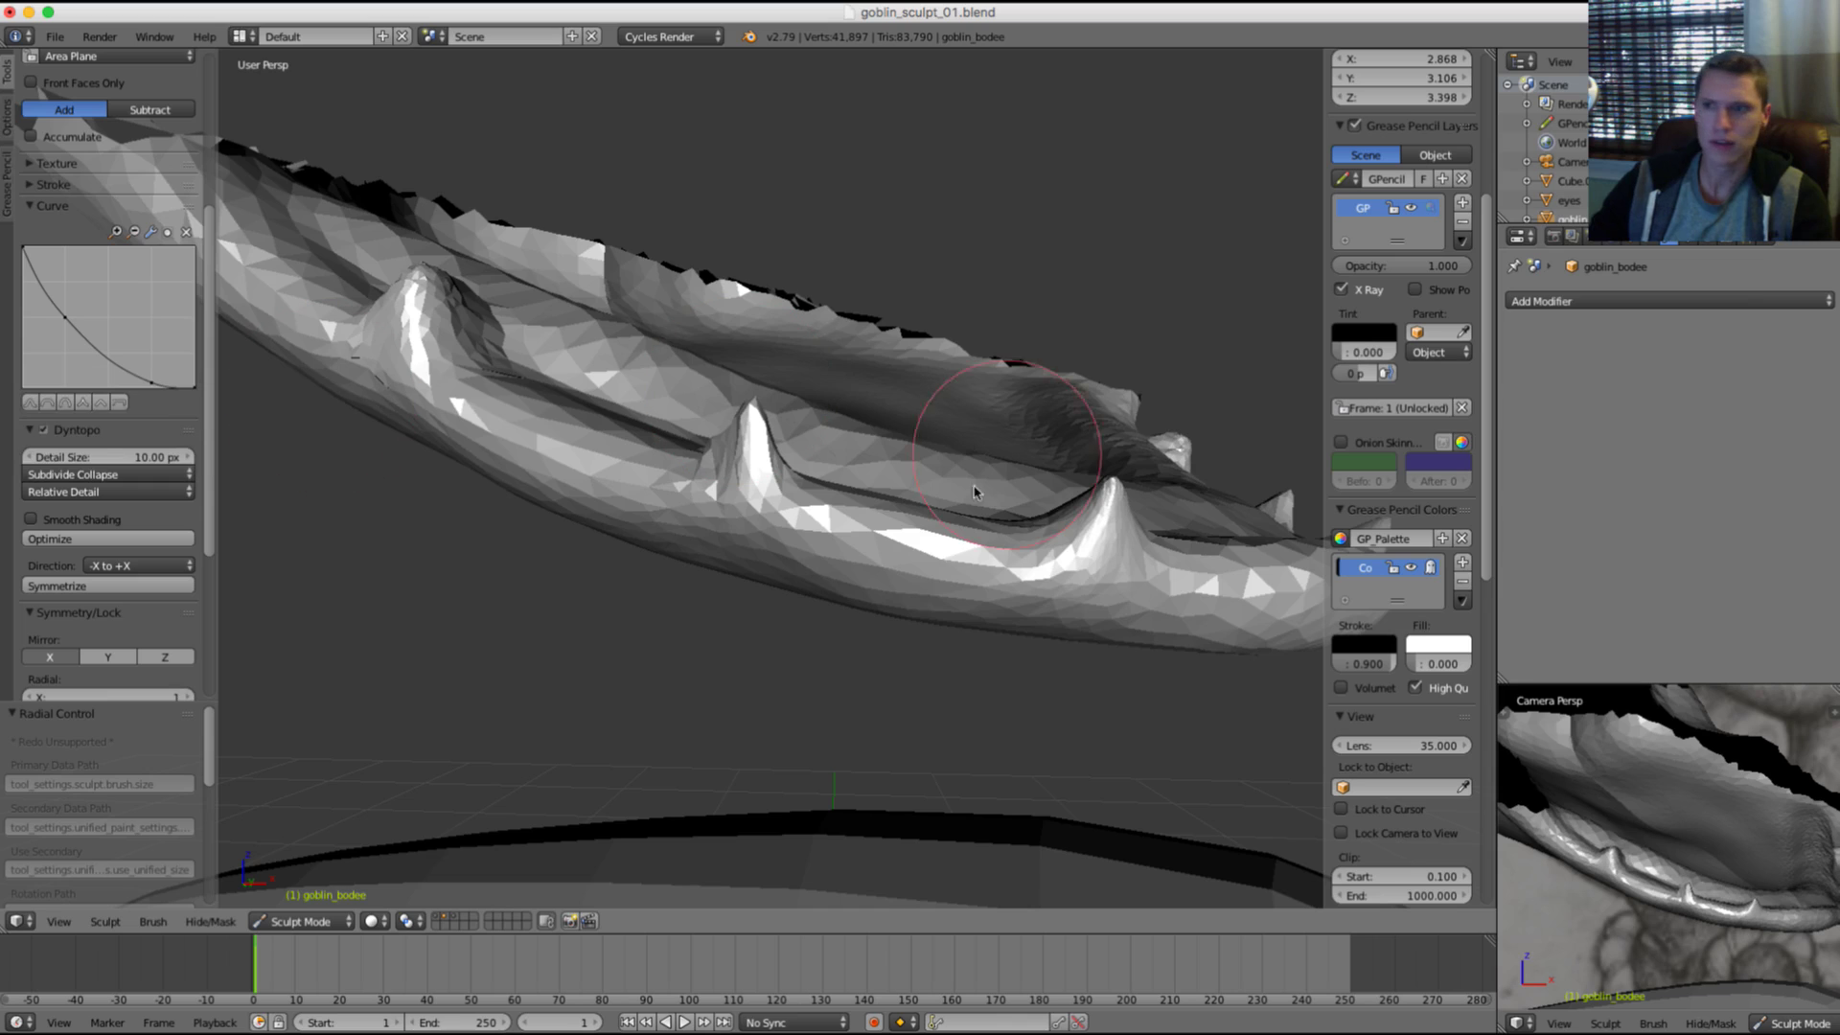
mouse_move(962, 479)
middle_down()
mouse_move(880, 485)
mouse_move(932, 470)
middle_up()
mouse_move(904, 557)
mouse_down()
mouse_move(875, 552)
mouse_move(950, 587)
mouse_up()
middle_drag(1014, 577, 929, 403)
Step: Carve a crease around the base of the middle tooth with the inverted Crease brush at an adjusted radius
key(grave)
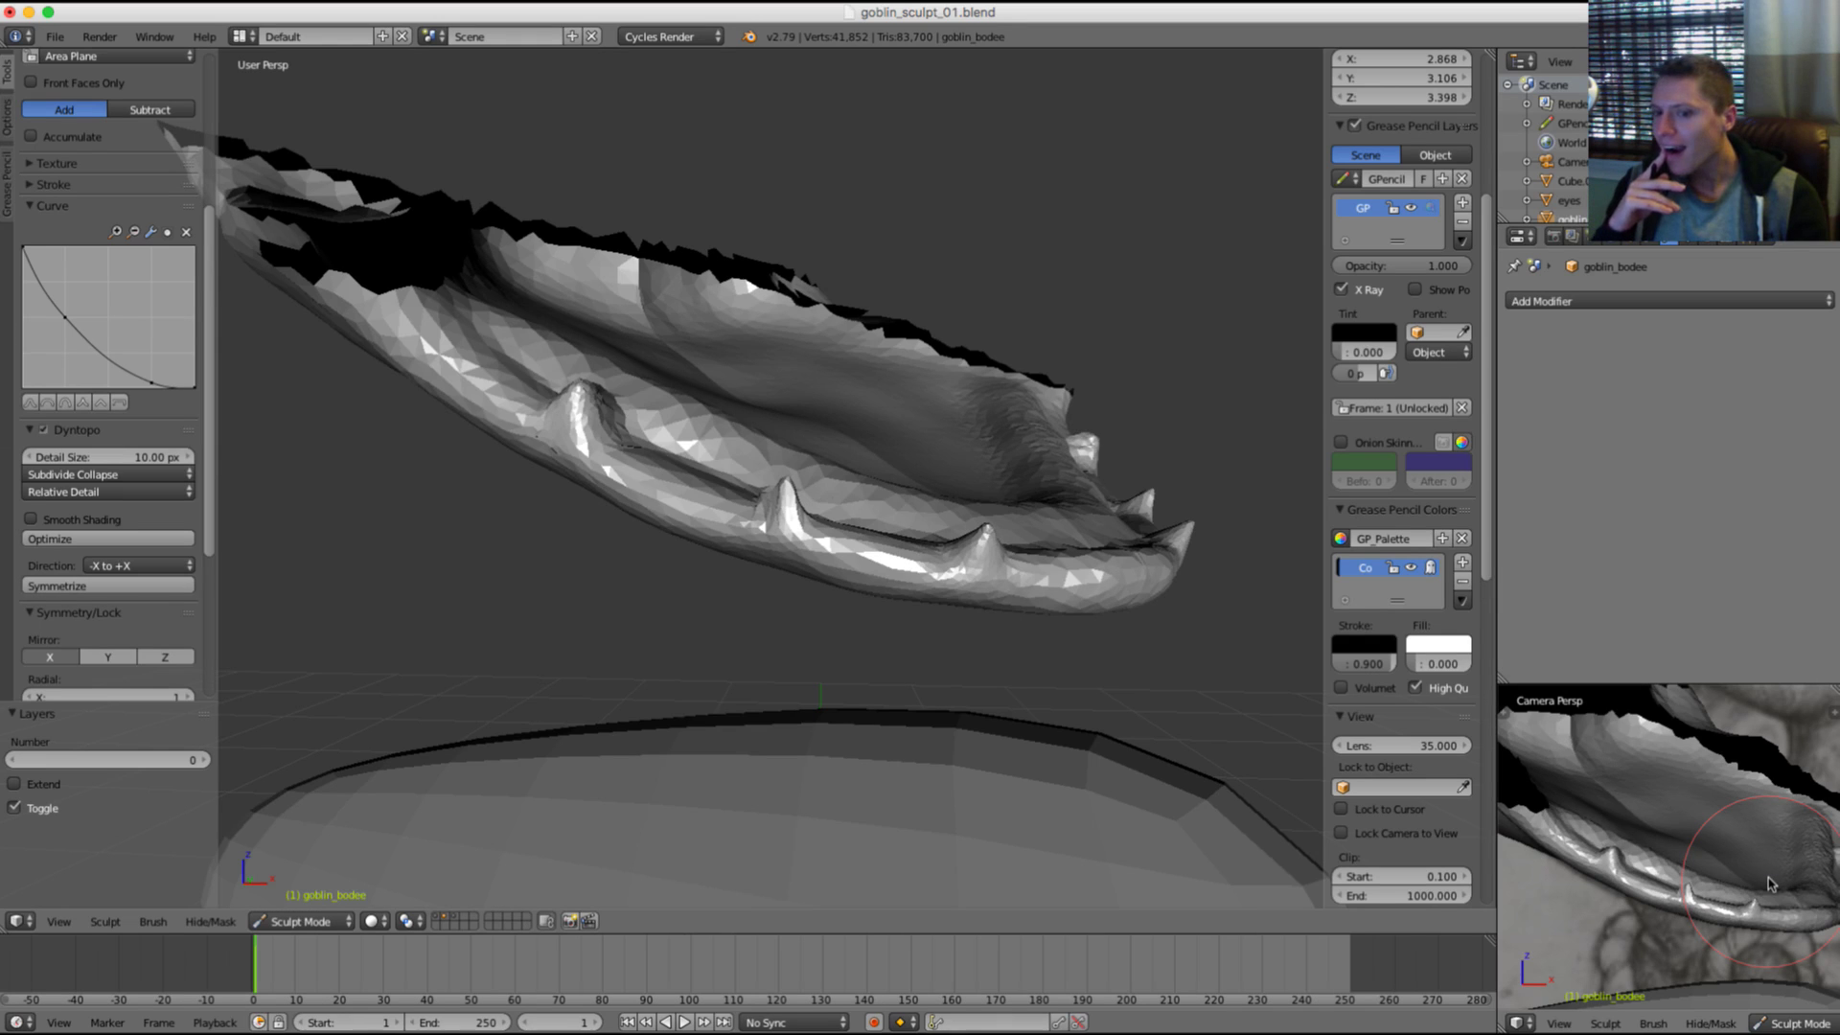
scroll(895, 454, up, 3)
key(f)
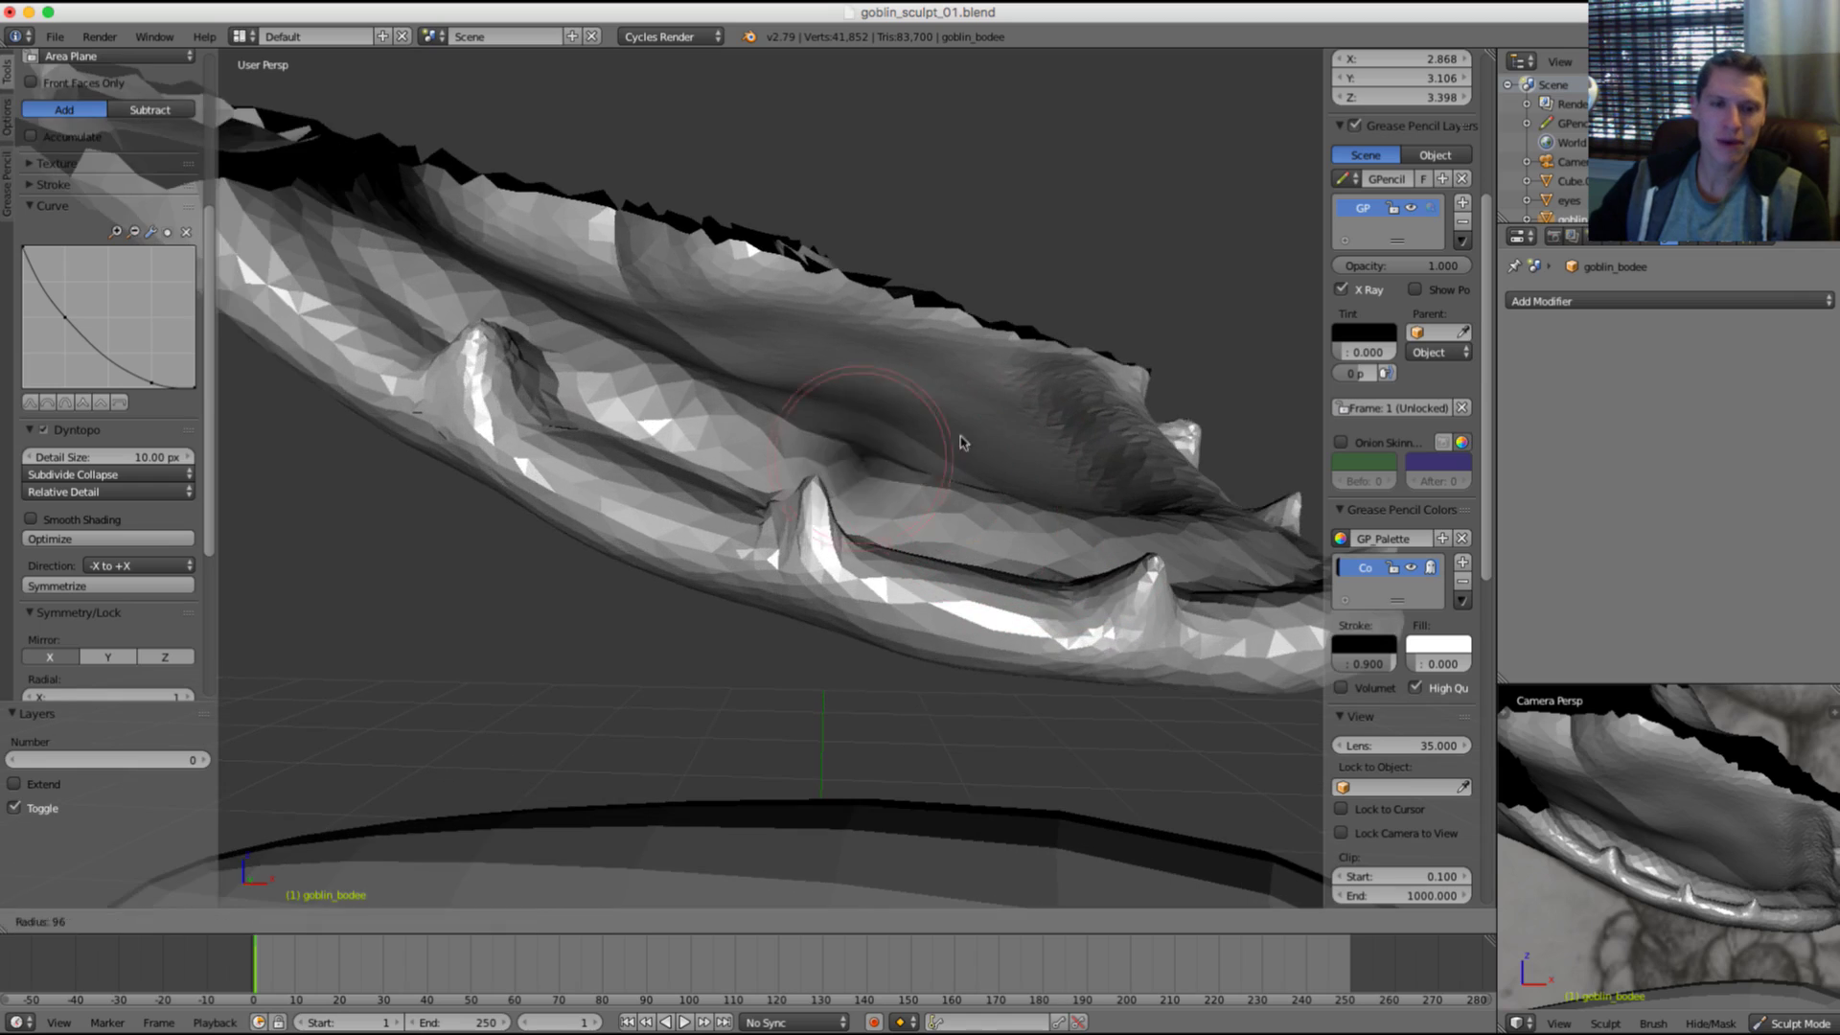
click(976, 441)
middle_drag(976, 441, 998, 431)
drag(855, 518, 942, 501)
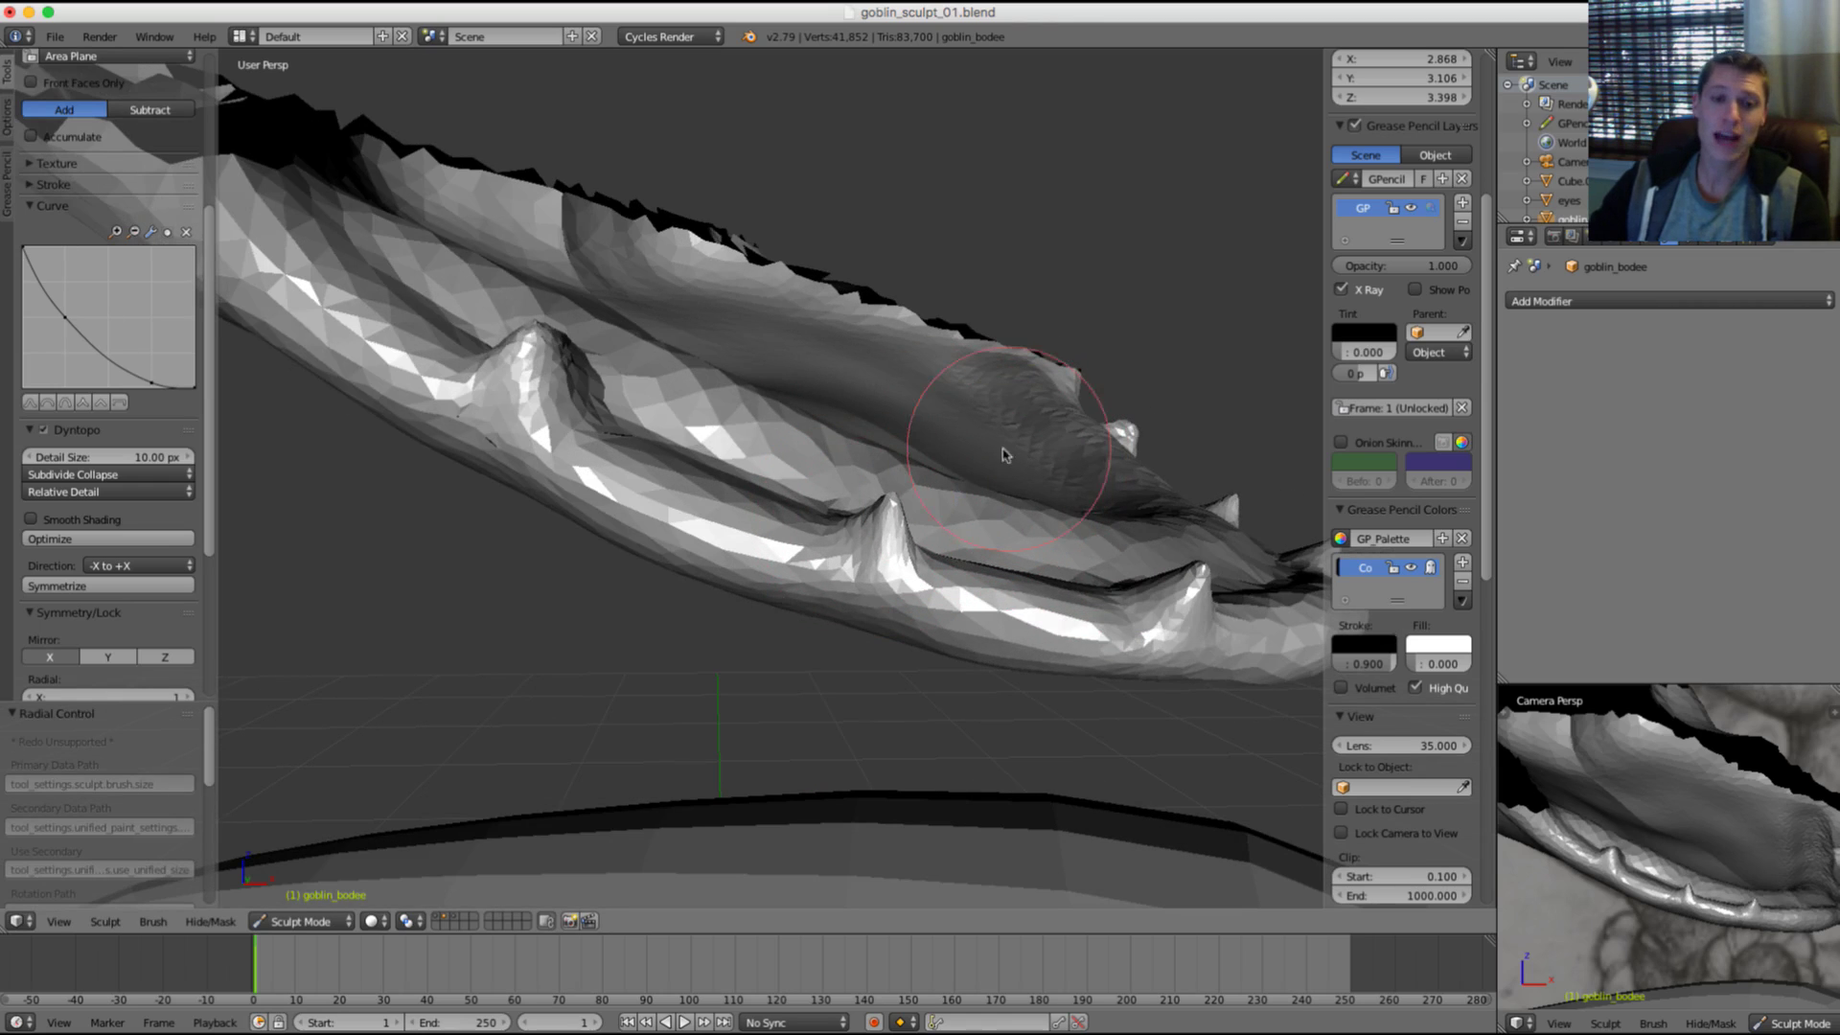
scroll(843, 469, up, 5)
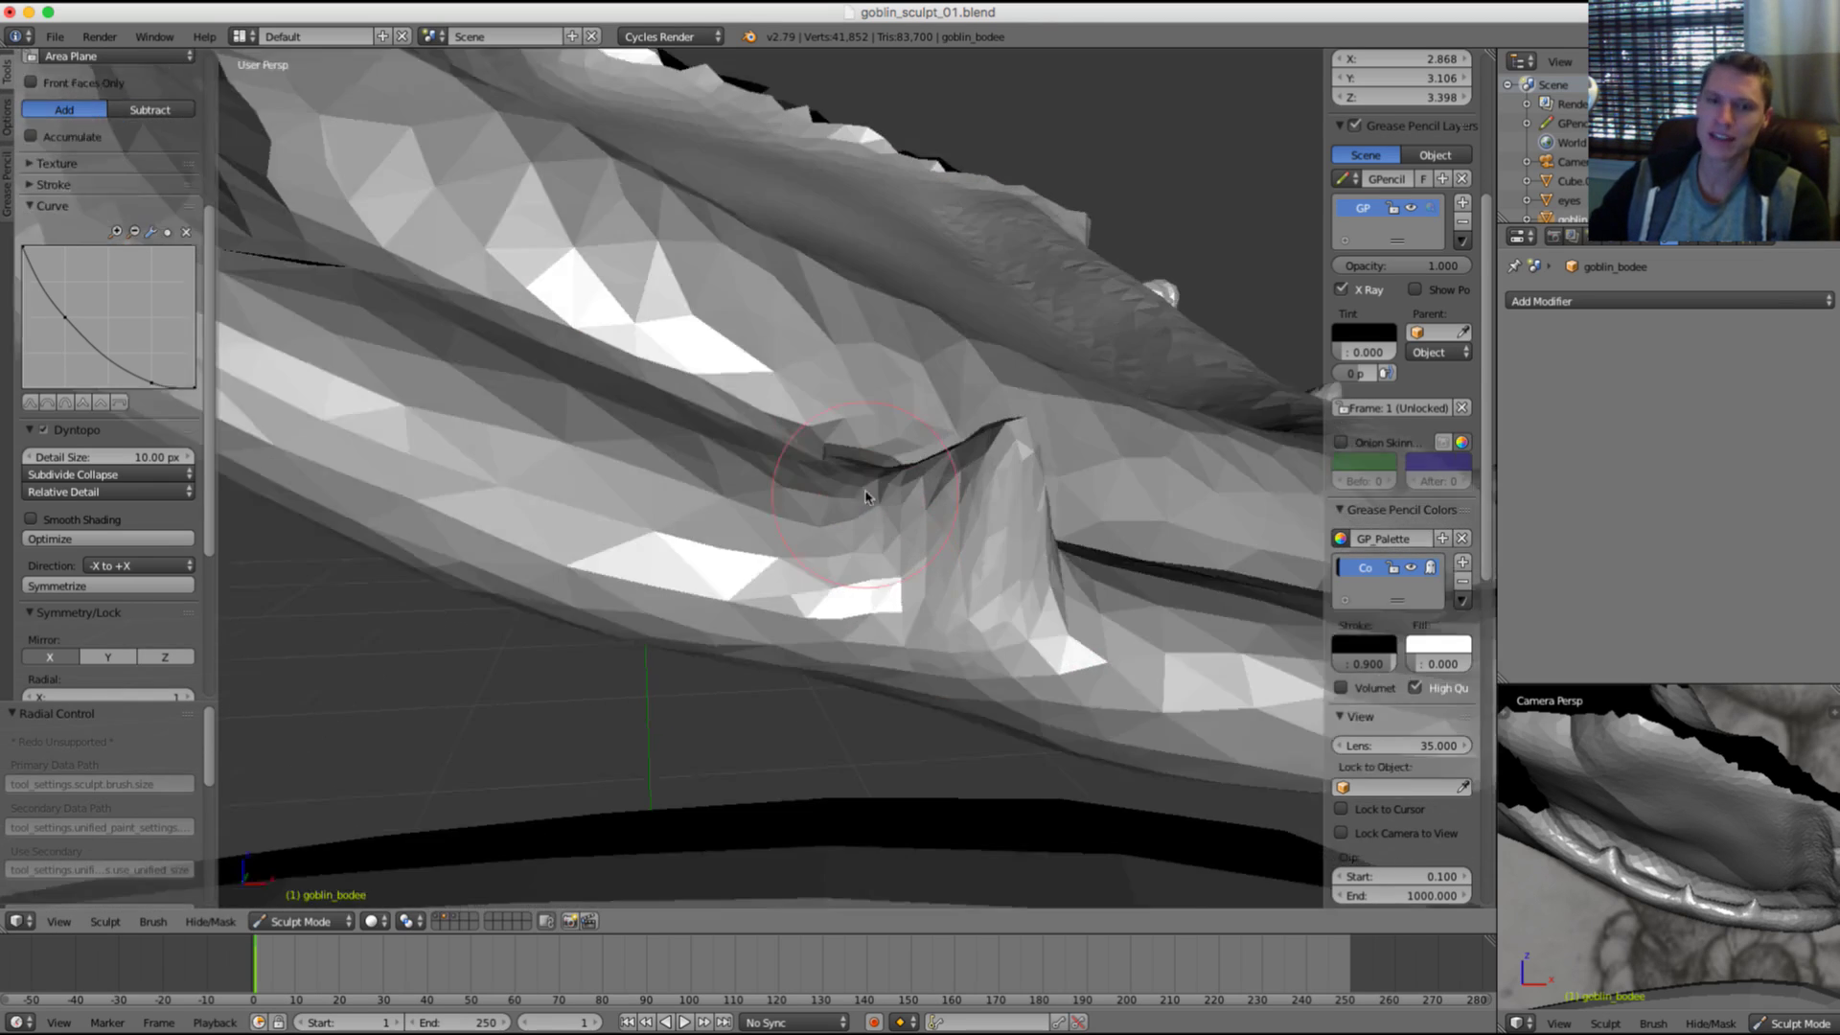
scroll(865, 497, down, 2)
mouse_move(865, 497)
middle_down()
mouse_move(850, 609)
mouse_move(833, 520)
mouse_move(777, 524)
middle_up()
key(f)
click(830, 518)
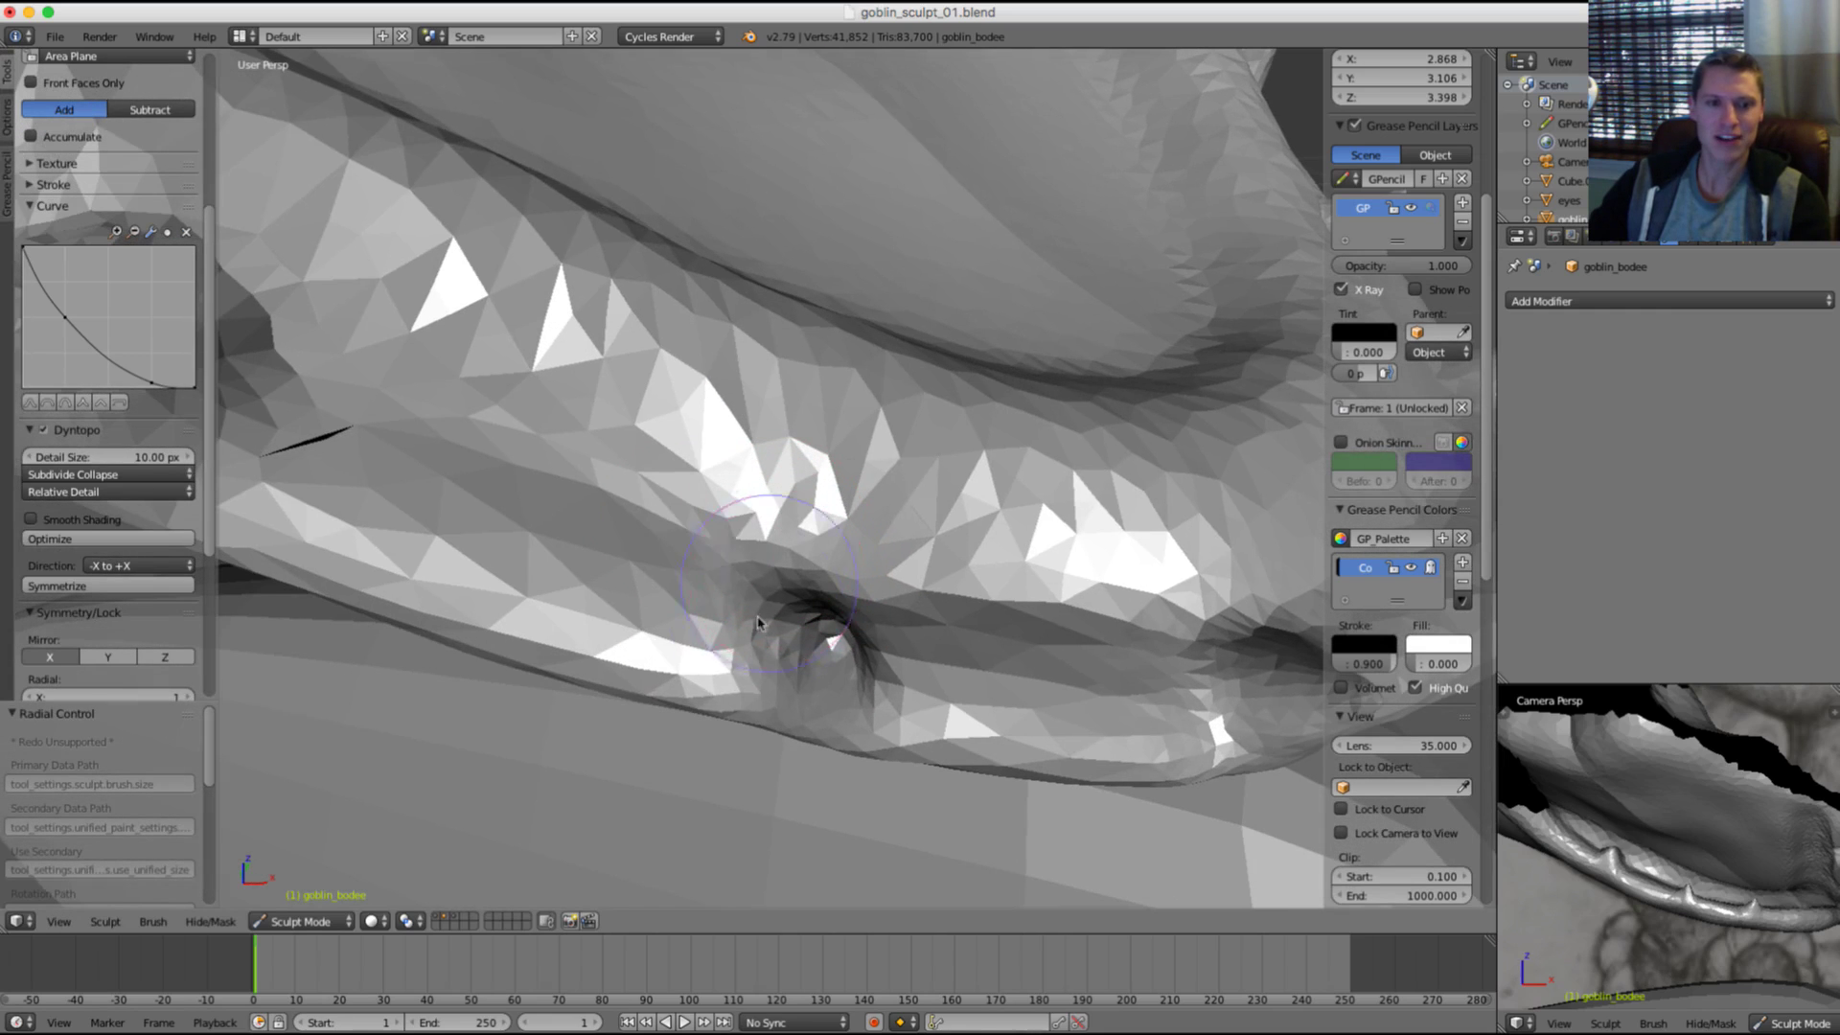
ctrl+drag(883, 629, 887, 706)
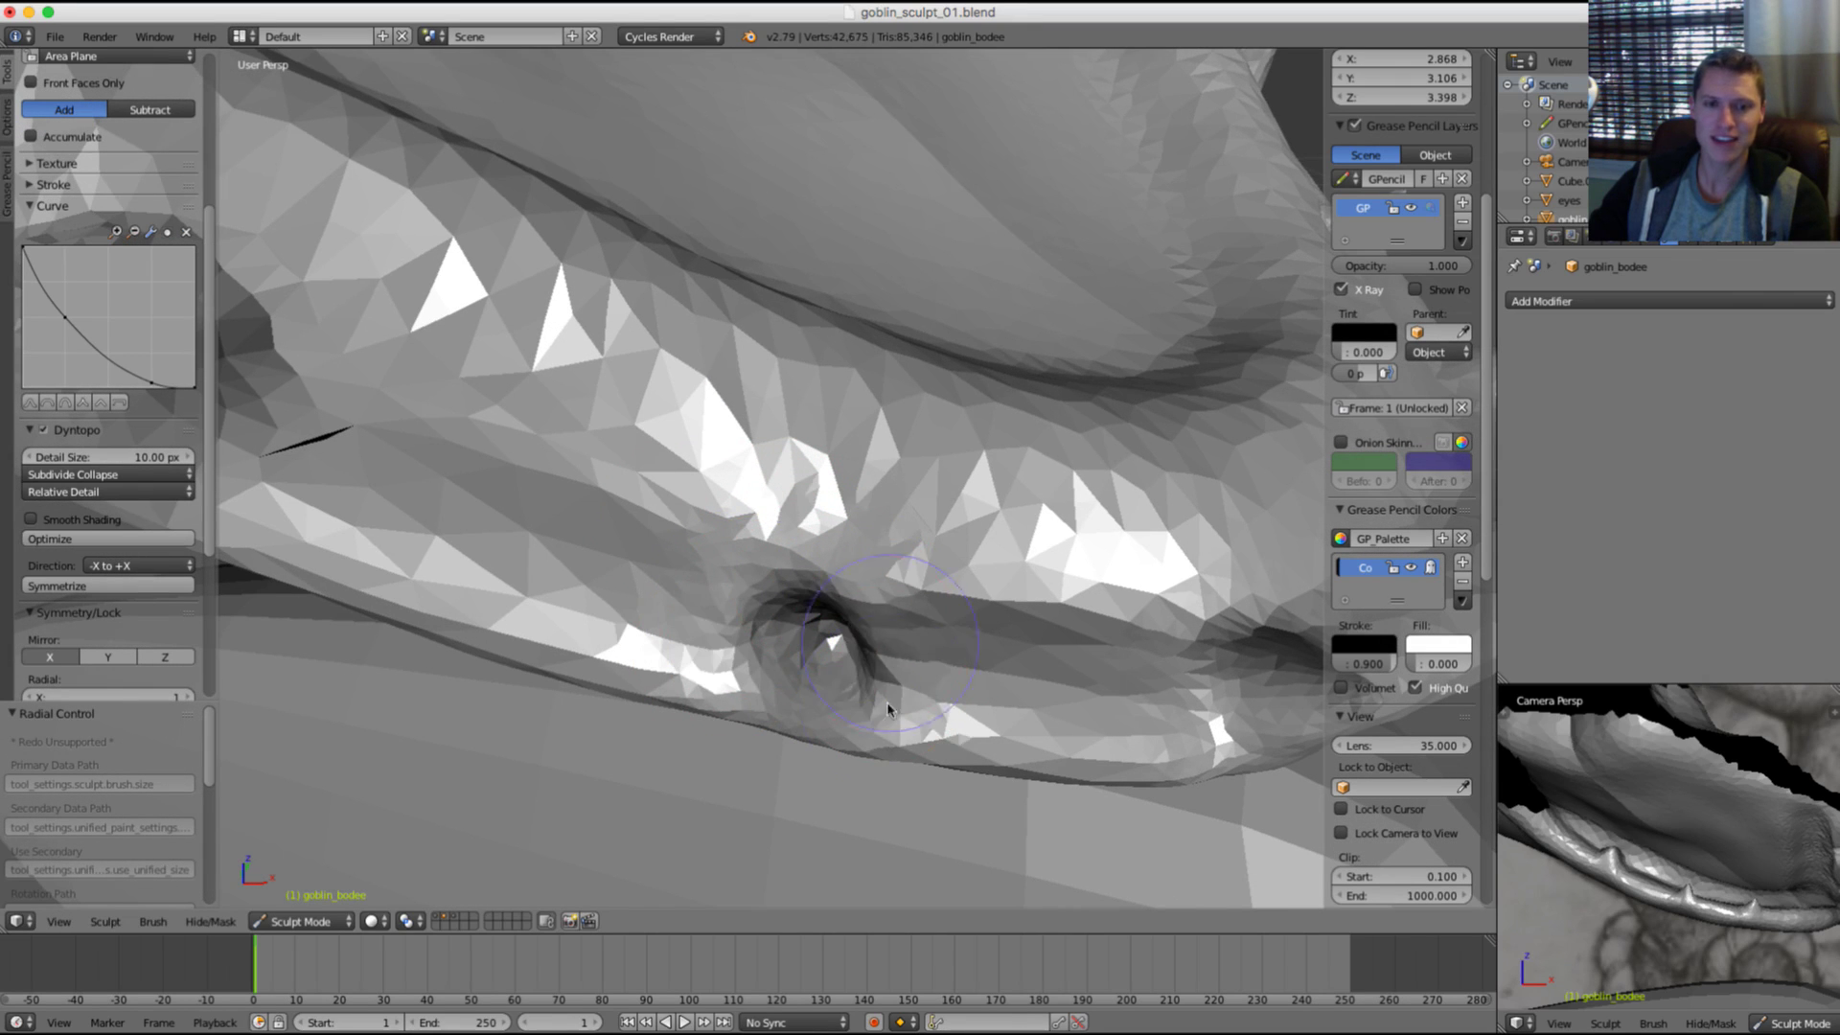
middle_drag(1084, 565, 1005, 585)
Step: Carve a crease around the base of the back tooth where it meets the gum
middle_drag(572, 410, 662, 445)
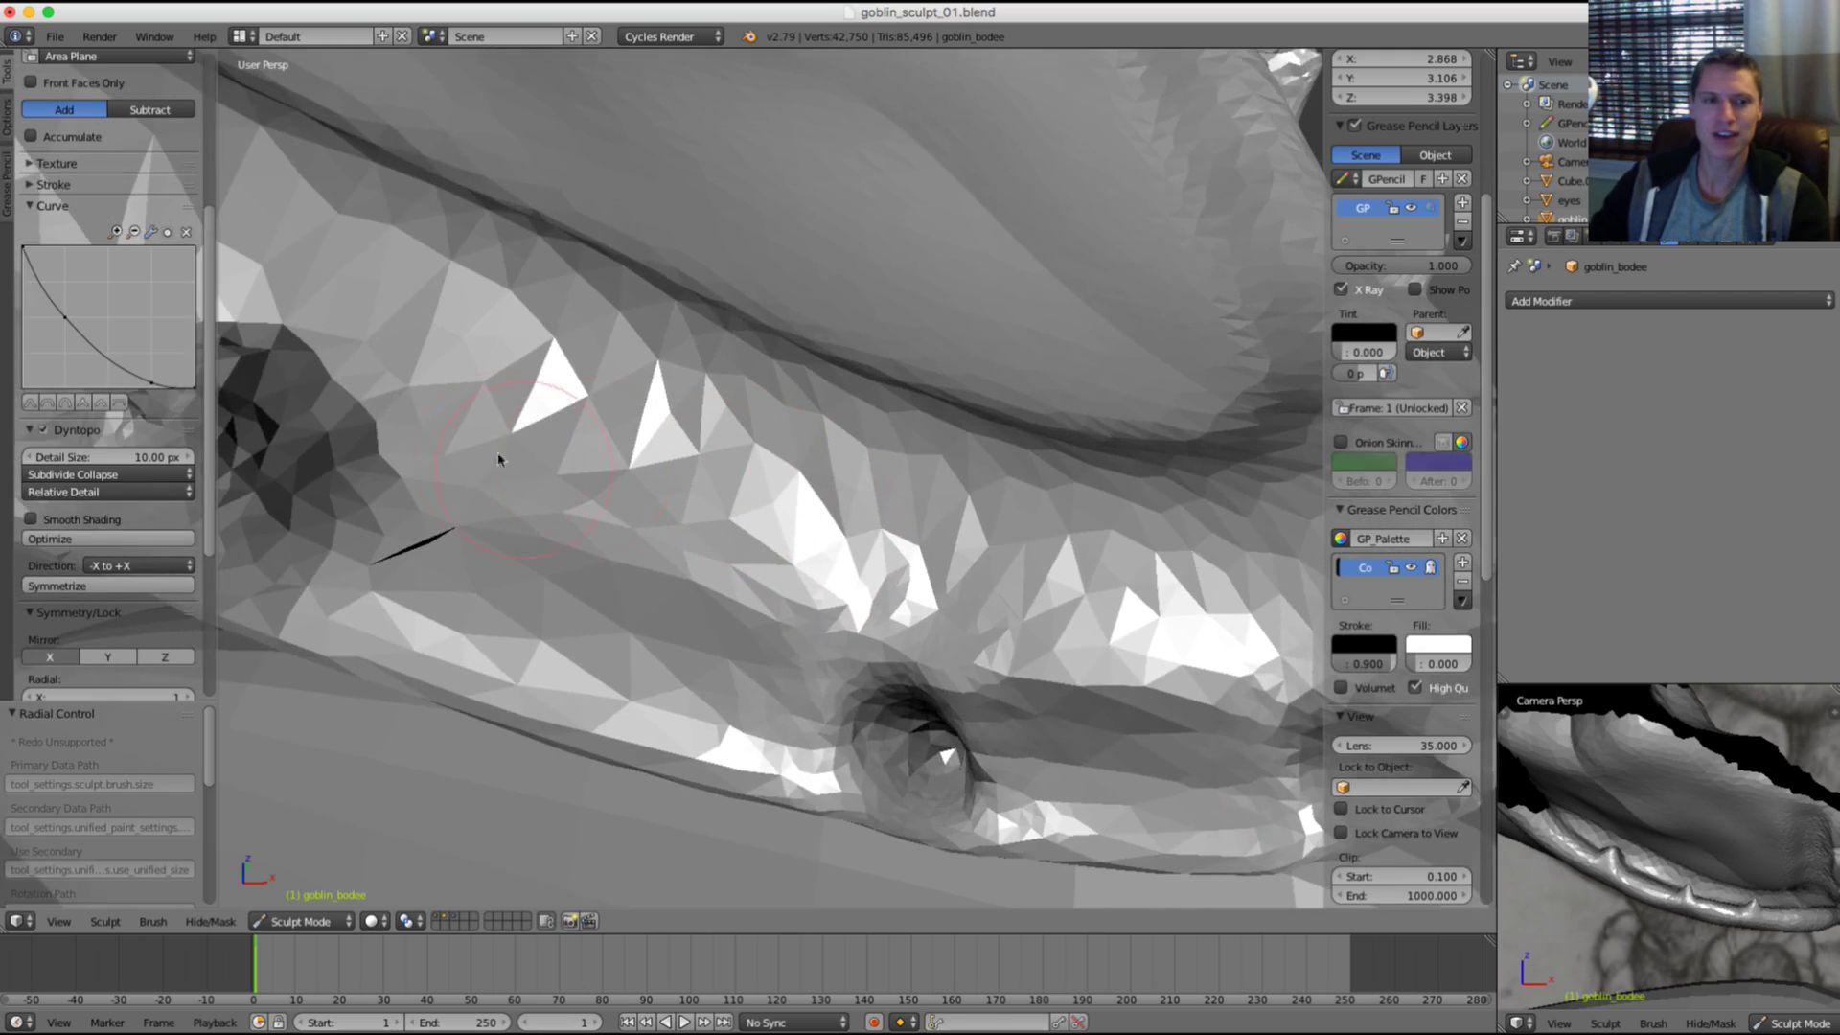
middle_drag(501, 460, 592, 494)
mouse_move(525, 428)
mouse_down()
mouse_move(578, 600)
mouse_move(568, 640)
mouse_up()
middle_drag(554, 414, 674, 494)
drag(715, 538, 631, 609)
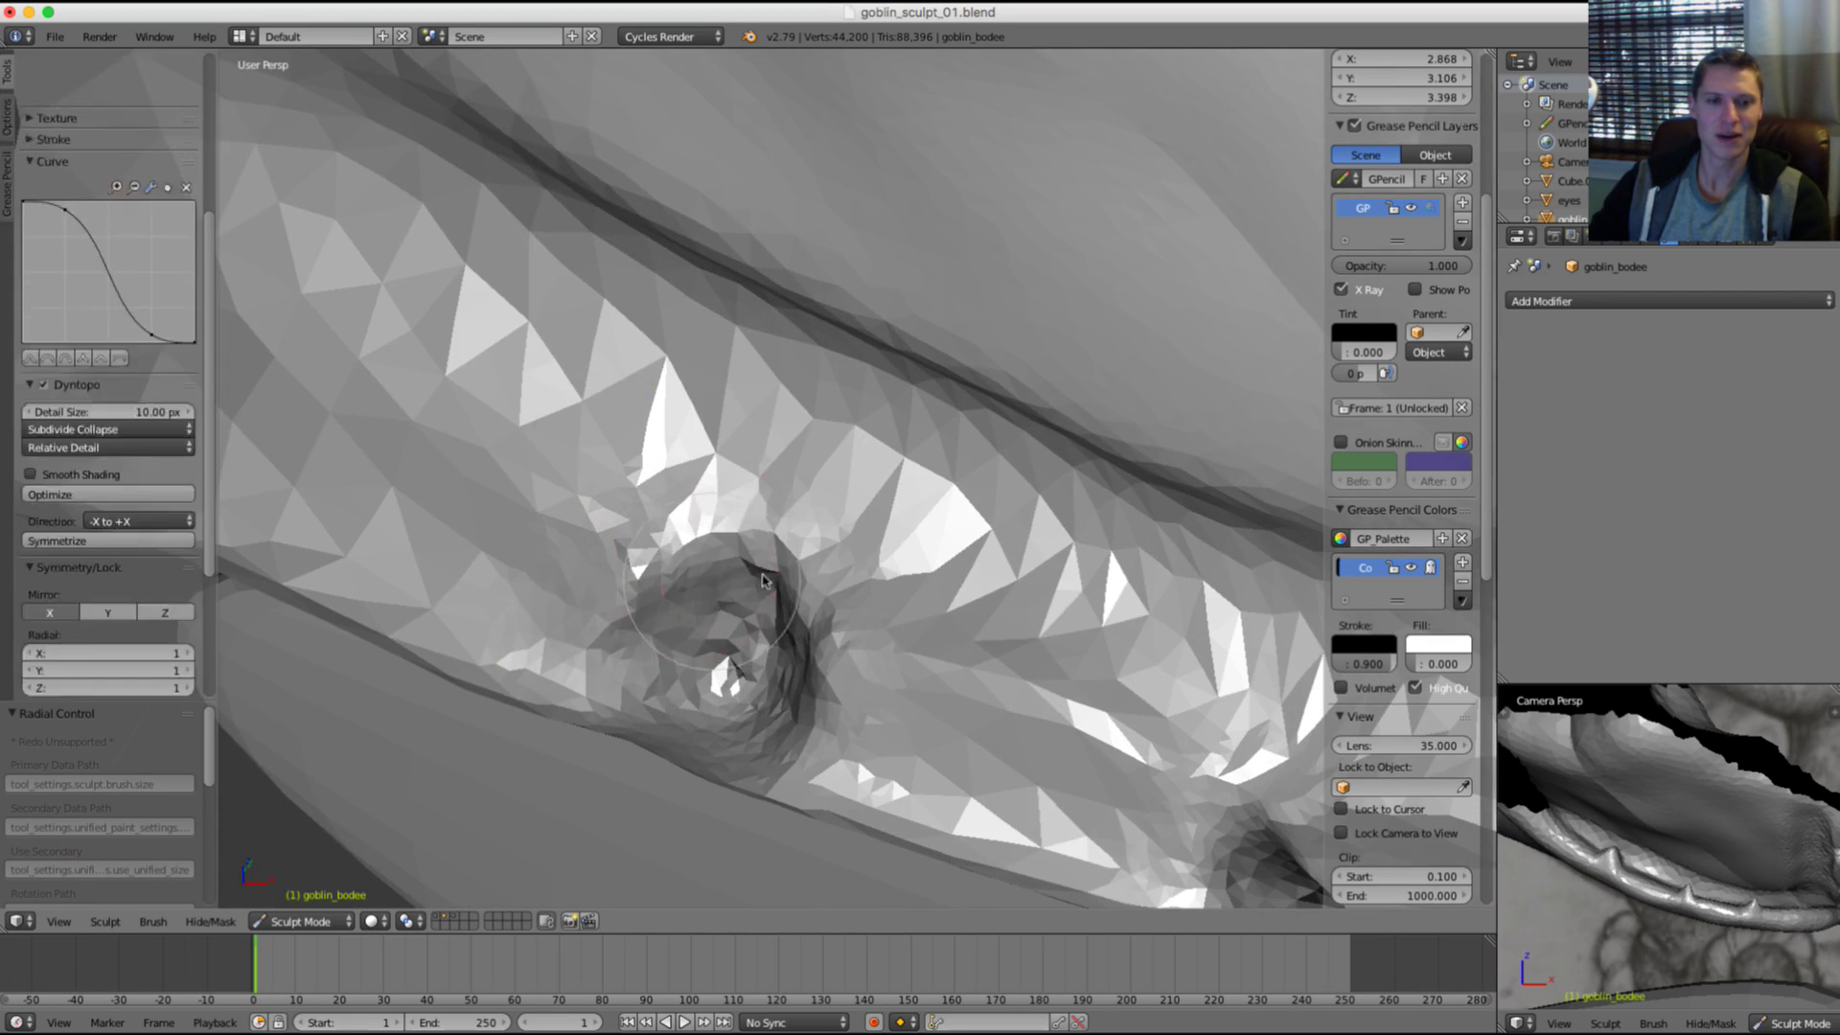
Step: Nudge the back tooth into shape from the side with the Grab brush
mouse_move(632, 608)
middle_down()
mouse_move(616, 464)
mouse_move(751, 505)
mouse_move(646, 415)
middle_up()
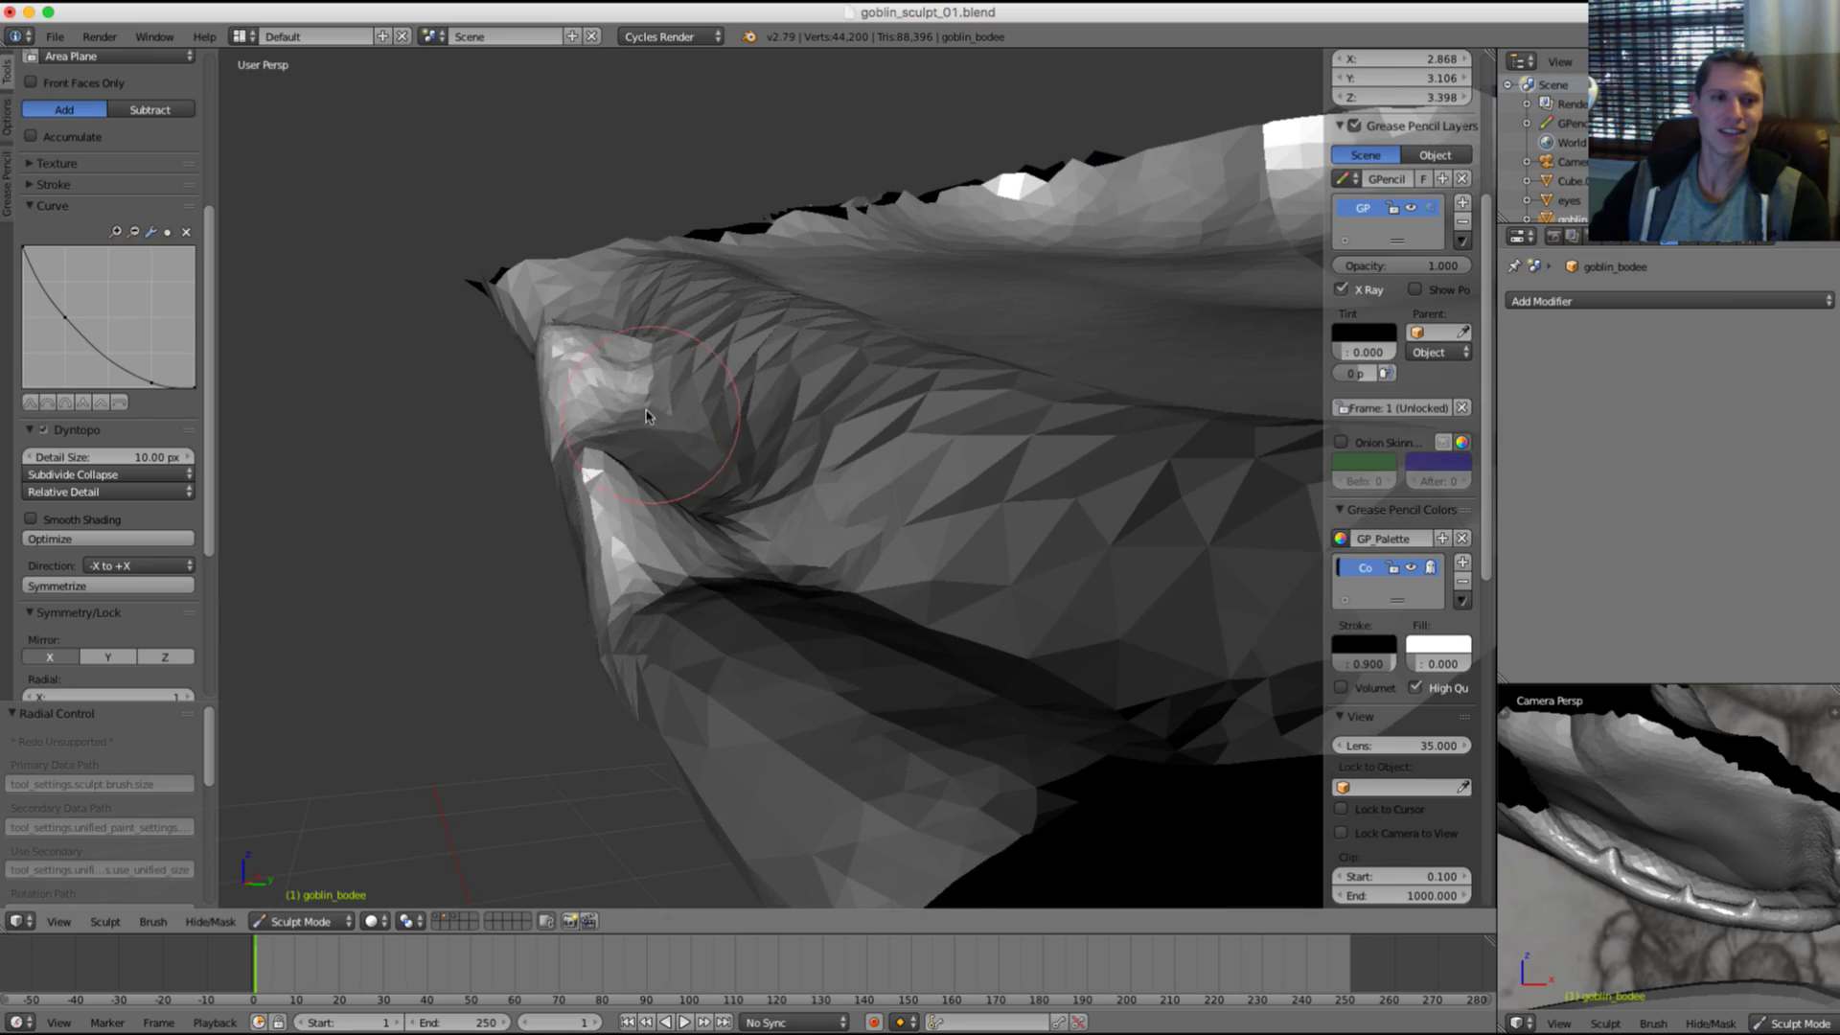
key(g)
drag(617, 338, 602, 359)
mouse_move(602, 359)
middle_down()
mouse_move(731, 277)
mouse_move(823, 273)
mouse_move(910, 282)
mouse_move(986, 398)
mouse_move(972, 365)
middle_up()
Step: Adjust the Grab brush radius and pull the base of the front tooth back along the gum
scroll(977, 362, up, 2)
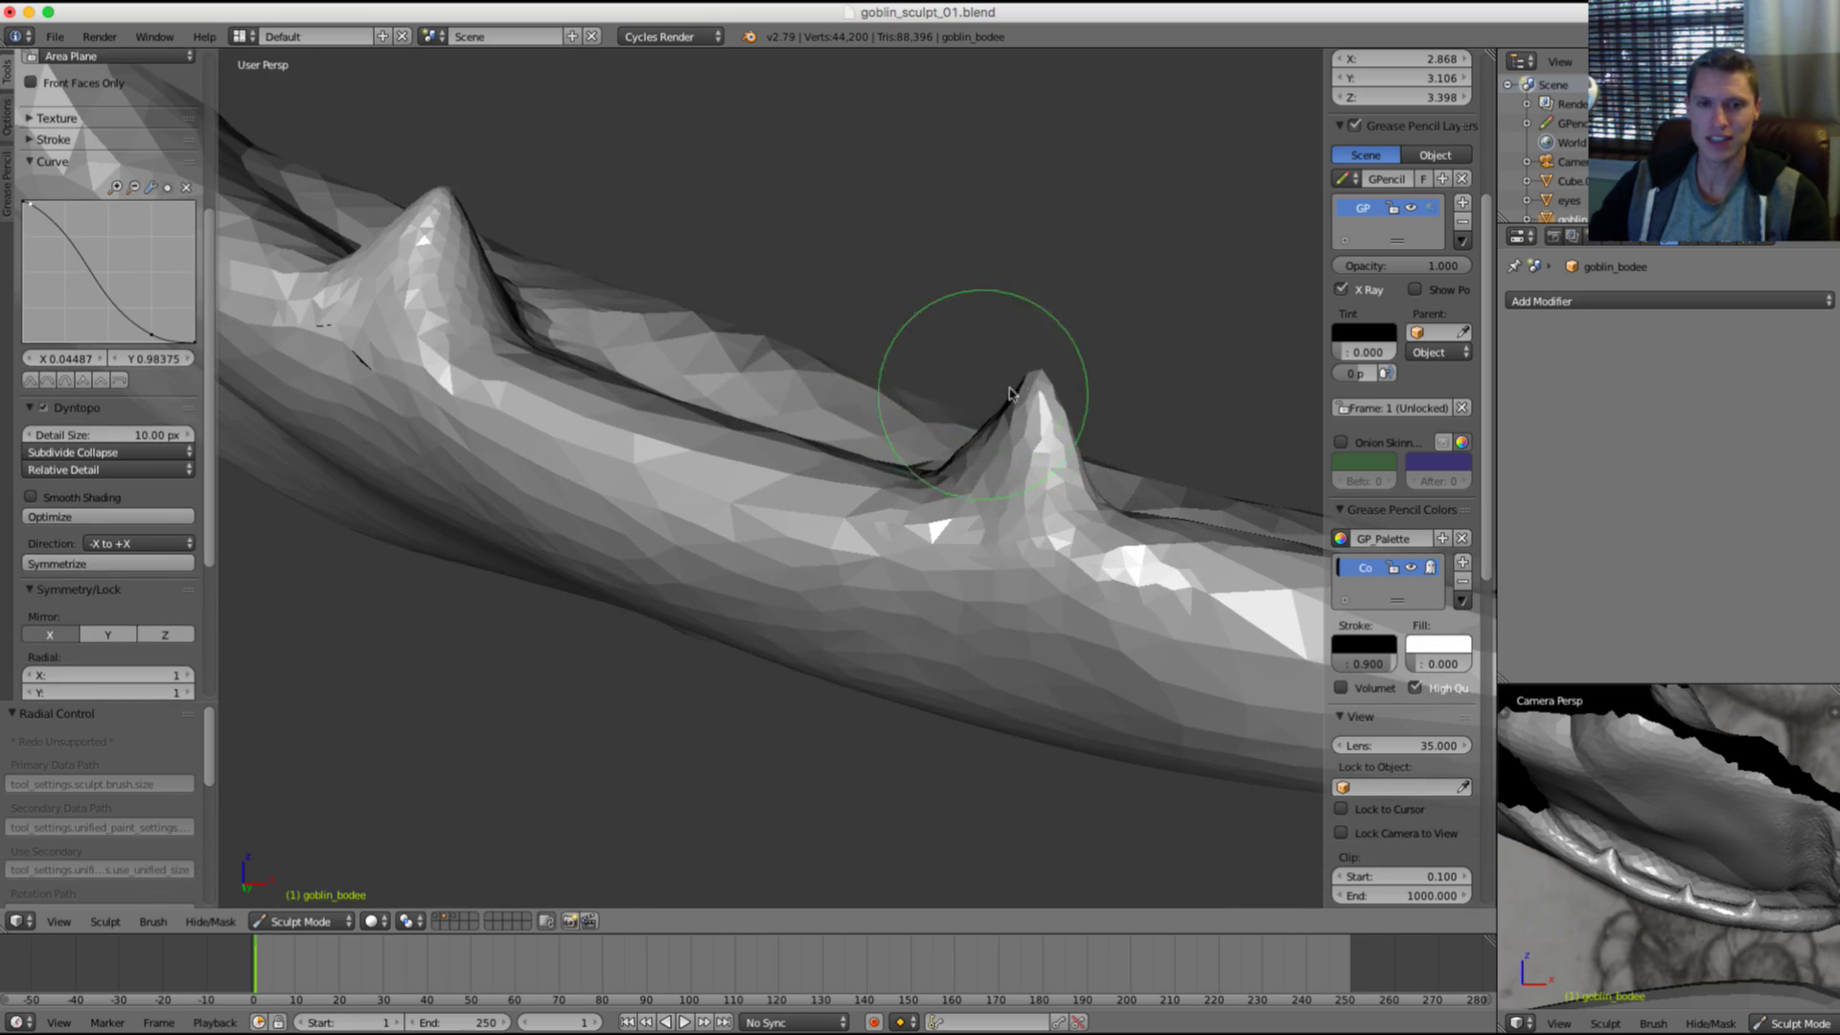
key(f)
click(1065, 387)
shift+middle_drag(1289, 445, 903, 396)
mouse_move(1213, 419)
shift+middle_down()
mouse_move(911, 390)
mouse_move(936, 410)
shift+middle_up()
key(f)
click(970, 414)
drag(952, 470, 903, 470)
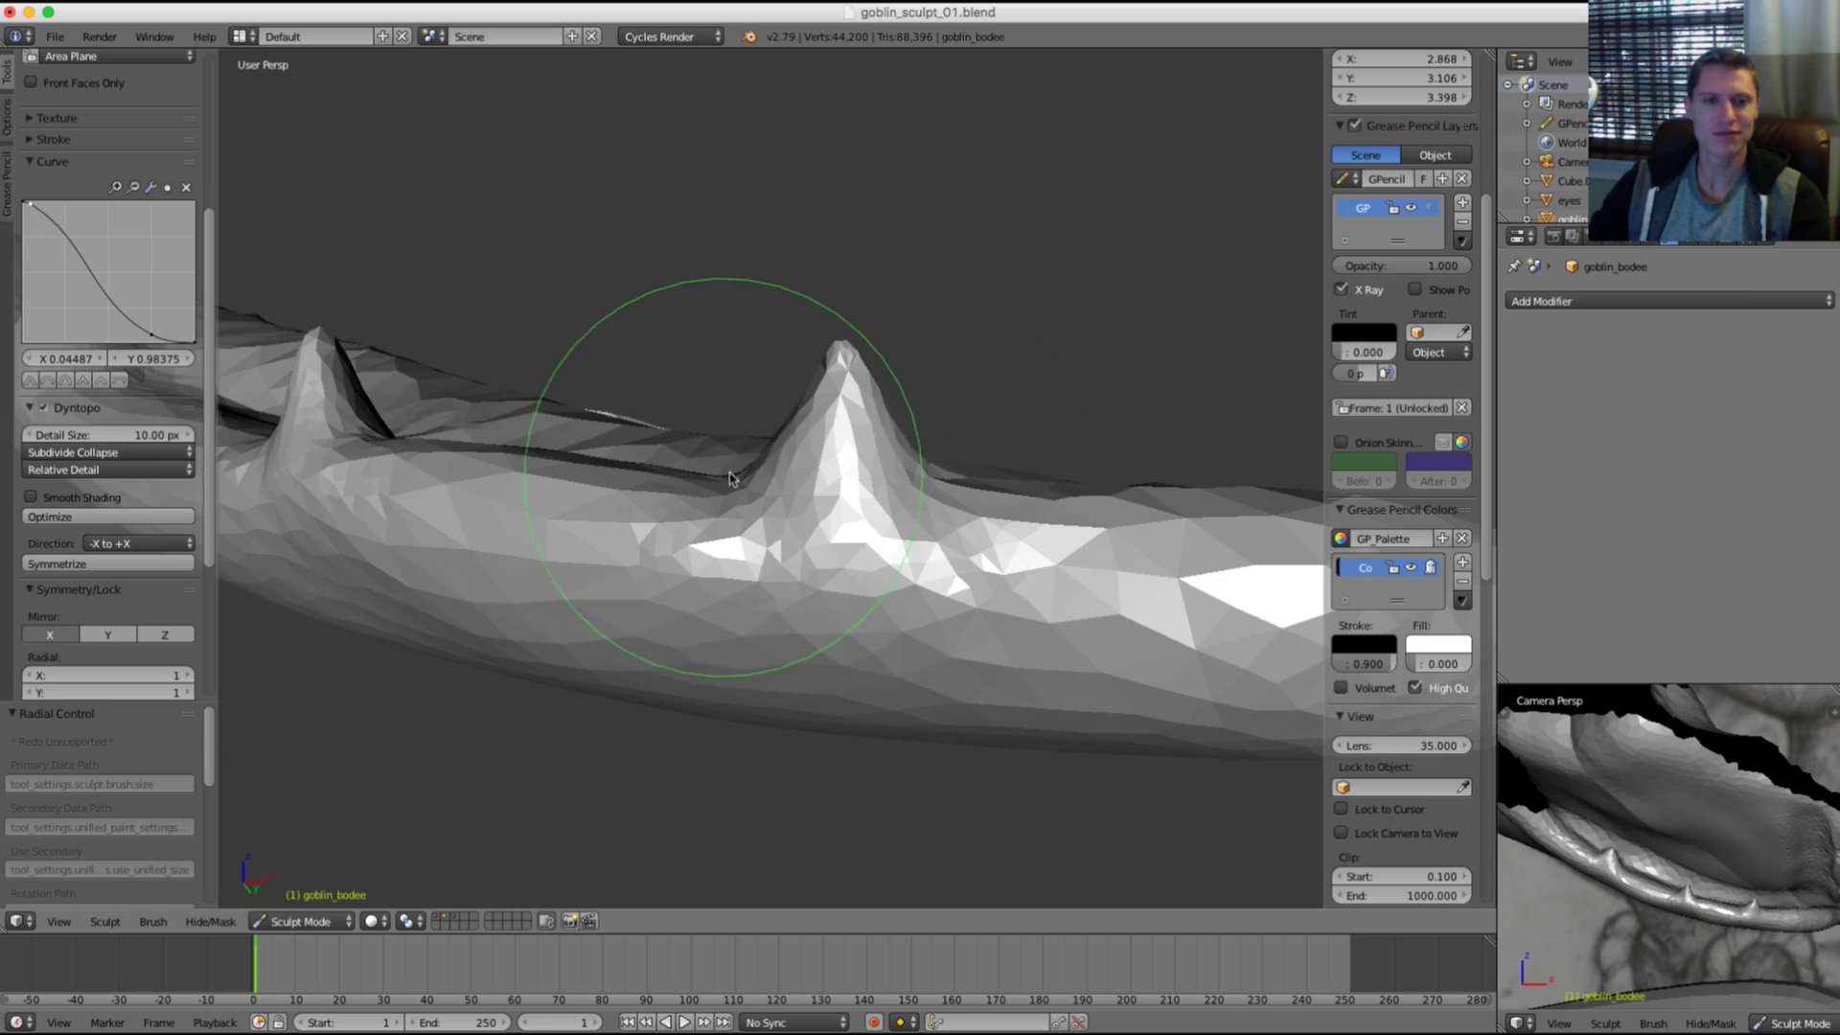
scroll(925, 345, down, 5)
middle_drag(887, 336, 794, 383)
scroll(793, 385, up, 2)
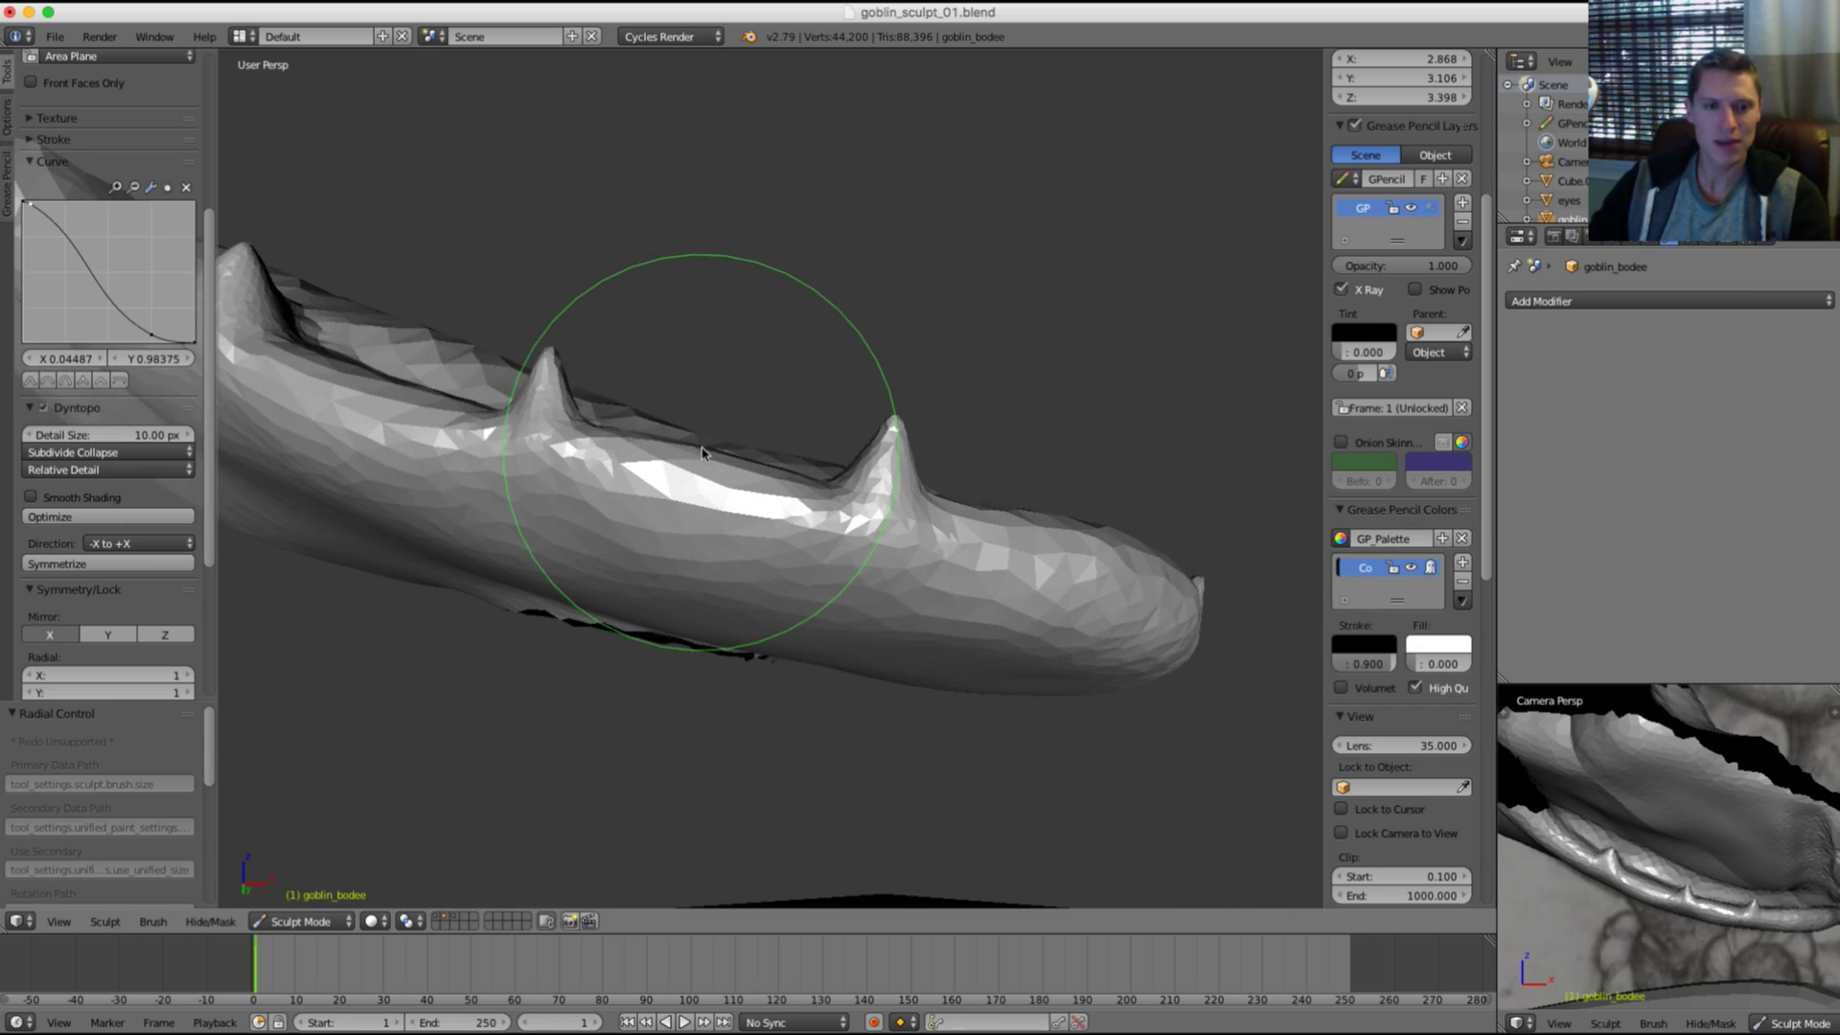
Step: Examine the isolated lower jaw and its row of teeth from the outside, the inside and close up
mouse_move(1008, 430)
middle_down()
mouse_move(838, 435)
mouse_move(1002, 466)
middle_up()
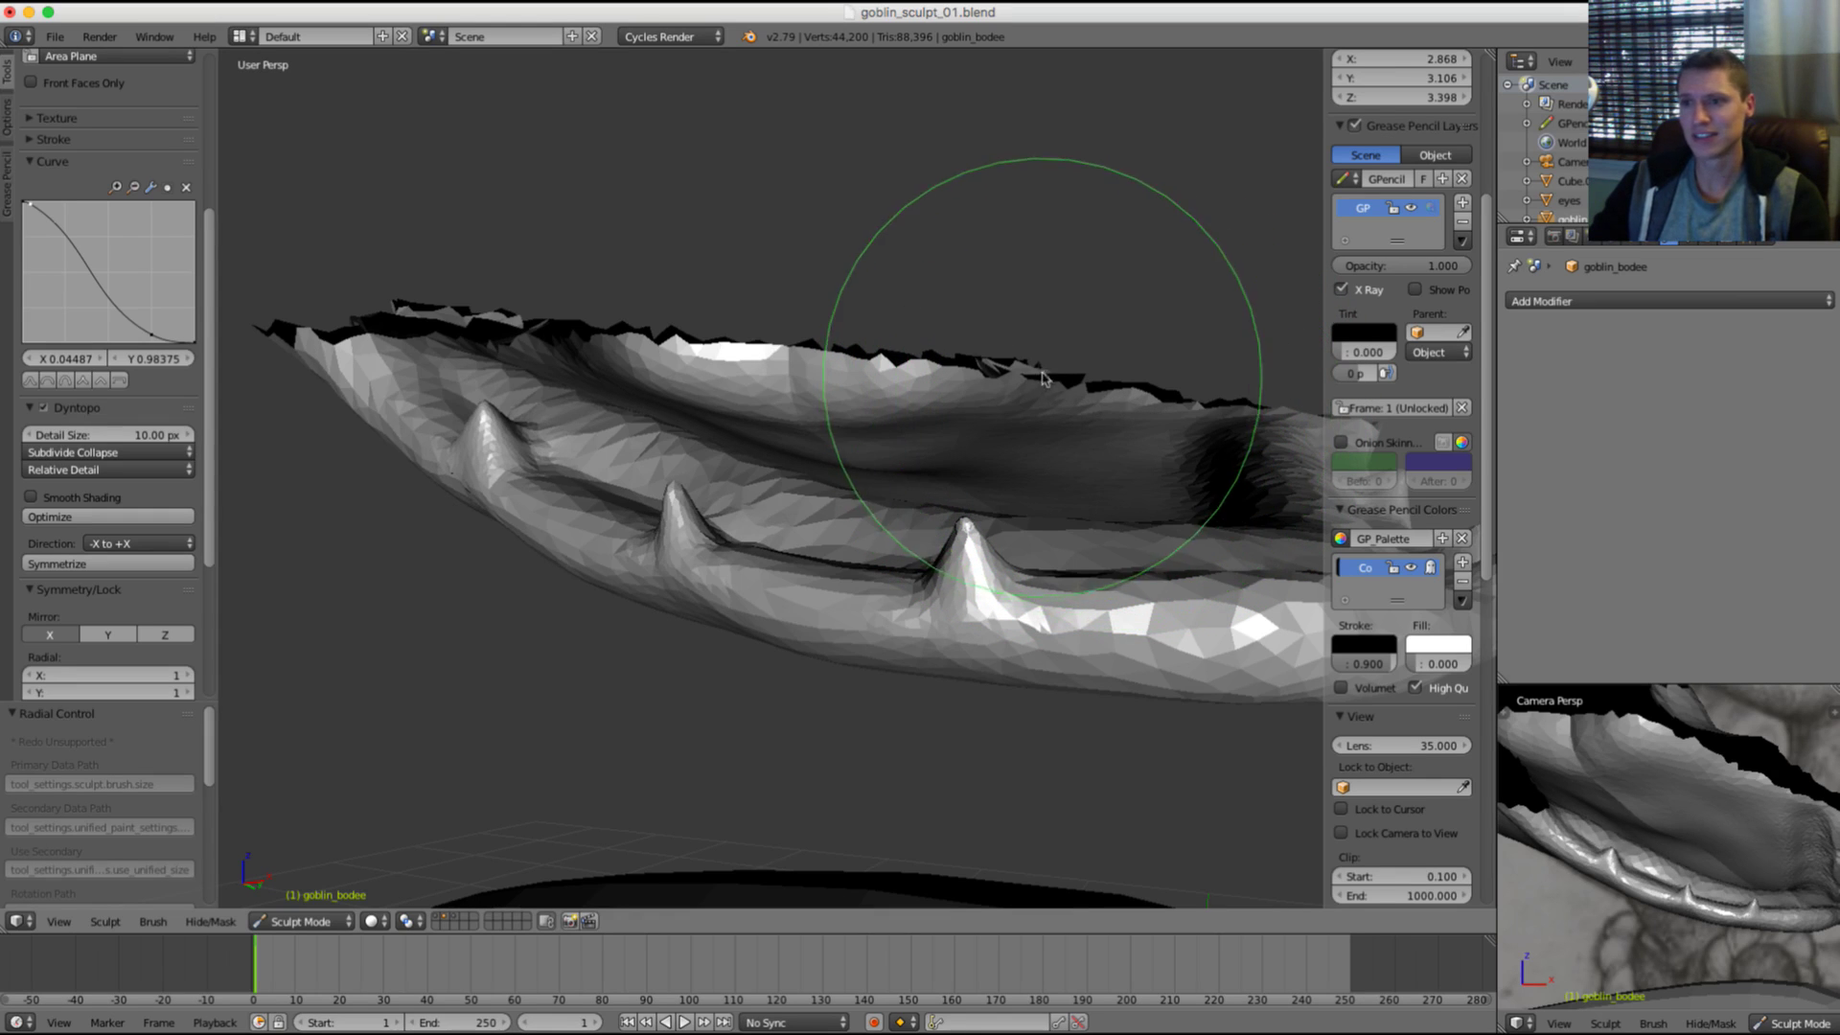
middle_drag(1035, 378, 862, 488)
scroll(901, 500, up, 2)
mouse_move(978, 513)
middle_down()
mouse_move(894, 532)
mouse_move(869, 515)
middle_up()
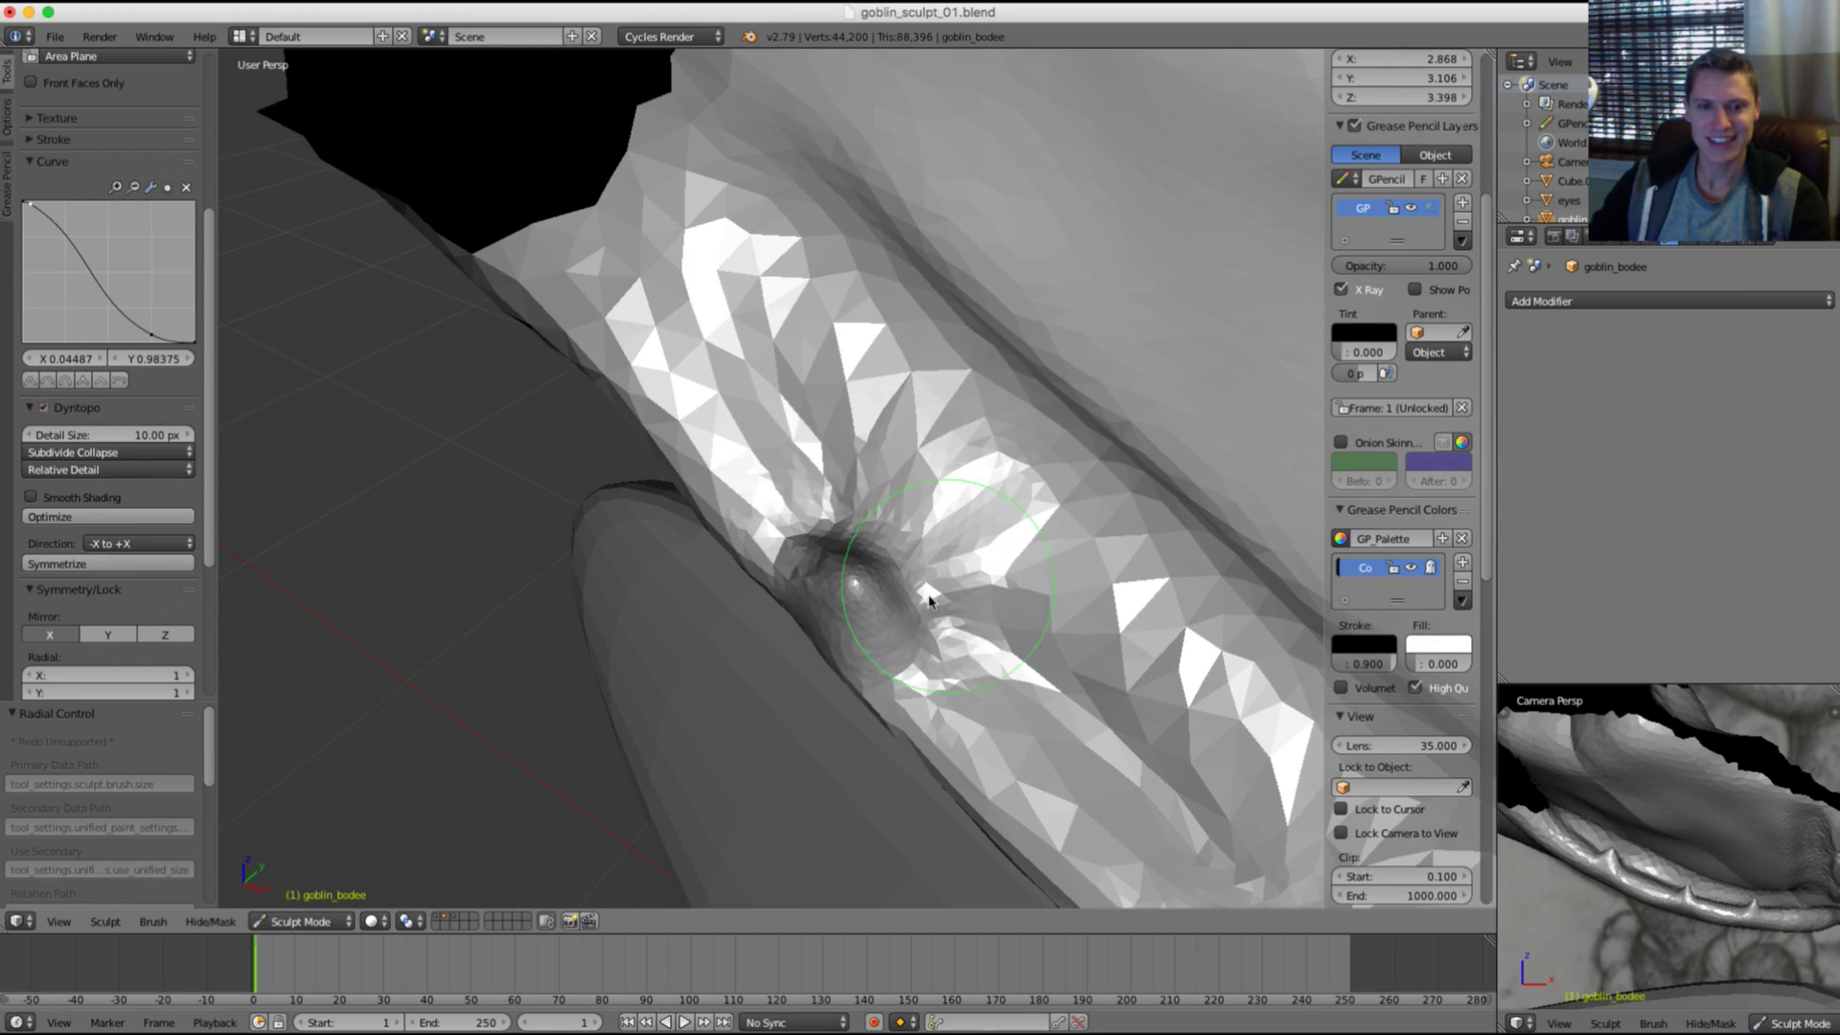
middle_drag(930, 600, 978, 485)
scroll(974, 408, down, 6)
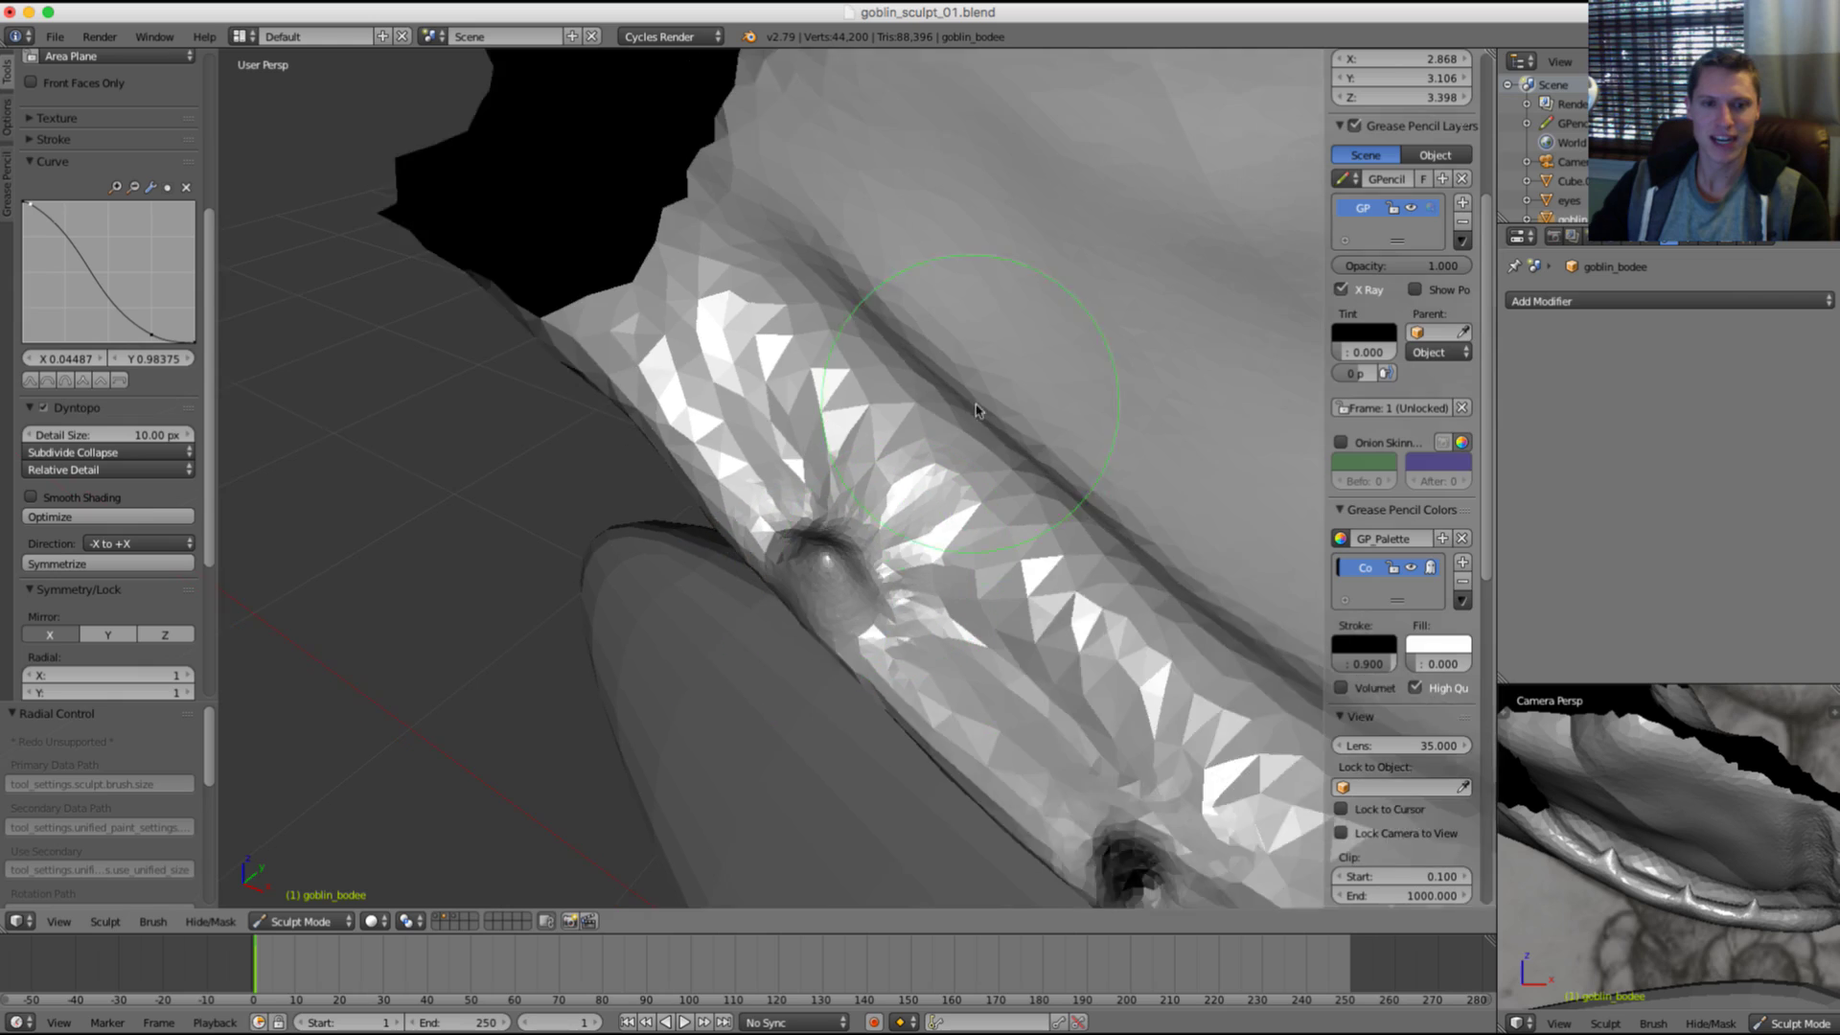
mouse_move(965, 293)
middle_down()
mouse_move(1031, 316)
mouse_move(834, 464)
mouse_move(907, 380)
middle_up()
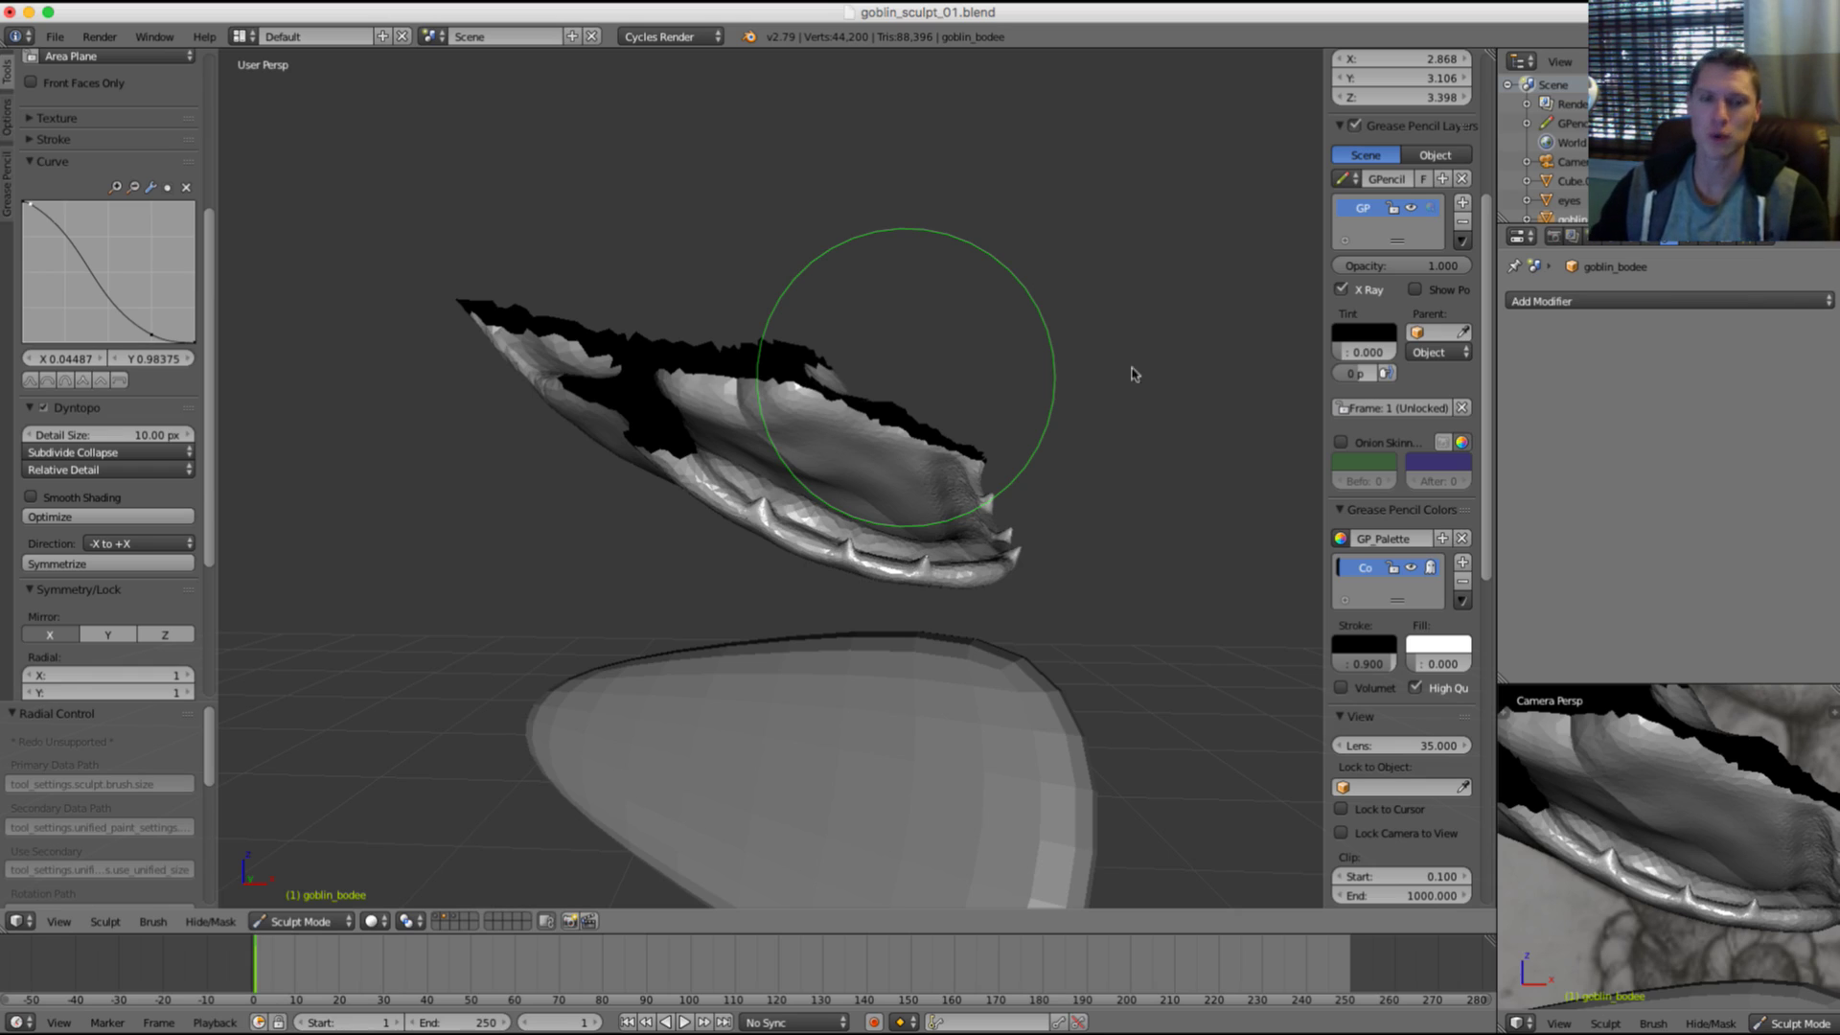
scroll(854, 400, up, 3)
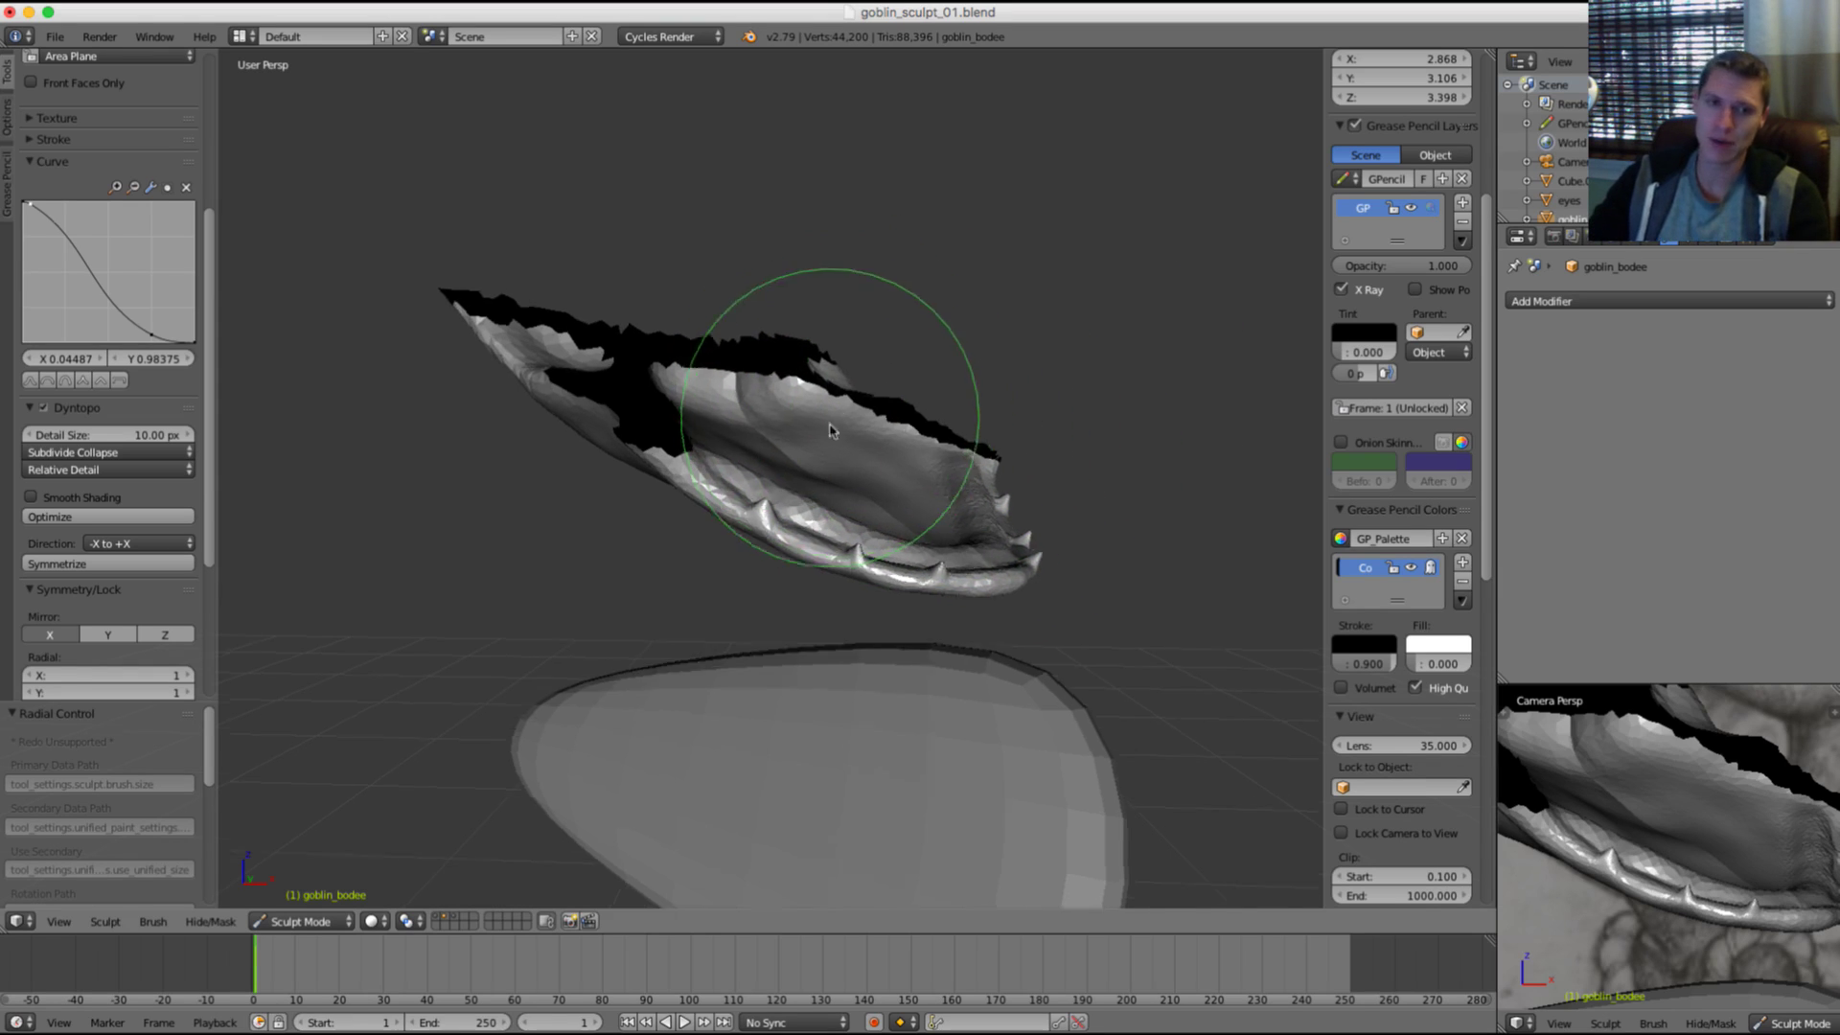
mouse_move(851, 395)
shift+middle_down()
mouse_move(824, 420)
mouse_move(854, 418)
mouse_move(866, 450)
mouse_move(869, 398)
mouse_move(957, 316)
mouse_move(903, 336)
mouse_move(923, 385)
mouse_move(883, 410)
shift+middle_up()
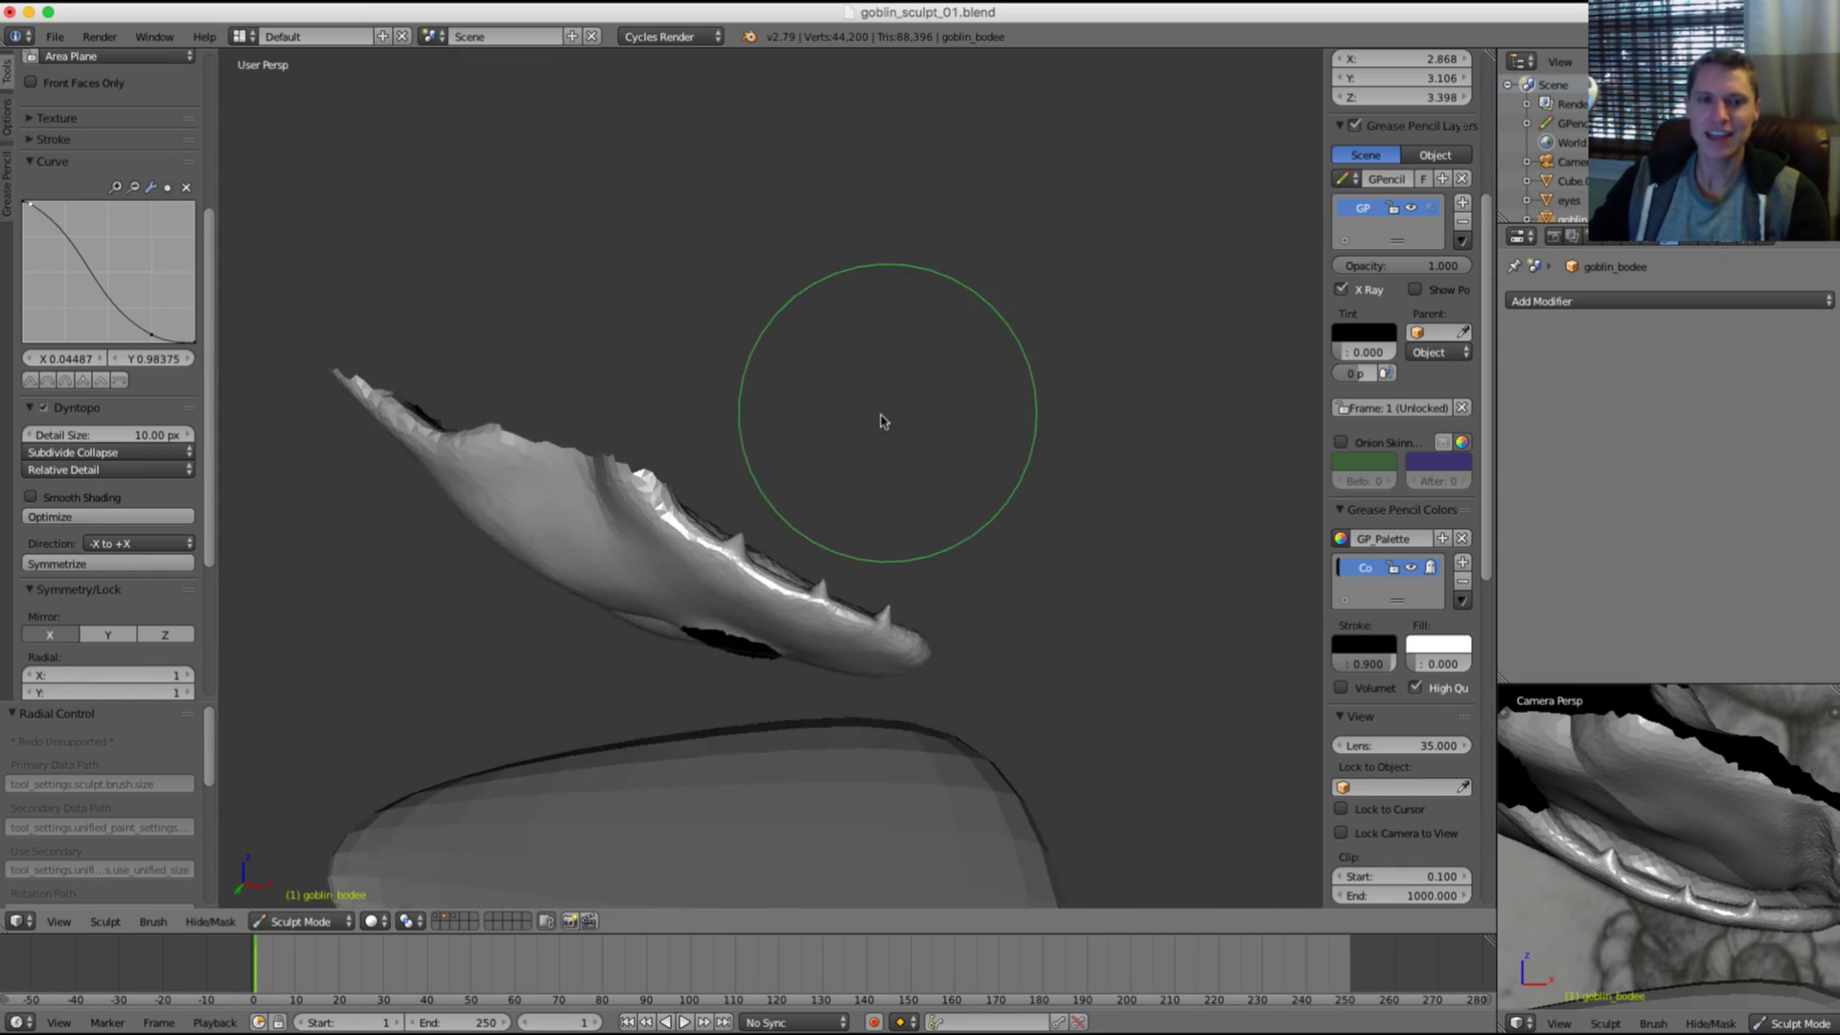
Step: Reveal all hidden parts of the goblin mesh so the full body surrounds the jaw again
click(211, 919)
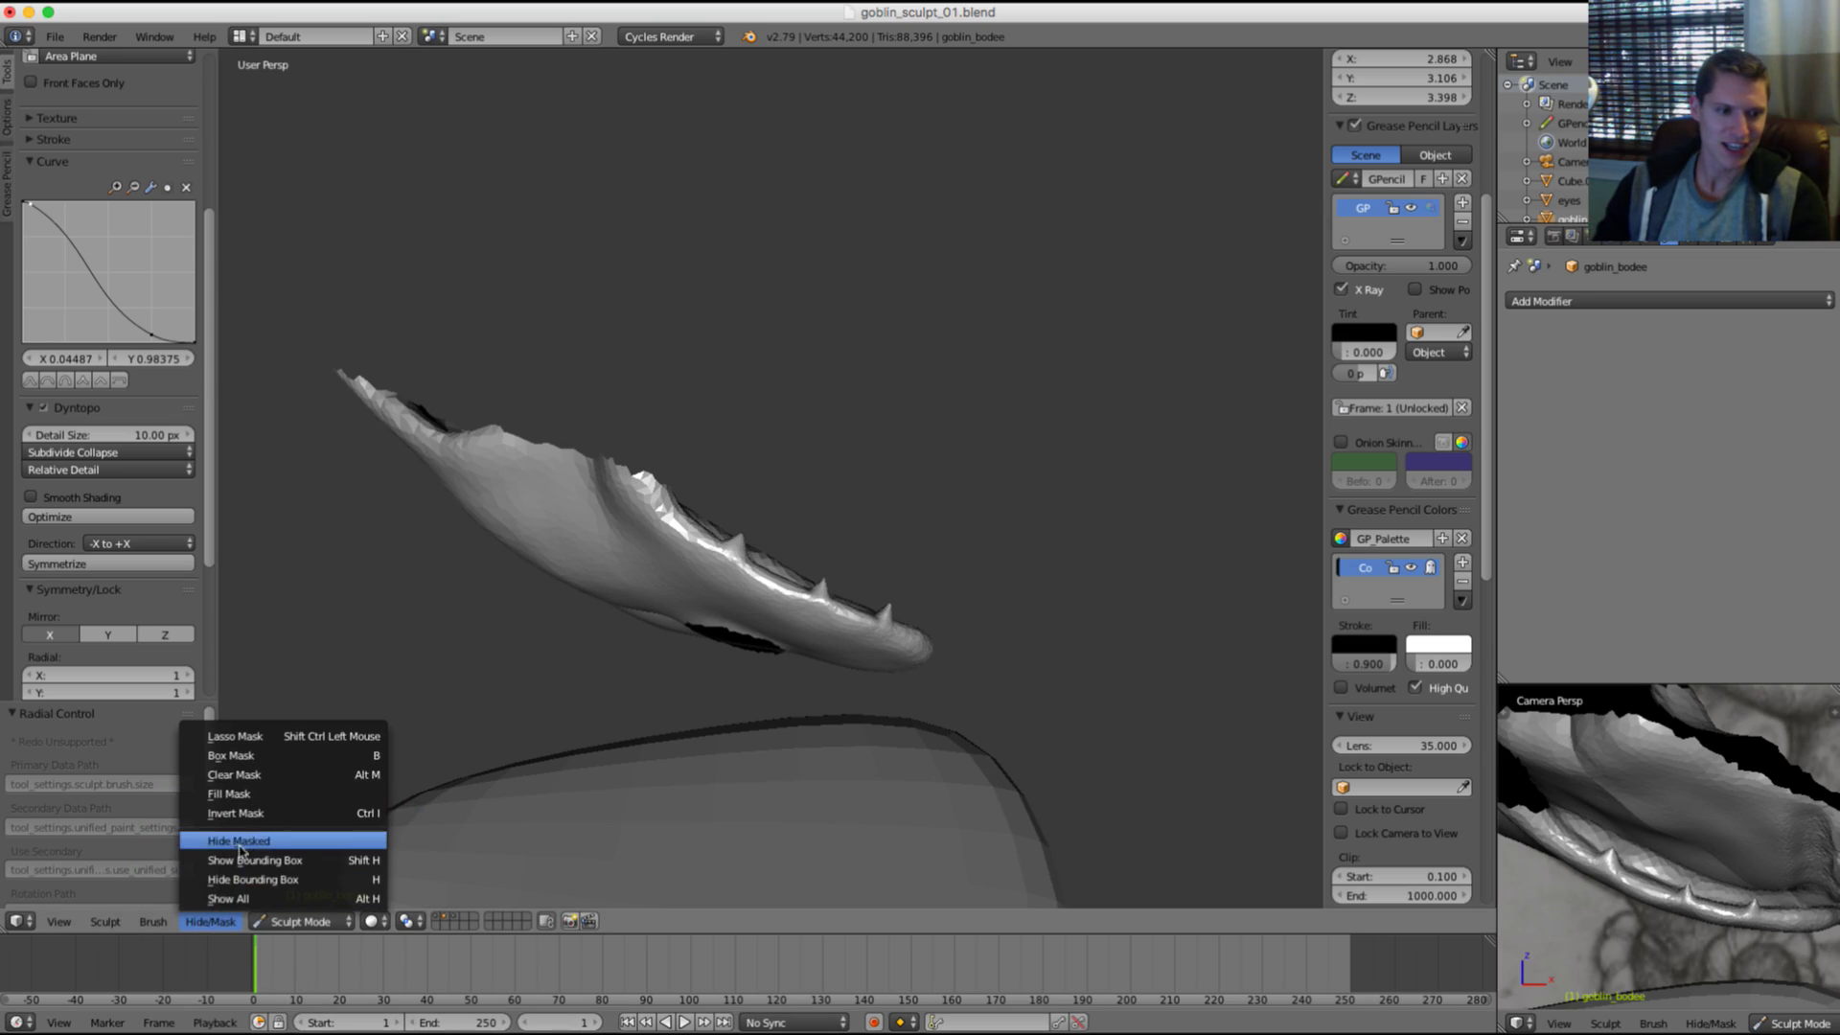
click(244, 898)
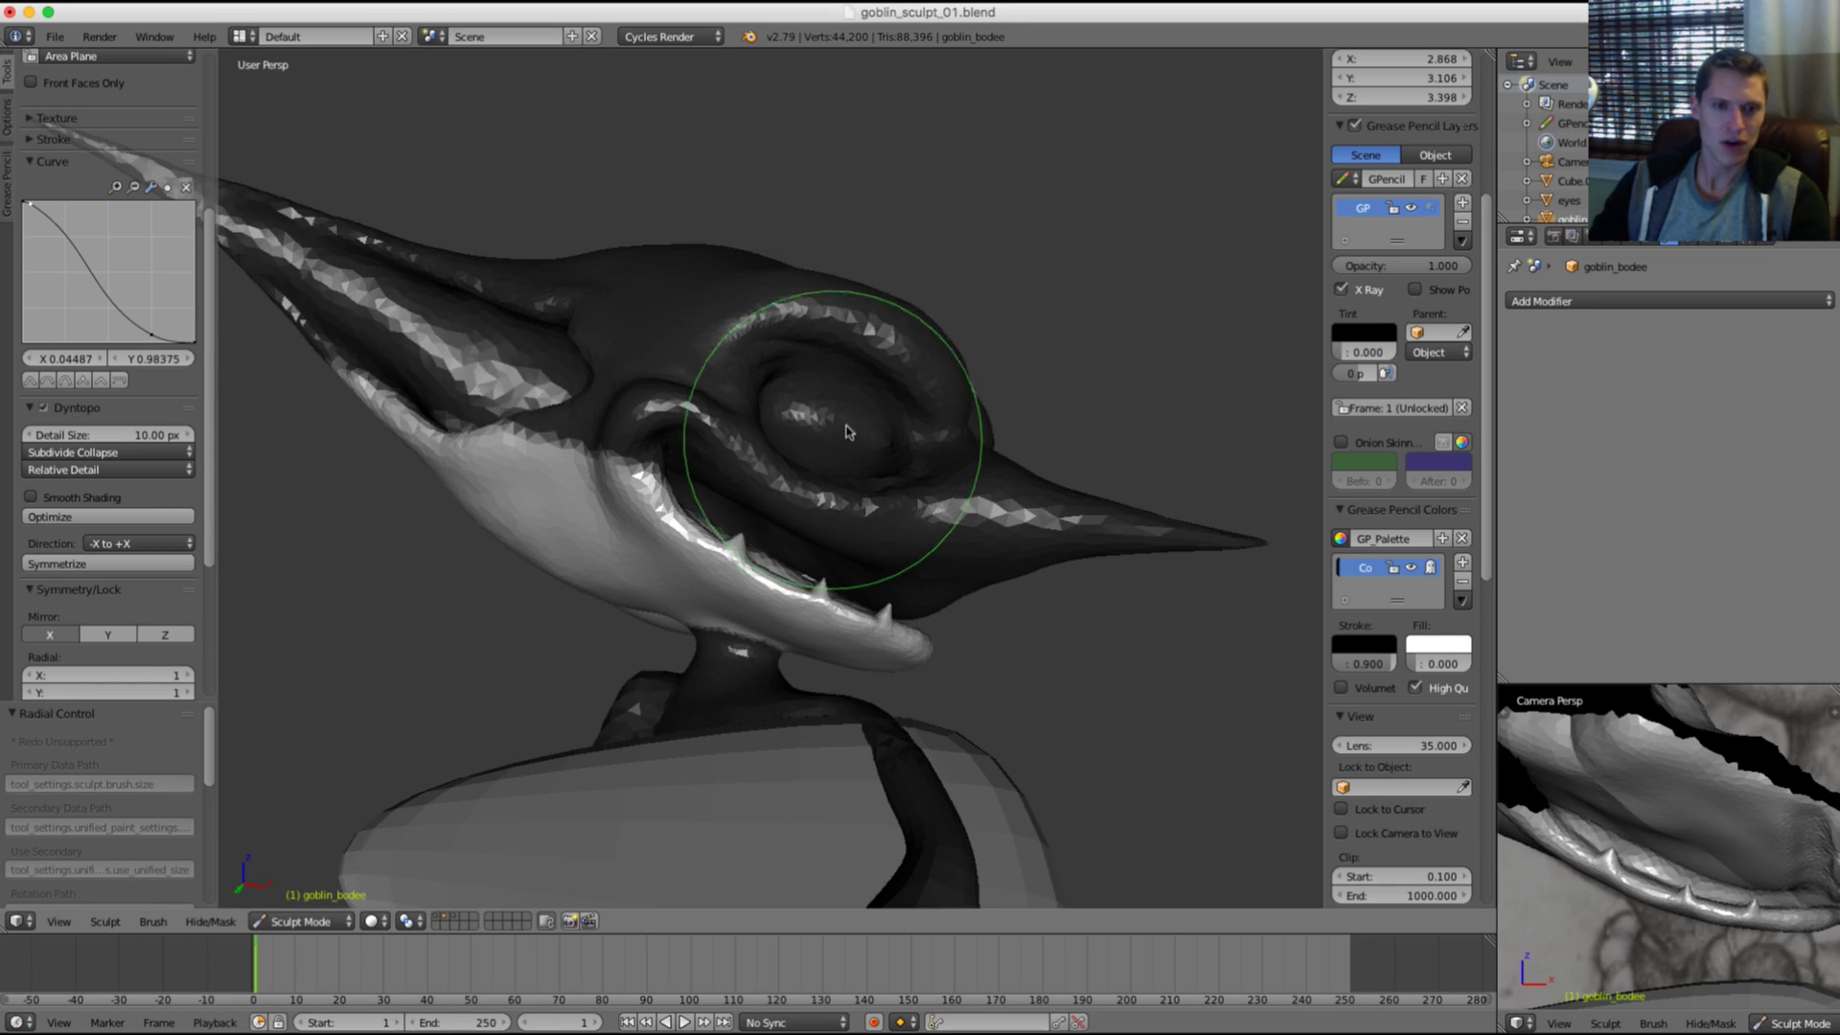
scroll(846, 432, down, 2)
middle_drag(846, 431, 892, 359)
scroll(899, 394, down, 3)
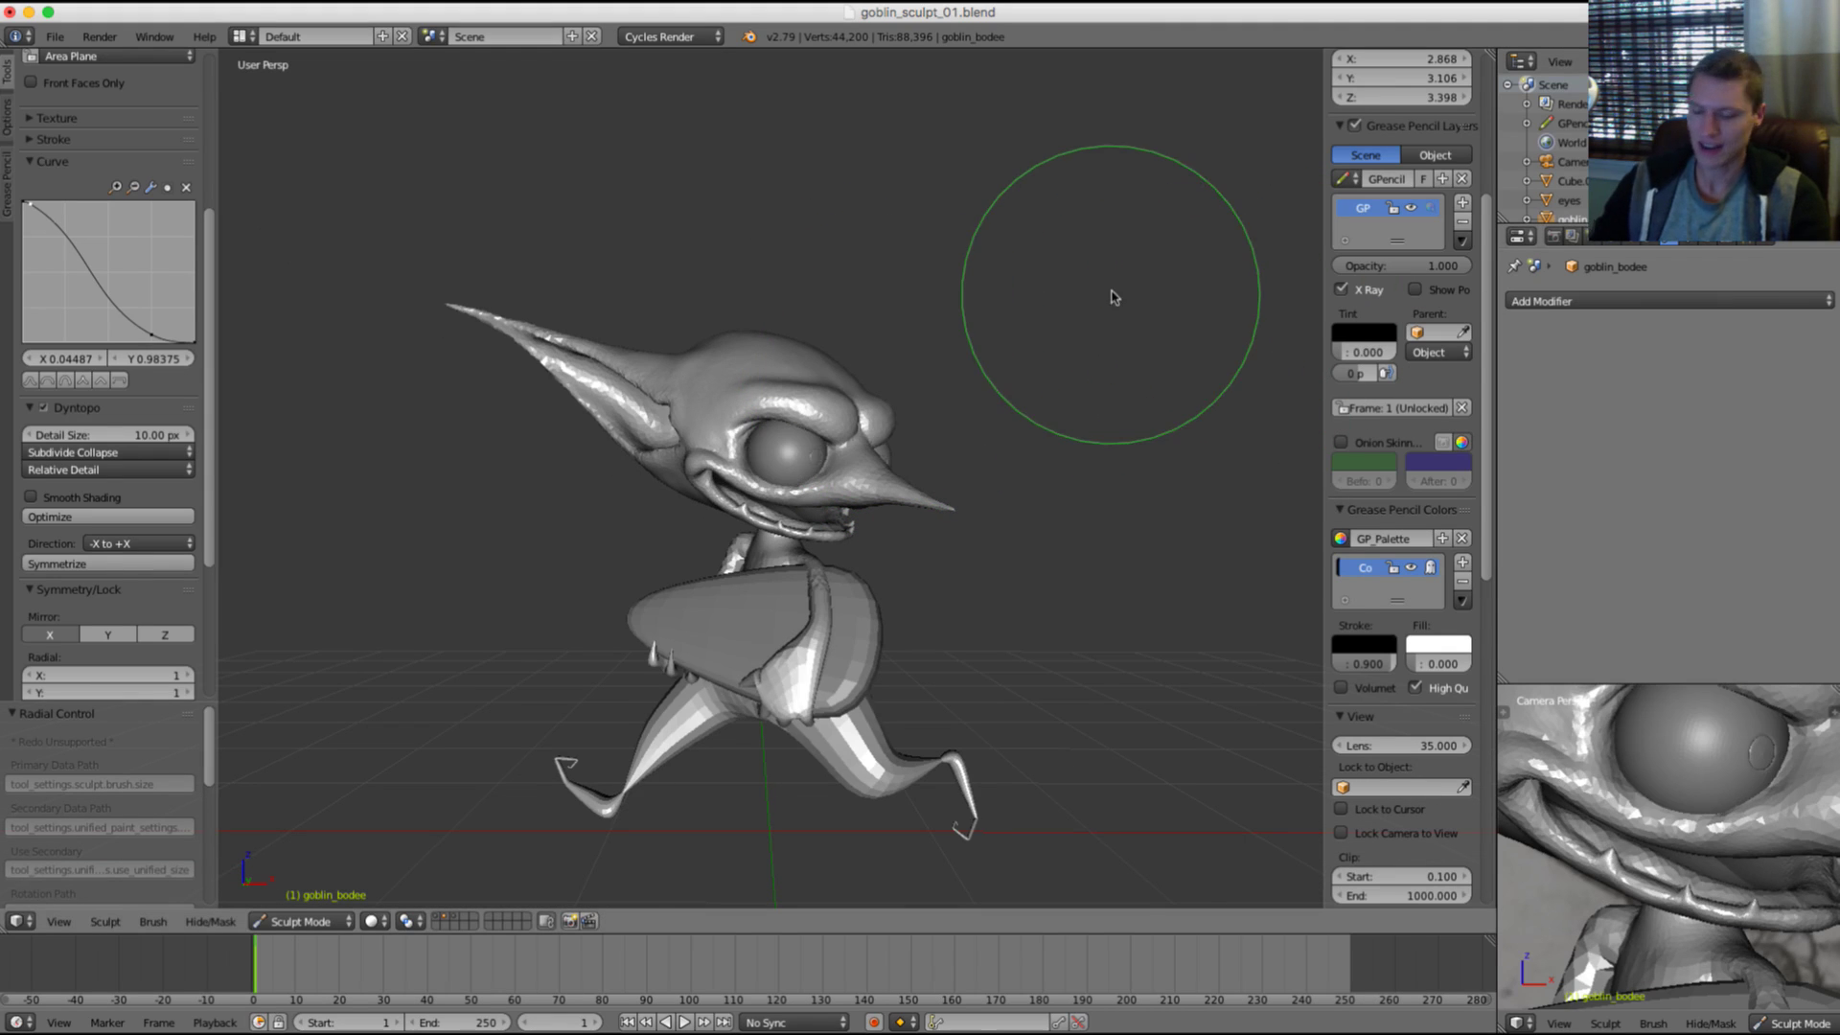
Step: Examine the goblin's face and mouth in the main view and compare them with the camera view over the drawing
middle_drag(874, 414, 953, 369)
scroll(862, 383, up, 5)
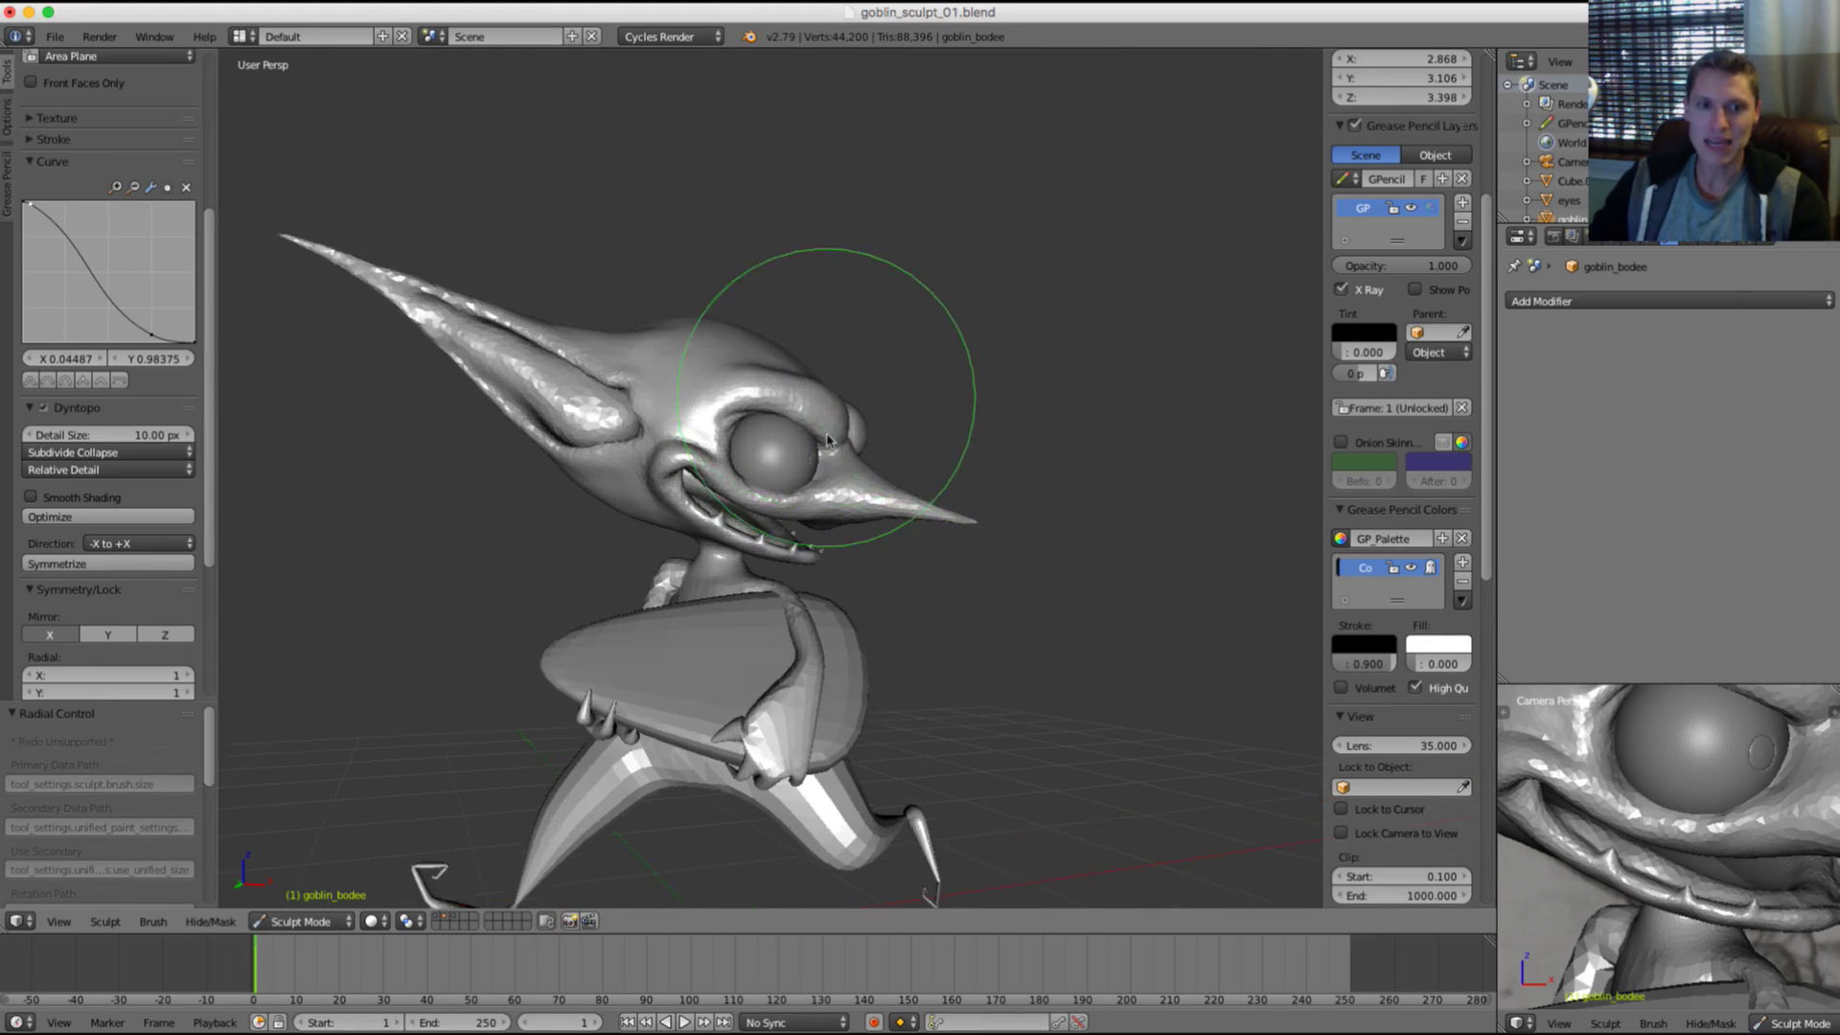
key(f)
click(805, 472)
middle_drag(805, 470, 765, 356)
mouse_move(1052, 385)
middle_down()
mouse_move(994, 318)
mouse_move(994, 345)
middle_up()
scroll(995, 318, down, 2)
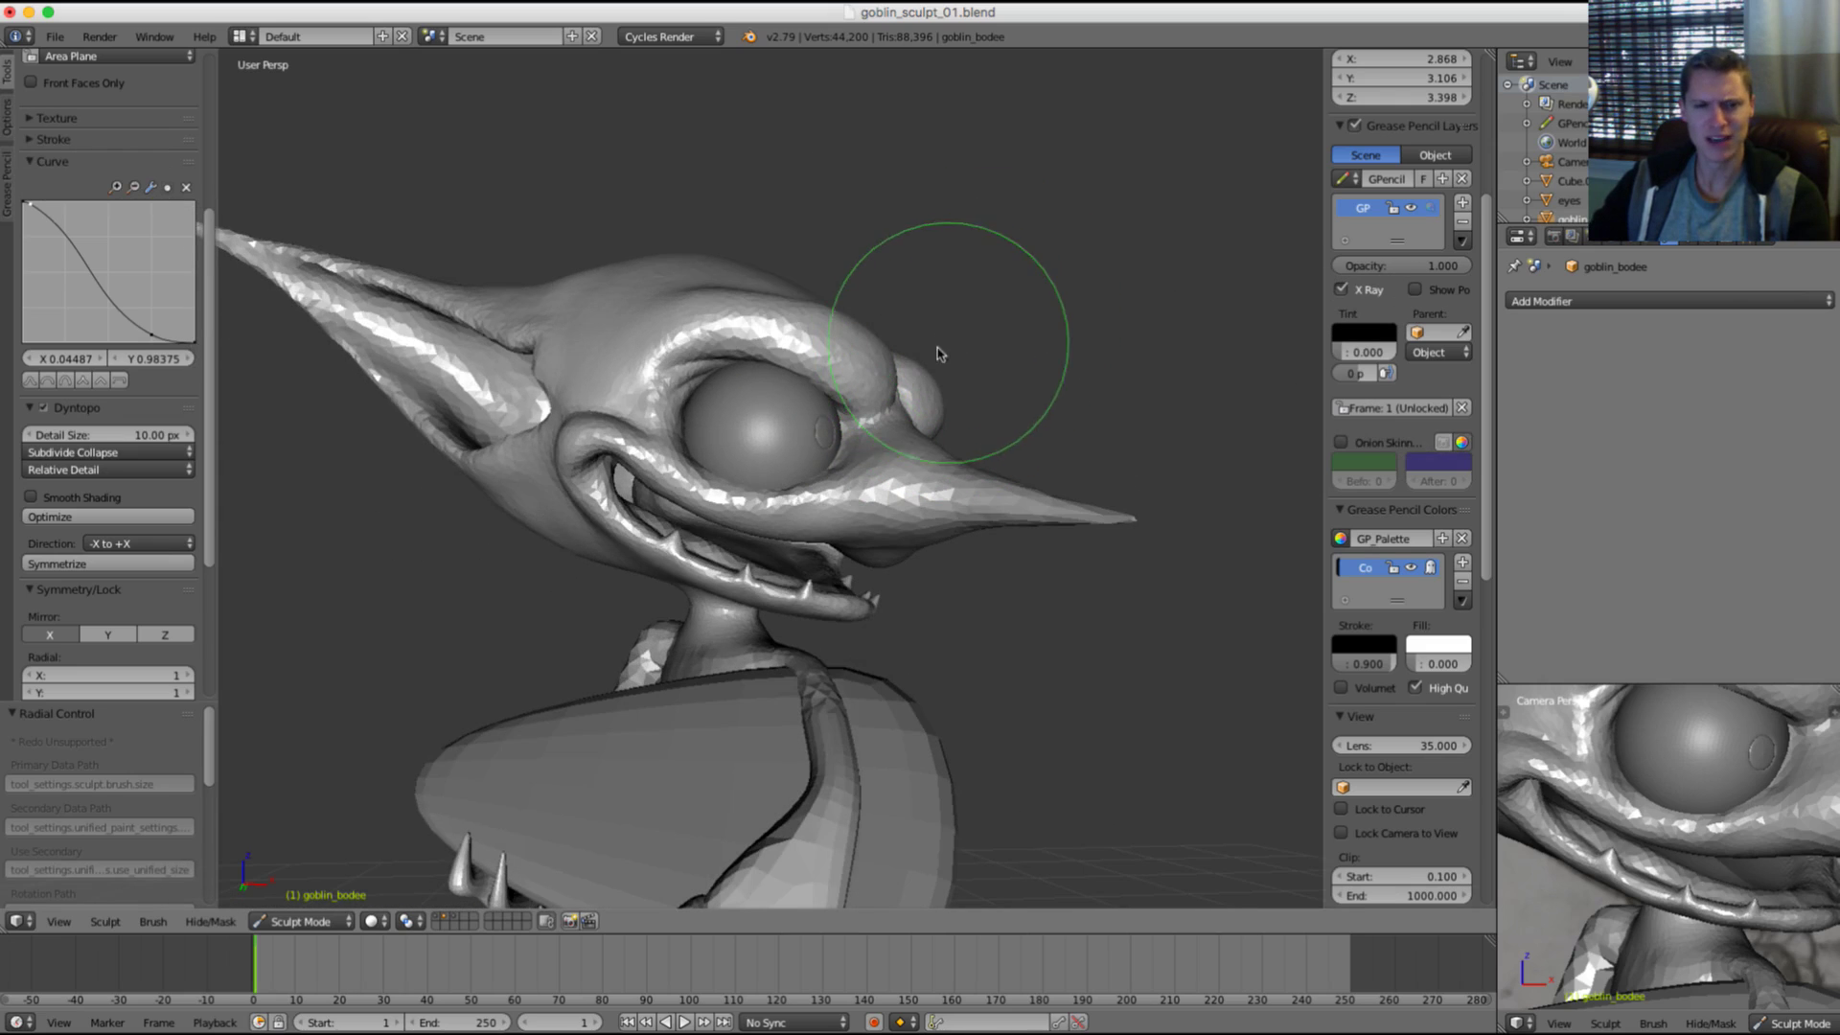
scroll(901, 383, up, 6)
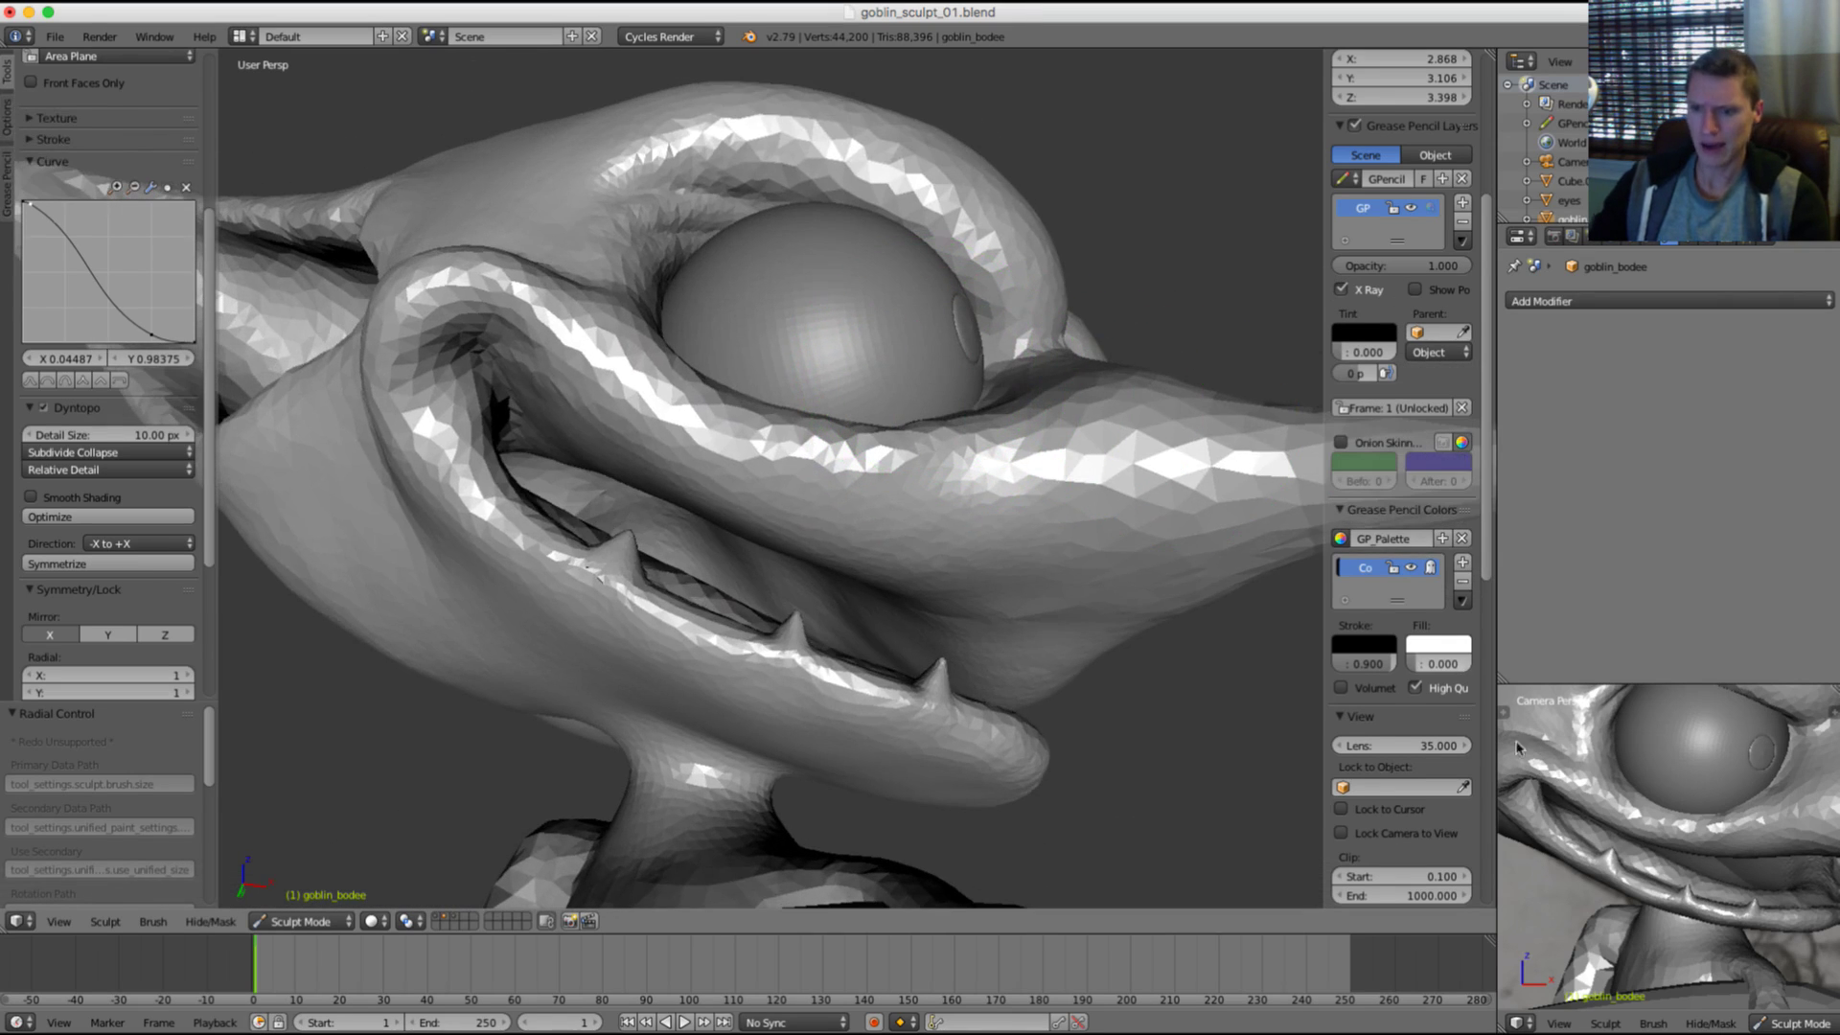
shift+middle_drag(1701, 793, 1683, 821)
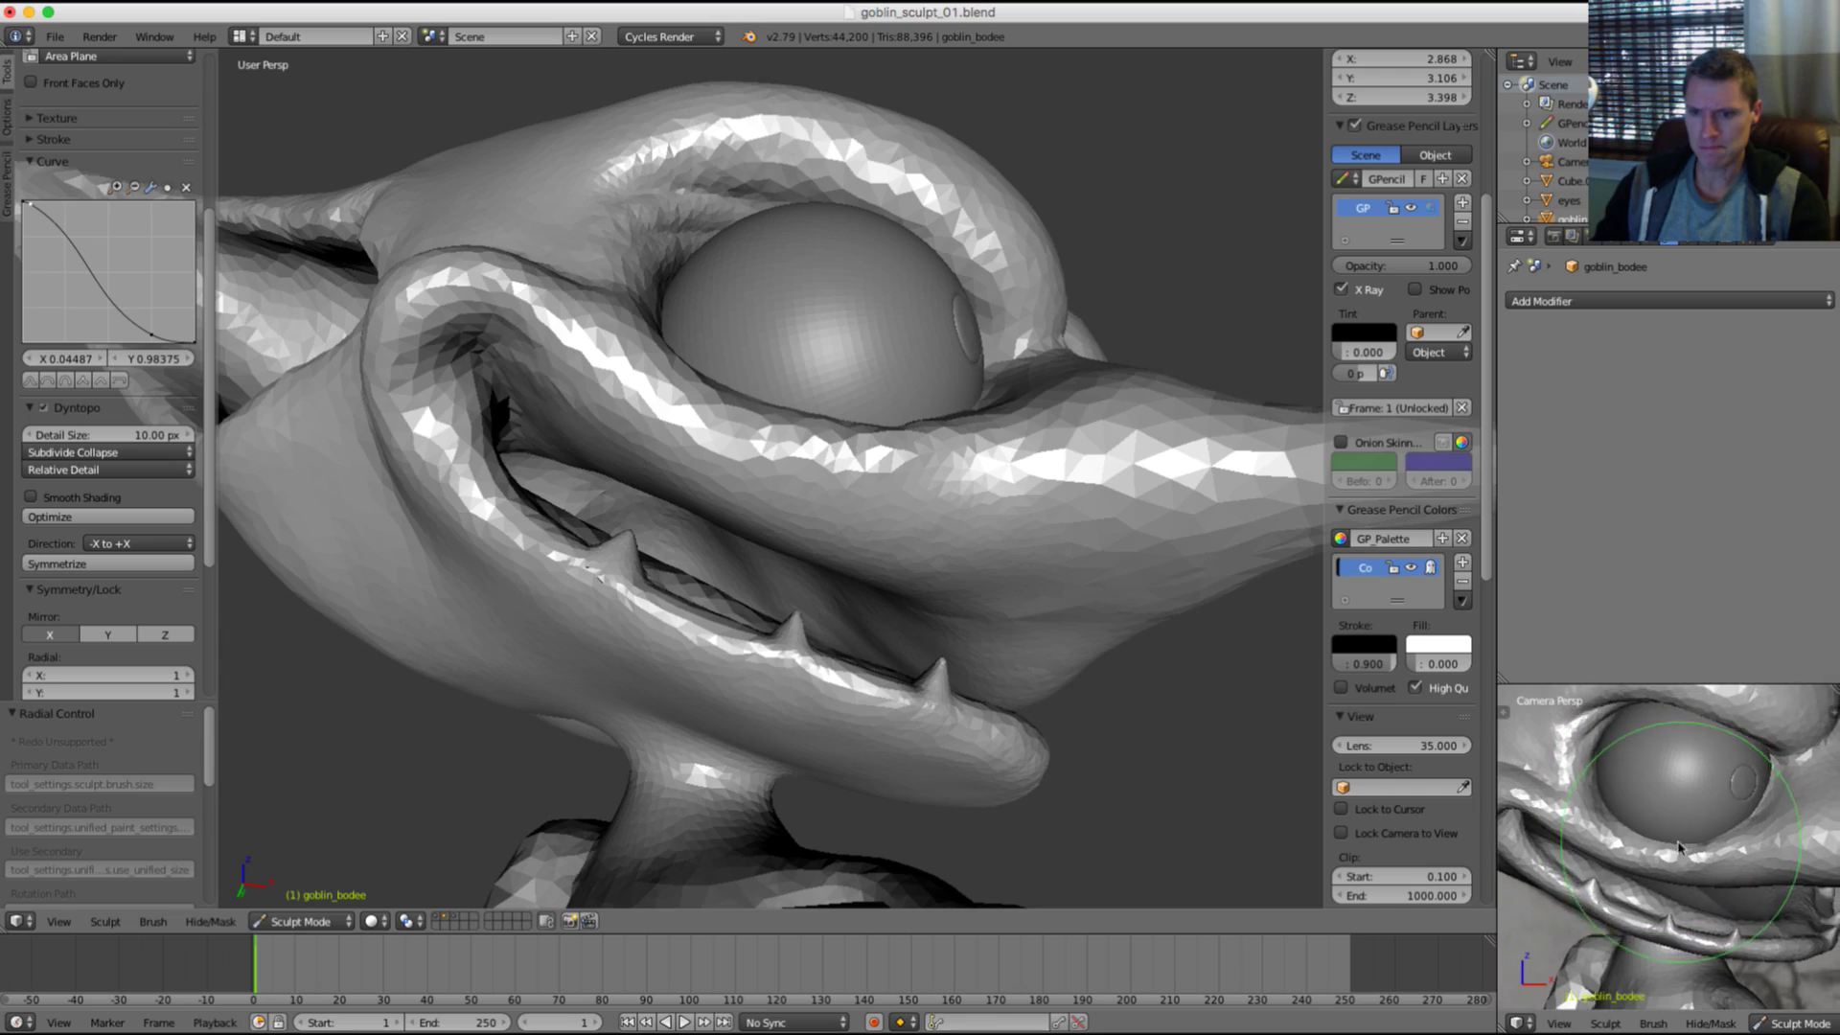
scroll(1684, 821, down, 3)
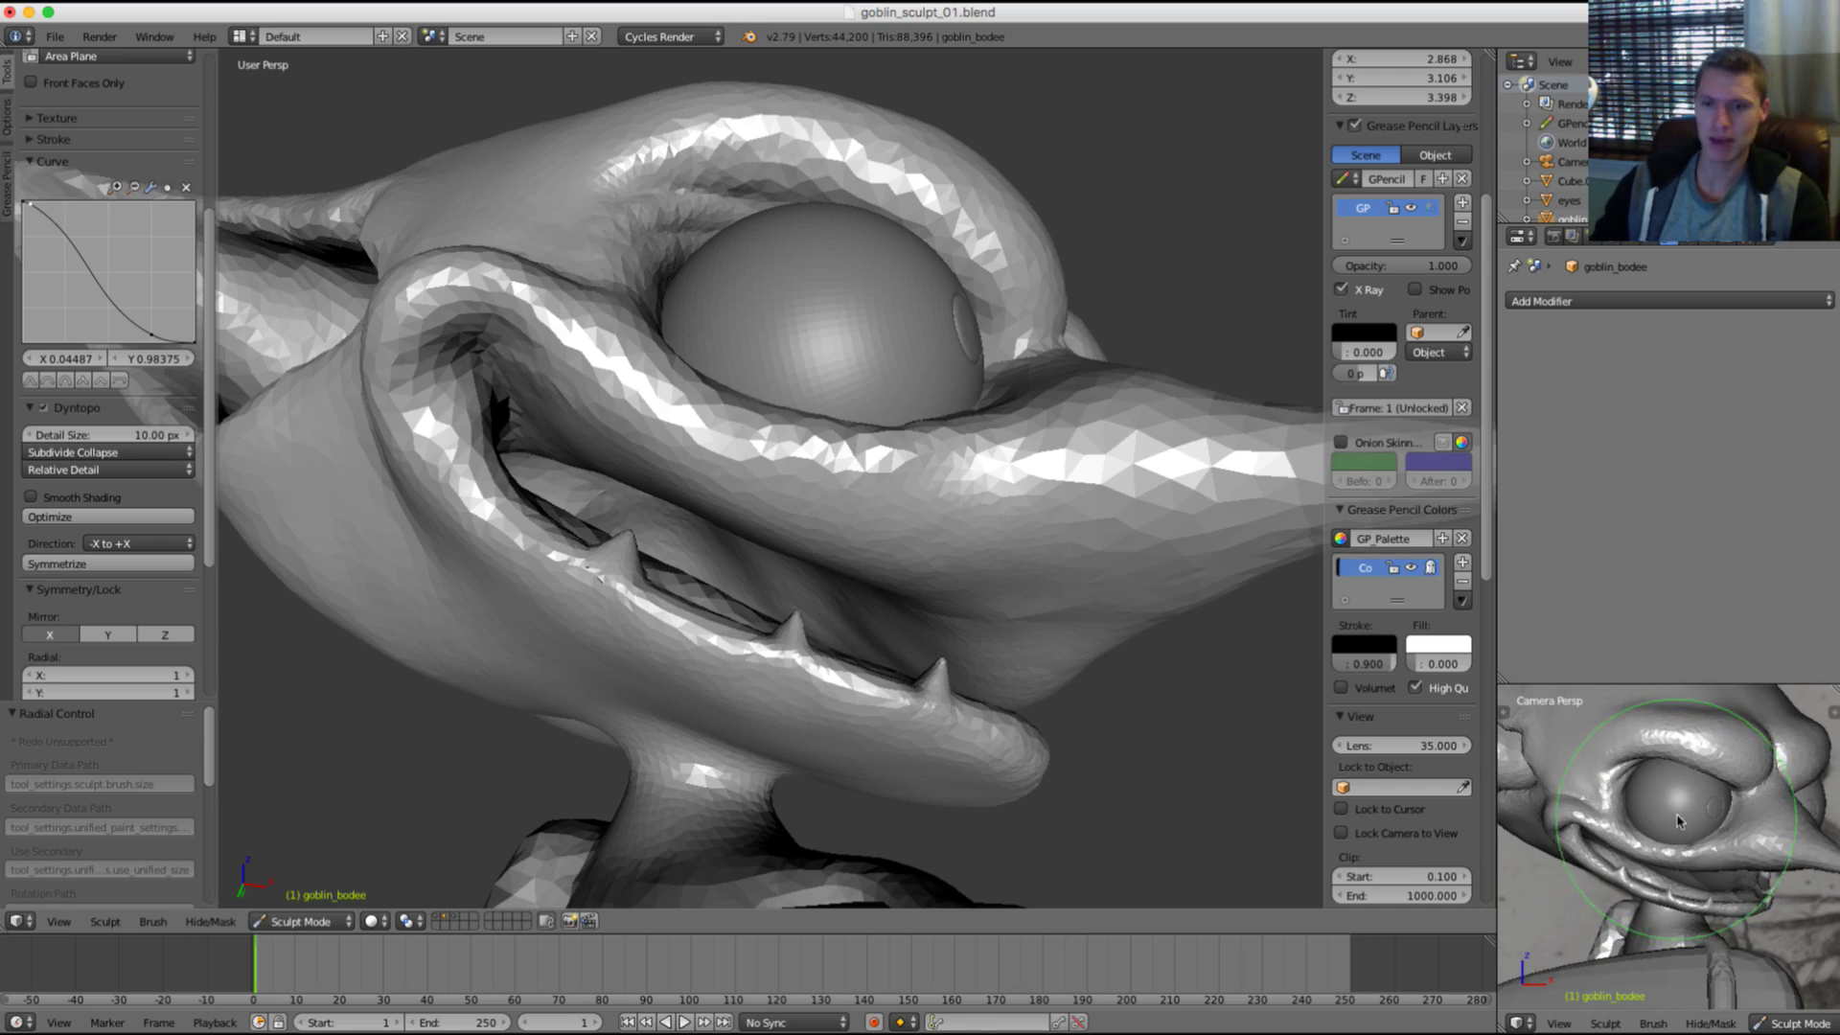
scroll(1677, 820, up, 3)
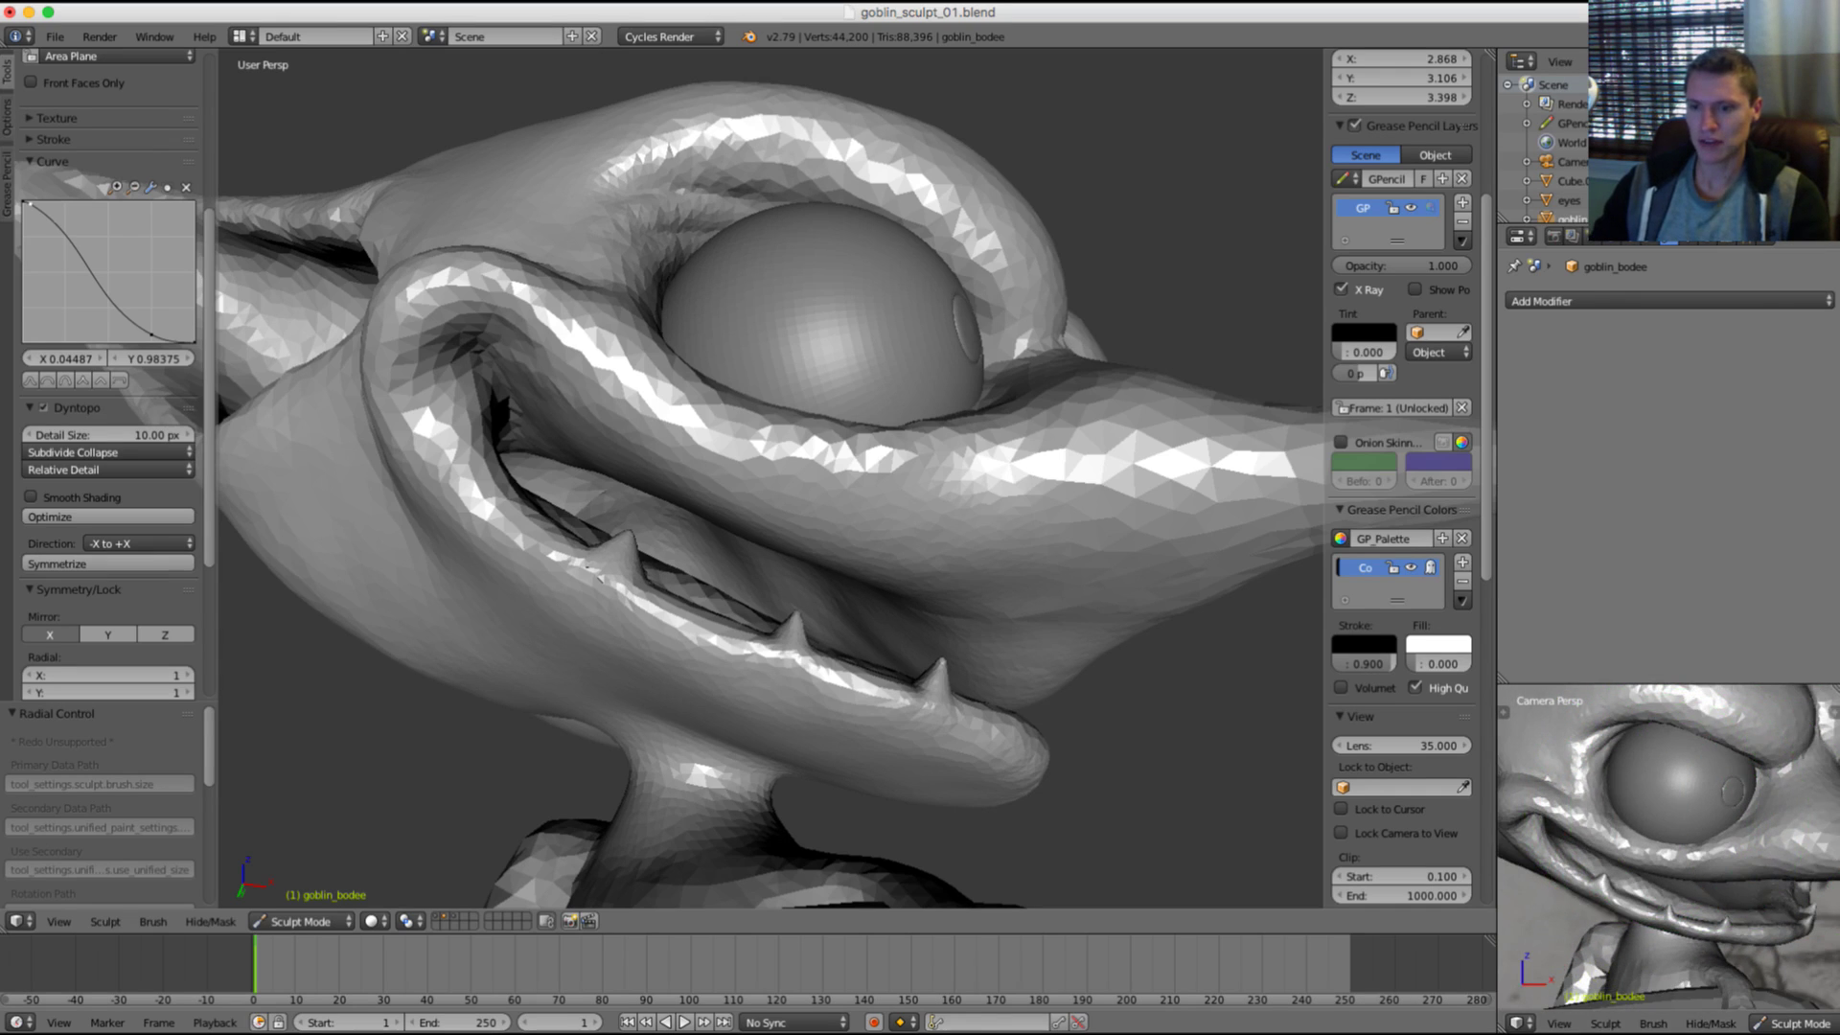
Step: Hide the sculpt to study the lips and teeth in the reference drawing, and show the goblin's layer again
key(grave)
key(grave)
key(grave)
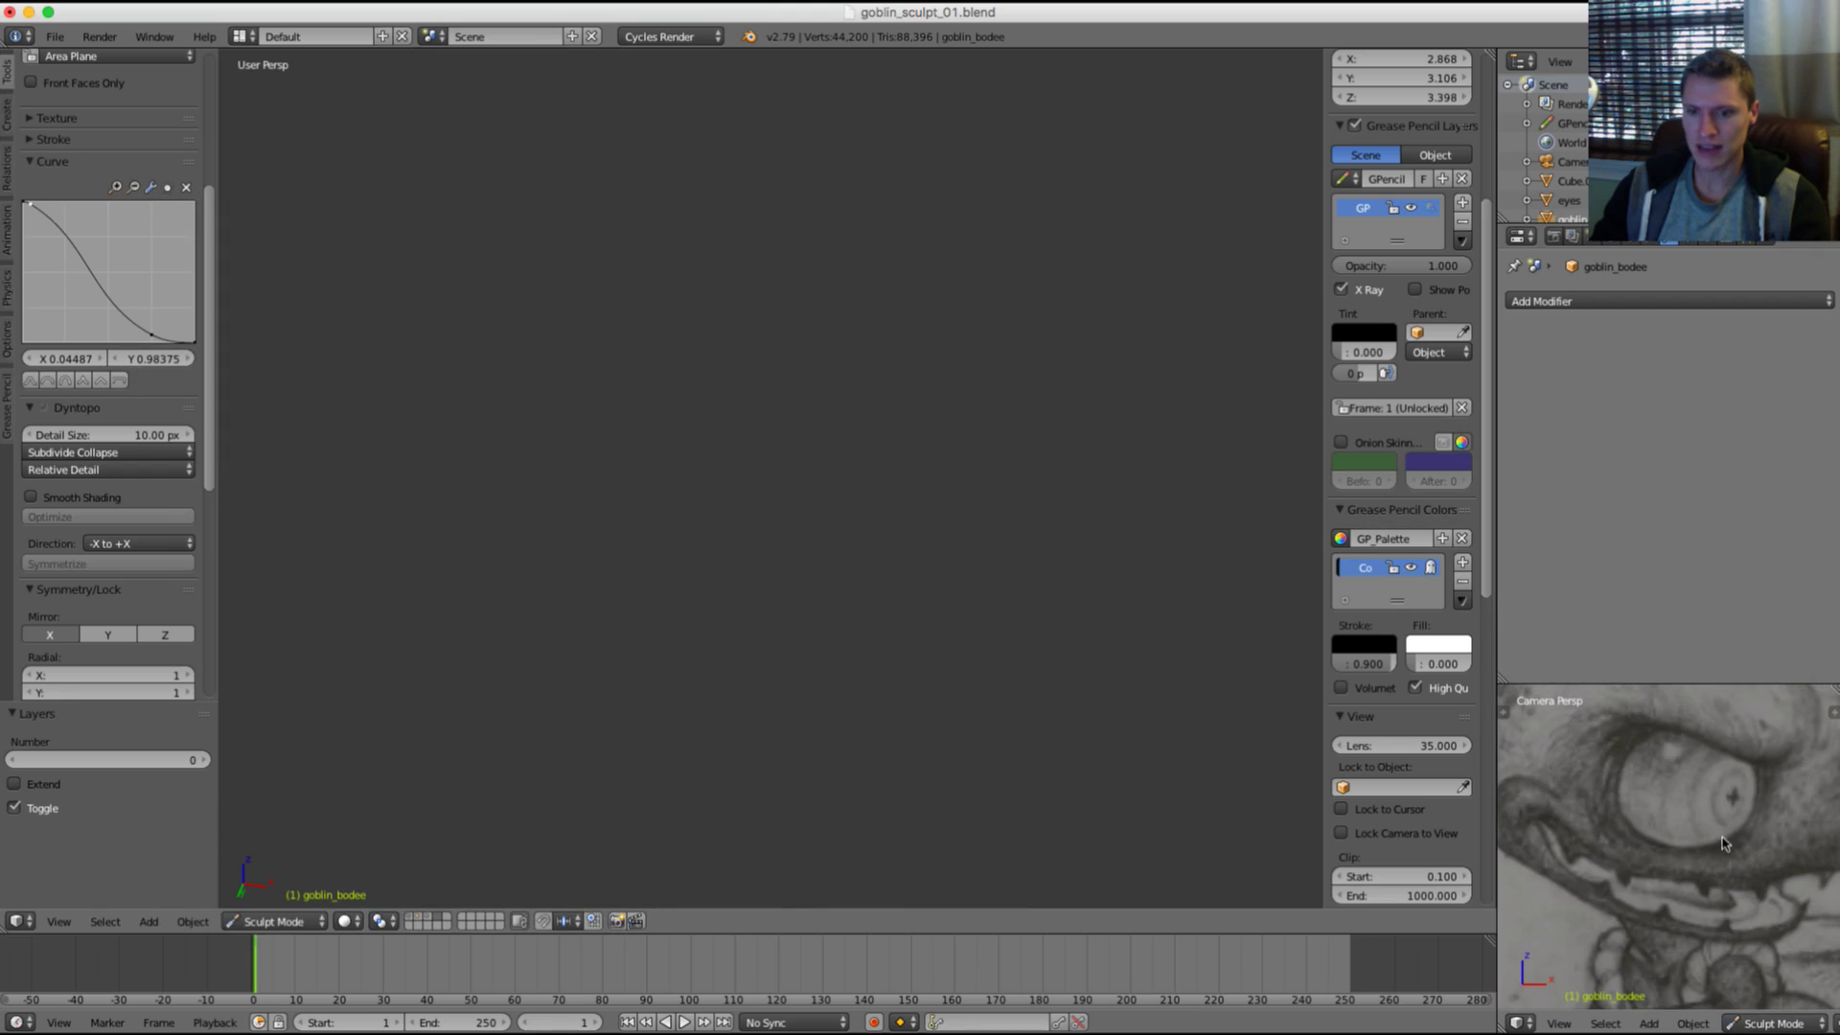
scroll(1612, 861, up, 3)
shift+middle_drag(1612, 861, 1663, 809)
scroll(1664, 809, down, 2)
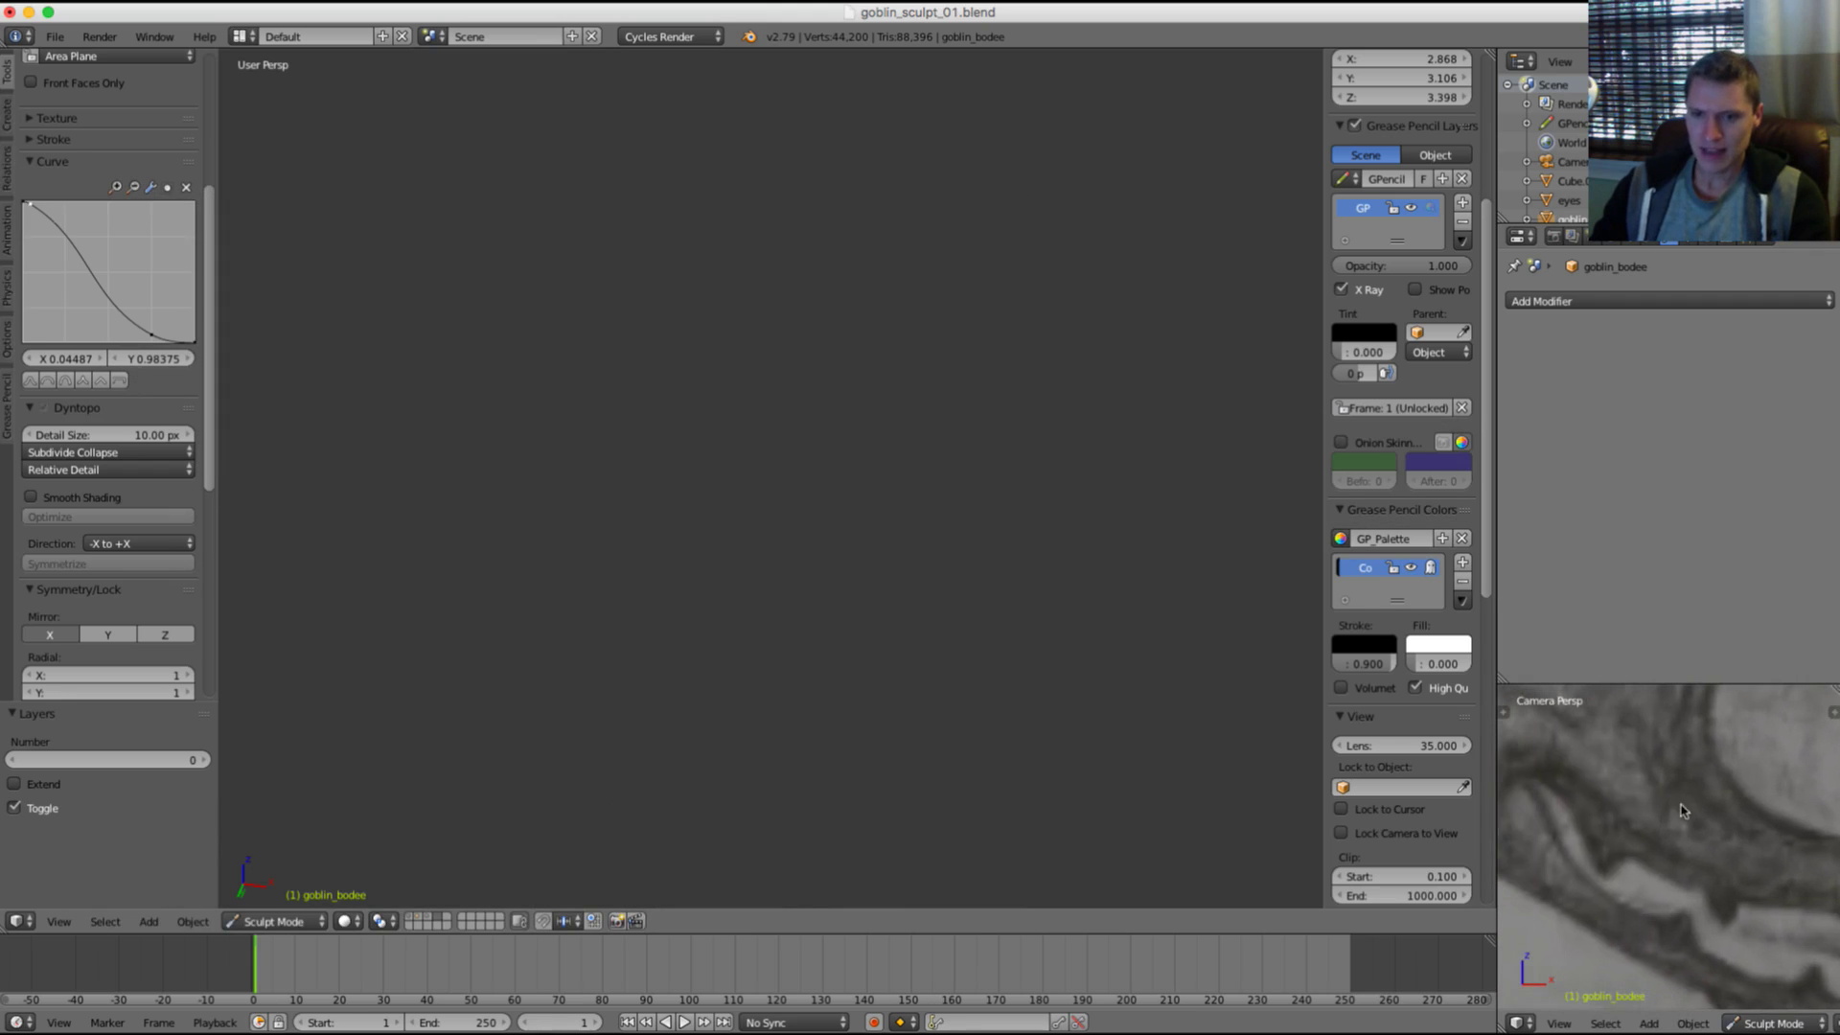
scroll(1663, 811, up, 2)
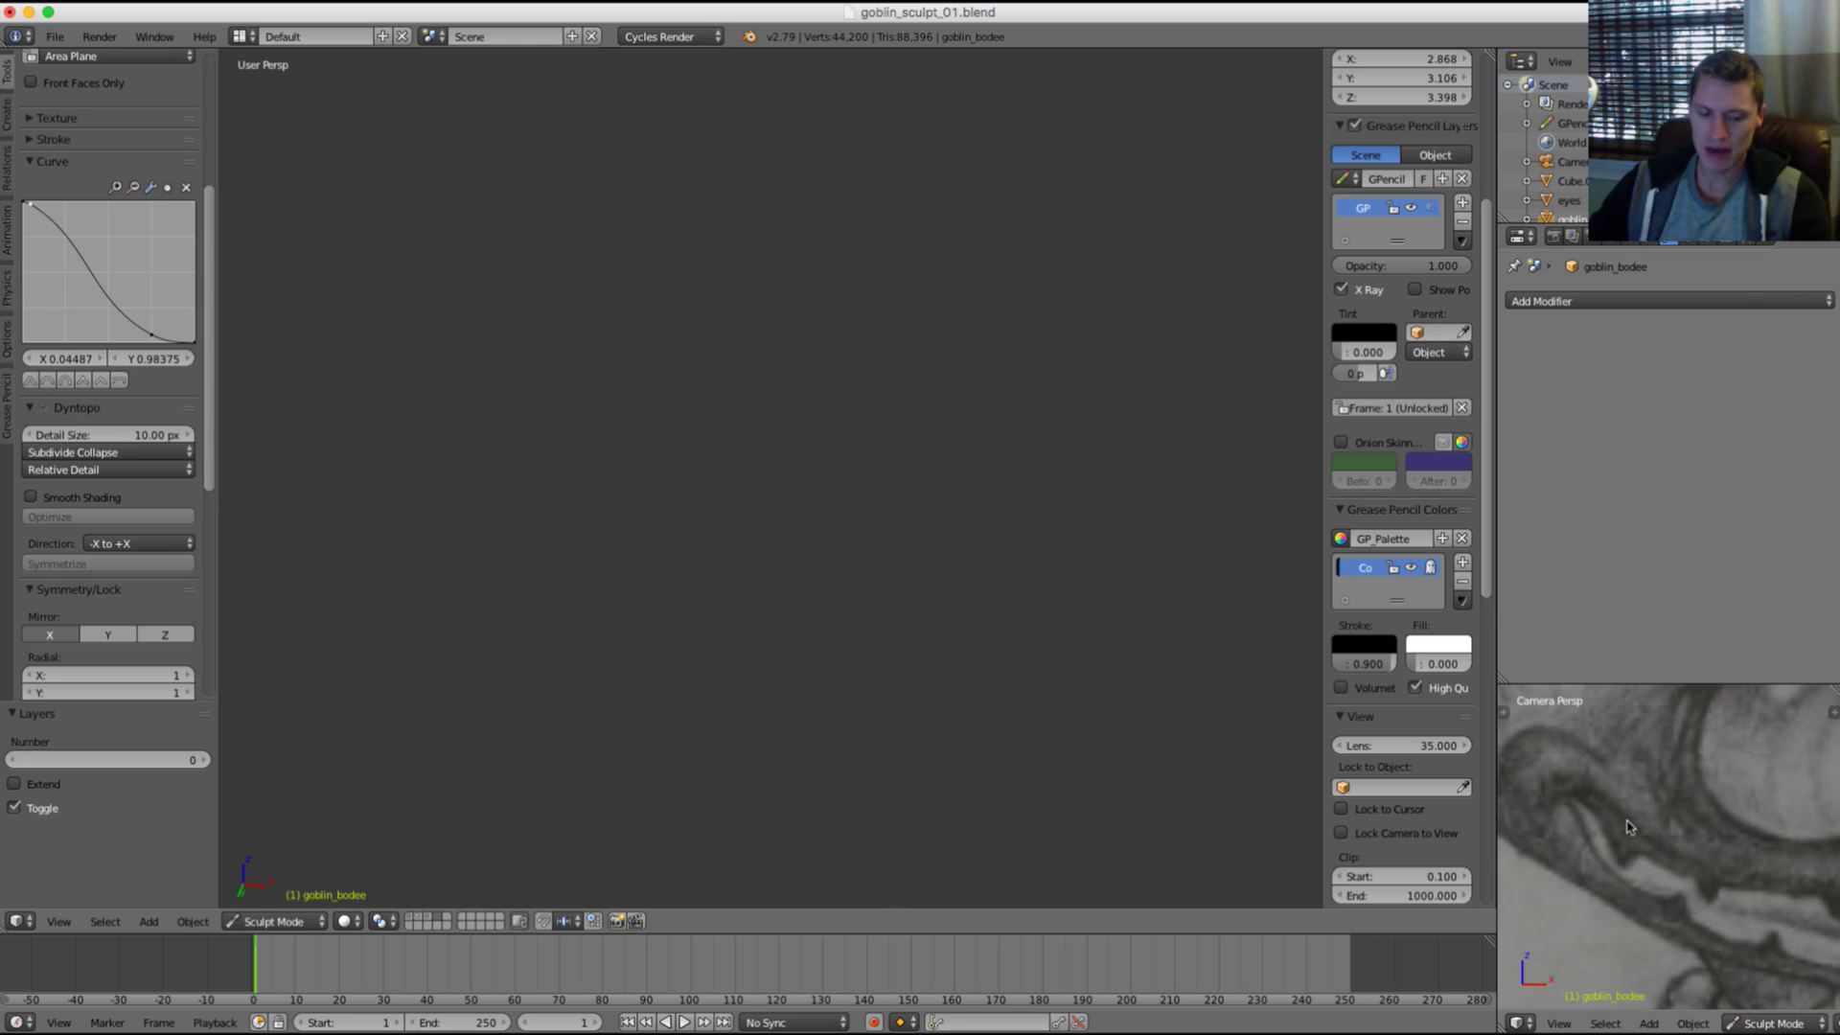
key(grave)
key(grave)
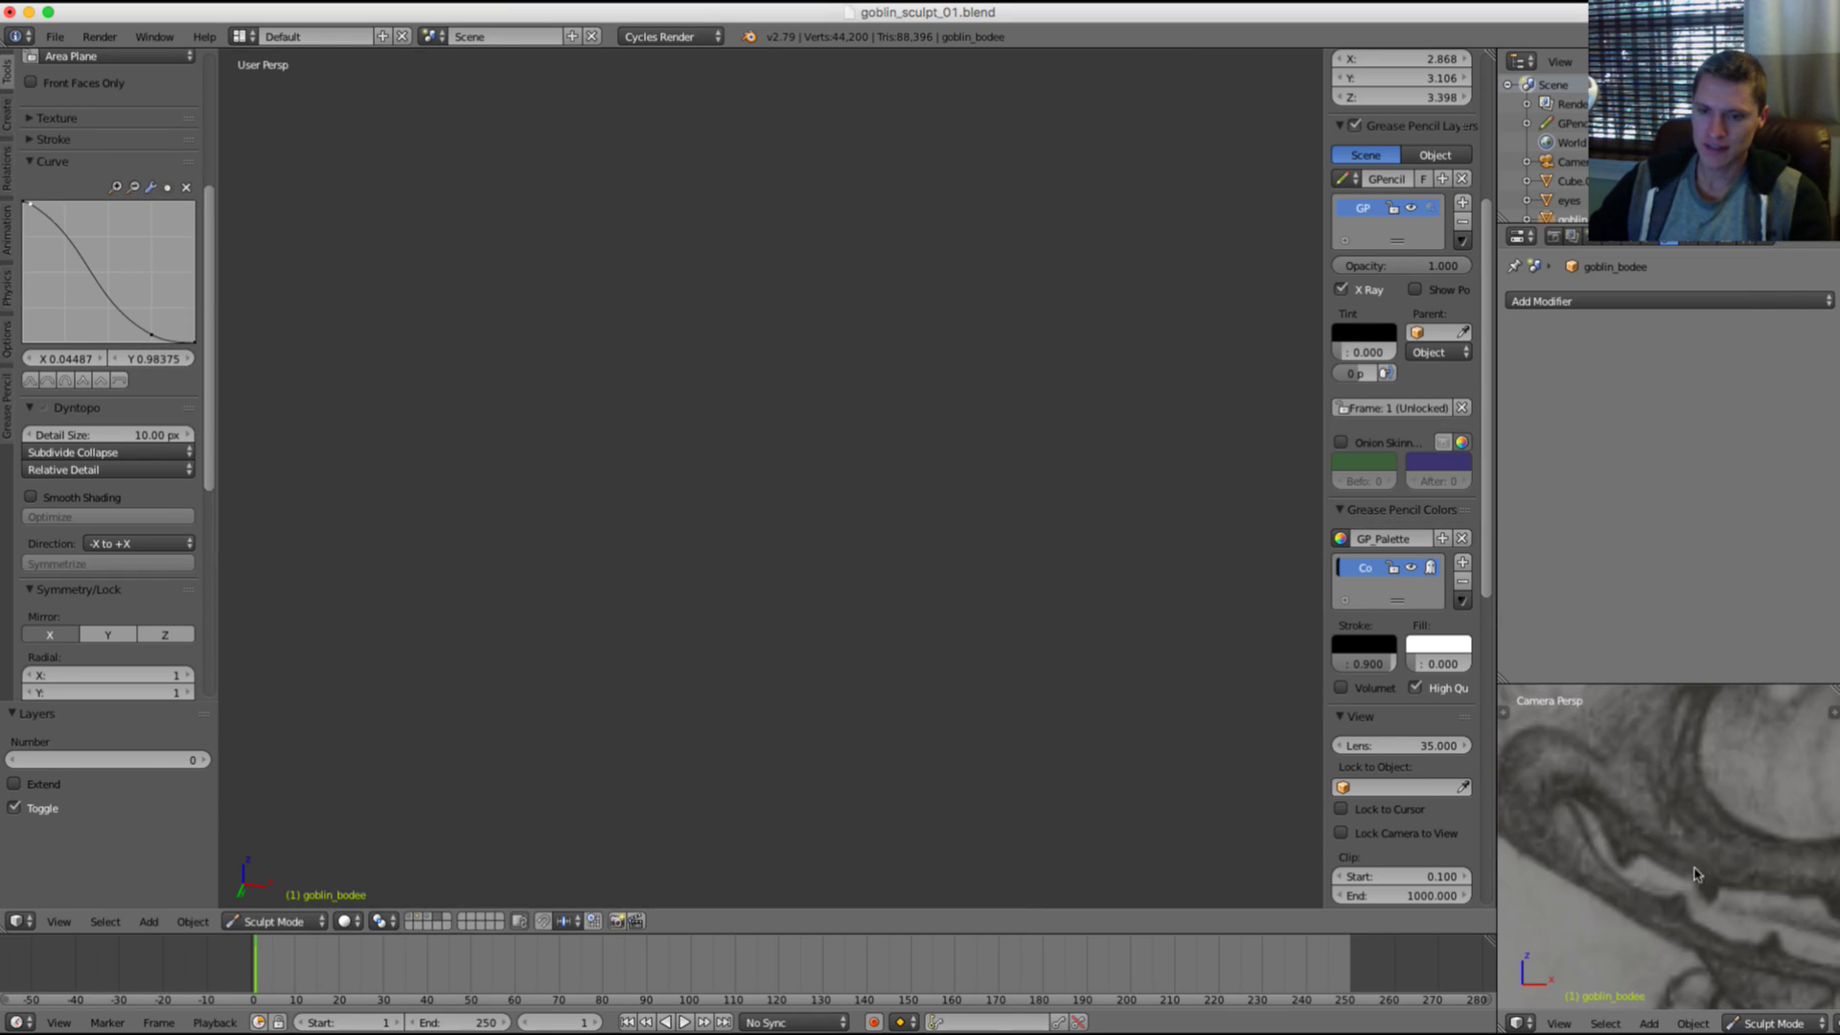
shift+middle_drag(1784, 833, 1675, 804)
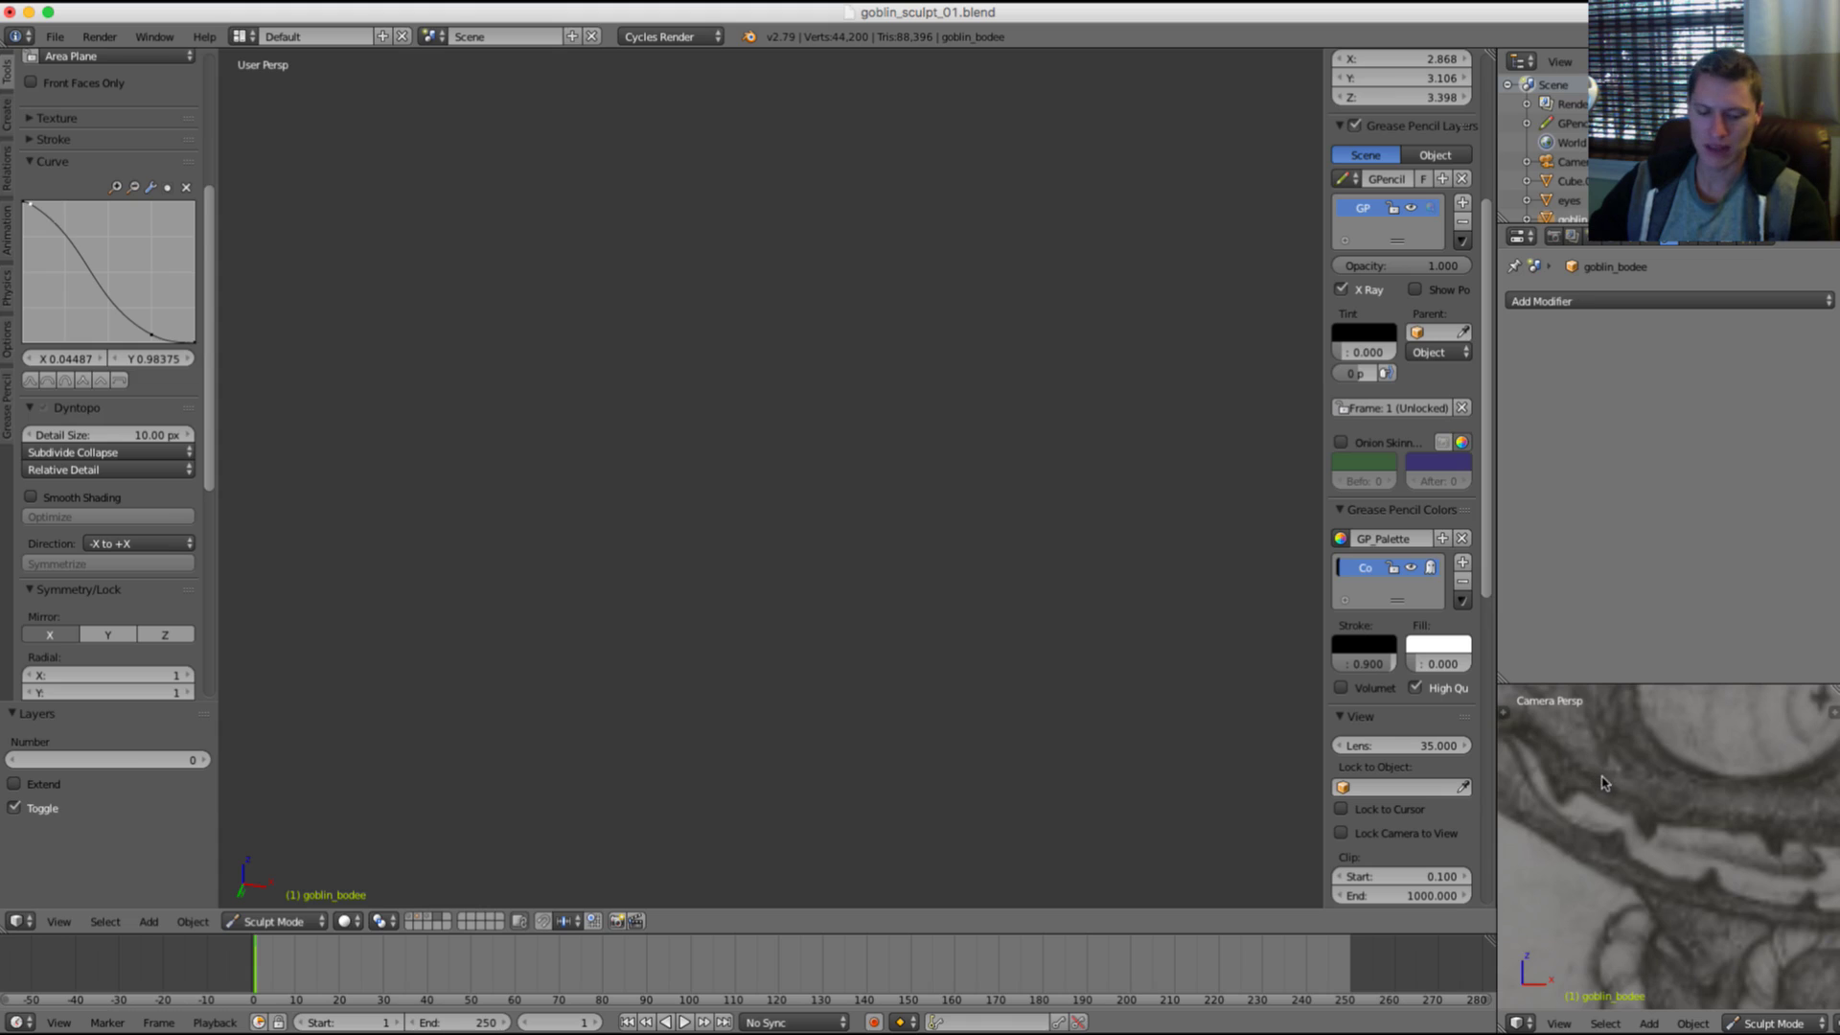
key(1)
Step: Examine the upper lip and mouth corner of the goblin from the front and the side
mouse_move(1035, 623)
middle_down()
mouse_move(900, 600)
mouse_move(891, 559)
mouse_move(814, 579)
mouse_move(747, 671)
mouse_move(739, 604)
mouse_move(643, 627)
mouse_move(804, 614)
mouse_move(792, 533)
middle_up()
key(f)
click(698, 658)
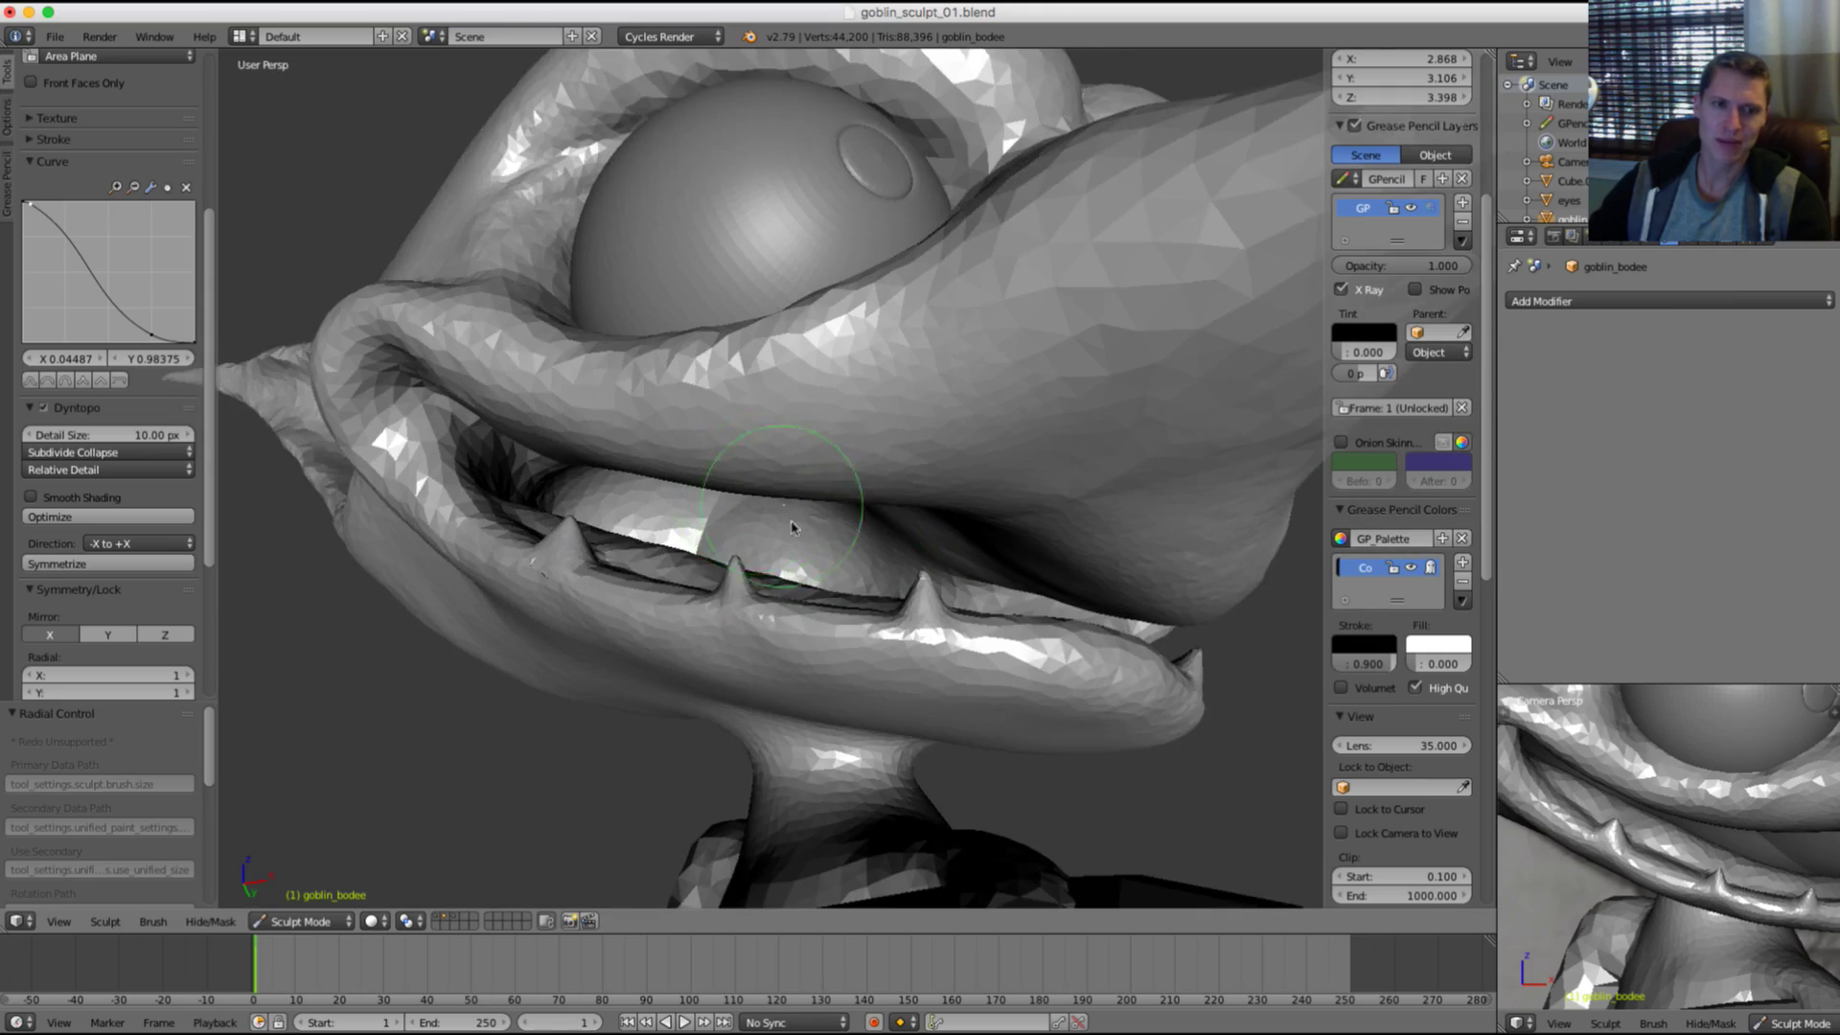
scroll(963, 534, up, 3)
middle_drag(962, 534, 1057, 484)
scroll(1054, 479, down, 10)
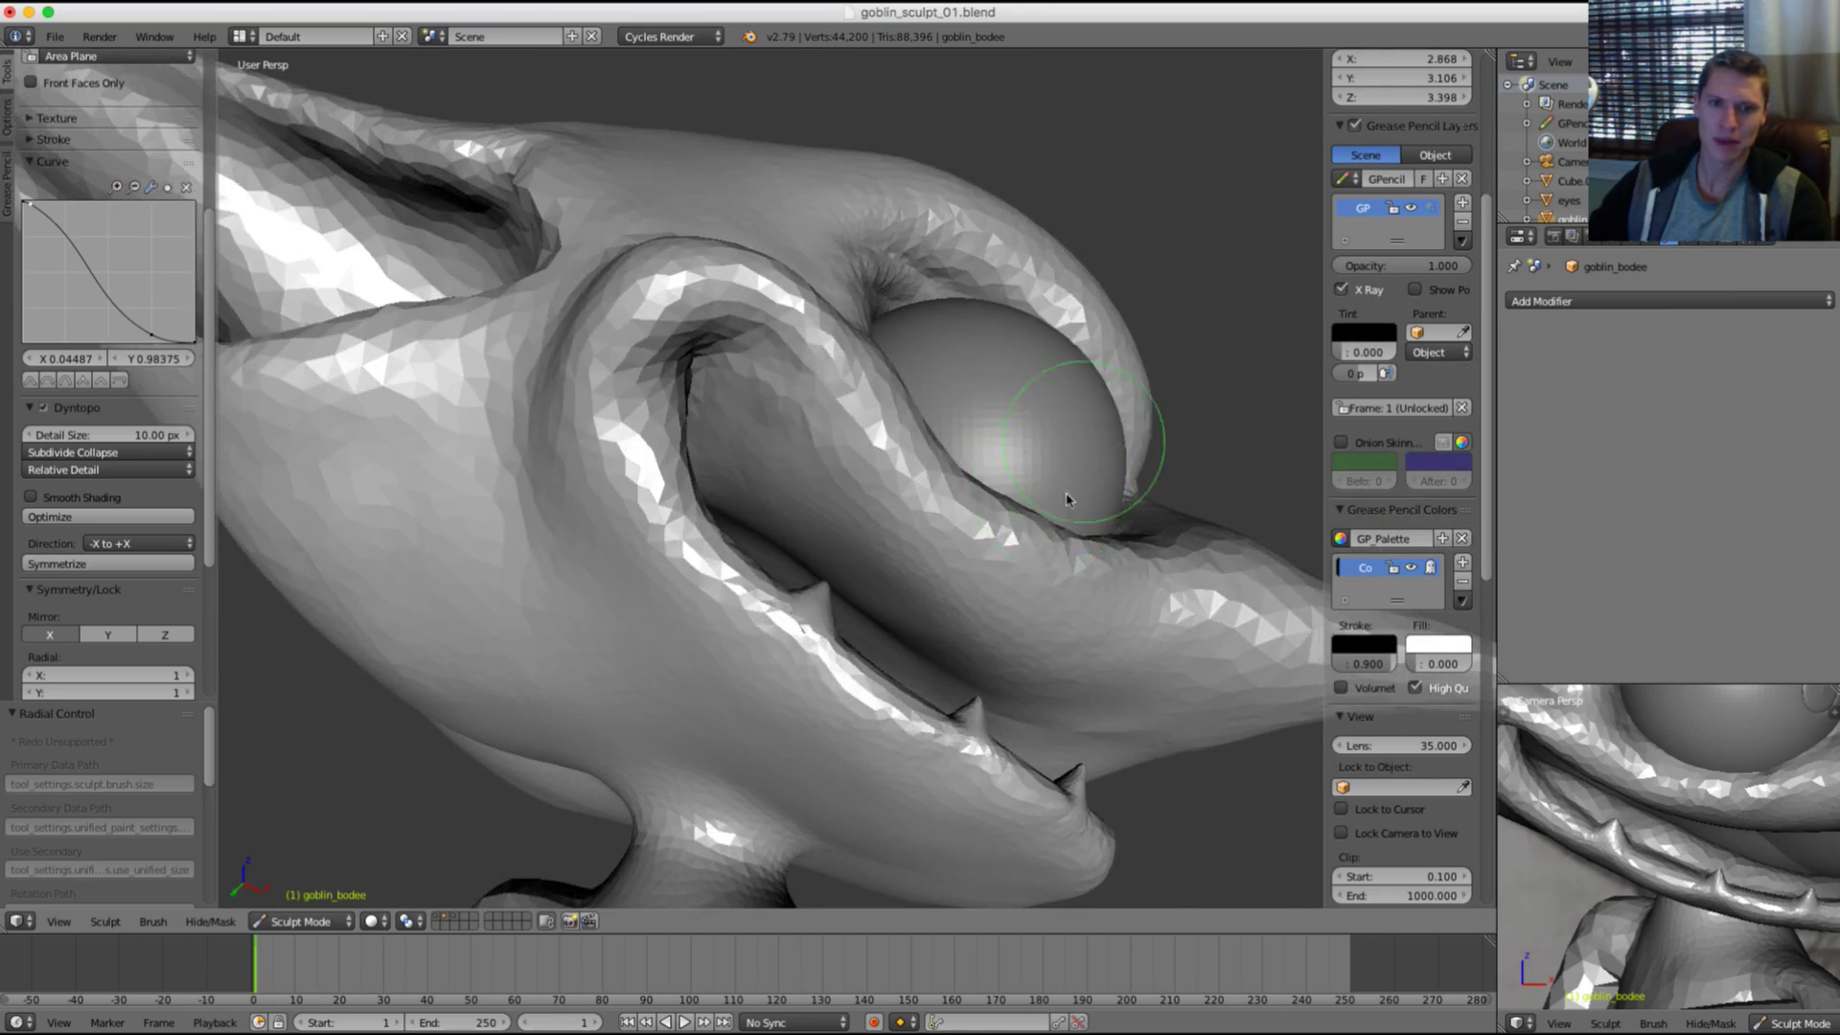
middle_drag(1071, 410, 978, 403)
scroll(844, 532, up, 8)
mouse_move(844, 533)
middle_down()
mouse_move(757, 498)
mouse_move(715, 388)
middle_up()
scroll(757, 498, up, 3)
Step: Carve a groove along the upper lip from the mouth corner towards the nose with the Crease brush
key(shift+c)
key(f)
click(686, 390)
drag(750, 438, 581, 329)
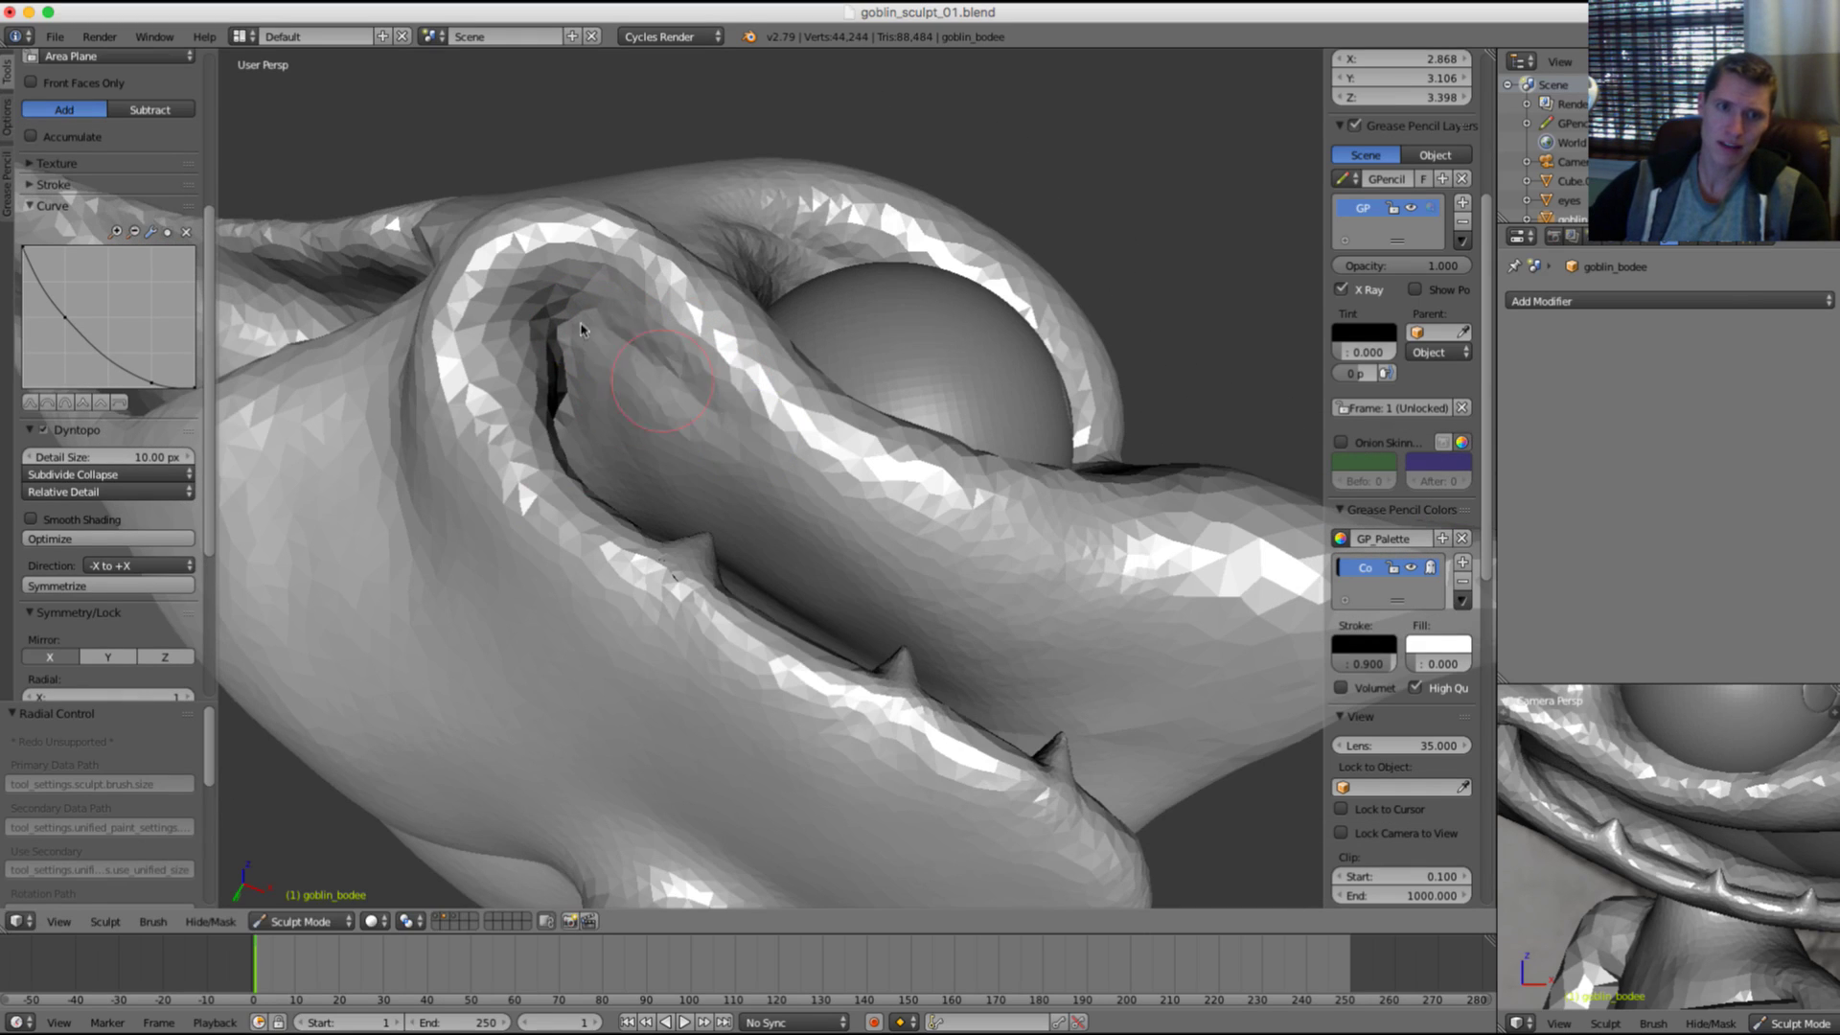
ctrl+drag(877, 513, 901, 522)
ctrl+drag(702, 406, 1096, 595)
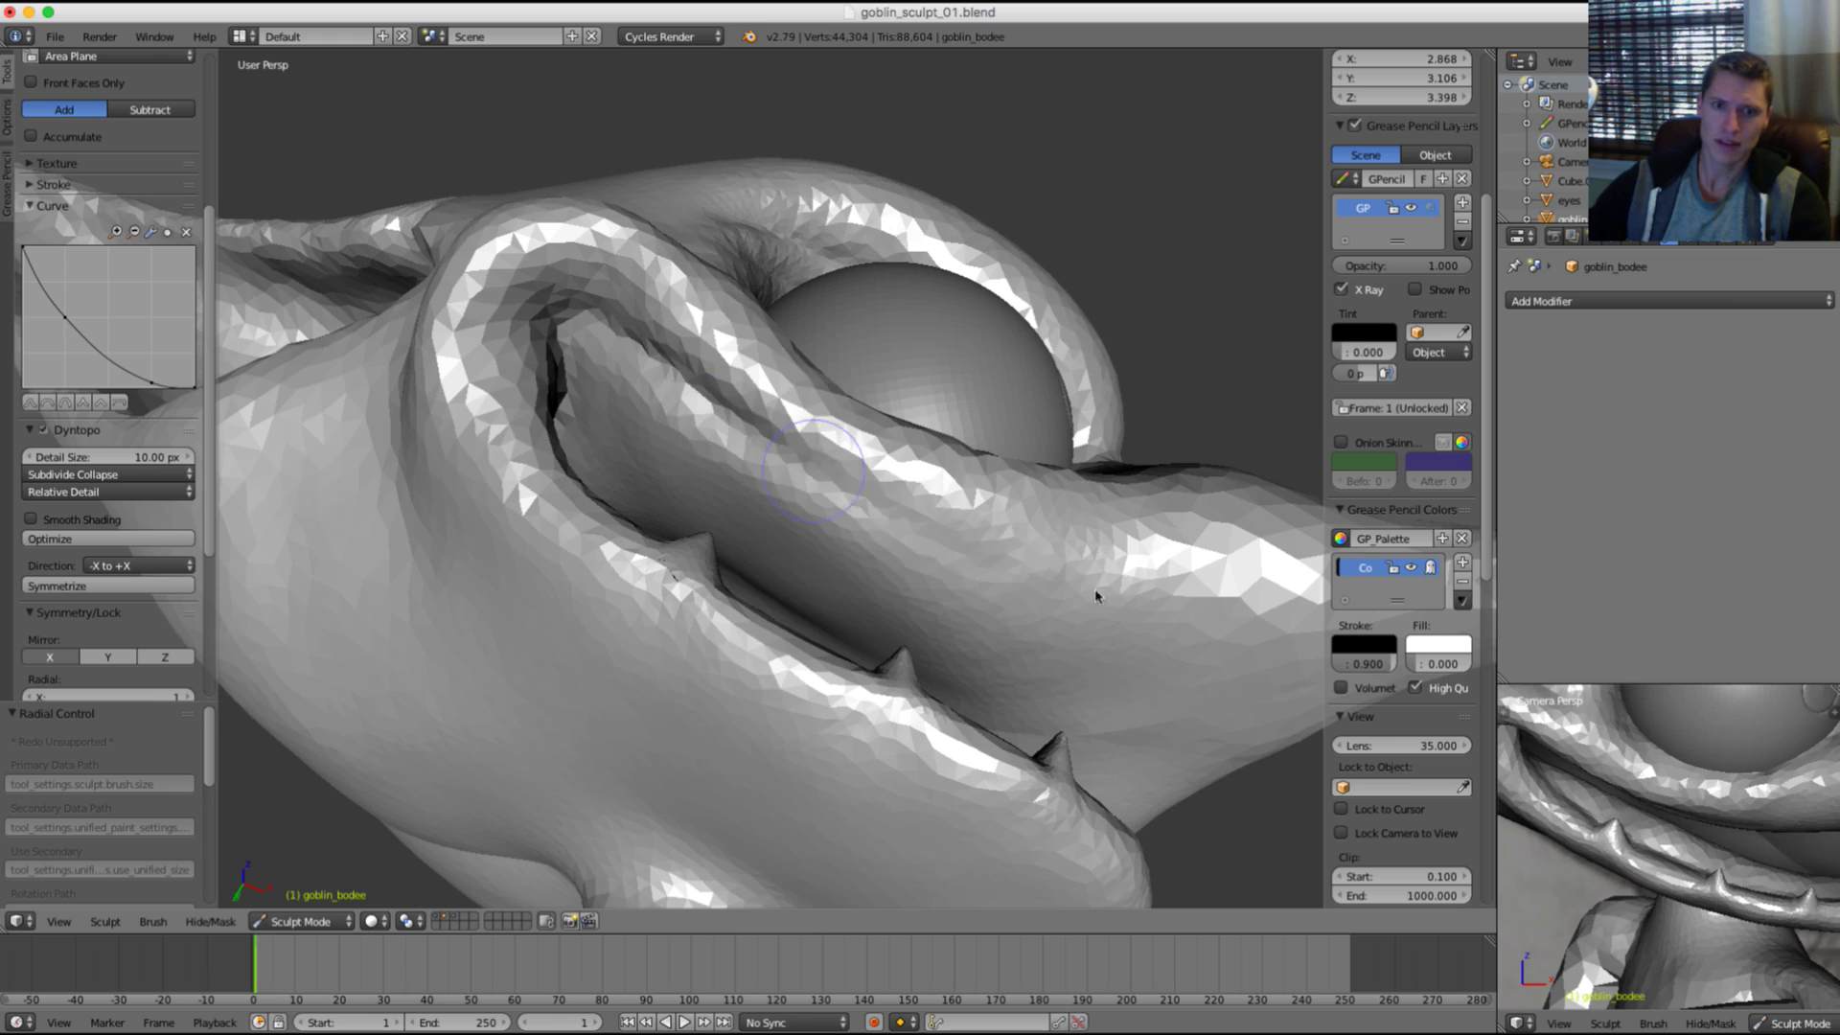
ctrl+drag(796, 455, 1102, 582)
Step: Continue the upper lip crease across the front of the face beneath the nose, checking the camera view against the reference
mouse_move(1117, 577)
middle_down()
mouse_move(855, 485)
mouse_move(808, 503)
middle_up()
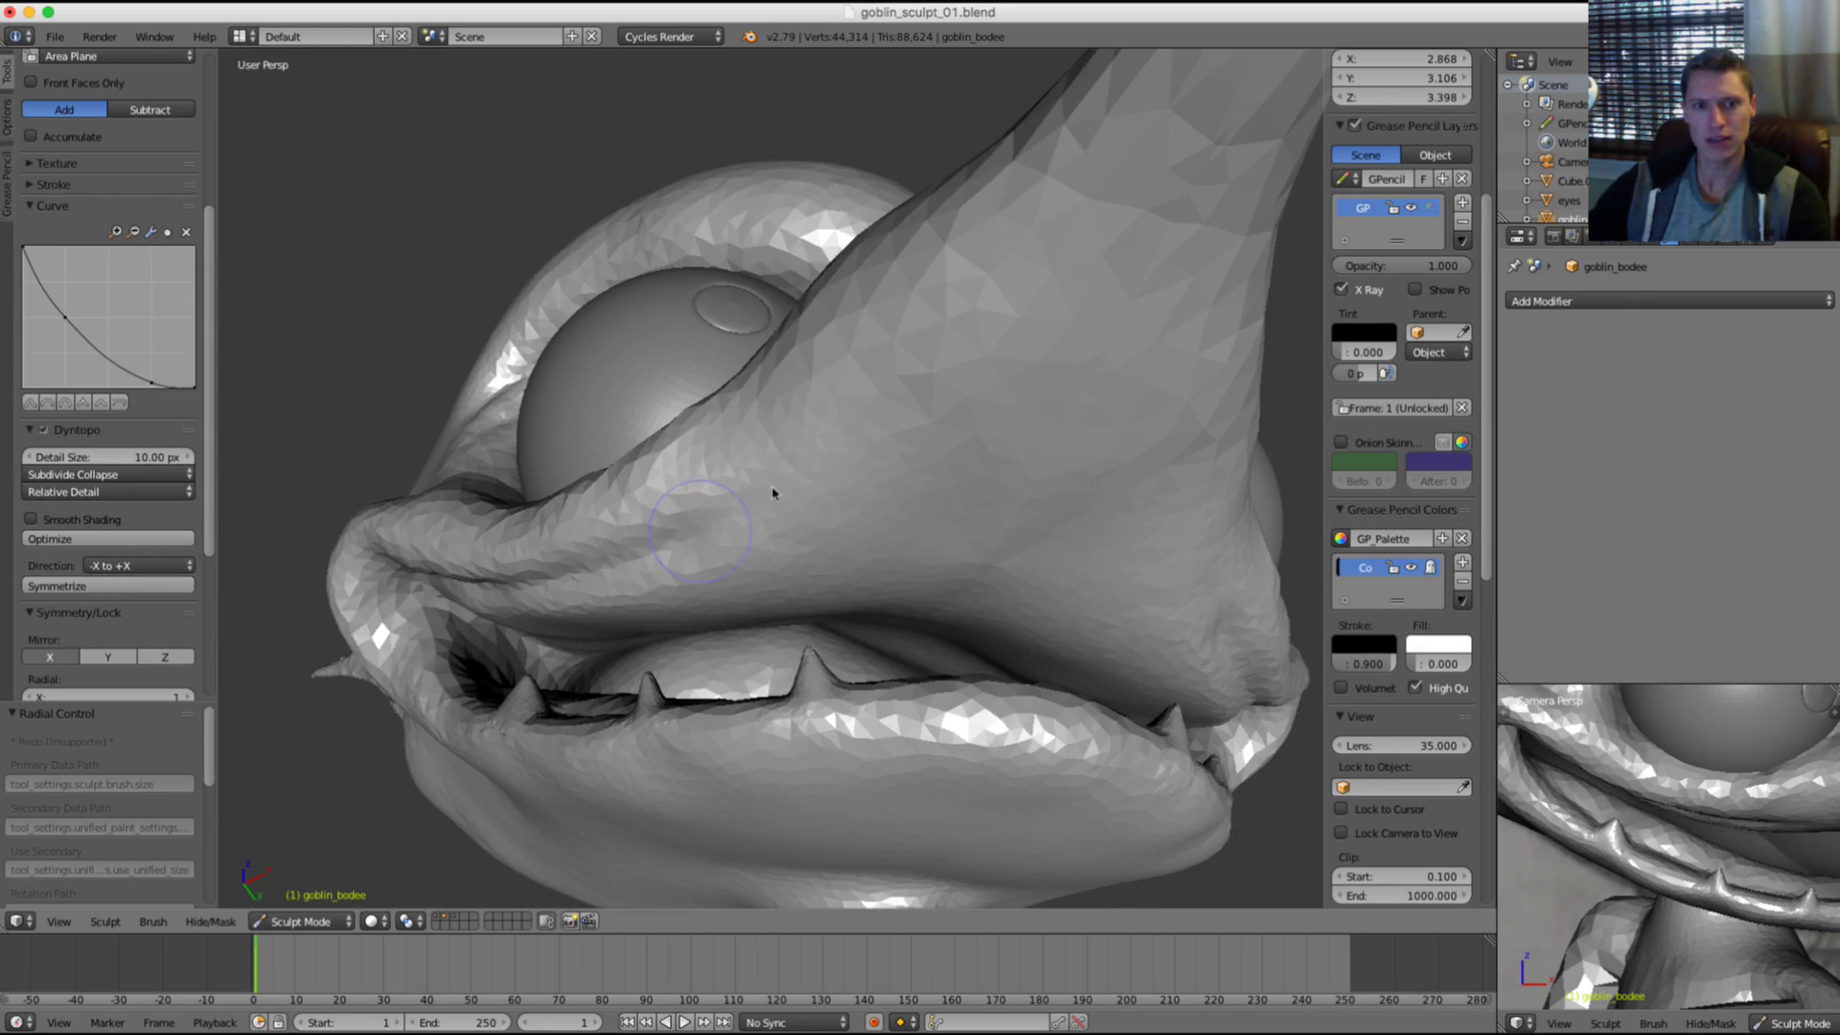
ctrl+drag(967, 472, 985, 471)
mouse_move(1809, 767)
shift+middle_down()
mouse_move(1681, 756)
mouse_move(1638, 775)
shift+middle_up()
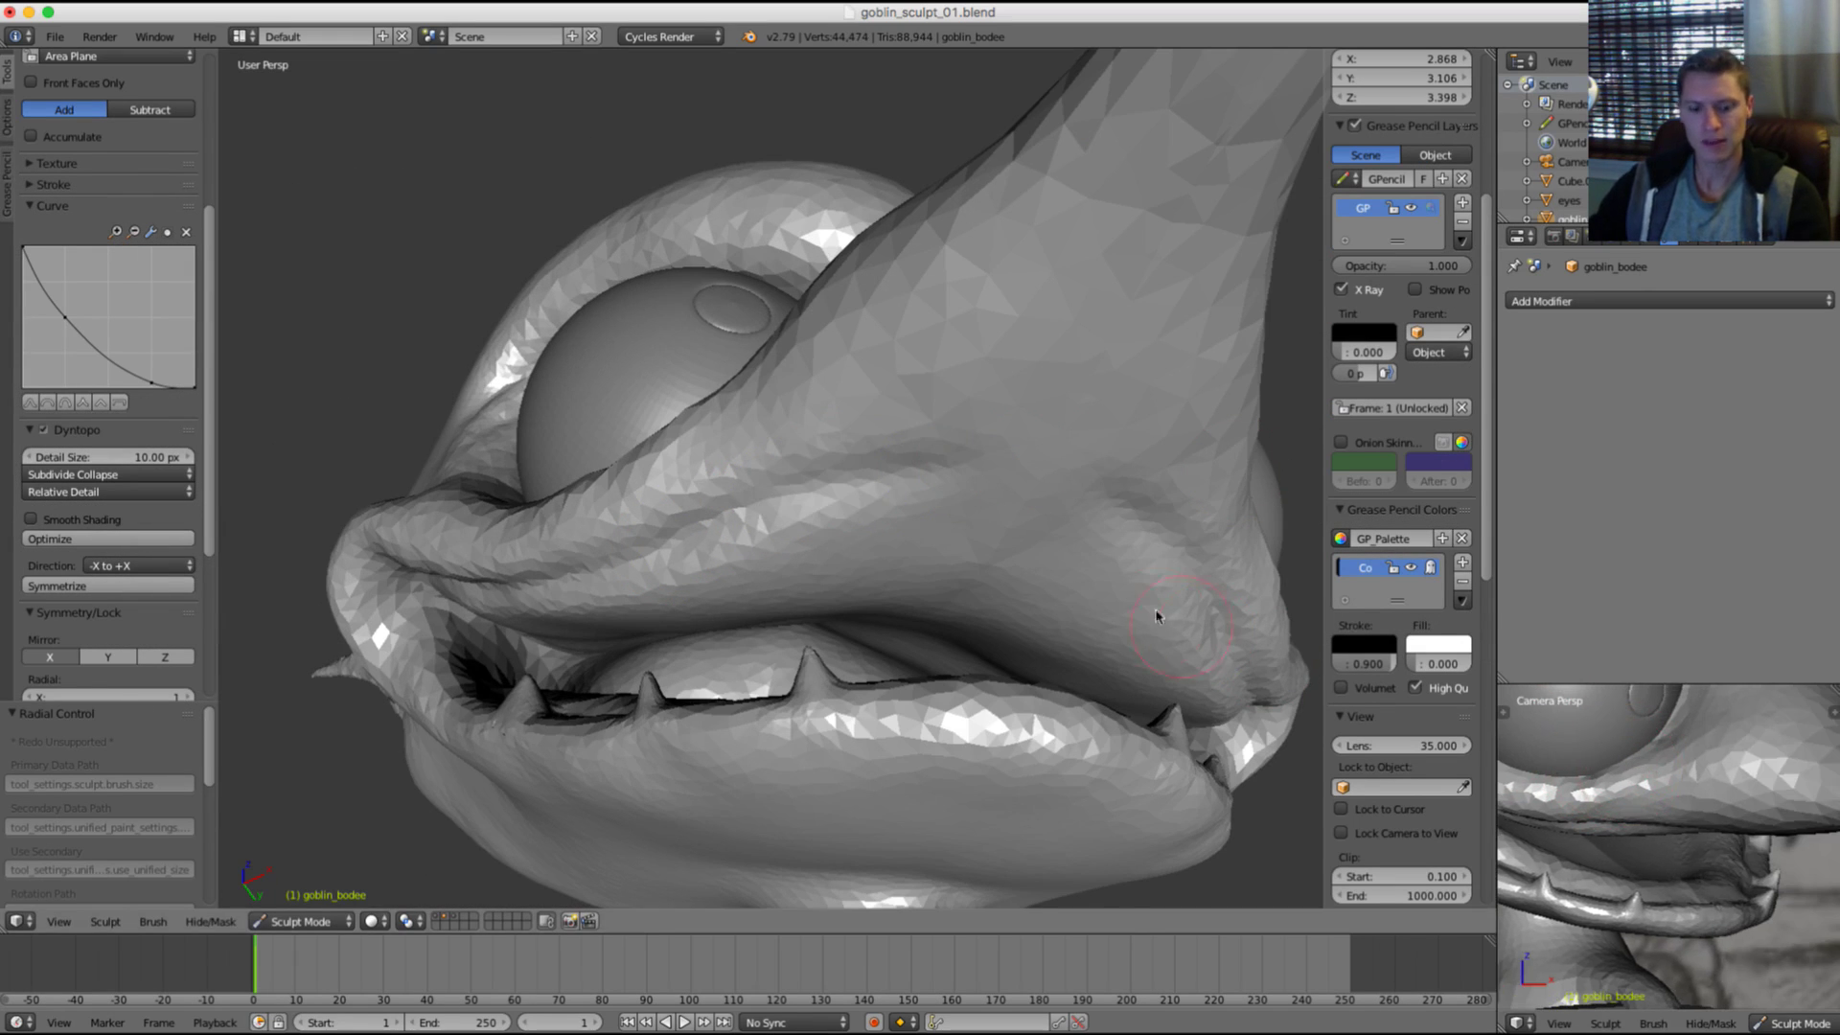
key(grave)
key(grave)
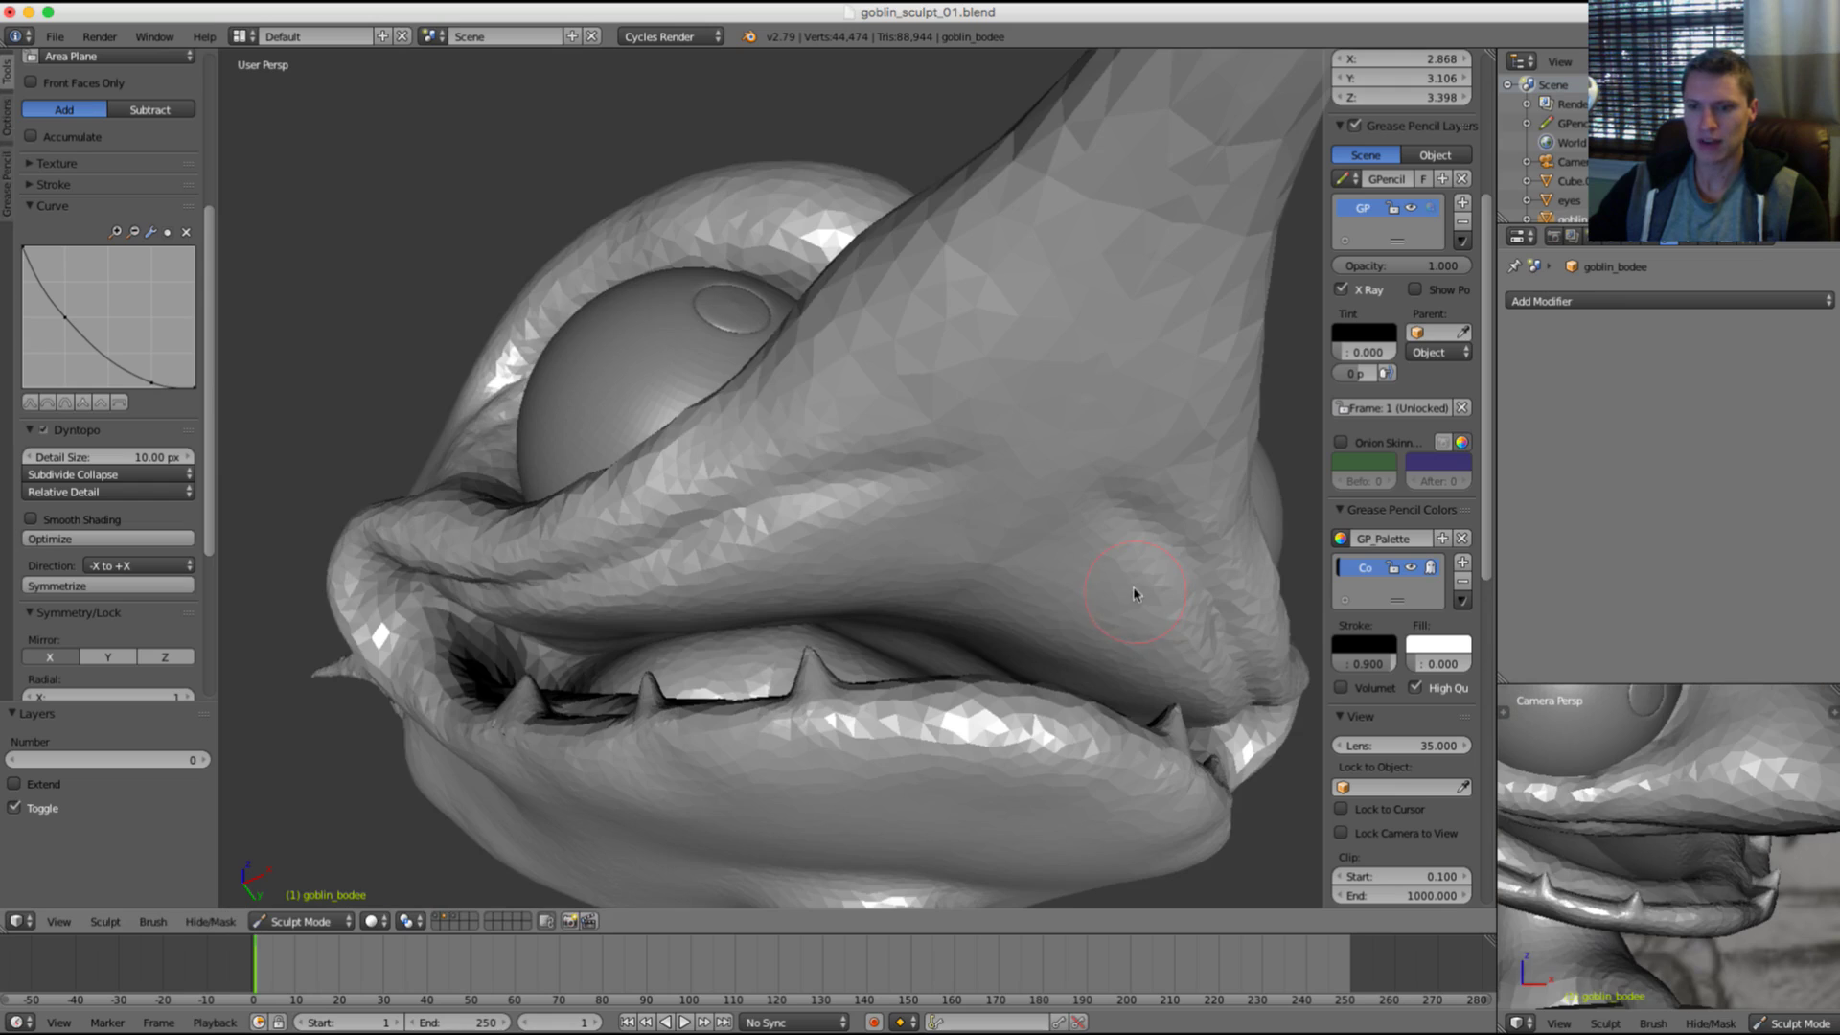
middle_drag(1036, 499, 758, 466)
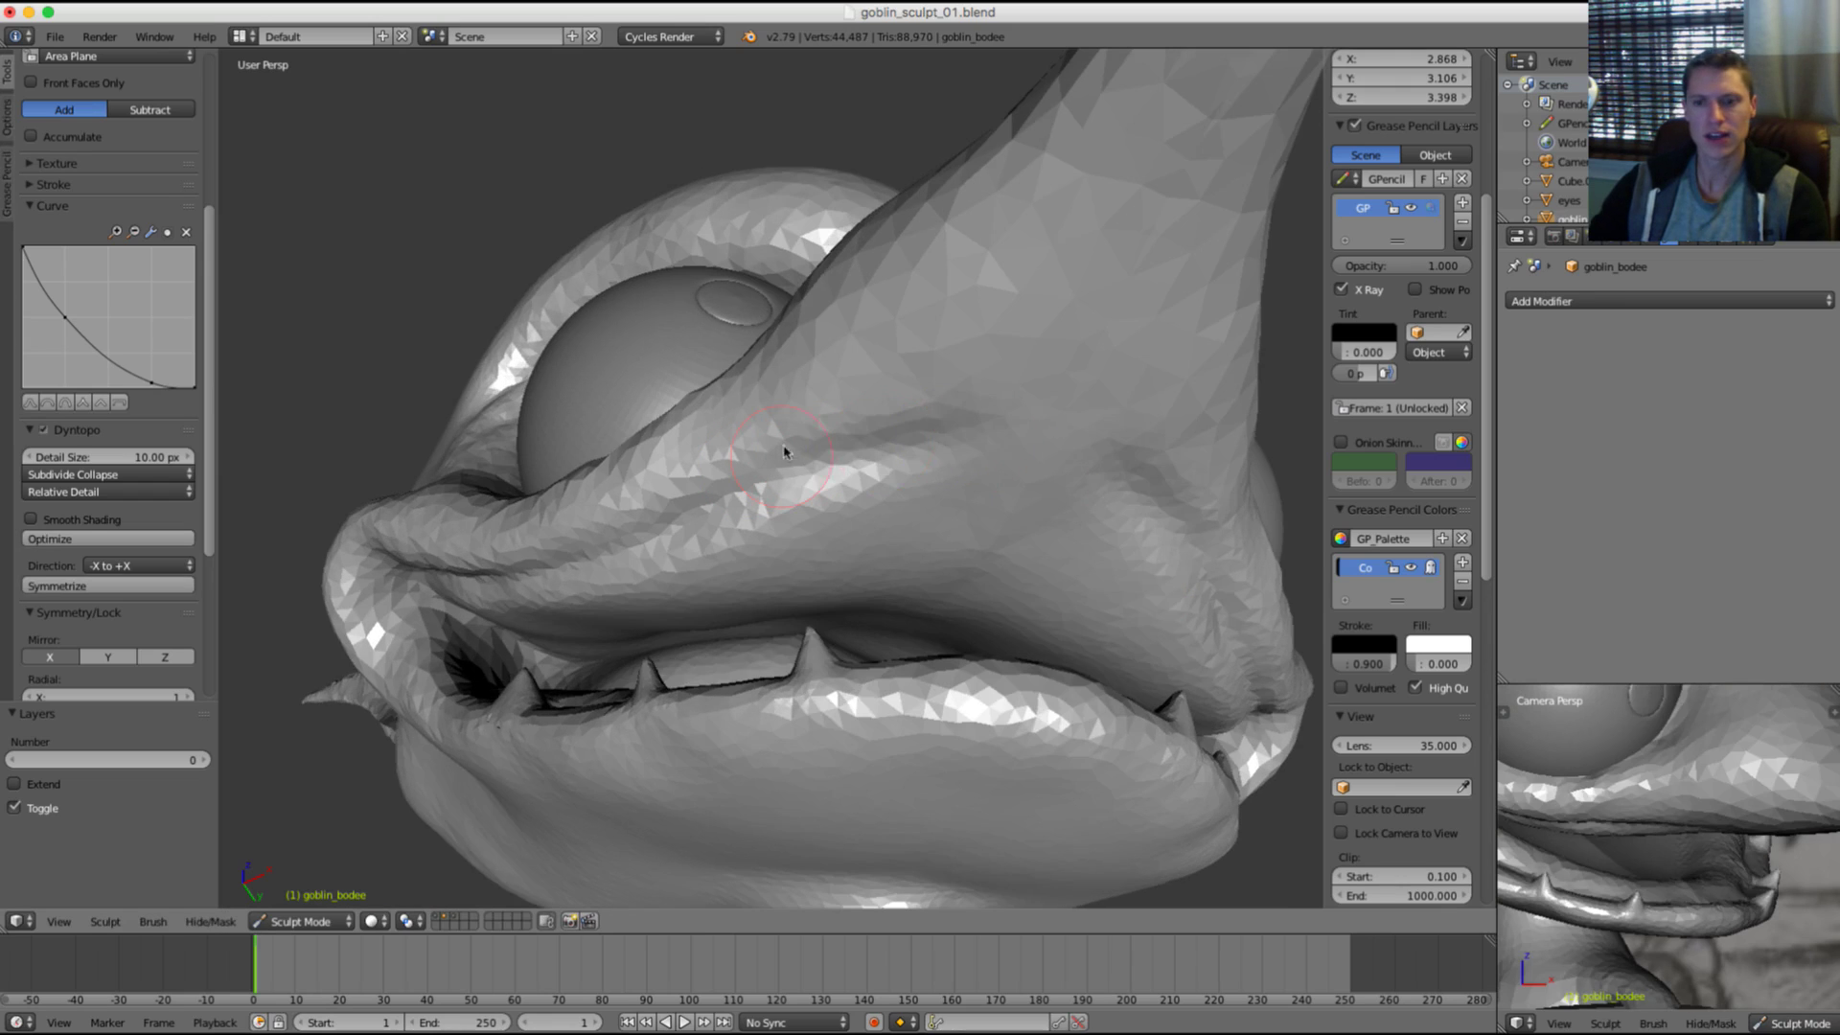
drag(862, 428, 1057, 440)
Step: Check the reference drawing and nudge the upper lip's lower edge in the camera view with a resized Grab brush
key(2)
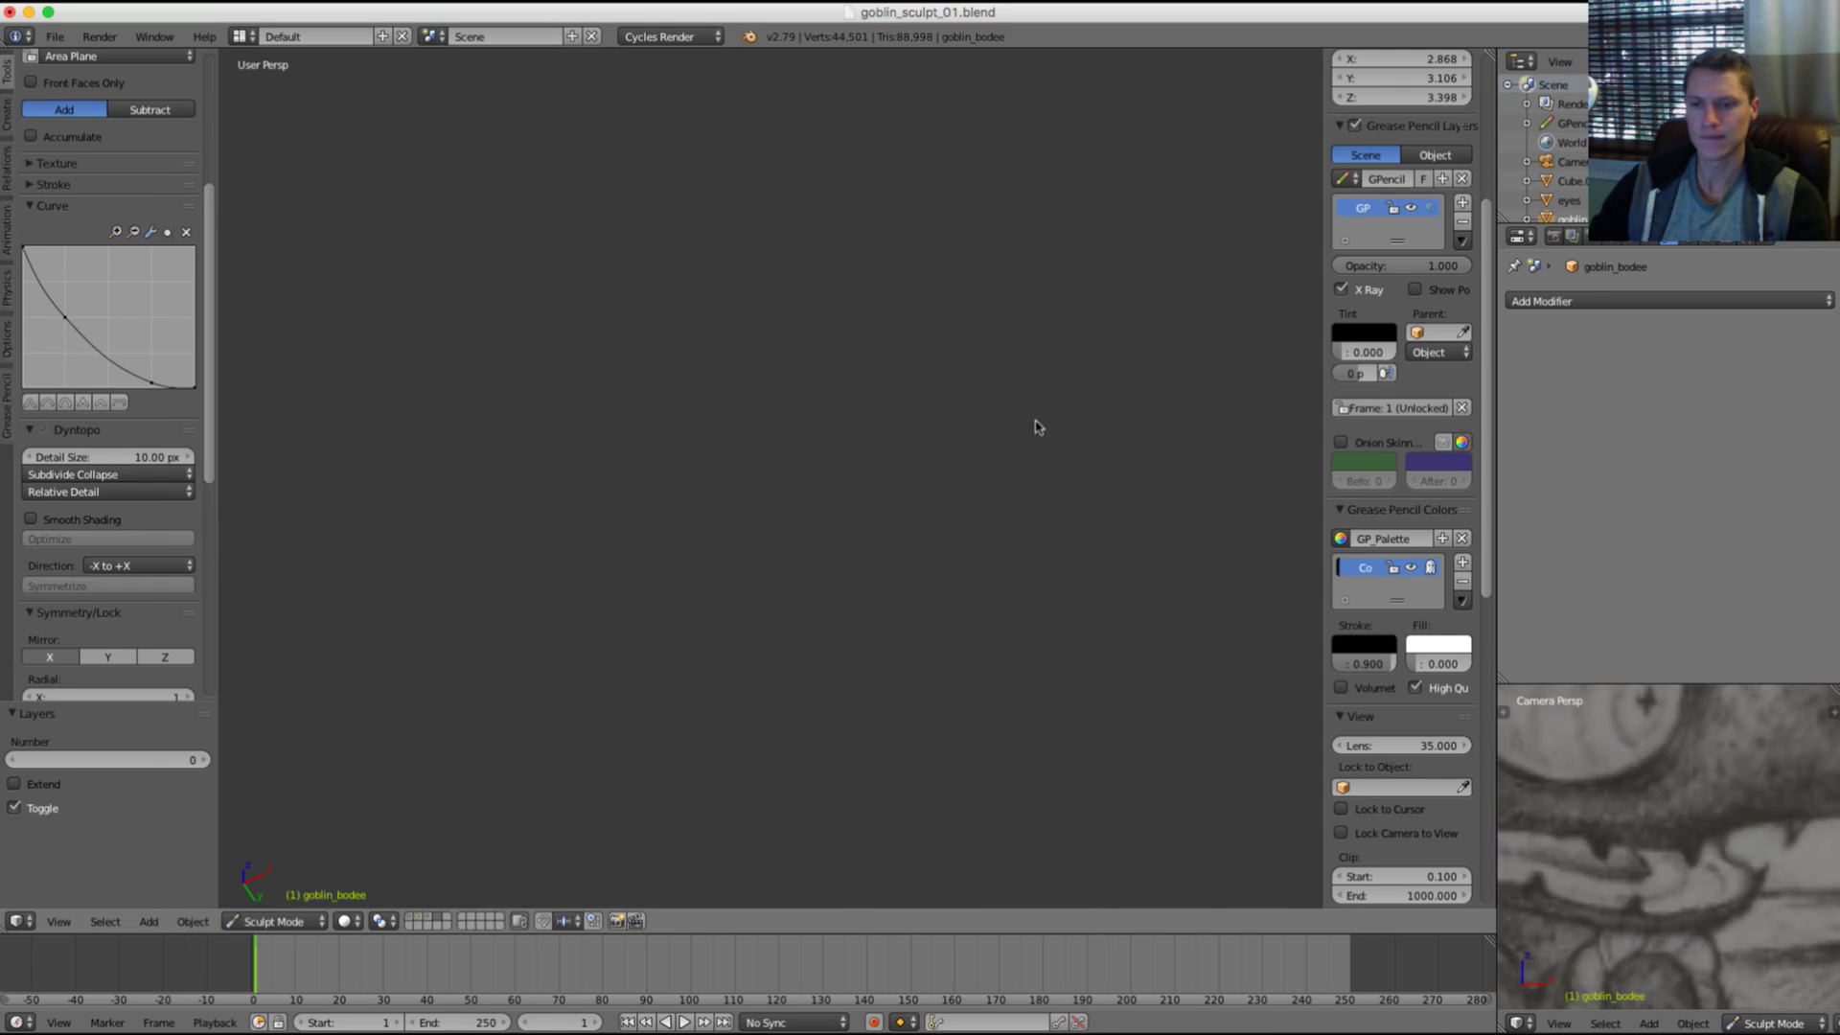
key(grave)
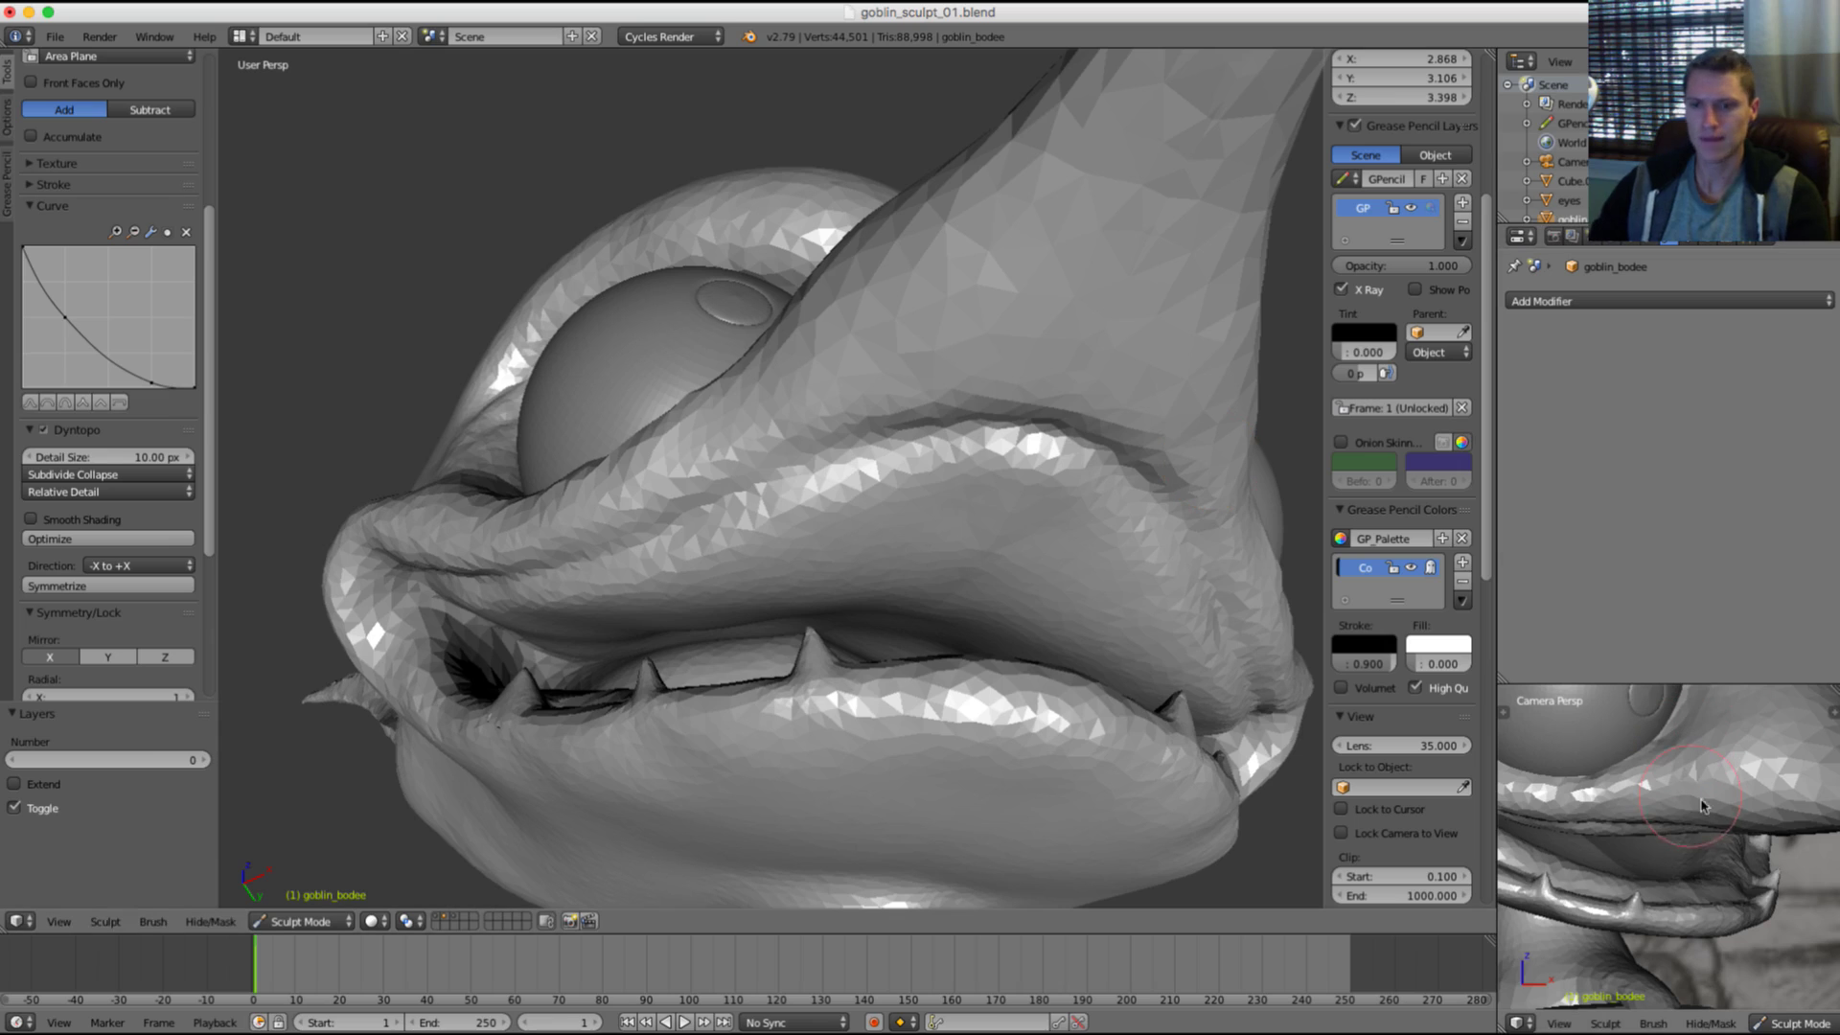
key(g)
key(f)
click(1744, 731)
scroll(1730, 783, up, 3)
scroll(1729, 788, down, 15)
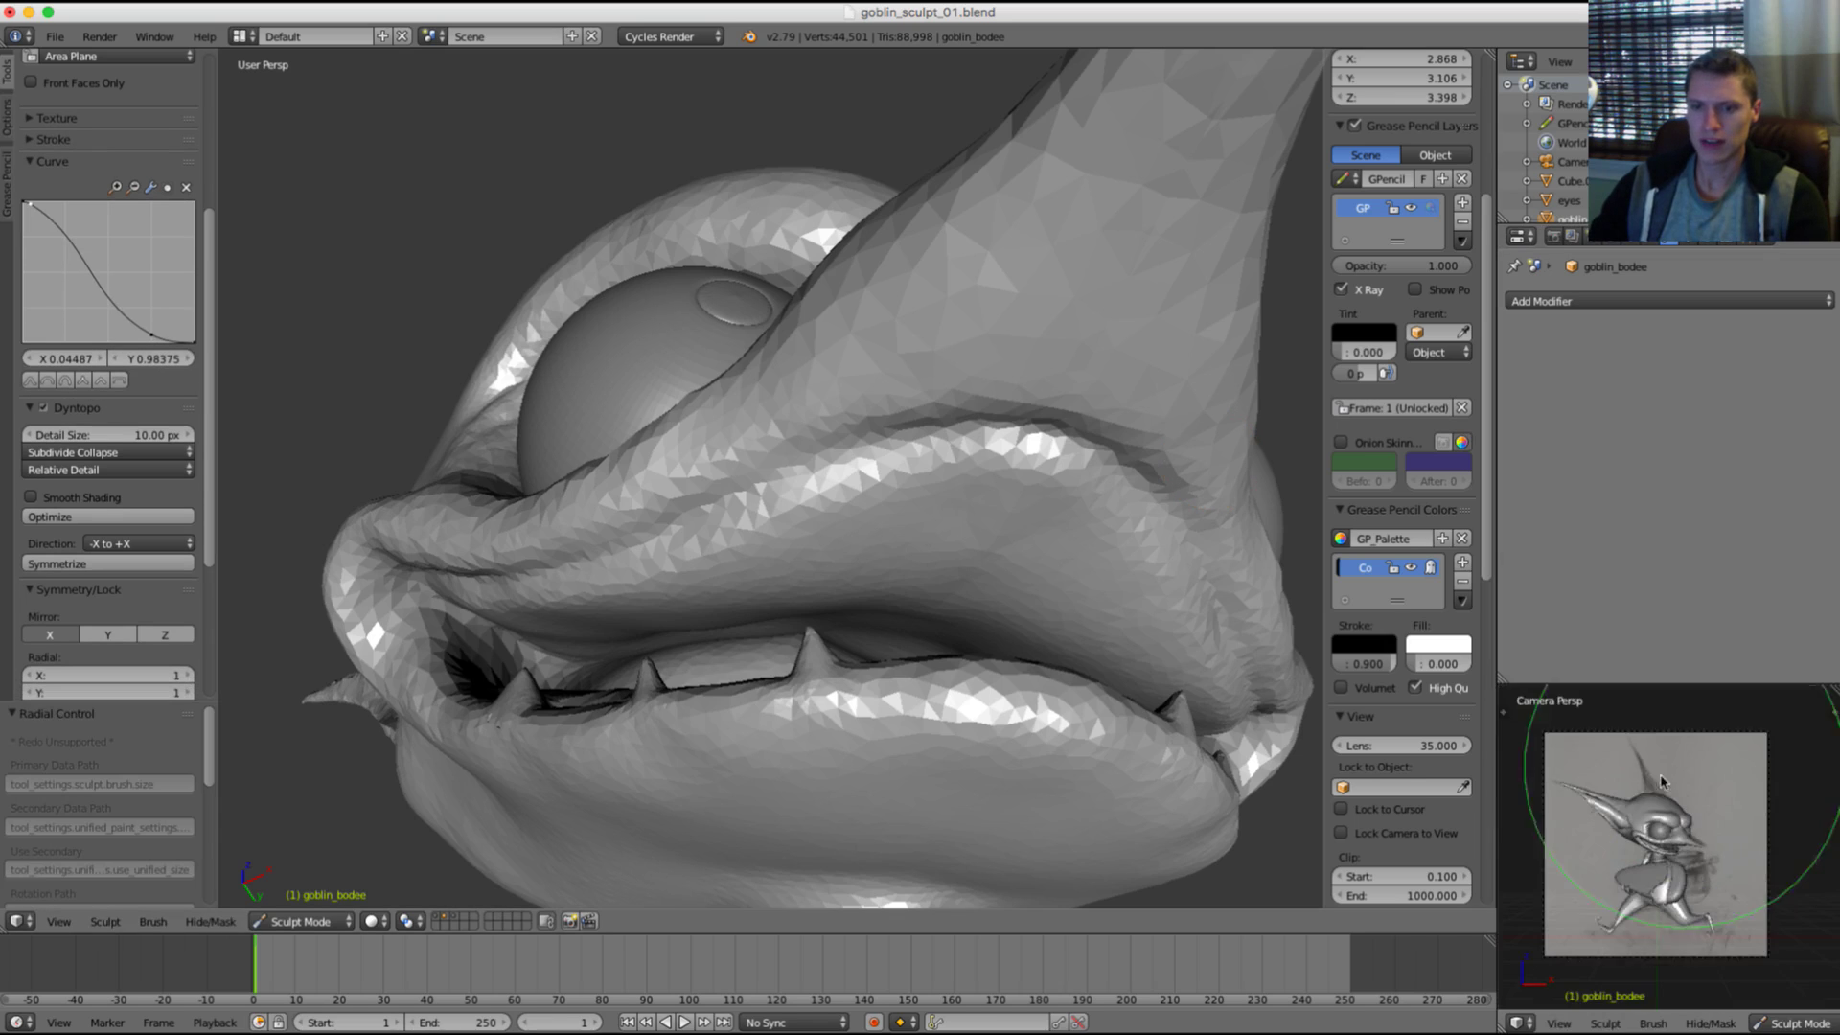
scroll(1652, 881, up, 5)
scroll(1651, 886, up, 5)
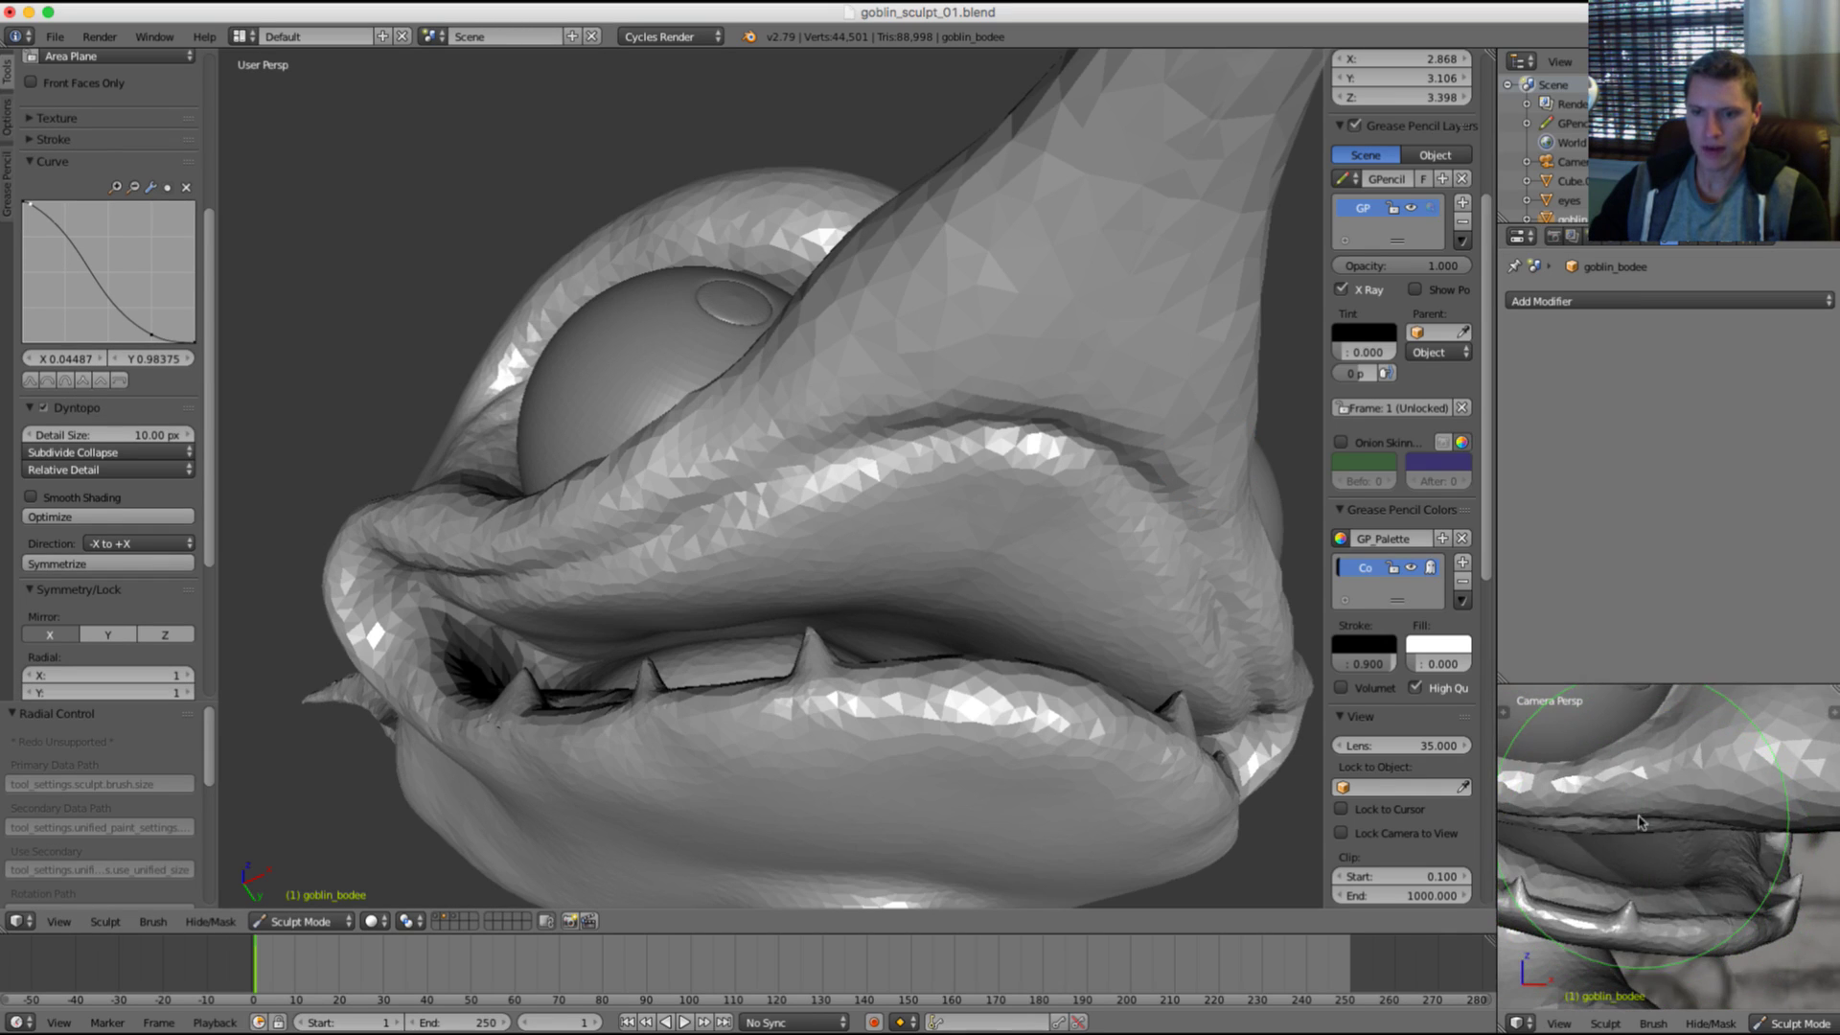
drag(1646, 836, 1691, 827)
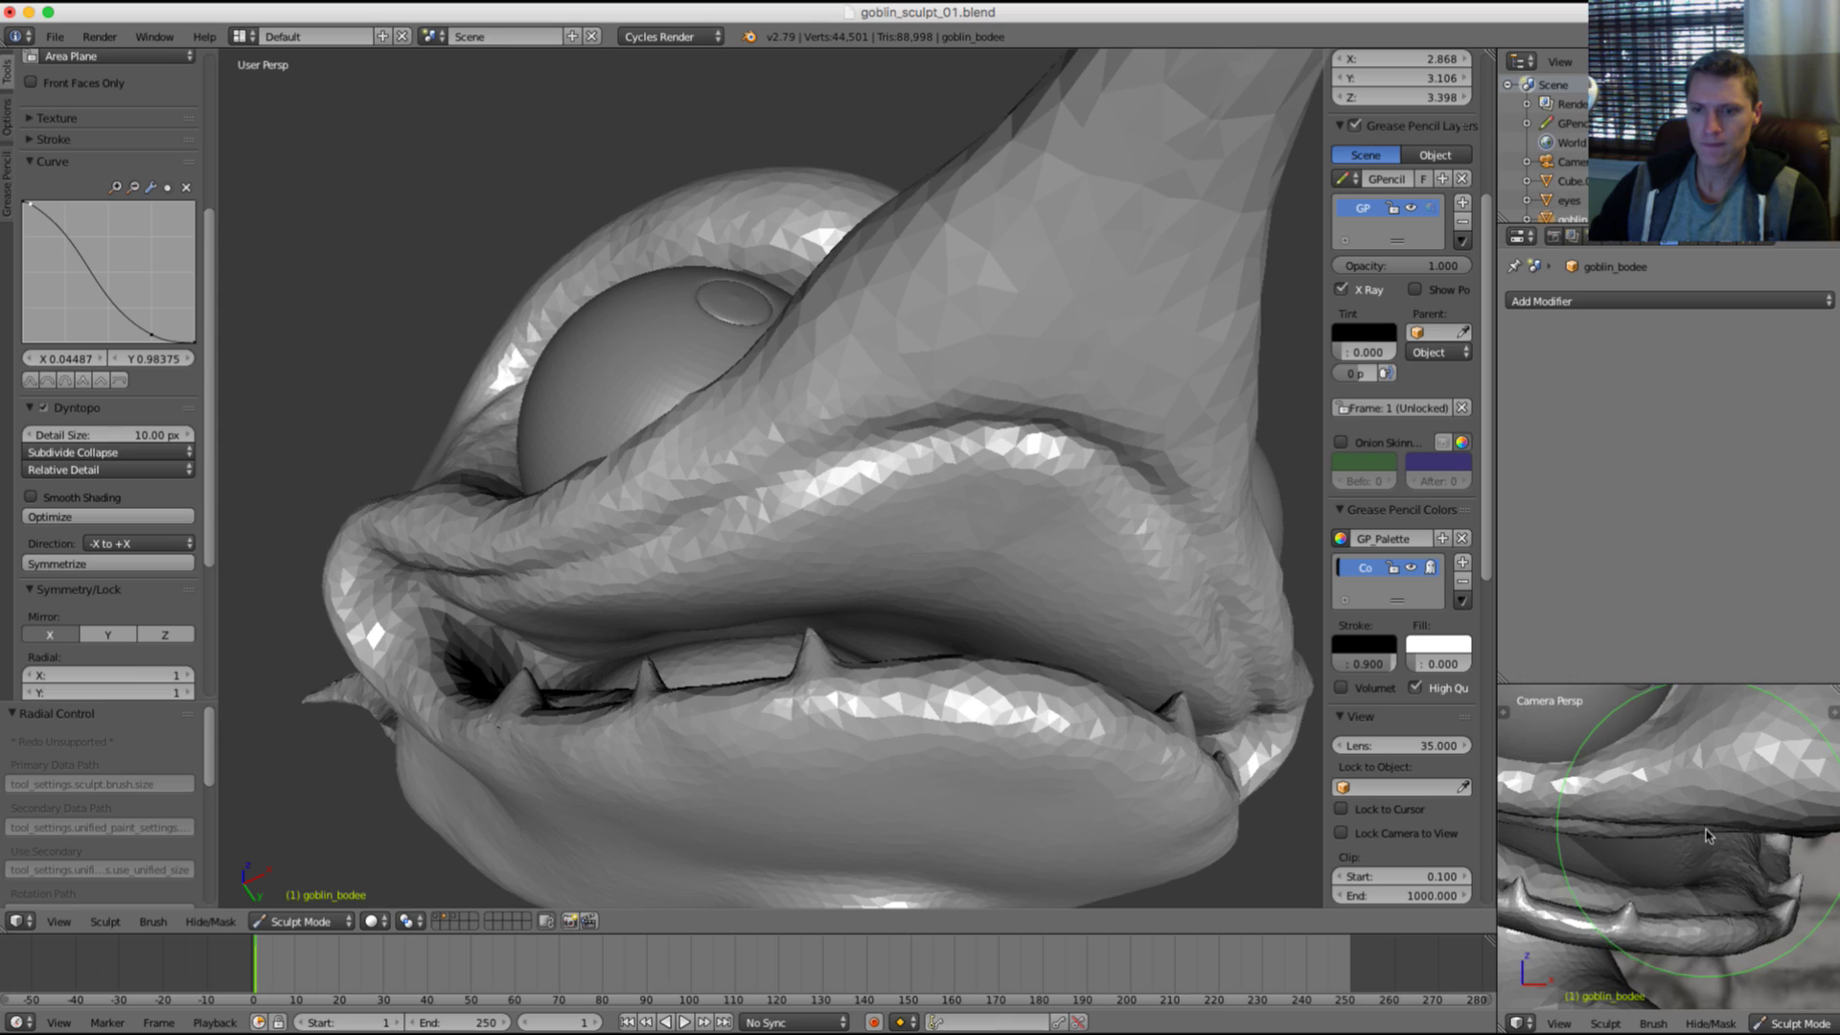
shift+middle_drag(1571, 831, 1662, 826)
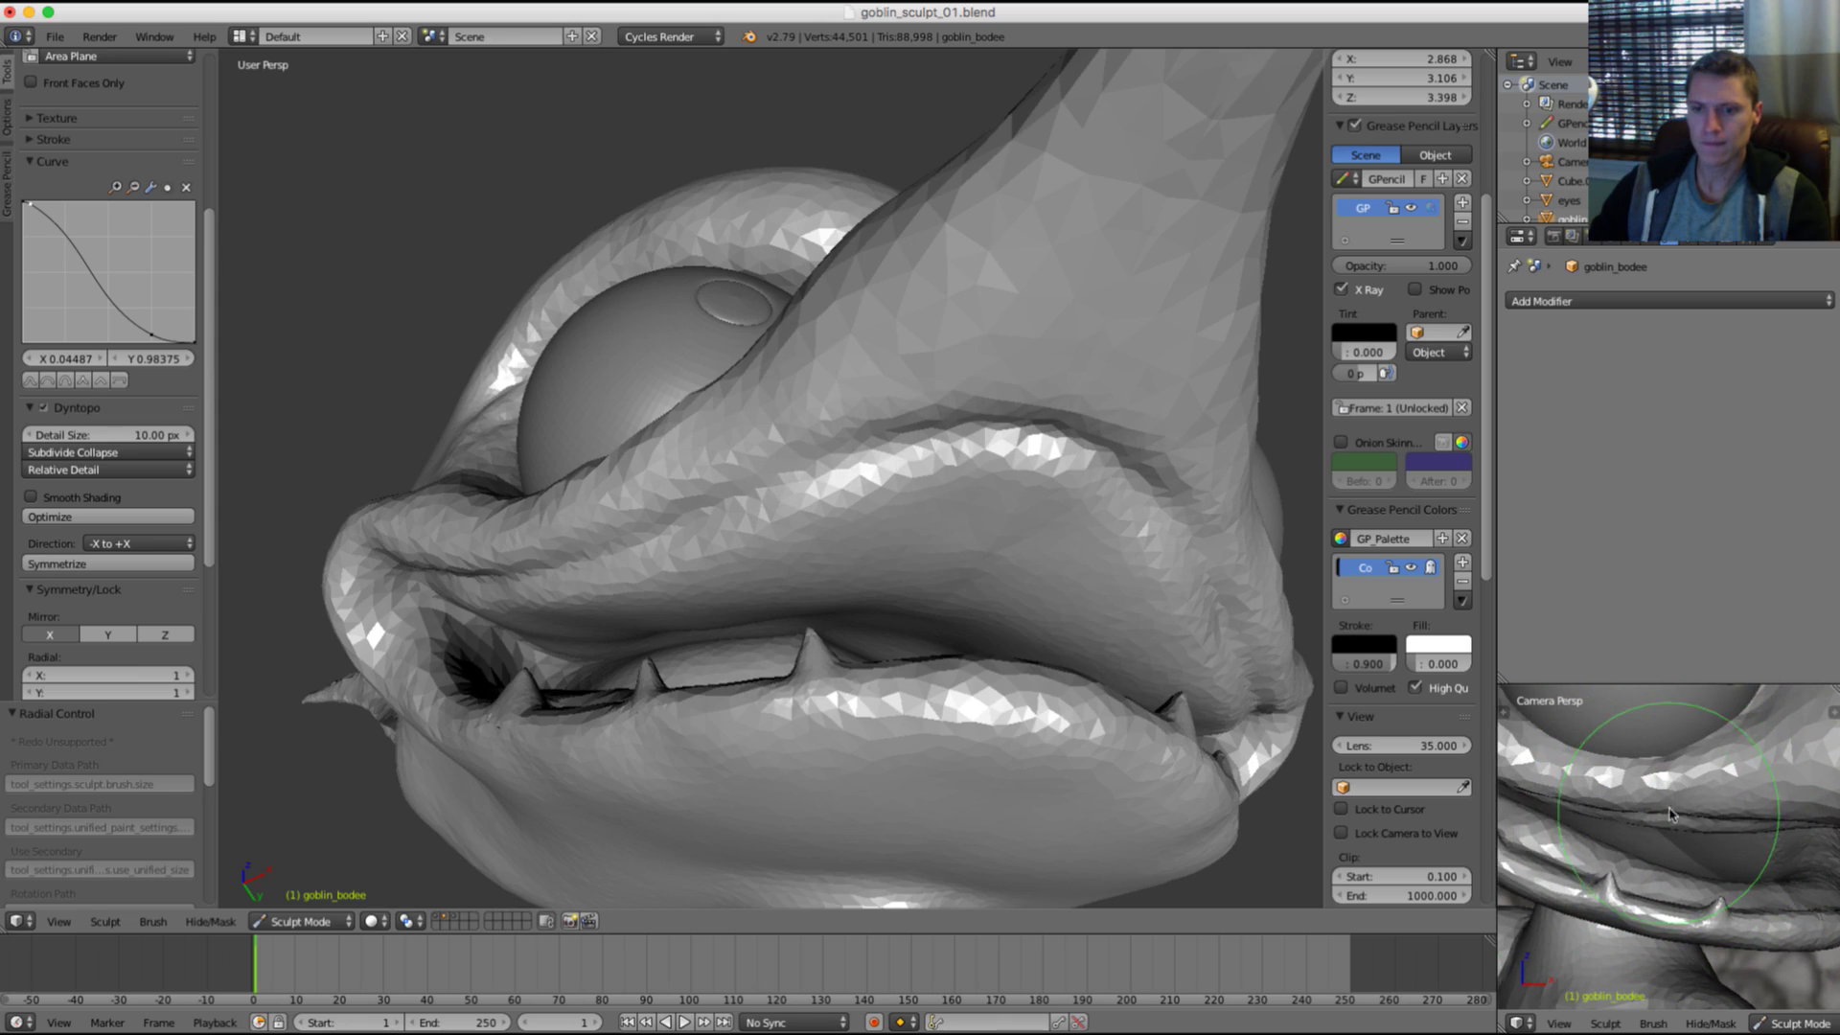
scroll(1719, 822, down, 2)
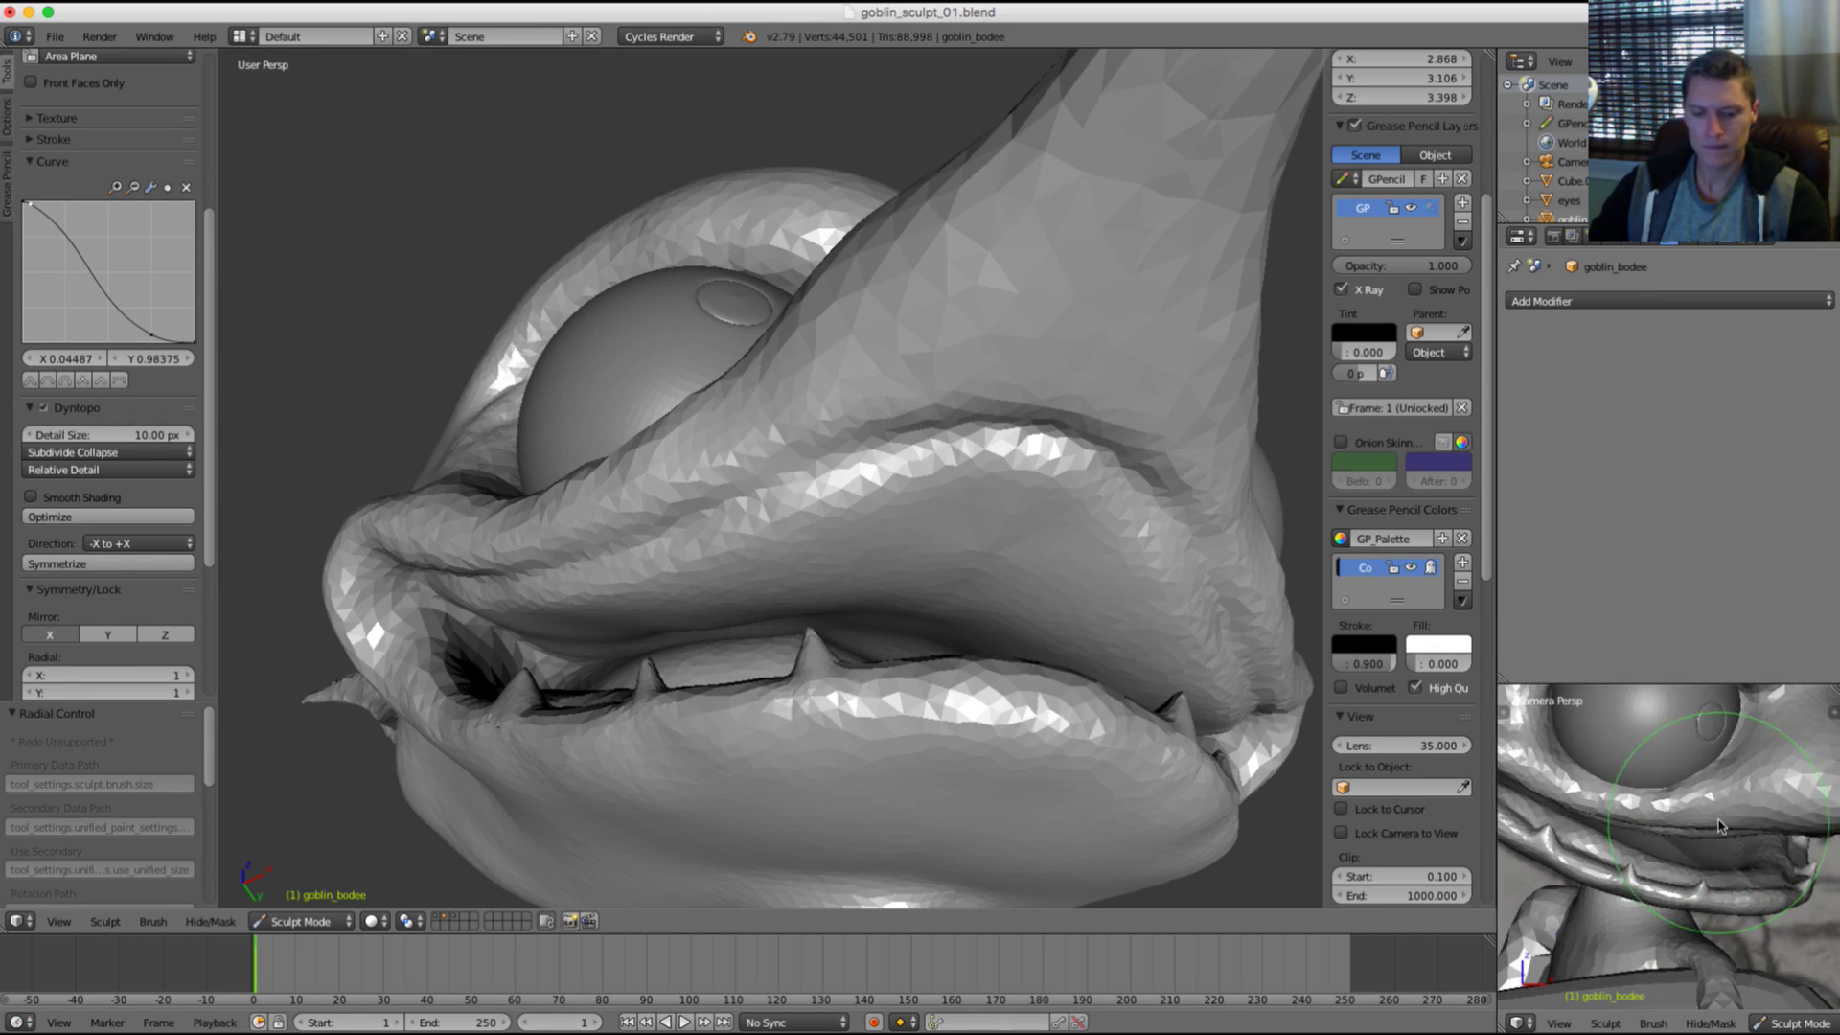
Step: Compare the goblin's mouth with the reference drawing up close in the camera view to judge where the upper teeth belong
key(grave)
key(grave)
key(grave)
key(grave)
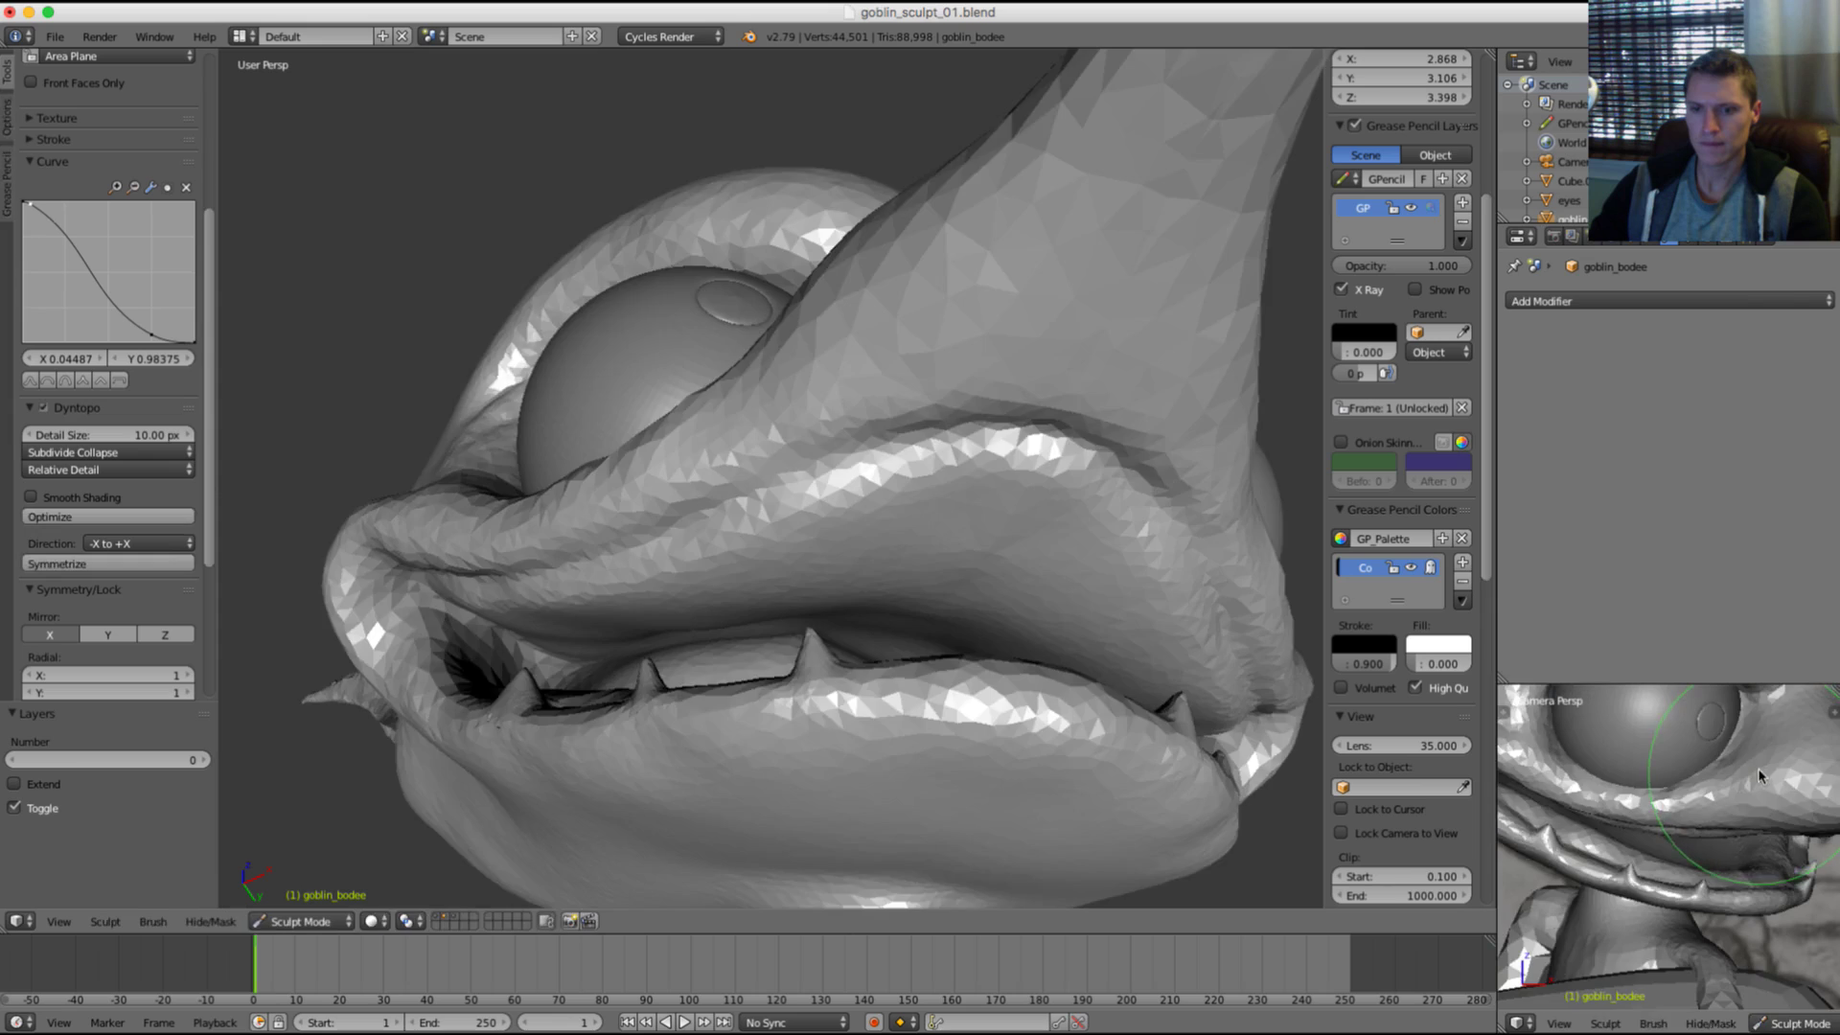
key(2)
key(grave)
scroll(1651, 795, up, 5)
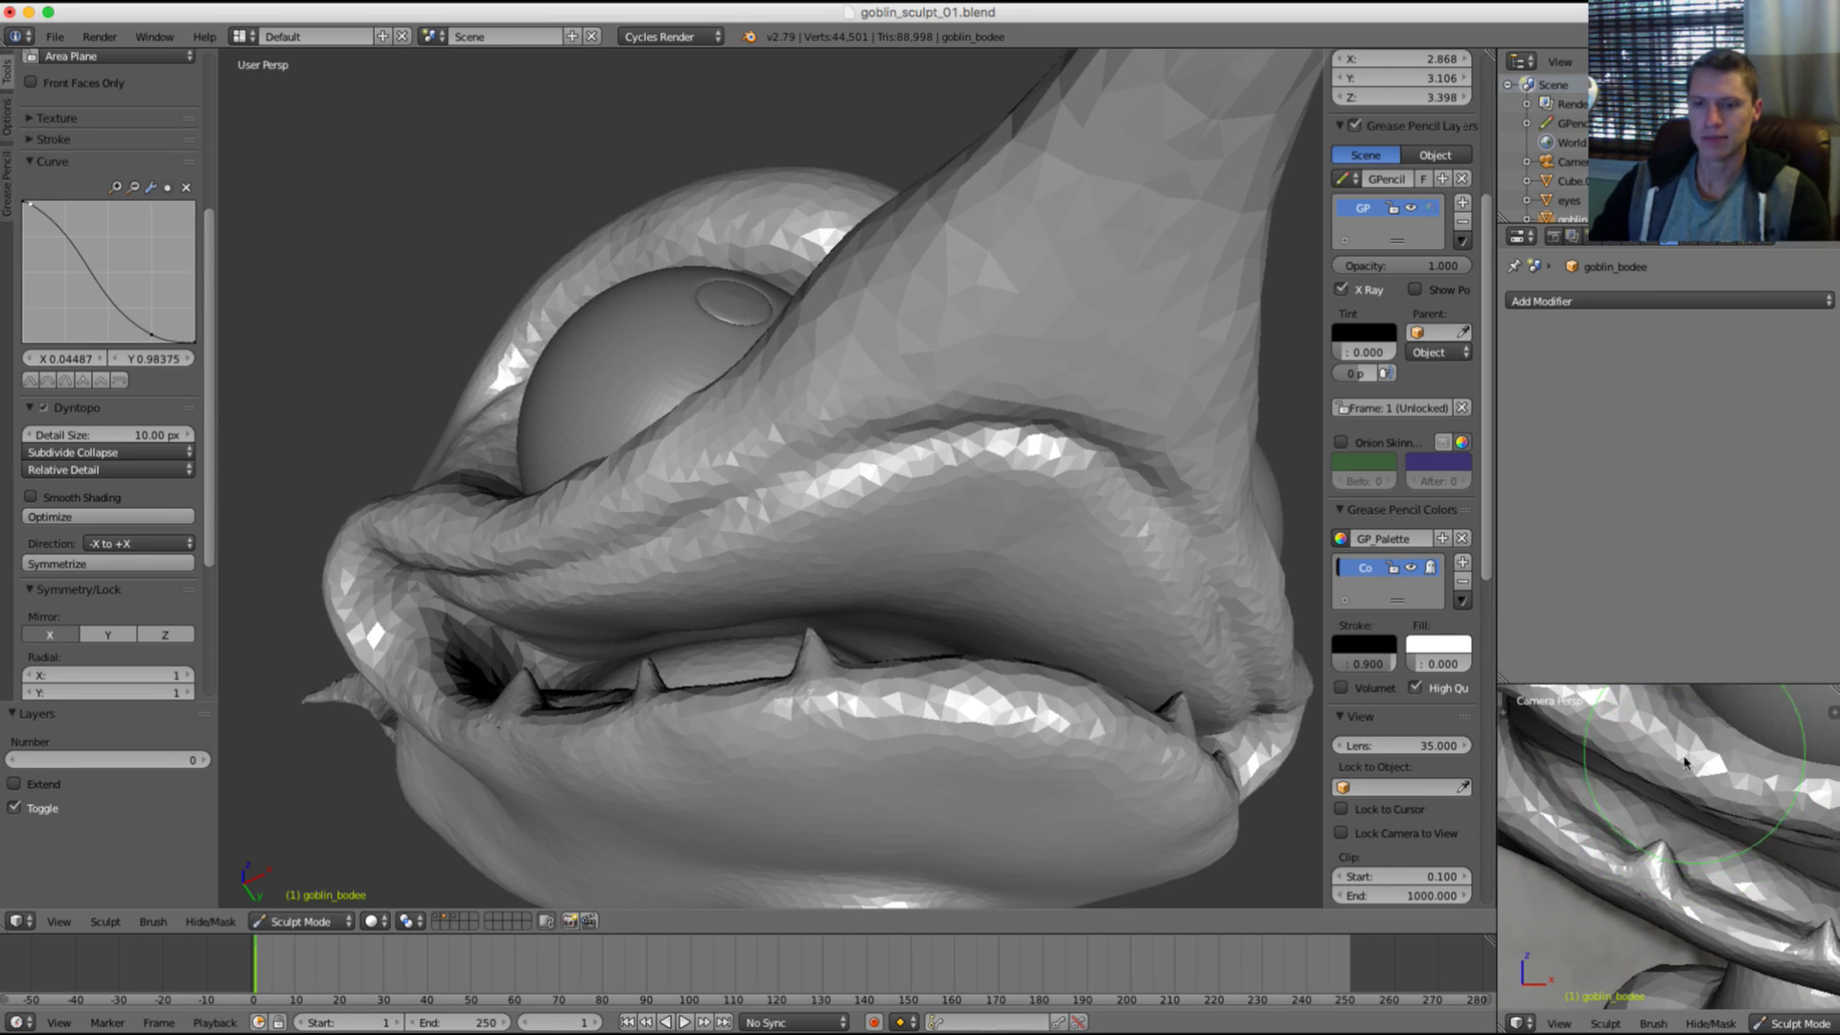
key(2)
key(grave)
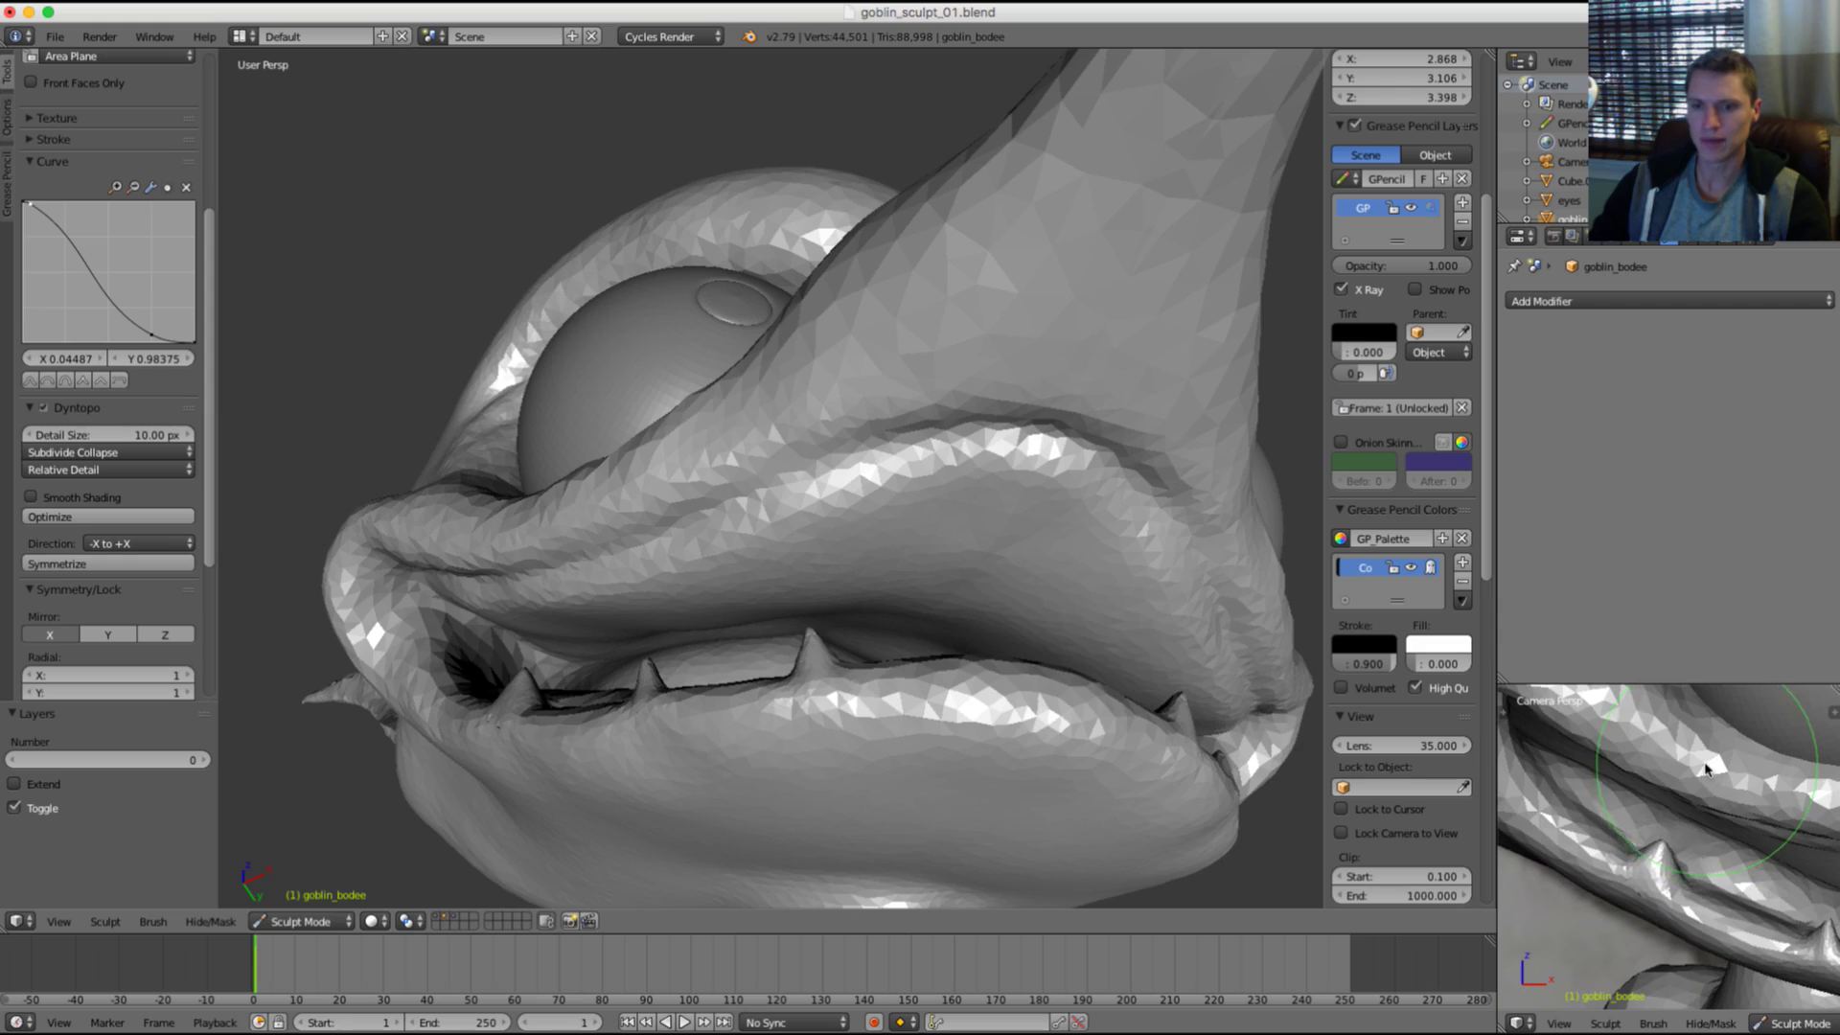
key(f)
click(1634, 720)
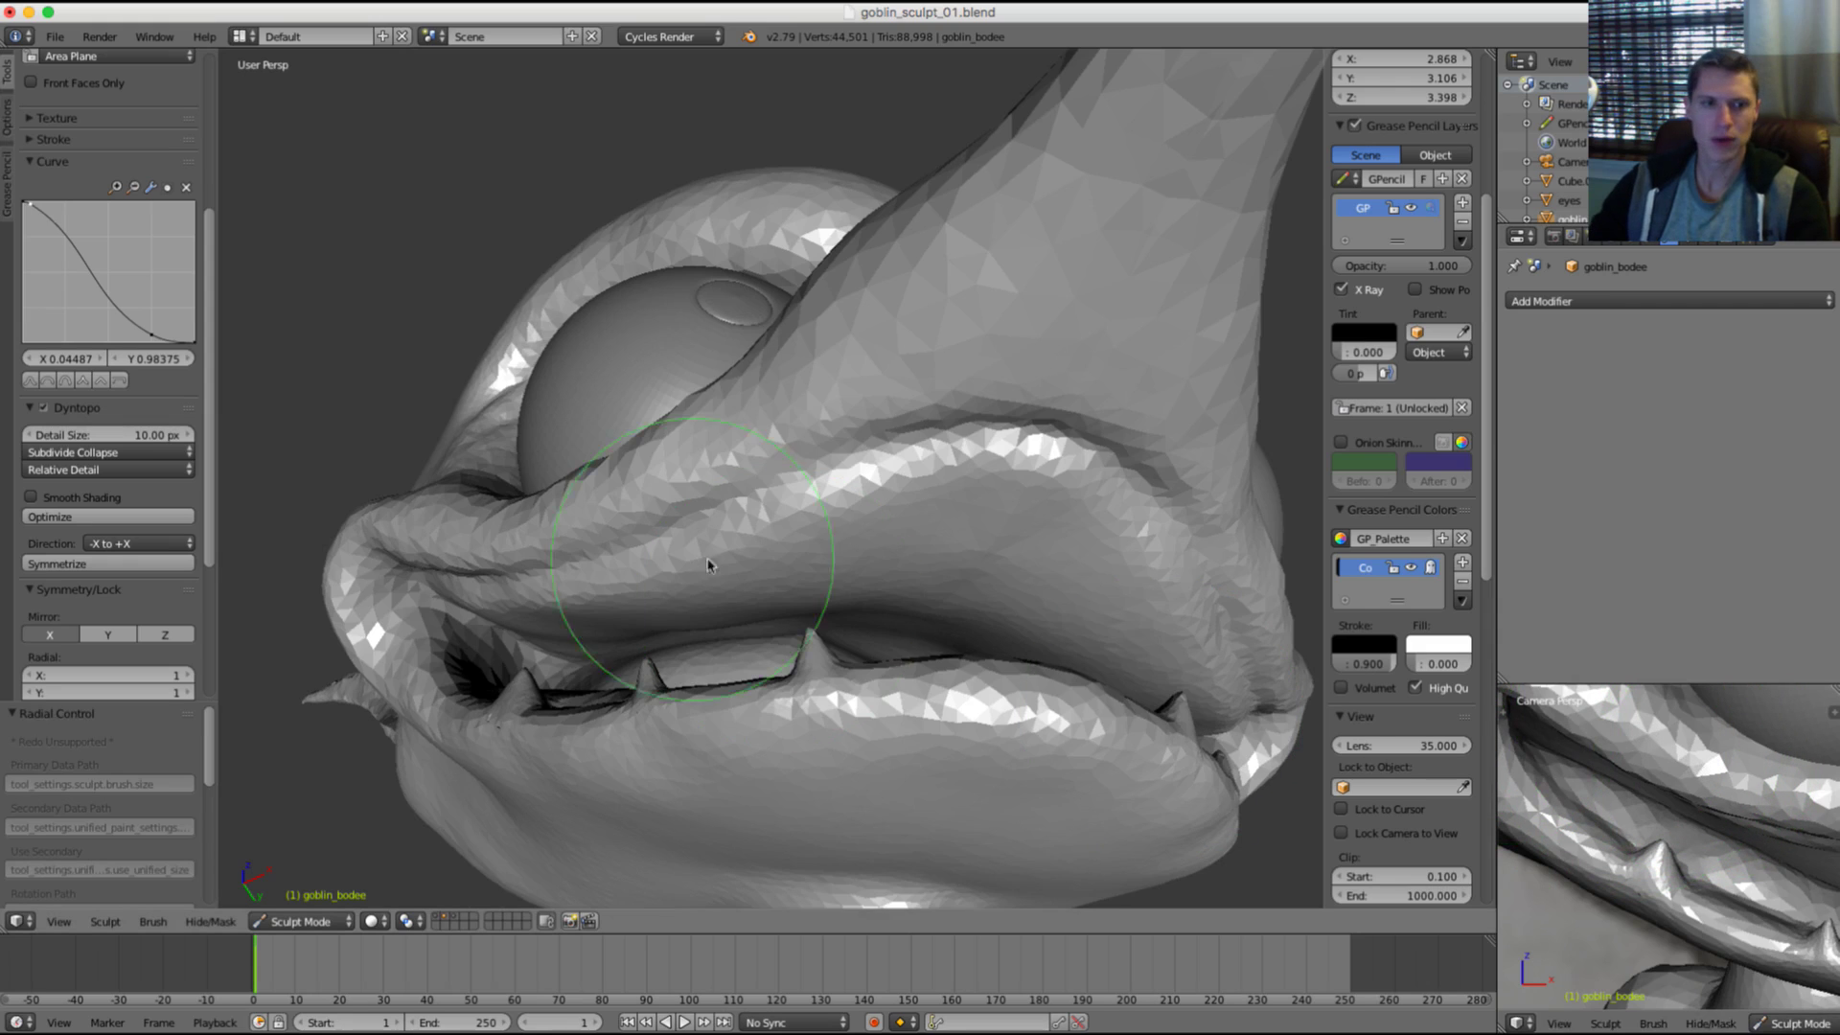
Step: Mask a small spot in the upper lip crease near the mouth corner with a reduced Mask brush
mouse_move(706, 562)
middle_down()
mouse_move(897, 580)
mouse_move(743, 520)
middle_up()
key(m)
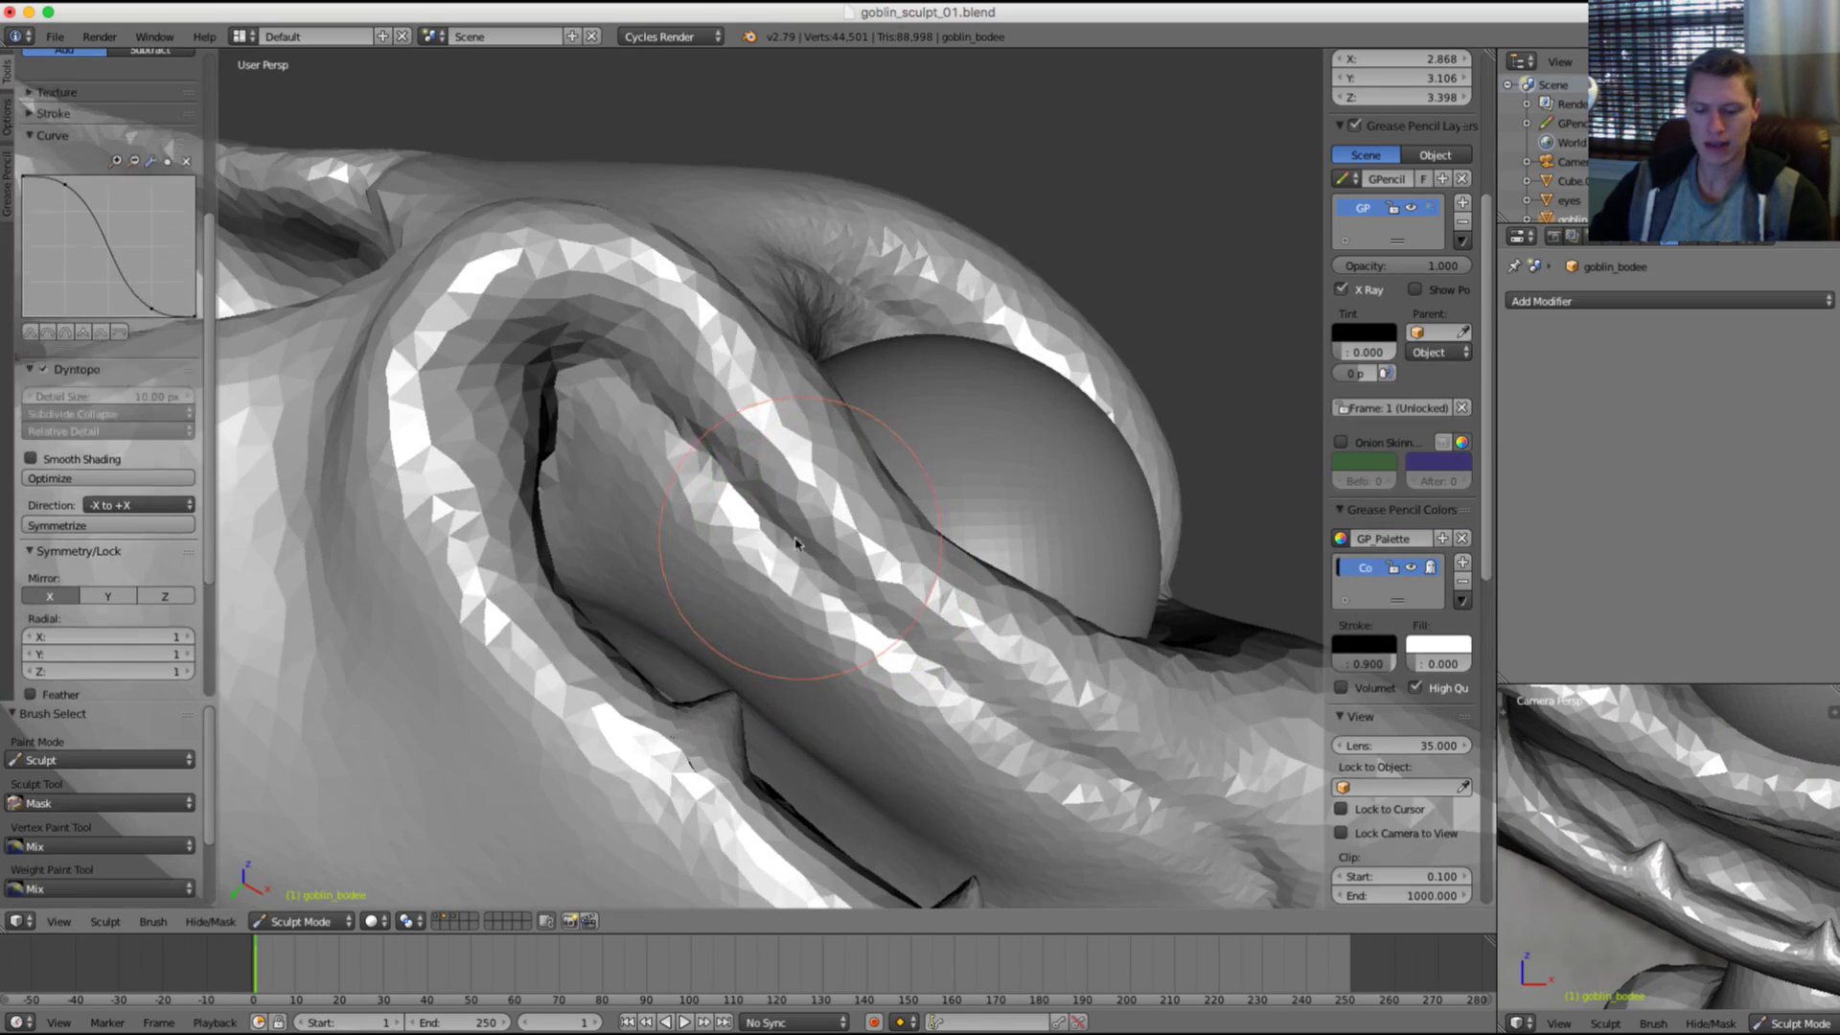
key(f)
click(700, 520)
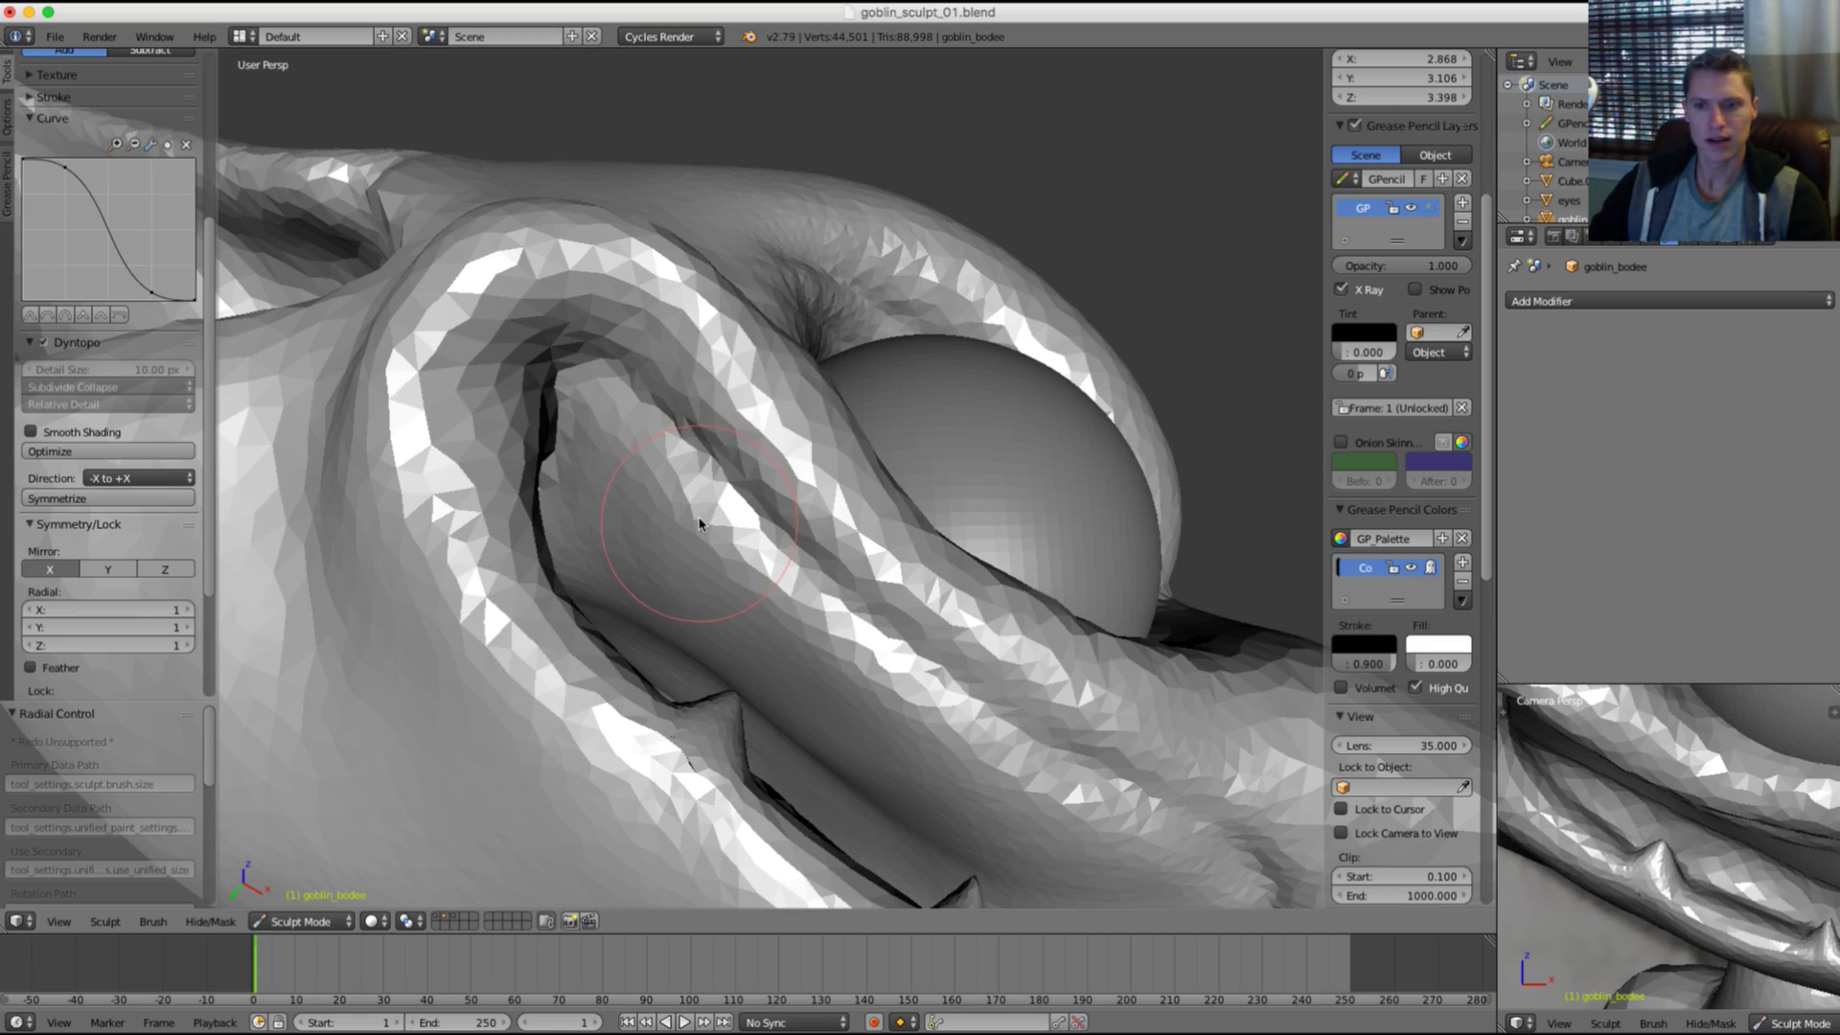
key(grave)
key(grave)
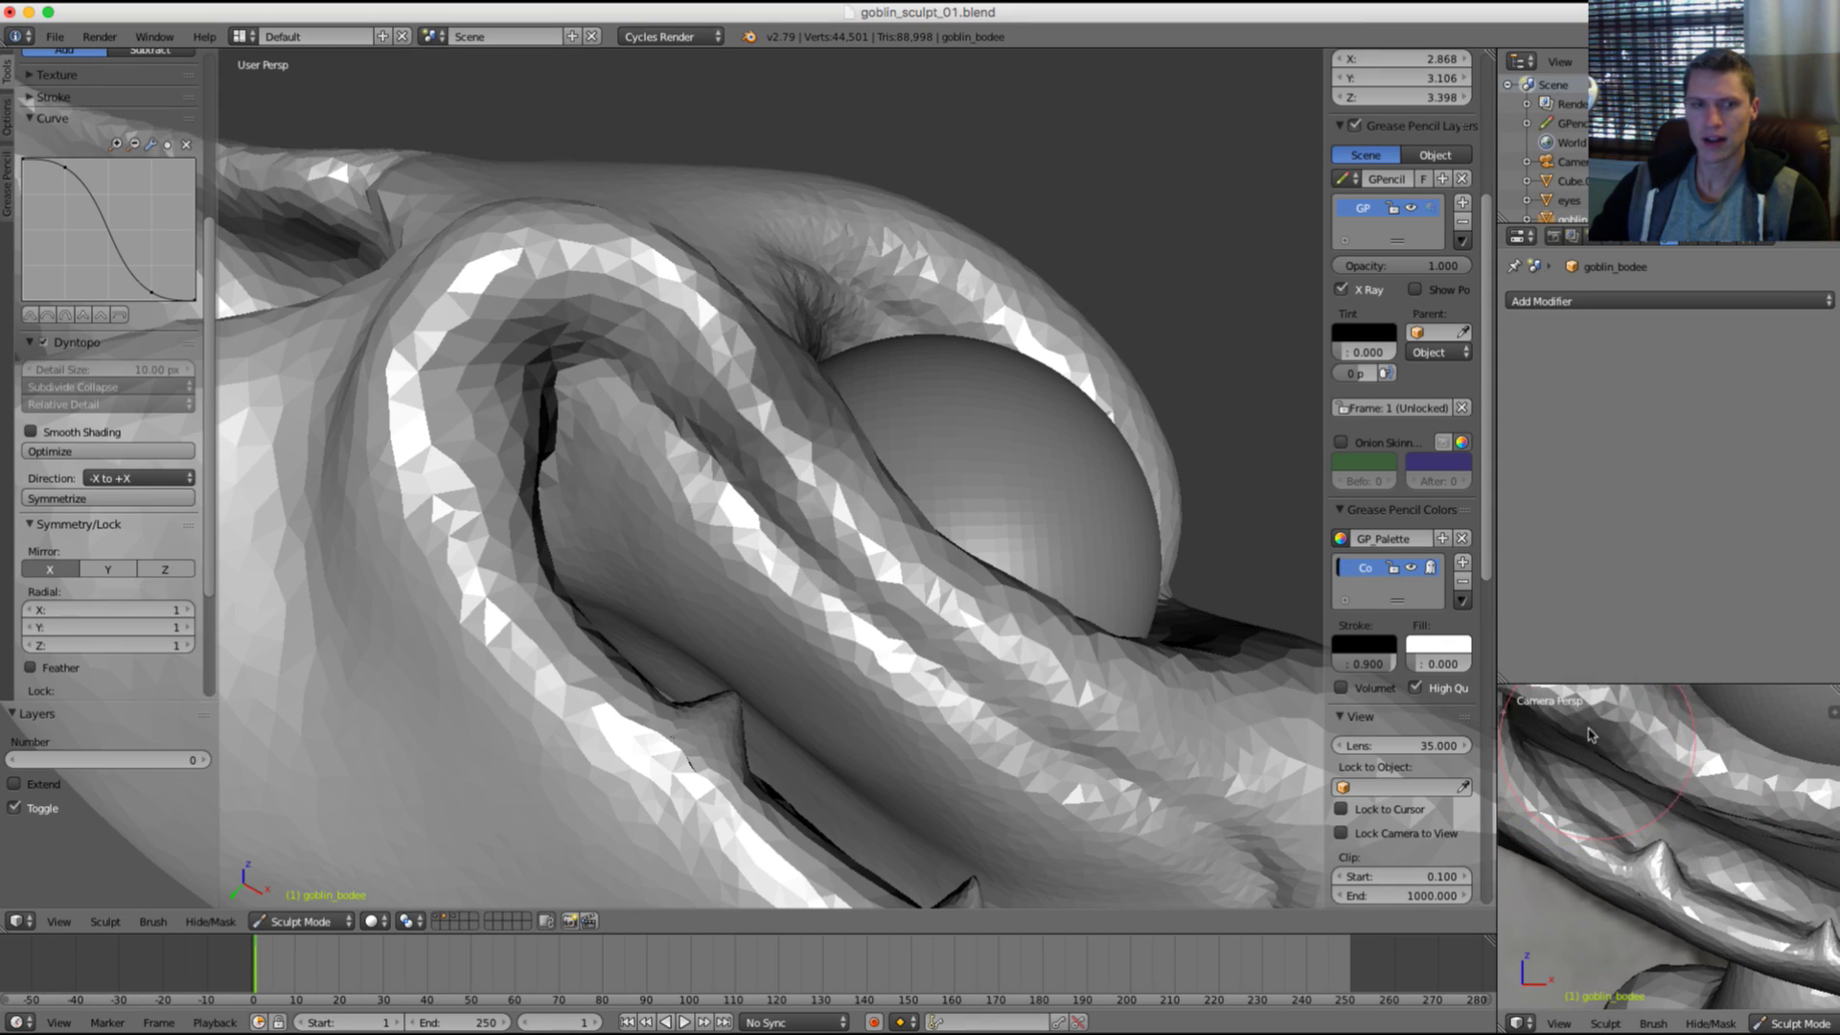
key(f)
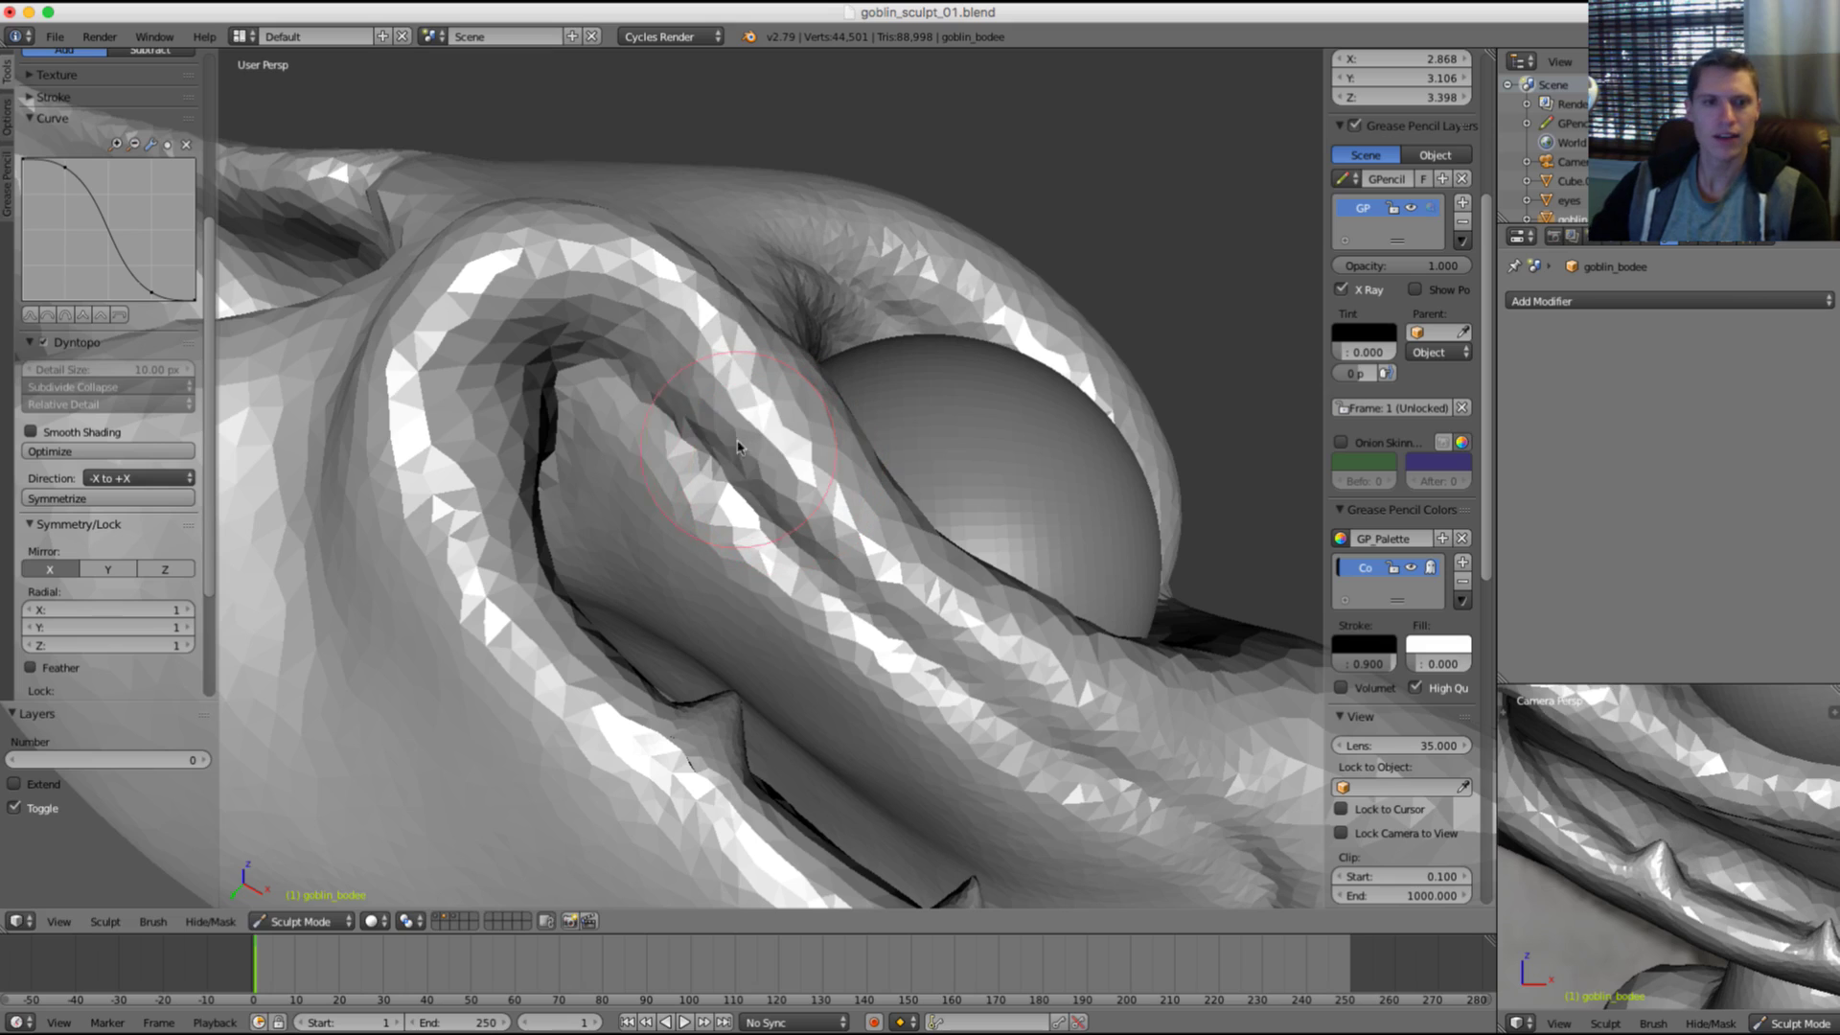
click(728, 479)
drag(764, 484, 781, 482)
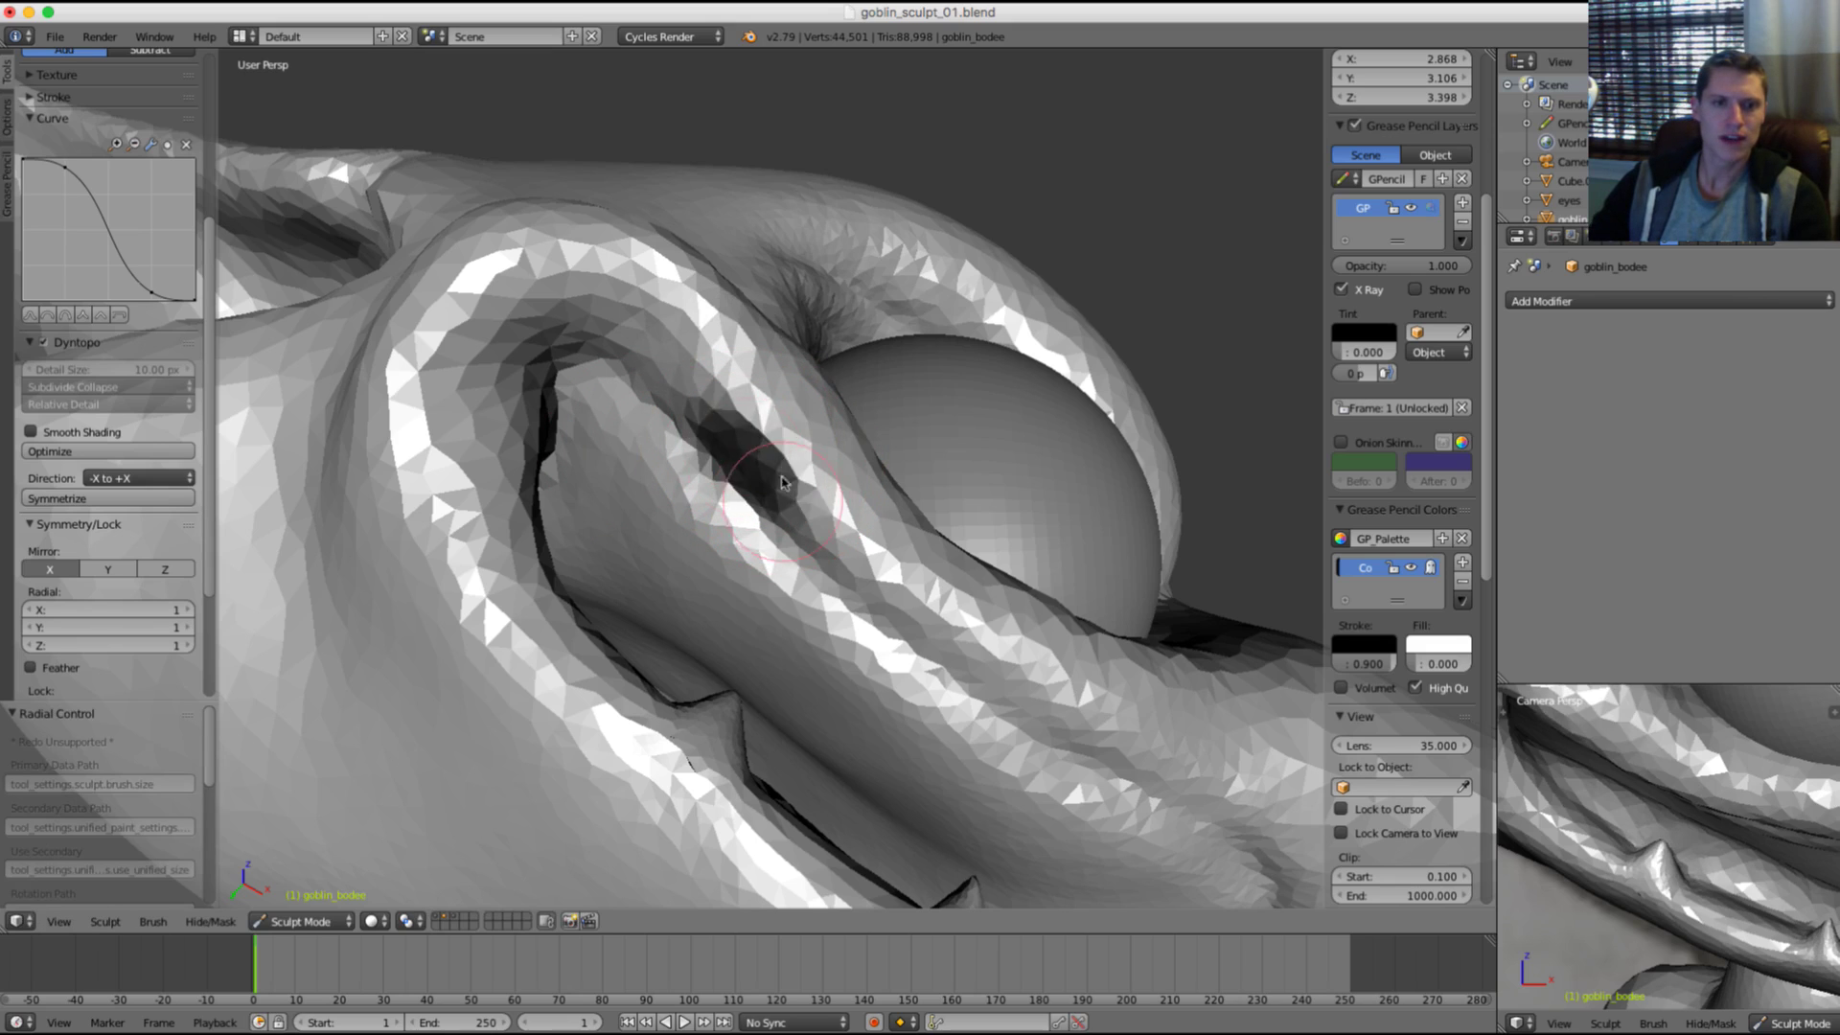
Step: Mask a second tooth spot further along the upper lip crease beneath the eye, checking the reference drawing for its position
key(grave)
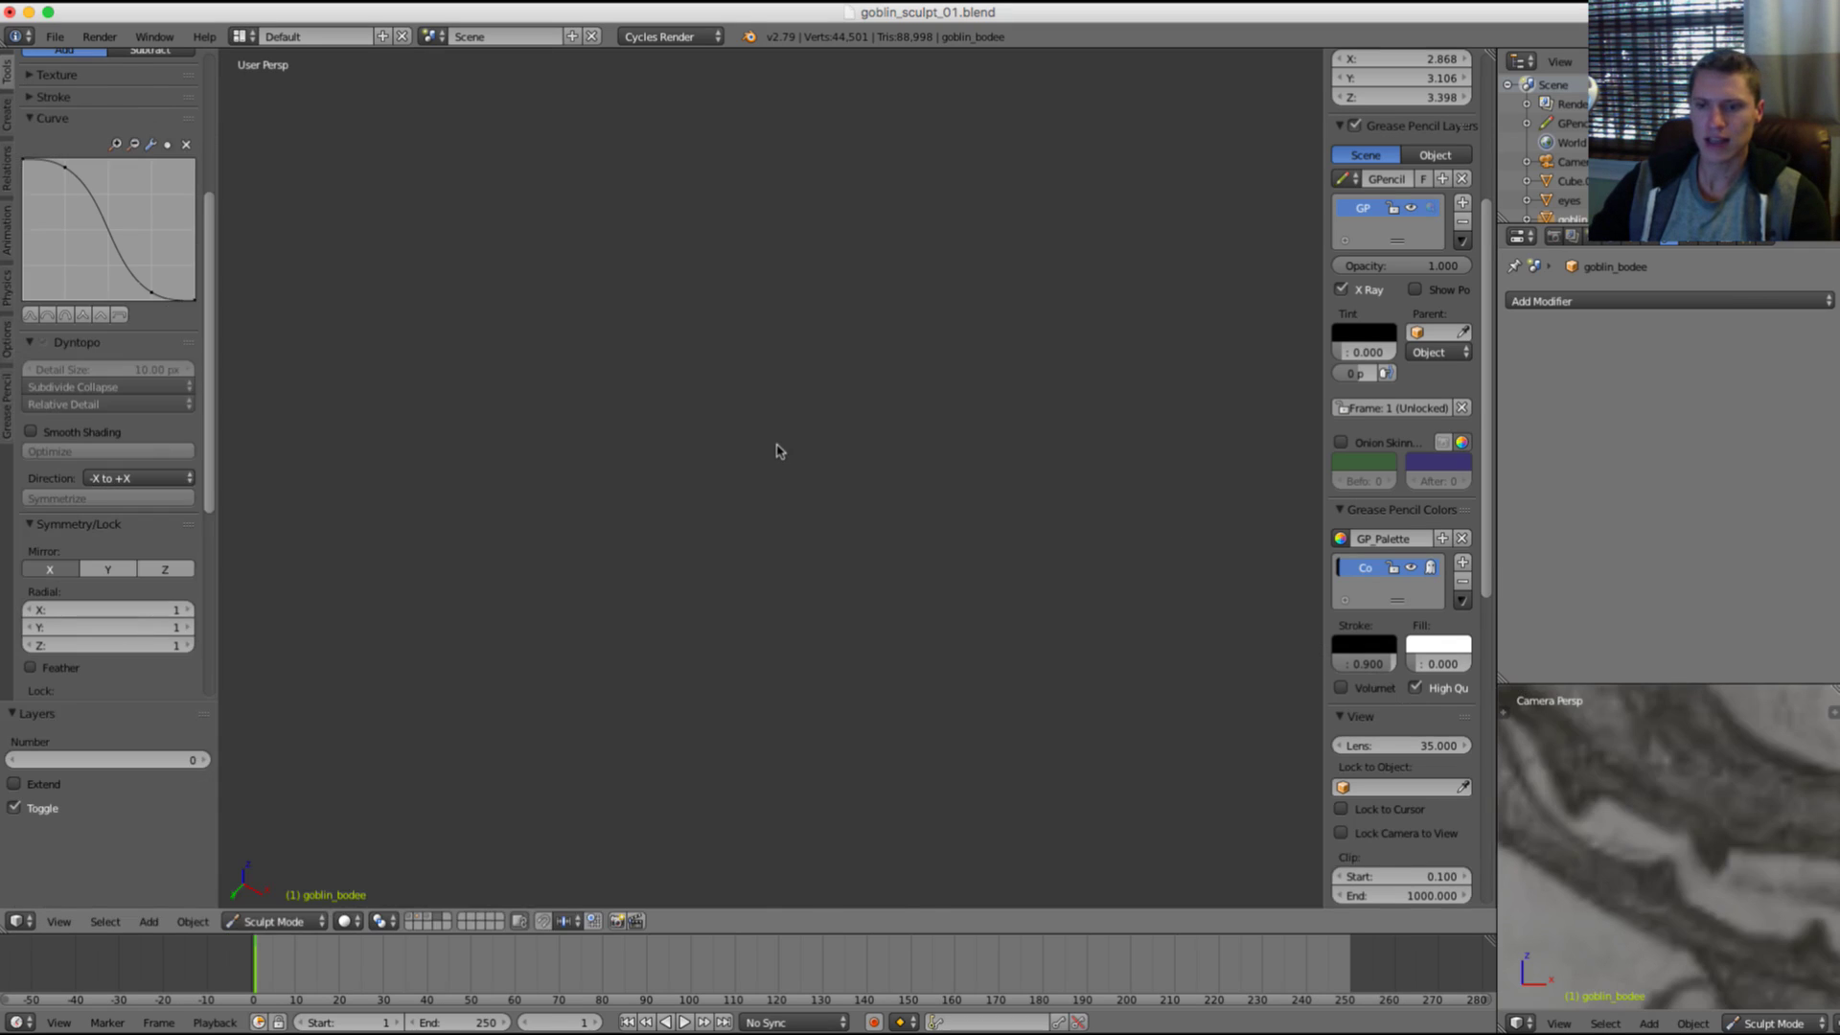
key(1)
middle_drag(867, 548, 848, 518)
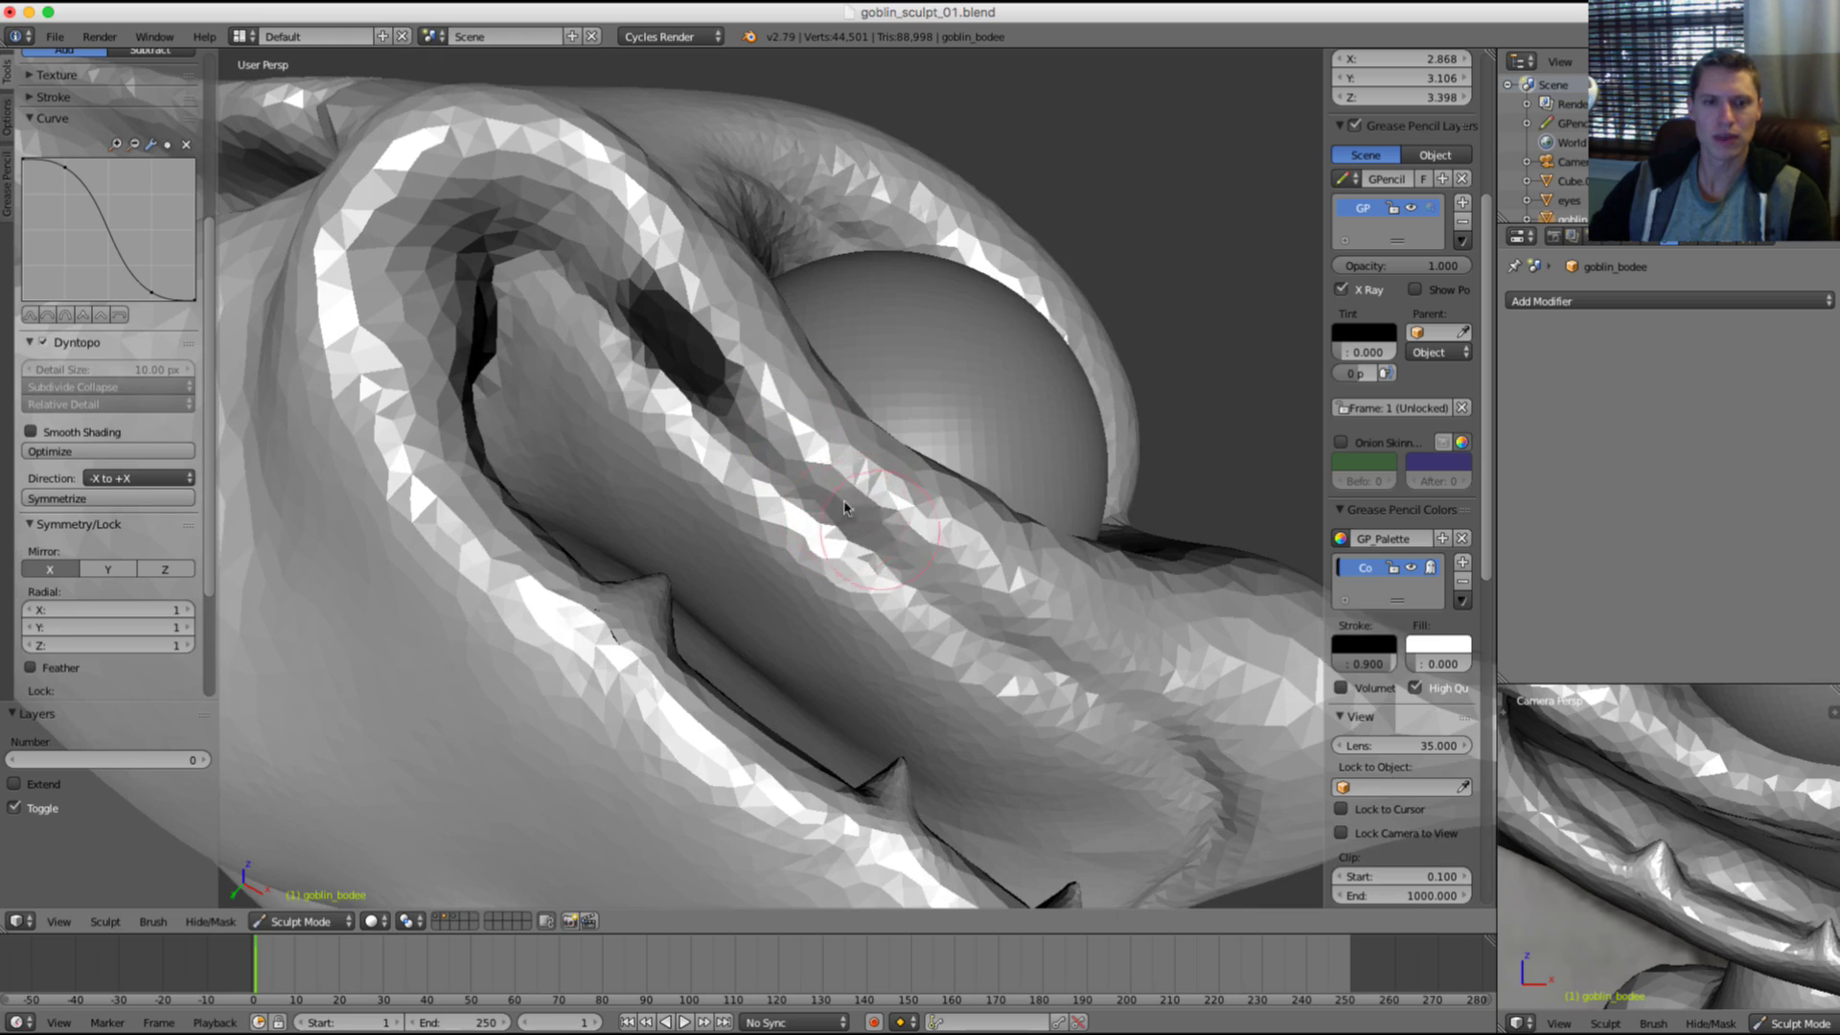
drag(845, 508, 853, 522)
middle_drag(853, 522, 832, 643)
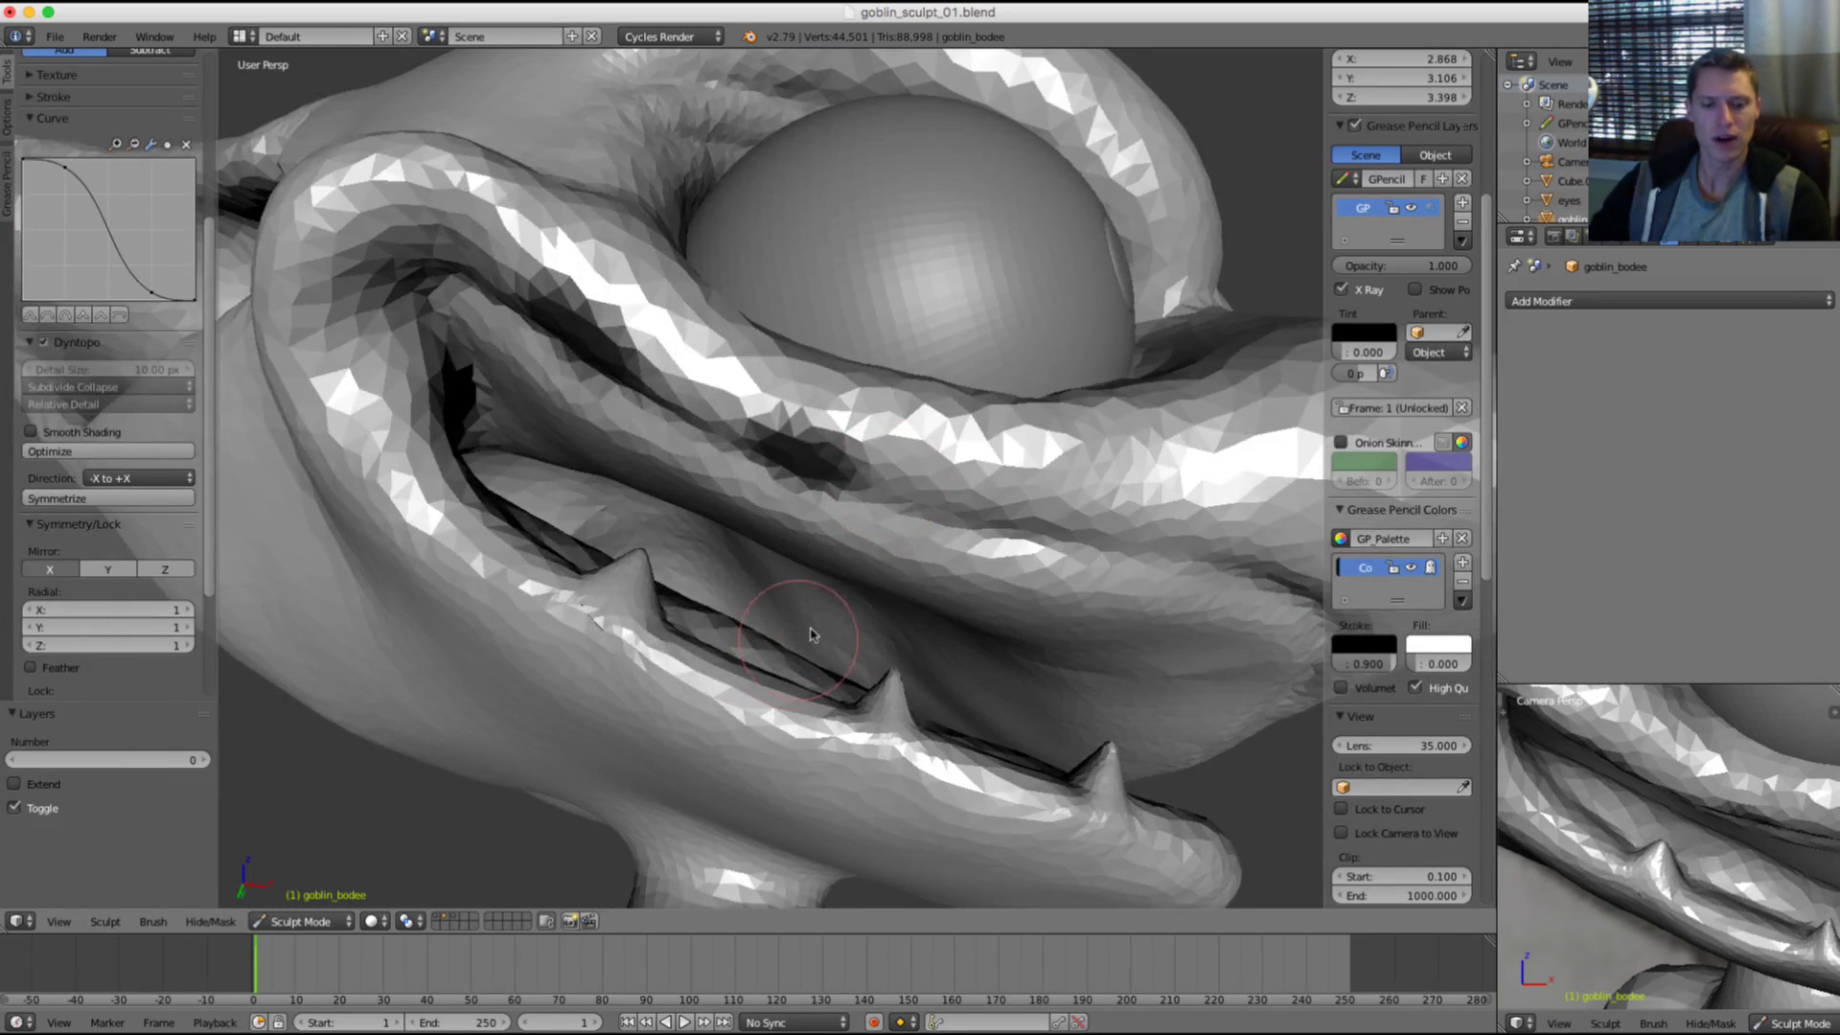
Step: Examine the spacing of the upper teeth in the reference drawing in the camera view
key(2)
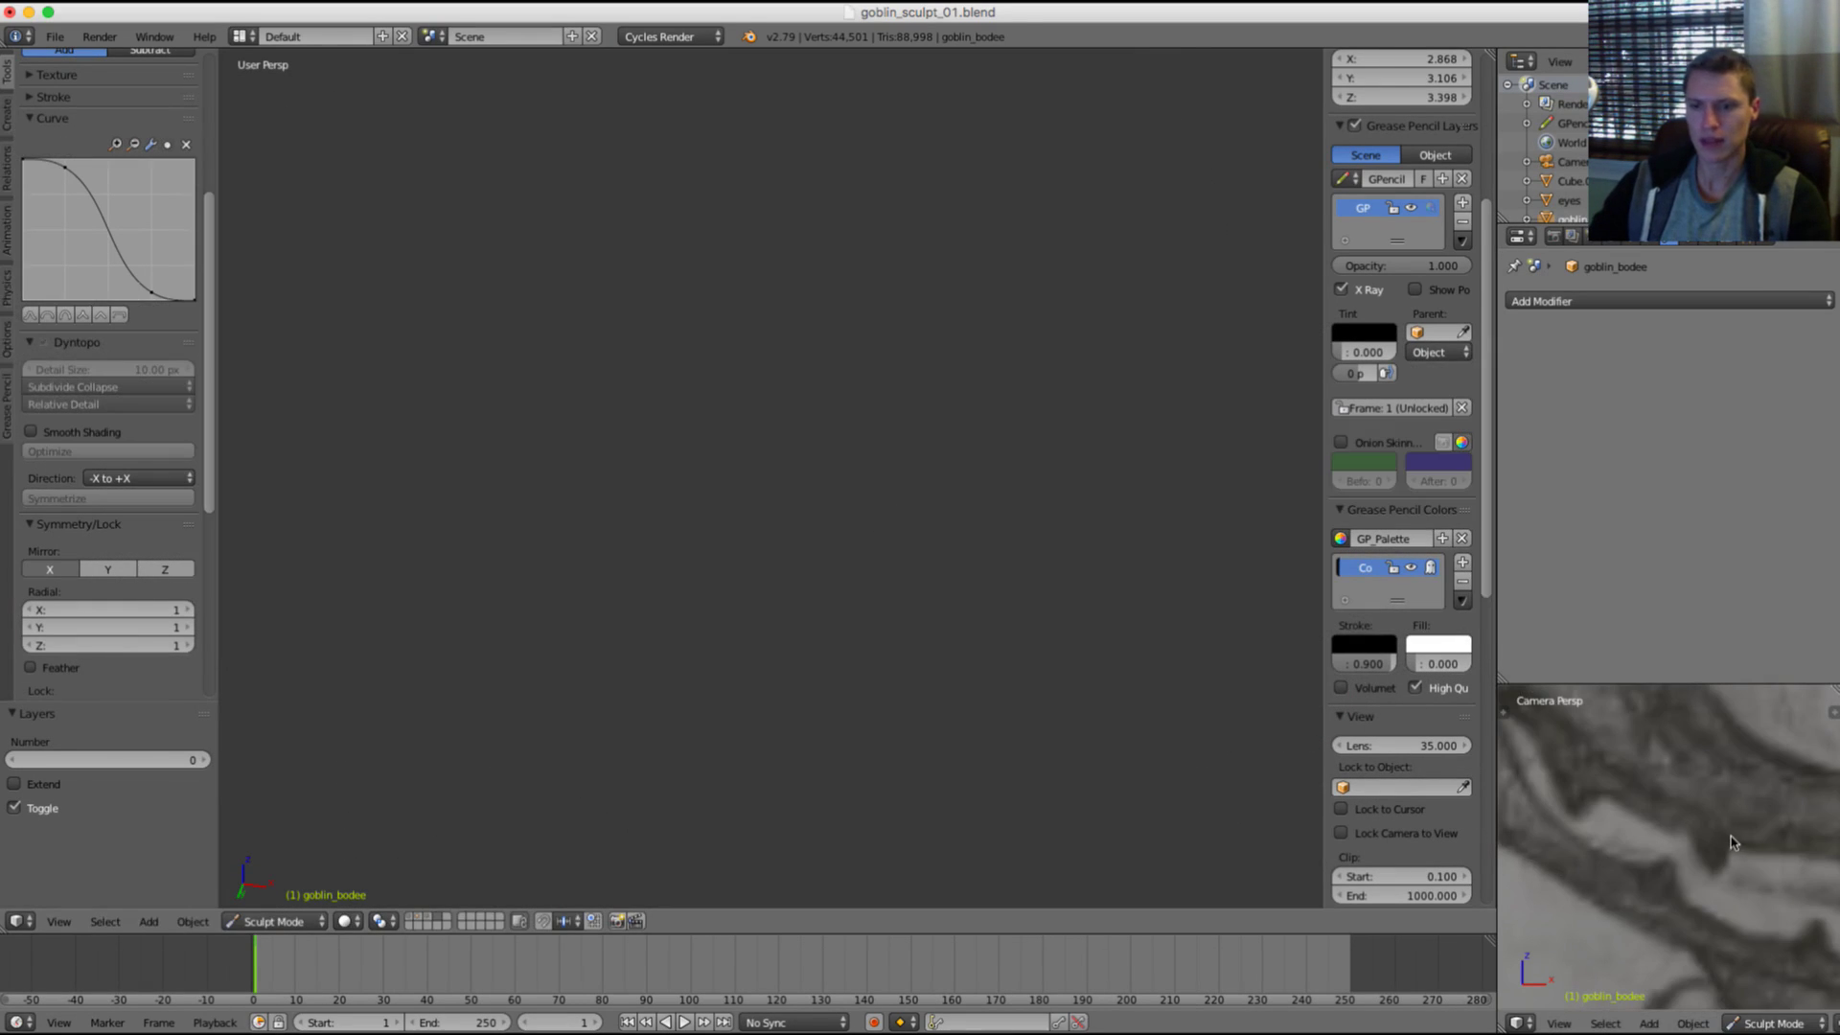
key(1)
mouse_move(800, 575)
middle_down()
mouse_move(761, 616)
mouse_move(668, 542)
mouse_move(870, 572)
middle_up()
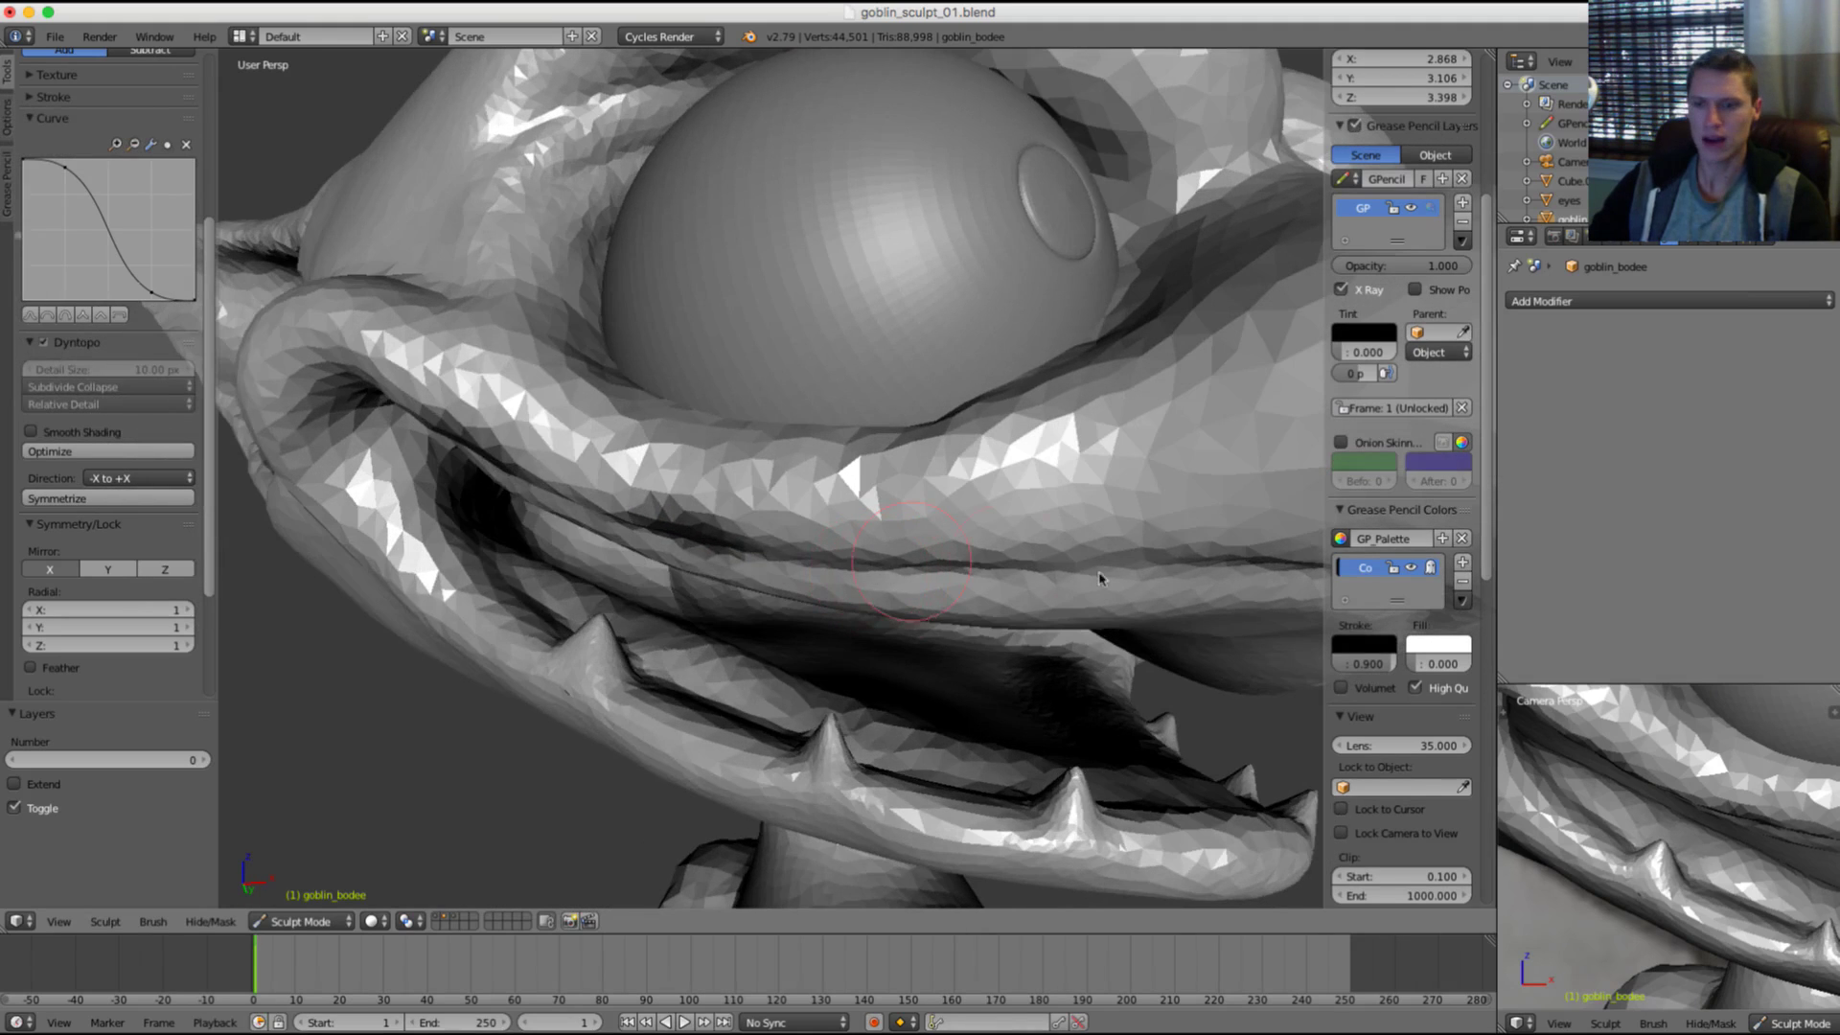
scroll(1638, 788, up, 3)
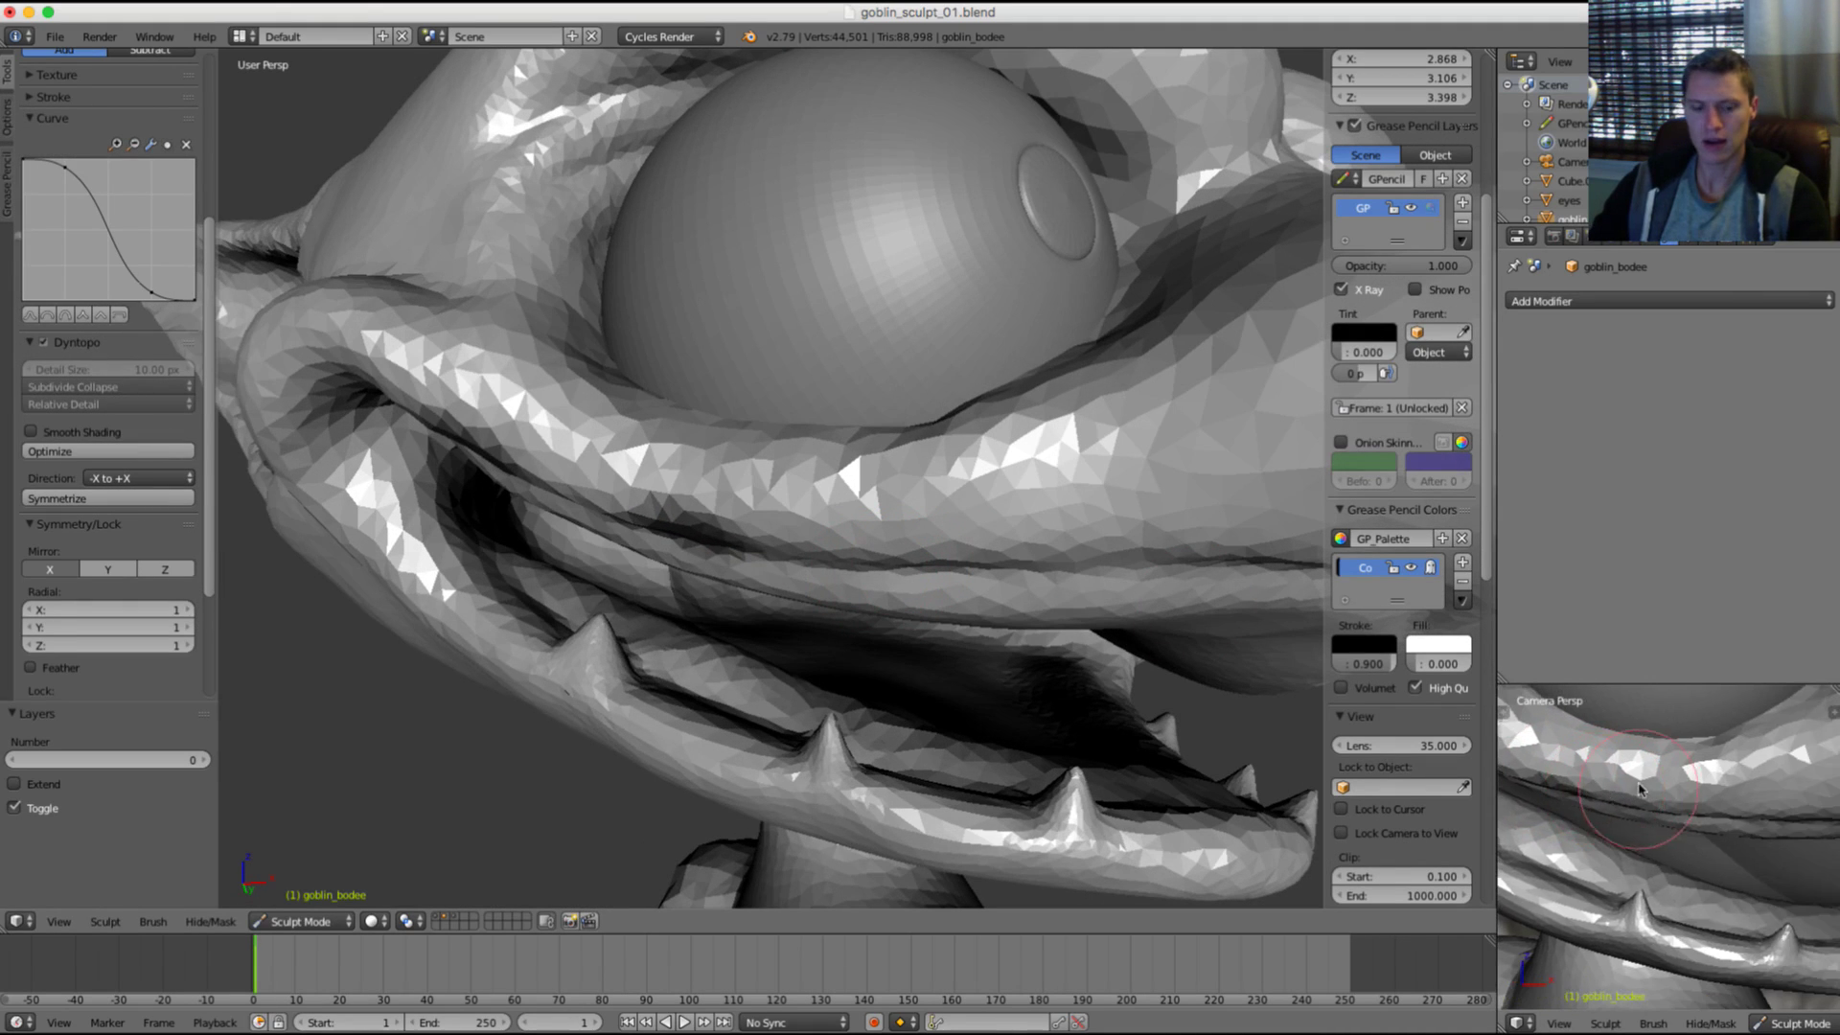
key(2)
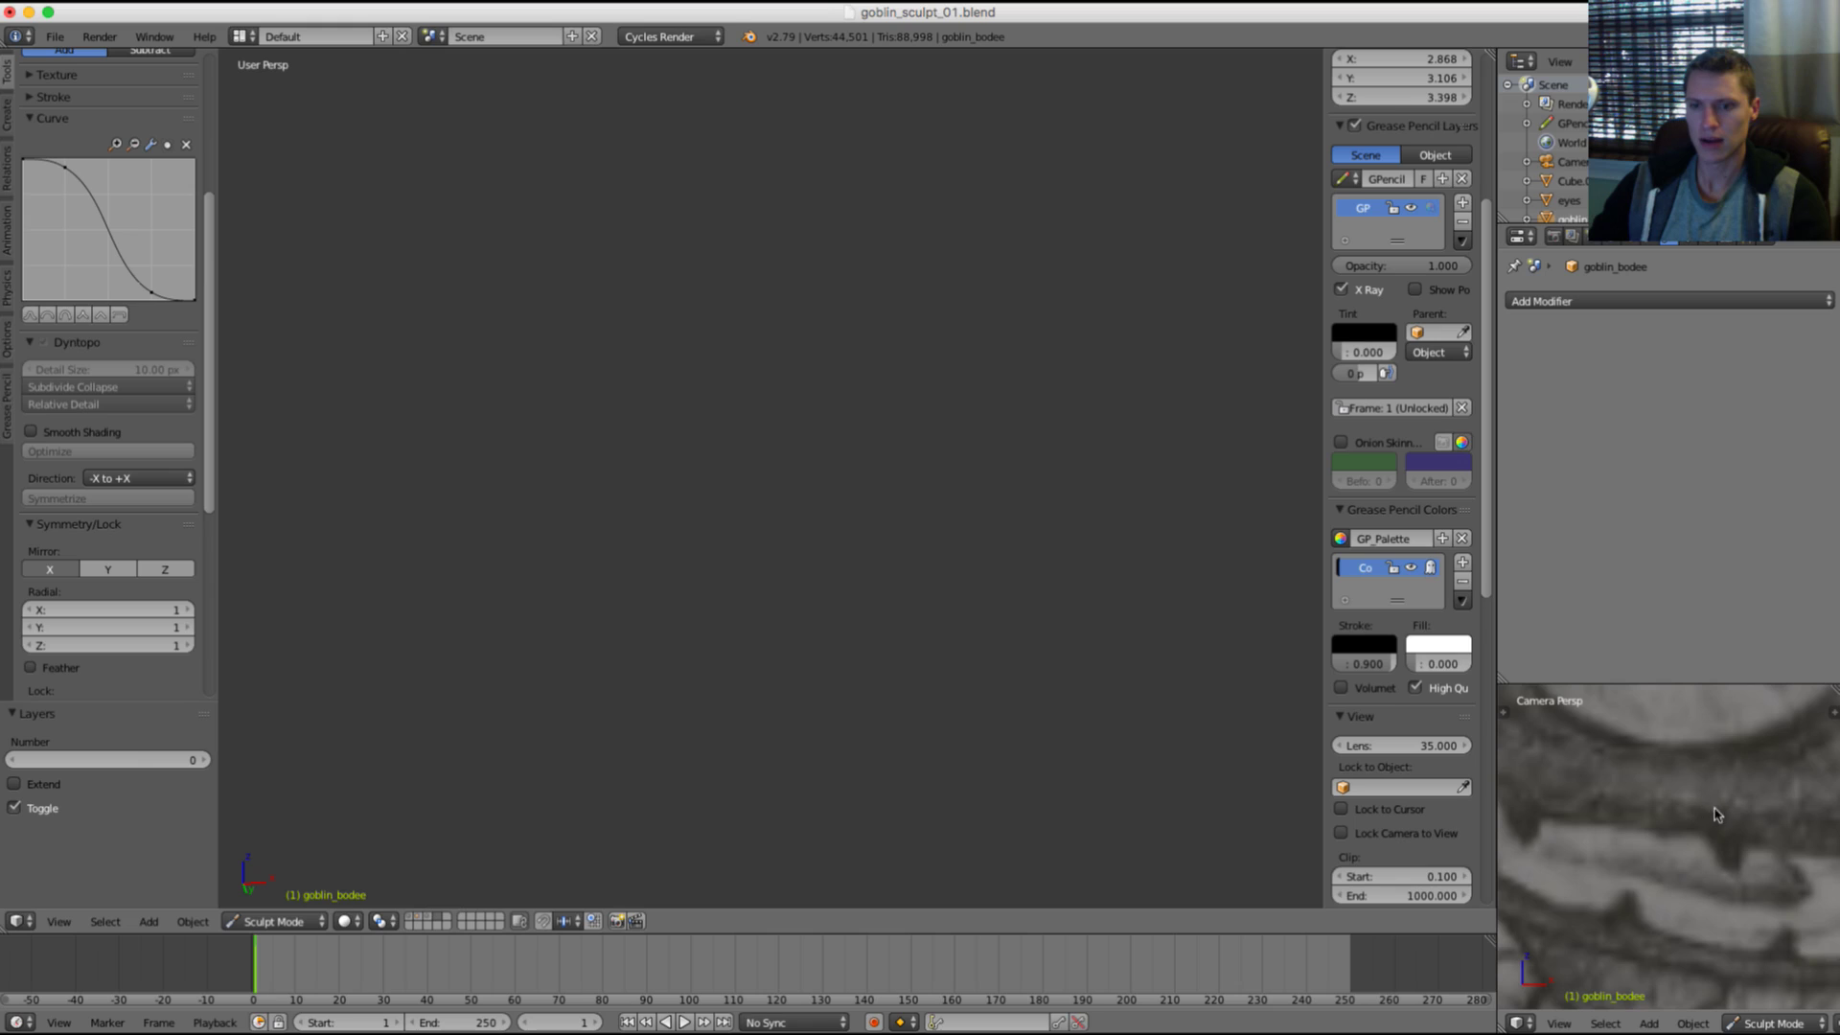
middle_drag(1715, 814, 1687, 802)
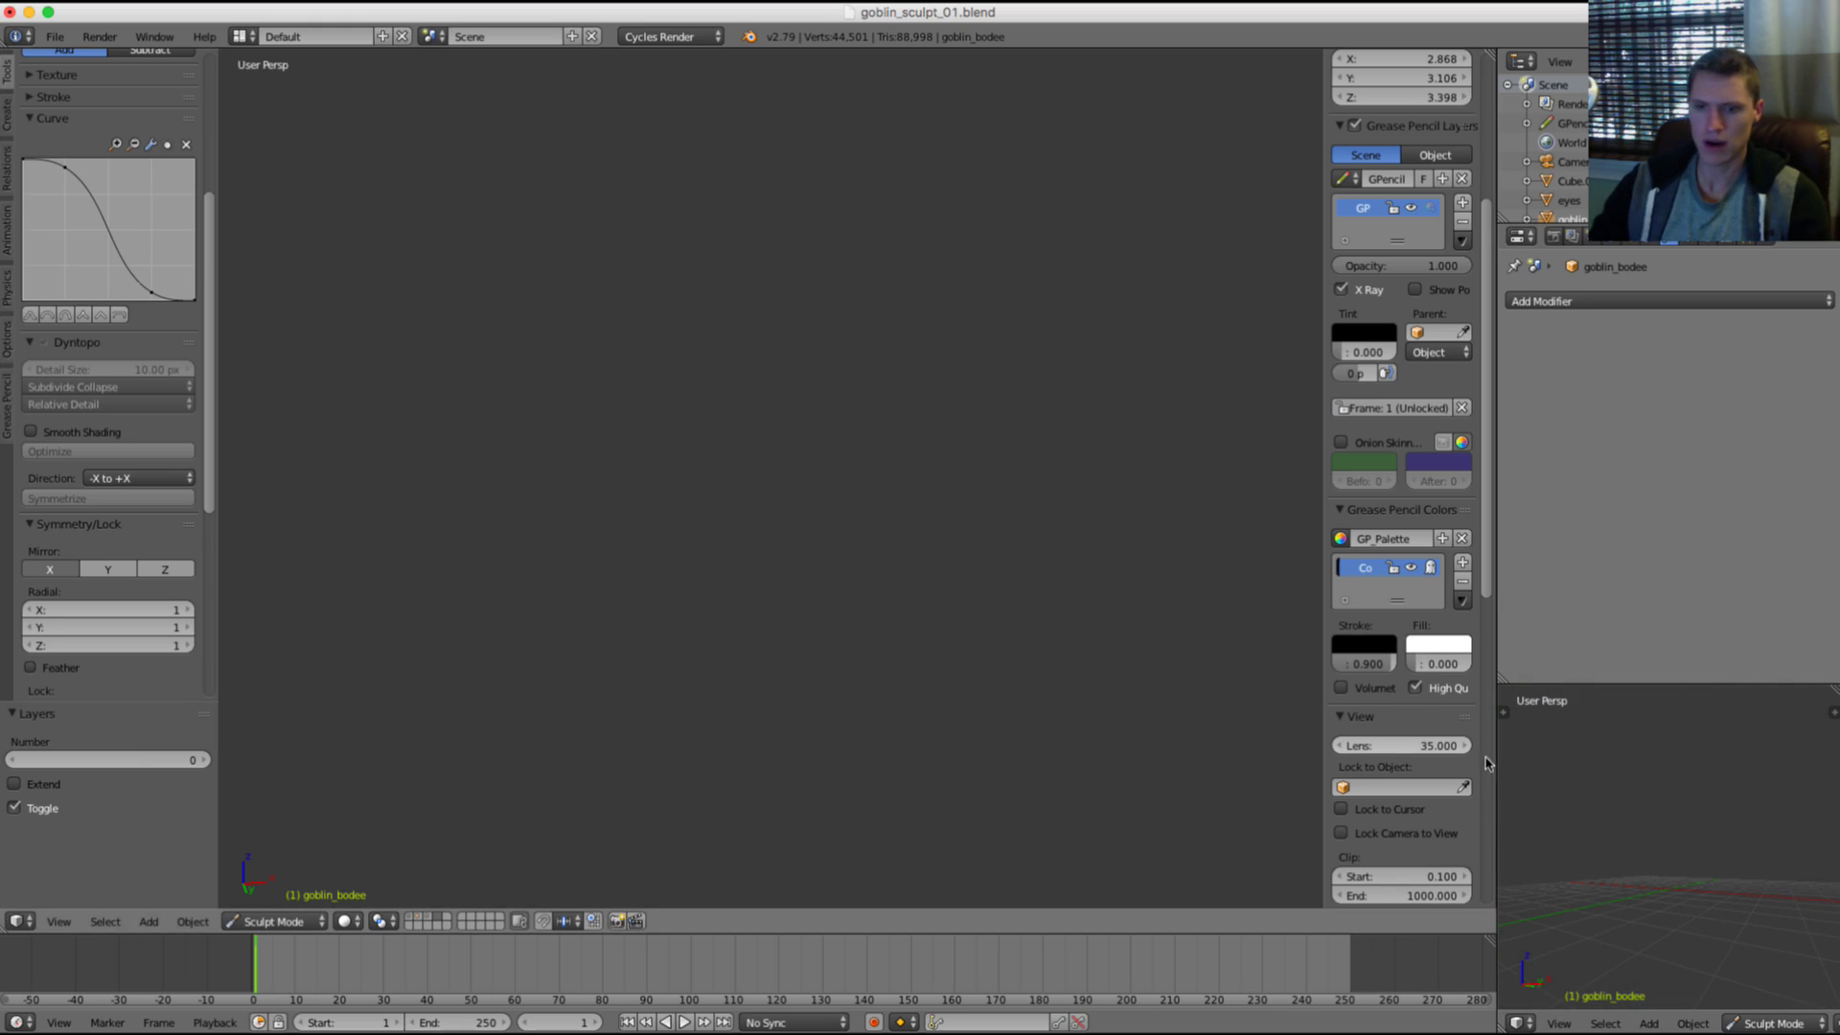
key(KP_0)
mouse_move(1696, 799)
shift+middle_down()
mouse_move(1499, 768)
mouse_move(1590, 811)
mouse_move(1705, 821)
shift+middle_up()
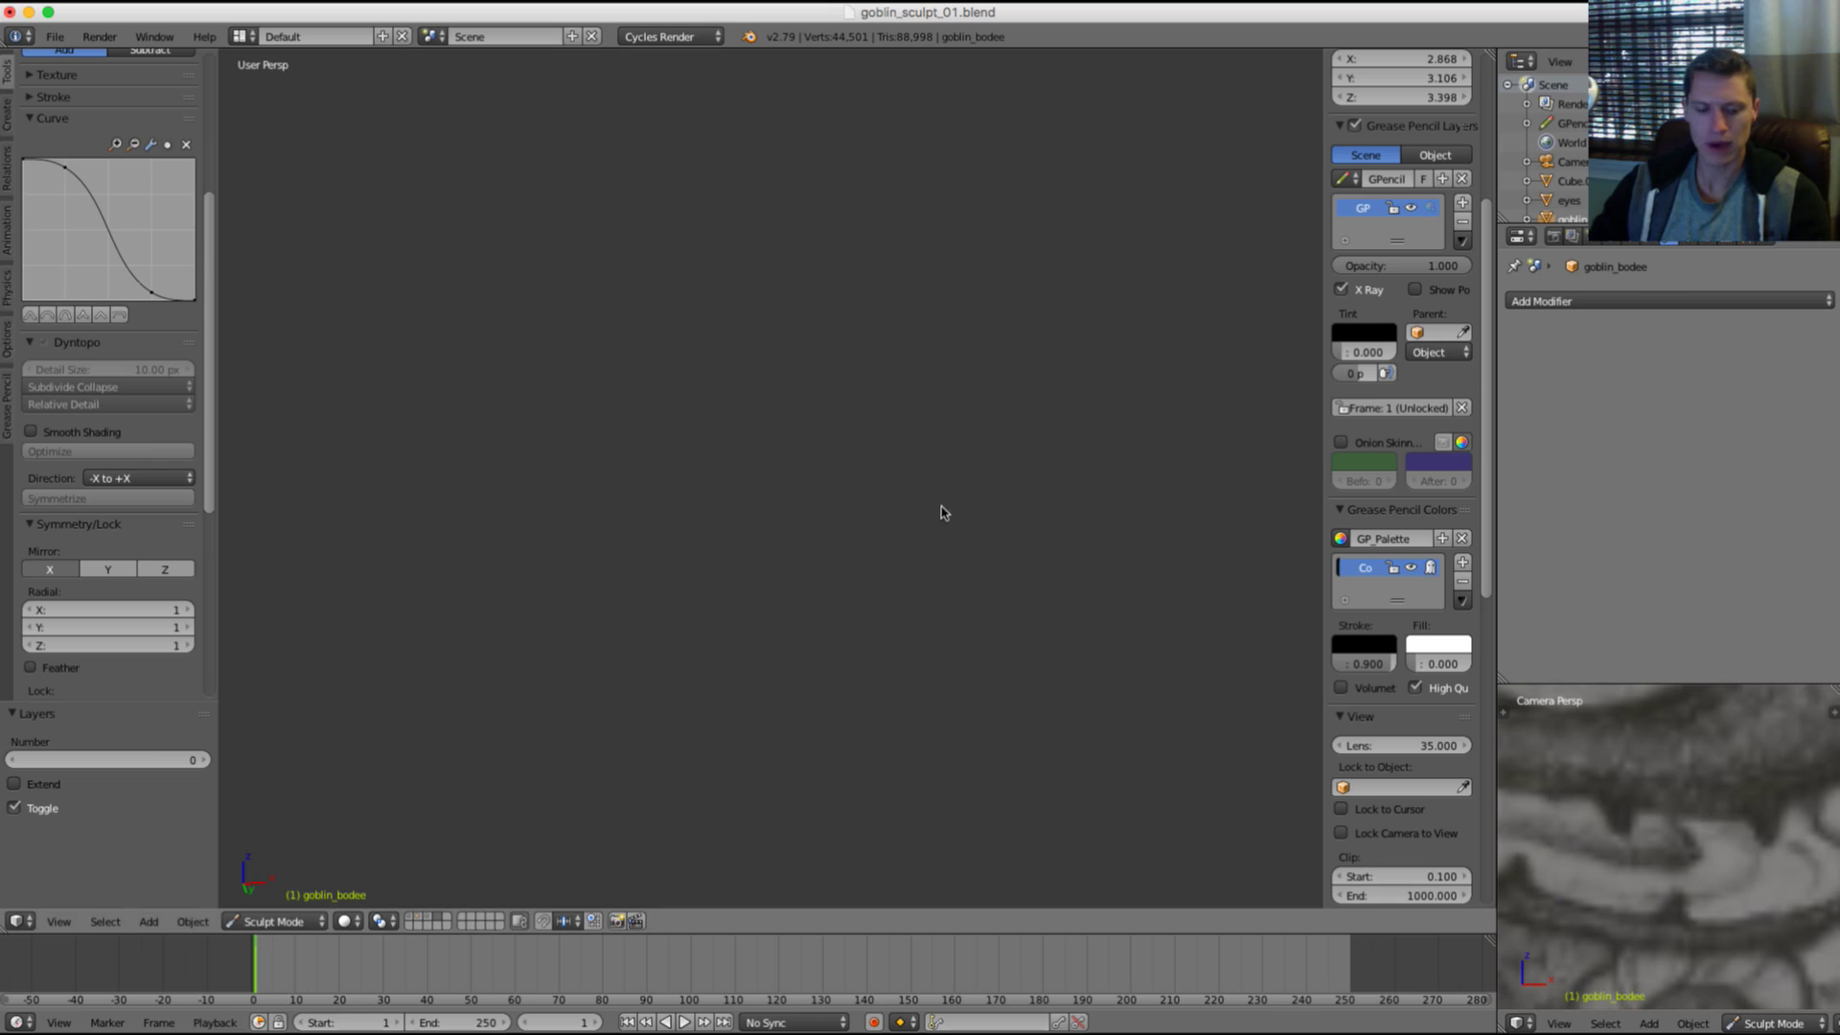
Step: Mask the remaining tooth spots along the upper lip up to beneath the nose, and invert the mask
key(1)
middle_drag(1058, 606, 948, 467)
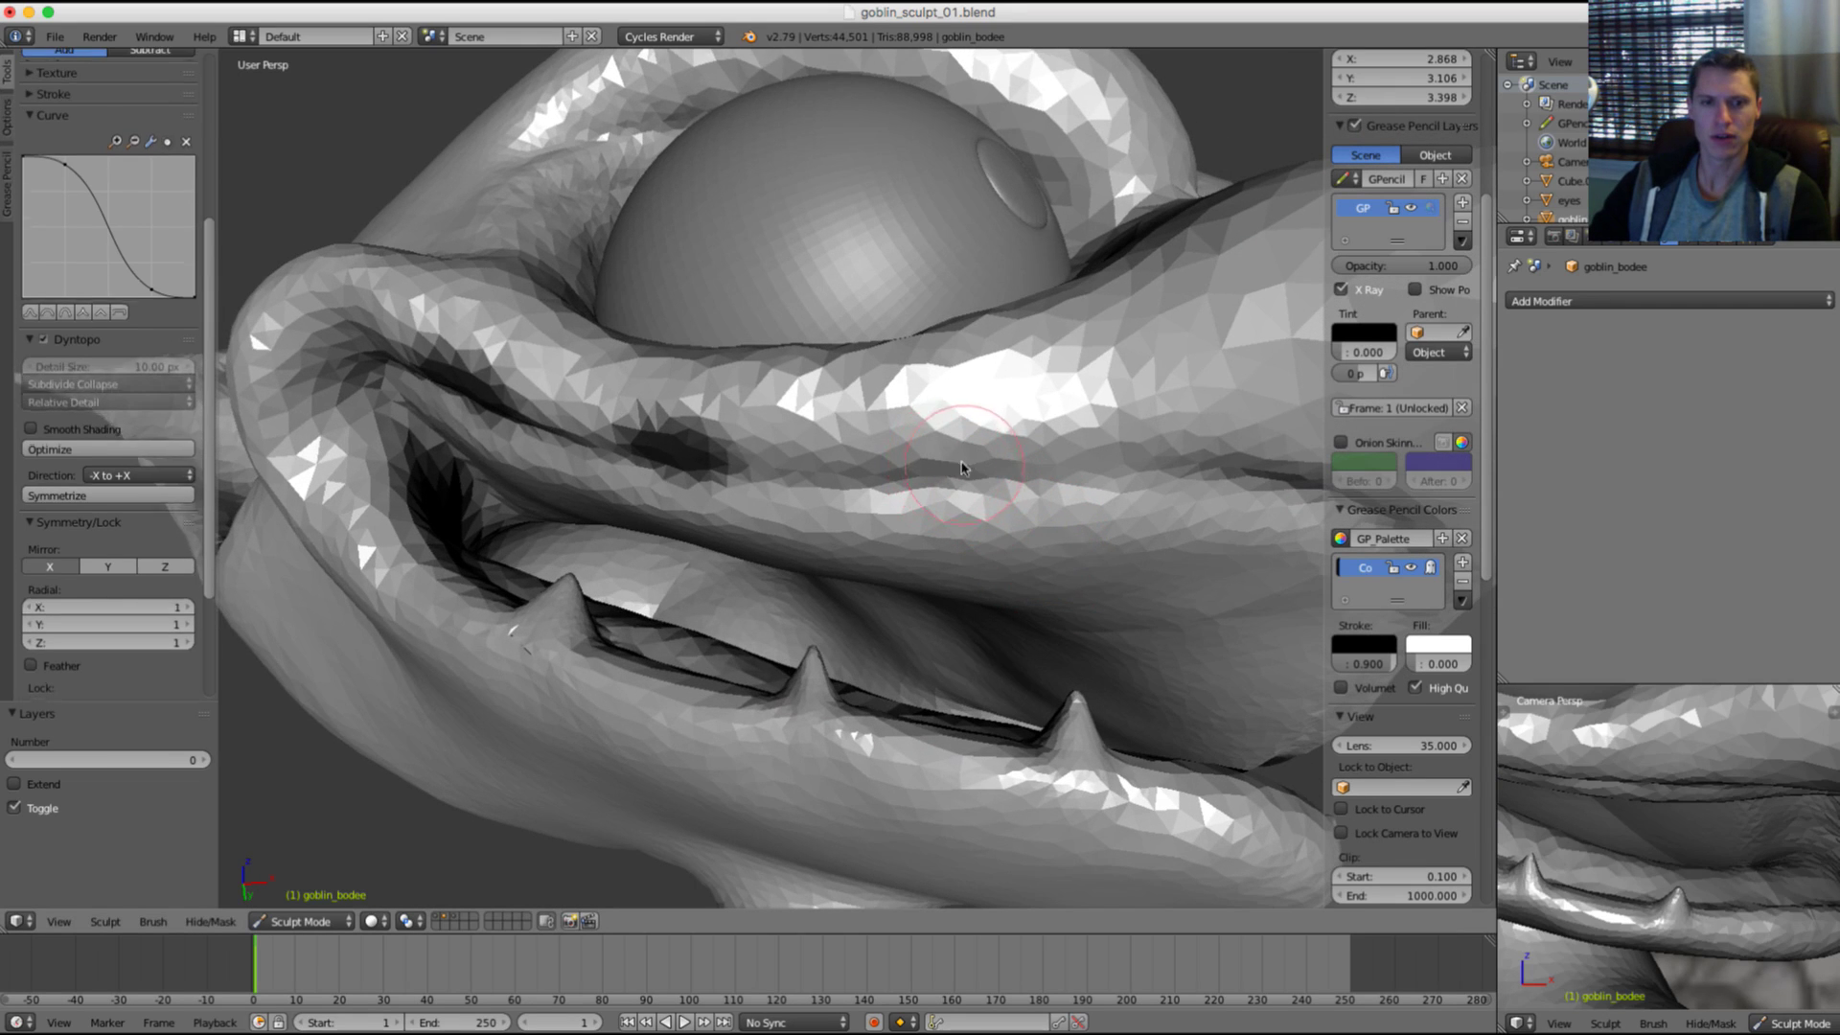
middle_drag(937, 452, 1068, 417)
drag(992, 405, 1092, 391)
scroll(1119, 410, down, 5)
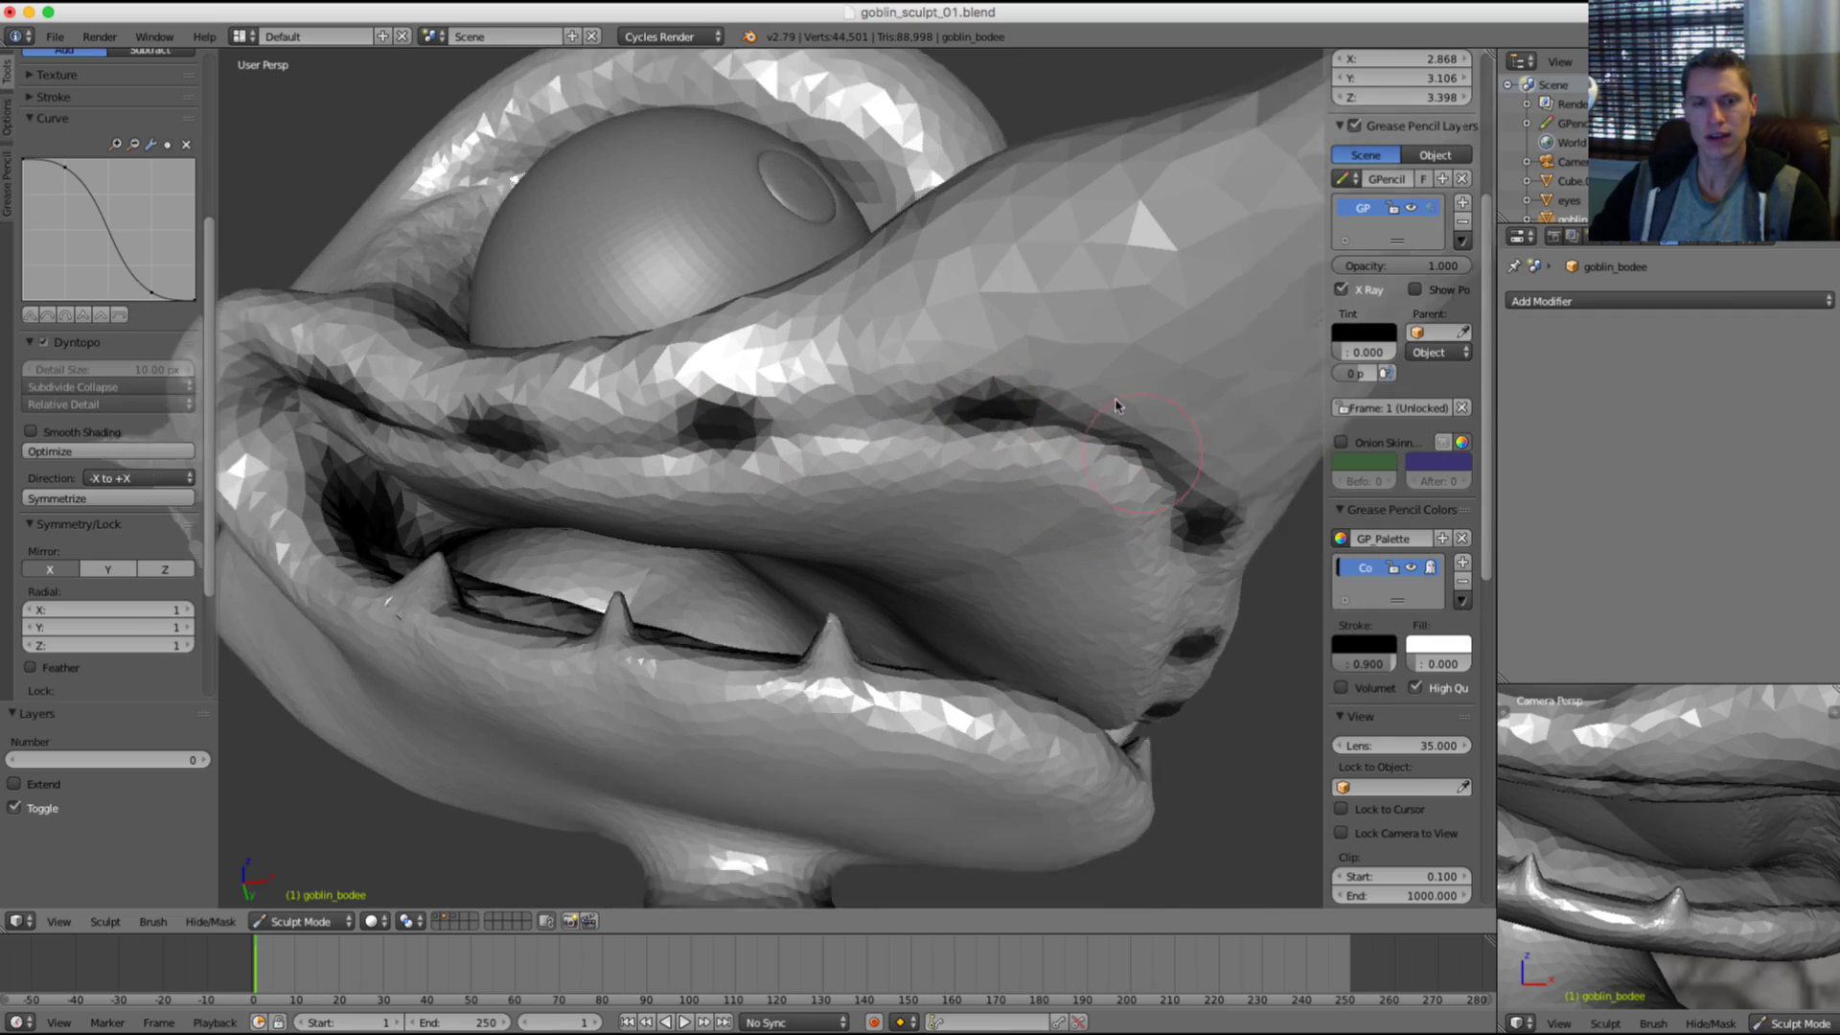
middle_drag(1018, 429, 1076, 436)
key(ctrl+i)
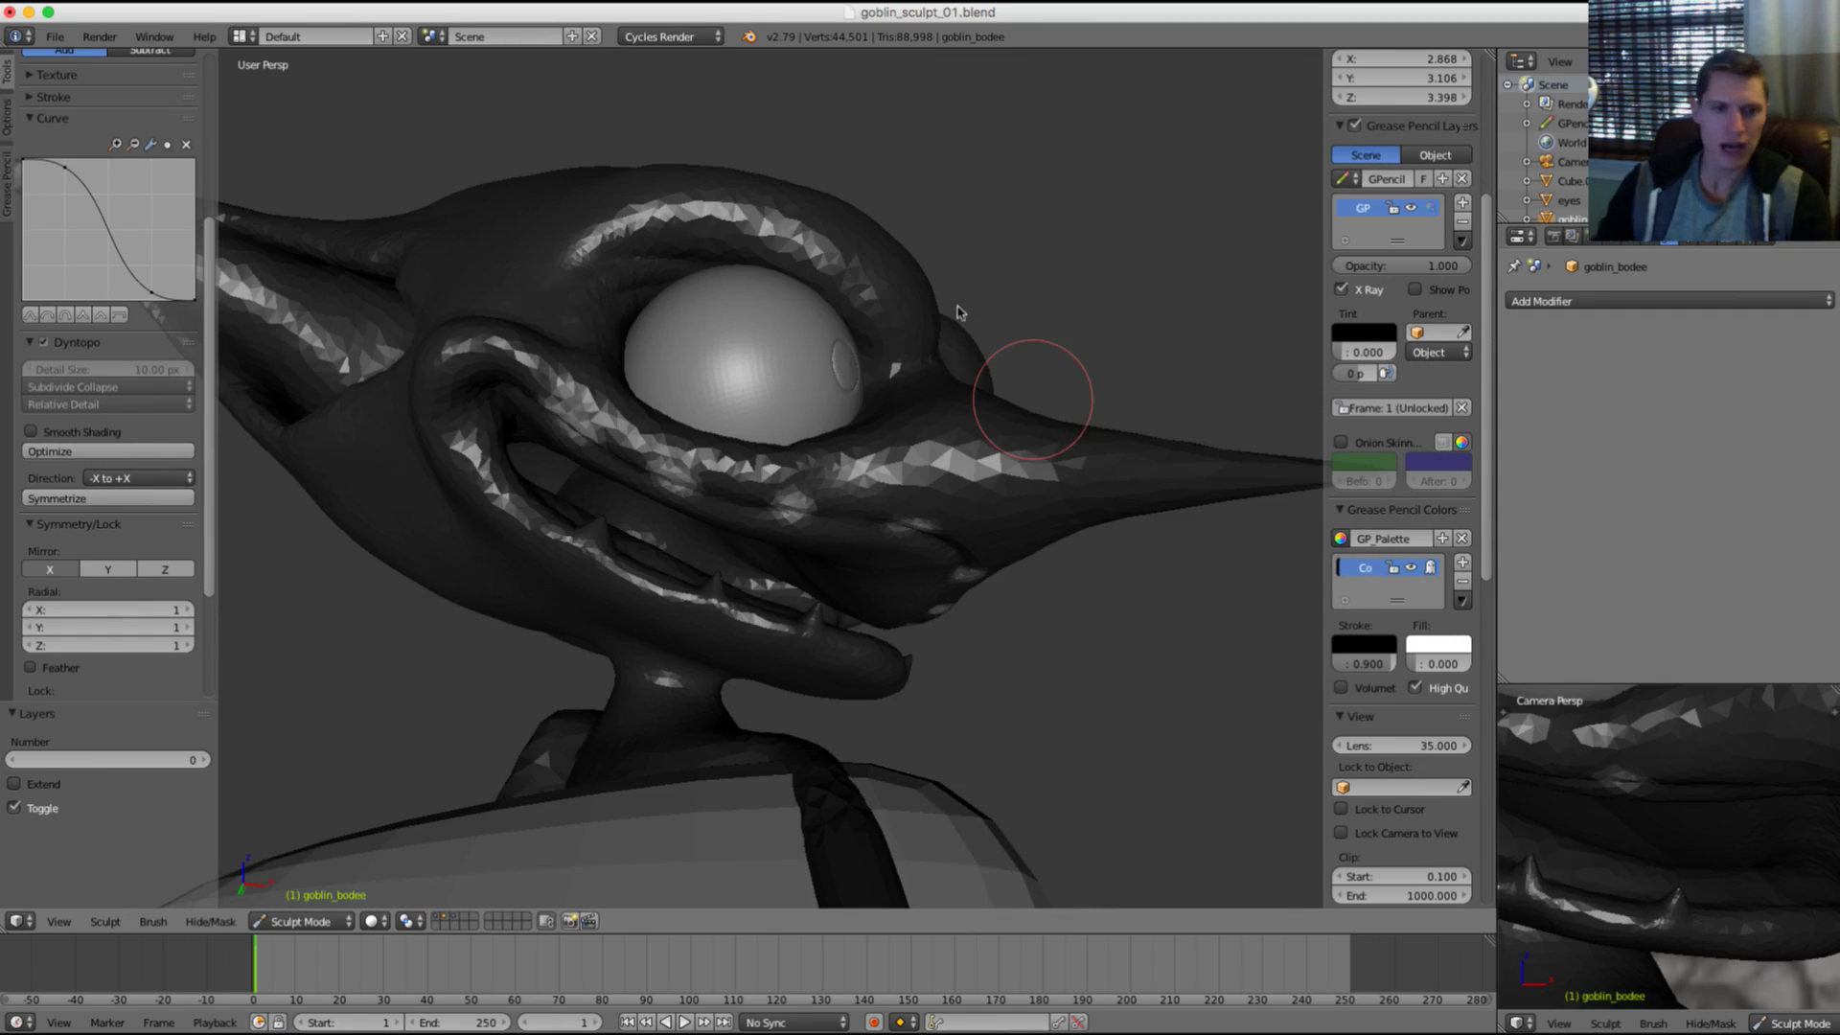
Step: Pull the first upper tooth down from the unmasked spot nearest the mouth corner with a resized Snake Hook brush
scroll(160, 291, up, 6)
click(133, 122)
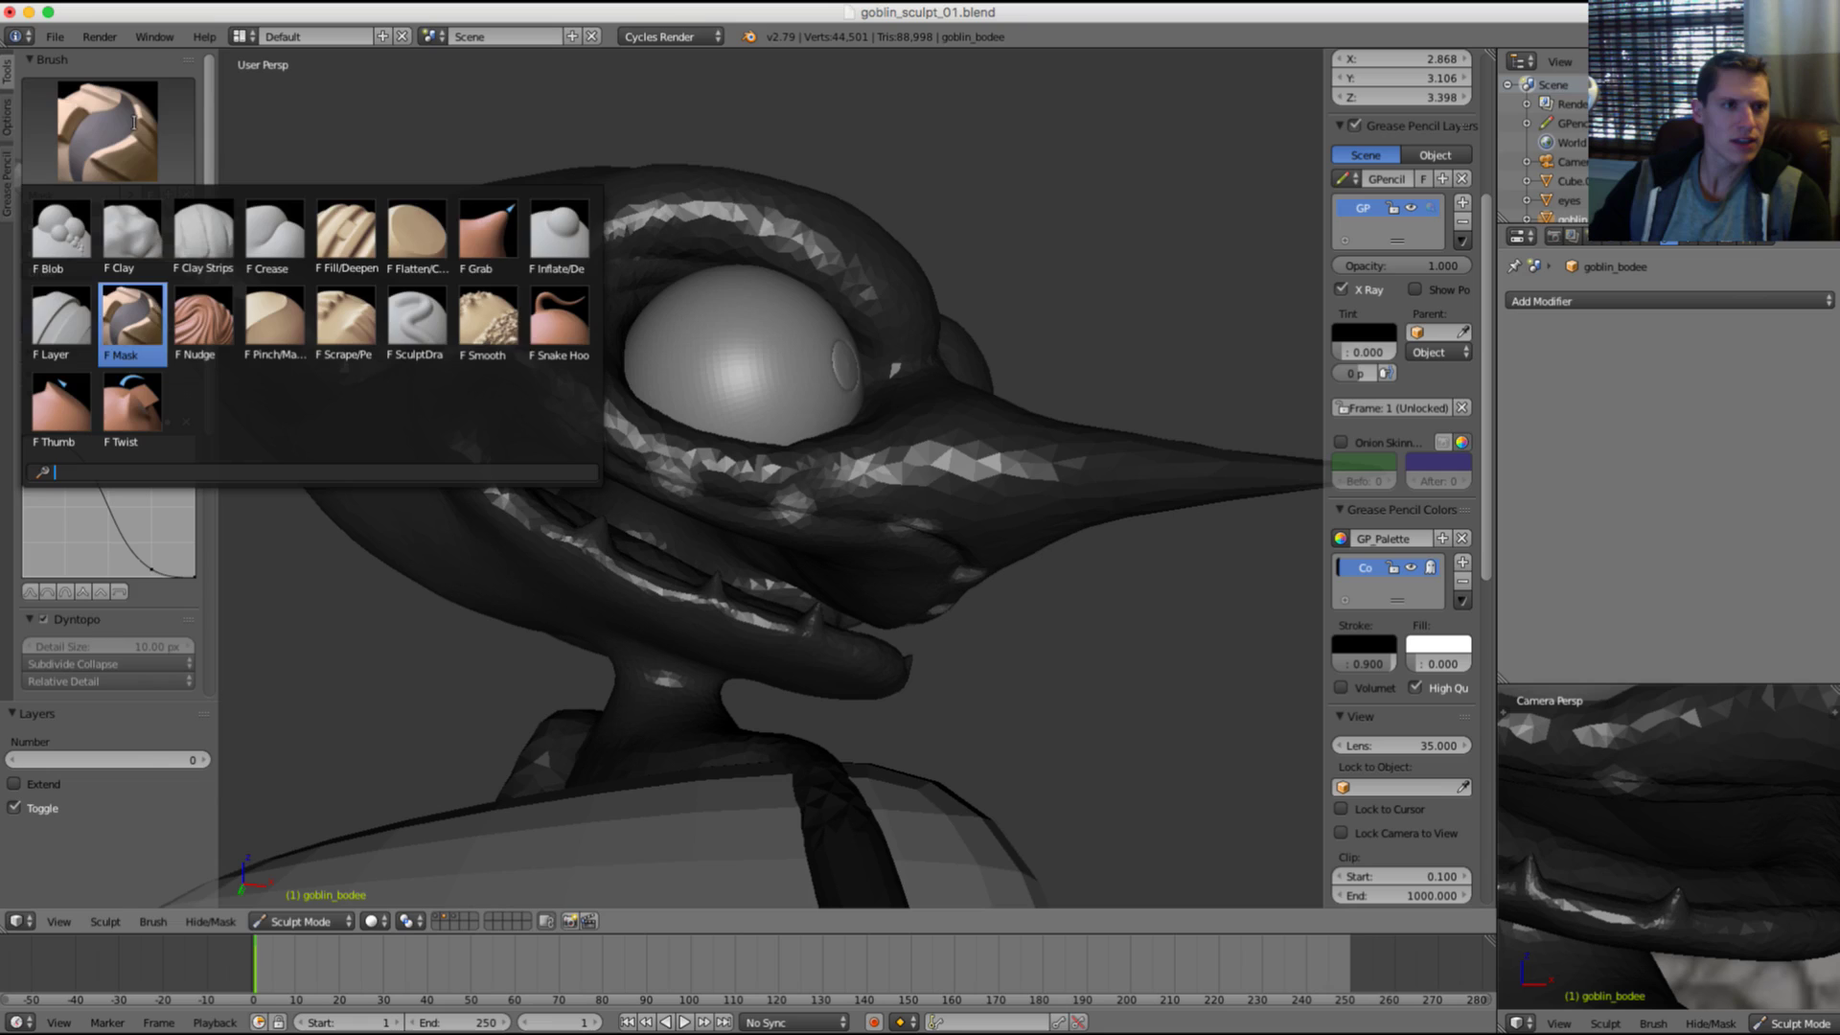
click(558, 351)
key(f)
click(862, 383)
scroll(656, 464, up, 4)
key(f)
click(526, 465)
shift+middle_drag(442, 421, 601, 406)
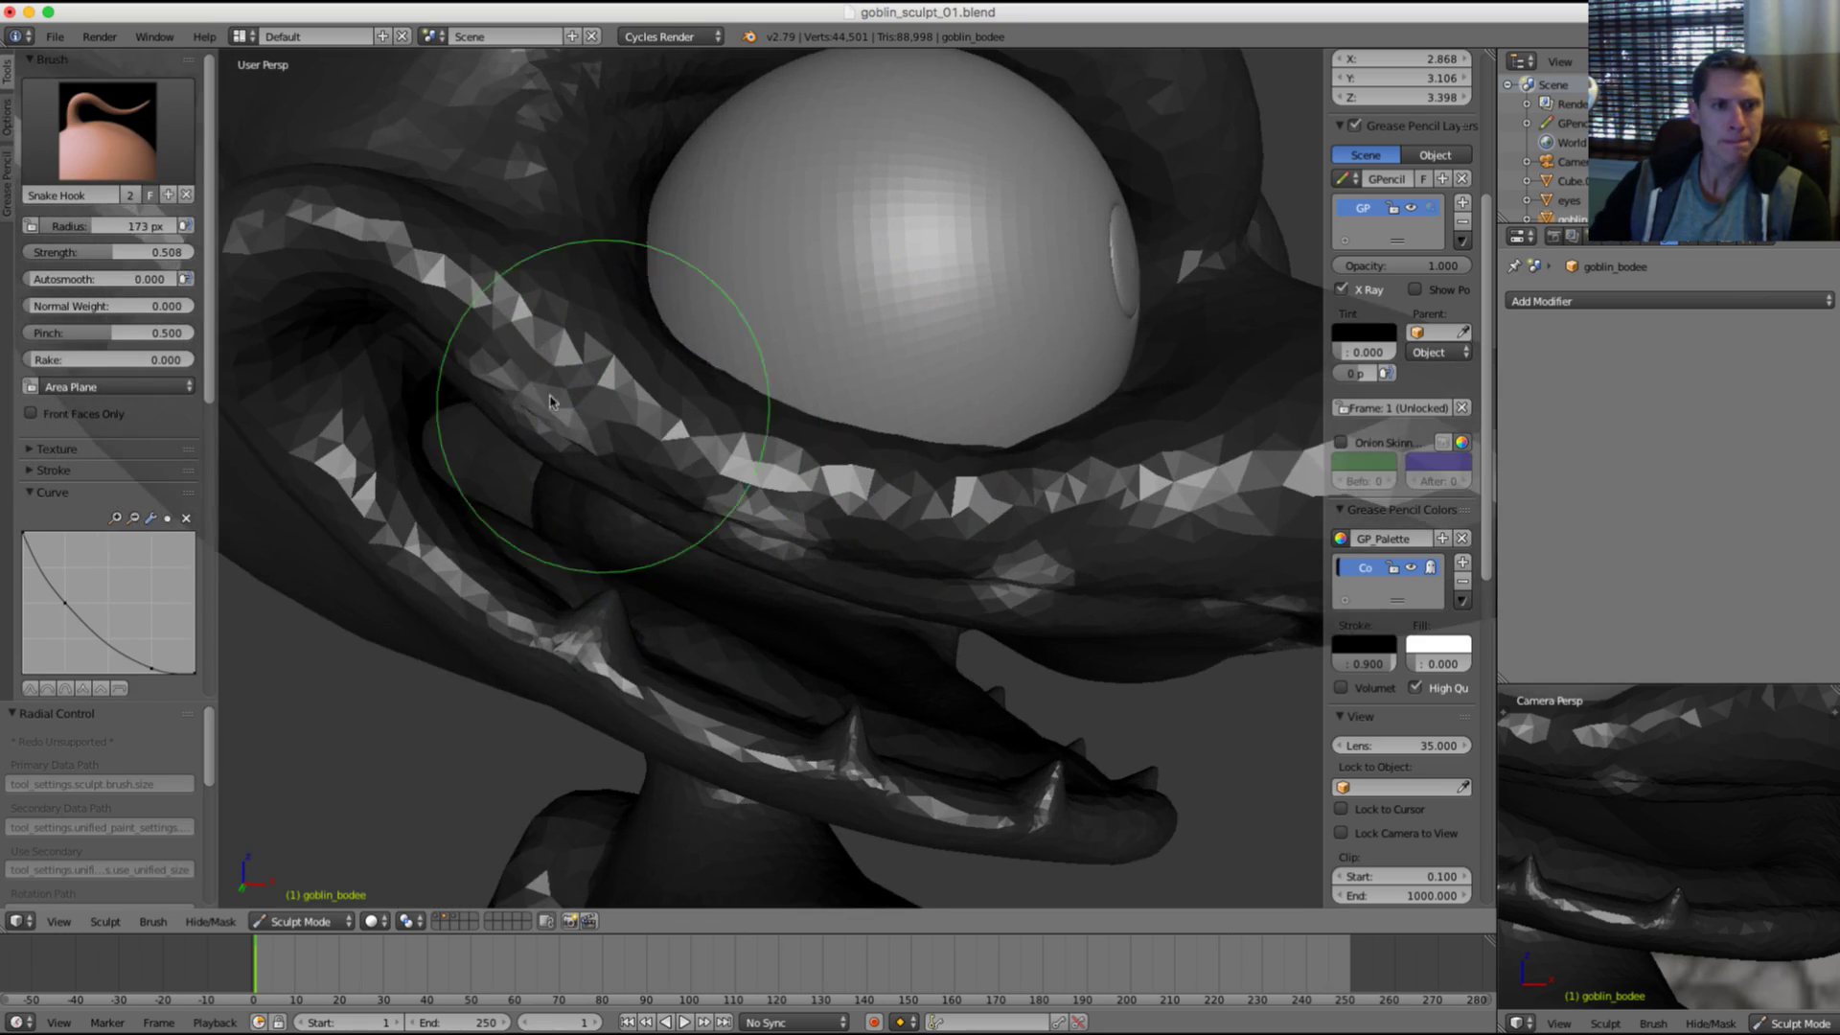
scroll(549, 407, up, 2)
scroll(122, 511, down, 5)
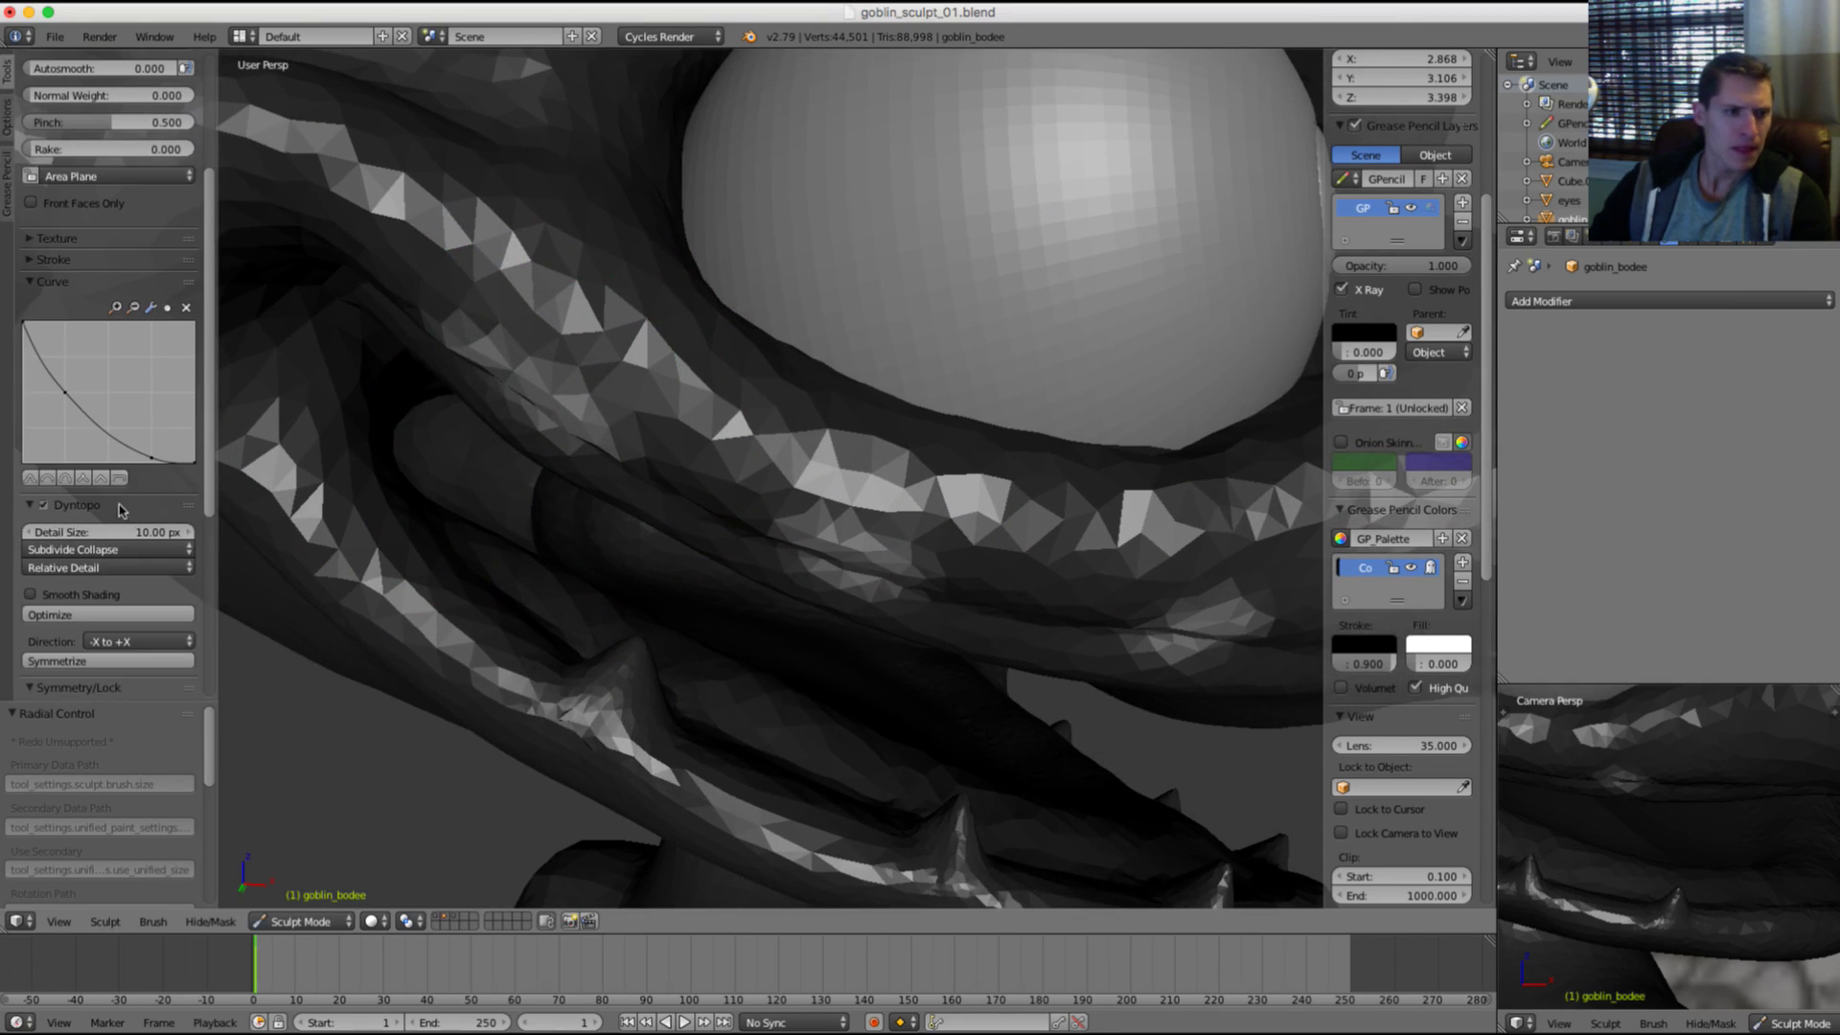
mouse_move(471, 376)
mouse_down()
mouse_move(534, 462)
mouse_move(548, 523)
mouse_up()
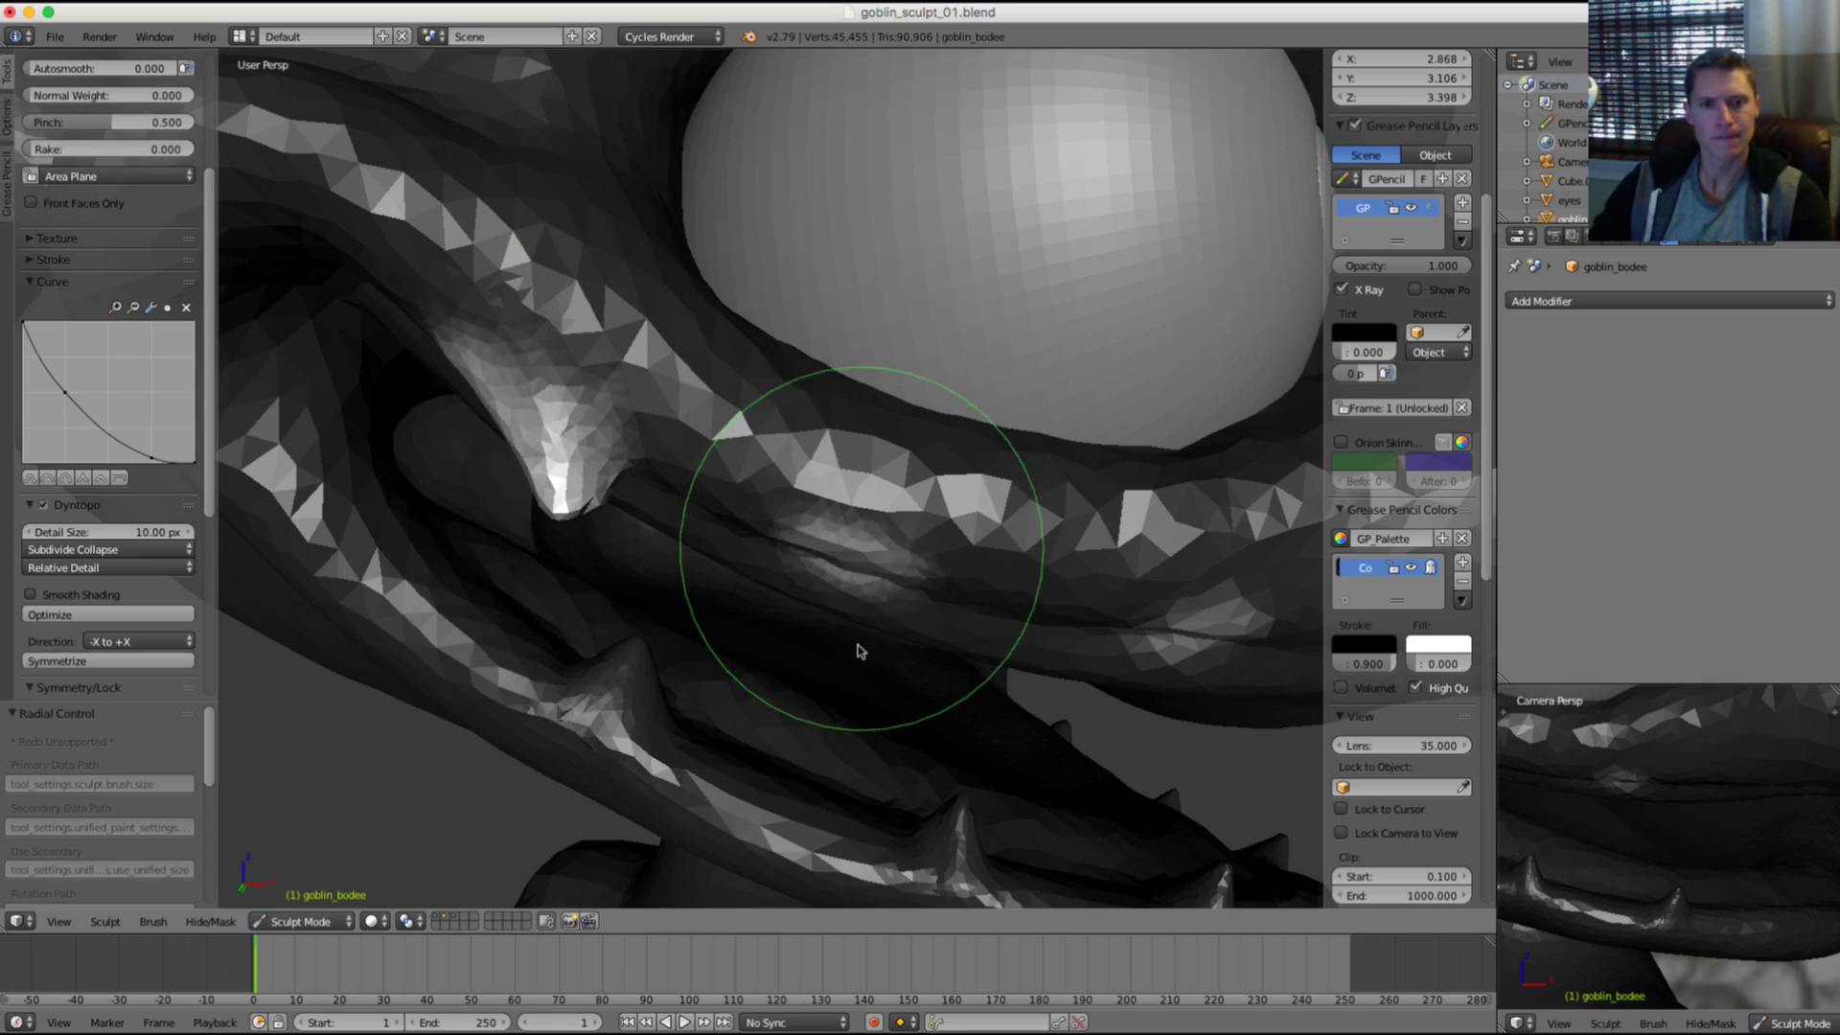
Step: Pull the remaining upper teeth down from the unmasked spots along the lip towards the nose with the Snake Hook brush
mouse_move(847, 525)
mouse_down()
mouse_move(872, 659)
mouse_move(862, 611)
mouse_move(822, 575)
mouse_up()
shift+middle_drag(1137, 558, 944, 487)
drag(880, 533, 883, 634)
mouse_move(1022, 538)
middle_down()
mouse_move(871, 504)
mouse_move(975, 502)
middle_up()
drag(932, 484, 929, 576)
drag(915, 503, 942, 575)
mouse_move(997, 523)
middle_down()
mouse_move(973, 406)
mouse_move(1100, 432)
mouse_move(1030, 415)
middle_up()
Step: Clear the mask and compare the new upper teeth with the reference drawing in the camera view
scroll(948, 400, down, 7)
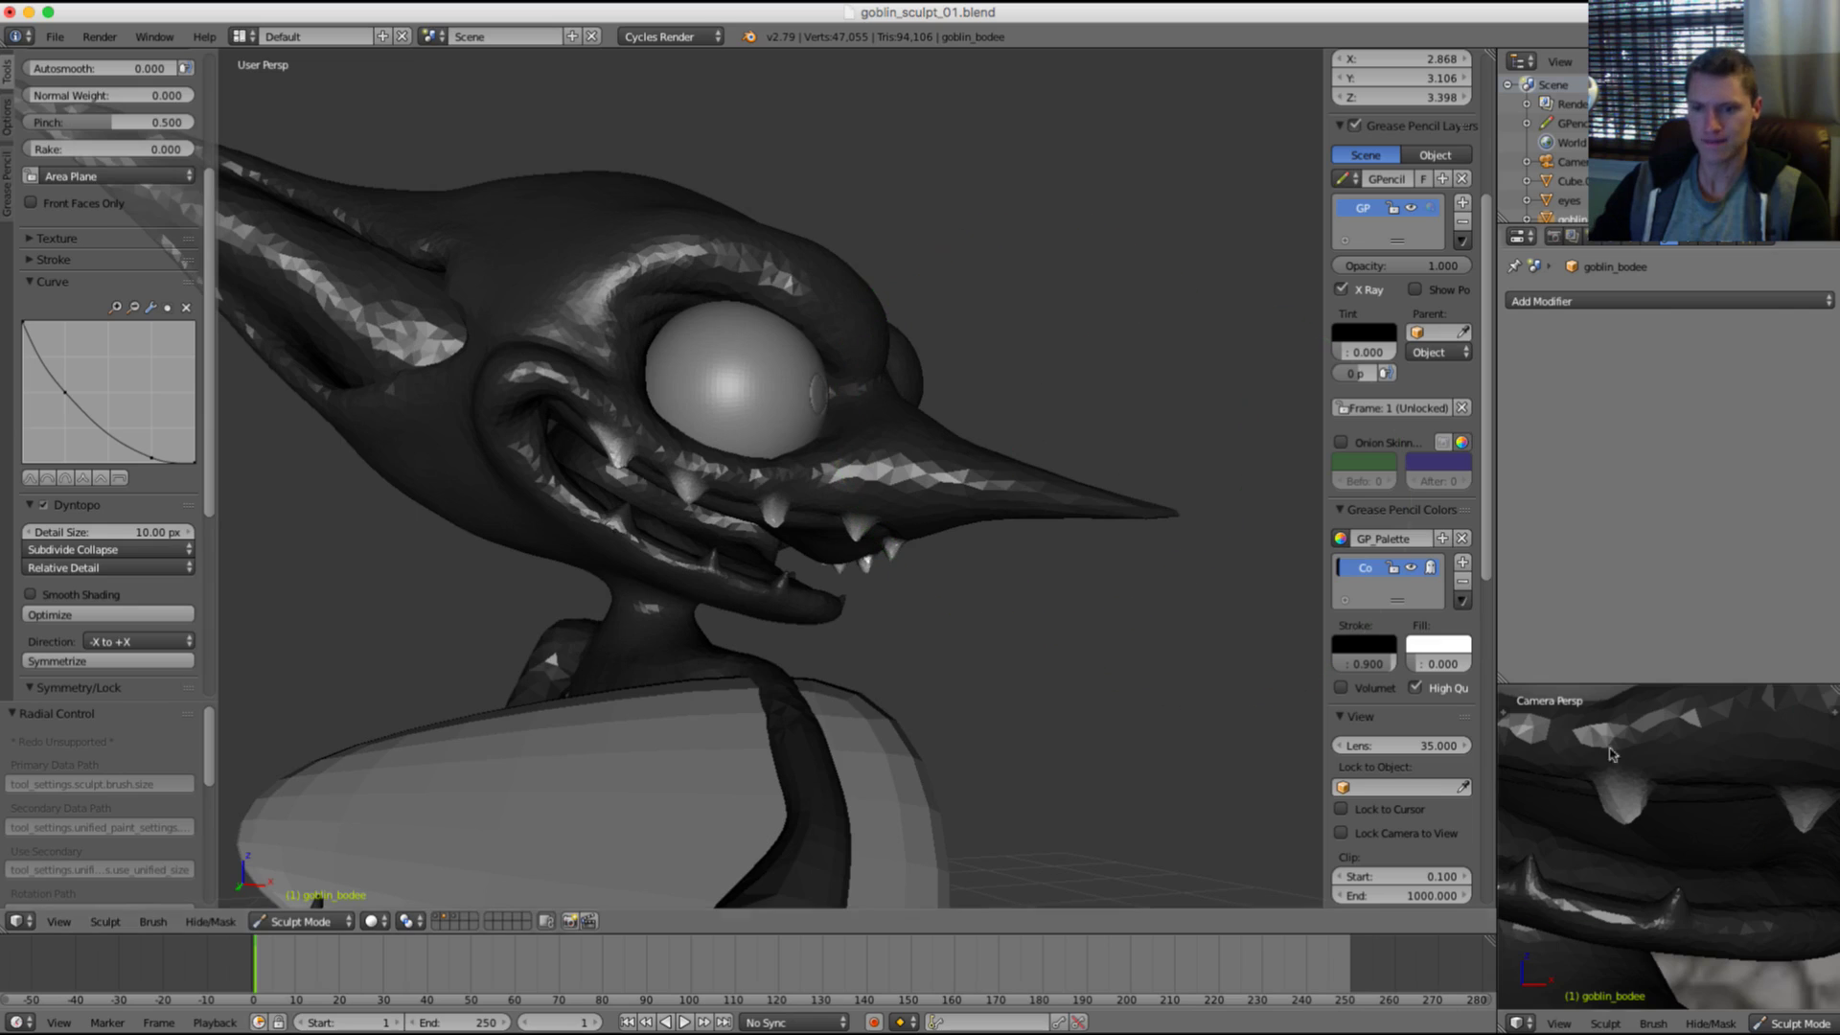
middle_drag(1006, 645, 1087, 591)
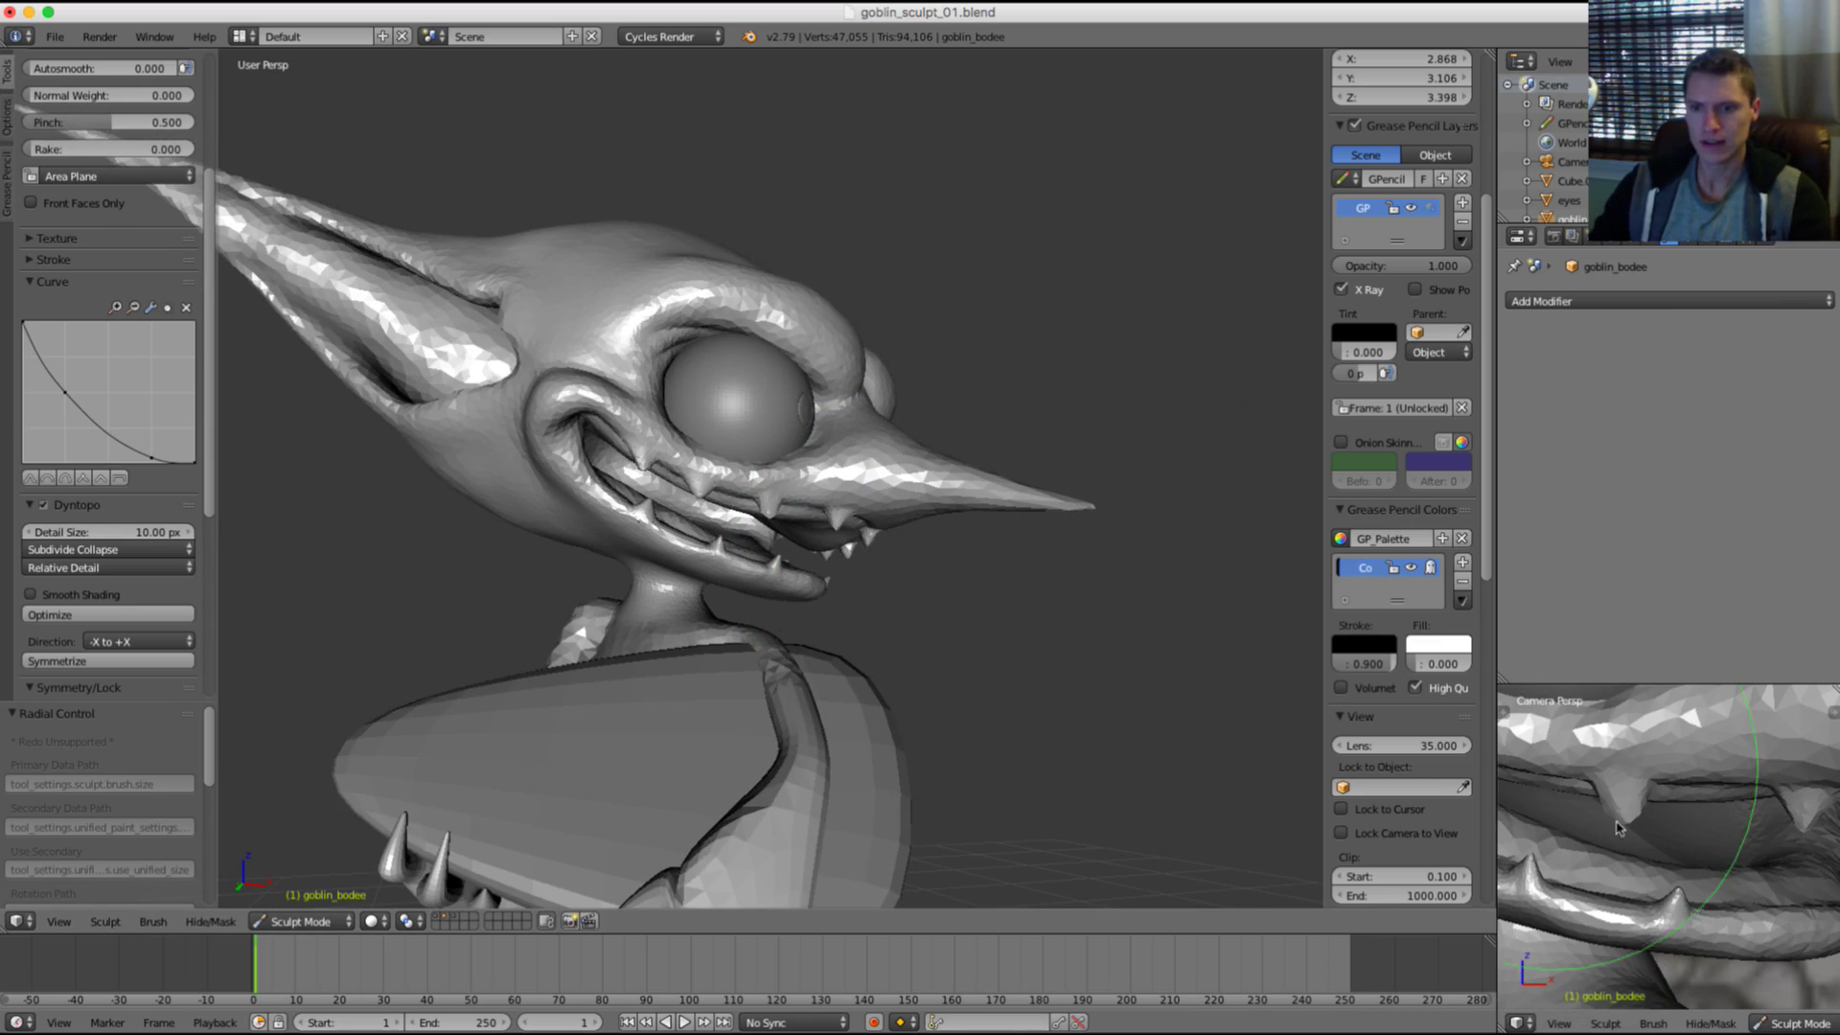
key(2)
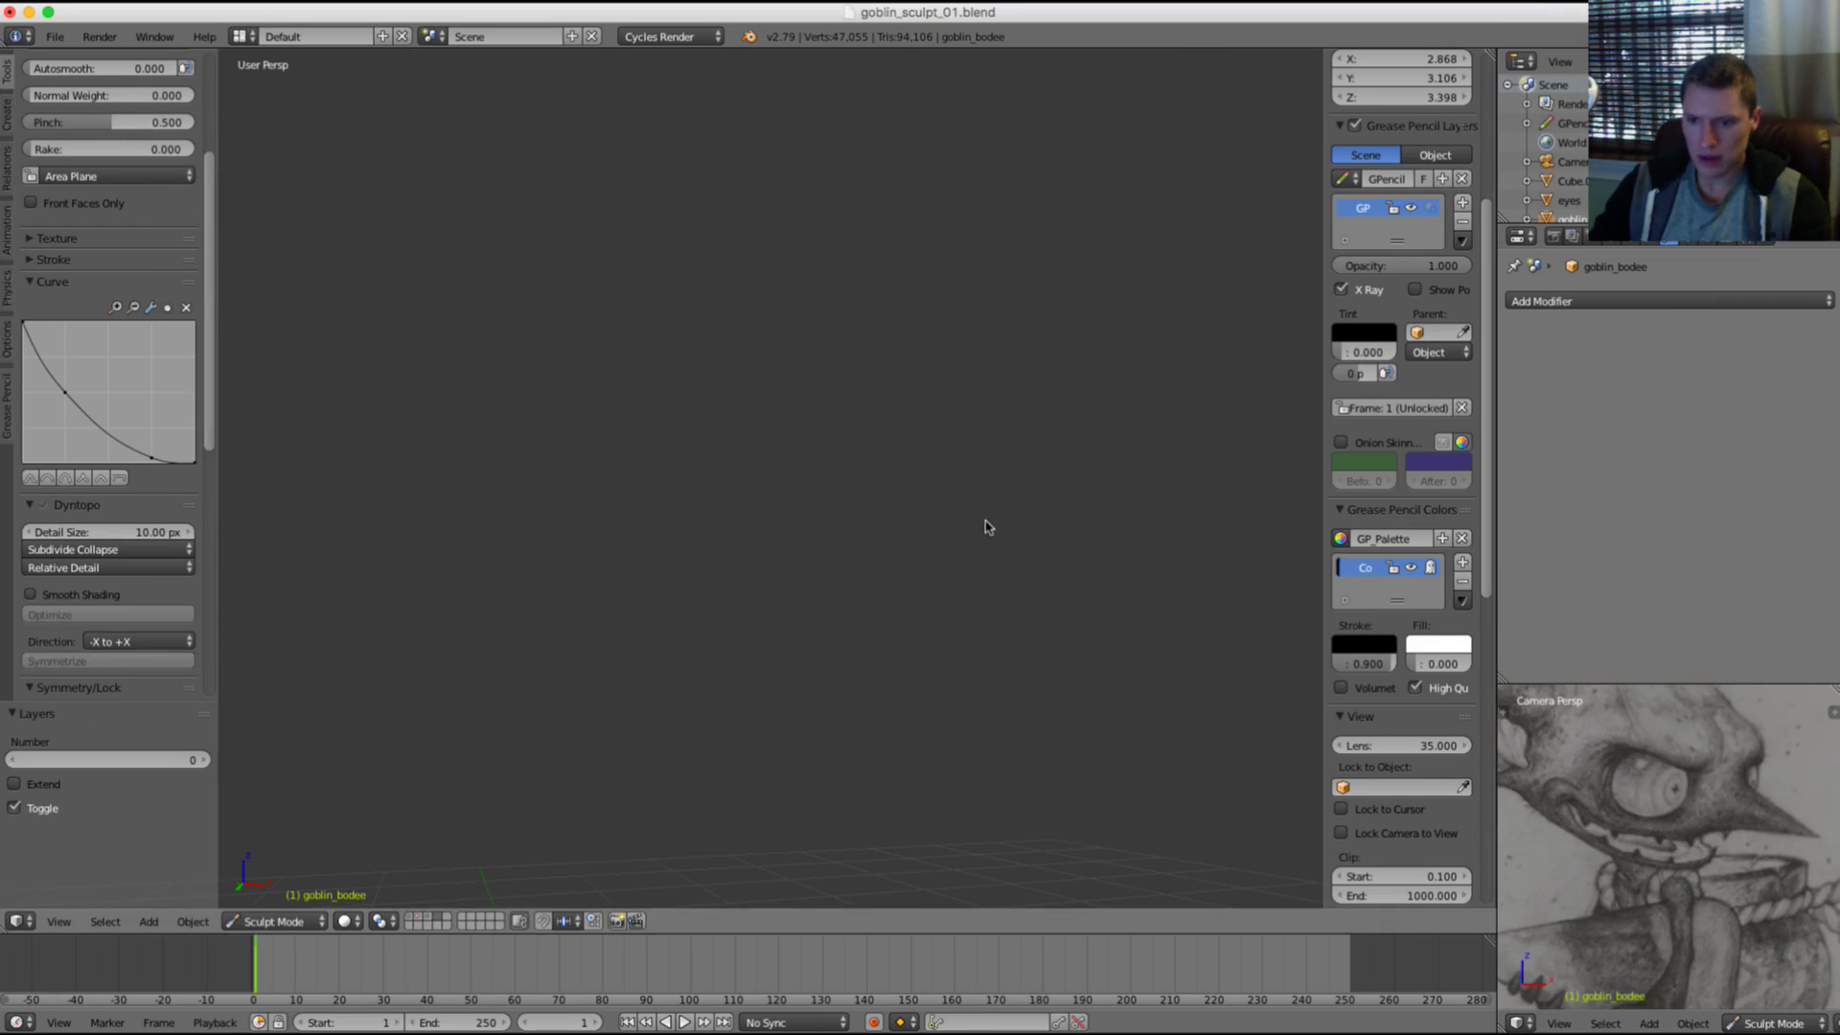
key(1)
key(2)
key(1)
key(2)
key(1)
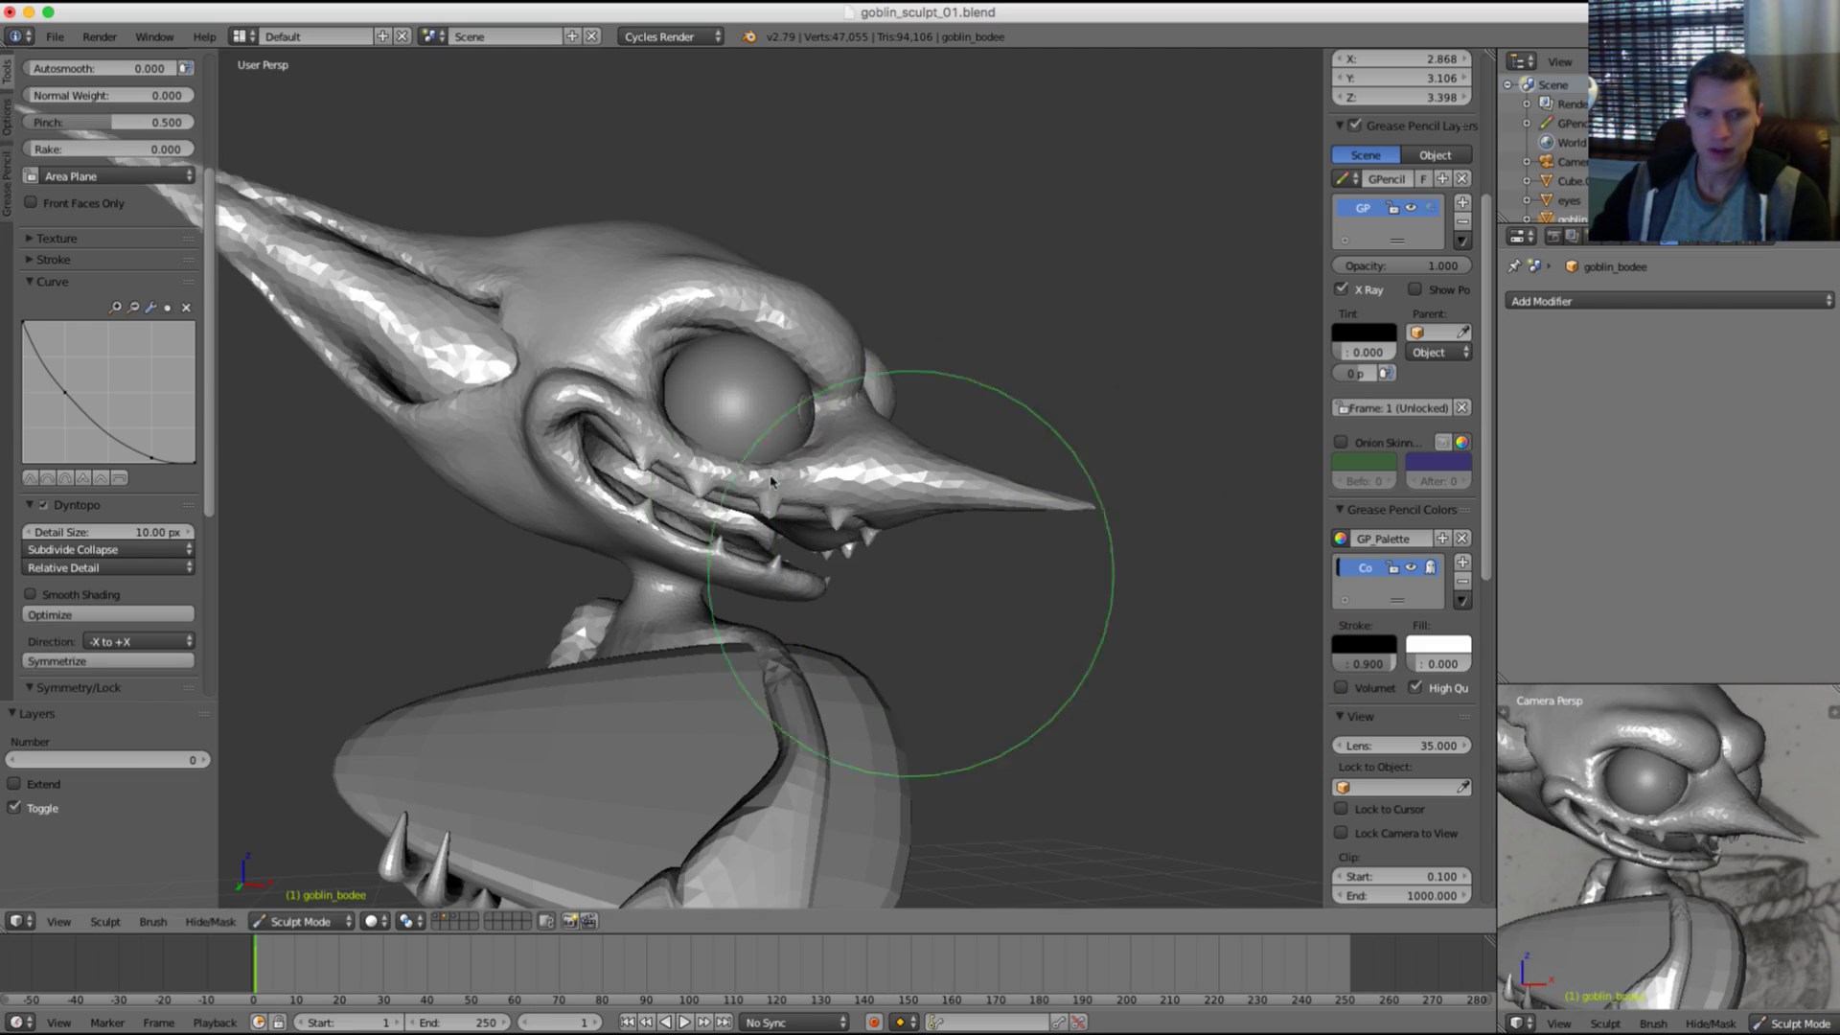
Step: Switch to the Grab brush and resize it for adjusting the upper teeth near the mouth corner
scroll(824, 517, up, 5)
key(g)
key(f)
mouse_move(596, 400)
middle_down()
mouse_move(579, 369)
mouse_move(618, 358)
middle_up()
click(583, 369)
scroll(621, 361, up, 1)
key(shift+b)
mouse_move(433, 239)
mouse_down()
mouse_move(780, 431)
mouse_move(847, 511)
mouse_up()
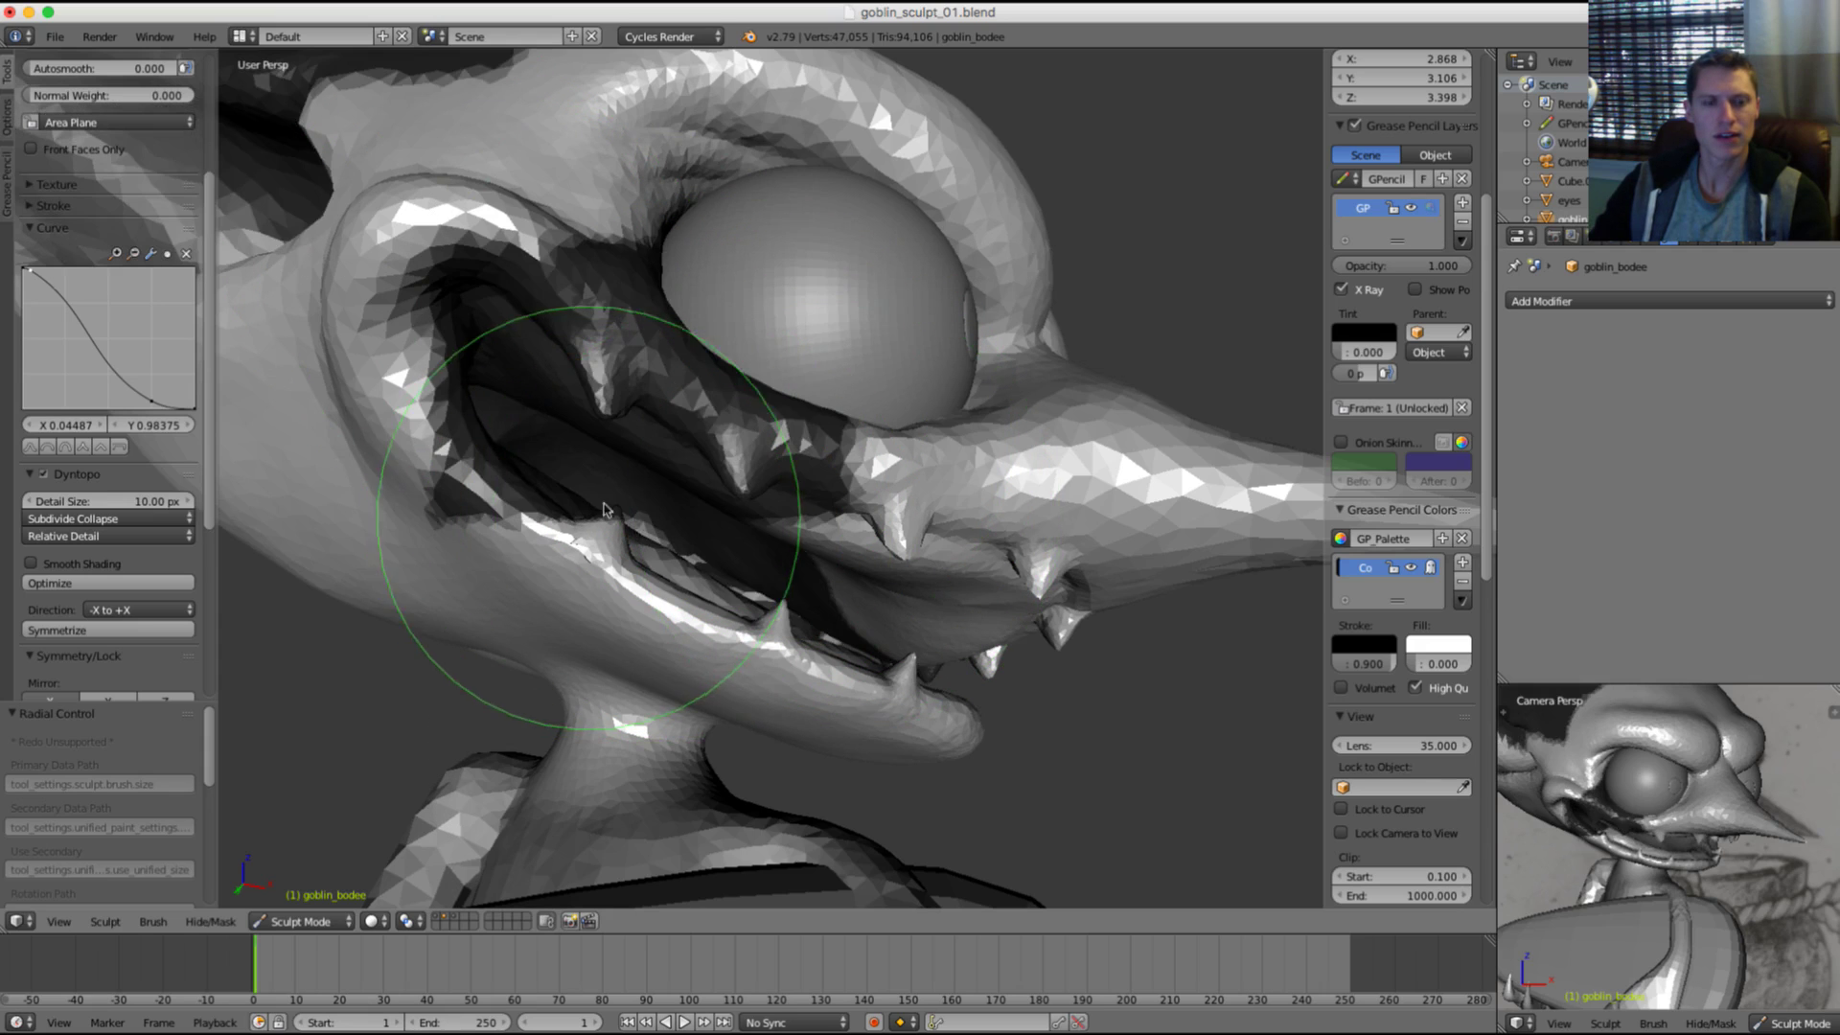
middle_drag(743, 433, 844, 460)
drag(840, 443, 770, 365)
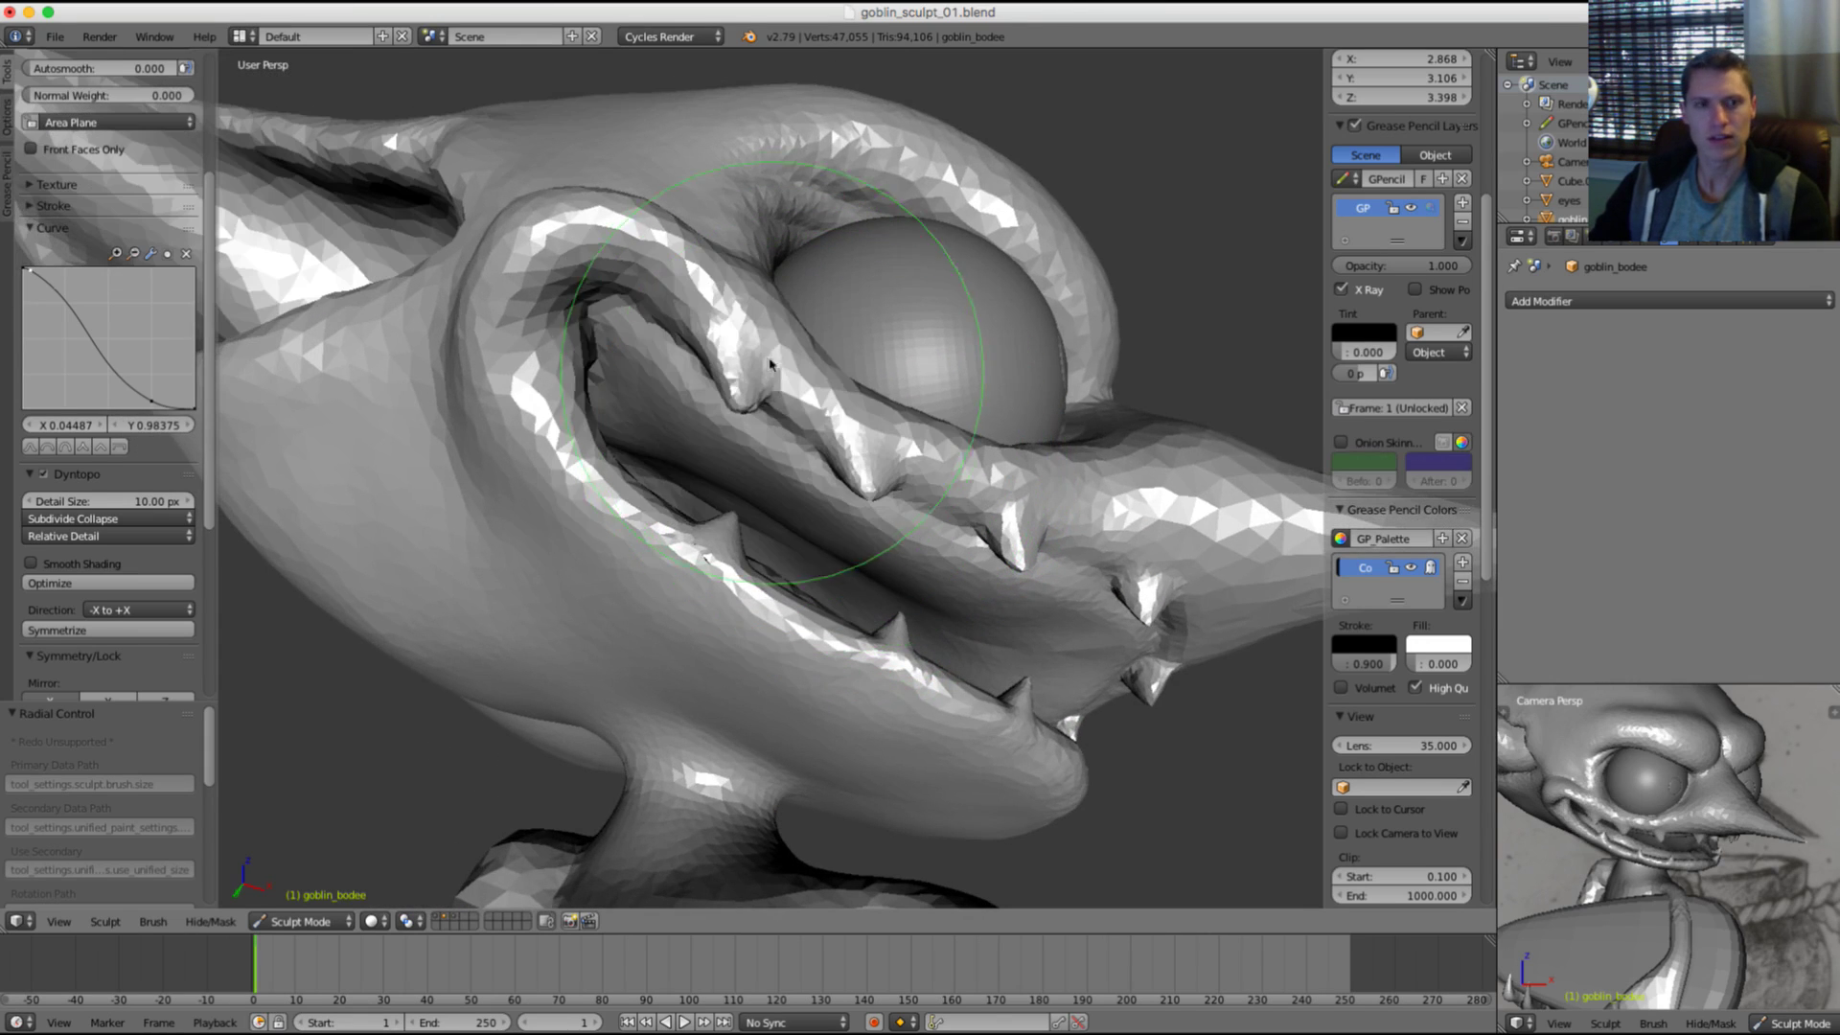
Step: Box-mask the upper lip section holding the two teeth nearest the mouth corner, and invert the mask to isolate it
key(b)
drag(608, 277, 848, 416)
key(b)
drag(739, 346, 879, 458)
key(b)
drag(743, 381, 944, 509)
key(b)
drag(805, 389, 989, 549)
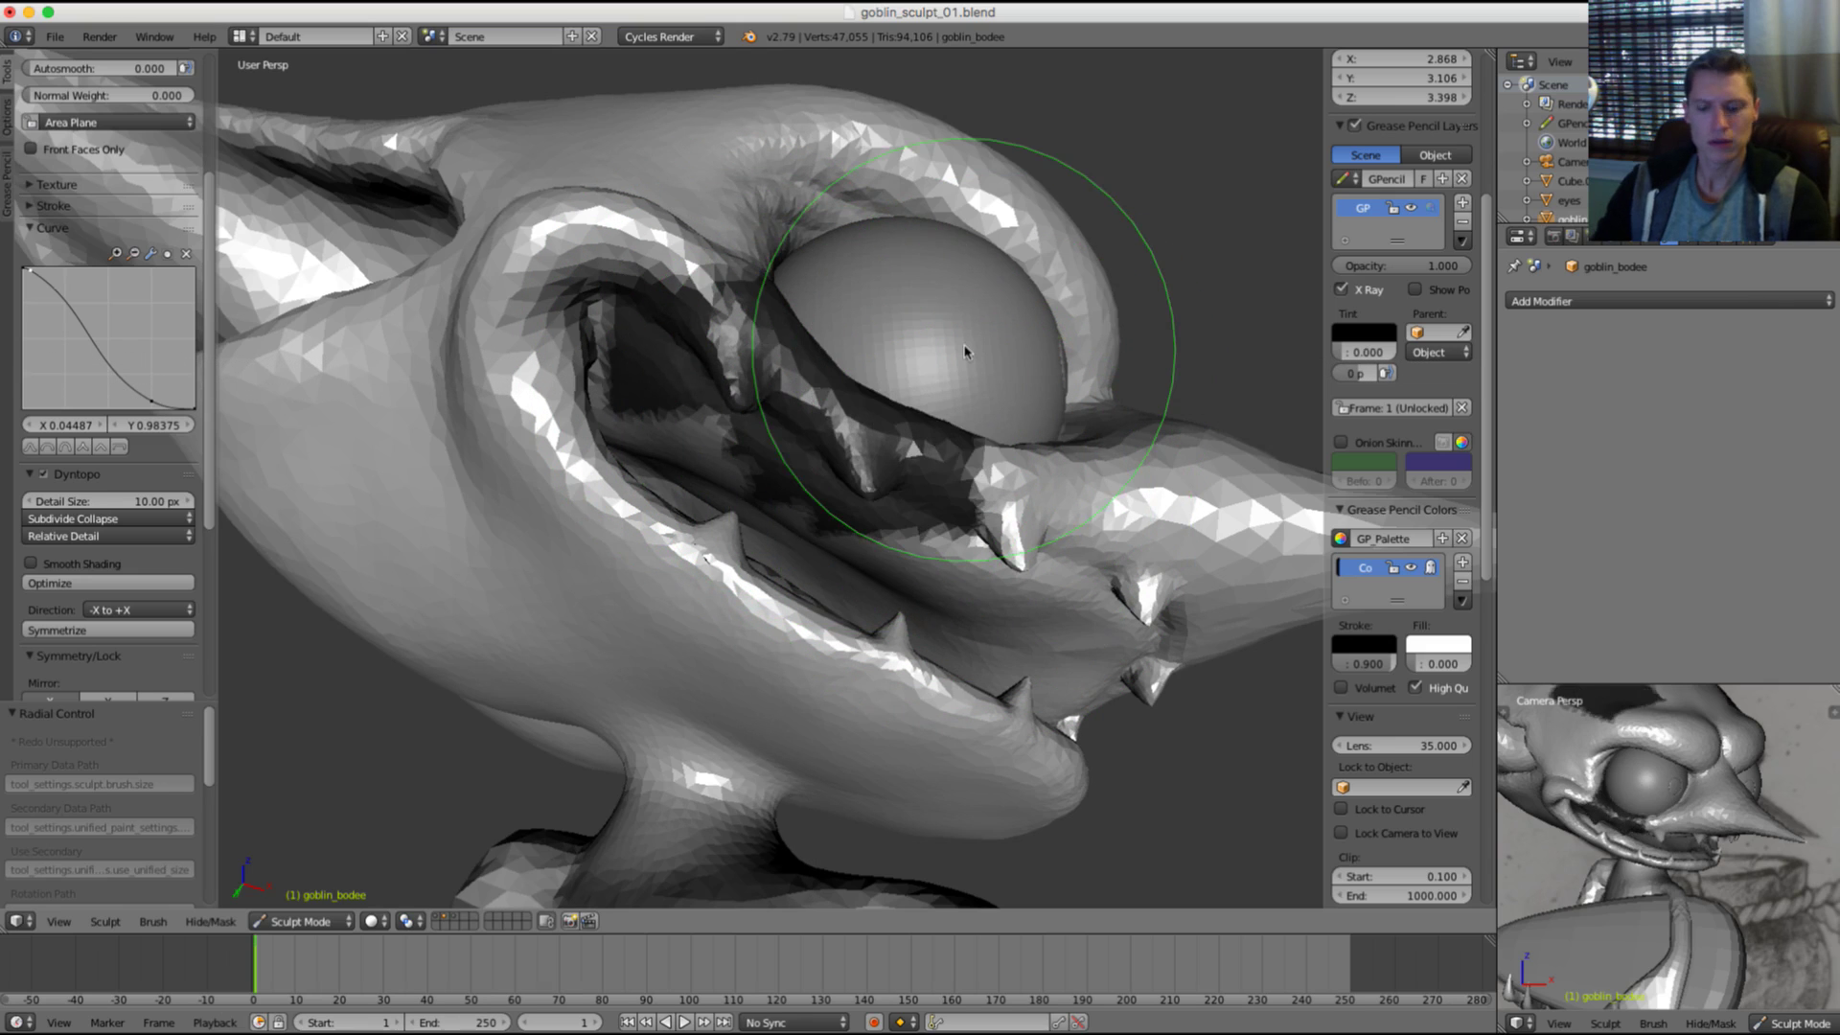
key(ctrl+i)
Step: Nudge the two isolated upper teeth downward with an enlarged Grab brush
middle_drag(846, 431, 758, 512)
scroll(755, 514, up, 2)
key(f)
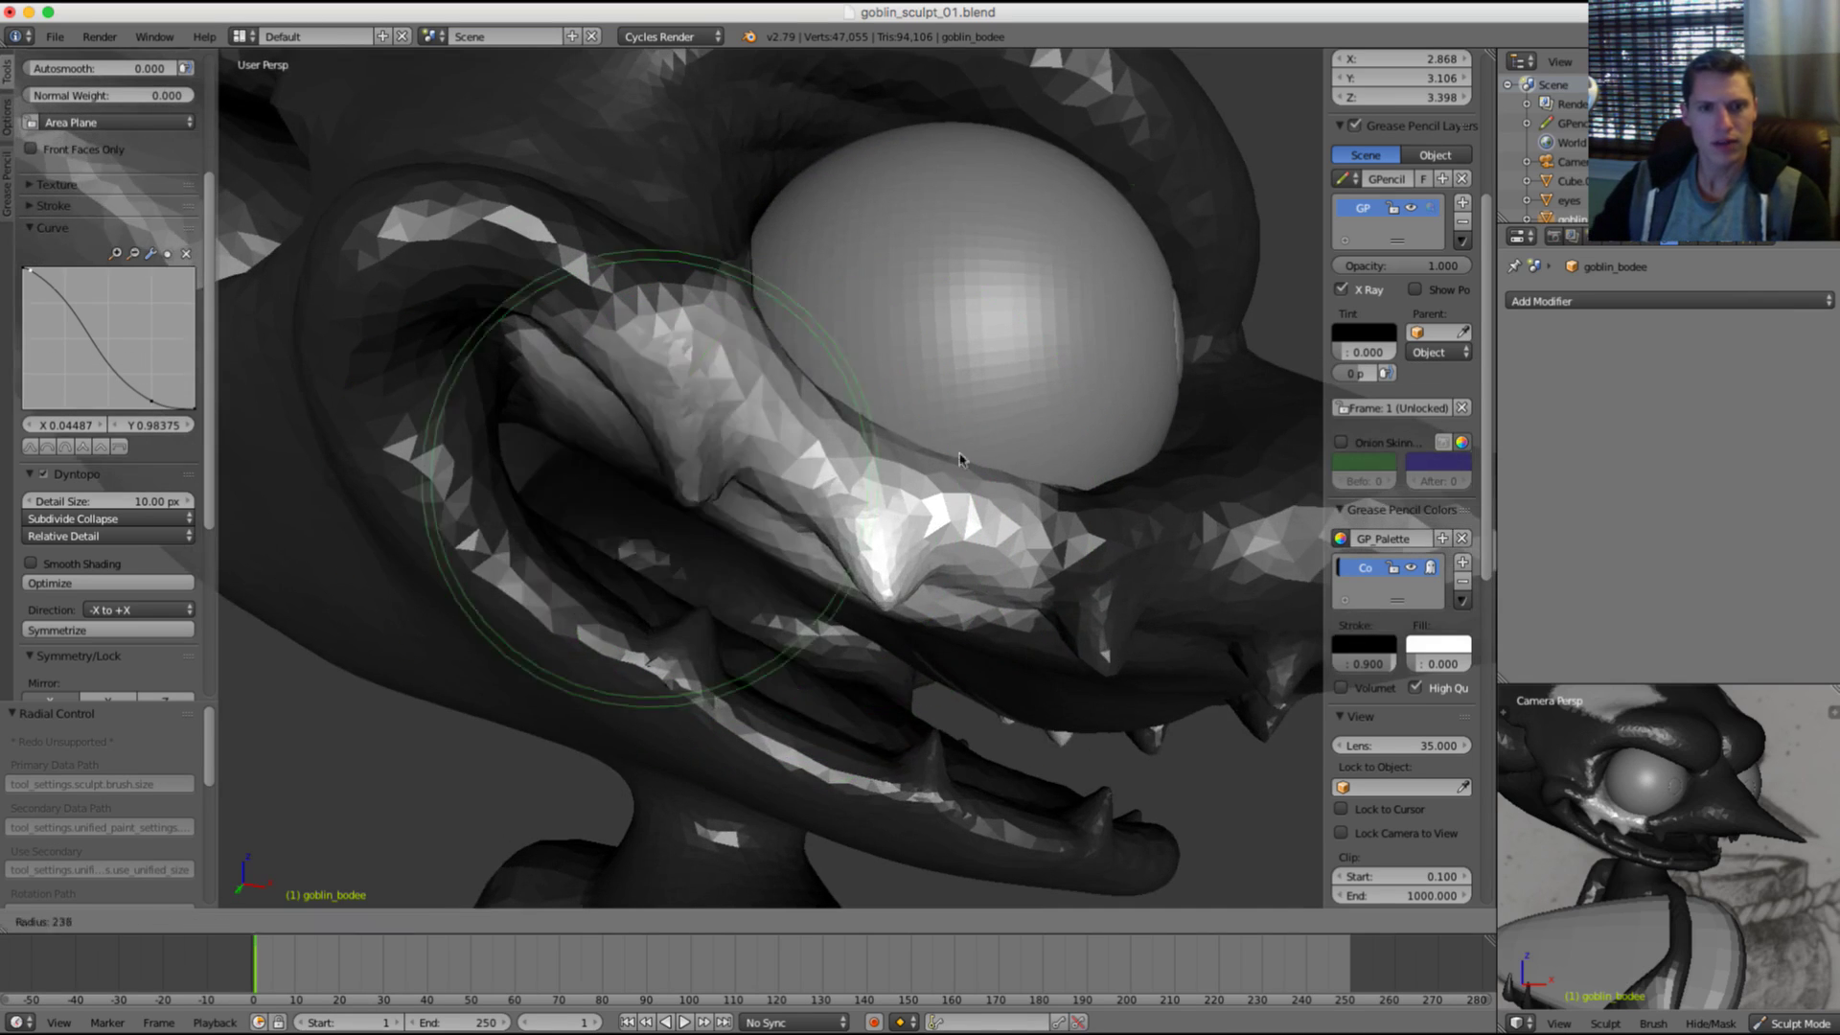
click(994, 489)
scroll(862, 474, down, 1)
drag(763, 481, 758, 494)
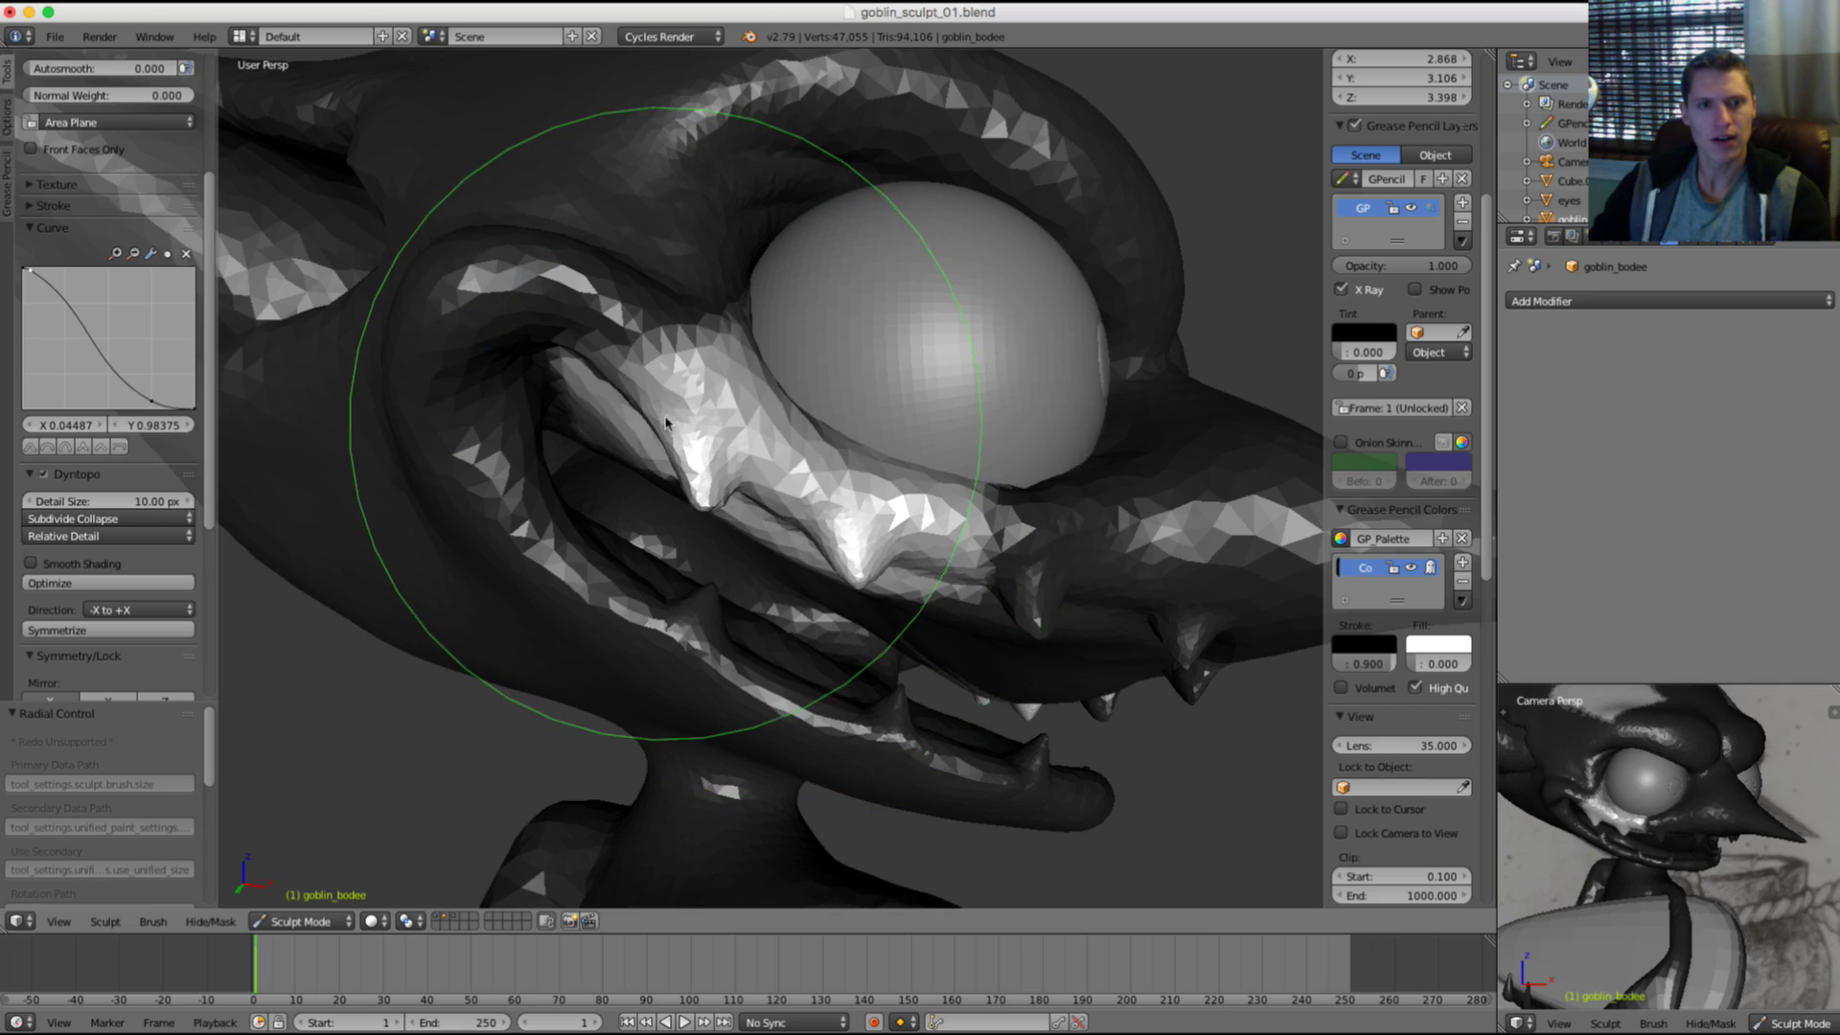
drag(660, 420, 649, 436)
drag(867, 554, 863, 573)
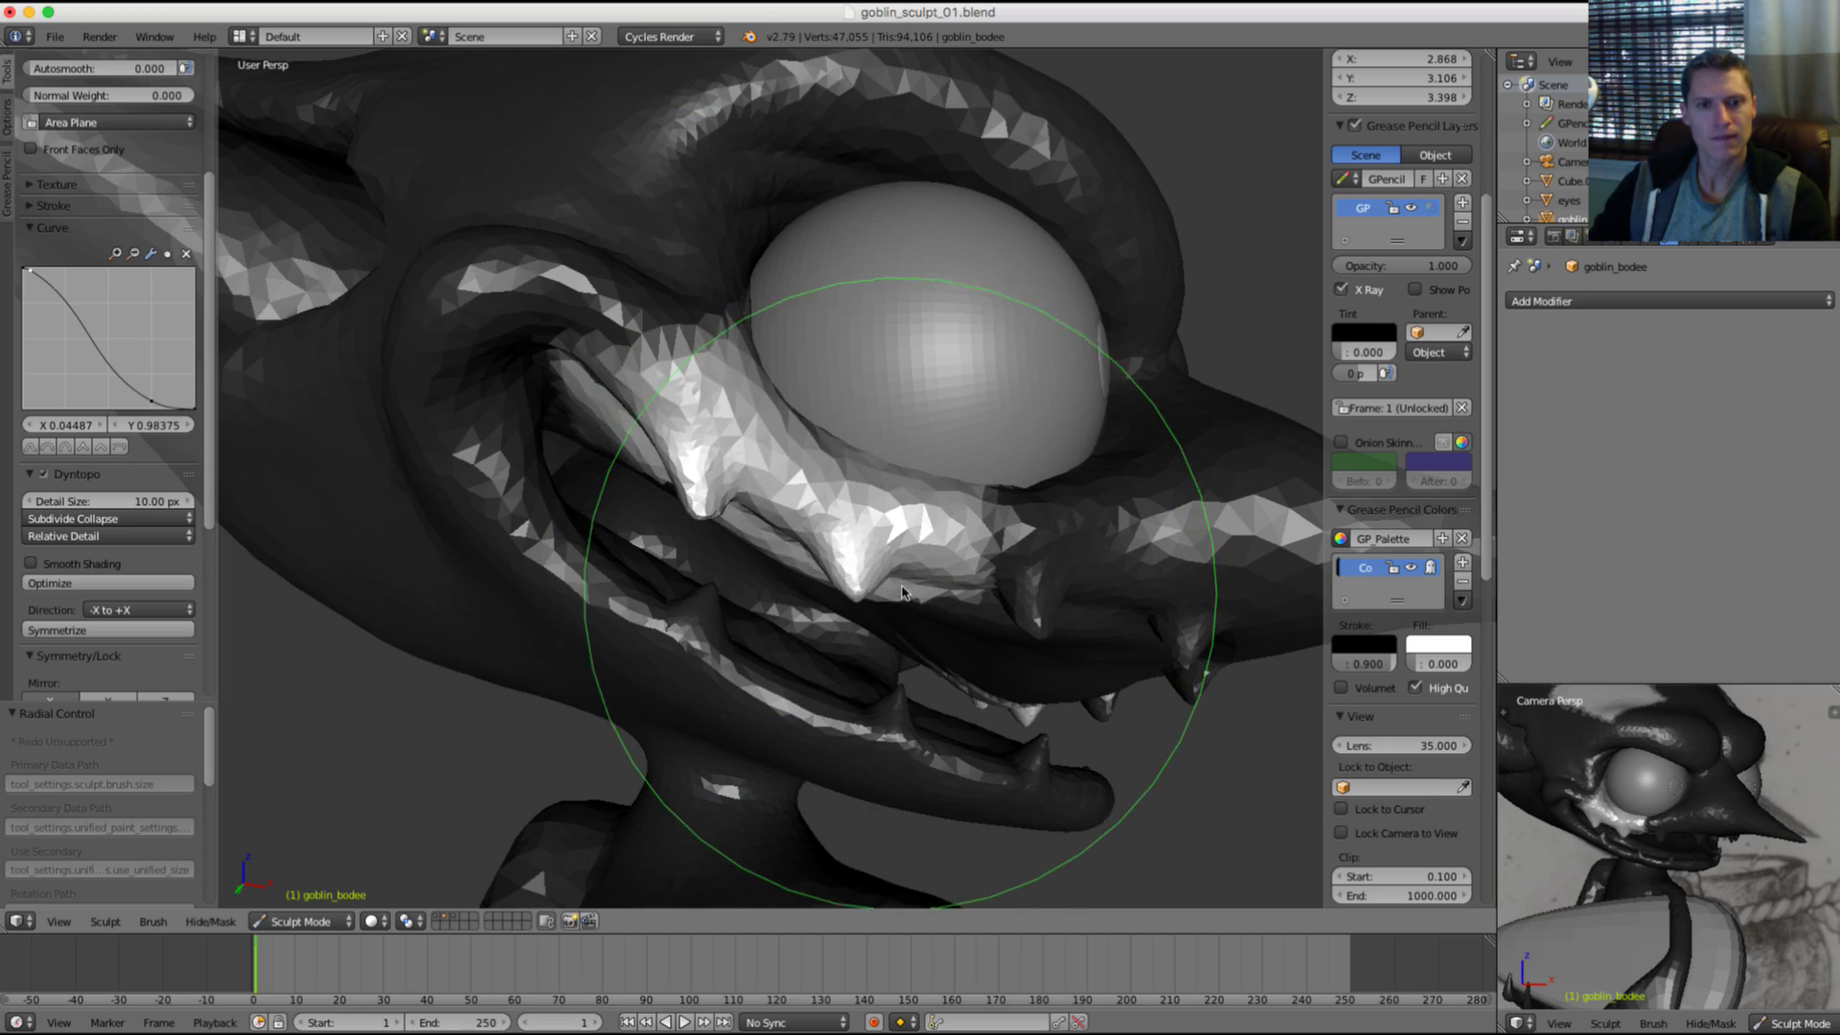
Step: Clear the mask and reshape the upper lip around the tooth nearest the mouth corner with a resized Grab brush
key(alt+m)
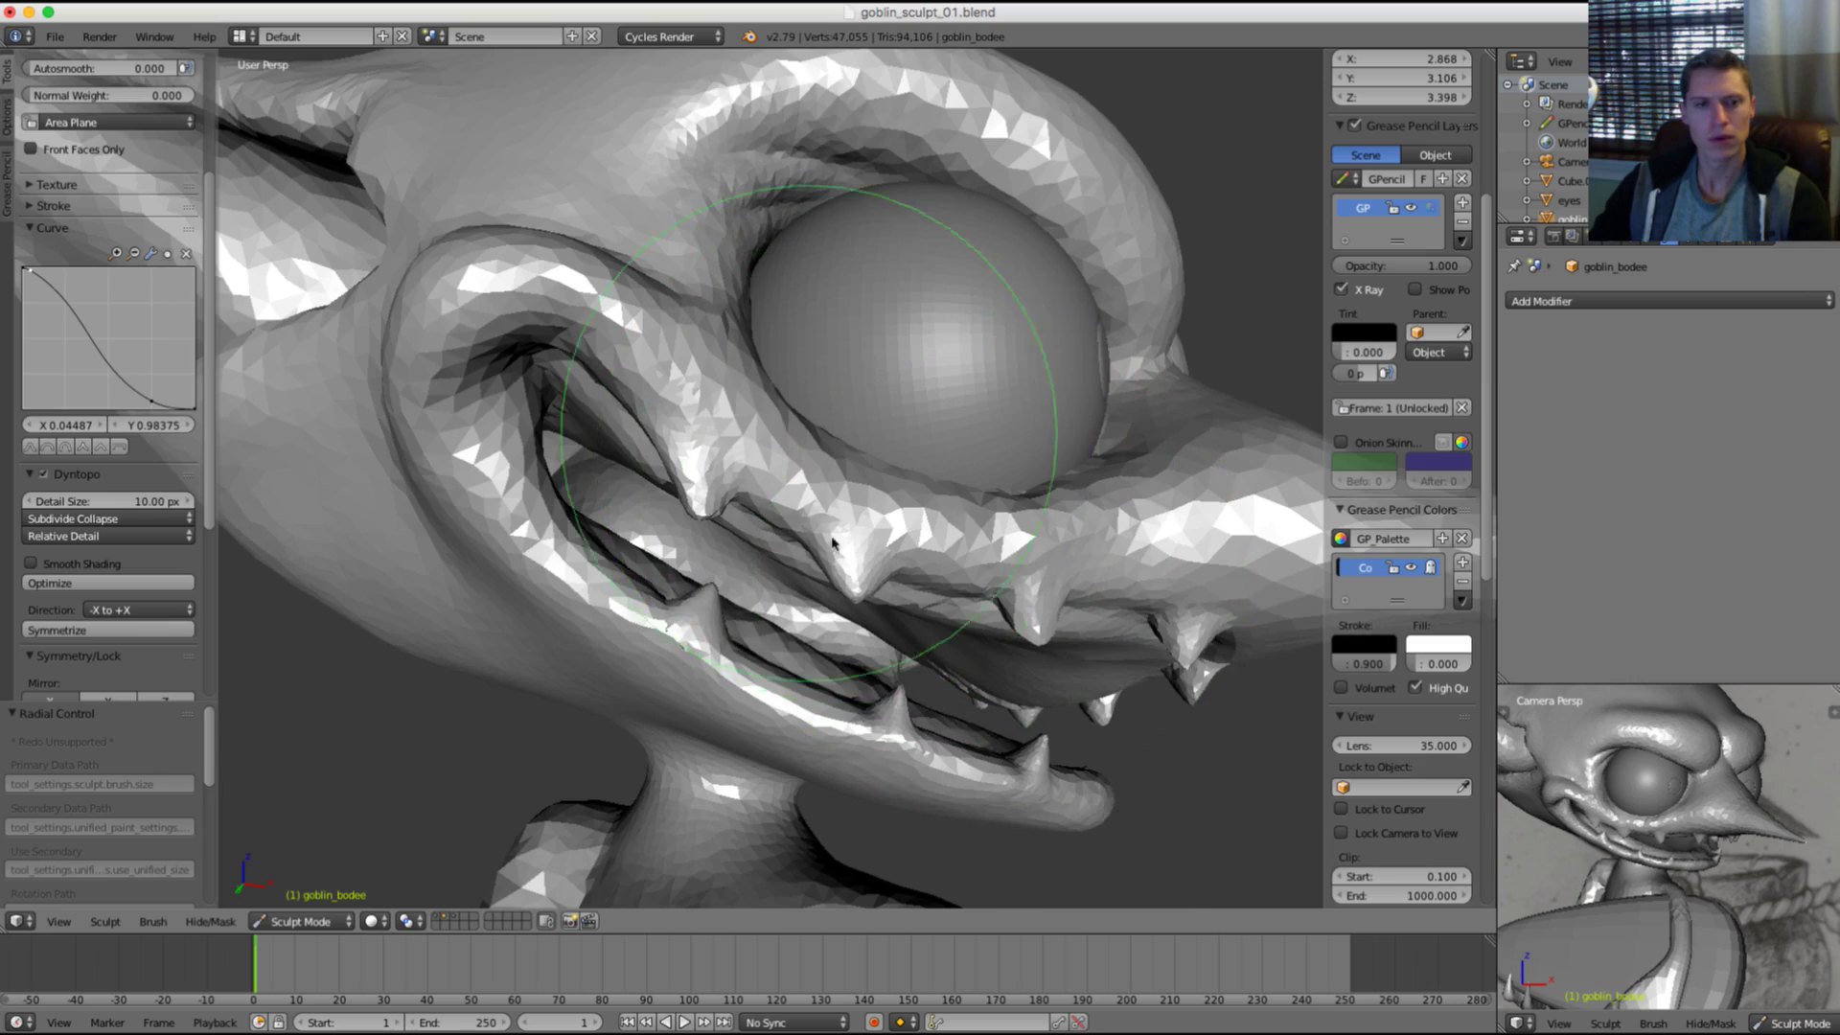
scroll(832, 542, up, 4)
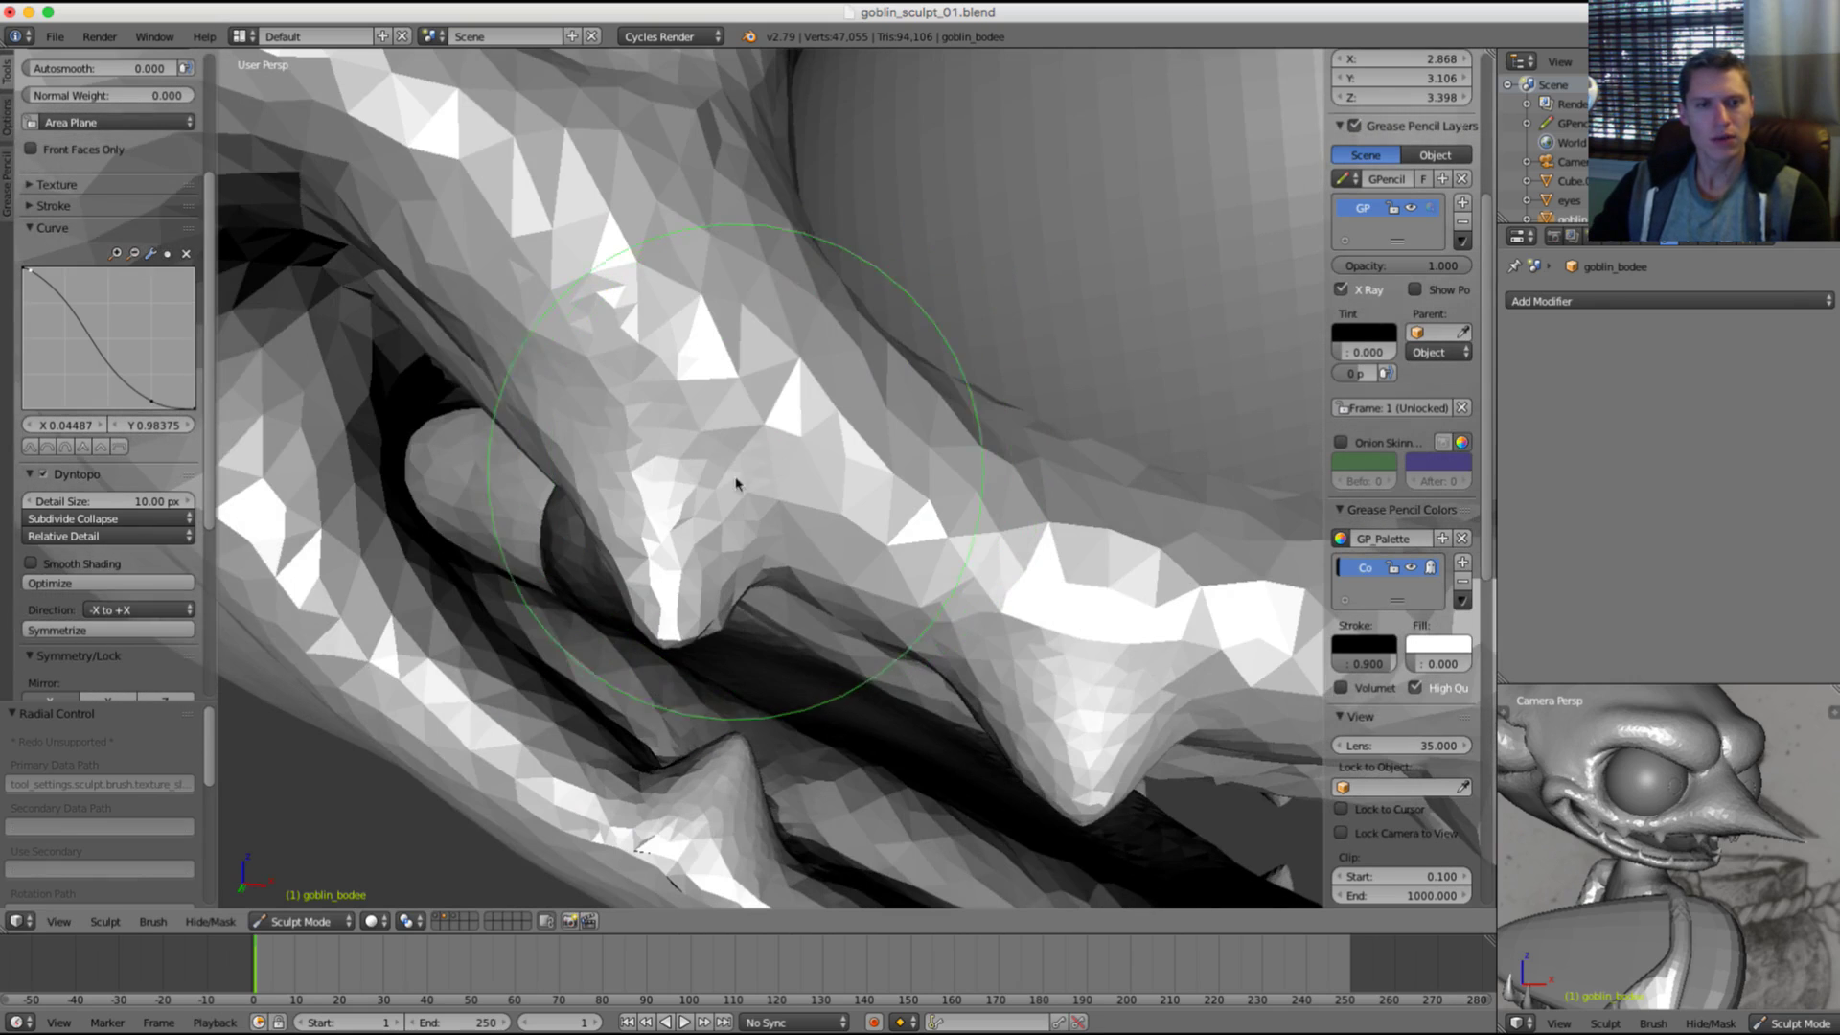
key(f)
click(565, 437)
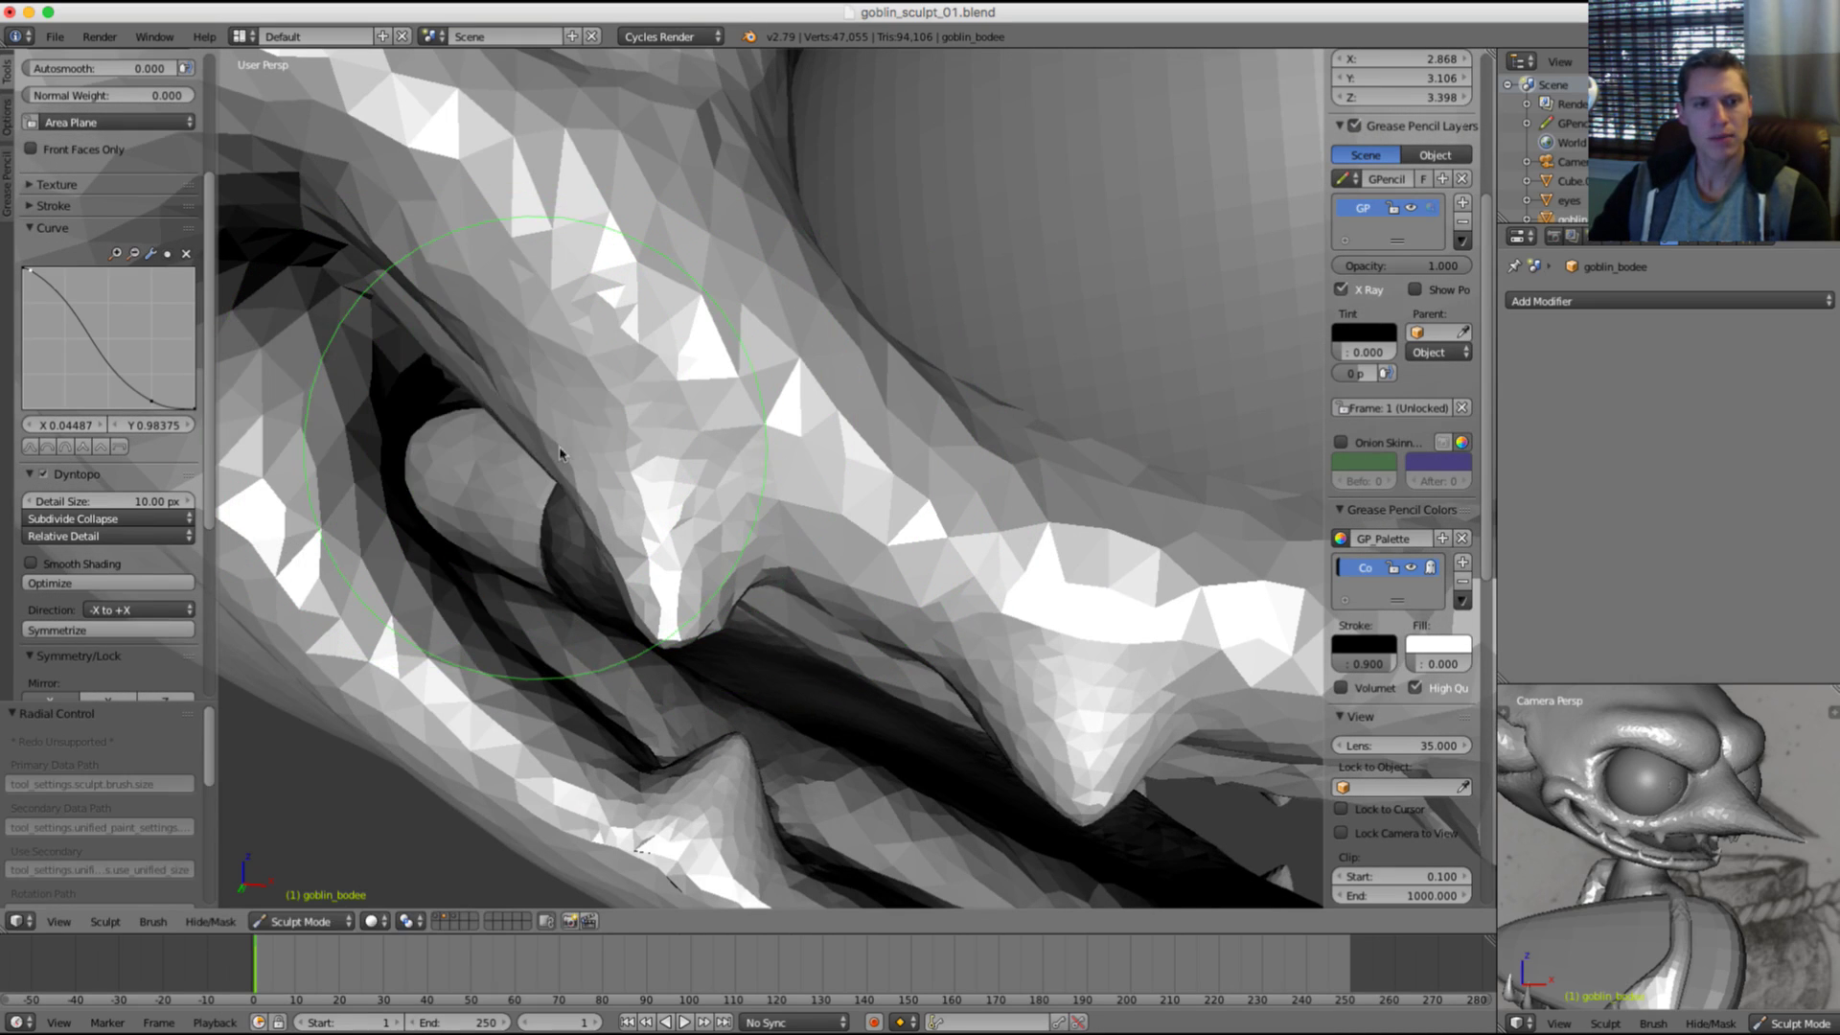
drag(581, 453, 627, 471)
middle_drag(746, 508, 698, 484)
key(f)
click(686, 483)
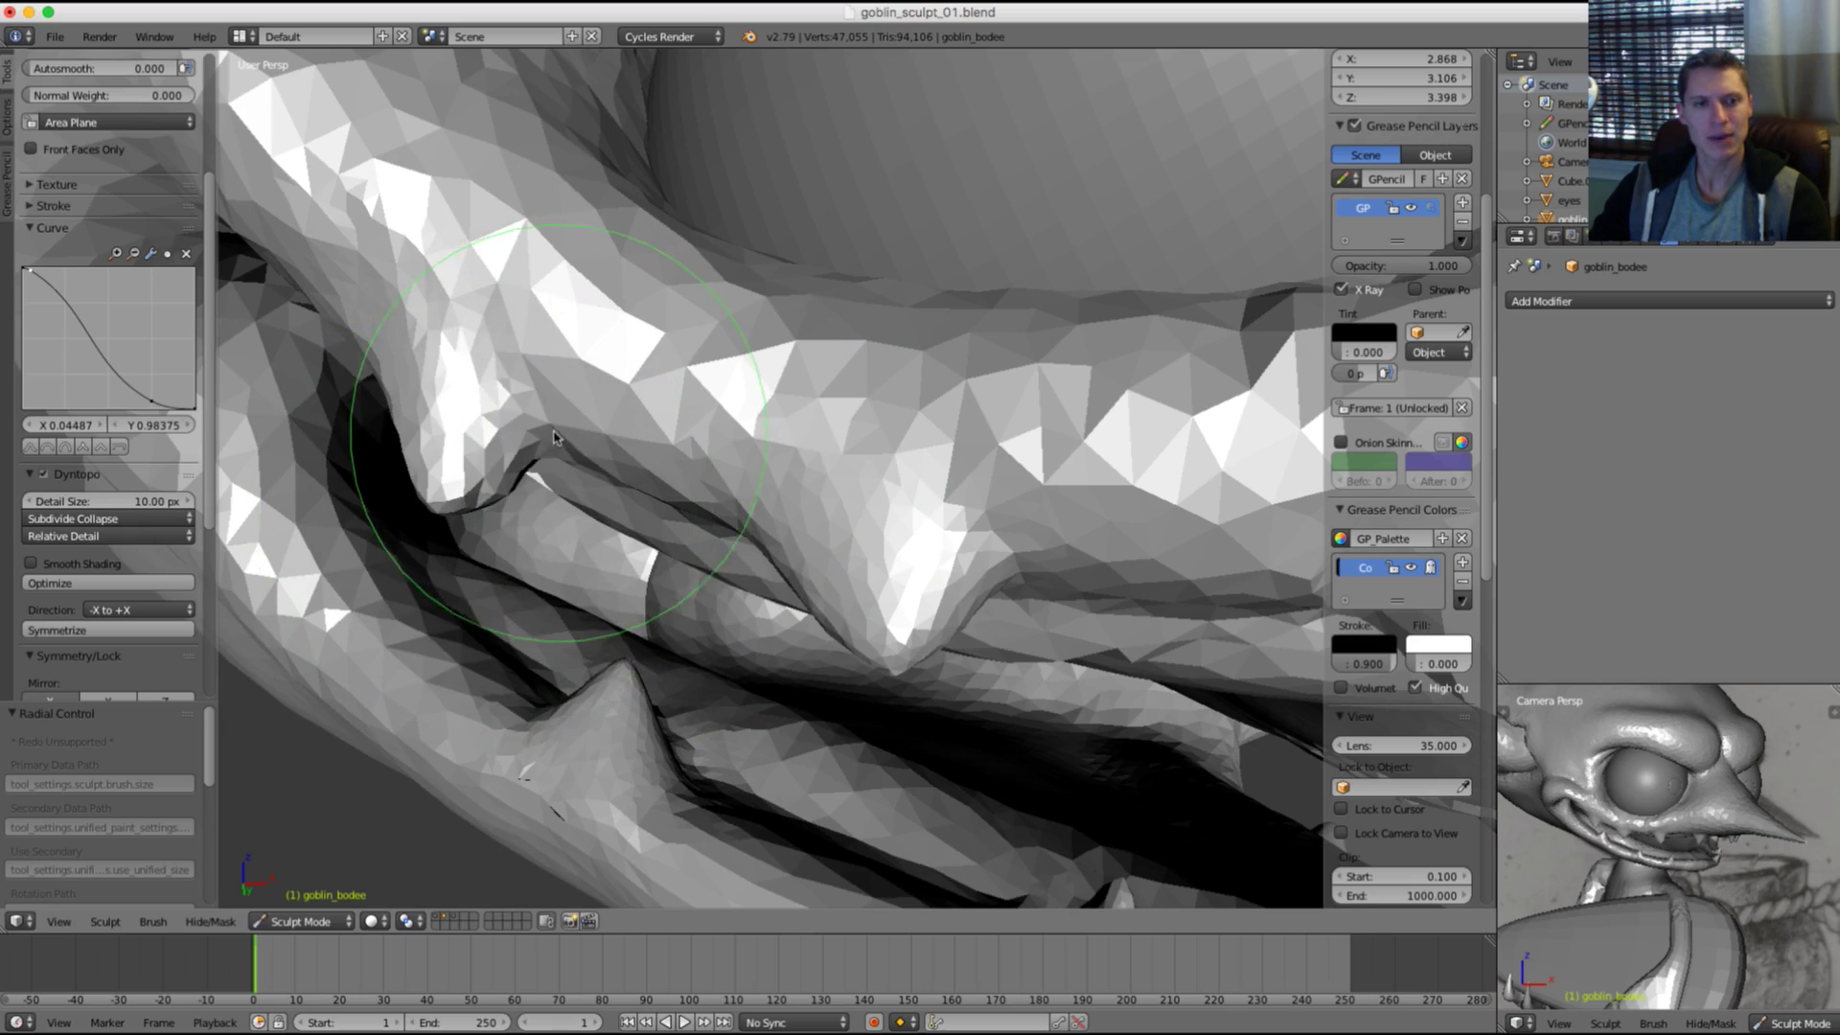
middle_drag(554, 437, 634, 470)
mouse_move(678, 556)
mouse_down()
mouse_move(659, 547)
mouse_move(690, 558)
mouse_up()
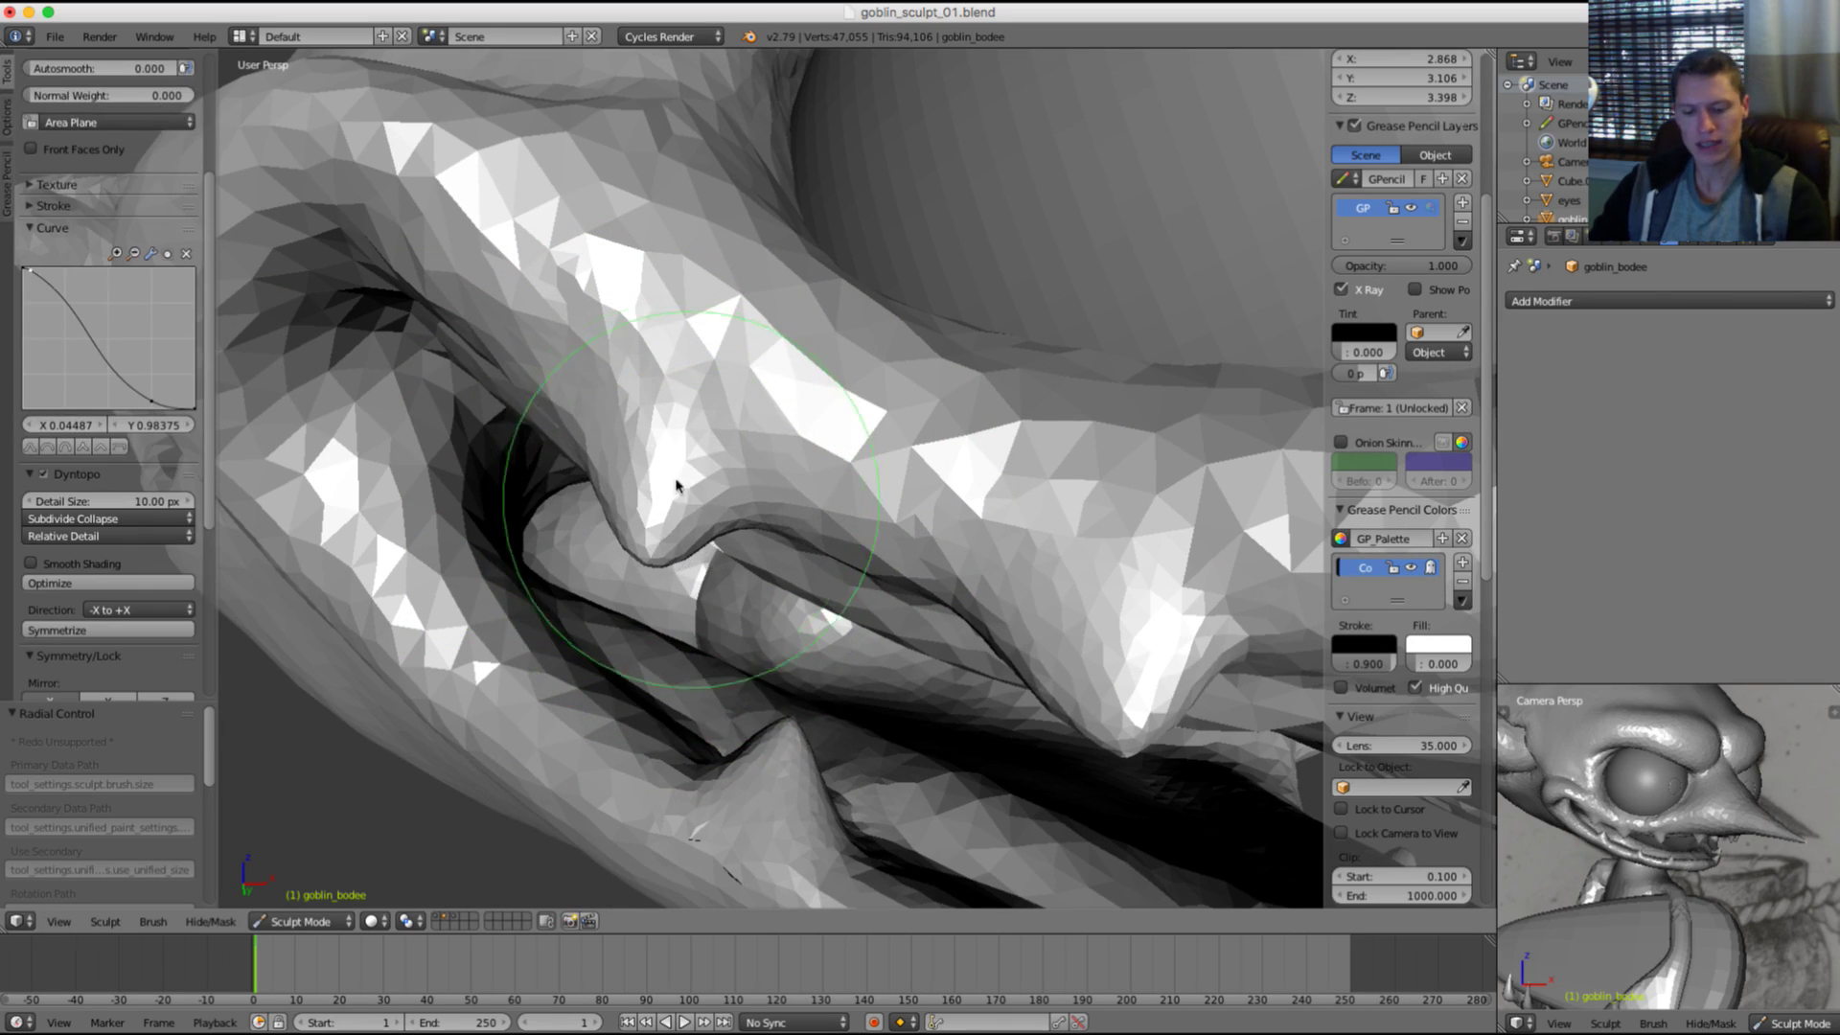
Step: Sharpen the tip of the upper tooth nearest the mouth corner with the Pinch brush
key(p)
middle_drag(658, 493, 760, 443)
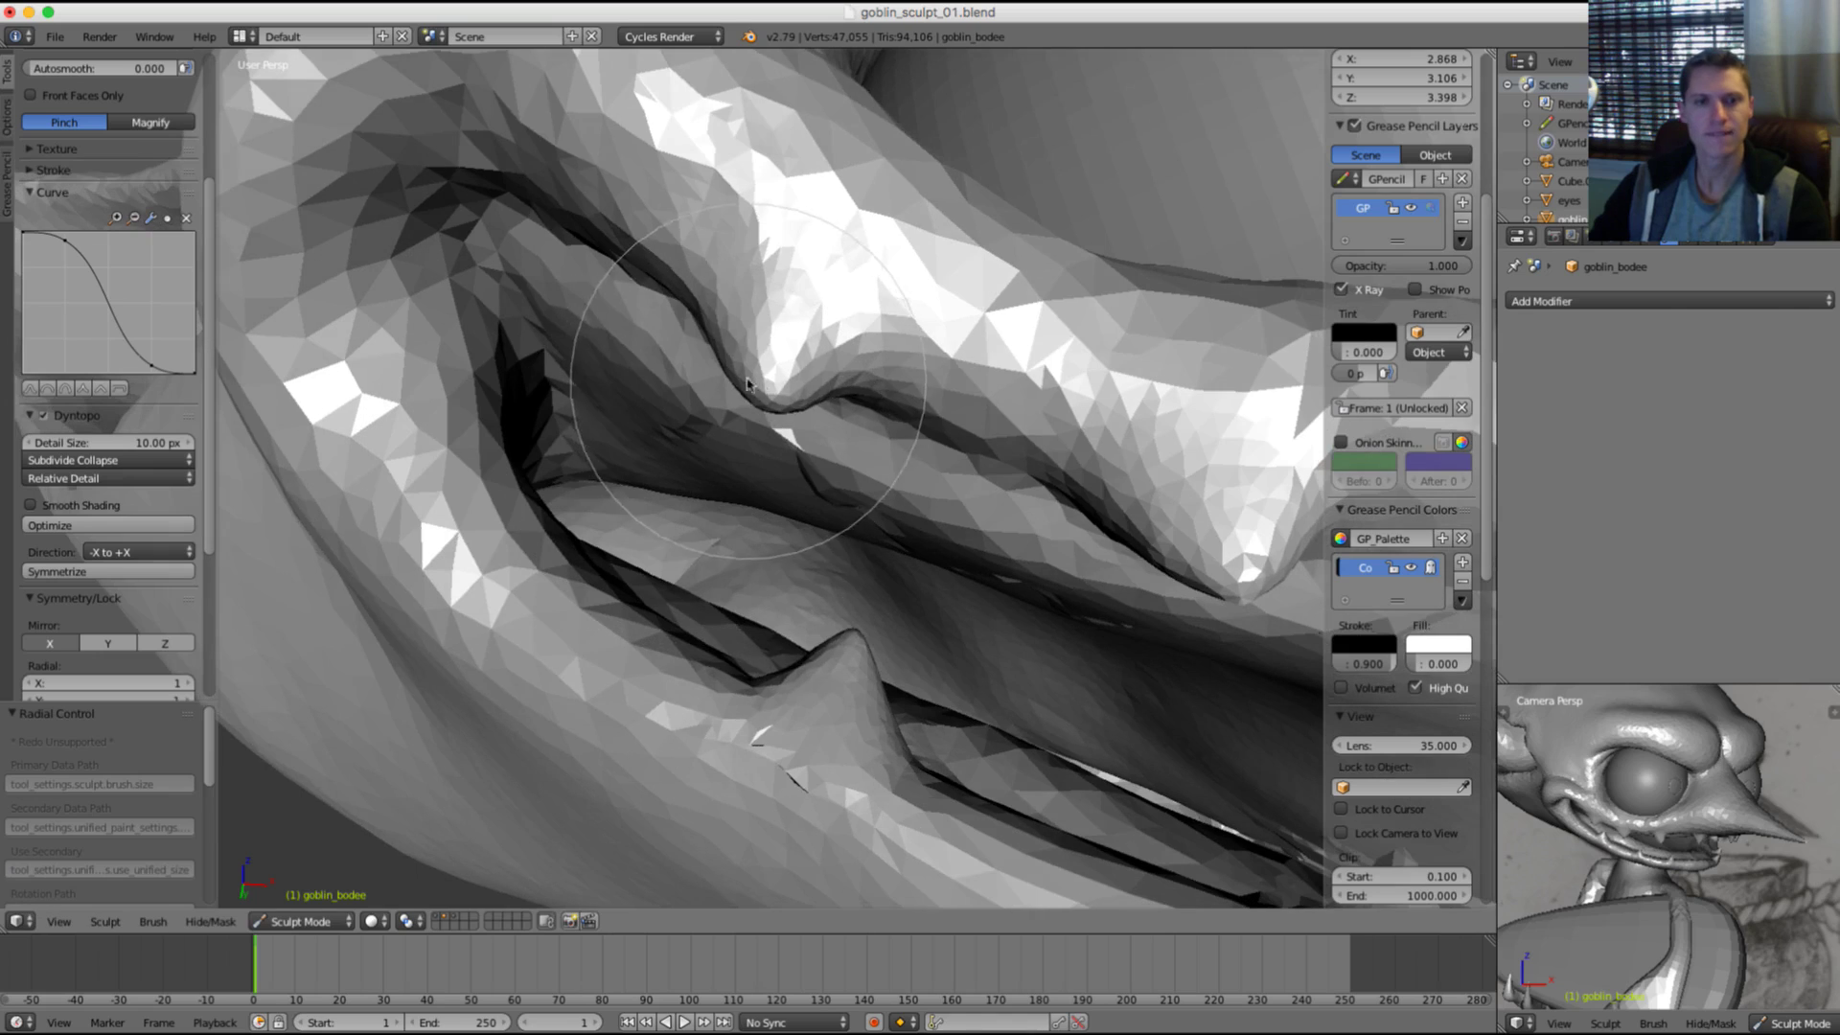
drag(776, 401, 743, 383)
Step: Switch to the Snake Hook brush, set its radius to 99 px, and pull out the tip of the mouth-corner tooth
scroll(85, 70, up, 5)
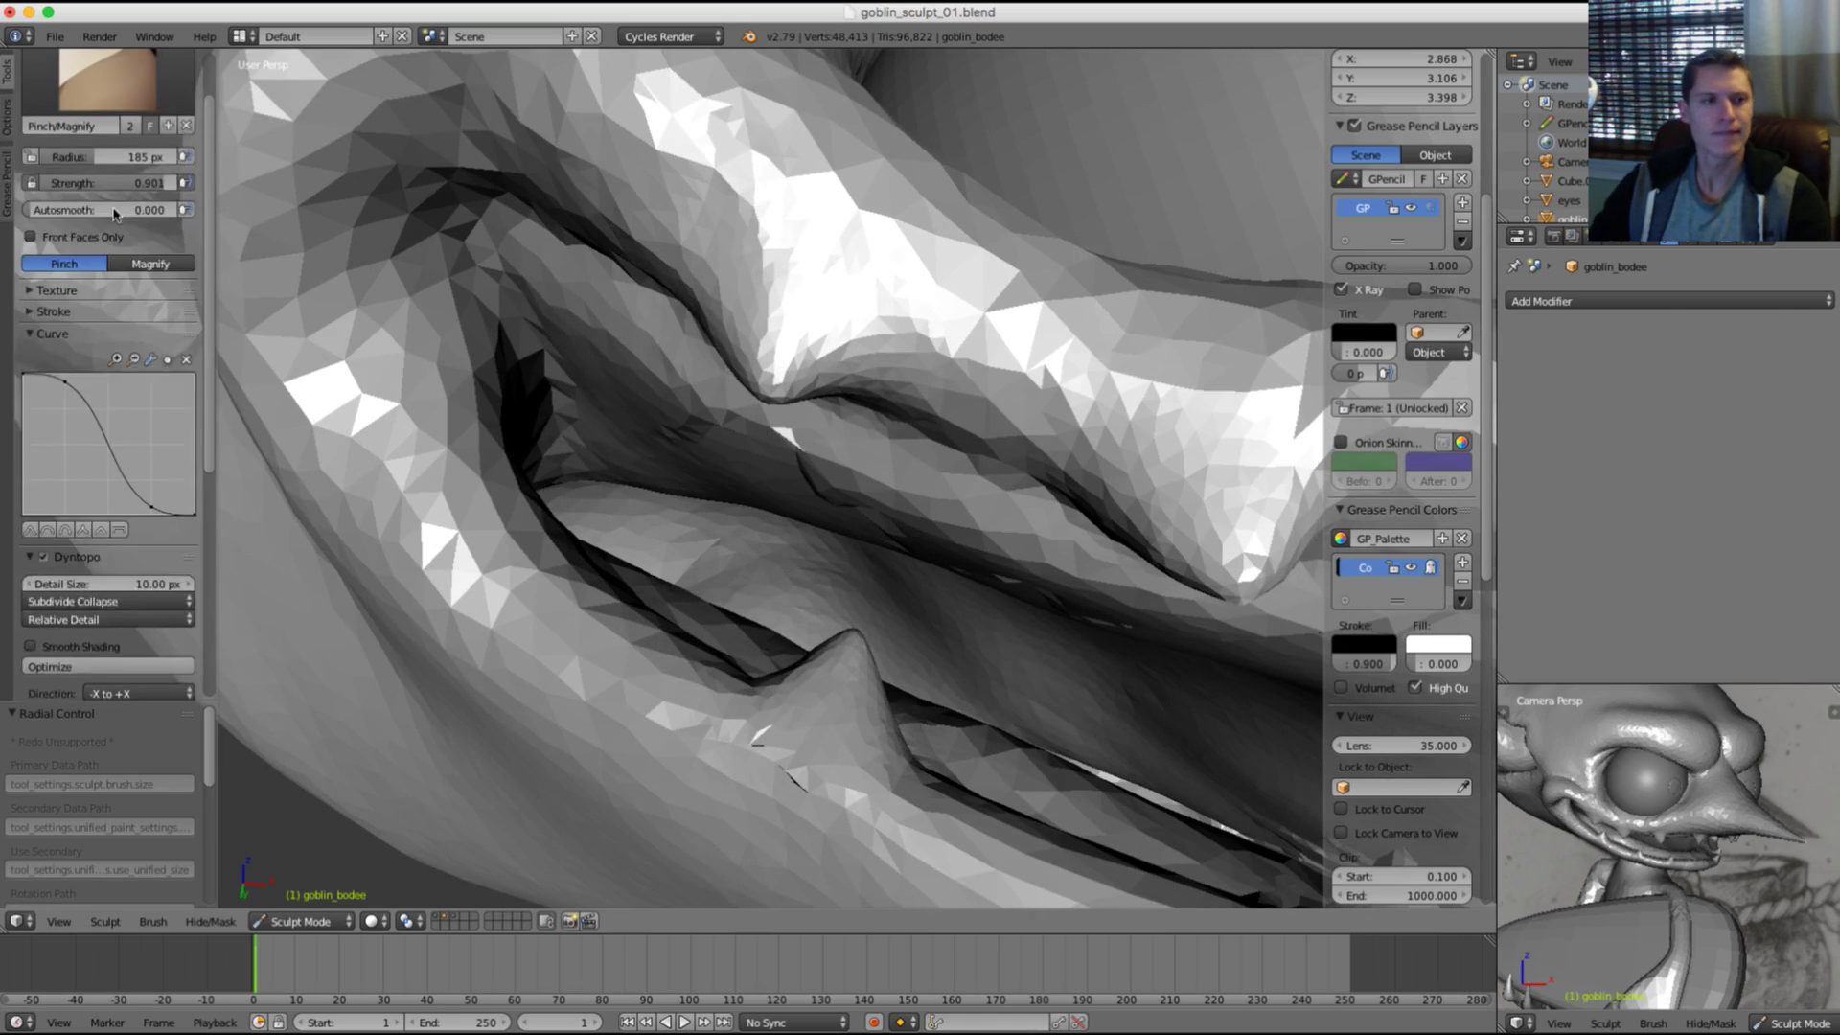
click(85, 70)
click(580, 309)
key(f)
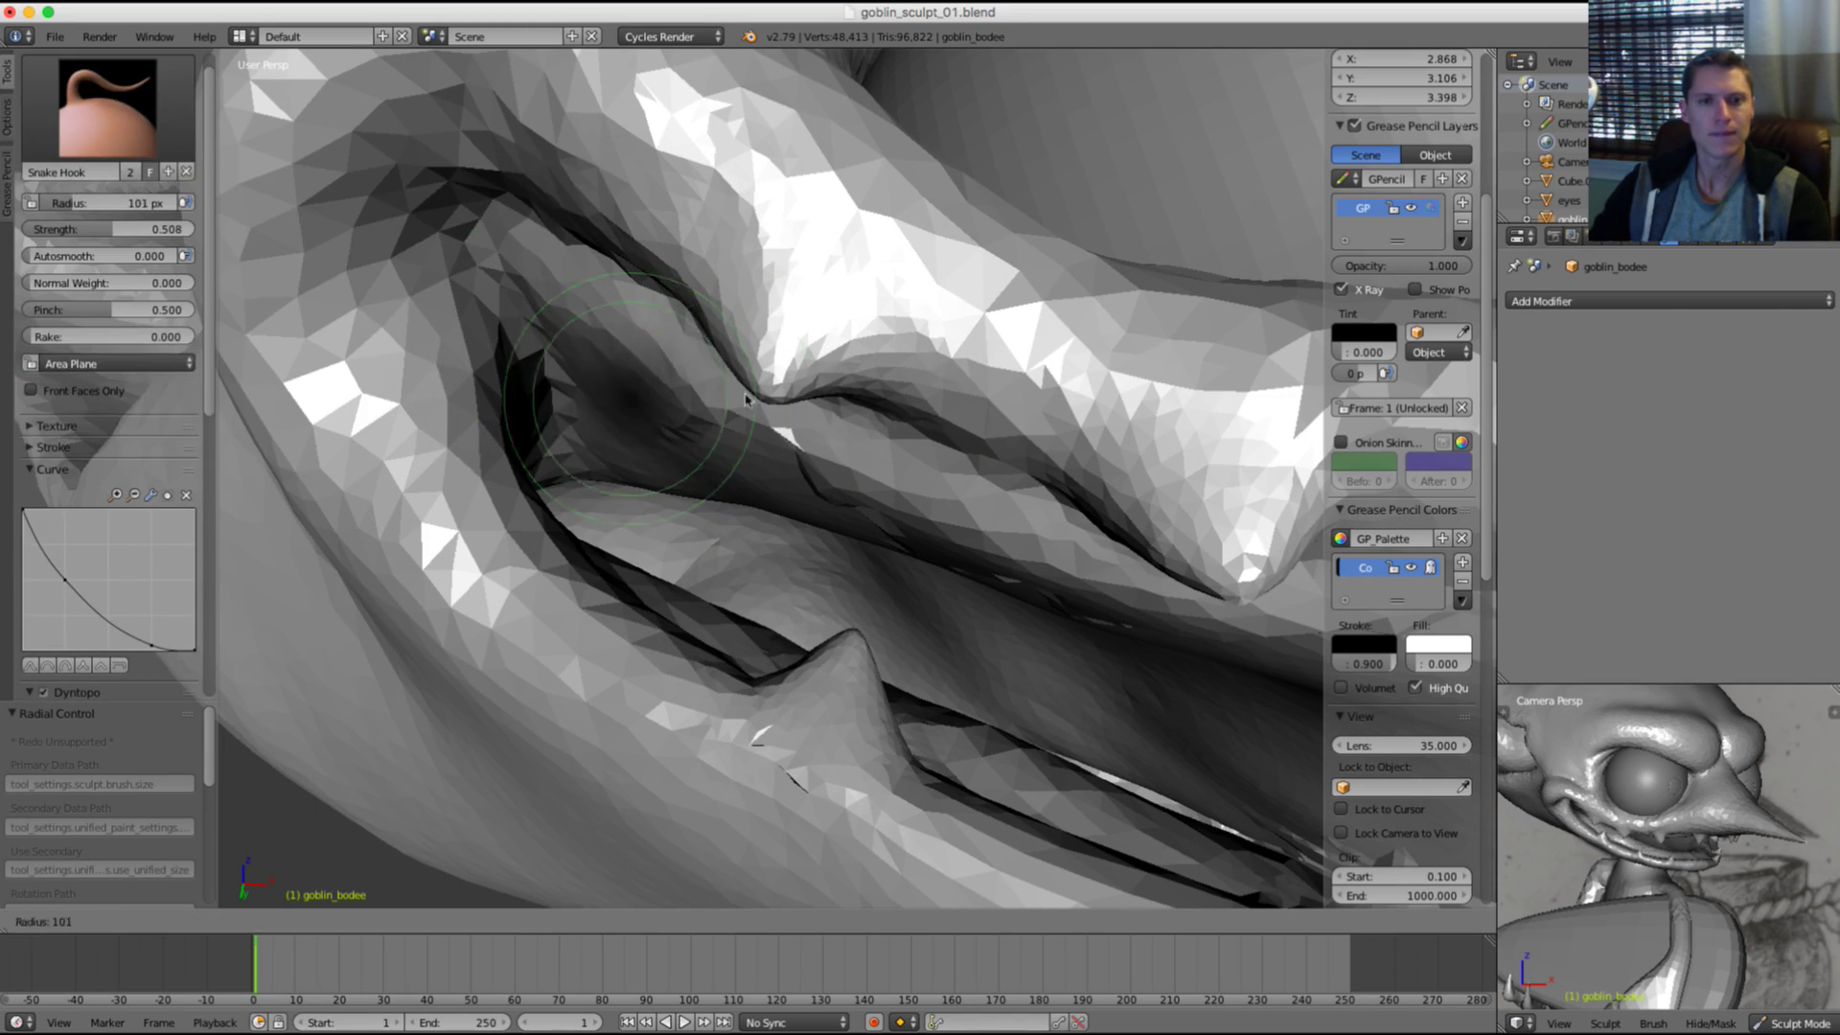
click(766, 418)
drag(769, 404, 774, 420)
Step: Pull the second and third upper teeth from the mouth corner into longer, sharper points with the Snake Hook brush
middle_drag(1096, 489, 957, 438)
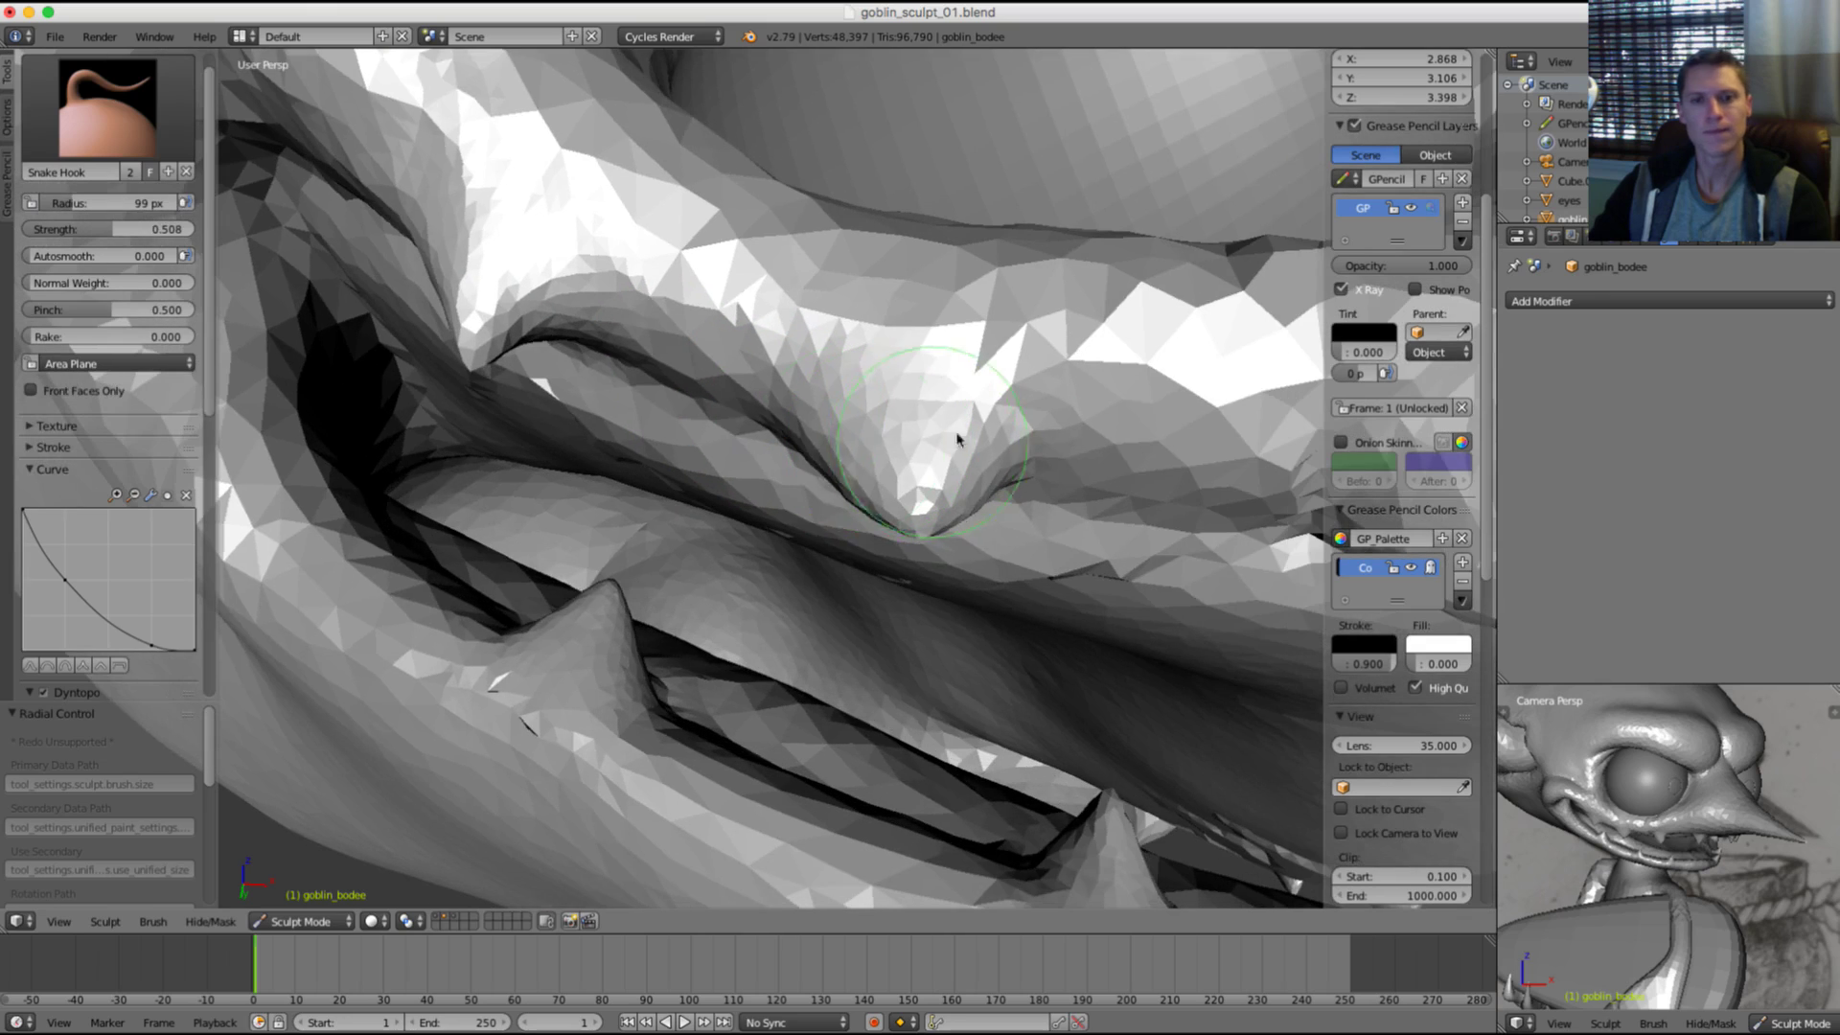
mouse_move(783, 395)
mouse_down()
mouse_move(843, 499)
mouse_move(1015, 522)
mouse_move(975, 450)
mouse_up()
mouse_move(976, 450)
middle_down()
mouse_move(977, 516)
mouse_move(958, 460)
middle_up()
drag(801, 567, 822, 567)
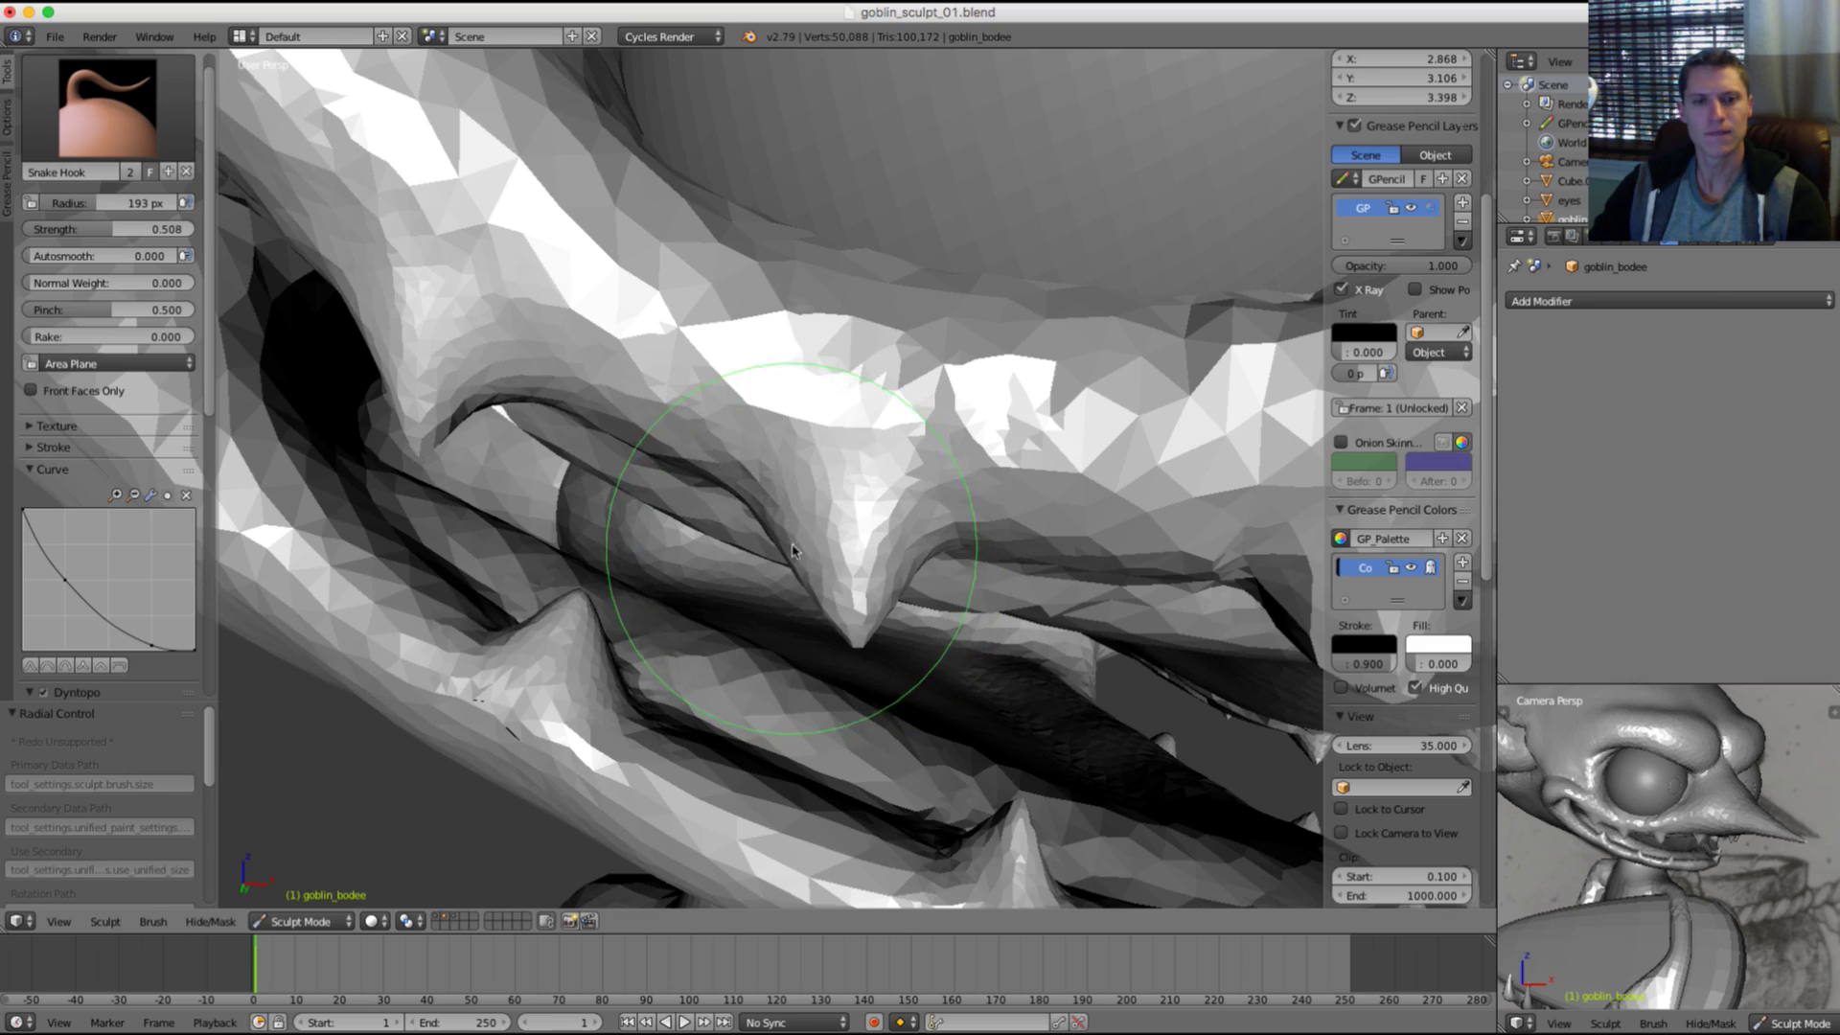
middle_drag(1028, 501, 788, 521)
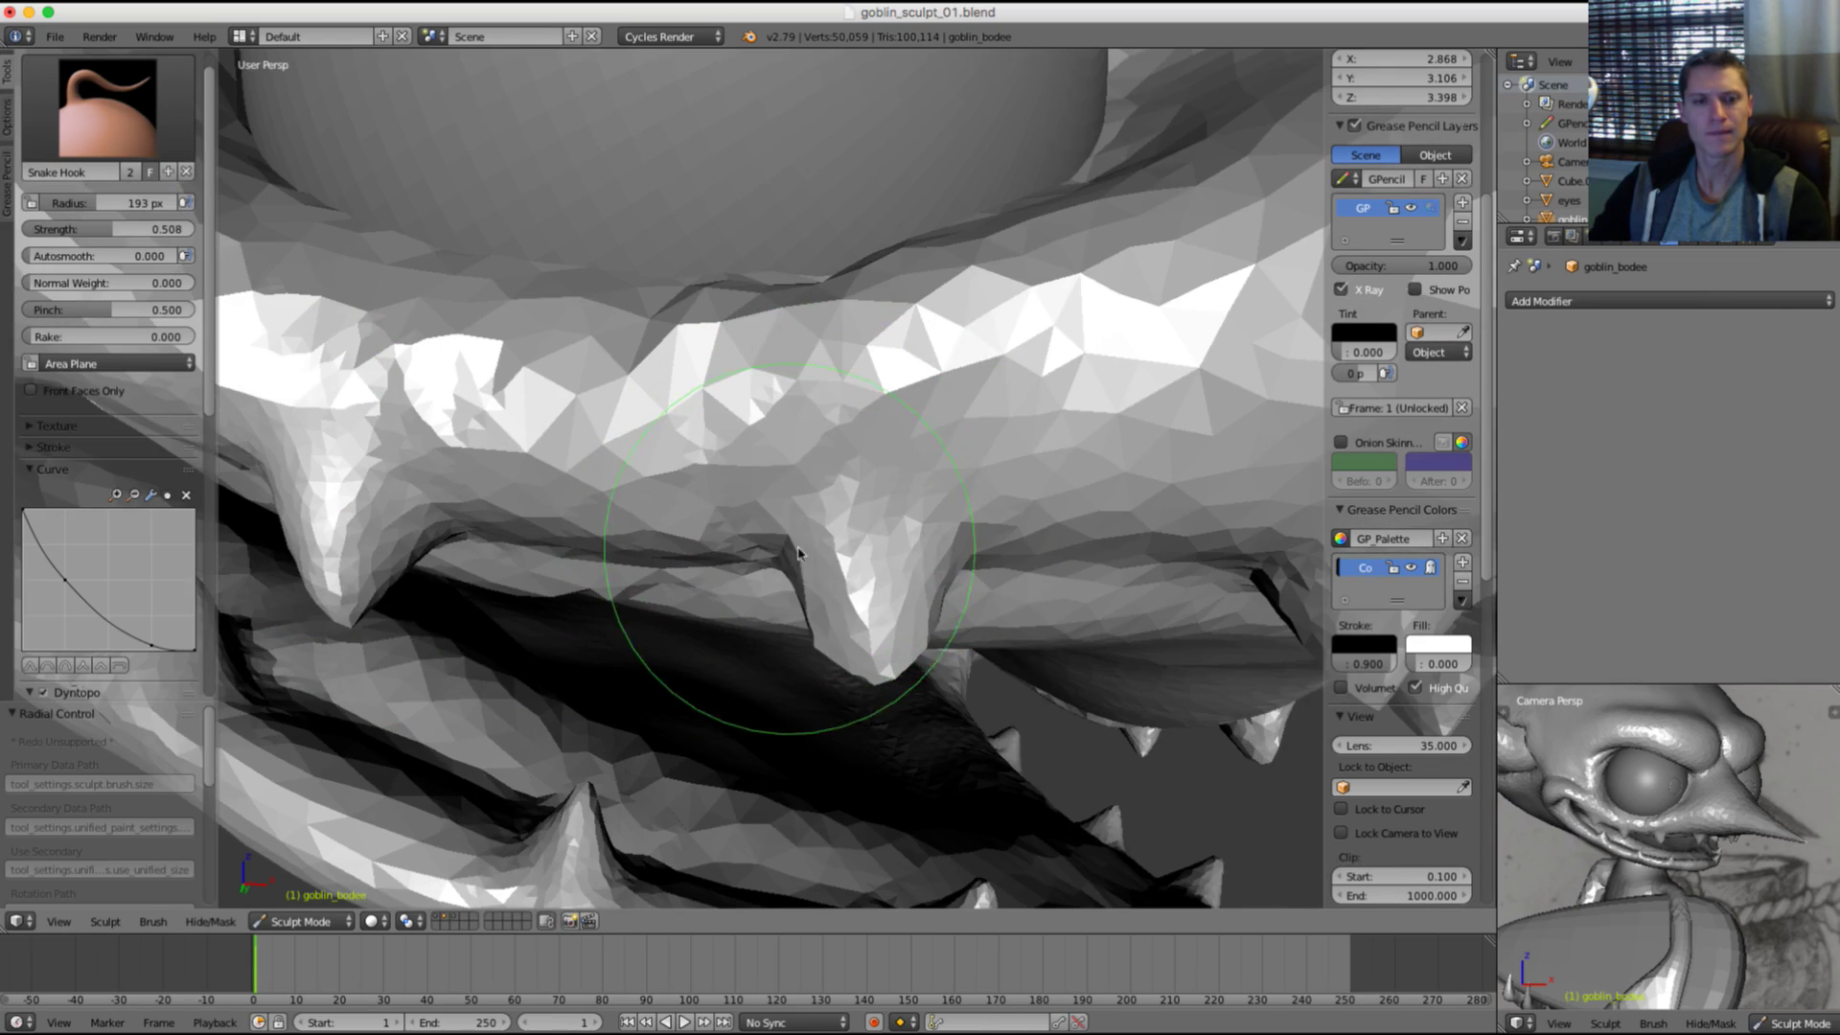
mouse_move(831, 644)
mouse_down()
mouse_move(876, 638)
mouse_move(895, 707)
mouse_up()
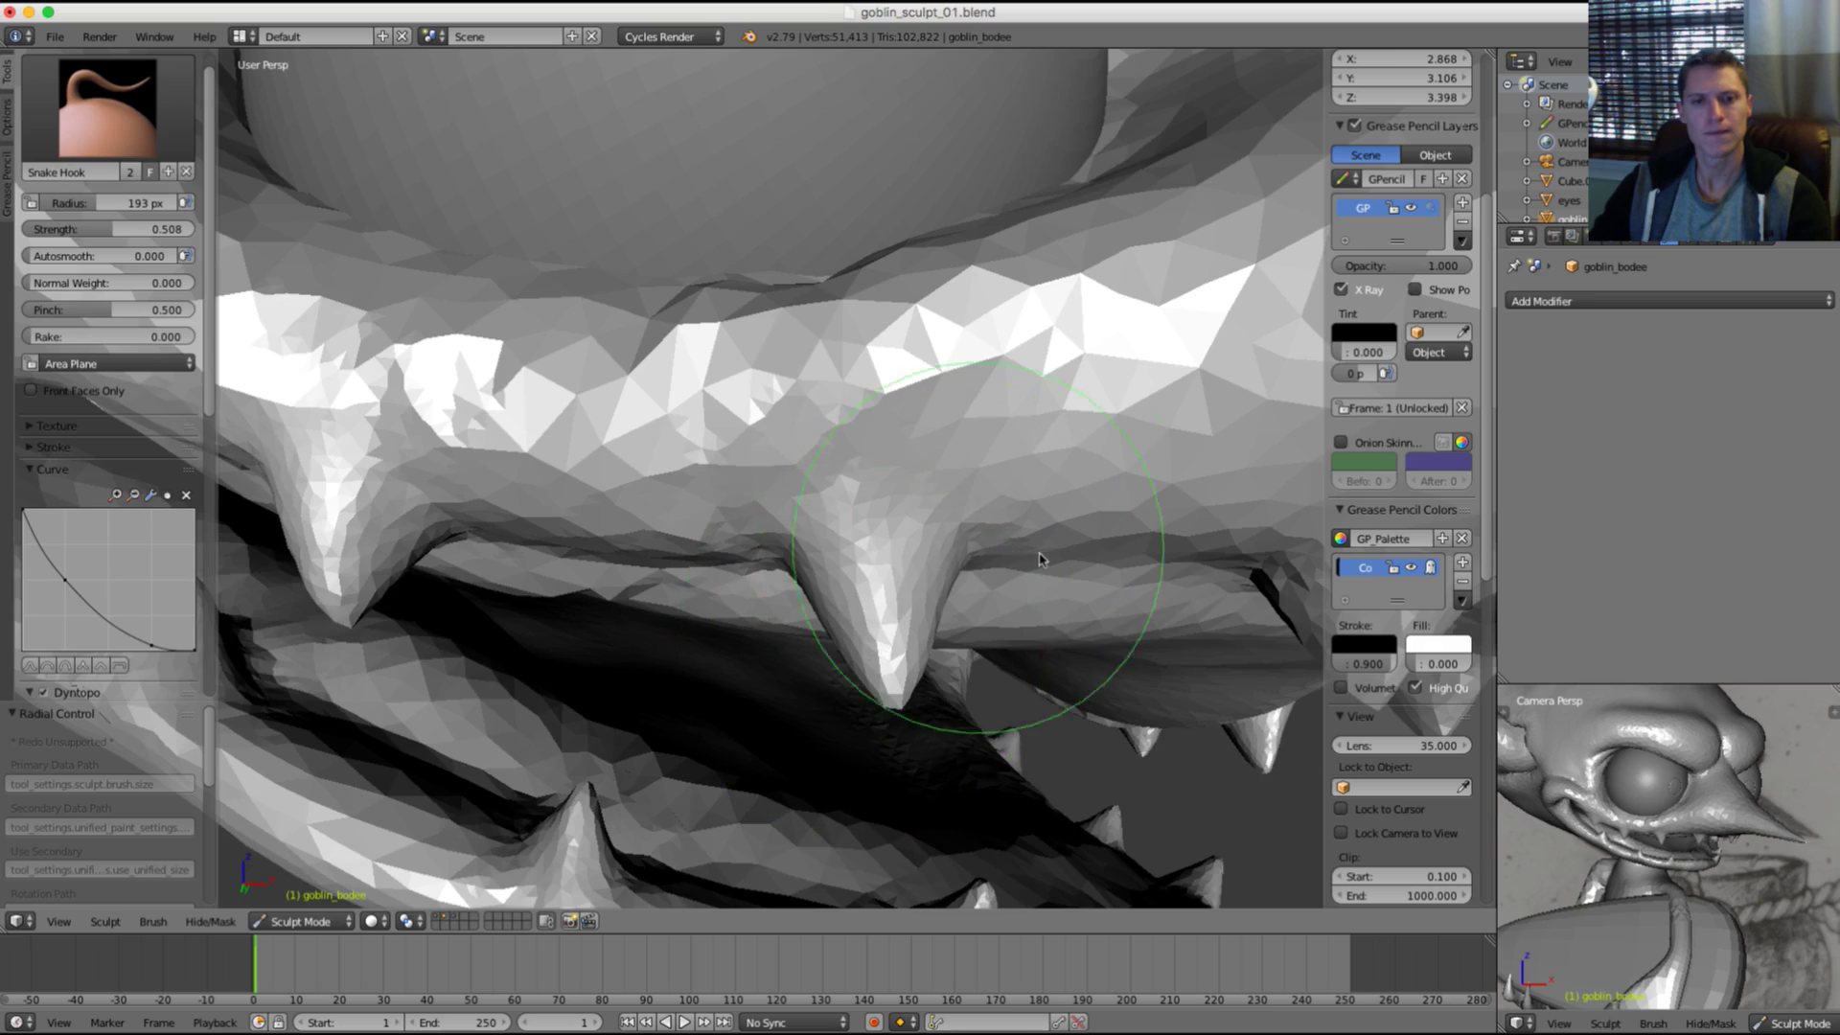
Step: Bend the tips of two upper teeth inward toward the mouth with a resized Snake Hook brush, working from below
mouse_move(1042, 559)
middle_down()
mouse_move(903, 485)
mouse_move(843, 494)
mouse_move(1006, 533)
mouse_move(1137, 536)
middle_up()
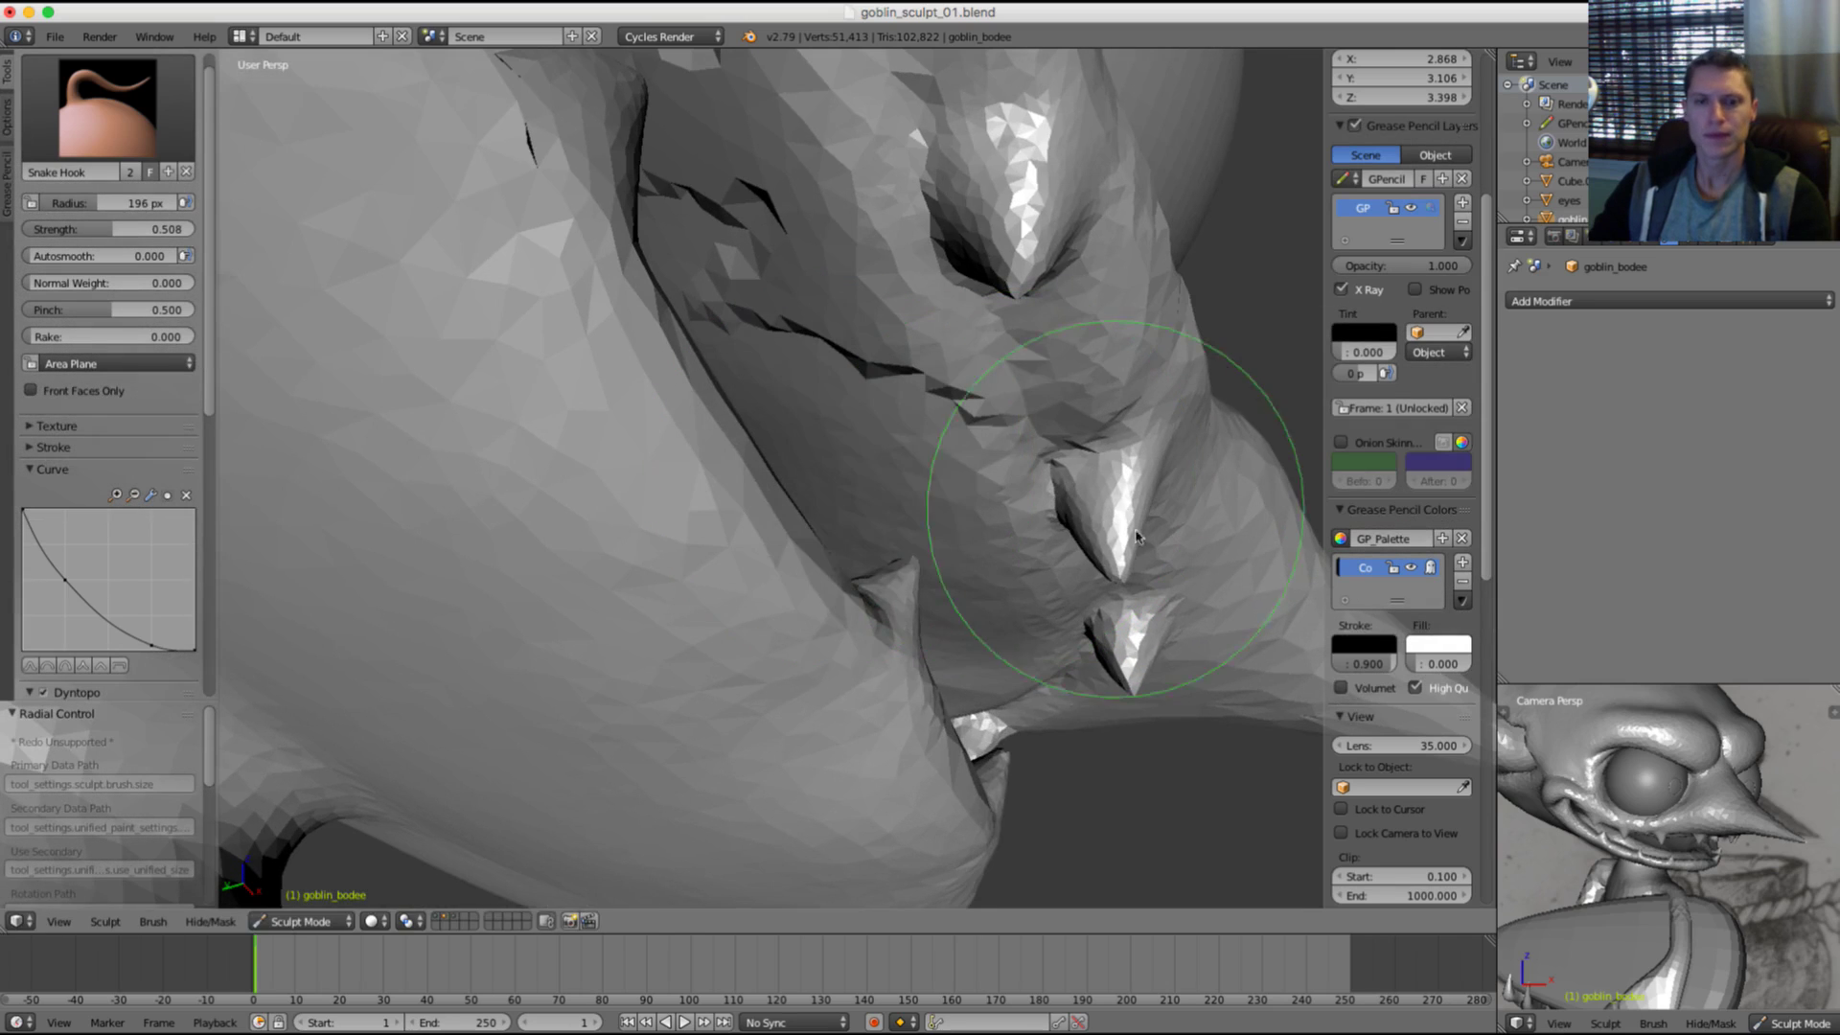
key(f)
click(1181, 542)
drag(1123, 571, 1013, 577)
mouse_move(1049, 573)
middle_down()
mouse_move(996, 489)
mouse_move(1042, 513)
middle_up()
key(f)
click(998, 522)
drag(1009, 654, 946, 640)
Step: Pull further upper tooth tips back toward the lower jaw, setting the Snake Hook radius to 175 px
mouse_move(958, 633)
middle_down()
mouse_move(1072, 542)
mouse_move(1061, 482)
mouse_move(1044, 523)
middle_up()
key(f)
click(1041, 508)
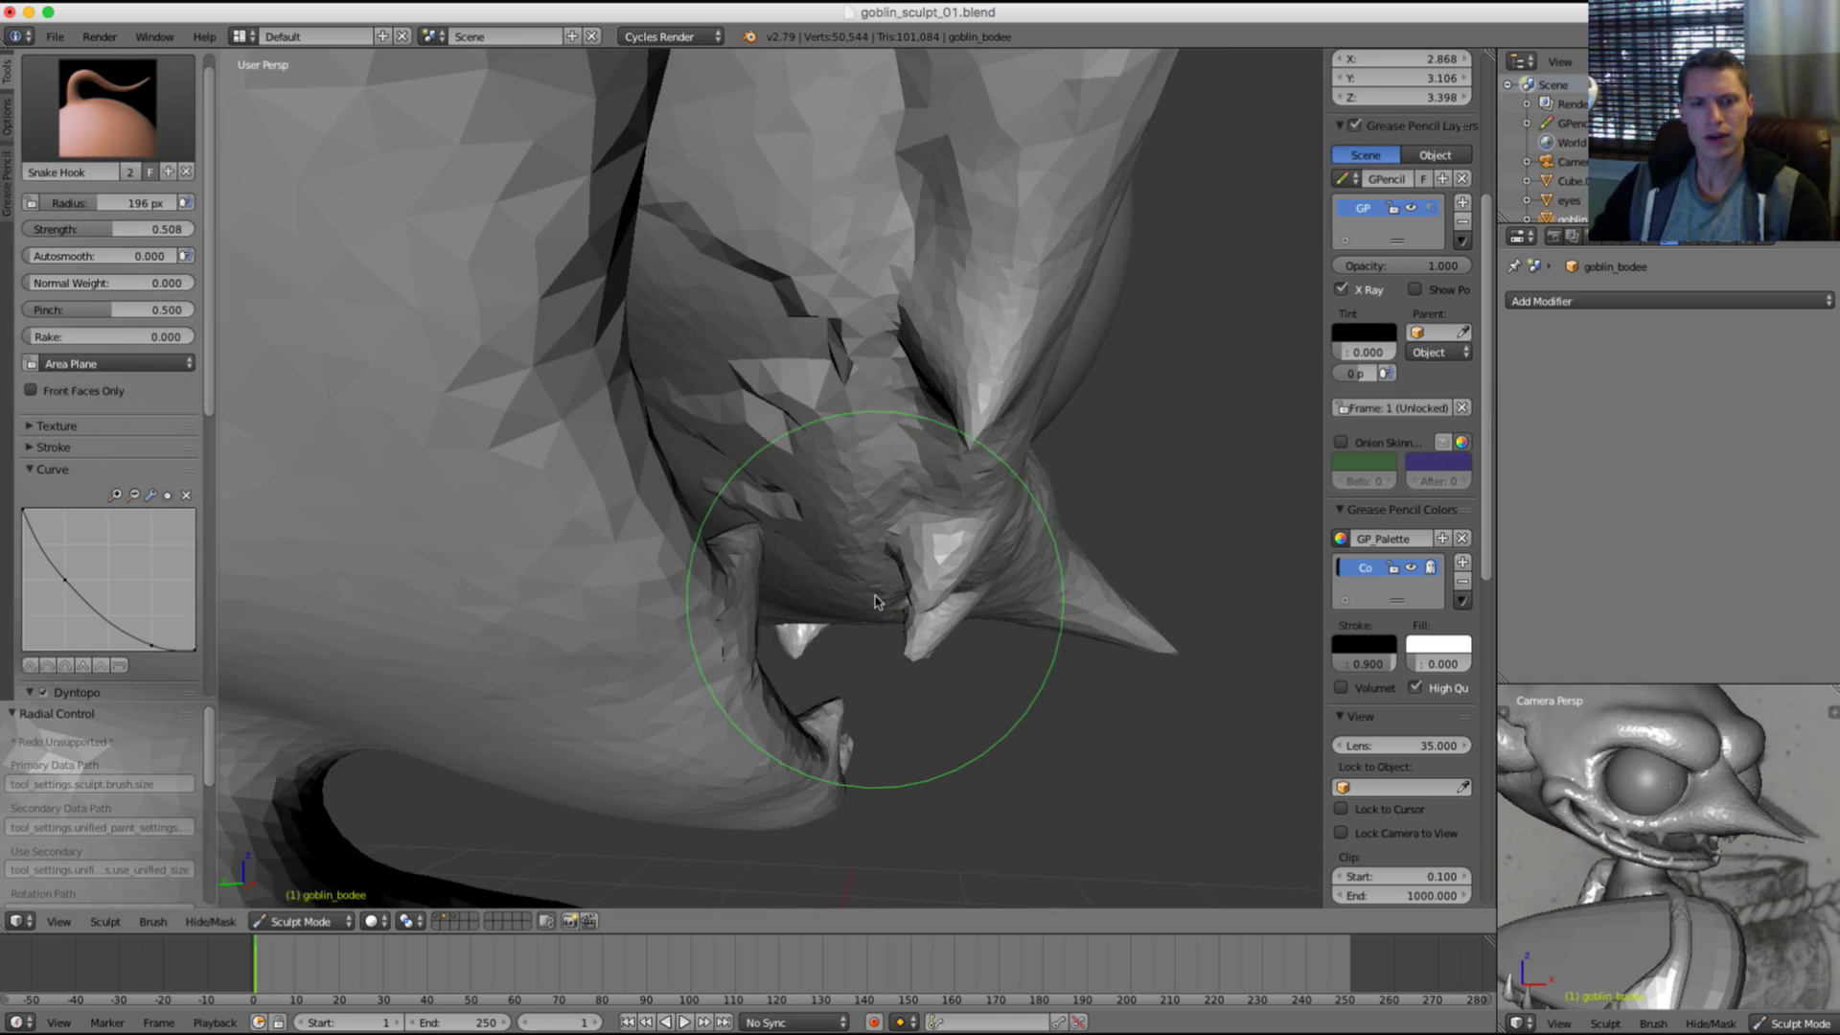
drag(967, 431, 900, 434)
mouse_move(1011, 460)
middle_down()
mouse_move(1022, 439)
mouse_move(920, 537)
mouse_move(789, 534)
middle_up()
key(f)
click(922, 549)
drag(920, 549, 837, 555)
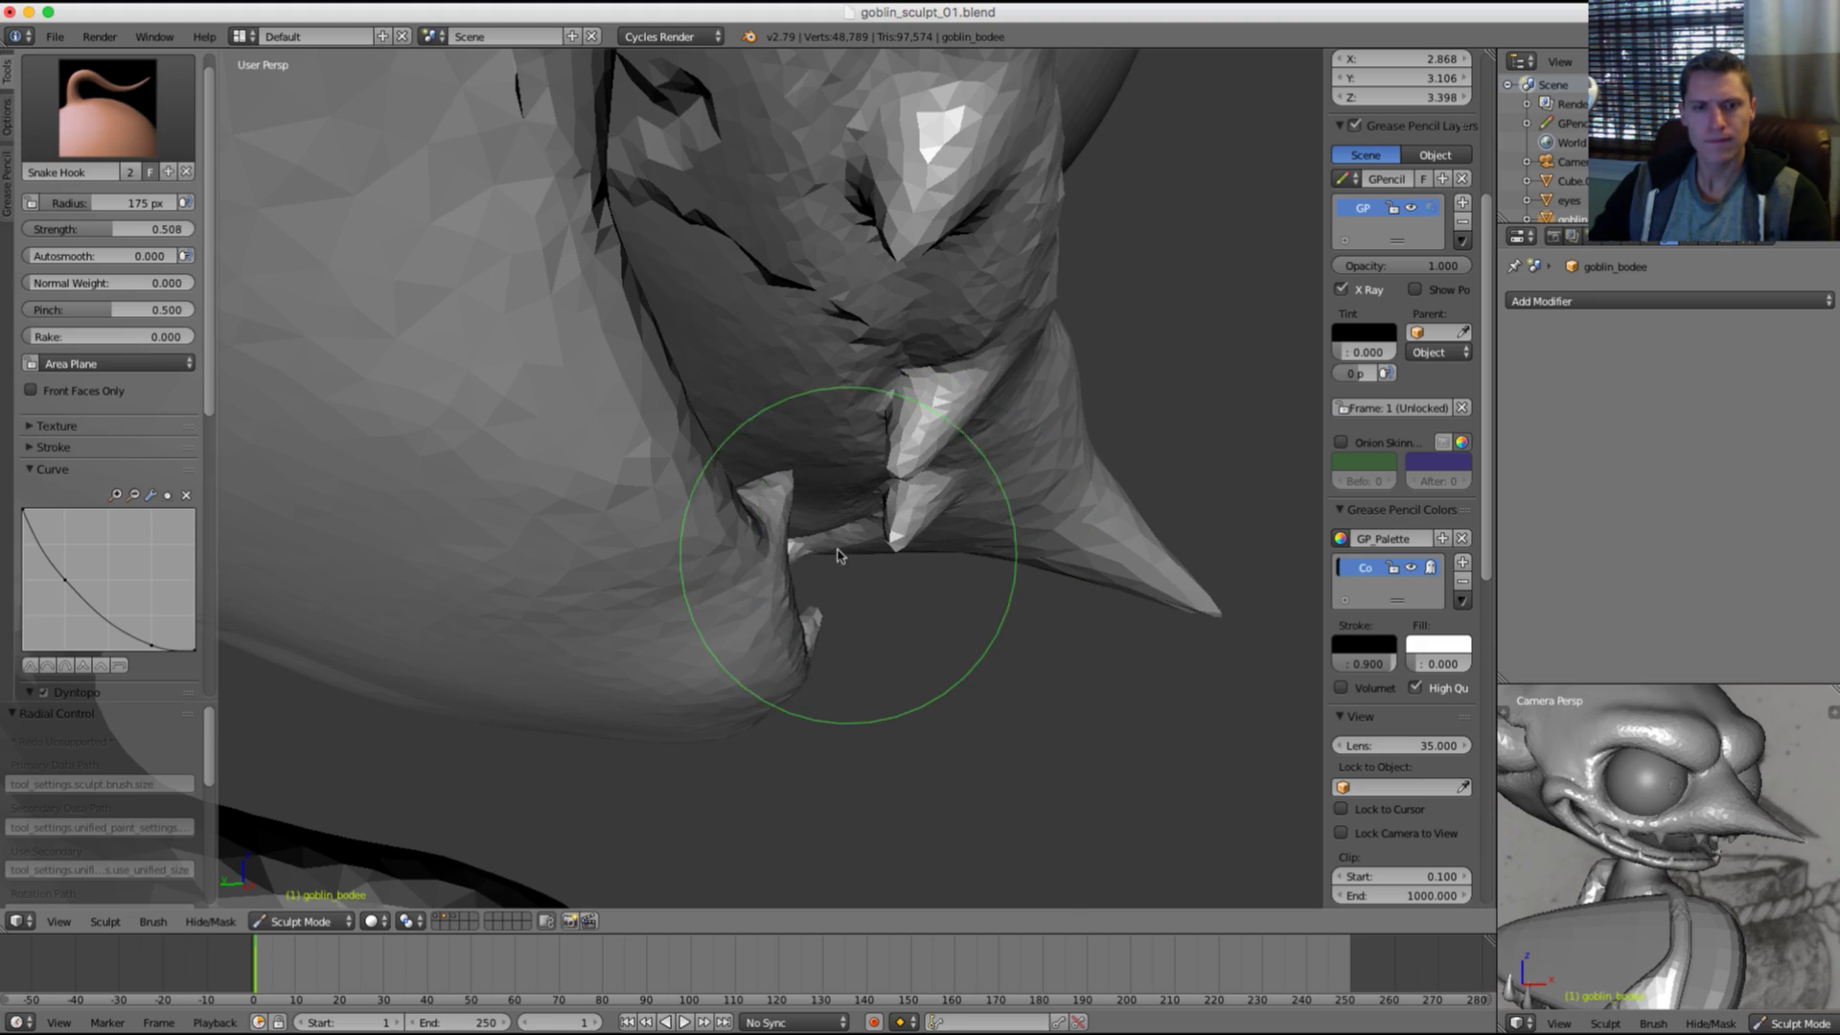
Step: Switch to the Inflate brush with a 162 px radius and build up the inner upper lip behind the front teeth
mouse_move(872, 491)
middle_down()
mouse_move(805, 522)
mouse_move(704, 460)
mouse_move(681, 575)
mouse_move(719, 493)
mouse_move(575, 508)
mouse_move(760, 460)
middle_up()
key(i)
key(f)
click(599, 517)
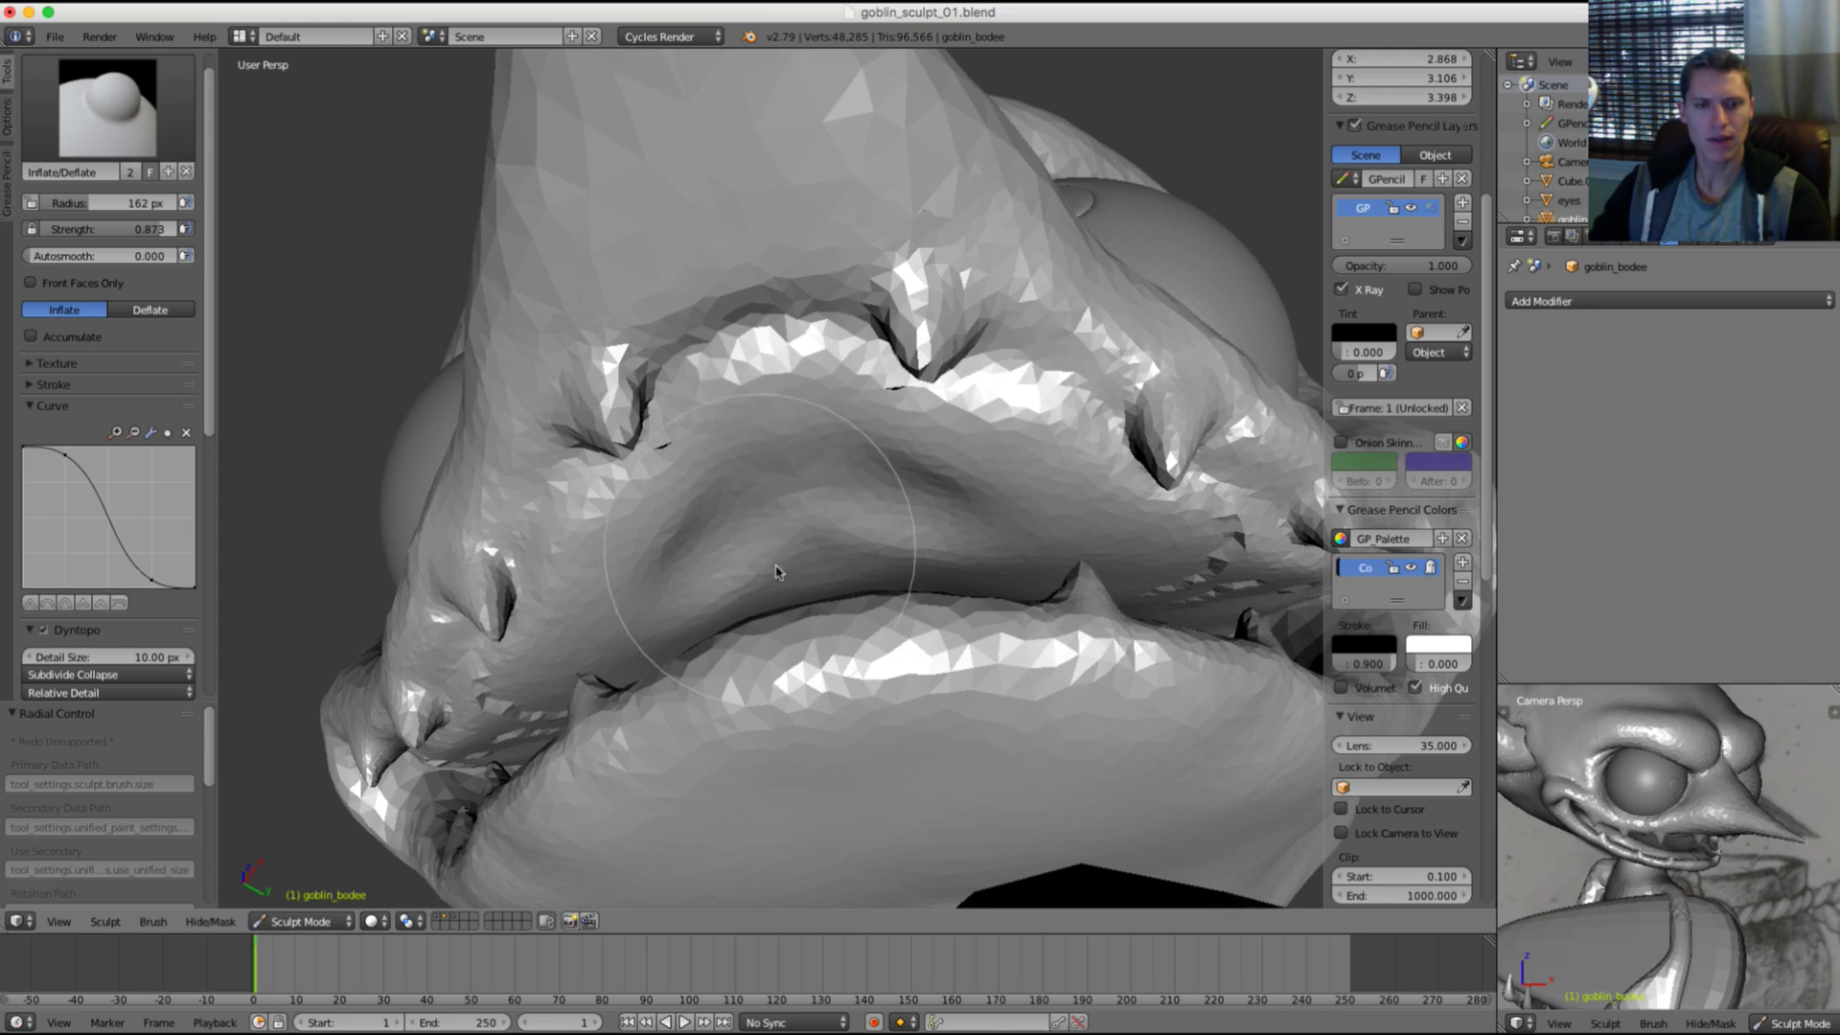
middle_drag(778, 572, 795, 602)
mouse_move(608, 629)
mouse_down()
mouse_move(670, 571)
mouse_move(751, 546)
mouse_move(814, 496)
mouse_up()
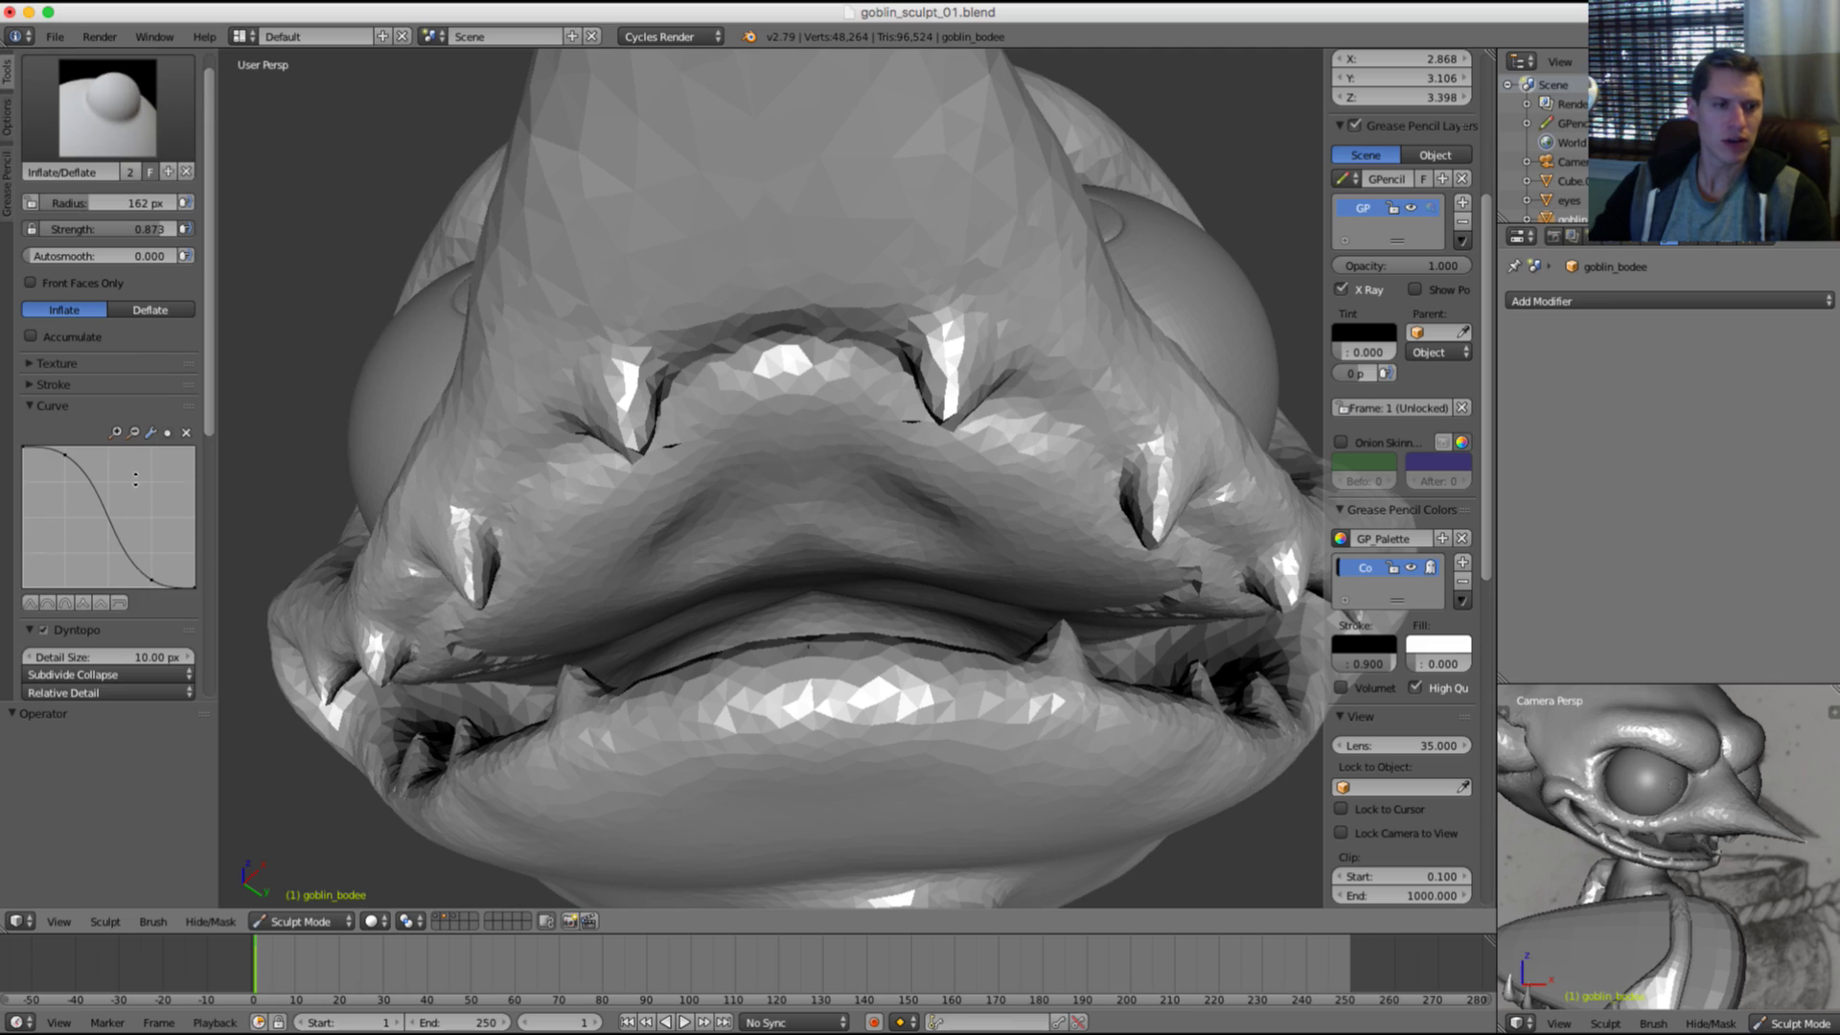
Step: Set the Dyntopo detail refine method to Subdivide Edges
scroll(135, 479, down, 5)
click(96, 491)
click(95, 444)
scroll(728, 462, up, 2)
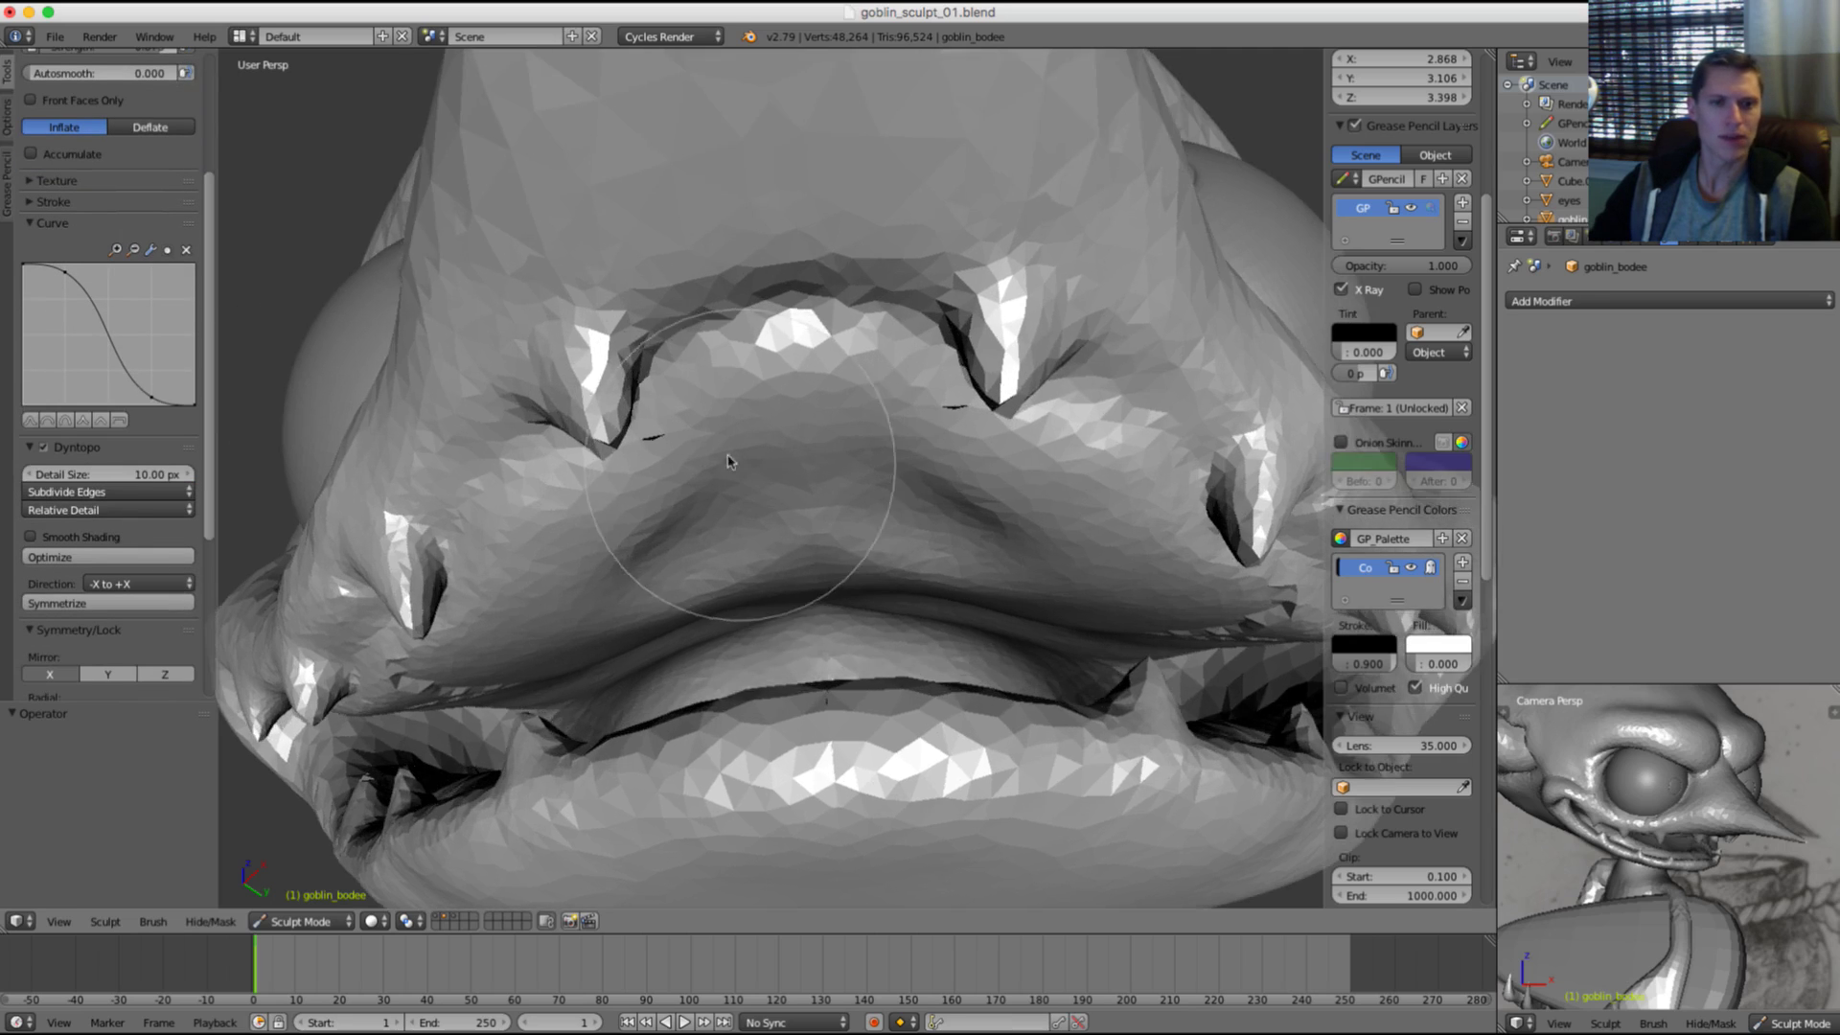
Step: Inflate and smooth the gum surface behind the upper teeth, from the mouth side toward the front
key(f)
click(728, 462)
middle_drag(740, 463, 786, 455)
drag(496, 605, 495, 542)
middle_drag(640, 534, 751, 514)
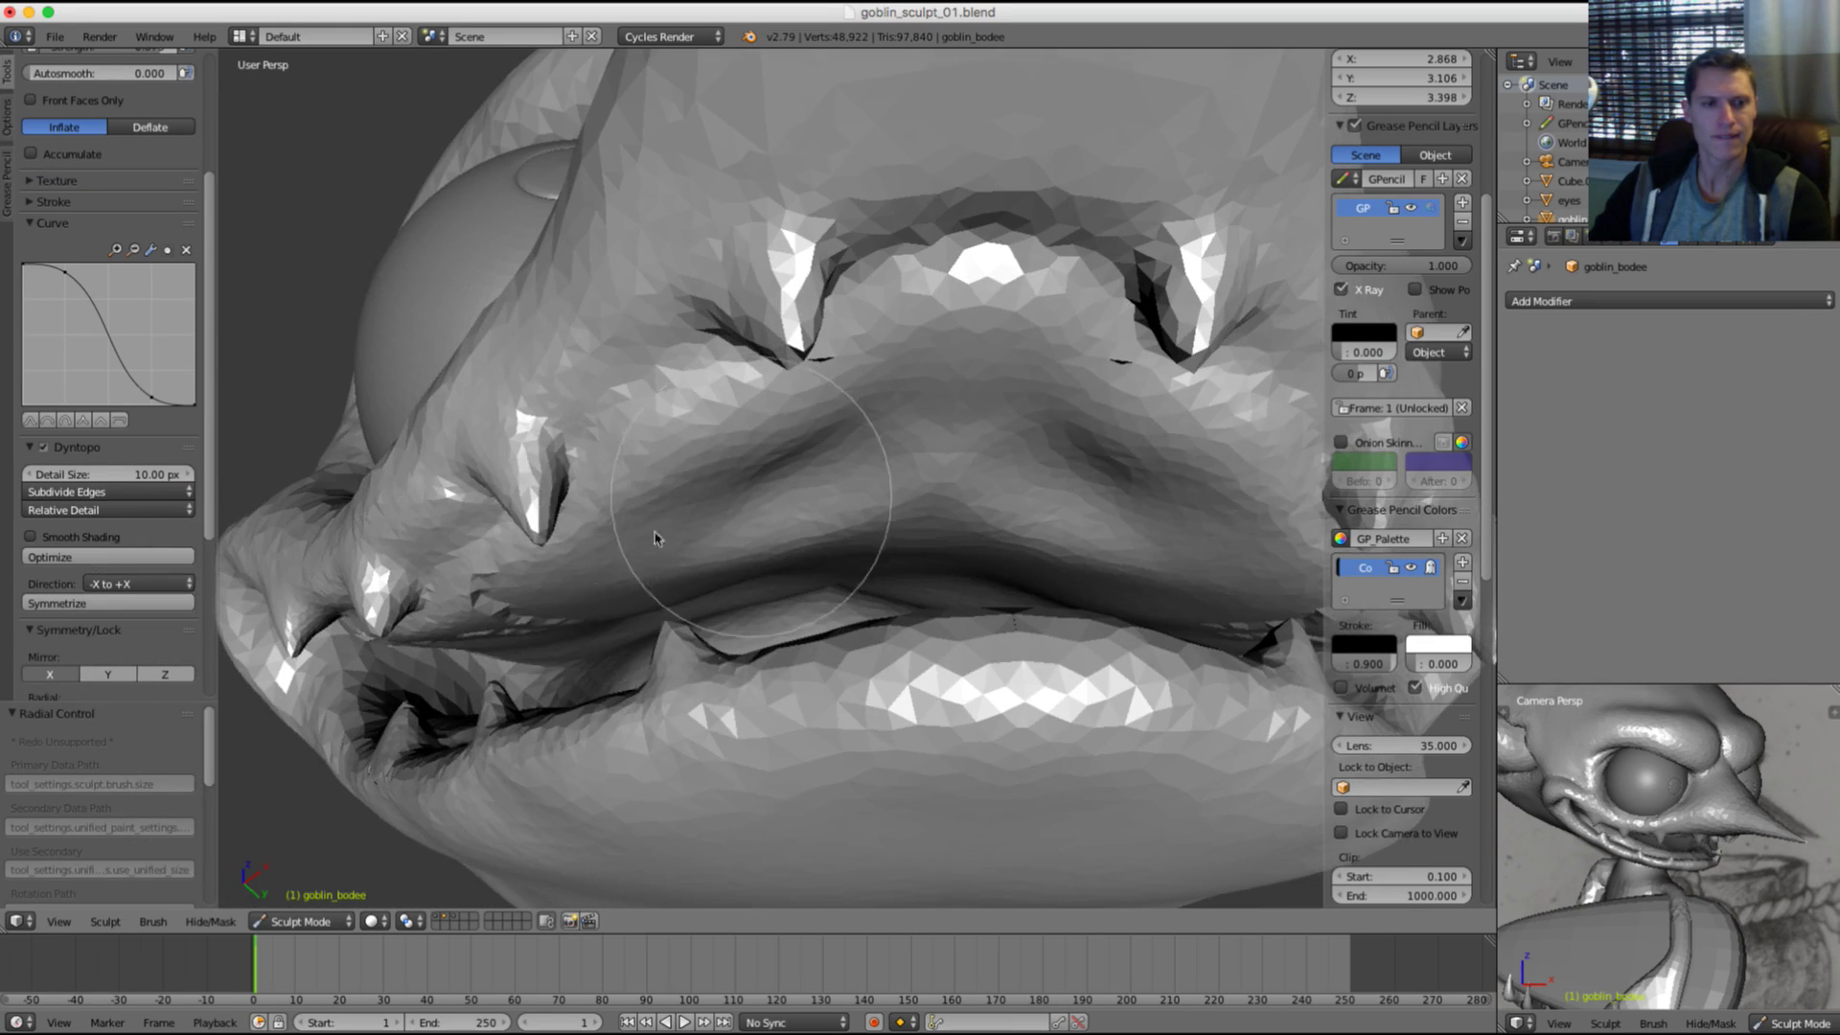
mouse_move(536, 567)
mouse_down()
mouse_move(507, 585)
mouse_move(525, 573)
mouse_up()
mouse_move(525, 573)
shift+mouse_down()
mouse_move(510, 634)
mouse_move(537, 618)
shift+mouse_up()
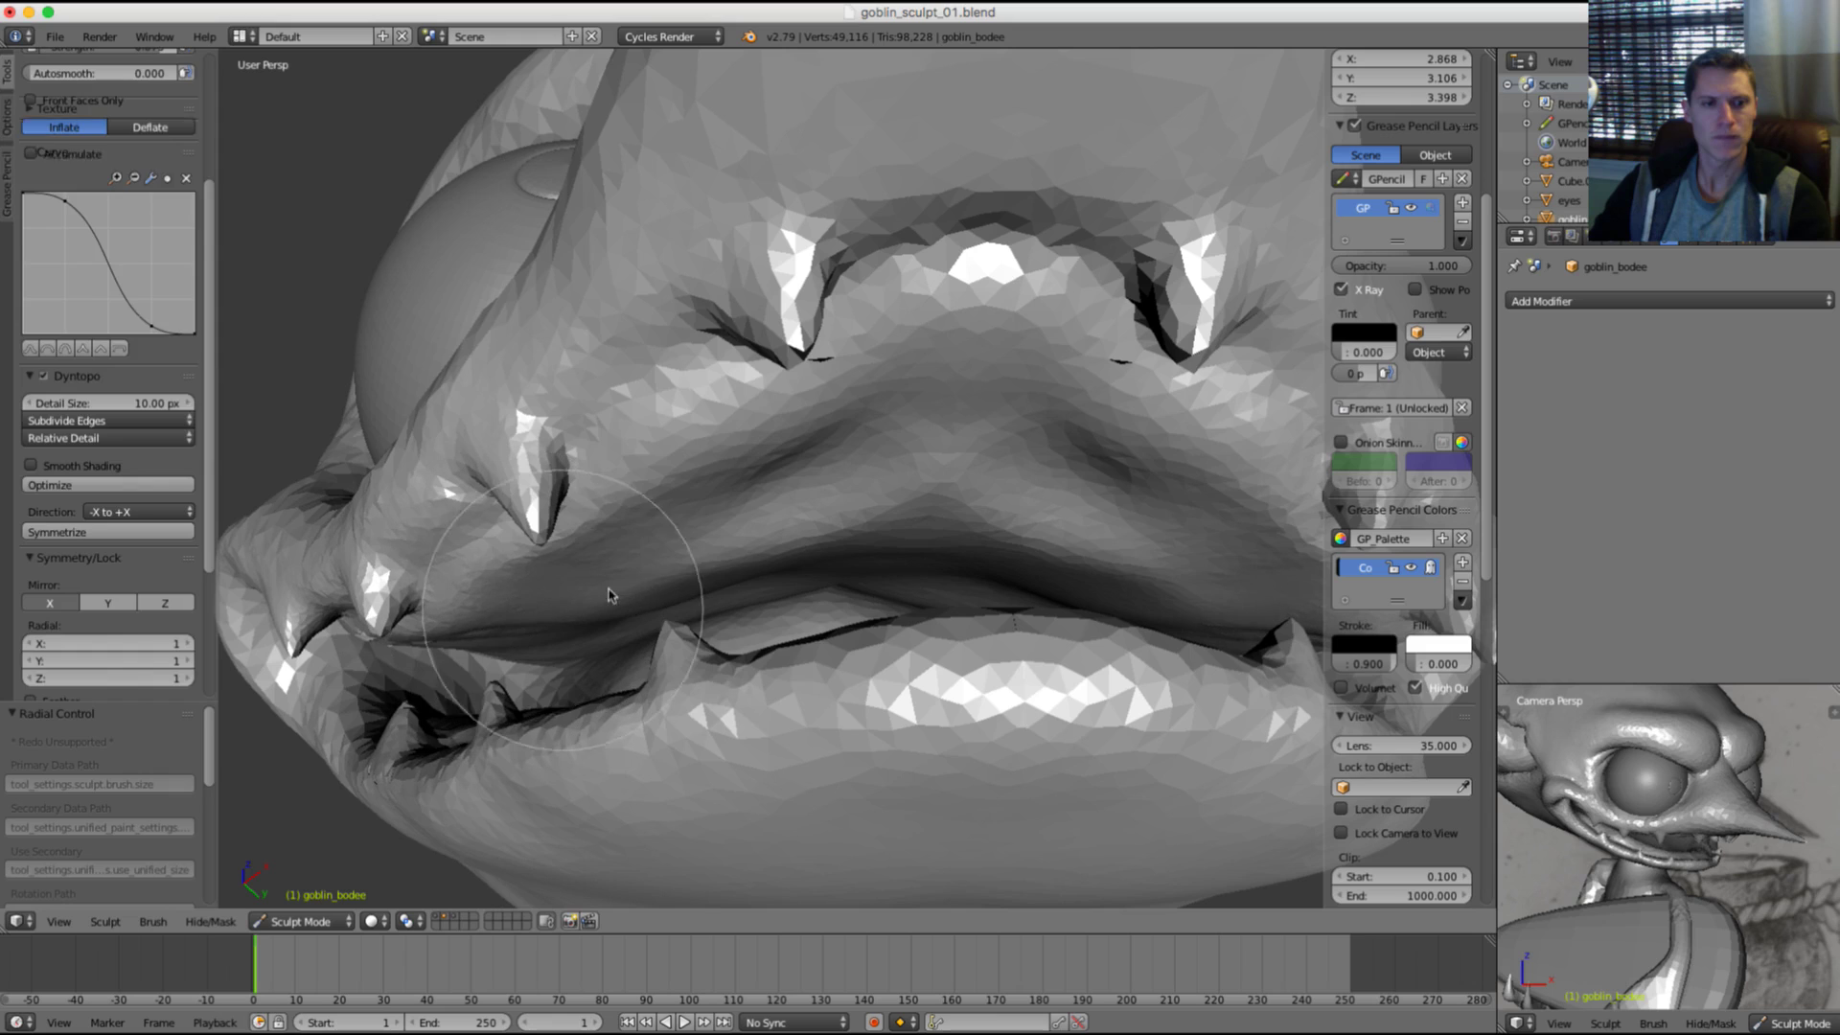
mouse_move(719, 567)
mouse_down()
mouse_move(747, 546)
mouse_move(706, 570)
mouse_up()
mouse_move(815, 530)
mouse_down()
mouse_move(920, 484)
mouse_move(961, 412)
mouse_up()
Step: Reduce the brush radius and smooth the inner upper lip beneath the teeth near the mouth corner
middle_drag(747, 450, 847, 420)
middle_drag(791, 441, 765, 443)
key(f)
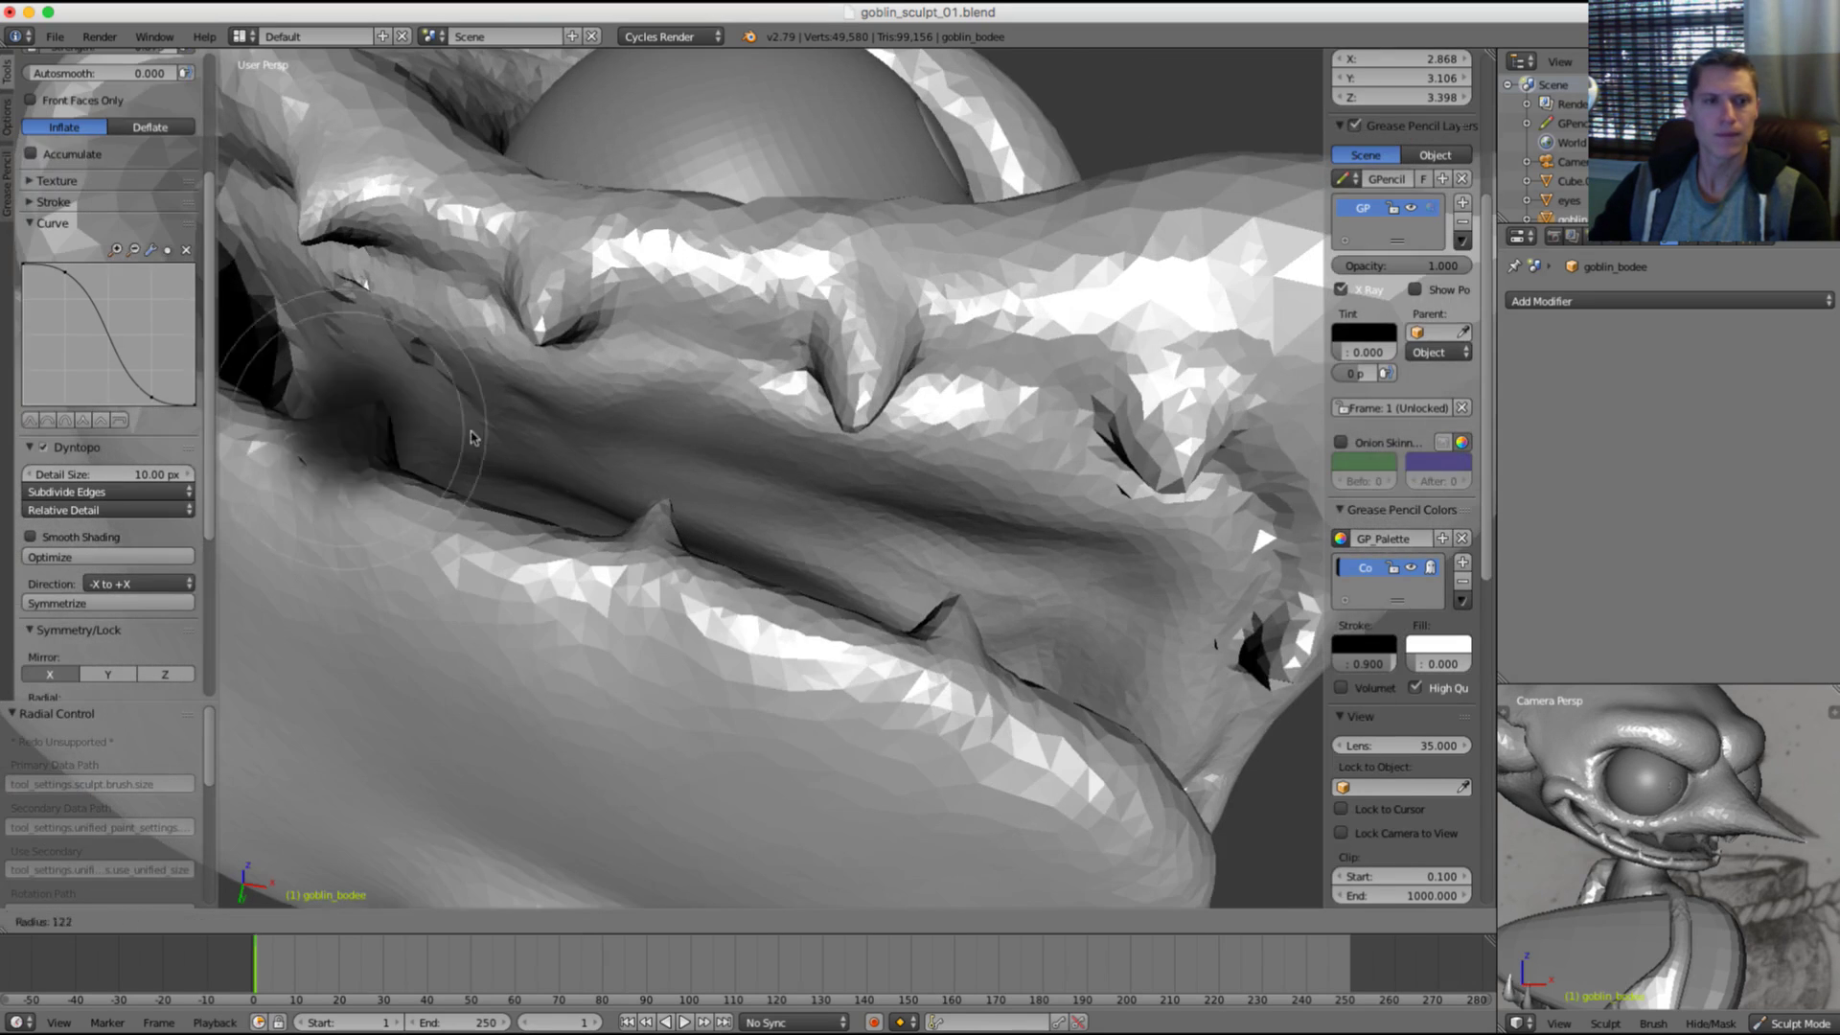
click(472, 436)
shift+middle_drag(386, 347, 575, 377)
shift+drag(575, 378, 476, 325)
shift+drag(549, 382, 616, 400)
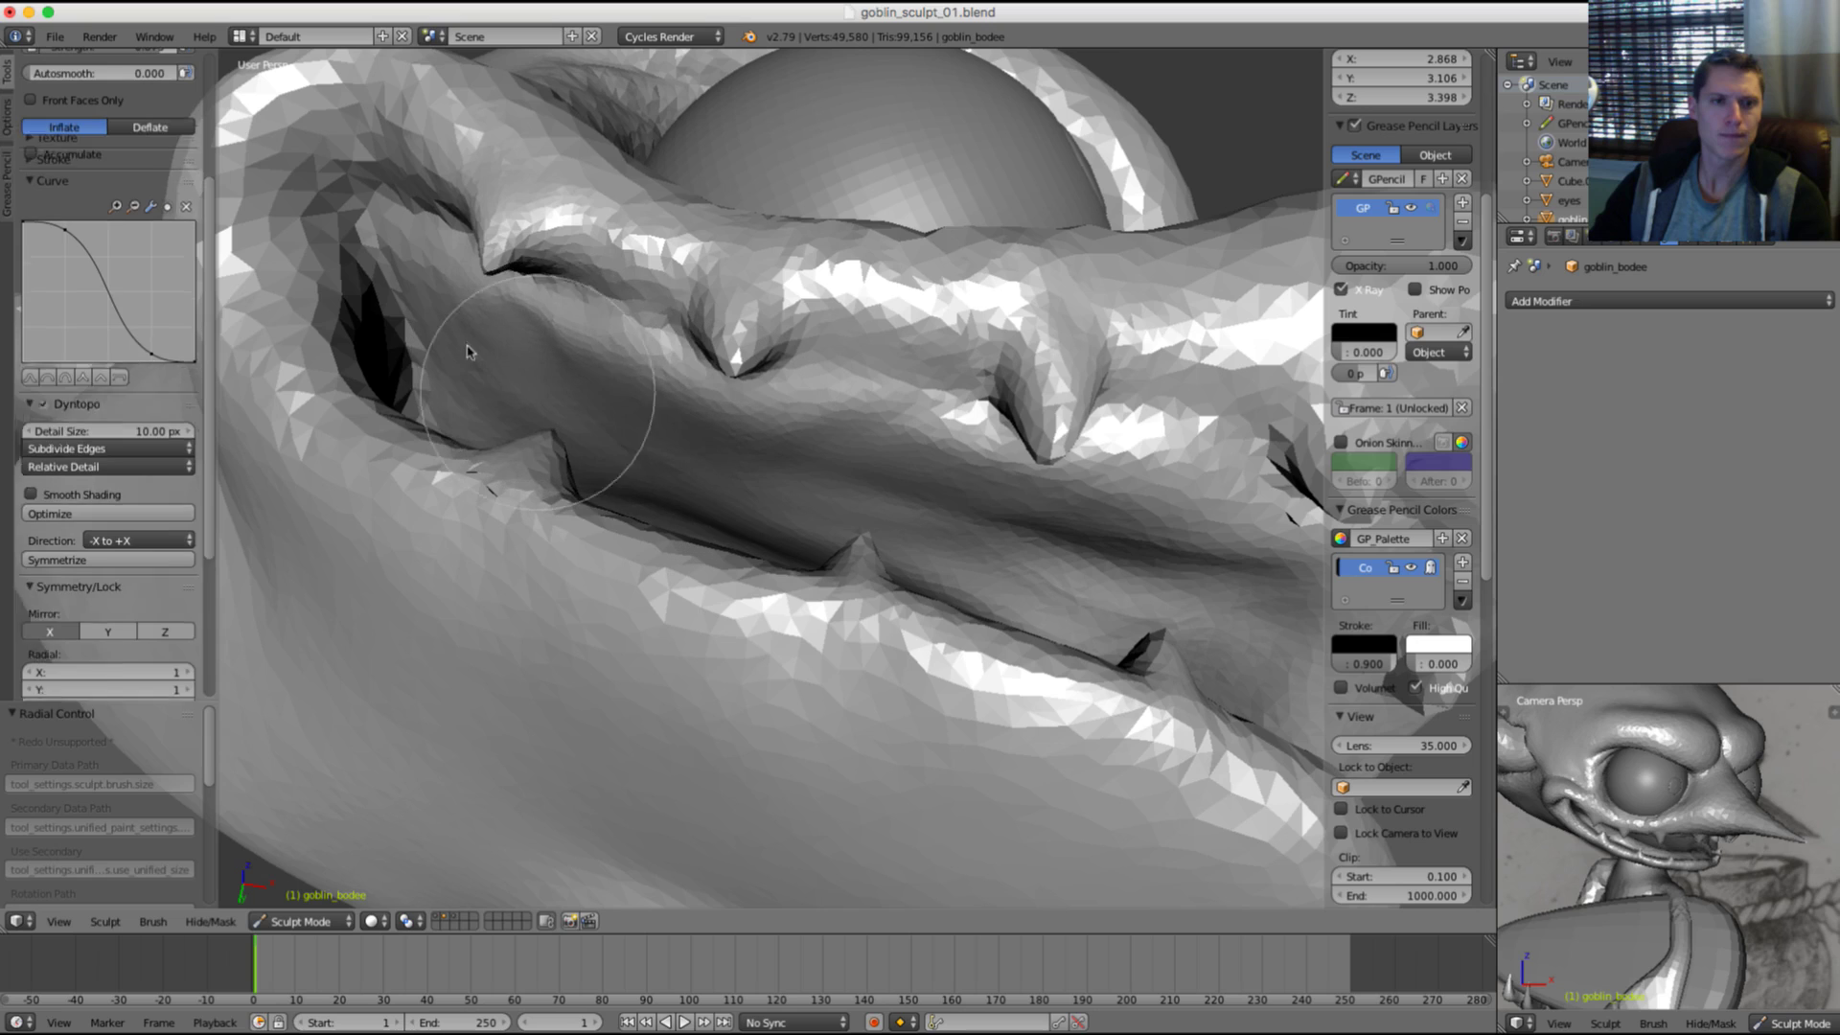
Step: Carve a groove into the inner mouth below the upper teeth and inflate a gum ridge along it
ctrl+drag(447, 324, 706, 467)
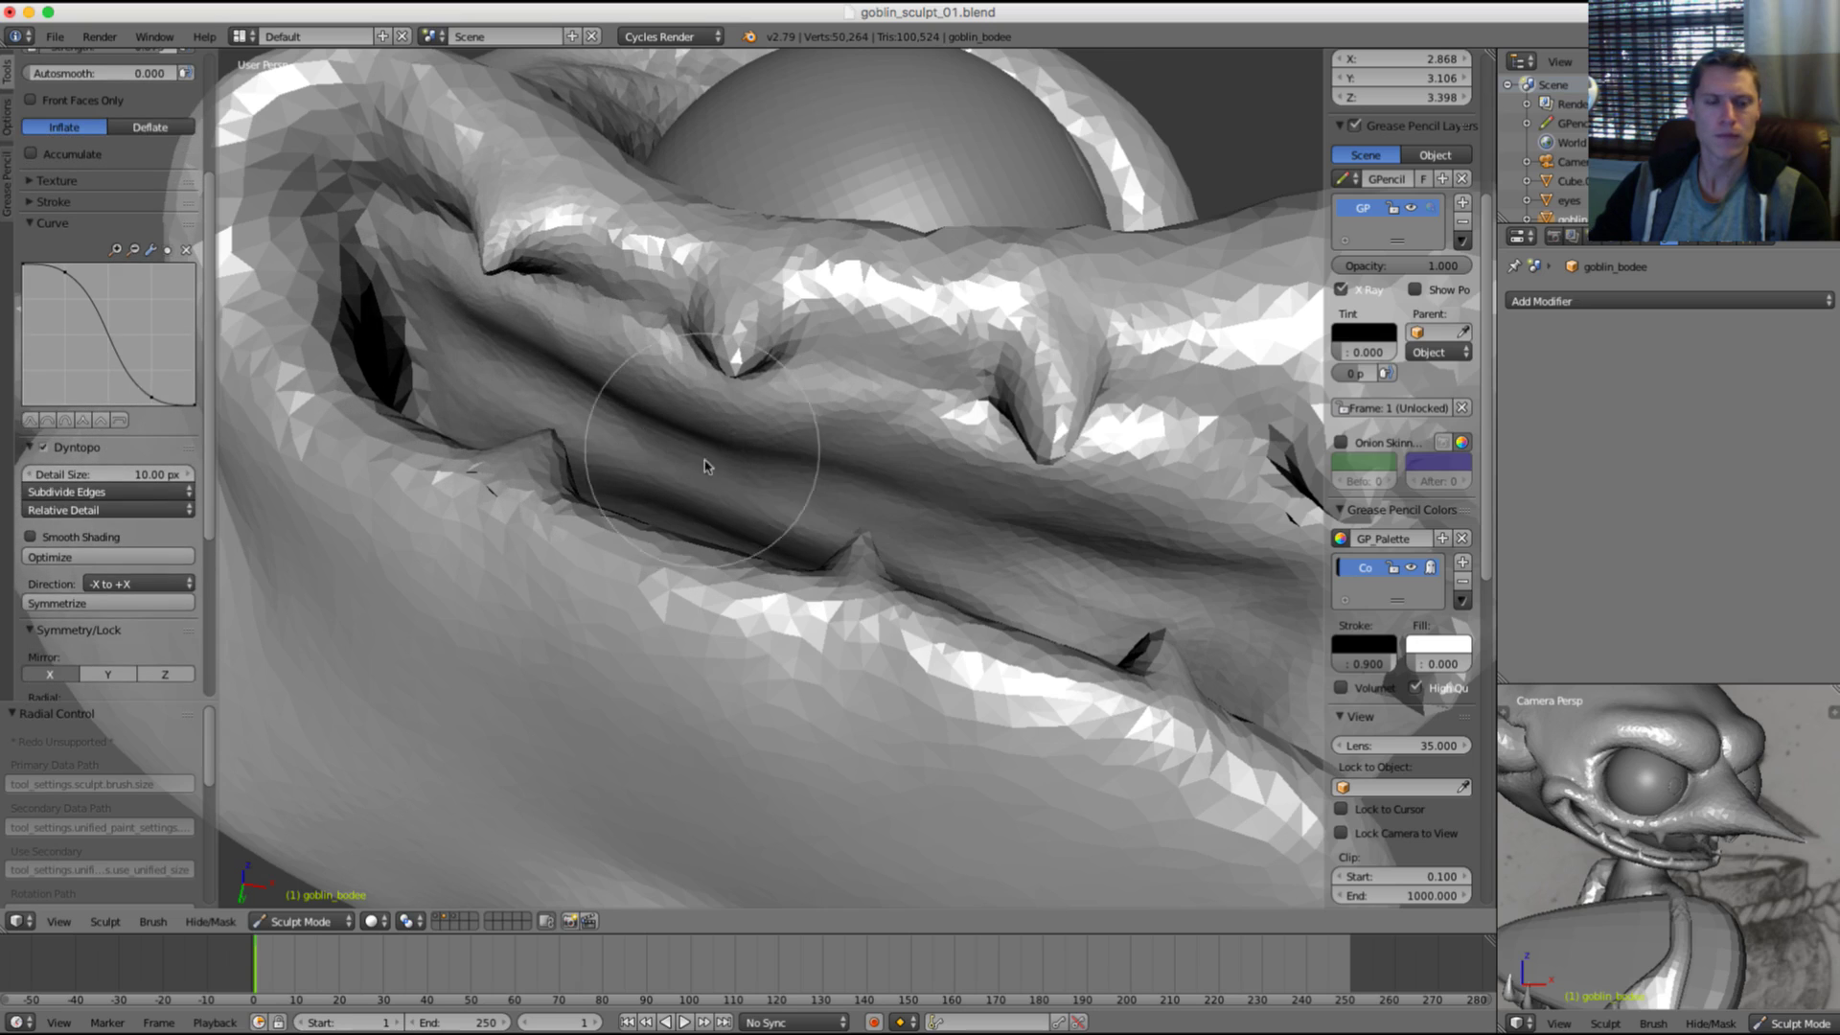
middle_drag(707, 466, 671, 451)
mouse_move(483, 359)
mouse_down()
mouse_move(634, 463)
mouse_move(936, 575)
mouse_up()
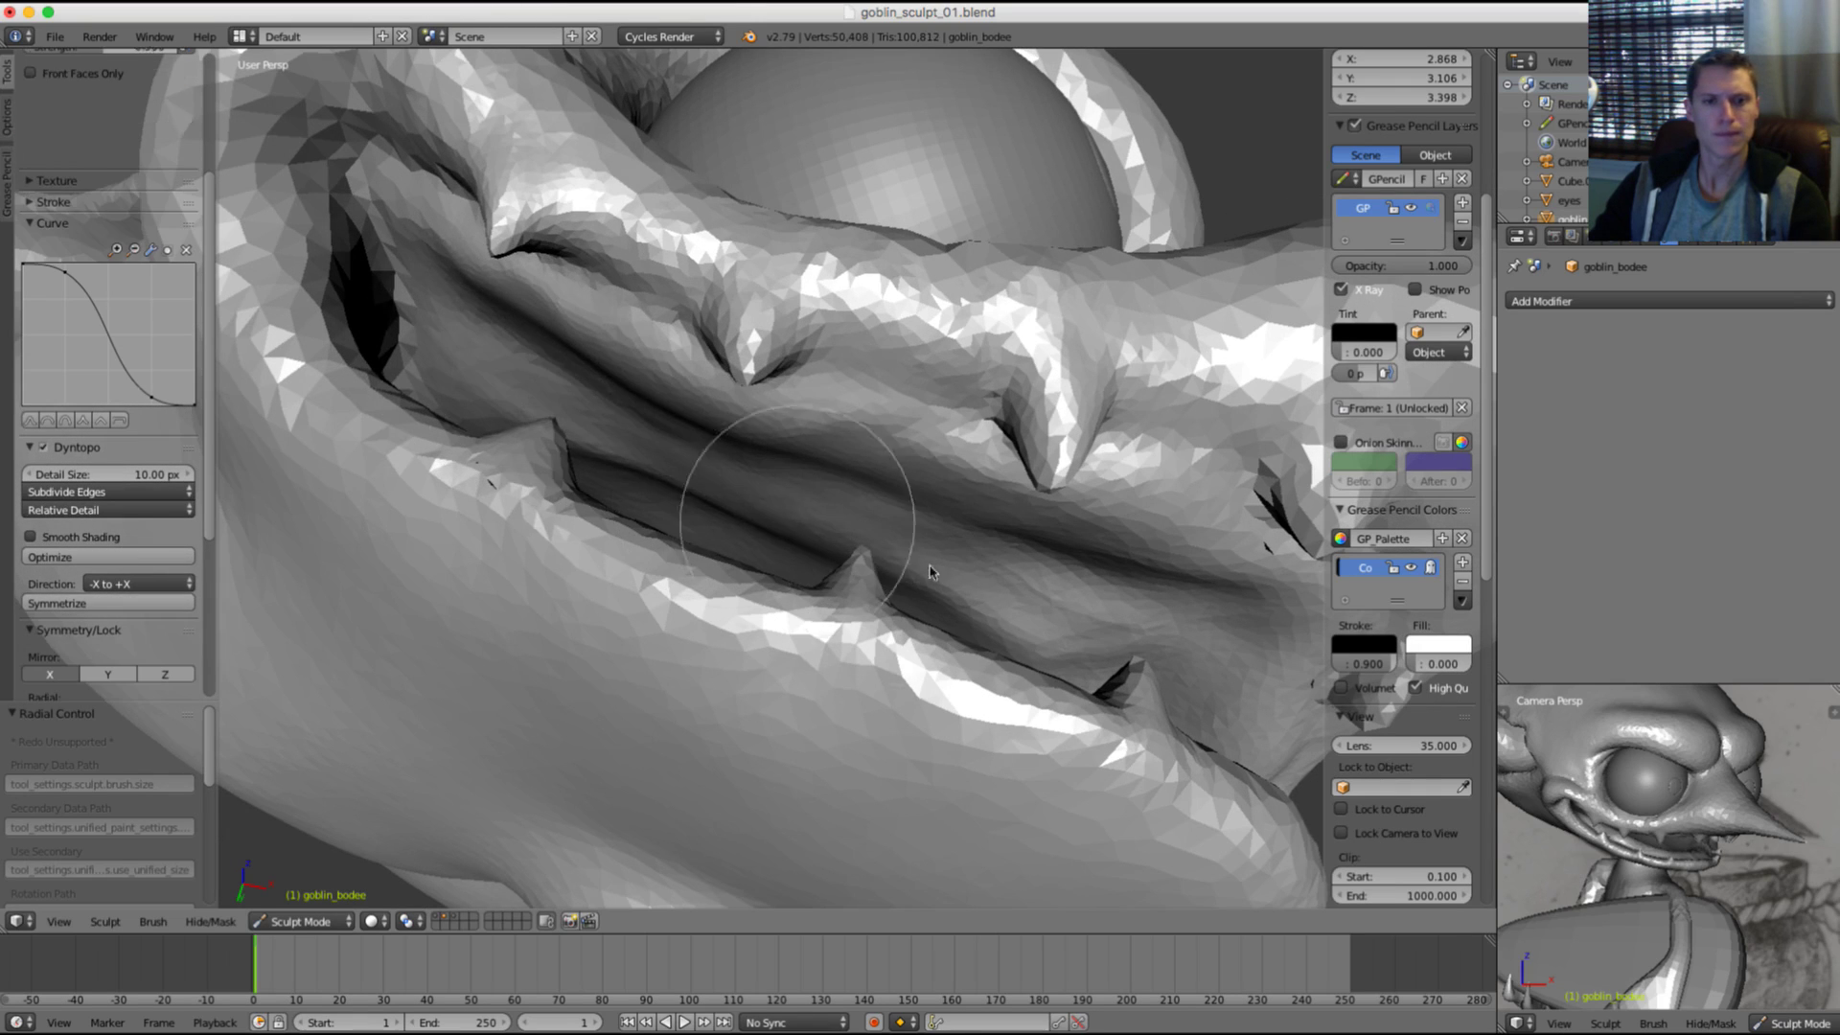
middle_drag(974, 574, 936, 575)
drag(936, 575, 1046, 565)
Step: Review the whole goblin and compare its head with the reference drawing in the camera view, toggling the layers' visibility
scroll(1054, 517, down, 5)
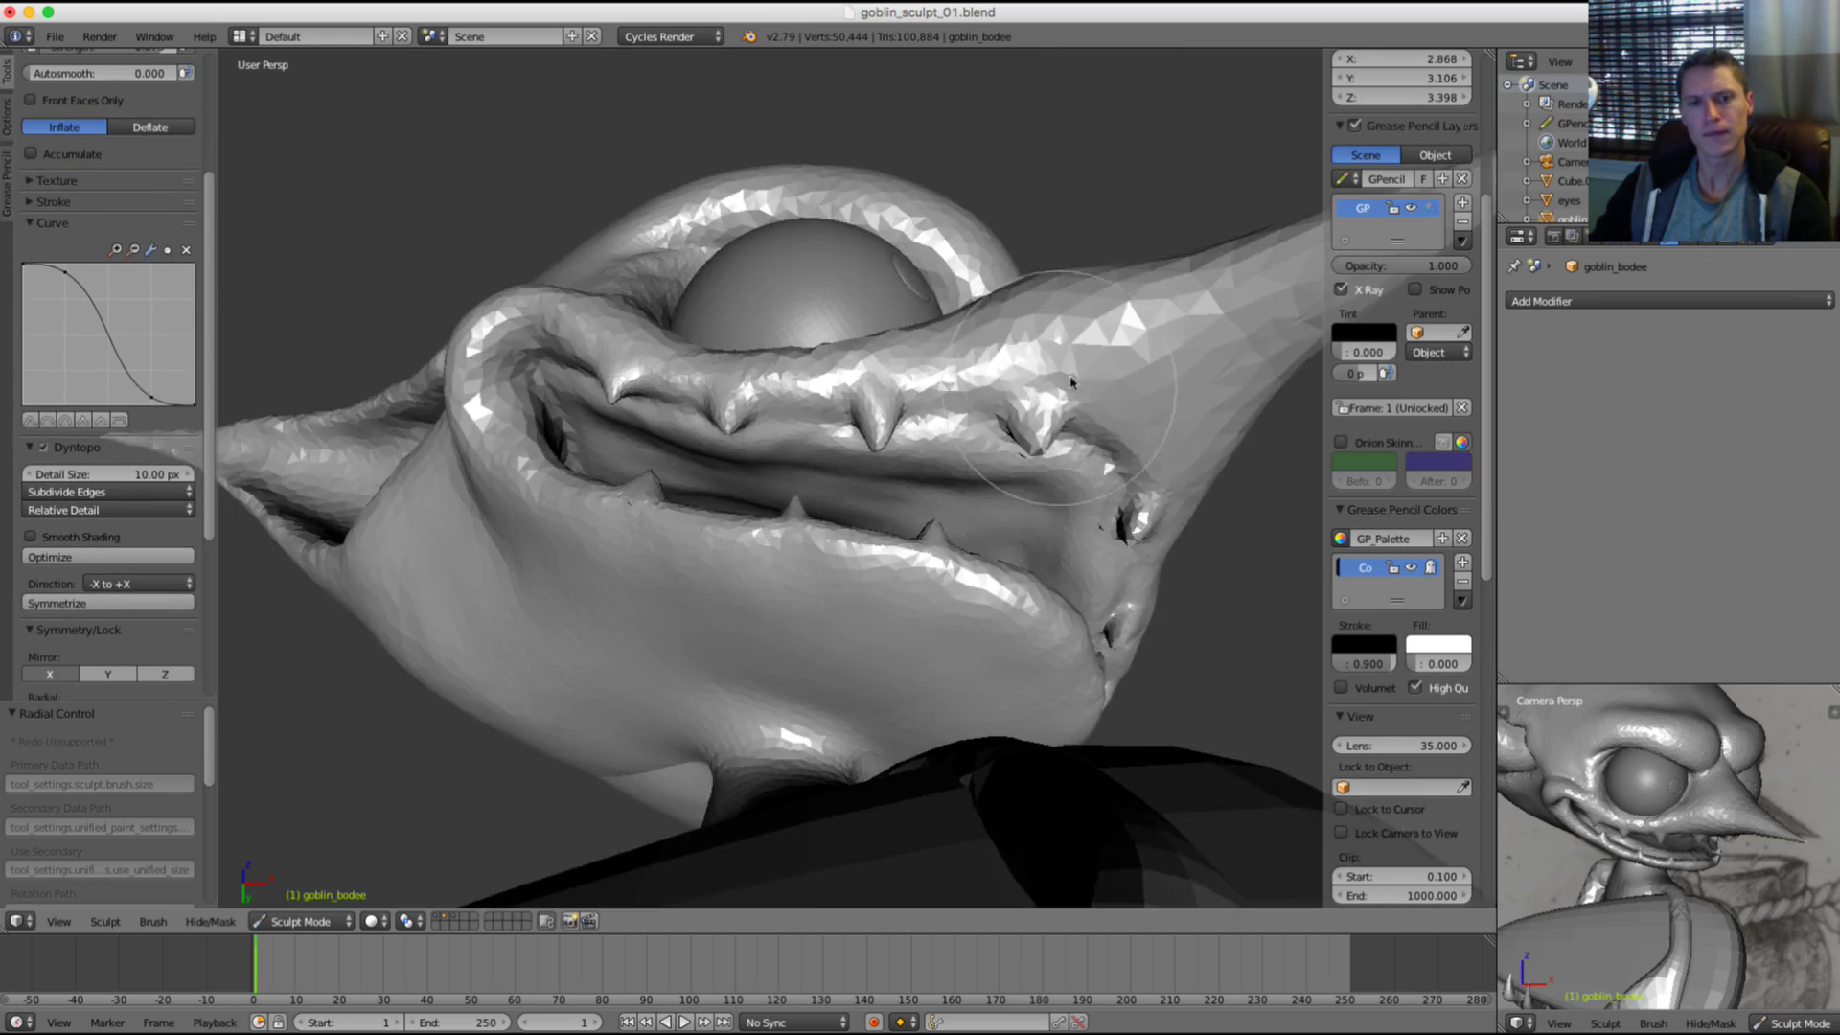
mouse_move(1072, 390)
middle_down()
mouse_move(997, 393)
mouse_move(1006, 308)
mouse_move(1131, 394)
mouse_move(1079, 404)
mouse_move(1095, 364)
middle_up()
scroll(1006, 307, down, 3)
scroll(1071, 395, down, 2)
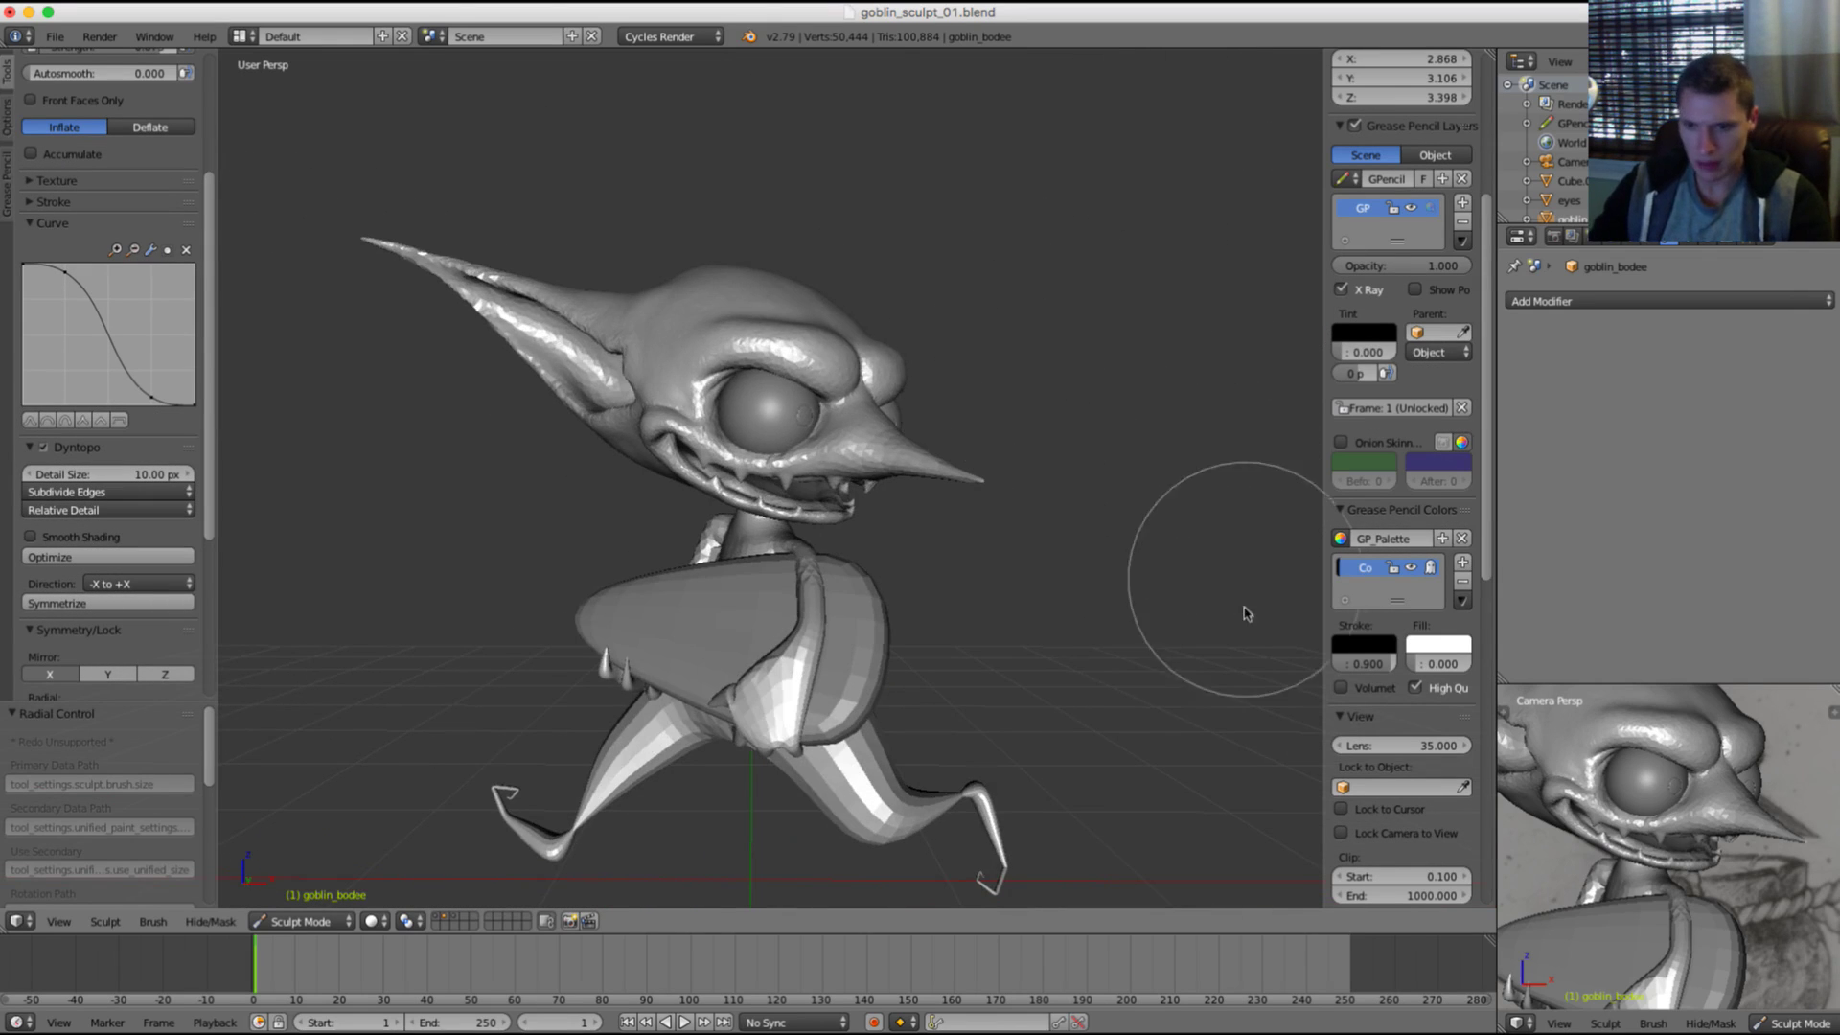
shift+middle_drag(1679, 790, 1706, 849)
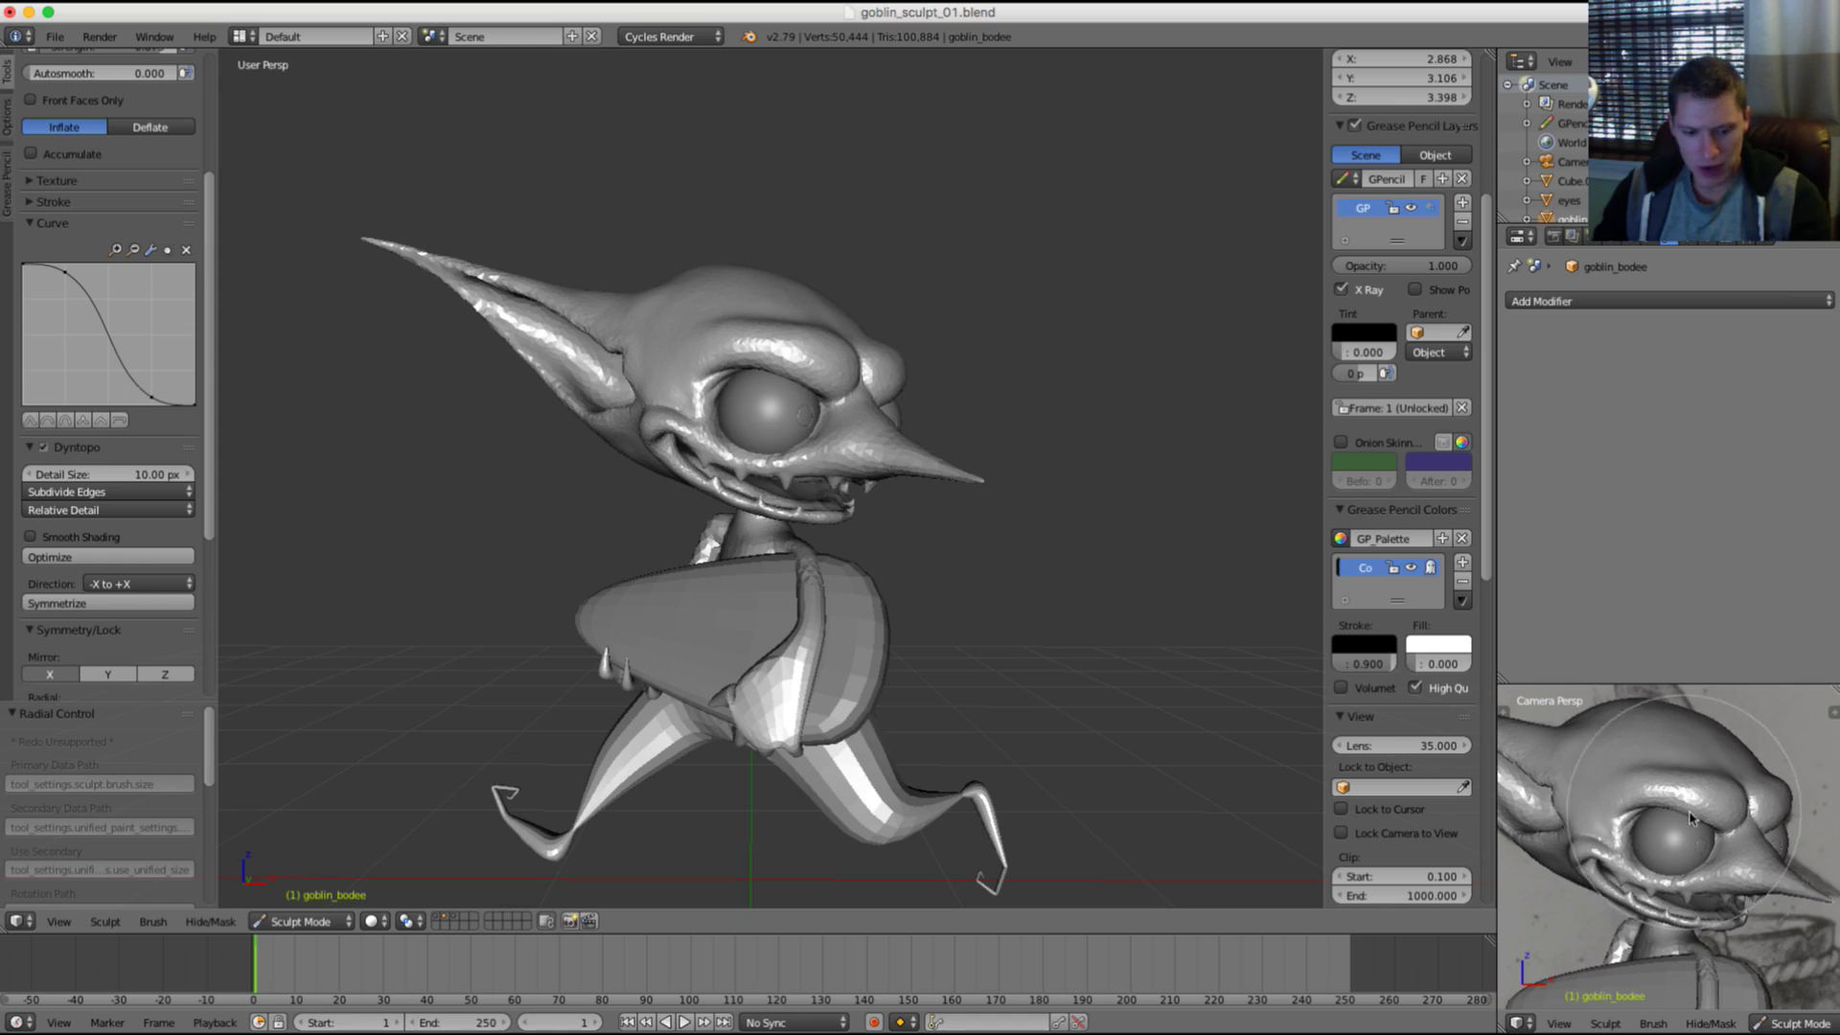
key(grave)
key(grave)
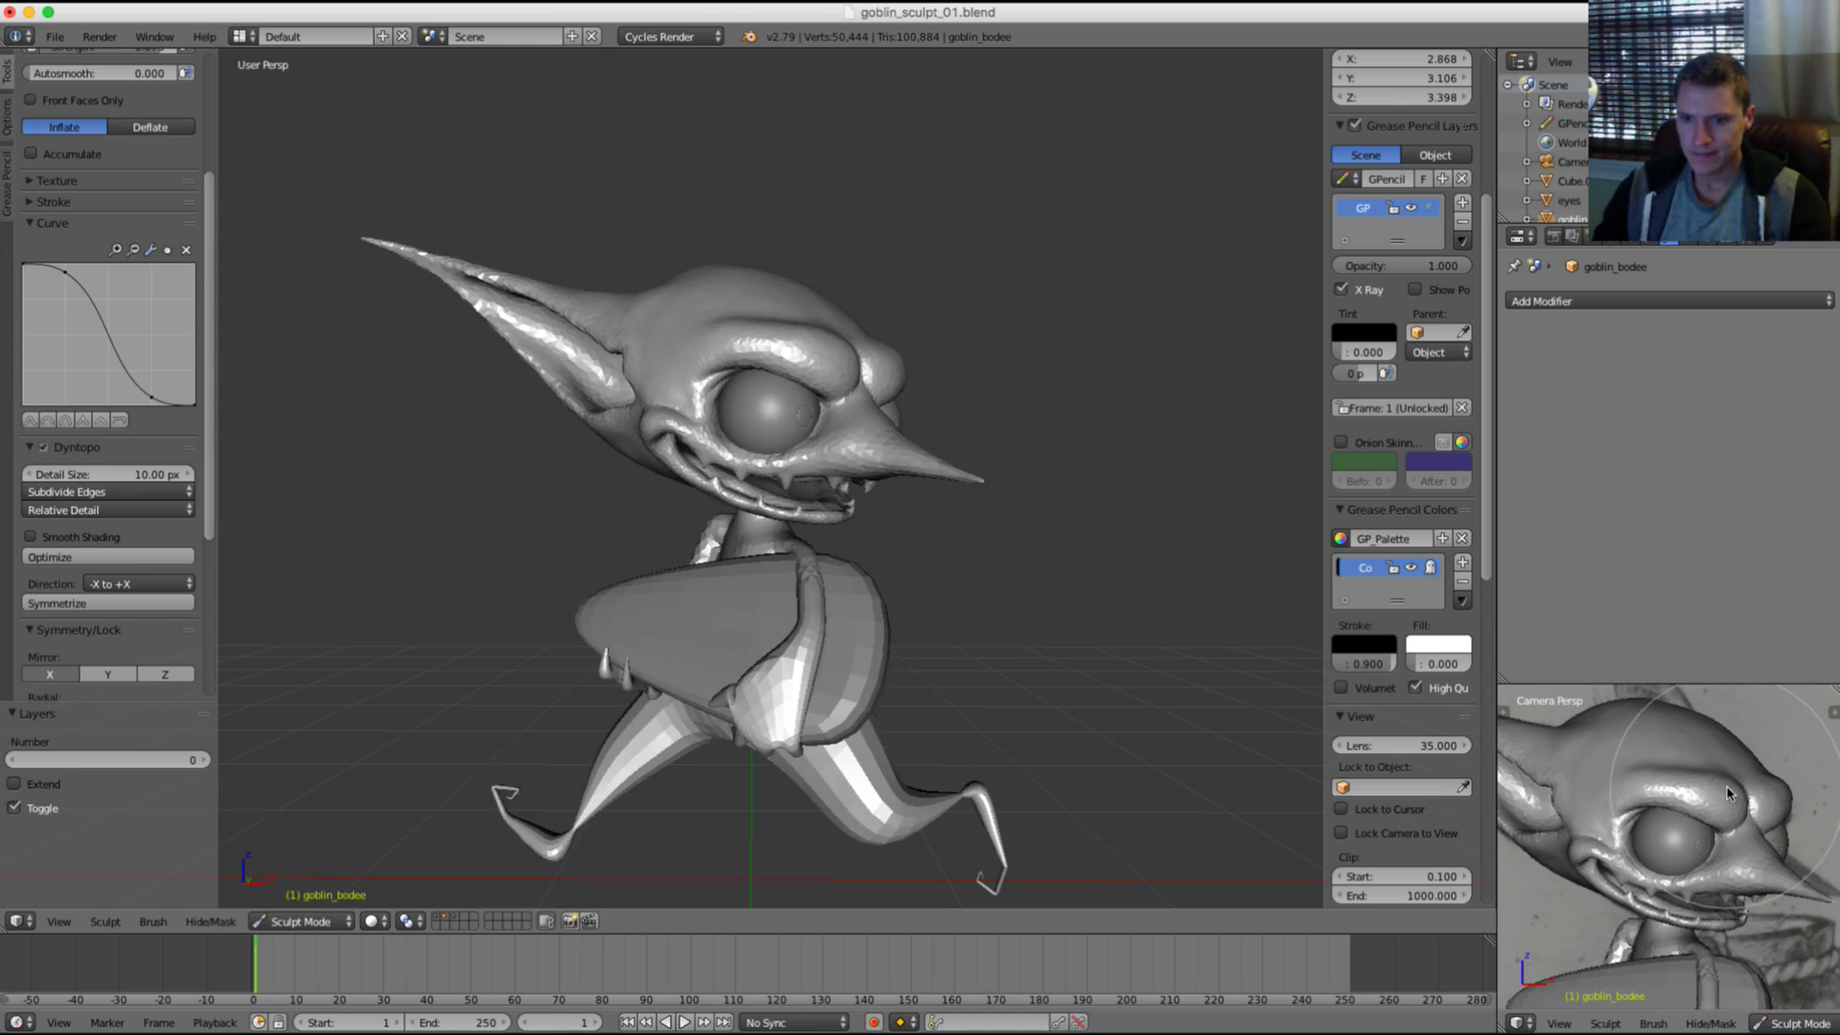
key(grave)
key(grave)
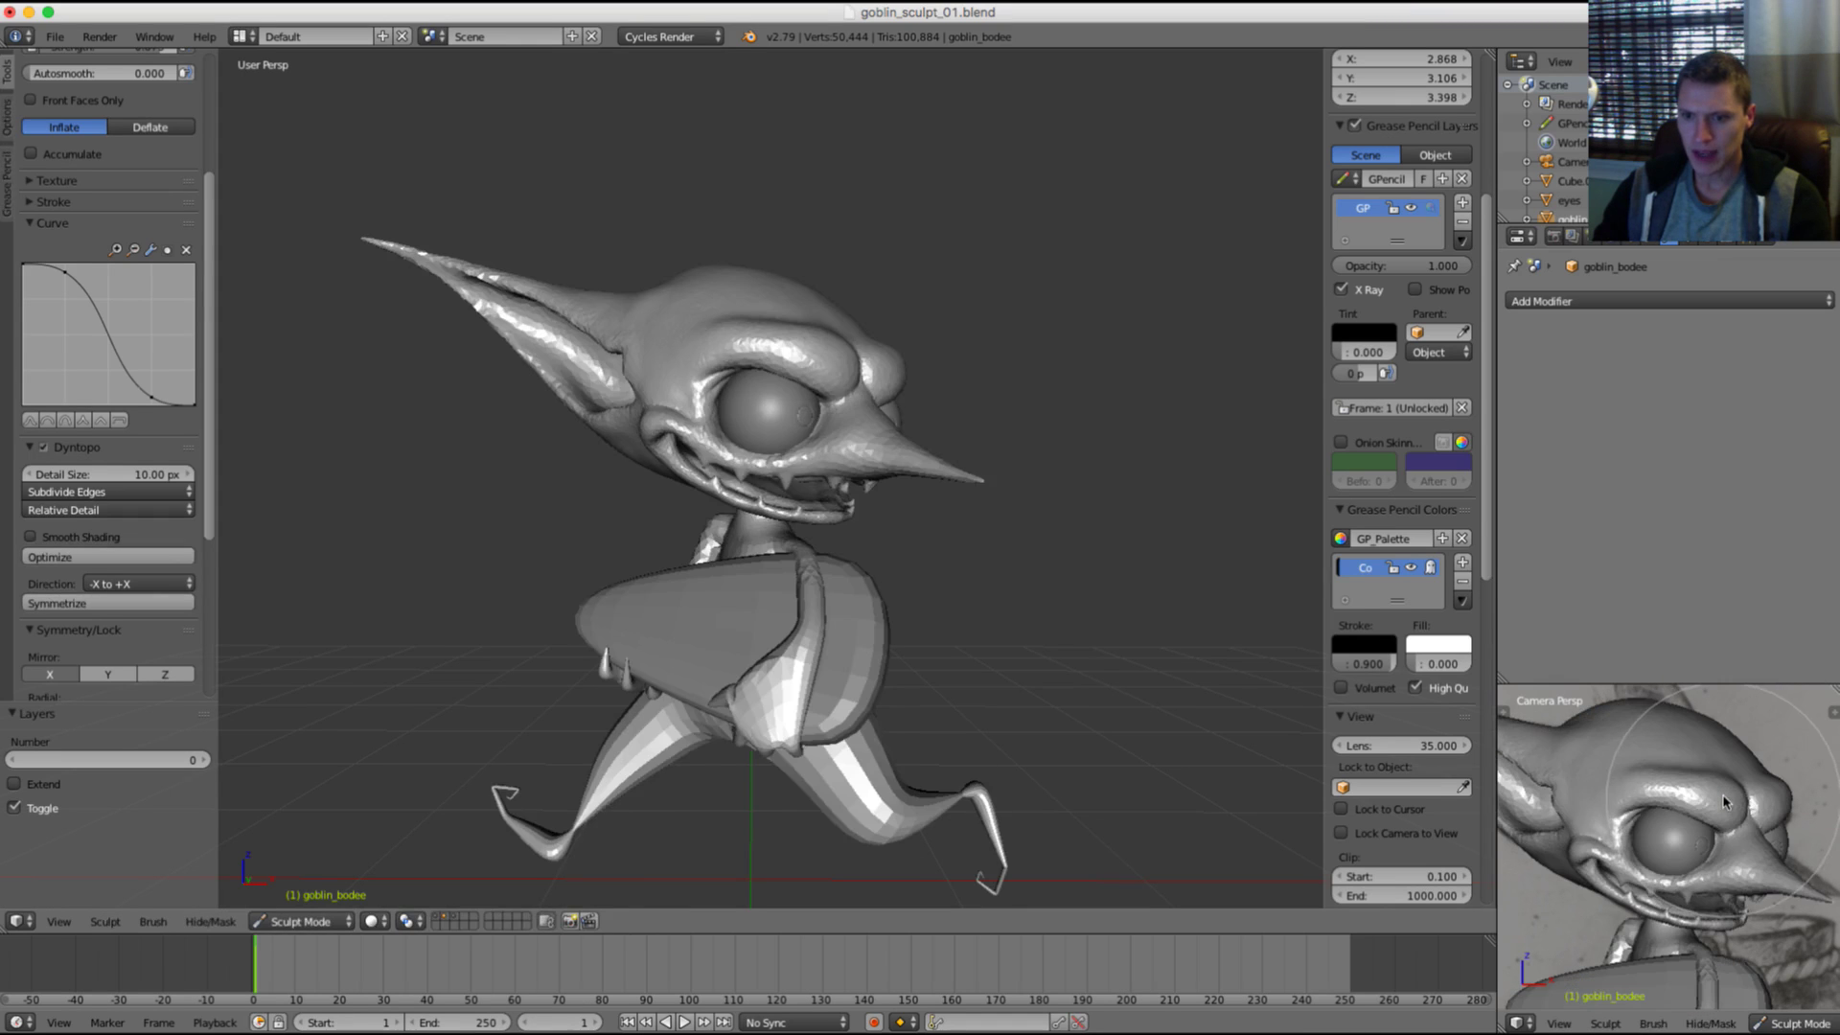
Step: Switch to the Grab brush, resize it, and nudge the upper lip and teeth beneath the base of the nose
scroll(996, 498, up, 6)
key(g)
key(f)
click(1060, 436)
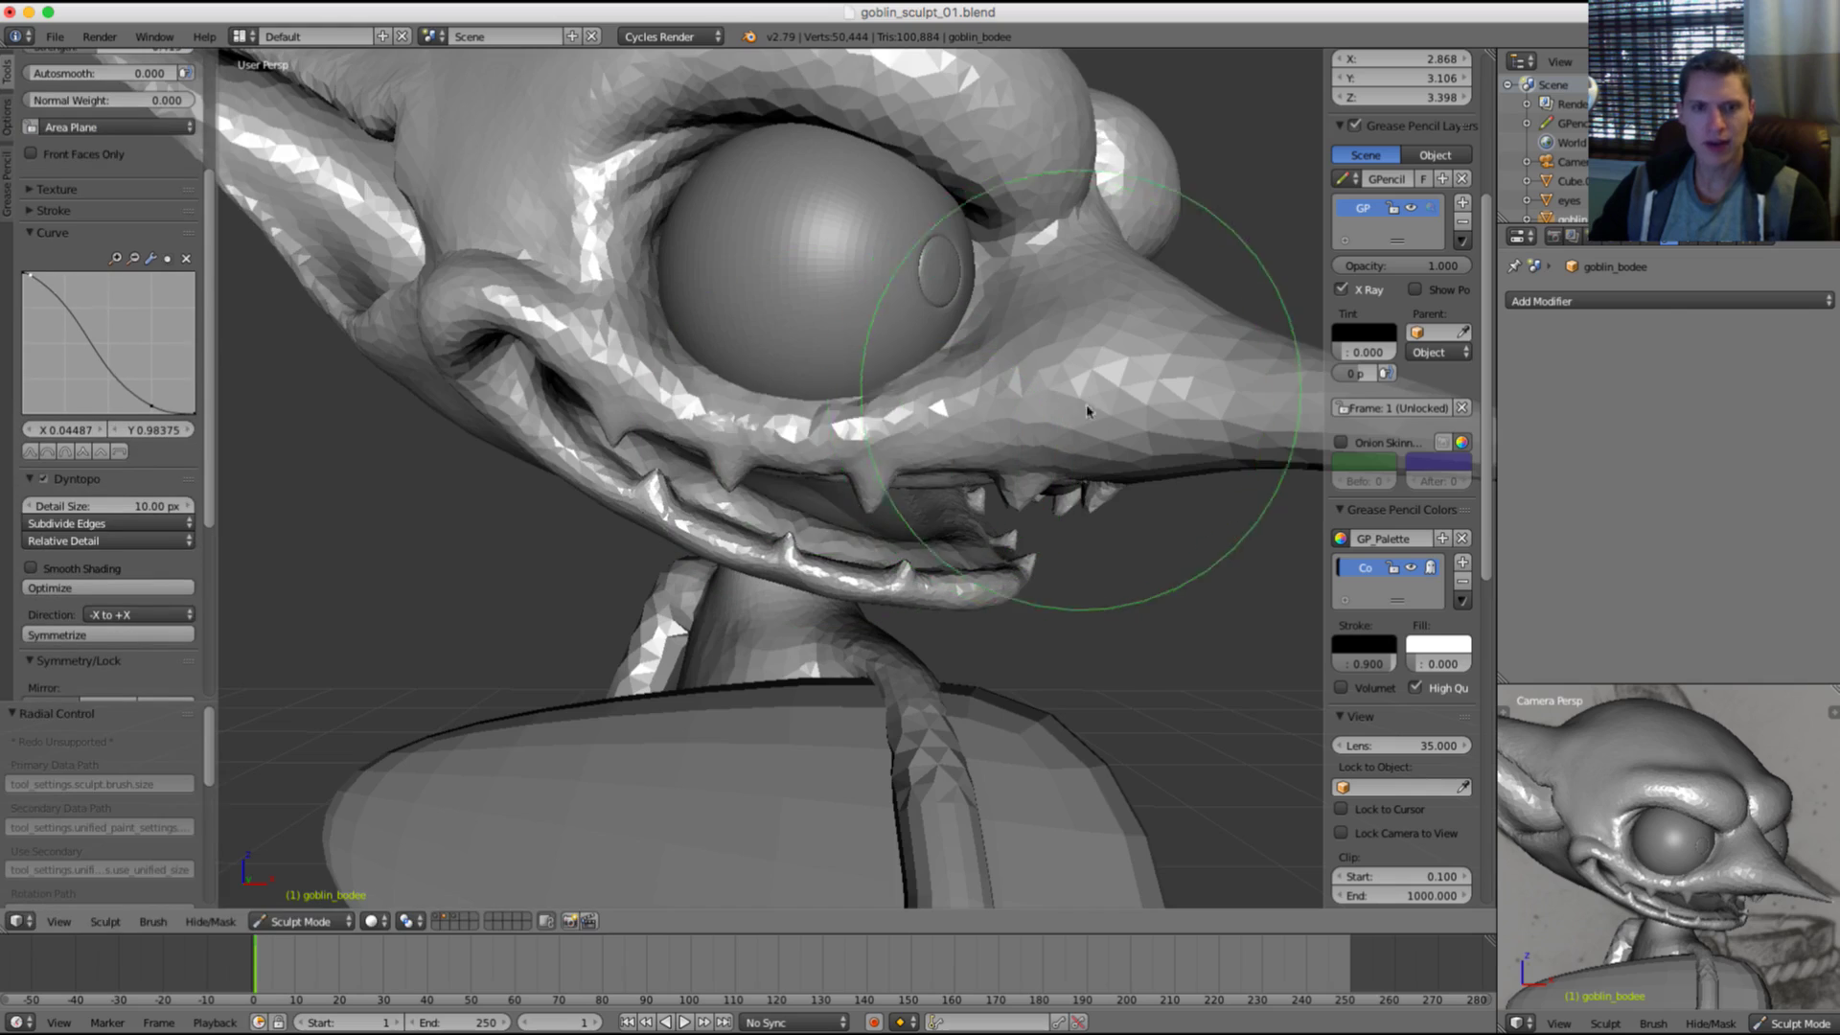
middle_drag(1088, 407, 1110, 358)
drag(993, 456, 981, 487)
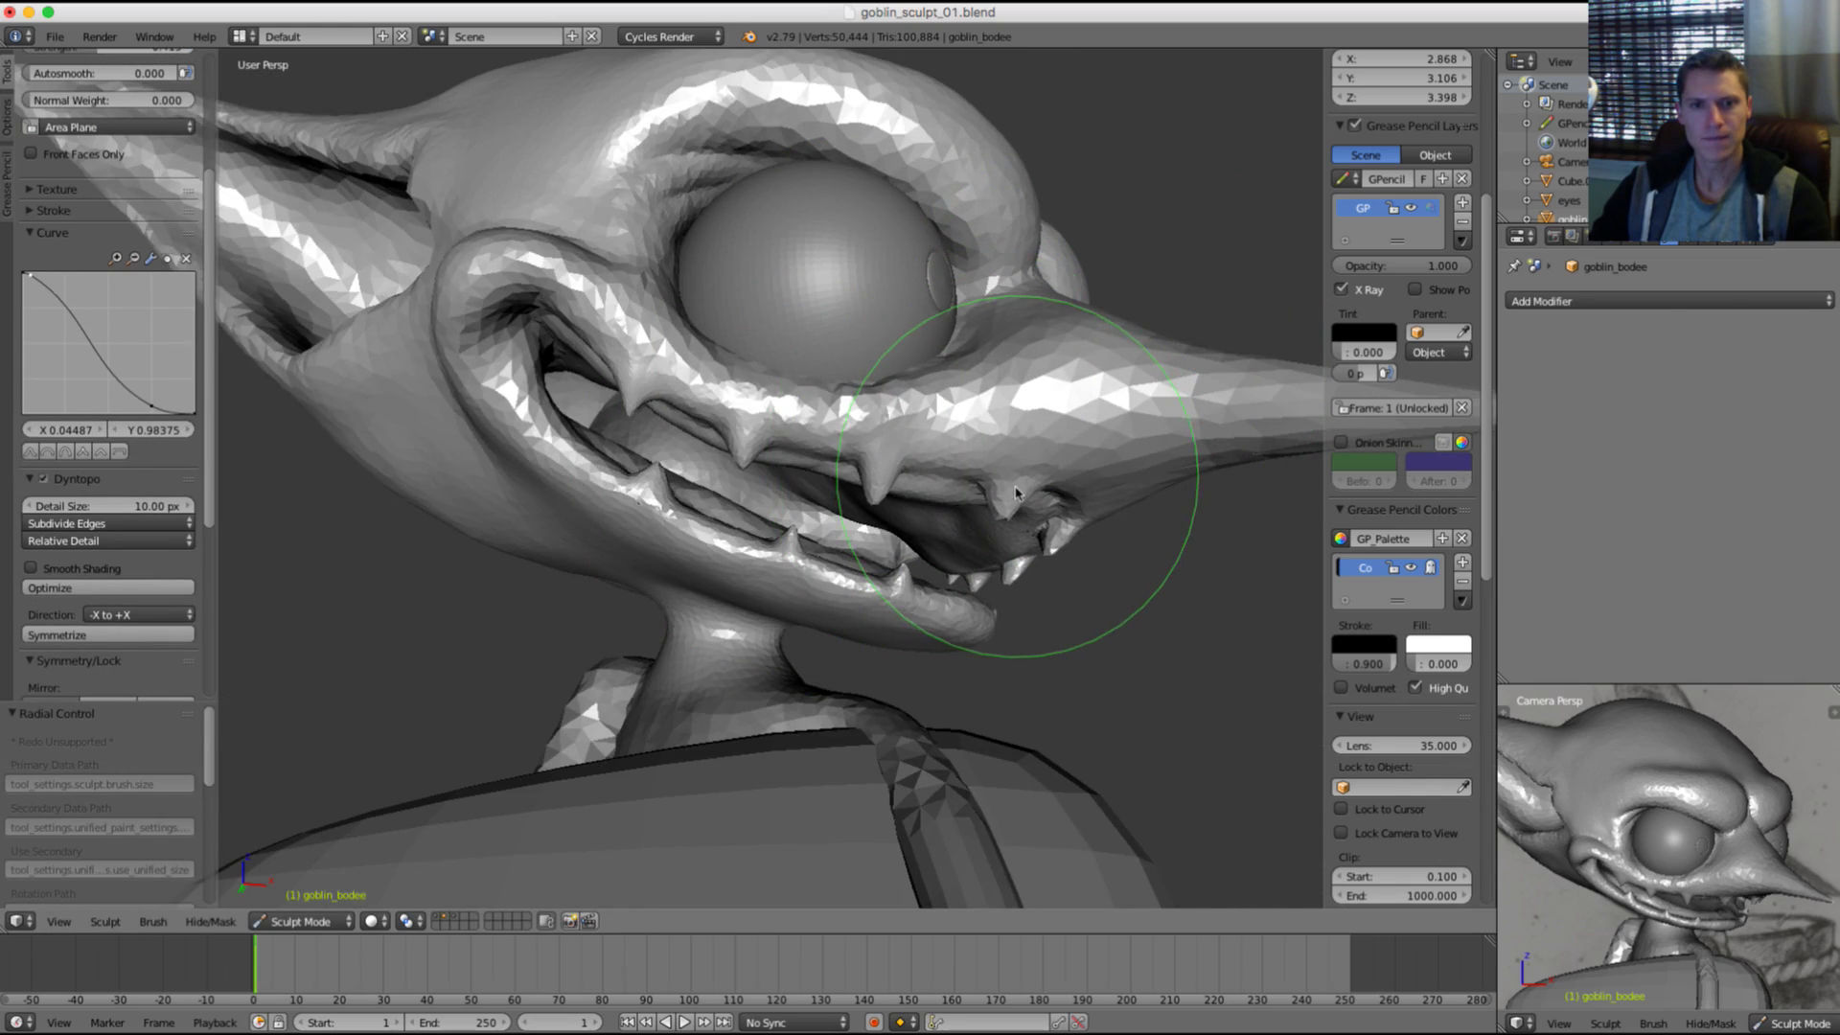
key(f)
click(897, 533)
scroll(897, 534, up, 3)
scroll(897, 534, up, 1)
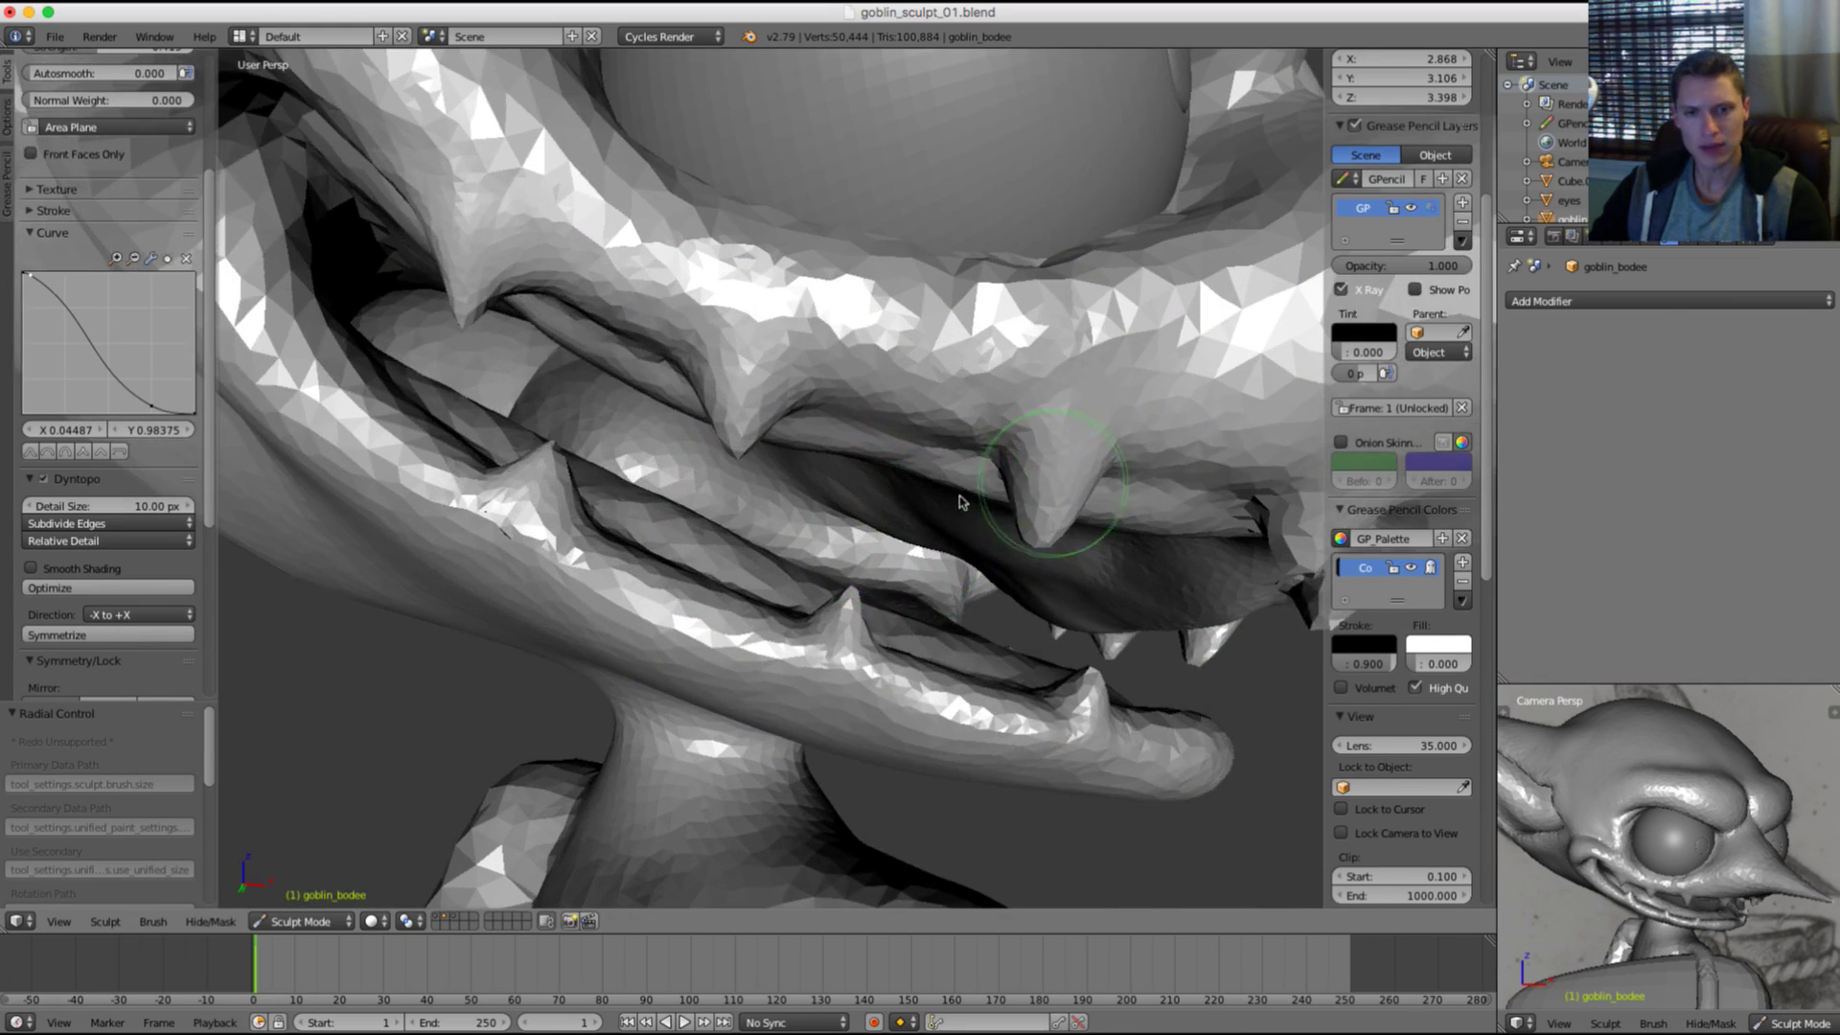
Step: Sharpen the third and fourth upper teeth from the mouth corner with a resized Pinch brush
mouse_move(965, 501)
shift+middle_down()
mouse_move(936, 497)
mouse_move(975, 417)
shift+middle_up()
key(p)
key(f)
click(972, 449)
scroll(972, 447, up, 1)
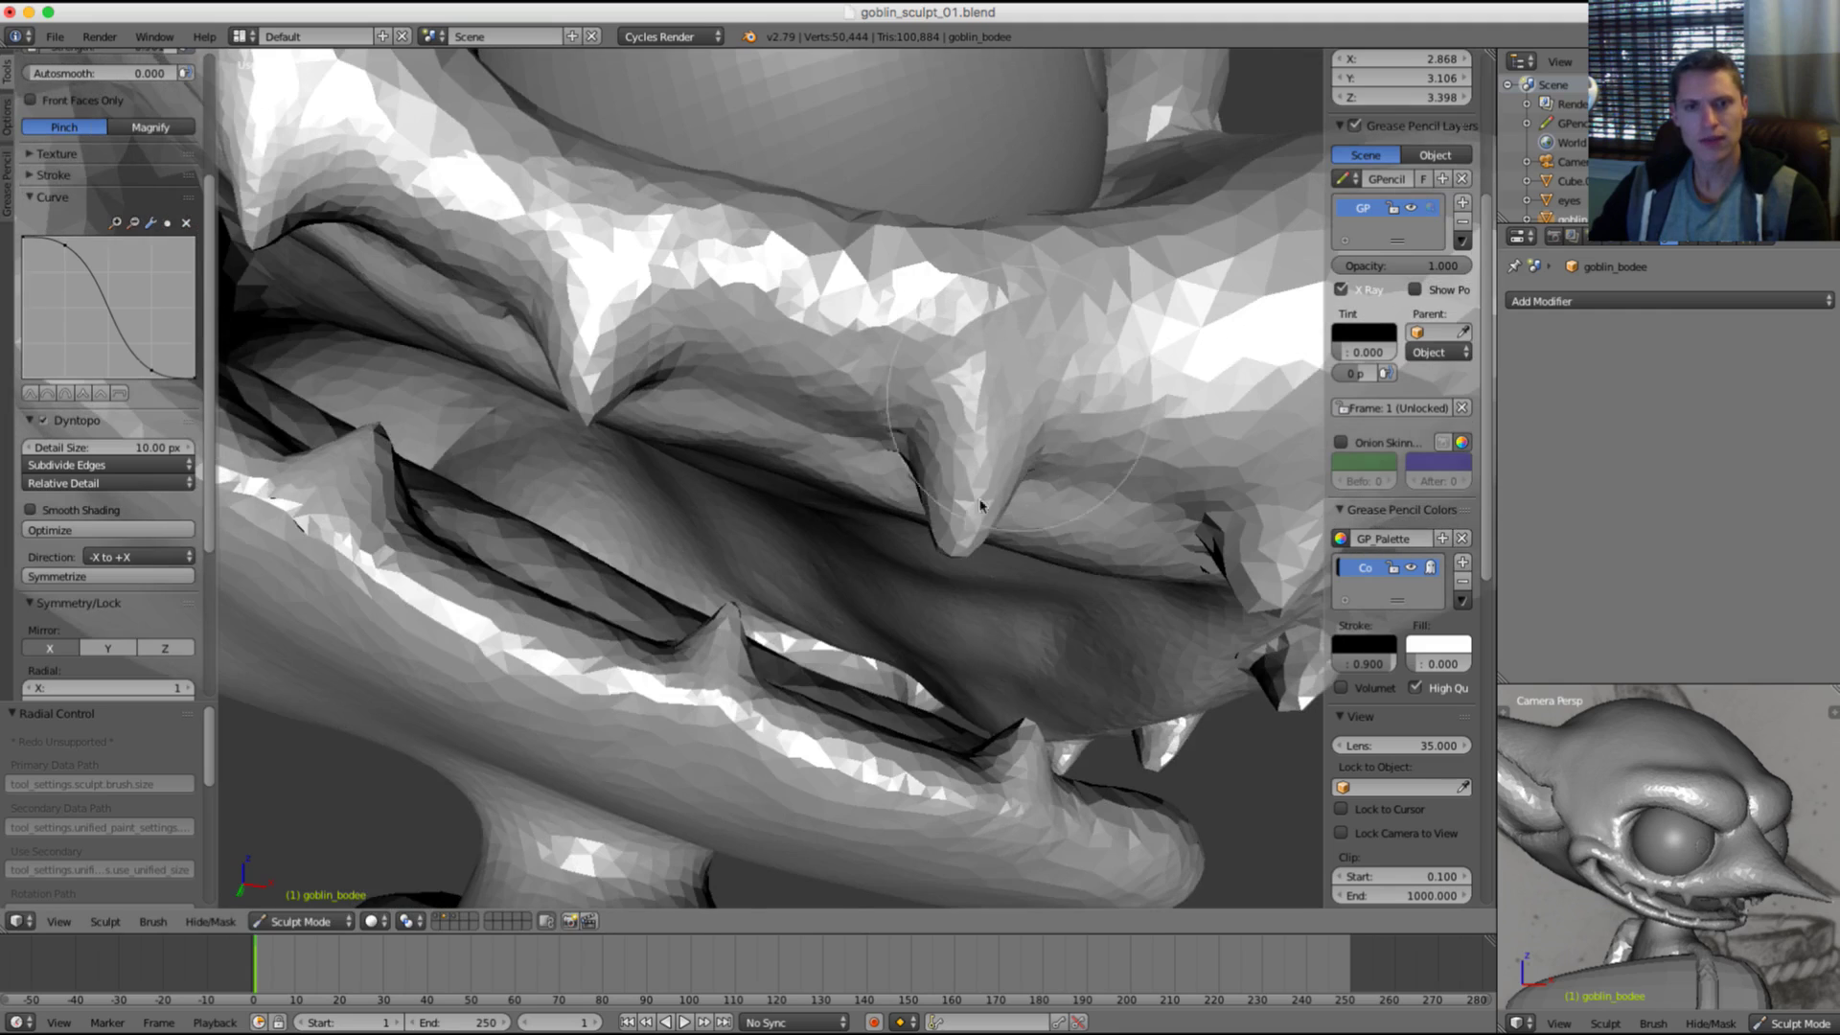
key(f)
click(979, 505)
drag(964, 502, 966, 520)
shift+middle_drag(1123, 454, 953, 454)
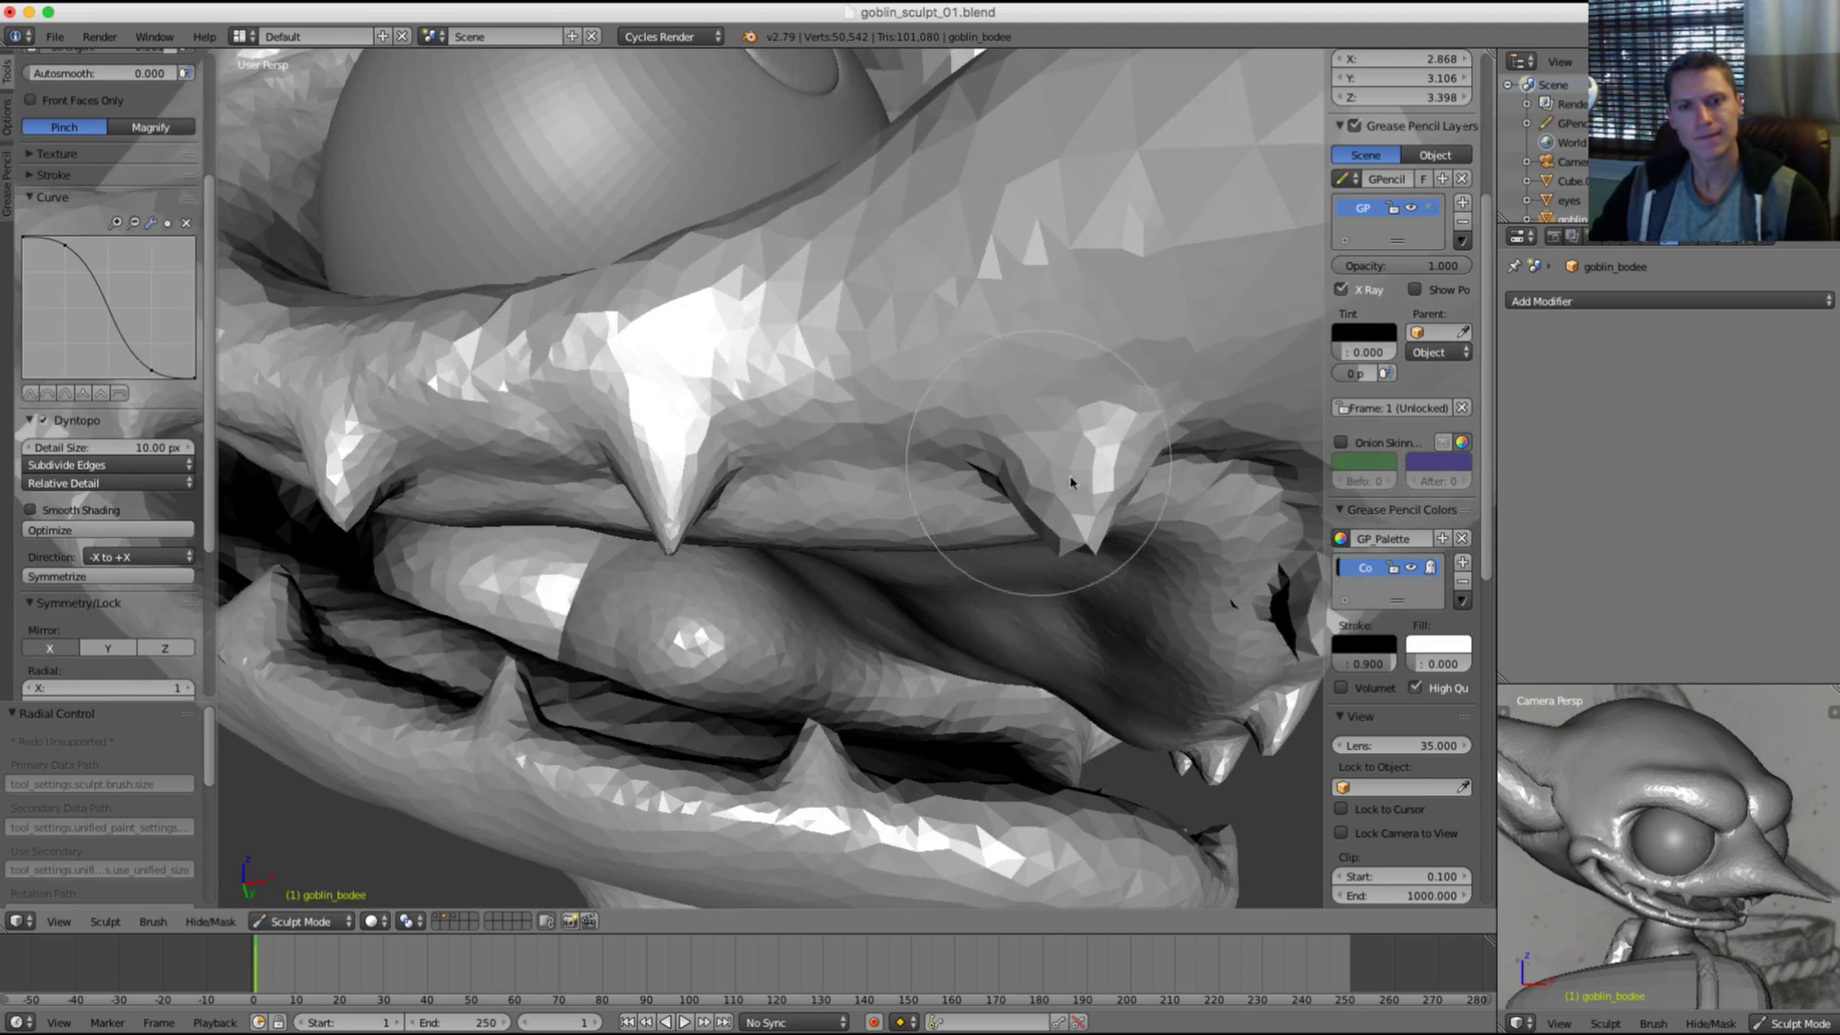
drag(1076, 485, 1079, 538)
Step: Set the dyntopo detail refine method to Subdivide Collapse and pinch the tip of the fourth upper tooth from the mouth corner
click(153, 465)
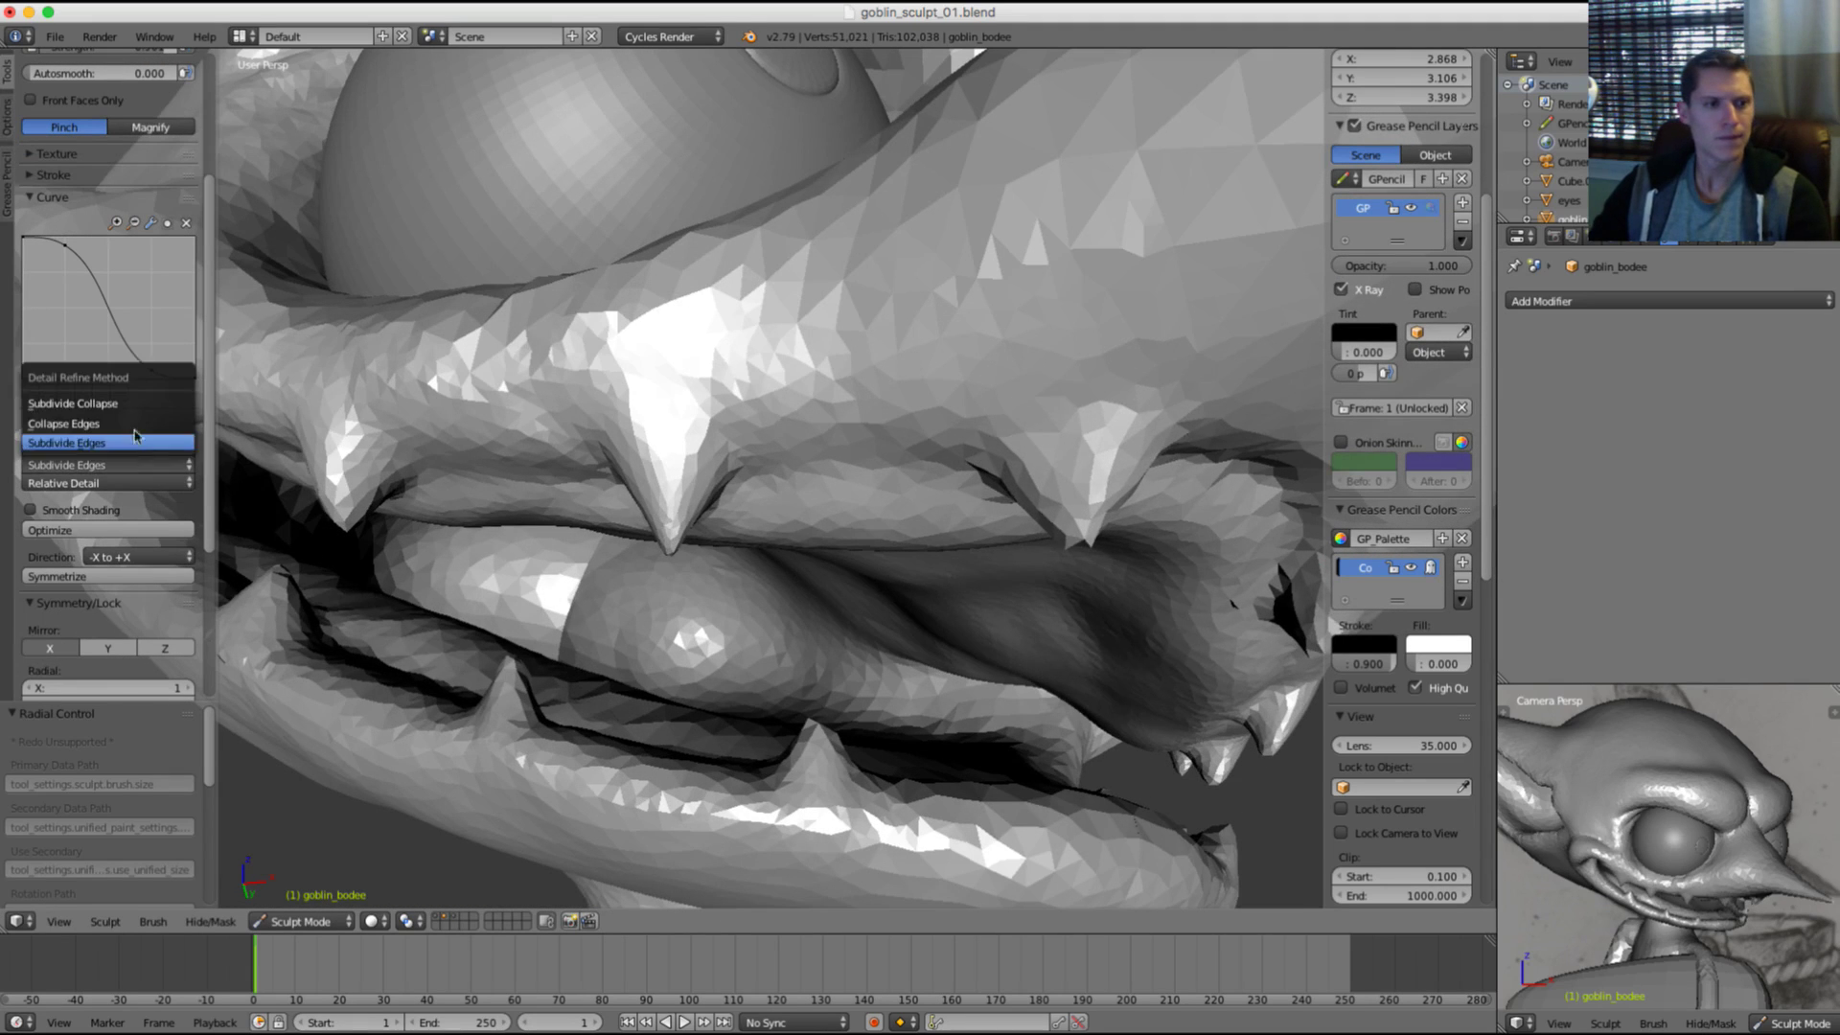
click(106, 419)
middle_drag(1087, 542, 985, 484)
drag(985, 484, 985, 499)
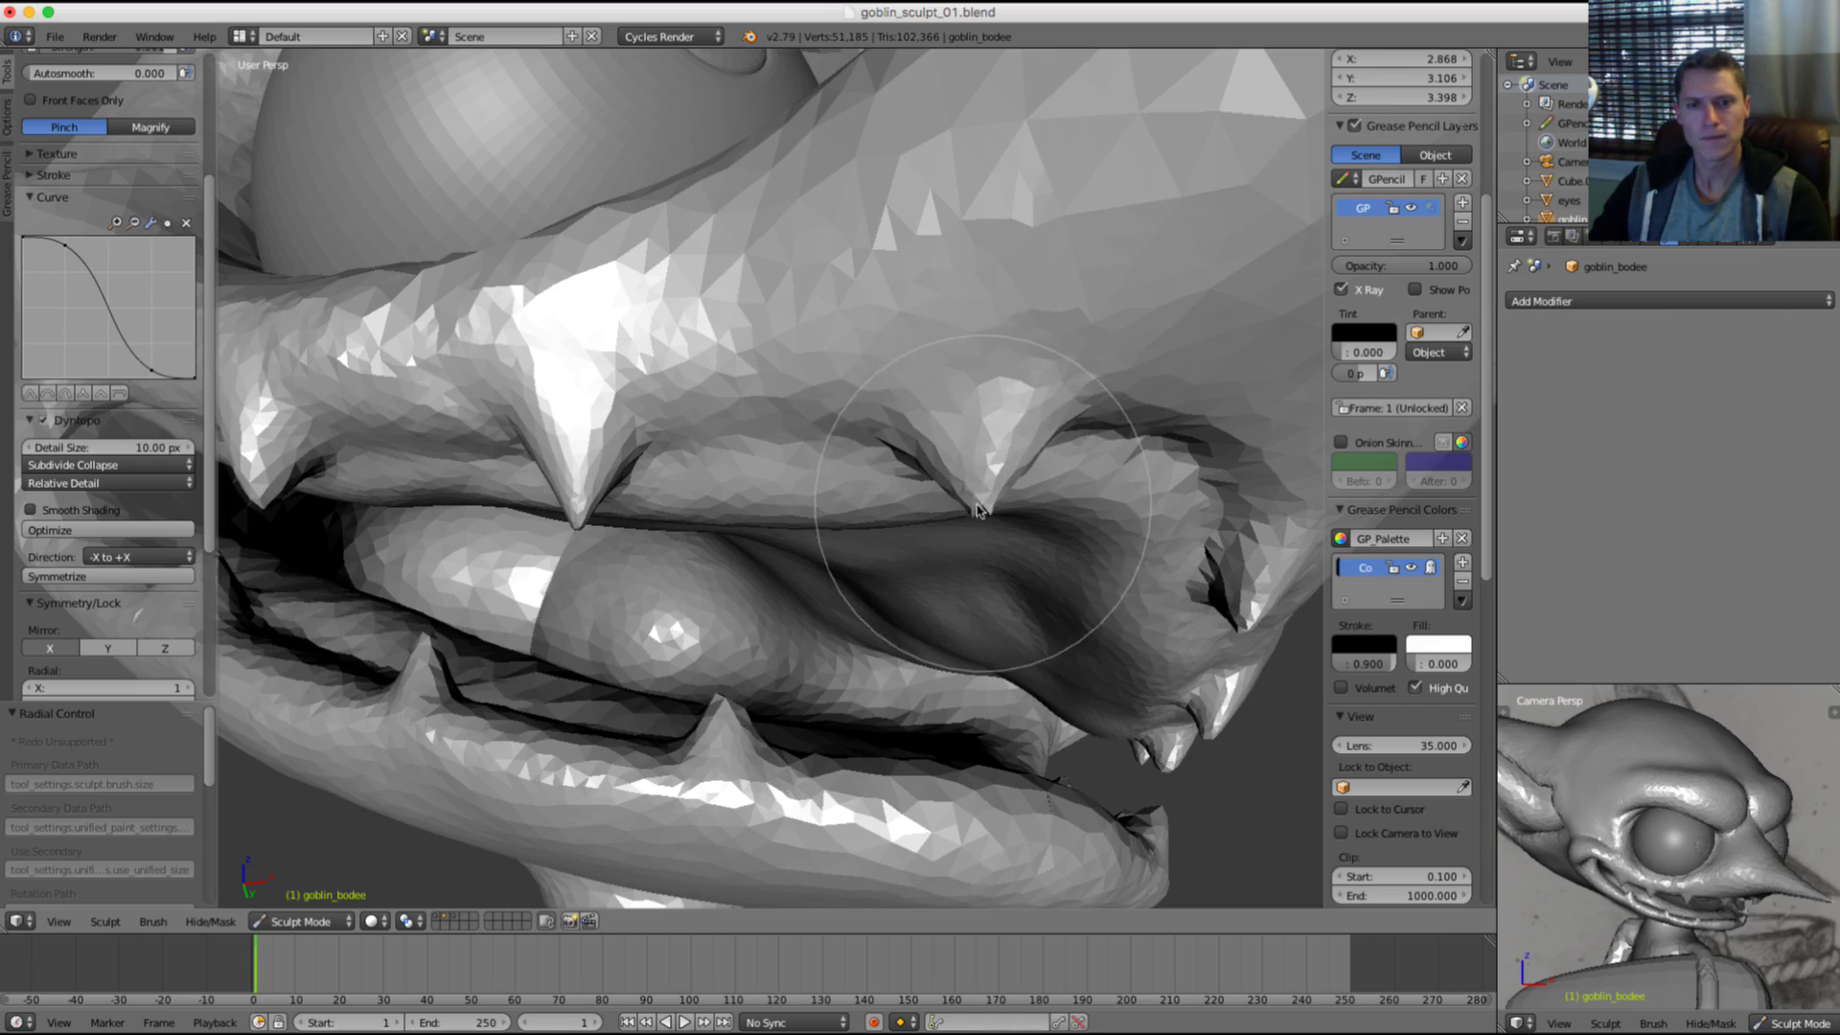
Step: Nudge the fourth upper tooth slightly with a resized Grab brush
key(g)
key(f)
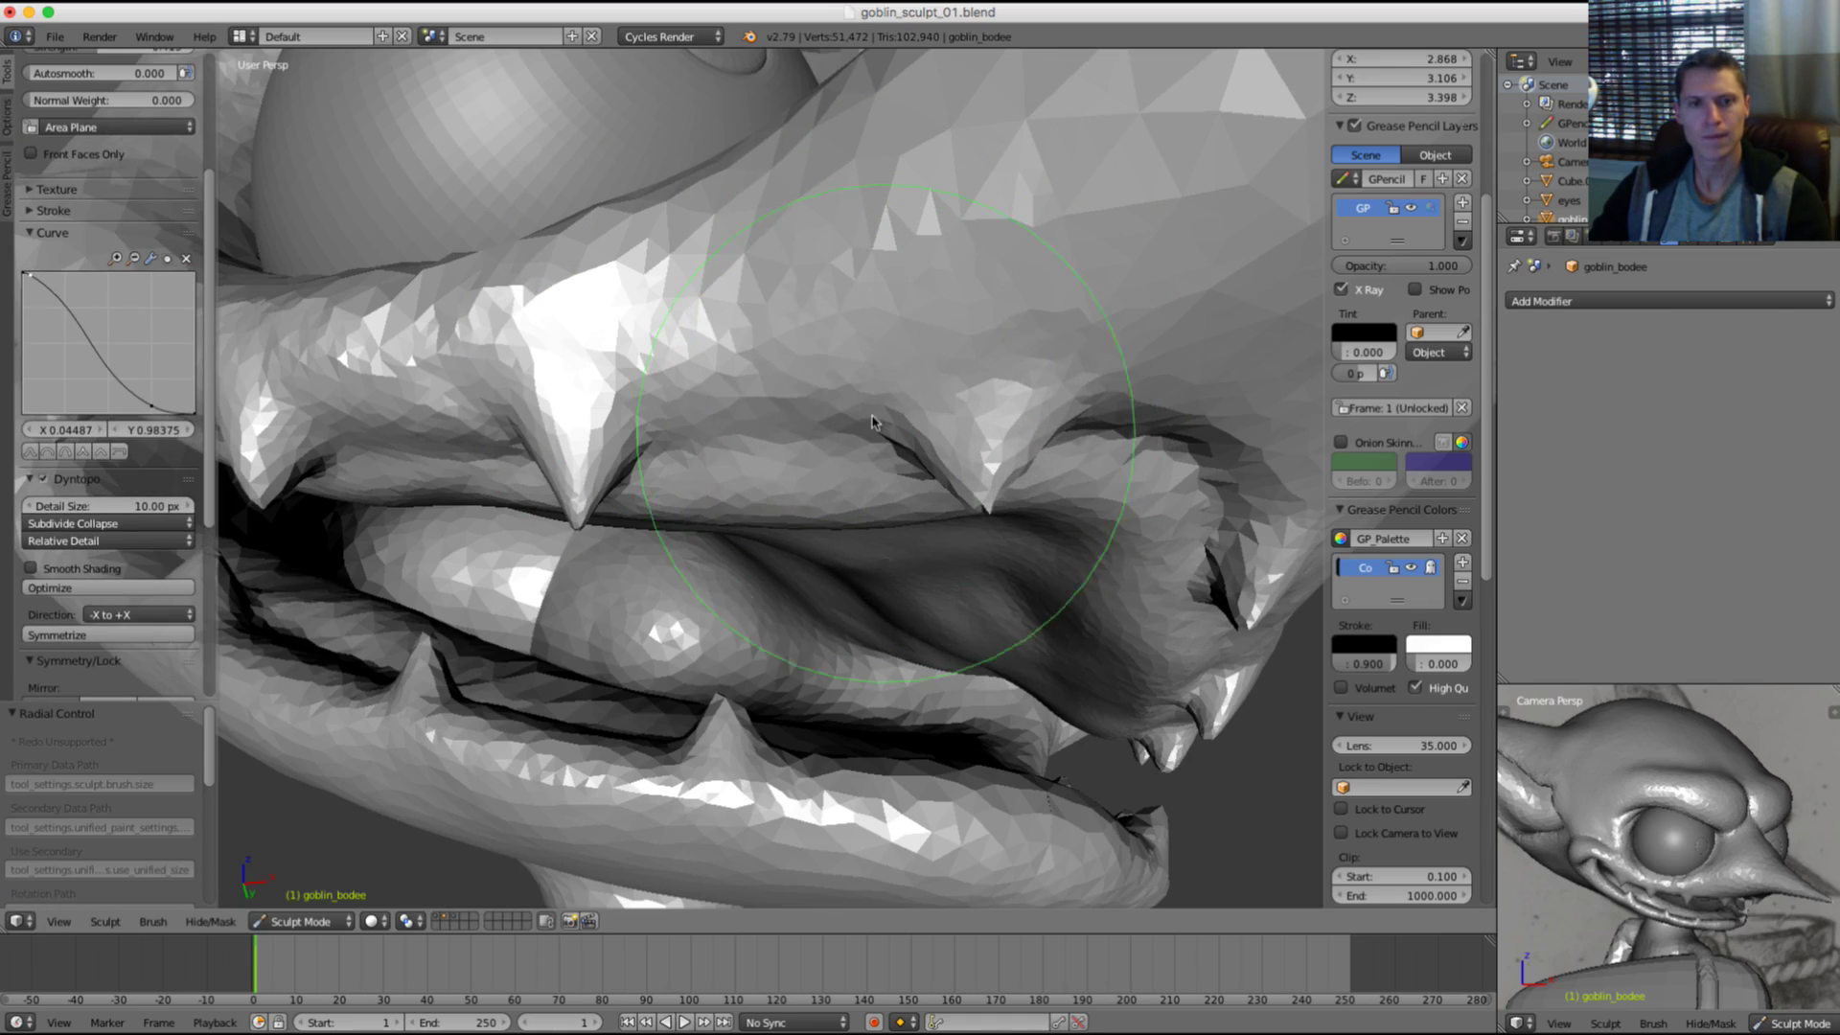
click(1056, 401)
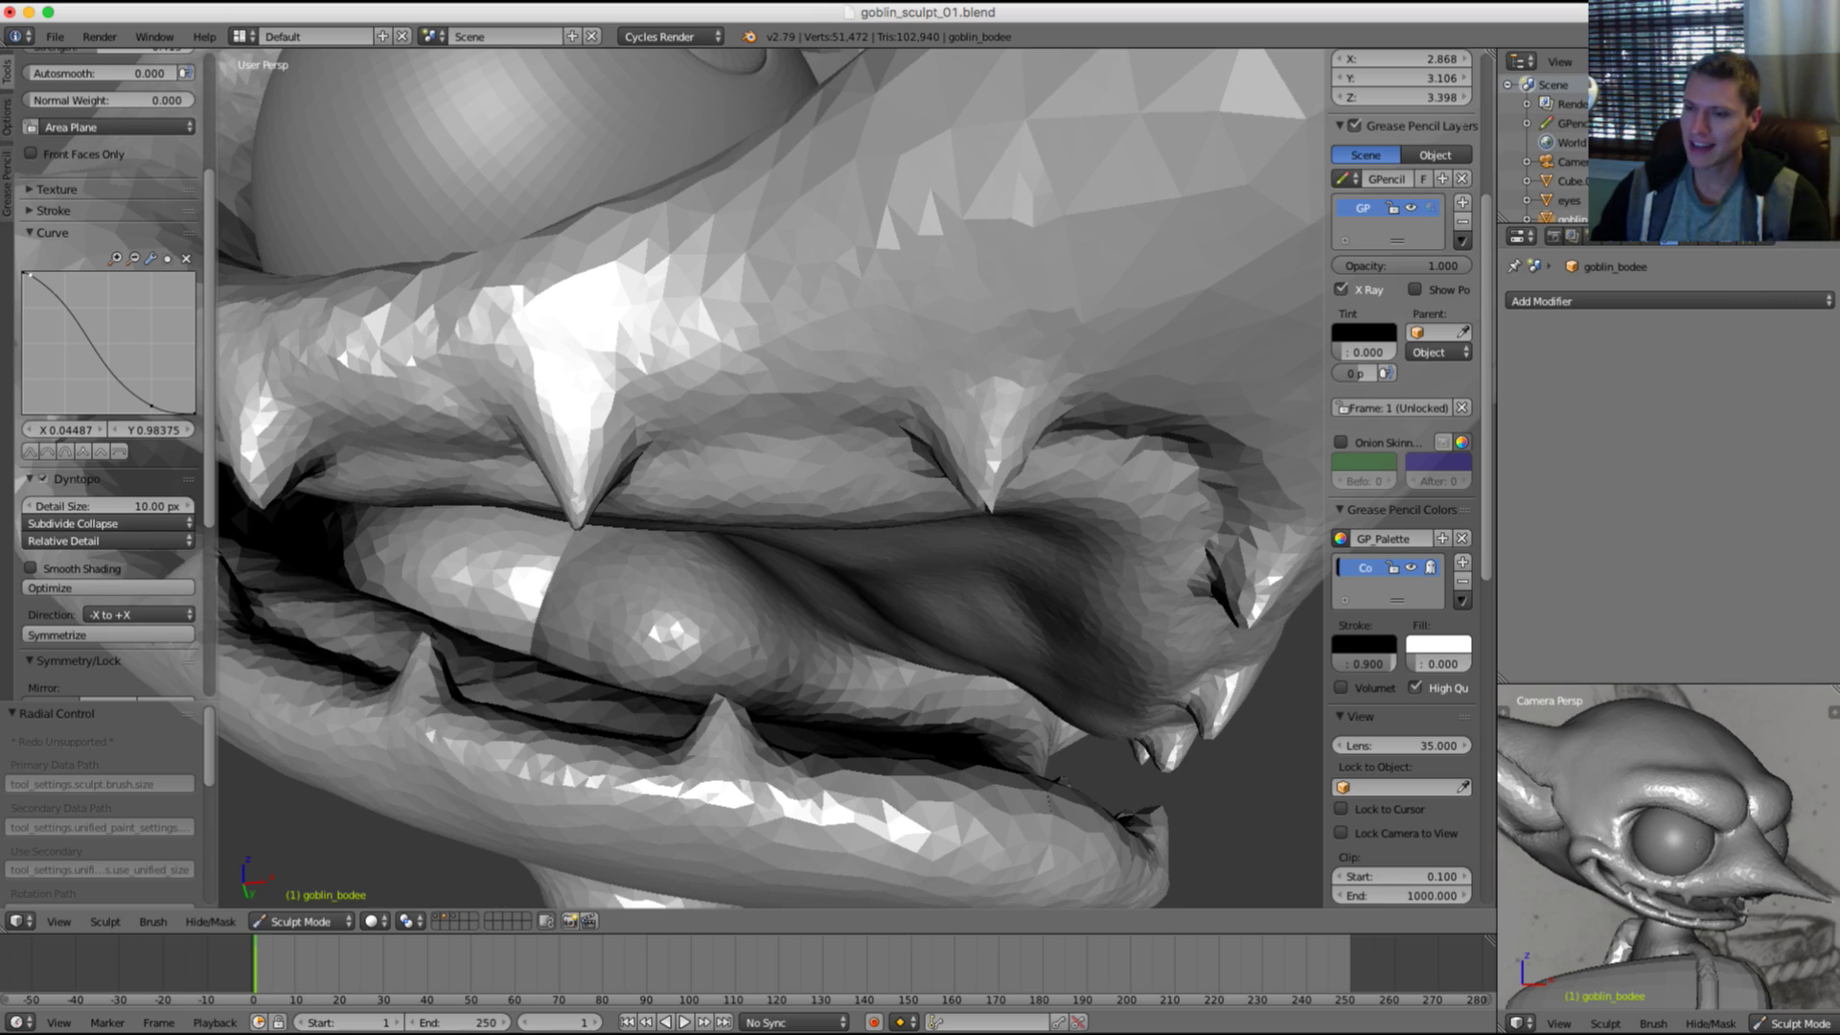
Step: Inspect the upper teeth and lip from several angles and compare them with the reference drawing, toggling the layers' visibility
scroll(939, 420, up, 5)
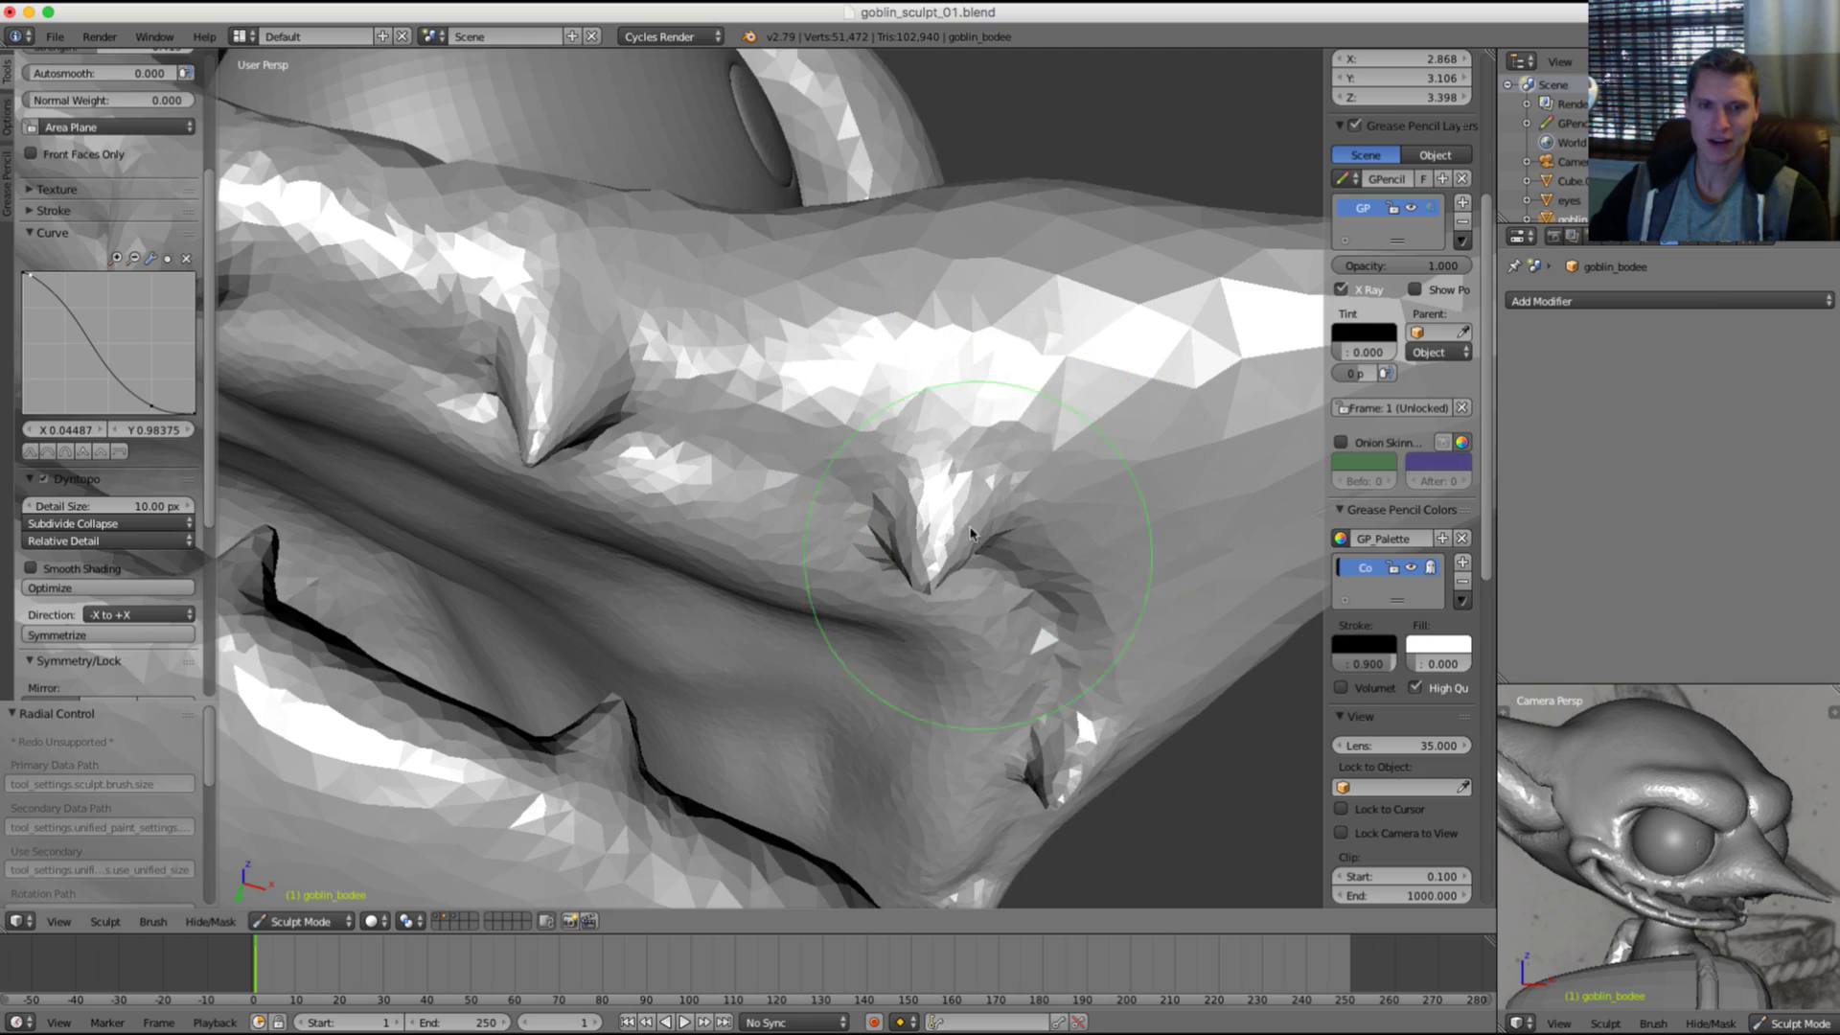
middle_drag(1034, 480, 973, 591)
middle_drag(1055, 546, 1023, 479)
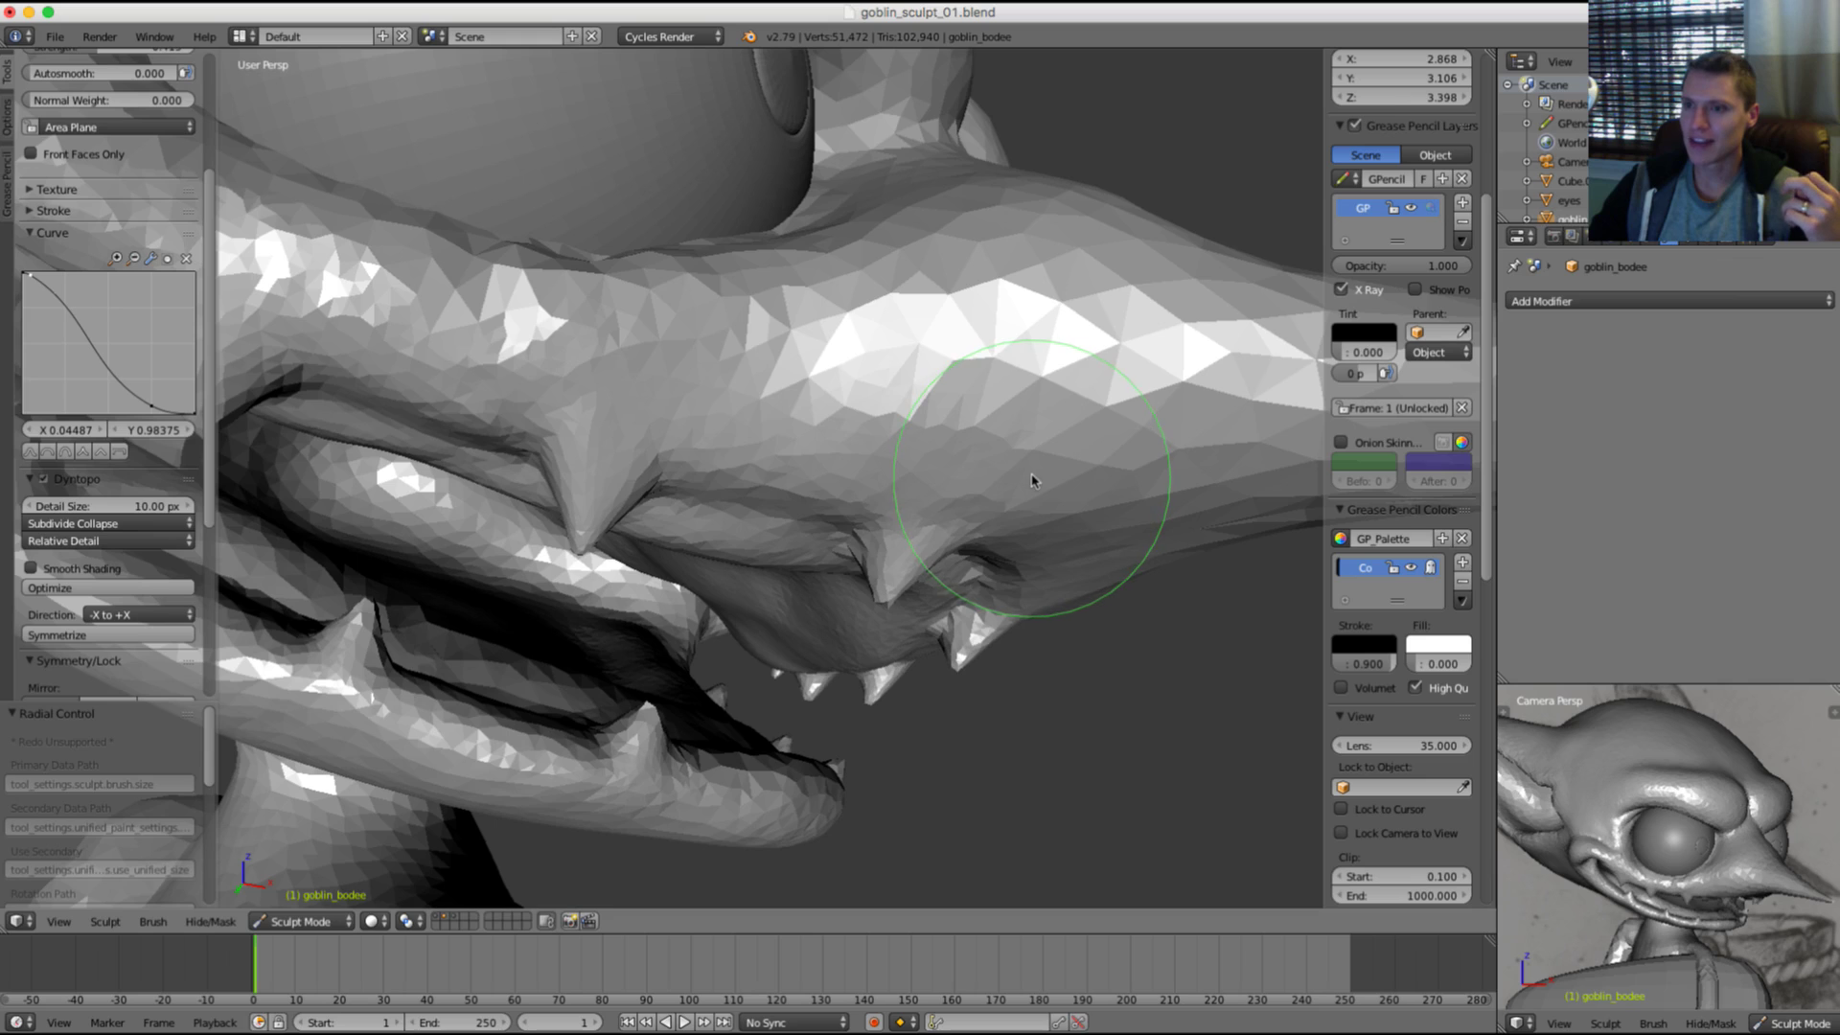
middle_drag(911, 402, 1018, 419)
key(grave)
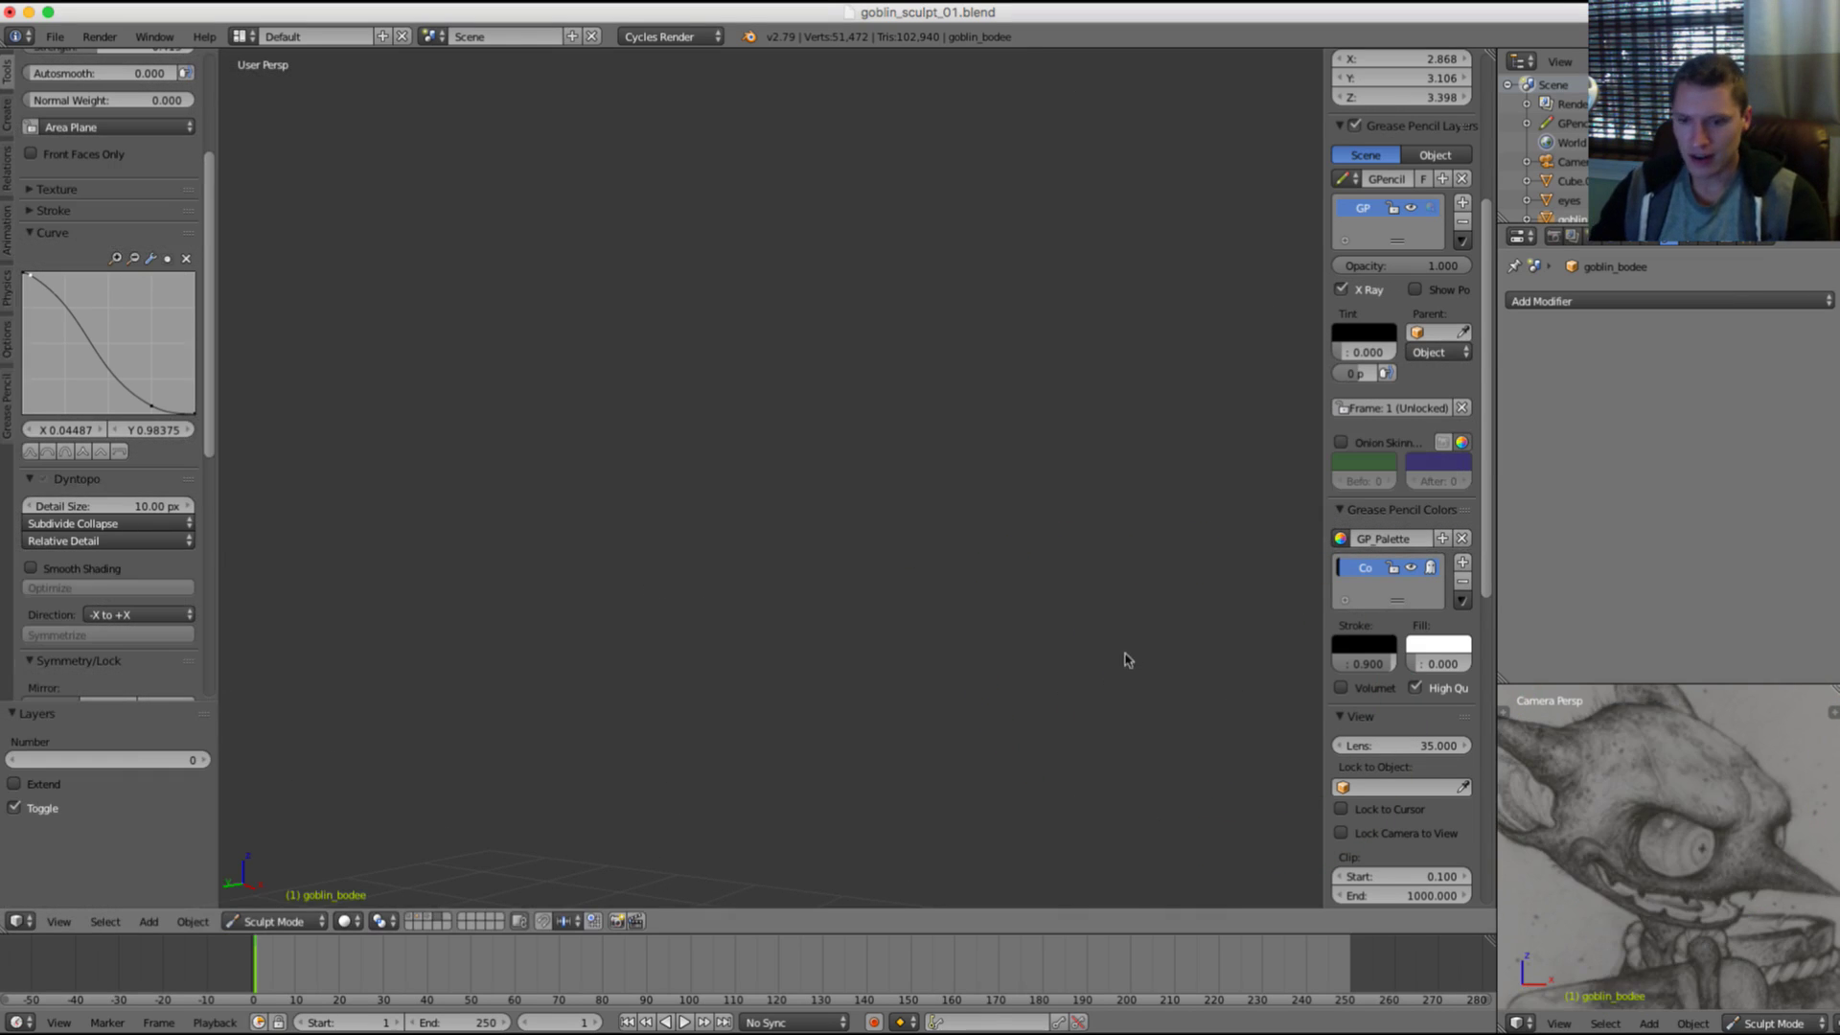
key(grave)
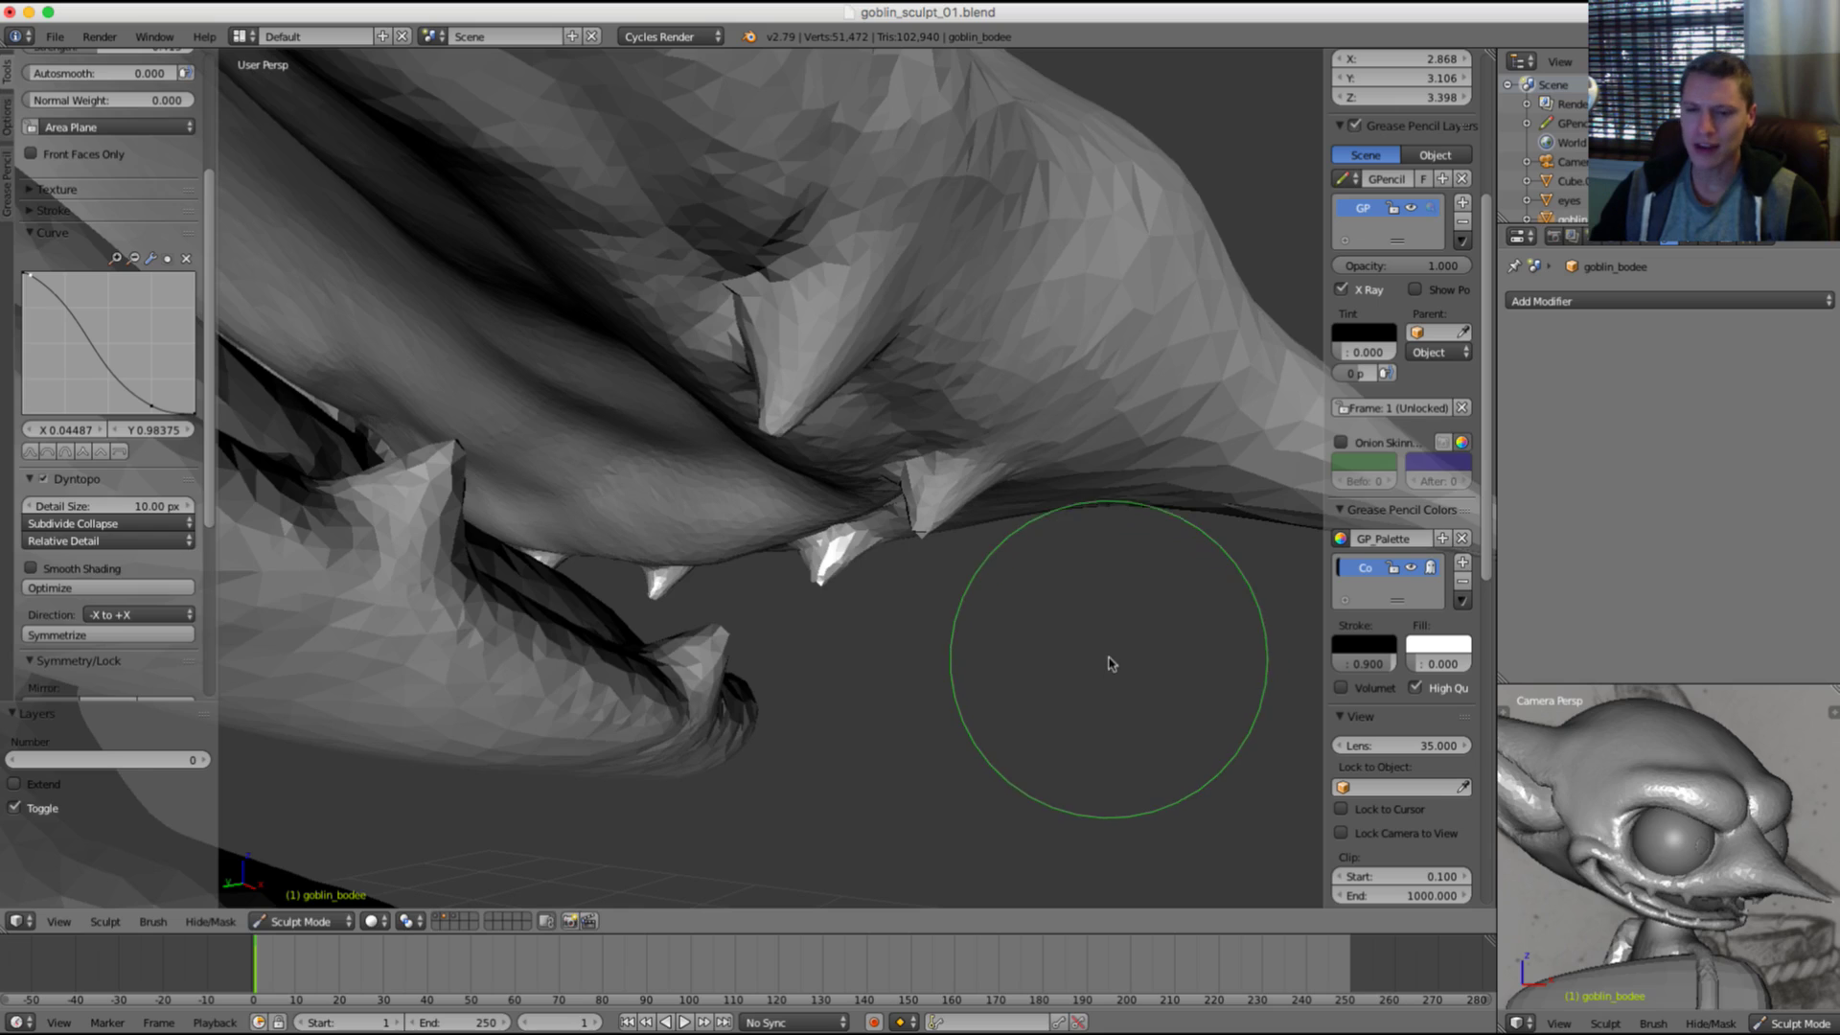
key(grave)
key(grave)
Step: Switch from the Grab brush to the Pinch brush and resize it for the upper teeth near the mouth corner
middle_drag(1105, 599, 636, 283)
shift+middle_drag(412, 242, 640, 352)
scroll(640, 352, up, 1)
key(f)
click(479, 291)
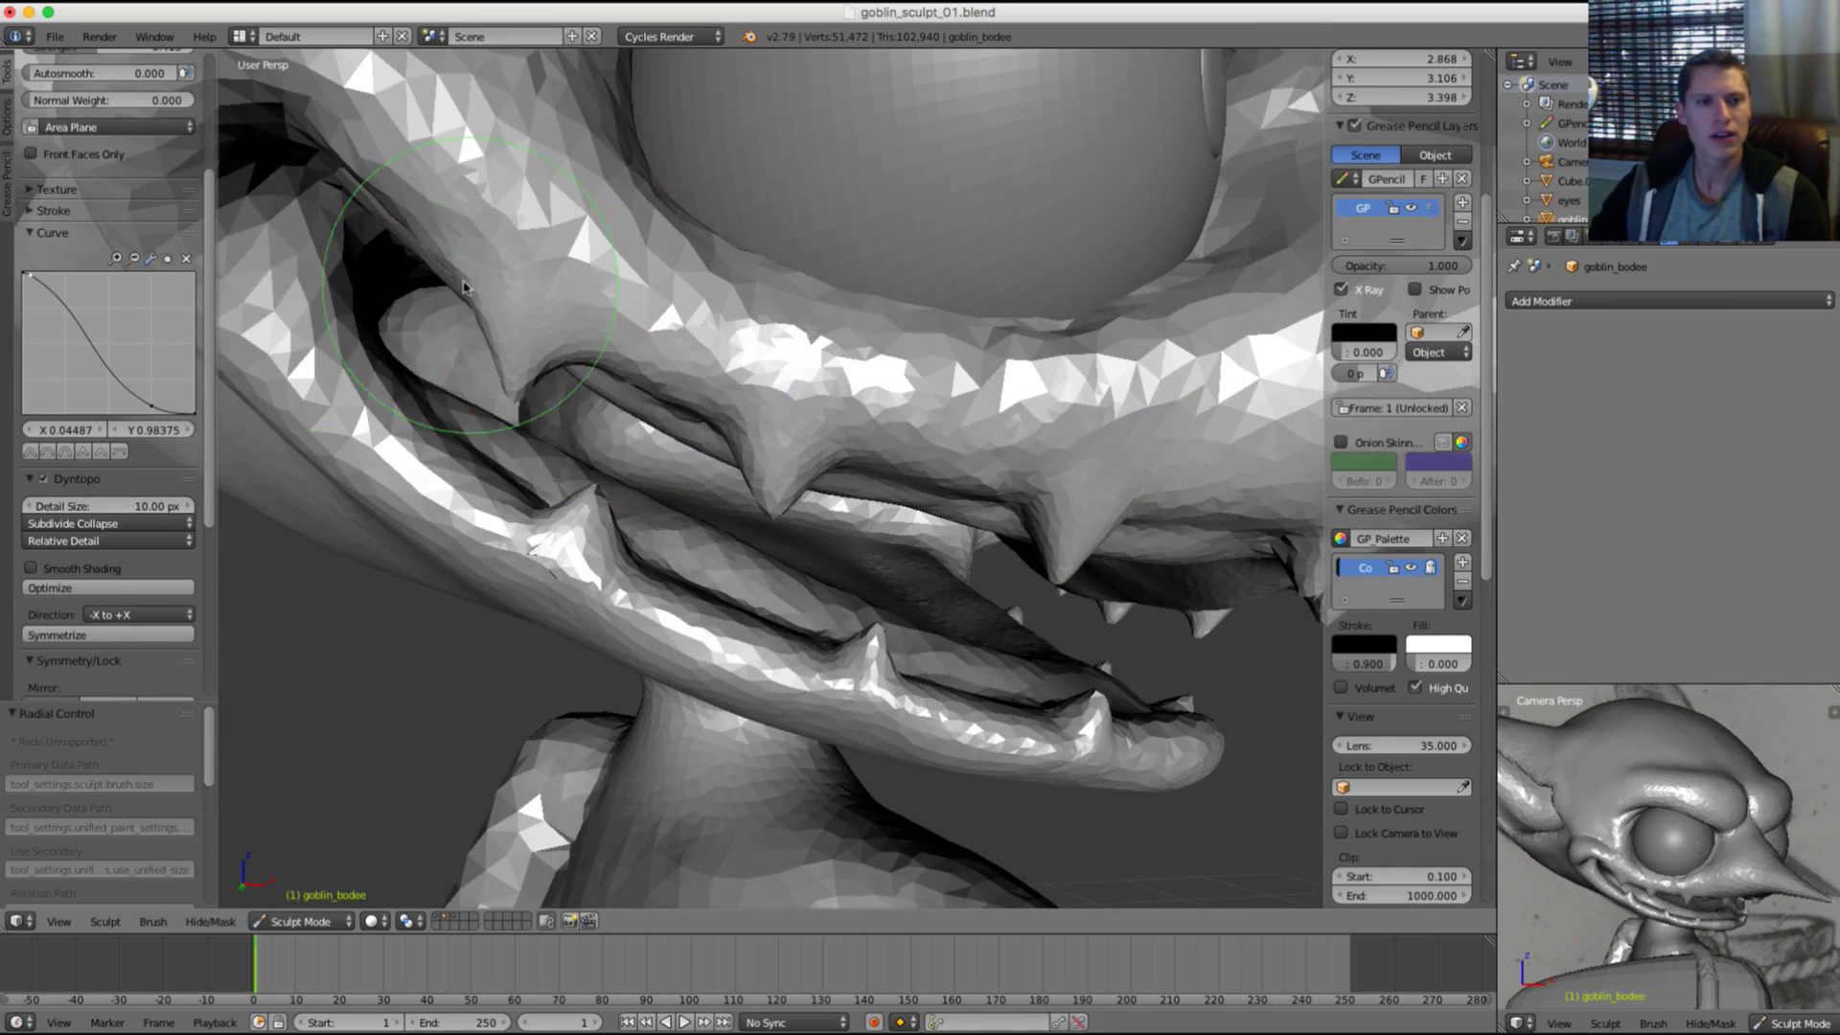
middle_drag(479, 288, 658, 393)
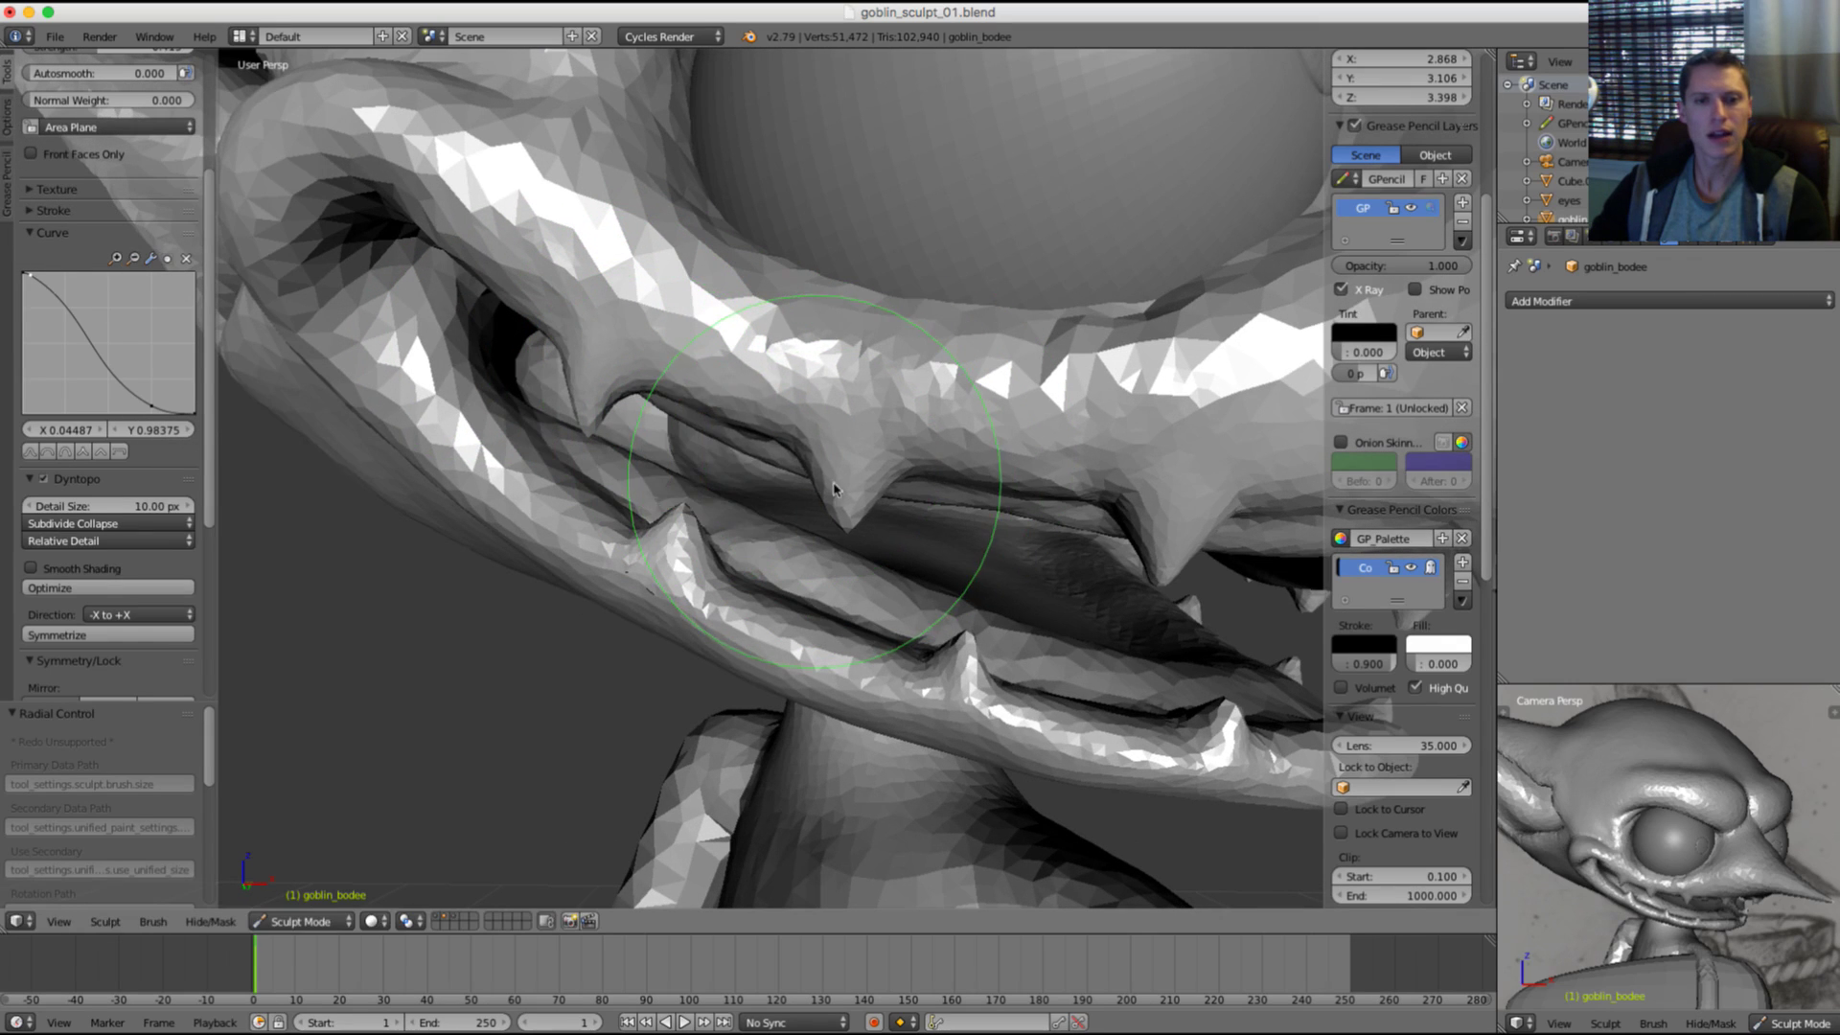
key(p)
key(f)
click(834, 428)
middle_drag(869, 422, 911, 382)
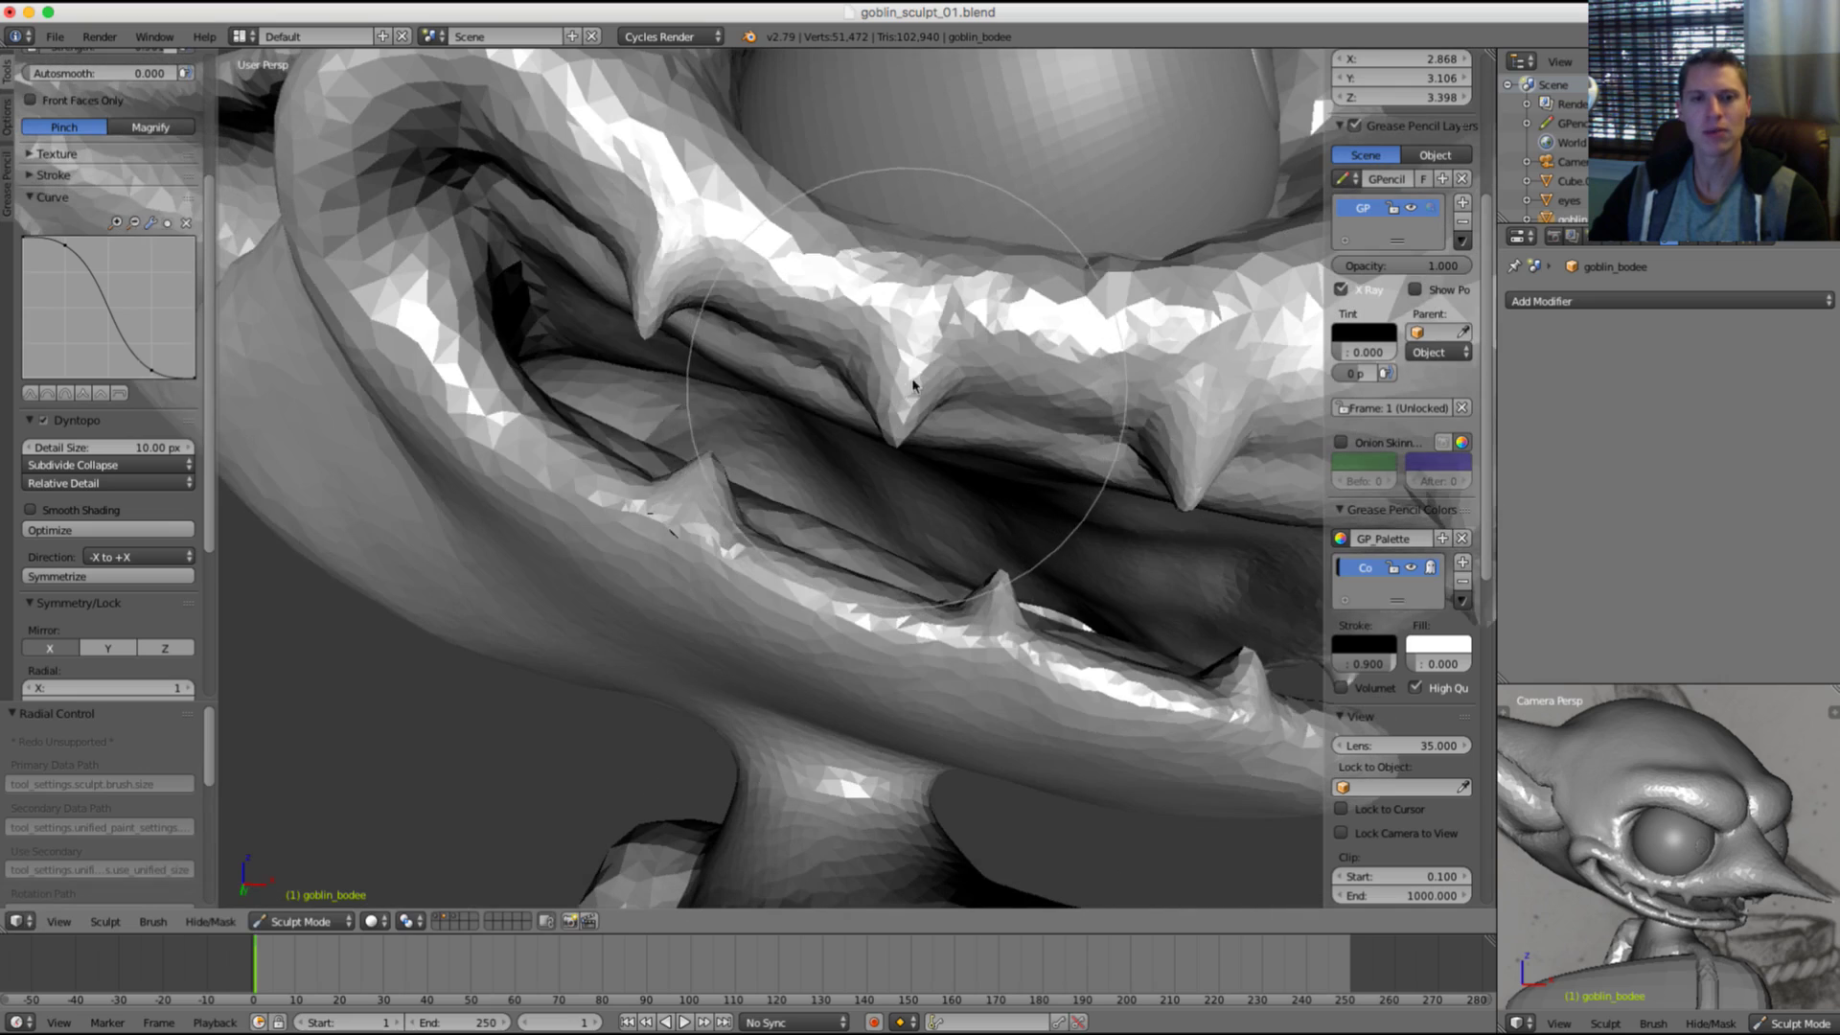
Step: Try to sharpen the first two upper teeth from the mouth corner with the Pinch brush, and undo the strokes
drag(901, 425, 910, 384)
drag(652, 316, 659, 283)
key(ctrl+z)
key(ctrl+z)
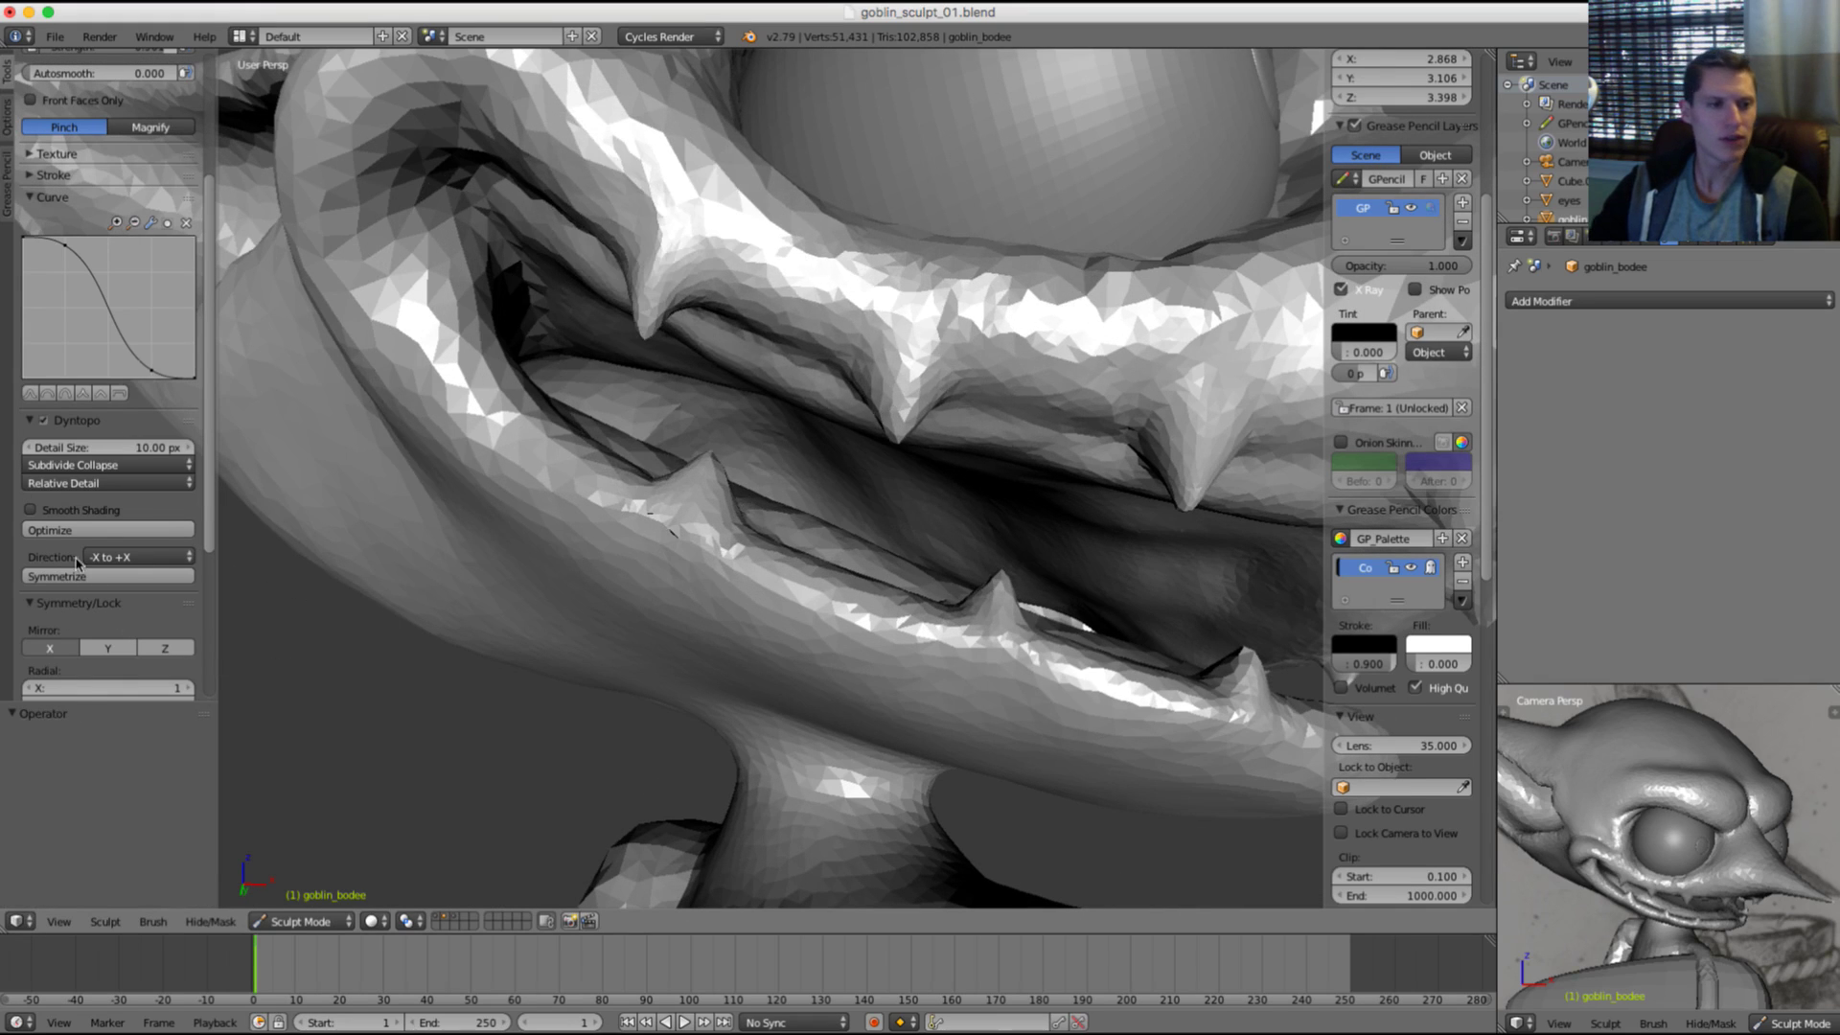
Step: Set the detail refine method to Subdivide Edges and sharpen the upper teeth from the mouth corner toward the nose with Pinch
click(60, 469)
click(59, 437)
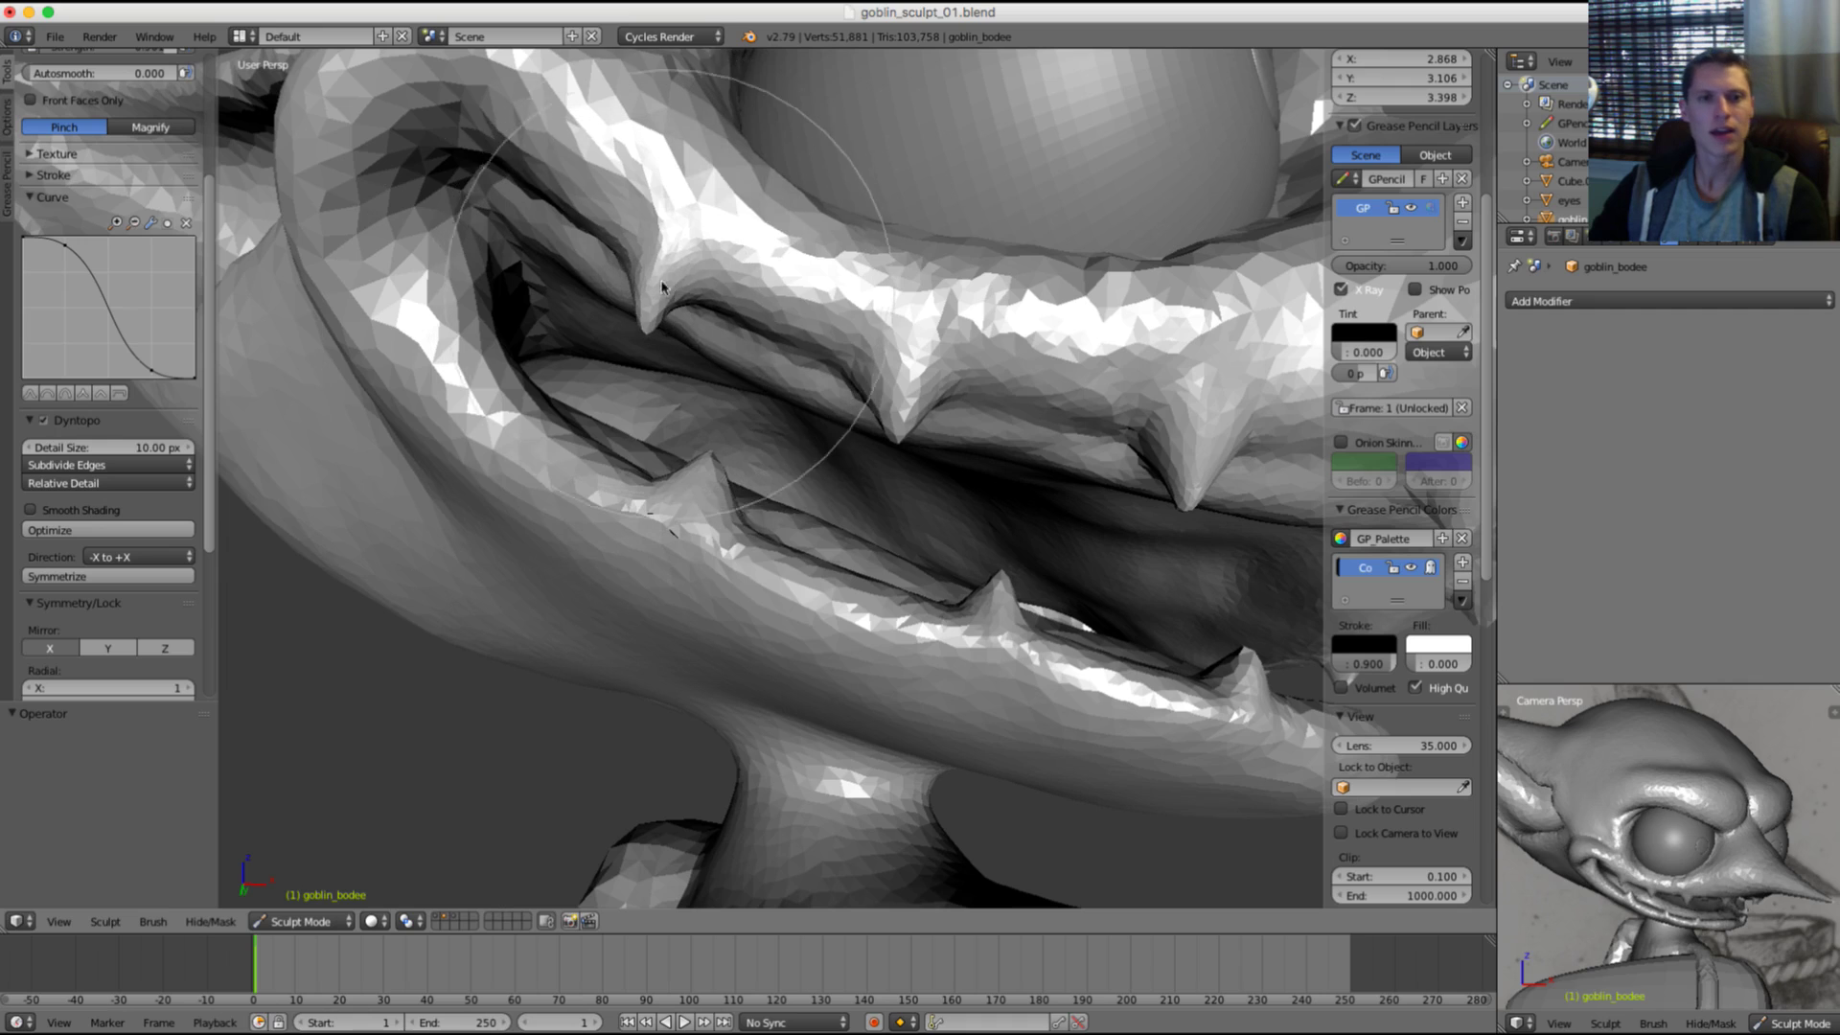
mouse_move(862, 326)
mouse_down()
mouse_move(900, 412)
mouse_move(908, 374)
mouse_up()
drag(1220, 446, 1222, 404)
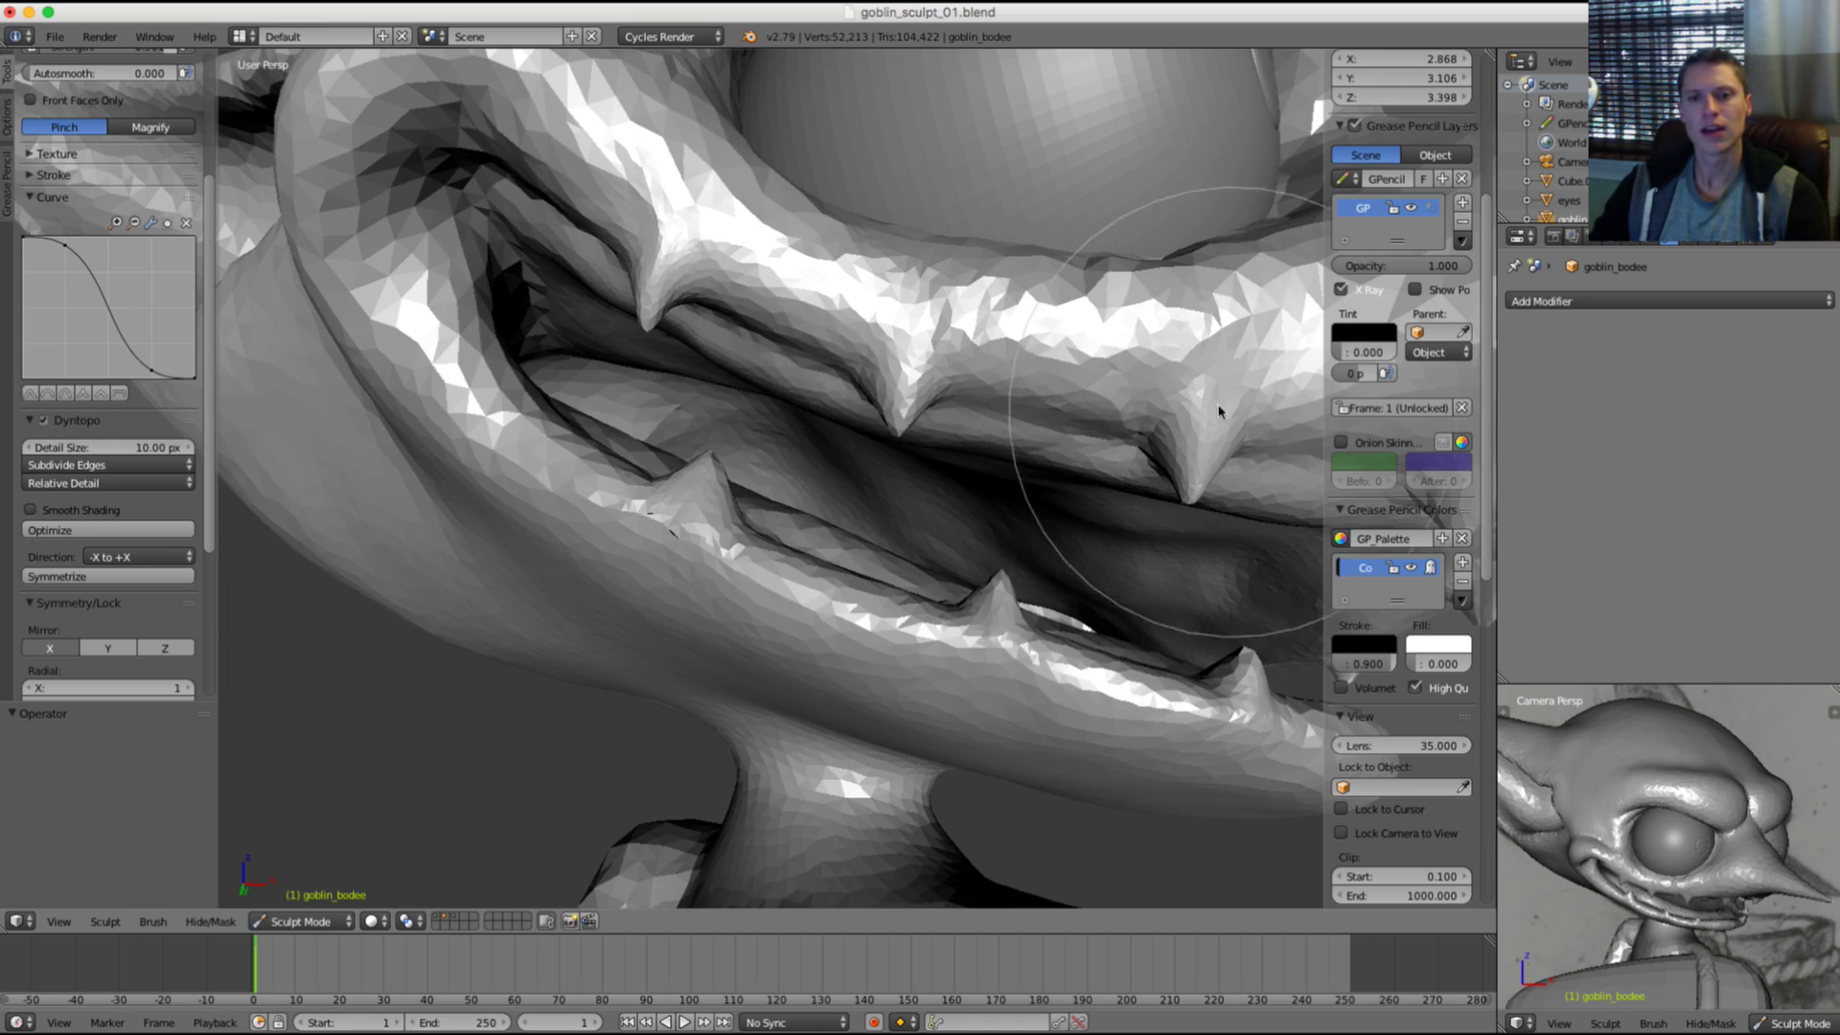
mouse_move(1224, 406)
shift+middle_down()
mouse_move(963, 404)
mouse_move(1001, 423)
shift+middle_up()
drag(1049, 448, 1092, 447)
Step: Define the gum ridge around the third and fourth upper teeth with a smaller Crease brush
key(shift+c)
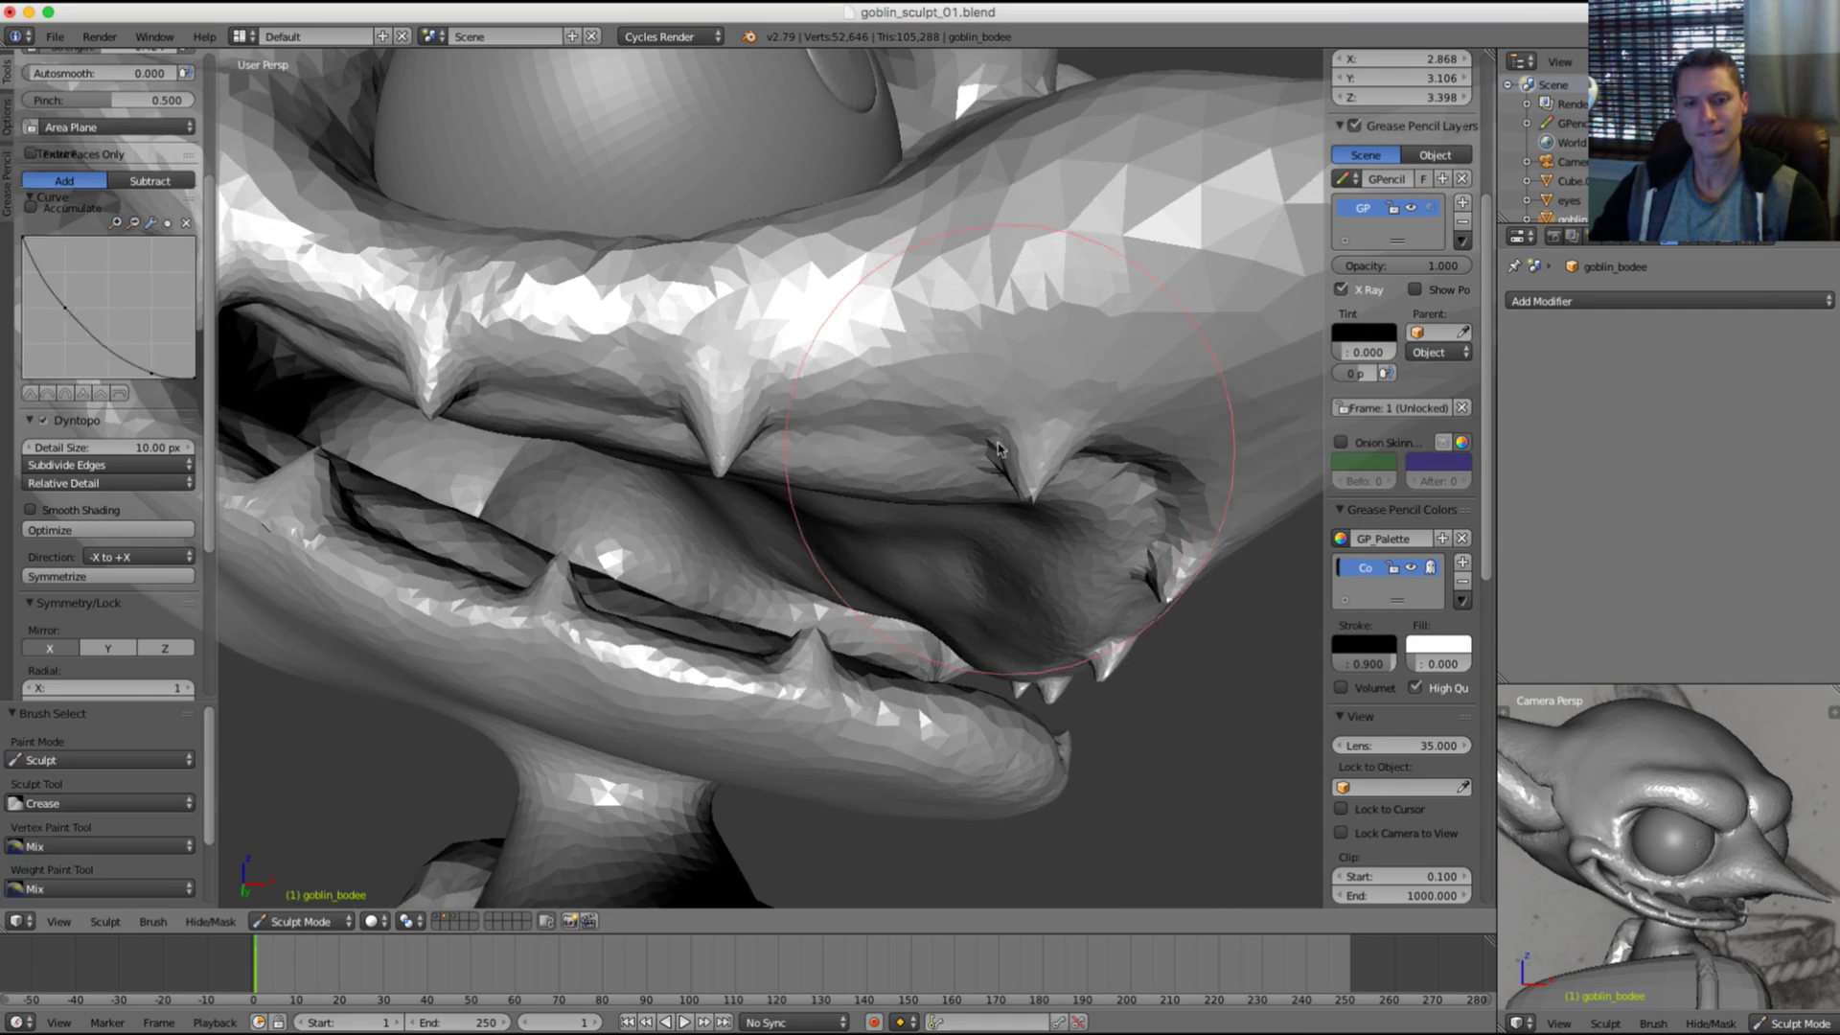
key(f)
click(907, 464)
middle_drag(901, 460, 815, 473)
scroll(815, 472, up, 2)
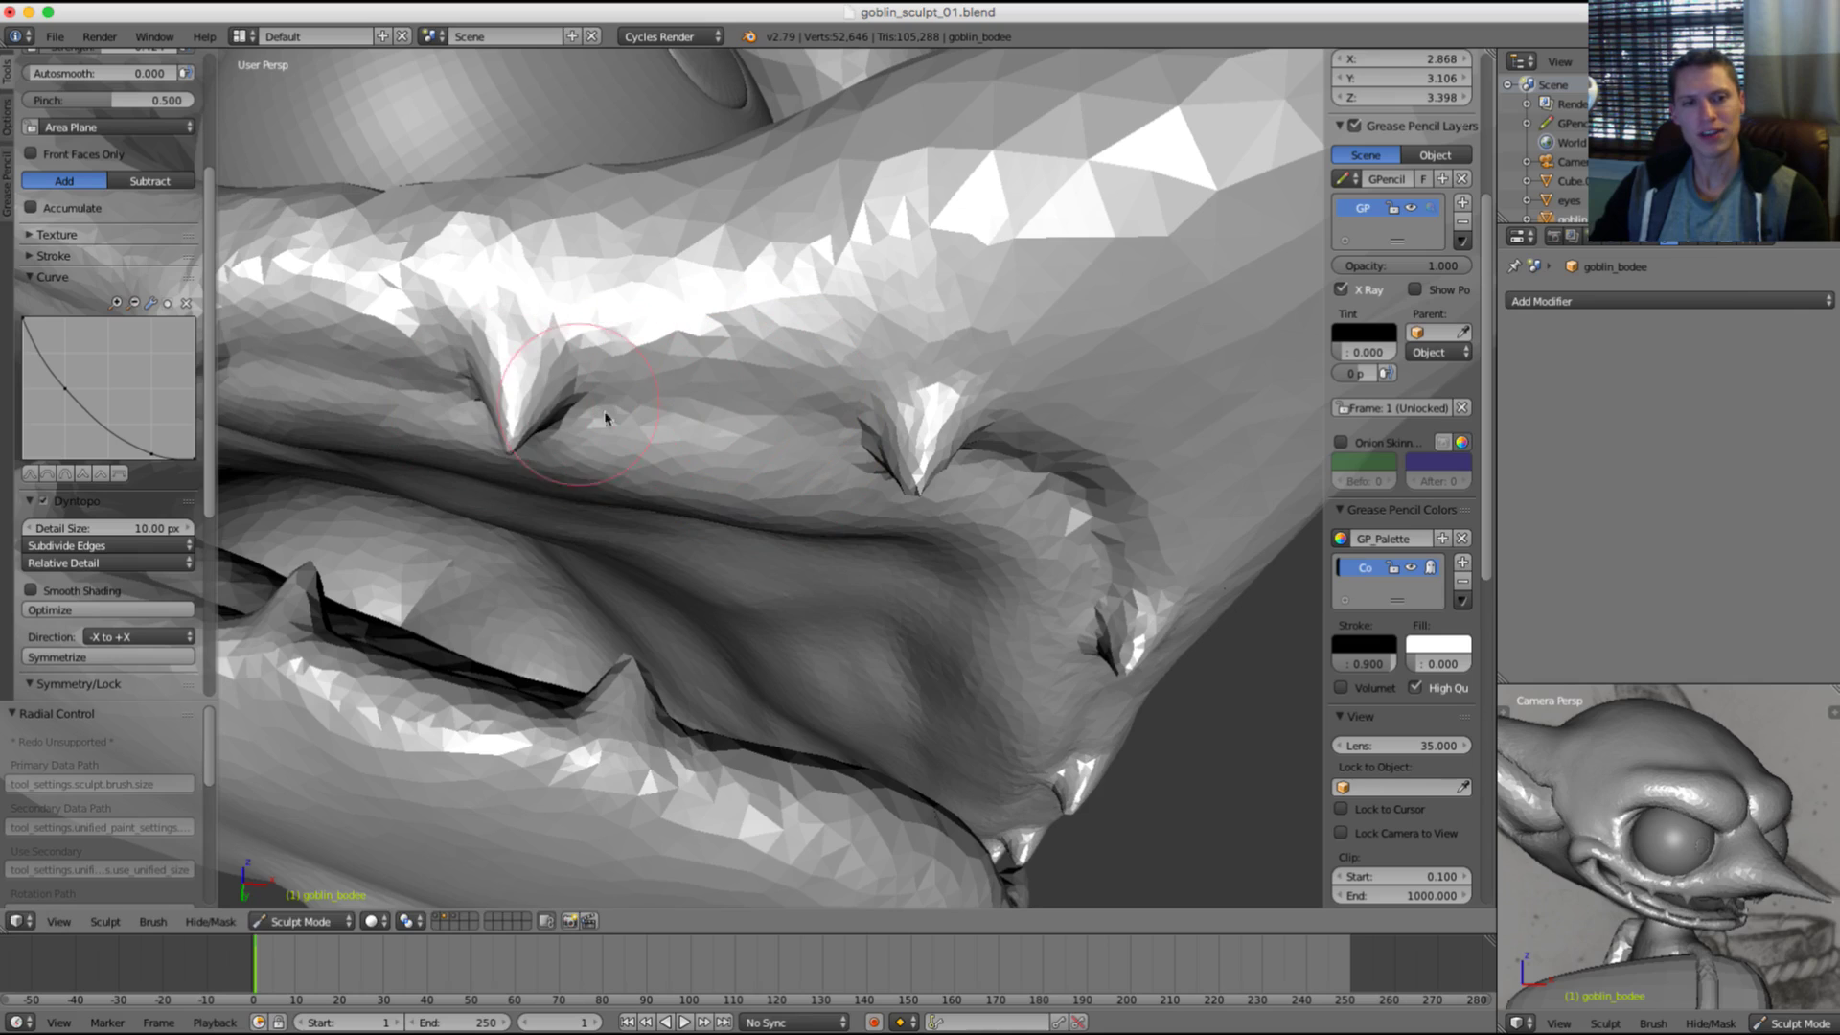
drag(605, 418, 814, 419)
middle_drag(815, 419, 934, 403)
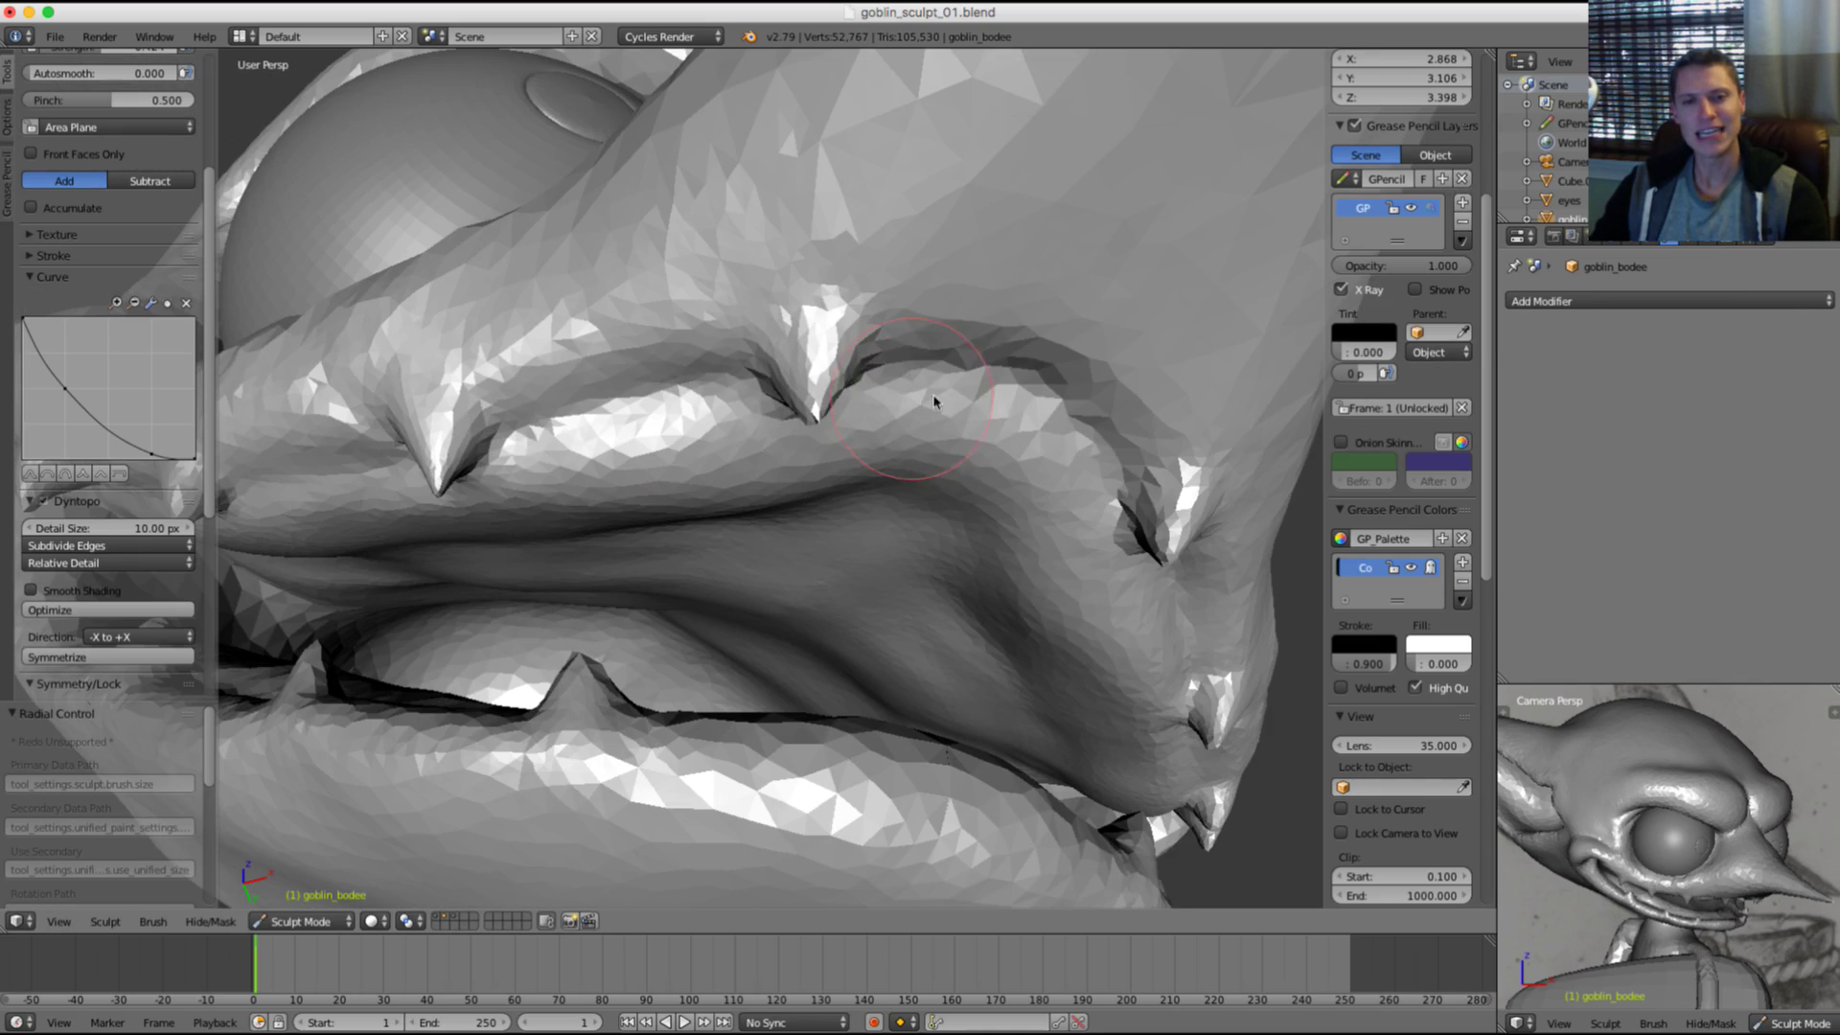
drag(862, 371, 945, 377)
mouse_move(945, 377)
middle_down()
mouse_move(677, 345)
mouse_move(843, 377)
mouse_move(856, 438)
middle_up()
drag(855, 438, 841, 447)
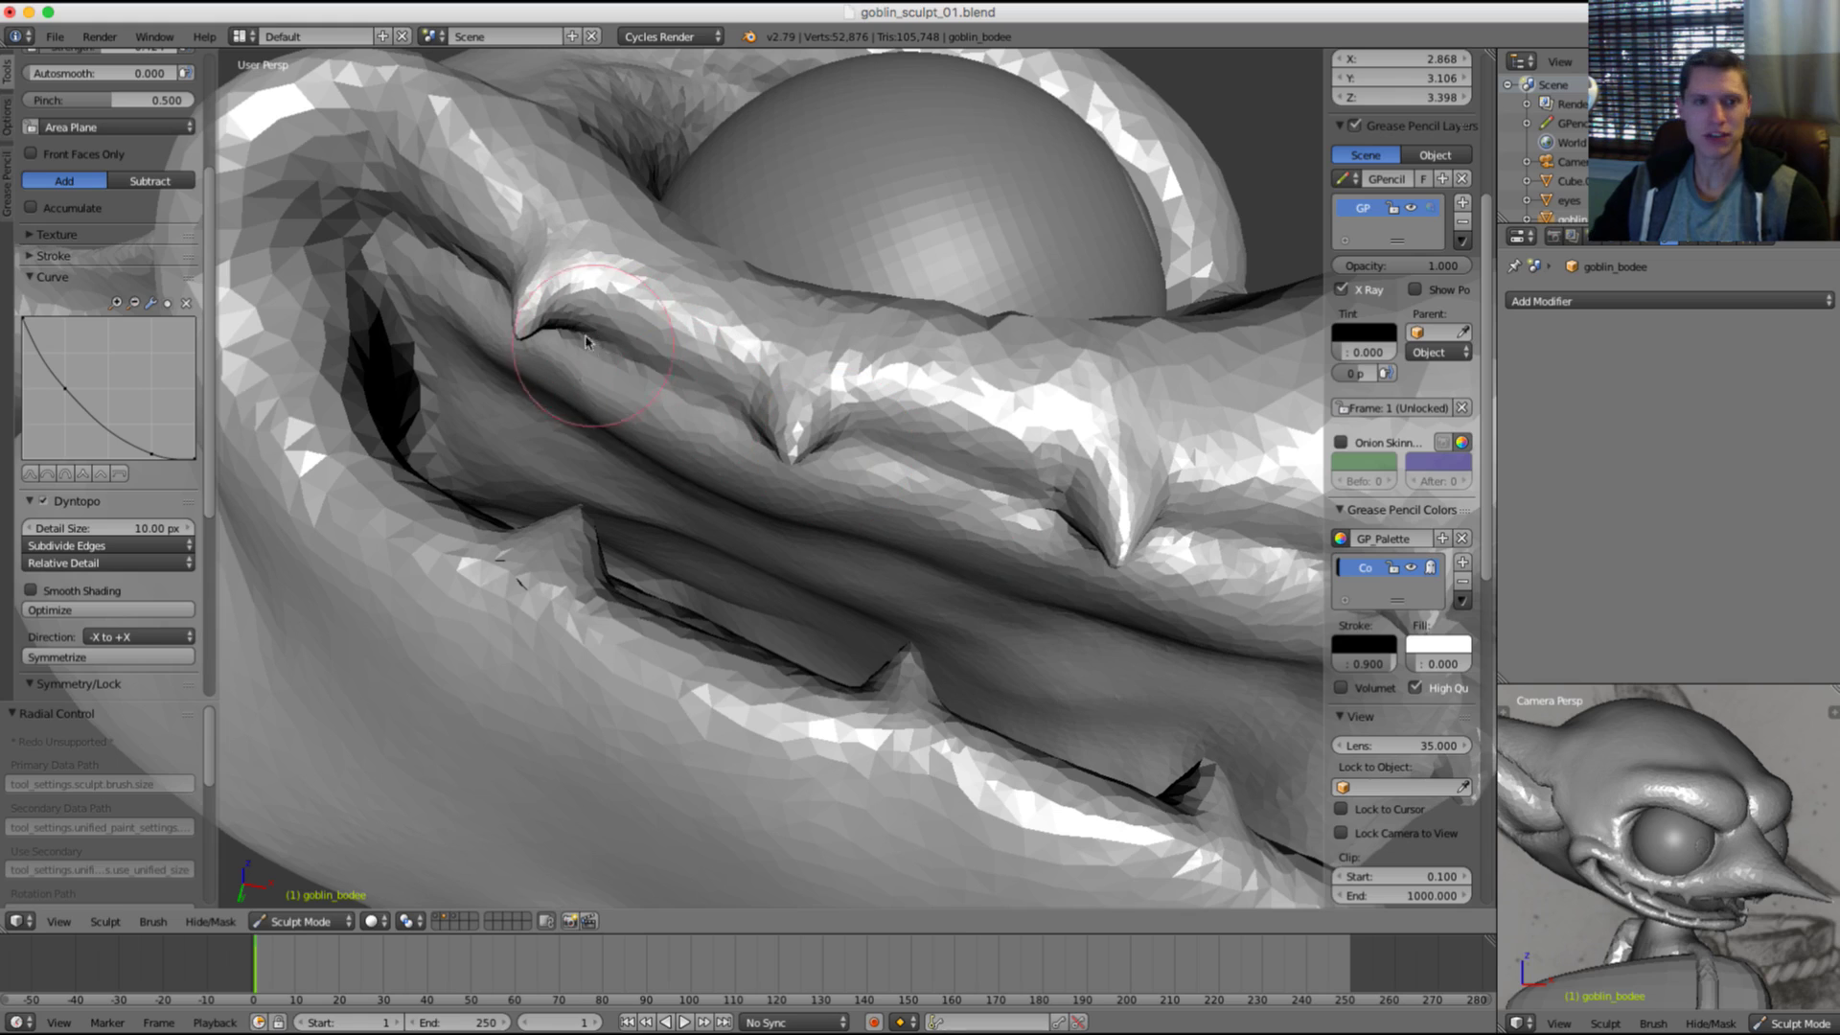
Step: Crease the gum between the first two upper teeth and carve an inverted crease into the inner mouth corner
drag(585, 342, 724, 409)
middle_drag(525, 311, 705, 341)
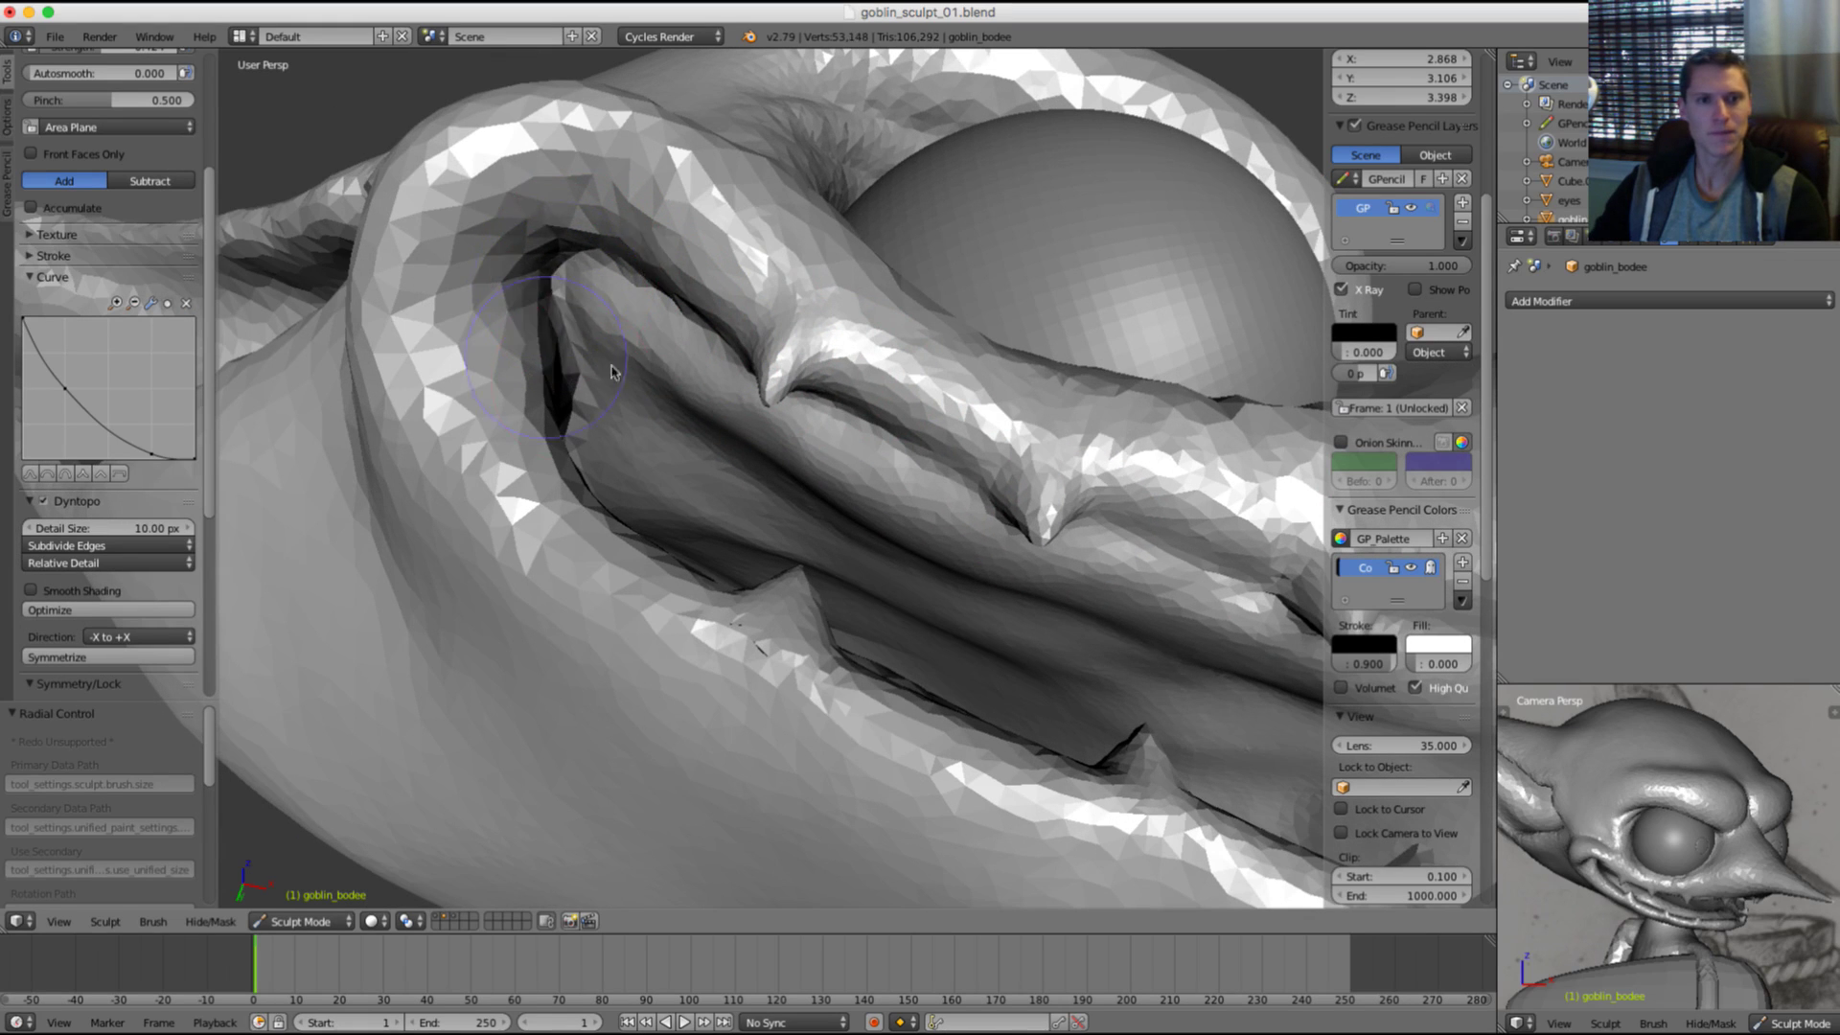
ctrl+drag(615, 372, 632, 251)
middle_drag(634, 251, 738, 341)
Step: Review the whole goblin, then examine its head, mouth and teeth from several angles
scroll(739, 341, down, 6)
mouse_move(1150, 331)
middle_down()
mouse_move(963, 402)
mouse_move(1076, 357)
mouse_move(946, 442)
middle_up()
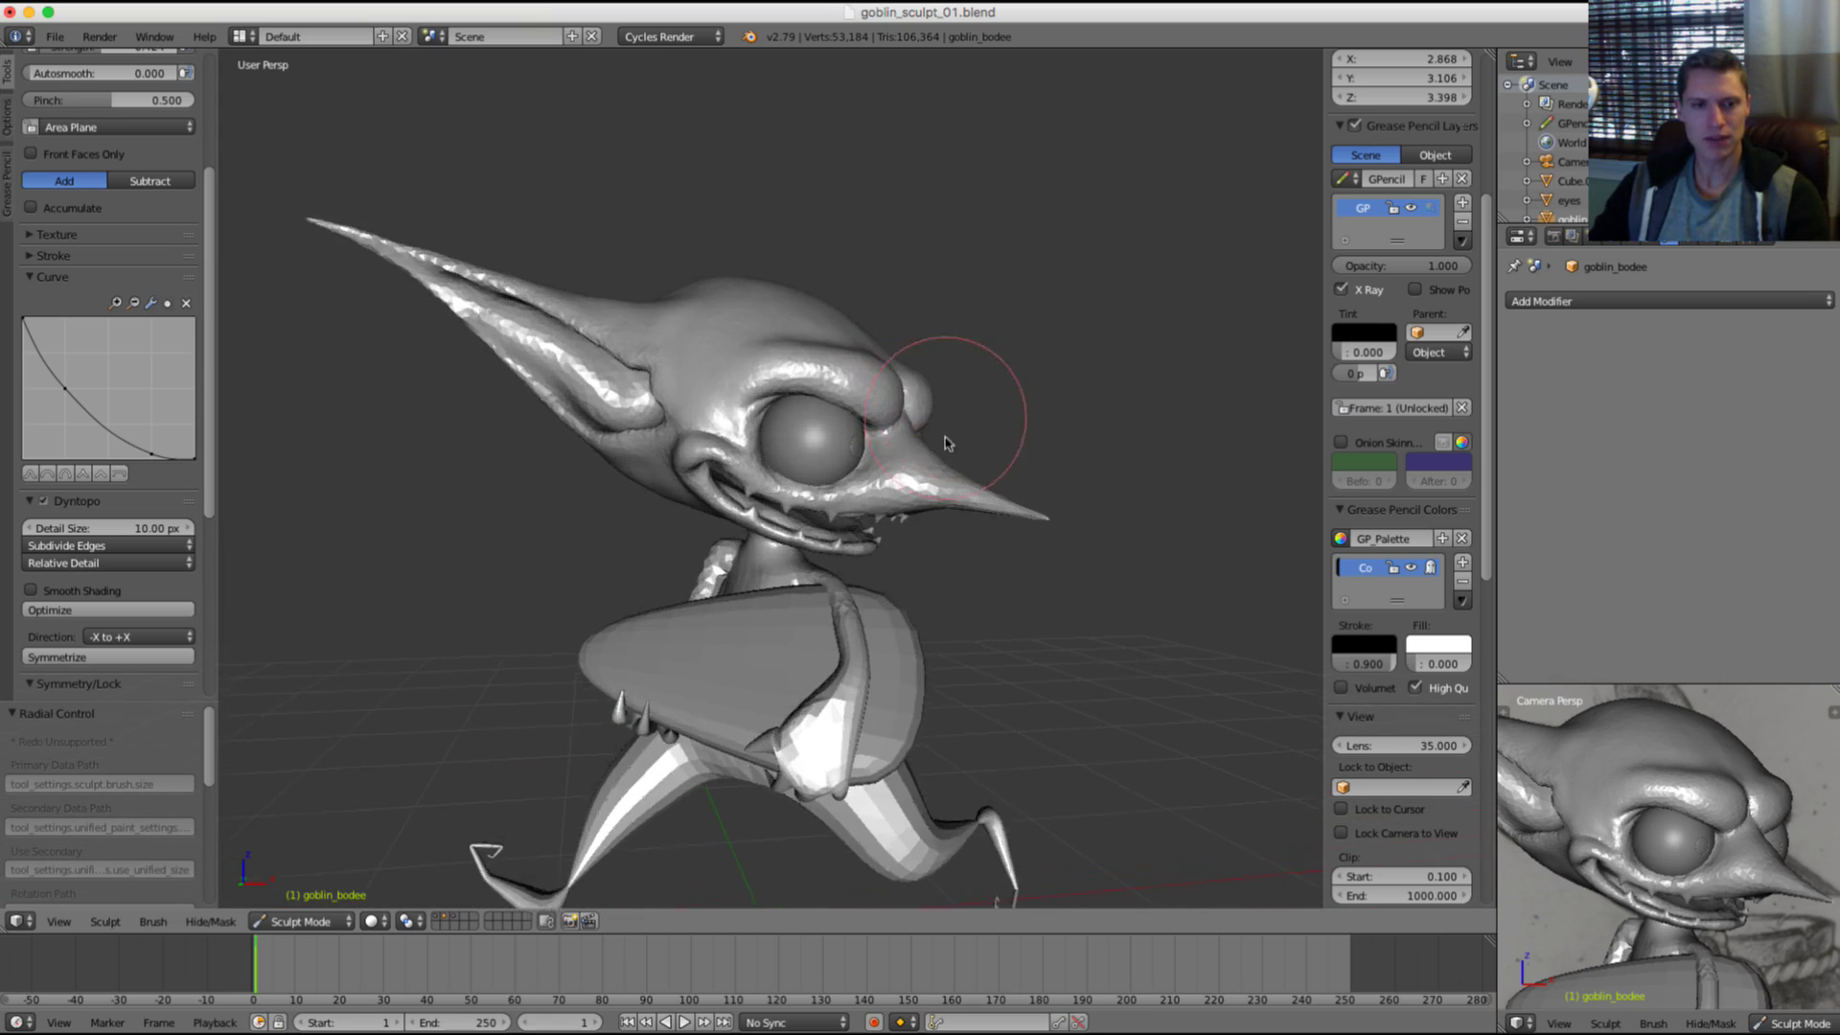
scroll(947, 443, up, 8)
scroll(771, 331, down, 3)
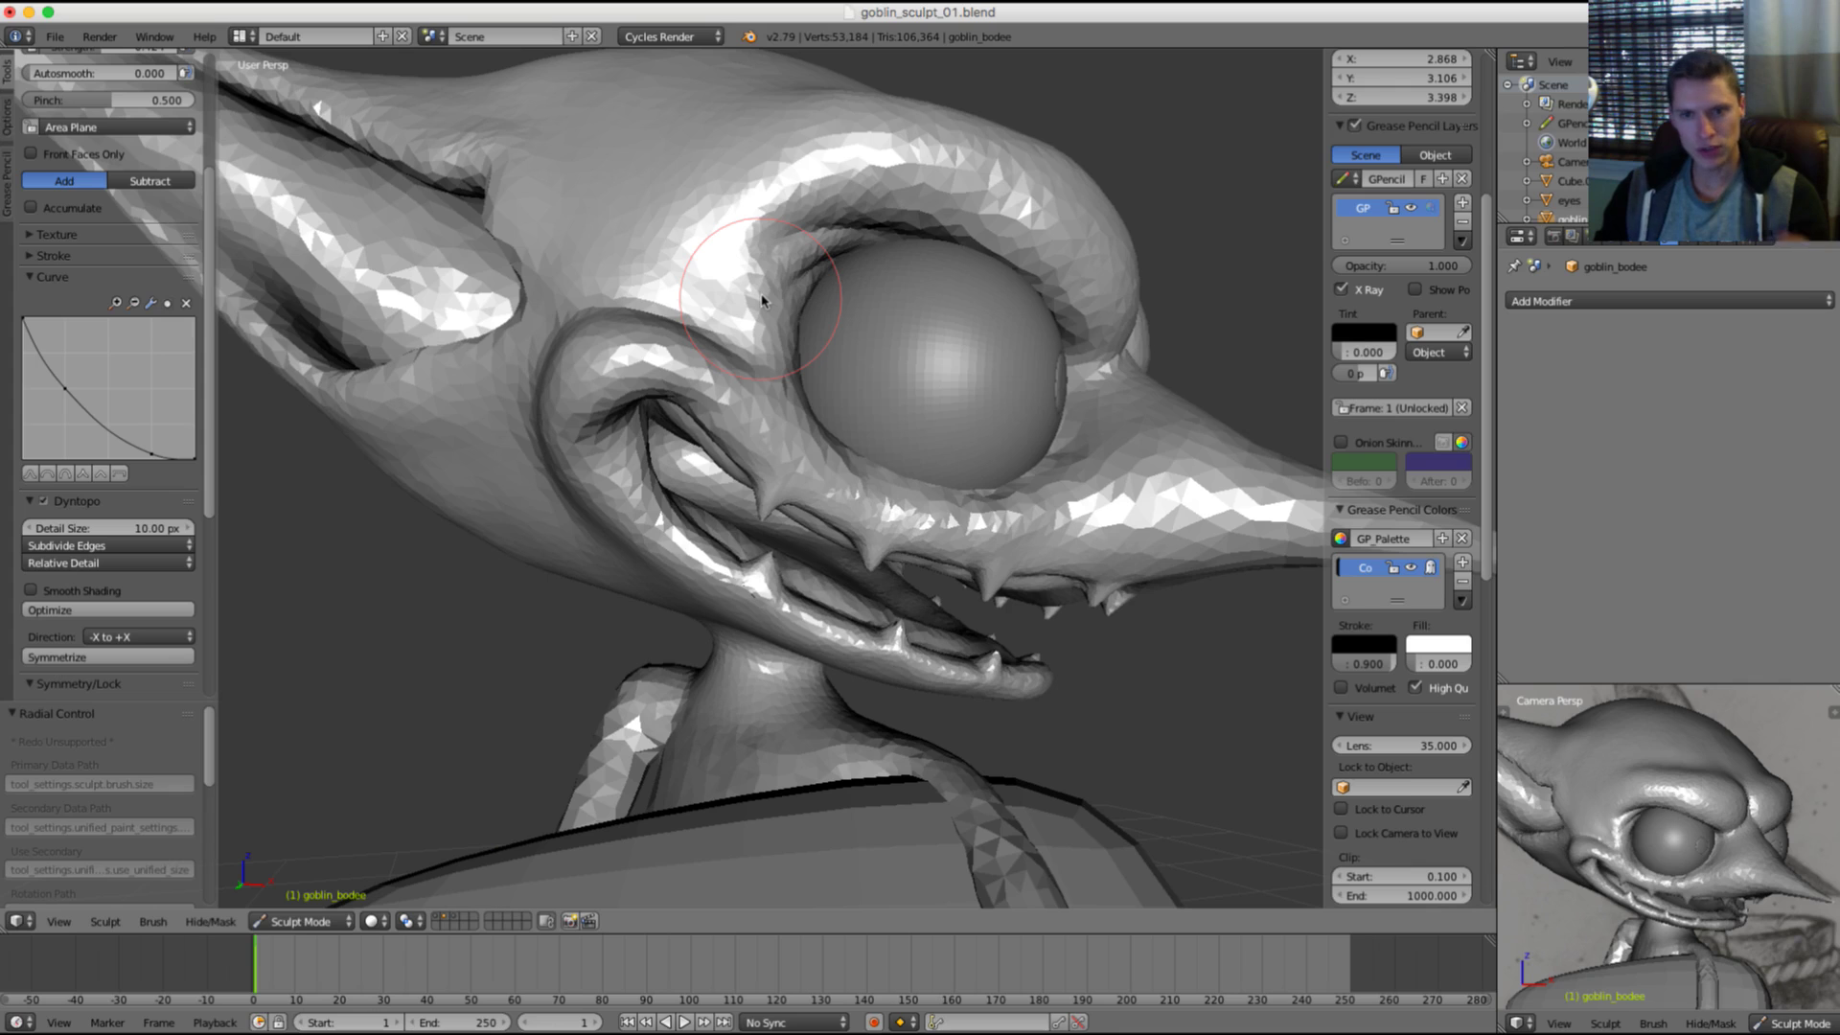
scroll(1014, 431, down, 3)
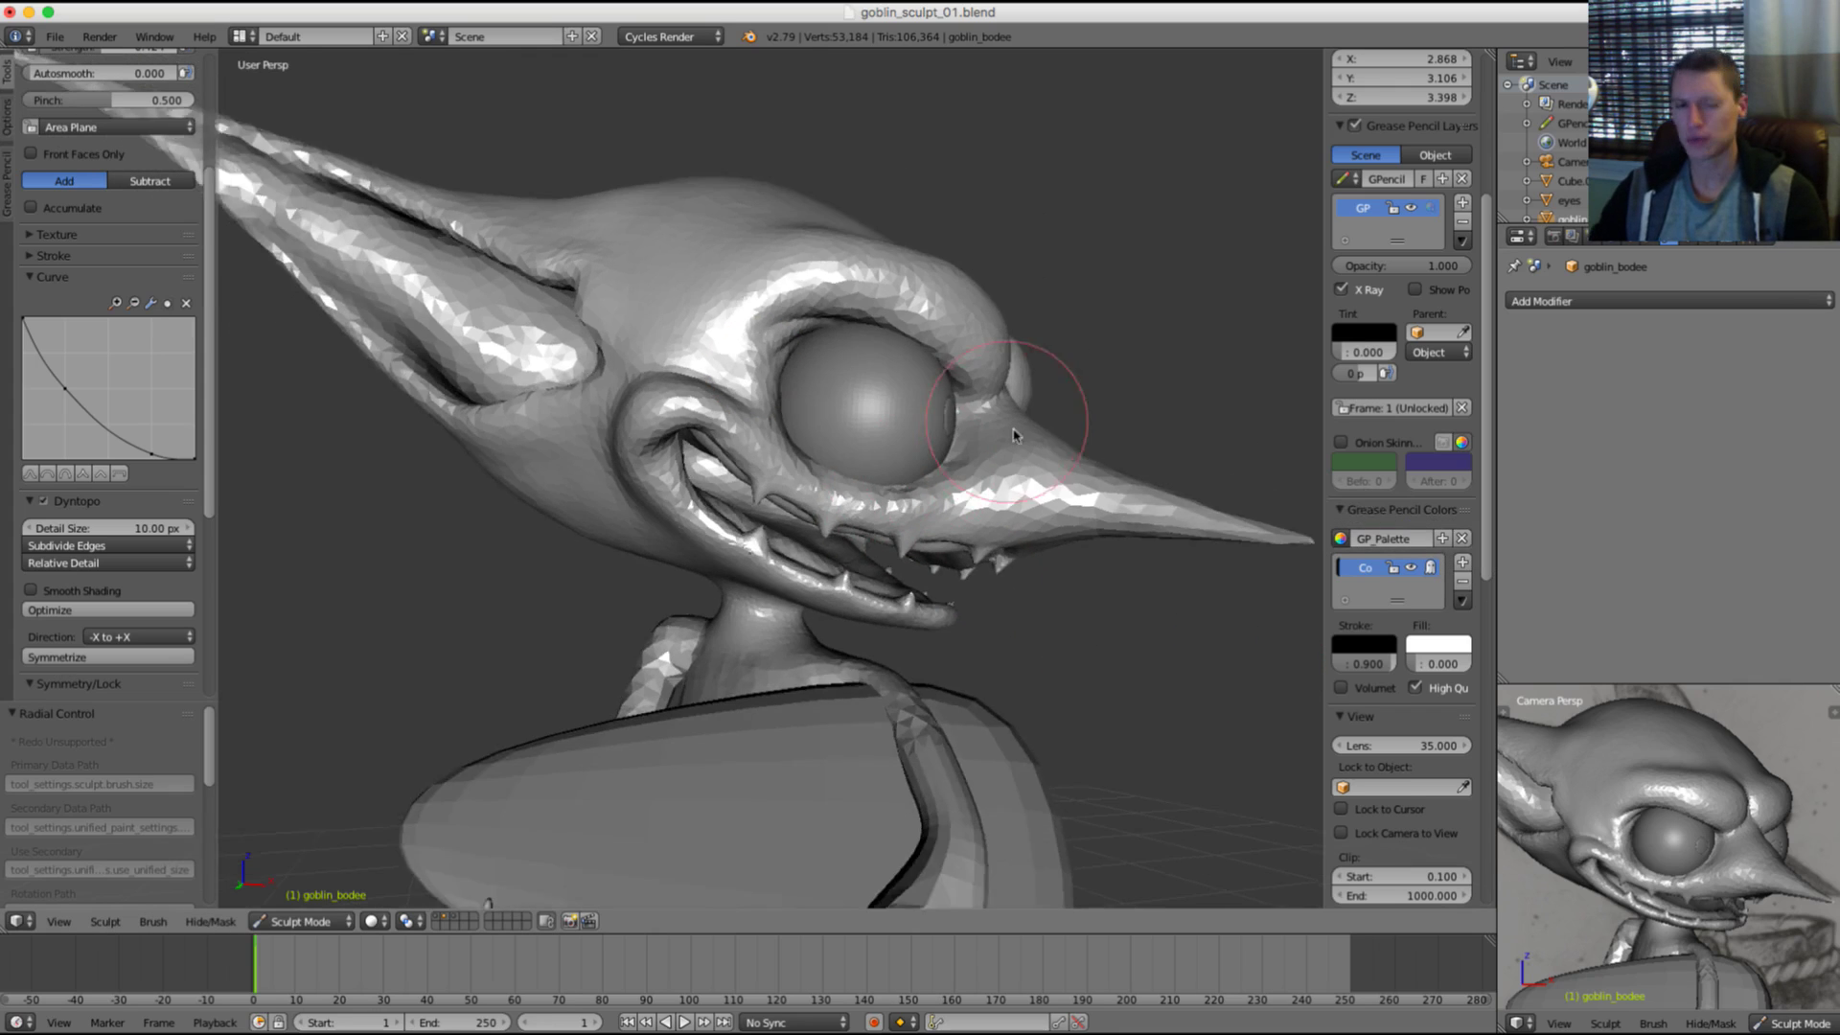
mouse_move(1013, 431)
middle_down()
mouse_move(1019, 378)
mouse_move(1022, 509)
middle_up()
scroll(1023, 509, down, 5)
mouse_move(999, 411)
middle_down()
mouse_move(946, 471)
mouse_move(968, 475)
mouse_move(970, 440)
middle_up()
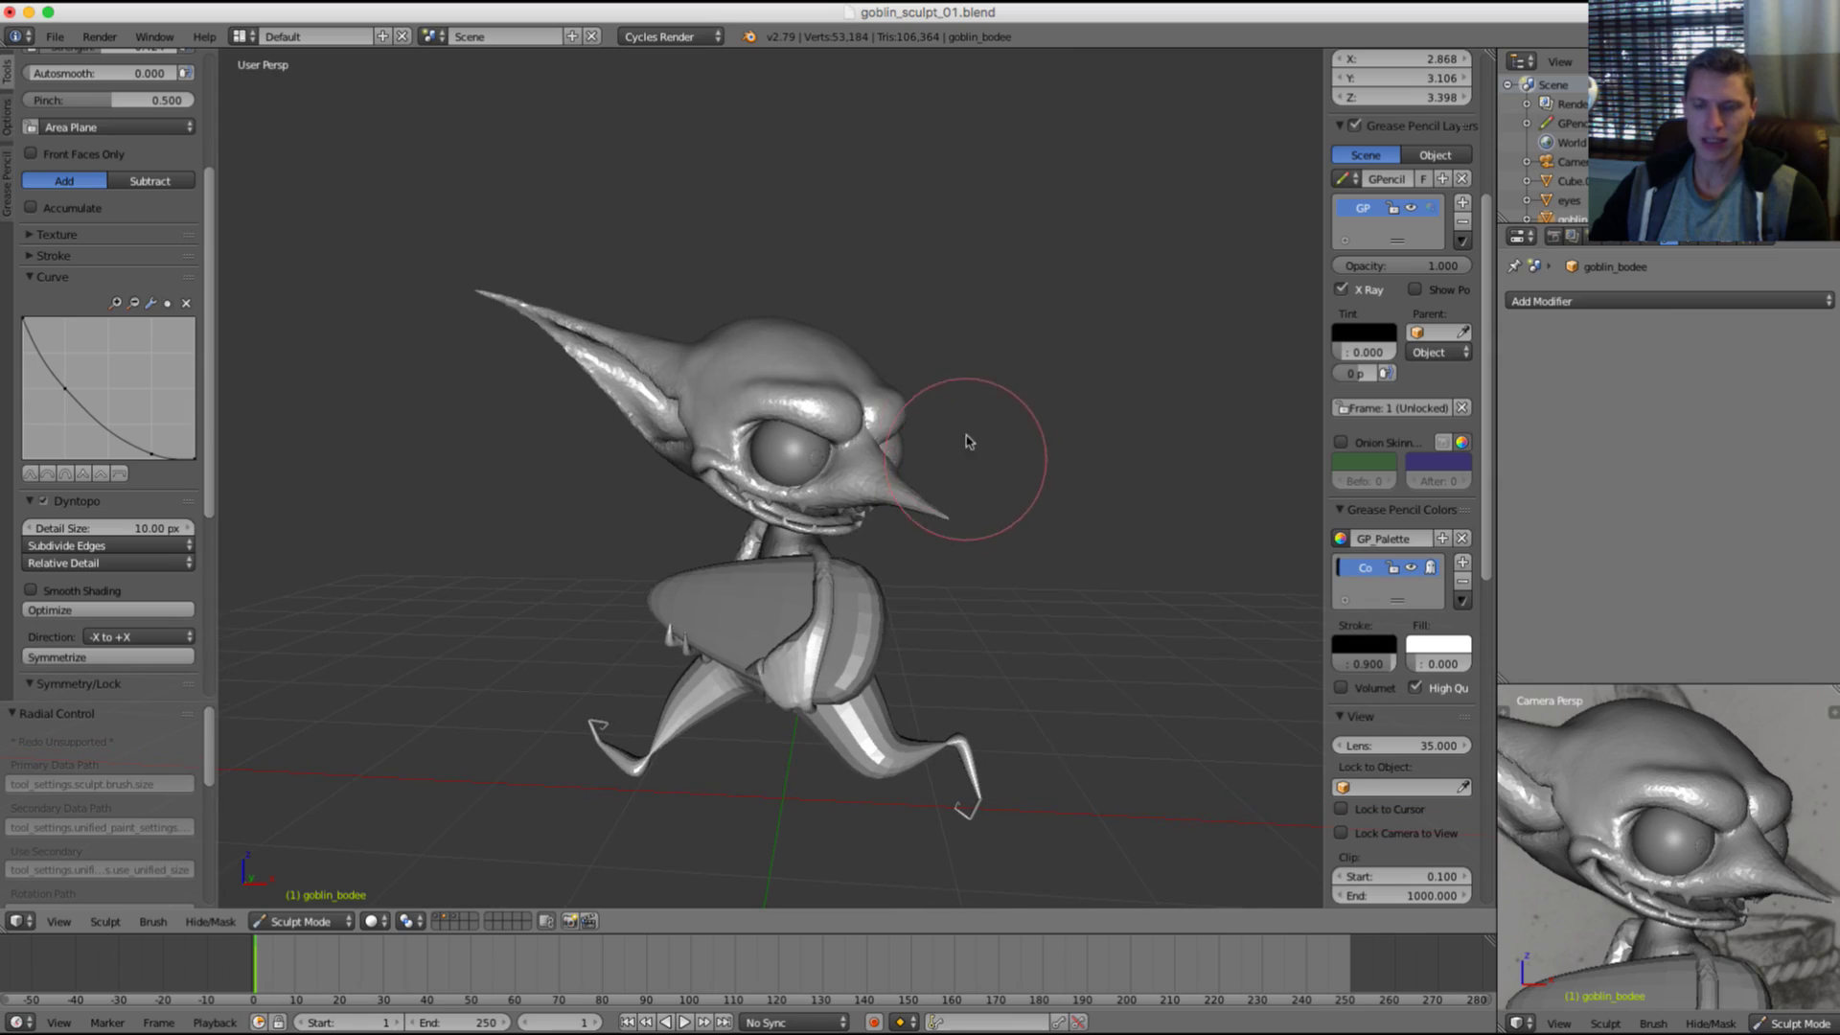
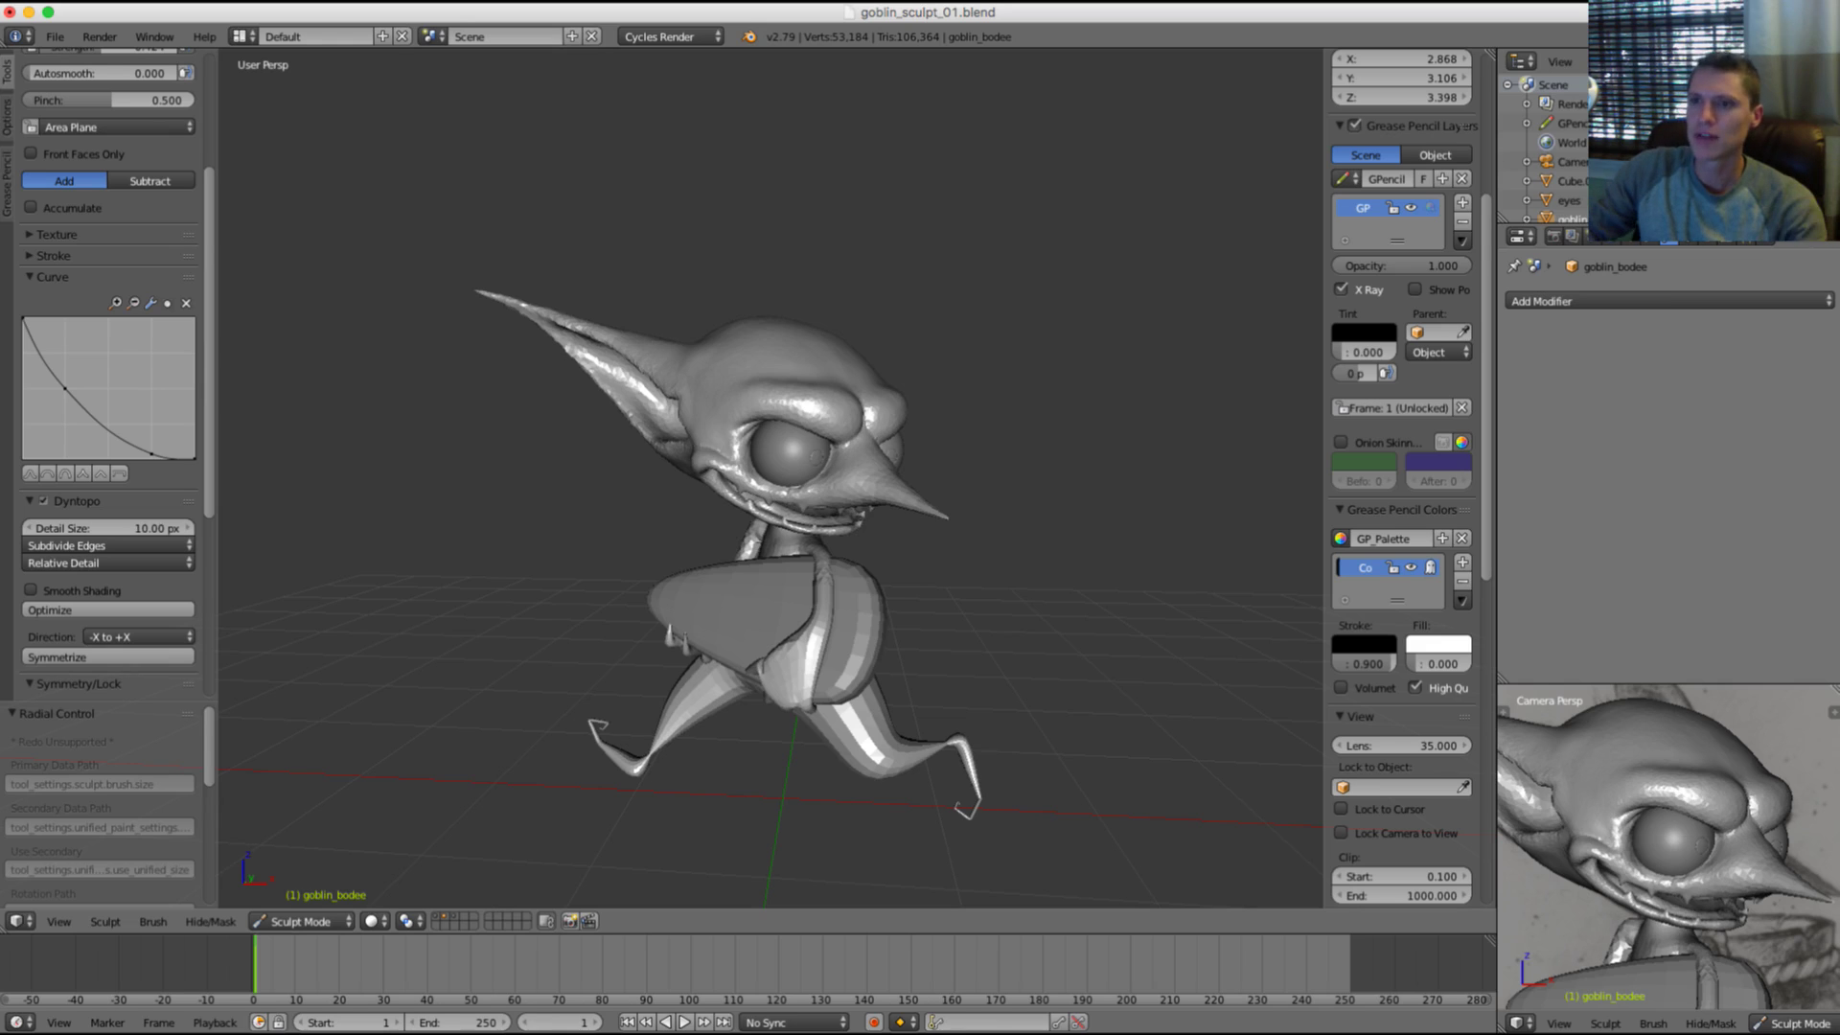
scroll(920, 465, up, 5)
middle_drag(911, 508, 837, 435)
scroll(891, 479, up, 4)
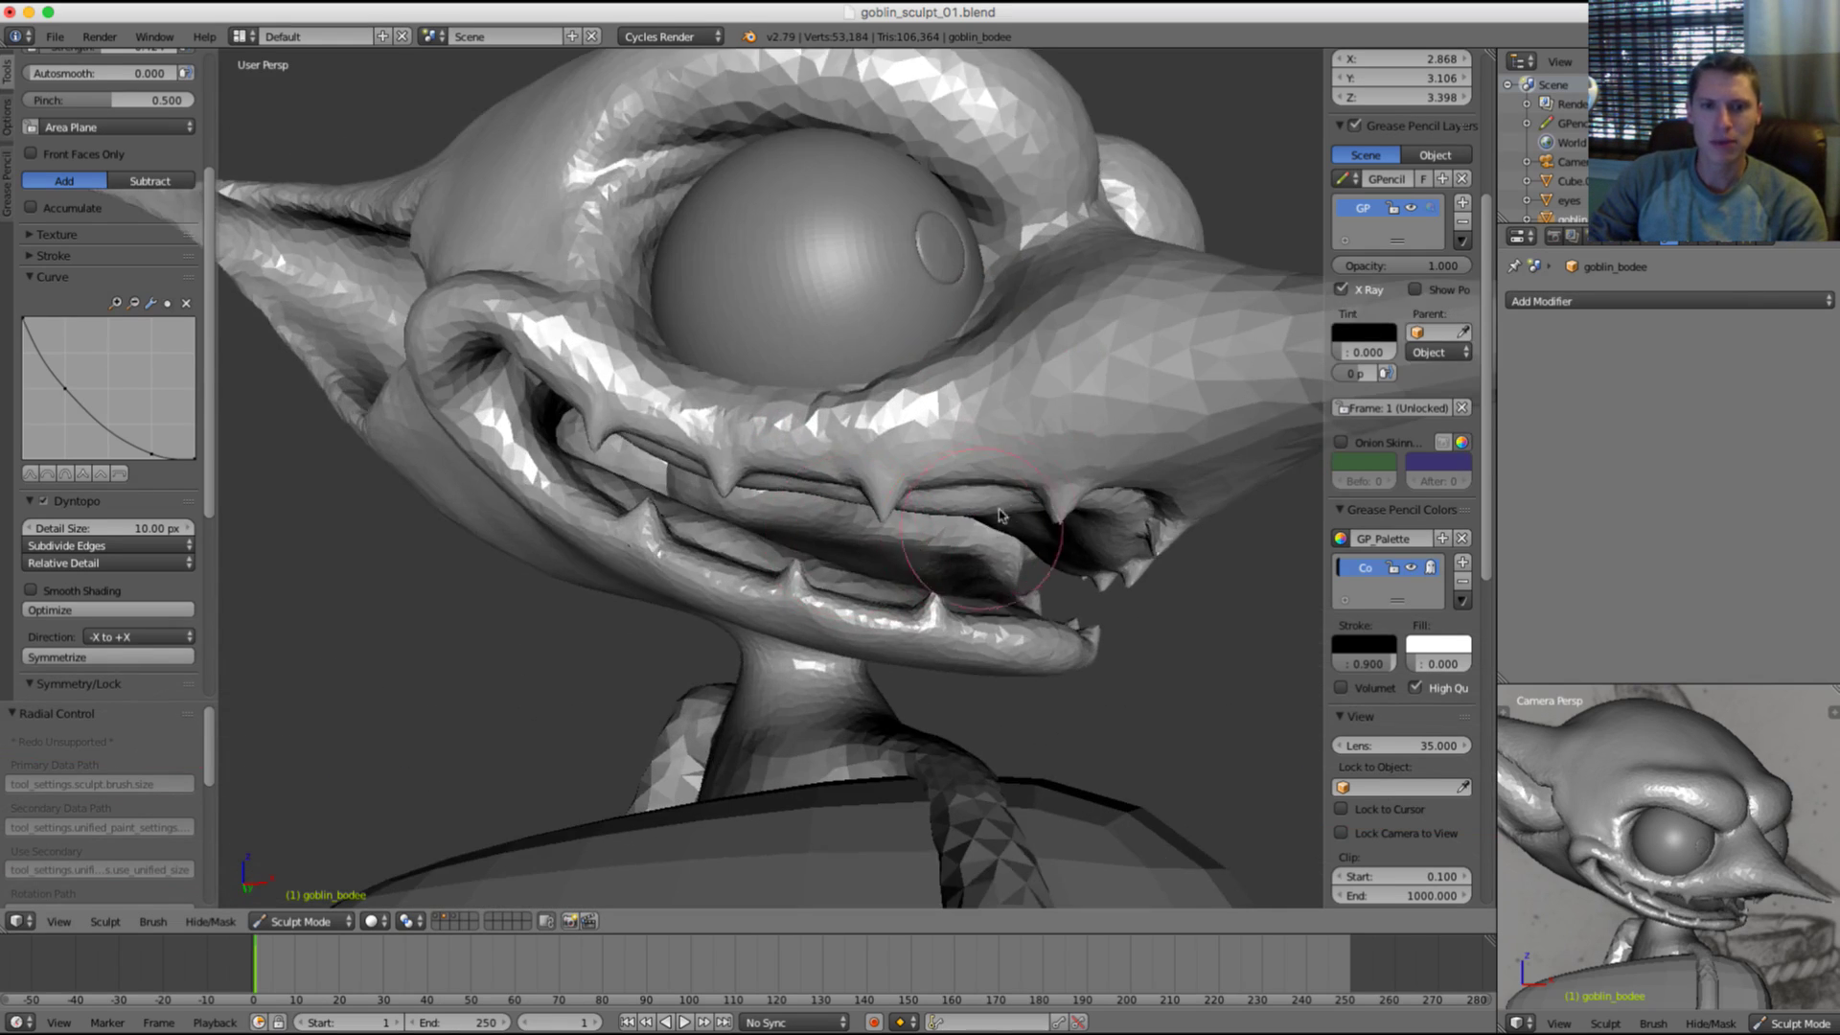
scroll(999, 516, down, 3)
middle_drag(999, 515, 946, 441)
scroll(910, 429, up, 2)
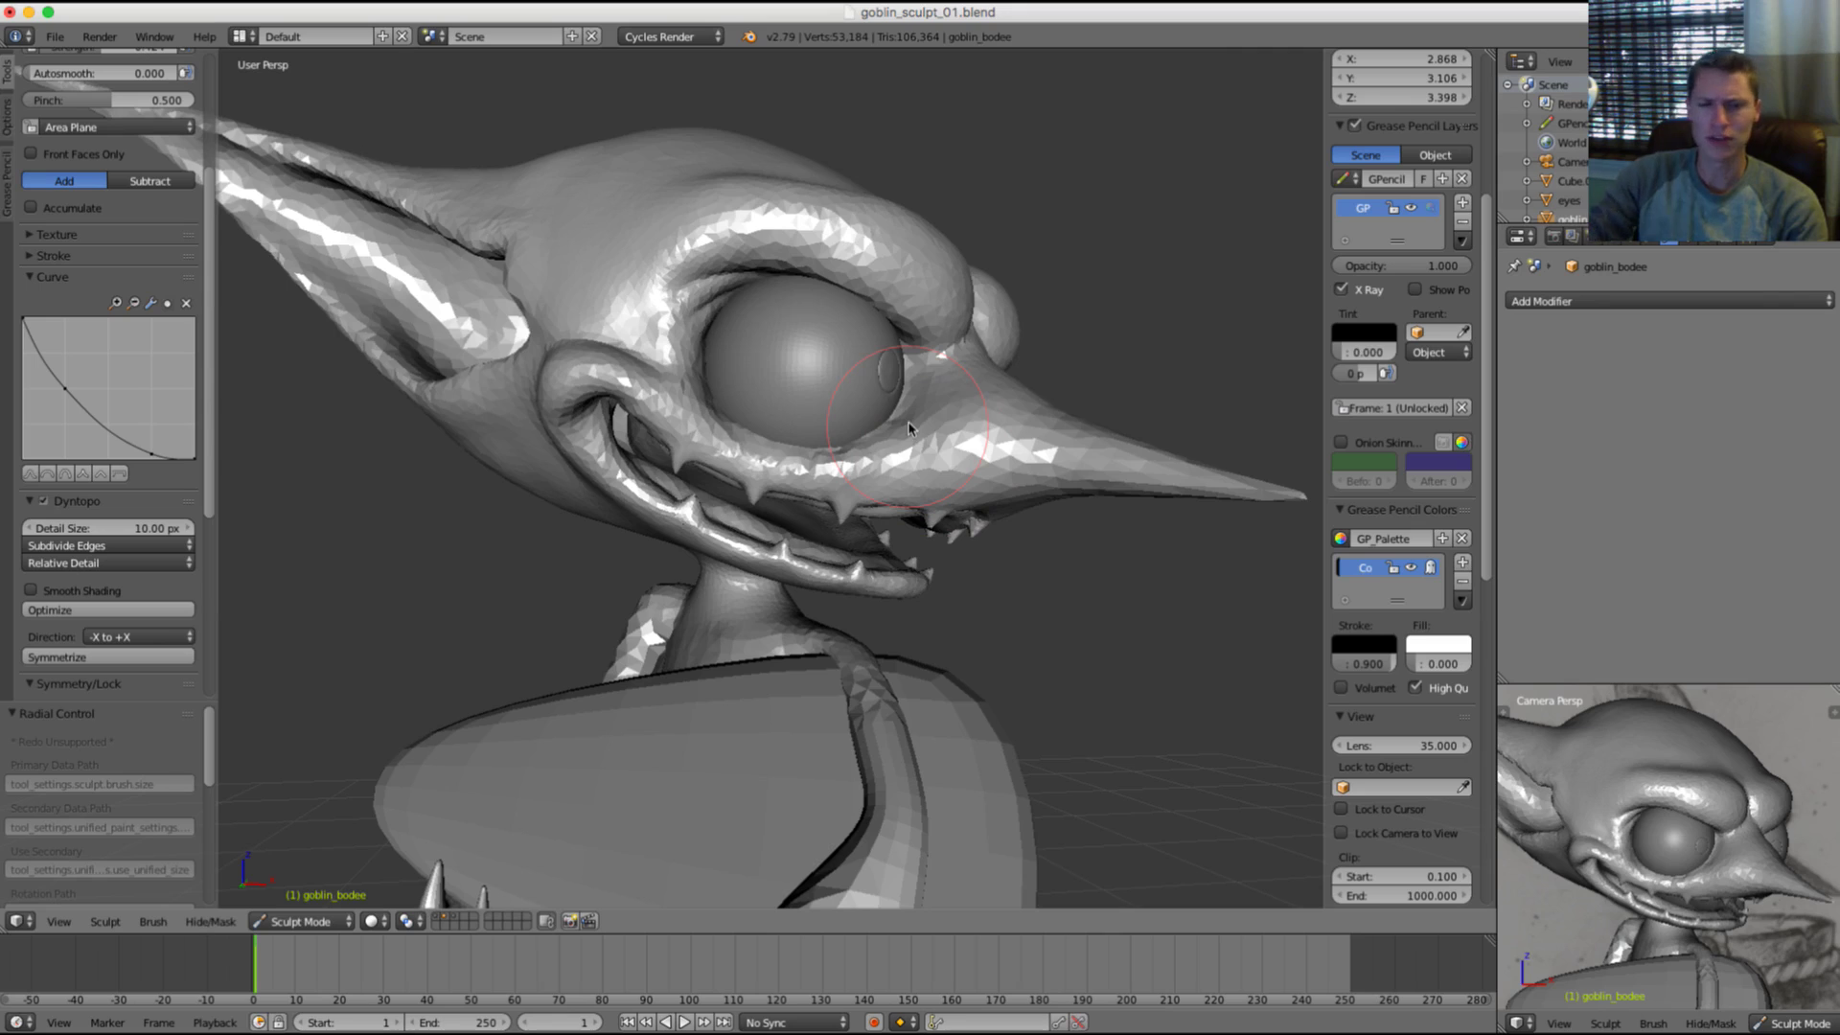
middle_drag(800, 400, 918, 434)
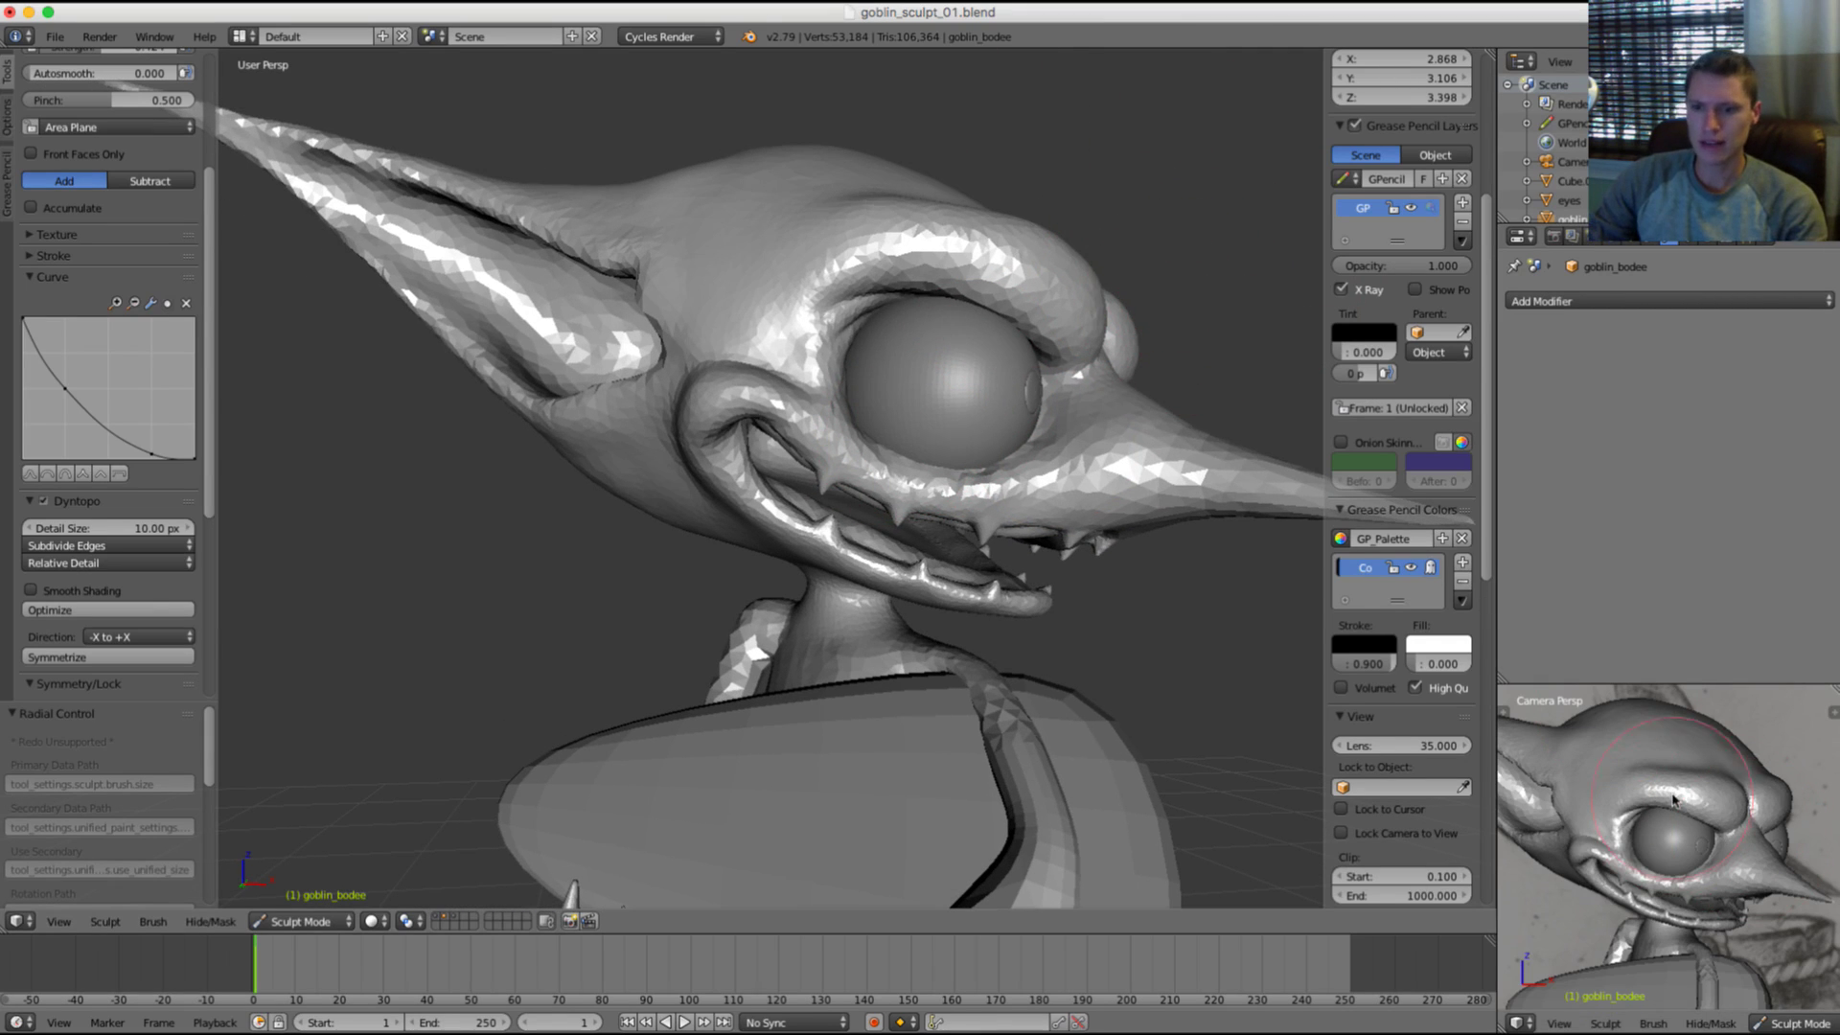
Step: Compare the goblin's eye and mouth with the reference drawing in the camera view, toggling the layers' visibility
scroll(1678, 797, up, 2)
scroll(1674, 815, down, 4)
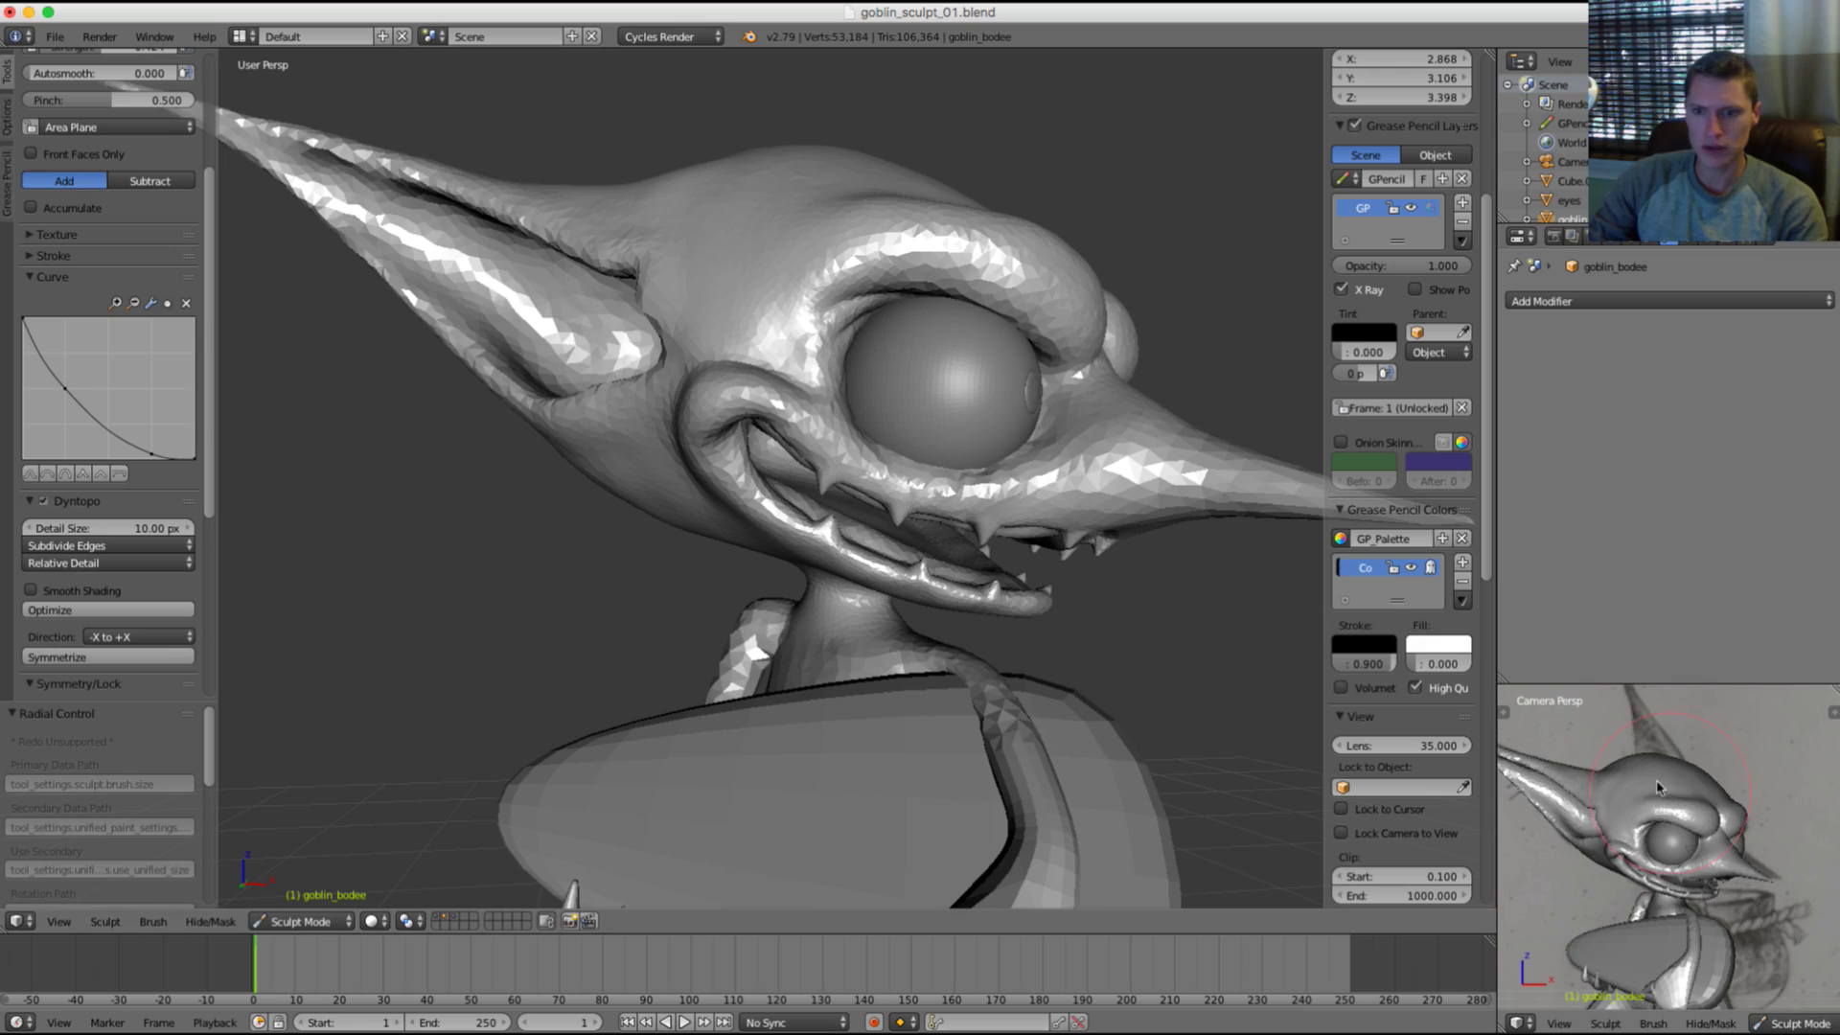
scroll(1657, 814, up, 2)
key(grave)
key(grave)
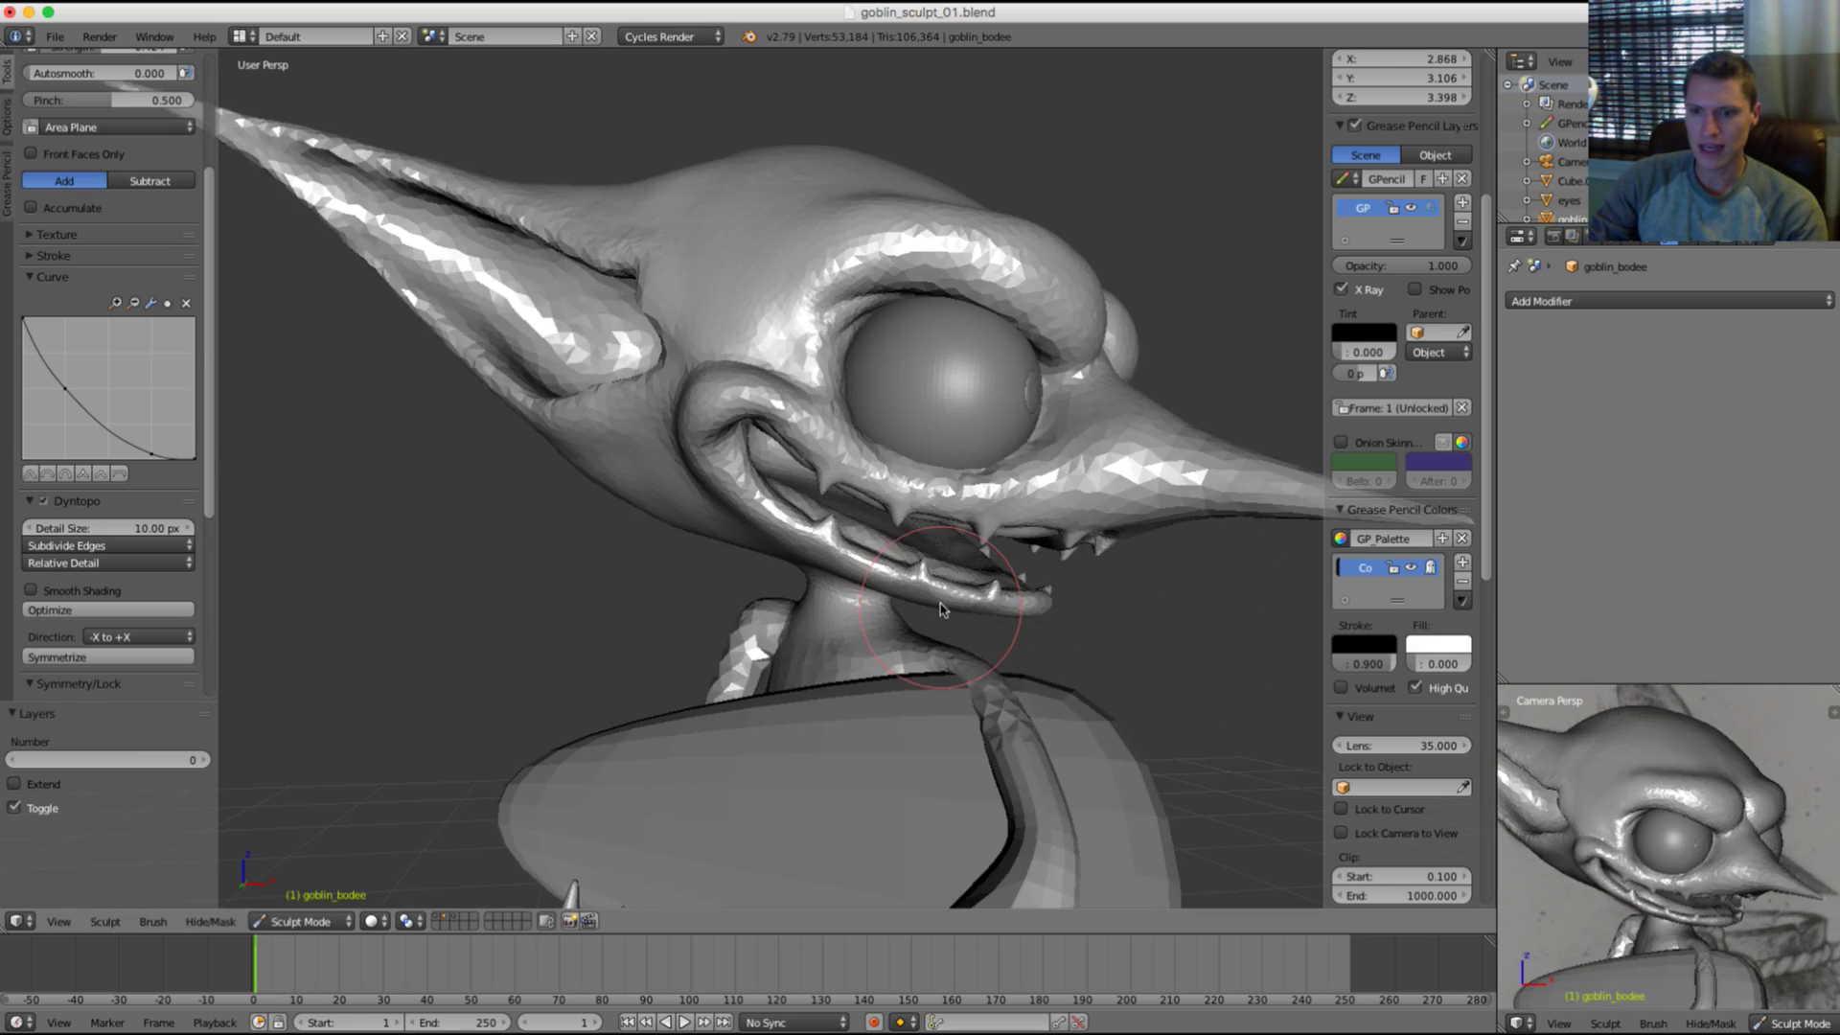
key(grave)
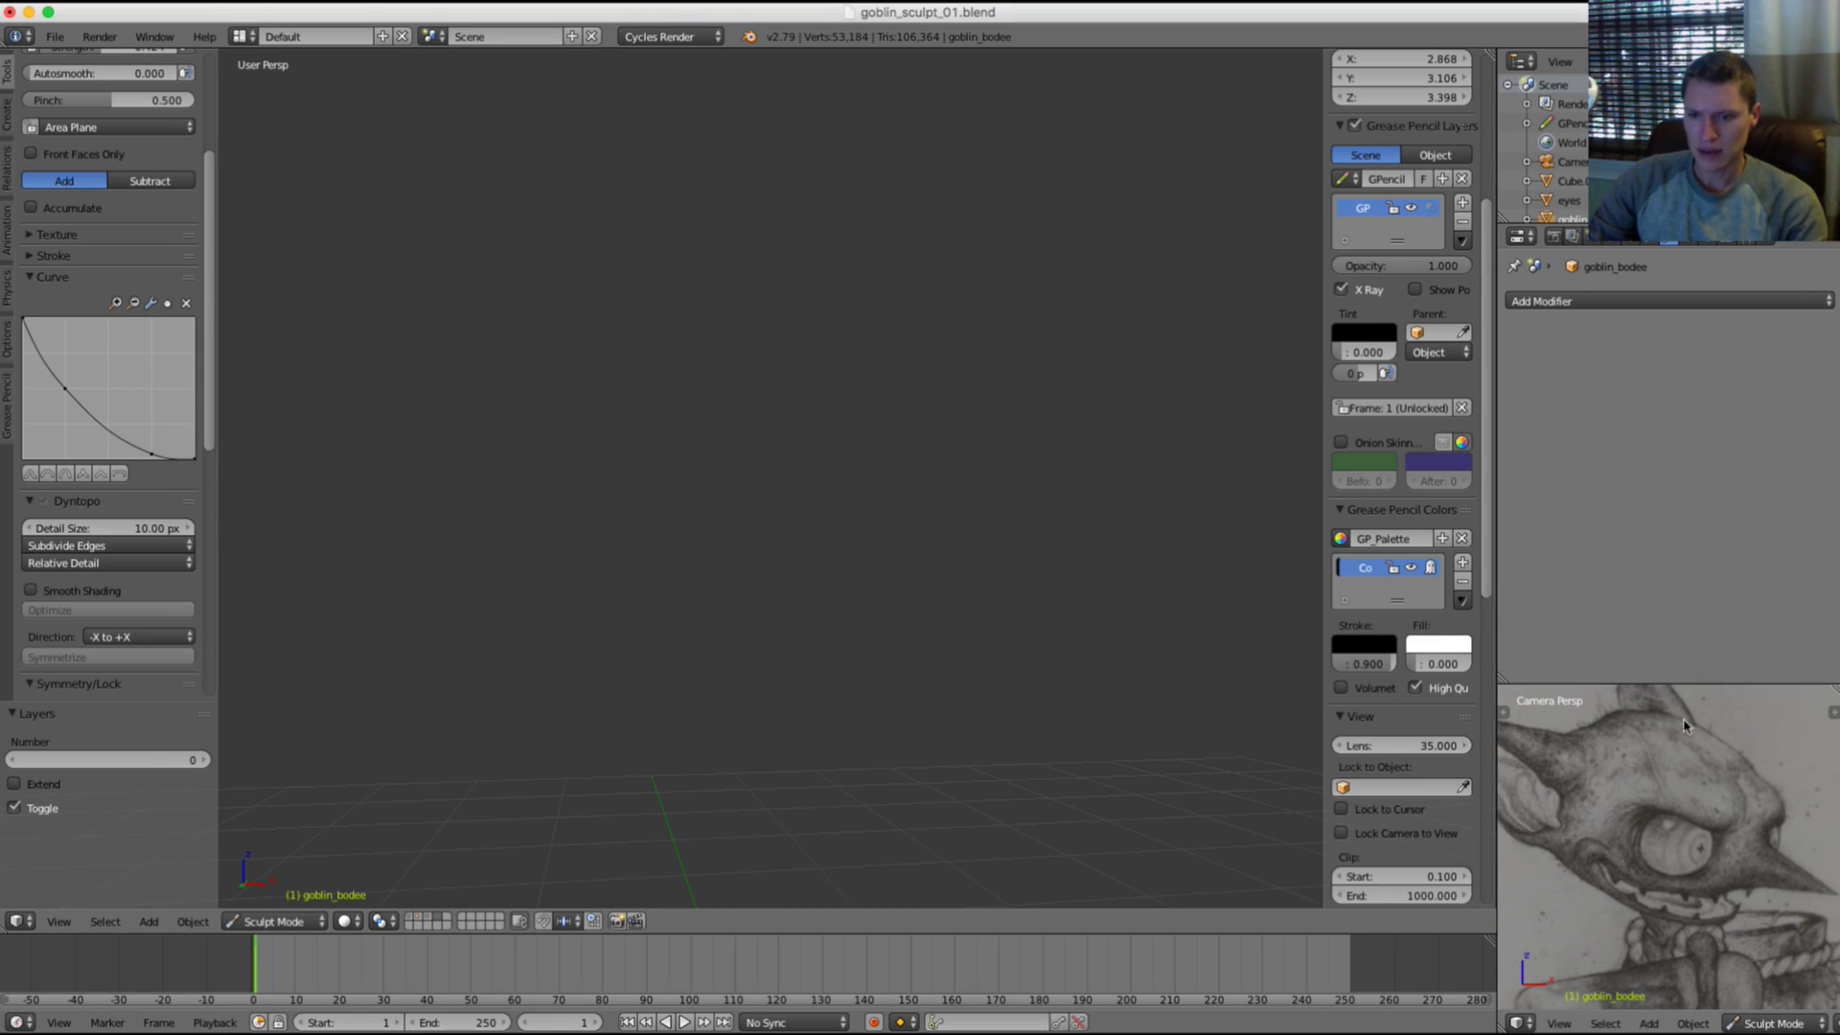
scroll(1669, 768, up, 6)
scroll(1667, 772, down, 3)
key(grave)
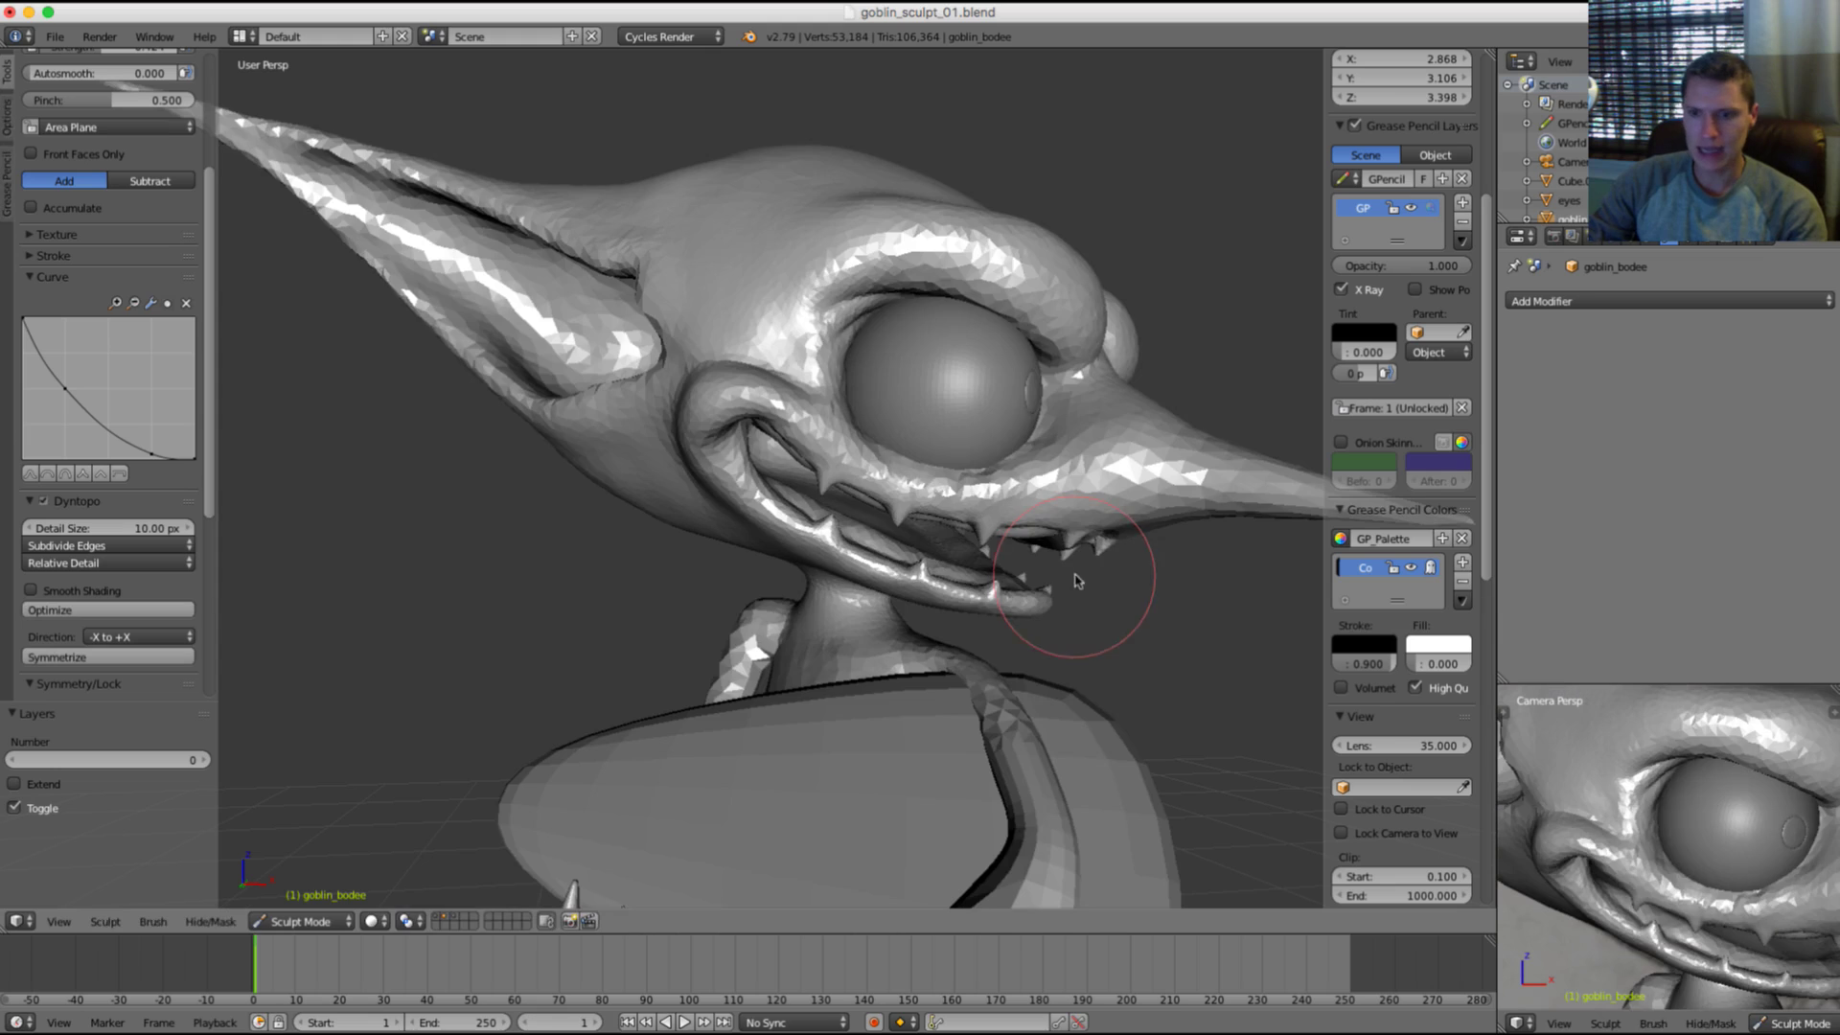
key(grave)
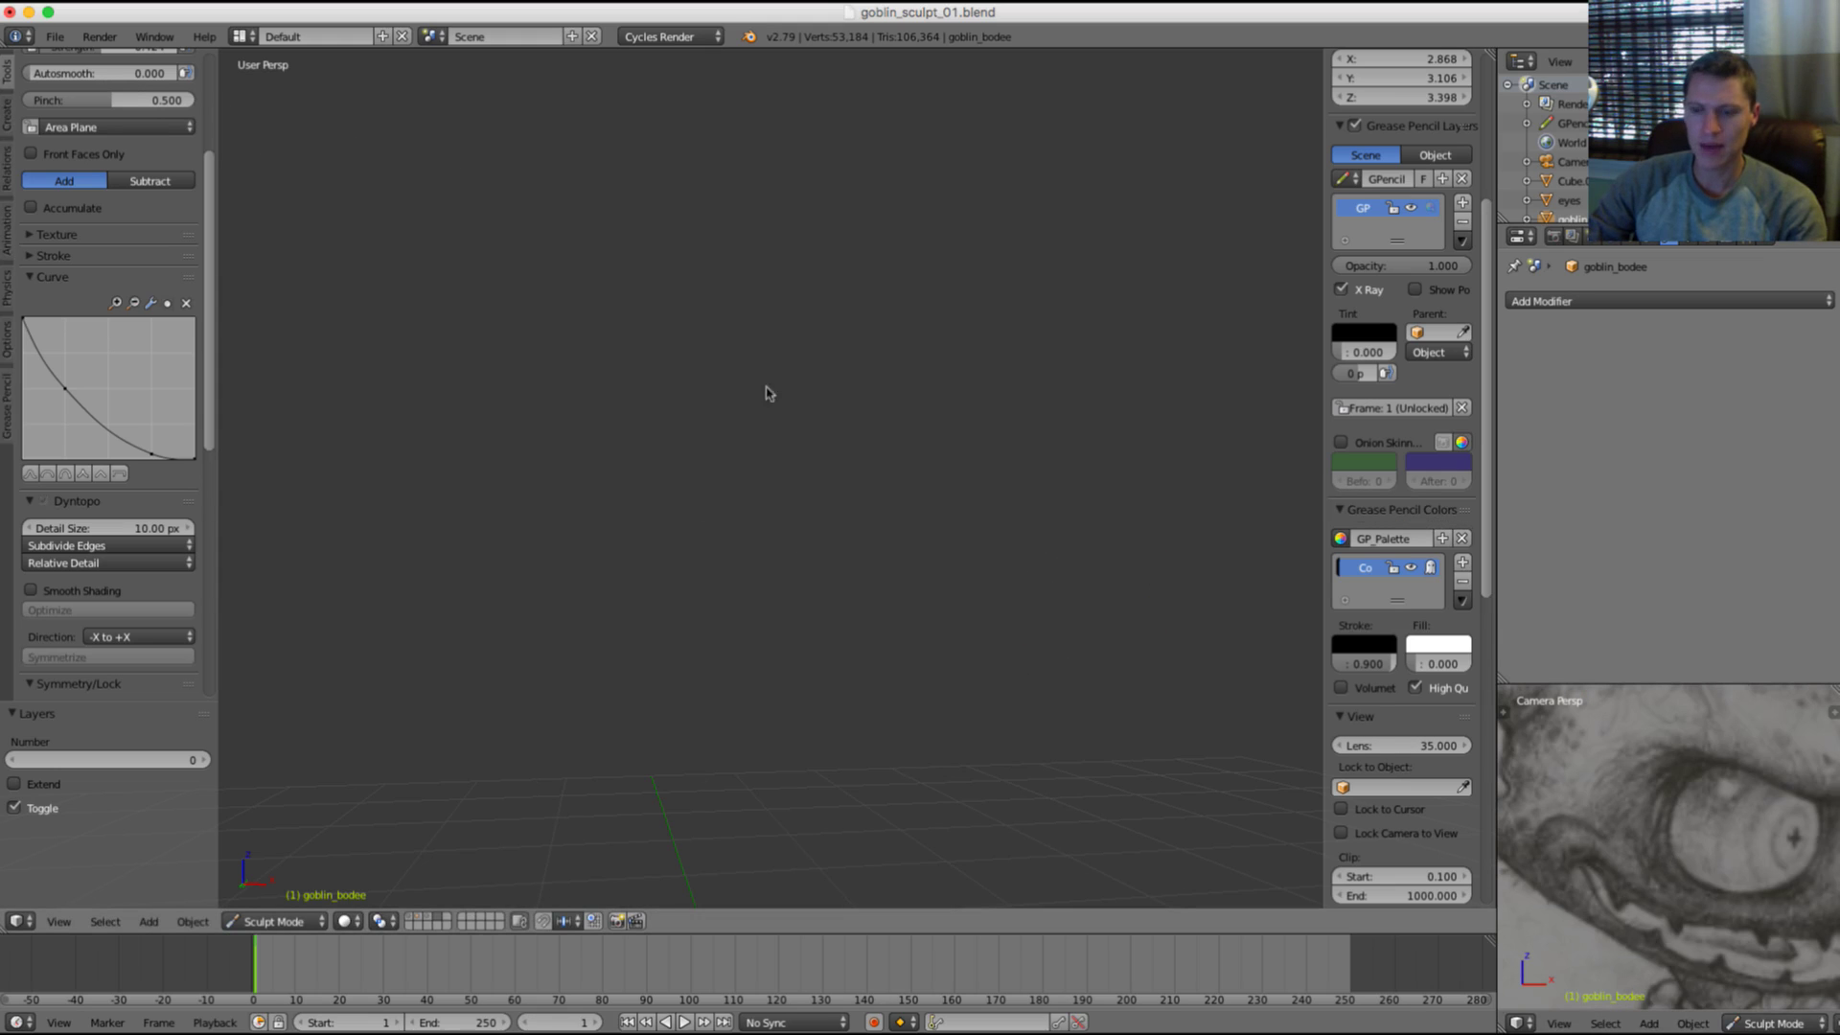
key(grave)
Step: Reduce the Crease brush's radius for fine detail around the outer corner of the goblin's eye
scroll(914, 452, up, 3)
key(f)
mouse_move(916, 451)
middle_down()
mouse_move(778, 497)
mouse_move(764, 443)
middle_up()
click(843, 472)
key(shift+c)
key(f)
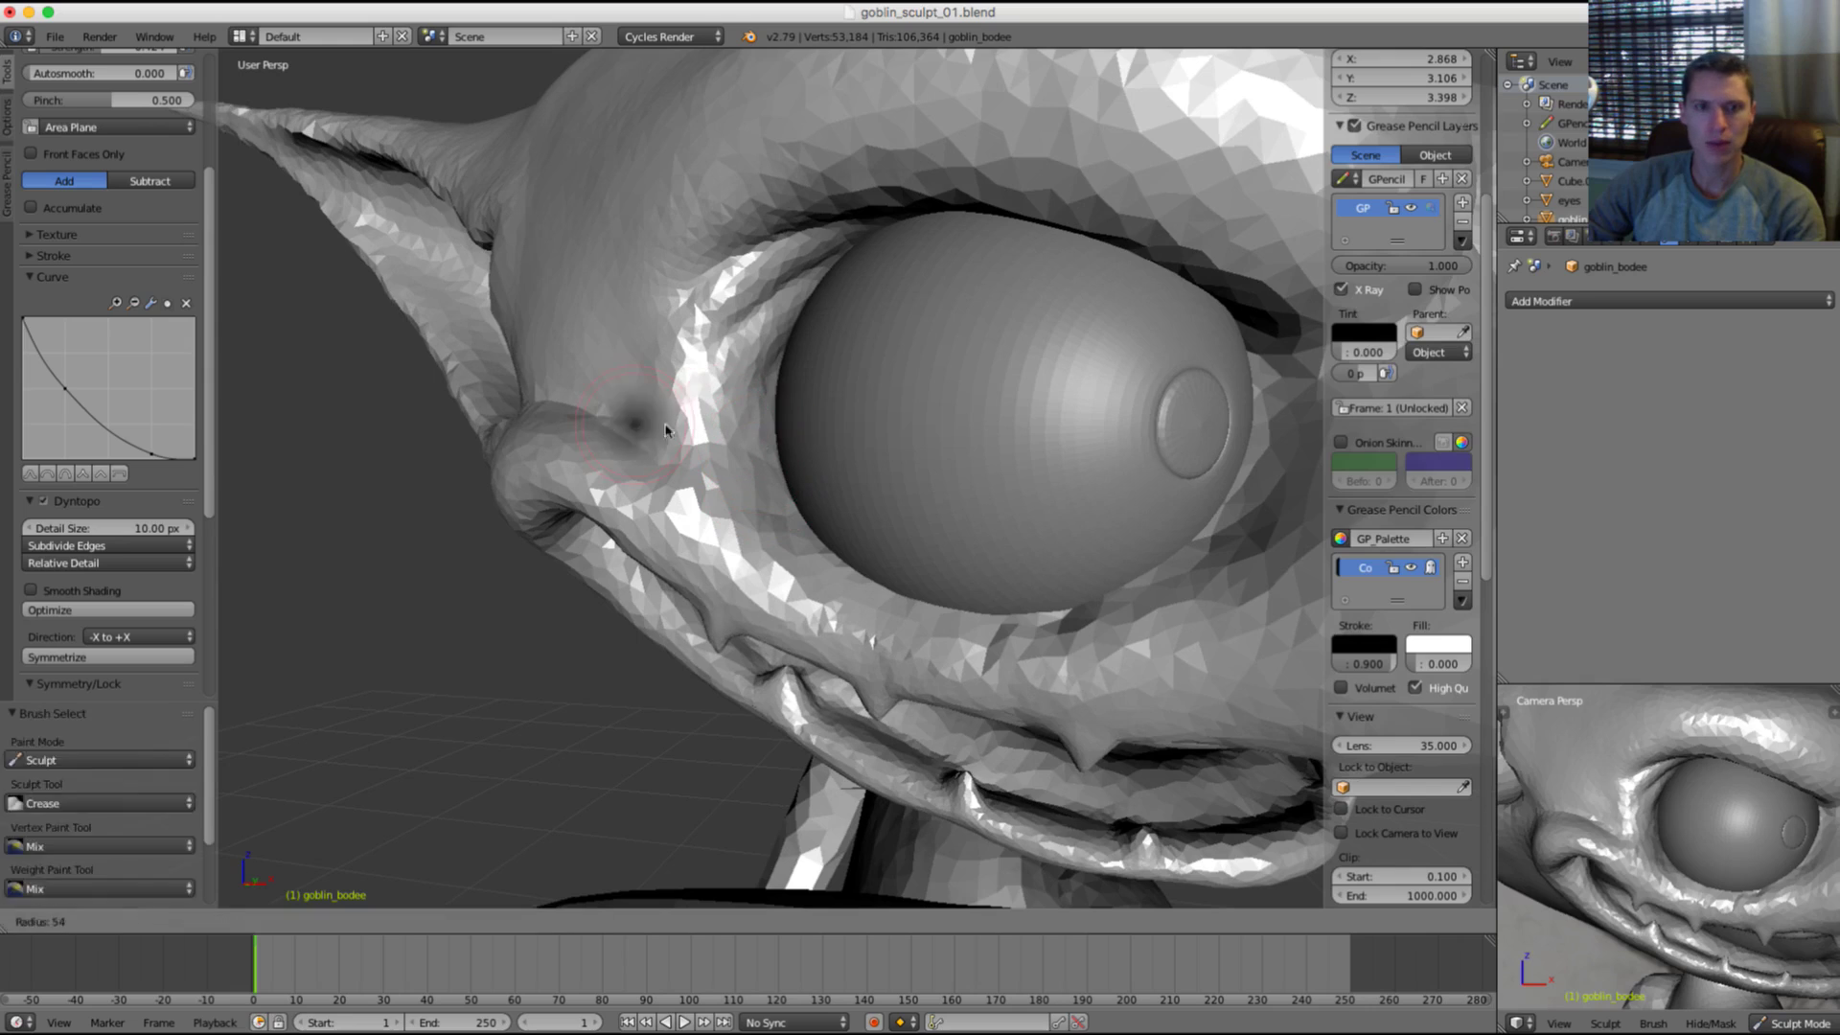
click(664, 431)
scroll(699, 398, up, 1)
key(f)
click(710, 386)
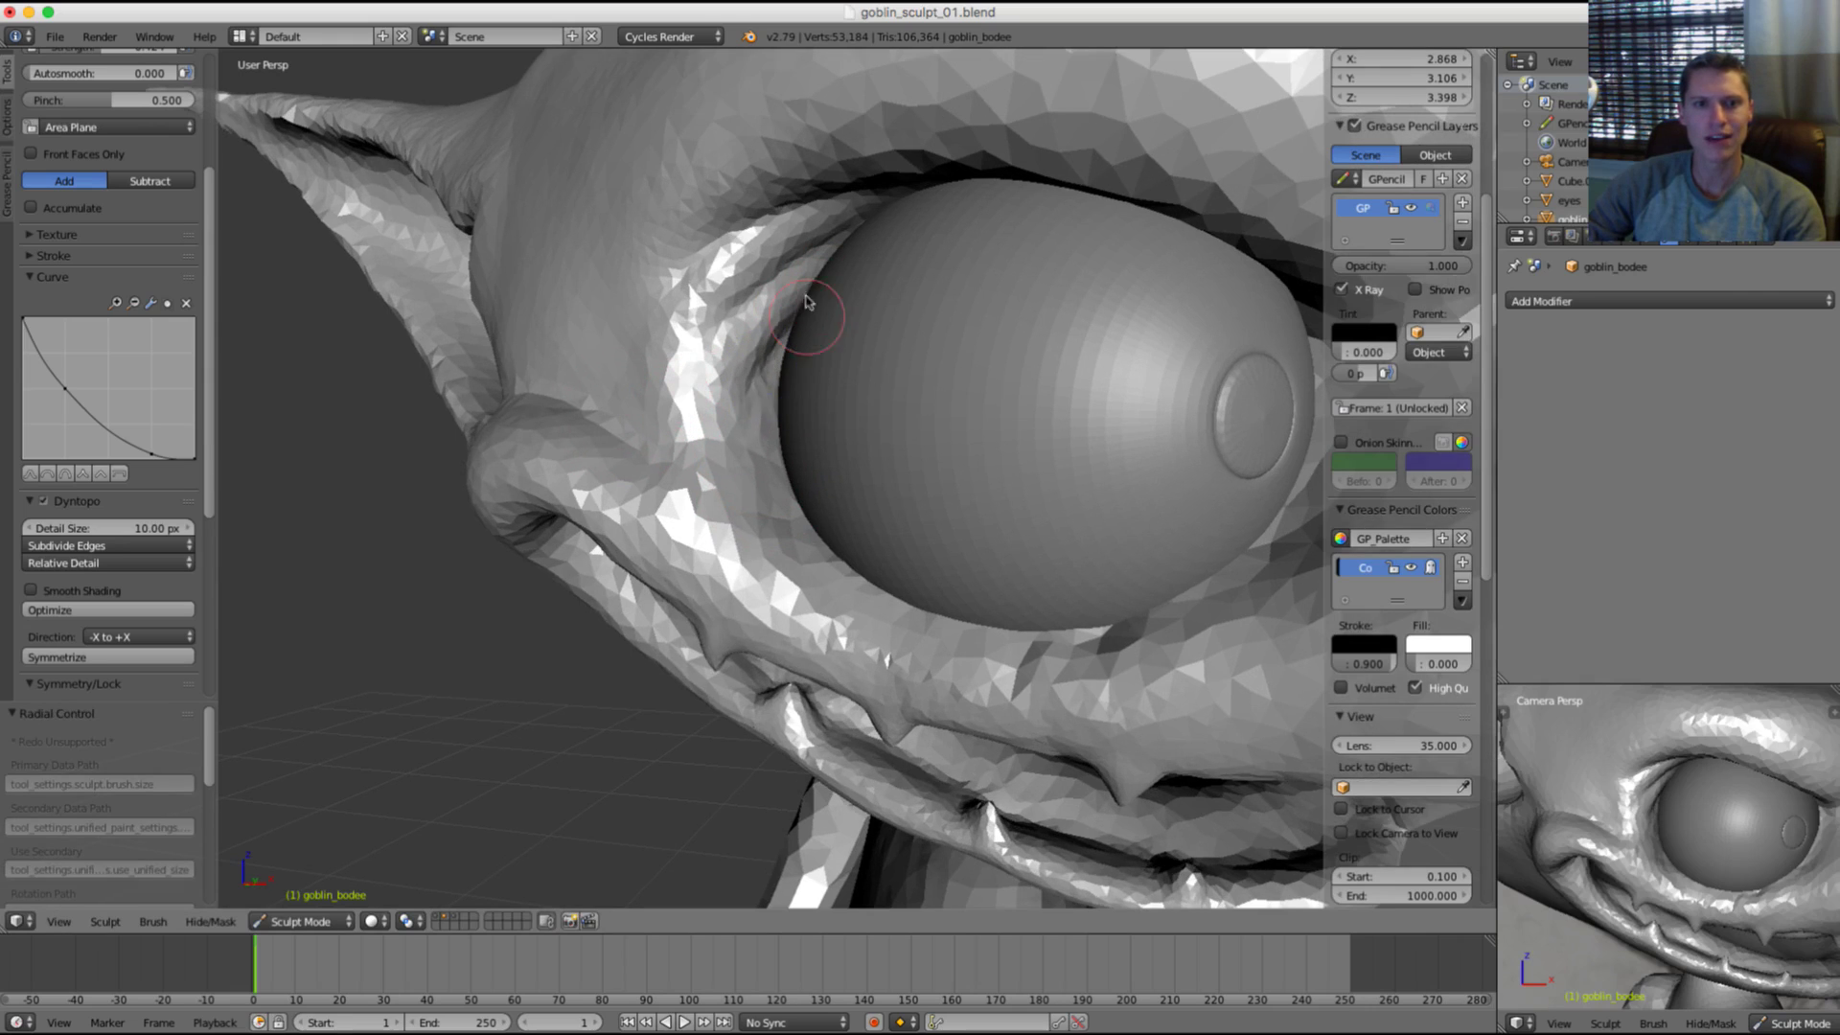
Step: Inflate the lower eyelid's rim around the outer corner of the goblin's eye
key(i)
mouse_move(815, 395)
mouse_down()
mouse_move(772, 411)
mouse_move(845, 566)
mouse_move(768, 400)
mouse_up()
mouse_move(811, 506)
mouse_down()
mouse_move(785, 464)
mouse_move(846, 550)
mouse_up()
middle_drag(896, 479, 878, 495)
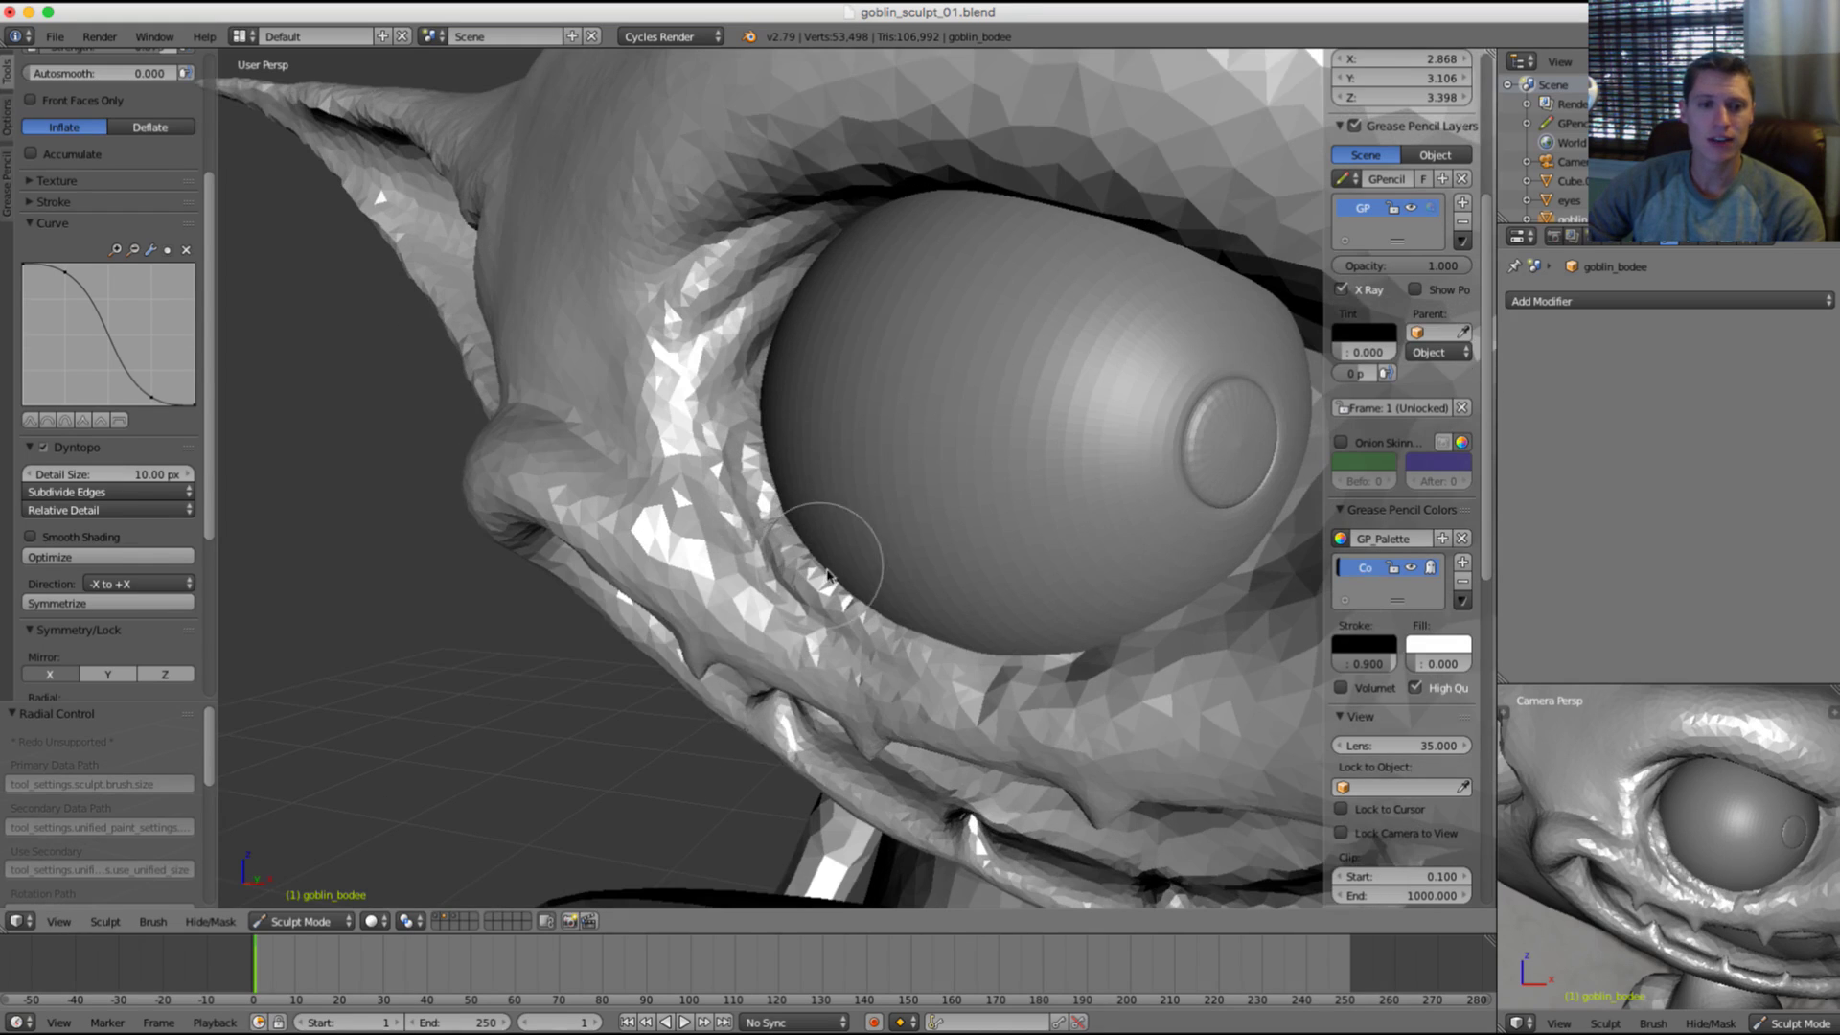
Step: Set the Dyntopo refine method to Subdivide Collapse and rework the outer half of the lower eyelid down to below the eyeball
click(115, 491)
click(122, 436)
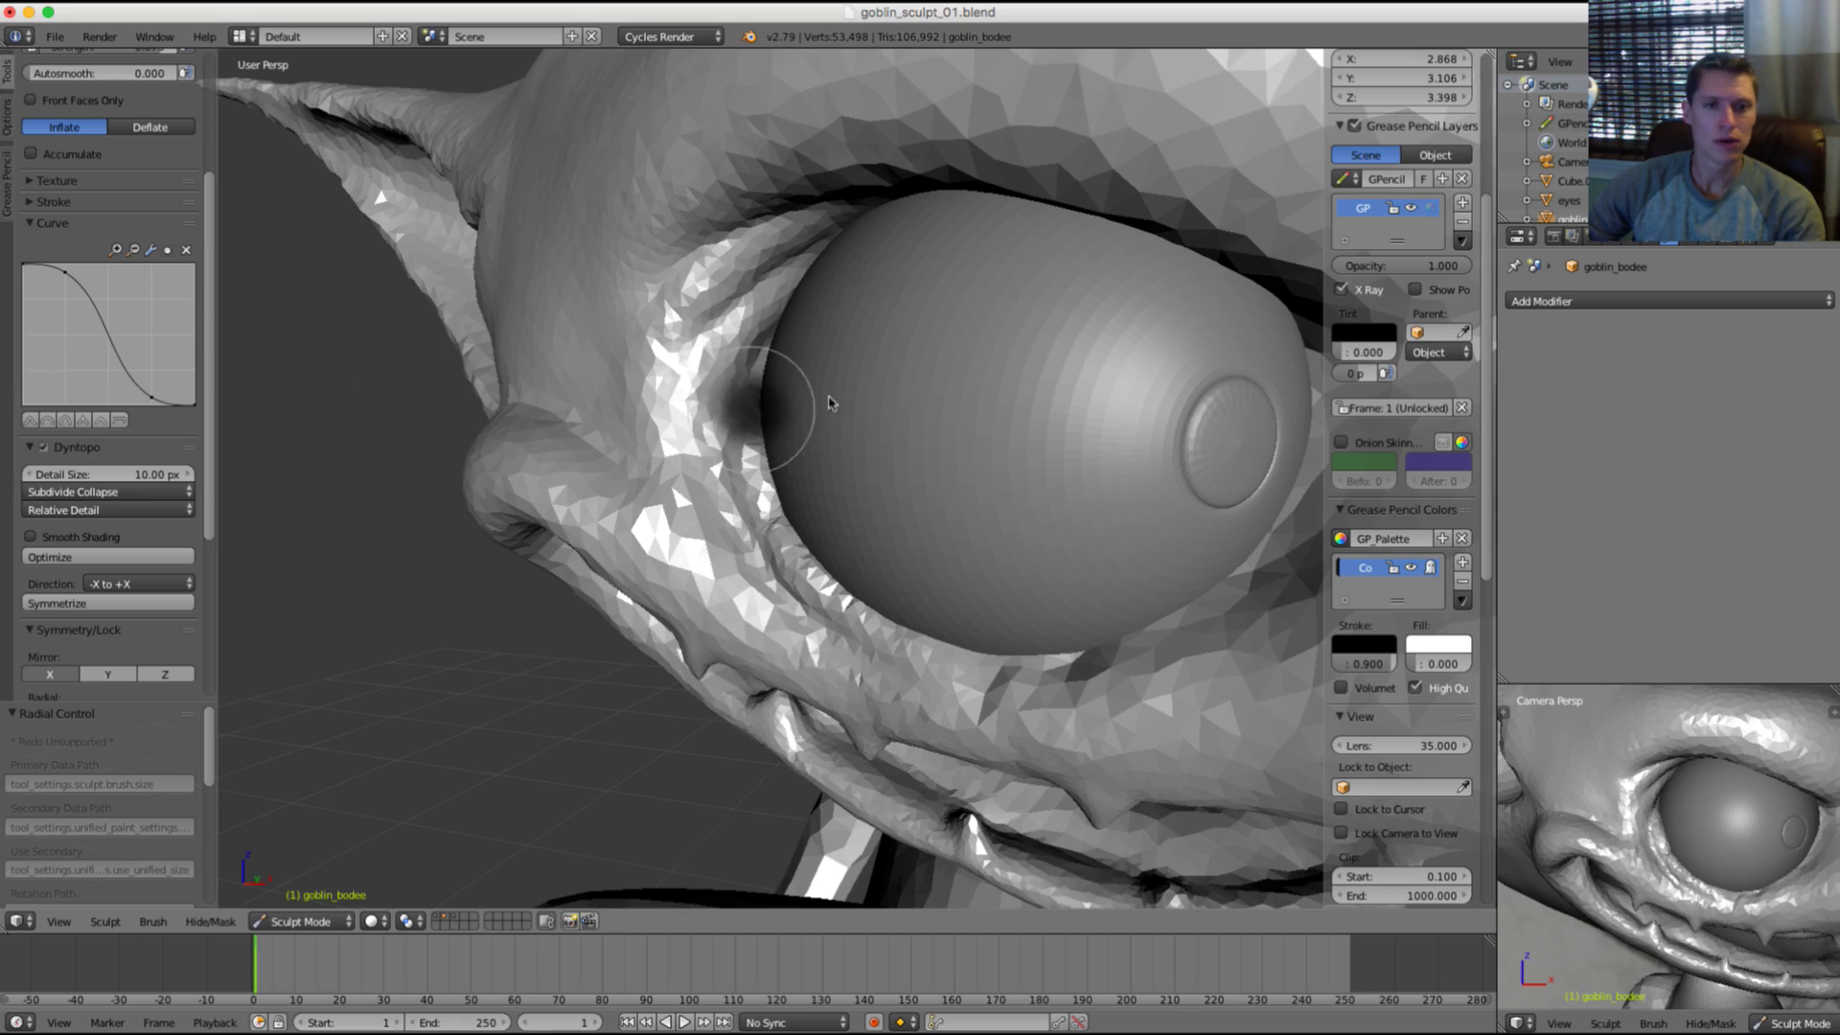
mouse_move(763, 414)
mouse_down()
mouse_move(769, 498)
mouse_move(929, 636)
mouse_move(842, 591)
mouse_move(962, 651)
mouse_up()
middle_drag(952, 489, 970, 476)
Step: Carve an inverted crease beneath the lower eyelid, from the outer corner to below the eyeball, using a resized Crease brush
key(f)
click(925, 496)
key(shift+c)
key(f)
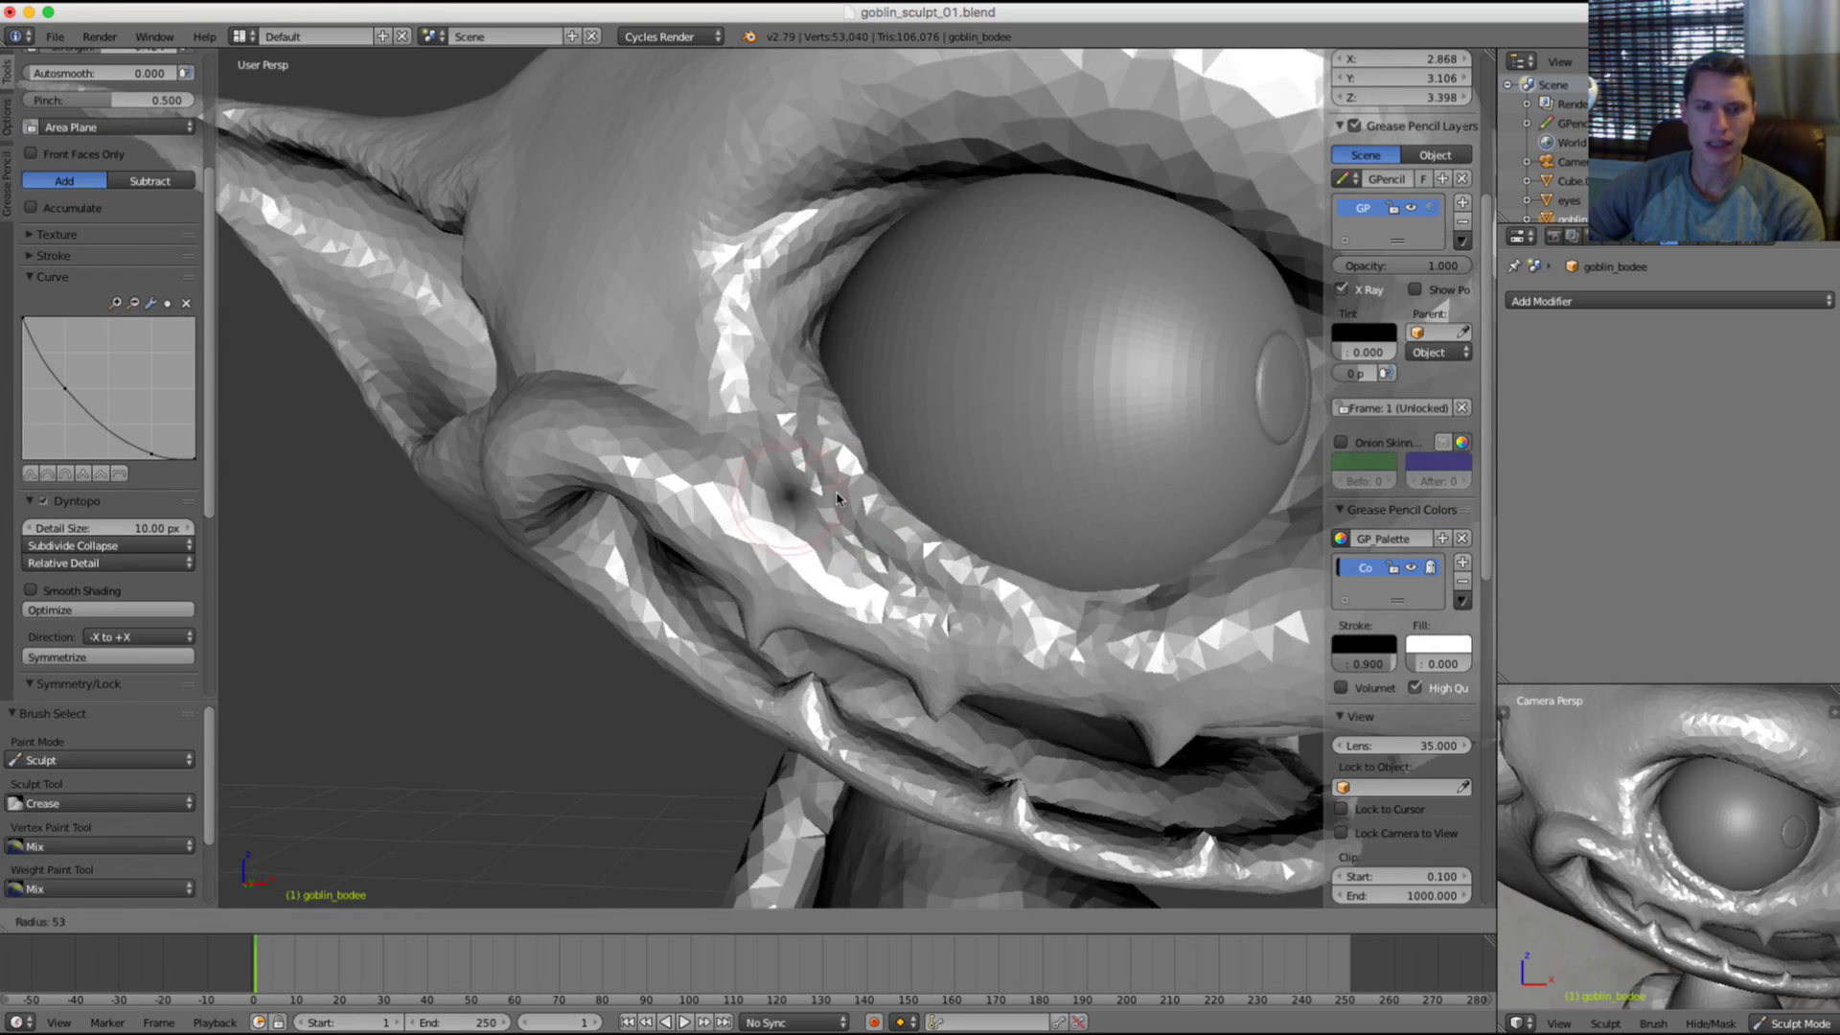
click(848, 499)
scroll(857, 499, up, 1)
key(f)
click(826, 469)
mouse_move(805, 446)
ctrl+mouse_down()
mouse_move(957, 605)
mouse_move(1002, 623)
ctrl+mouse_up()
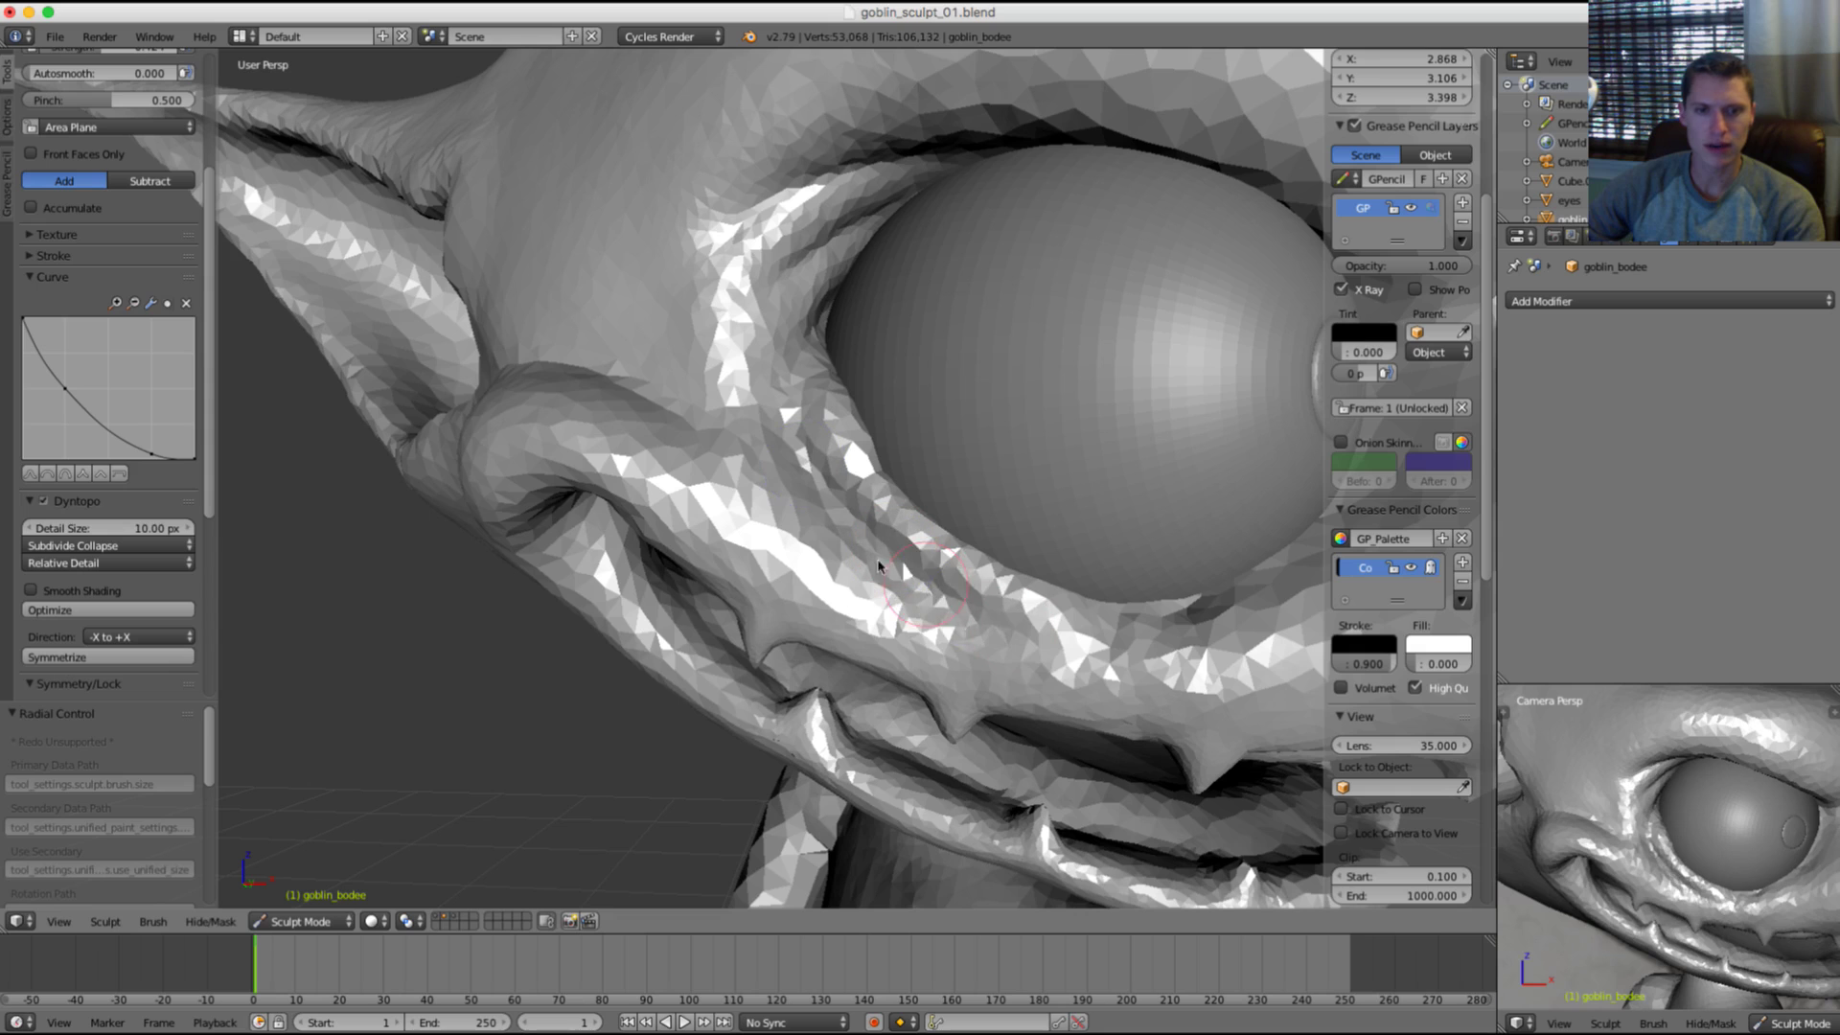
ctrl+drag(878, 566, 1046, 647)
mouse_move(815, 505)
middle_down()
mouse_move(690, 509)
mouse_move(1063, 467)
mouse_move(992, 461)
middle_up()
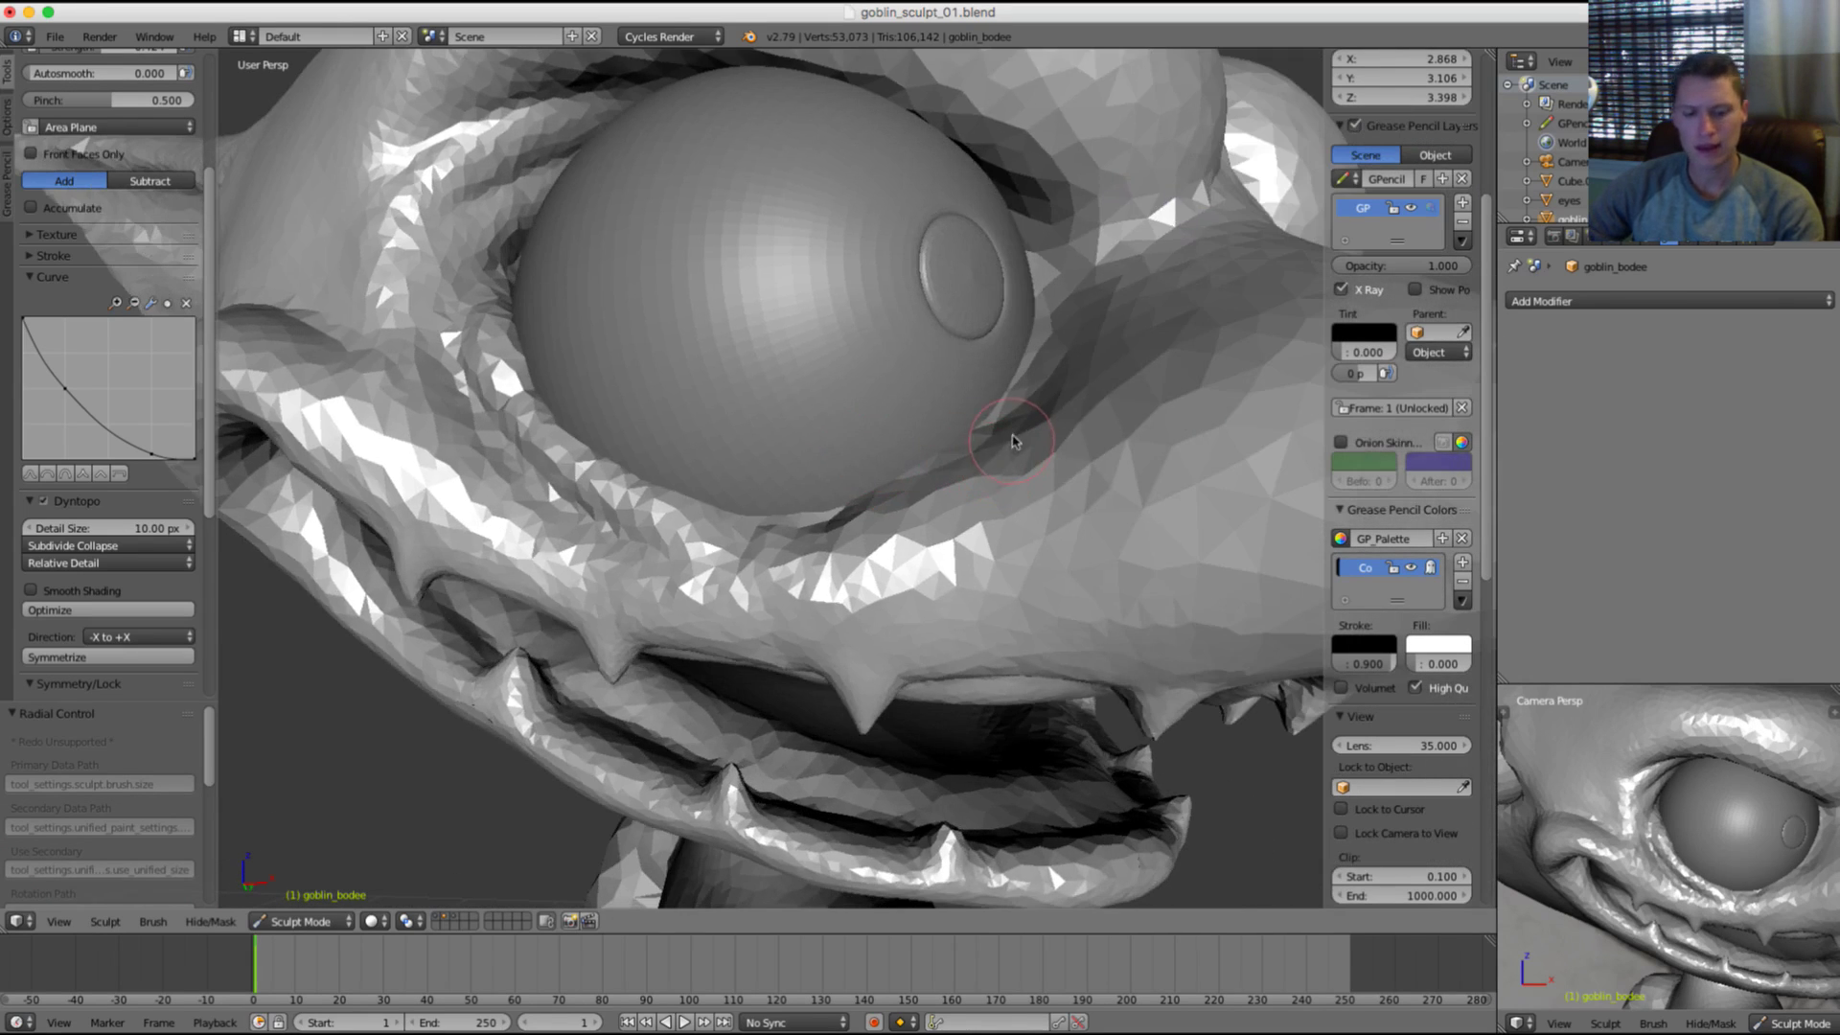
Step: Examine the eye and its lids in the reference drawing up close in the camera view
key(grave)
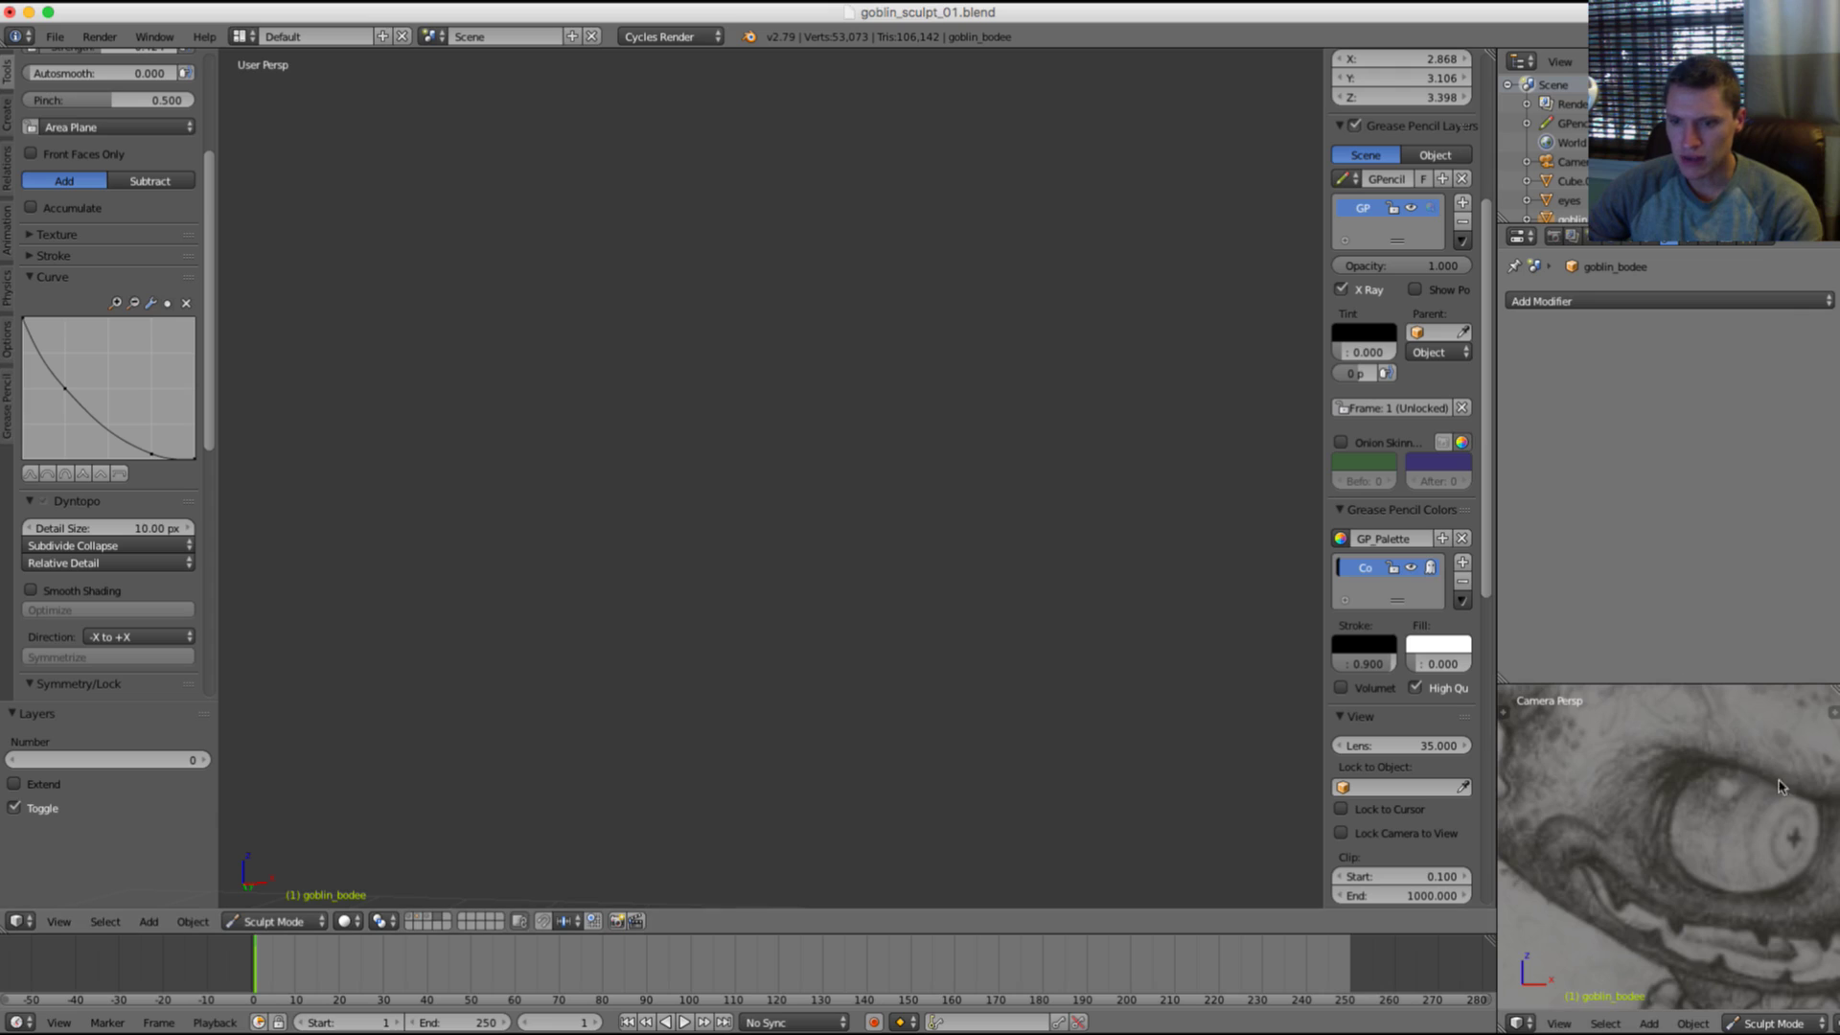
shift+middle_drag(1778, 843, 1690, 819)
scroll(1687, 817, up, 4)
scroll(1694, 790, down, 2)
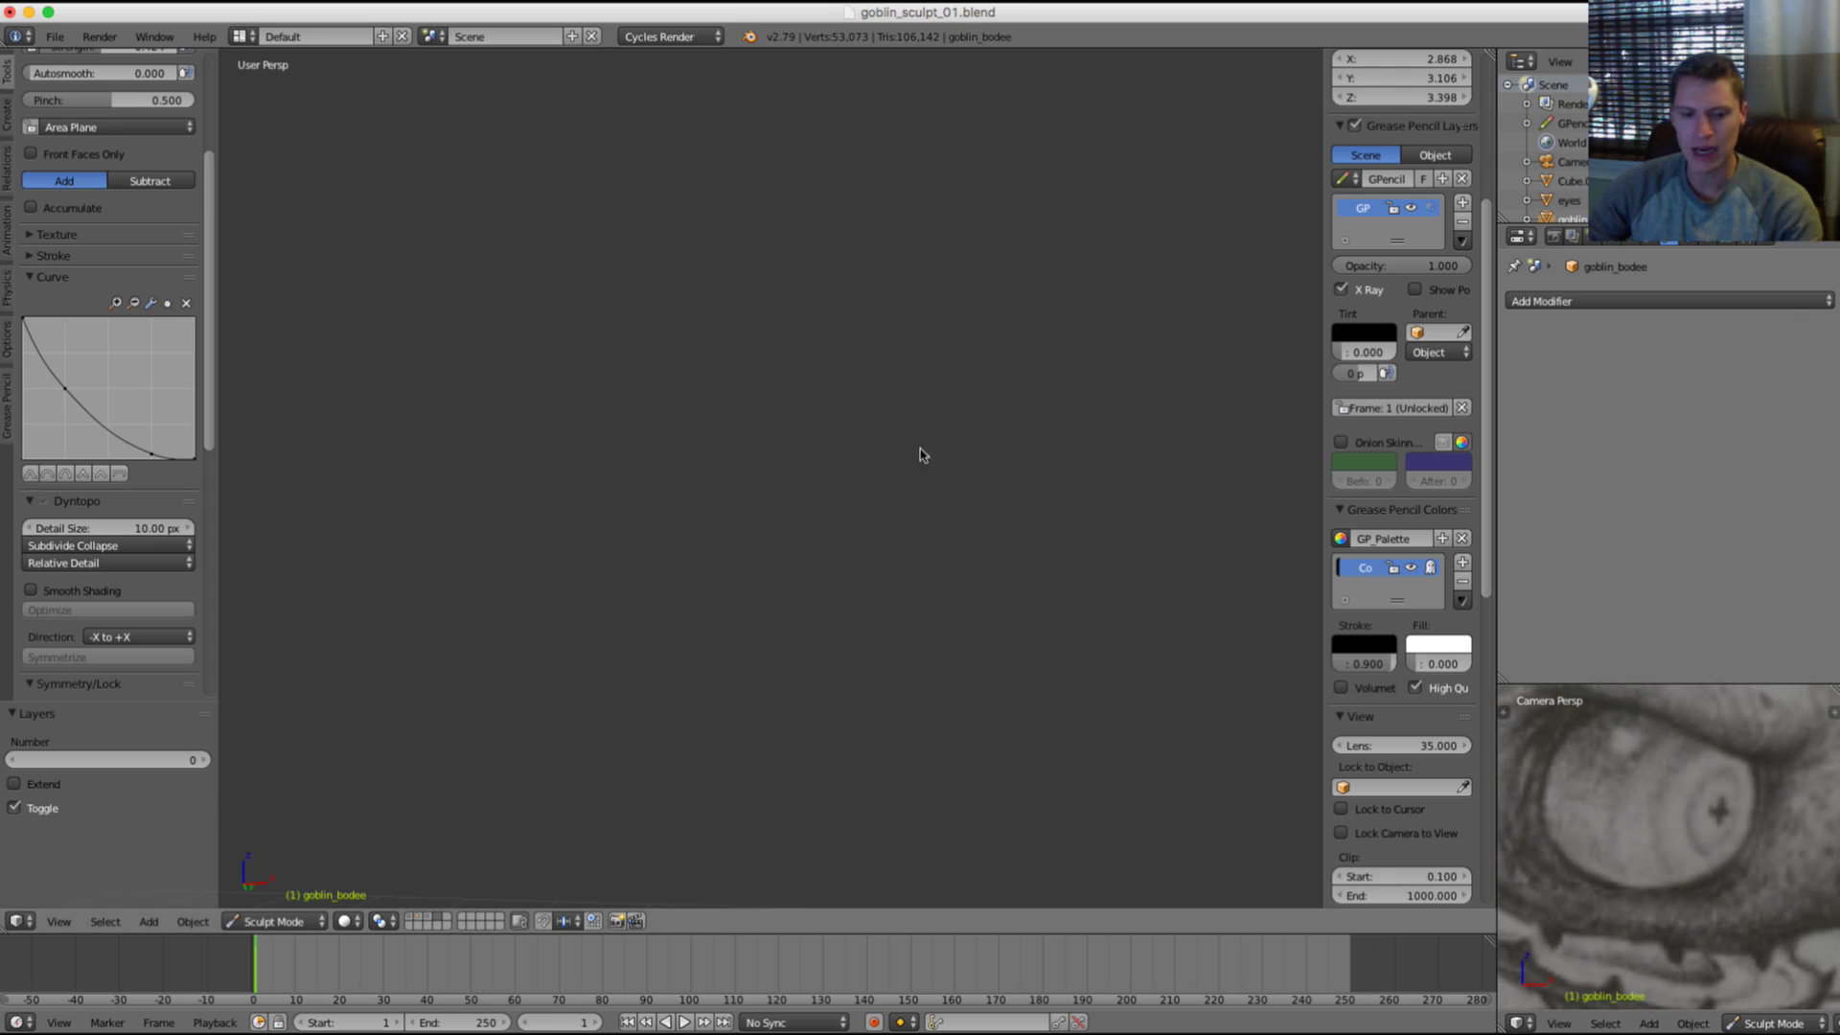
key(grave)
Step: Resize the Crease brush and build up a ridge from the eye's inner corner toward the nose bridge, under the brow
mouse_move(1016, 369)
shift+middle_down()
mouse_move(964, 411)
mouse_move(1009, 349)
shift+middle_up()
key(shift+c)
key(f)
click(994, 354)
shift+middle_drag(1052, 246, 973, 325)
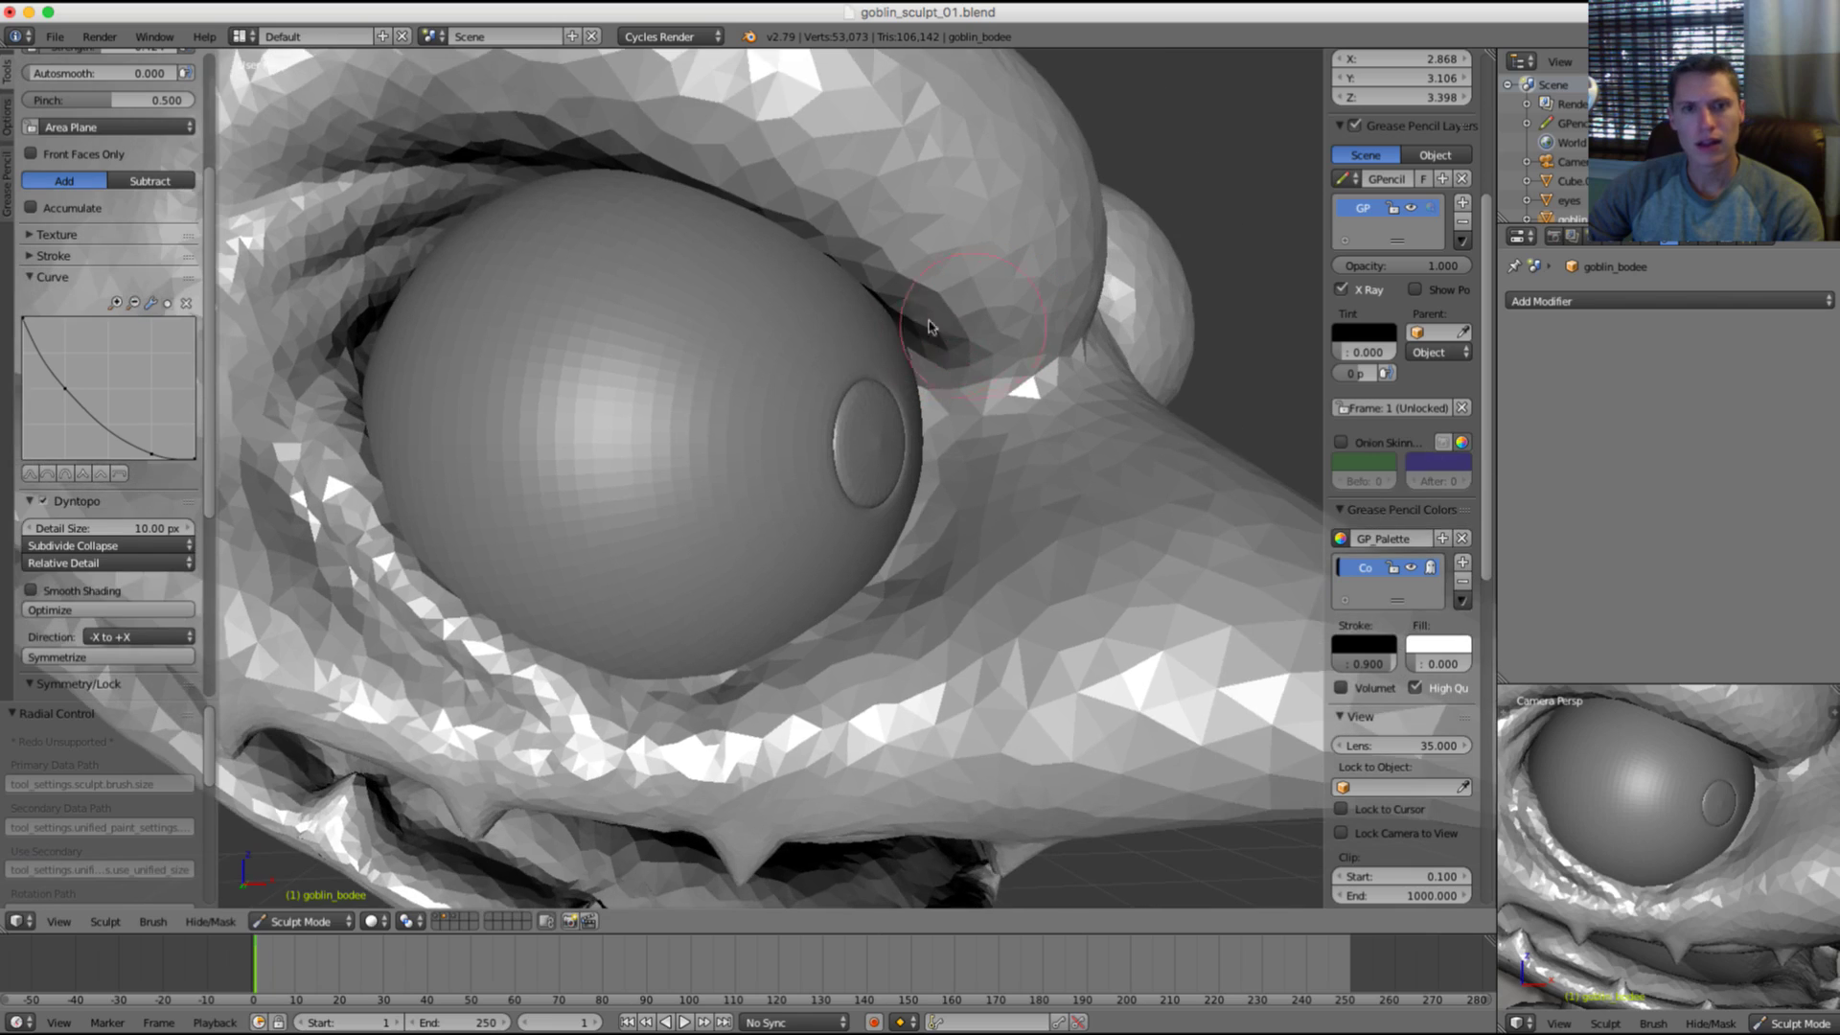
drag(915, 358, 1025, 371)
middle_drag(1016, 376, 958, 382)
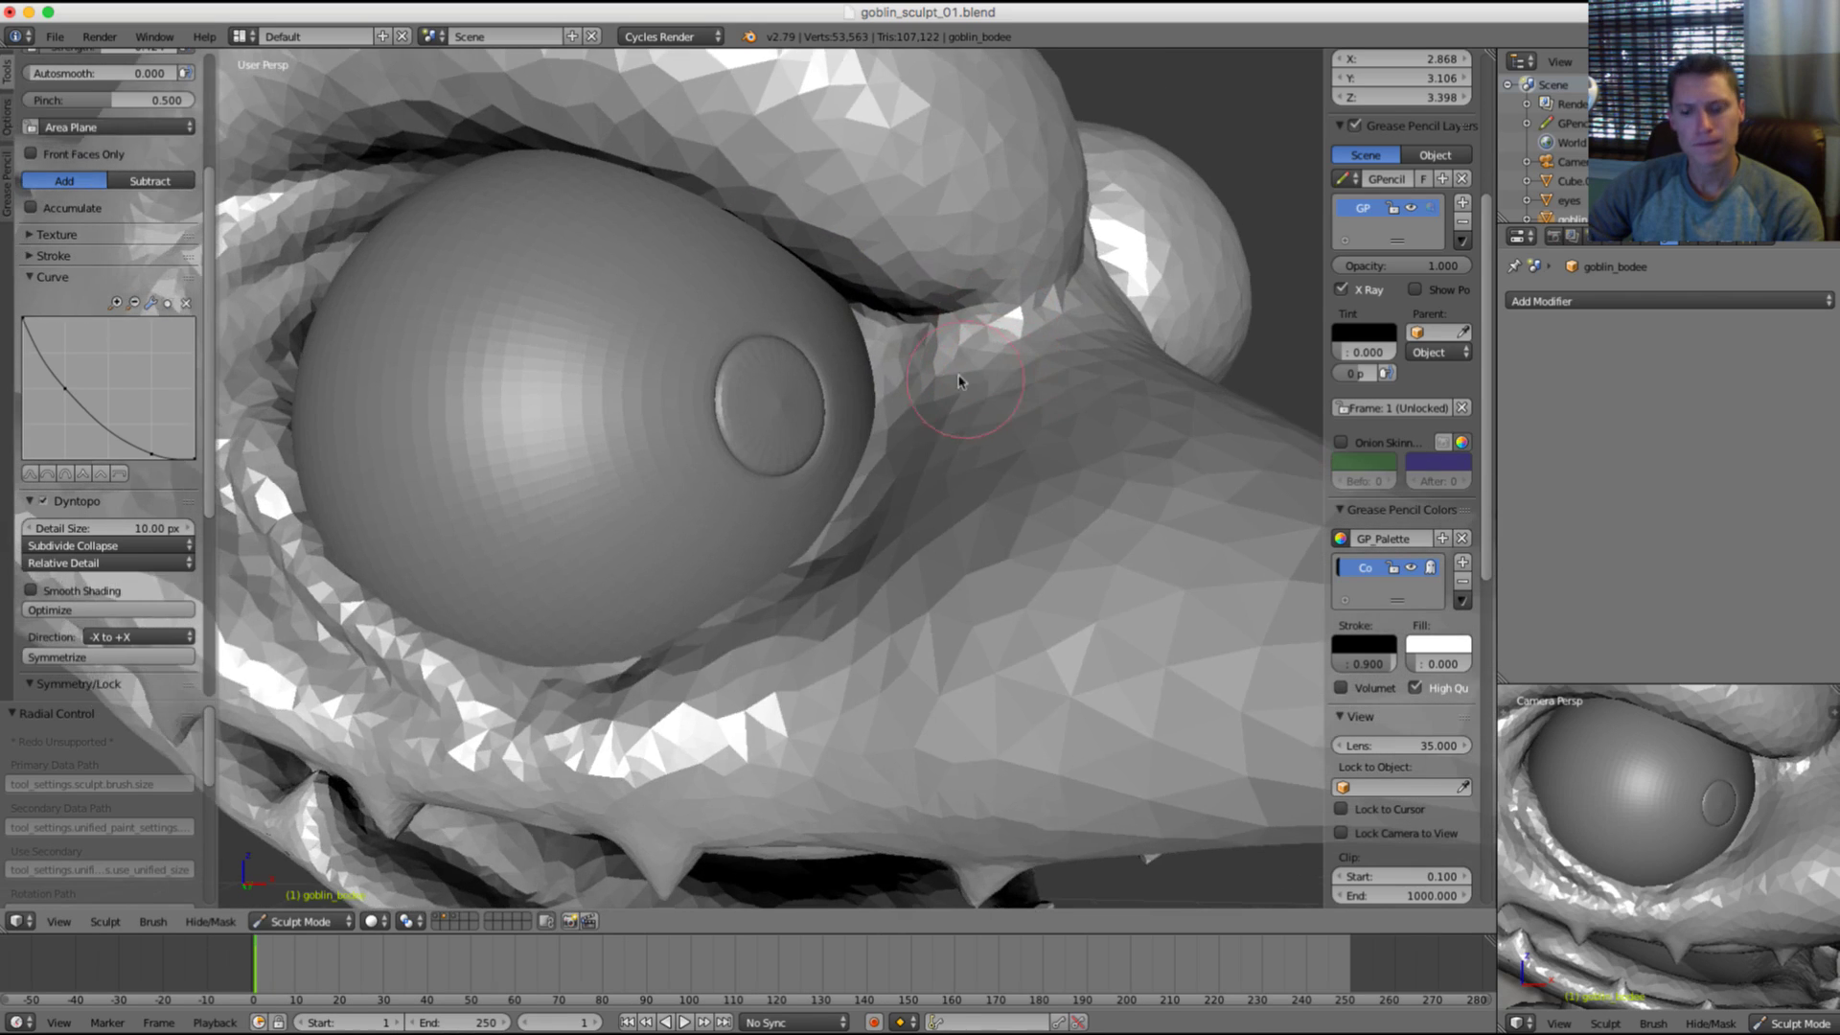
Step: Inflate the lower eyelid's rim from the inner corner of the eye around beneath the eyeball
key(i)
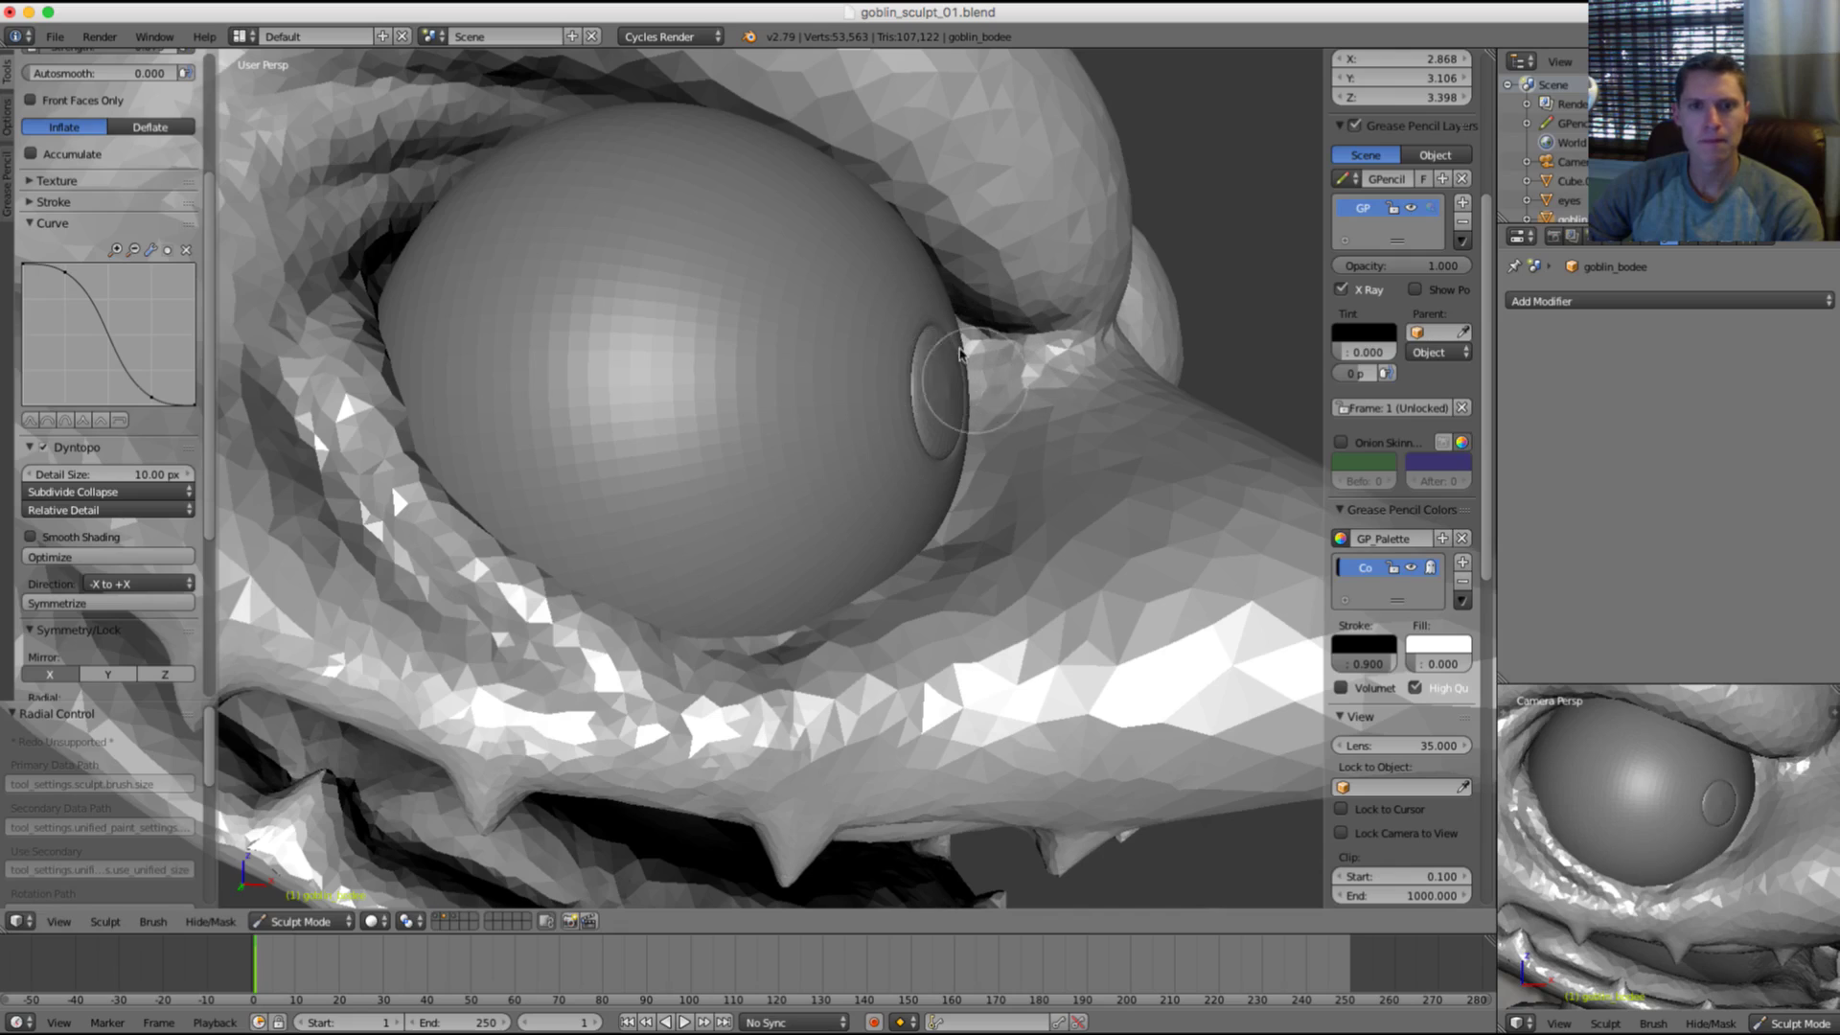
drag(987, 384, 978, 473)
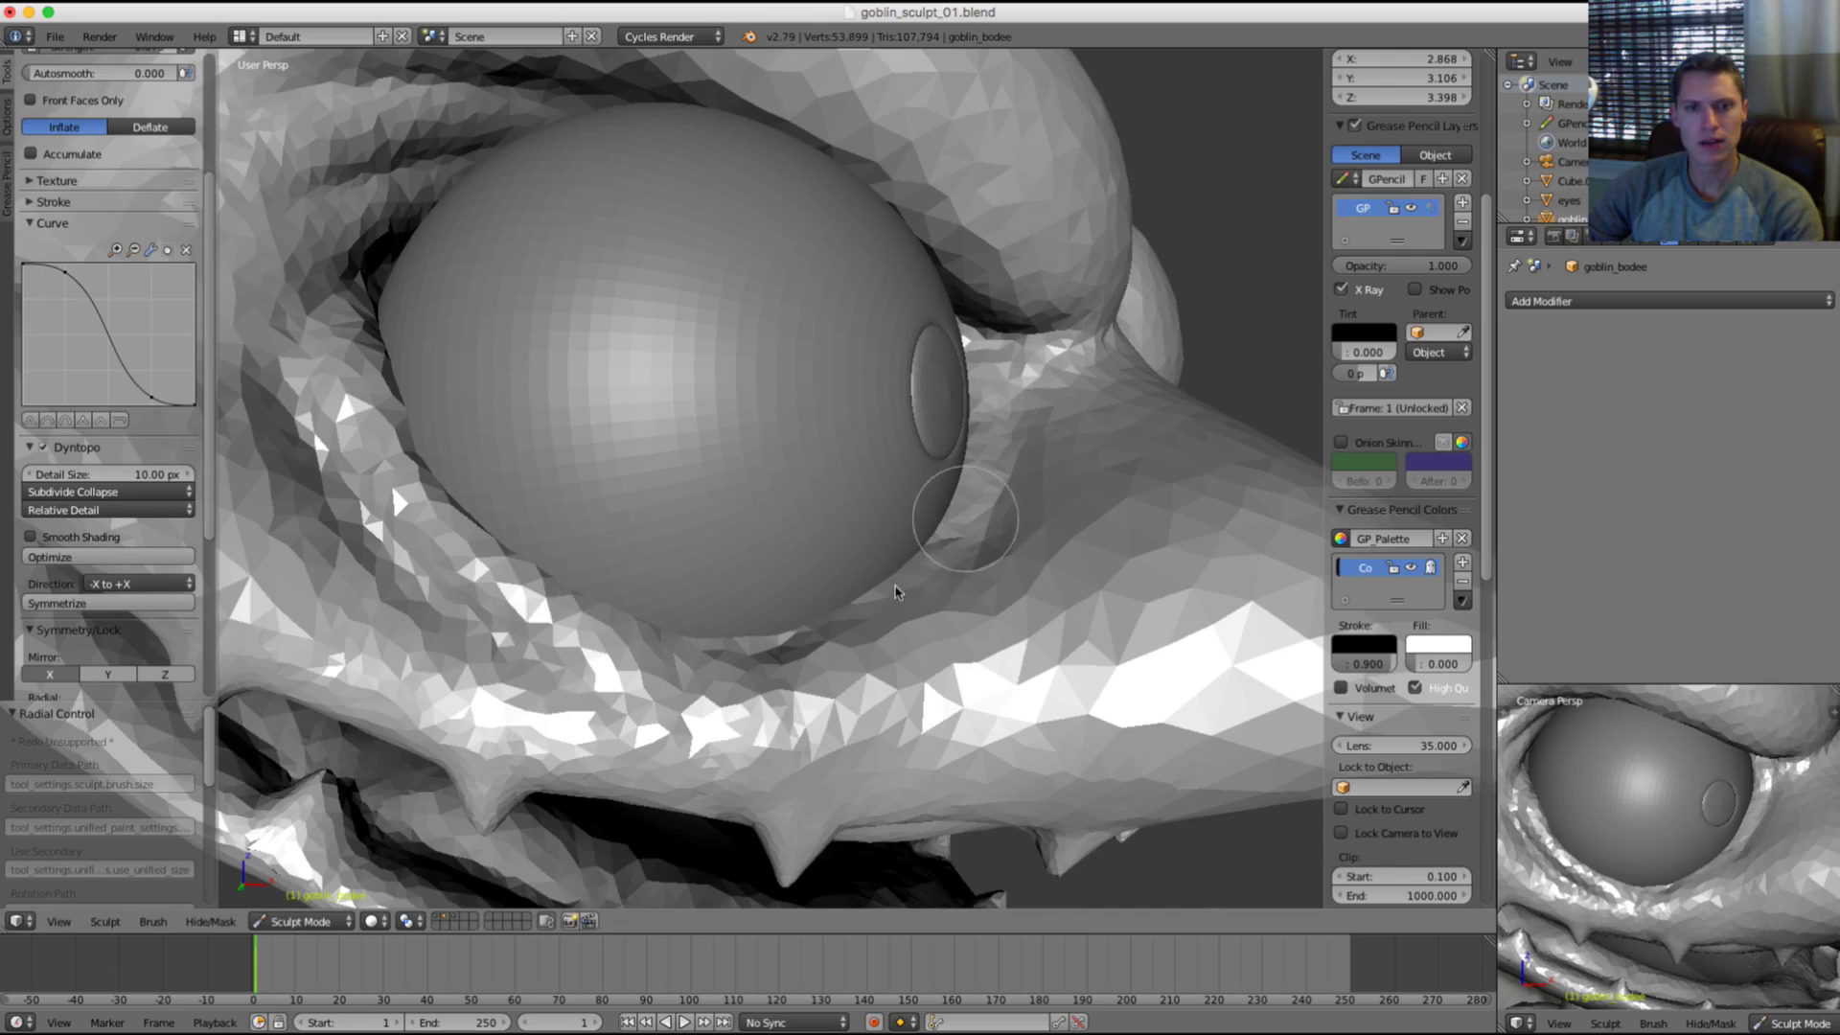
mouse_move(895, 591)
mouse_down()
mouse_move(637, 621)
mouse_move(759, 596)
mouse_move(968, 512)
mouse_up()
mouse_move(968, 431)
mouse_down()
mouse_move(934, 412)
mouse_move(780, 624)
mouse_move(738, 616)
mouse_move(663, 511)
mouse_up()
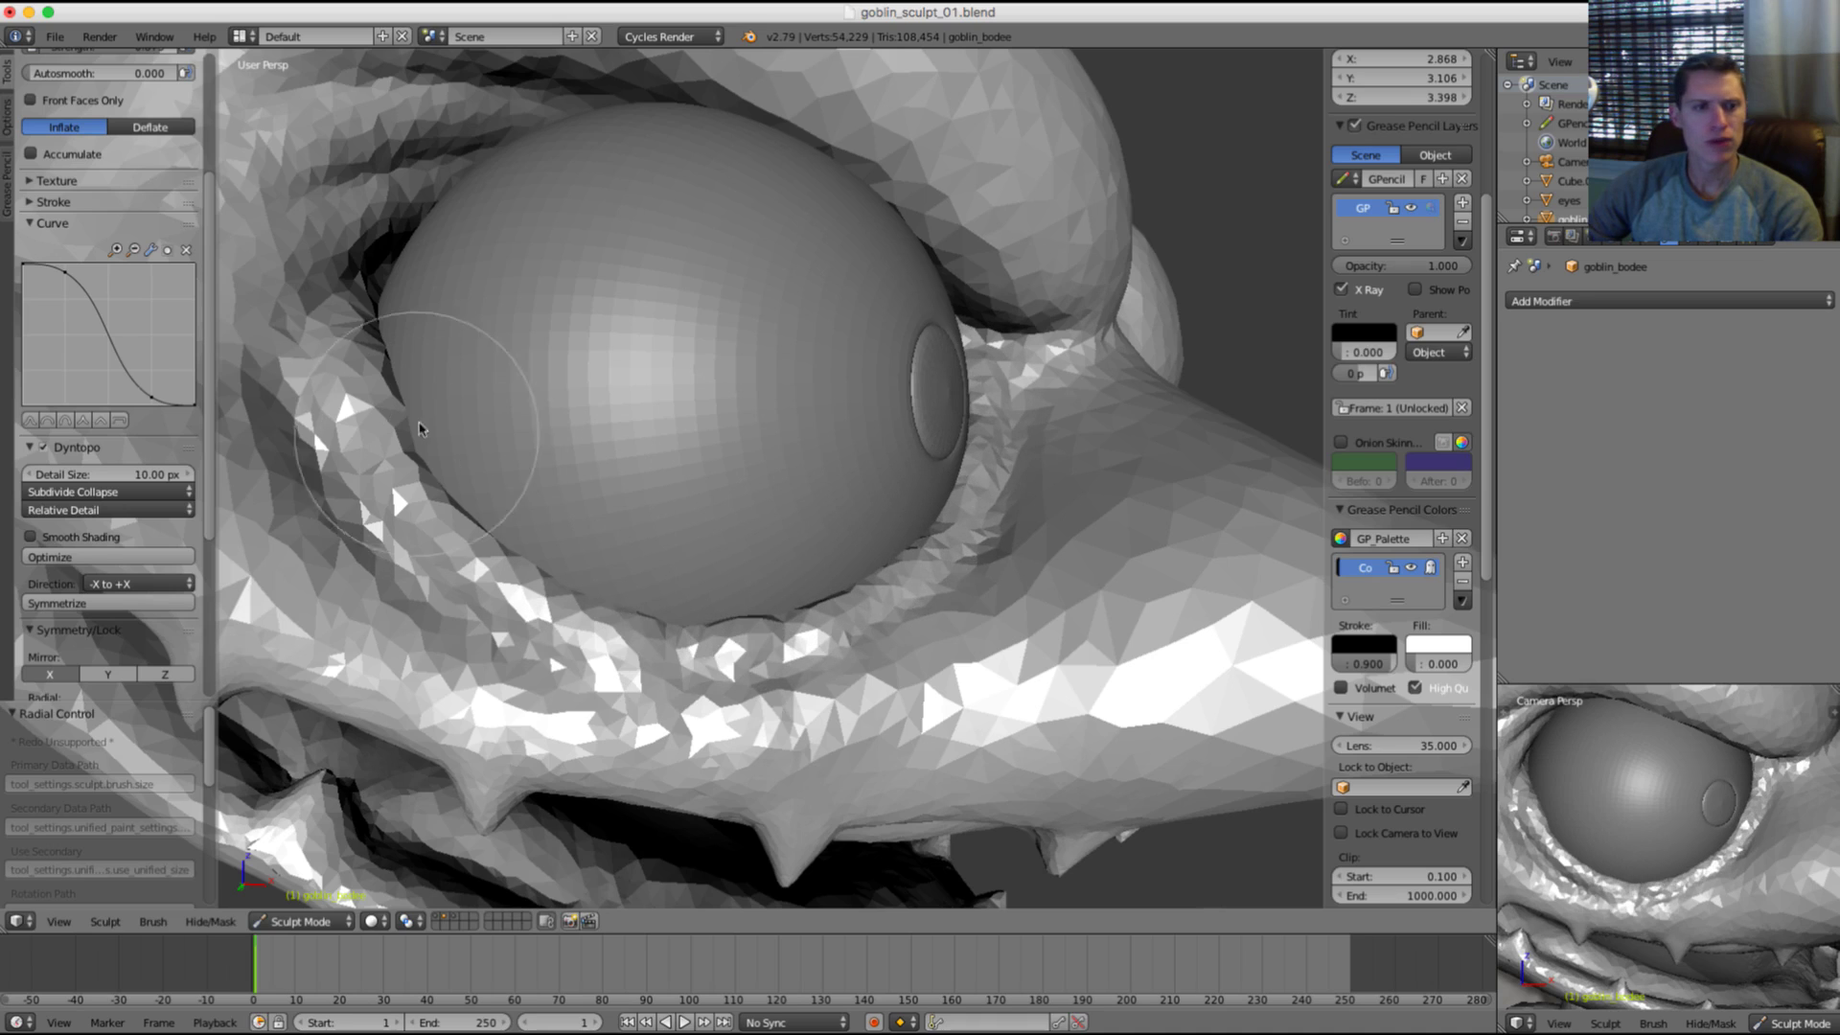
Step: Adjust the Inflate brush's strength and radius, smooth the outer lower eyelid, and thicken its rim beneath the eyeball
key(shift+f)
click(477, 398)
mouse_move(349, 378)
mouse_down()
mouse_move(407, 460)
mouse_move(621, 621)
mouse_up()
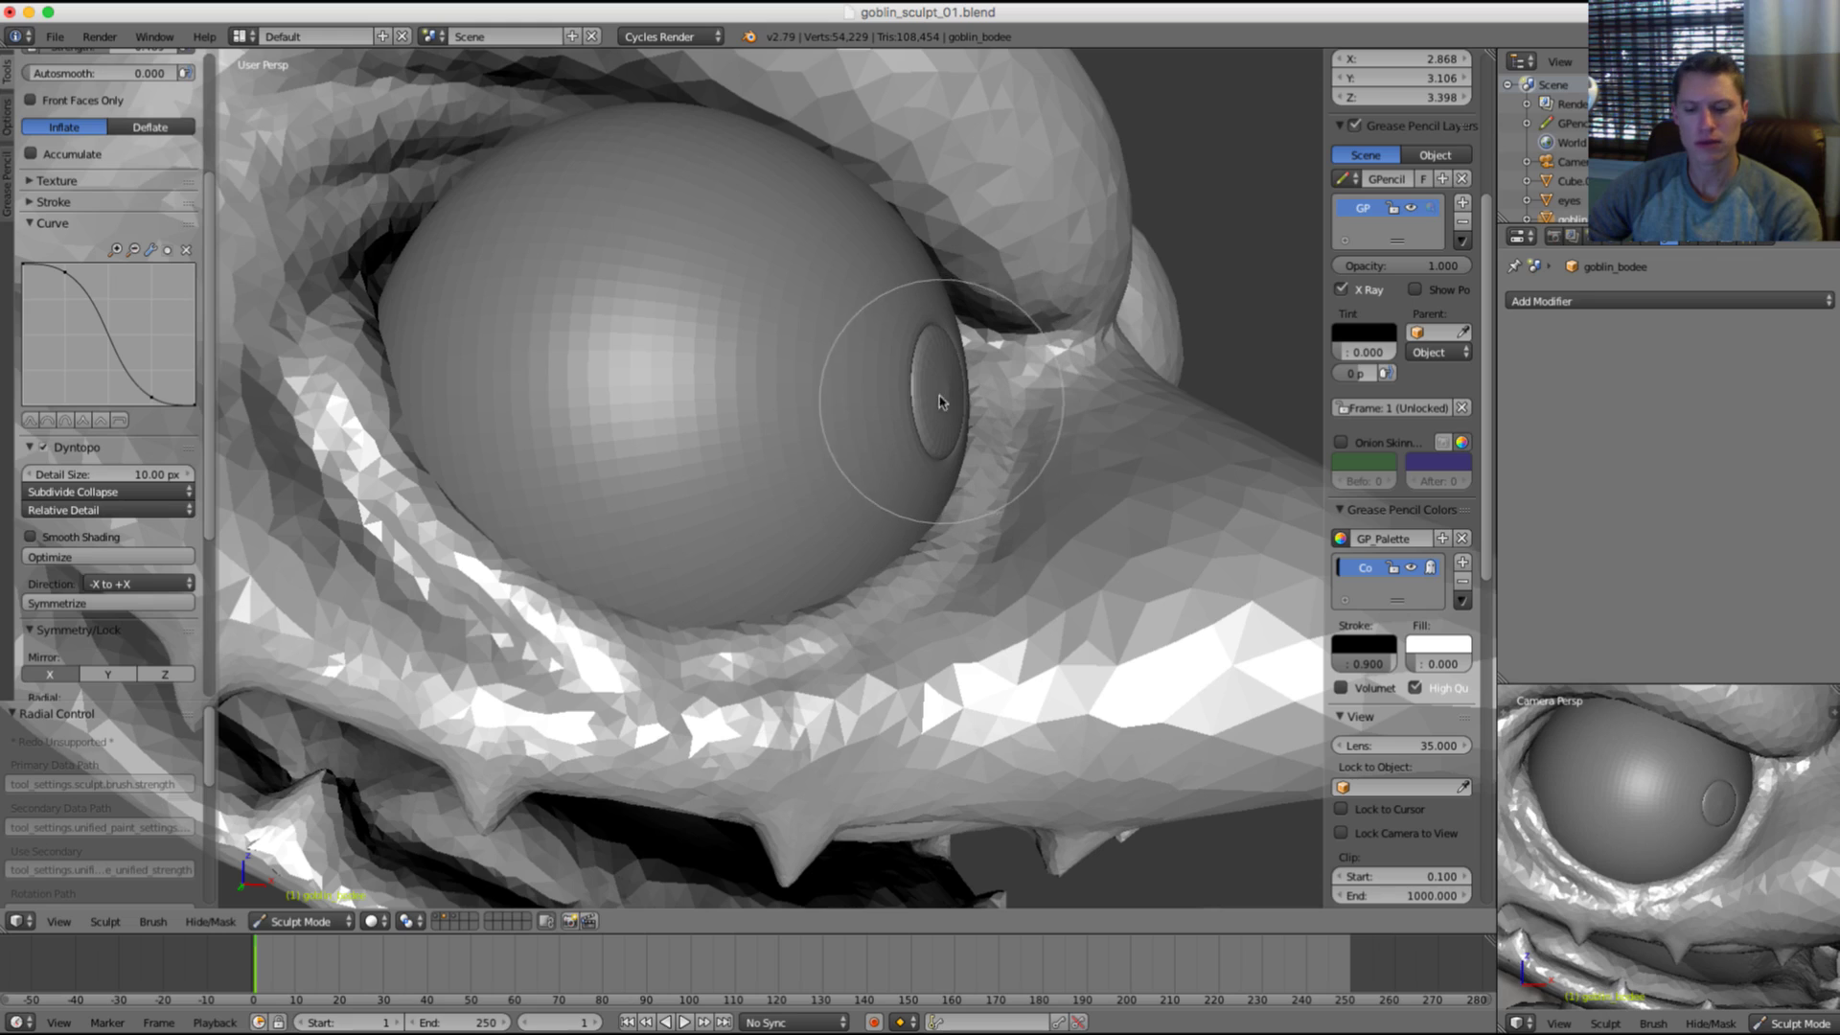
key(f)
click(976, 405)
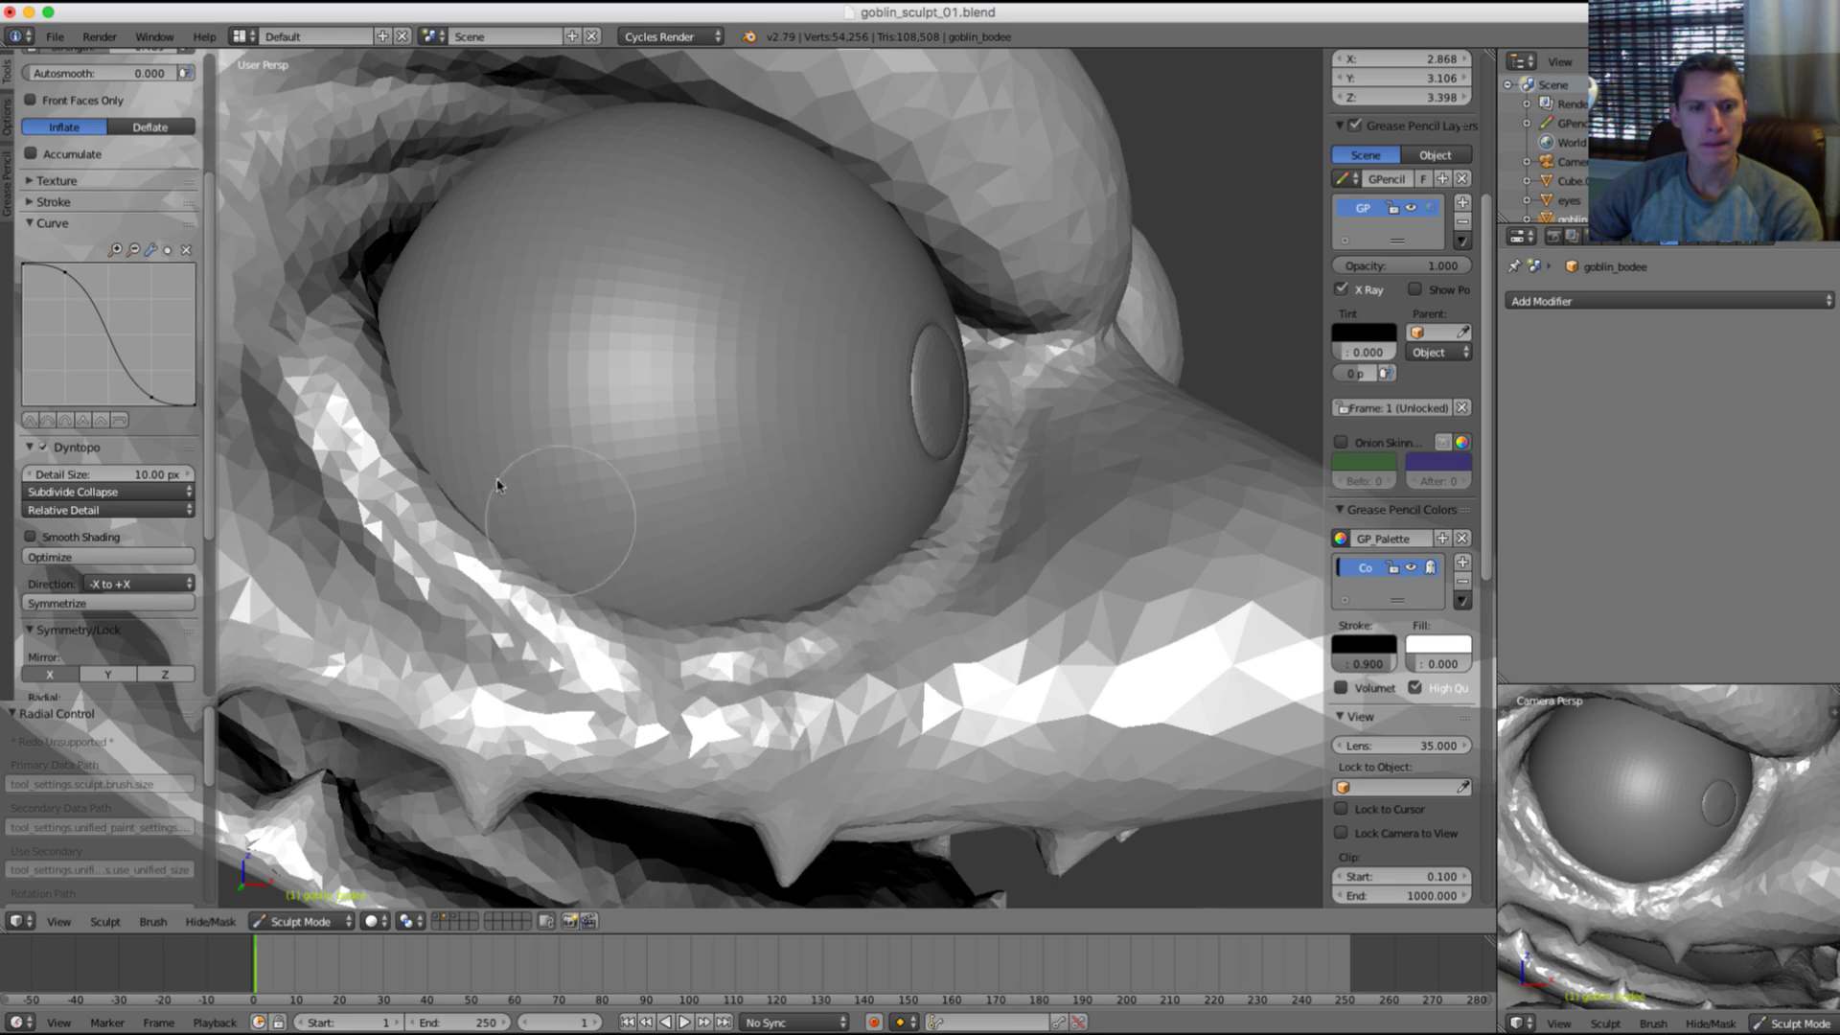
drag(476, 520, 632, 621)
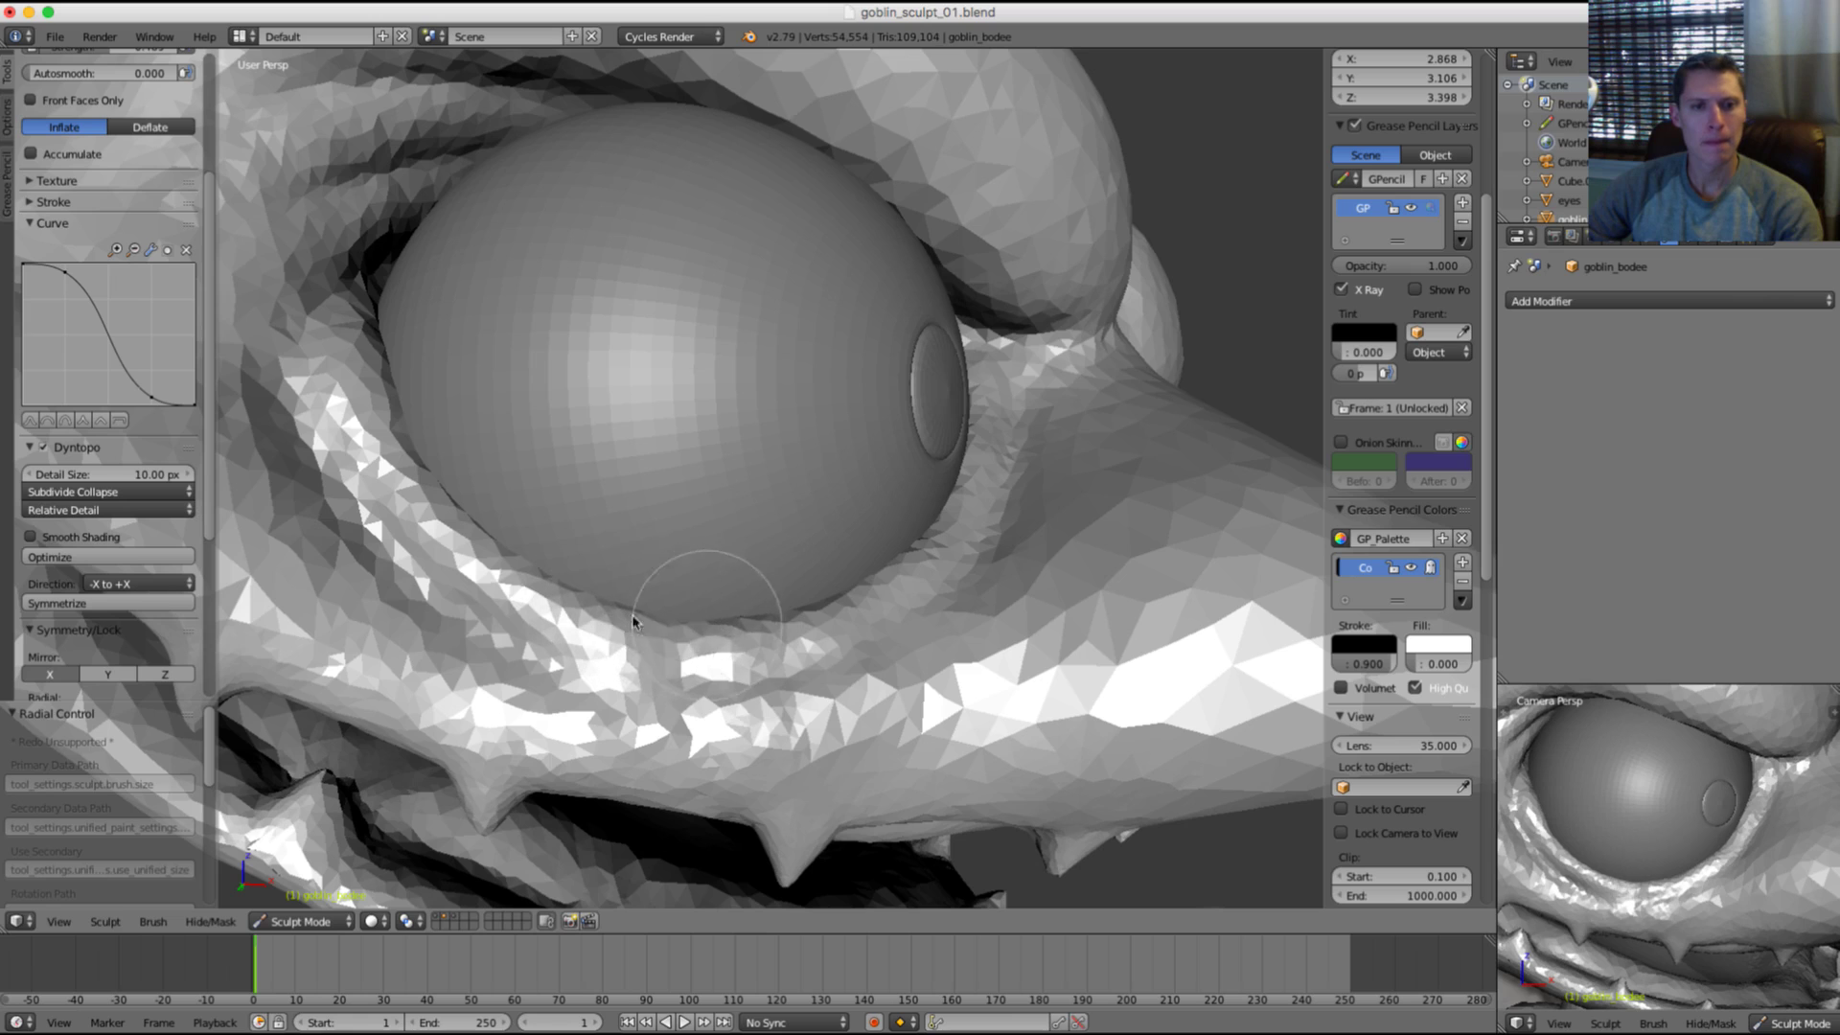
mouse_move(778, 489)
middle_down()
mouse_move(777, 577)
mouse_move(832, 325)
middle_up()
Step: Crease the skin just outside the lower eyelid near the outer corner, and adjust the Crease brush's radius
key(shift+c)
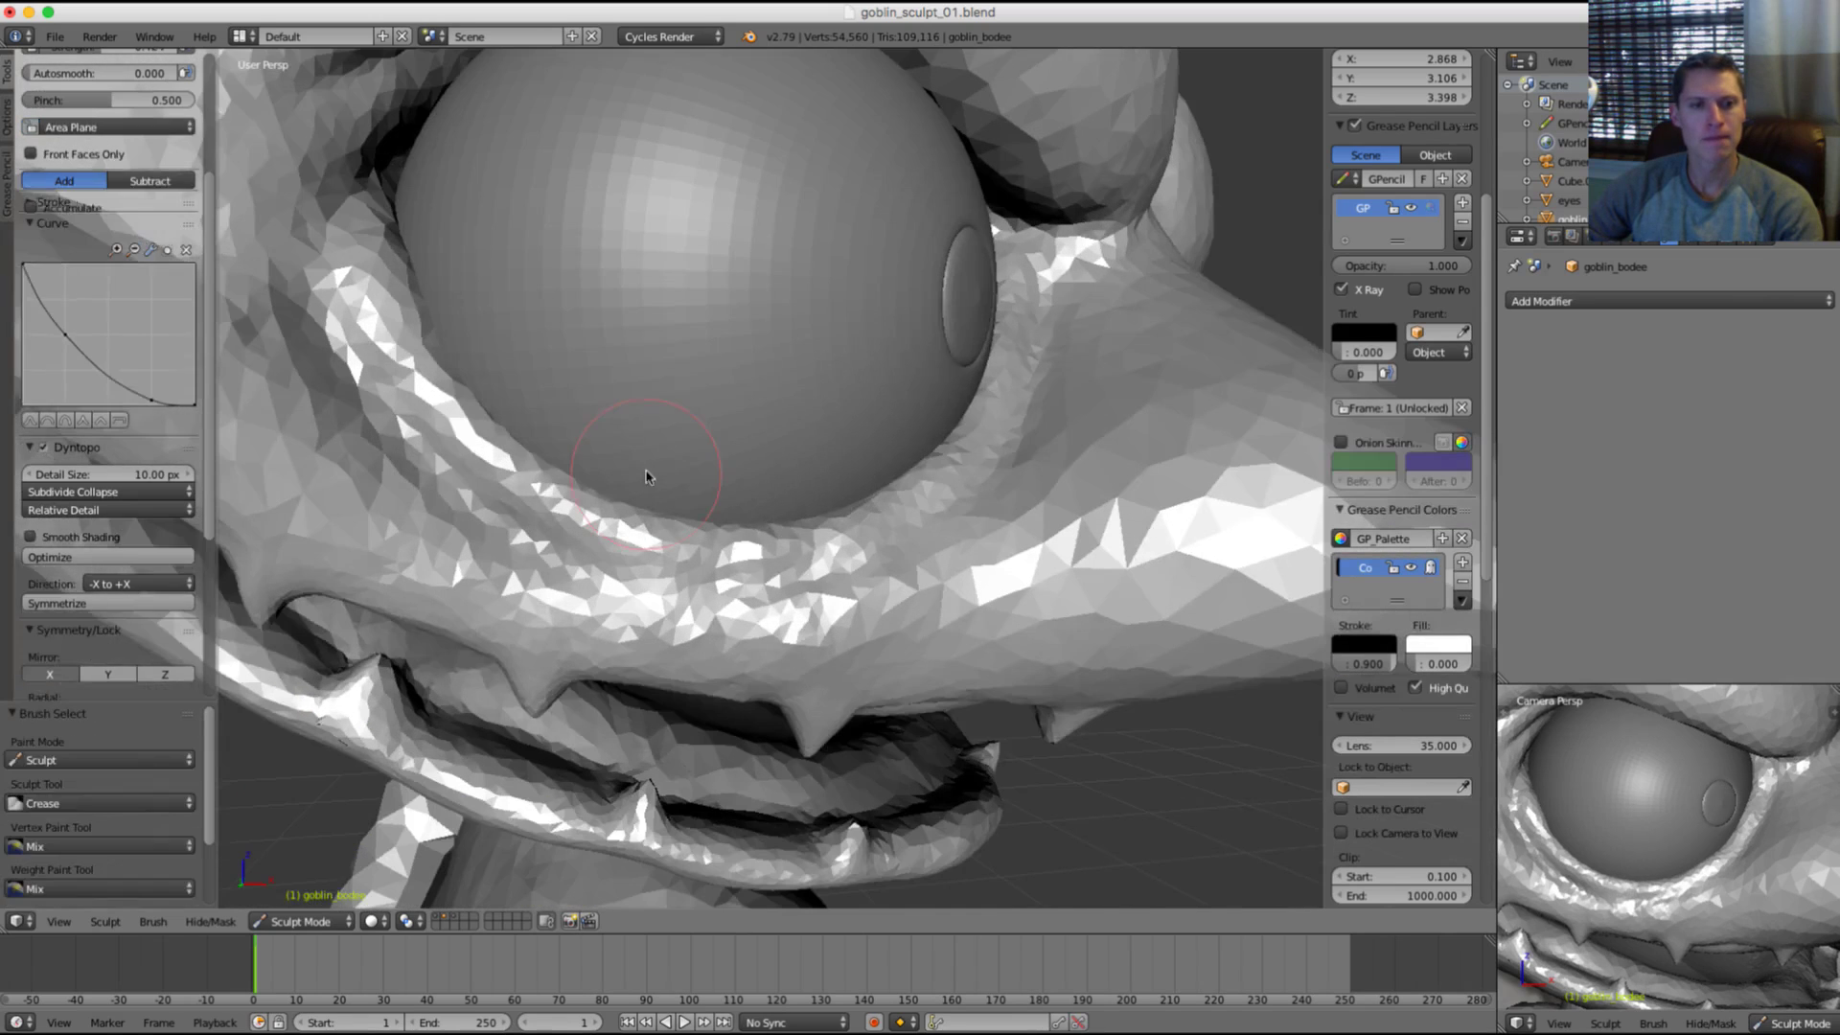
middle_drag(744, 464, 661, 462)
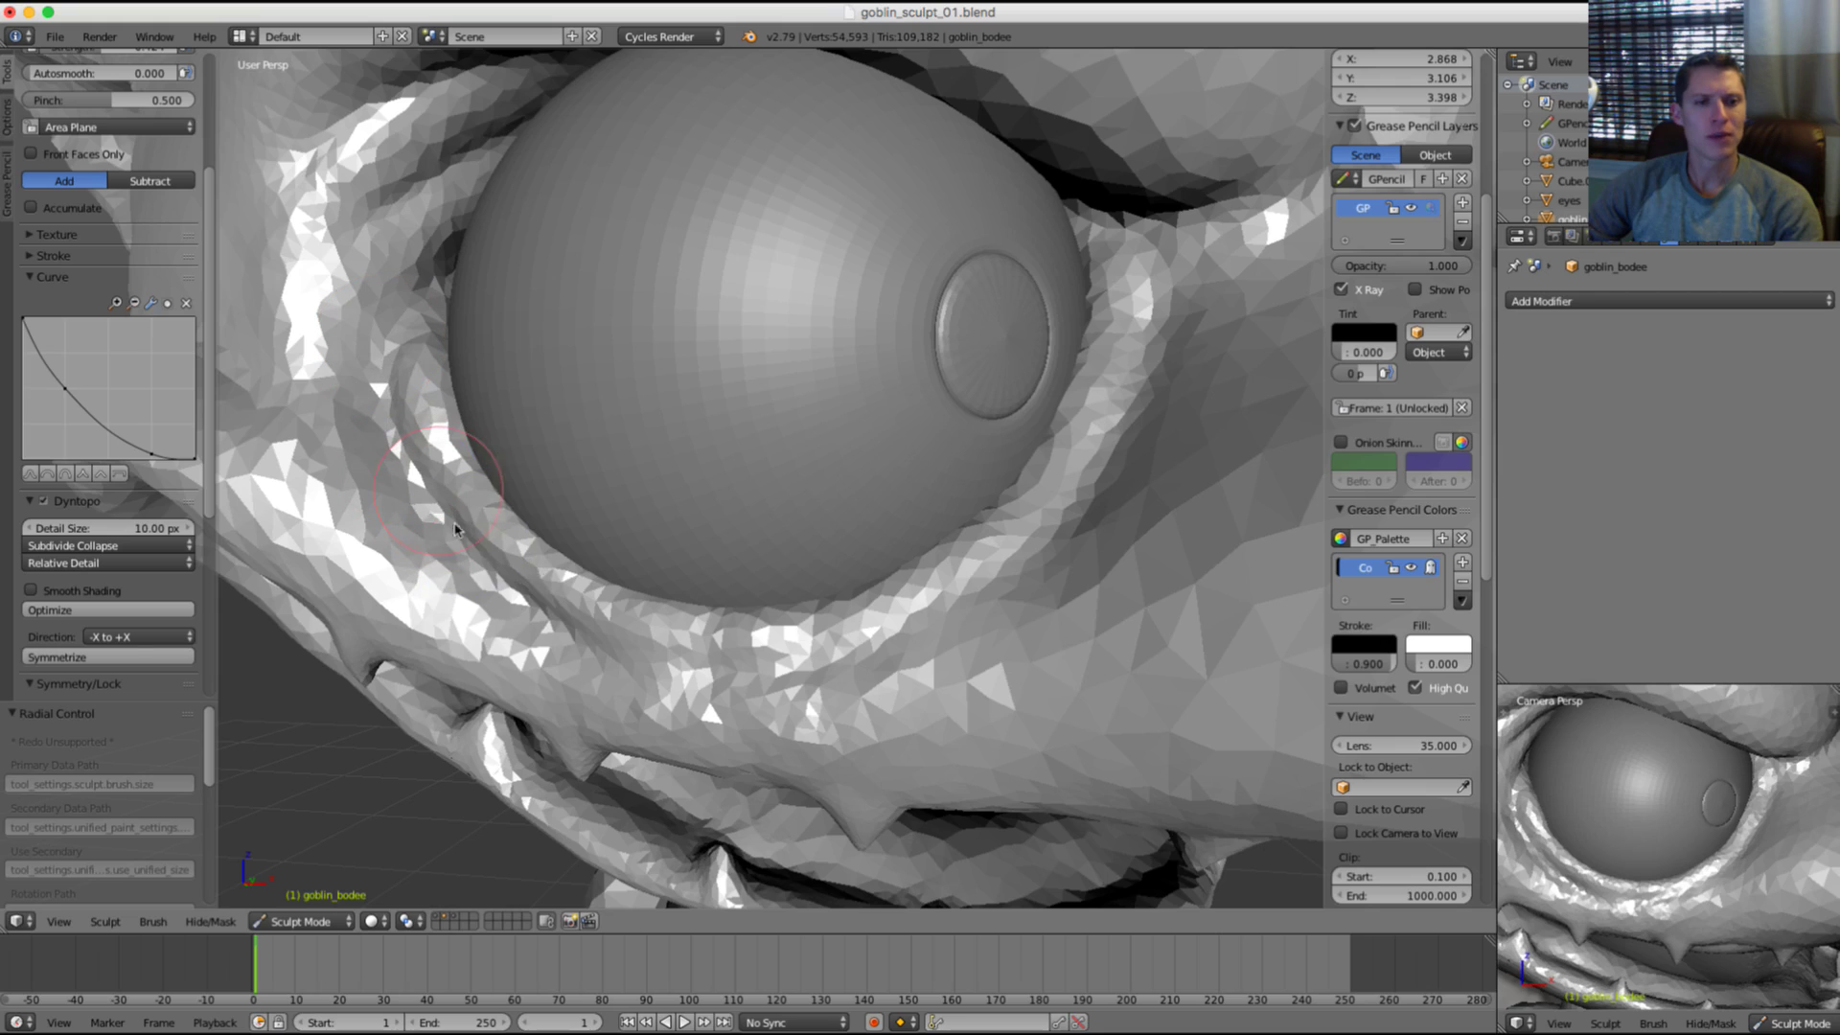
drag(454, 529, 526, 614)
mouse_move(977, 539)
middle_down()
mouse_move(910, 525)
mouse_move(997, 452)
mouse_move(1105, 427)
mouse_move(1059, 397)
mouse_move(1128, 388)
middle_up()
key(f)
click(997, 451)
key(f)
click(1058, 398)
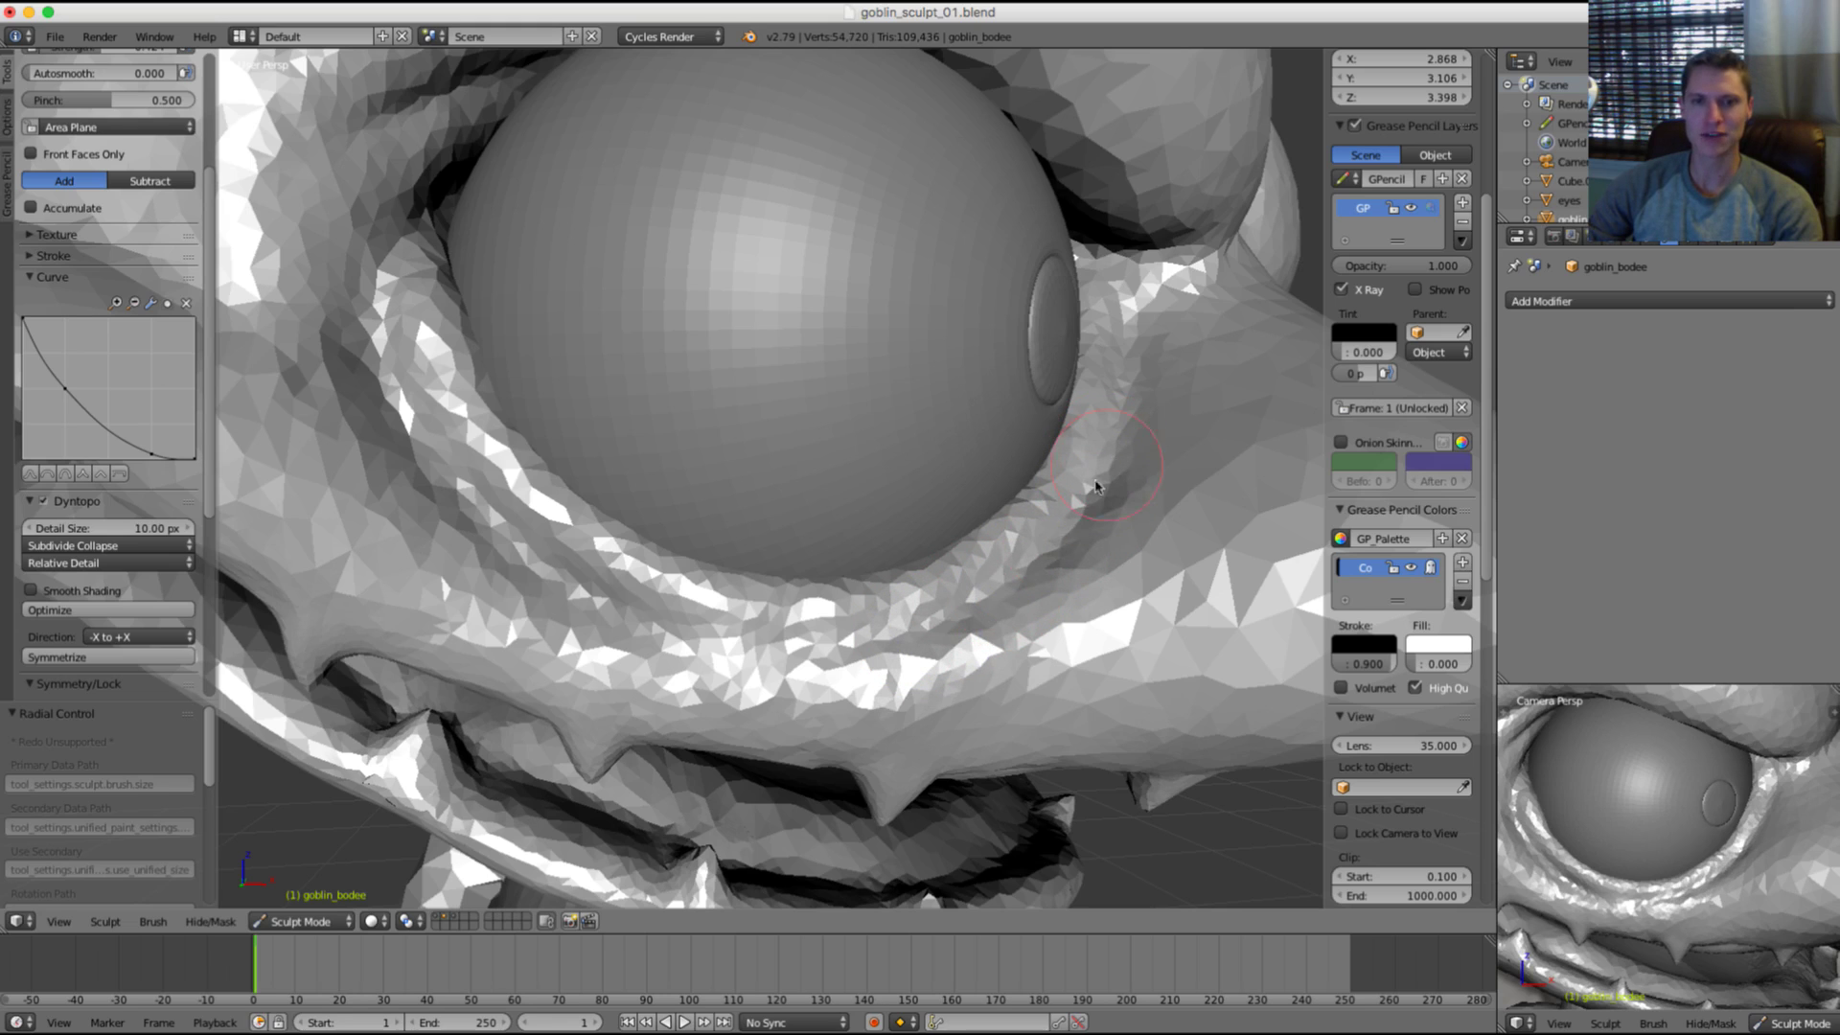
Step: Check the whole head, and tighten the eyelid's rim at the eye's inner corner with an enlarged Pinch brush
scroll(1093, 520, down, 4)
scroll(1111, 383, down, 4)
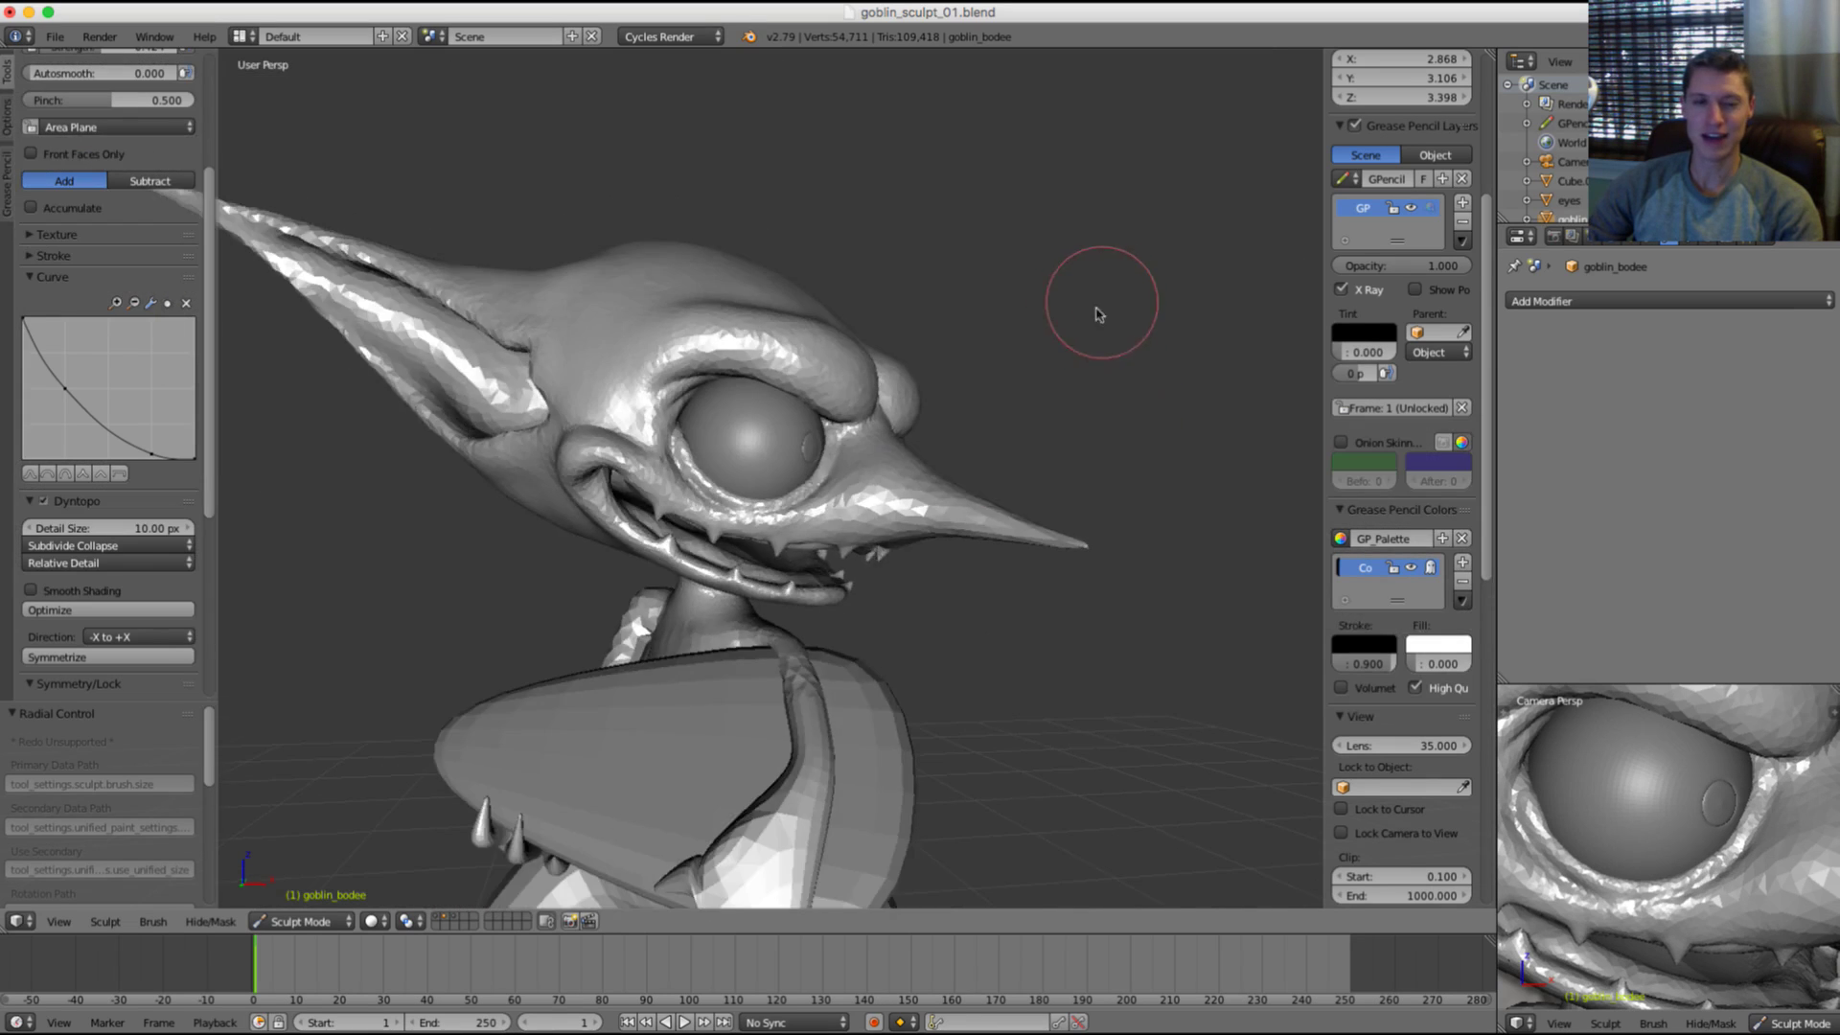
middle_drag(1098, 313, 1061, 333)
scroll(1055, 407, up, 4)
scroll(1058, 407, up, 2)
key(p)
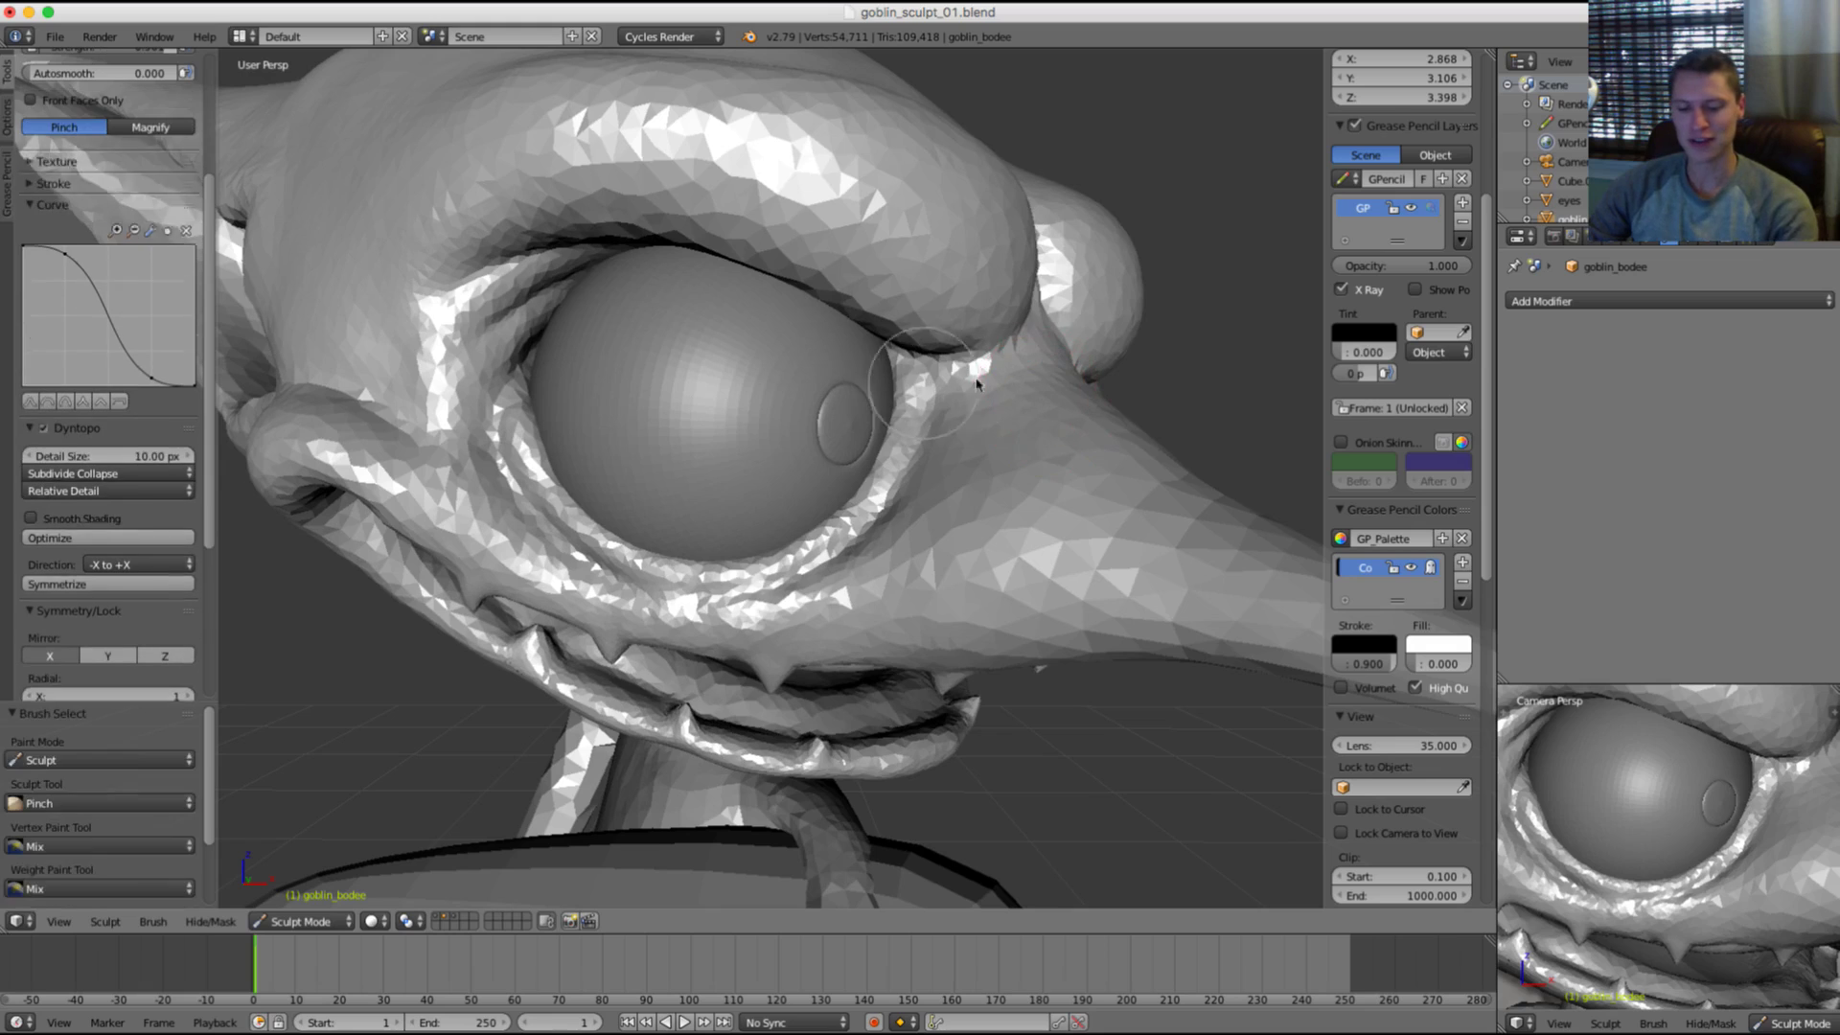
scroll(1035, 337, up, 2)
key(f)
click(1071, 361)
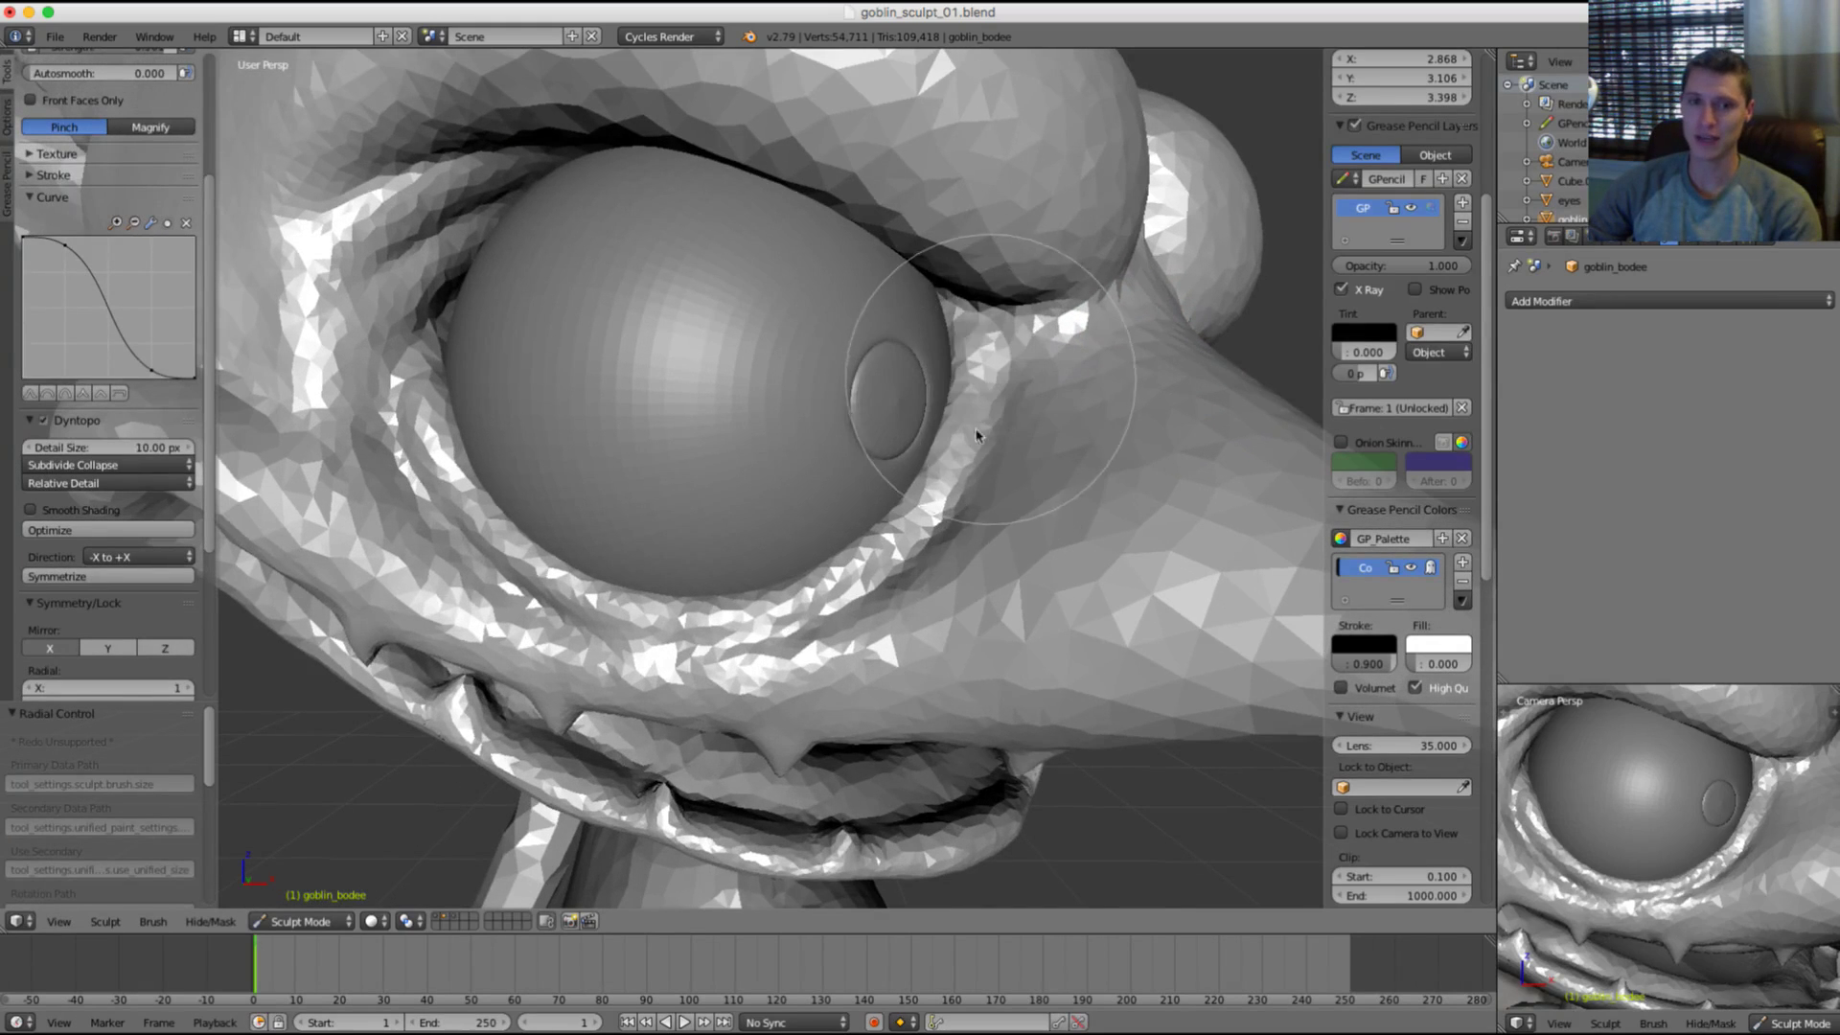
mouse_move(977, 433)
mouse_down()
mouse_move(944, 496)
mouse_move(860, 552)
mouse_move(1024, 388)
mouse_up()
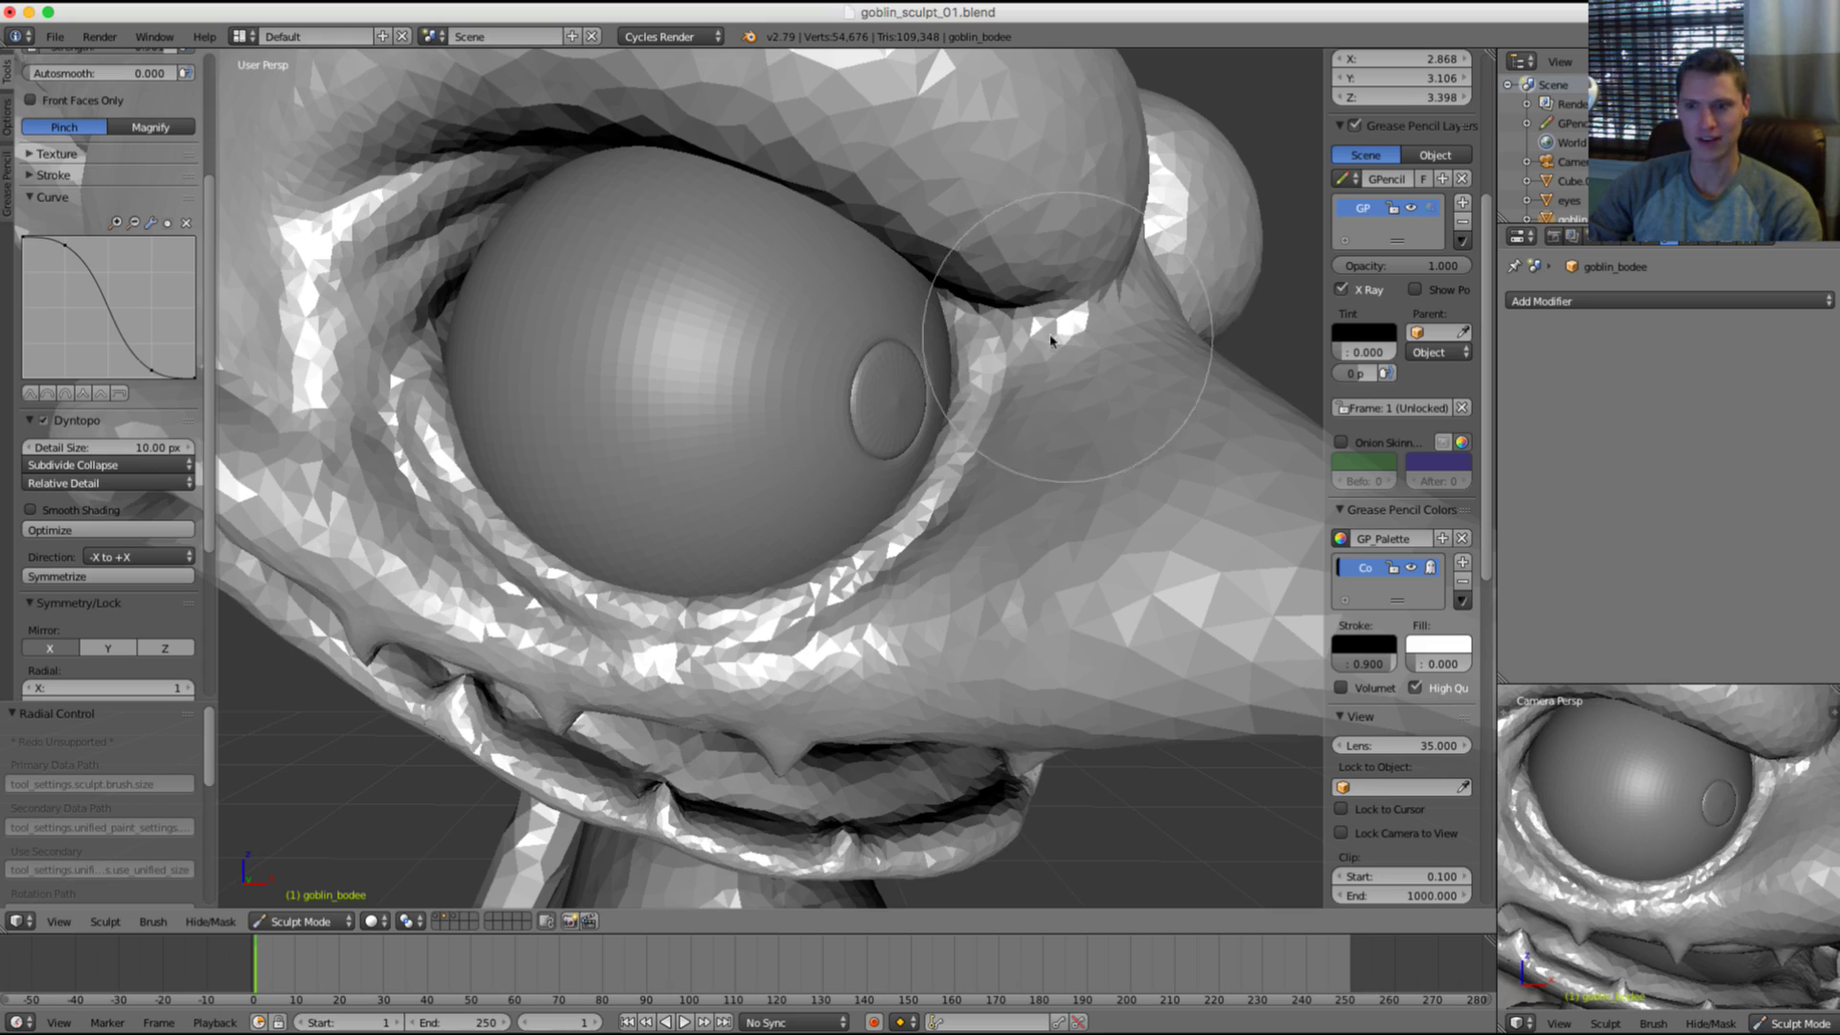
Step: Set the Dyntopo refine method to Subdivide Edges and pinch the lower eyelid's rim from the outer corner to the inner corner
scroll(896, 314, down, 4)
middle_drag(887, 304, 966, 365)
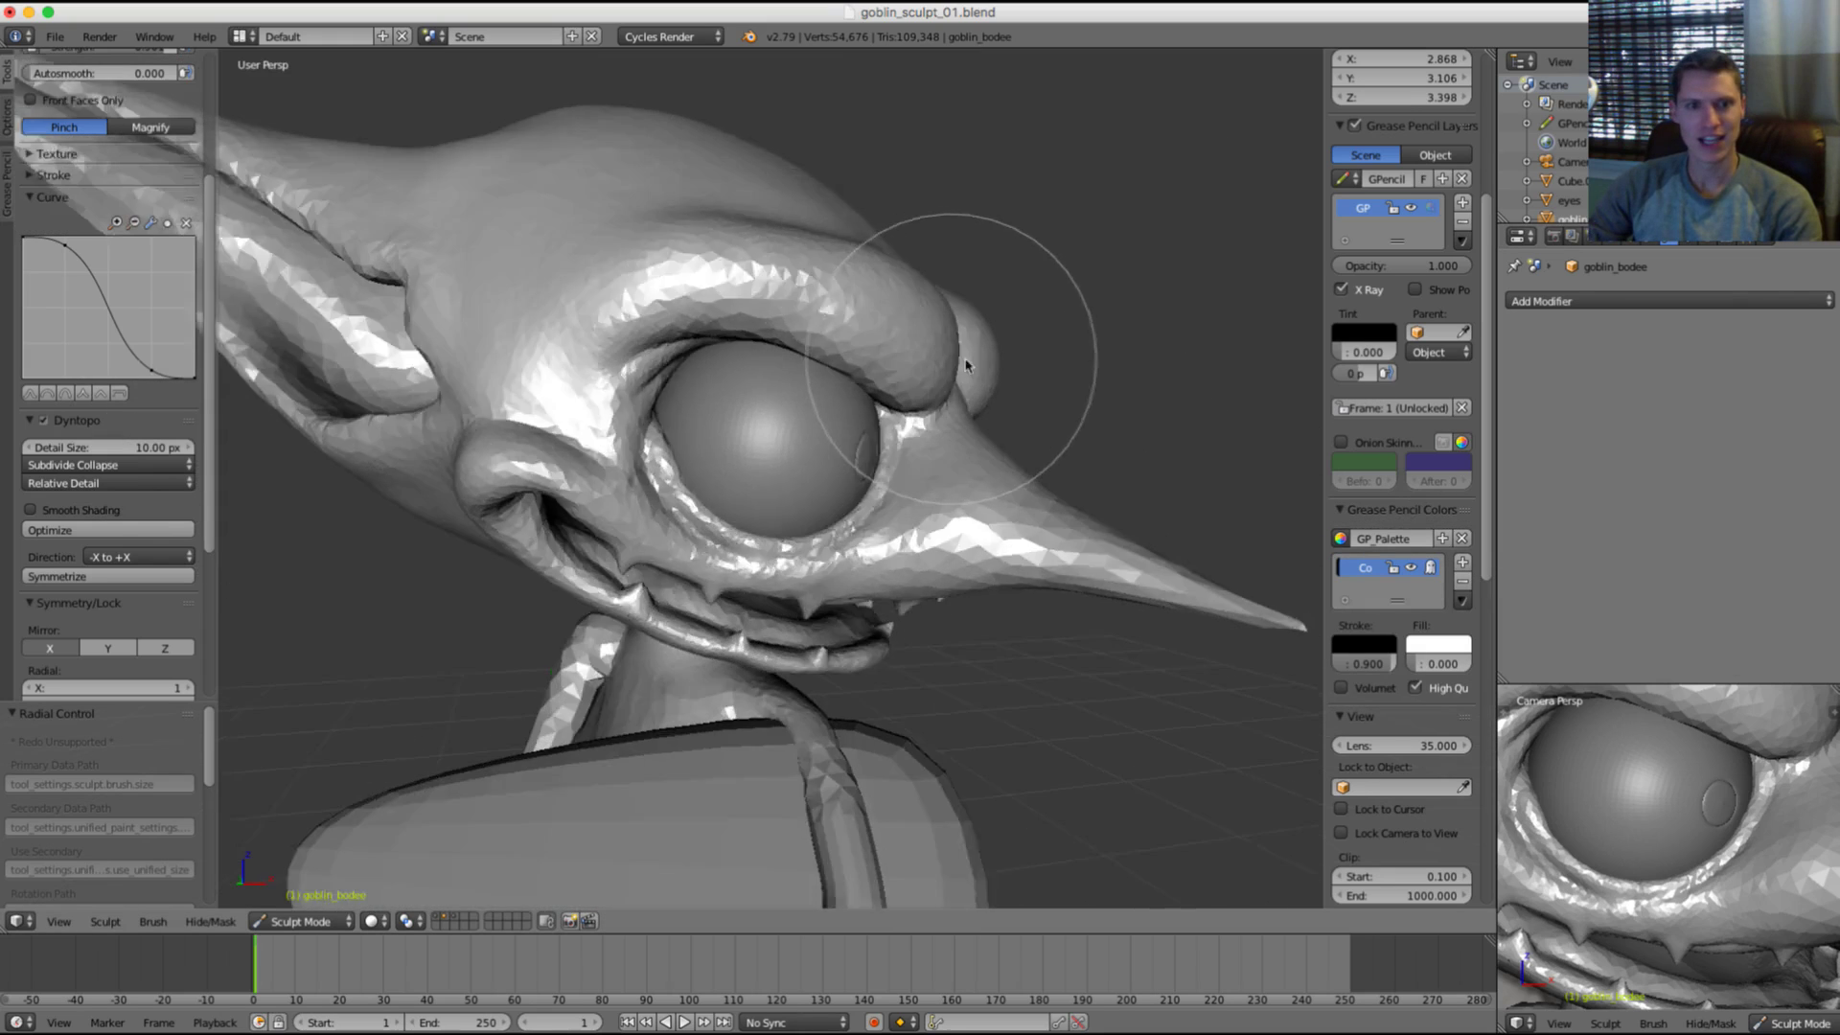
scroll(920, 421, up, 5)
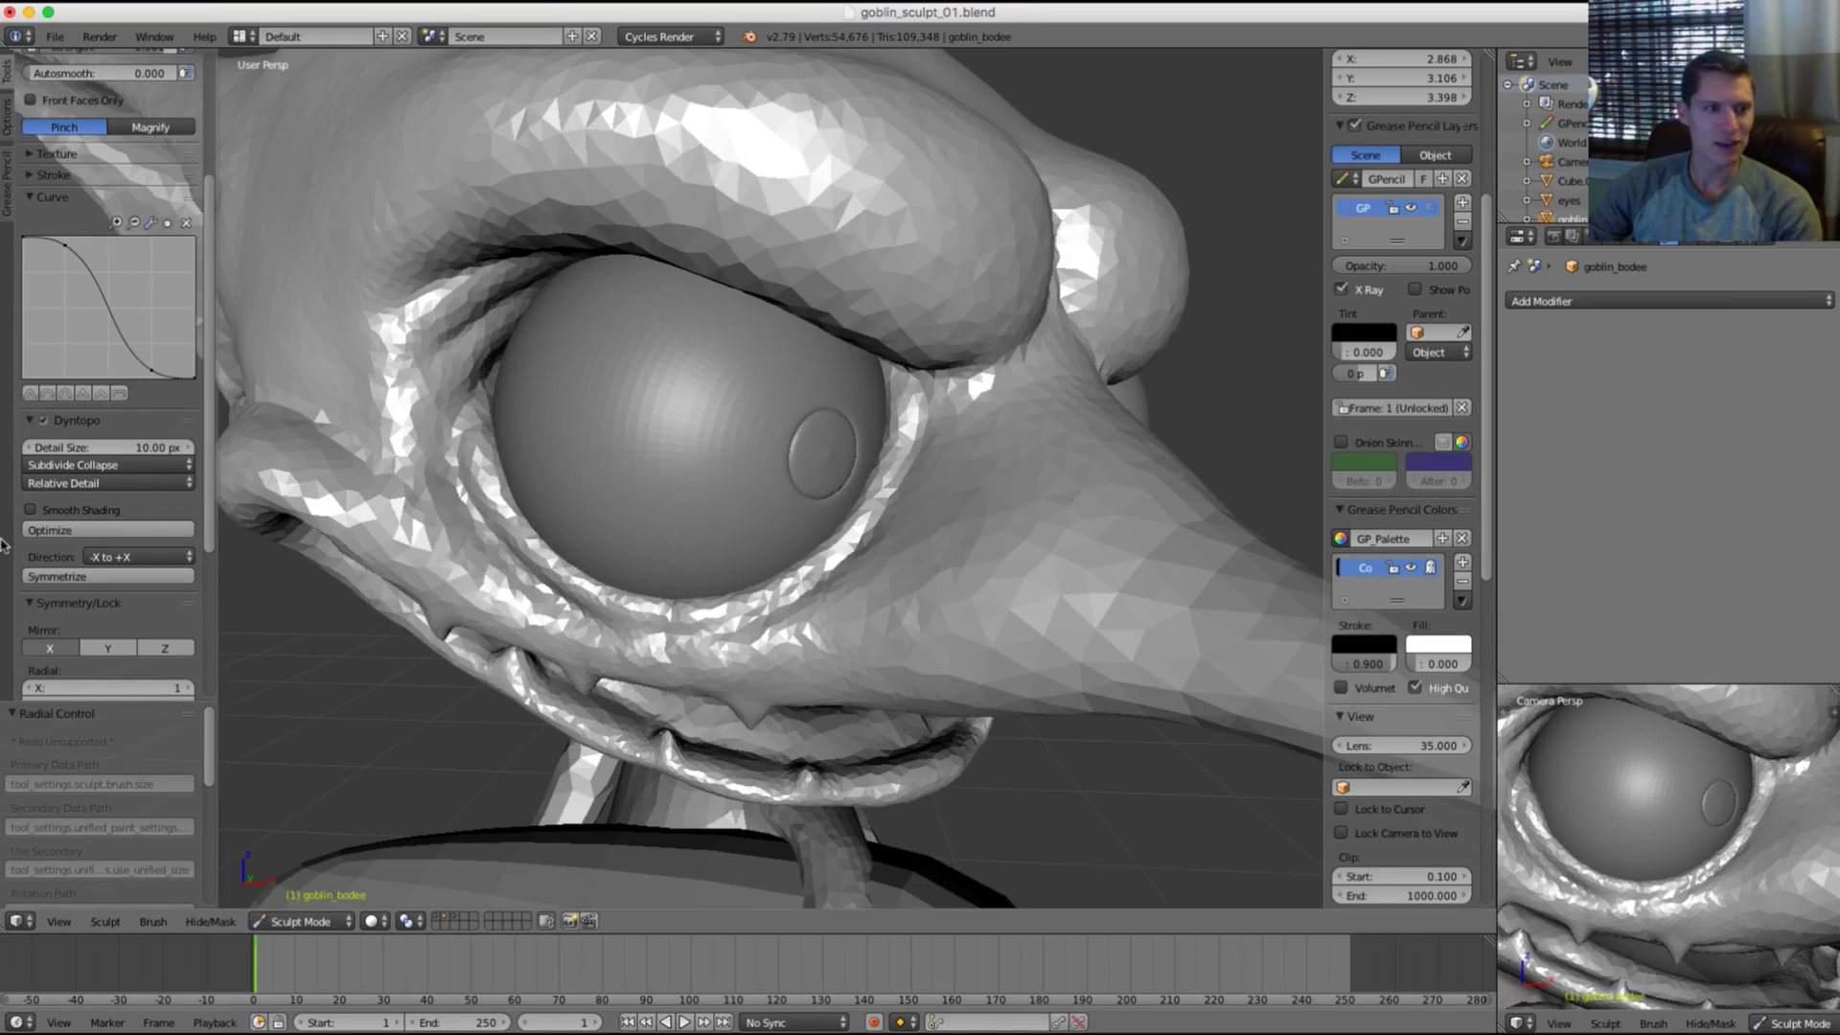
click(81, 465)
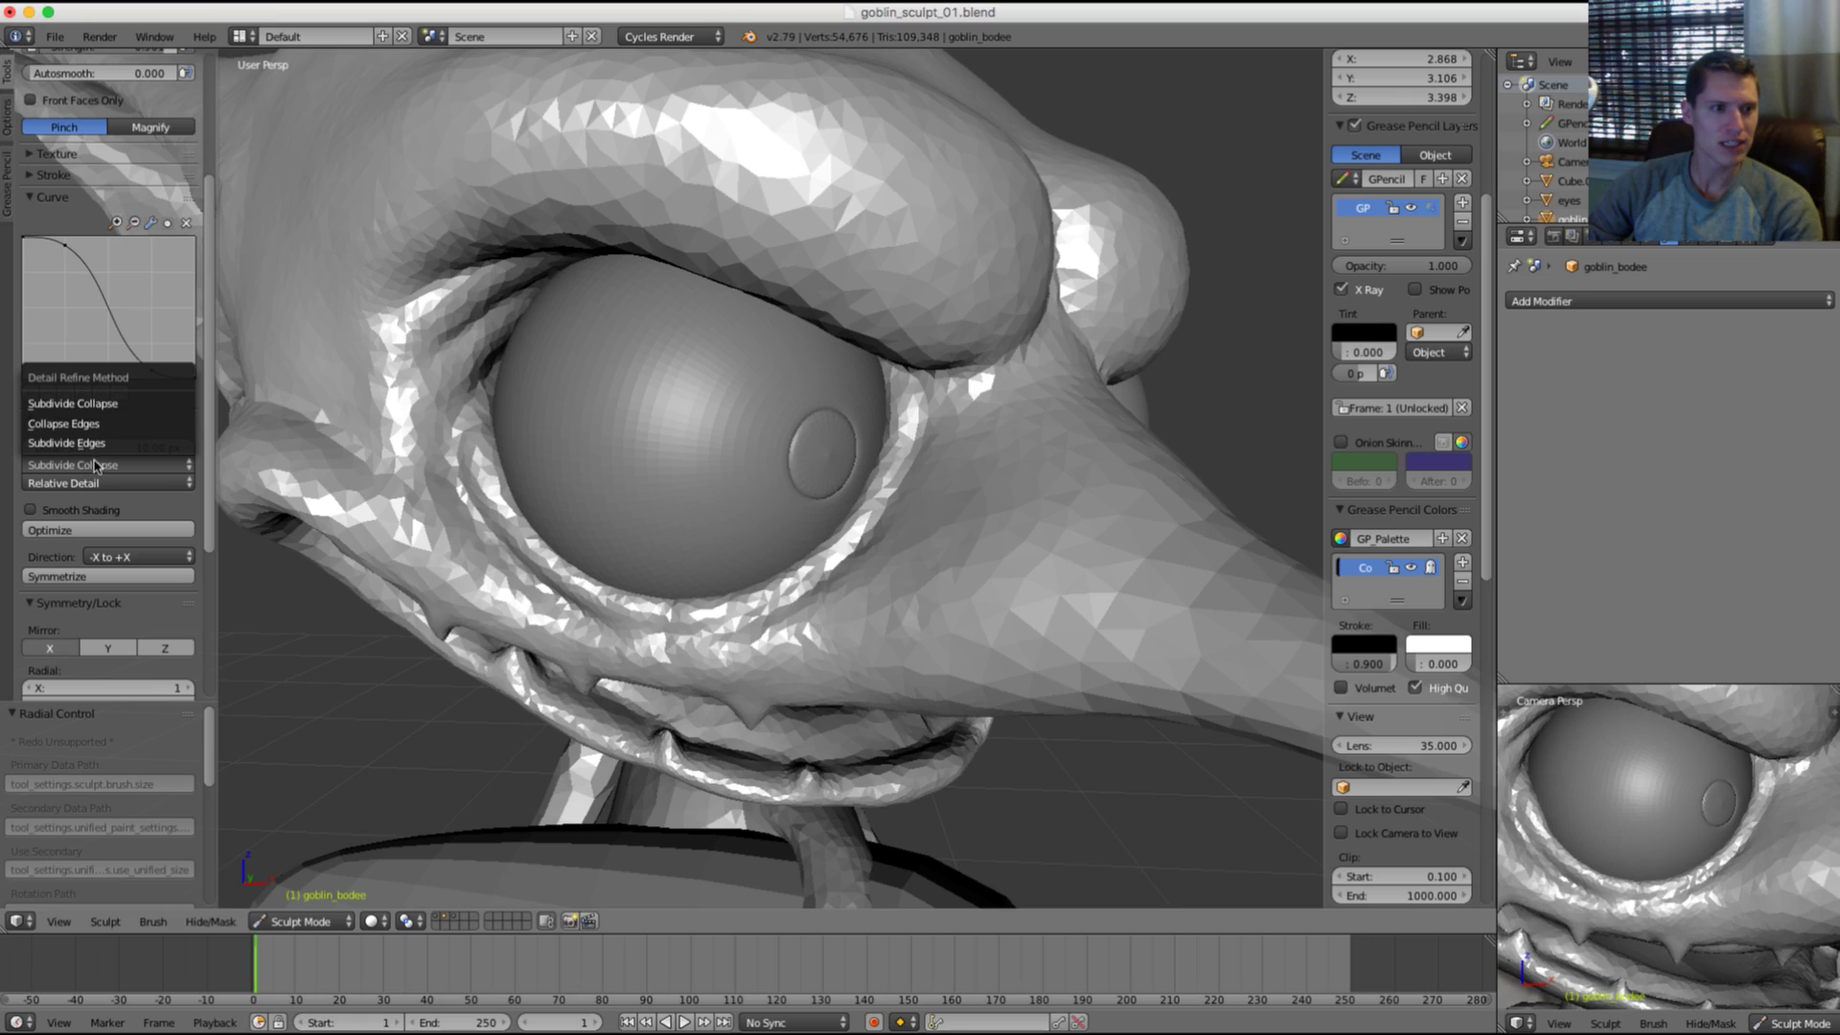
click(67, 442)
scroll(566, 492, up, 2)
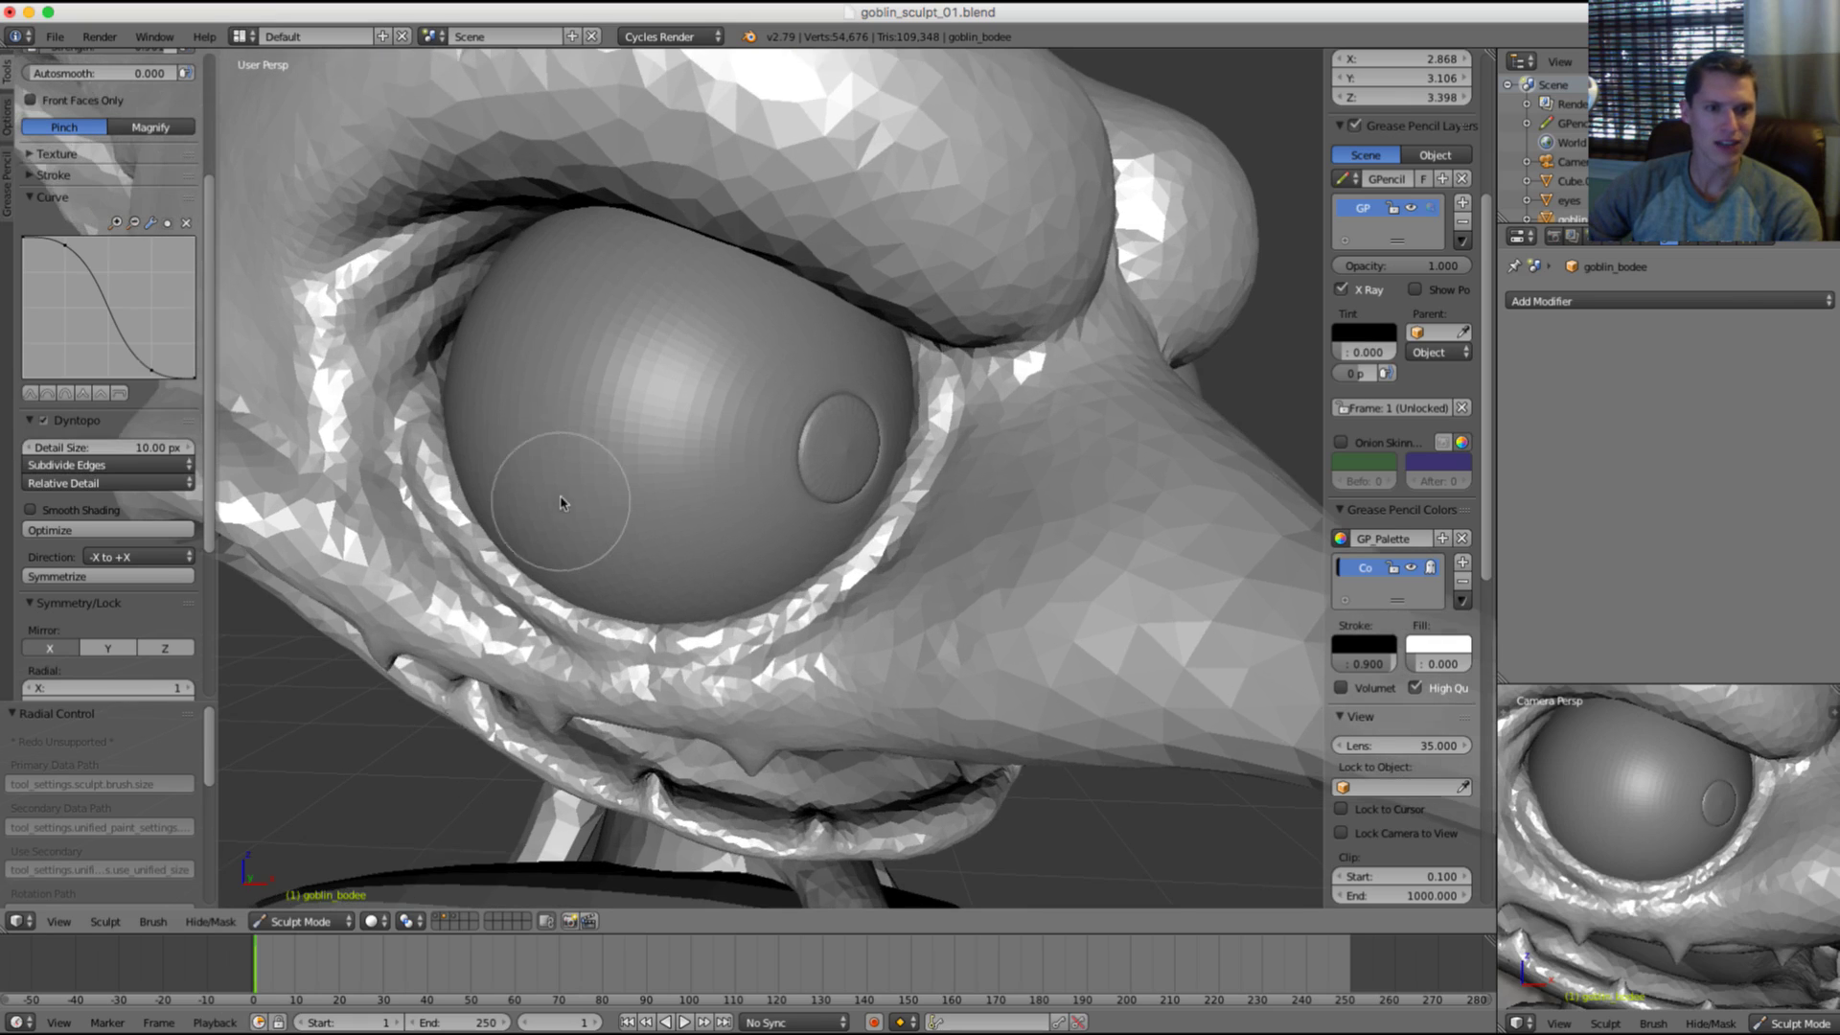
key(f)
click(423, 462)
shift+middle_drag(454, 462, 469, 428)
scroll(468, 427, up, 1)
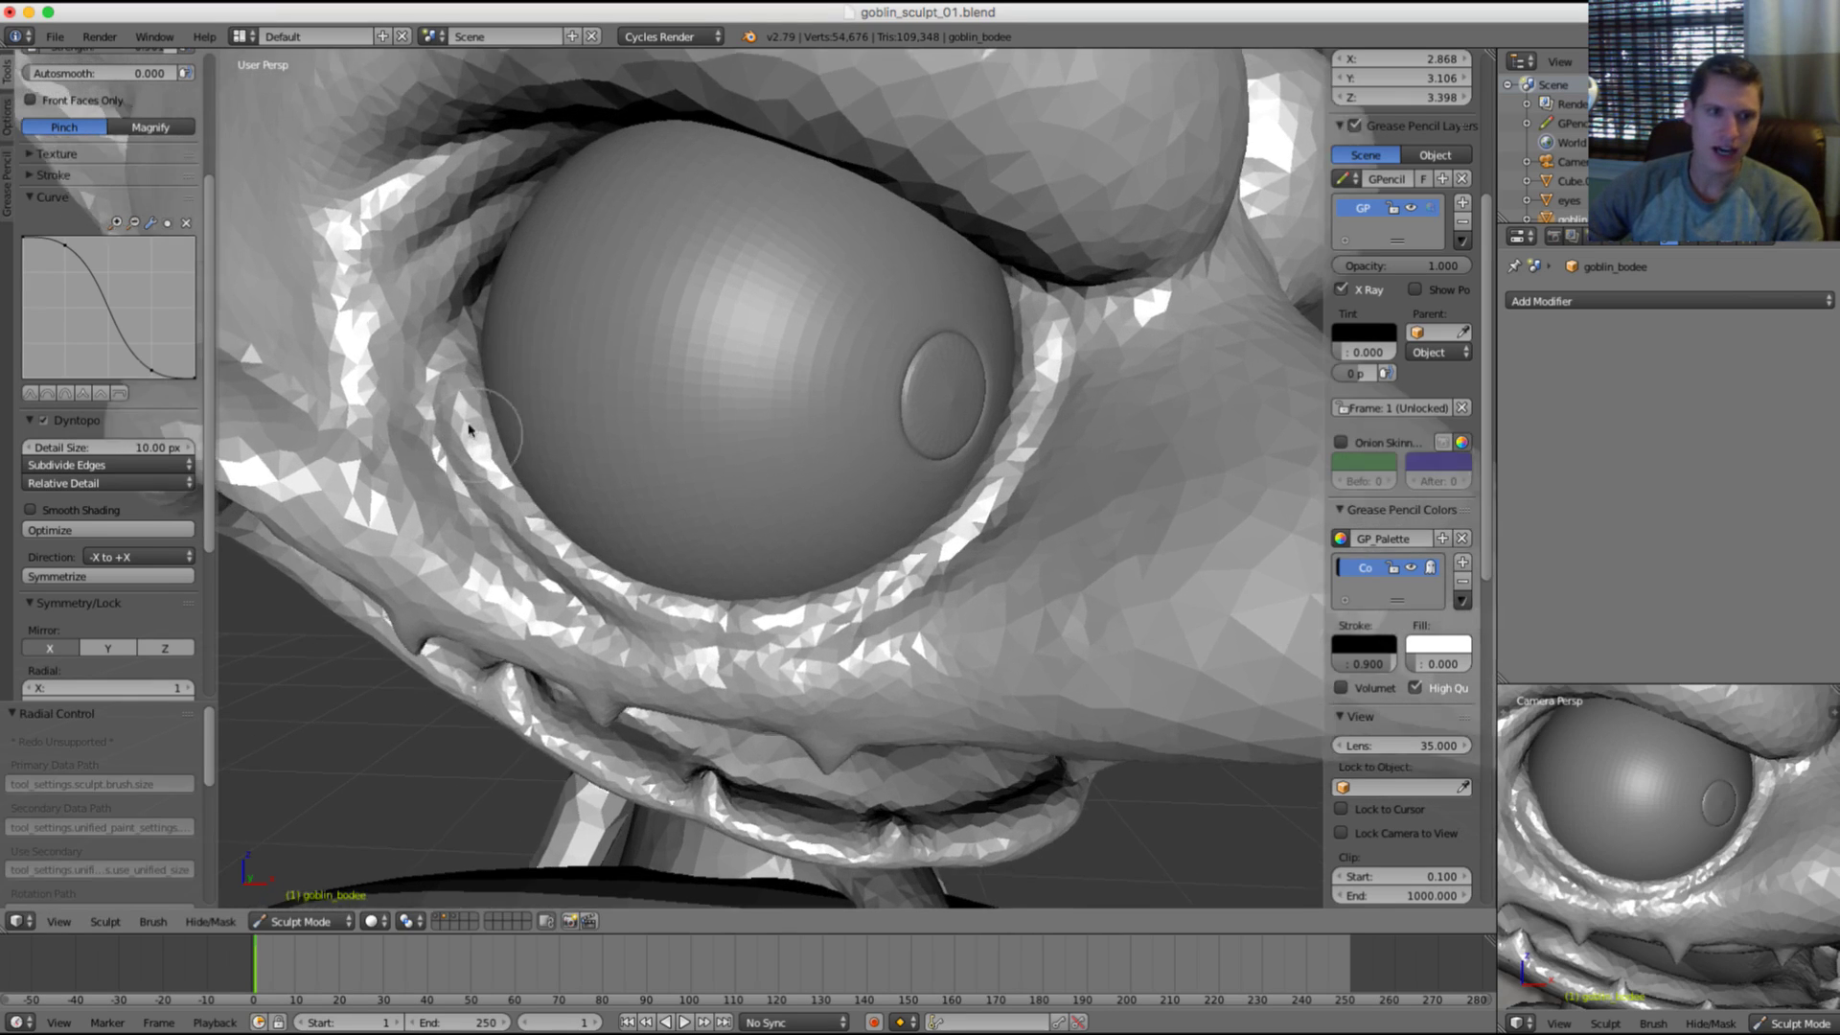
mouse_move(451, 451)
mouse_down()
mouse_move(560, 580)
mouse_move(863, 608)
mouse_move(961, 526)
mouse_move(1036, 397)
mouse_move(987, 509)
mouse_up()
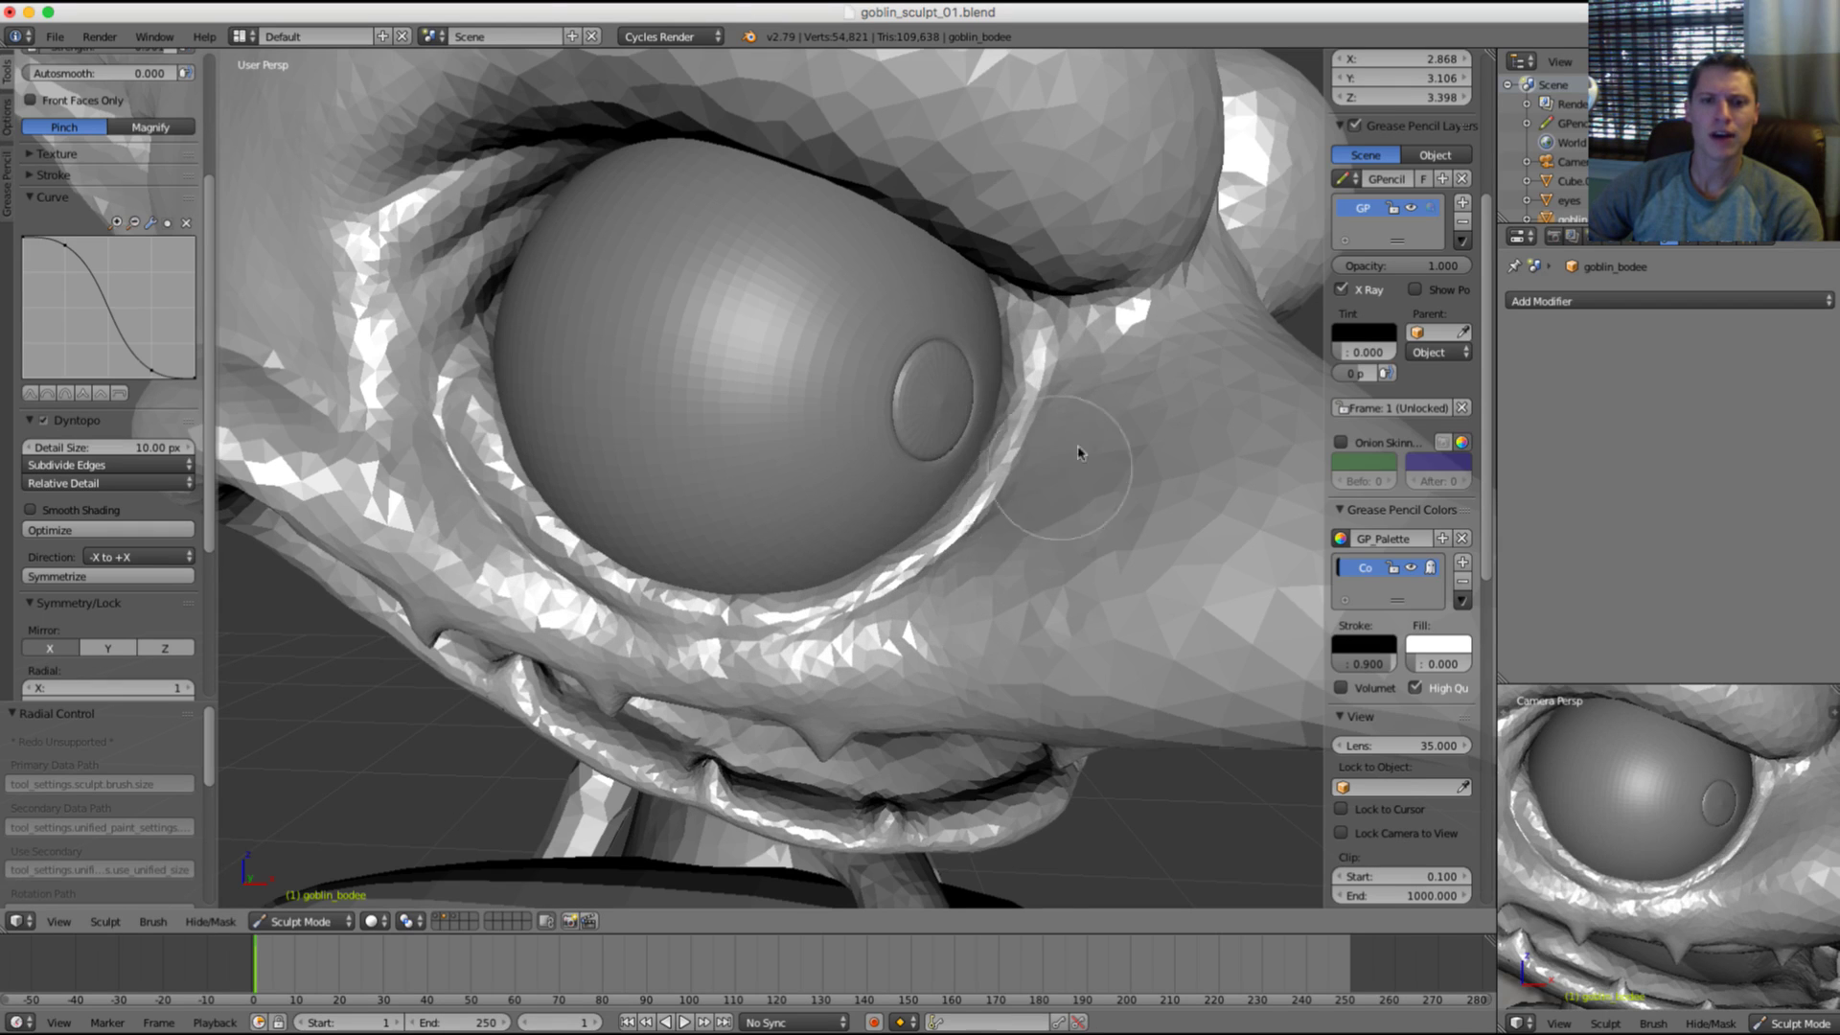
Step: Inflate the base of the goblin's nose with an enlarged brush and smooth its surface
middle_drag(1078, 452, 1067, 451)
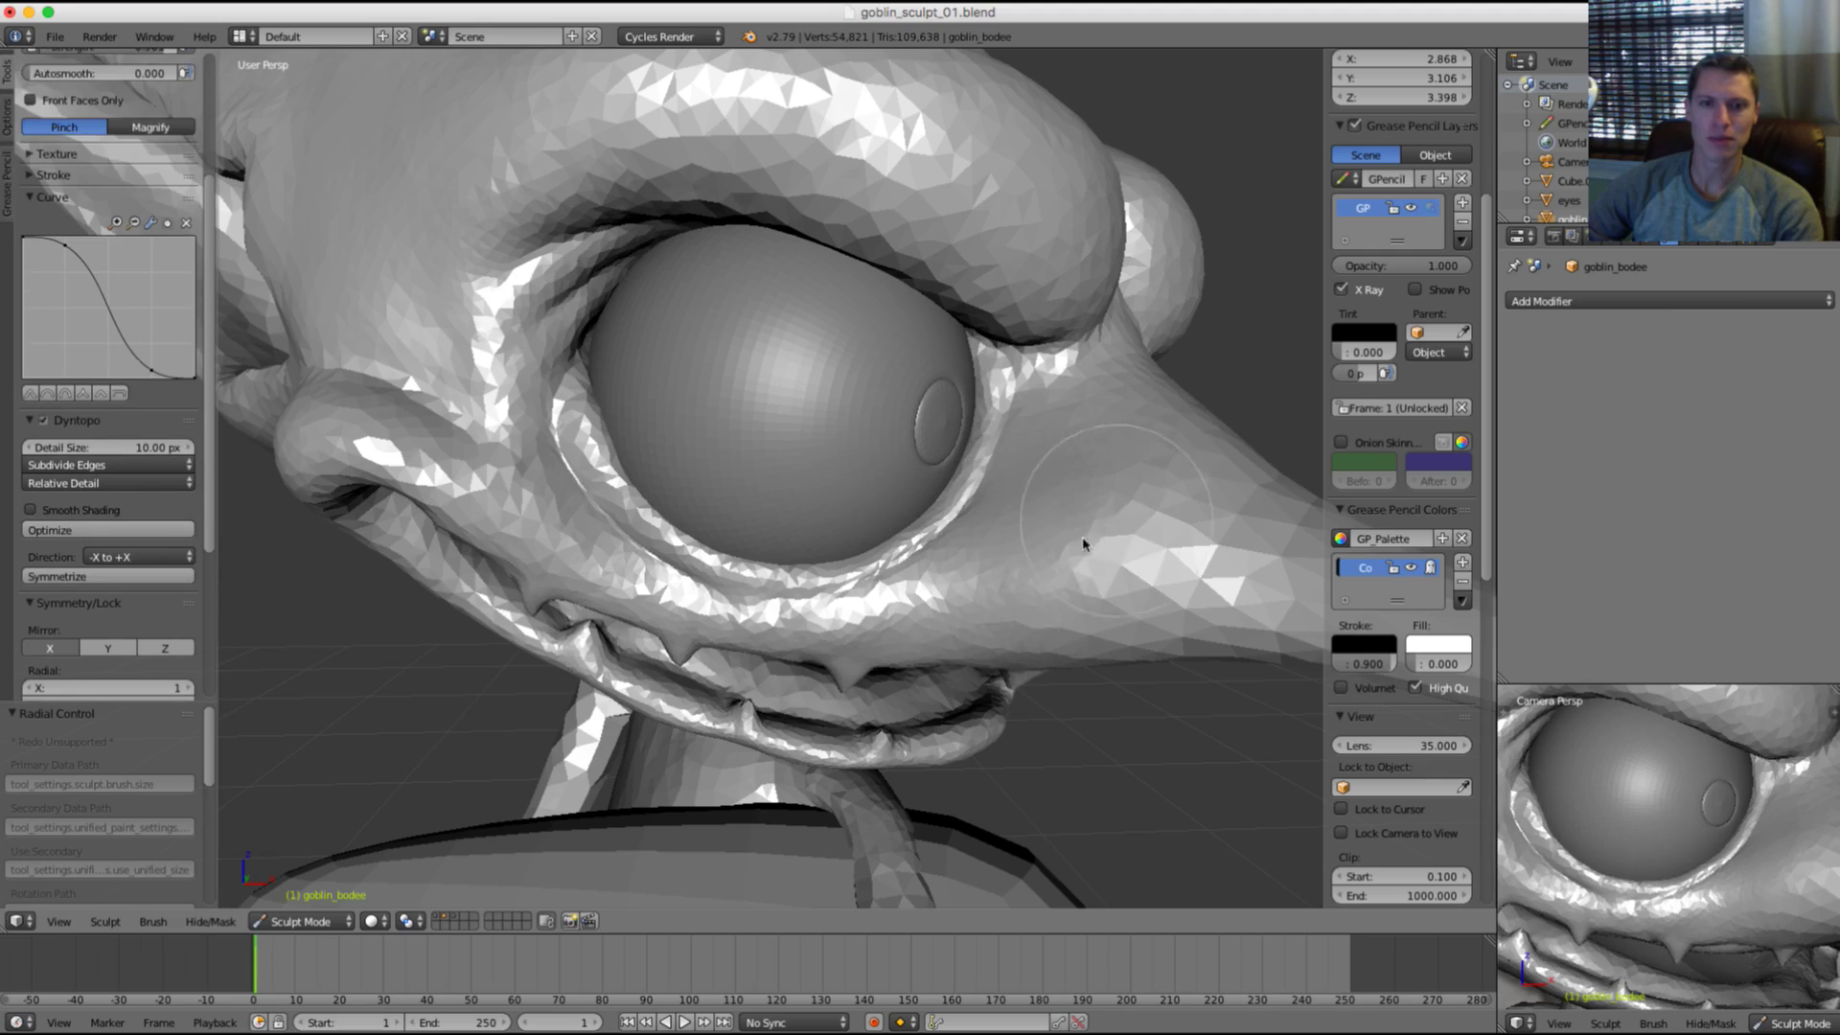
middle_drag(1162, 505, 1070, 442)
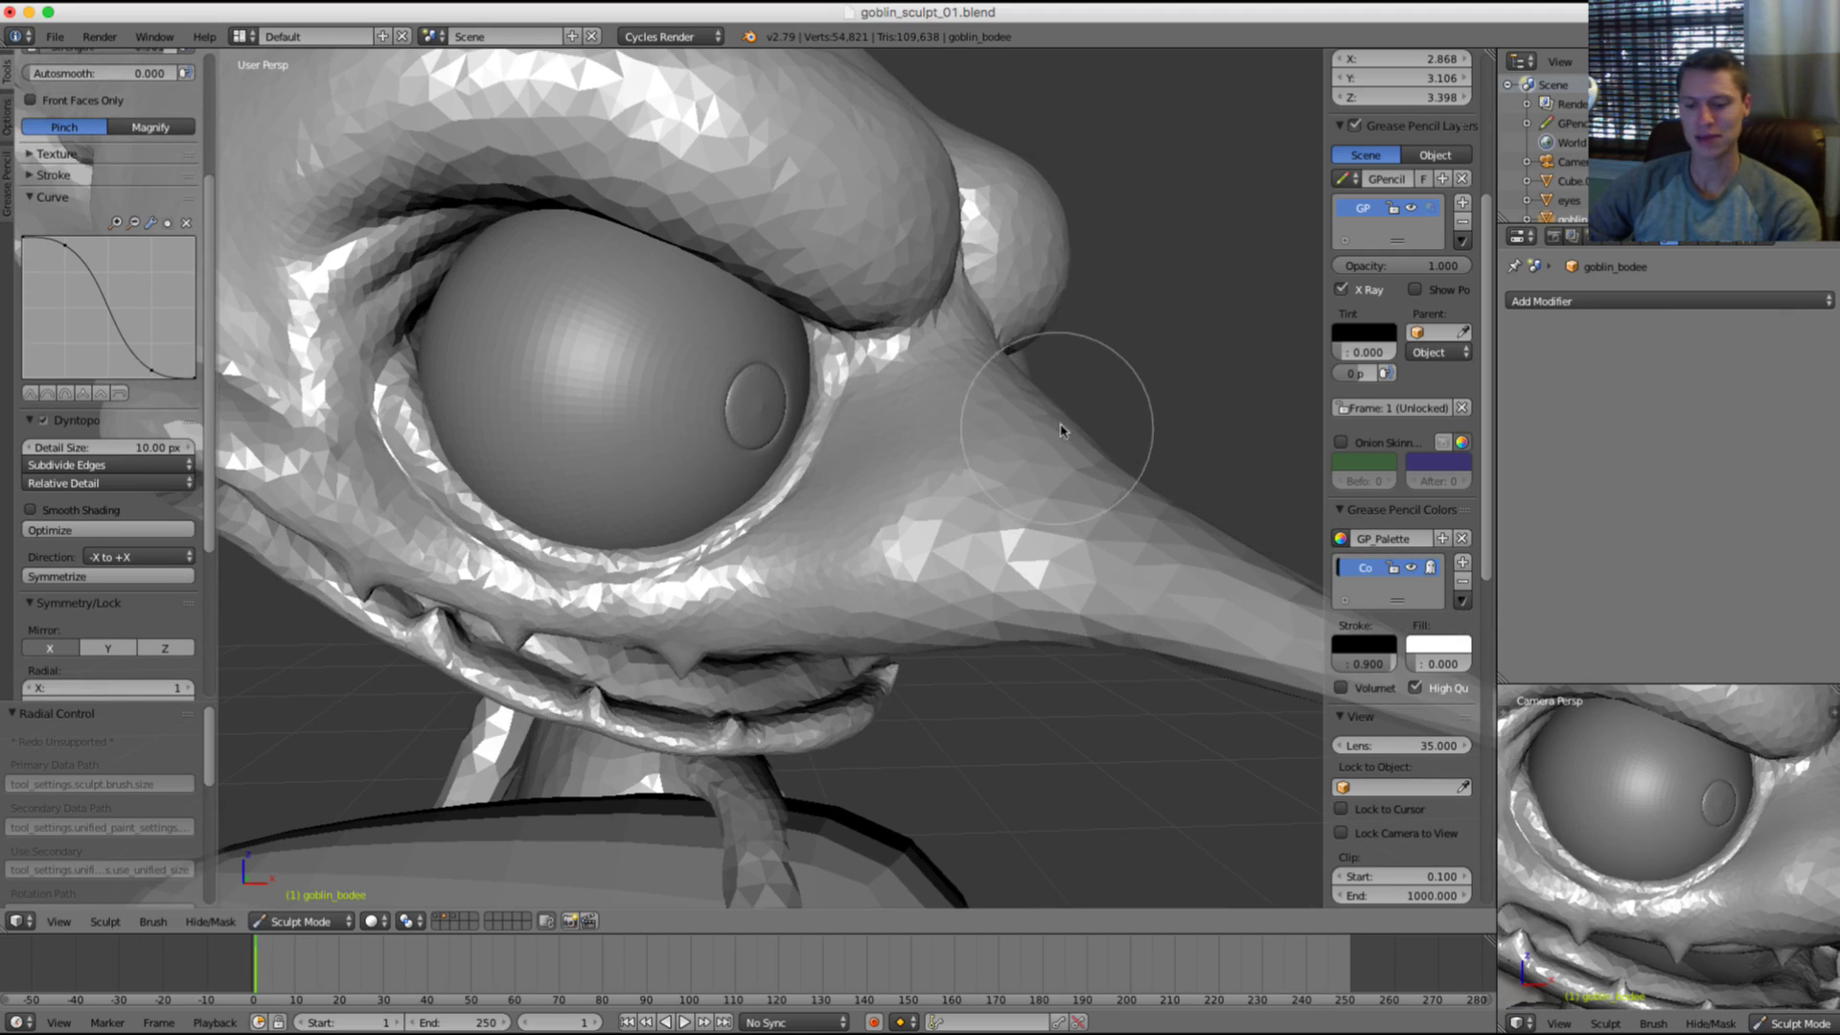
key(i)
key(f)
click(1130, 342)
mouse_move(1083, 498)
mouse_down()
mouse_move(1018, 496)
mouse_move(1224, 571)
mouse_up()
mouse_move(1044, 469)
shift+mouse_down()
mouse_move(898, 506)
mouse_move(1054, 480)
shift+mouse_up()
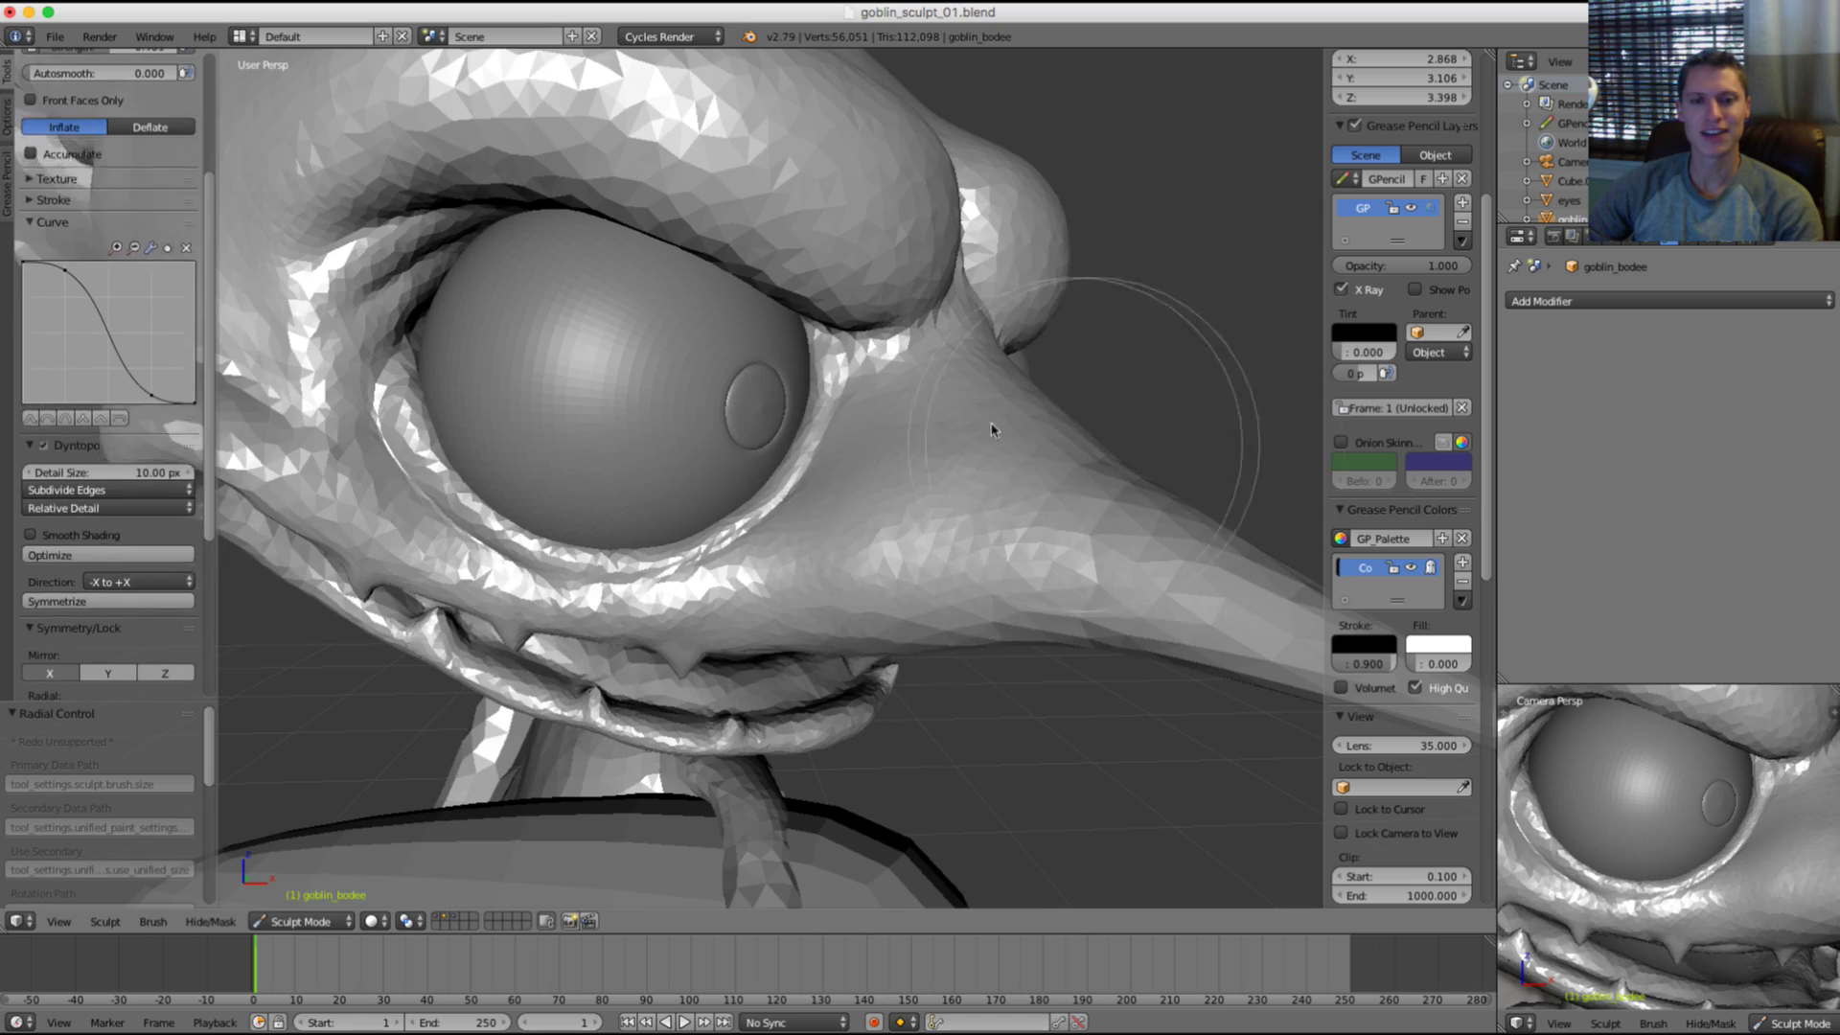
Step: Enlarge the Inflate brush, add volume along the nose toward its tip, and smooth the whole nose
mouse_move(991, 429)
middle_down()
mouse_move(1006, 473)
mouse_move(997, 428)
middle_up()
key(i)
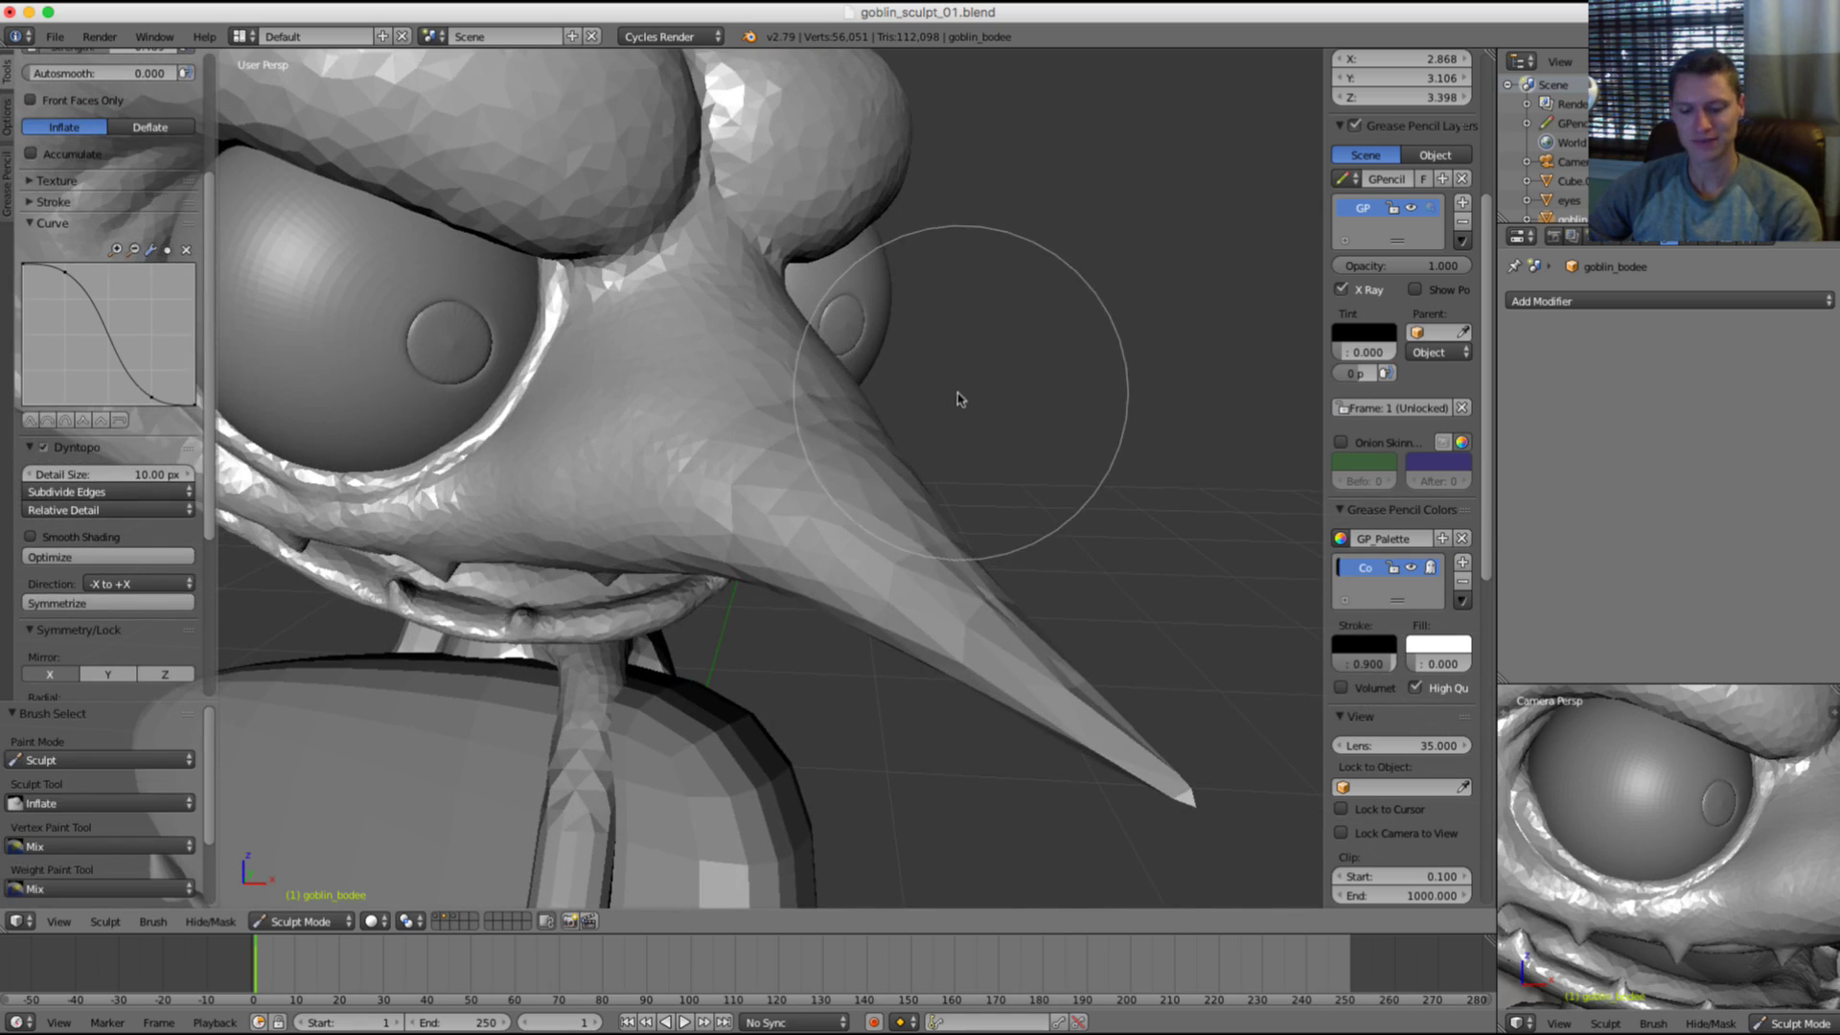
key(f)
click(1057, 376)
drag(982, 584, 1054, 688)
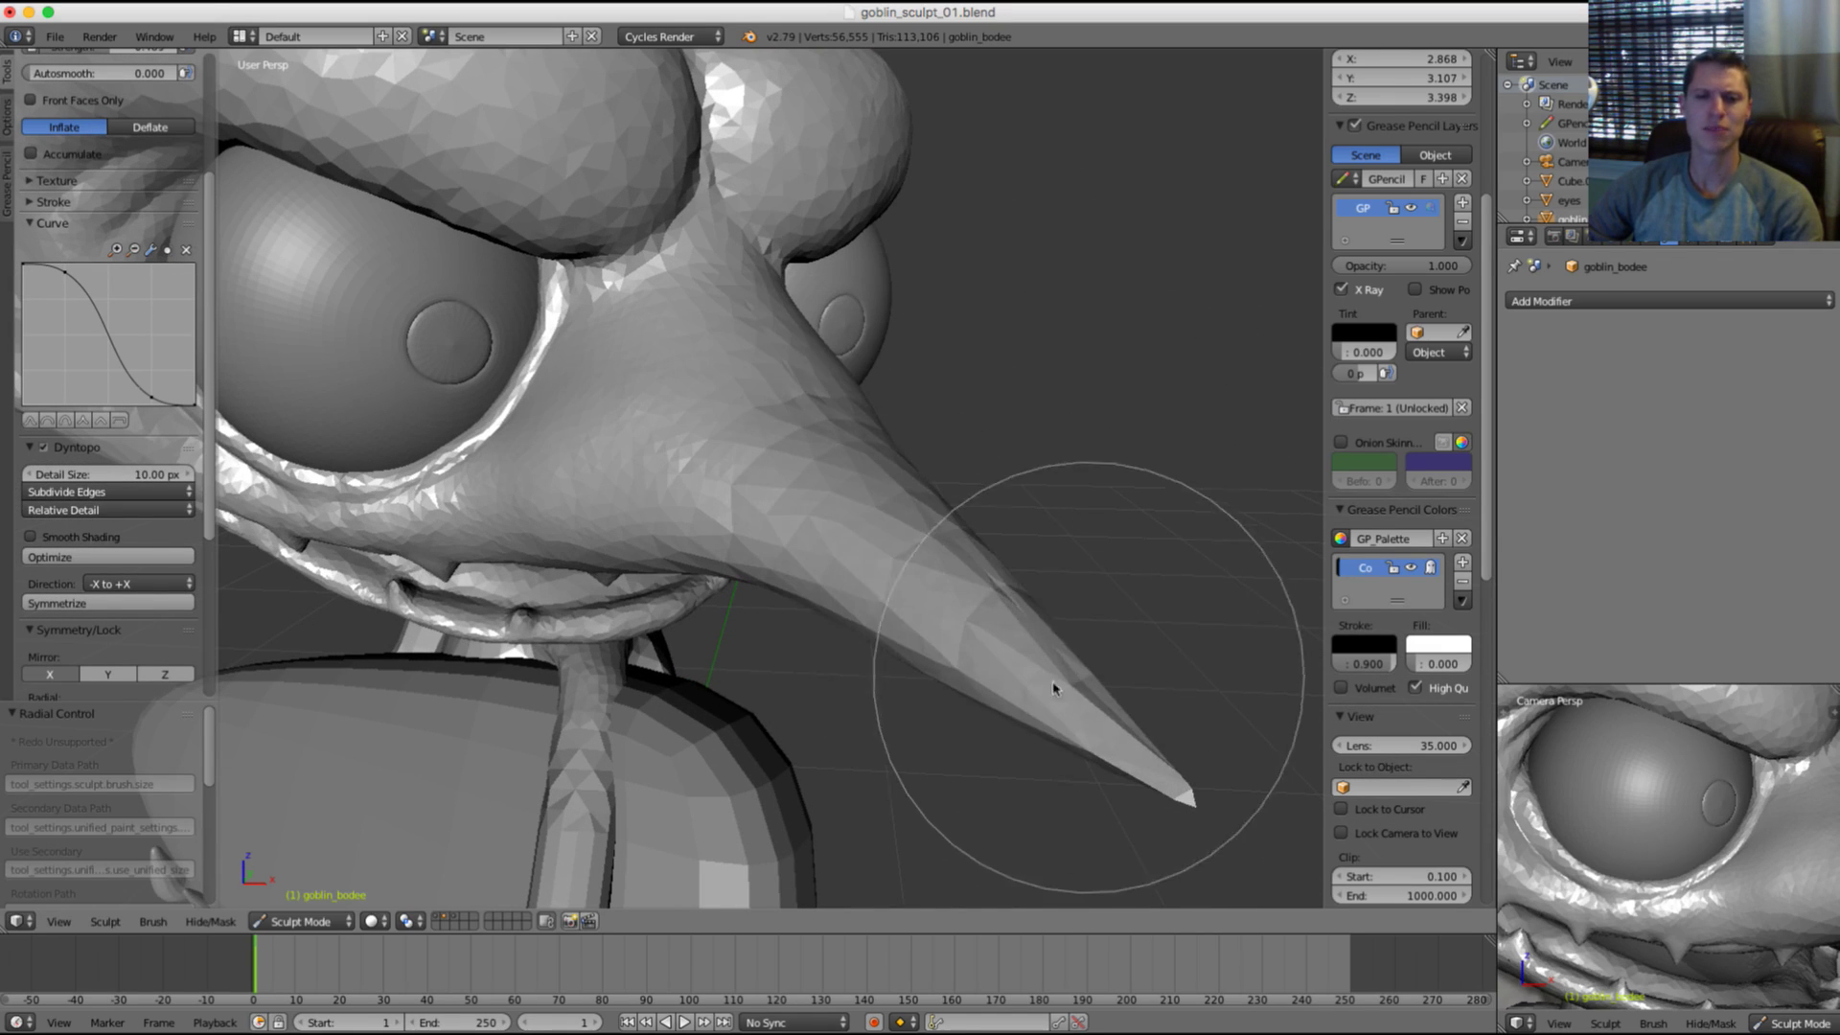
mouse_move(928, 607)
shift+mouse_down()
mouse_move(1088, 718)
mouse_move(833, 595)
shift+mouse_up()
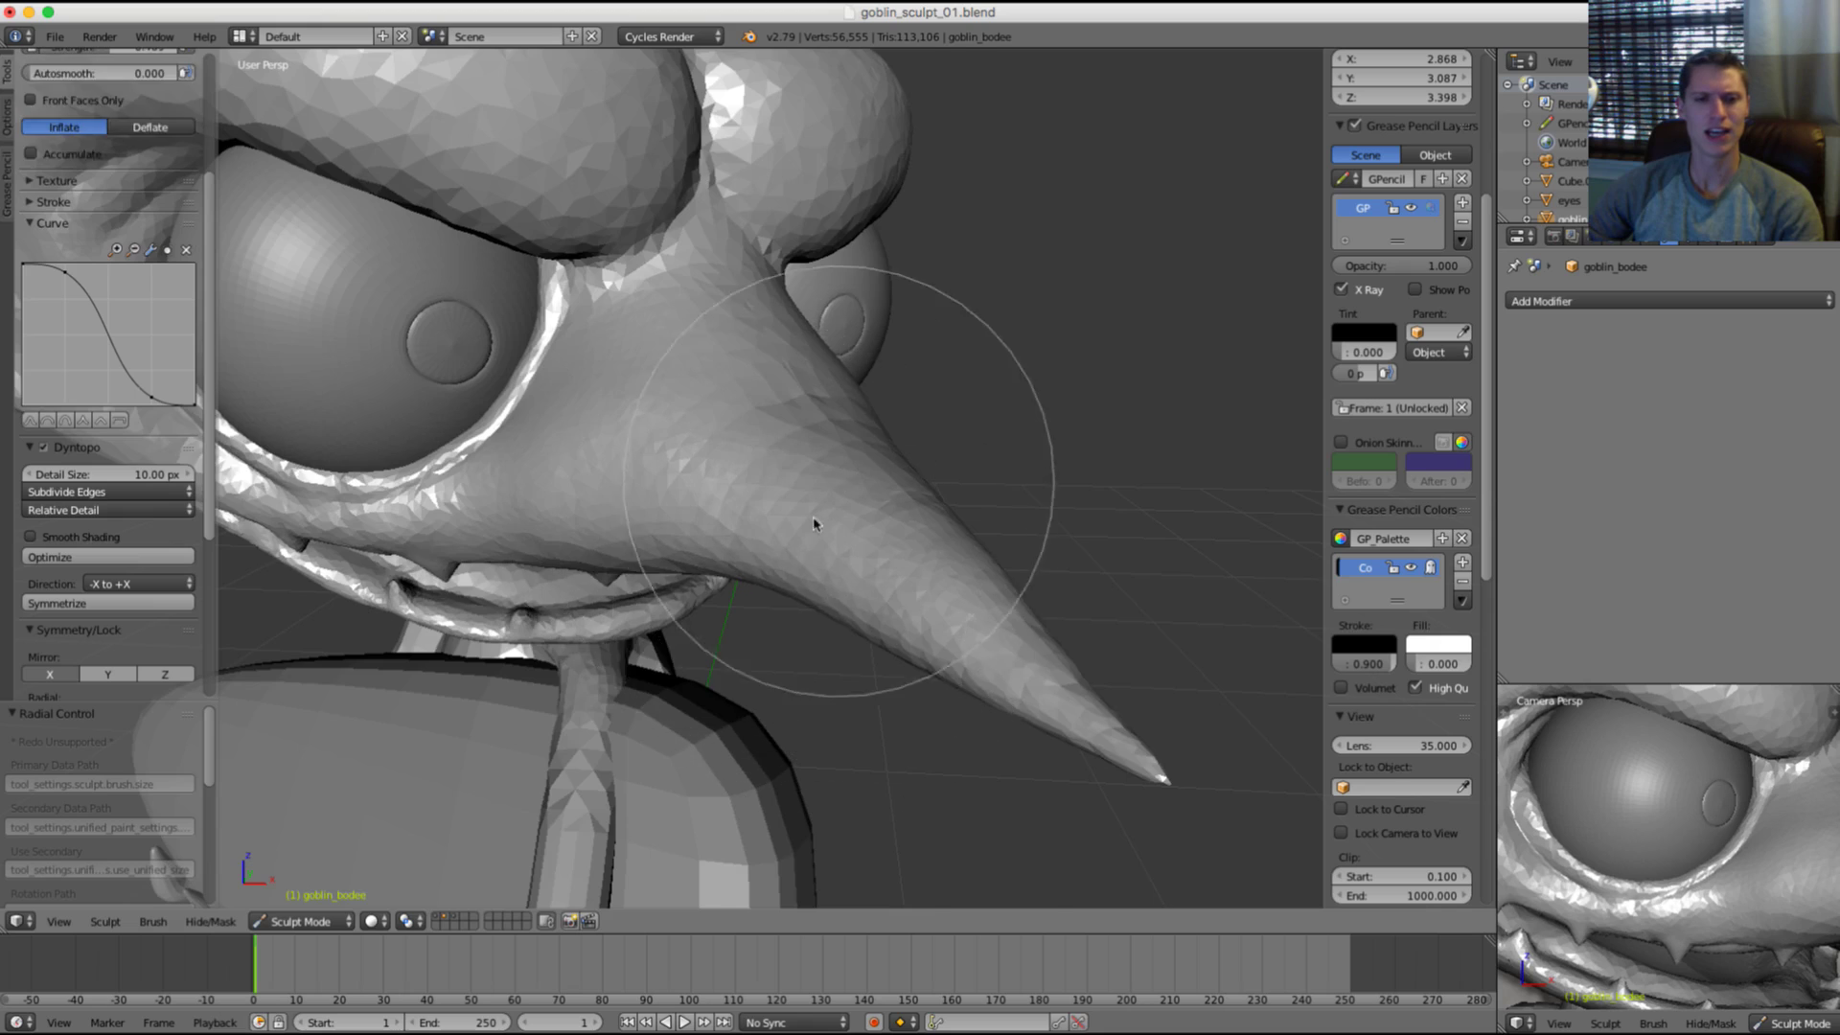
Step: Switch to an enlarged Grab brush and check the nose's shape from above and from the front
mouse_move(815, 523)
middle_down()
mouse_move(801, 411)
mouse_move(752, 476)
middle_up()
key(g)
key(f)
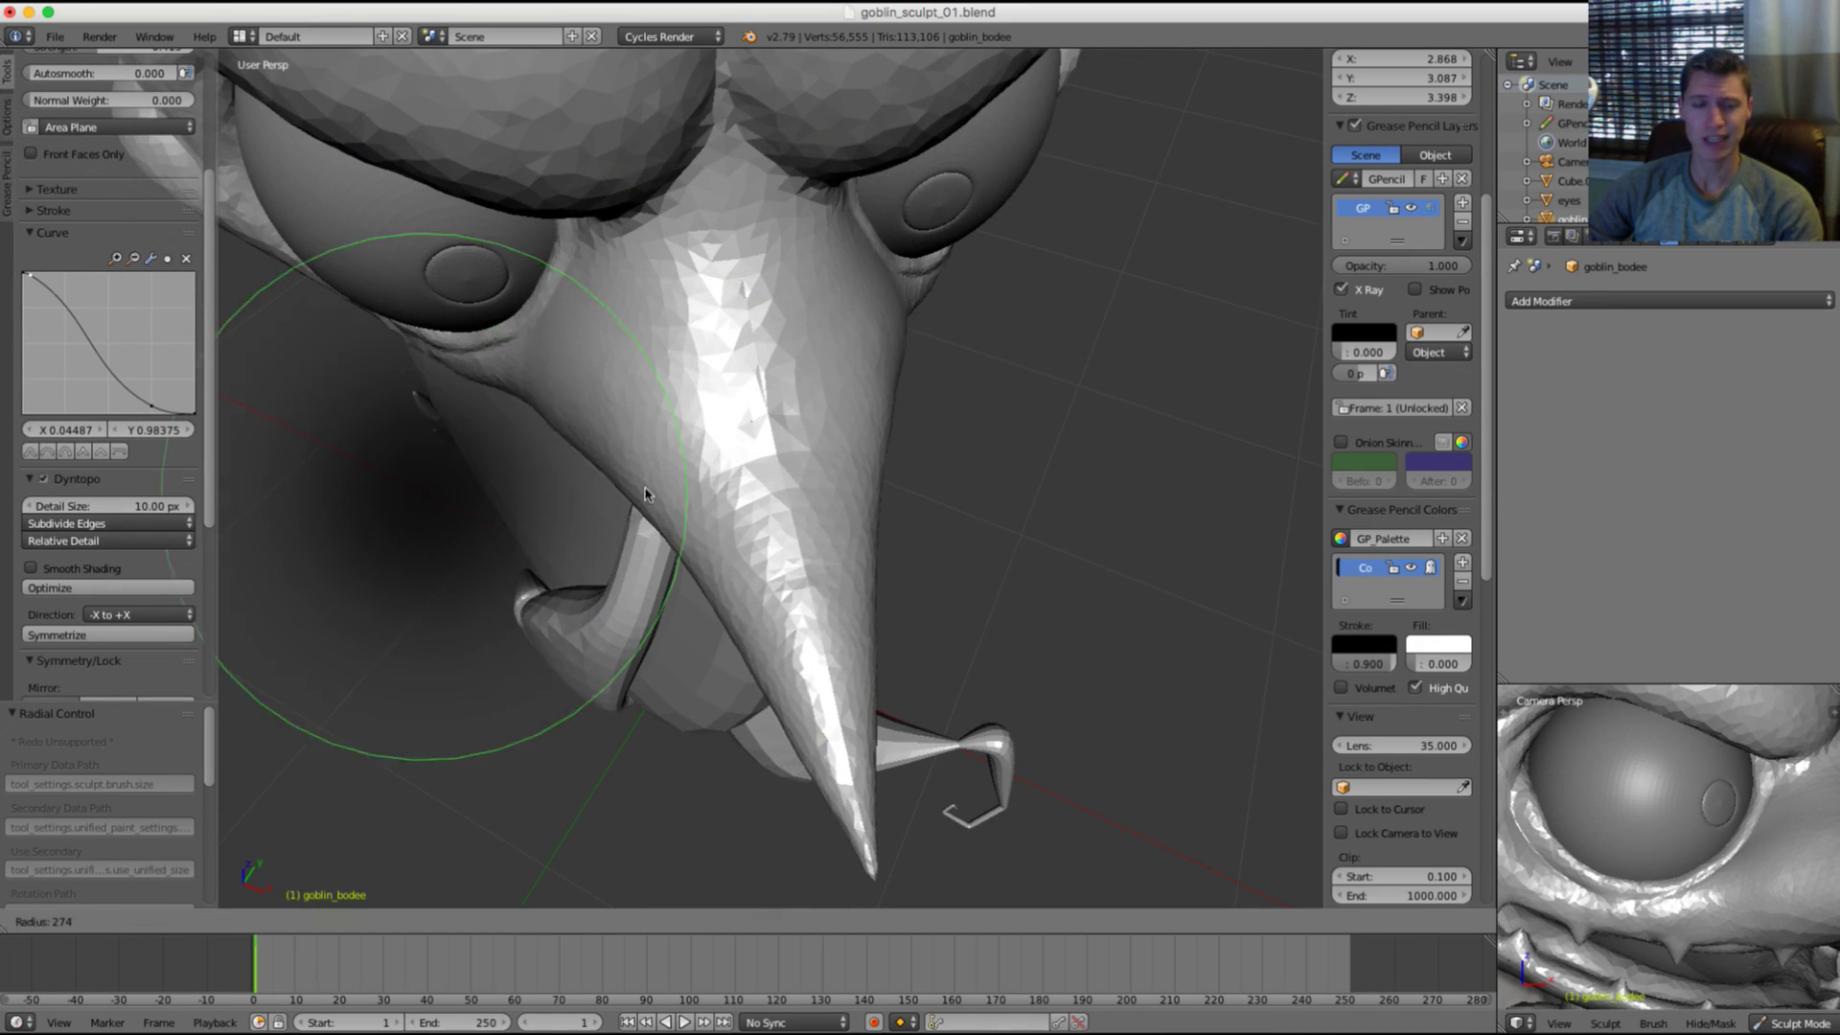
click(728, 350)
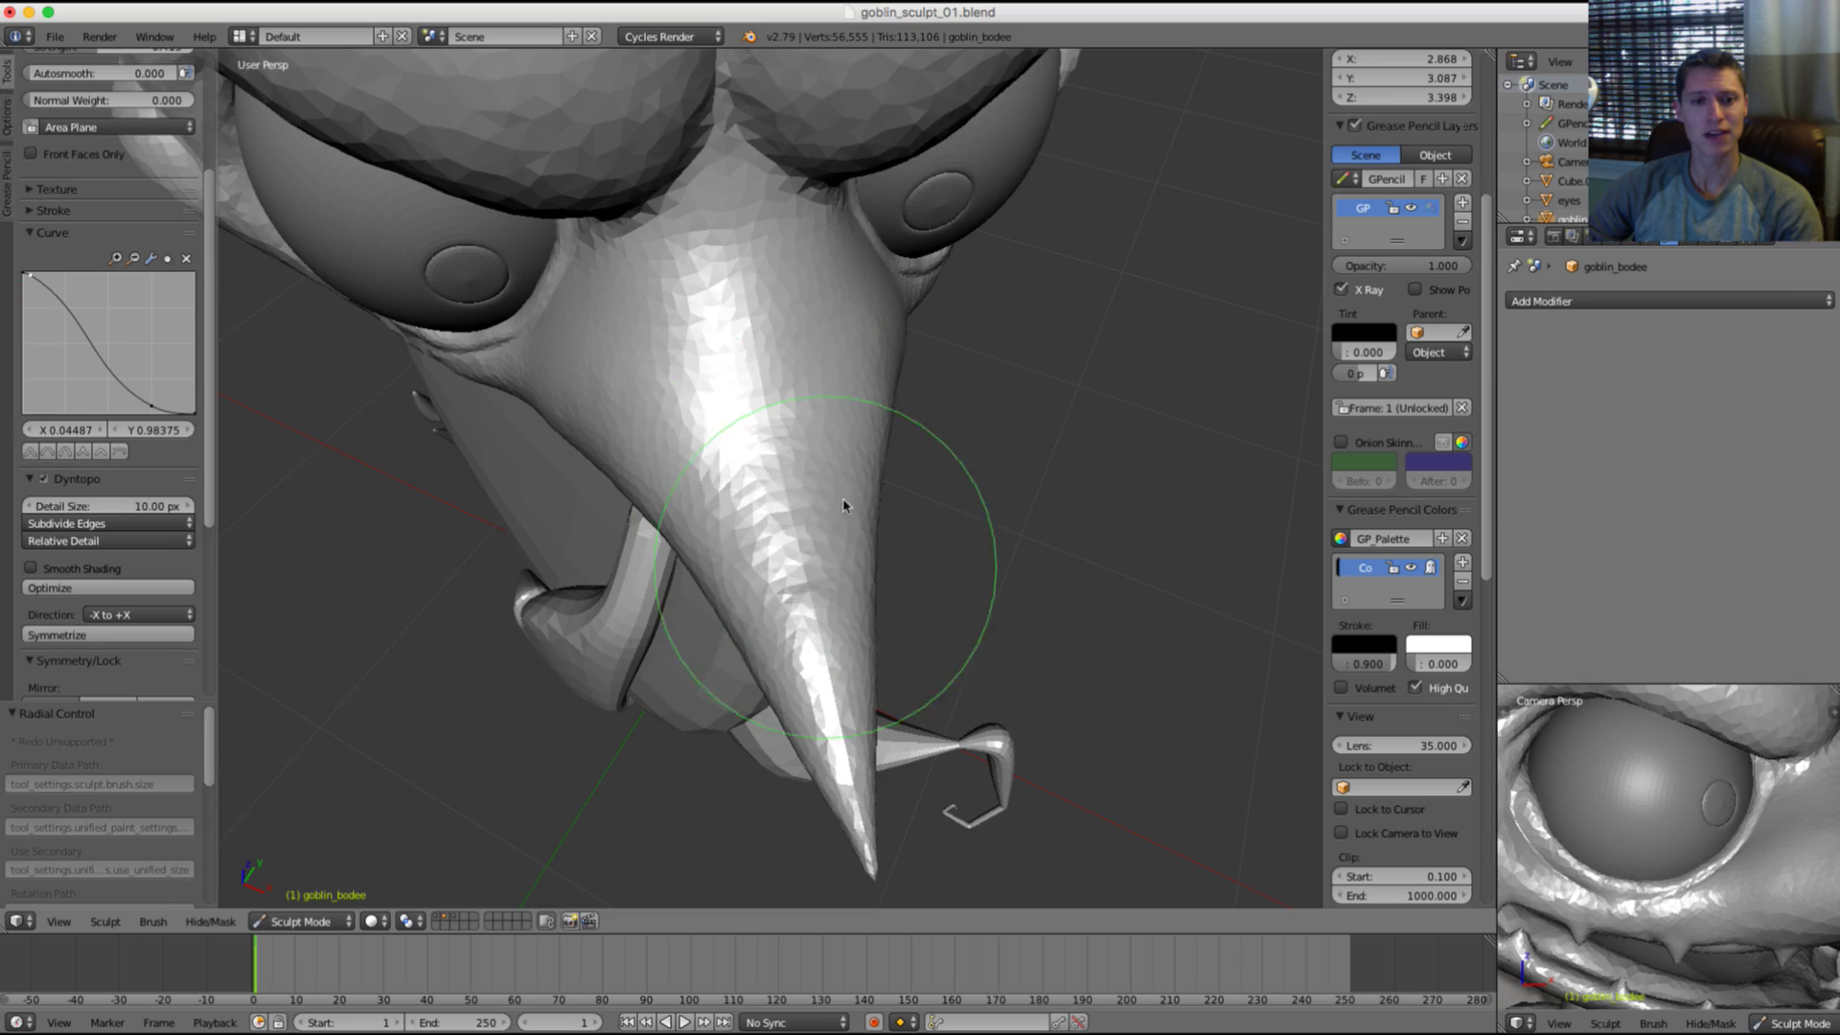
mouse_move(843, 505)
middle_down()
mouse_move(1089, 291)
mouse_move(961, 336)
mouse_move(986, 316)
mouse_move(843, 317)
mouse_move(772, 341)
mouse_move(701, 328)
mouse_move(674, 376)
middle_up()
scroll(1006, 287, up, 2)
key(s)
key(k)
key(g)
mouse_move(996, 321)
middle_down()
mouse_move(890, 247)
mouse_move(987, 255)
middle_up()
scroll(982, 435, down, 1)
Step: Frame the whole reference drawing in the camera view and zoom in on the goblin's head
scroll(1725, 812, down, 15)
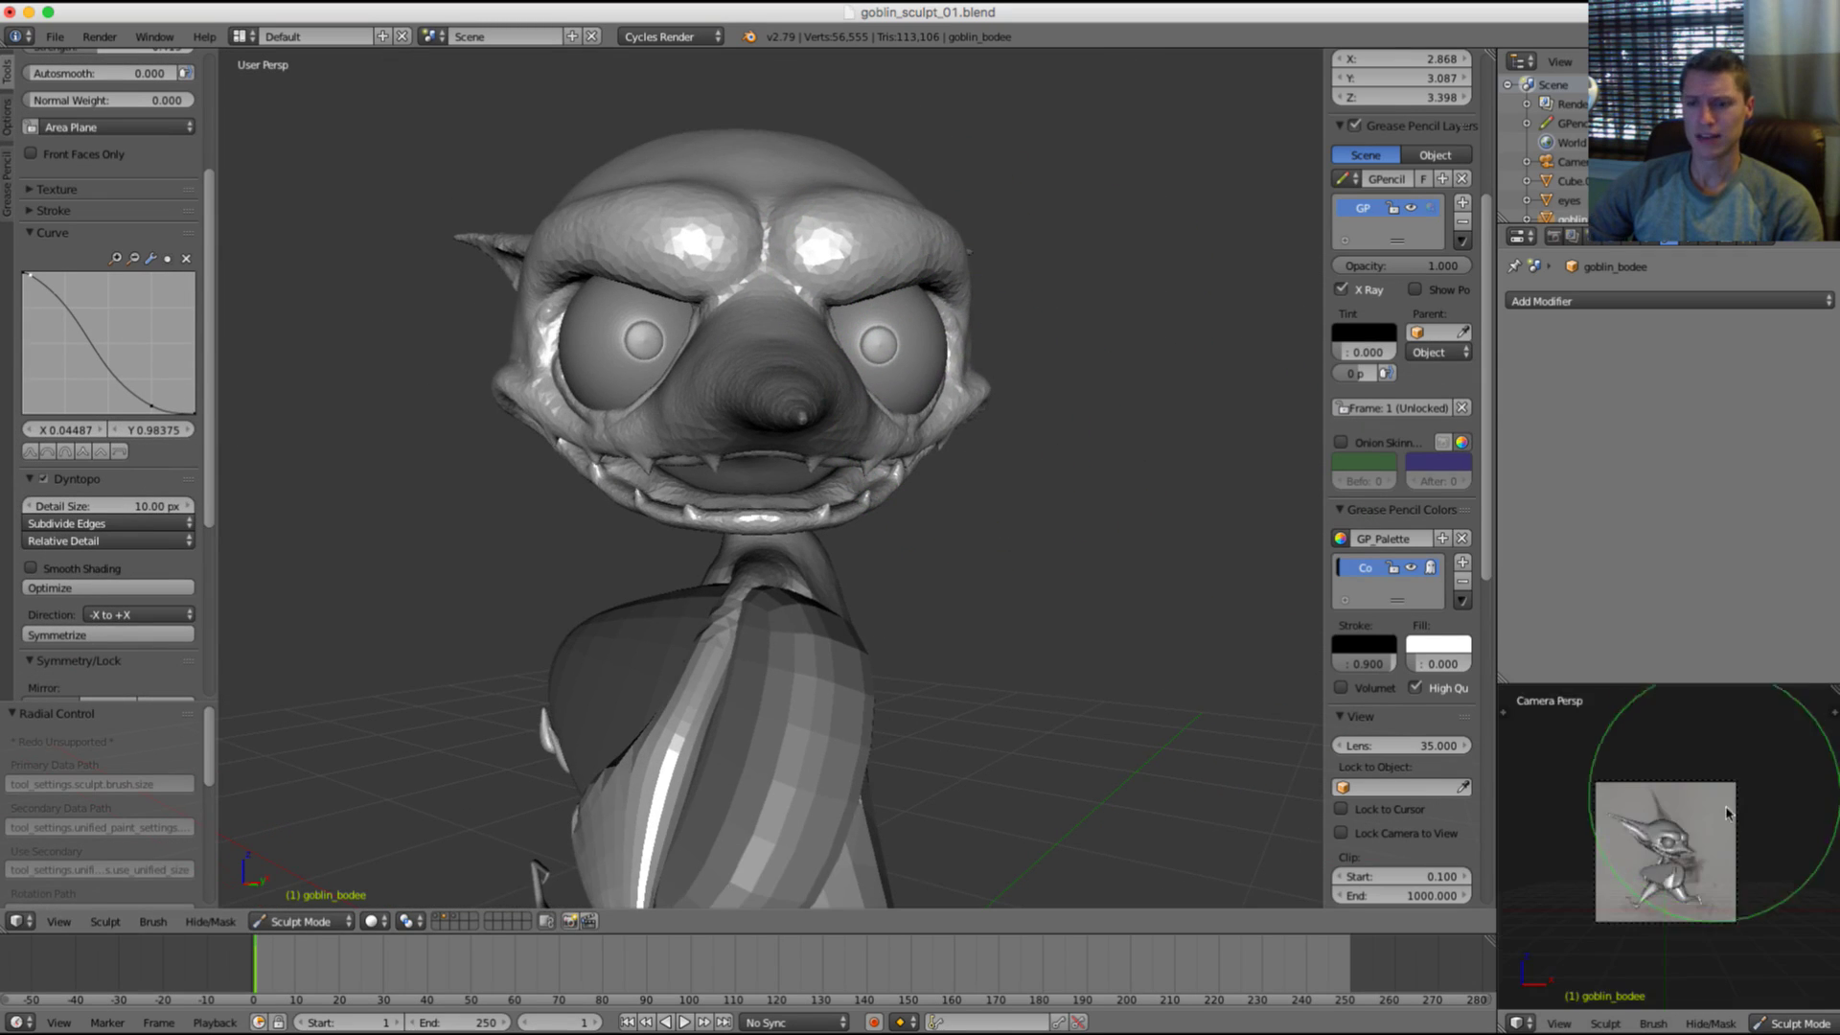
key(Home)
scroll(1698, 871, up, 5)
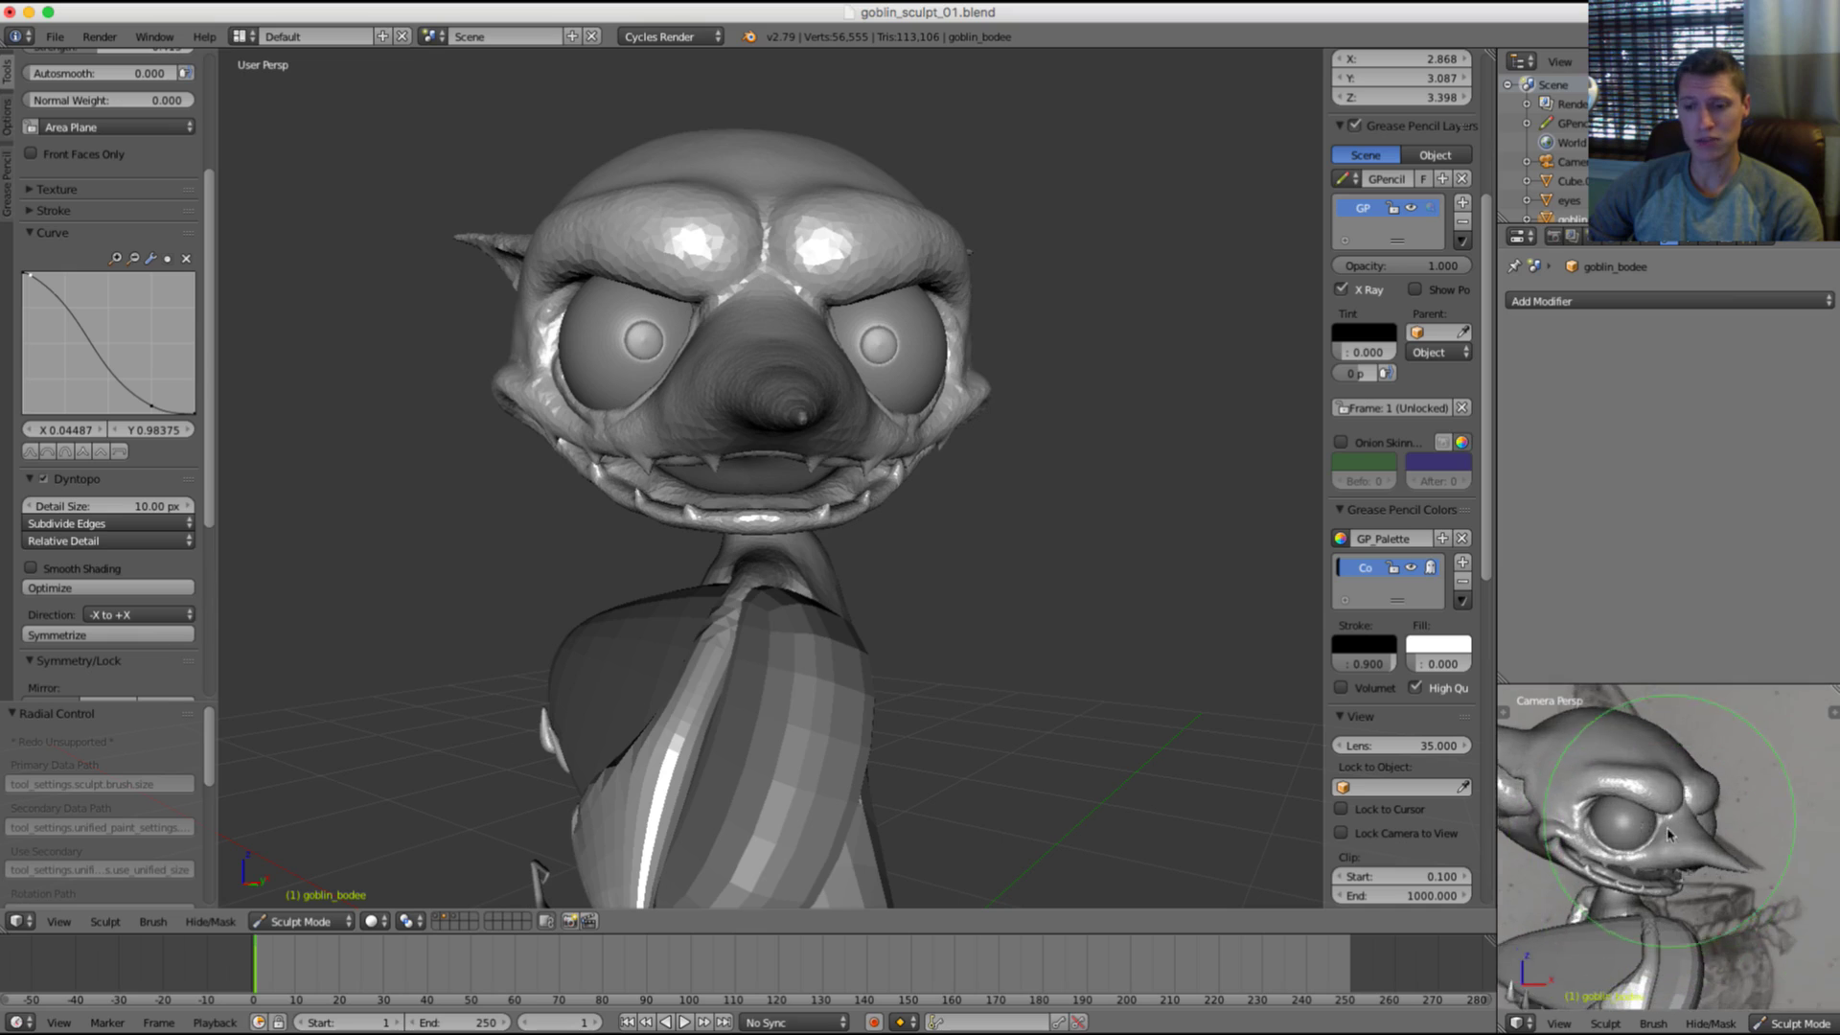
Step: Examine the nose's profile from the side and compare it with the reference drawing by toggling the scene layers
middle_drag(642, 337, 757, 369)
scroll(753, 378, up, 4)
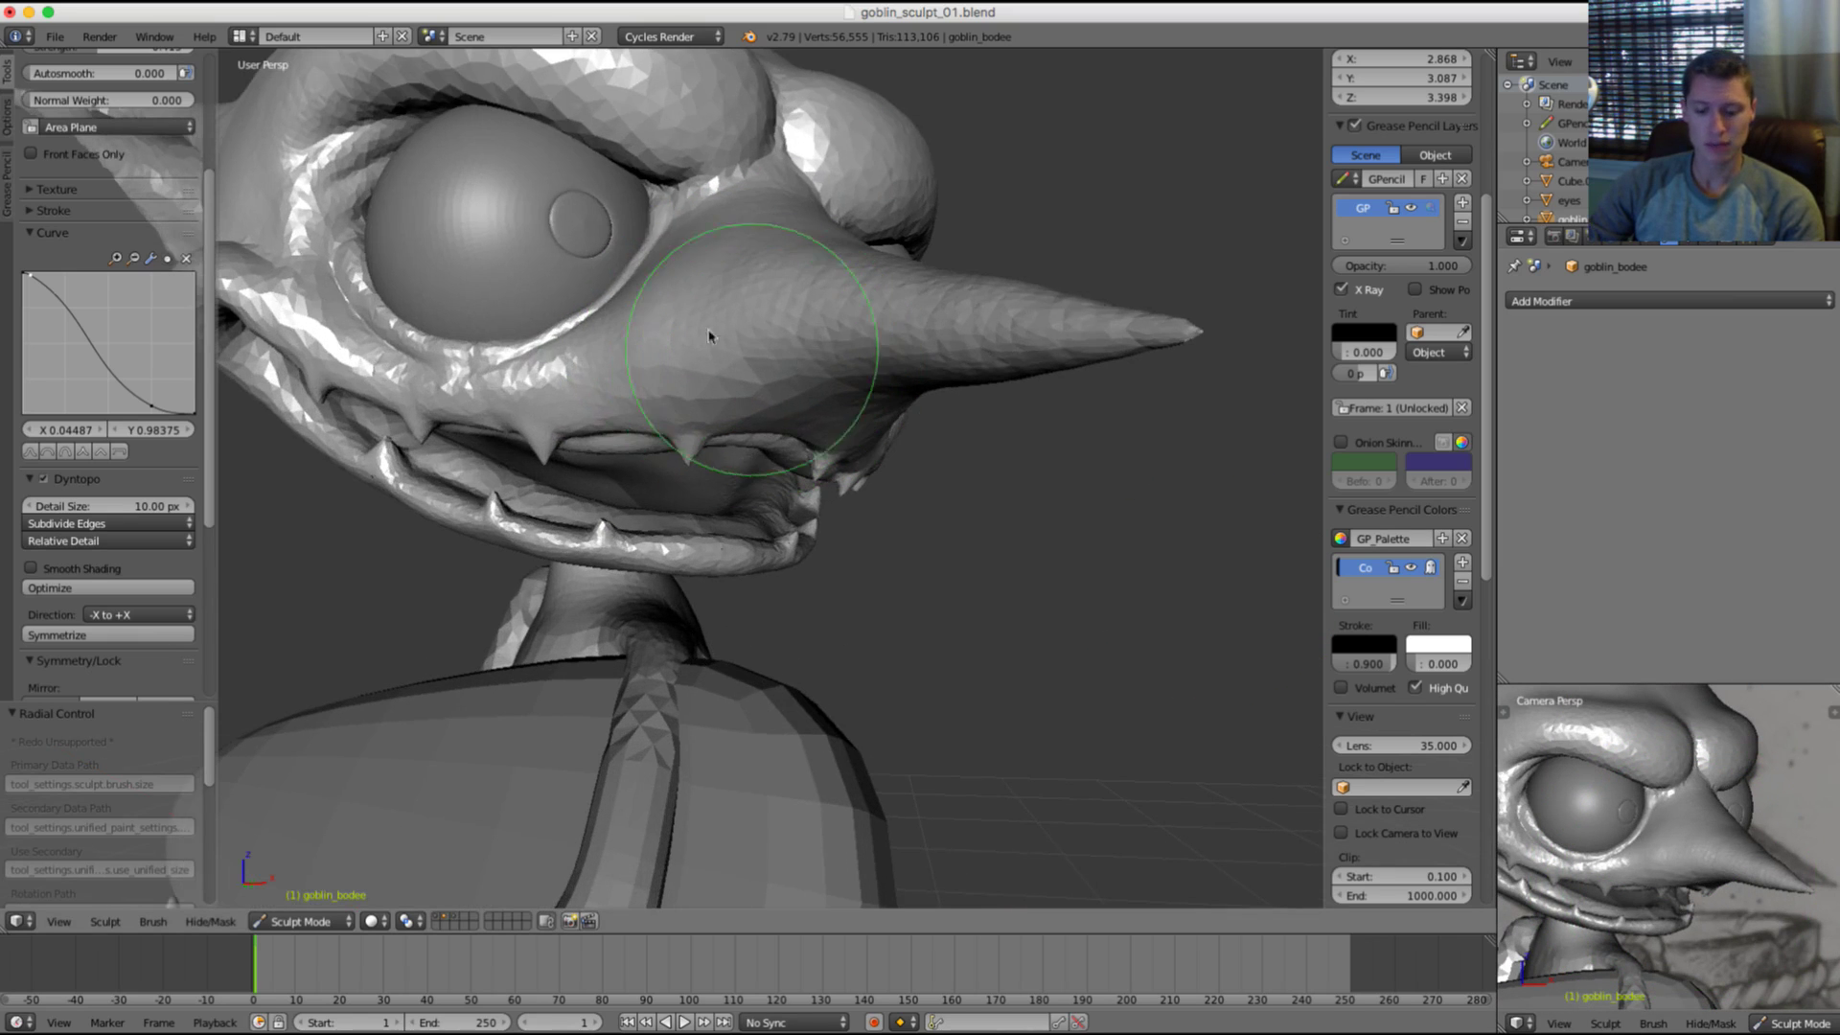
key(f)
click(808, 312)
middle_drag(842, 296, 905, 316)
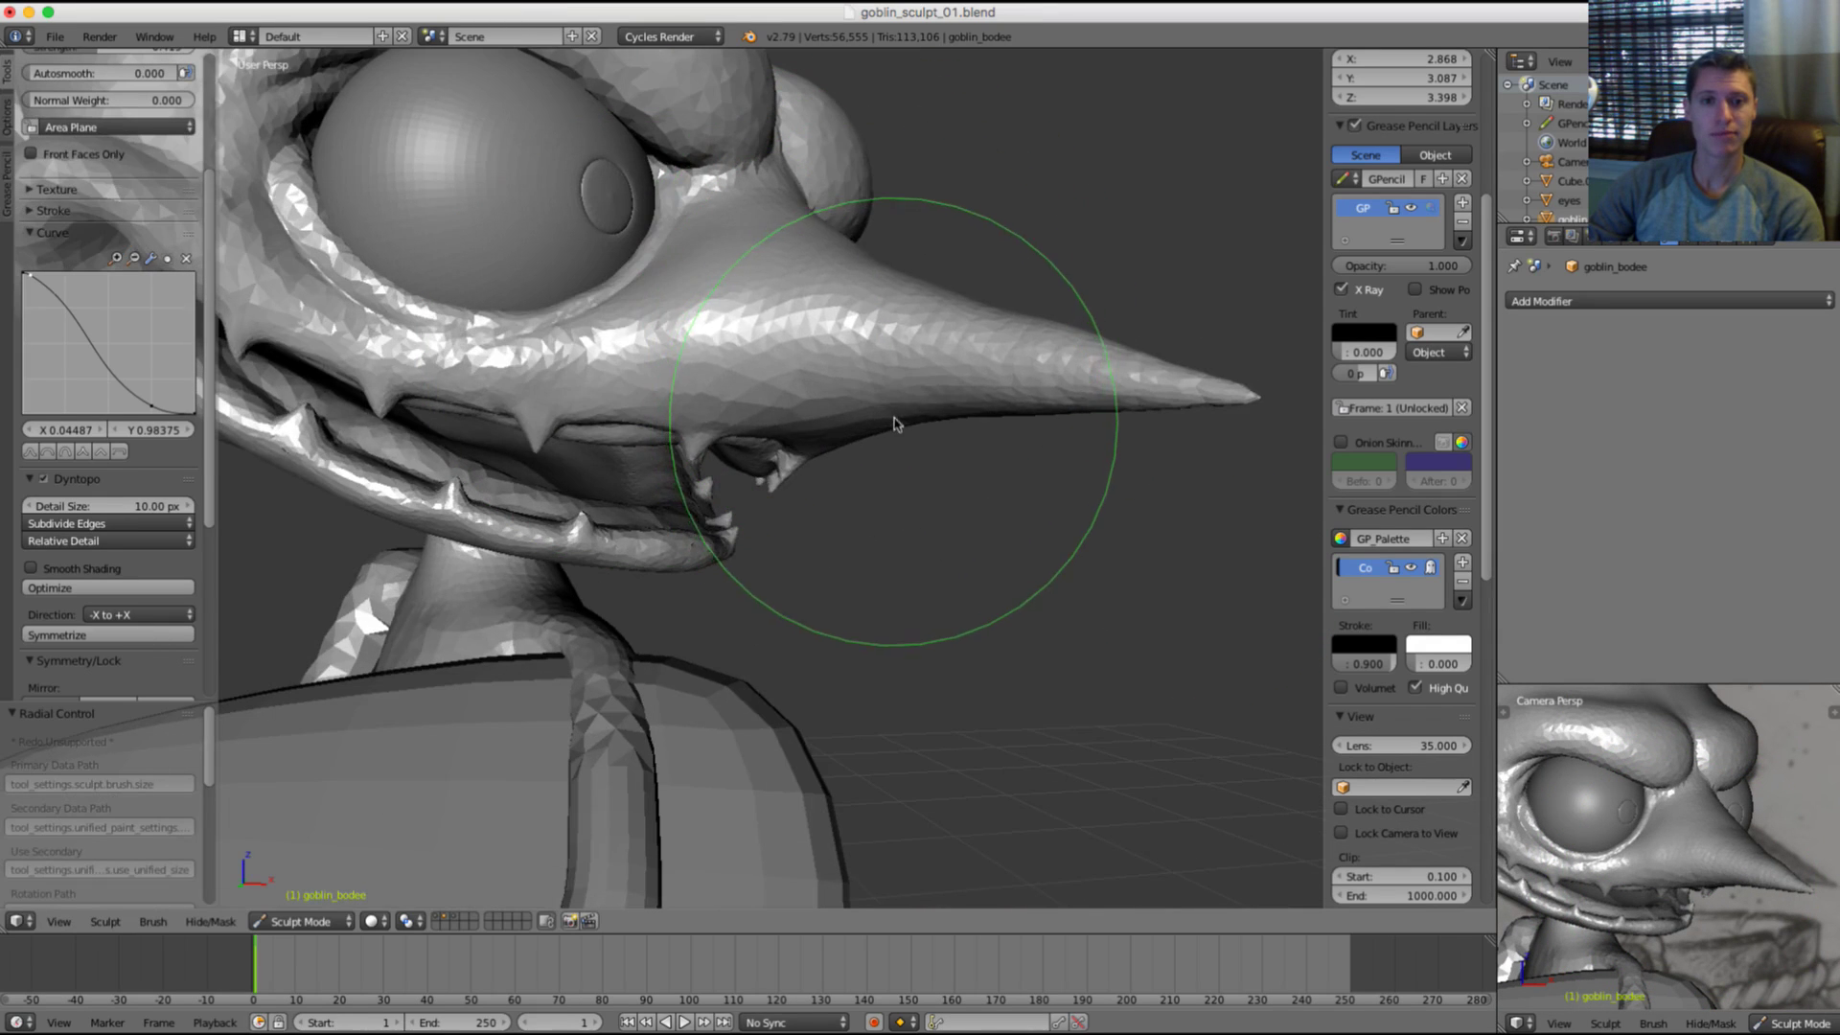
scroll(896, 421, up, 1)
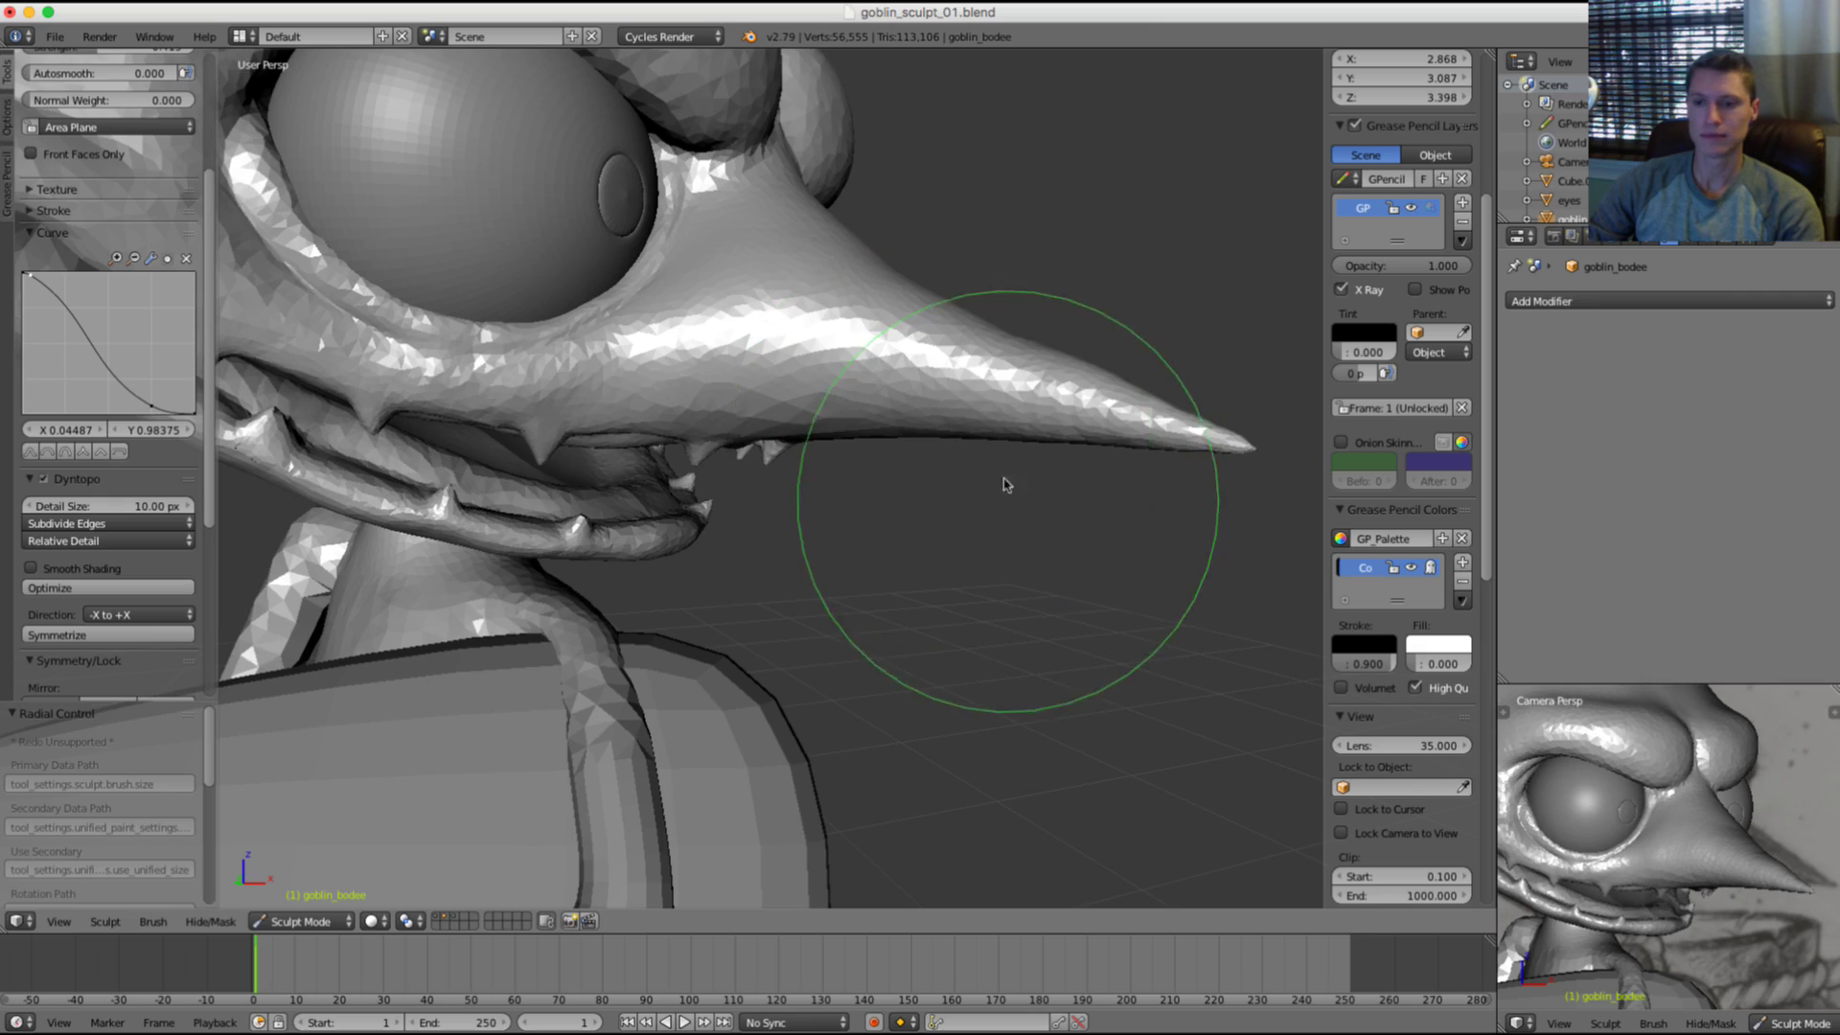
middle_drag(1006, 485, 994, 476)
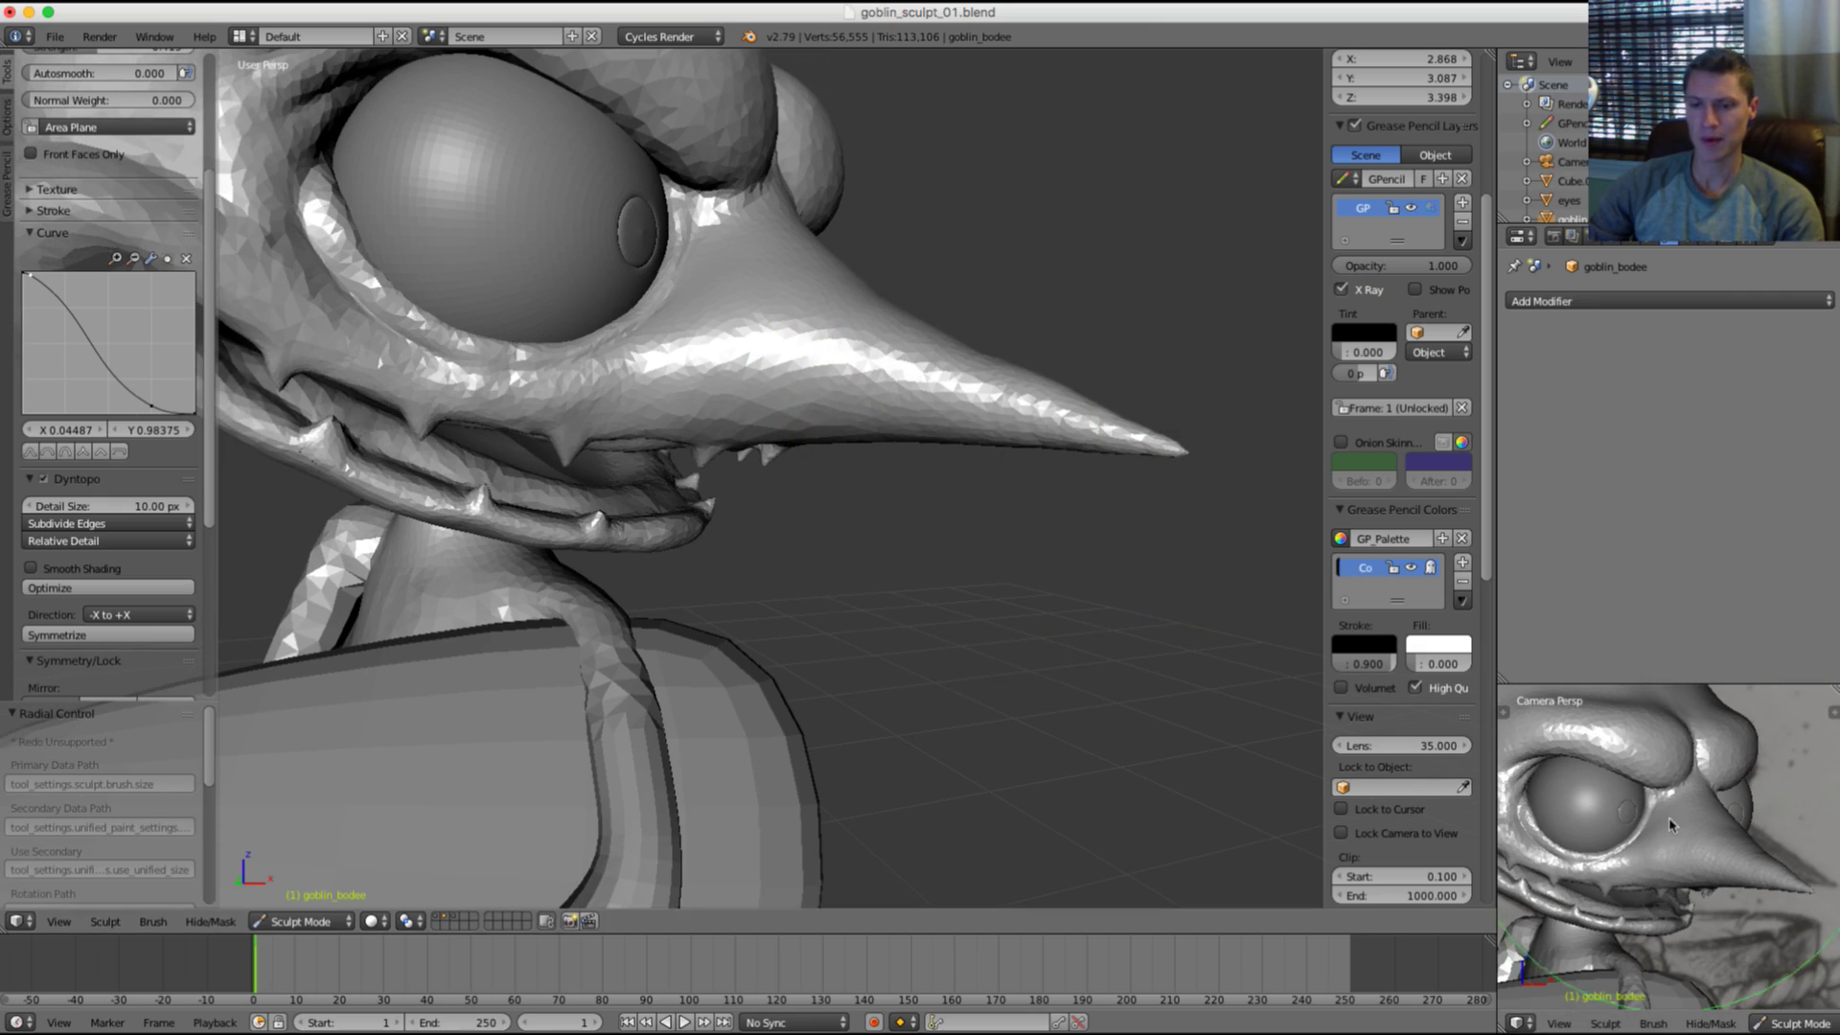
key(grave)
key(grave)
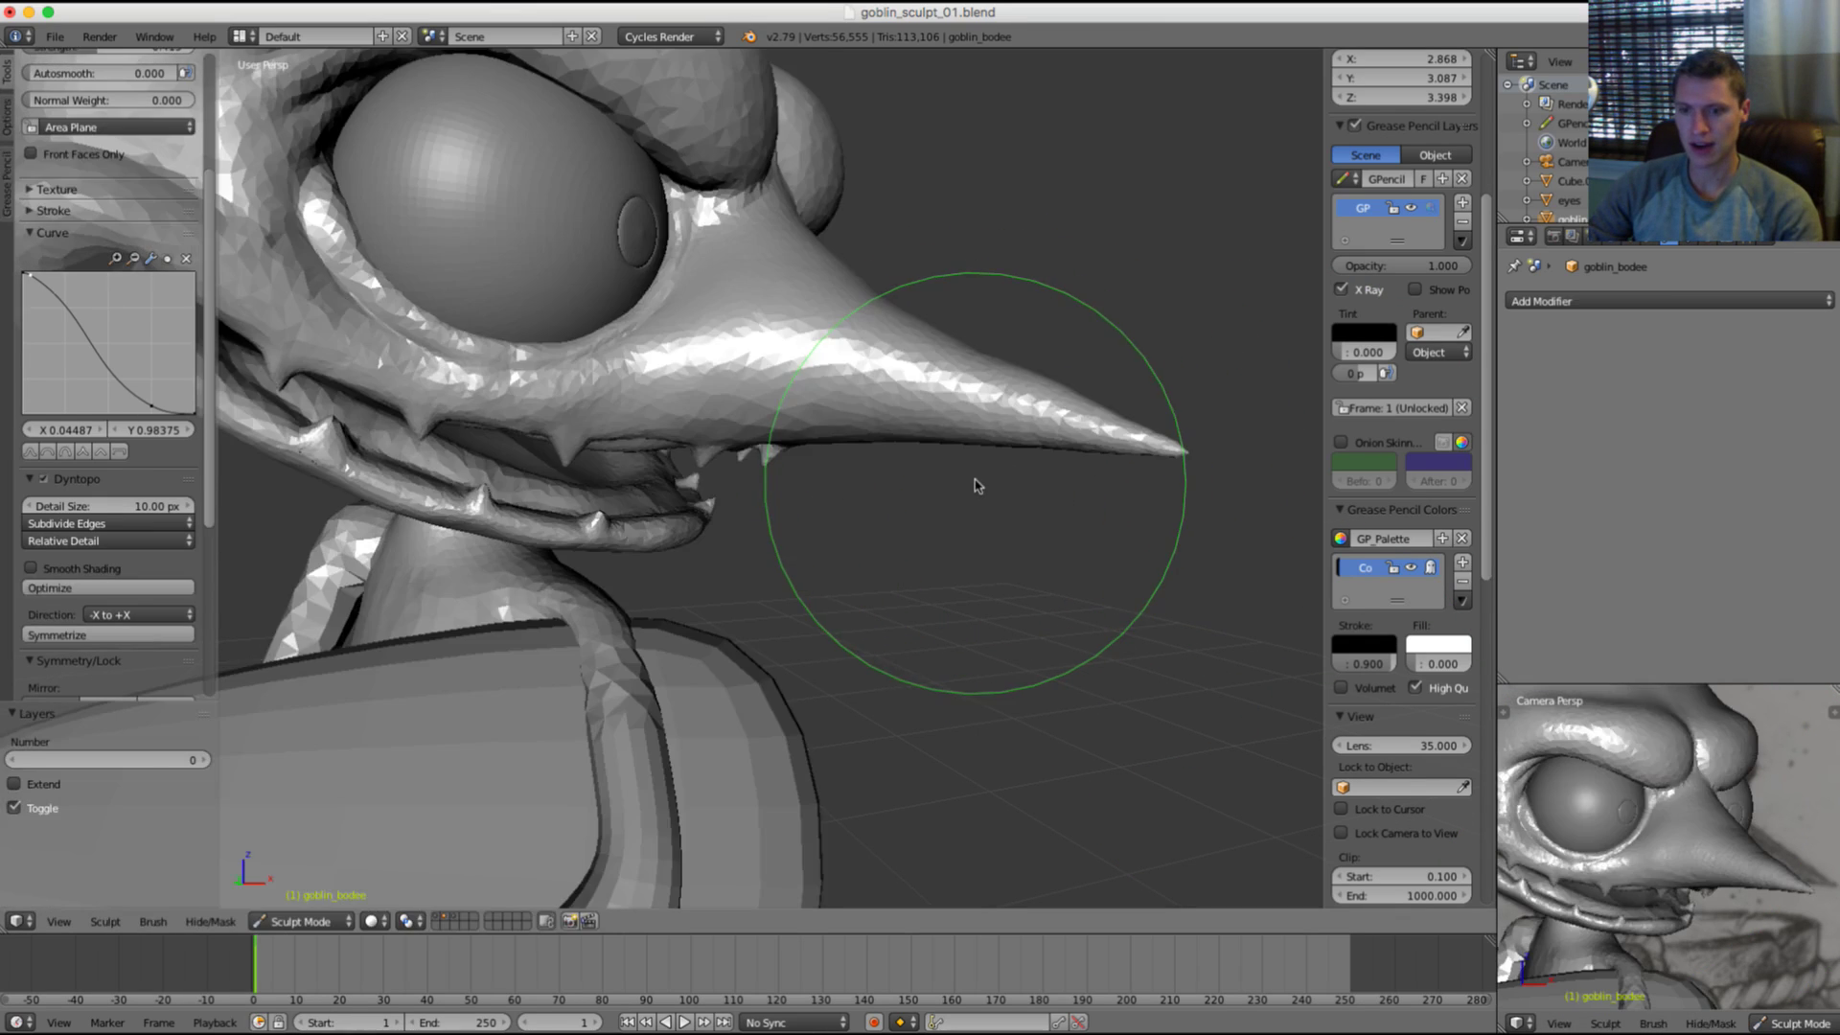
key(grave)
key(grave)
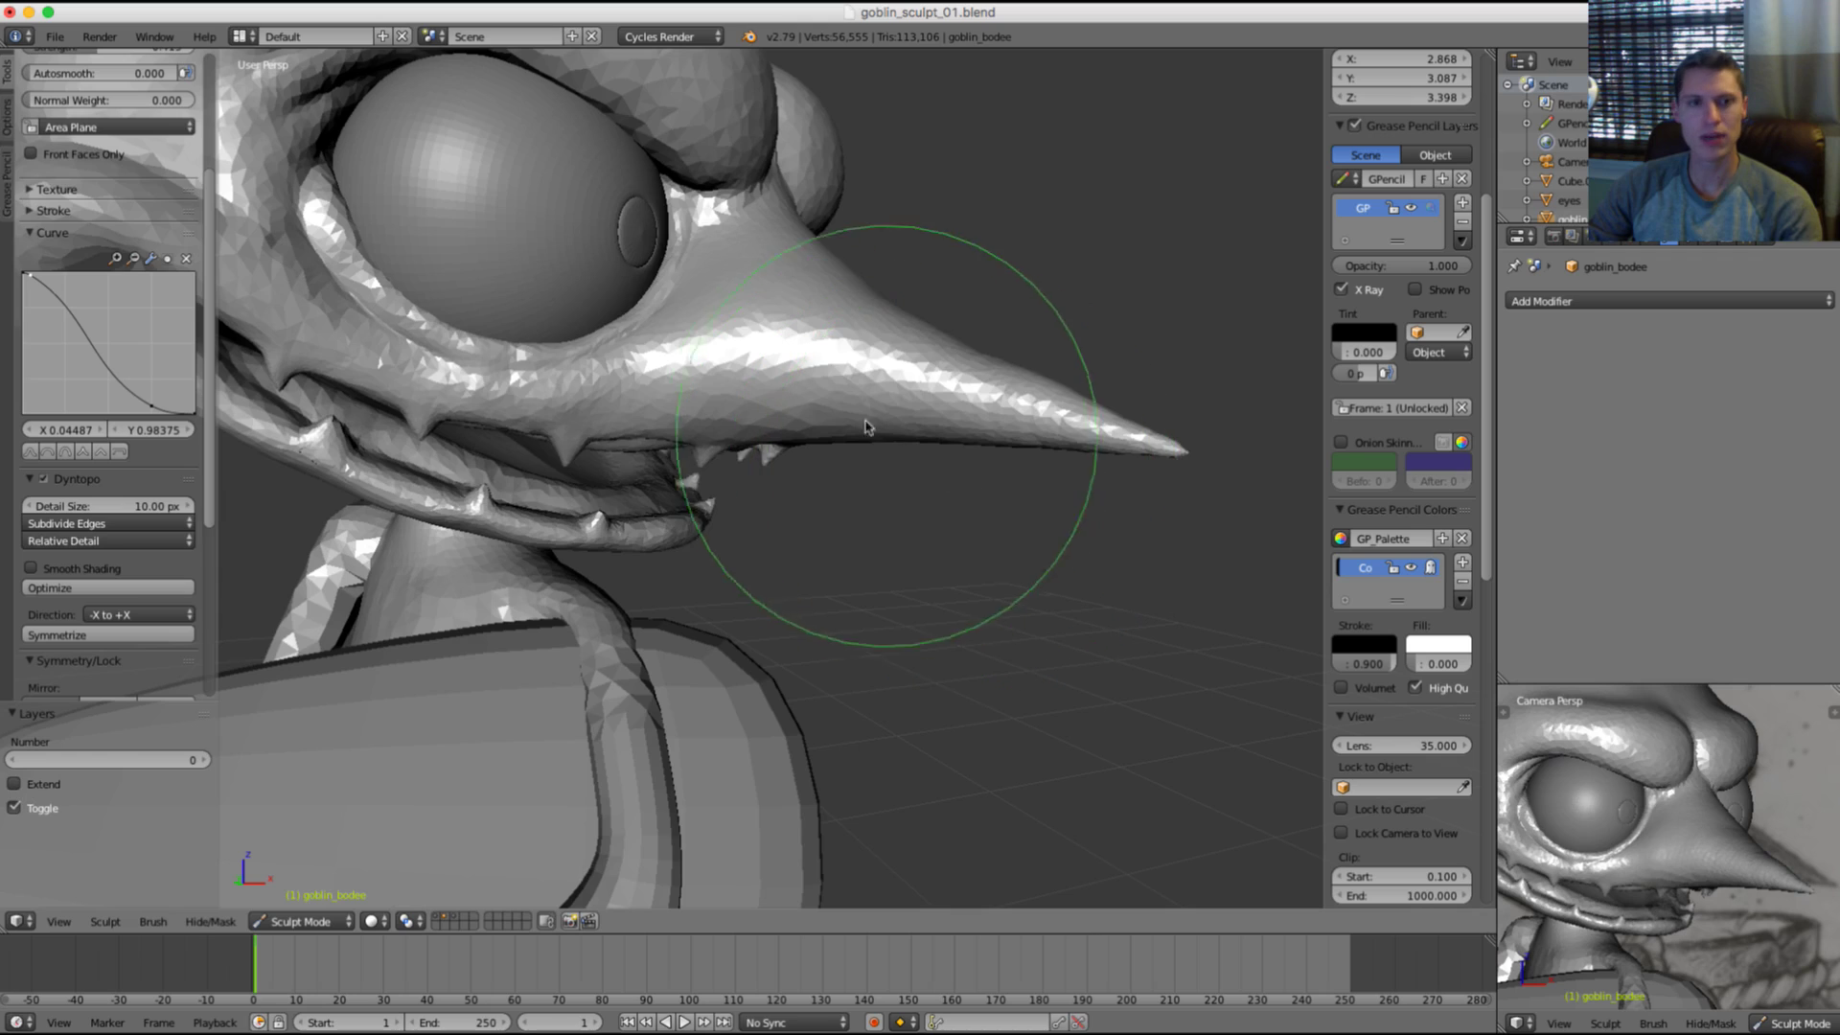
Step: Add volume to the bridge of the nose beside the eye's inner corner with a resized Inflate brush
middle_drag(851, 297, 769, 306)
key(f)
click(802, 311)
scroll(769, 312, up, 3)
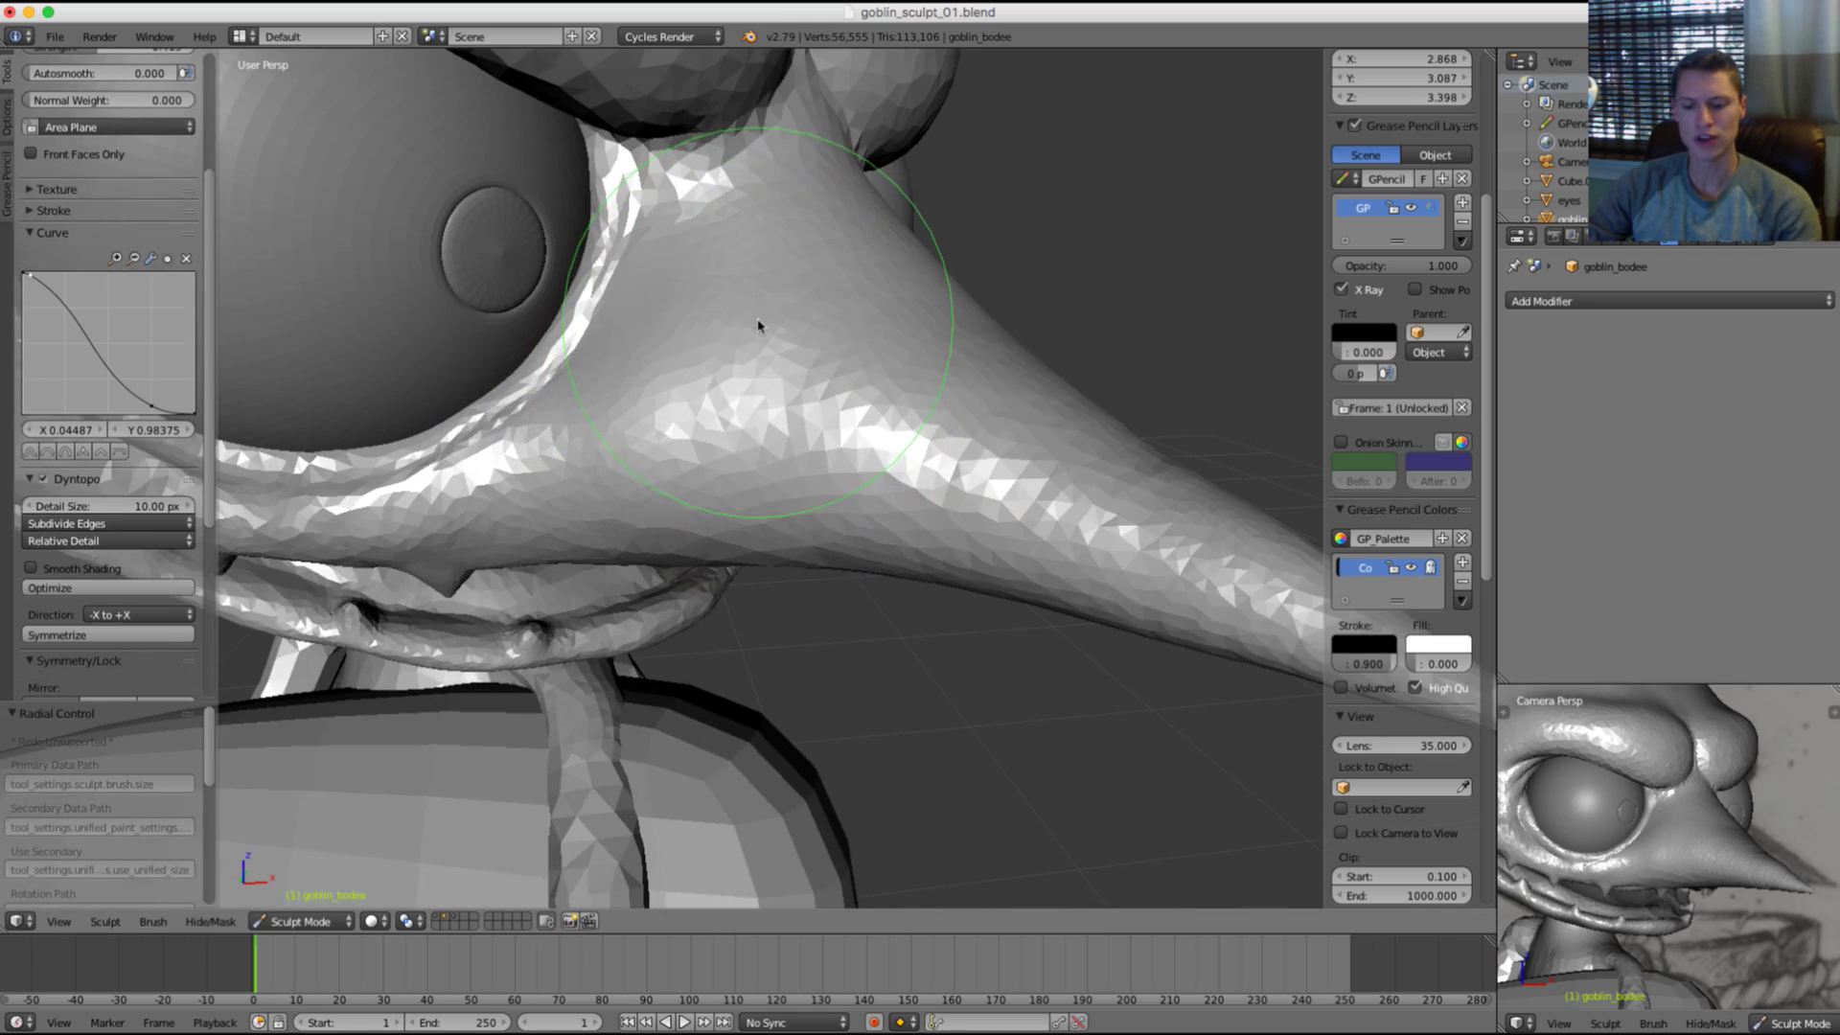
key(i)
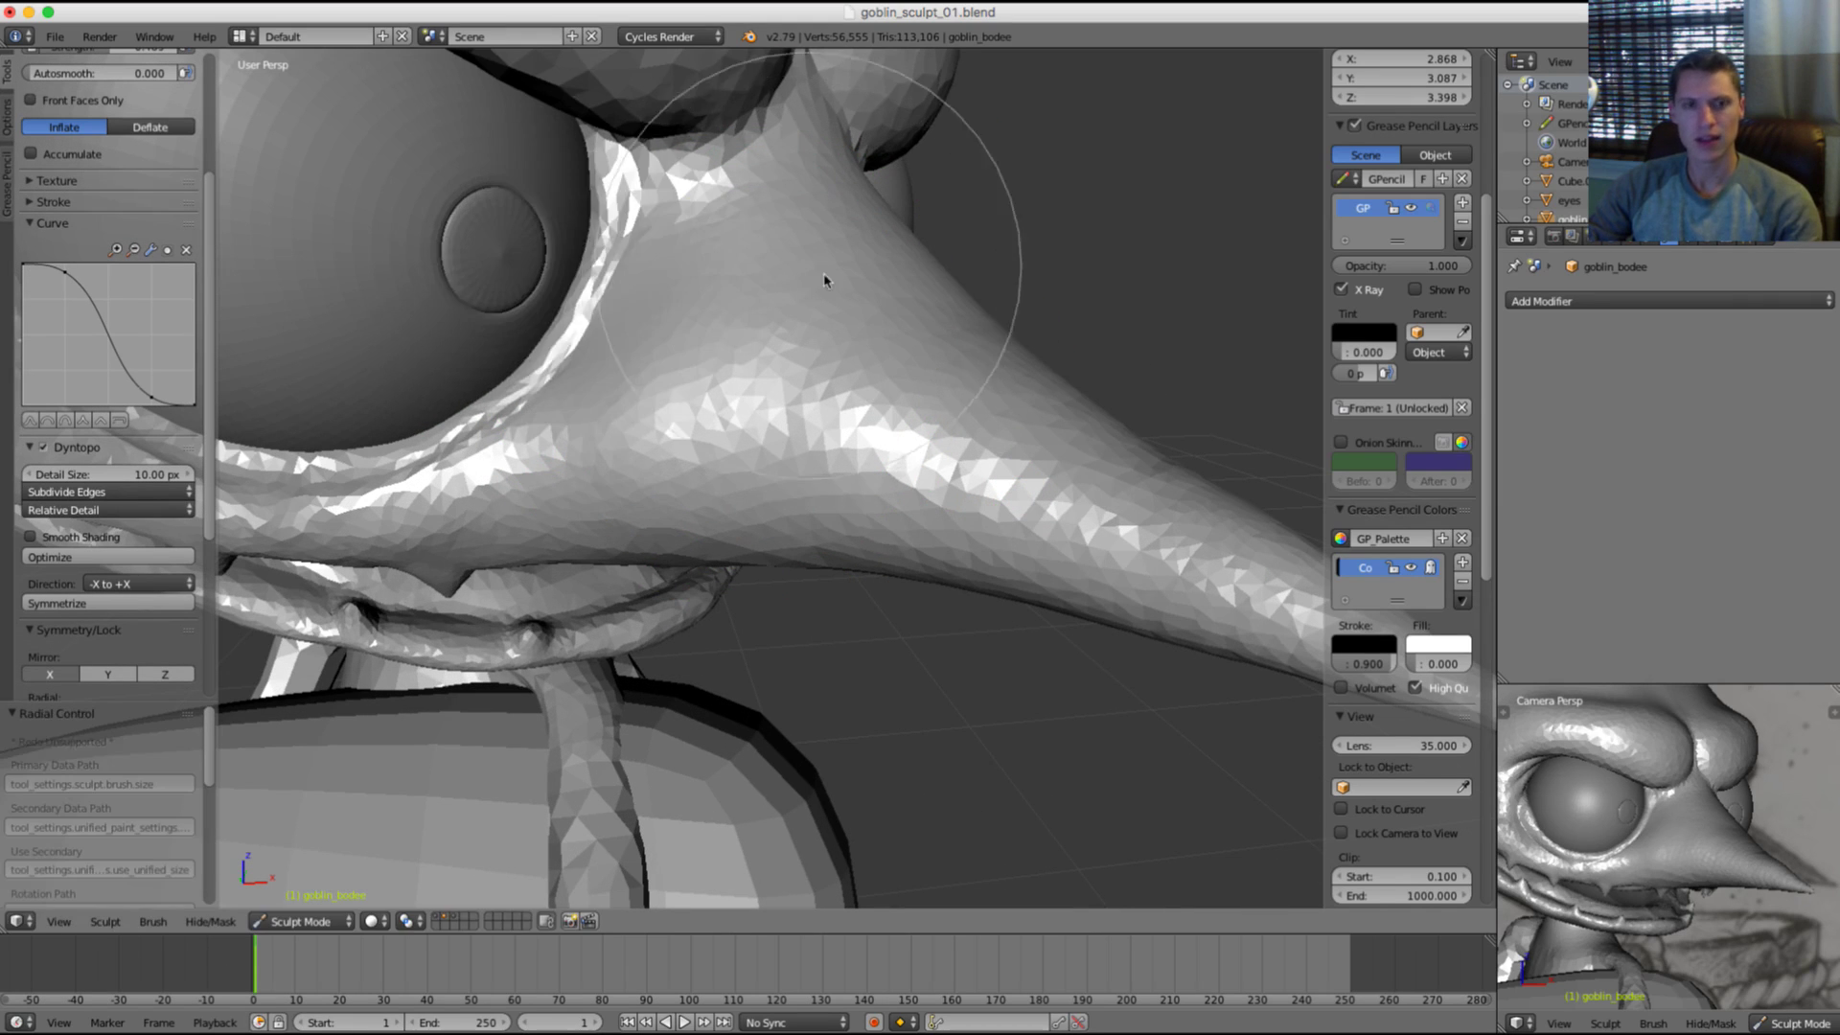
scroll(757, 299, down, 2)
key(f)
click(858, 273)
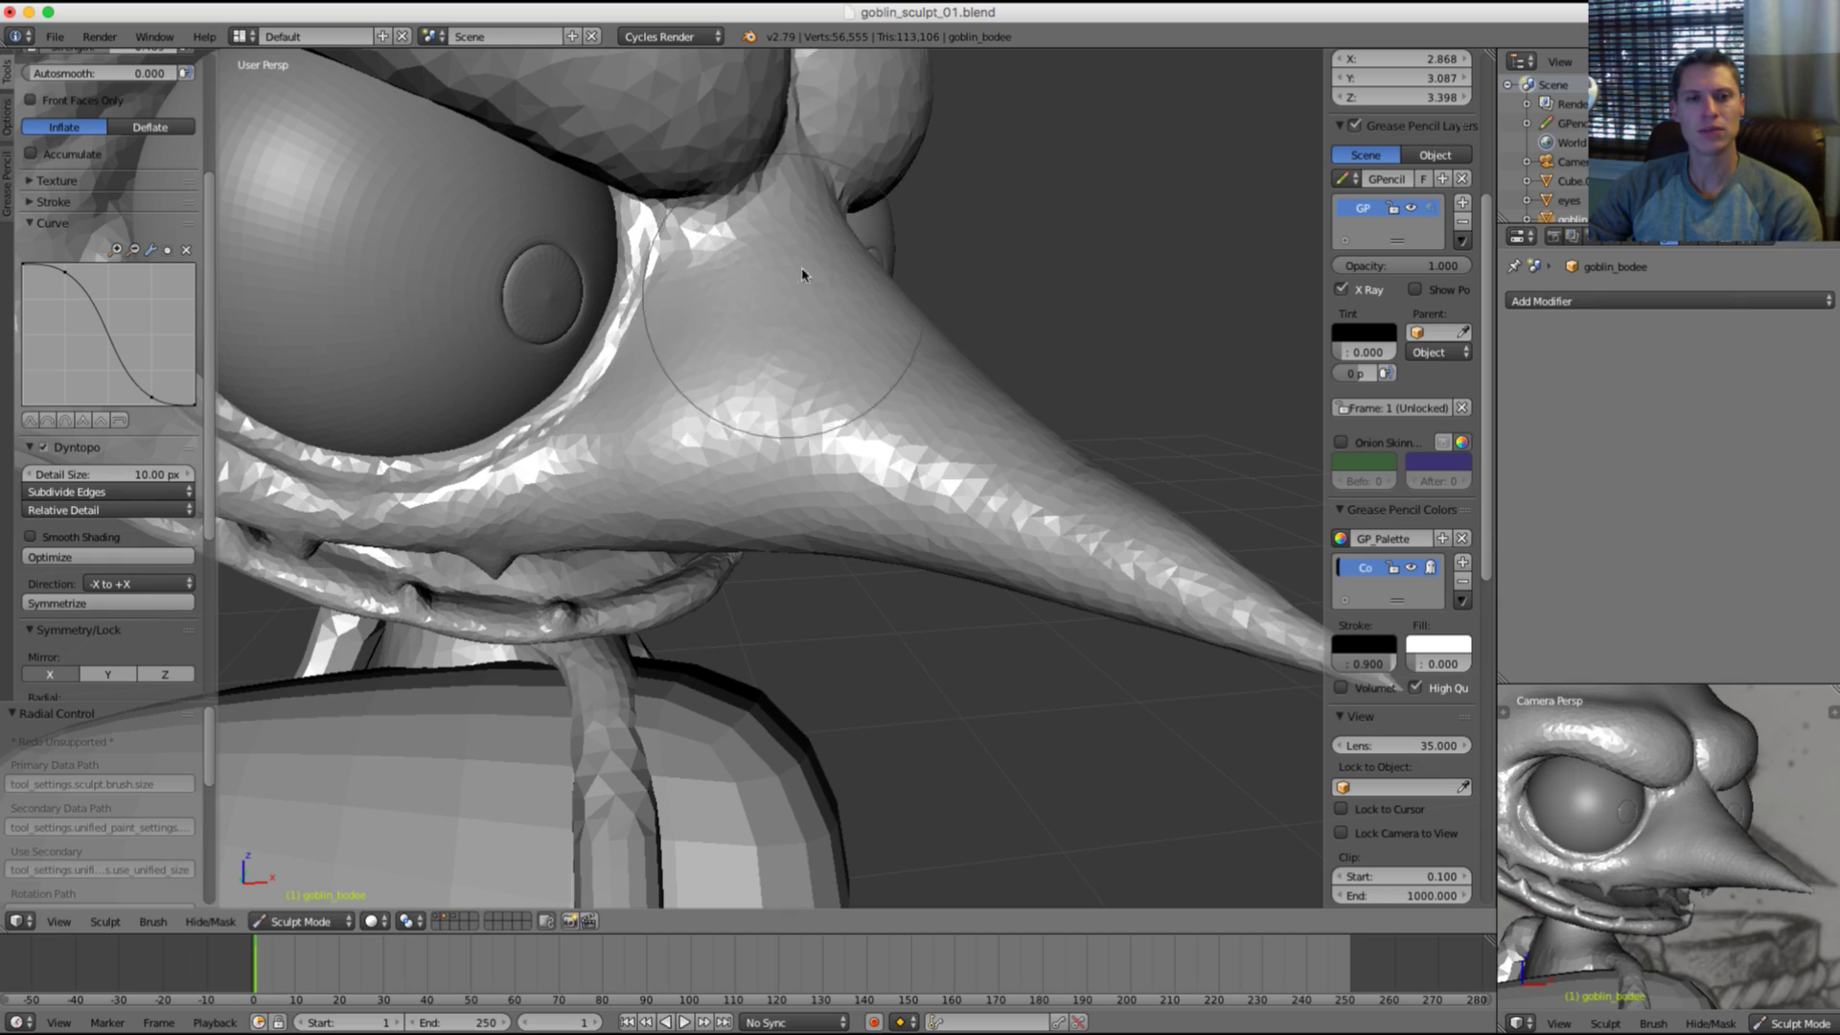
mouse_move(717, 349)
mouse_down()
mouse_move(689, 422)
mouse_move(772, 255)
mouse_move(785, 278)
mouse_move(783, 250)
mouse_up()
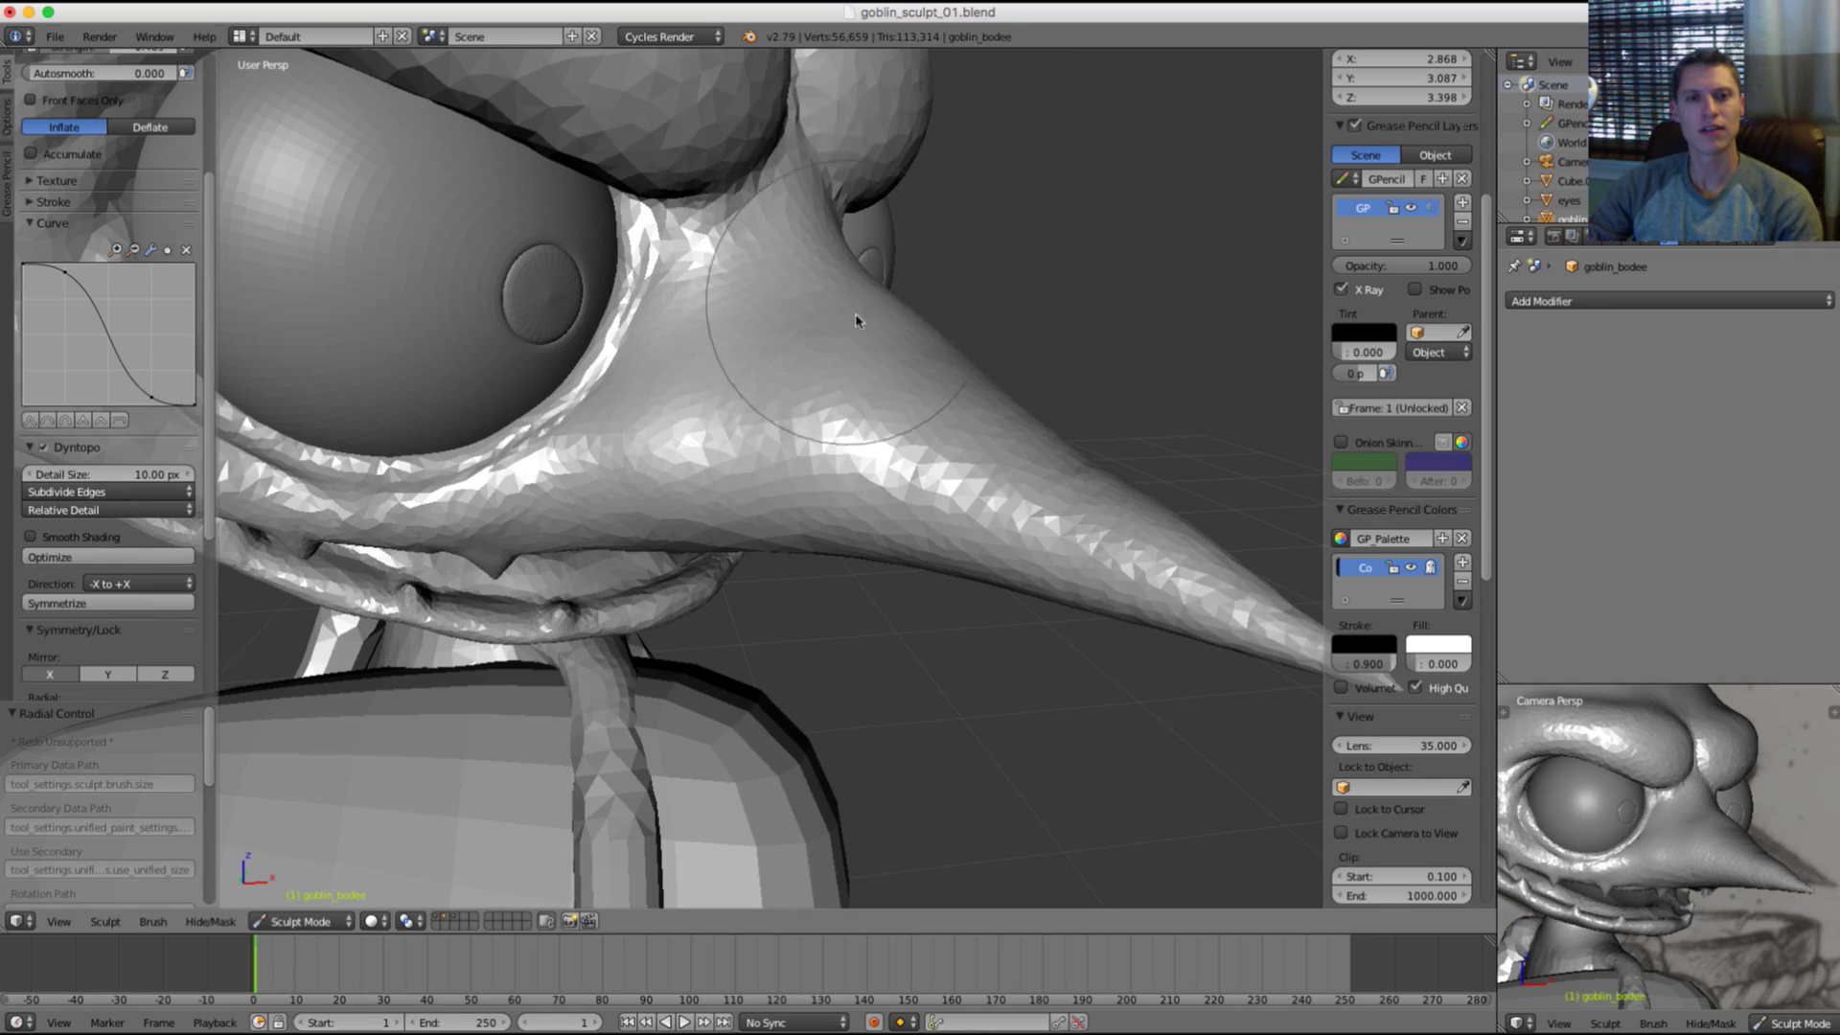
mouse_move(856, 320)
mouse_down()
mouse_move(848, 297)
mouse_move(820, 361)
mouse_up()
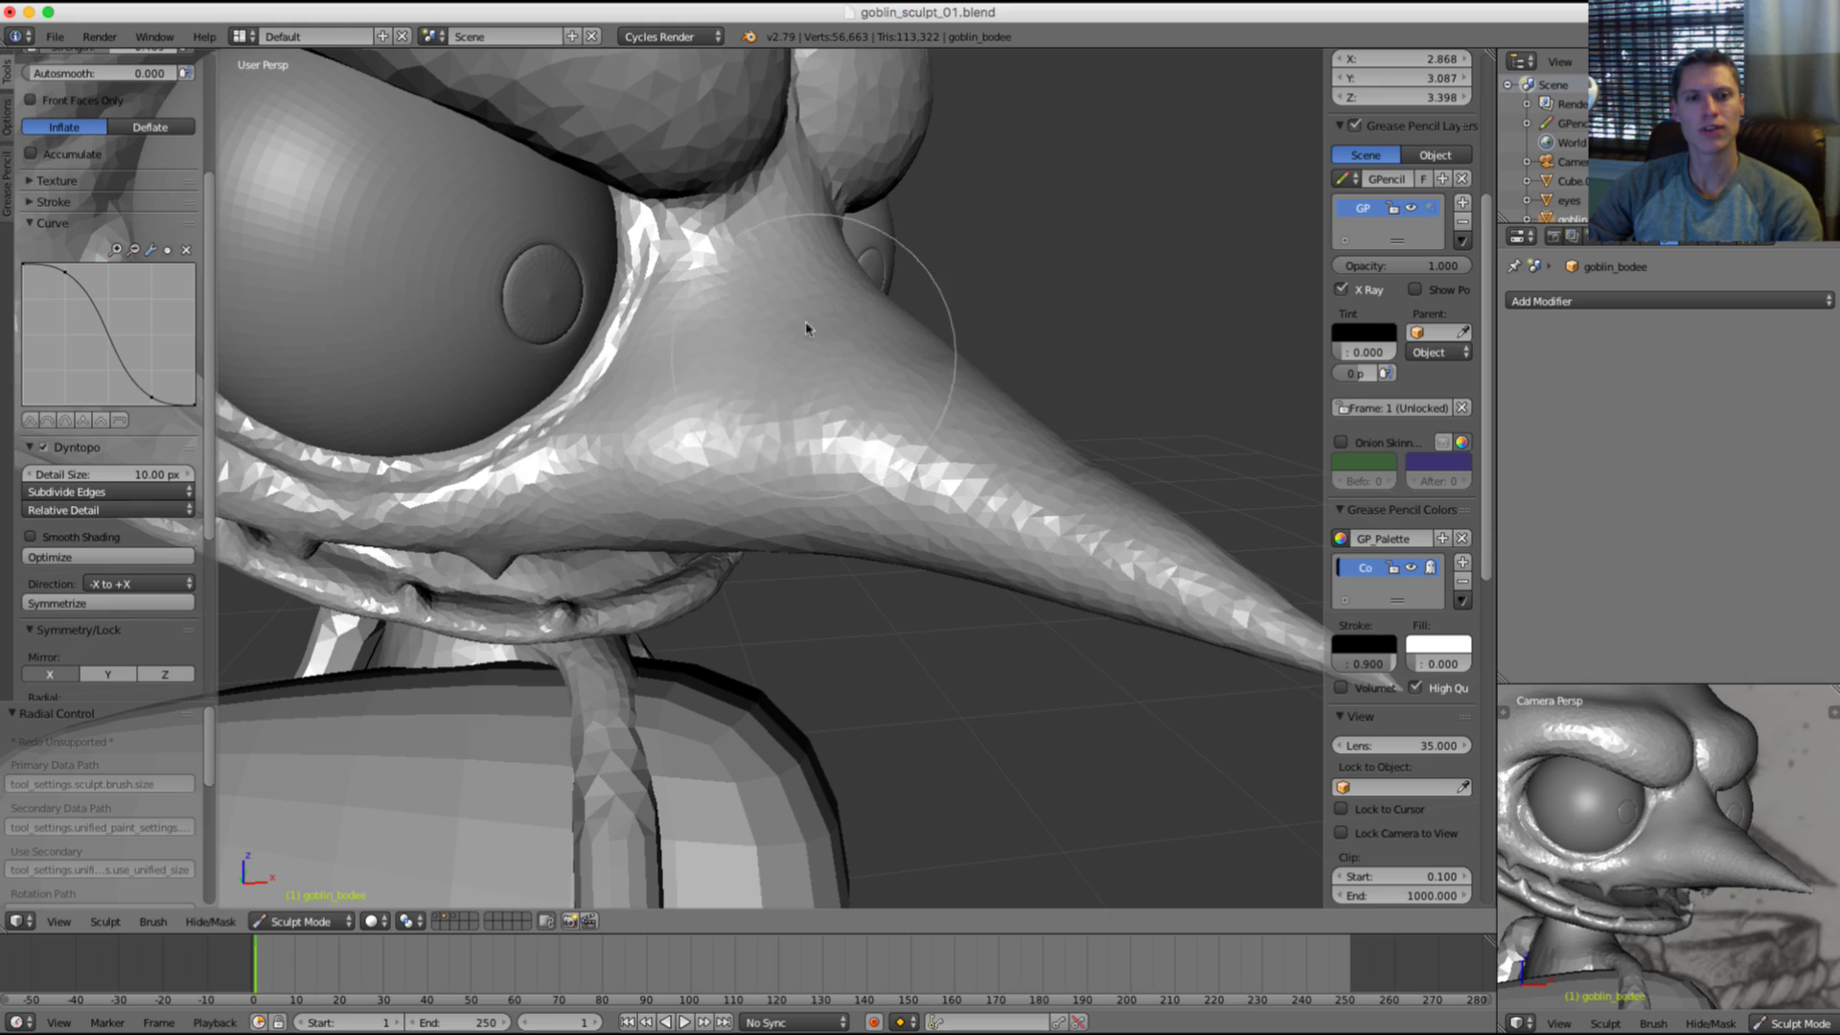
Step: Shrink the brush and smooth the side of the nose next to the eye's inner corner
key(f)
click(672, 336)
shift+middle_drag(674, 307, 852, 340)
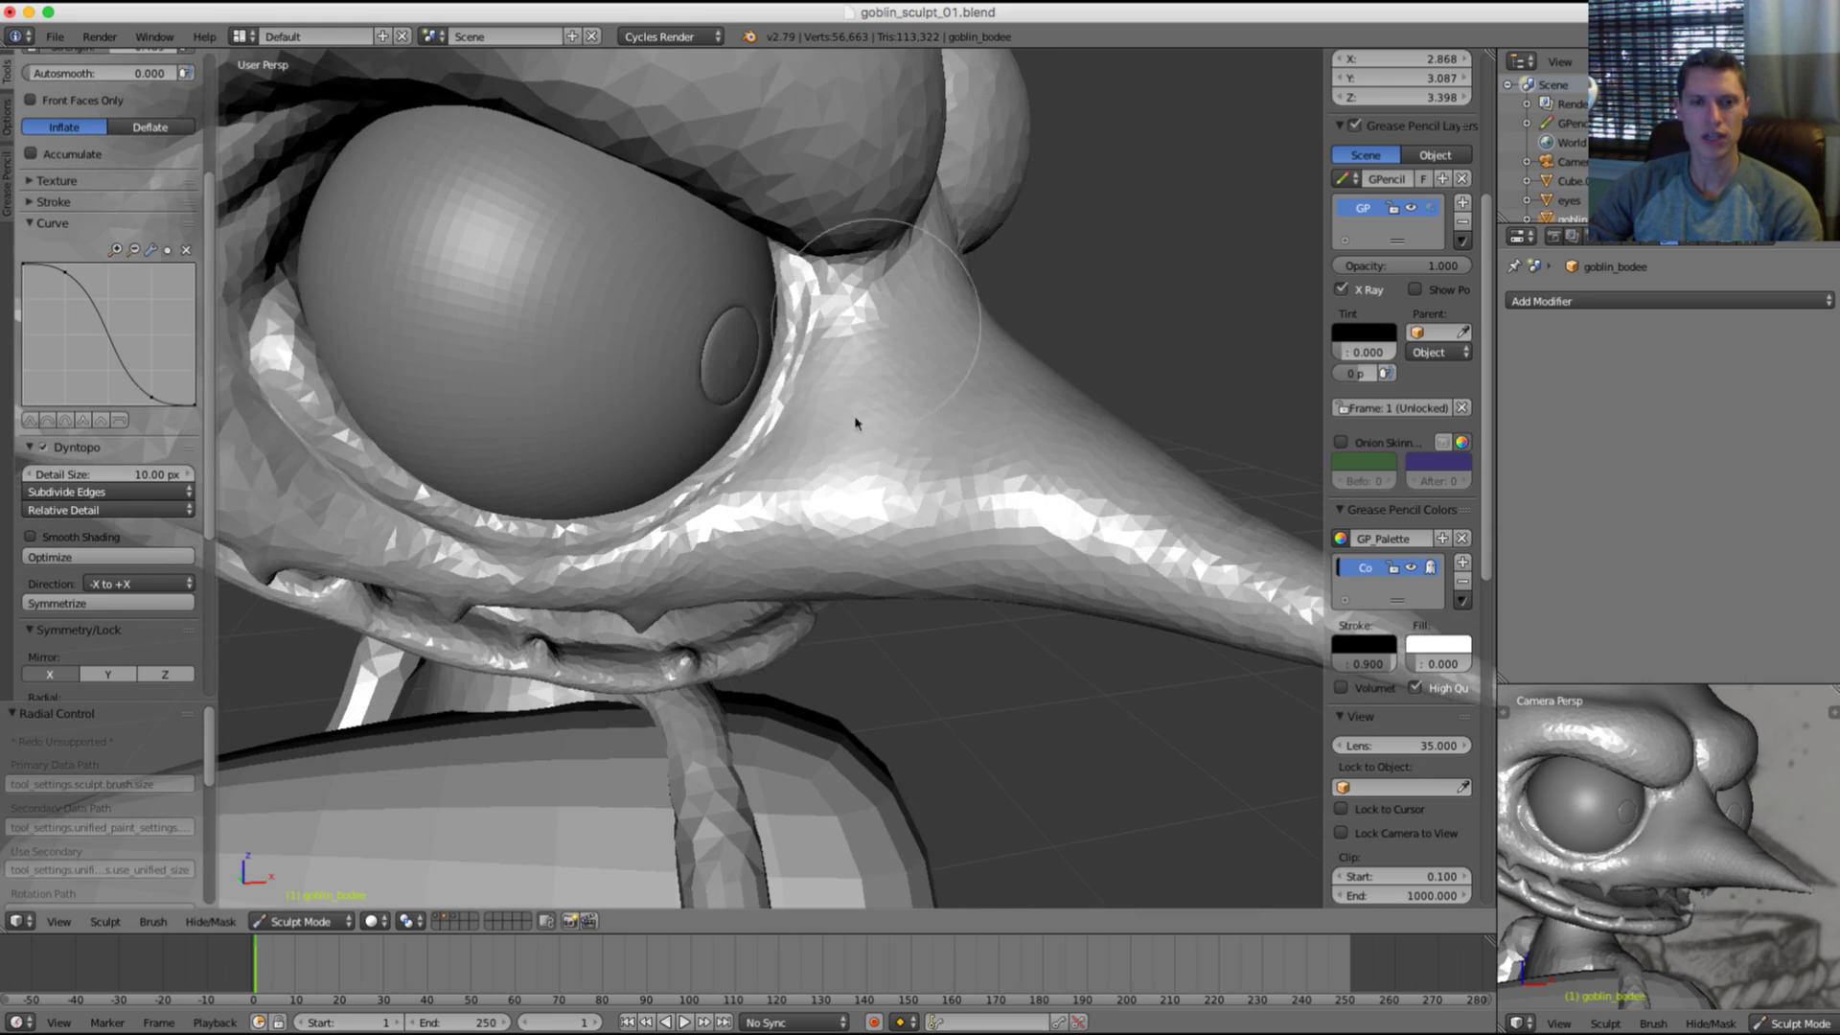
mouse_move(903, 439)
shift+mouse_down()
mouse_move(998, 435)
mouse_move(968, 427)
shift+mouse_up()
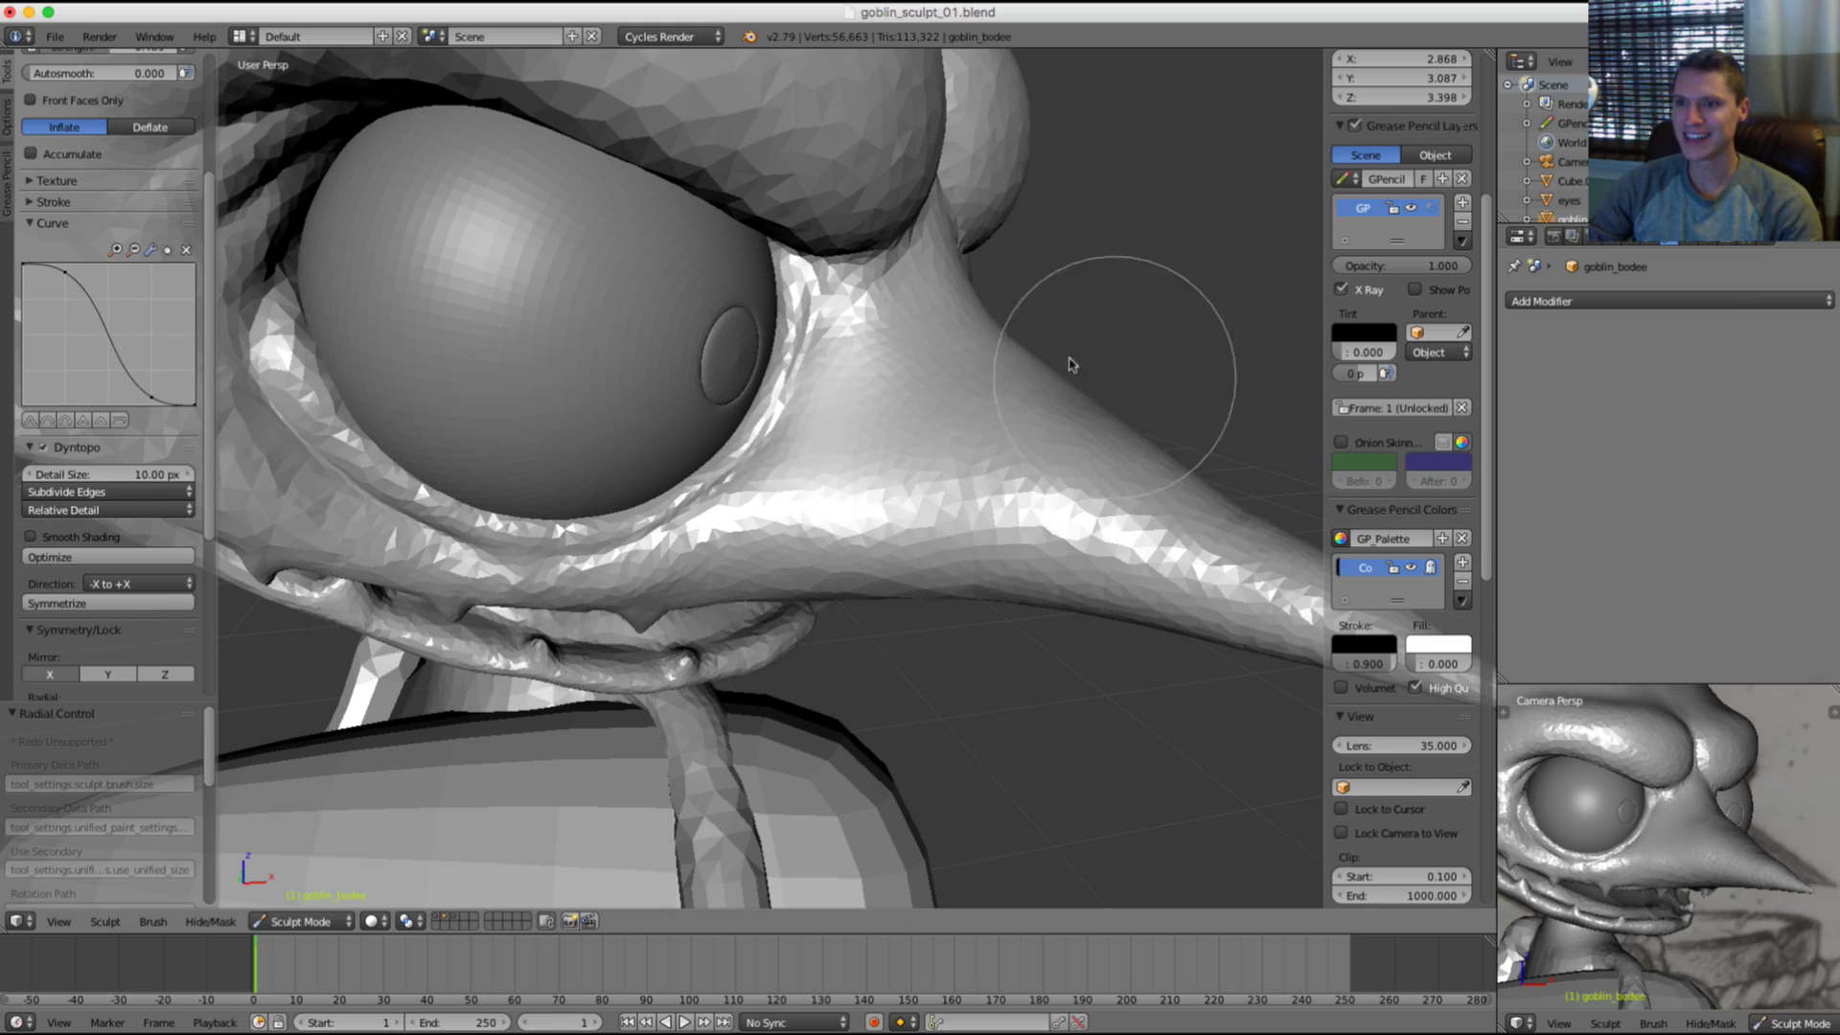
middle_drag(1043, 317, 989, 322)
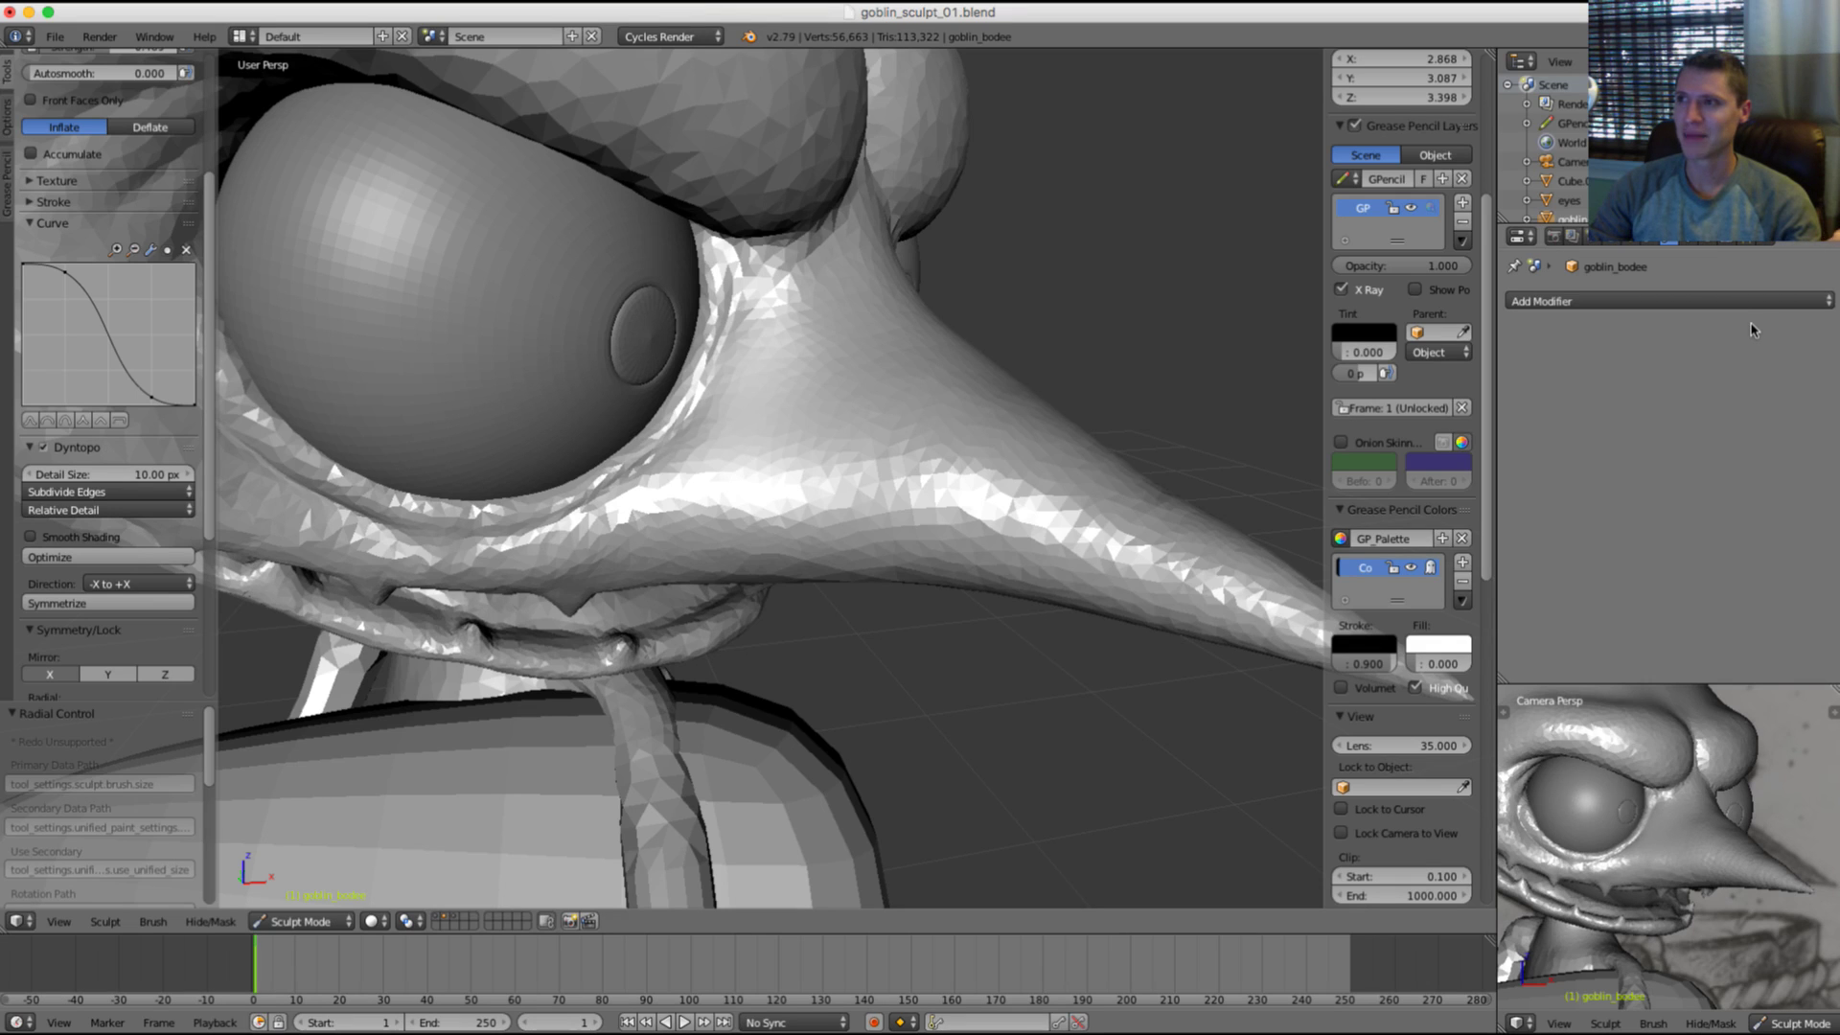
Step: Inflate the side of the nose below the bridge with a resized brush and smooth the added volume
middle_drag(657, 336, 645, 346)
key(f)
click(663, 344)
middle_drag(824, 337, 805, 366)
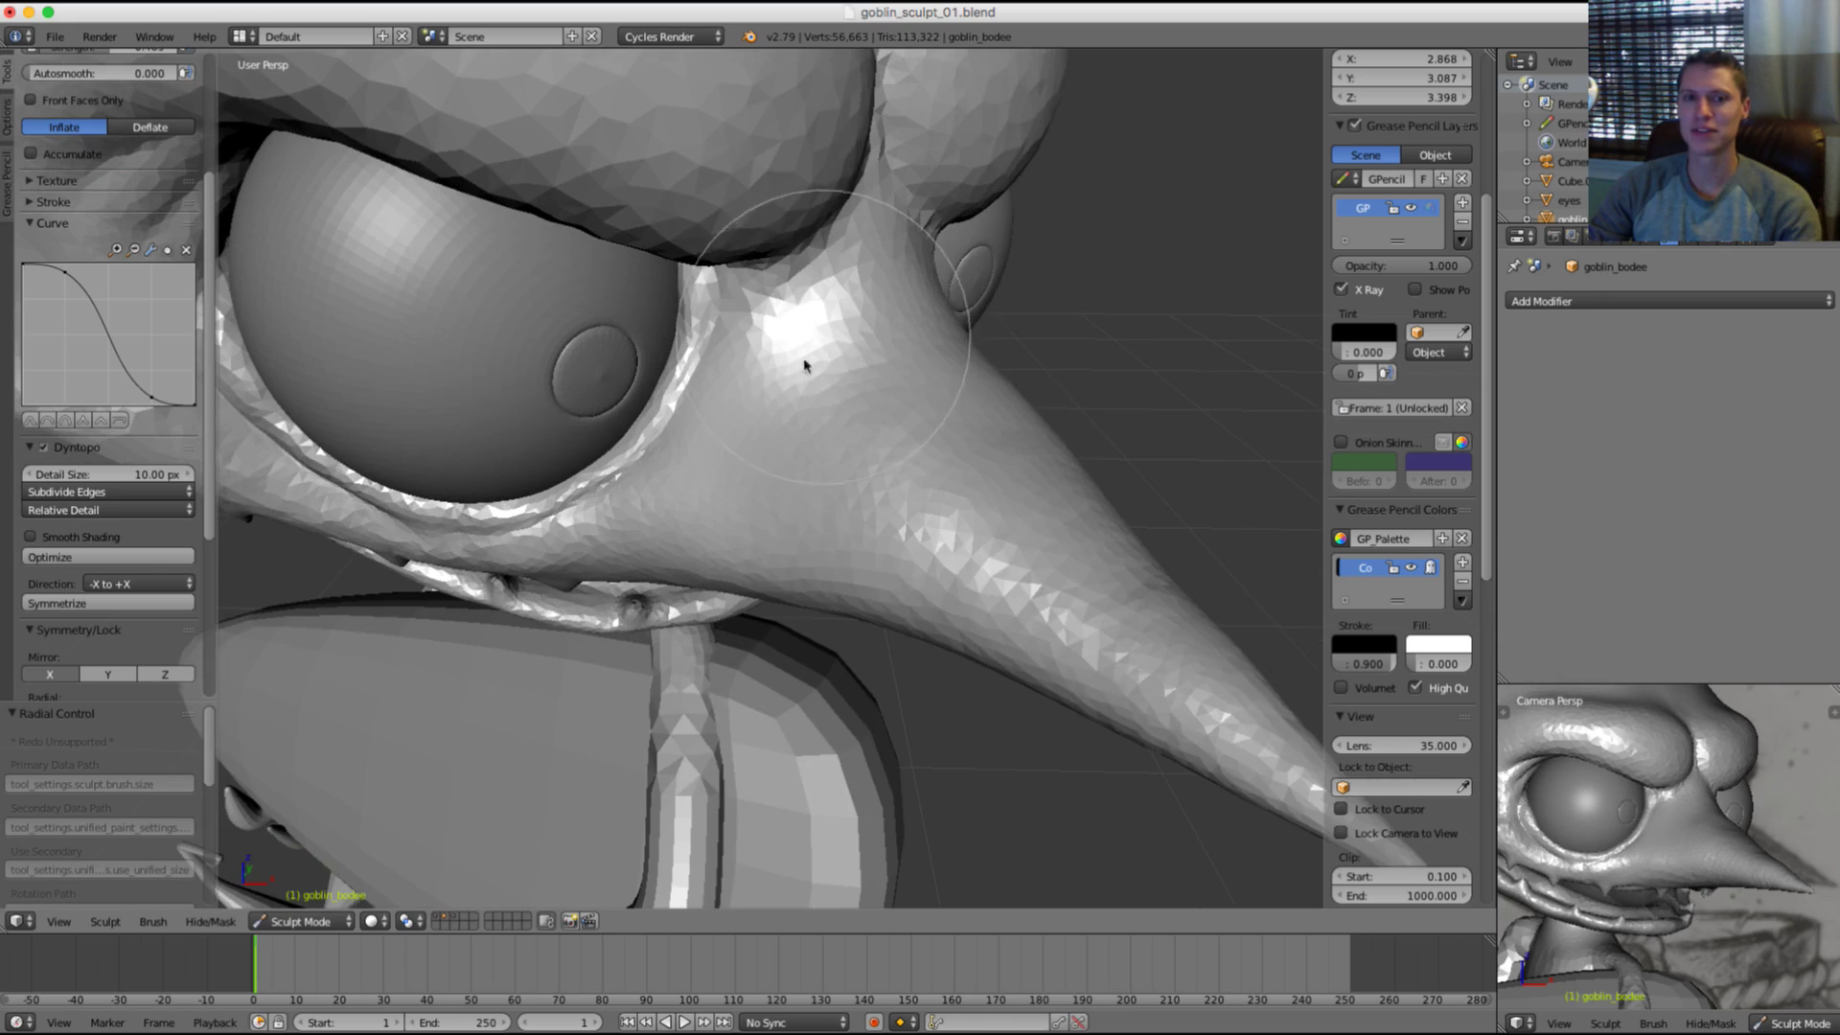
mouse_move(883, 473)
mouse_down()
mouse_move(934, 508)
mouse_move(884, 463)
mouse_up()
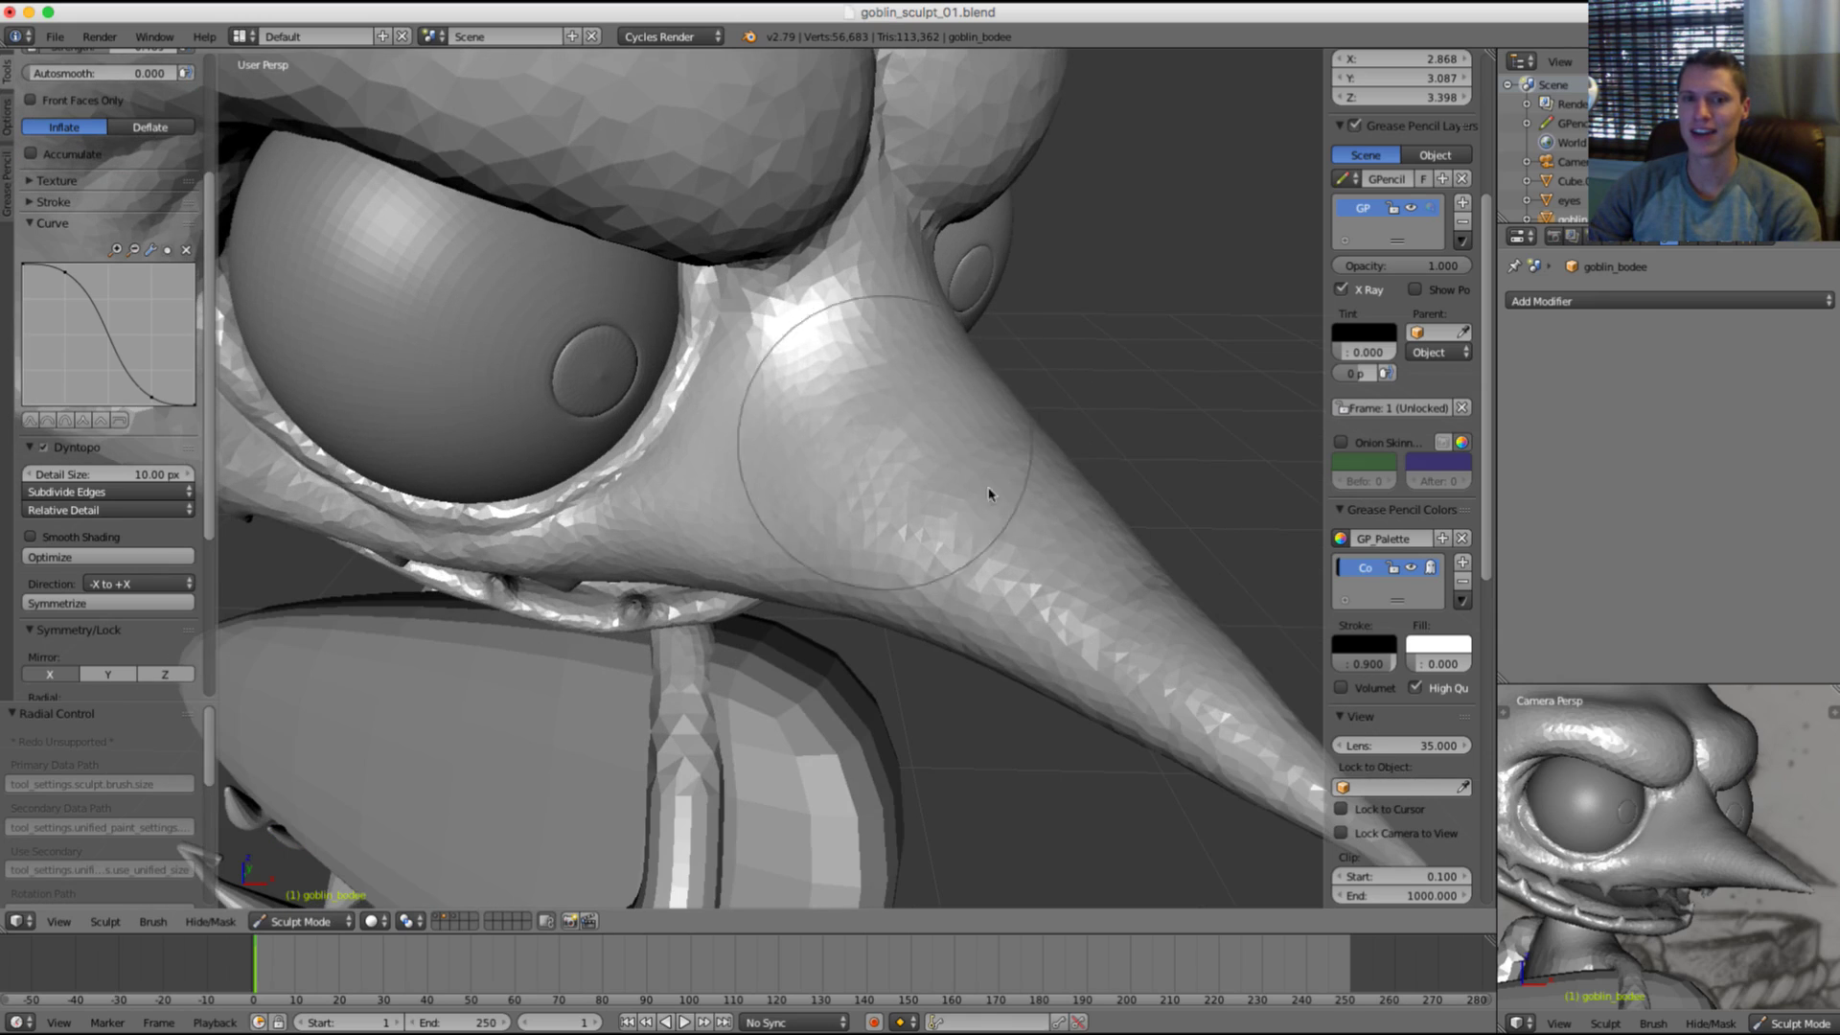
mouse_move(824, 451)
middle_down()
mouse_move(963, 409)
mouse_move(955, 395)
middle_up()
shift+drag(800, 480, 843, 483)
Step: Crease the groove above the cheek fold at the corner of the mouth with a resized Crease brush
mouse_move(1089, 477)
ctrl+middle_down()
mouse_move(1100, 308)
mouse_move(940, 381)
mouse_move(1006, 348)
mouse_move(976, 281)
mouse_move(661, 440)
ctrl+middle_up()
mouse_move(730, 388)
middle_down()
mouse_move(797, 433)
mouse_move(784, 387)
mouse_move(710, 353)
mouse_move(649, 377)
mouse_move(645, 440)
mouse_move(620, 427)
mouse_move(637, 430)
middle_up()
key(shift+c)
key(f)
click(620, 384)
key(f)
click(672, 382)
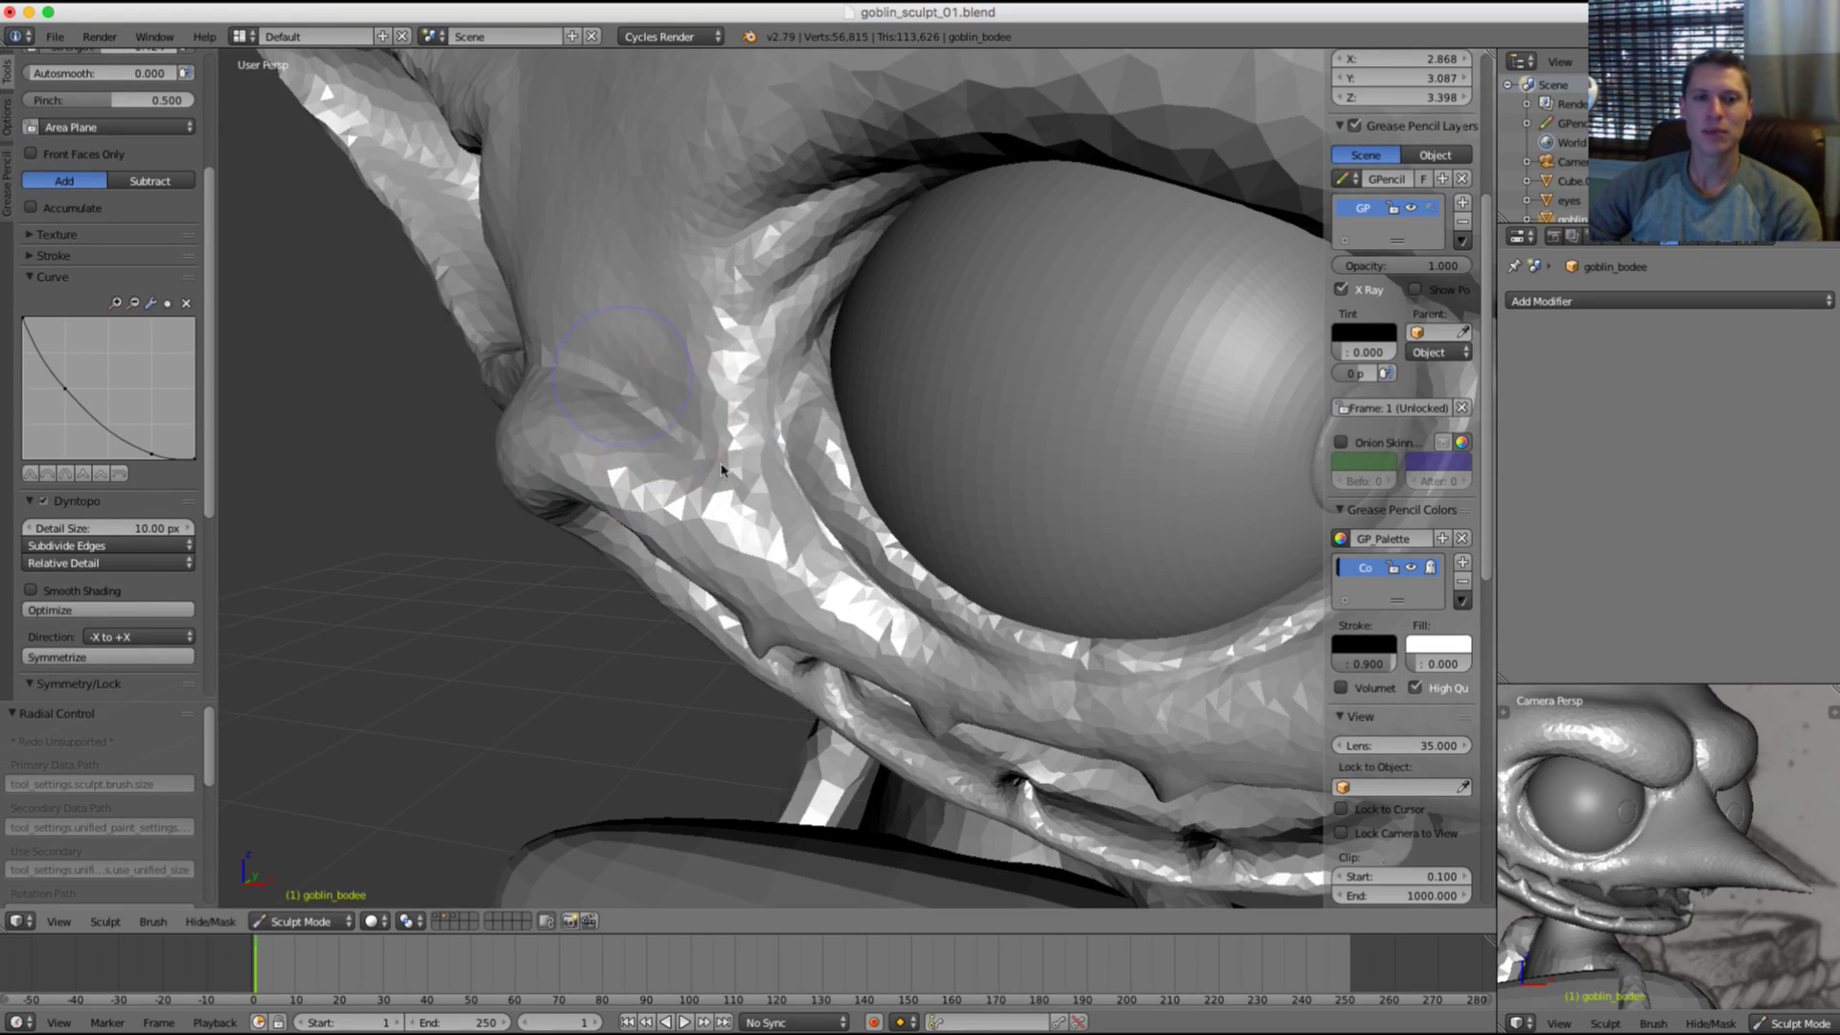
drag(737, 500, 757, 521)
ctrl+middle_drag(757, 521, 766, 451)
mouse_move(767, 451)
middle_down()
mouse_move(780, 398)
mouse_move(875, 358)
mouse_move(935, 359)
middle_up()
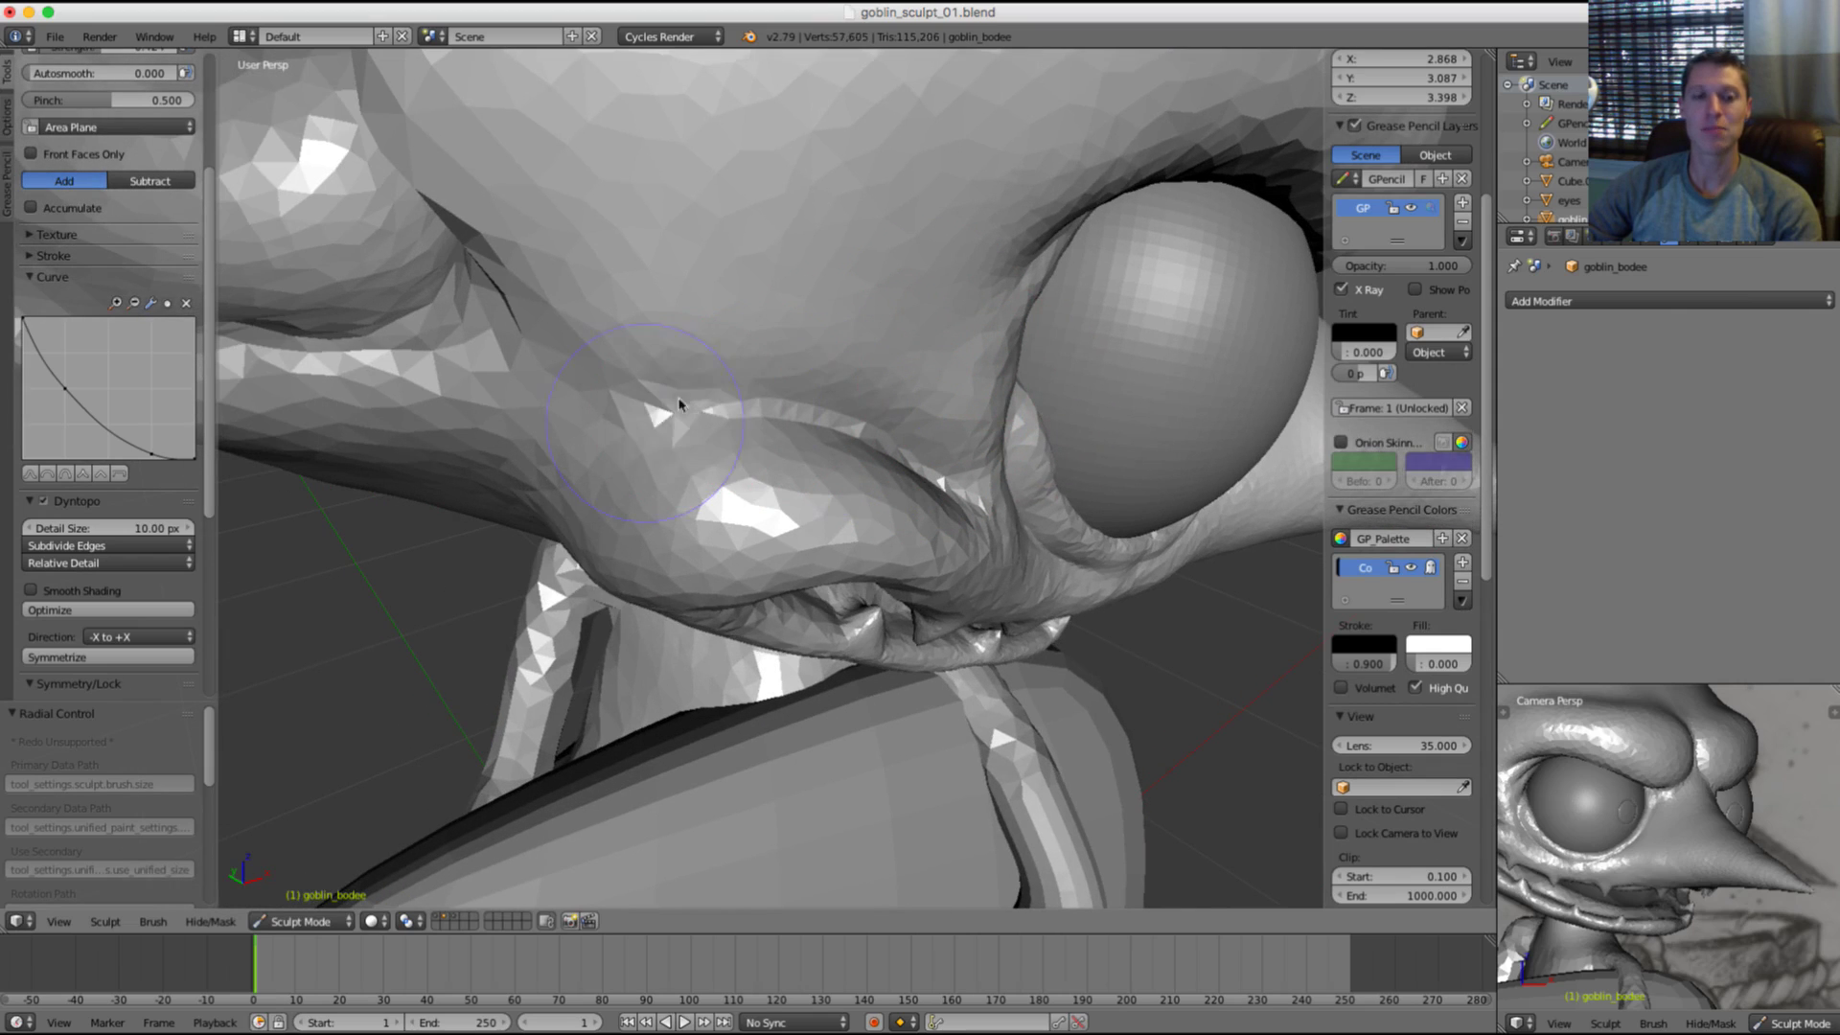
Step: Extend the crease around the back of the cheek fold toward the ear
middle_drag(861, 414, 890, 320)
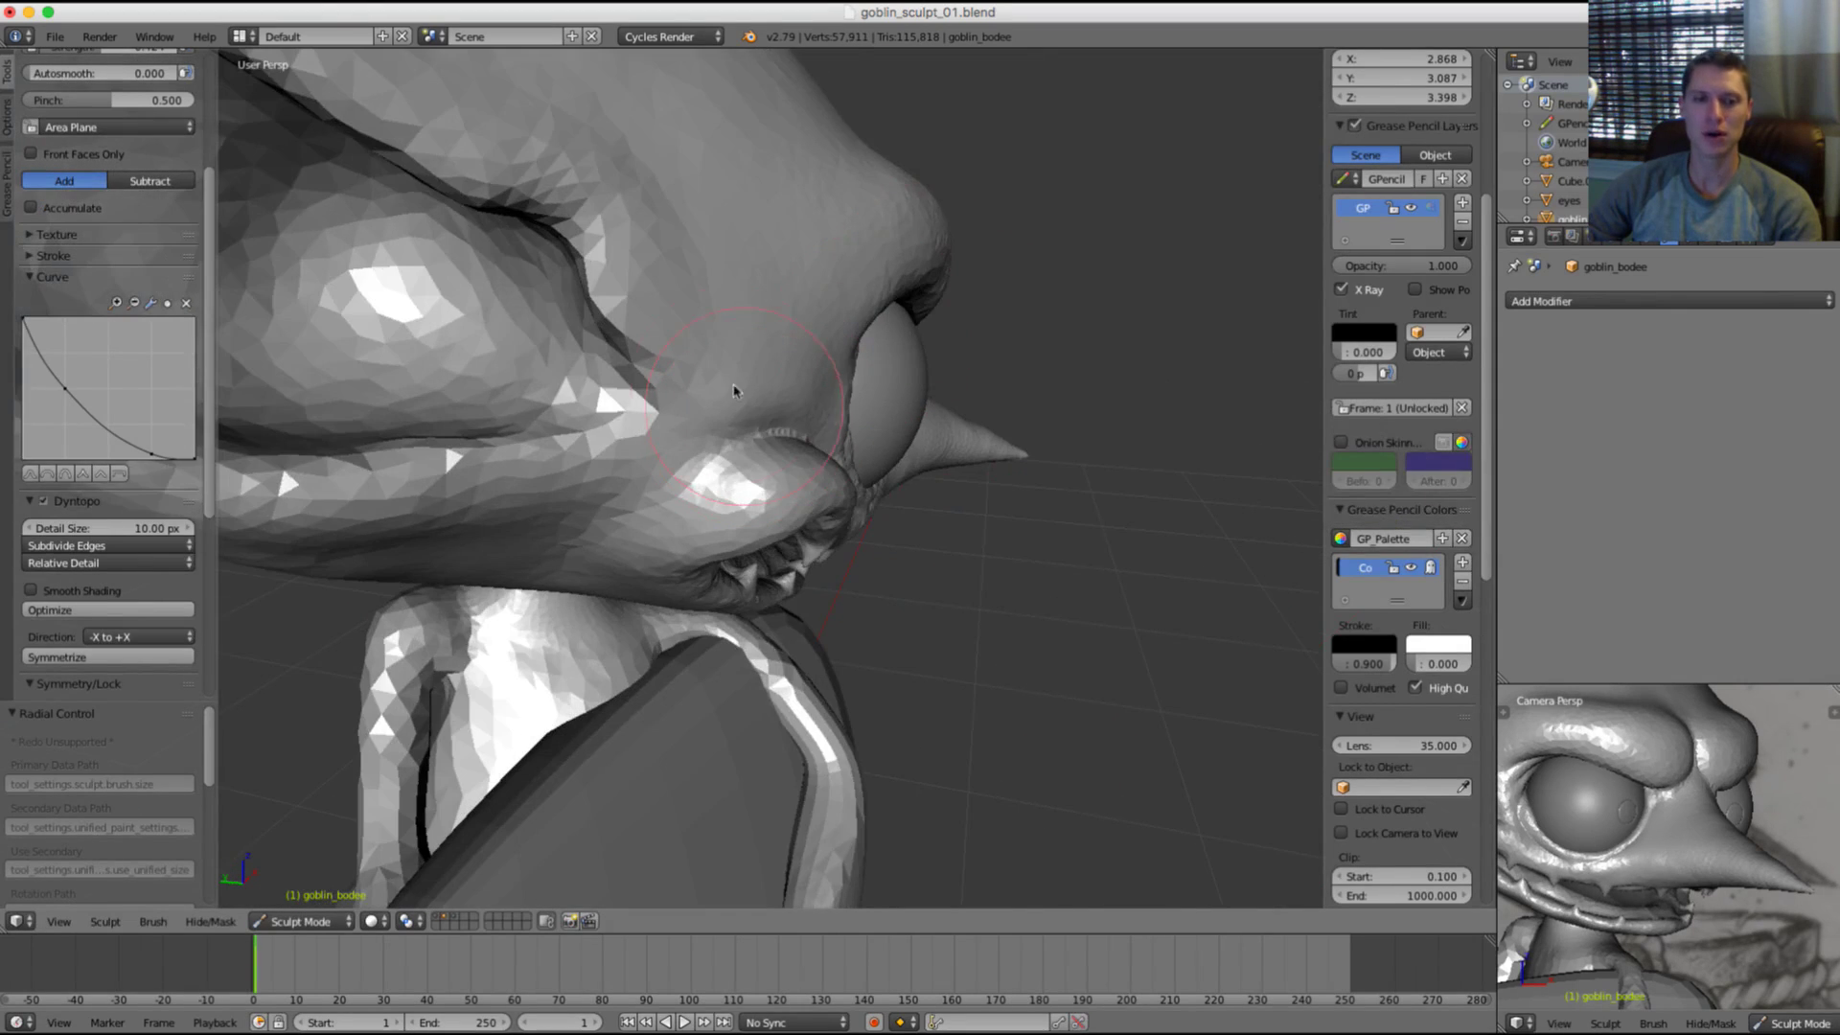
middle_drag(733, 390, 689, 410)
drag(687, 450, 765, 422)
middle_drag(658, 335, 723, 343)
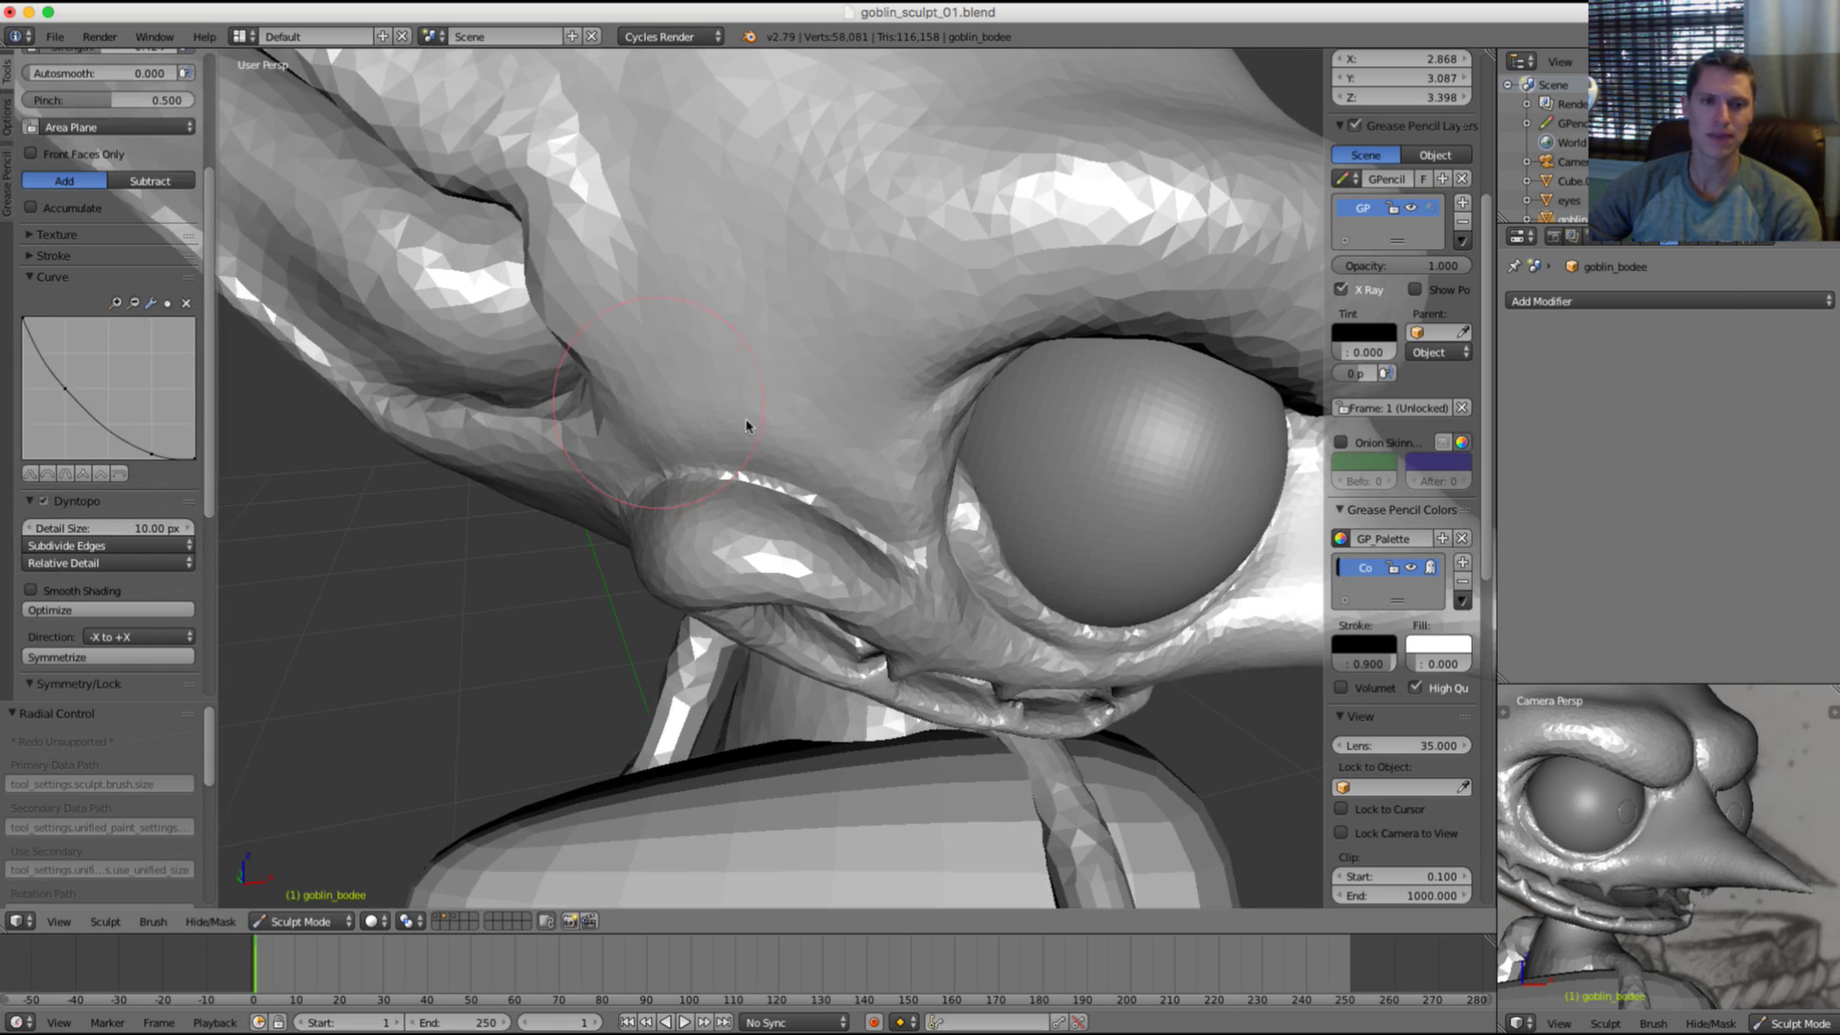
Step: Check the head from several distances and smooth the surface between the cheek fold and the eye's outer corner
middle_drag(899, 379, 888, 284)
scroll(884, 285, down, 1)
scroll(789, 427, up, 1)
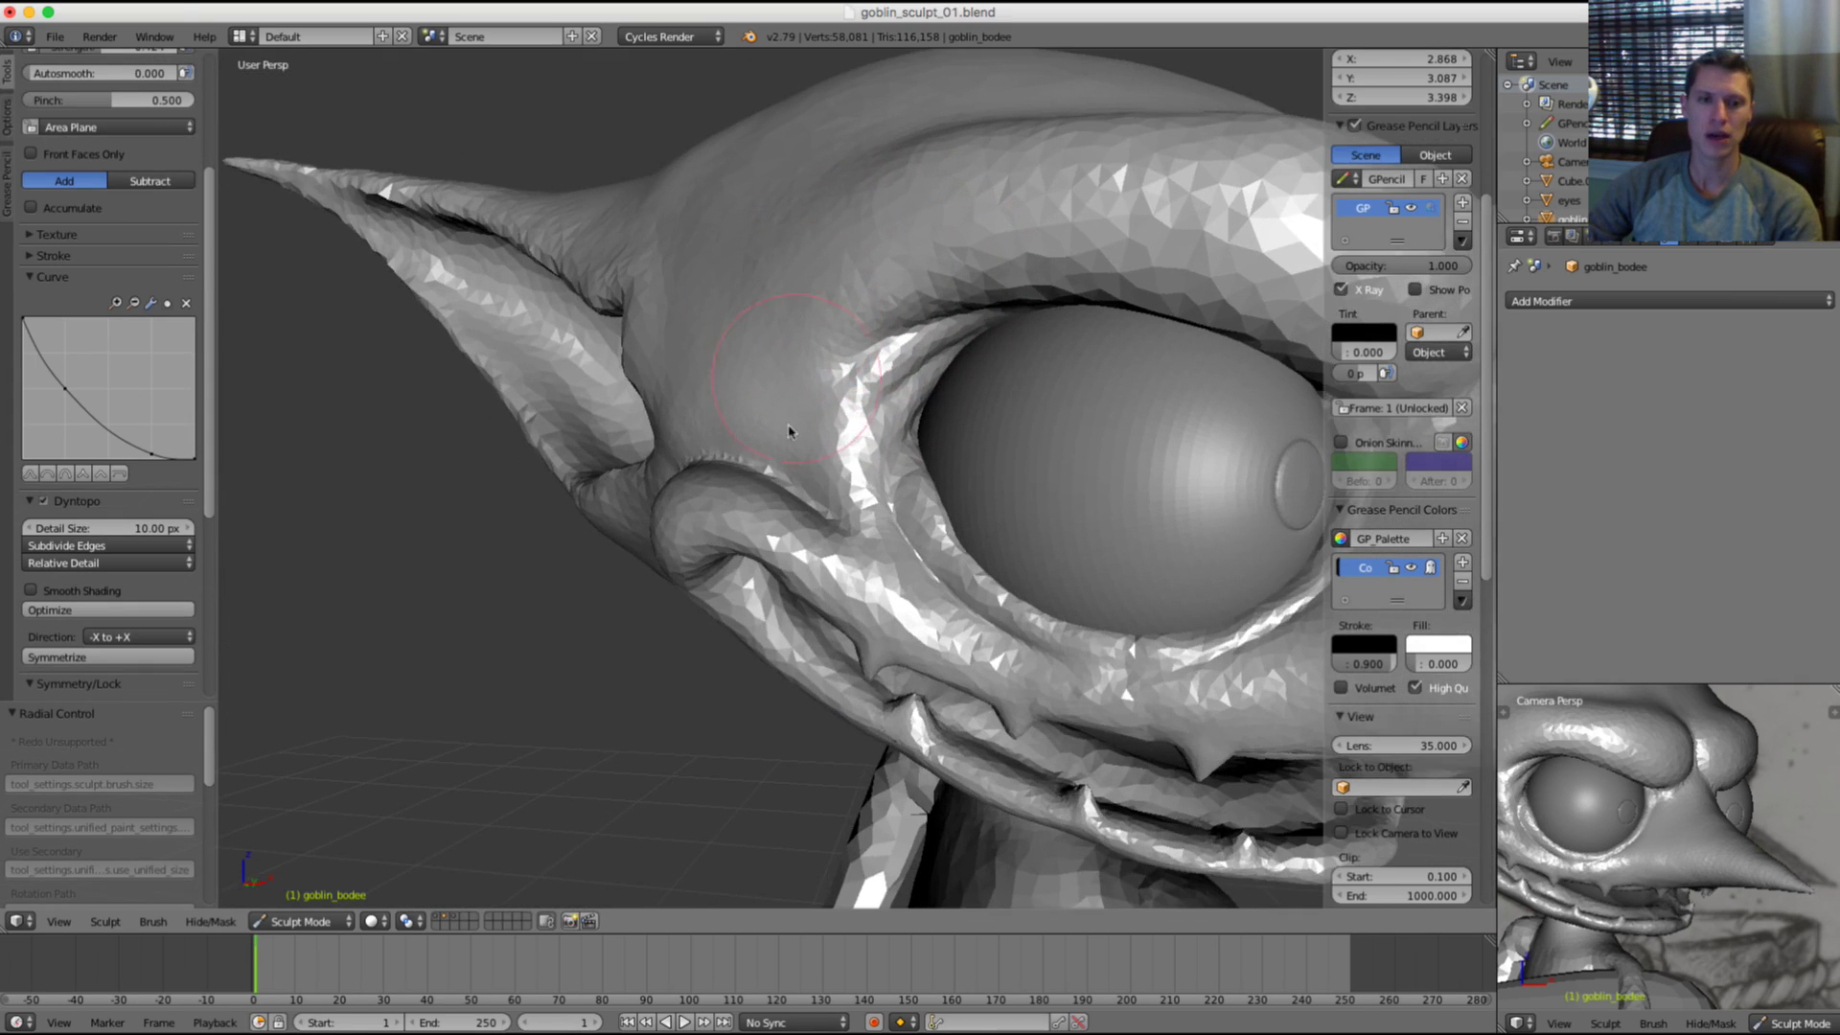
scroll(753, 507, up, 1)
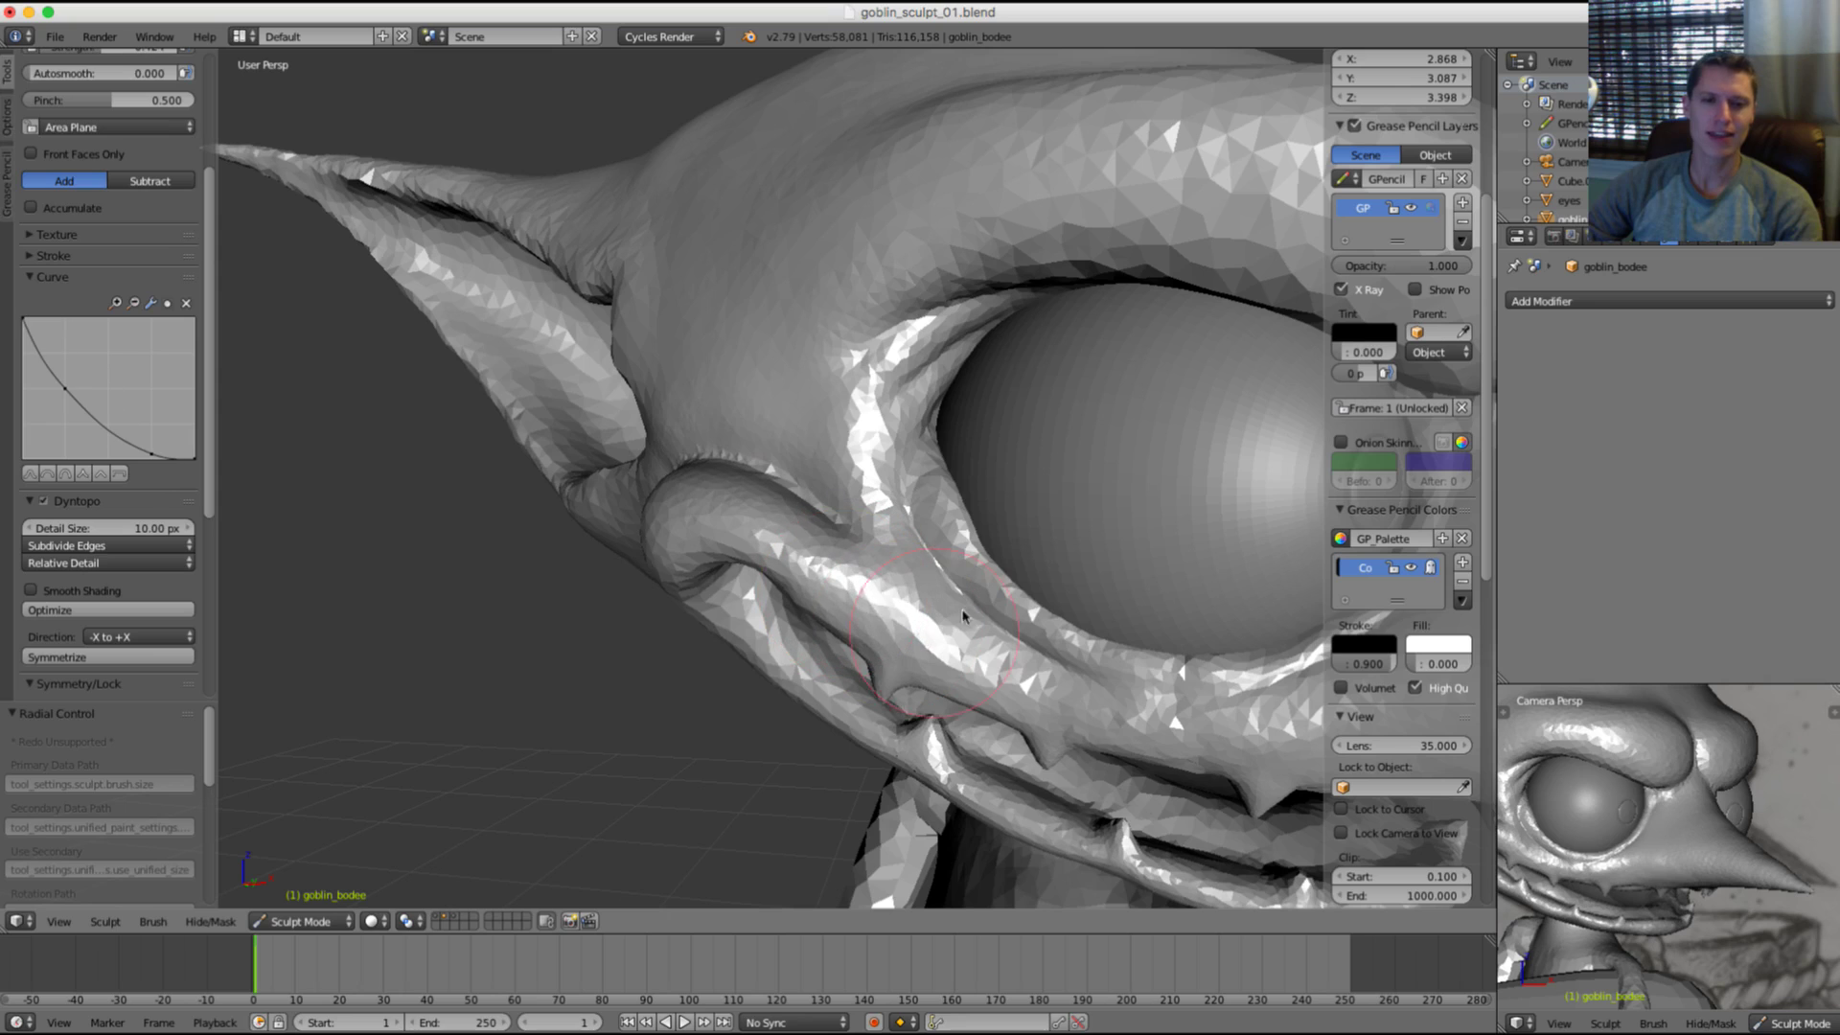
scroll(1006, 300, down, 8)
scroll(1055, 308, up, 2)
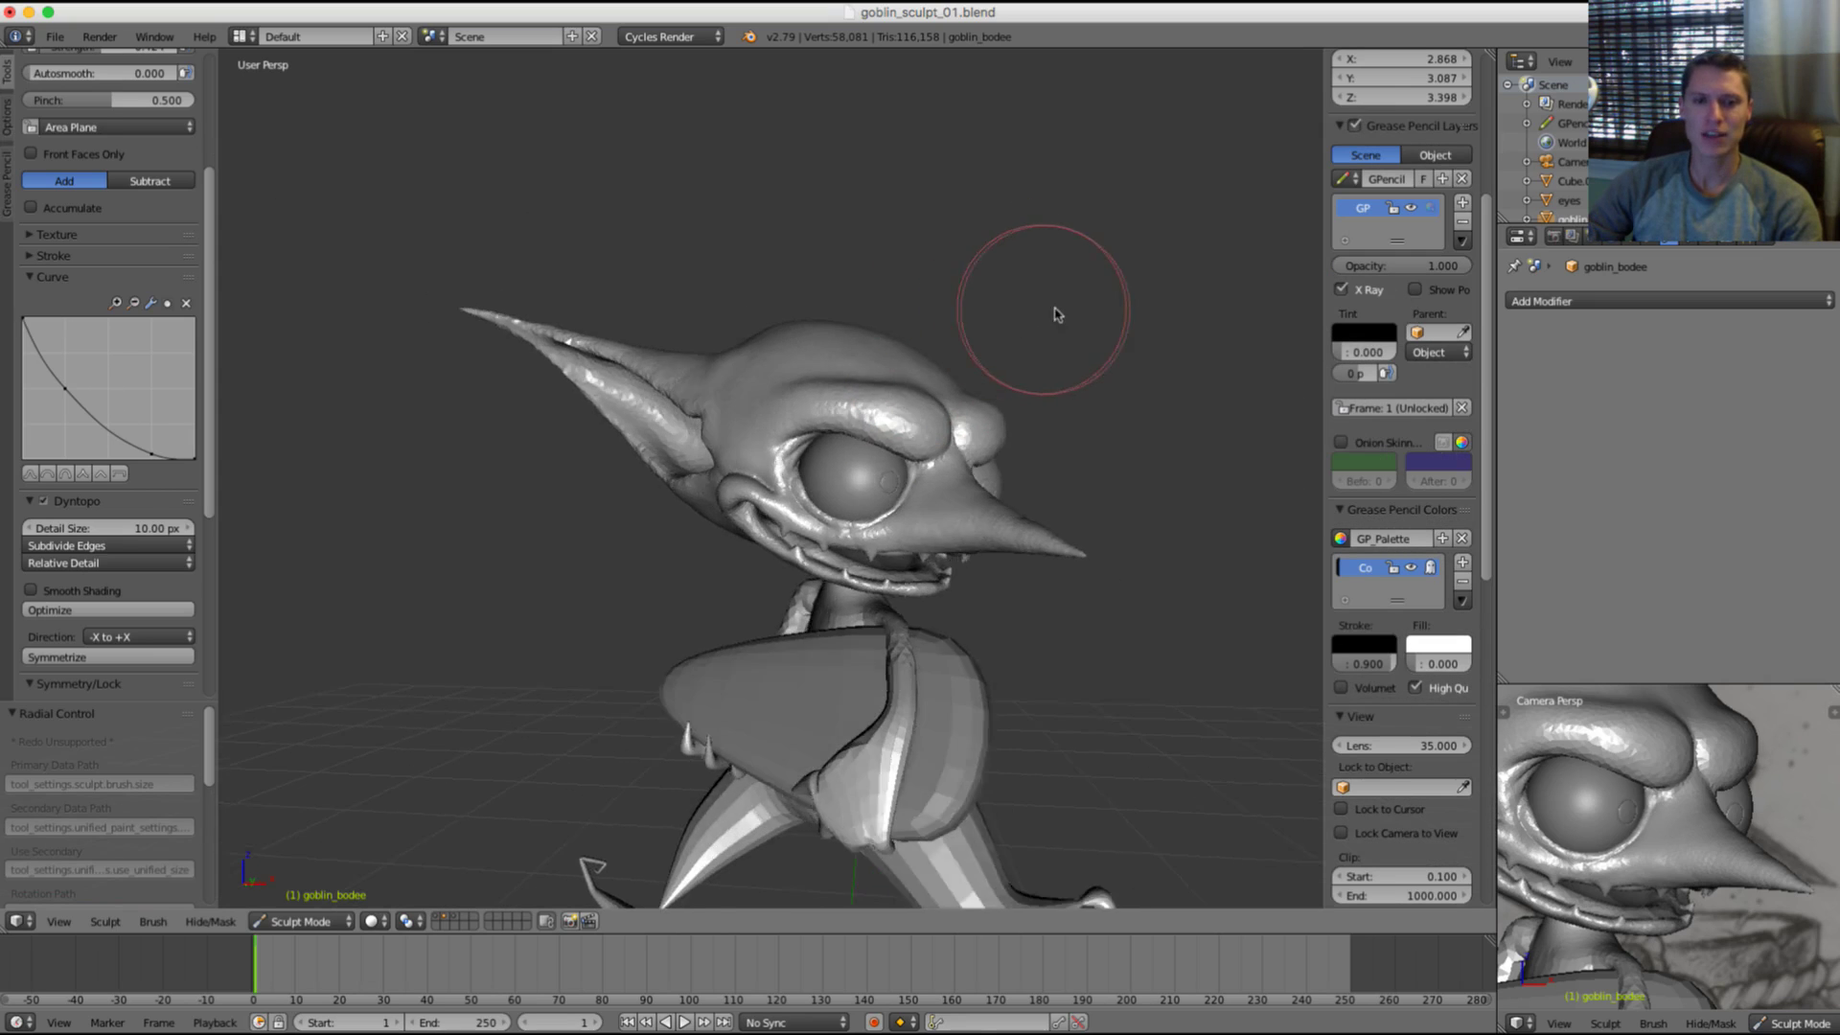
scroll(973, 320, up, 8)
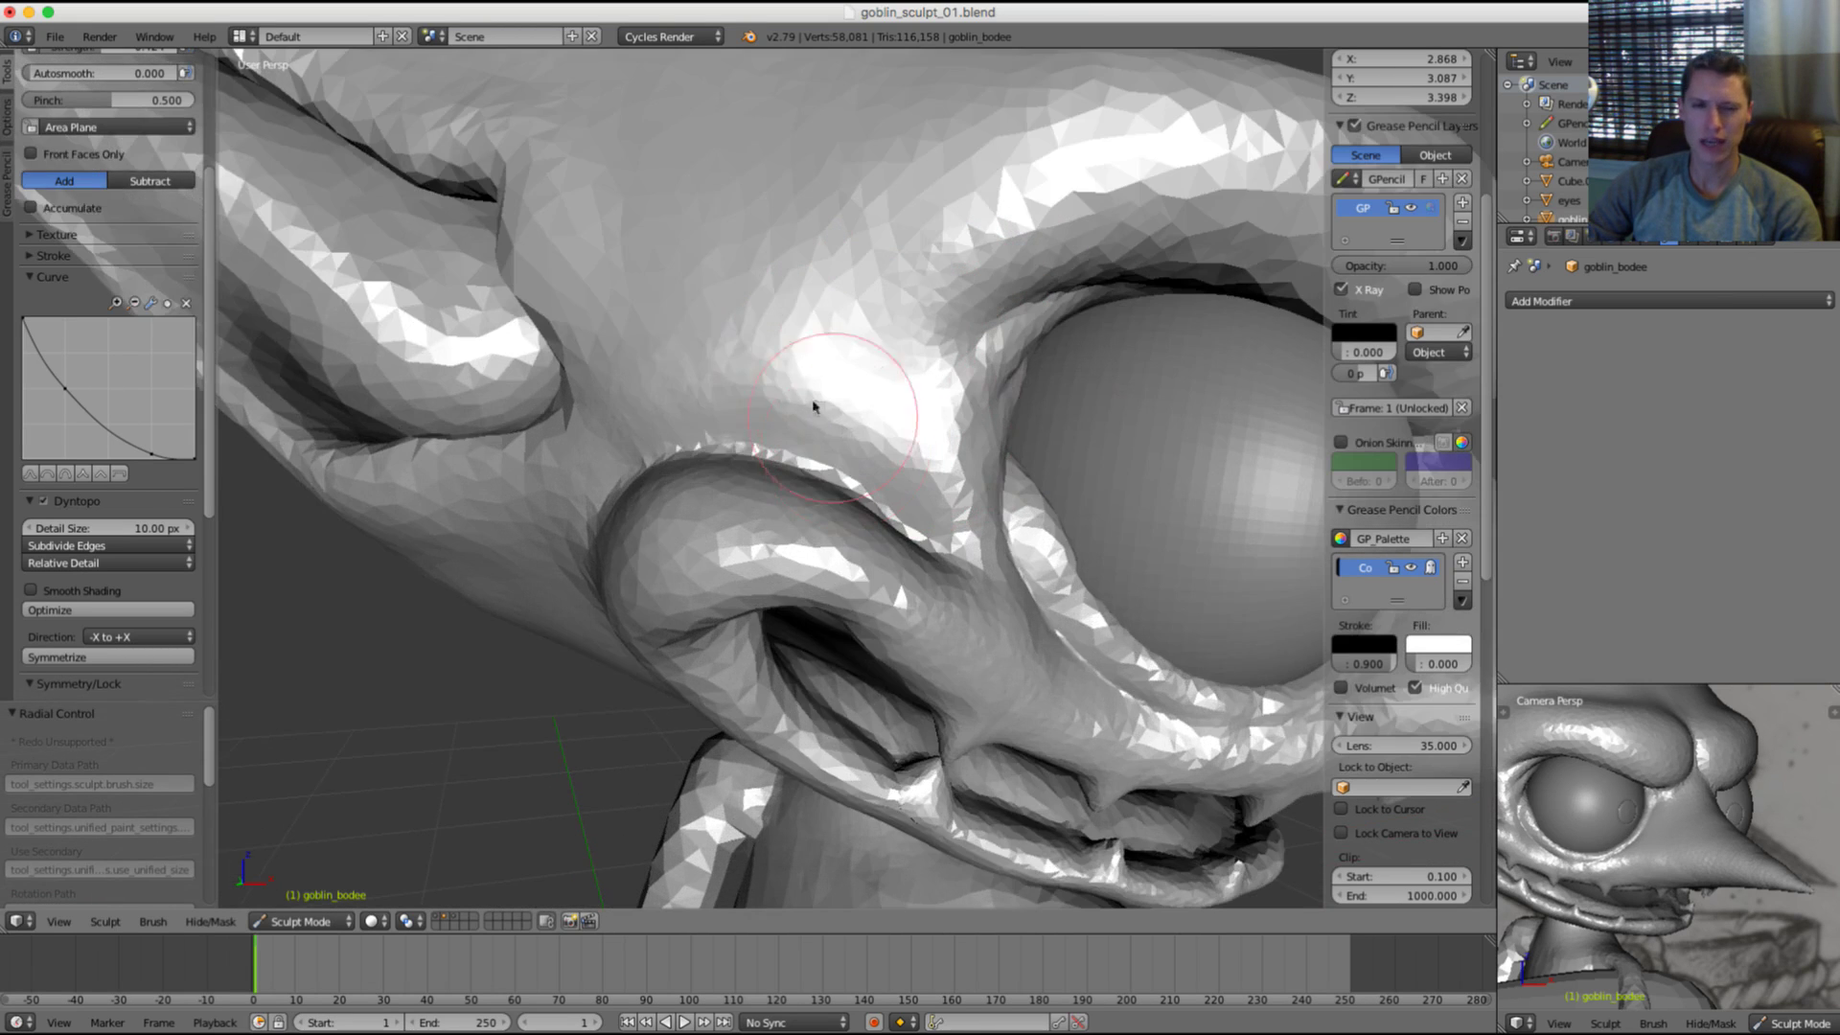
mouse_move(813, 407)
shift+mouse_down()
mouse_move(821, 394)
mouse_move(911, 456)
mouse_move(926, 408)
mouse_move(936, 482)
shift+mouse_up()
Step: Center the camera view on the brow and eye and compare them with the reference by toggling the scene layers
scroll(972, 316, down, 6)
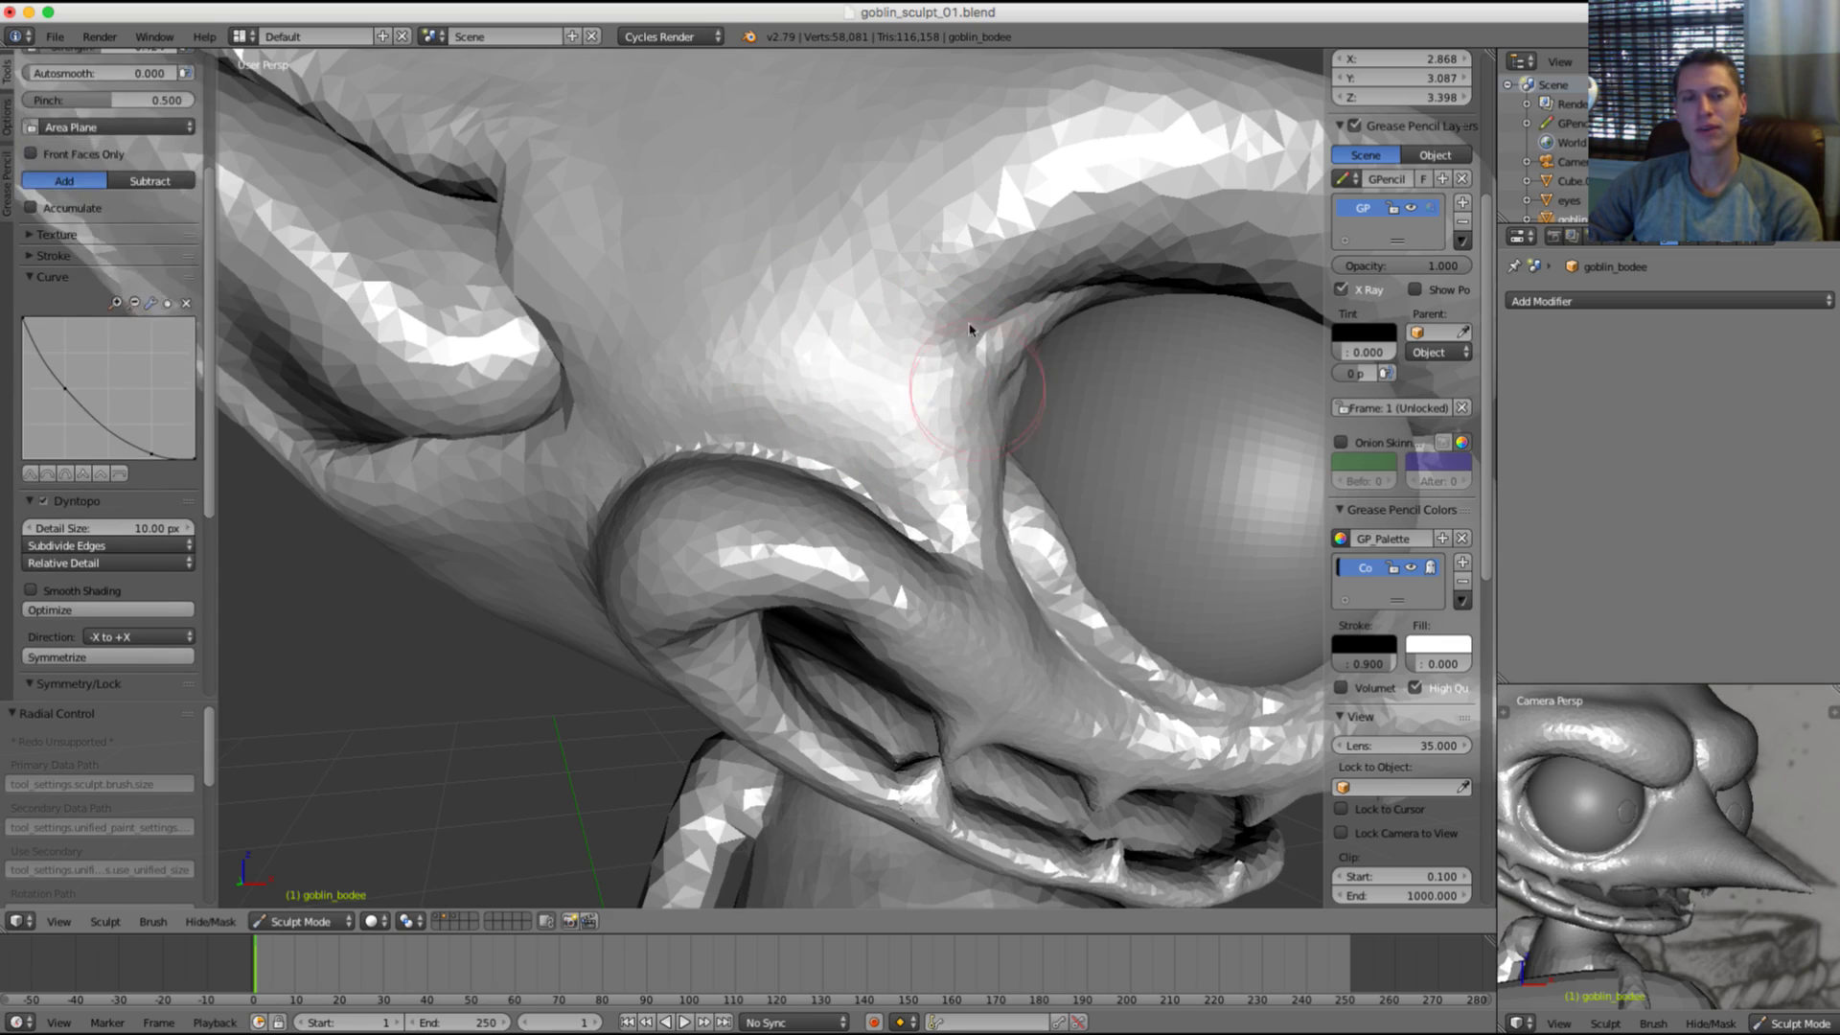
scroll(1001, 321, up, 5)
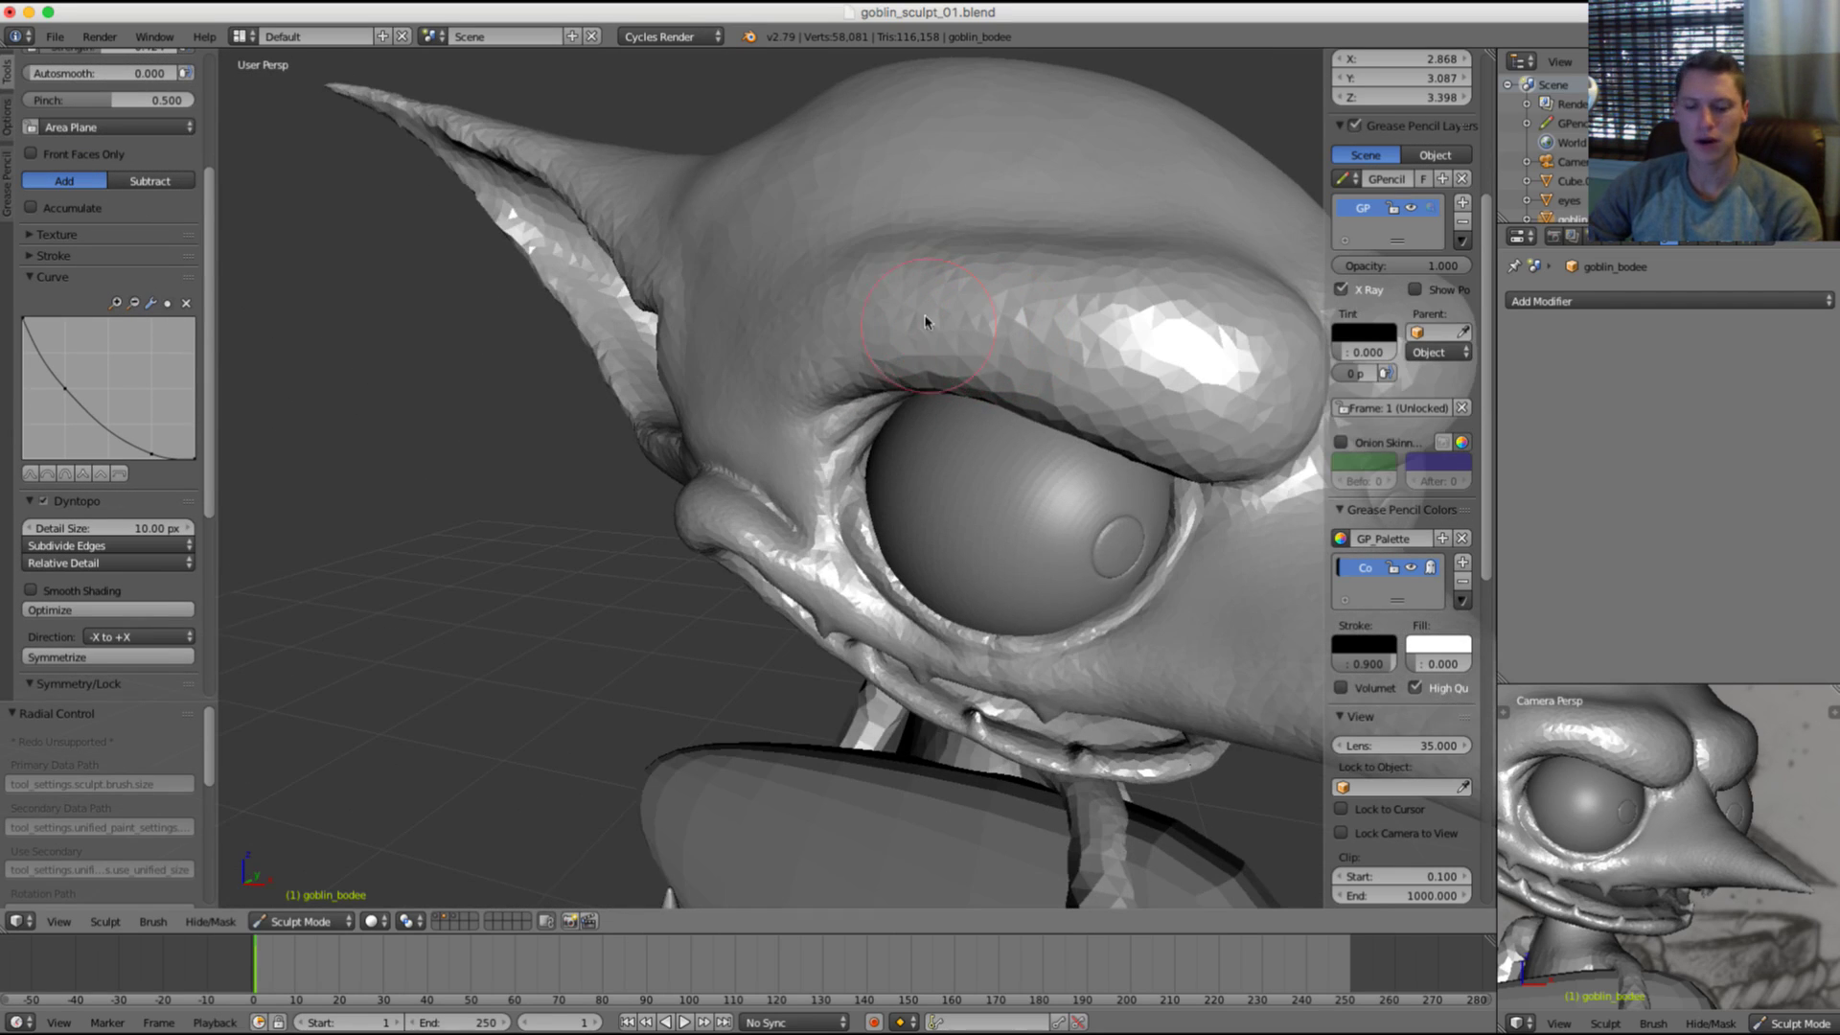
shift+middle_drag(1574, 728, 1692, 780)
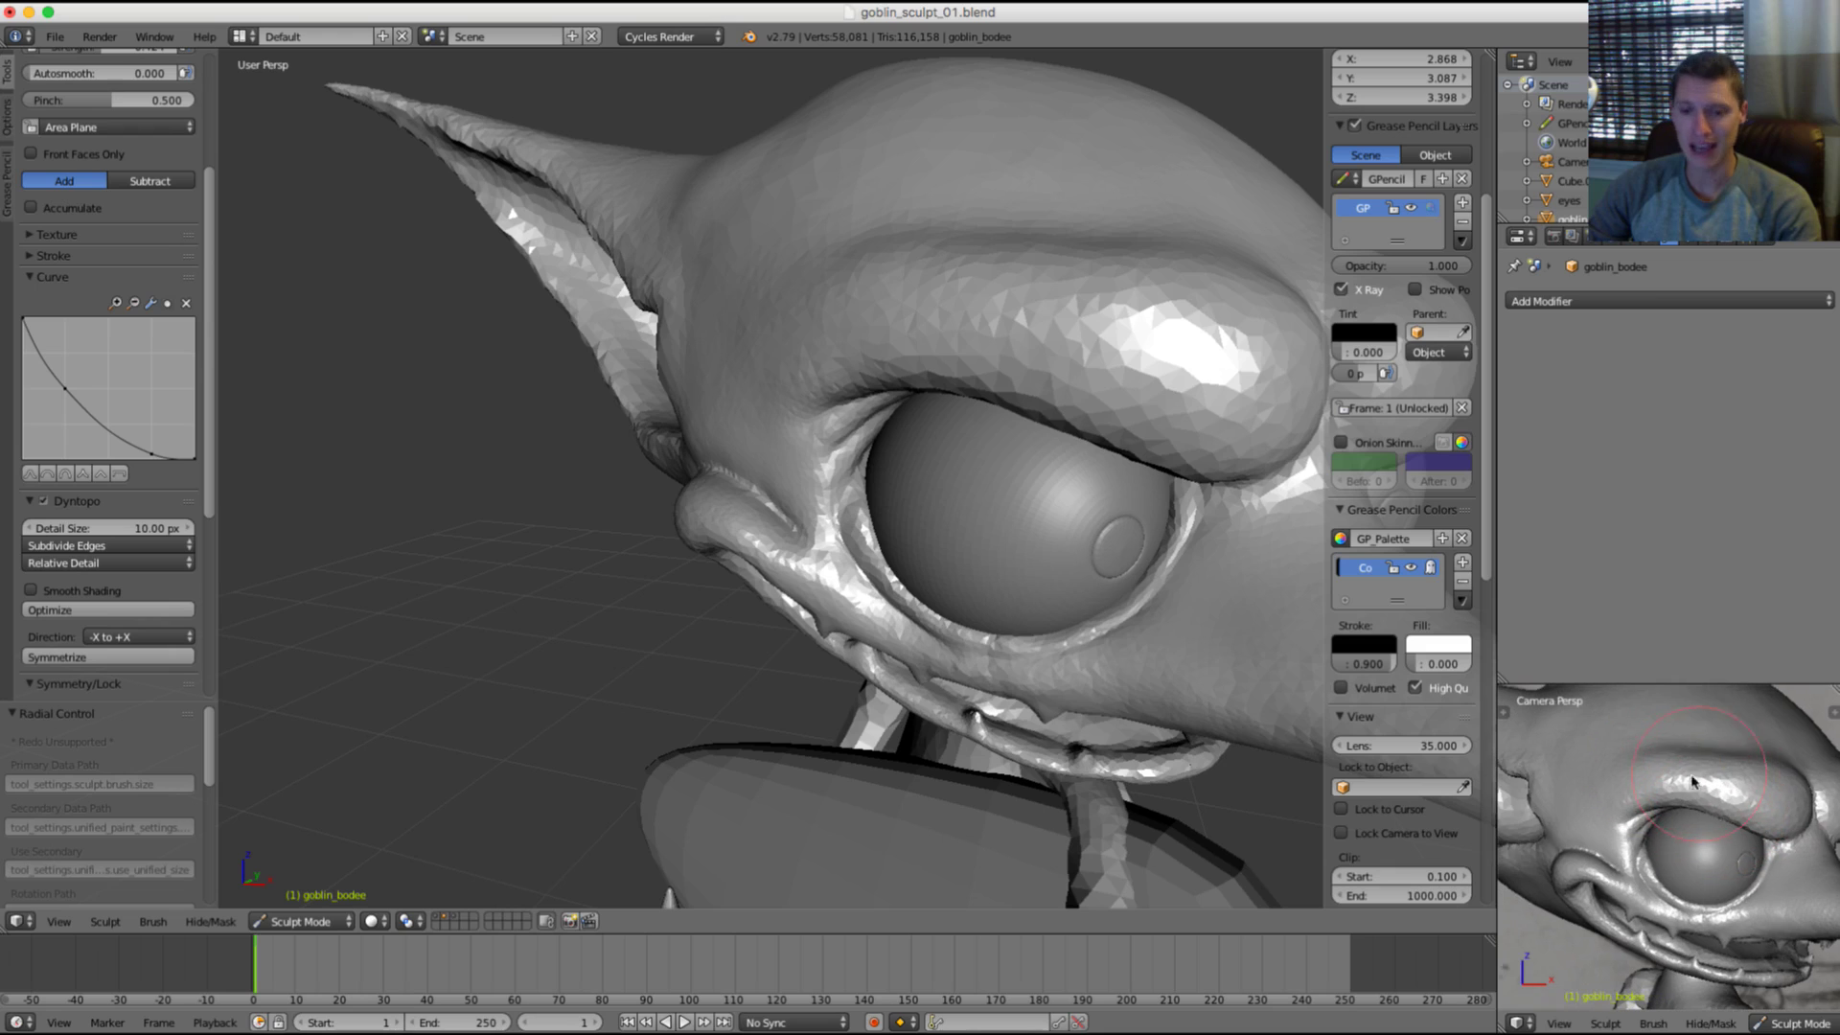
key(2)
key(1)
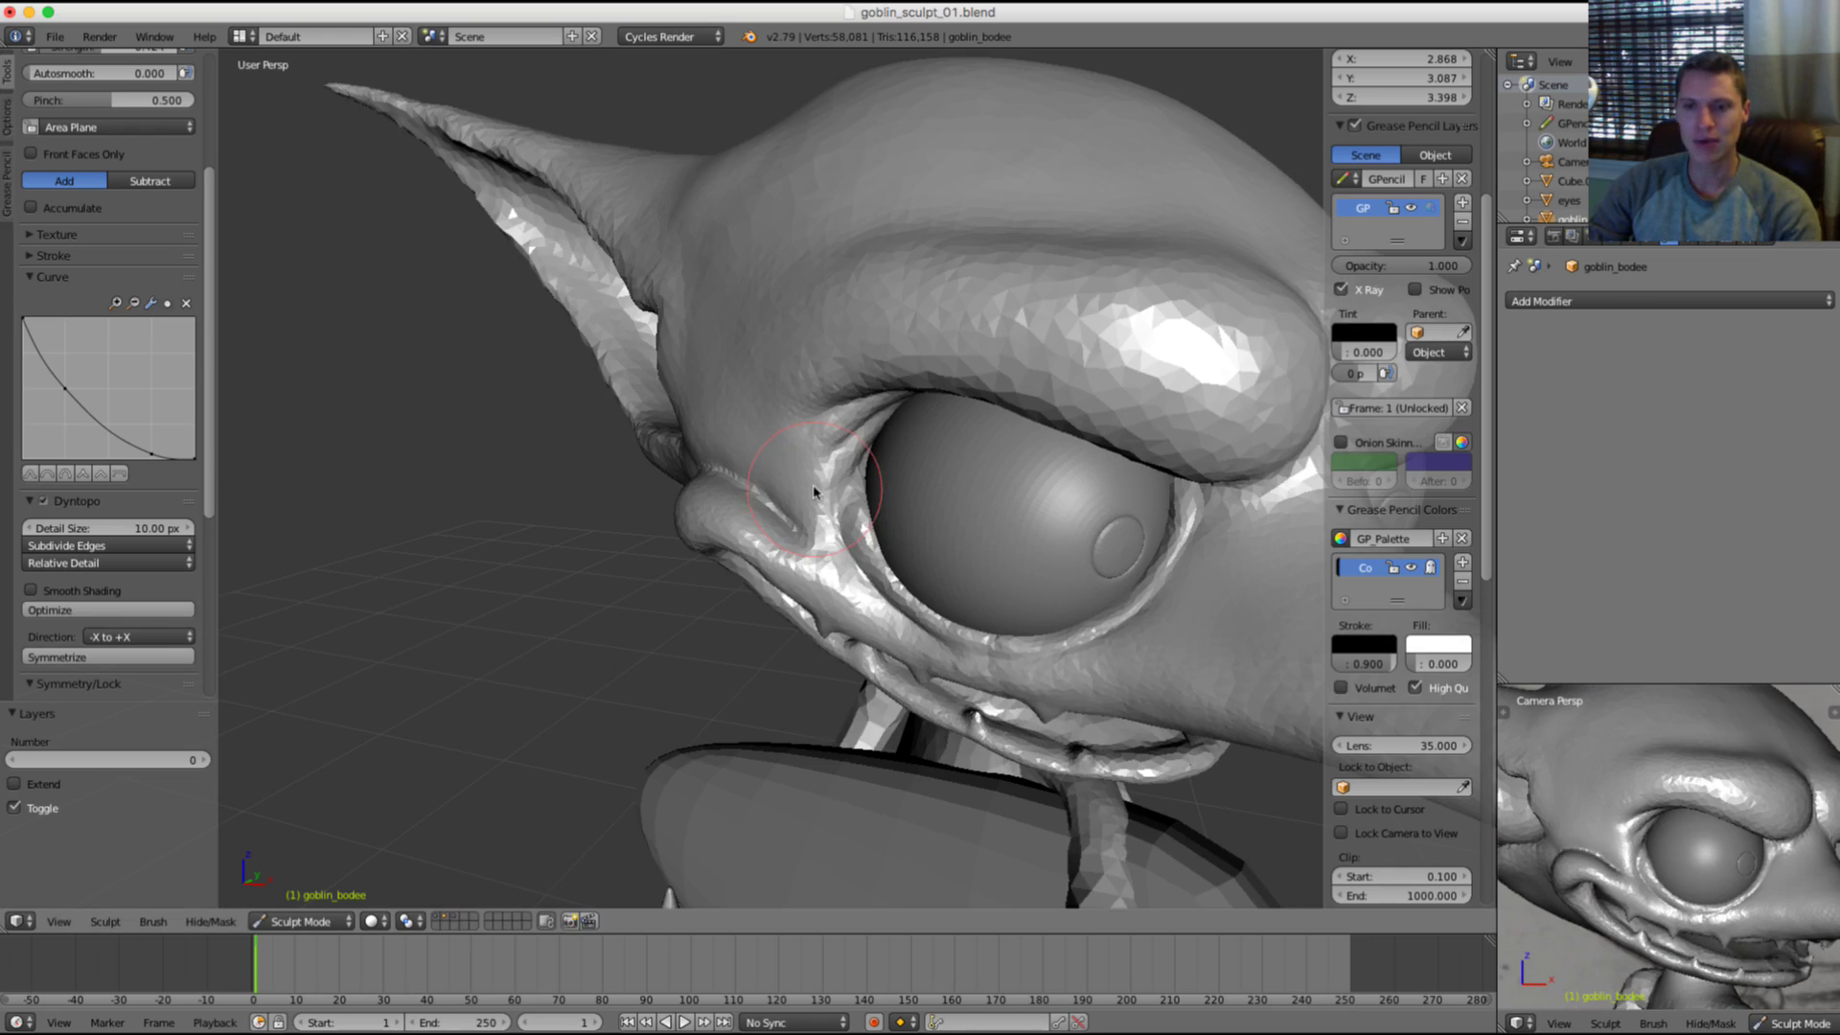
Step: Adjust the Crease brush's size and strength and sharpen the groove where the front of the ear meets the head
mouse_move(718, 354)
middle_down()
mouse_move(801, 308)
mouse_move(836, 340)
mouse_move(905, 343)
mouse_move(869, 348)
middle_up()
key(f)
click(801, 308)
key(shift+c)
key(shift+f)
click(718, 307)
scroll(824, 318, up, 2)
key(f)
click(839, 279)
scroll(793, 331, down, 2)
mouse_move(752, 407)
mouse_down()
mouse_move(768, 296)
mouse_move(749, 403)
mouse_up()
Step: Smooth the temple between the ear, the brow and the cheek fold
middle_drag(761, 393, 825, 349)
scroll(819, 352, up, 2)
scroll(816, 369, up, 1)
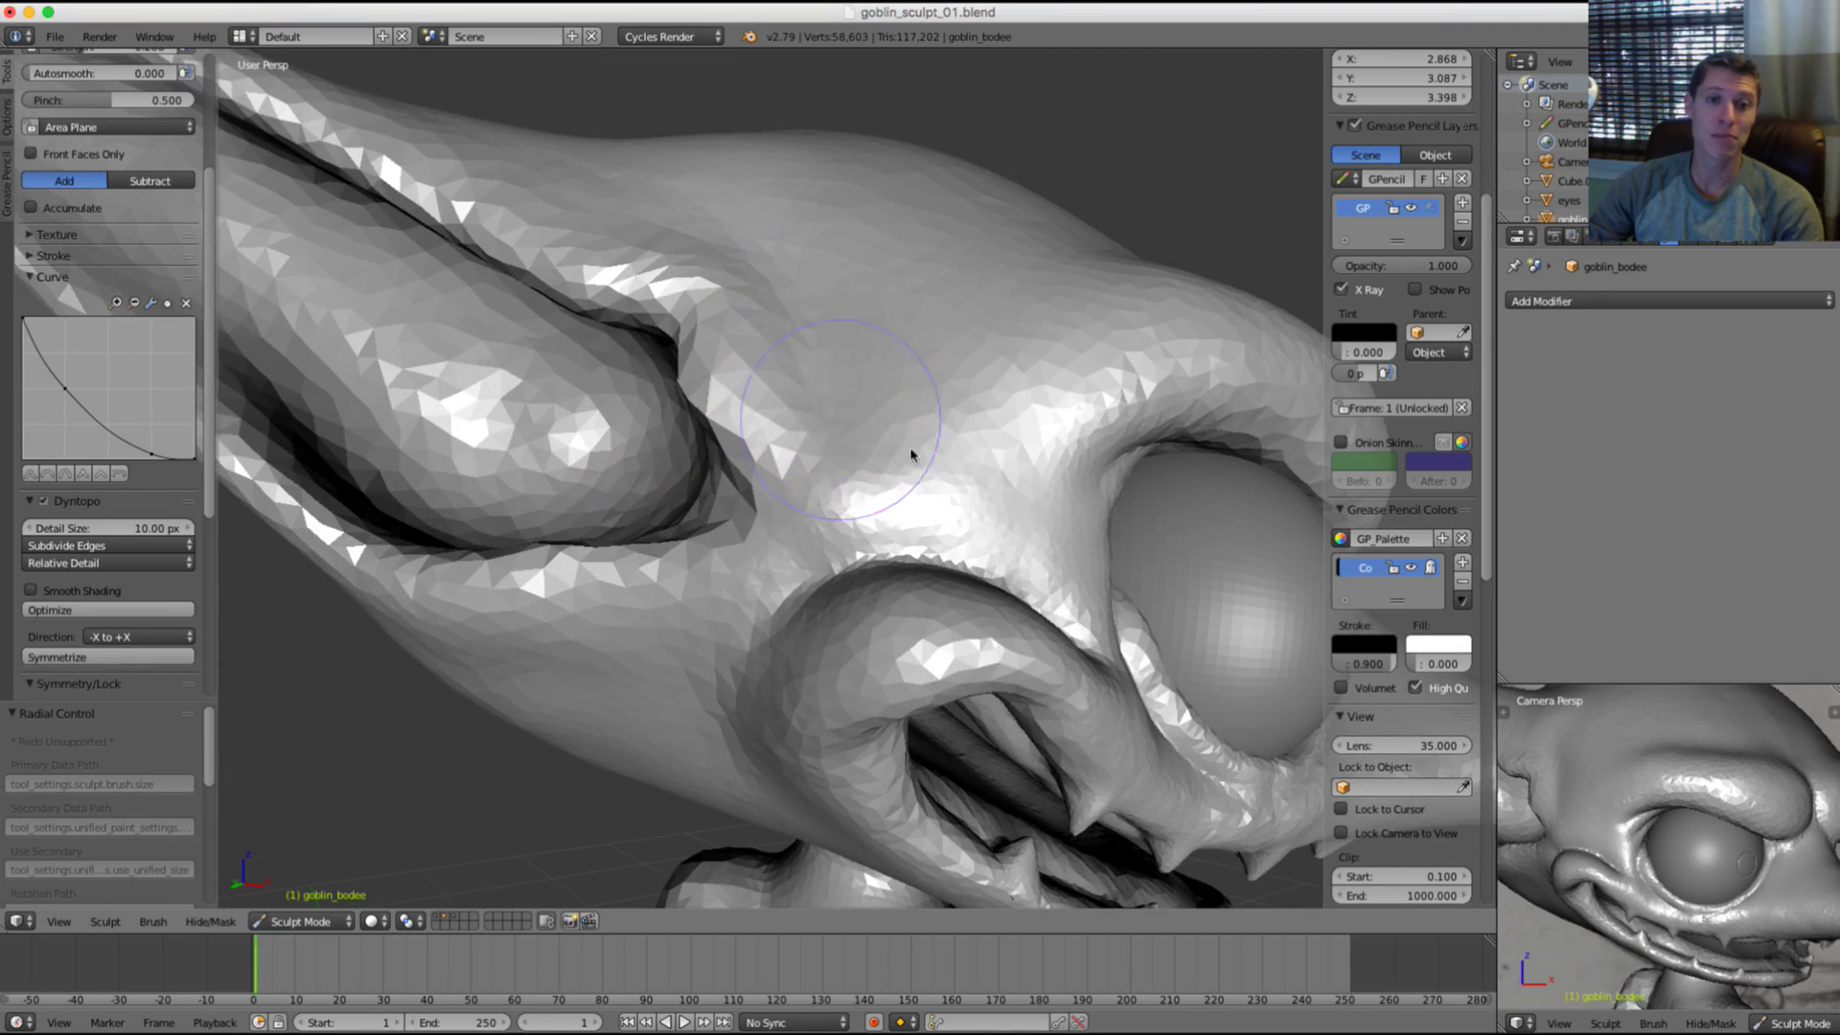
mouse_move(874, 461)
shift+mouse_down()
mouse_move(888, 386)
mouse_move(932, 383)
shift+mouse_up()
scroll(1006, 284, down, 4)
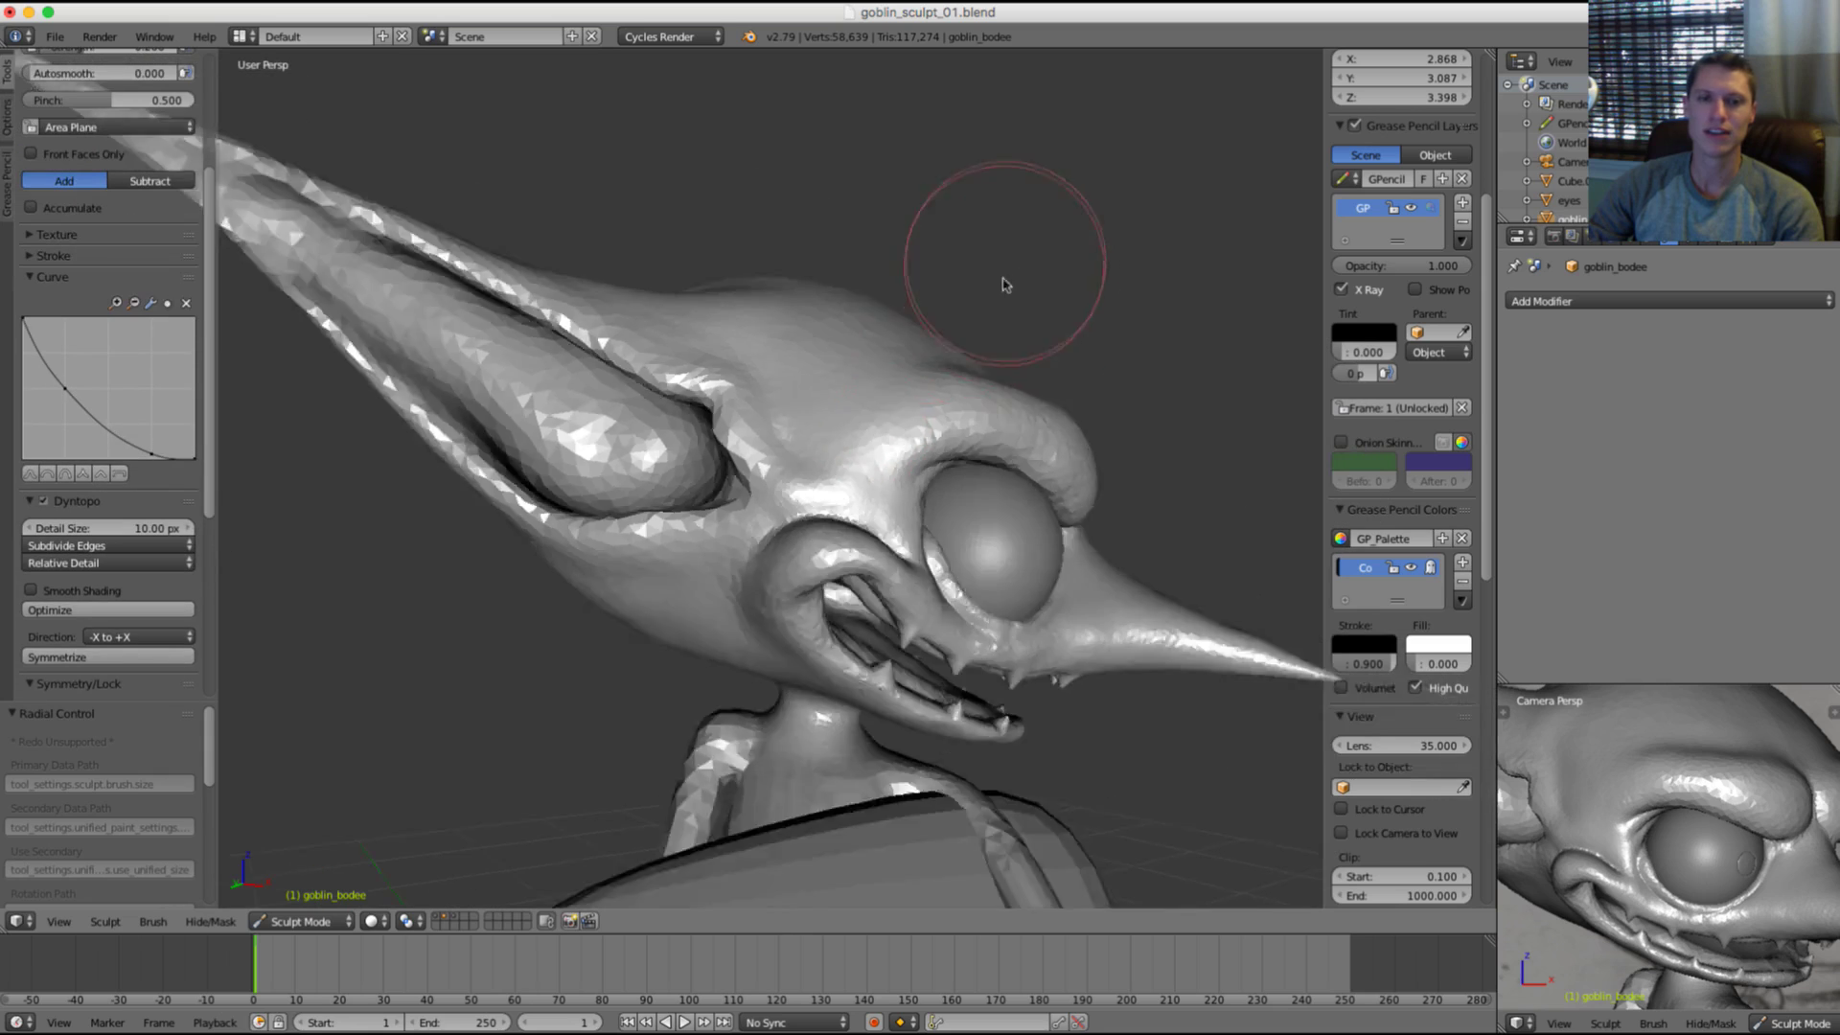
Step: Smooth the edge of the head directly in front of the ear opening
scroll(893, 346, up, 3)
mouse_move(1006, 283)
middle_down()
mouse_move(893, 347)
mouse_move(806, 323)
middle_up()
scroll(814, 321, up, 2)
shift+drag(835, 330, 853, 384)
scroll(854, 384, down, 3)
middle_drag(854, 383, 883, 366)
scroll(881, 369, up, 2)
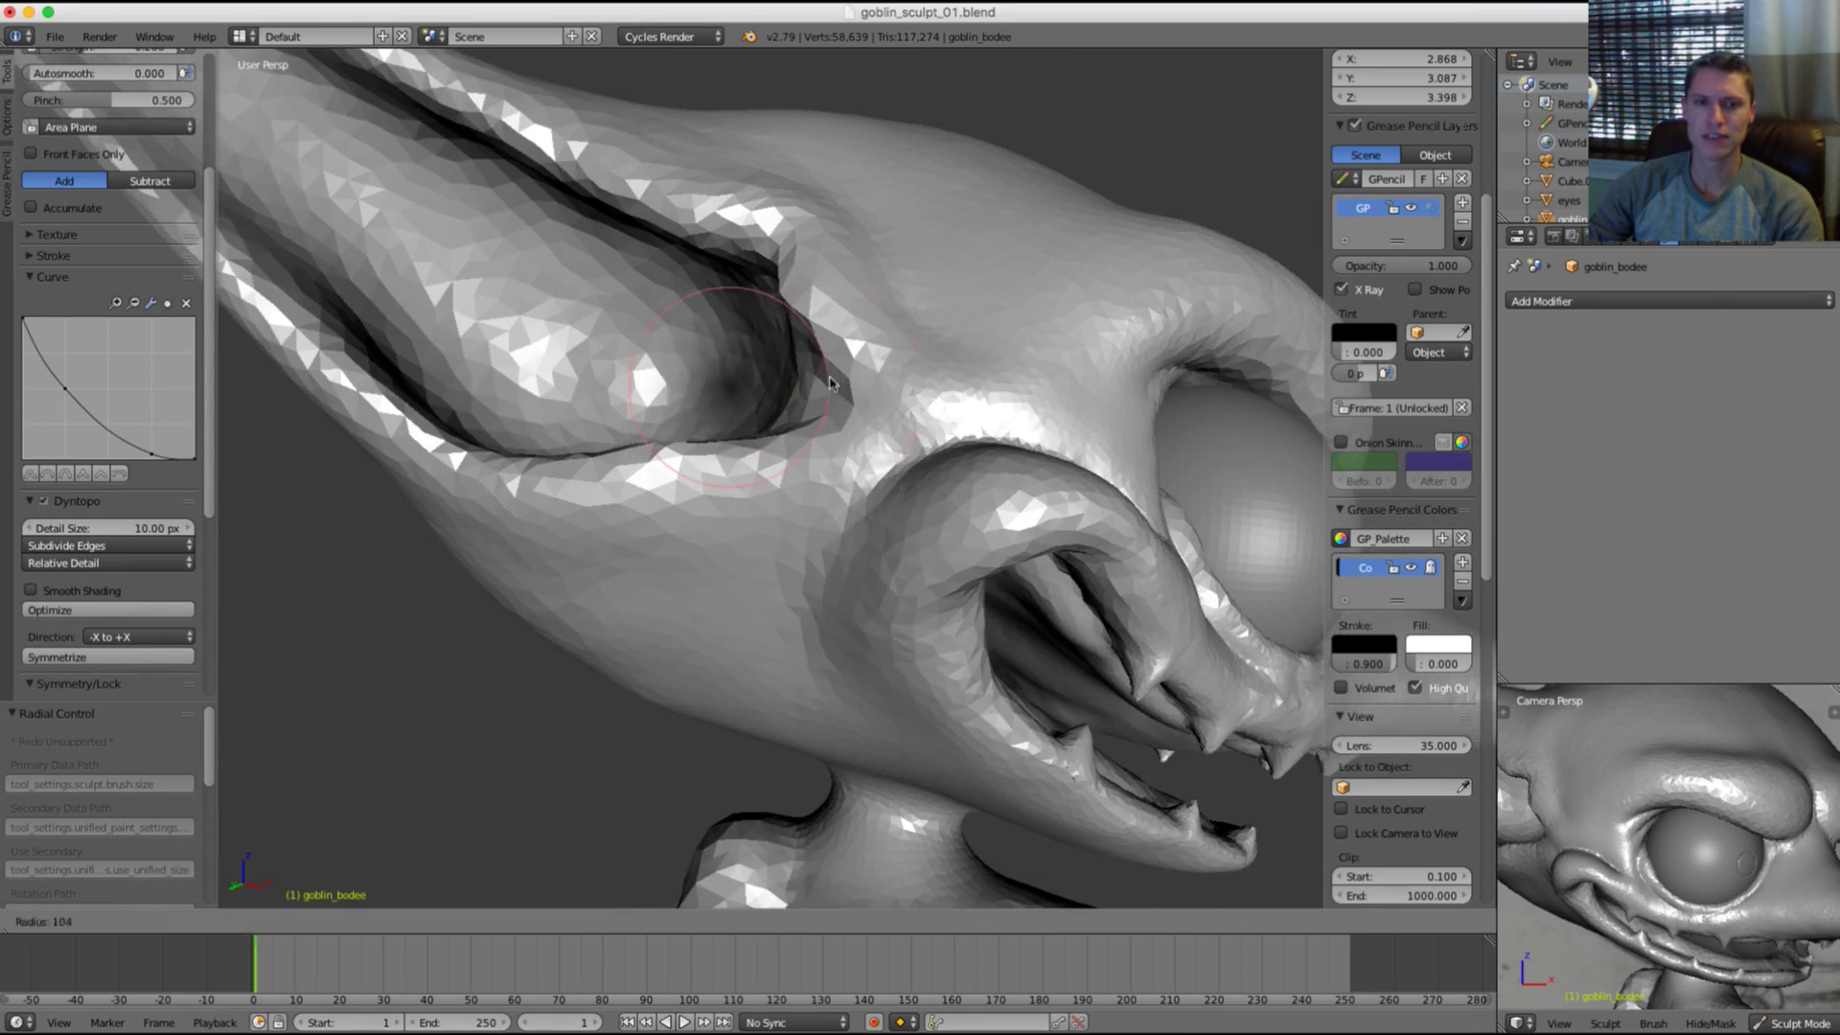
Step: Smooth the side of the head below and behind the ear with the Smooth brush
middle_drag(810, 494, 836, 470)
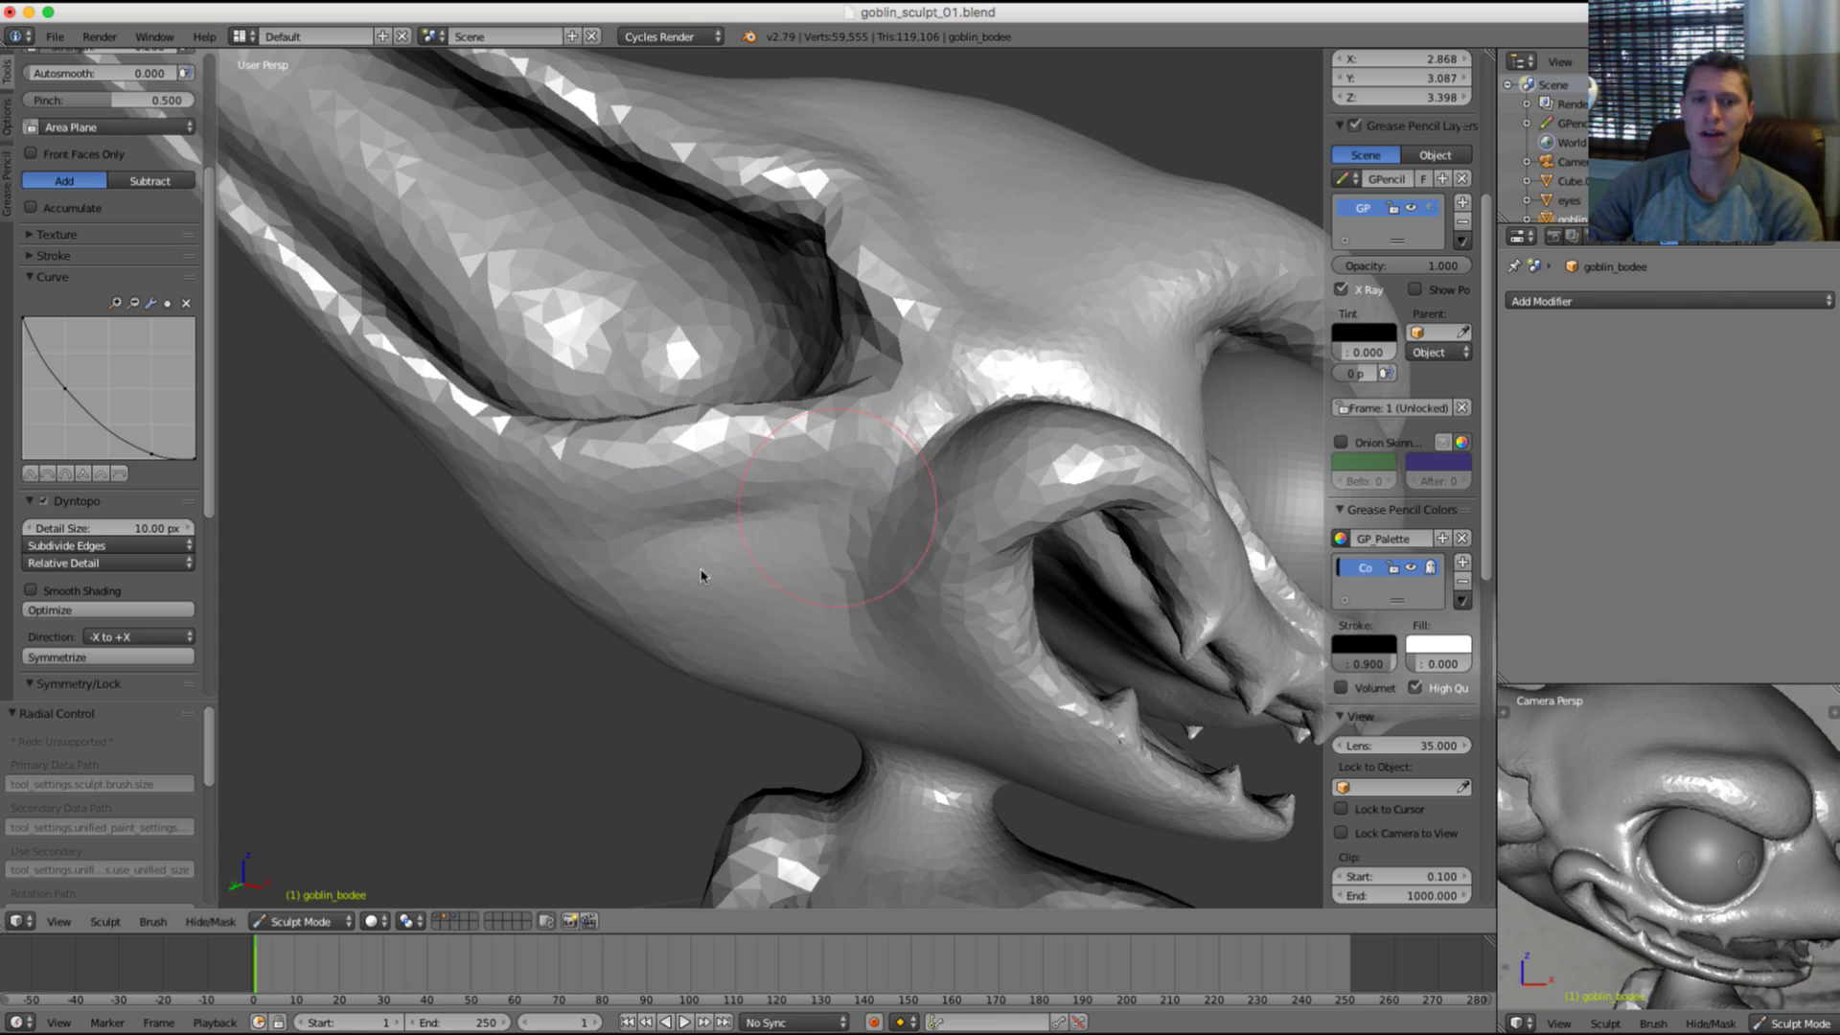
key(s)
mouse_move(706, 529)
middle_down()
mouse_move(722, 505)
mouse_move(560, 601)
middle_up()
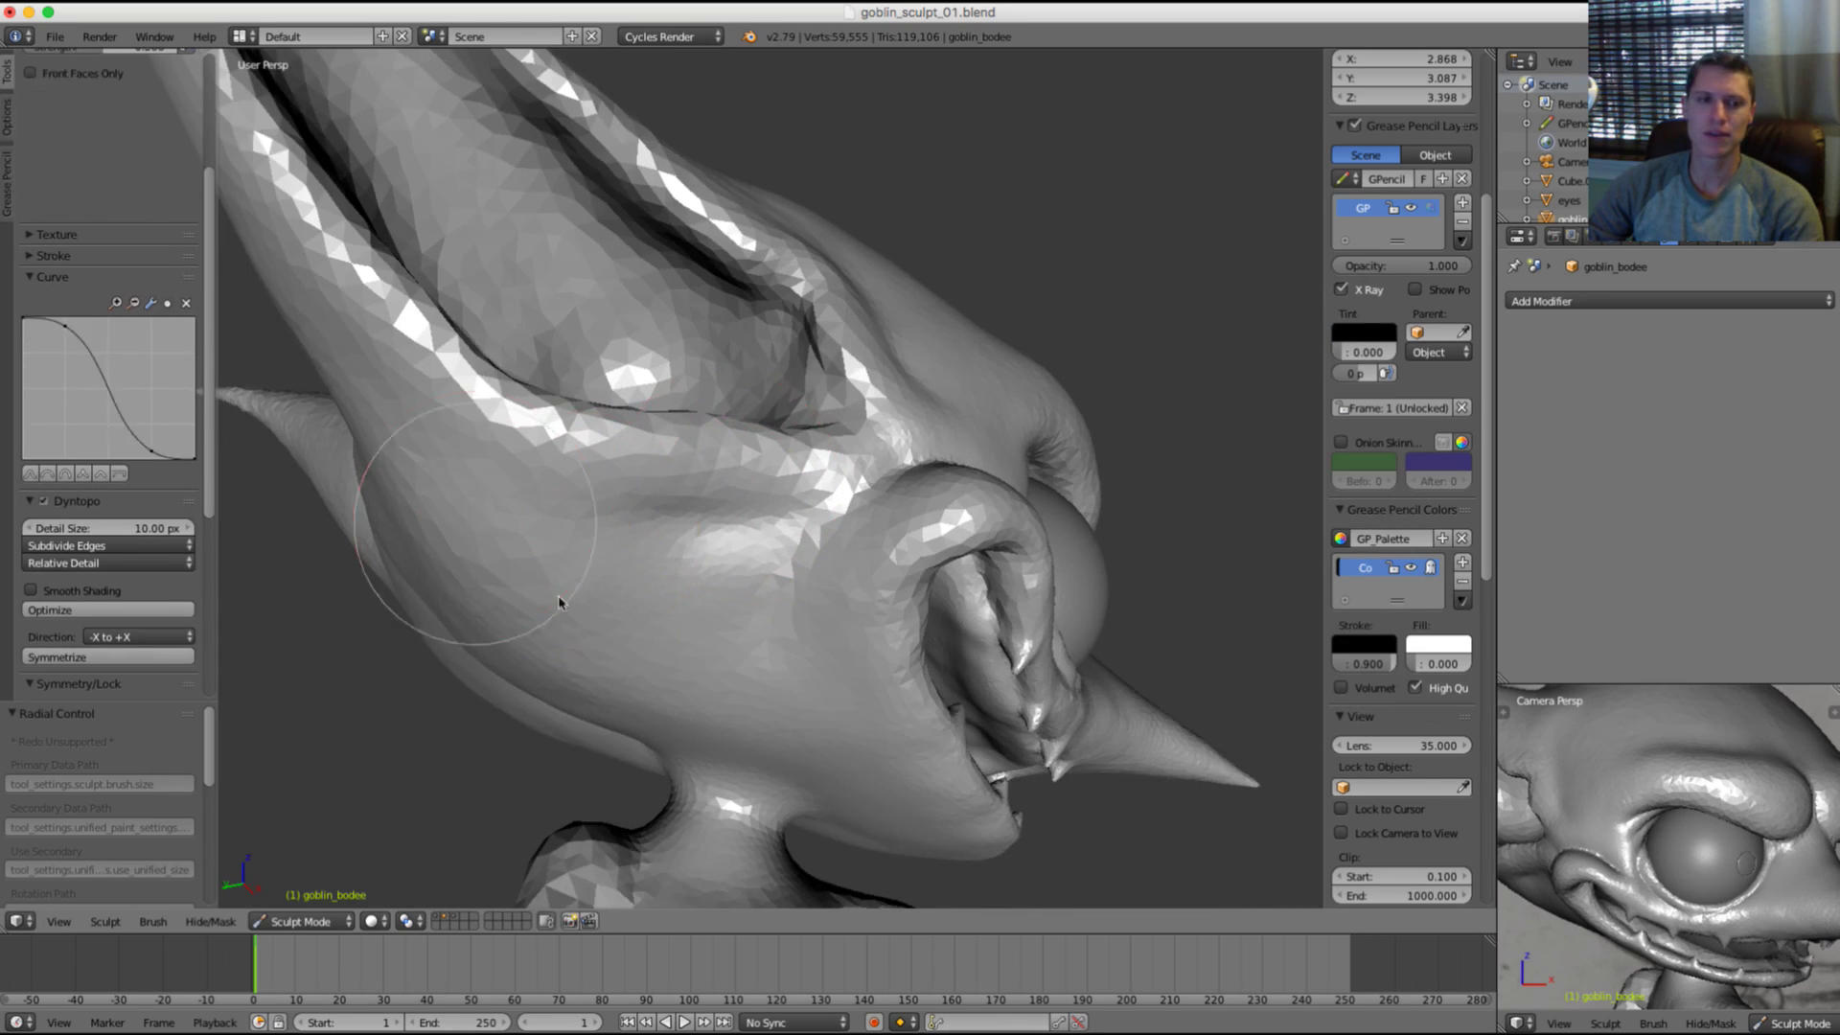
mouse_move(497, 546)
middle_down()
mouse_move(554, 410)
mouse_move(521, 423)
middle_up()
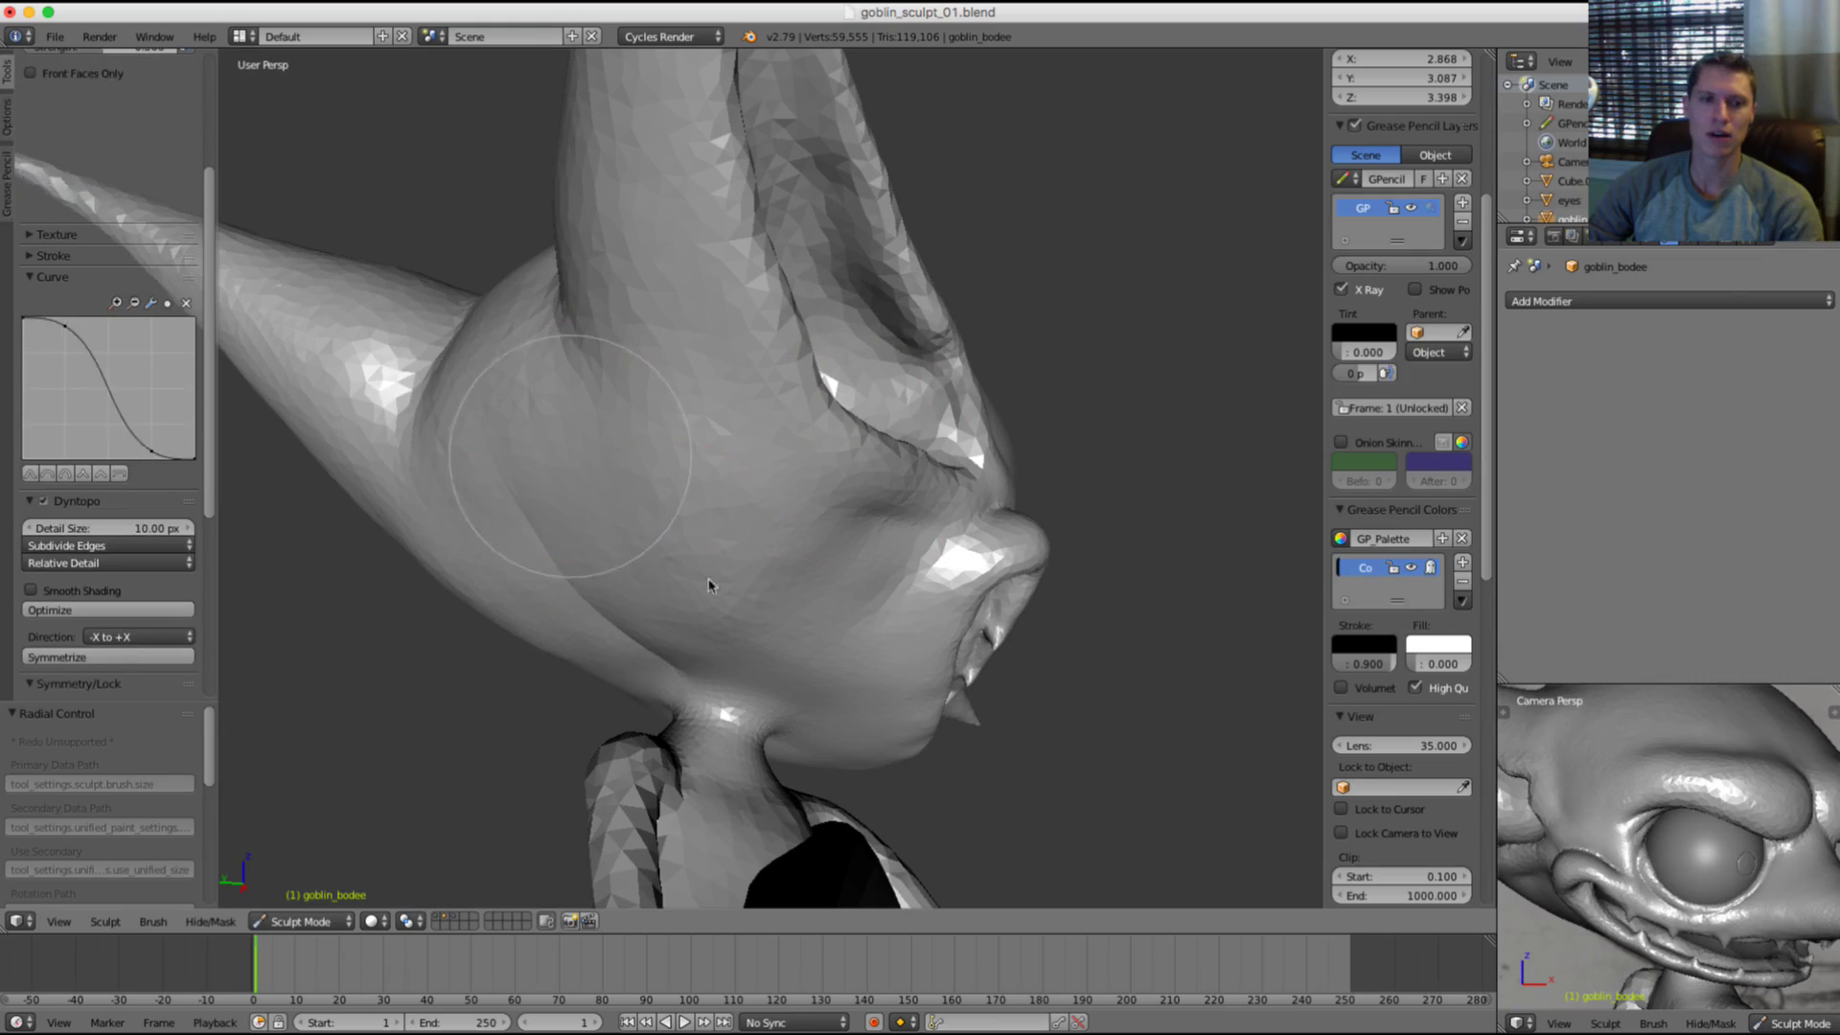
mouse_move(709, 585)
shift+mouse_down()
mouse_move(731, 546)
mouse_move(699, 578)
mouse_move(792, 559)
mouse_move(766, 575)
shift+mouse_up()
mouse_move(610, 610)
shift+mouse_down()
mouse_move(607, 588)
mouse_move(695, 675)
shift+mouse_up()
shift+drag(601, 554, 671, 584)
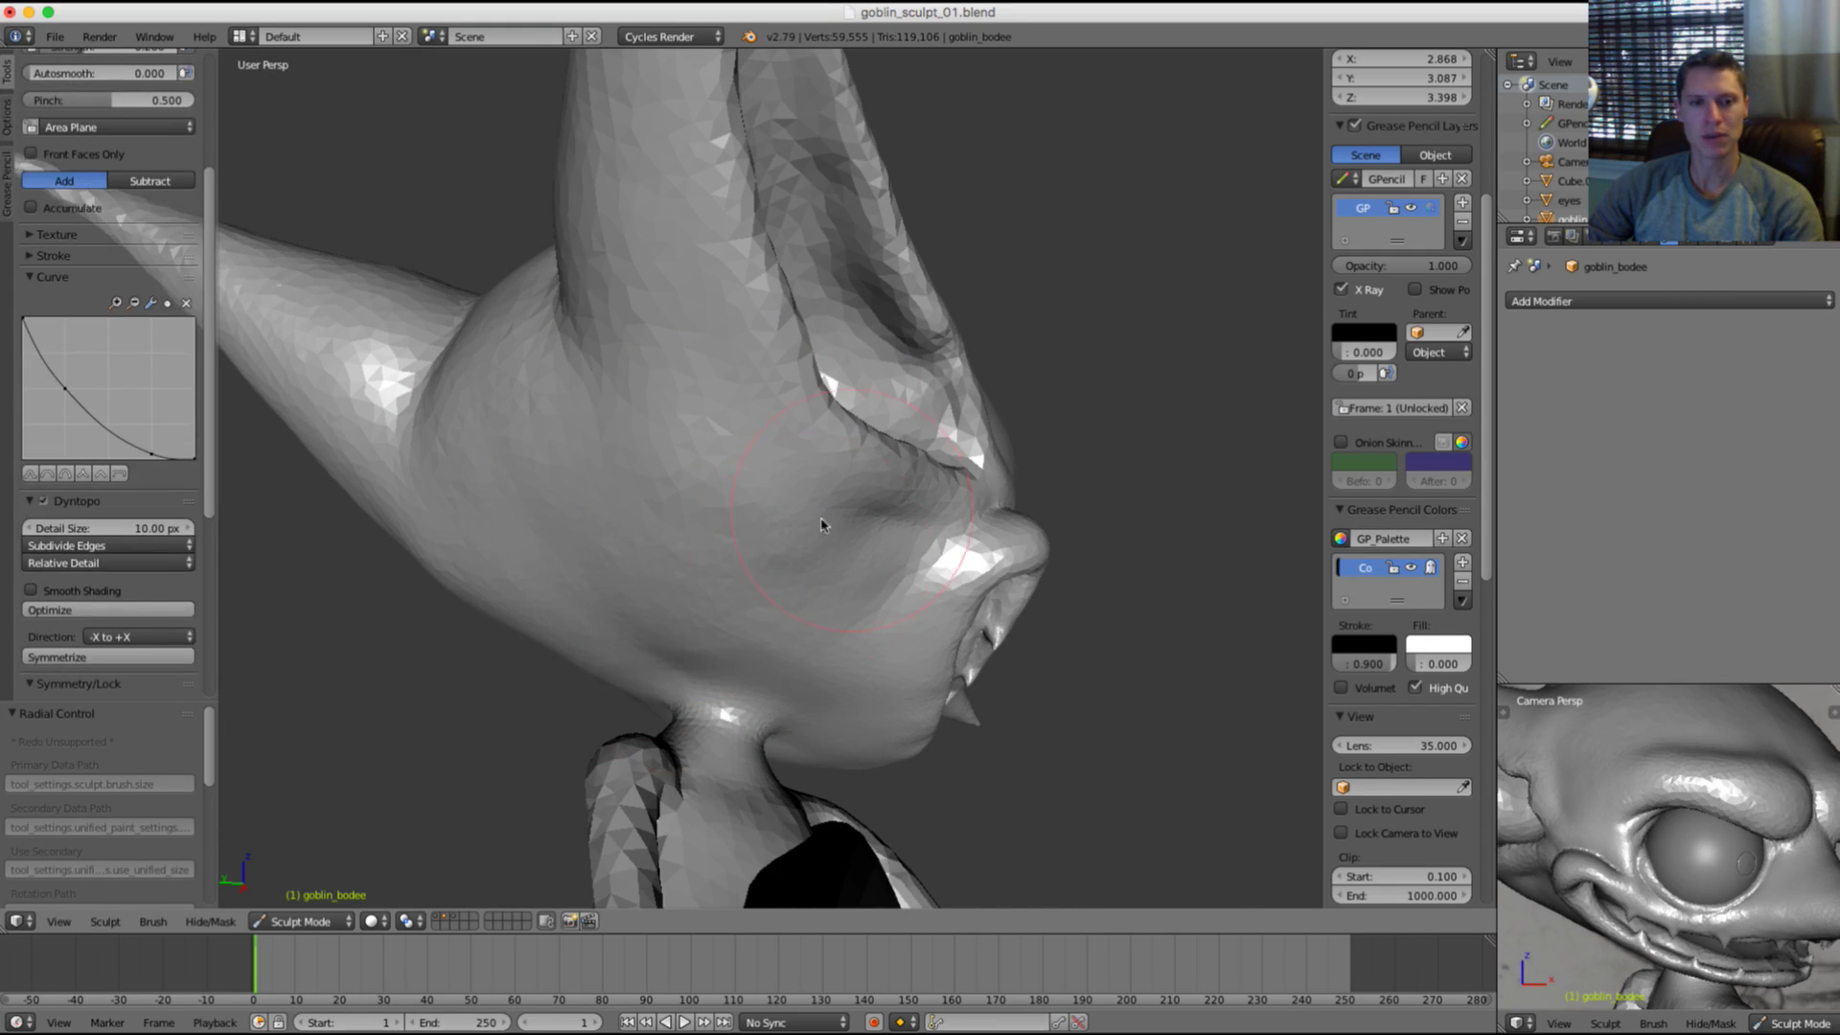
Step: Compare the head from a three-quarter view with the reference drawing by toggling the scene layers
mouse_move(825, 521)
middle_down()
mouse_move(756, 532)
mouse_move(786, 566)
middle_up()
scroll(961, 341, down, 4)
mouse_move(1006, 335)
middle_down()
mouse_move(988, 366)
mouse_move(952, 352)
middle_up()
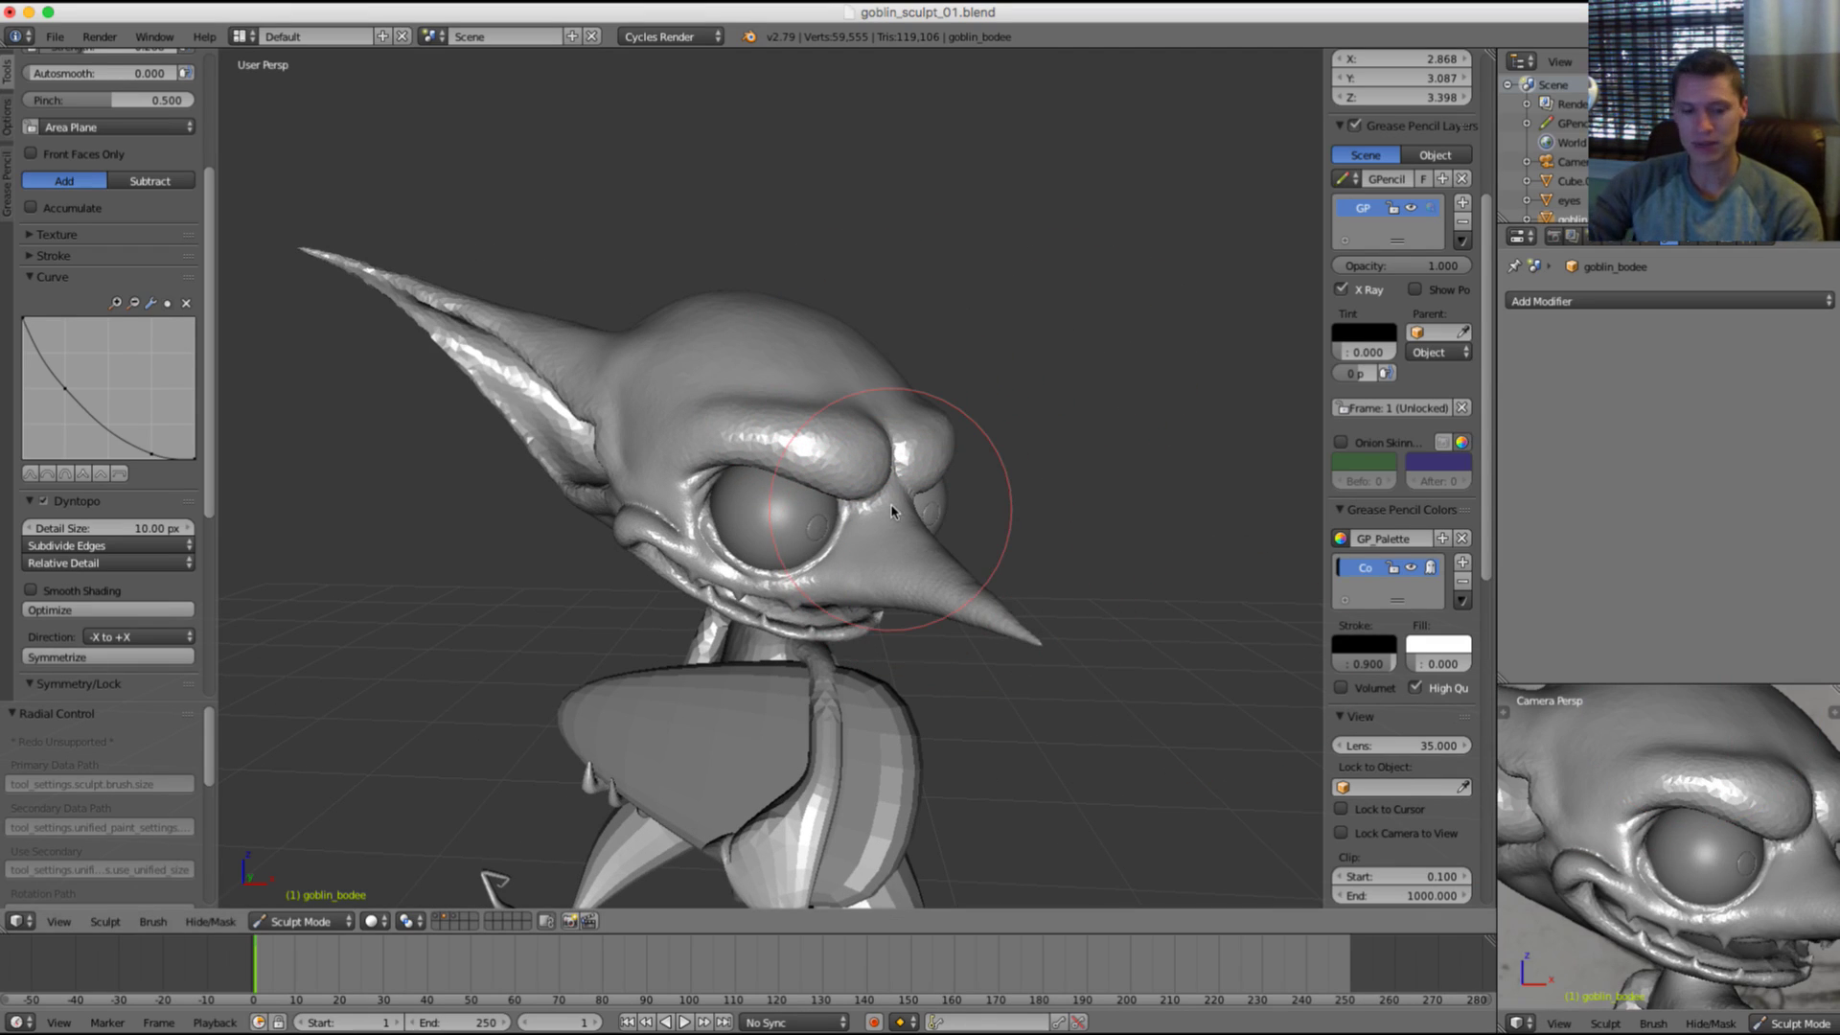
key(grave)
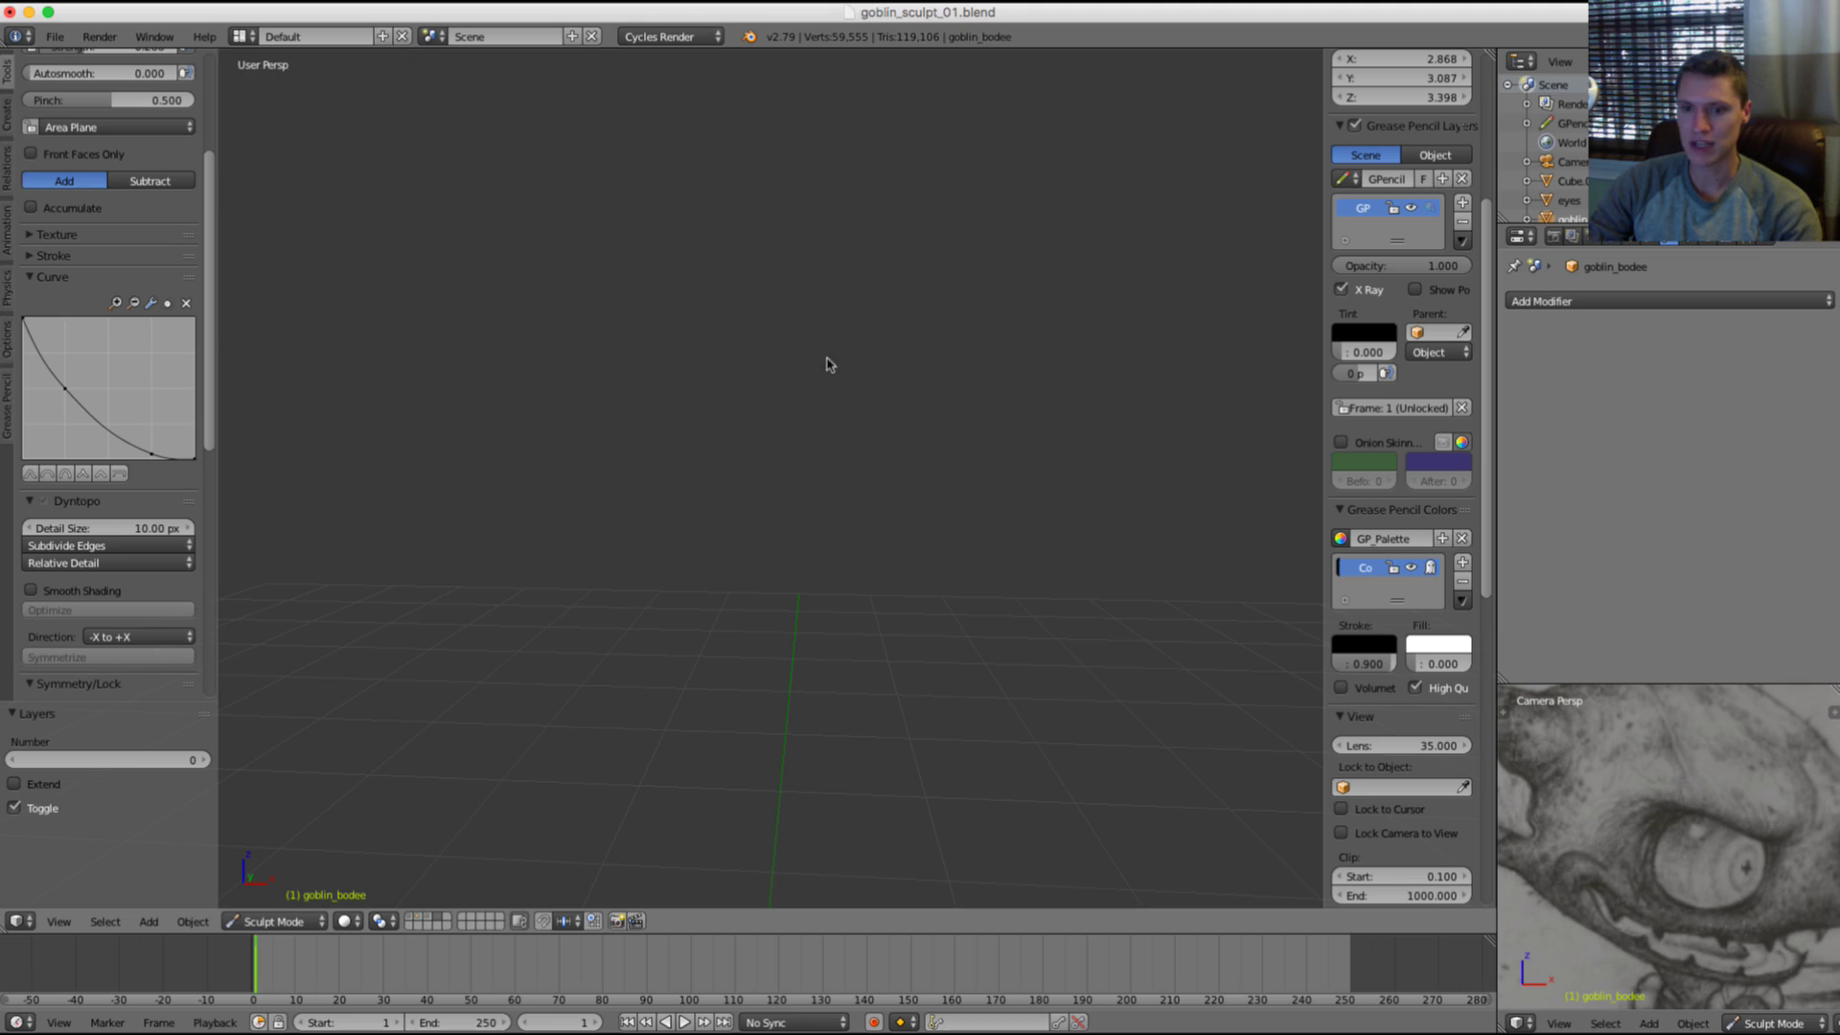
key(grave)
key(grave)
key(grave)
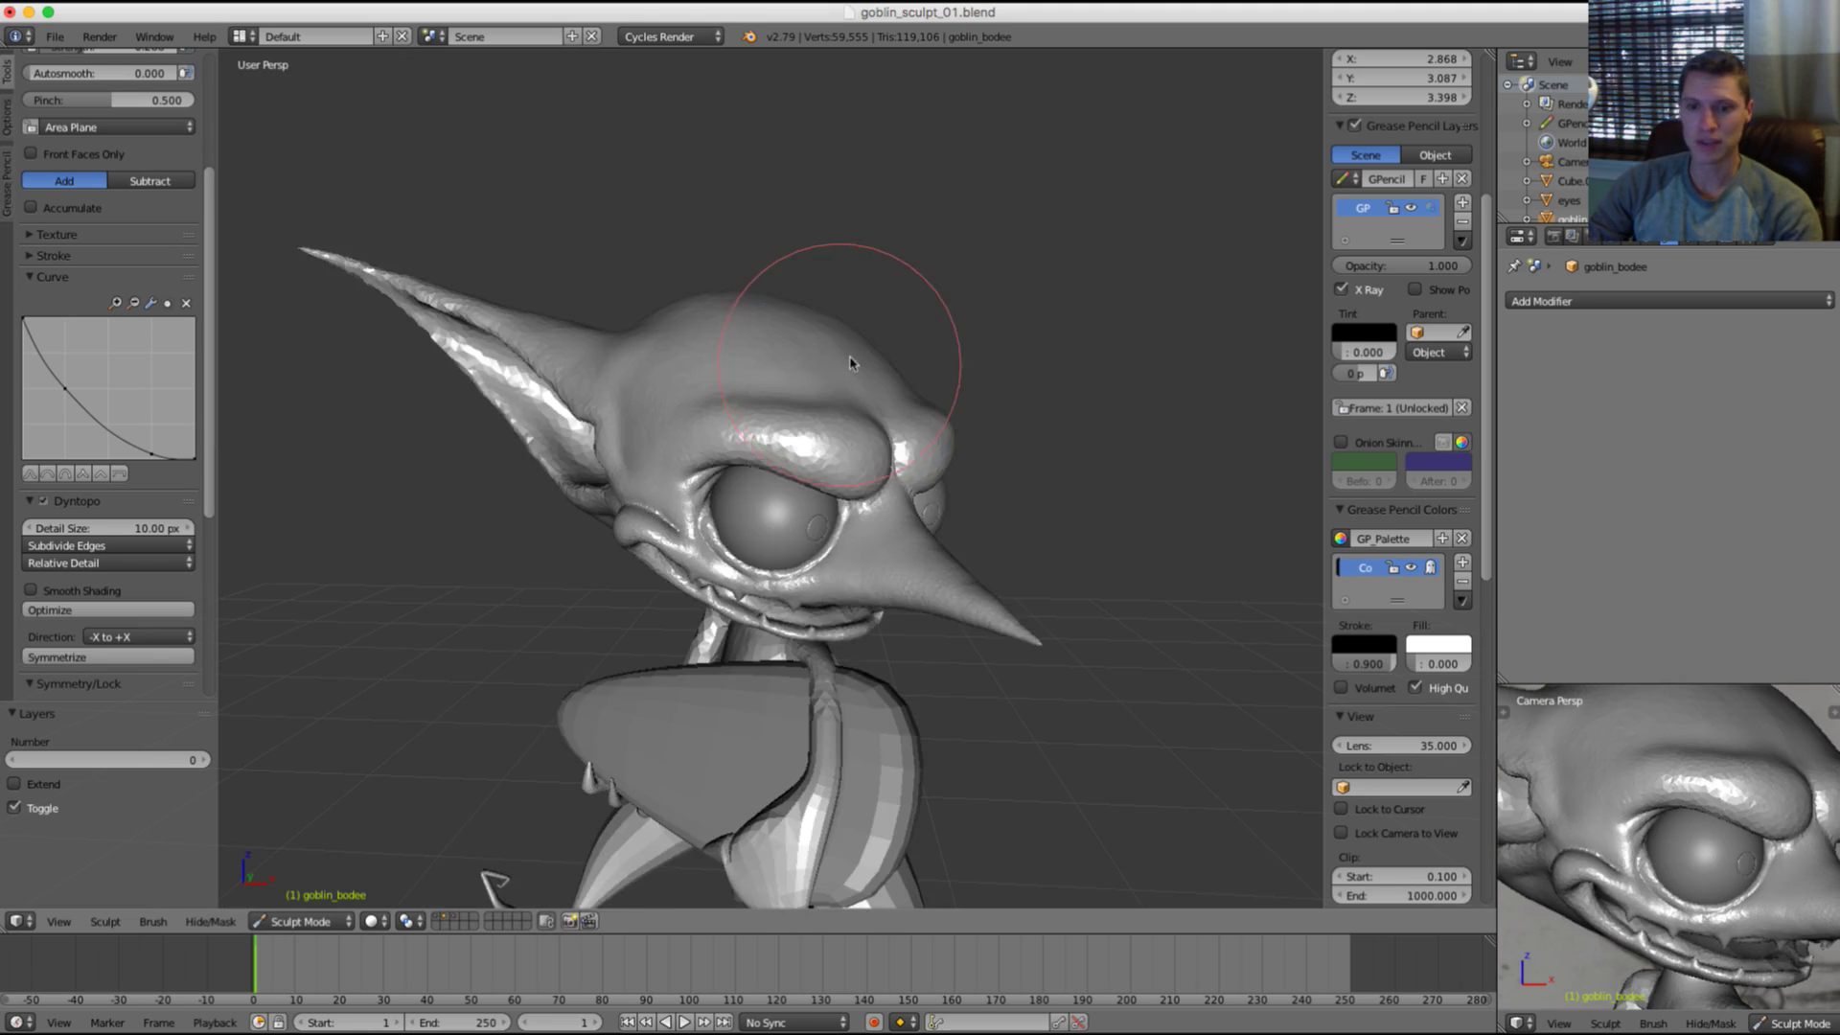
Step: Shrink the Crease brush and carve short folds where the ear's upper rim meets the temple
scroll(882, 357, up, 3)
middle_drag(950, 360, 825, 361)
scroll(815, 422, up, 5)
key(shift+c)
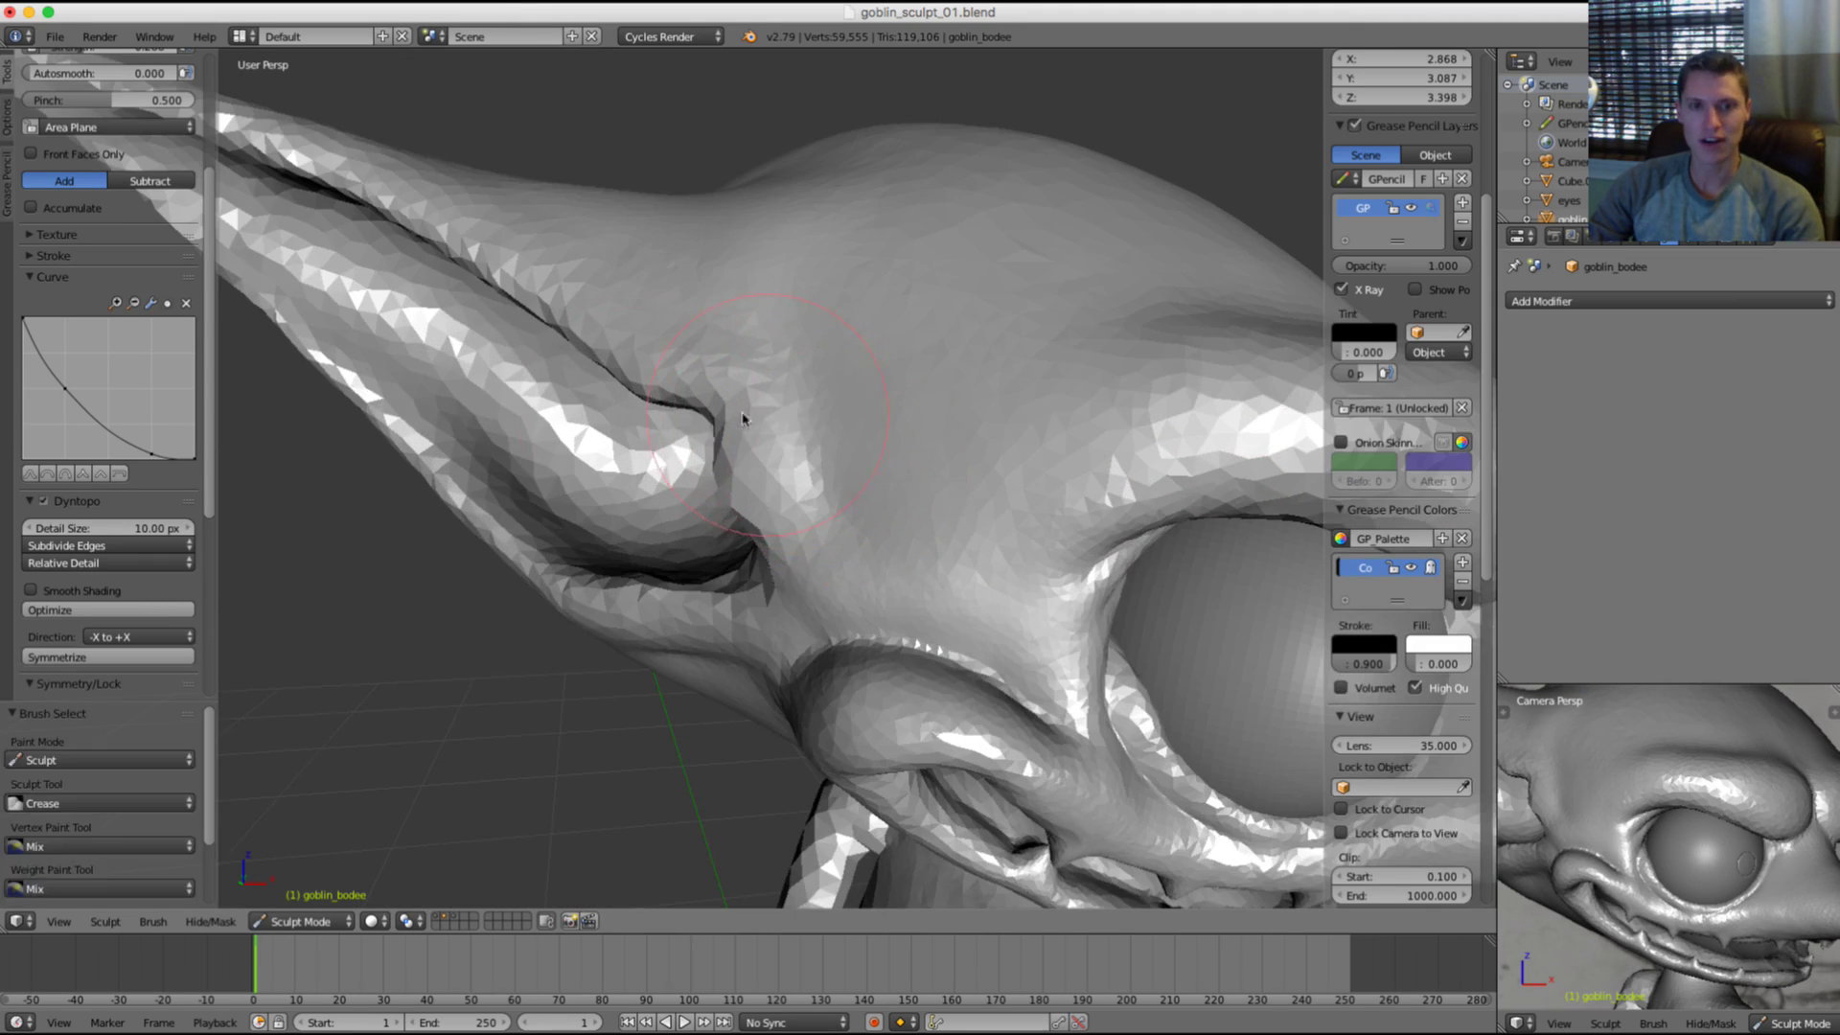
key(f)
click(721, 418)
mouse_move(725, 435)
middle_down()
mouse_move(719, 416)
mouse_move(757, 423)
middle_up()
key(f)
click(712, 422)
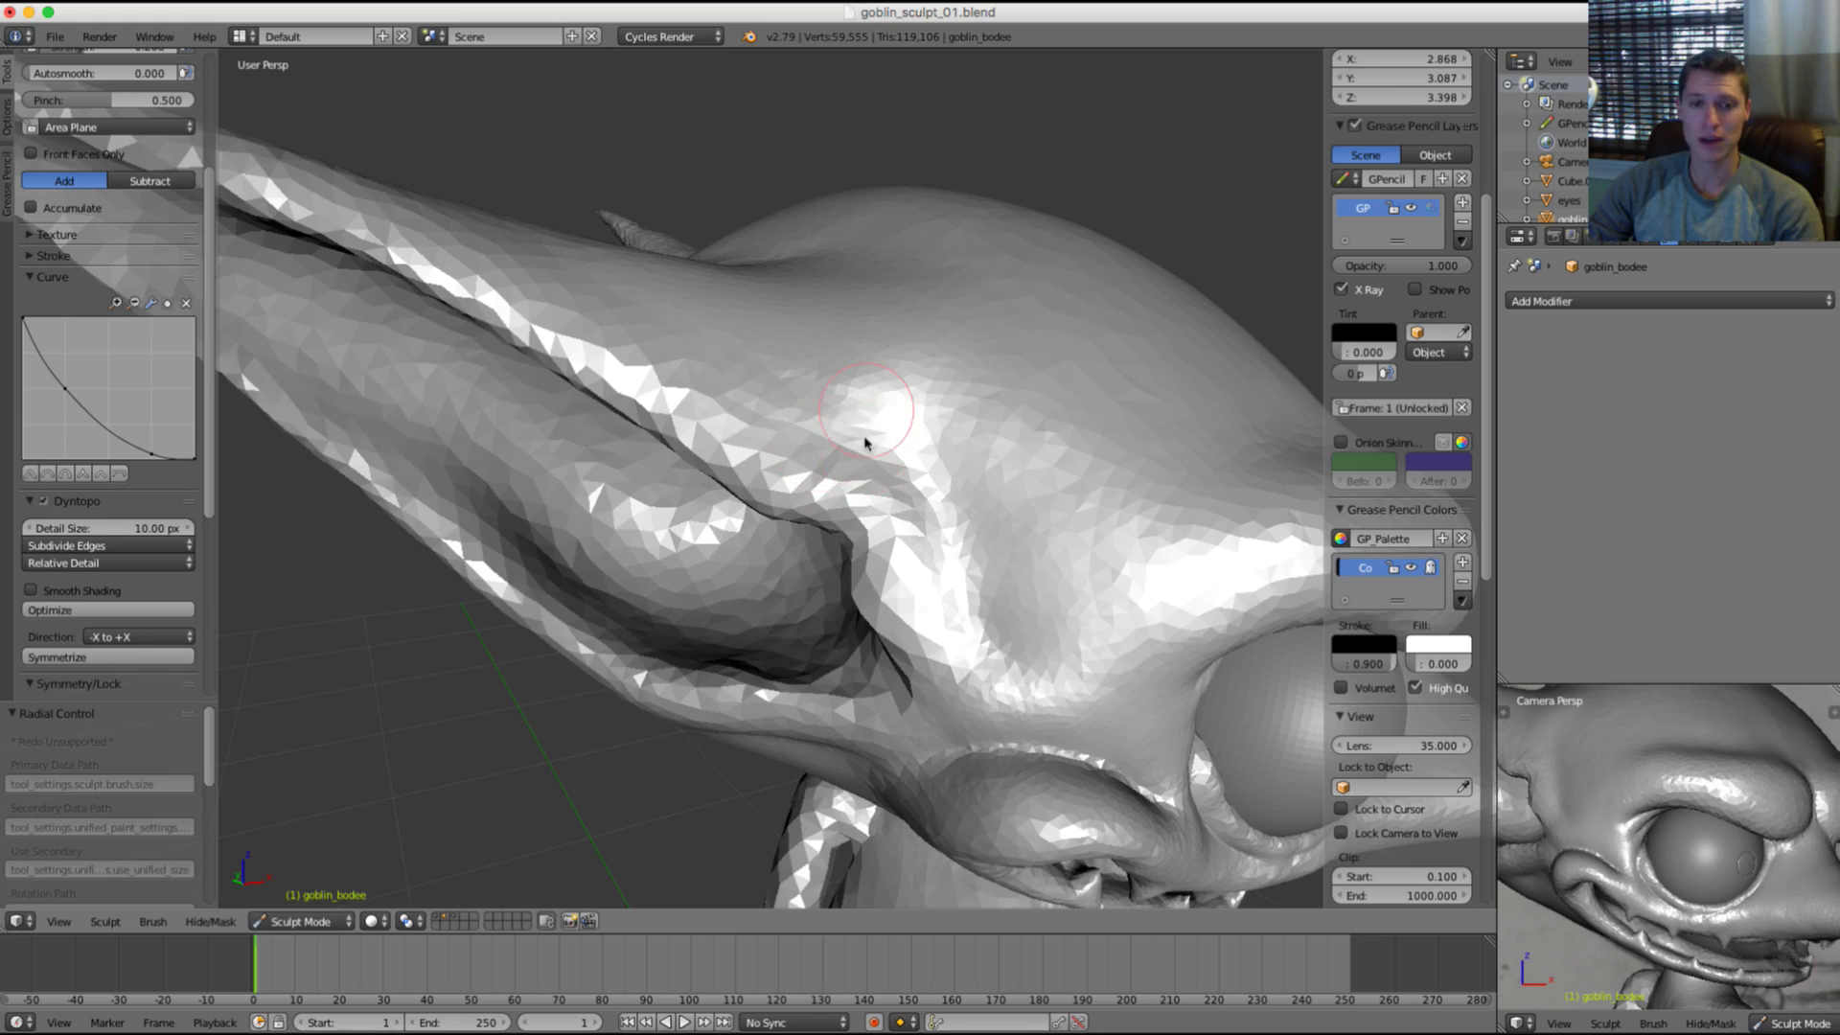
drag(858, 438, 853, 511)
scroll(915, 449, up, 1)
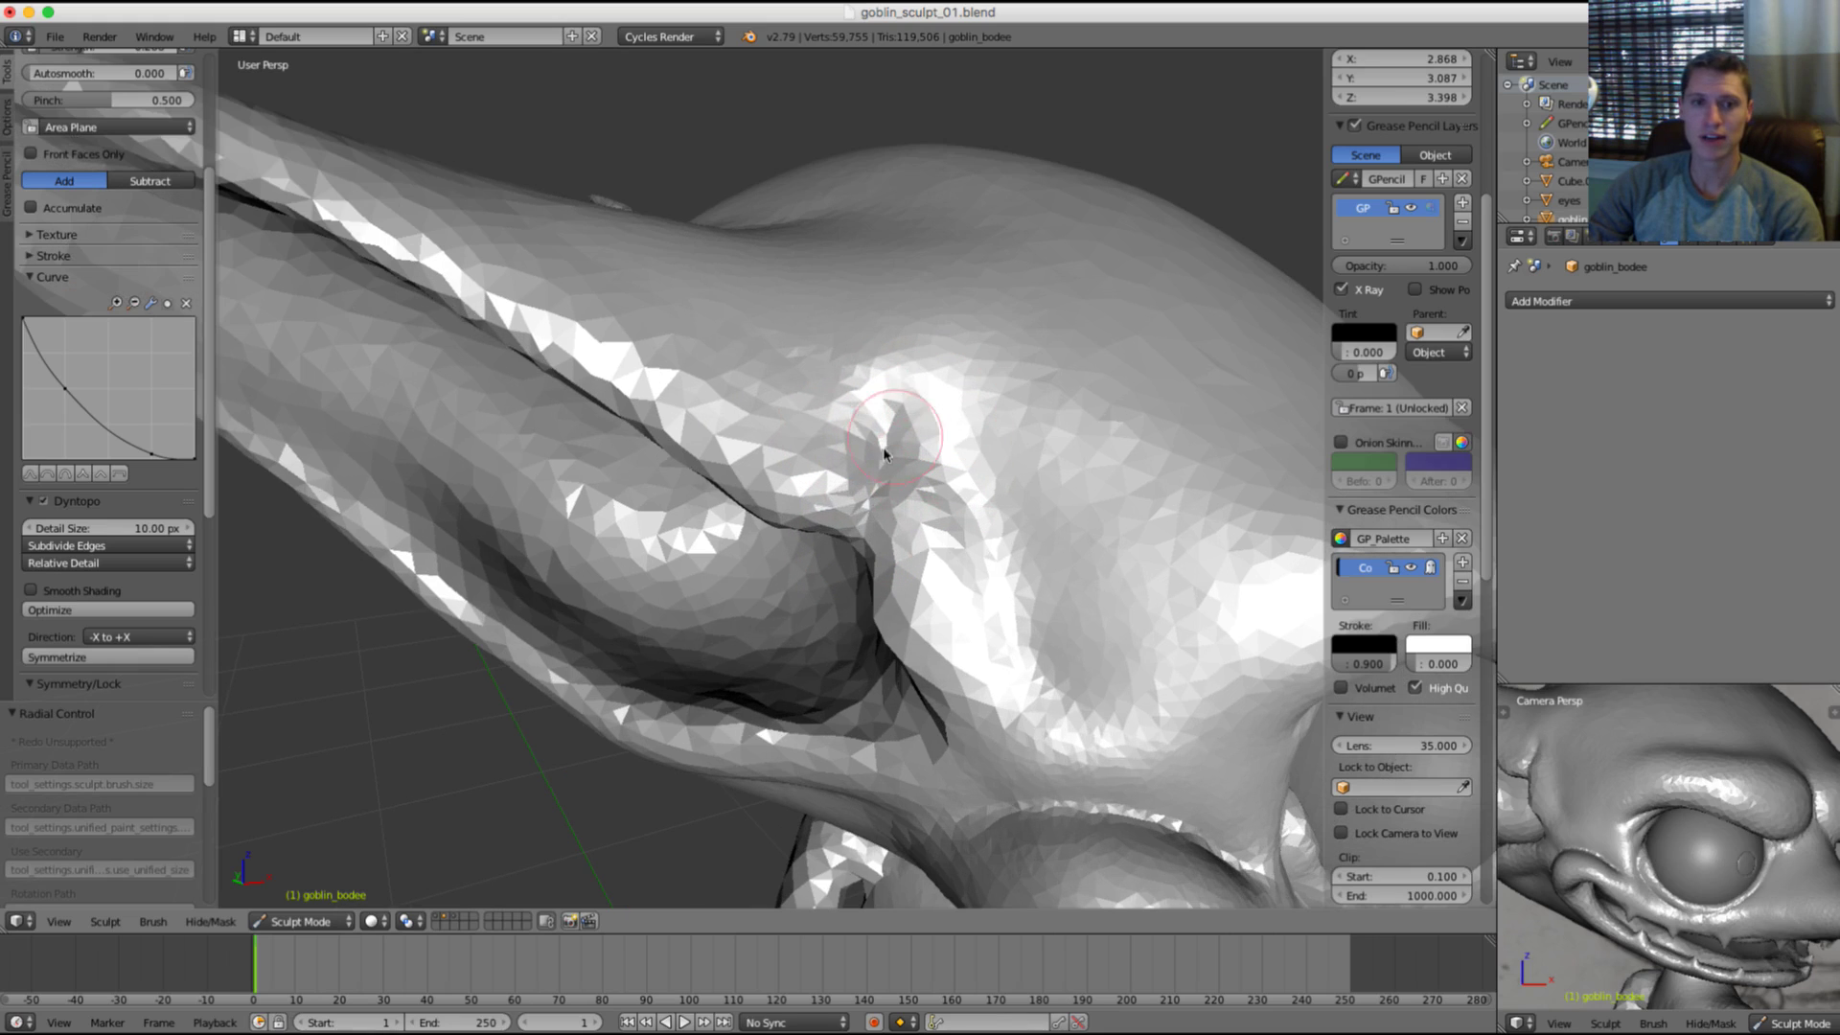
mouse_move(891, 420)
mouse_down()
mouse_move(863, 538)
mouse_move(882, 472)
mouse_move(920, 501)
mouse_move(893, 556)
mouse_move(949, 472)
mouse_move(898, 550)
mouse_up()
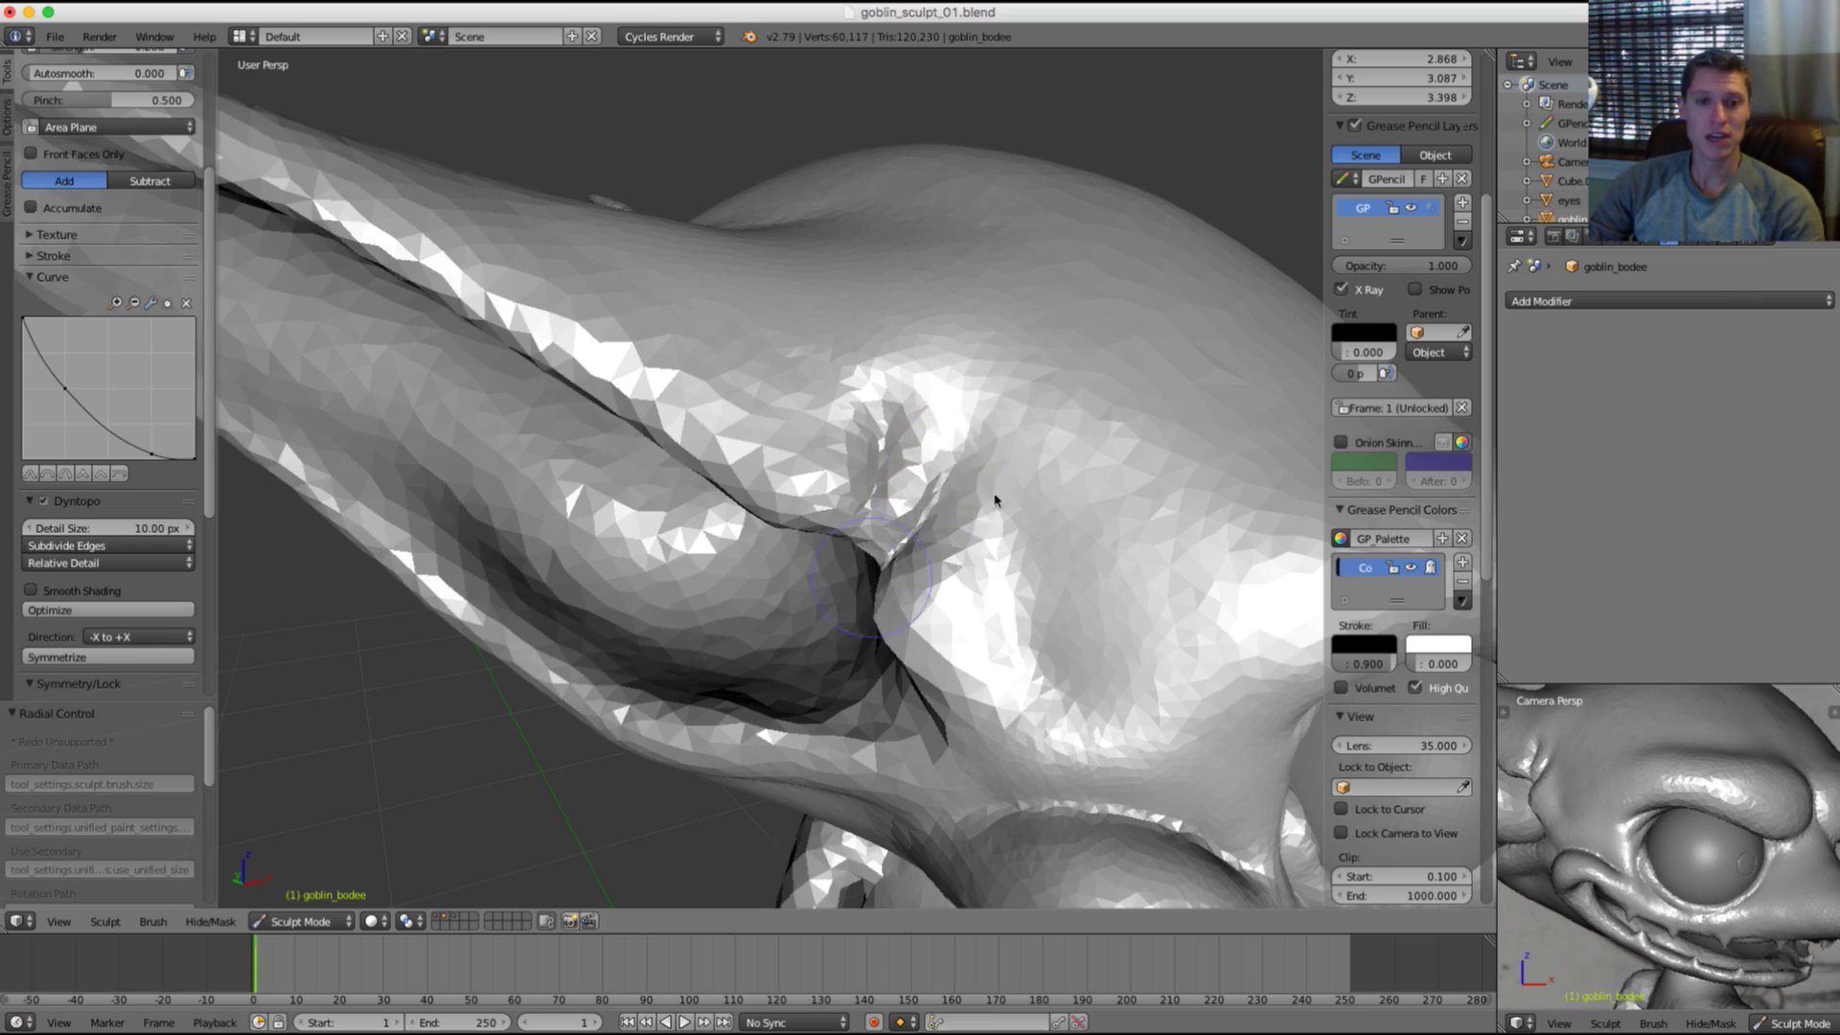
Step: Check the new folds at the ear's root against the reference drawing by toggling the scene layers
scroll(994, 489, down, 5)
middle_drag(992, 335, 924, 374)
key(grave)
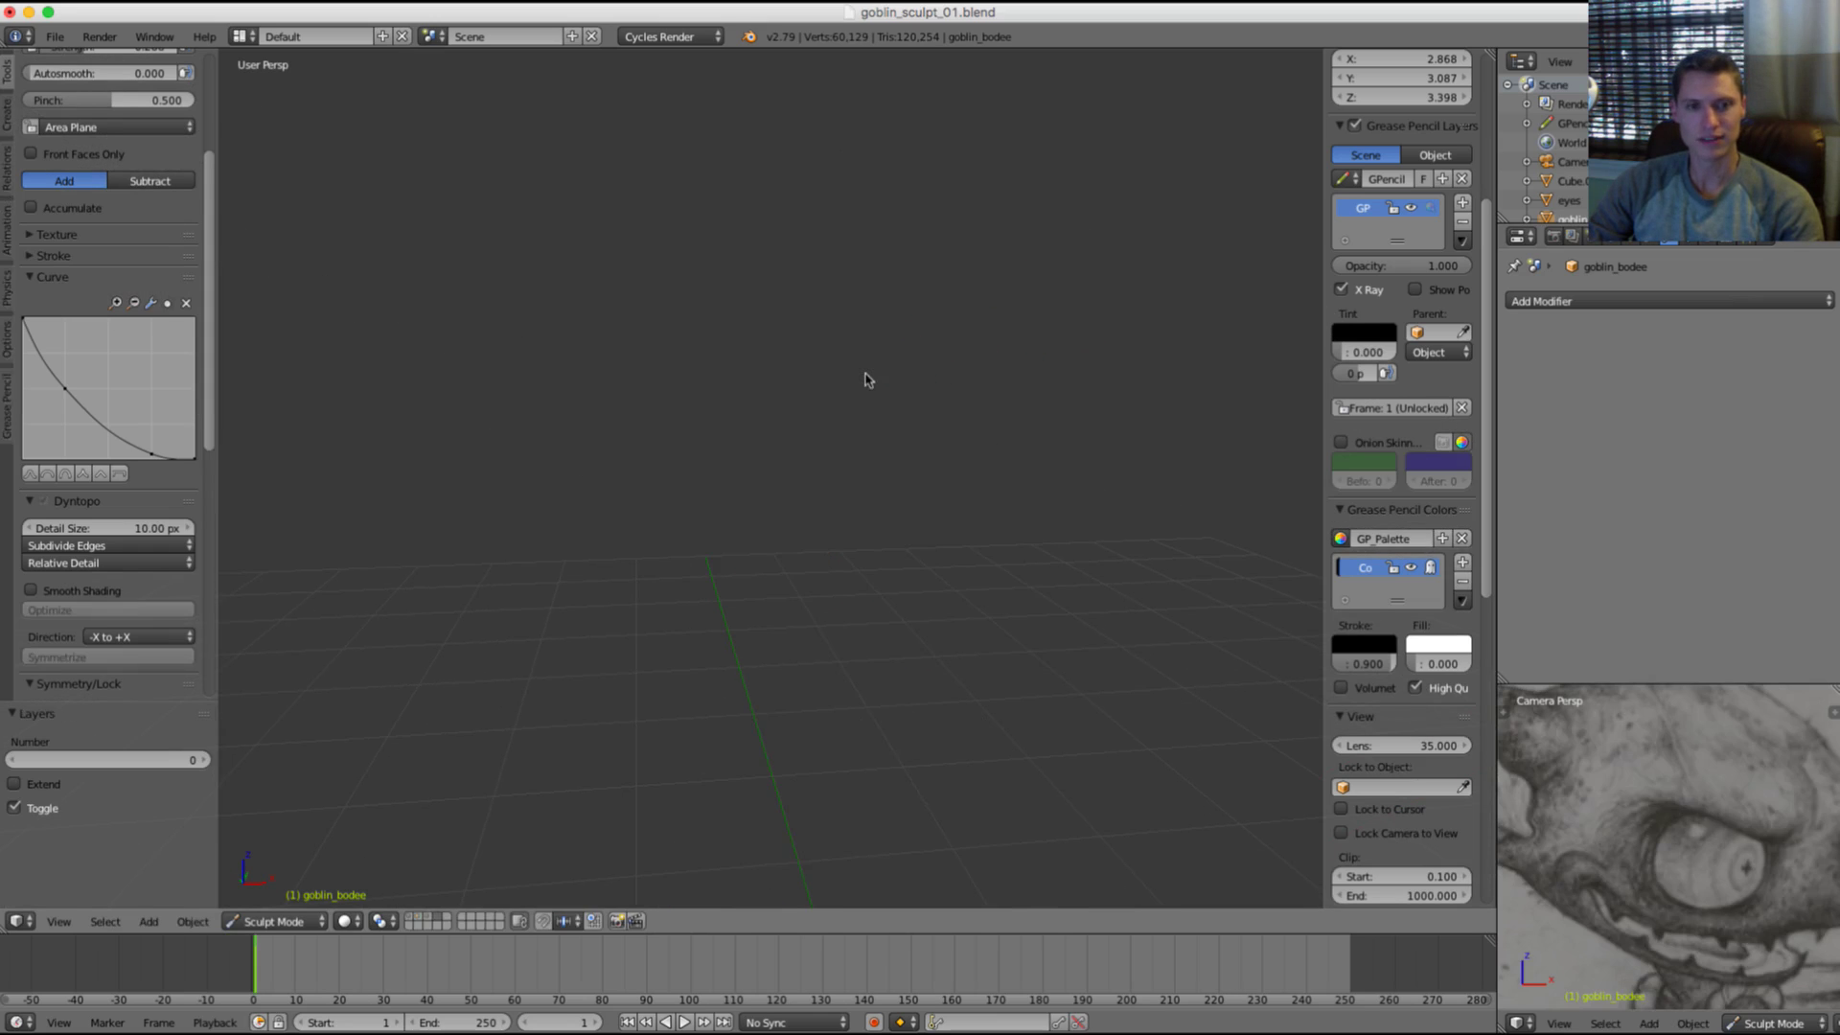
key(grave)
key(grave)
key(1)
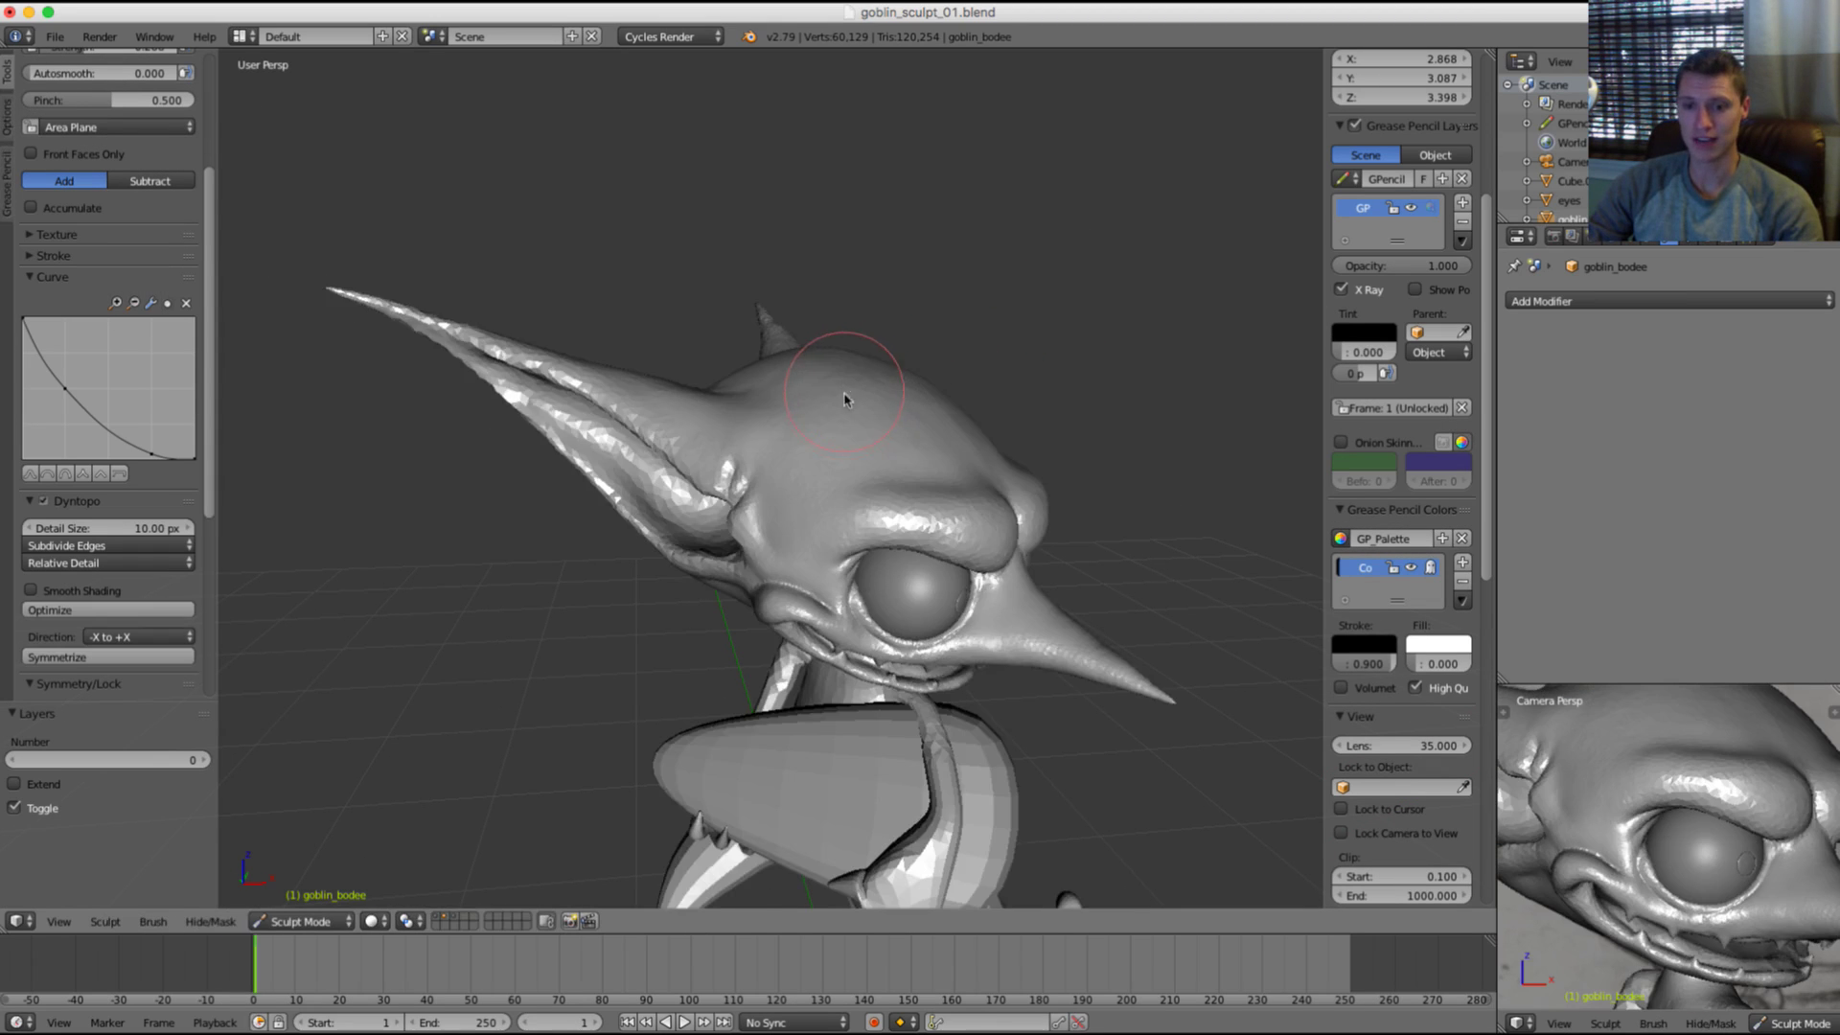
Step: Resize the Grab brush, reshape the skin above the ear opening's front corner and smooth the folds there
scroll(848, 398, up, 5)
scroll(776, 374, up, 3)
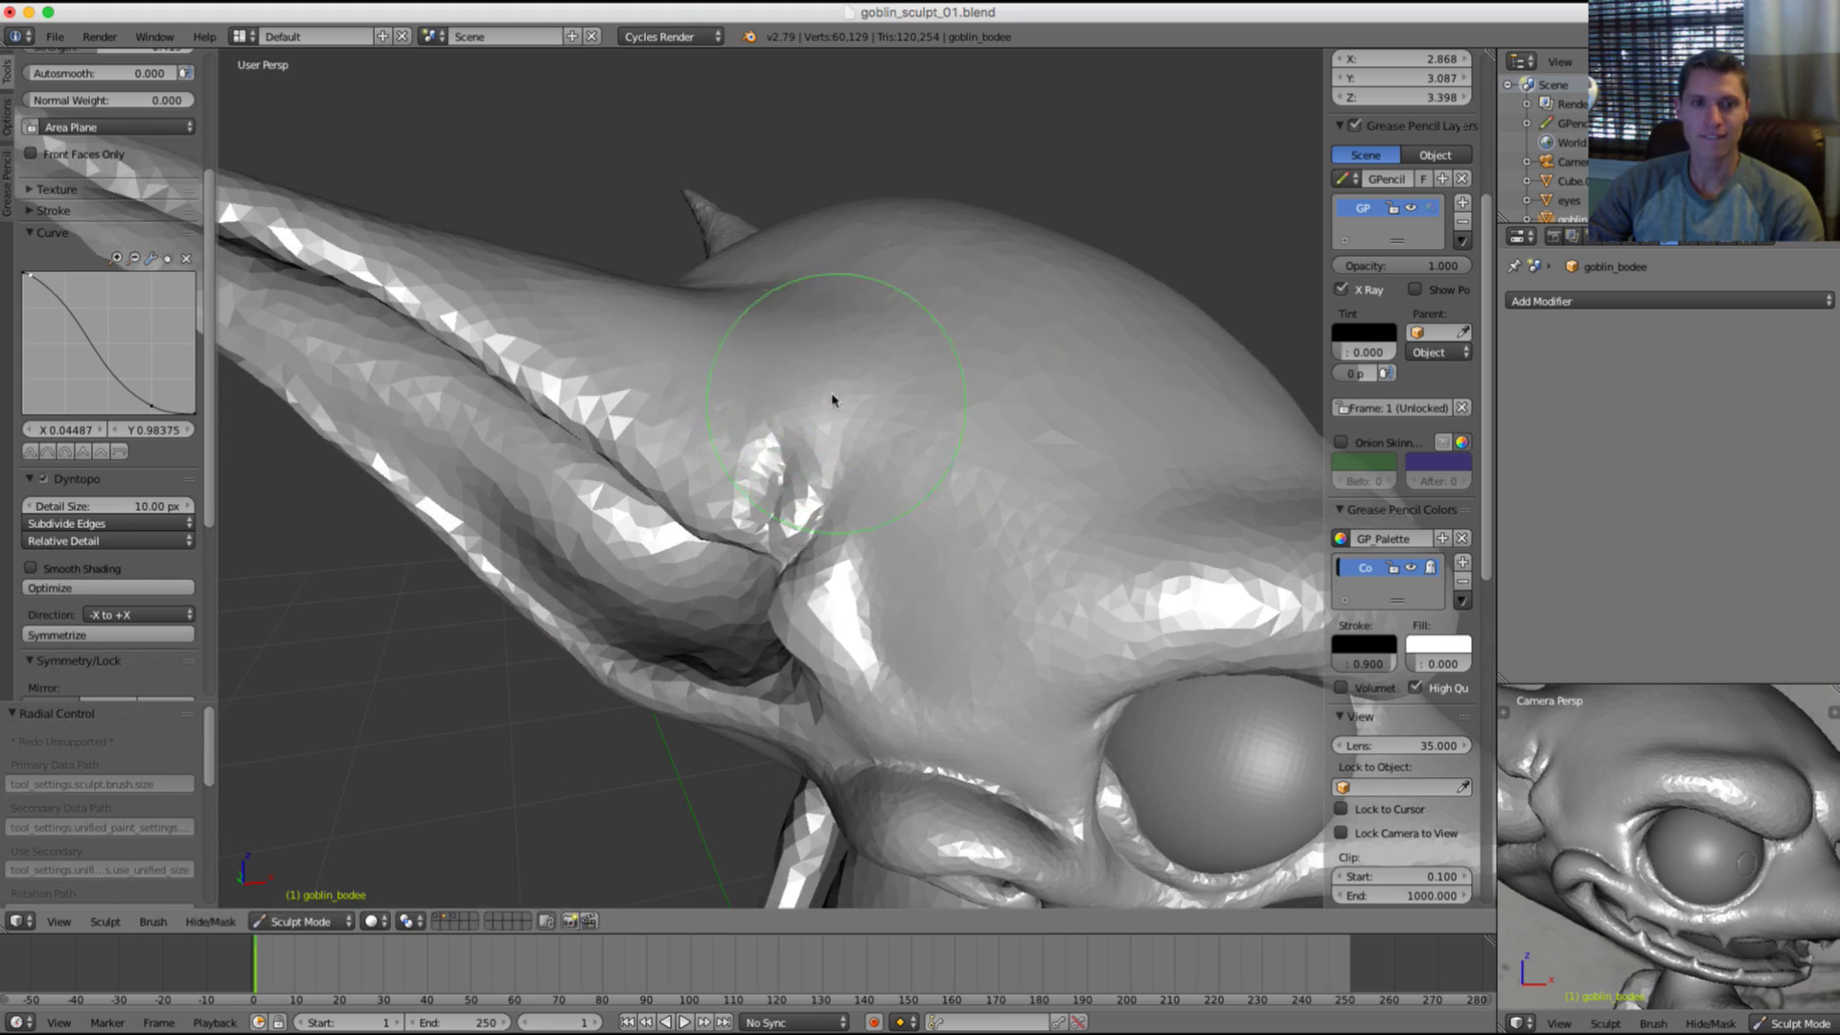
key(f)
click(810, 461)
mouse_move(819, 446)
mouse_down()
mouse_move(857, 479)
mouse_move(768, 417)
mouse_up()
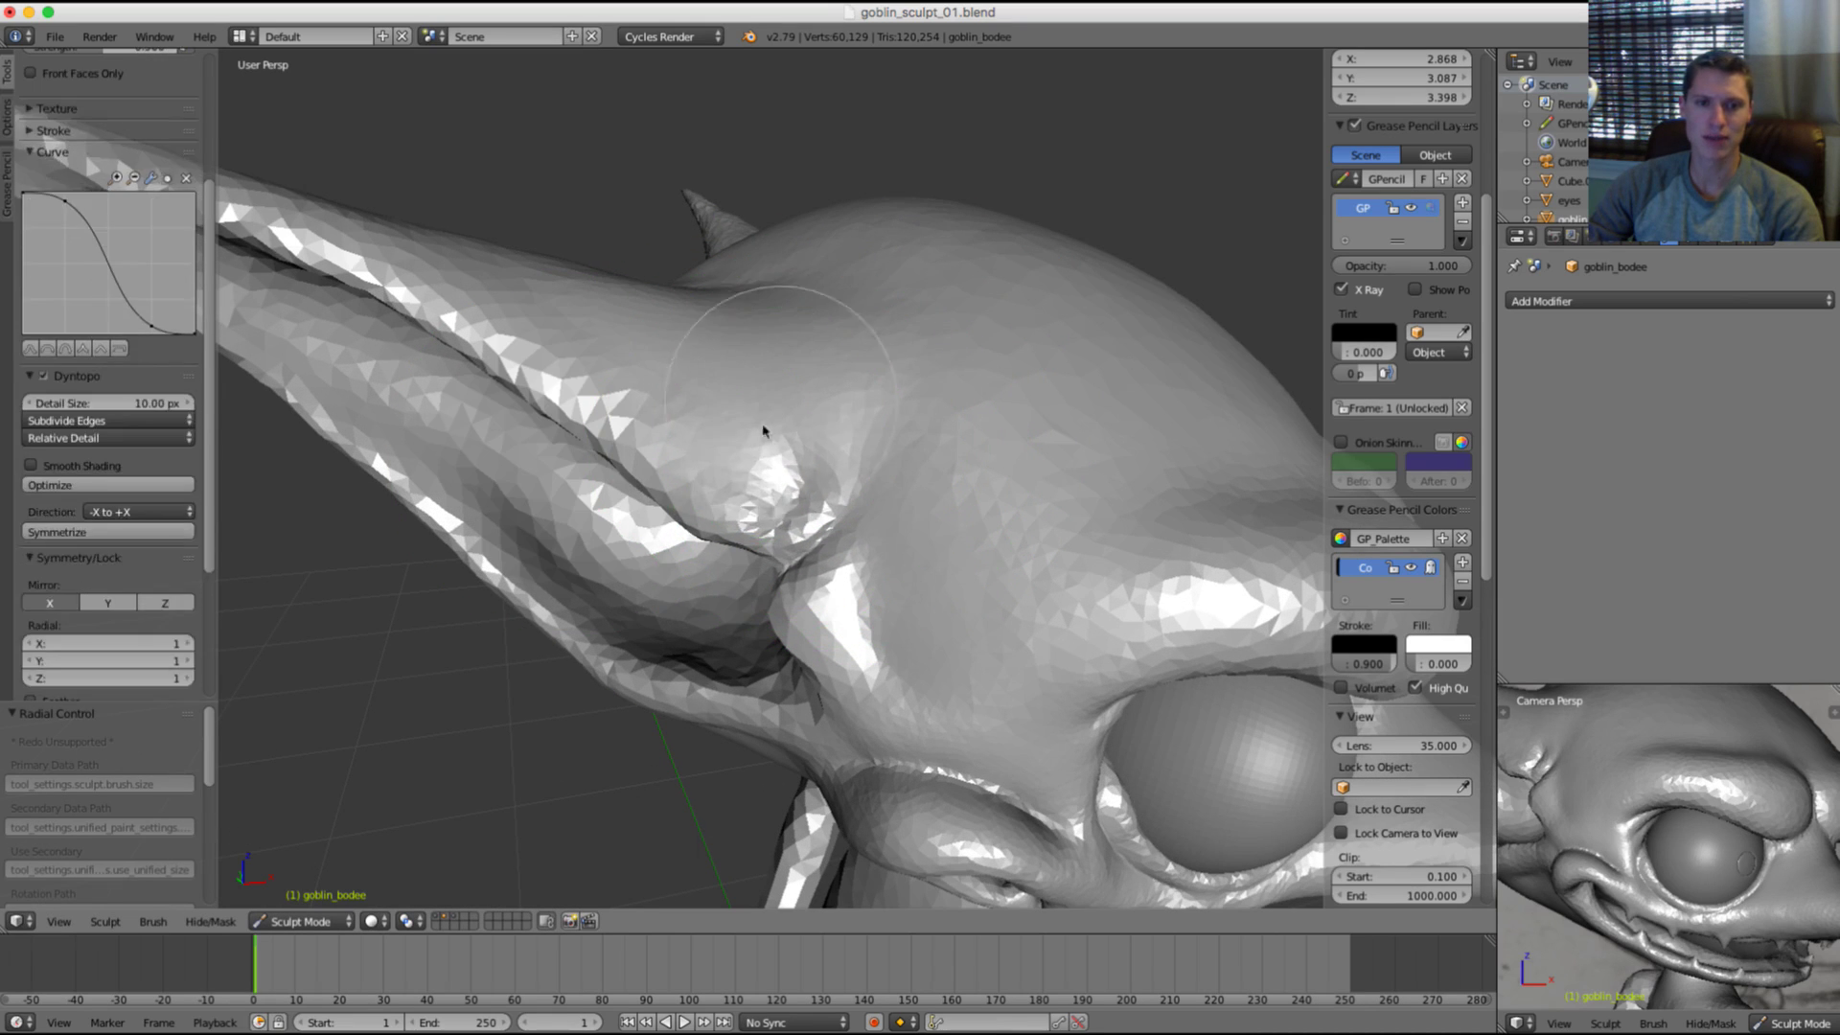
Step: Resize the Crease brush and sharpen the folds radiating from the front corner of the ear opening
scroll(876, 416, up, 3)
key(shift+c)
mouse_move(959, 425)
middle_down()
mouse_move(824, 445)
mouse_move(947, 392)
middle_up()
key(f)
click(840, 451)
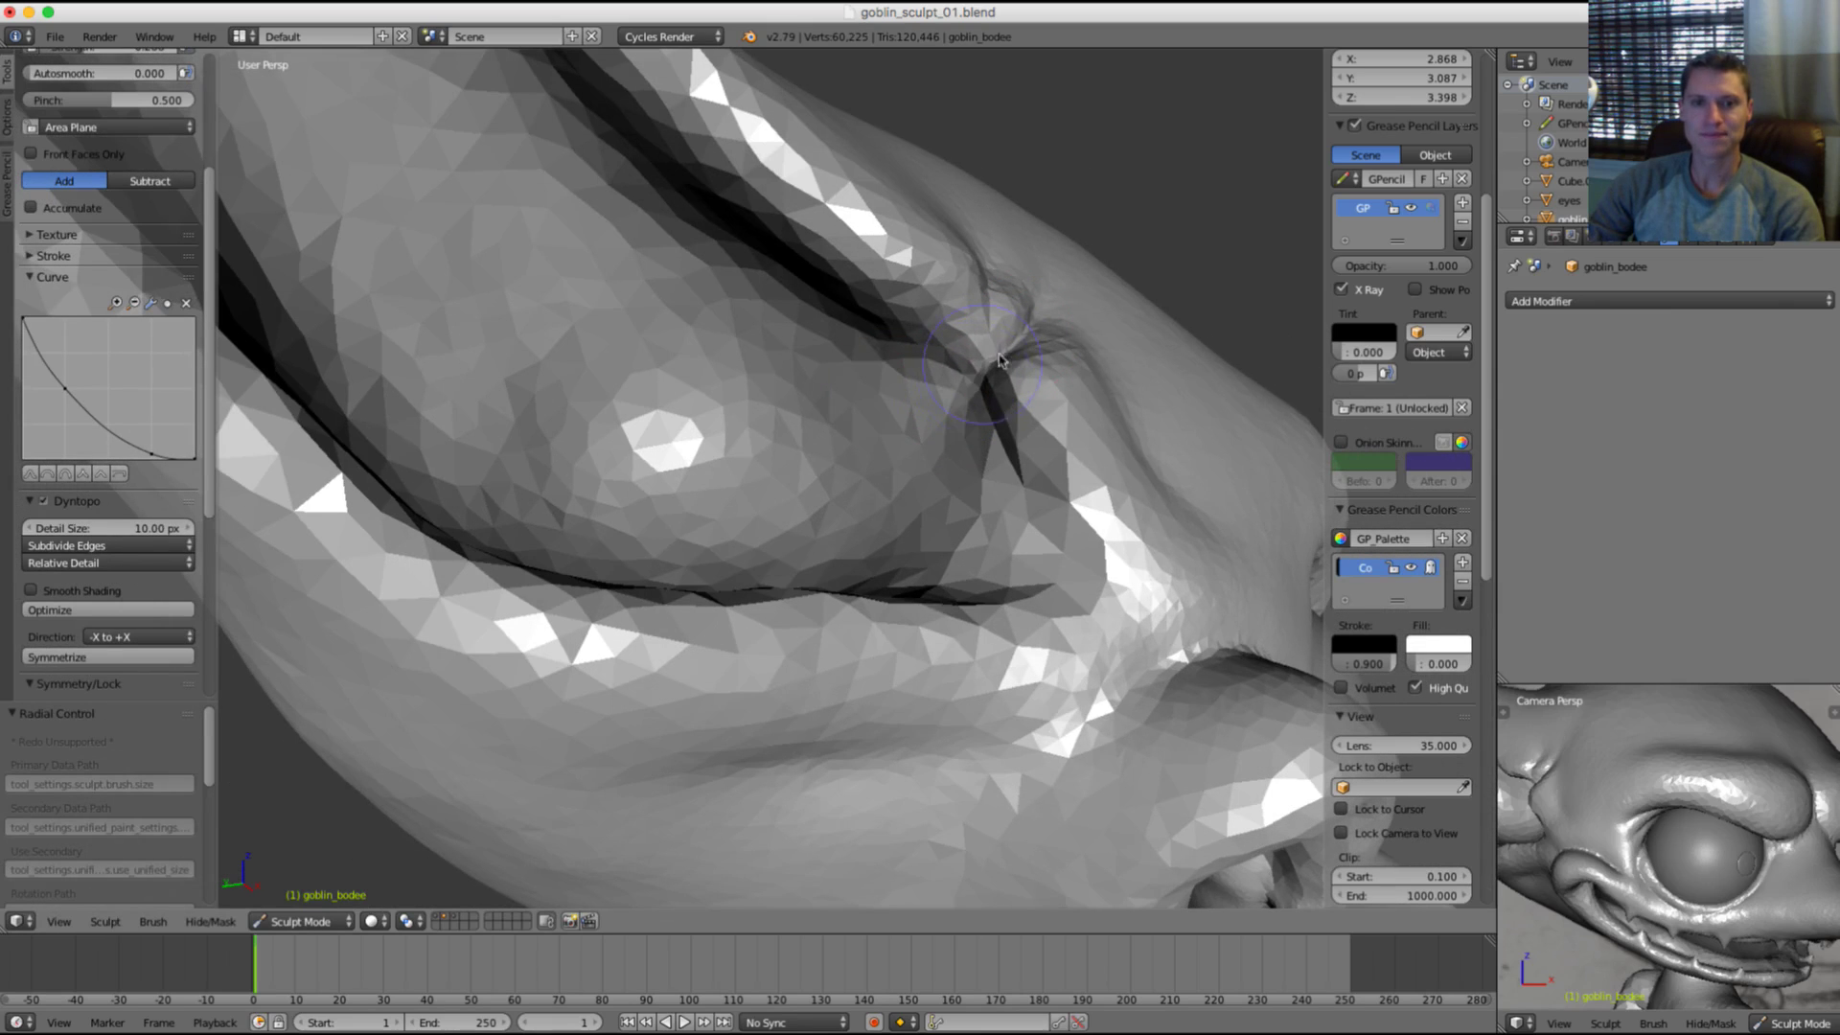
mouse_move(1030, 349)
middle_down()
mouse_move(967, 412)
mouse_move(1045, 342)
middle_up()
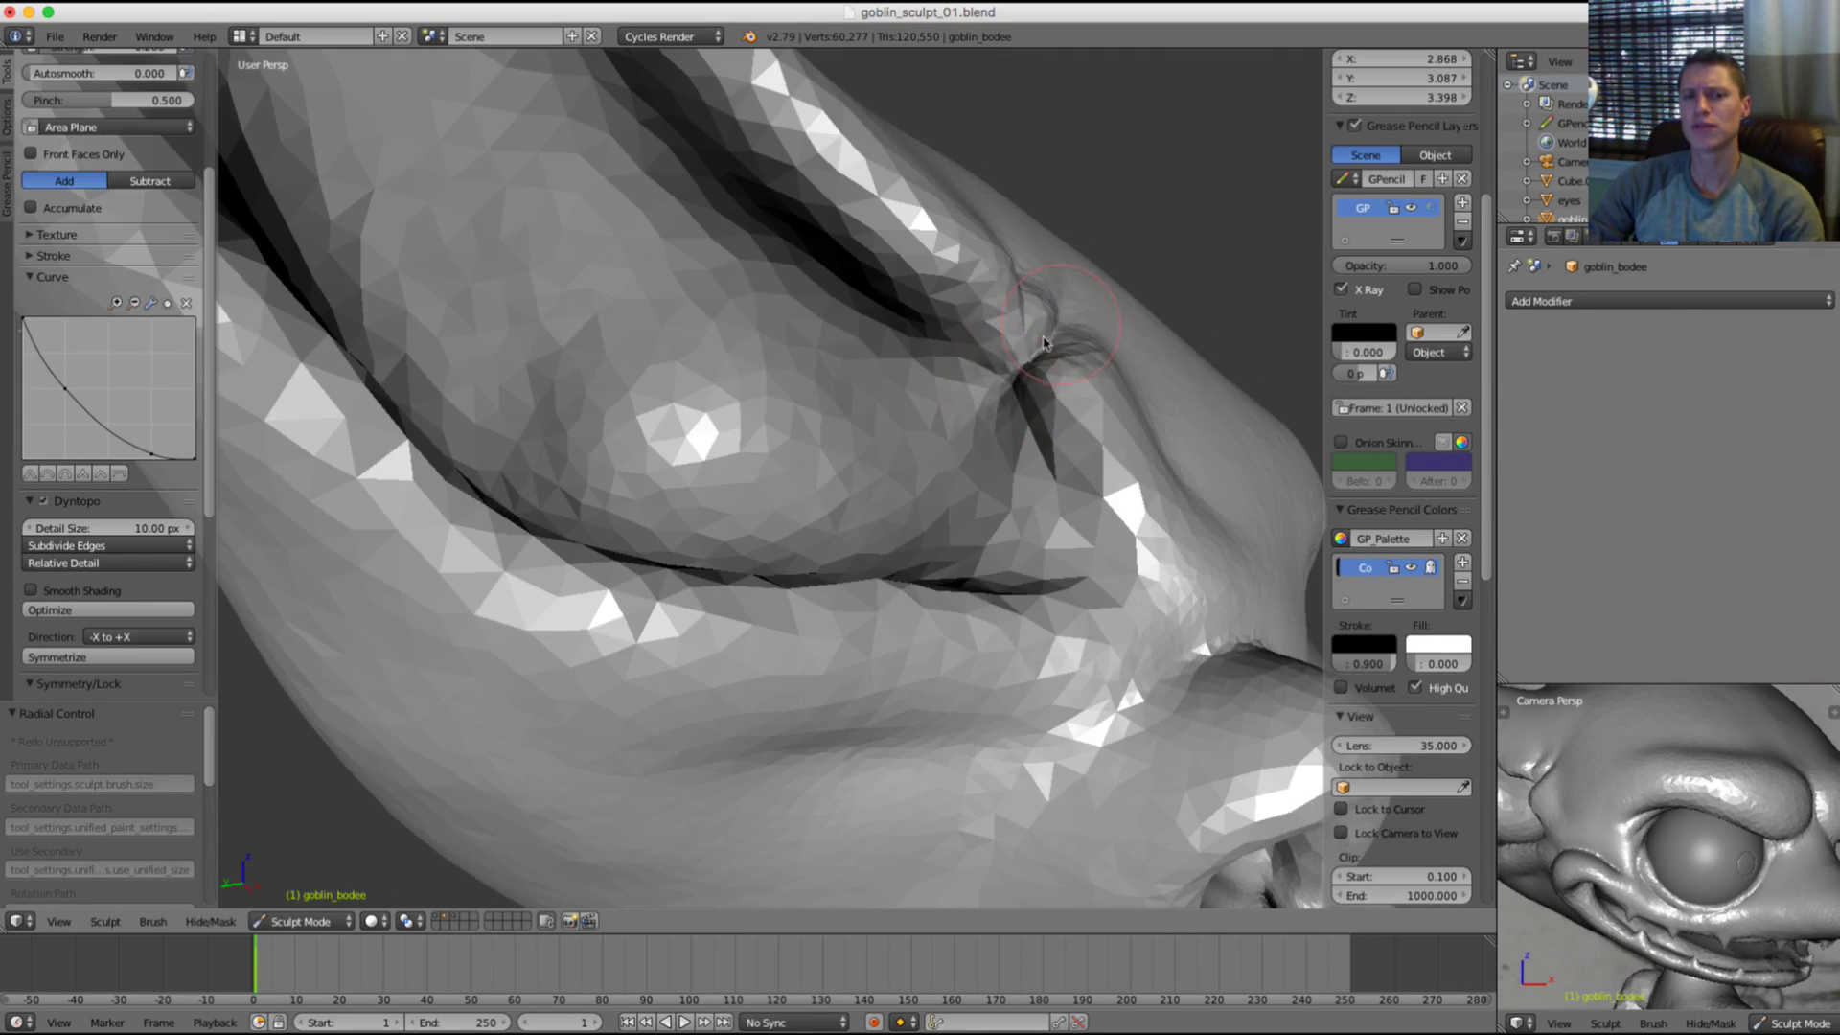
middle_drag(956, 388, 956, 412)
middle_drag(870, 479, 900, 428)
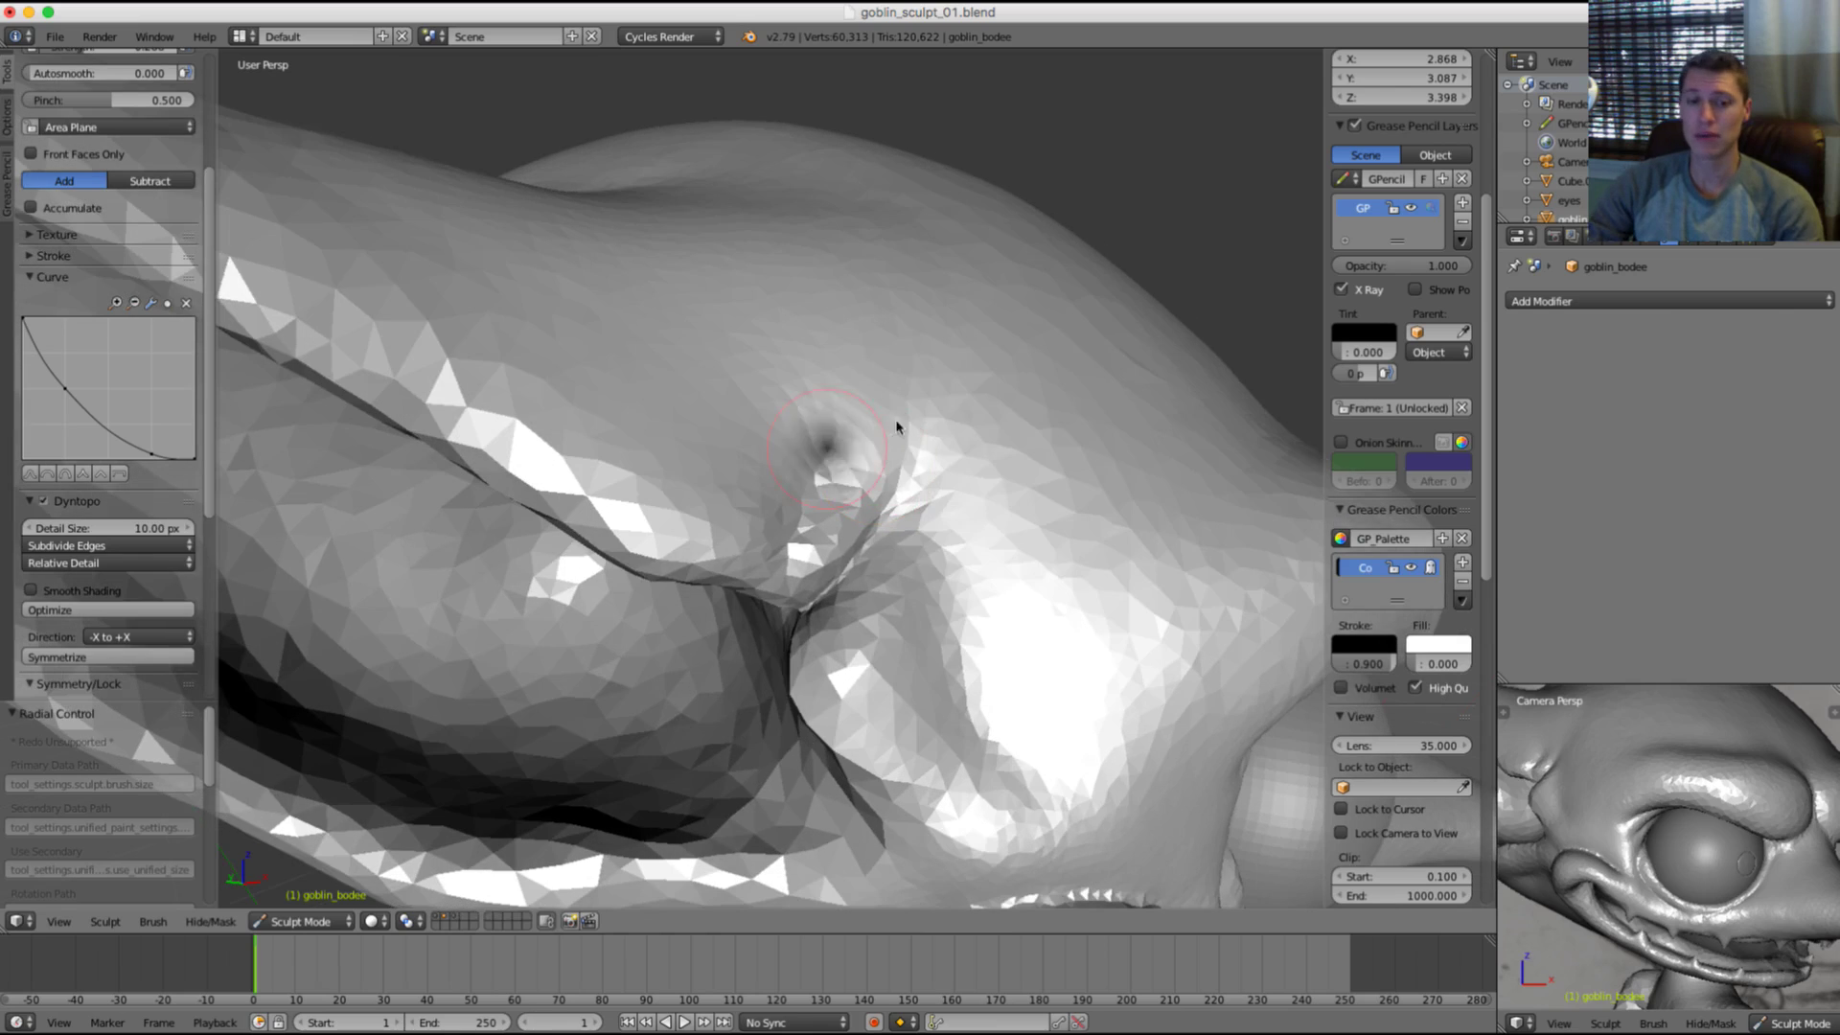
Step: Smooth the folds at the ear's front corner, choose the Inflate brush and soften the notch below them
middle_drag(949, 496, 891, 555)
scroll(891, 554, down, 3)
mouse_move(891, 555)
shift+mouse_down()
mouse_move(875, 561)
mouse_move(892, 548)
shift+mouse_up()
middle_drag(935, 490, 970, 411)
scroll(1026, 337, down, 4)
mouse_move(1096, 289)
middle_down()
mouse_move(986, 333)
mouse_move(1073, 298)
middle_up()
scroll(1043, 393, up, 7)
mouse_move(1044, 394)
middle_down()
mouse_move(973, 377)
mouse_move(1039, 328)
middle_up()
key(i)
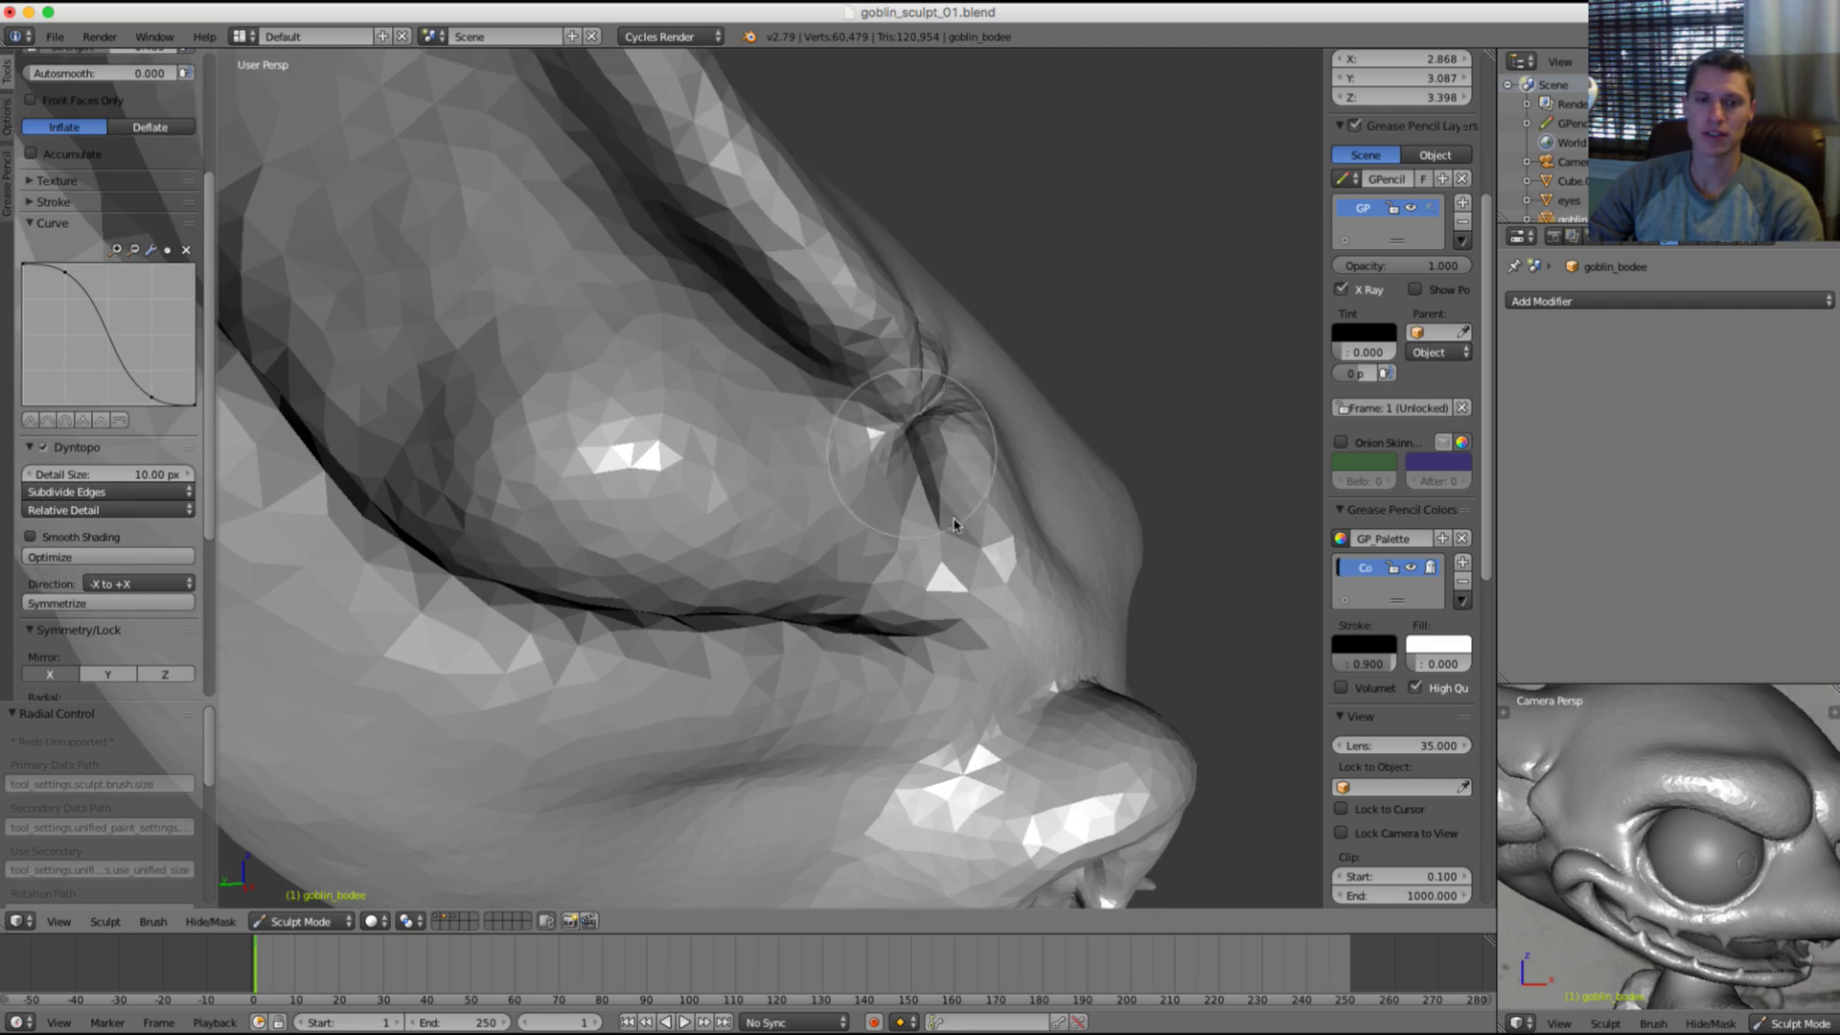
shift+drag(954, 525, 957, 518)
Step: Reframe the camera view on the whole head and ears and compare them with the reference by toggling the scene layers
middle_drag(1034, 398, 993, 419)
scroll(993, 418, down, 8)
mouse_move(1026, 291)
middle_down()
mouse_move(975, 291)
mouse_move(1004, 314)
middle_up()
shift+middle_drag(1678, 774, 1732, 833)
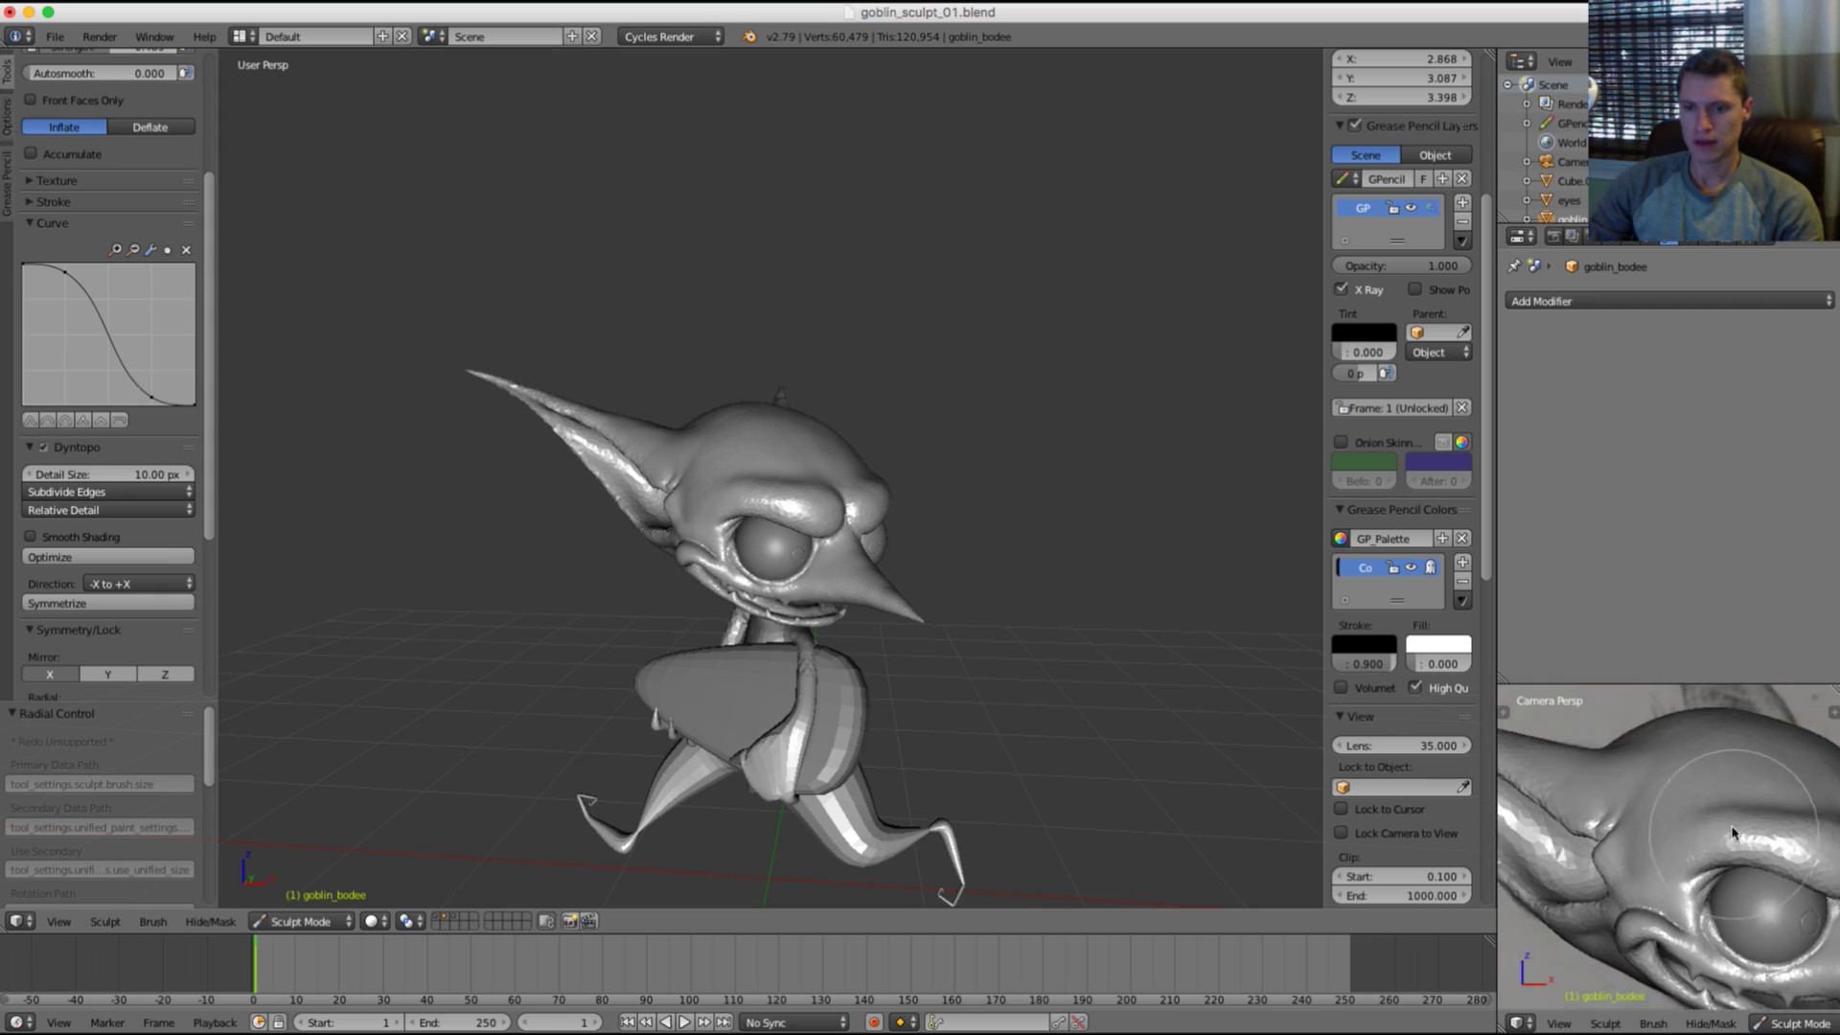
scroll(1732, 833, down, 6)
scroll(1715, 832, up, 3)
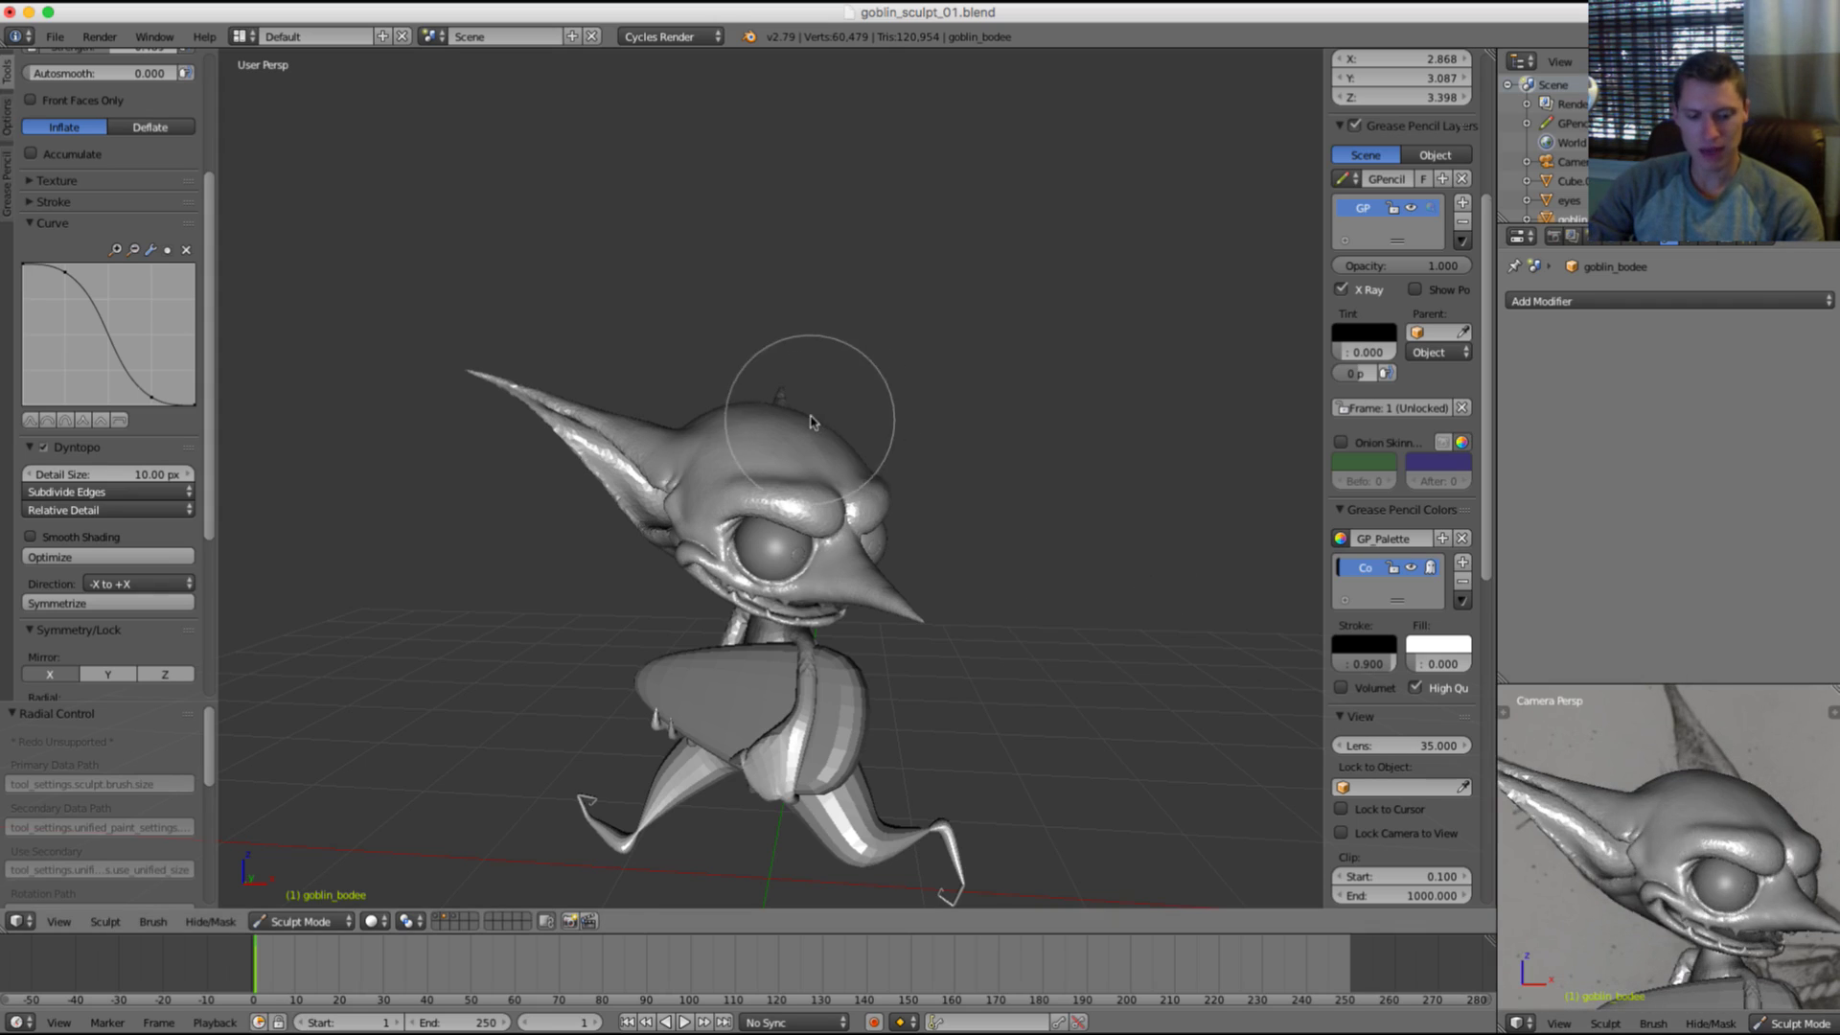
key(grave)
key(grave)
key(grave)
key(grave)
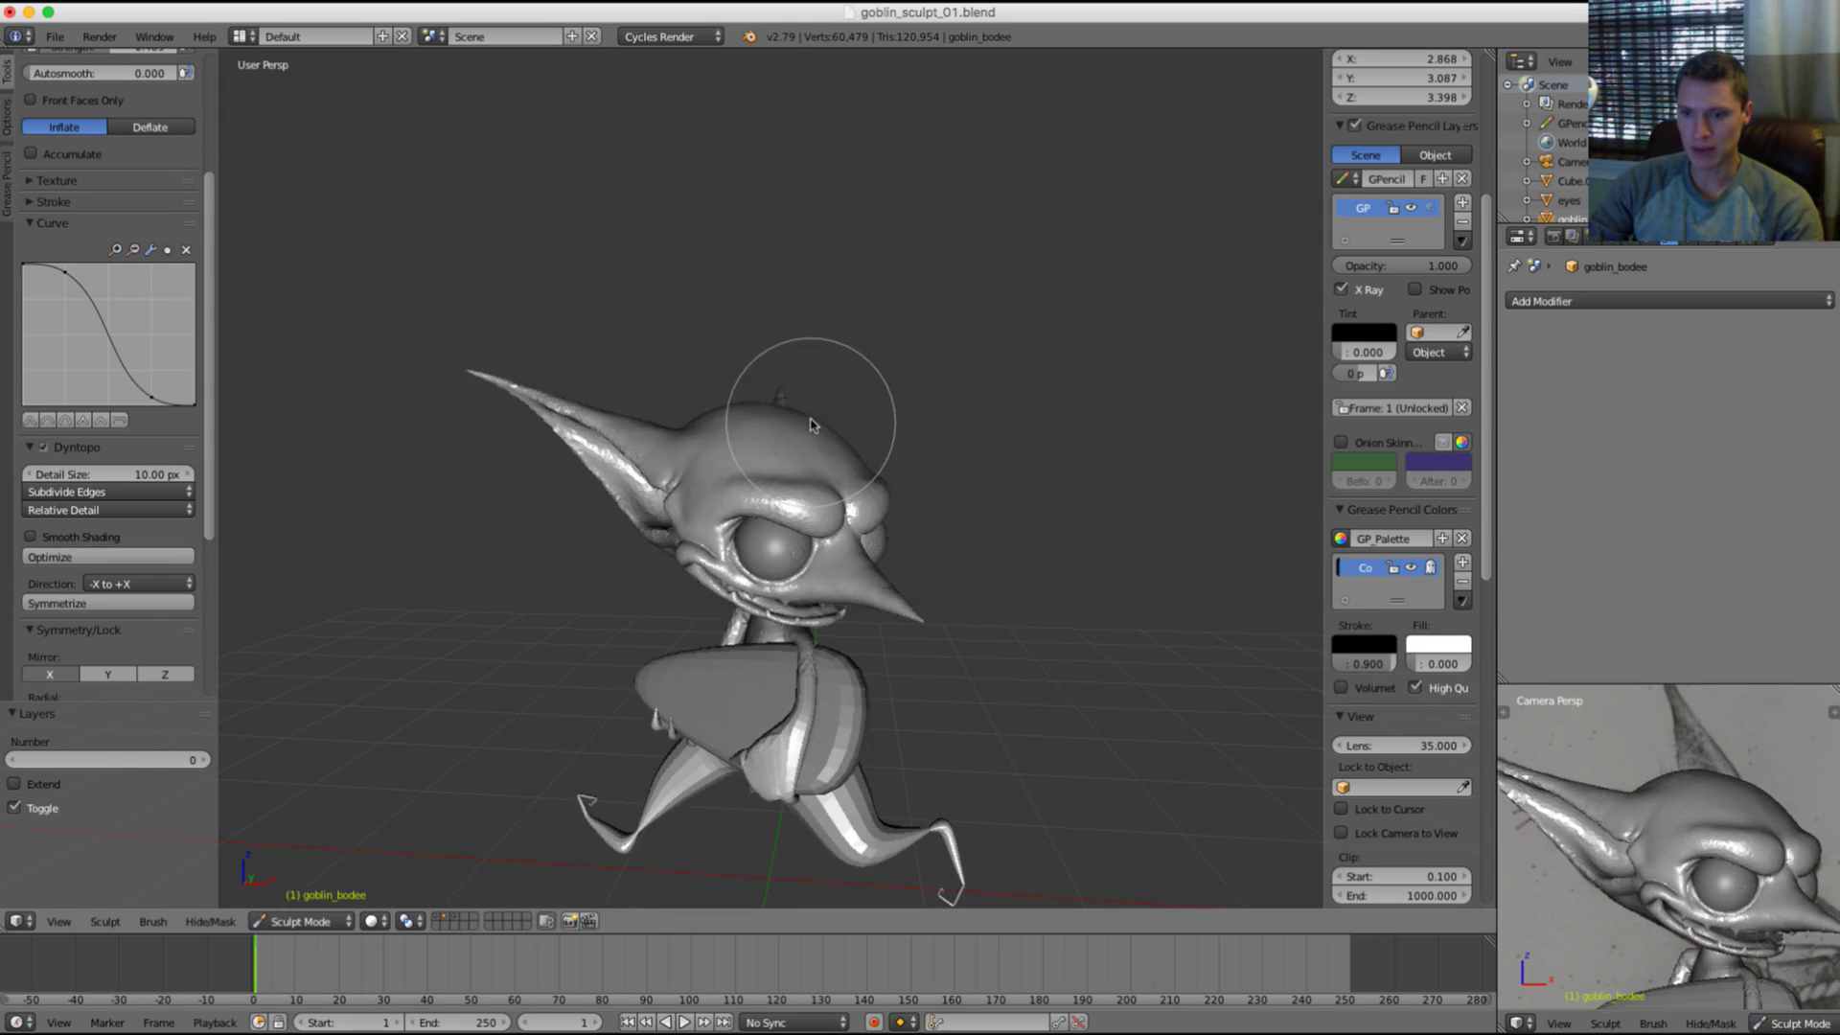
key(grave)
key(grave)
key(grave)
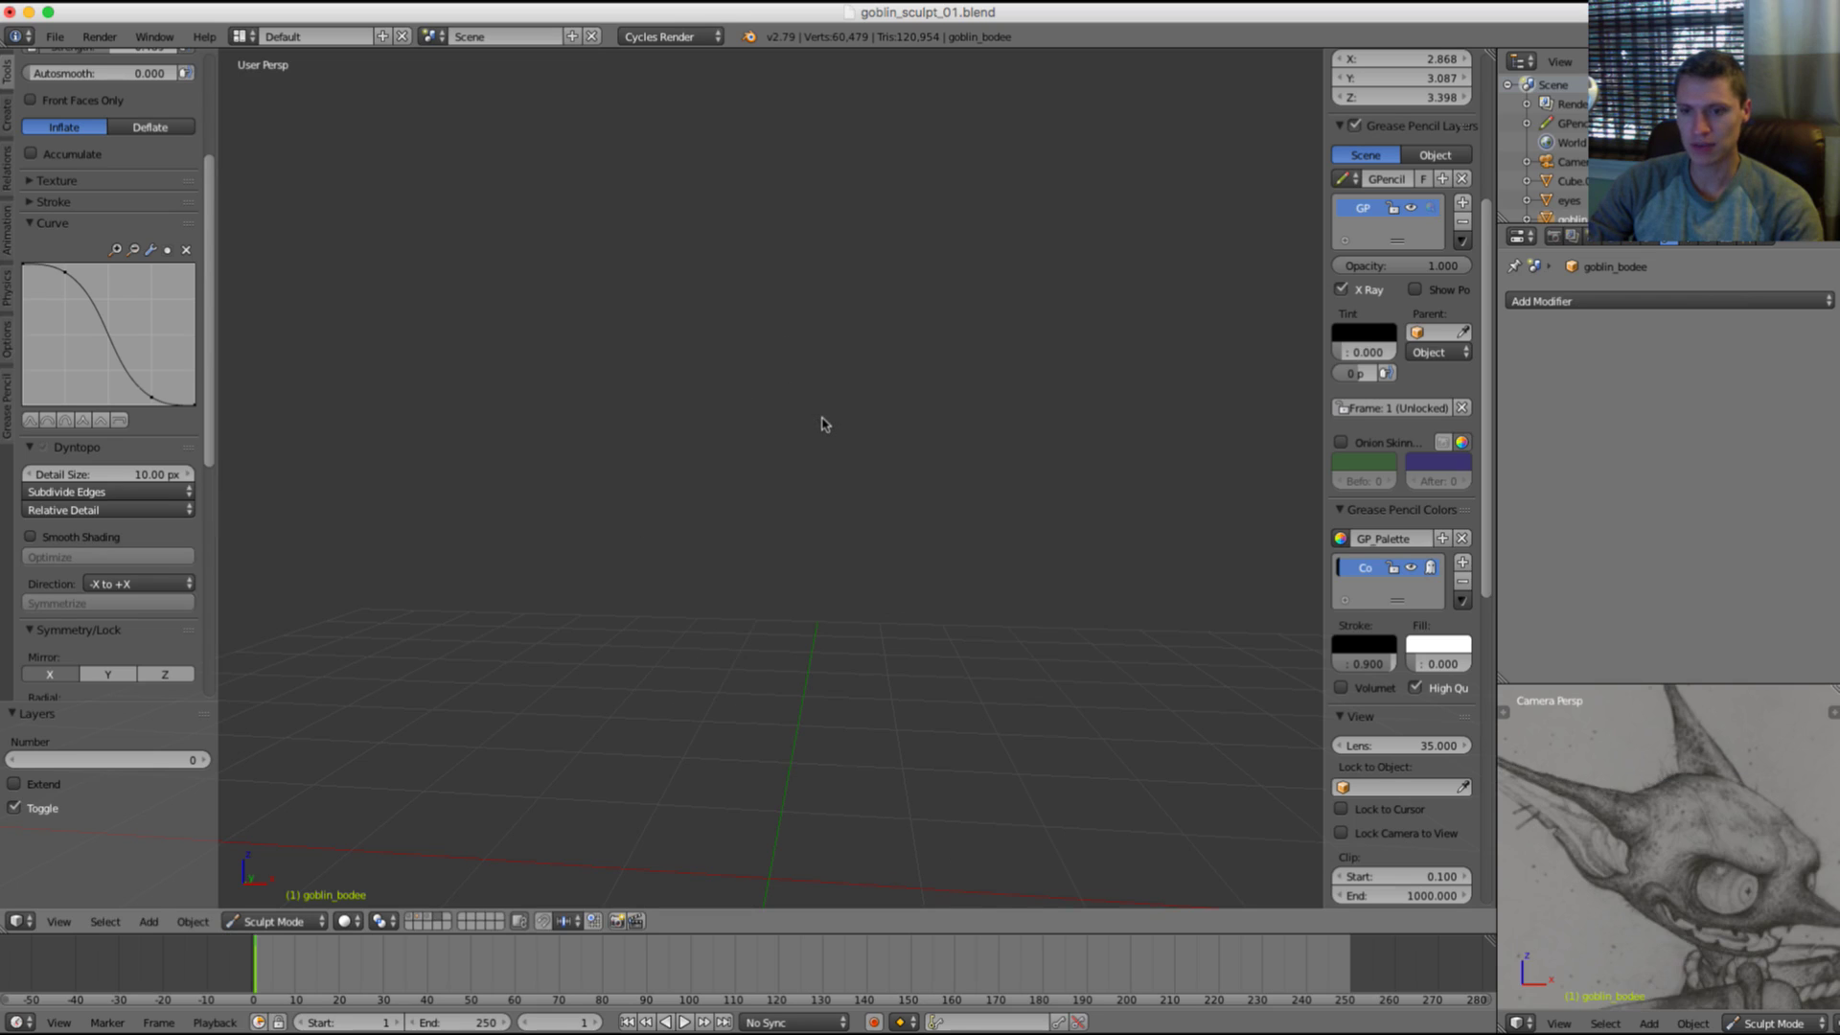
key(grave)
Step: Resize the Crease brush and start a crease where the back edge of the ear meets the skull
middle_drag(849, 397, 837, 438)
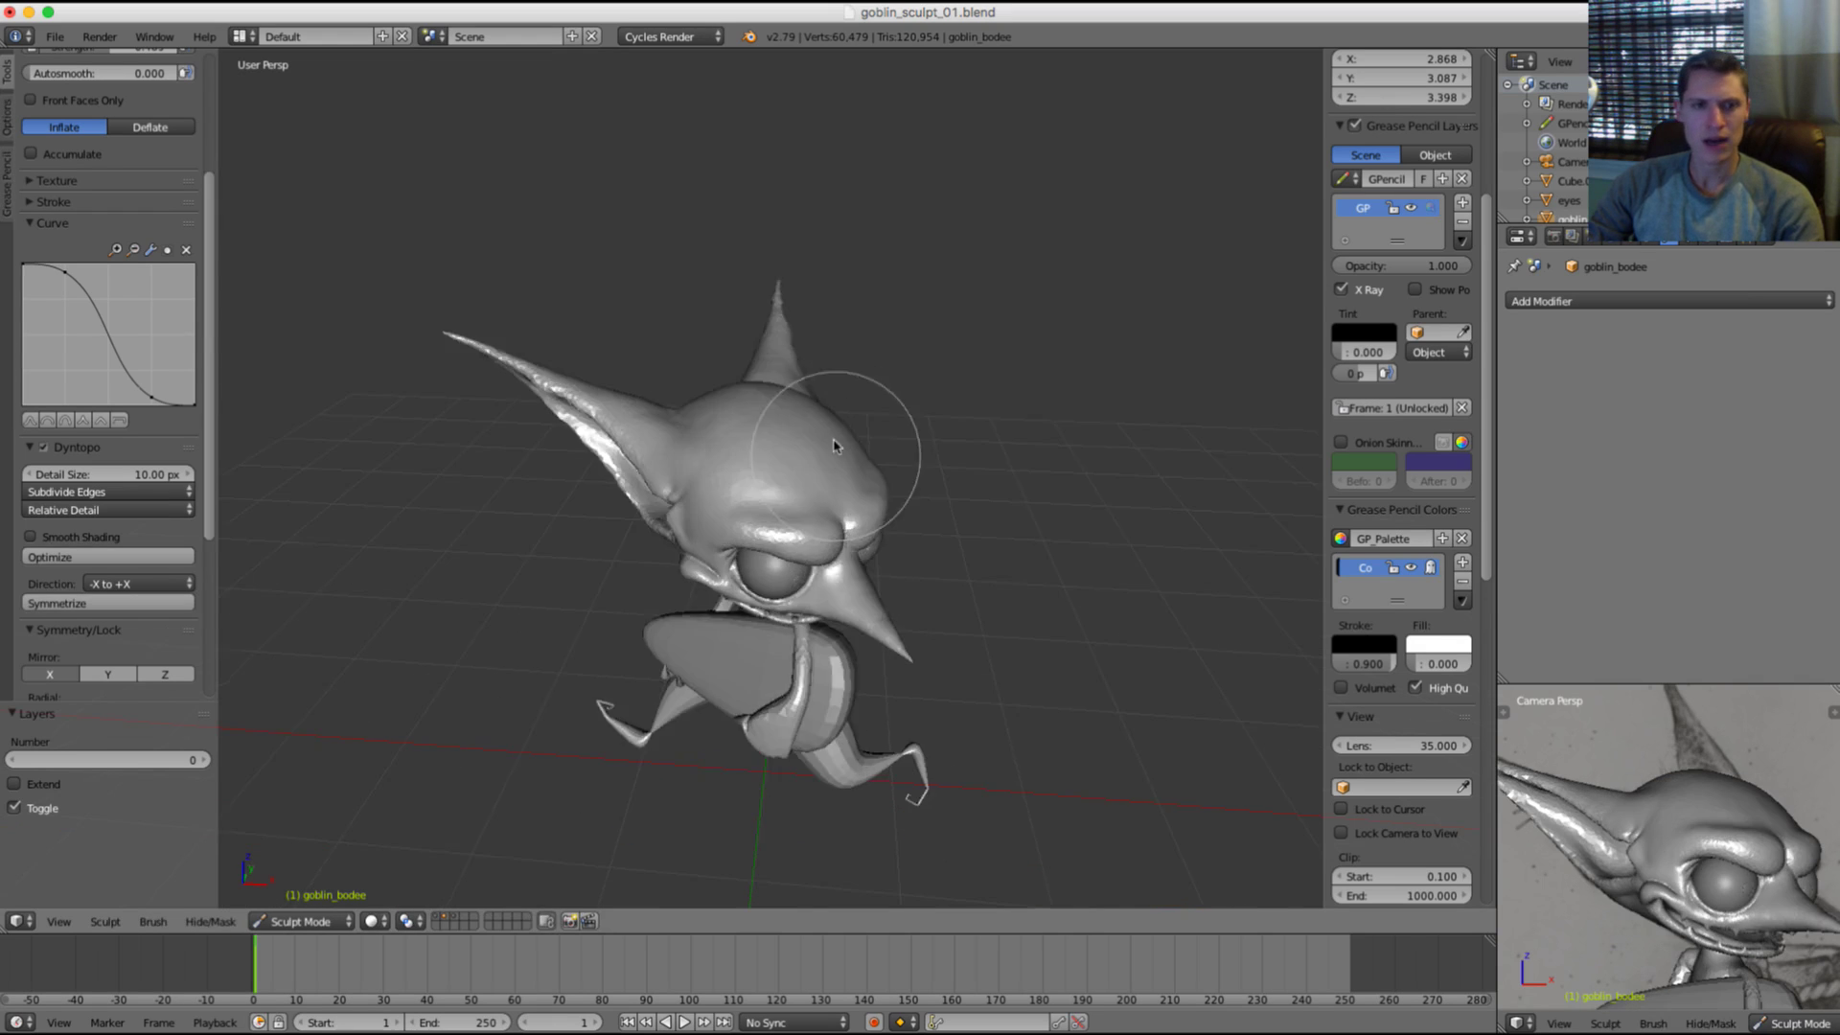
scroll(775, 345, up, 2)
mouse_move(772, 343)
middle_down()
mouse_move(746, 357)
mouse_move(792, 477)
middle_up()
scroll(744, 349, up, 2)
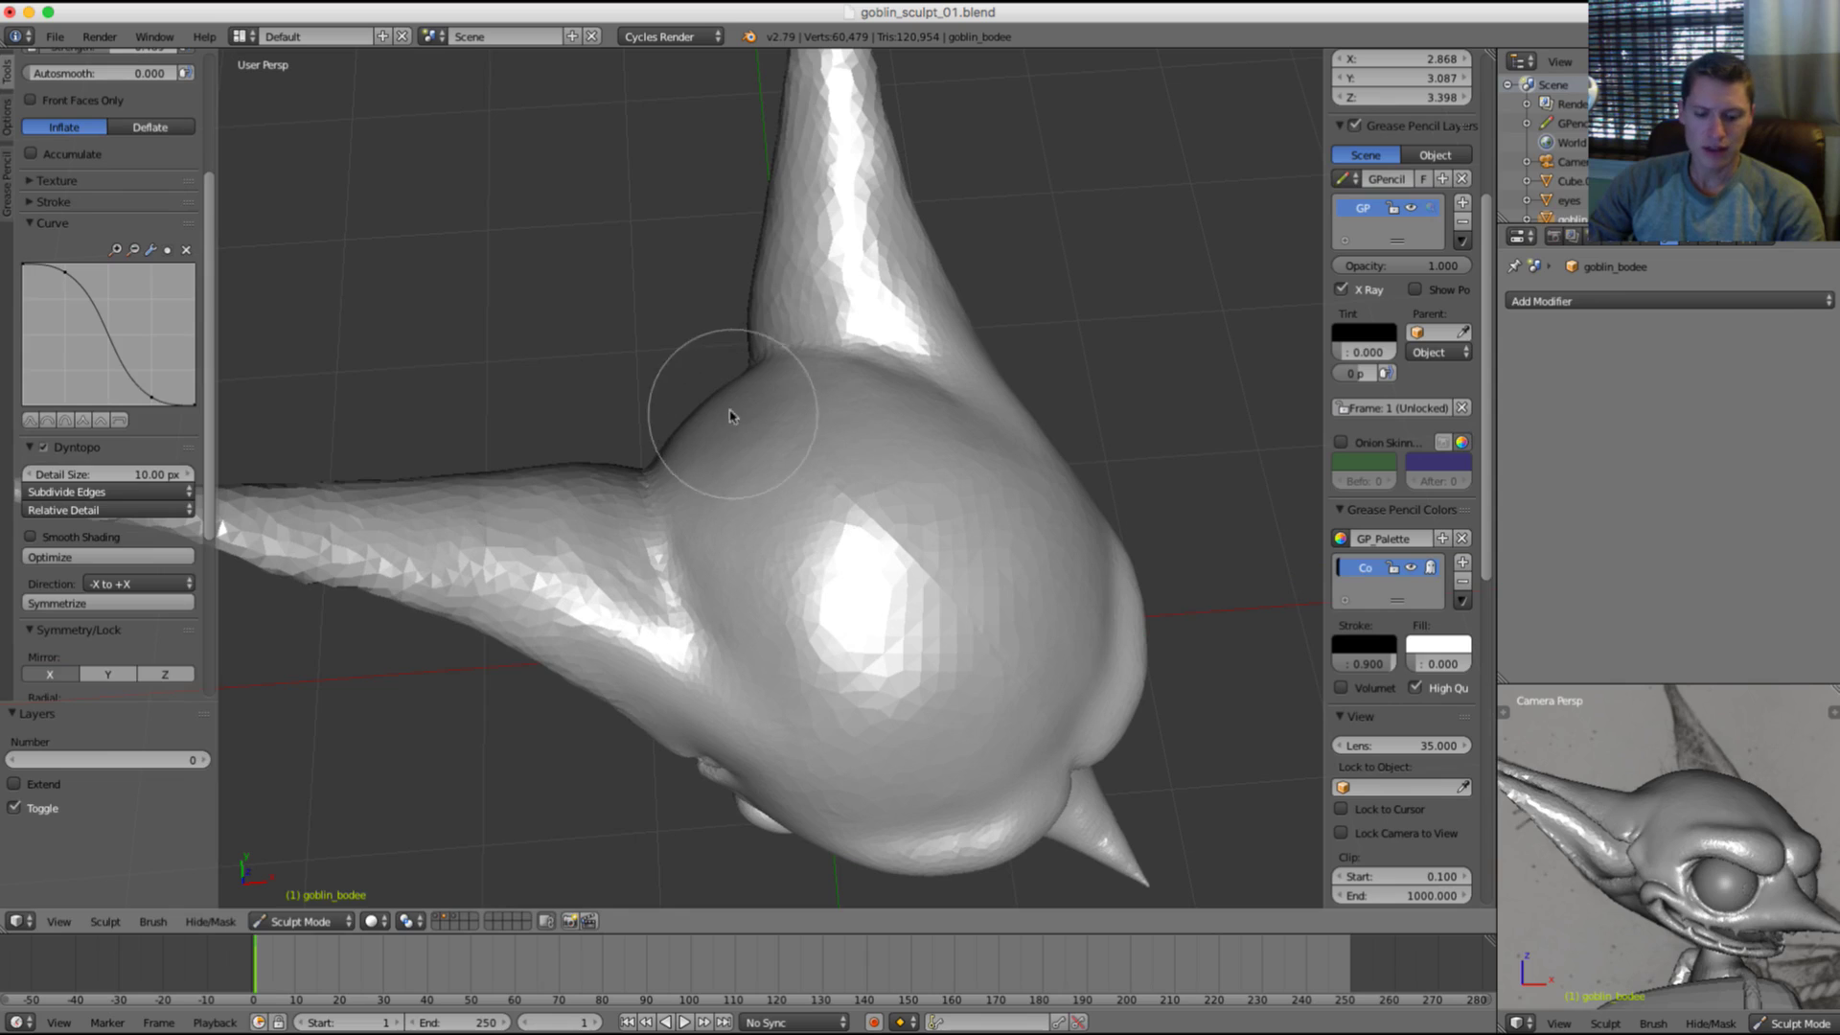
key(shift+c)
scroll(772, 386, up, 2)
key(f)
click(805, 375)
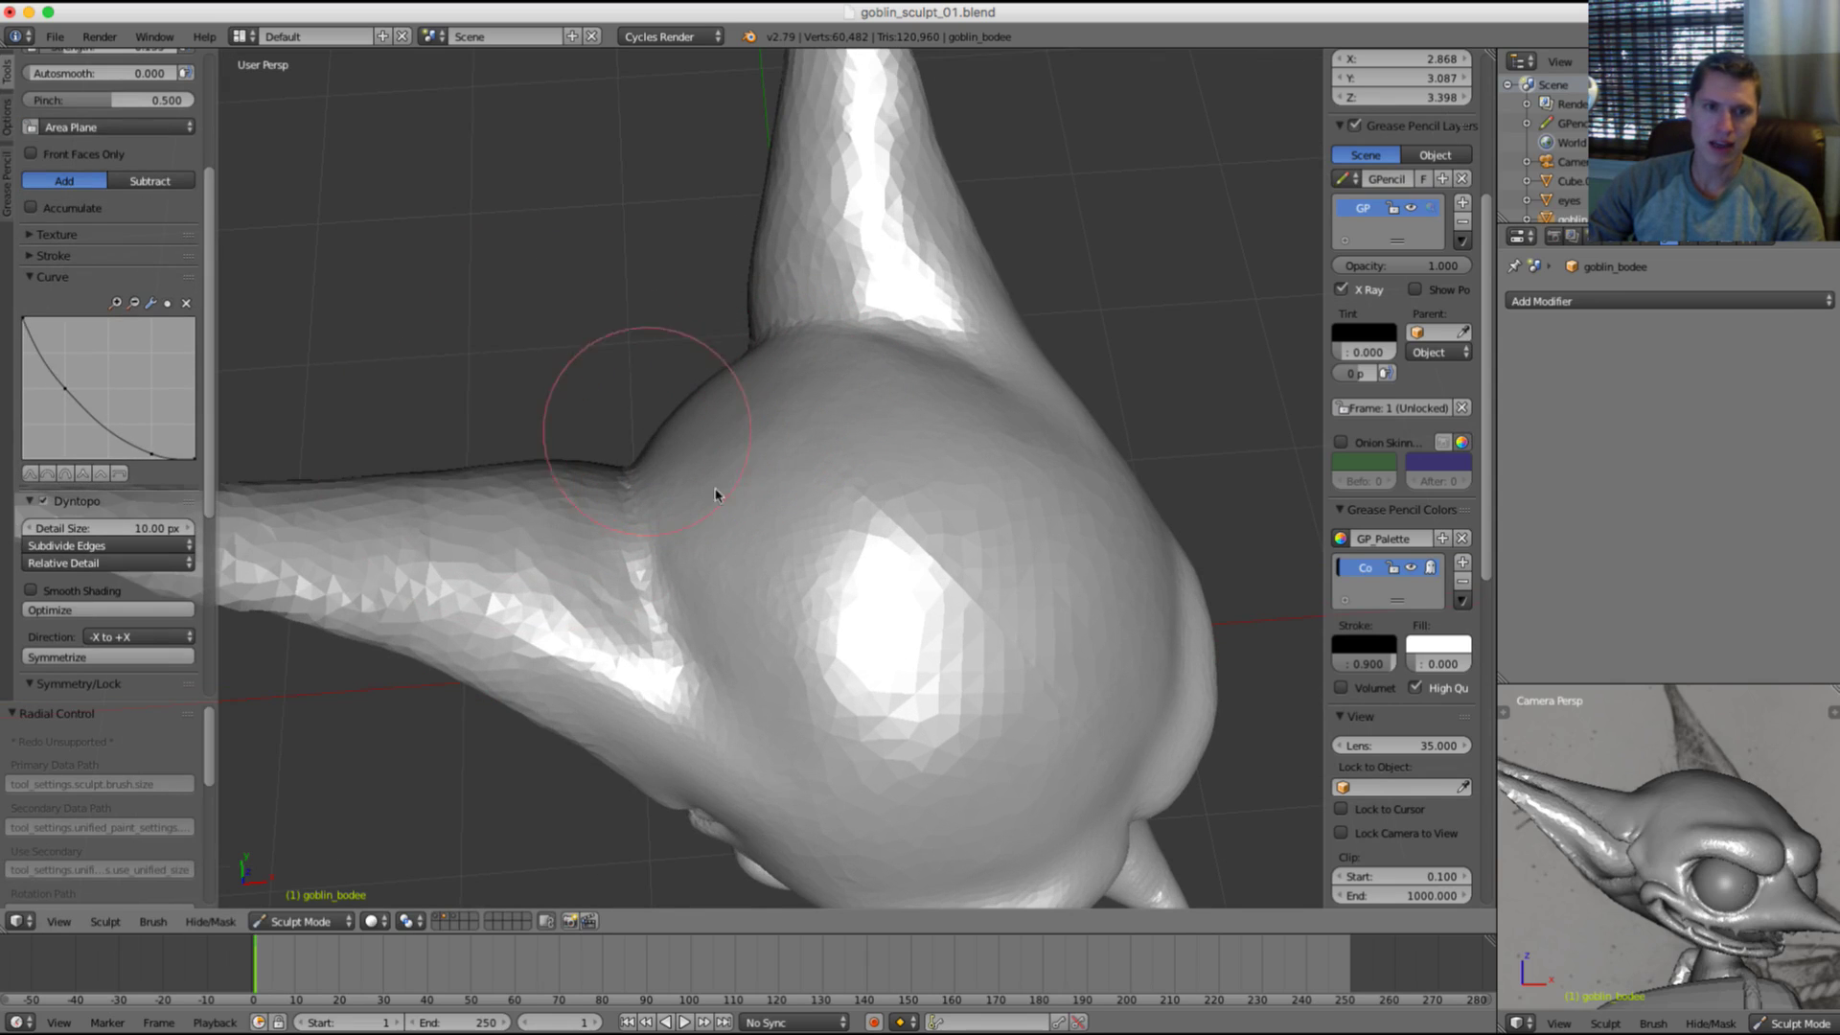
Step: Adjust the Crease brush's strength and continue the crease around the back and top of the ear's base
mouse_move(725, 479)
middle_down()
mouse_move(727, 397)
mouse_move(679, 416)
middle_up()
key(shift+f)
click(676, 412)
ctrl+drag(721, 512, 725, 519)
middle_drag(693, 505, 789, 459)
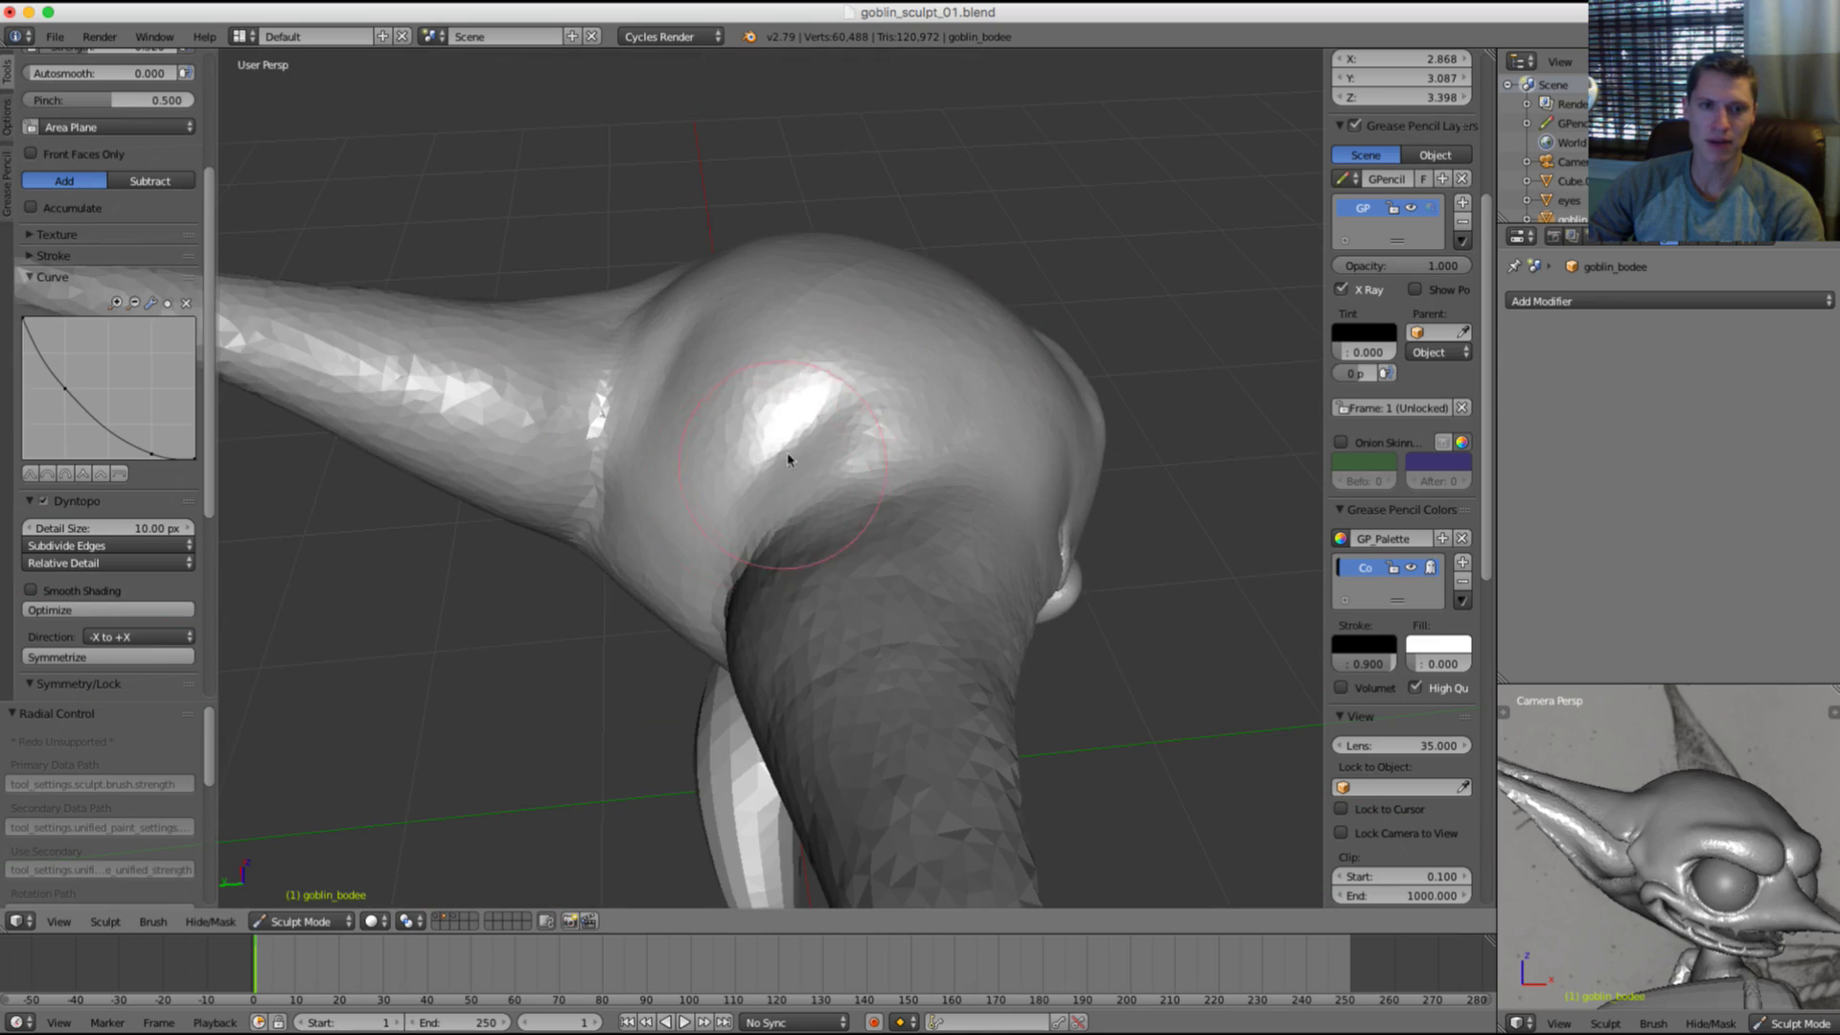
mouse_move(676, 539)
middle_down()
mouse_move(837, 358)
mouse_move(760, 328)
mouse_move(931, 305)
mouse_move(967, 276)
middle_up()
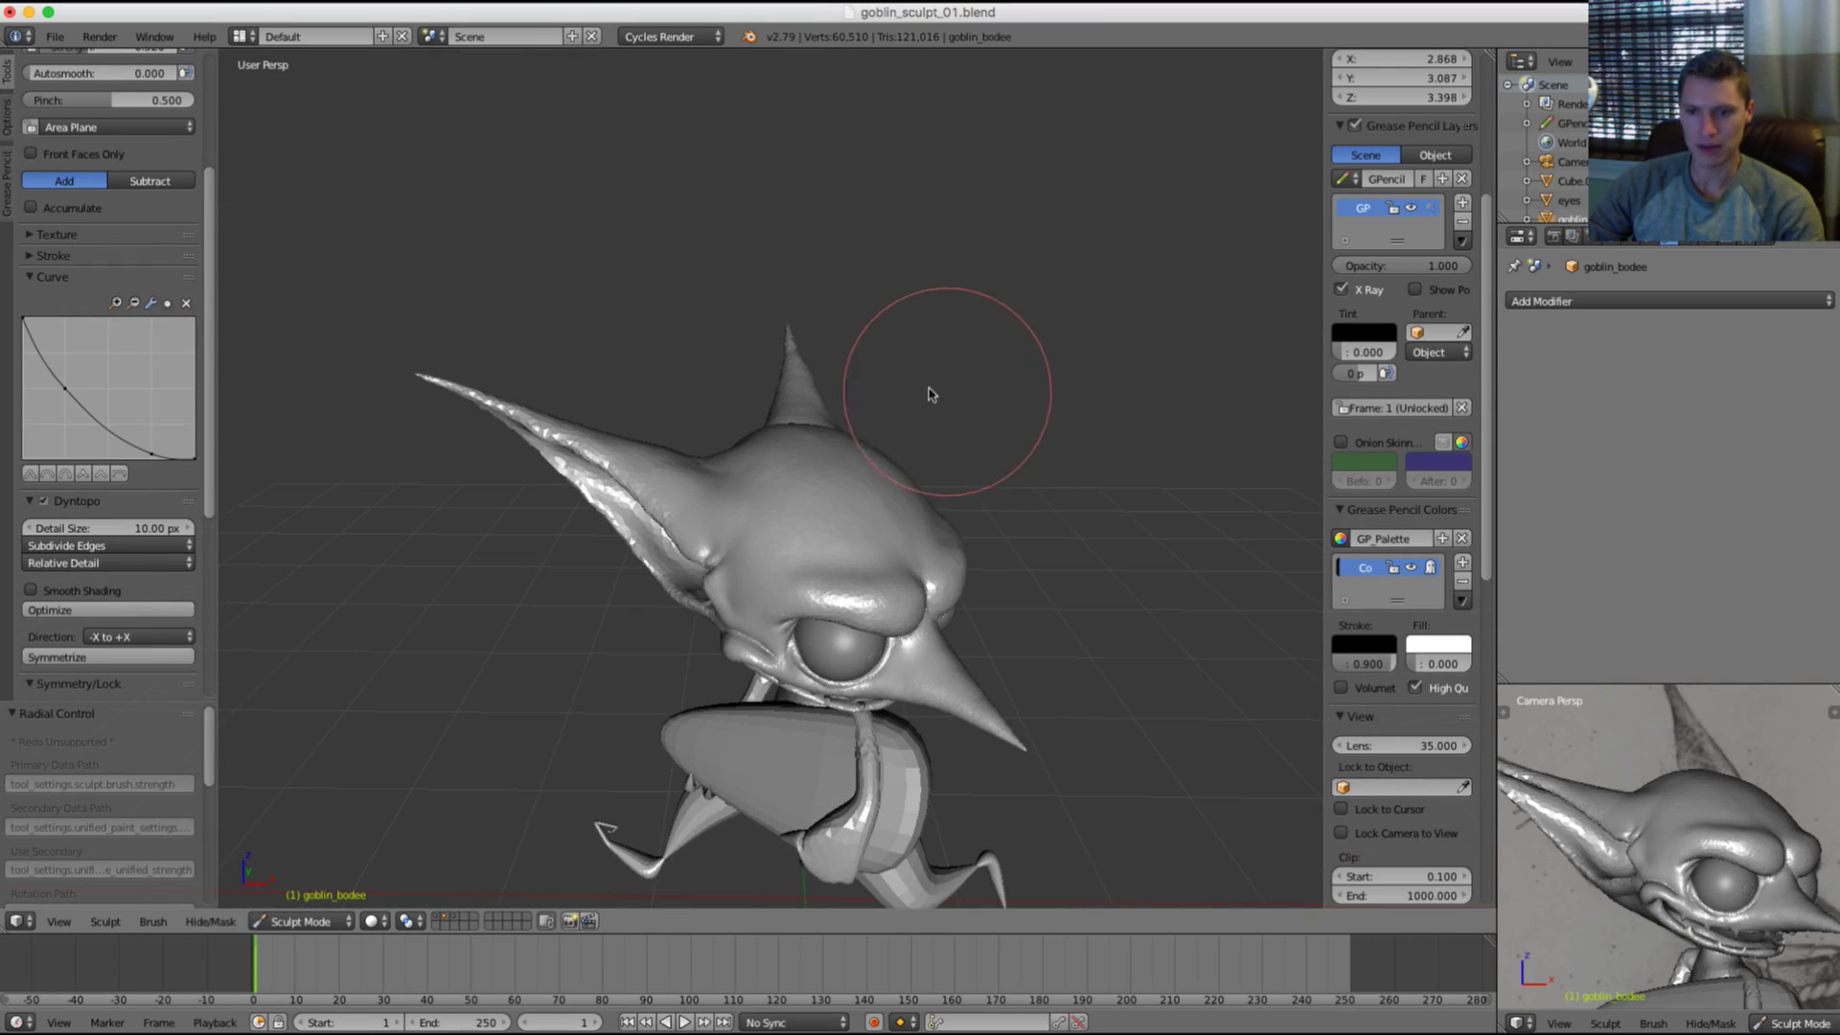
Step: Resize the Crease brush and deepen the hollow between the ear's top edge and the skull, checking it against the reference
key(2)
key(1)
mouse_move(913, 415)
middle_down()
mouse_move(926, 492)
mouse_move(862, 628)
middle_up()
ctrl+middle_drag(833, 632, 781, 517)
key(f)
click(767, 483)
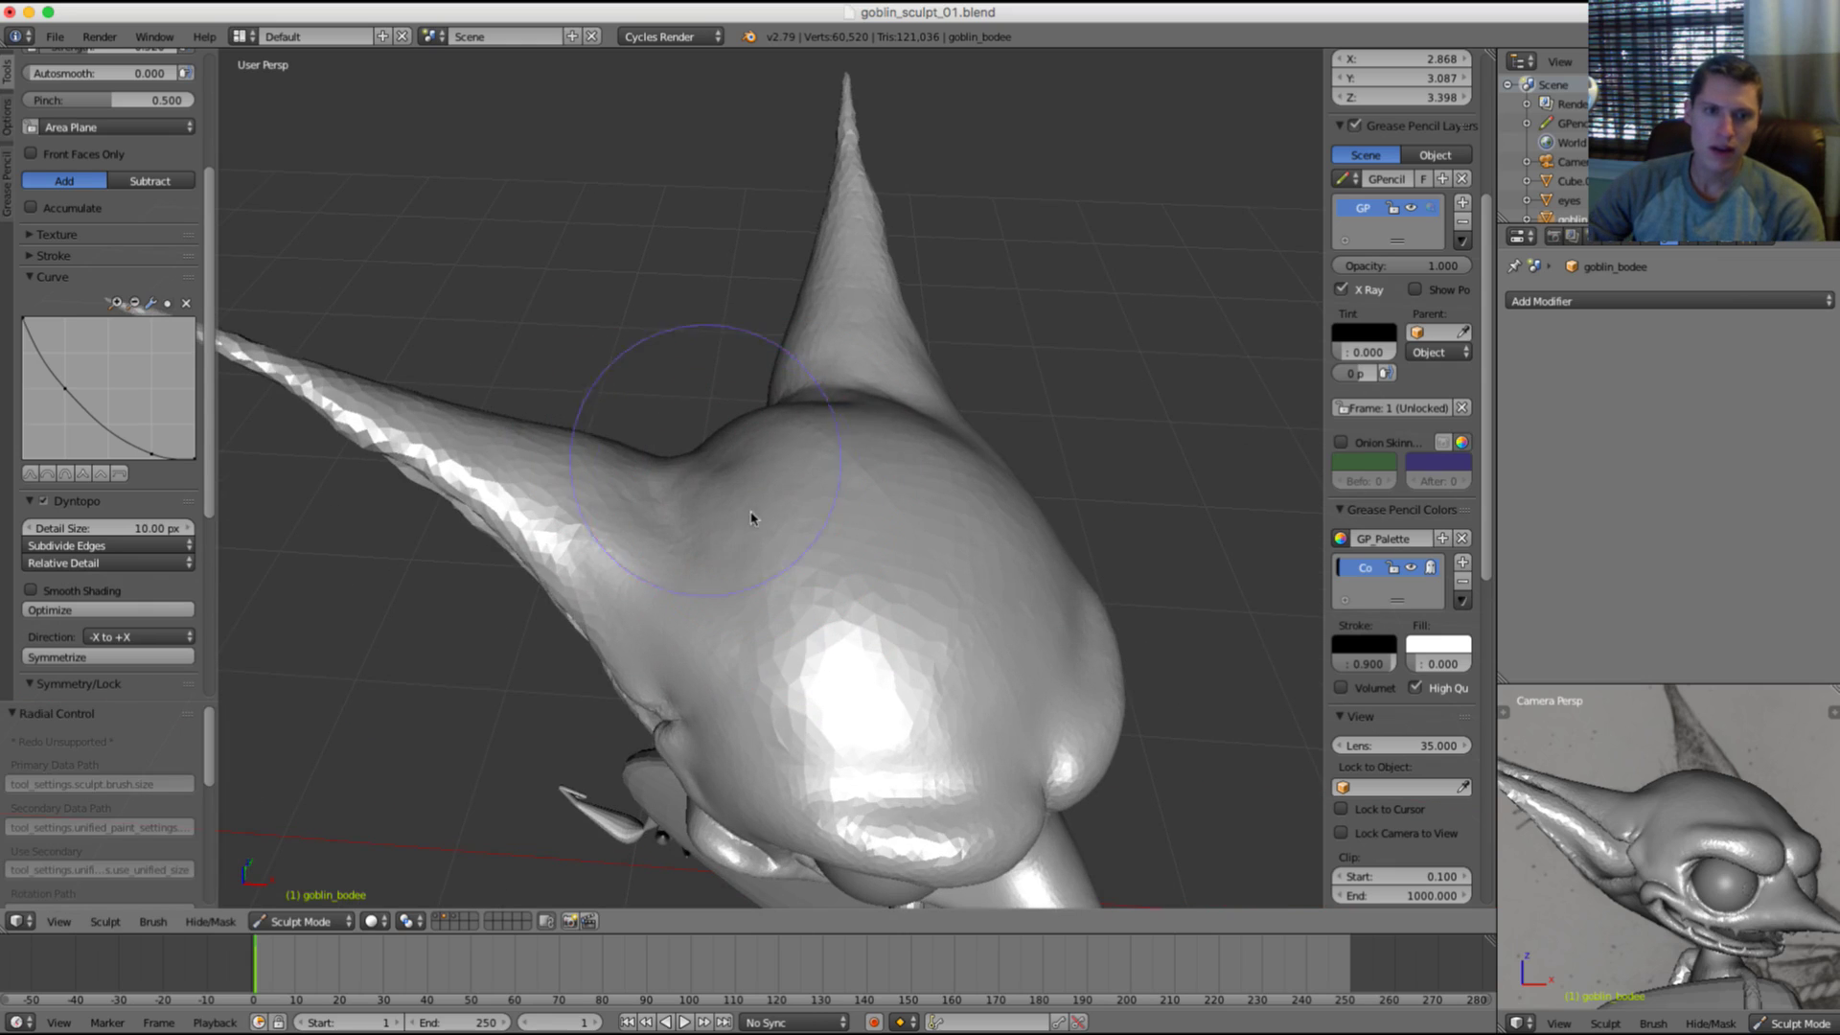
key(2)
key(1)
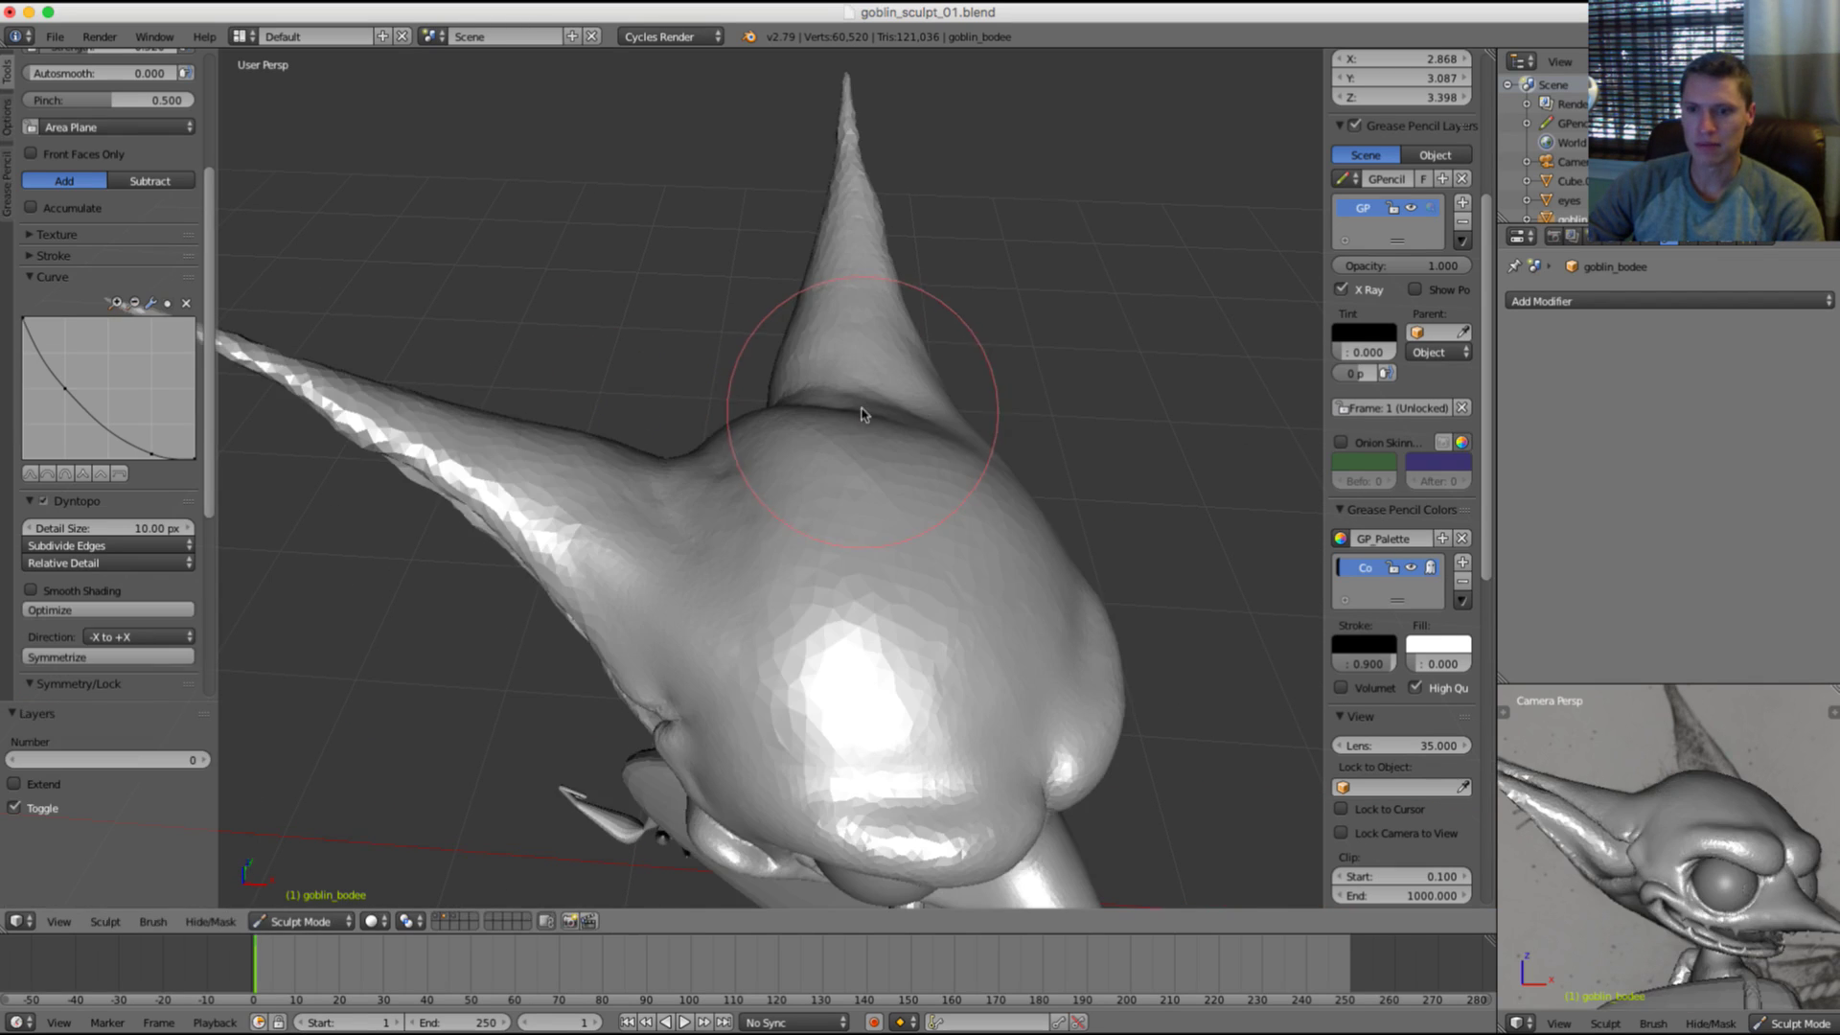
key(2)
key(1)
Step: Resize the Pinch brush and tighten the crease between the top of the ear's base and the skull
mouse_move(842, 411)
middle_down()
mouse_move(825, 398)
mouse_move(863, 411)
middle_up()
scroll(825, 398, up, 3)
key(f)
click(813, 462)
key(p)
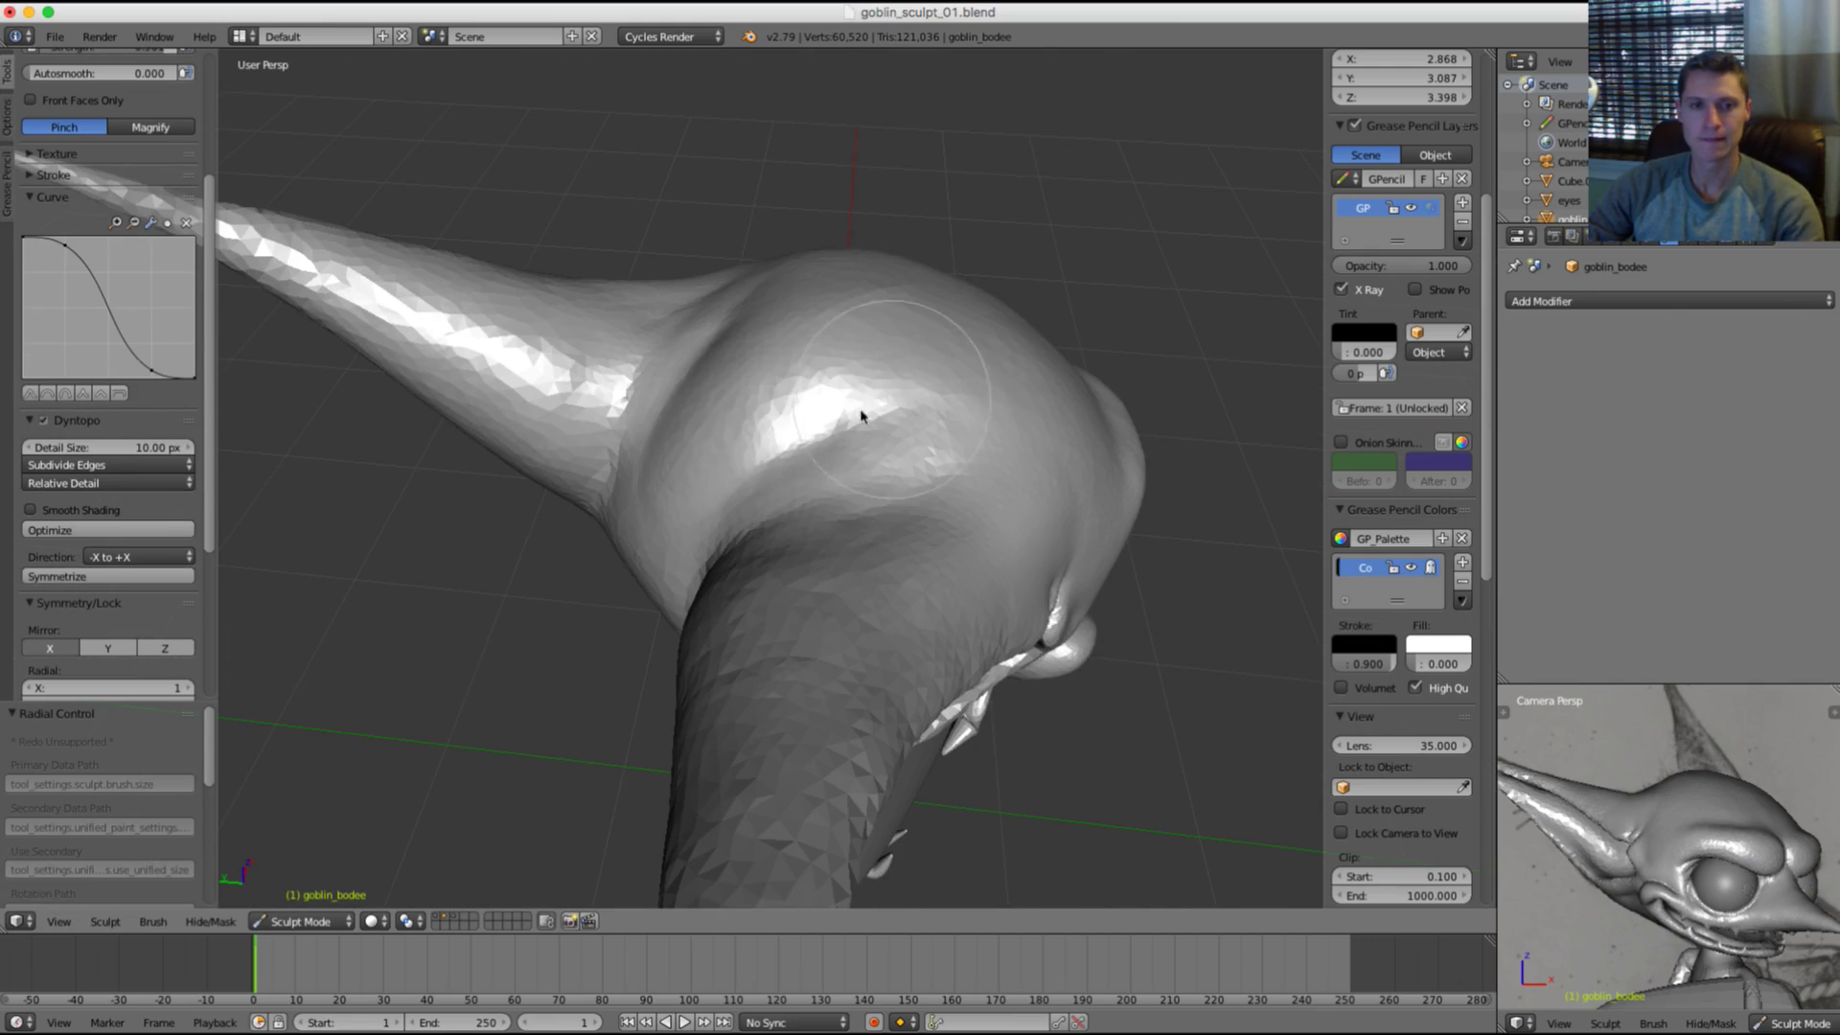
key(f)
click(881, 403)
drag(801, 442, 780, 450)
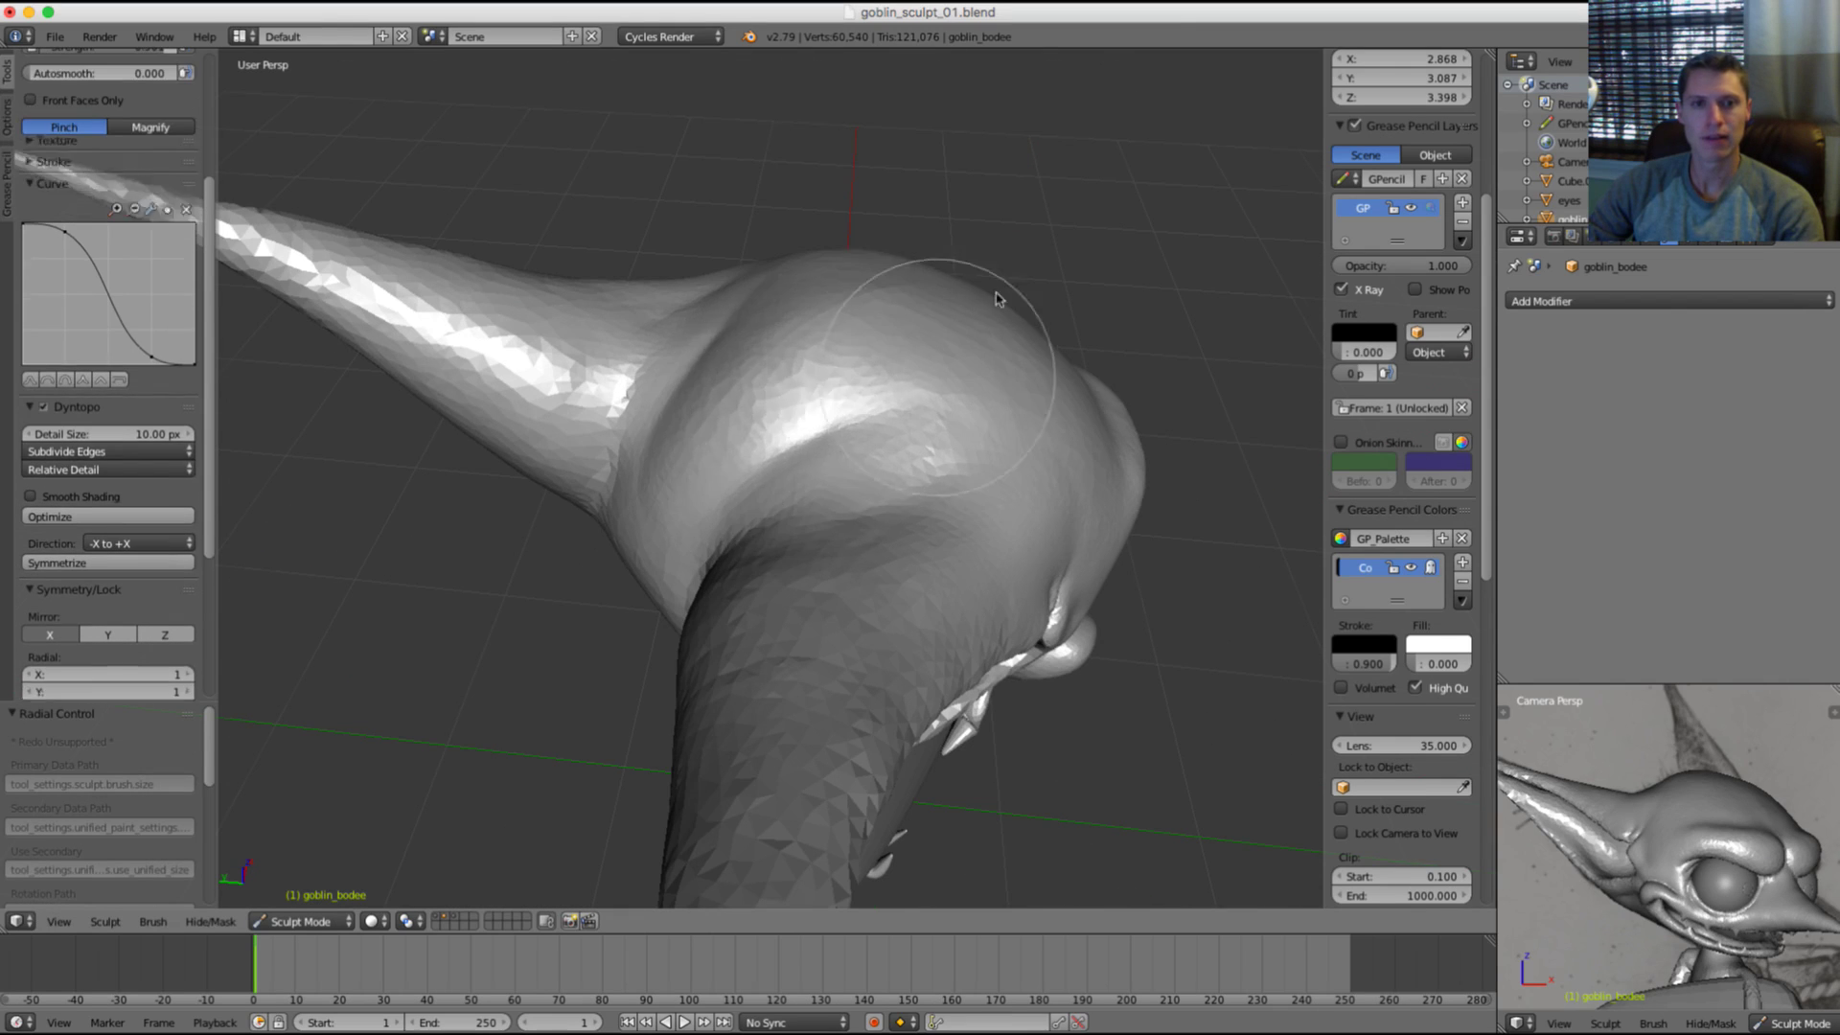
Step: Compare the ear's inner folds with the reference drawing by hiding the sculpt and showing it again
scroll(949, 277, down, 6)
middle_drag(1004, 308, 1002, 254)
scroll(993, 287, up, 6)
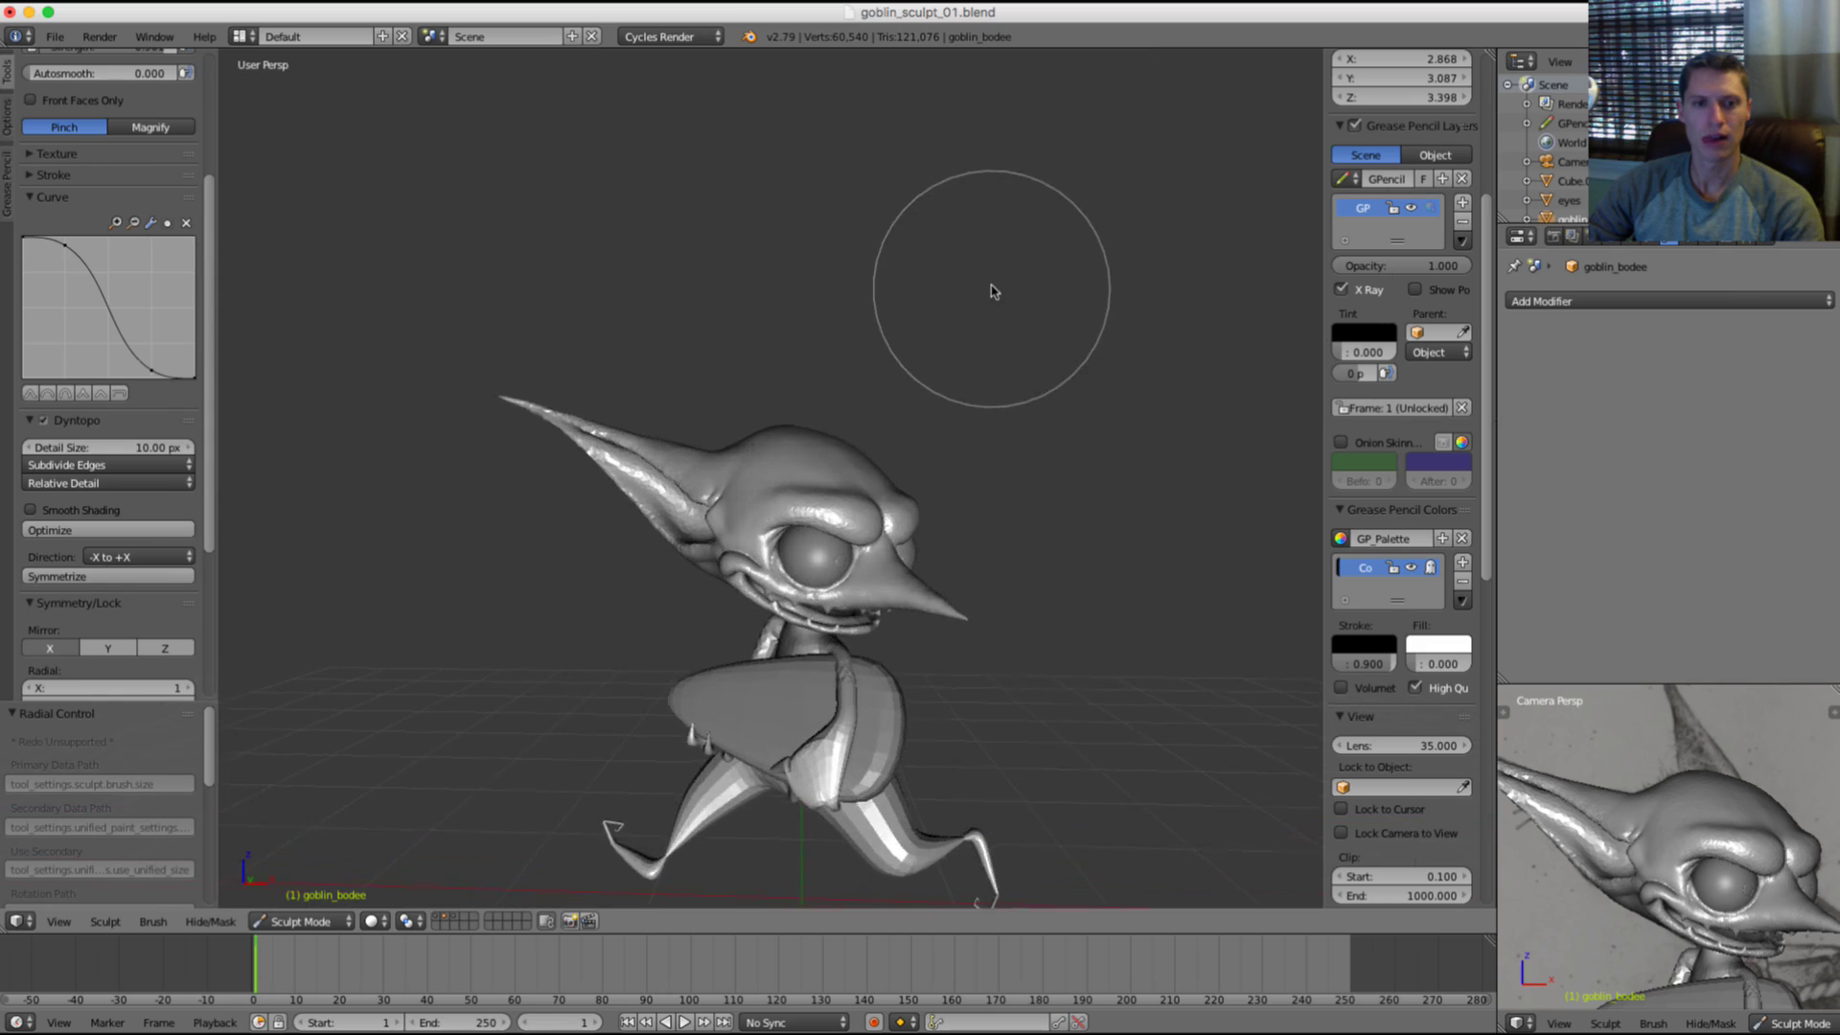
shift+middle_drag(1563, 812, 1650, 820)
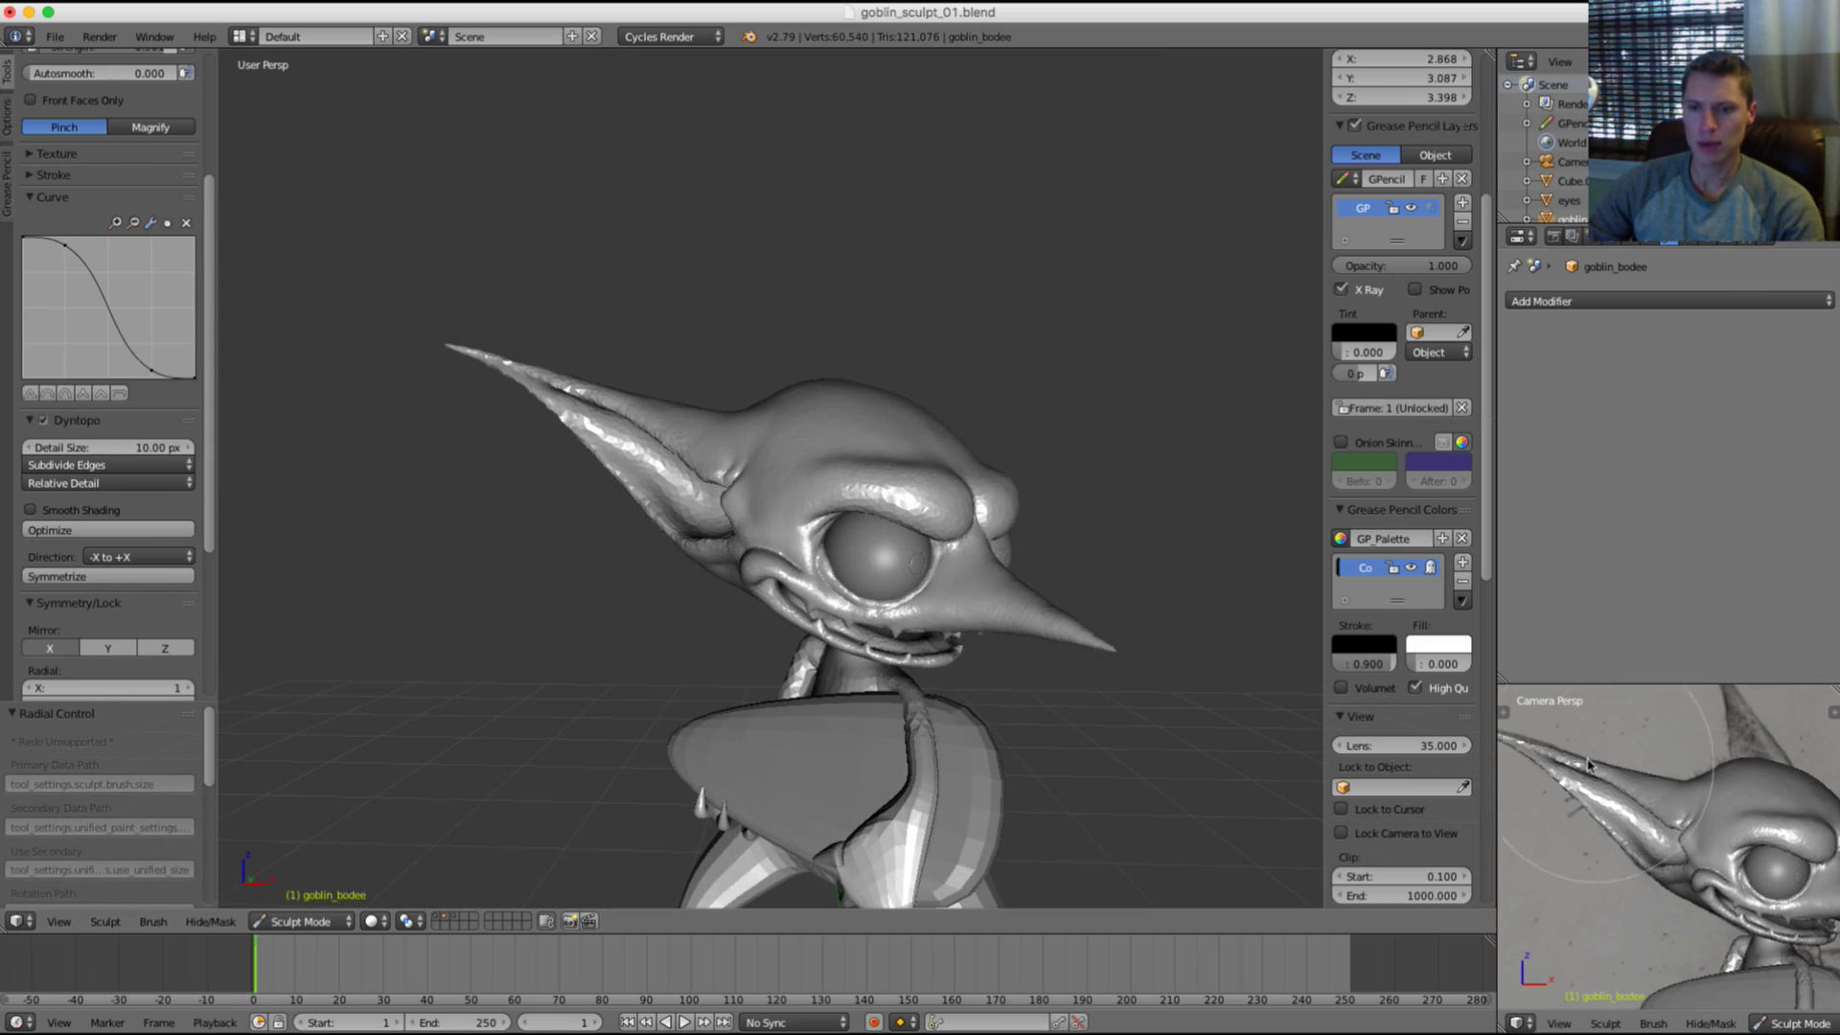
scroll(1609, 807, up, 3)
key(grave)
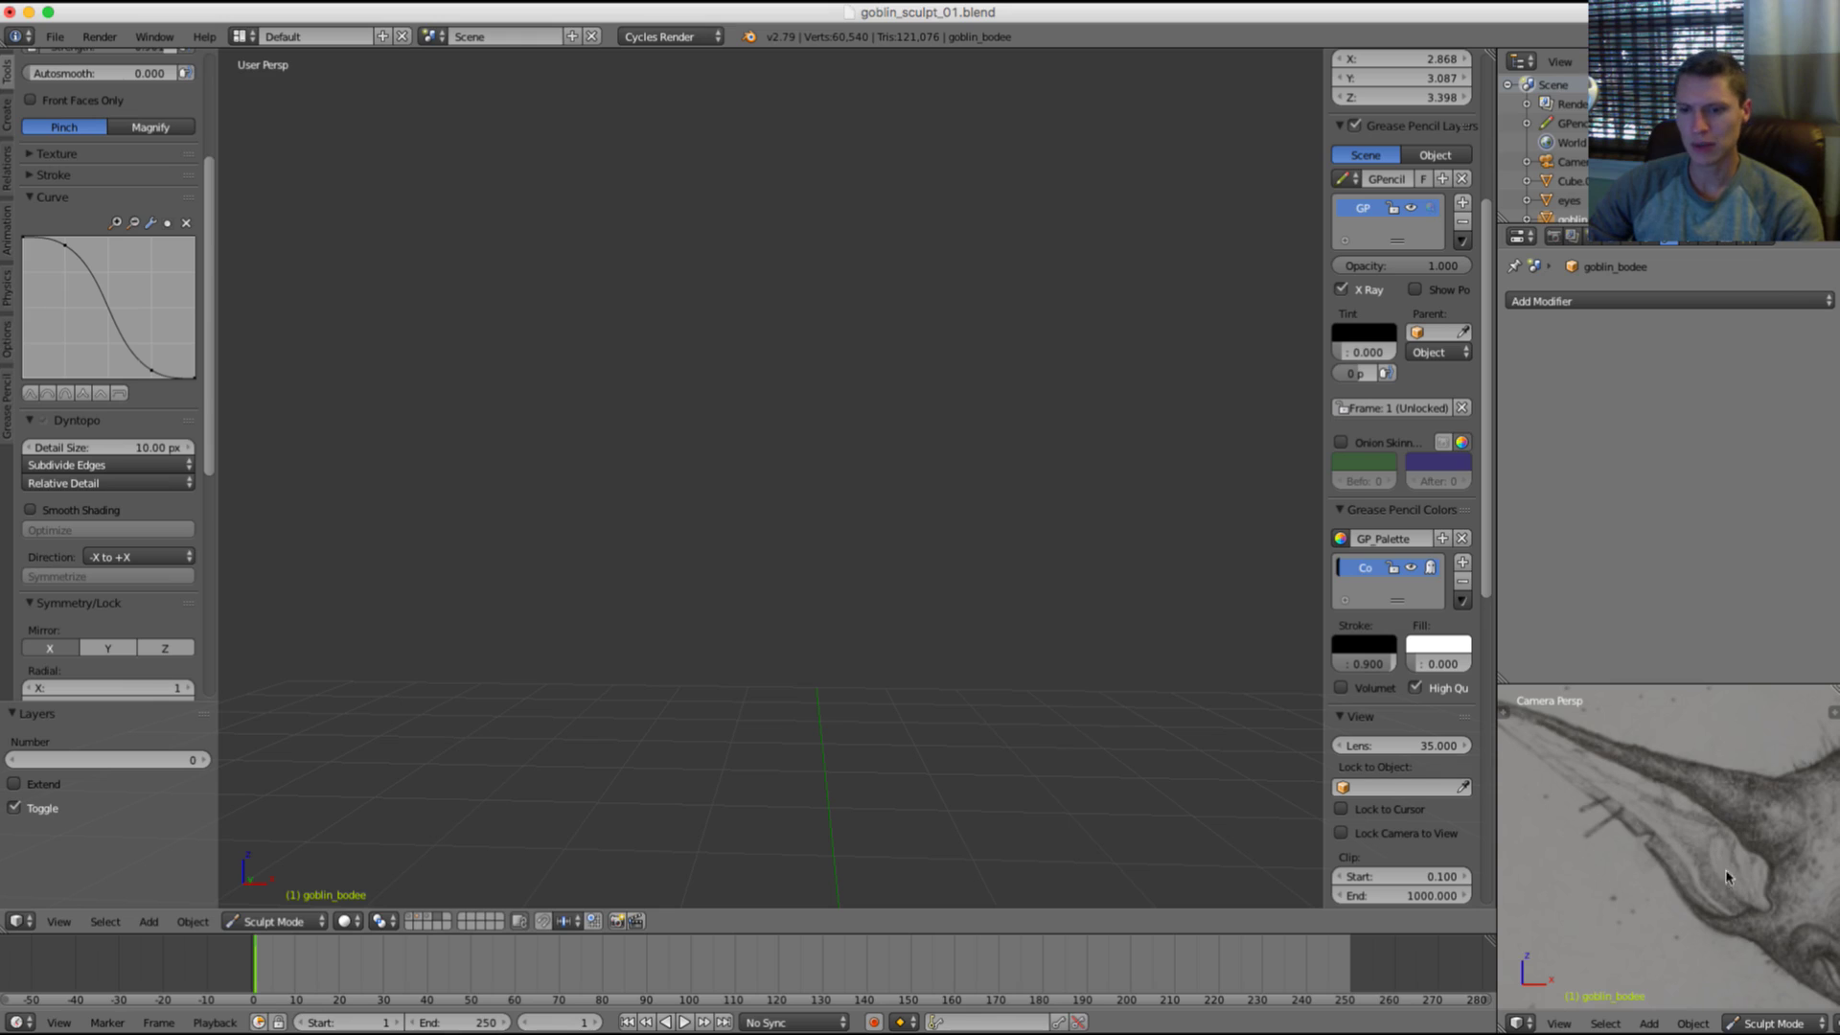
key(grave)
scroll(494, 422, up, 4)
Step: Resize the brush and use the Inflate brush to build up the inner ear from near the tip toward its base
key(f)
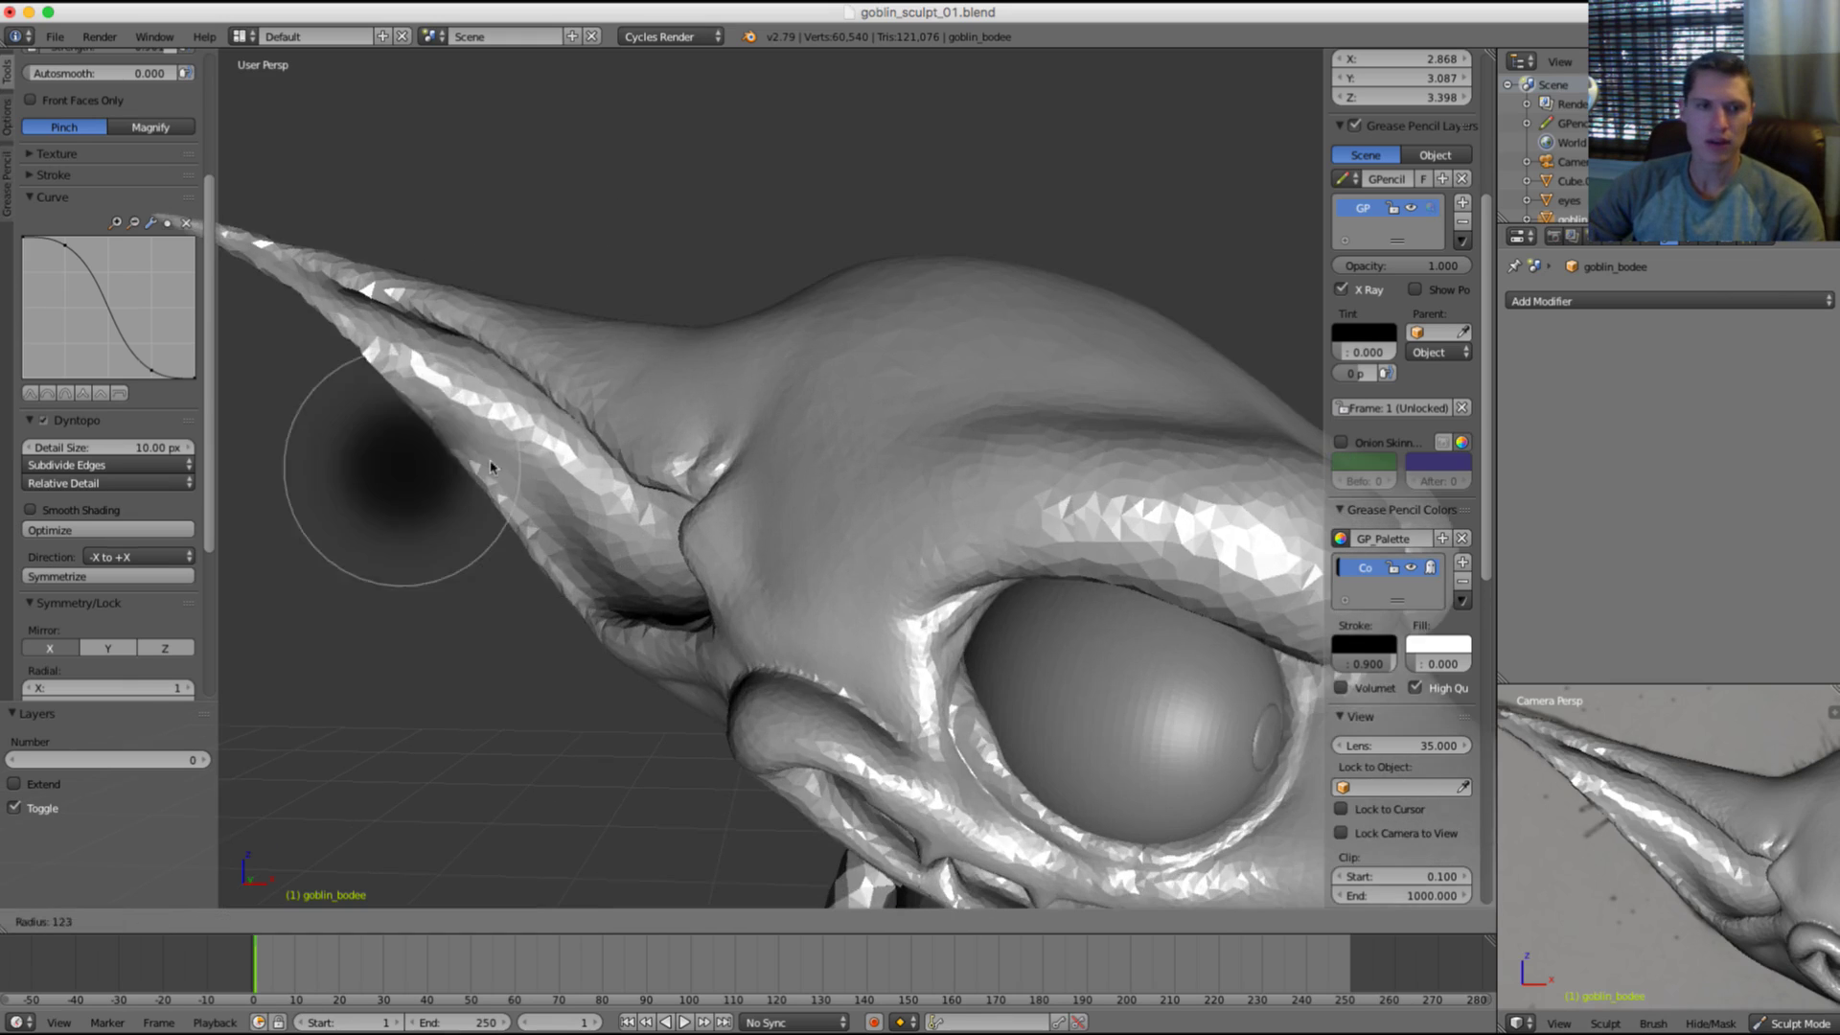
click(475, 470)
shift+middle_drag(403, 446, 605, 479)
scroll(603, 484, up, 2)
key(i)
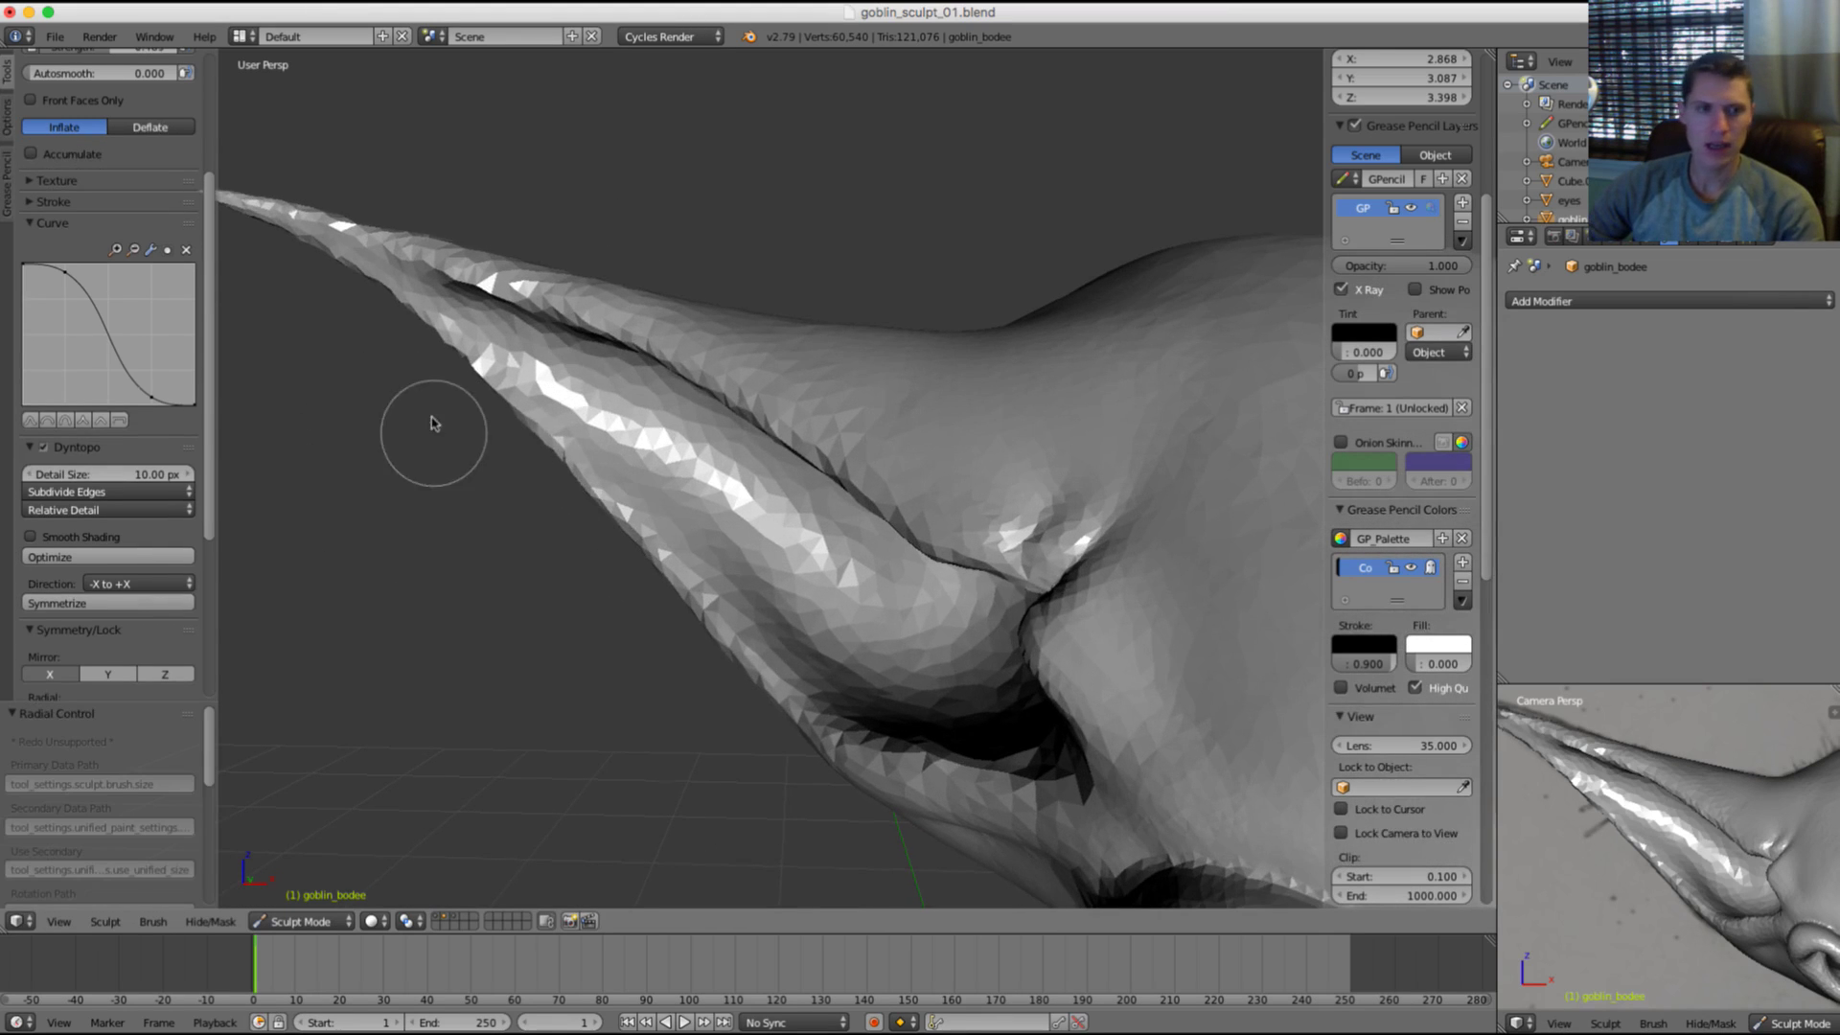
mouse_move(450, 334)
mouse_down()
mouse_move(464, 326)
mouse_move(460, 345)
mouse_move(594, 479)
mouse_move(799, 552)
mouse_up()
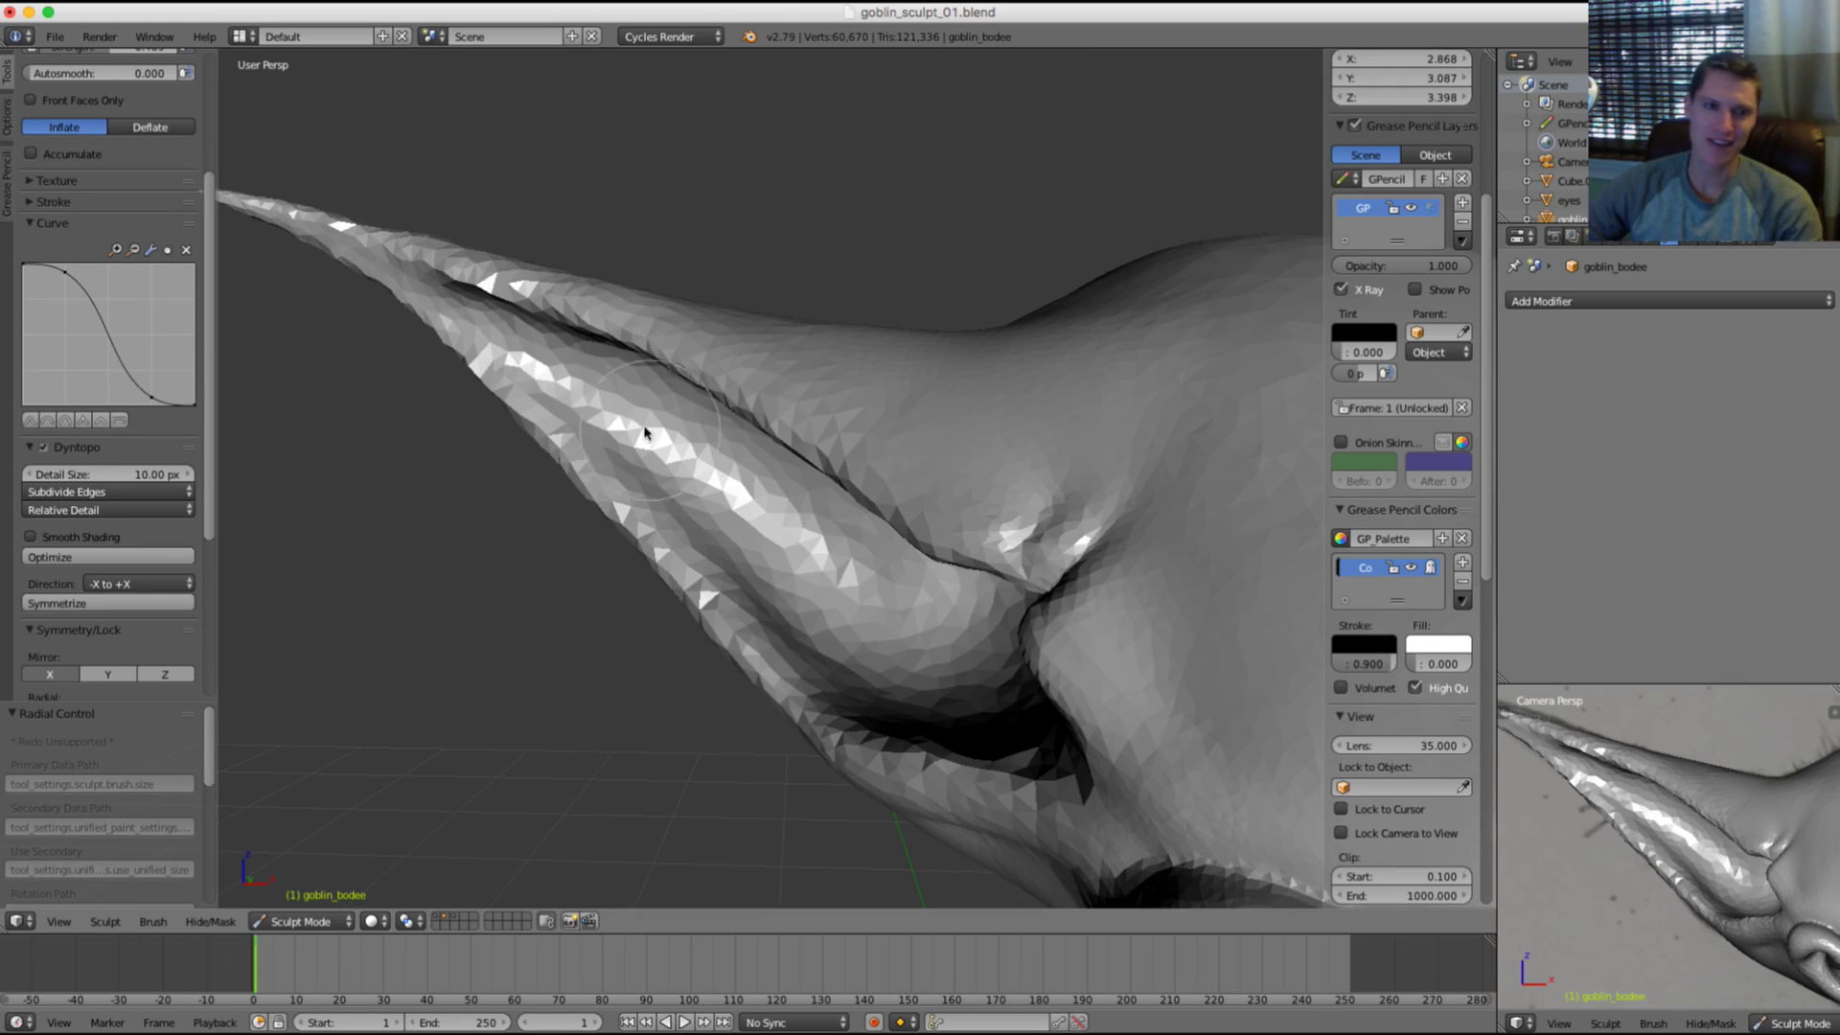
Step: Continue inflating the fold along the middle of the inner ear
middle_drag(645, 428, 616, 422)
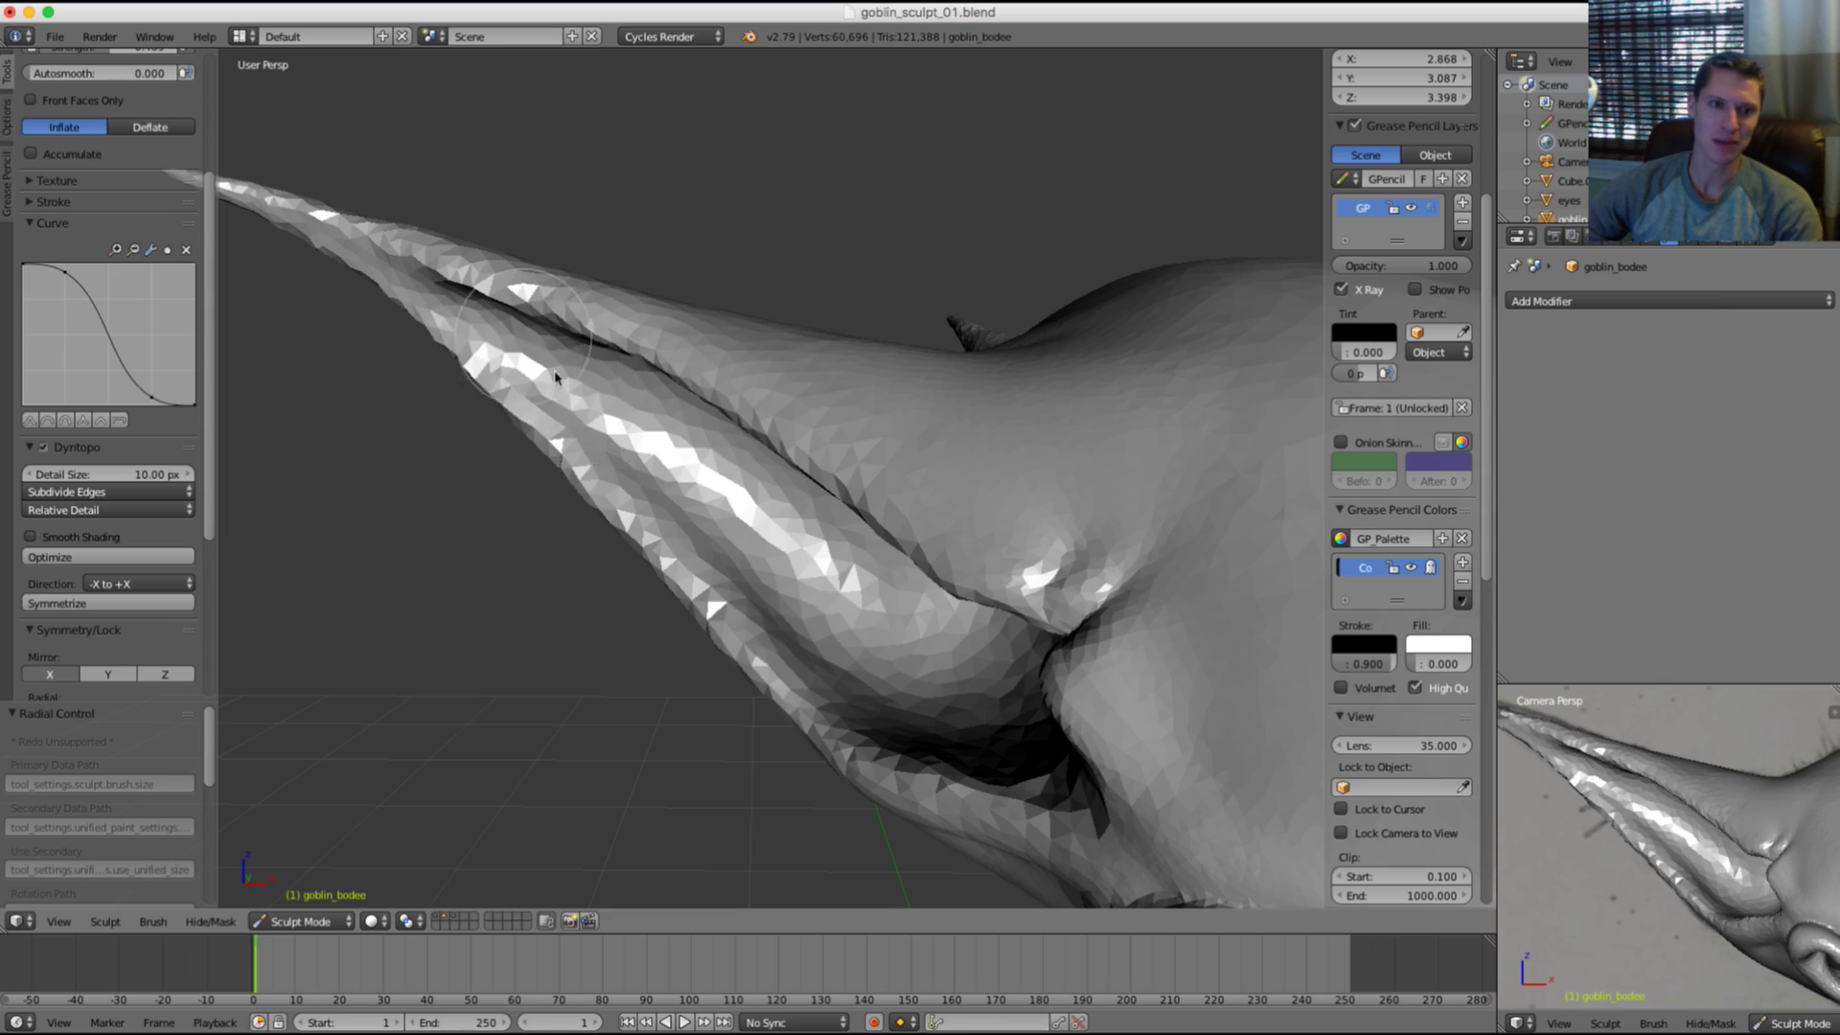
mouse_move(556, 376)
mouse_down()
mouse_move(752, 546)
mouse_move(824, 575)
mouse_move(606, 424)
mouse_up()
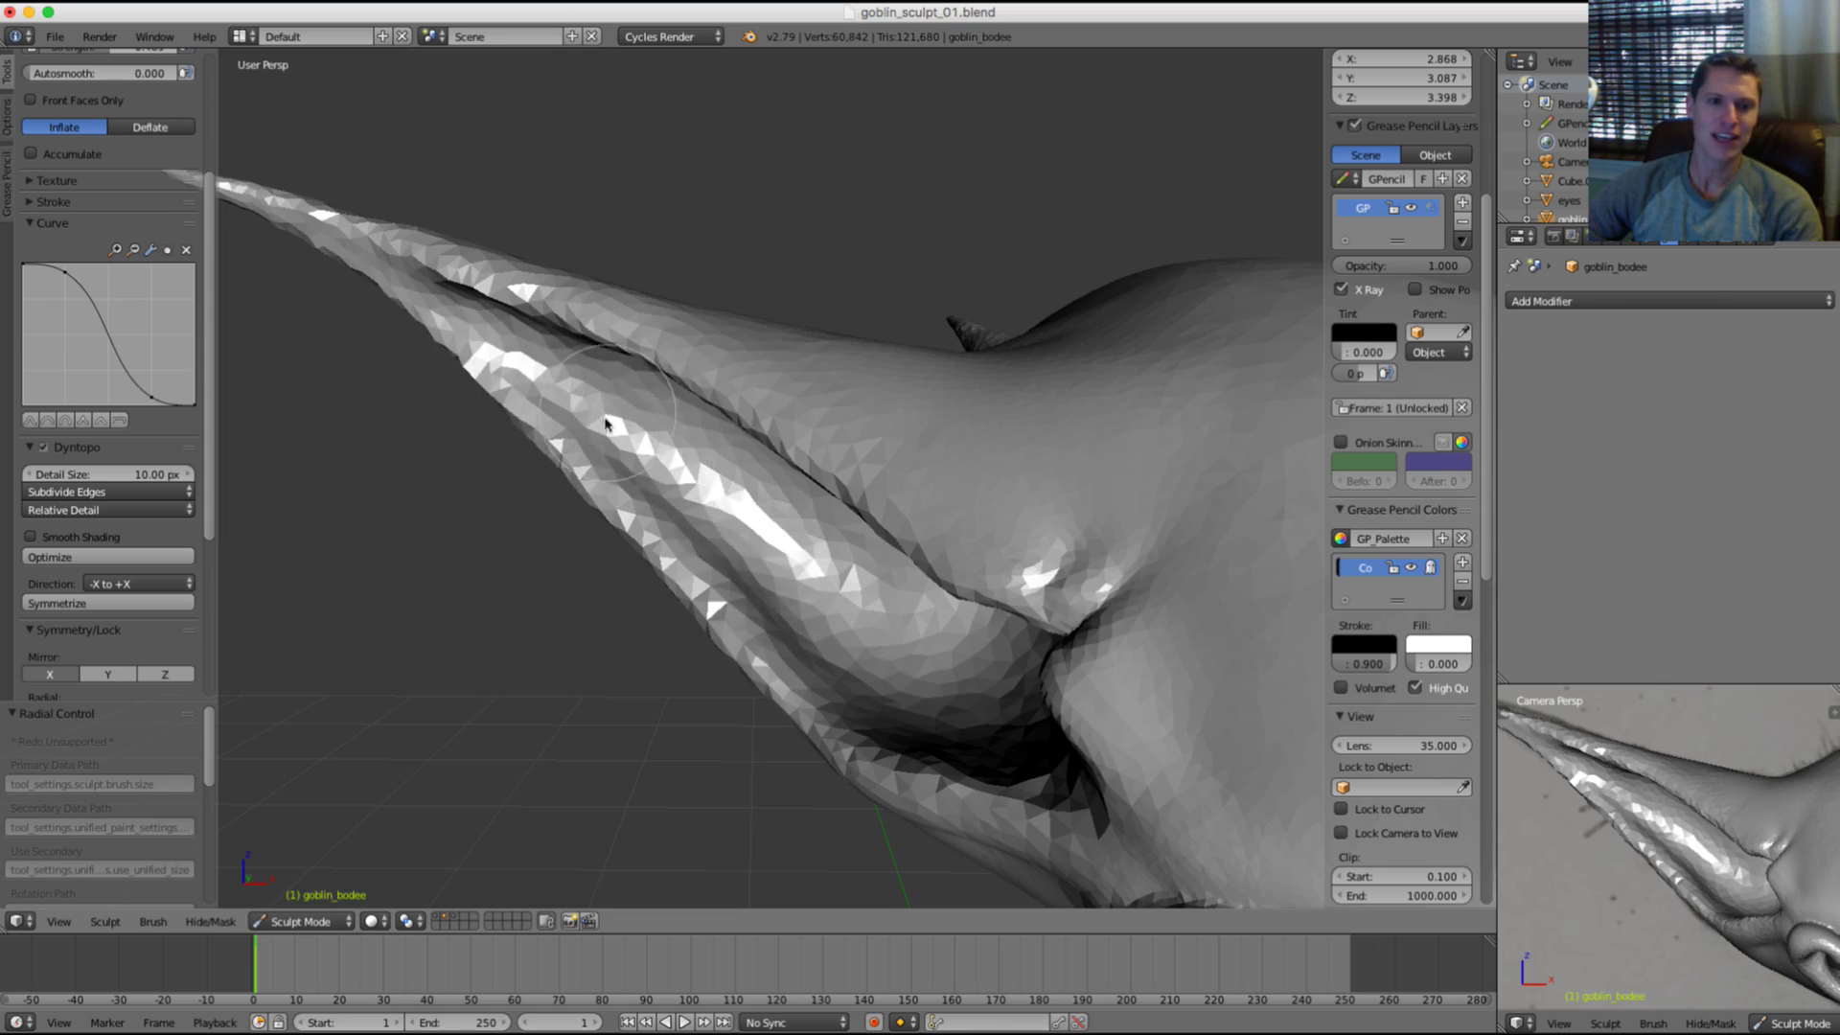
drag(690, 484, 845, 589)
middle_drag(837, 464, 834, 359)
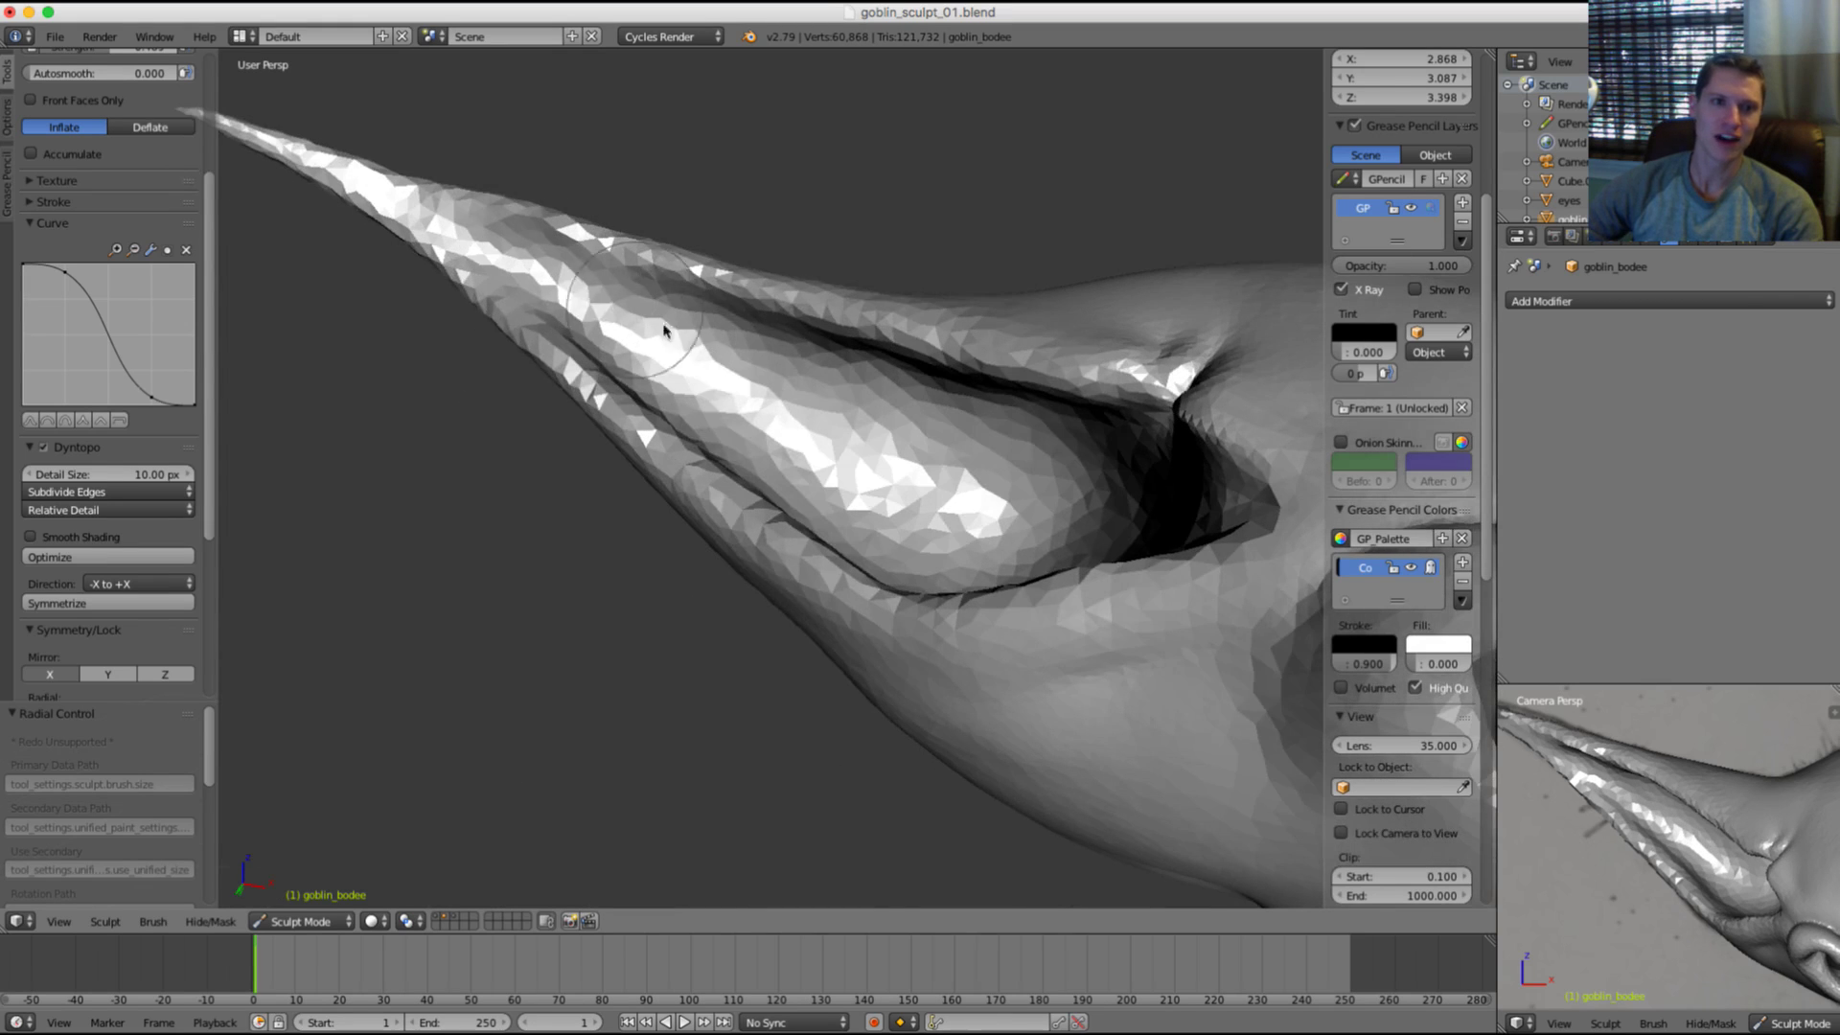
Step: Adjust the Inflate brush's strength and thicken the inner ear's fold from the tip side toward the head
drag(795, 382, 805, 388)
key(shift+f)
click(634, 304)
mouse_move(555, 279)
mouse_down()
mouse_move(756, 365)
mouse_move(858, 383)
mouse_up()
mouse_move(858, 383)
middle_down()
mouse_move(862, 317)
mouse_move(862, 351)
middle_up()
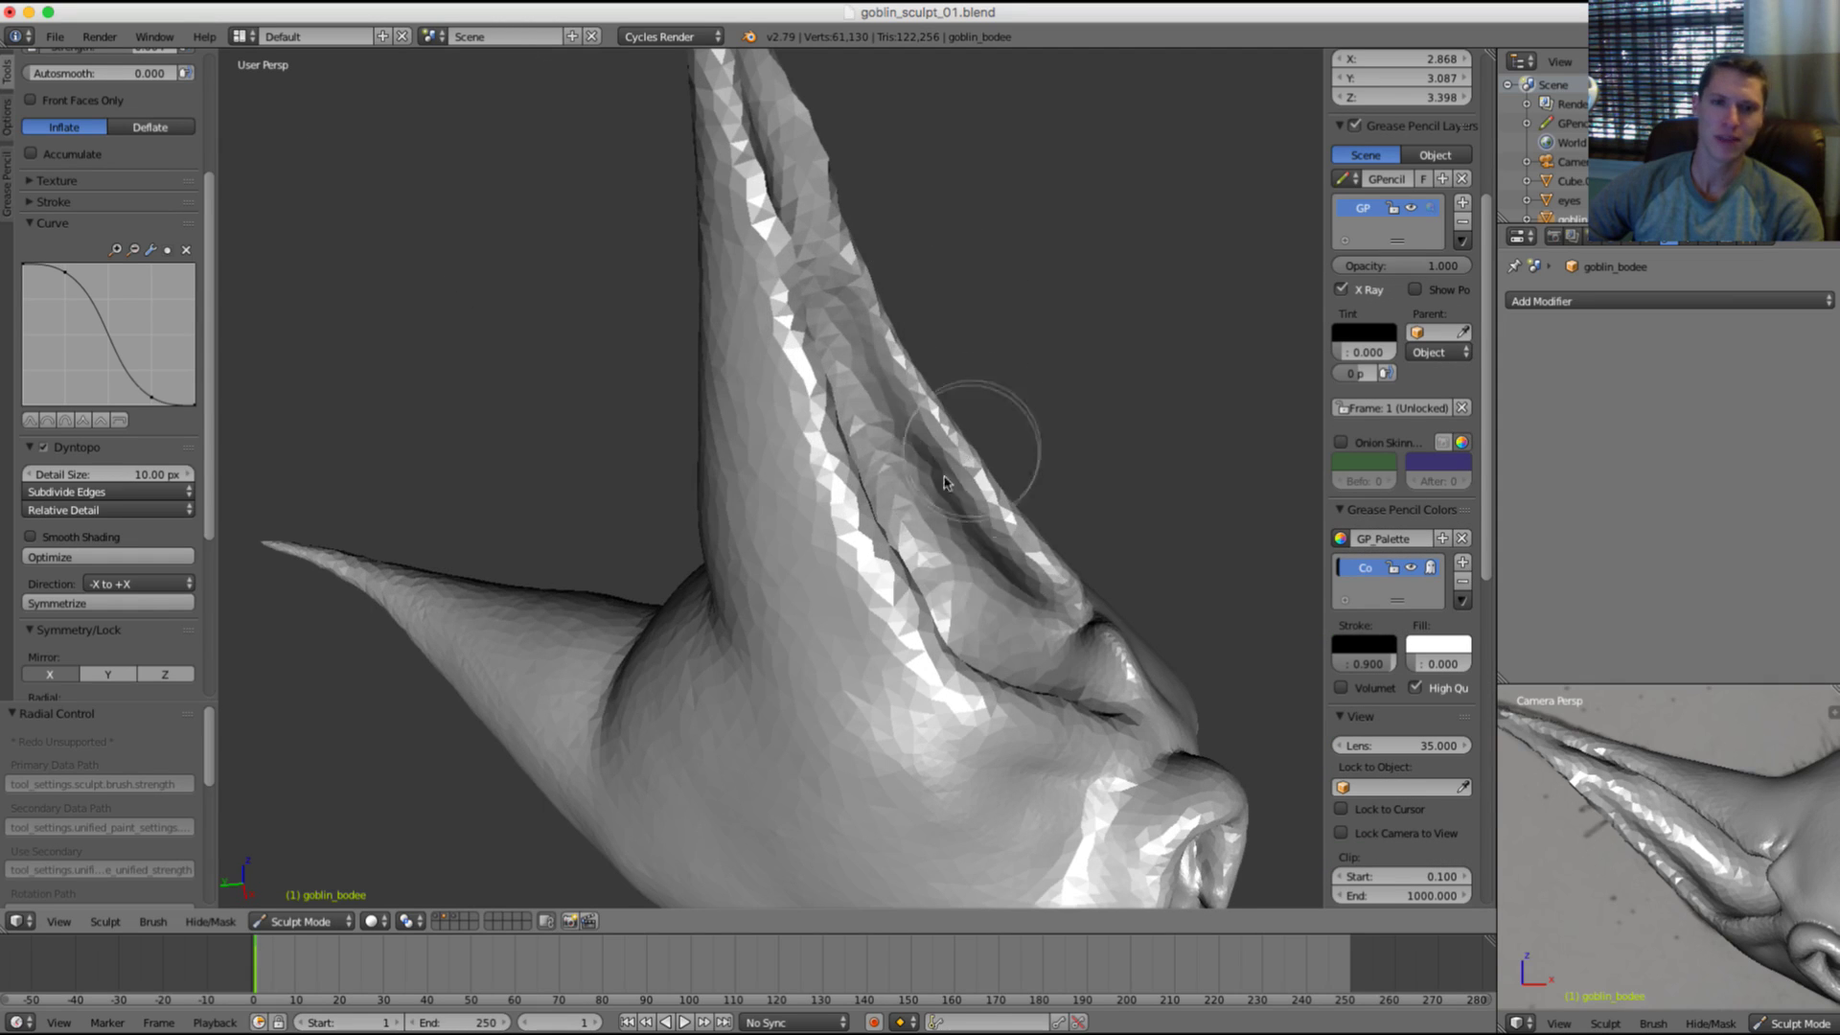
Step: Adjust the Crease brush's size and strength and crease the upper end of the inner ear near the tip
middle_drag(944, 481, 929, 463)
key(f)
click(951, 387)
mouse_move(949, 390)
middle_down()
mouse_move(899, 396)
mouse_move(949, 374)
middle_up()
key(shift+c)
key(f)
click(716, 293)
middle_drag(715, 291, 652, 293)
key(shift+f)
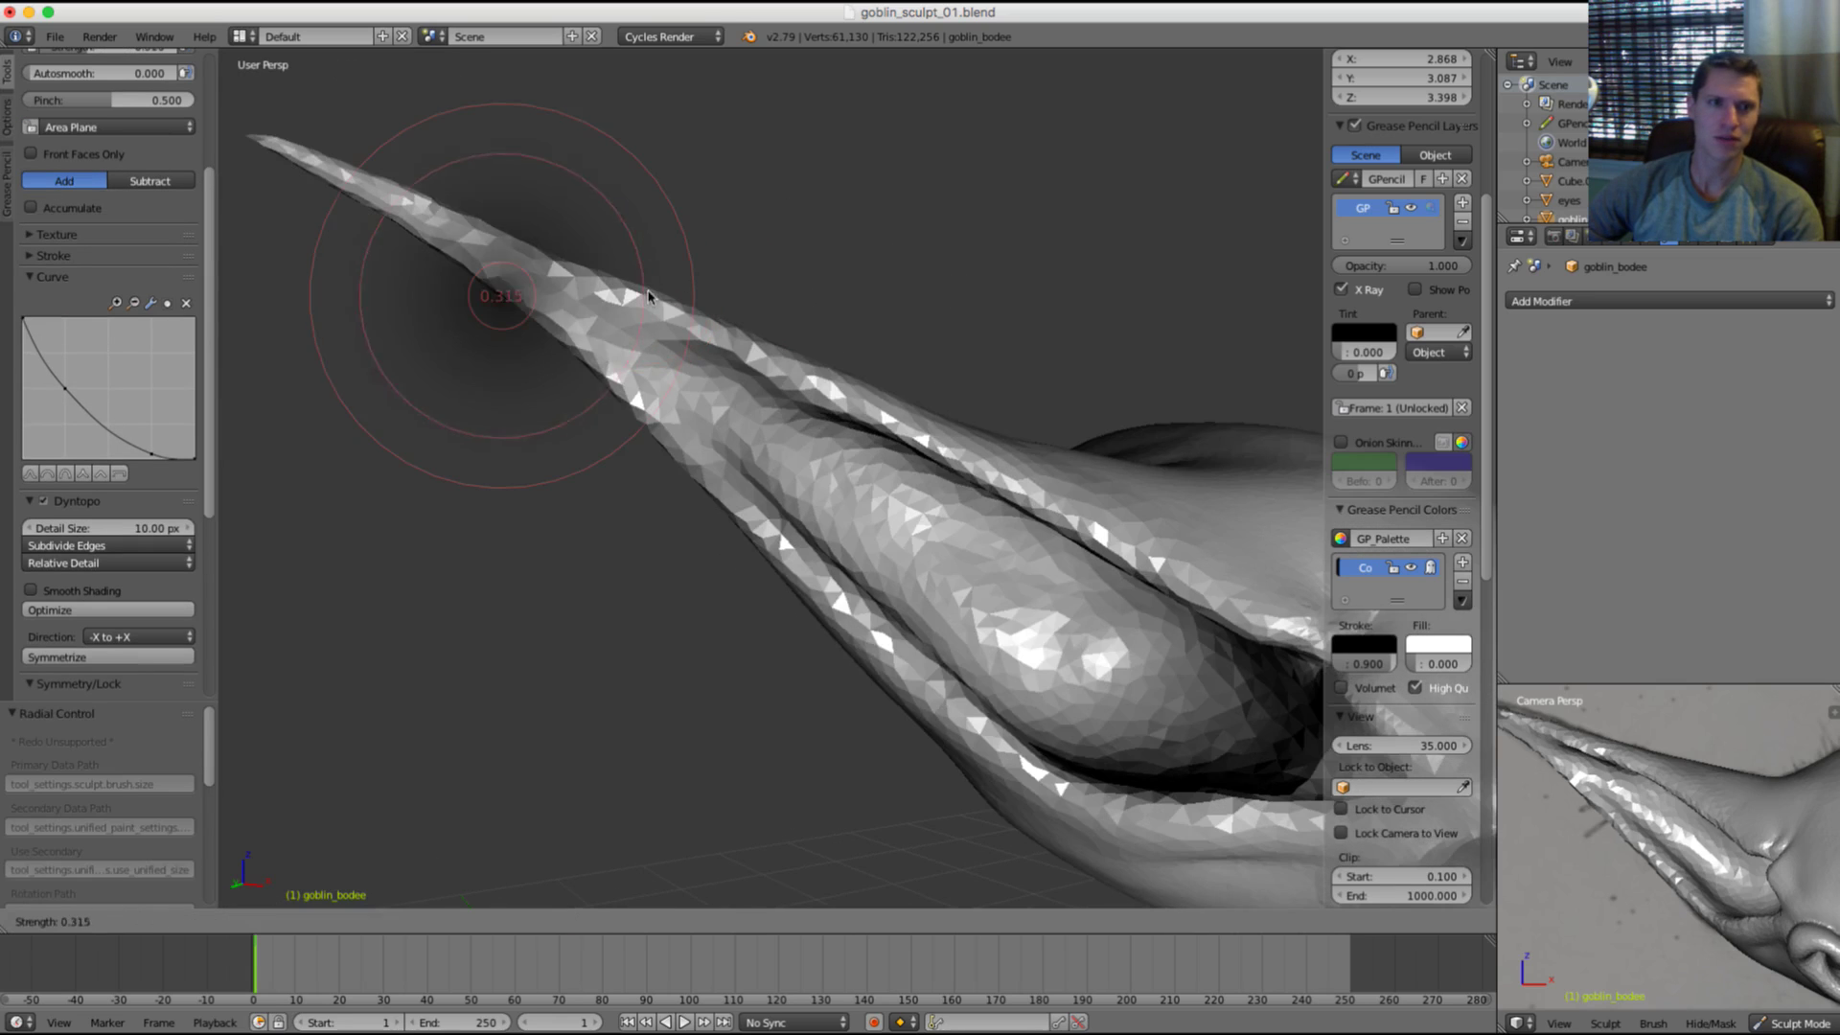
click(658, 284)
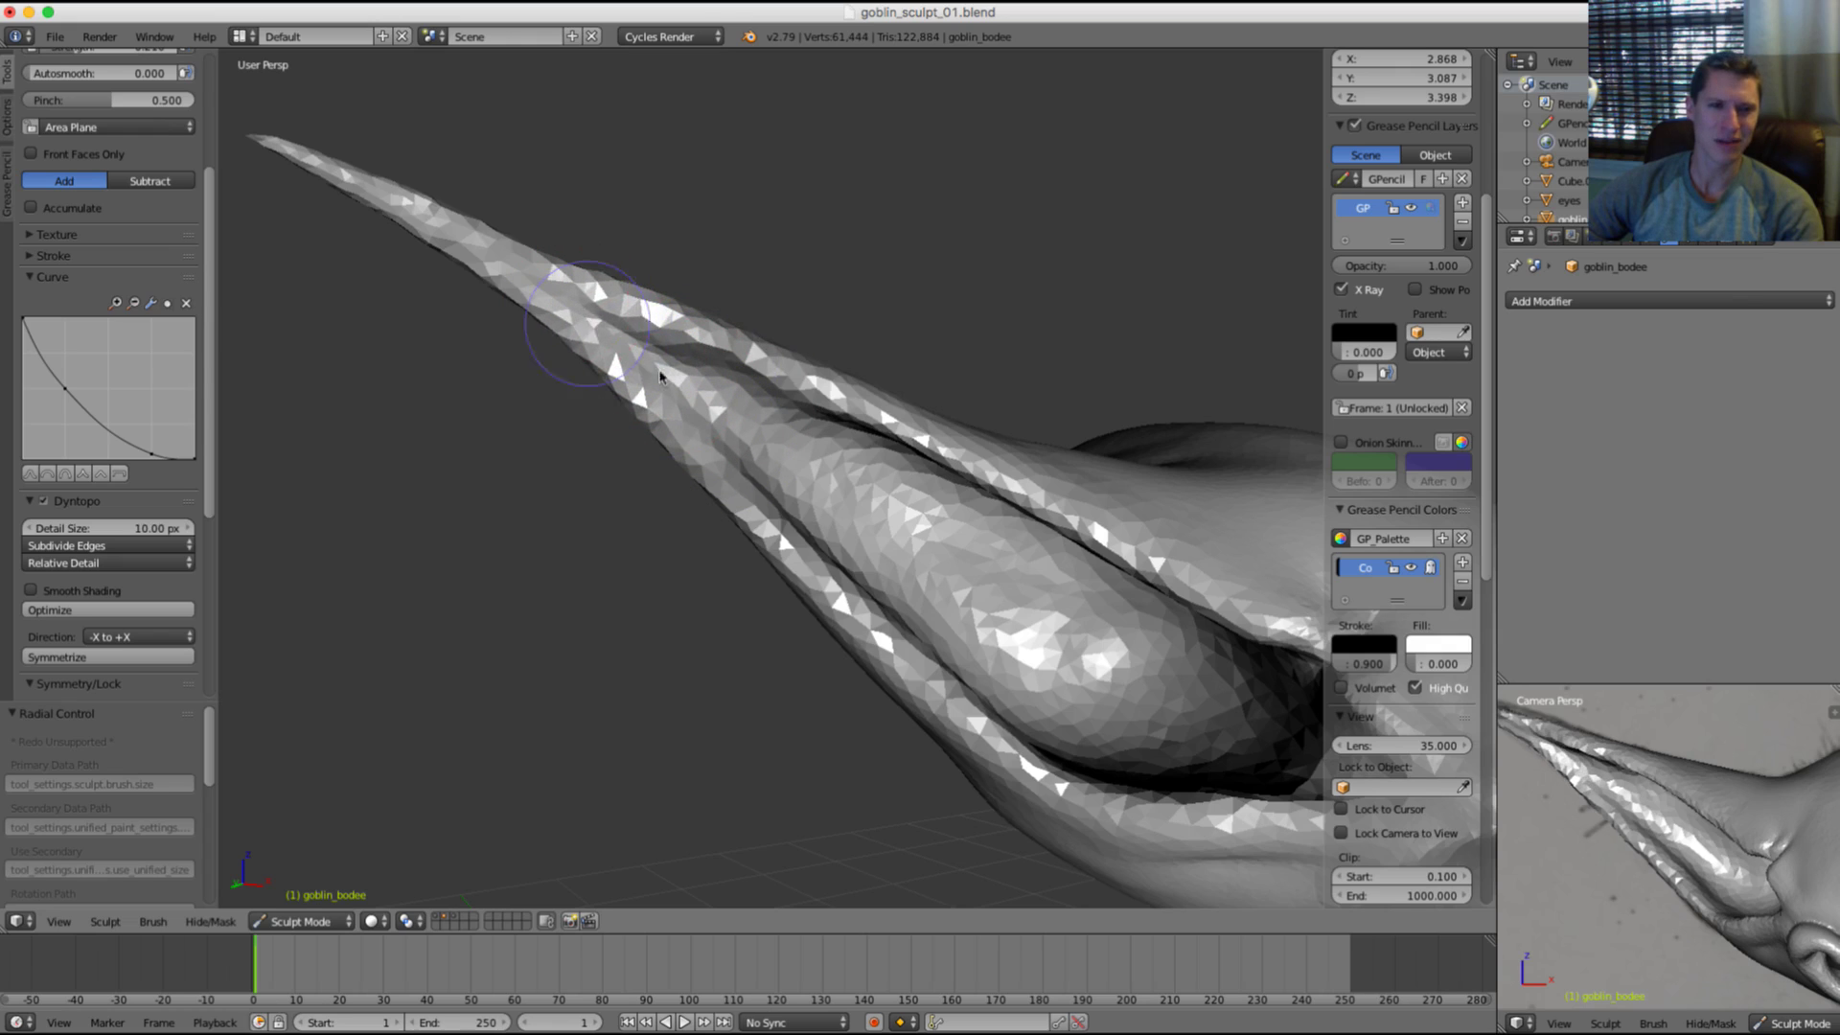
Step: Resize the Inflate brush and thicken the ear's edges near the tip
scroll(912, 320, down, 3)
middle_drag(918, 334, 796, 320)
scroll(794, 324, up, 2)
key(g)
key(f)
click(591, 296)
middle_drag(591, 264, 596, 285)
key(i)
key(f)
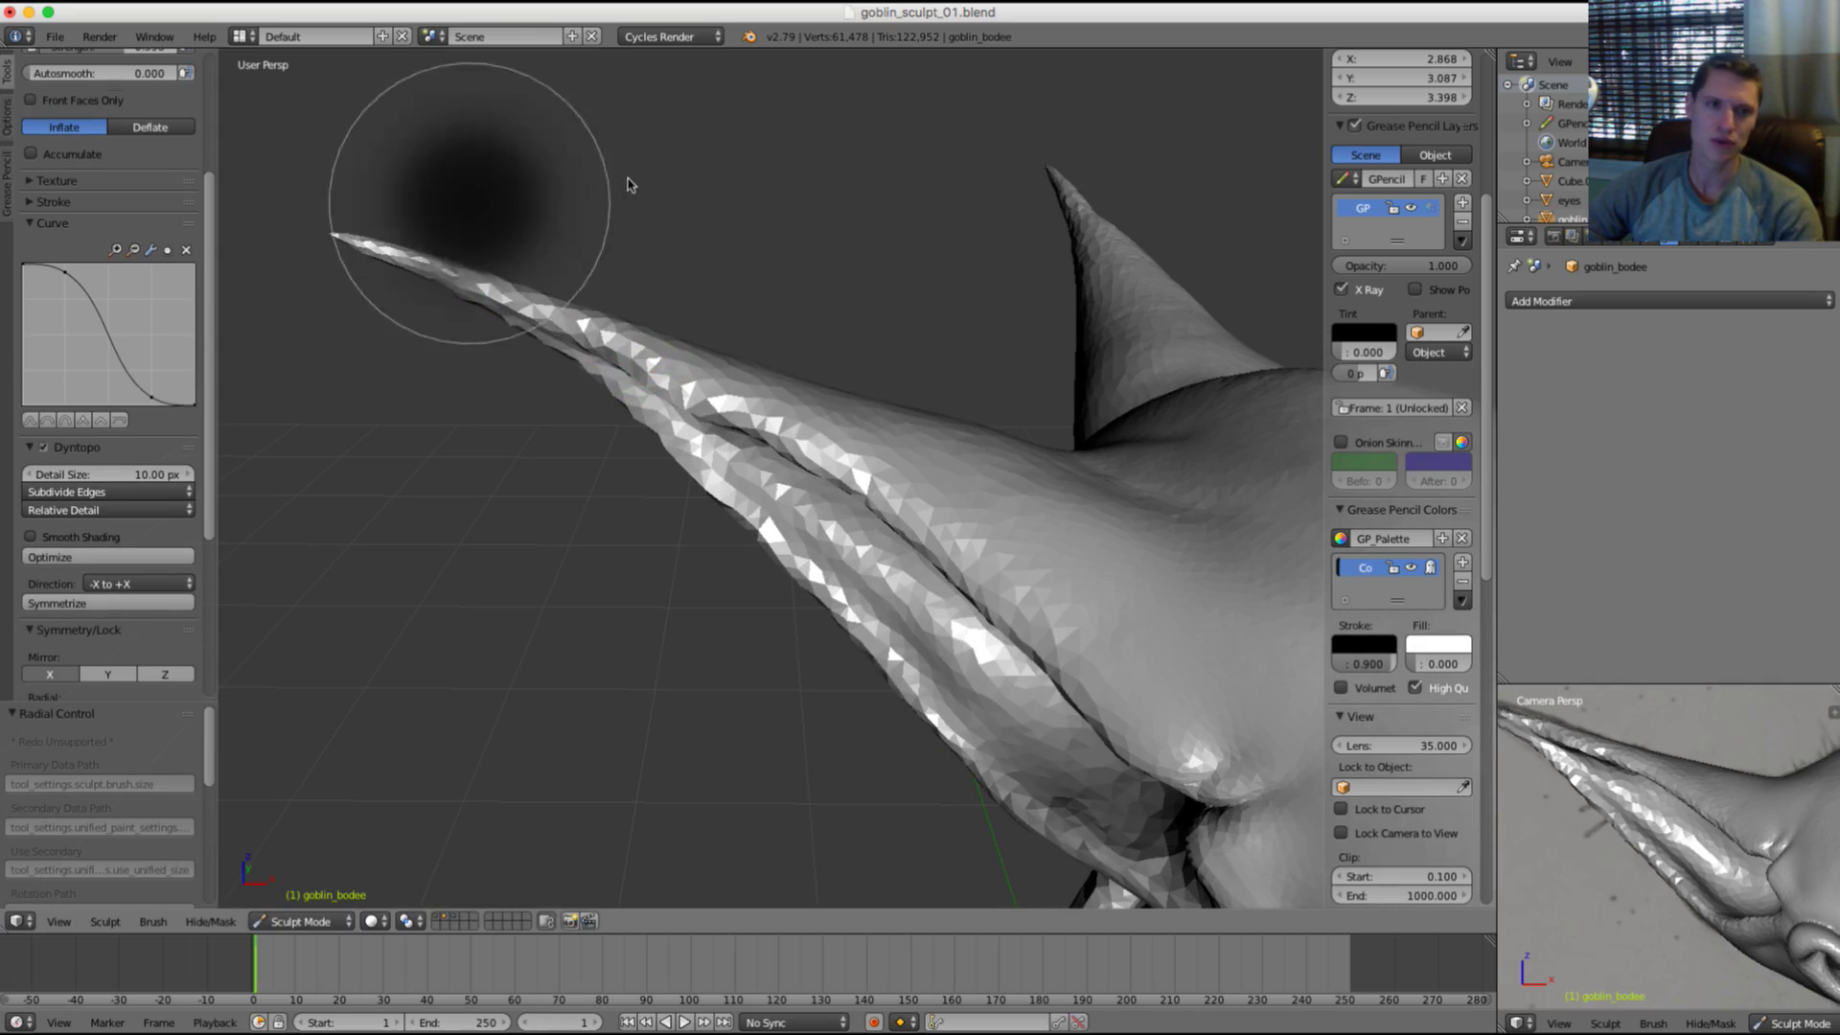
click(629, 182)
drag(641, 395, 602, 408)
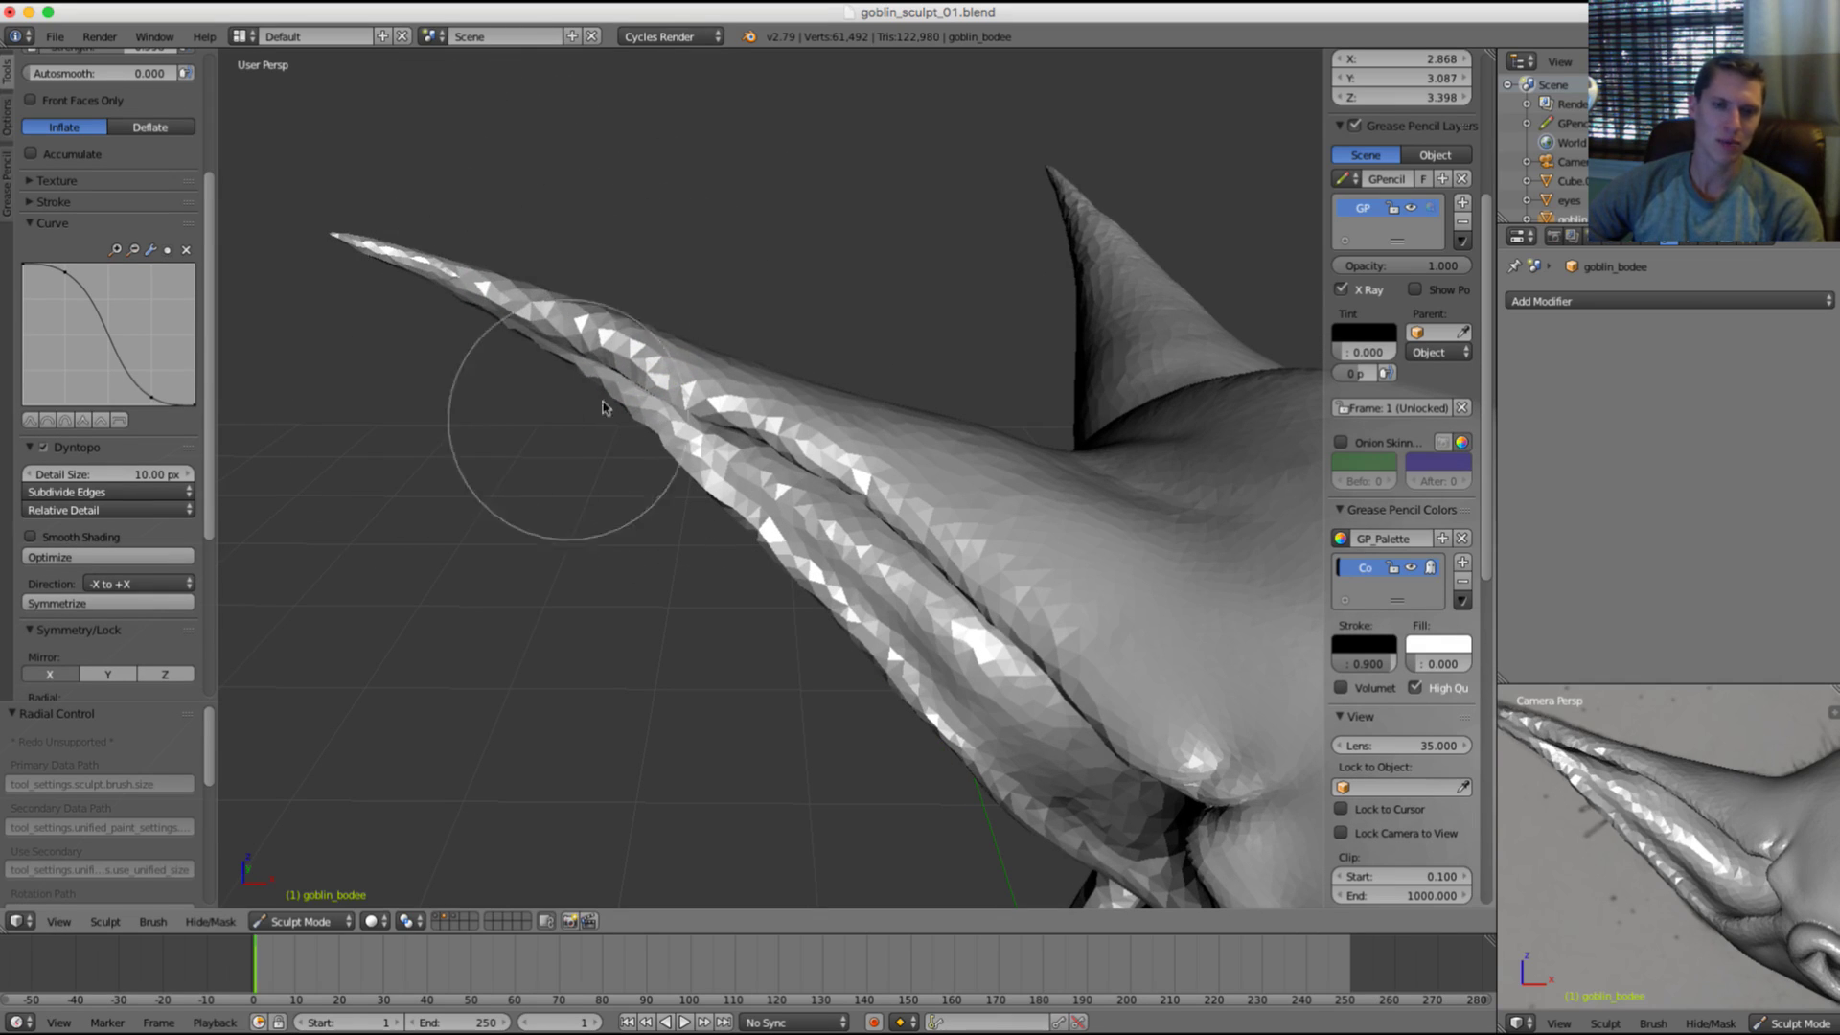
middle_drag(735, 296, 683, 352)
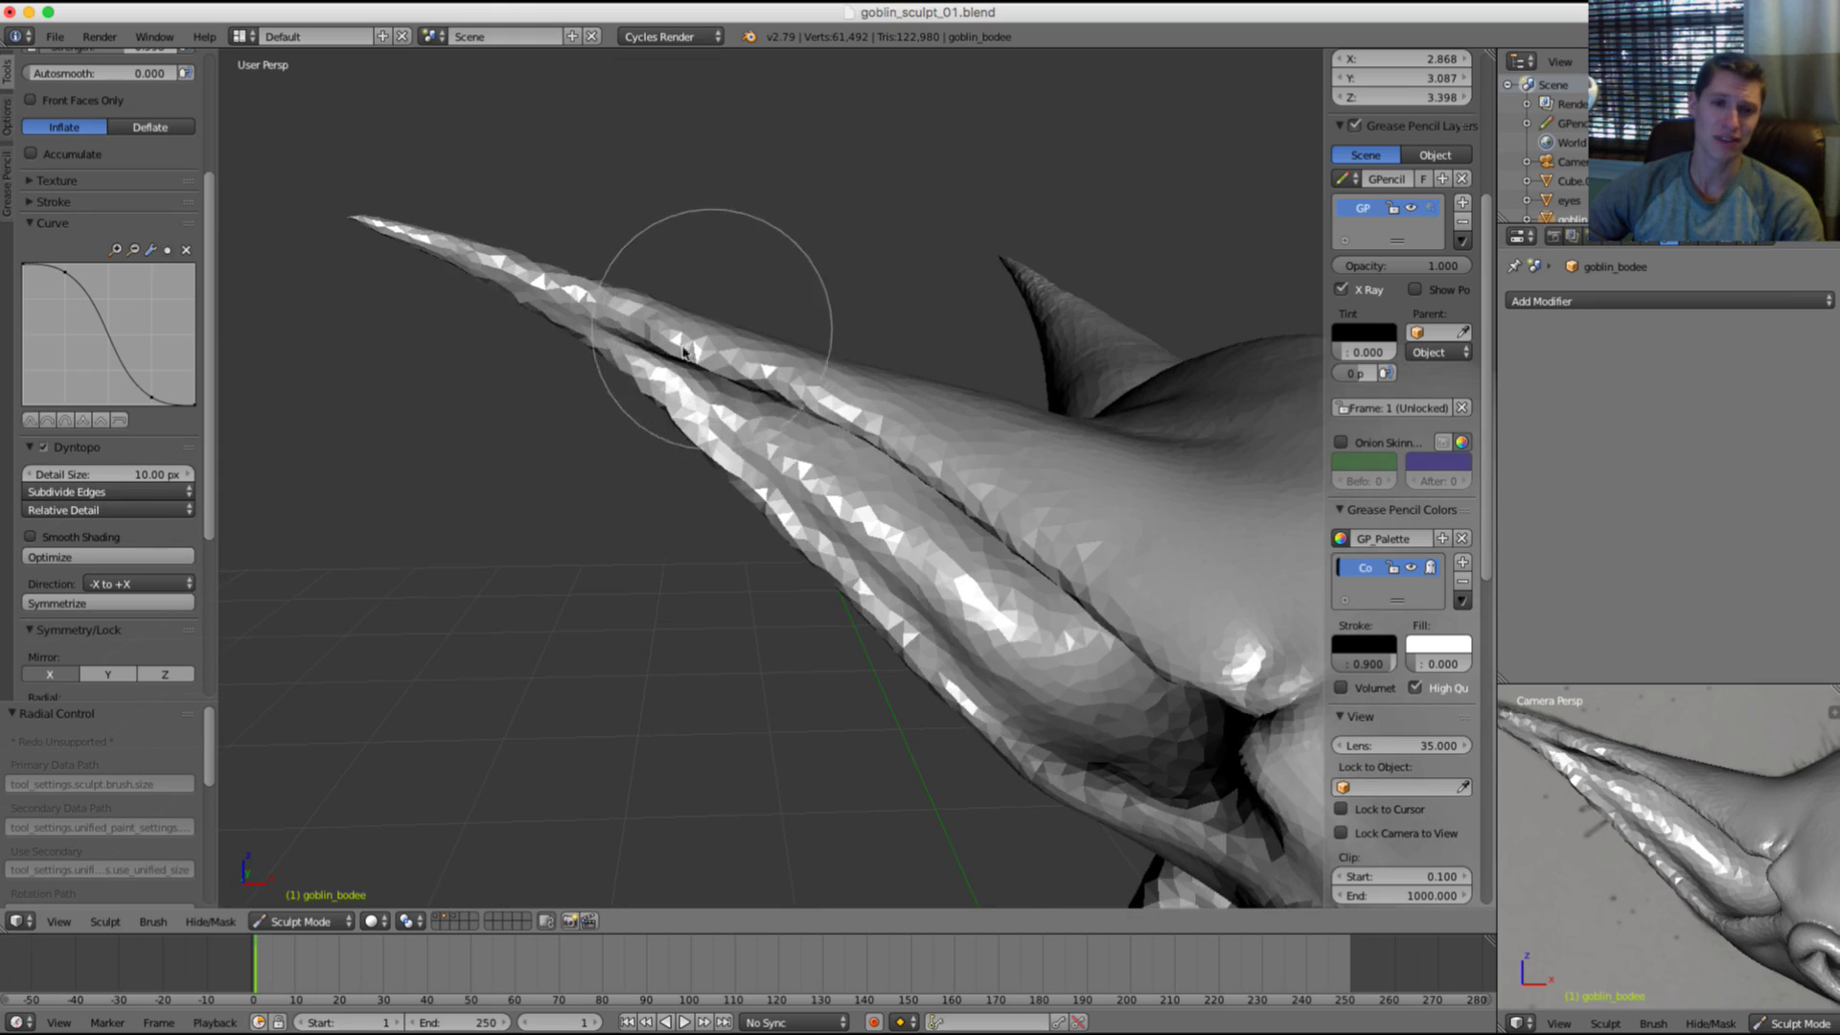
Step: Use the Crease brush to sharpen the grooves between the ear's rim and its inner fold toward the tip
key(c)
scroll(587, 398, up, 3)
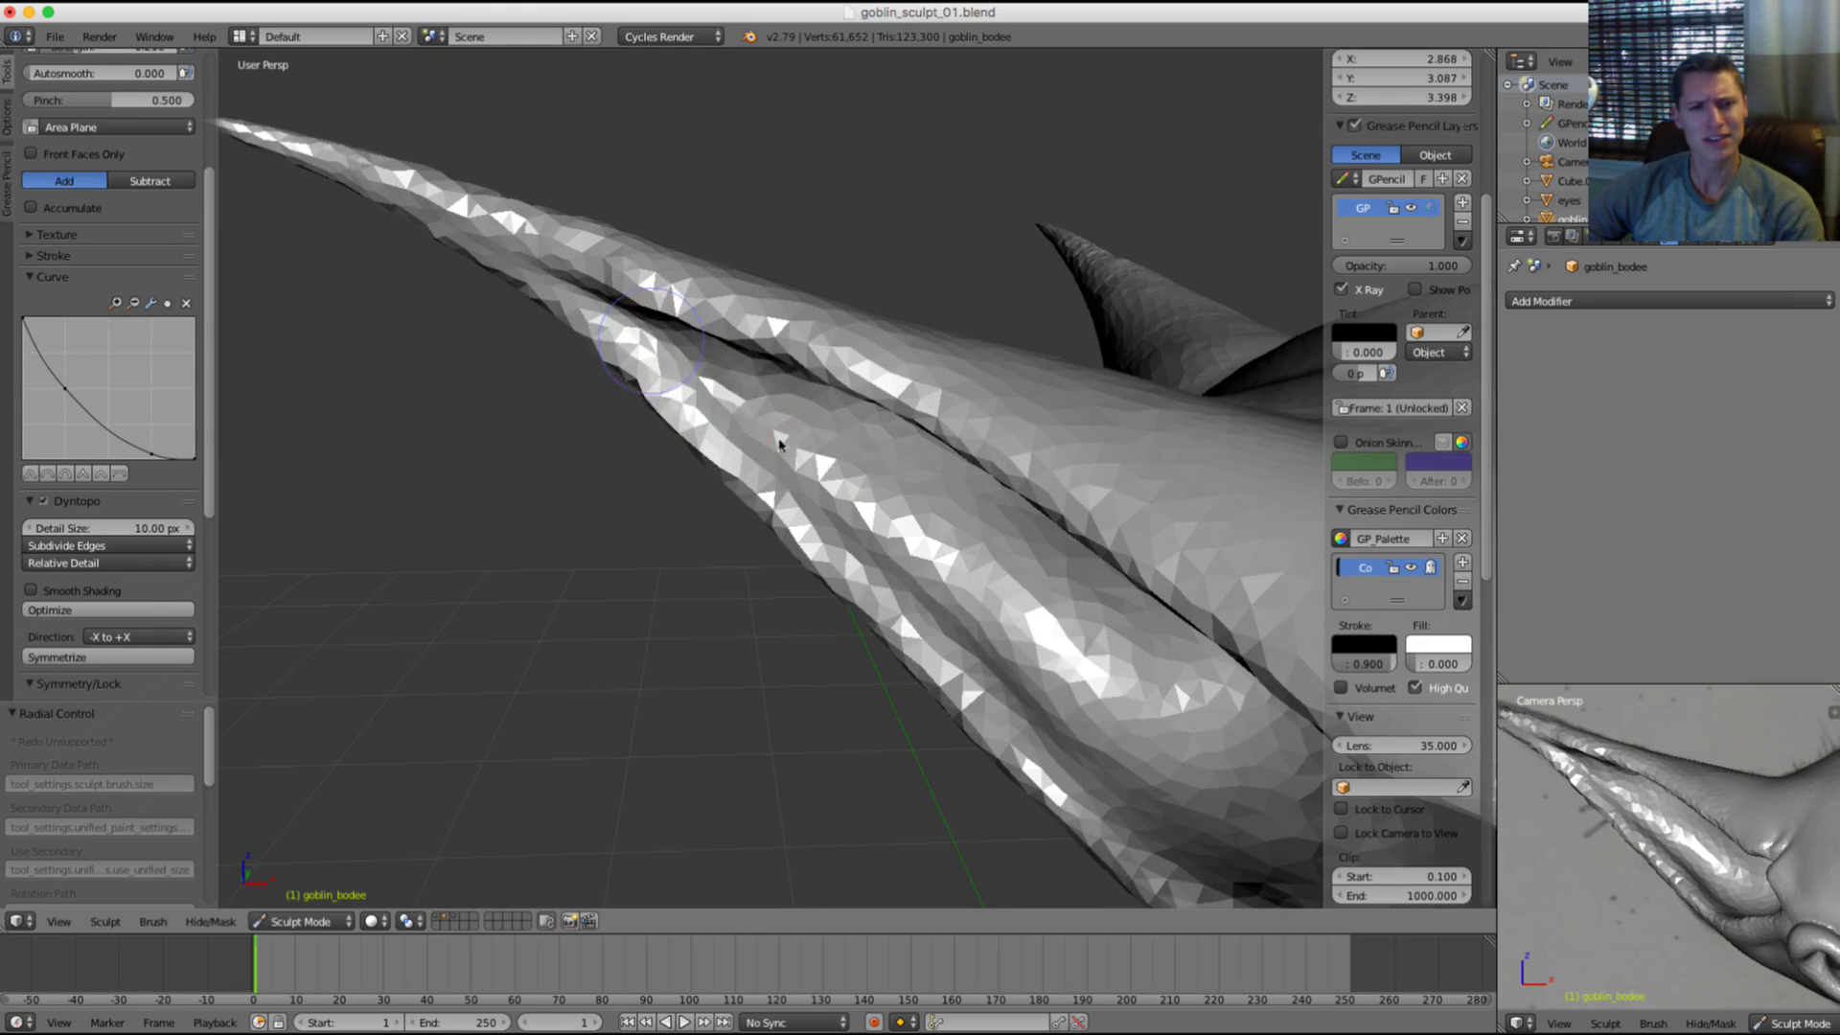
ctrl+drag(862, 513, 966, 525)
scroll(925, 278, down, 4)
middle_drag(925, 271, 825, 345)
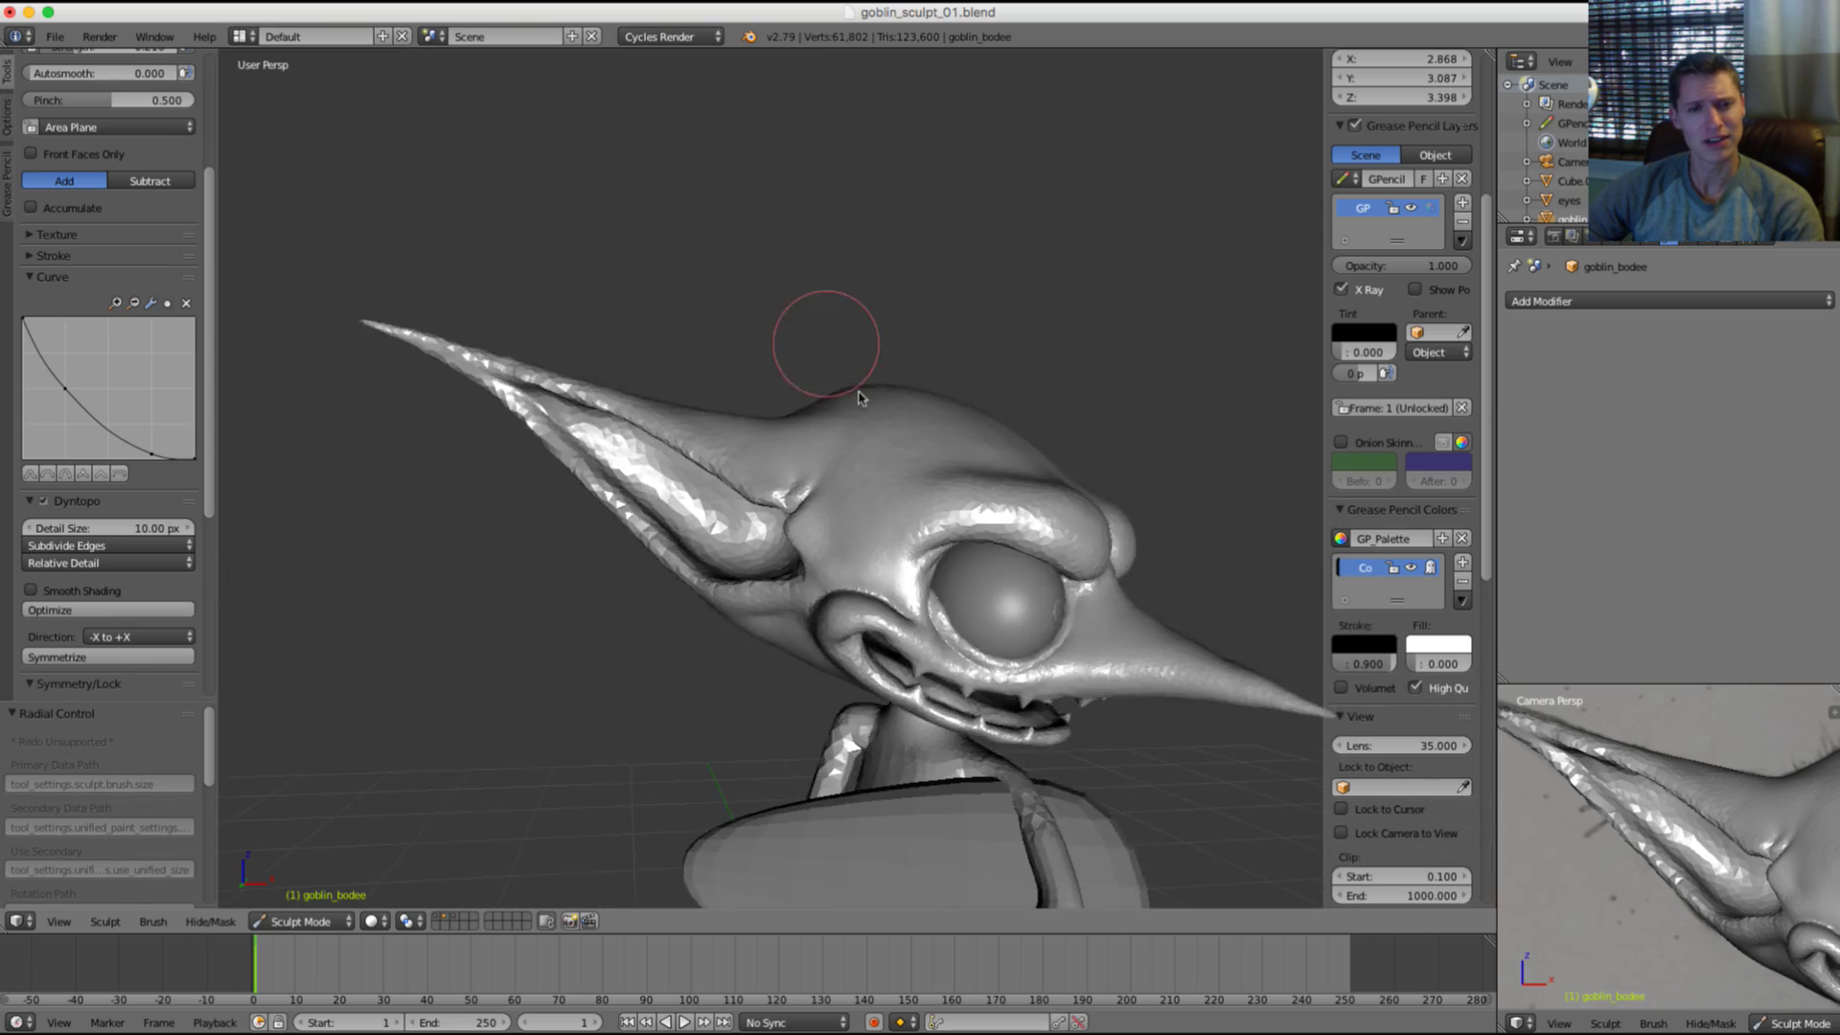
scroll(805, 359, up, 3)
middle_drag(760, 398, 824, 369)
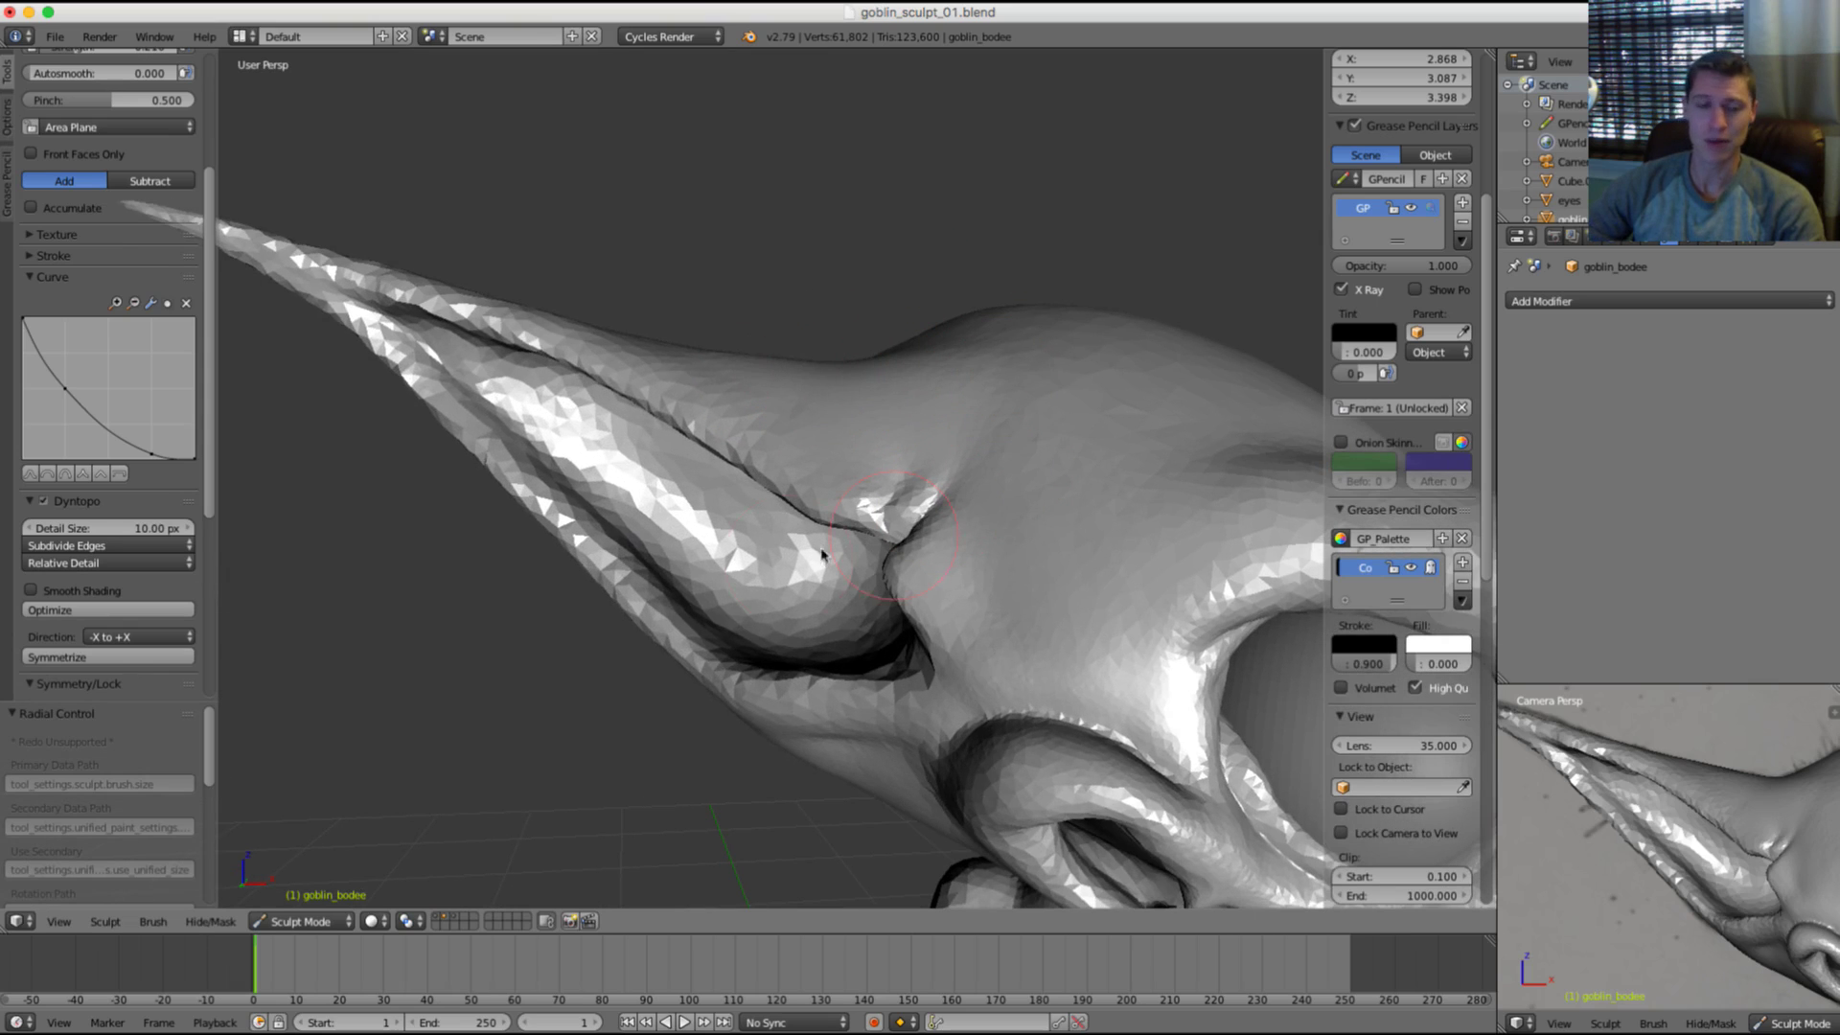
Step: Check the ear against the reference, resize the Inflate brush, and start bulging the middle of the inner ear
key(grave)
key(grave)
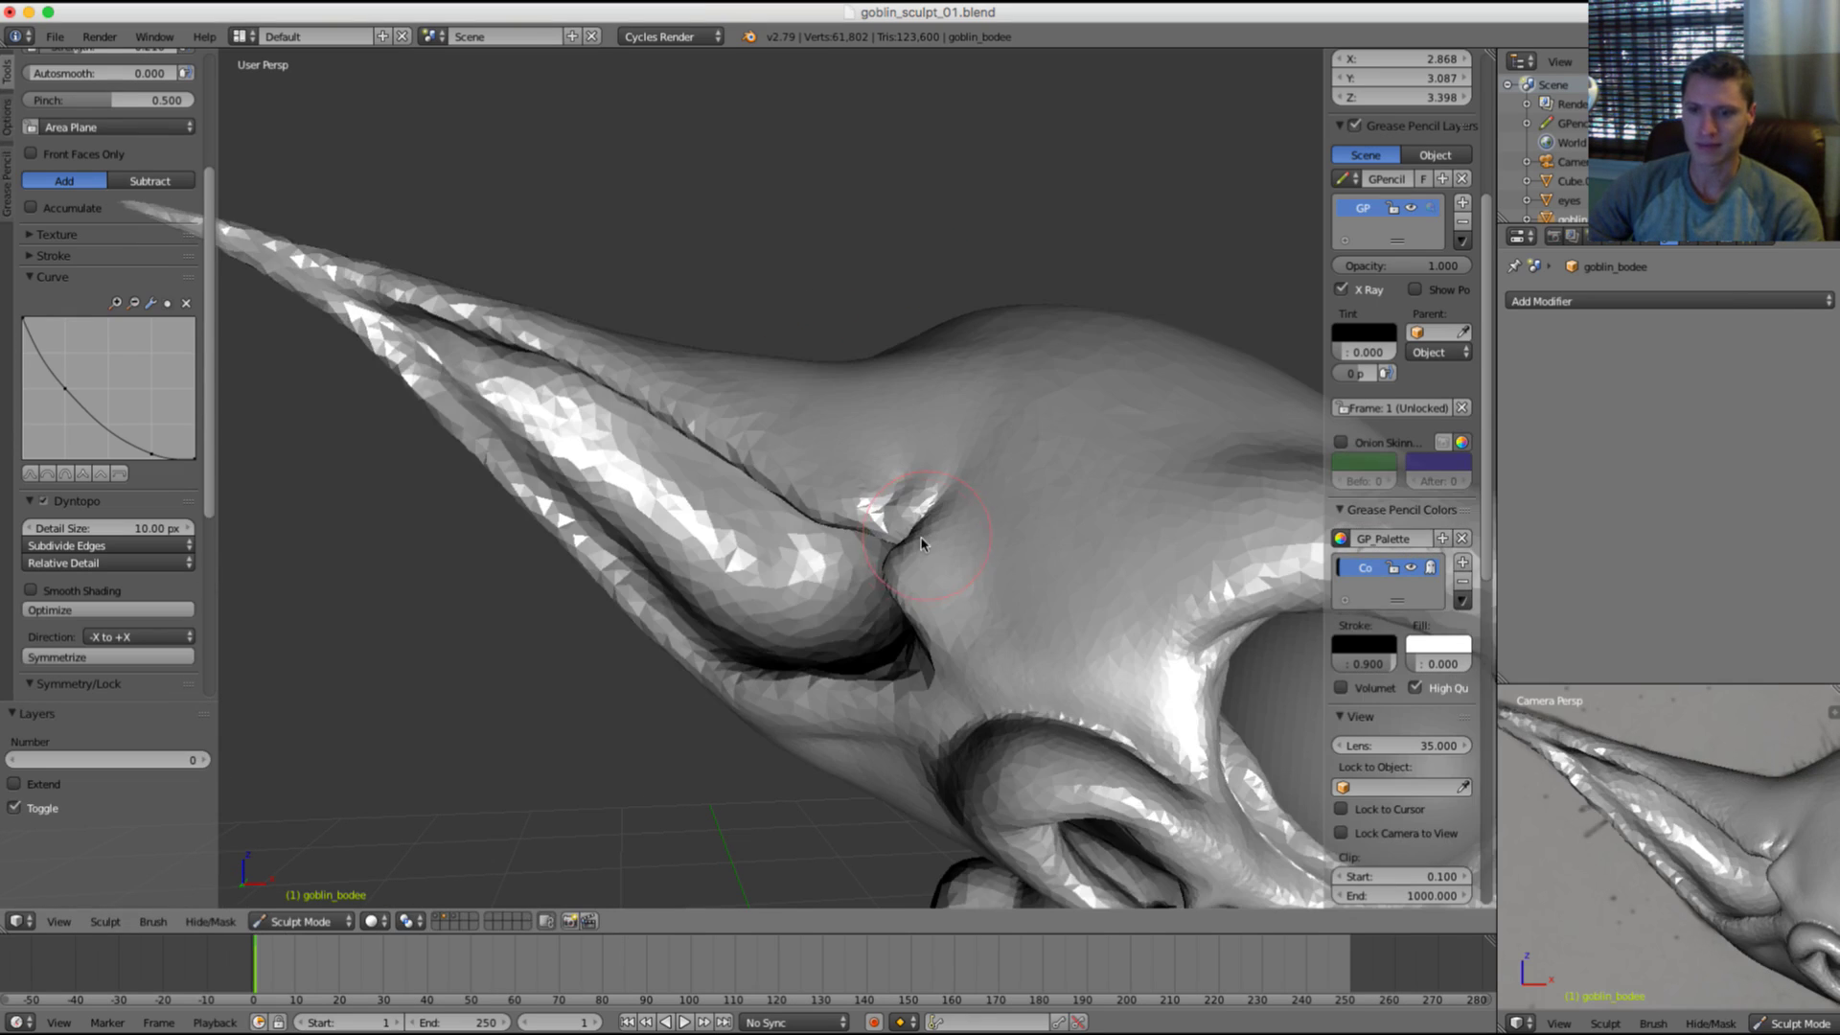
scroll(823, 556, up, 1)
key(i)
key(f)
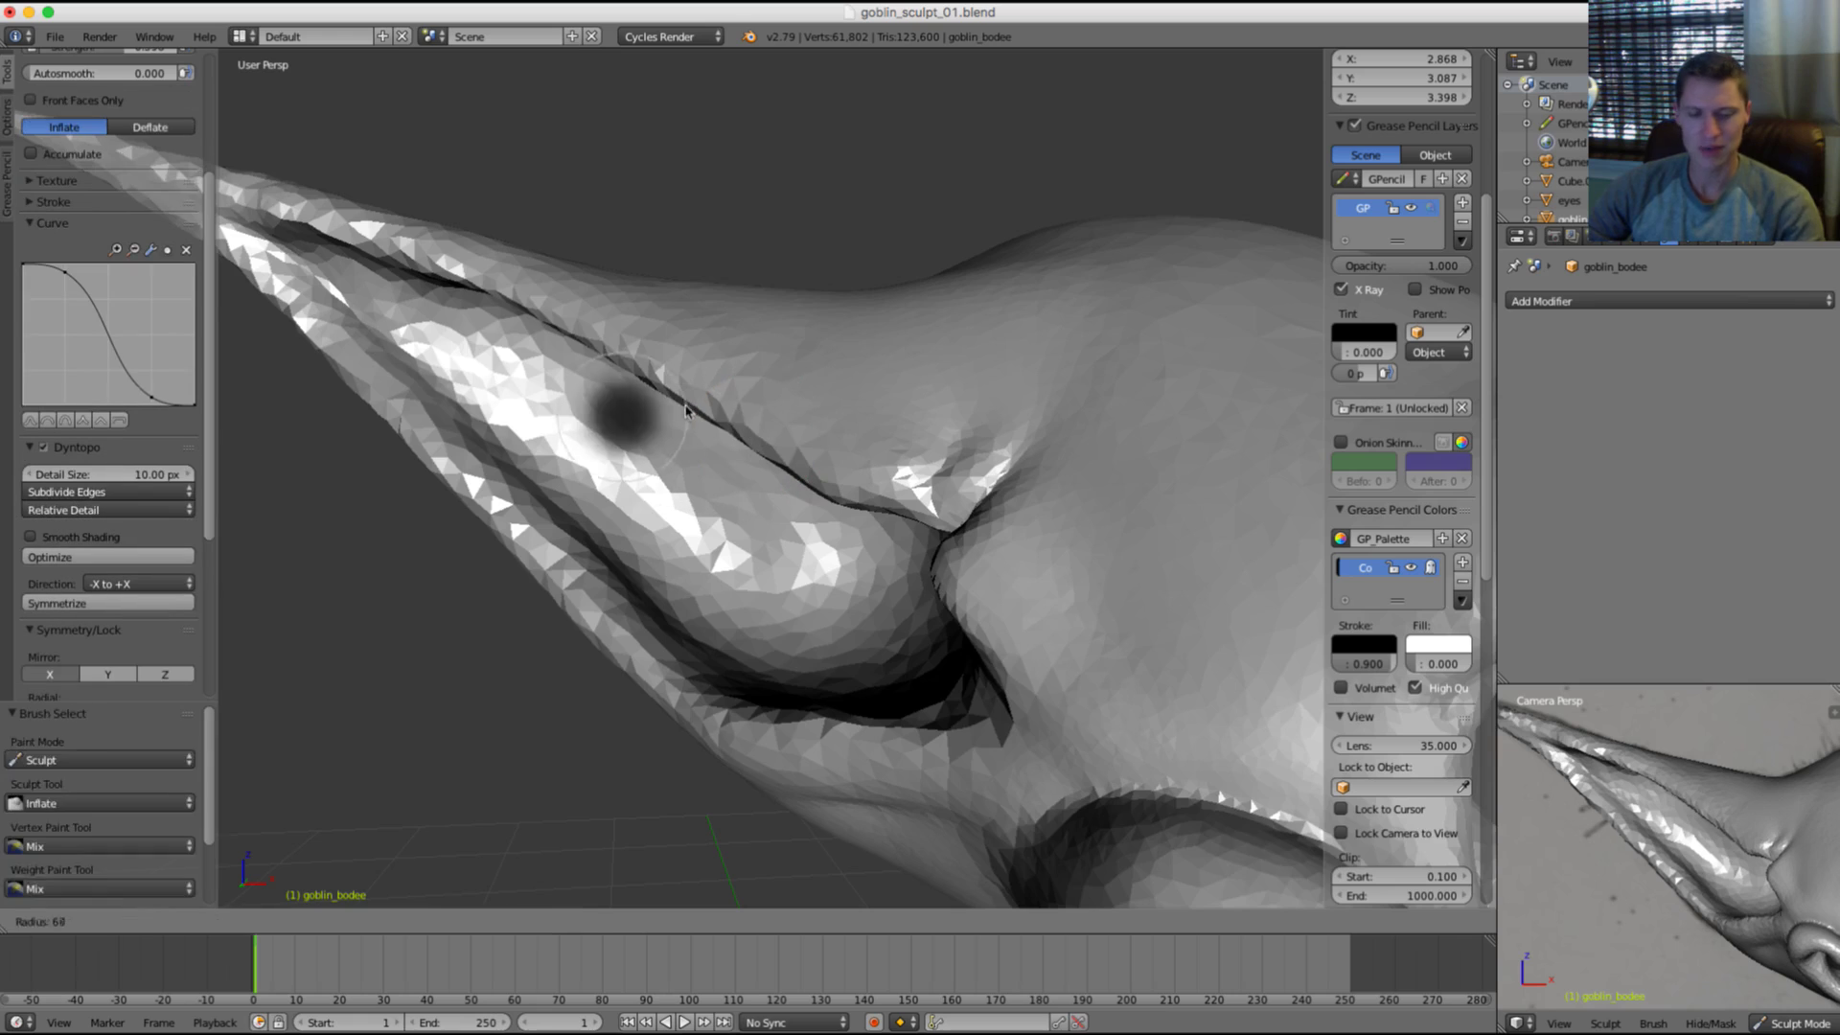
click(665, 422)
scroll(643, 450, up, 1)
key(f)
click(670, 429)
drag(572, 412, 614, 437)
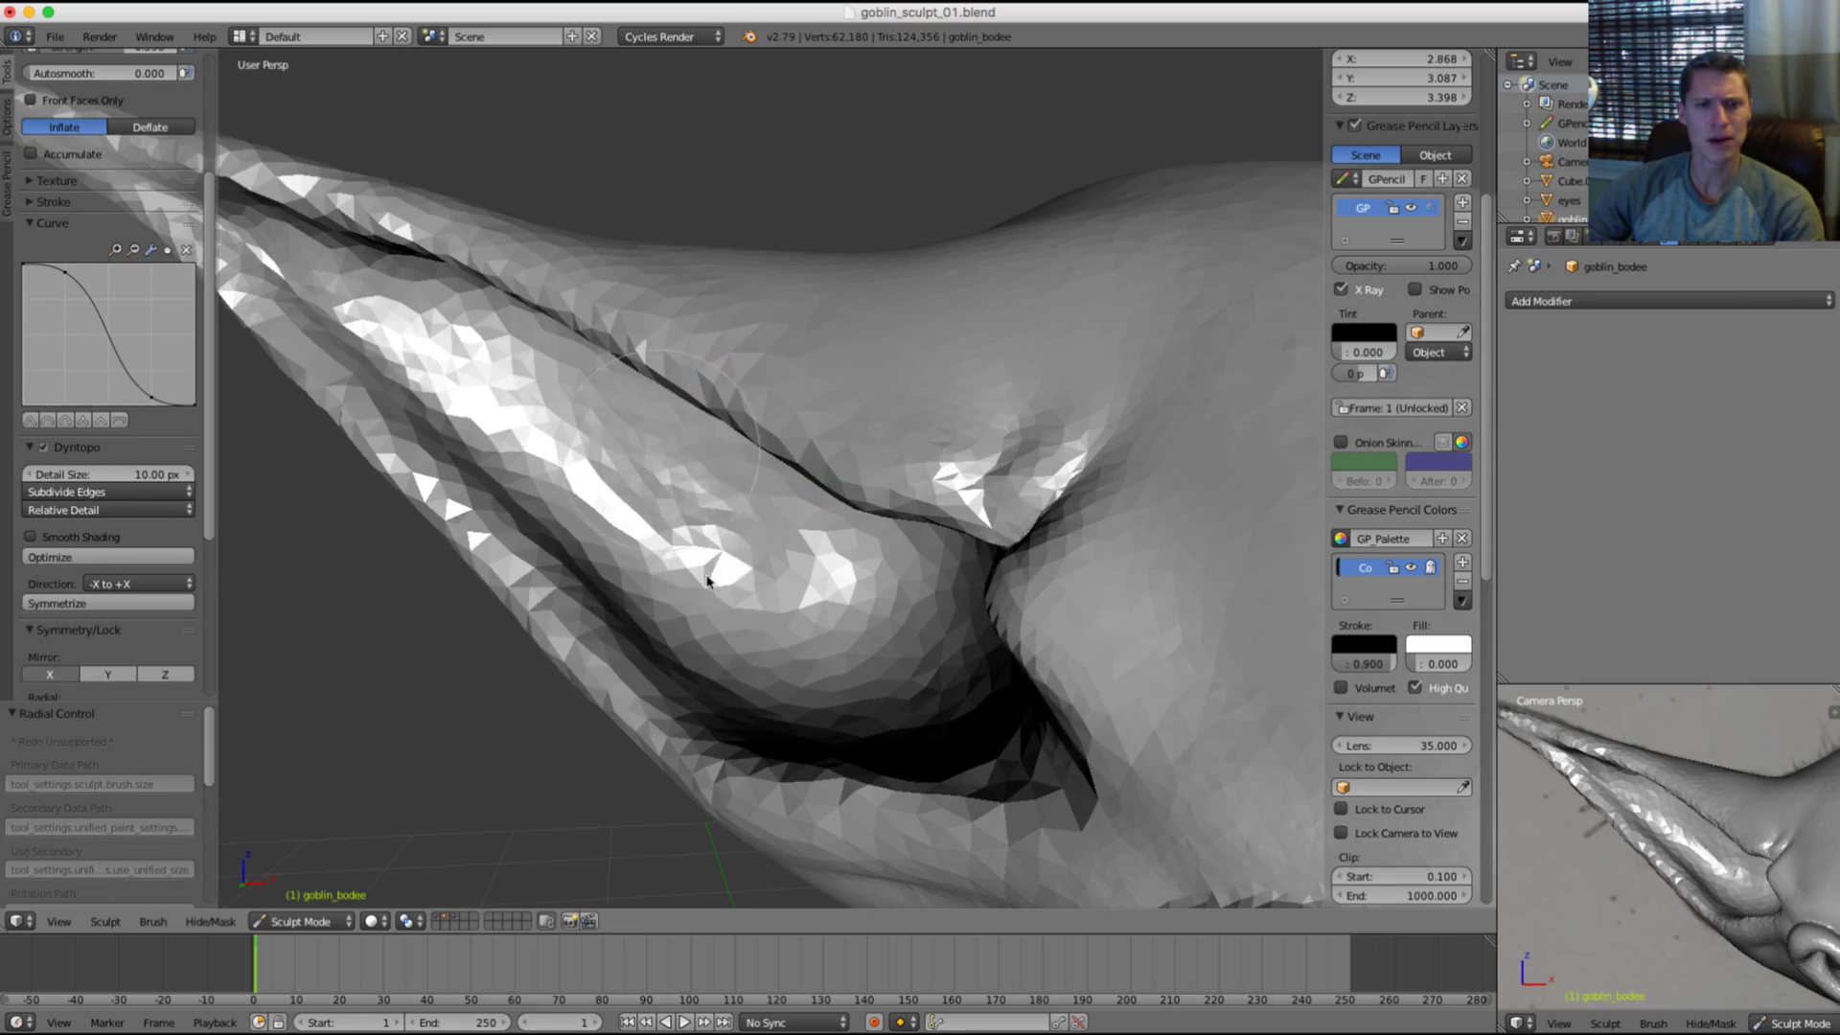
Step: Inflate a curved fold across the inner ear, separating it from the rounded lump near the ear opening
mouse_move(707, 581)
mouse_down()
mouse_move(756, 661)
mouse_move(796, 670)
mouse_up()
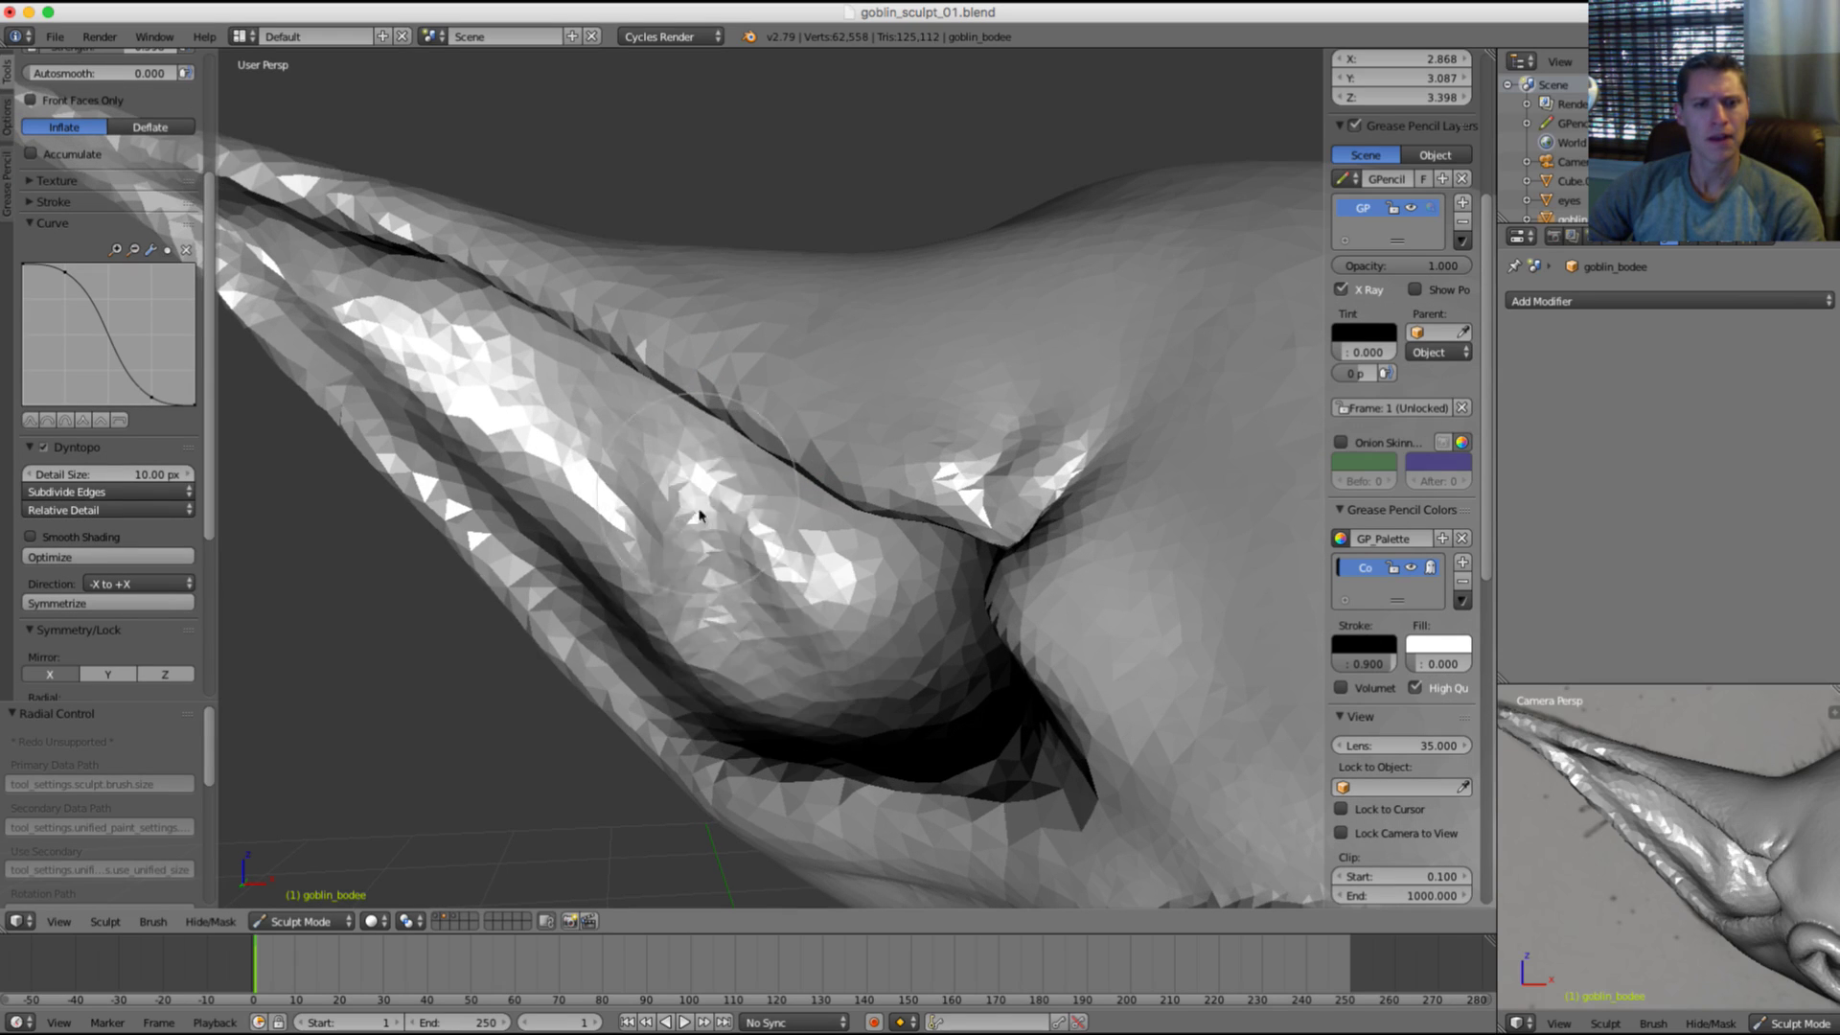
mouse_move(699, 515)
mouse_down()
mouse_move(824, 689)
mouse_move(910, 728)
mouse_move(863, 602)
mouse_move(943, 657)
mouse_move(958, 632)
mouse_move(941, 570)
mouse_up()
scroll(978, 659, up, 2)
mouse_move(941, 569)
middle_down()
mouse_move(1043, 544)
mouse_move(1047, 520)
mouse_move(671, 431)
middle_up()
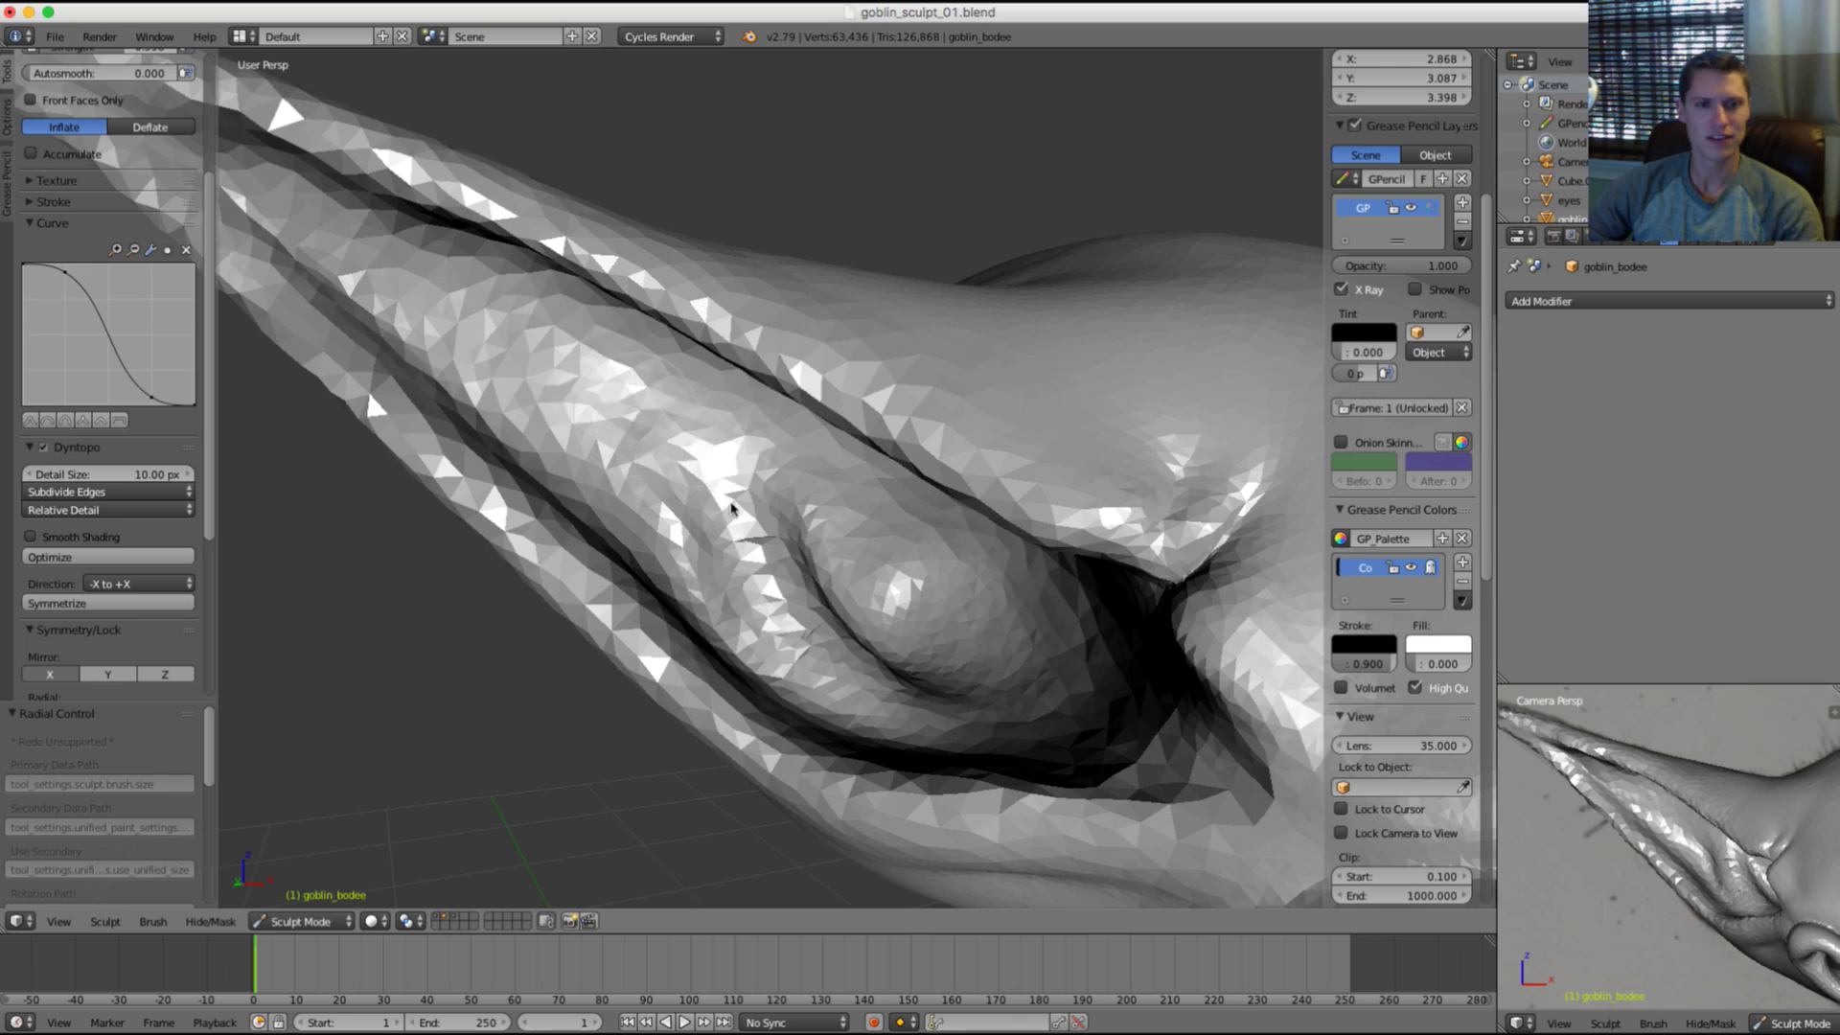
mouse_move(731, 509)
mouse_down()
mouse_move(558, 370)
mouse_move(796, 618)
mouse_up()
Step: Resize the brush and smooth the curved fold beside the lump in the inner ear
key(f)
click(865, 532)
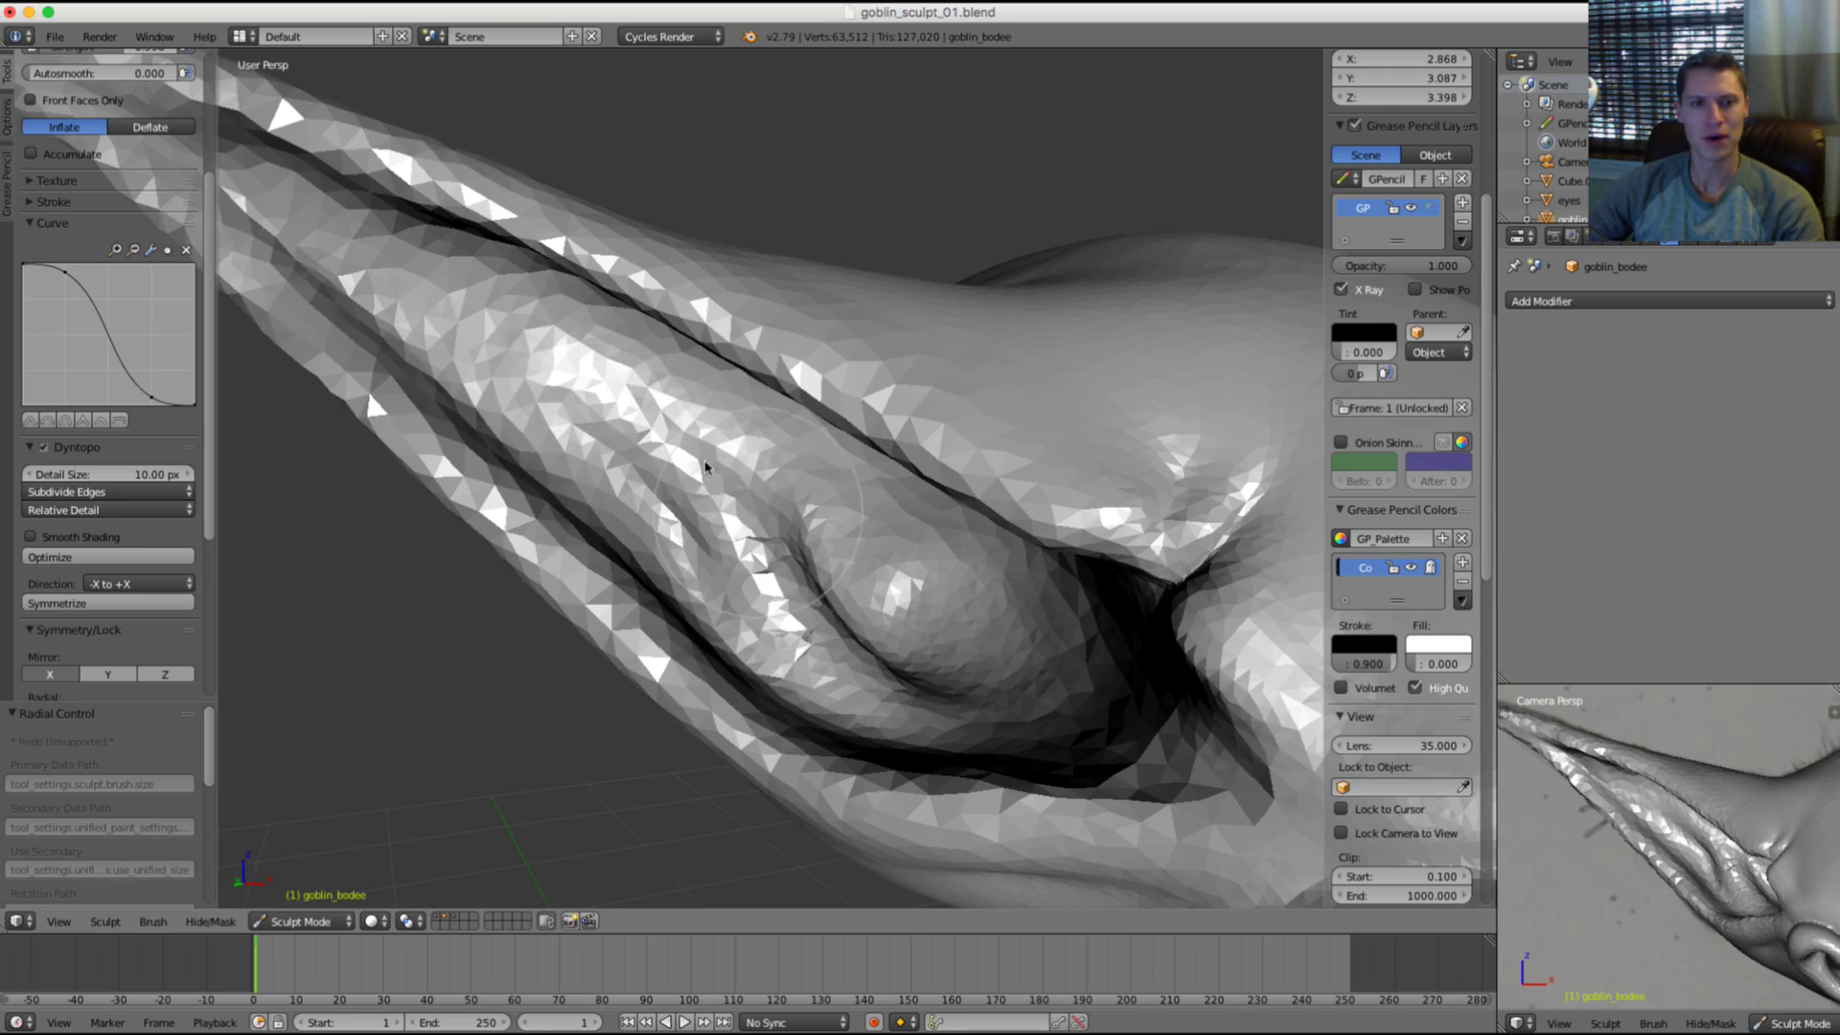
shift+drag(747, 517, 800, 618)
scroll(986, 575, down, 8)
Step: Inflate the rounded lump beside the ear opening
mouse_move(990, 349)
middle_down()
mouse_move(932, 357)
mouse_move(903, 459)
mouse_move(871, 373)
middle_up()
scroll(900, 473, up, 4)
scroll(862, 383, up, 5)
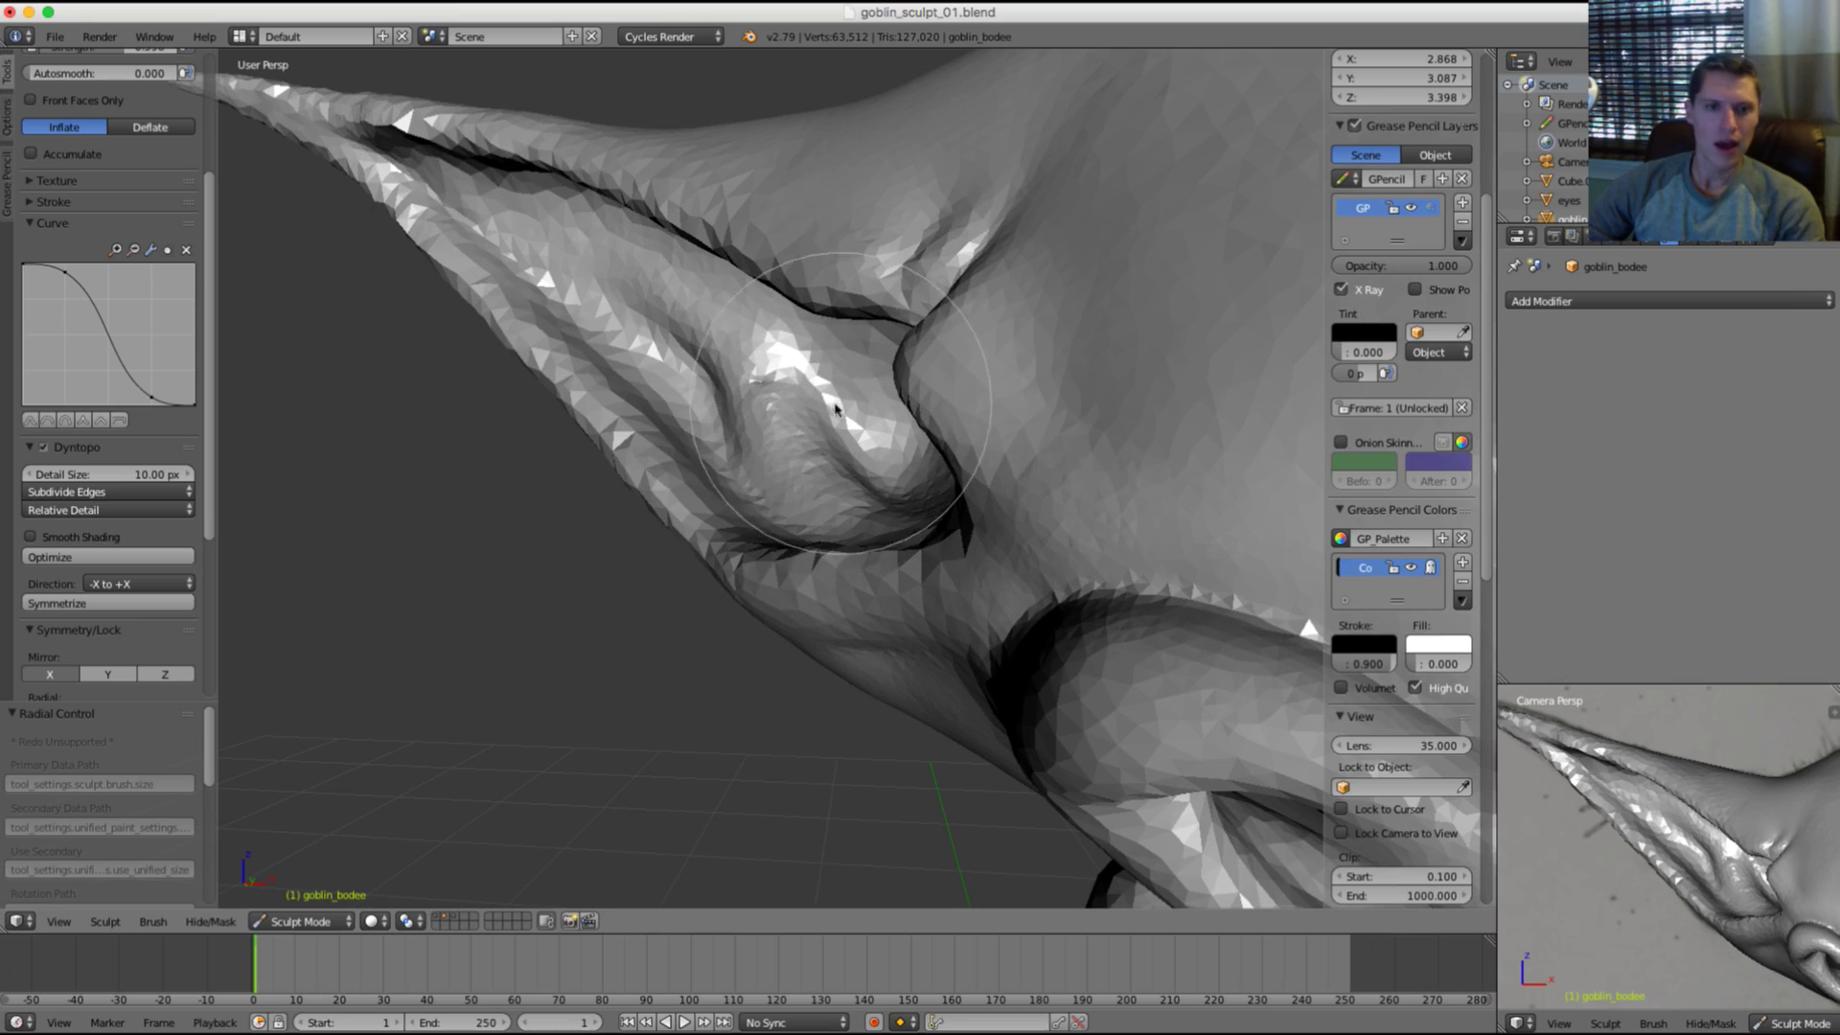
drag(850, 423, 855, 463)
Step: Reshape the inner ear's rounded lump with the Grab brush, resize the brush, and check the ear against the reference
key(g)
middle_drag(856, 426, 897, 447)
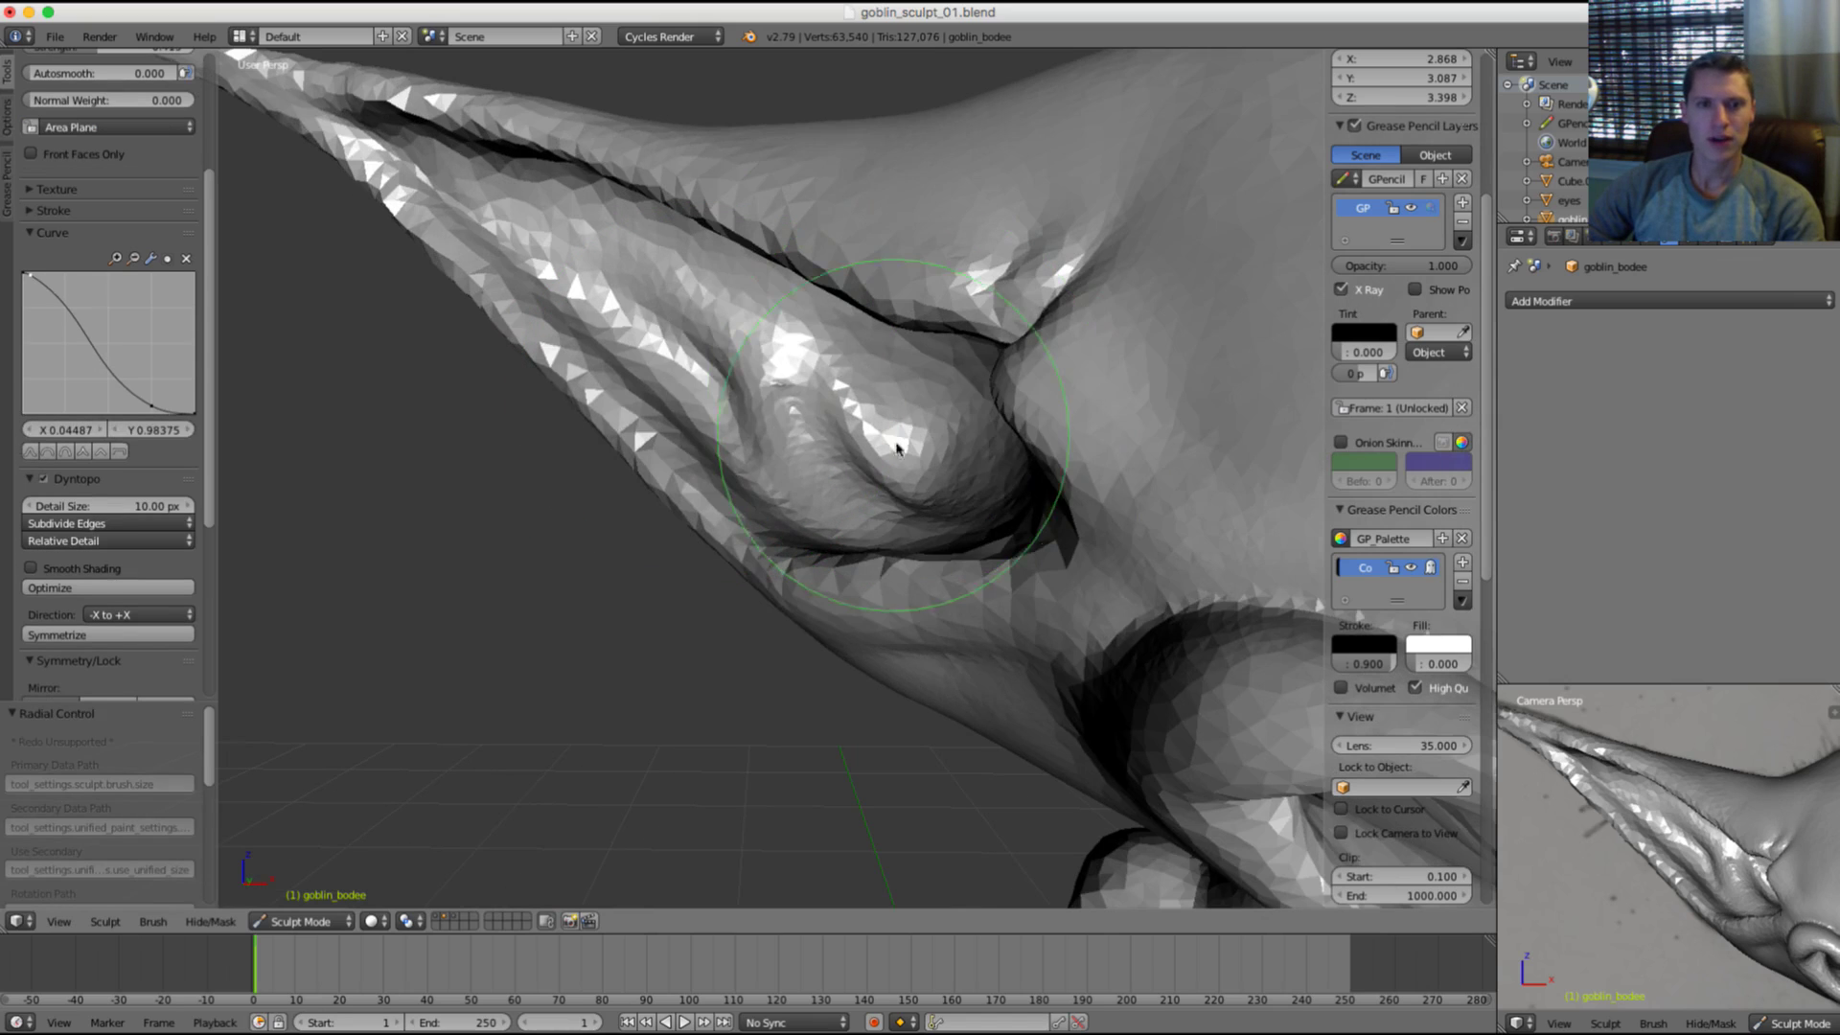
drag(892, 443, 870, 462)
mouse_move(870, 451)
middle_down()
mouse_move(1002, 299)
mouse_move(1009, 508)
middle_up()
key(f)
click(956, 391)
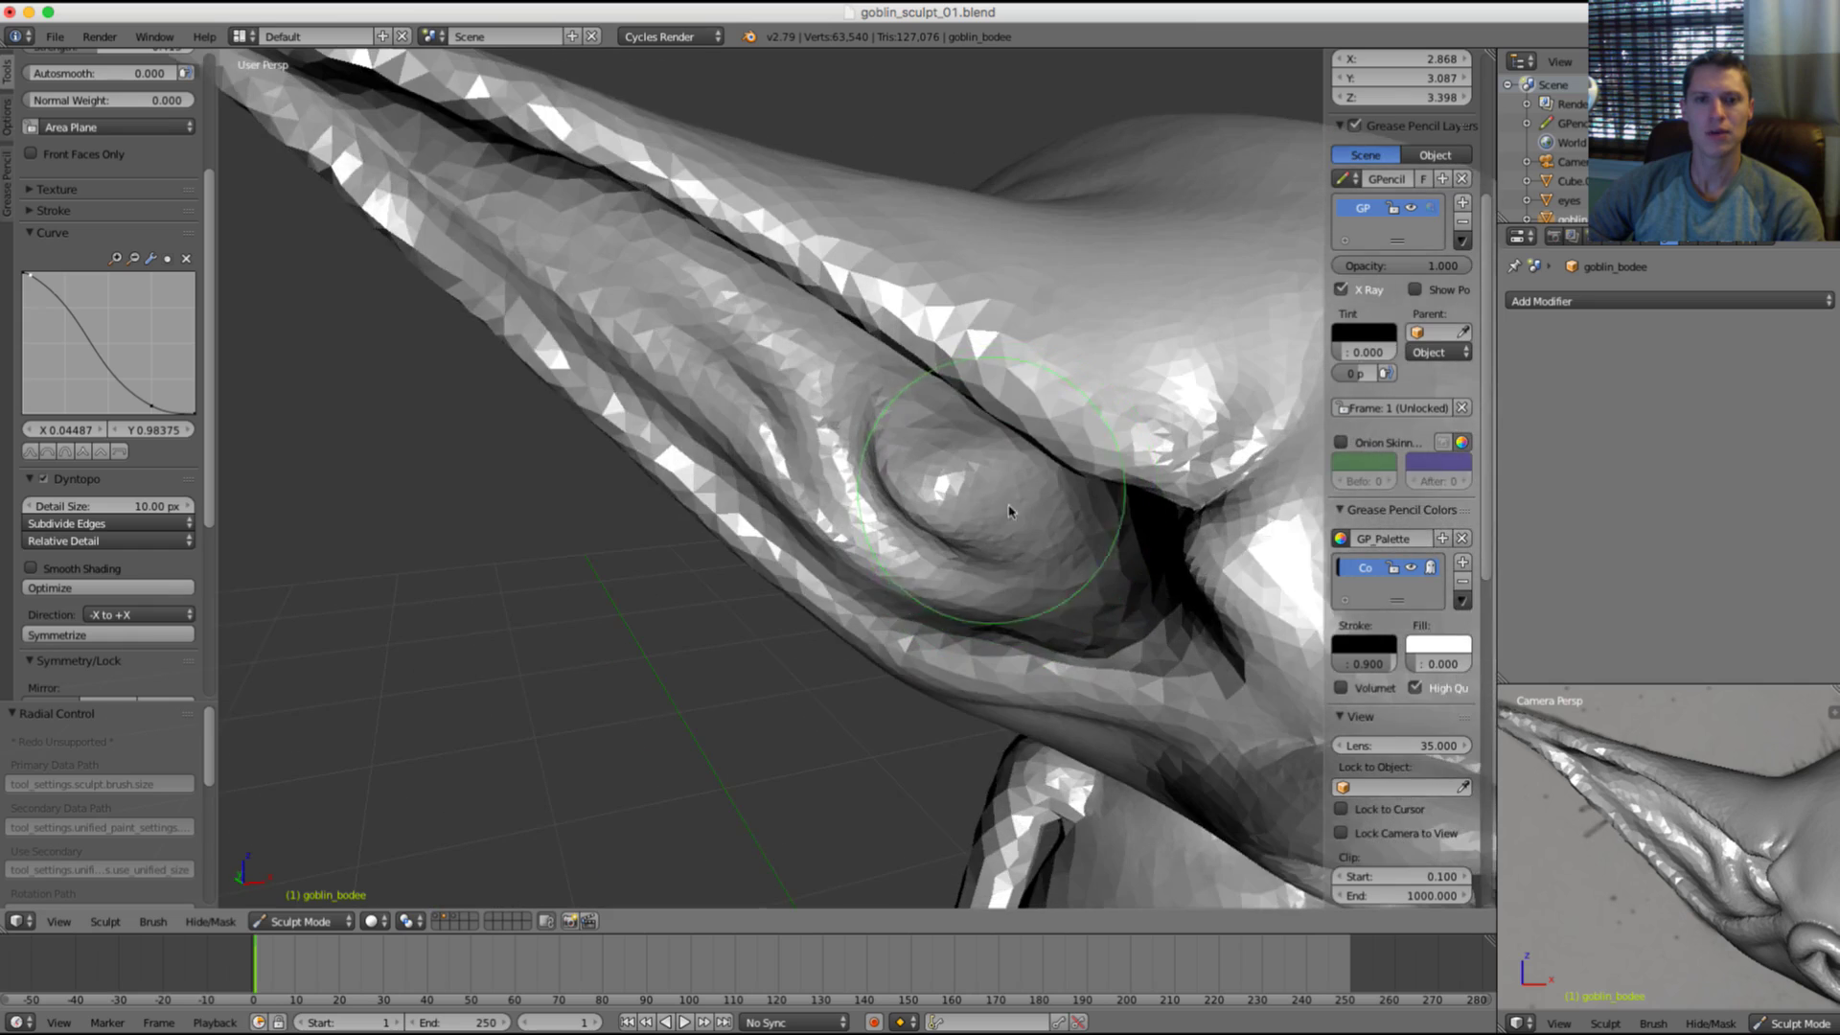
scroll(992, 490, down, 8)
mouse_move(821, 398)
middle_down()
mouse_move(764, 370)
mouse_move(841, 397)
middle_up()
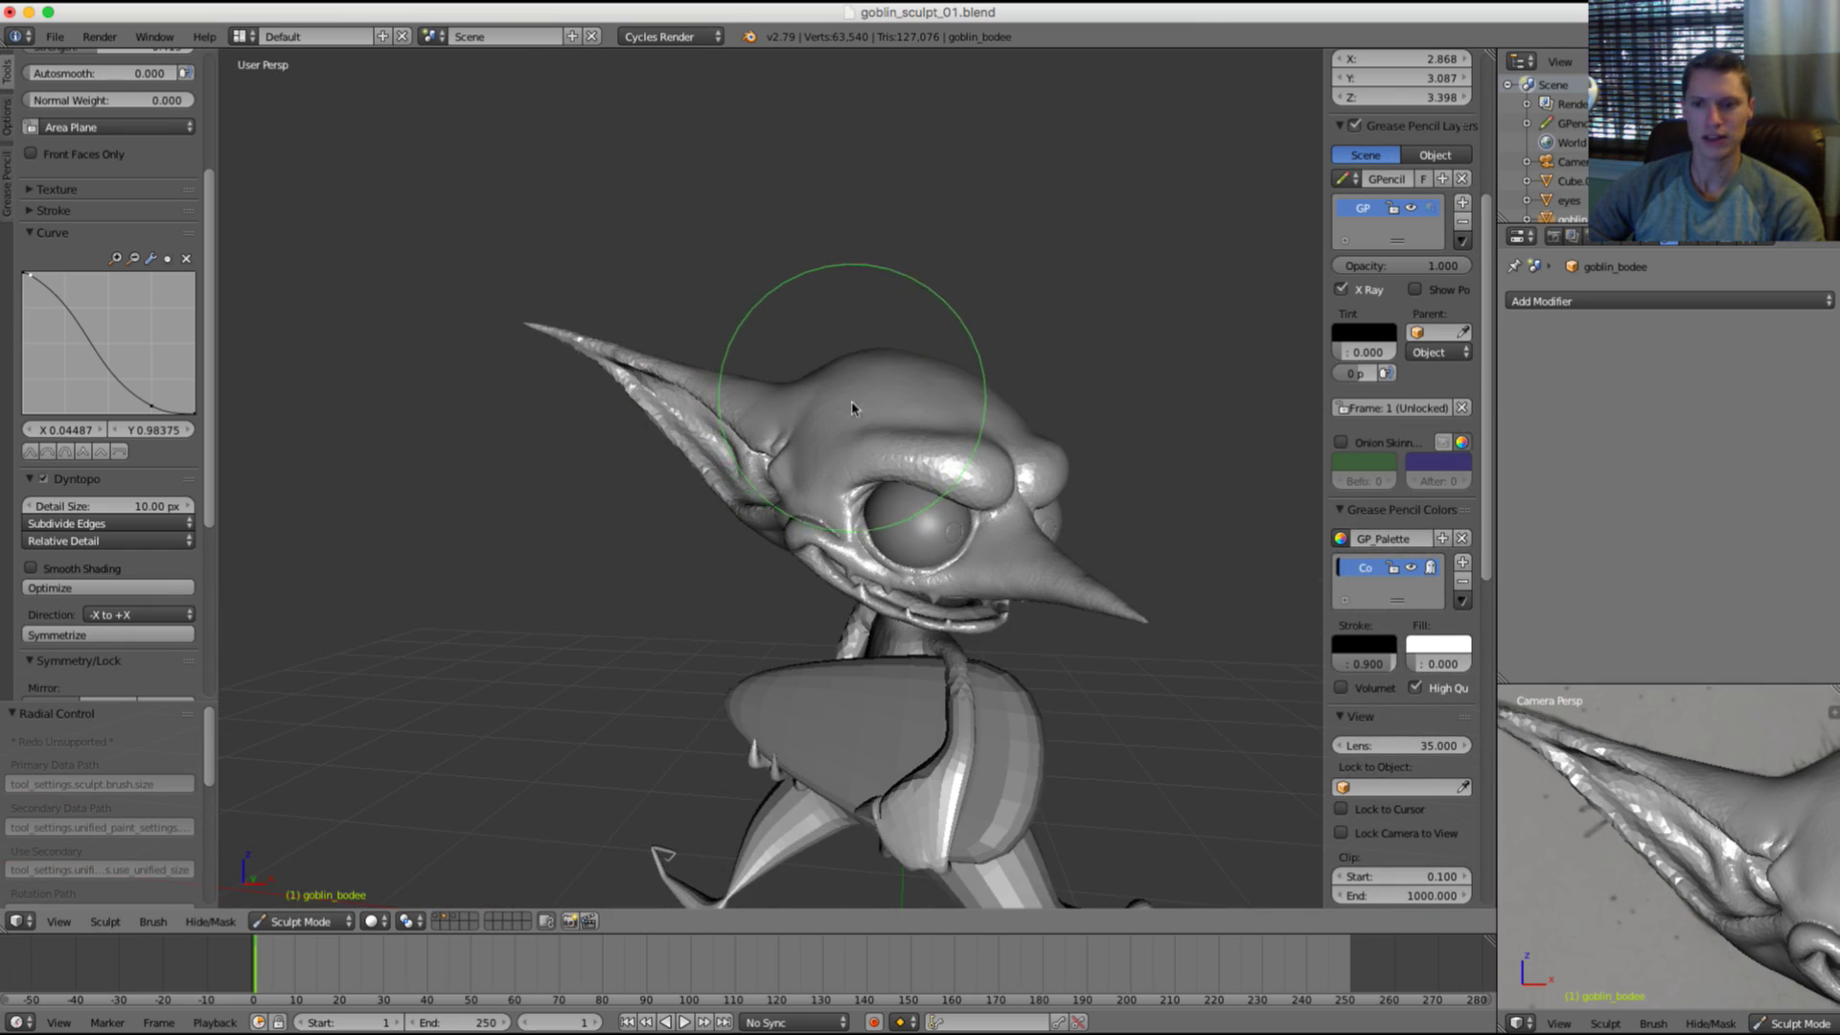
key(grave)
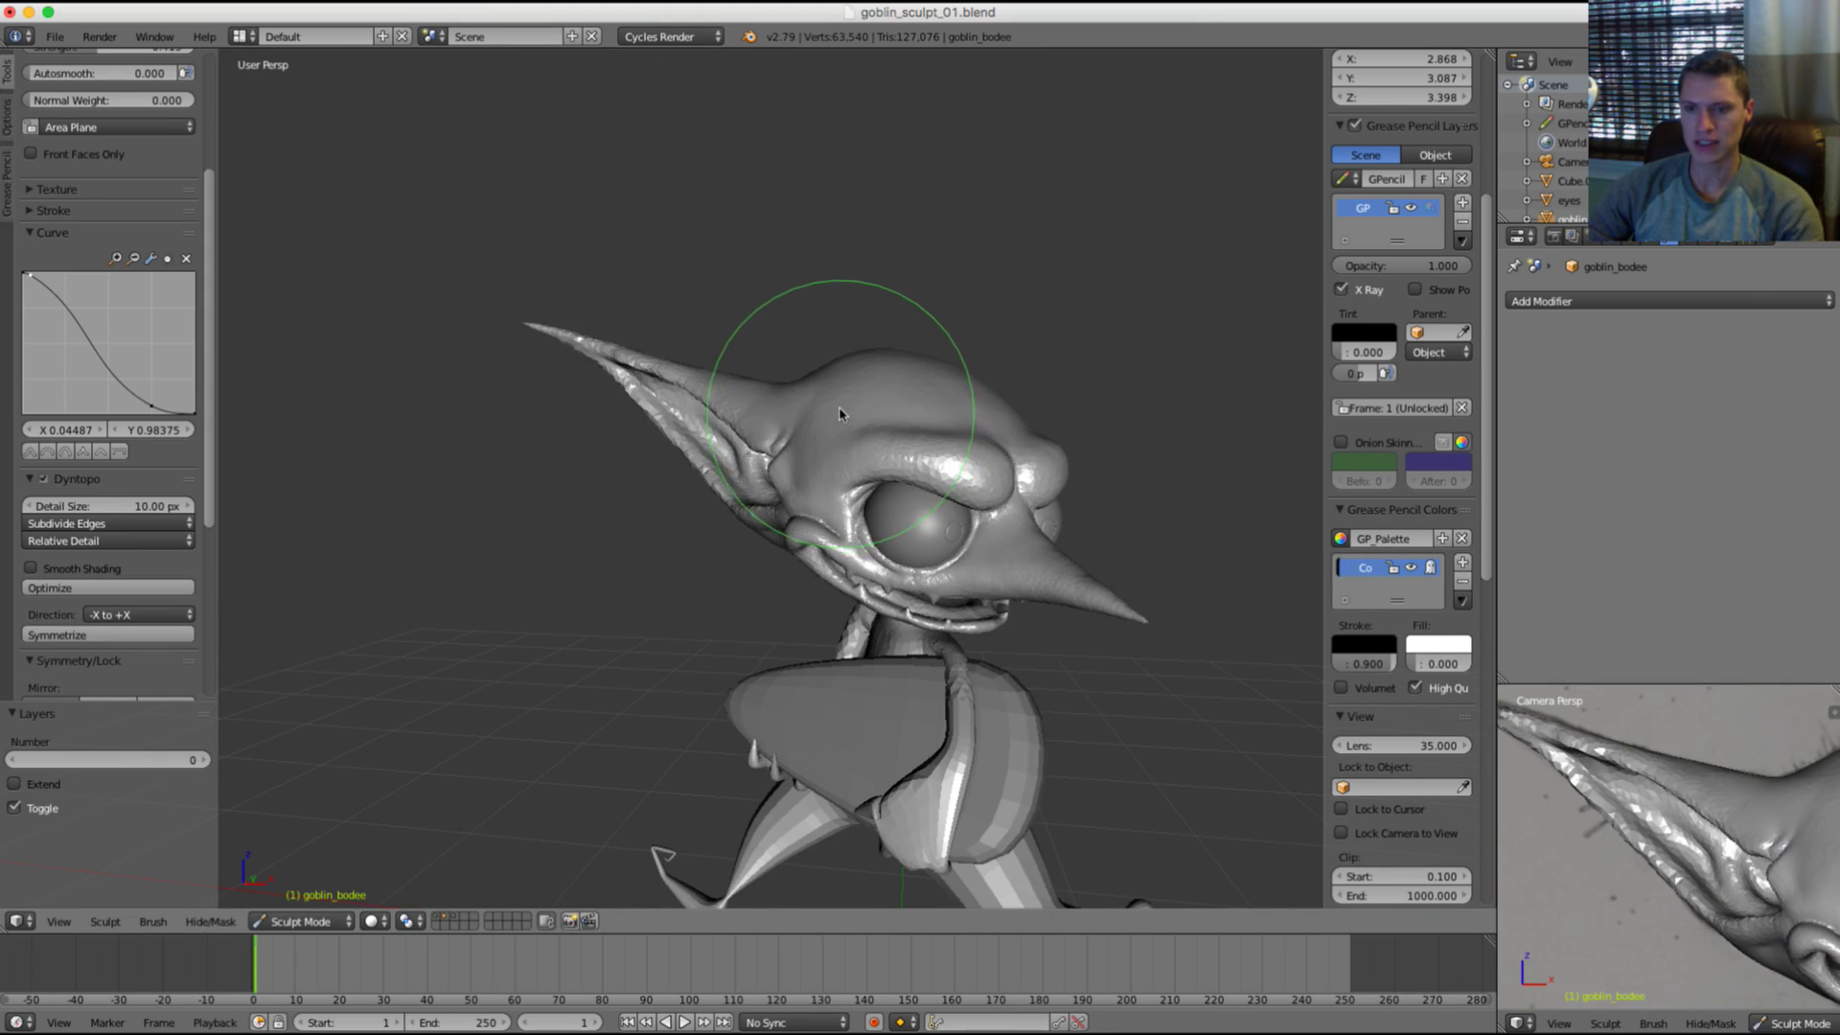
scroll(723, 433, up, 8)
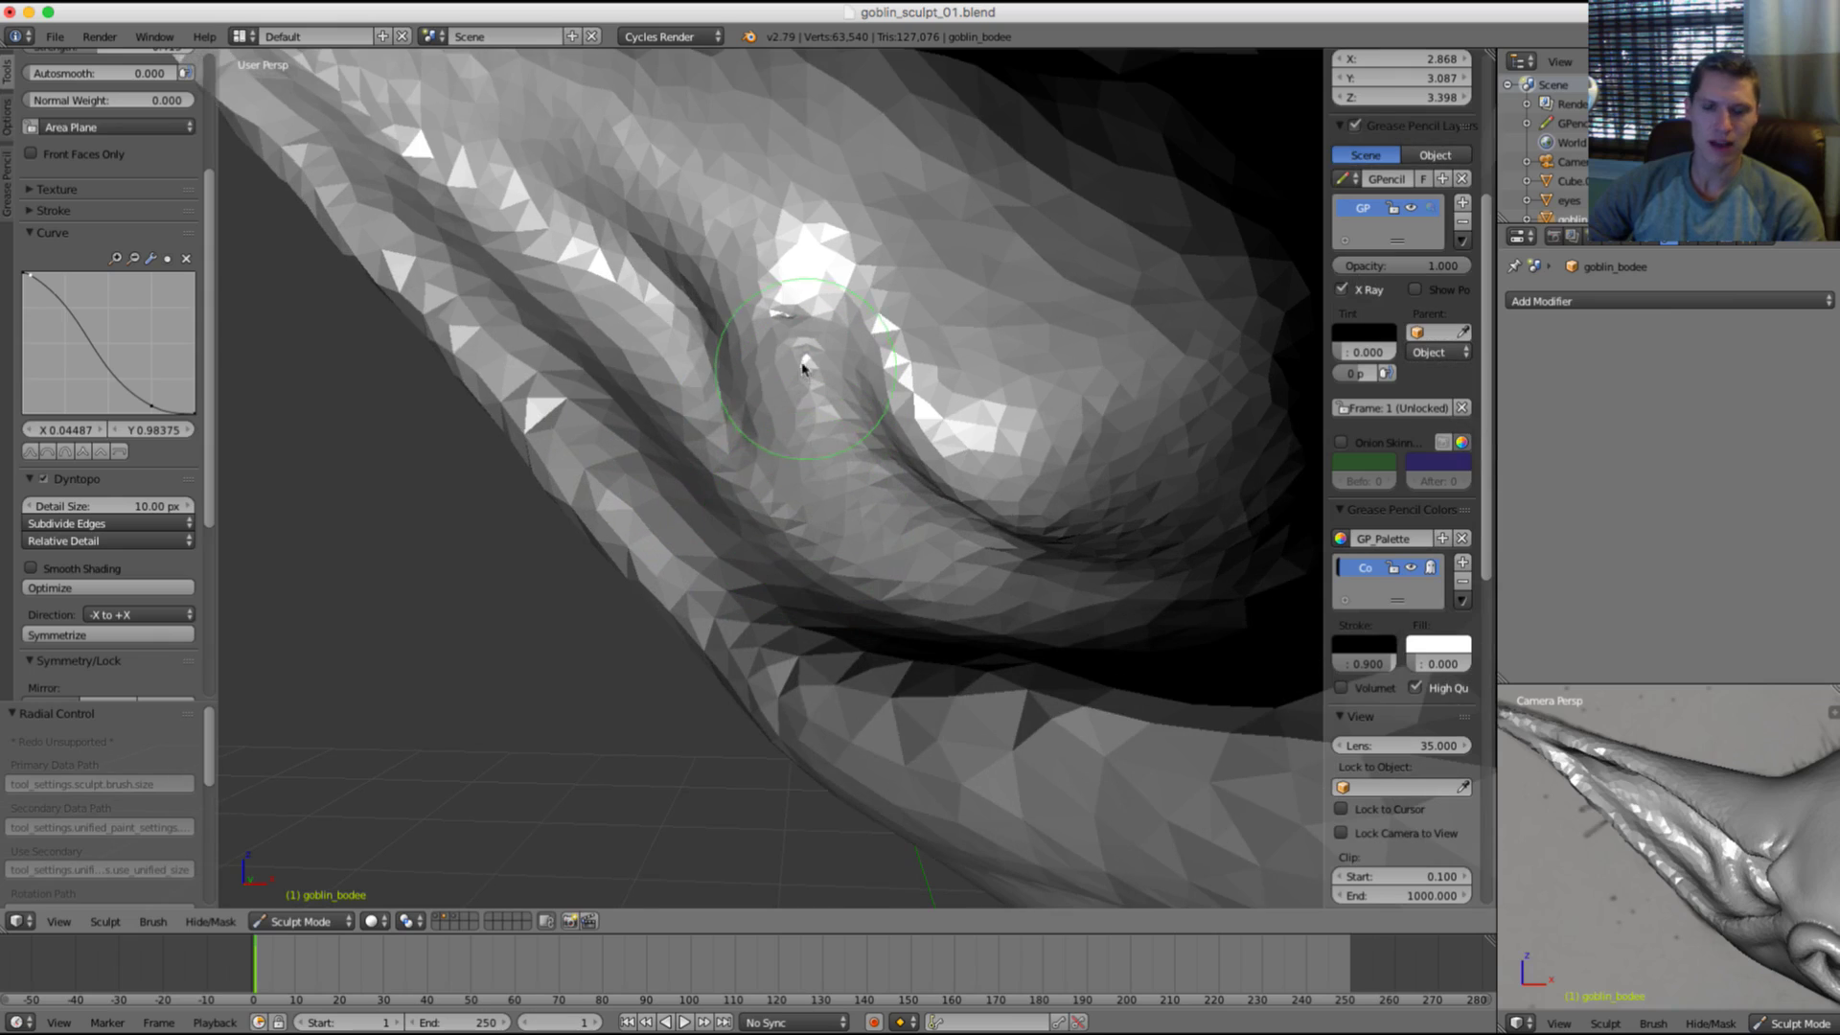
Step: Switch to a resized Pinch brush and set the Dyntopo detail refine method to Subdivide Collapse
key(p)
key(f)
click(605, 315)
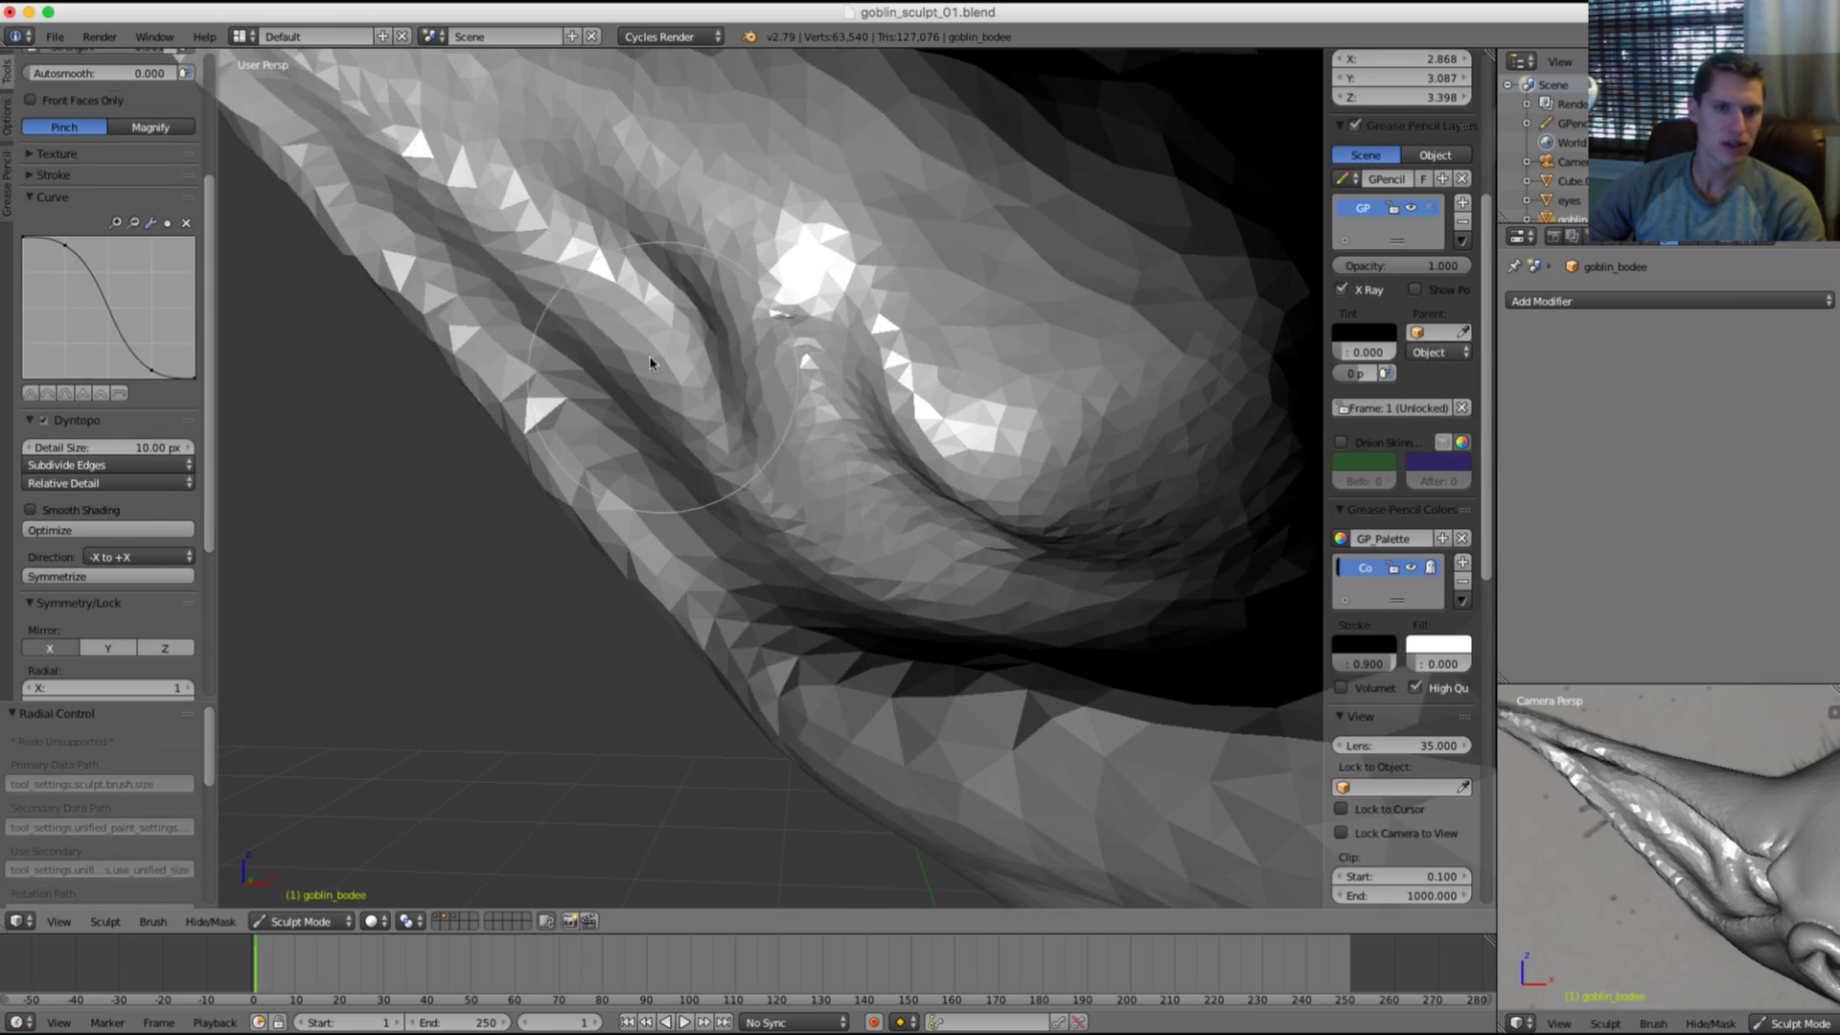
scroll(650, 363, down, 3)
click(78, 467)
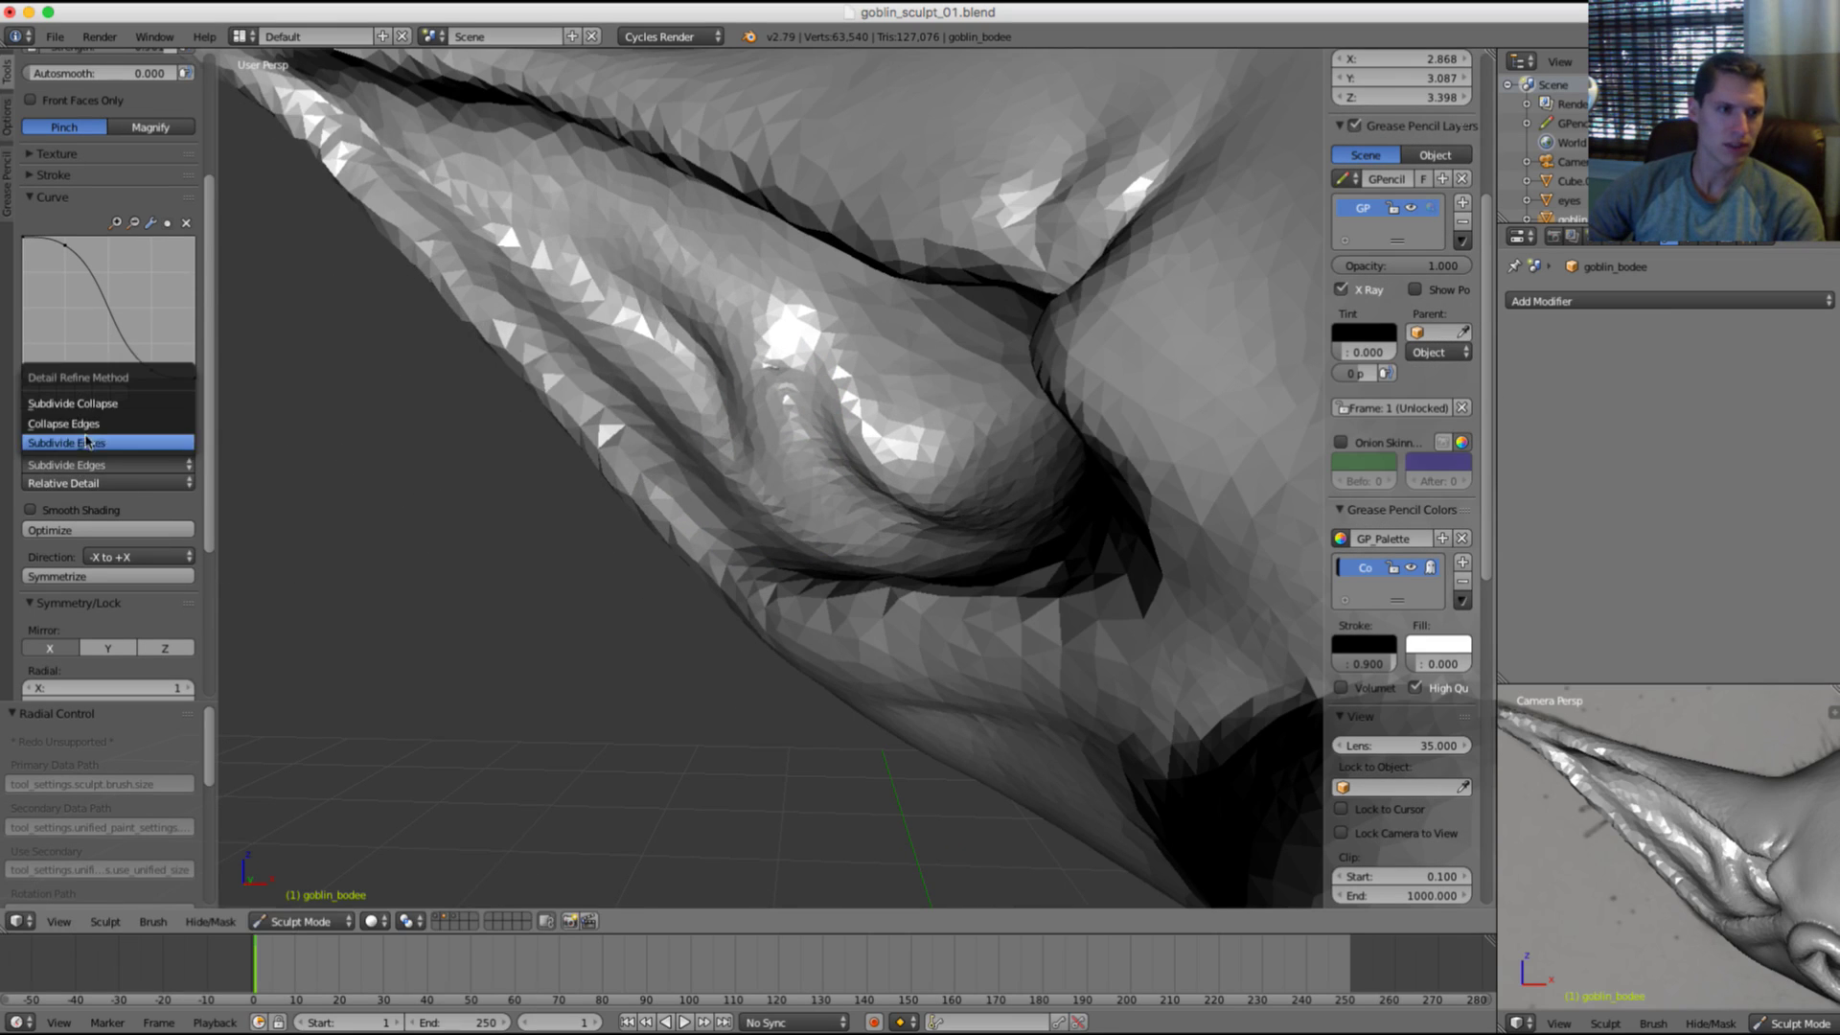
click(73, 403)
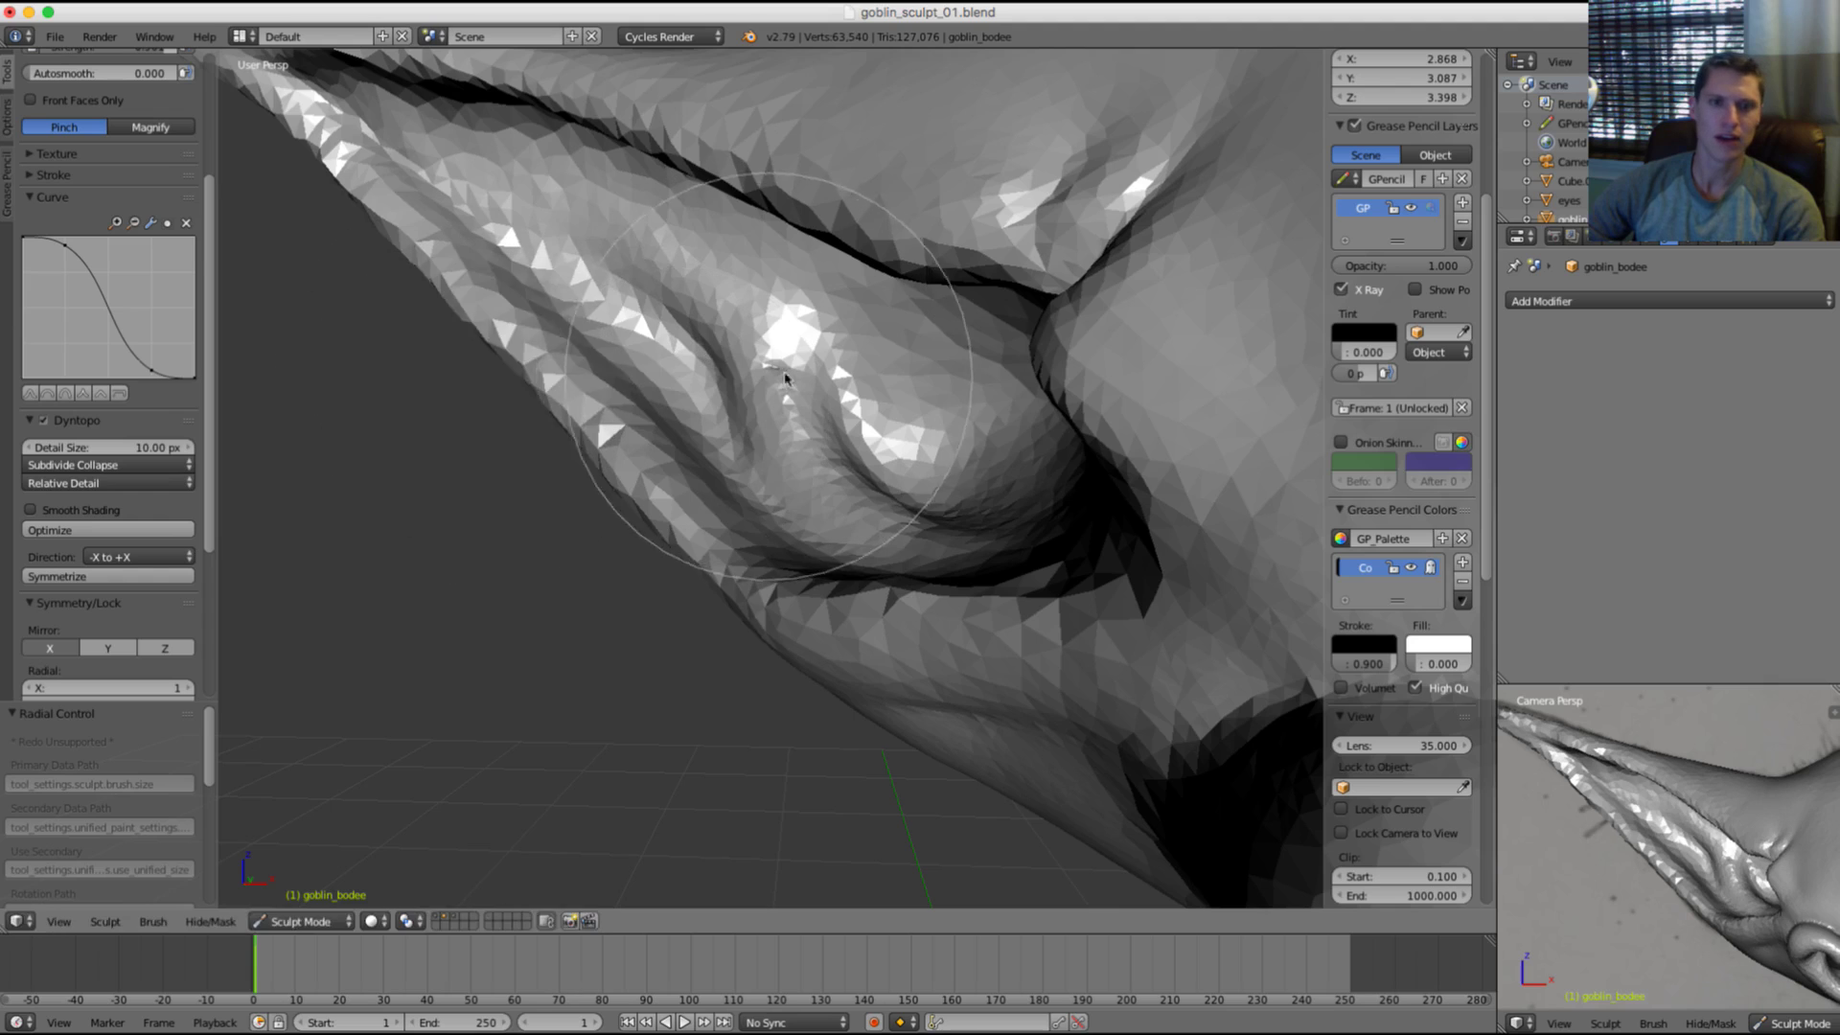
Step: Clean up the small jagged pit on the curved fold of the inner ear and reselect the Pinch brush
scroll(748, 375, up, 3)
scroll(748, 375, up, 3)
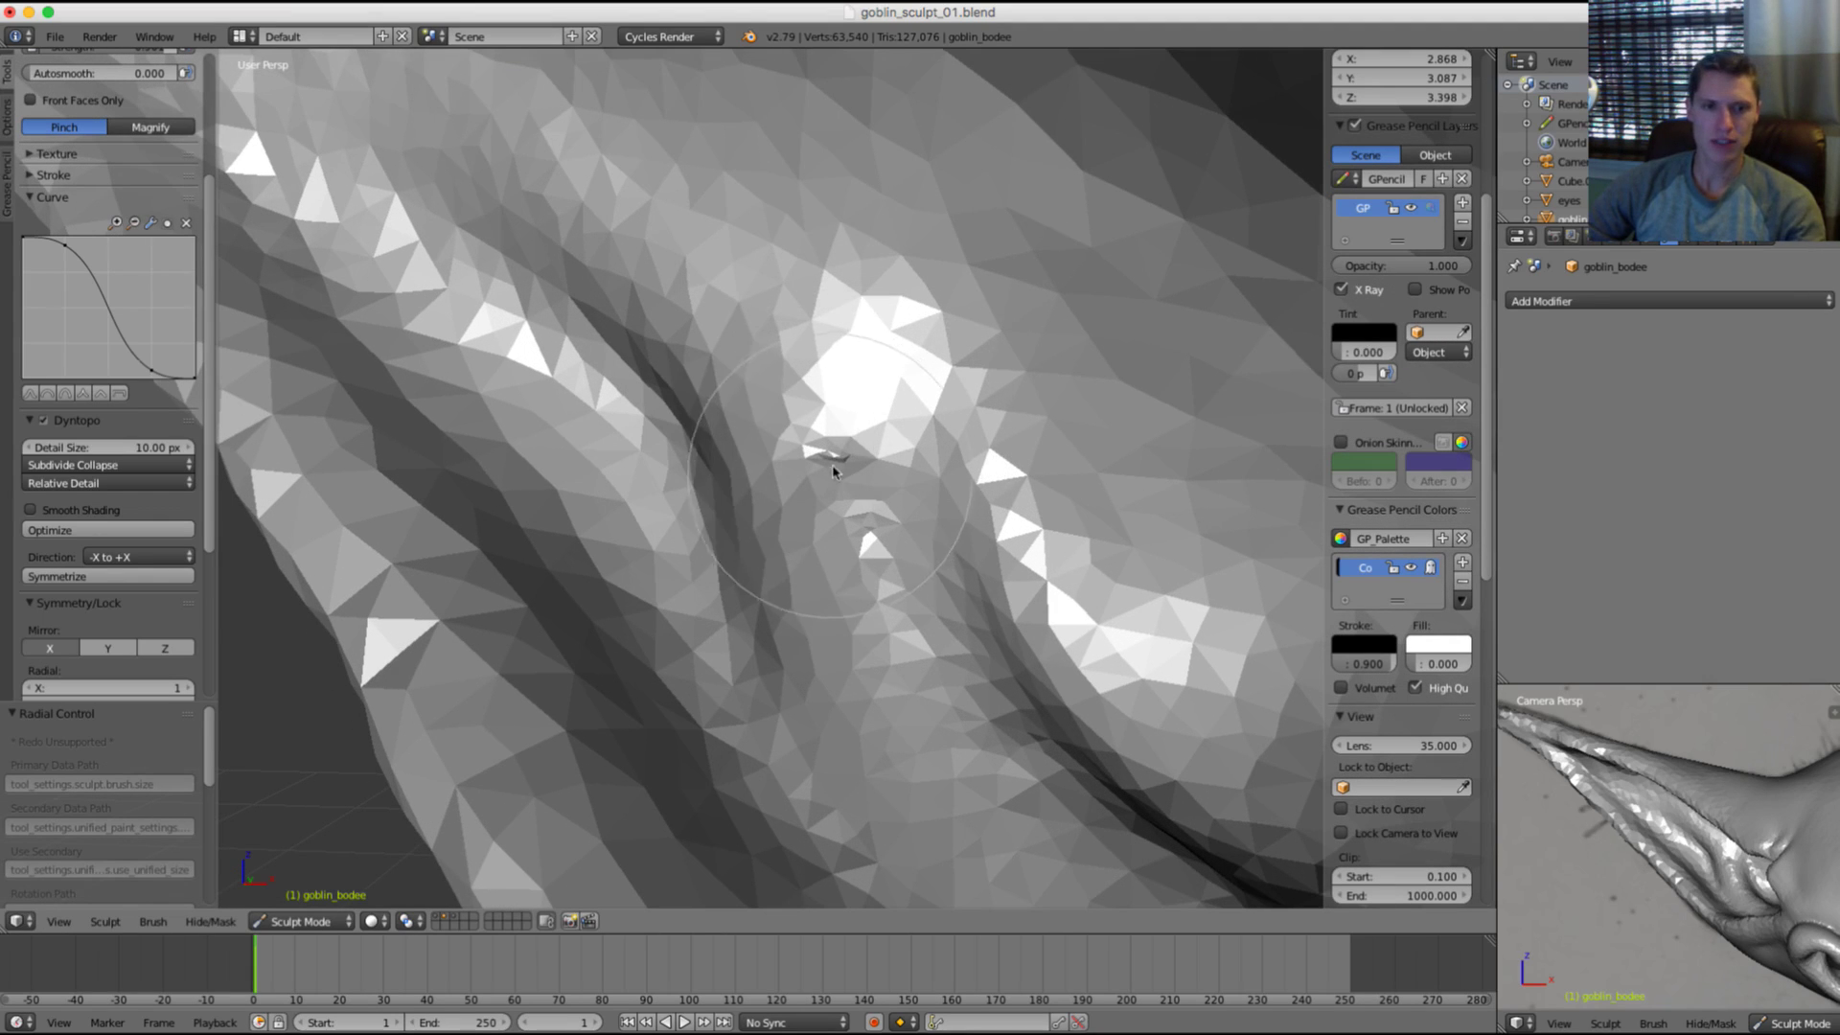
mouse_move(837, 497)
mouse_down()
mouse_move(871, 588)
mouse_move(871, 451)
mouse_up()
scroll(871, 451, down, 3)
key(p)
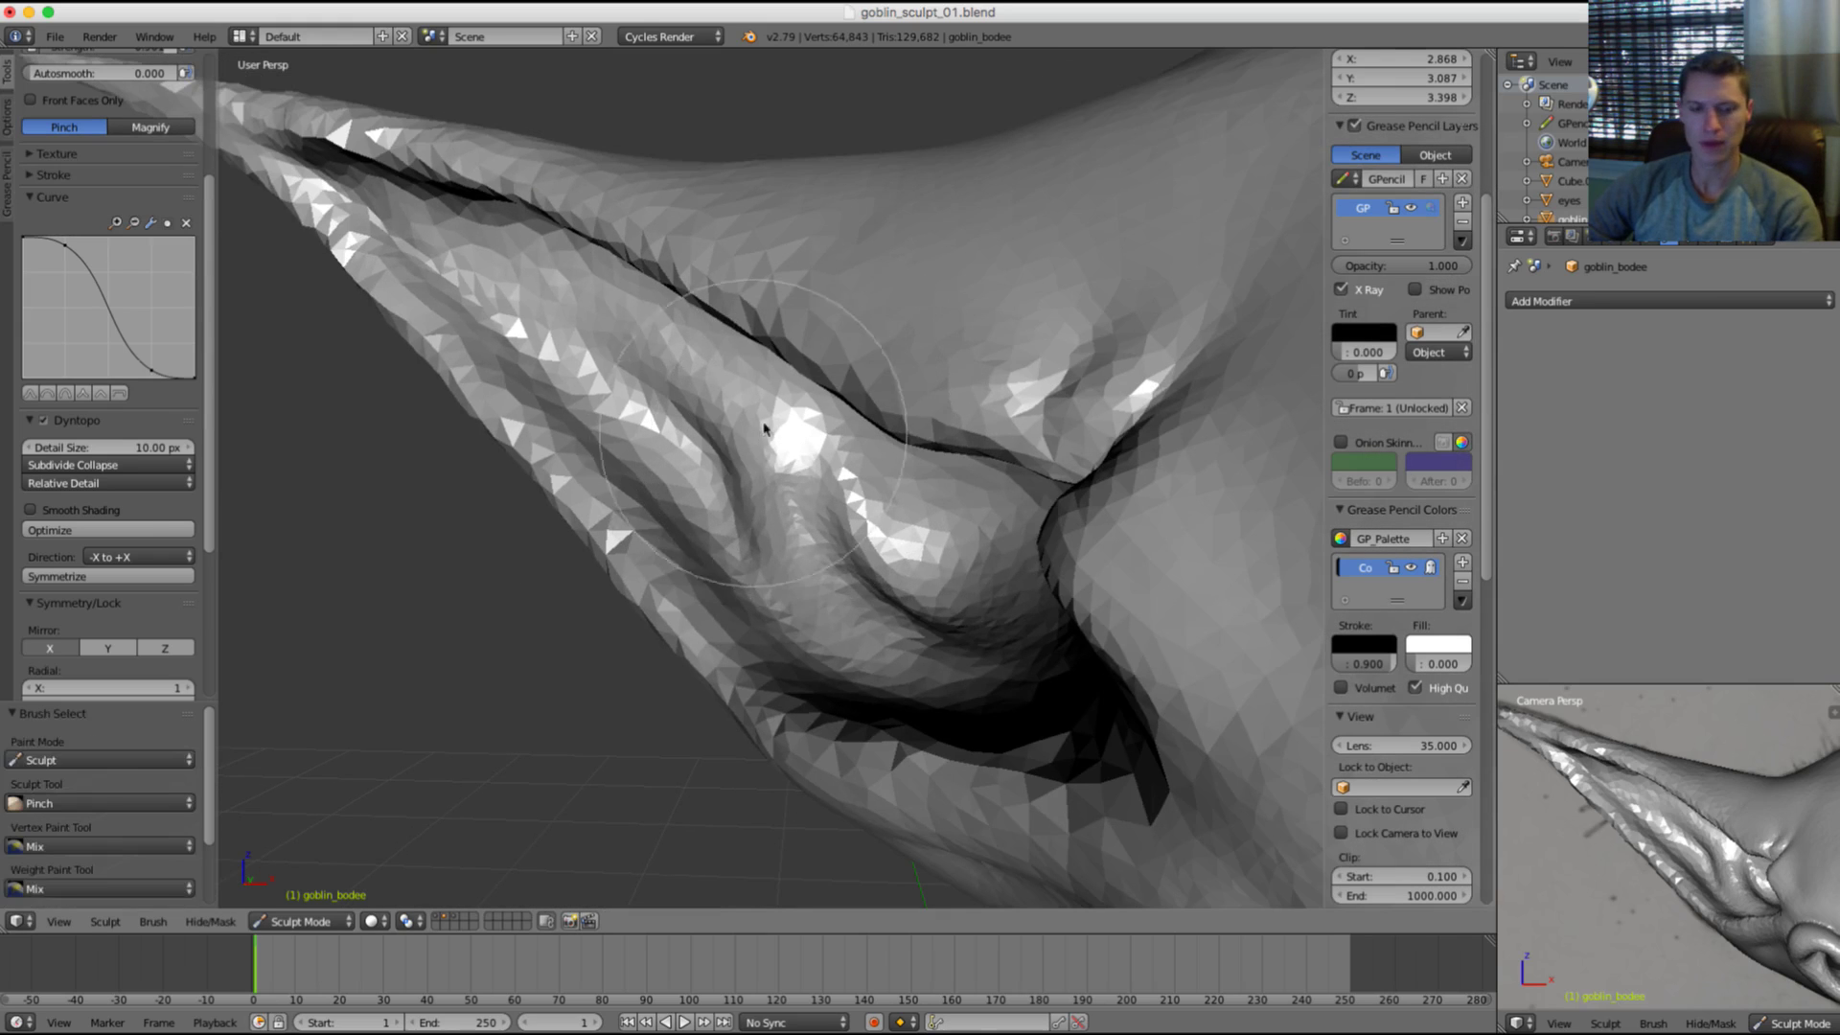
Step: Resize the Pinch brush and pinch the crease around the rounded lump in the inner ear
key(f)
click(747, 431)
mouse_move(778, 517)
mouse_down()
mouse_move(771, 460)
mouse_move(895, 632)
mouse_move(887, 521)
mouse_up()
Step: Reshape the rounded lump and its surrounding crease with a resized Grab brush, working from several angles
key(g)
key(f)
click(797, 445)
middle_drag(797, 444, 856, 450)
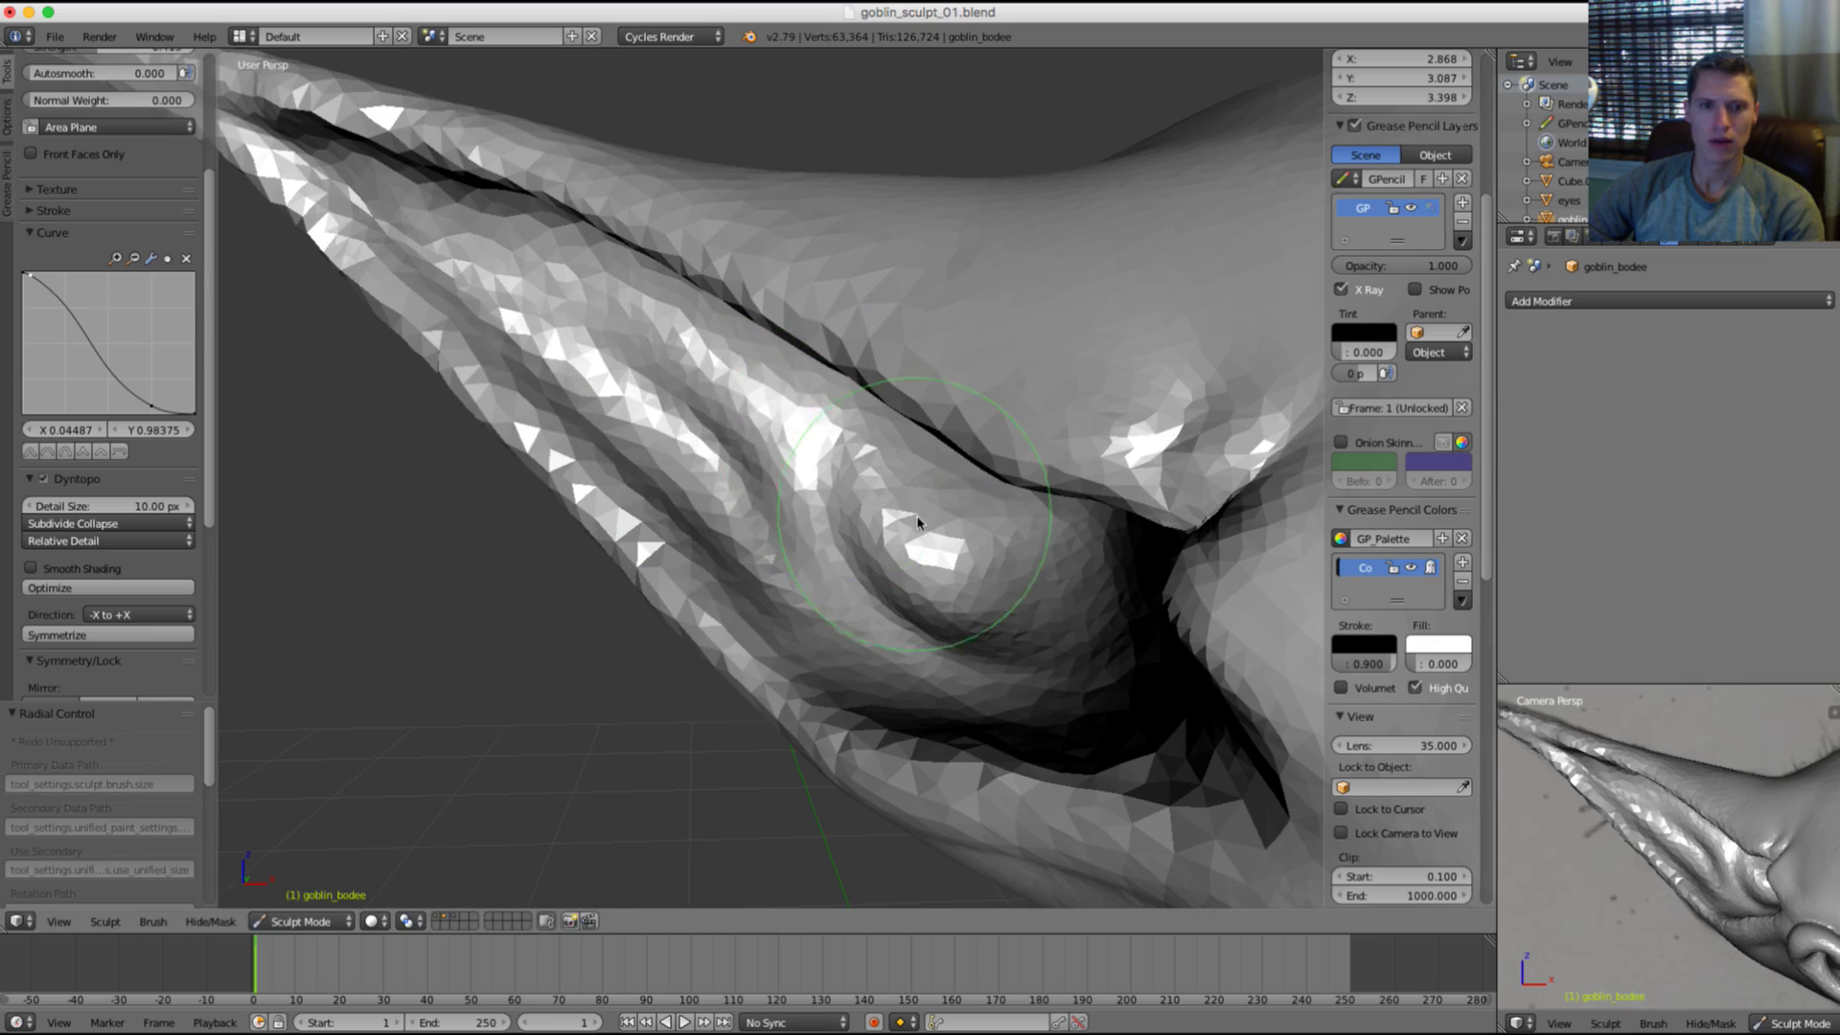
drag(908, 527, 874, 526)
middle_drag(874, 526, 997, 500)
drag(939, 510, 898, 512)
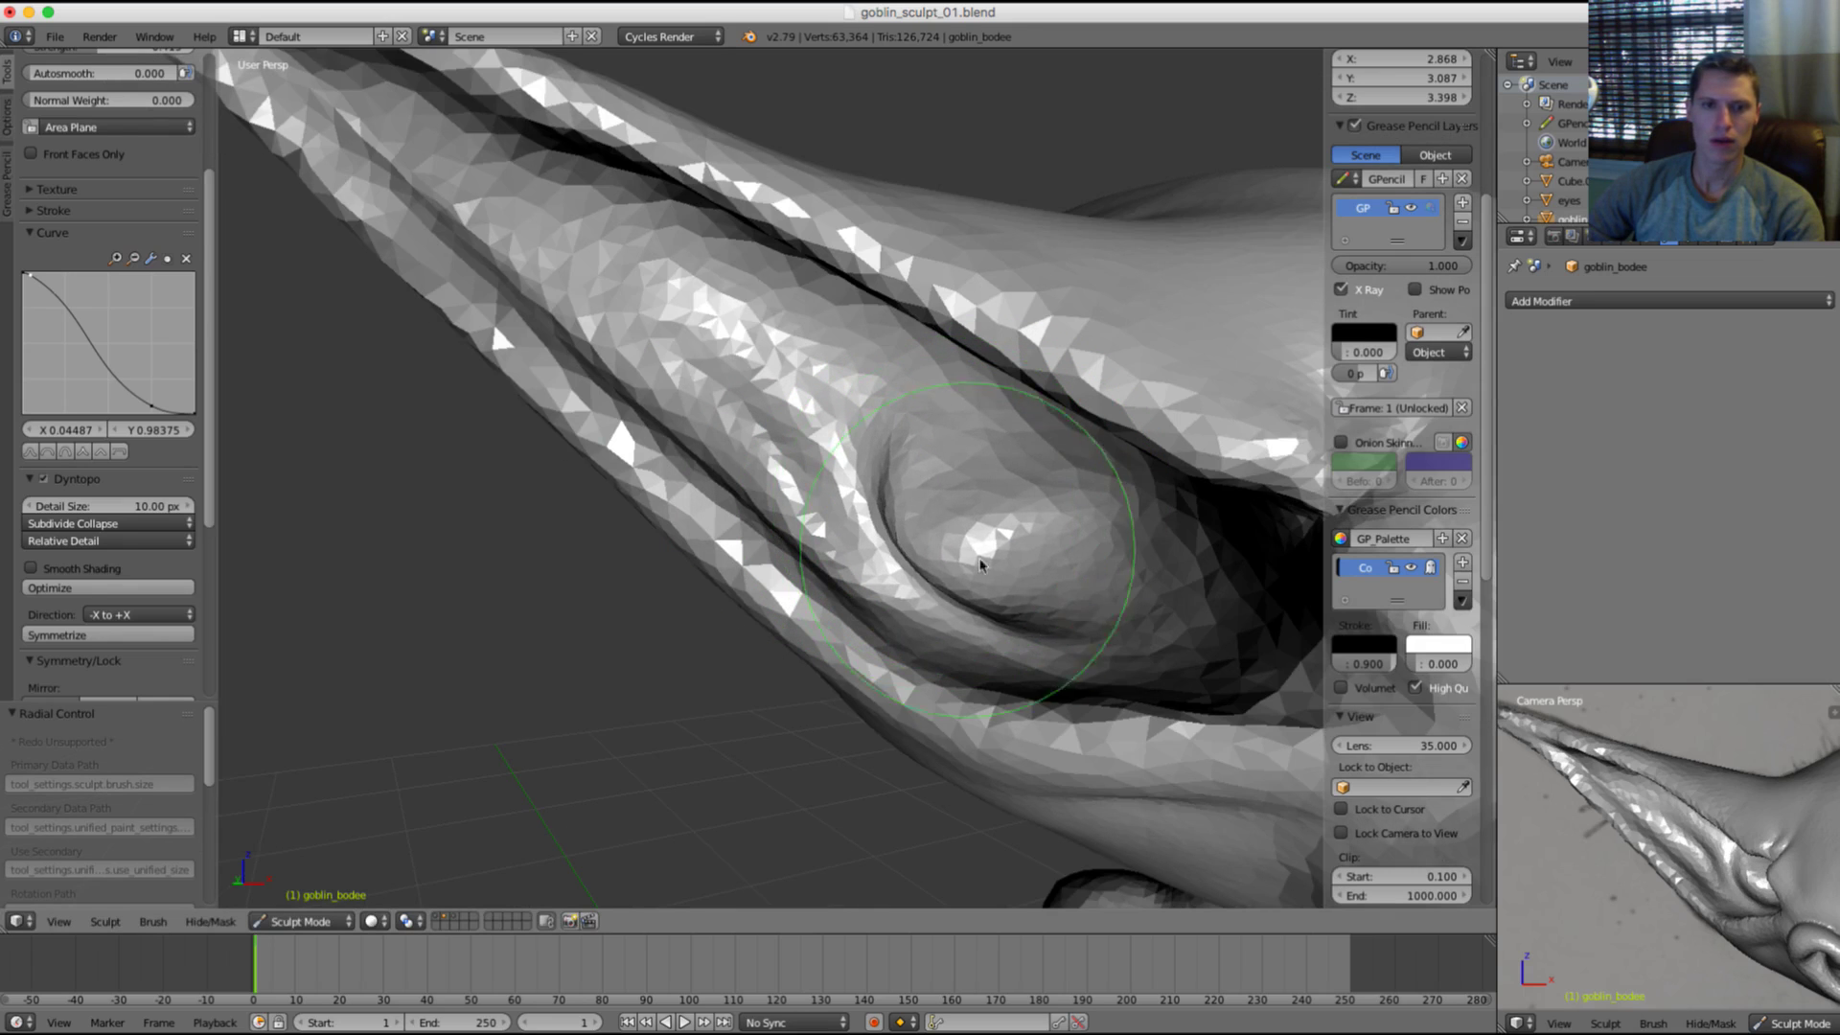
drag(1006, 583, 1003, 603)
middle_drag(1003, 604, 1021, 610)
mouse_move(1043, 623)
mouse_down()
mouse_move(1028, 644)
mouse_move(982, 632)
mouse_up()
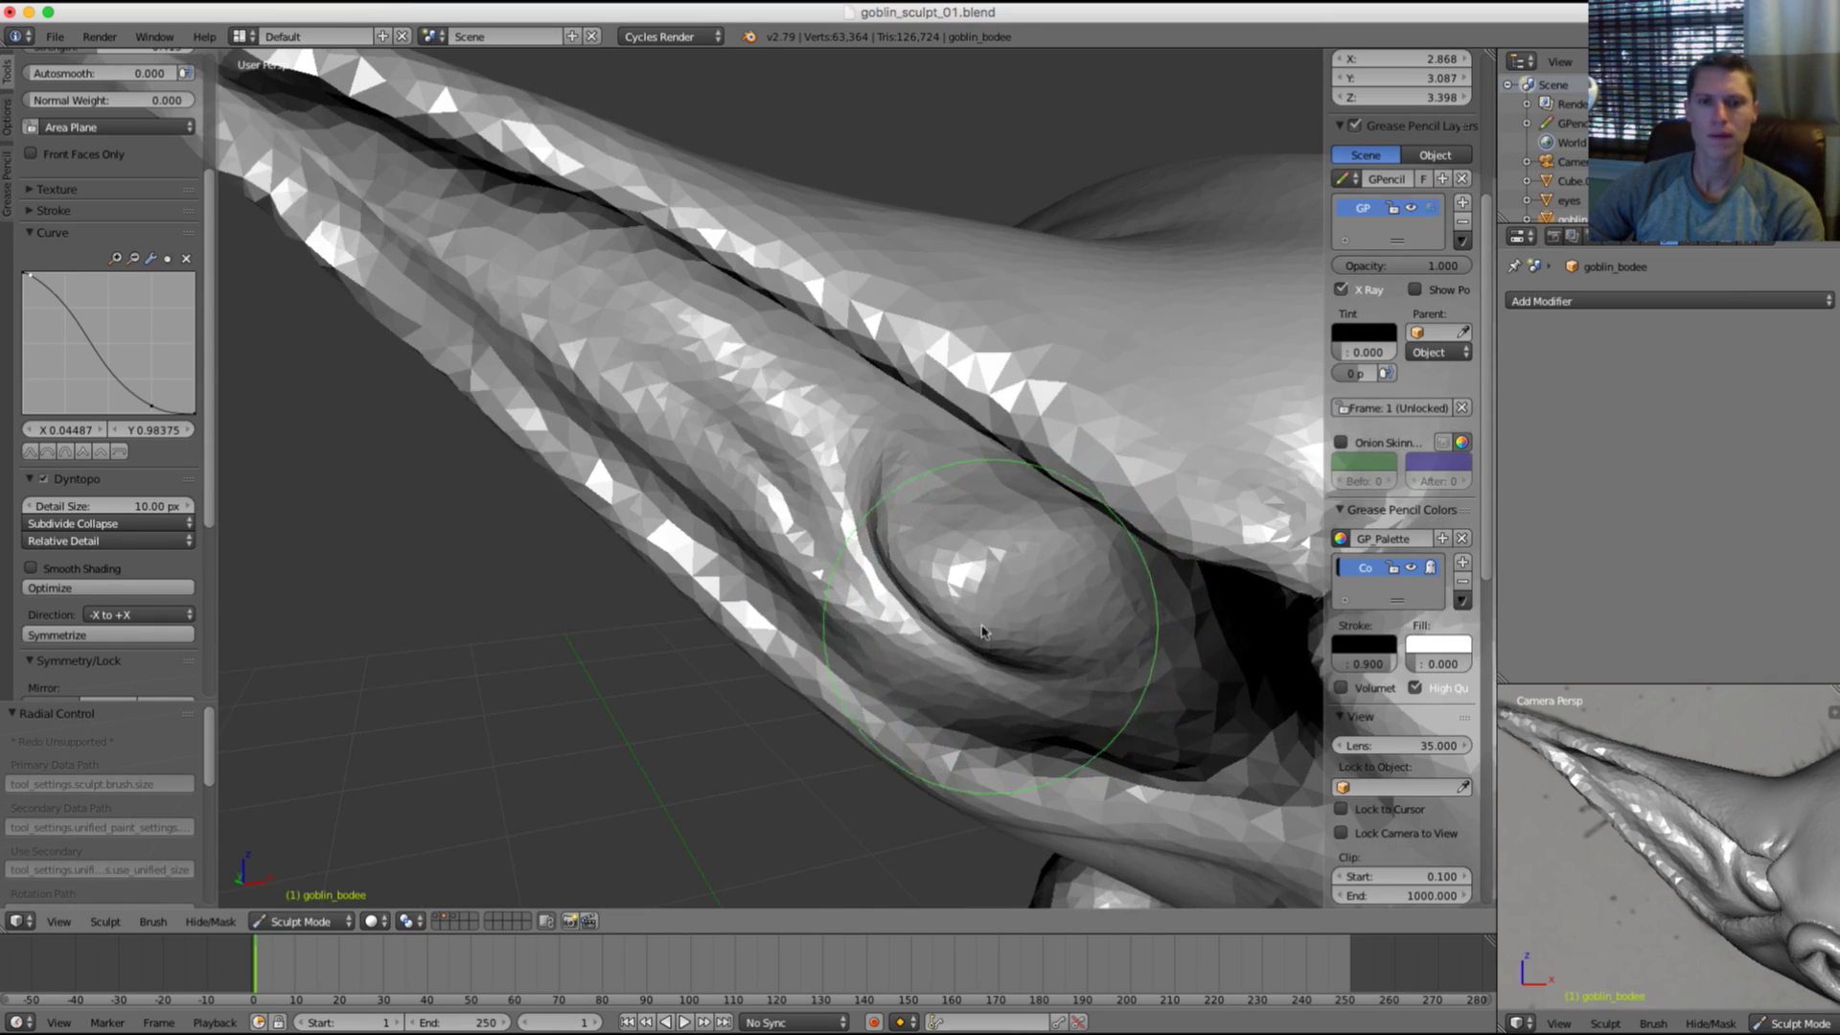
Step: Resize the Grab brush and compare the whole ear's shape against the reference drawing
mouse_move(939, 575)
middle_down()
mouse_move(877, 508)
mouse_move(849, 521)
middle_up()
key(f)
click(860, 516)
scroll(804, 346, down, 4)
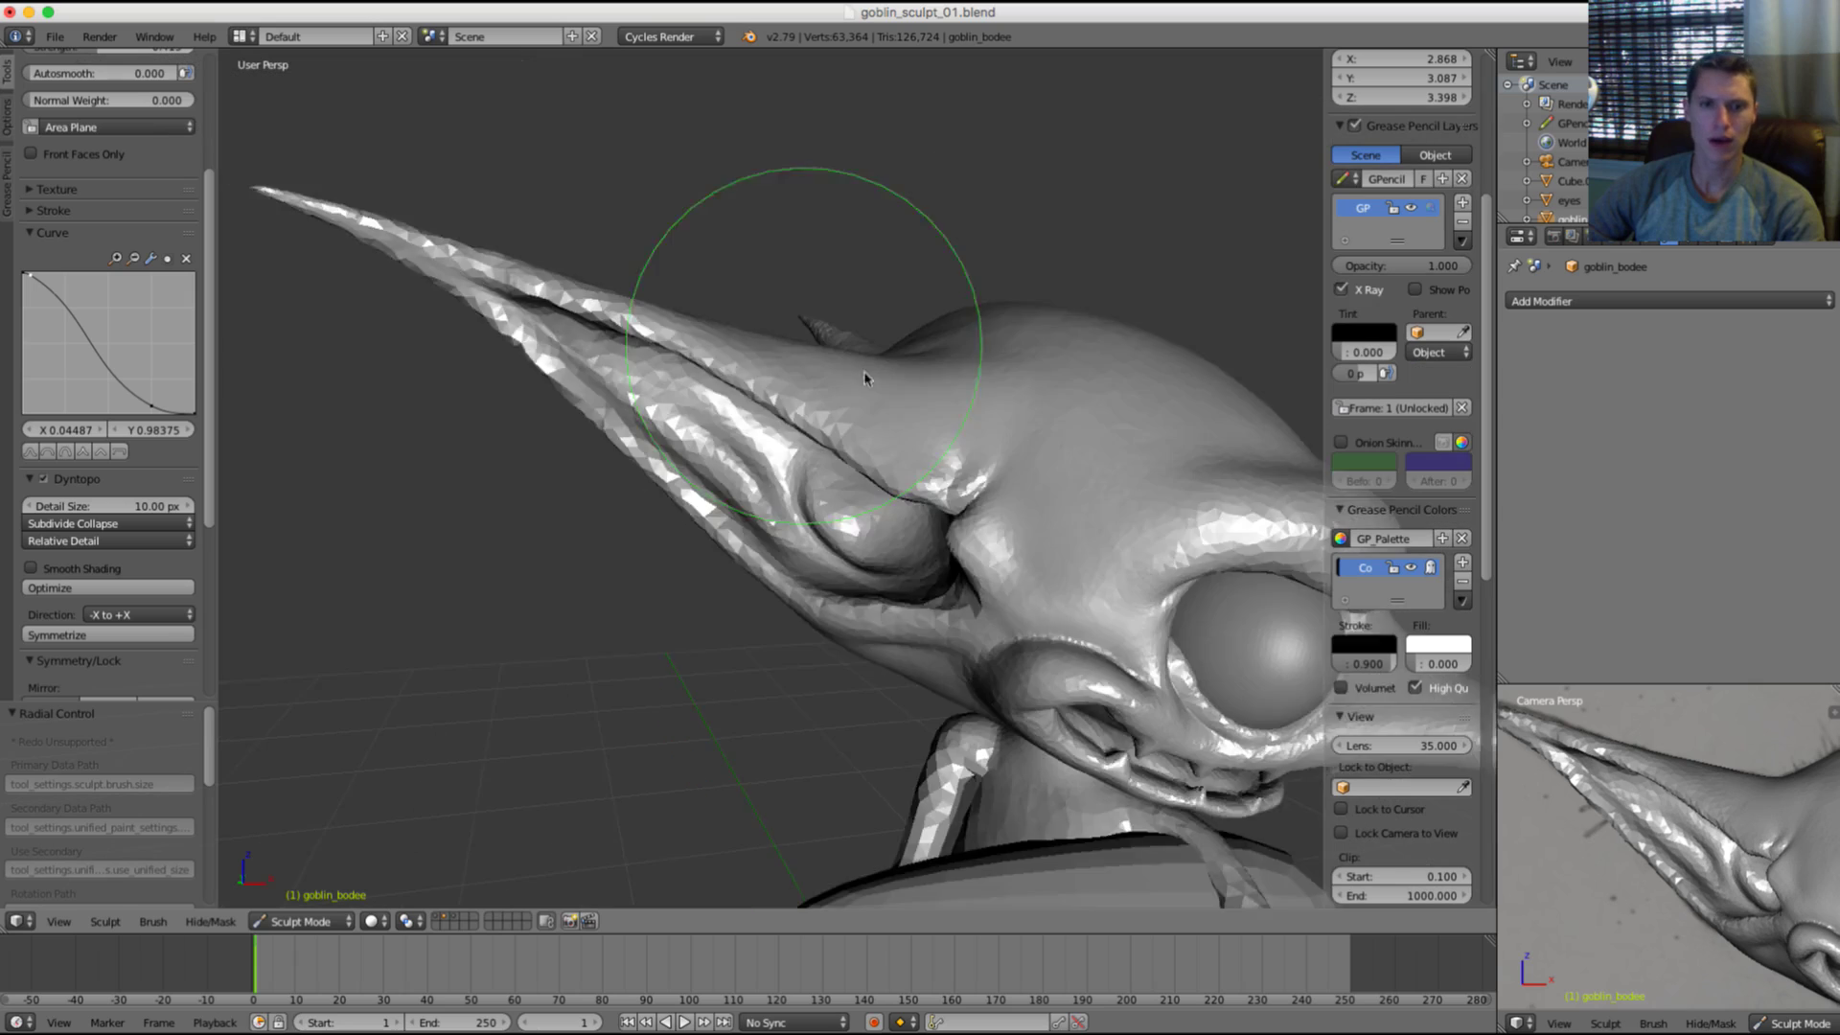
scroll(867, 375, down, 3)
key(2)
key(grave)
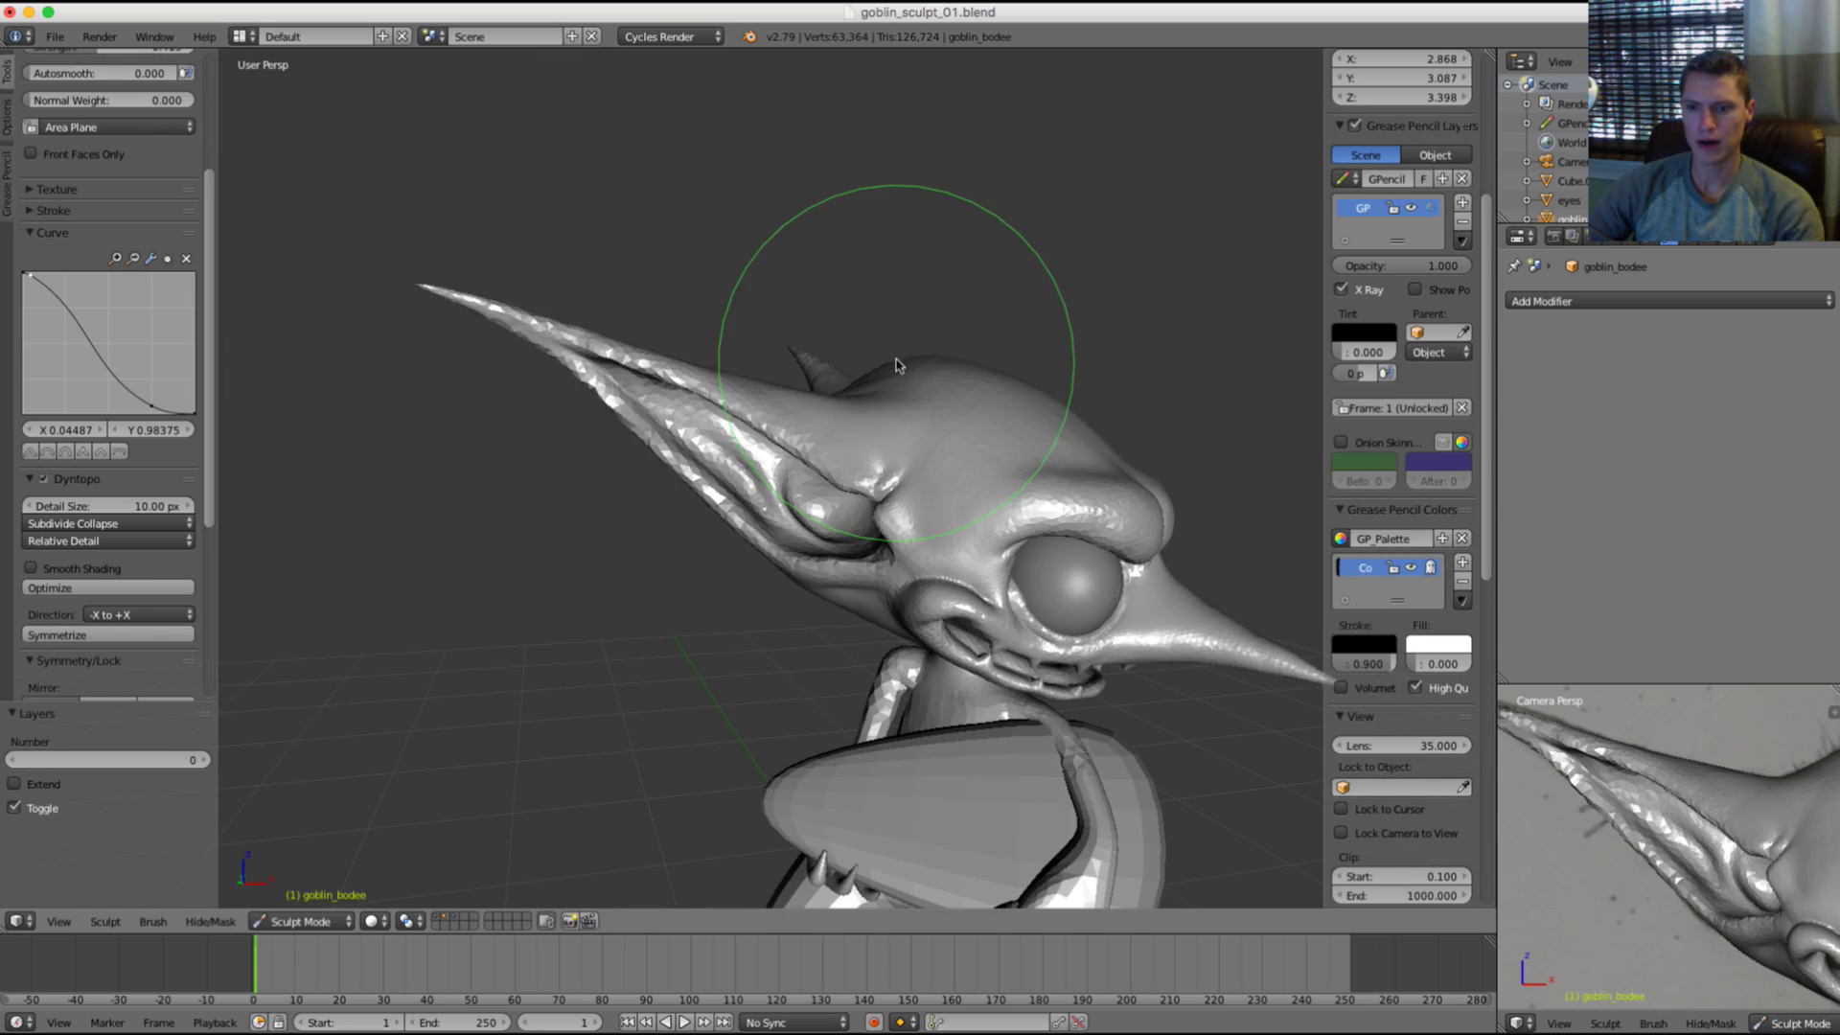
Step: Shift the inner ear folds in the camera view with a resized Grab brush to match the reference drawing
scroll(1725, 843, up, 4)
key(f)
click(1766, 860)
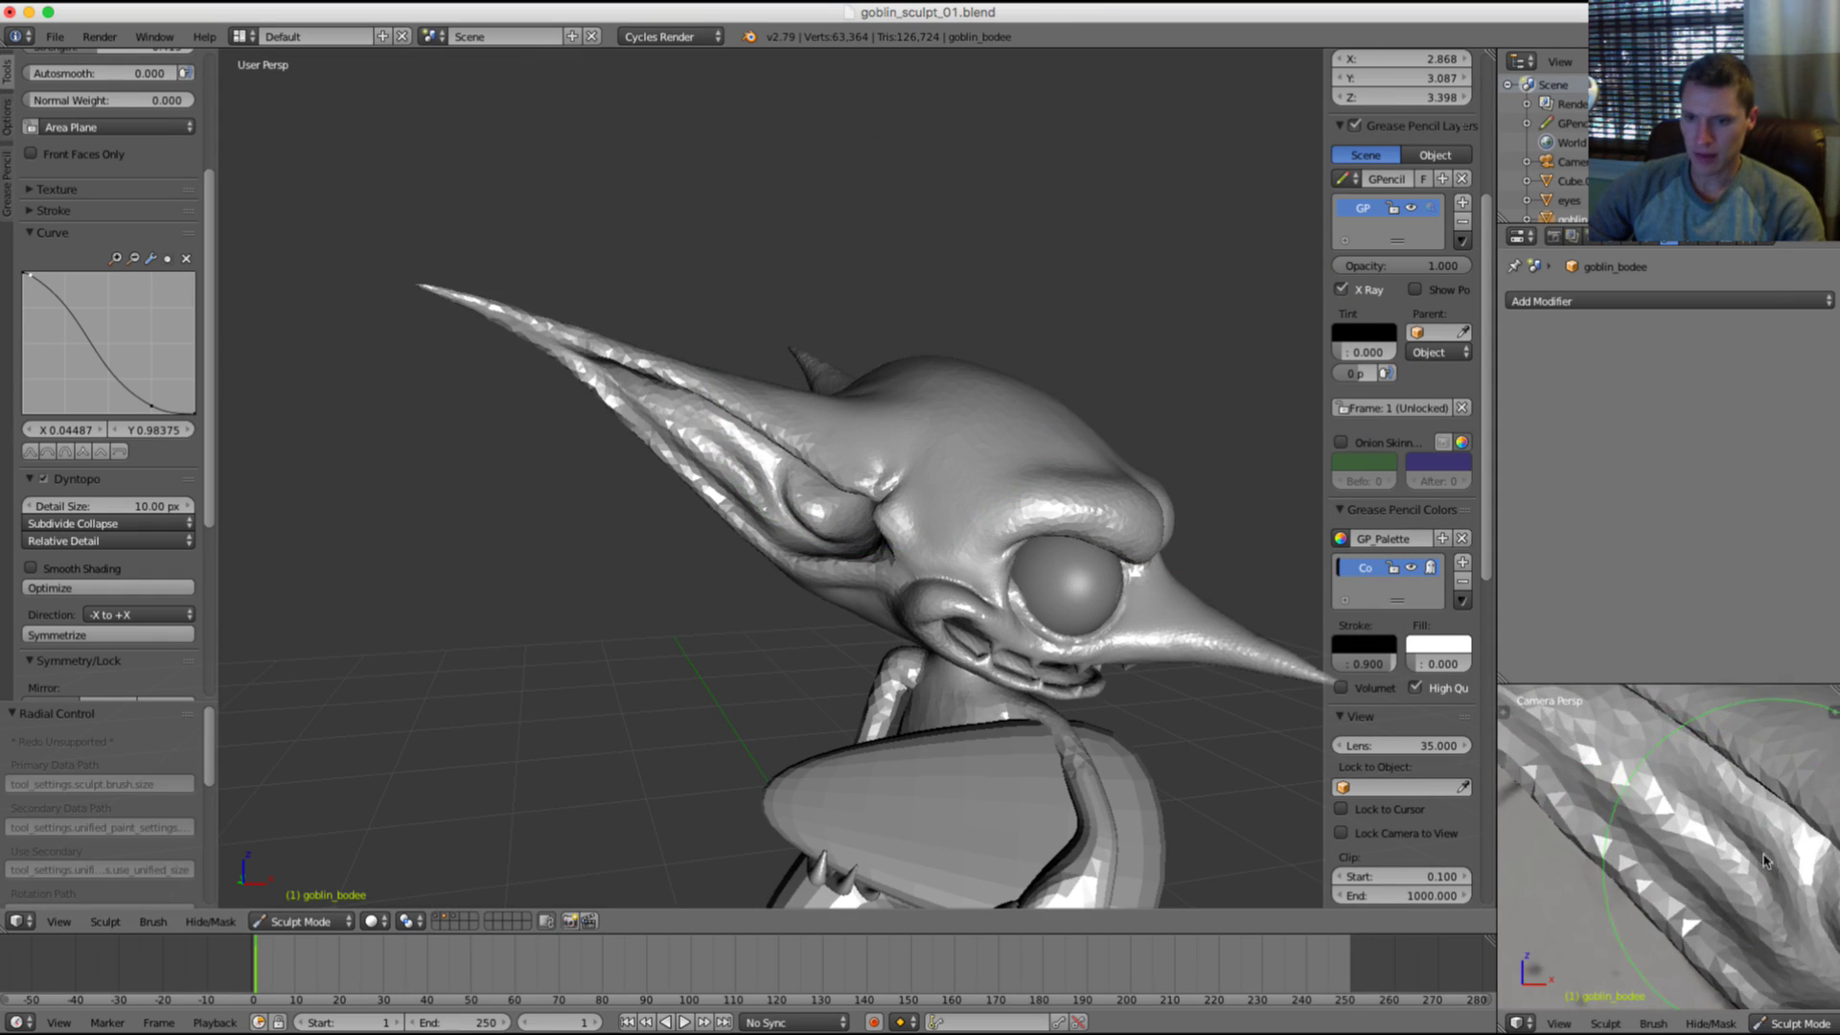
mouse_move(1740, 861)
mouse_down()
mouse_move(1712, 853)
mouse_move(1688, 797)
mouse_up()
shift+middle_drag(1783, 871, 1688, 798)
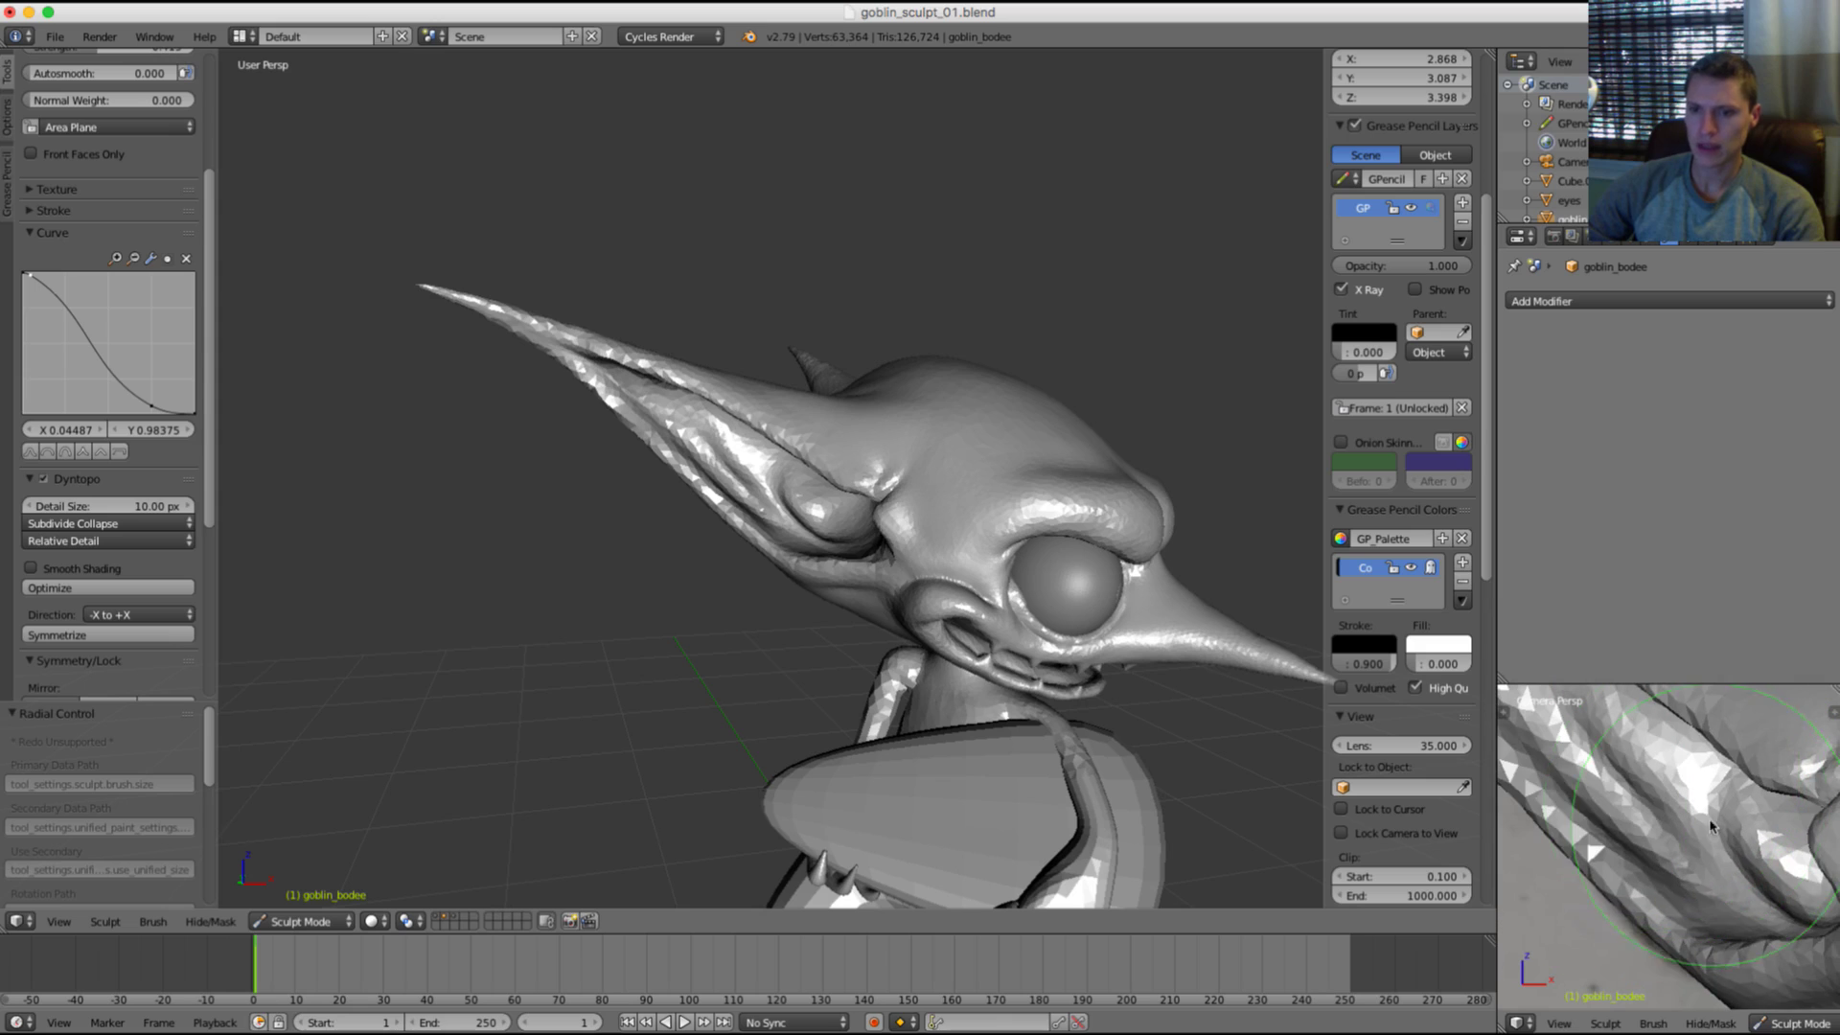
drag(1727, 830, 1705, 836)
drag(1760, 915, 1734, 920)
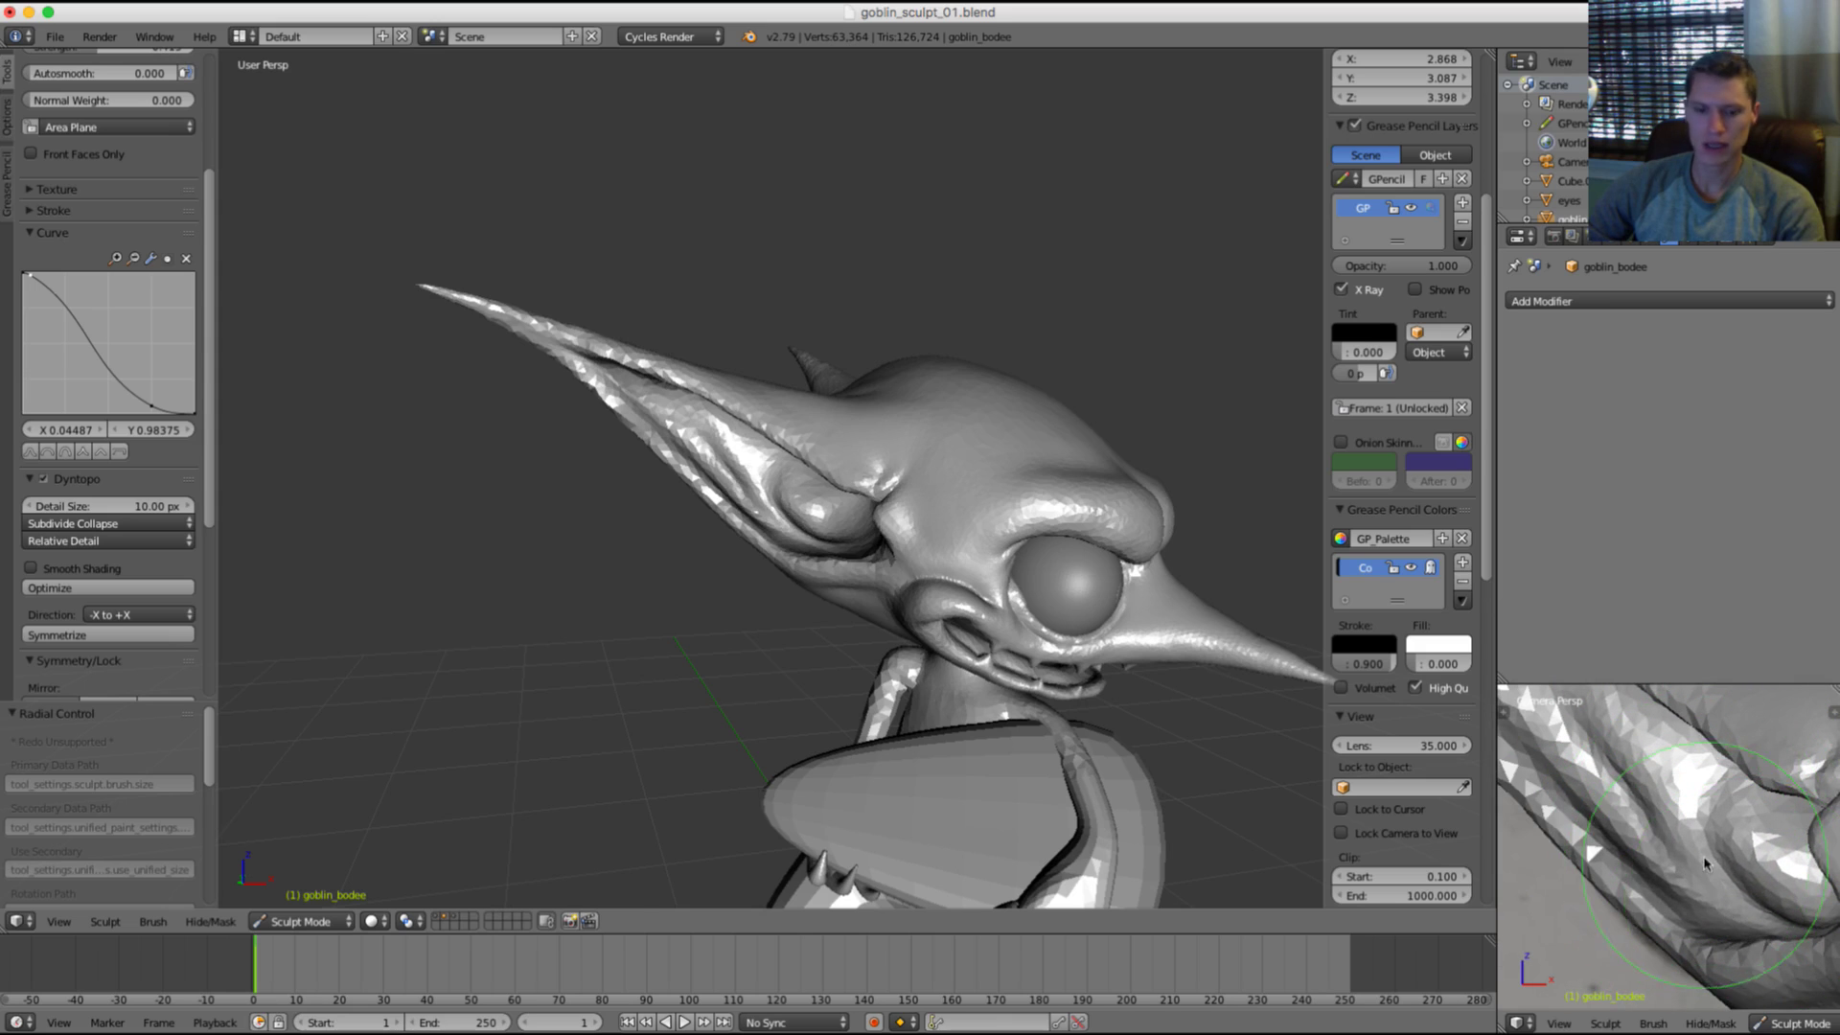
key(2)
key(grave)
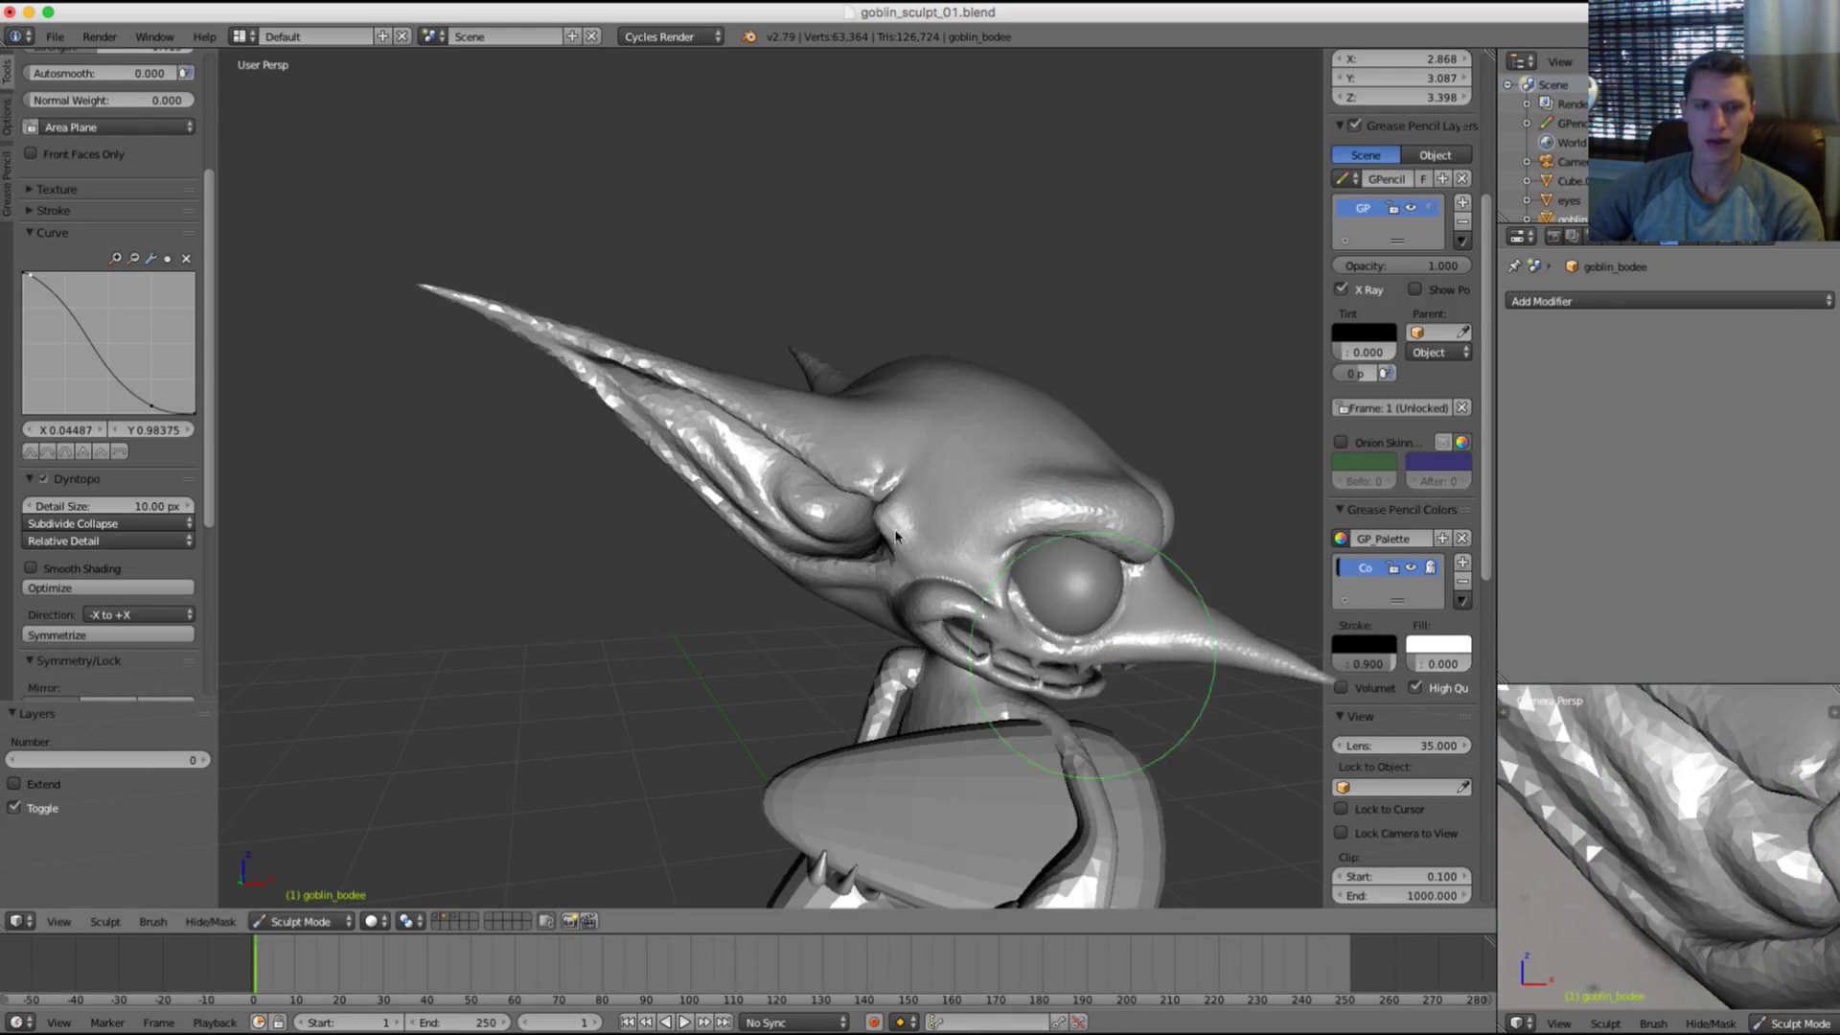
Step: Sharpen the ridge along the inner ear fold below the rounded lump with a resized Crease brush
scroll(801, 613, up, 6)
key(shift+c)
key(f)
click(733, 581)
scroll(751, 571, up, 3)
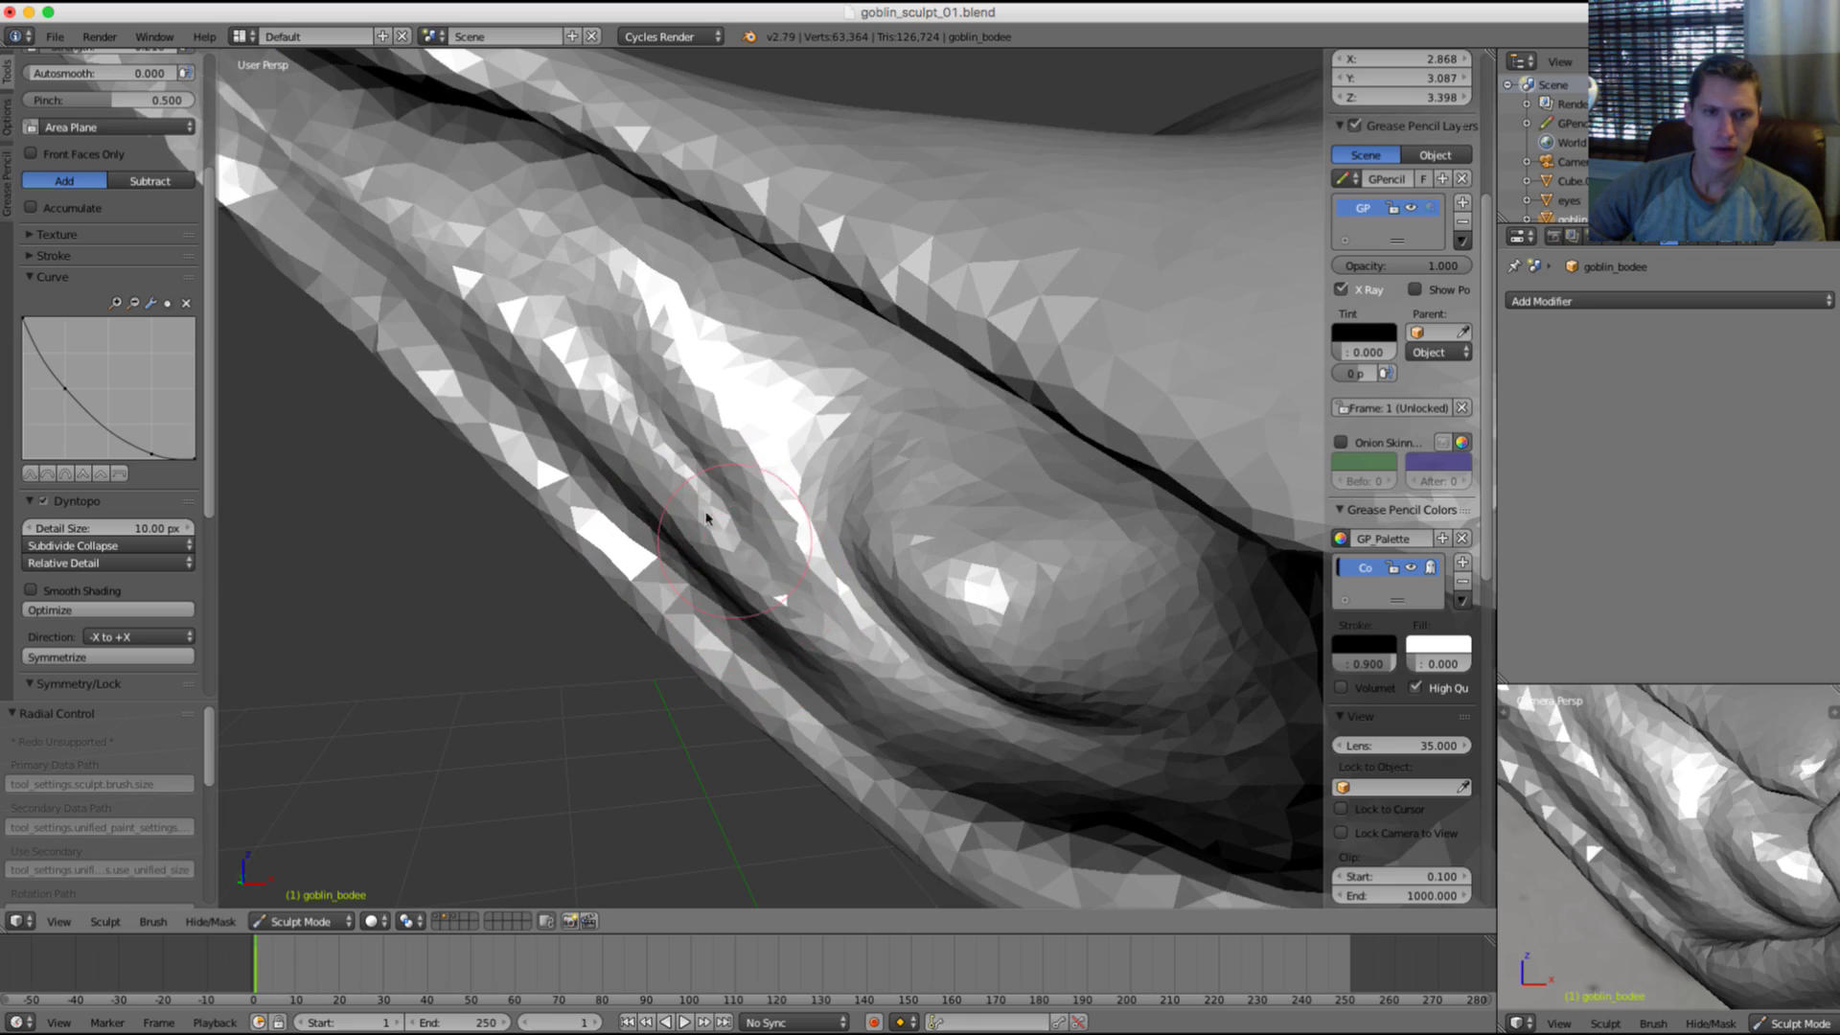
mouse_move(699, 513)
mouse_down()
mouse_move(893, 705)
mouse_move(1013, 753)
mouse_up()
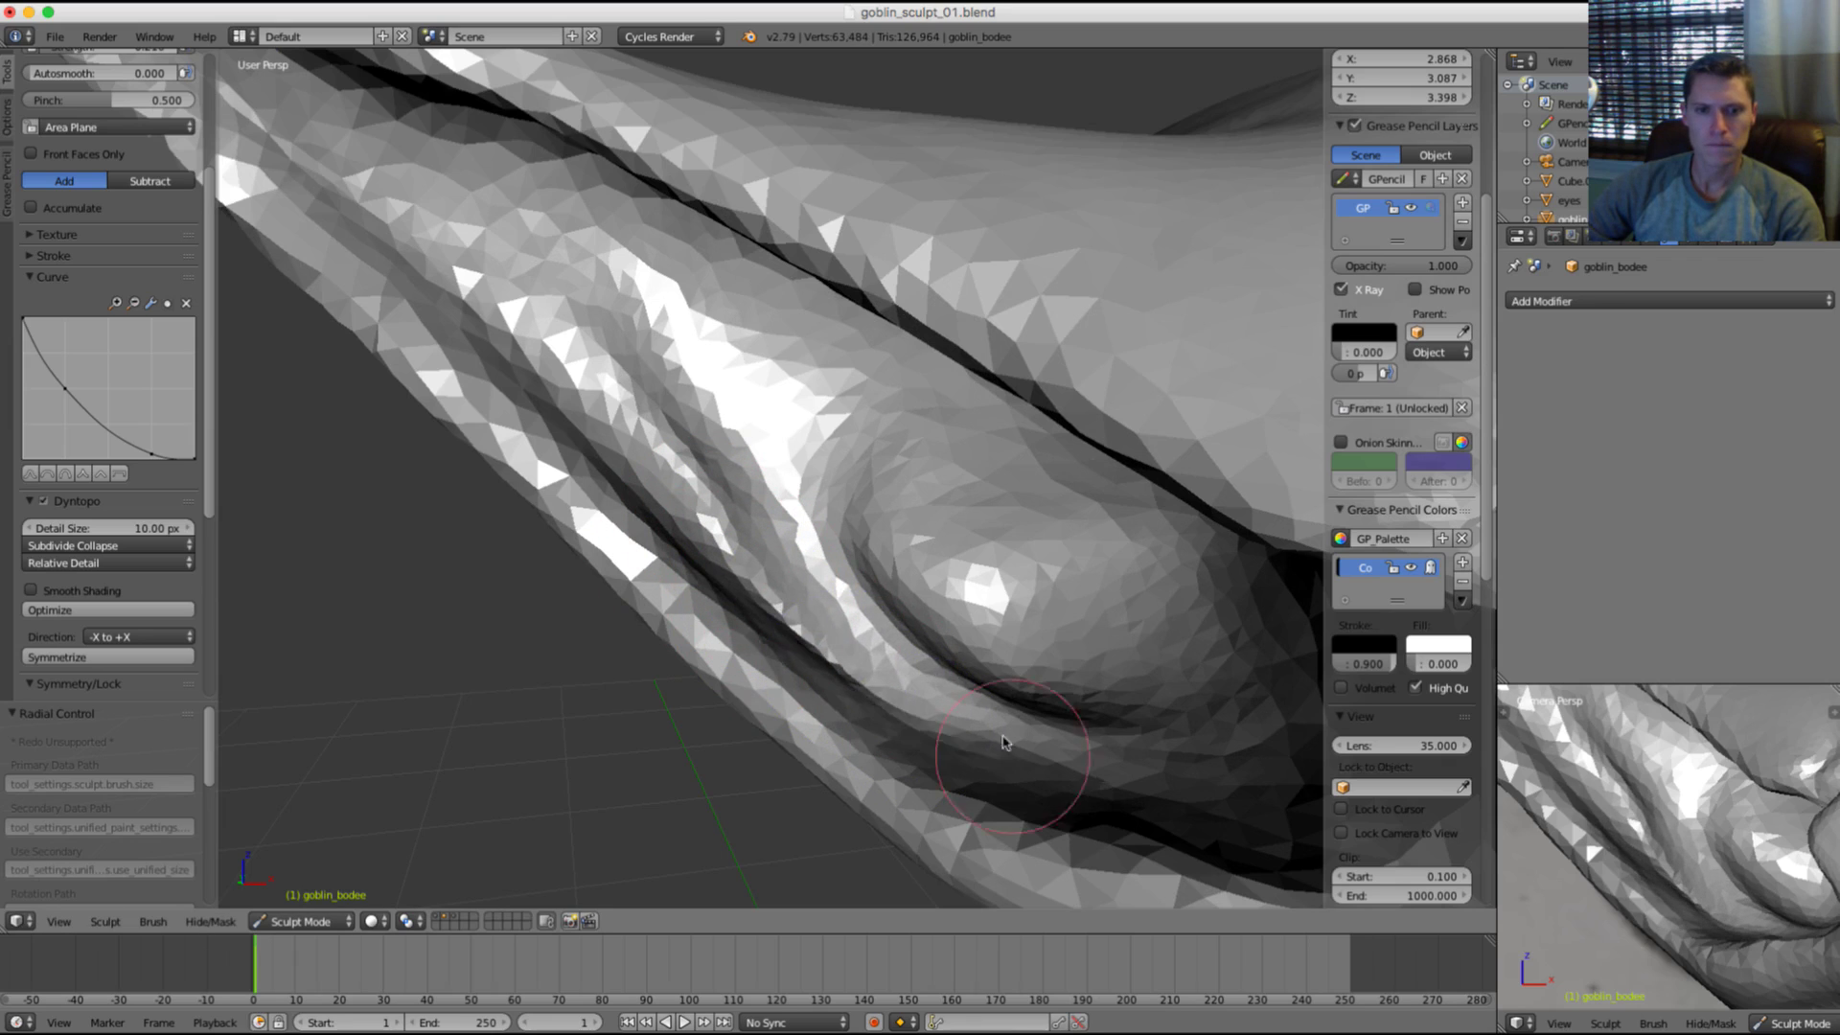
Step: Resize the Crease brush and carve the groove along the inner ear fold with its direction inverted
scroll(958, 690, down, 3)
middle_drag(848, 563, 795, 581)
key(f)
click(811, 588)
mouse_move(707, 567)
ctrl+mouse_down()
mouse_move(829, 717)
mouse_move(915, 759)
ctrl+mouse_up()
Step: Inspect the whole ear and smooth the upper part of the inner fold toward the ear's tip
scroll(920, 469, down, 8)
middle_drag(1043, 370, 1036, 347)
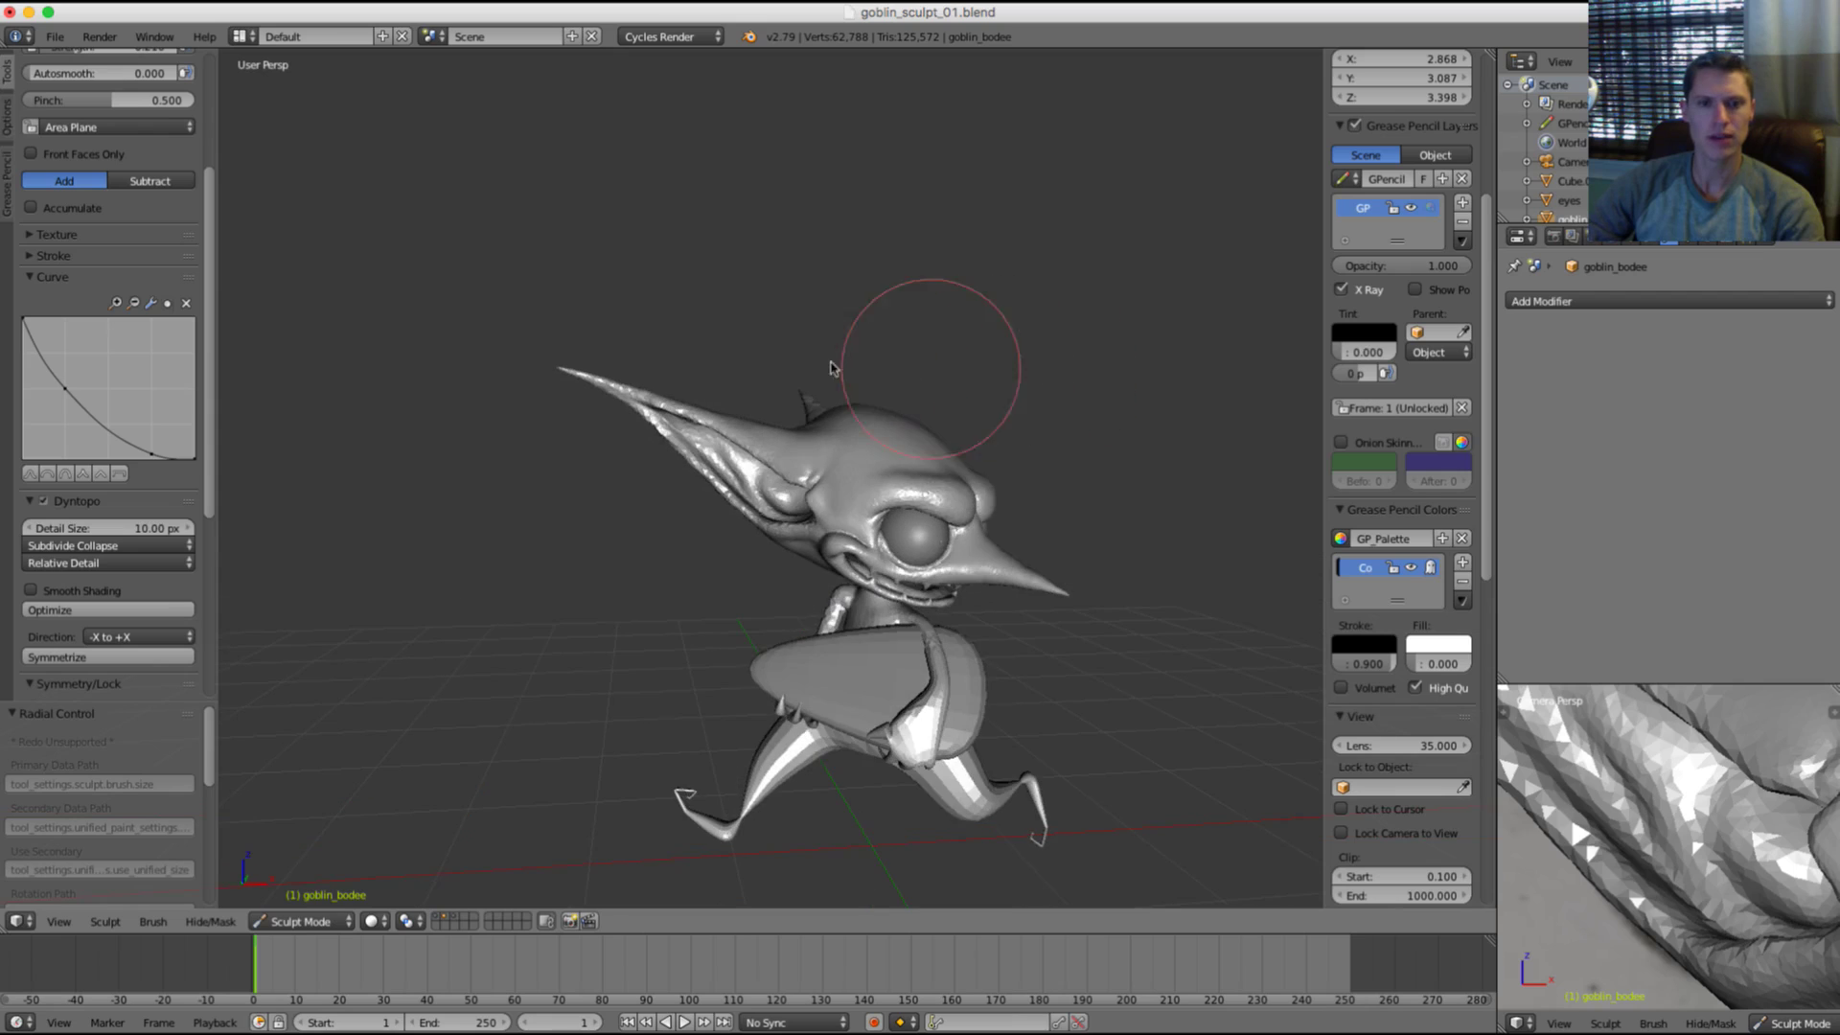
scroll(831, 383, up, 5)
shift+middle_drag(814, 486, 872, 487)
scroll(709, 373, up, 4)
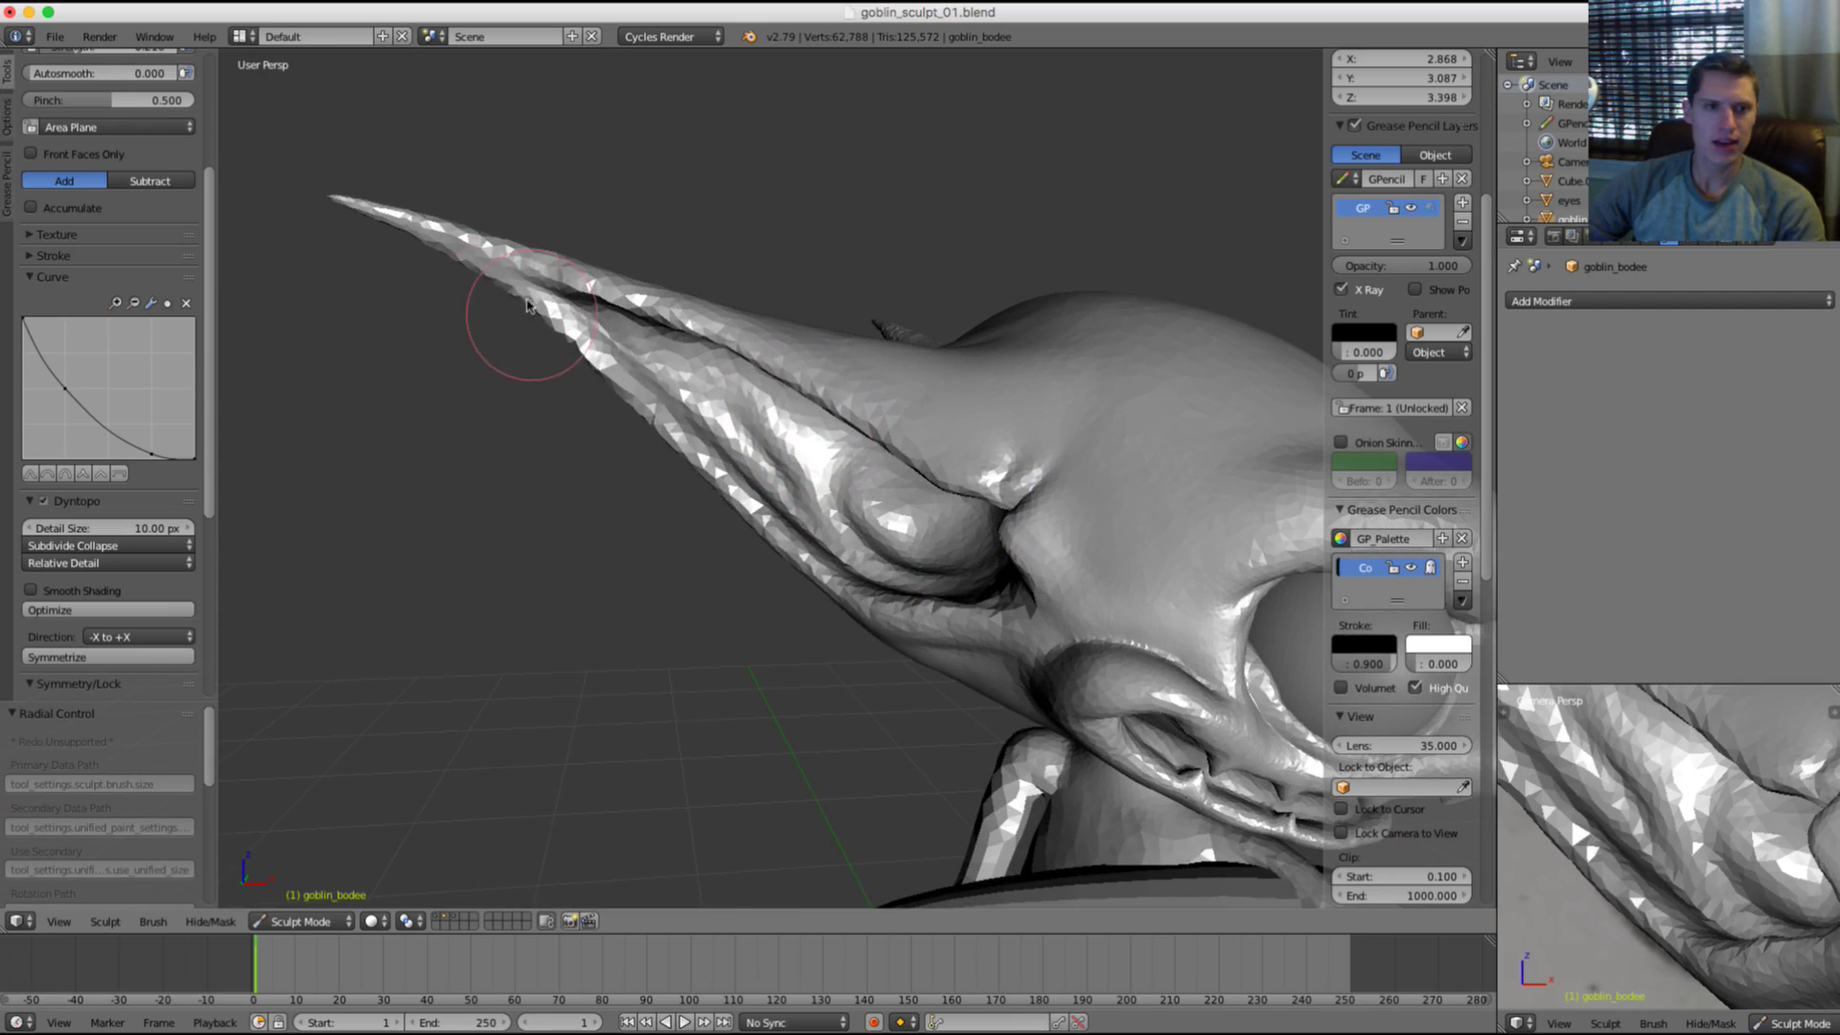
scroll(709, 374, up, 2)
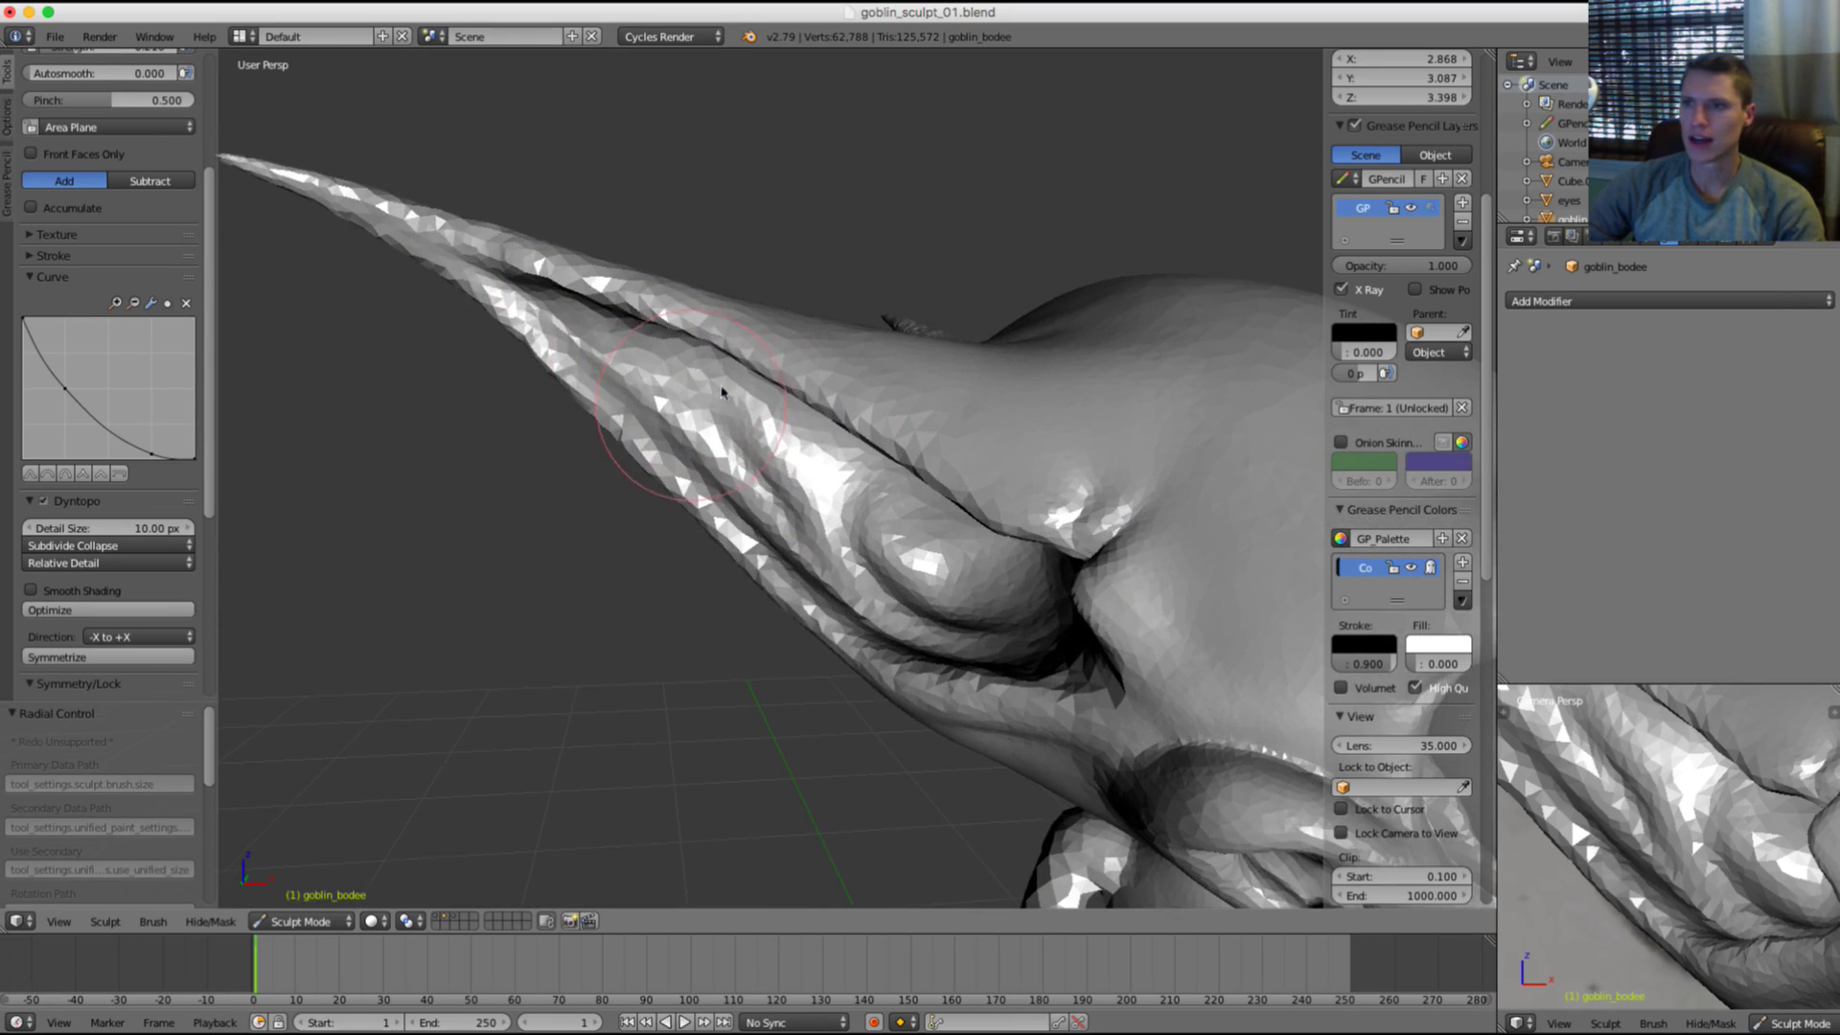
middle_drag(733, 399, 640, 354)
scroll(640, 355, up, 3)
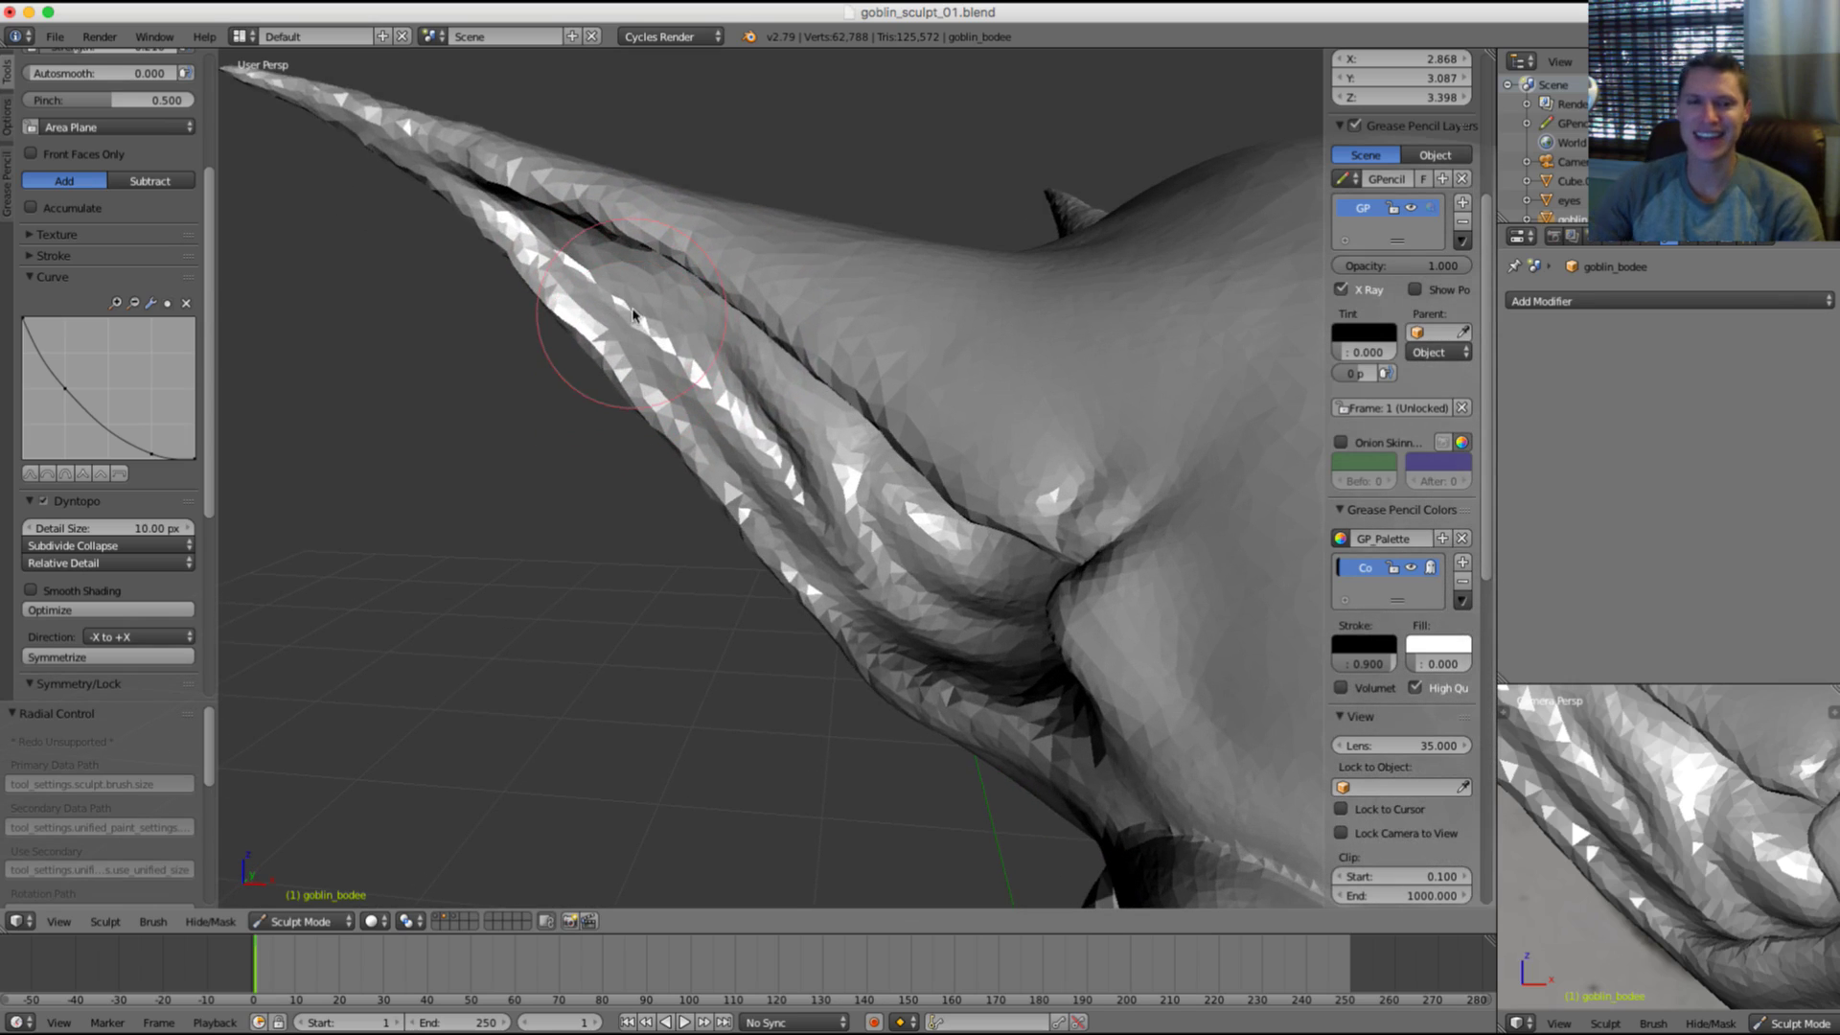
shift+drag(661, 270, 558, 293)
middle_drag(558, 292, 572, 259)
Step: Reshape the lower ear rim toward the tip with a resized Grab brush and check it against the reference drawing
key(f)
click(463, 197)
key(g)
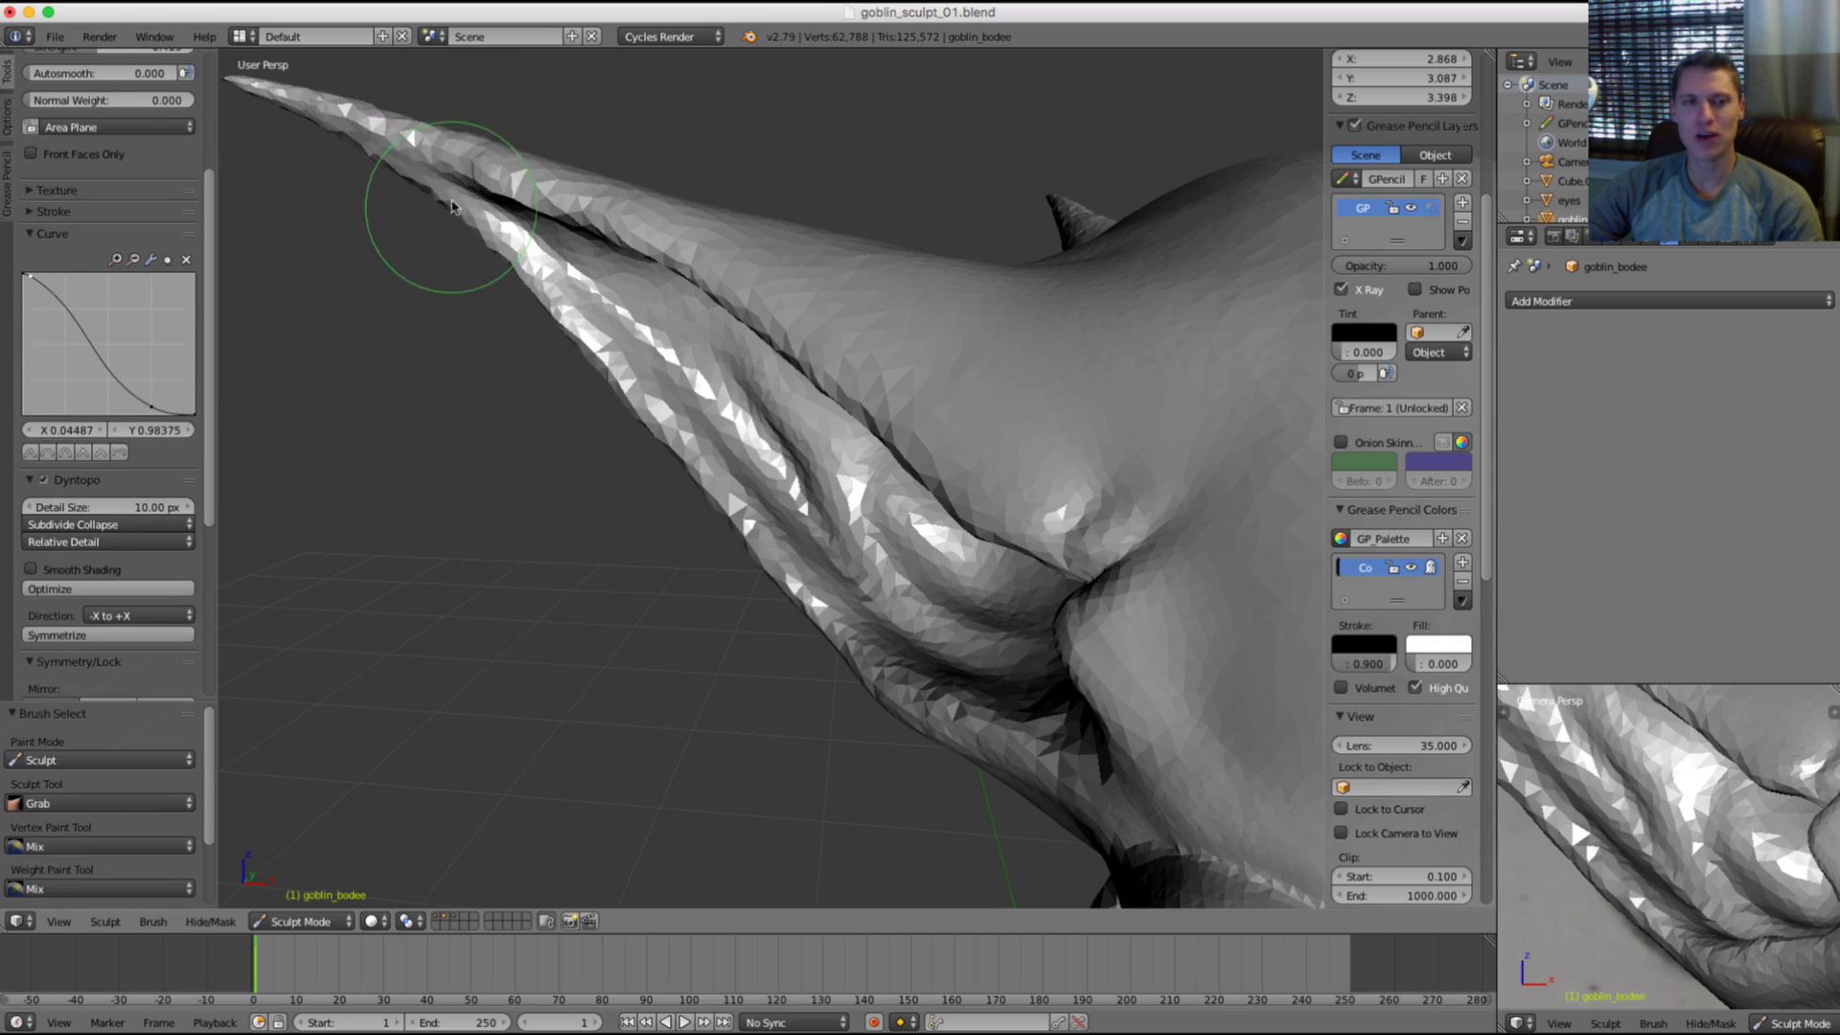
key(f)
click(489, 191)
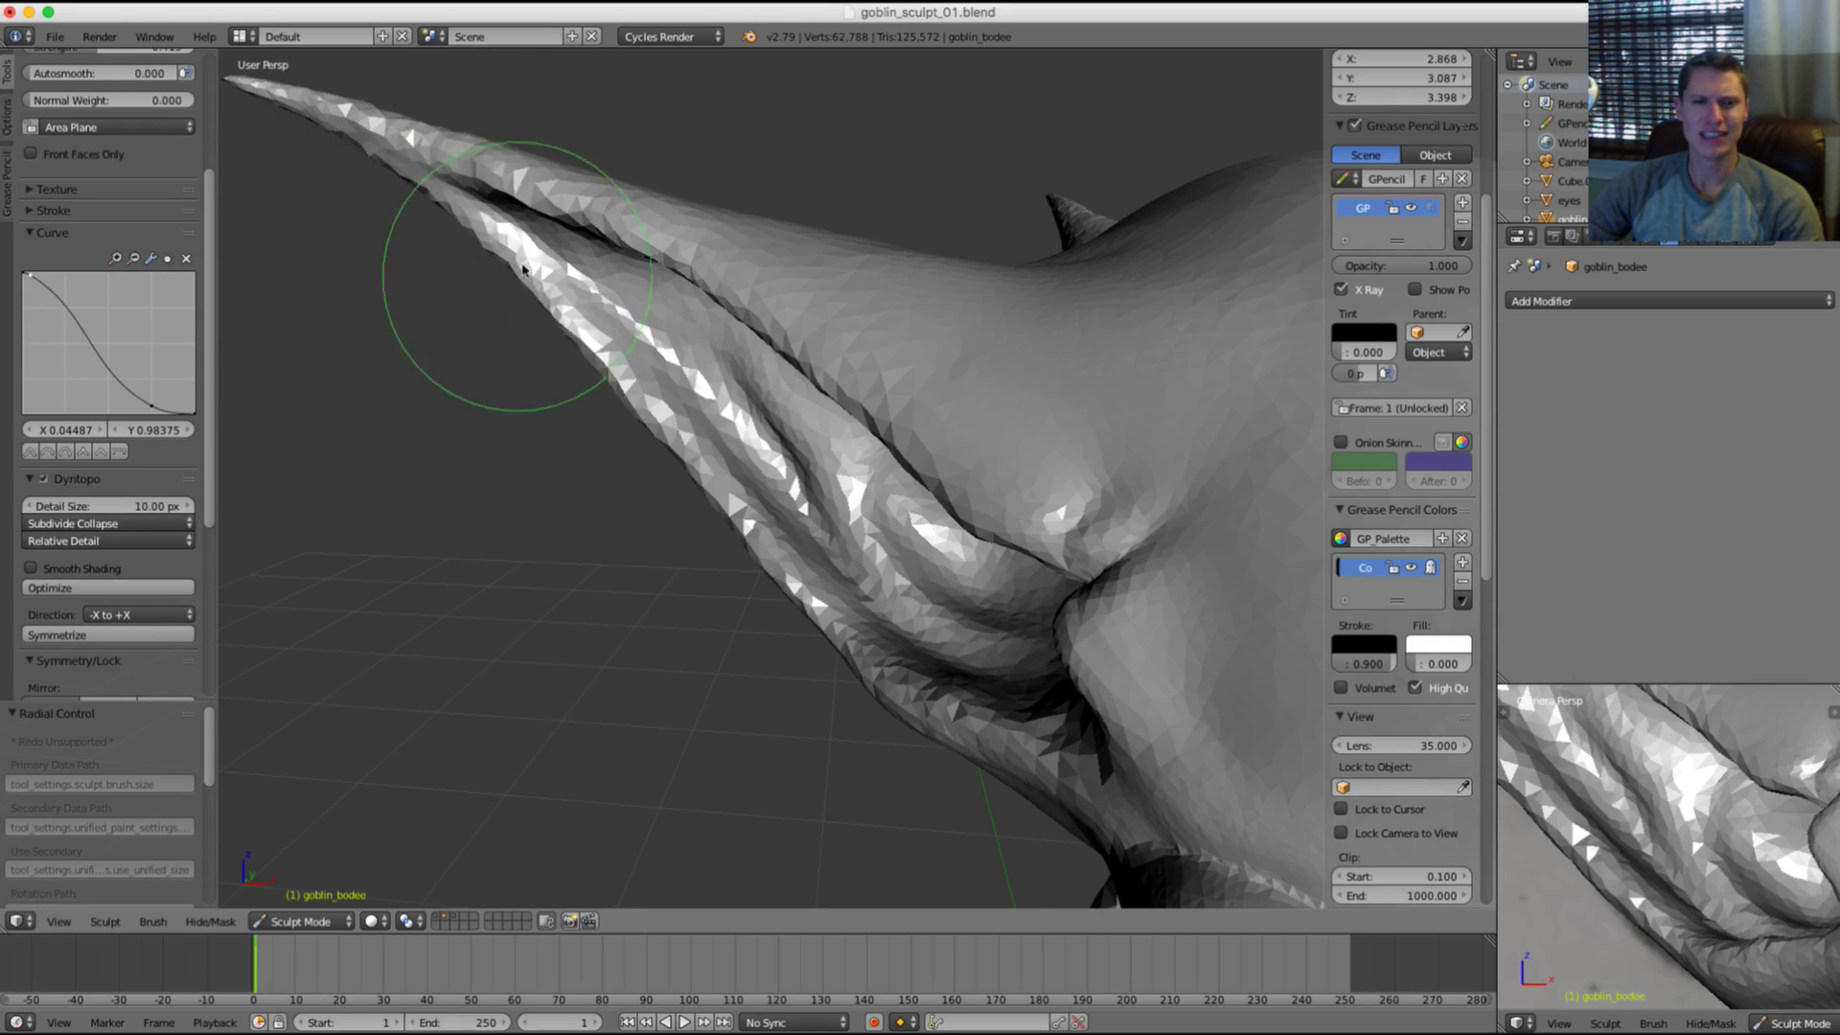
middle_drag(520, 255, 468, 265)
mouse_move(499, 272)
mouse_down()
mouse_move(544, 350)
mouse_move(606, 393)
mouse_up()
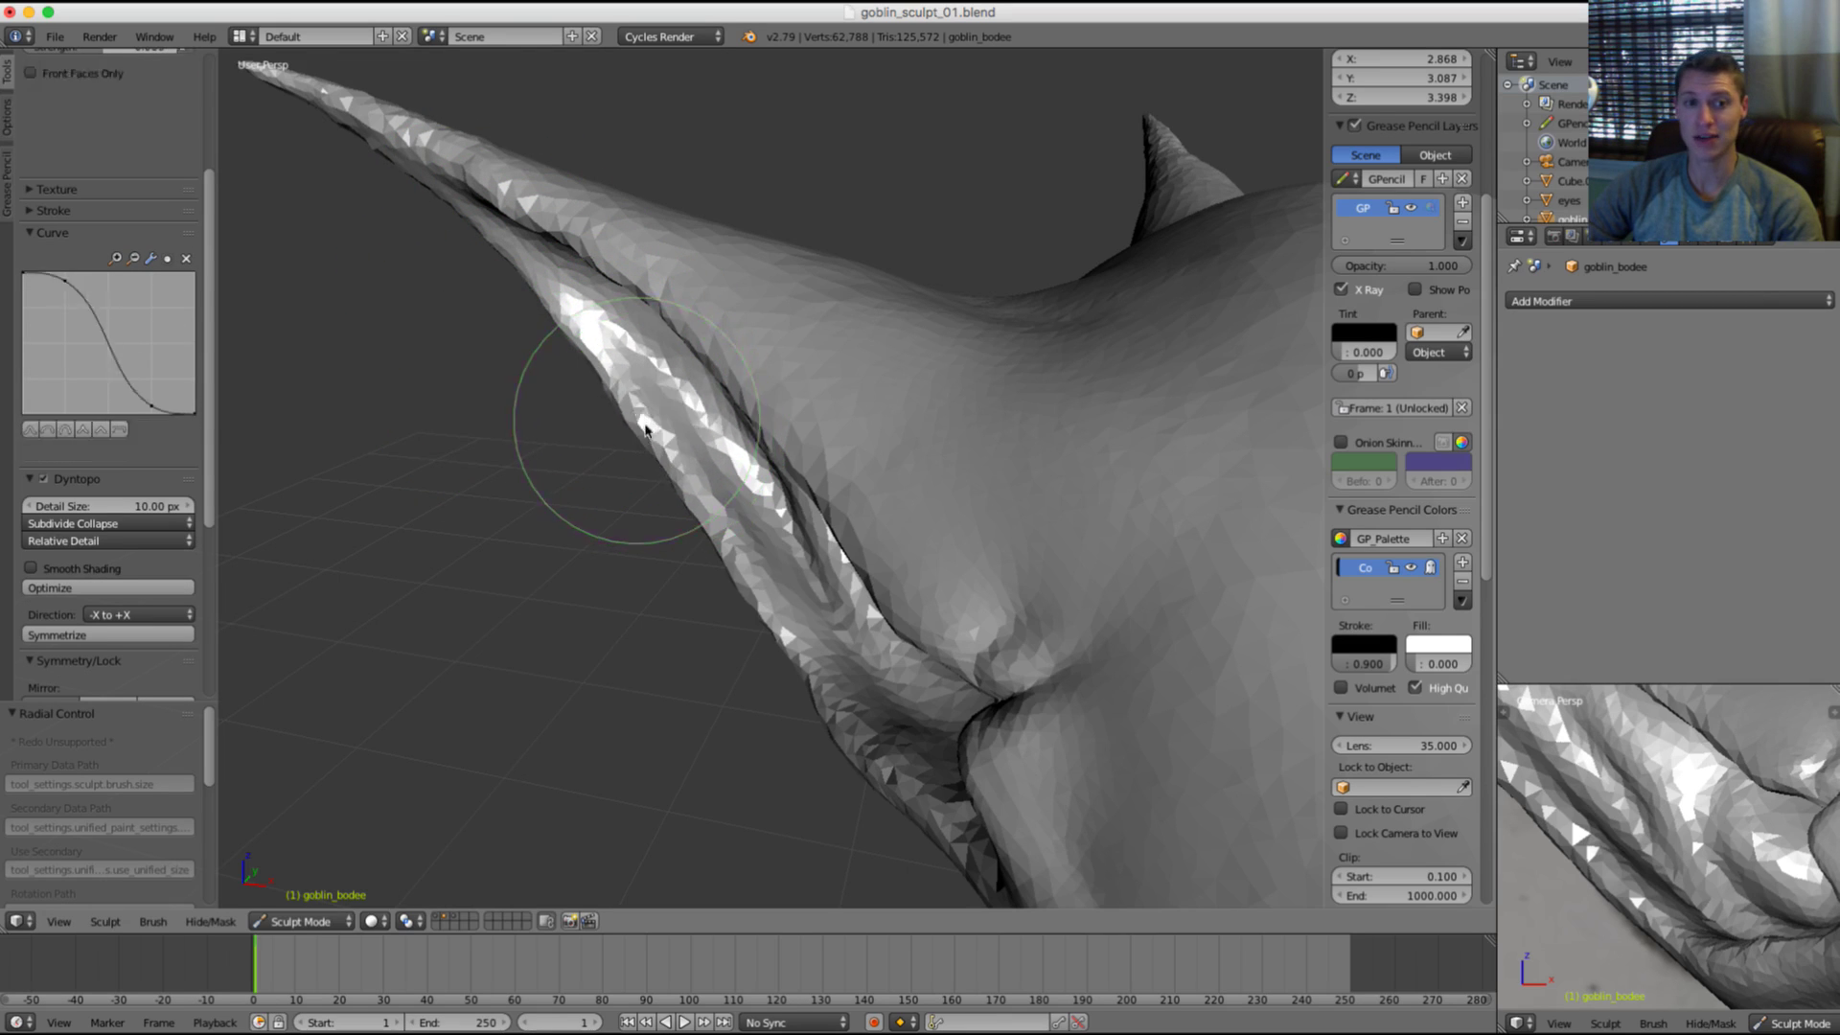
mouse_move(575, 412)
middle_down()
mouse_move(801, 246)
mouse_move(906, 213)
mouse_move(994, 307)
mouse_move(881, 354)
middle_up()
scroll(1626, 882, down, 3)
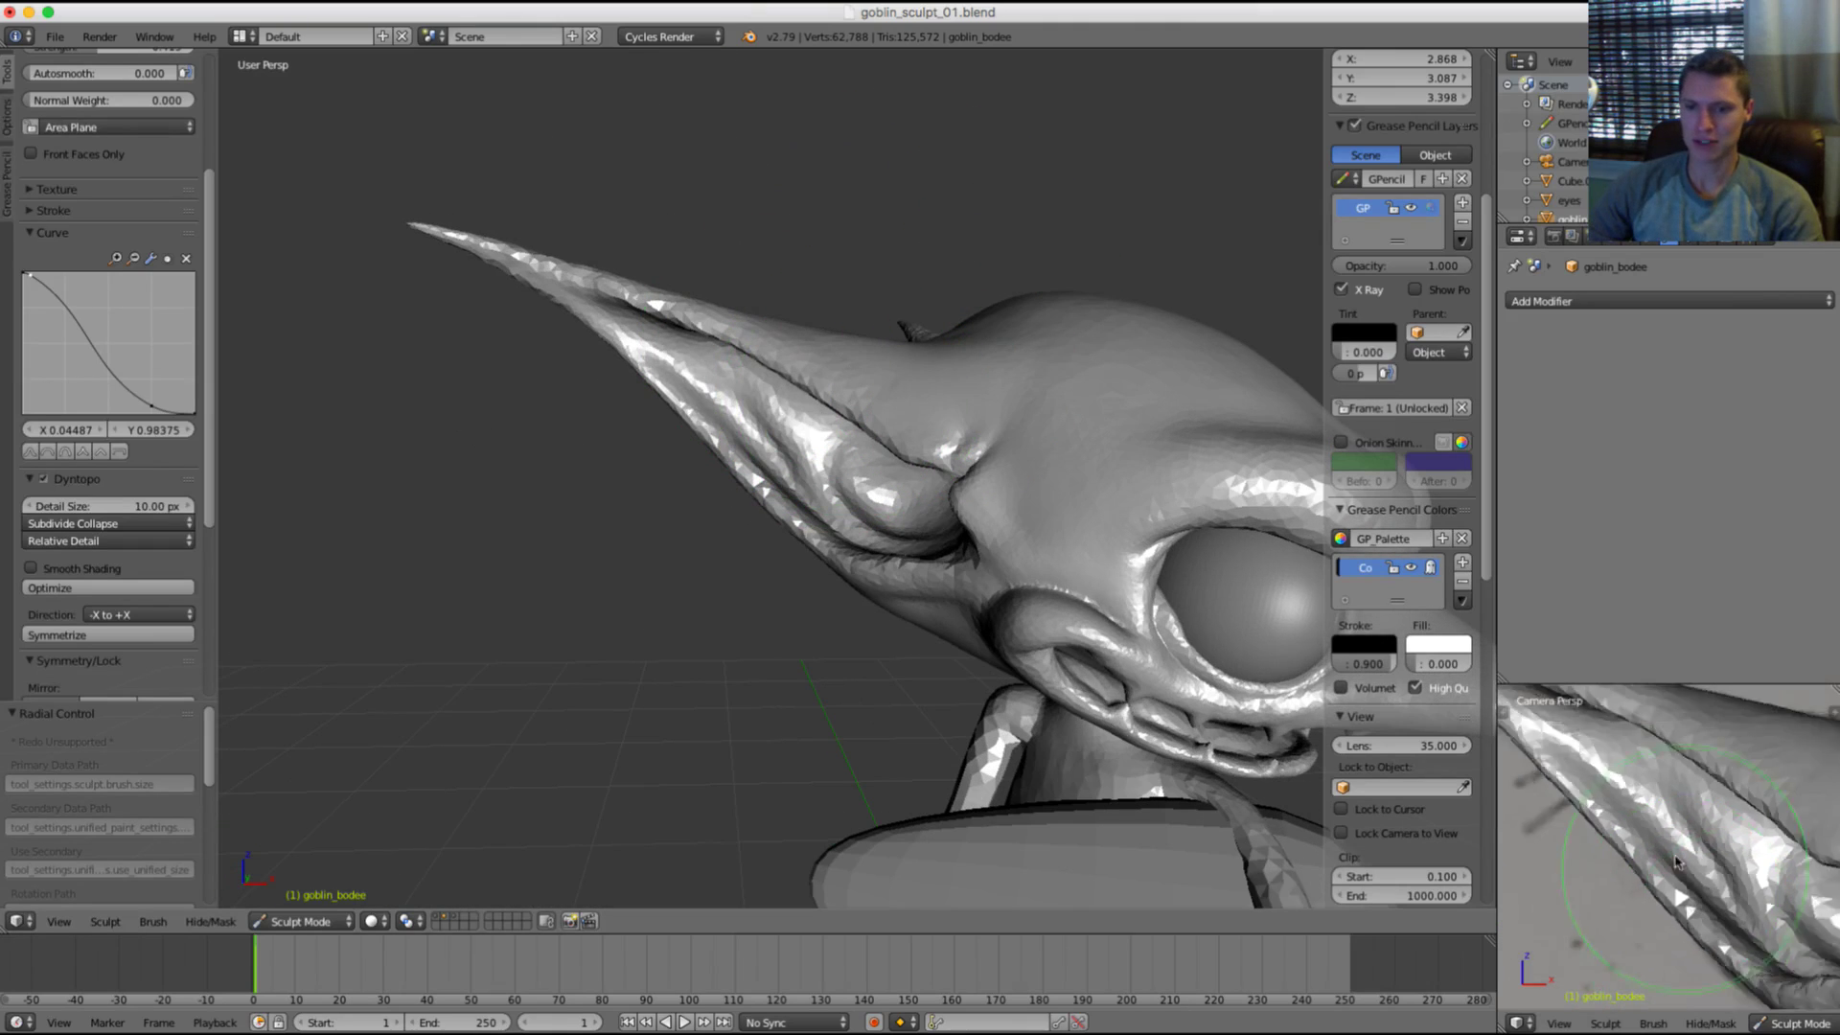
key(grave)
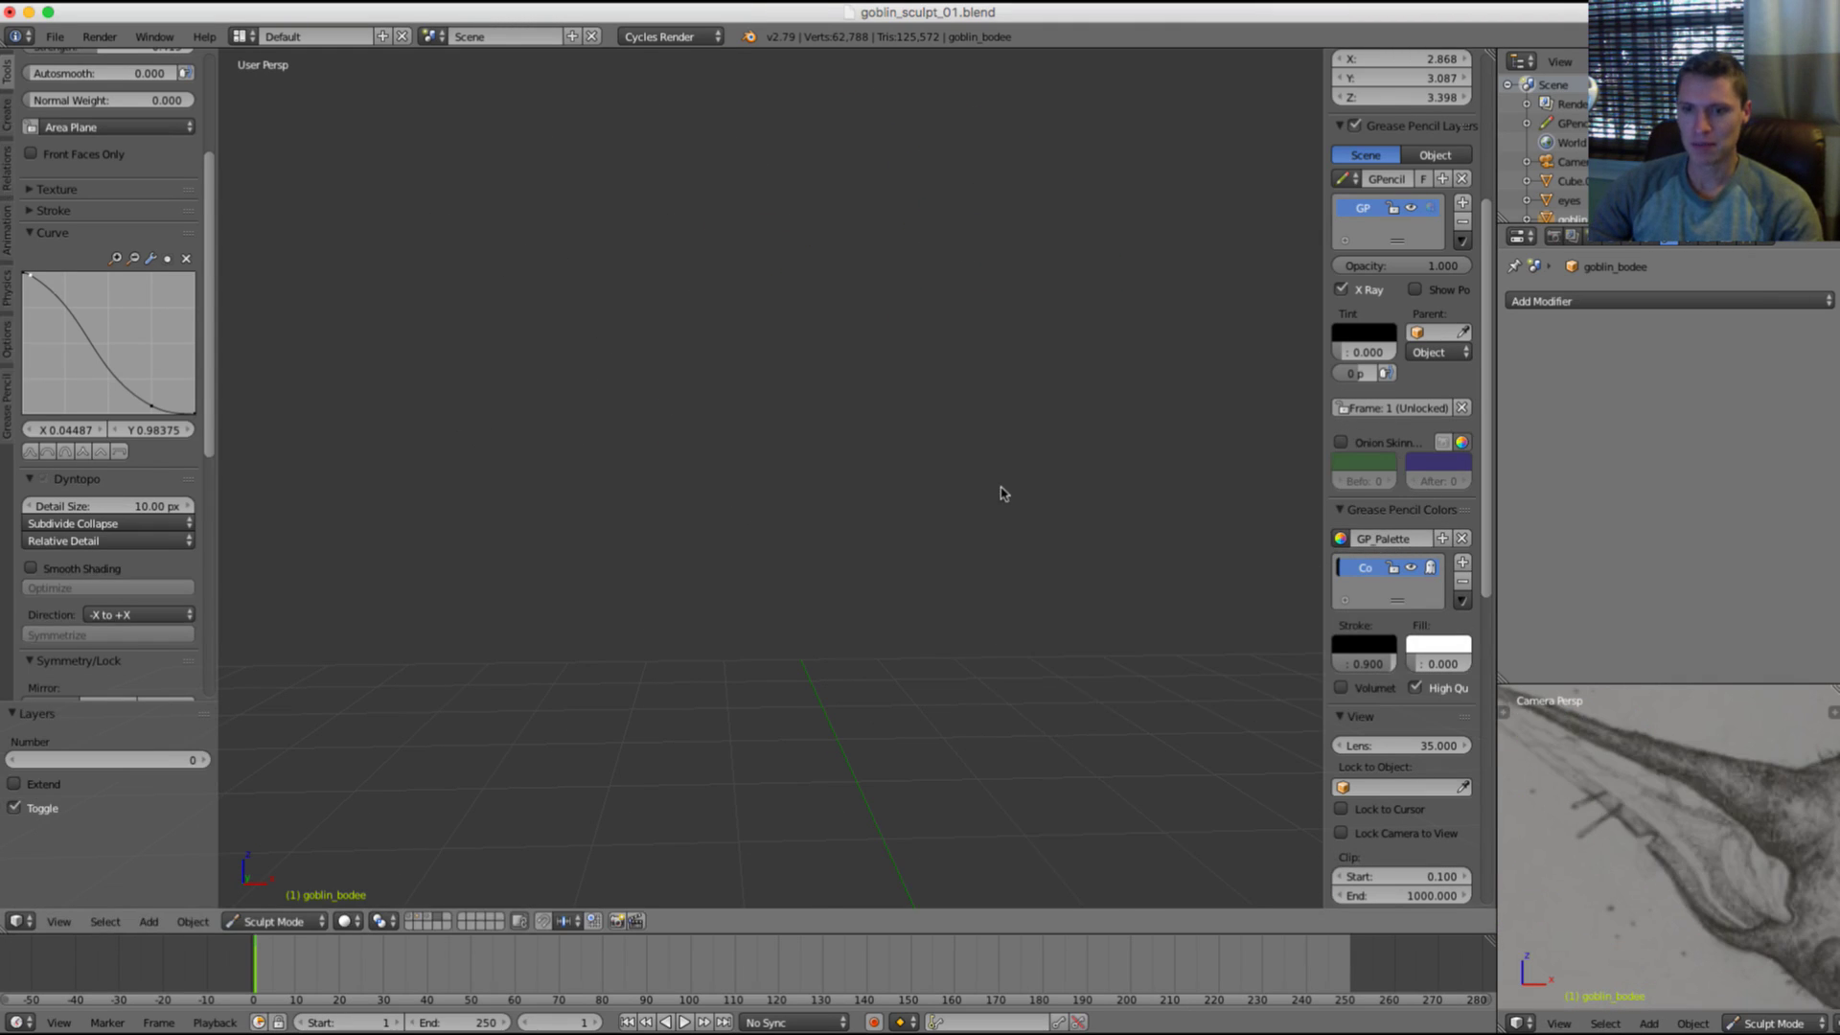
key(grave)
Step: Carve a notch across the lower ear rim with a resized, inverted Crease brush, following the reference drawing
scroll(771, 421, up, 4)
key(f)
click(682, 511)
scroll(743, 494, up, 2)
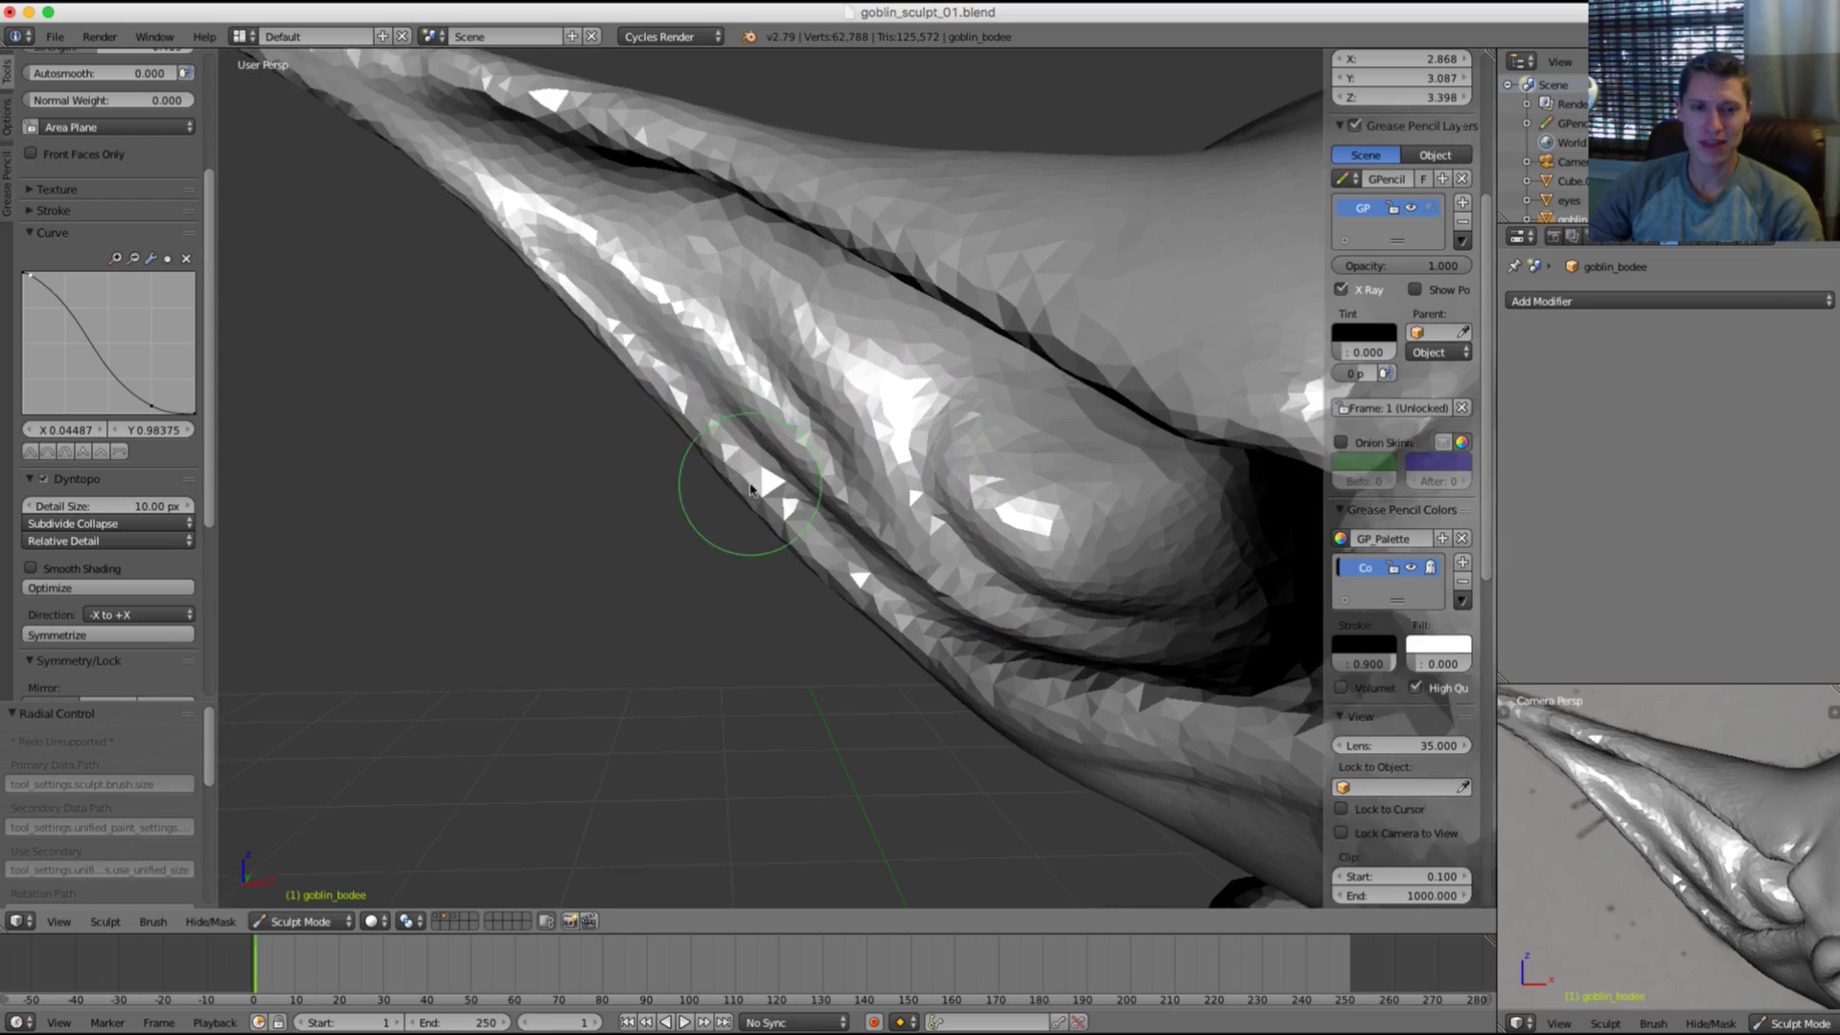
scroll(1672, 834, up, 3)
key(shift+c)
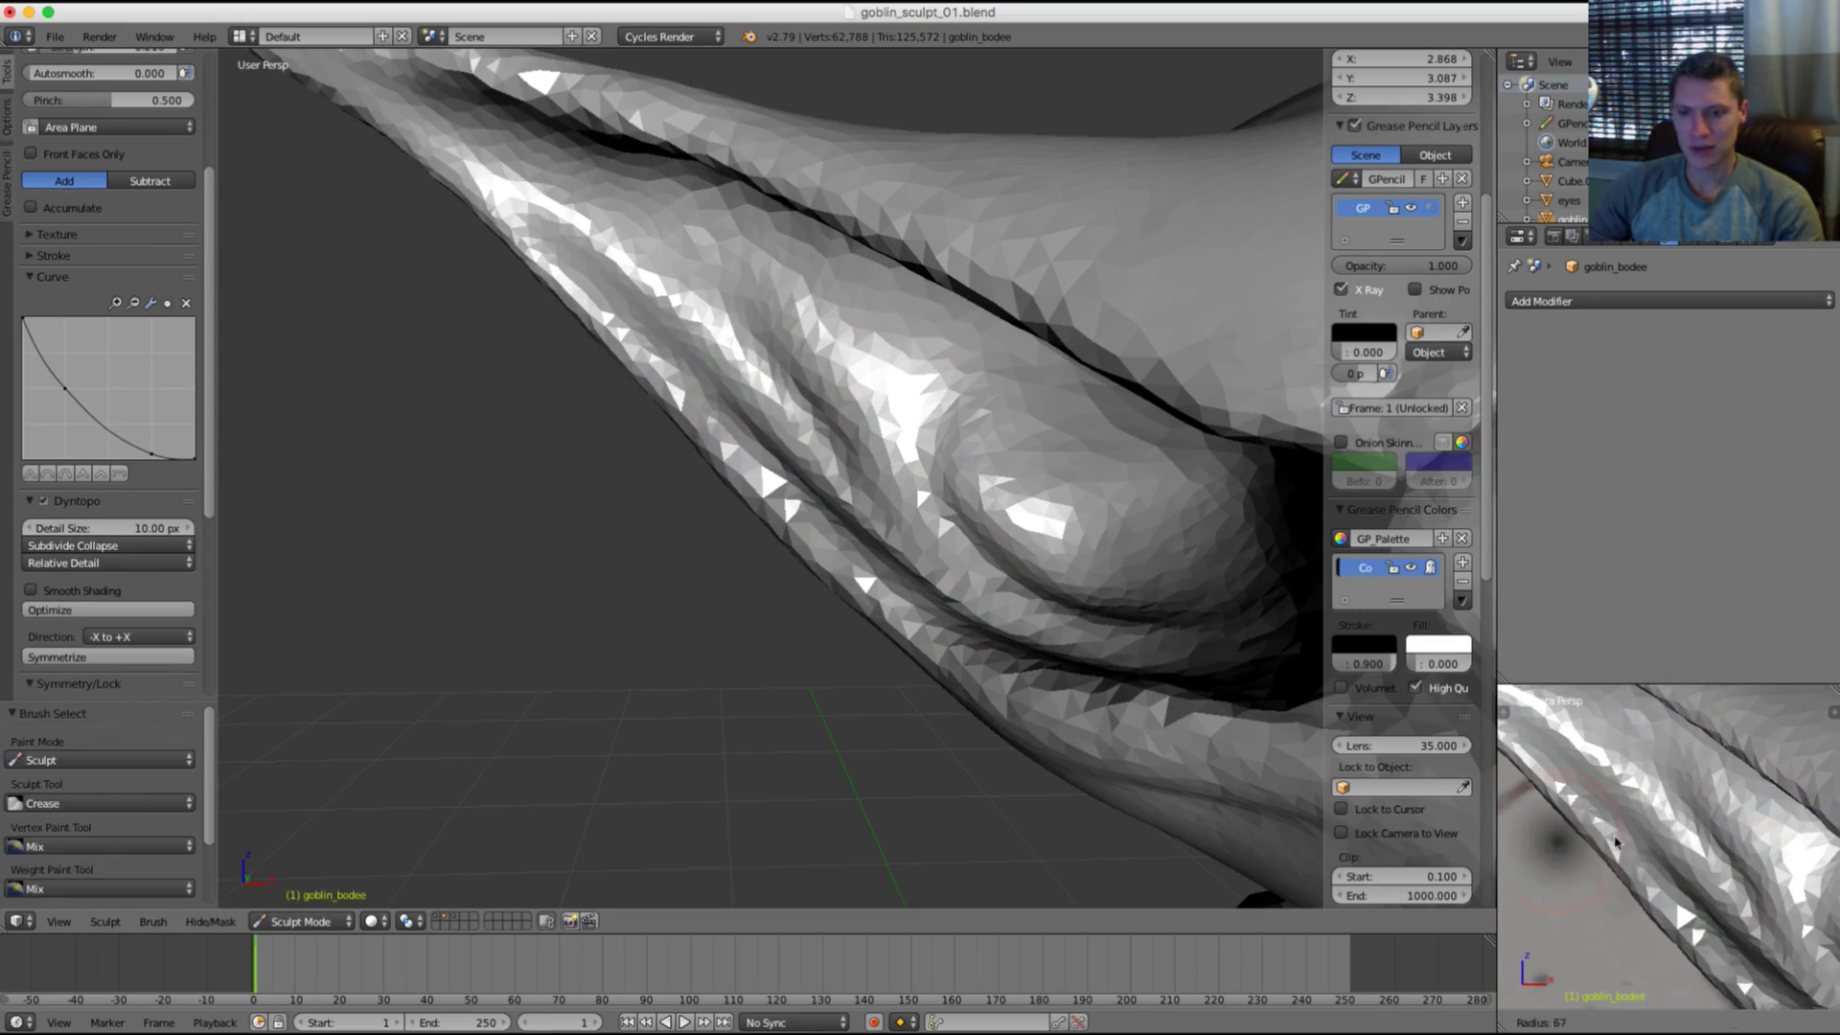
key(grave)
key(grave)
scroll(1667, 805, up, 4)
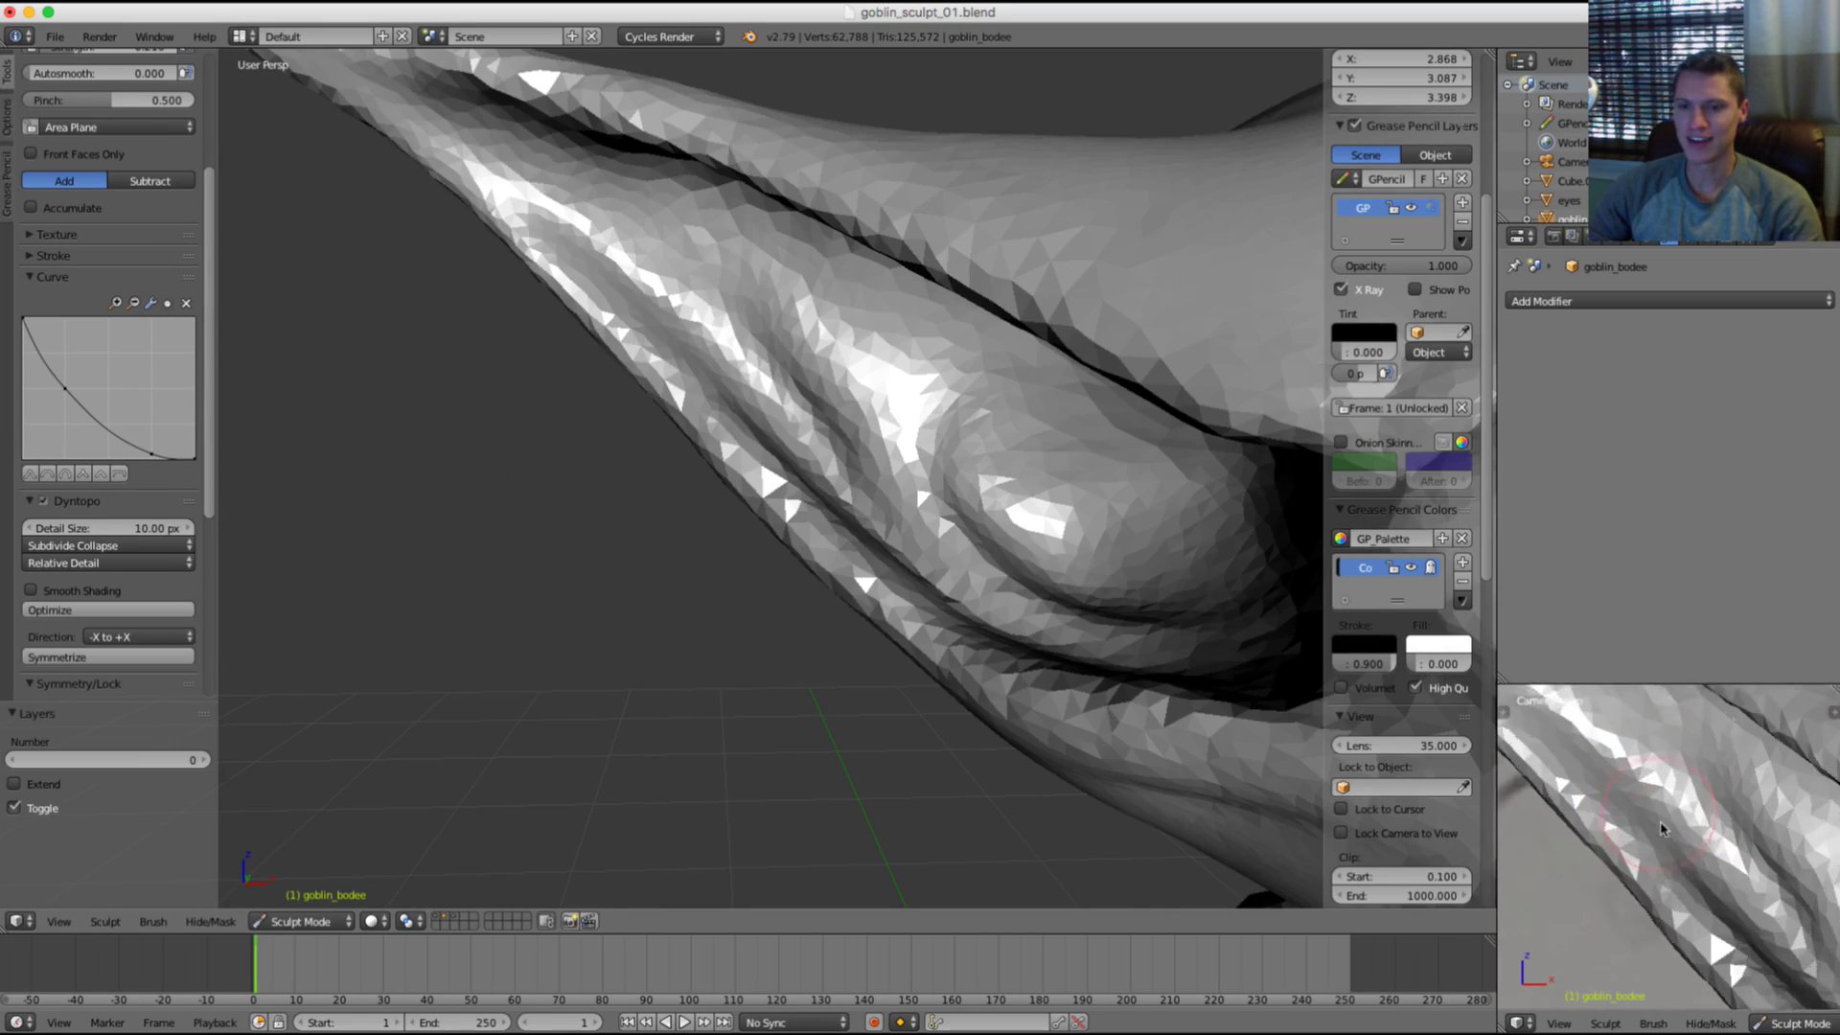
ctrl+drag(1627, 833, 1592, 876)
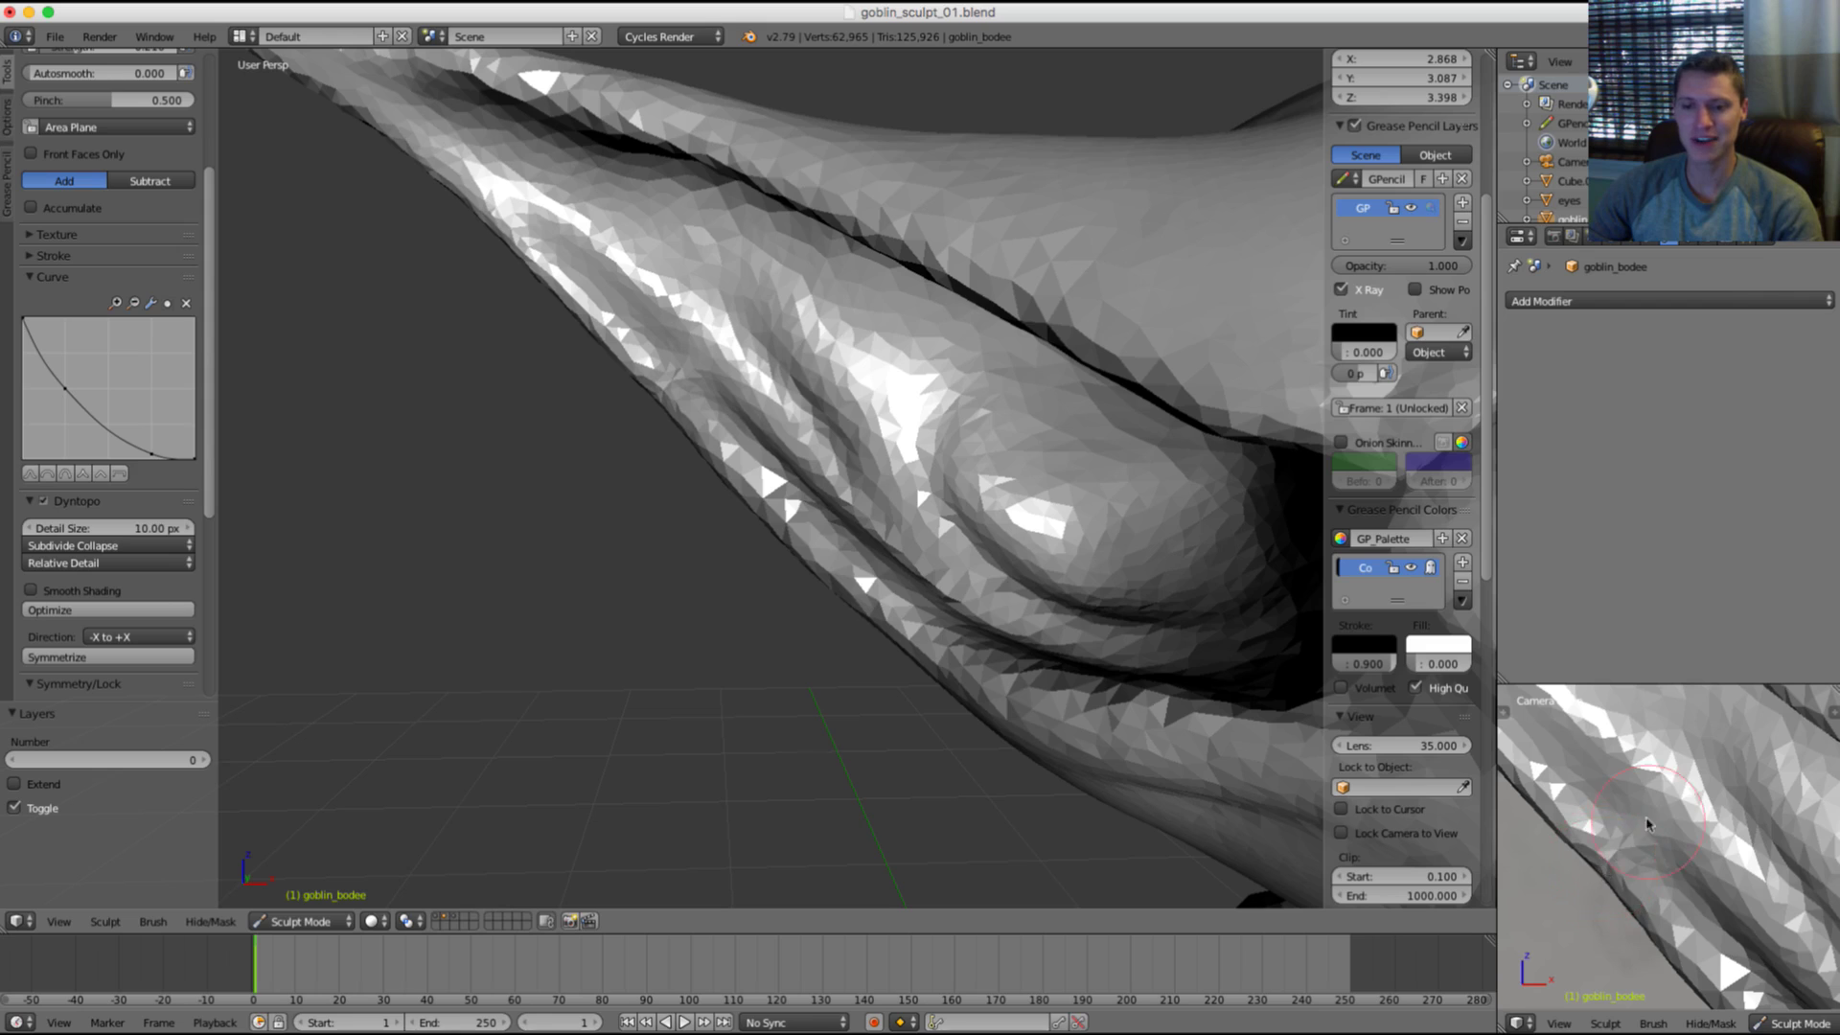
ctrl+drag(1613, 889, 1627, 884)
Step: Adjust the Crease brush strength, touch up the rim notch, and compare it with the reference drawing
key(shift+f)
click(1623, 852)
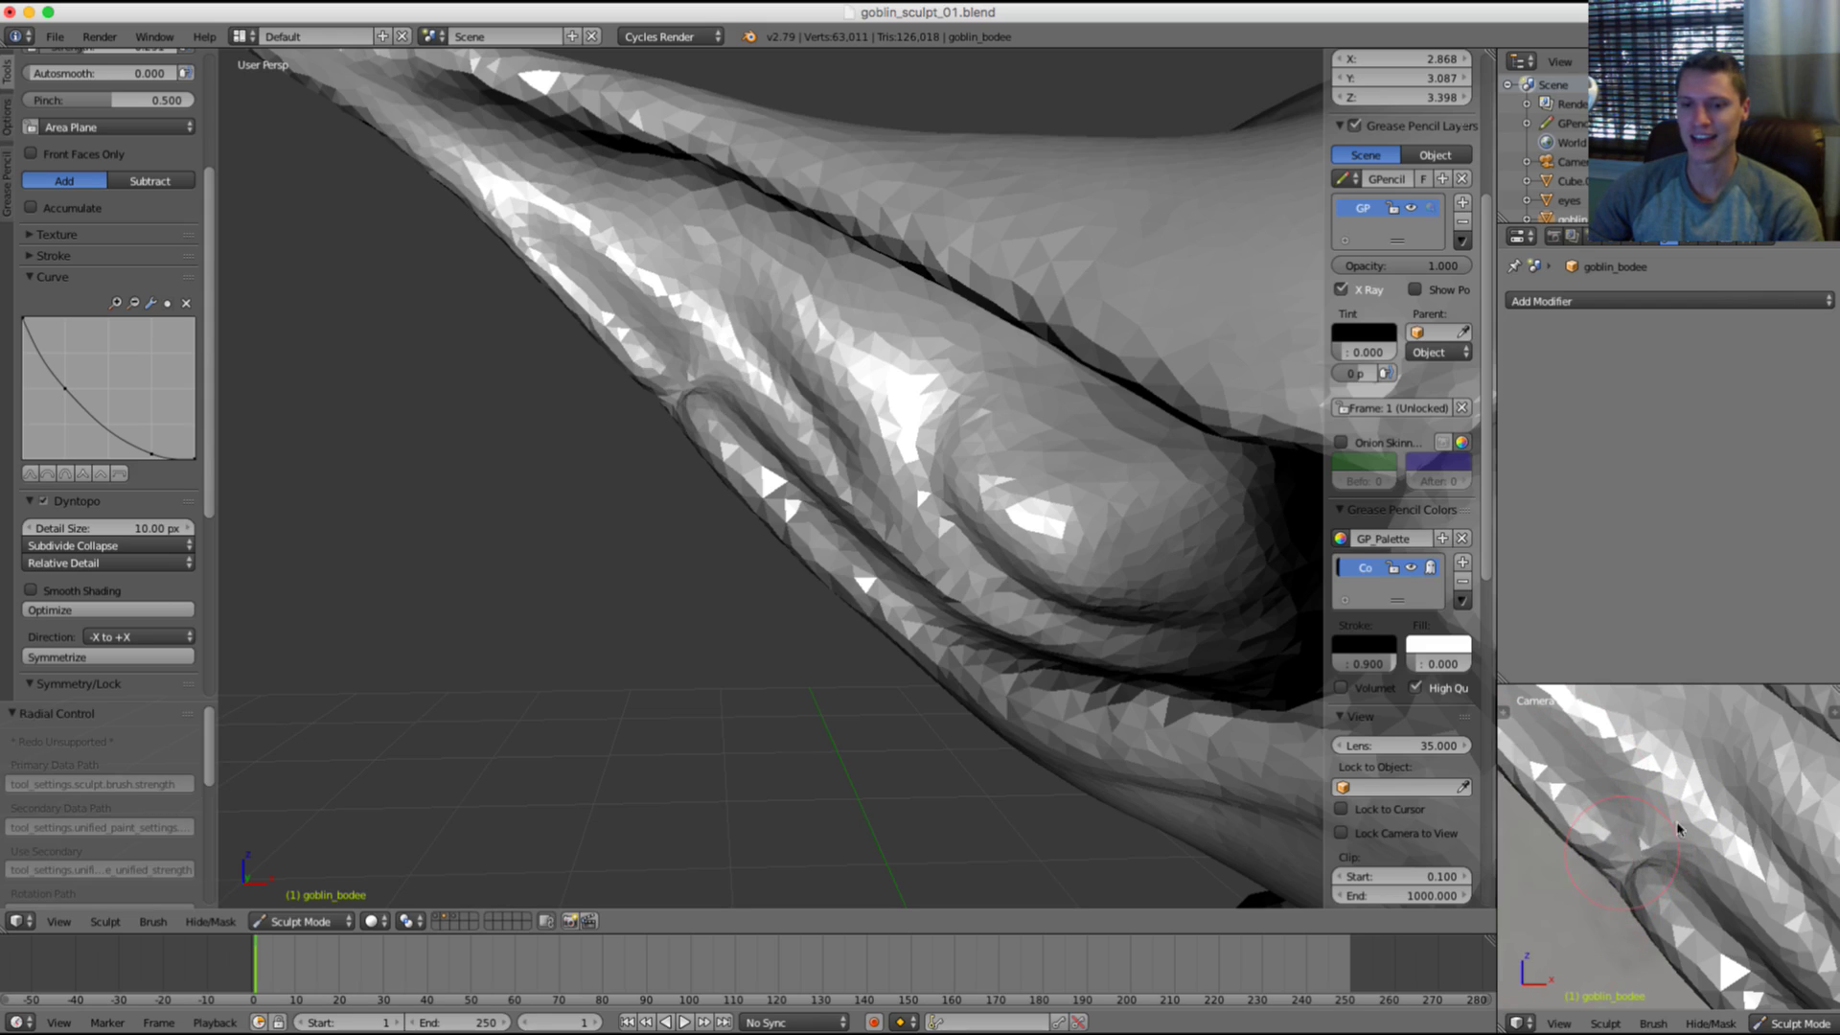
click(1660, 847)
key(grave)
key(grave)
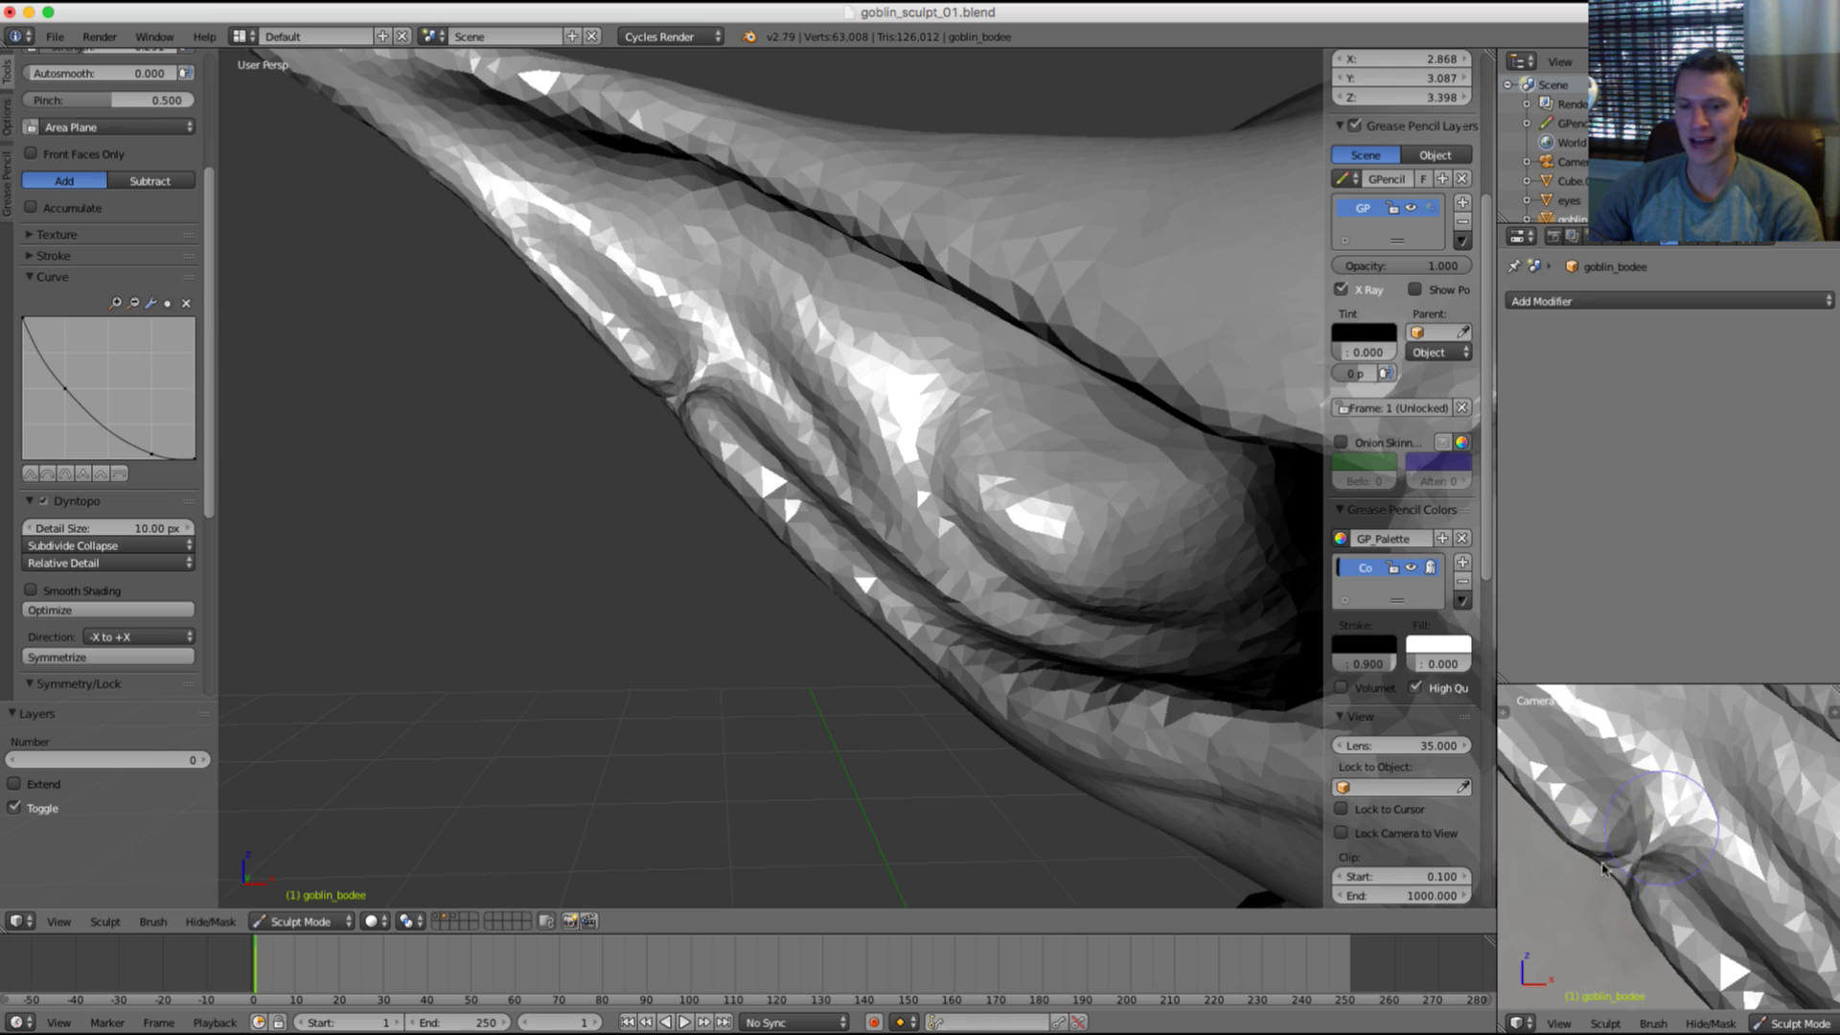
Step: Extend the notch around the back of the ear rim with a resized Crease brush
mouse_move(682, 372)
middle_down()
mouse_move(870, 454)
mouse_move(918, 345)
middle_up()
key(f)
click(928, 329)
drag(968, 380, 904, 370)
key(f)
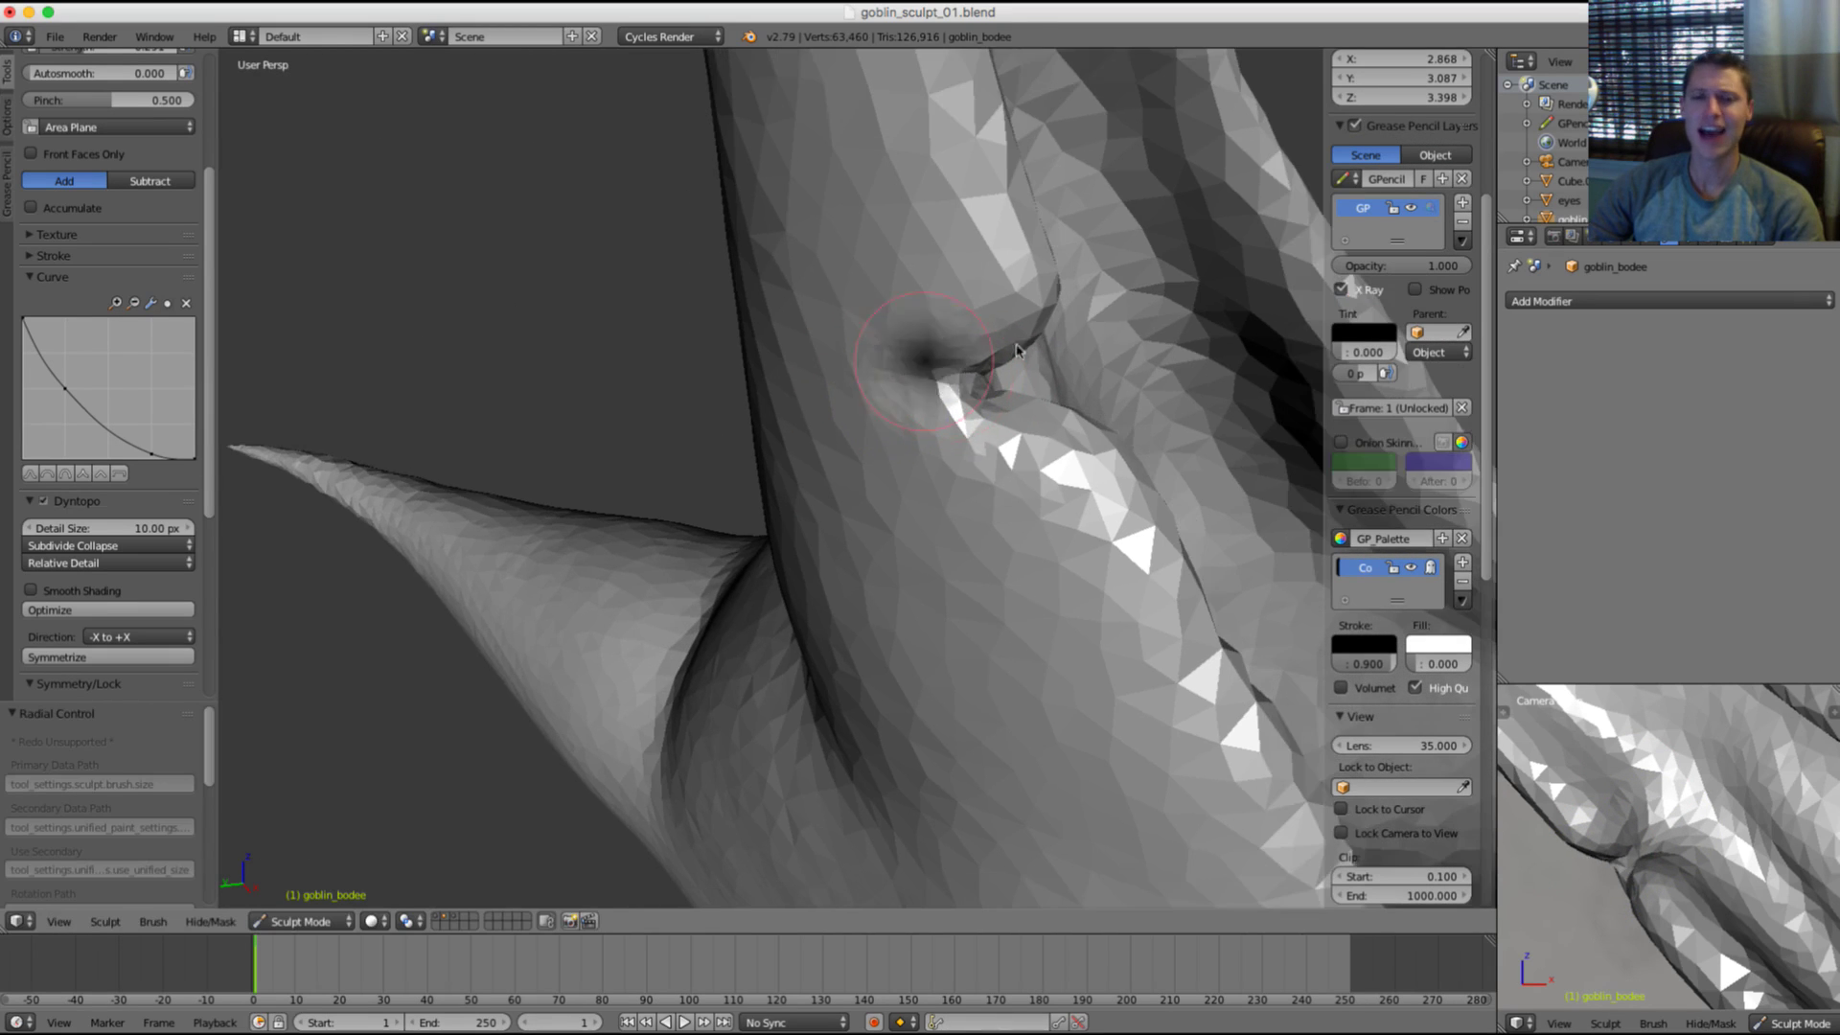
click(1021, 353)
middle_drag(1025, 359, 964, 383)
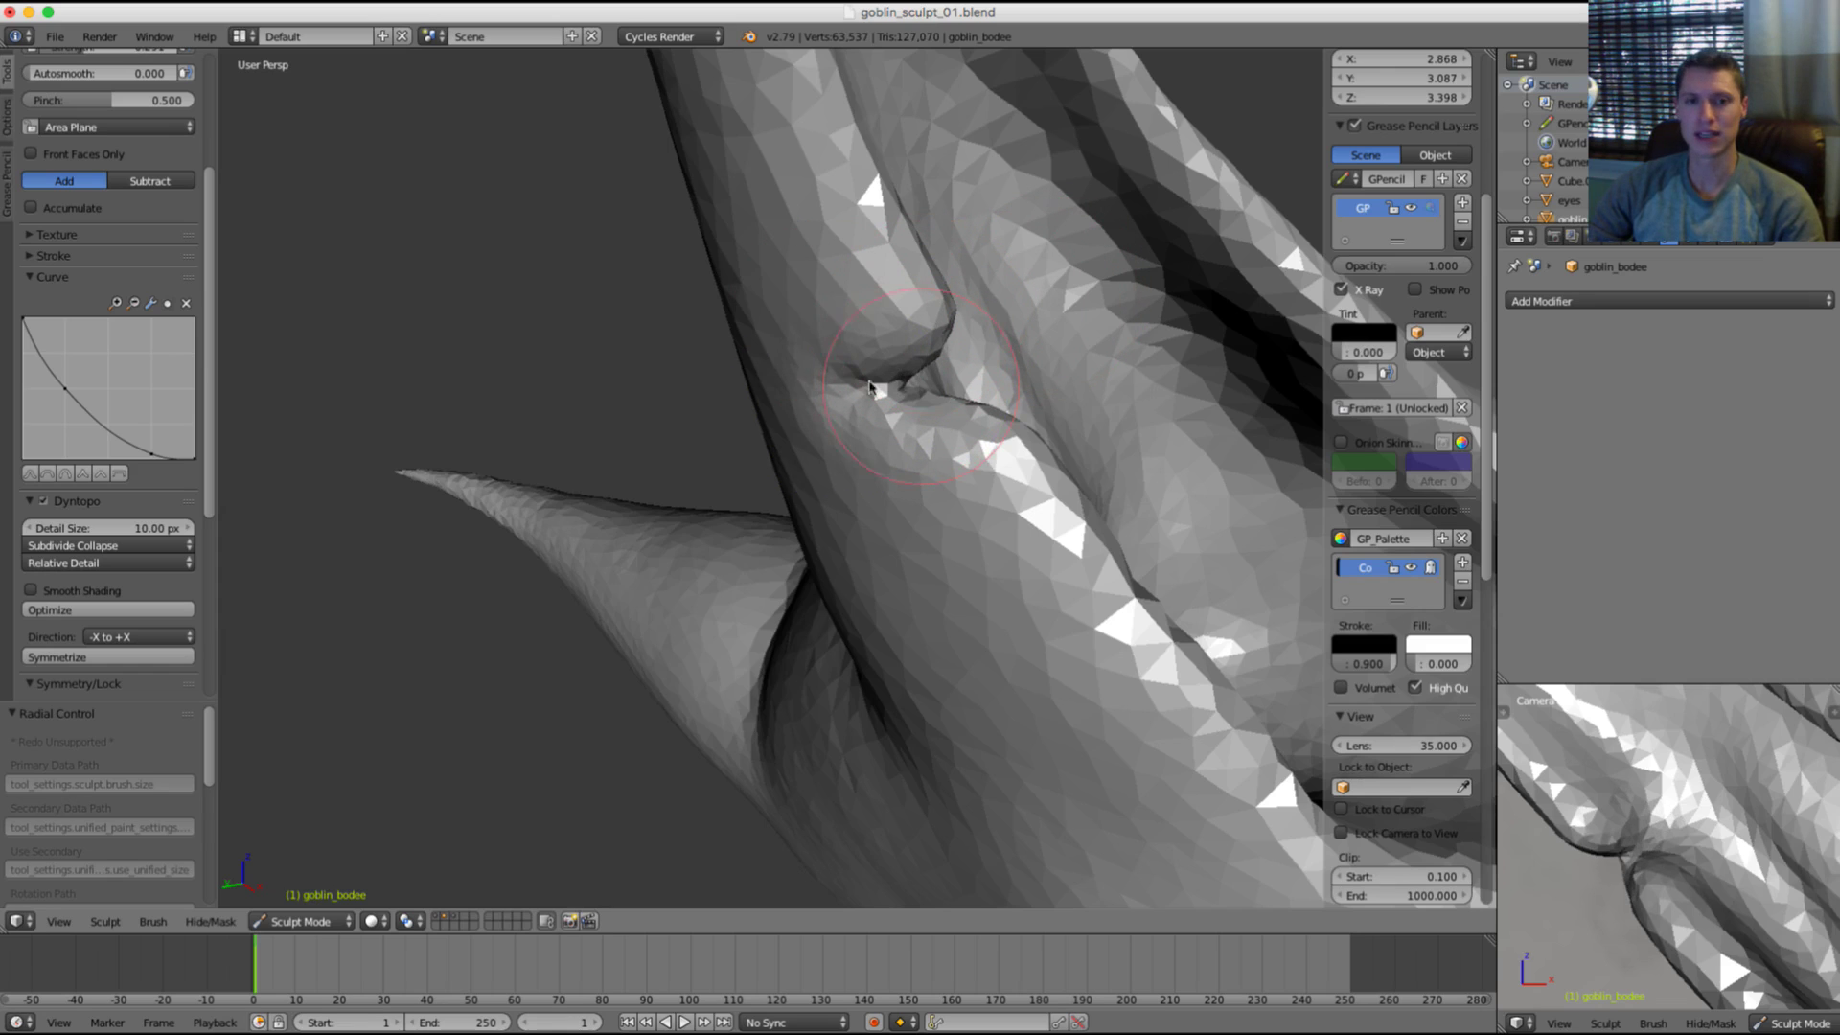
Step: Compare the notch with the reference drawing and reshape the back of the rim around it with the Grab brush
middle_drag(990, 347, 1117, 316)
key(grave)
key(grave)
ctrl+middle_drag(1116, 316, 979, 358)
key(g)
key(f)
click(986, 341)
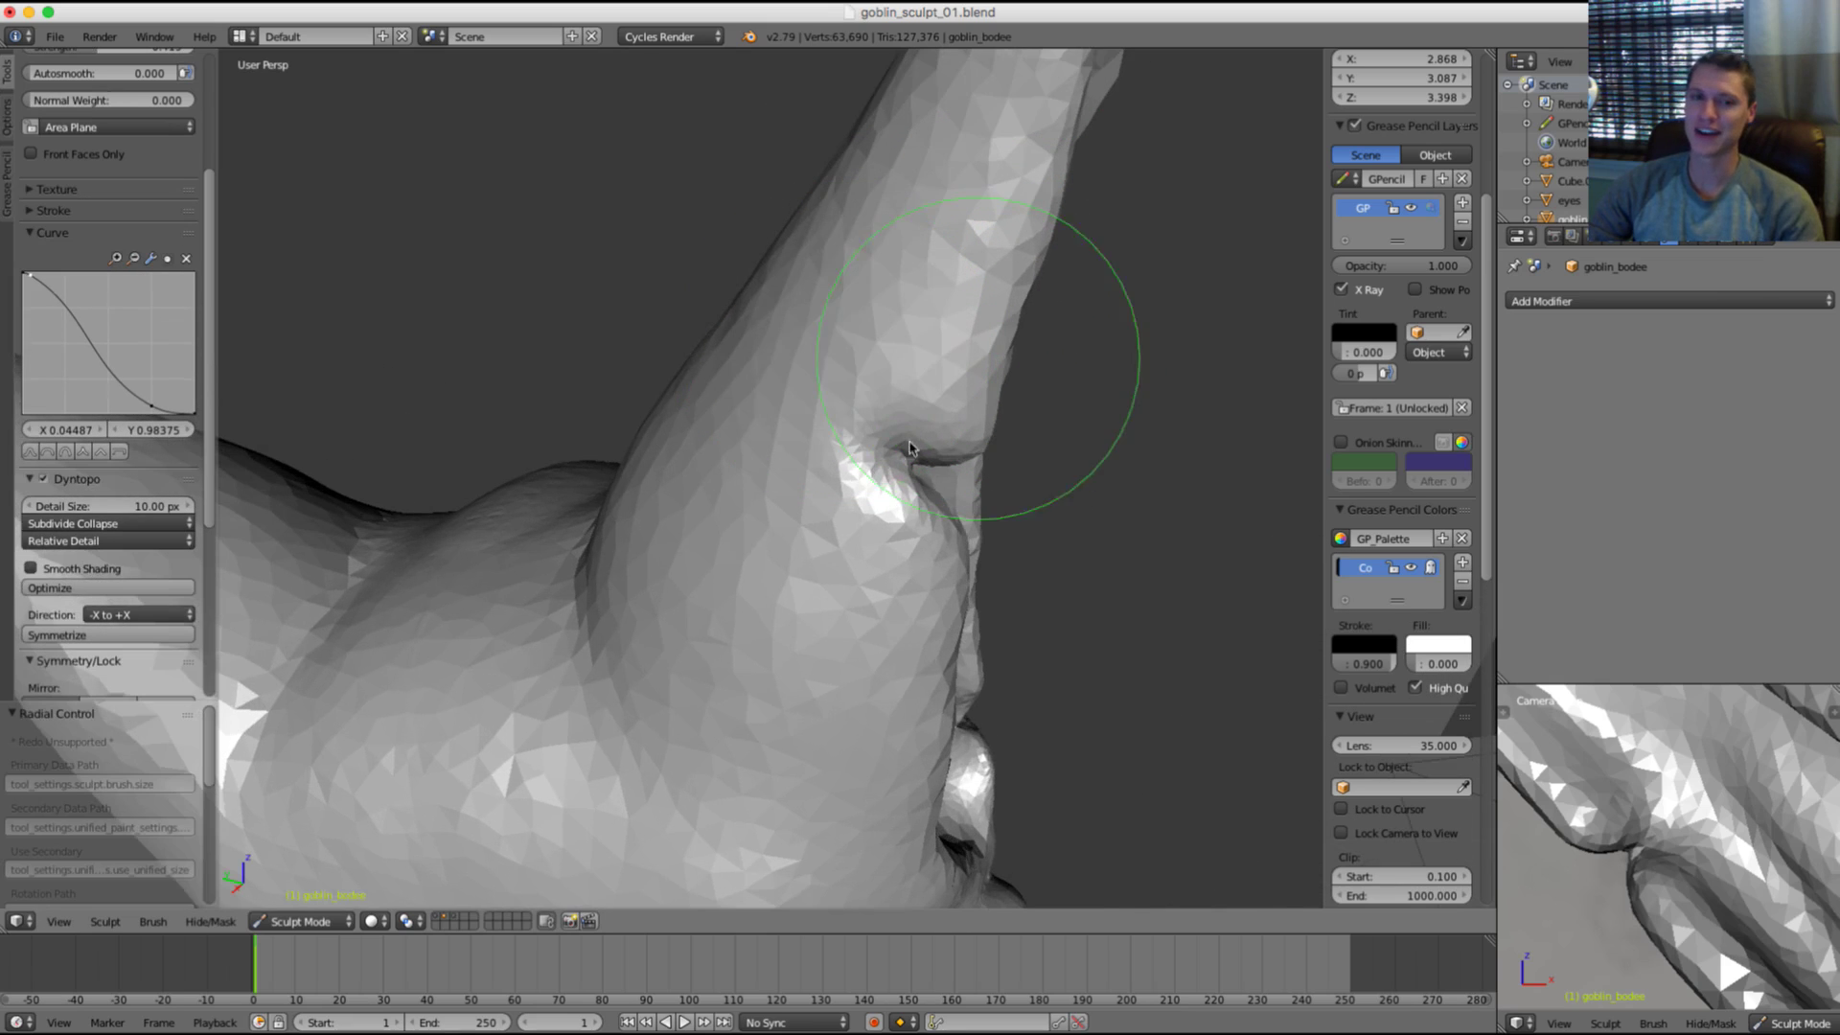
drag(836, 440, 816, 424)
Step: Adjust the rear ear surface just above the notch with a resized Grab brush
middle_drag(796, 406, 892, 433)
key(f)
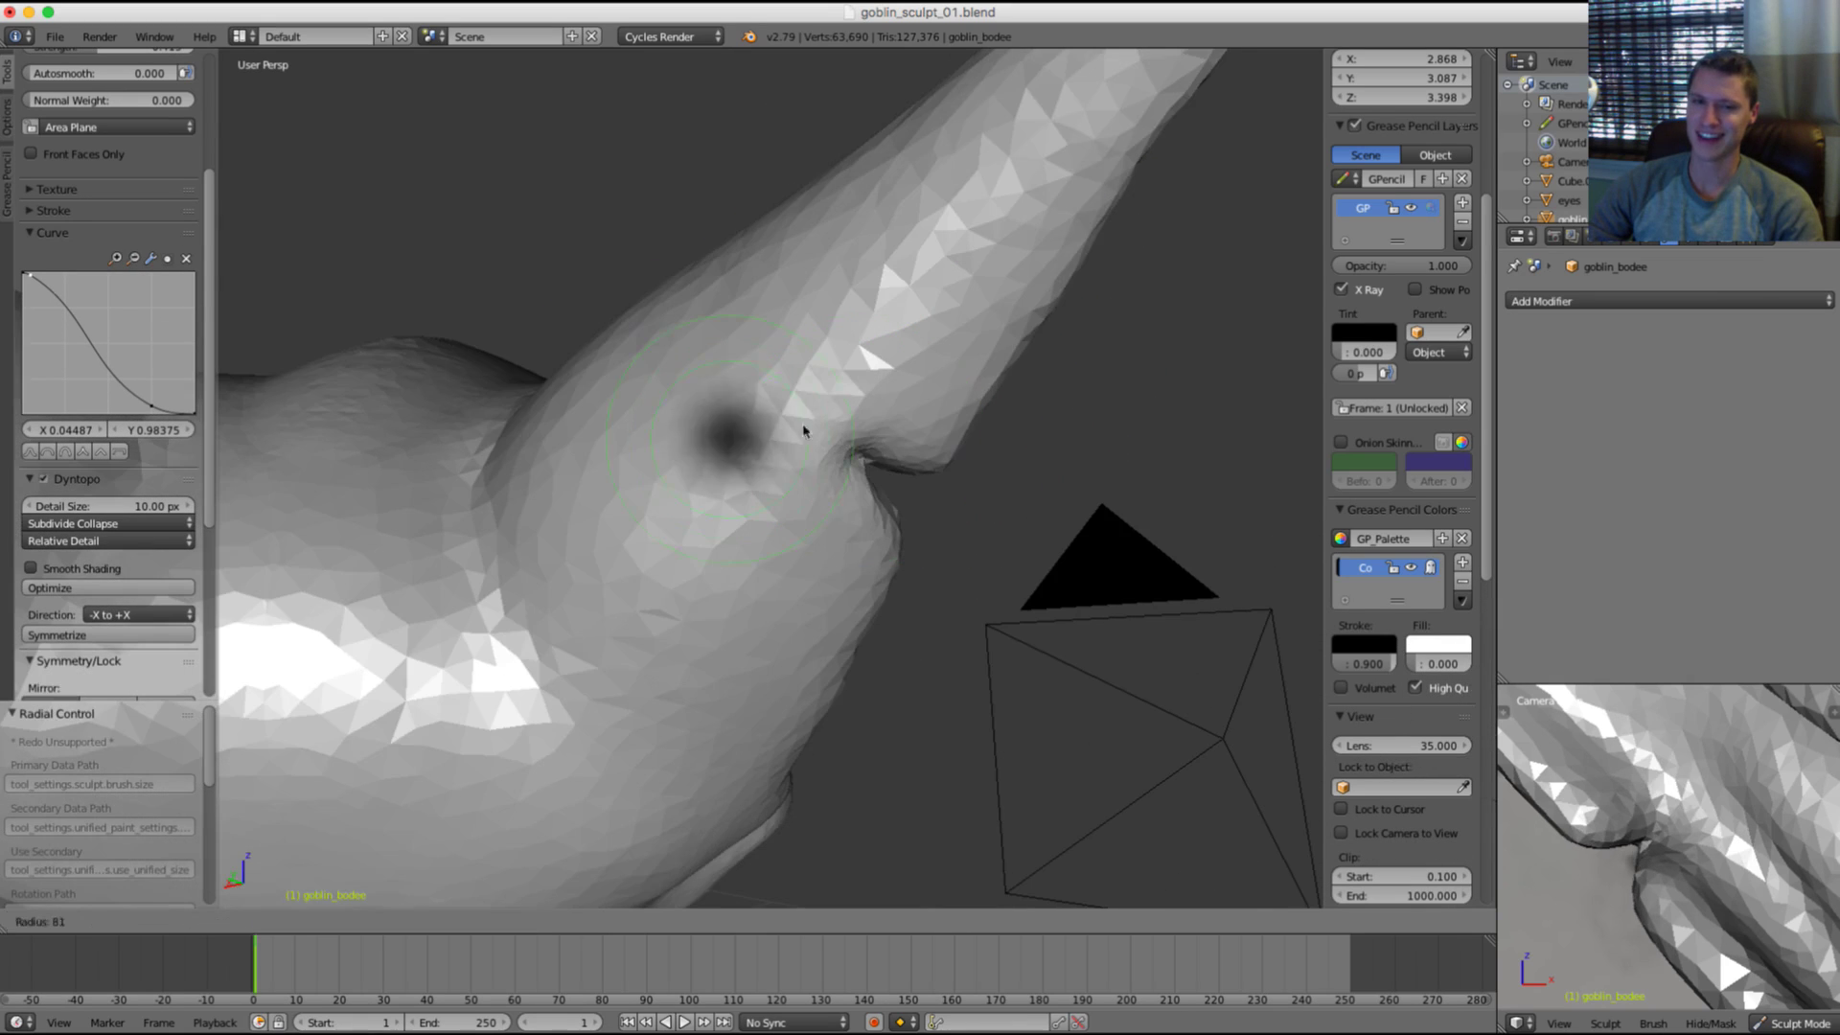
click(791, 427)
drag(841, 395, 846, 373)
key(f)
click(833, 507)
Step: Refine the front edge of the rim notch with resized Grab and Smooth brushes
mouse_move(994, 424)
middle_down()
mouse_move(783, 429)
mouse_move(796, 383)
mouse_move(753, 447)
mouse_move(706, 427)
mouse_move(837, 422)
middle_up()
key(f)
click(876, 405)
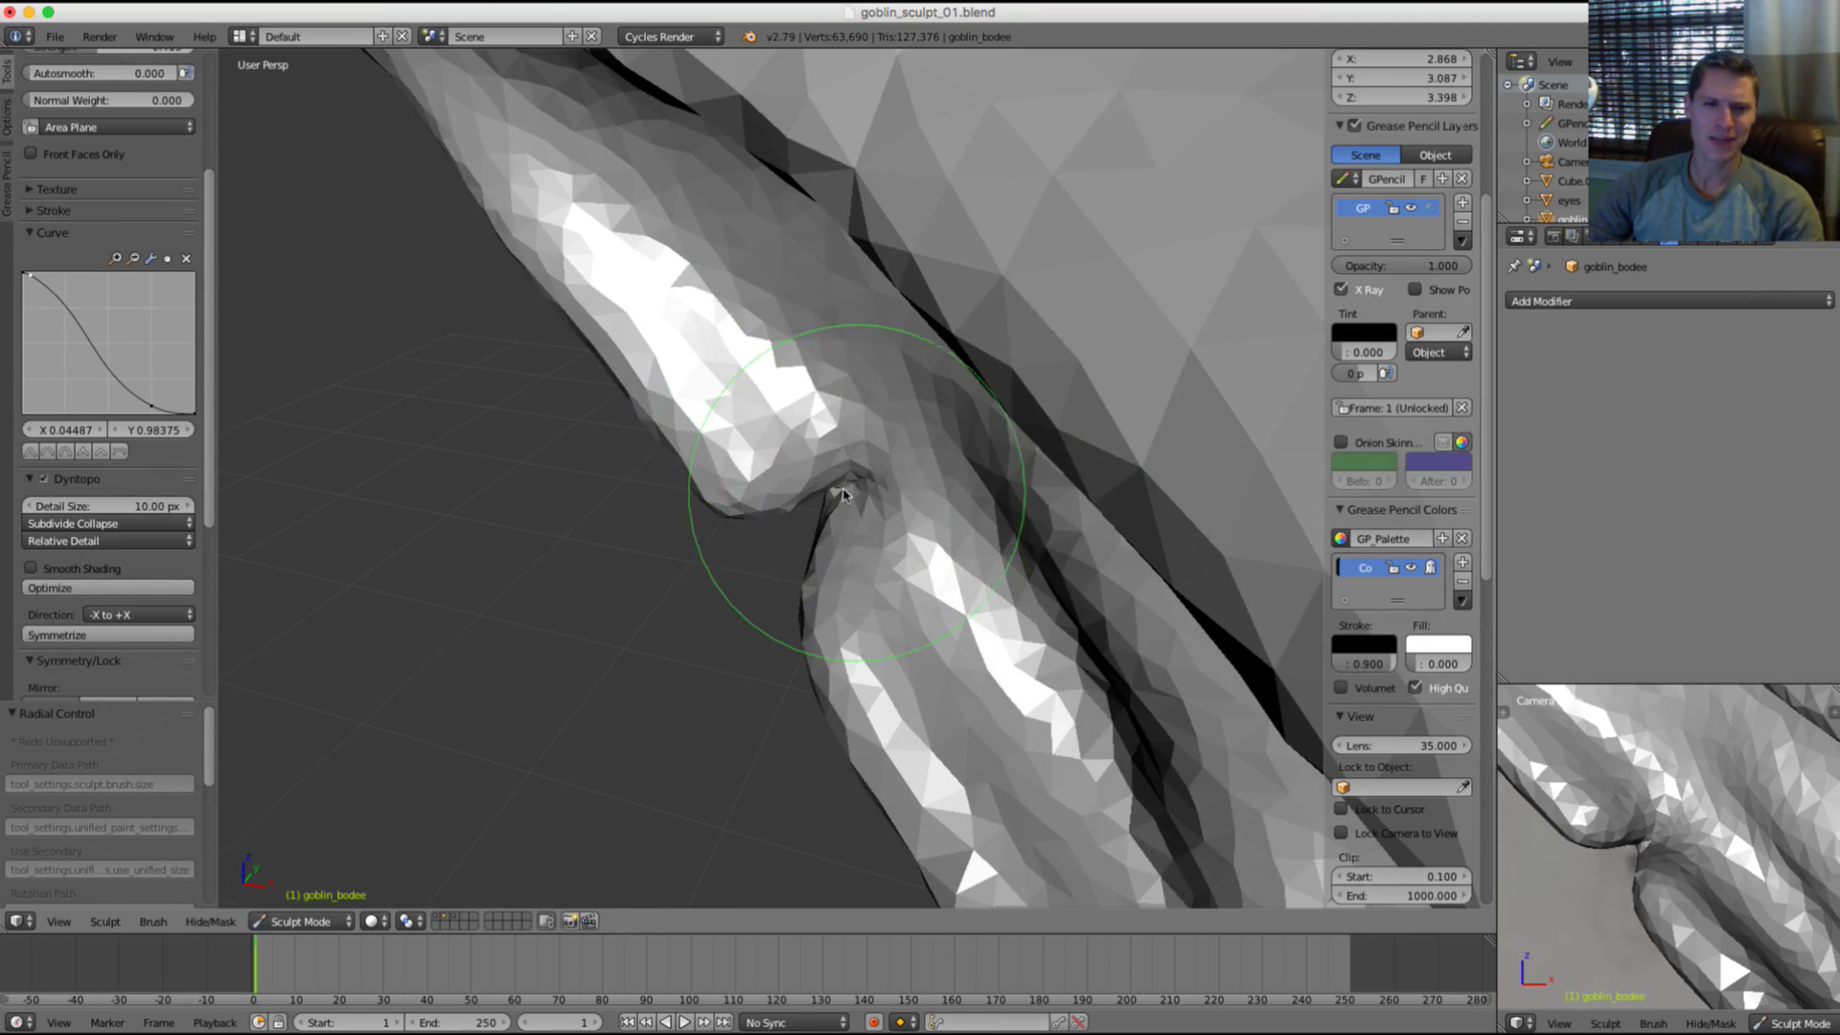
key(f)
click(719, 497)
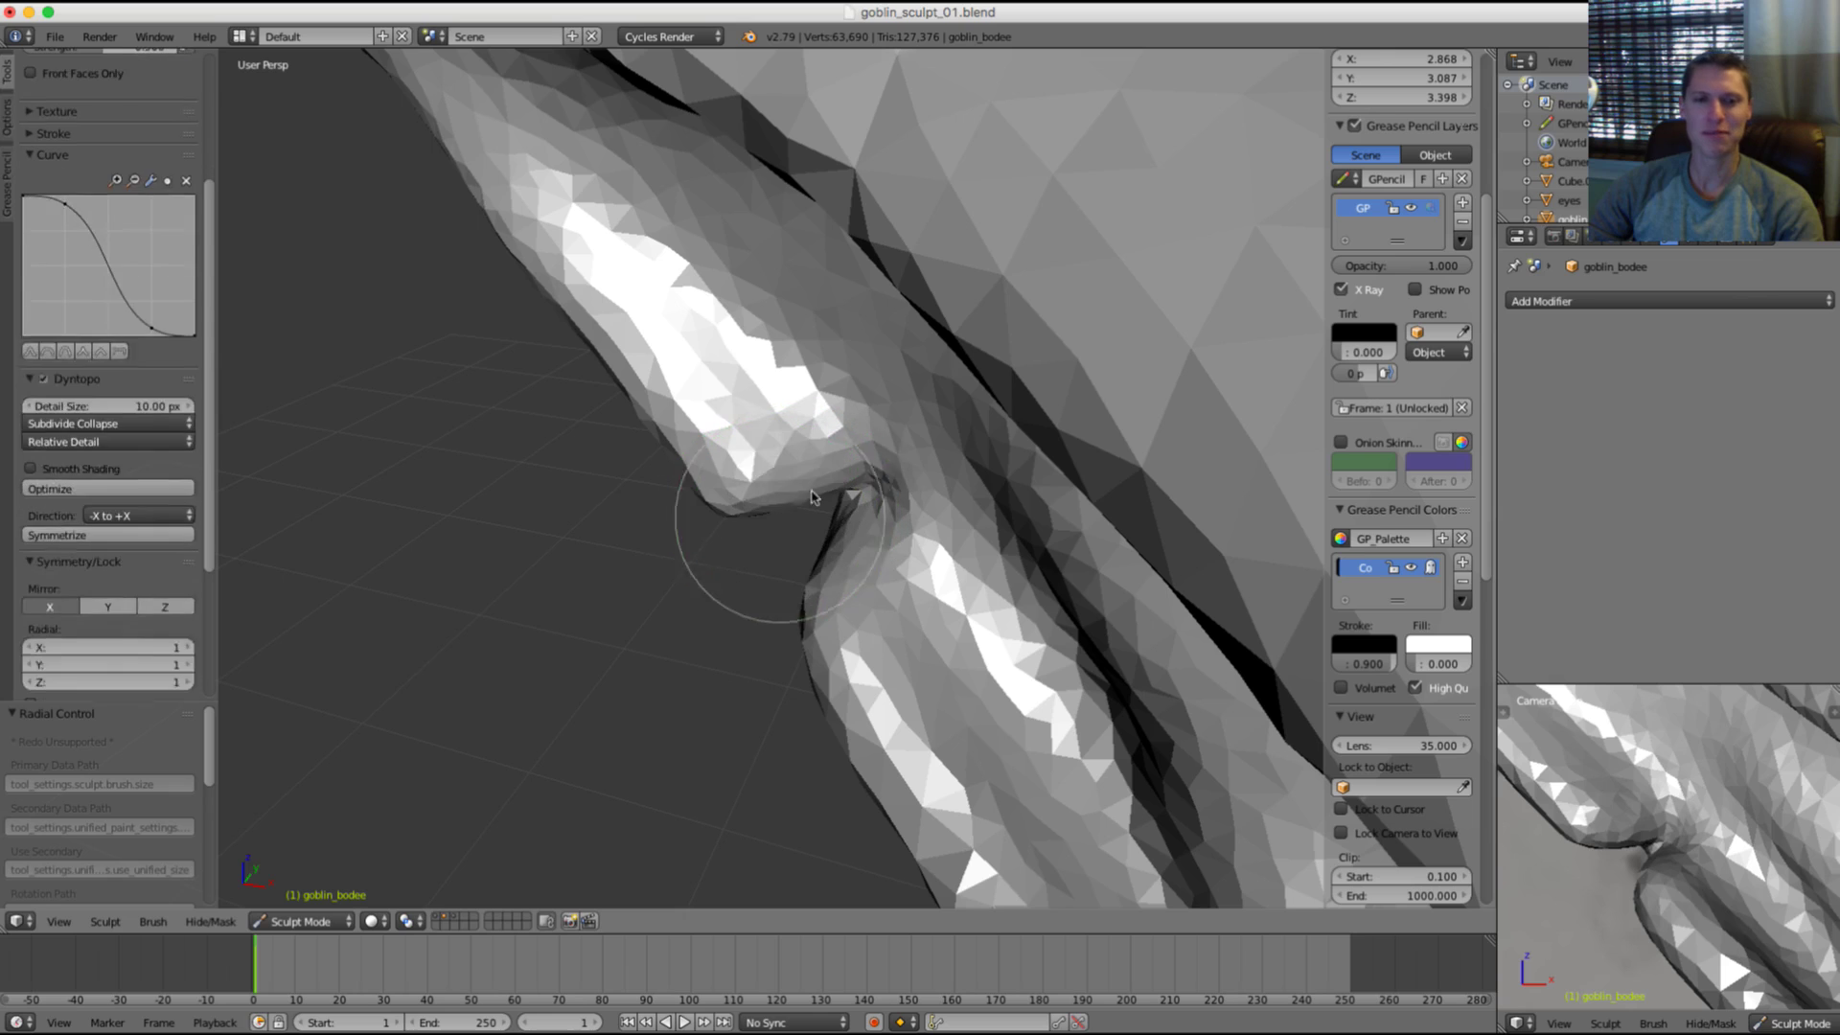
Step: Thicken the ear rim section above the notch with a resized Inflate brush
middle_drag(869, 445, 746, 497)
key(i)
key(f)
click(719, 390)
mouse_move(726, 392)
middle_down()
mouse_move(731, 365)
mouse_move(759, 484)
mouse_move(745, 448)
middle_up()
key(f)
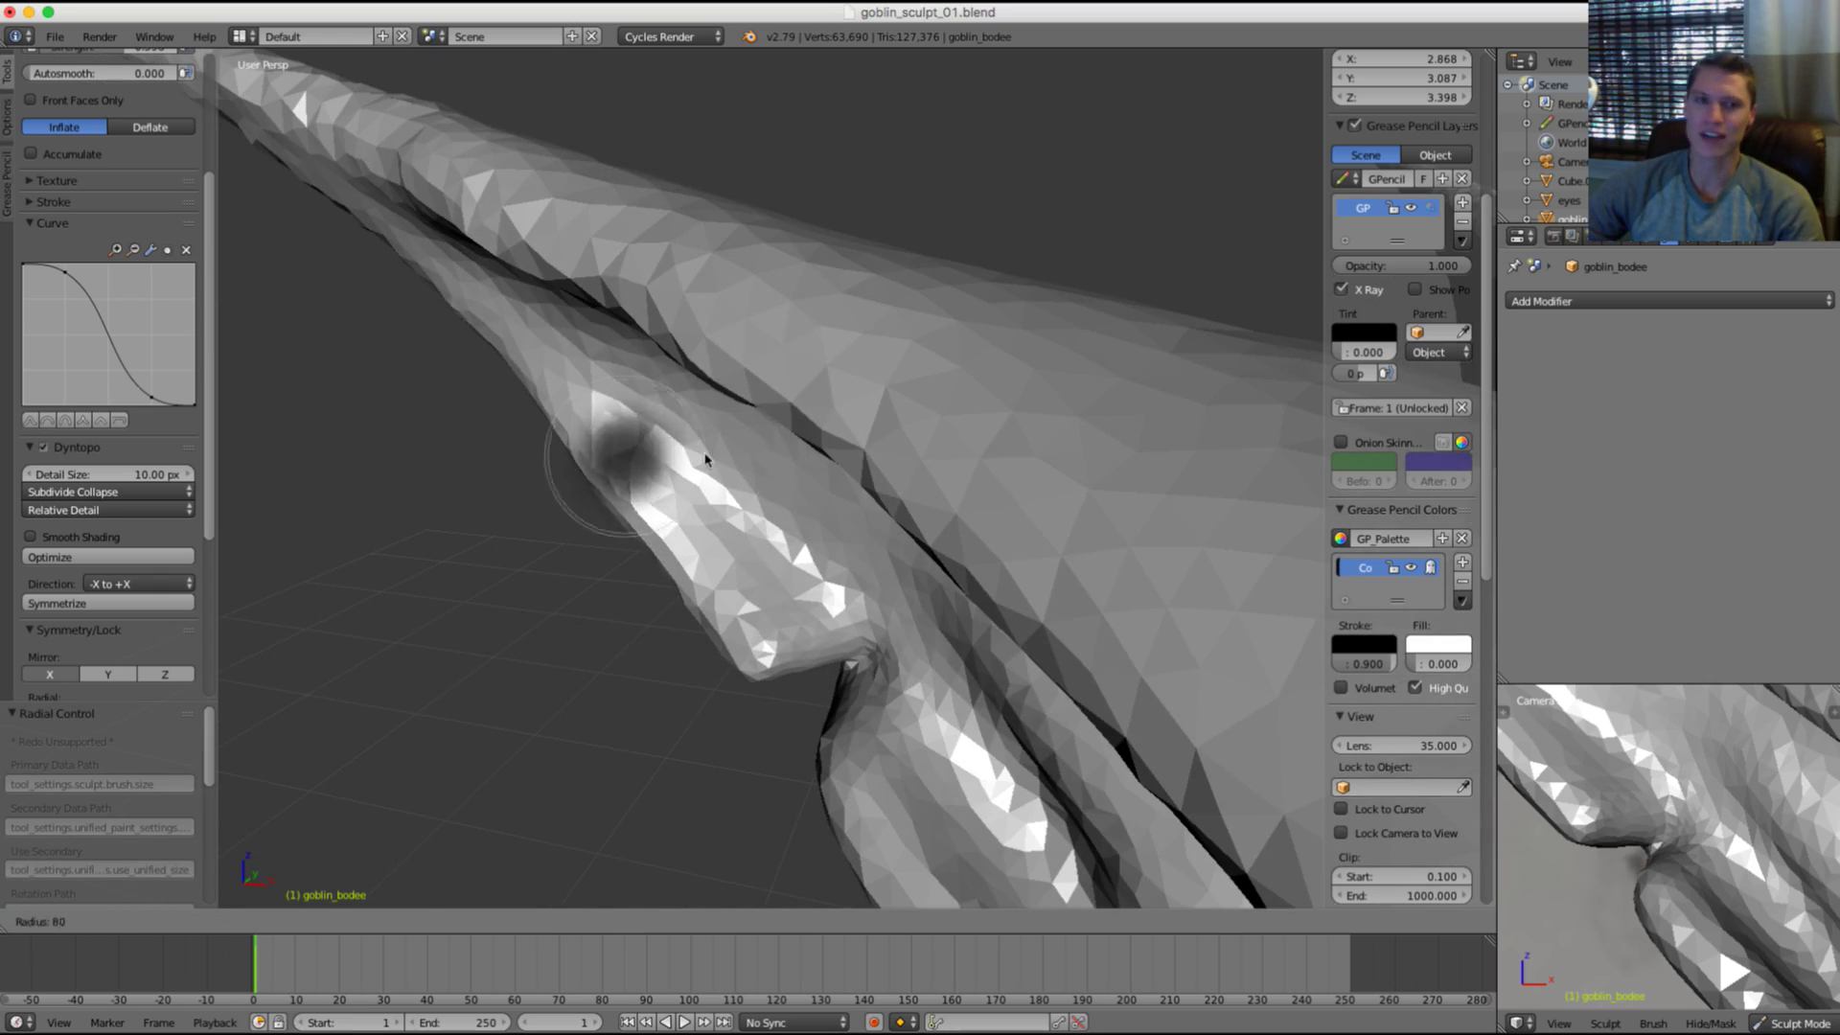
click(700, 461)
mouse_move(673, 450)
mouse_down()
mouse_move(744, 540)
mouse_move(563, 443)
mouse_move(687, 458)
mouse_up()
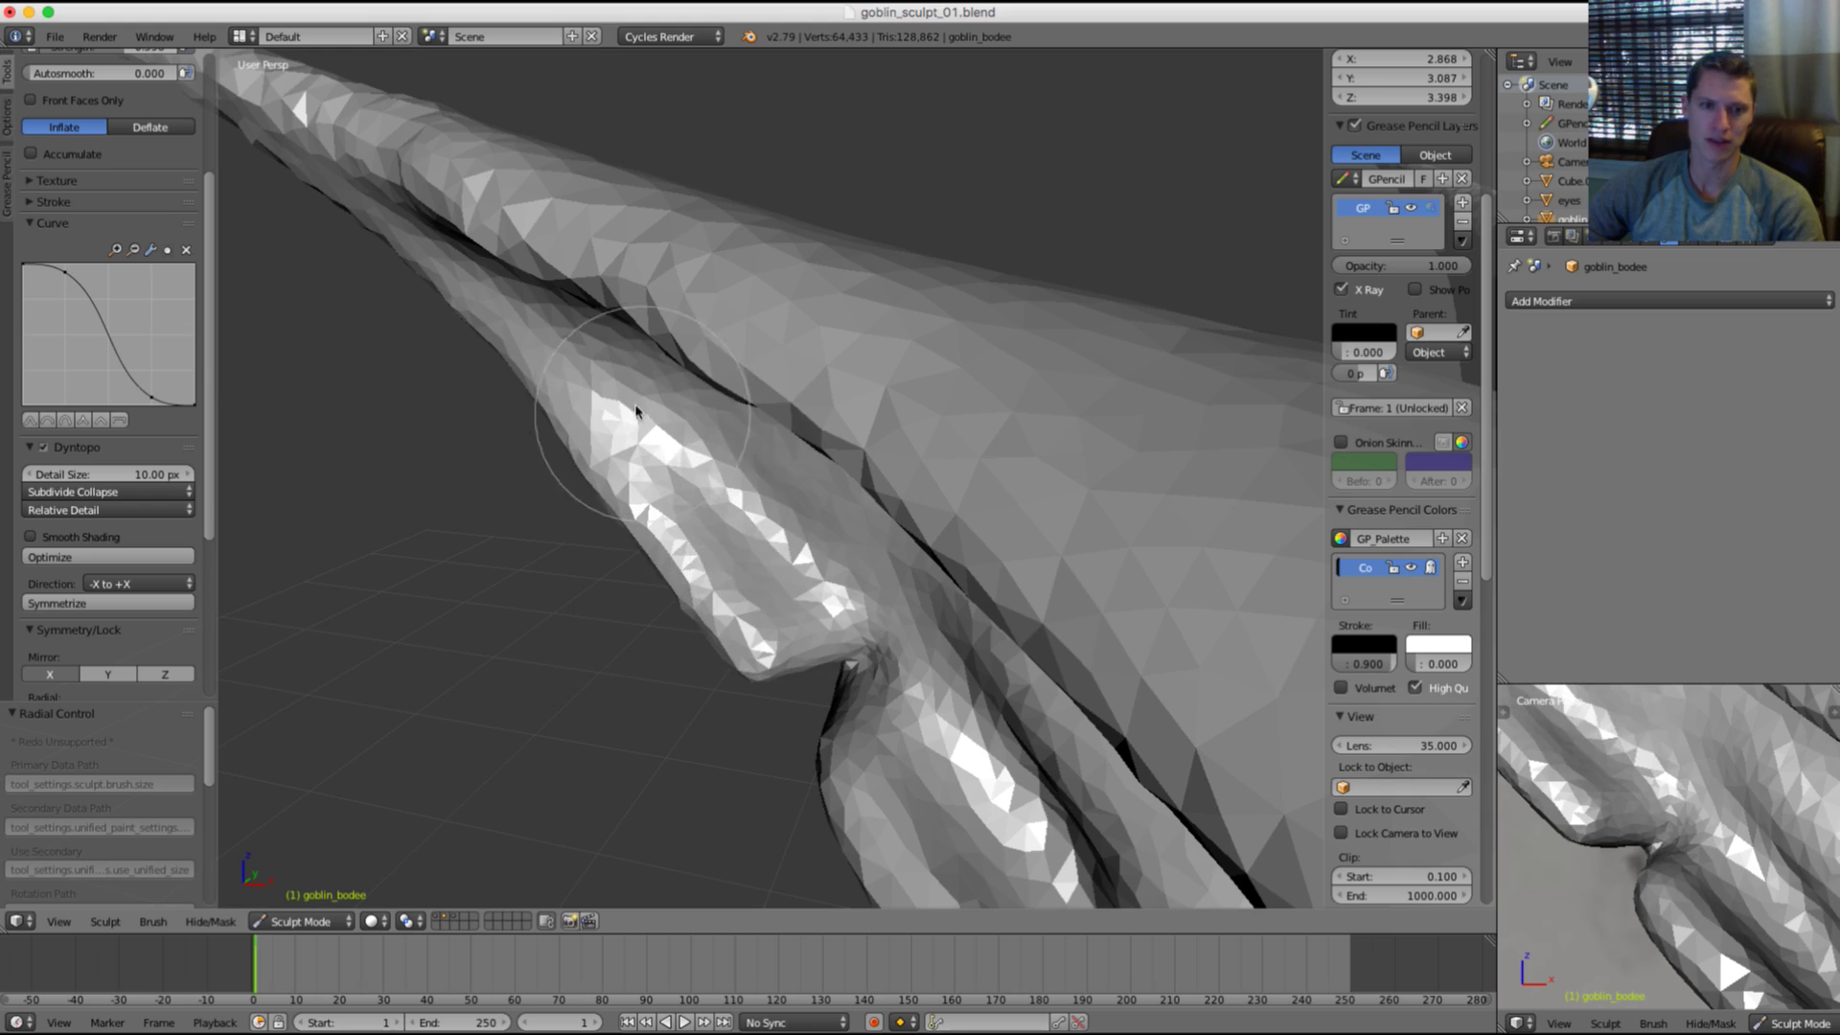
middle_drag(799, 569, 761, 551)
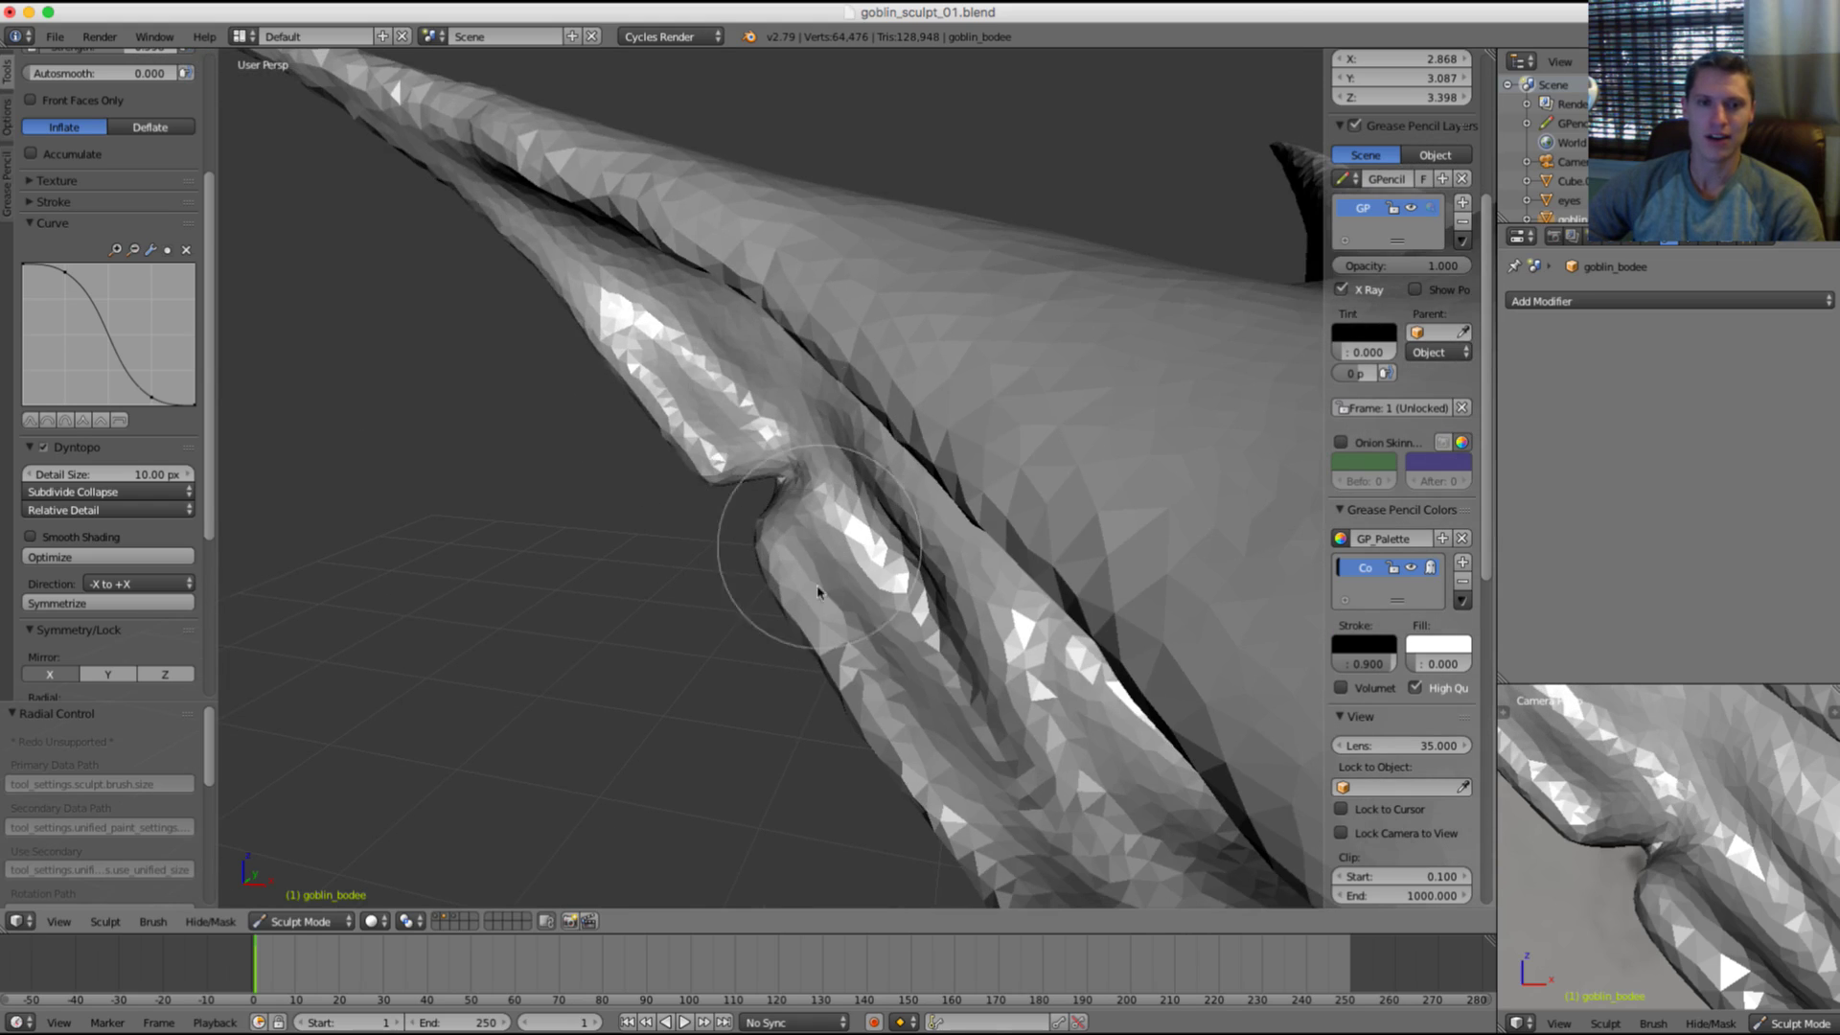
Step: Thicken the ear rim just below the notch with the Inflate brush
drag(849, 687, 759, 575)
middle_drag(759, 575, 766, 544)
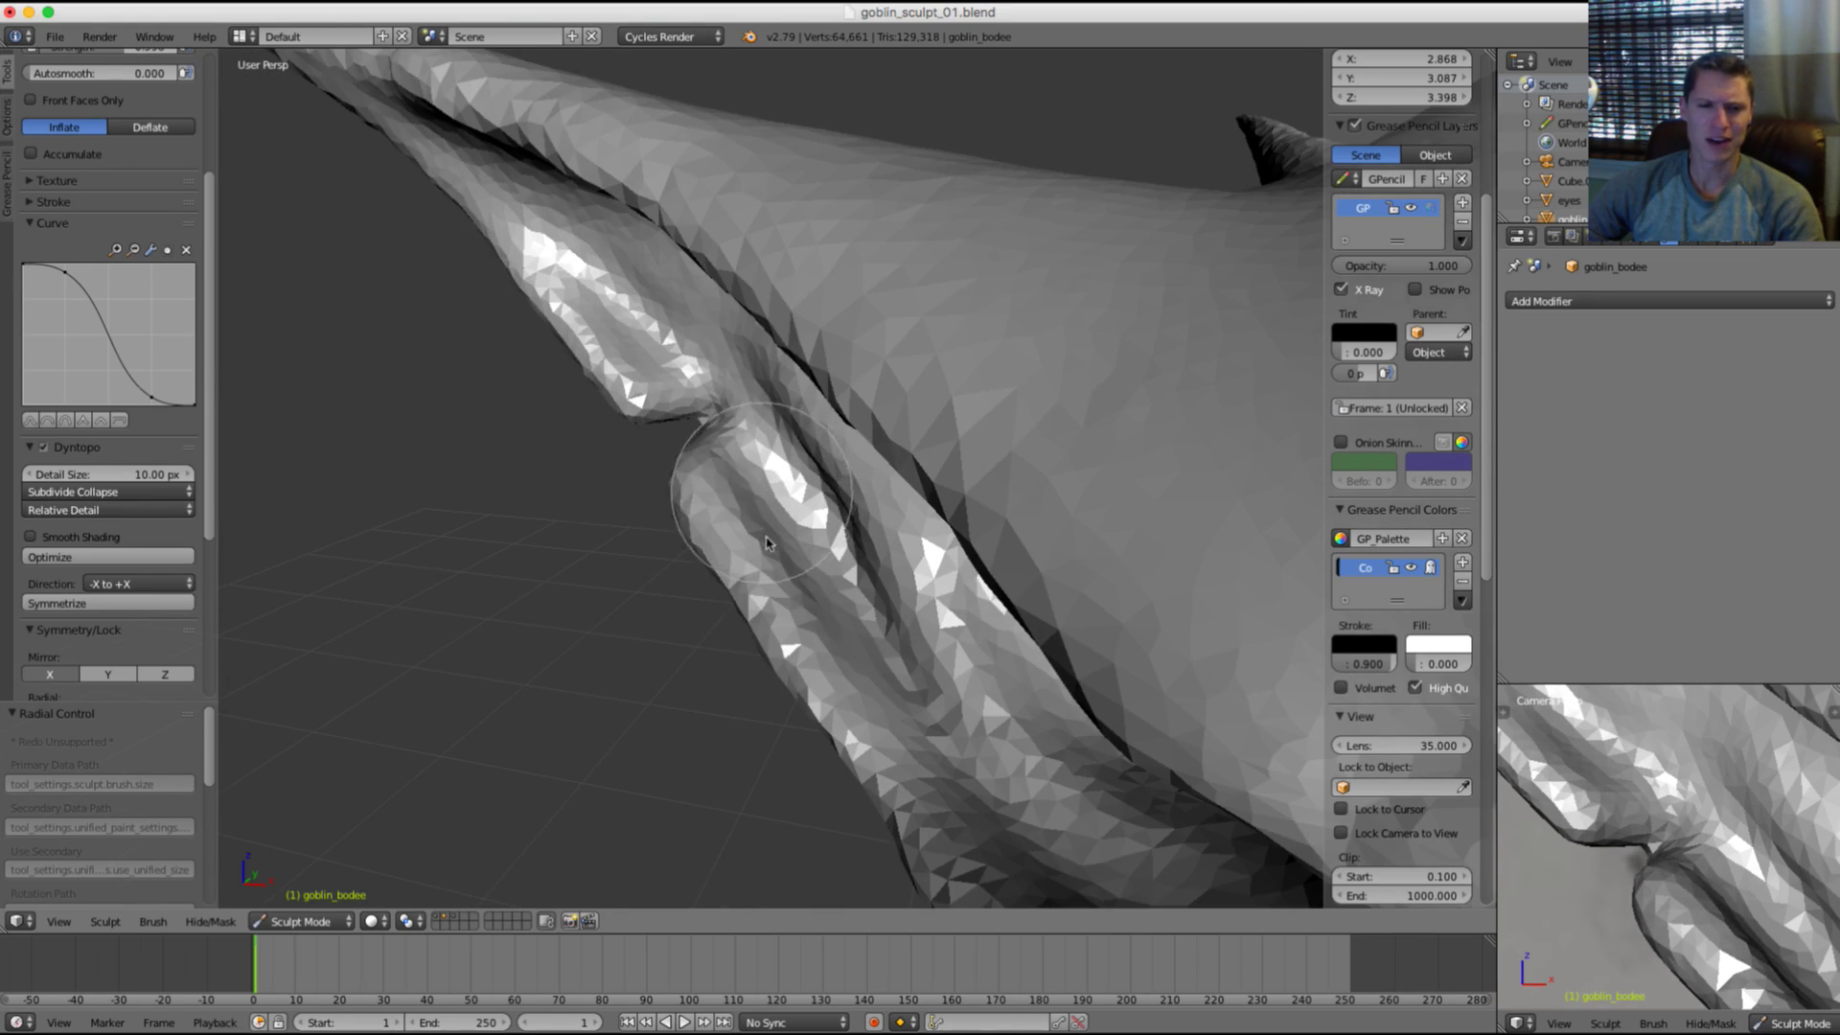
mouse_move(793, 568)
mouse_down()
mouse_move(850, 640)
mouse_move(900, 579)
mouse_up()
scroll(912, 383, down, 5)
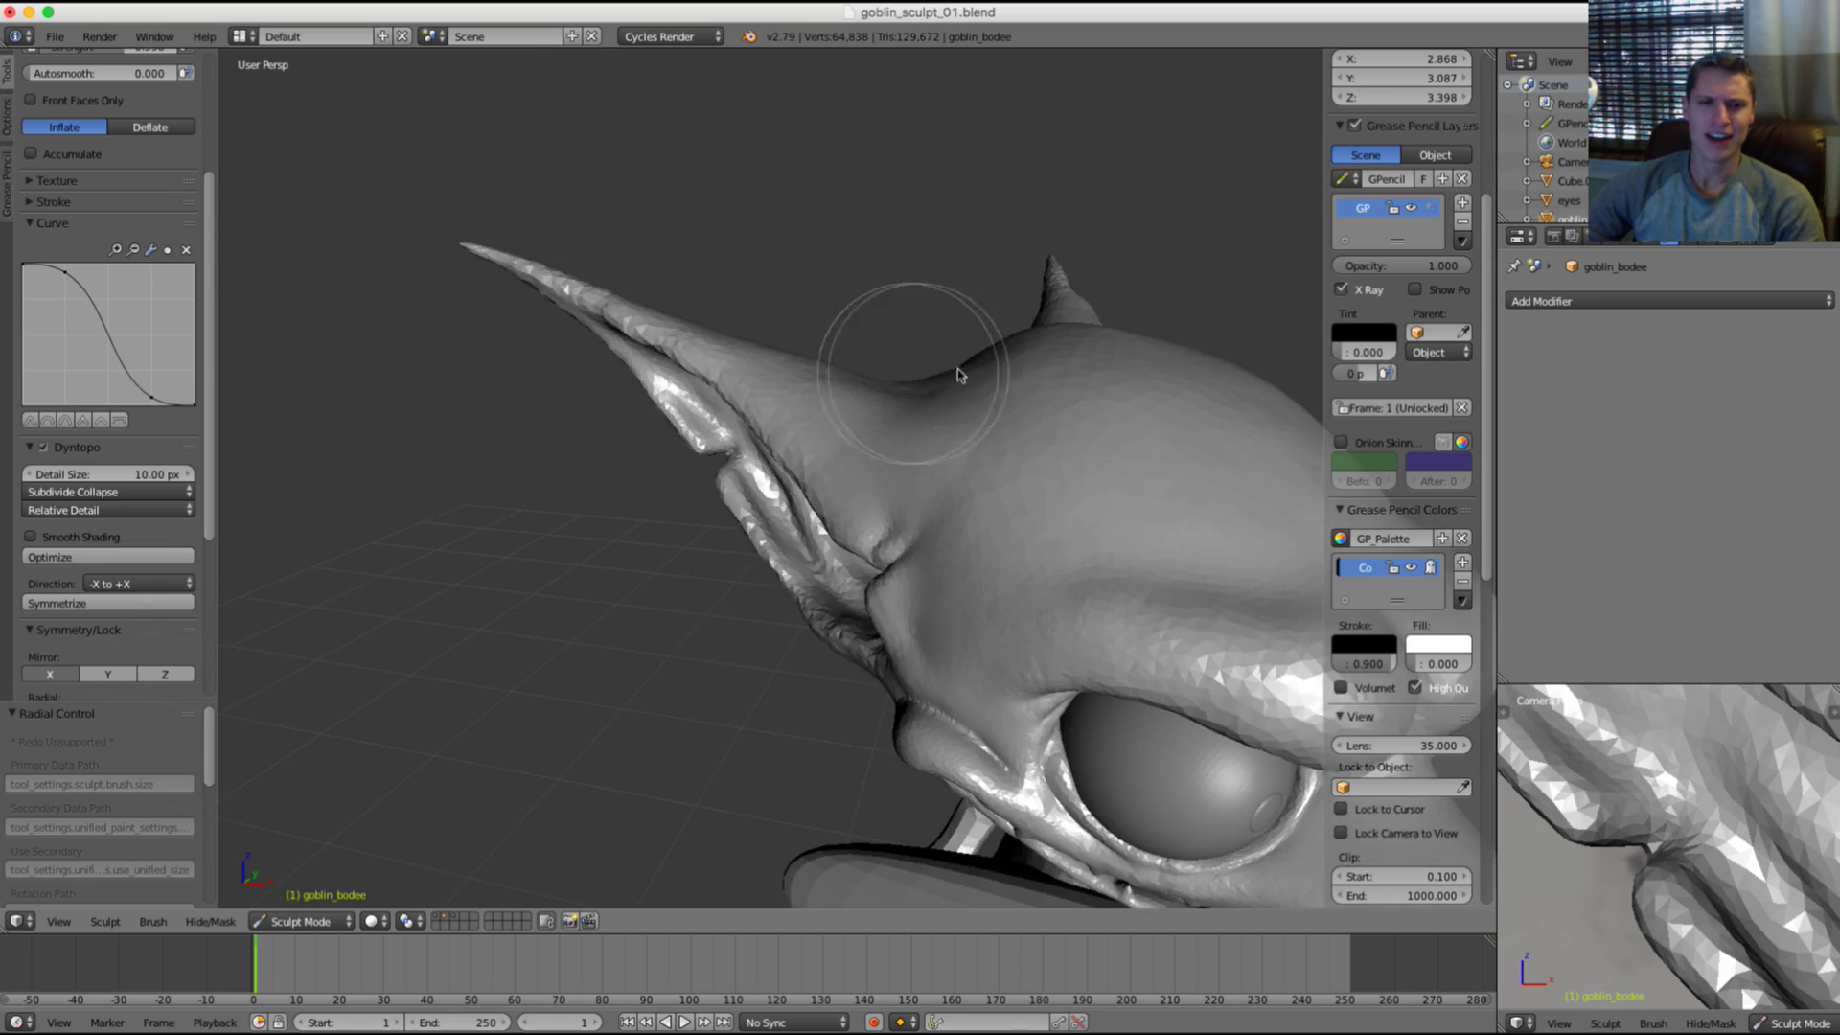
scroll(961, 378, down, 4)
middle_drag(961, 377, 908, 351)
scroll(907, 352, up, 10)
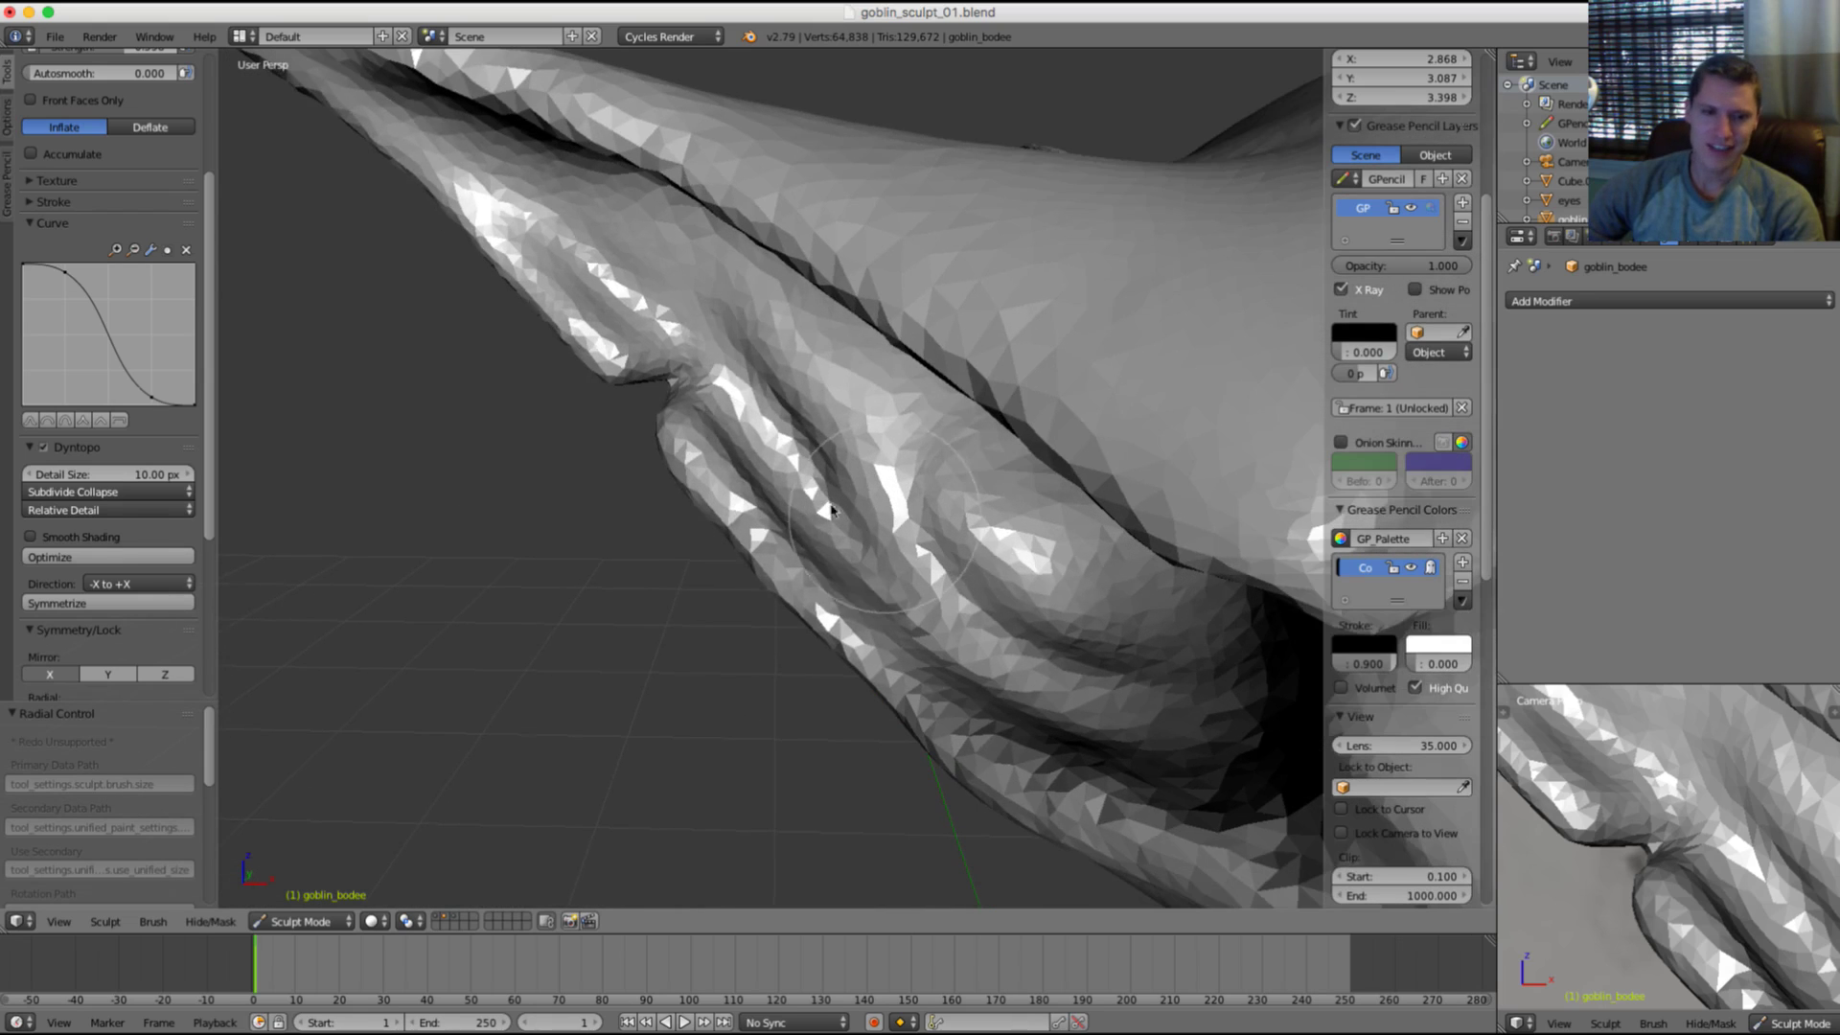
drag(715, 505, 915, 733)
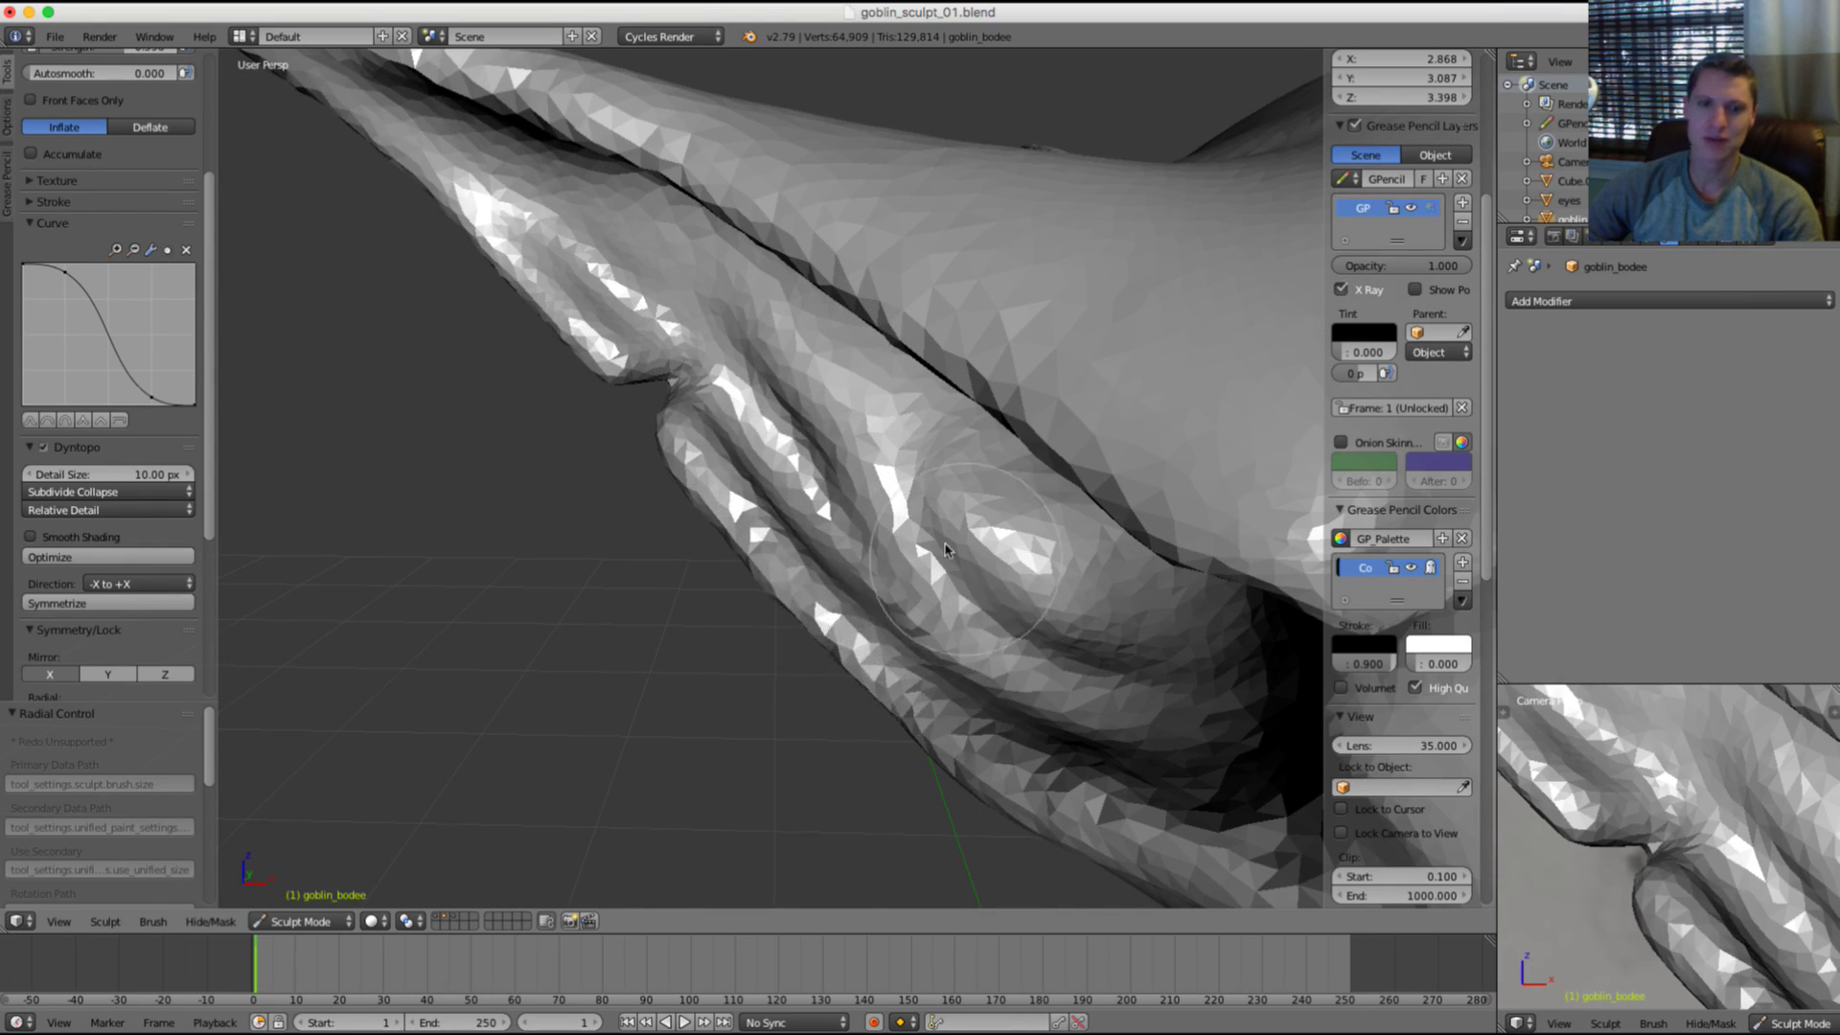
Step: Inflate the lower stretch of the ear rim toward its base and fill out the rim around the notch
middle_drag(915, 733, 733, 575)
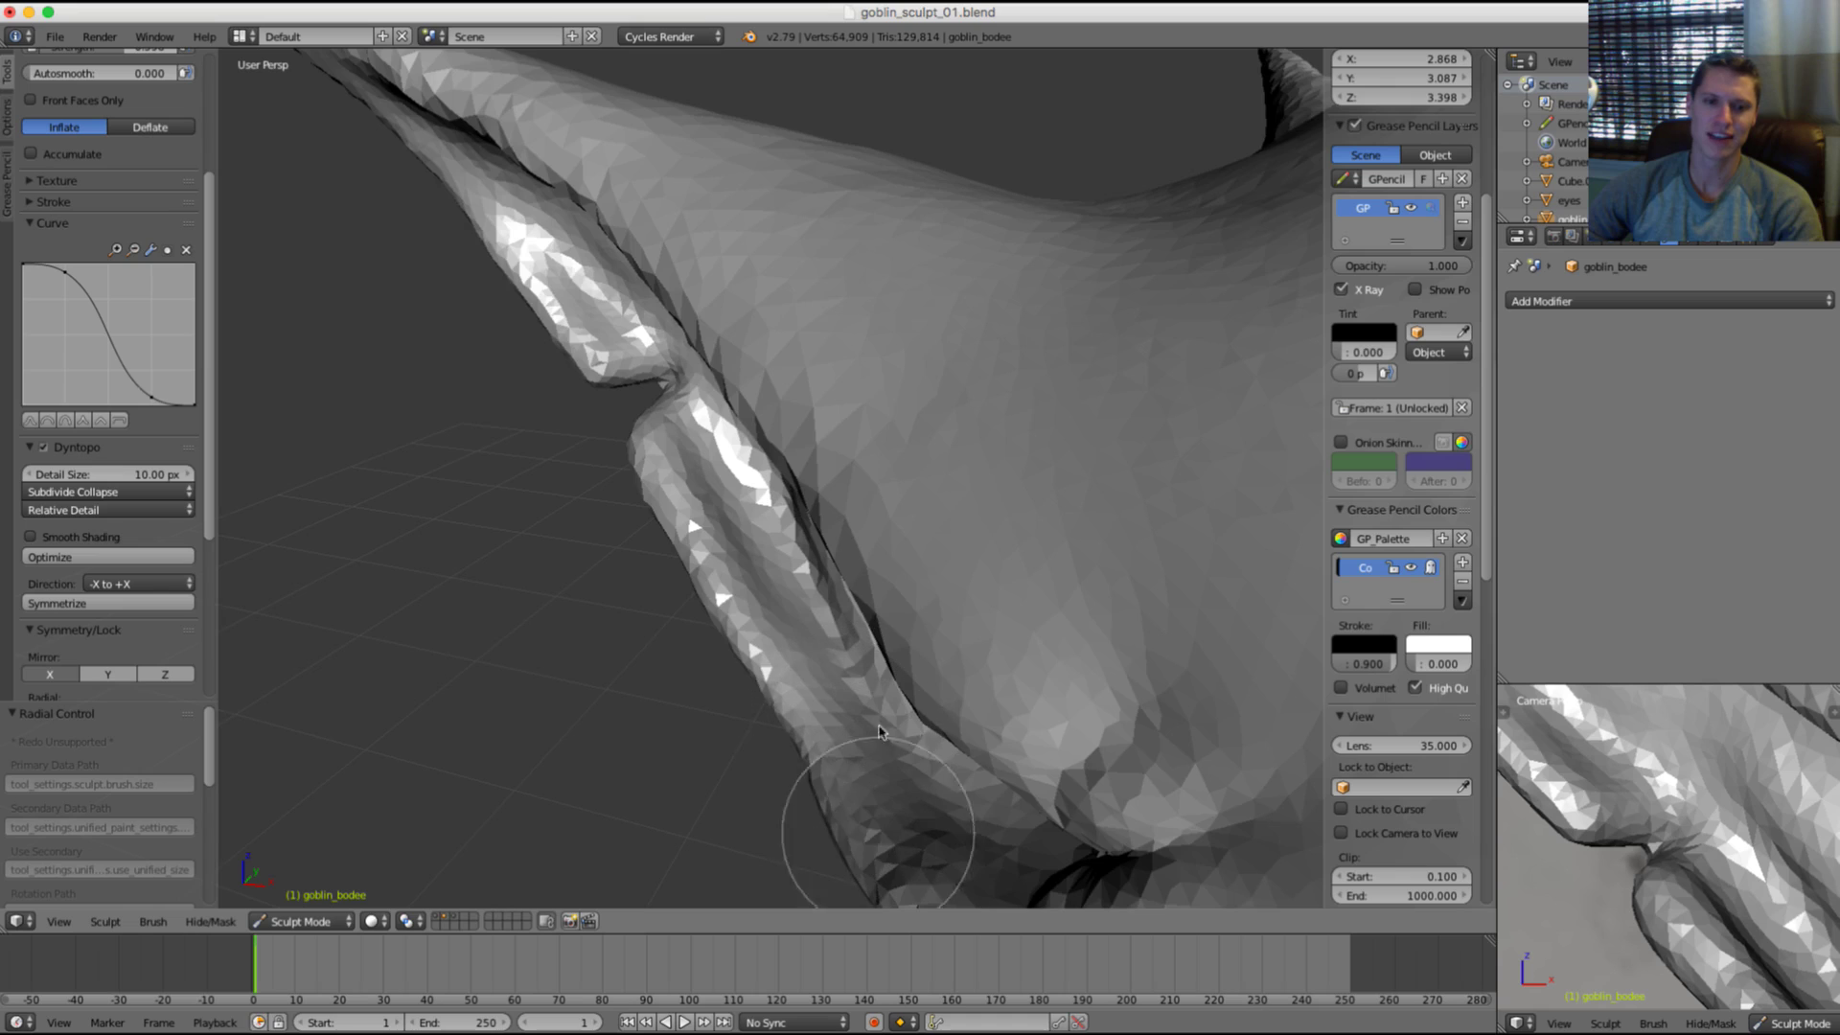
mouse_move(870, 809)
middle_down()
mouse_move(884, 466)
mouse_move(820, 476)
middle_up()
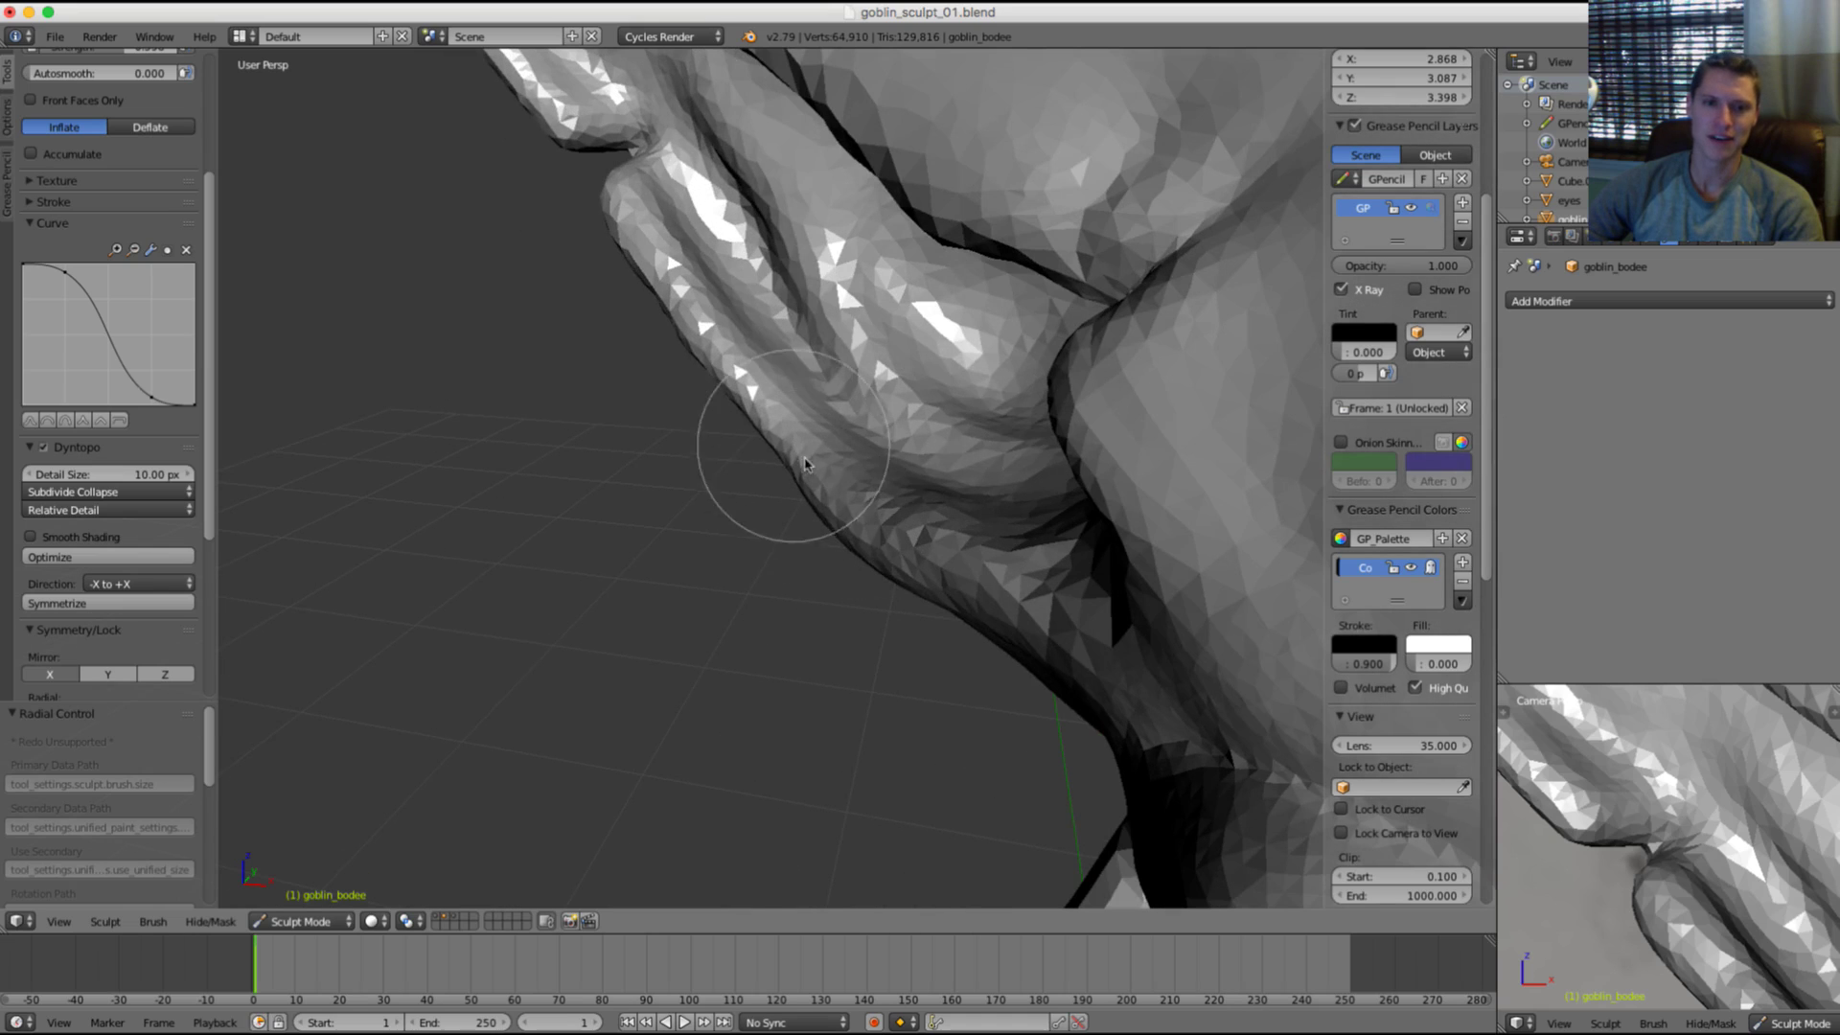
drag(805, 458, 858, 491)
scroll(851, 515, down, 2)
shift+middle_drag(833, 273, 868, 540)
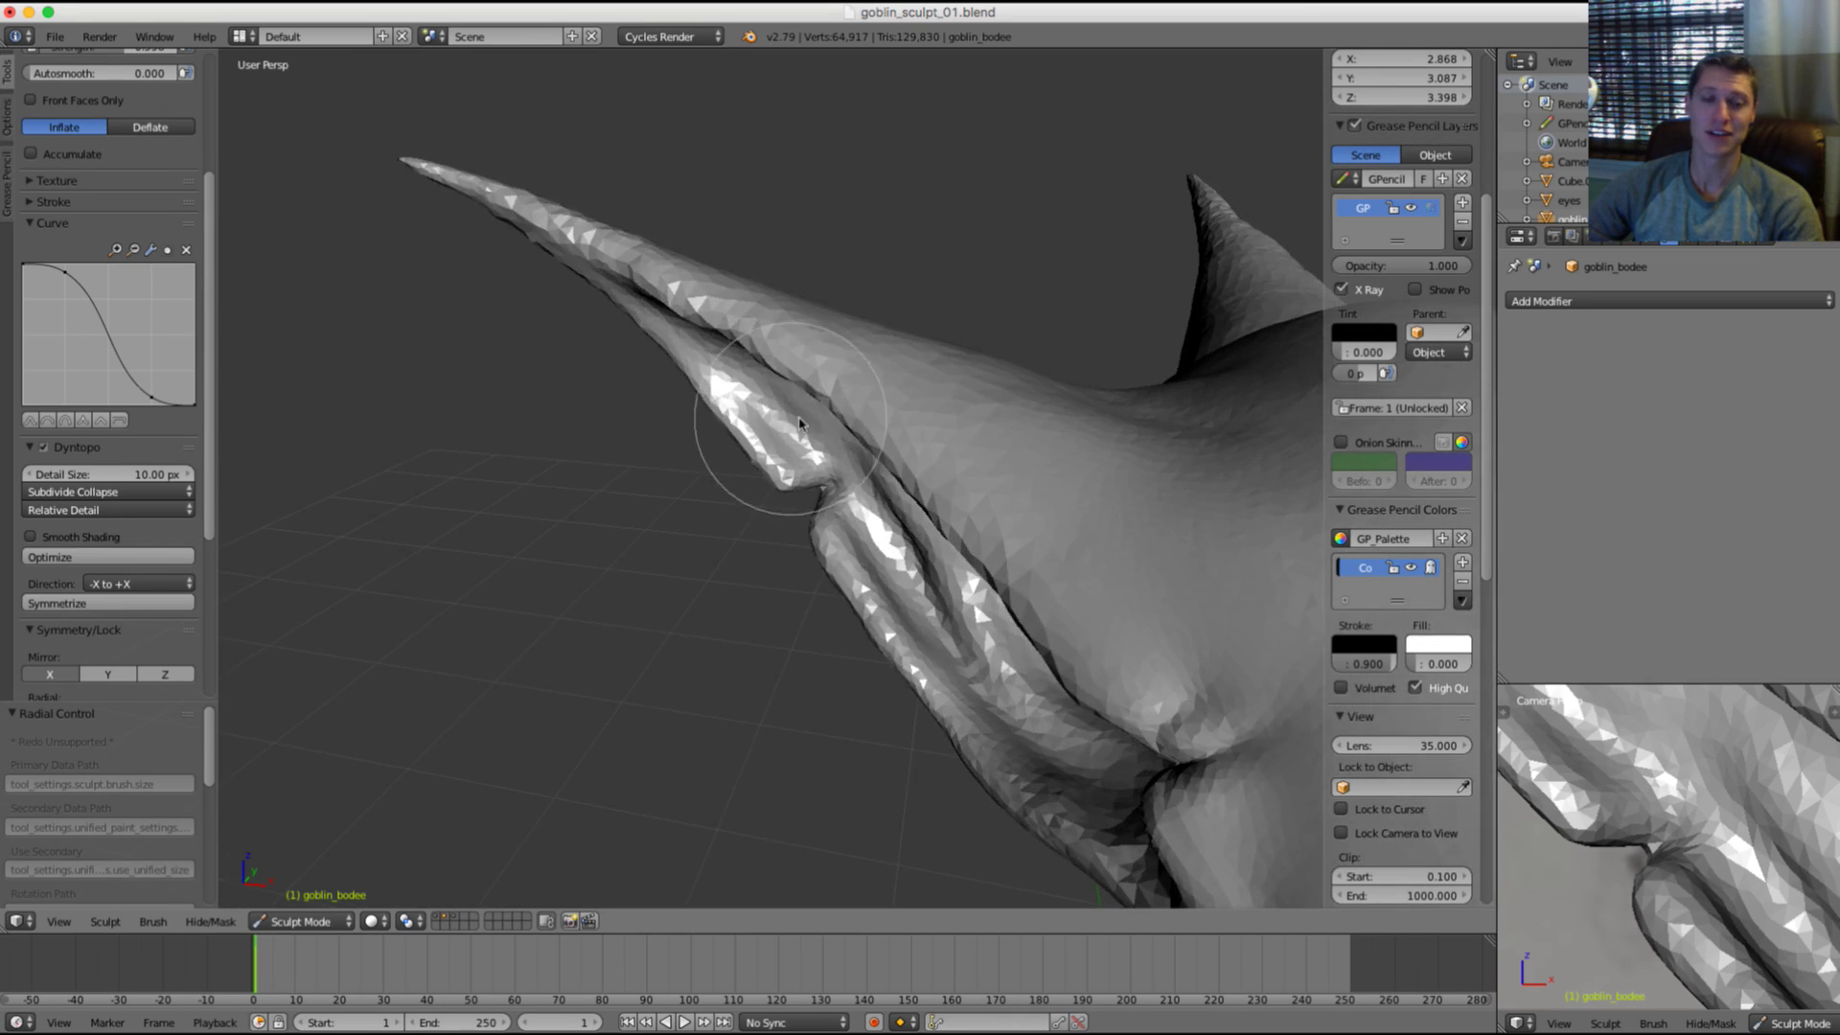
mouse_move(801, 424)
middle_down()
mouse_move(883, 463)
mouse_move(788, 411)
middle_up()
scroll(843, 452, up, 4)
mouse_move(797, 446)
mouse_down()
mouse_move(674, 384)
mouse_move(990, 464)
mouse_move(875, 526)
mouse_move(811, 442)
mouse_move(866, 530)
mouse_up()
Step: Compare the whole goblin and its ear with the reference drawing in the camera view
scroll(953, 390, down, 8)
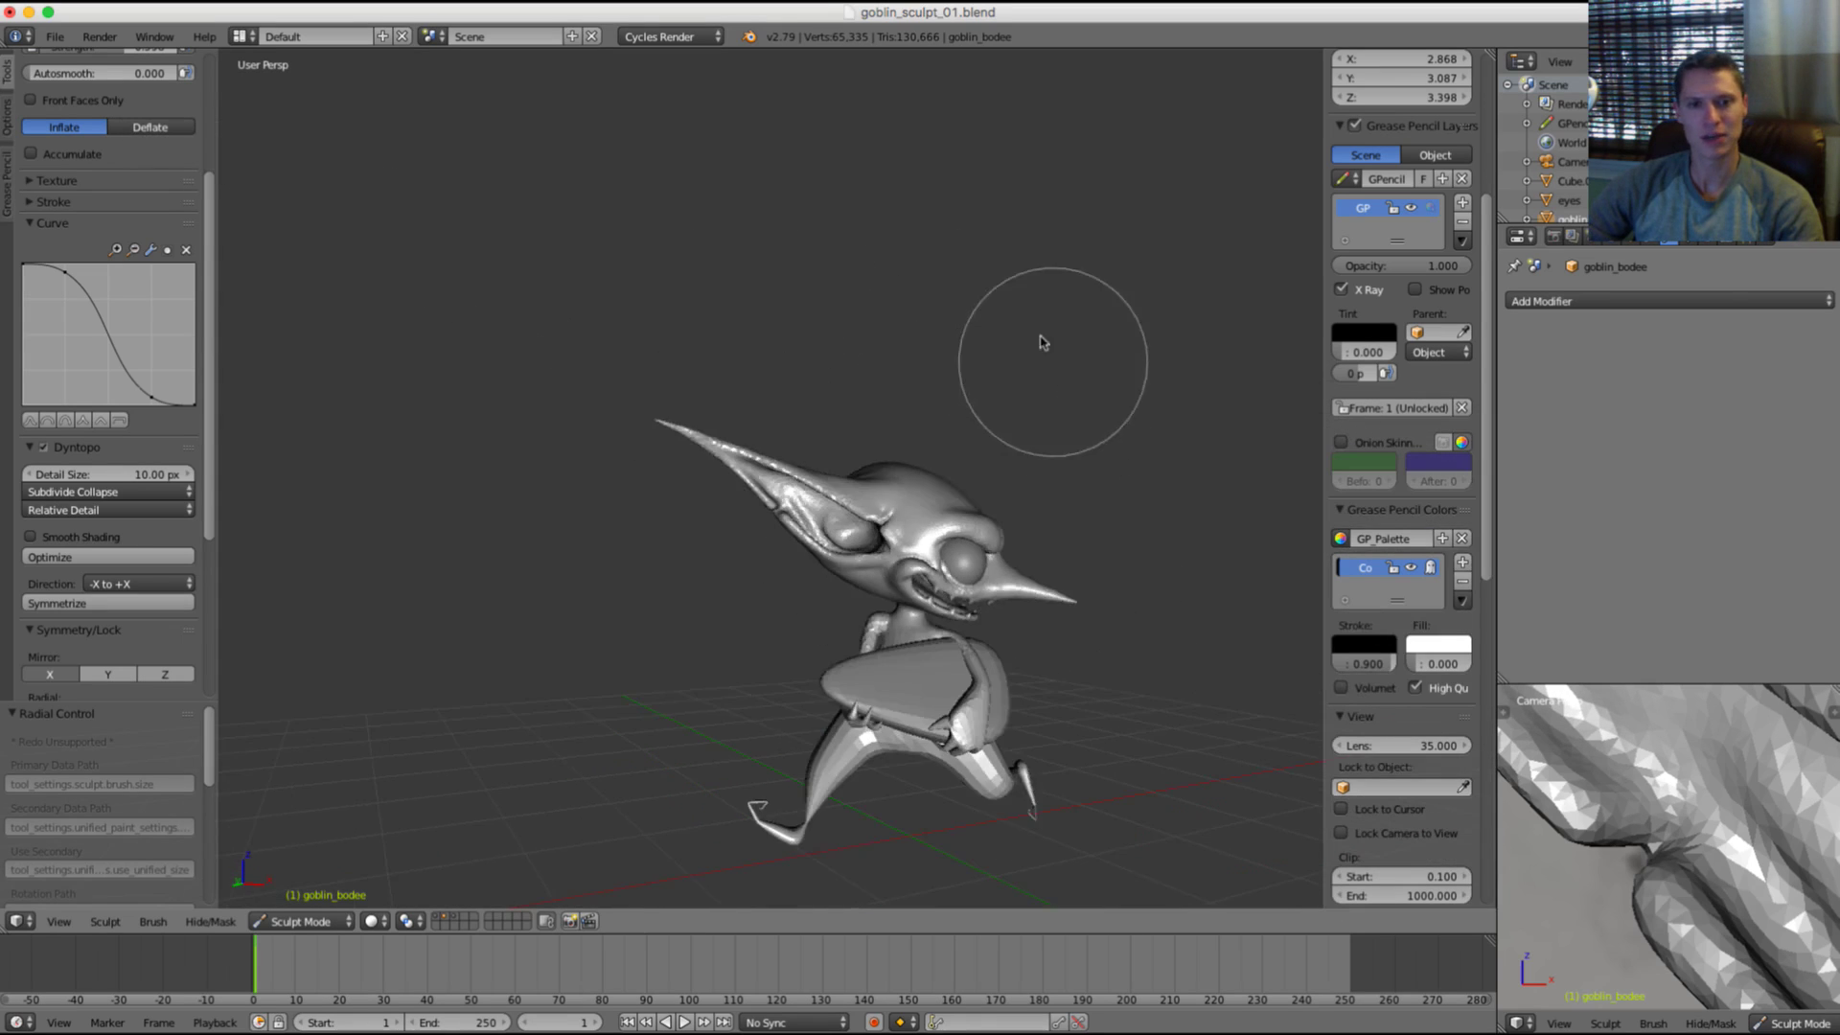
middle_drag(1043, 342, 1109, 419)
scroll(1699, 885, down, 6)
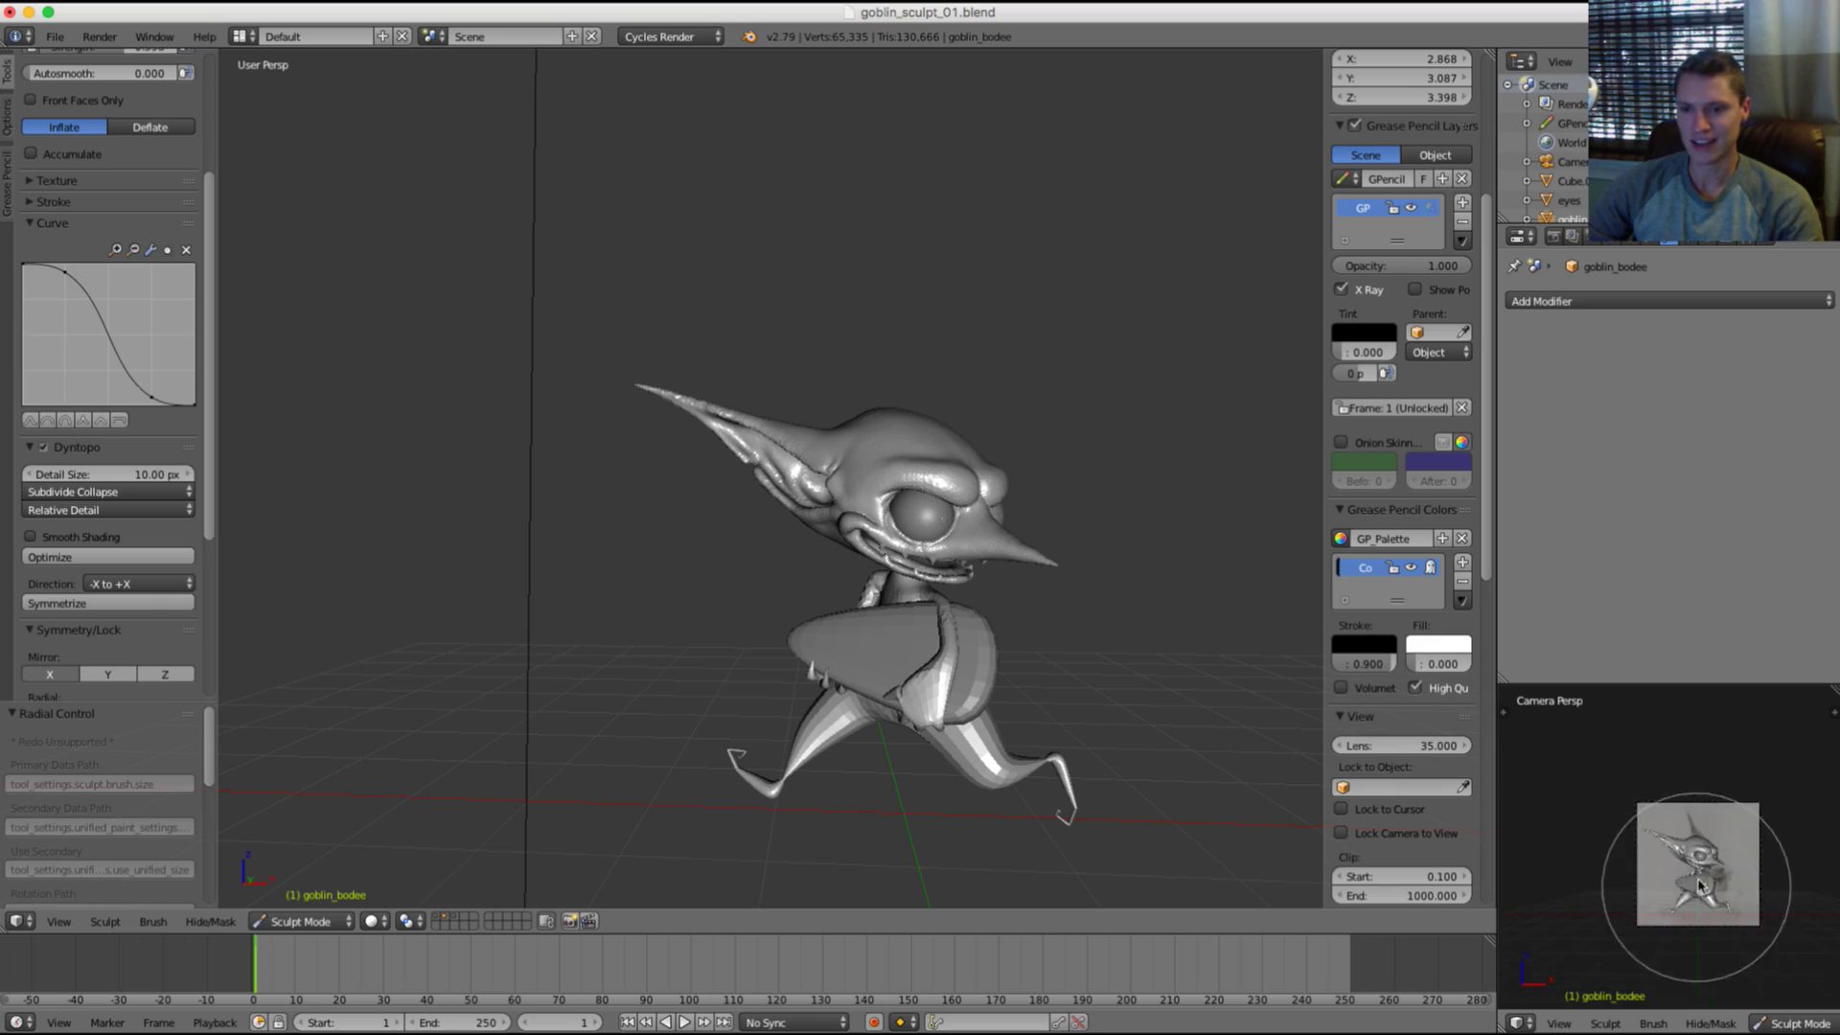
scroll(1699, 885, up, 8)
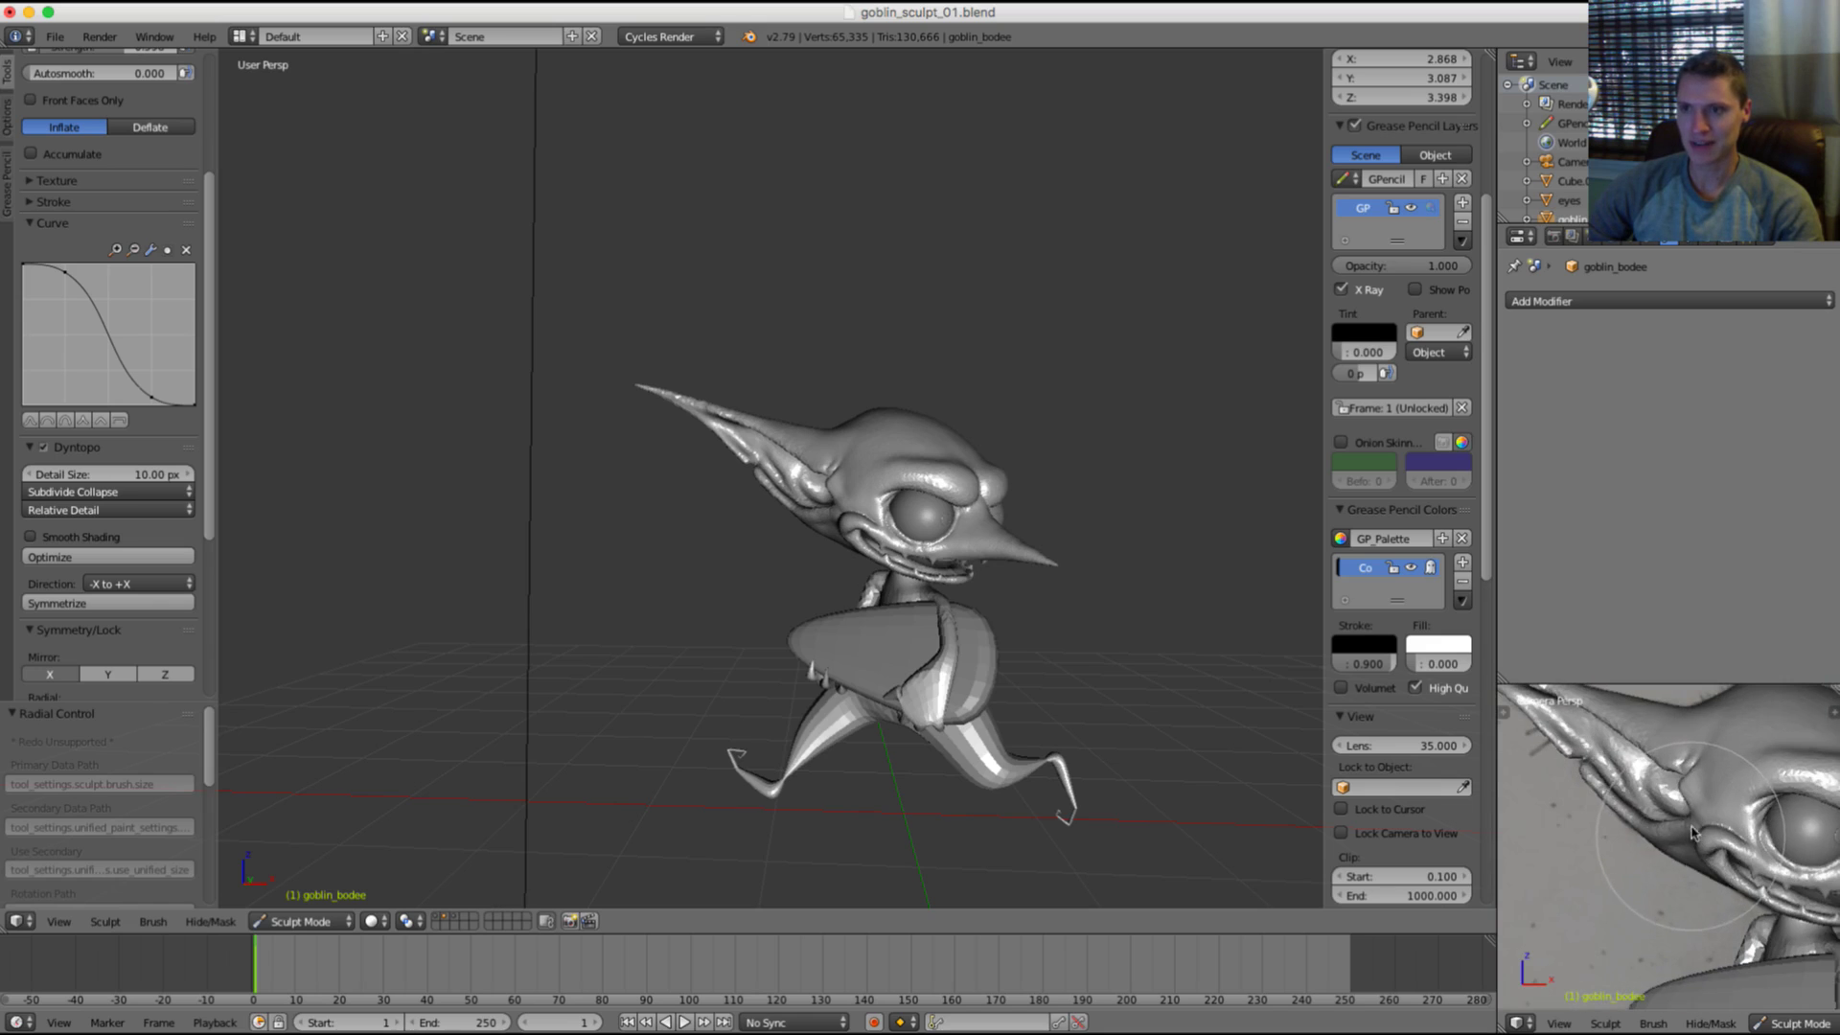
scroll(1692, 833, down, 2)
scroll(1692, 845, down, 3)
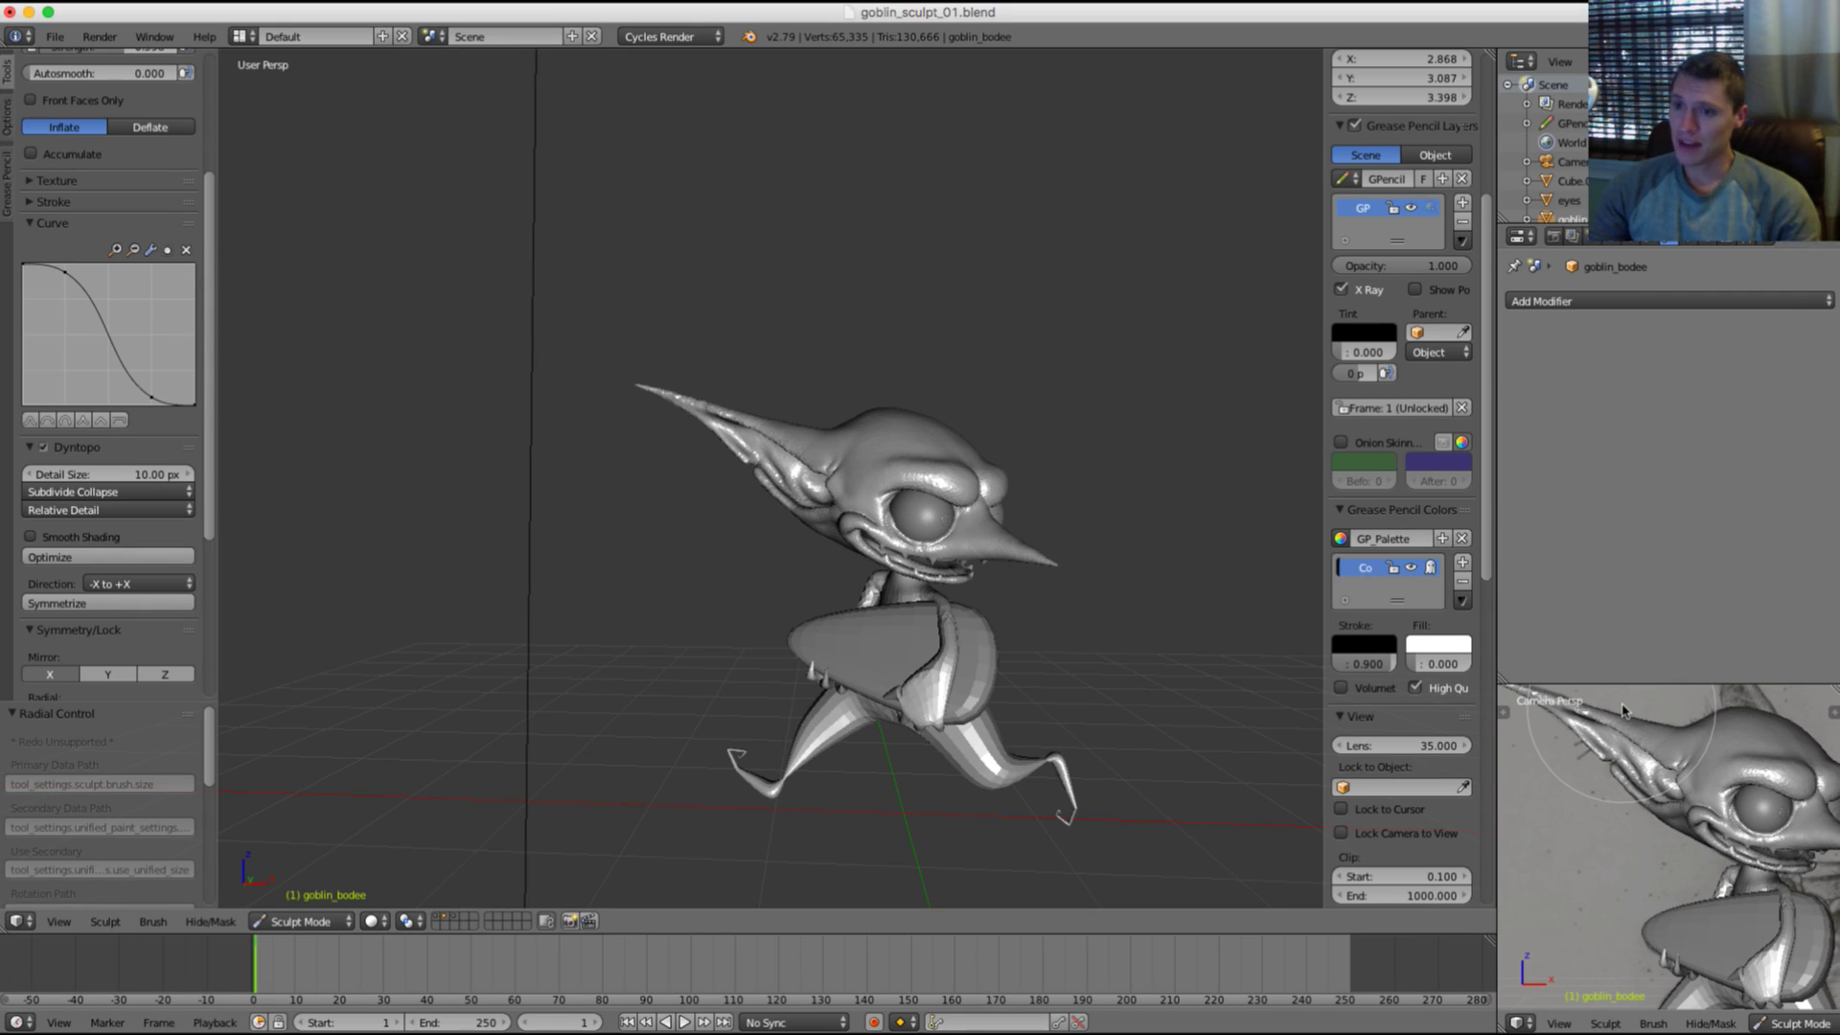
Step: Switch to a resized Grab brush and examine the ear rim notch from the front and from behind
scroll(775, 585, up, 10)
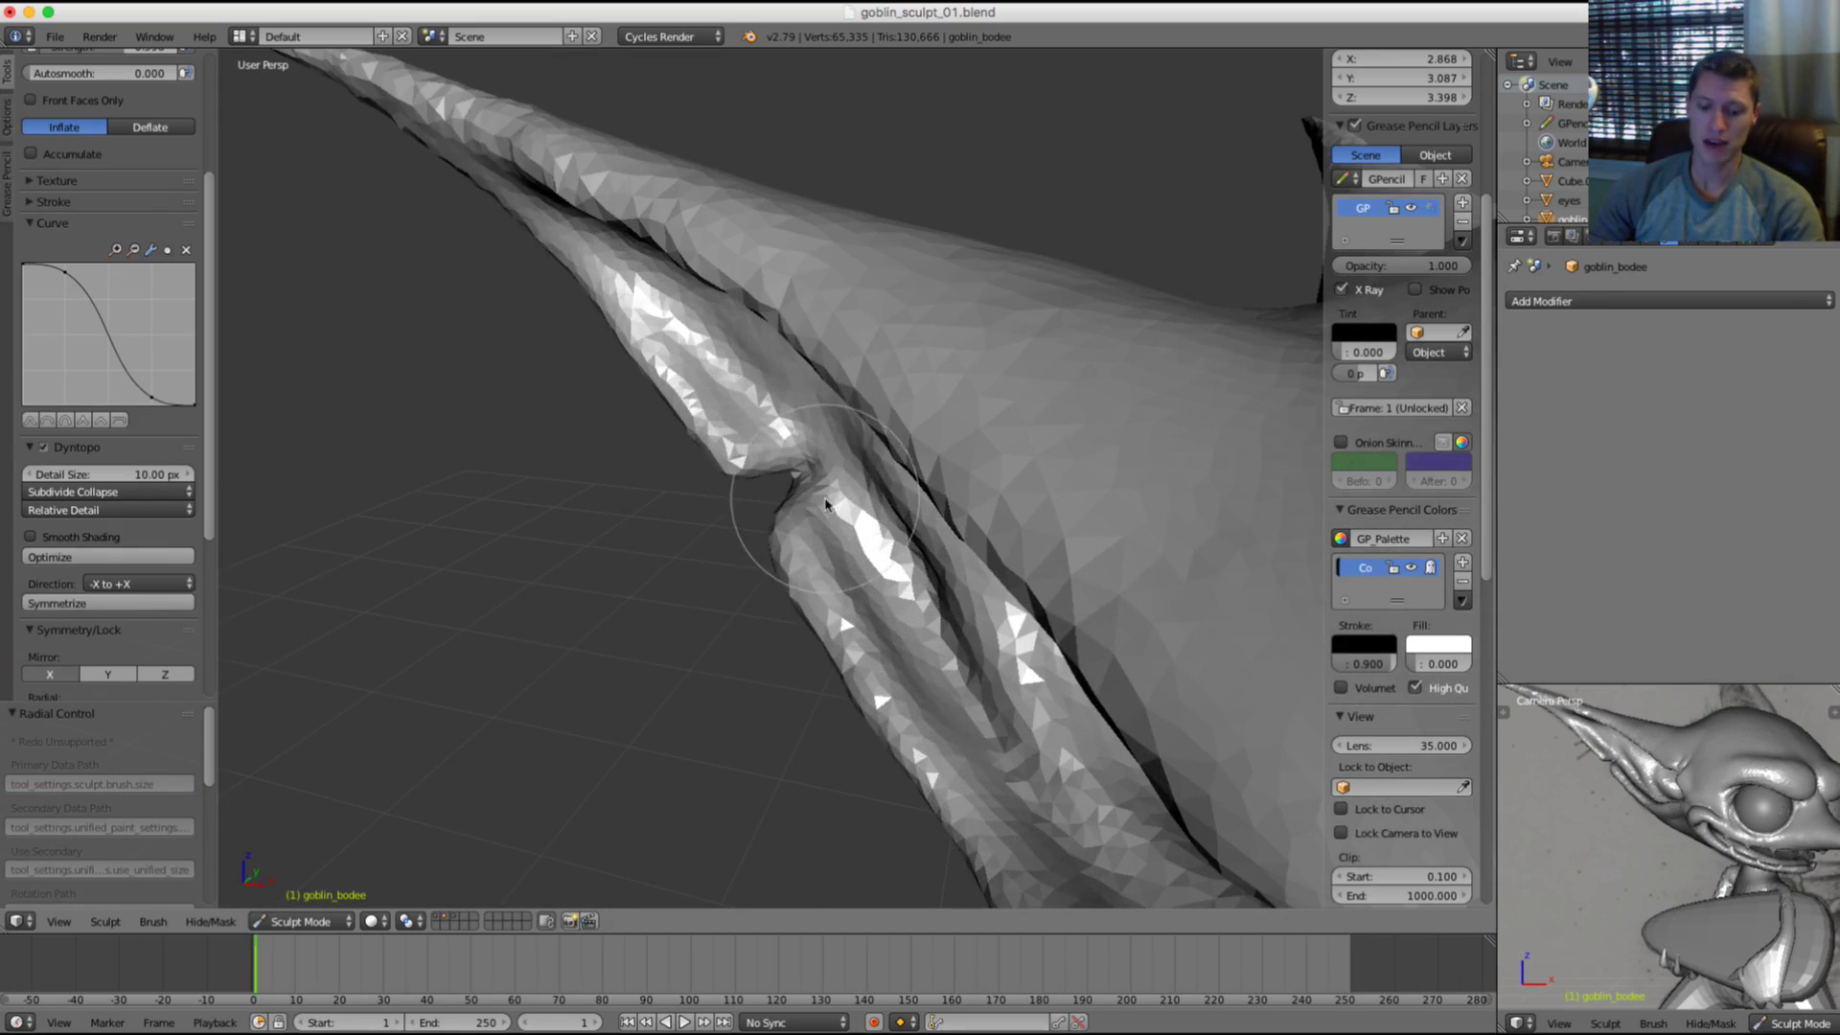
key(g)
middle_drag(813, 476, 821, 480)
key(f)
click(810, 488)
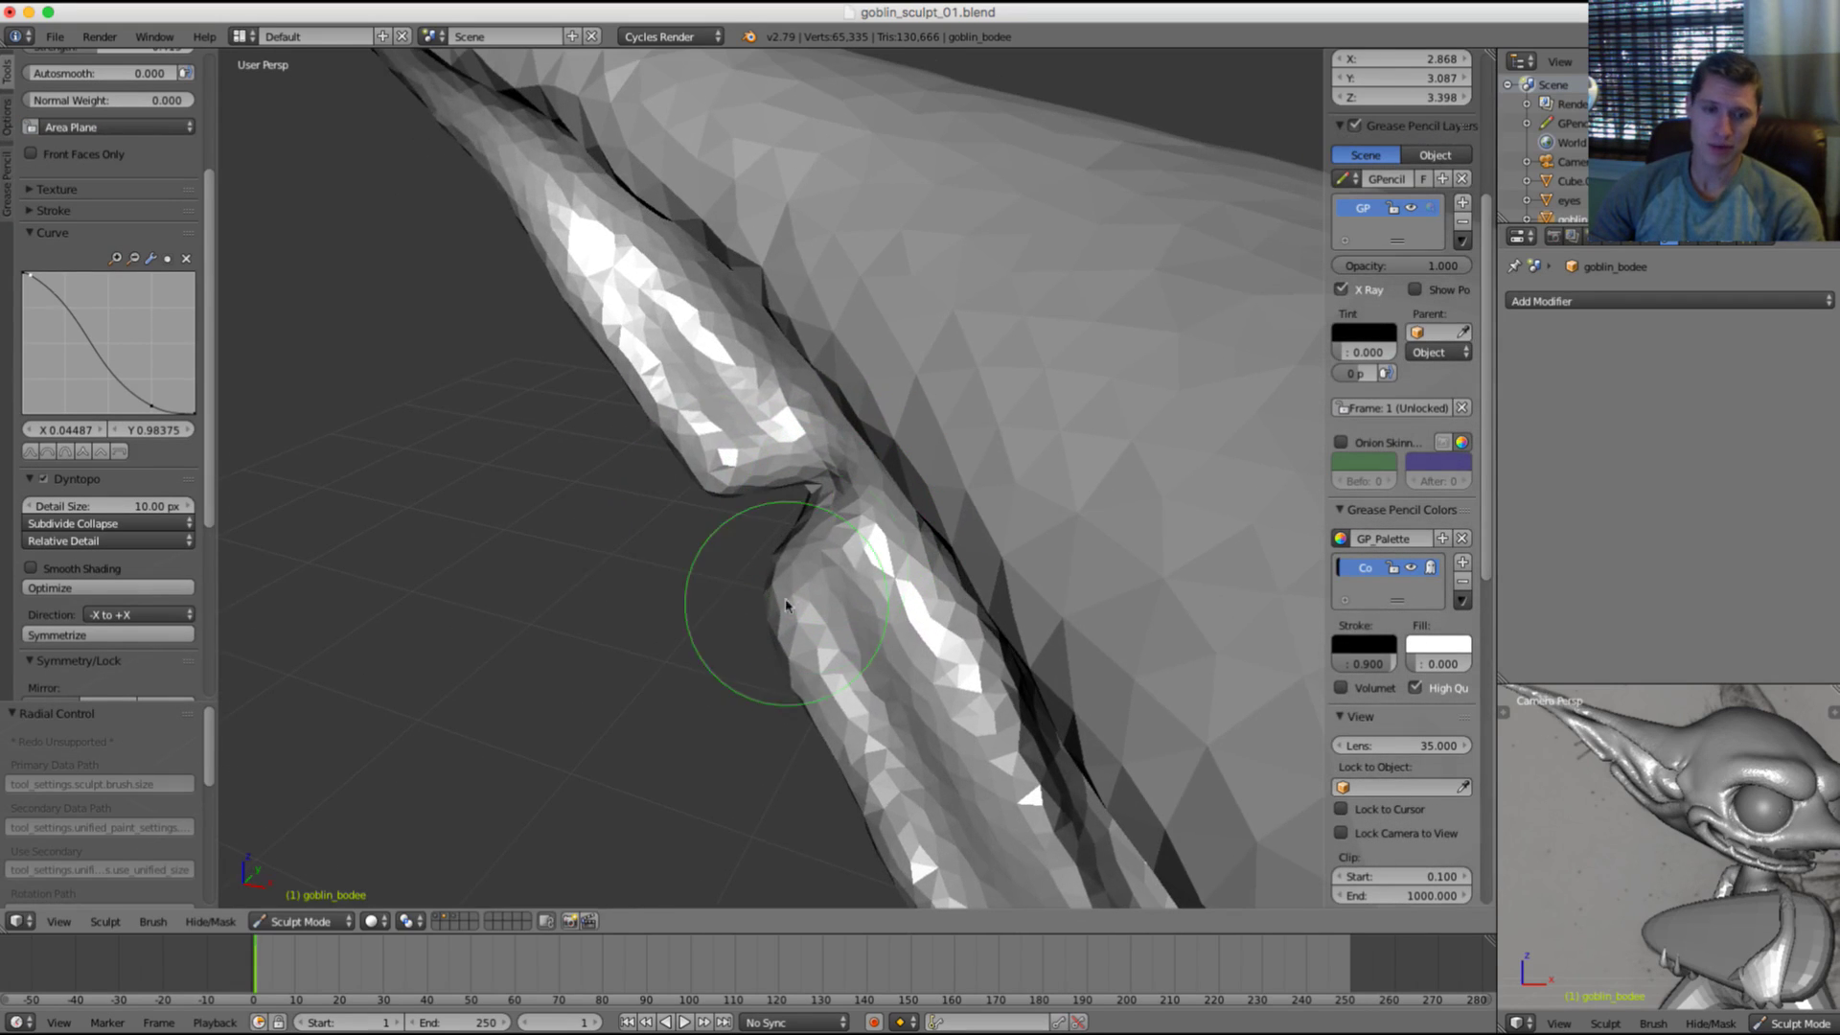
key(f)
click(787, 605)
key(f)
click(812, 627)
middle_drag(820, 628, 847, 636)
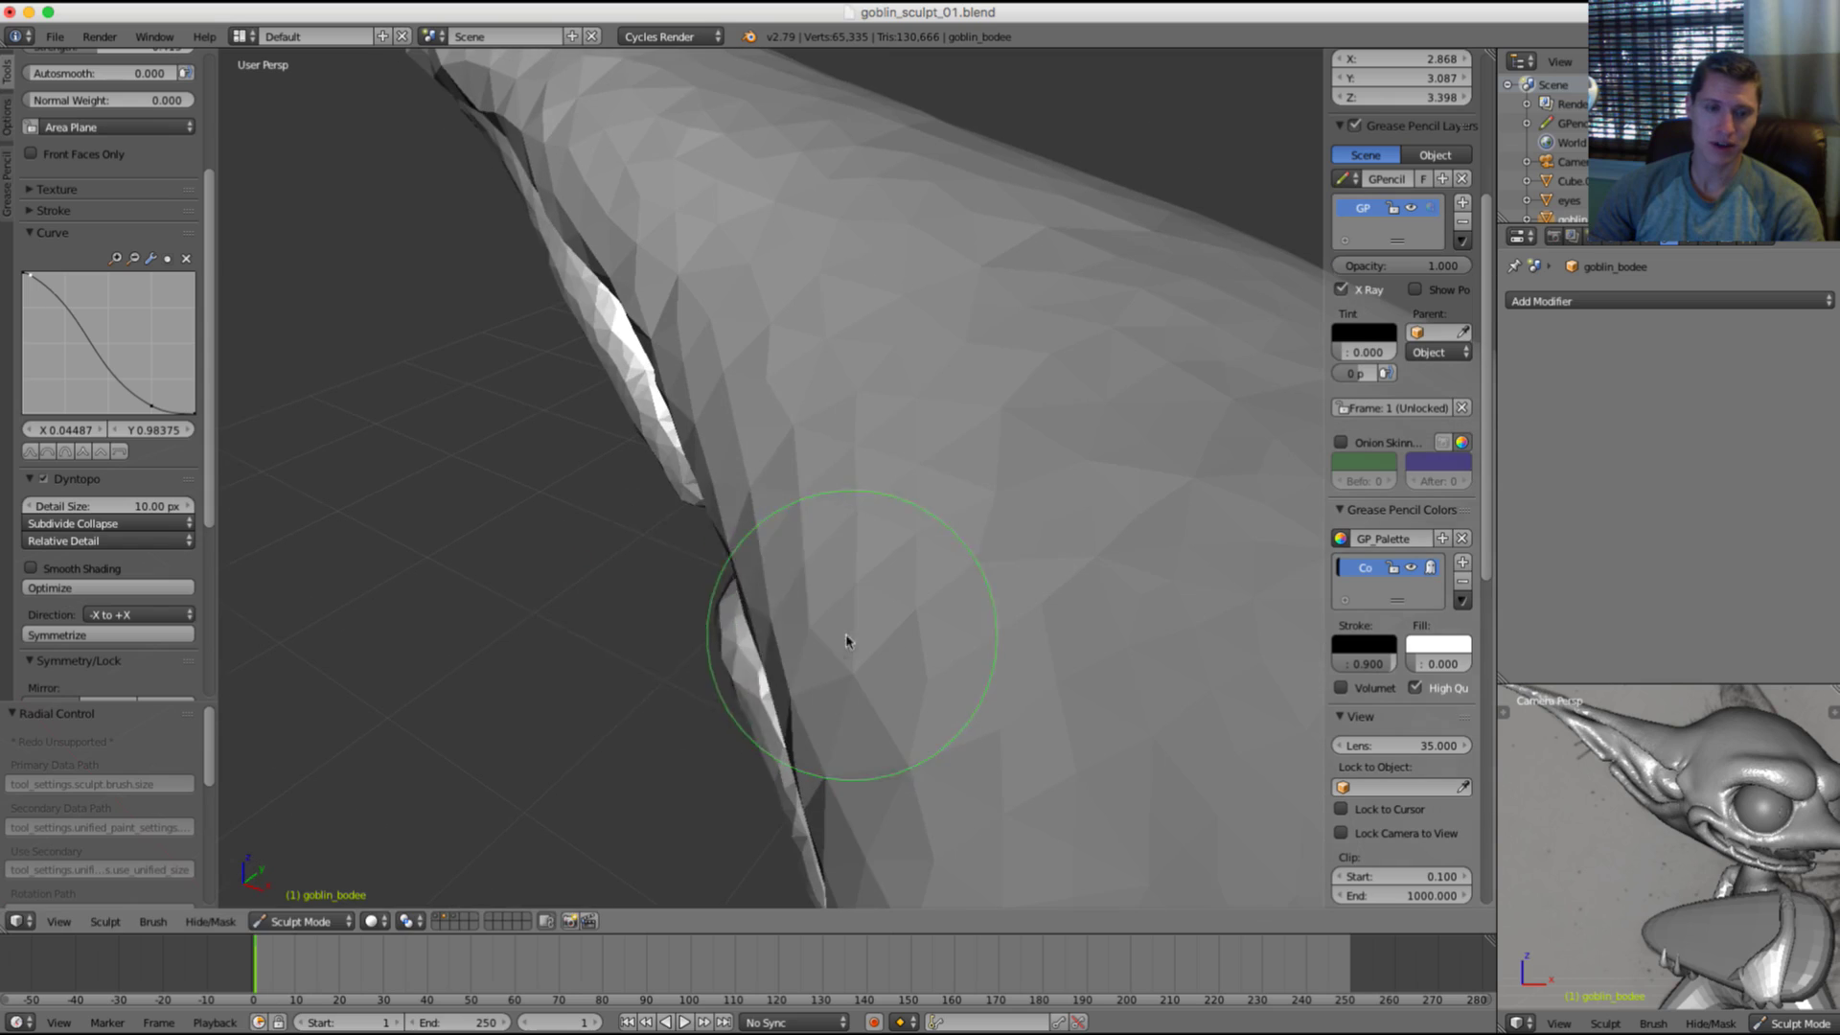
key(f)
click(903, 636)
mouse_move(767, 685)
middle_down()
mouse_move(958, 595)
mouse_move(1076, 501)
mouse_move(944, 481)
mouse_move(987, 469)
mouse_move(961, 544)
middle_up()
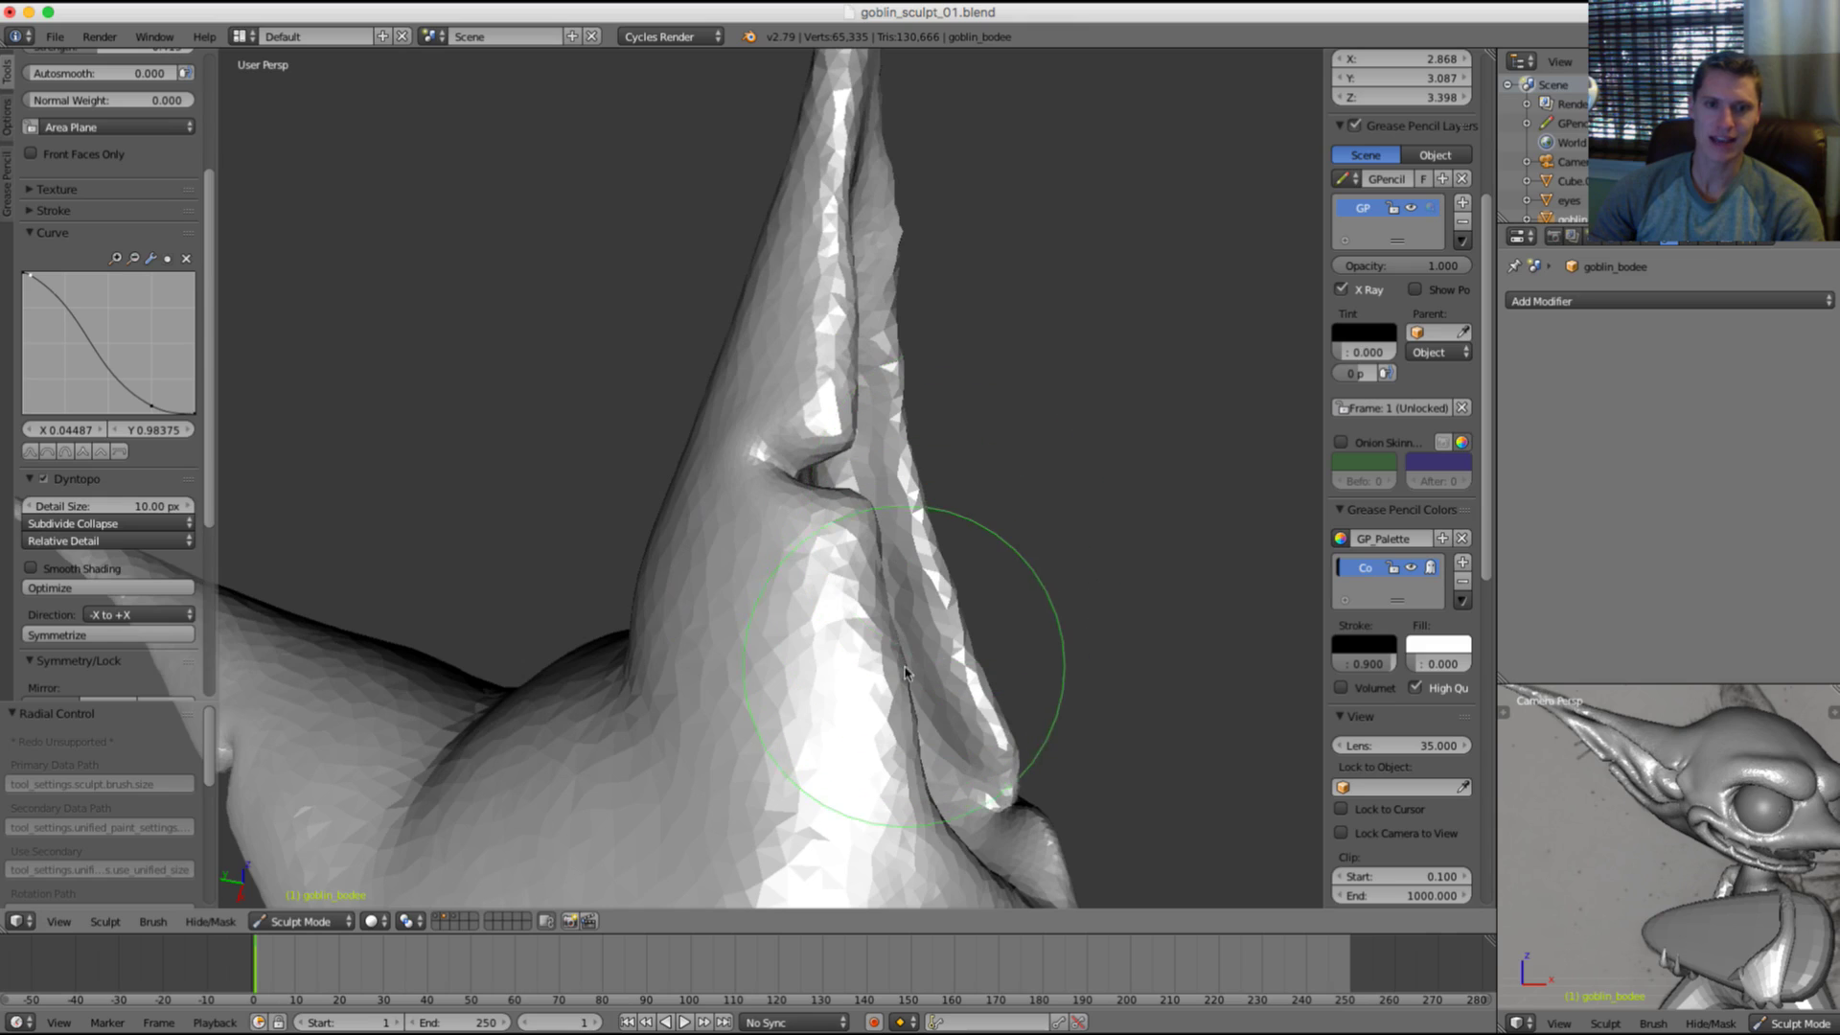
mouse_move(884, 678)
middle_down()
mouse_move(1026, 460)
mouse_move(904, 595)
mouse_move(958, 536)
mouse_move(1070, 493)
mouse_move(1047, 428)
mouse_move(1108, 402)
mouse_move(977, 414)
middle_up()
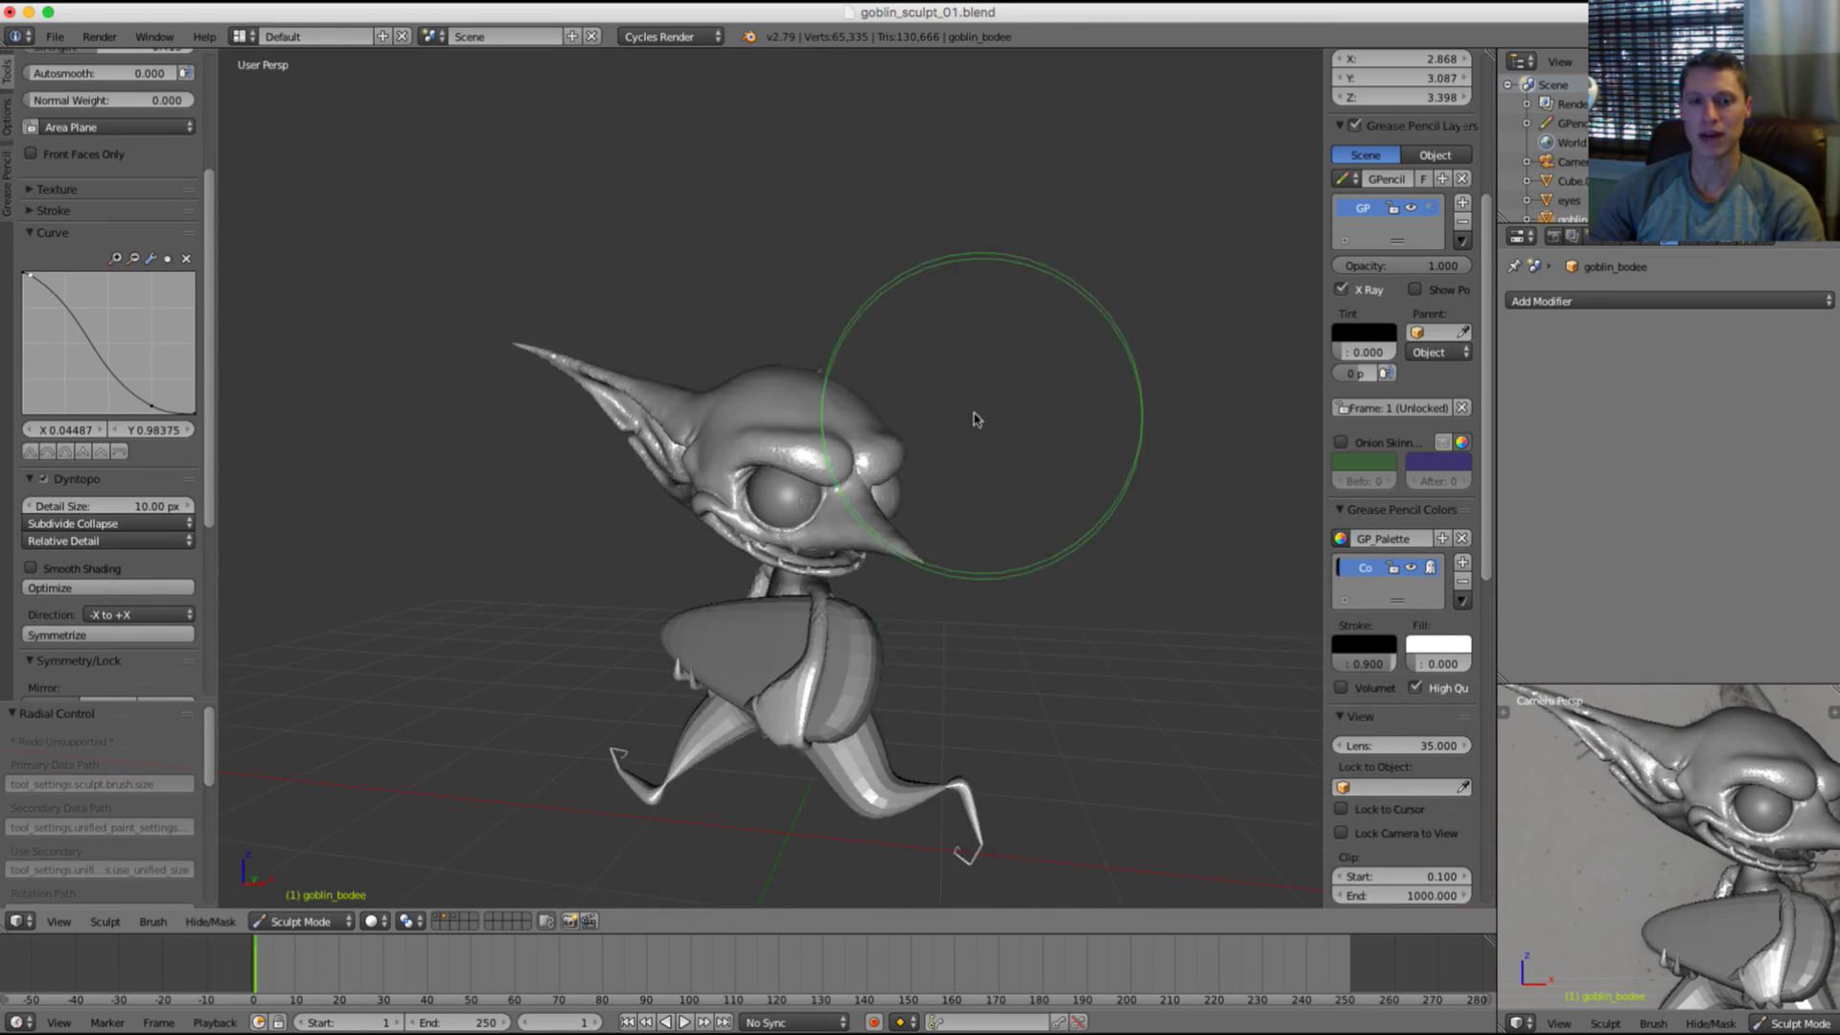
Step: Carve the head surface beneath the ear's lower rim with a resized, inverted Crease brush and smooth the area
scroll(991, 507, up, 5)
middle_drag(991, 506, 1024, 492)
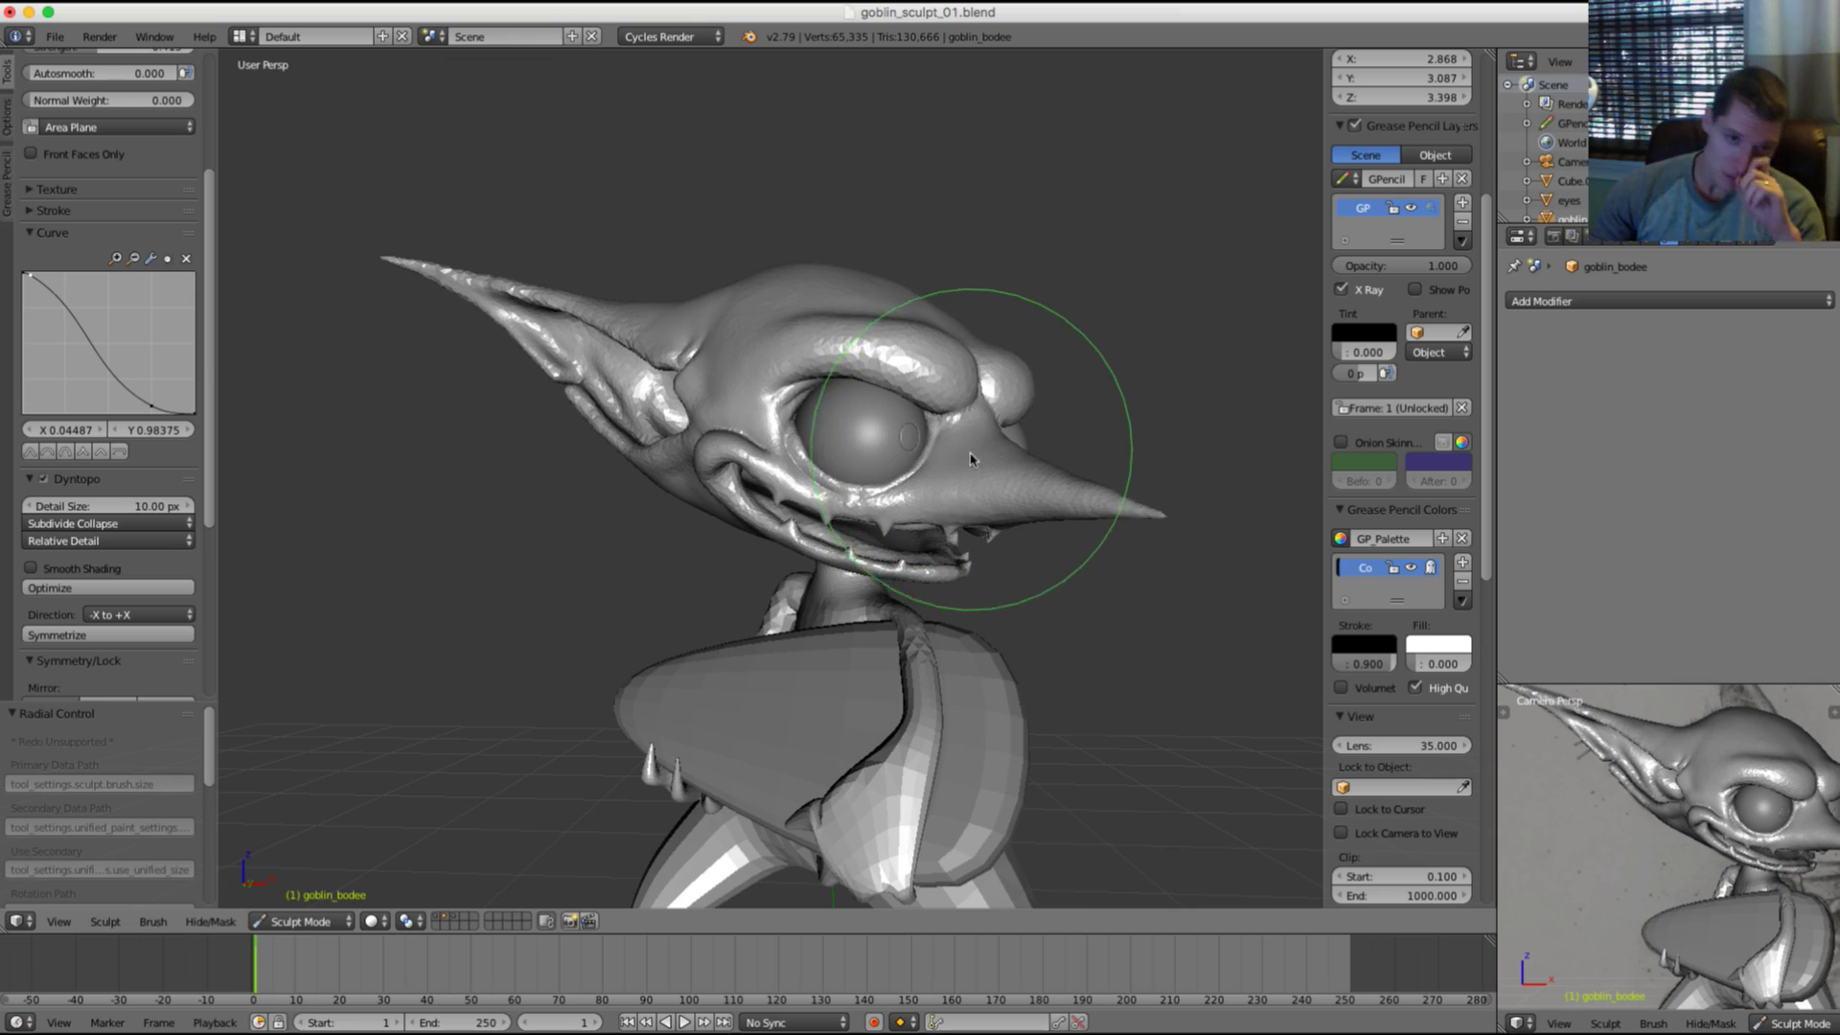
scroll(923, 527, up, 4)
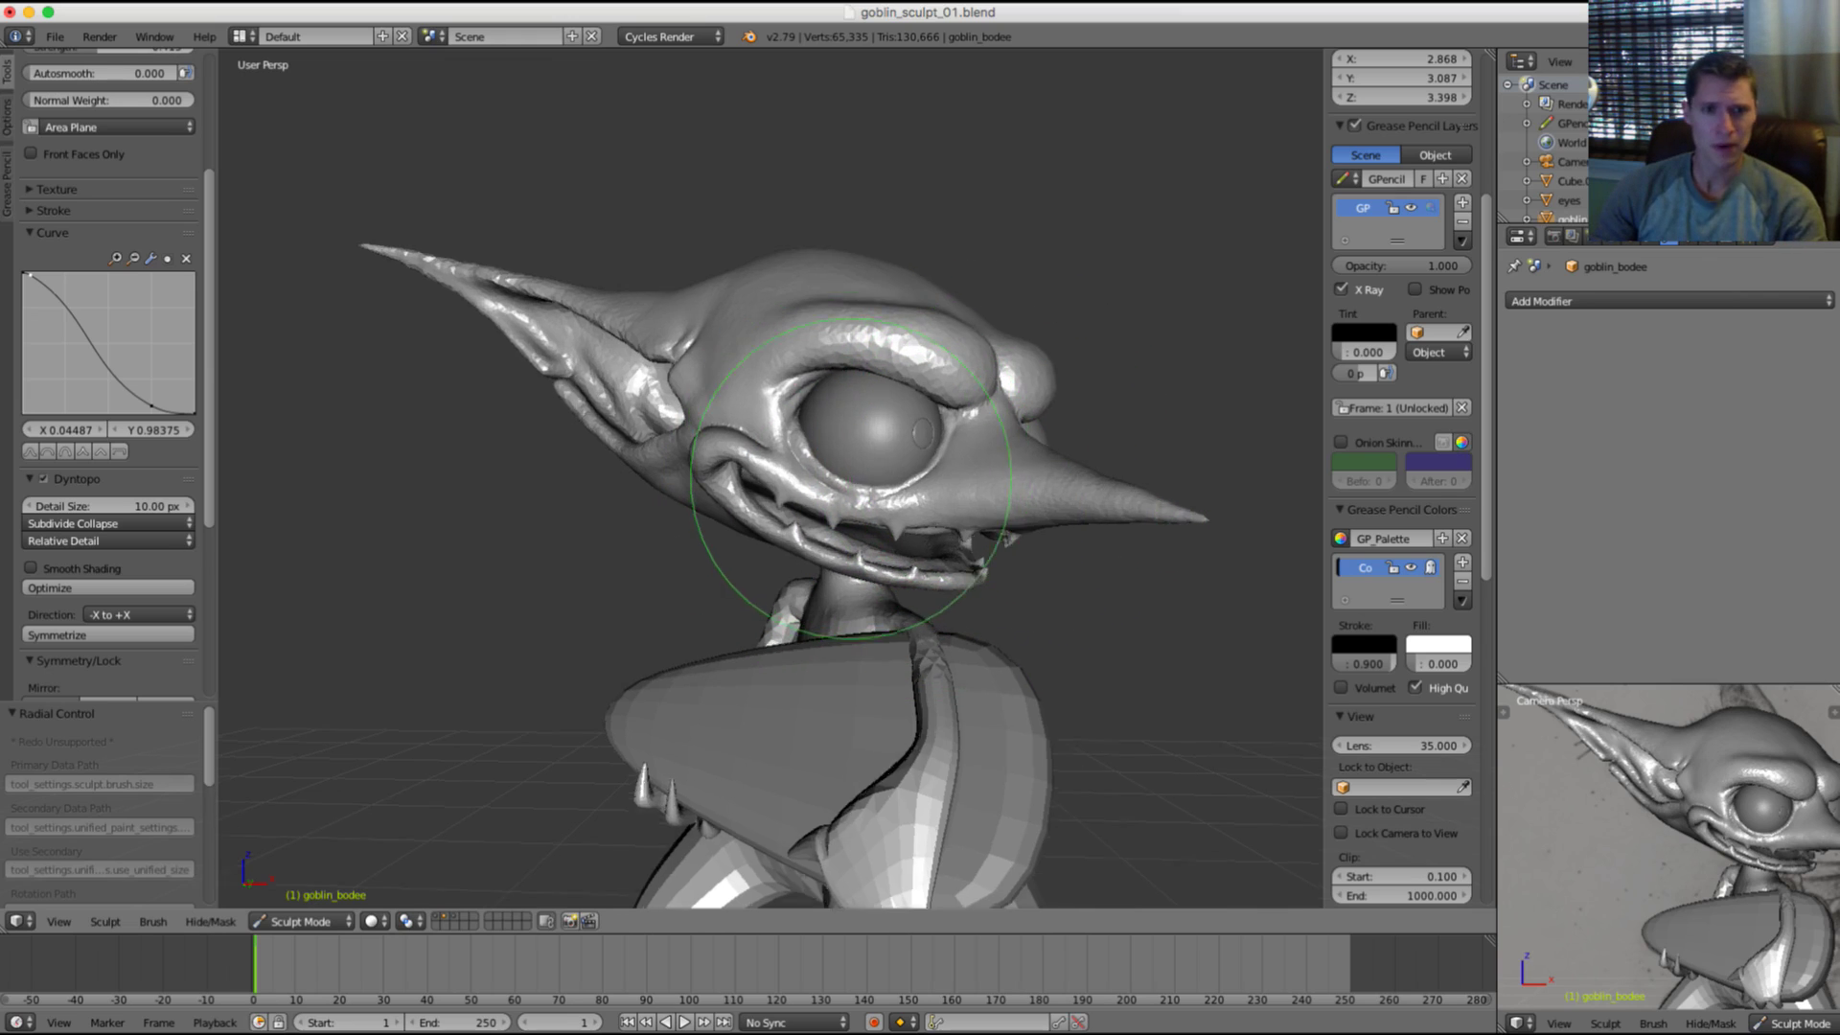
key(shift+c)
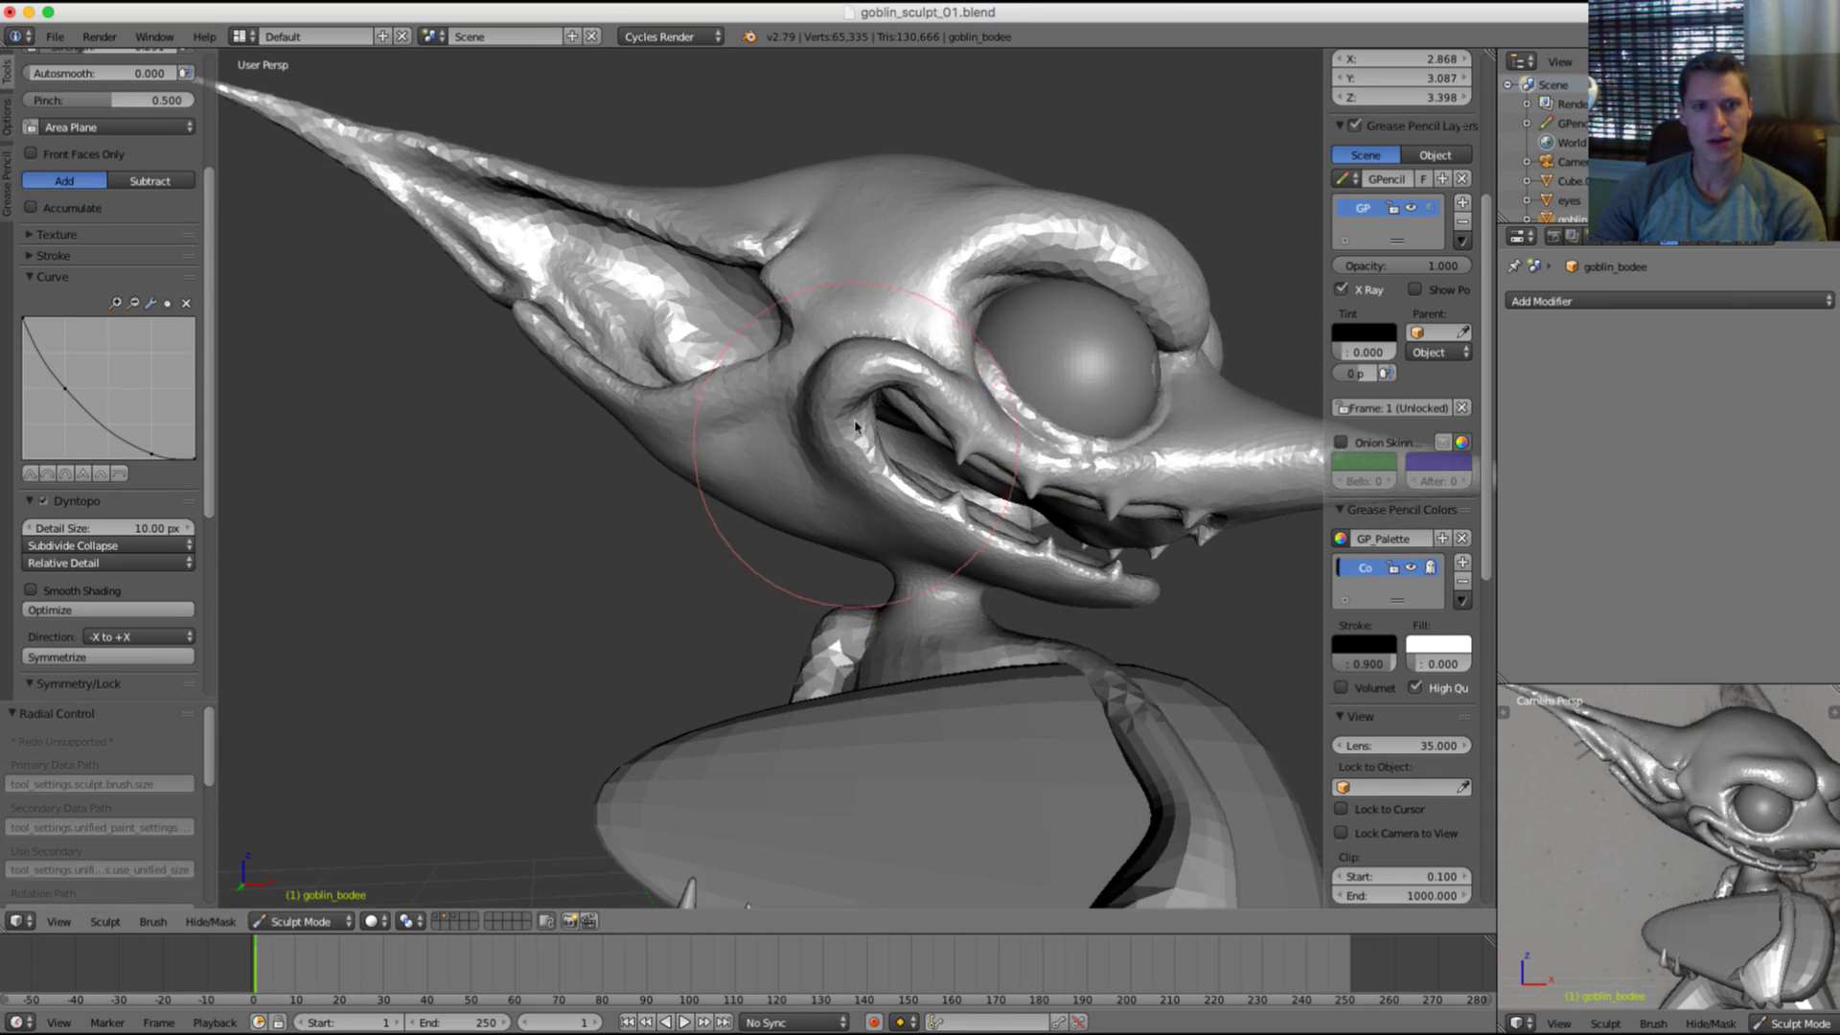
middle_drag(850, 464, 887, 461)
key(f)
click(747, 477)
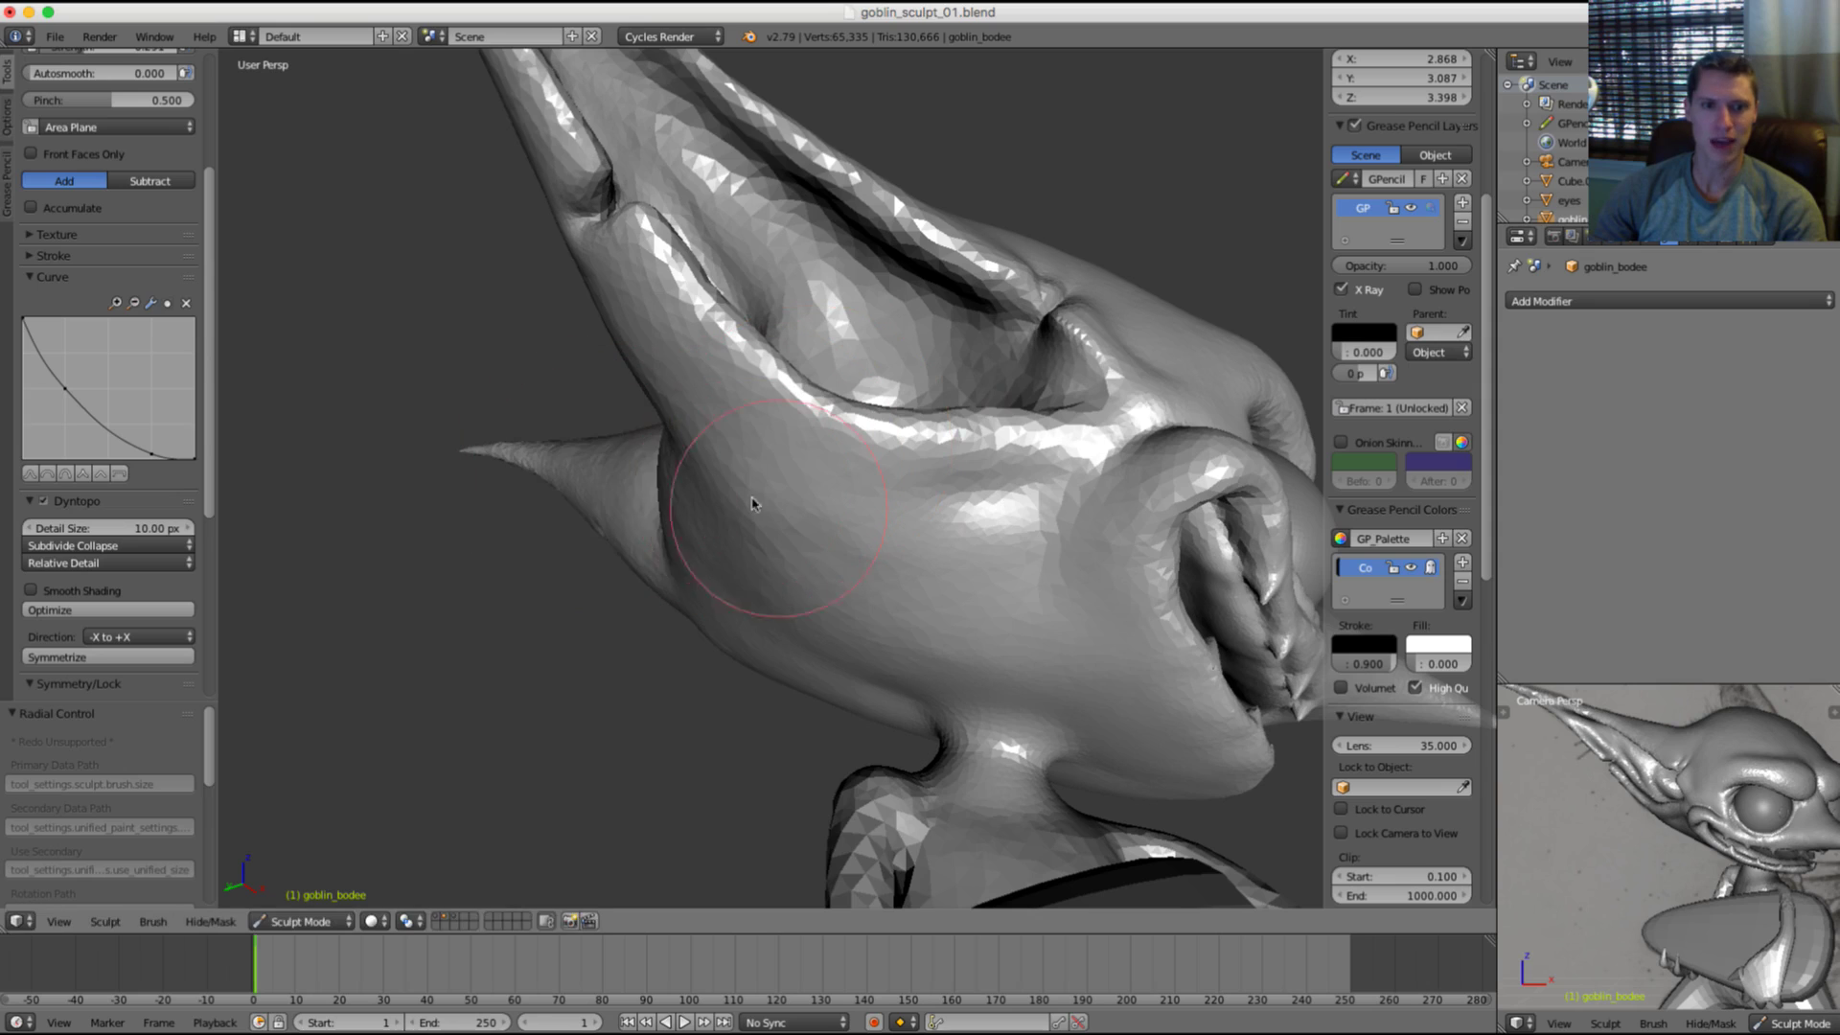
key(f)
click(745, 480)
ctrl+drag(766, 477, 844, 506)
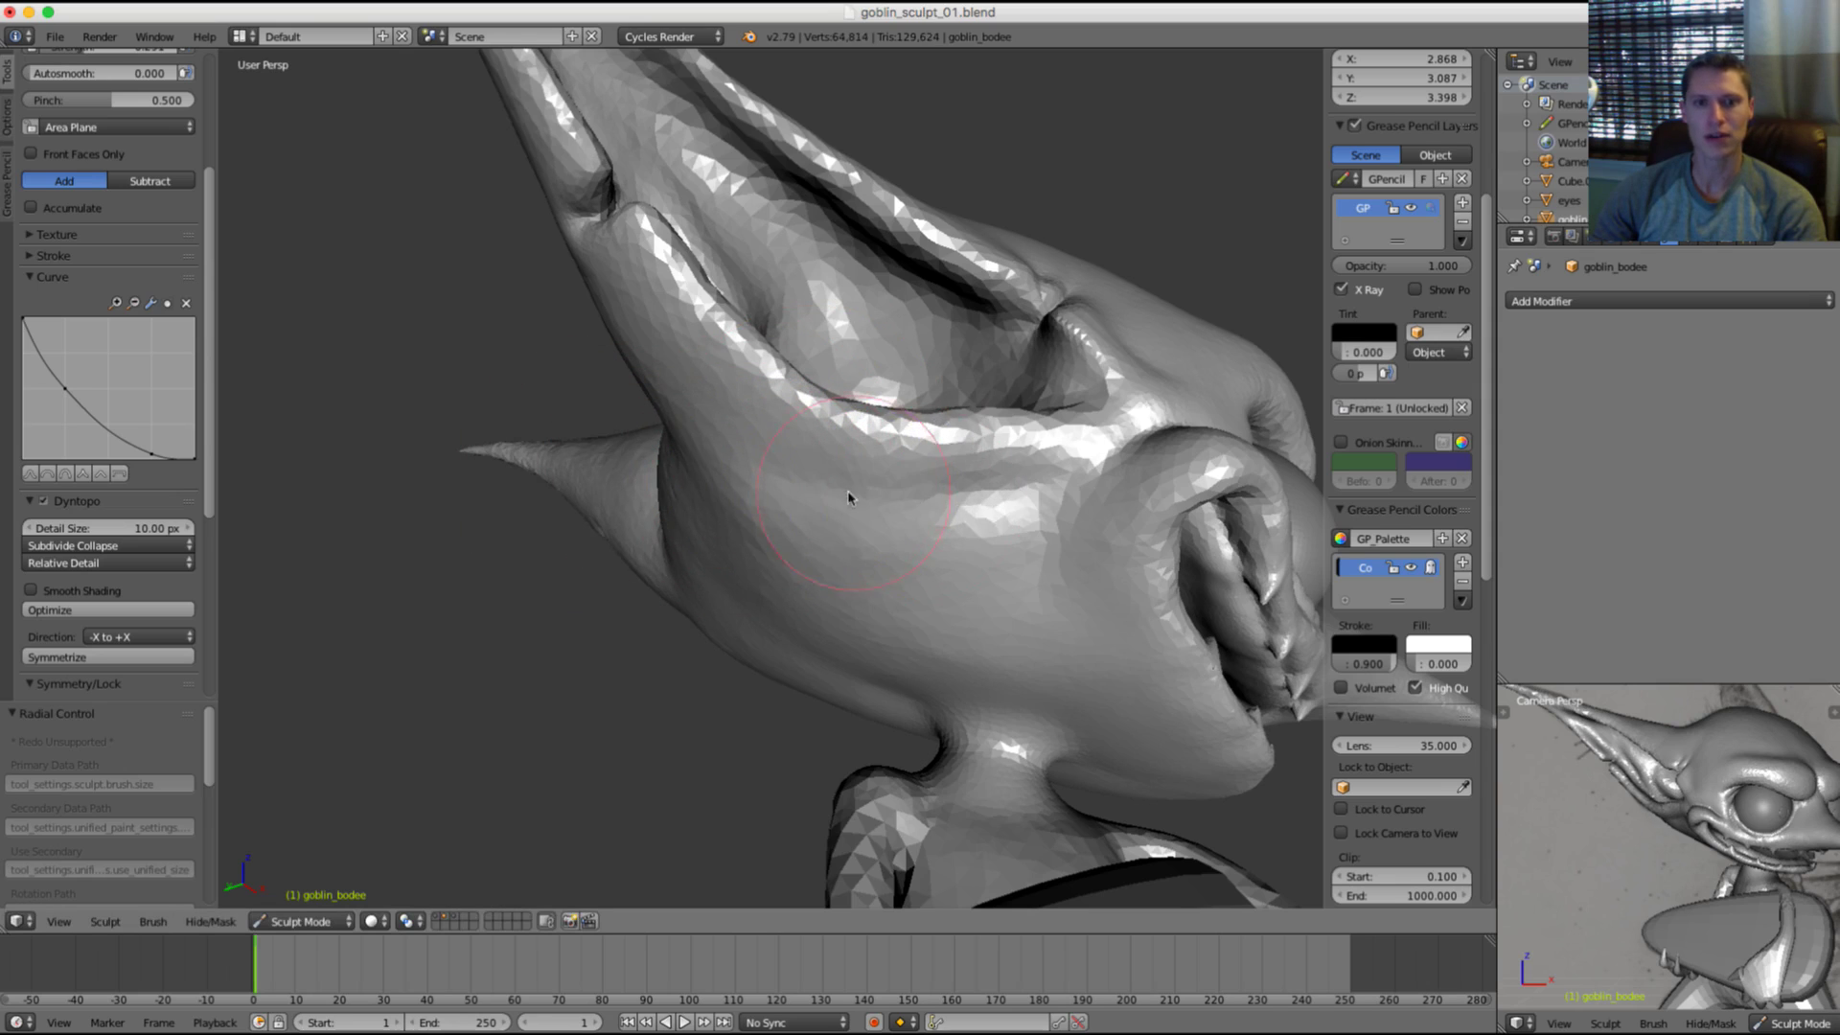
middle_drag(884, 513, 969, 438)
mouse_move(822, 468)
shift+mouse_down()
mouse_move(978, 579)
mouse_move(961, 558)
mouse_move(987, 522)
shift+mouse_up()
Step: Examine the face, the neck and shoulder area, and the overall head silhouette from several angles
mouse_move(1038, 435)
middle_down()
mouse_move(922, 474)
mouse_move(997, 423)
mouse_move(1080, 435)
mouse_move(1060, 493)
mouse_move(1109, 428)
mouse_move(1058, 440)
mouse_move(1063, 415)
mouse_move(973, 419)
mouse_move(991, 464)
middle_up()
scroll(1001, 417, up, 5)
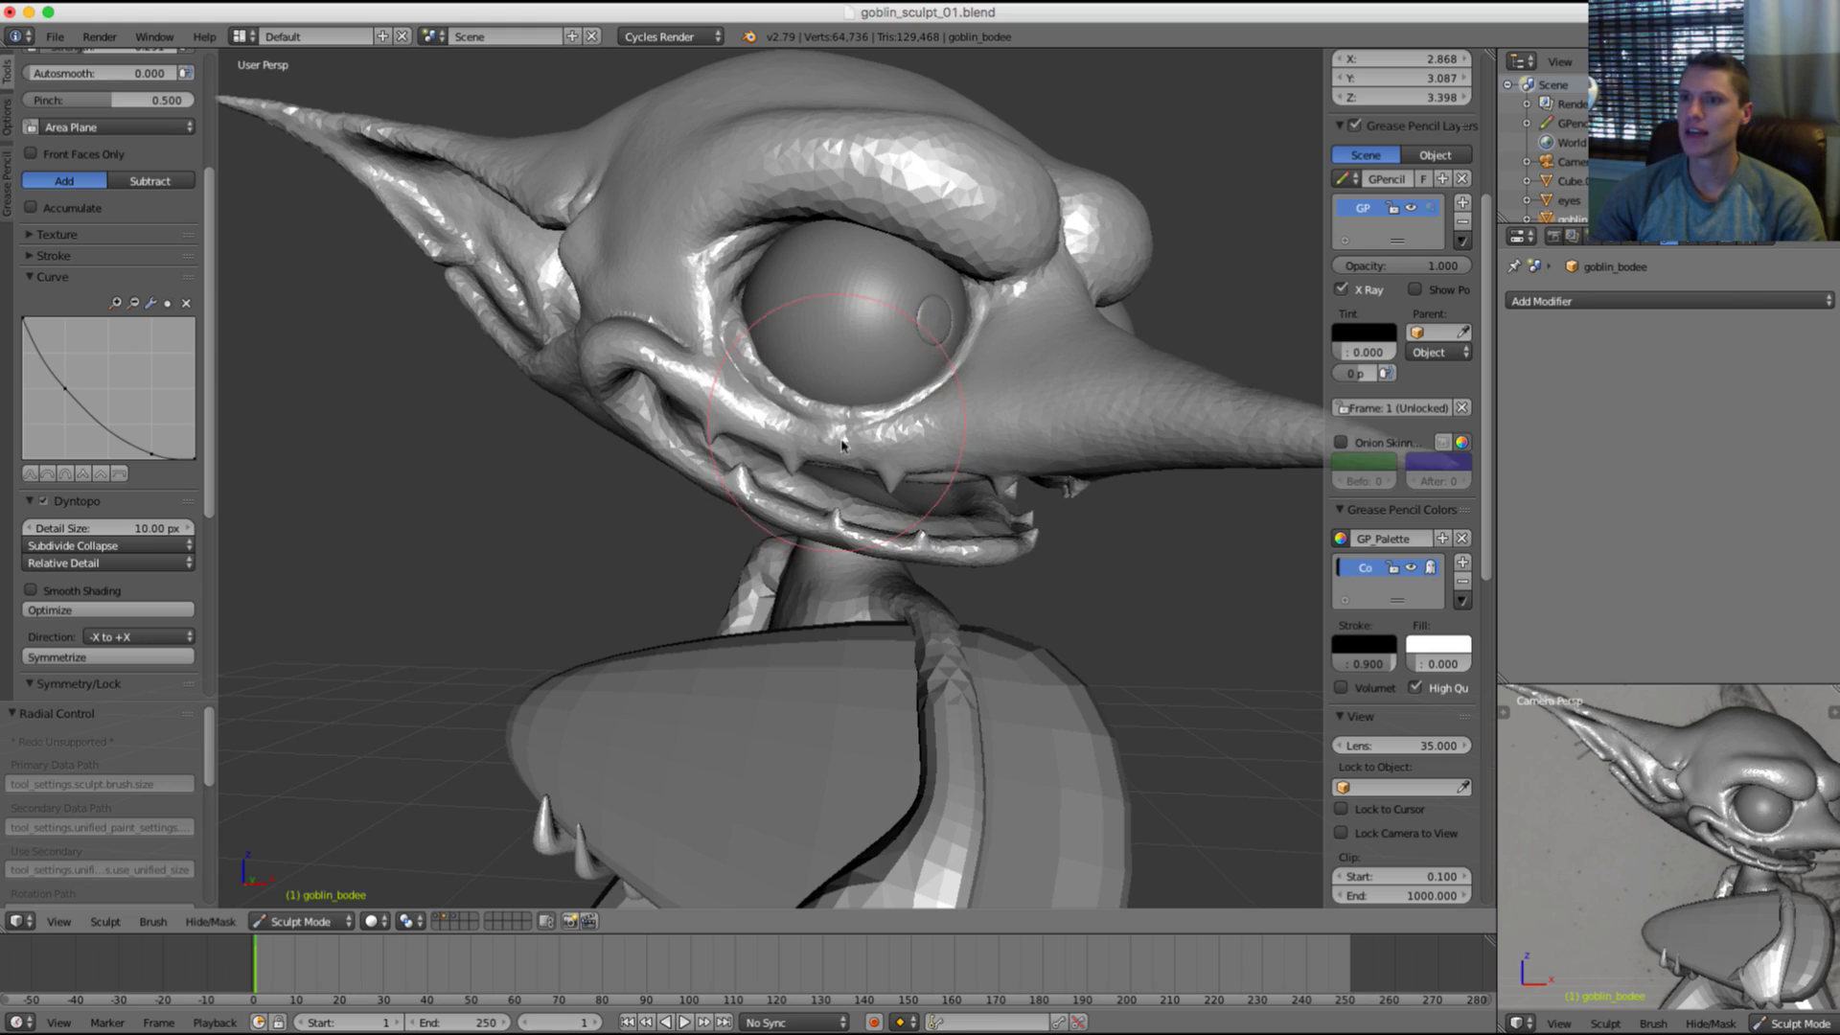
mouse_move(904, 476)
middle_down()
mouse_move(937, 496)
mouse_move(879, 464)
middle_up()
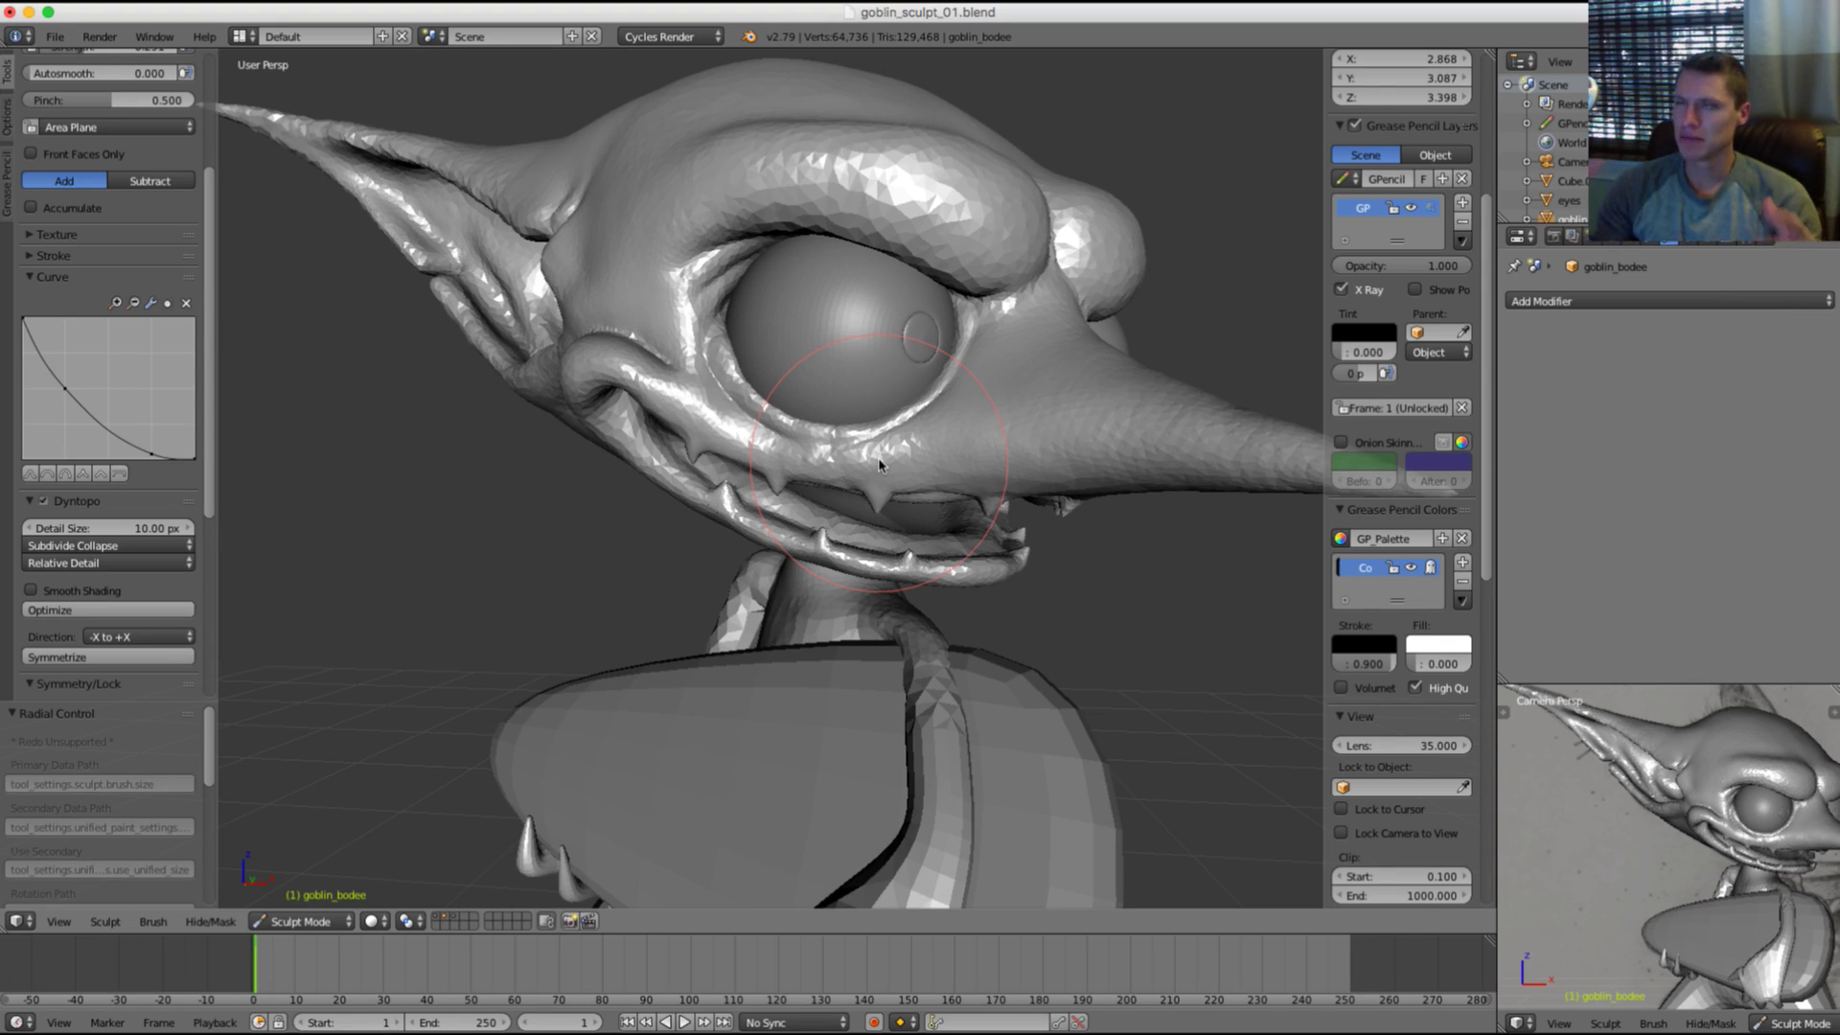
scroll(1053, 460, down, 3)
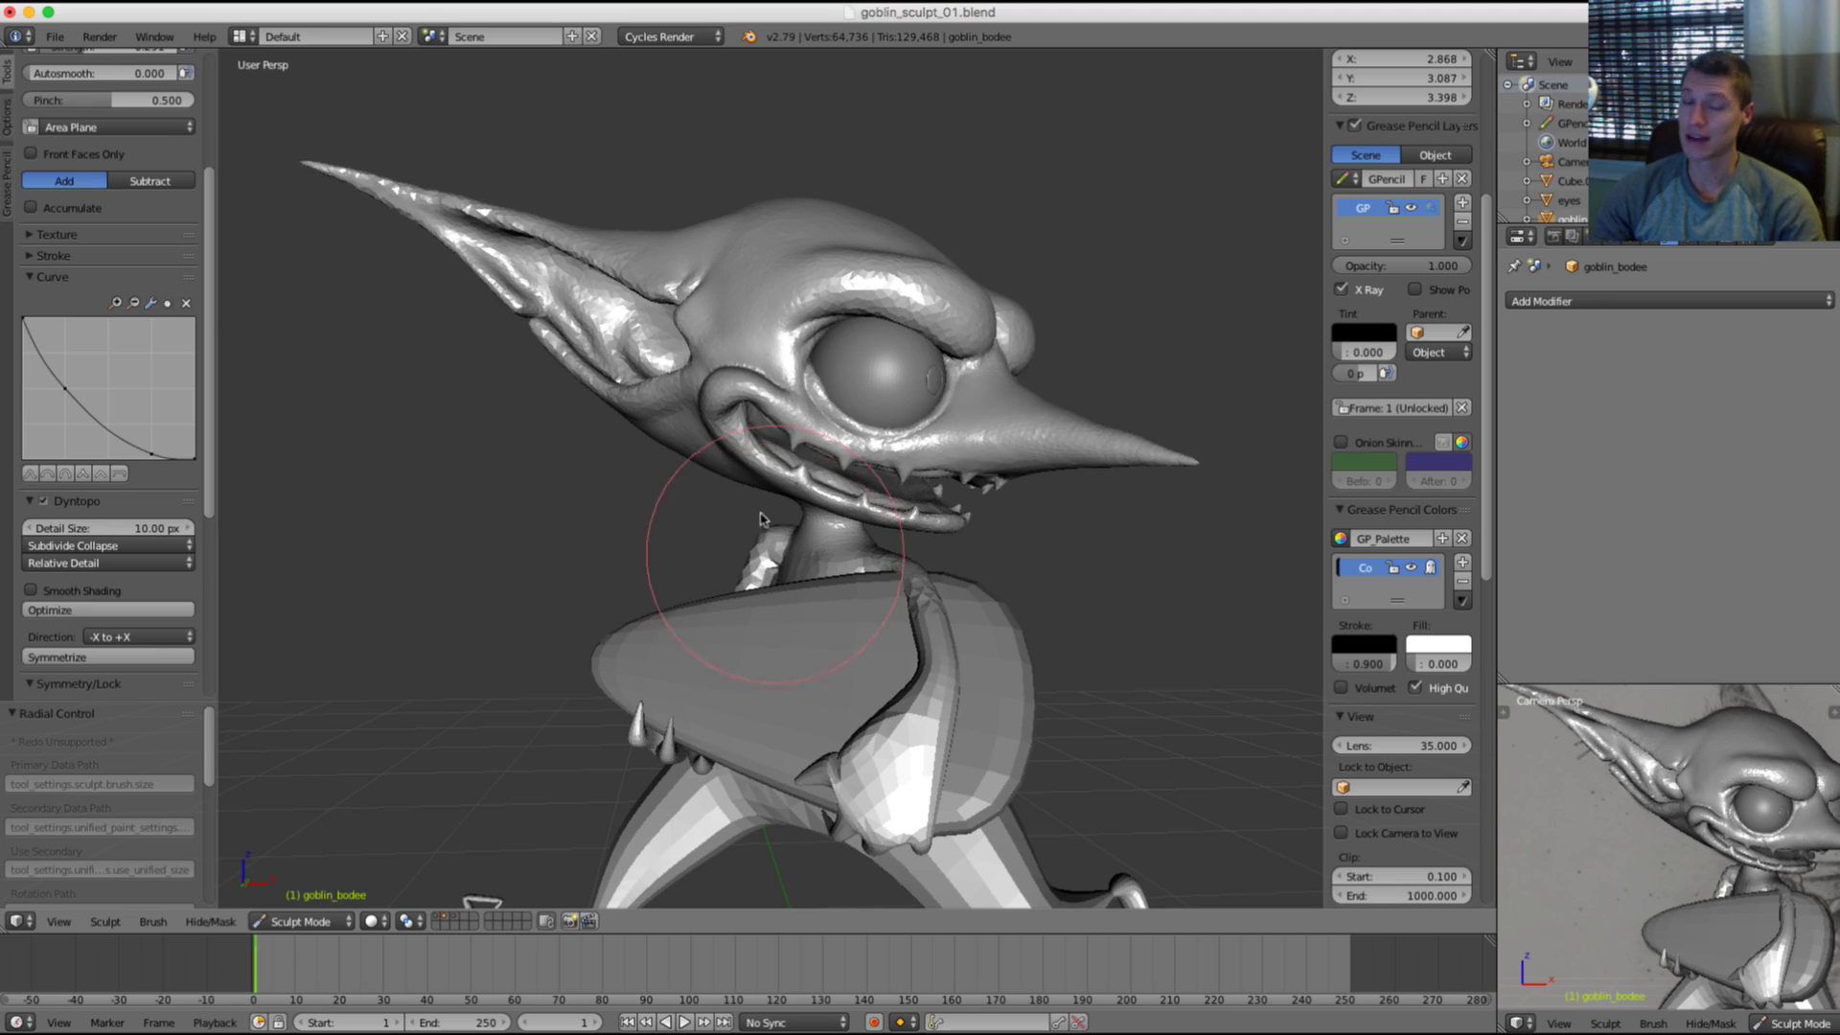
scroll(771, 554, up, 1)
middle_drag(769, 556, 951, 536)
scroll(900, 570, up, 4)
middle_drag(822, 537, 1016, 525)
scroll(1006, 537, down, 3)
shift+middle_drag(991, 523, 973, 437)
scroll(858, 509, up, 3)
middle_drag(858, 508, 853, 524)
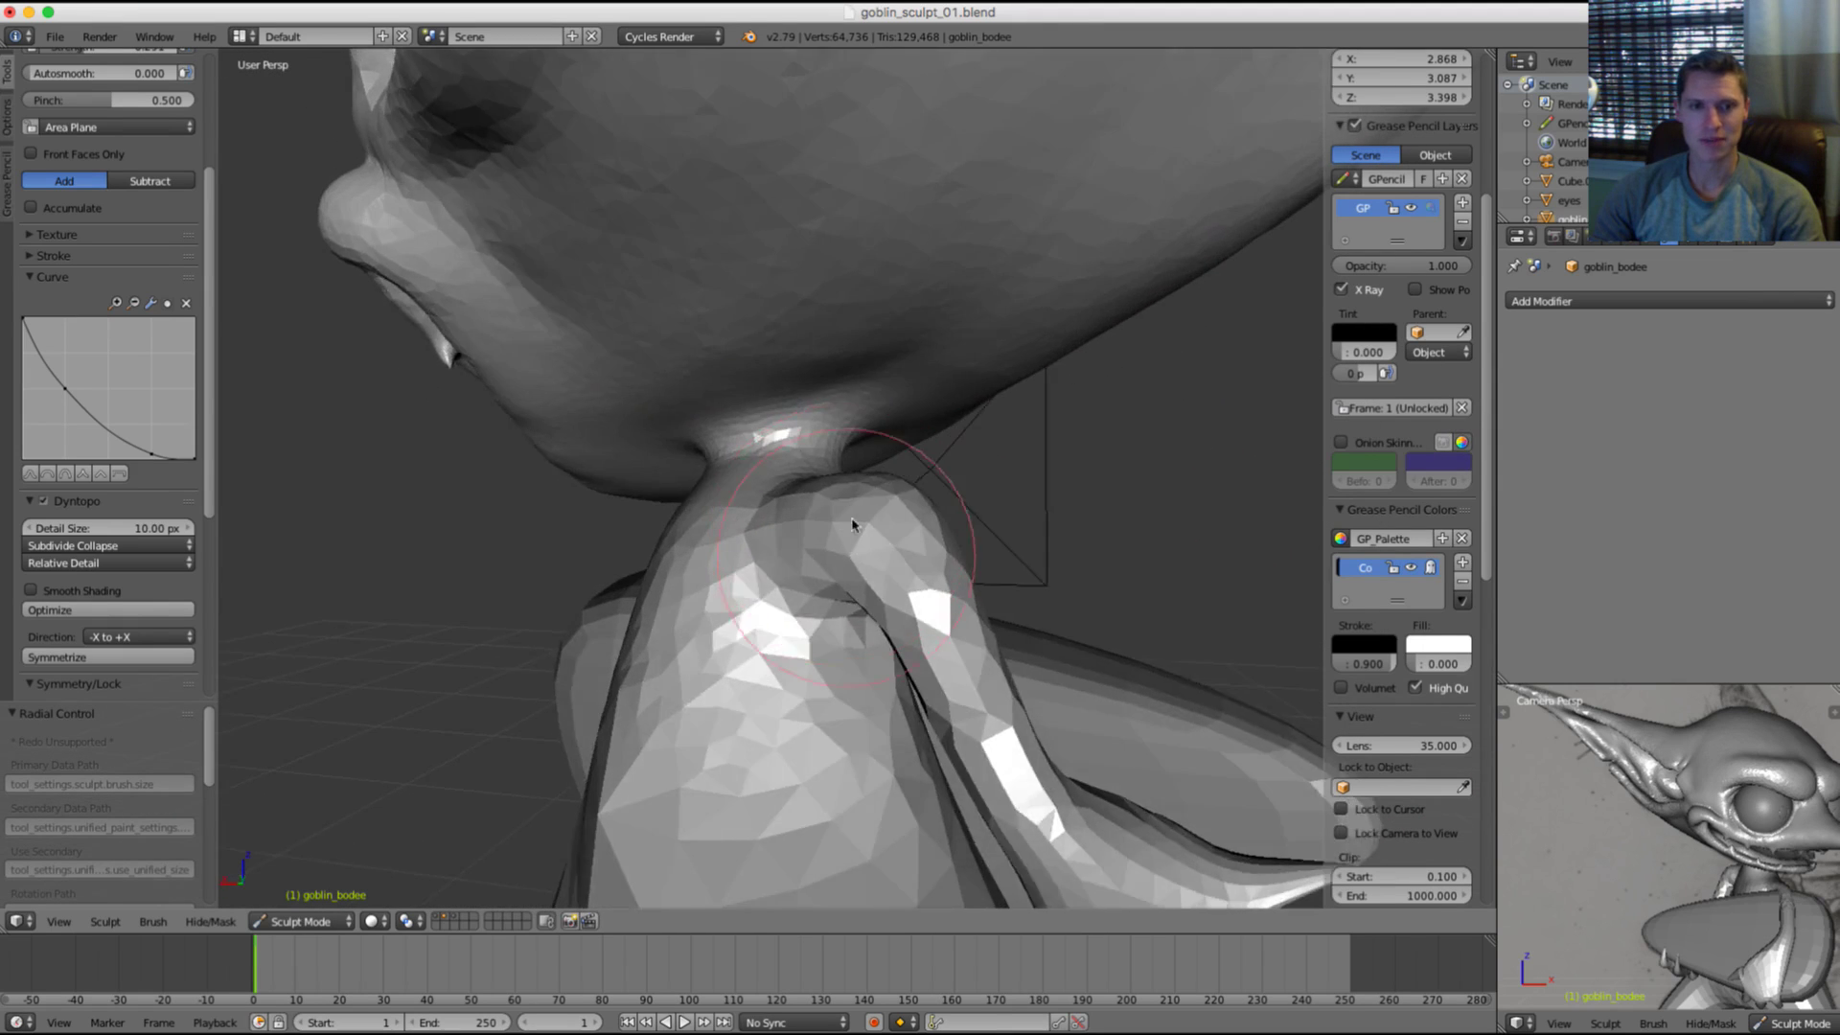
scroll(852, 524, down, 5)
middle_drag(958, 398, 931, 438)
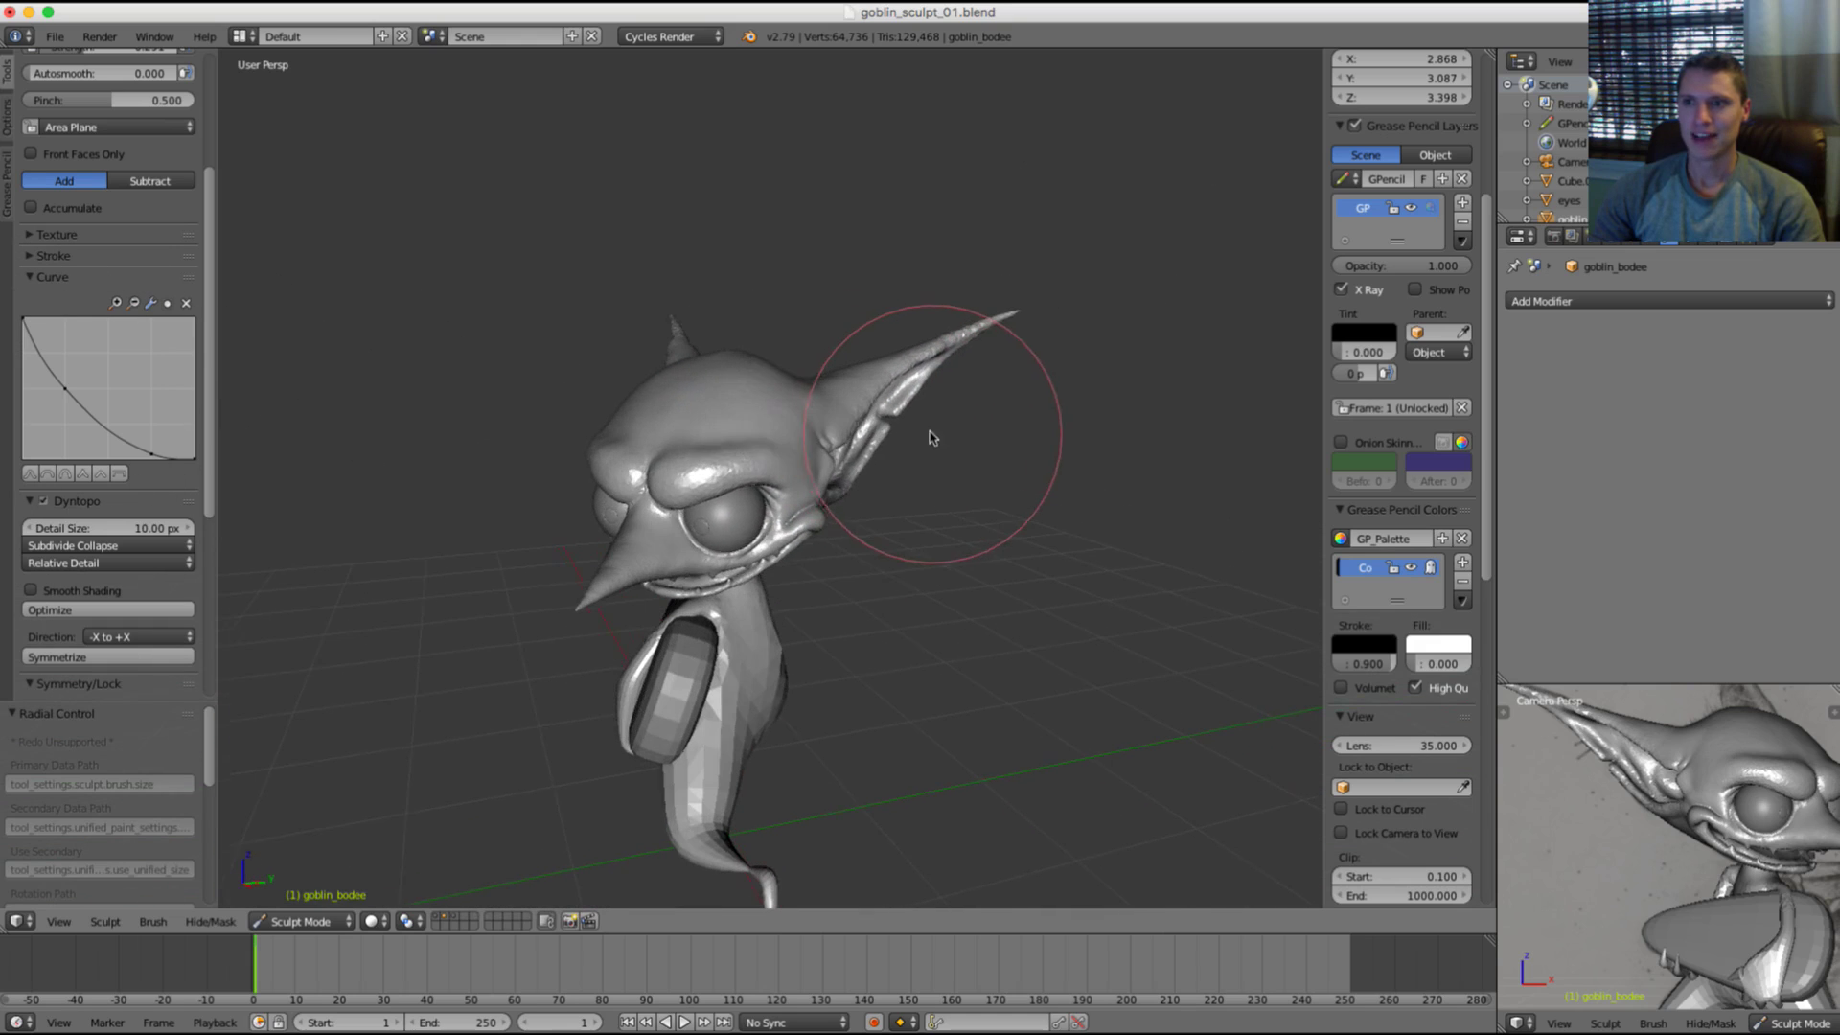
scroll(800, 451, up, 4)
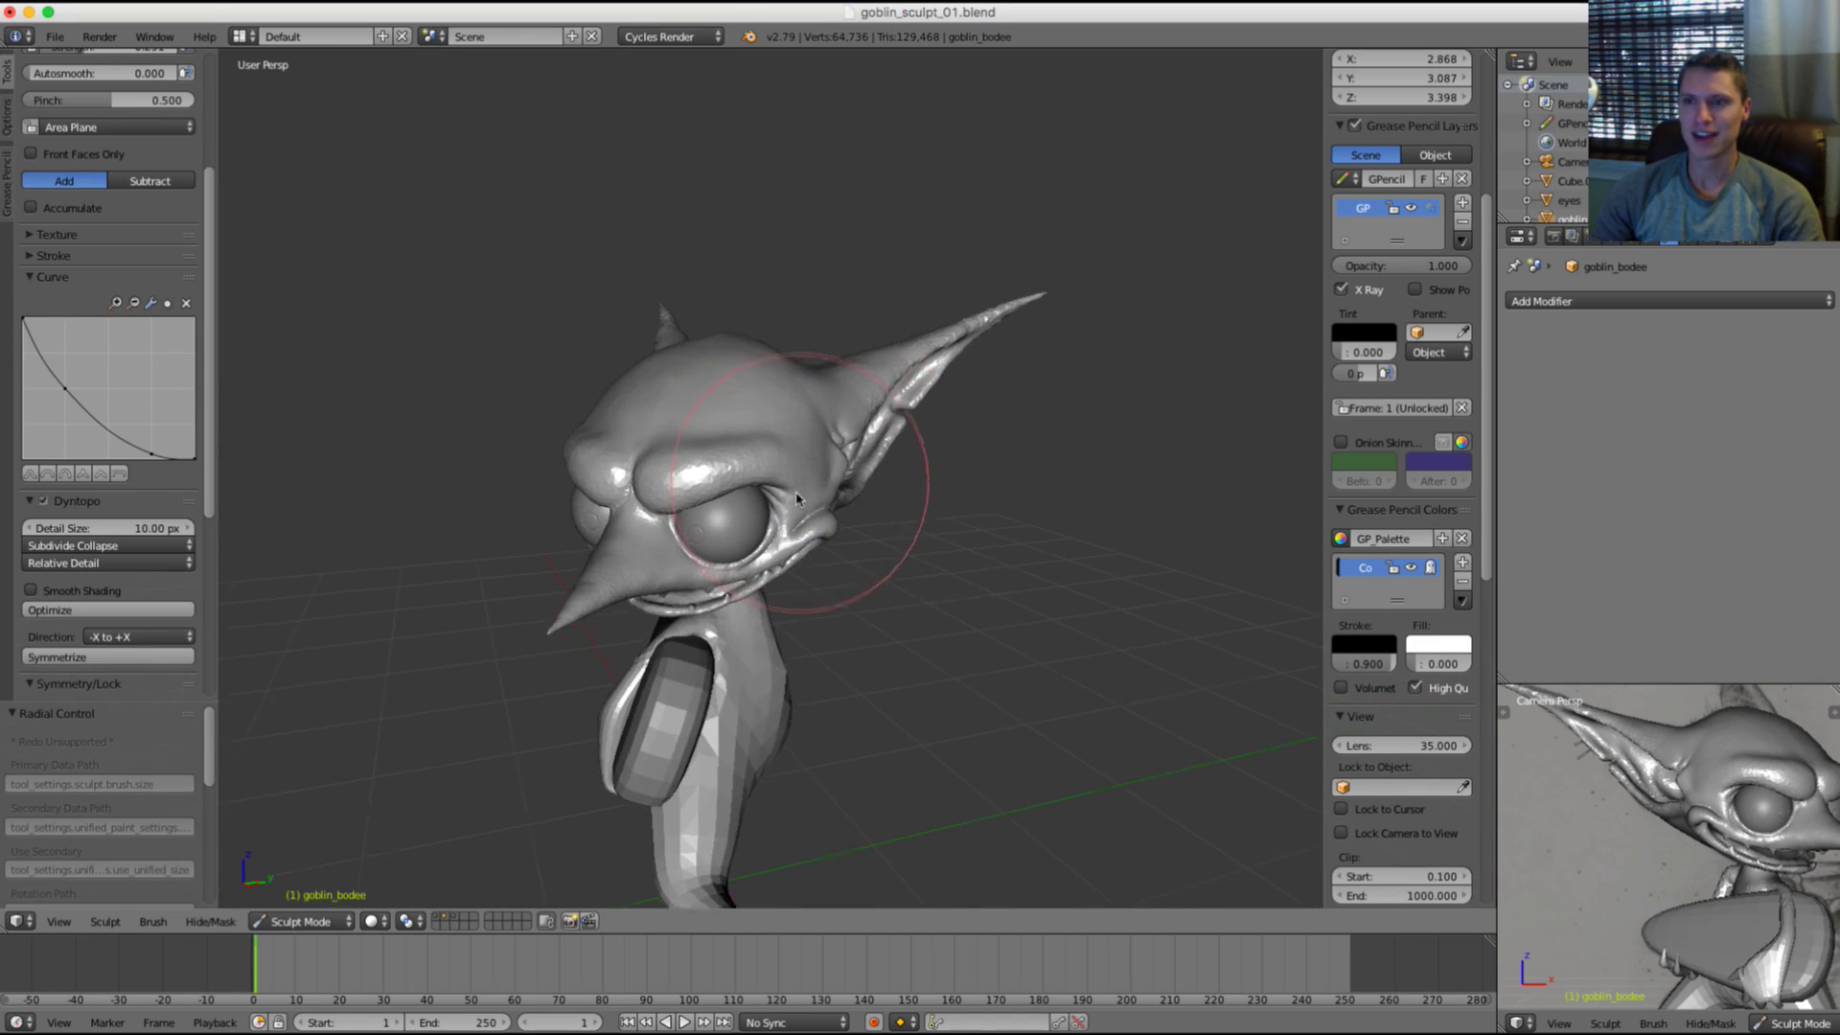
middle_drag(800, 495, 792, 482)
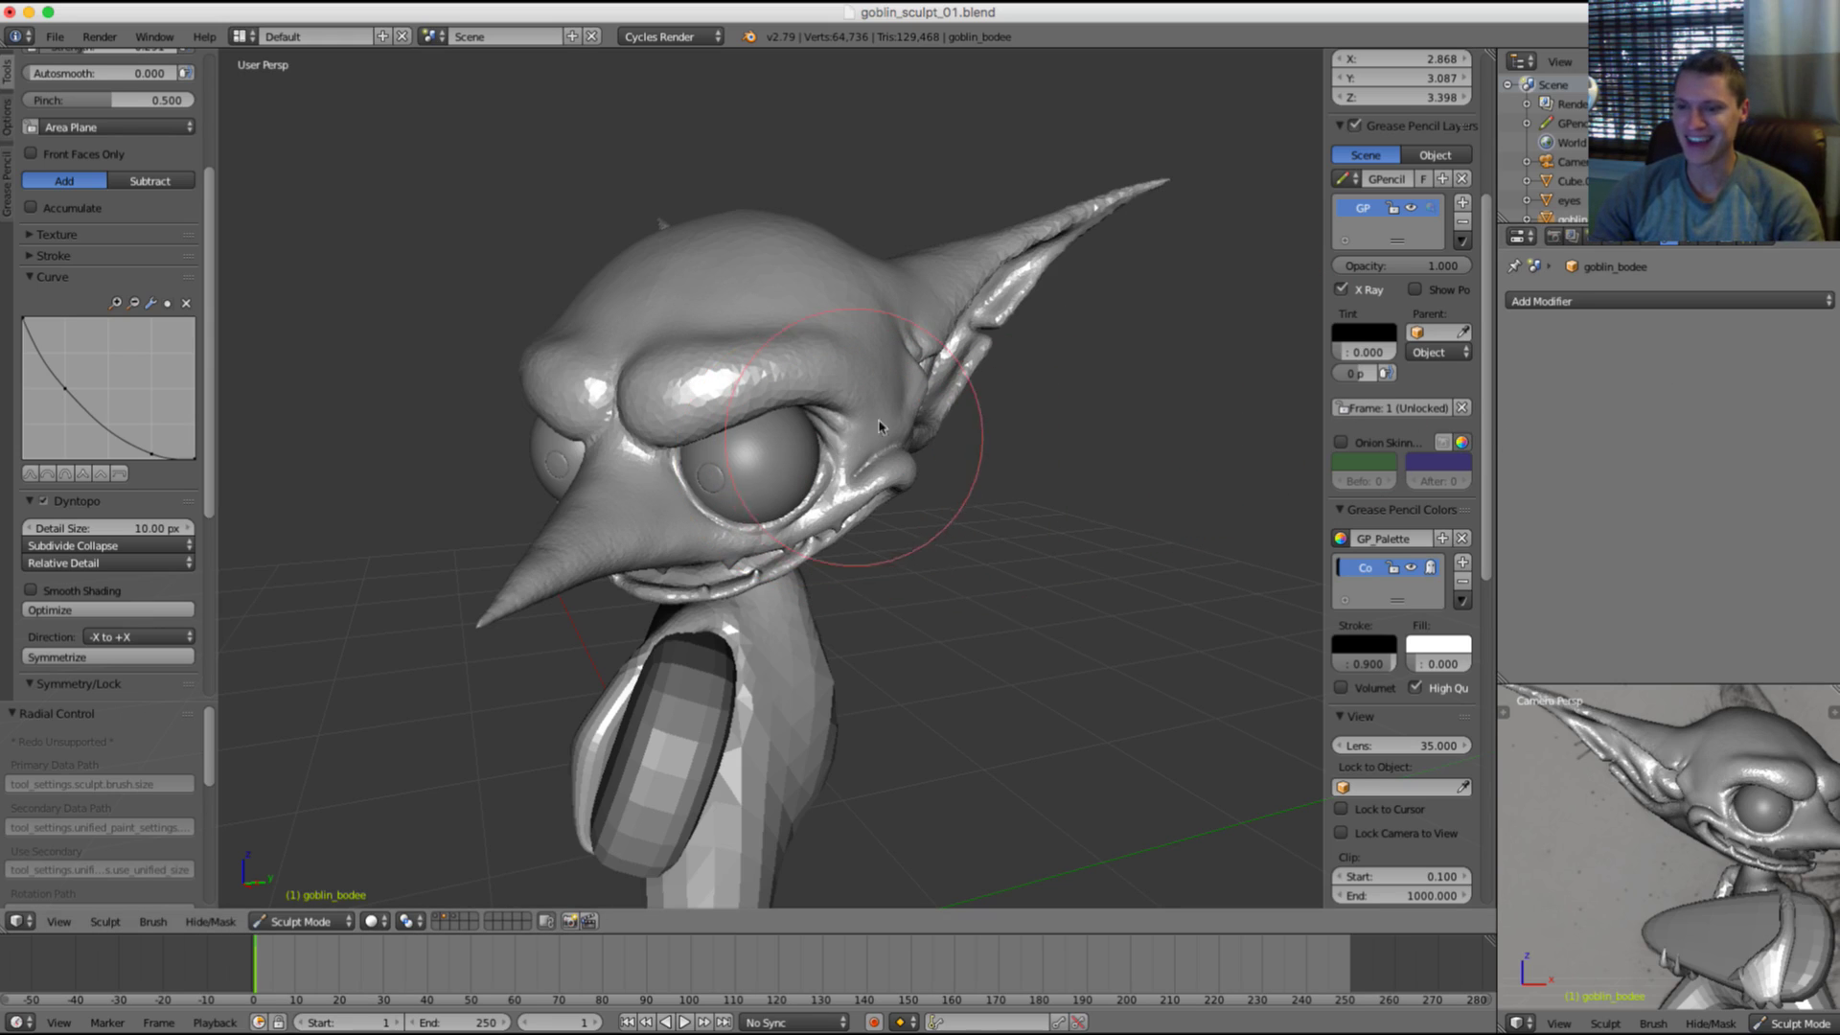
Step: Adjust the upper edge of the ear near its tip with a resized Grab brush
mouse_move(911, 452)
middle_down()
mouse_move(965, 362)
mouse_move(1067, 394)
mouse_move(936, 398)
mouse_move(887, 518)
middle_up()
mouse_move(785, 394)
shift+middle_down()
mouse_move(941, 536)
mouse_move(809, 524)
shift+middle_up()
key(g)
key(f)
click(736, 316)
middle_drag(743, 318, 692, 337)
key(f)
click(740, 324)
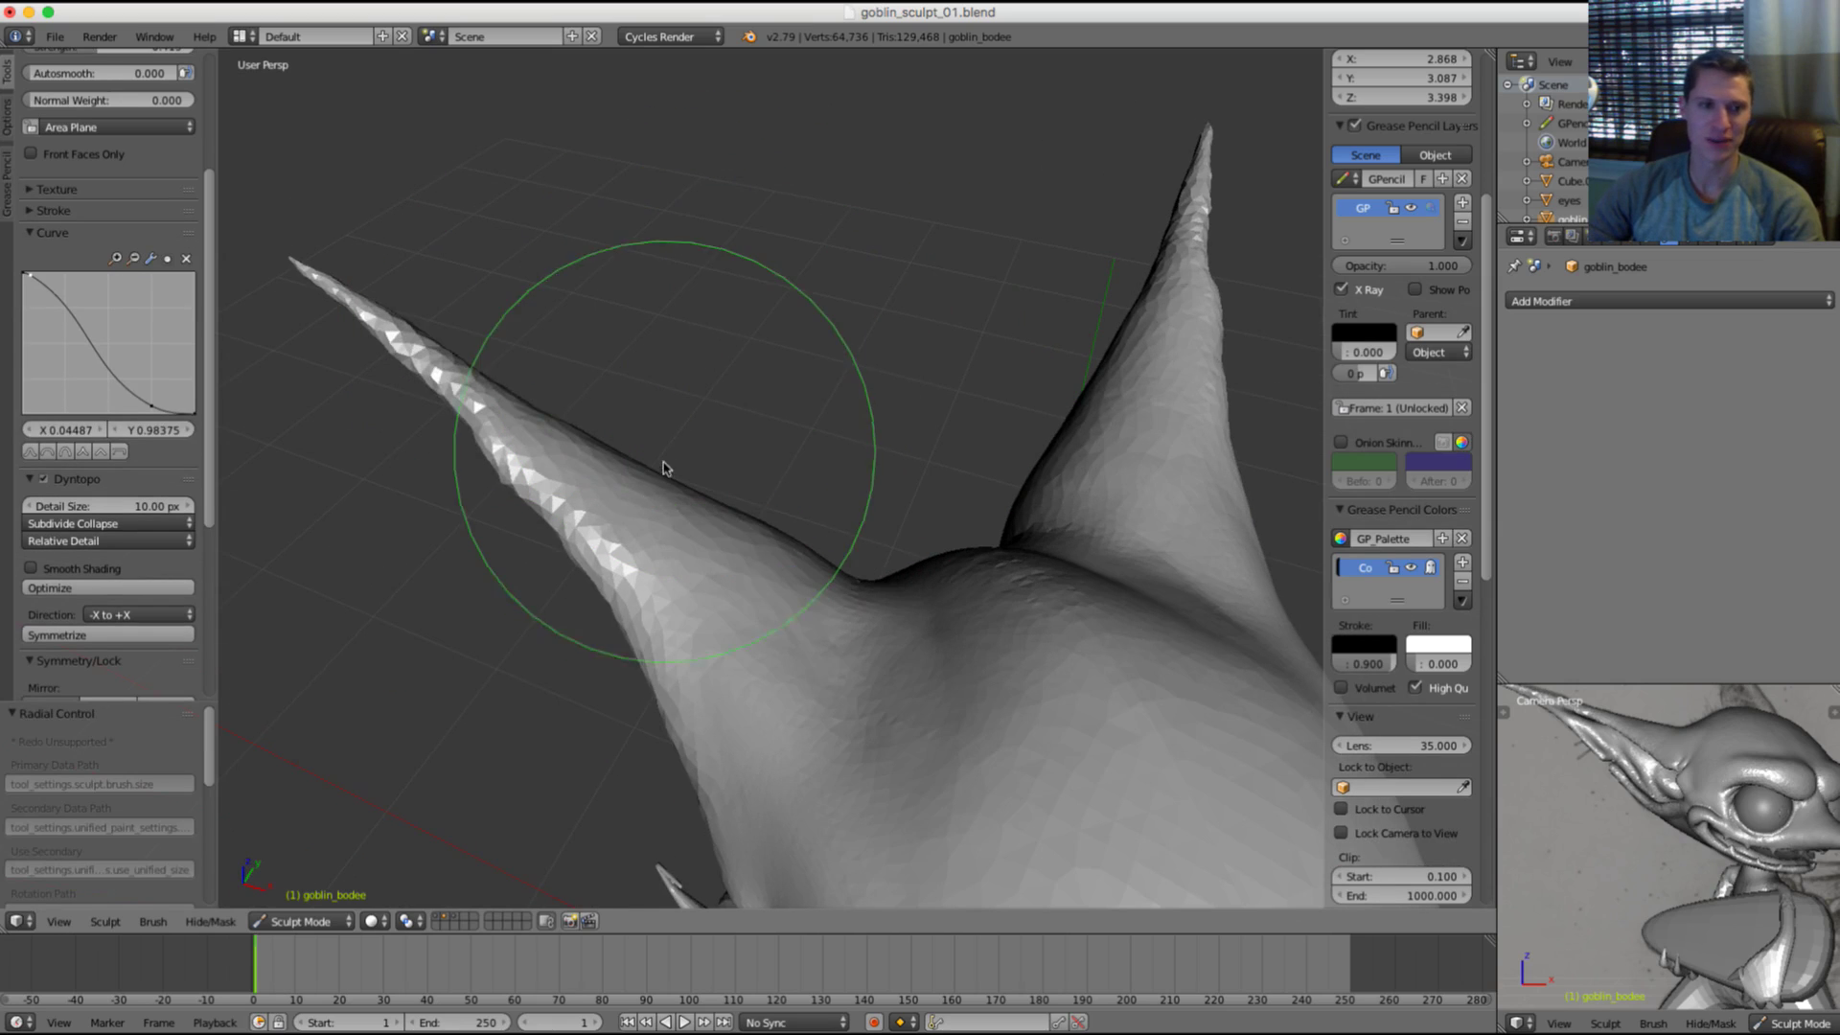
mouse_move(515, 301)
shift+middle_down()
mouse_move(597, 337)
mouse_move(594, 377)
shift+middle_up()
key(f)
click(581, 340)
drag(558, 423, 547, 400)
Step: Compare the head with the reference drawing in the camera view by toggling the visible layers
mouse_move(624, 448)
middle_down()
mouse_move(728, 440)
mouse_move(850, 378)
mouse_move(854, 185)
mouse_move(971, 437)
mouse_move(1043, 348)
mouse_move(846, 402)
mouse_move(891, 485)
middle_up()
middle_drag(1796, 822, 1698, 811)
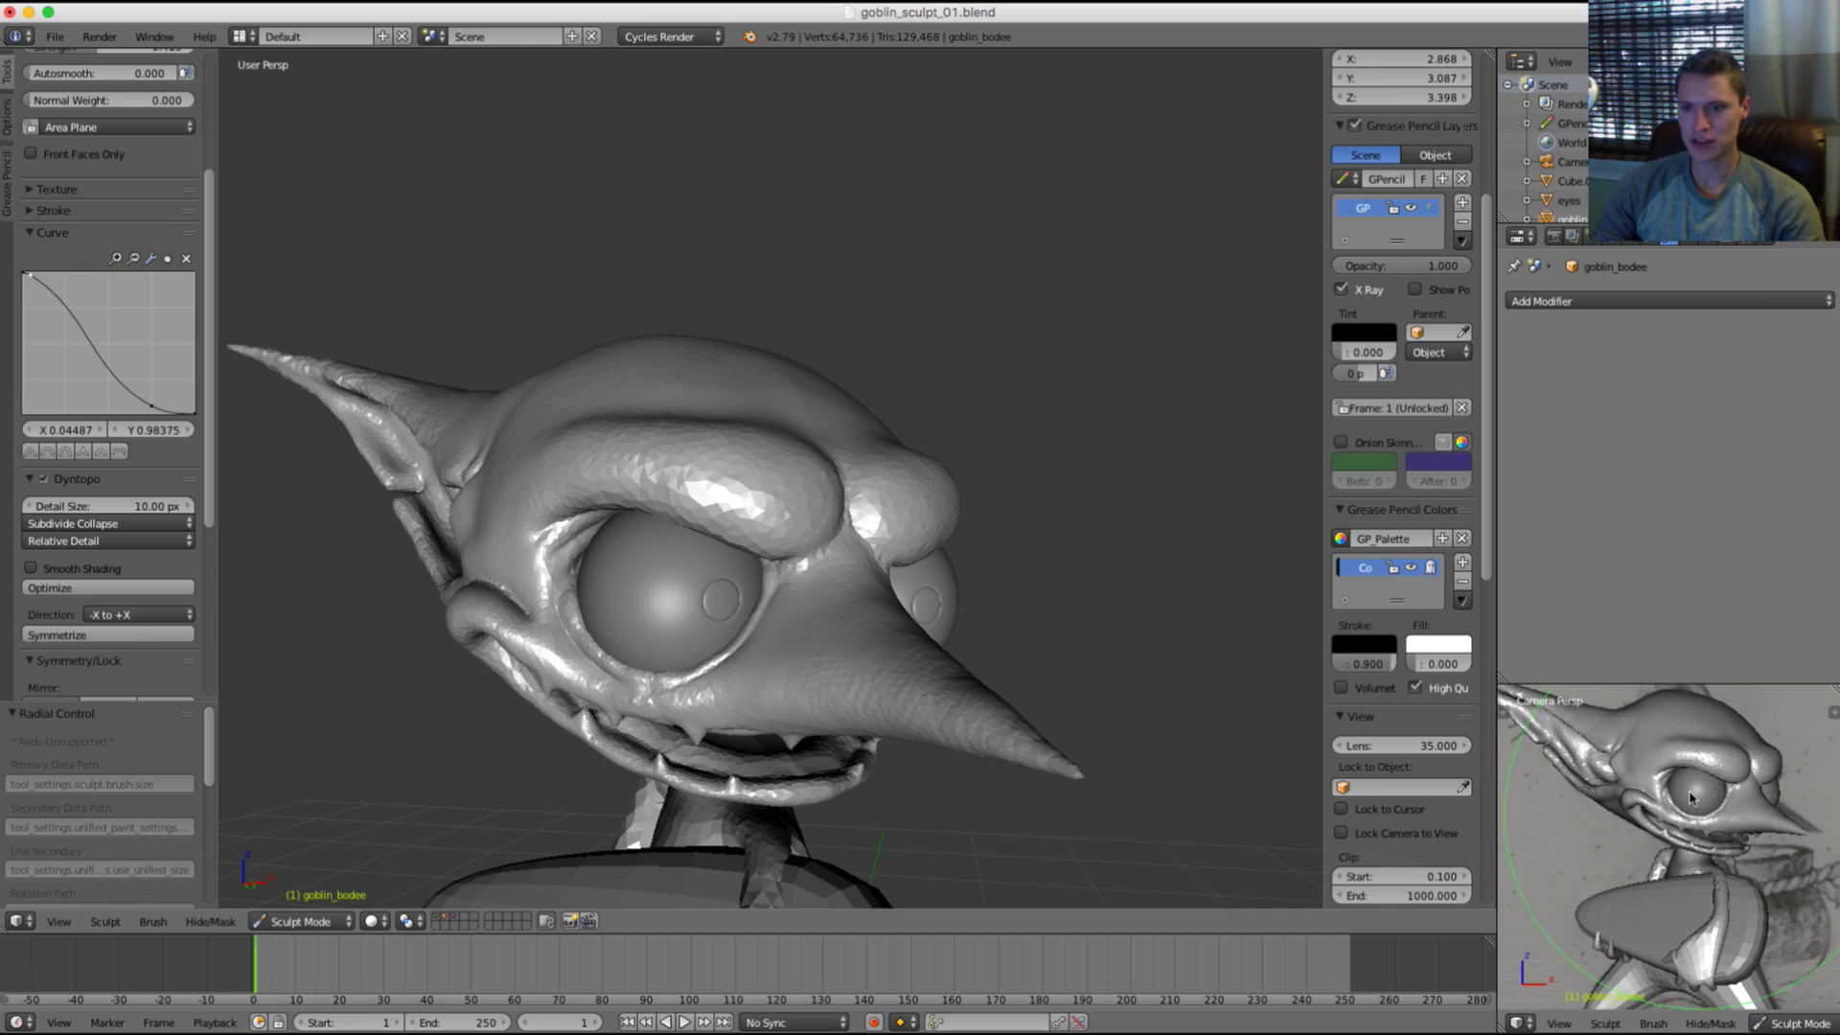
key(grave)
key(grave)
key(grave)
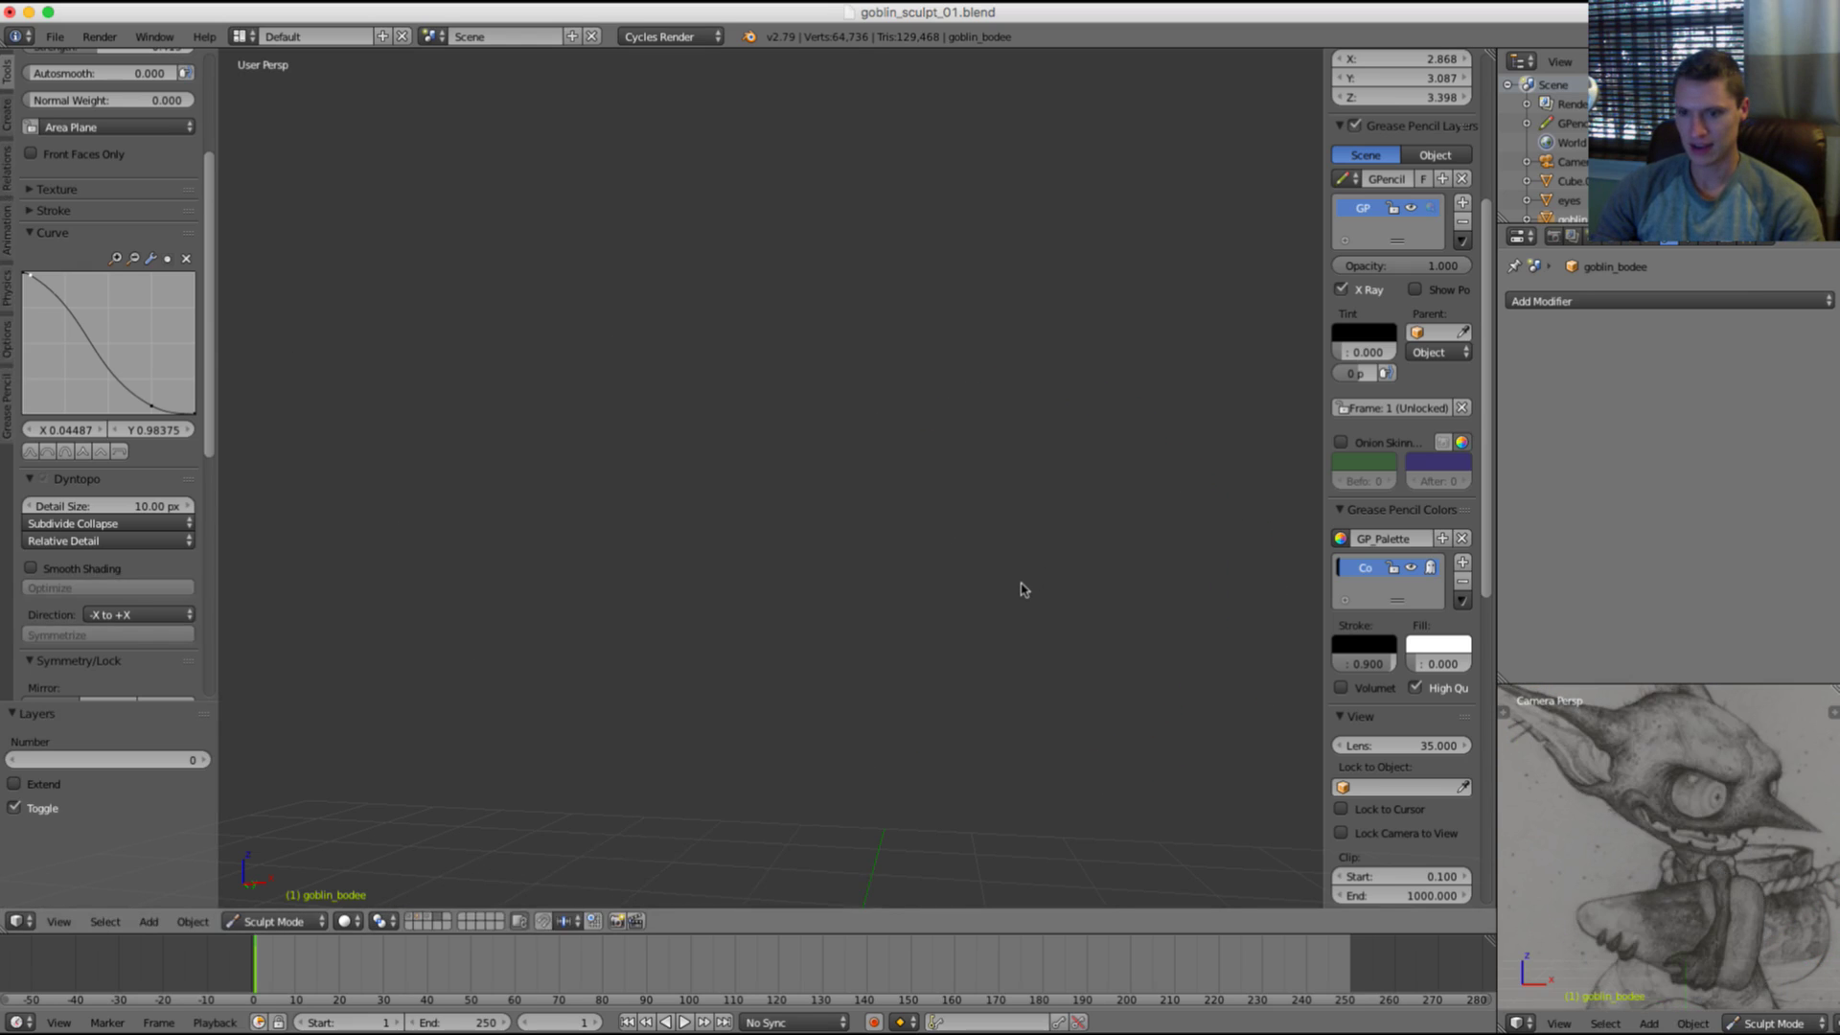
key(1)
key(2)
key(1)
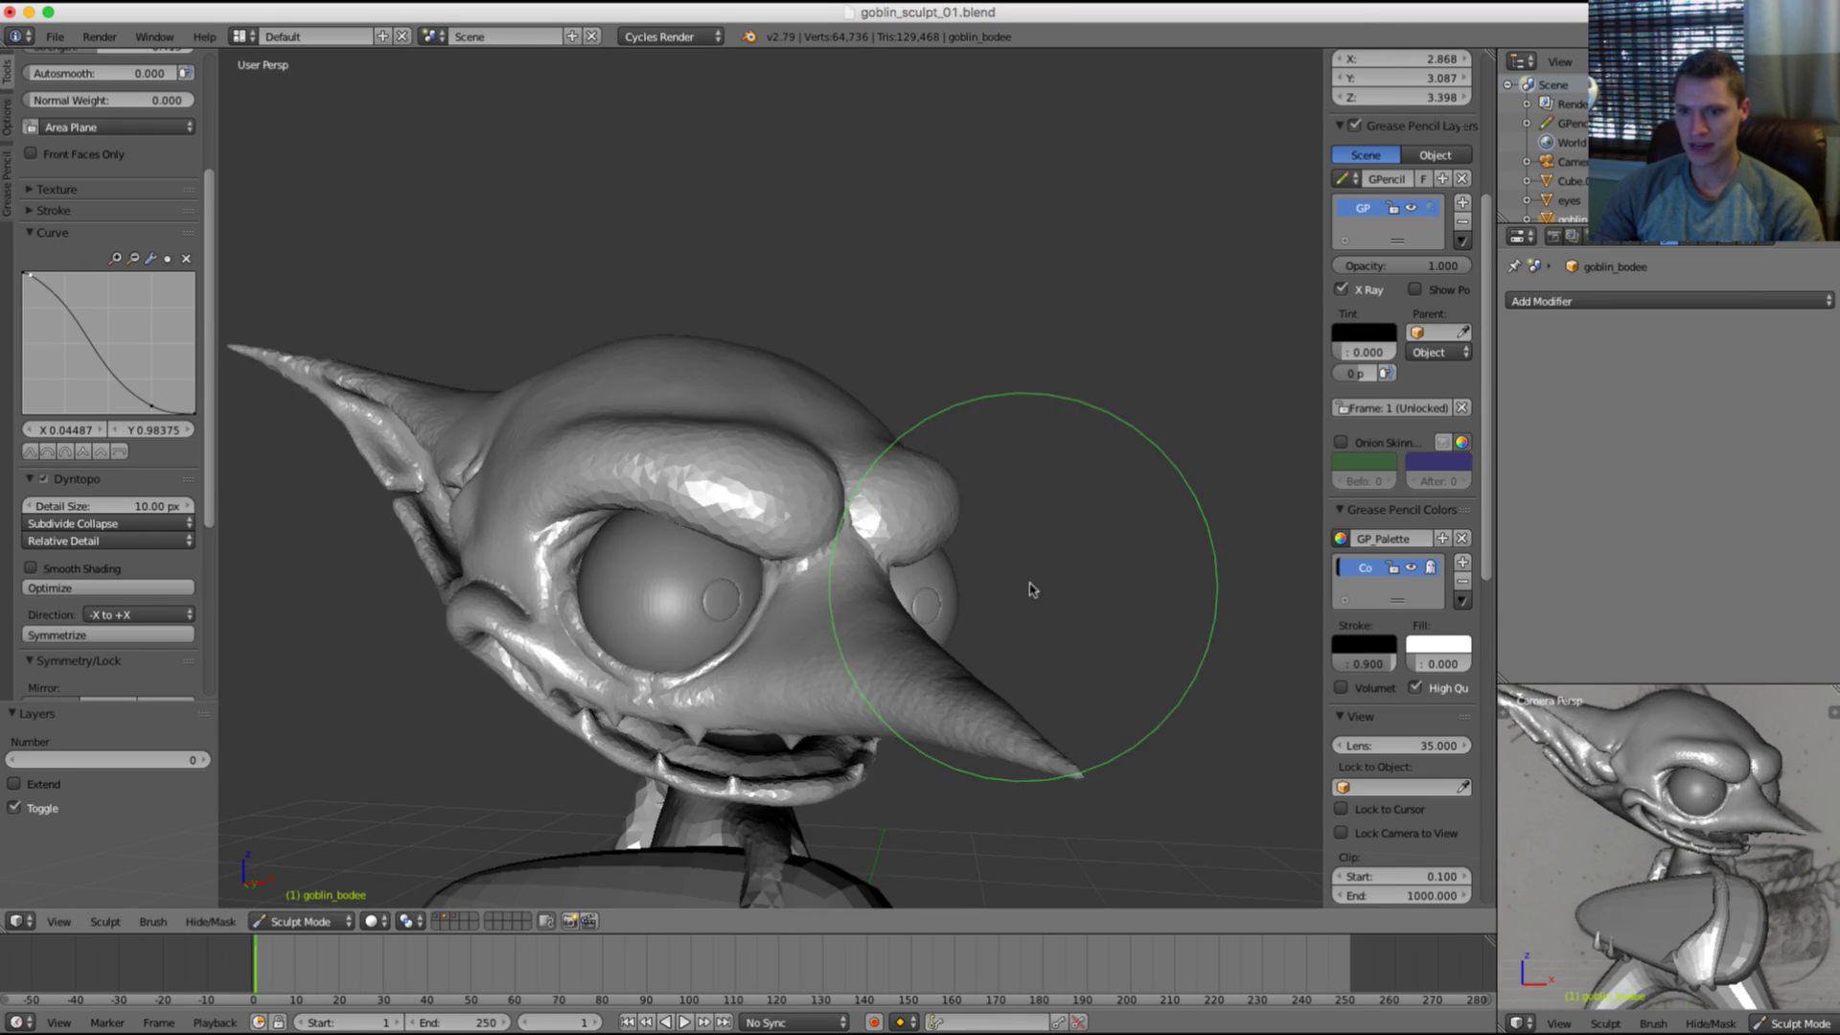
Step: Work the skin between the inner eye corner and the nose bridge with a resized Crease brush
scroll(843, 405, up, 4)
key(f)
click(957, 555)
shift+middle_drag(957, 555, 764, 432)
key(shift+c)
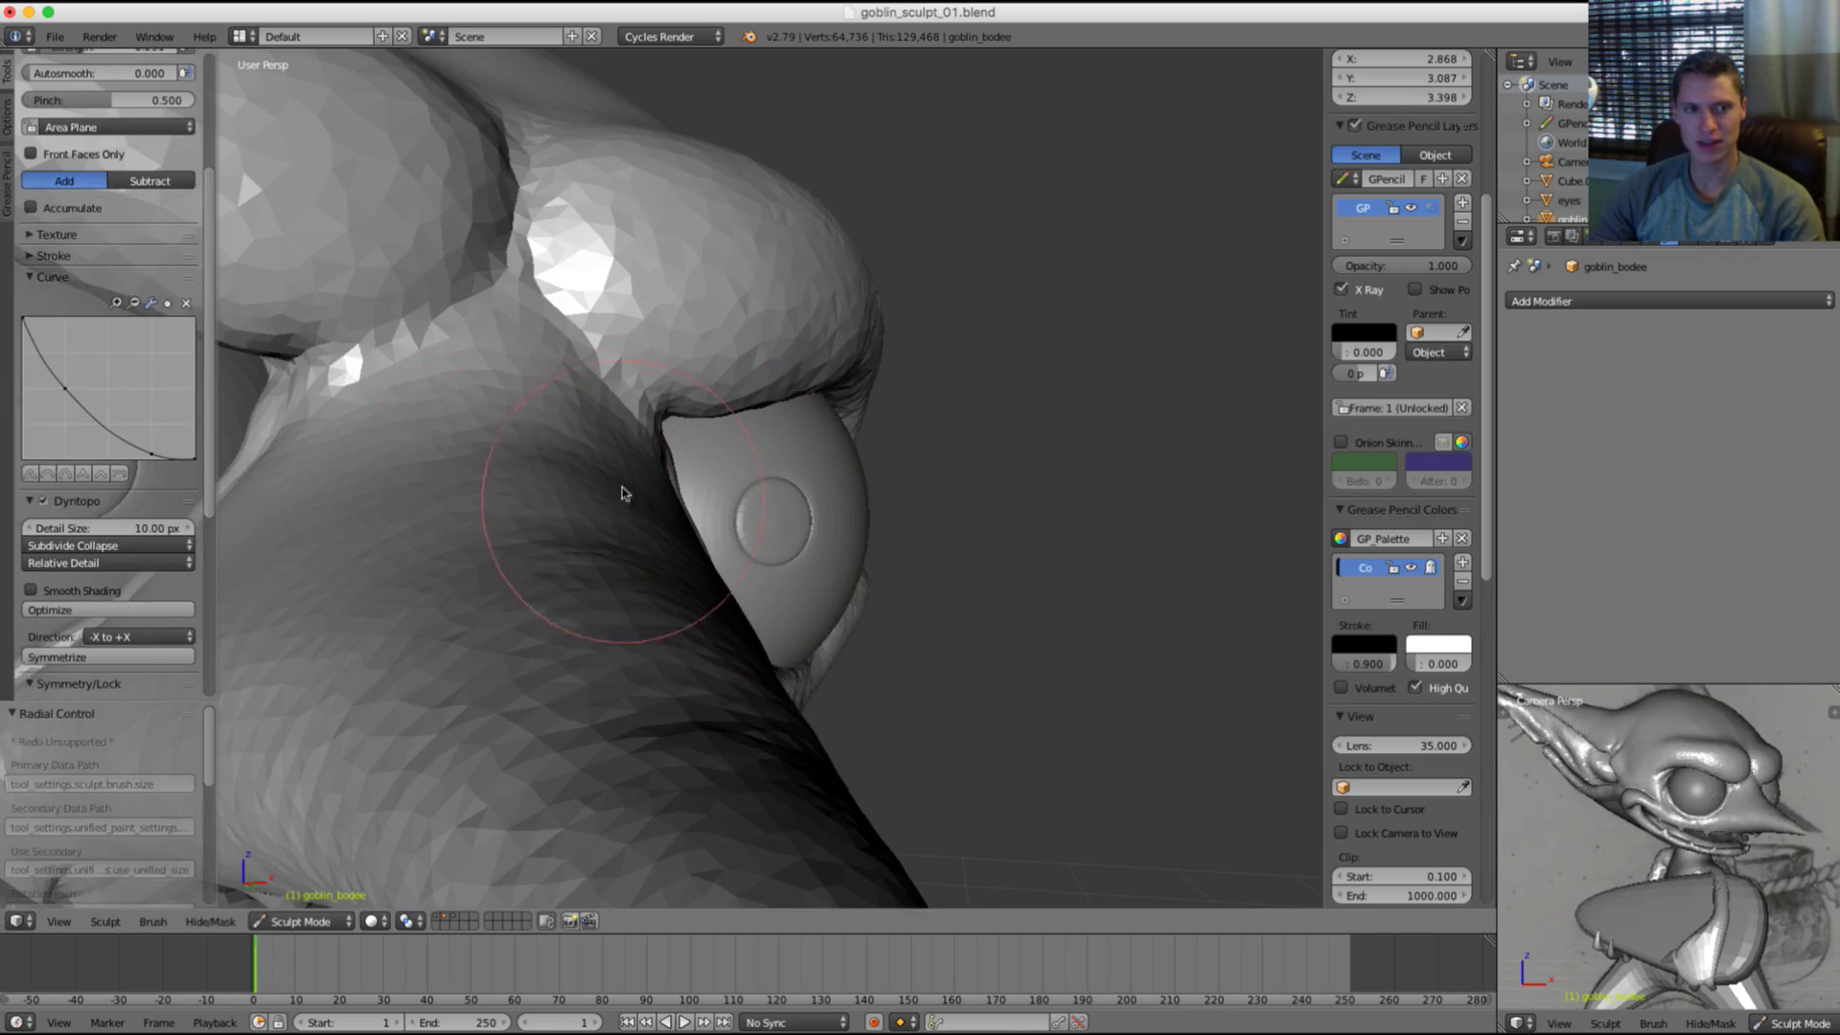
mouse_move(623, 486)
middle_down()
mouse_move(796, 487)
mouse_move(796, 459)
mouse_move(726, 493)
middle_up()
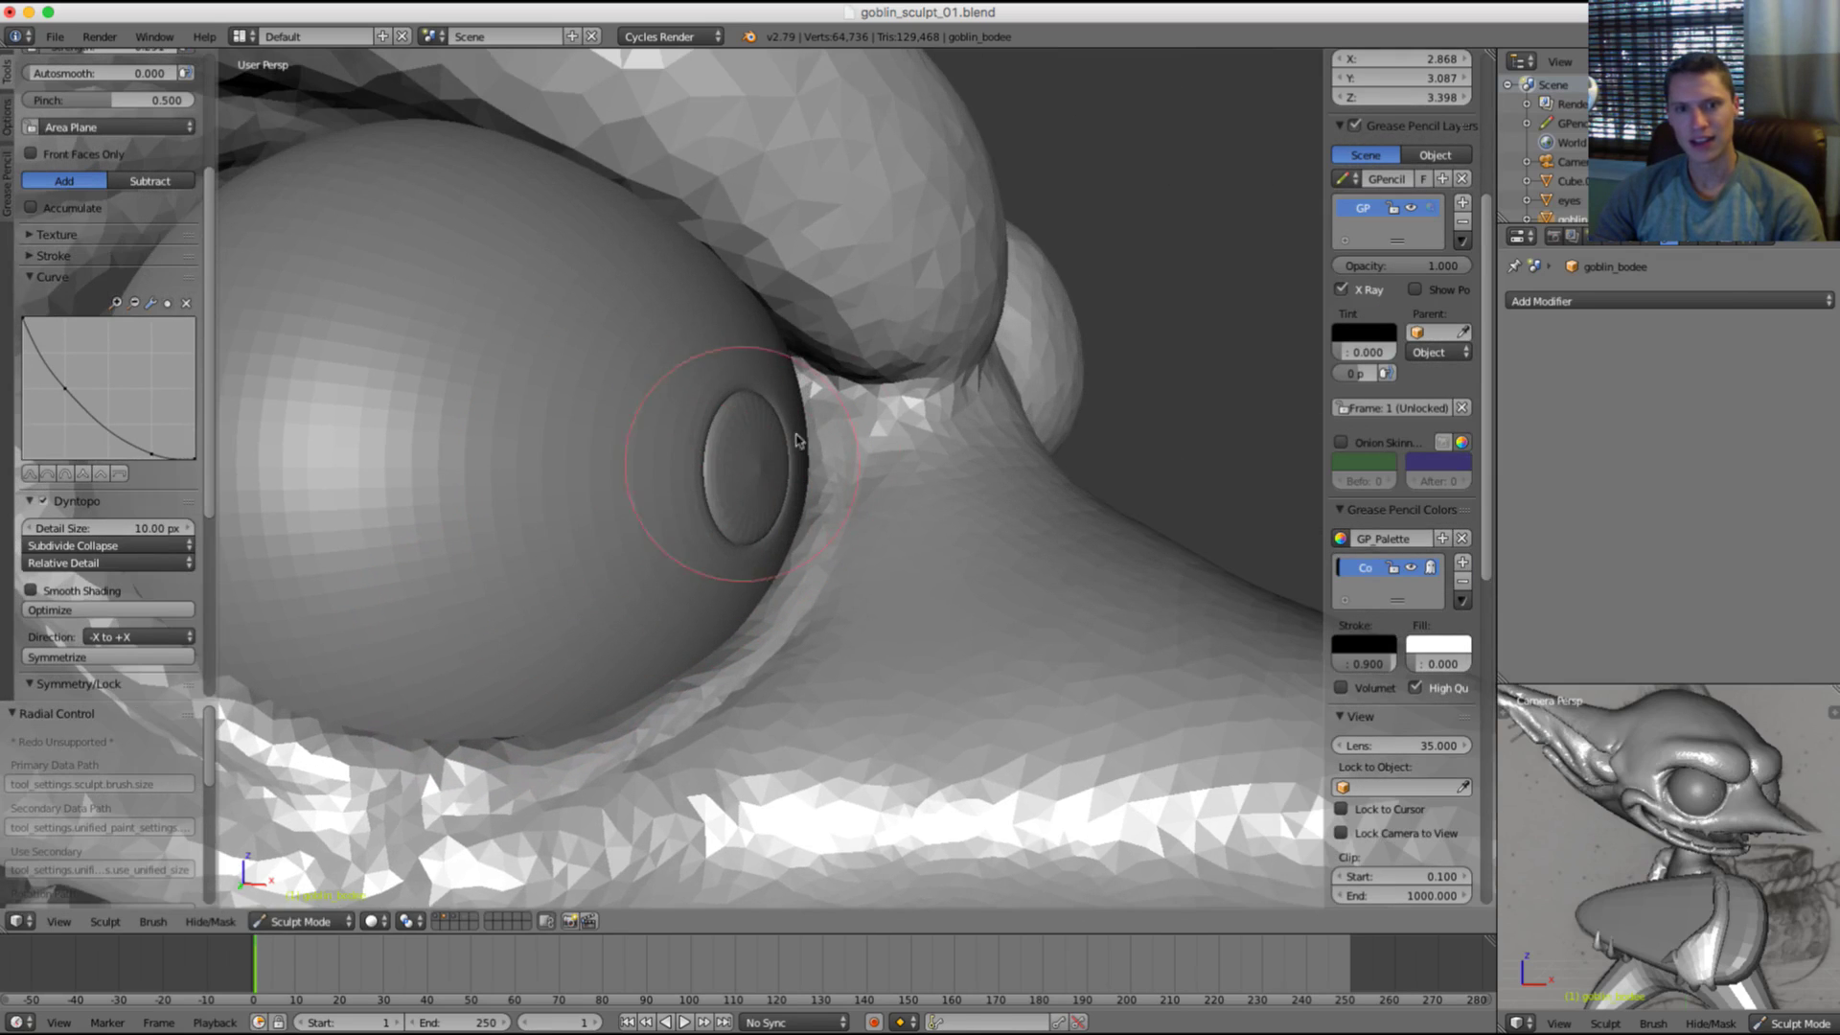
key(f)
click(760, 435)
drag(822, 412, 971, 404)
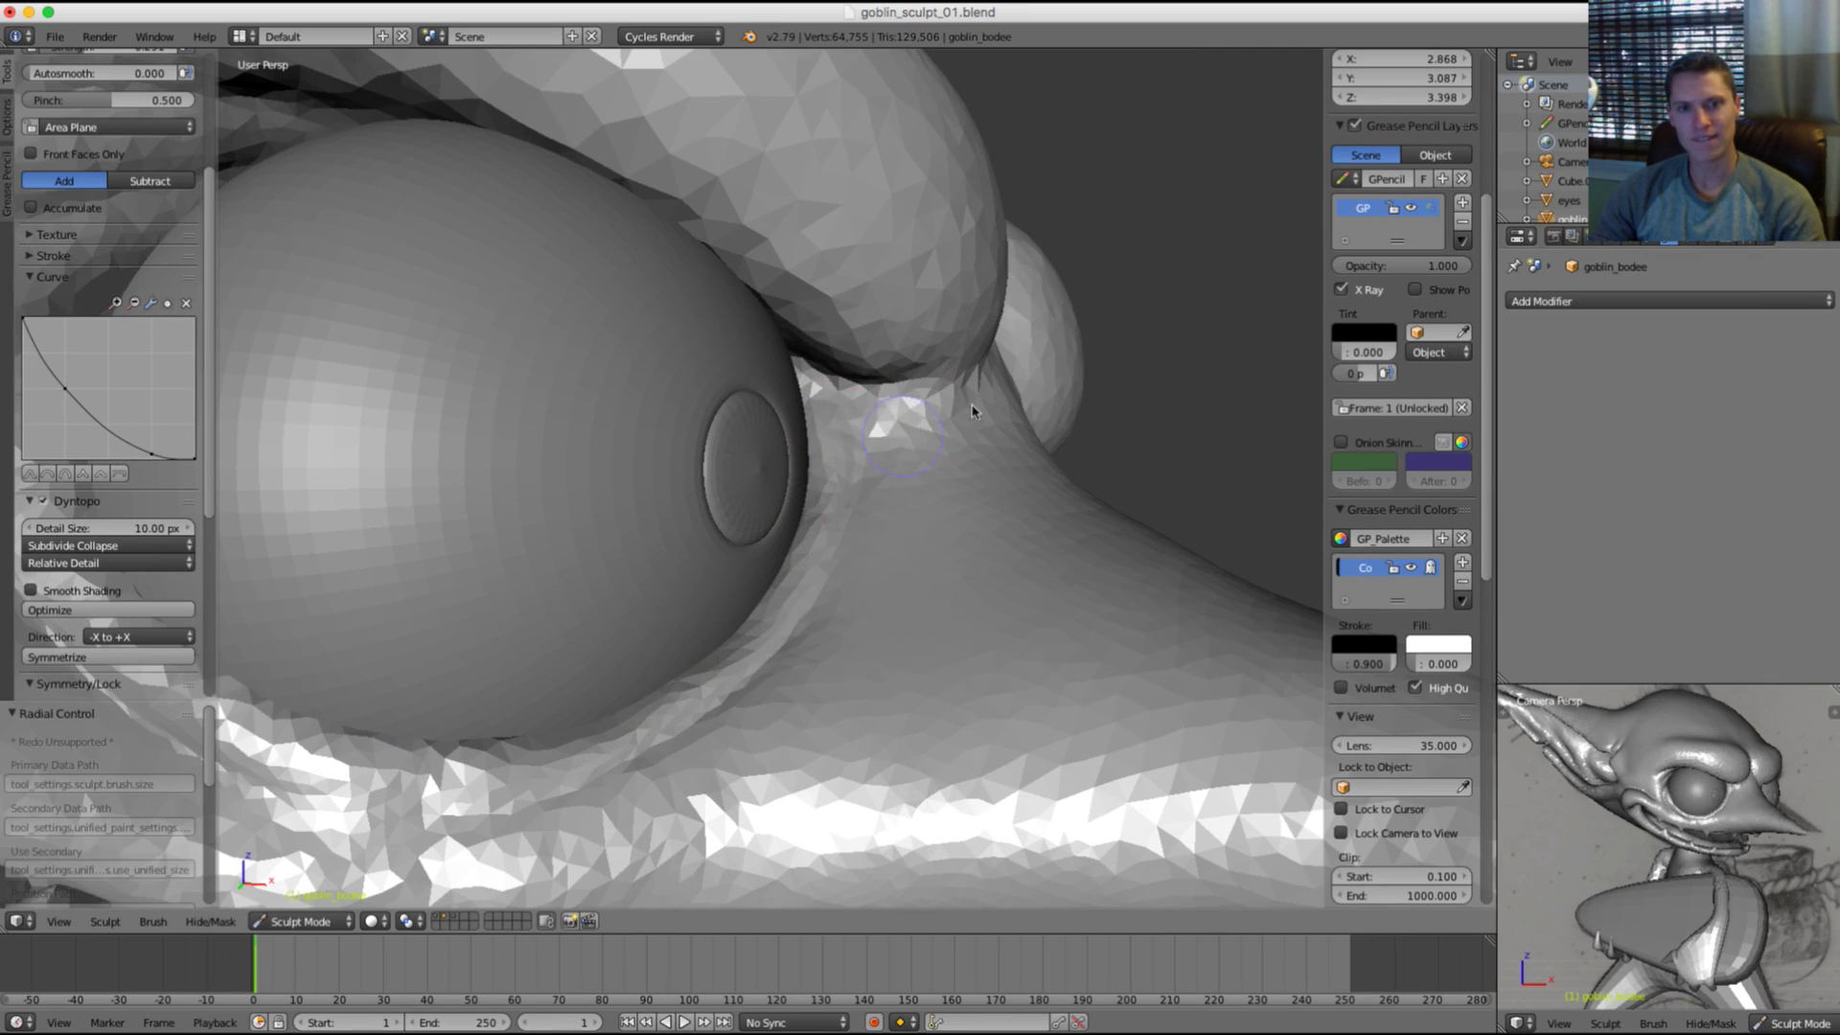
scroll(924, 460, down, 5)
scroll(789, 534, up, 6)
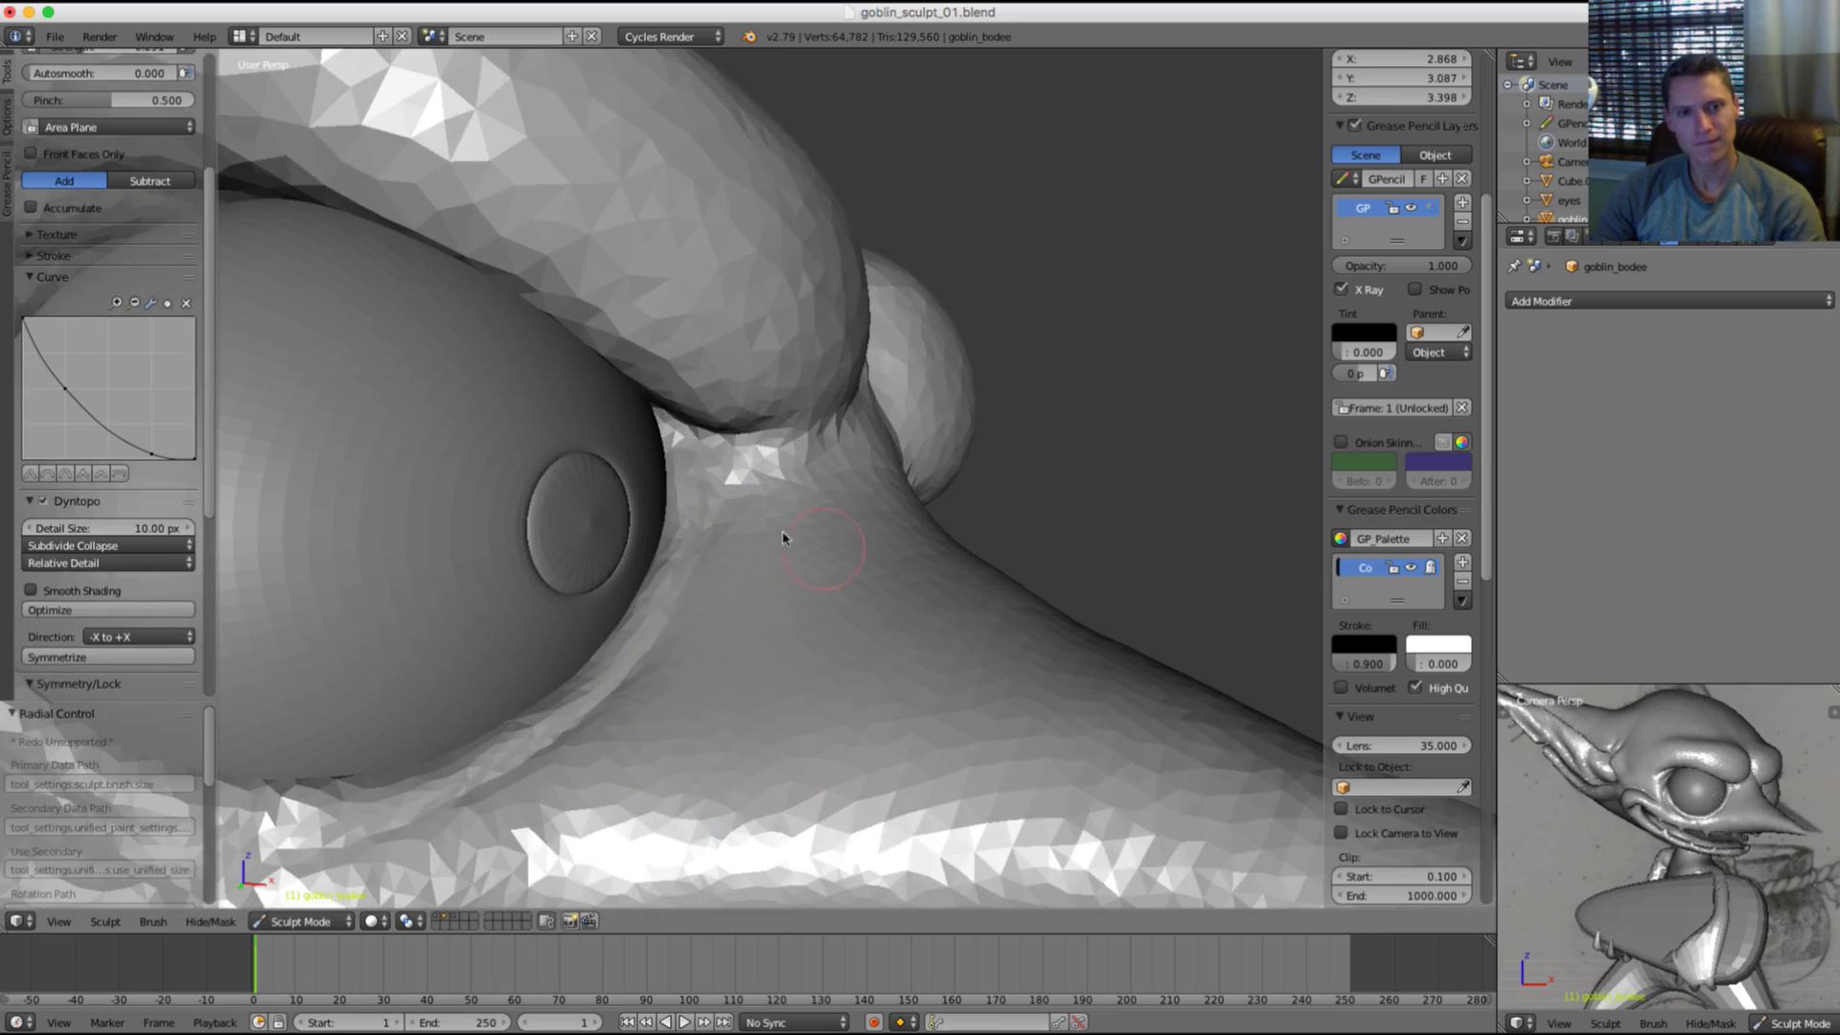
Step: Shape a fold under the brow's inner end with inverted and normal Crease strokes, smoothing across the nose bridge
middle_drag(734, 469, 751, 394)
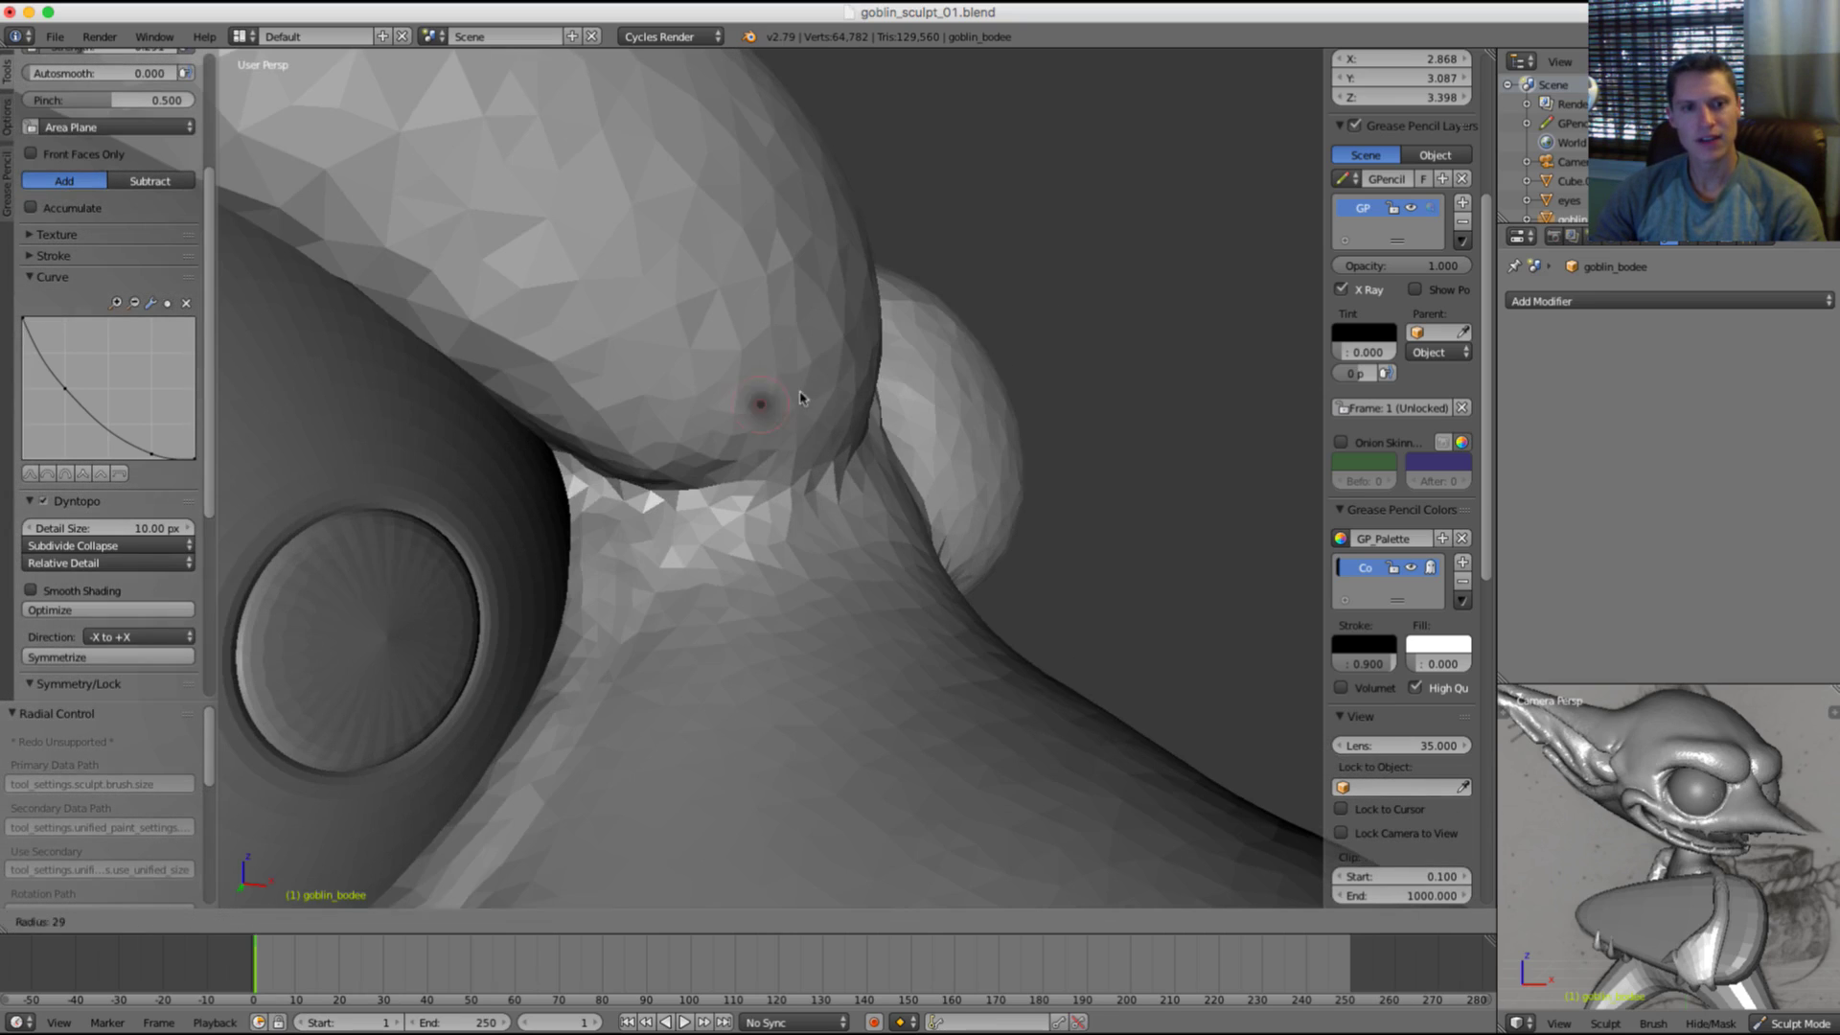
mouse_move(579, 496)
ctrl+mouse_down()
mouse_move(670, 566)
mouse_move(640, 500)
mouse_move(772, 534)
mouse_move(728, 527)
mouse_move(850, 517)
mouse_move(661, 541)
ctrl+mouse_up()
scroll(640, 500, up, 1)
key(i)
shift+drag(618, 537, 886, 527)
key(shift+c)
mouse_move(604, 526)
mouse_down()
mouse_move(809, 571)
mouse_move(728, 563)
mouse_up()
middle_drag(887, 537, 751, 560)
scroll(908, 501, down, 8)
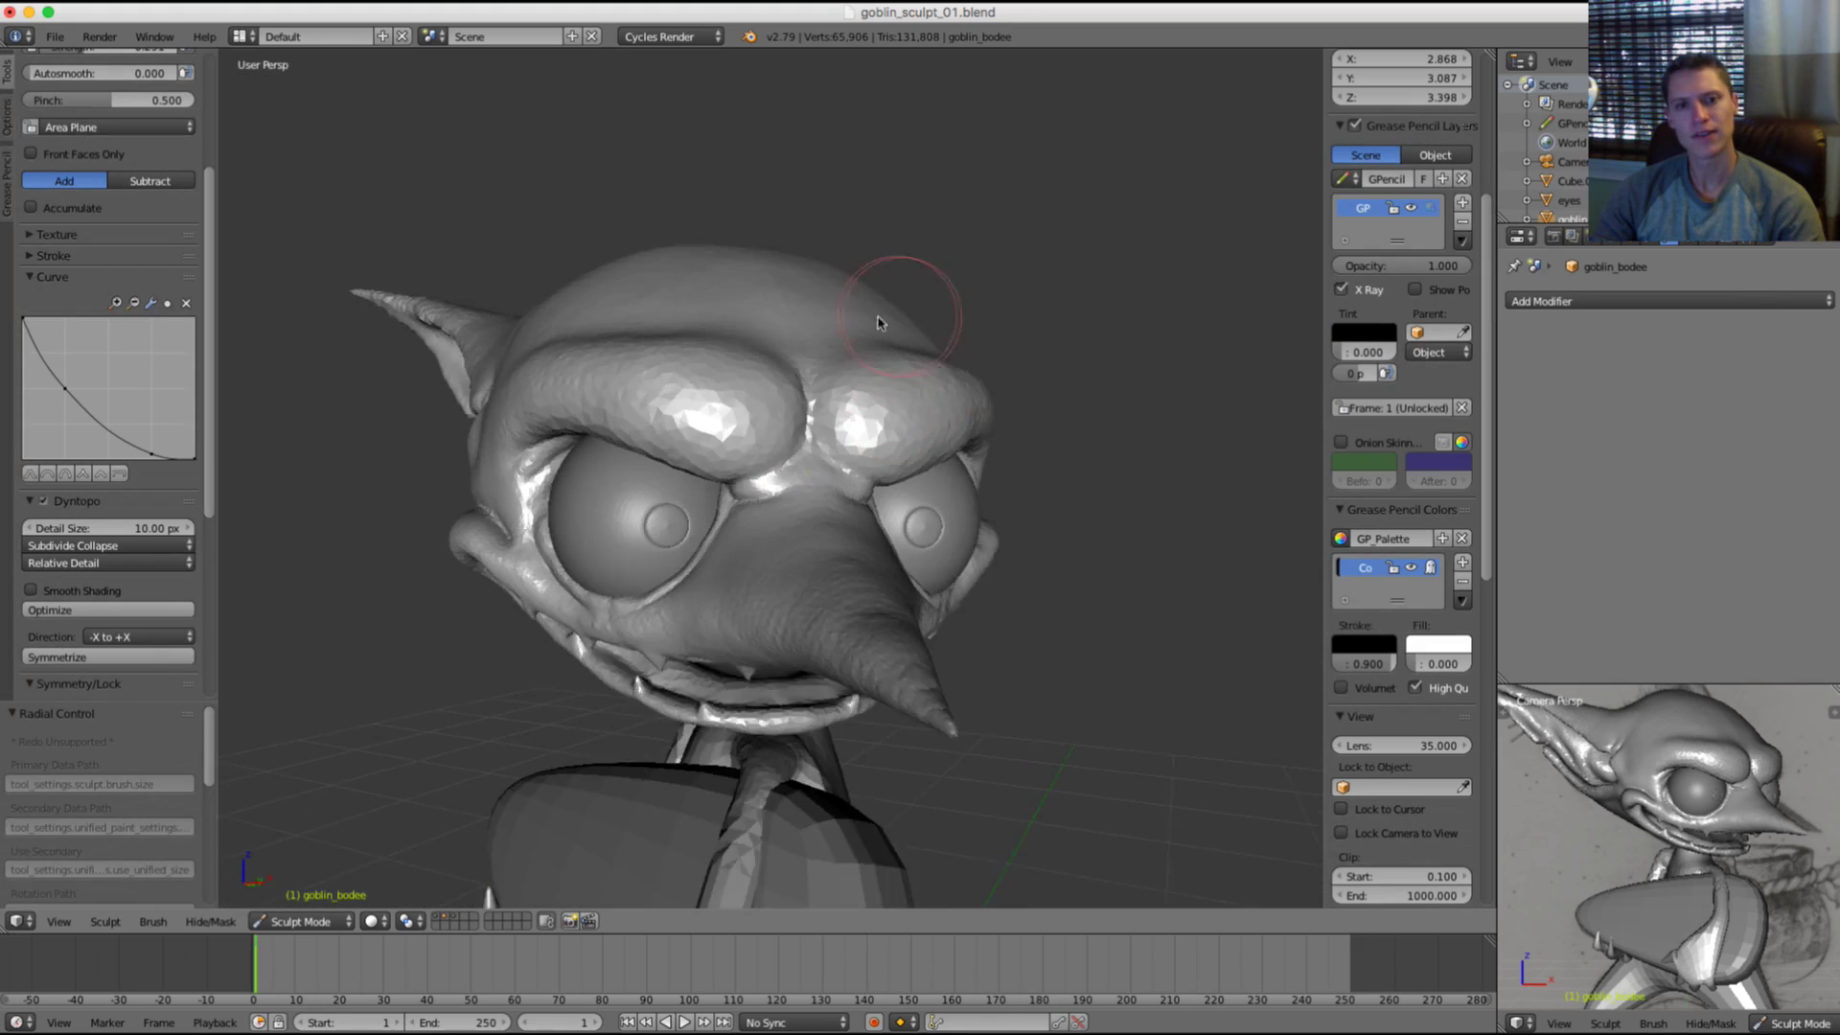
Step: Refine the fold beneath the brow near the inner eye corner with a resized Crease brush
mouse_move(879, 320)
middle_down()
mouse_move(1042, 380)
mouse_move(1015, 380)
middle_up()
scroll(862, 460, up, 5)
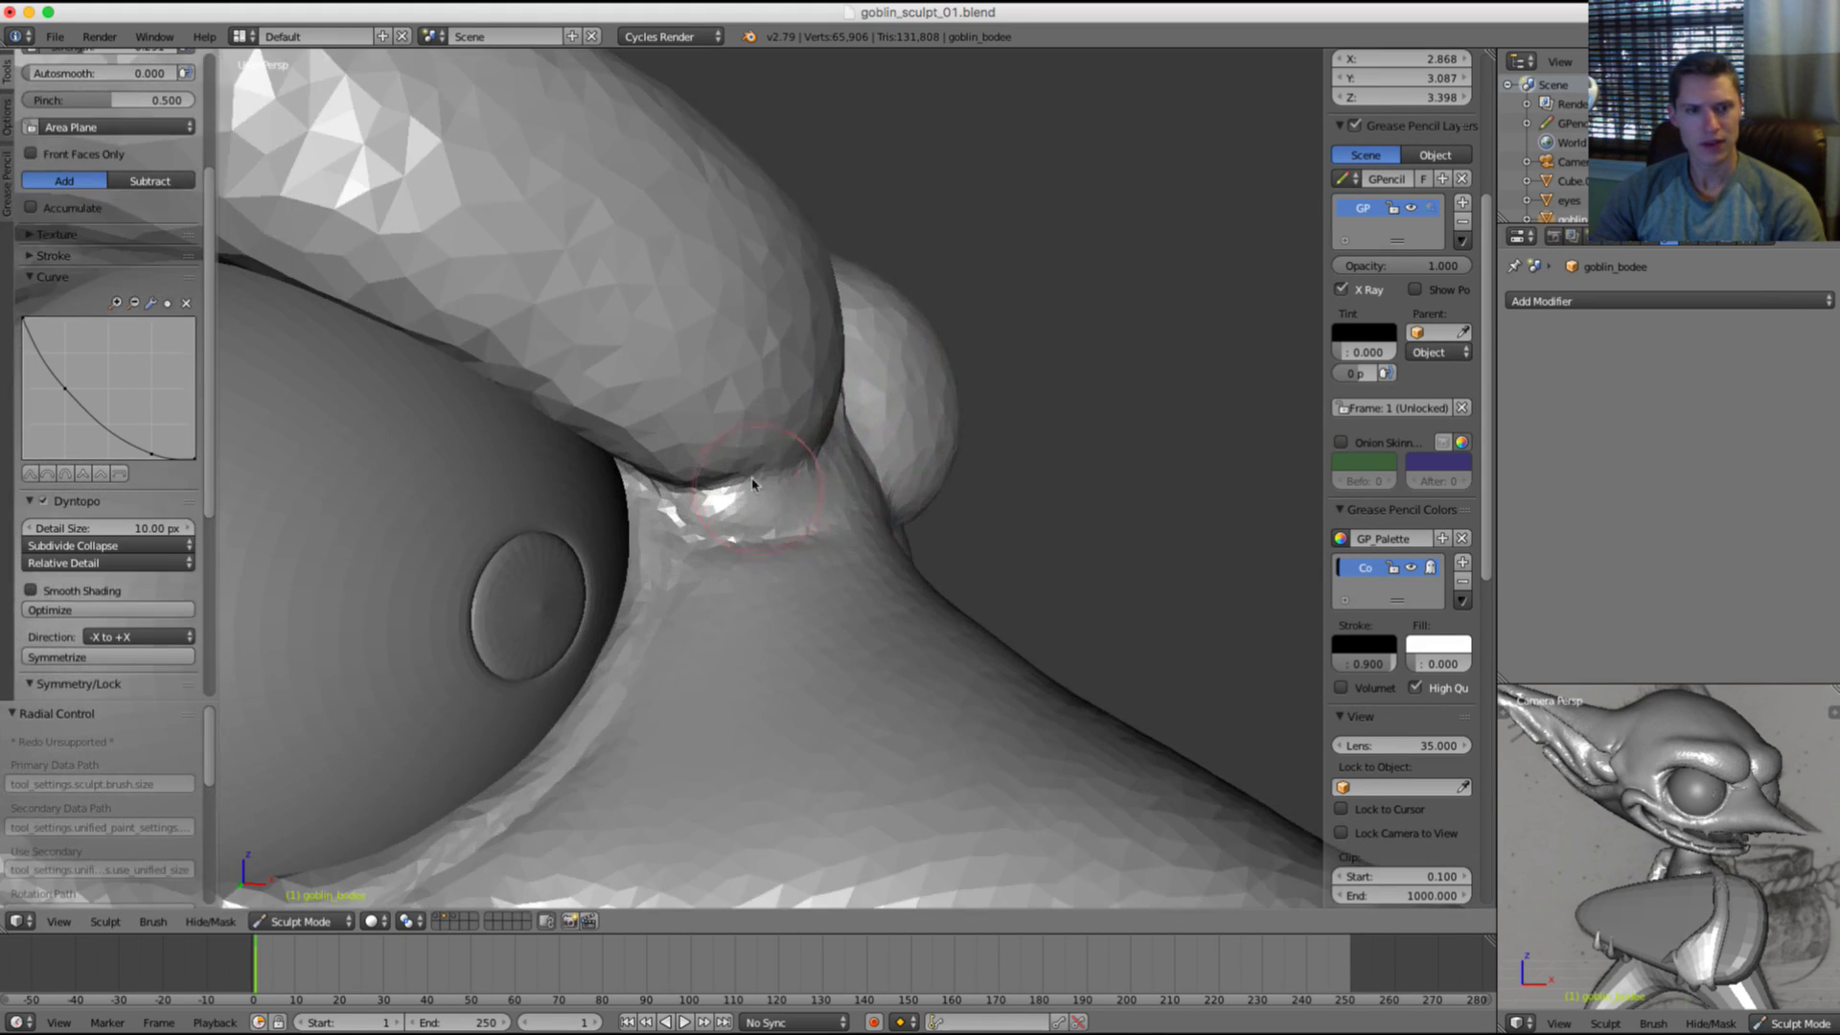
scroll(748, 499, up, 3)
key(f)
click(677, 511)
drag(666, 528, 620, 517)
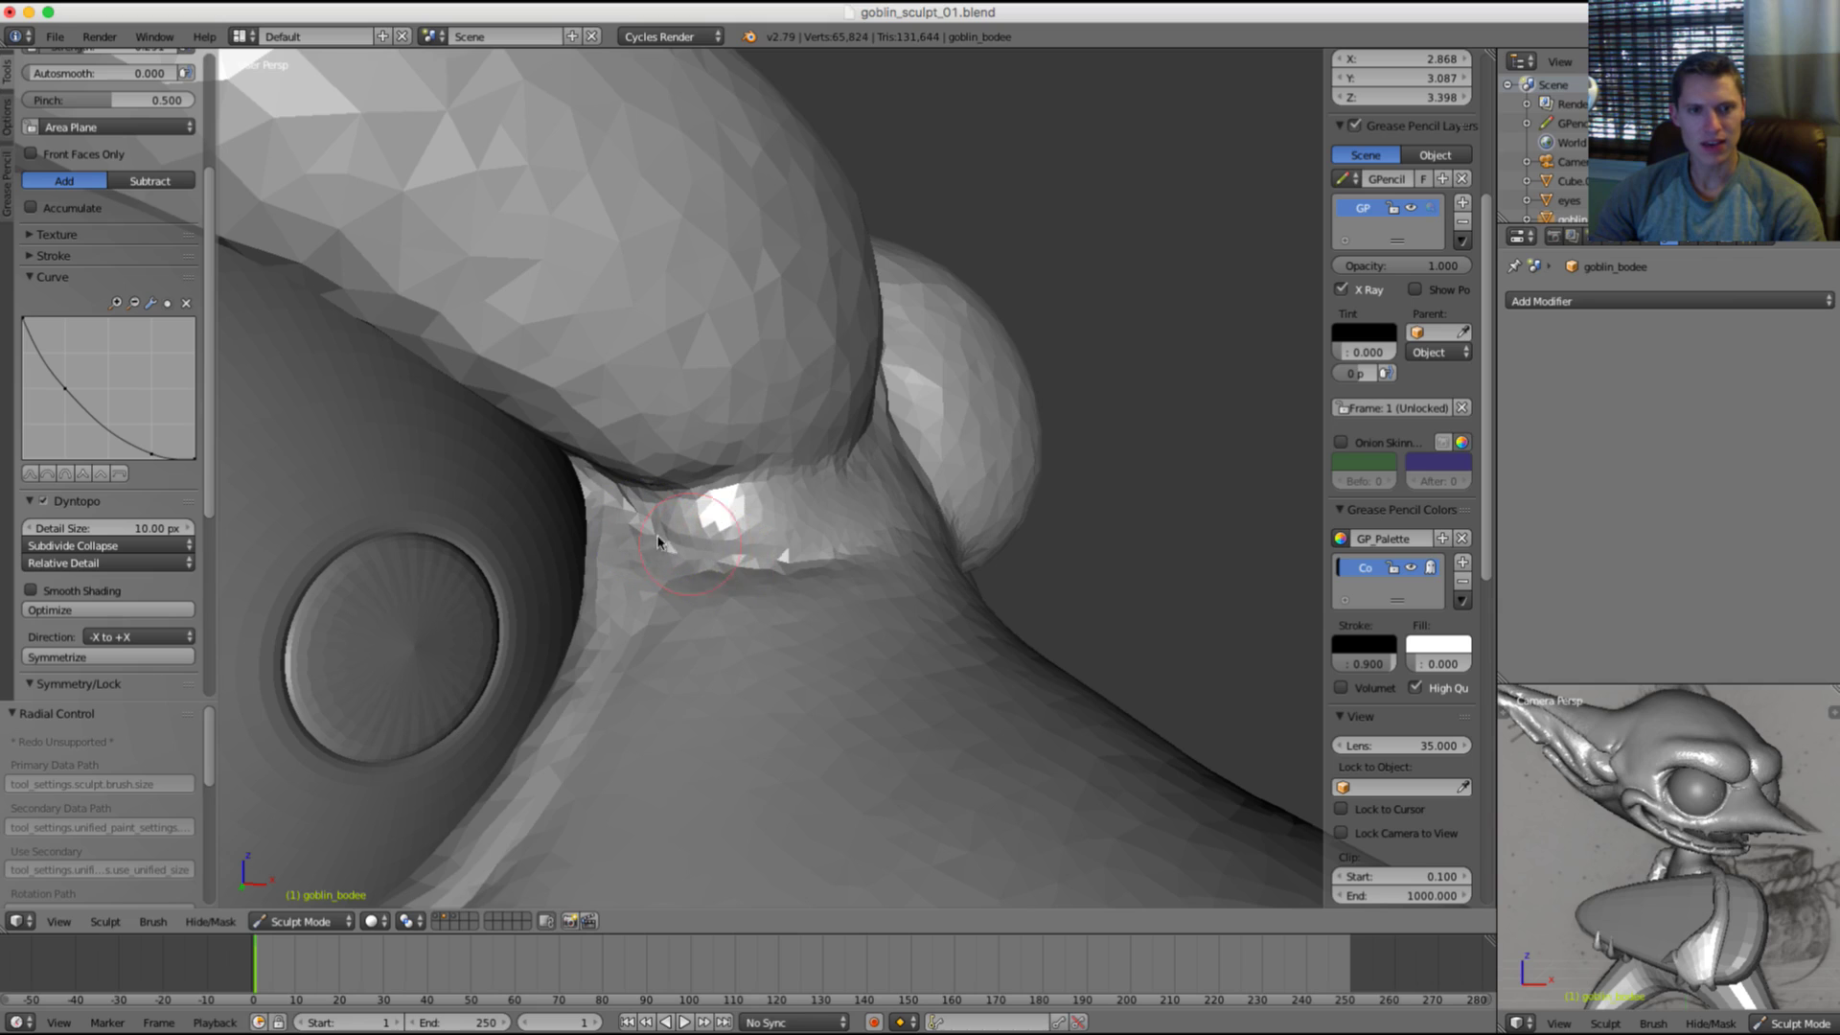
middle_drag(868, 506, 770, 589)
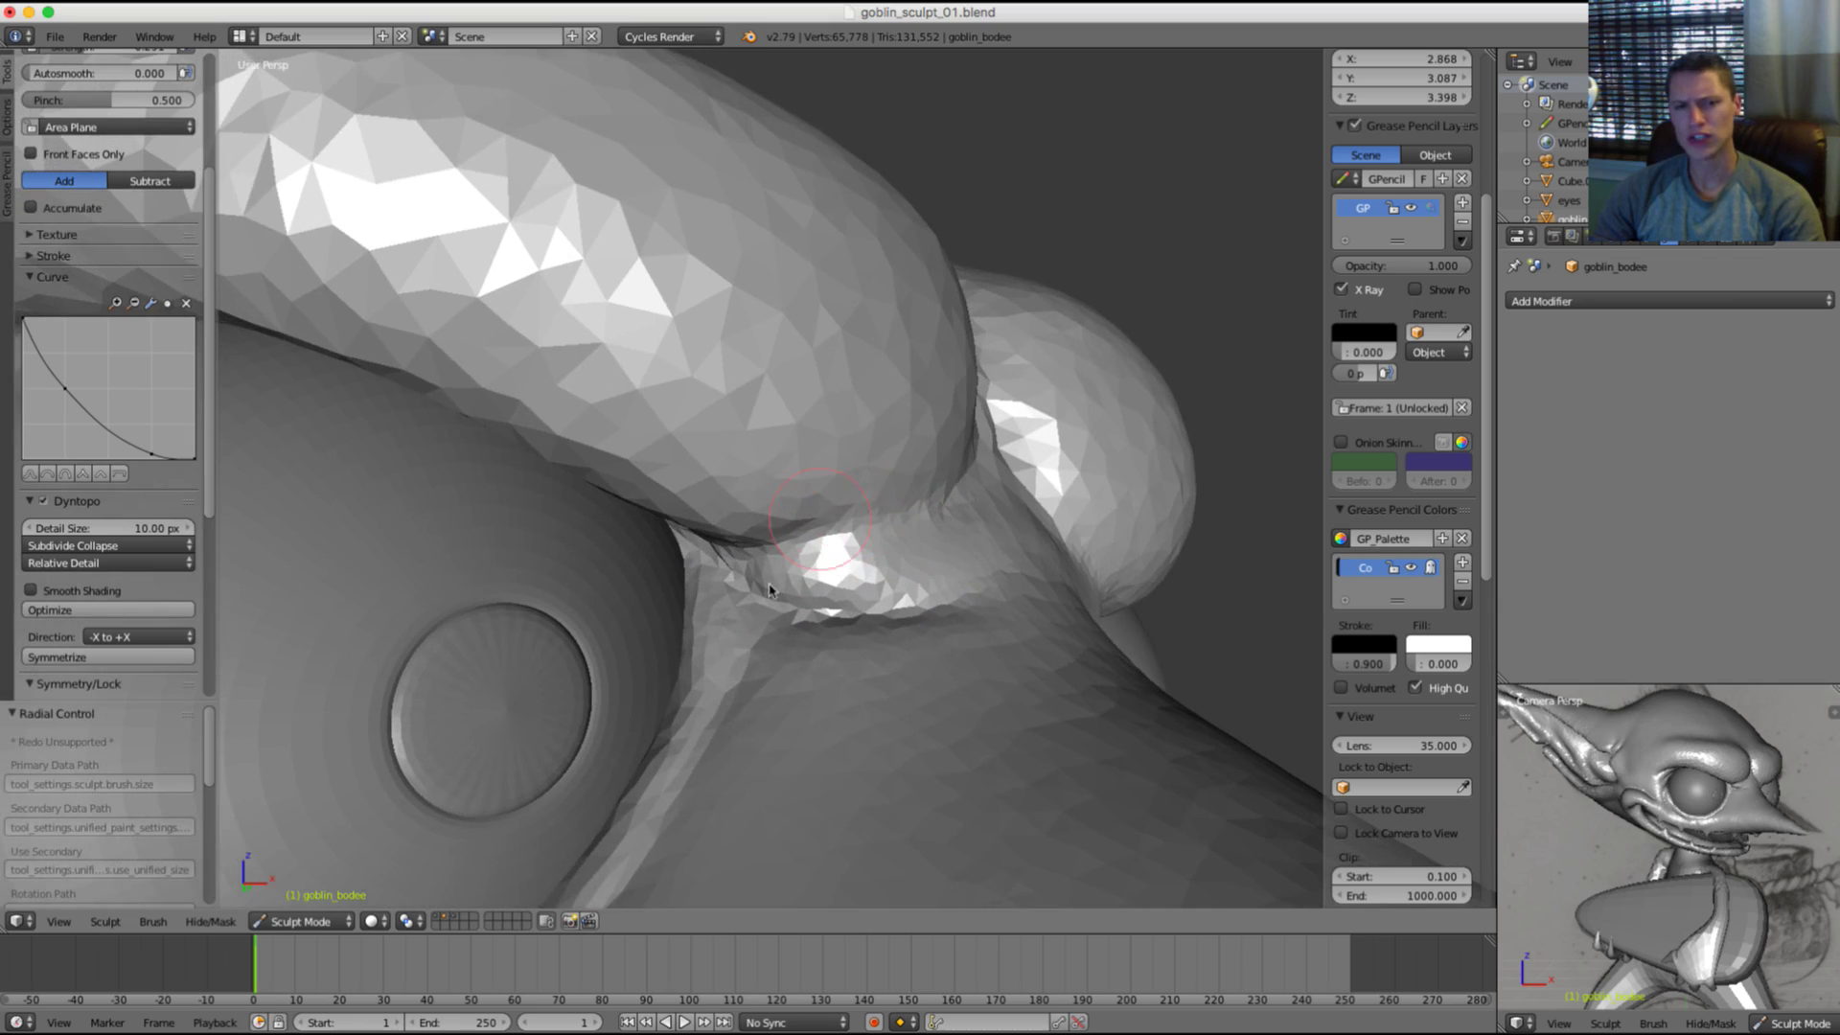
Step: Examine the nose bridge creases, the face and the whole goblin figure from several angles and distances
scroll(796, 537, down, 6)
middle_drag(991, 380, 908, 399)
scroll(920, 499, up, 4)
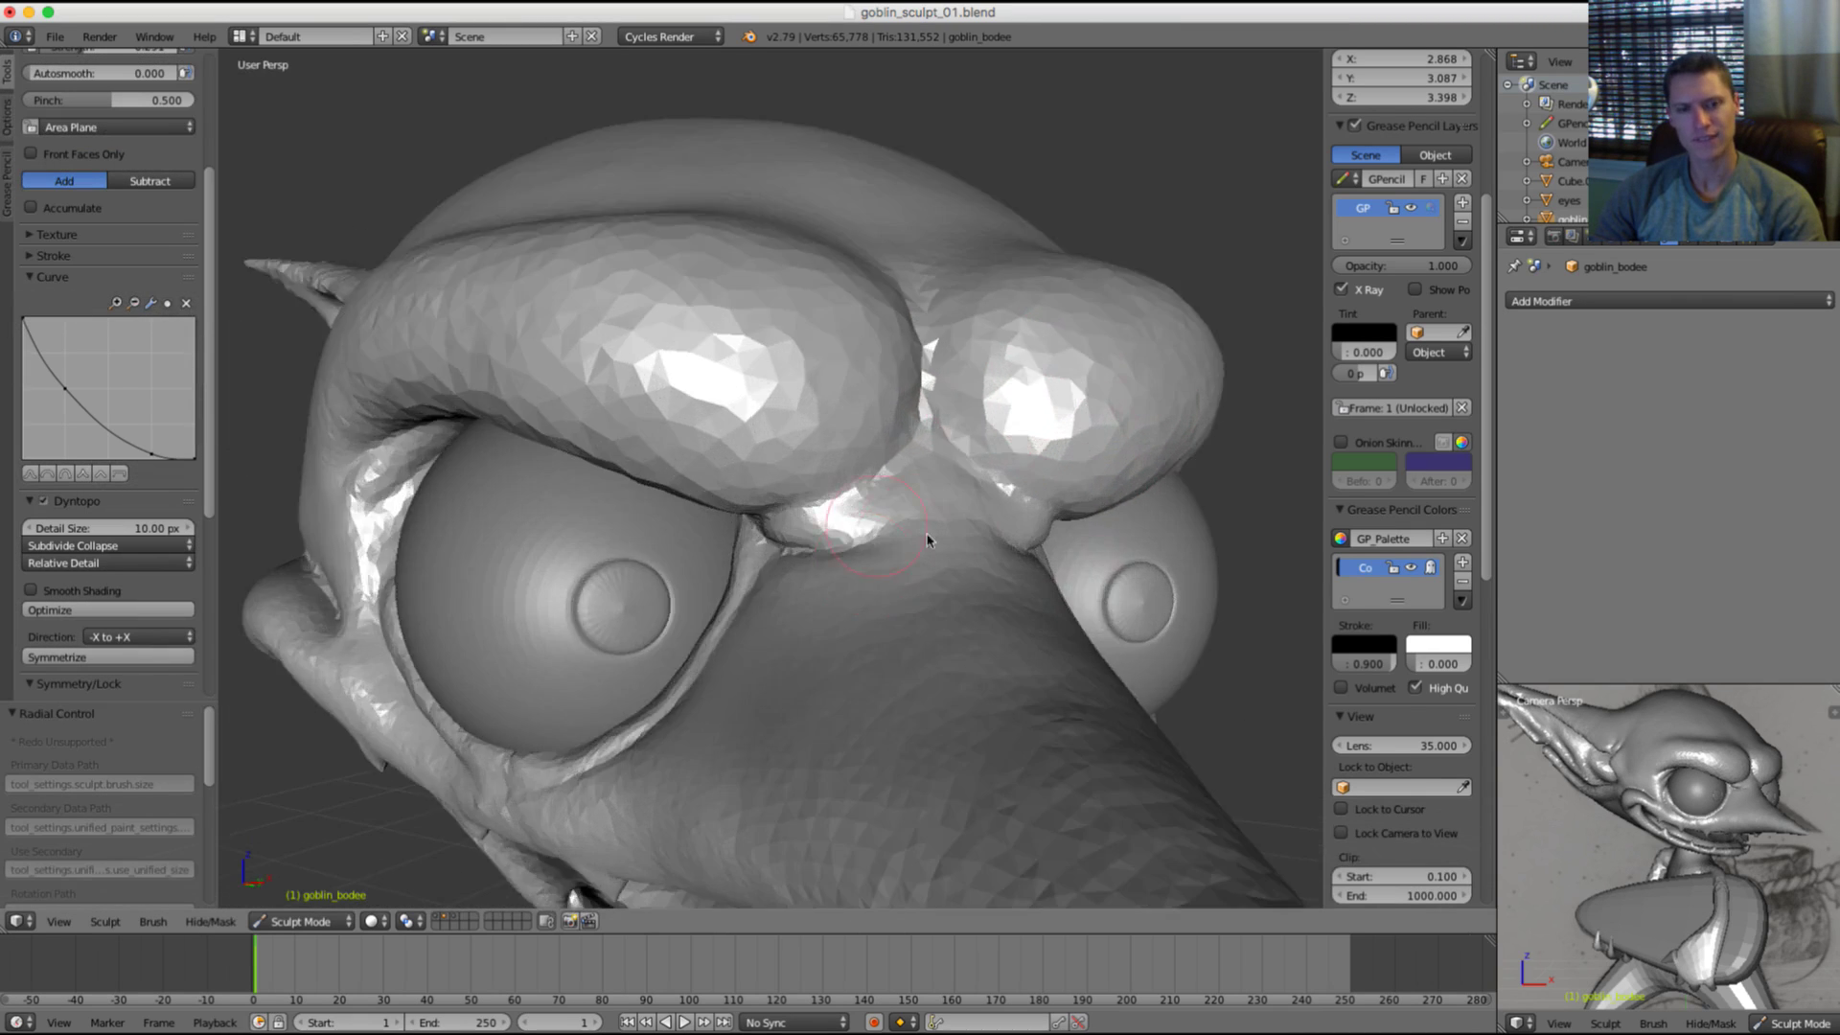
middle_drag(928, 537, 991, 465)
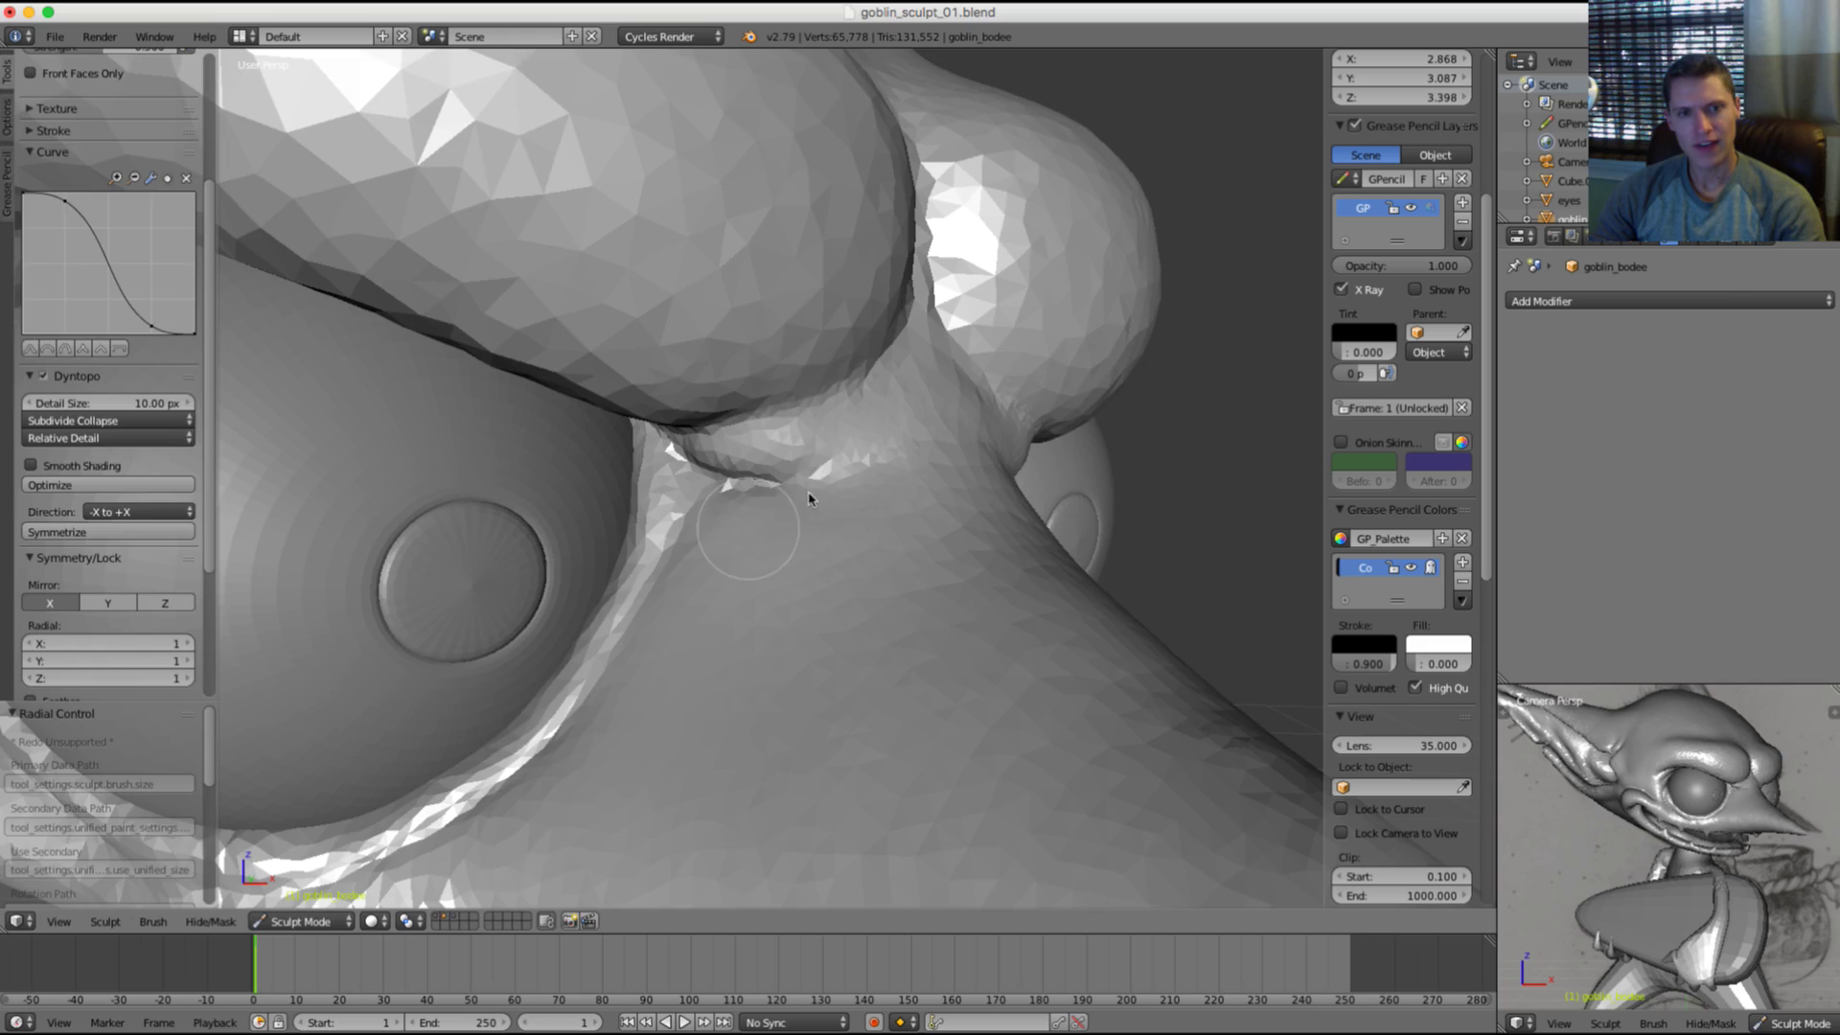
scroll(809, 501, down, 5)
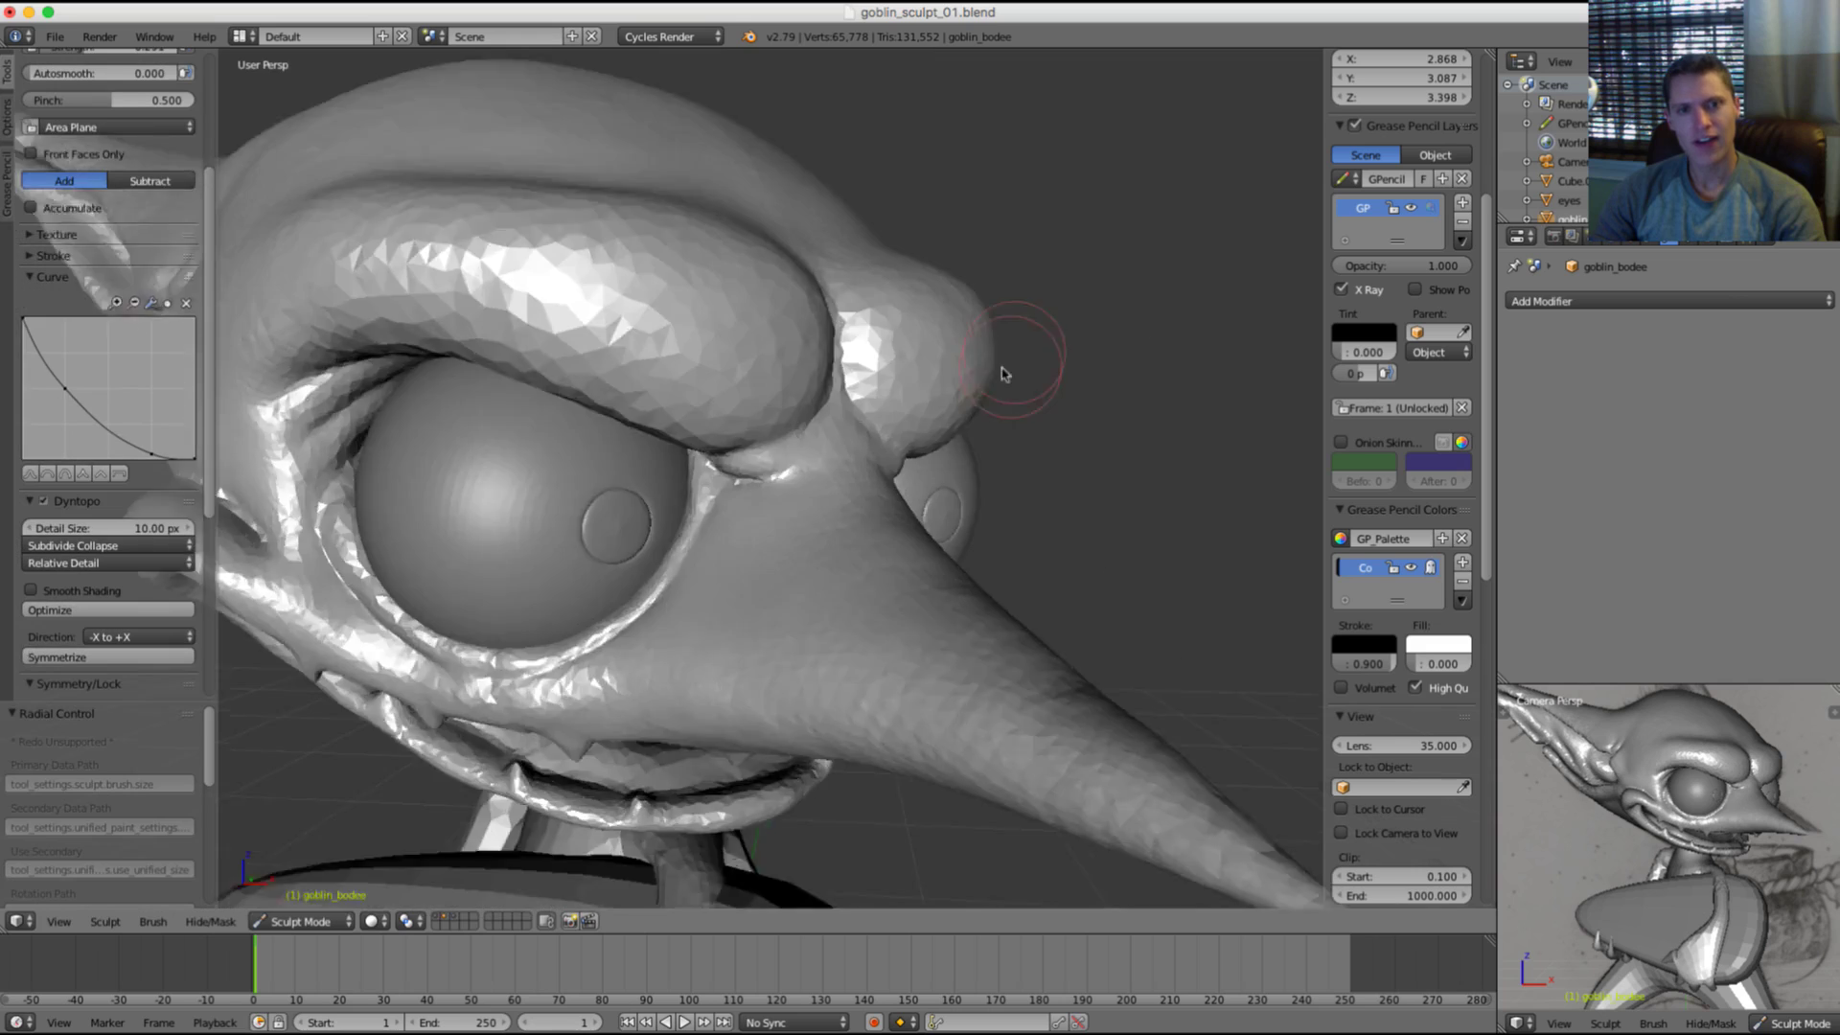
scroll(1028, 401, down, 7)
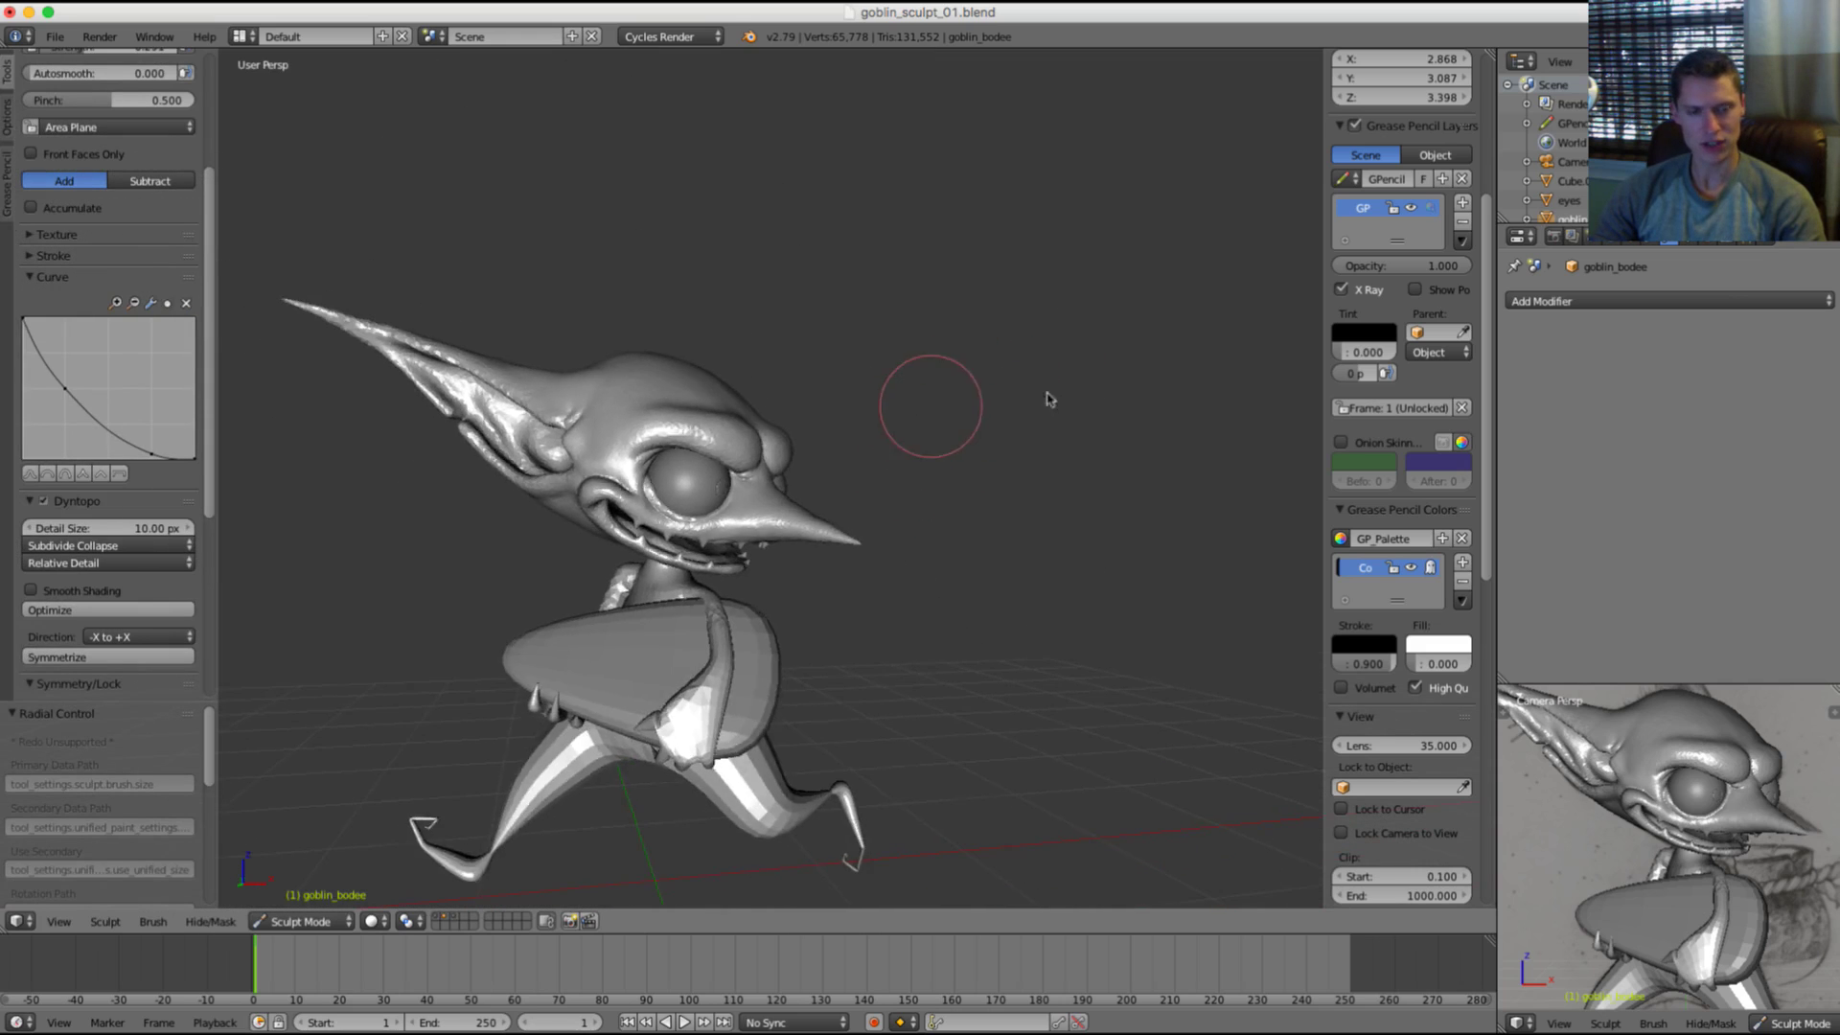
middle_drag(1024, 431, 968, 390)
scroll(939, 410, up, 6)
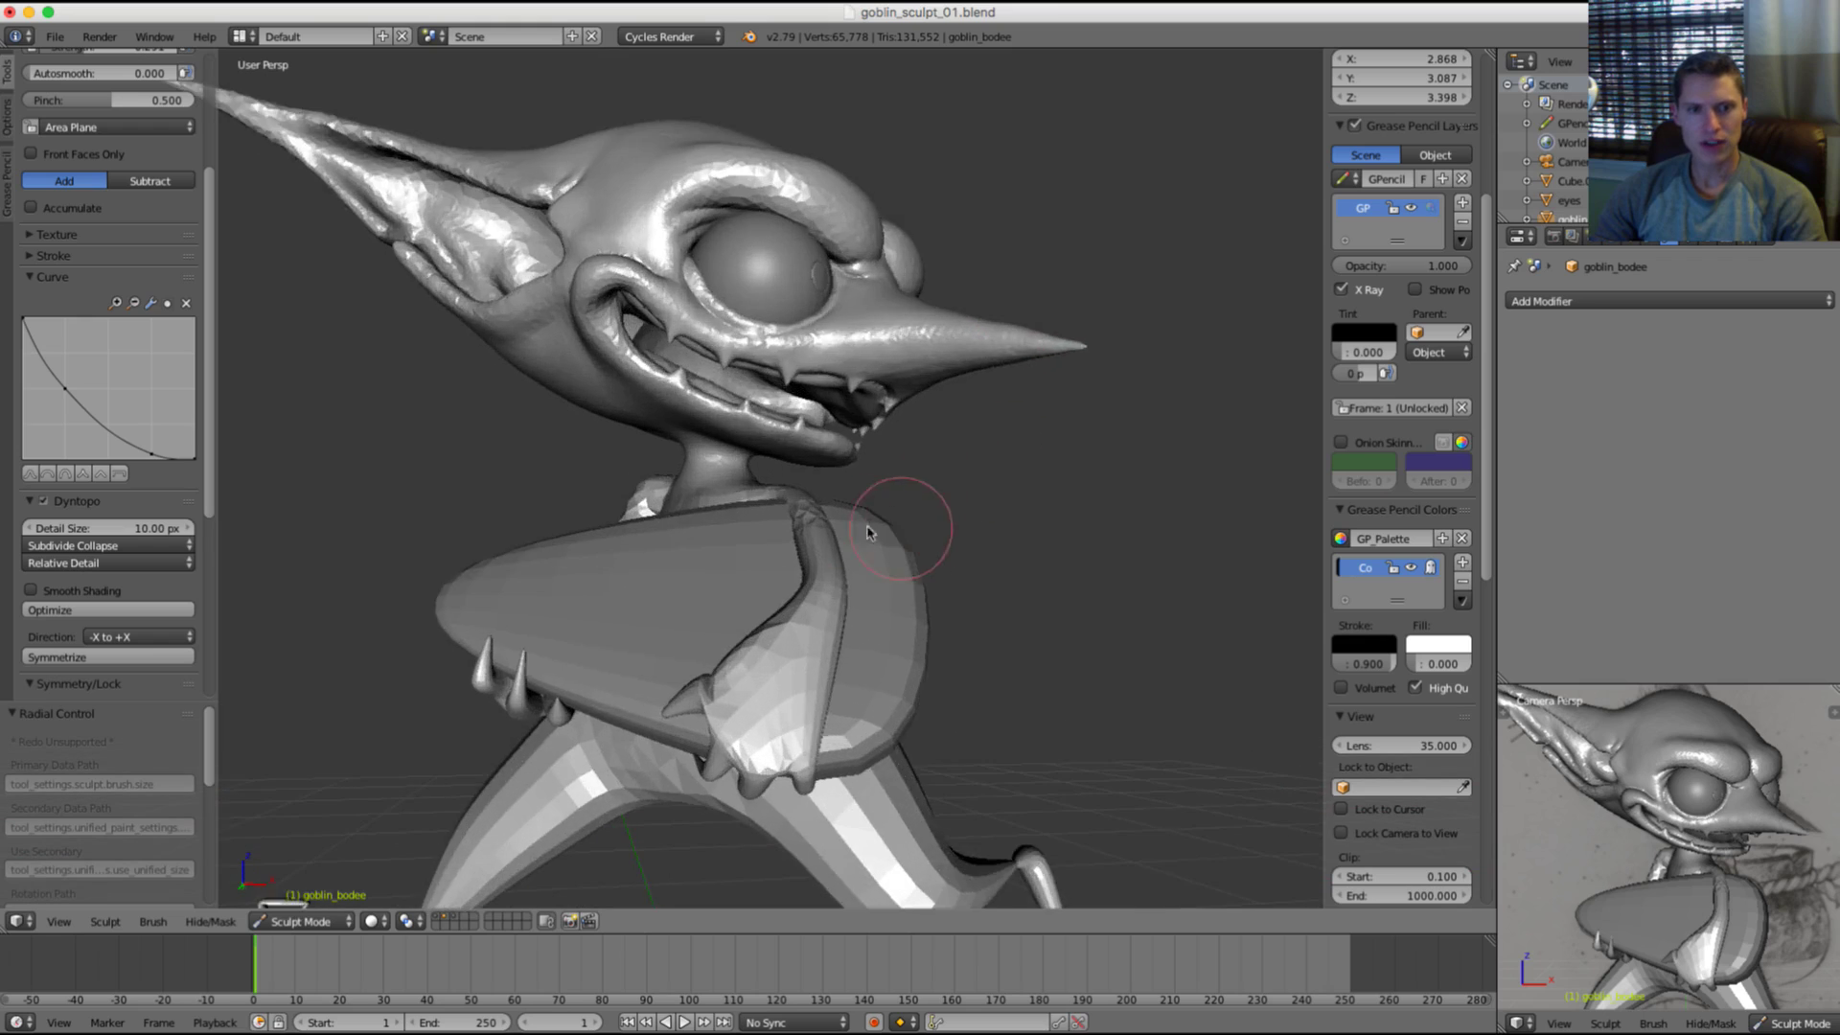
middle_drag(796, 522, 847, 592)
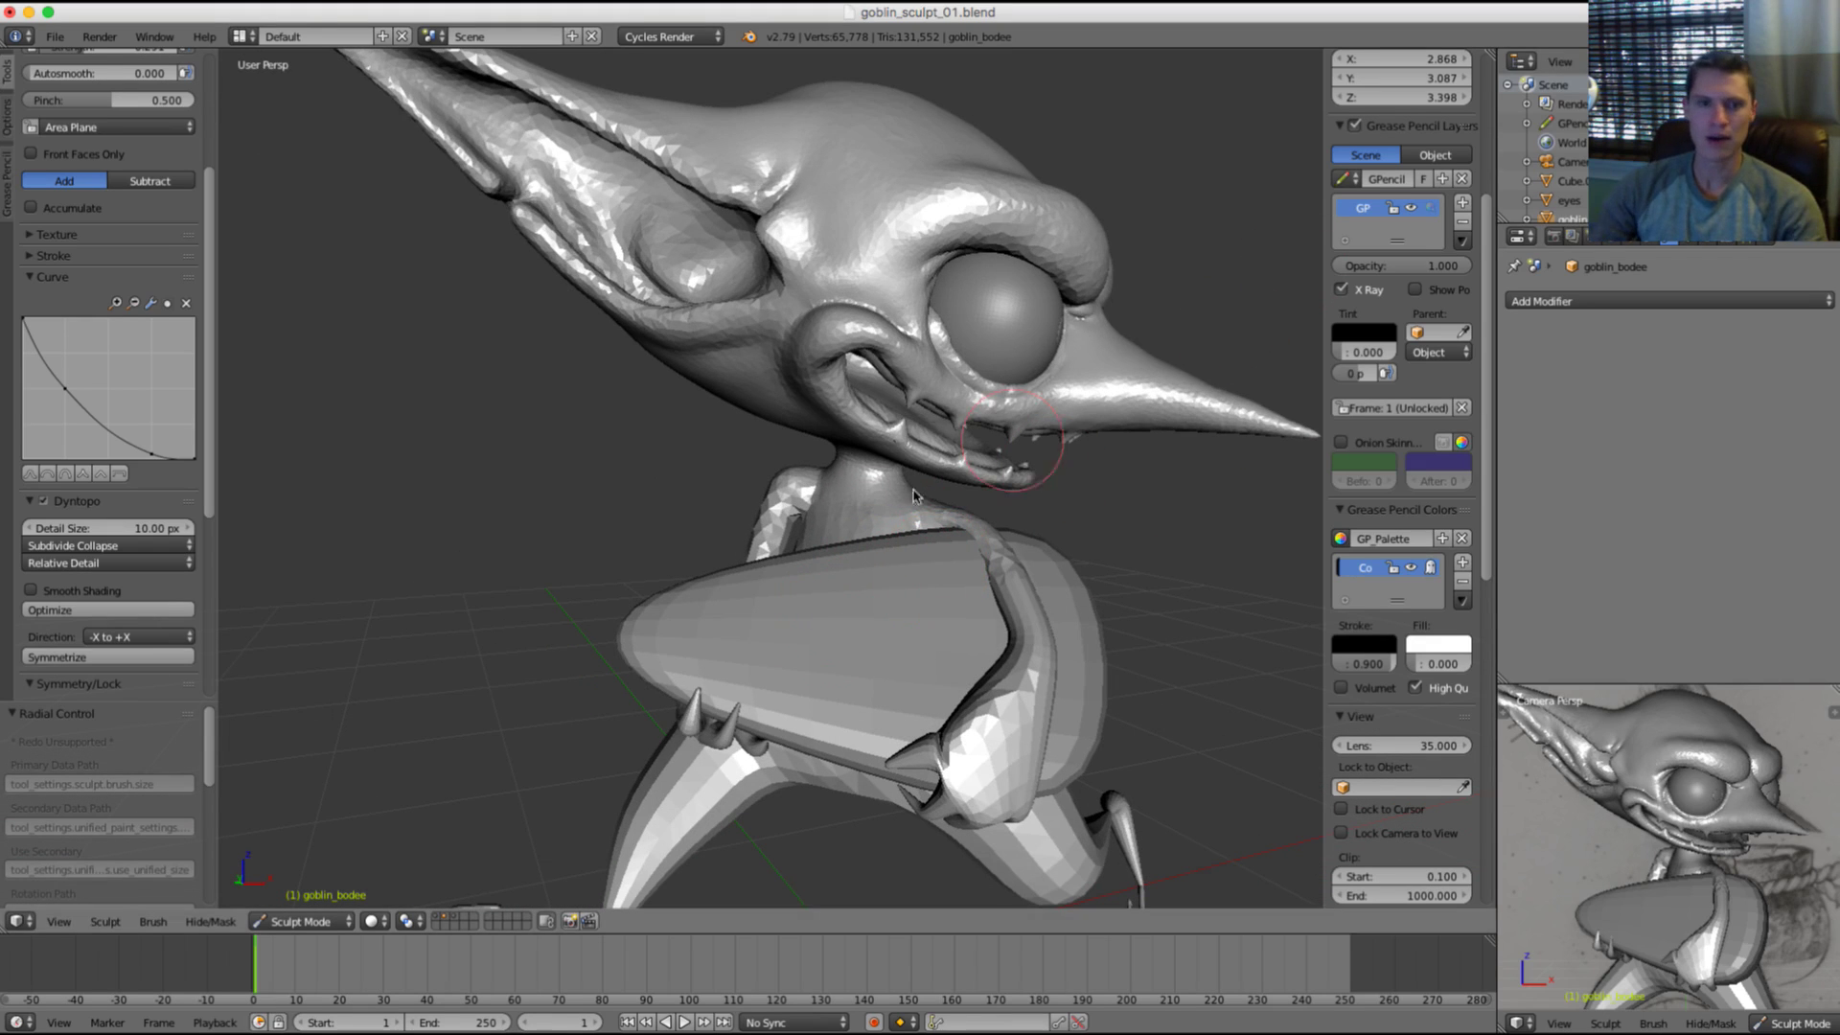
scroll(1667, 149, down, 1)
Step: Rename the large object held in the goblin's arms as candy and hide it
click(1772, 174)
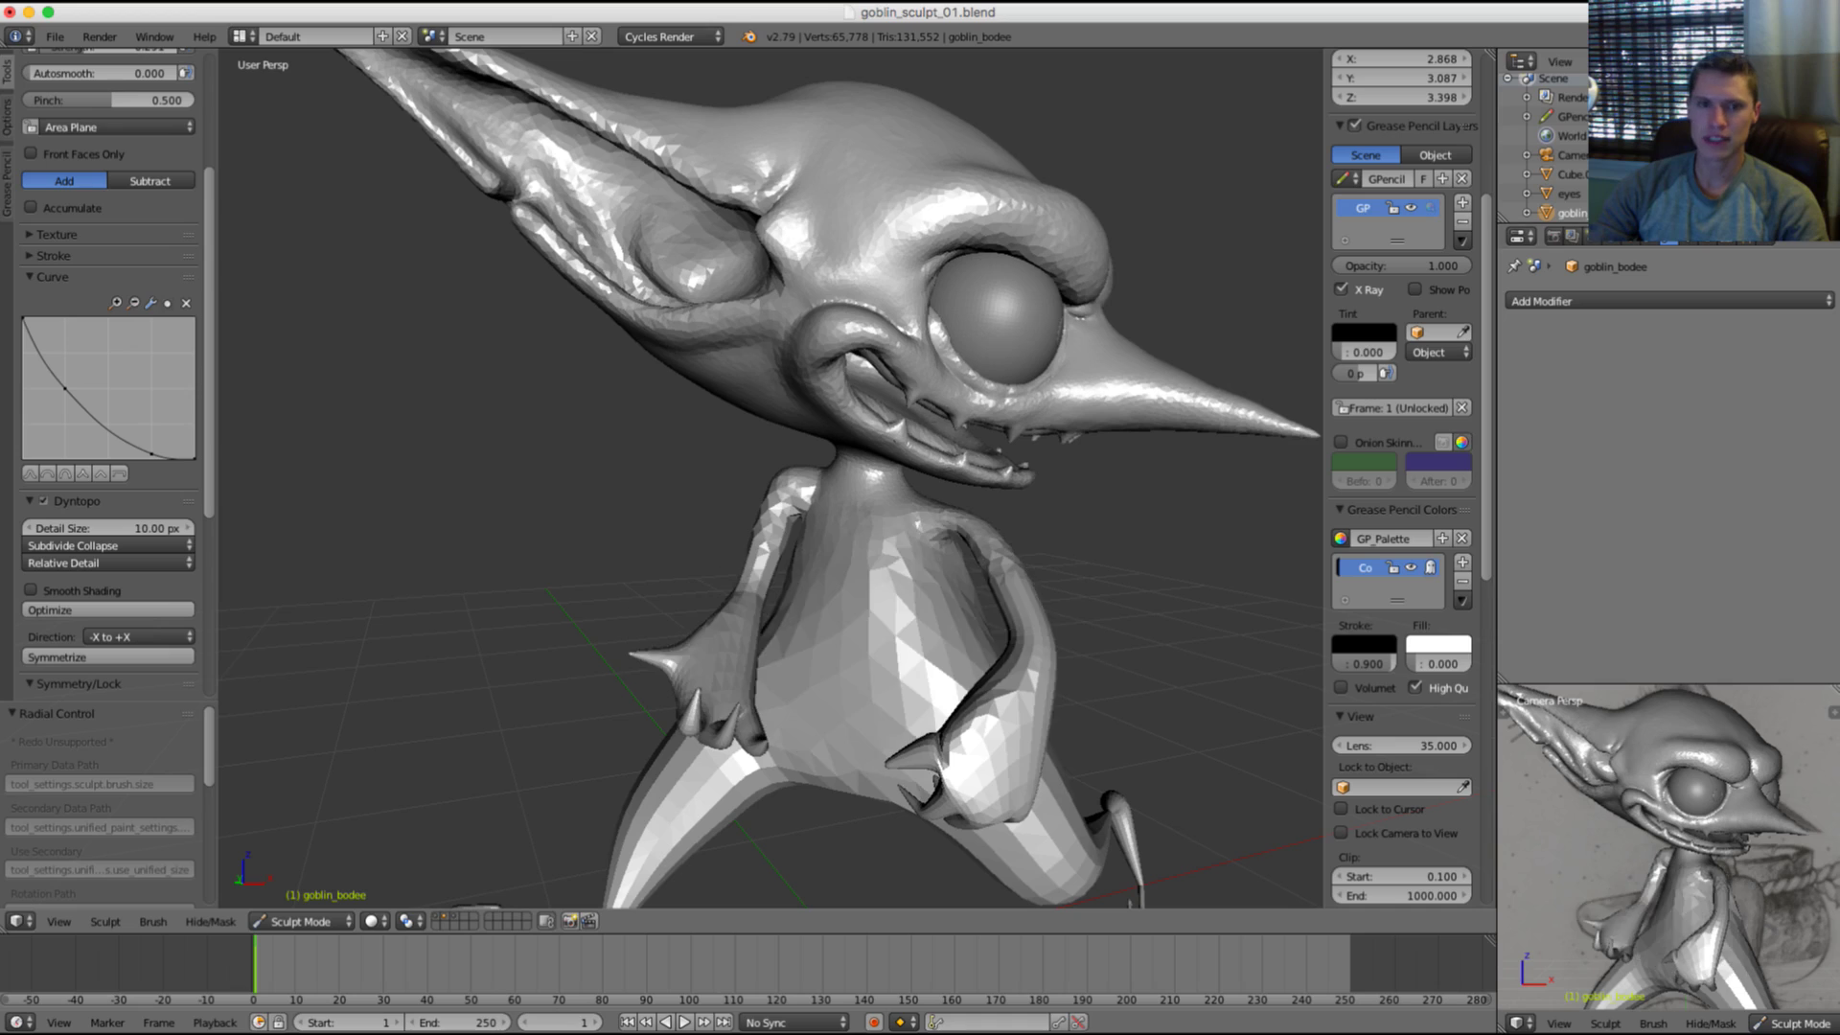
key(ctrl+shift+z)
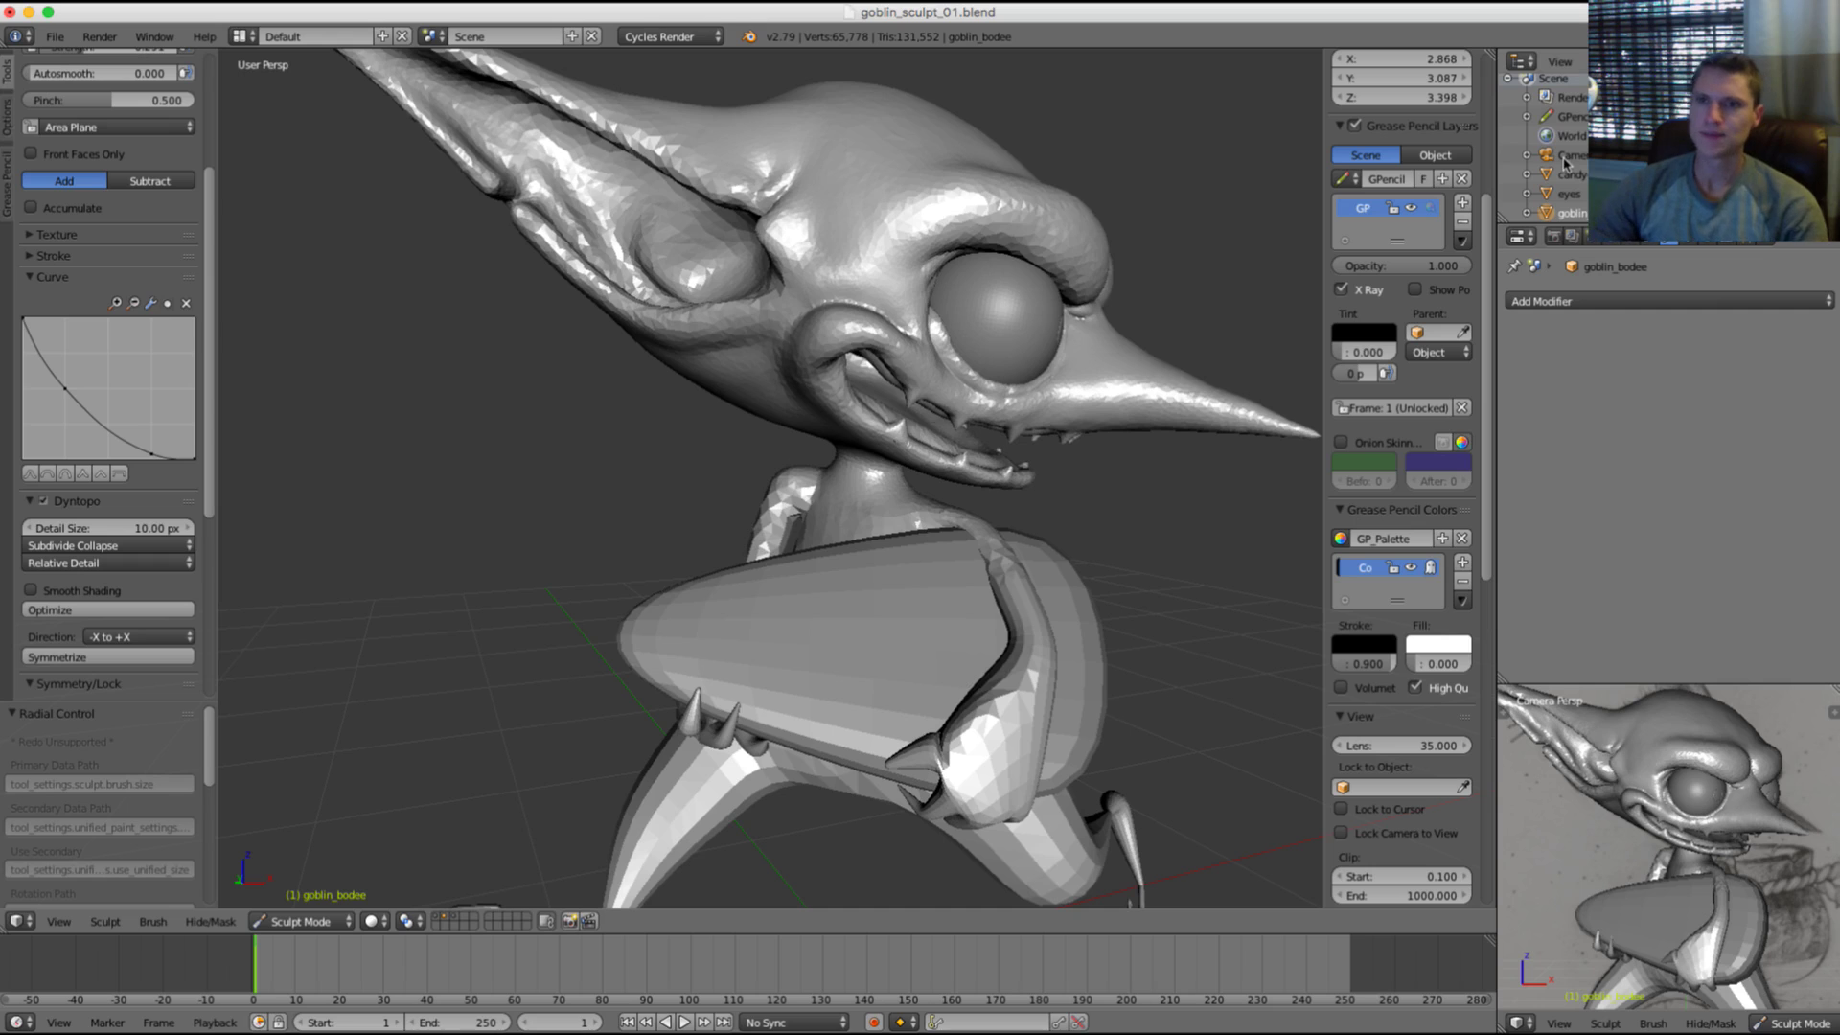
key(ctrl+z)
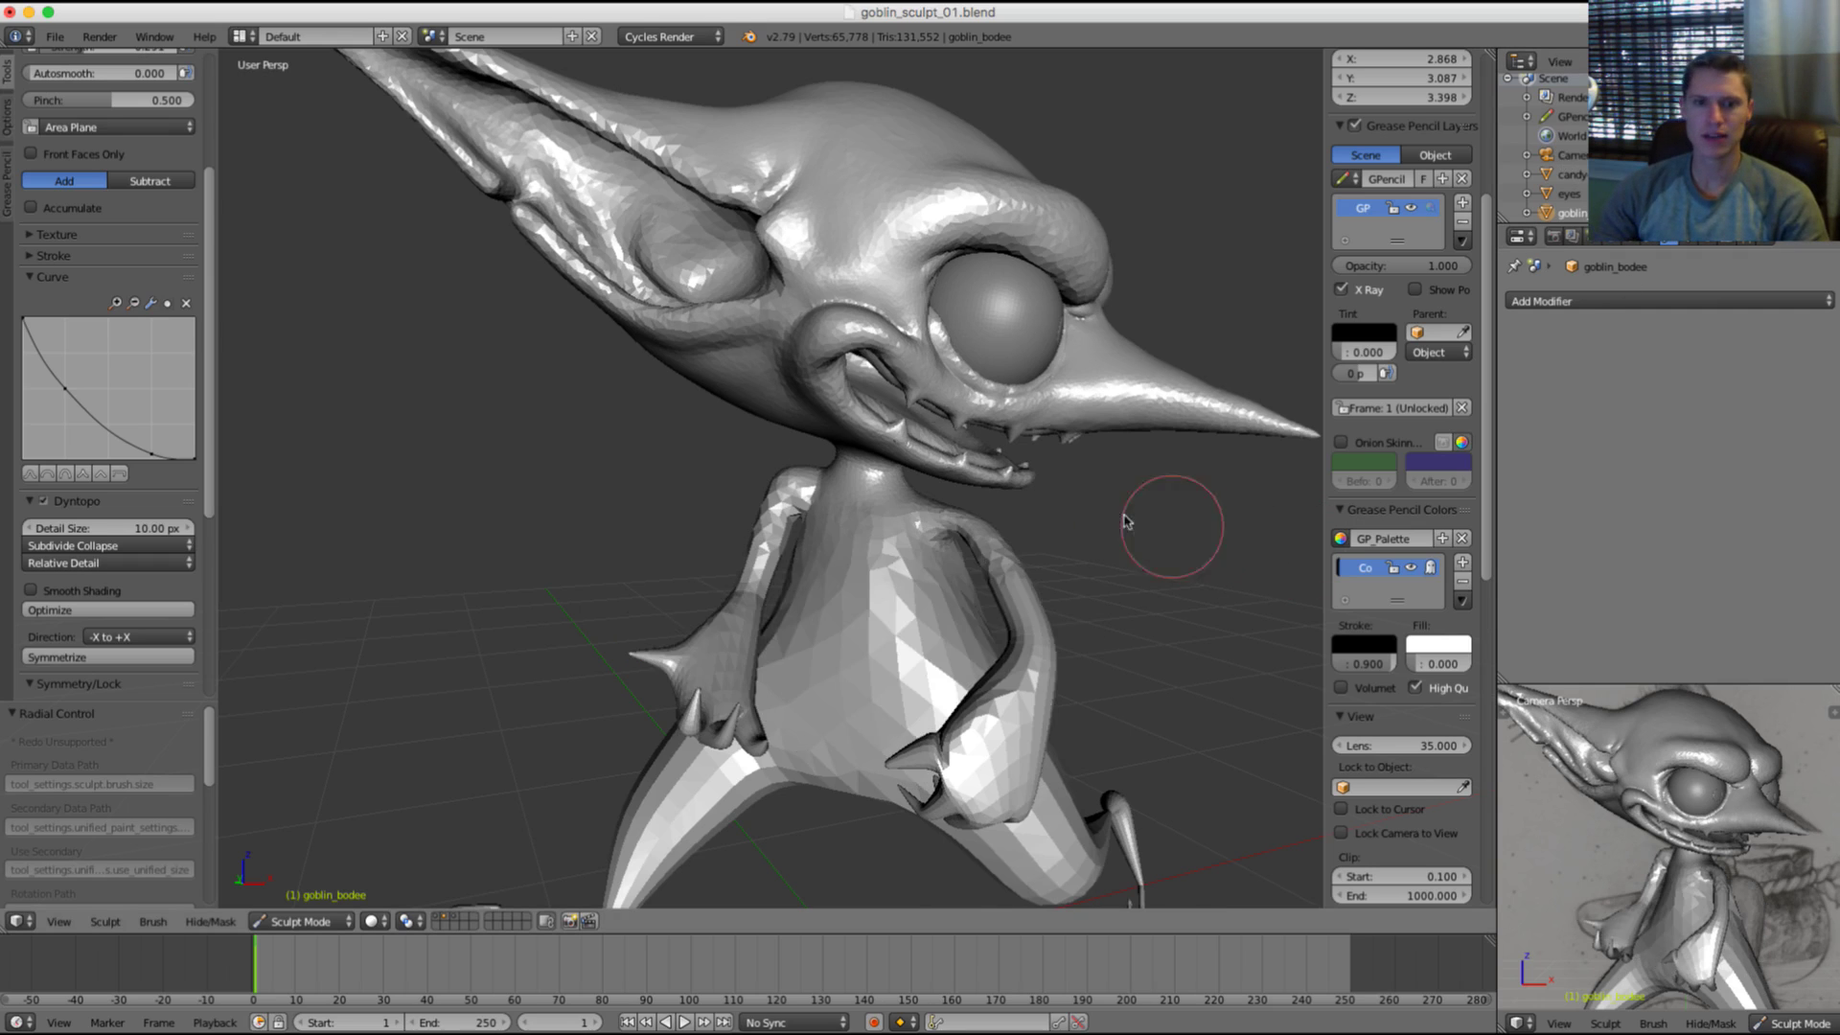
Step: Examine the goblin's torso, neck, arms and jaw from several angles, with the candy object shown and hidden
scroll(1170, 522, up, 5)
middle_drag(1207, 571, 878, 506)
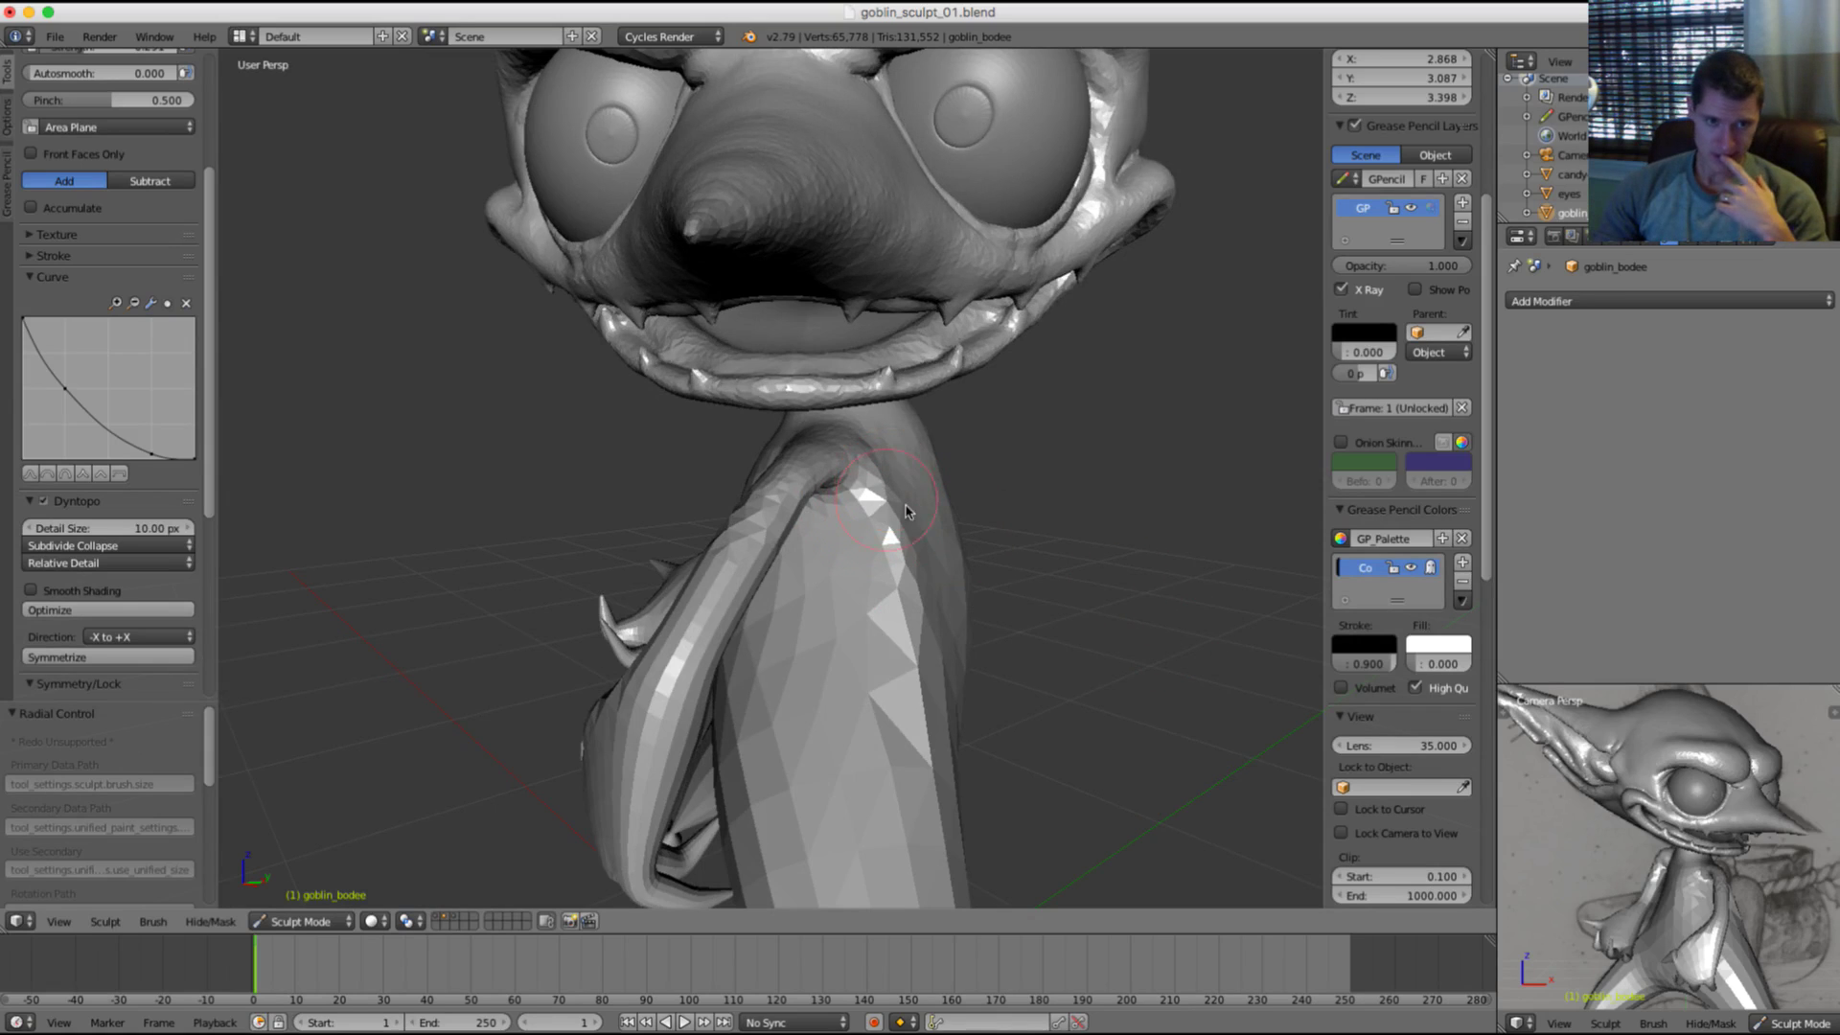
middle_drag(906, 511, 1060, 509)
scroll(876, 575, up, 3)
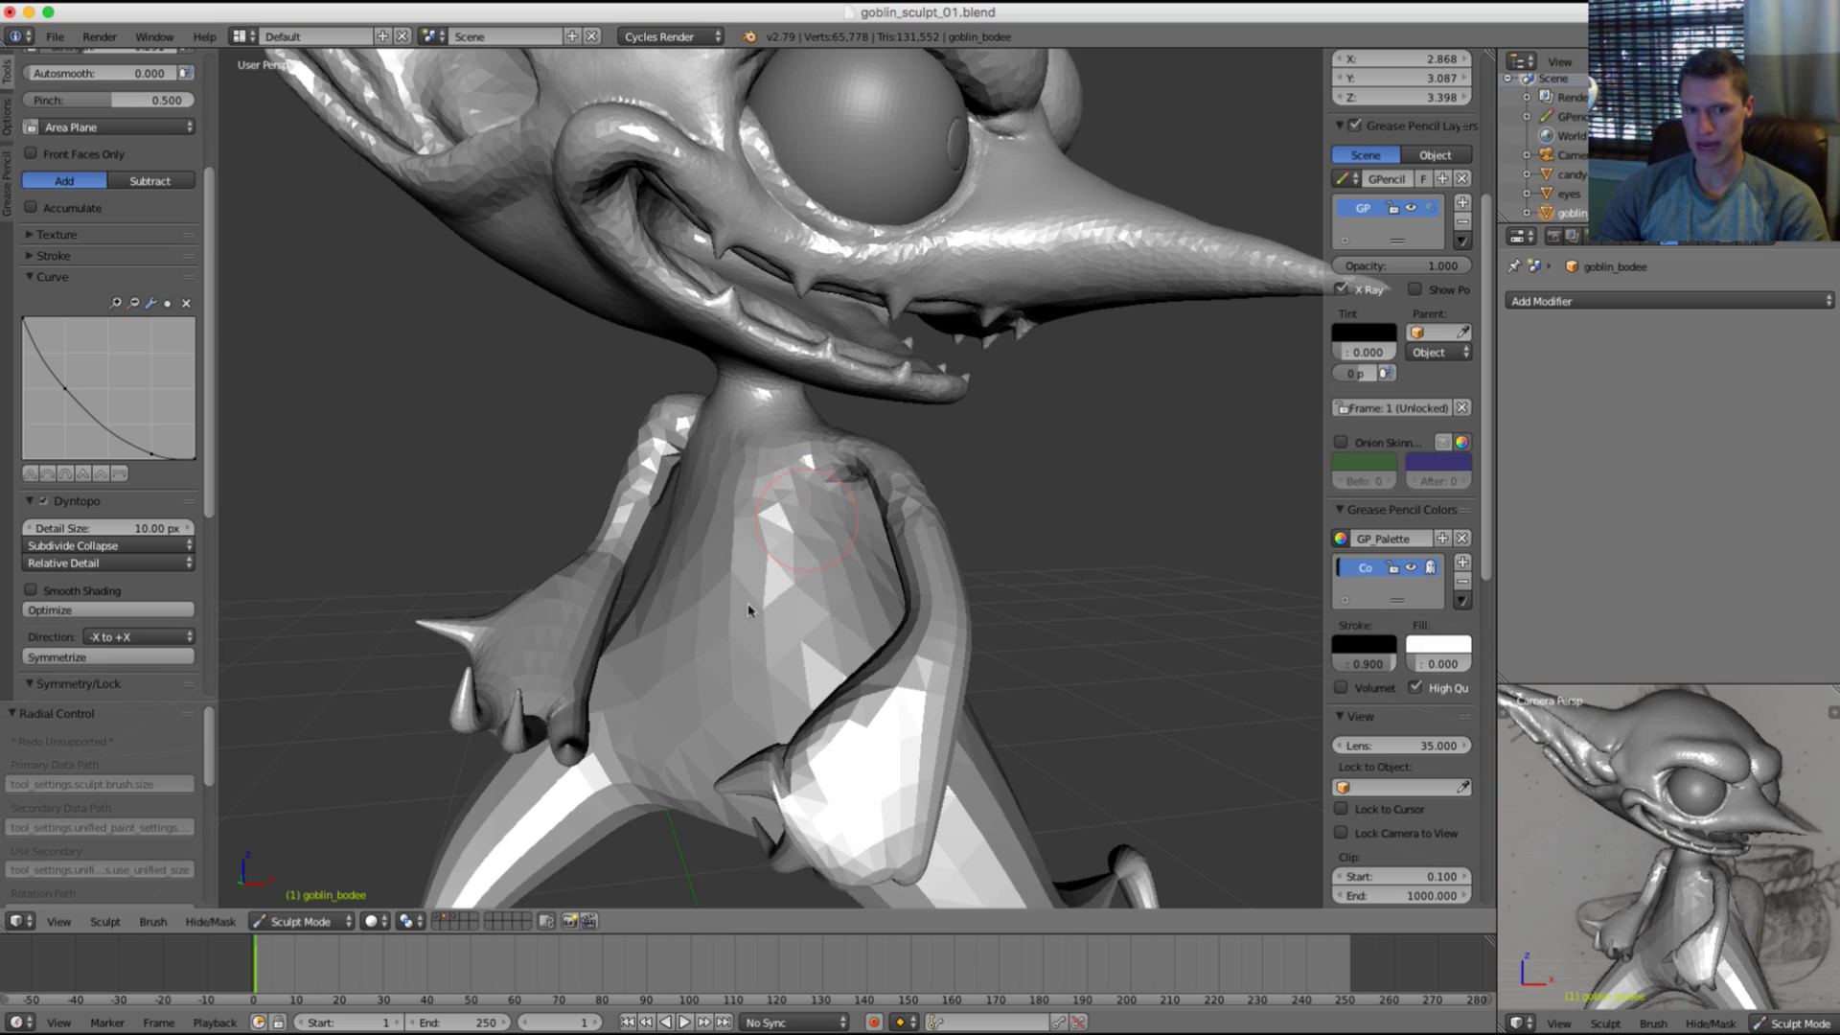
click(1772, 174)
middle_drag(1035, 372, 1137, 383)
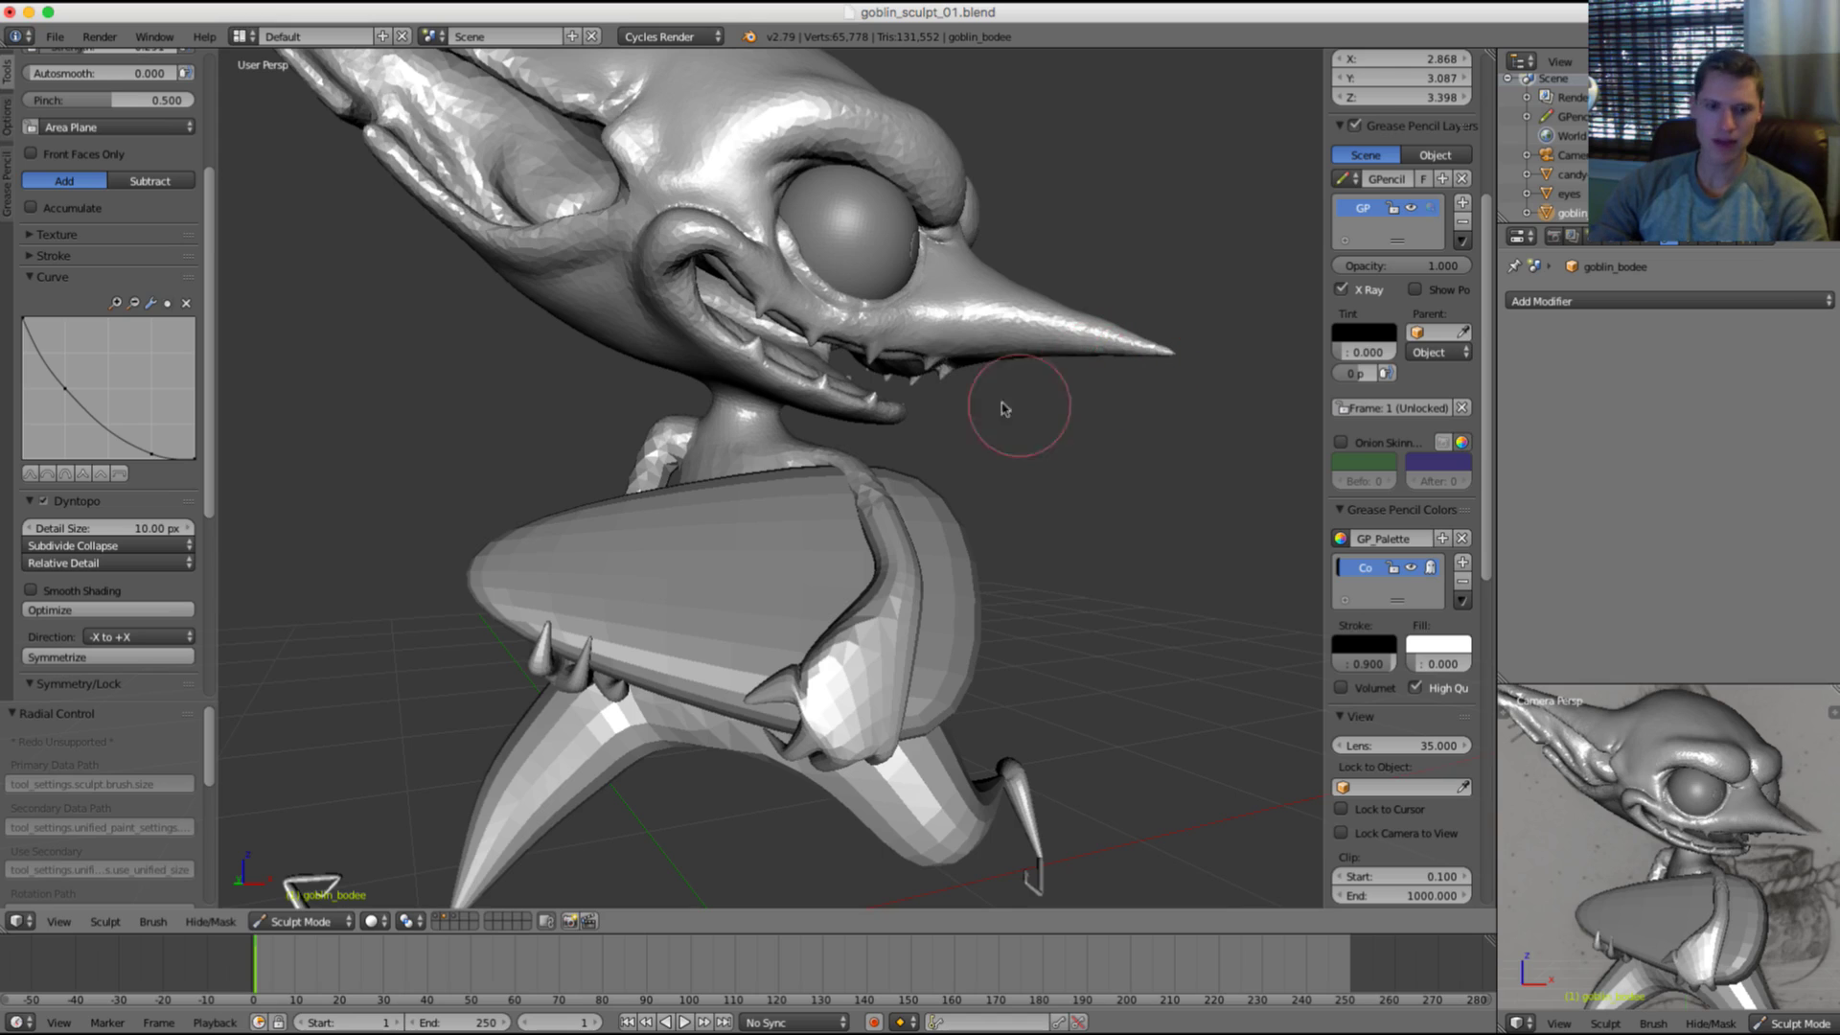
middle_drag(921, 351, 997, 361)
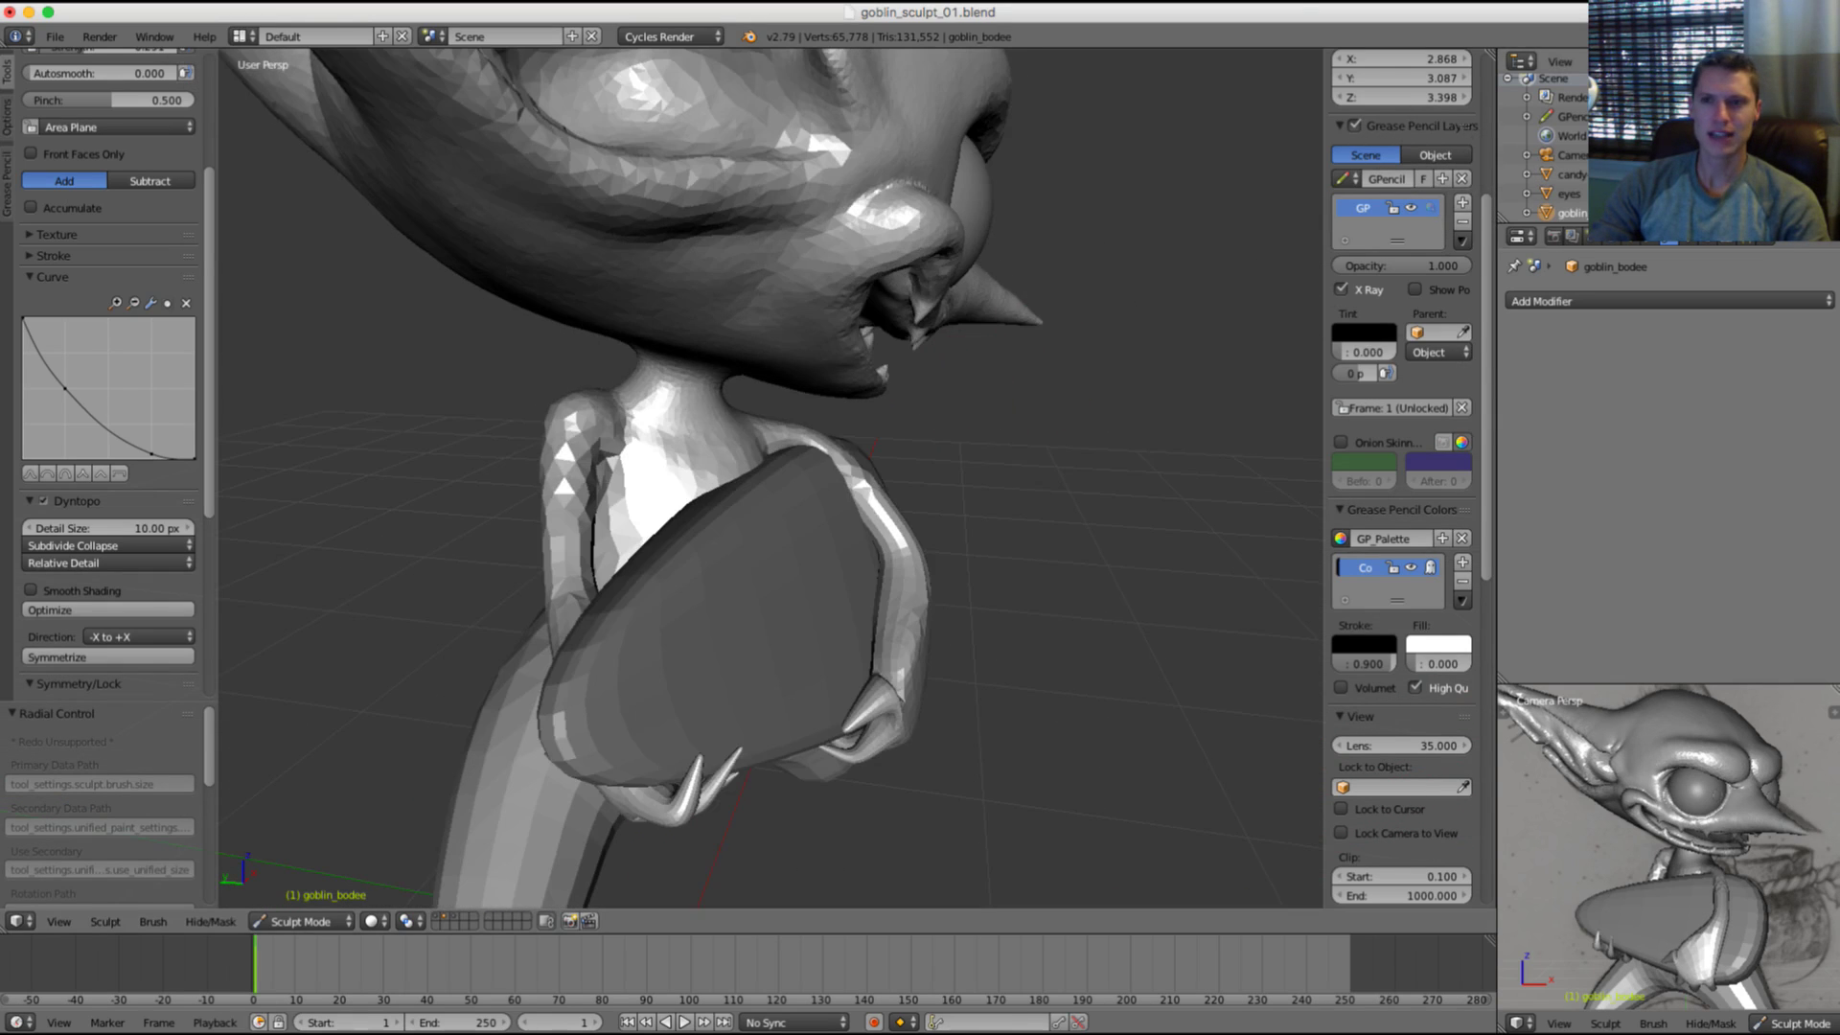
click(1779, 213)
click(1779, 213)
click(1780, 174)
middle_drag(892, 456, 760, 475)
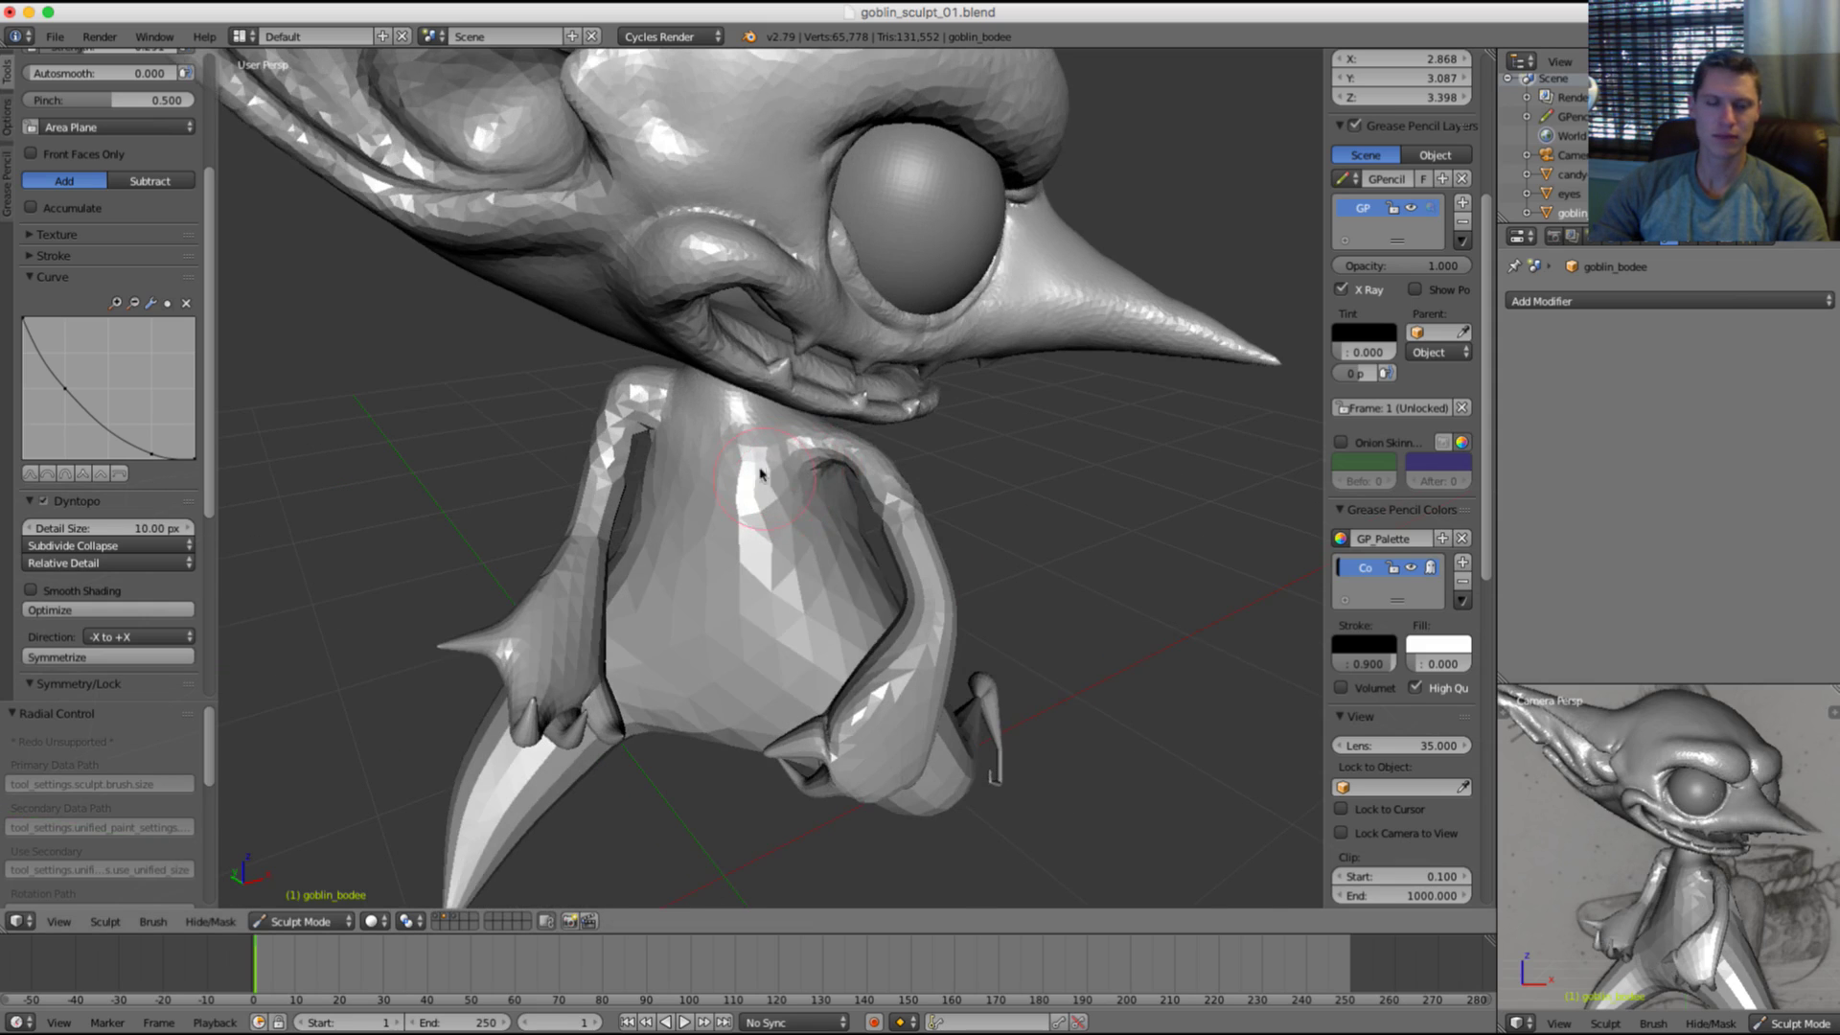
middle_drag(841, 386, 862, 423)
mouse_move(994, 462)
middle_down()
mouse_move(846, 492)
mouse_move(759, 464)
mouse_move(1109, 389)
mouse_move(881, 479)
mouse_move(963, 461)
middle_up()
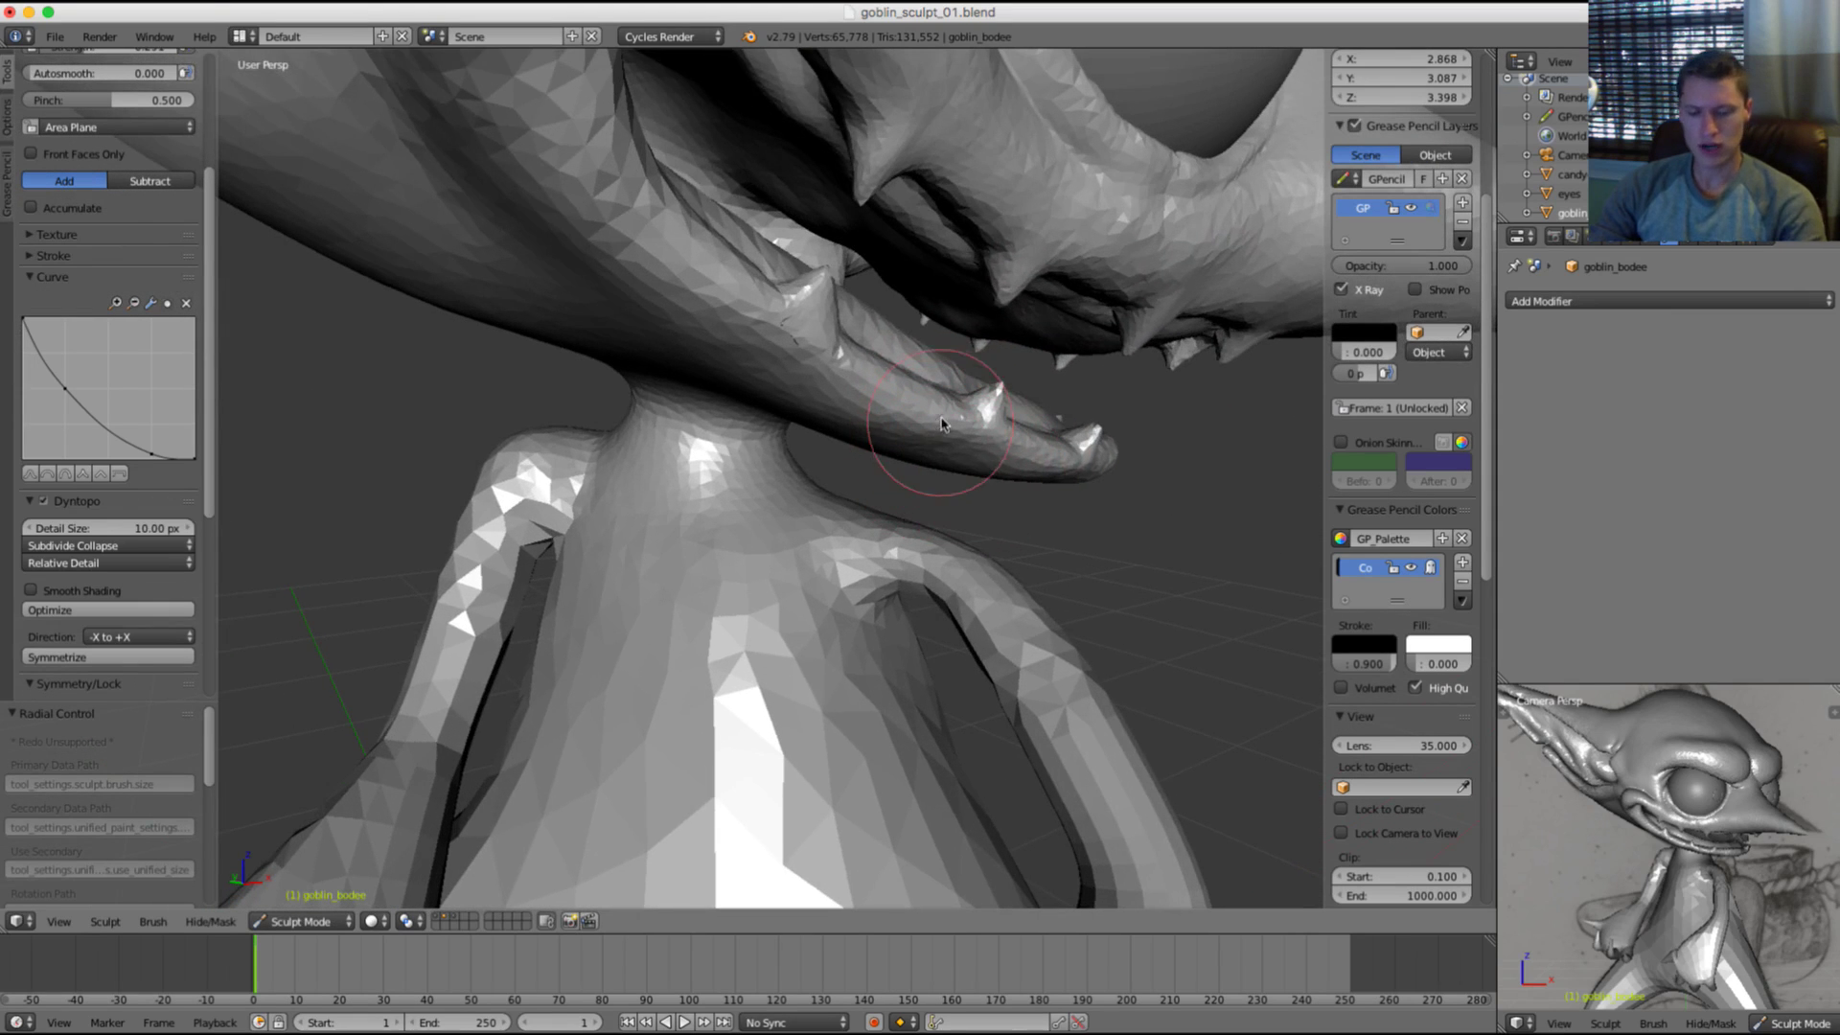
scroll(101, 321, up, 5)
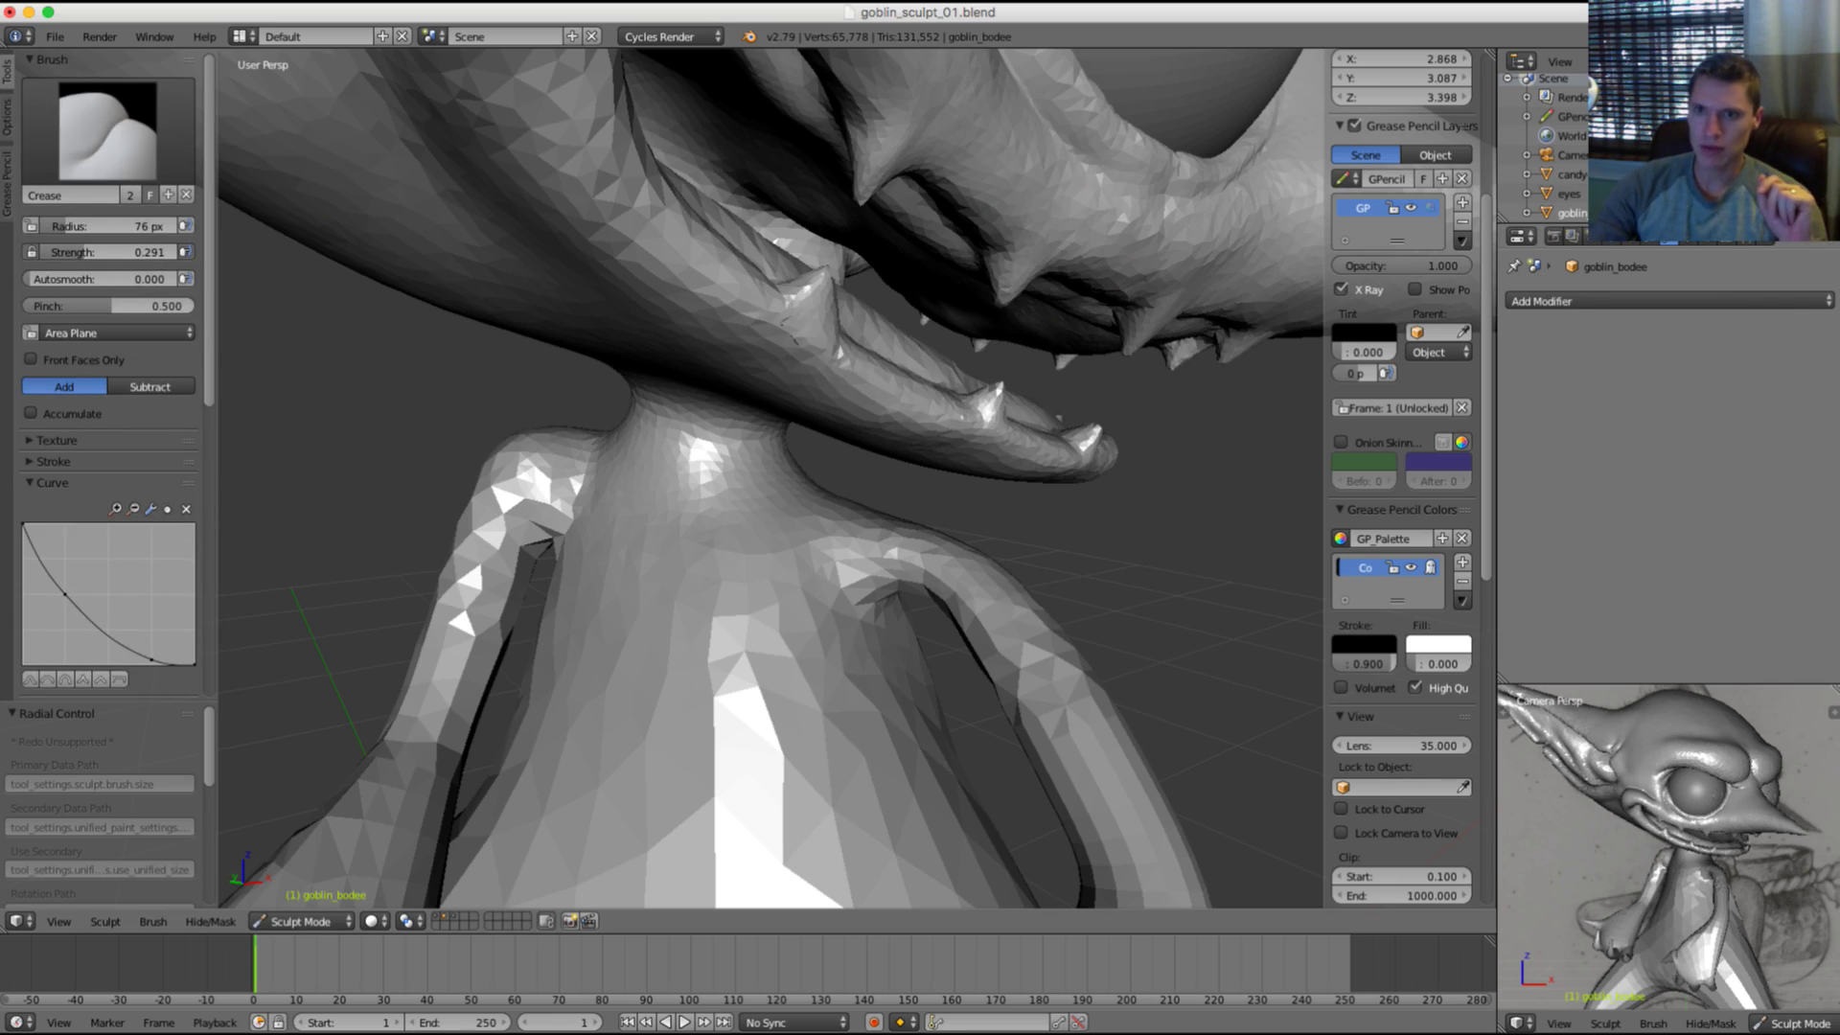
Step: Split the Properties area, adjust the area boundaries, and change the new area to a UV/Image Editor
drag(1832, 242, 1820, 393)
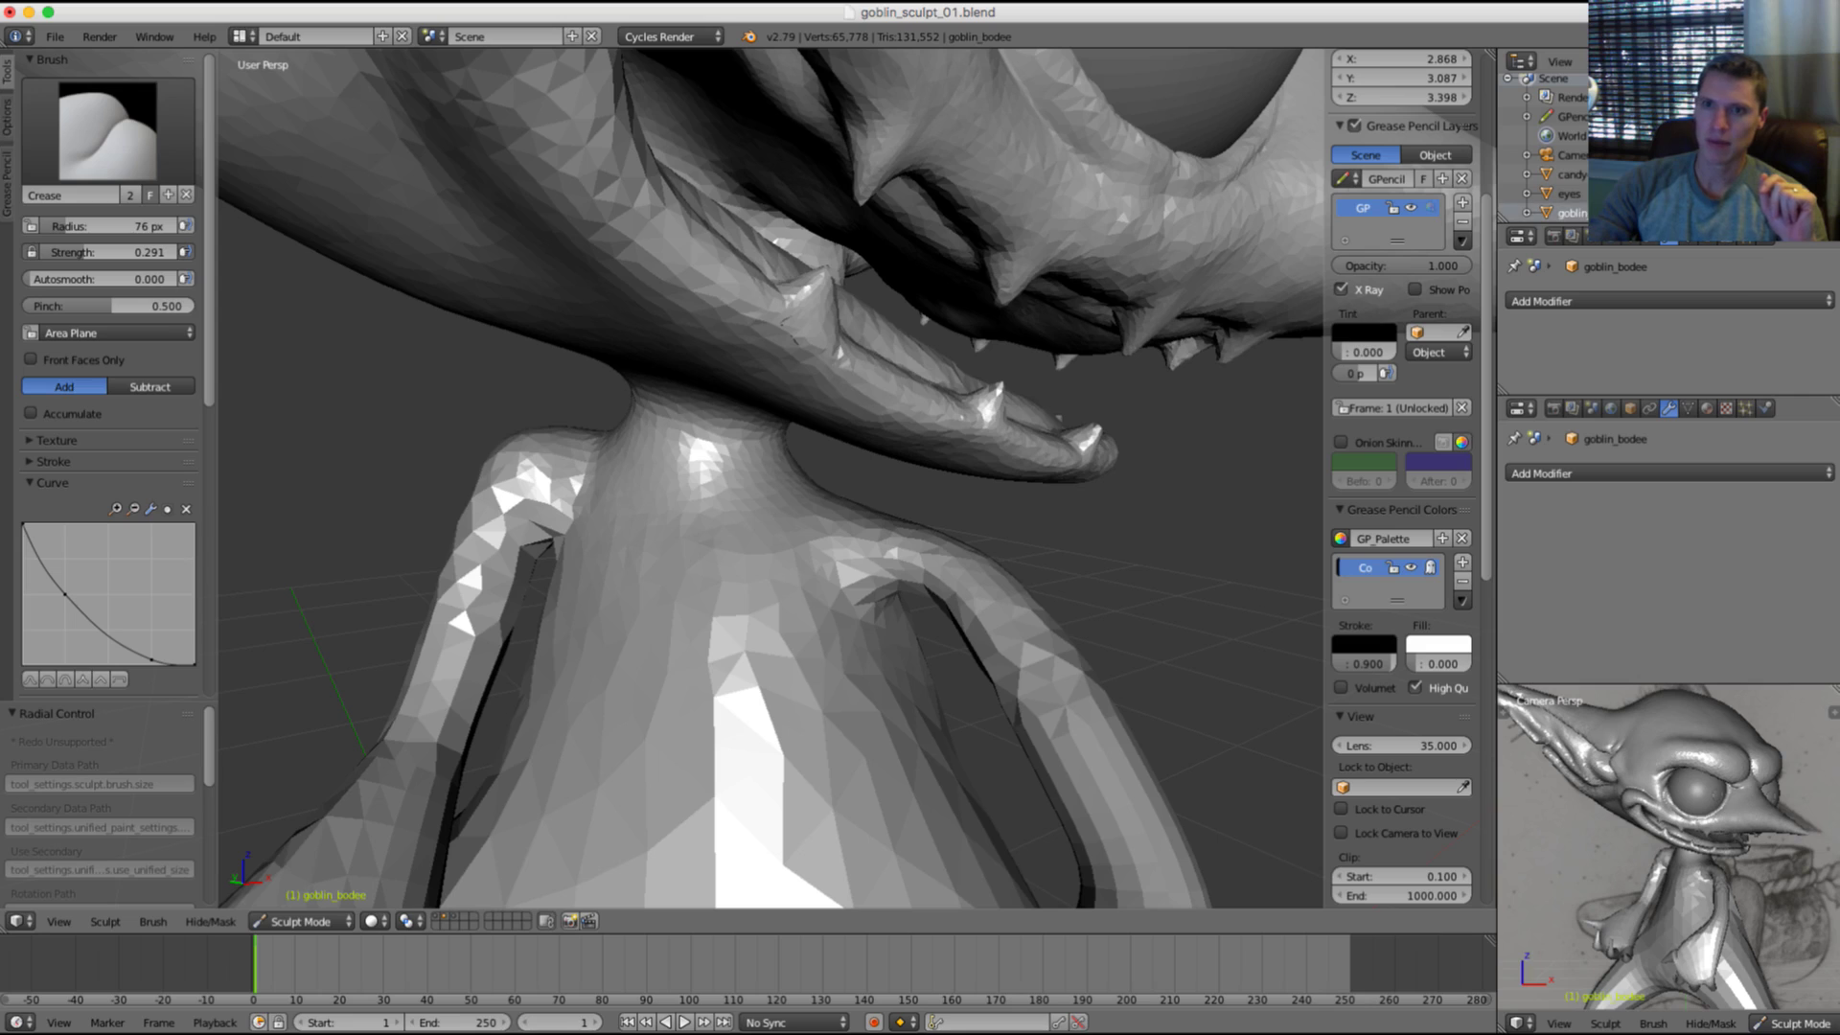
drag(1725, 225, 1725, 205)
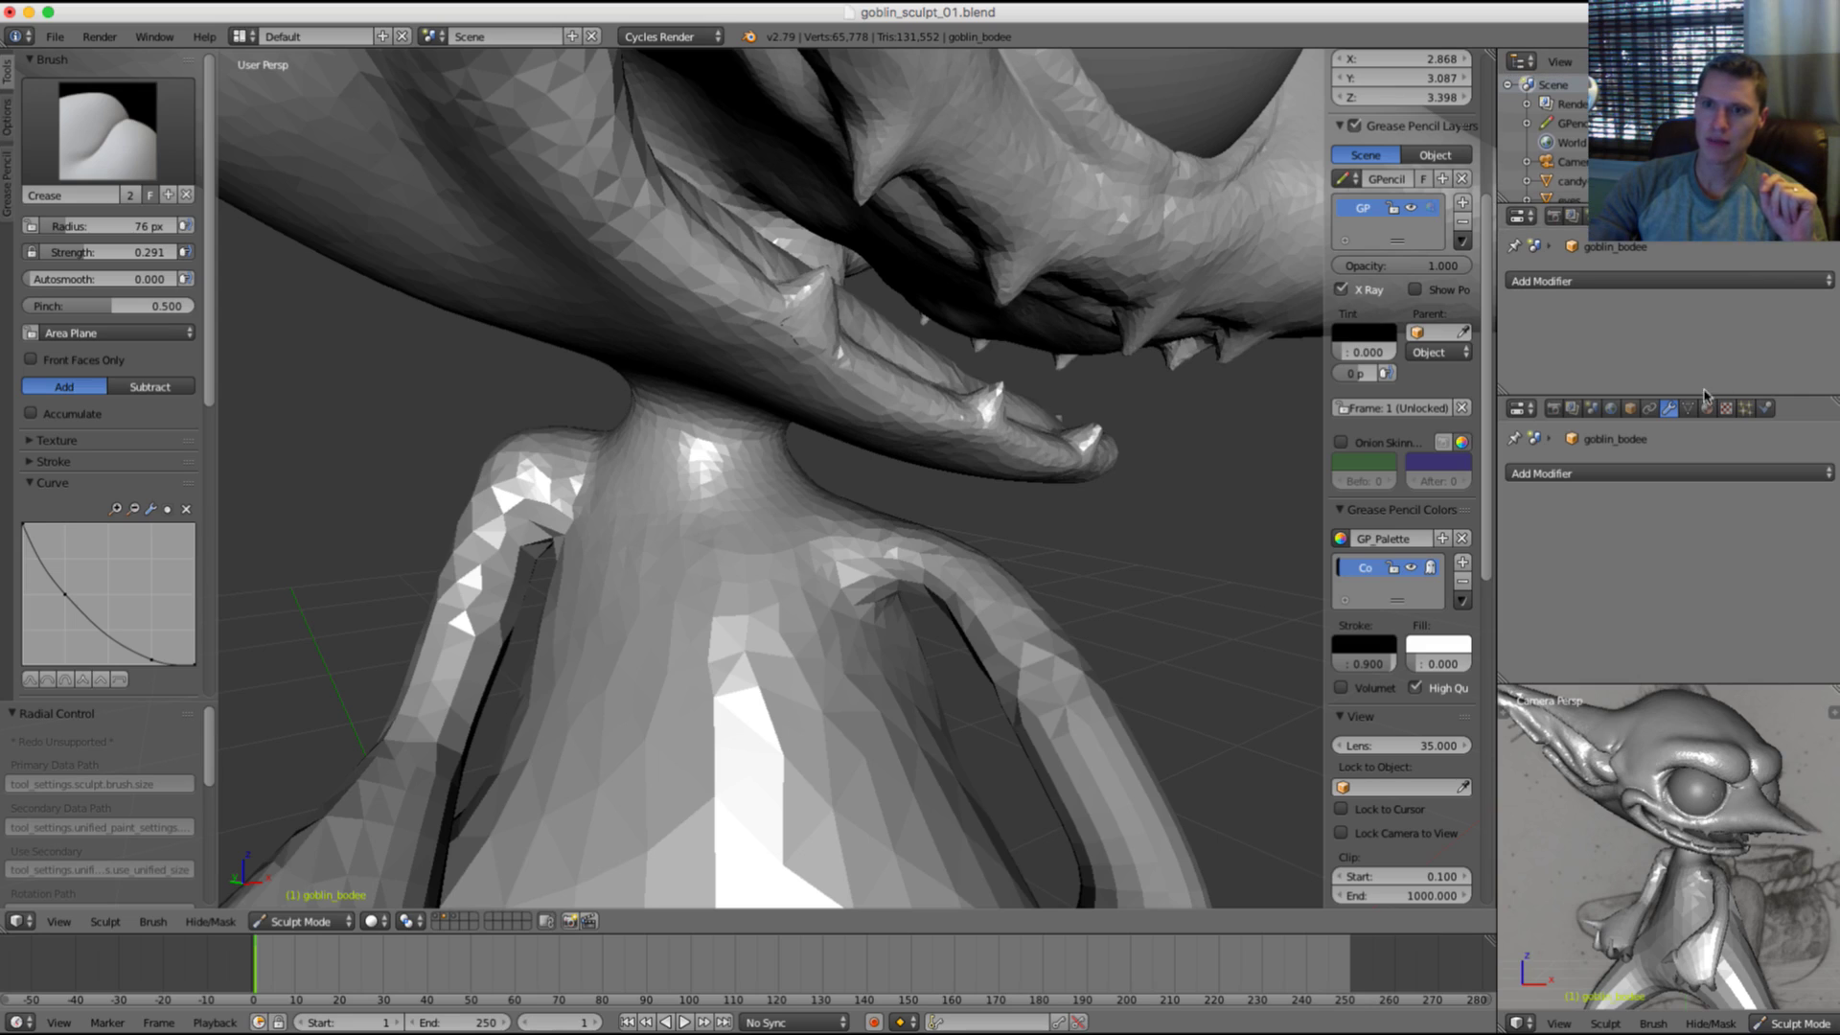
drag(1705, 395, 1698, 363)
click(1522, 374)
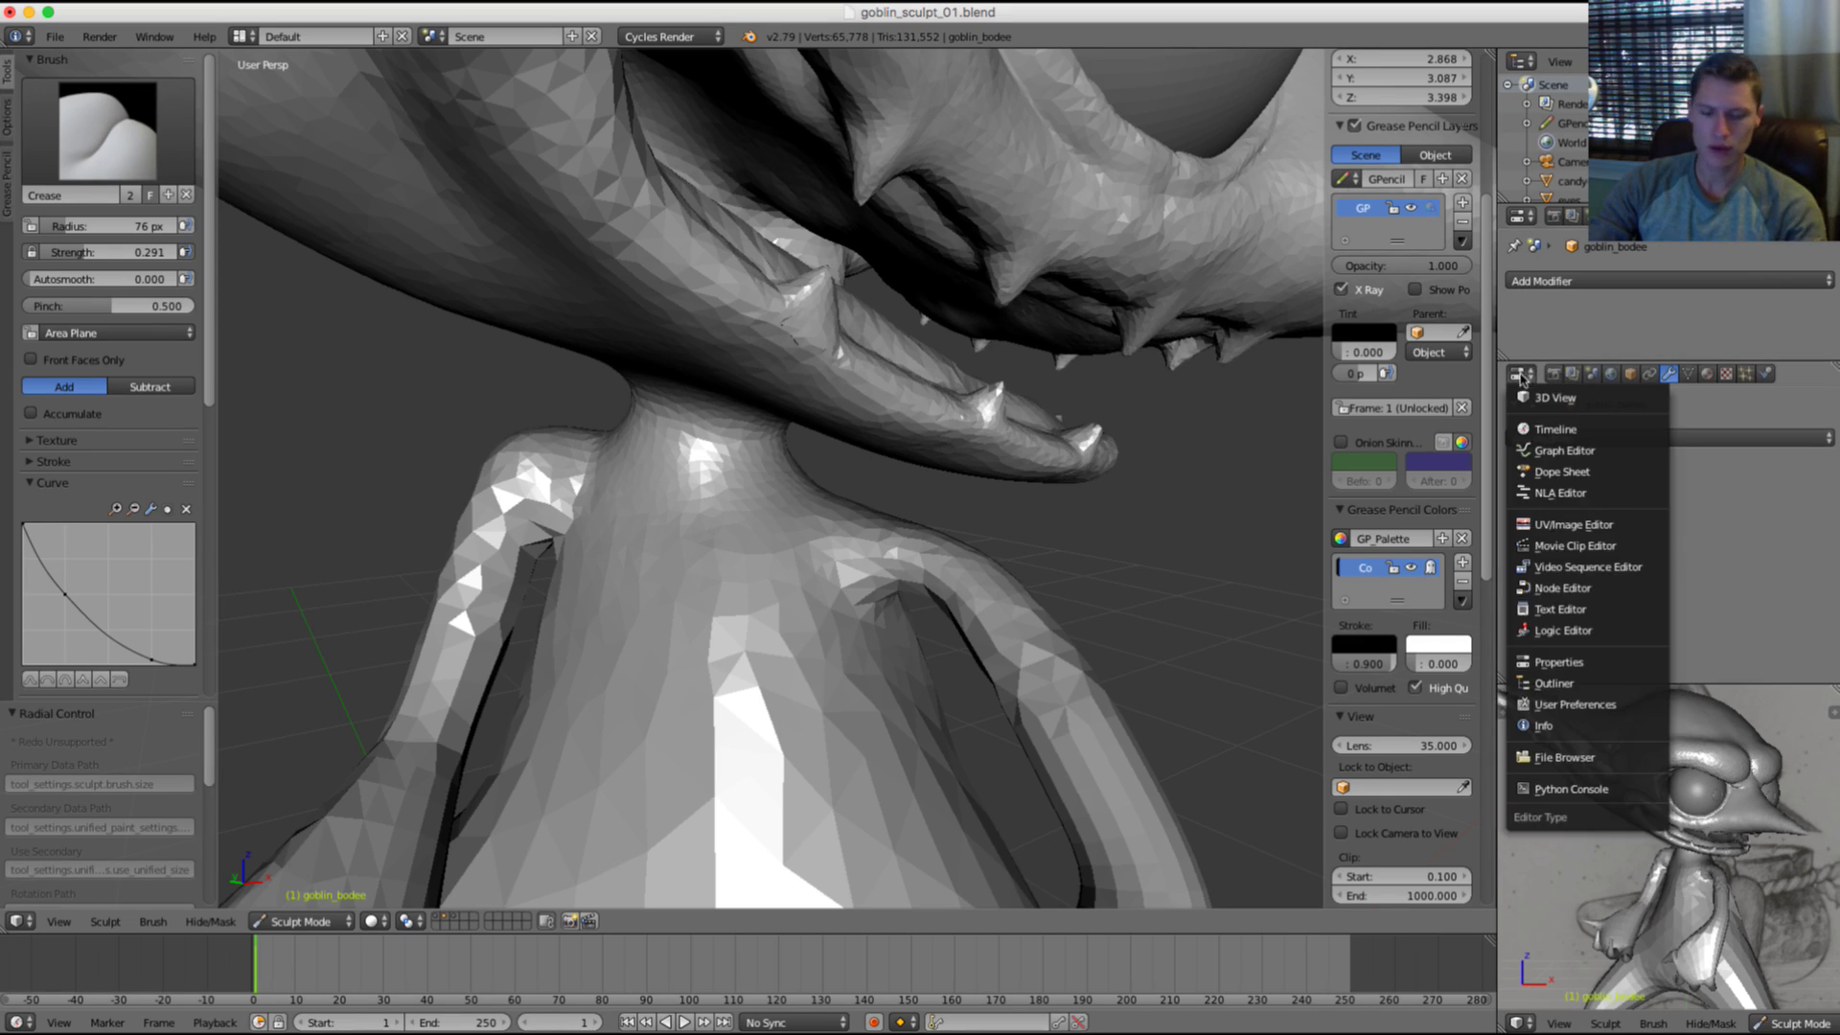
key(u)
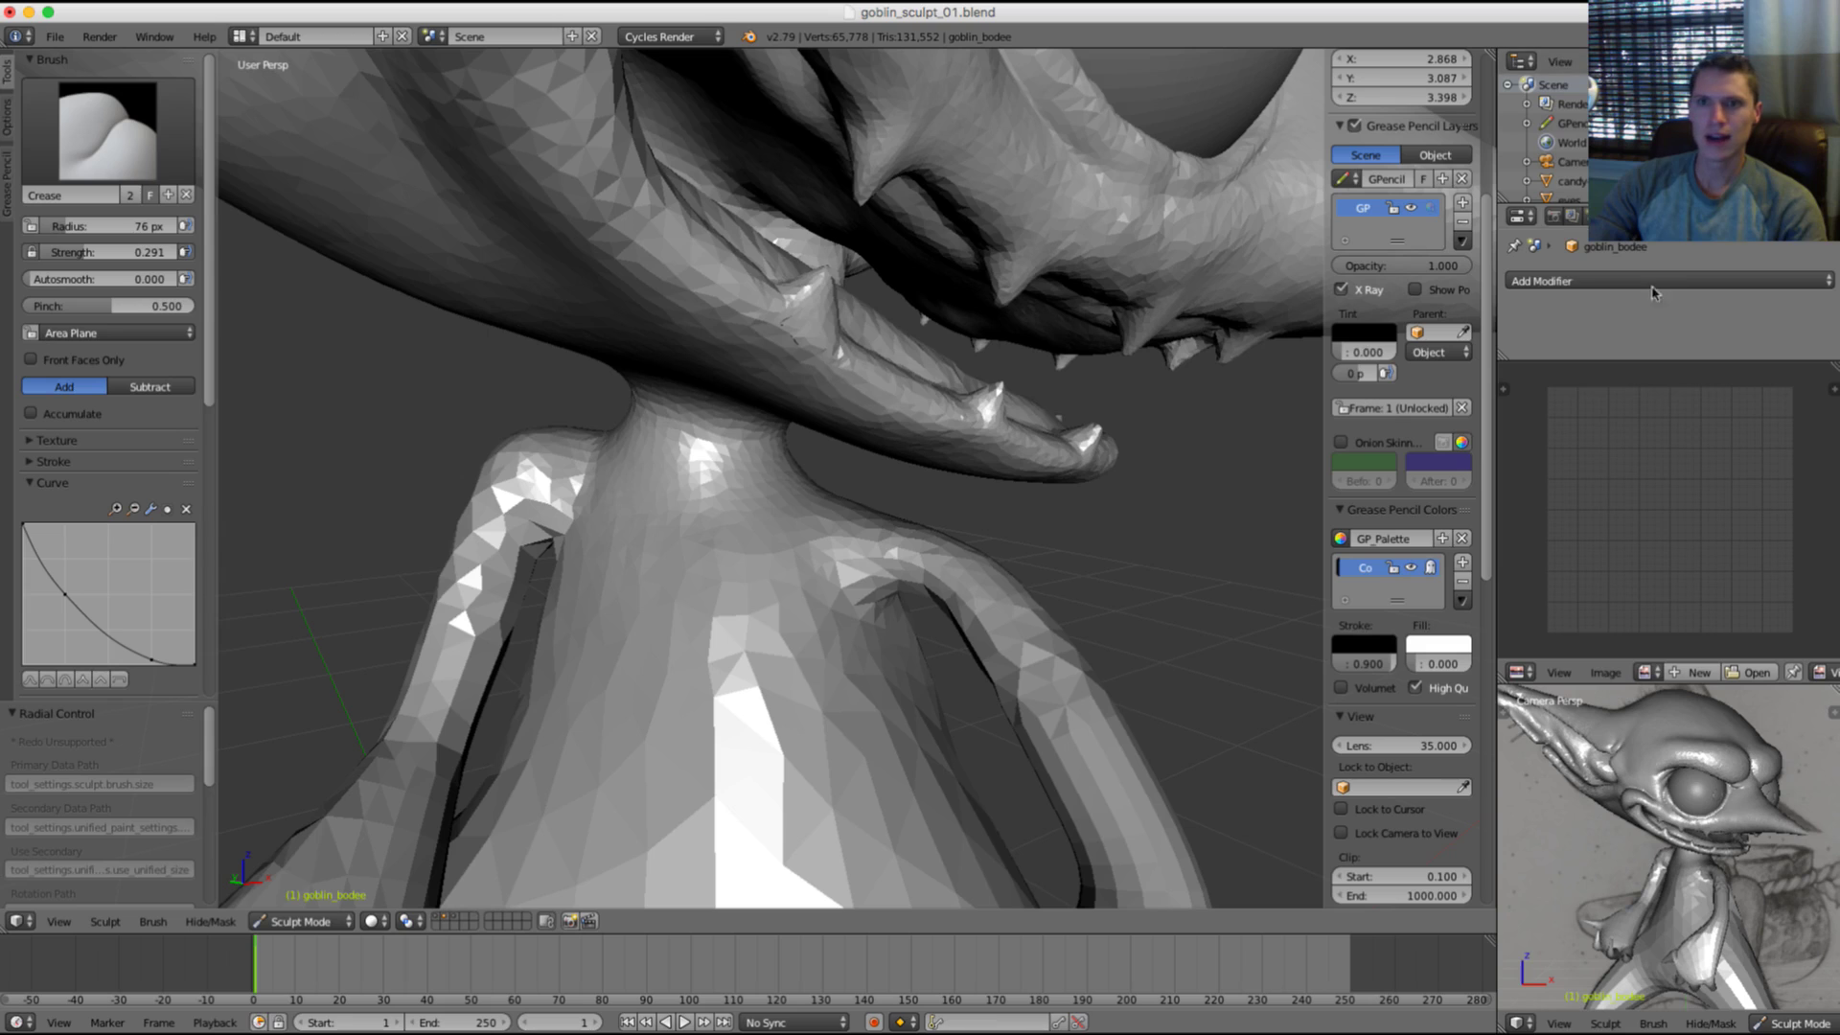
Step: Open the image file browser from the new UV/Image Editor
click(1609, 672)
click(1631, 631)
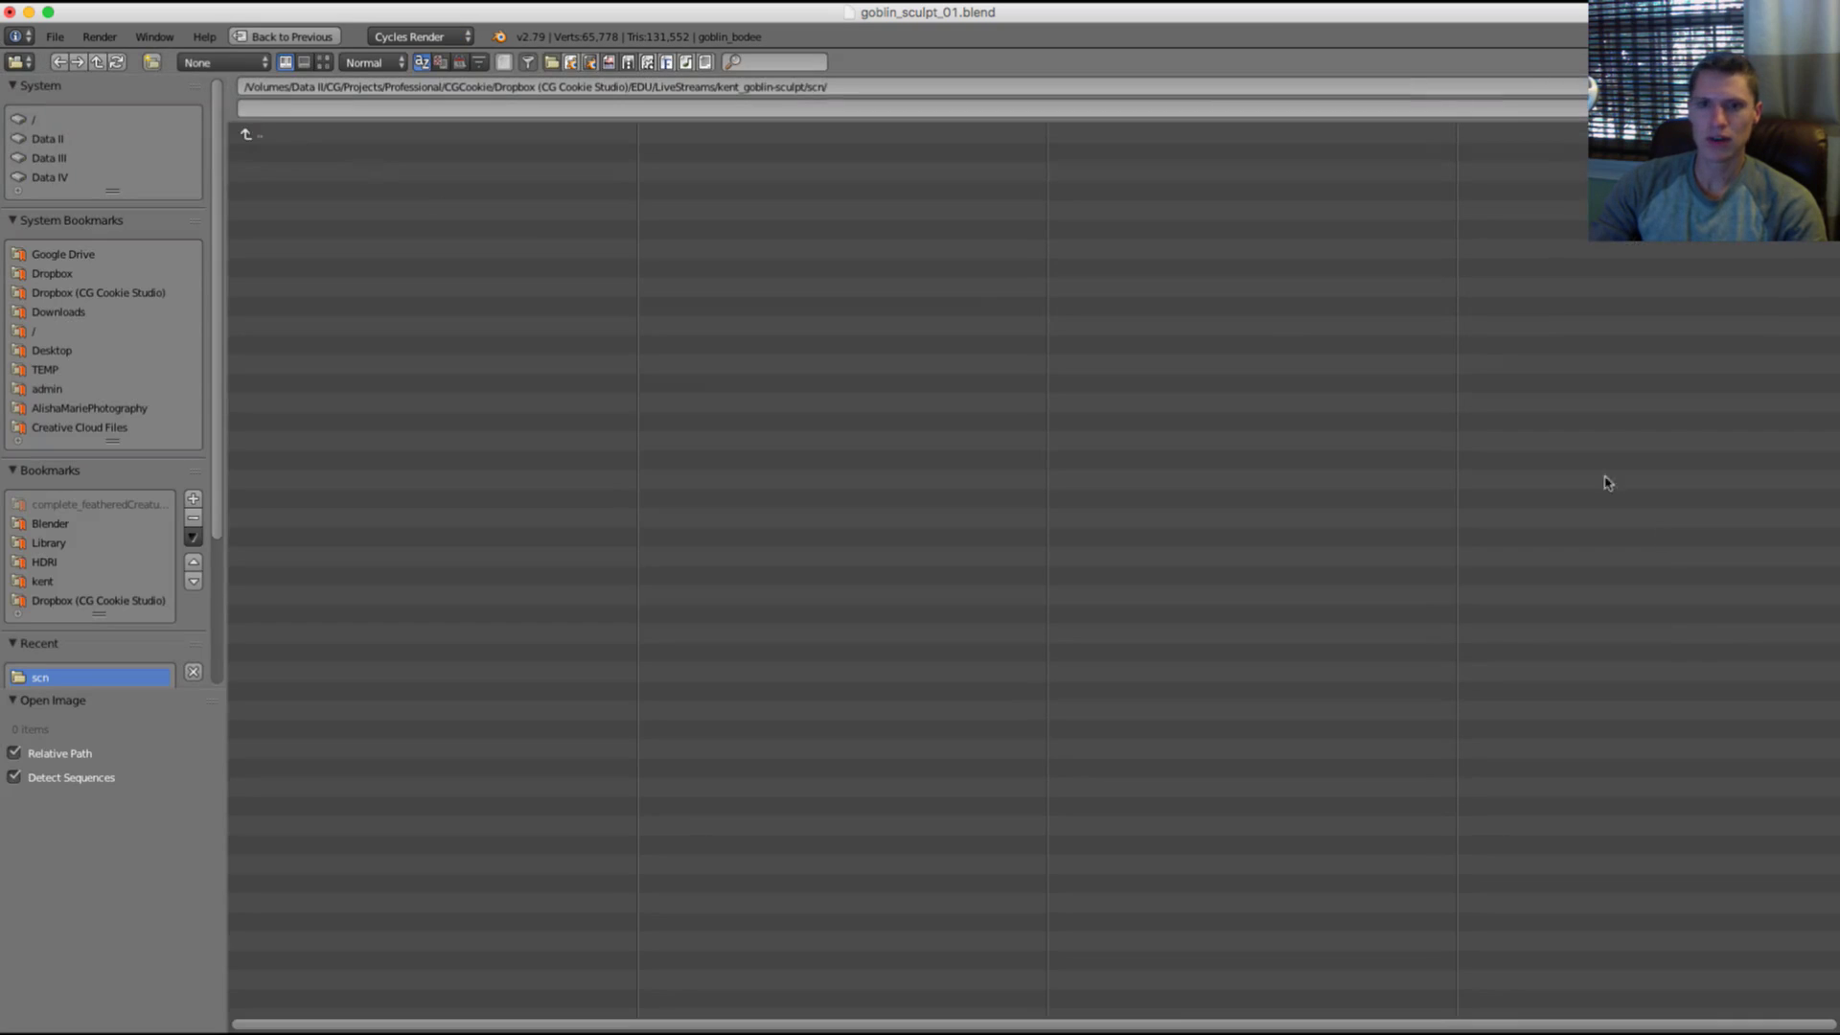
Step: Load the reference image skinny-torso-ref.jpg from the project's img folder into the image editor
click(251, 134)
click(266, 153)
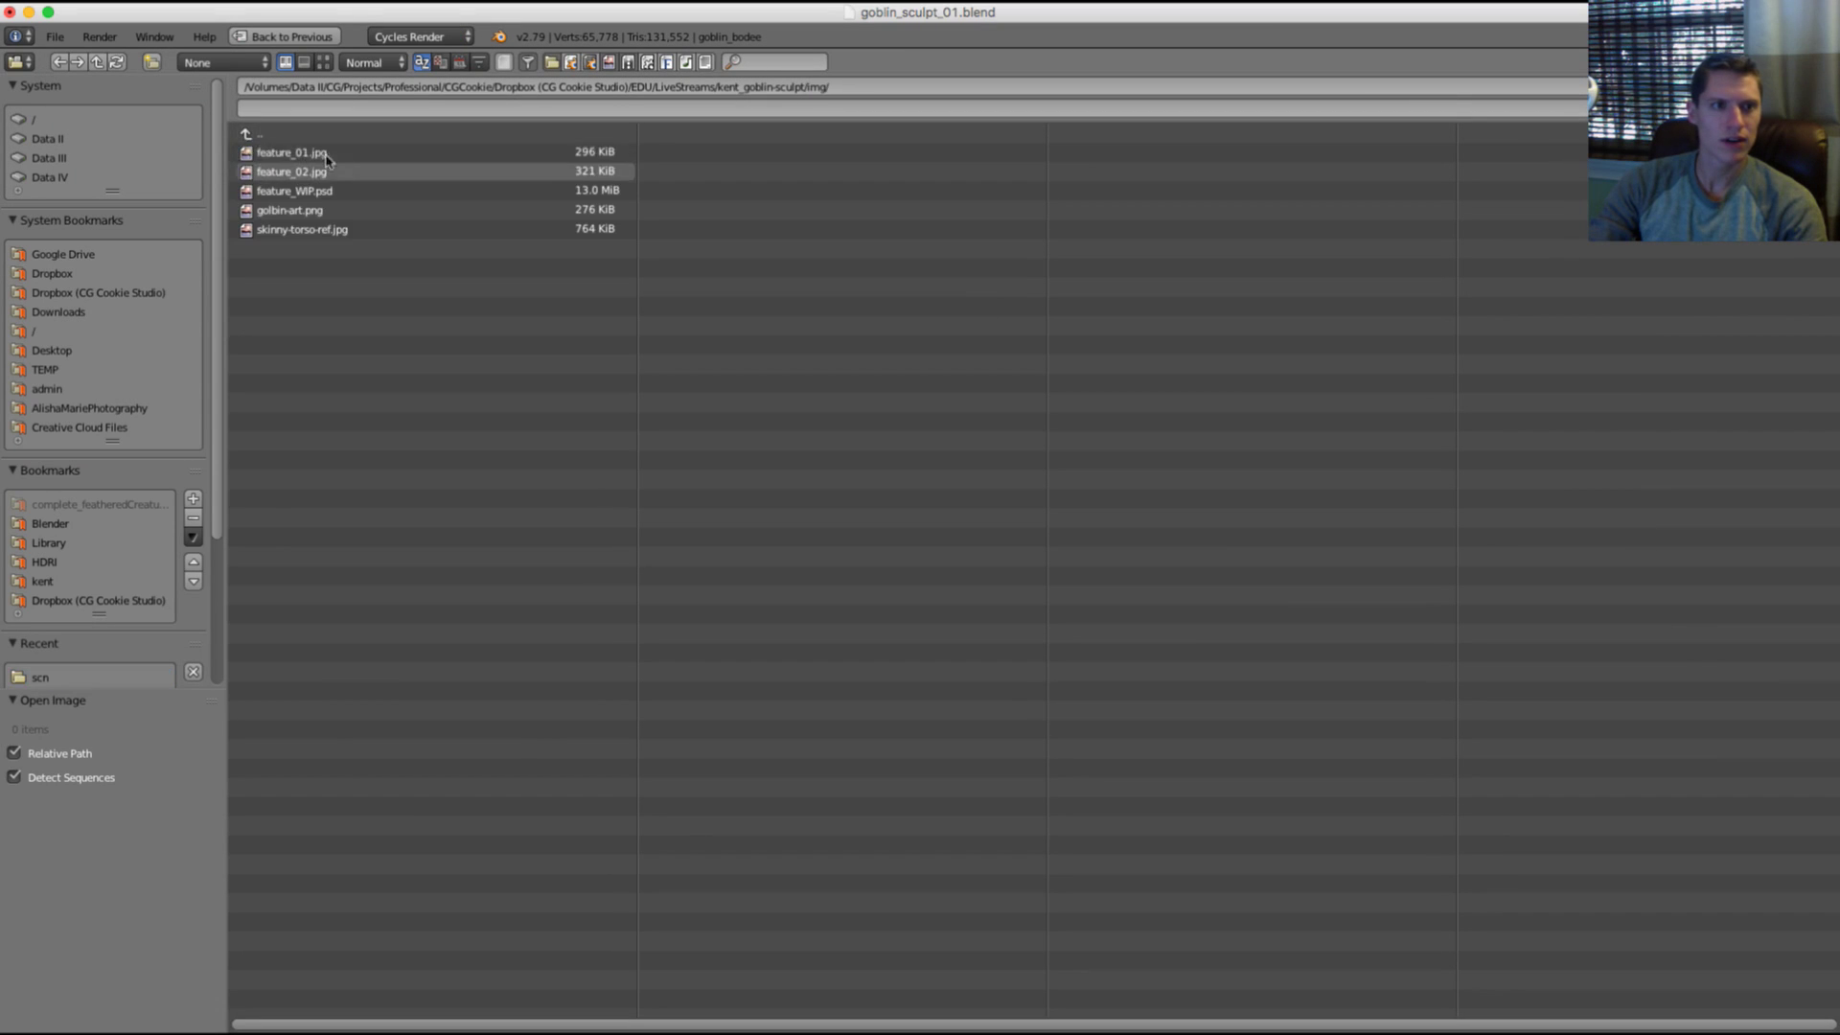
click(327, 229)
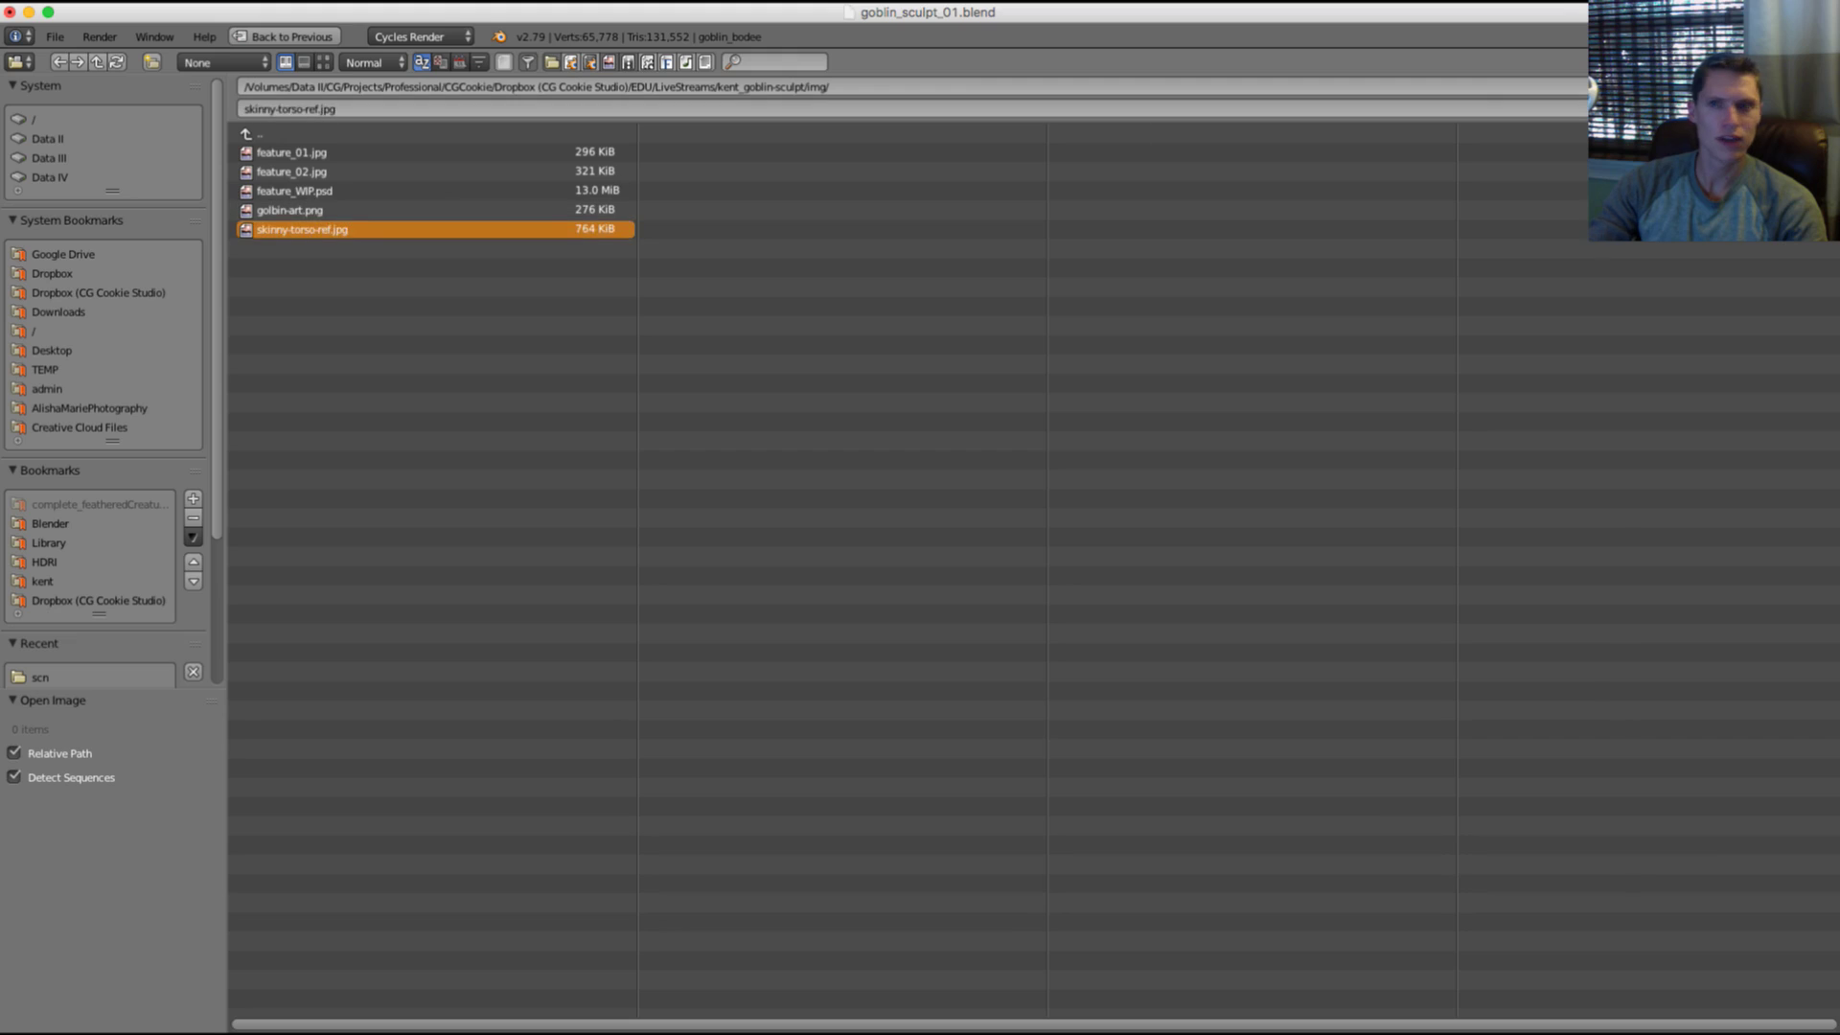
key(Return)
Step: Examine the torso reference photos in a maximized image editor and return to the regular layout
key(ctrl+Up)
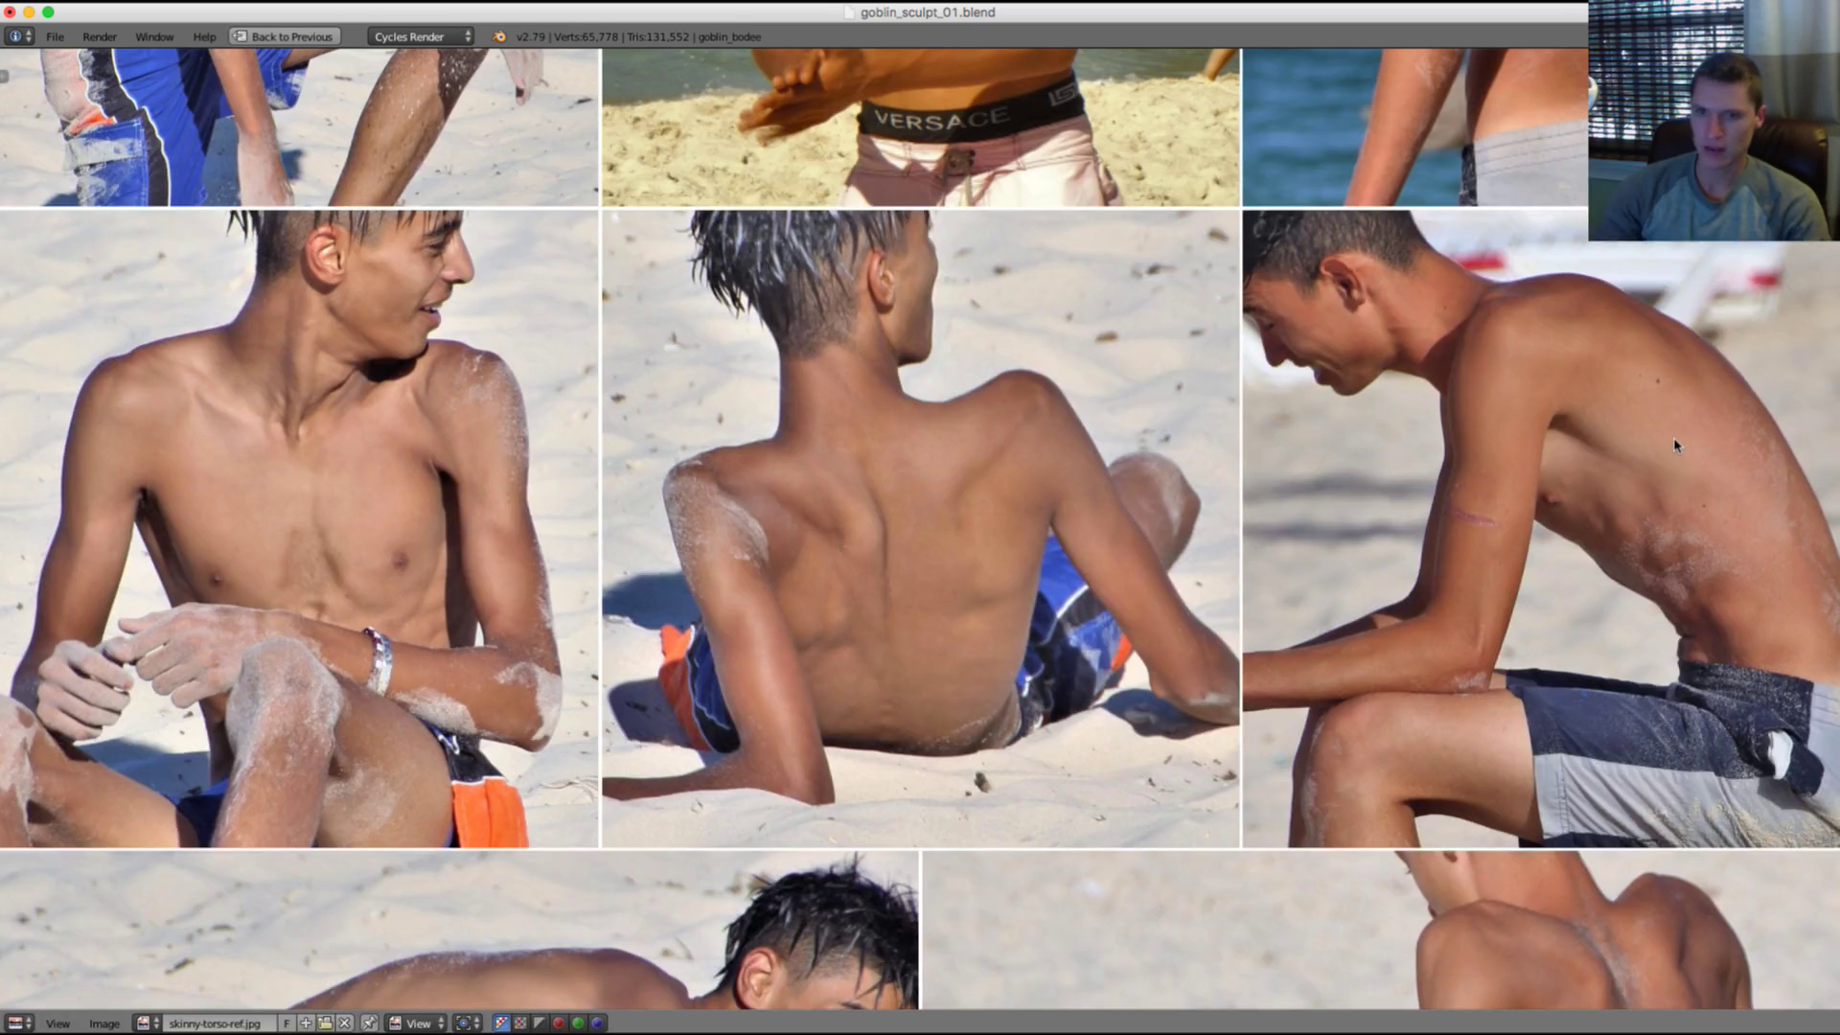
ctrl+middle_drag(1064, 575, 1100, 489)
middle_drag(1152, 572, 1103, 511)
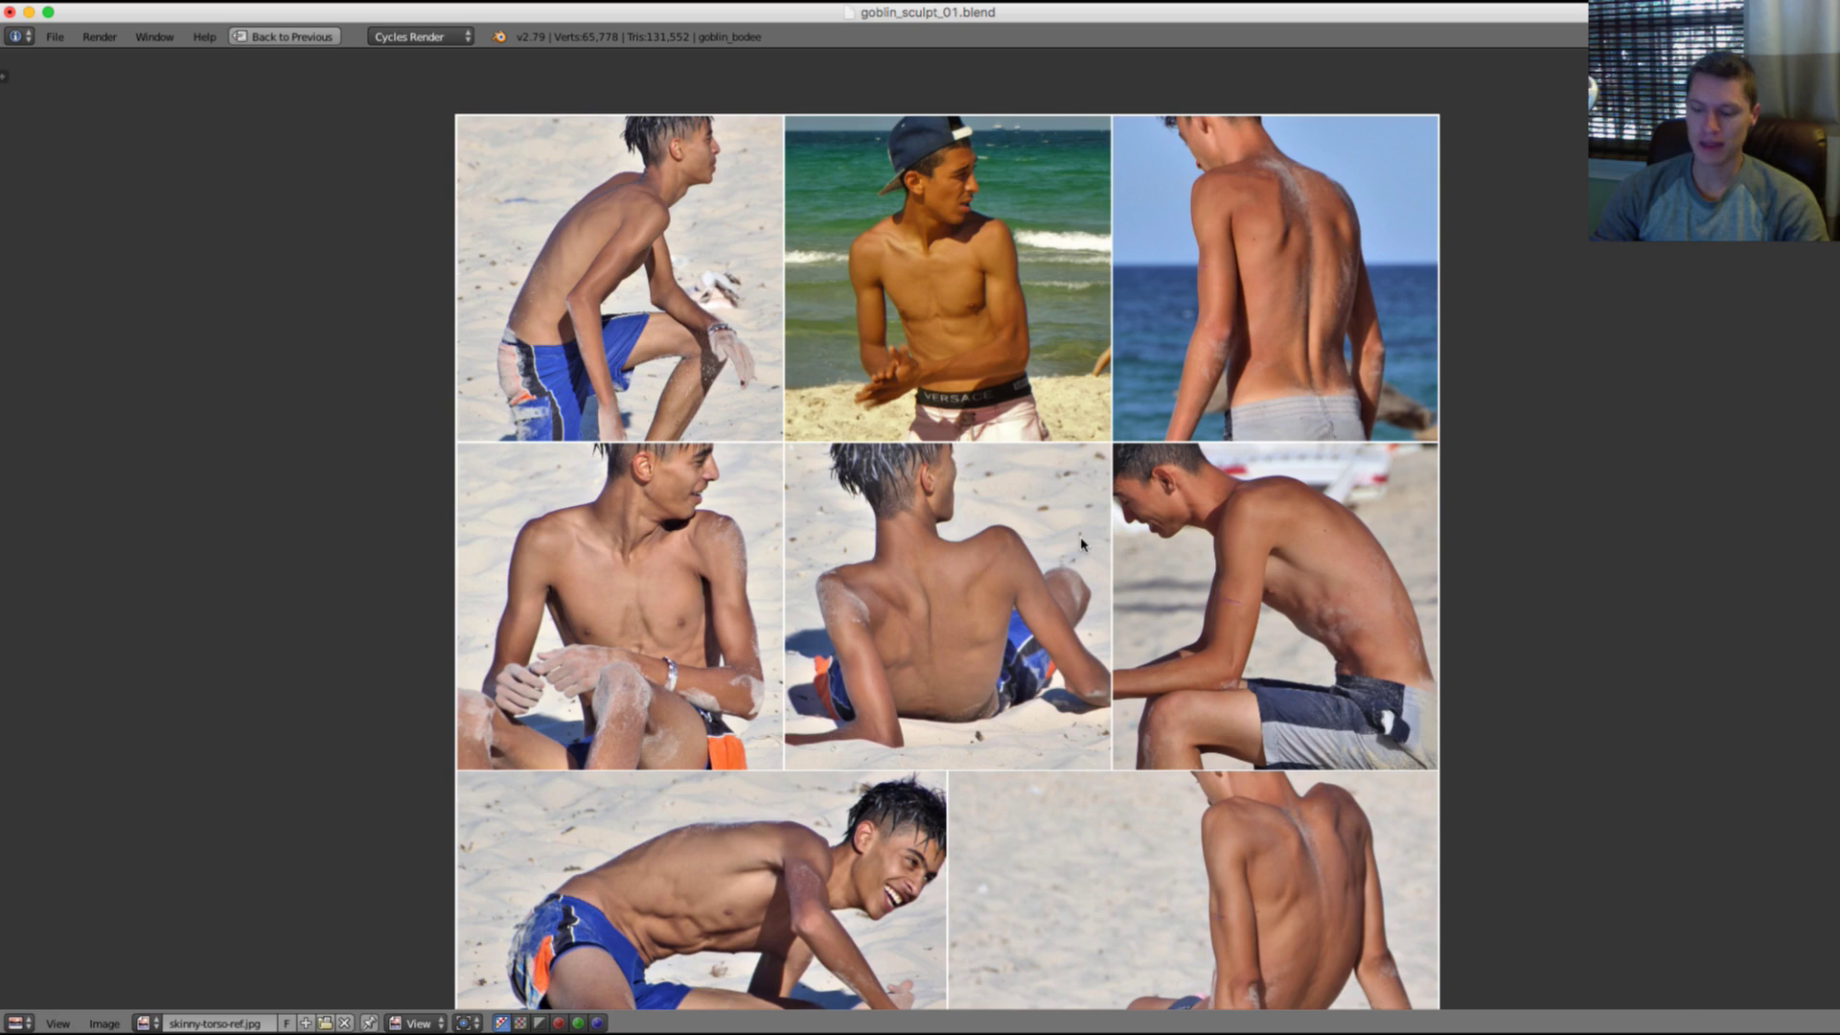
key(ctrl+Up)
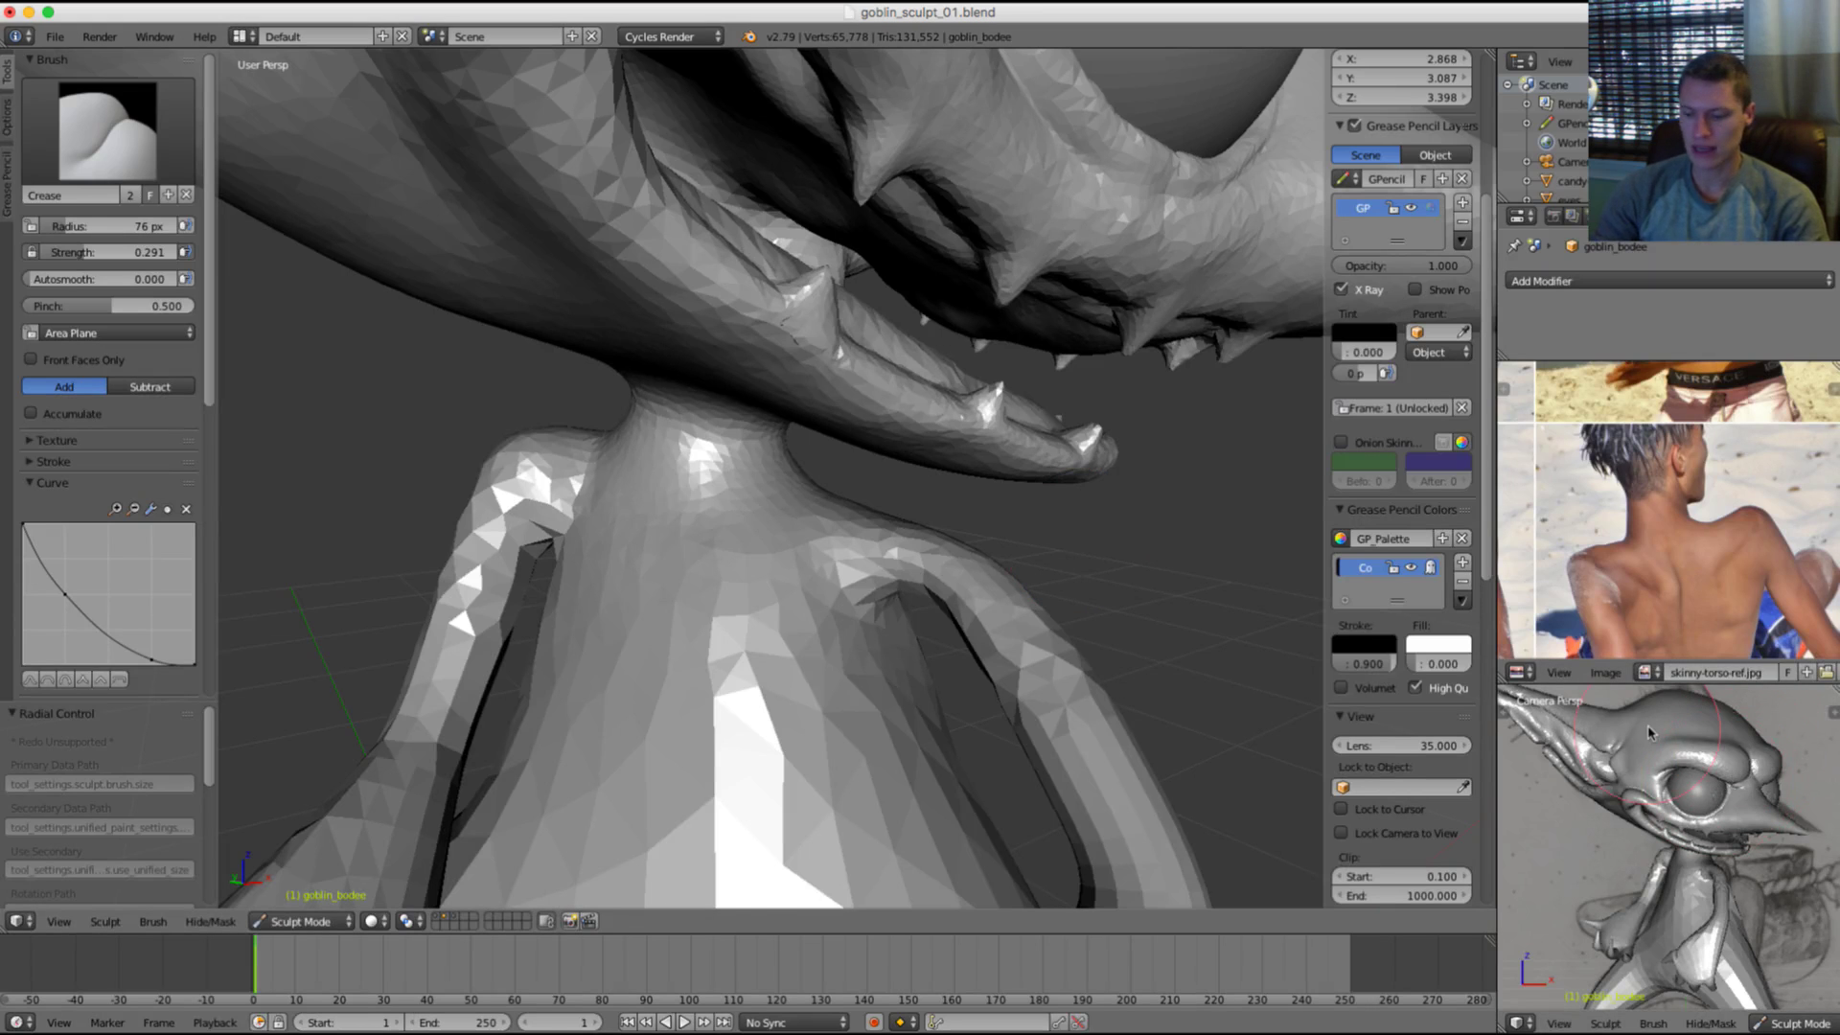
Step: Study the neck, shoulder and arm area of the goblin concept drawing in a maximized camera view with the sculpt's layer hidden
key(ctrl+Up)
key(2)
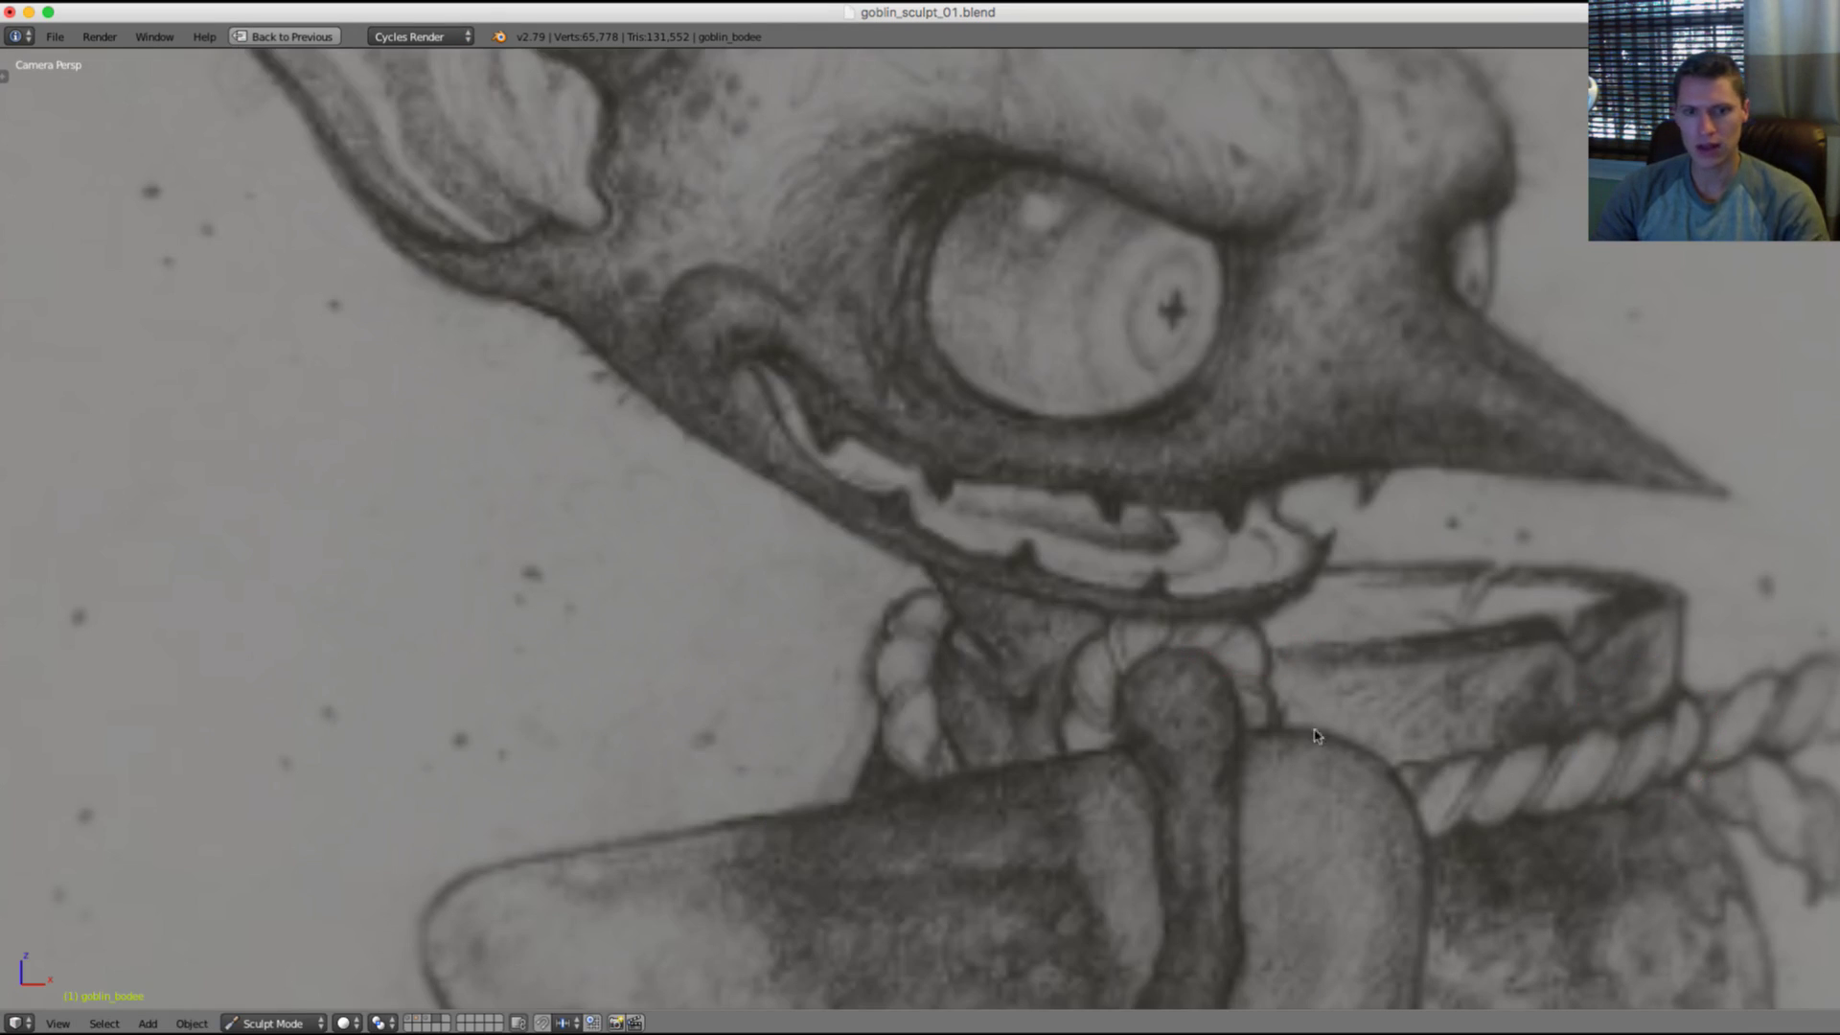
scroll(1318, 736, down, 2)
shift+middle_drag(1284, 652, 1214, 467)
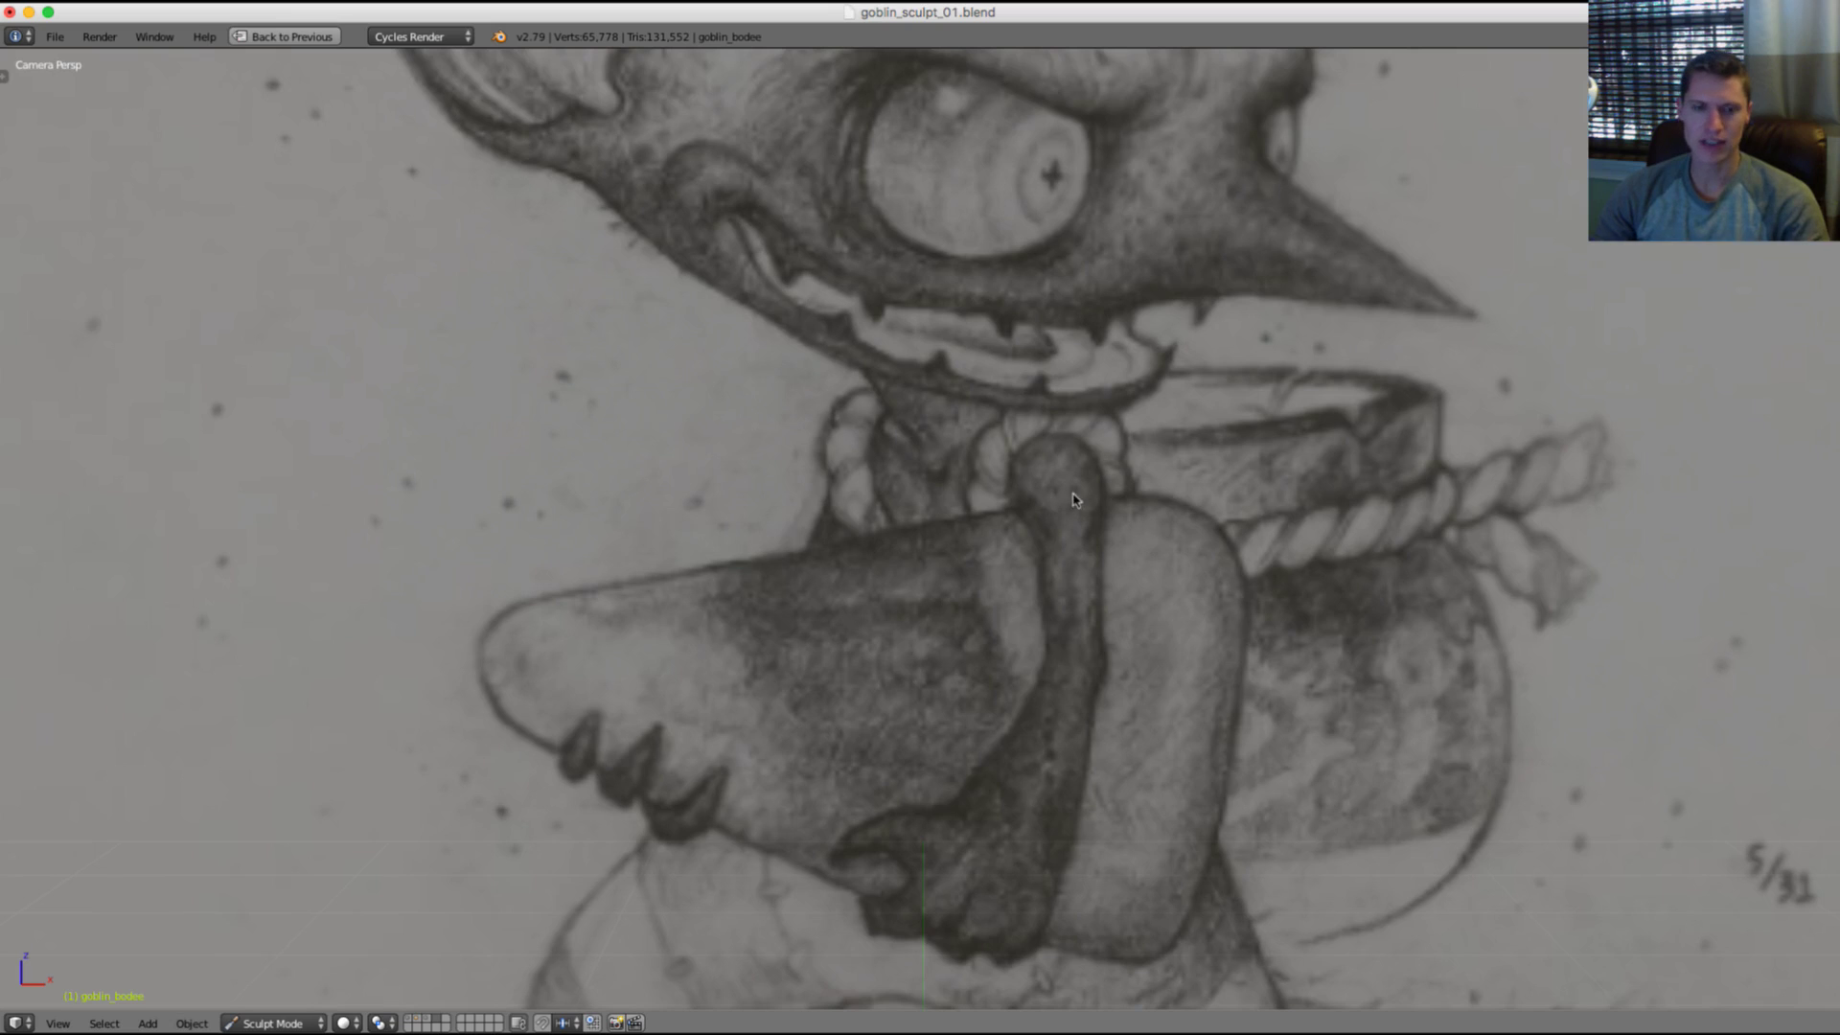
scroll(1097, 601, up, 2)
shift+middle_drag(983, 430, 954, 493)
scroll(1054, 522, up, 1)
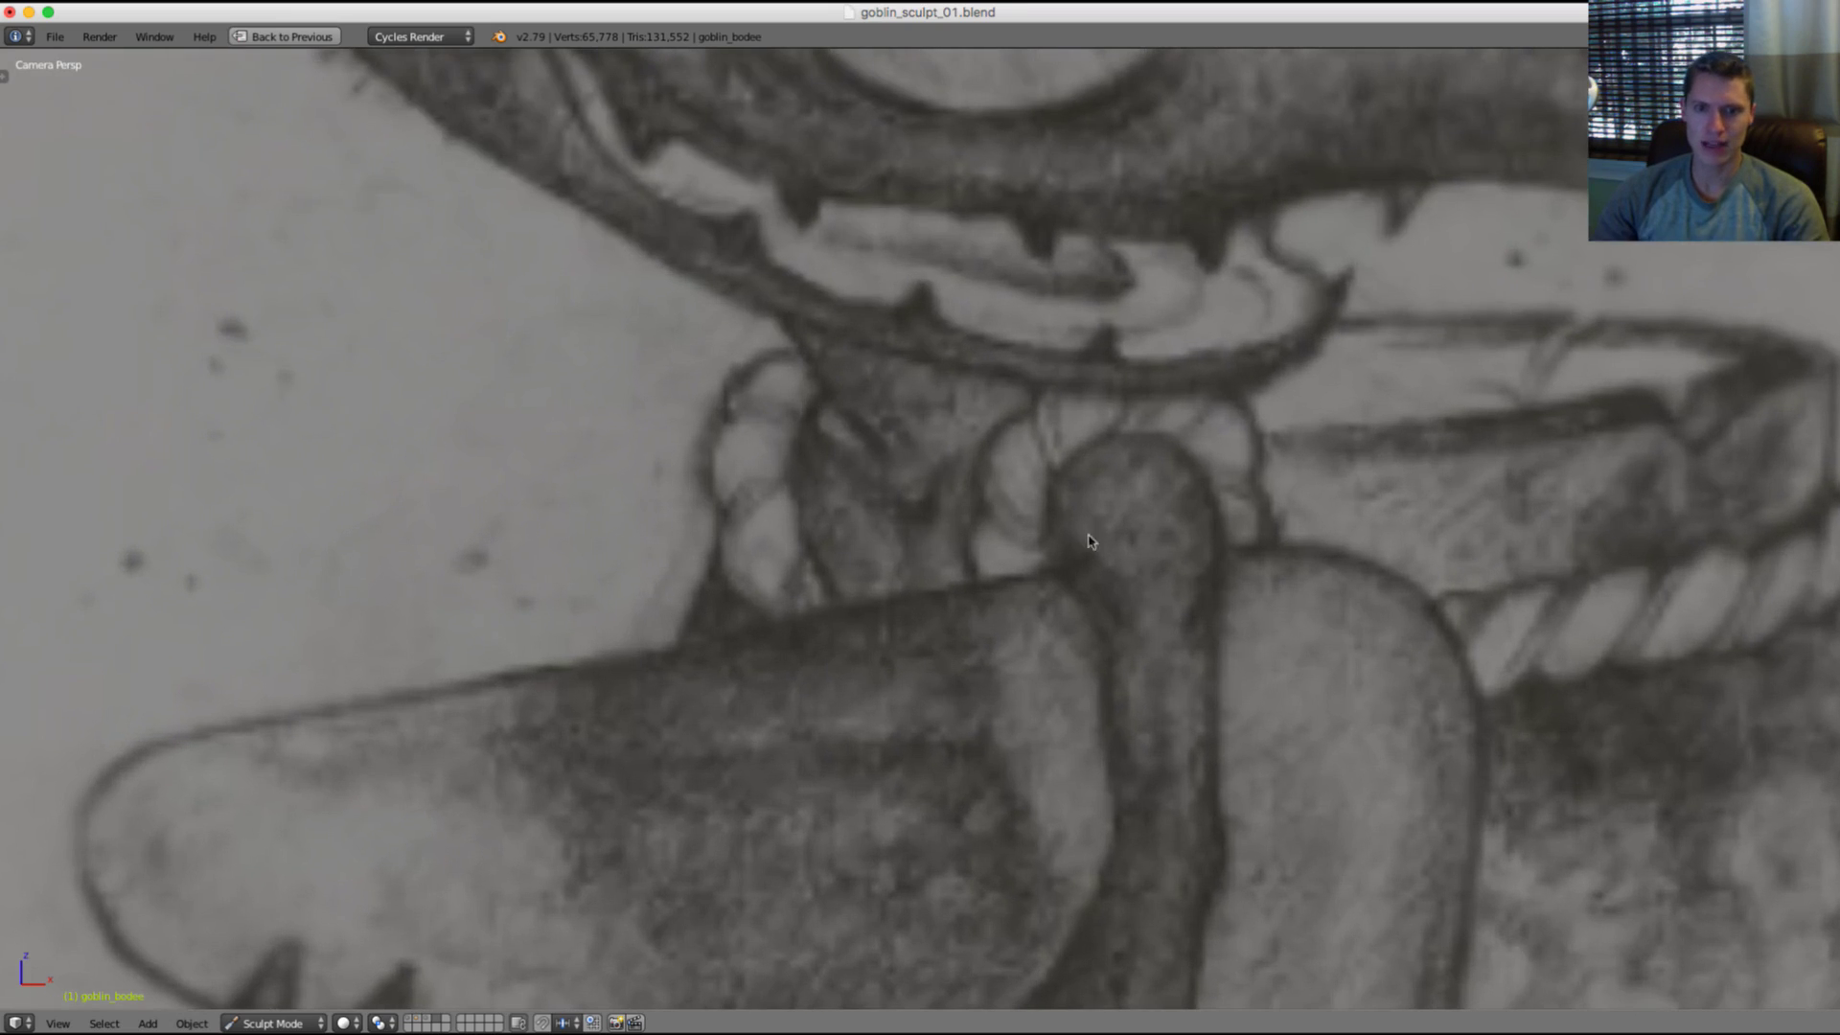
scroll(1149, 589, down, 2)
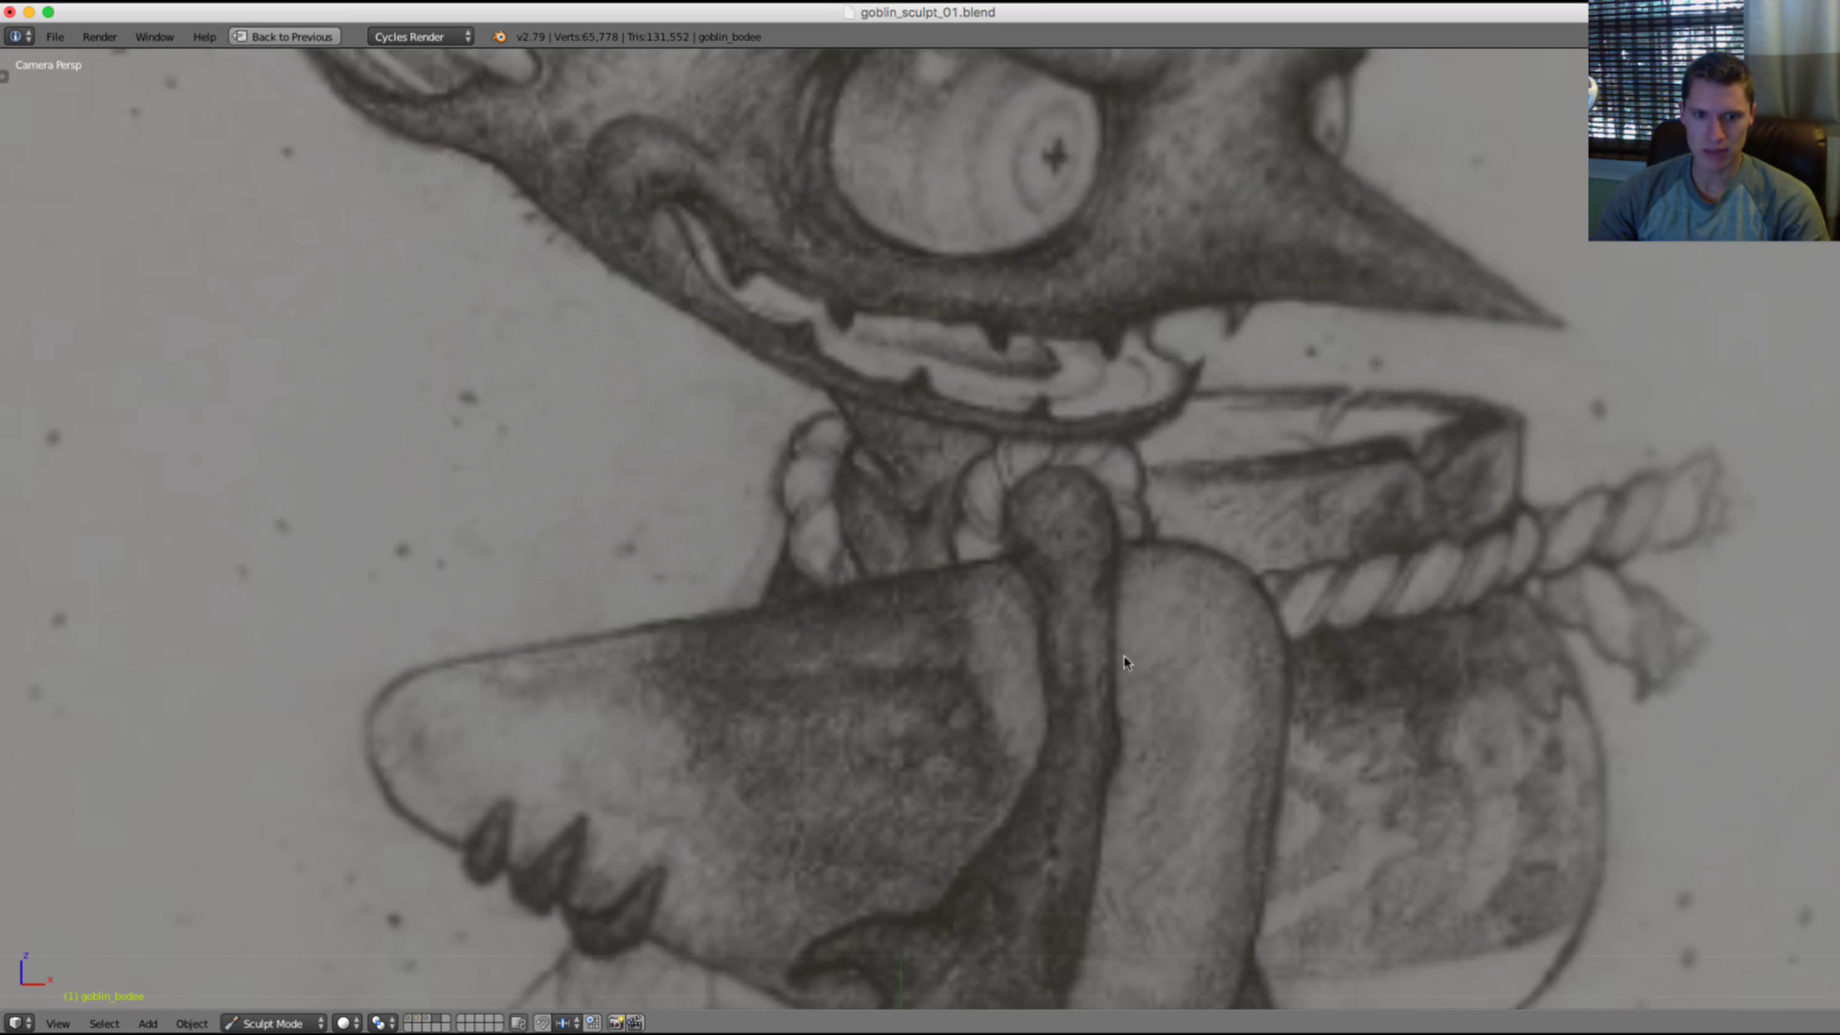
shift+middle_drag(1124, 661, 1137, 607)
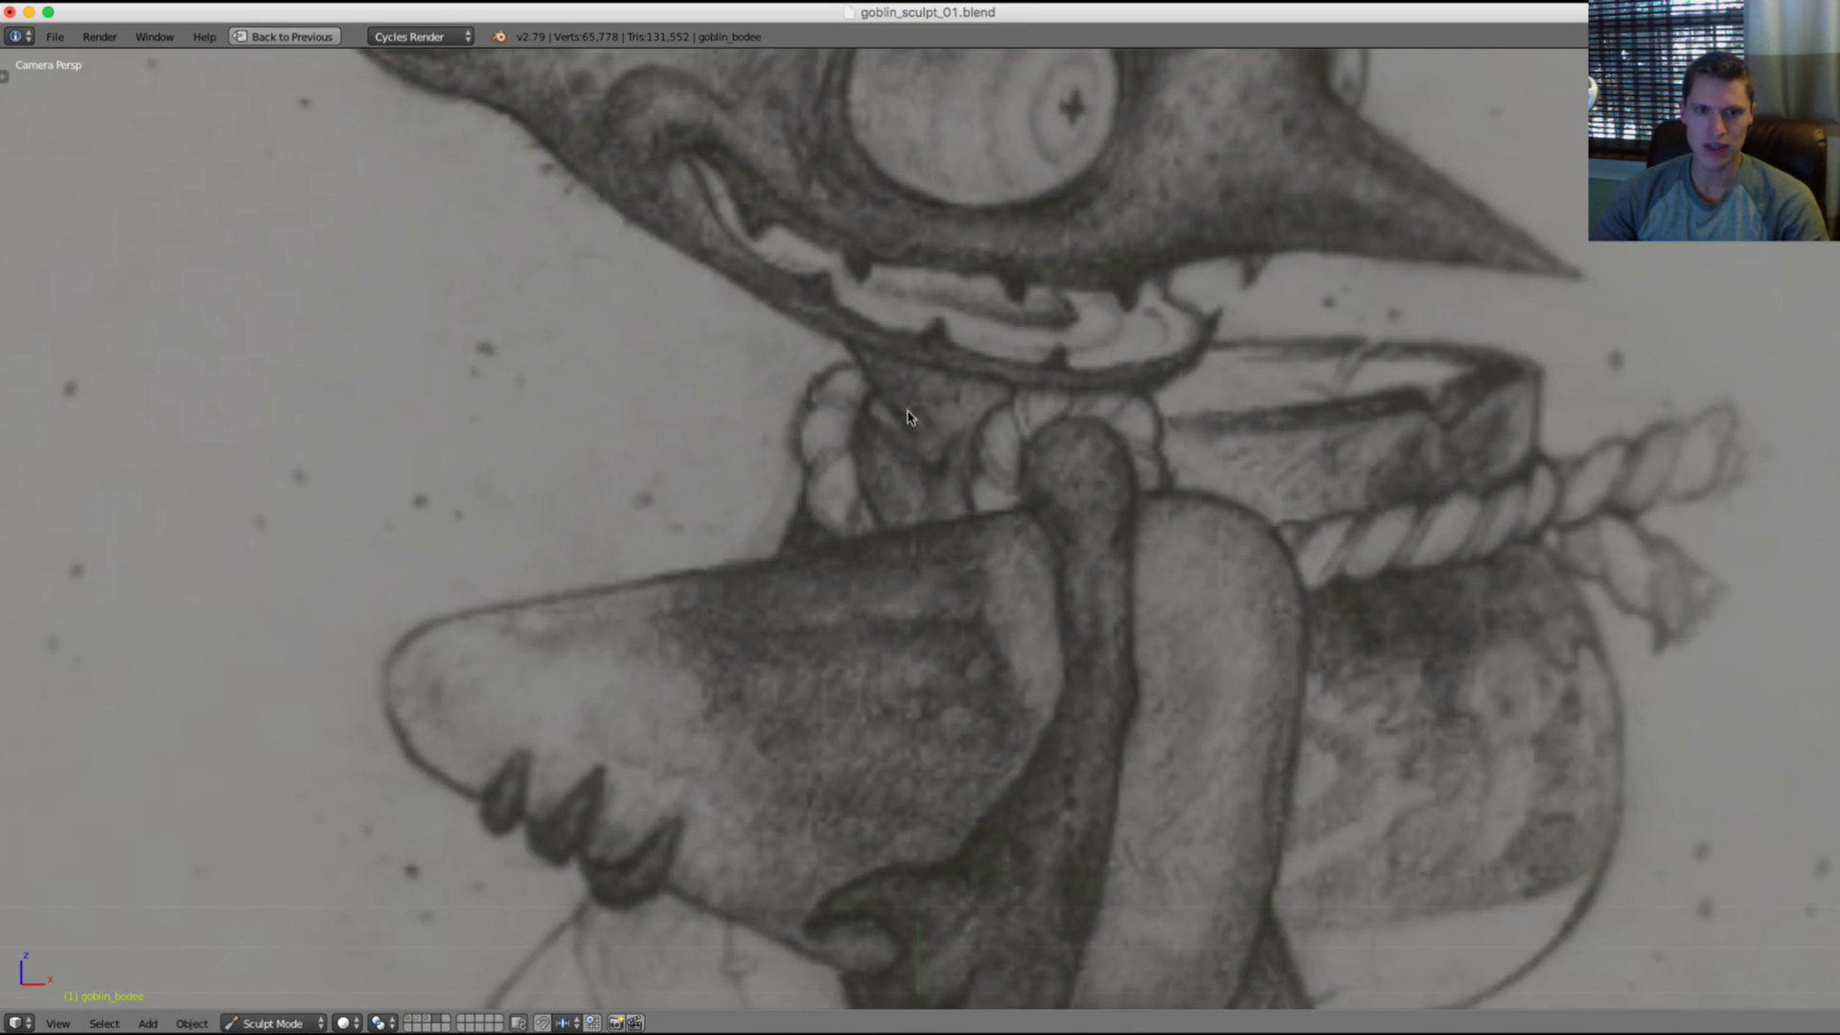
scroll(906, 409, up, 3)
shift+middle_drag(905, 409, 926, 615)
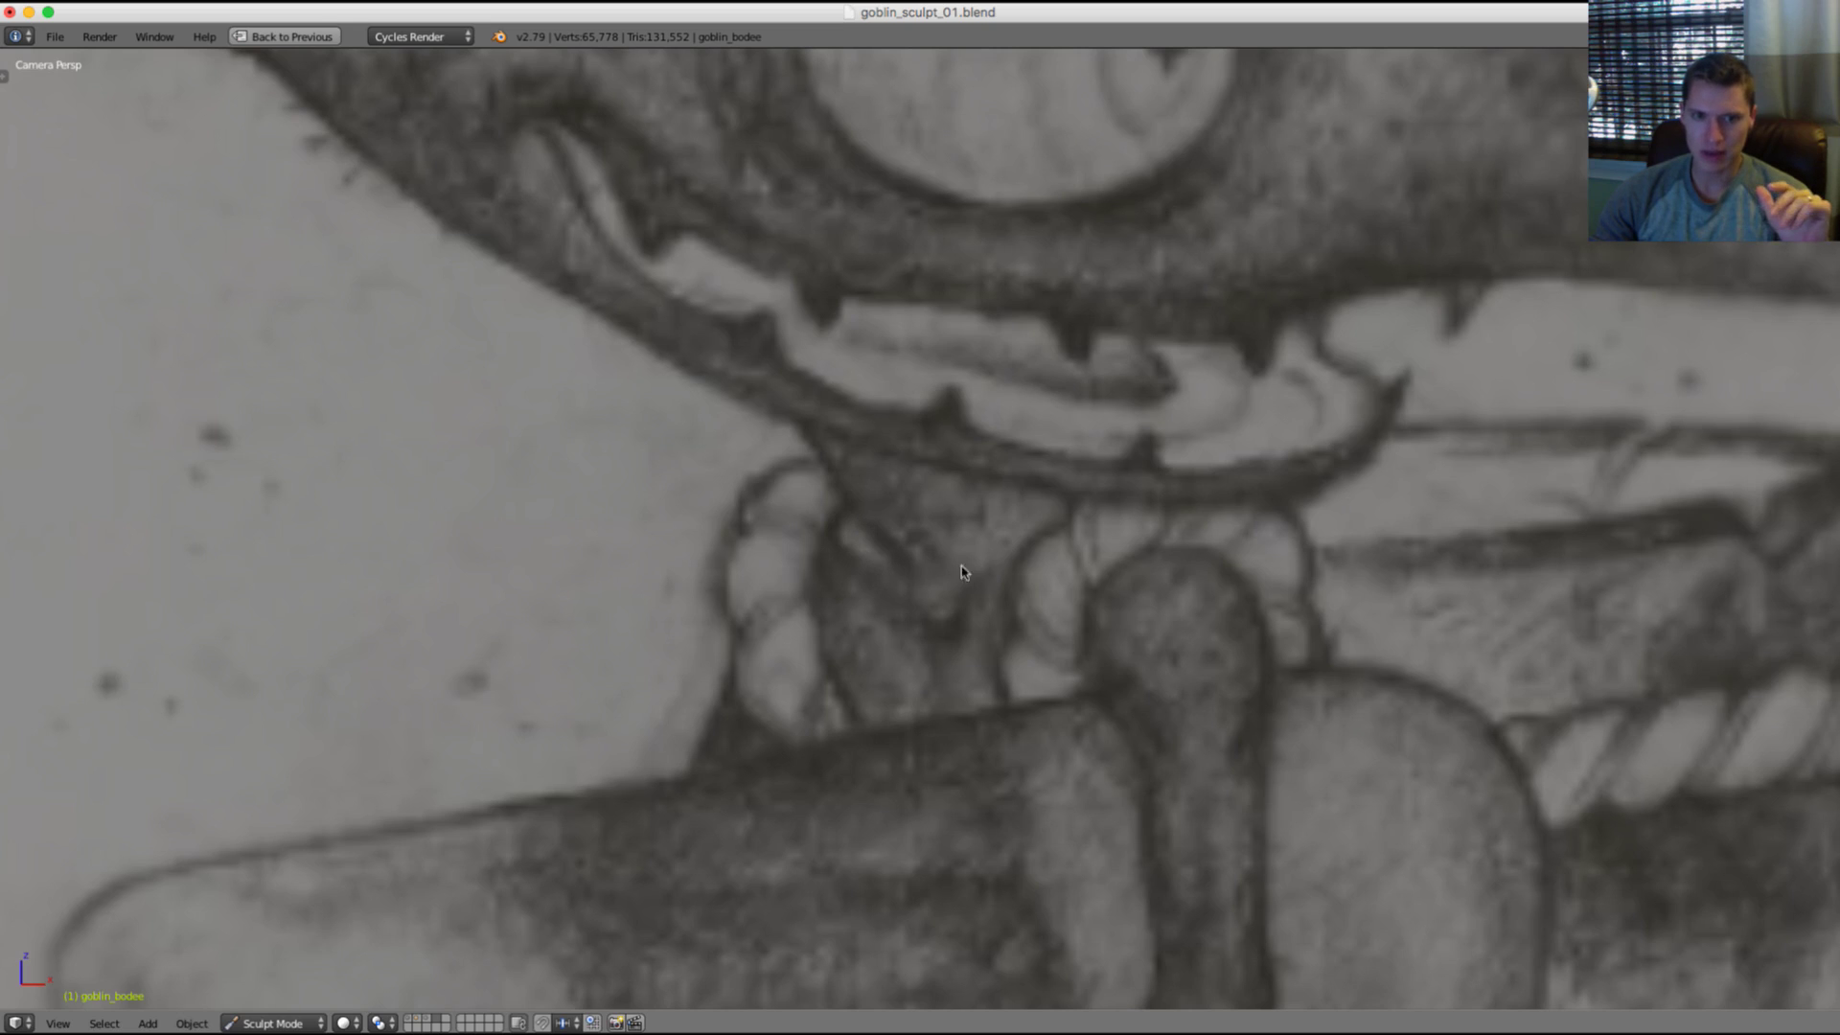
scroll(1123, 596, down, 8)
scroll(1136, 585, up, 1)
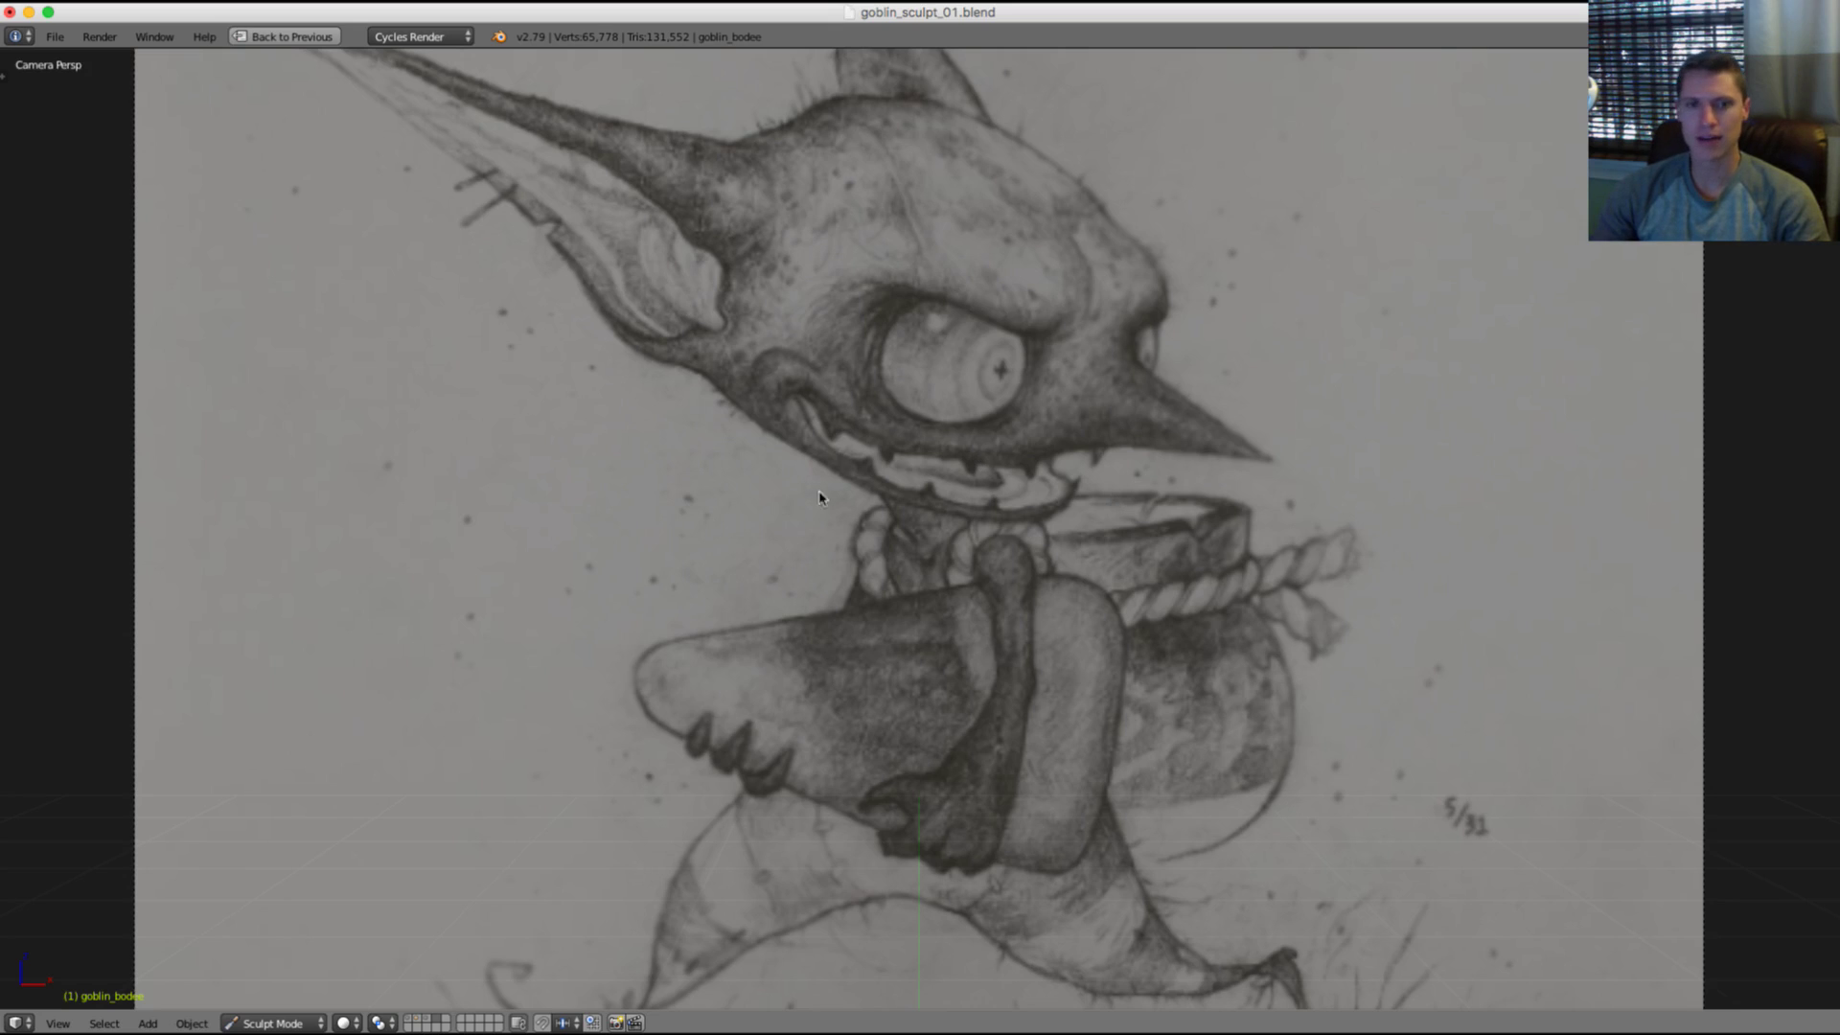
key(shift+space)
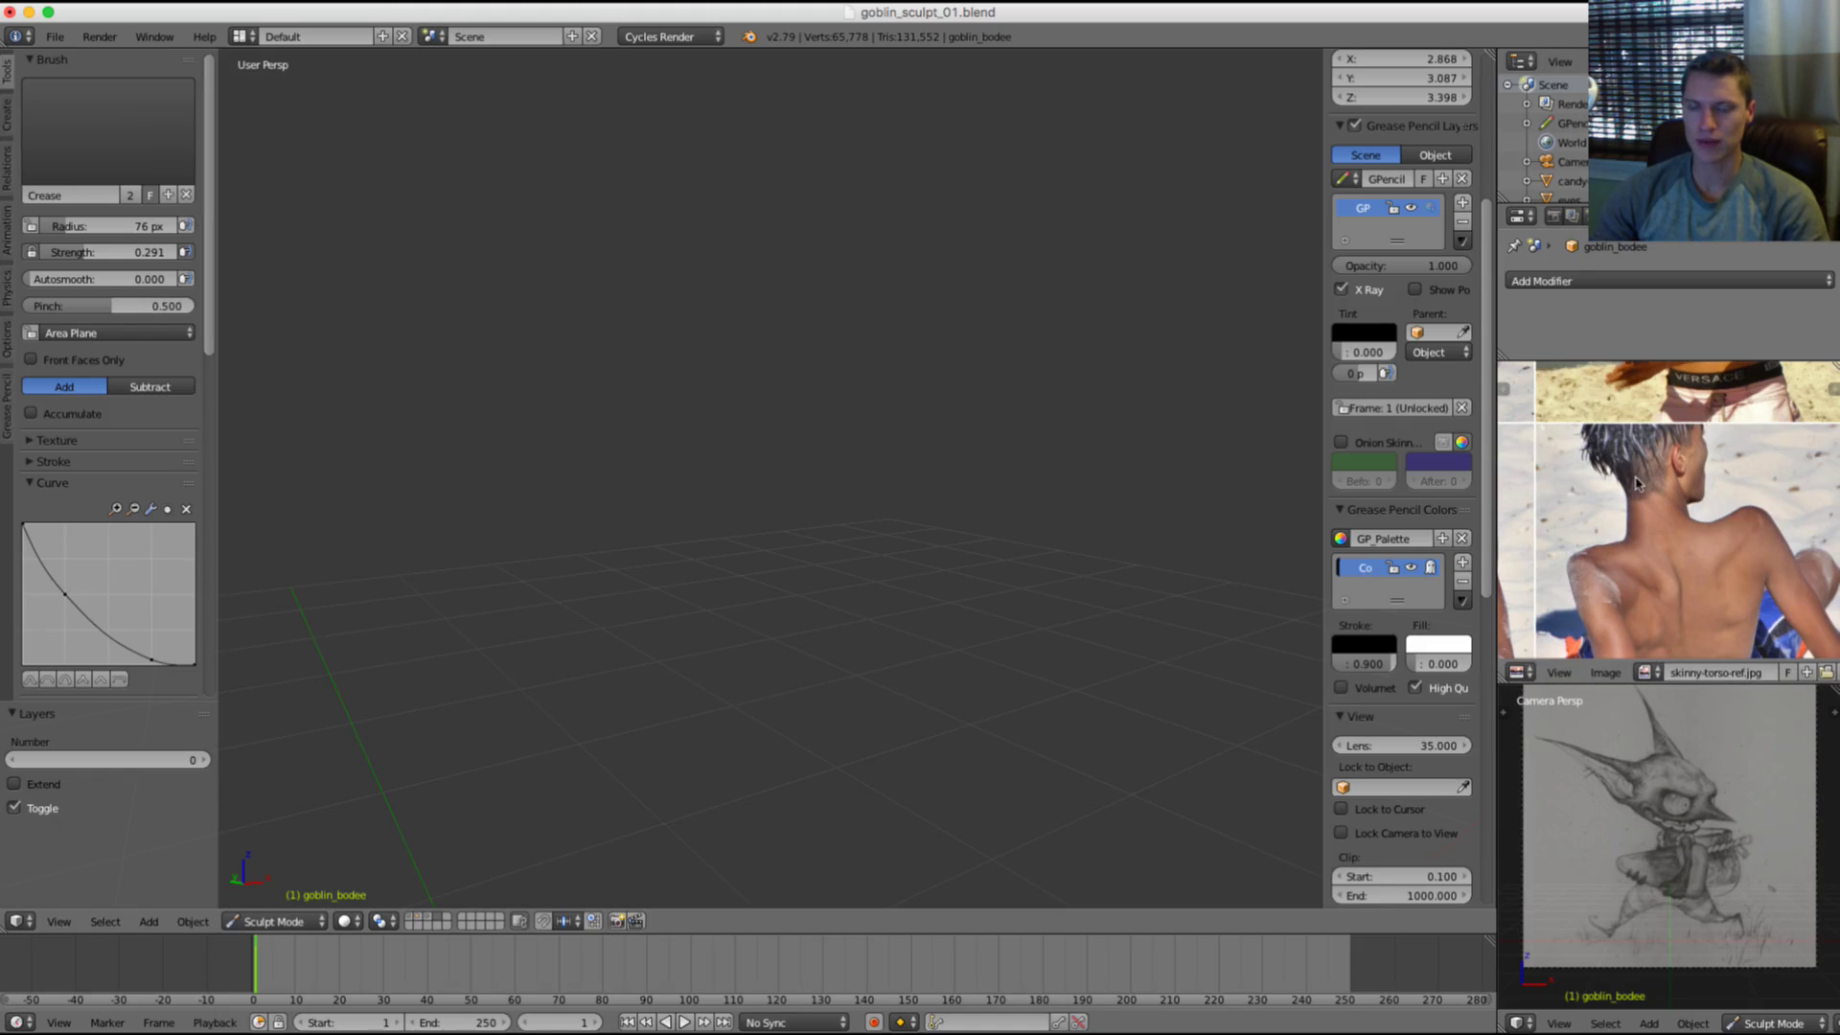
Step: Frame the seated front-torso photo and the drawing's neck area as side references, and show the goblin sculpt's layer again
mouse_move(1636, 484)
middle_down()
mouse_move(1717, 540)
mouse_move(1725, 212)
middle_up()
scroll(1670, 801, up, 5)
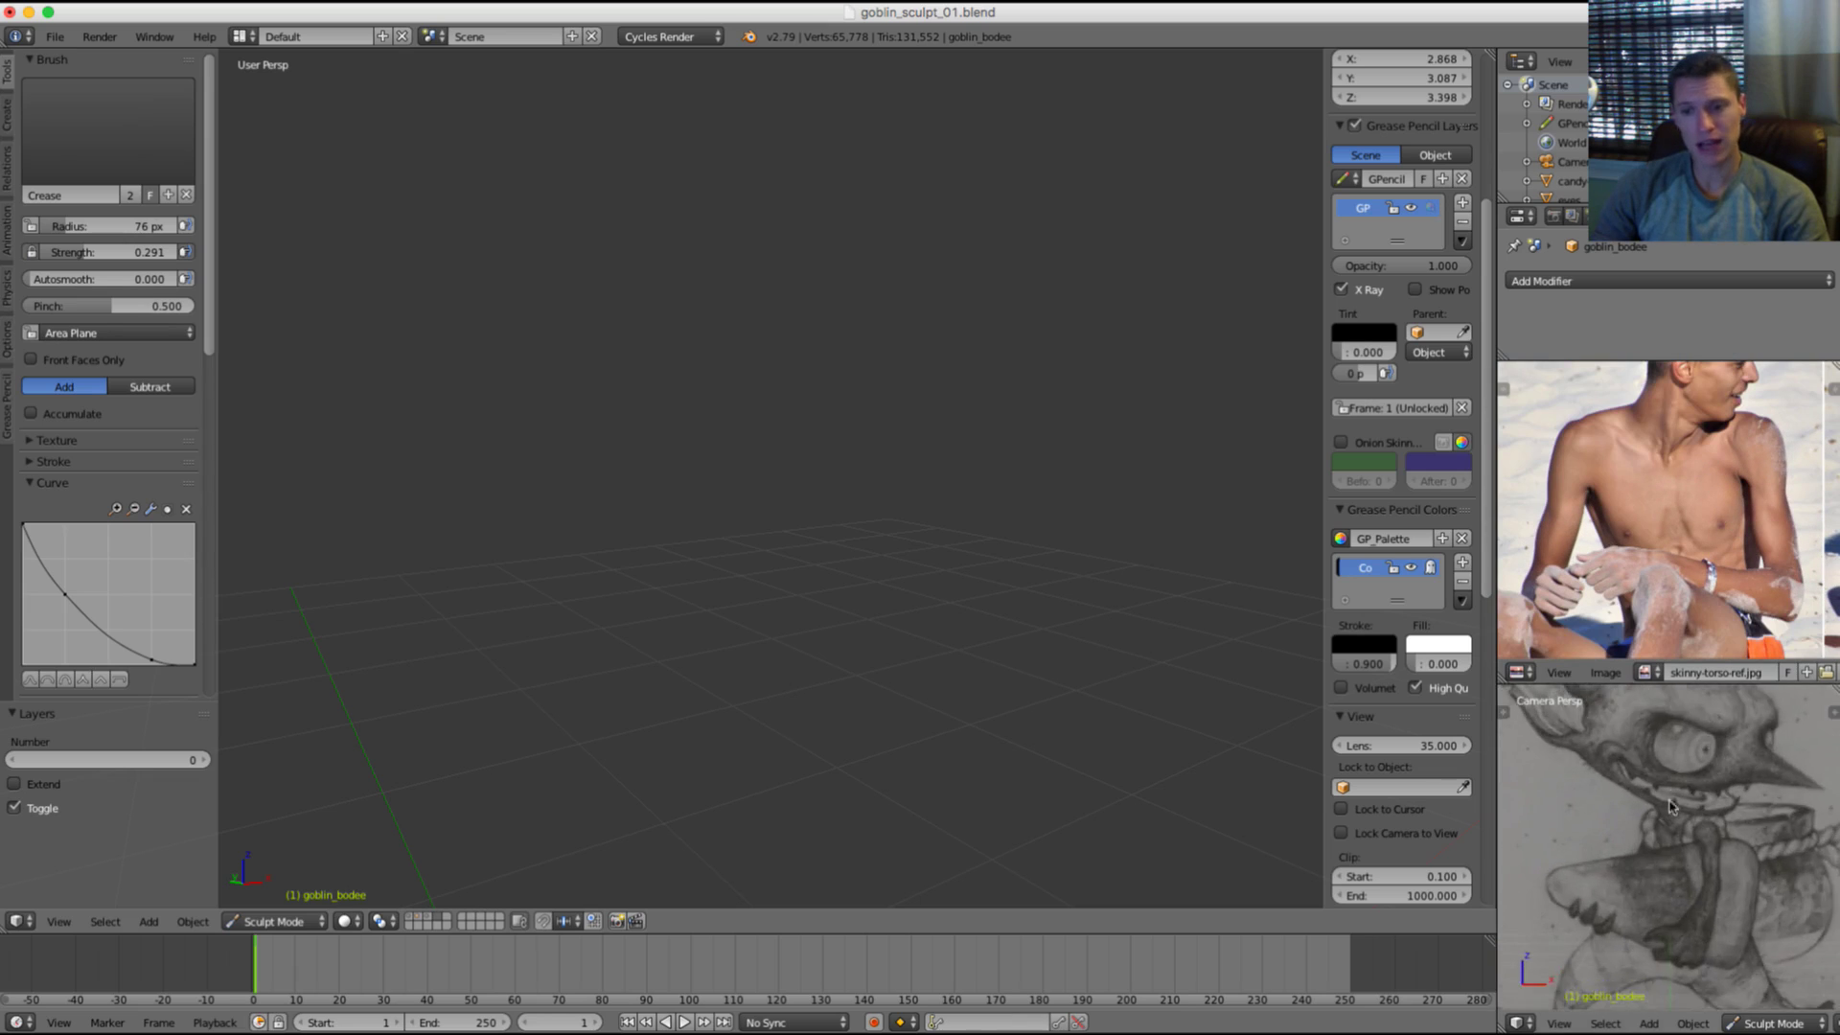
scroll(1669, 805, up, 4)
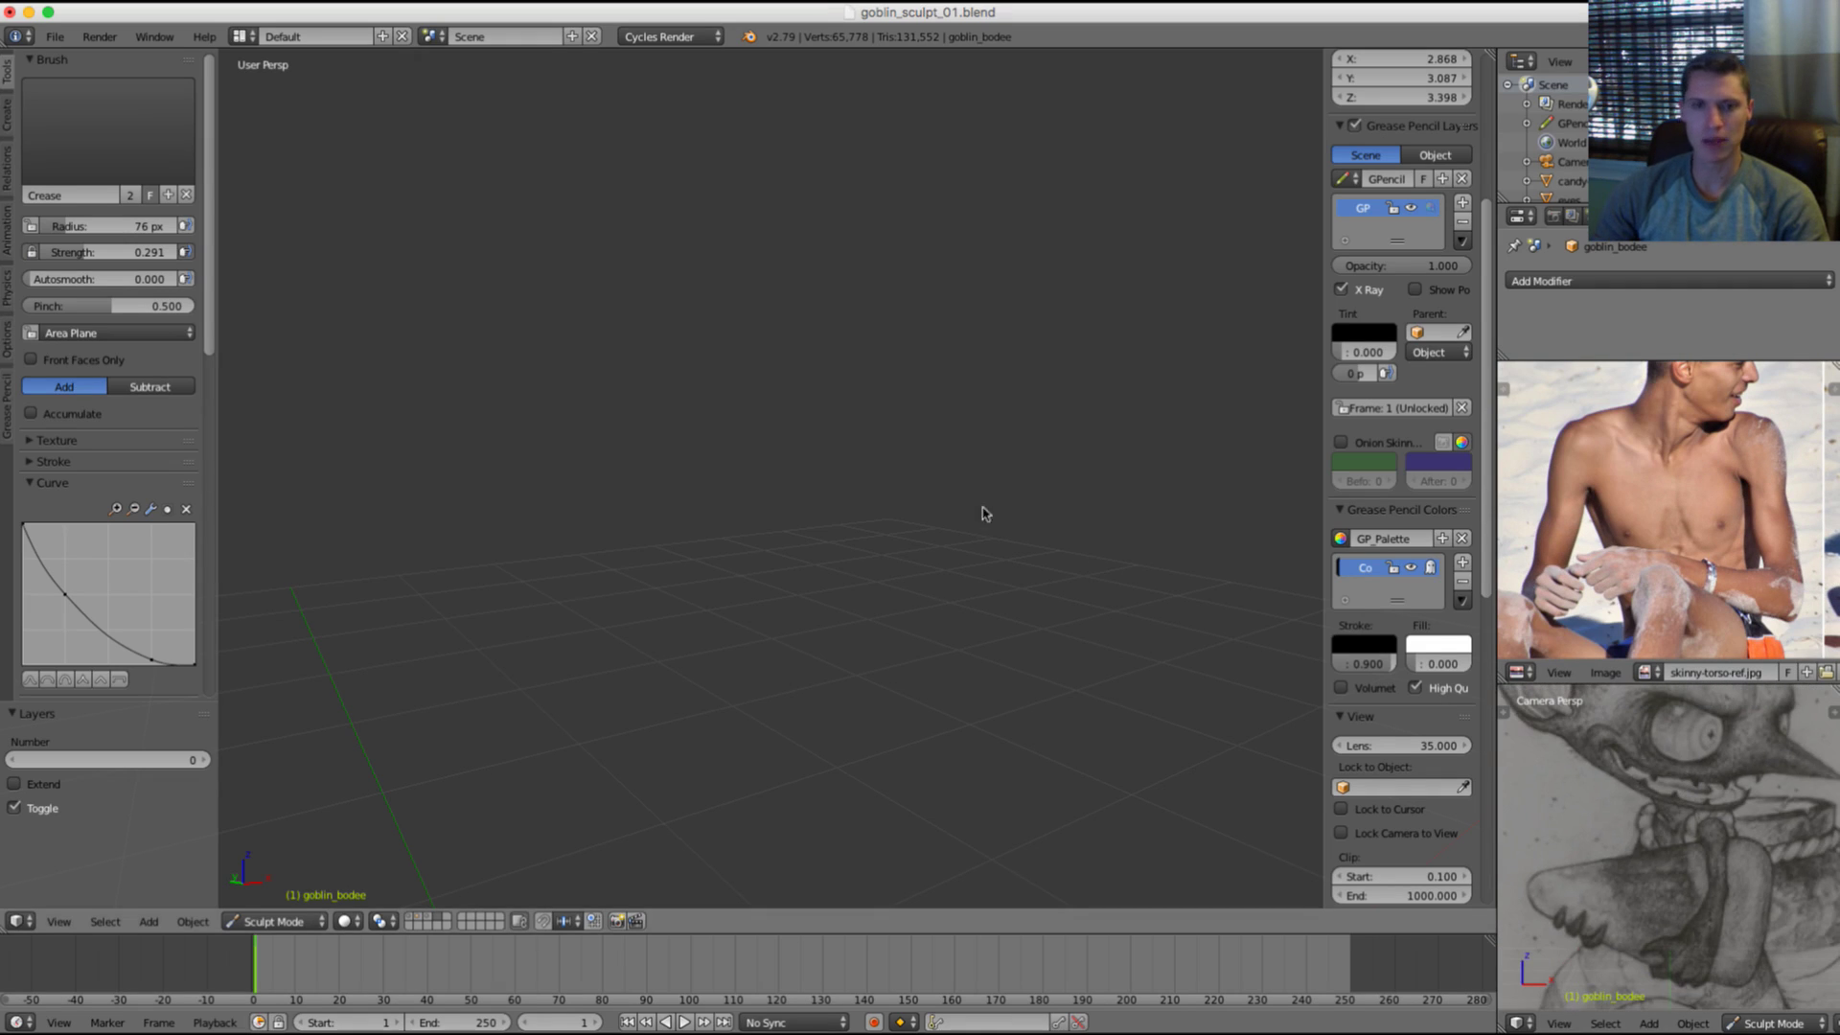
key(grave)
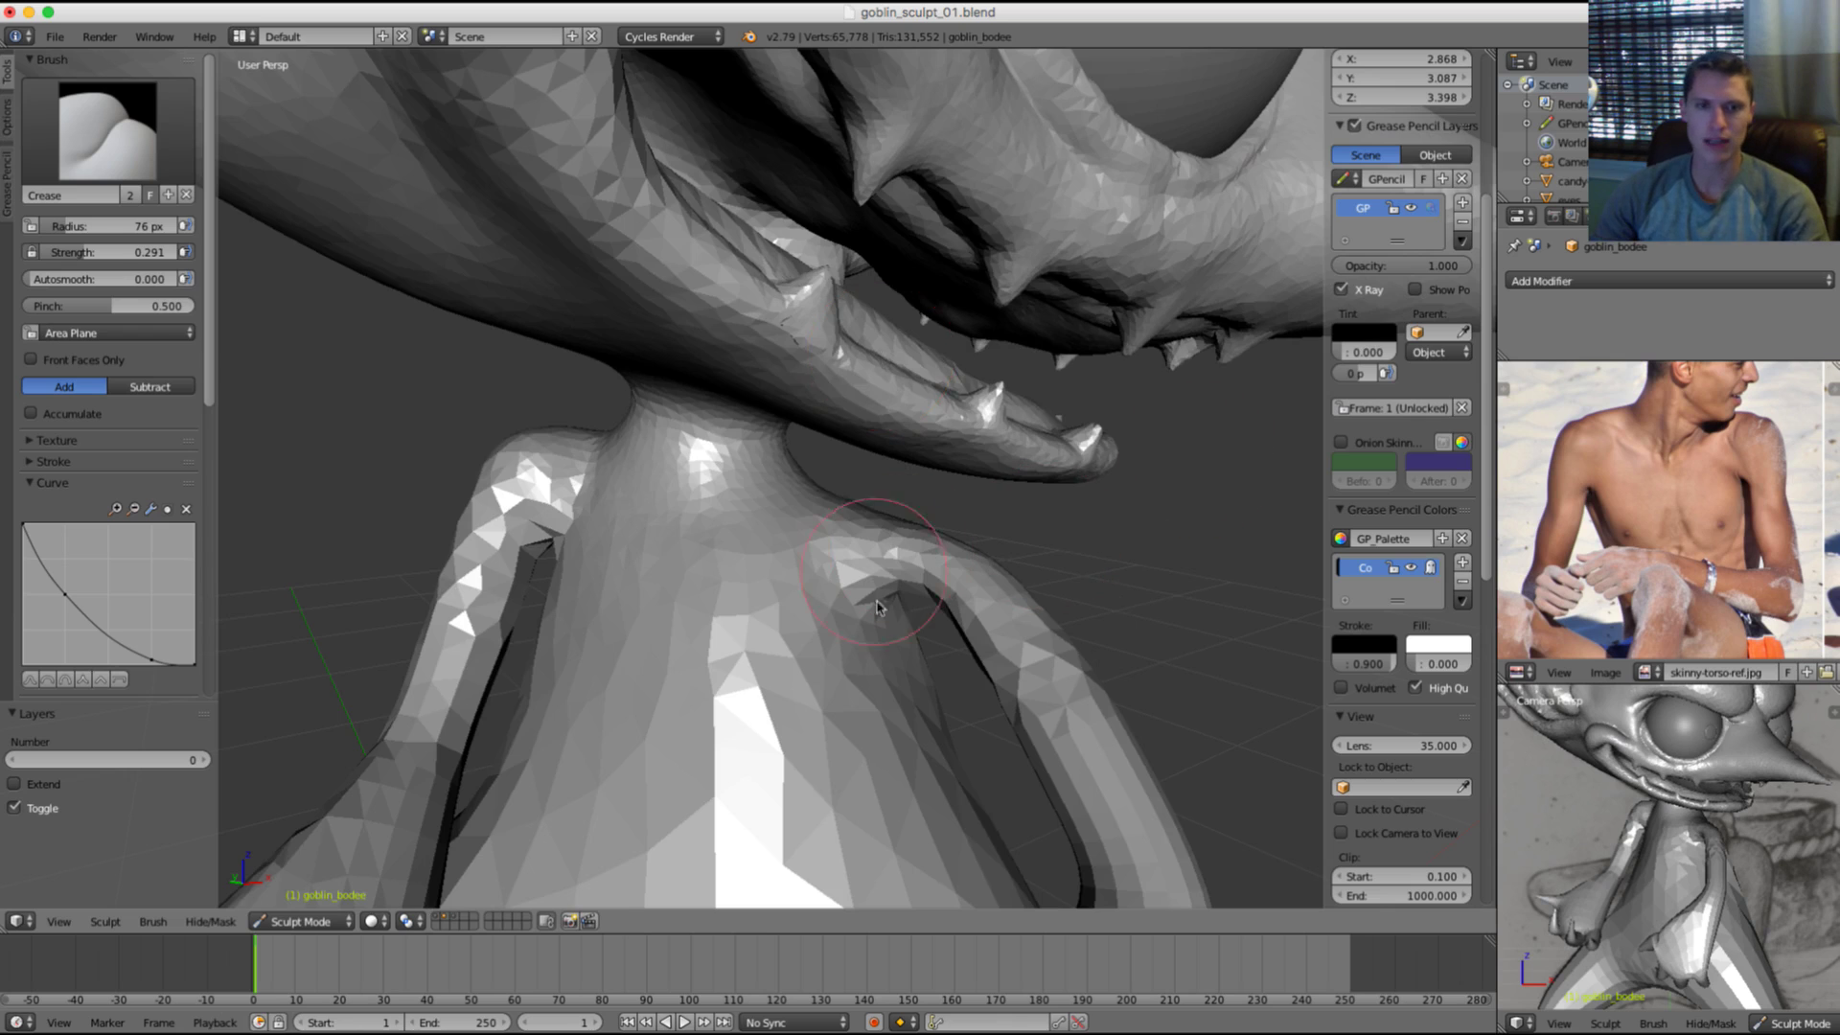
Step: Examine the goblin's neck, shoulders and torso from several sides and review the Dyntopo and symmetry settings
scroll(878, 464, down, 3)
middle_drag(947, 560, 977, 600)
scroll(905, 488, down, 5)
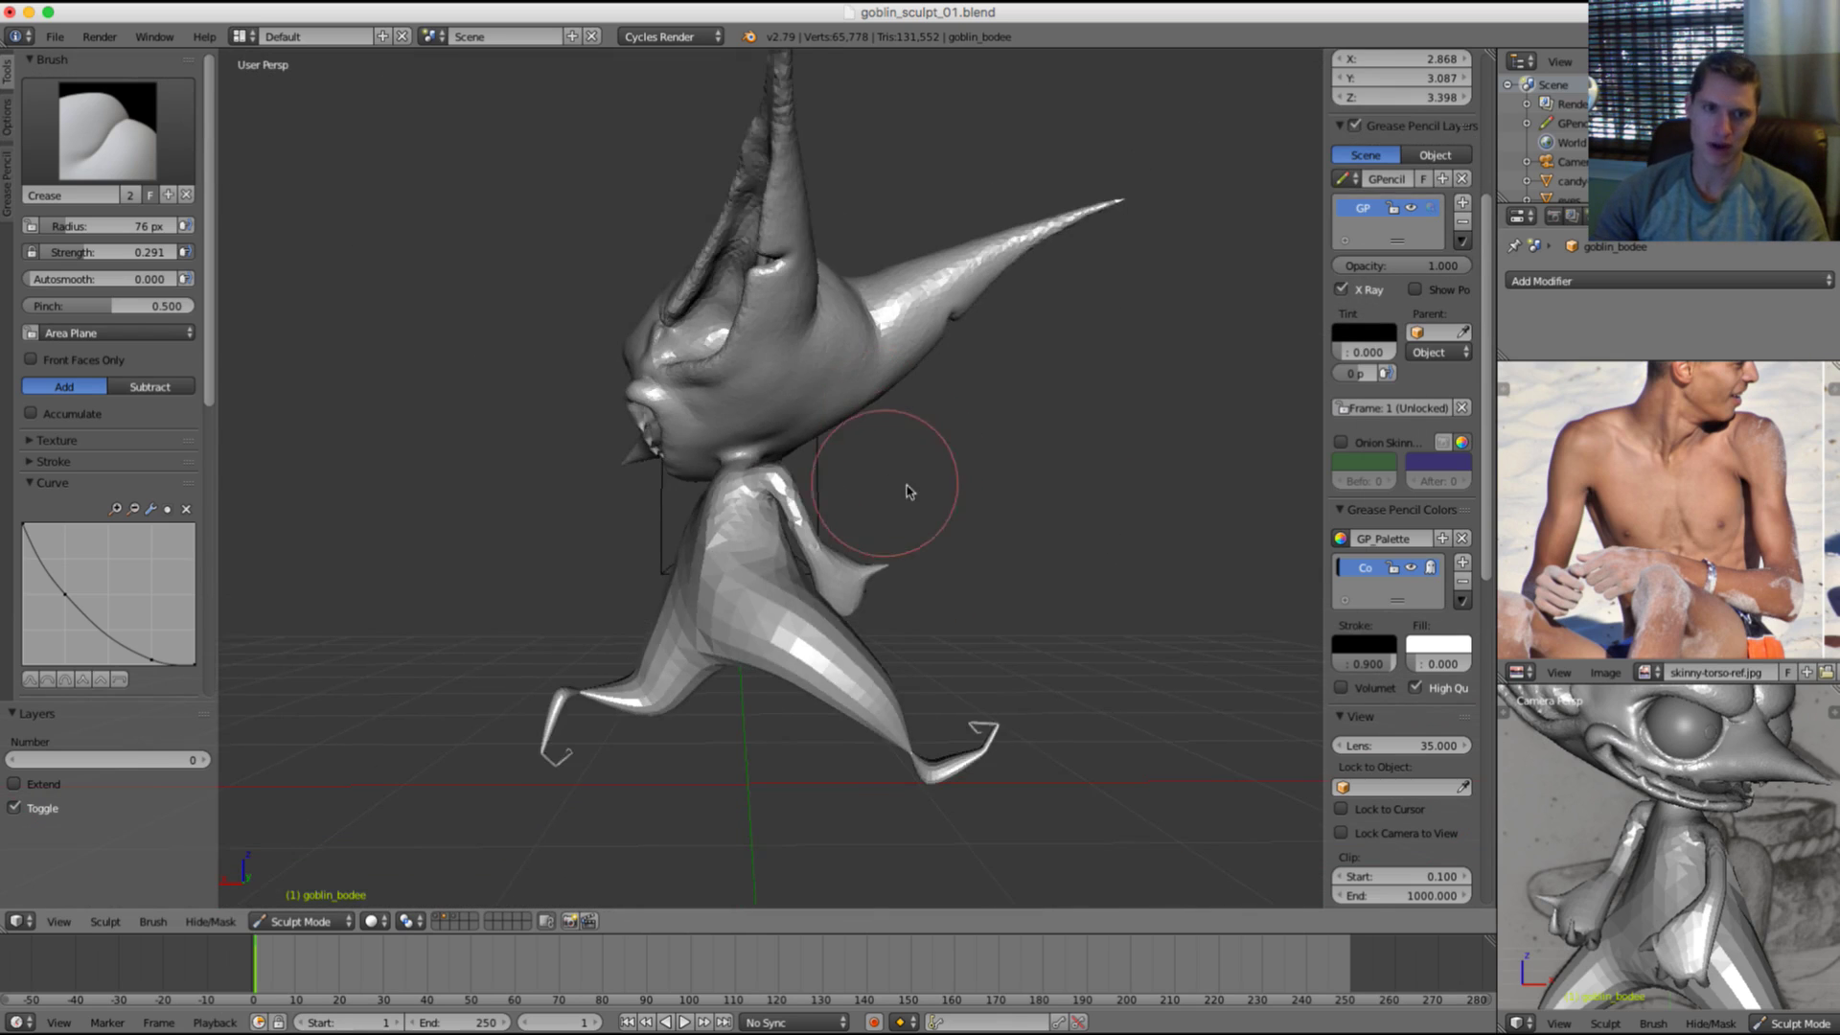
mouse_move(827, 563)
middle_down()
mouse_move(1072, 514)
mouse_move(1055, 451)
mouse_move(986, 517)
mouse_move(841, 509)
mouse_move(859, 505)
mouse_move(830, 620)
mouse_move(952, 564)
mouse_move(895, 546)
mouse_move(1026, 509)
mouse_move(804, 555)
mouse_move(816, 495)
mouse_move(757, 498)
mouse_move(863, 460)
mouse_move(706, 515)
middle_up()
scroll(830, 621, up, 4)
middle_drag(826, 501, 839, 522)
scroll(821, 563, up, 2)
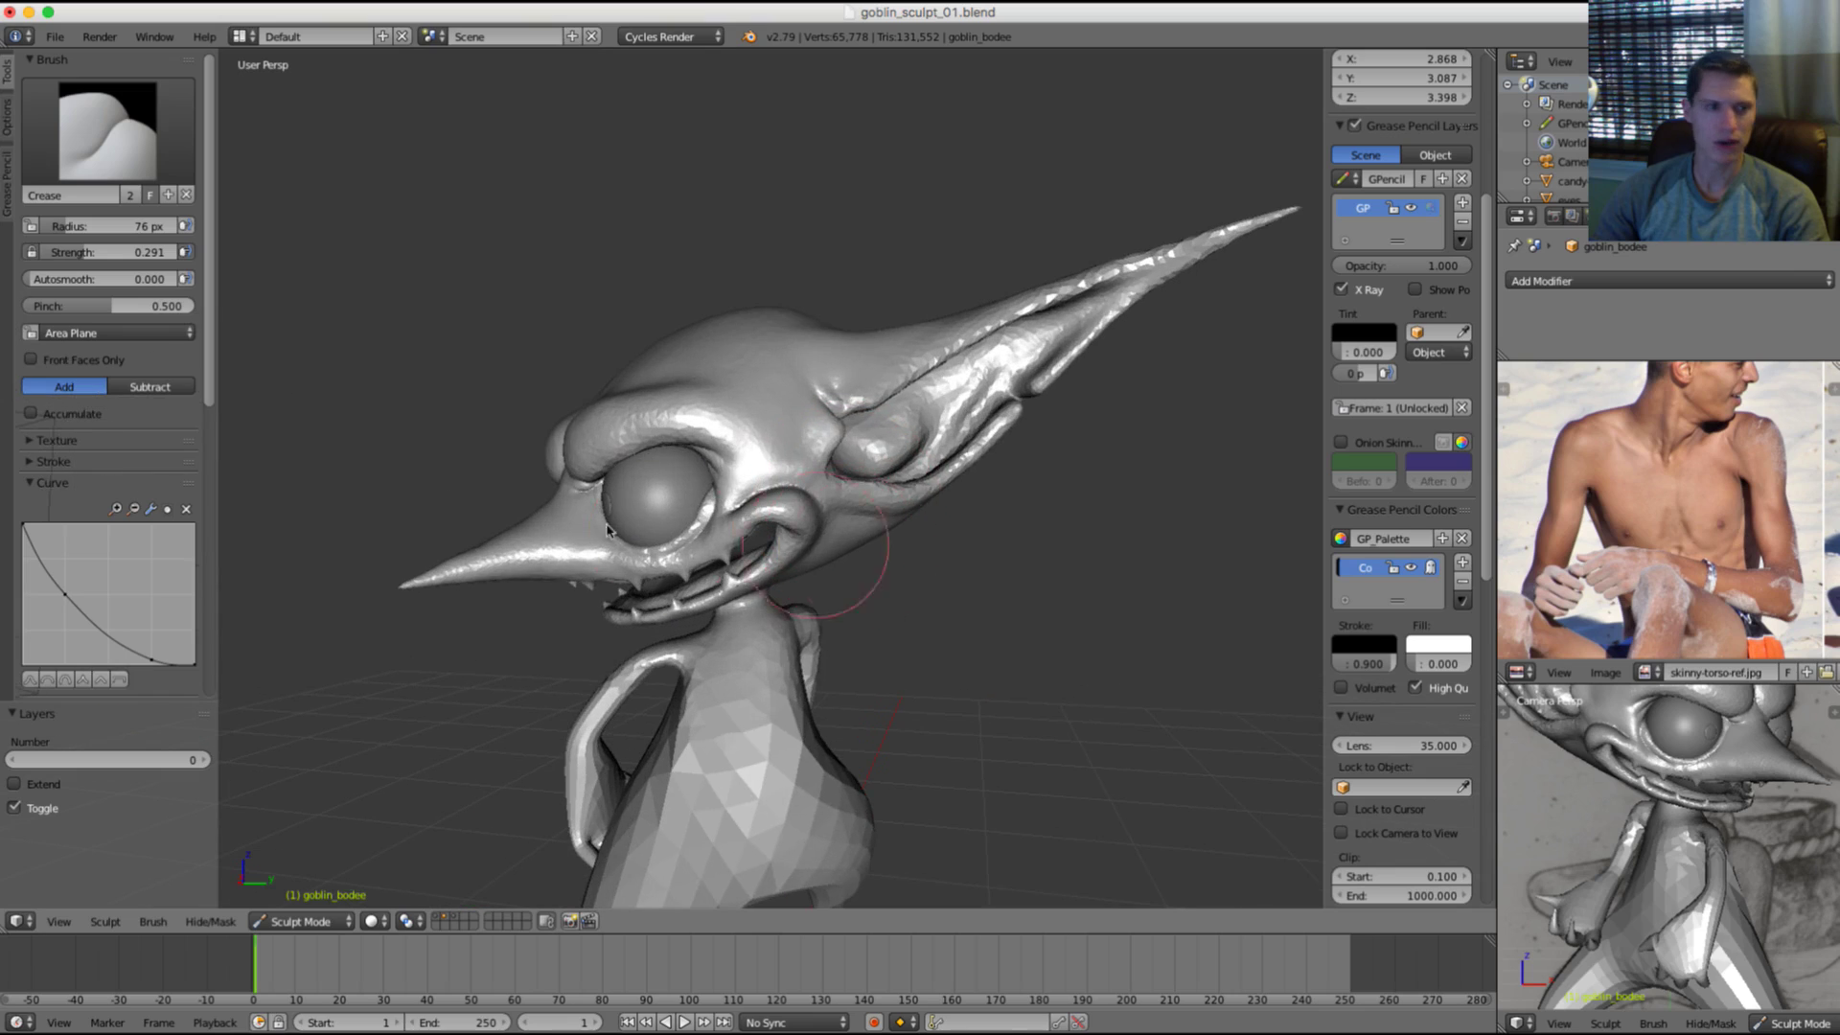
scroll(101, 460, down, 7)
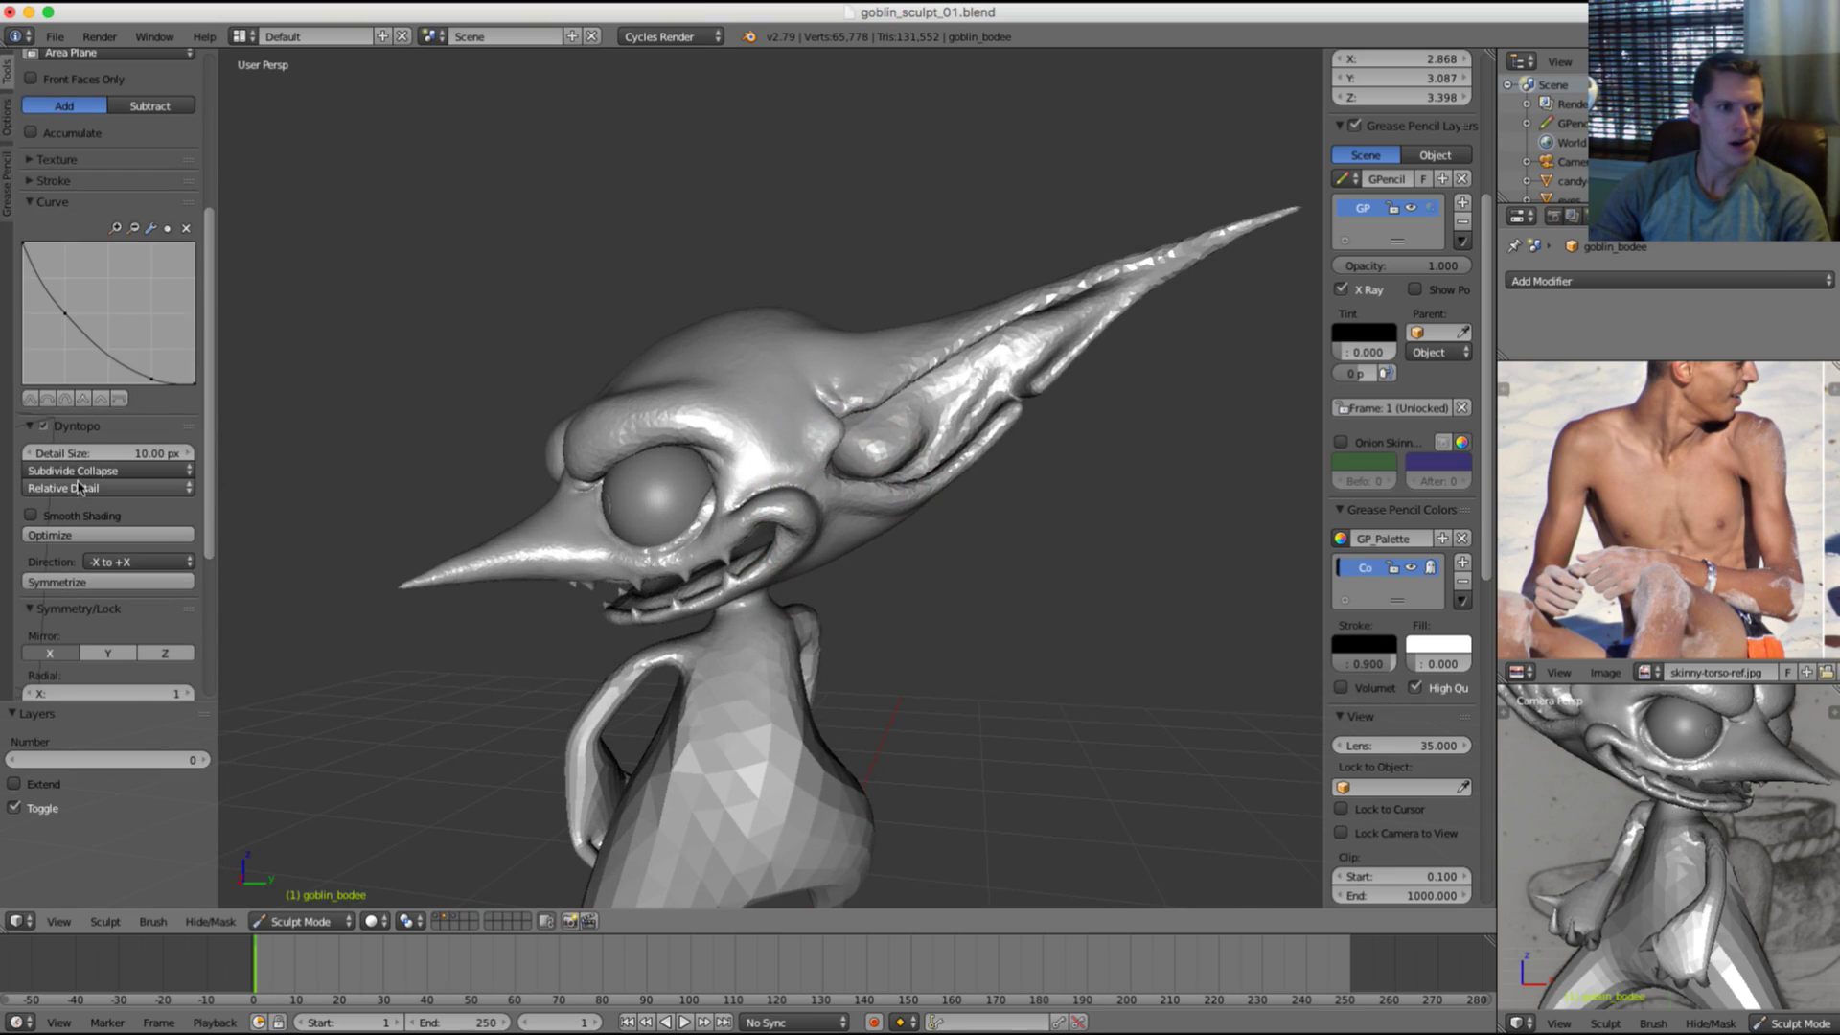
scroll(91, 498, down, 5)
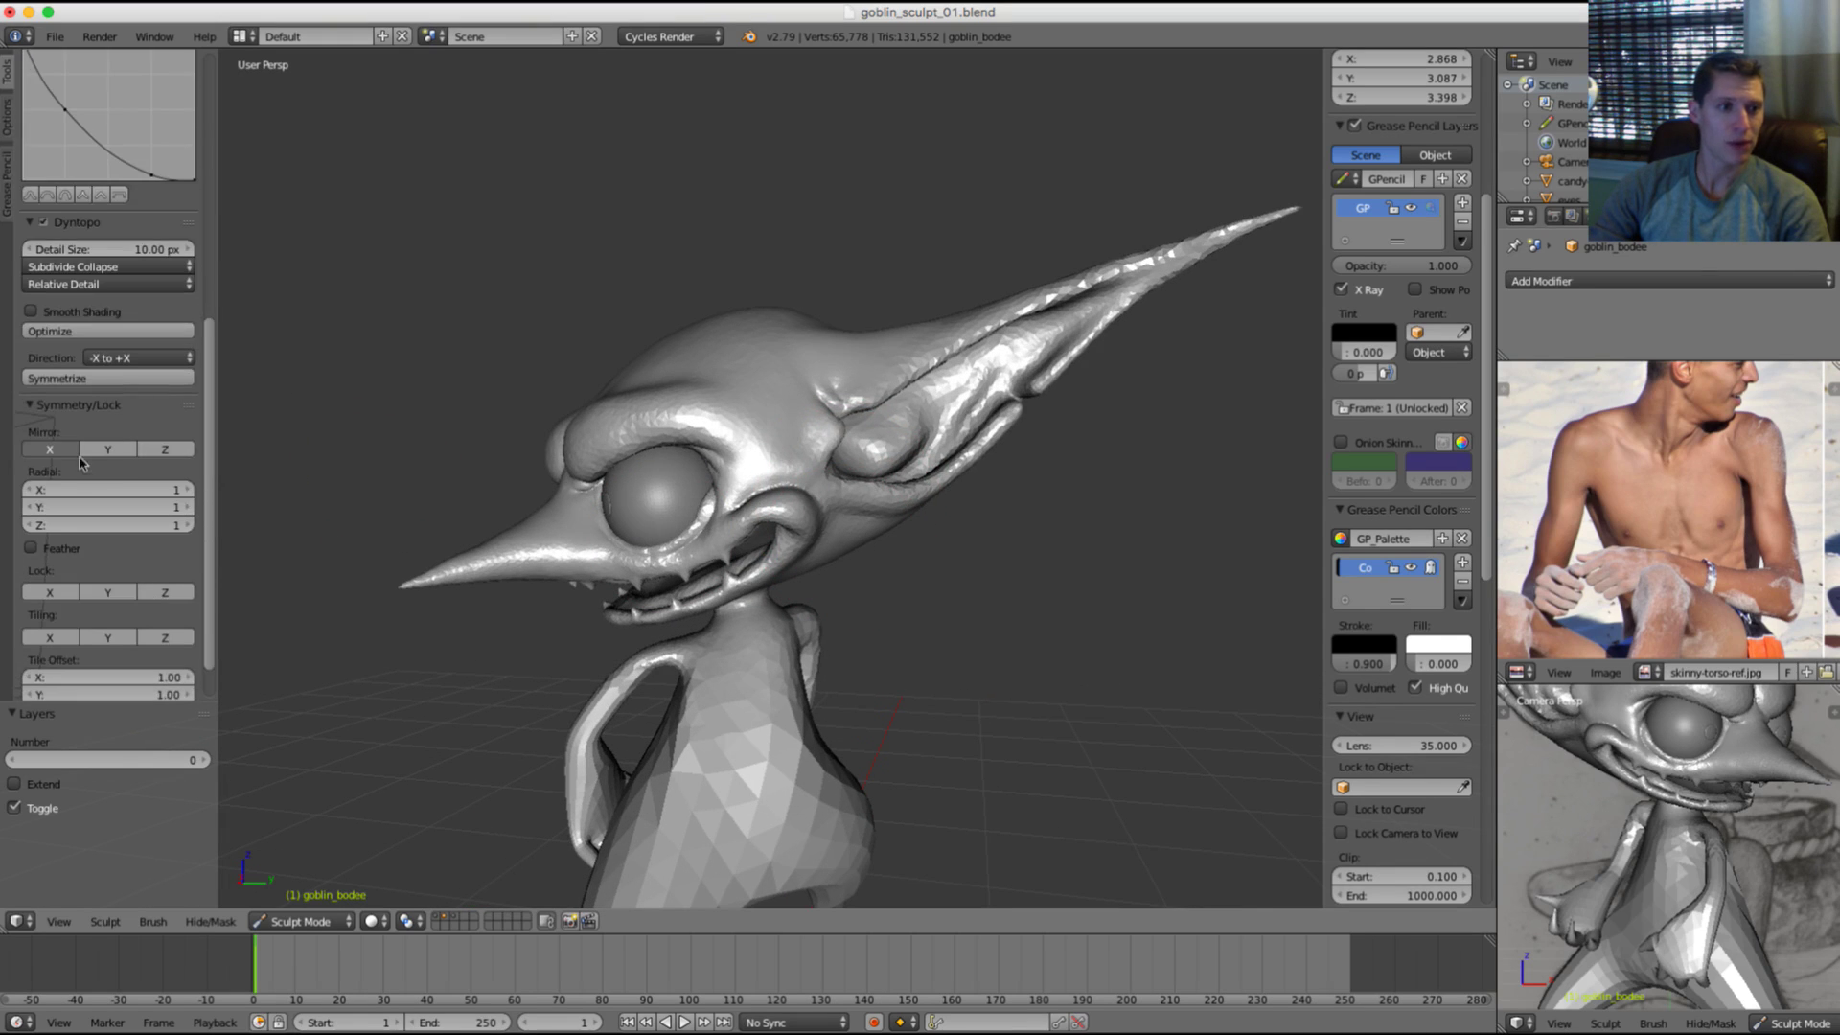
scroll(815, 476, up, 2)
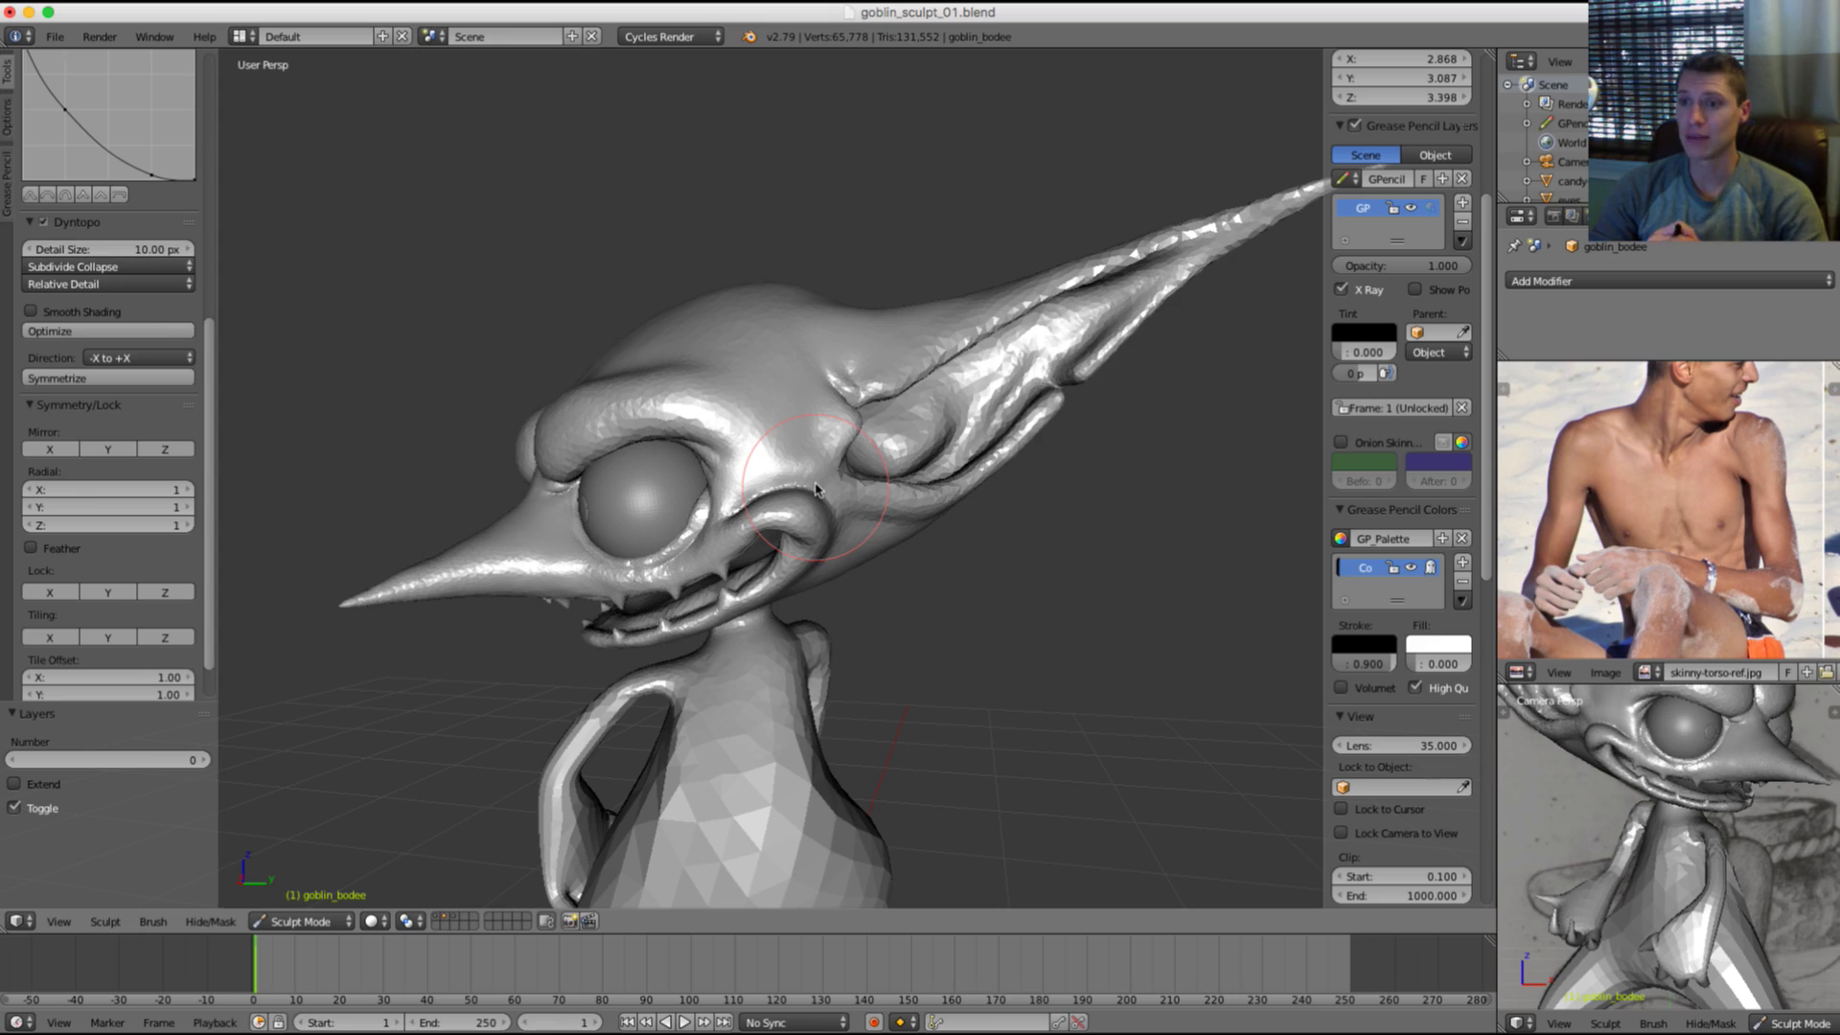
scroll(850, 587, up, 5)
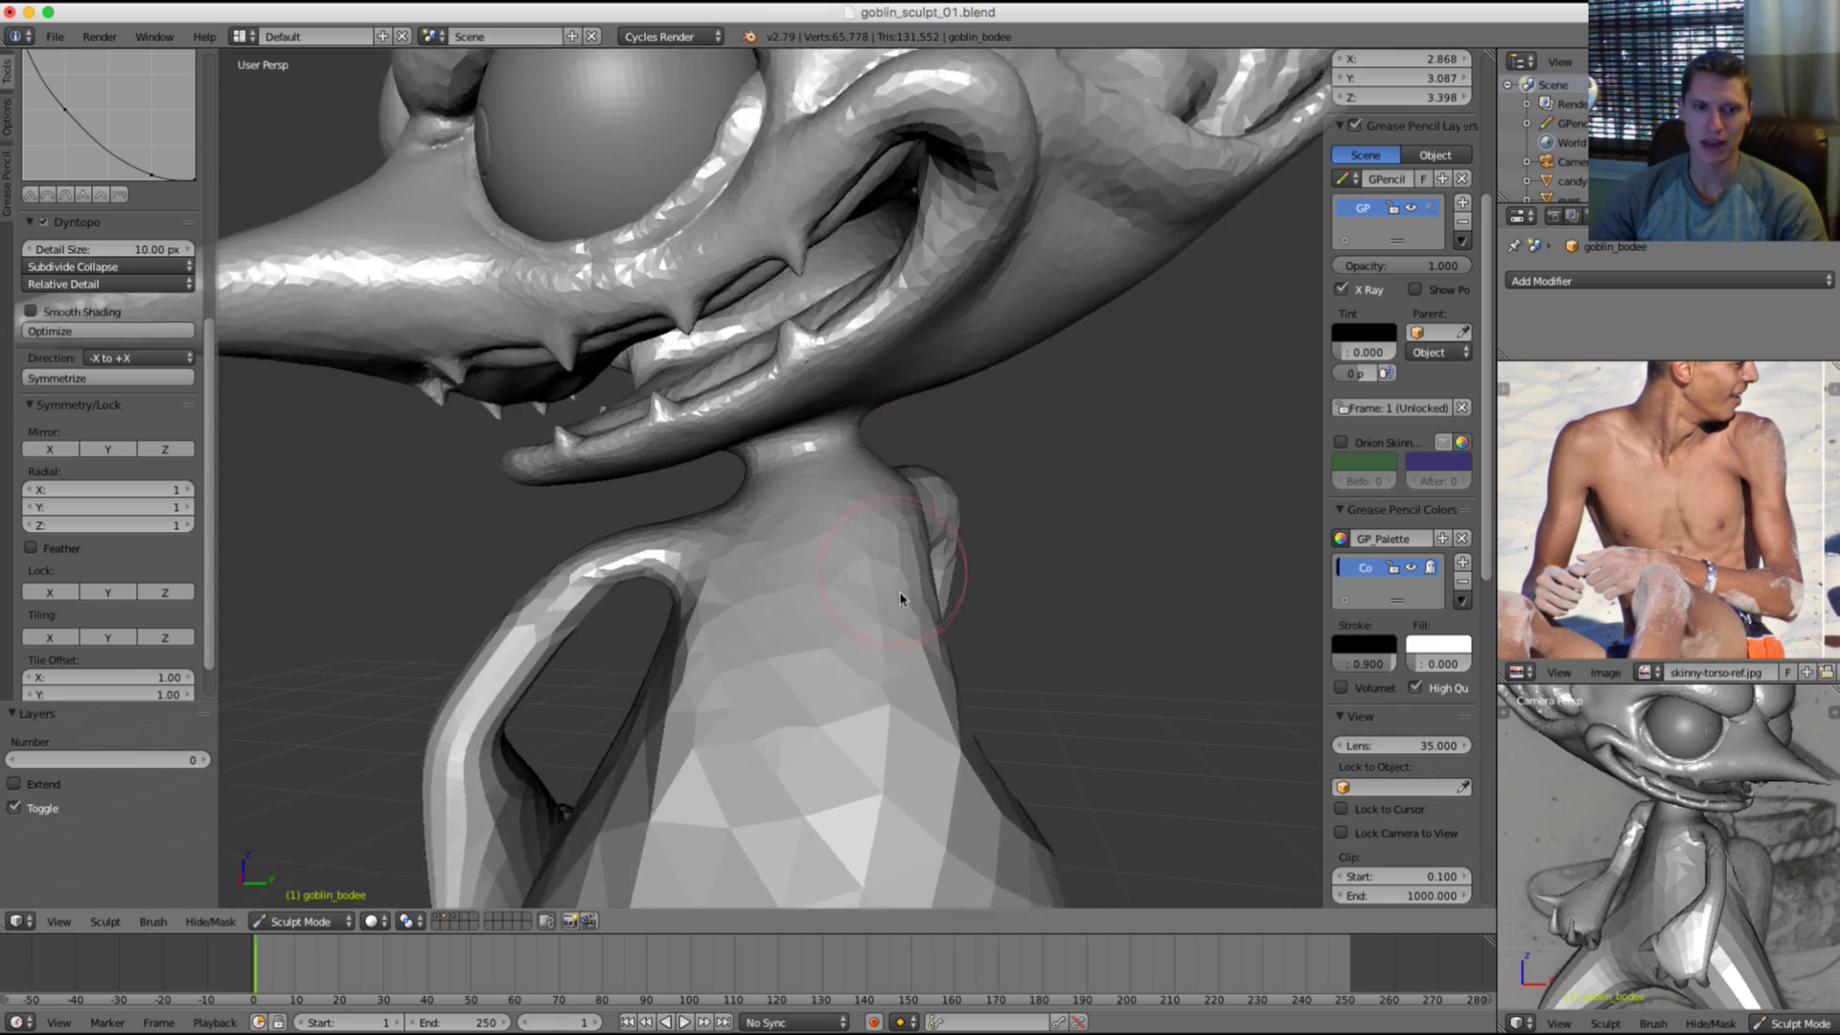
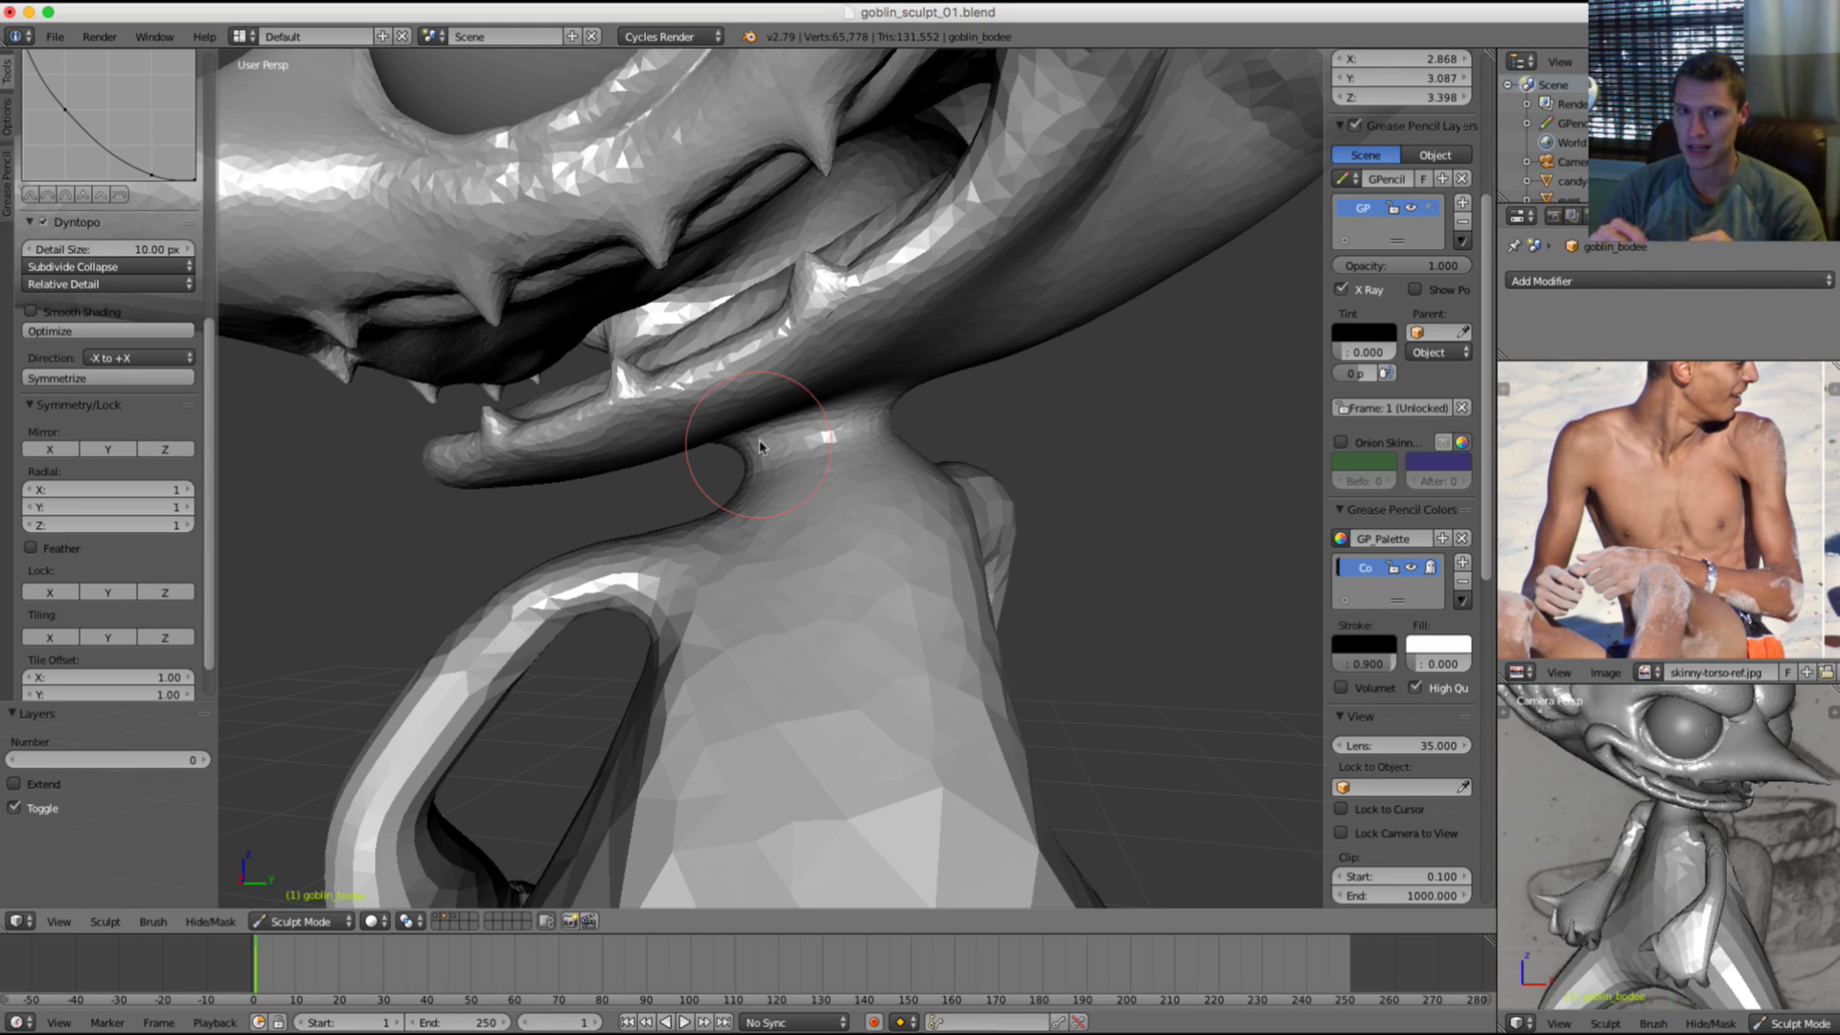
mouse_move(860, 577)
middle_down()
mouse_move(834, 507)
mouse_move(862, 480)
mouse_move(961, 501)
mouse_move(885, 494)
middle_up()
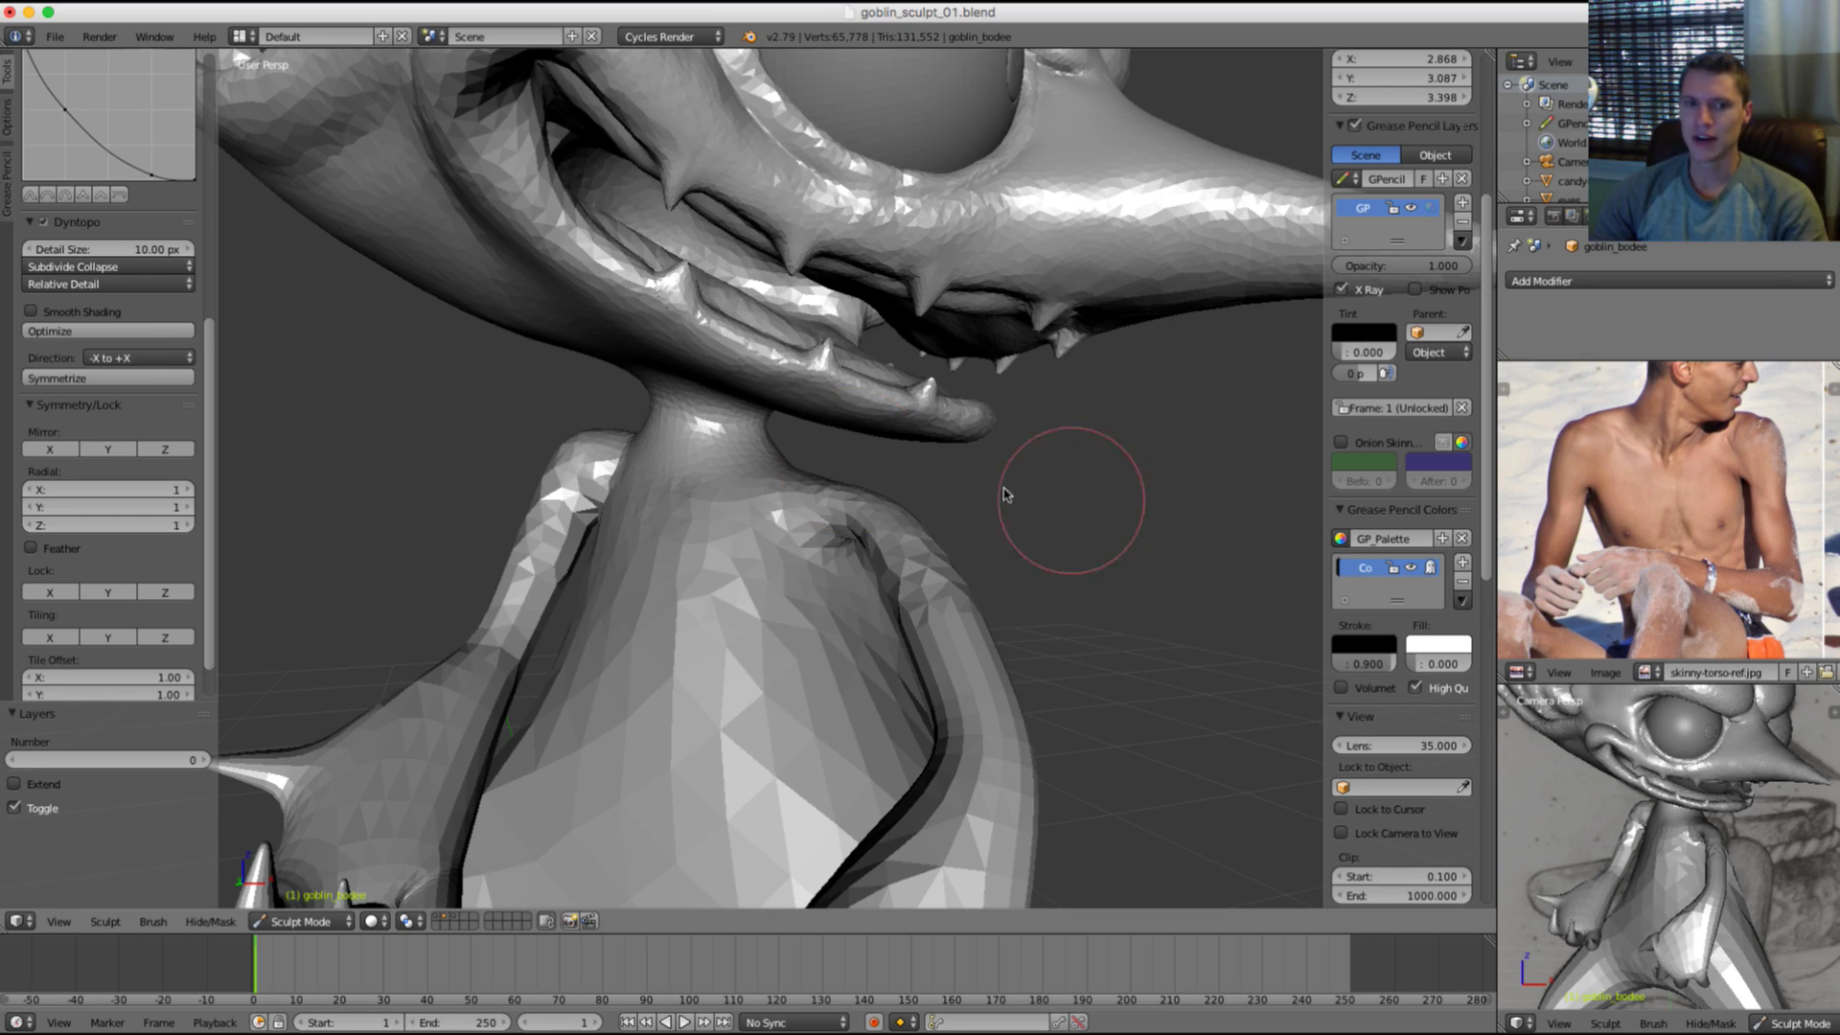
scroll(1003, 494, down, 3)
mouse_move(1003, 493)
middle_down()
mouse_move(925, 414)
mouse_move(957, 564)
mouse_move(1068, 411)
mouse_move(956, 456)
mouse_move(911, 411)
middle_up()
scroll(911, 566, up, 5)
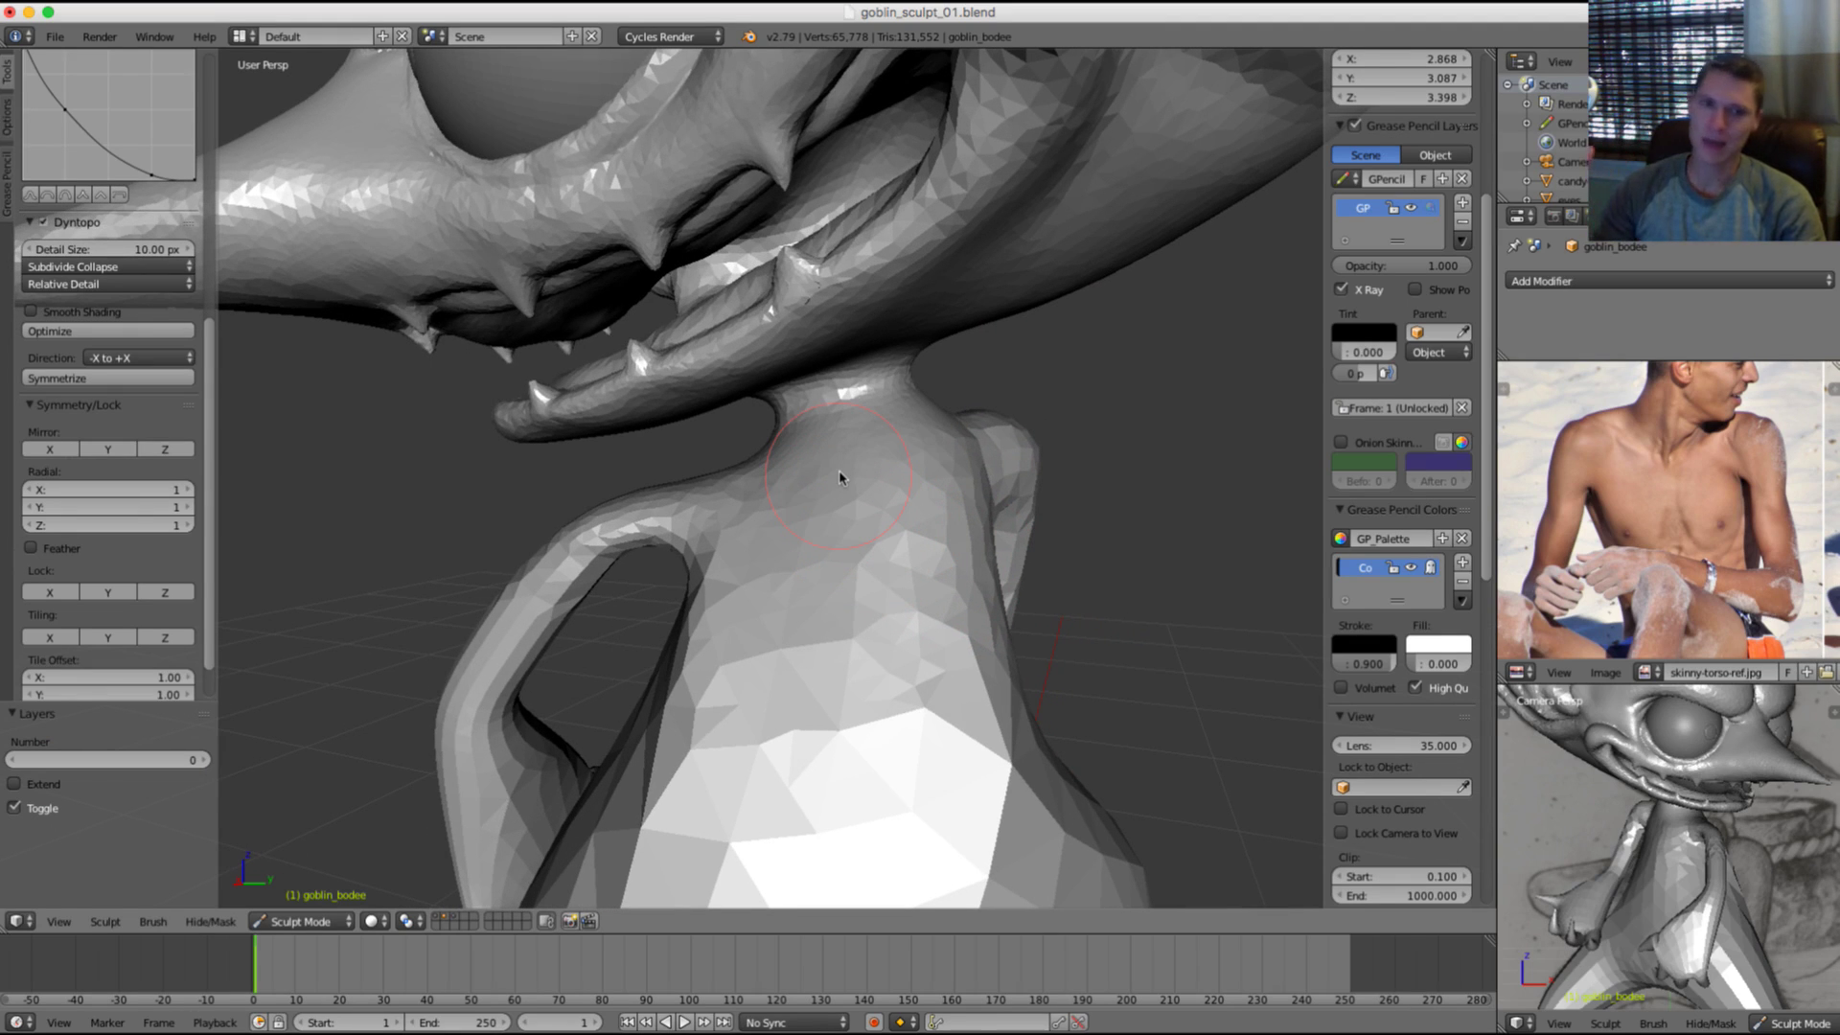
mouse_move(562, 460)
middle_down()
mouse_move(713, 500)
mouse_move(706, 530)
middle_up()
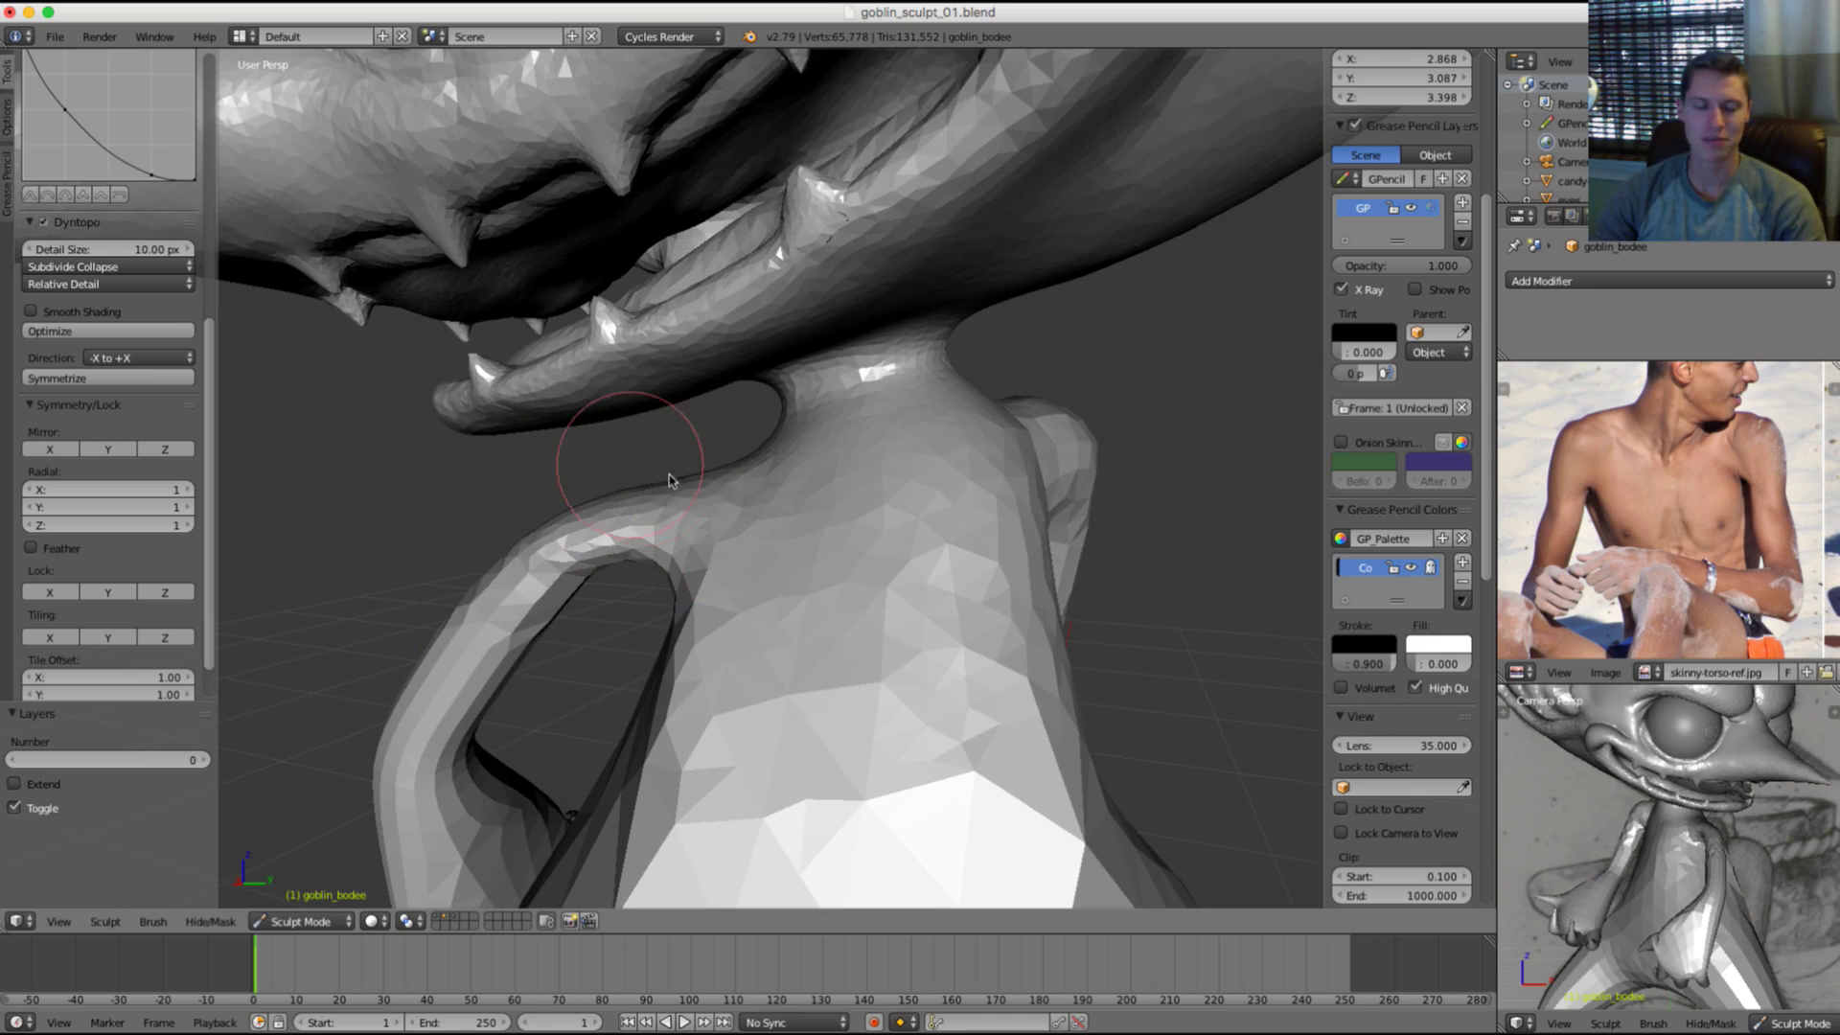
Step: Pull up the shoulder beside the goblin's neck with a resized Grab brush to form a rounded bump
key(g)
key(f)
click(731, 393)
scroll(741, 406, up, 2)
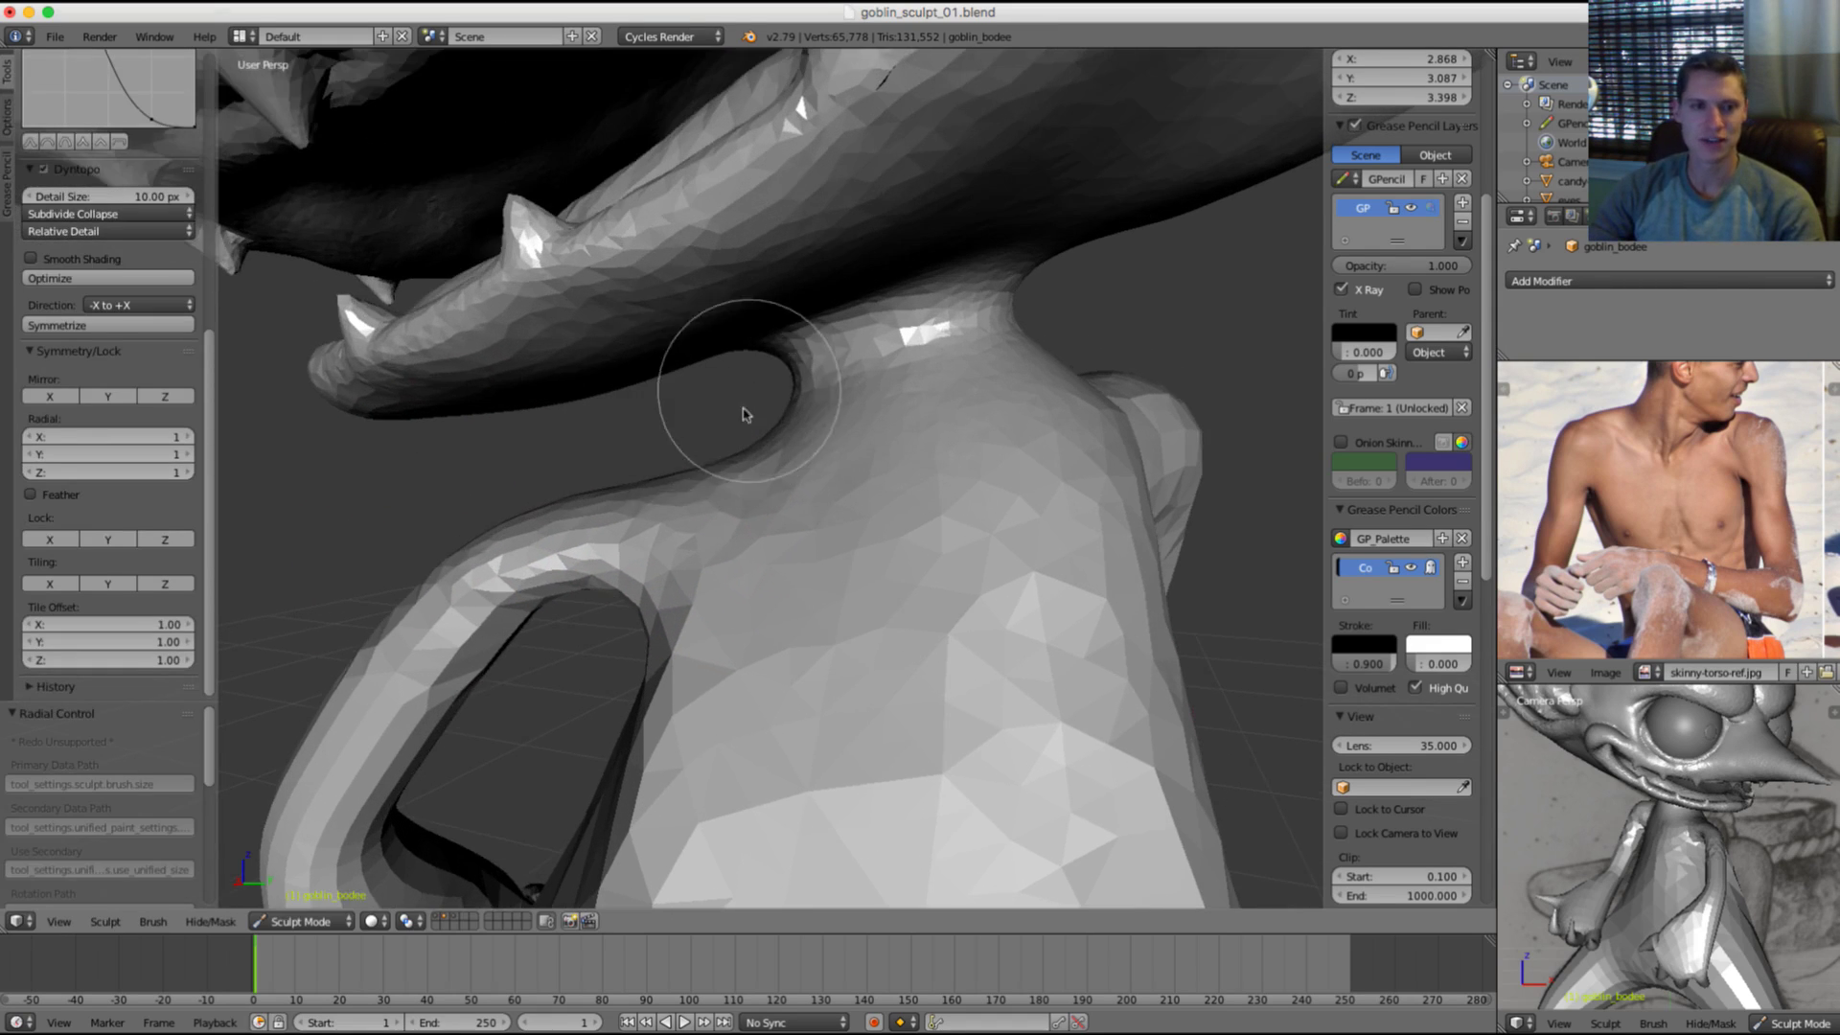
mouse_move(744, 411)
middle_down()
mouse_move(730, 446)
mouse_move(659, 476)
mouse_move(911, 451)
mouse_move(1112, 468)
middle_up()
key(f)
click(737, 467)
mouse_move(847, 477)
mouse_down()
mouse_move(911, 470)
mouse_move(876, 469)
mouse_up()
mouse_move(877, 469)
middle_down()
mouse_move(678, 412)
mouse_move(687, 526)
middle_up()
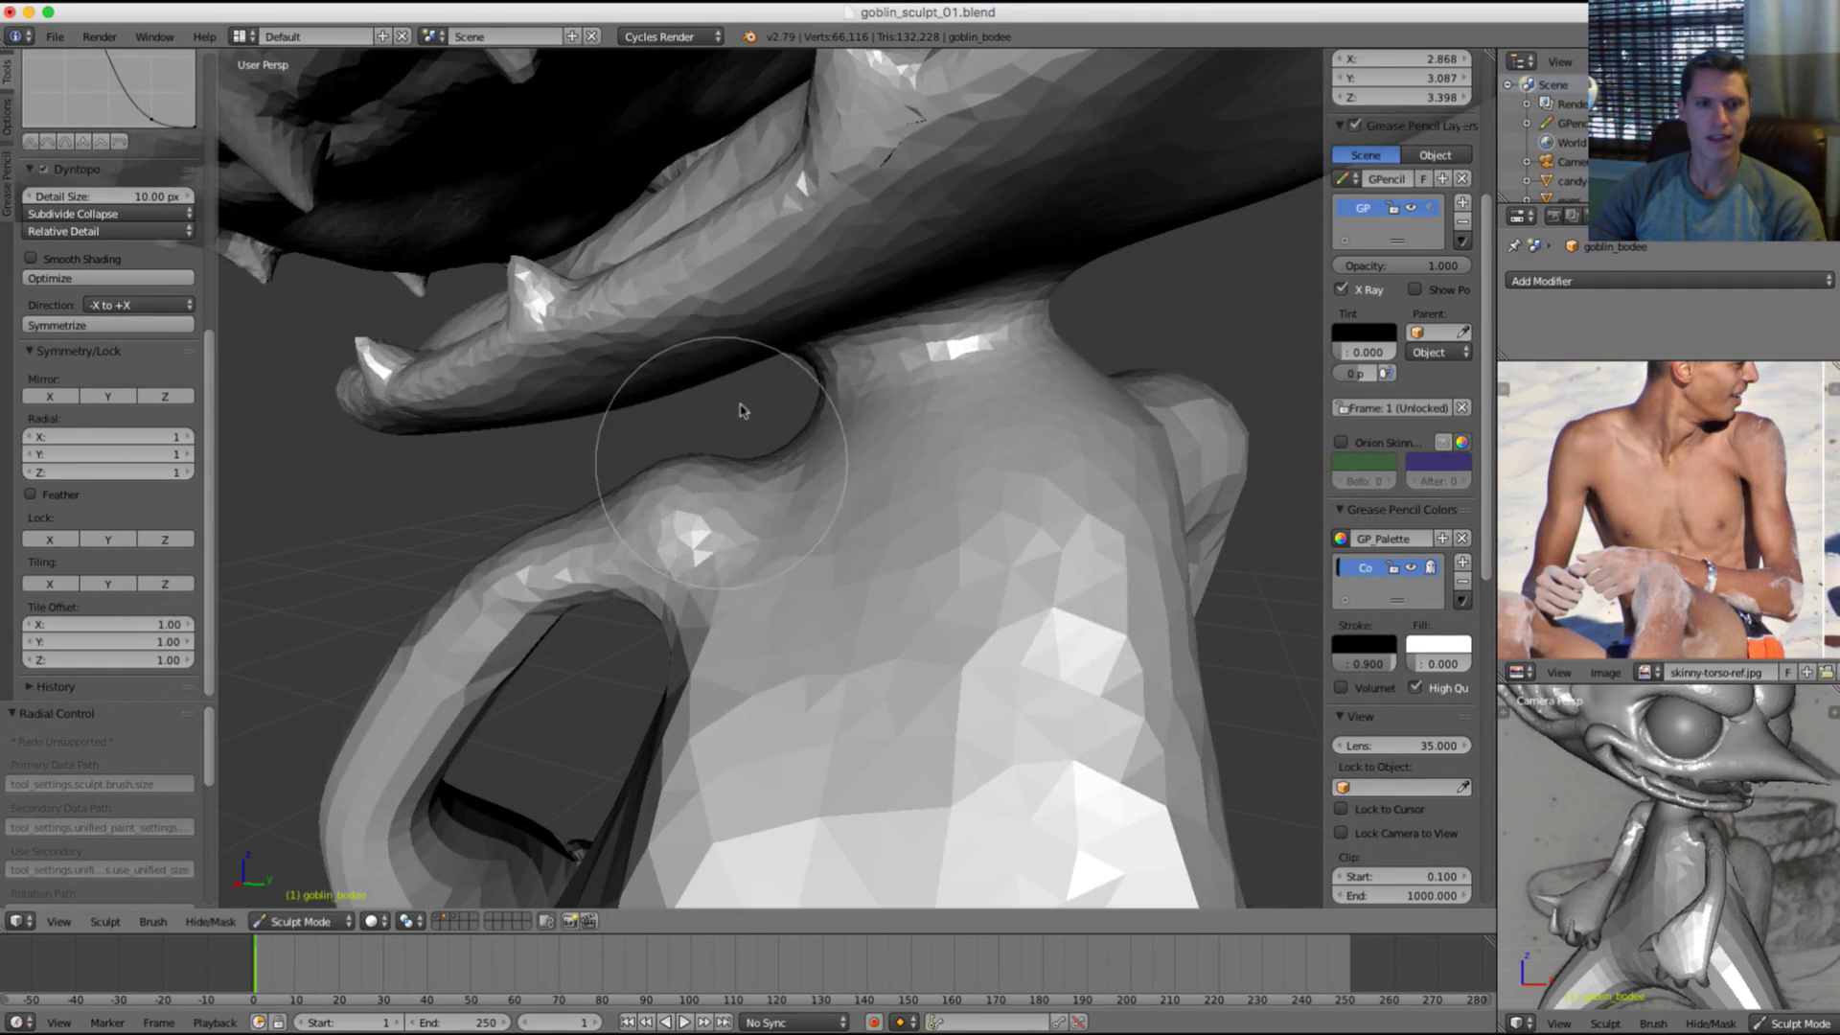
Step: Refine the transition between the raised shoulder and the base of the neck with short strokes from several angles
drag(743, 411, 751, 448)
mouse_move(751, 448)
middle_down()
mouse_move(658, 472)
mouse_move(879, 460)
mouse_move(843, 456)
middle_up()
drag(843, 456, 891, 470)
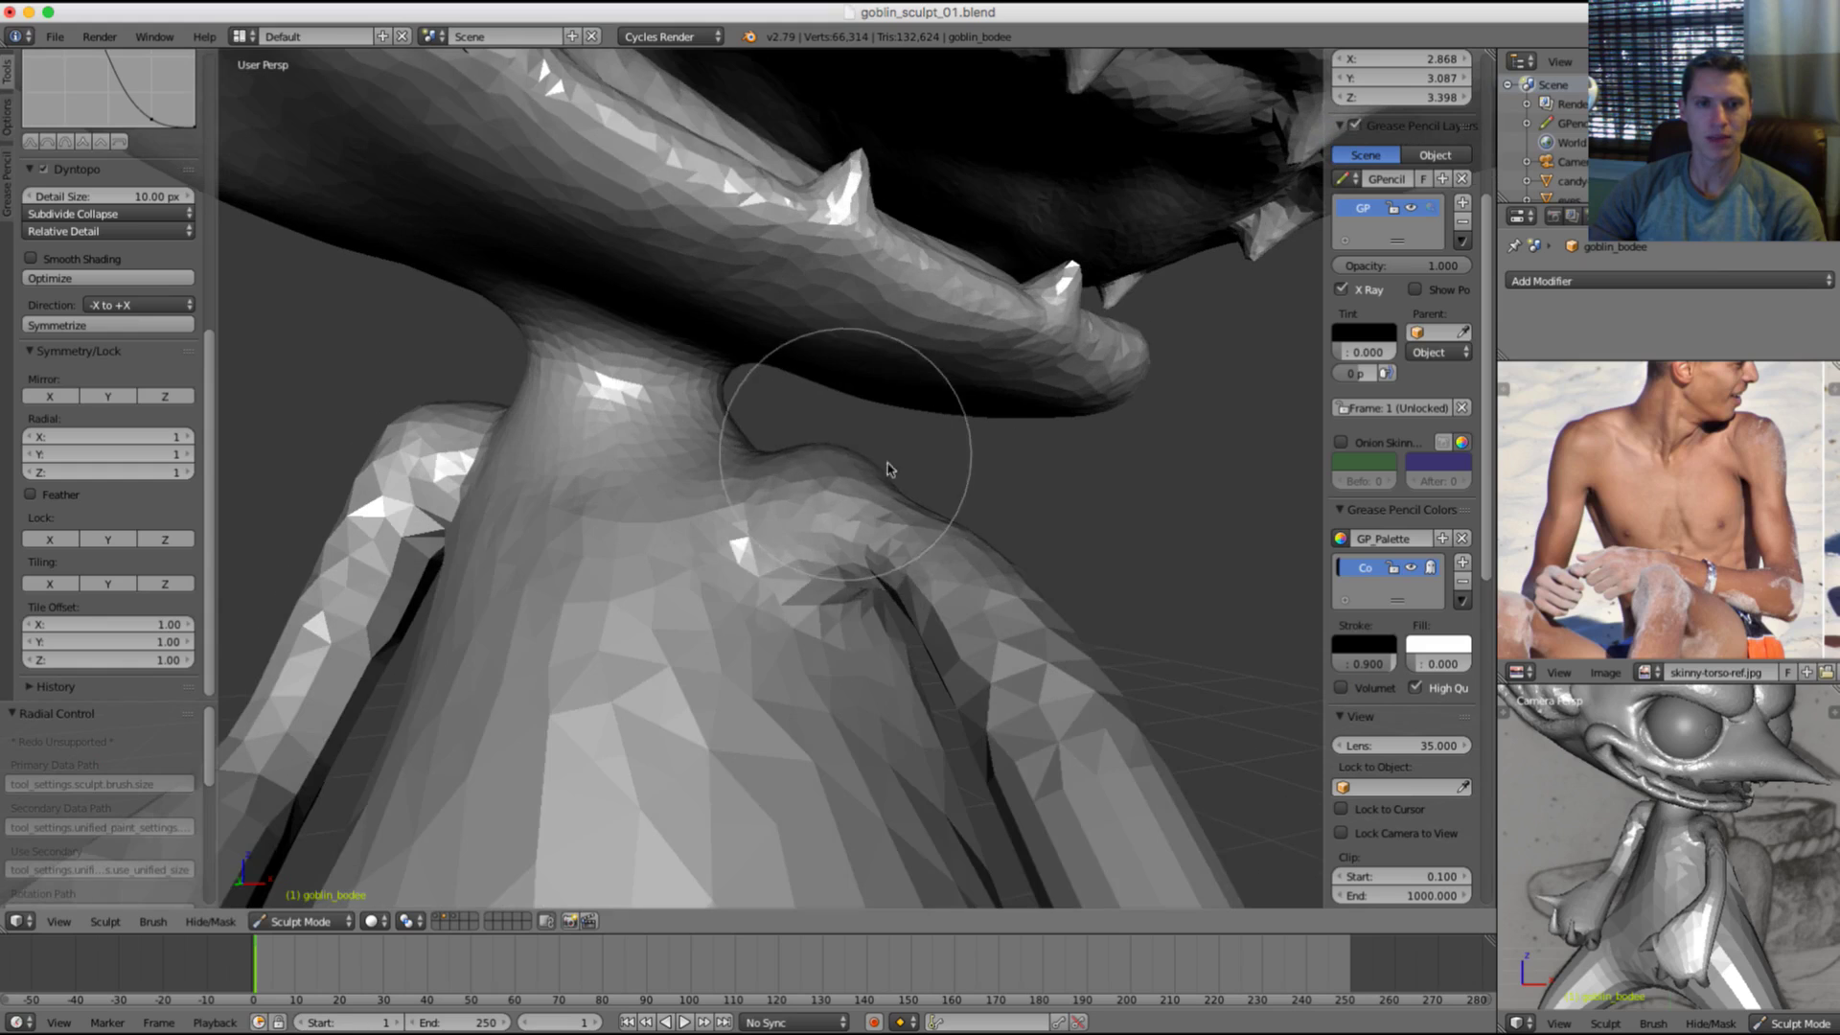
mouse_move(888, 469)
middle_down()
mouse_move(834, 480)
mouse_move(815, 455)
middle_up()
drag(814, 455, 834, 472)
mouse_move(833, 472)
middle_down()
mouse_move(861, 371)
mouse_move(911, 378)
mouse_move(911, 313)
mouse_move(871, 320)
mouse_move(826, 422)
mouse_move(611, 496)
mouse_move(649, 475)
middle_up()
Step: Resize the brush and smooth the front of the goblin's torso between the arms
key(f)
click(785, 314)
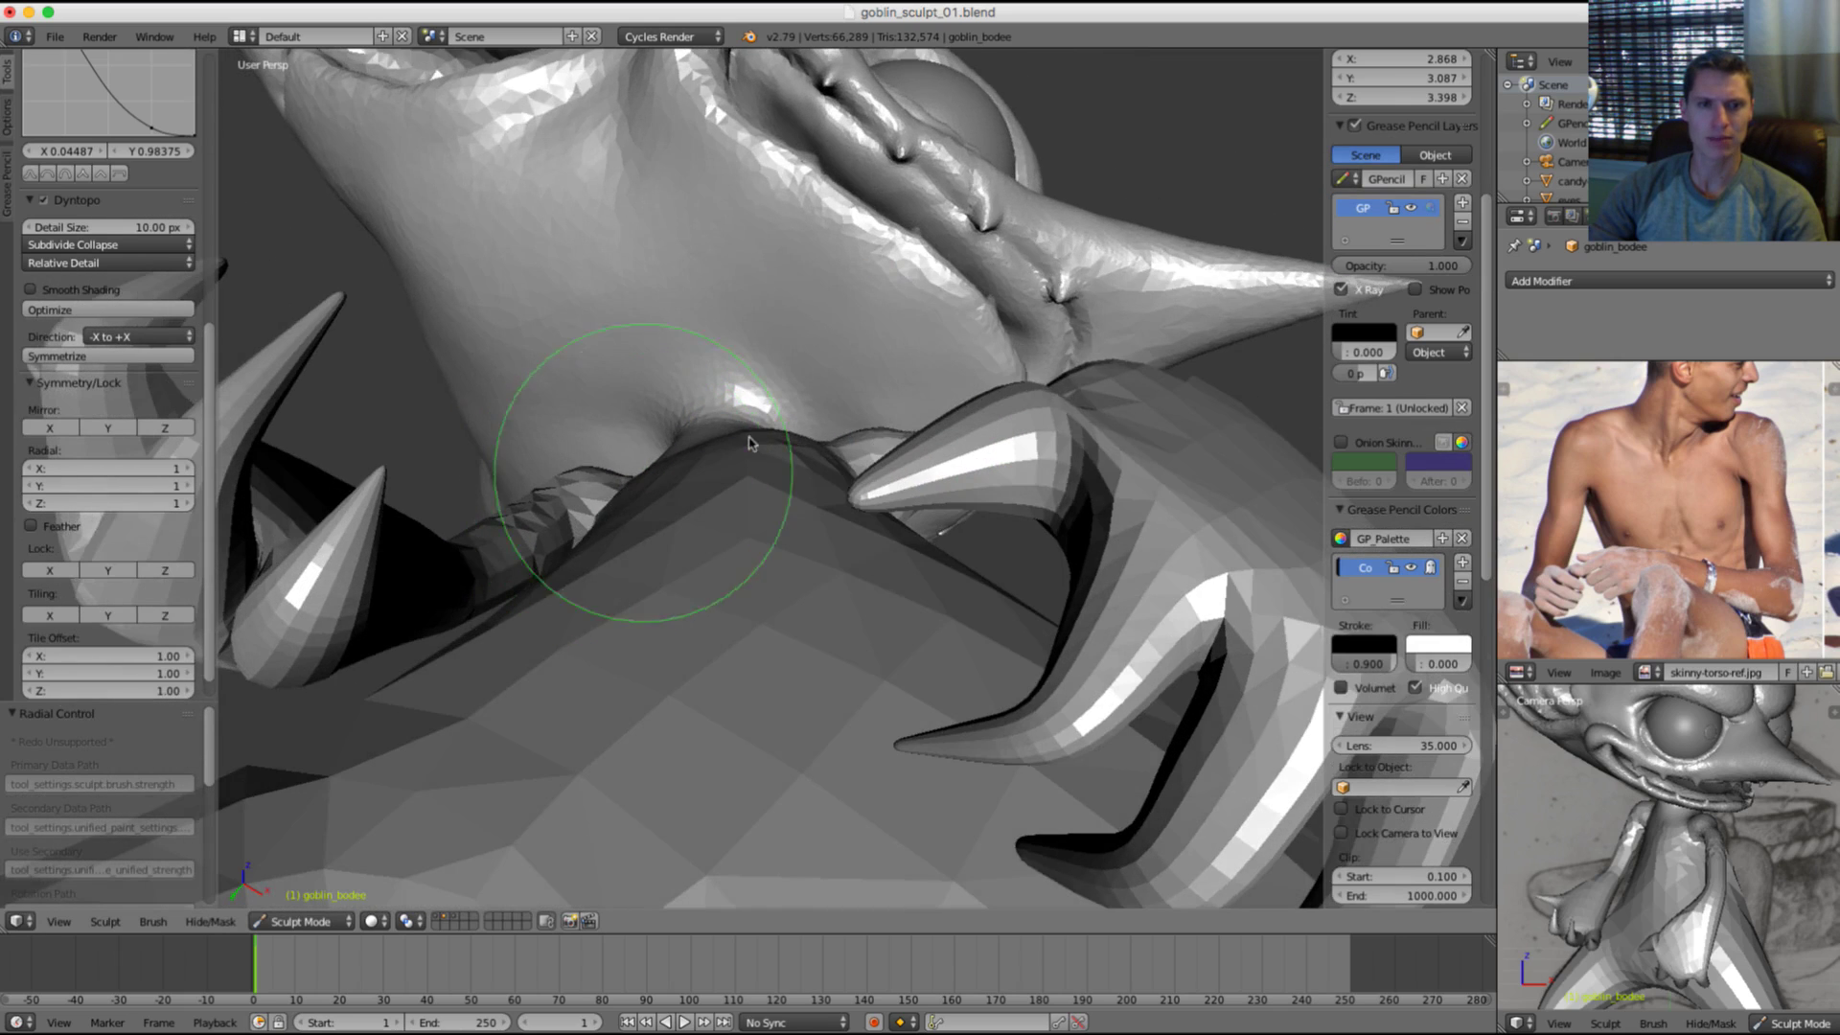
mouse_move(752, 437)
middle_down()
mouse_move(797, 511)
mouse_move(738, 490)
middle_up()
key(f)
click(773, 501)
mouse_move(738, 484)
shift+mouse_down()
mouse_move(787, 634)
mouse_move(772, 656)
shift+mouse_up()
middle_drag(748, 545, 703, 539)
mouse_move(758, 622)
middle_down()
mouse_move(772, 559)
mouse_move(751, 534)
middle_up()
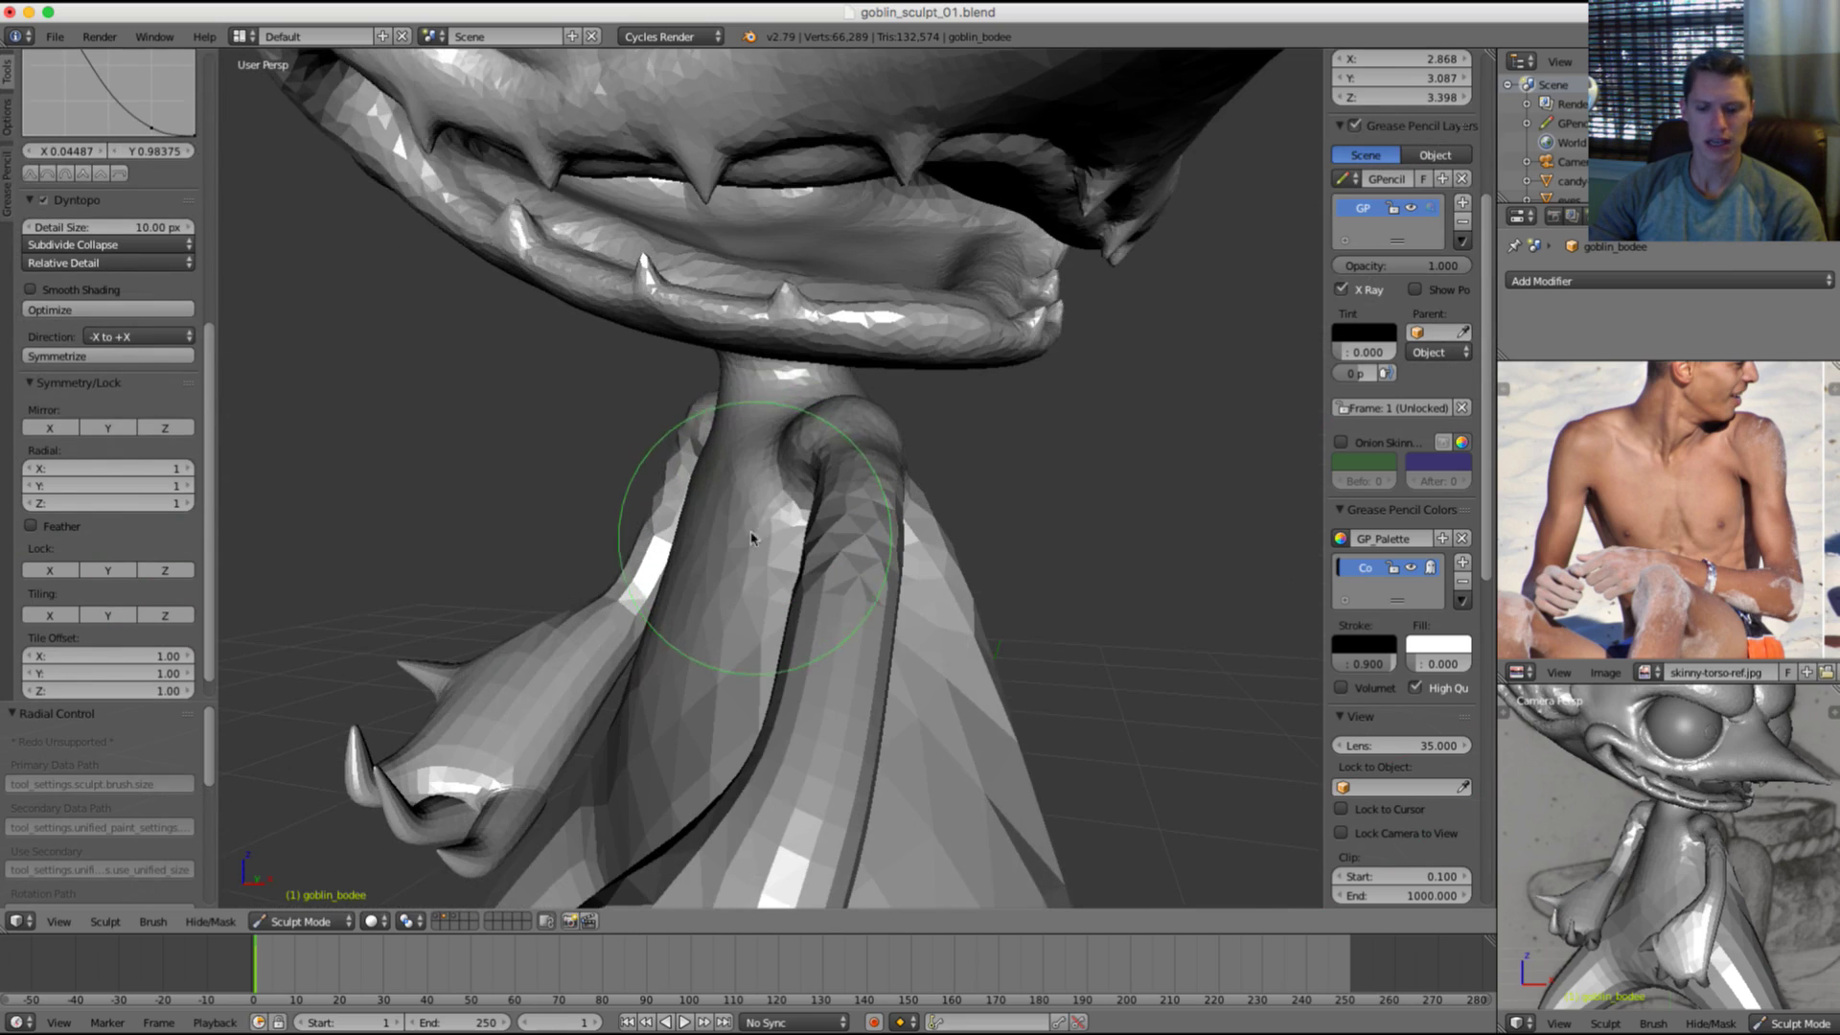
Step: Try to reshape the goblin's torso with a much larger Grab brush
key(g)
key(f)
click(863, 523)
middle_drag(881, 522, 831, 488)
scroll(830, 487, down, 2)
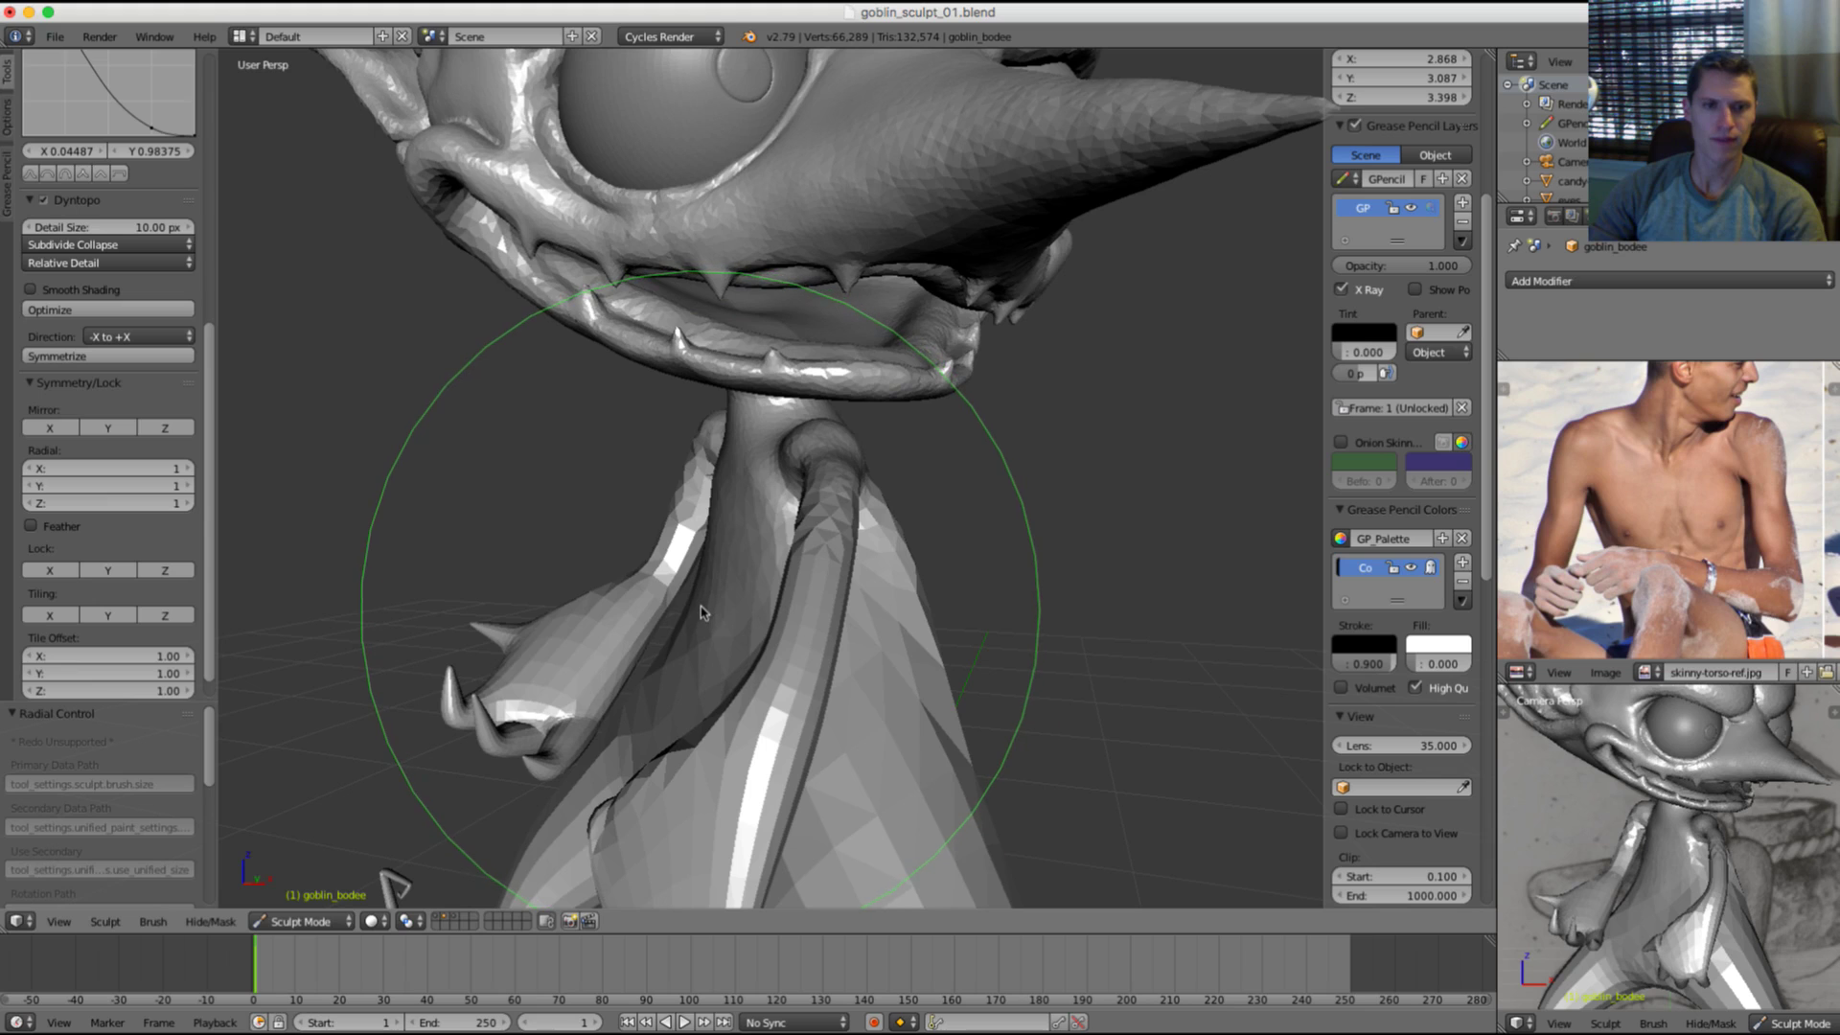
scroll(891, 546, down, 3)
middle_drag(939, 492, 1060, 485)
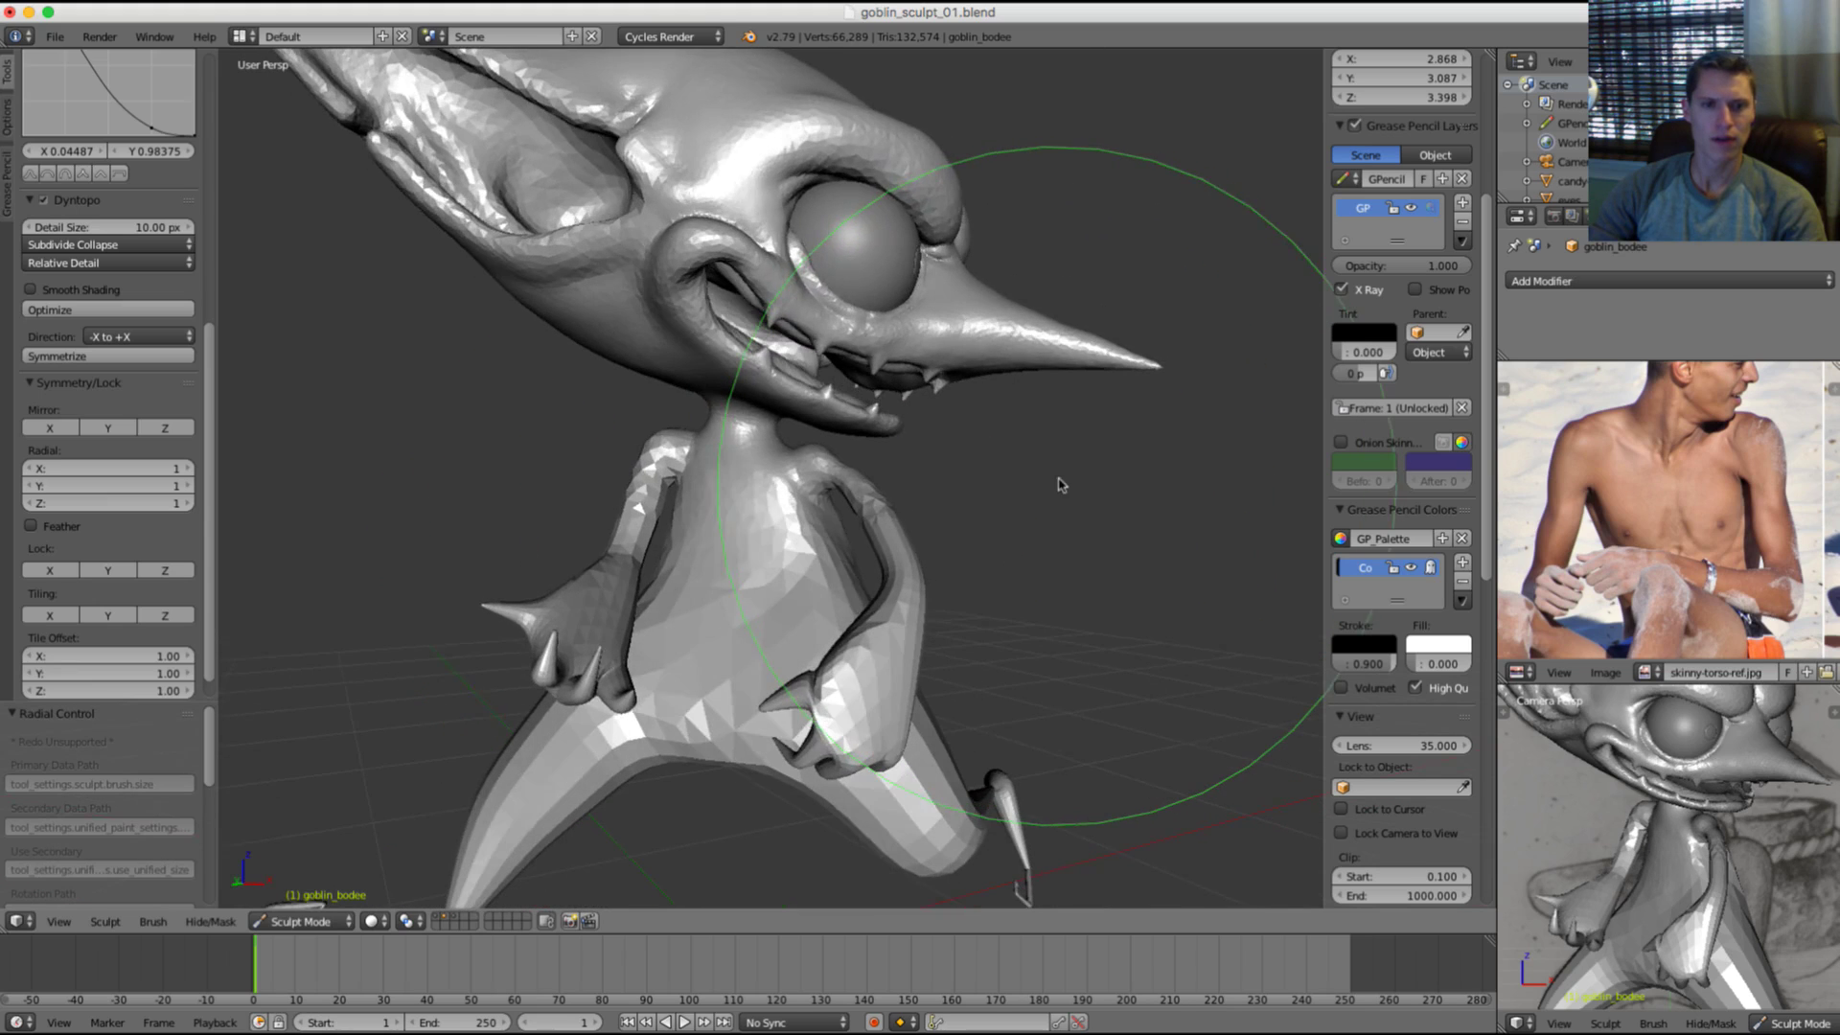
key(ctrl+z)
key(ctrl+z)
key(ctrl+z)
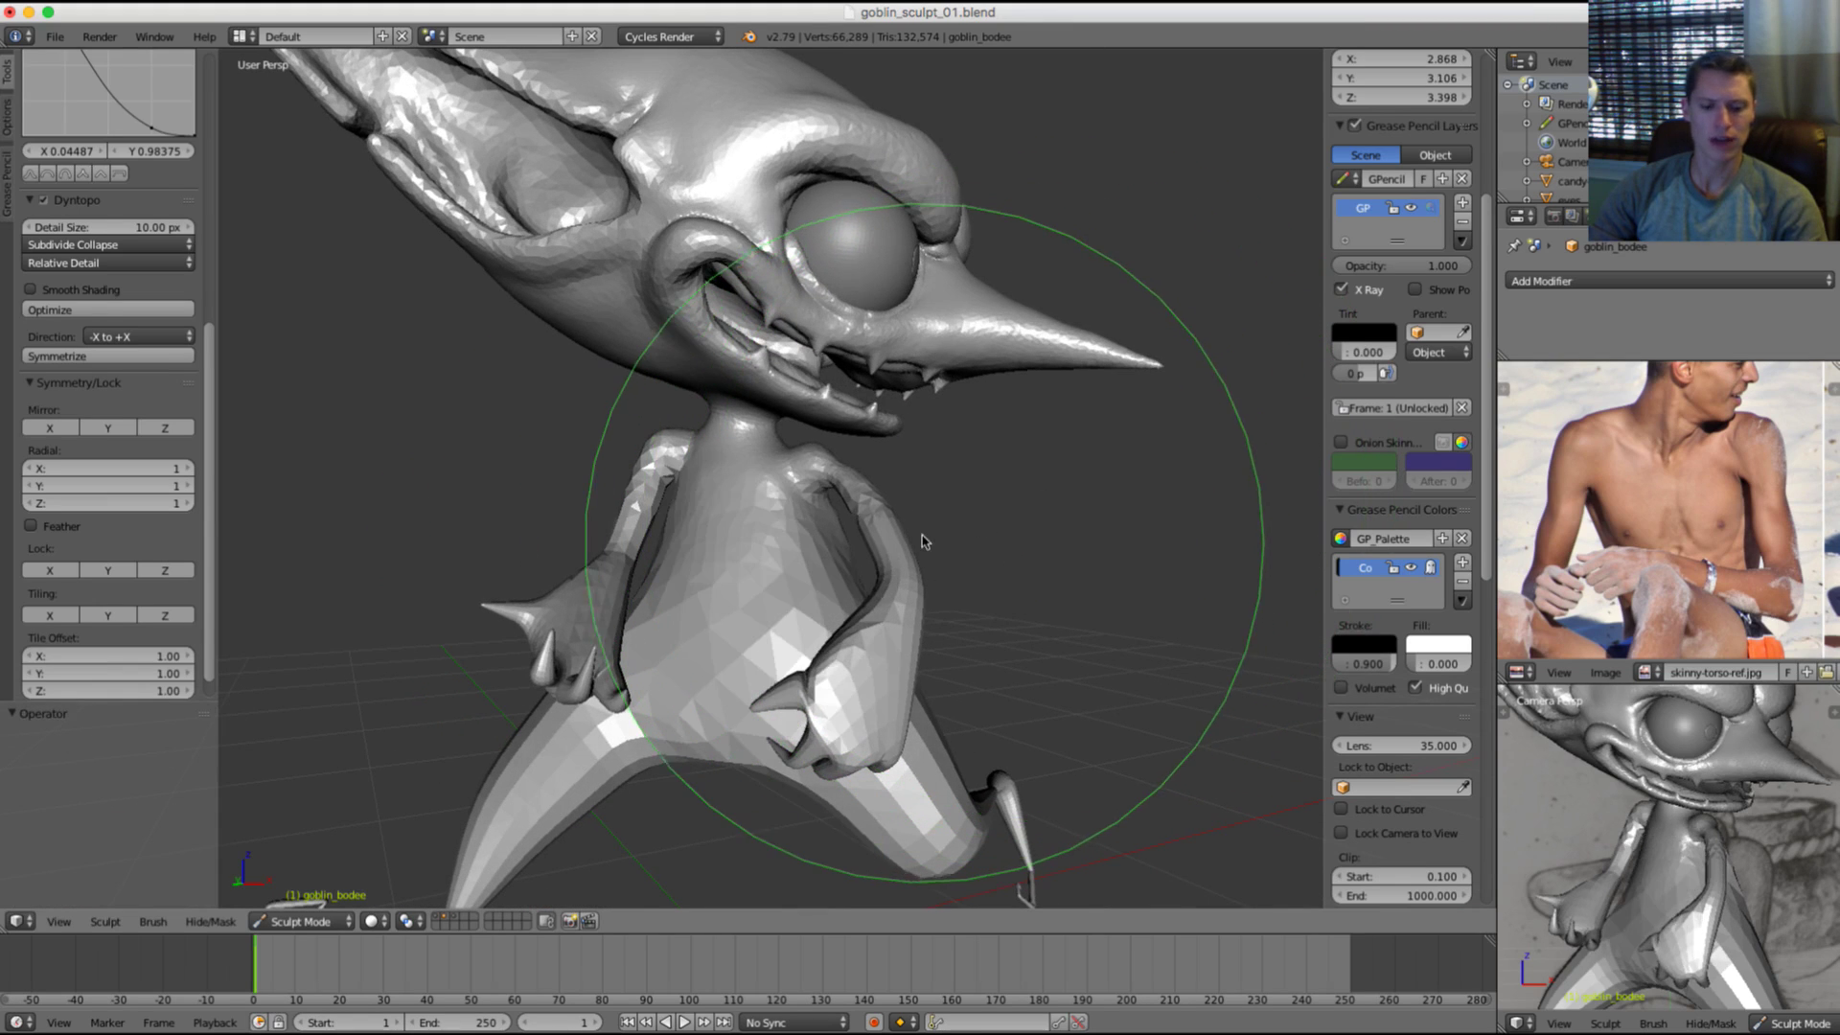
Step: Try to select a band of vertices around the middle of the torso in Edit Mode with wireframe display
key(Tab)
mouse_move(838, 591)
shift+middle_down()
mouse_move(850, 513)
mouse_move(698, 521)
mouse_move(935, 519)
shift+middle_up()
scroll(850, 513, up, 2)
key(z)
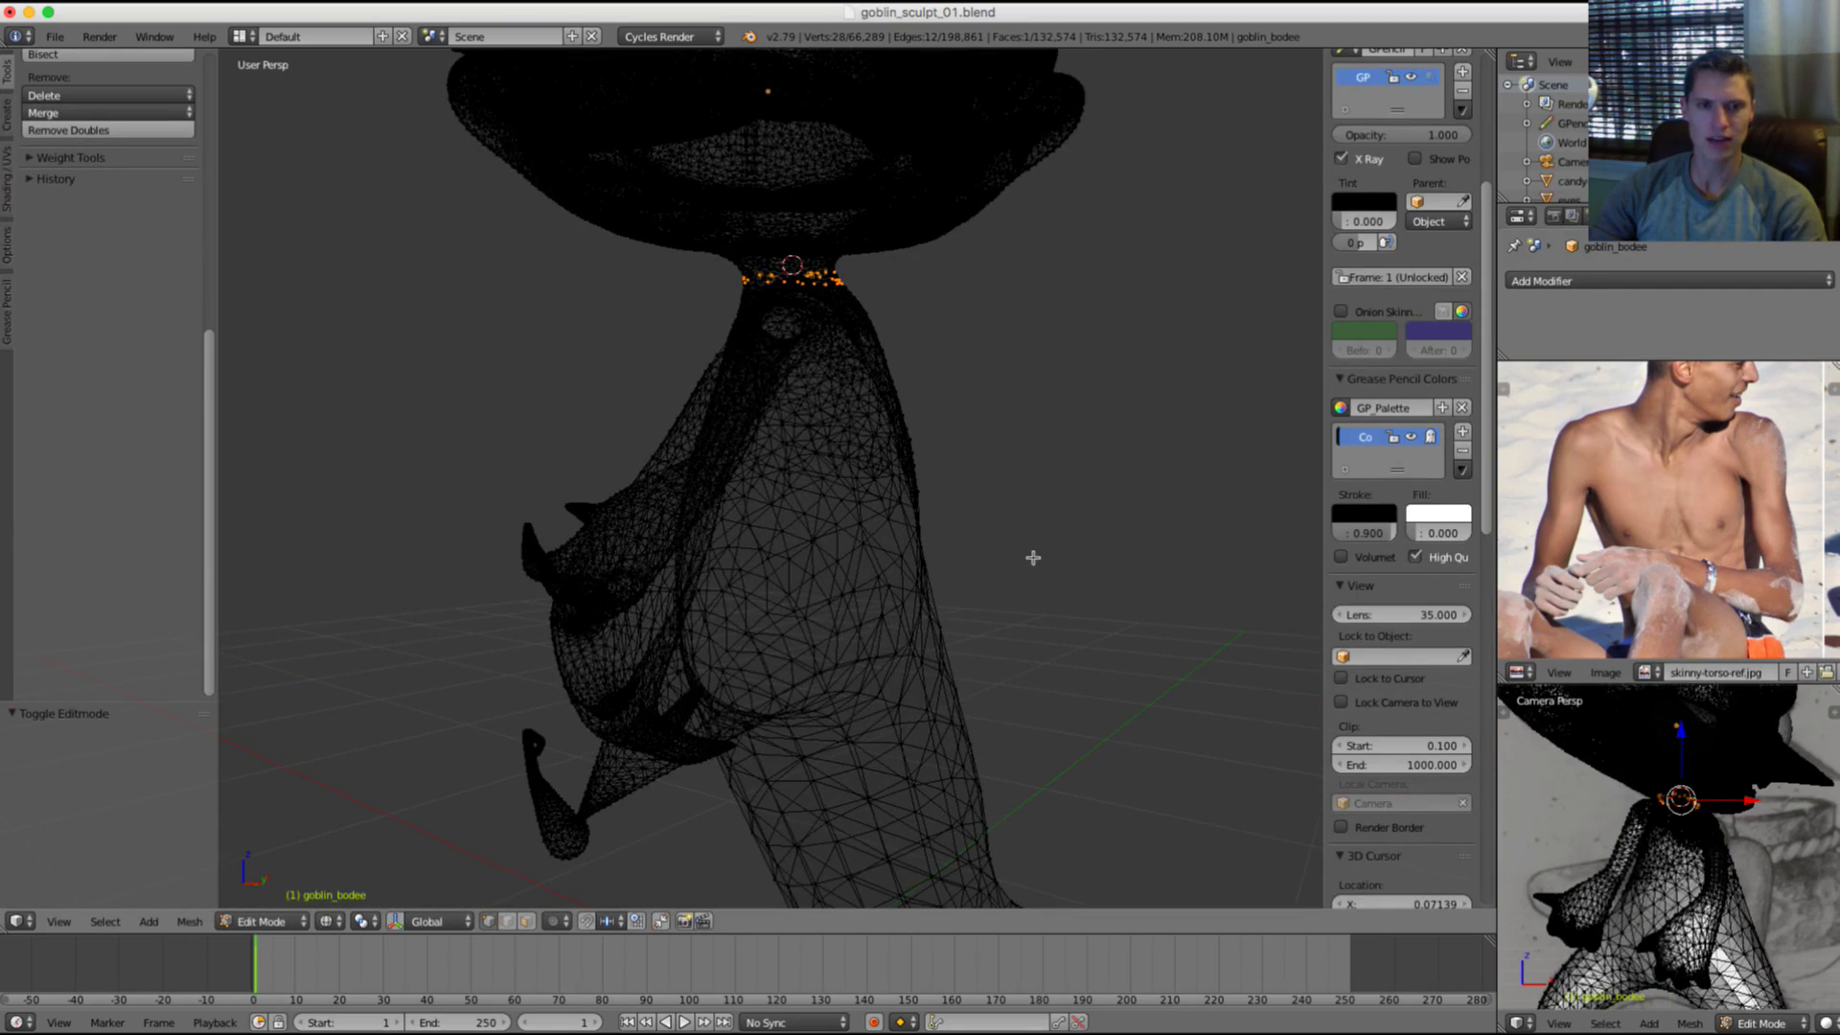
mouse_move(785, 549)
ctrl+mouse_down()
mouse_move(738, 620)
mouse_move(987, 592)
ctrl+mouse_up()
mouse_move(978, 555)
middle_down()
mouse_move(837, 526)
mouse_move(677, 526)
mouse_move(596, 580)
middle_up()
key(c)
right_click(599, 580)
key(ctrl+z)
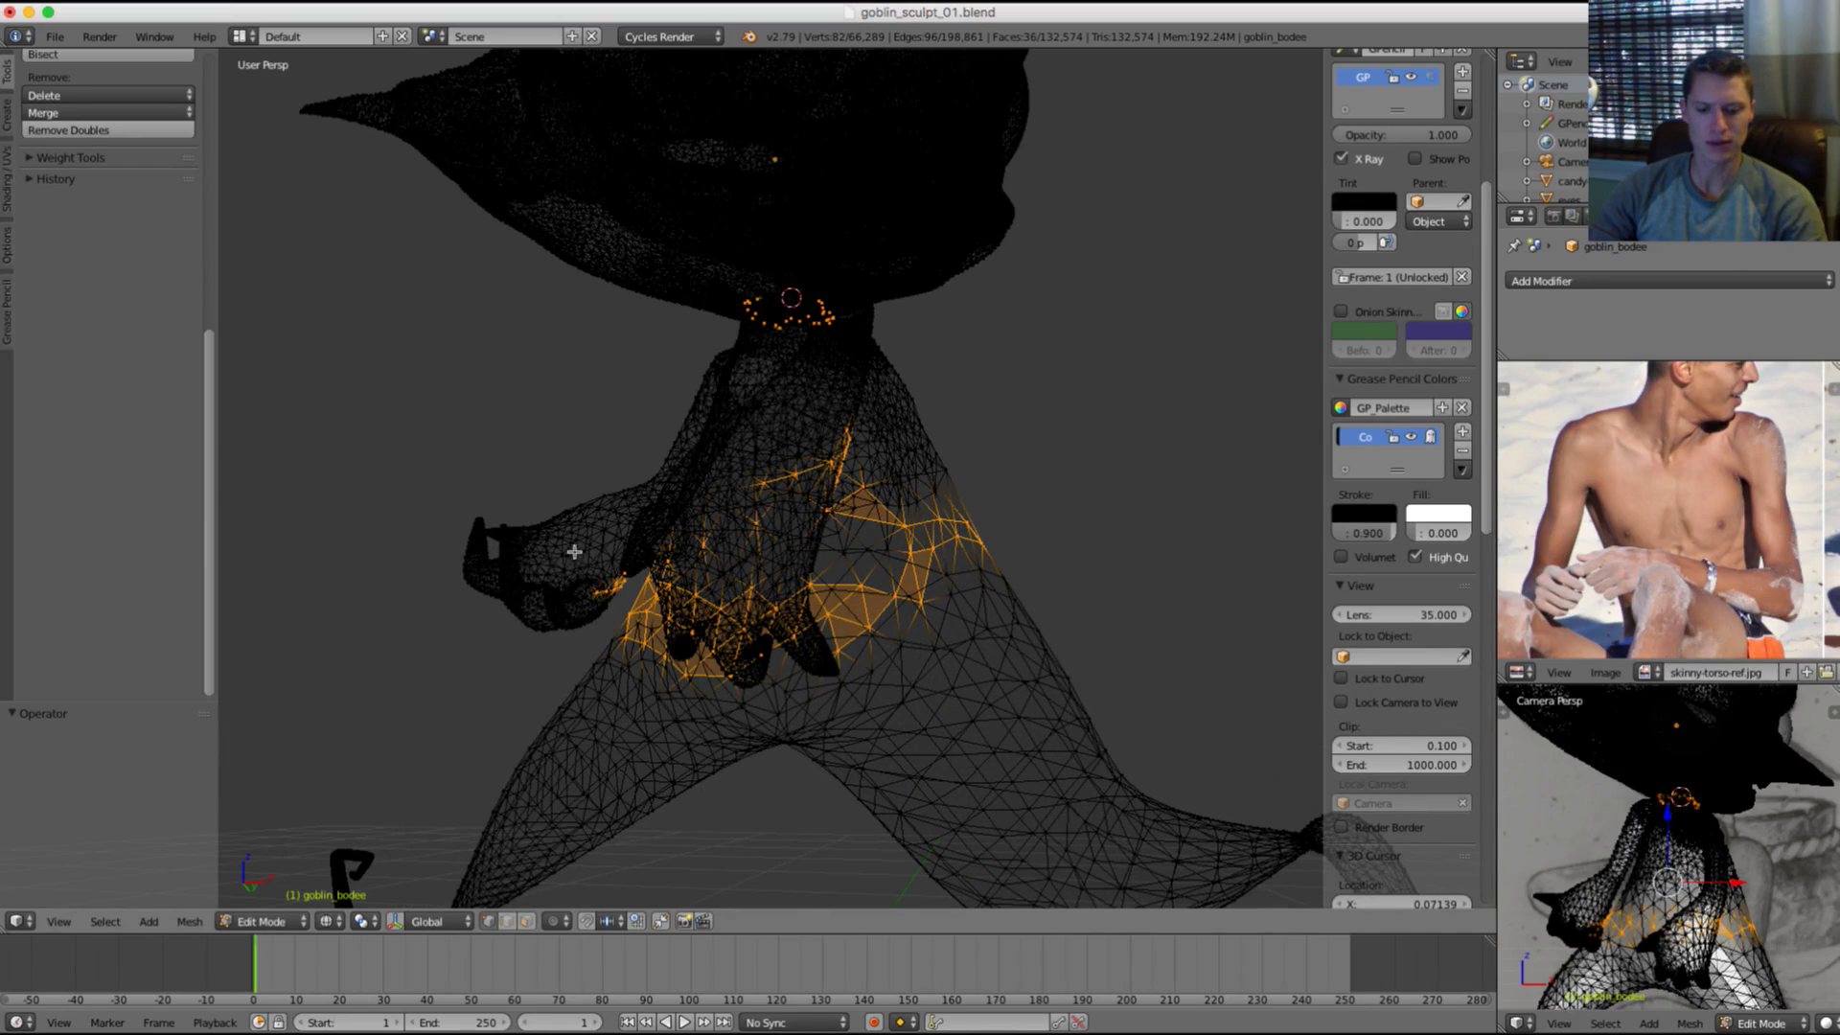
Step: Deselect the stray neck and hand vertices, keeping only the torso band selected, and restore solid shading
key(c)
mouse_move(739, 296)
middle_down()
mouse_move(809, 307)
mouse_move(767, 234)
mouse_move(937, 362)
mouse_move(1023, 374)
mouse_move(1013, 543)
middle_up()
key(Escape)
key(b)
middle_drag(907, 518, 1017, 622)
mouse_move(1035, 601)
middle_down()
mouse_move(1051, 464)
mouse_move(944, 424)
mouse_move(868, 457)
middle_up()
key(z)
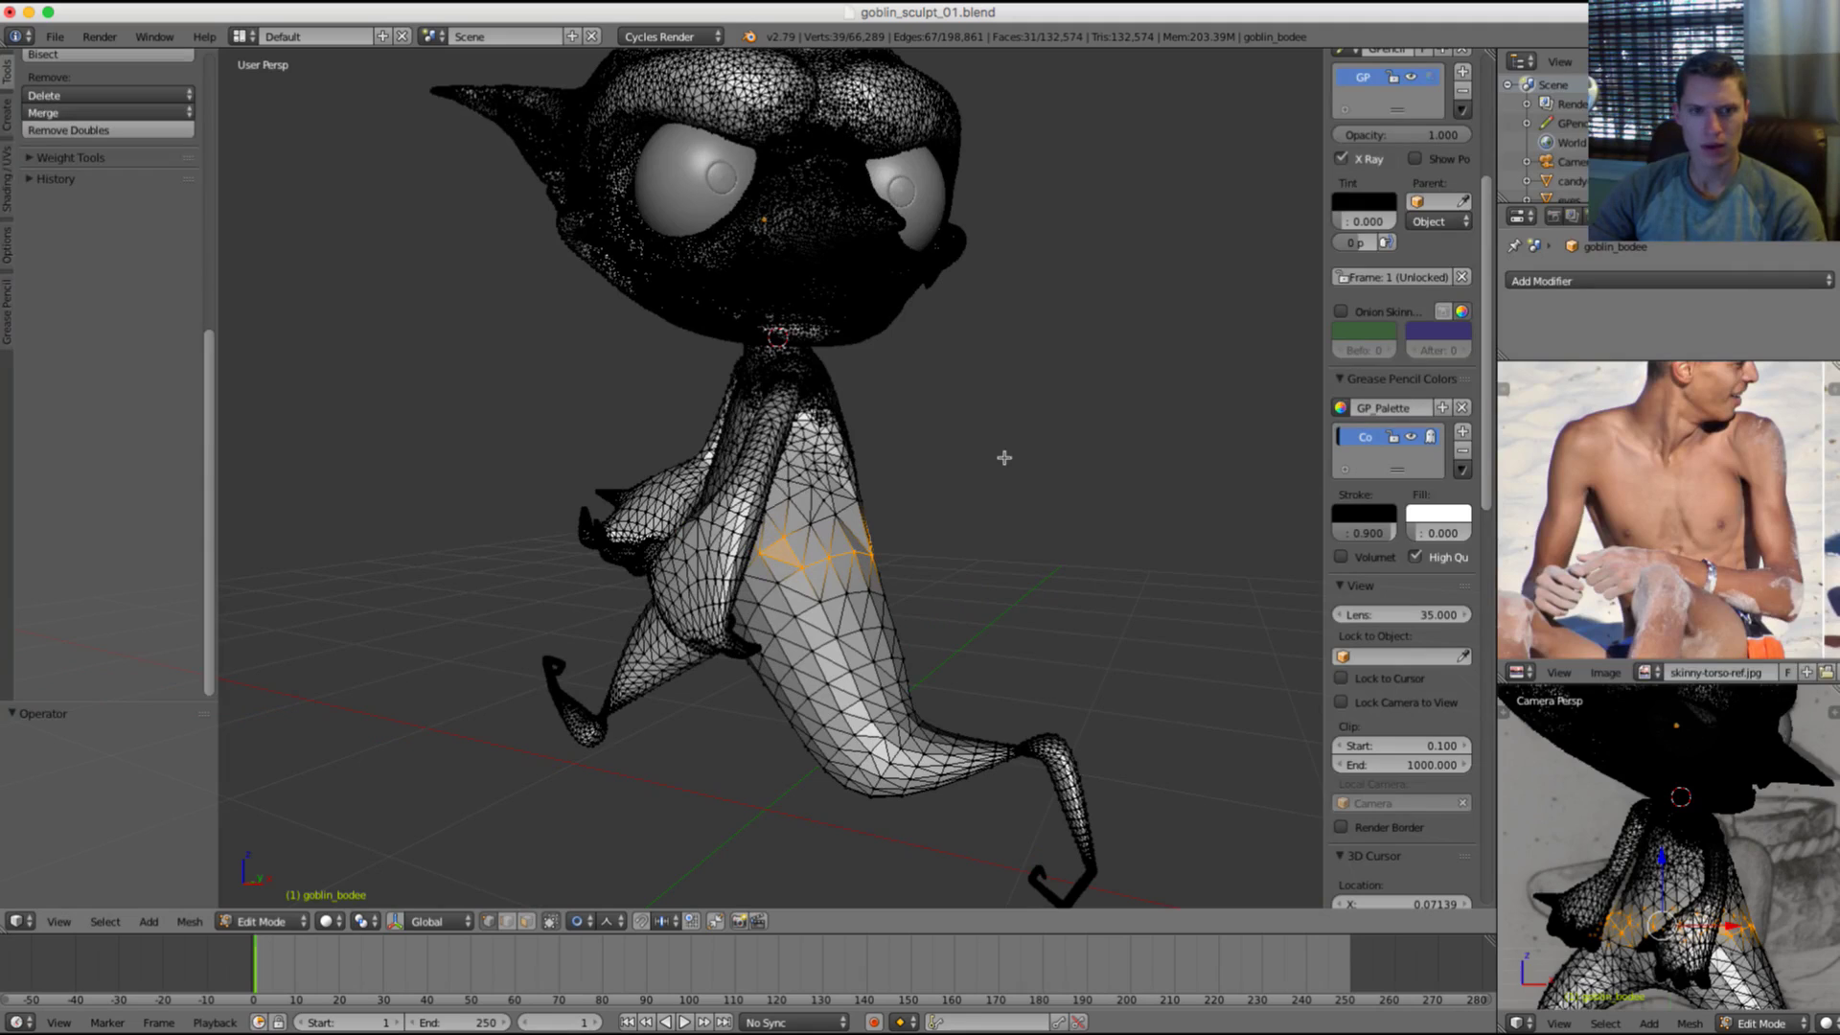
Step: Try moving the torso band with Sharp proportional editing, and switch the falloff to Smooth
key(g)
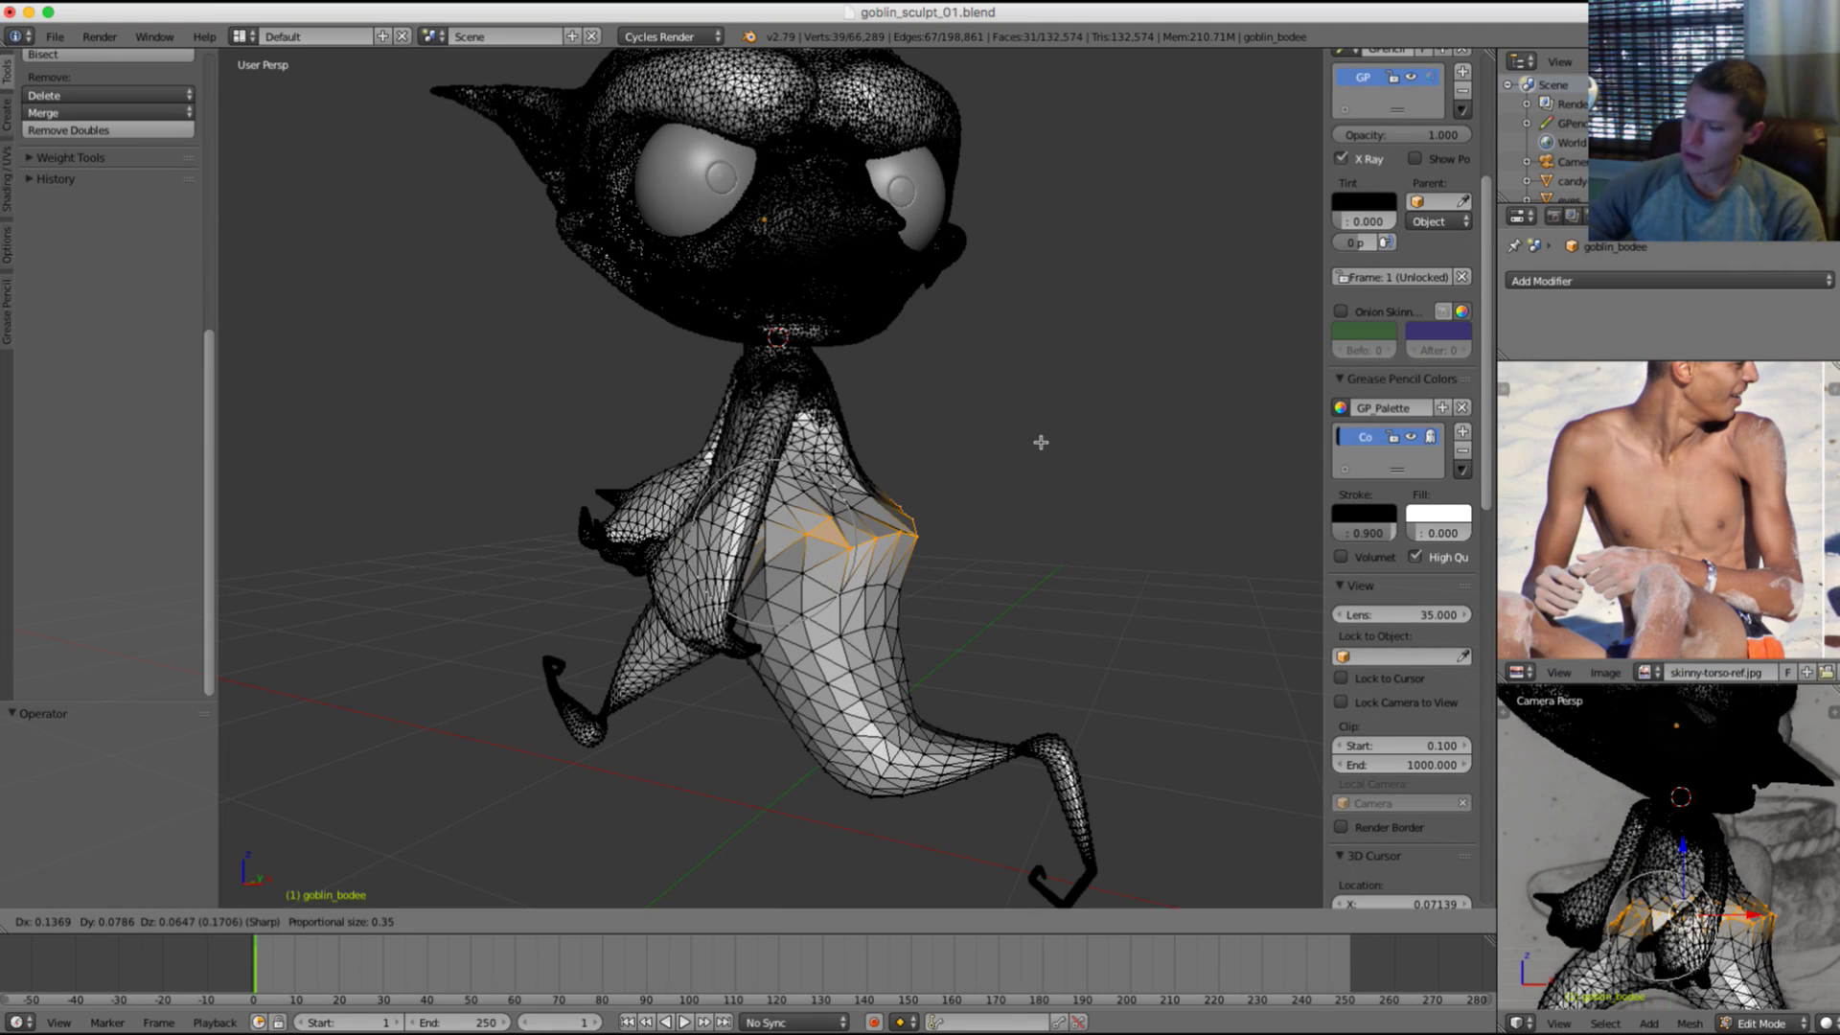
right_click(948, 551)
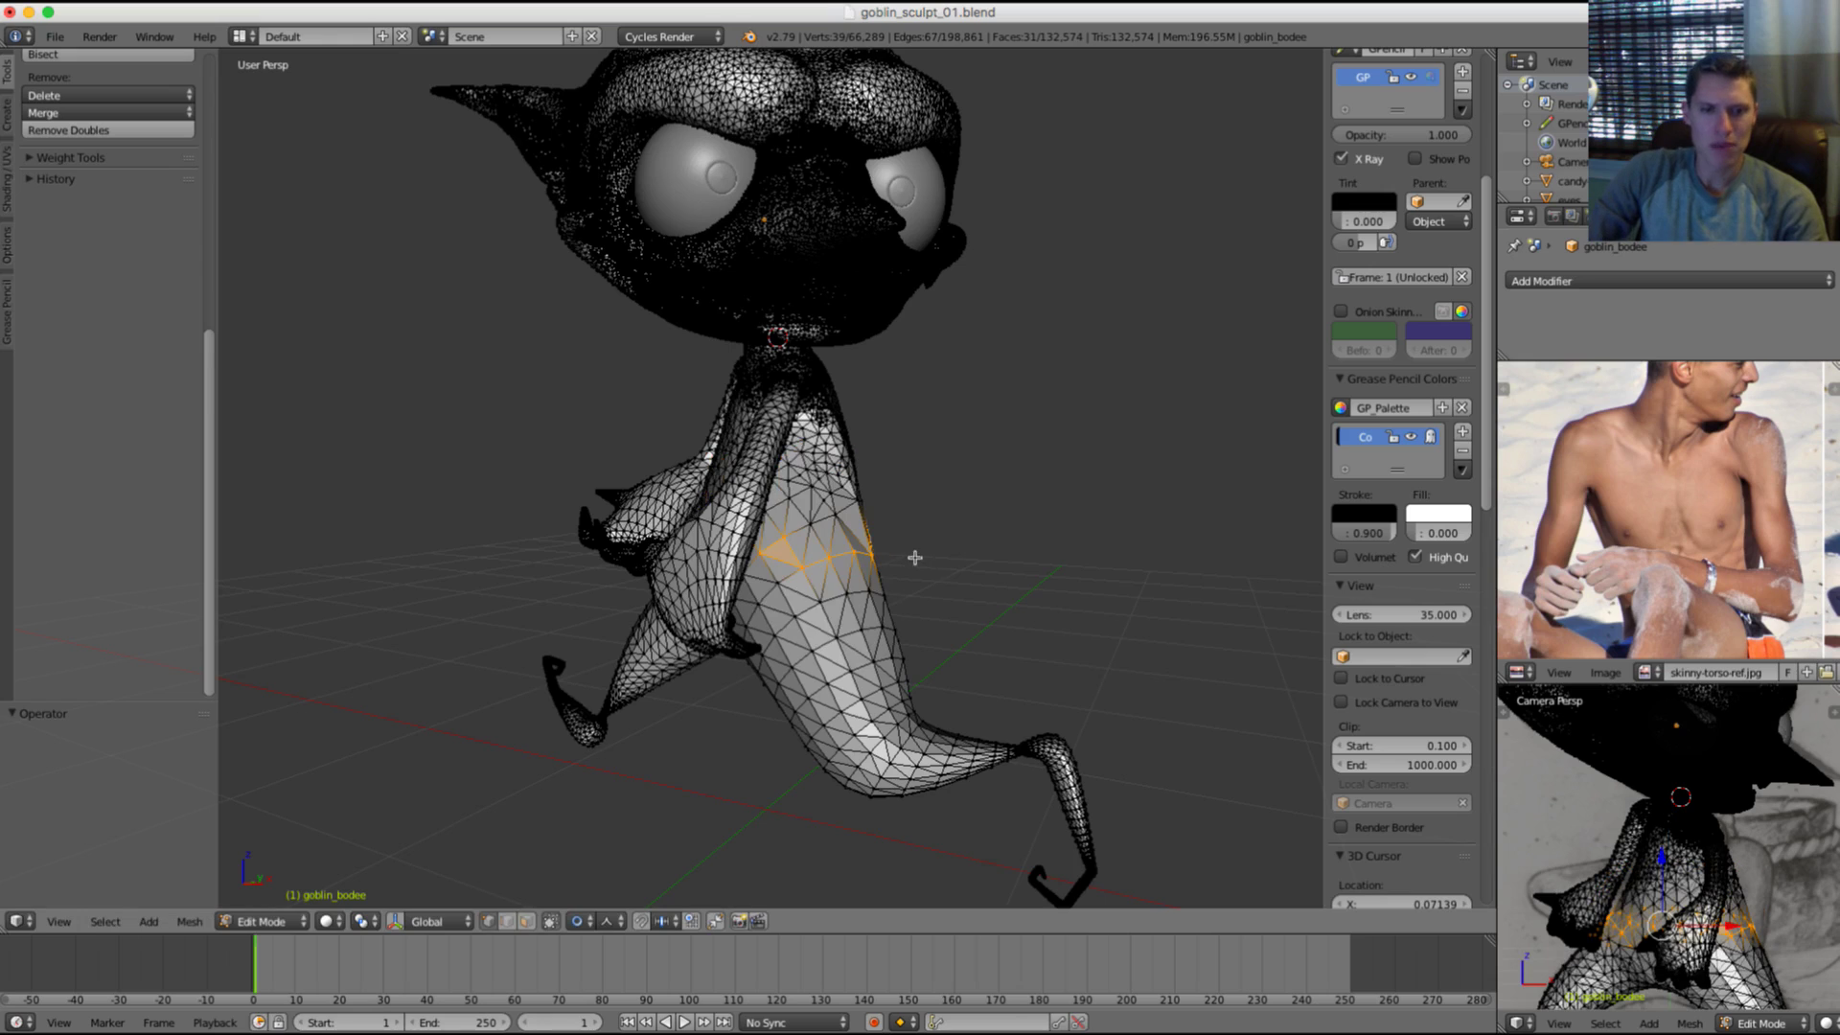
ctrl+middle_drag(801, 650, 783, 674)
click(608, 921)
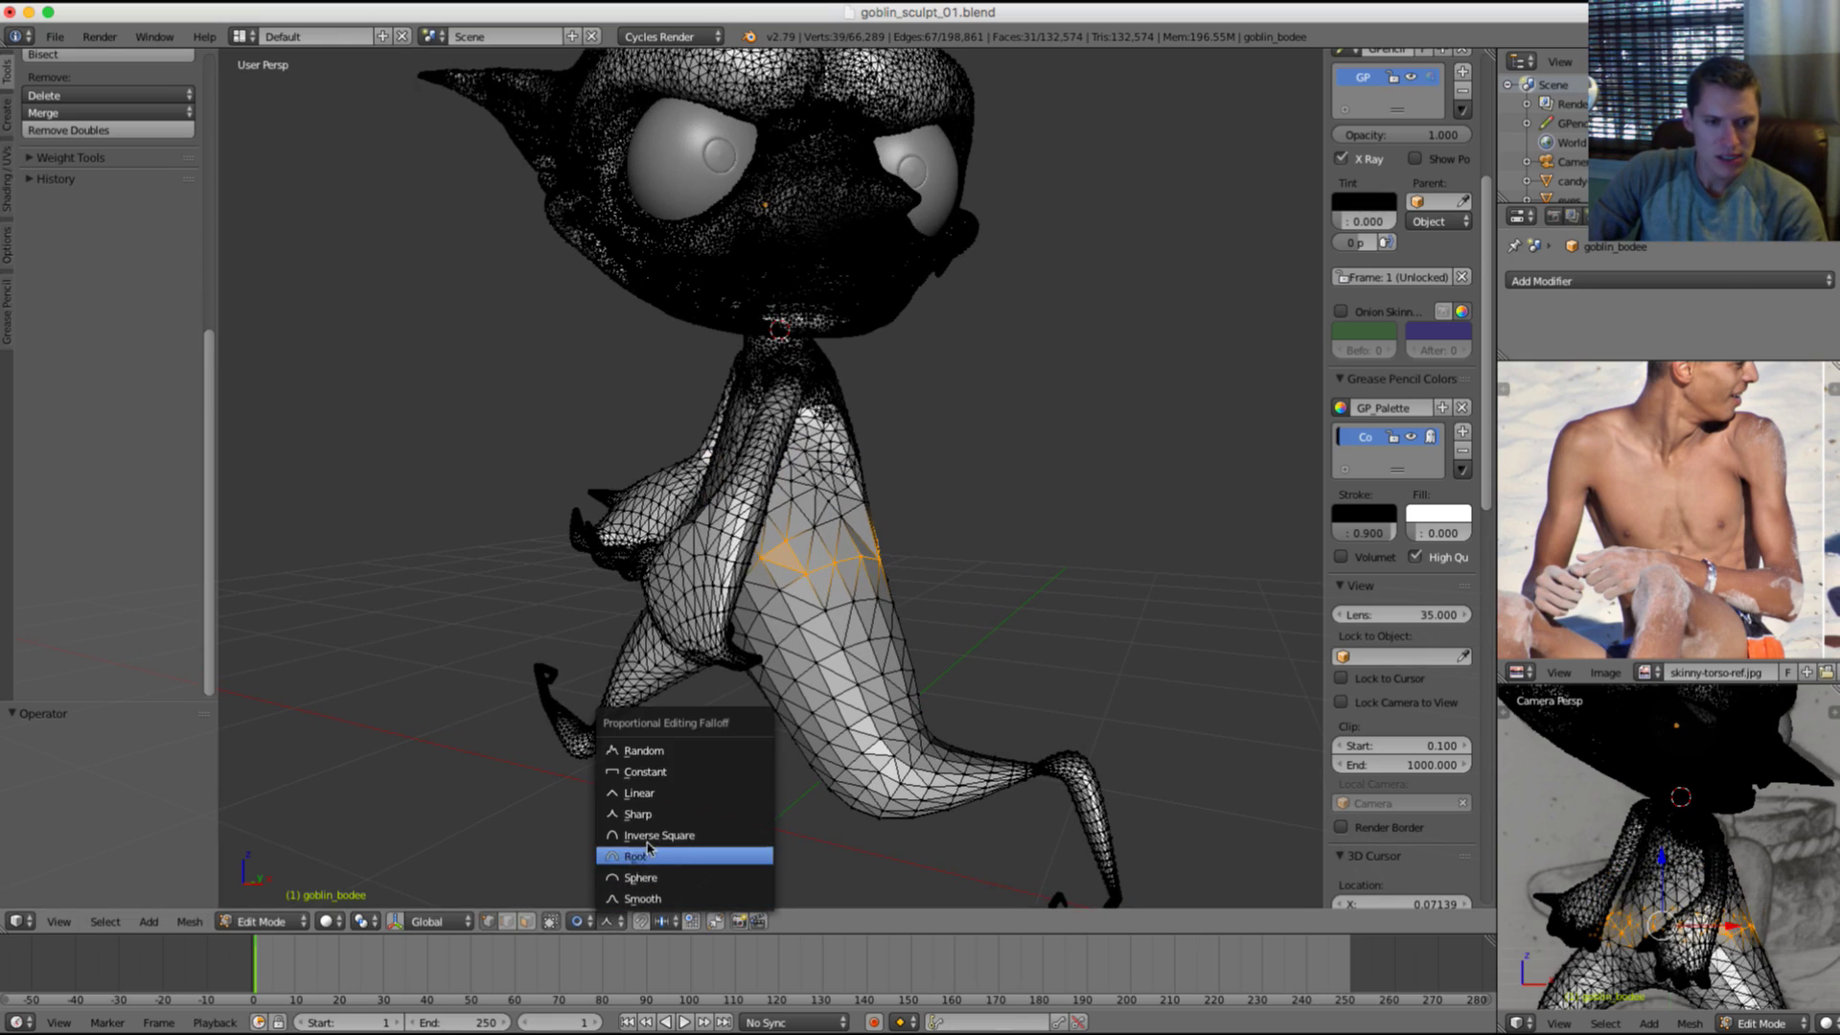
click(637, 898)
middle_drag(987, 632, 948, 594)
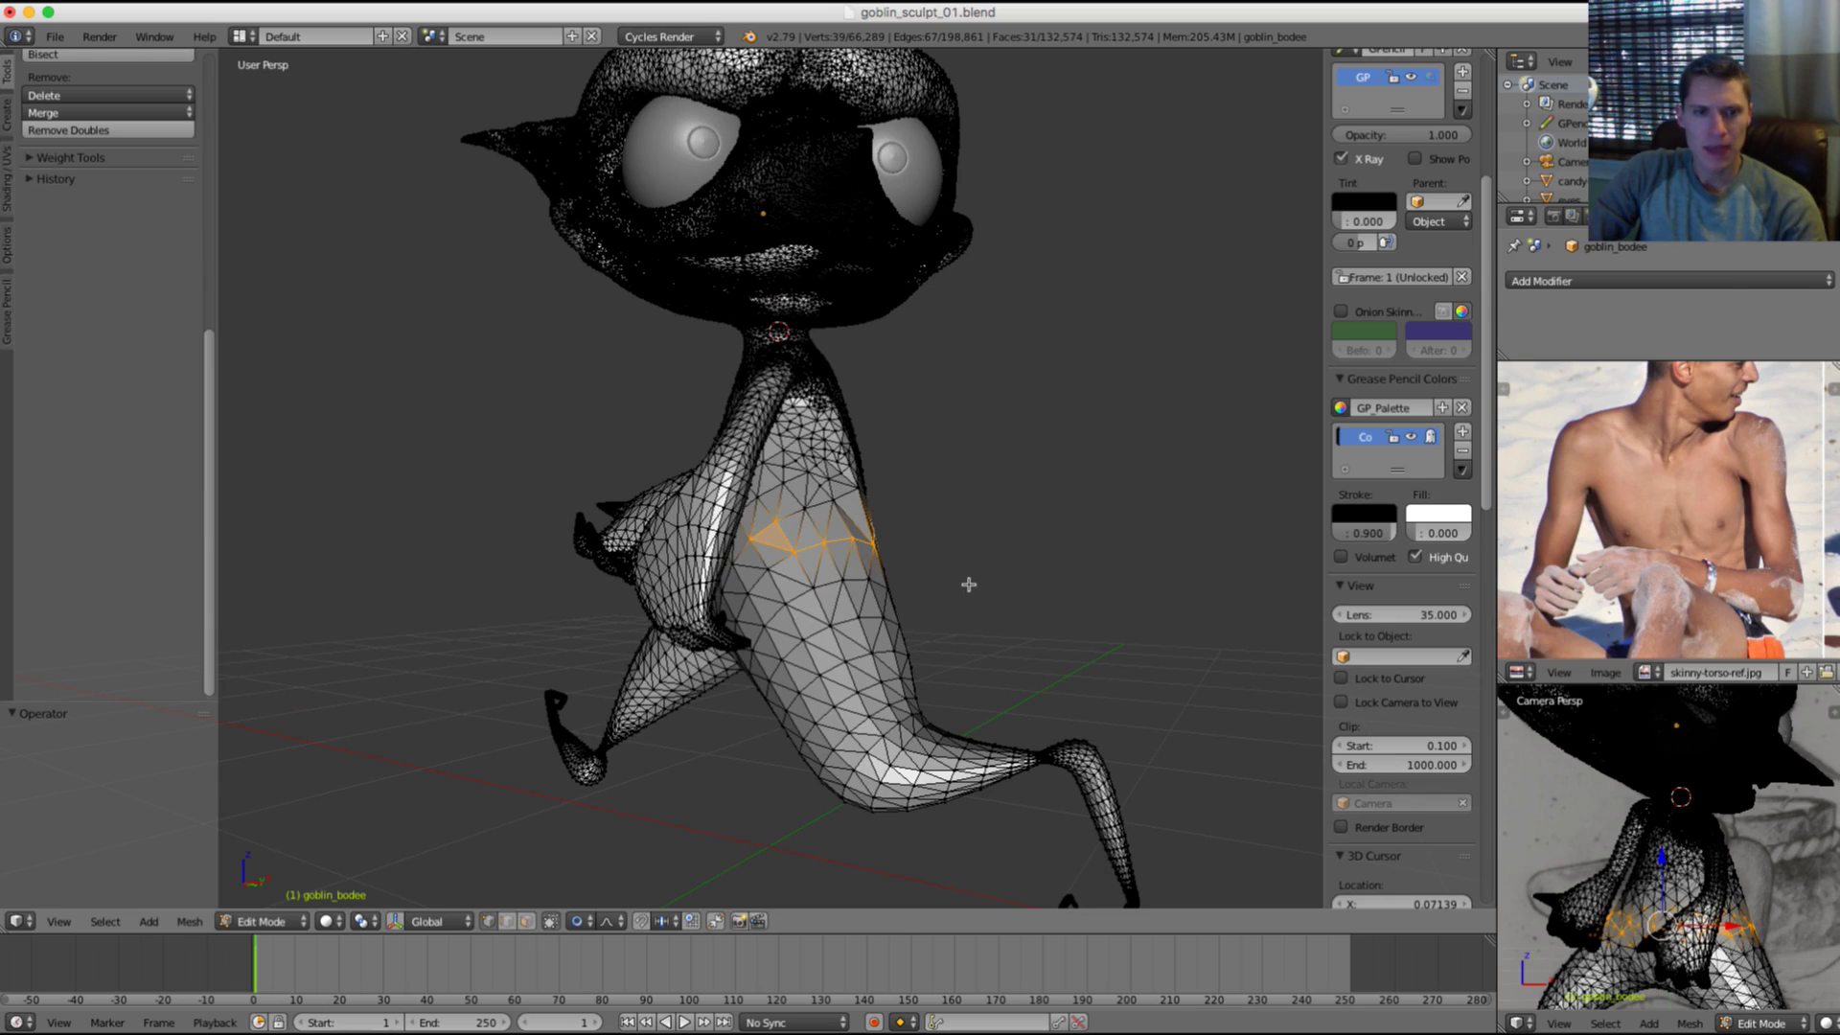
Step: Try to move the torso band toward the goblin's back with Smooth proportional editing and an enlarged influence area
key(g)
scroll(976, 584, down, 5)
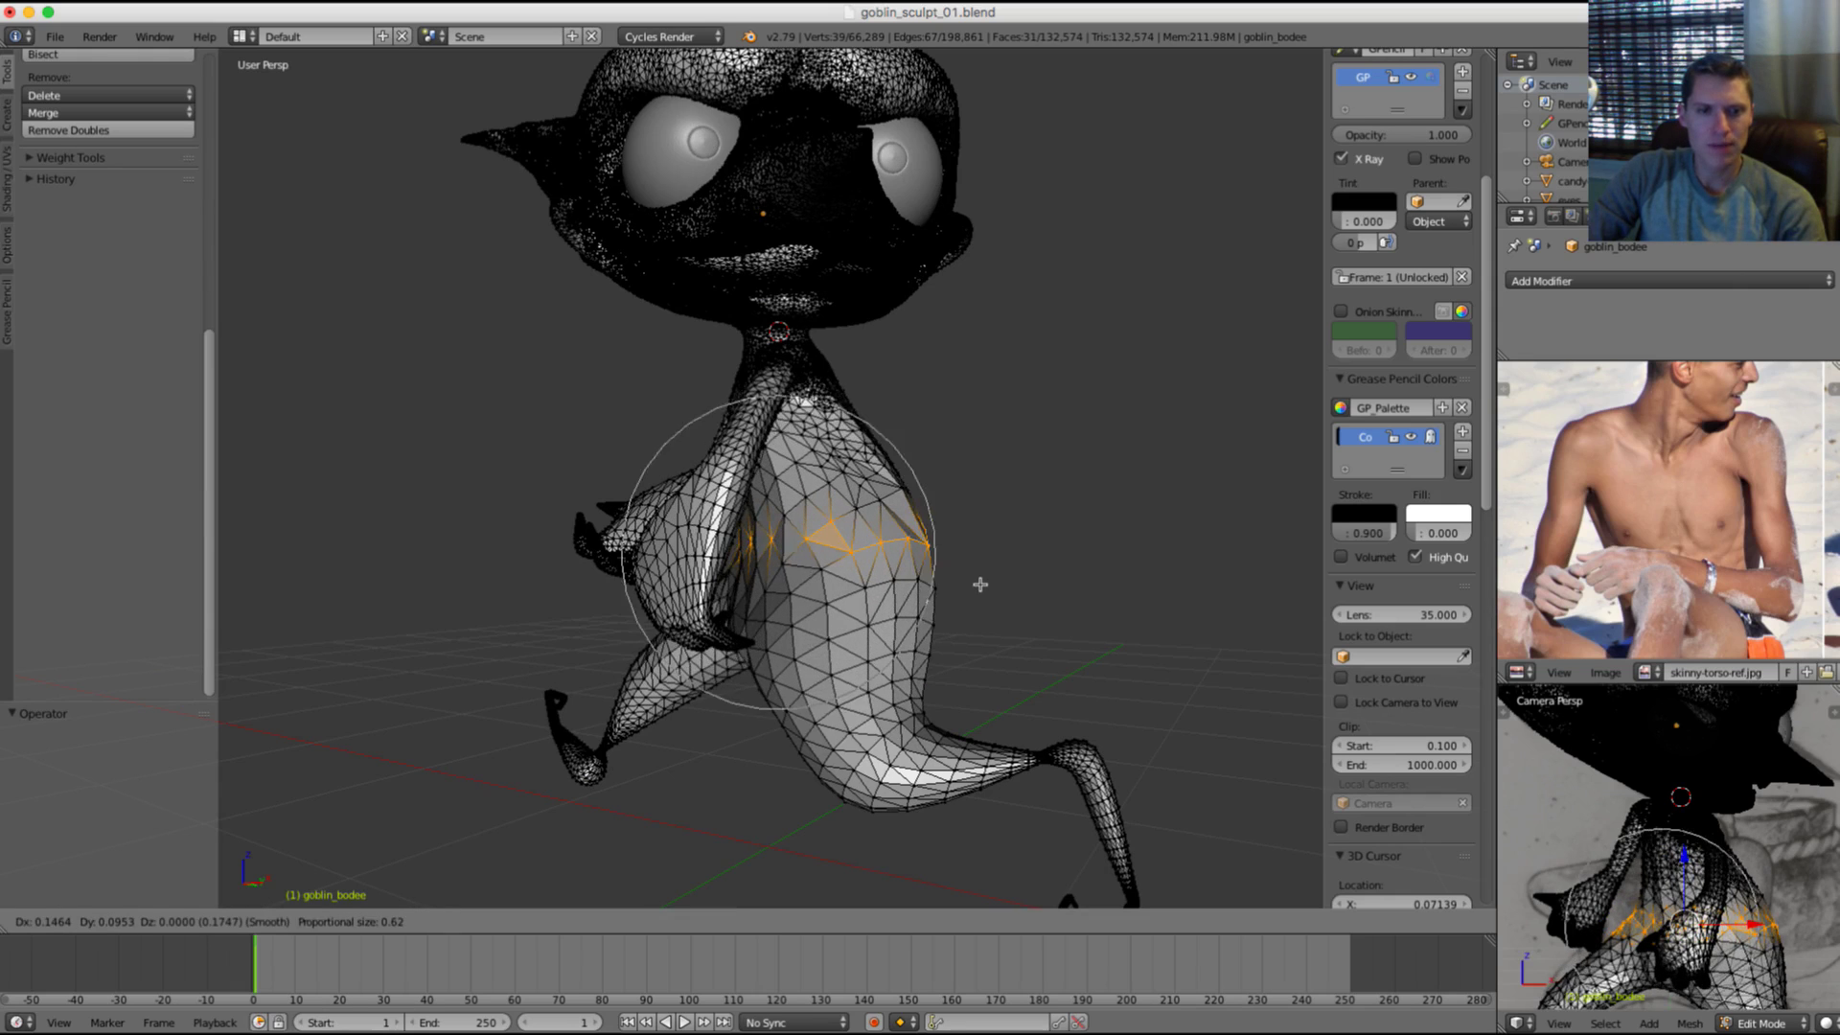
scroll(979, 584, down, 2)
click(979, 584)
middle_drag(979, 584, 771, 565)
scroll(870, 469, down, 3)
key(ctrl+z)
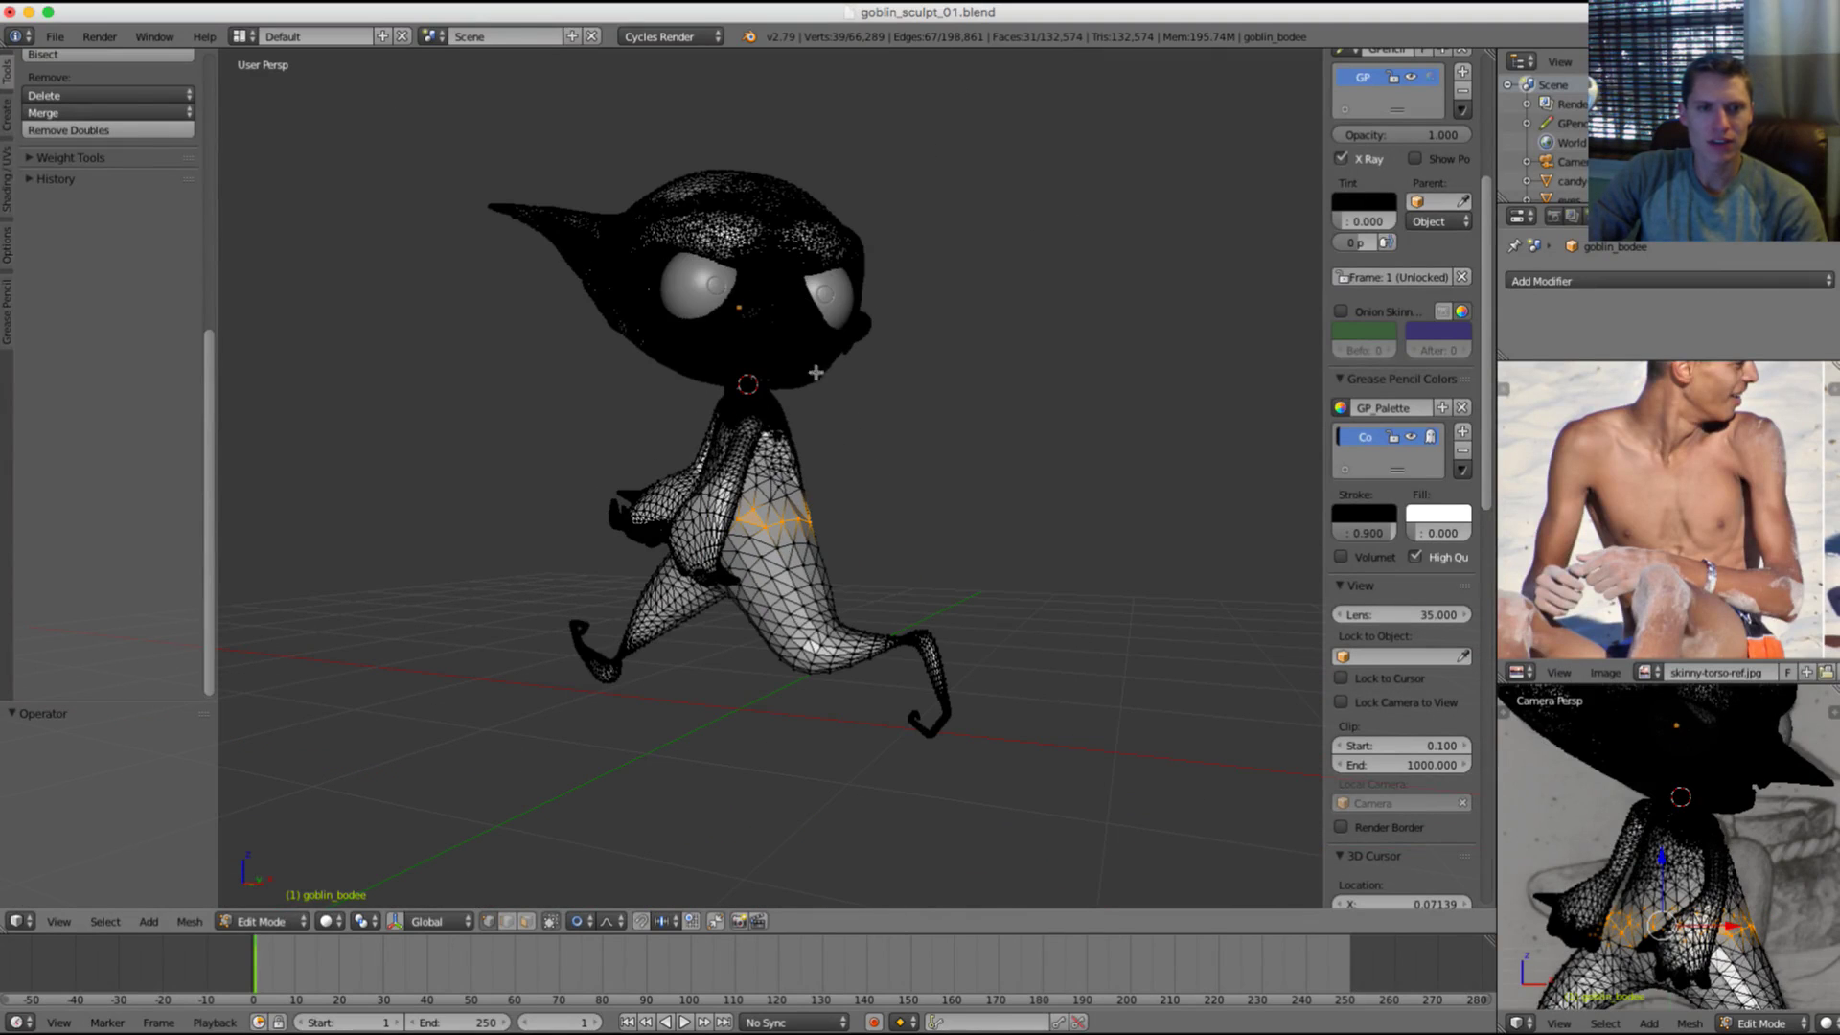
Step: Return to Sculpt Mode and pull the torso into a slimmer shape with a resized Grab brush
mouse_move(877, 404)
middle_down()
mouse_move(863, 451)
mouse_move(840, 430)
mouse_move(833, 480)
mouse_move(661, 421)
mouse_move(639, 441)
mouse_move(908, 451)
mouse_move(920, 485)
mouse_move(1010, 451)
mouse_move(849, 480)
mouse_move(778, 516)
middle_up()
scroll(891, 528, up, 3)
key(Tab)
scroll(965, 514, down, 2)
key(f)
click(814, 474)
scroll(776, 515, up, 3)
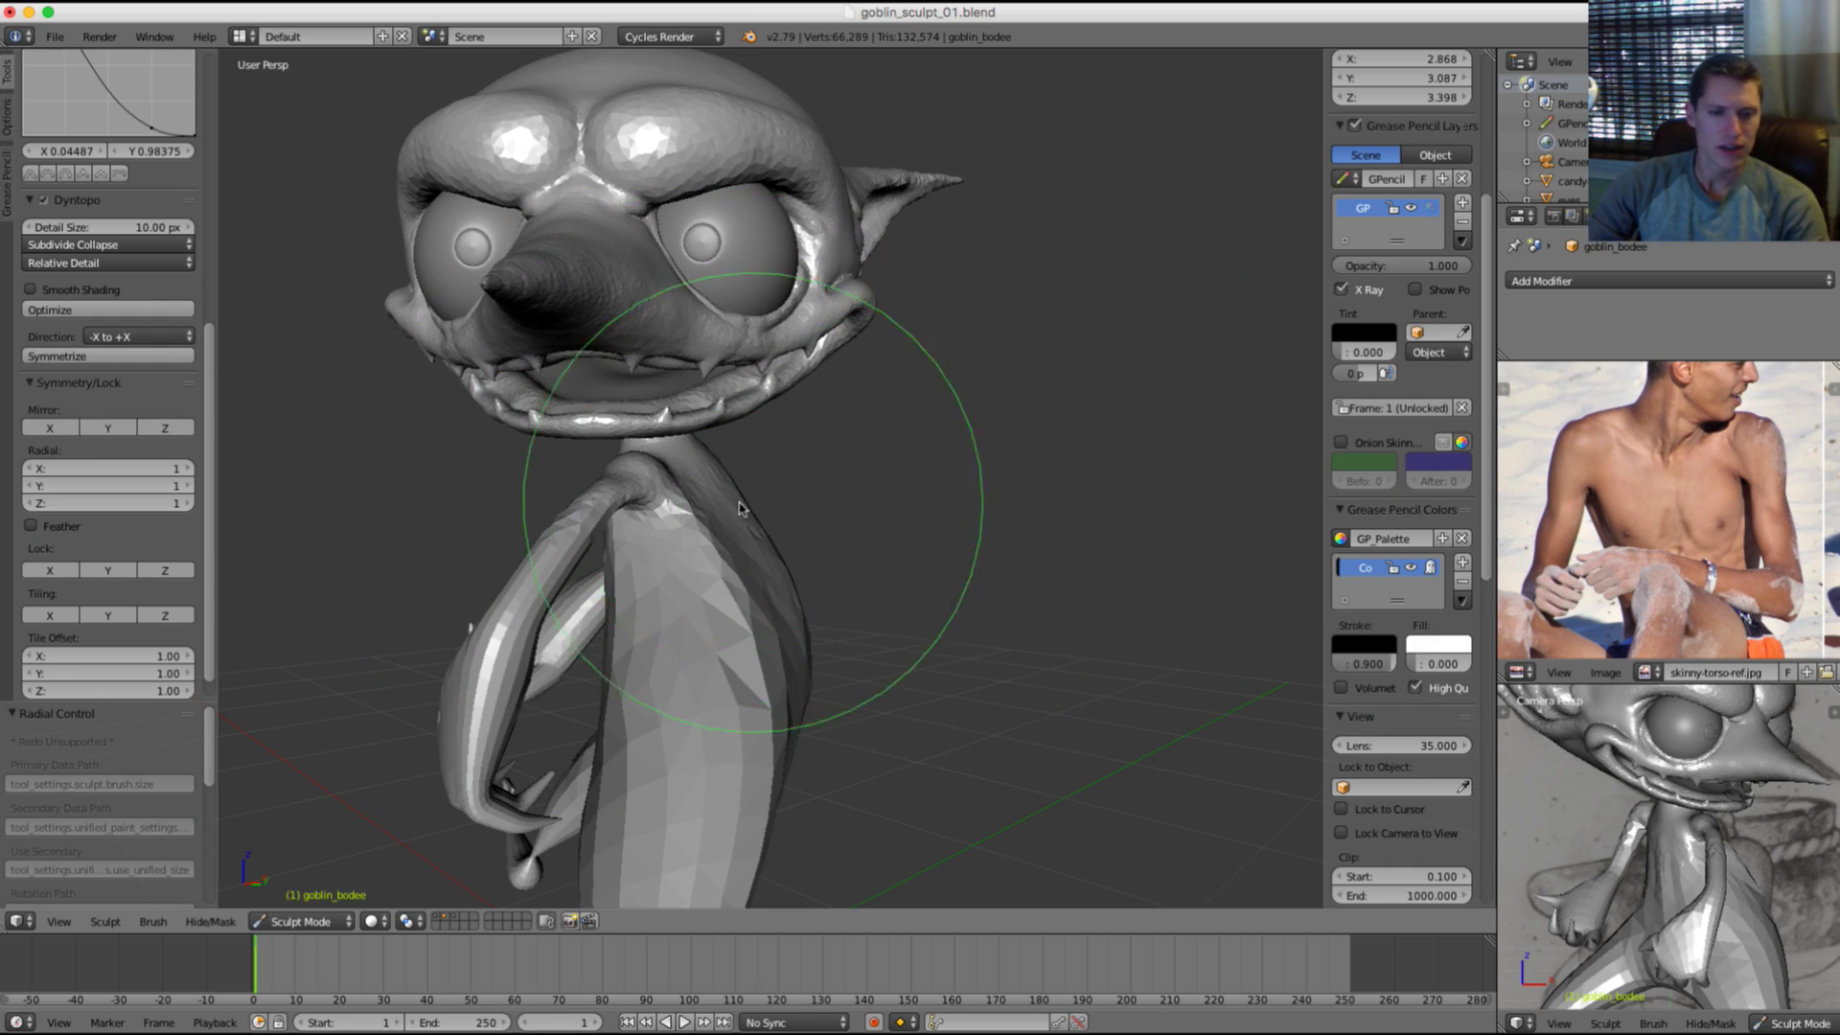
middle_drag(757, 594, 700, 681)
scroll(795, 565, up, 4)
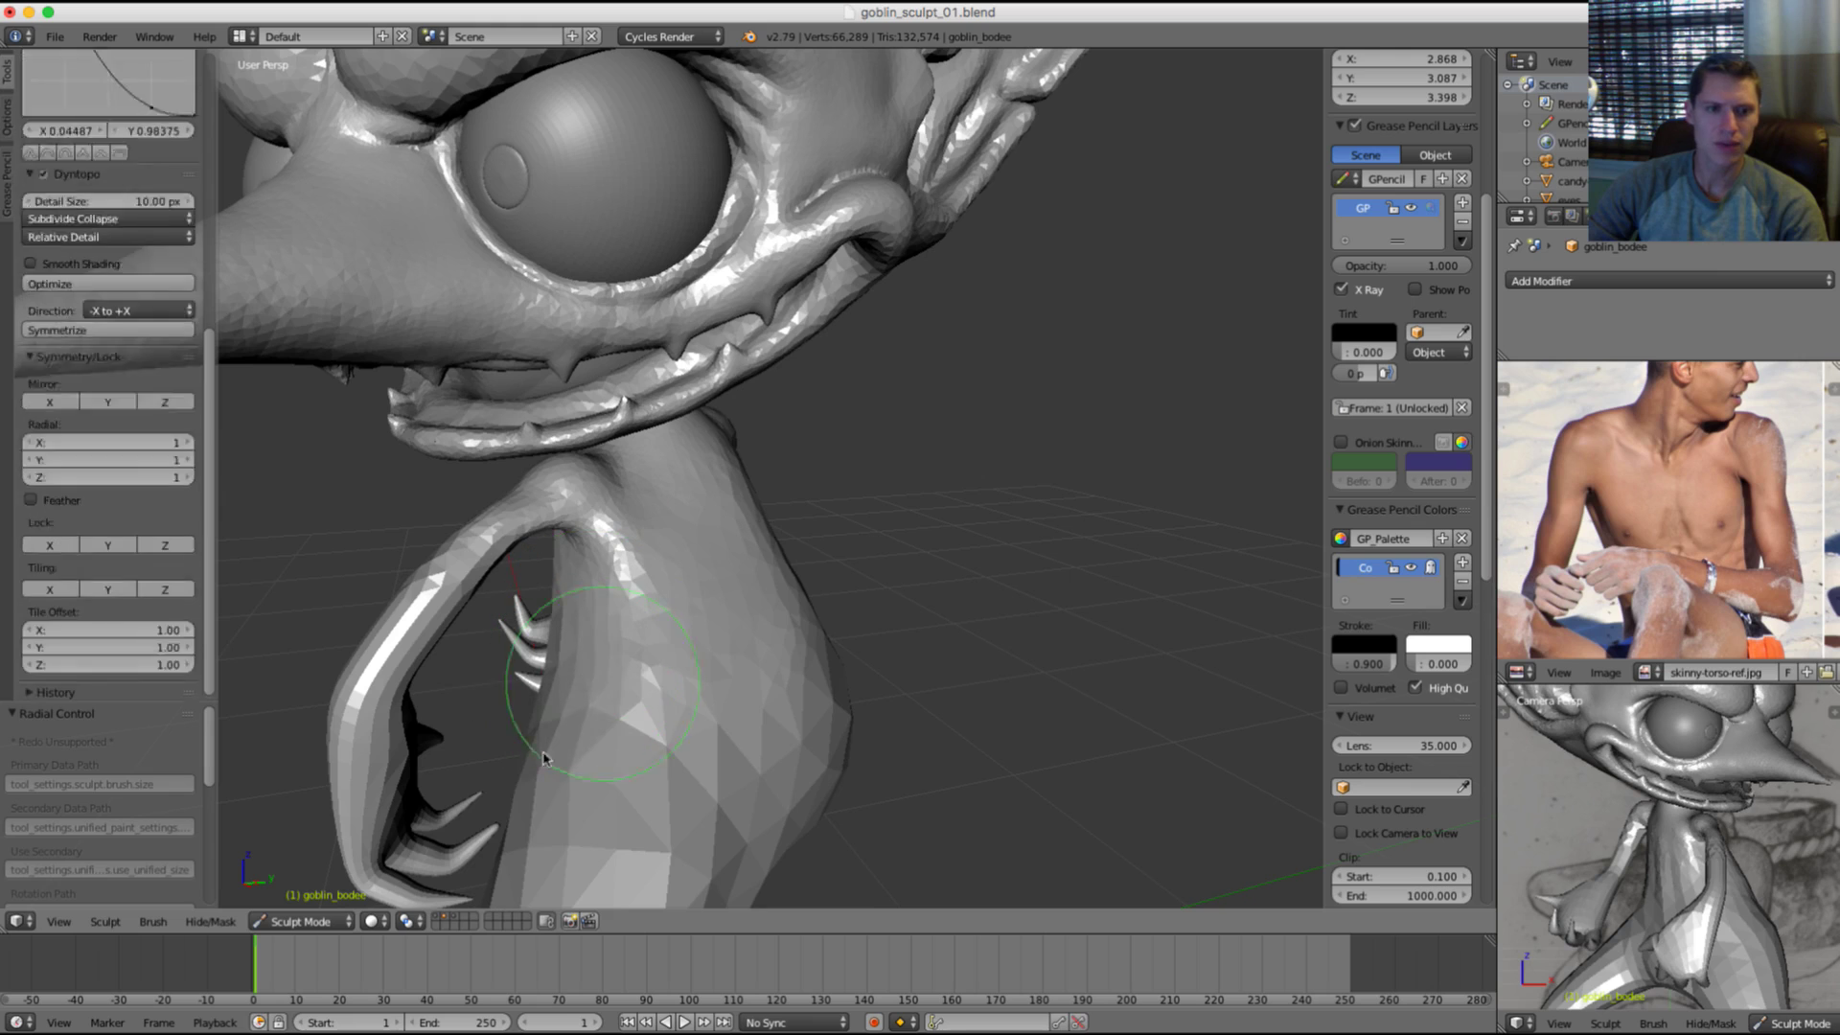
Step: Raise the surface between the base of the neck and the shoulder with a resized Grab brush
middle_drag(706, 670, 669, 616)
mouse_move(738, 508)
middle_down()
mouse_move(723, 476)
mouse_move(835, 479)
middle_up()
scroll(875, 526, up, 3)
scroll(741, 569, up, 2)
key(f)
click(660, 393)
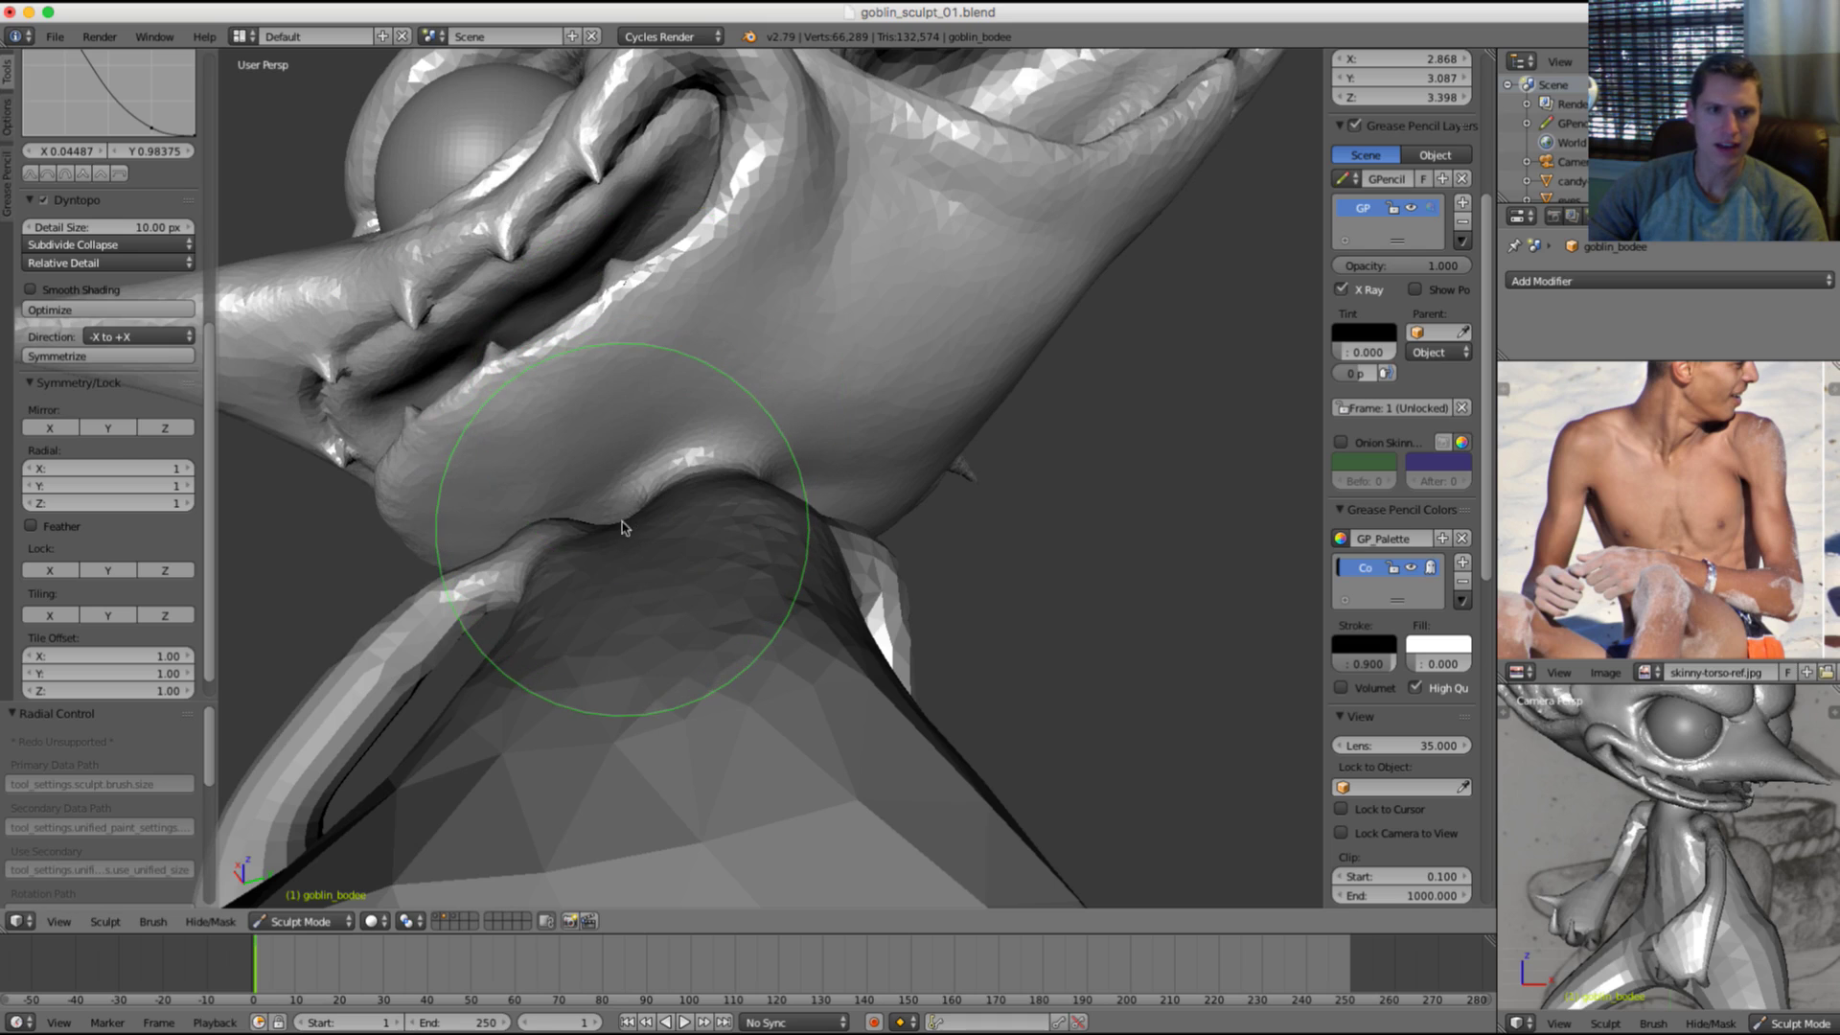
mouse_move(623, 528)
mouse_down()
mouse_move(580, 487)
mouse_move(649, 522)
mouse_up()
key(f)
click(653, 500)
key(f)
click(698, 501)
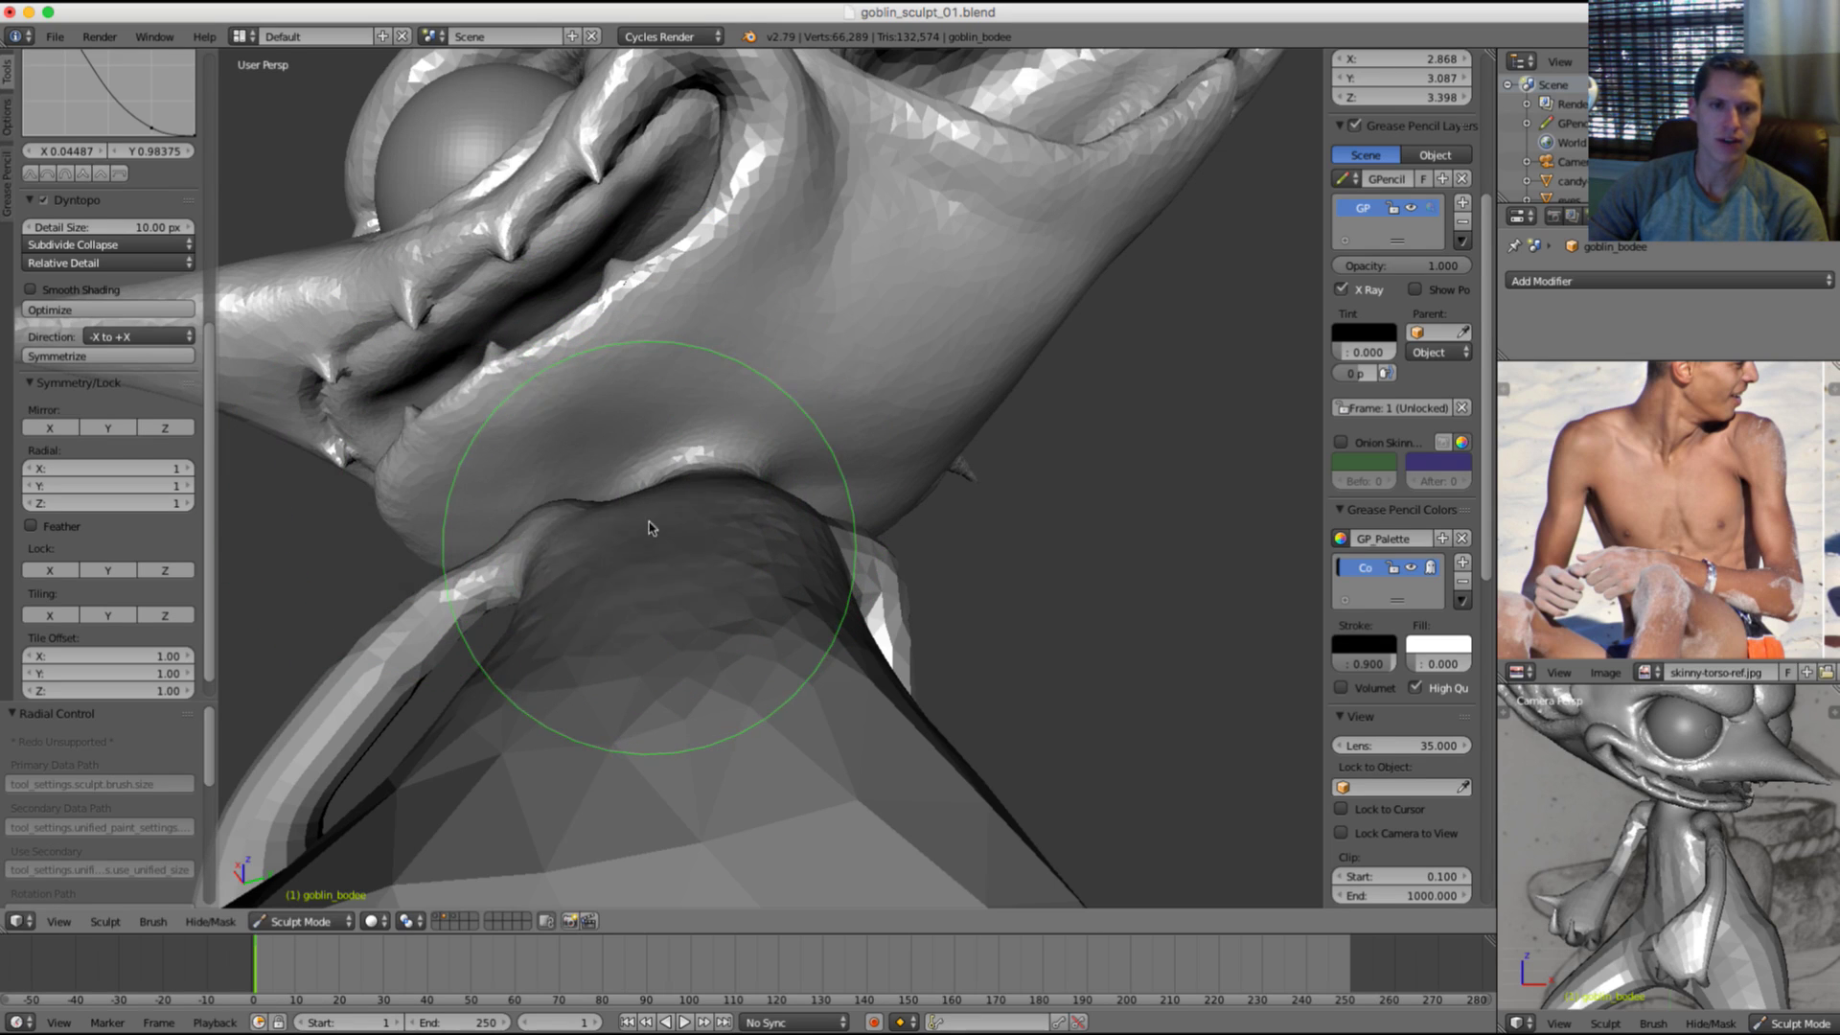
Step: Smooth the goblin's back and the sides of the torso below the shoulders from several angles
middle_drag(674, 514, 764, 652)
shift+drag(719, 824, 715, 768)
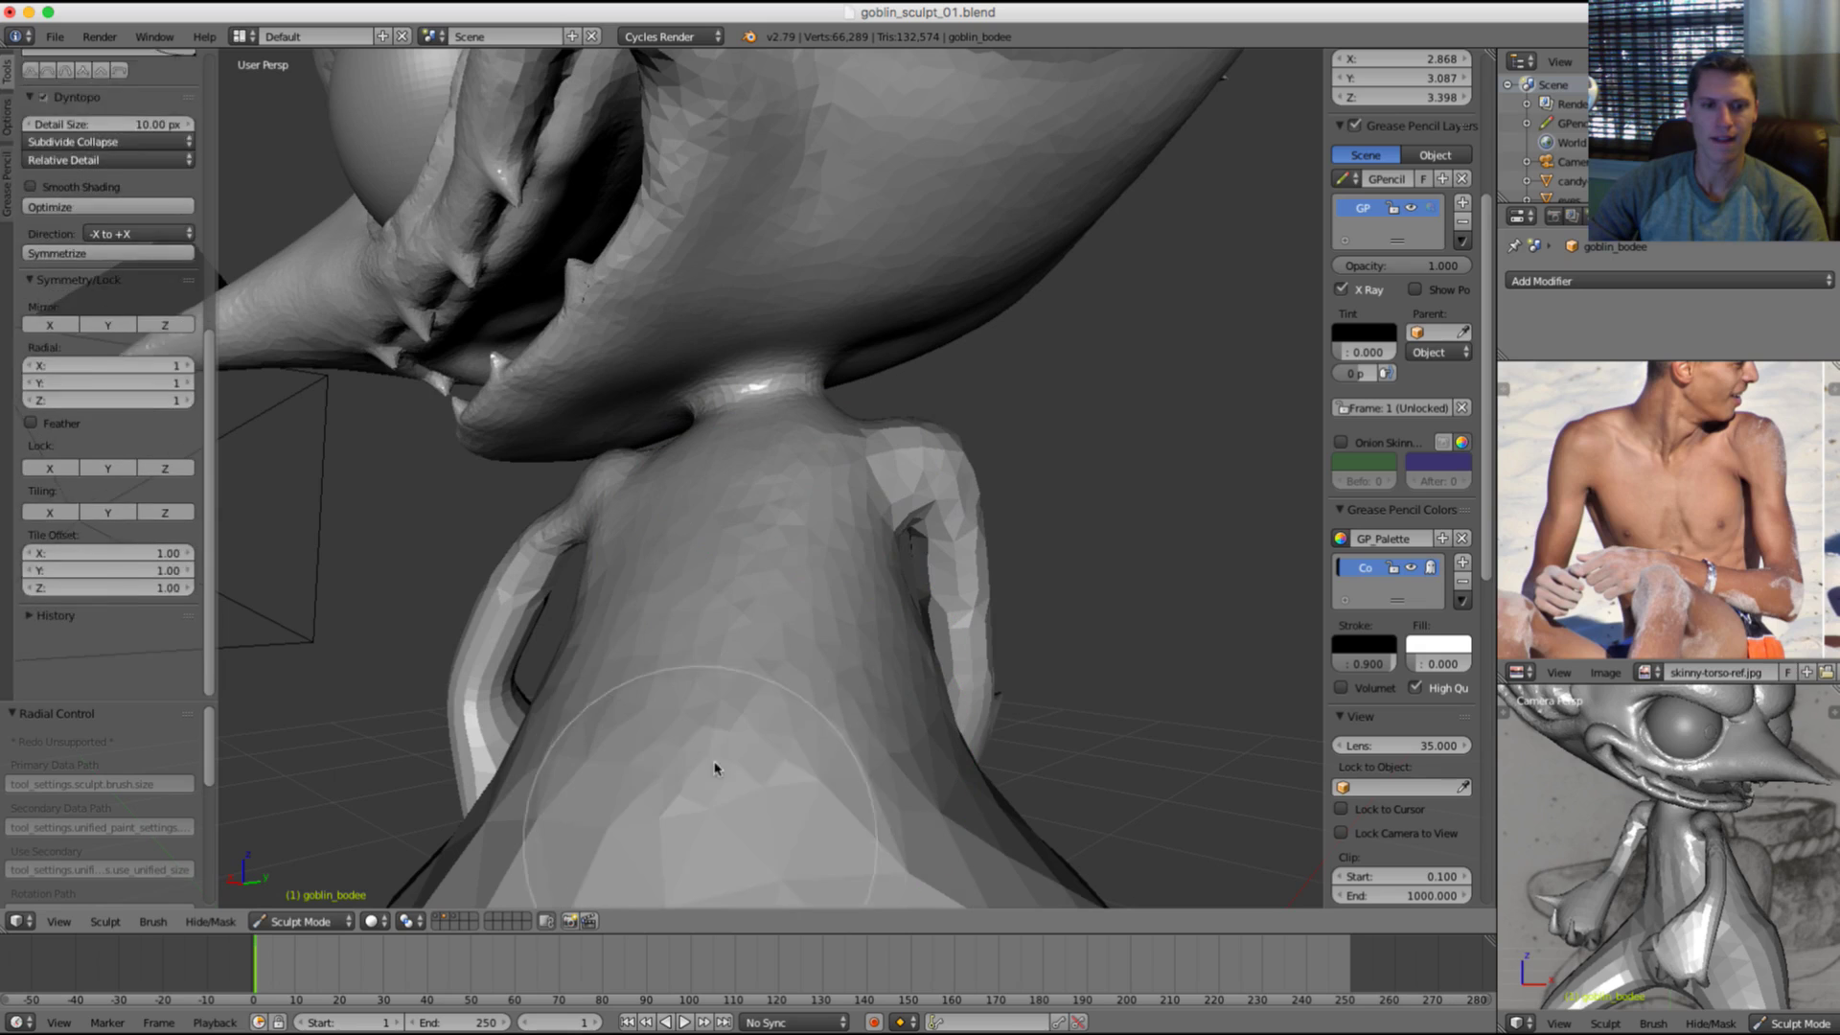
middle_drag(713, 767, 793, 579)
middle_drag(912, 636, 821, 636)
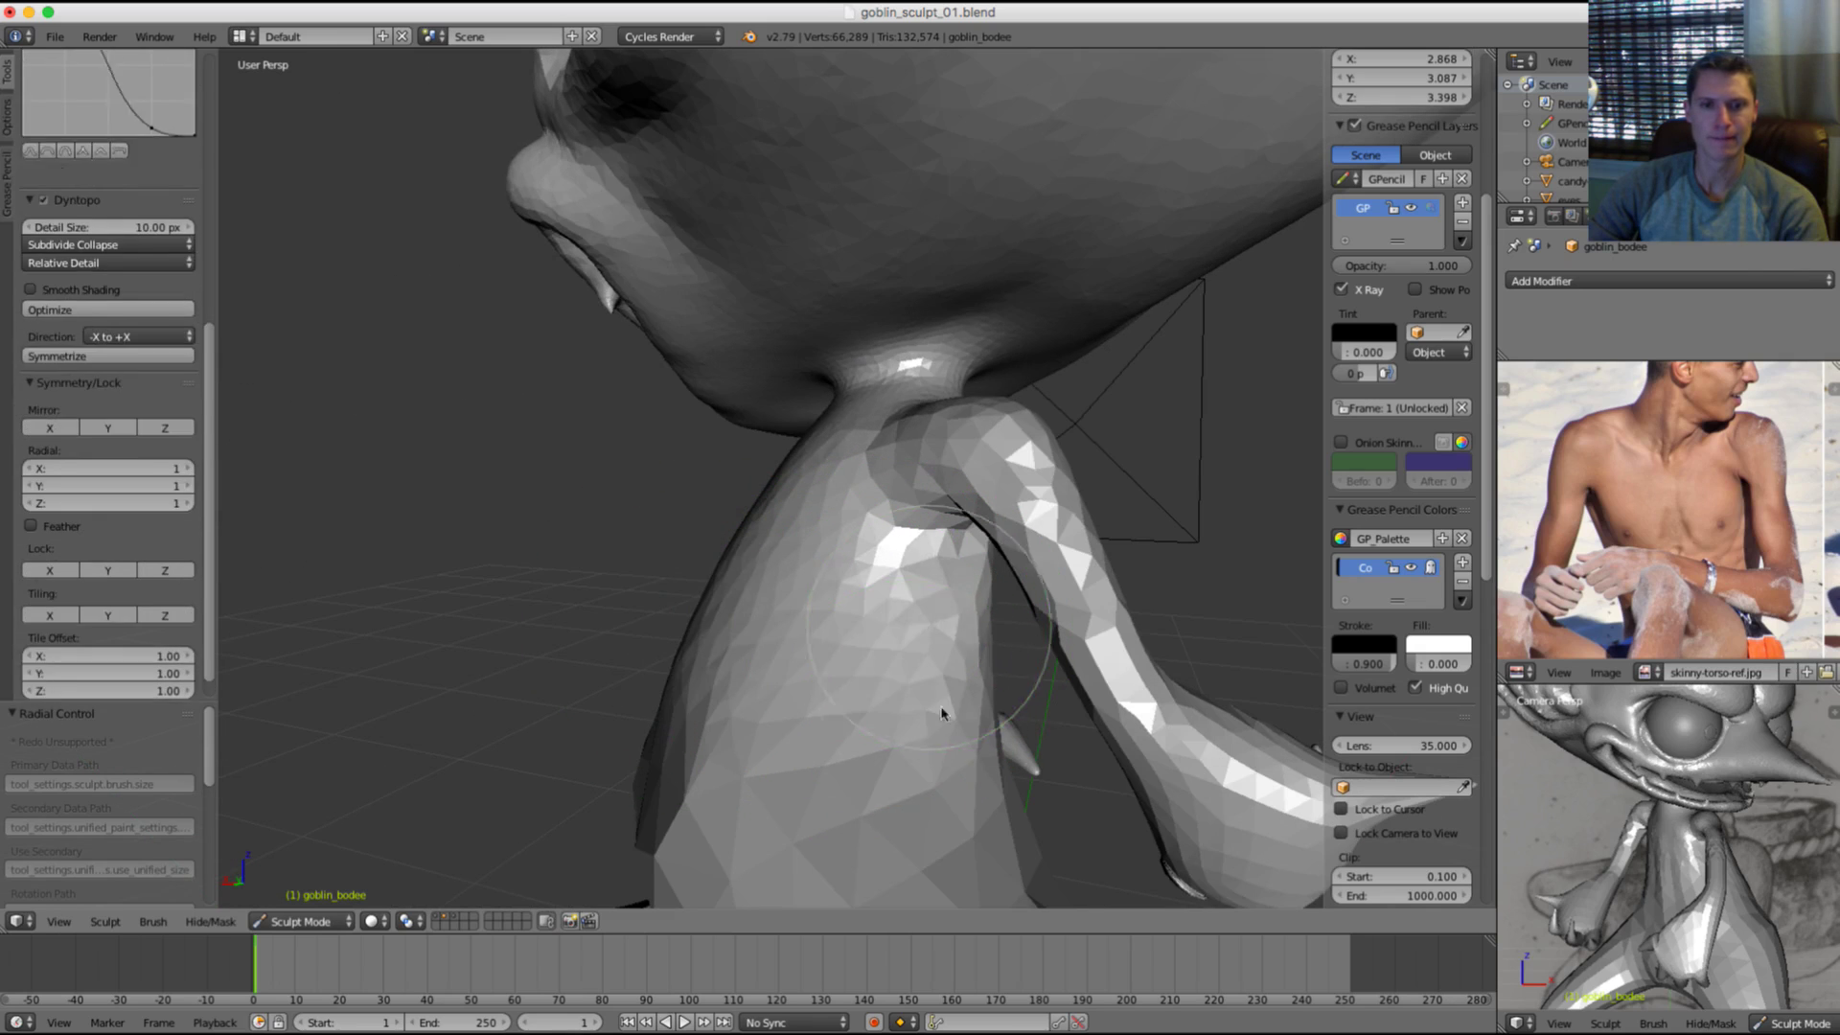
mouse_move(941, 714)
shift+mouse_down()
mouse_move(945, 751)
mouse_move(949, 714)
shift+mouse_up()
middle_drag(958, 651, 852, 575)
middle_drag(943, 537, 834, 526)
shift+drag(752, 627, 721, 703)
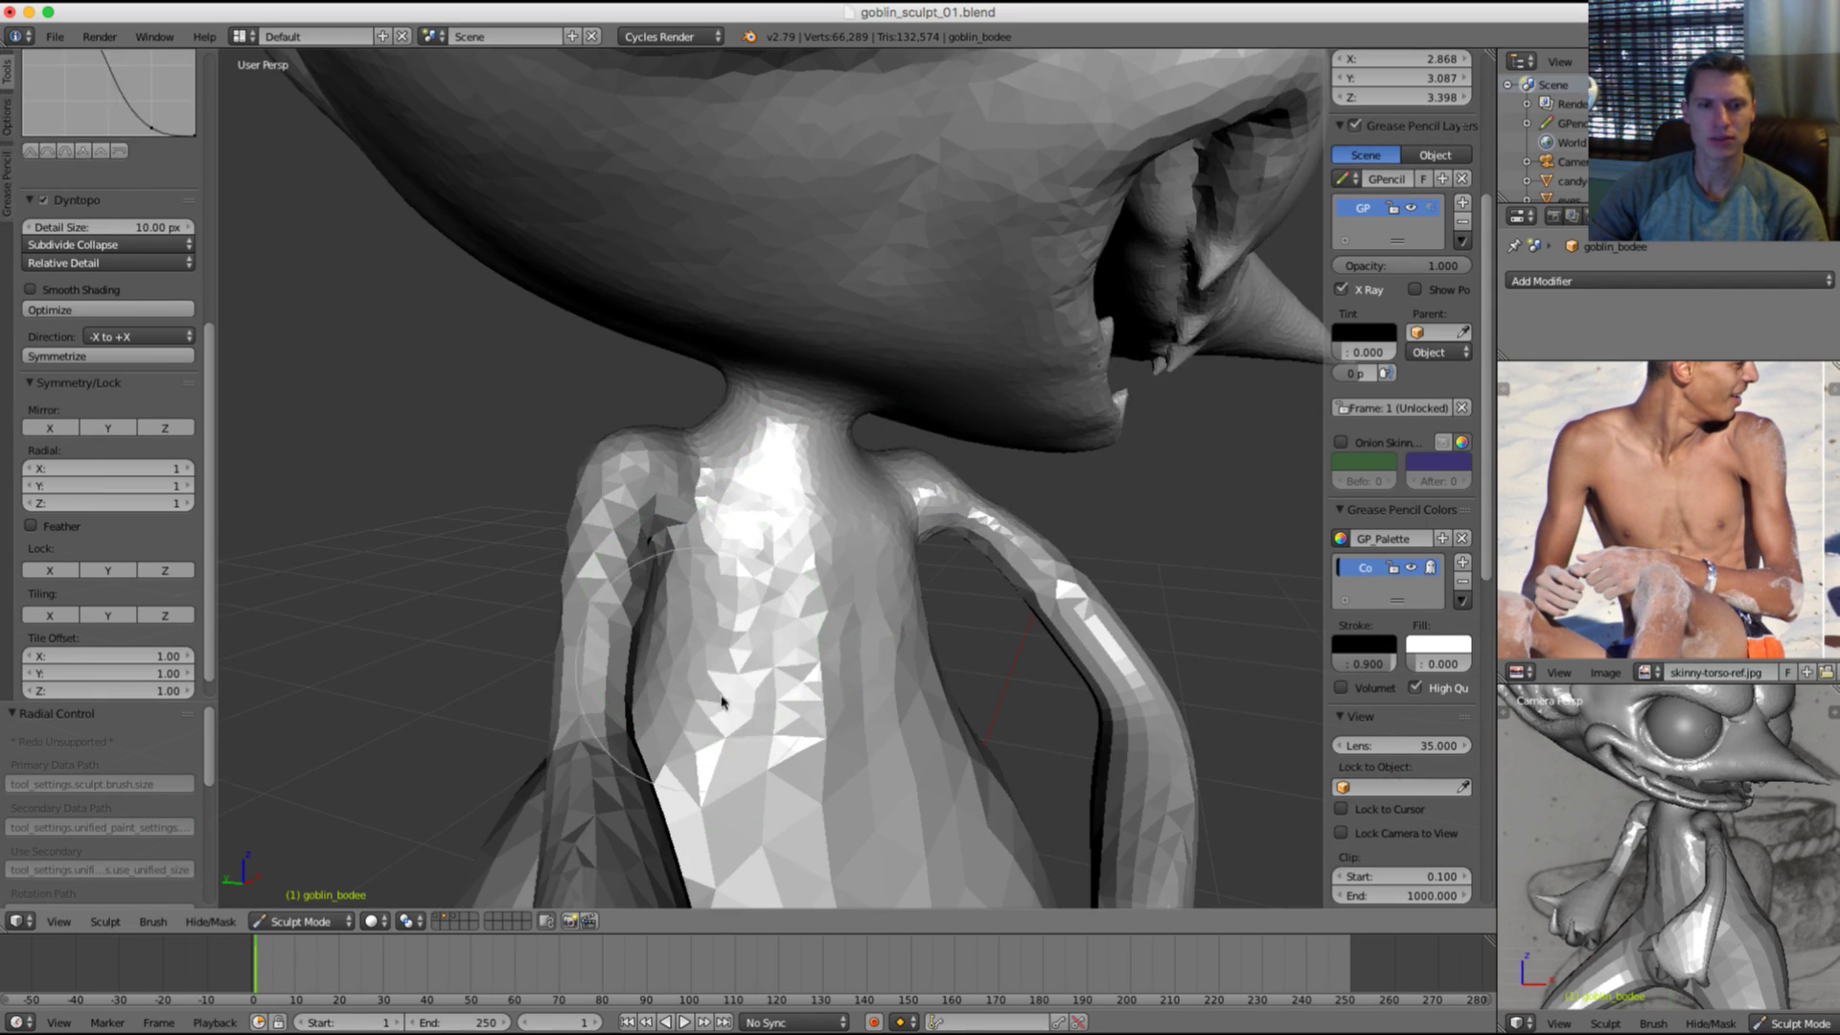
middle_drag(891, 757, 849, 391)
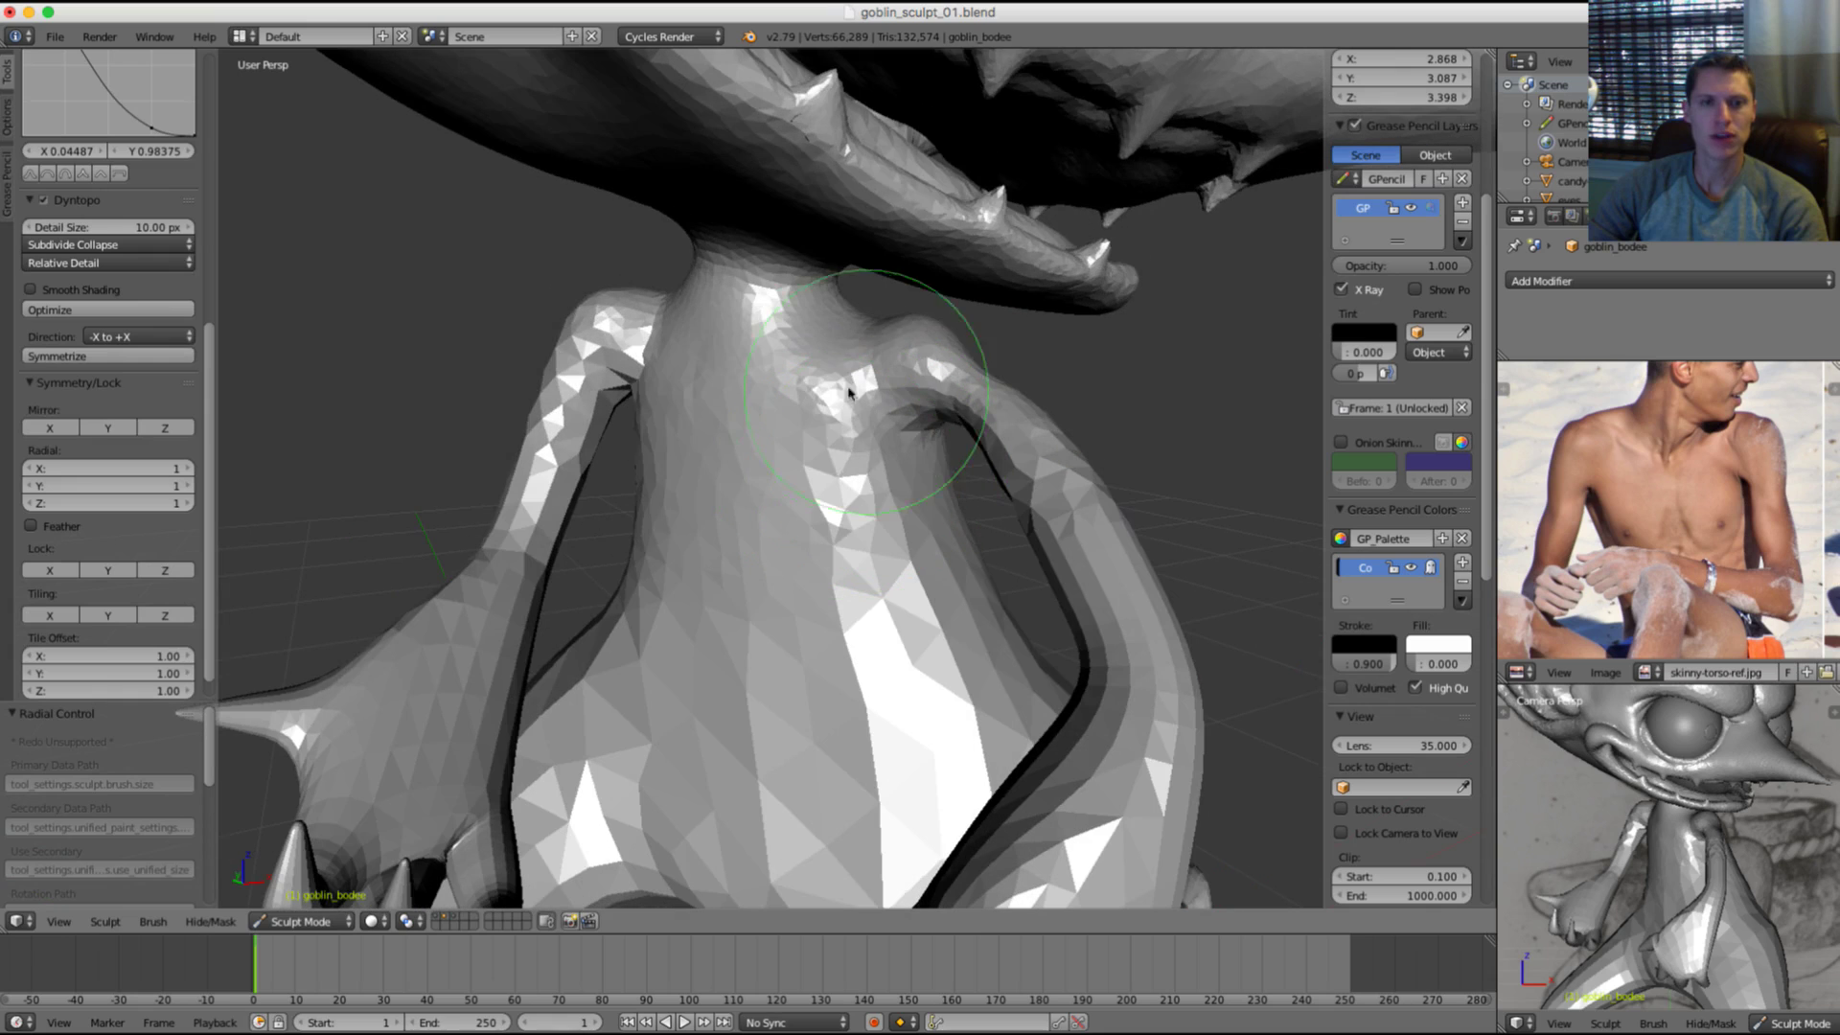
Step: Smooth the joint between the shoulder and upper arm with a resized Smooth brush
scroll(958, 508, down, 6)
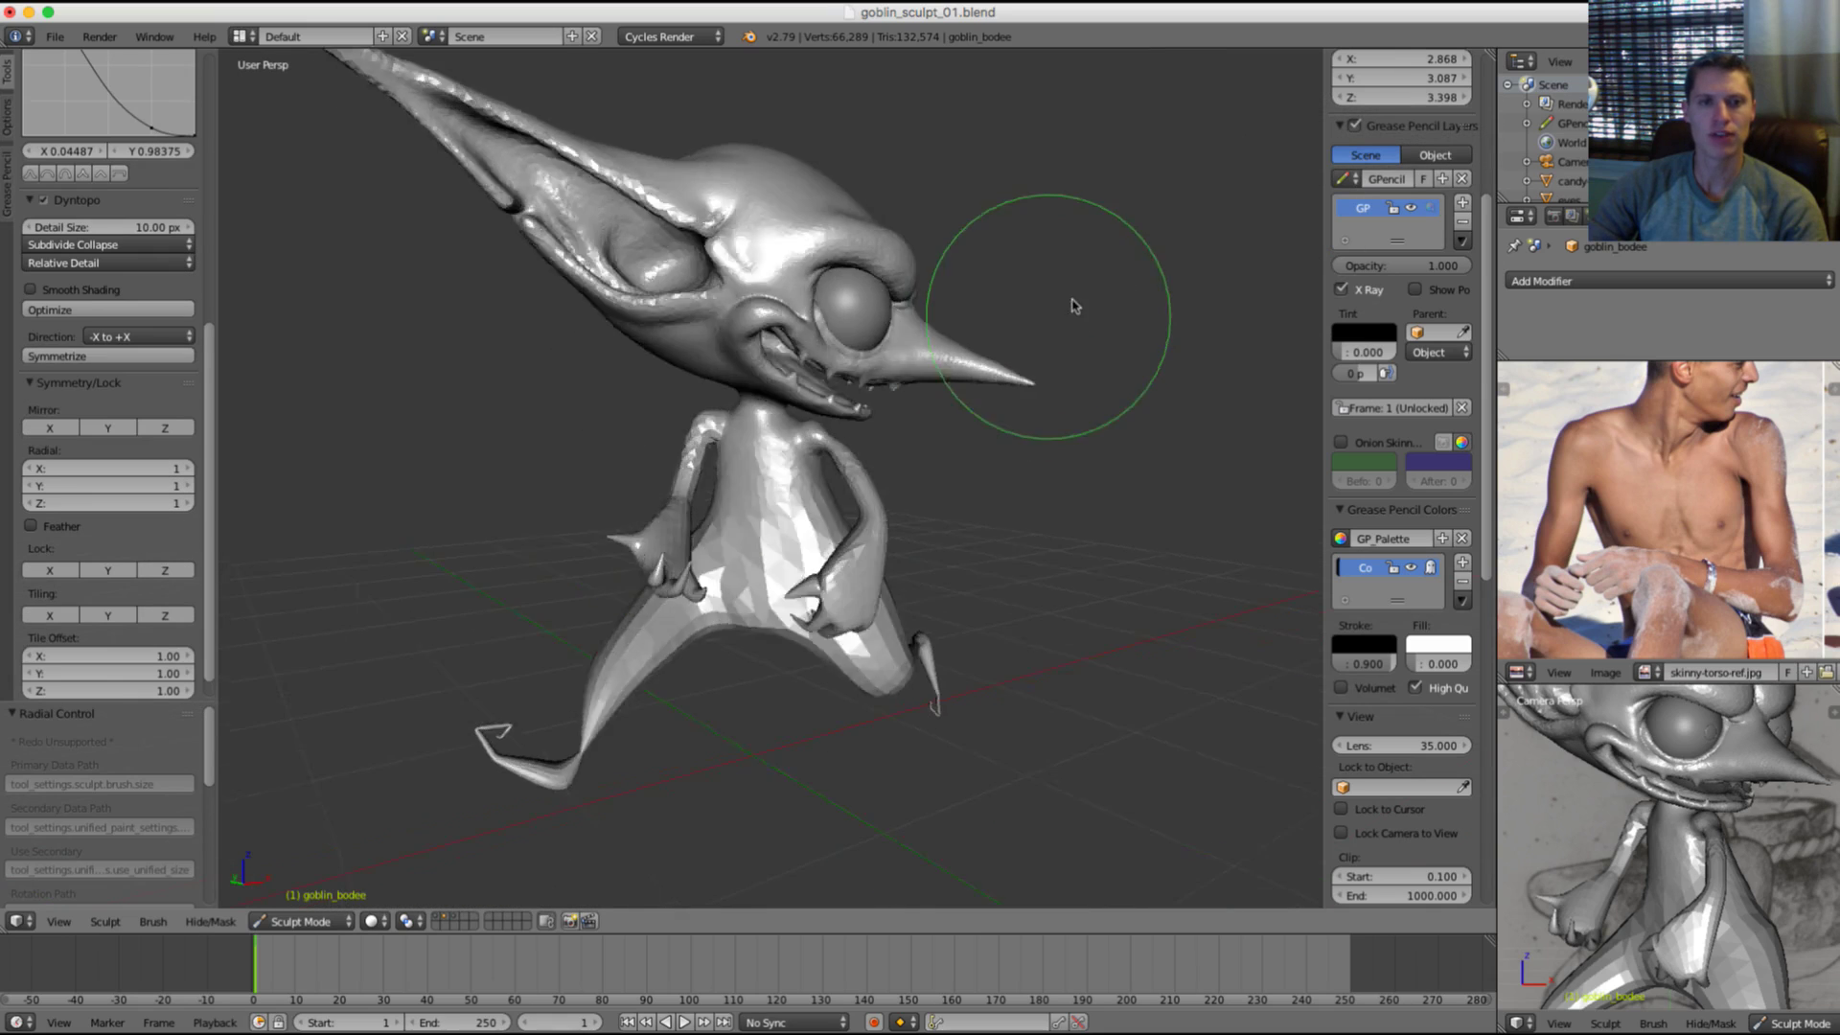
middle_drag(1075, 307, 979, 314)
scroll(1116, 300, down, 3)
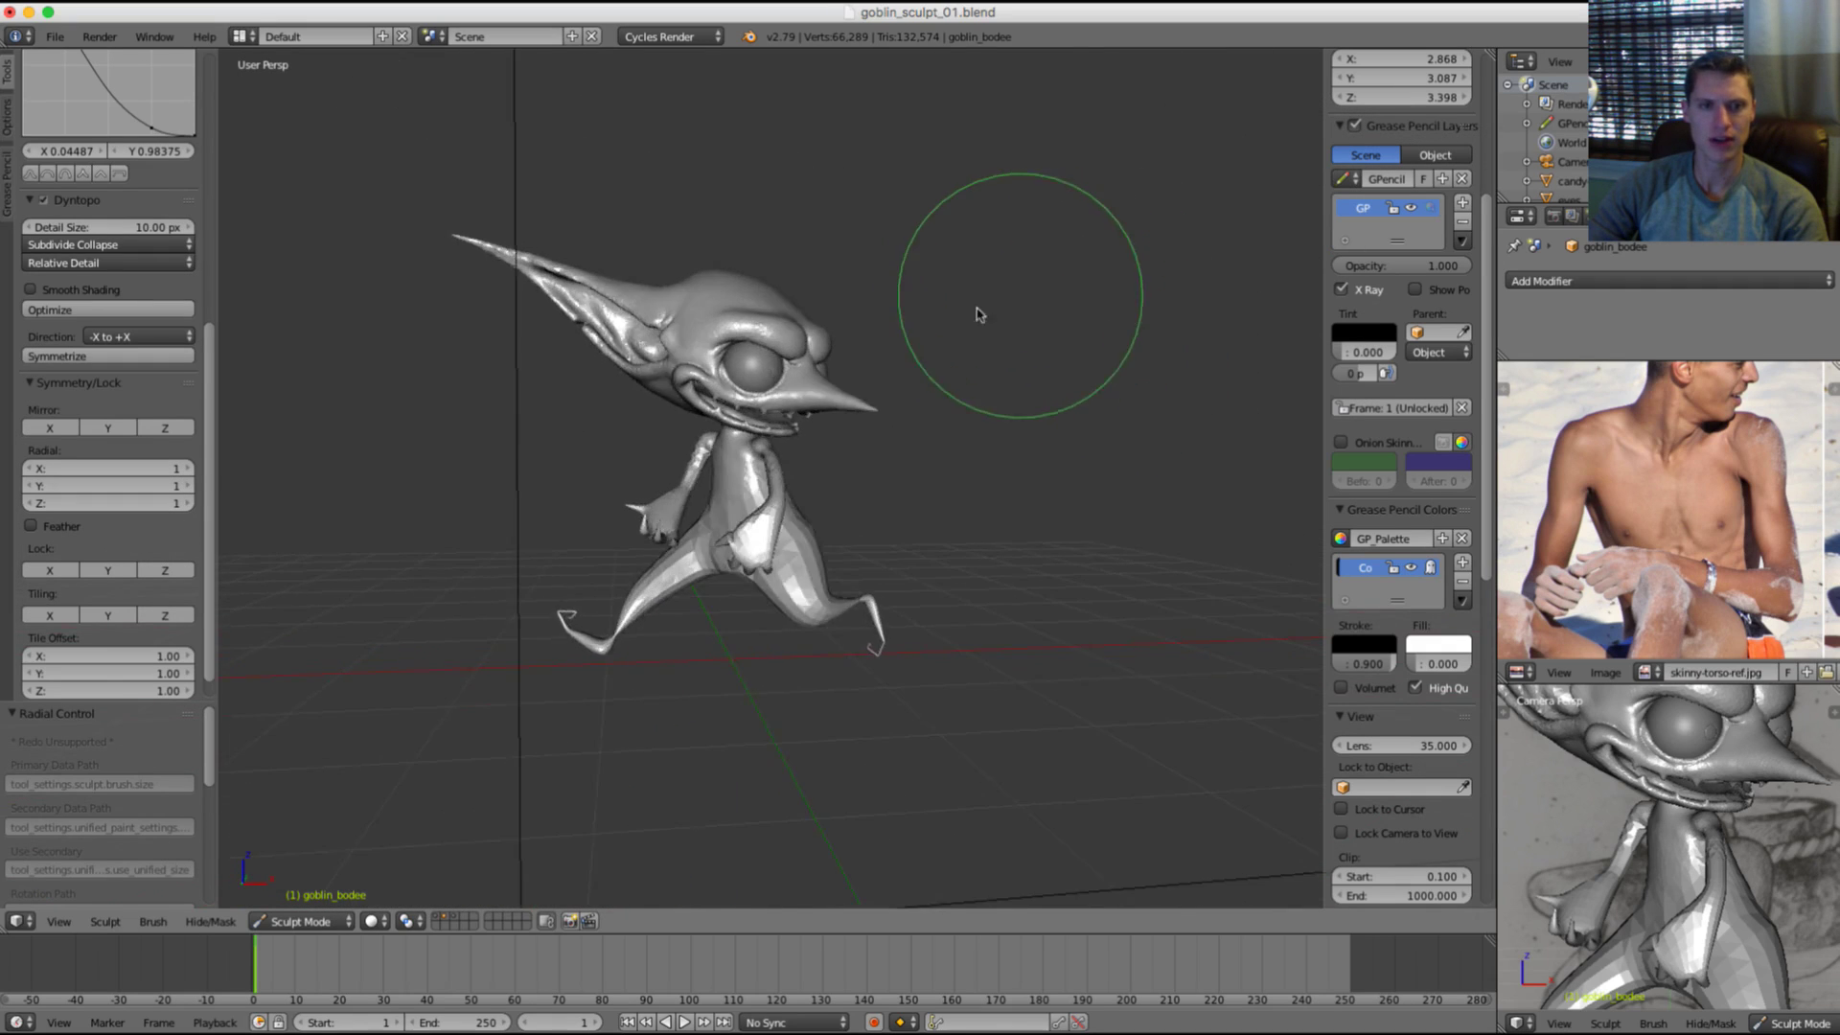
scroll(958, 330, up, 8)
shift+middle_drag(900, 382, 1016, 427)
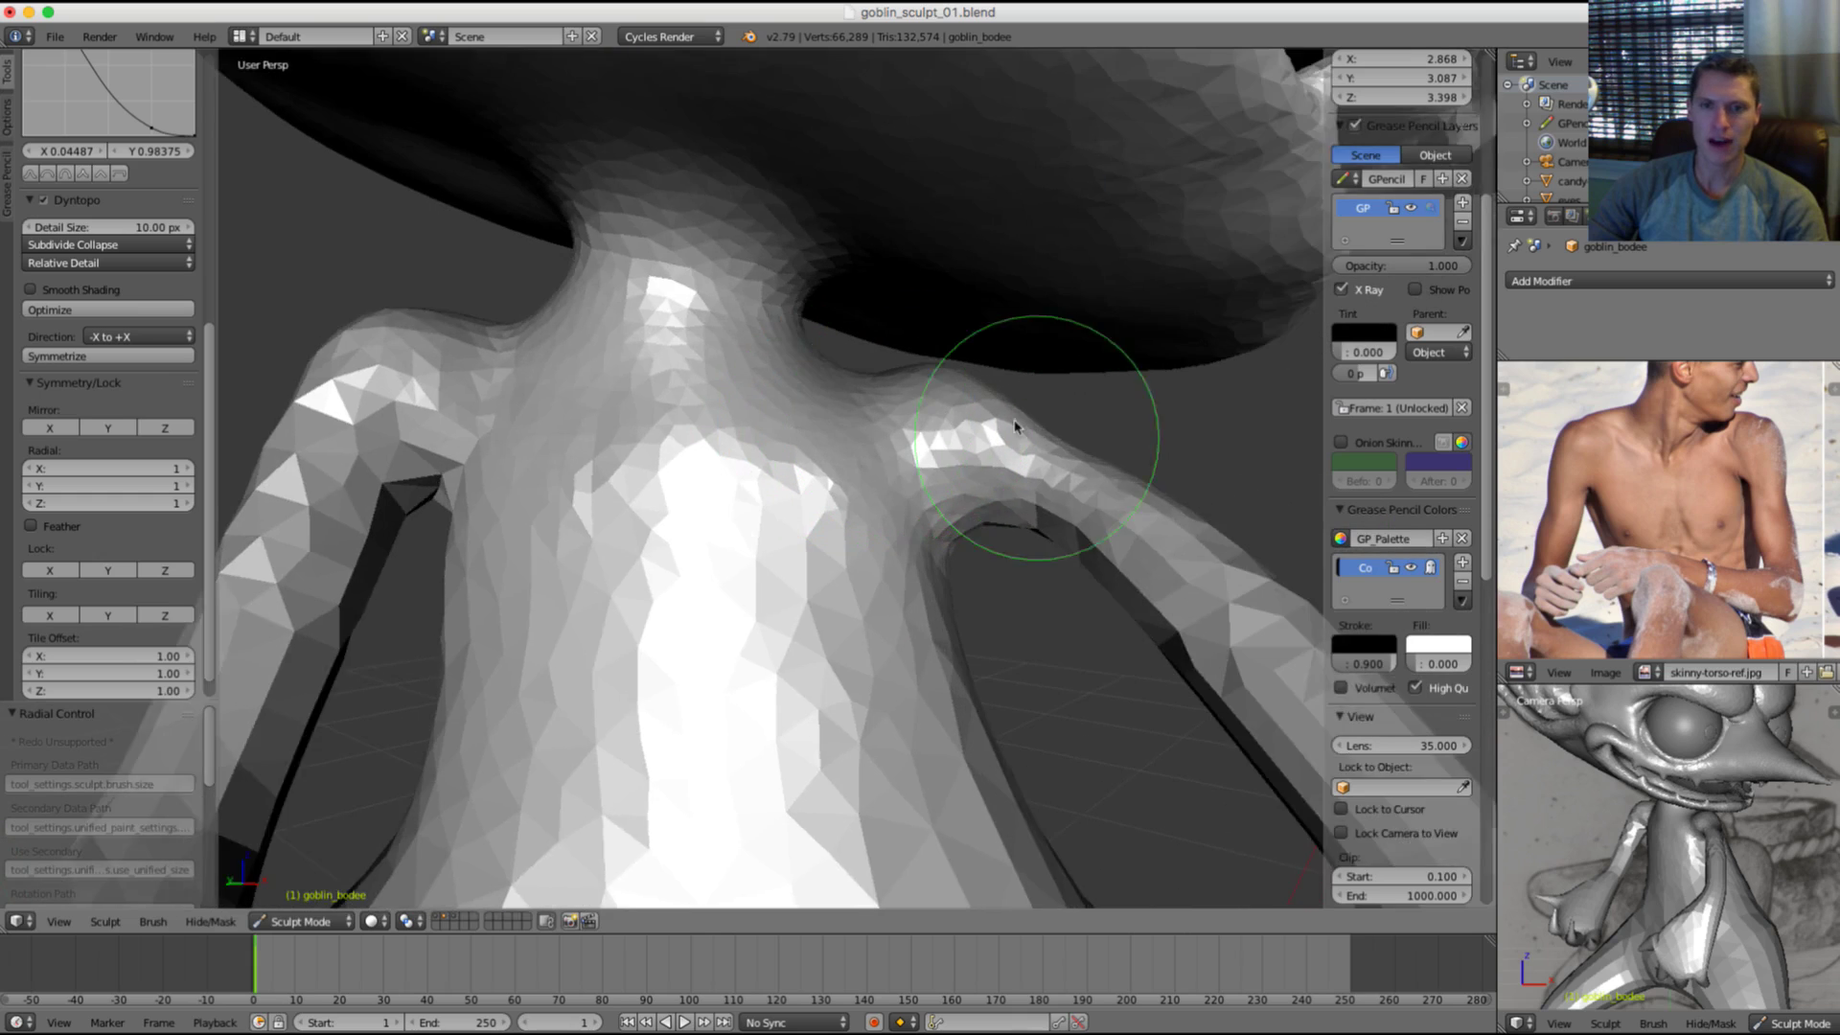
scroll(1016, 426, down, 1)
key(shift+s)
key(f)
click(1014, 438)
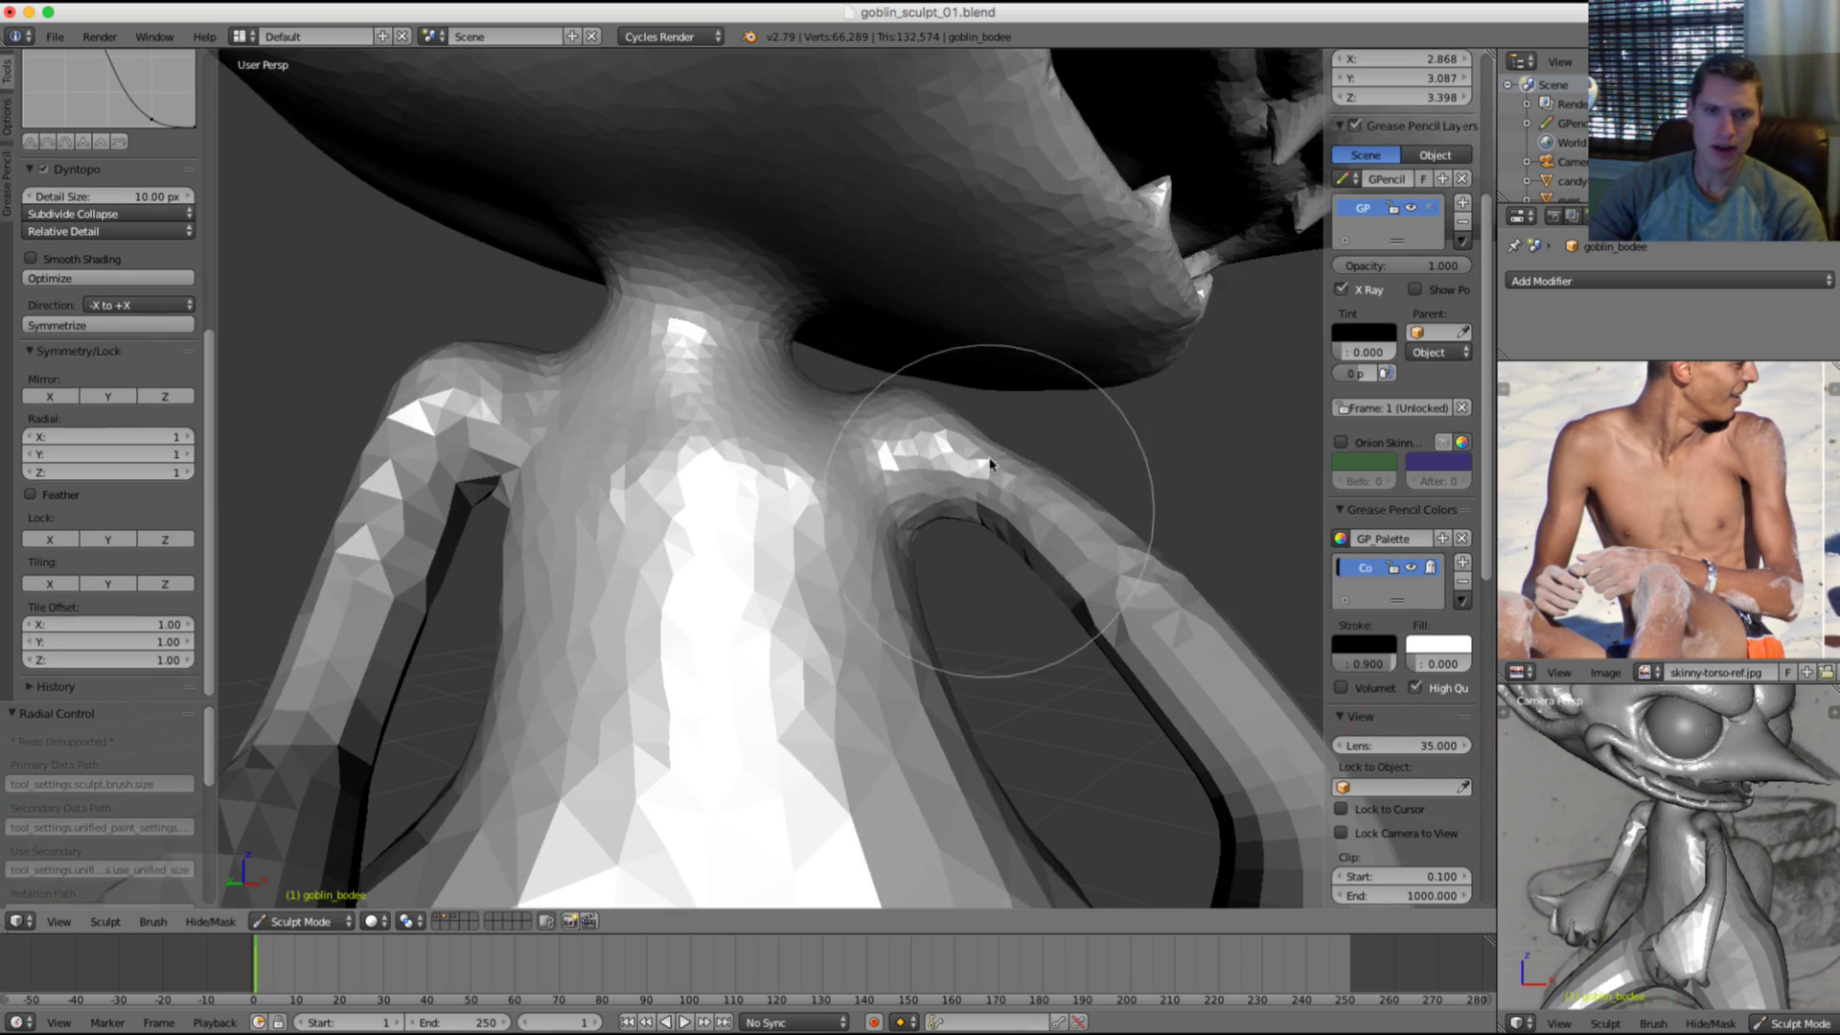
drag(991, 463, 997, 525)
mouse_move(744, 487)
middle_down()
mouse_move(850, 427)
mouse_move(645, 448)
mouse_move(756, 456)
middle_up()
scroll(756, 456, up, 2)
key(f)
click(641, 481)
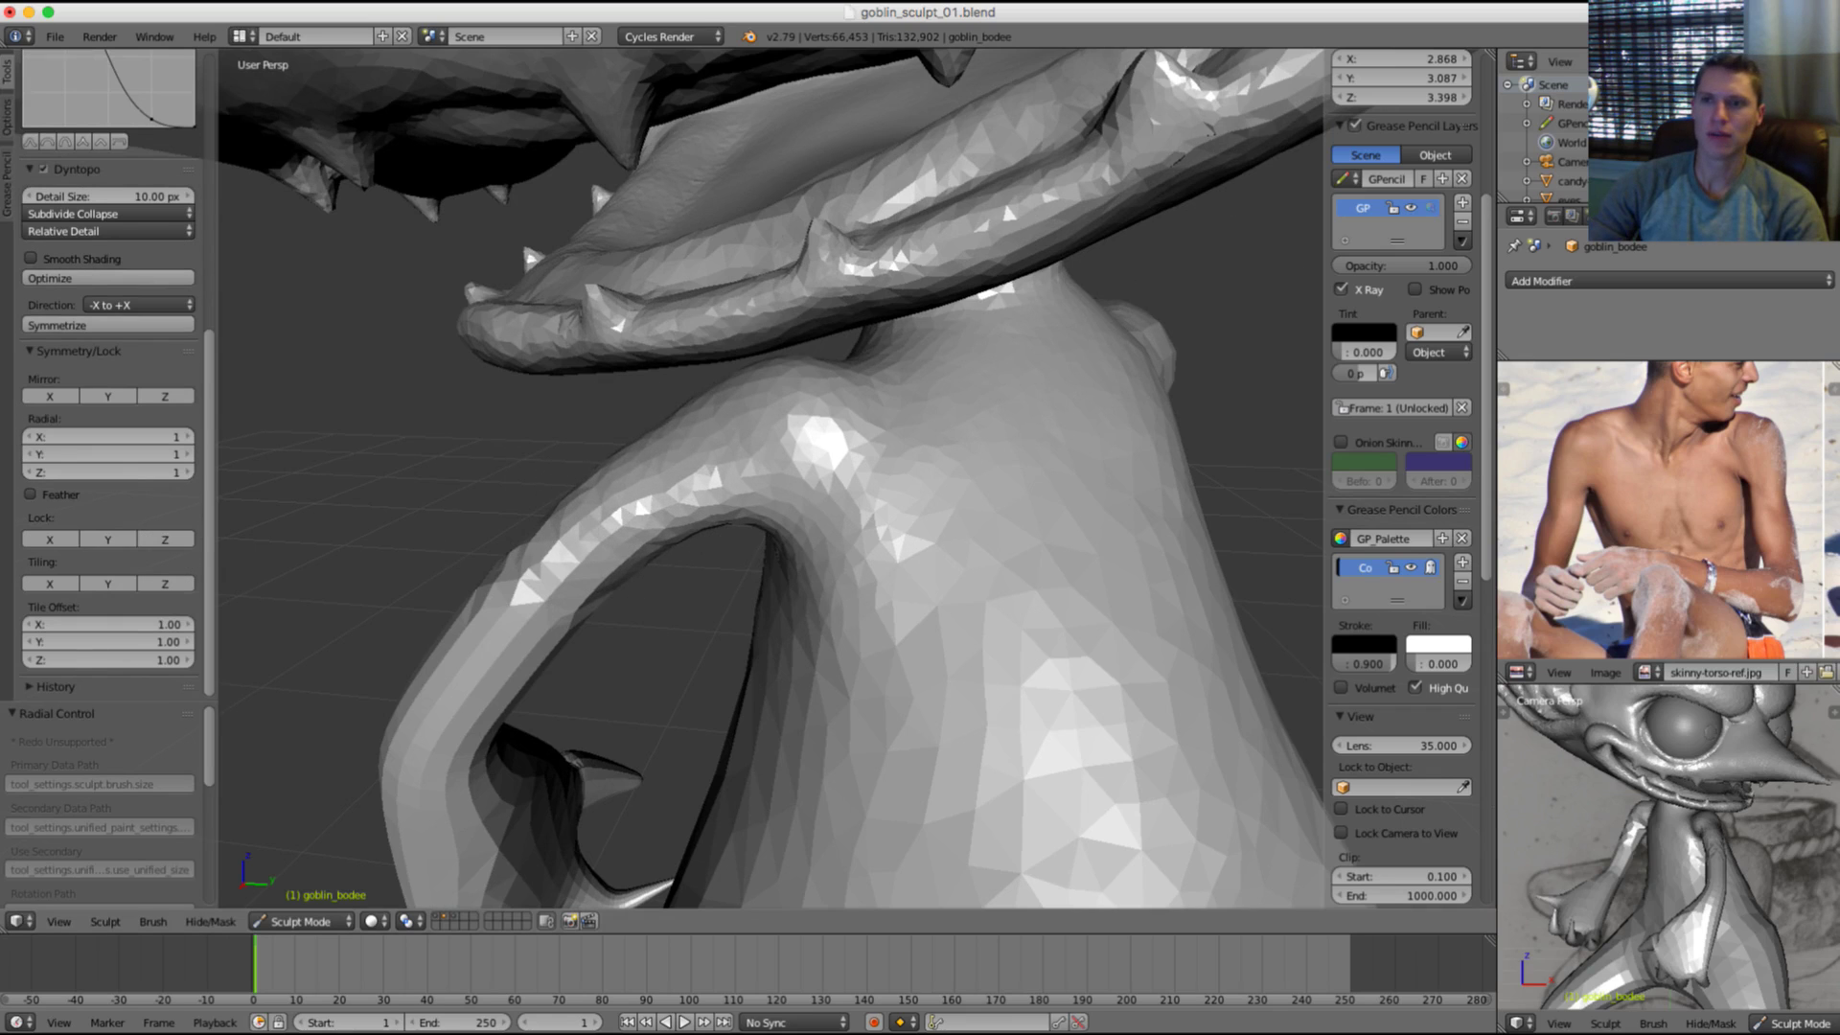
Step: Show the layer holding the large candy piece and examine how it sits under the goblin's arm
shift+click(453, 917)
scroll(986, 414, down, 4)
middle_drag(986, 414, 952, 463)
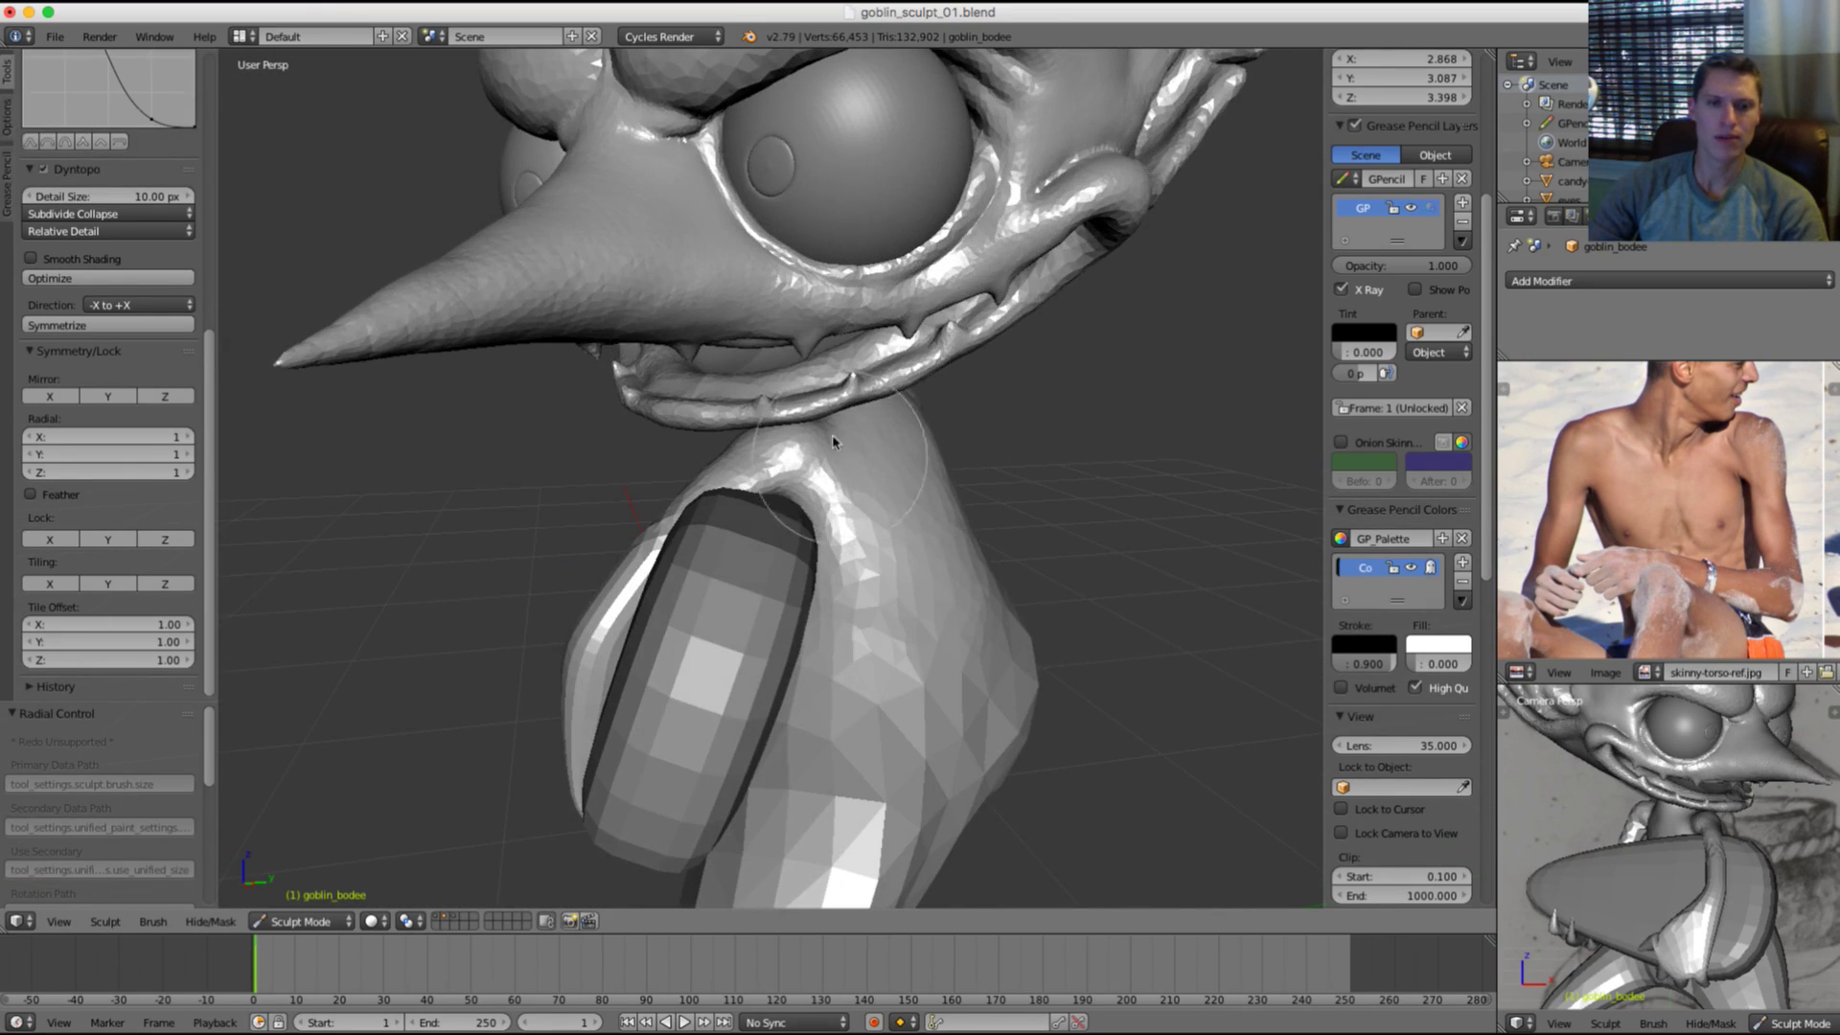
scroll(805, 430, up, 4)
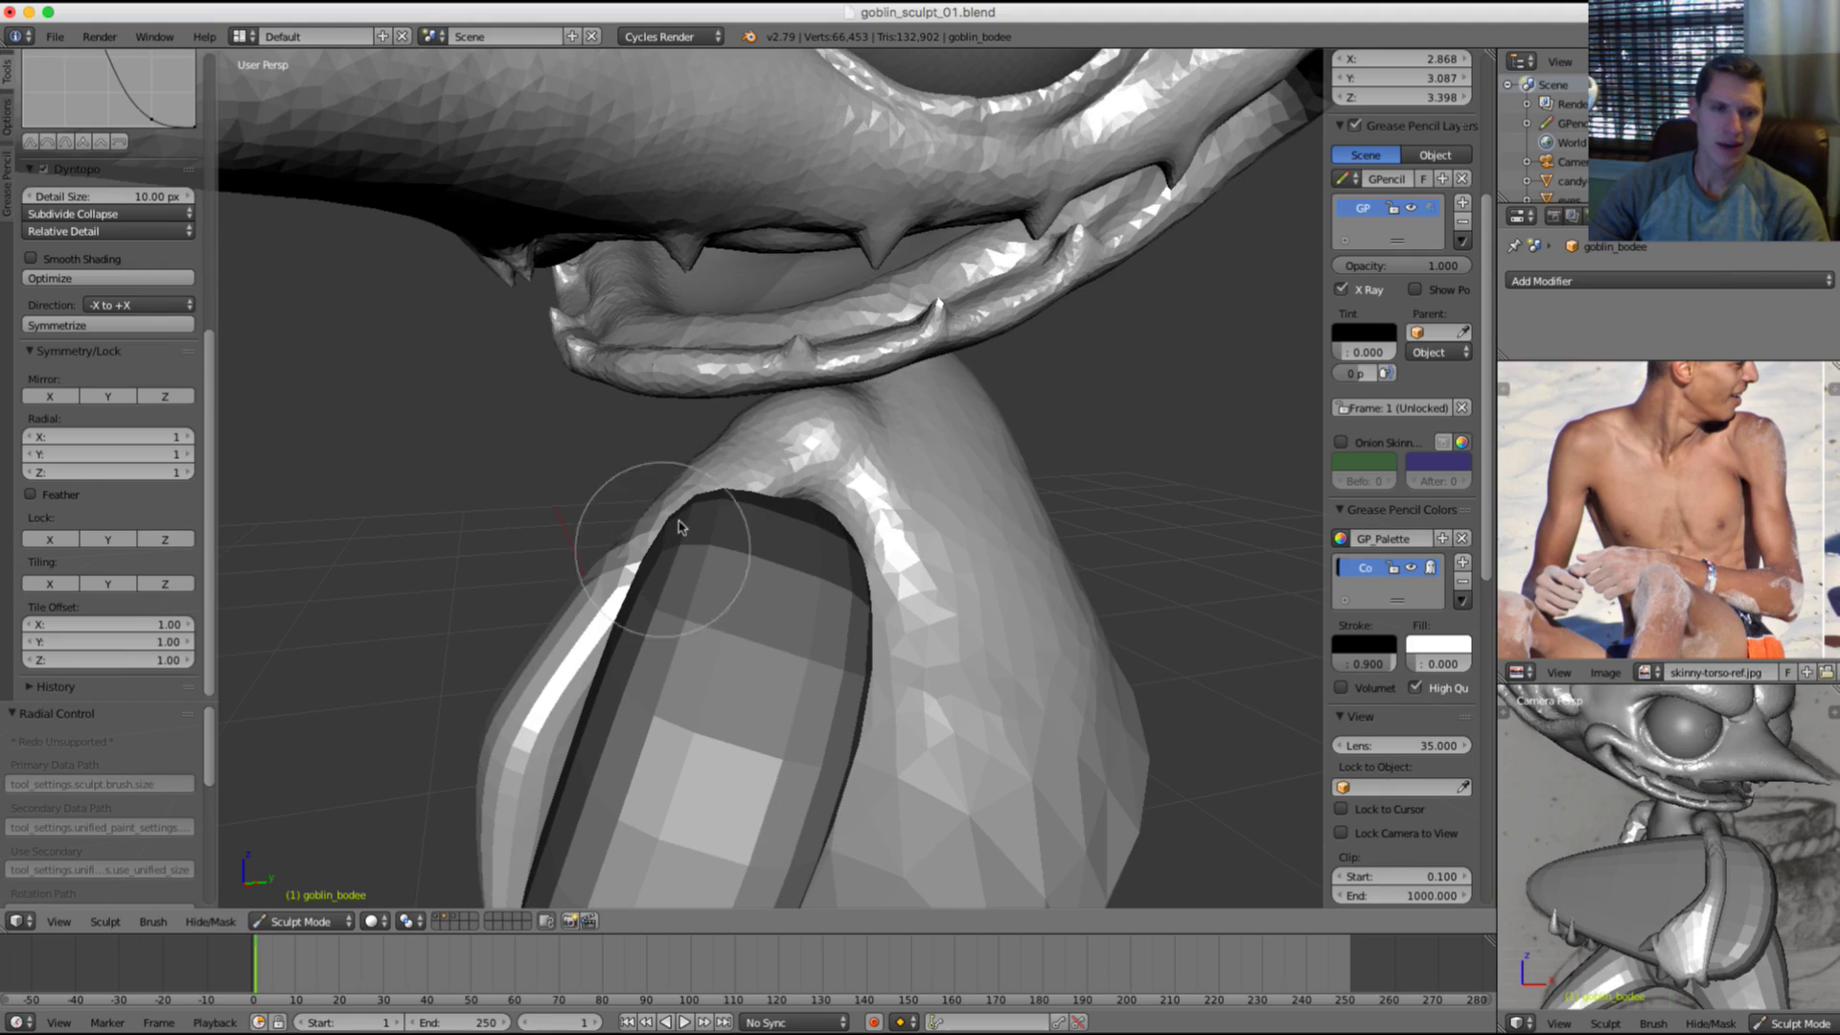
mouse_move(750, 491)
middle_down()
mouse_move(836, 436)
mouse_move(954, 452)
mouse_move(796, 551)
mouse_move(751, 477)
mouse_move(671, 427)
mouse_move(743, 444)
mouse_move(814, 403)
mouse_move(1074, 357)
mouse_move(965, 403)
middle_up()
scroll(780, 487, down, 5)
scroll(815, 544, up, 5)
scroll(965, 402, up, 3)
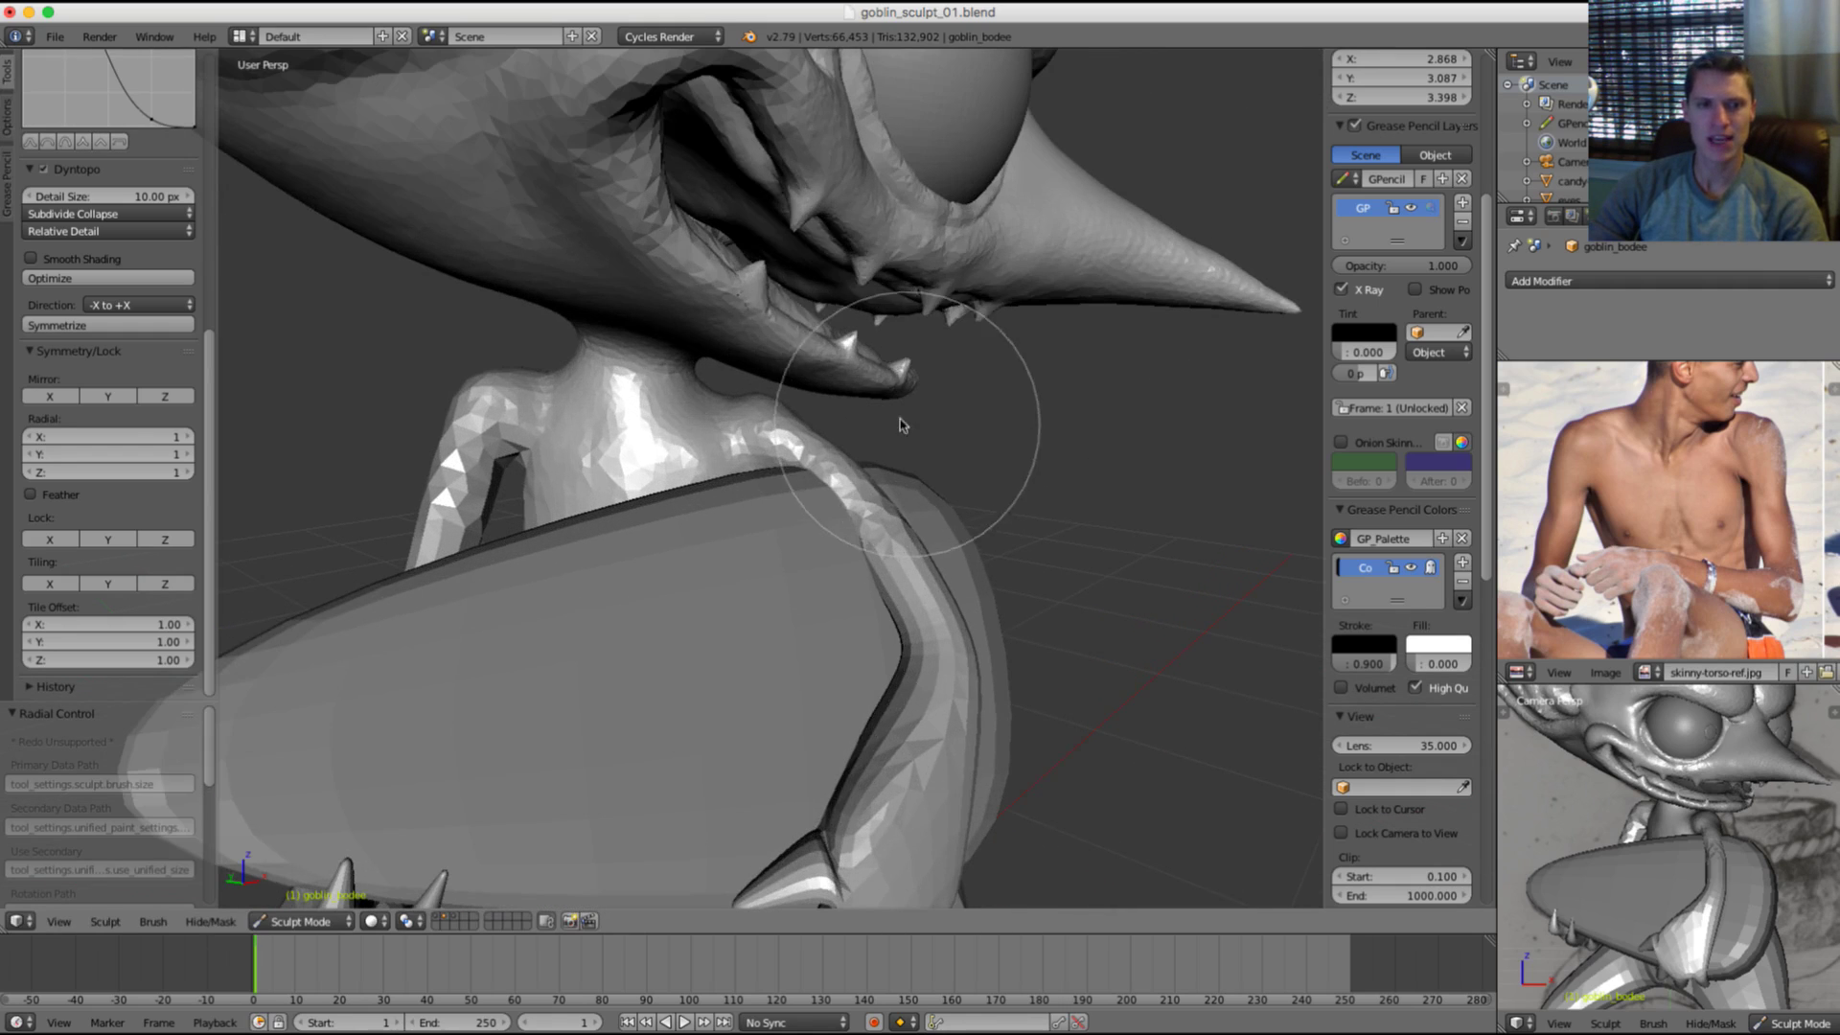
Step: Pull the top of the arm outward beside the shoulder, above the candy piece, with a resized Grab brush
key(g)
scroll(901, 299, up, 2)
key(f)
click(905, 302)
middle_drag(913, 335, 924, 316)
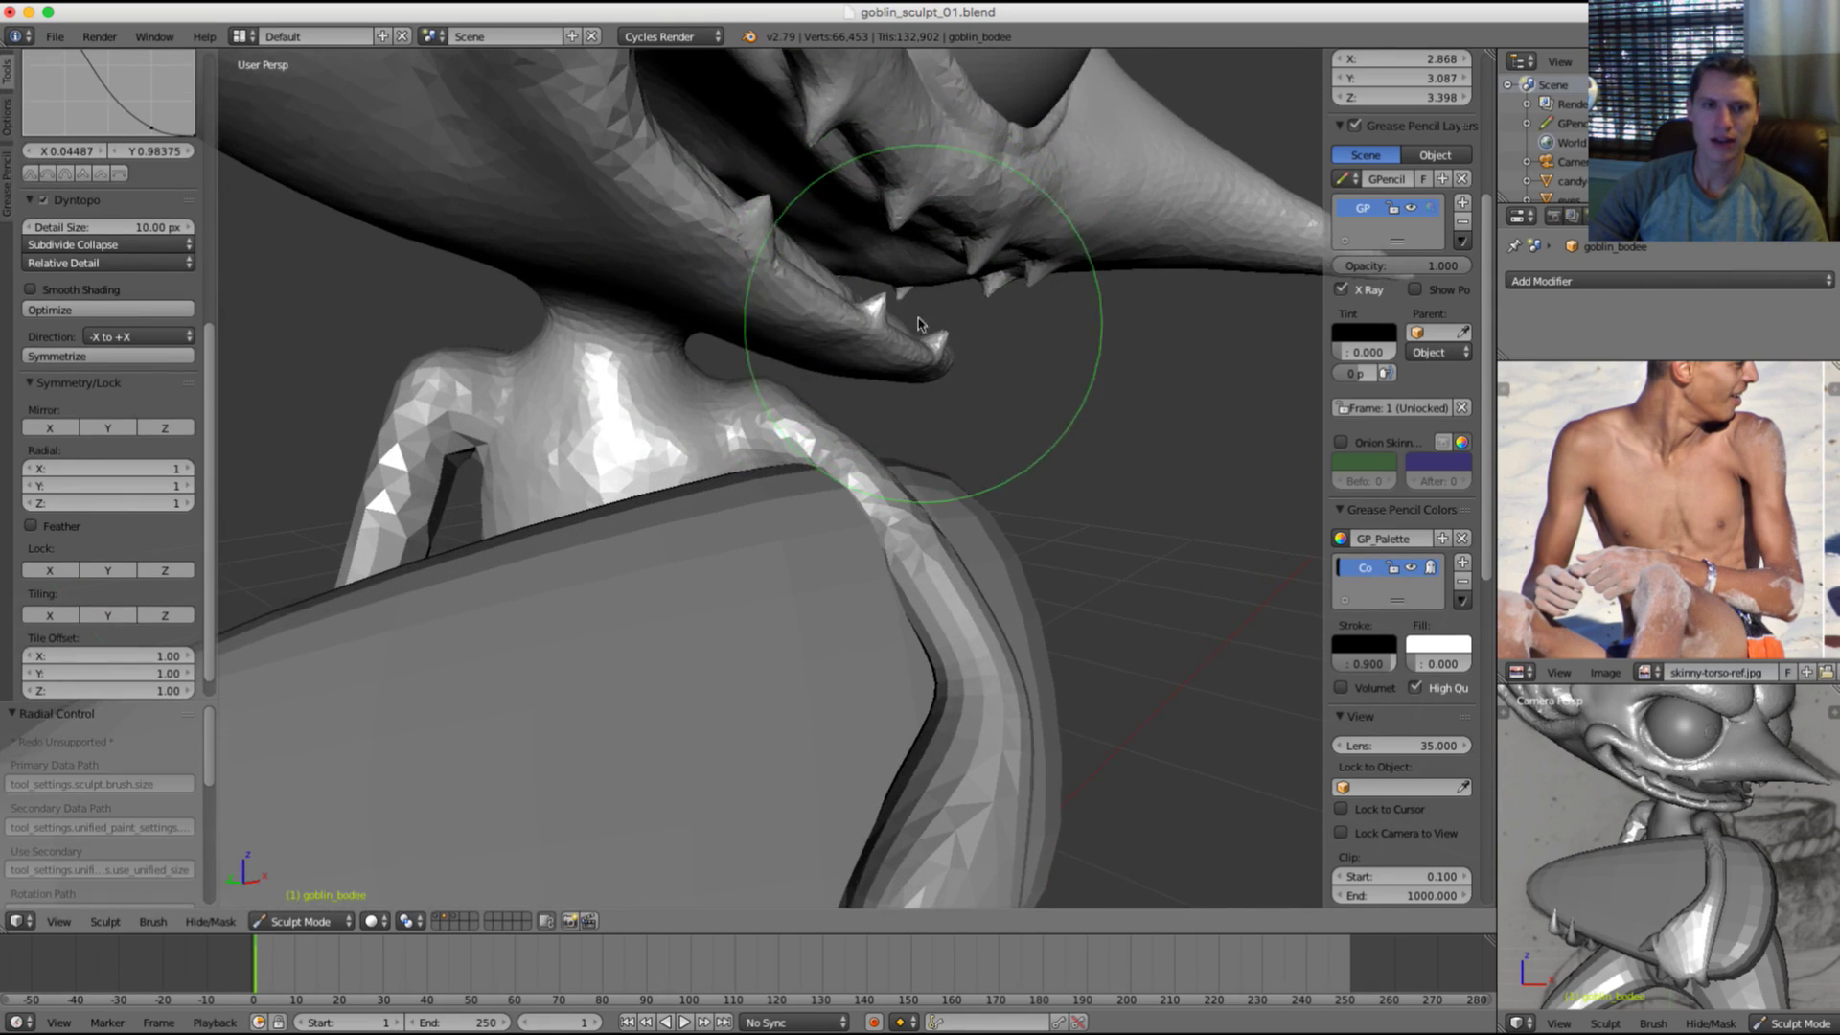
scroll(896, 354, up, 2)
key(f)
click(886, 395)
drag(830, 380, 869, 372)
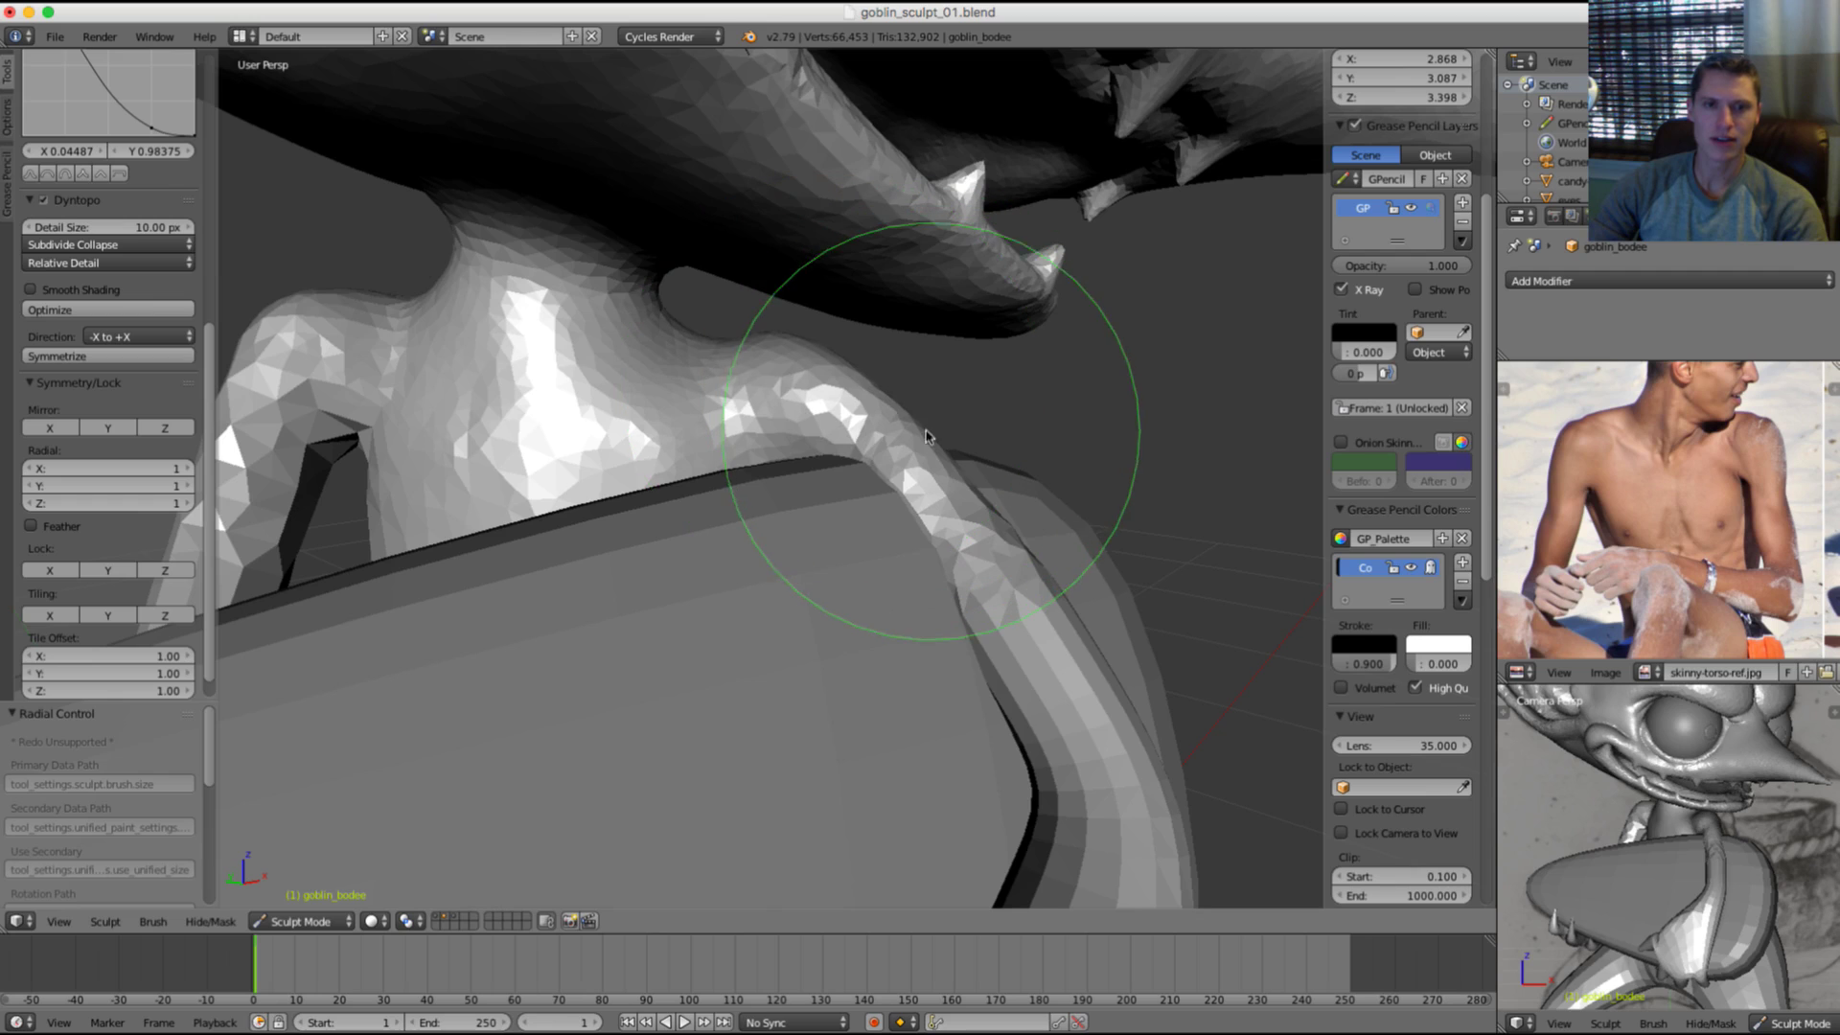
Step: Adjust the shoulder's contour above the candy piece from the front with a resized Grab brush
mouse_move(961, 423)
middle_down()
mouse_move(767, 440)
mouse_move(817, 390)
middle_up()
key(f)
click(735, 423)
scroll(818, 390, down, 2)
key(f)
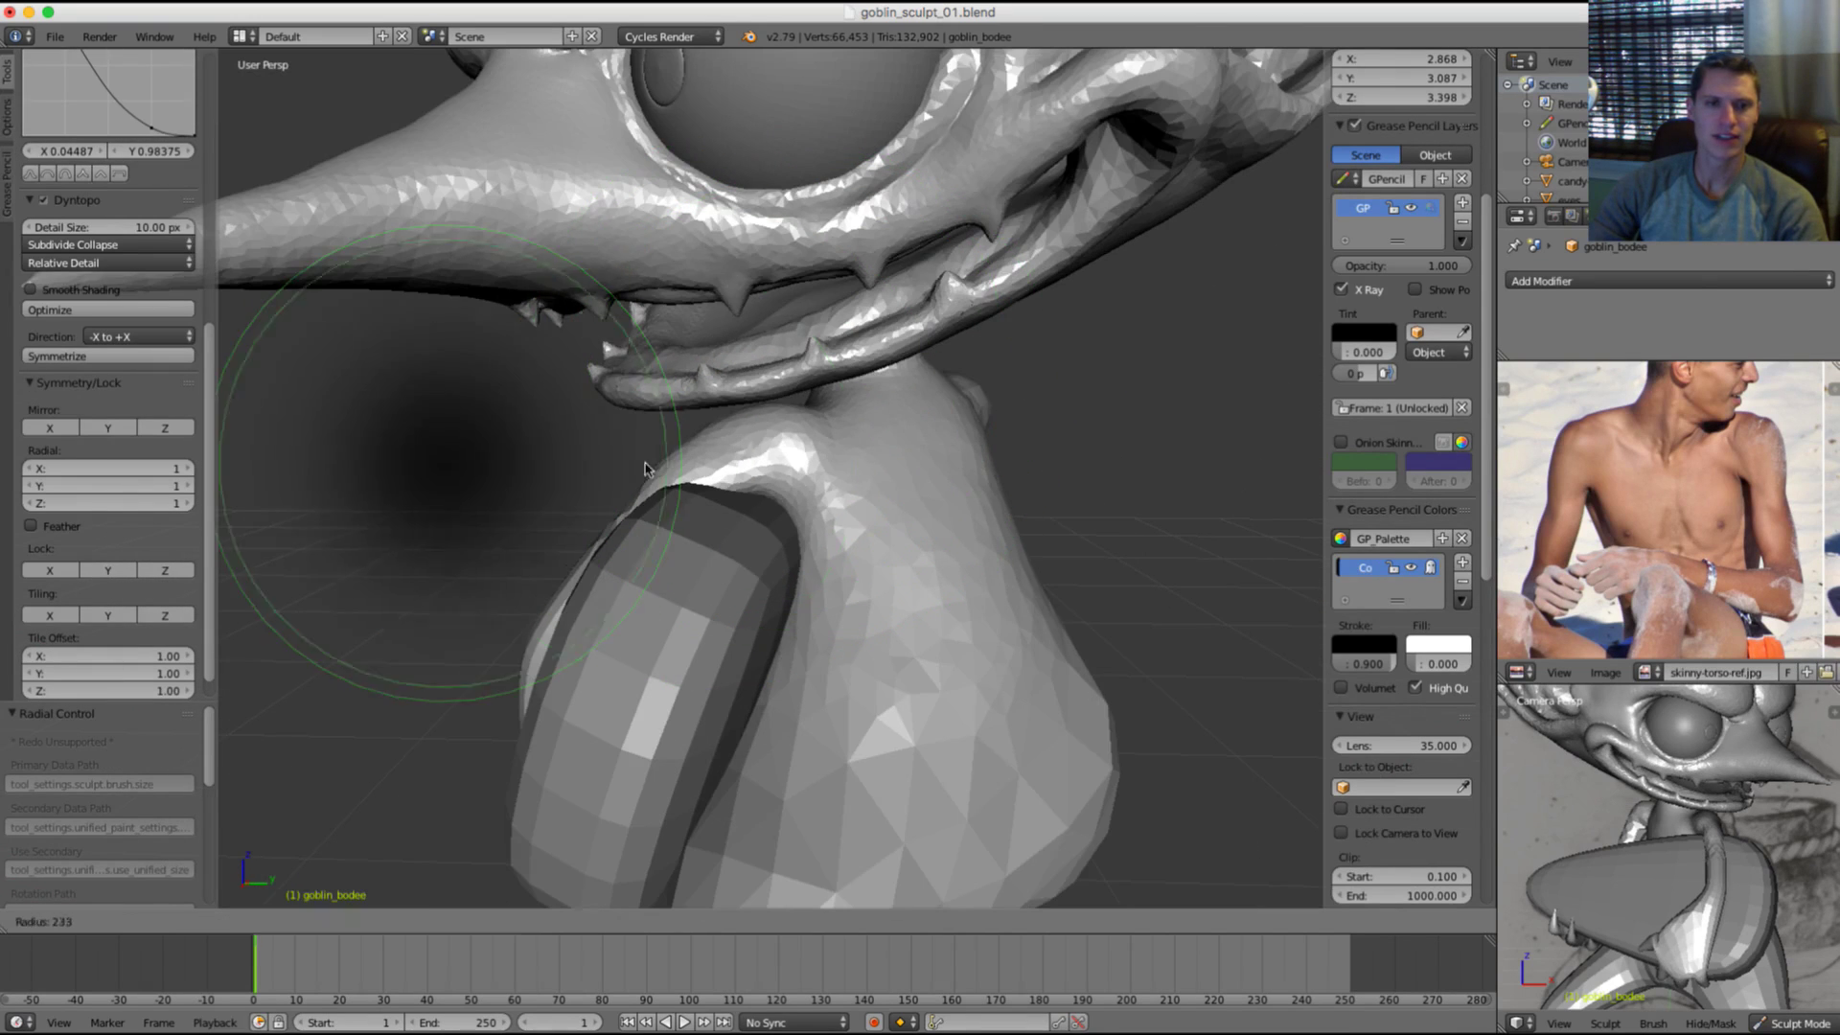
click(653, 467)
mouse_move(682, 467)
middle_down()
mouse_move(842, 393)
mouse_move(805, 499)
mouse_move(904, 473)
mouse_move(920, 497)
mouse_move(945, 444)
mouse_move(657, 501)
mouse_move(821, 534)
mouse_move(714, 458)
mouse_move(760, 514)
mouse_move(842, 485)
mouse_move(751, 411)
mouse_move(842, 443)
mouse_move(814, 474)
mouse_move(875, 448)
middle_up()
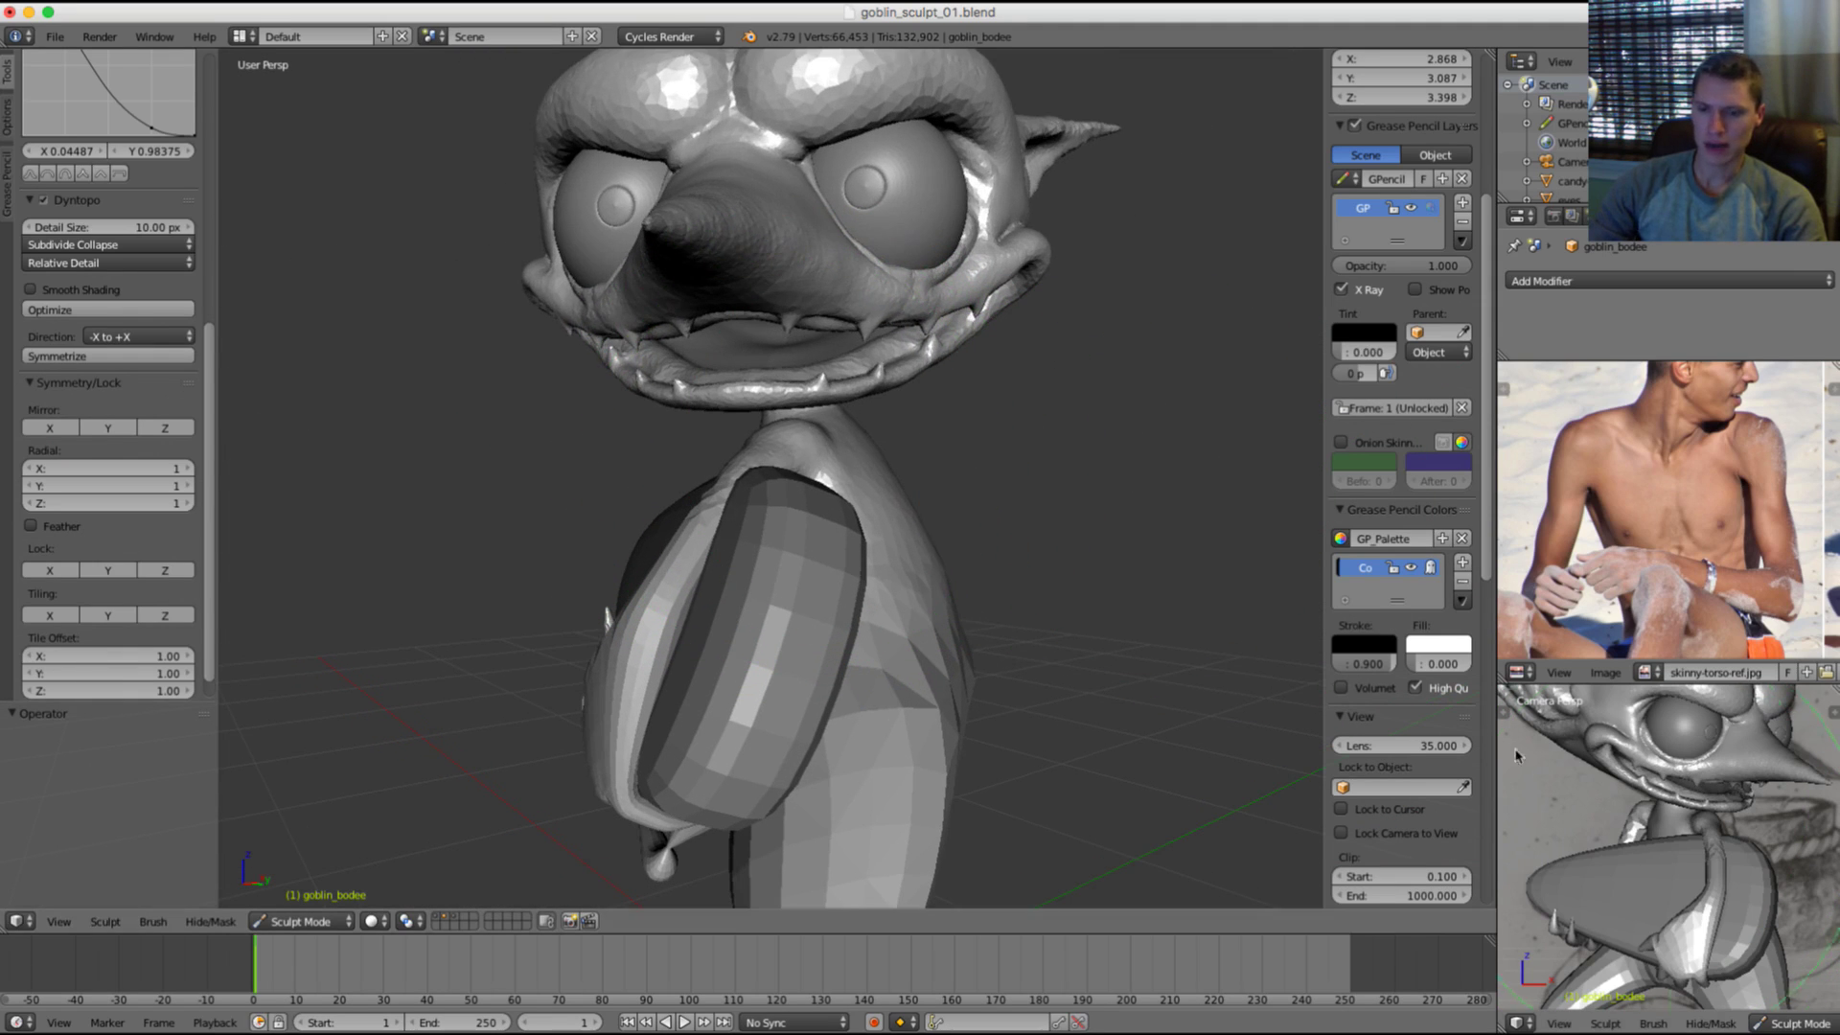
Step: Hide the candy piece to expose the goblin's torso, shoulder and arm
scroll(1545, 134, down, 1)
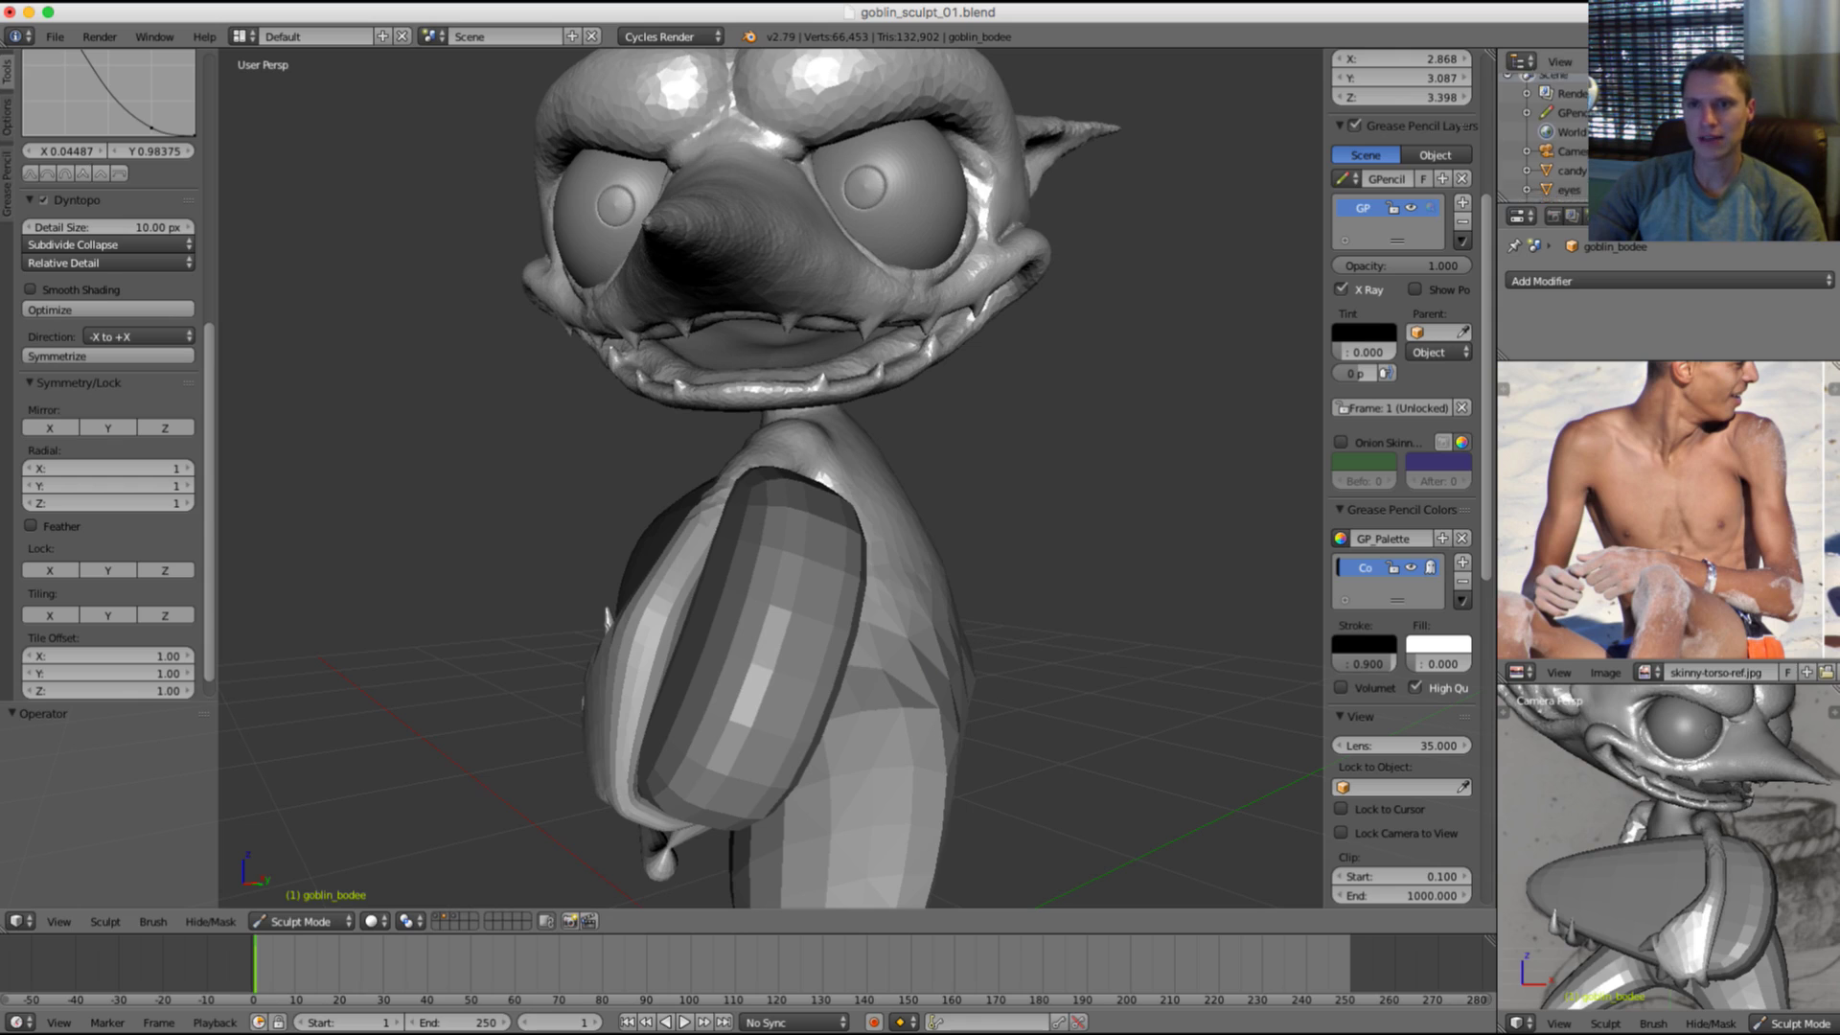
scroll(1544, 134, down, 1)
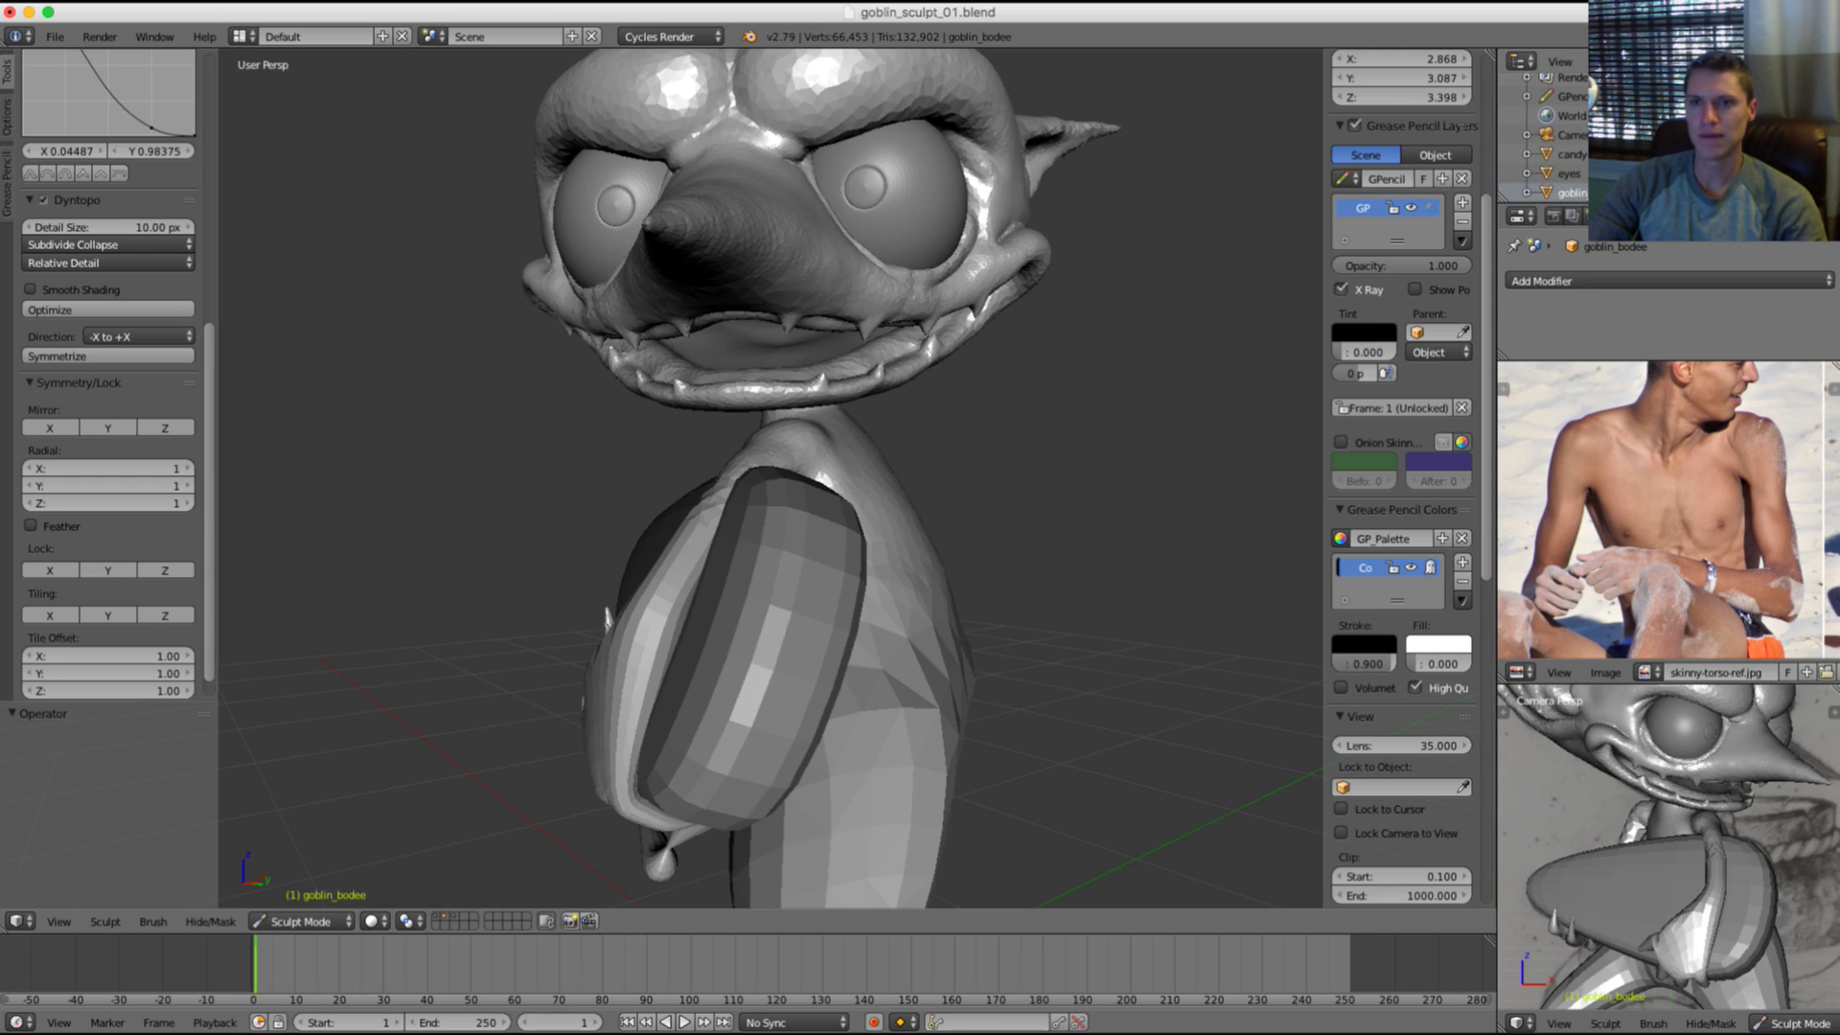
scroll(900, 479, up, 5)
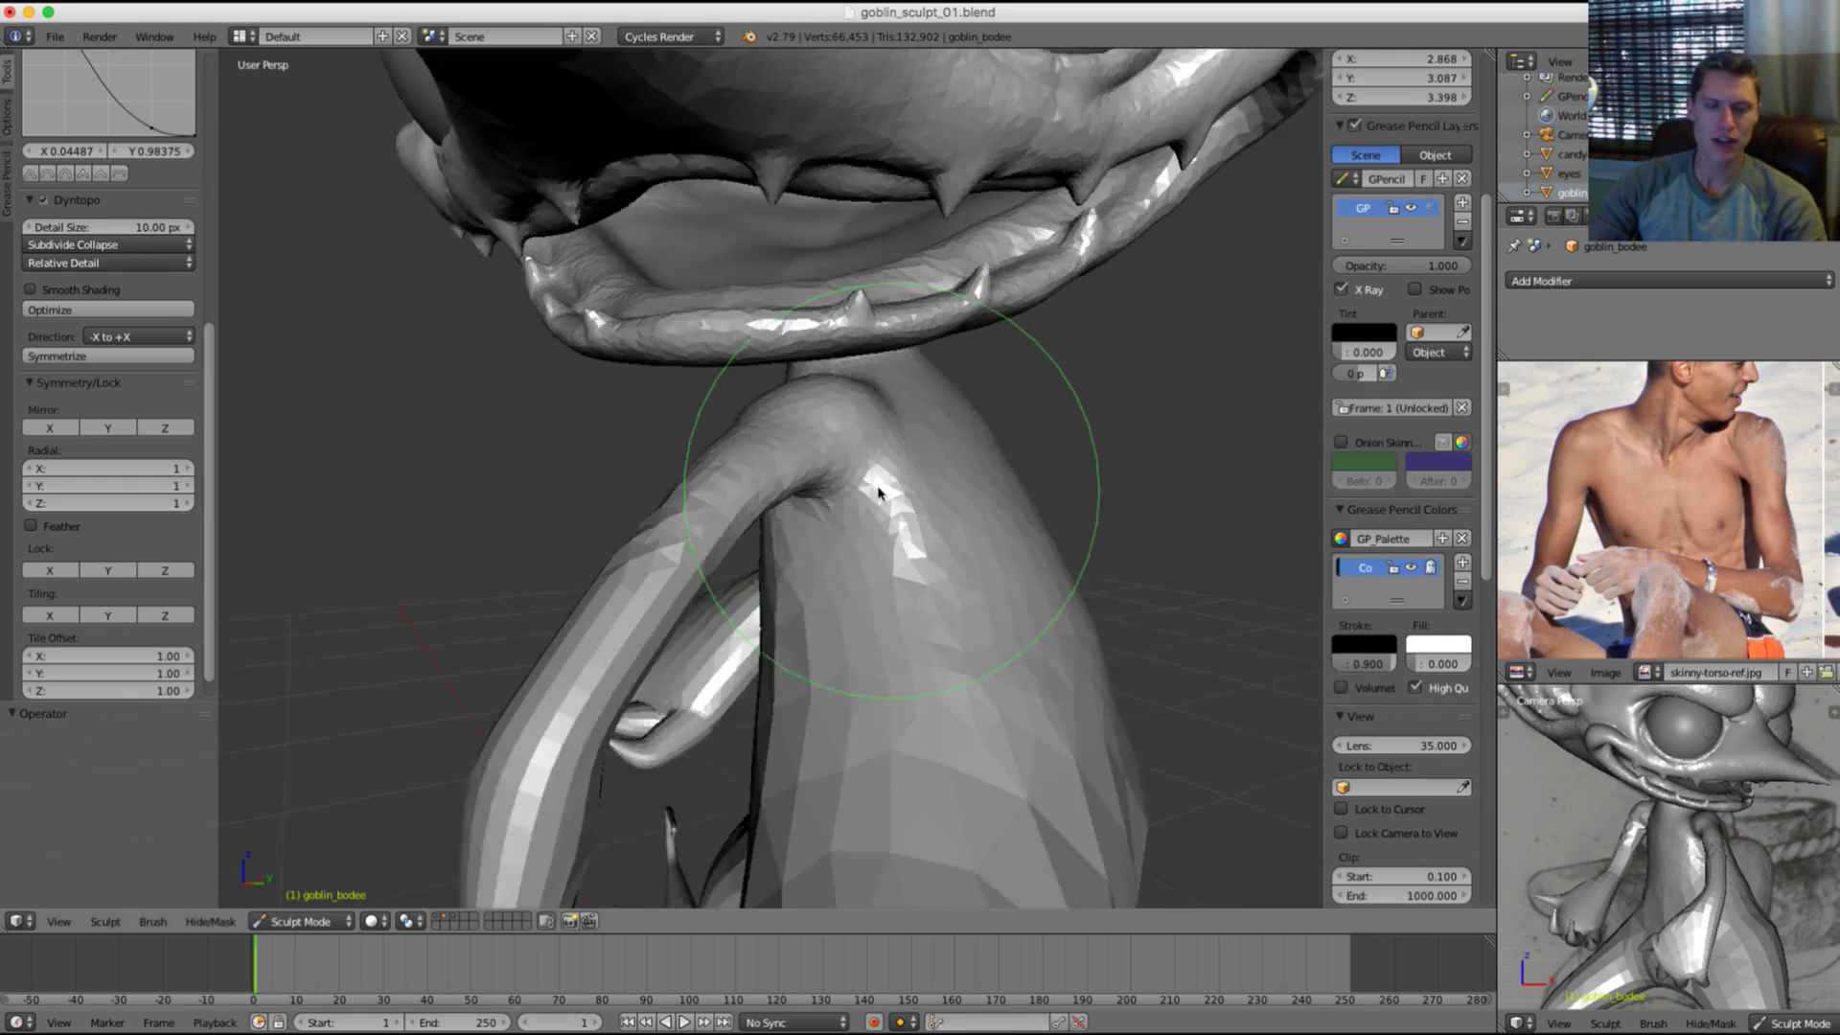
Step: Resize the Grab brush and refine the base of the neck between the shoulders
mouse_move(911, 378)
middle_down()
mouse_move(866, 398)
mouse_move(830, 351)
mouse_move(890, 376)
middle_up()
key(f)
click(855, 382)
key(f)
click(861, 375)
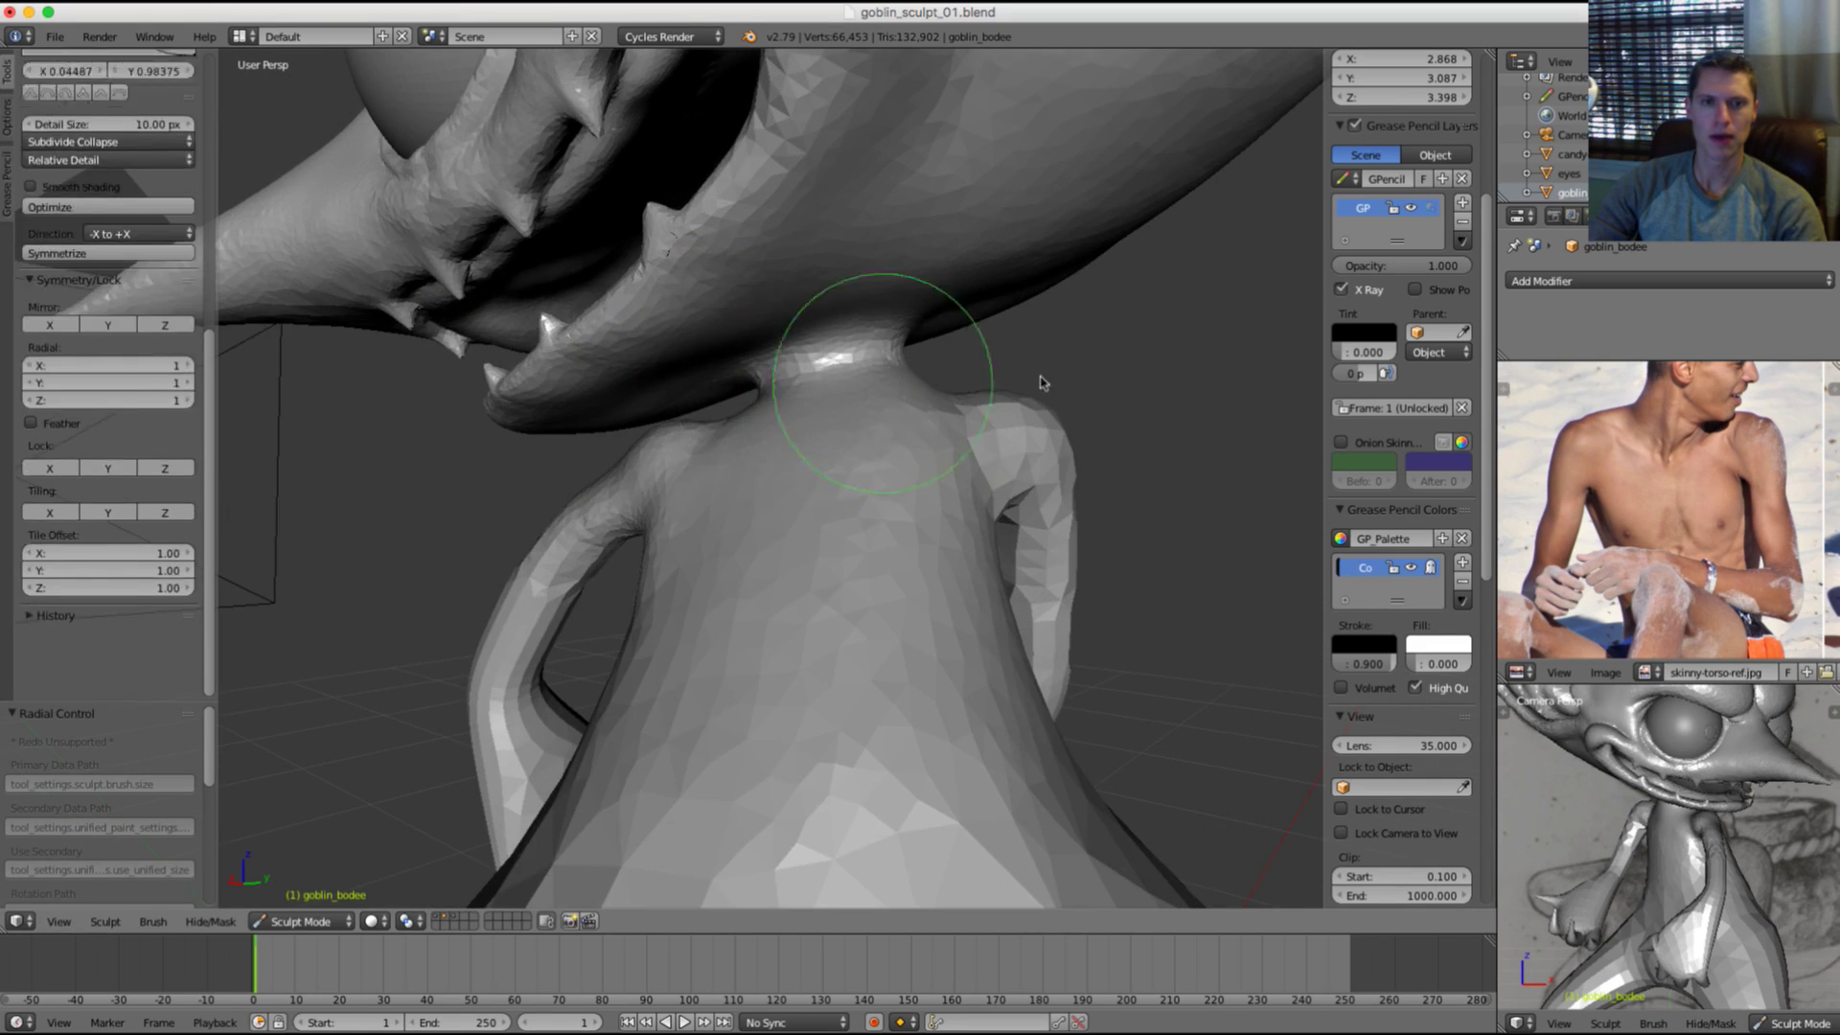
mouse_move(1038, 381)
middle_down()
mouse_move(832, 436)
mouse_move(862, 412)
mouse_move(661, 412)
mouse_move(706, 402)
mouse_move(697, 419)
middle_up()
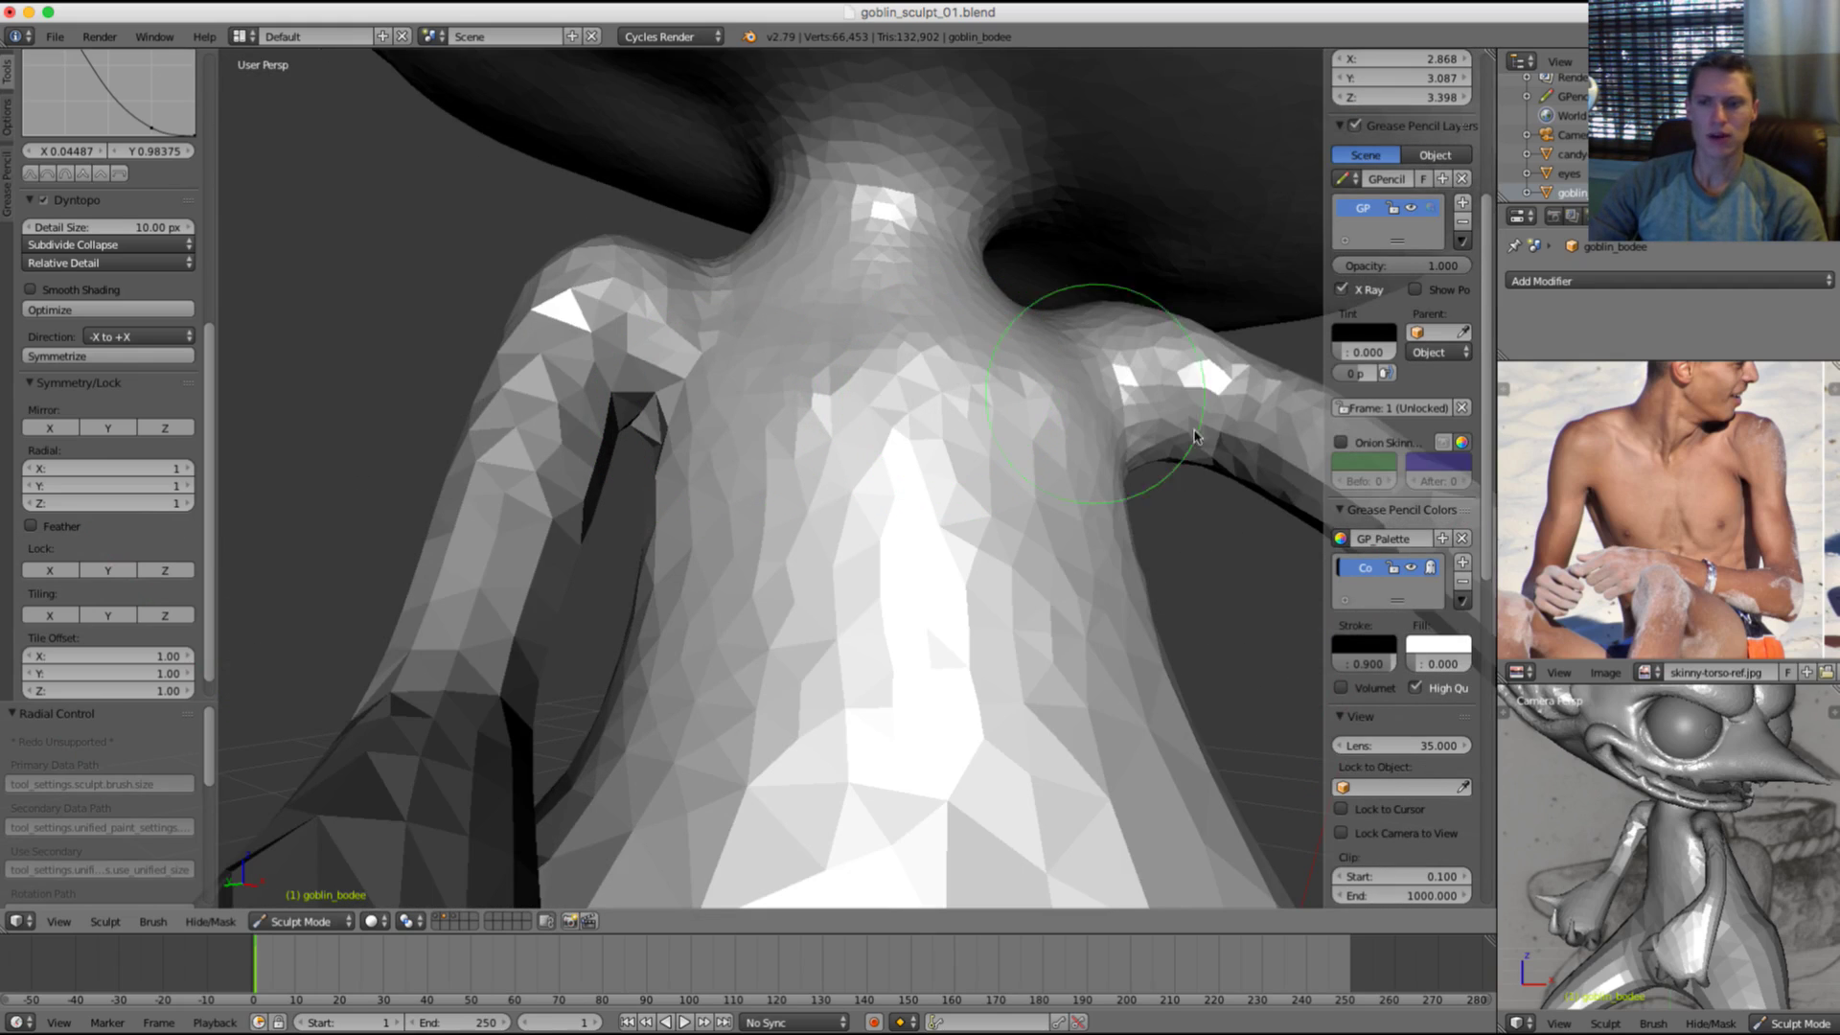
shift+middle_drag(657, 319, 654, 355)
shift+middle_drag(686, 259, 692, 276)
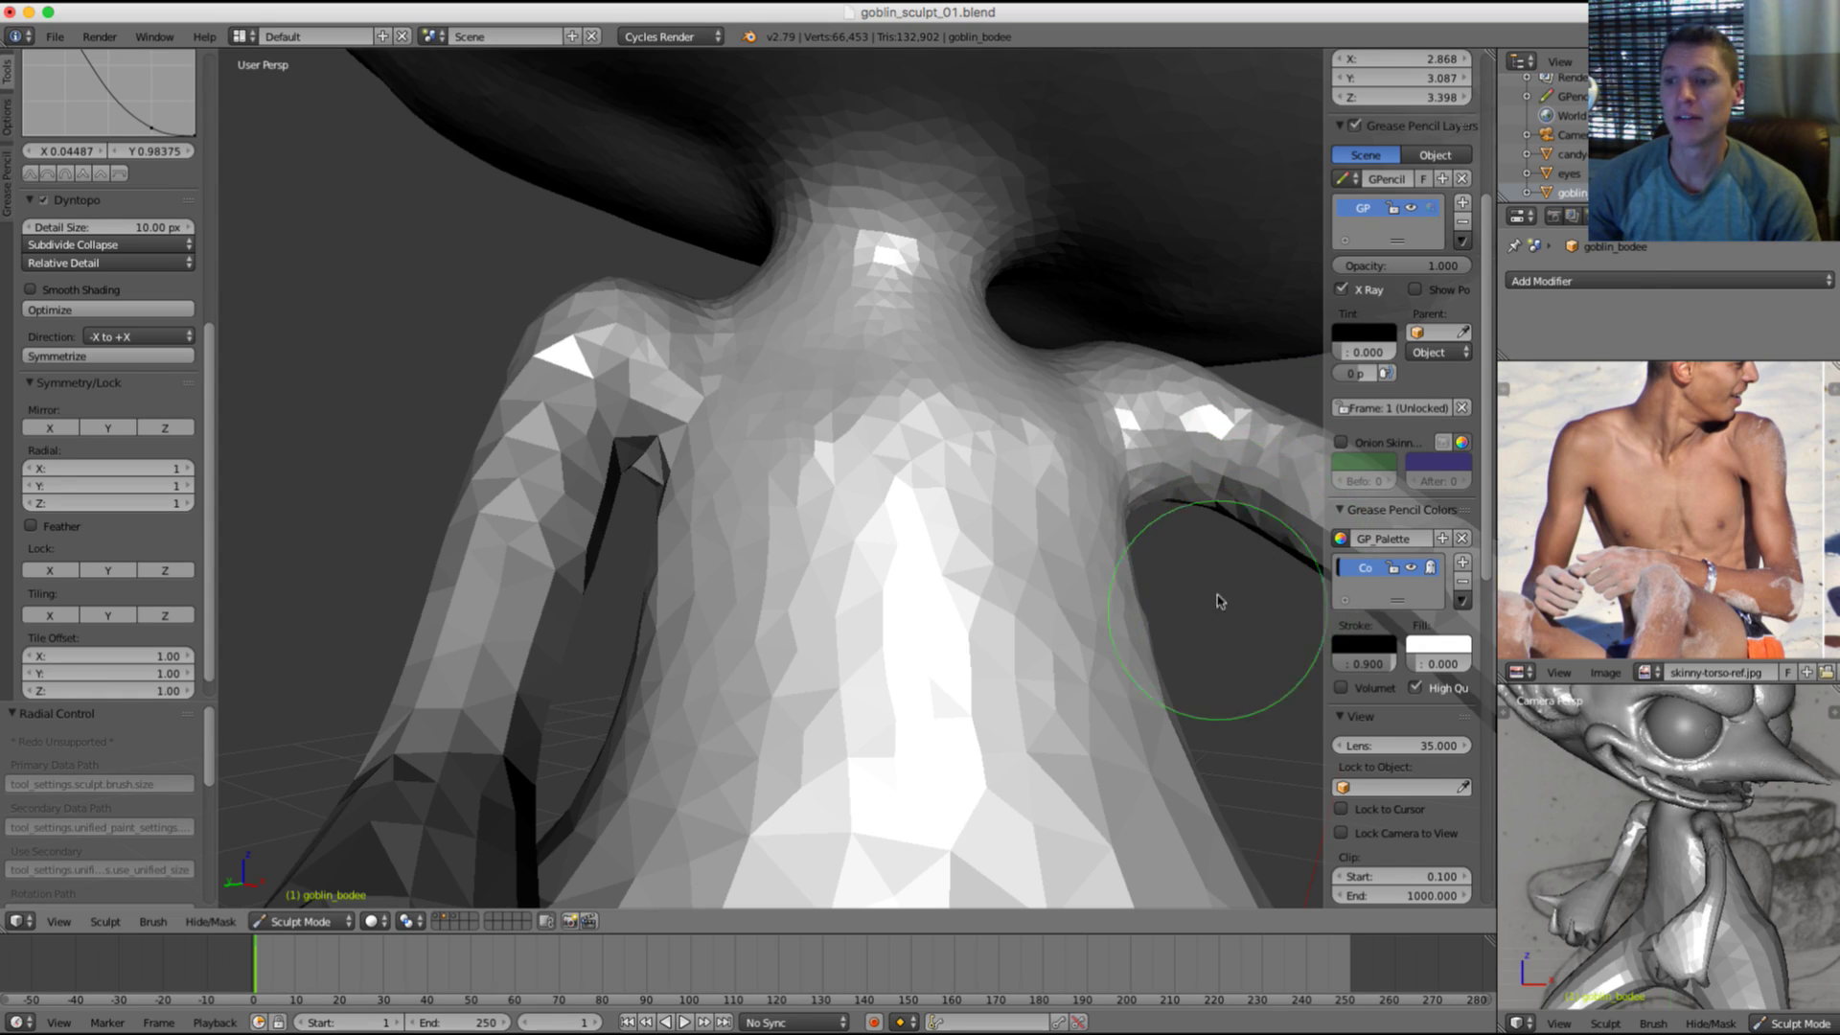
Step: Refine the front of the neck below the jaw with a resized Grab brush
mouse_move(1218, 601)
ctrl+middle_down()
mouse_move(1195, 509)
mouse_move(1177, 578)
mouse_move(1010, 418)
mouse_move(991, 414)
mouse_move(958, 470)
ctrl+middle_up()
mouse_move(958, 469)
ctrl+middle_down()
mouse_move(972, 566)
mouse_move(886, 503)
ctrl+middle_up()
key(g)
key(f)
click(850, 326)
middle_drag(815, 326, 854, 330)
key(f)
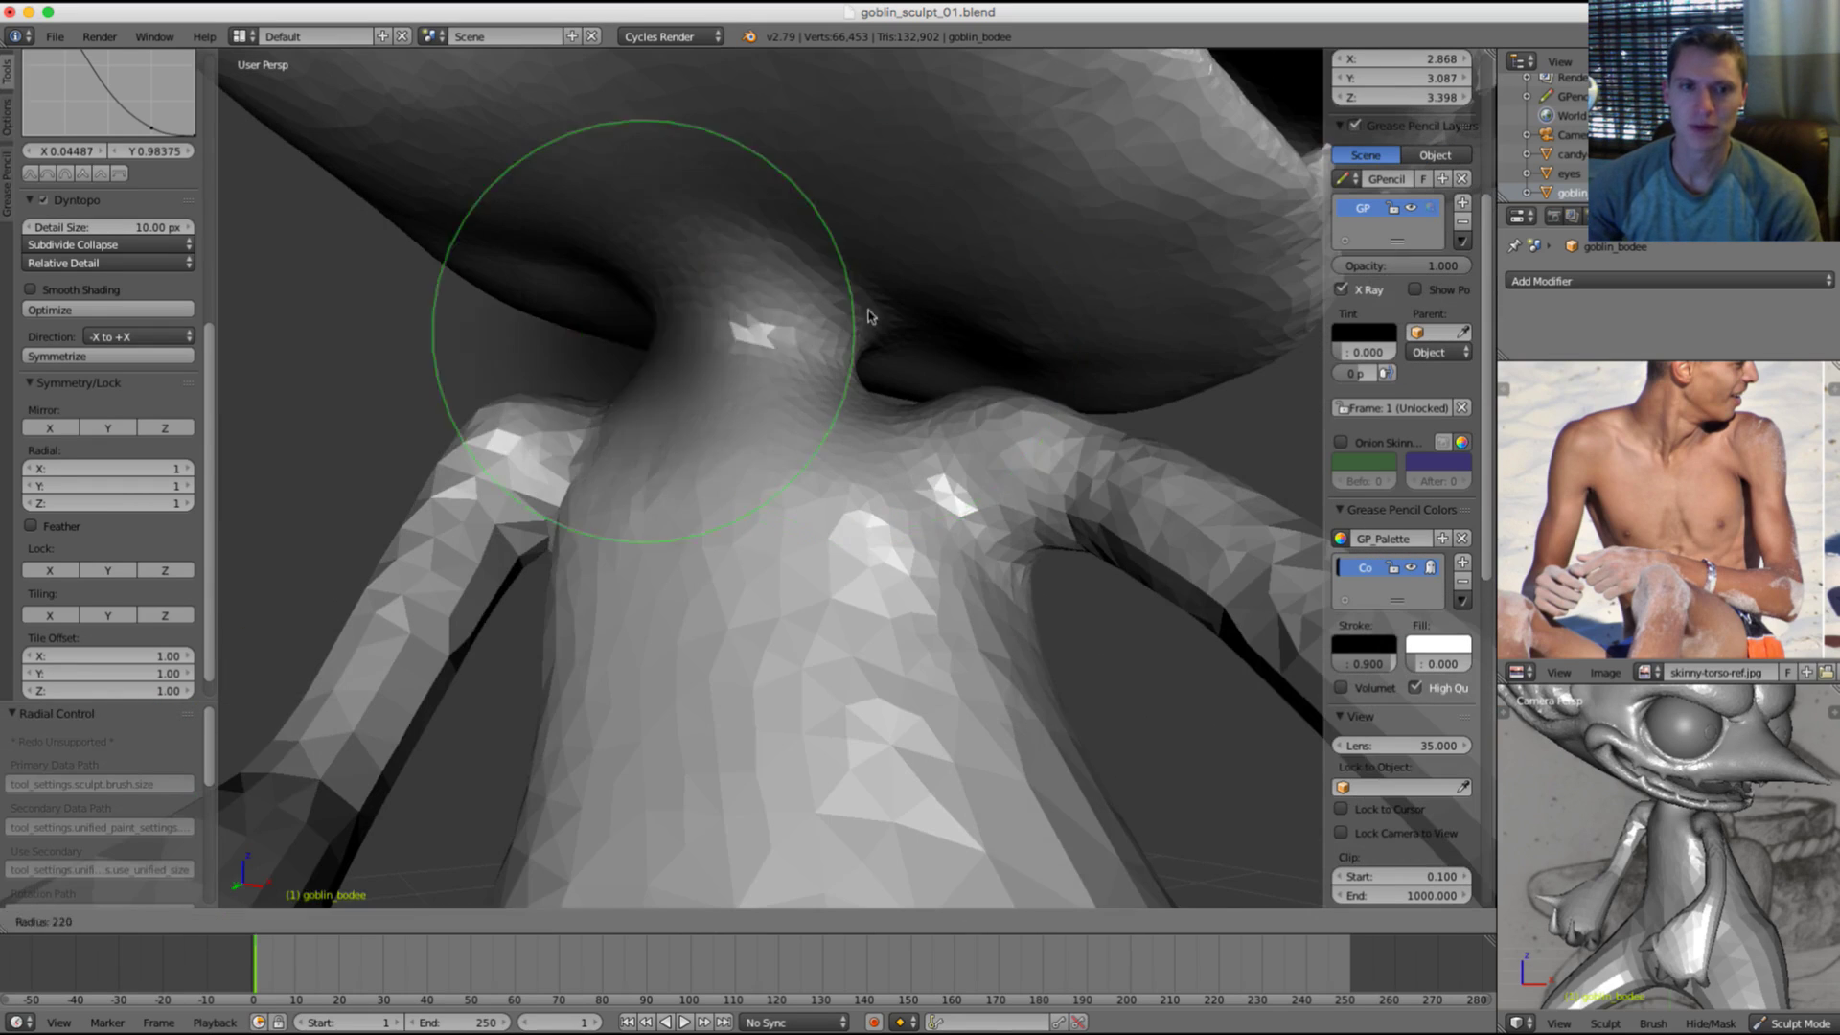
click(858, 364)
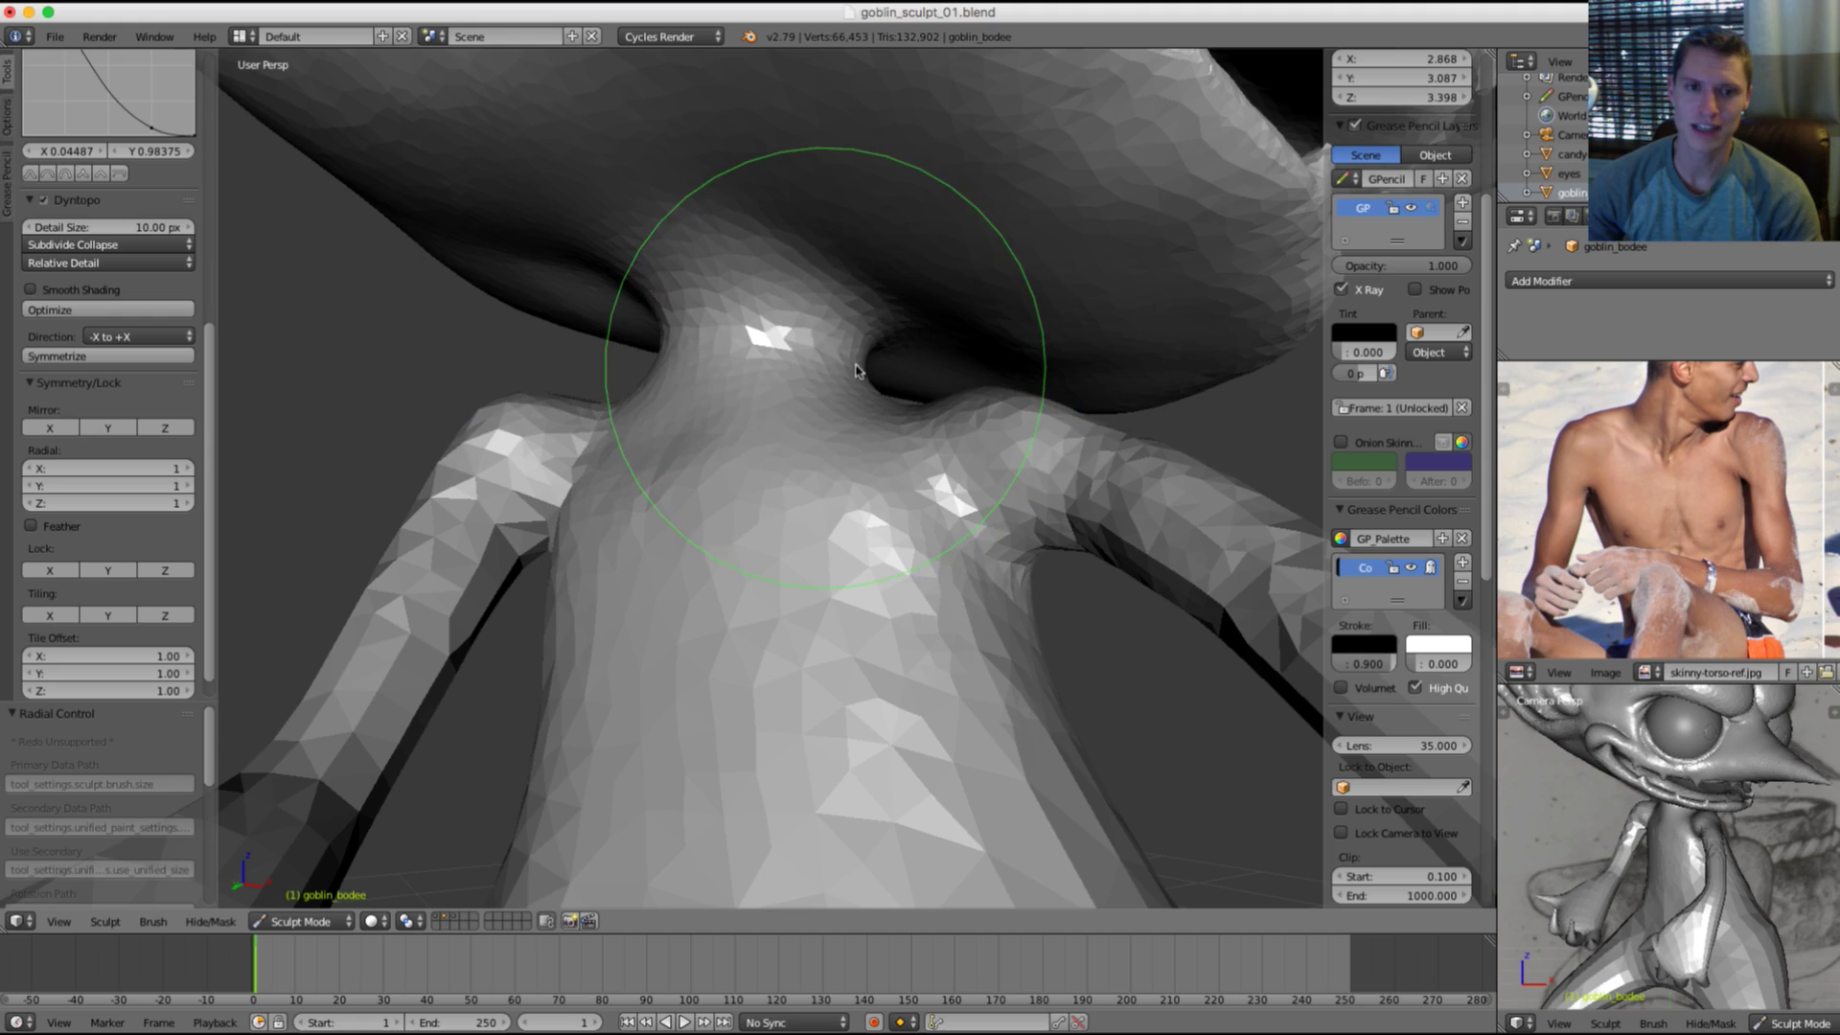
Step: Adjust the sides of the neck where they meet the shoulders with a smaller Grab brush, and smooth the transition
key(f)
click(762, 358)
middle_drag(757, 344, 745, 361)
key(f)
click(678, 380)
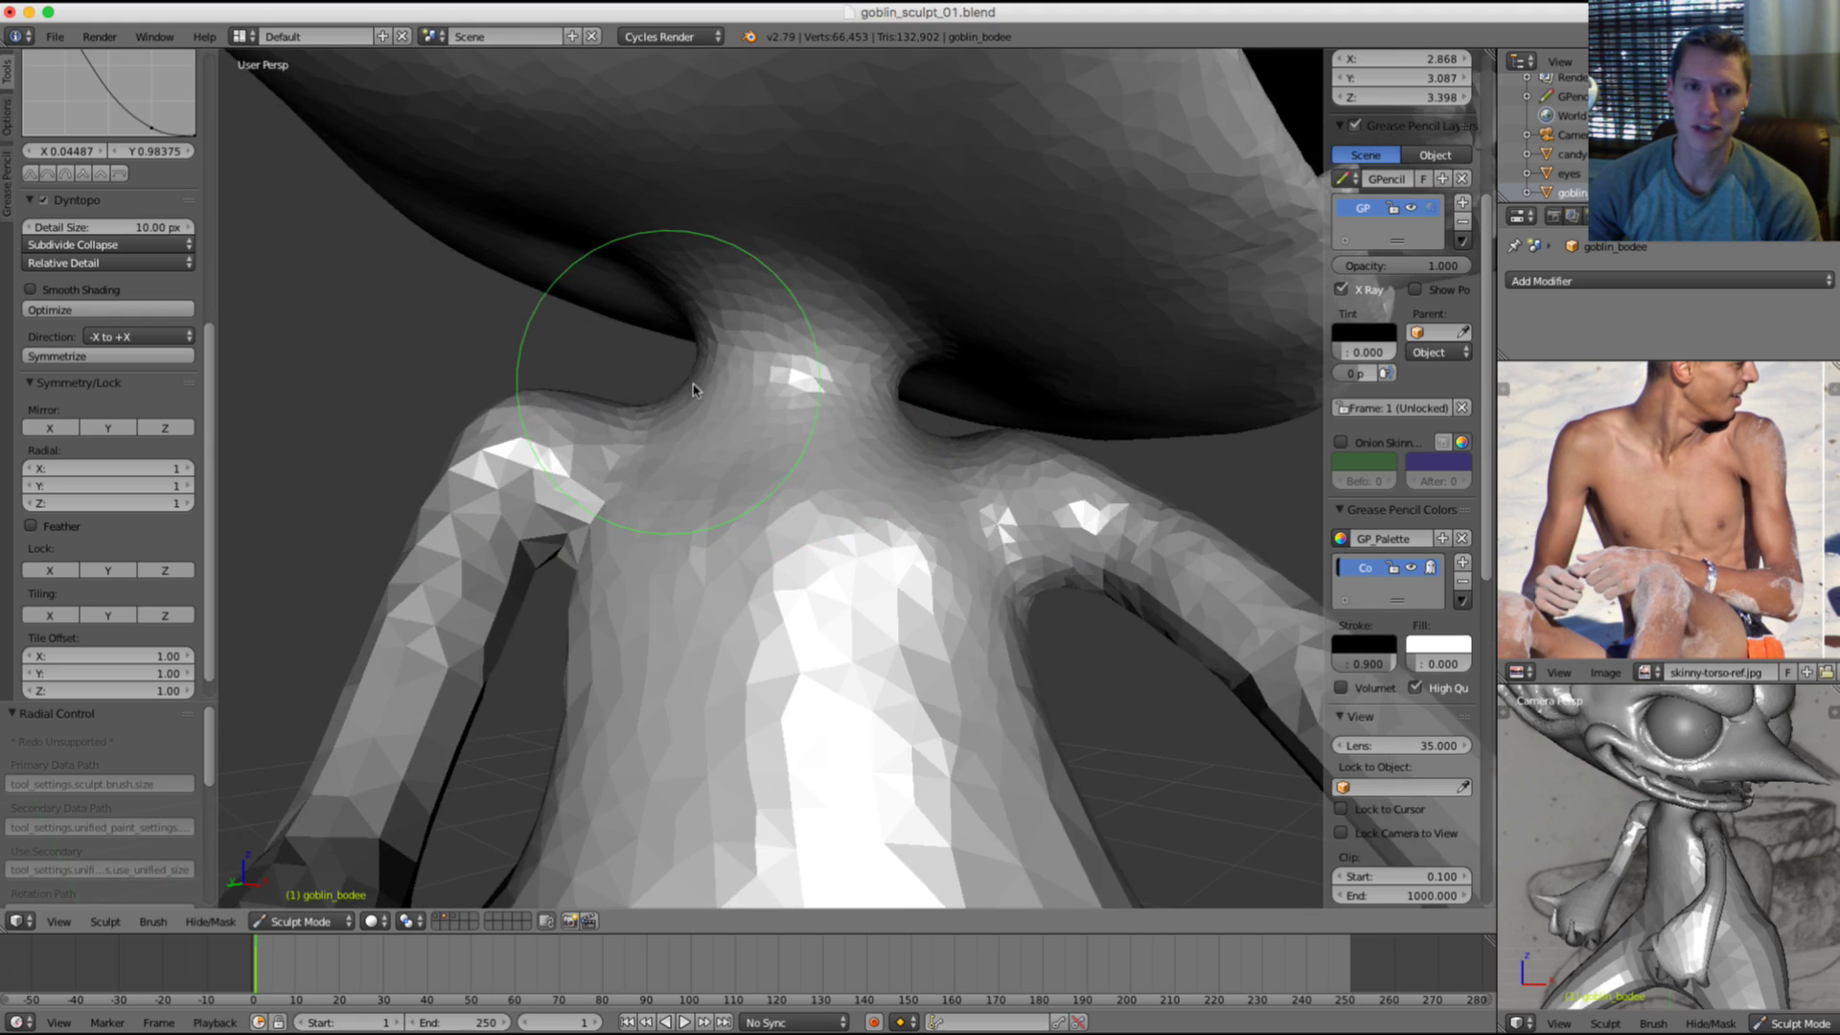
mouse_move(985, 316)
middle_down()
mouse_move(554, 390)
mouse_move(780, 469)
mouse_move(790, 543)
middle_up()
key(f)
click(859, 508)
scroll(857, 492, up, 1)
middle_drag(866, 492, 887, 446)
mouse_move(805, 498)
shift+mouse_down()
mouse_move(743, 513)
mouse_move(816, 504)
shift+mouse_up()
scroll(963, 354, down, 3)
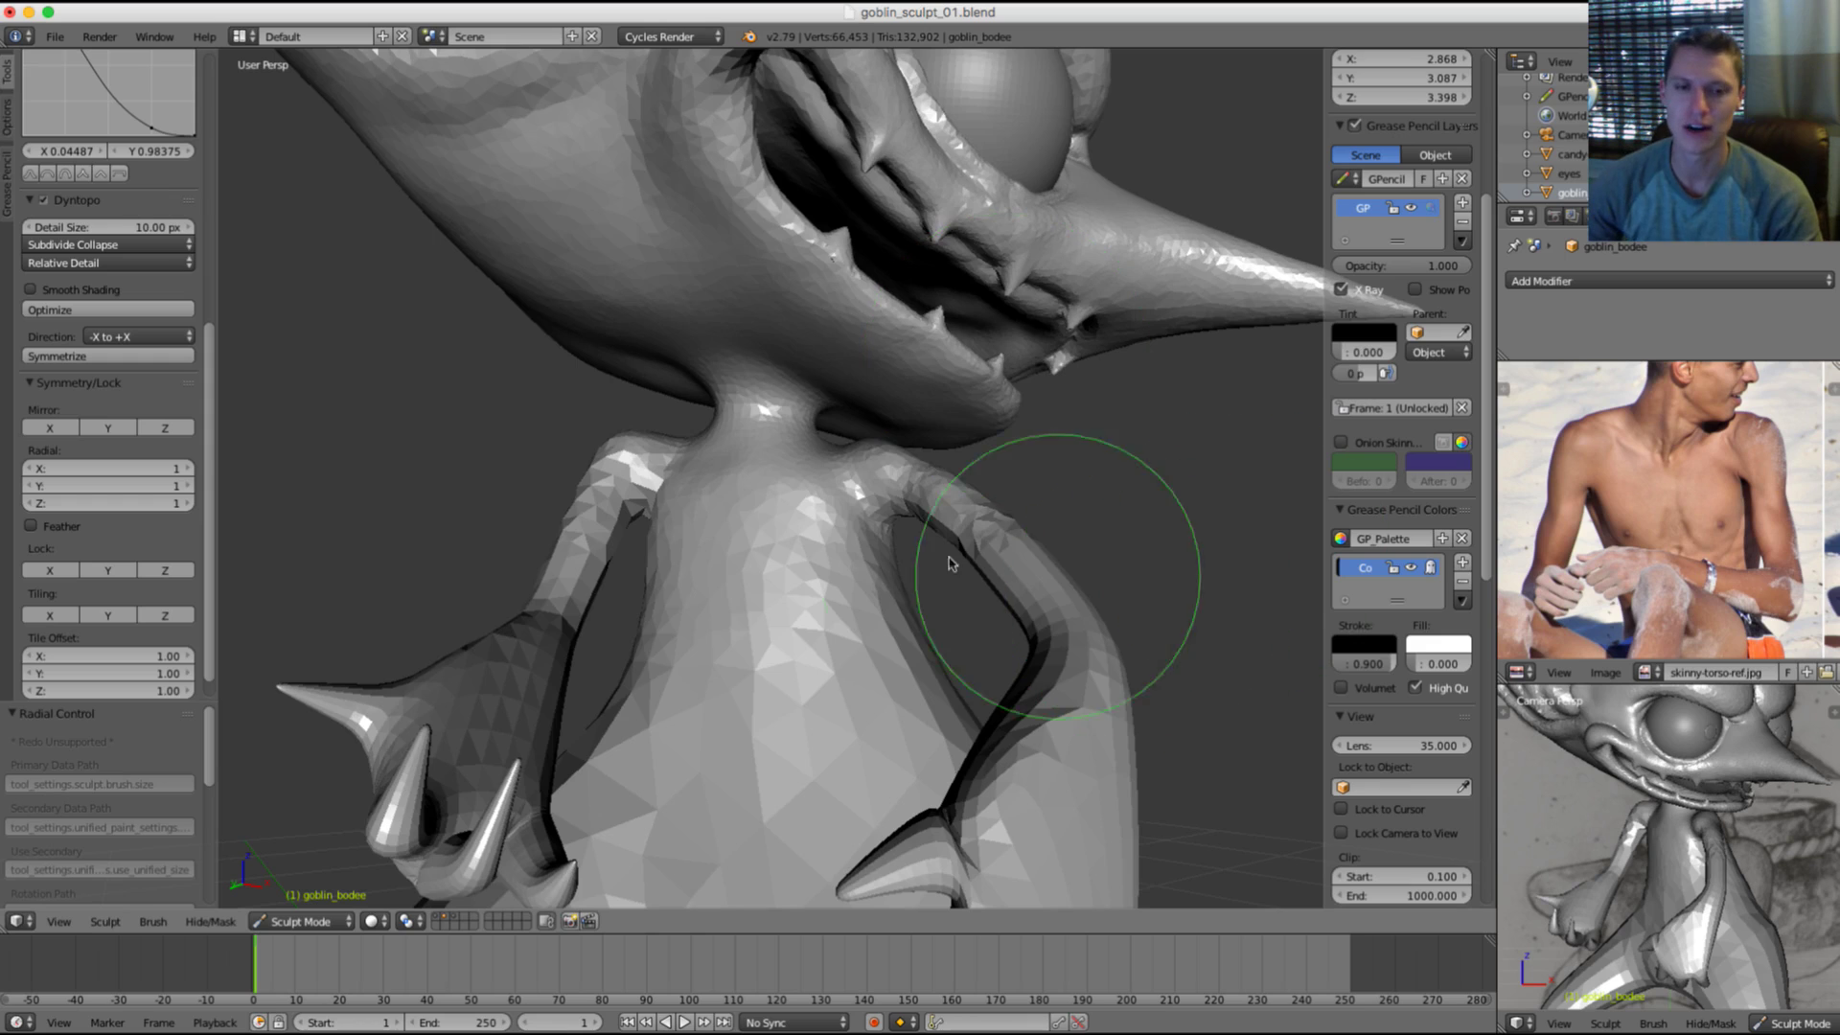
scroll(958, 498, down, 5)
scroll(948, 491, up, 4)
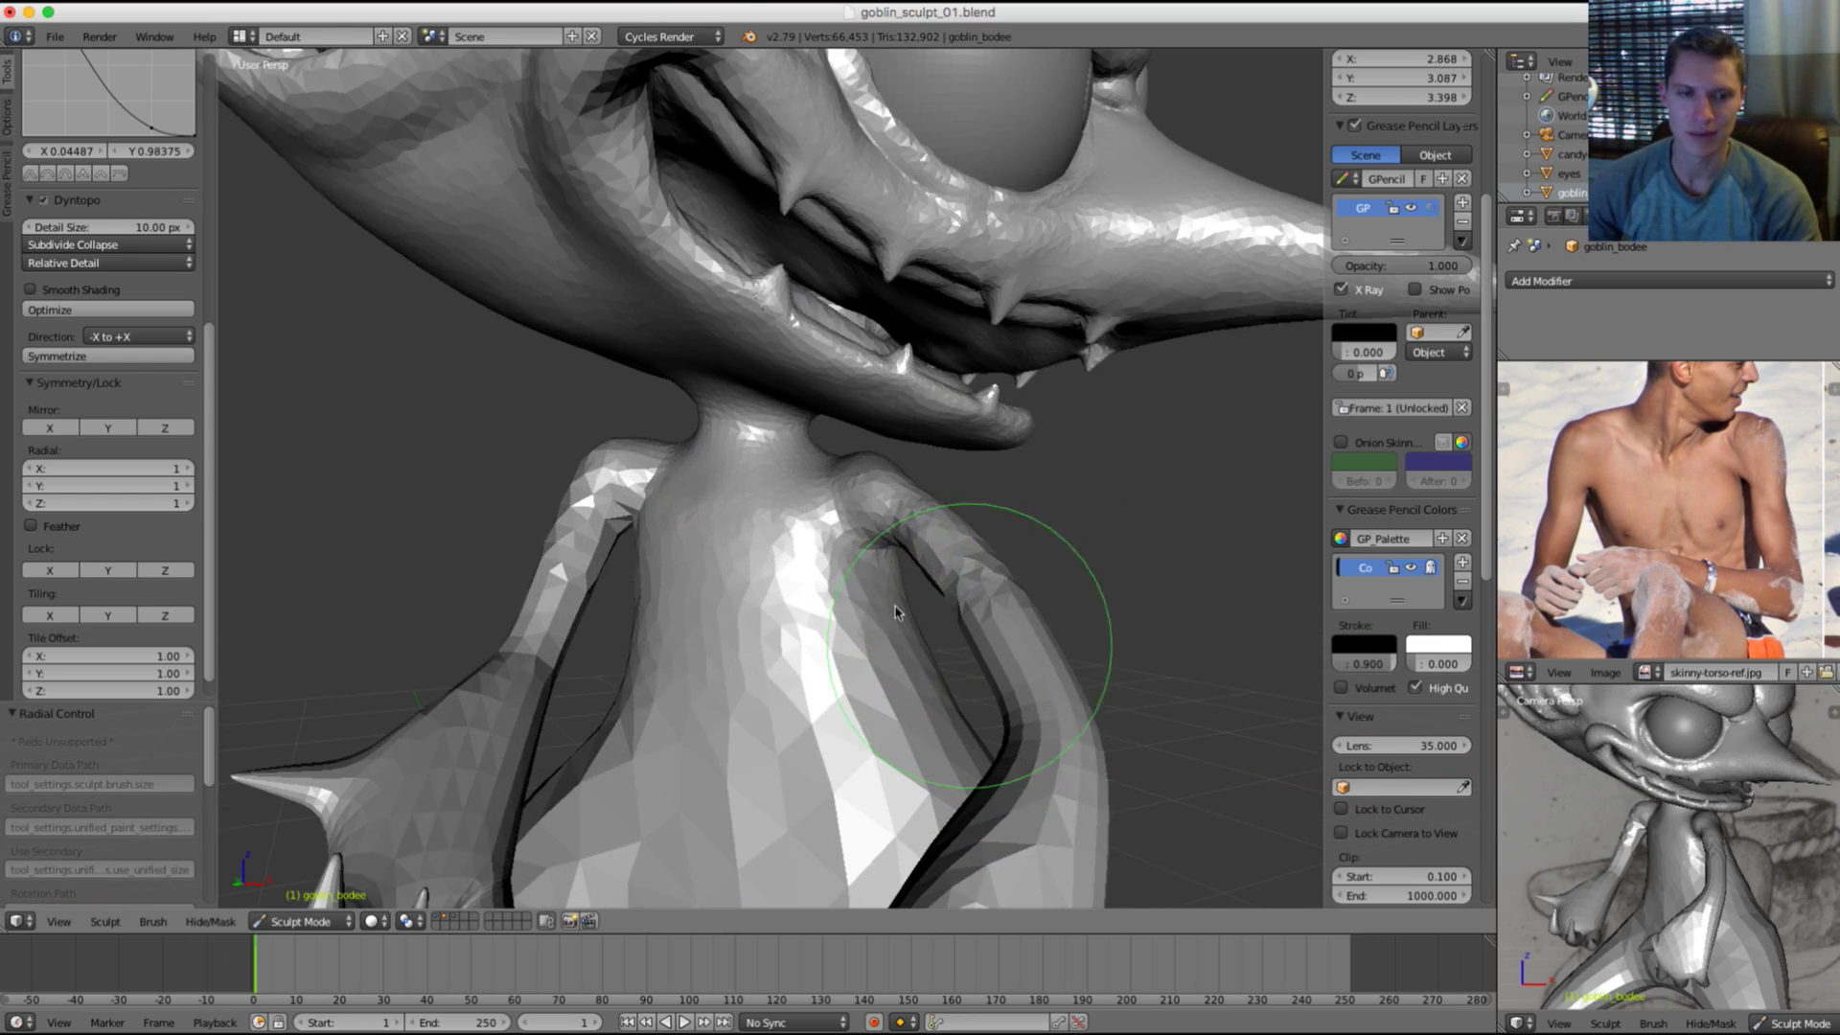
scroll(785, 544, up, 3)
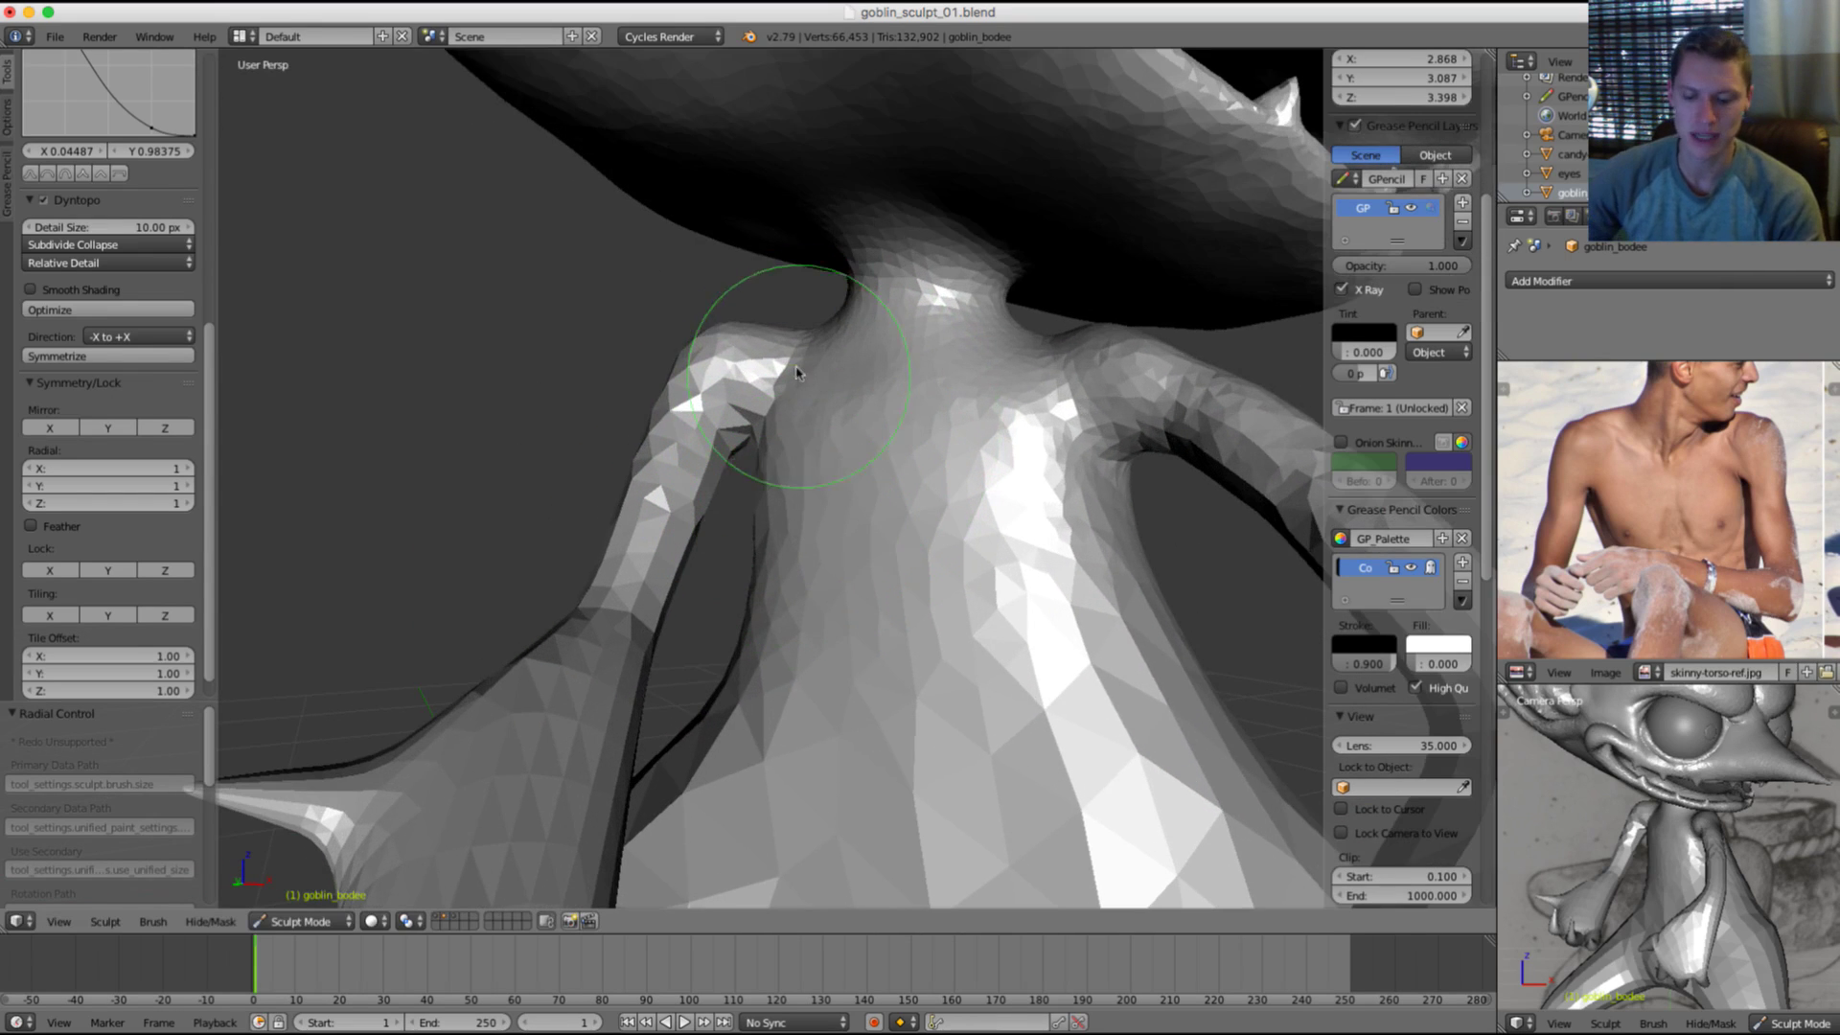
scroll(108, 266, up, 10)
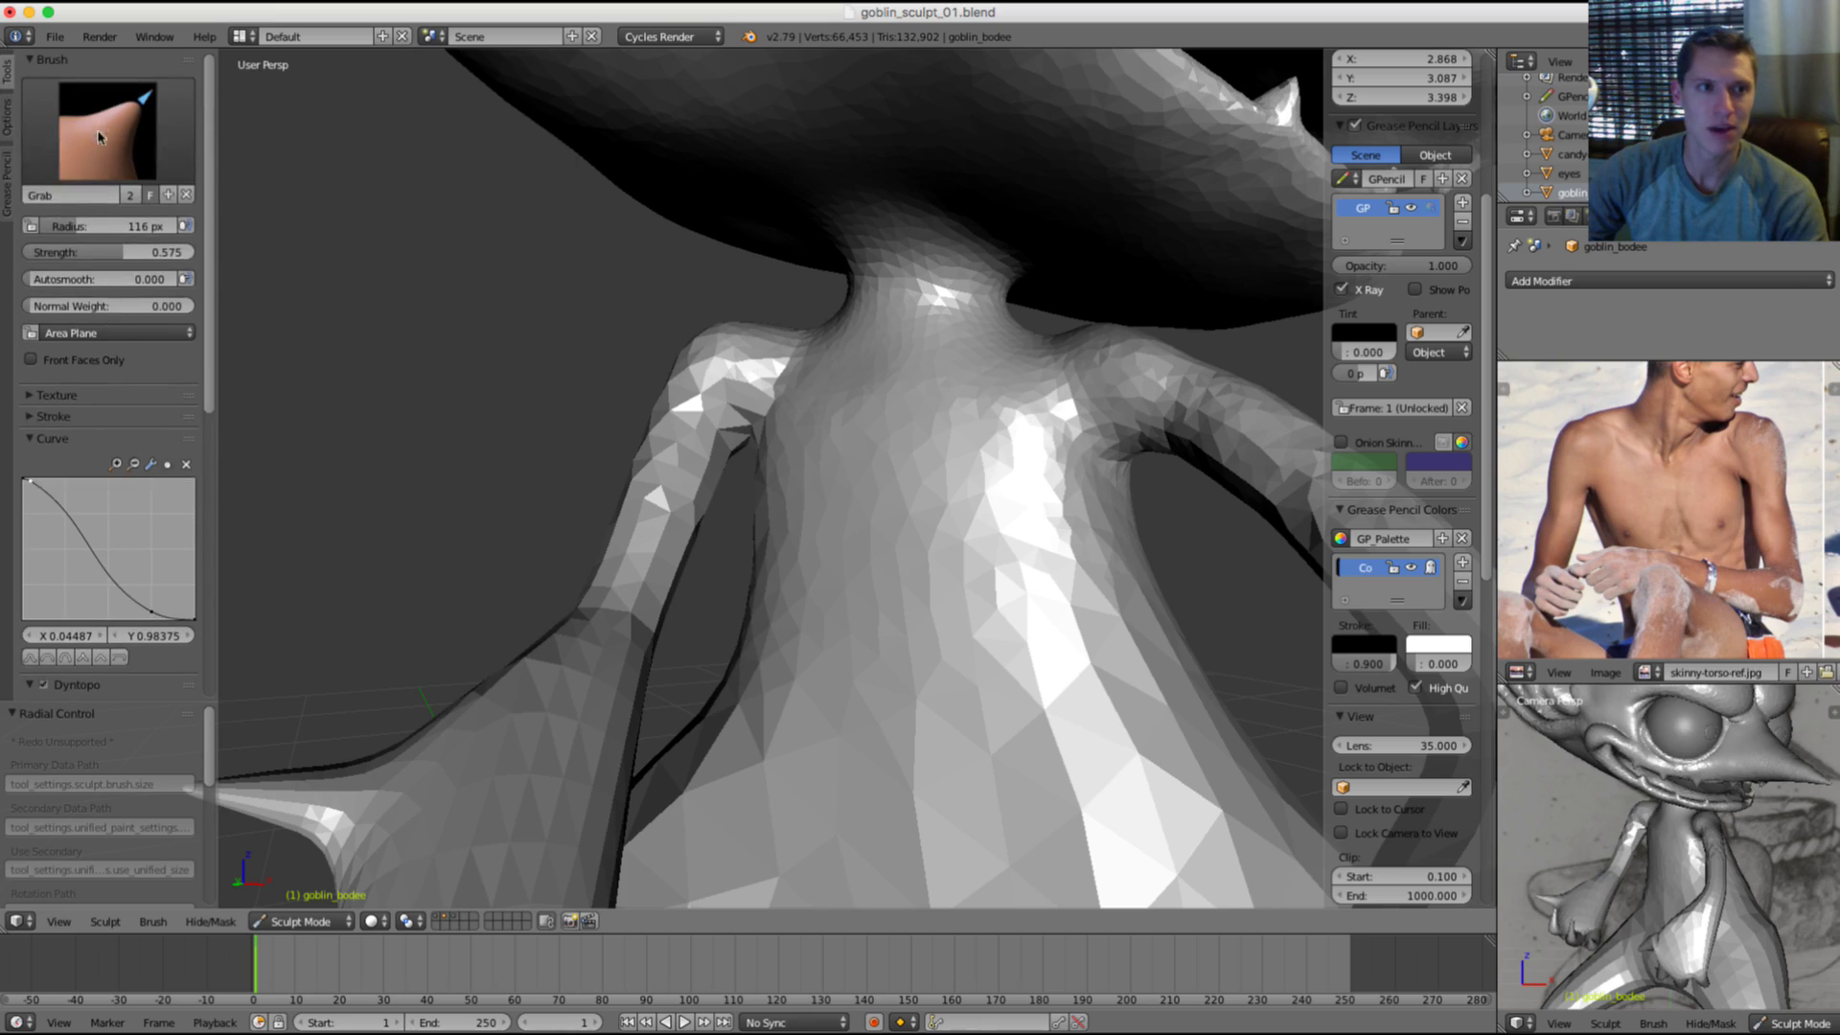
click(108, 132)
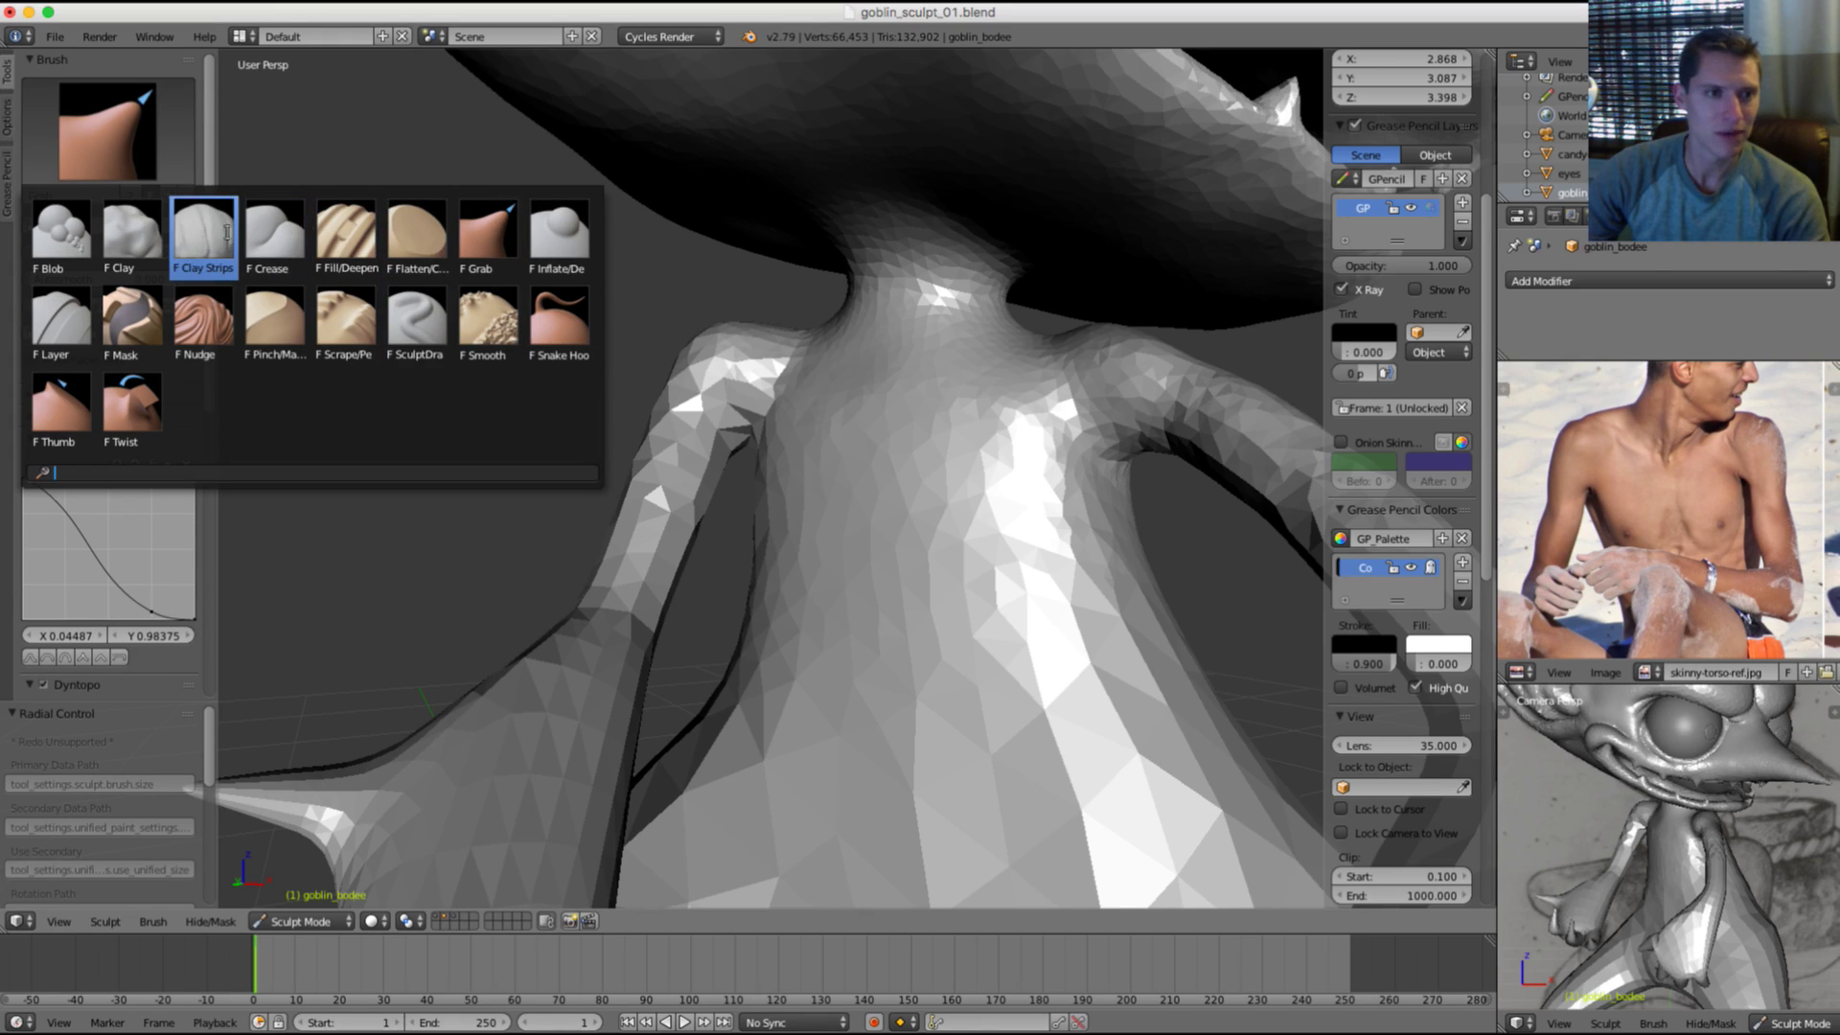
click(560, 232)
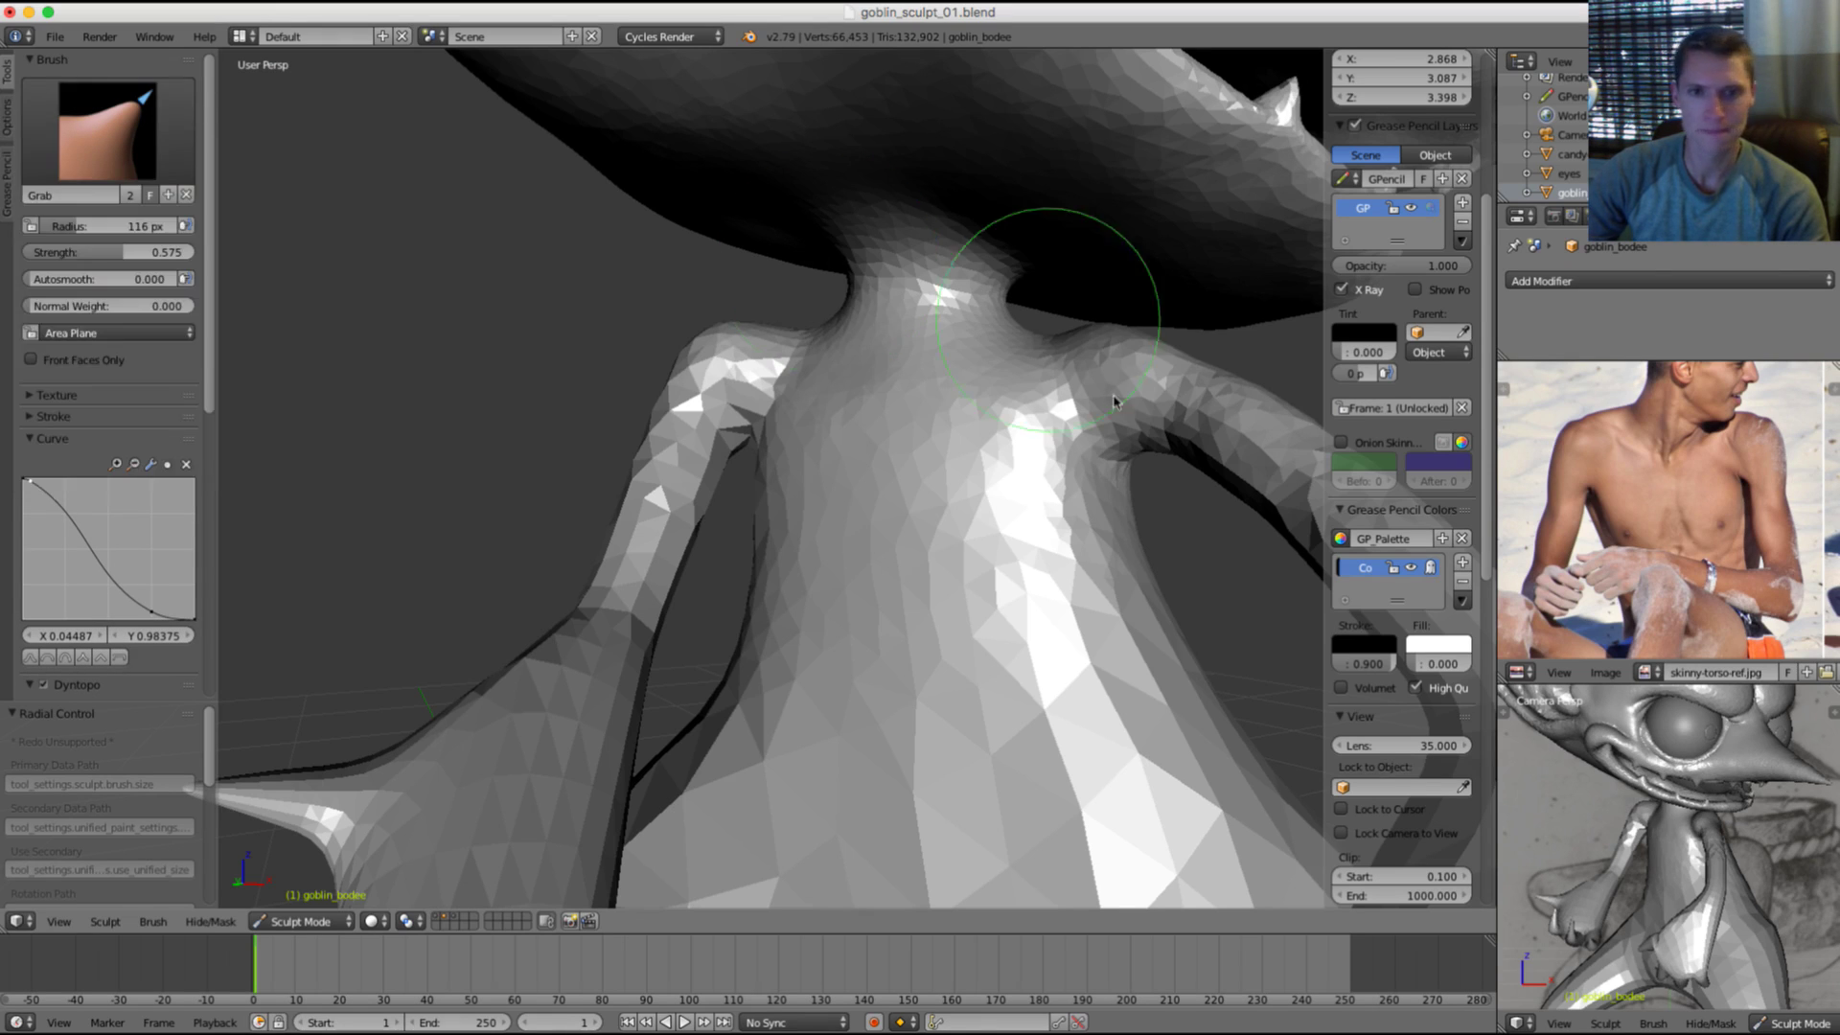
key(f)
click(923, 383)
shift+middle_drag(927, 336, 936, 355)
scroll(936, 355, up, 4)
Step: Build up both collarbones across the upper chest using the Clay Strips brush at a 75 px radius
click(110, 151)
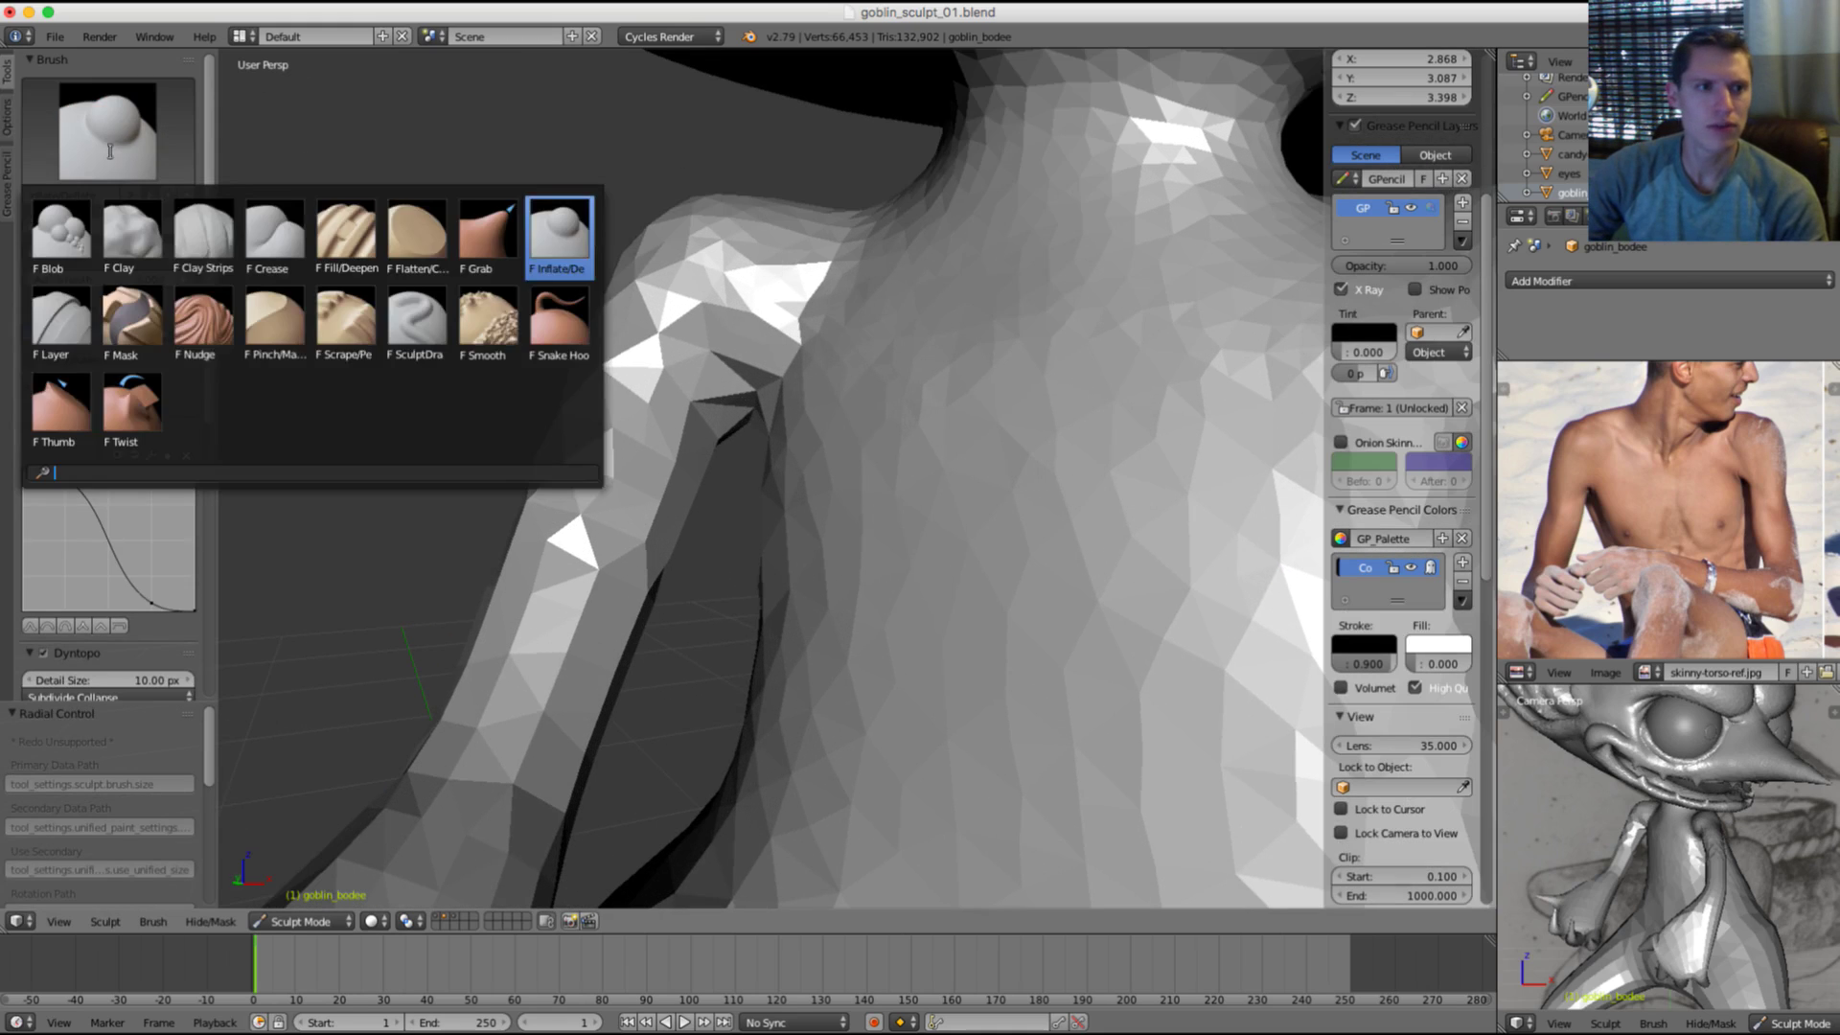
click(203, 231)
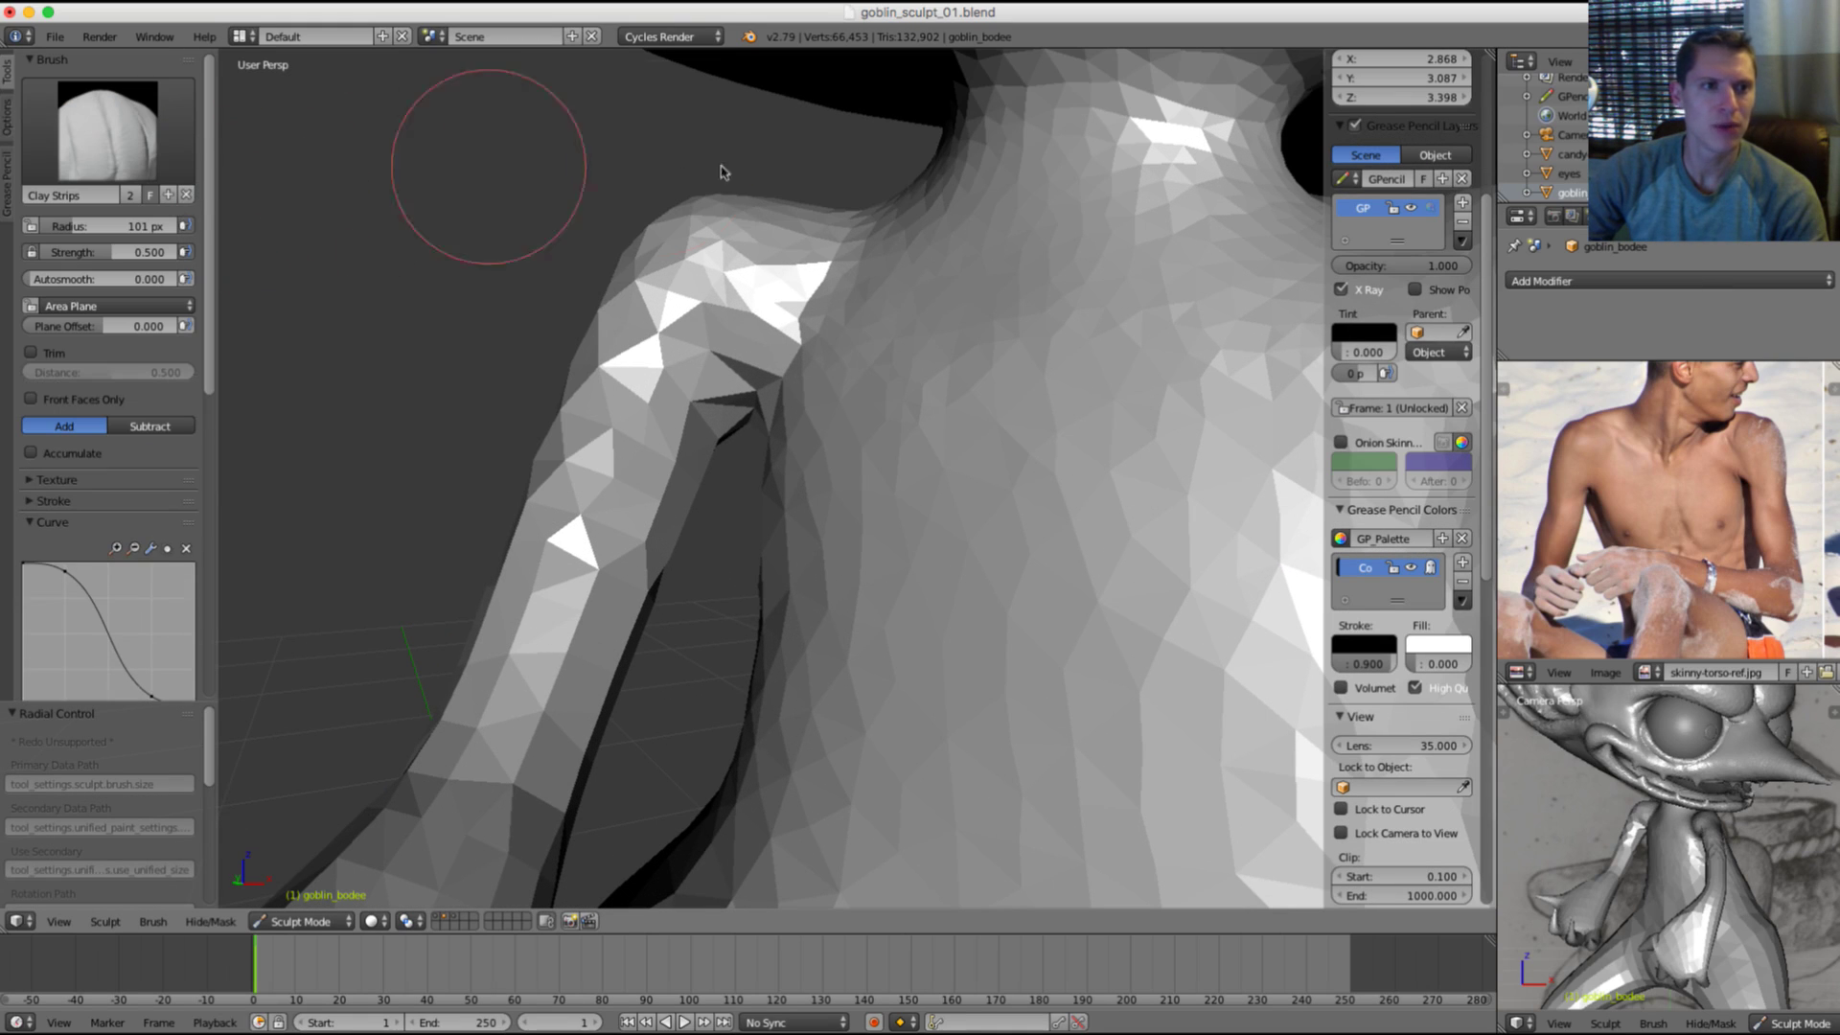
mouse_move(990, 362)
mouse_down()
mouse_move(1162, 382)
mouse_move(1116, 238)
mouse_up()
key(ctrl+z)
key(f)
shift+middle_drag(1065, 242, 928, 329)
click(959, 301)
key(f)
click(879, 321)
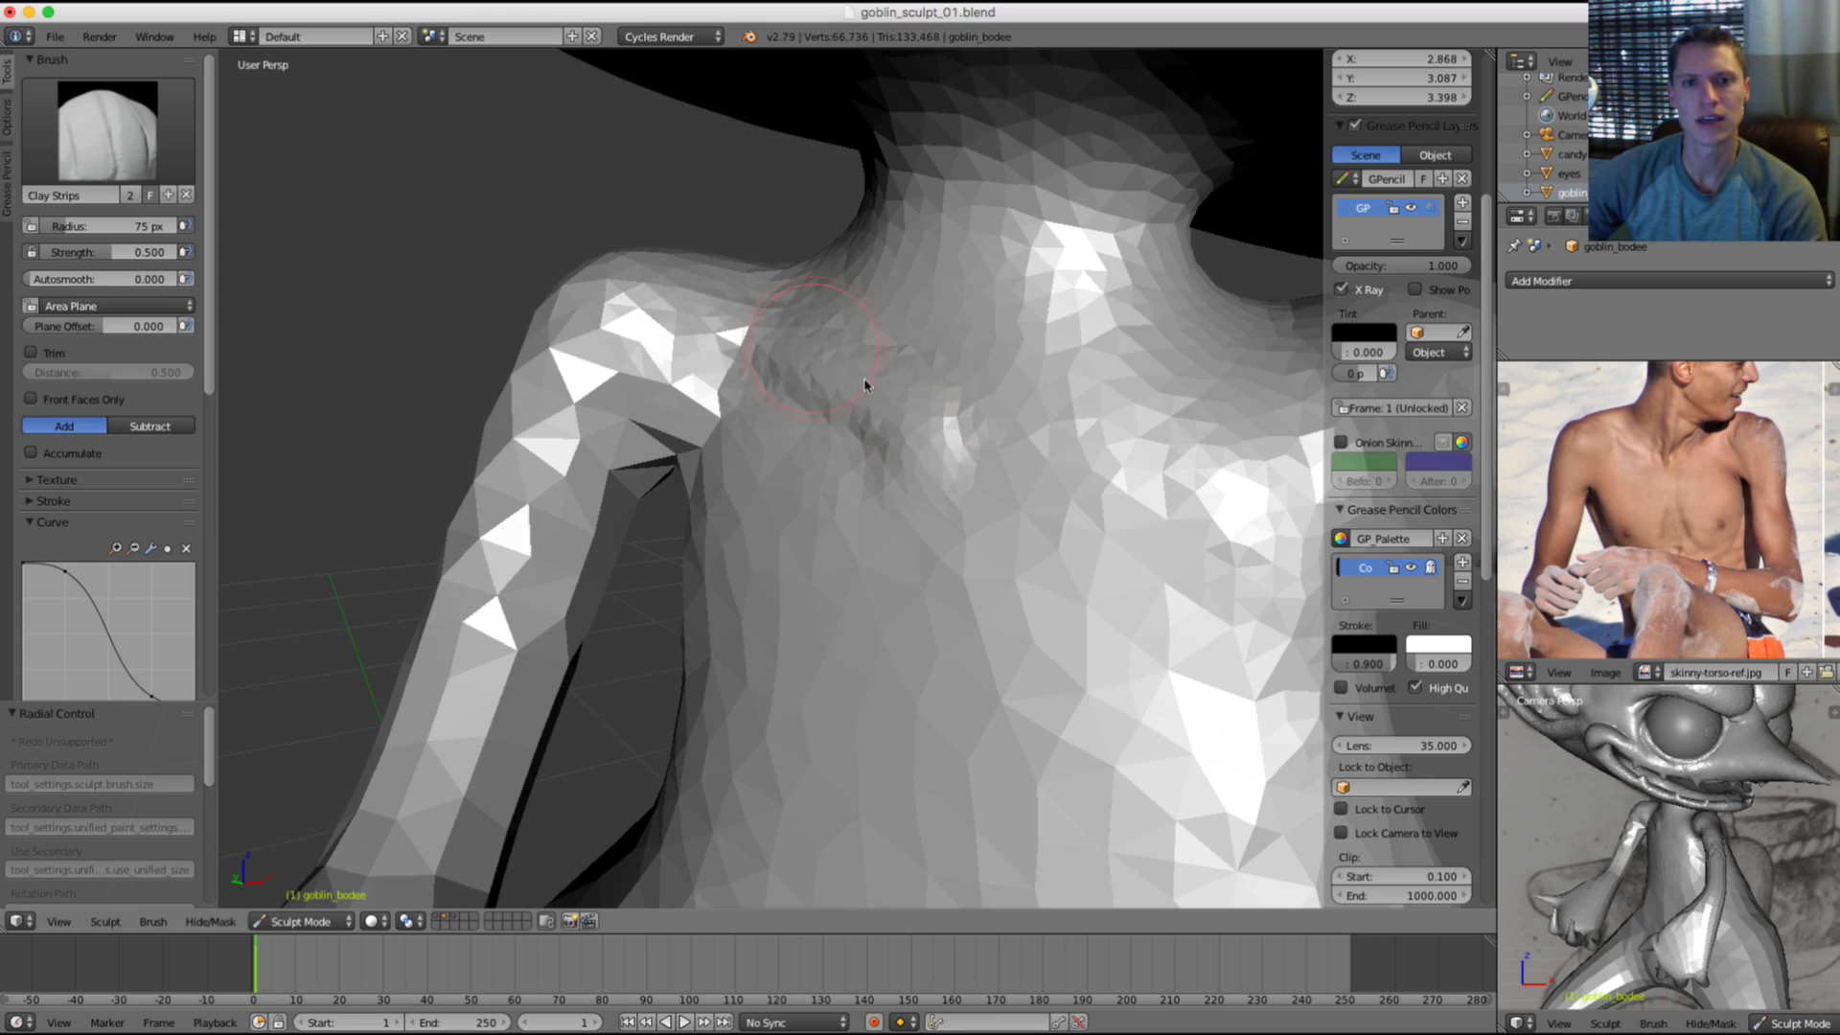
middle_drag(1015, 366, 990, 435)
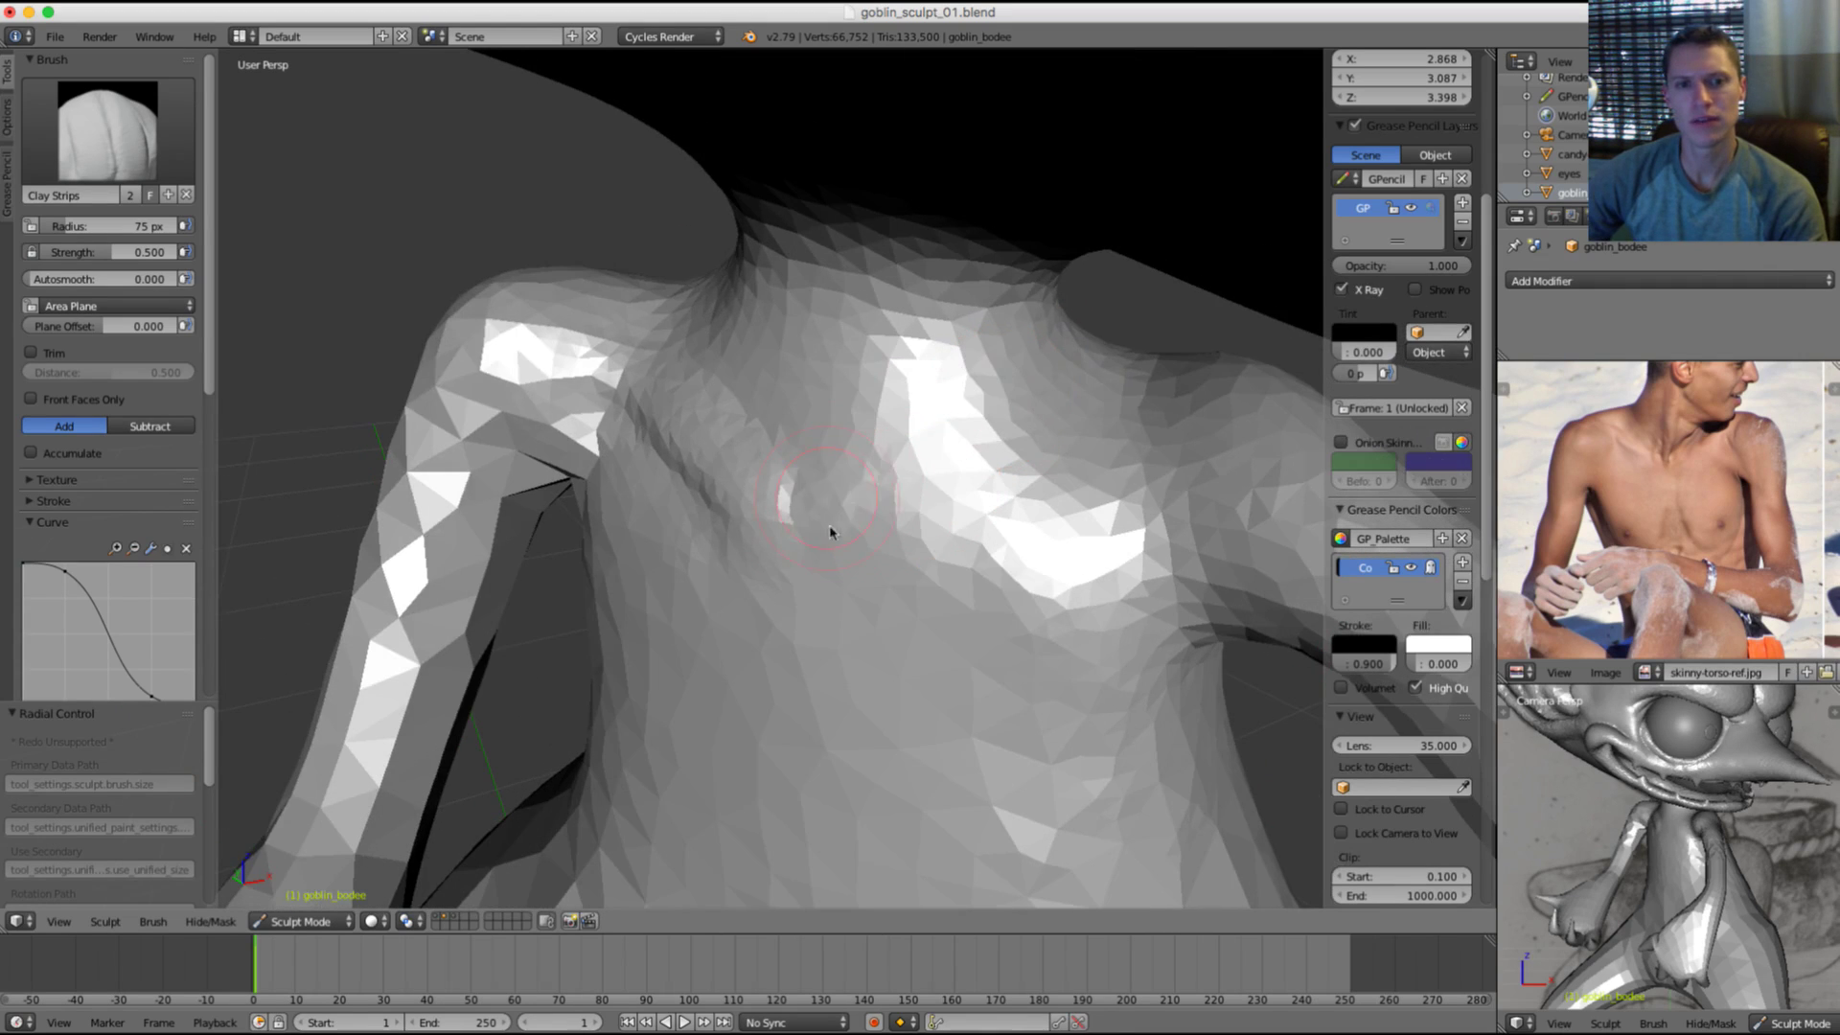
mouse_move(830, 532)
mouse_down()
mouse_move(981, 456)
mouse_move(969, 476)
mouse_move(862, 485)
mouse_move(849, 509)
mouse_up()
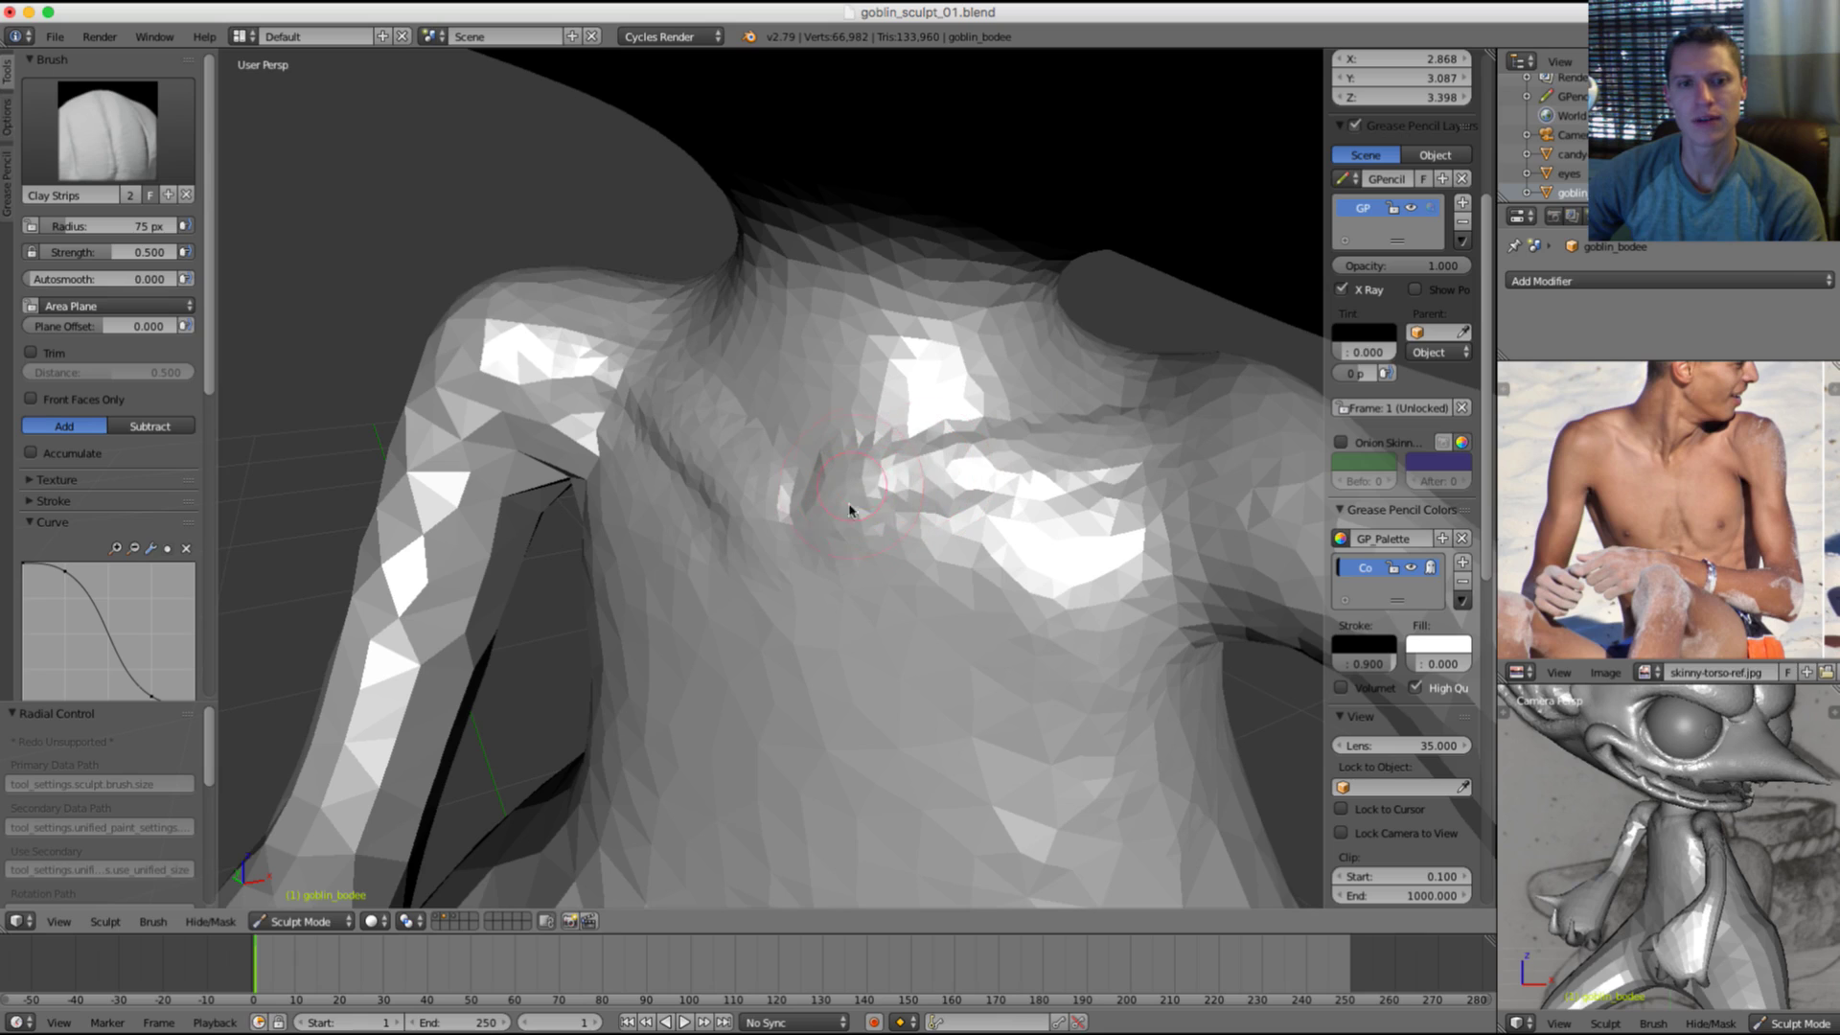
Step: Consult the chest in the beach reference photo and sculpt the neck base above the collarbone with Clay Strips
scroll(1672, 460, up, 2)
middle_drag(1675, 455, 1626, 637)
middle_drag(1773, 479, 1552, 447)
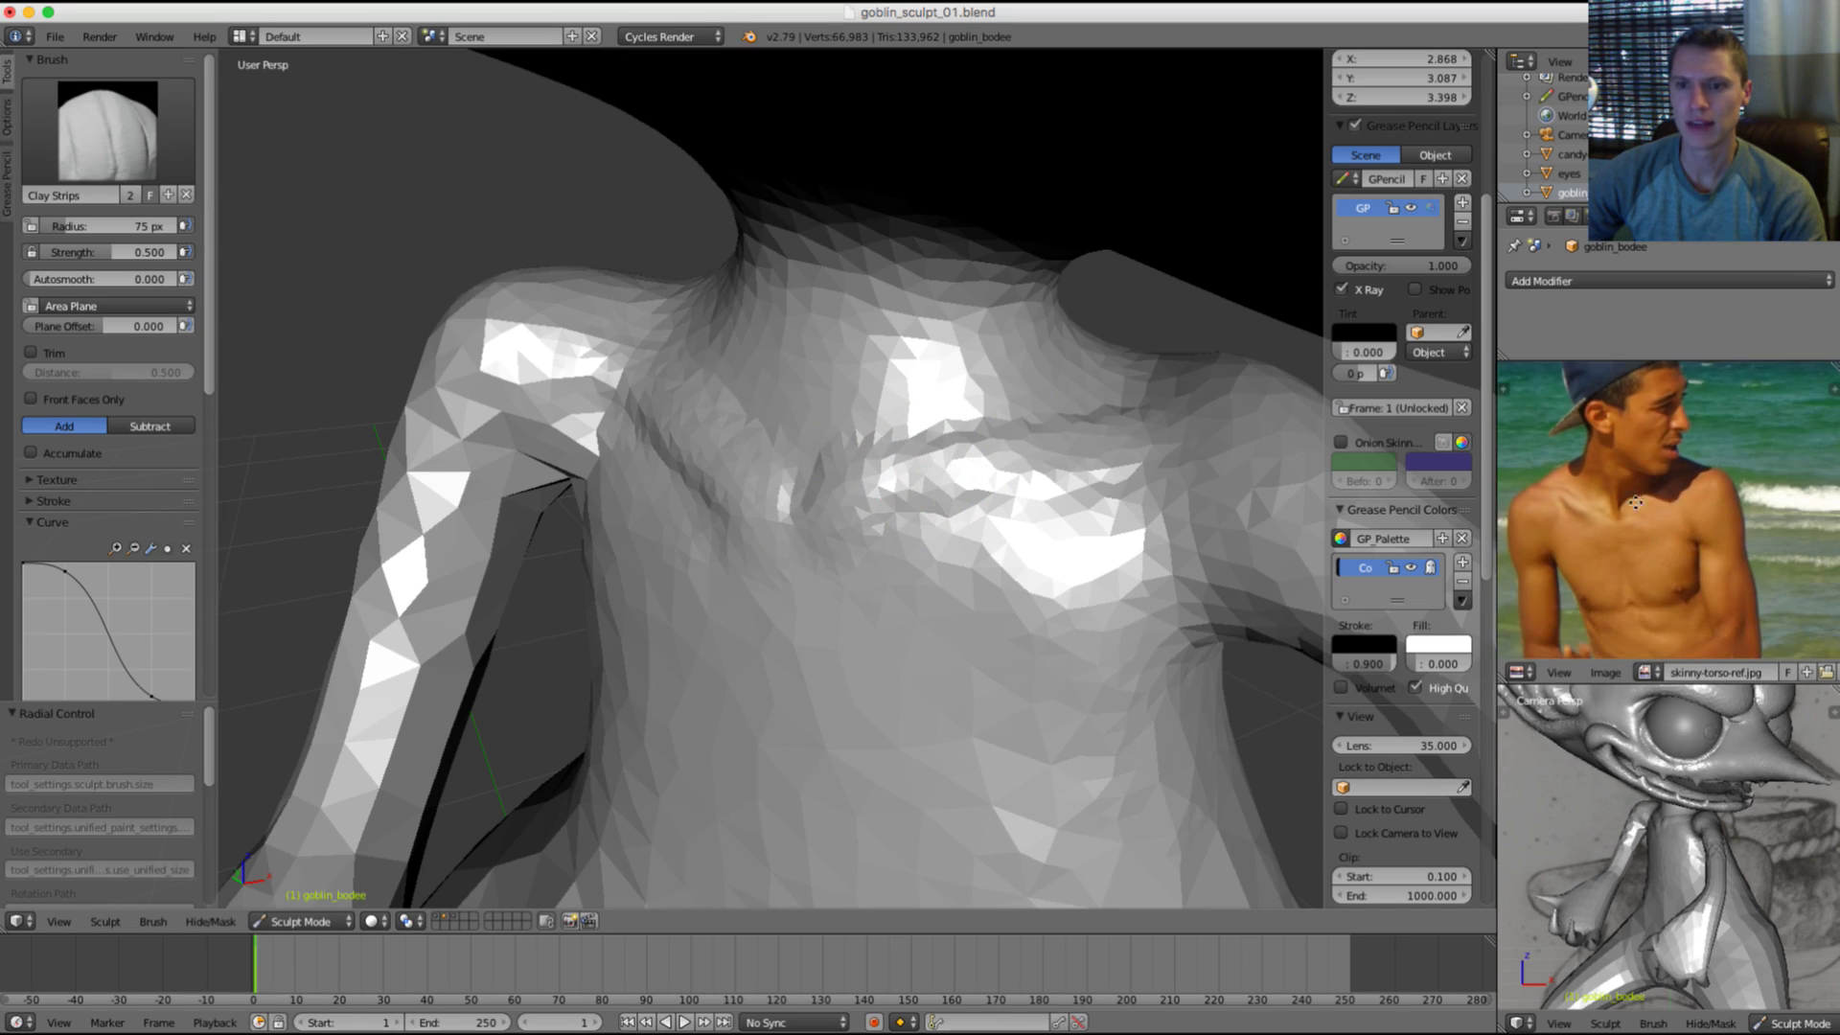
scroll(1665, 485, up, 1)
mouse_move(1636, 502)
middle_down()
mouse_move(1651, 443)
mouse_move(1697, 501)
middle_up()
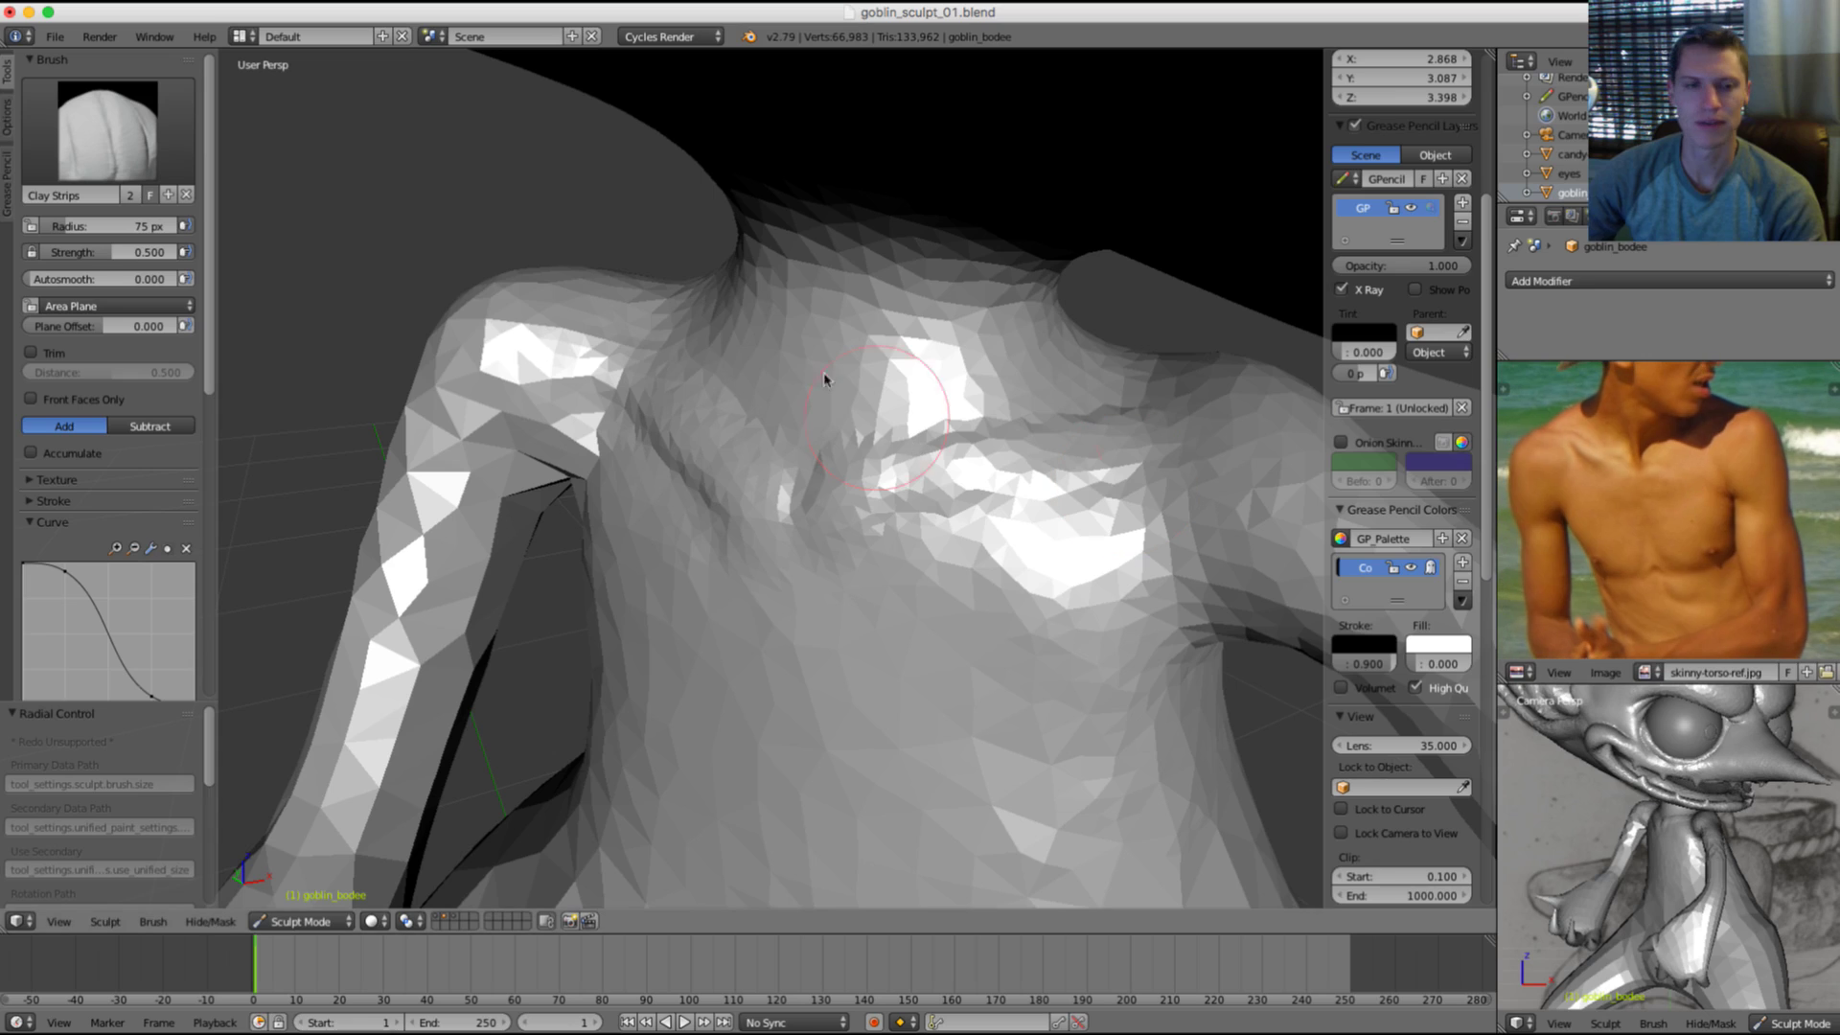
middle_drag(897, 368, 825, 399)
mouse_move(851, 410)
mouse_down()
mouse_move(812, 380)
mouse_move(863, 404)
mouse_up()
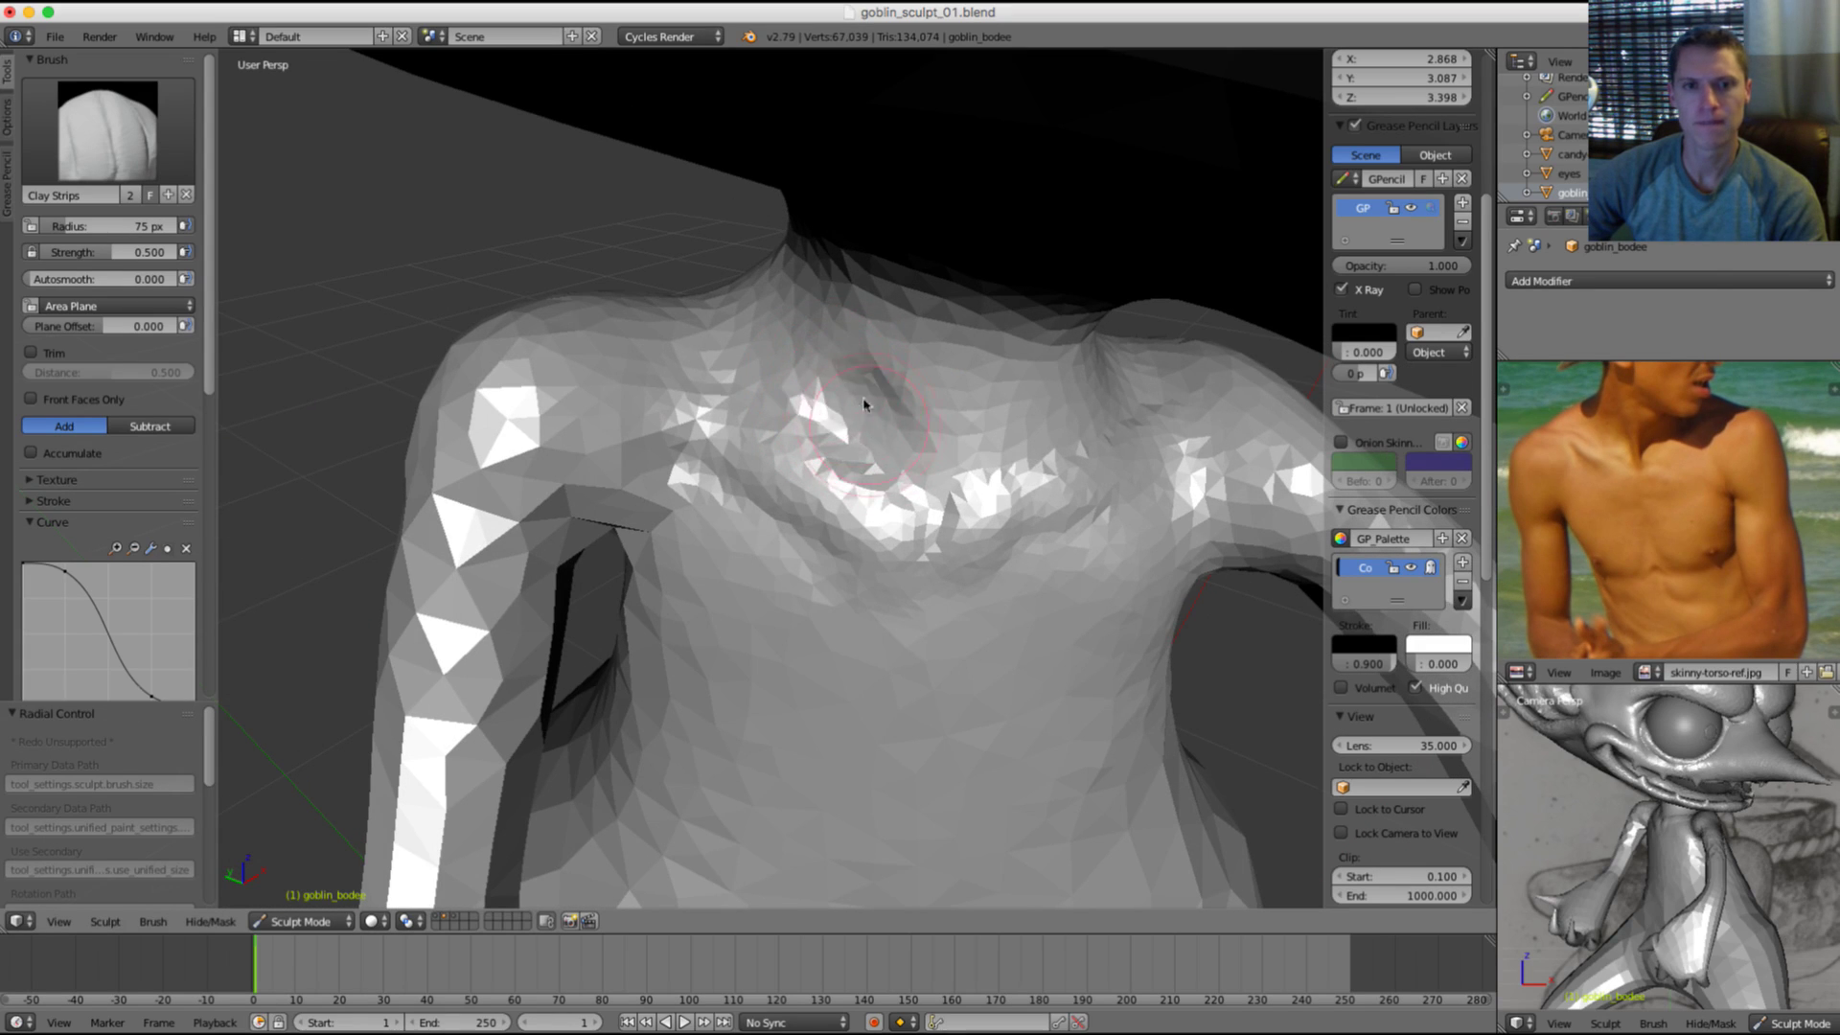
Step: Resize Clay Strips to 82 px and shape the base of the neck between the inner ends of the collarbones
middle_drag(922, 361, 880, 411)
key(f)
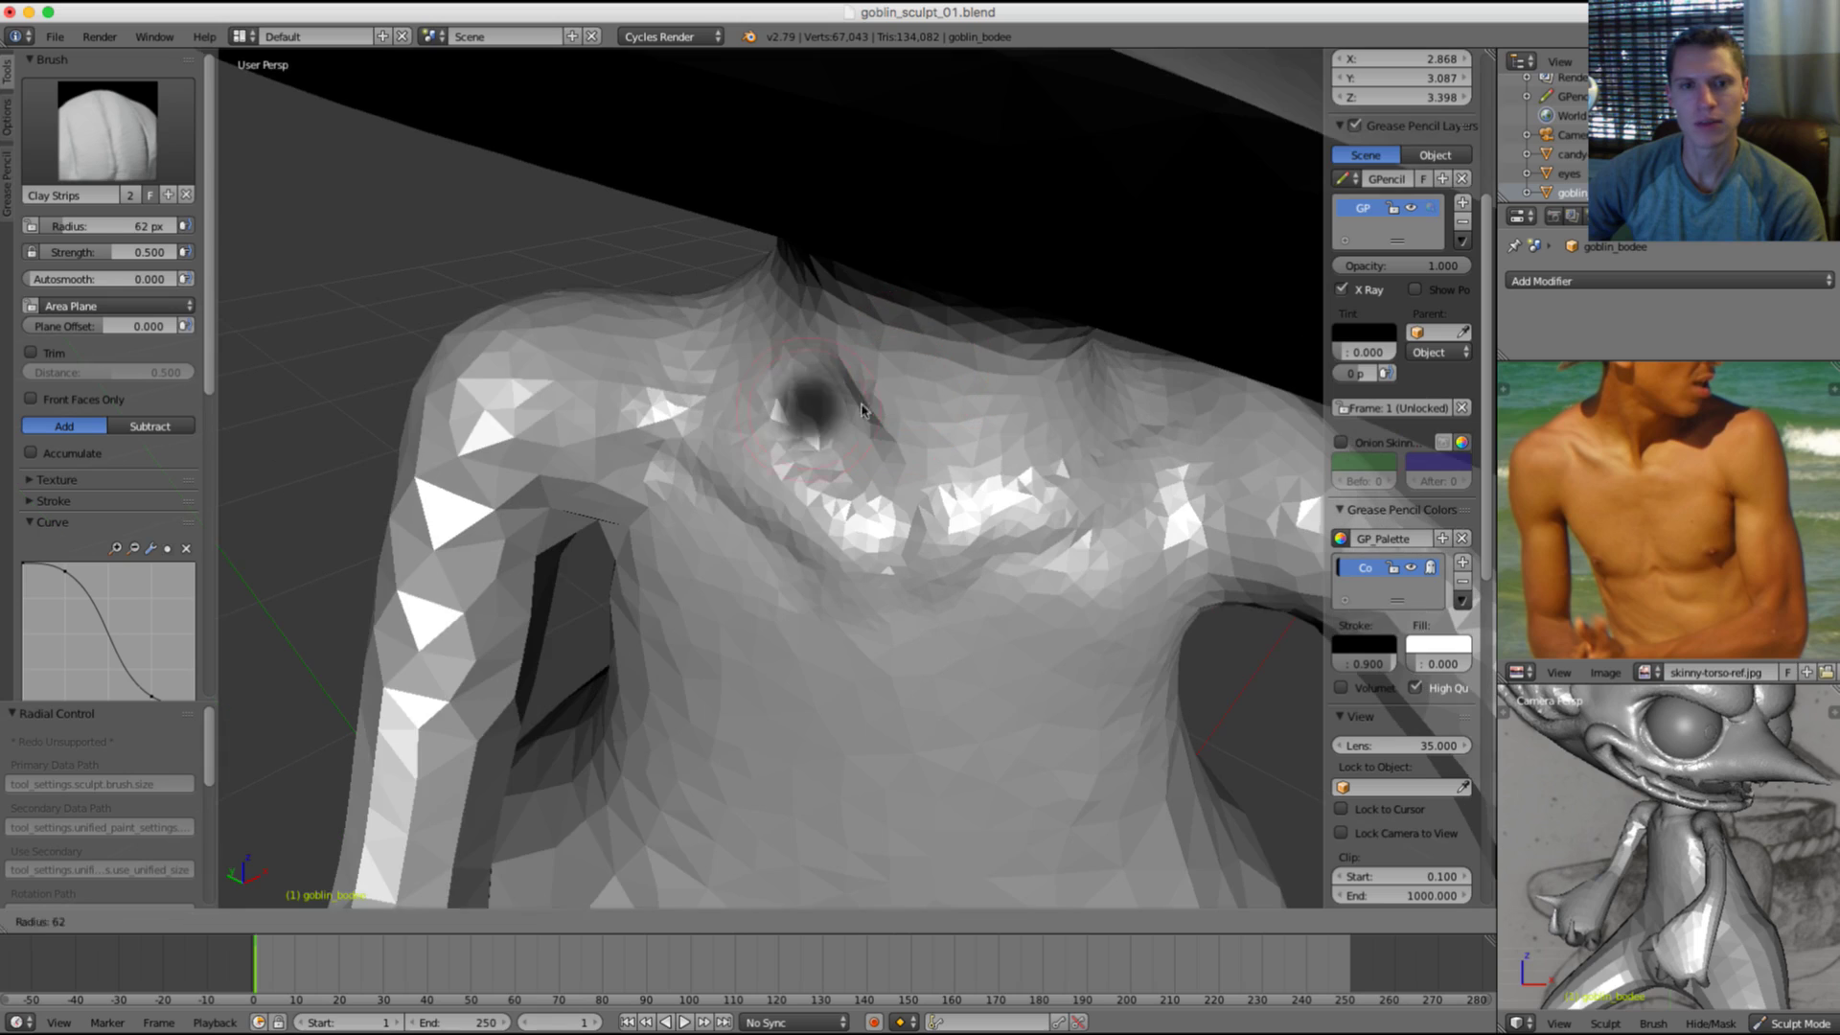
click(859, 413)
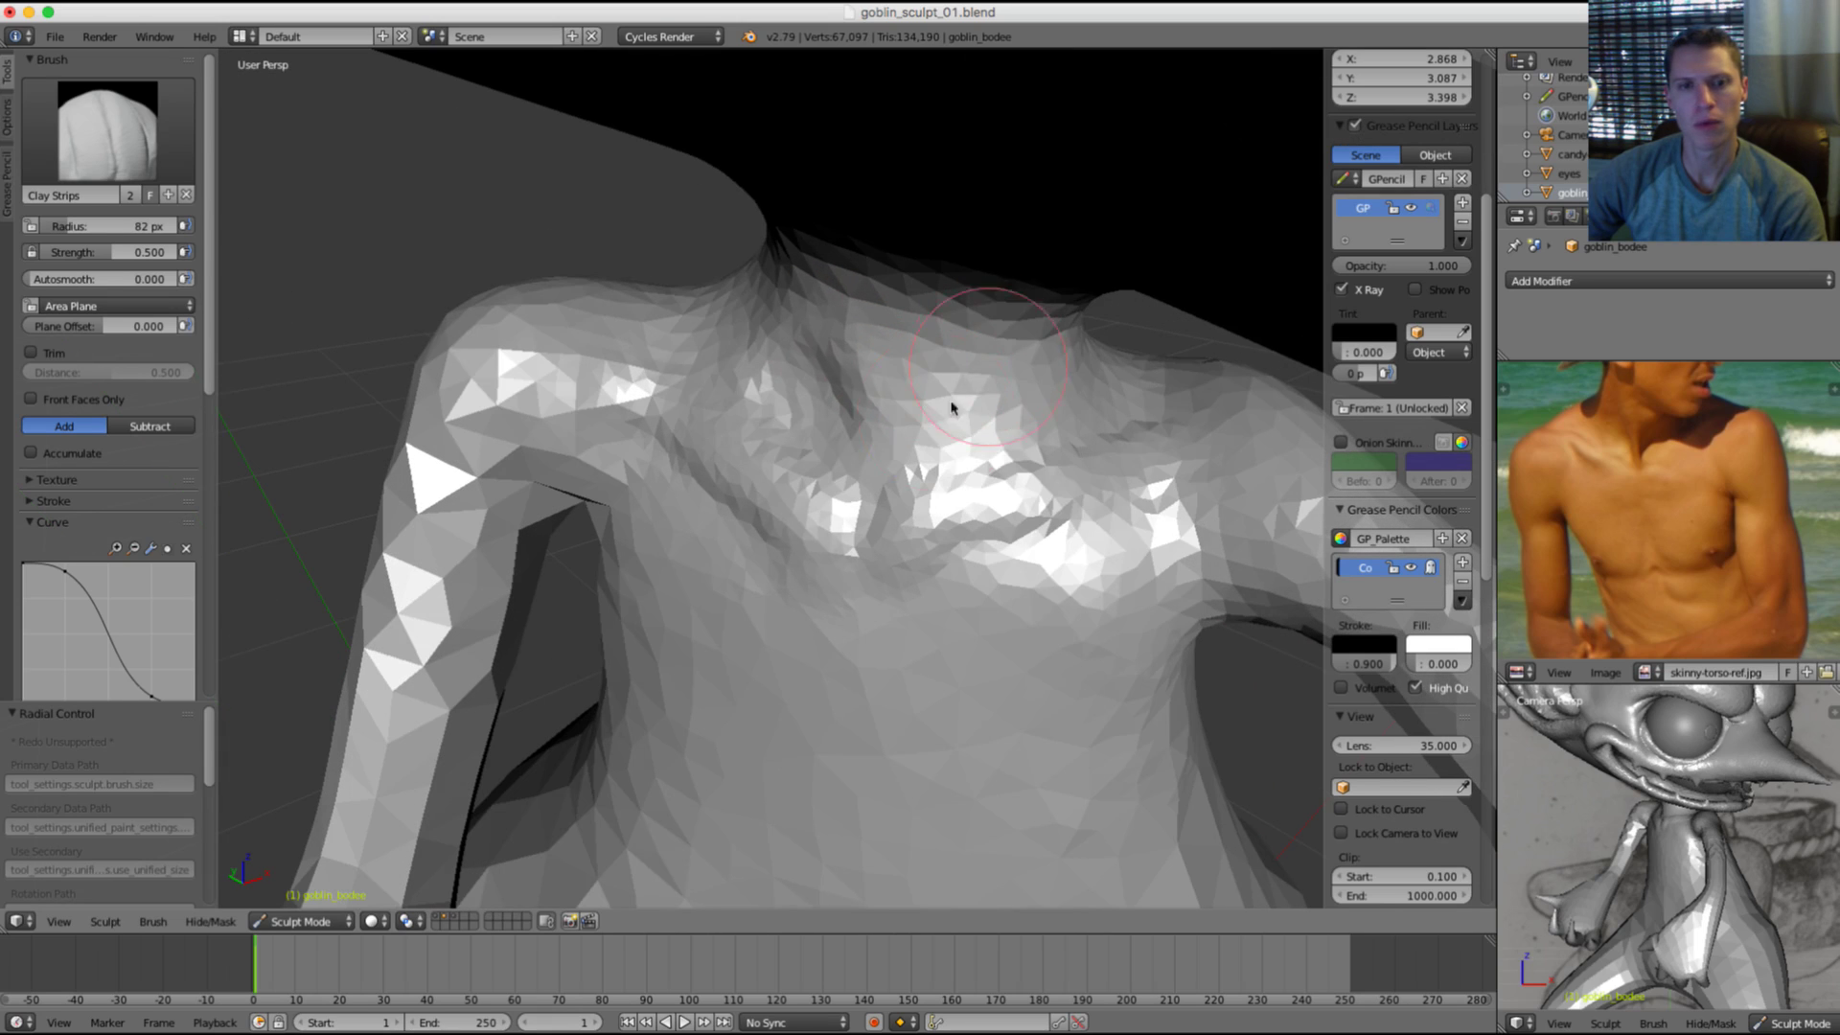
mouse_move(951, 402)
mouse_down()
mouse_move(1047, 391)
mouse_move(949, 460)
mouse_move(1101, 427)
mouse_move(998, 499)
mouse_up()
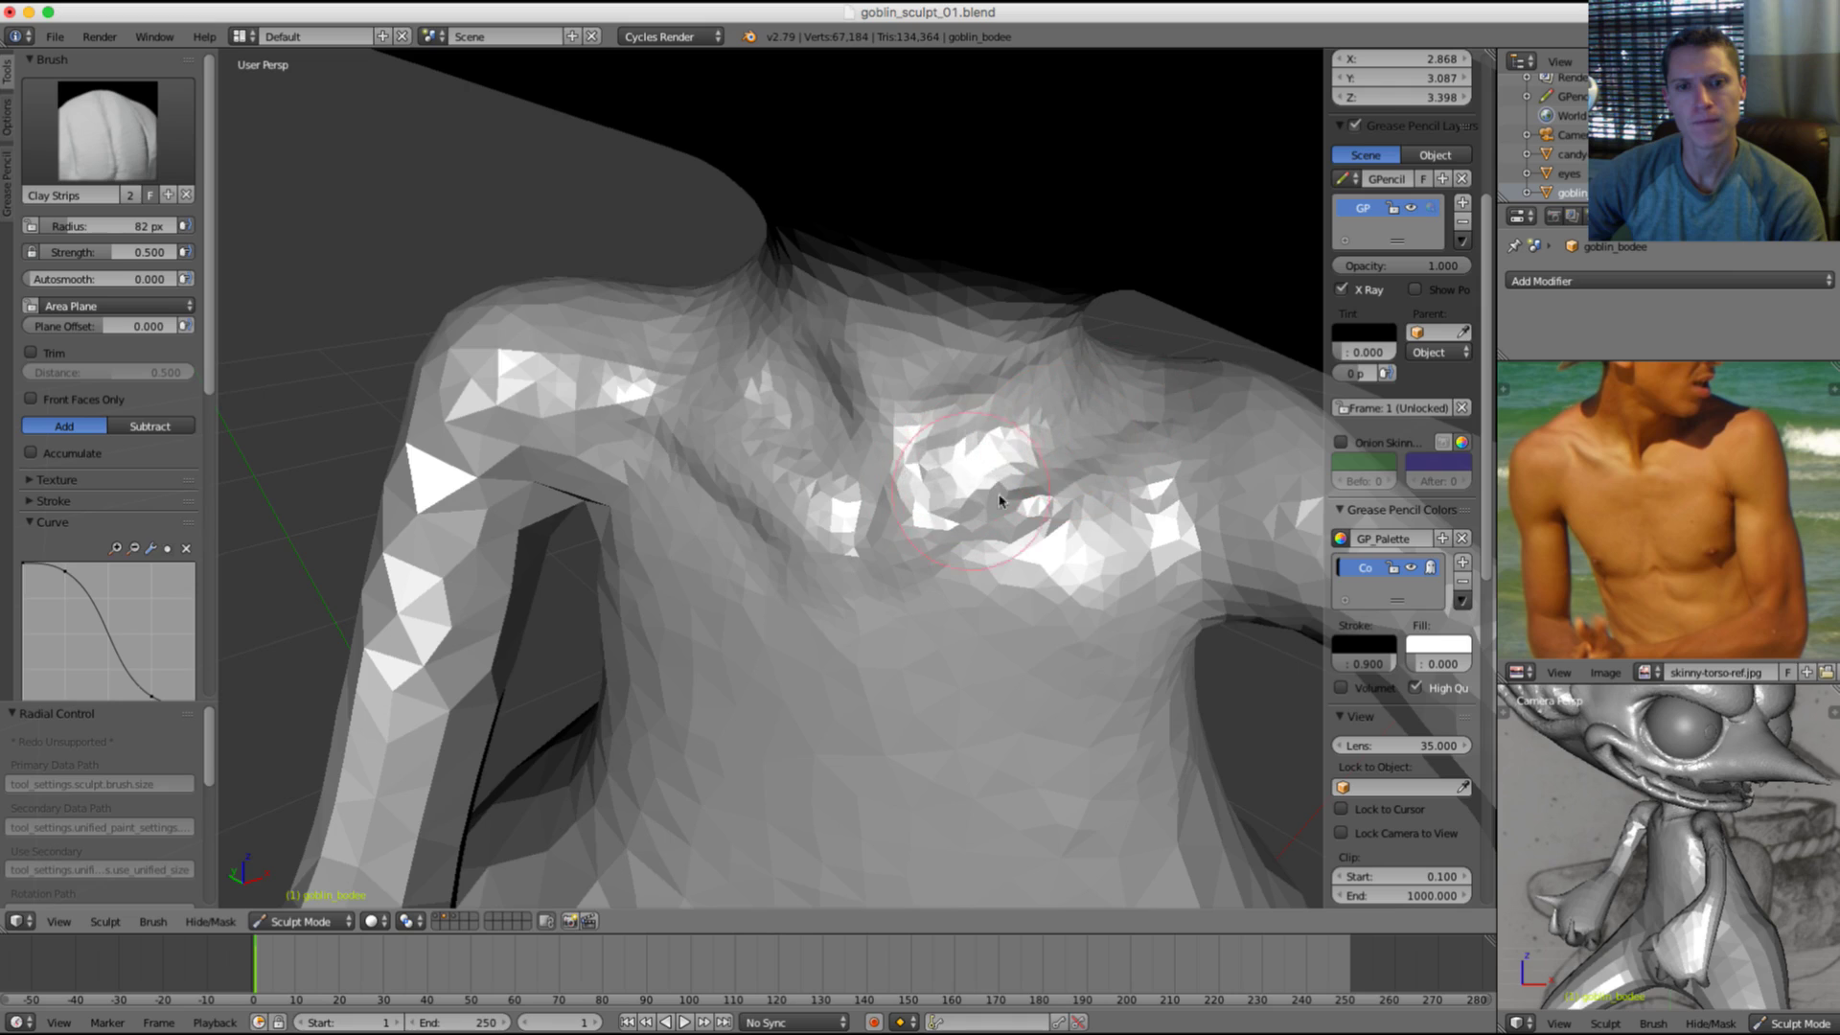
middle_drag(998, 500, 1071, 397)
drag(1071, 397, 977, 445)
Step: Undo the last clay stroke and rework the area above the collarbone with Clay Strips at a 74 px radius
mouse_move(977, 445)
middle_down()
mouse_move(1098, 410)
mouse_move(1107, 338)
middle_up()
key(f)
click(1075, 427)
key(ctrl+z)
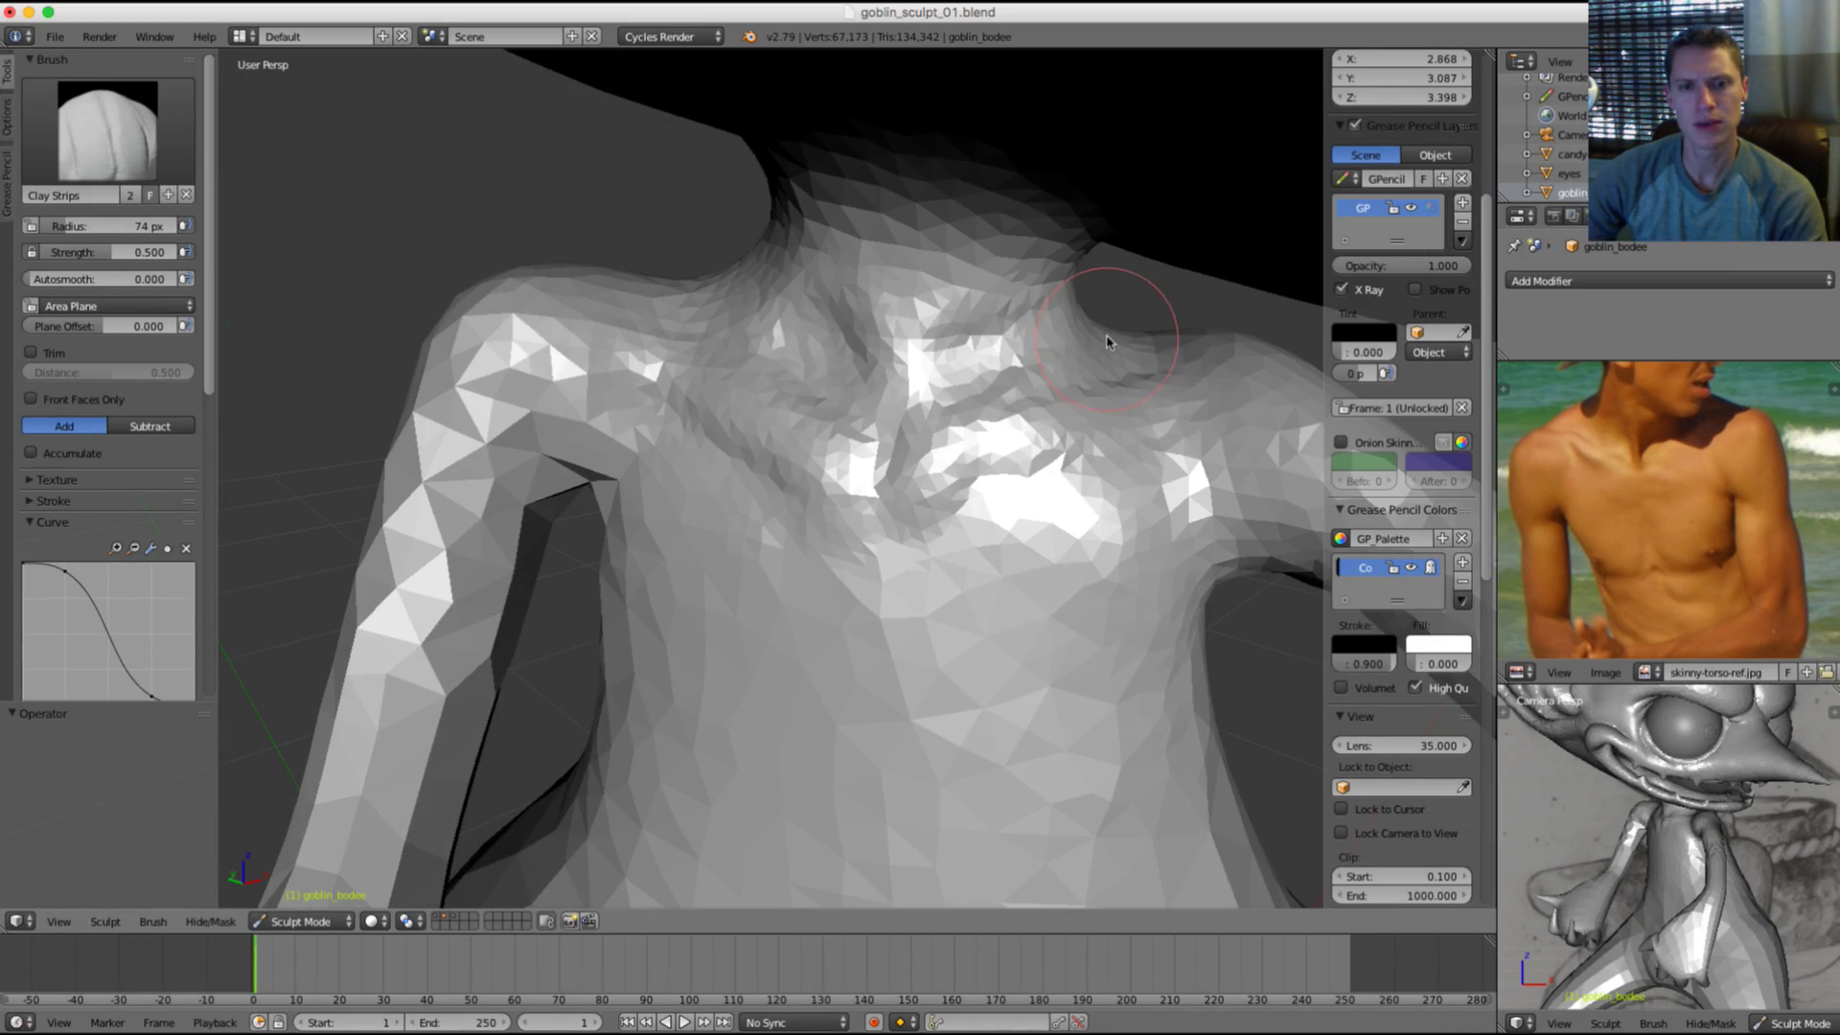
drag(1075, 350, 983, 392)
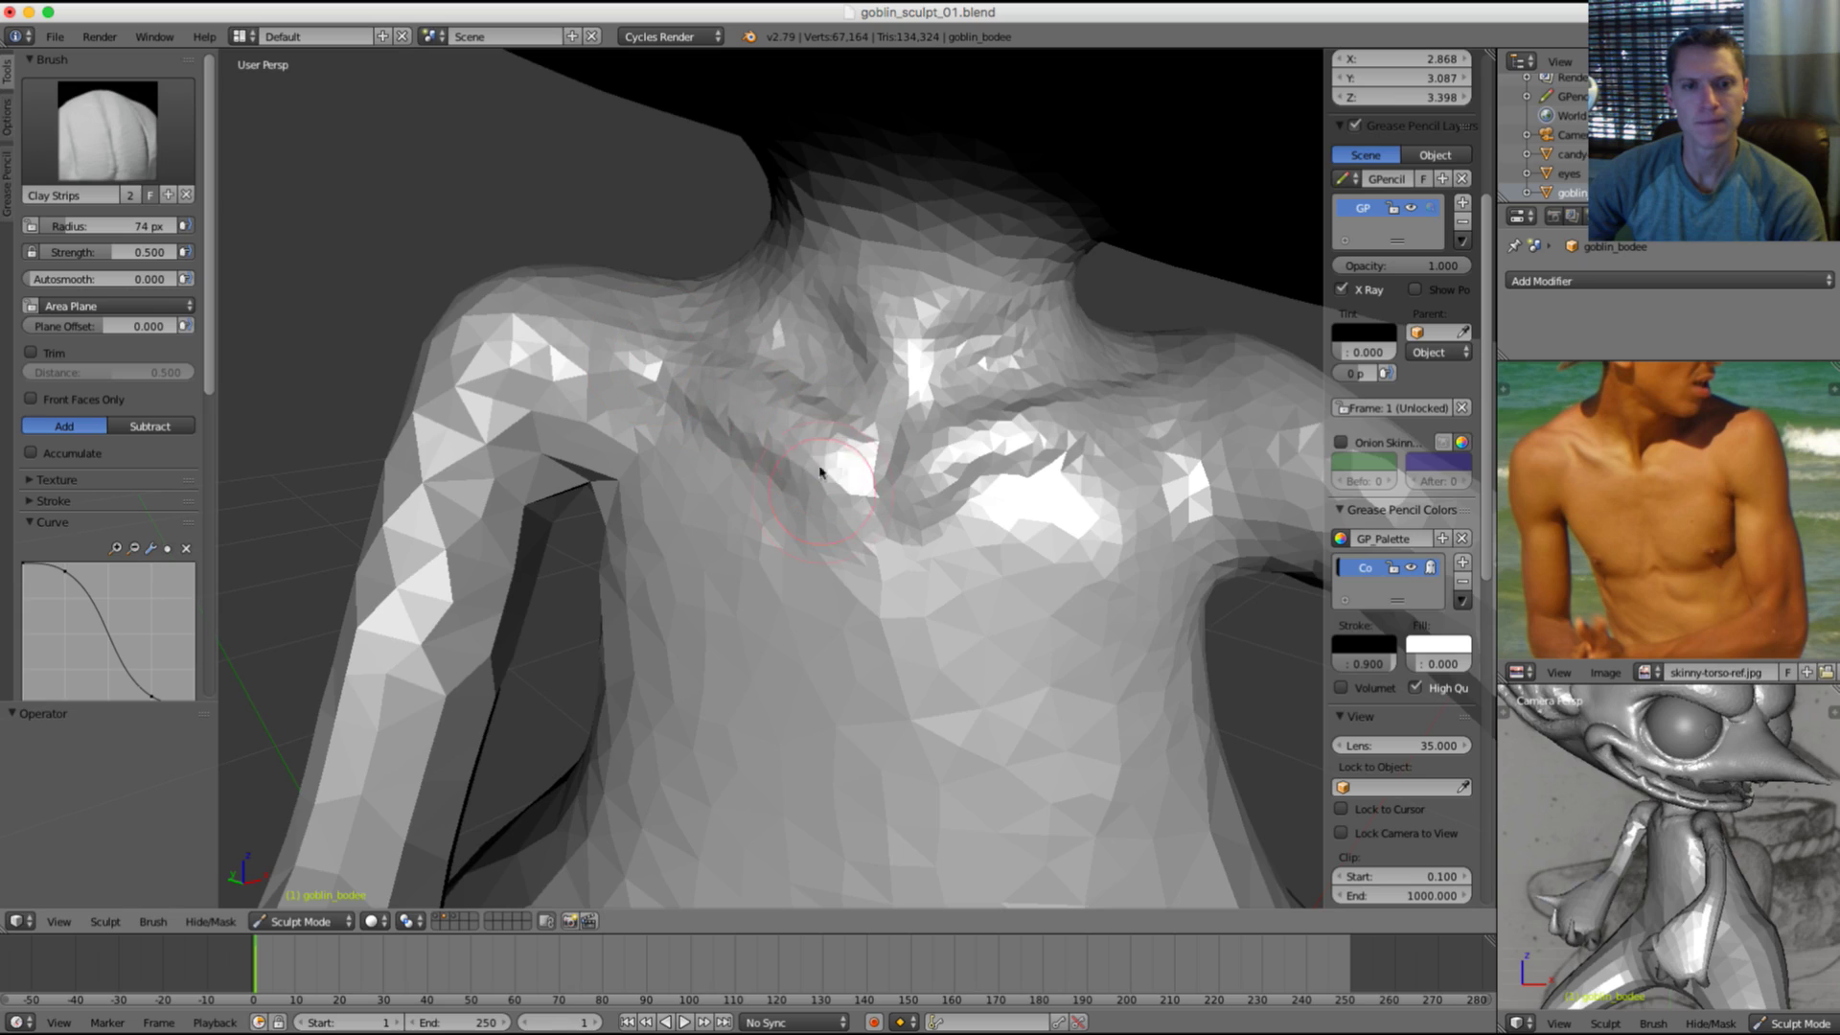
Step: Build up the first pectoral below the collarbone using Clay Strips at 82 px, then at a 130 px radius
key(f)
click(883, 431)
middle_drag(882, 432, 944, 398)
mouse_move(760, 453)
mouse_down()
mouse_move(769, 441)
mouse_move(781, 571)
mouse_up()
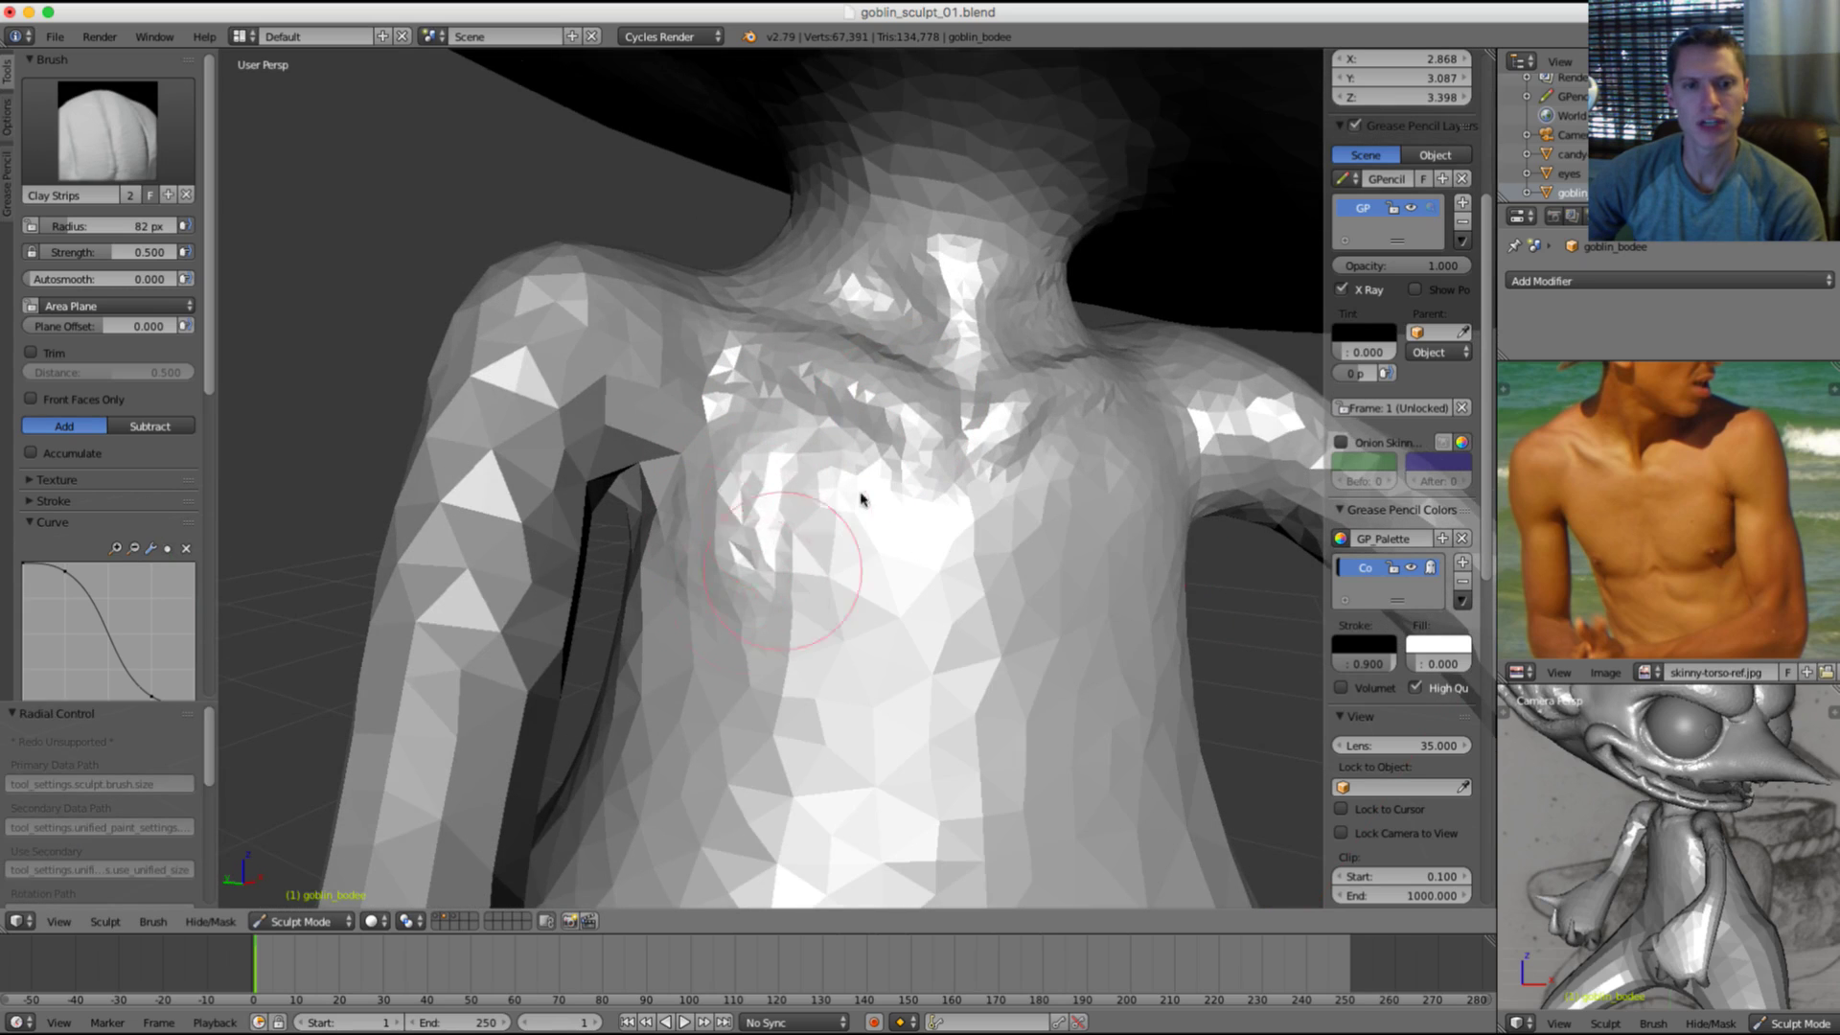
mouse_move(782, 465)
mouse_down()
mouse_move(824, 587)
mouse_move(908, 575)
mouse_up()
key(f)
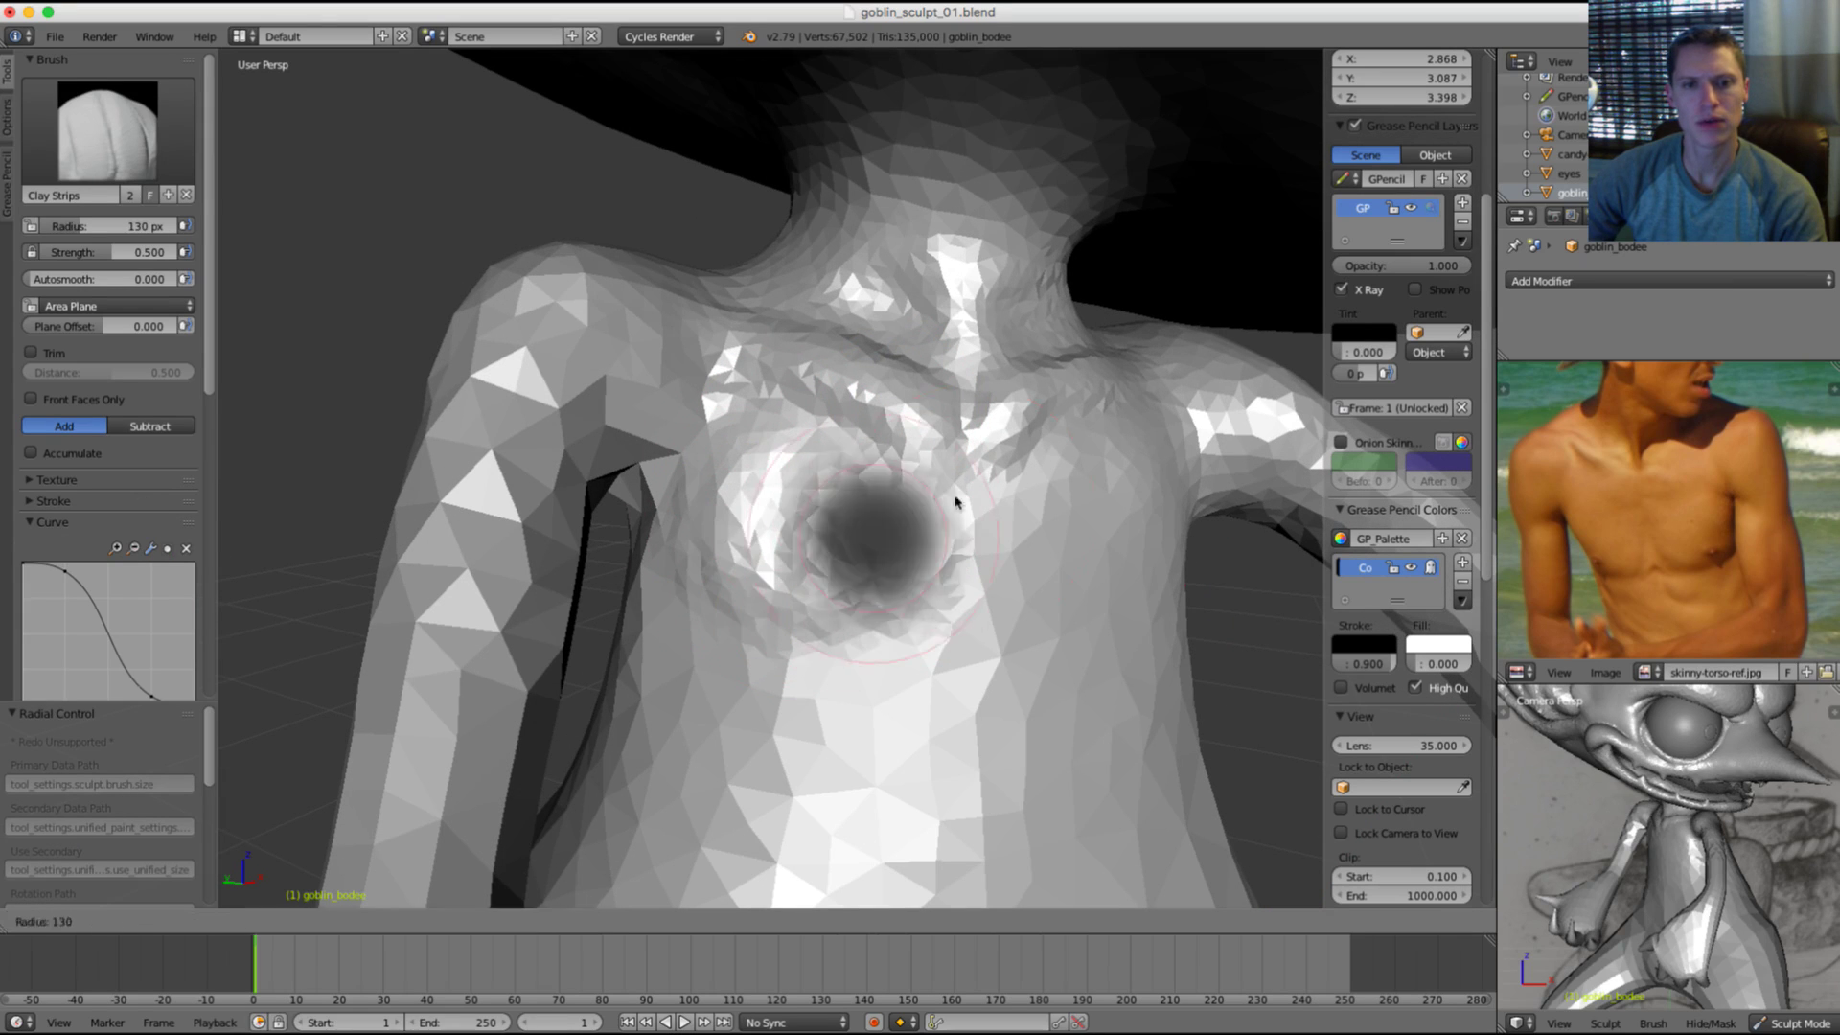
click(965, 489)
mouse_move(802, 518)
mouse_down()
mouse_move(810, 610)
mouse_move(850, 636)
mouse_move(890, 573)
mouse_up()
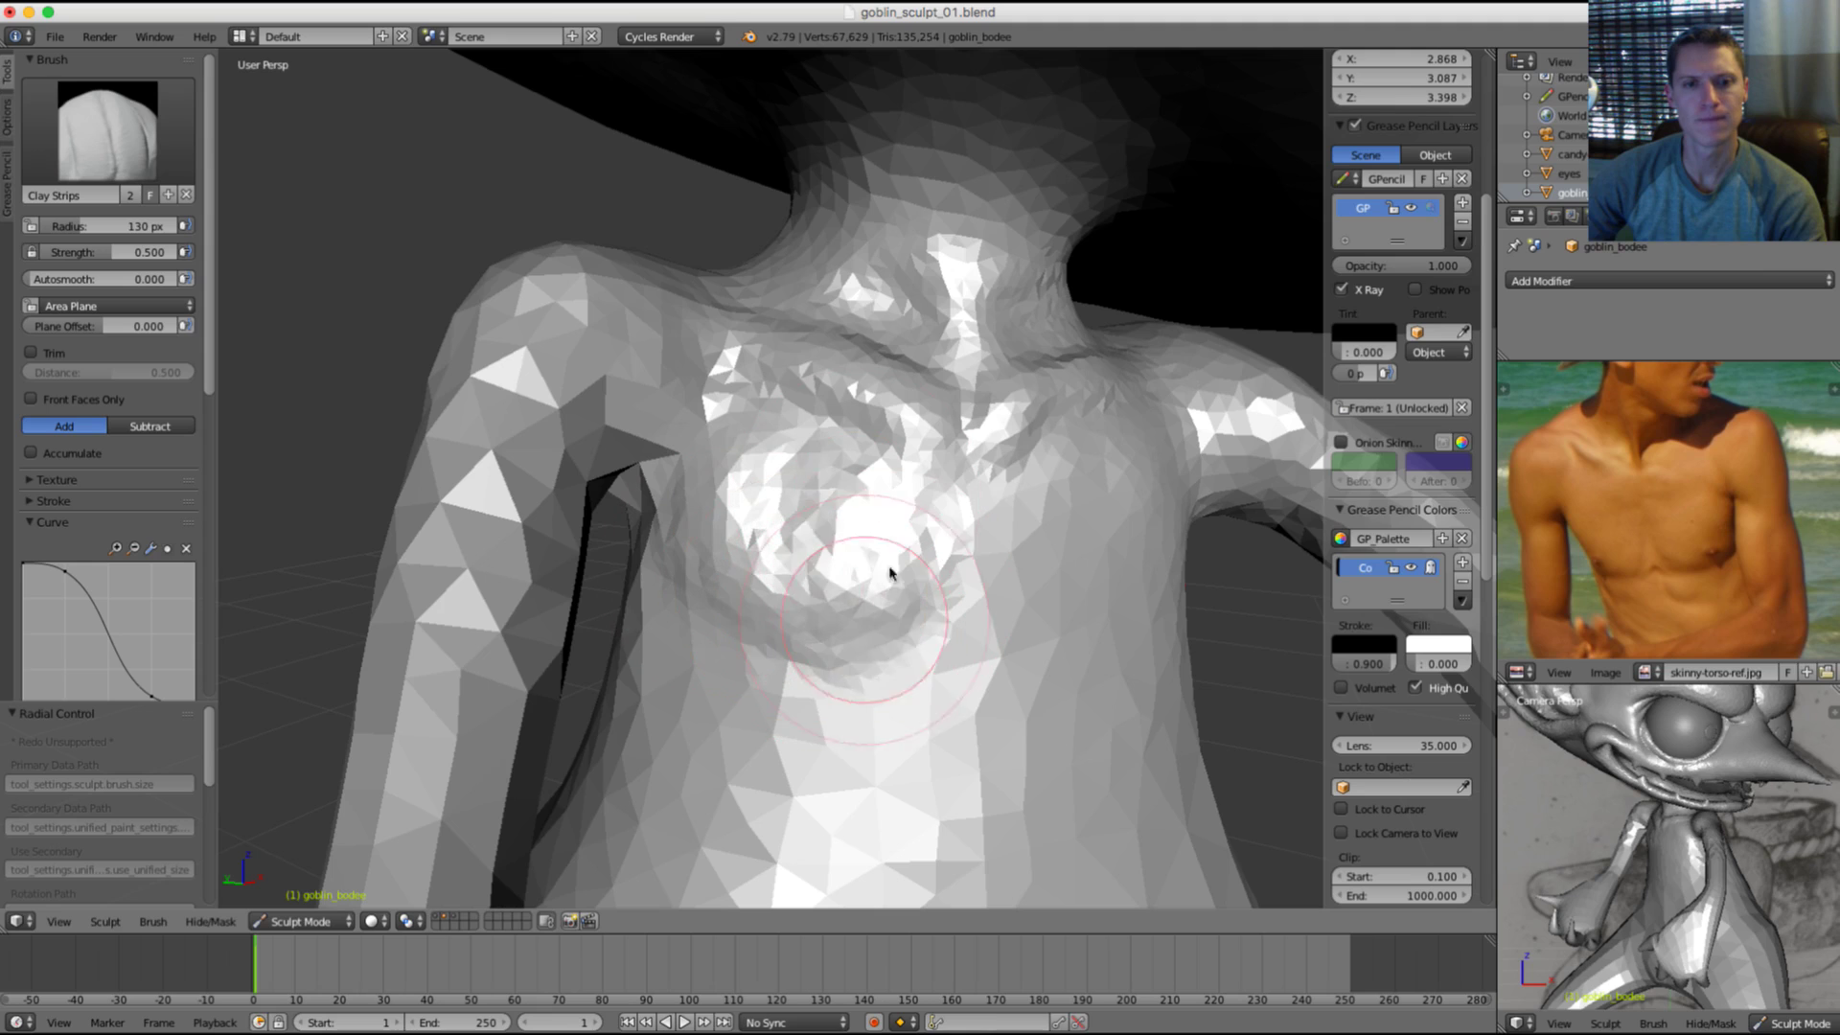
Step: Build up the opposite pectoral to match using Clay Strips at a 130 px radius
middle_drag(1010, 544, 948, 521)
mouse_move(949, 521)
mouse_down()
mouse_move(1060, 587)
mouse_move(1145, 599)
mouse_move(1088, 623)
mouse_move(1059, 603)
mouse_up()
middle_drag(1060, 603, 1046, 469)
mouse_move(1046, 470)
mouse_down()
mouse_move(1064, 427)
mouse_move(1010, 427)
mouse_move(974, 550)
mouse_up()
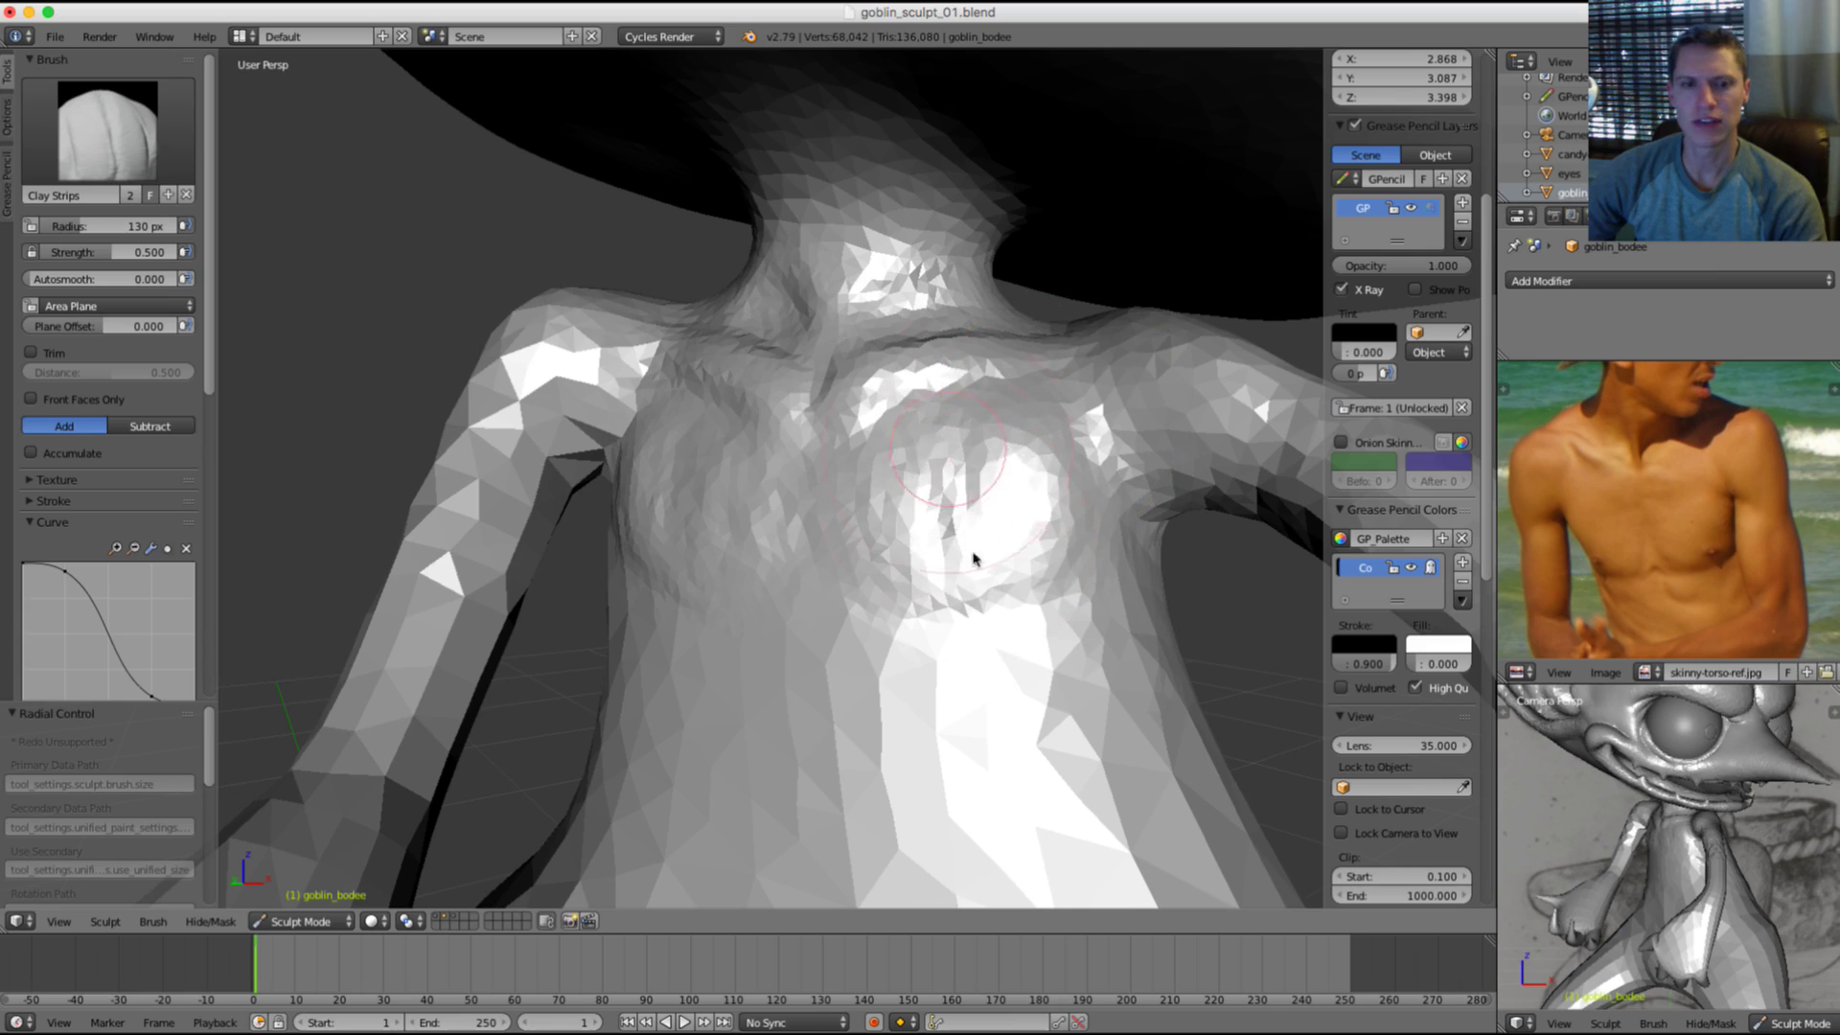
Step: Define the inner edge and underside of the pectorals using the Crease brush at a 110 px radius
mouse_move(973, 550)
middle_down()
mouse_move(953, 414)
mouse_move(1031, 300)
mouse_move(997, 476)
mouse_move(971, 448)
mouse_move(895, 435)
mouse_move(891, 382)
mouse_move(853, 341)
middle_up()
scroll(975, 506, up, 2)
click(760, 420)
scroll(879, 352, up, 2)
key(shift+c)
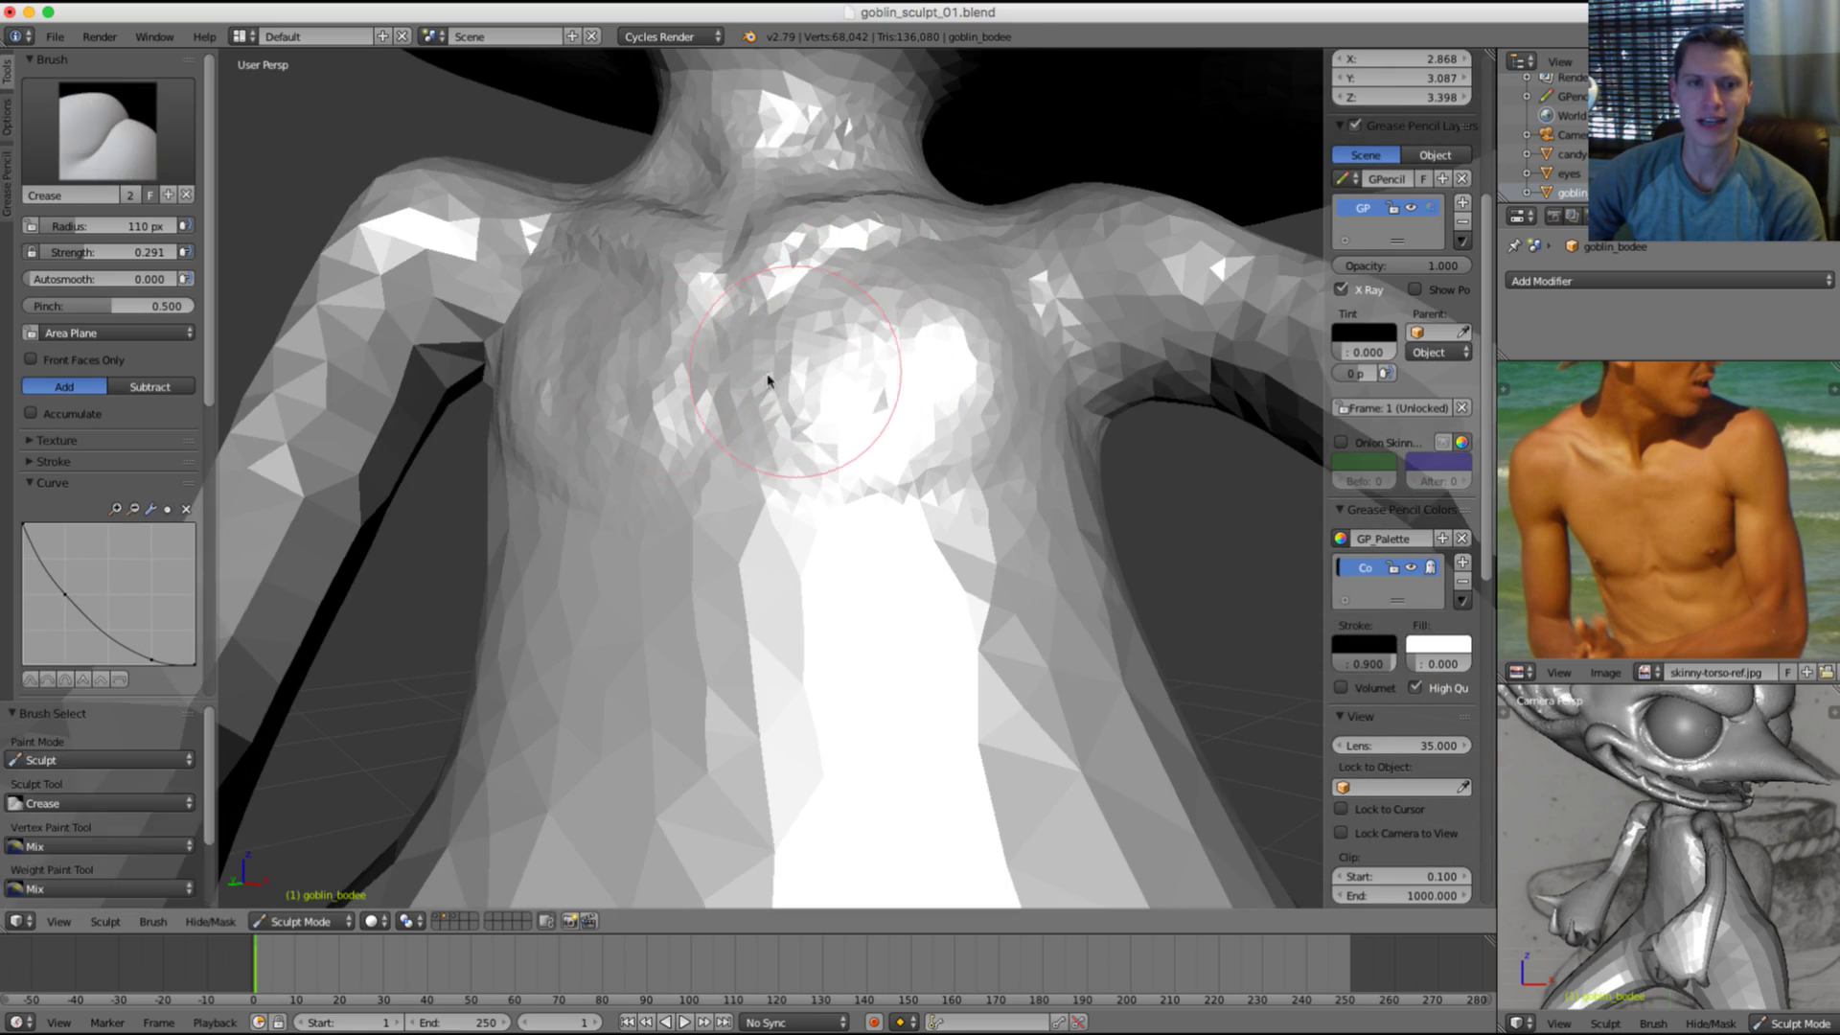
drag(723, 403, 763, 406)
middle_drag(764, 407, 810, 378)
mouse_move(825, 396)
mouse_down()
mouse_move(801, 460)
mouse_move(963, 467)
mouse_up()
Step: Enlarge the brush radius to 163 px and smooth the surfaces of both pectorals
scroll(1056, 460, down, 7)
middle_drag(1060, 255, 885, 331)
key(f)
click(918, 331)
scroll(821, 434, up, 7)
scroll(833, 402, down, 3)
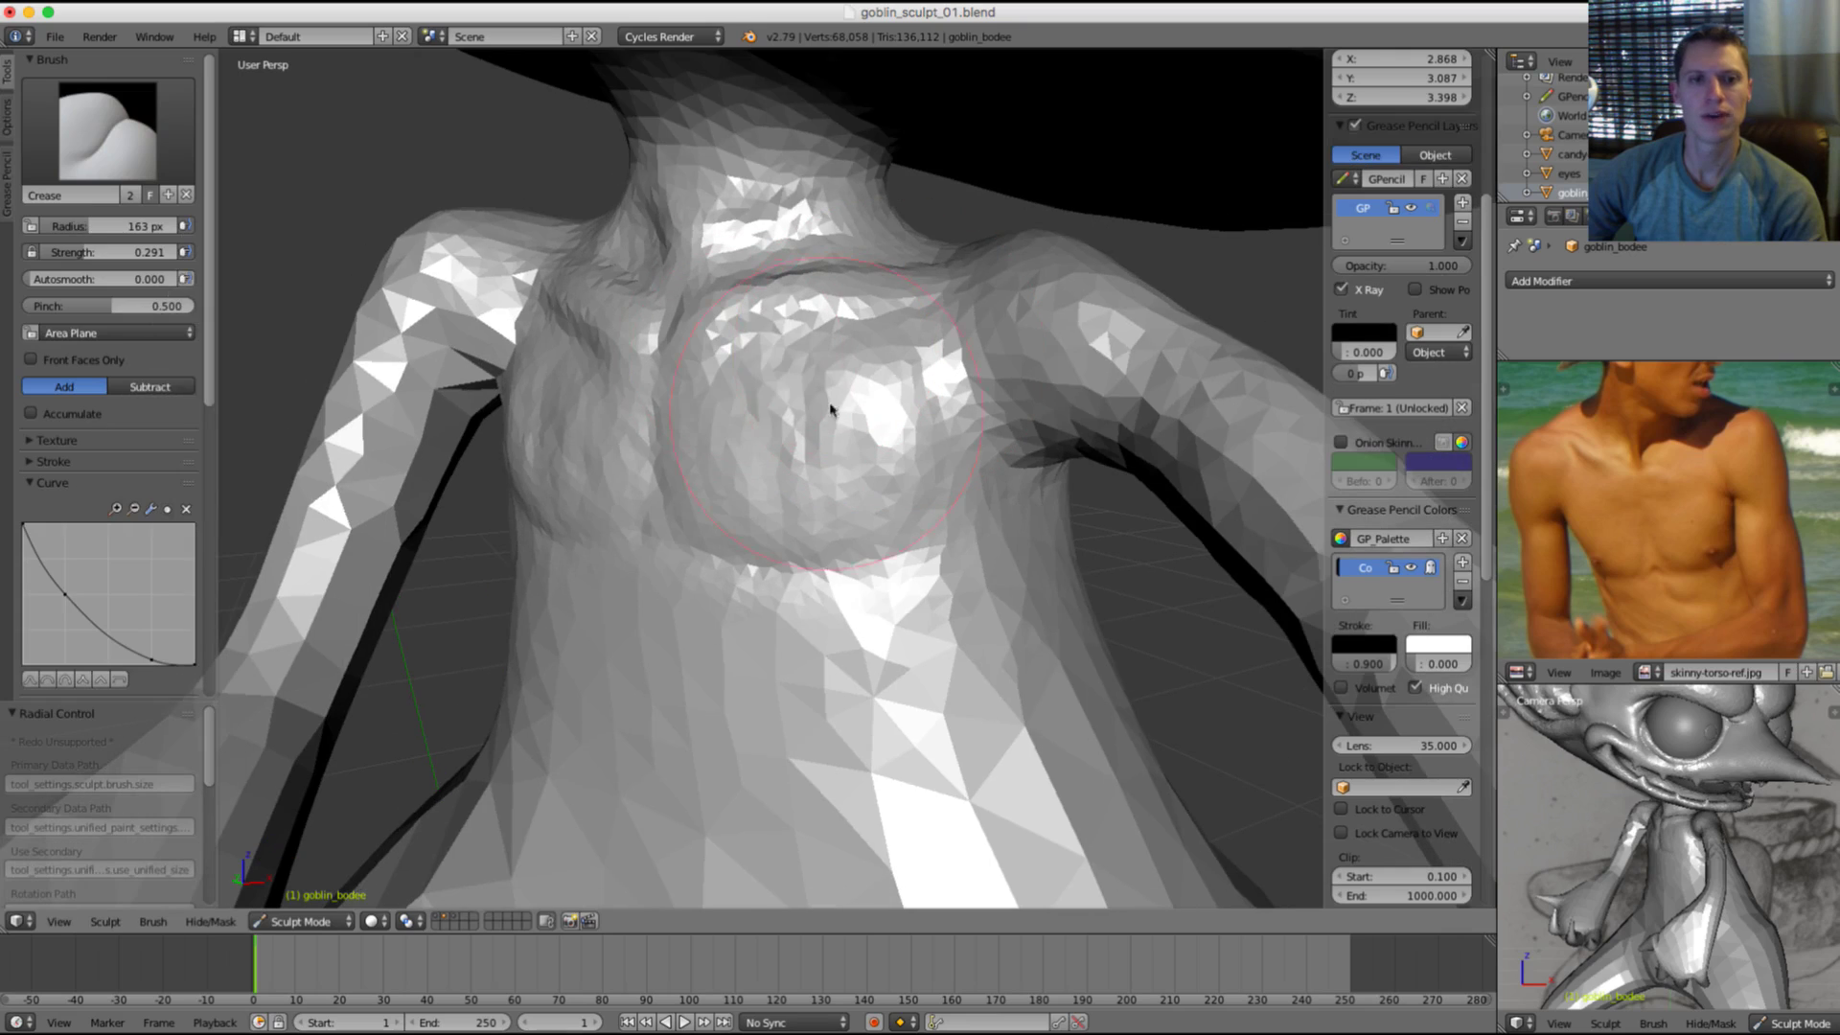
key(s)
mouse_move(865, 428)
shift+mouse_down()
mouse_move(912, 431)
mouse_move(927, 498)
shift+mouse_up()
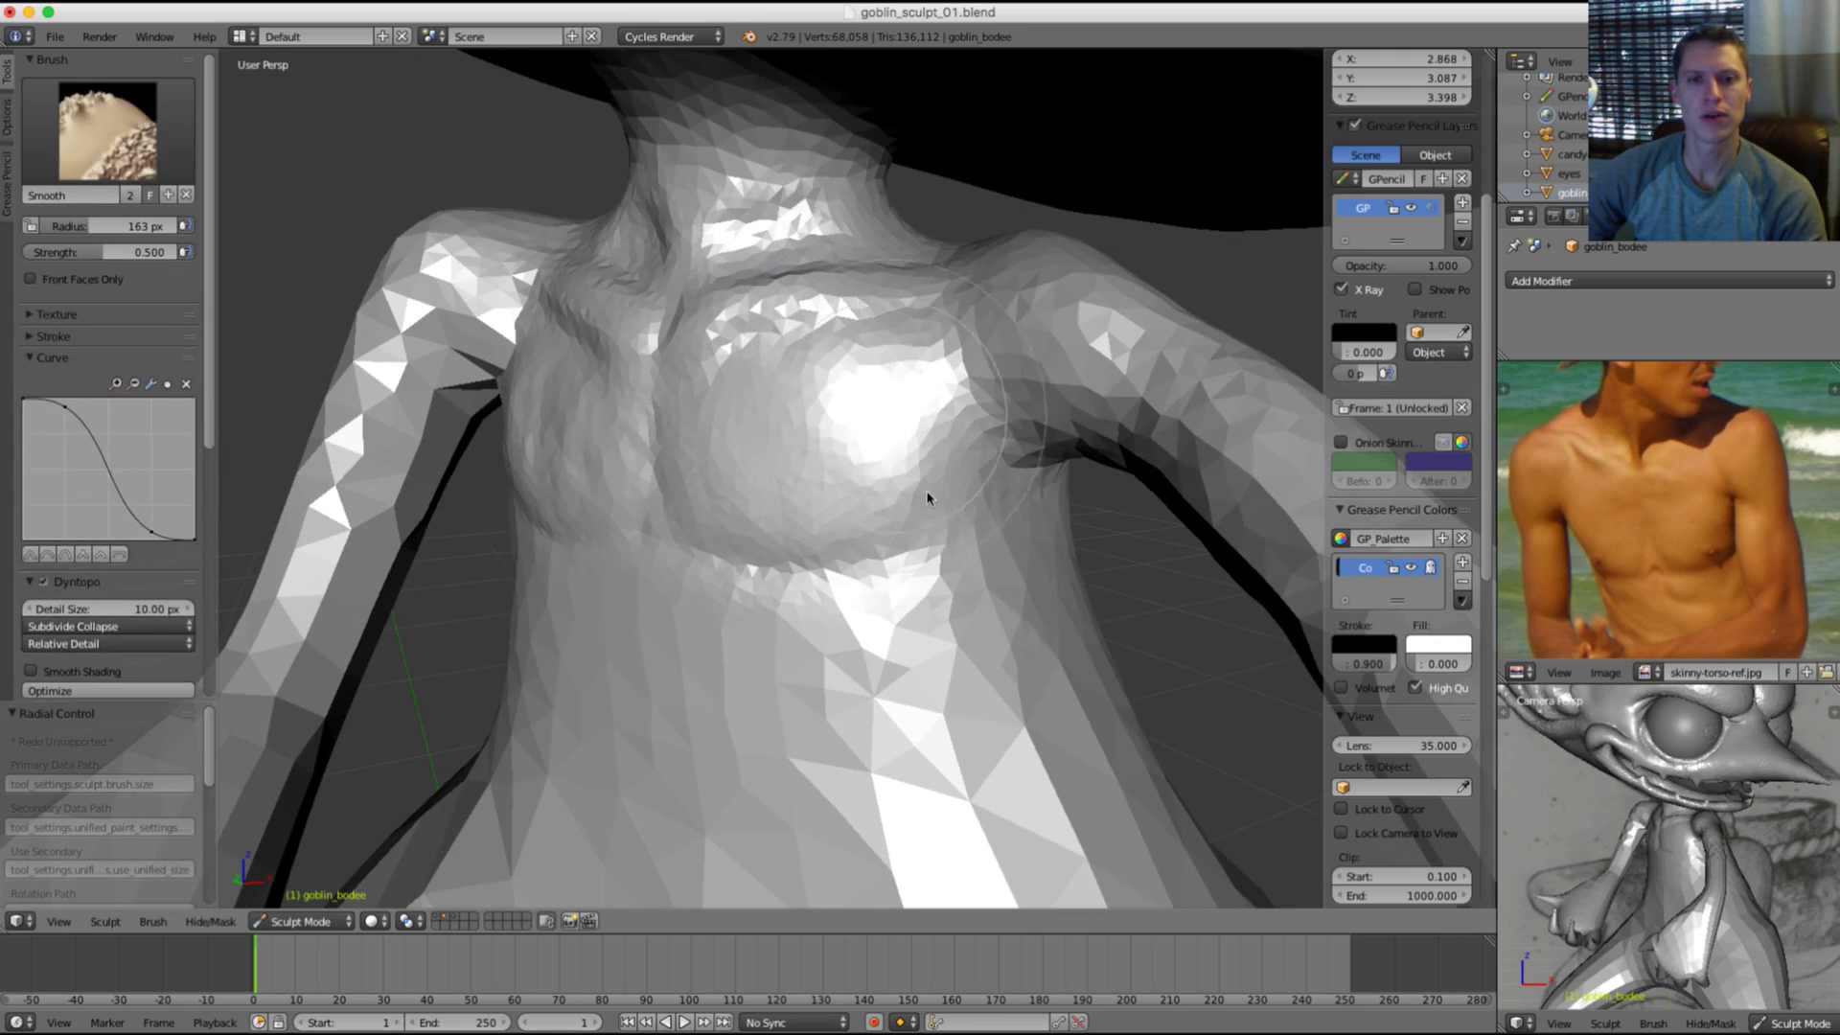
middle_drag(694, 392, 792, 386)
shift+drag(644, 353, 630, 418)
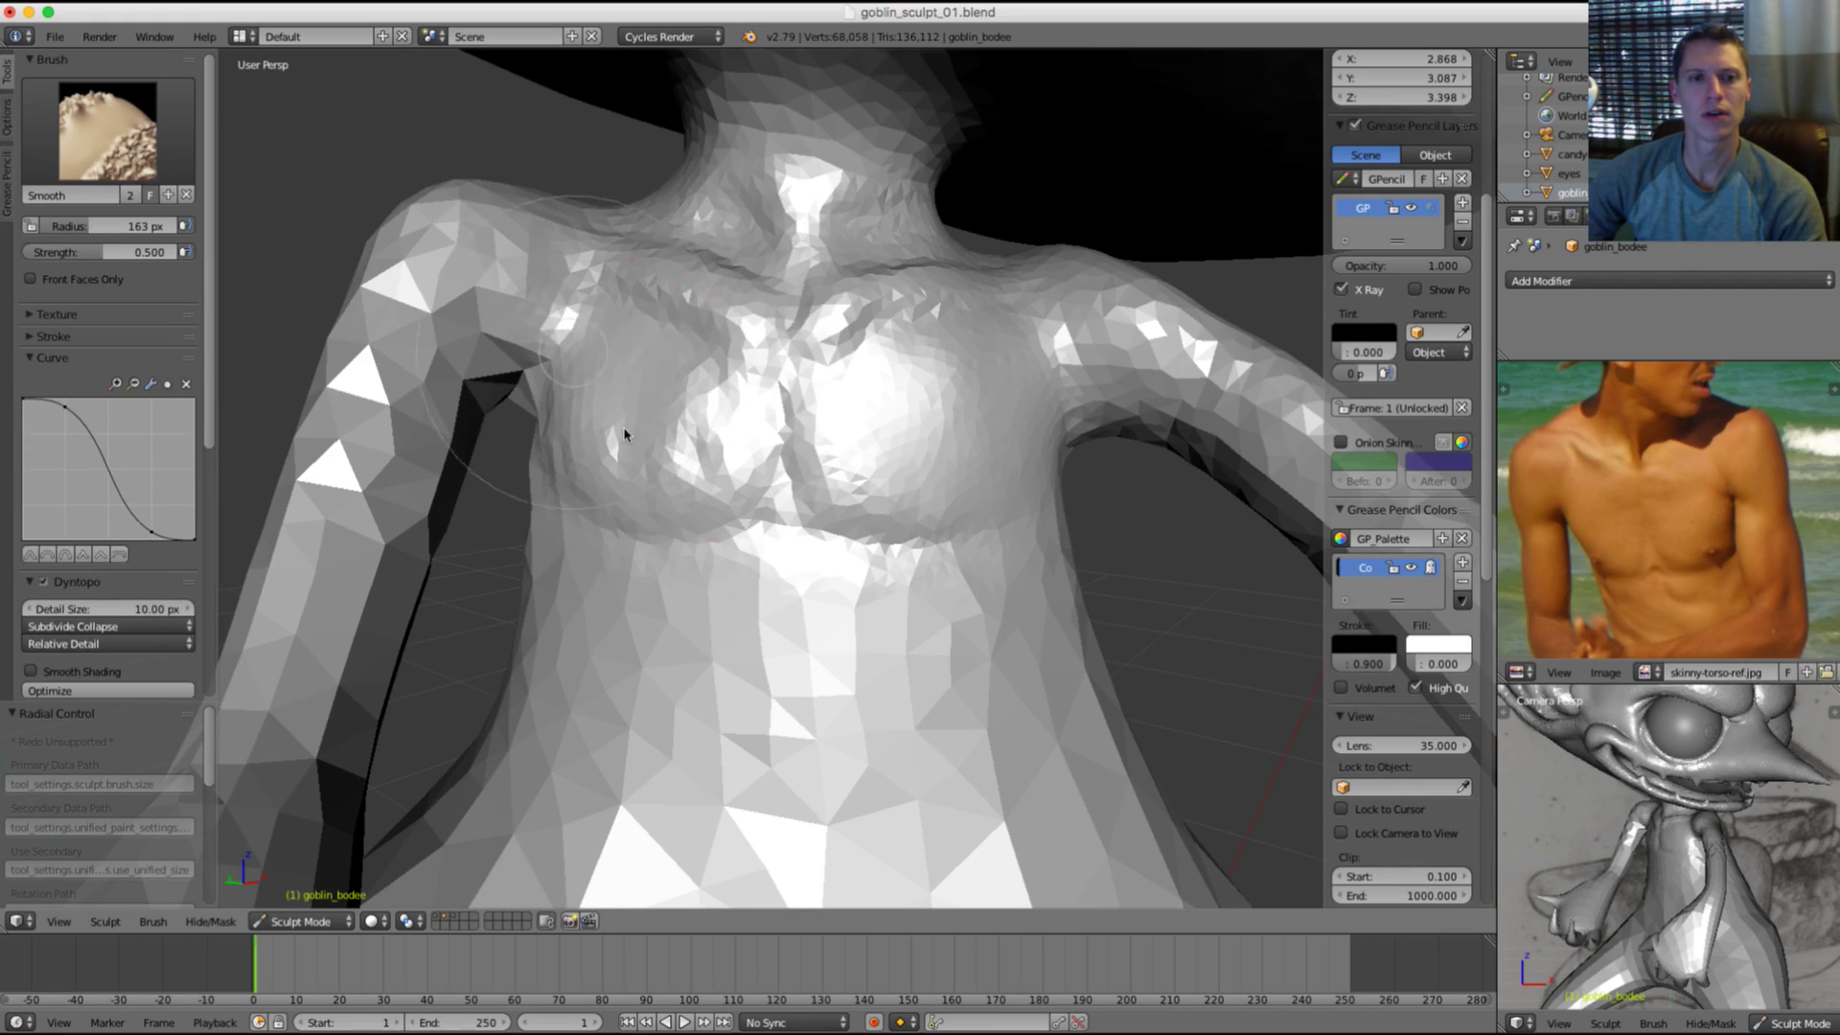
Step: Sculpt the pectoral's outer edge toward the armpit using the Crease brush at a 74 px radius, then enlarge the radius to 121 px
key(shift+c)
middle_drag(698, 431, 865, 484)
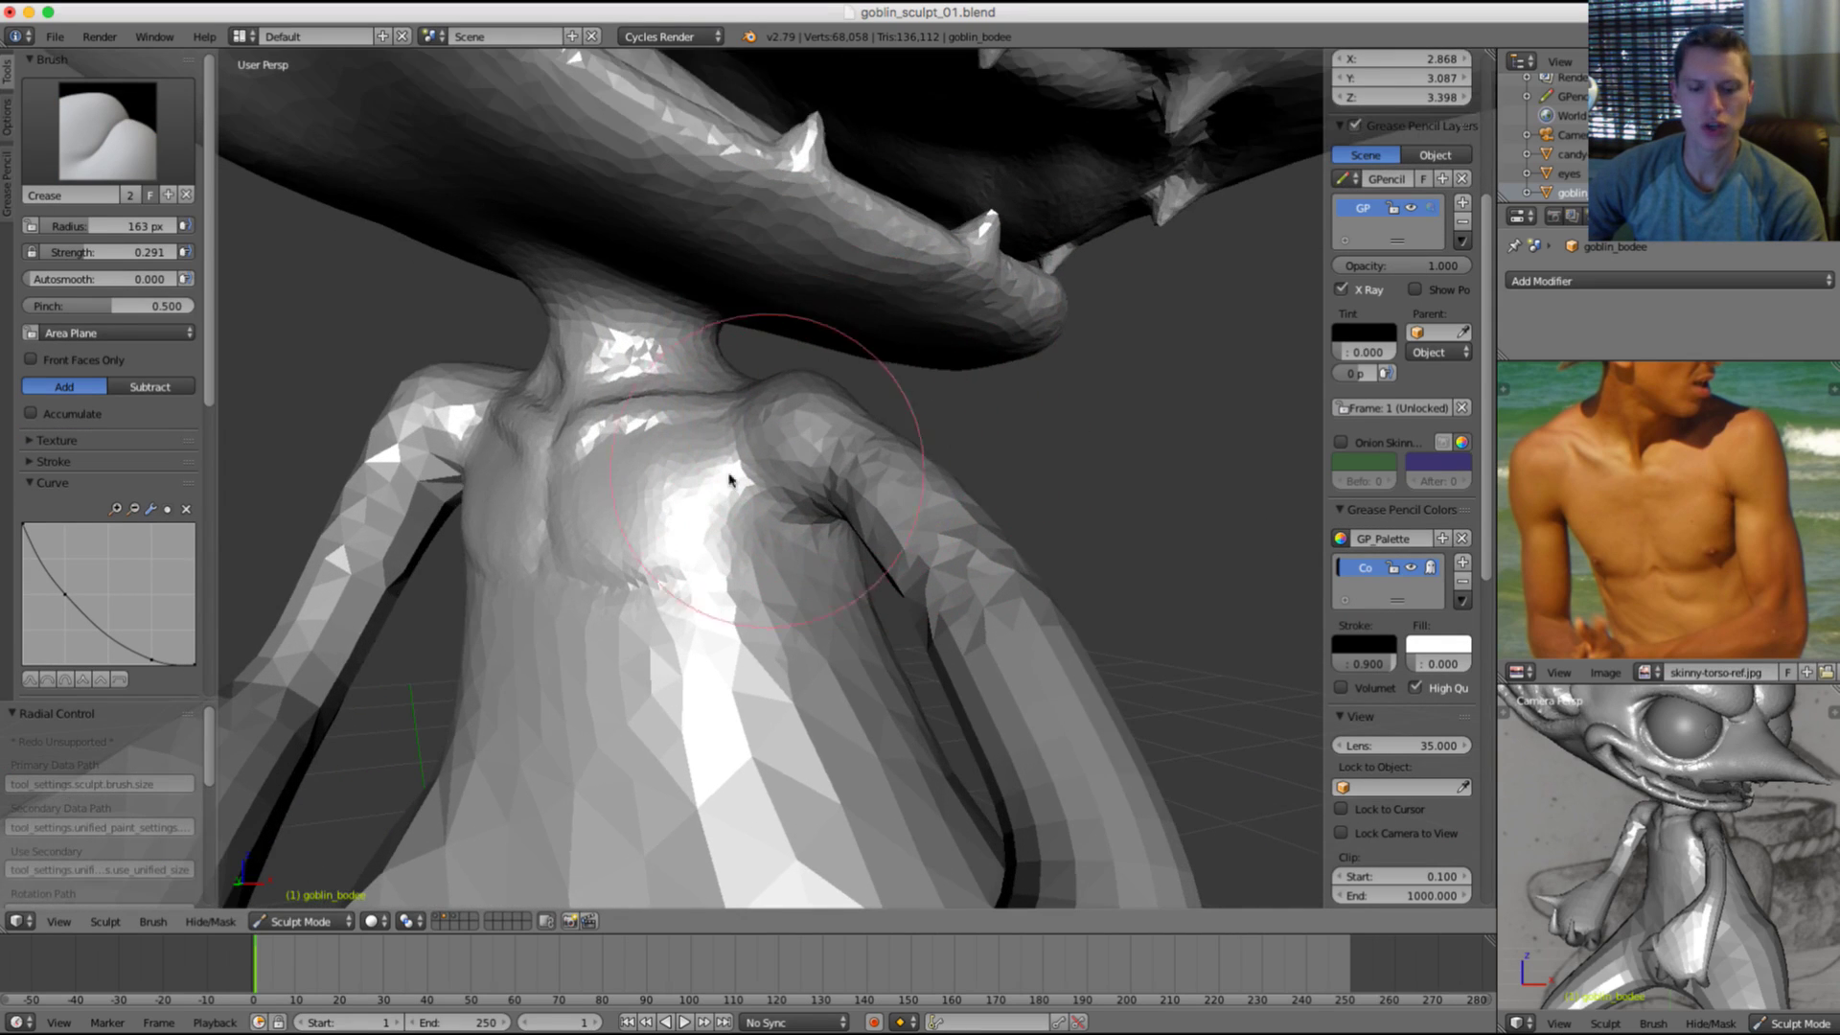
scroll(720, 441, up, 3)
key(f)
middle_drag(751, 495, 734, 490)
key(f)
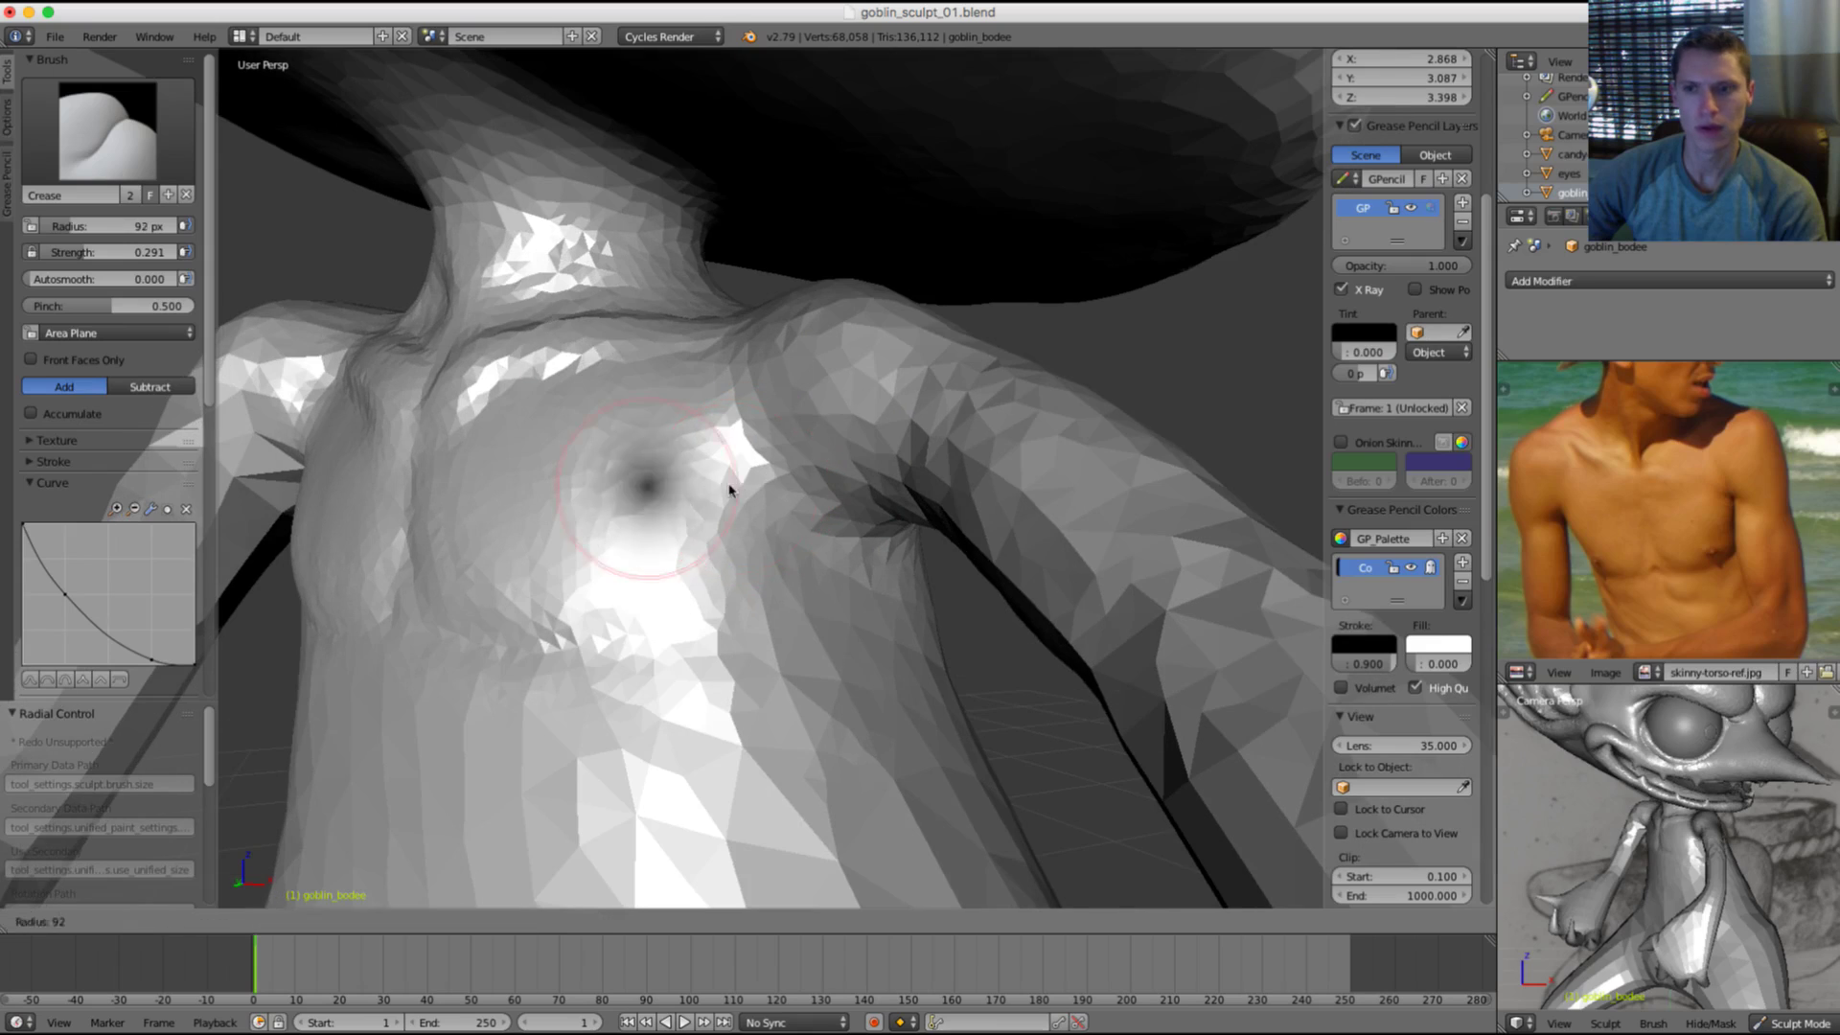
click(718, 498)
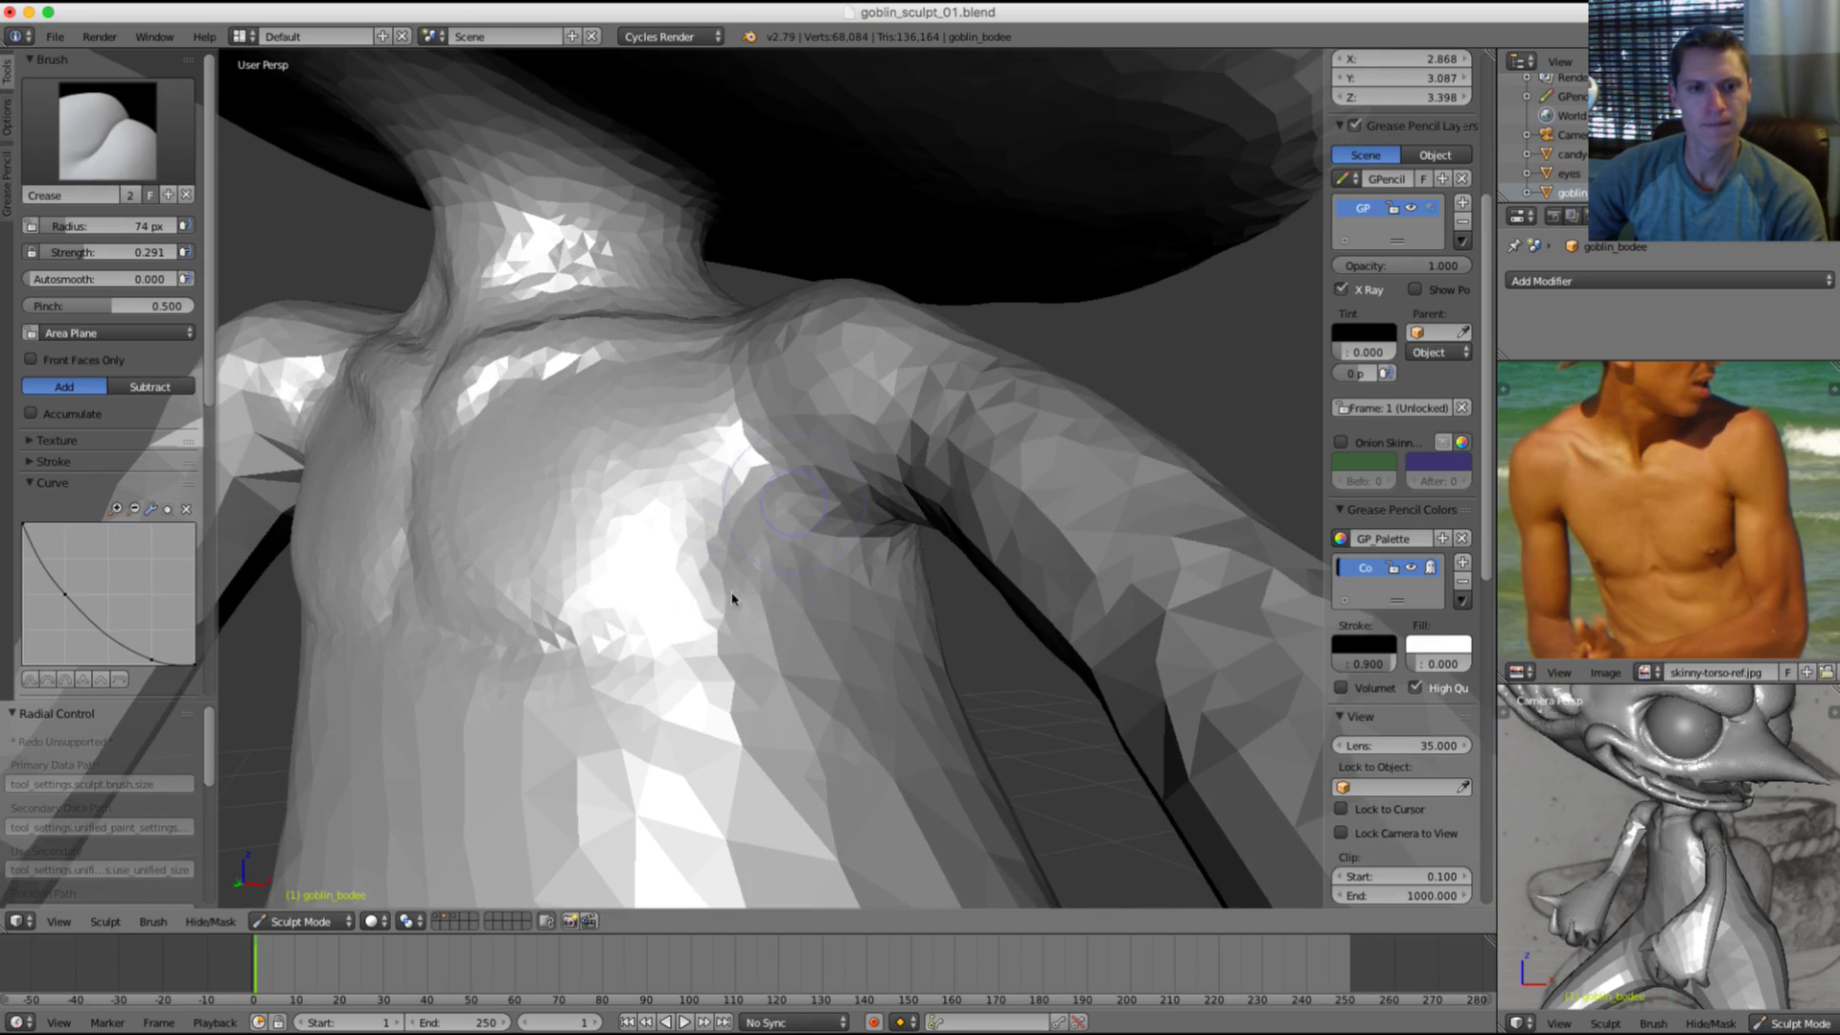
mouse_move(732, 596)
mouse_down()
mouse_move(669, 603)
mouse_move(683, 600)
mouse_up()
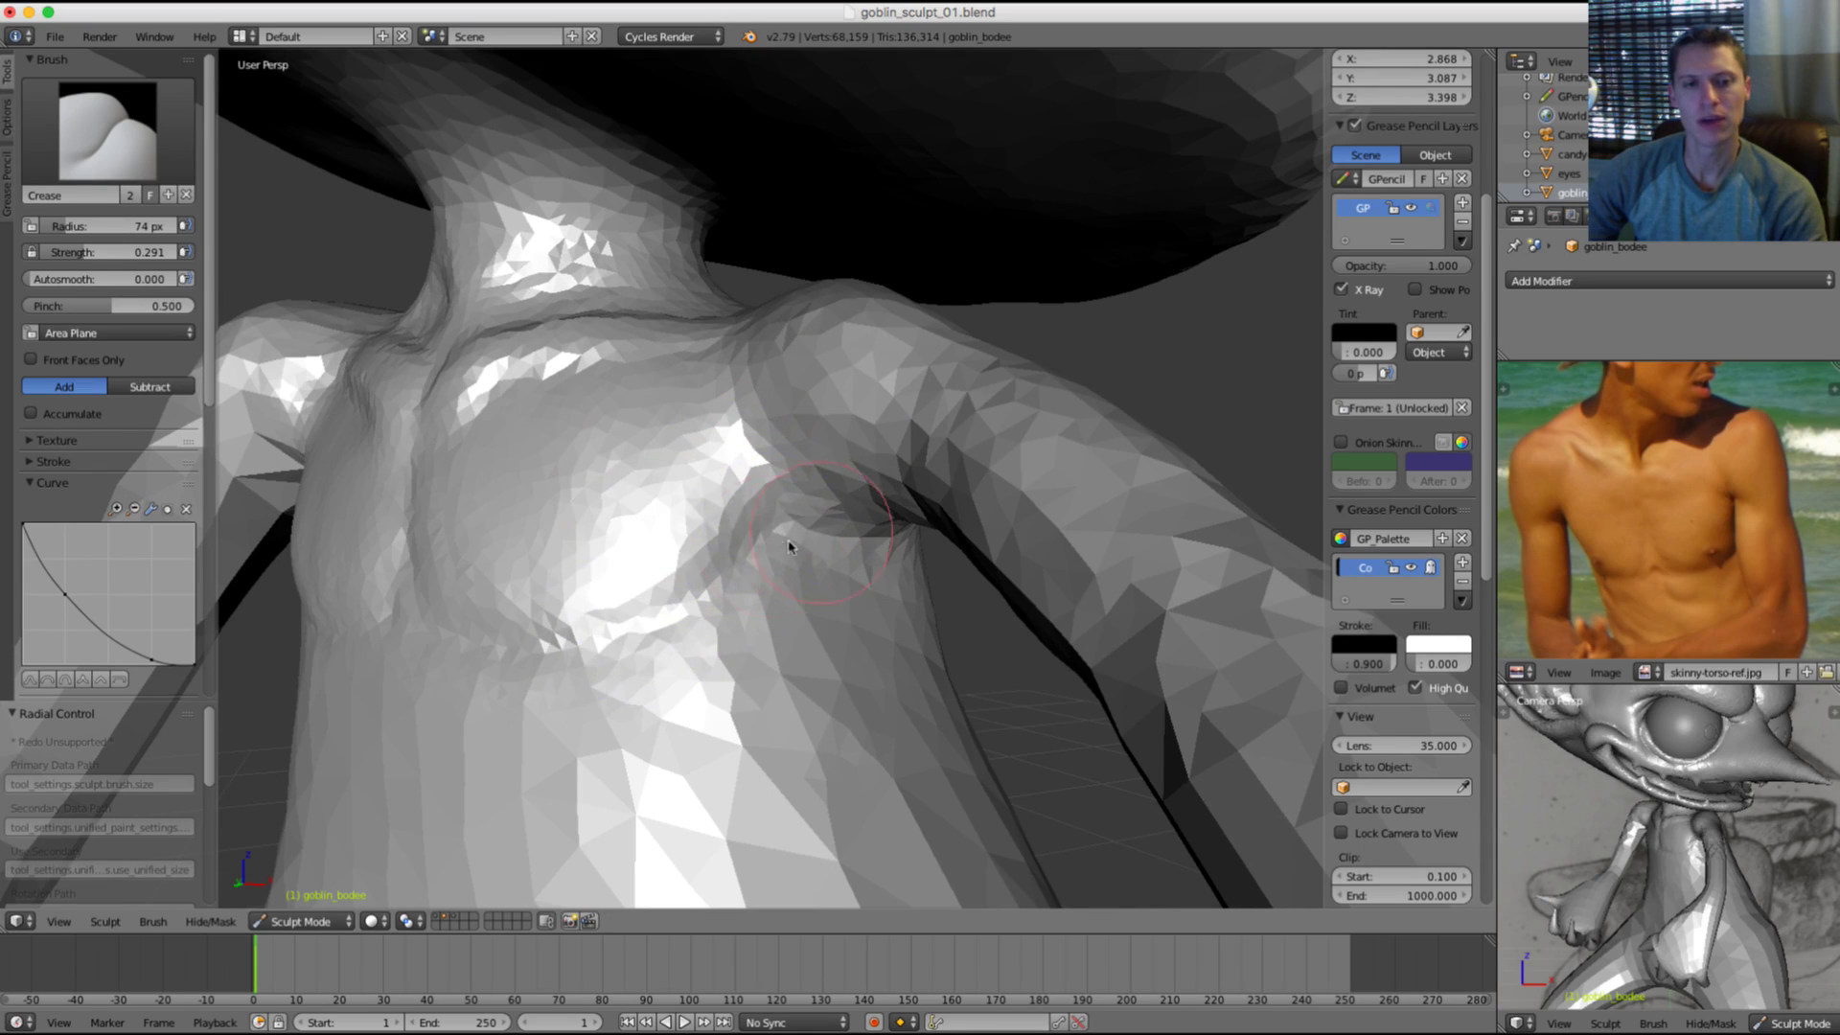
key(f)
click(728, 567)
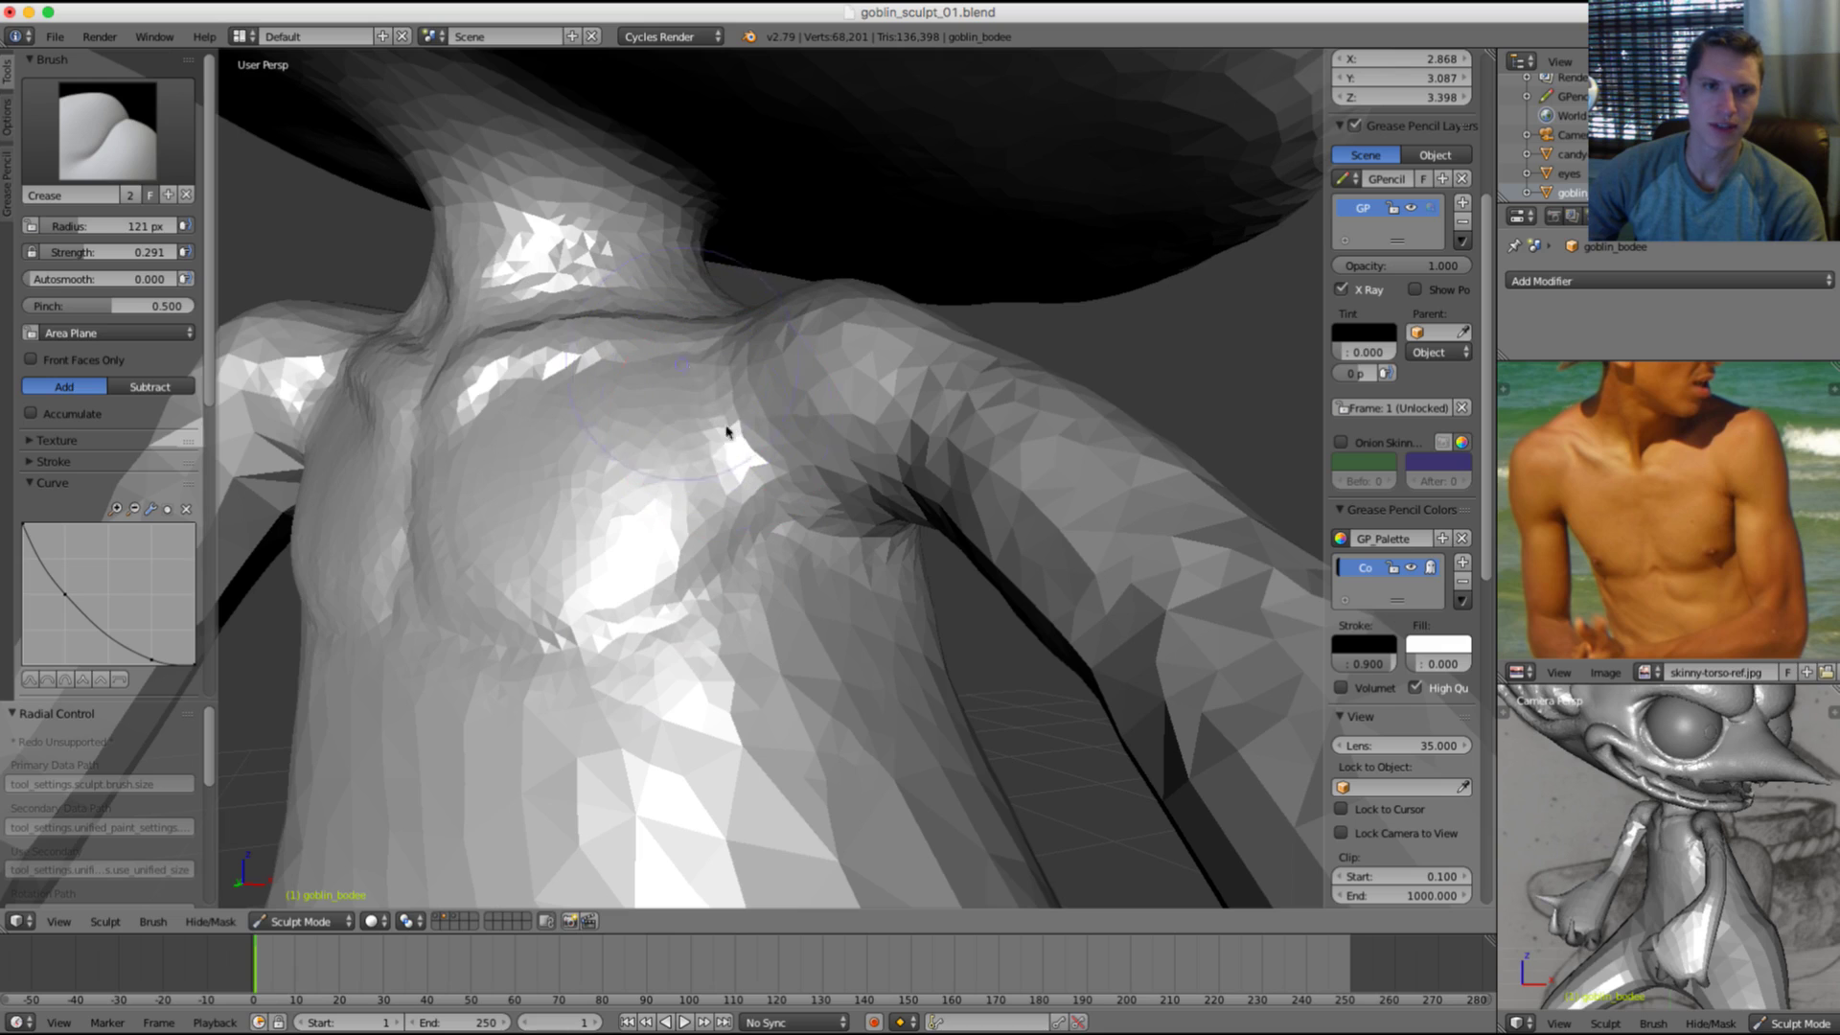
Step: Try to crease the outer edge of the pectoral in front of the armpit at a 121 px brush radius
mouse_move(732, 546)
ctrl+mouse_down()
mouse_move(686, 377)
mouse_move(730, 566)
ctrl+mouse_up()
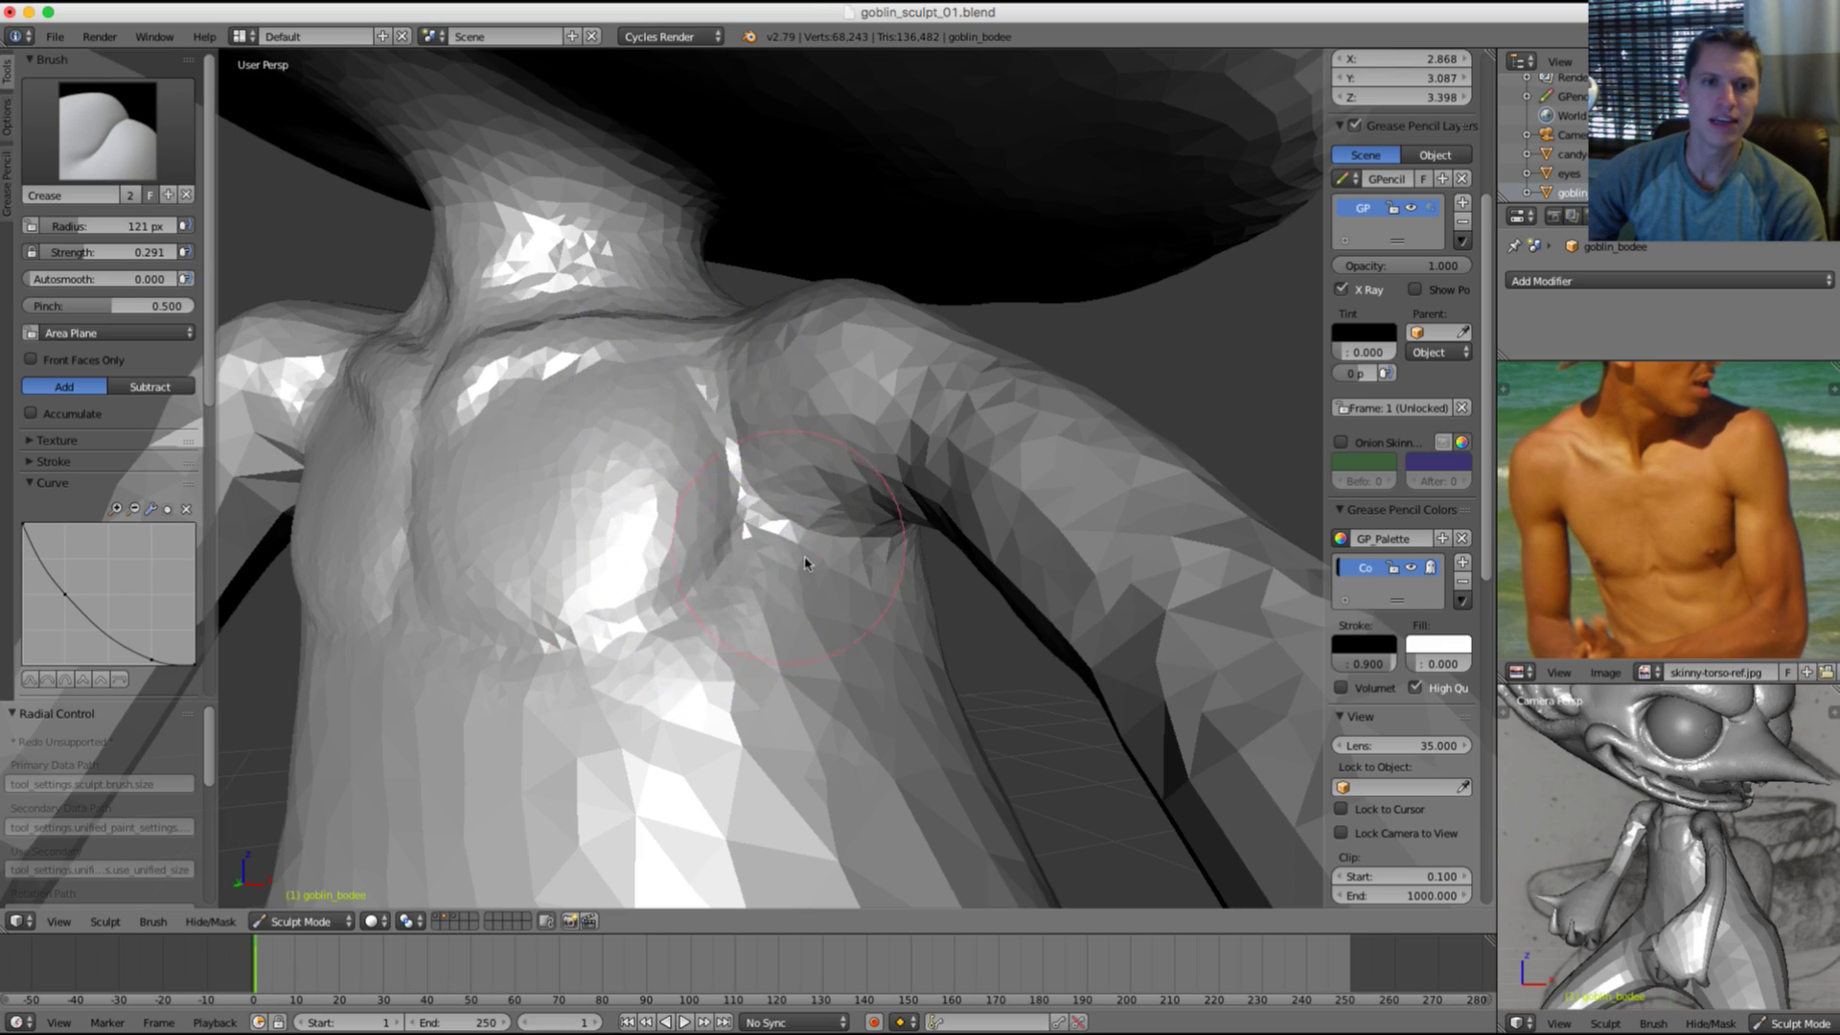
scroll(807, 556, down, 4)
mouse_move(848, 431)
middle_down()
mouse_move(888, 402)
mouse_move(864, 418)
middle_up()
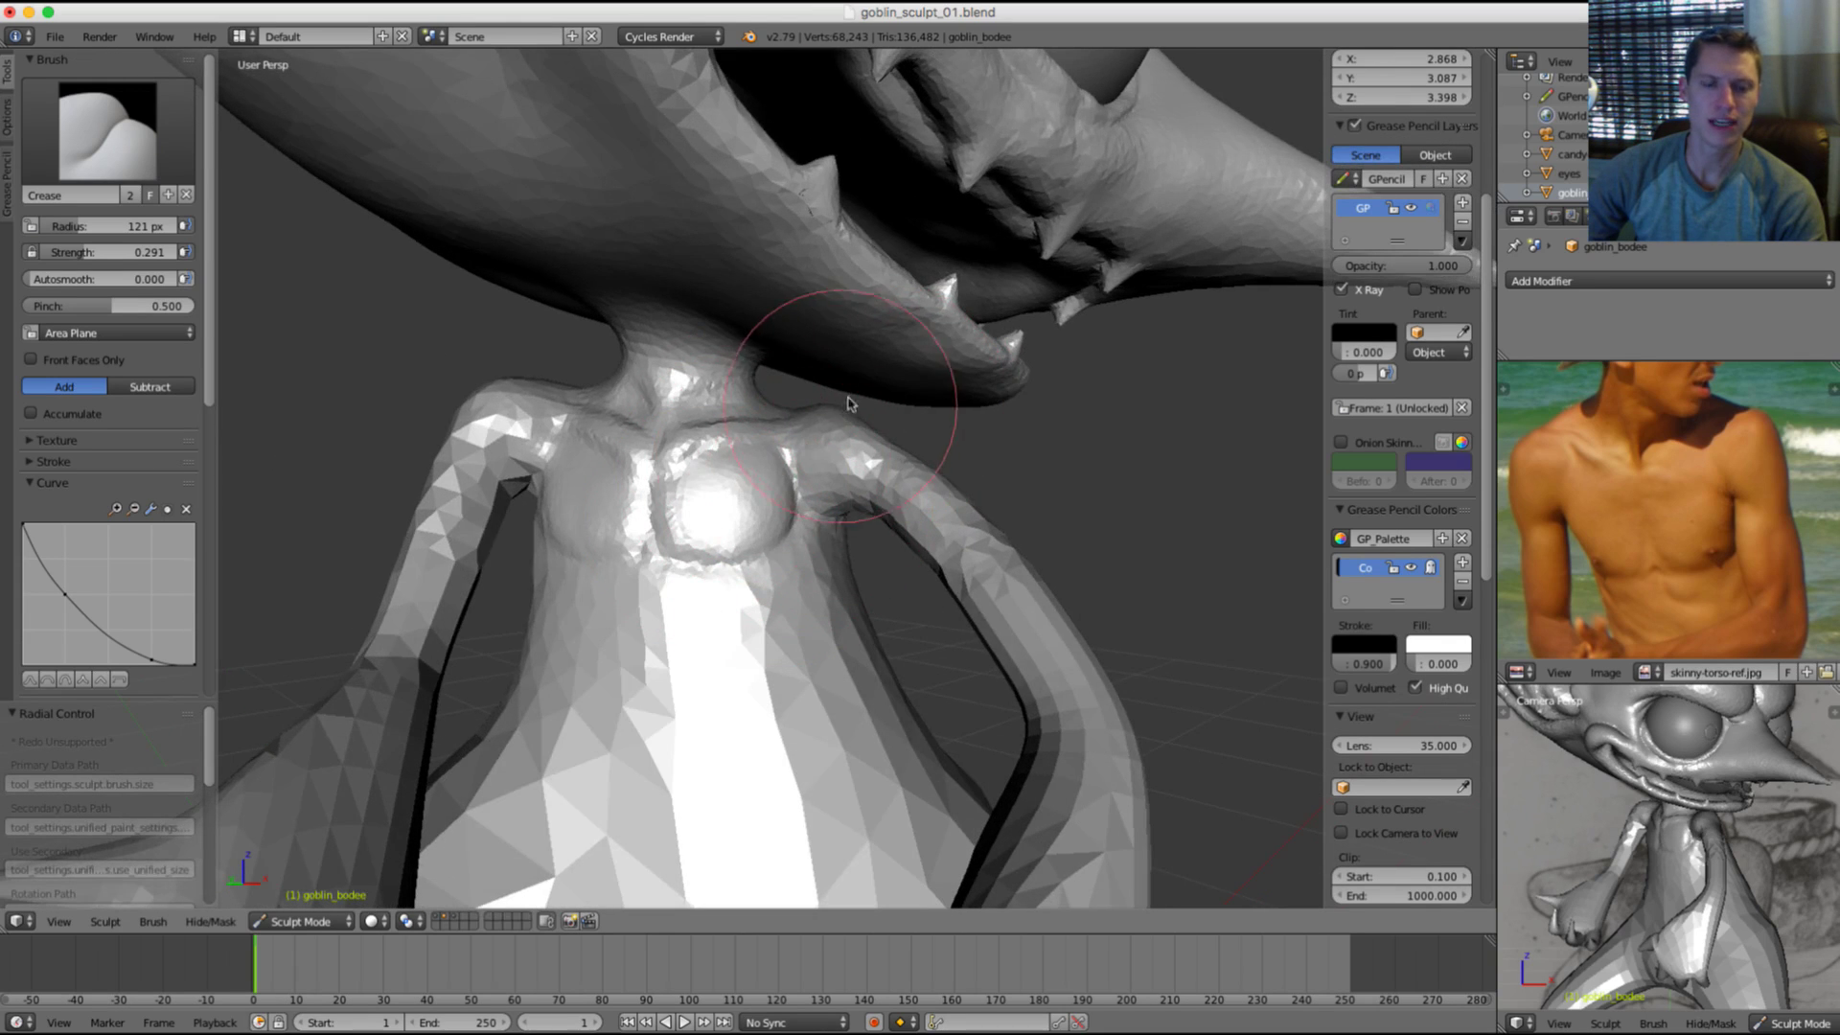
scroll(848, 403, up, 4)
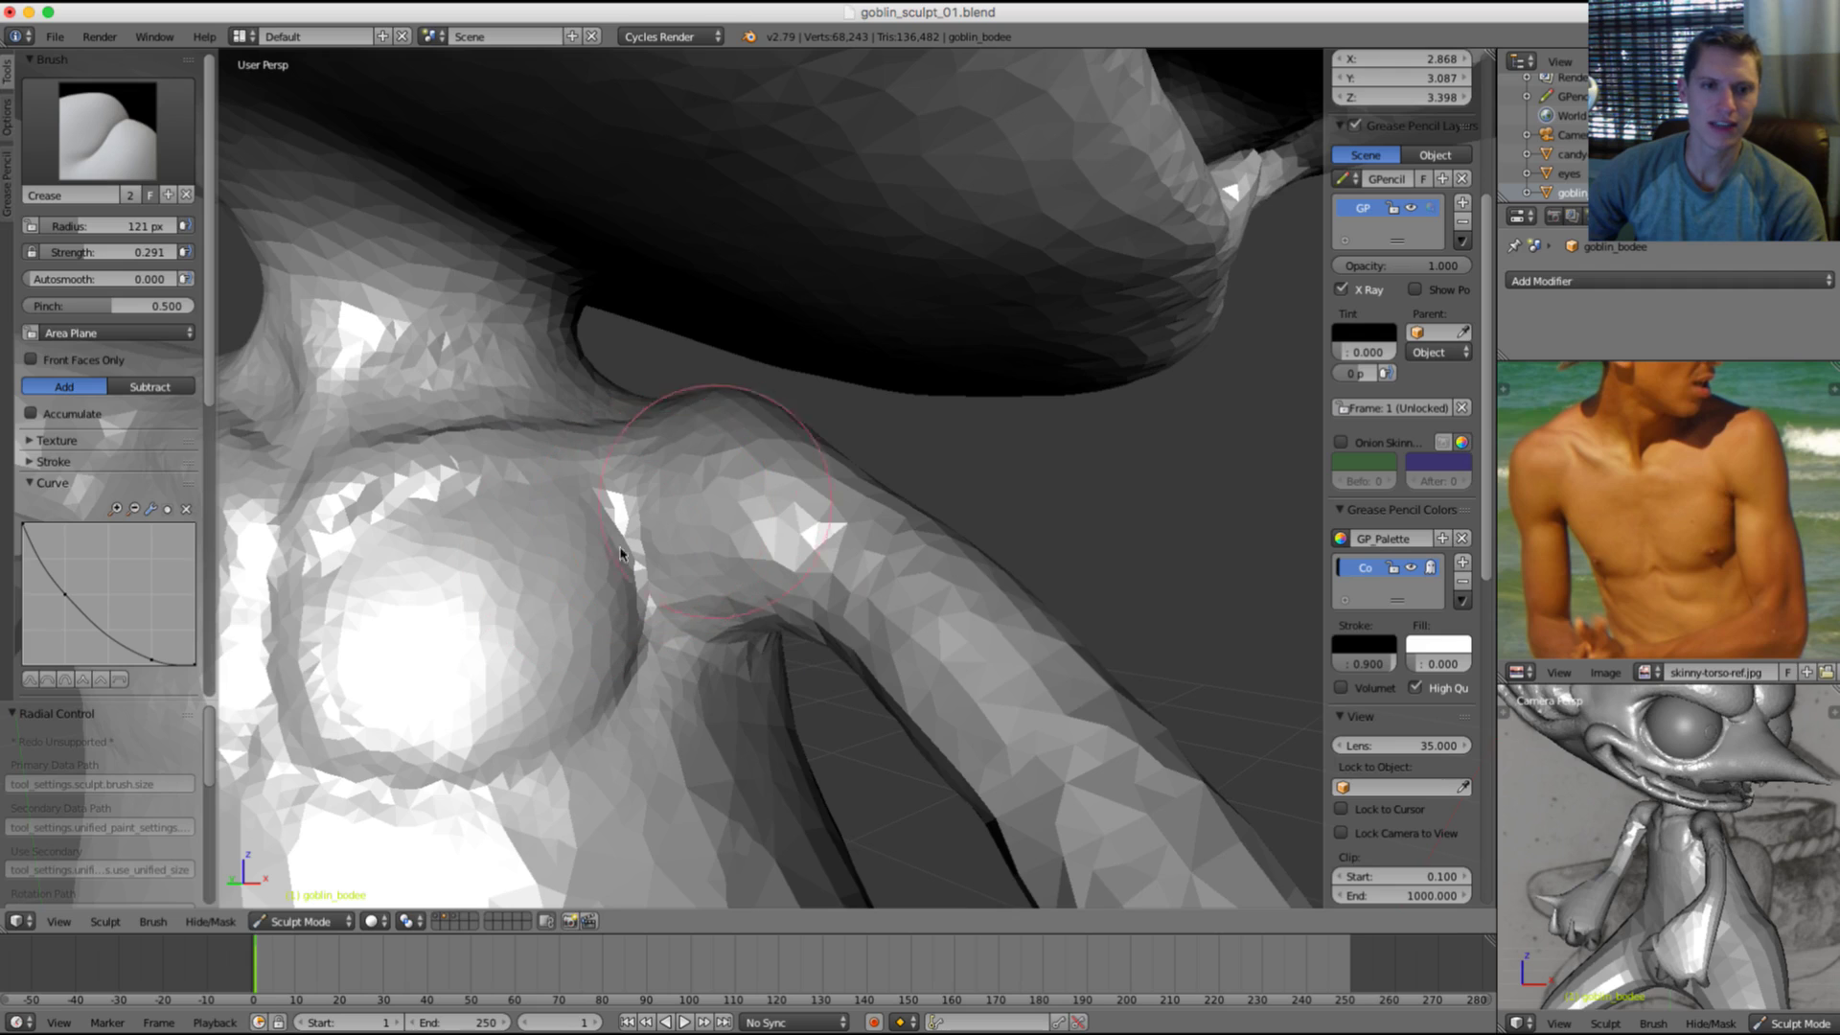
shift+middle_drag(621, 554, 779, 468)
scroll(763, 387, down, 3)
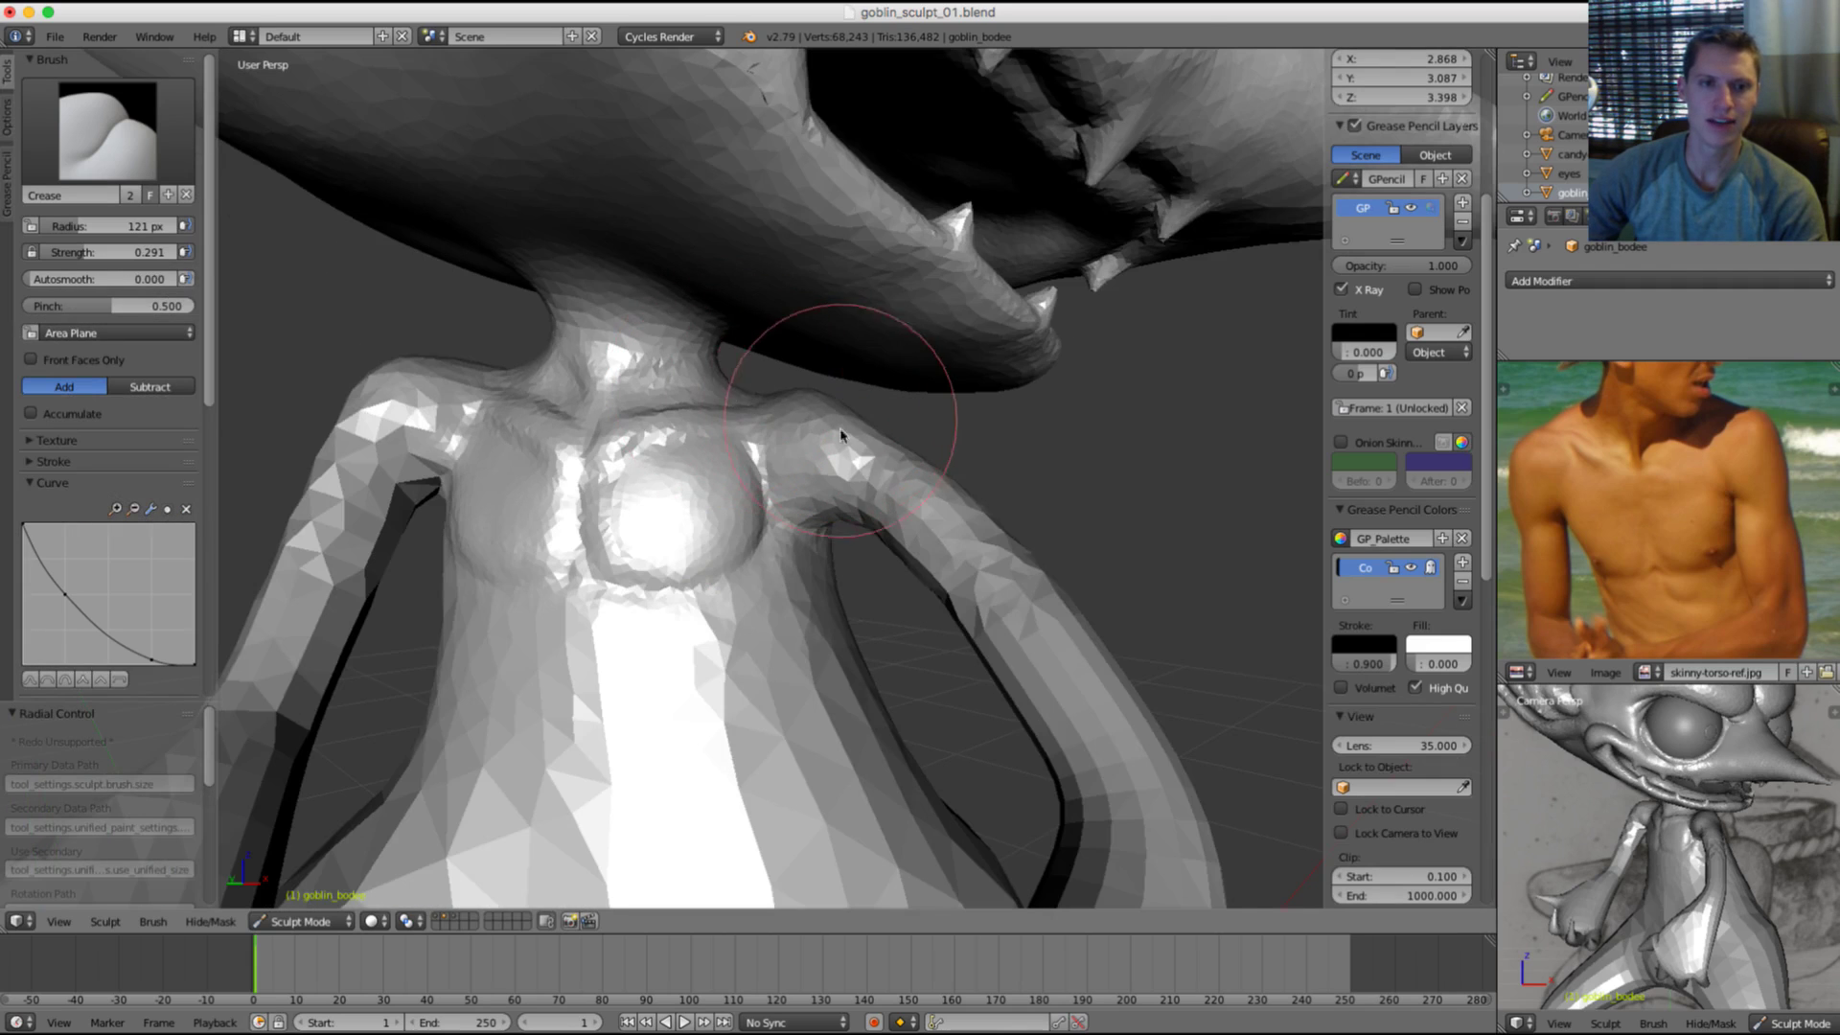
key(ctrl+z)
key(ctrl+z)
key(ctrl+z)
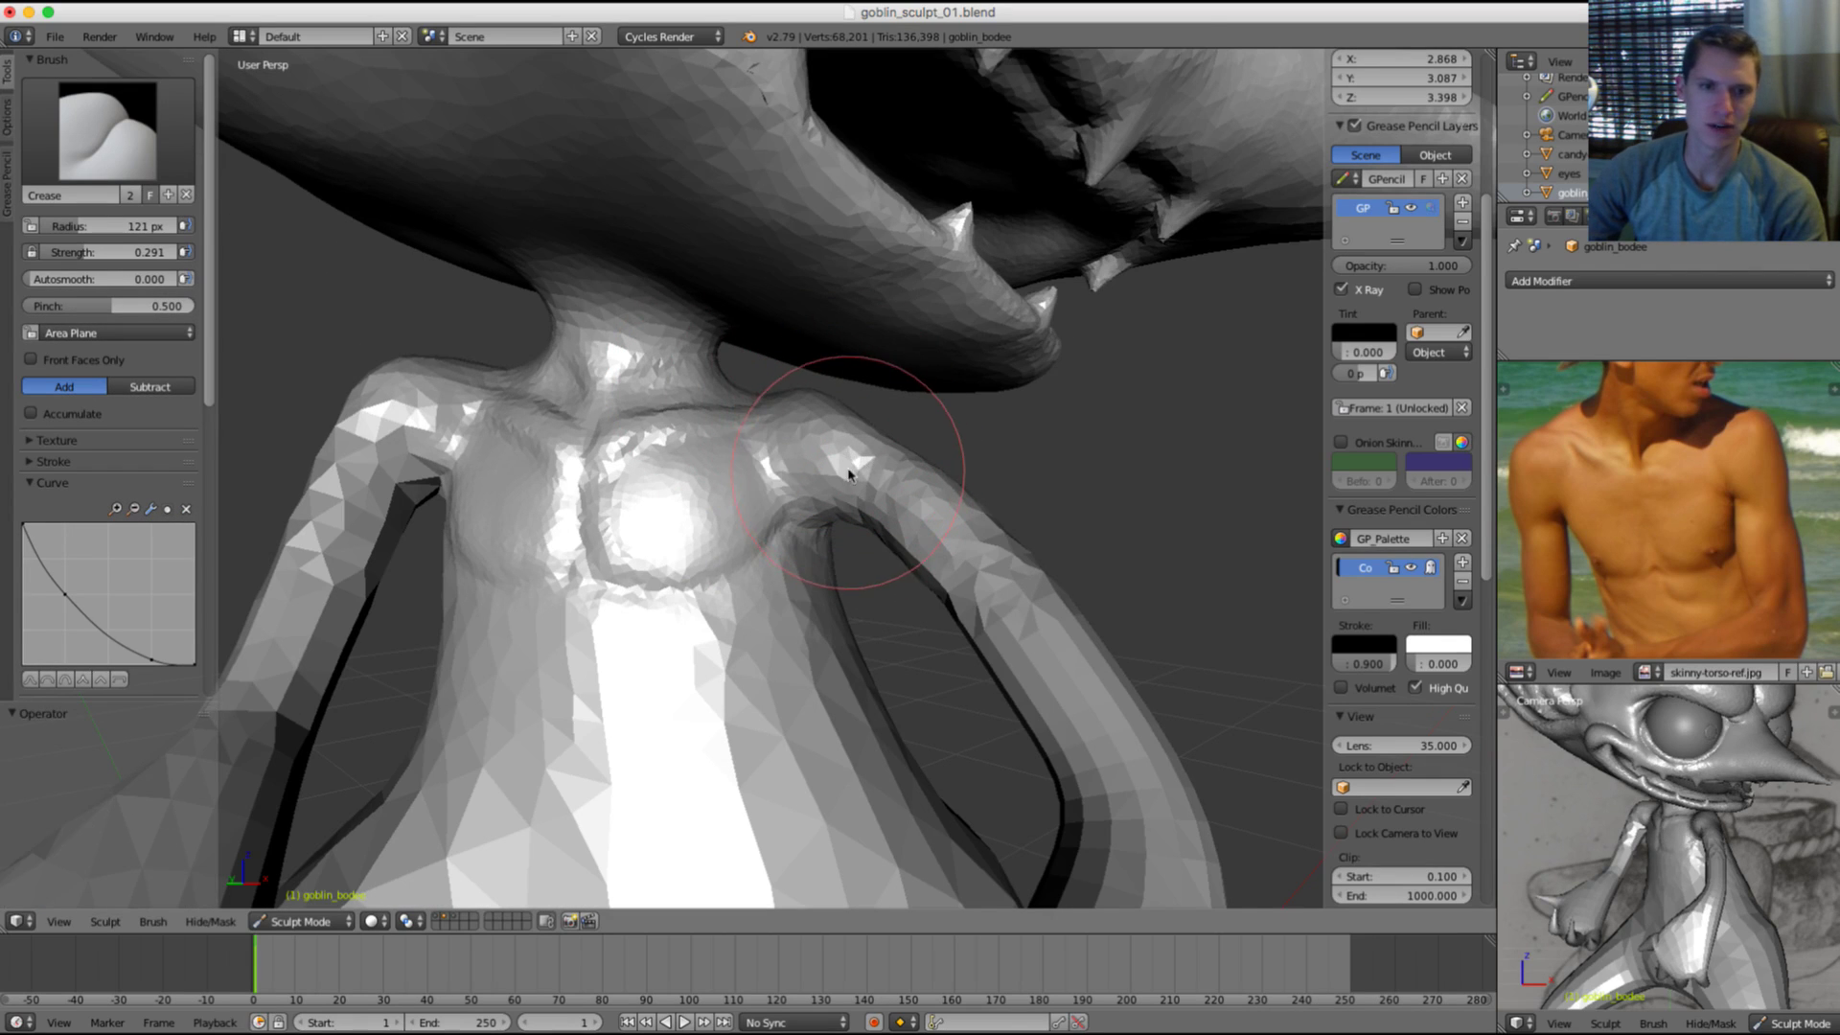
Step: Rework and smooth the fold where the pectoral meets the armpit using the Crease brush at 67 px, then 85 px
scroll(815, 475, up, 3)
key(f)
click(761, 448)
mouse_move(760, 448)
shift+mouse_down()
mouse_move(806, 424)
mouse_move(817, 519)
shift+mouse_up()
middle_drag(894, 431, 783, 479)
key(f)
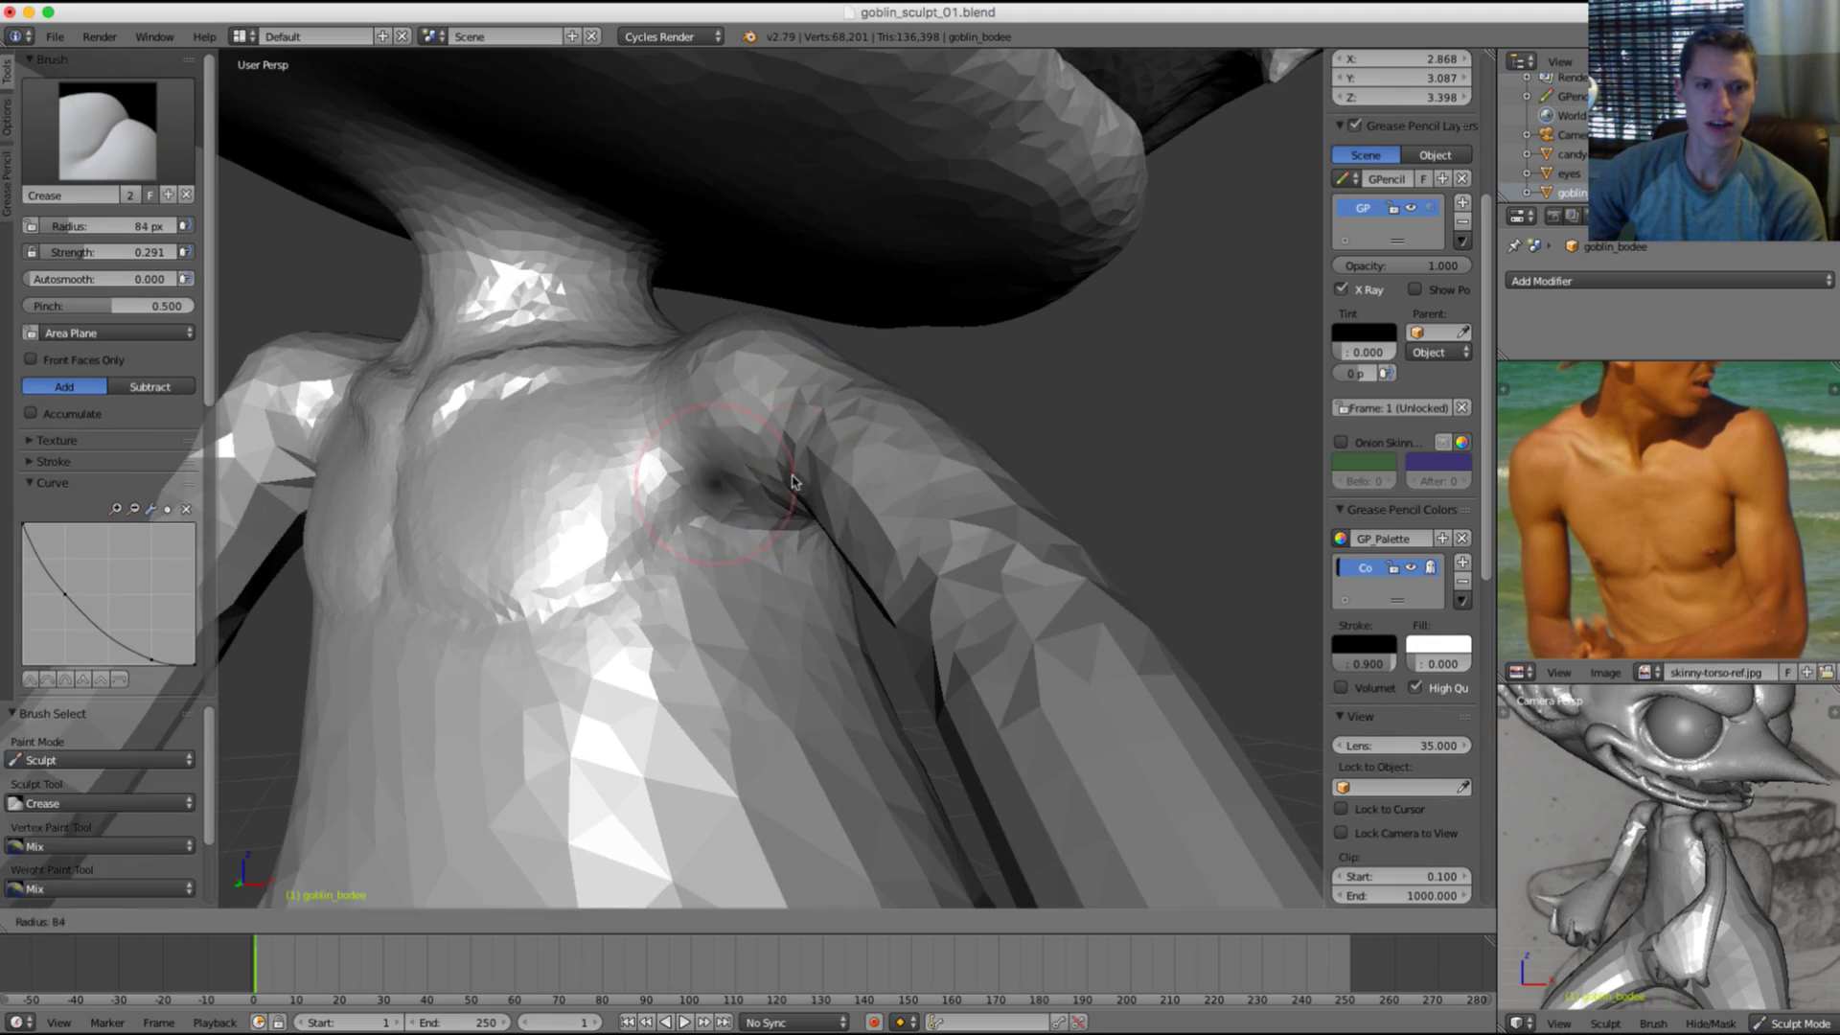
click(783, 487)
scroll(688, 544, up, 2)
scroll(687, 543, down, 1)
key(f)
click(614, 589)
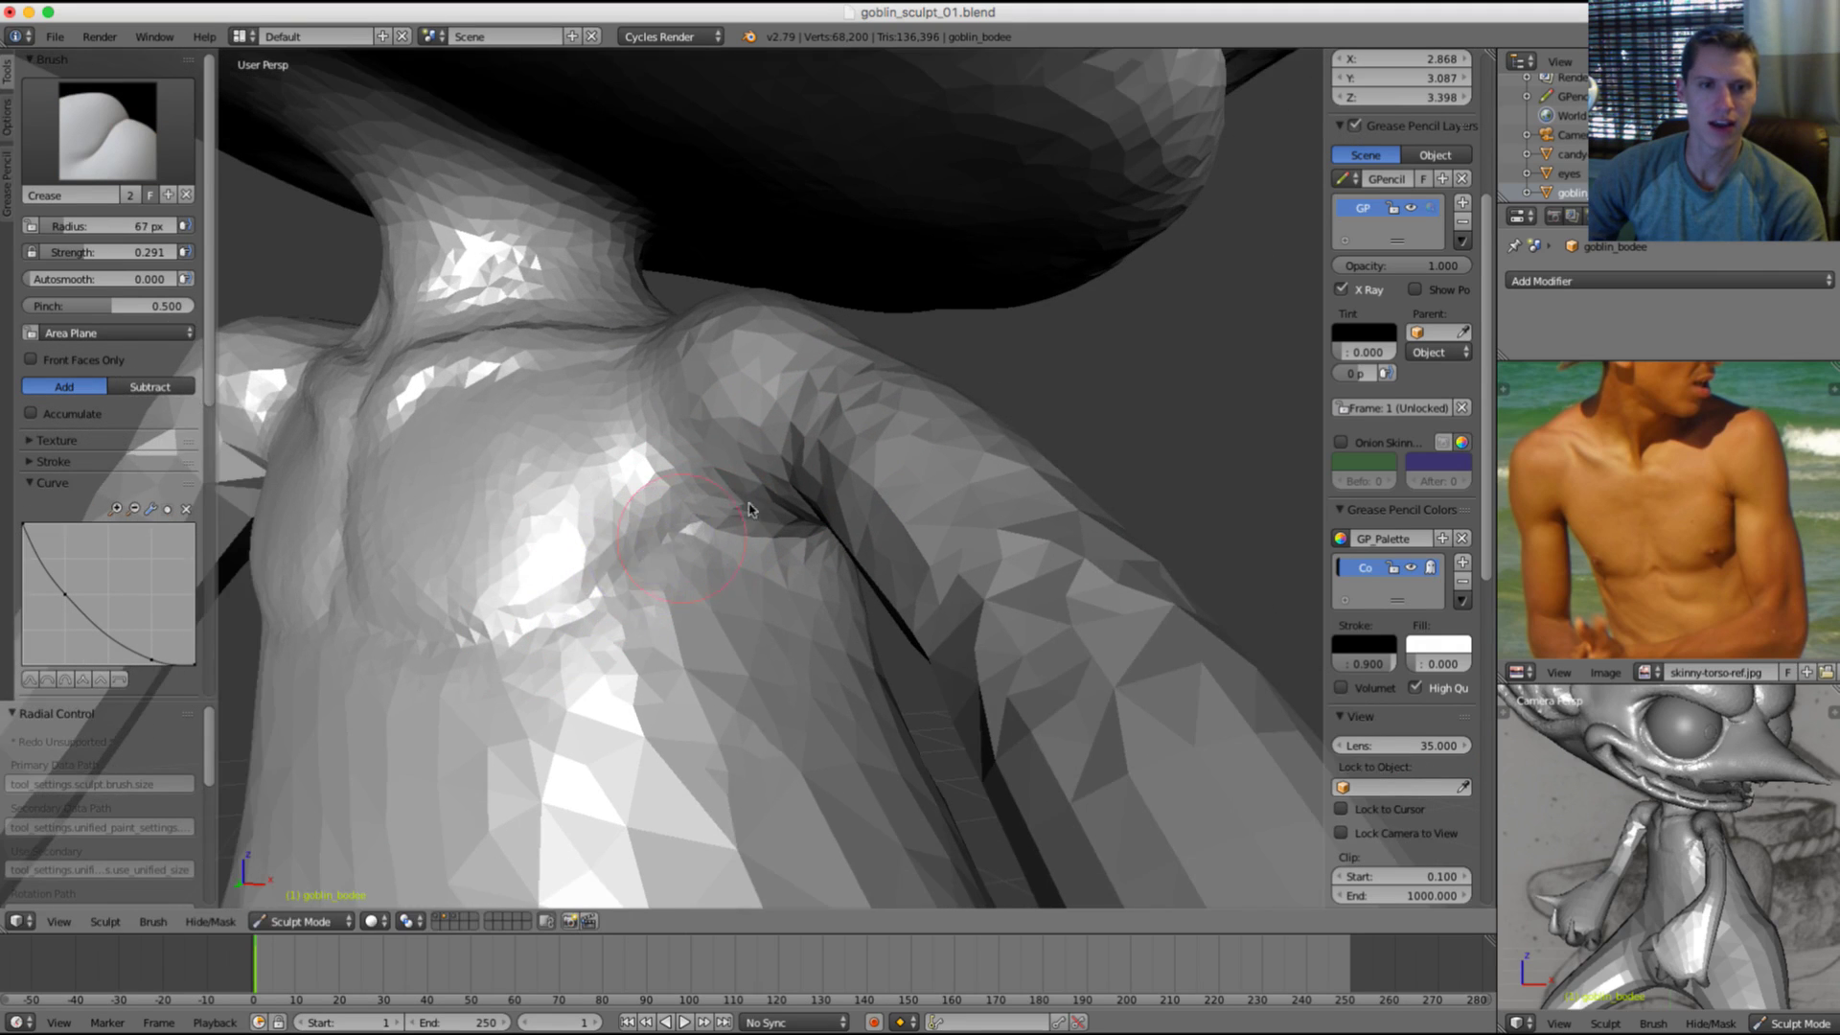
middle_drag(750, 509, 738, 435)
key(f)
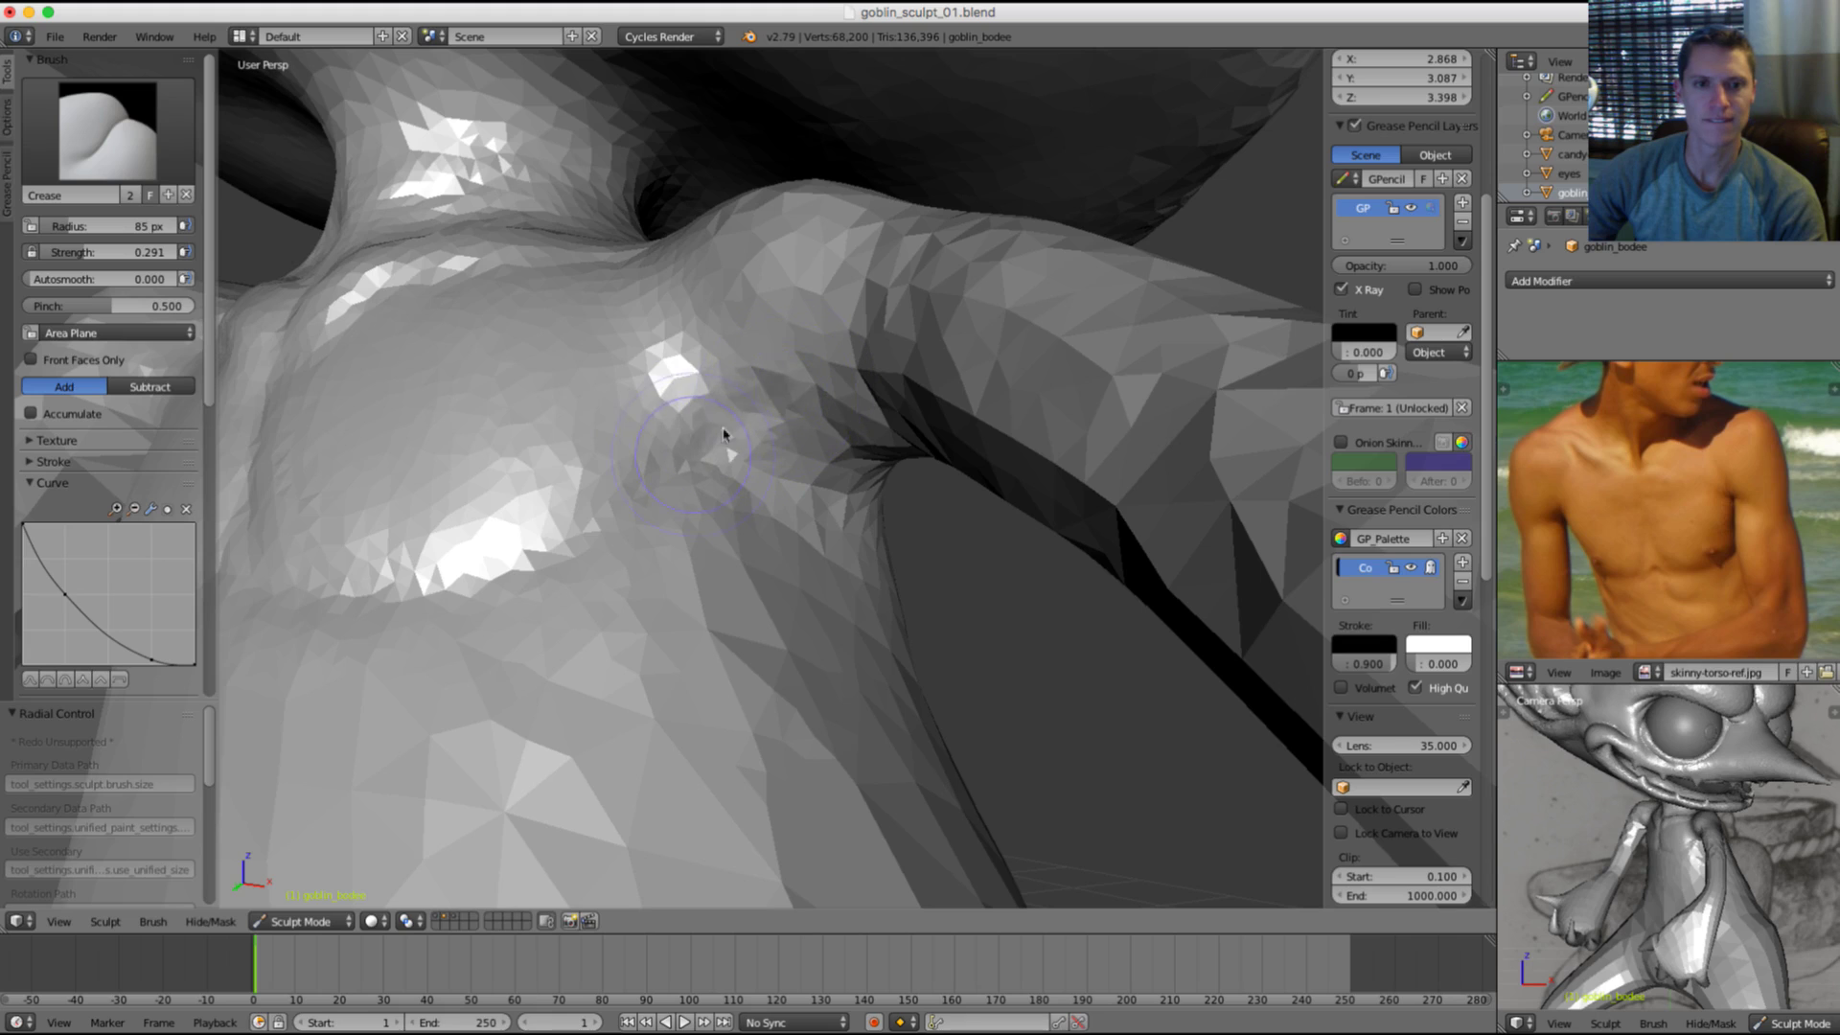
Step: Bring up the leaning side-view photo as reference and sculpt the armpit underside using the Crease brush at an 80 px radius
mouse_move(1621, 431)
middle_down()
mouse_move(1564, 438)
mouse_move(1557, 469)
mouse_move(1696, 565)
mouse_move(1660, 489)
mouse_move(1653, 541)
mouse_move(1694, 561)
mouse_move(1758, 544)
mouse_move(1638, 516)
mouse_move(1620, 473)
mouse_move(1621, 554)
mouse_move(1638, 508)
mouse_move(1705, 532)
mouse_move(1674, 501)
mouse_move(1683, 555)
mouse_move(1675, 513)
mouse_move(1706, 484)
middle_up()
scroll(1704, 532, down, 4)
scroll(1691, 489, up, 3)
mouse_move(910, 388)
middle_down()
mouse_move(757, 394)
mouse_move(832, 404)
mouse_move(835, 370)
mouse_move(796, 353)
middle_up()
key(f)
click(870, 406)
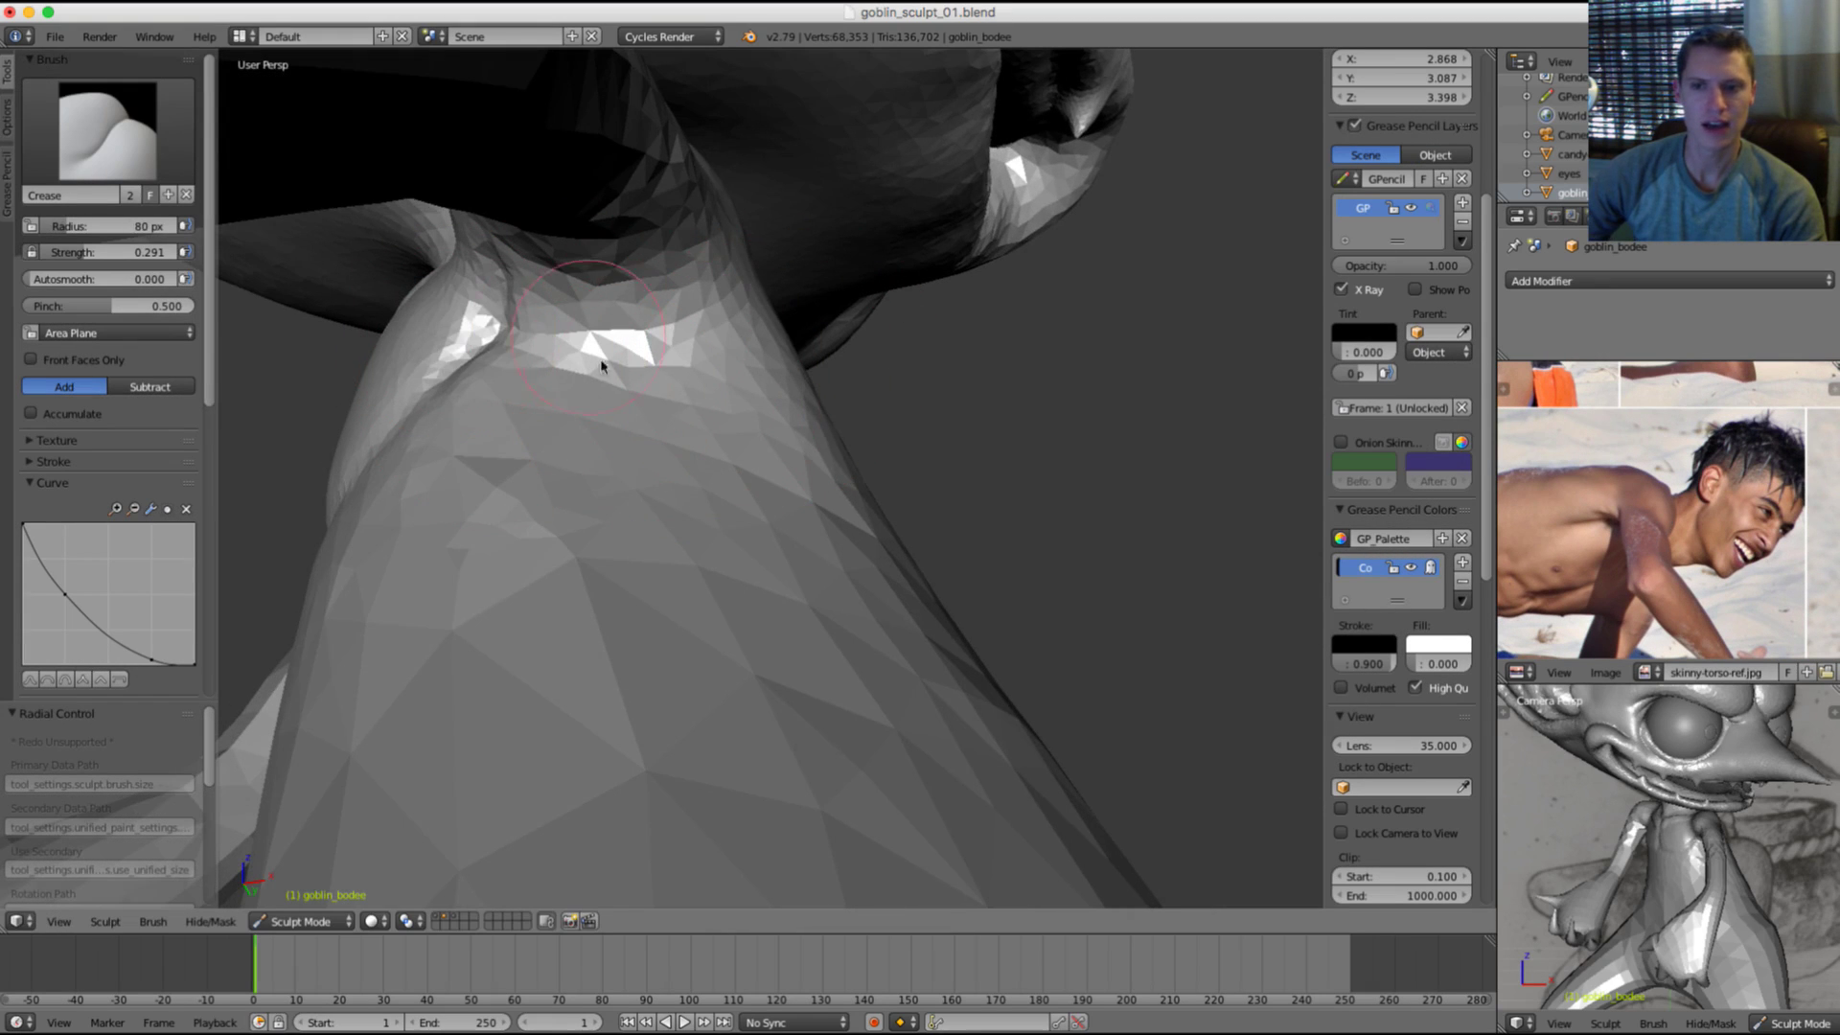
Step: Carve a crease from behind the armpit down the side of the torso at a 99 px radius, then smooth it
mouse_move(636, 325)
middle_down()
mouse_move(686, 390)
mouse_move(597, 340)
mouse_move(581, 388)
middle_up()
key(f)
click(642, 372)
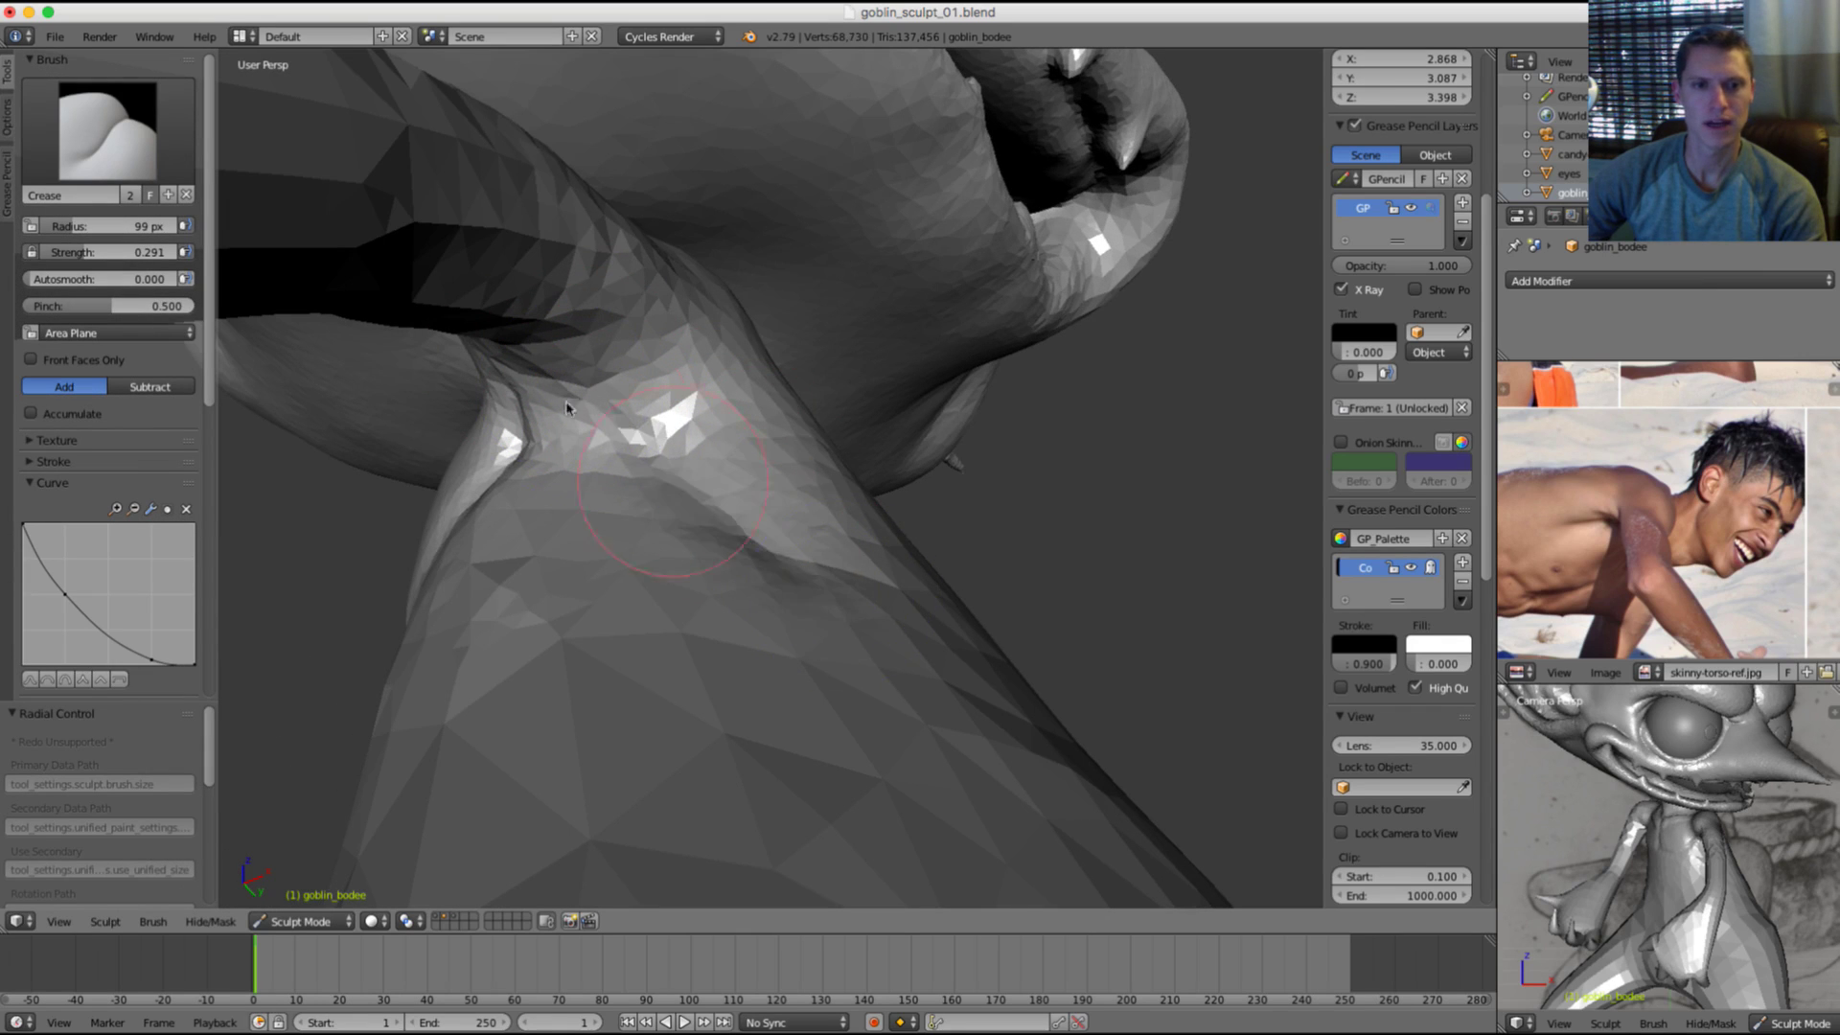
drag(651, 477, 870, 629)
middle_drag(752, 522, 719, 533)
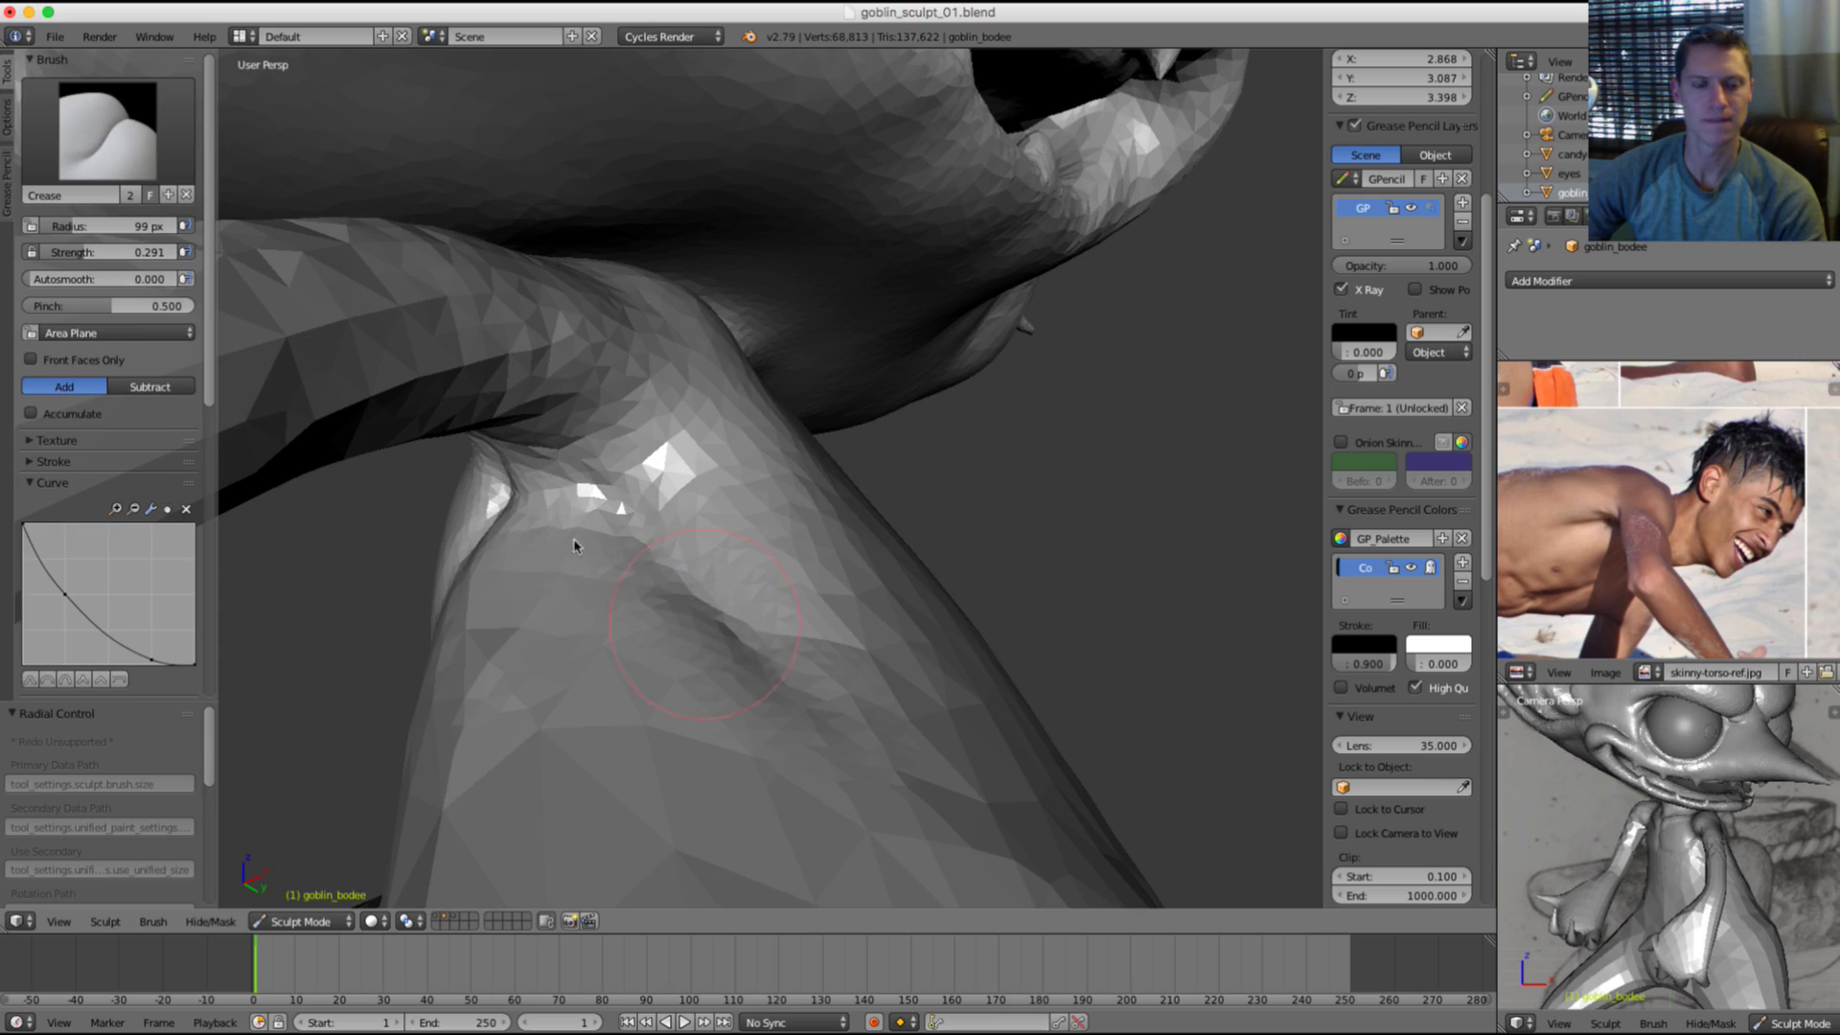
shift+drag(640, 587, 772, 697)
Step: Swell the muscle behind the armpit using the Inflate/Deflate brush at a 102 px radius
key(i)
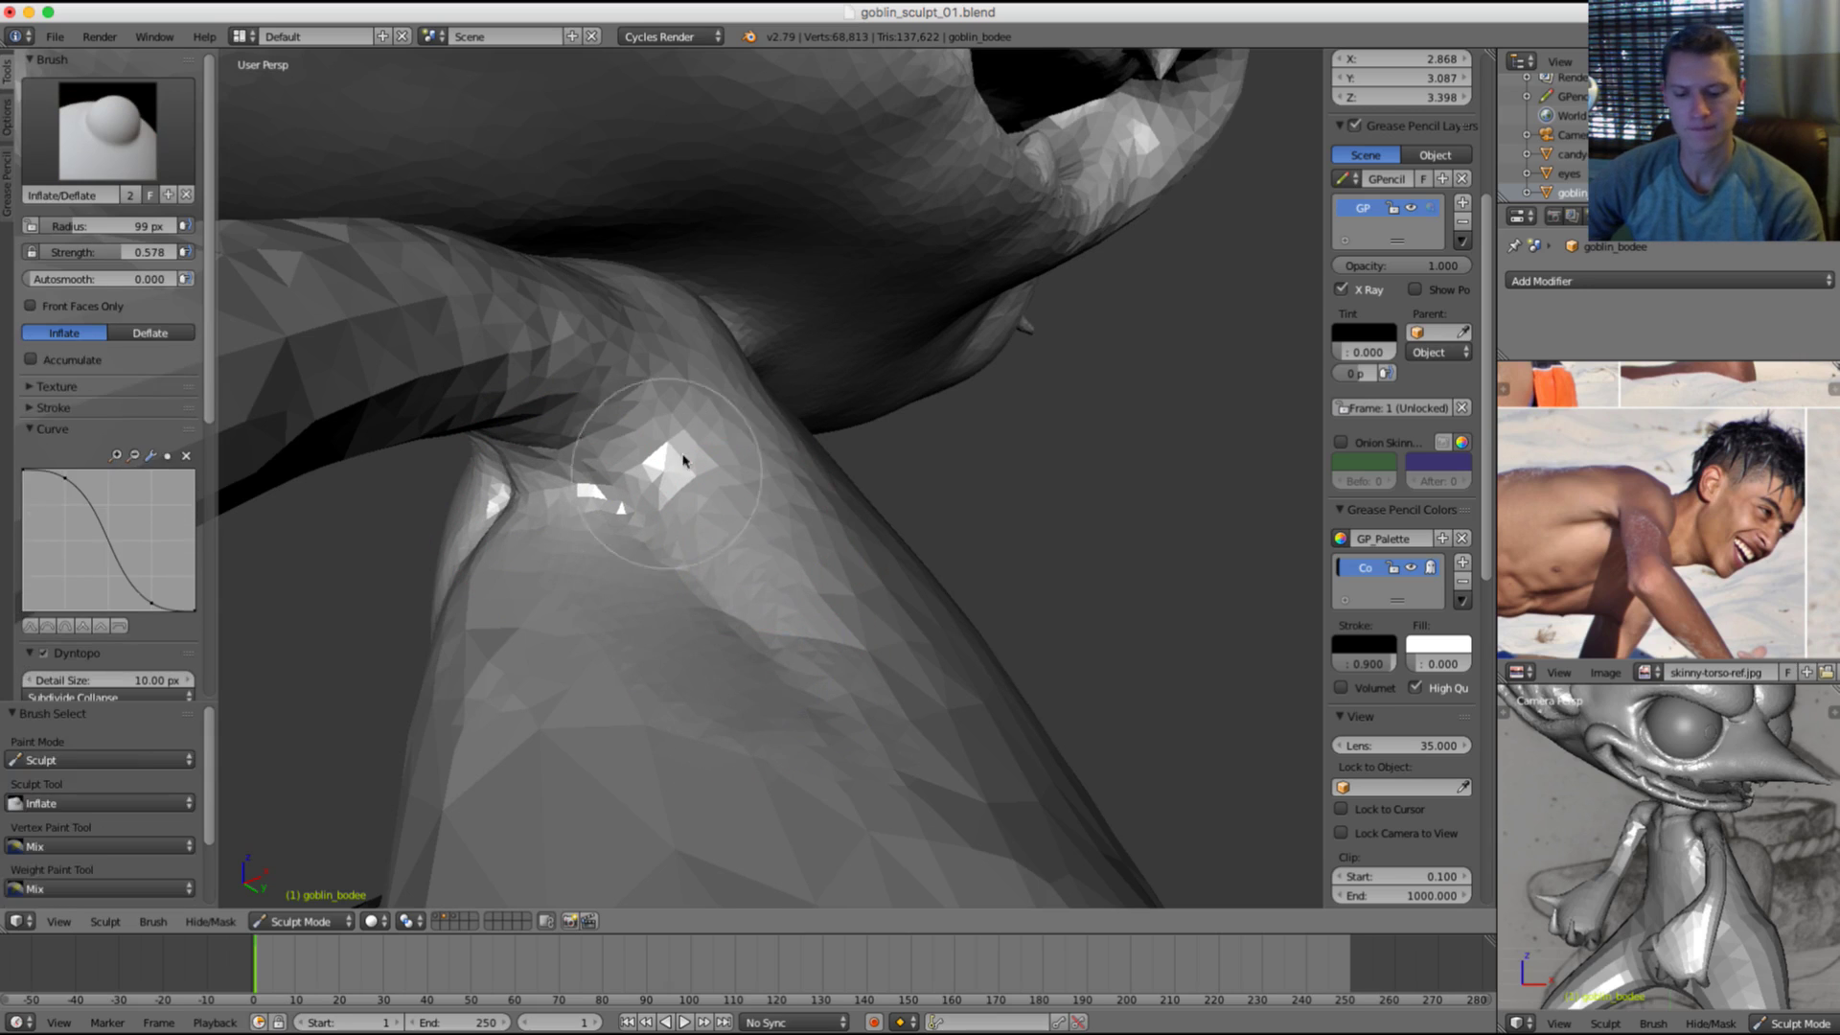
key(f)
click(661, 423)
mouse_move(671, 424)
middle_down()
mouse_move(739, 427)
mouse_move(709, 477)
middle_up()
drag(676, 496, 654, 460)
Step: Build up the muscle ridge running down from the rear armpit with Clay Strips at 102 px and smooth it
click(126, 162)
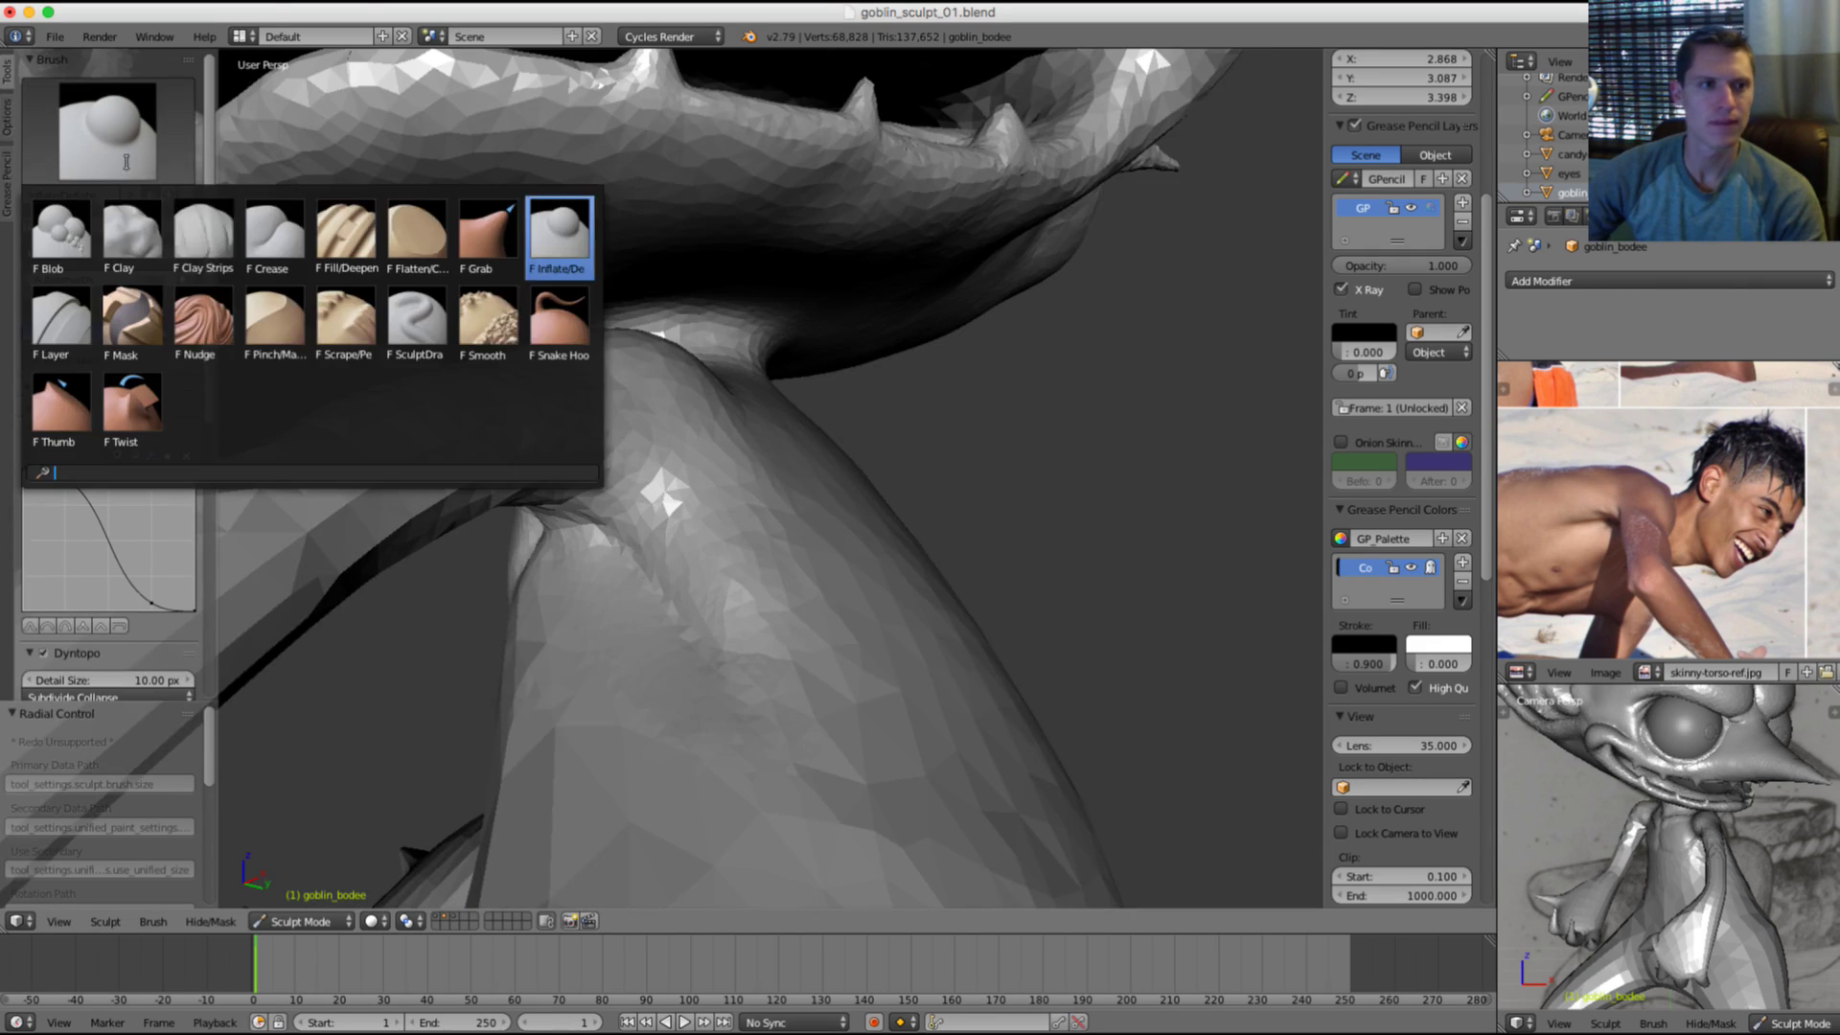
click(204, 233)
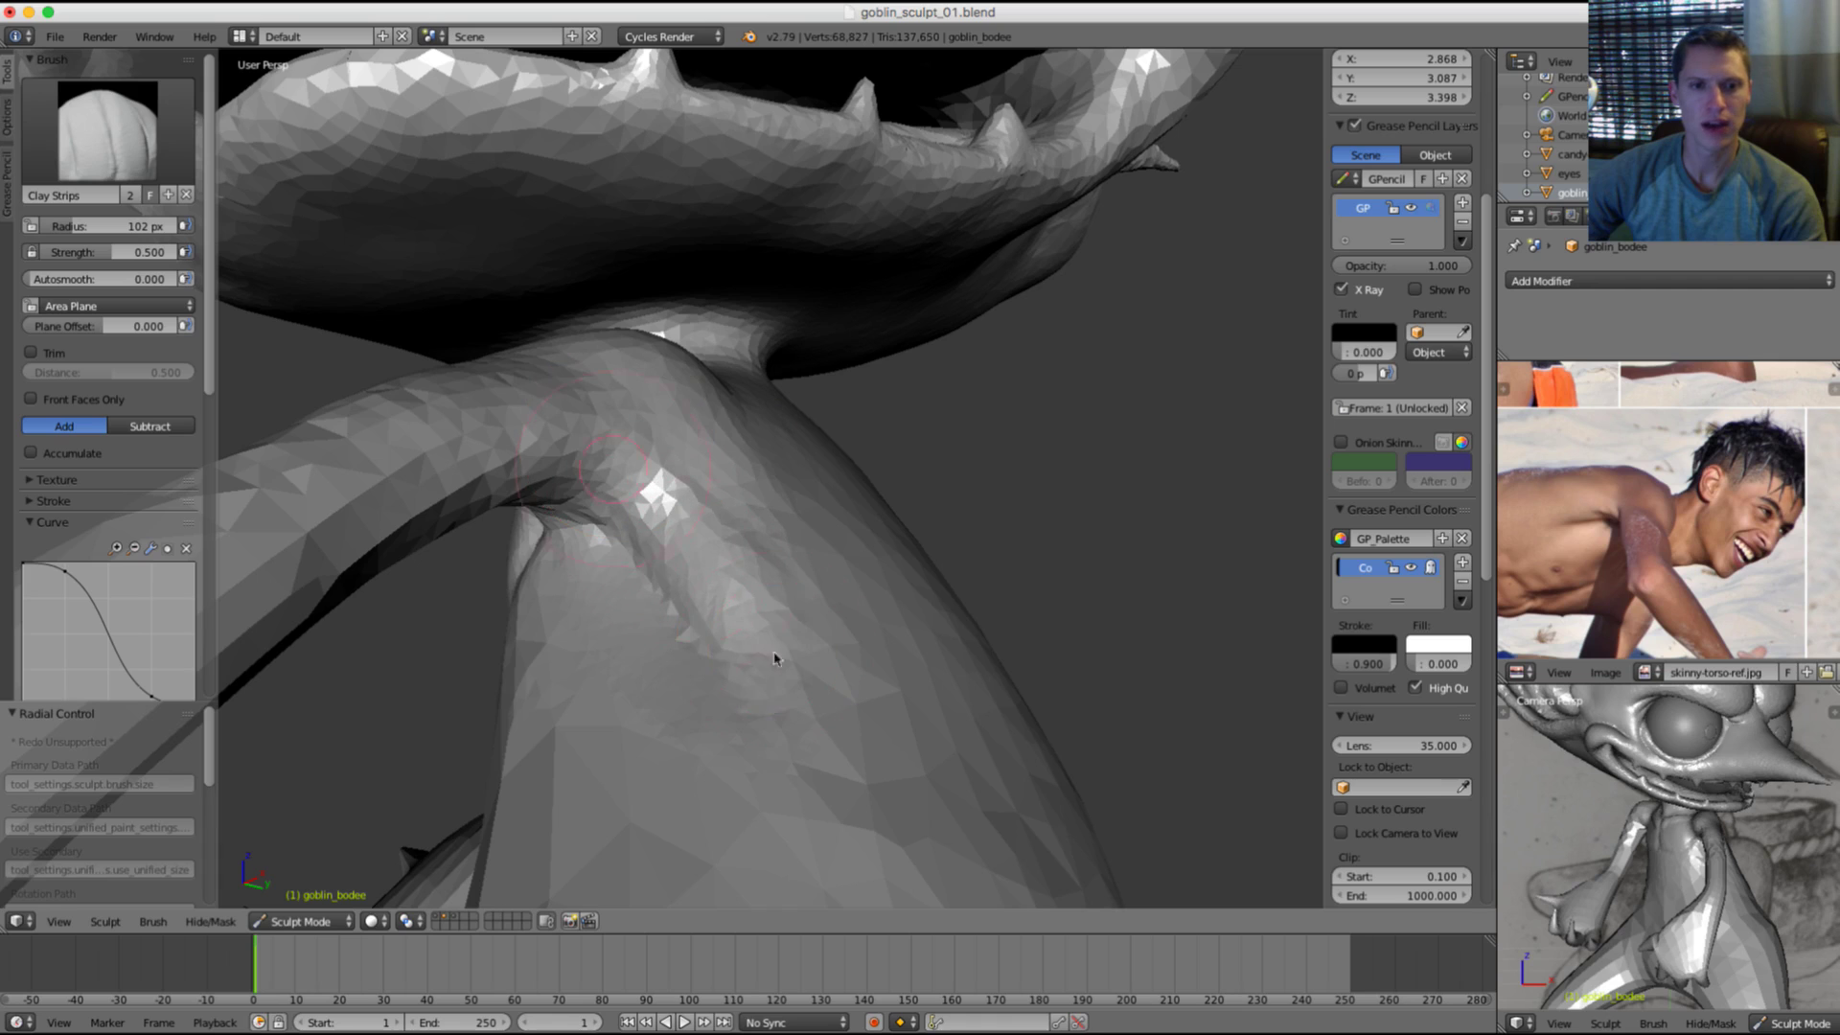
mouse_move(766, 585)
shift+mouse_down()
mouse_move(809, 662)
mouse_move(813, 575)
shift+mouse_up()
Step: Check the whole goblin and bring up the back-view photo in the skinny-torso reference image
middle_drag(822, 287, 852, 508)
ctrl+middle_drag(831, 306, 827, 441)
middle_drag(825, 393, 950, 332)
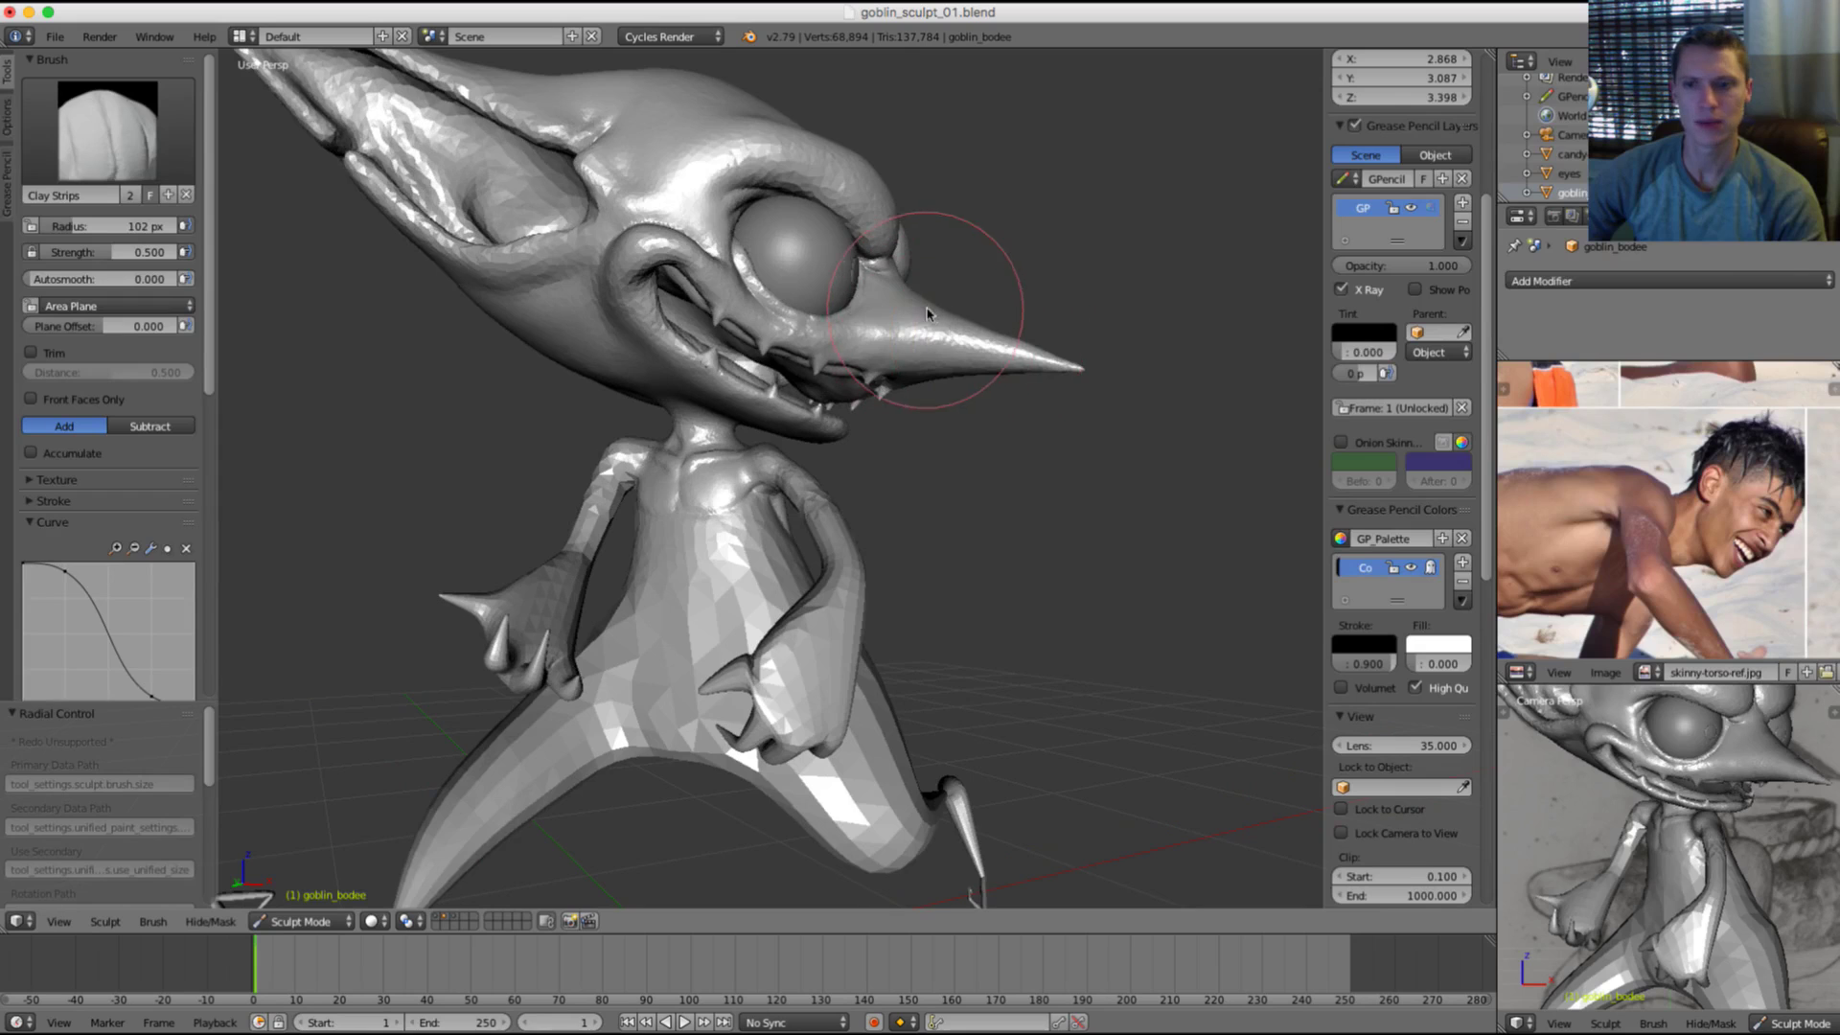
scroll(926, 313, up, 2)
scroll(1674, 523, up, 5)
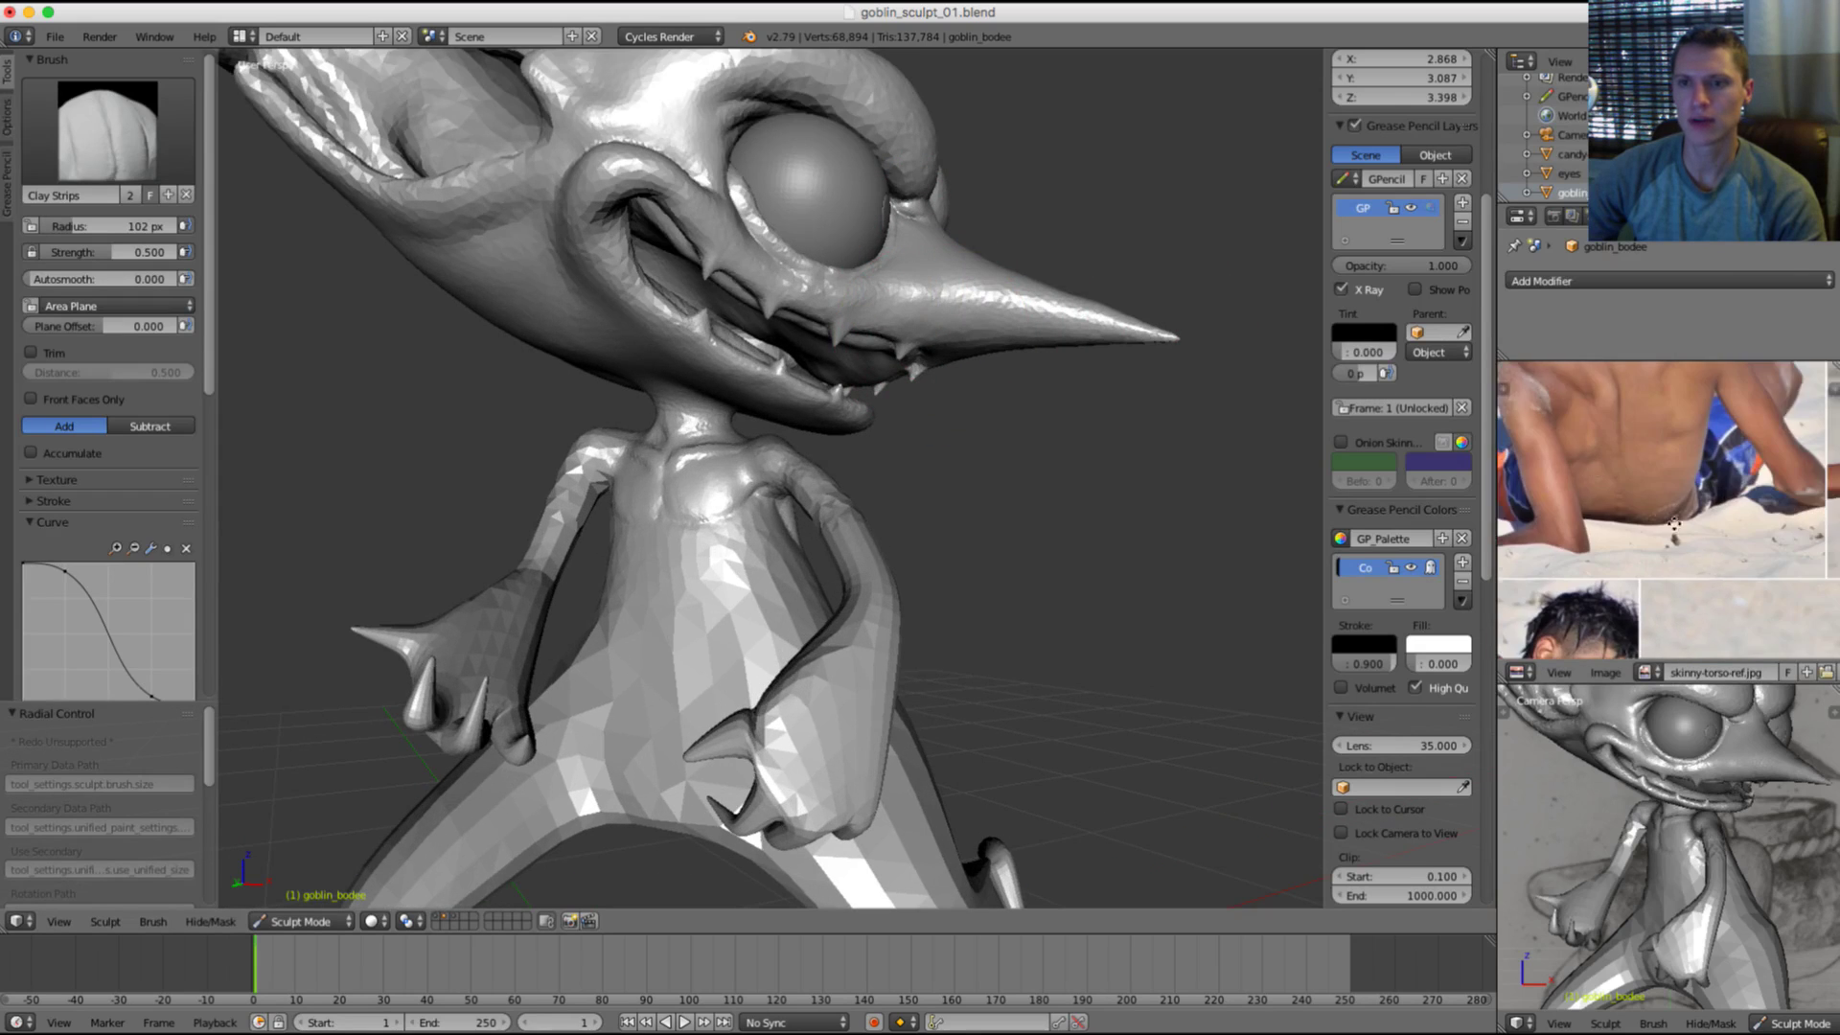
middle_drag(1673, 523, 1652, 473)
mouse_move(1763, 451)
middle_down()
mouse_move(1721, 465)
mouse_move(1621, 633)
middle_up()
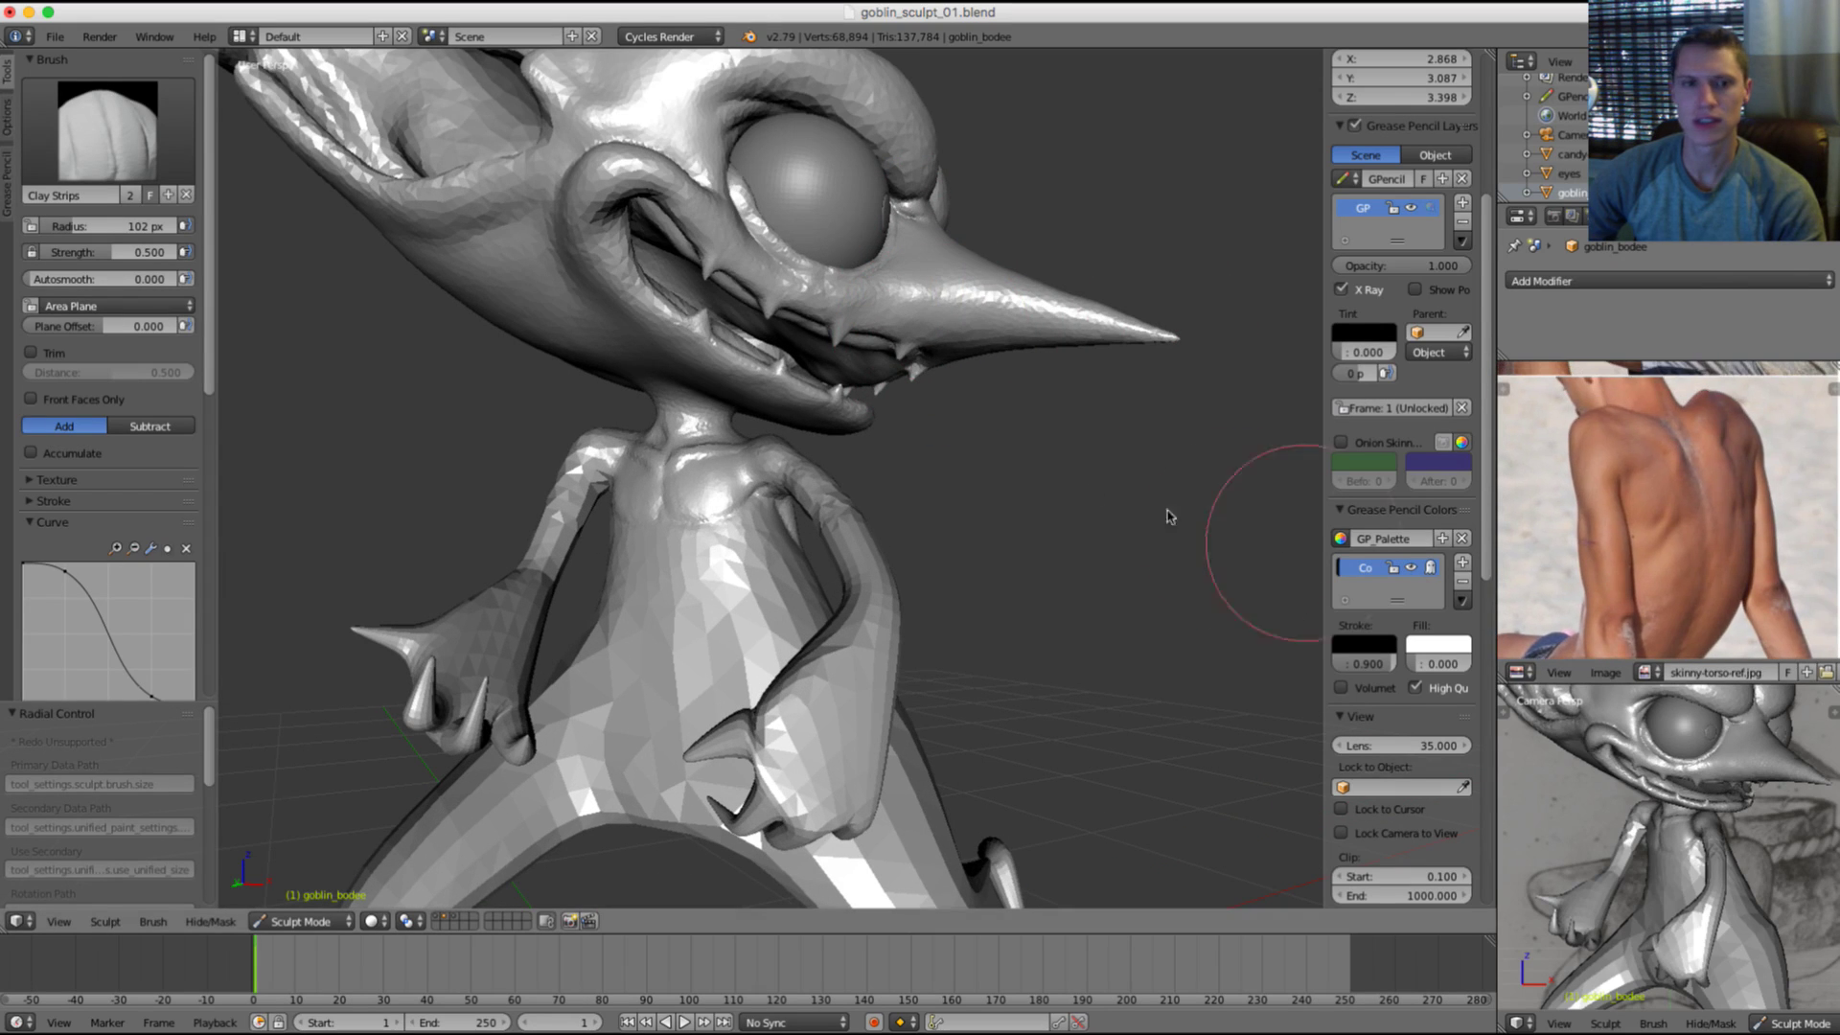
Step: Build up the first shoulder blade on the upper back using Clay Strips at an 87 px radius
mouse_move(1168, 517)
middle_down()
mouse_move(834, 521)
mouse_move(817, 382)
mouse_move(801, 460)
middle_up()
key(f)
click(736, 476)
mouse_move(734, 522)
ctrl+middle_down()
mouse_move(735, 476)
mouse_move(739, 498)
mouse_move(797, 508)
ctrl+middle_up()
key(f)
click(797, 473)
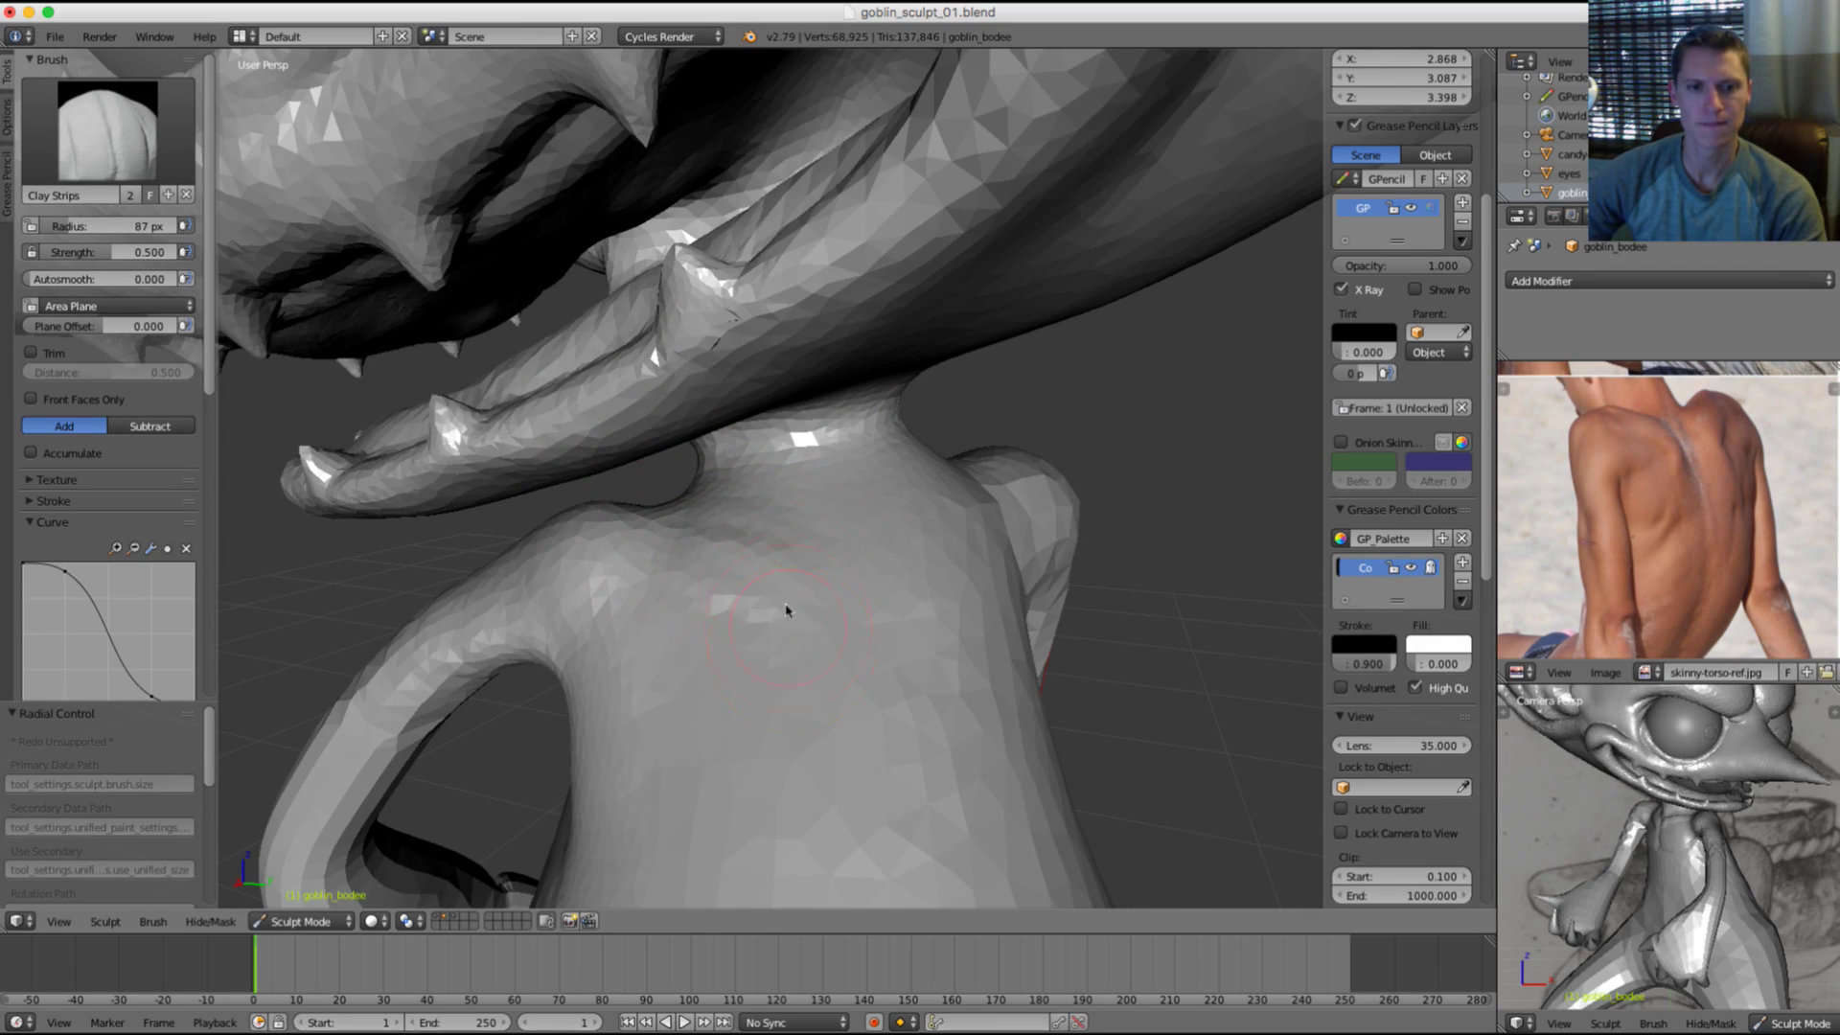
middle_drag(820, 520, 801, 504)
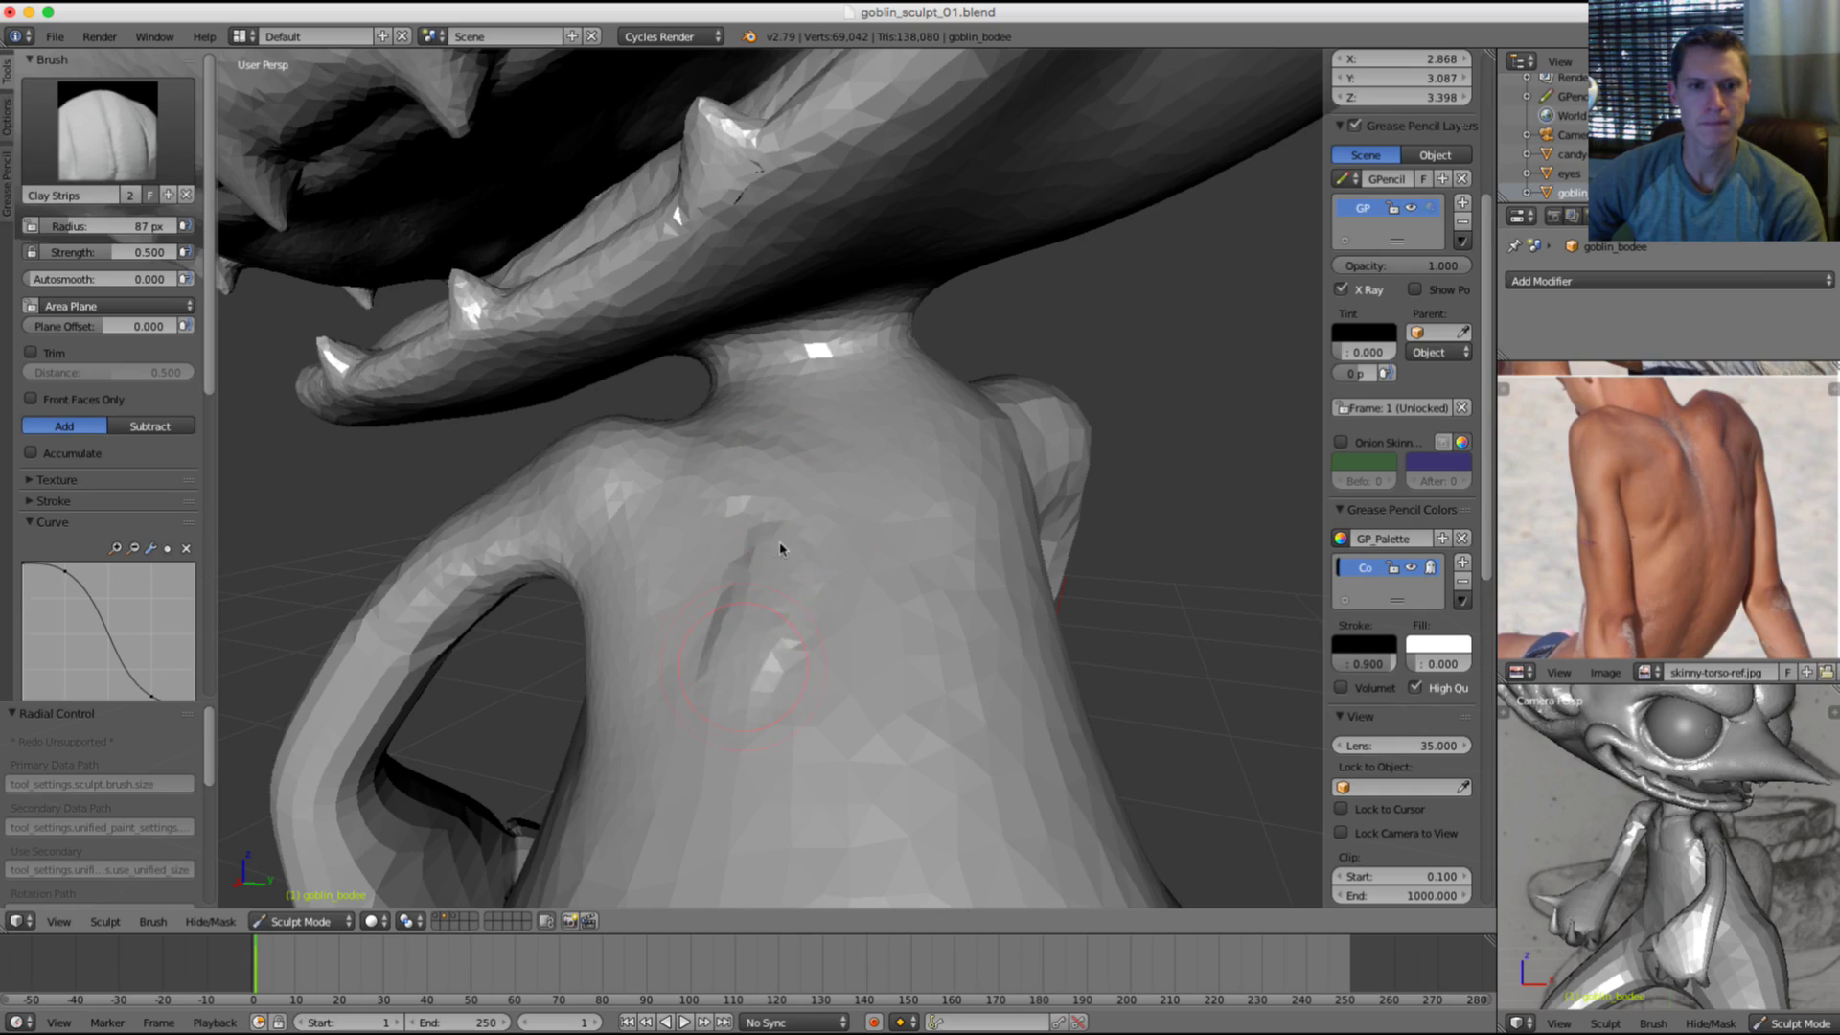
drag(778, 520, 782, 502)
Step: Build up the opposite shoulder blade to match using Clay Strips at a 66 px radius
middle_drag(799, 512, 927, 491)
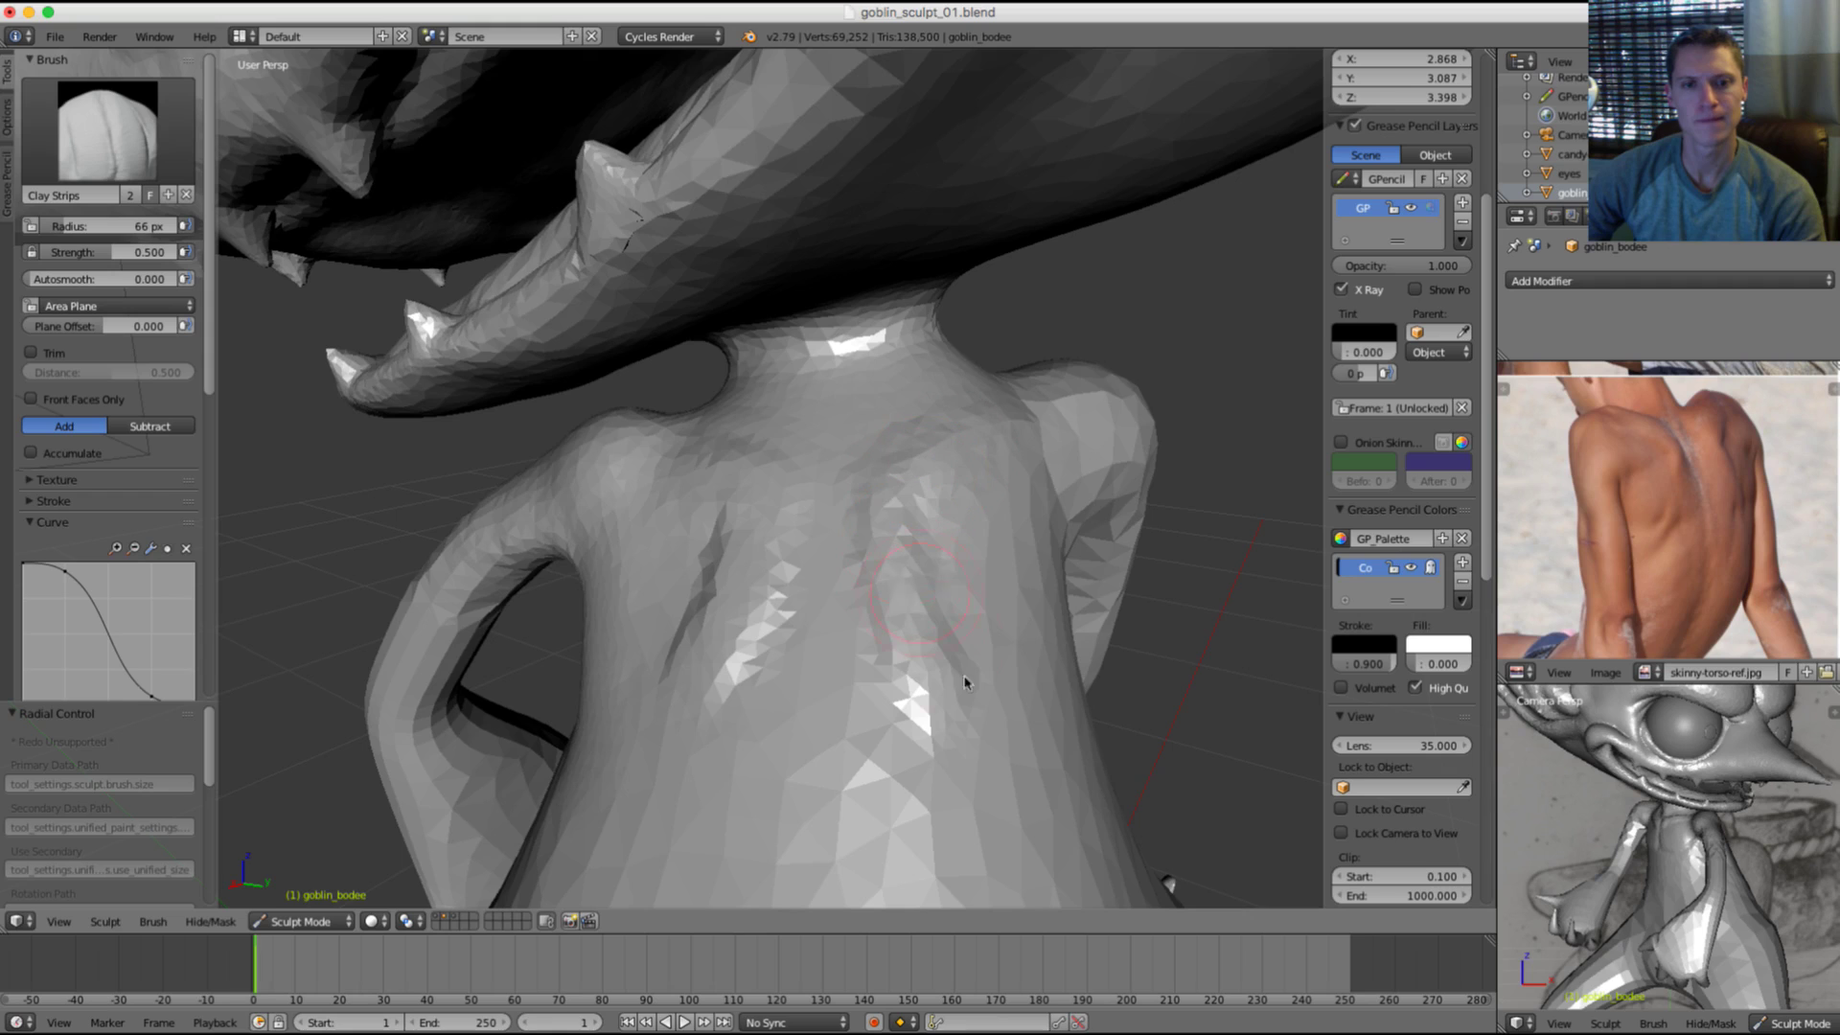
drag(965, 682, 953, 623)
mouse_move(954, 622)
middle_down()
mouse_move(1073, 493)
mouse_move(987, 516)
middle_up()
Step: Define the upper spine between the shoulder blades using the Crease brush at 104 px, then set the radius to 121 px
key(shift+c)
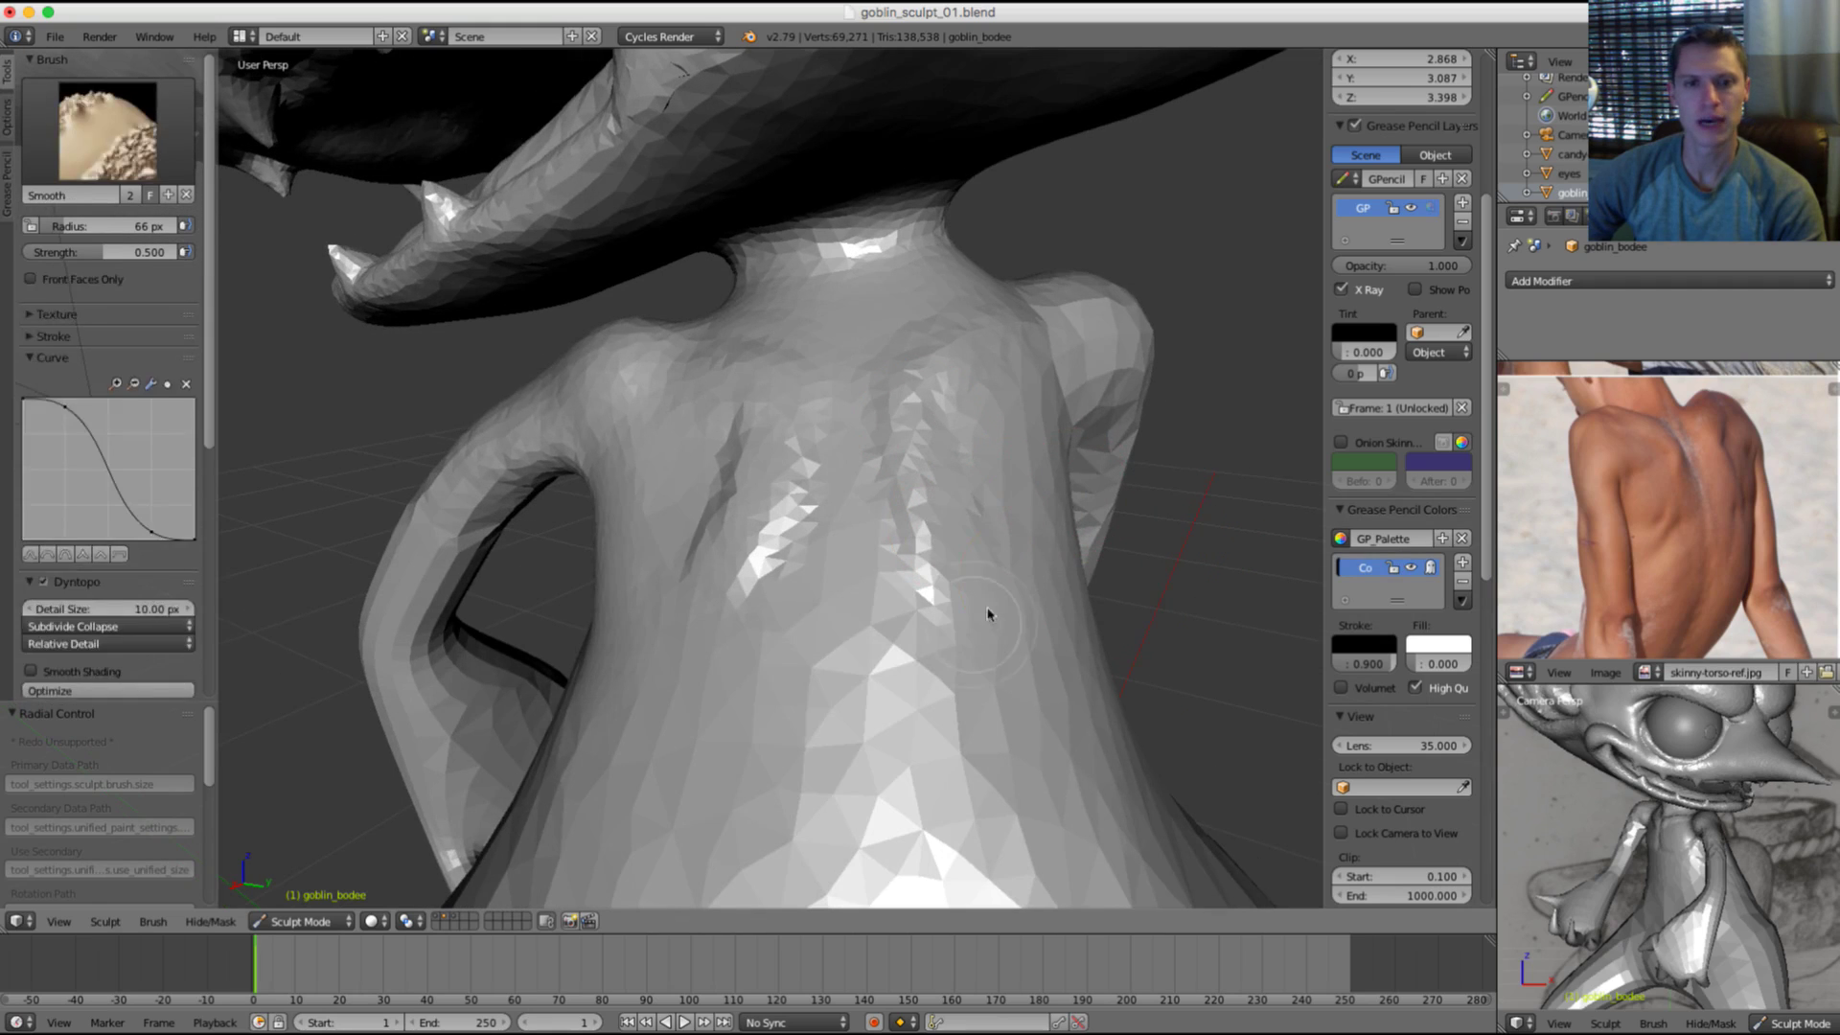
middle_drag(1038, 604, 843, 428)
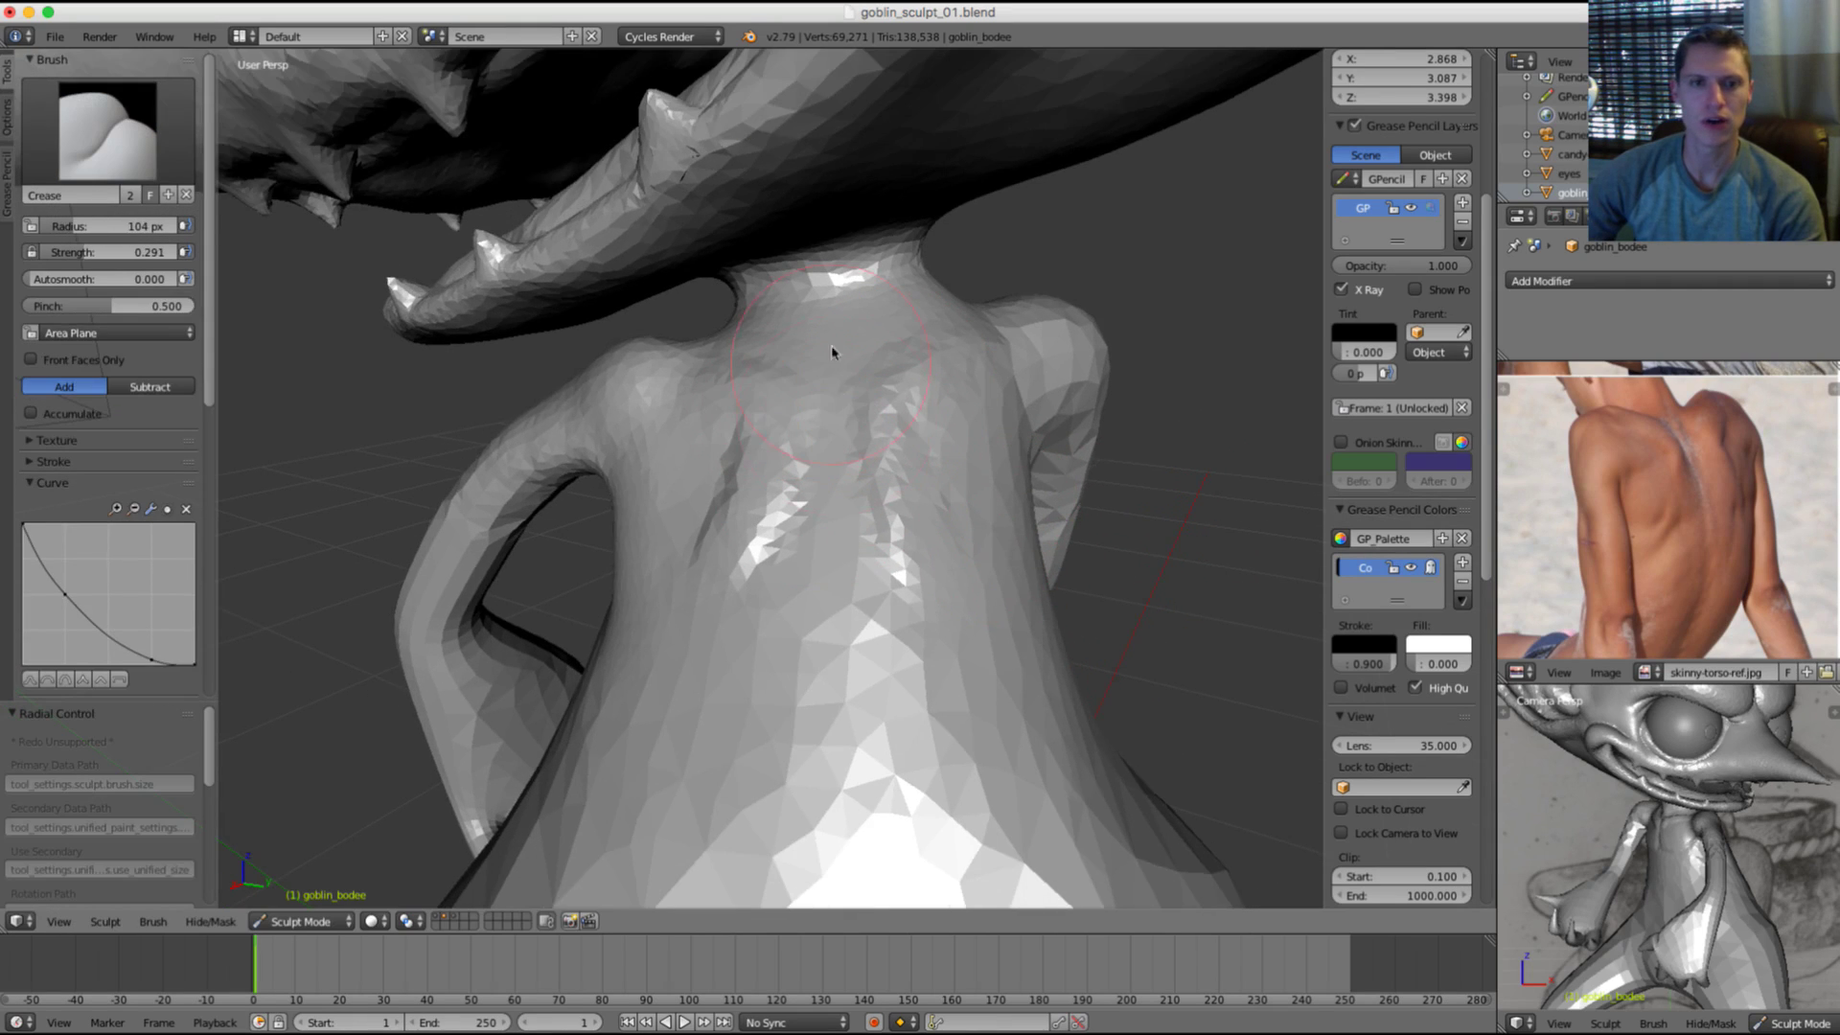
drag(848, 357, 846, 534)
mouse_move(846, 534)
middle_down()
mouse_move(883, 394)
mouse_move(883, 442)
middle_up()
key(f)
click(795, 432)
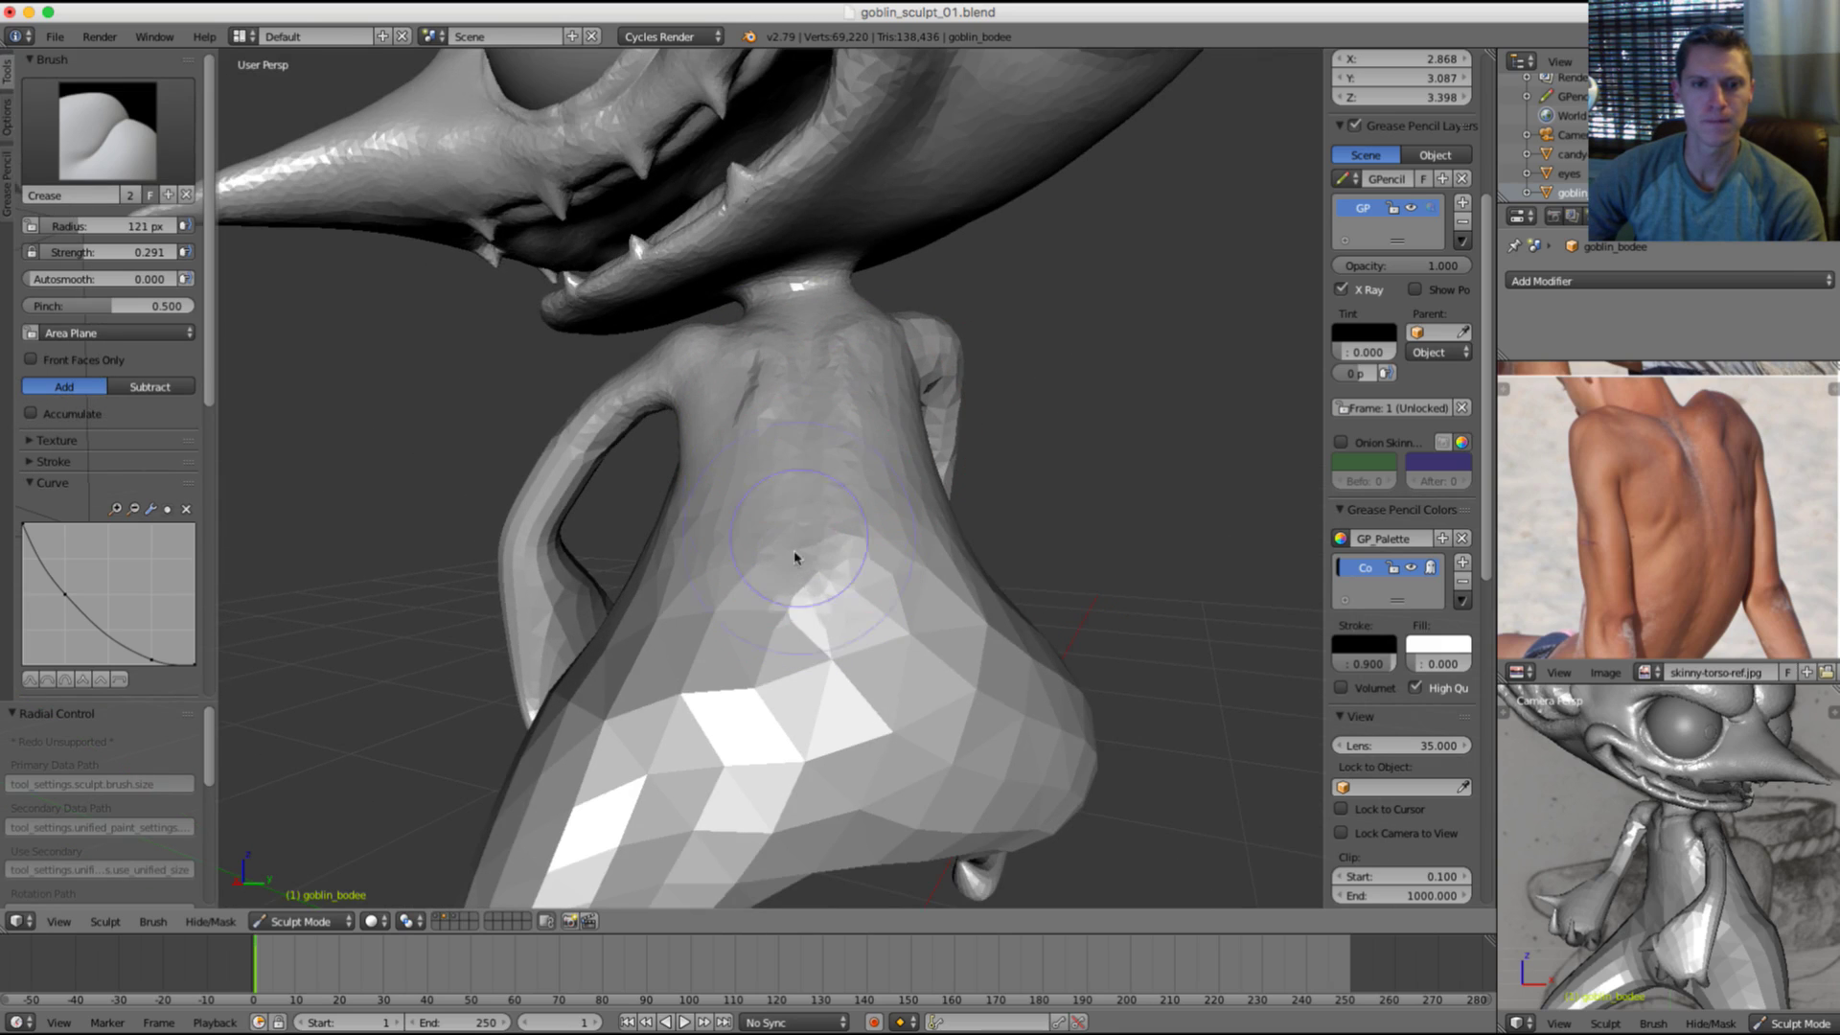
Step: Carve the spine groove down the middle of the back using the Crease brush at a 121 px radius, then smooth it
ctrl+drag(811, 348, 835, 586)
mouse_move(859, 480)
middle_down()
mouse_move(1031, 447)
mouse_move(877, 475)
middle_up()
ctrl+drag(818, 359, 796, 501)
mouse_move(796, 501)
middle_down()
mouse_move(1080, 451)
mouse_move(945, 464)
middle_up()
key(s)
shift+drag(881, 462, 878, 496)
Step: Examine the whole figure, then the chest, armpit and belly from the front to judge the torso shape
ctrl+middle_drag(795, 431, 936, 325)
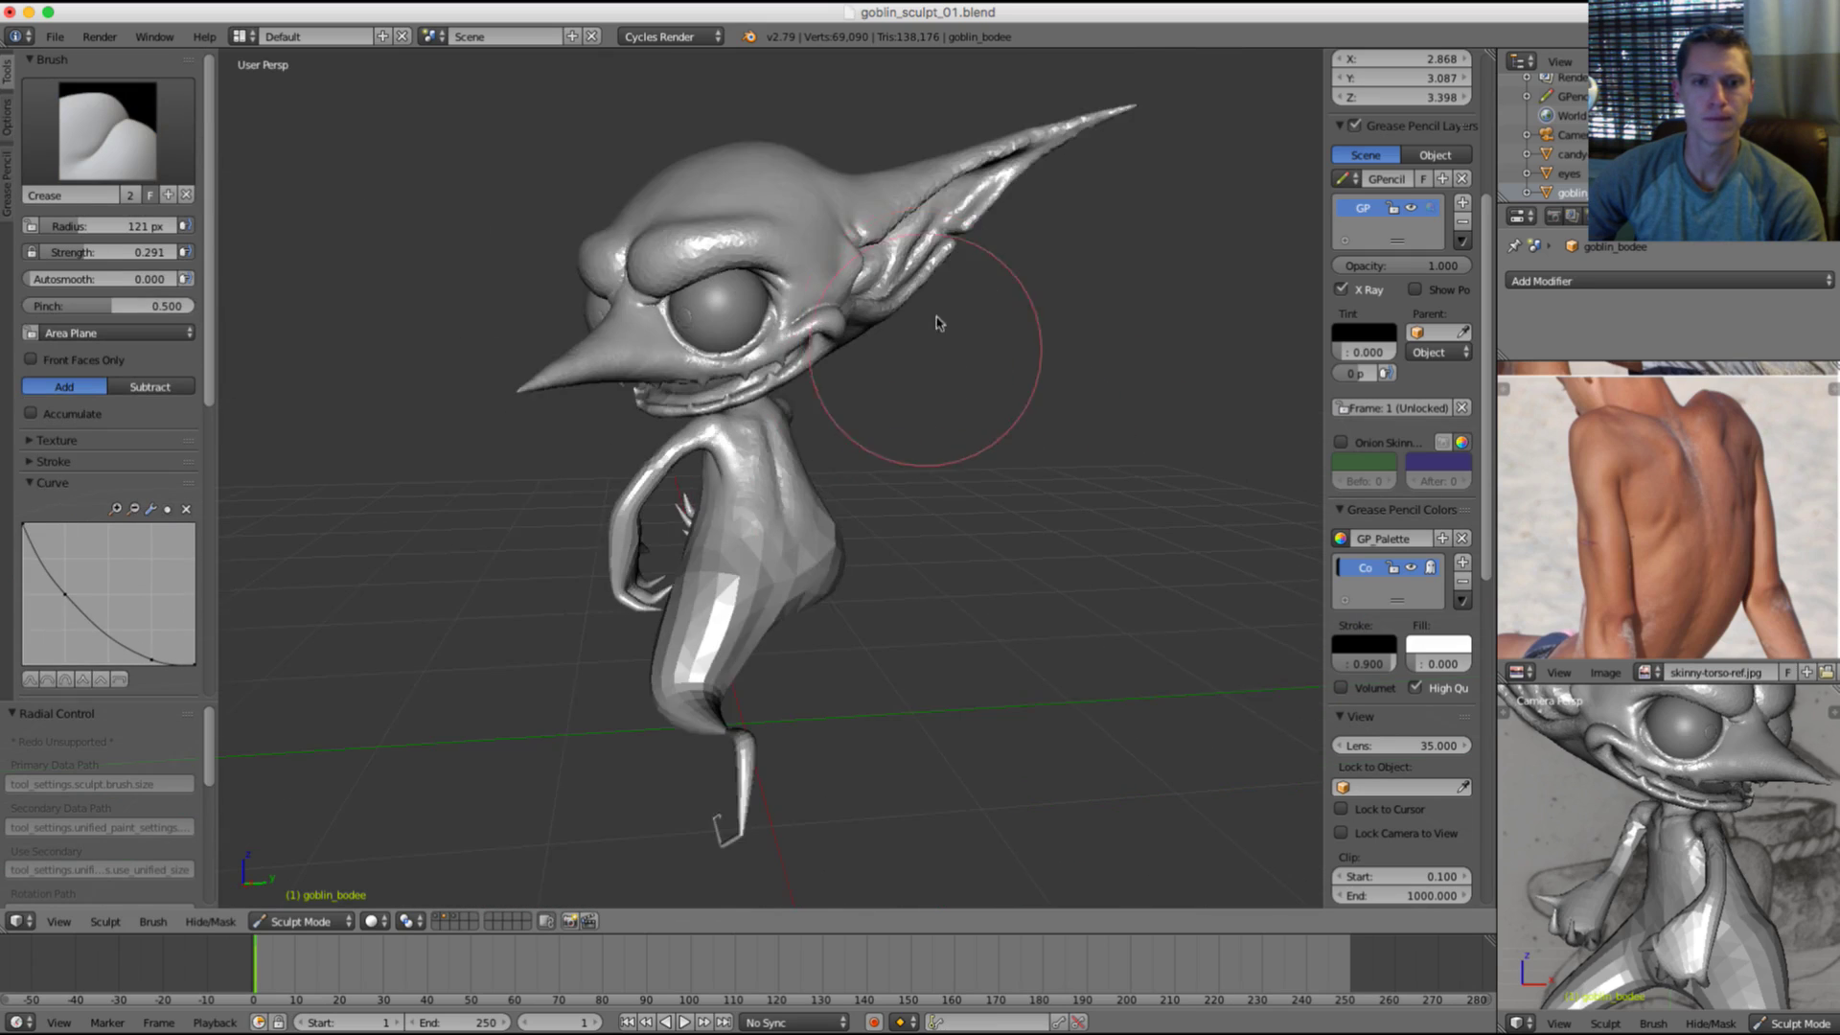
middle_drag(815, 369, 1097, 328)
scroll(948, 503, up, 8)
key(f)
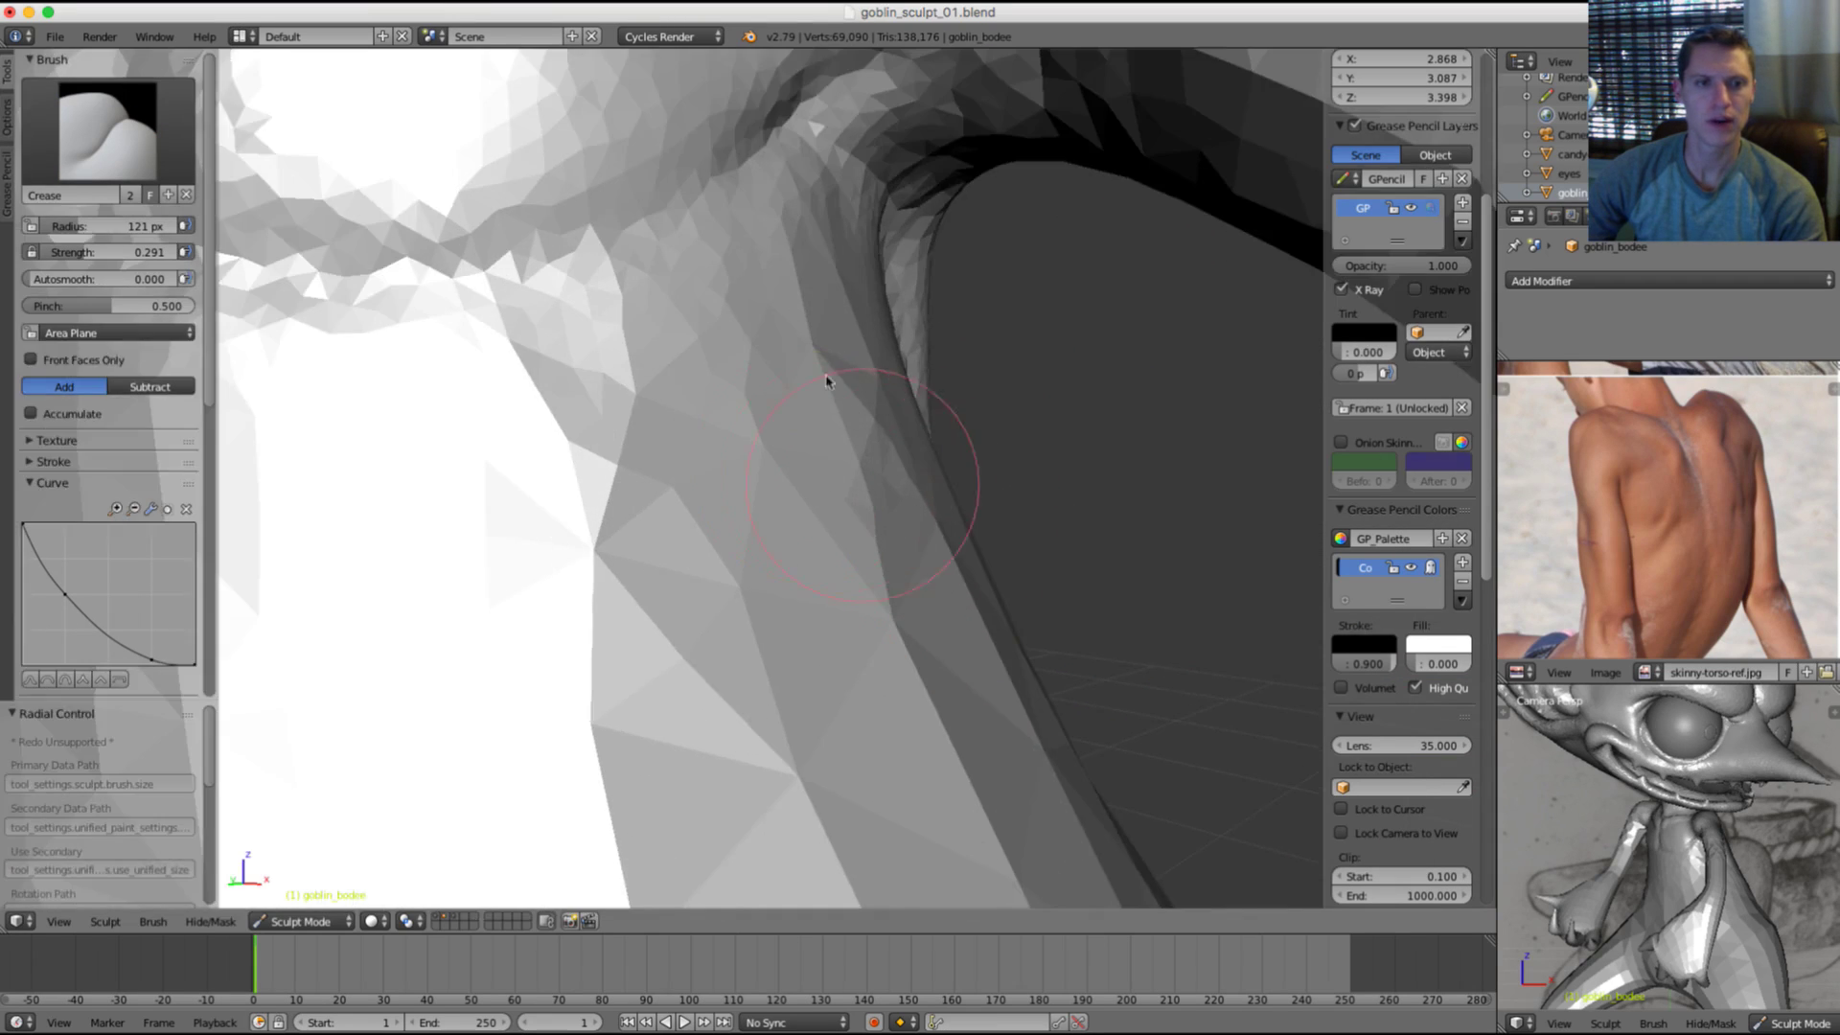
click(977, 486)
scroll(766, 421, down, 4)
shift+middle_drag(691, 399, 811, 421)
scroll(881, 429, down, 2)
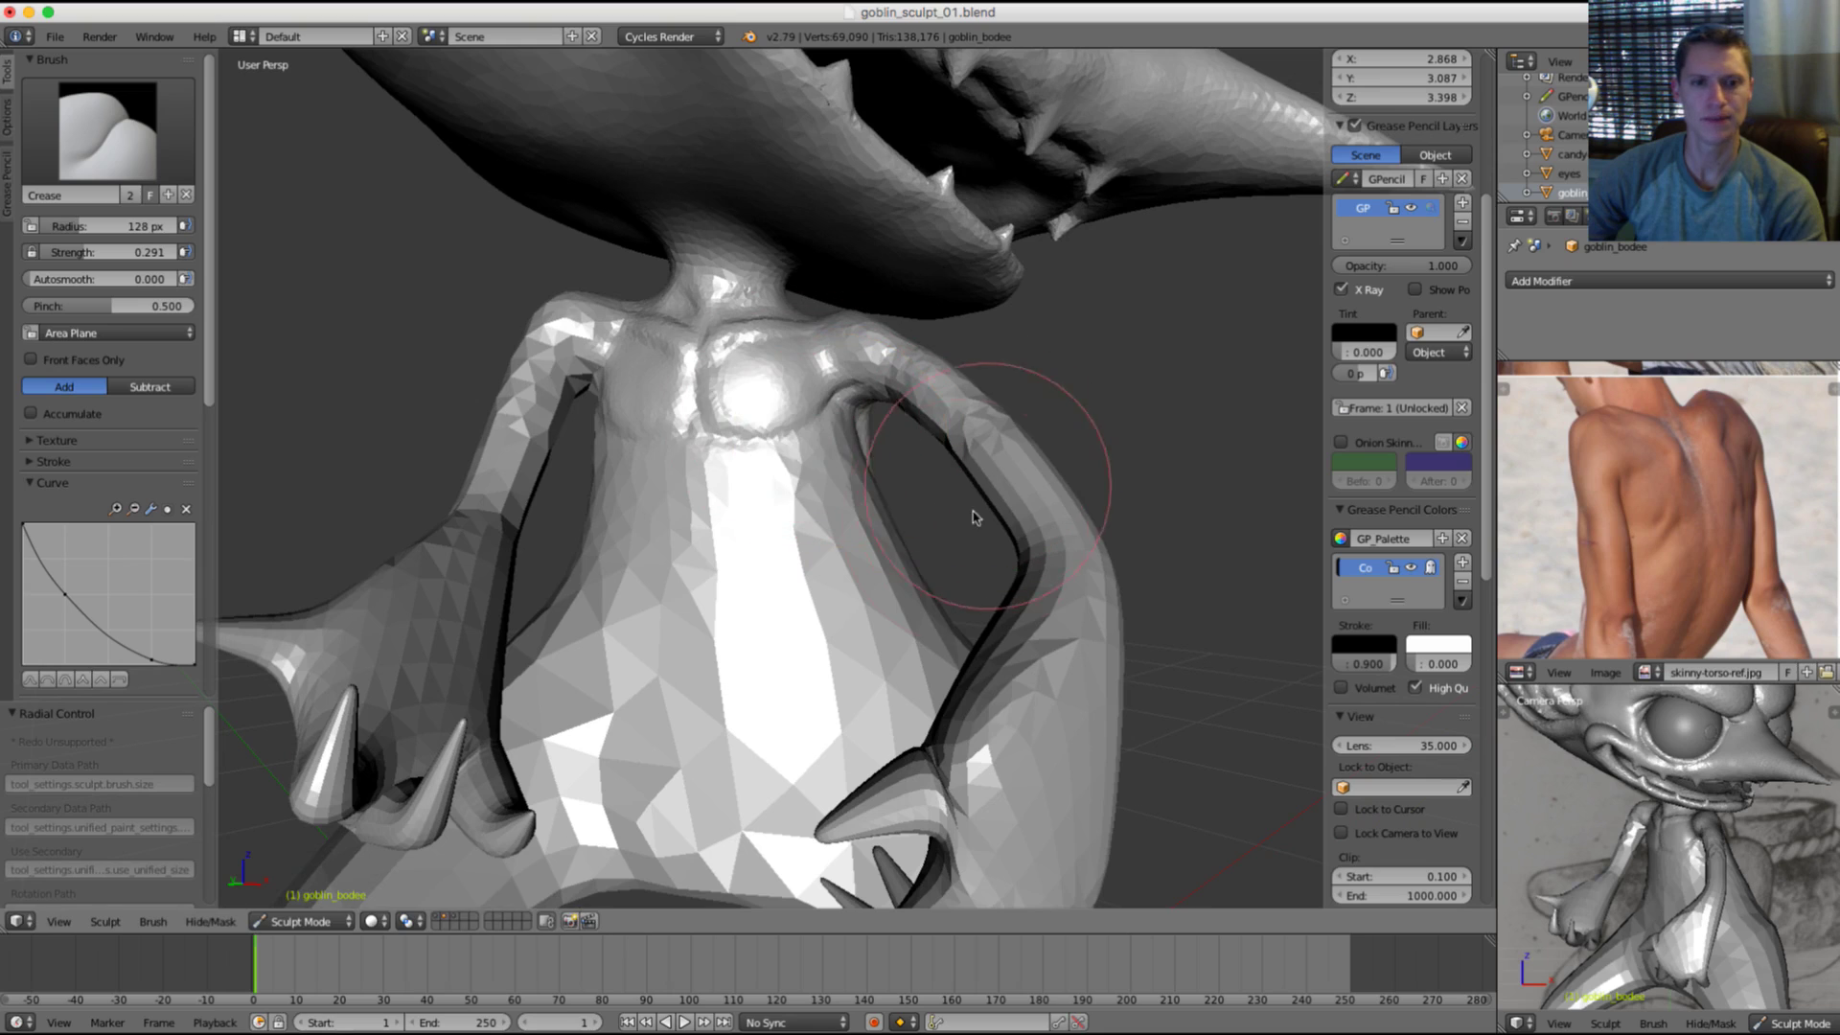
key(f)
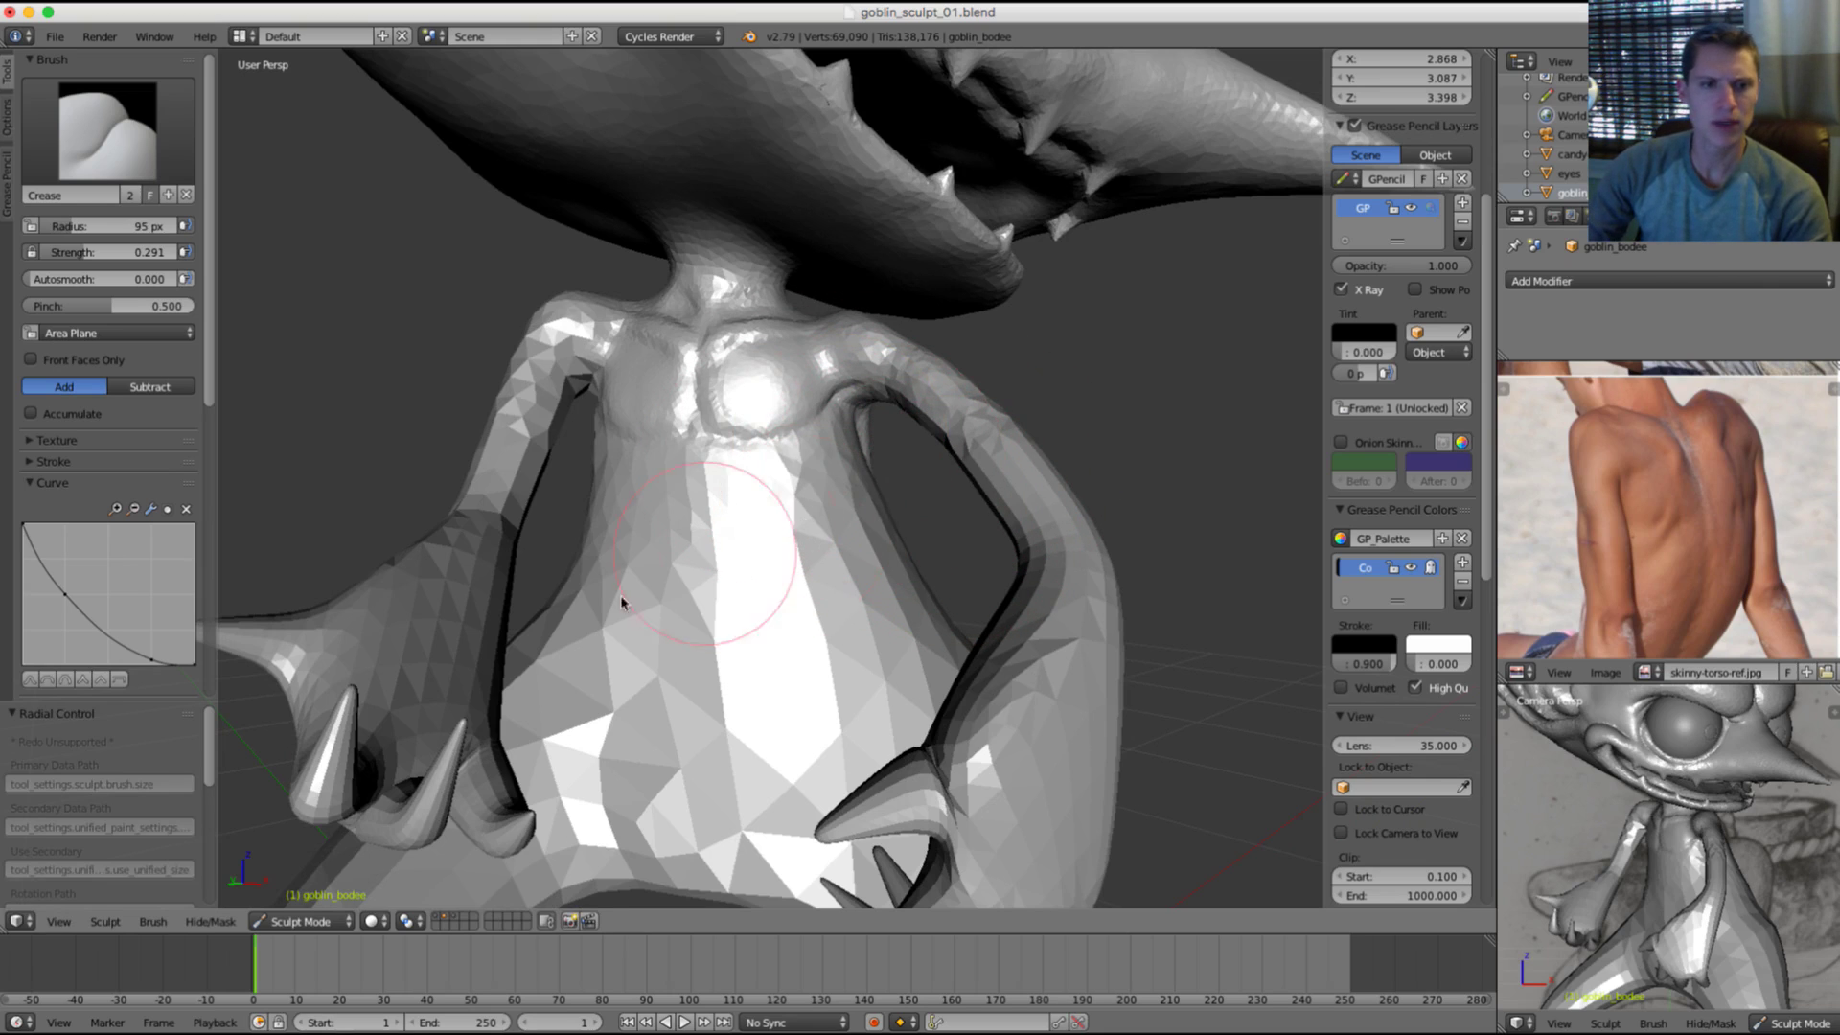
key(f)
click(643, 598)
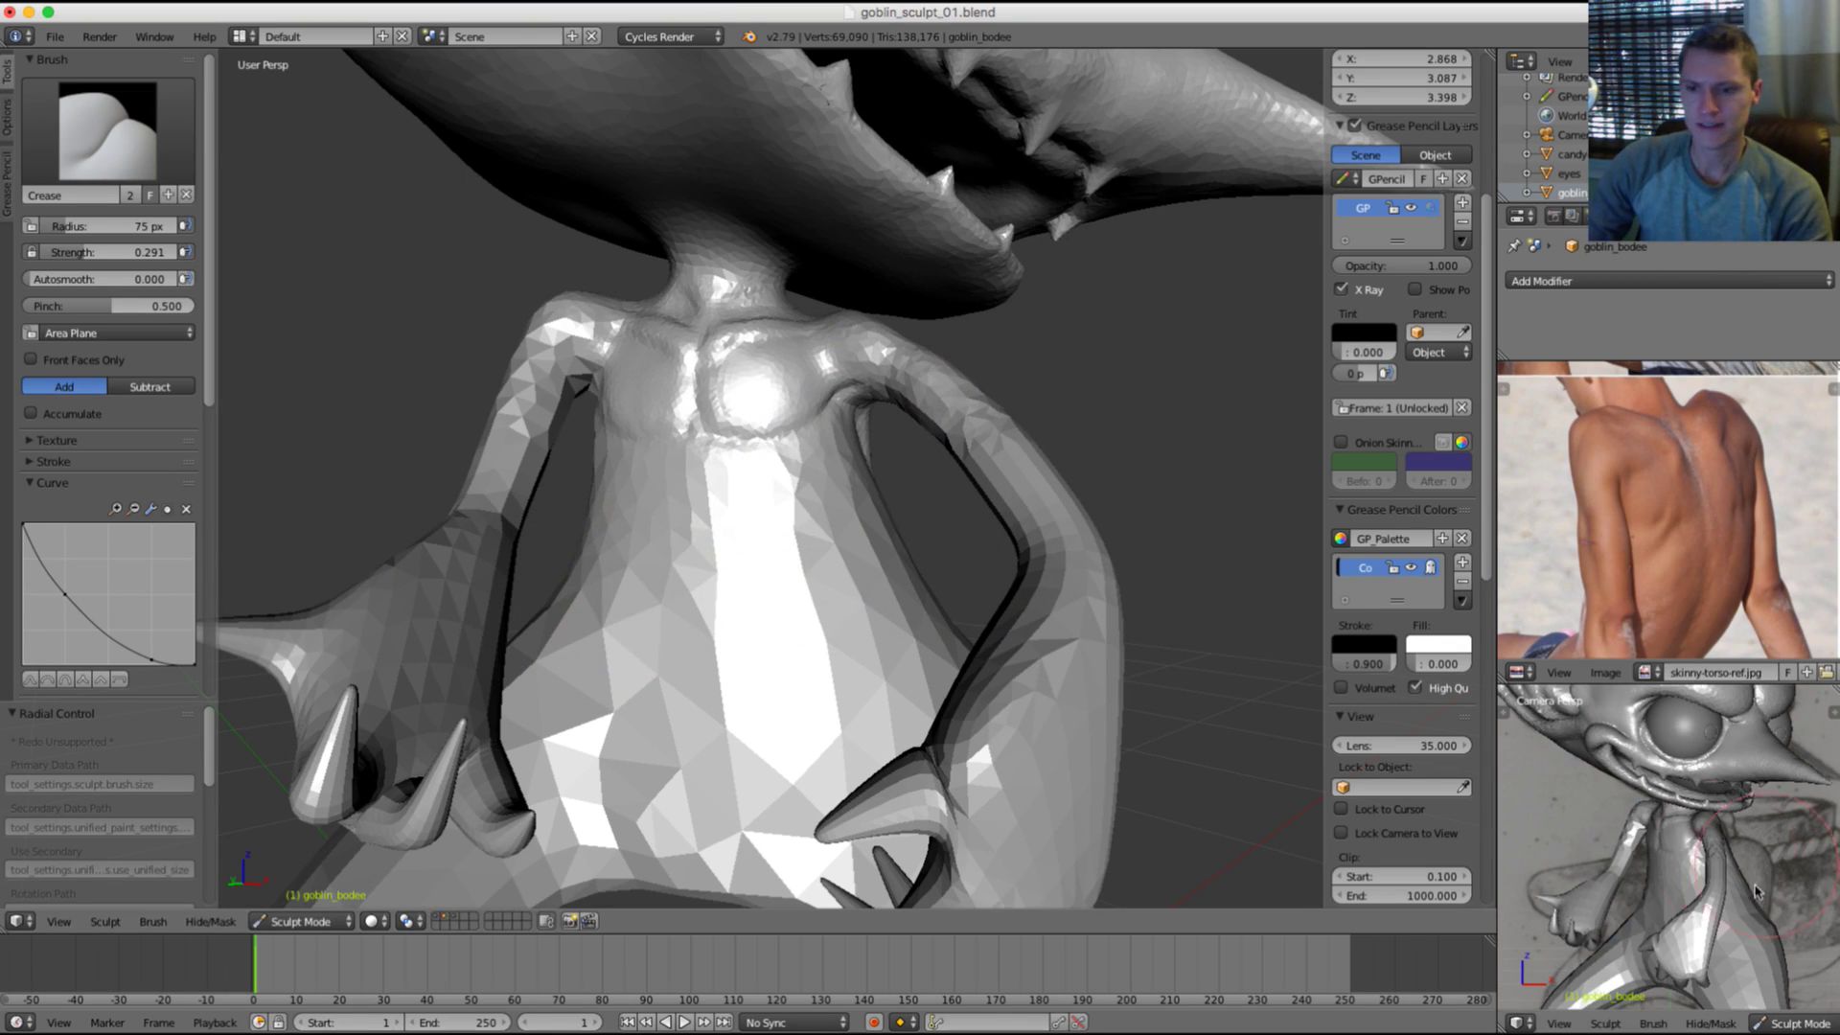
Step: Examine the goblin's torso and arms from the front, side and back with the Crease brush at a 75 px radius
shift+middle_drag(1770, 897, 1779, 836)
mouse_move(996, 565)
middle_down()
mouse_move(936, 661)
mouse_move(939, 512)
middle_up()
key(f)
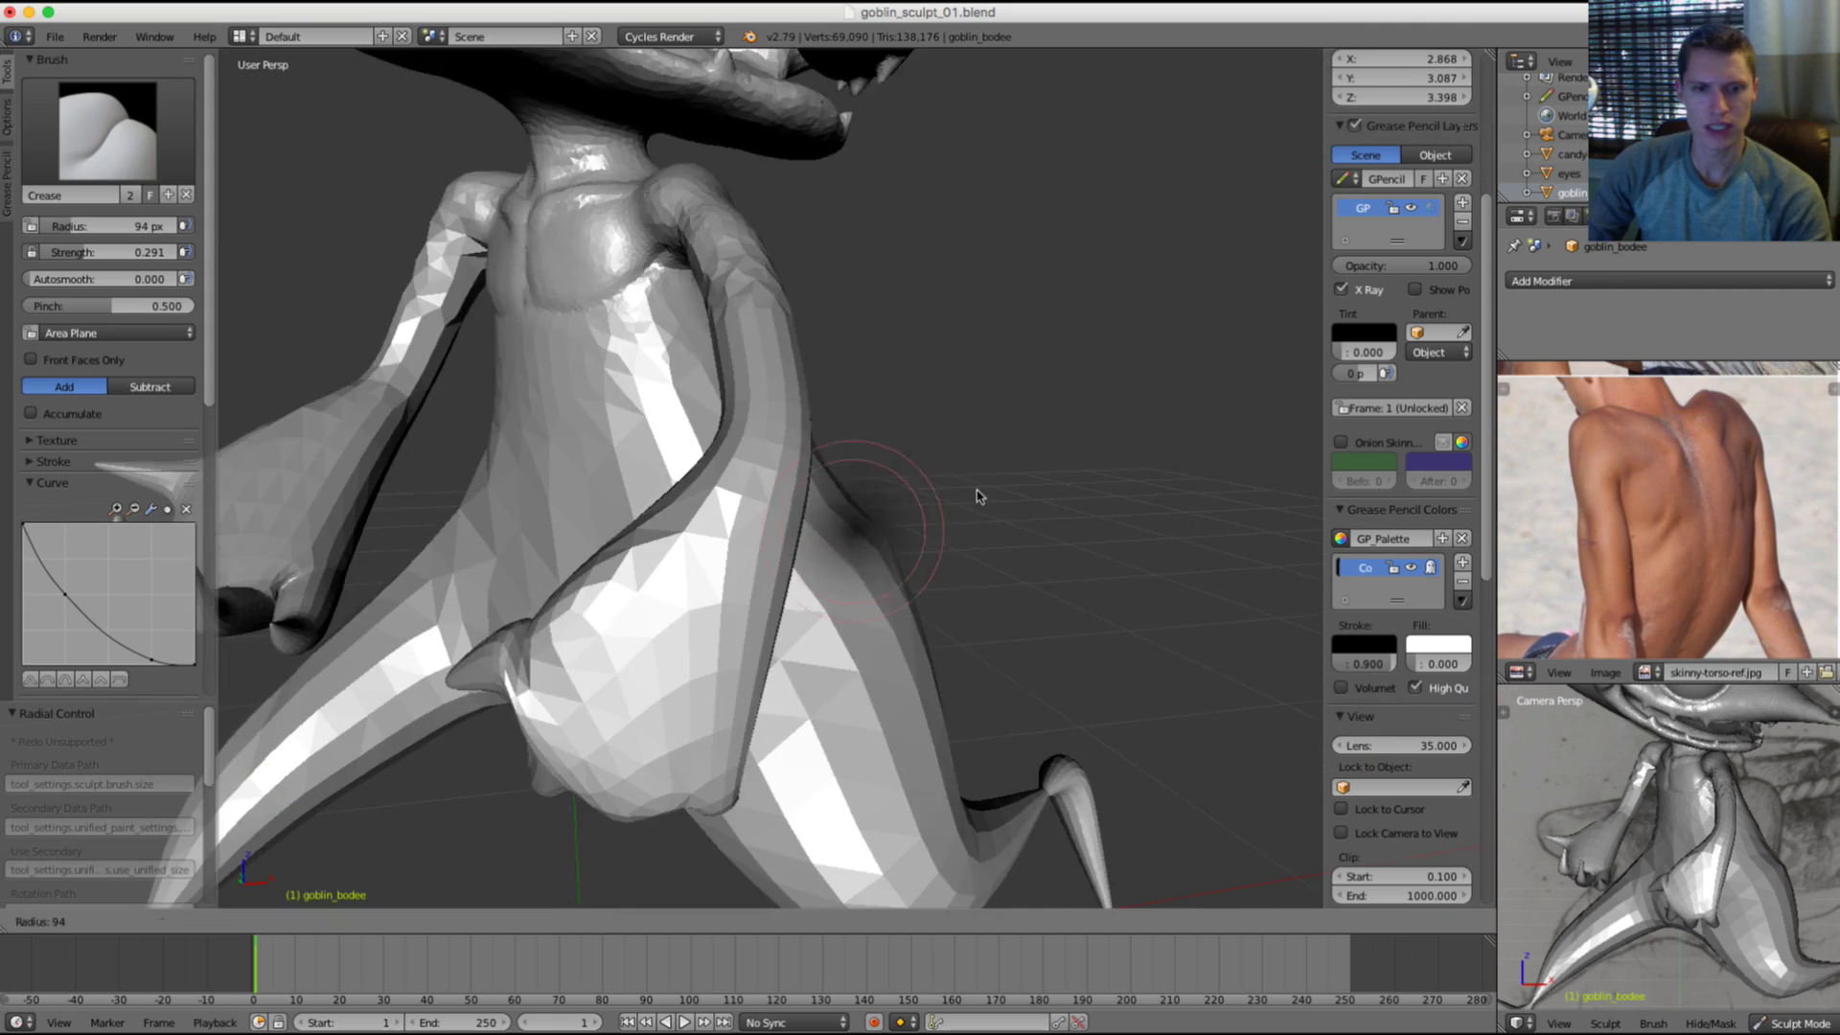
click(980, 497)
middle_drag(1054, 493, 930, 503)
key(f)
click(1006, 486)
shift+drag(803, 563, 830, 530)
key(shift+c)
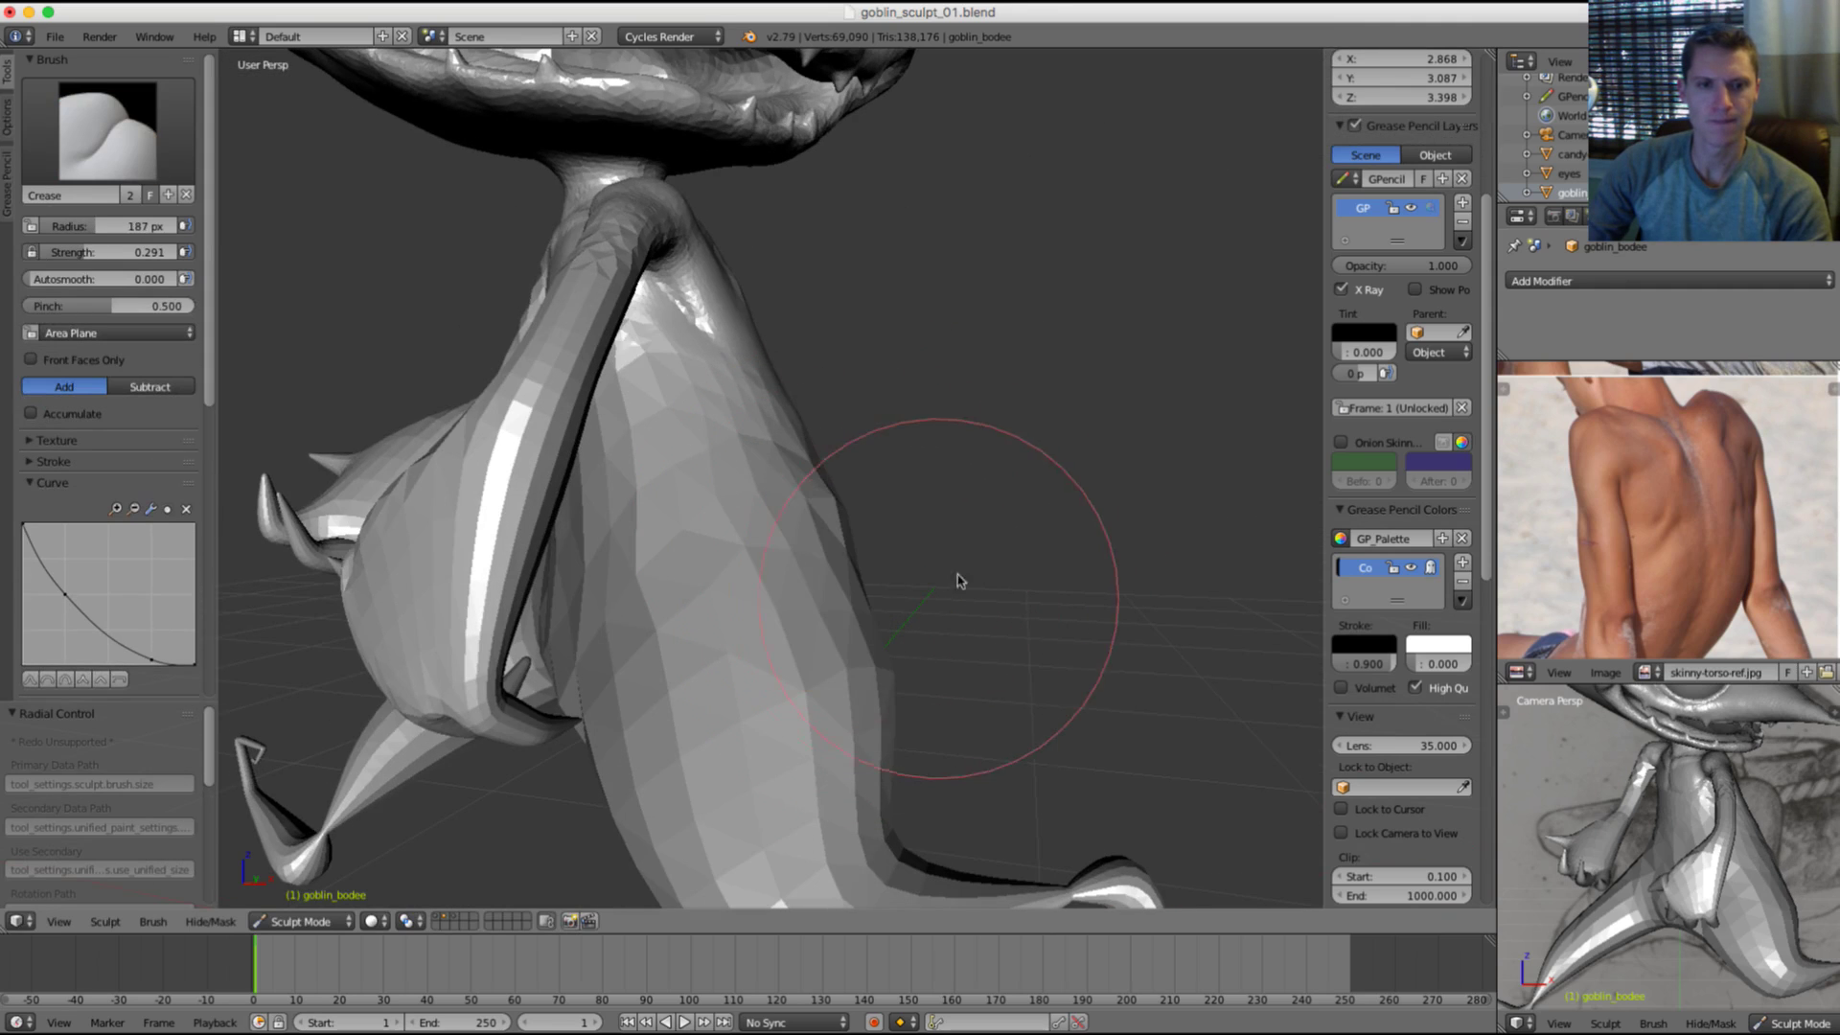
mouse_move(958, 575)
middle_down()
mouse_move(853, 588)
mouse_move(760, 563)
mouse_move(834, 501)
mouse_move(809, 485)
mouse_move(843, 442)
middle_up()
key(f)
click(814, 479)
key(f)
click(807, 444)
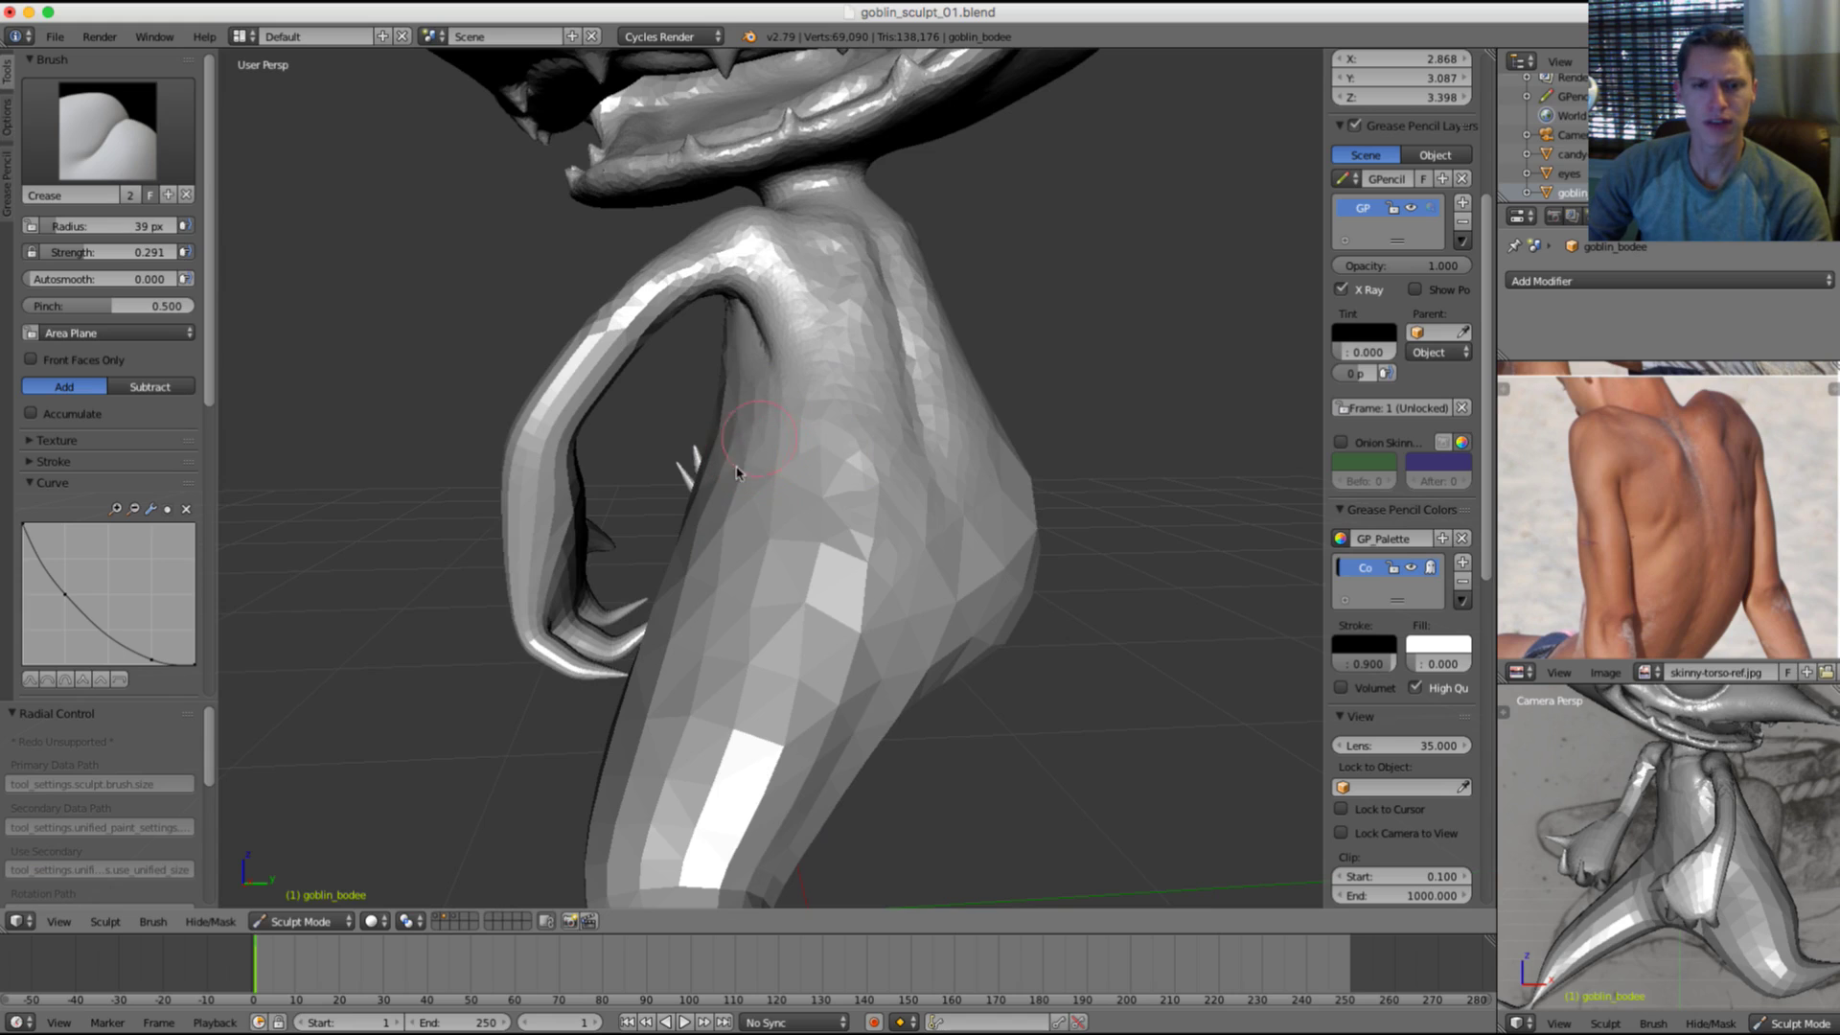
middle_drag(735, 473, 717, 478)
key(f)
click(857, 469)
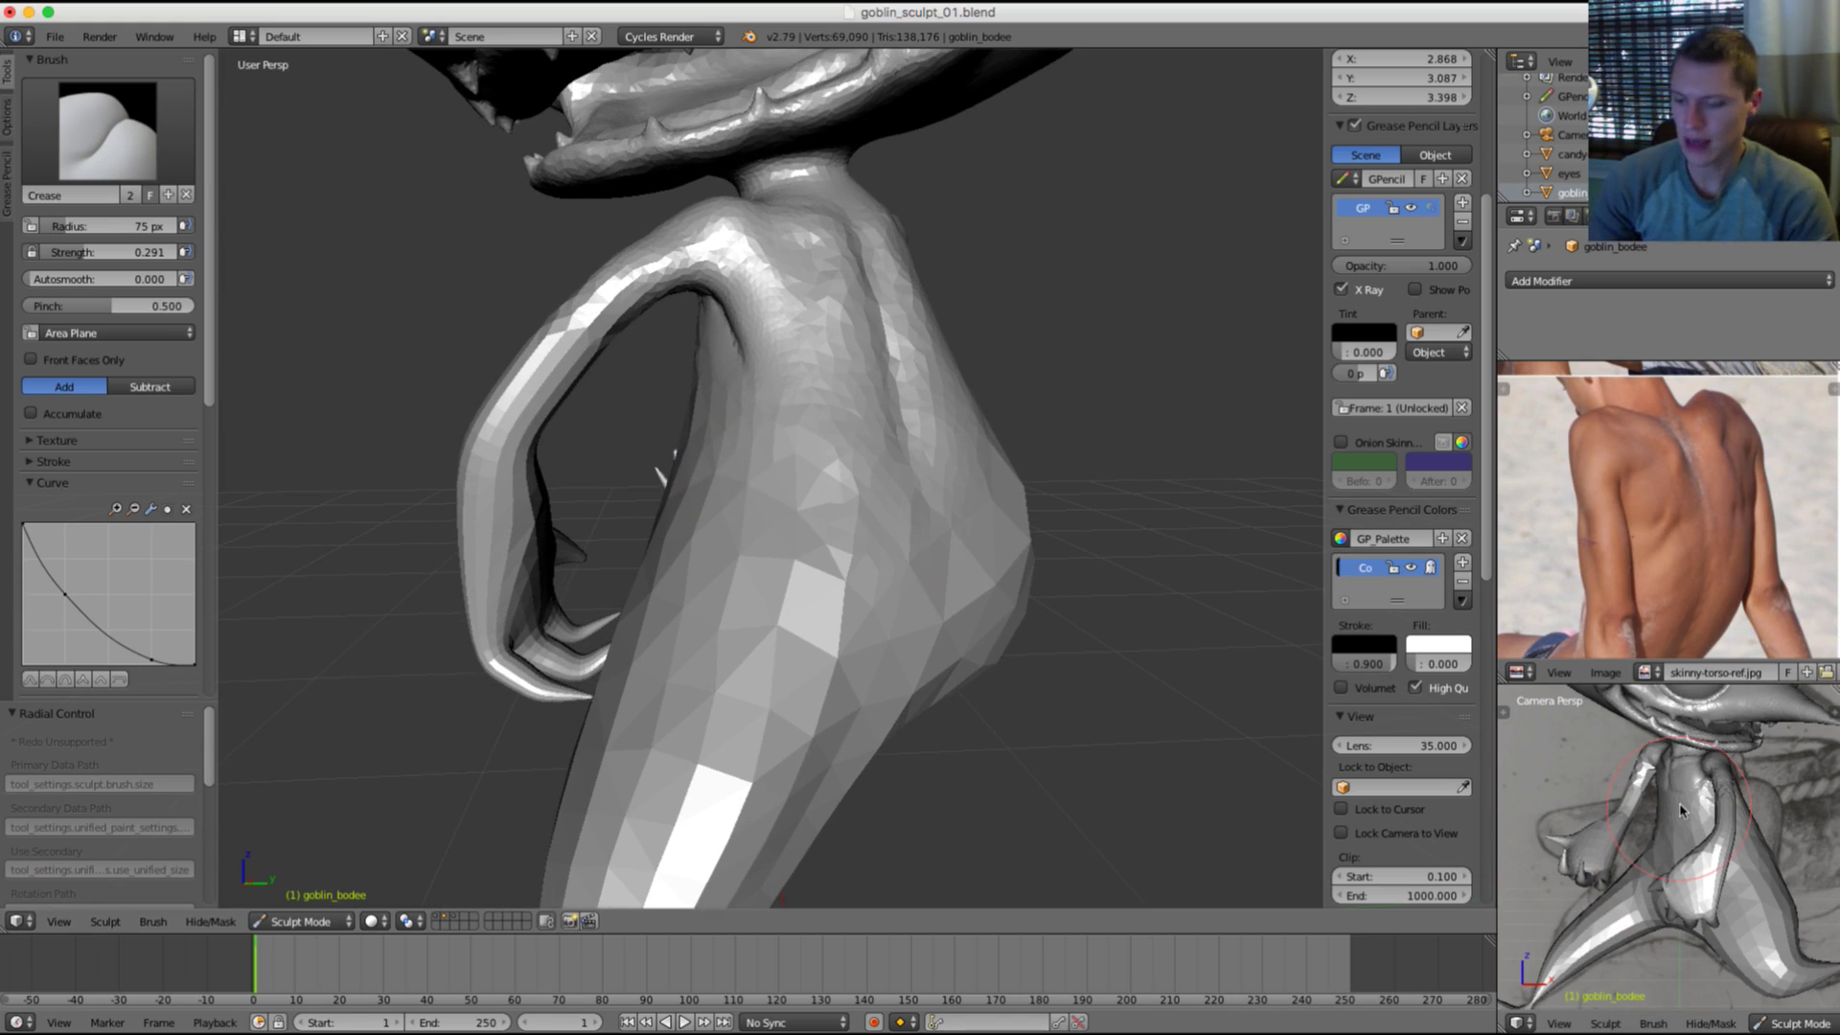
Step: Compare the full figure in the camera view with the concept drawing on layer 2, then show the sculpt again
key(shift+space)
key(Home)
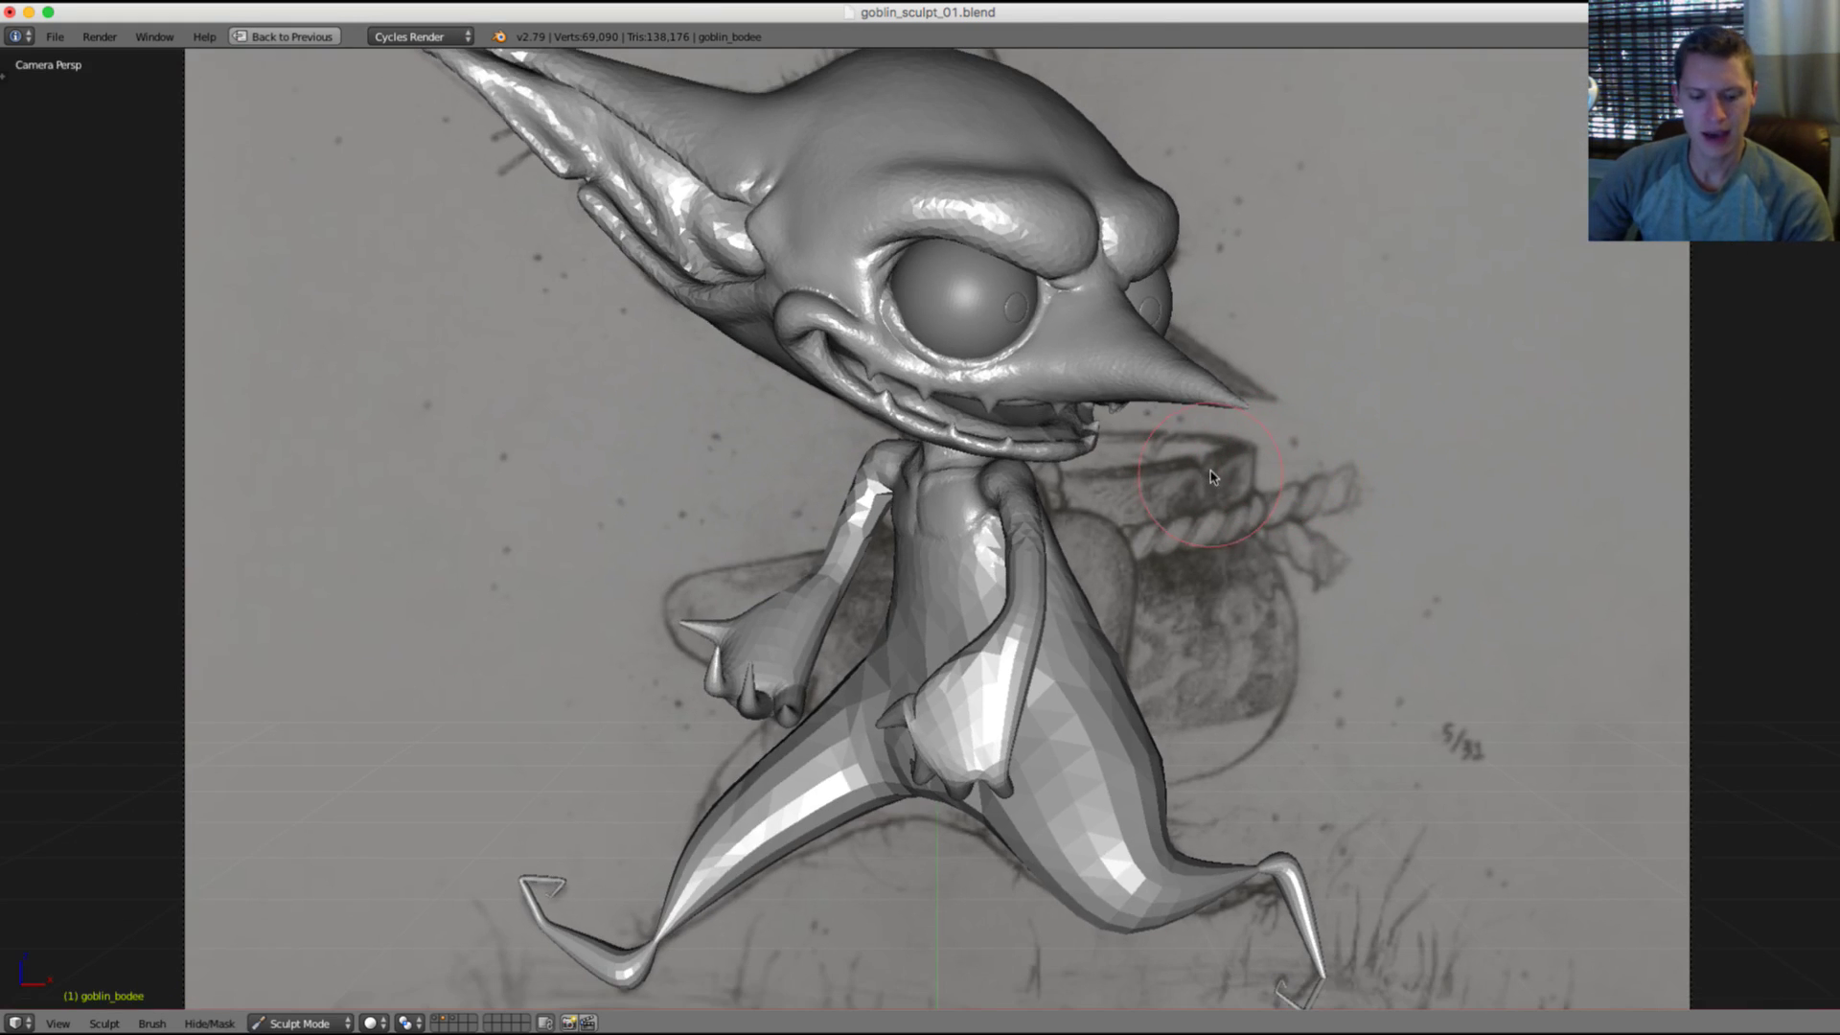
key(2)
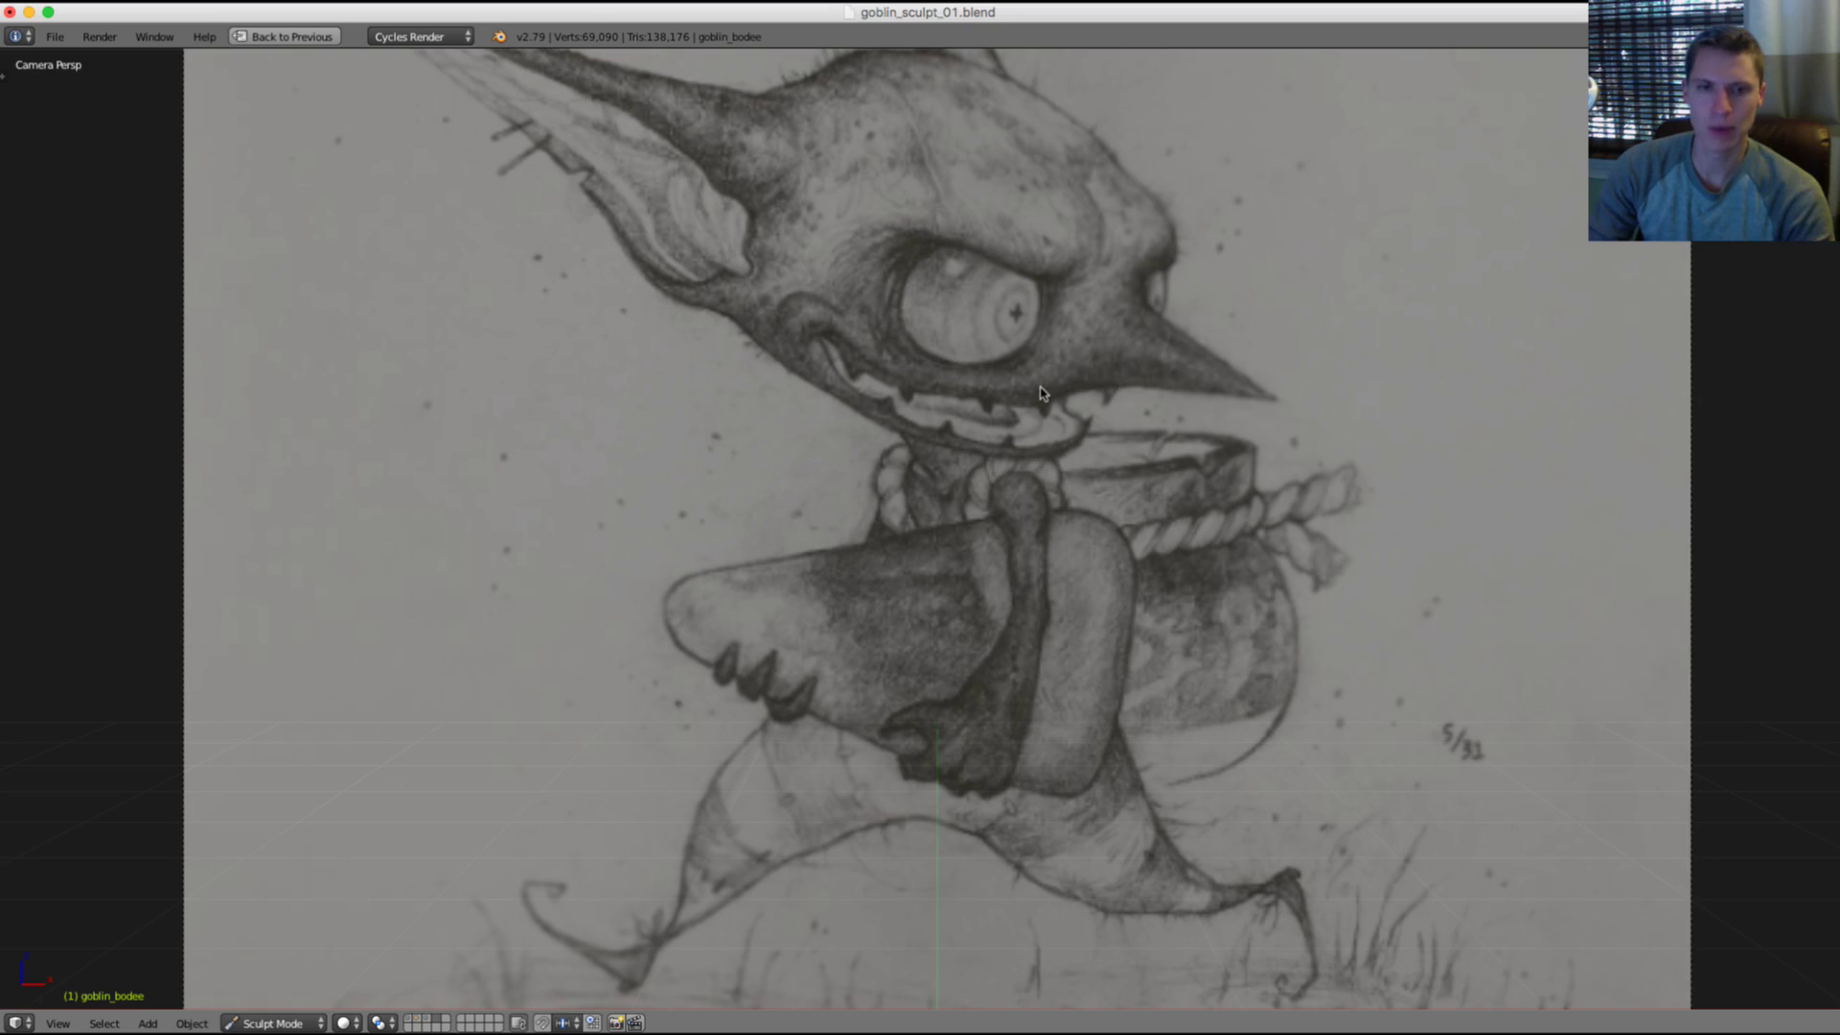
key(shift+space)
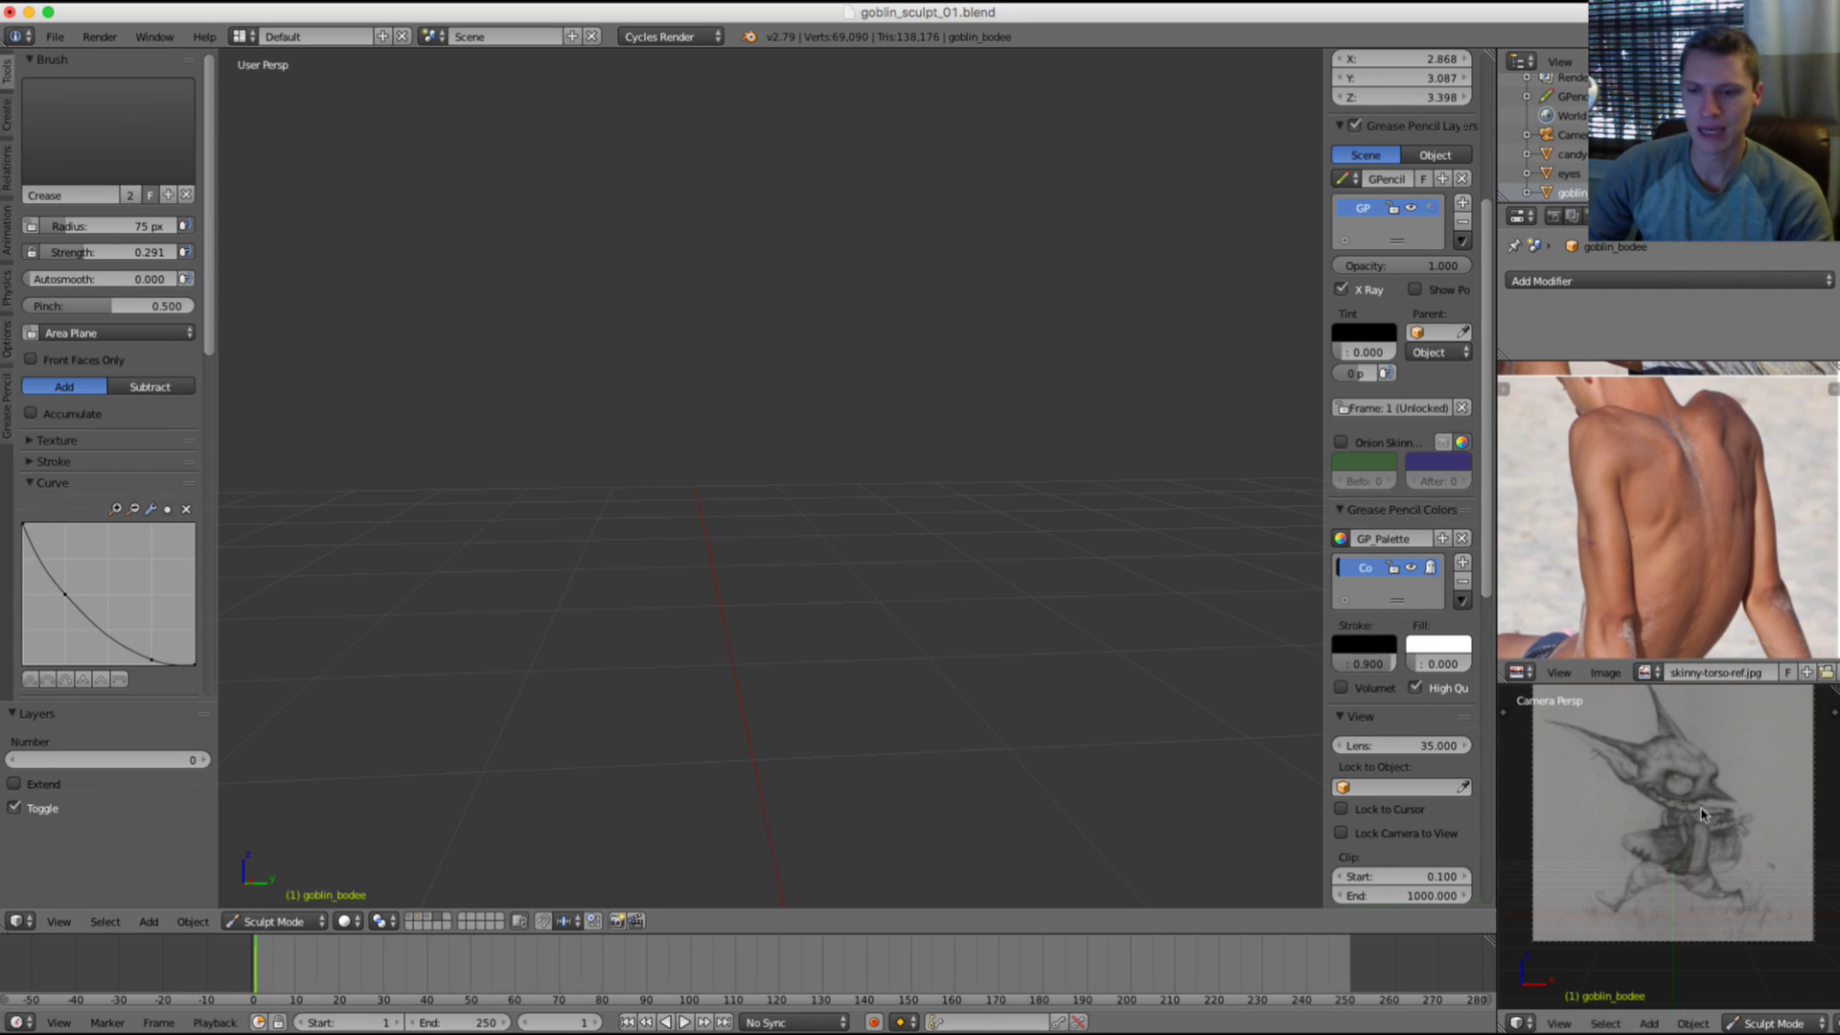
scroll(1672, 824, up, 3)
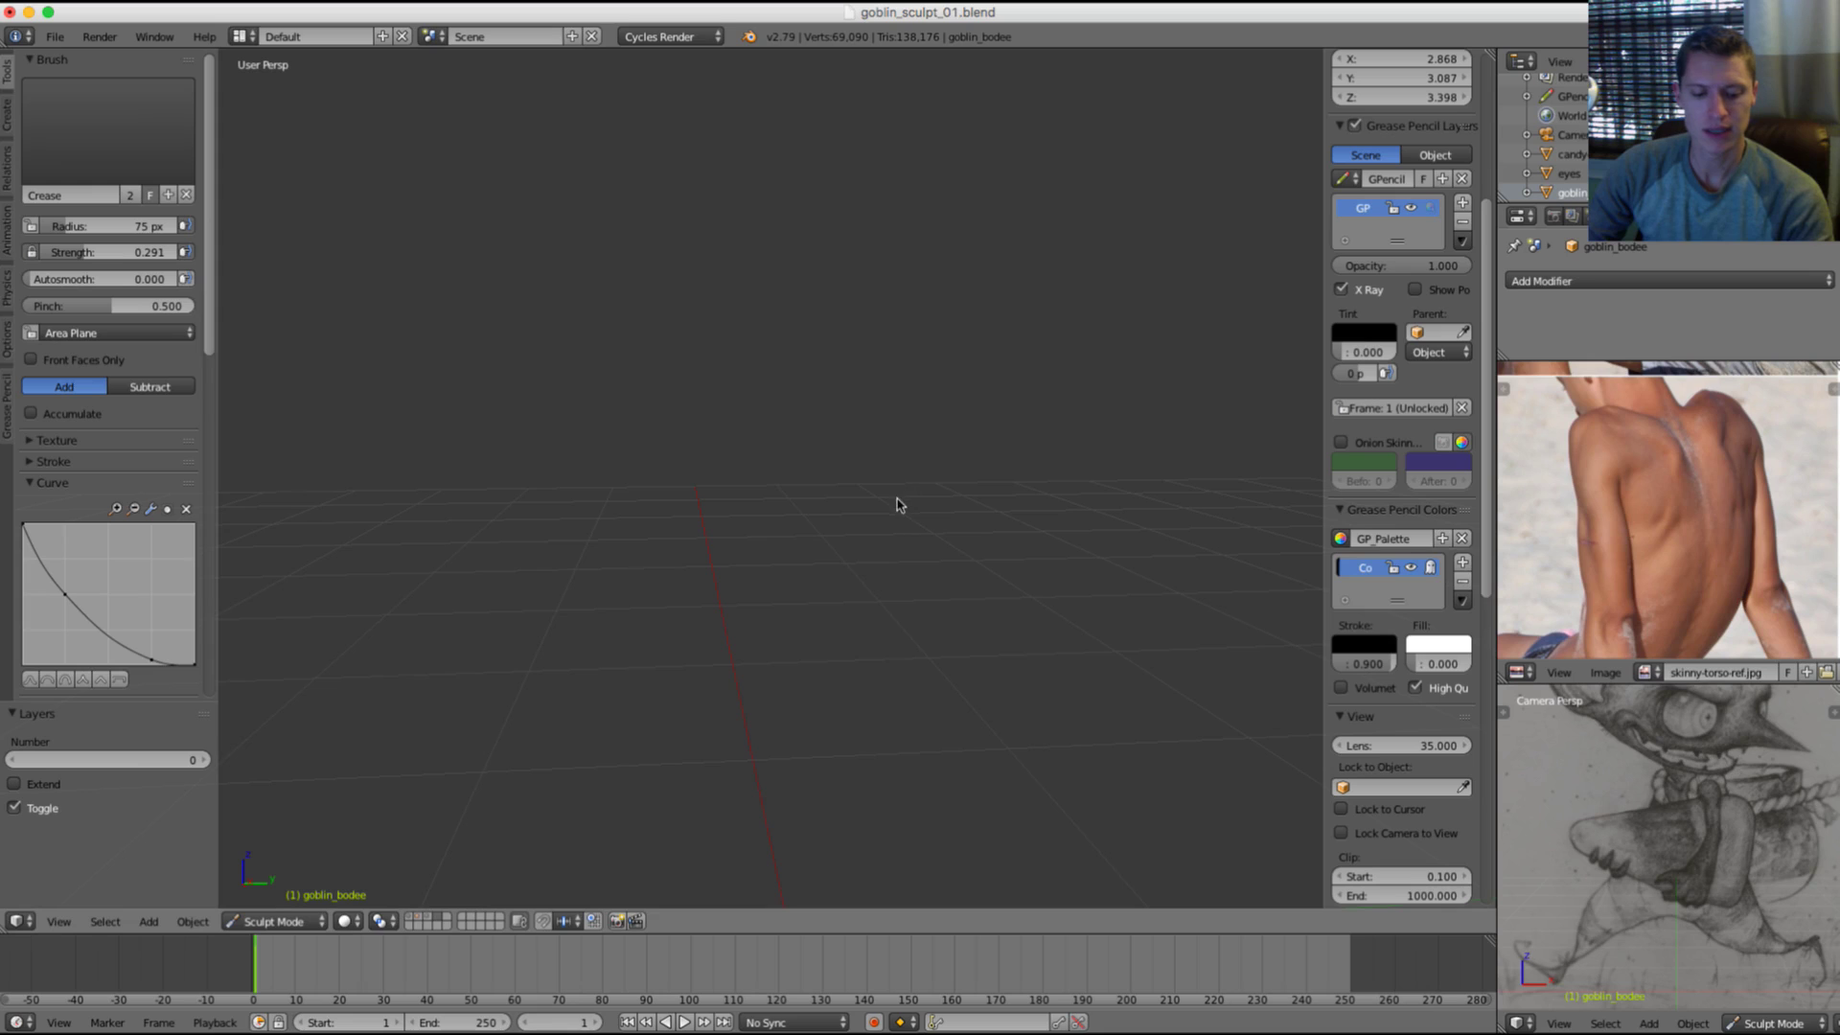
key(grave)
Step: Begin a shallow waist crease on the goblin's flank using the Crease brush at a 67 px radius
key(f)
click(807, 430)
key(f)
click(724, 399)
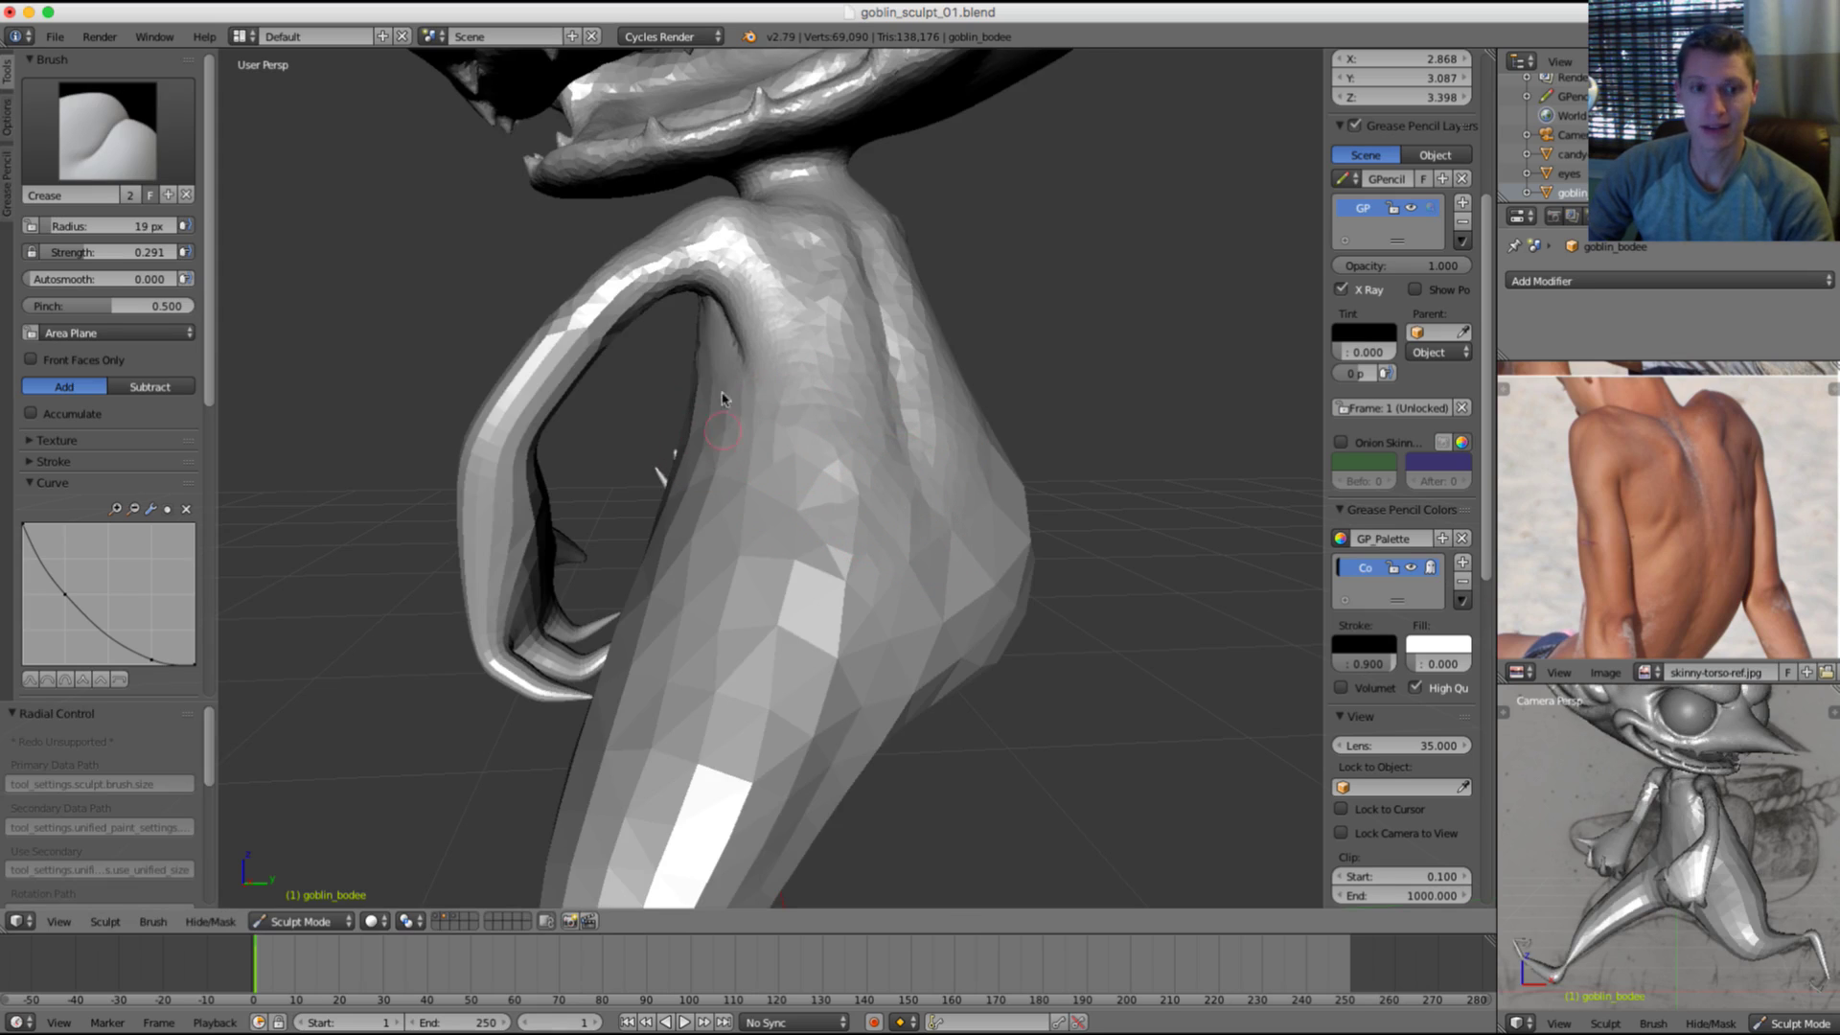
ctrl+middle_drag(722, 399, 711, 420)
key(f)
click(720, 470)
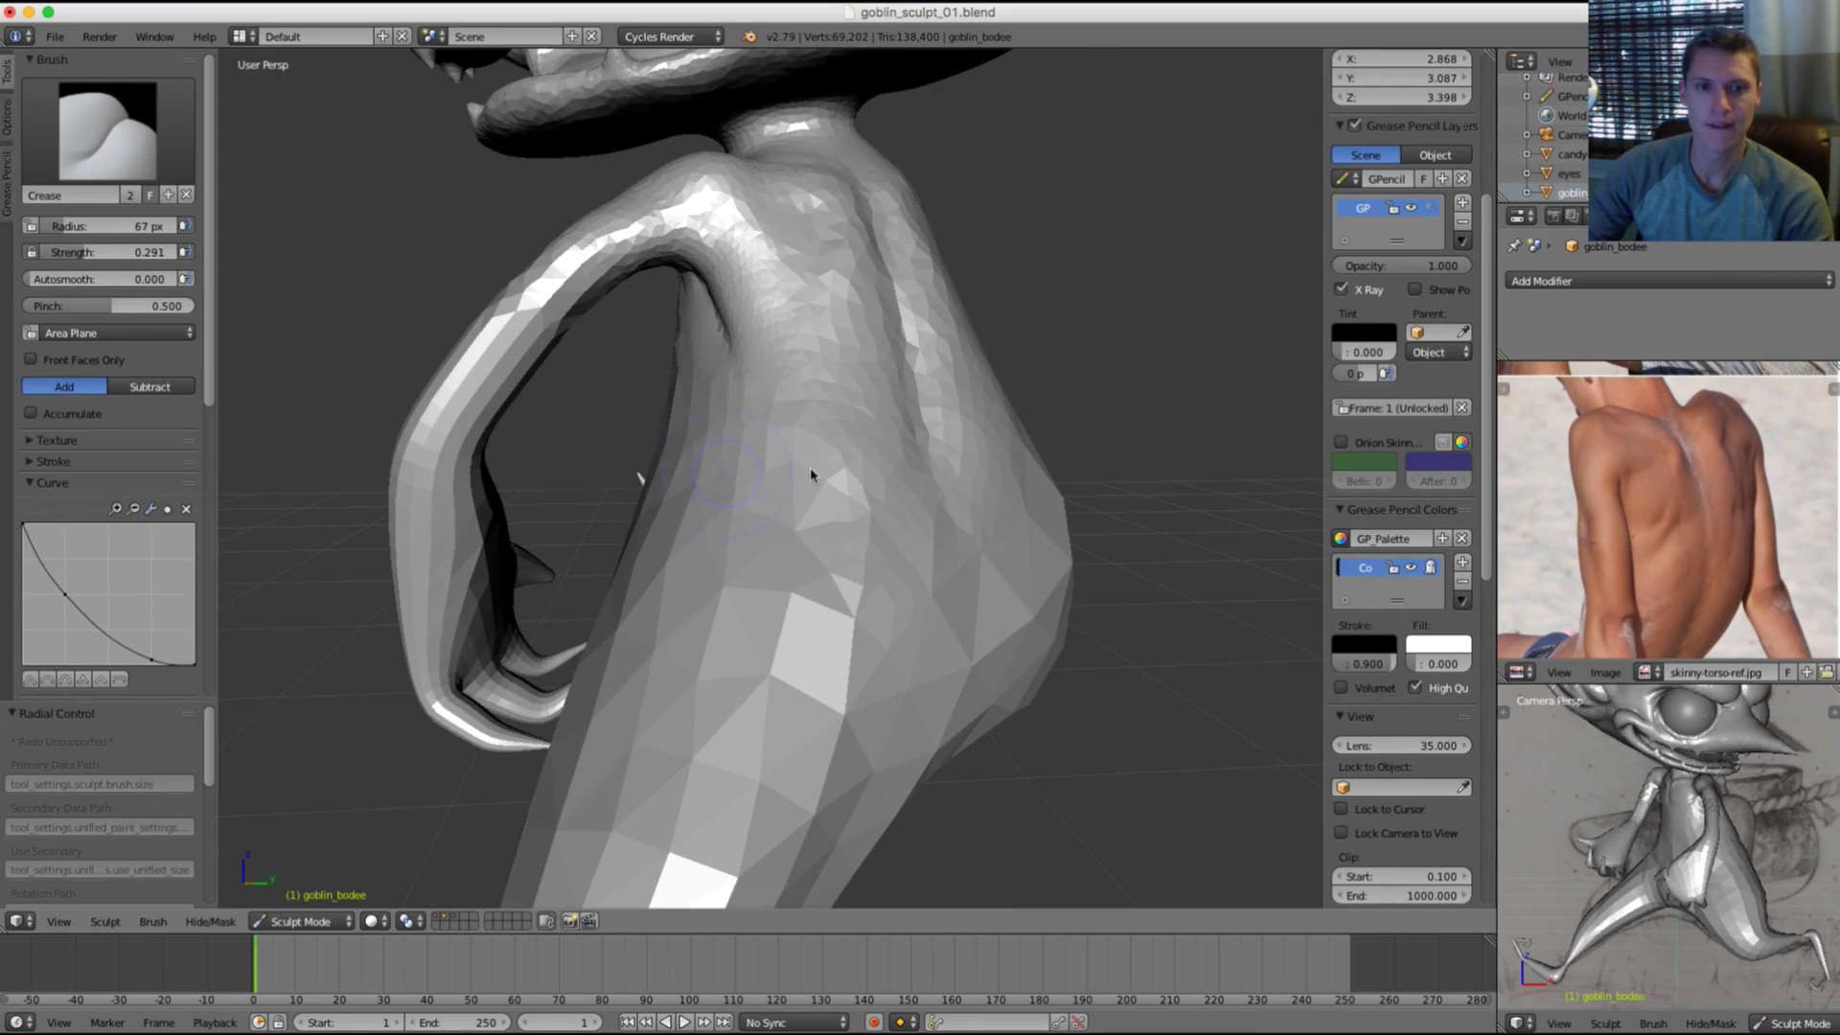
Step: Carve the waist crease around the flank and across the belly using the Crease brush at an 82 px radius
middle_drag(859, 424, 950, 420)
key(f)
click(1006, 412)
middle_drag(697, 485, 882, 447)
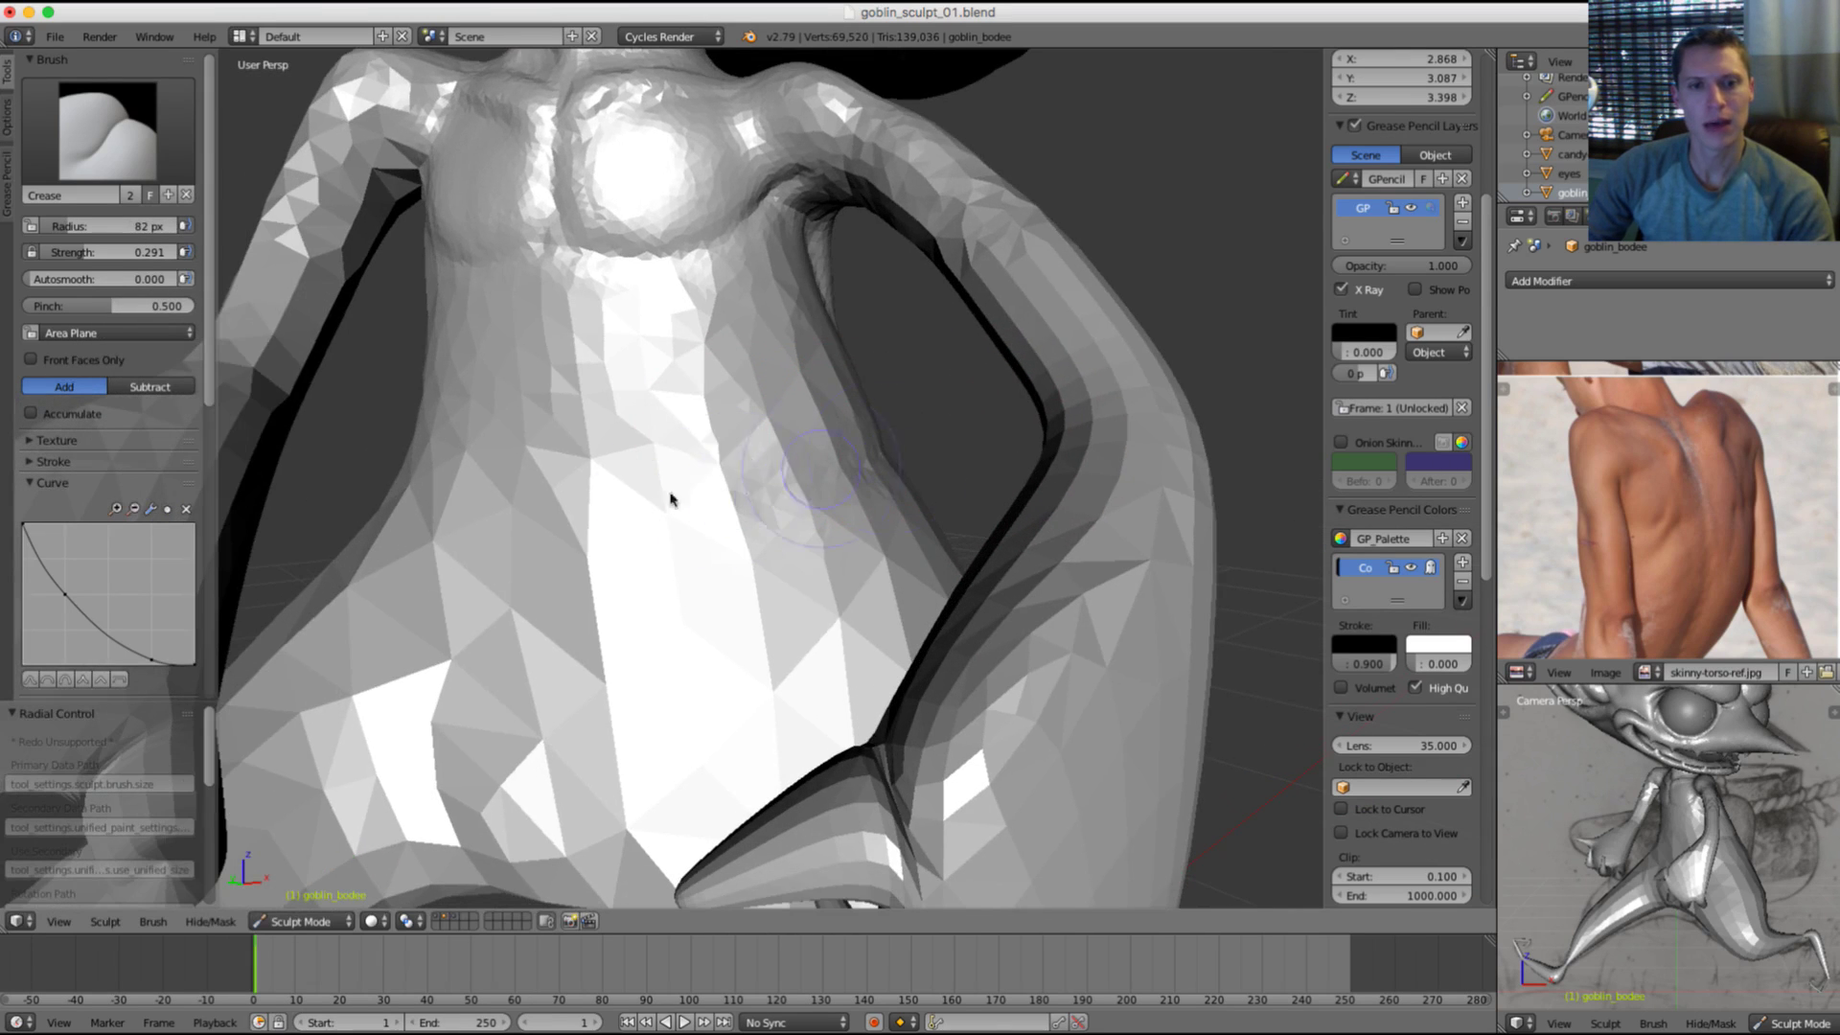
ctrl+drag(671, 499, 611, 496)
middle_drag(613, 497, 814, 487)
ctrl+drag(879, 480, 573, 476)
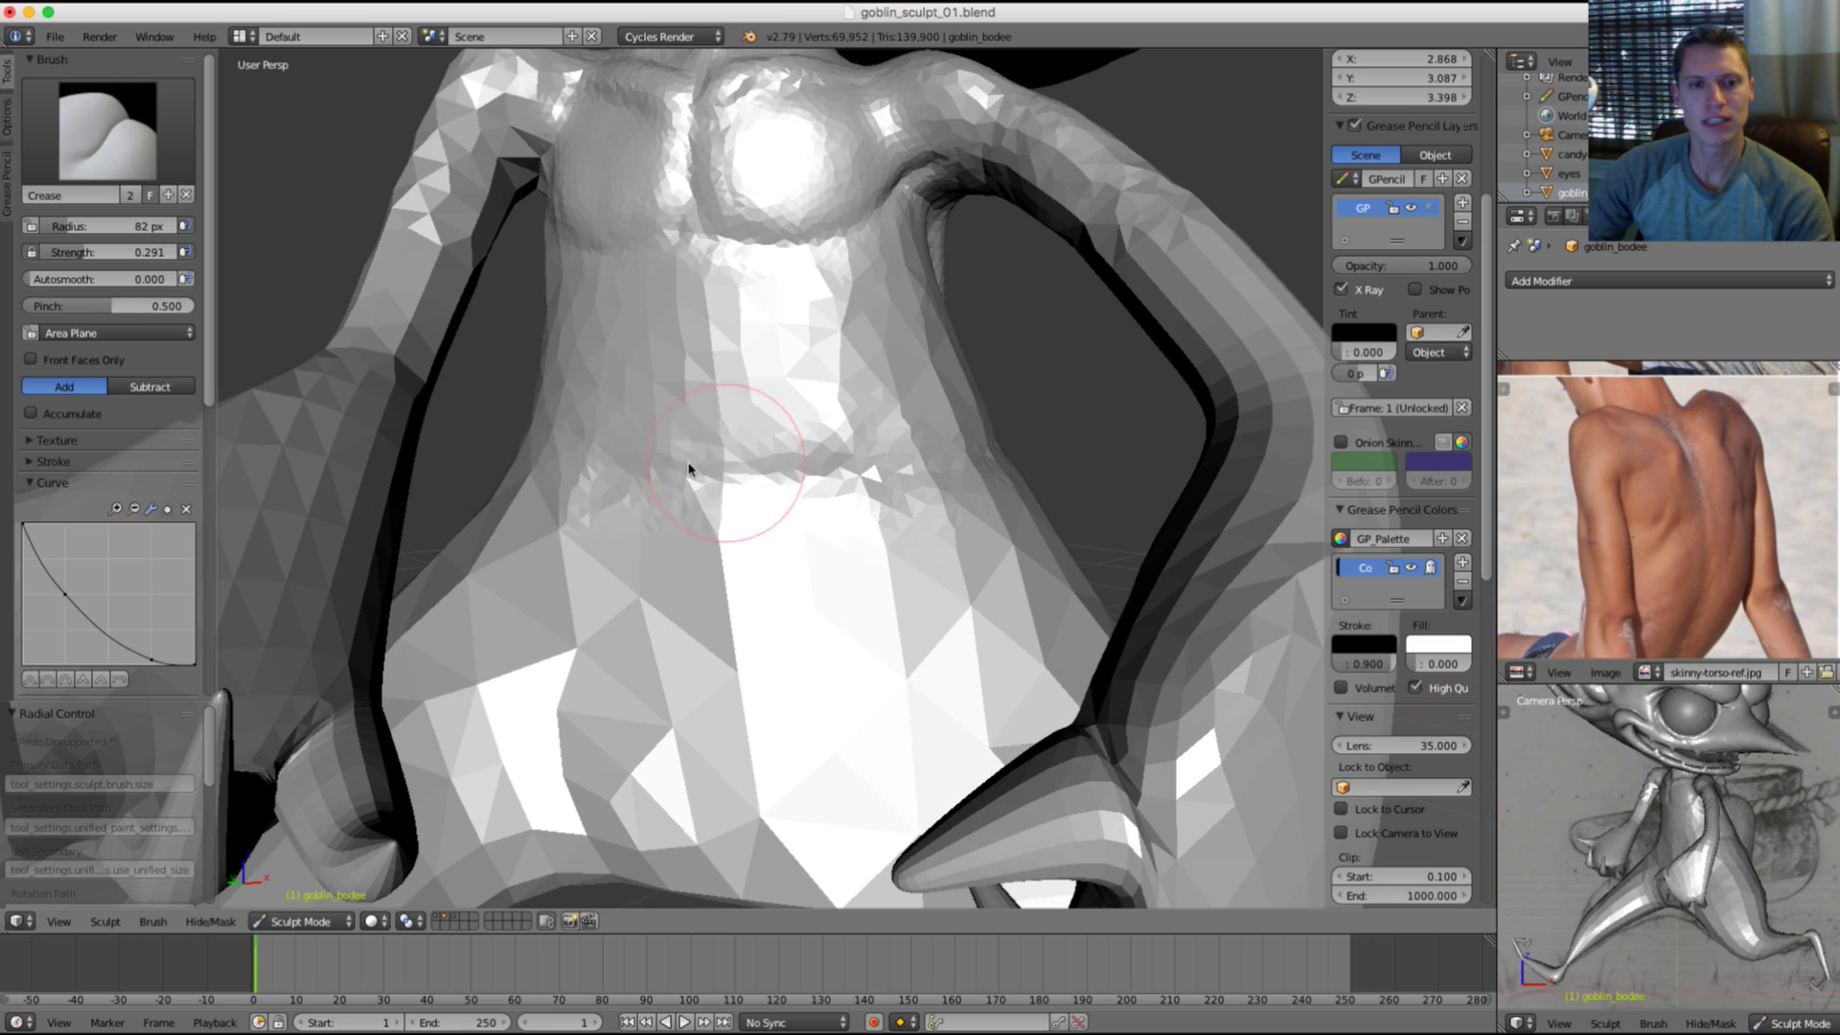
mouse_move(739, 451)
middle_down()
mouse_move(767, 422)
mouse_move(885, 468)
mouse_move(829, 443)
mouse_move(923, 422)
middle_up()
mouse_move(924, 423)
mouse_down()
mouse_move(751, 463)
mouse_move(621, 468)
mouse_move(761, 412)
mouse_up()
middle_drag(762, 412, 834, 473)
mouse_move(869, 462)
mouse_down()
mouse_move(637, 485)
mouse_move(936, 428)
mouse_move(719, 485)
mouse_move(584, 495)
mouse_up()
Step: Deepen the waist crease across the belly with the Crease brush at 67 px and a strength of 0.637
key(shift+f)
click(835, 457)
middle_drag(584, 494, 877, 462)
drag(876, 461, 613, 525)
middle_drag(614, 525, 848, 468)
drag(917, 460, 611, 509)
middle_drag(791, 479, 913, 475)
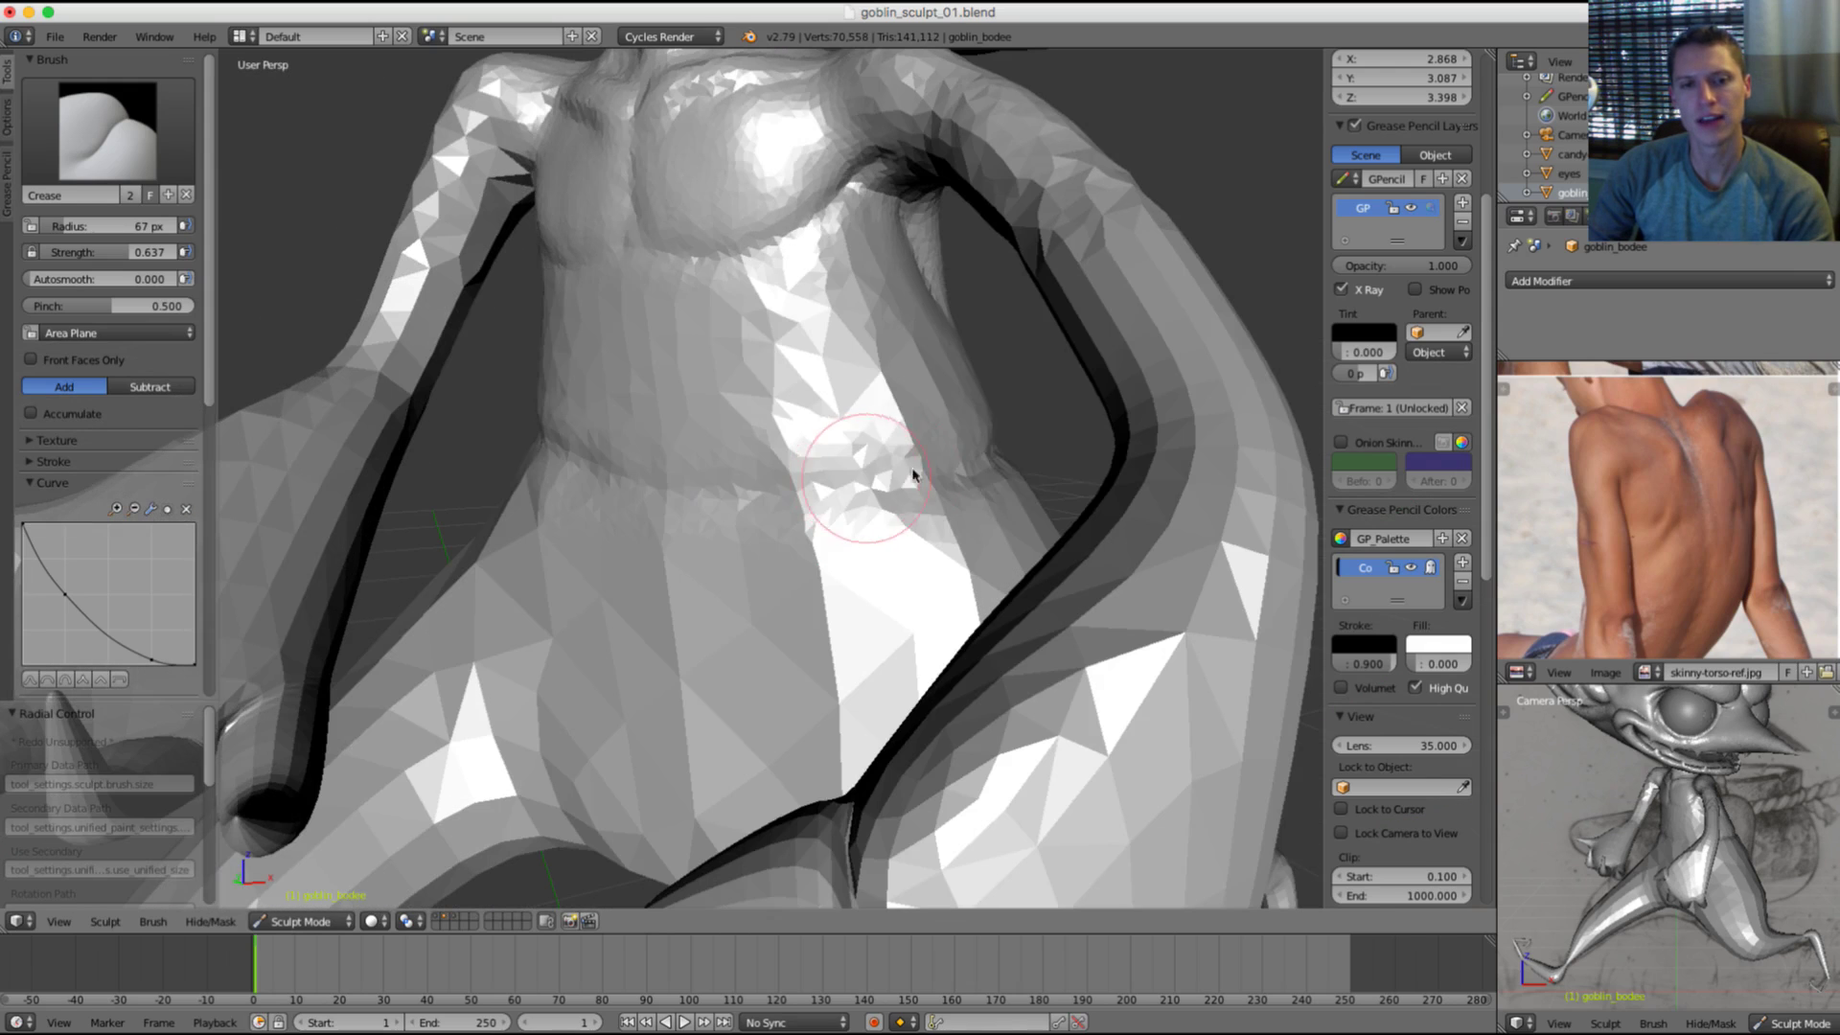
mouse_move(982, 462)
mouse_down()
mouse_move(599, 473)
mouse_move(522, 448)
mouse_up()
Step: Carve a second crease below the waistline across the belly with the Crease brush at 99 px and 0.762 strength
scroll(997, 389, down, 2)
key(shift+f)
click(905, 440)
key(f)
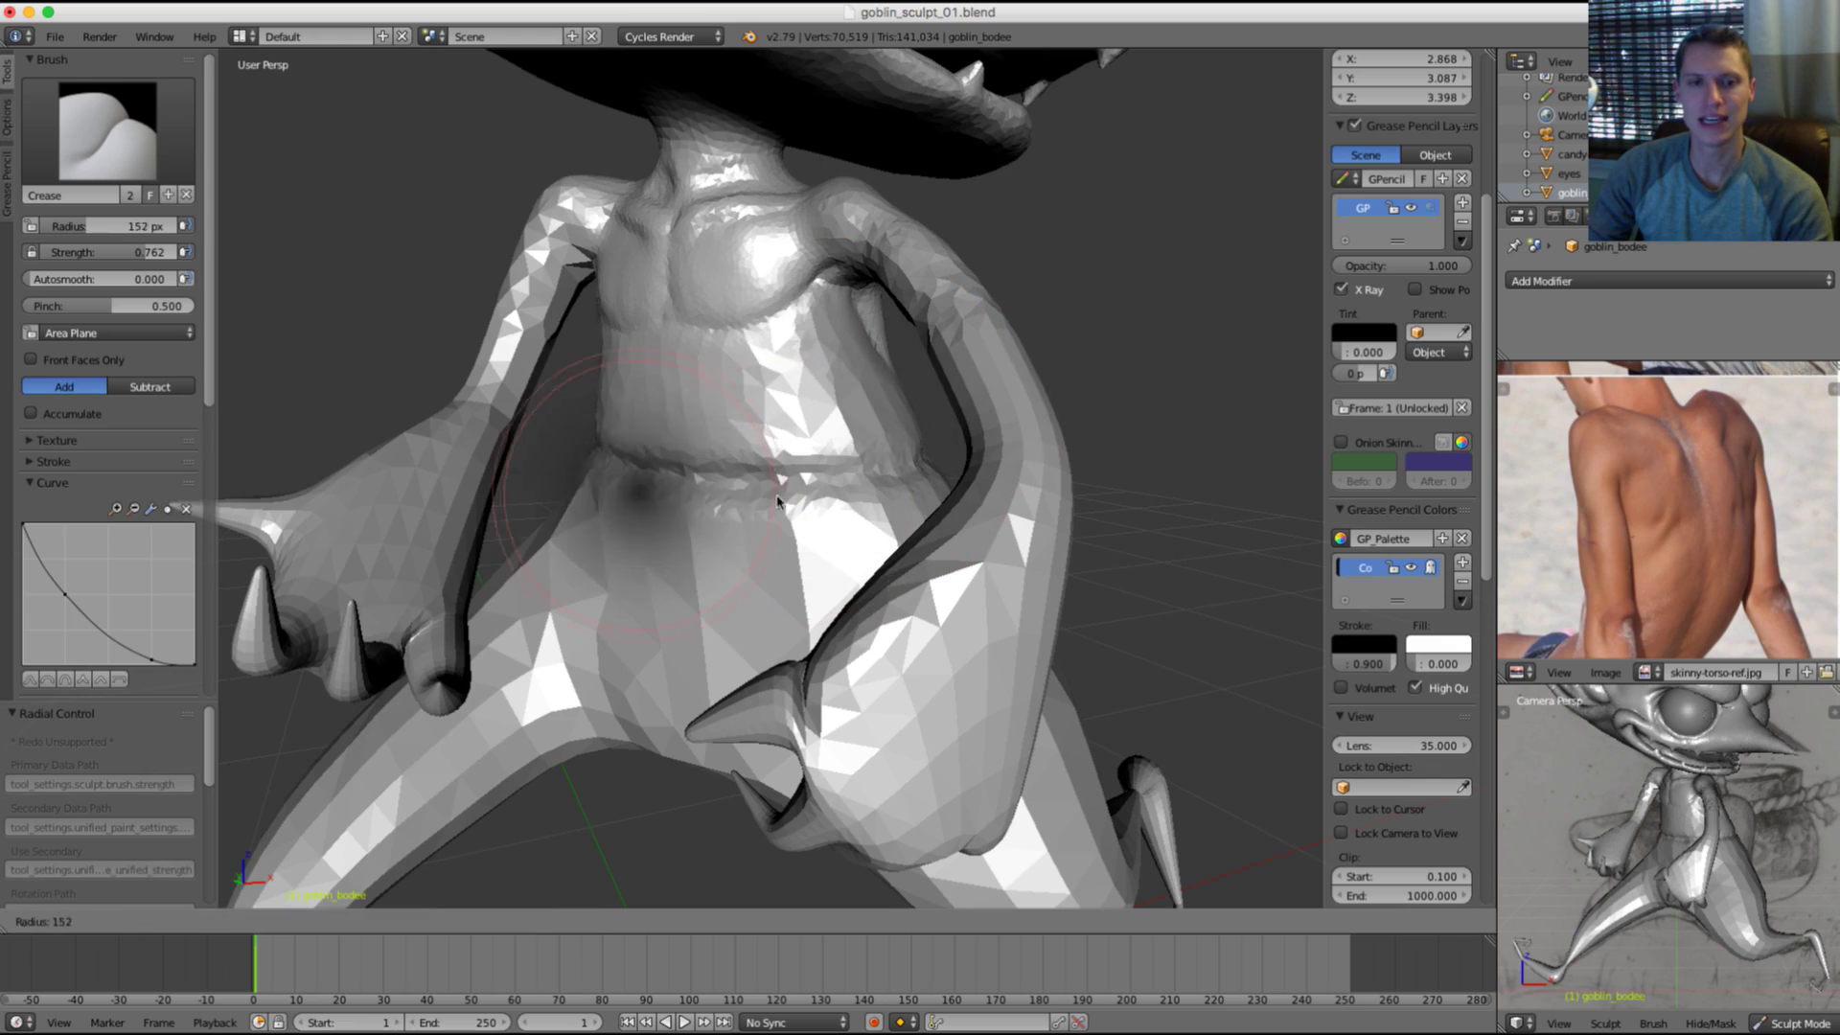
click(777, 502)
key(f)
click(488, 525)
scroll(556, 531, up, 2)
mouse_move(573, 503)
ctrl+mouse_down()
mouse_move(542, 521)
mouse_move(565, 536)
ctrl+mouse_up()
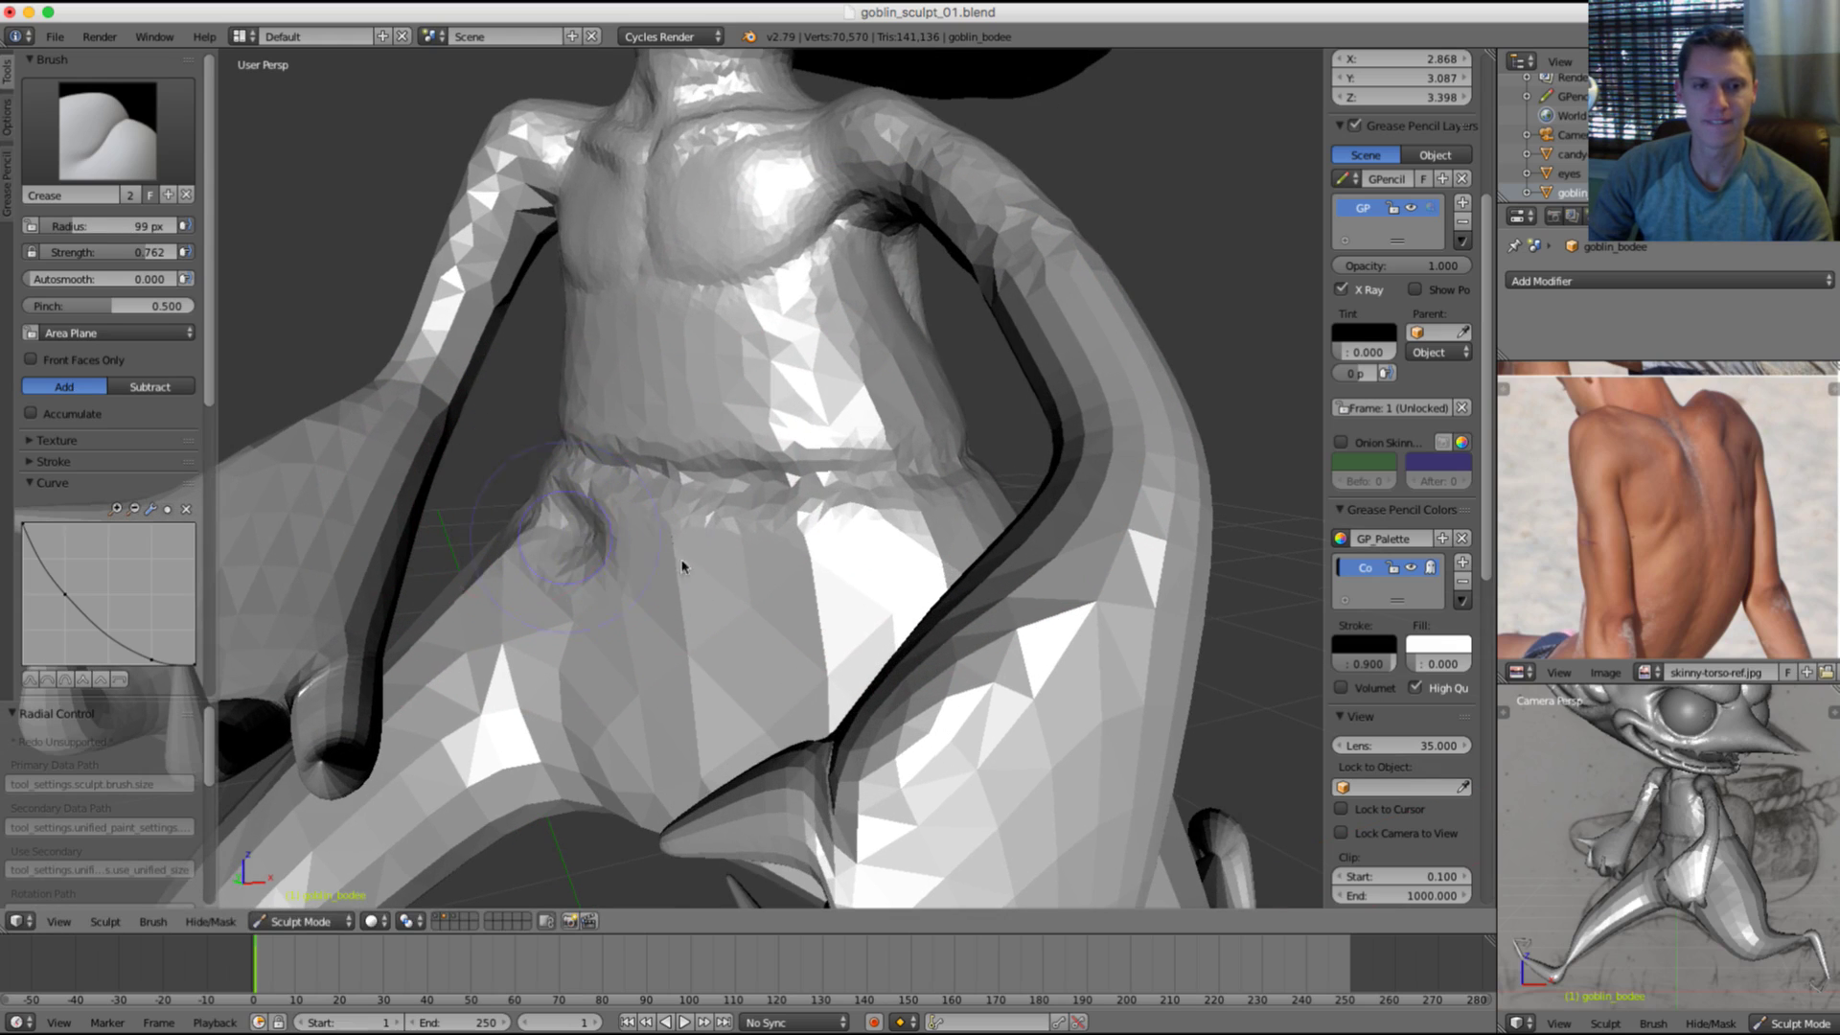
mouse_move(683, 566)
mouse_down()
mouse_move(809, 532)
mouse_move(953, 527)
mouse_up()
mouse_move(953, 527)
middle_down()
mouse_move(867, 507)
mouse_move(659, 582)
middle_up()
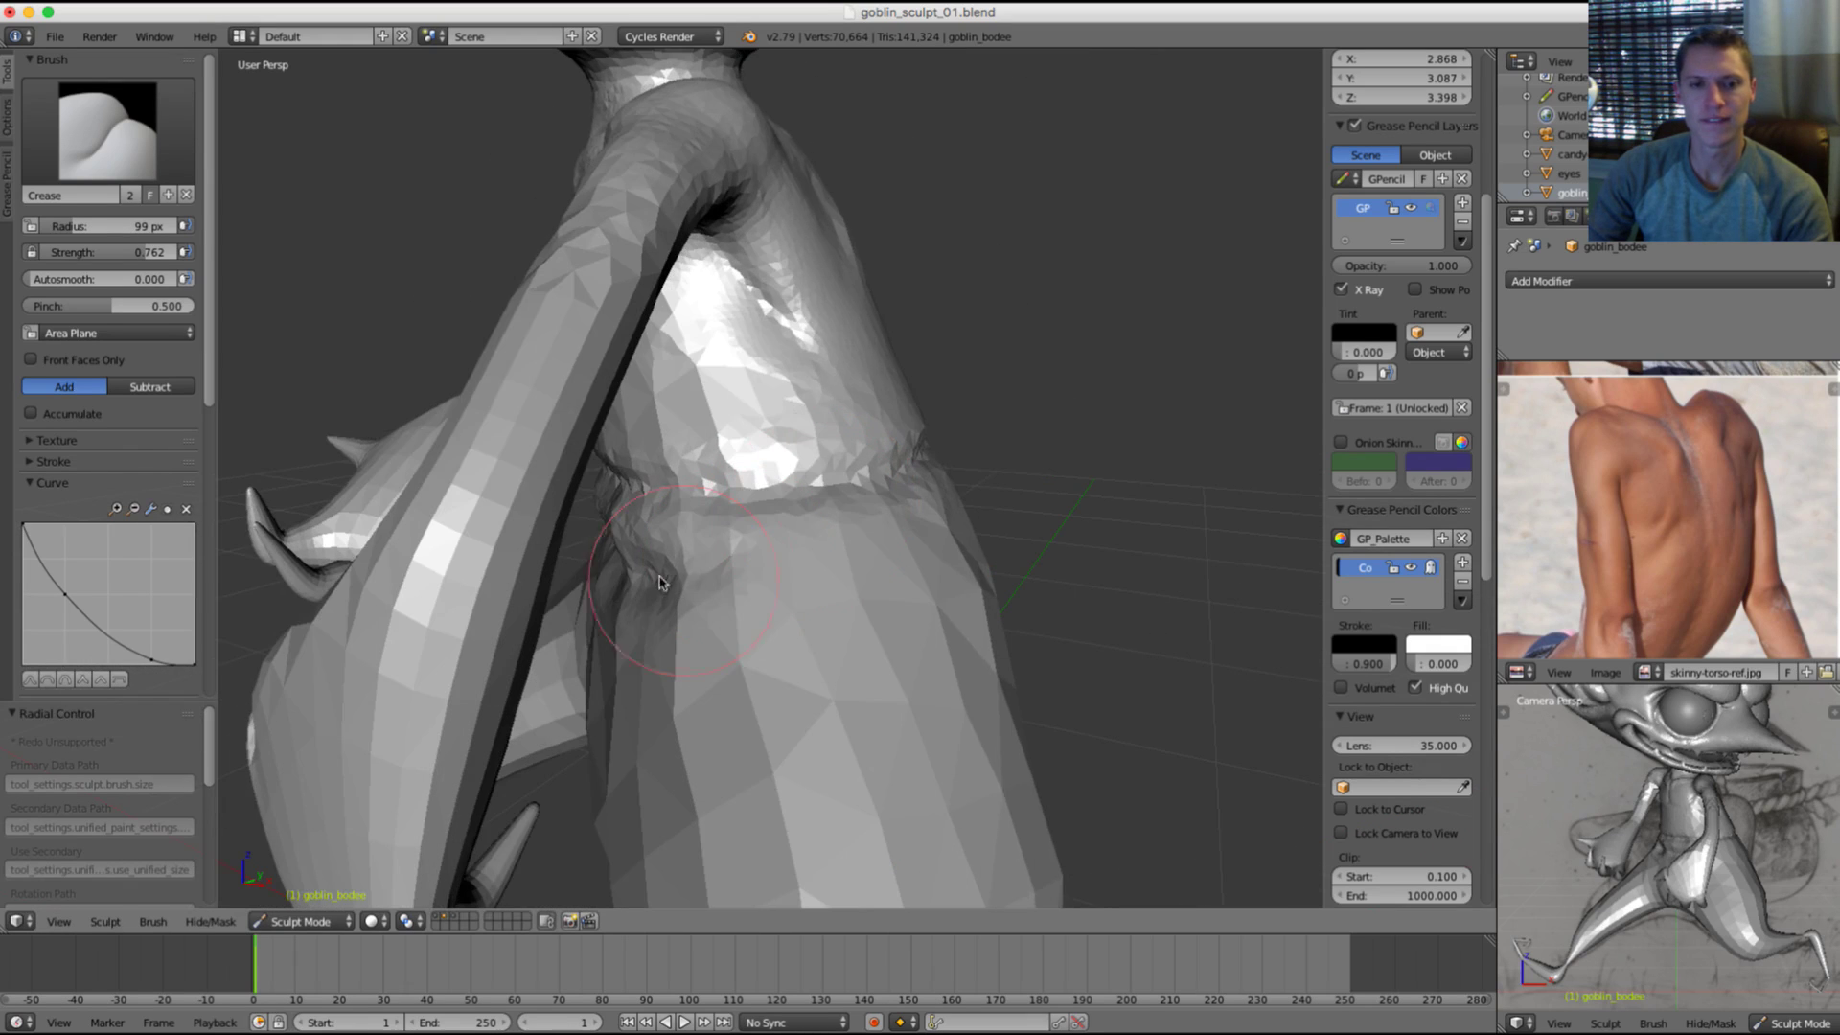
Step: Continue the lower waist crease around the flank toward the lower back, enlarging the Crease brush to 126 px for the side
ctrl+drag(659, 581, 905, 565)
middle_drag(973, 526, 912, 539)
key(f)
click(706, 600)
ctrl+drag(706, 599, 929, 547)
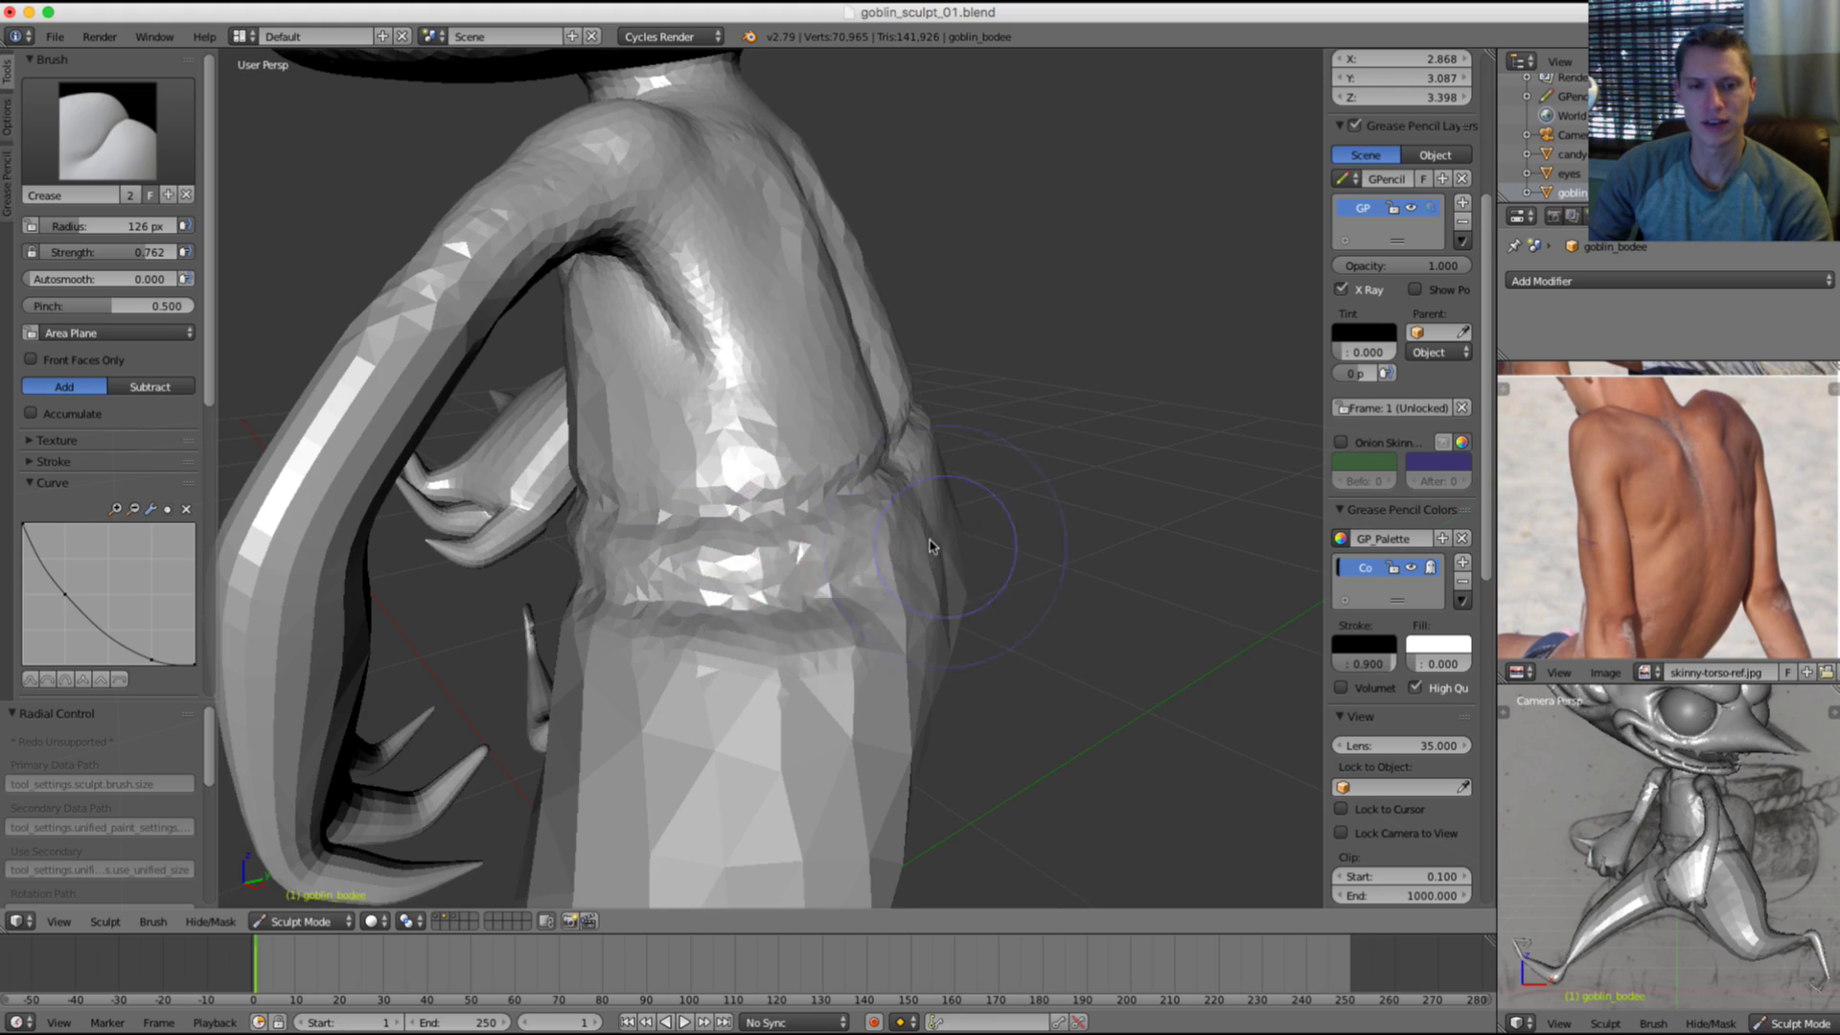
middle_drag(949, 542, 729, 580)
key(f)
click(642, 623)
mouse_move(647, 625)
ctrl+mouse_down()
mouse_move(743, 583)
mouse_move(828, 587)
mouse_move(937, 540)
ctrl+mouse_up()
Step: Carry the lower crease across the back and around the opposite flank using the Crease brush at 98 px
middle_drag(944, 536, 709, 592)
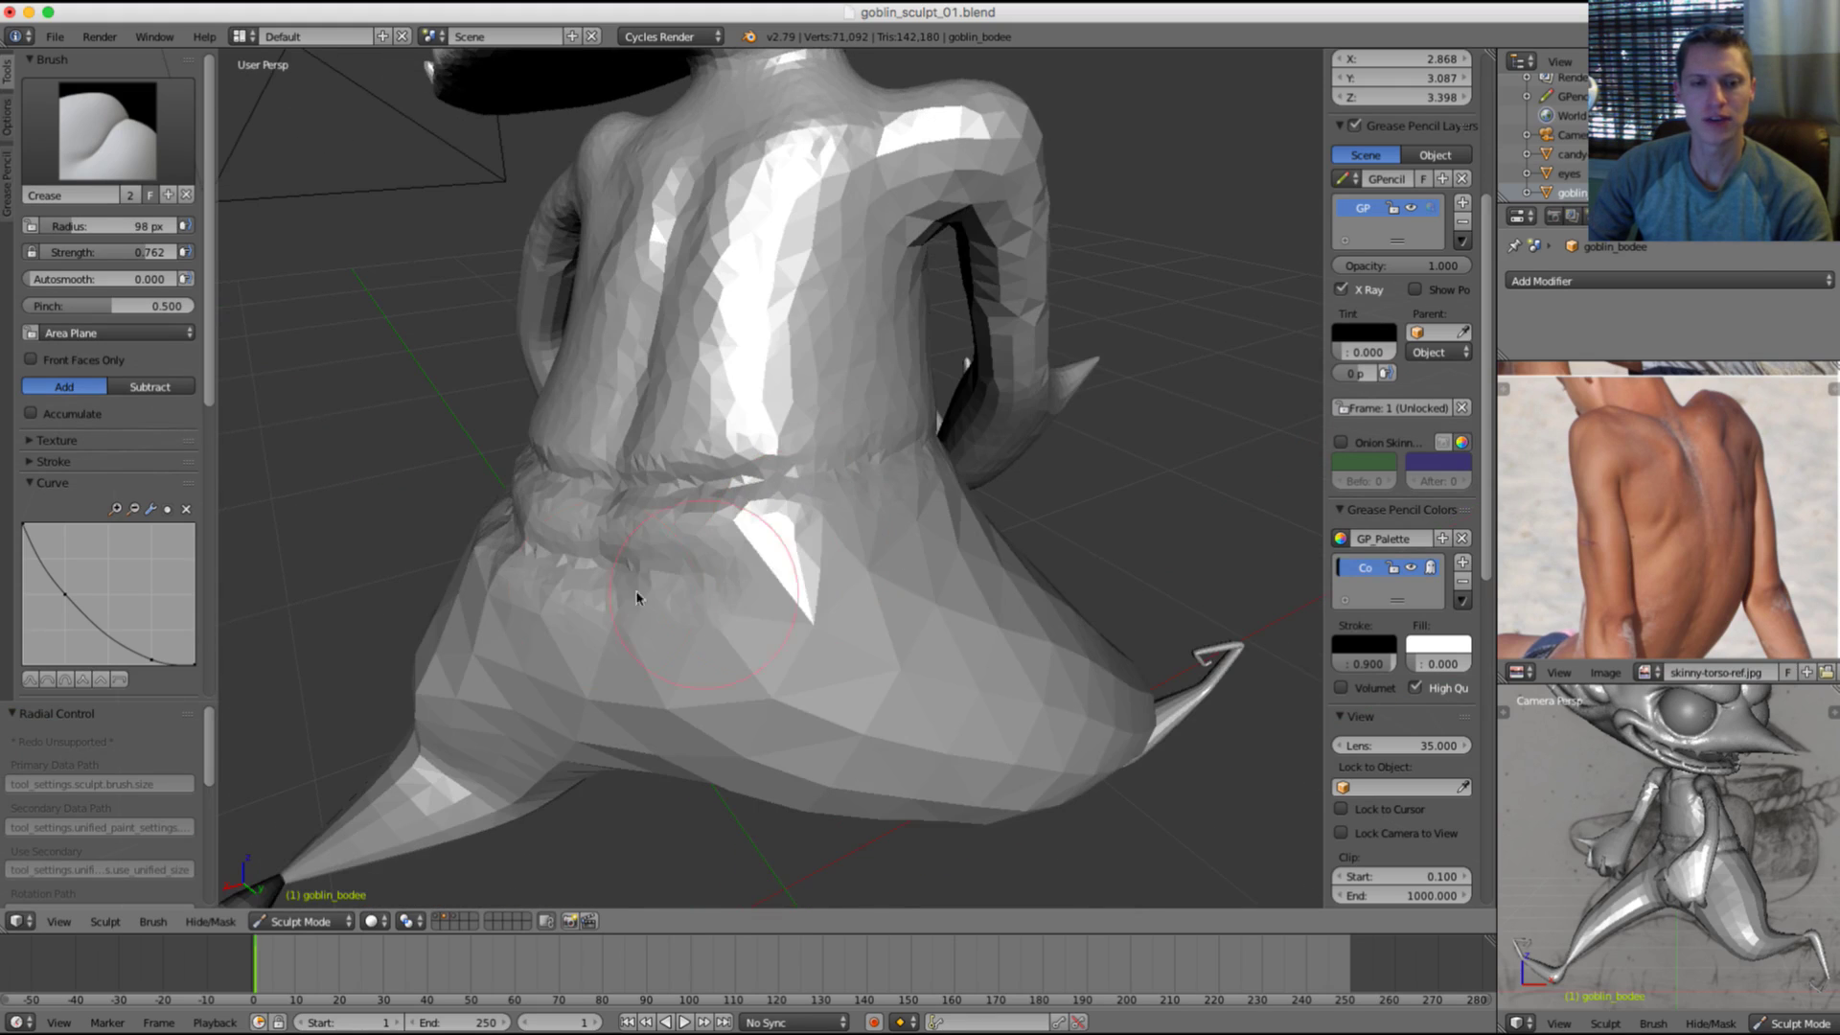
ctrl+drag(671, 596, 953, 522)
middle_drag(958, 525, 714, 577)
ctrl+drag(718, 578, 929, 579)
middle_drag(934, 575, 808, 537)
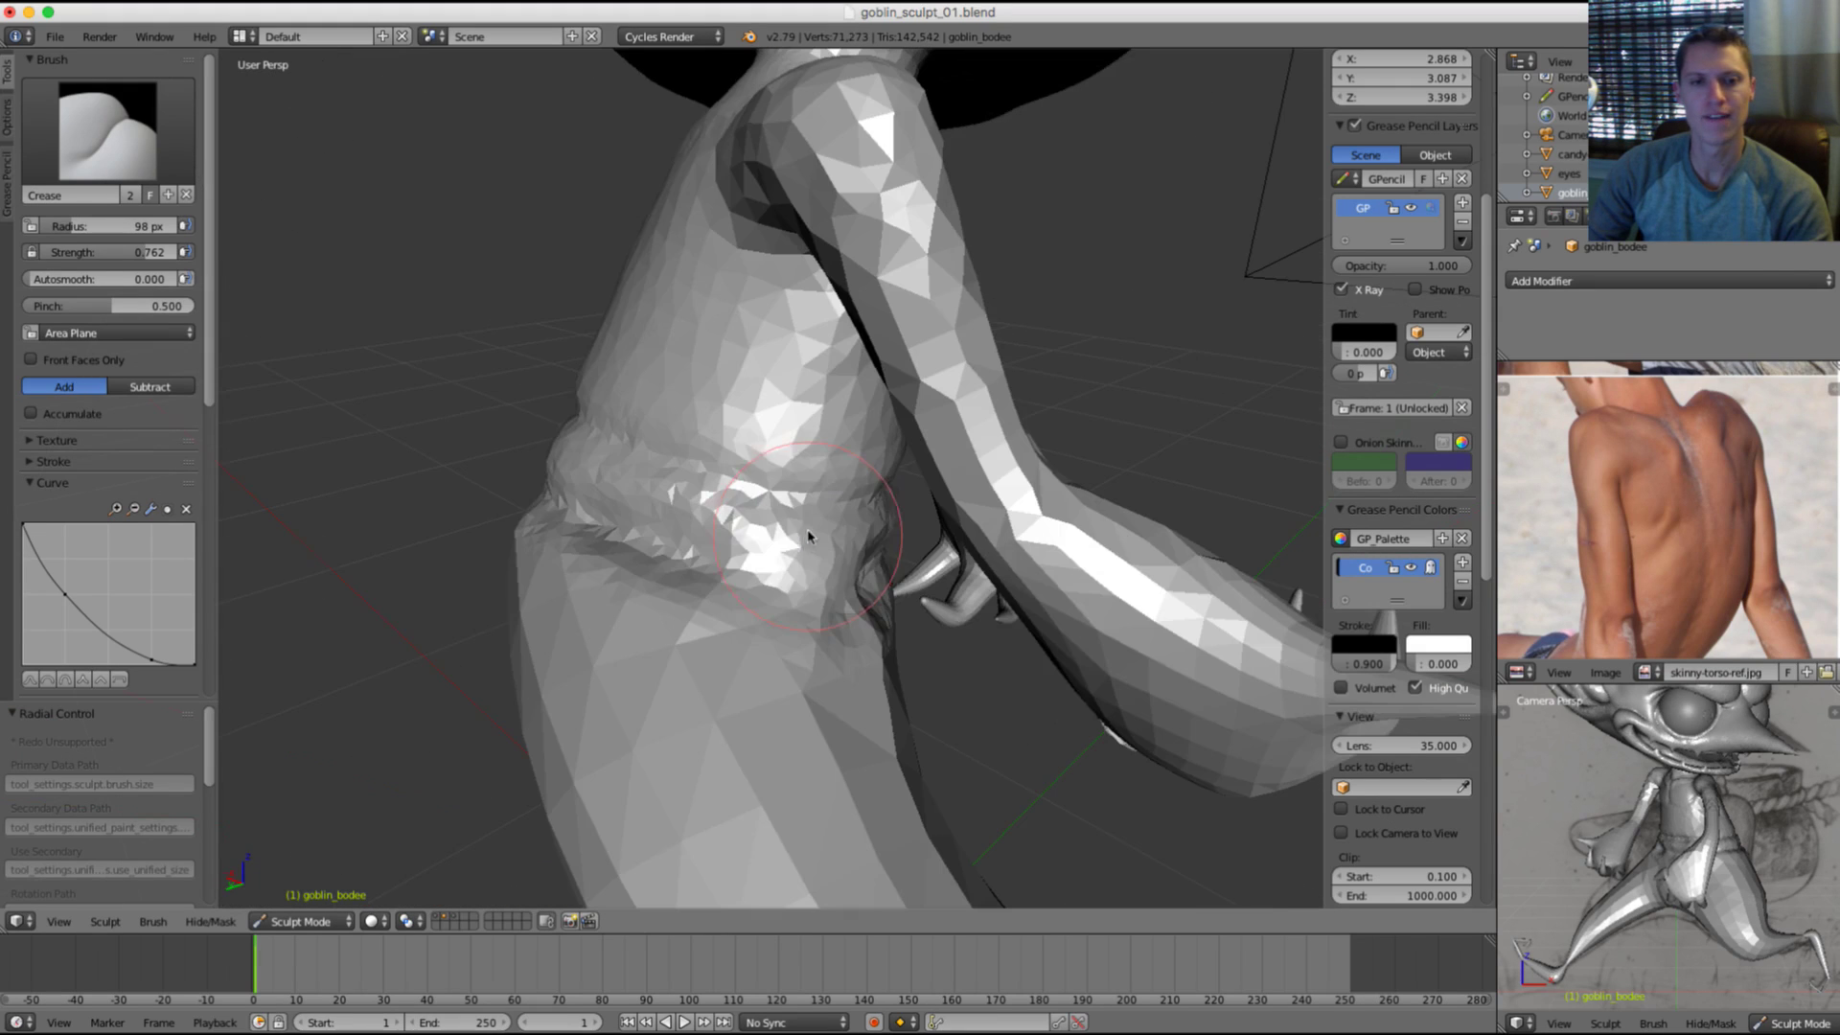
ctrl+drag(730, 575, 843, 584)
Step: Smooth the faceted hip surface just below the lower waist crease
middle_drag(843, 584, 565, 555)
mouse_move(575, 576)
shift+mouse_down()
mouse_move(595, 591)
mouse_move(616, 563)
mouse_move(733, 604)
mouse_move(555, 616)
shift+mouse_up()
key(shift+c)
scroll(772, 533, down, 4)
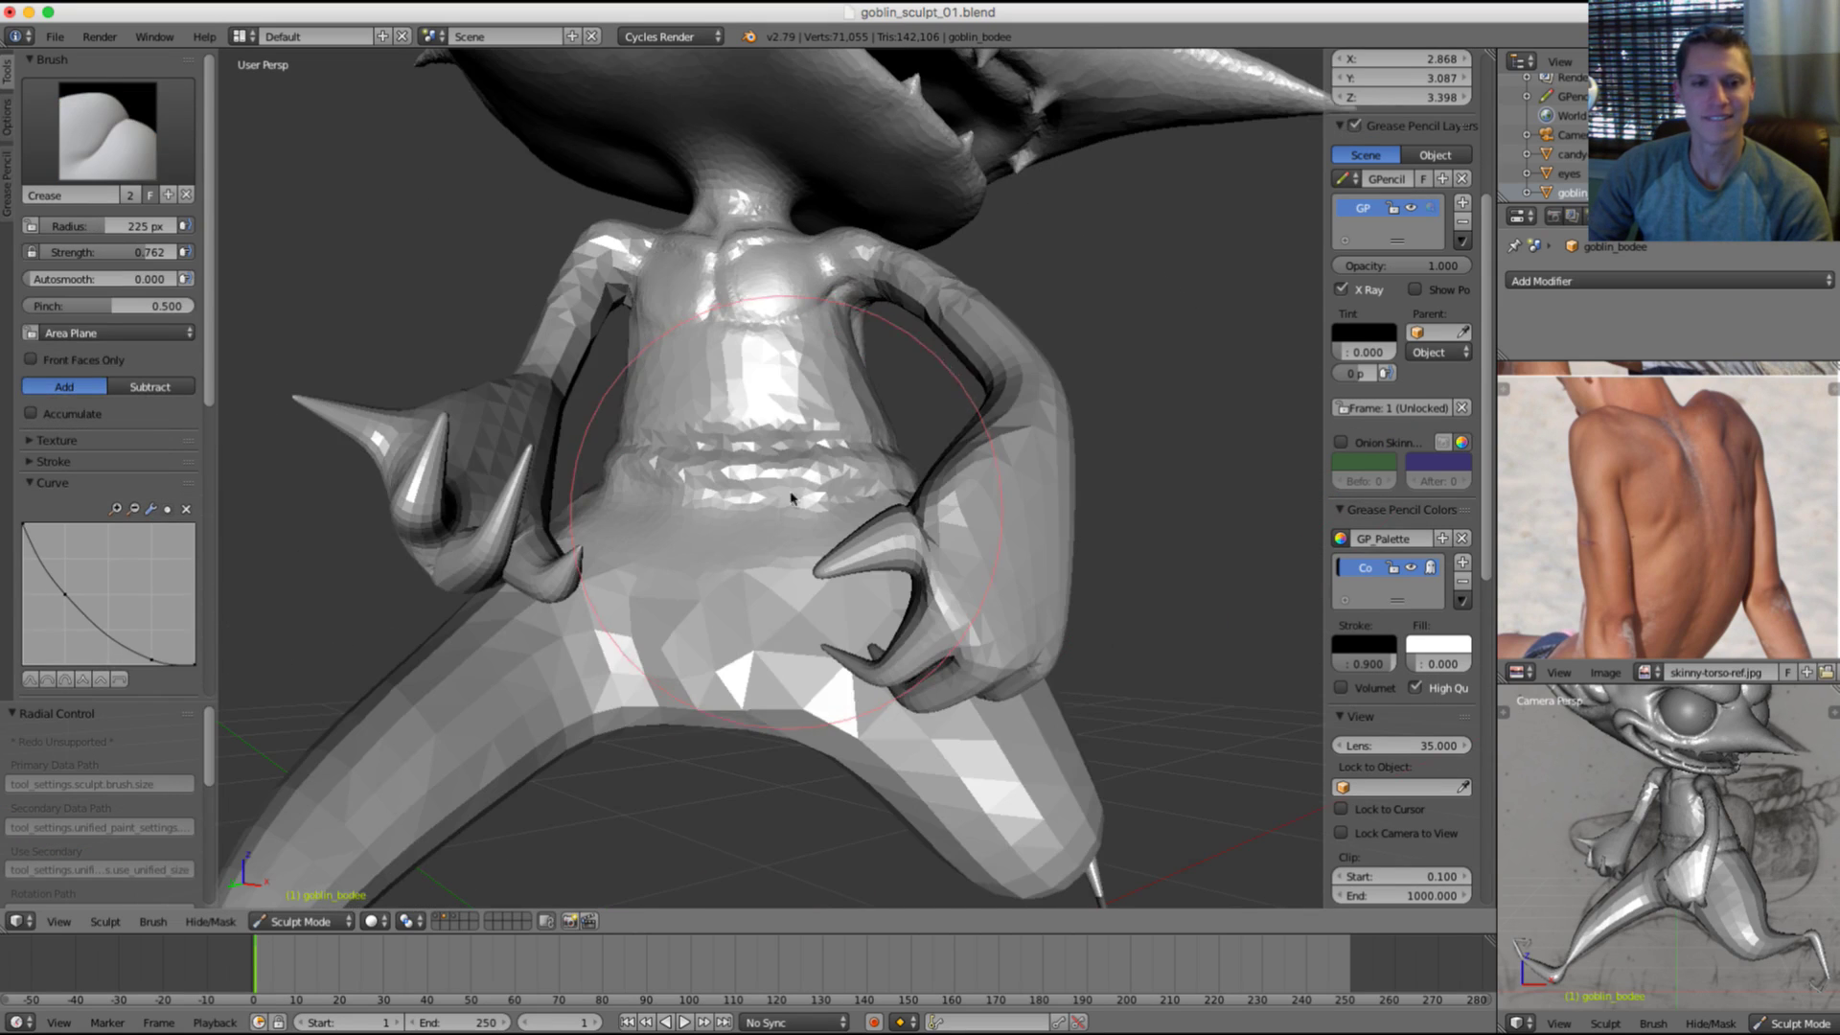
Step: Puff out the front of the hips and upper thighs using the Inflate brush at a 292 px radius
key(i)
key(f)
click(745, 499)
middle_drag(752, 517, 788, 477)
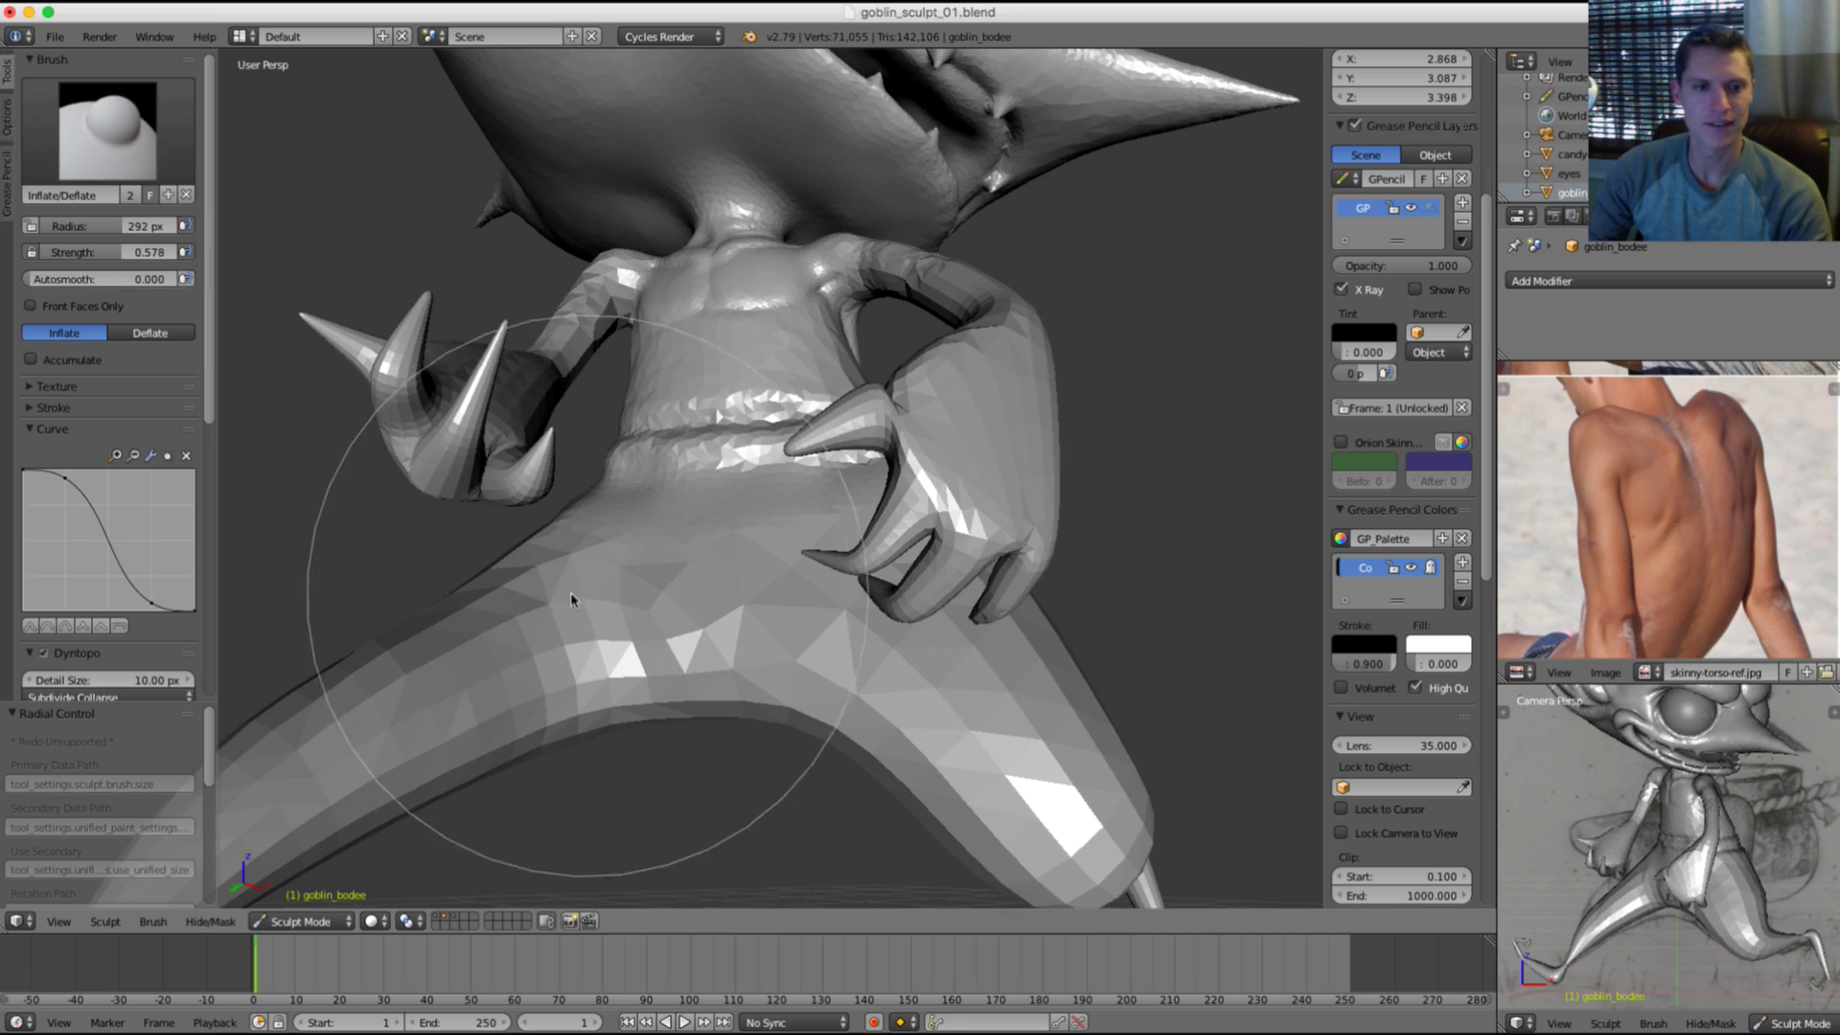
drag(558, 571, 678, 616)
mouse_move(678, 616)
middle_down()
mouse_move(814, 636)
mouse_move(866, 607)
mouse_move(736, 647)
middle_up()
Step: Fill out and smooth the hips, buttocks and thighs around the back with the 292 px brush
mouse_move(736, 648)
shift+mouse_down()
mouse_move(706, 694)
mouse_move(674, 633)
shift+mouse_up()
middle_drag(674, 633, 759, 628)
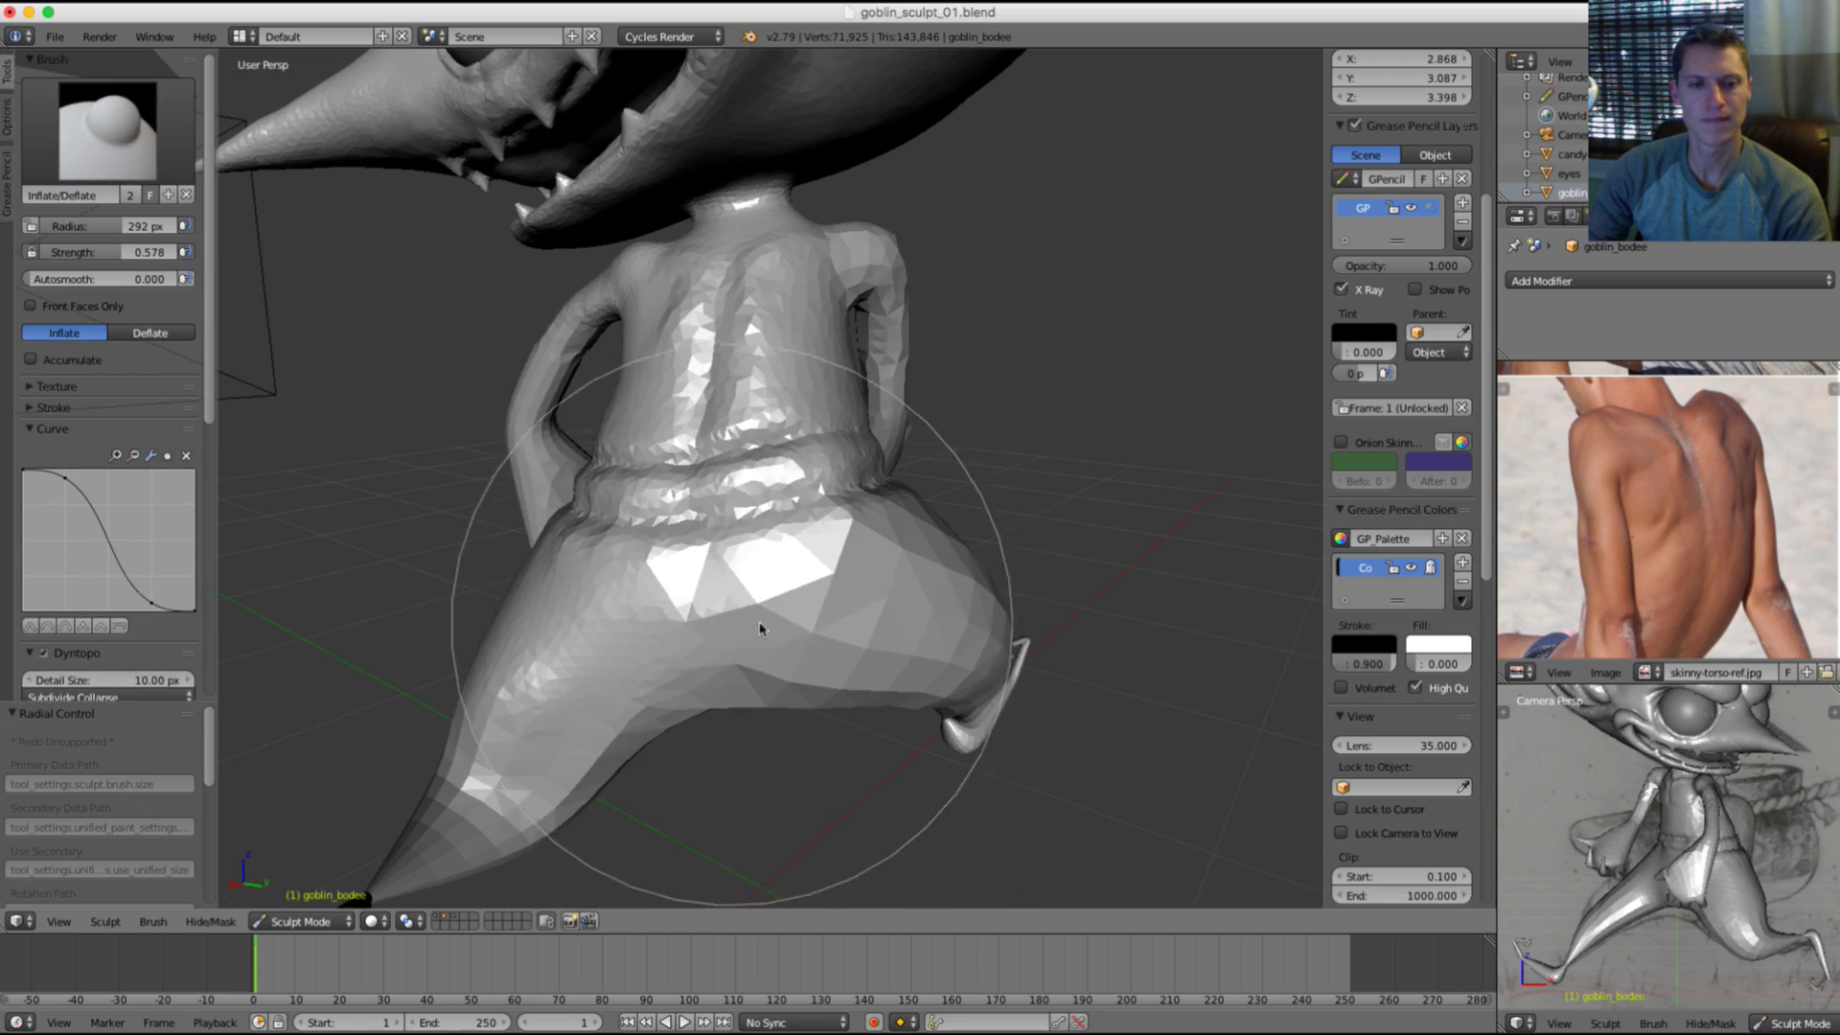
mouse_move(825, 621)
shift+mouse_down()
mouse_move(718, 671)
mouse_move(815, 623)
shift+mouse_up()
middle_drag(915, 613, 751, 636)
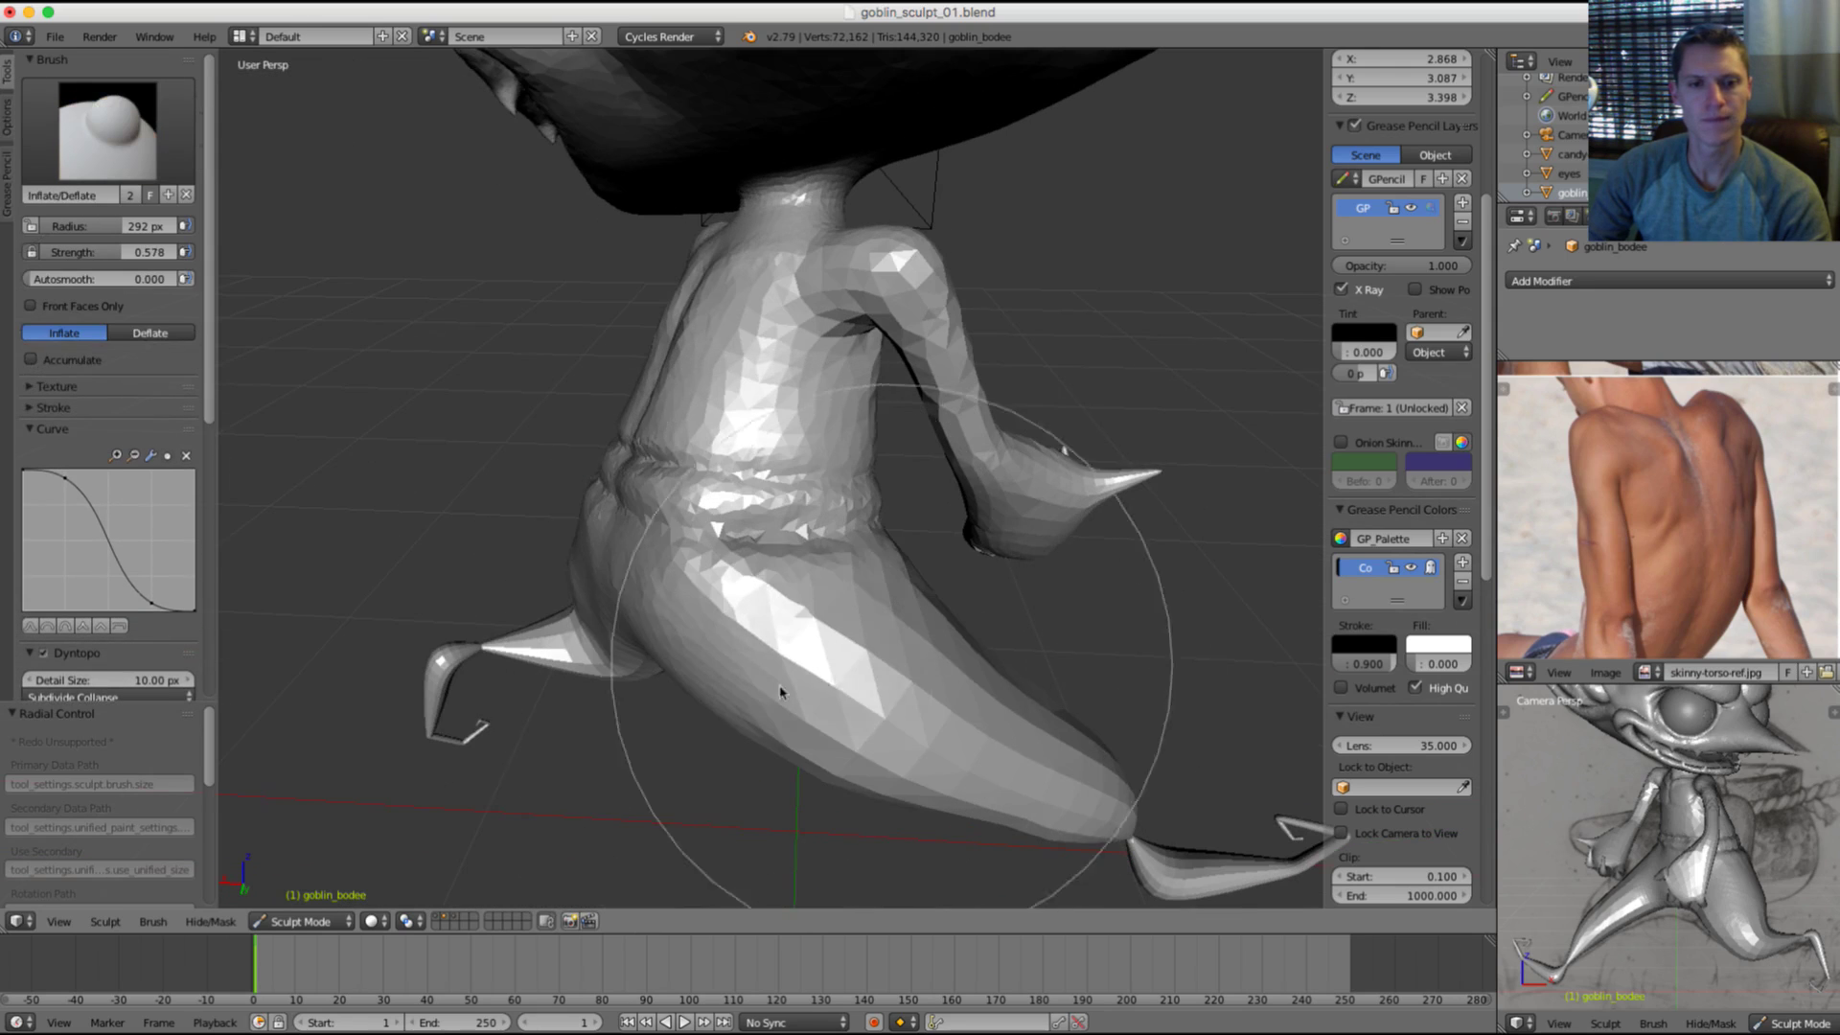
shift+drag(780, 690, 807, 661)
mouse_move(807, 661)
middle_down()
mouse_move(706, 546)
mouse_move(661, 566)
mouse_move(760, 558)
mouse_move(787, 594)
middle_up()
Step: Sharpen the upper waist crease across the lower back using the Pinch/Magnify brush at 0.901 strength
key(f)
click(649, 537)
ctrl+middle_drag(766, 536, 767, 483)
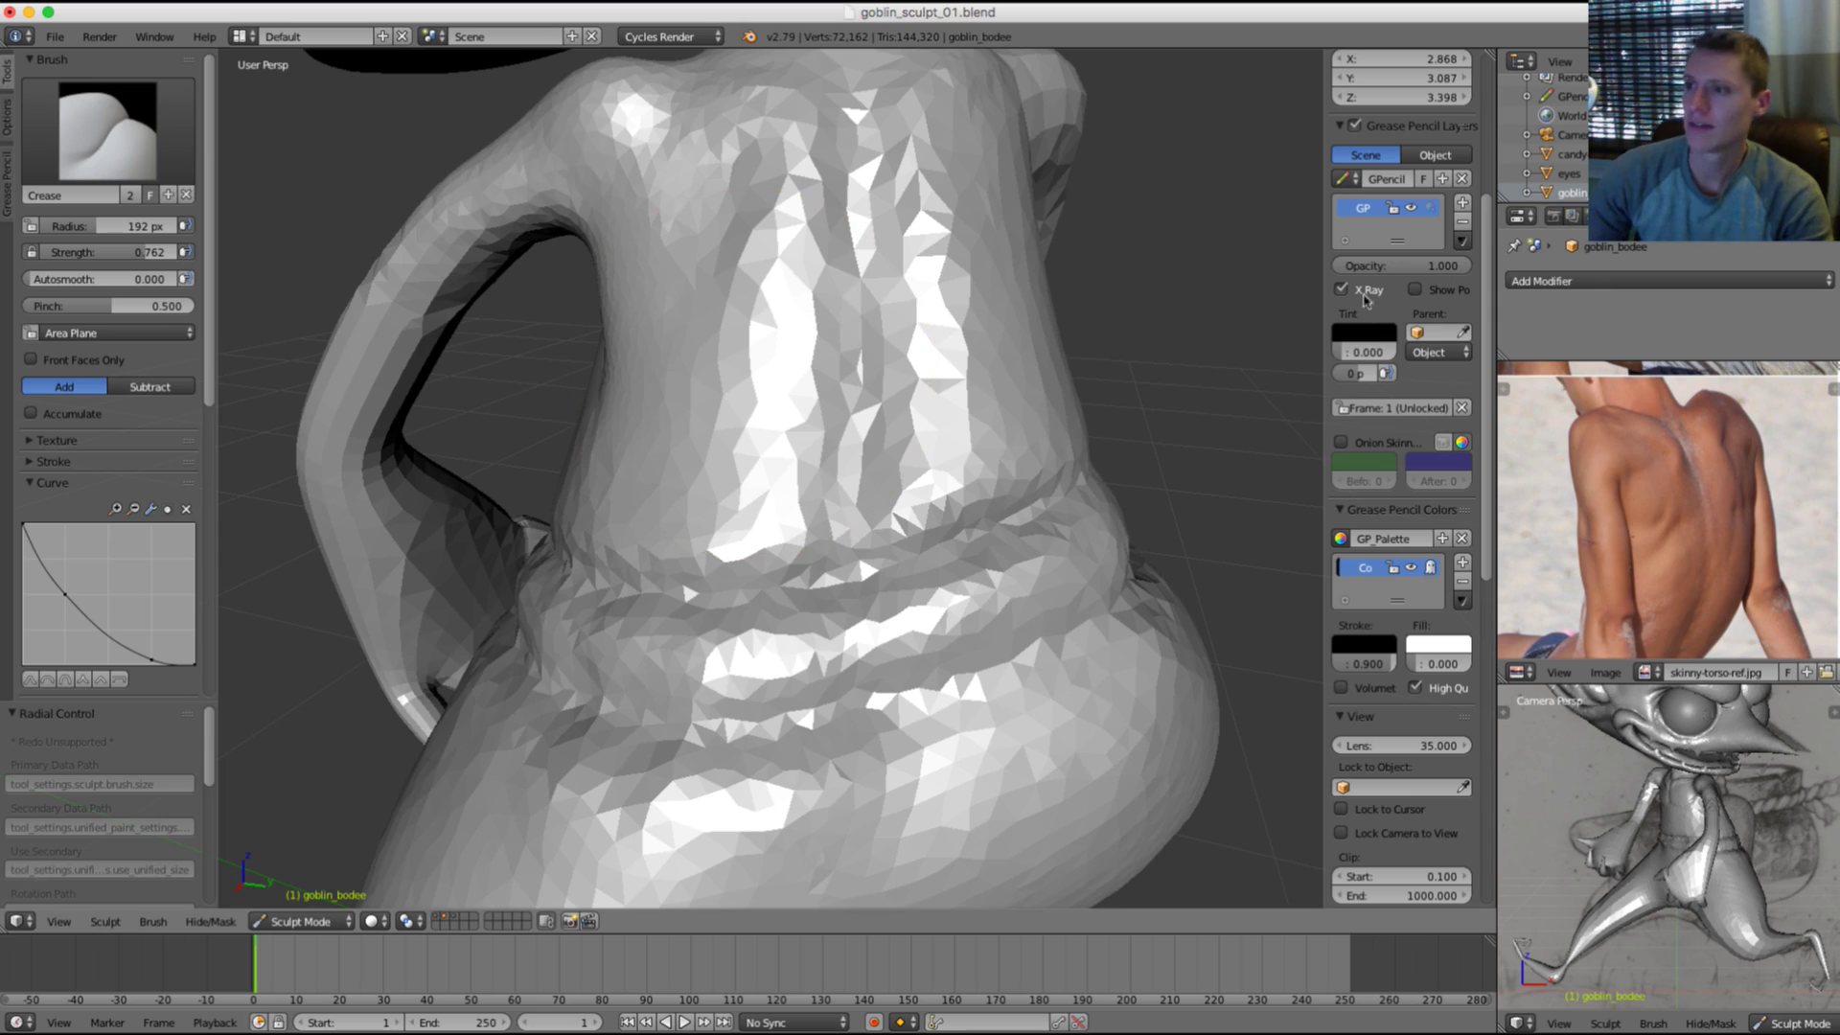
middle_drag(1068, 580, 1081, 523)
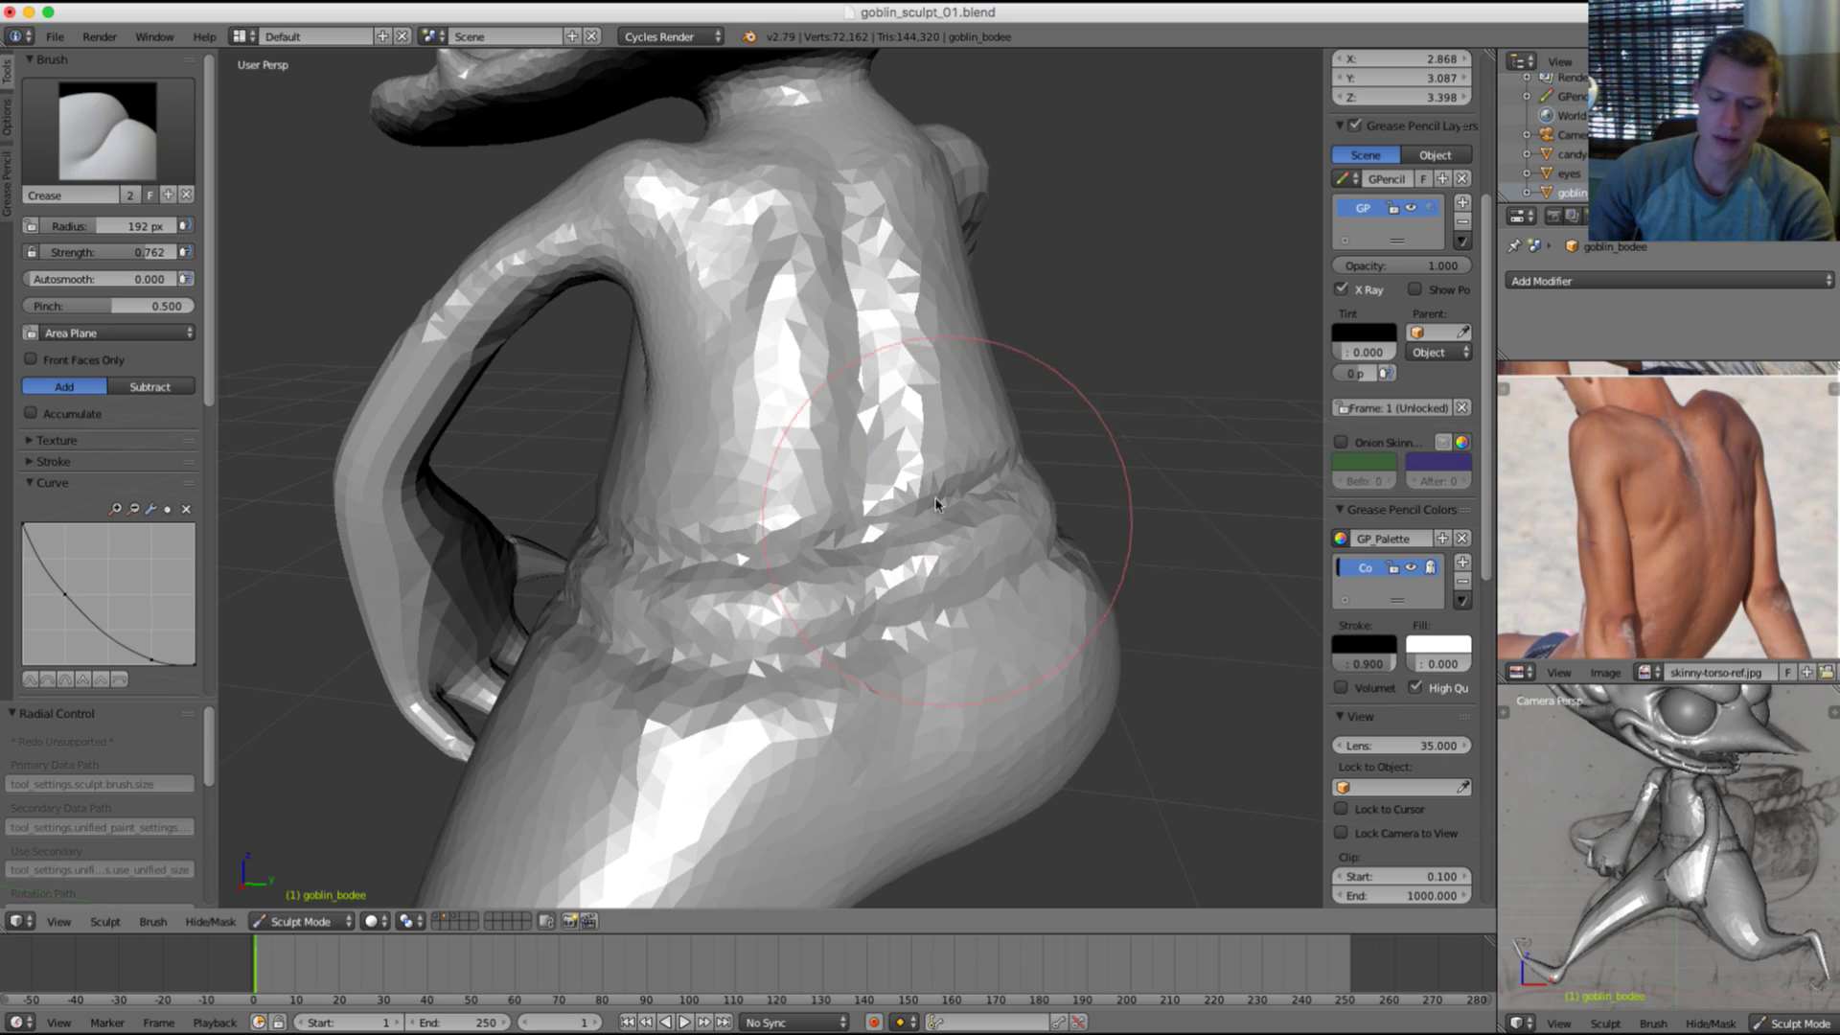
key(p)
key(f)
click(755, 540)
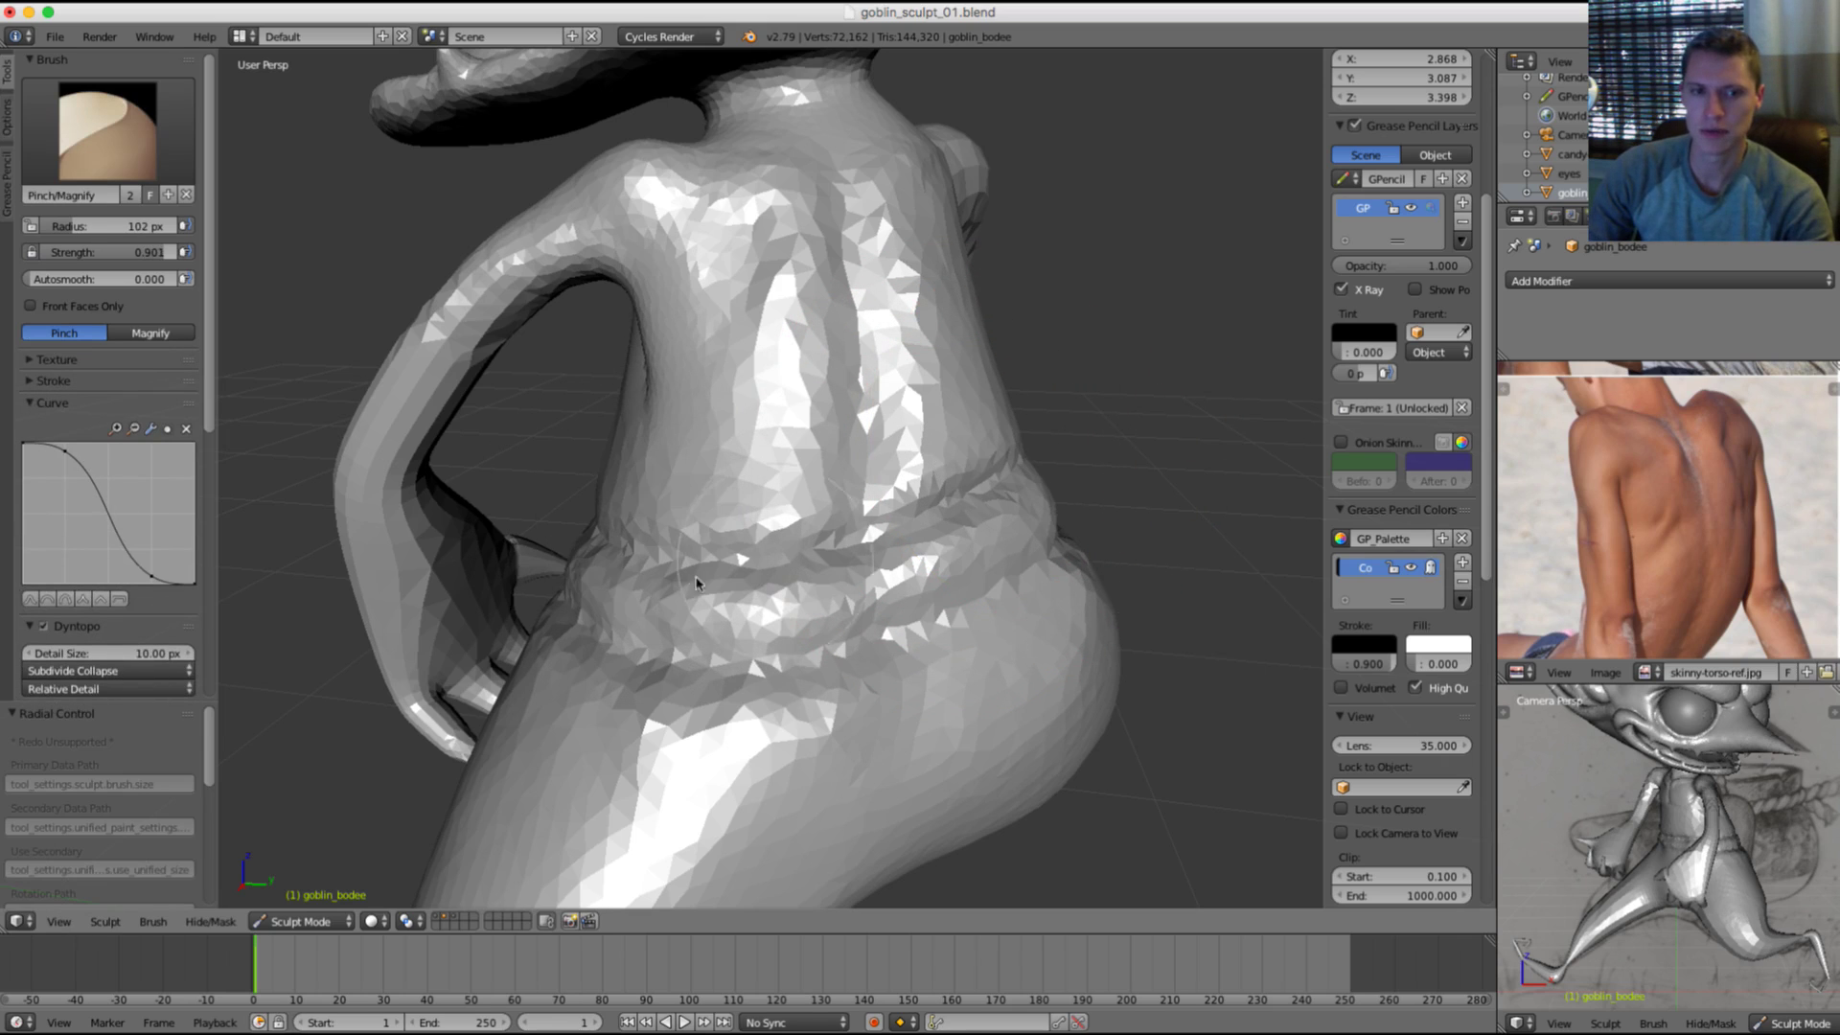
key(f)
click(588, 570)
mouse_move(589, 579)
mouse_down()
mouse_move(899, 575)
mouse_move(997, 497)
mouse_up()
middle_drag(996, 496, 963, 513)
Step: Smooth the hips and lower waist crease around the back, flank and belly at a 154 px radius
mouse_move(892, 613)
shift+mouse_down()
mouse_move(733, 657)
mouse_move(850, 694)
mouse_move(862, 675)
shift+mouse_up()
key(f)
click(811, 651)
middle_drag(872, 668, 958, 563)
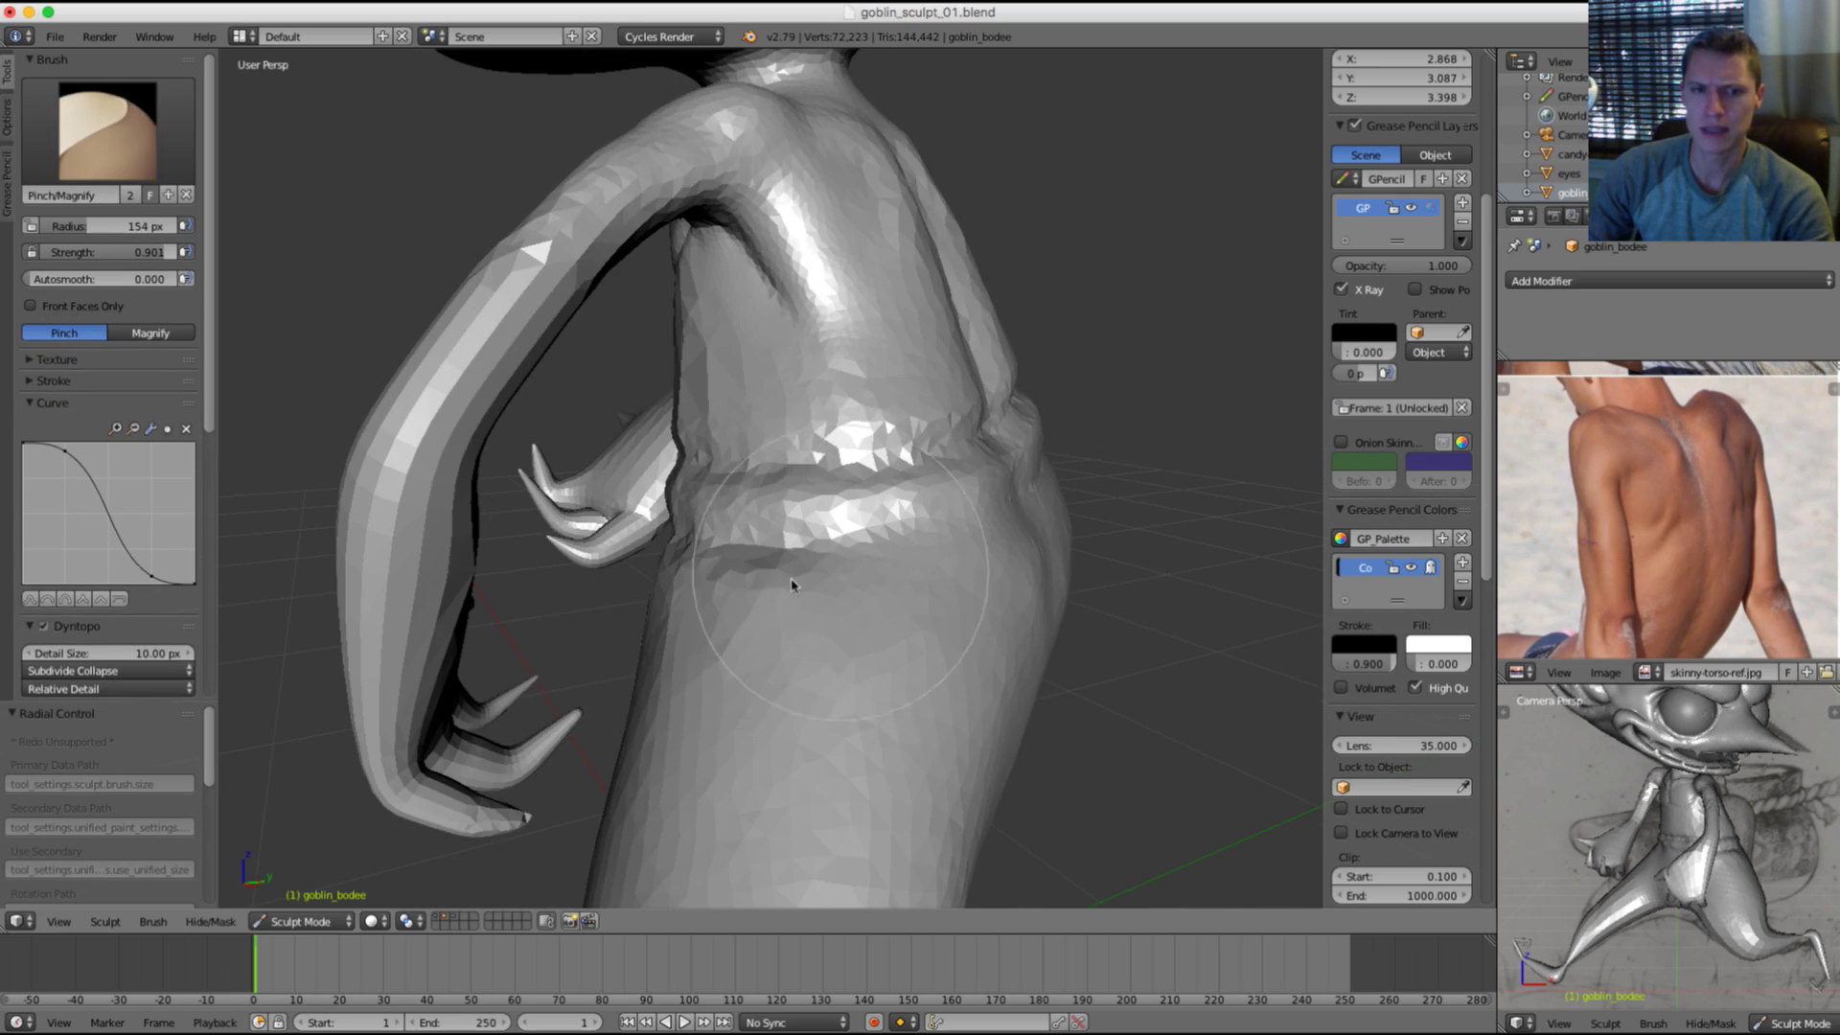
key(s)
key(f)
shift+drag(874, 566, 748, 578)
middle_drag(747, 575, 858, 566)
shift+drag(859, 566, 875, 554)
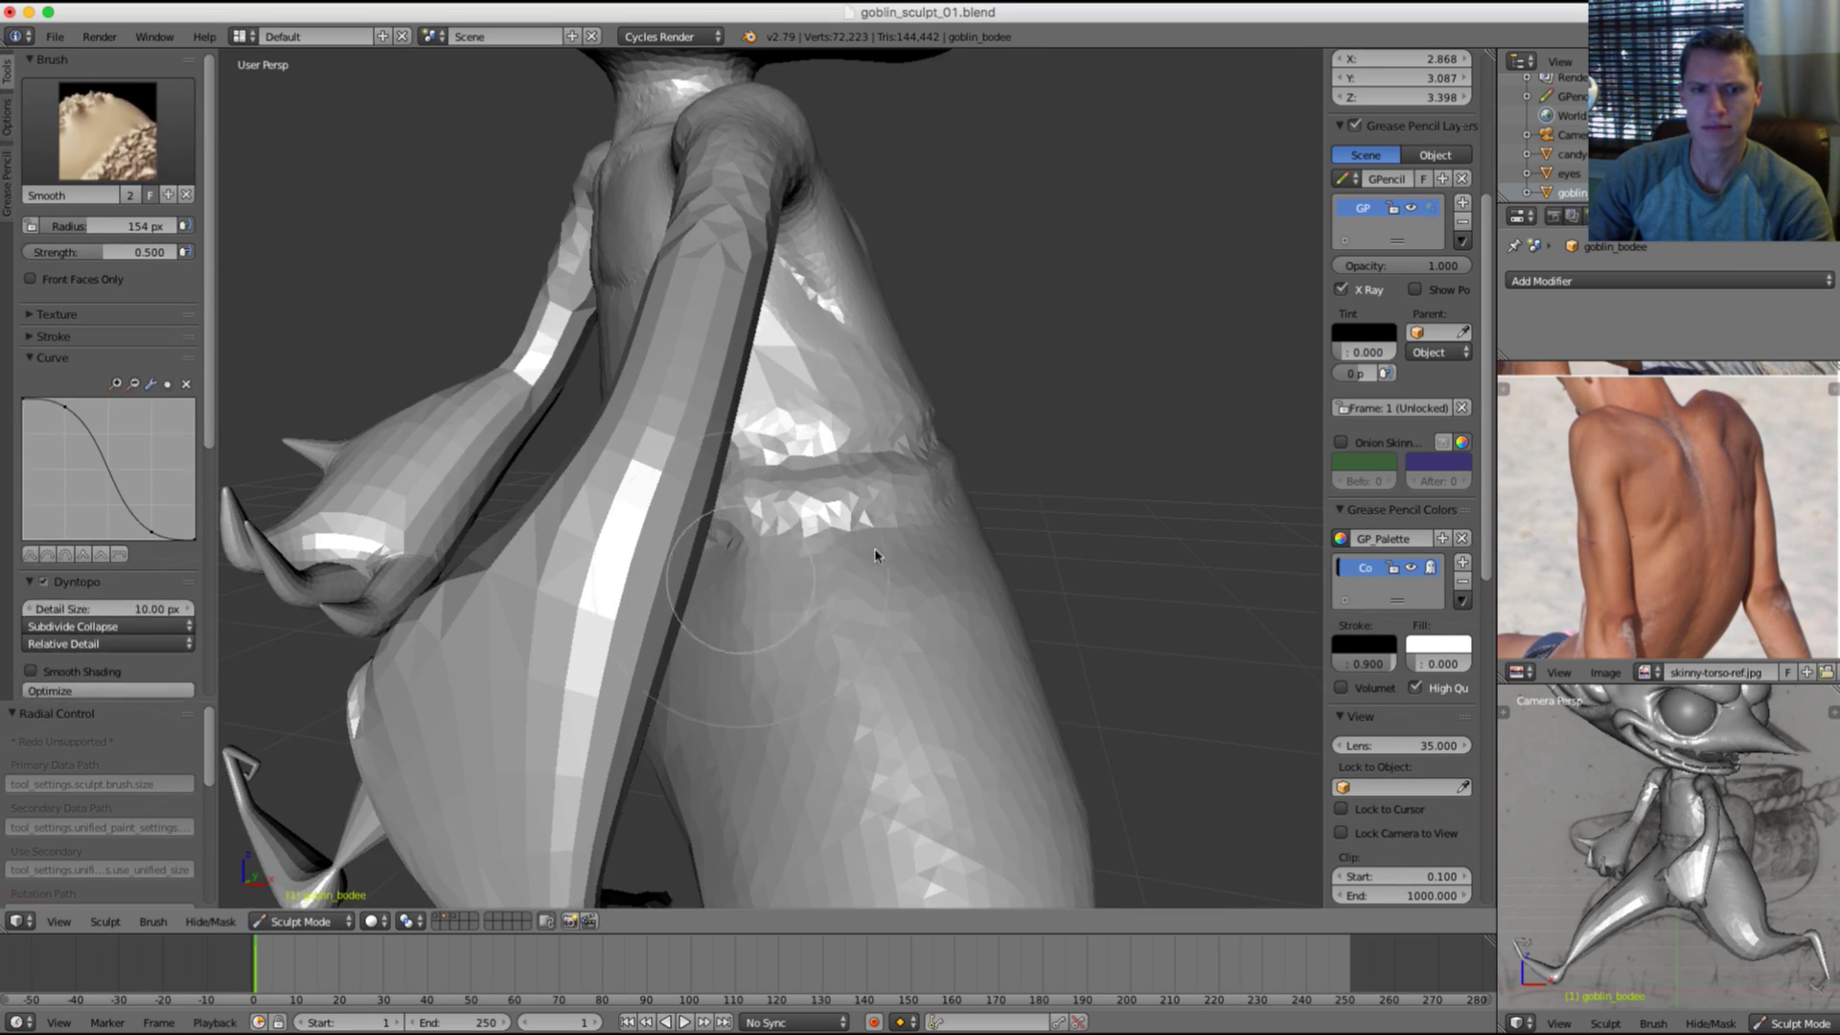
middle_drag(786, 560, 906, 570)
mouse_move(803, 588)
shift+mouse_down()
mouse_move(738, 605)
mouse_move(723, 645)
mouse_move(852, 609)
shift+mouse_up()
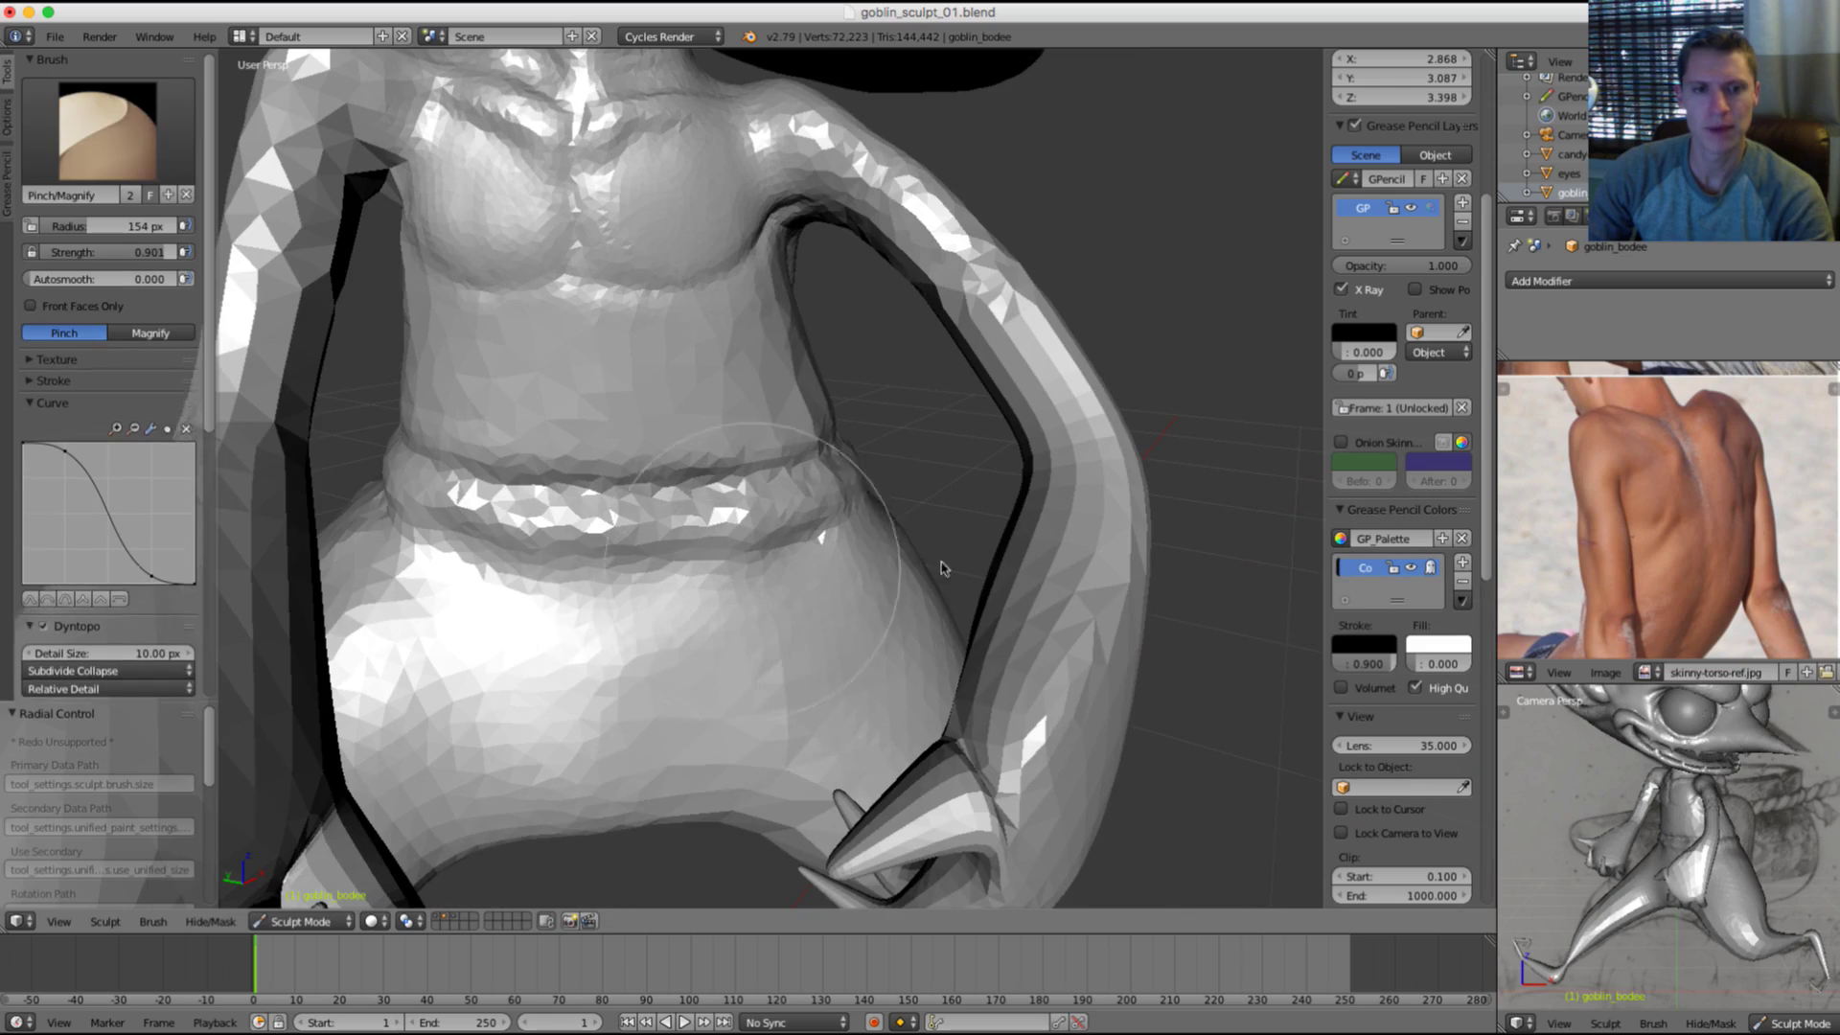
Step: Switch the Dyntopo detail refine method to Subdivide Edges for the Pinch/Magnify brush
shift+middle_drag(945, 575, 1164, 567)
key(f)
click(711, 567)
key(p)
key(f)
click(659, 447)
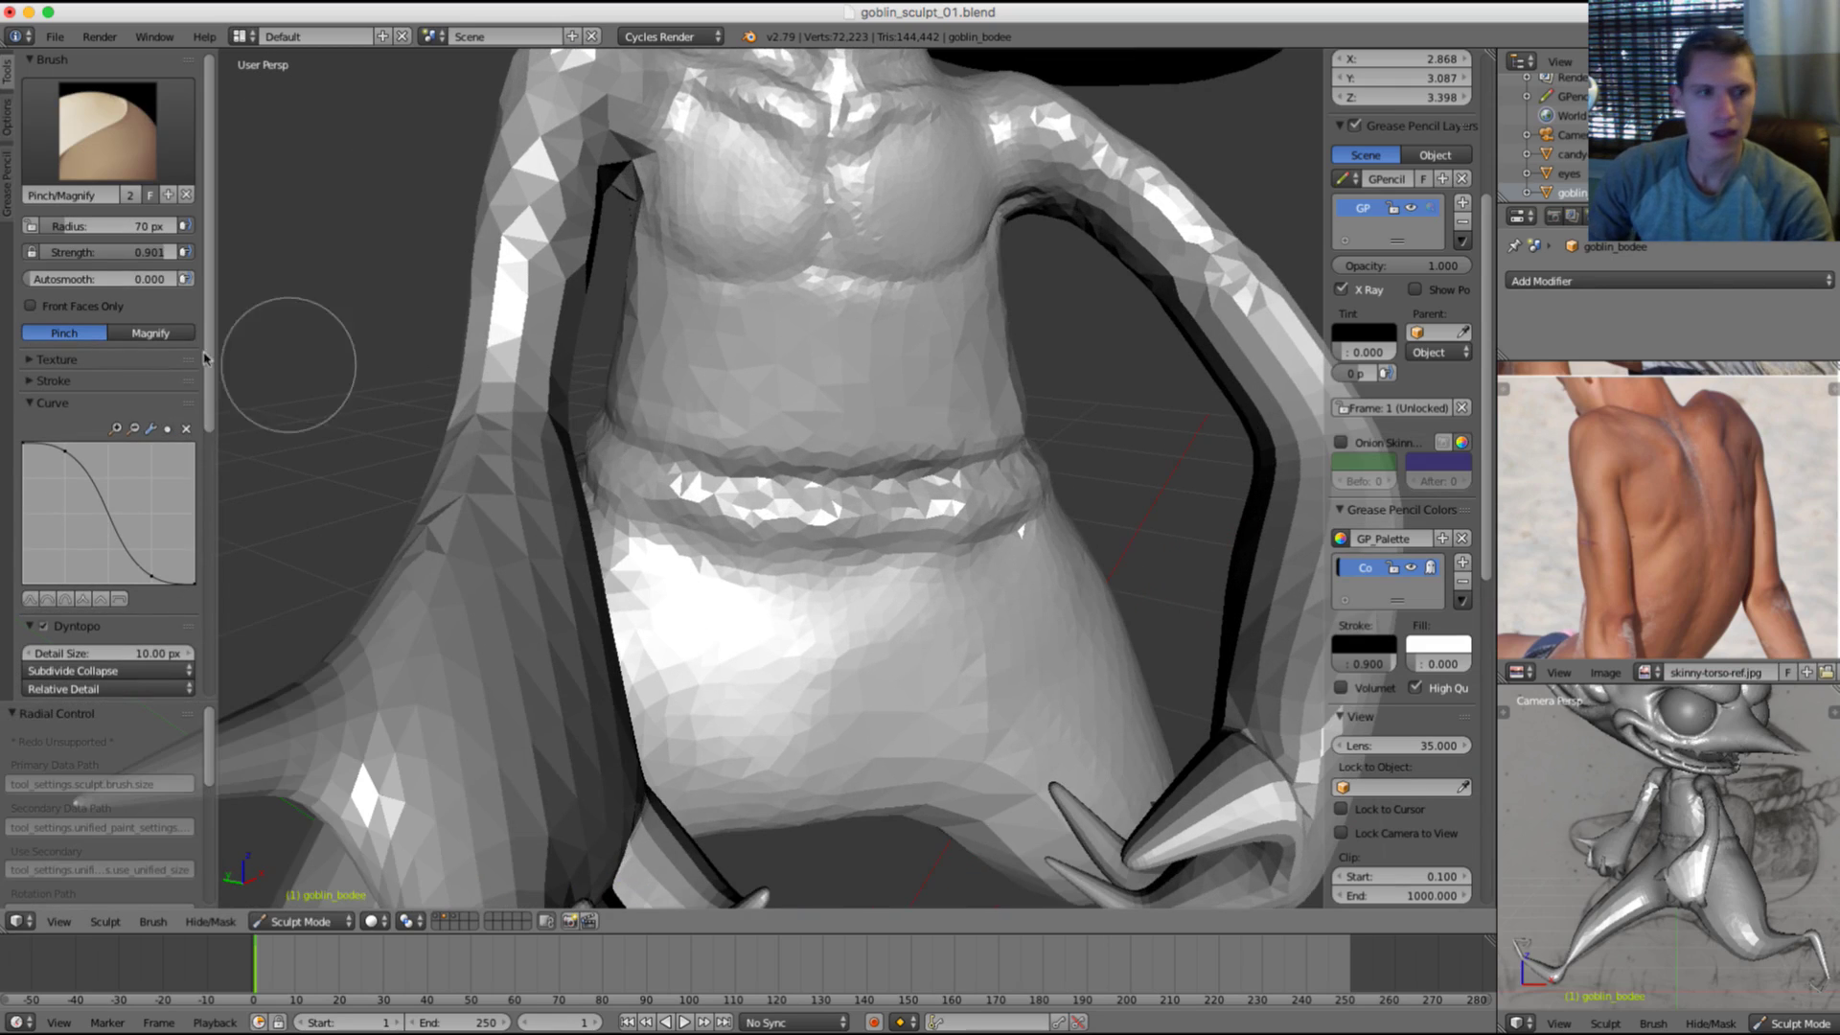
scroll(103, 439, down, 4)
click(95, 573)
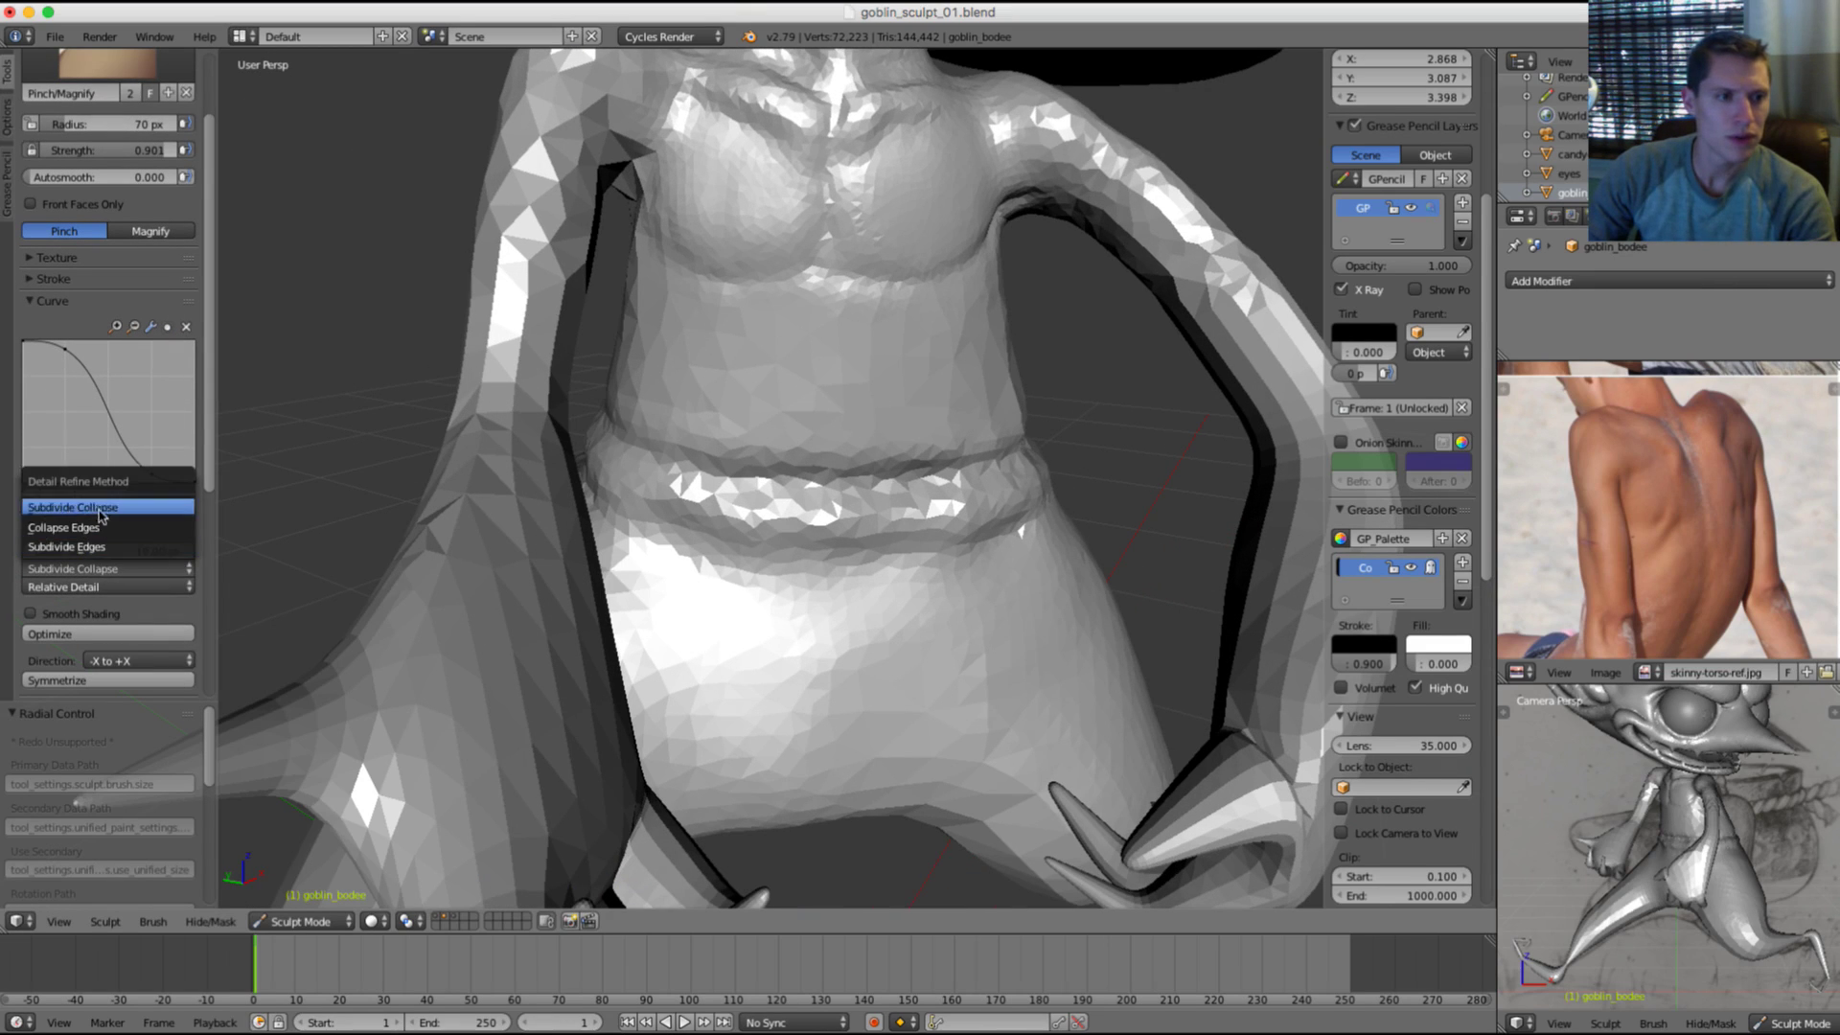
click(58, 507)
Step: Pinch the upper waist crease across the belly into a sharp line with the brush at 78 px
key(p)
key(f)
click(805, 435)
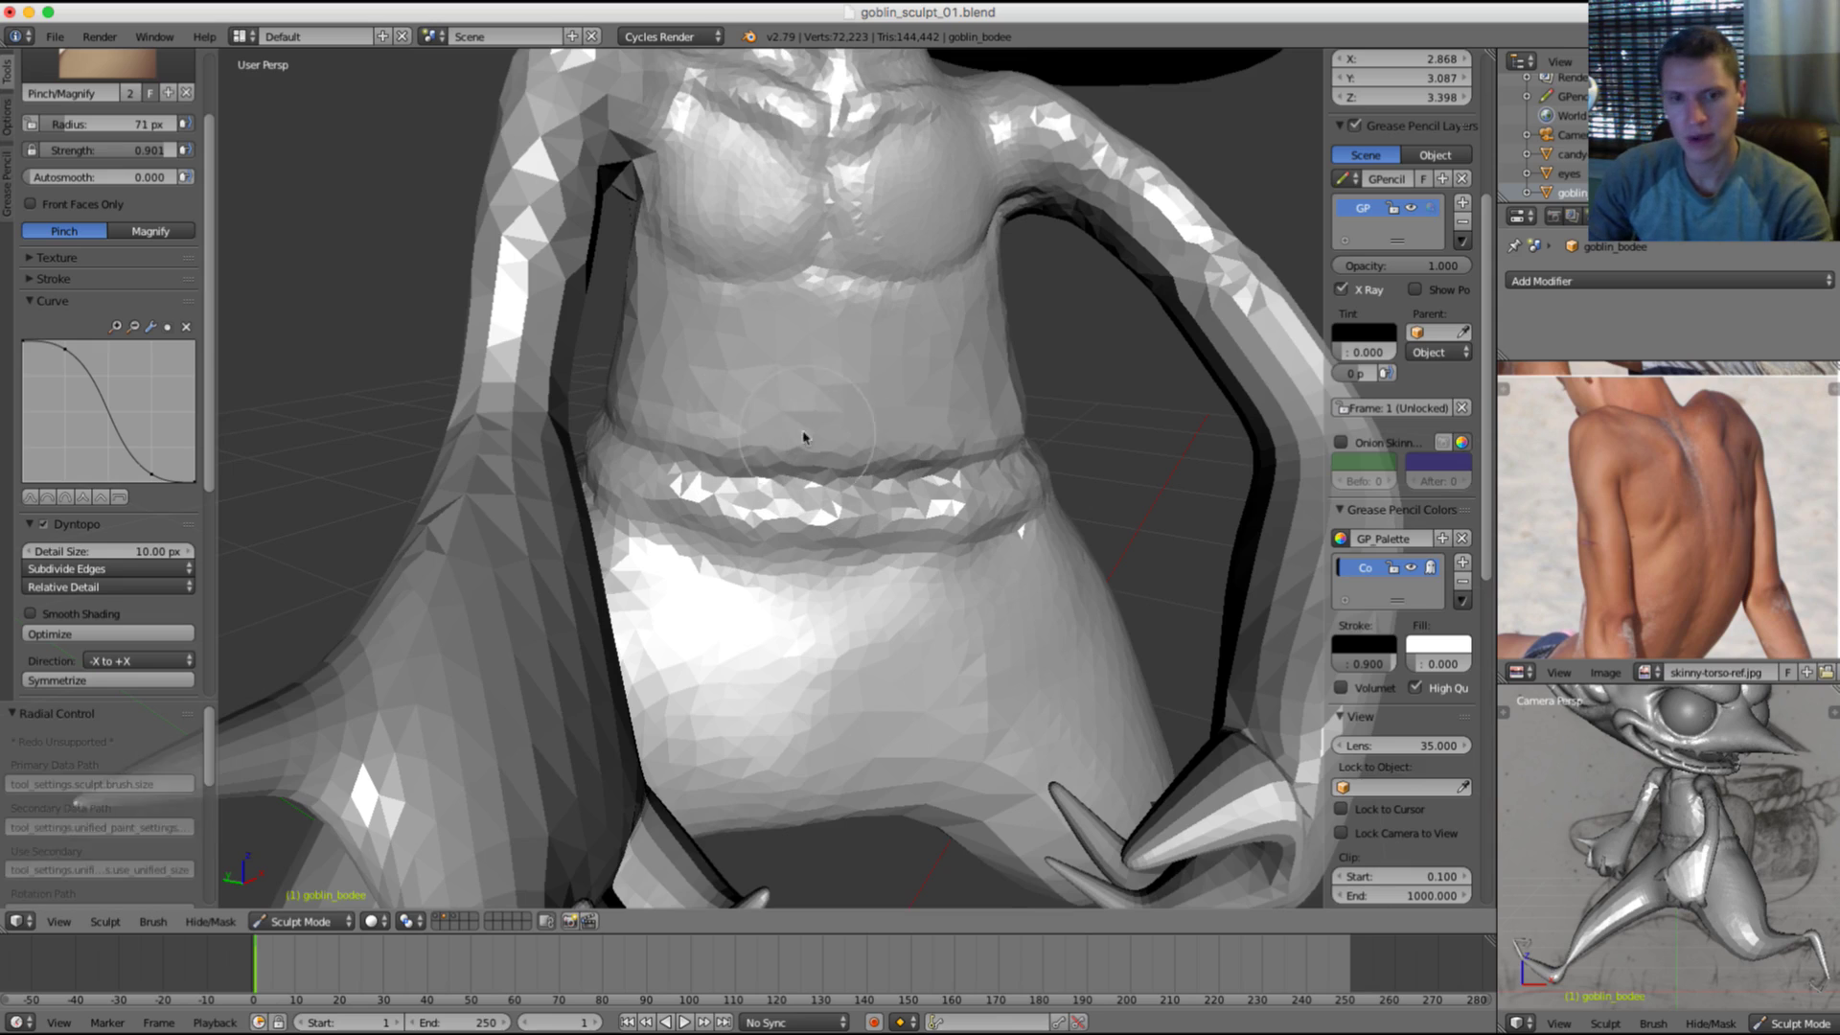
ctrl+middle_drag(805, 434, 846, 432)
key(f)
click(916, 431)
mouse_move(1030, 463)
mouse_down()
mouse_move(805, 494)
mouse_move(667, 470)
mouse_up()
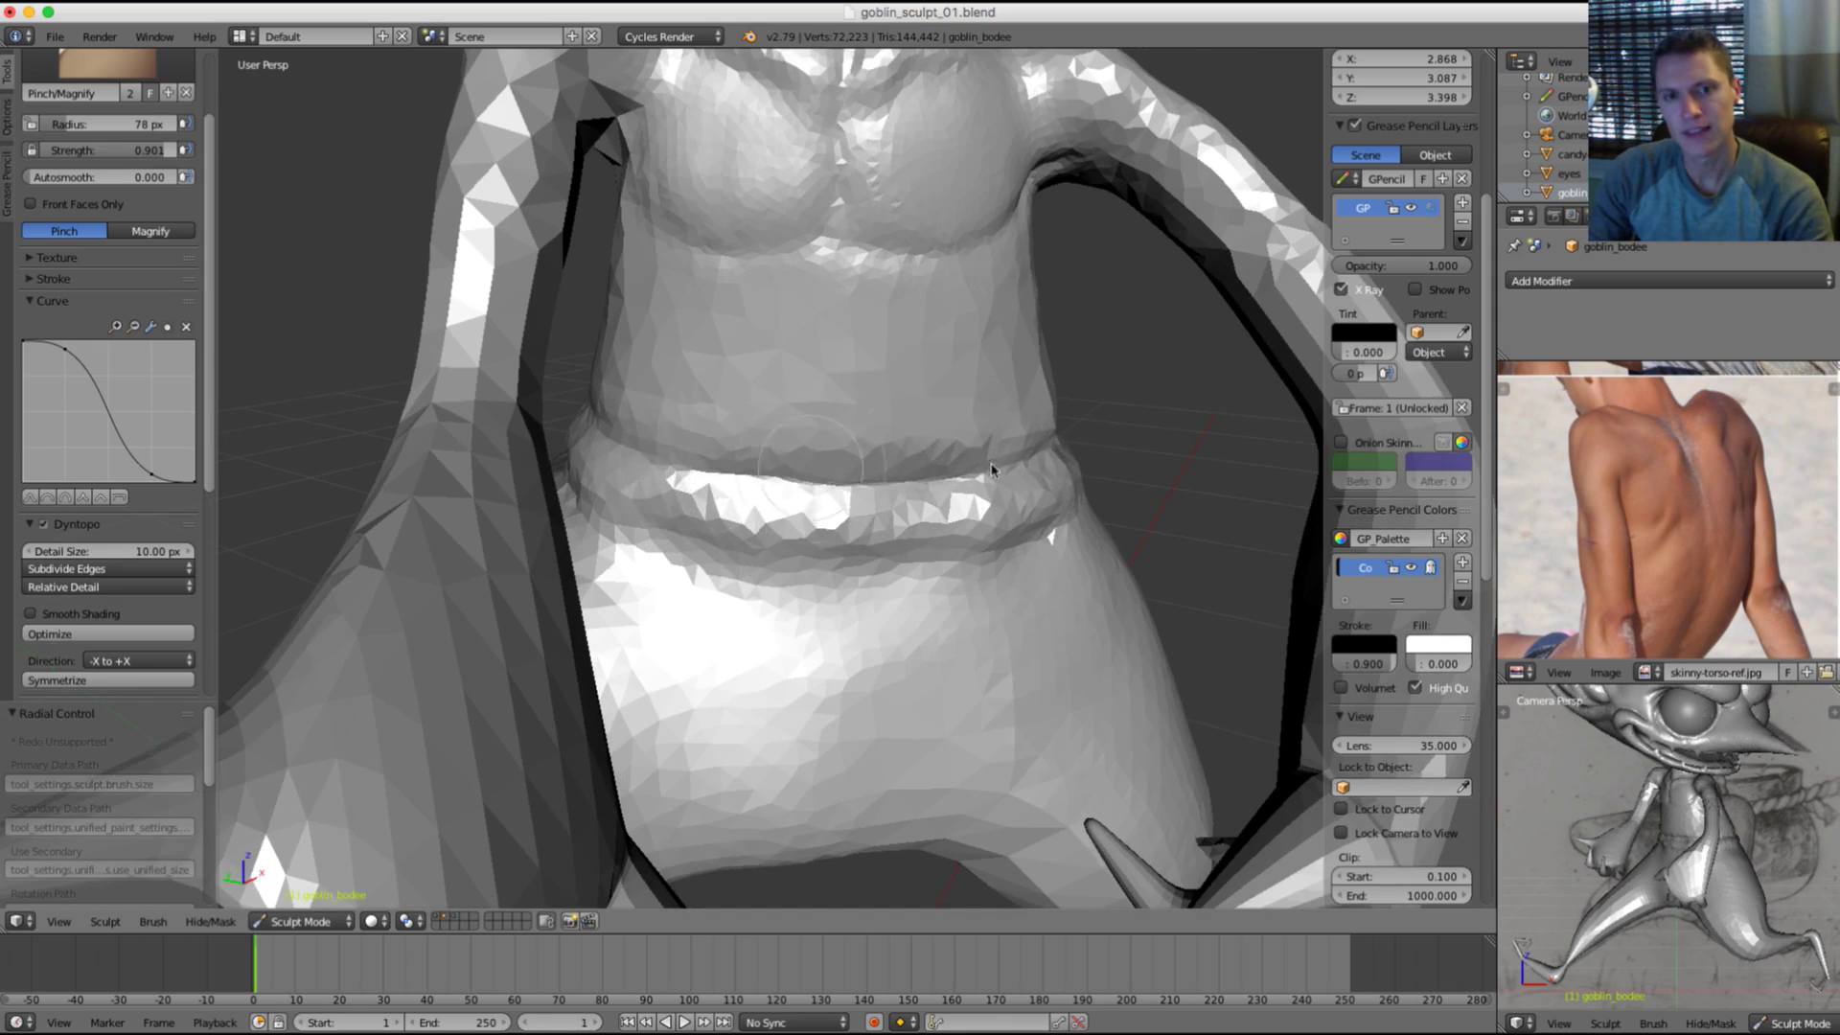
middle_drag(690, 475, 594, 476)
mouse_move(1136, 483)
mouse_down()
mouse_move(743, 480)
mouse_move(1006, 444)
mouse_up()
Step: Pinch the upper waist crease sharper from the belly around the flank to the lower back, widening the brush to 126 px
mouse_move(1006, 444)
middle_down()
mouse_move(1023, 403)
mouse_move(901, 431)
middle_up()
drag(772, 513, 935, 508)
key(f)
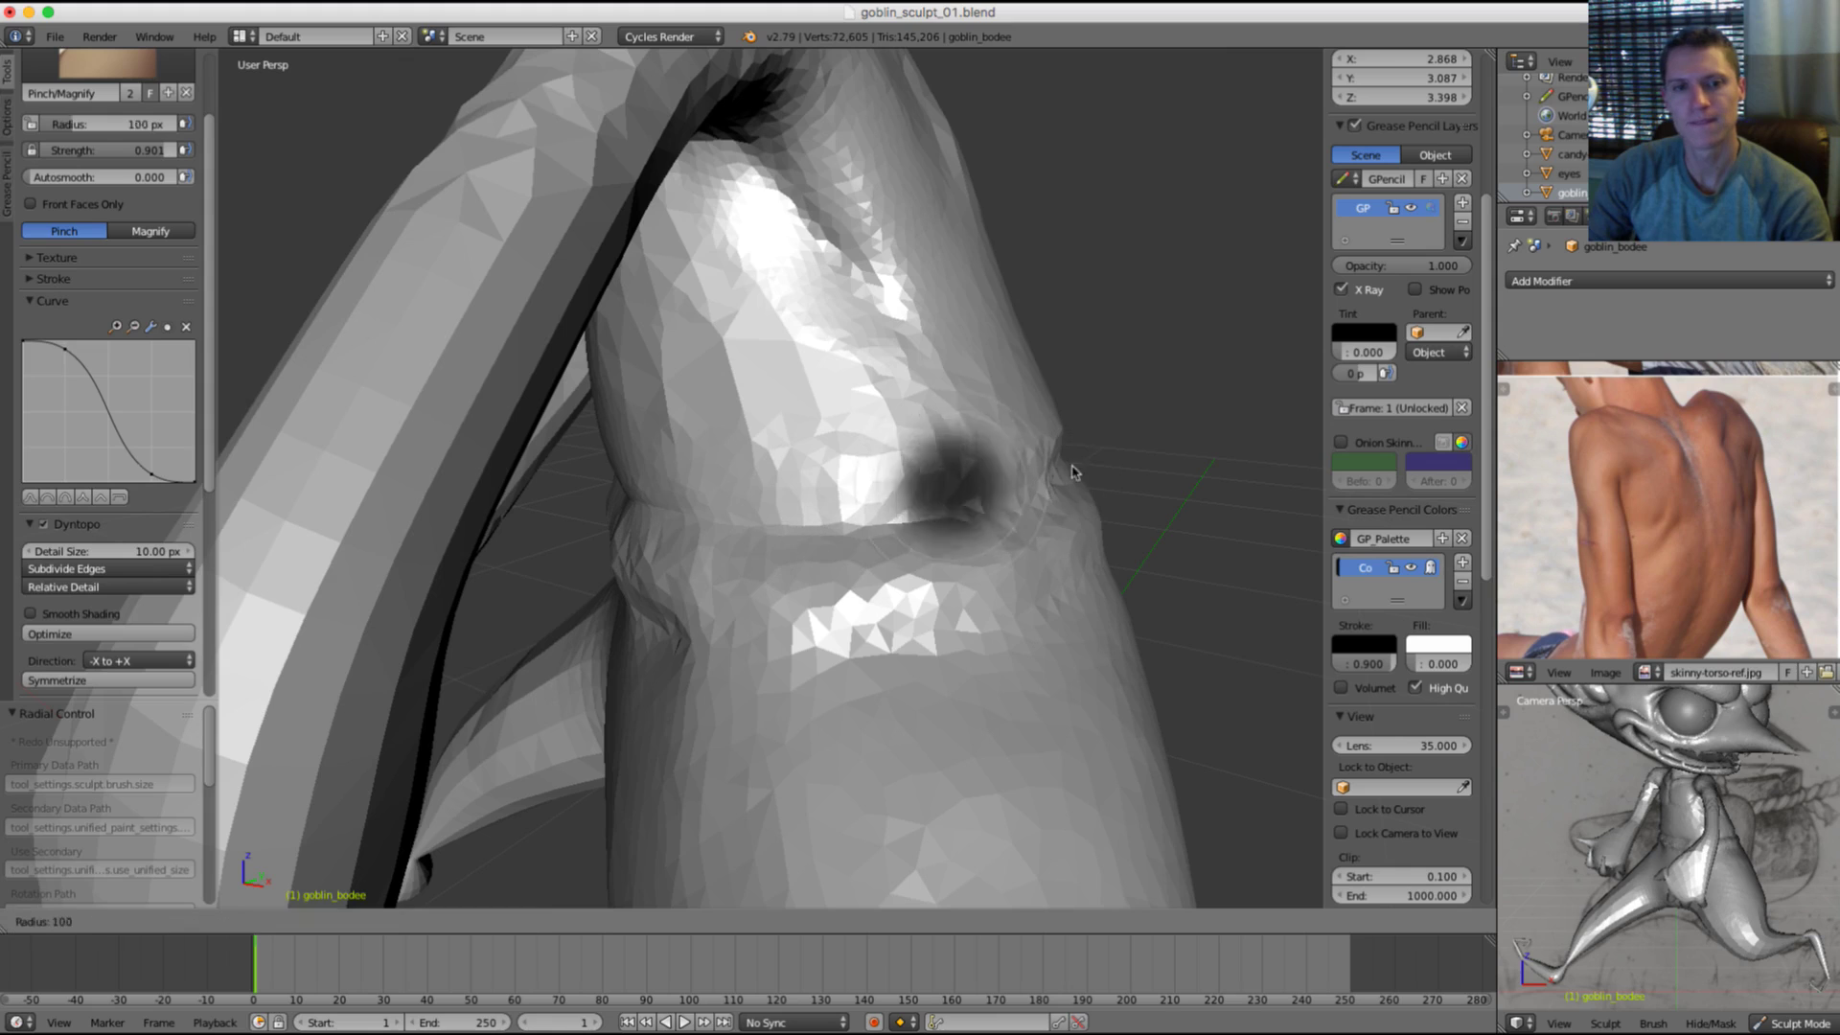
click(1065, 482)
middle_drag(1047, 472, 598, 580)
drag(598, 578, 581, 586)
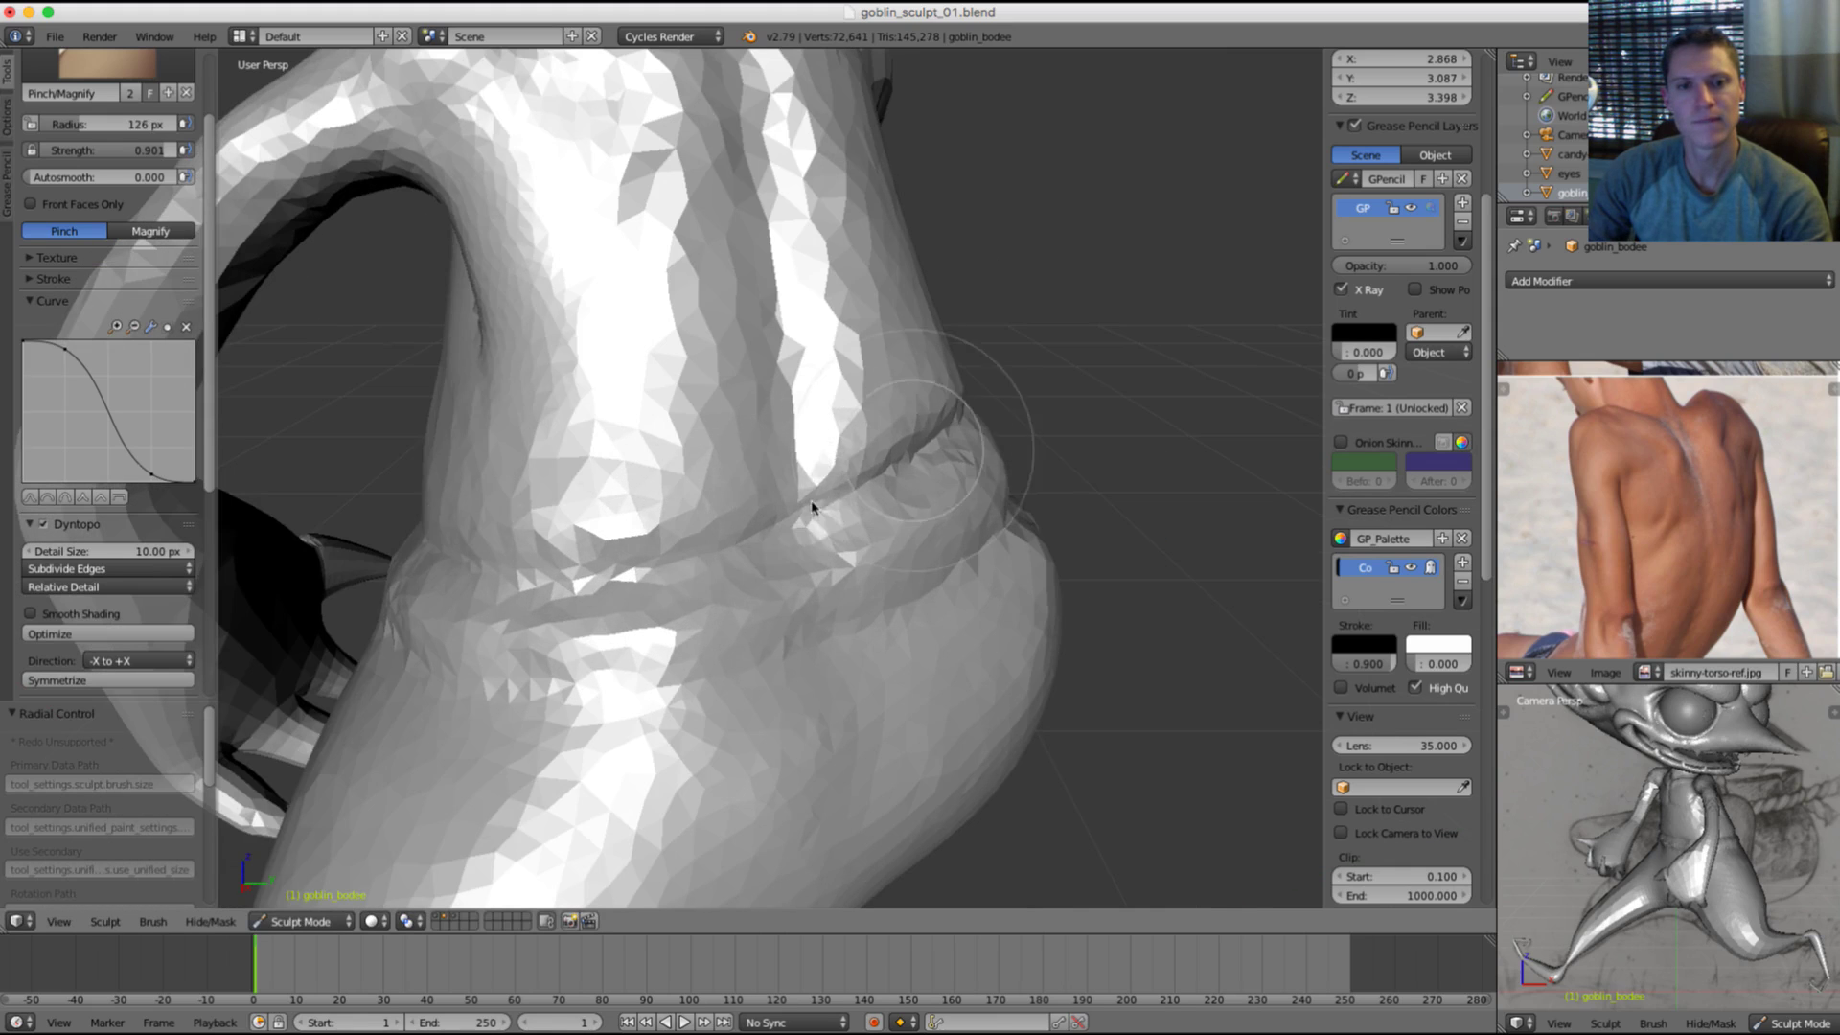
mouse_move(812, 503)
mouse_down()
mouse_move(665, 560)
mouse_move(973, 422)
mouse_move(963, 455)
mouse_up()
middle_drag(961, 462, 891, 451)
Step: Tighten the upper waist crease across the lower back and side with the Pinch/Magnify brush at 176 px
key(f)
click(939, 445)
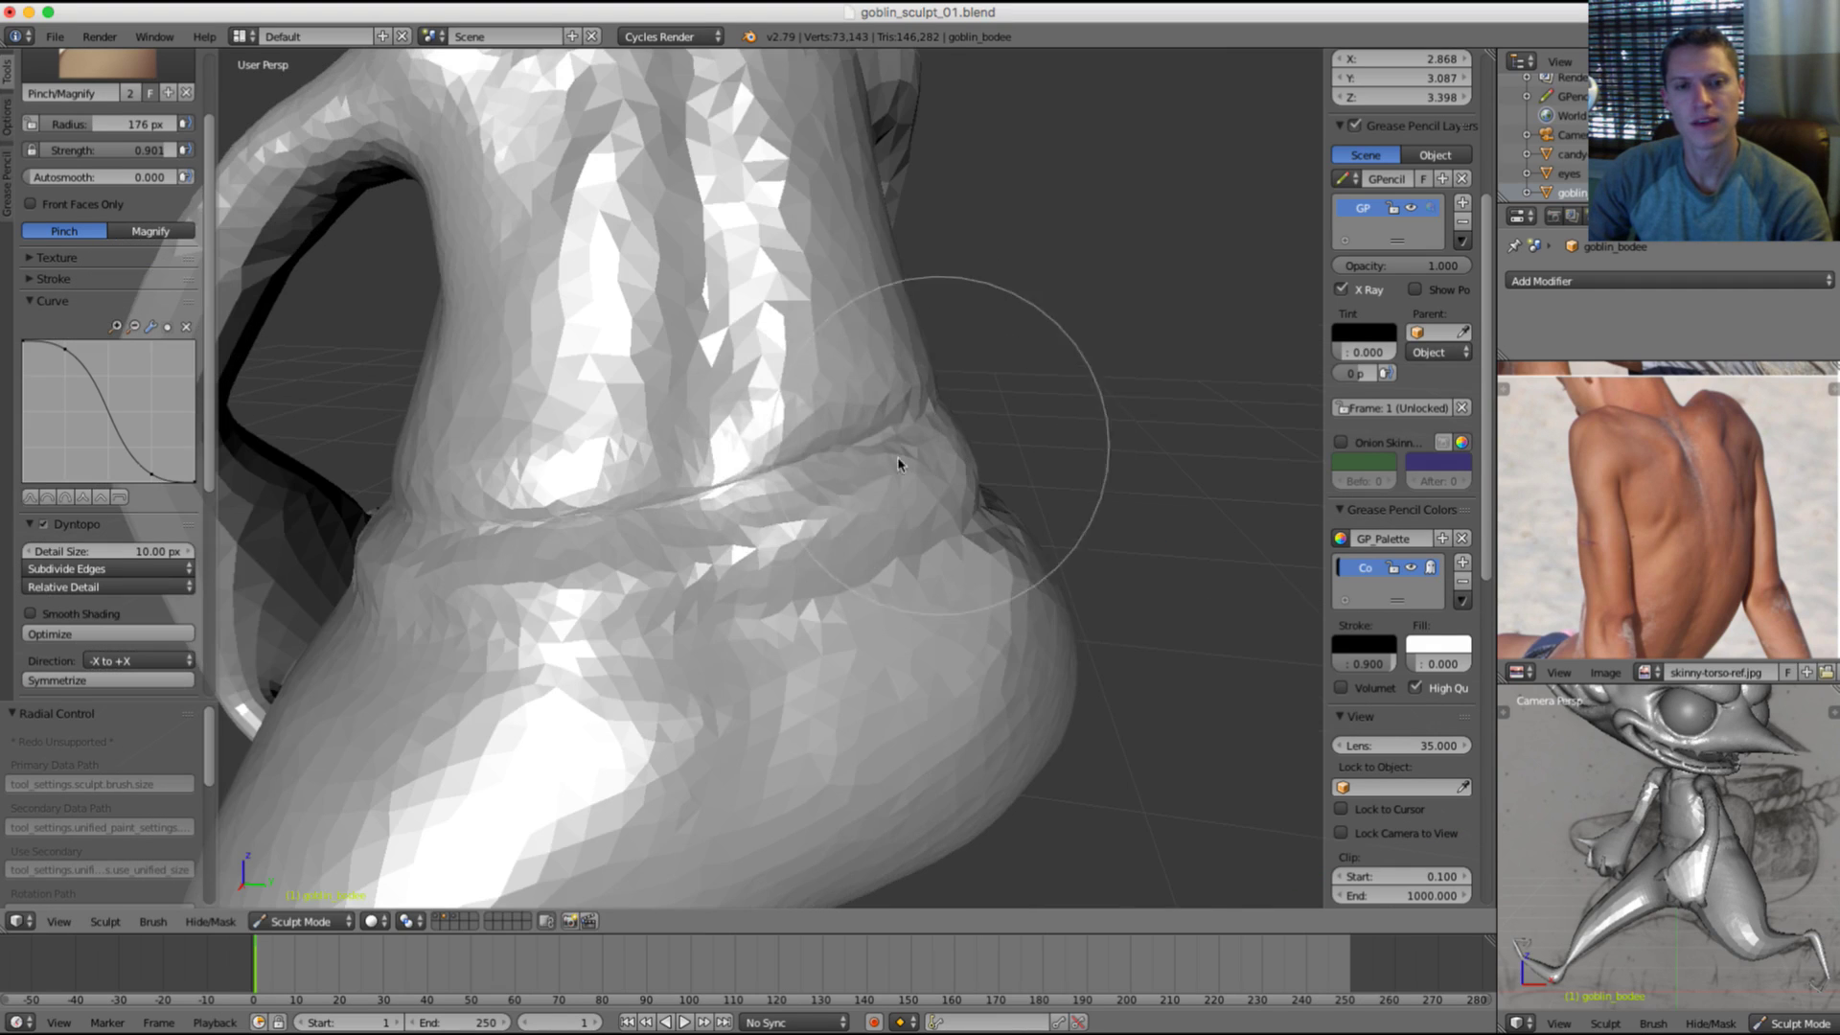
drag(706, 526, 440, 546)
middle_drag(440, 546, 736, 524)
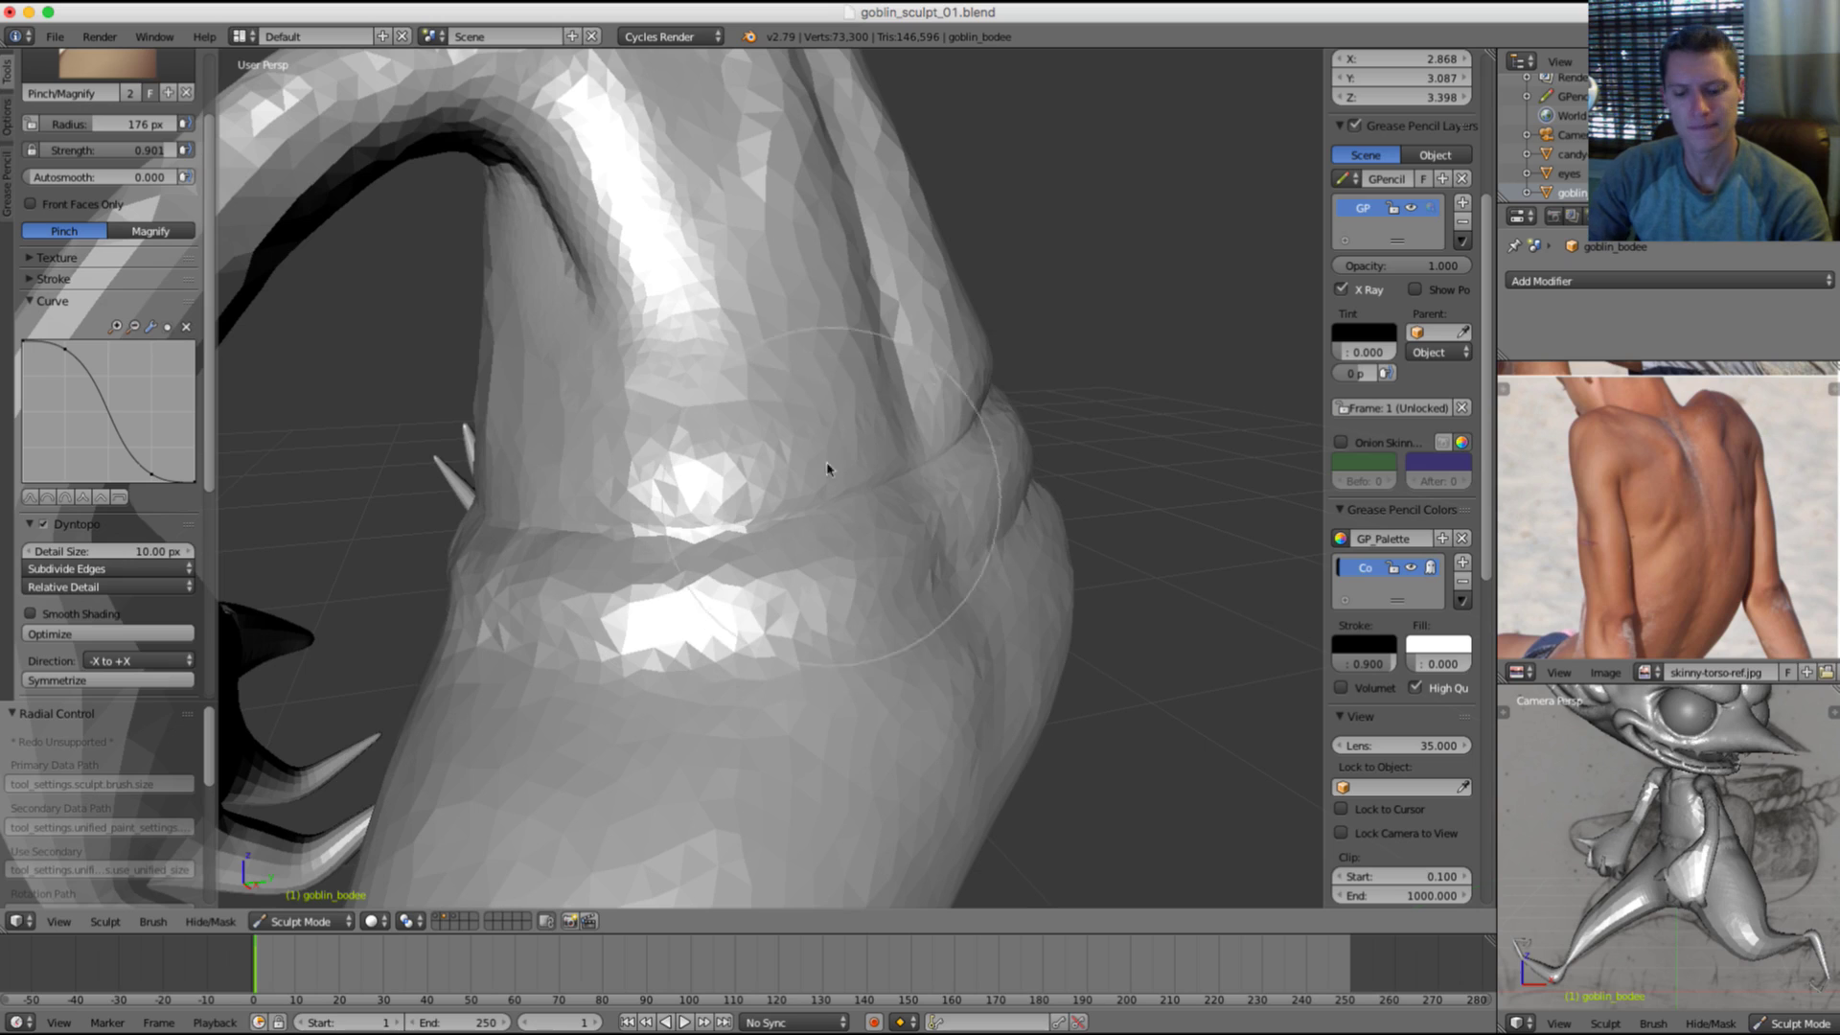
mouse_move(551, 537)
middle_down()
mouse_move(900, 509)
mouse_move(968, 479)
middle_up()
mouse_move(906, 445)
mouse_down()
mouse_move(690, 447)
mouse_move(990, 436)
mouse_up()
mouse_move(776, 403)
middle_down()
mouse_move(955, 464)
mouse_move(1035, 446)
middle_up()
Step: Pinch the upper waist crease on the opposite flank and lower back with the brush at 161 px
key(f)
click(1006, 443)
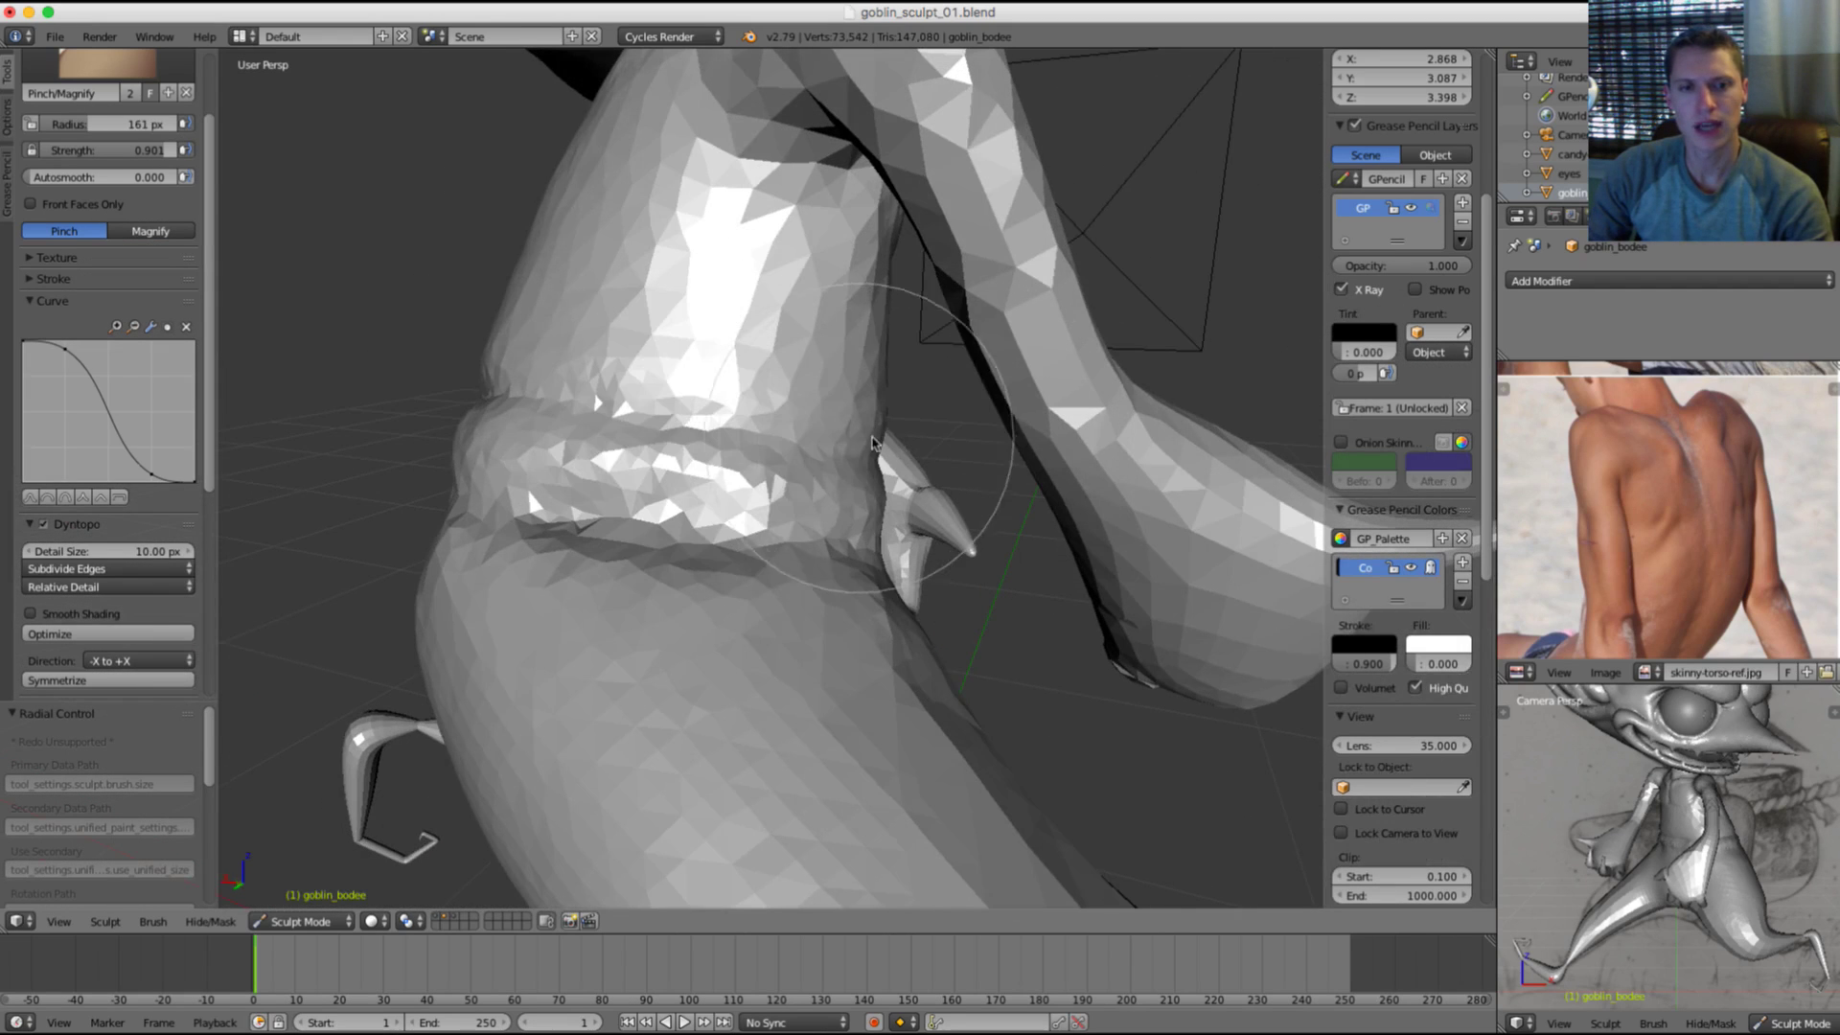
drag(852, 446, 685, 433)
mouse_move(686, 433)
middle_down()
mouse_move(767, 448)
mouse_move(775, 478)
middle_up()
key(f)
drag(728, 471, 513, 489)
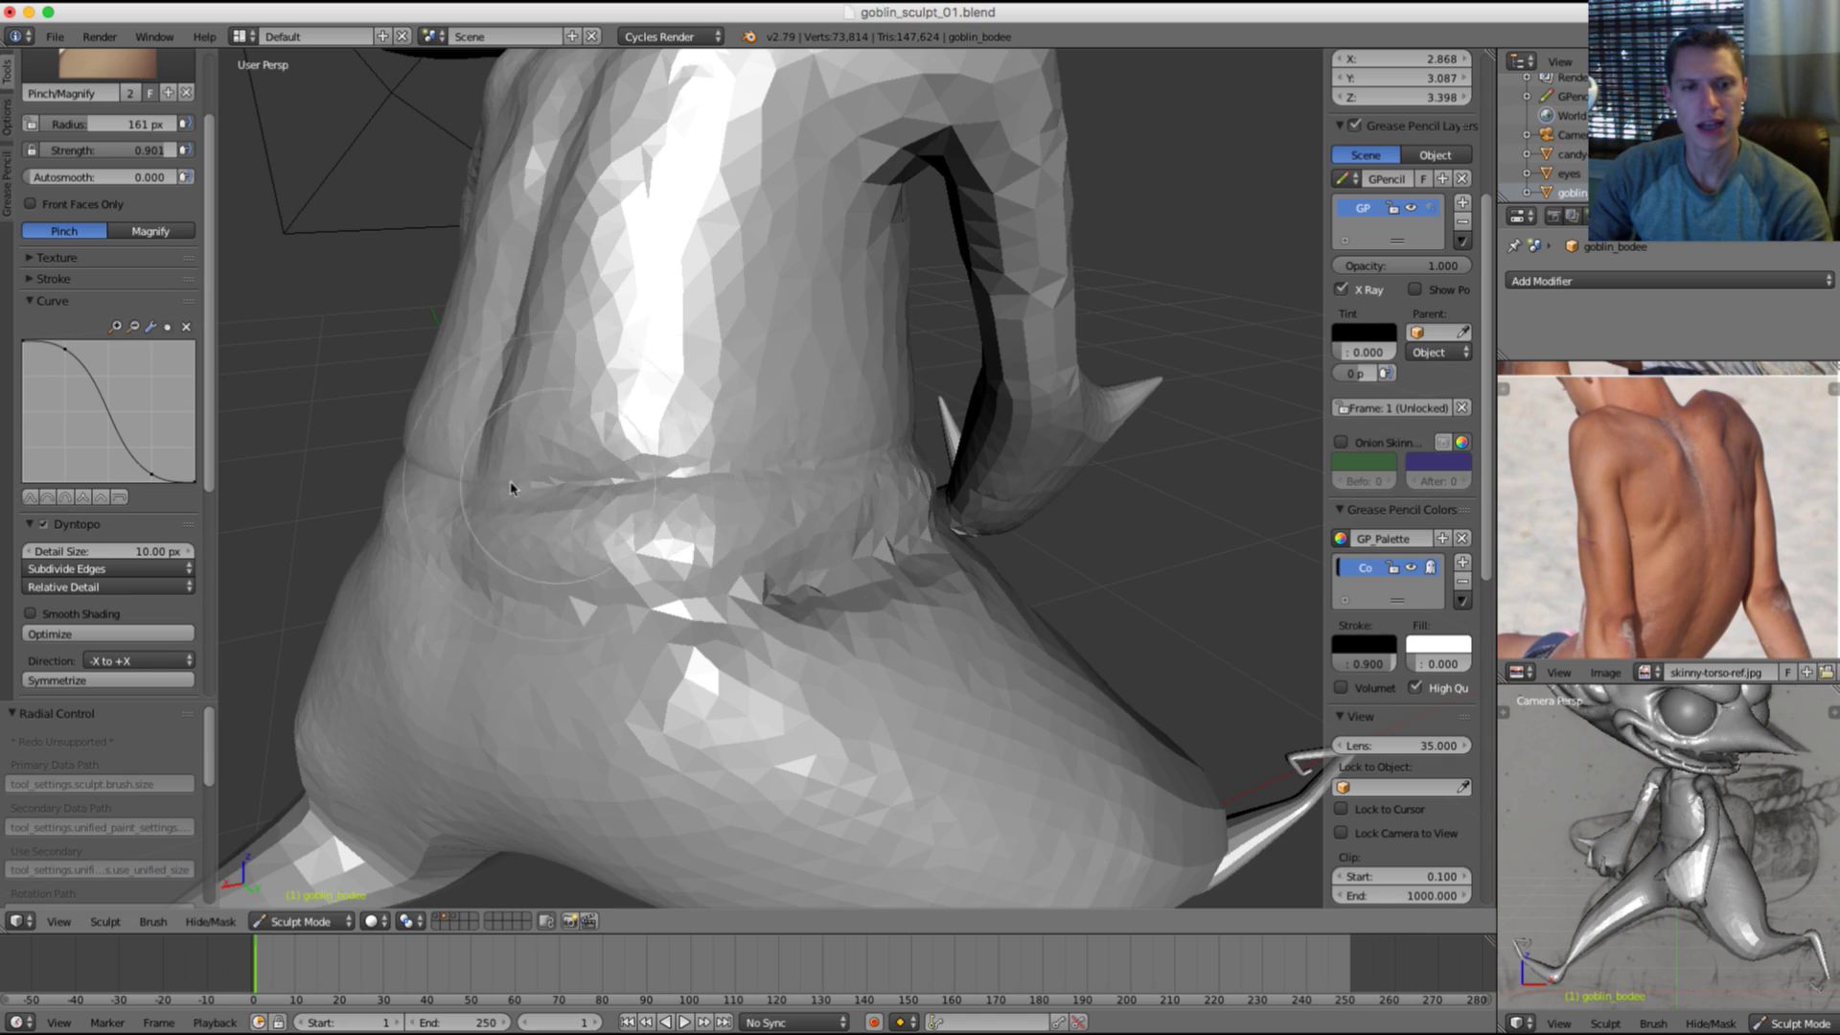
Step: Smooth away the lower waist crease across the hip and flank at a 91 px radius
key(f)
click(623, 547)
mouse_move(599, 565)
shift+mouse_down()
mouse_move(571, 579)
mouse_move(836, 569)
shift+mouse_up()
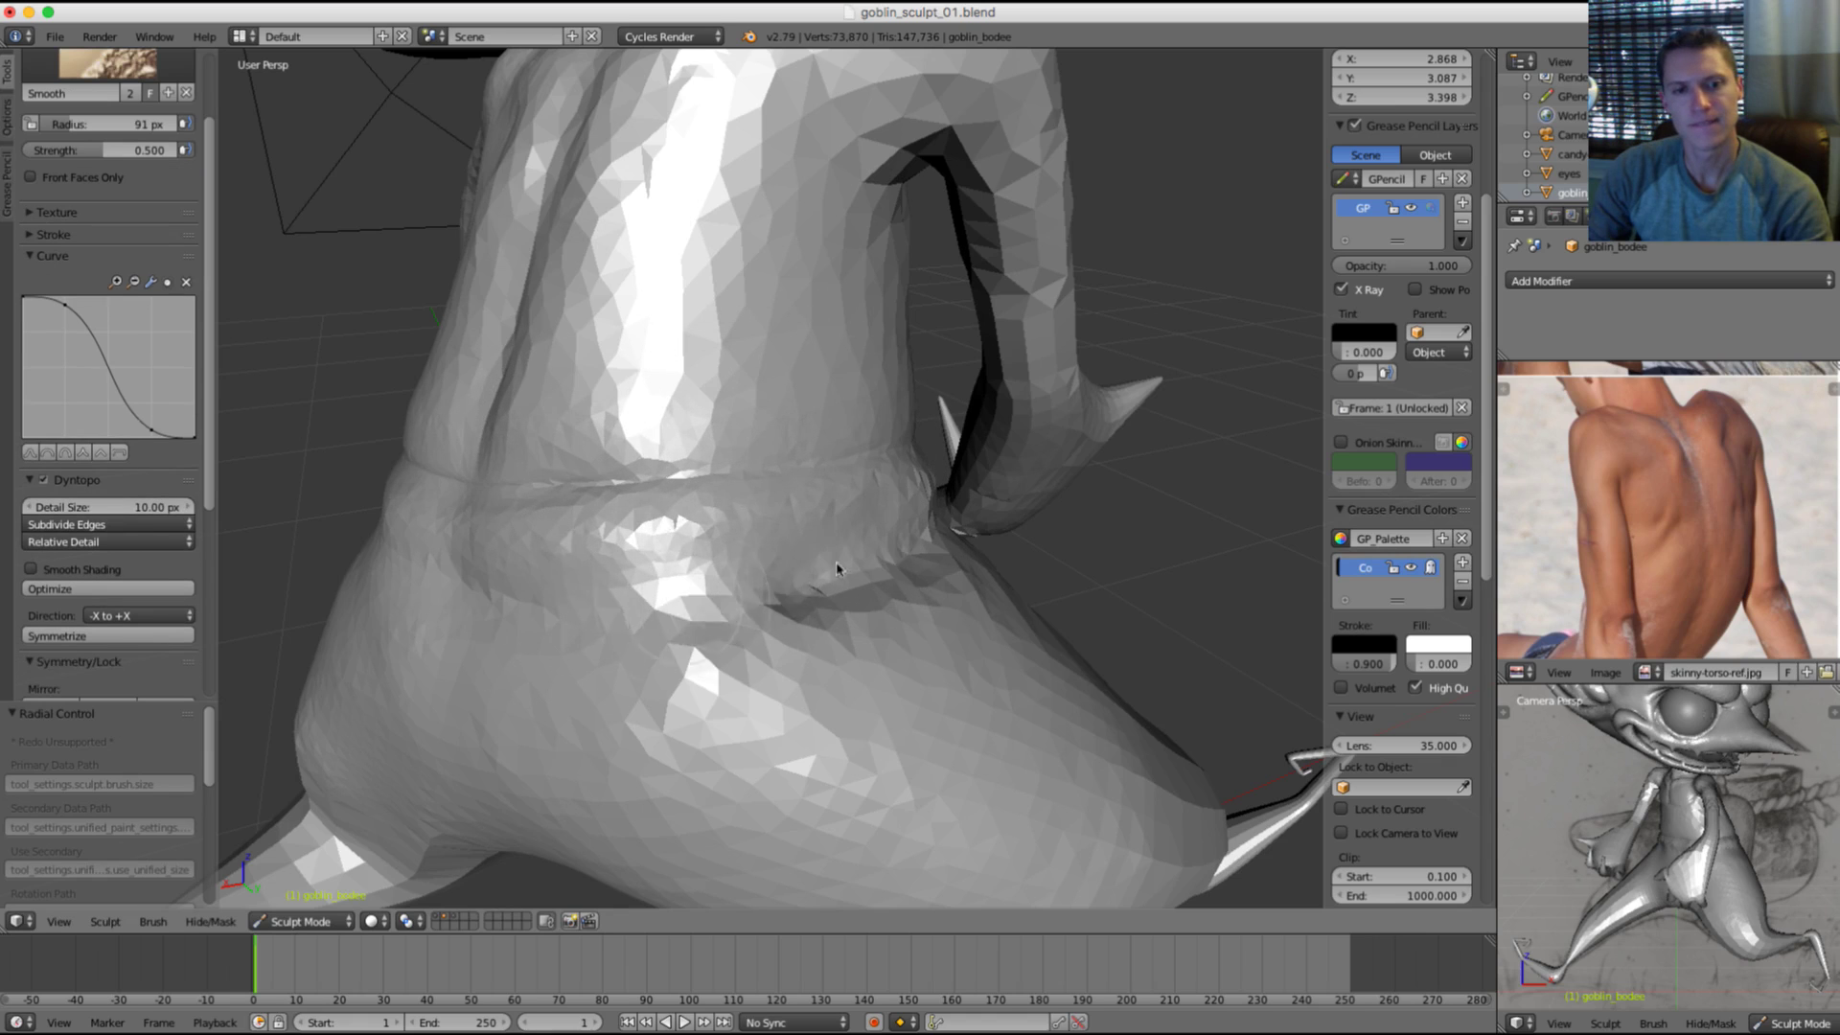
middle_drag(962, 555, 905, 544)
mouse_move(815, 561)
shift+mouse_down()
mouse_move(640, 579)
mouse_move(588, 652)
mouse_move(700, 637)
shift+mouse_up()
mouse_move(930, 578)
middle_down()
mouse_move(851, 567)
mouse_move(844, 590)
middle_up()
shift+drag(843, 590, 814, 588)
Step: Smooth the remaining lower crease and hip band around the side and belly at a 130 px radius
key(f)
click(841, 587)
mouse_move(841, 586)
middle_down()
mouse_move(604, 527)
mouse_move(731, 513)
middle_up()
mouse_move(731, 513)
shift+mouse_down()
mouse_move(707, 531)
mouse_move(691, 500)
shift+mouse_up()
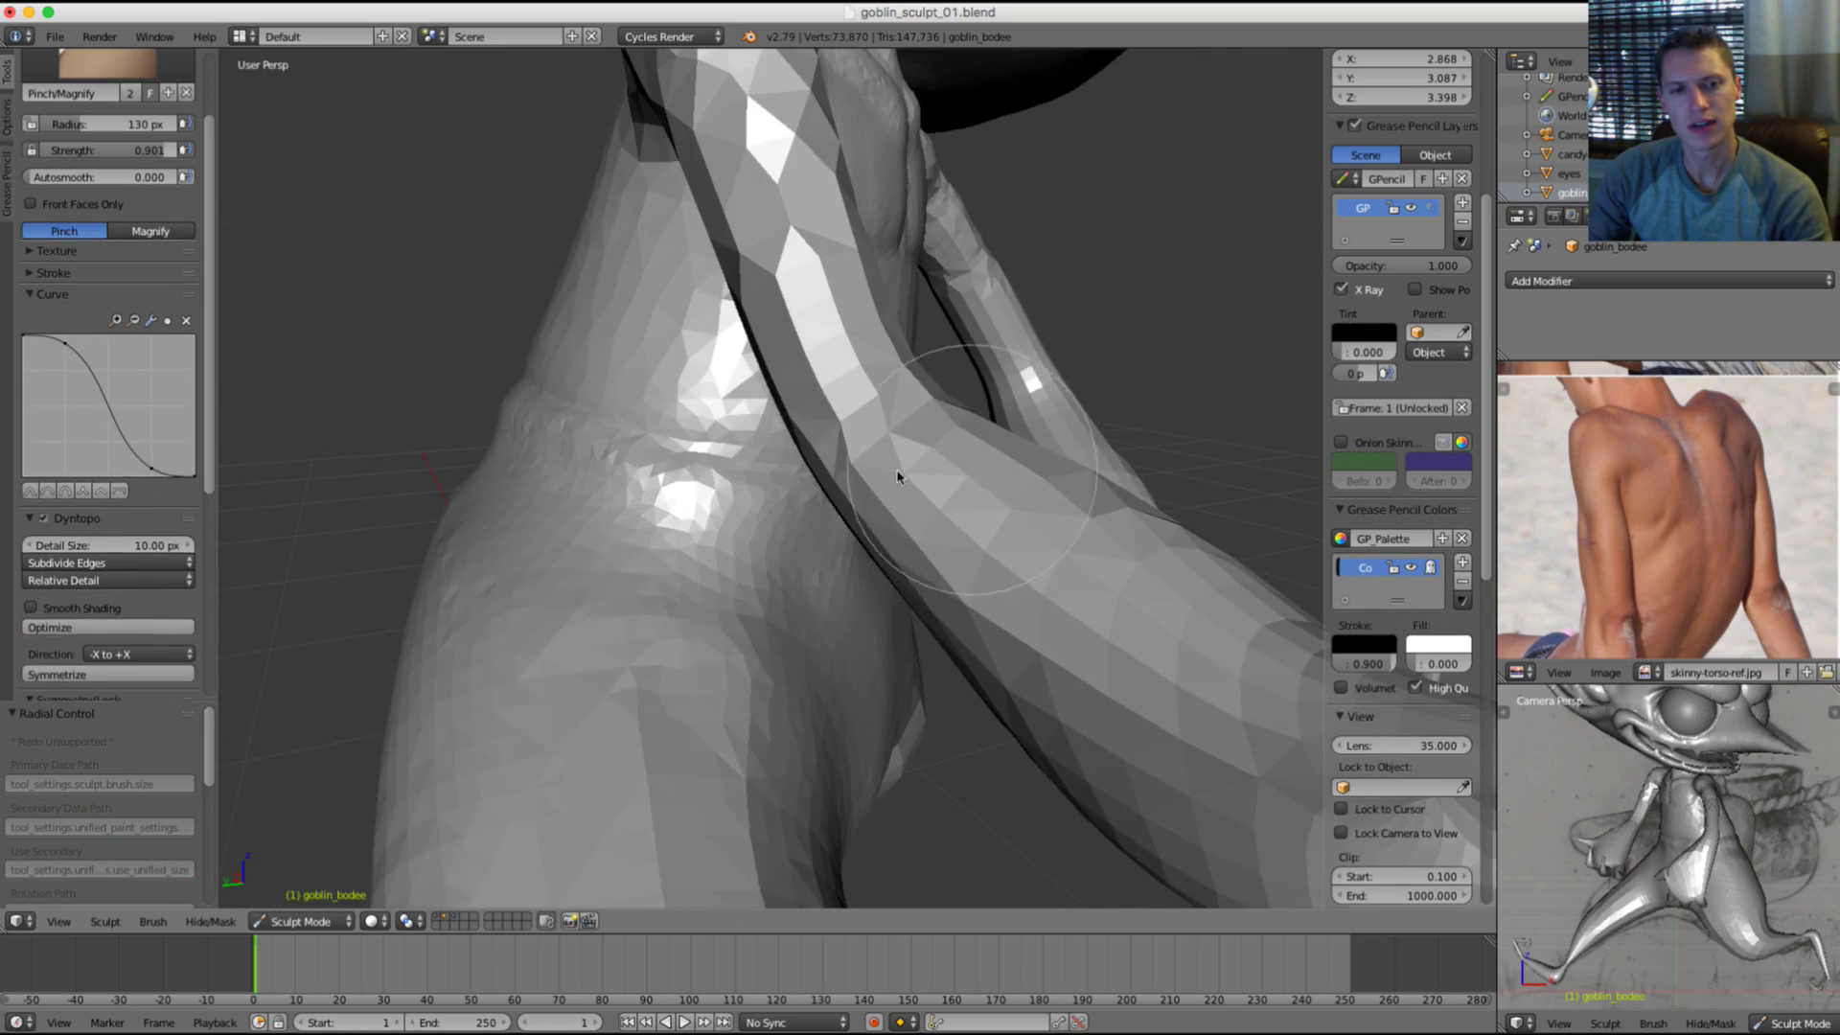
middle_drag(900, 473, 617, 574)
mouse_move(623, 573)
shift+mouse_down()
mouse_move(1080, 571)
mouse_move(731, 616)
mouse_move(776, 577)
mouse_move(1005, 550)
shift+mouse_up()
scroll(1006, 550, down, 2)
mouse_move(882, 573)
middle_down()
mouse_move(796, 550)
mouse_move(729, 570)
middle_up()
scroll(716, 550, up, 1)
Step: Carve the waist crease inward on the flank beside the arm using the Crease brush at 0.586 strength
key(shift+c)
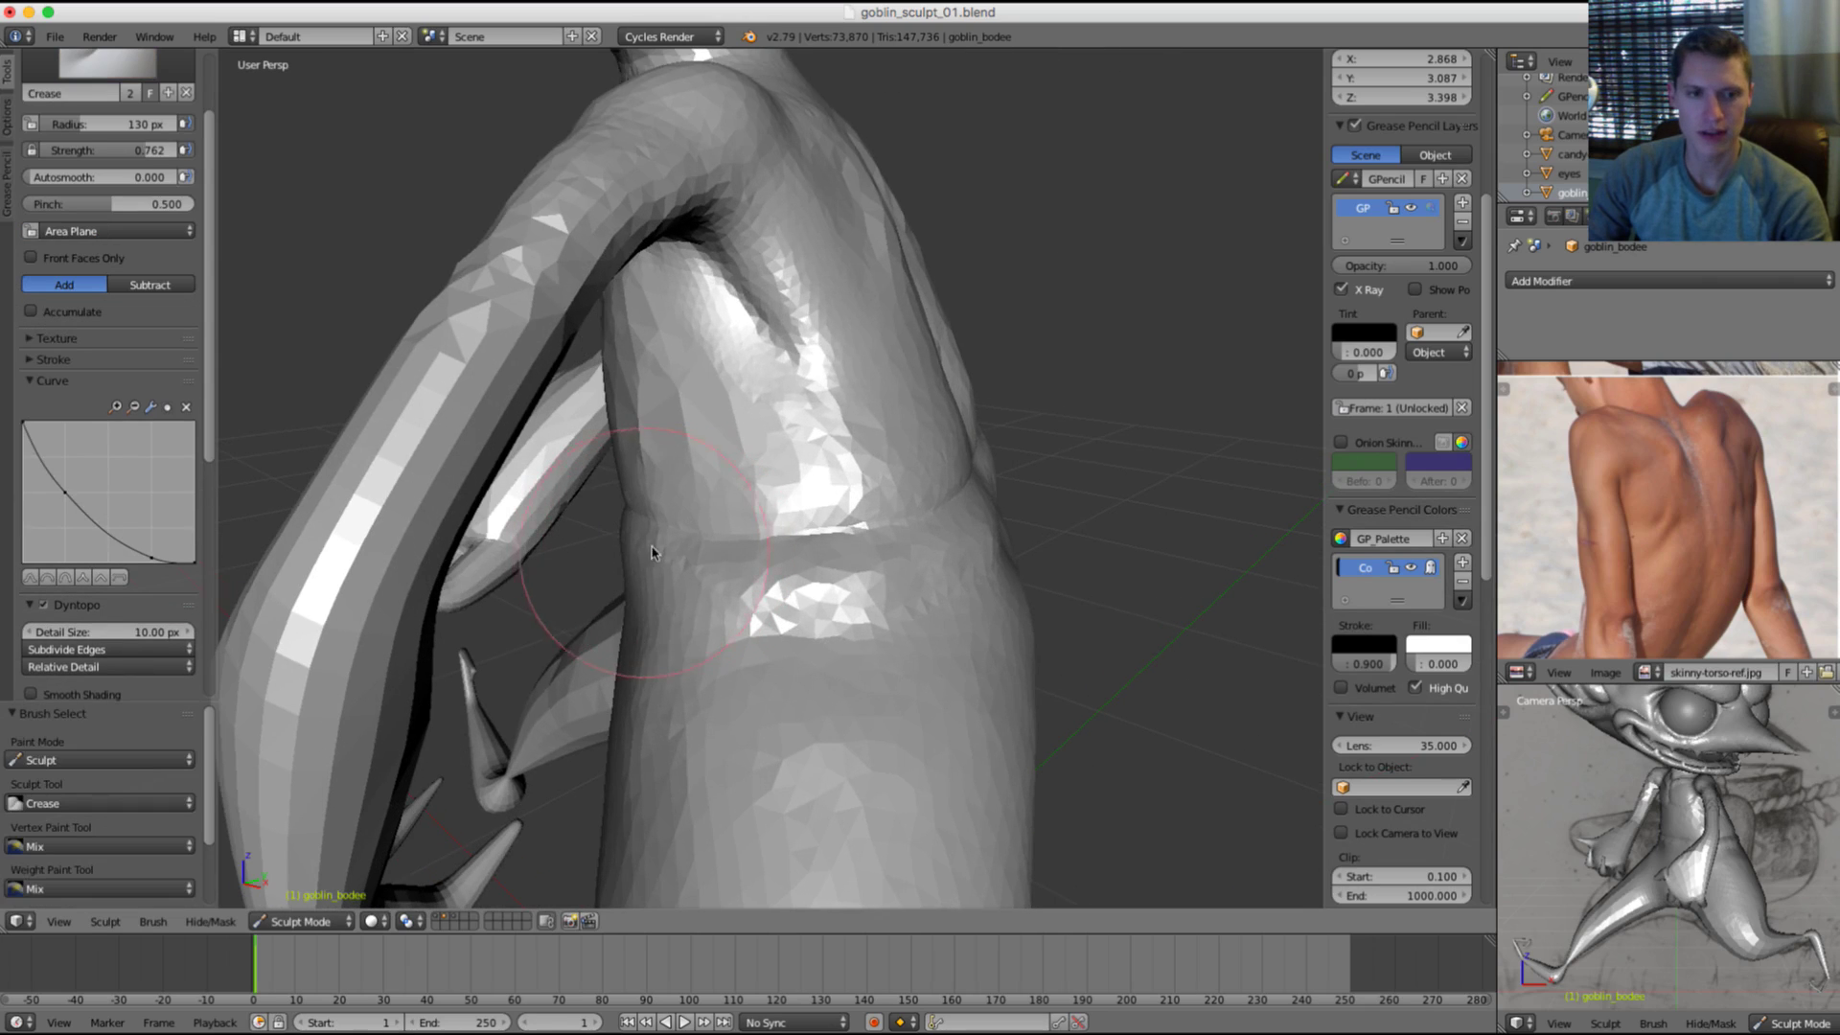
key(shift+f)
click(686, 537)
scroll(661, 536, up, 1)
key(f)
click(622, 533)
middle_drag(604, 533, 637, 491)
key(f)
click(595, 491)
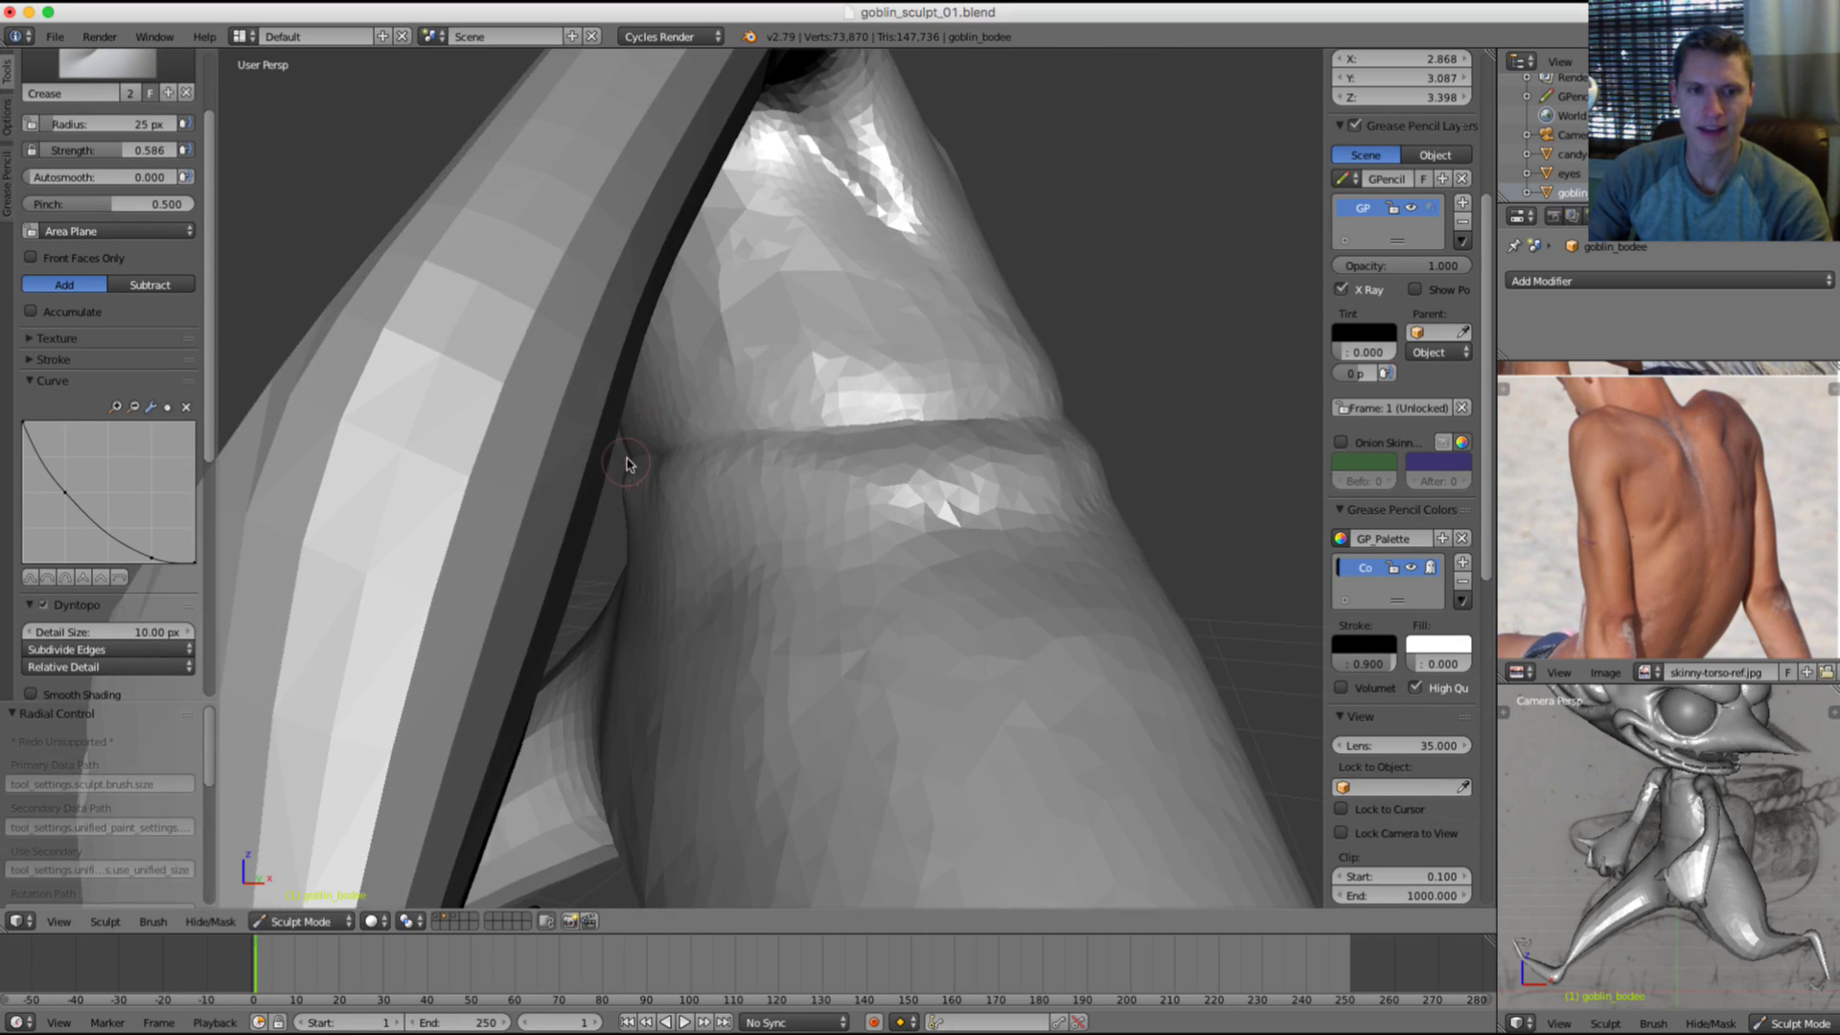
key(f)
click(673, 458)
mouse_move(648, 456)
ctrl+mouse_down()
mouse_move(773, 438)
mouse_move(747, 447)
ctrl+mouse_up()
Step: Adjust the waist's shape at the belly and flank with the Grab brush at 0.575 strength, using a 301 px radius on the flank
middle_drag(748, 448, 943, 419)
key(g)
key(f)
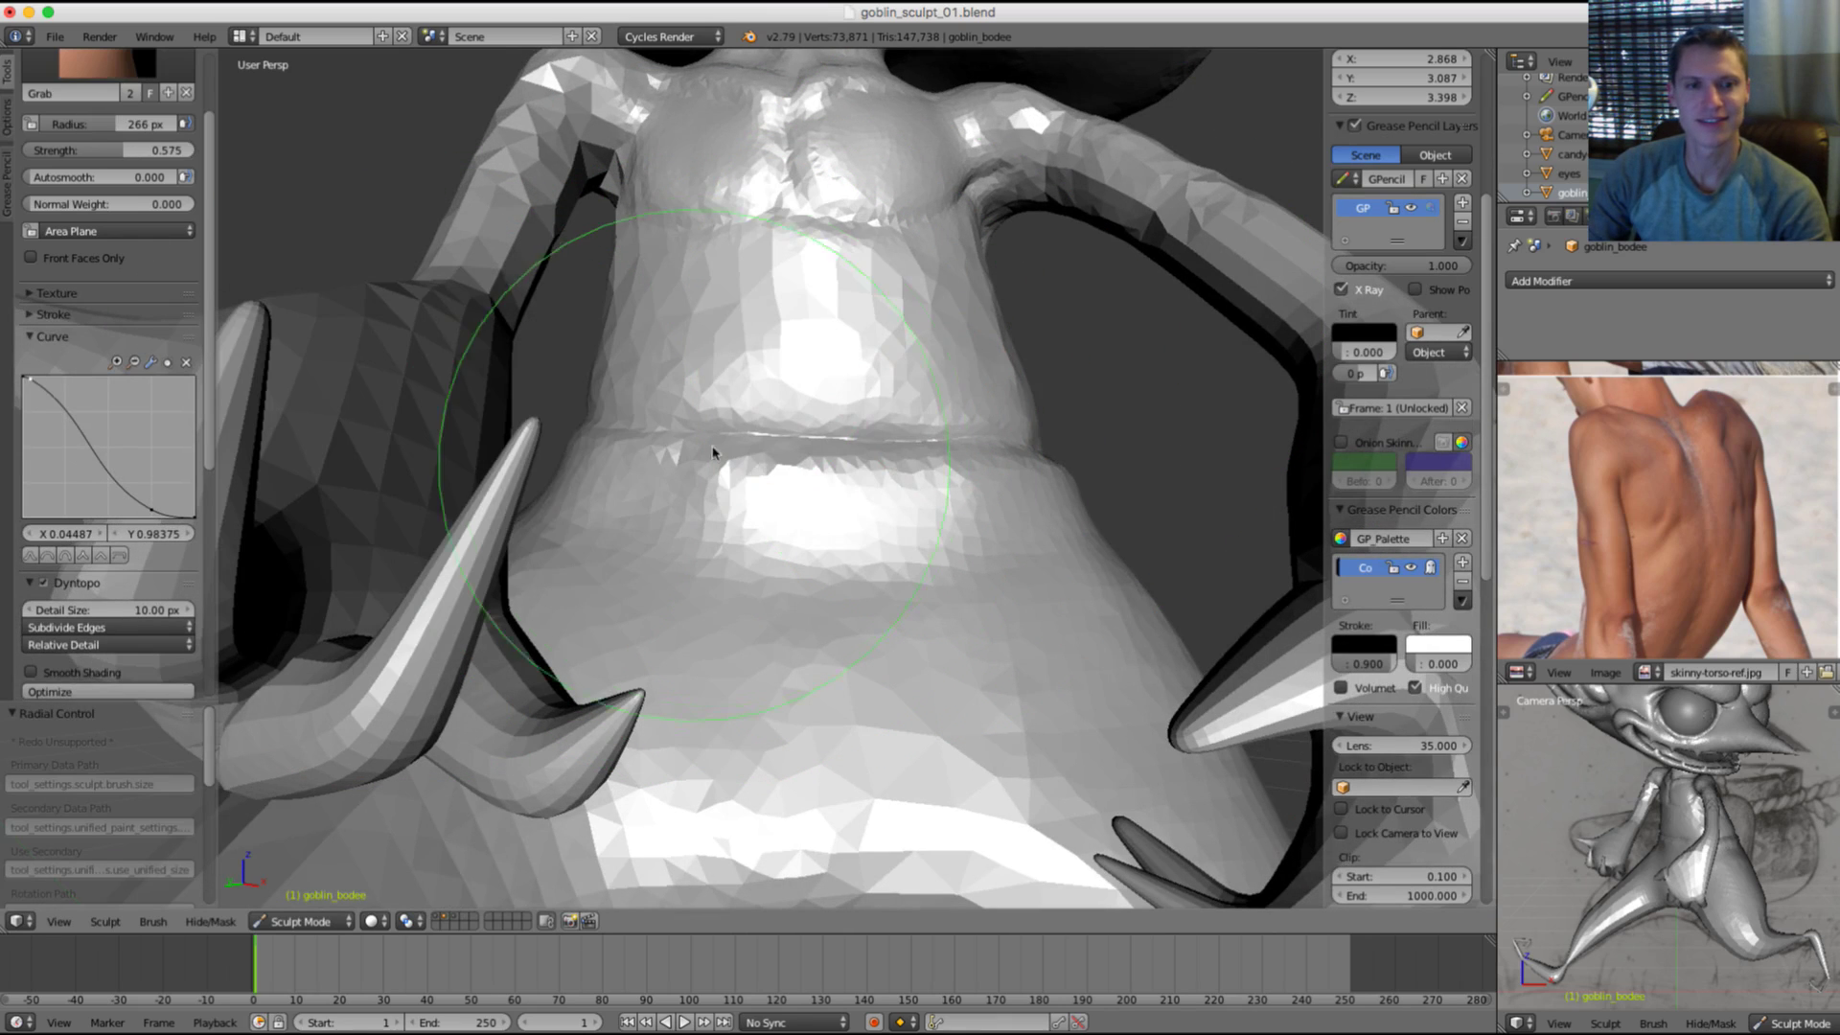
click(752, 442)
drag(911, 455, 921, 460)
middle_drag(1011, 454, 829, 473)
key(f)
click(944, 457)
mouse_move(946, 457)
ctrl+middle_down()
mouse_move(944, 349)
mouse_move(883, 452)
ctrl+middle_up()
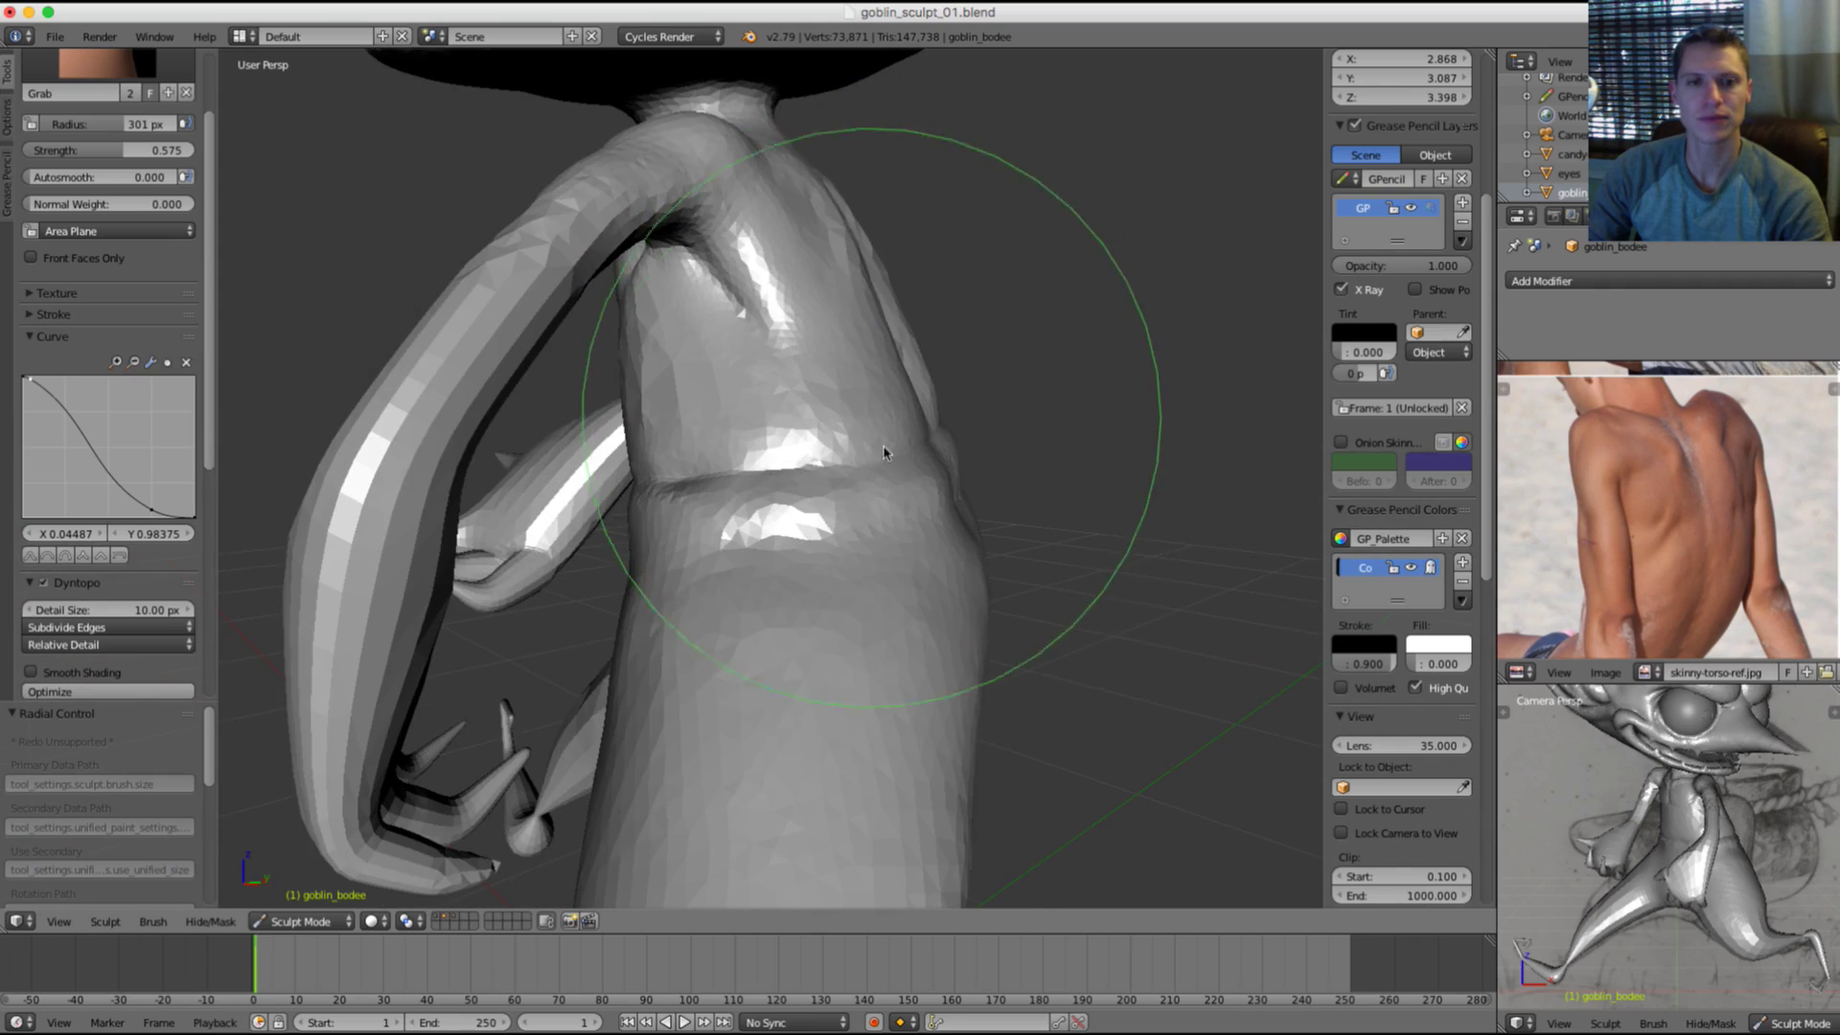
drag(893, 465, 881, 453)
key(f)
click(710, 474)
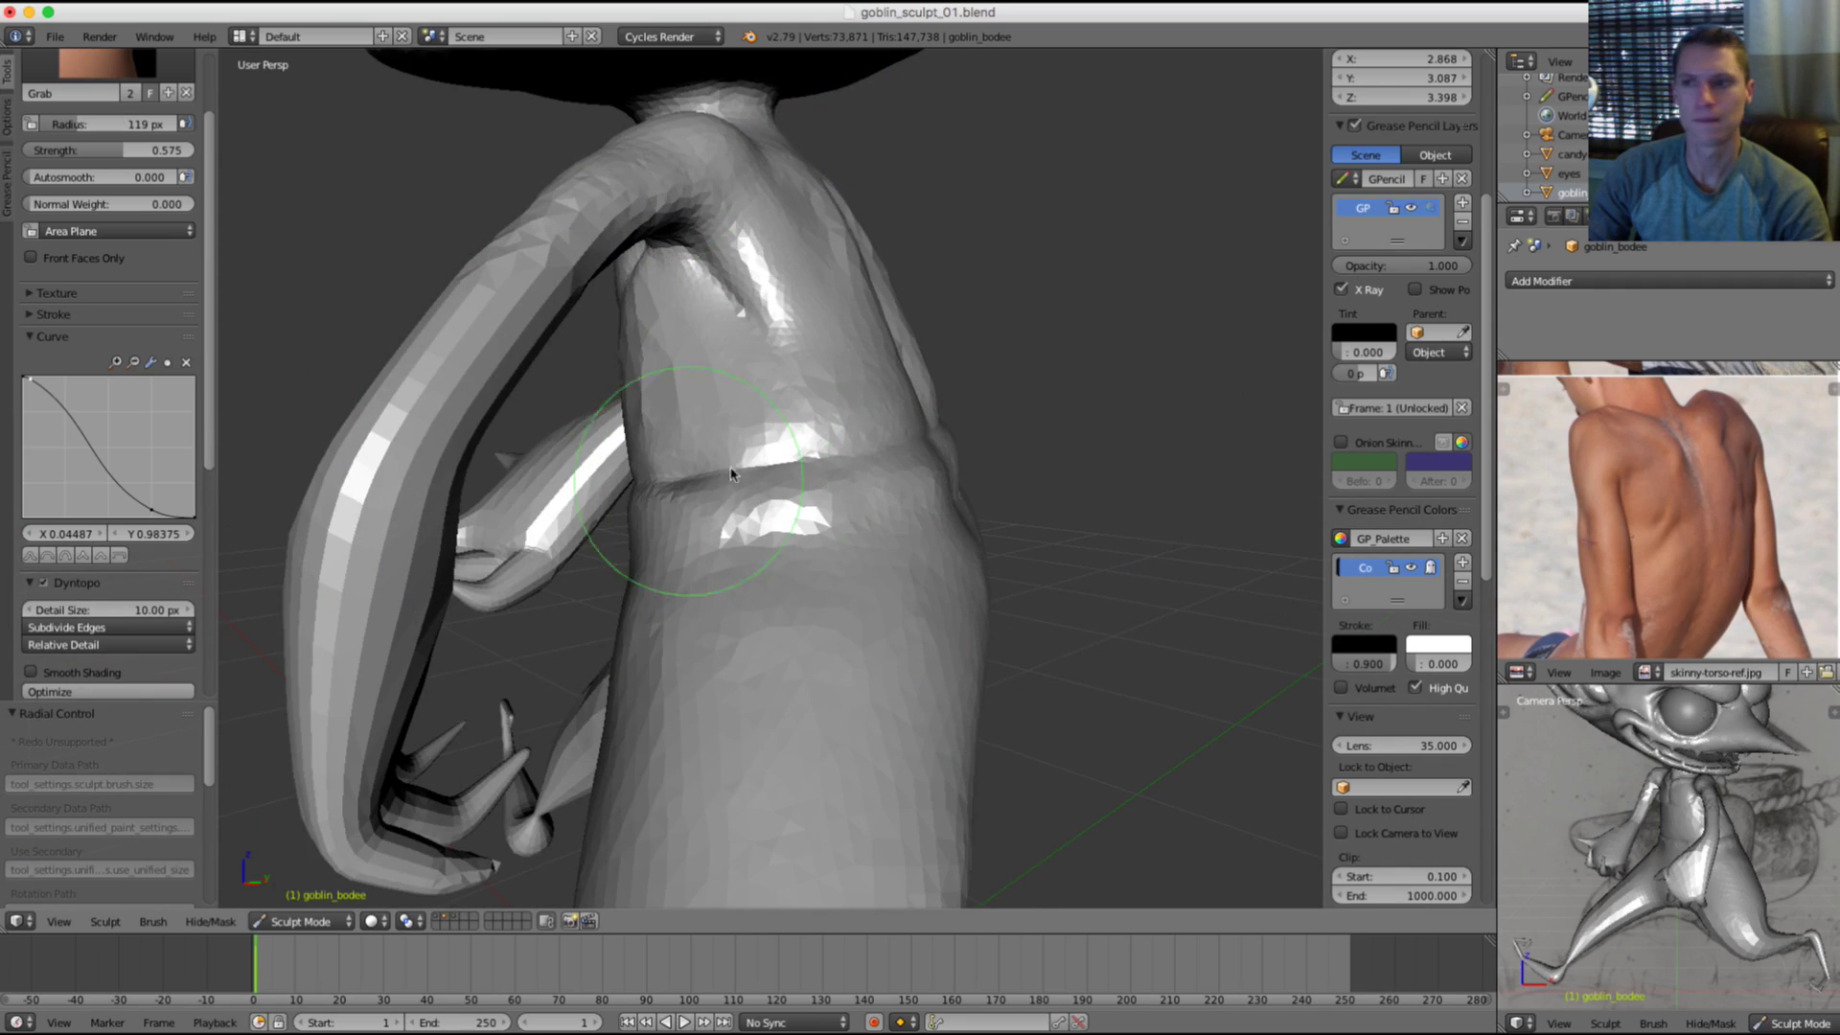
Step: Define the waist crease along the flank with the Crease brush at 48 px and 0.586 strength
key(shift+c)
mouse_move(814, 428)
ctrl+middle_down()
mouse_move(802, 464)
mouse_move(772, 467)
mouse_move(821, 436)
mouse_move(869, 449)
mouse_move(830, 409)
mouse_move(793, 415)
mouse_move(776, 464)
ctrl+middle_up()
key(f)
click(721, 464)
key(f)
click(825, 436)
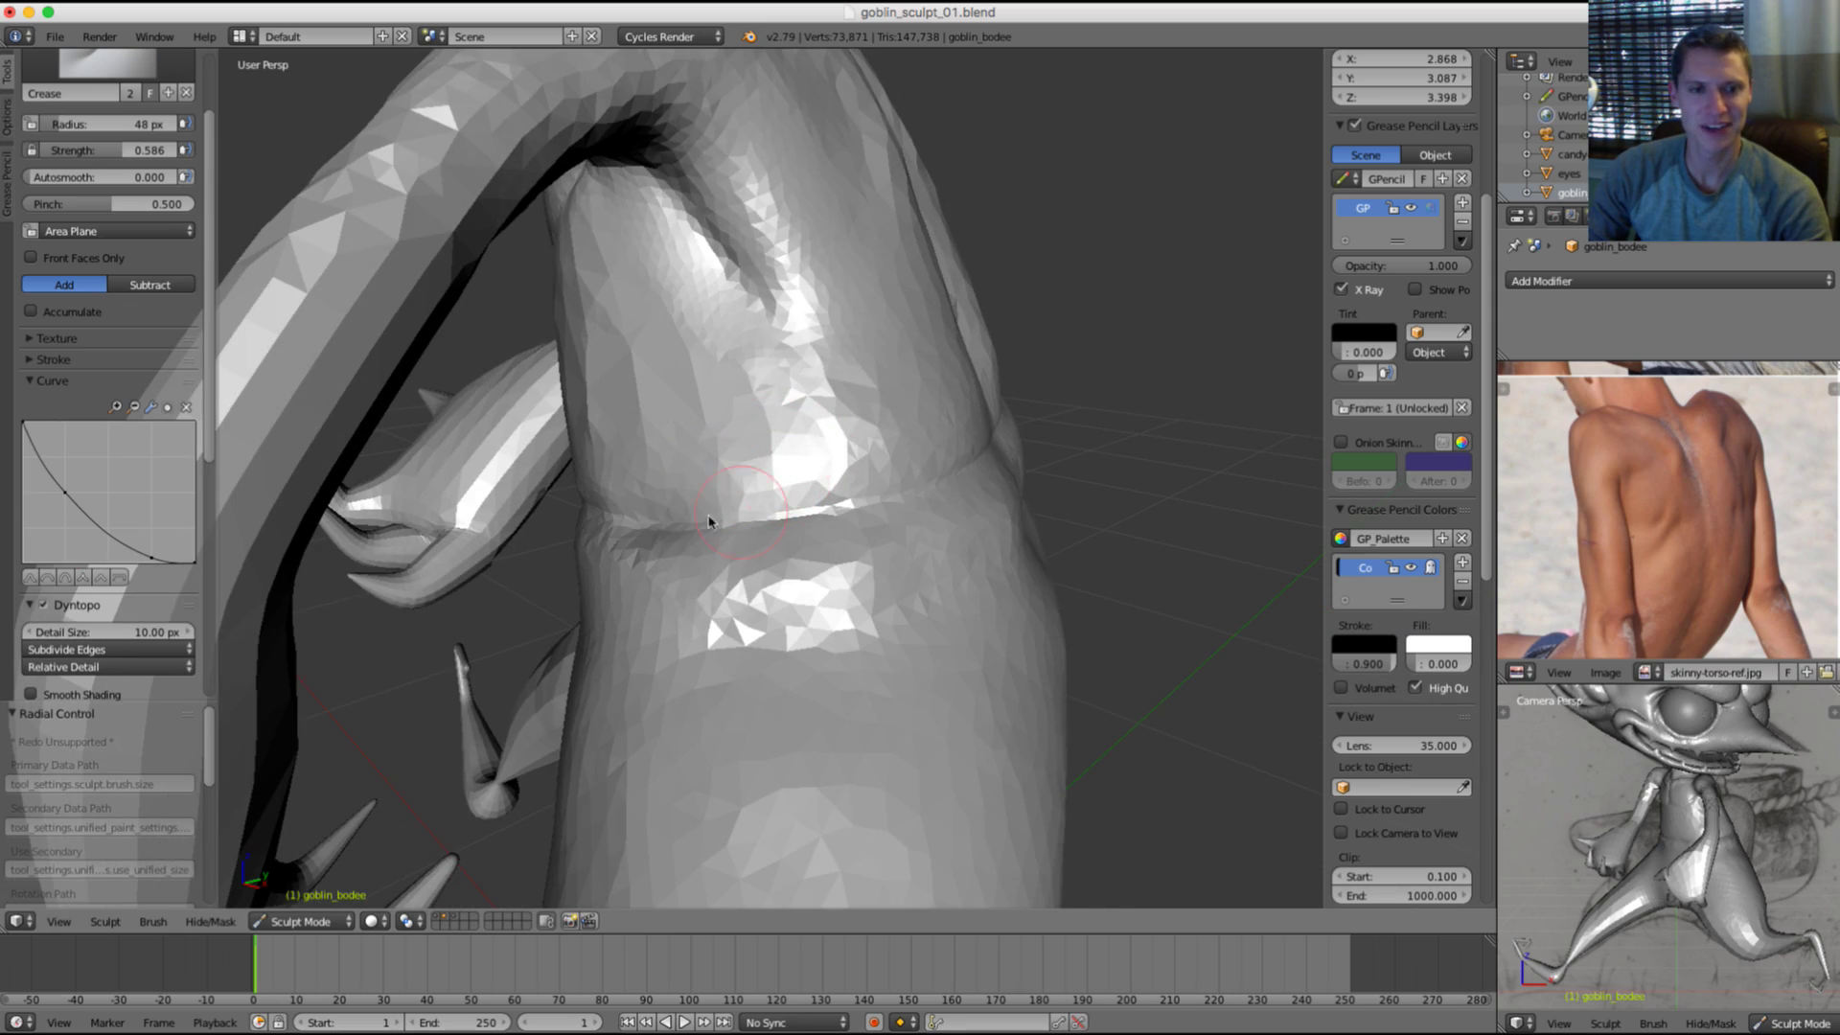
drag(650, 533, 940, 460)
middle_drag(940, 460, 765, 521)
middle_drag(877, 492, 1004, 464)
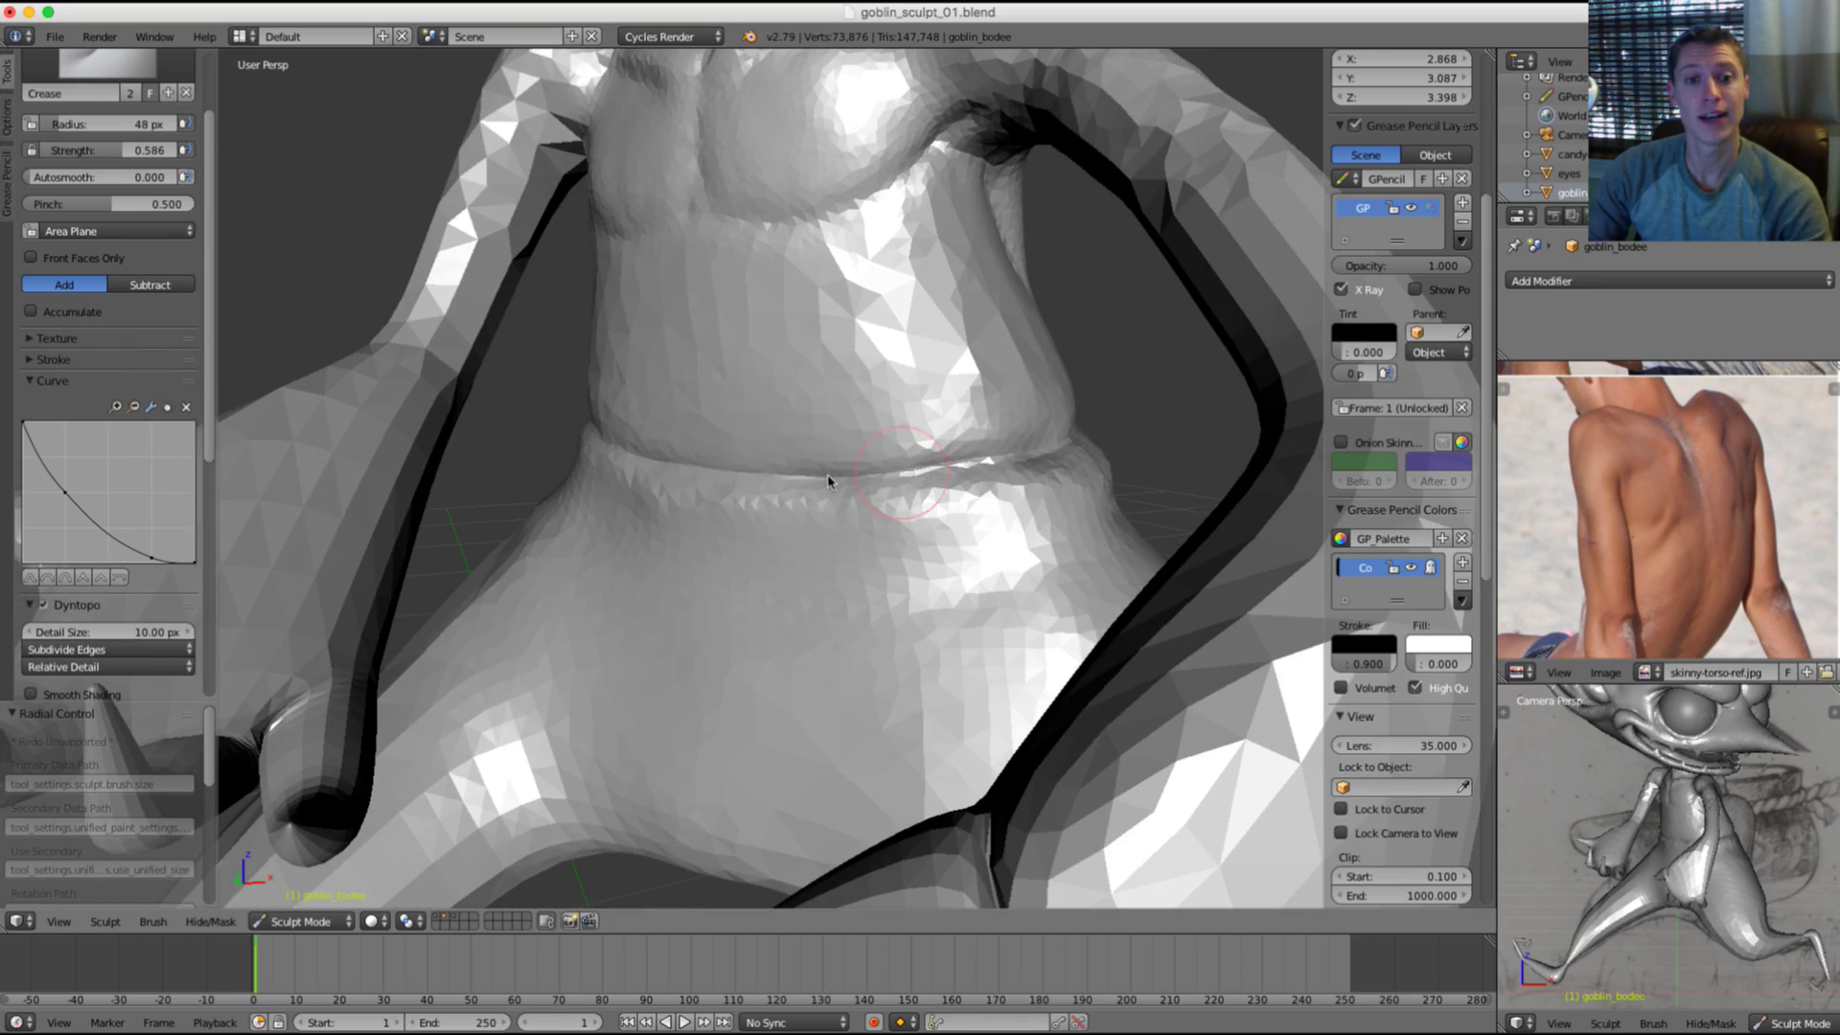
middle_drag(829, 481, 927, 472)
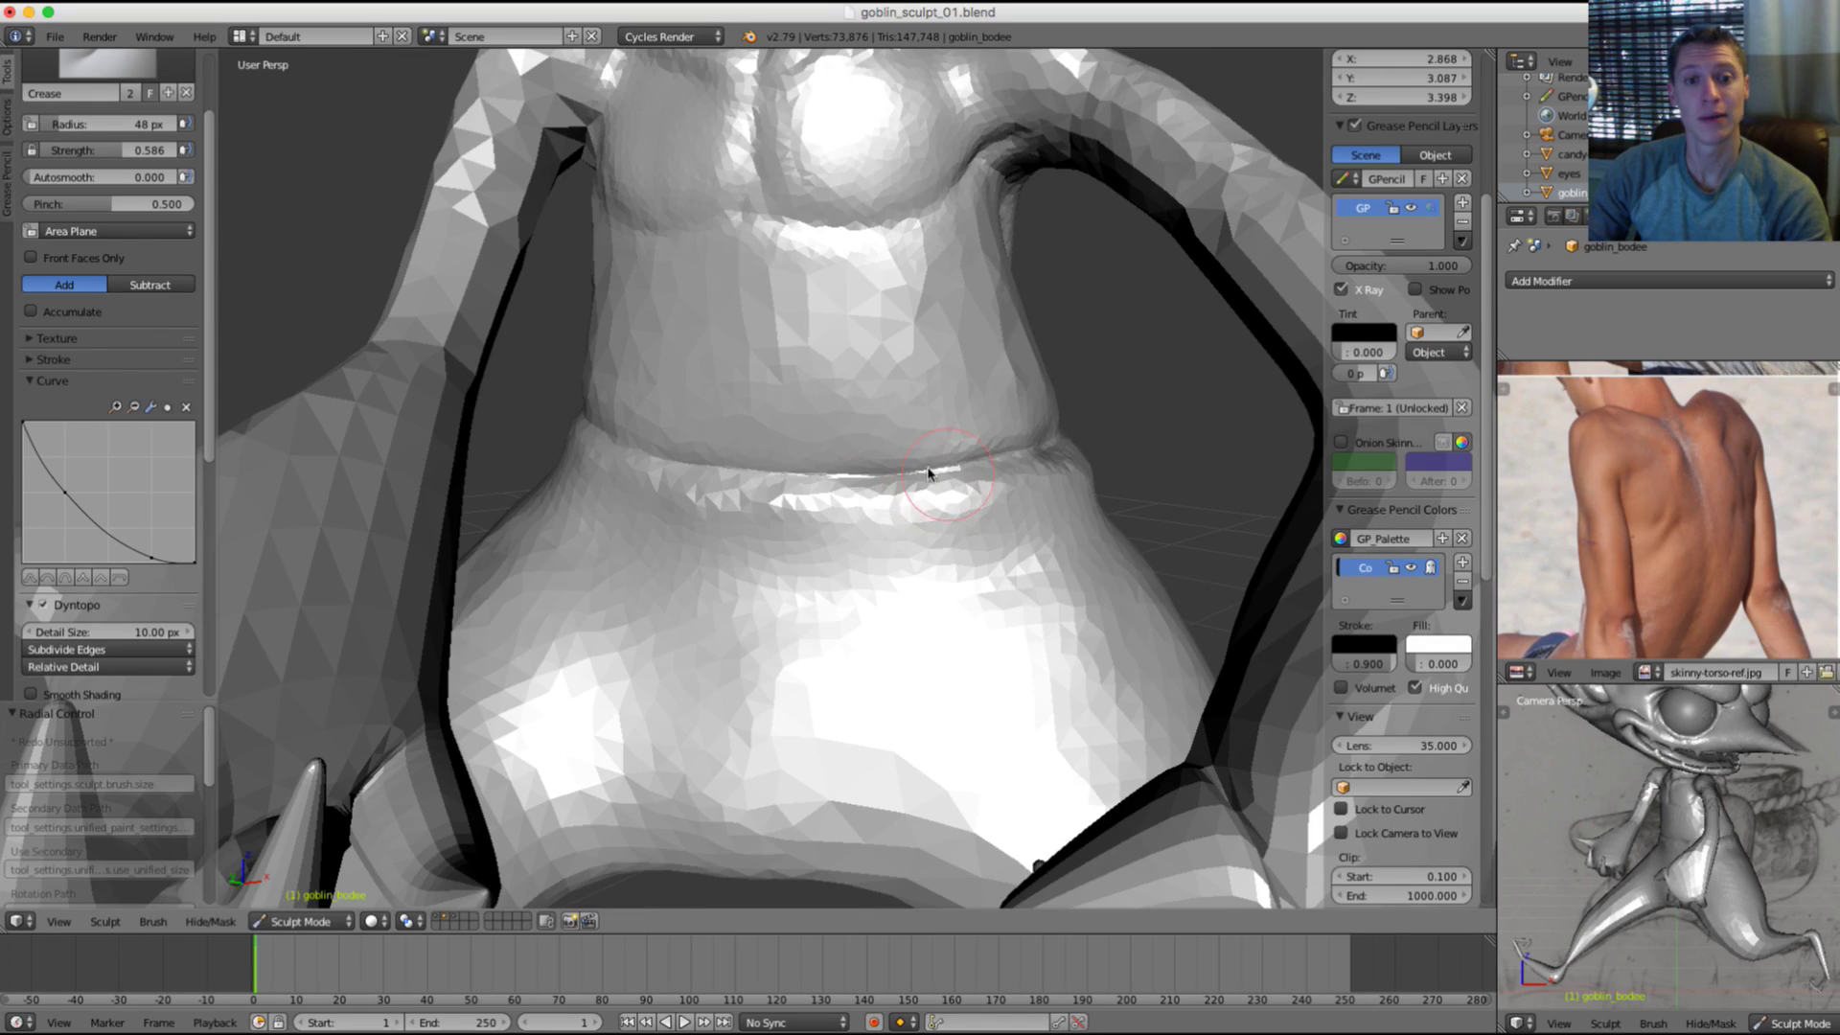
Step: Smooth the surface just below the waist crease across the belly and flank at an 85 px radius
key(f)
click(901, 518)
mouse_move(834, 522)
shift+mouse_down()
mouse_move(768, 542)
mouse_move(997, 508)
shift+mouse_up()
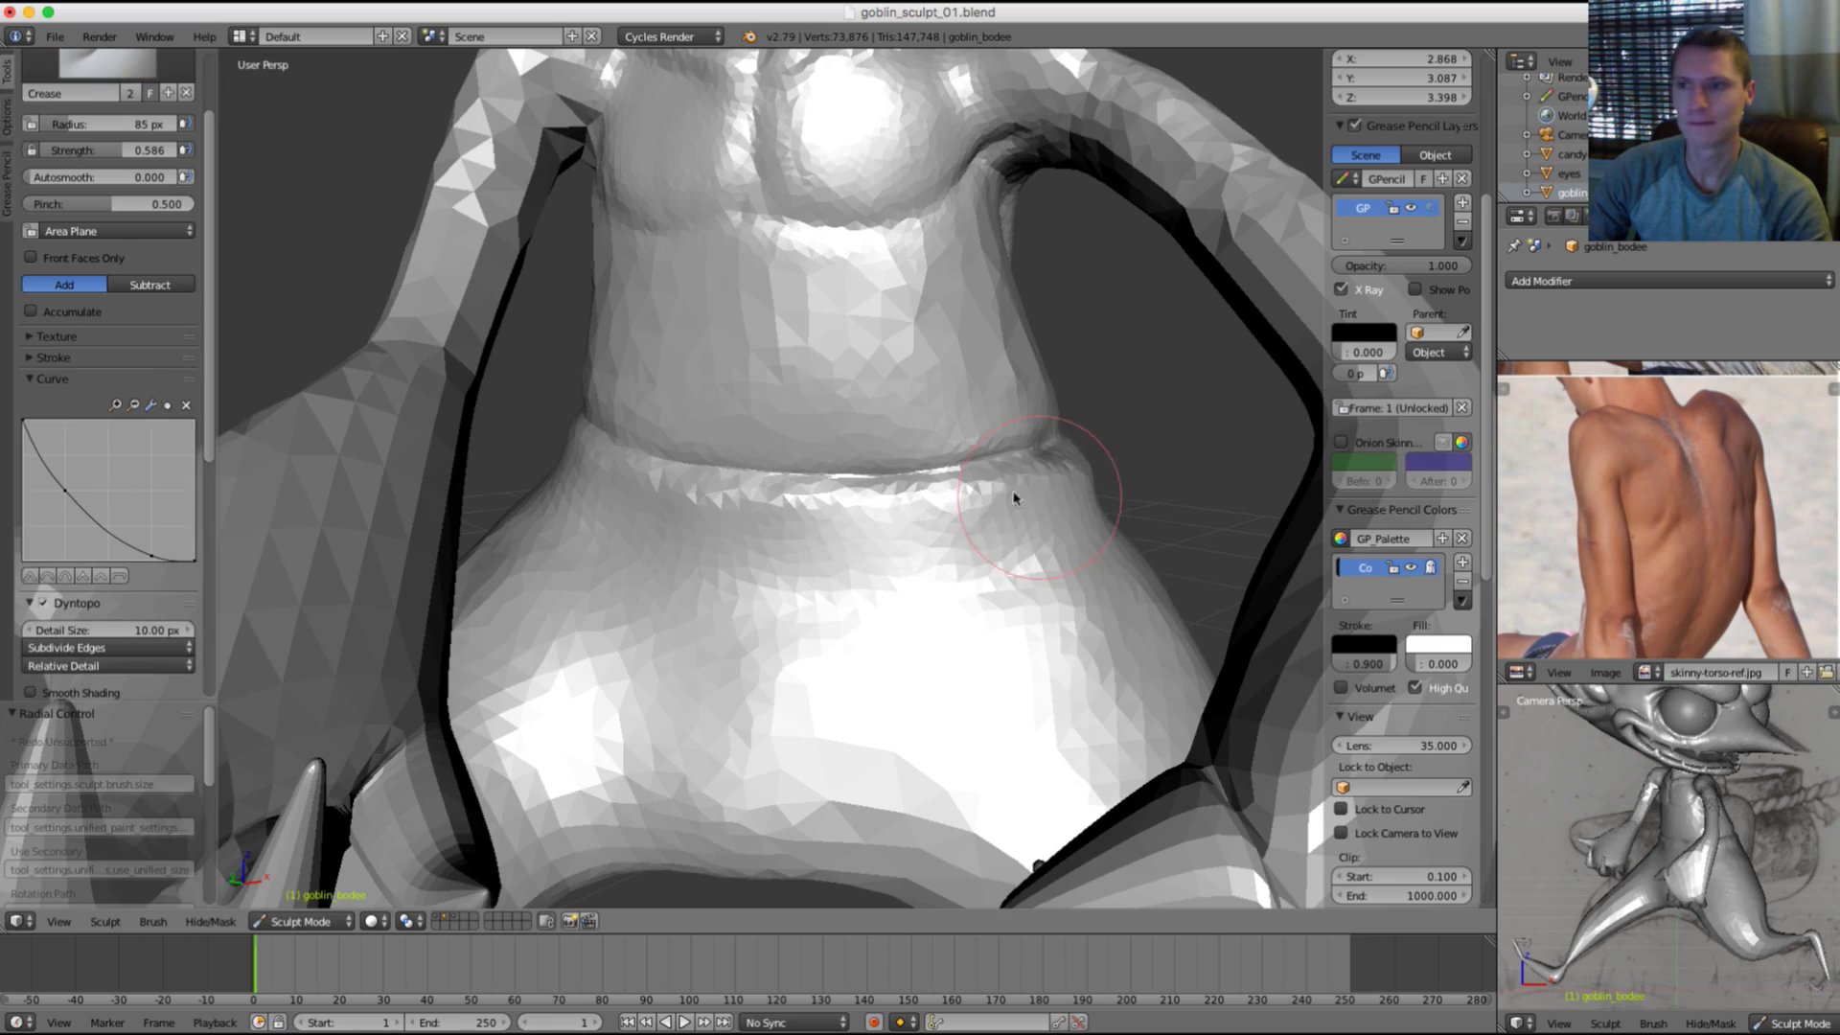
mouse_move(1013, 497)
middle_down()
mouse_move(885, 520)
mouse_move(805, 487)
mouse_move(857, 497)
middle_up()
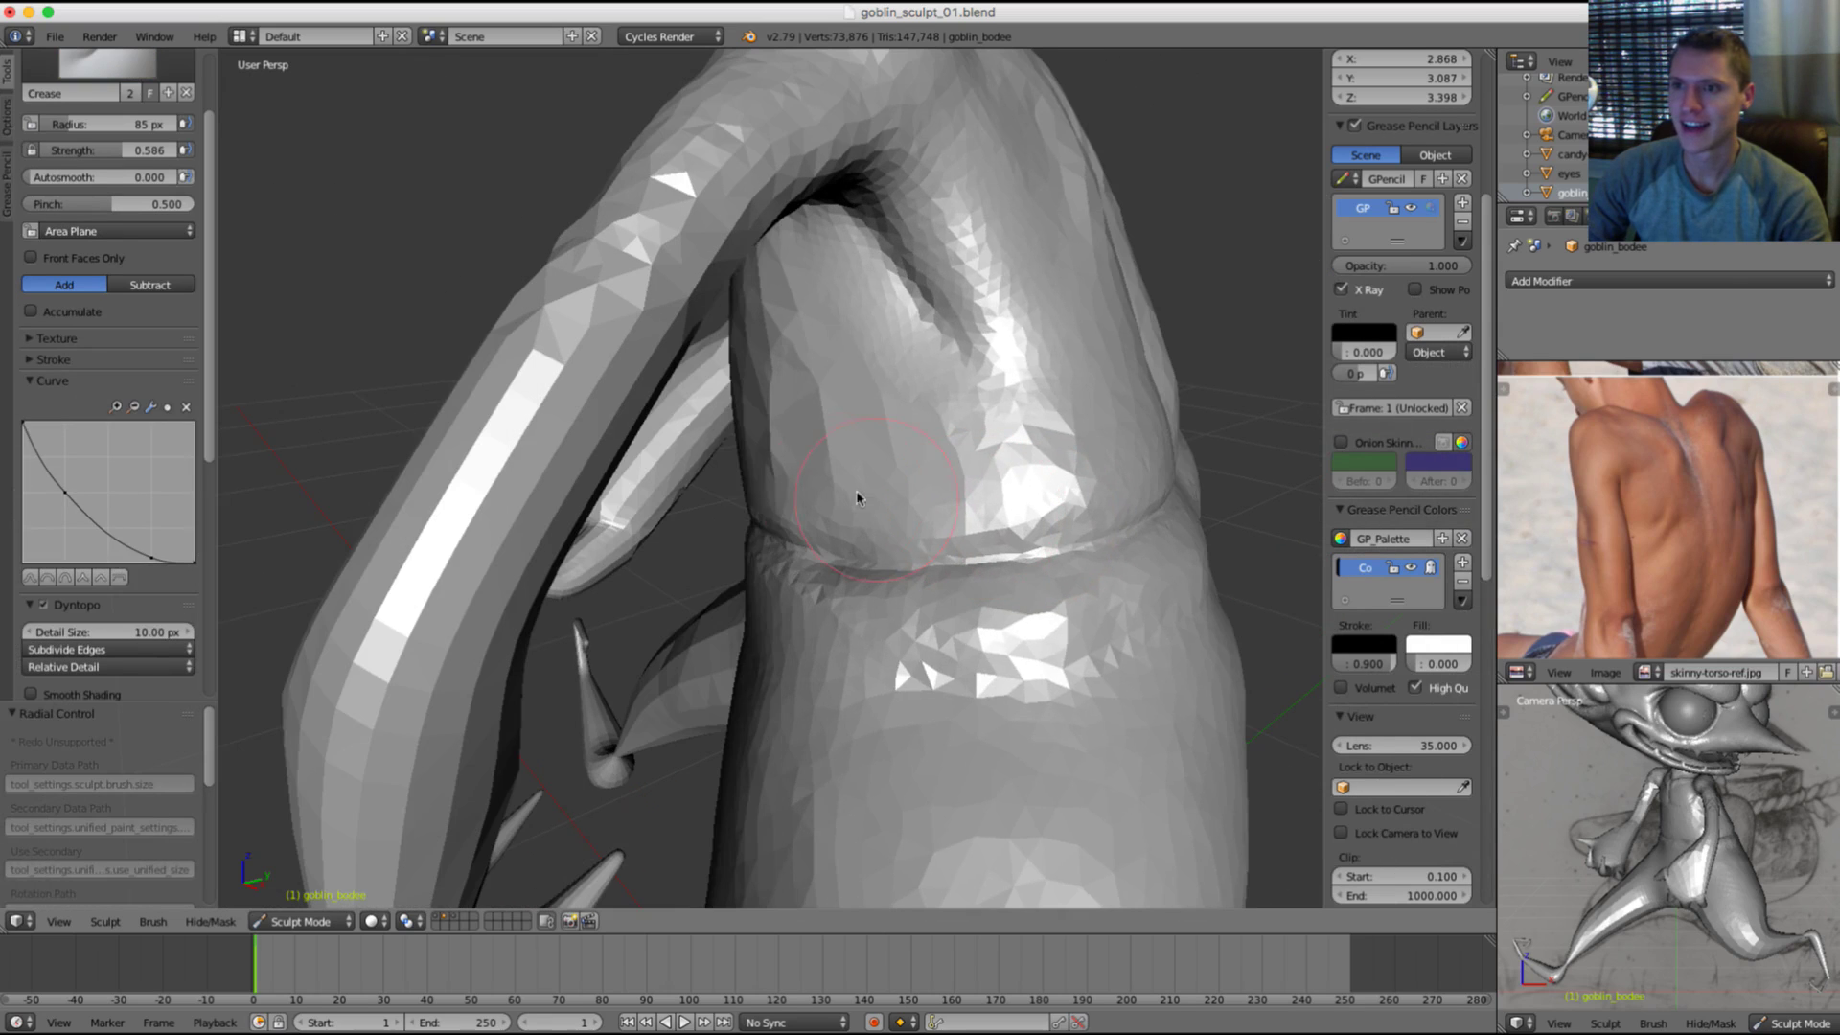
mouse_move(822, 634)
shift+mouse_down()
mouse_move(1150, 616)
mouse_move(1092, 641)
mouse_move(1073, 687)
shift+mouse_up()
Step: Smooth the lower back and hips beneath the waist crease at a 90 px radius
mouse_move(1073, 686)
middle_down()
mouse_move(1010, 665)
mouse_move(866, 698)
mouse_move(604, 678)
middle_up()
drag(759, 648, 1021, 568)
shift+drag(1031, 633, 996, 642)
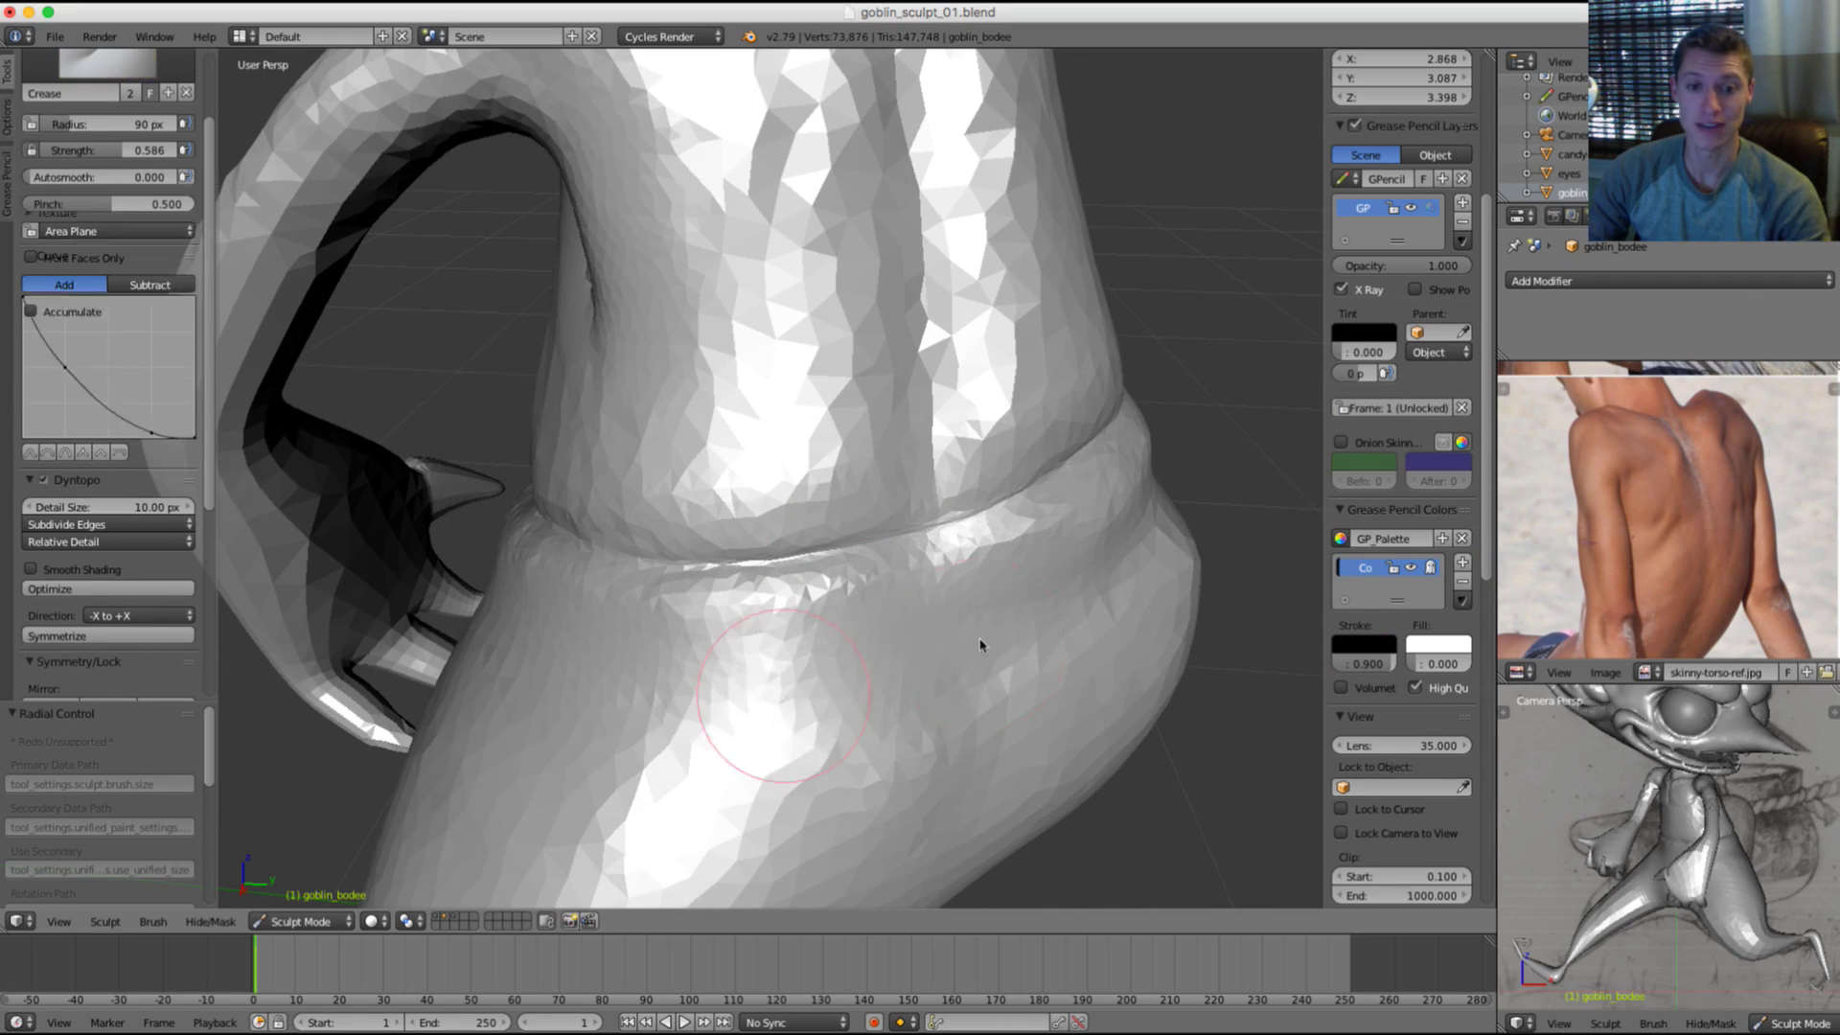
middle_drag(981, 644, 707, 698)
mouse_move(706, 699)
shift+mouse_down()
mouse_move(661, 673)
mouse_move(944, 566)
shift+mouse_up()
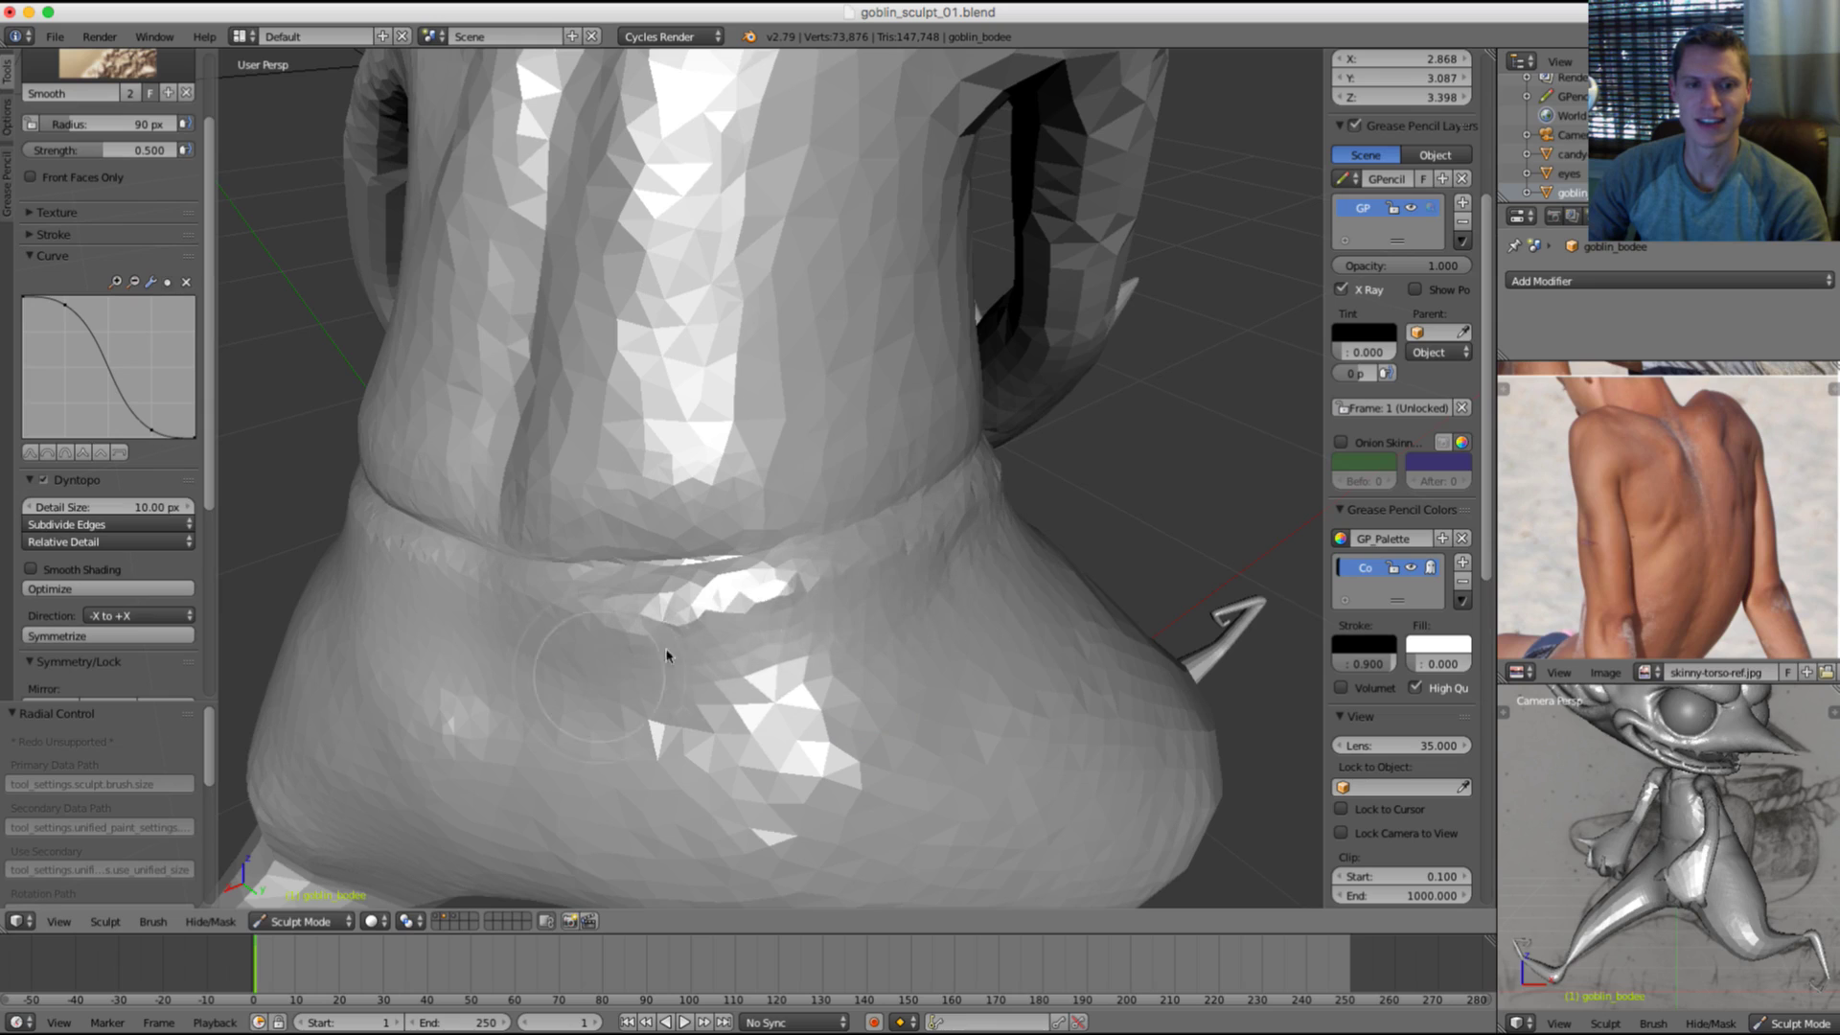
mouse_move(668, 655)
shift+mouse_down()
mouse_move(987, 544)
mouse_move(810, 679)
mouse_move(900, 686)
shift+mouse_up()
Step: Sculpt the crease at the base of the sternum, beneath the pectorals, with the Crease brush at 0.586 strength
mouse_move(916, 686)
ctrl+middle_down()
mouse_move(958, 376)
mouse_move(1060, 383)
mouse_move(961, 304)
mouse_move(981, 345)
ctrl+middle_up()
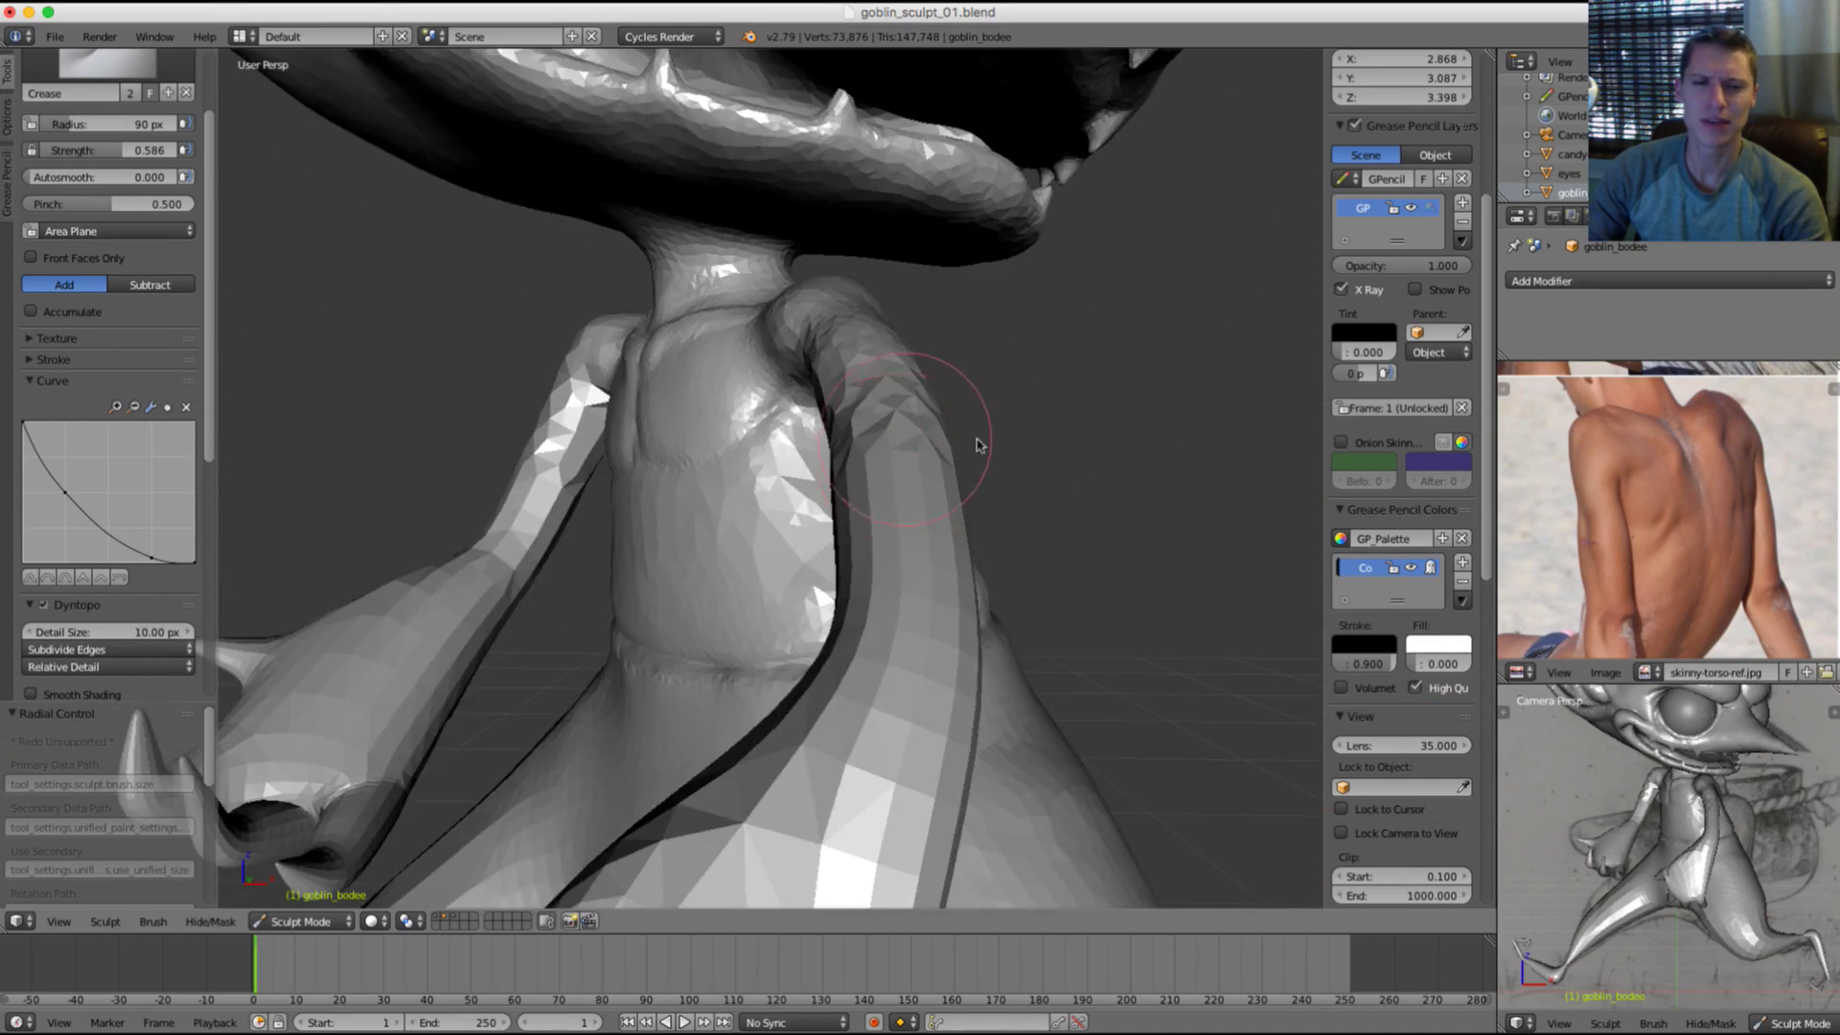
middle_drag(972, 422, 906, 407)
key(f)
click(1039, 402)
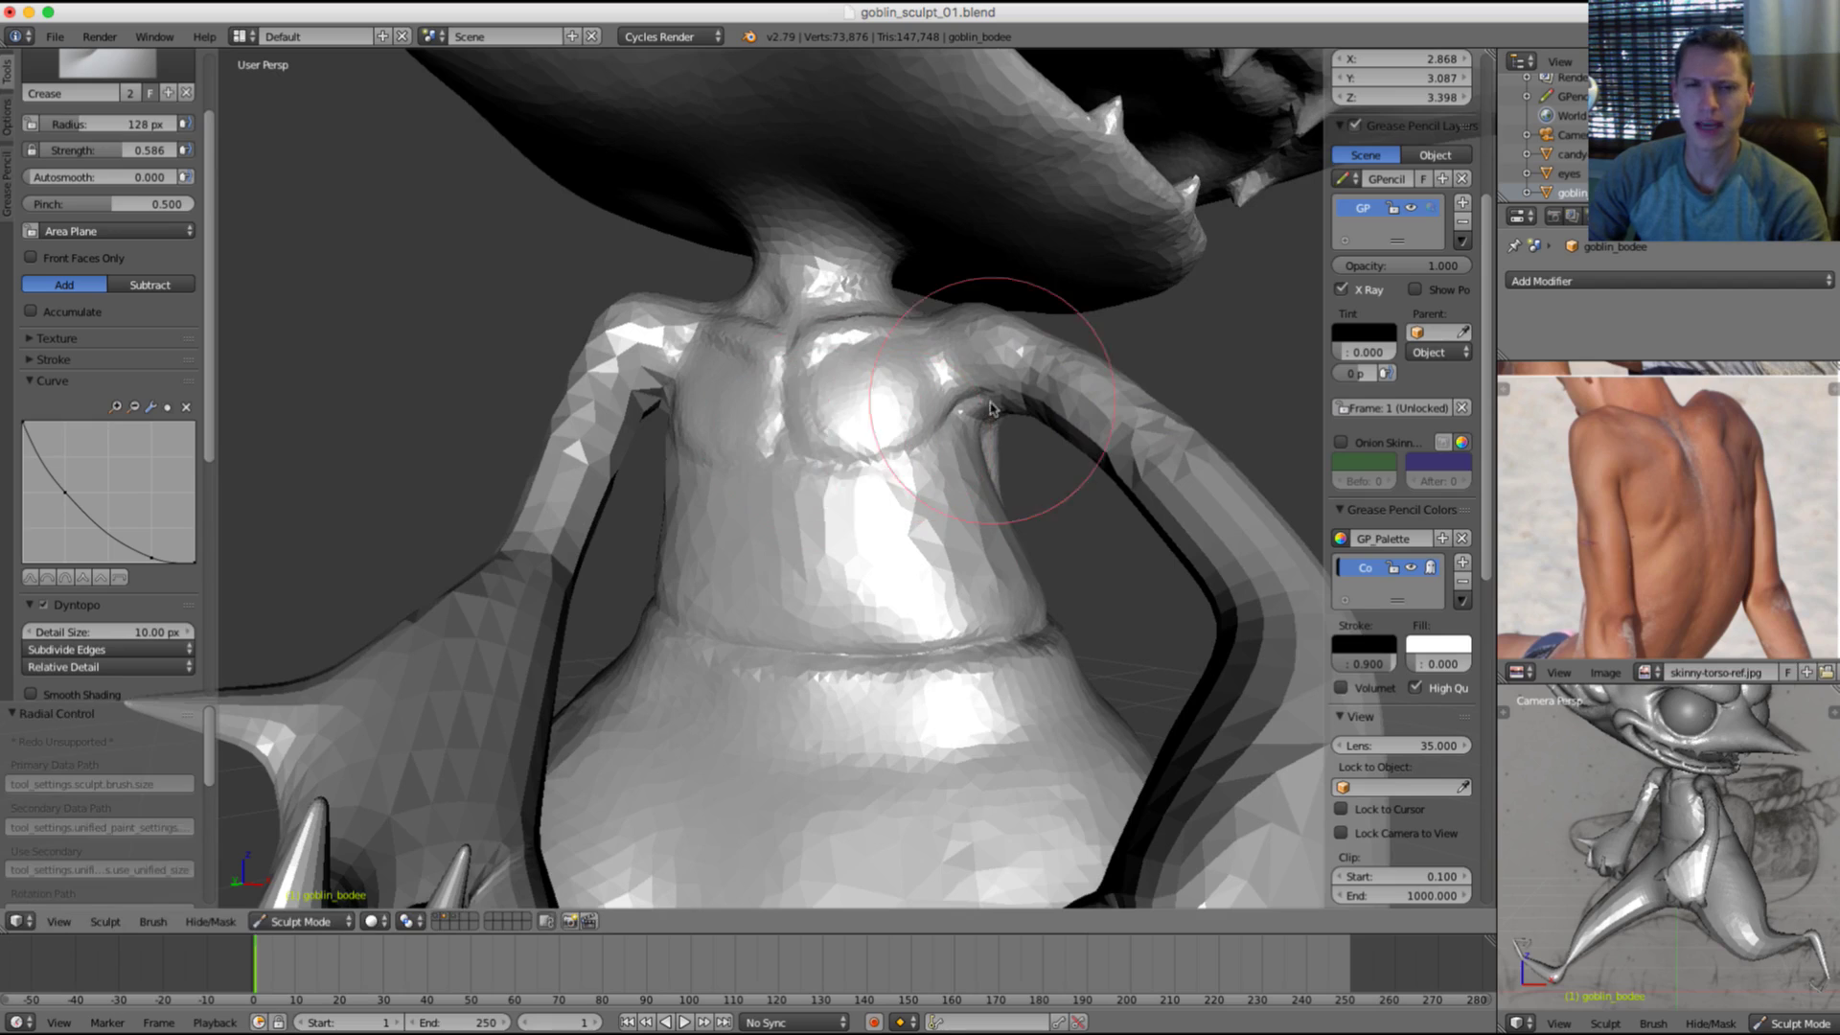
mouse_move(1054, 402)
ctrl+middle_down()
mouse_move(928, 509)
mouse_move(826, 513)
mouse_move(816, 542)
ctrl+middle_up()
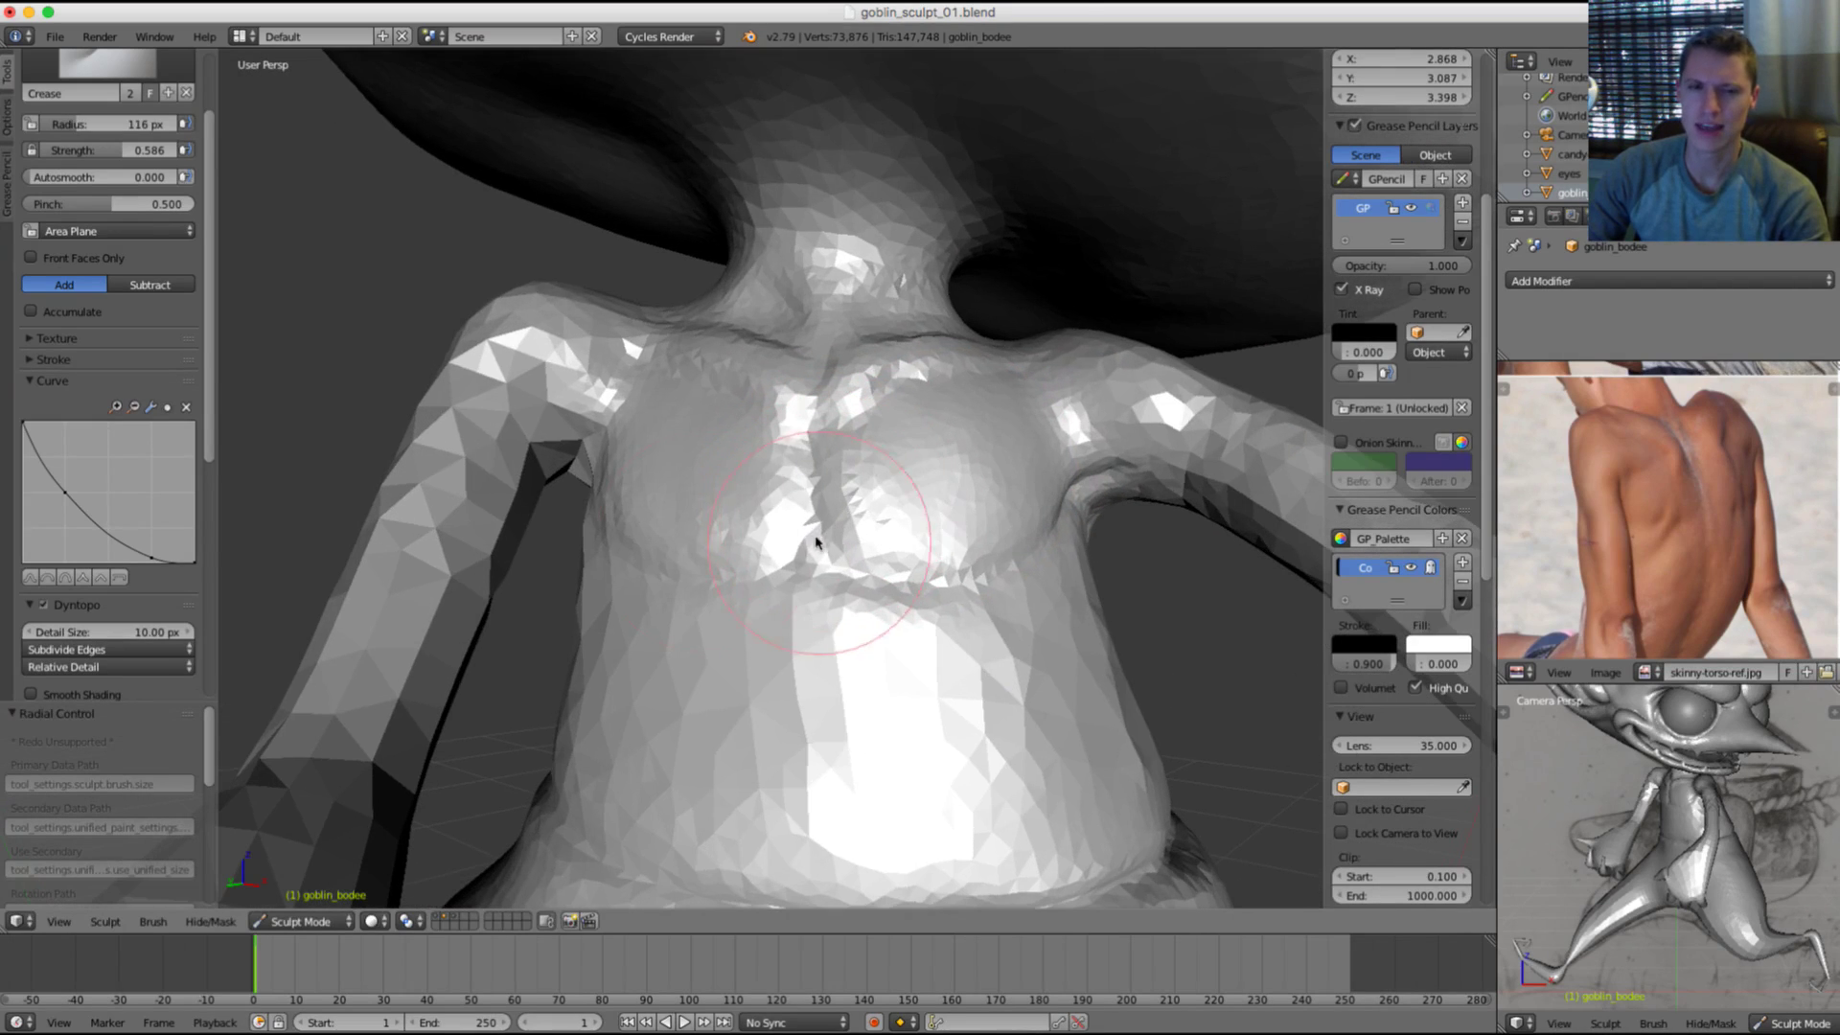
mouse_move(805, 557)
mouse_down()
mouse_move(747, 582)
mouse_move(862, 563)
mouse_up()
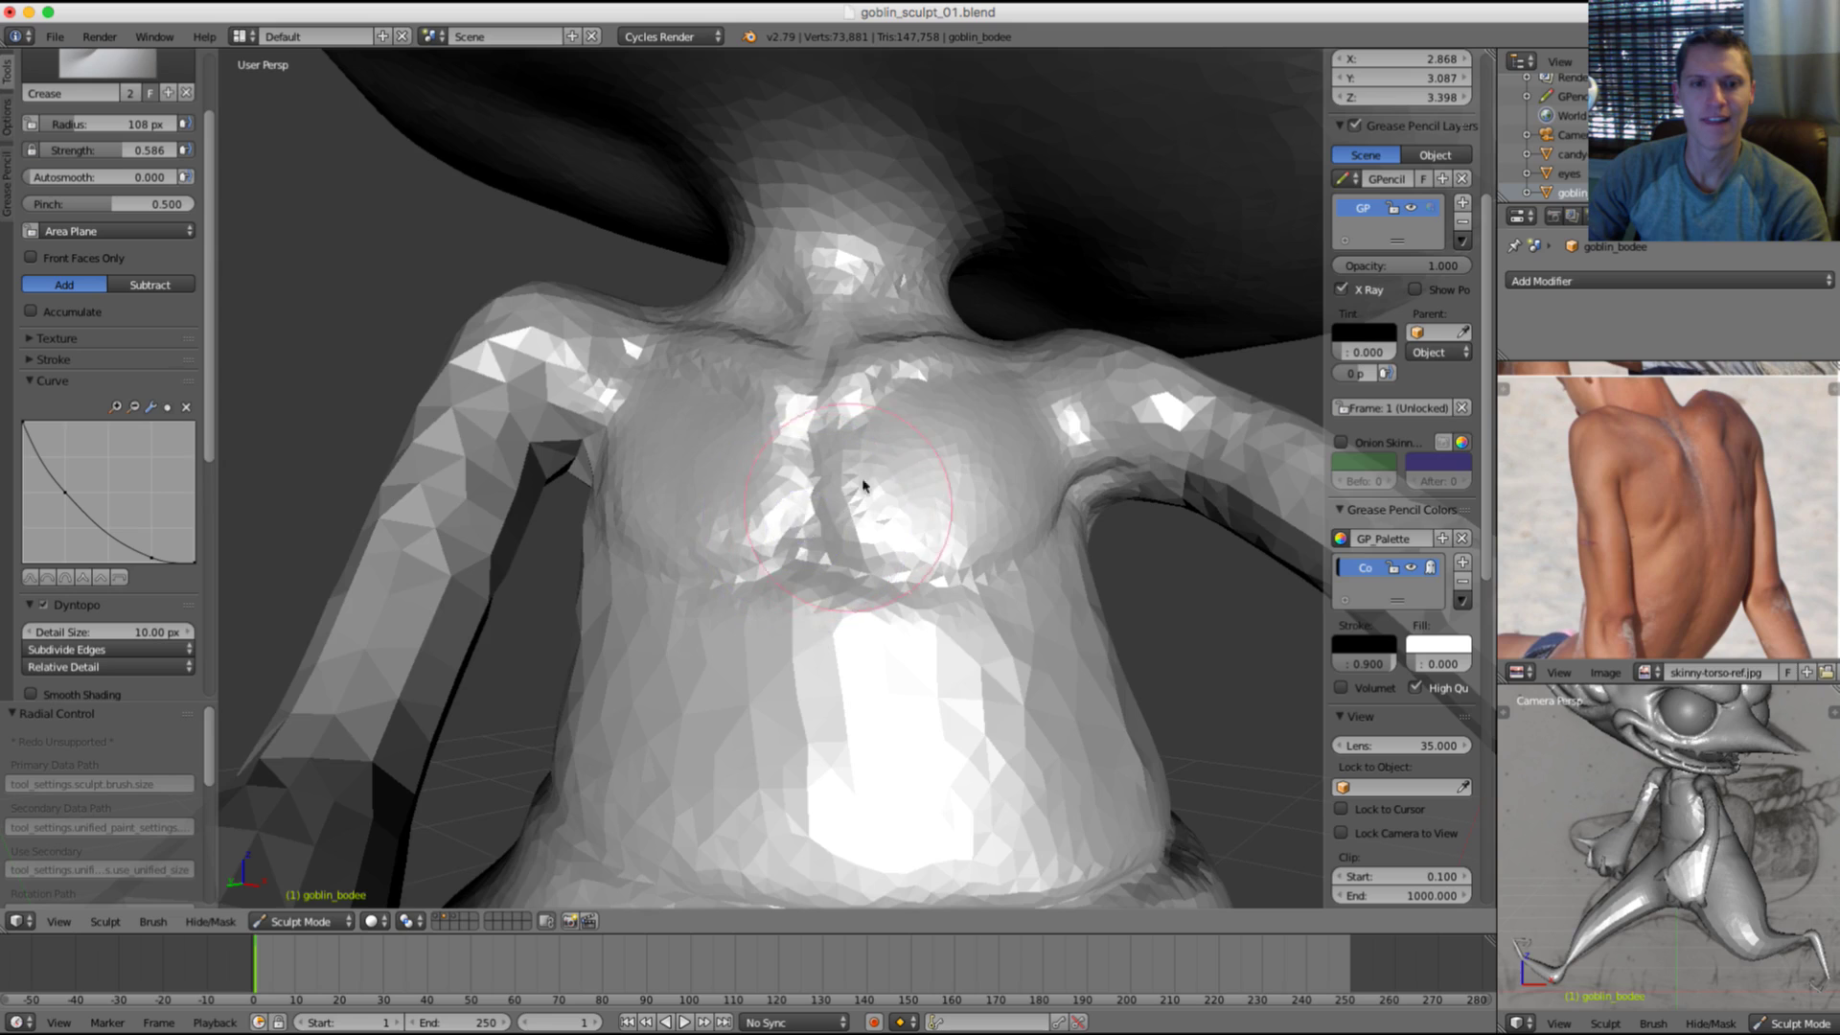
Step: Compare the goblin's chest and belly with the front-view torso photo in skinny-torso-ref.jpg
scroll(862, 486, down, 5)
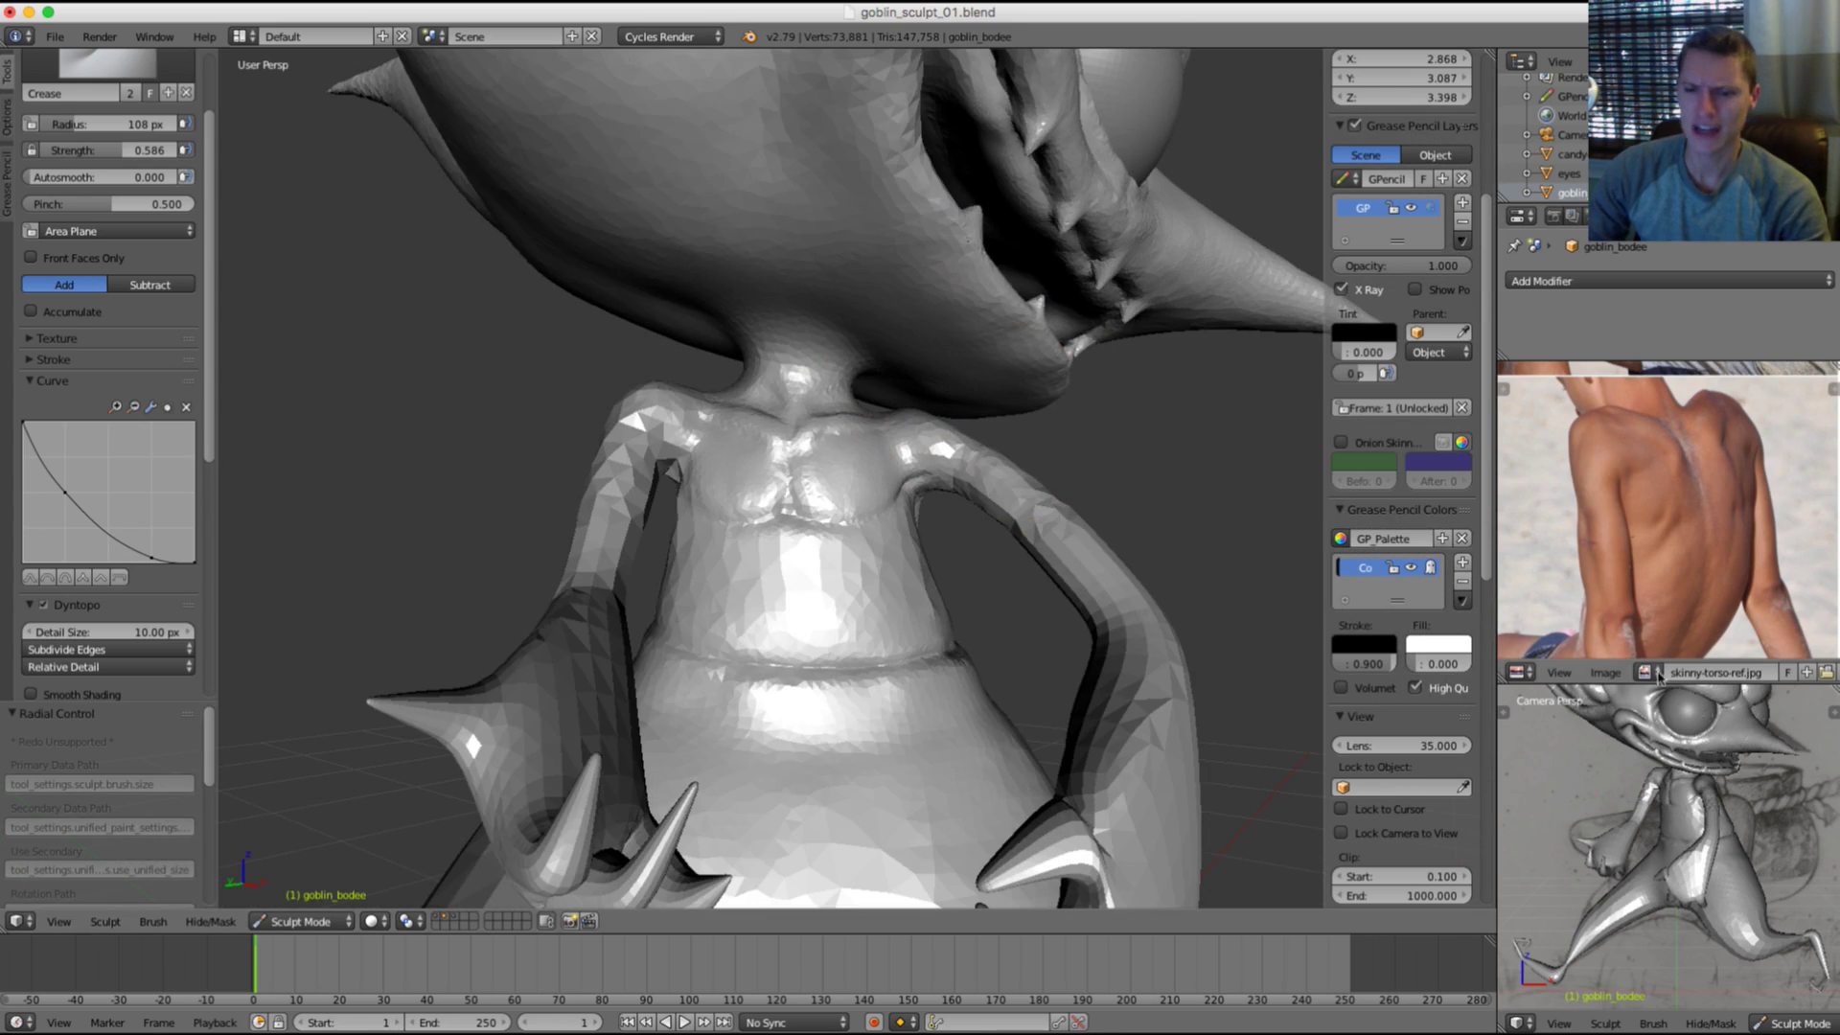
scroll(1747, 457, down, 1)
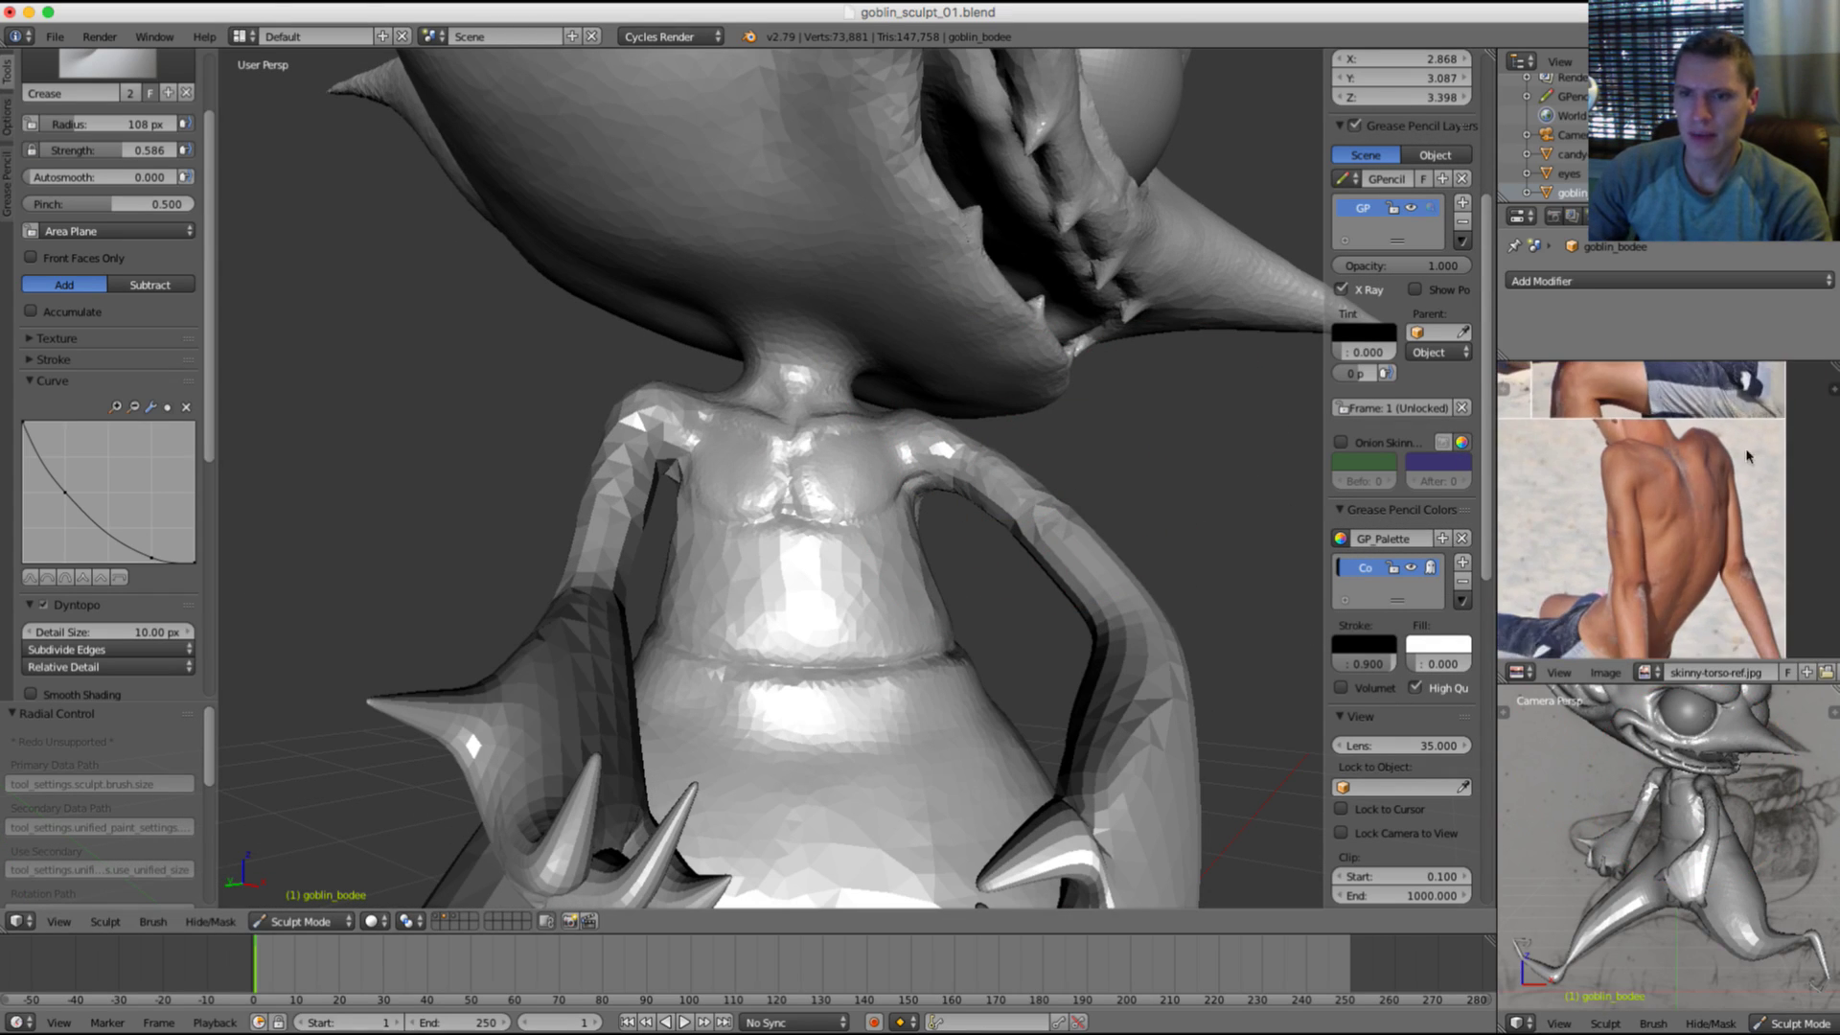
middle_drag(1748, 457, 1825, 651)
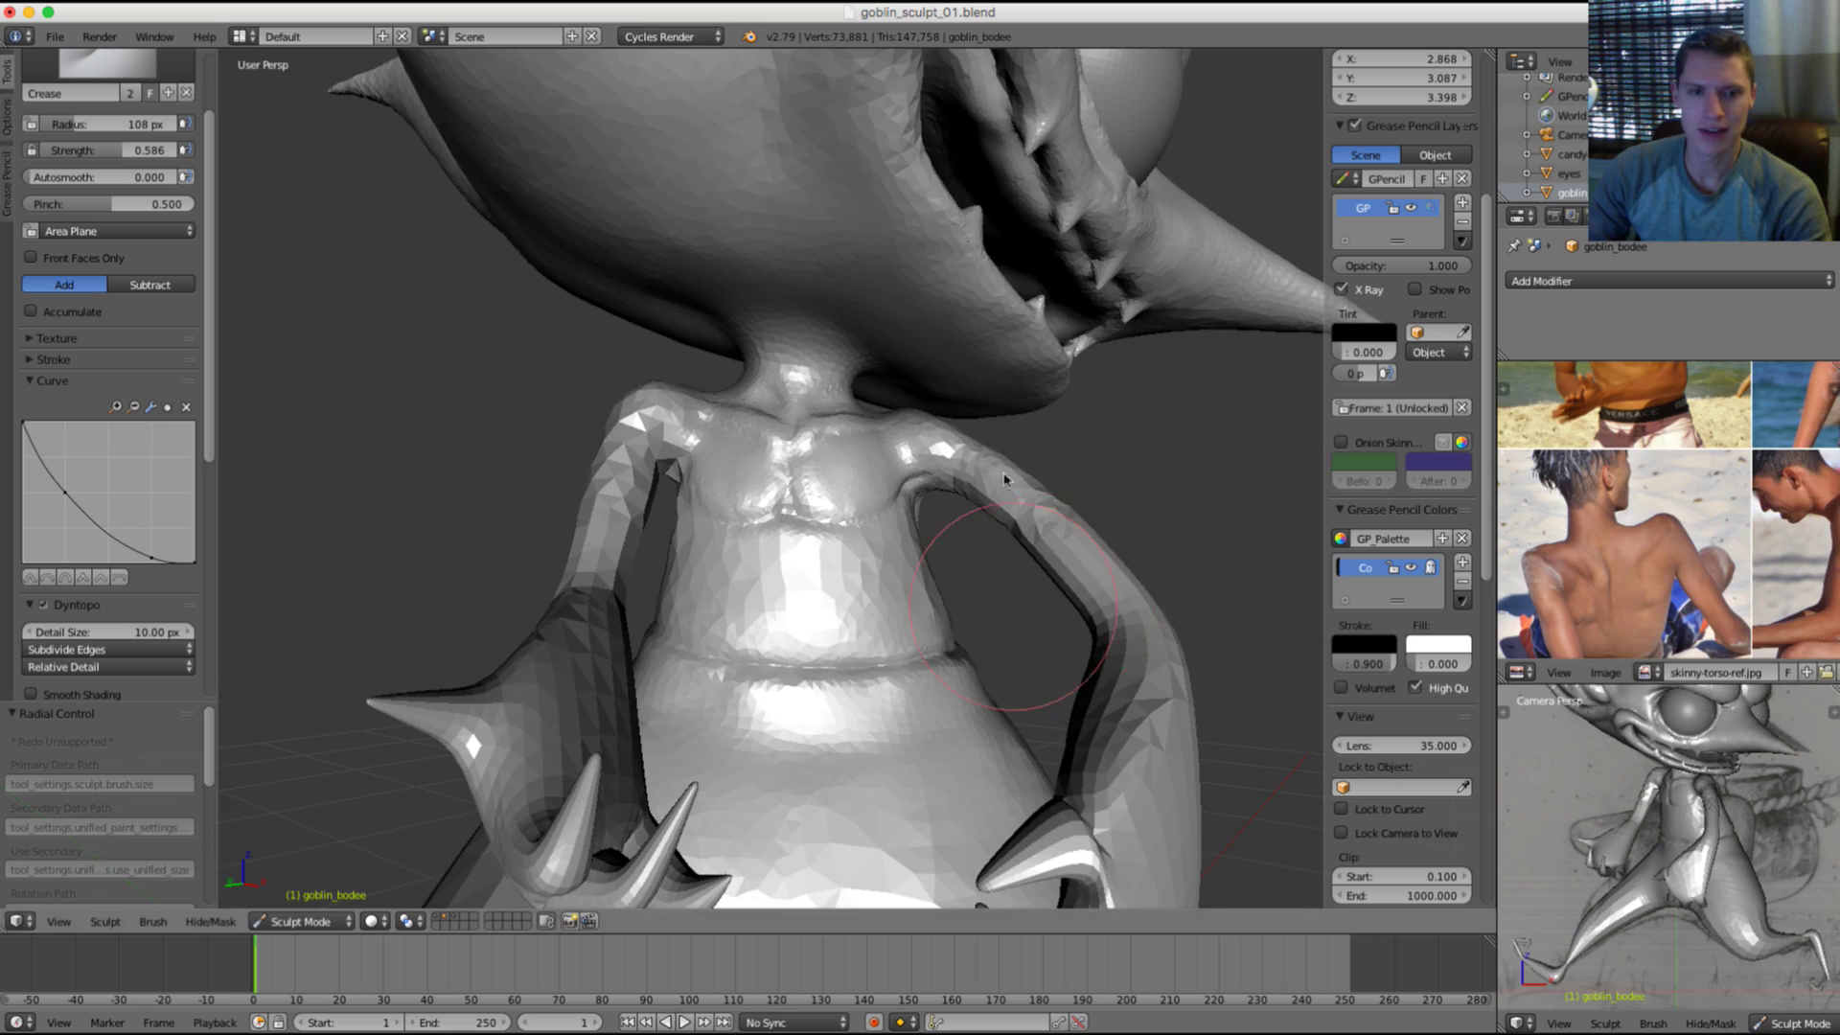
scroll(1006, 489, down, 5)
middle_drag(993, 579, 1035, 551)
scroll(1054, 479, down, 3)
middle_drag(1067, 436, 1024, 415)
scroll(1032, 491, up, 6)
middle_drag(1028, 541, 1002, 460)
middle_drag(1644, 433, 1639, 545)
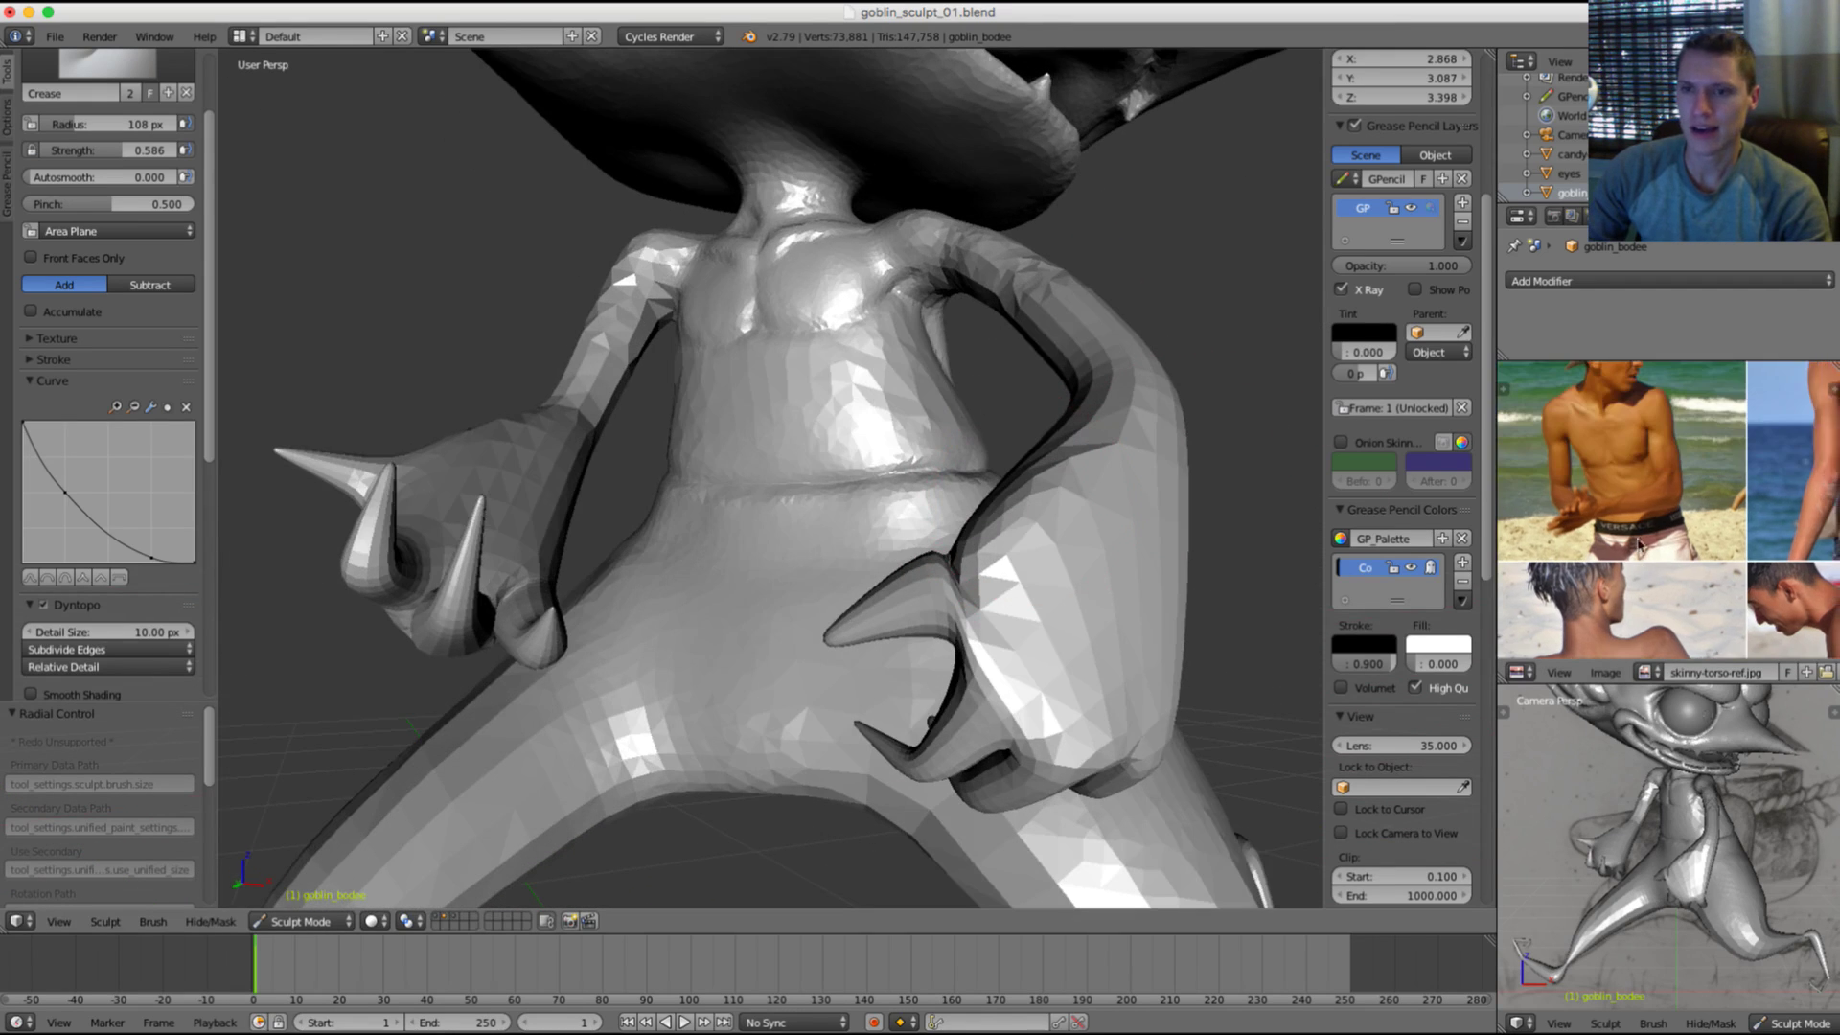
scroll(1638, 544, up, 6)
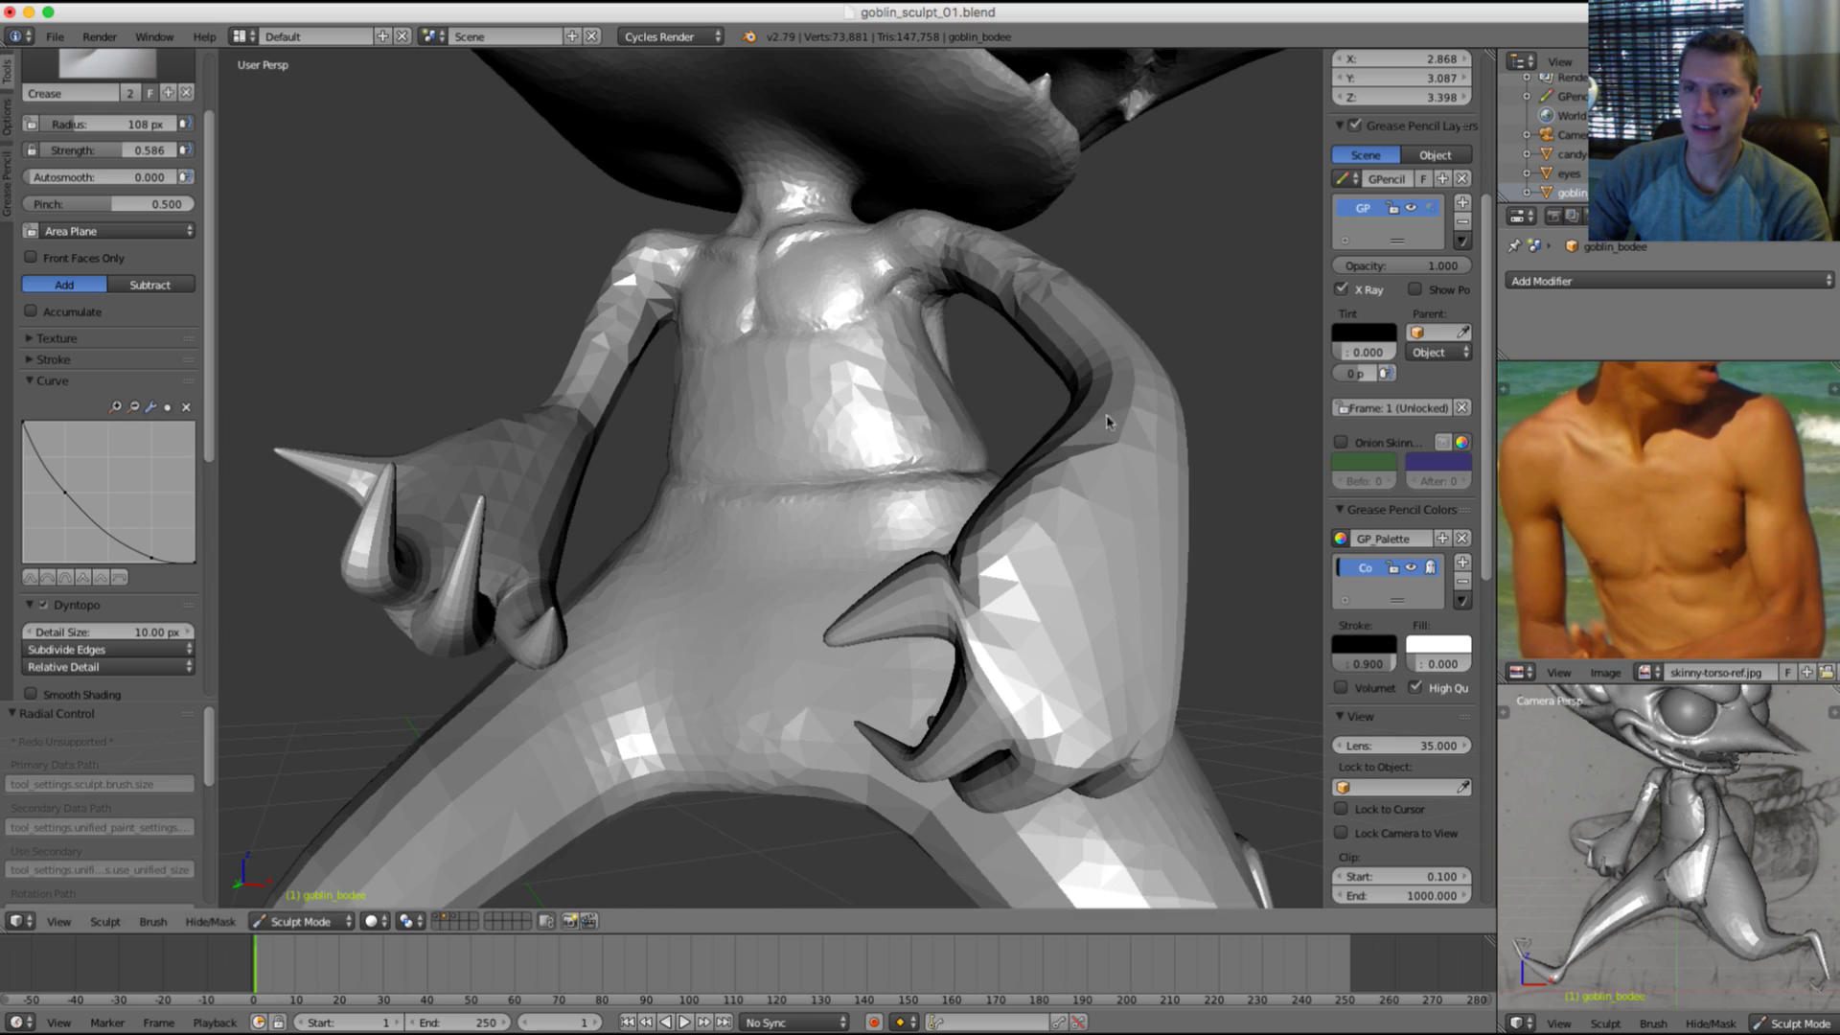
mouse_move(887, 431)
middle_down()
mouse_move(809, 378)
mouse_move(792, 399)
mouse_move(767, 357)
mouse_move(840, 280)
mouse_move(879, 362)
mouse_move(887, 325)
mouse_move(847, 376)
mouse_move(894, 302)
middle_up()
scroll(768, 383, up, 4)
key(f)
click(798, 380)
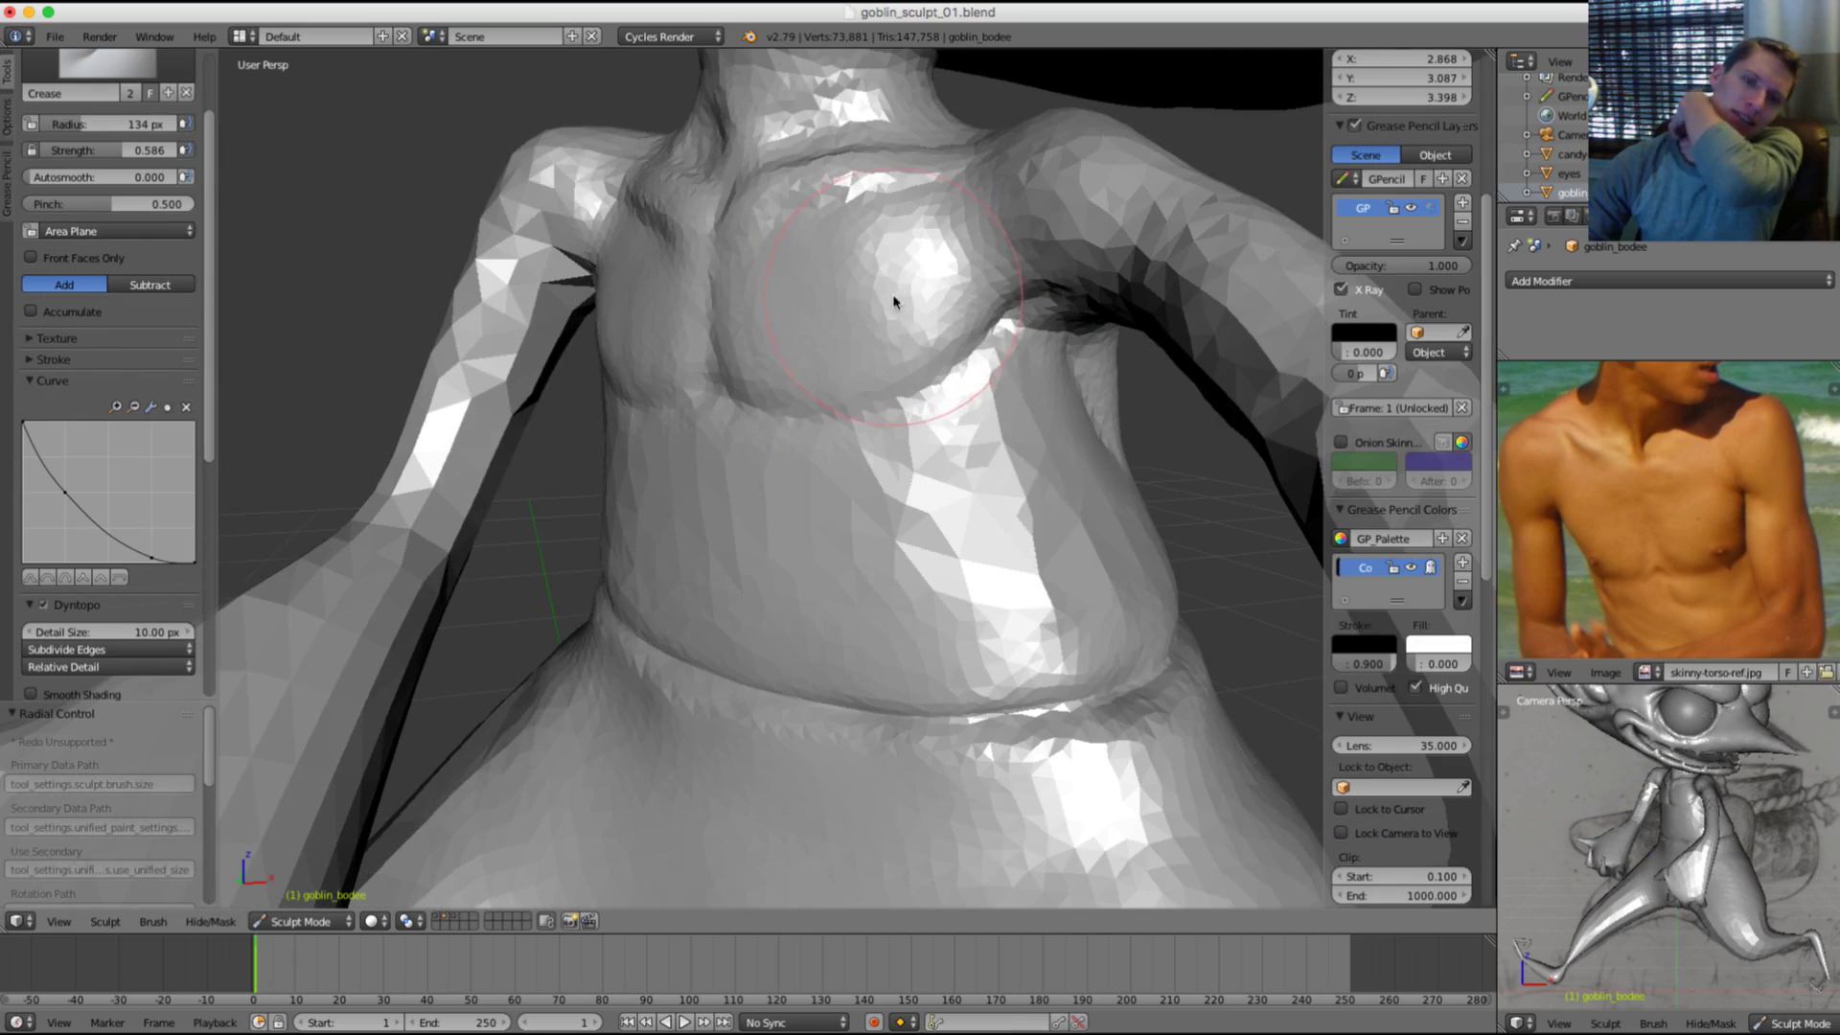
scroll(975, 370, down, 4)
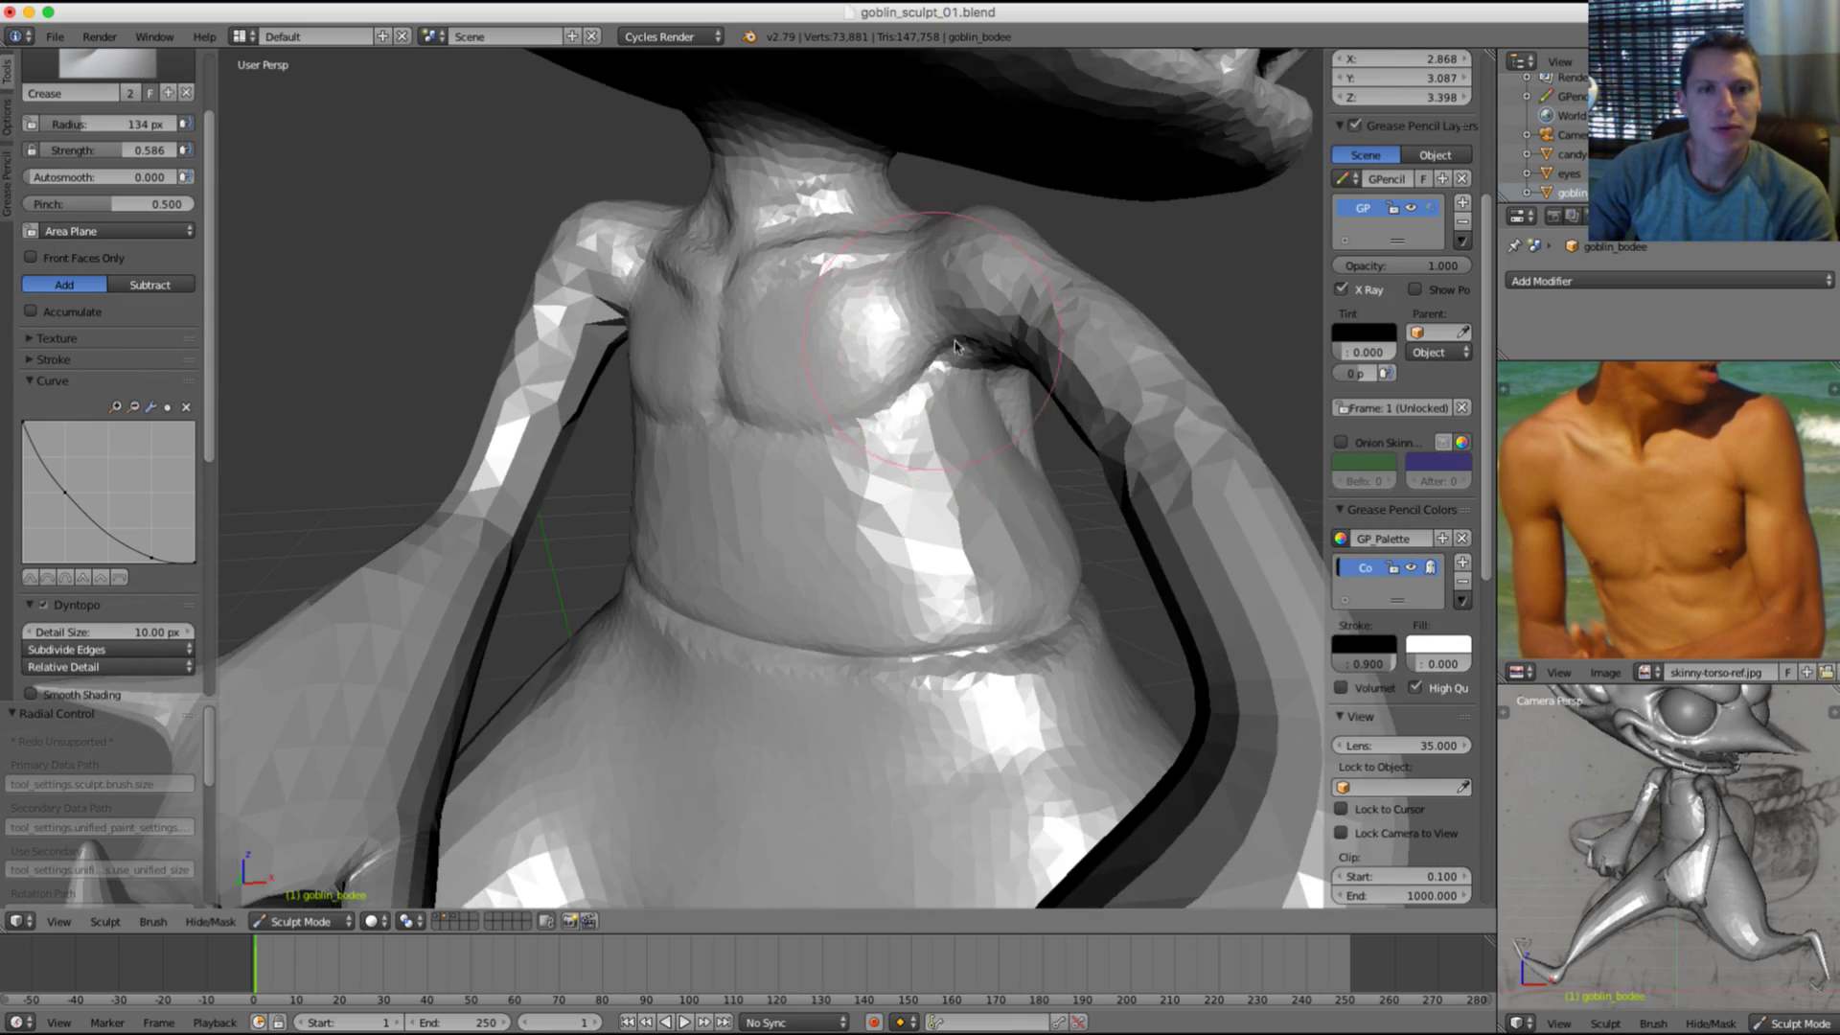
middle_drag(974, 368, 986, 296)
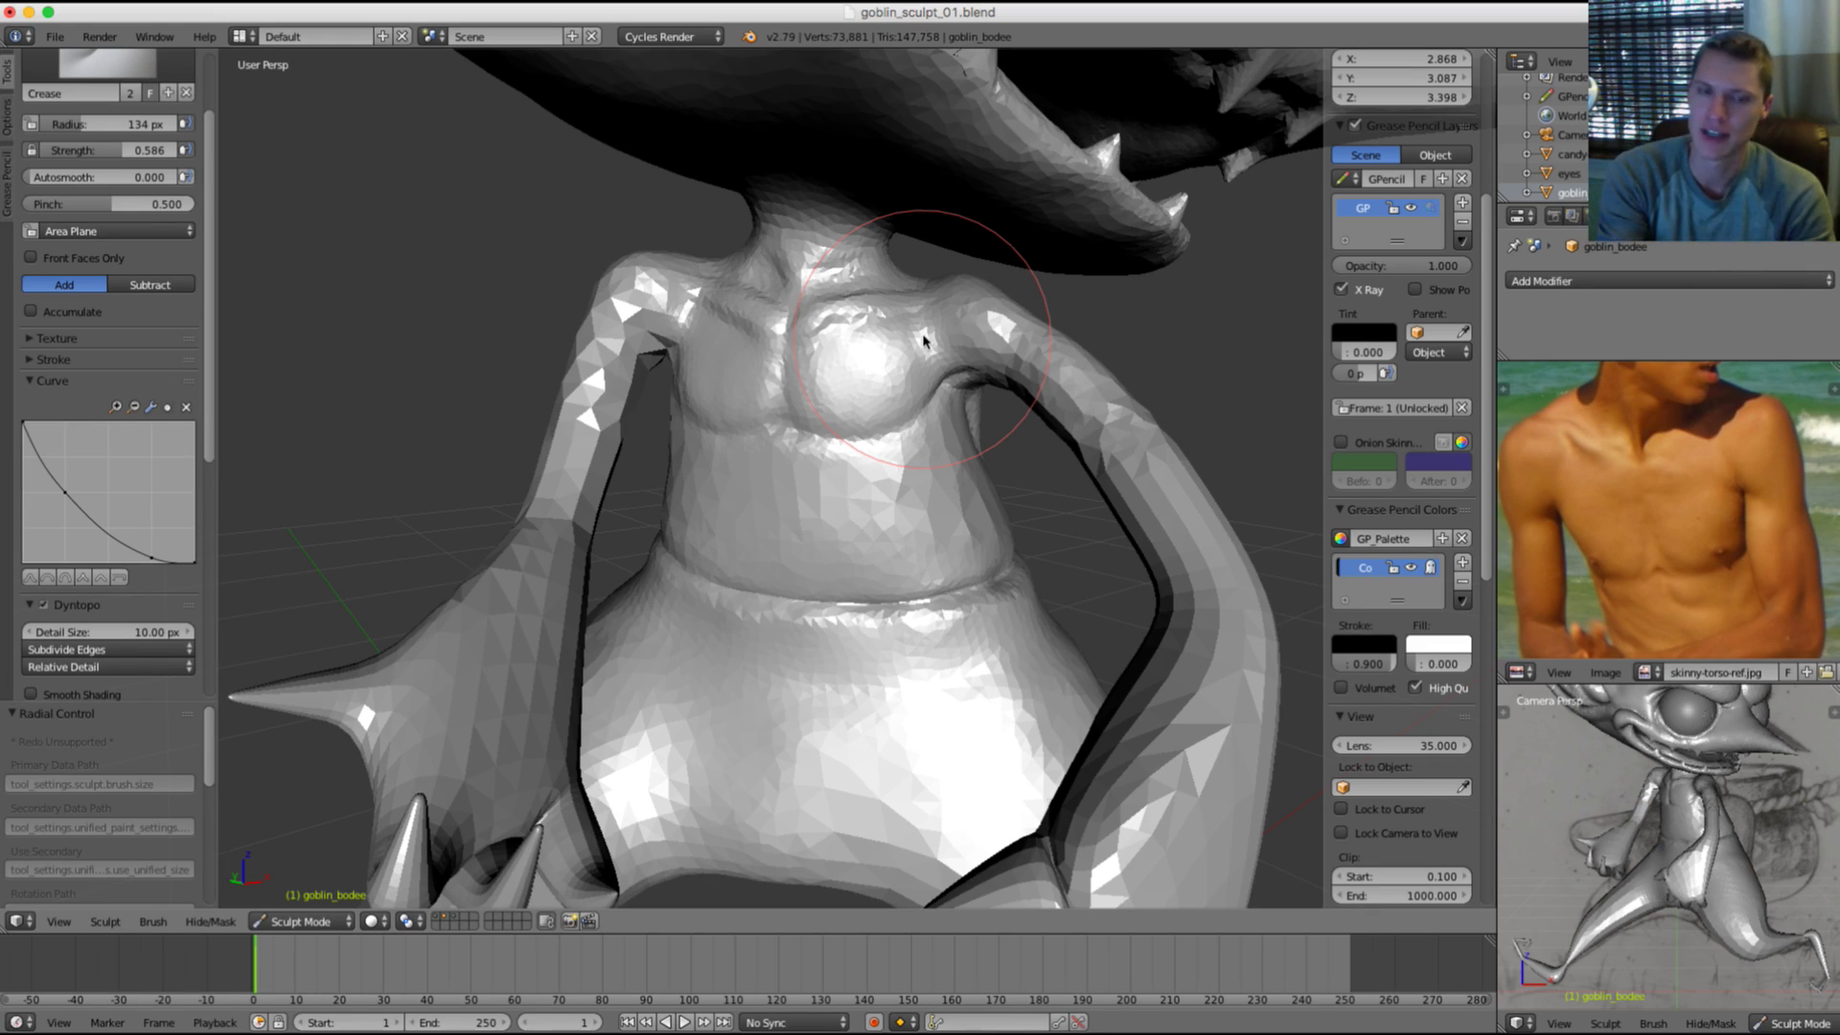
Step: Set the Inflate/Deflate brush to a 132 px radius and 0.244 strength, and smooth the pectoral surface
scroll(905, 472, up, 1)
mouse_move(907, 473)
middle_down()
mouse_move(842, 403)
mouse_move(845, 512)
middle_up()
key(i)
key(f)
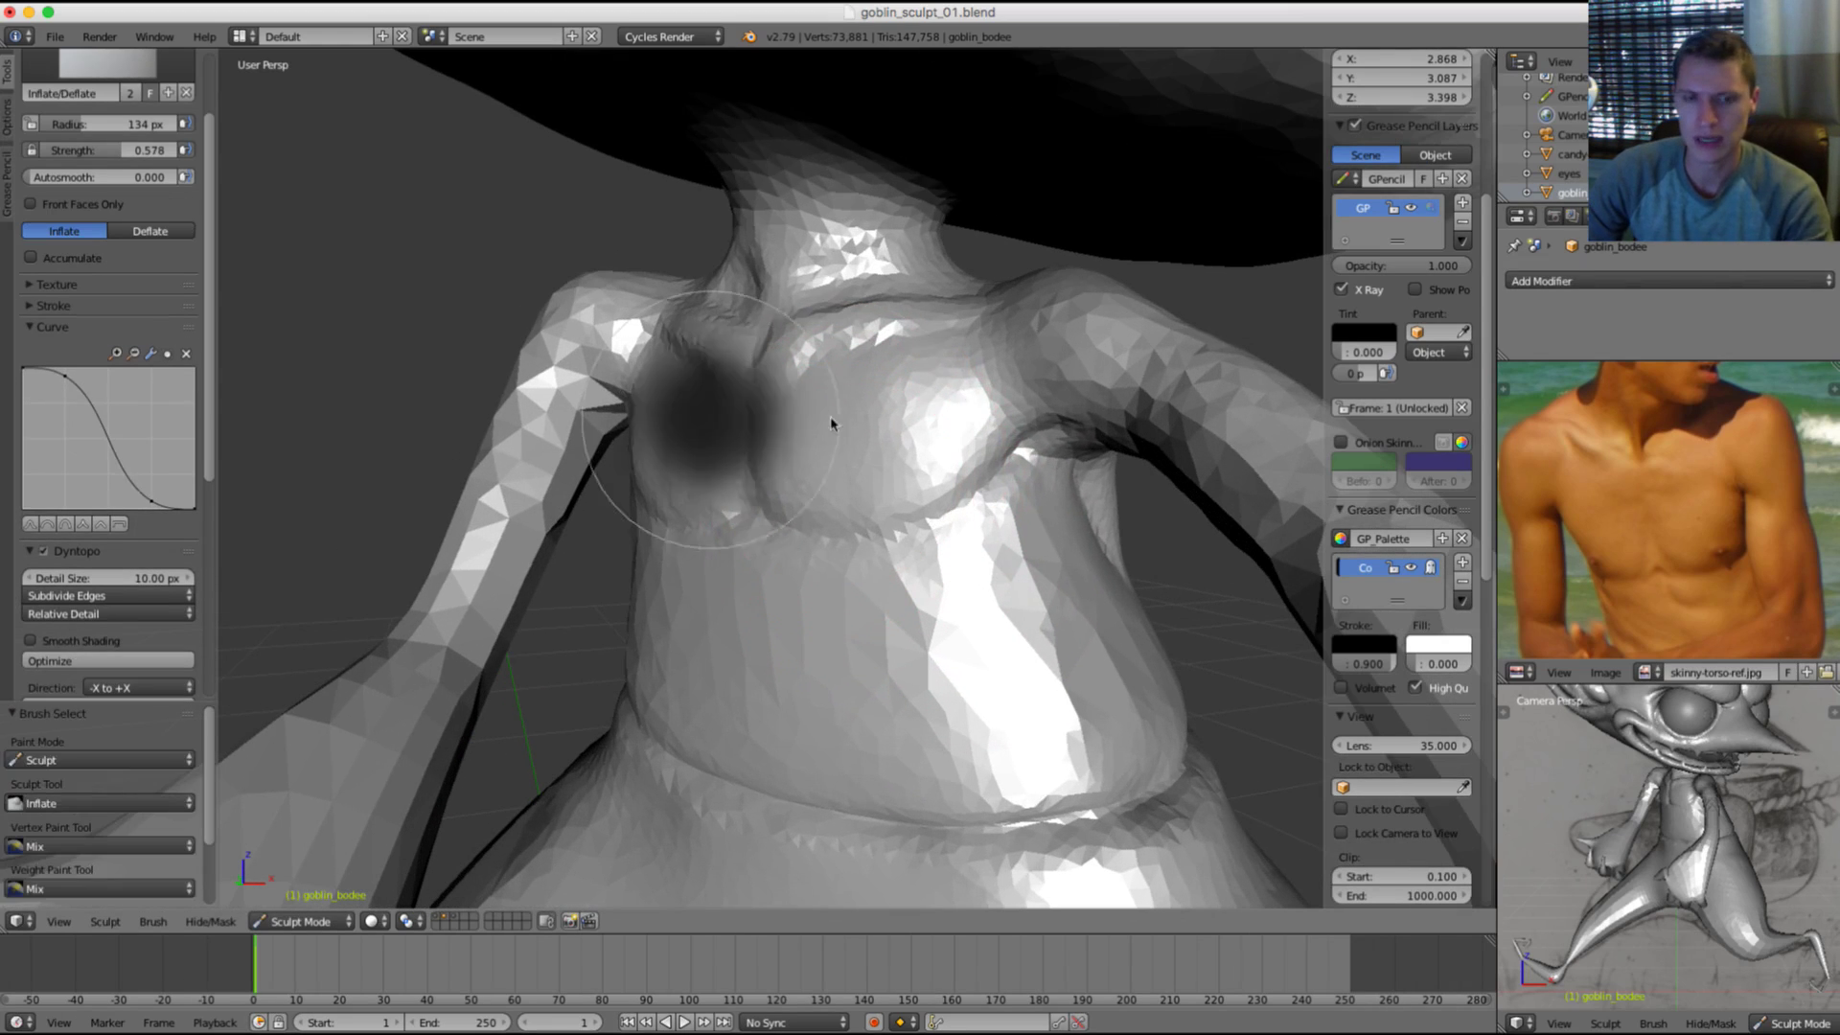
click(831, 418)
key(f)
click(897, 432)
key(shift+f)
click(930, 429)
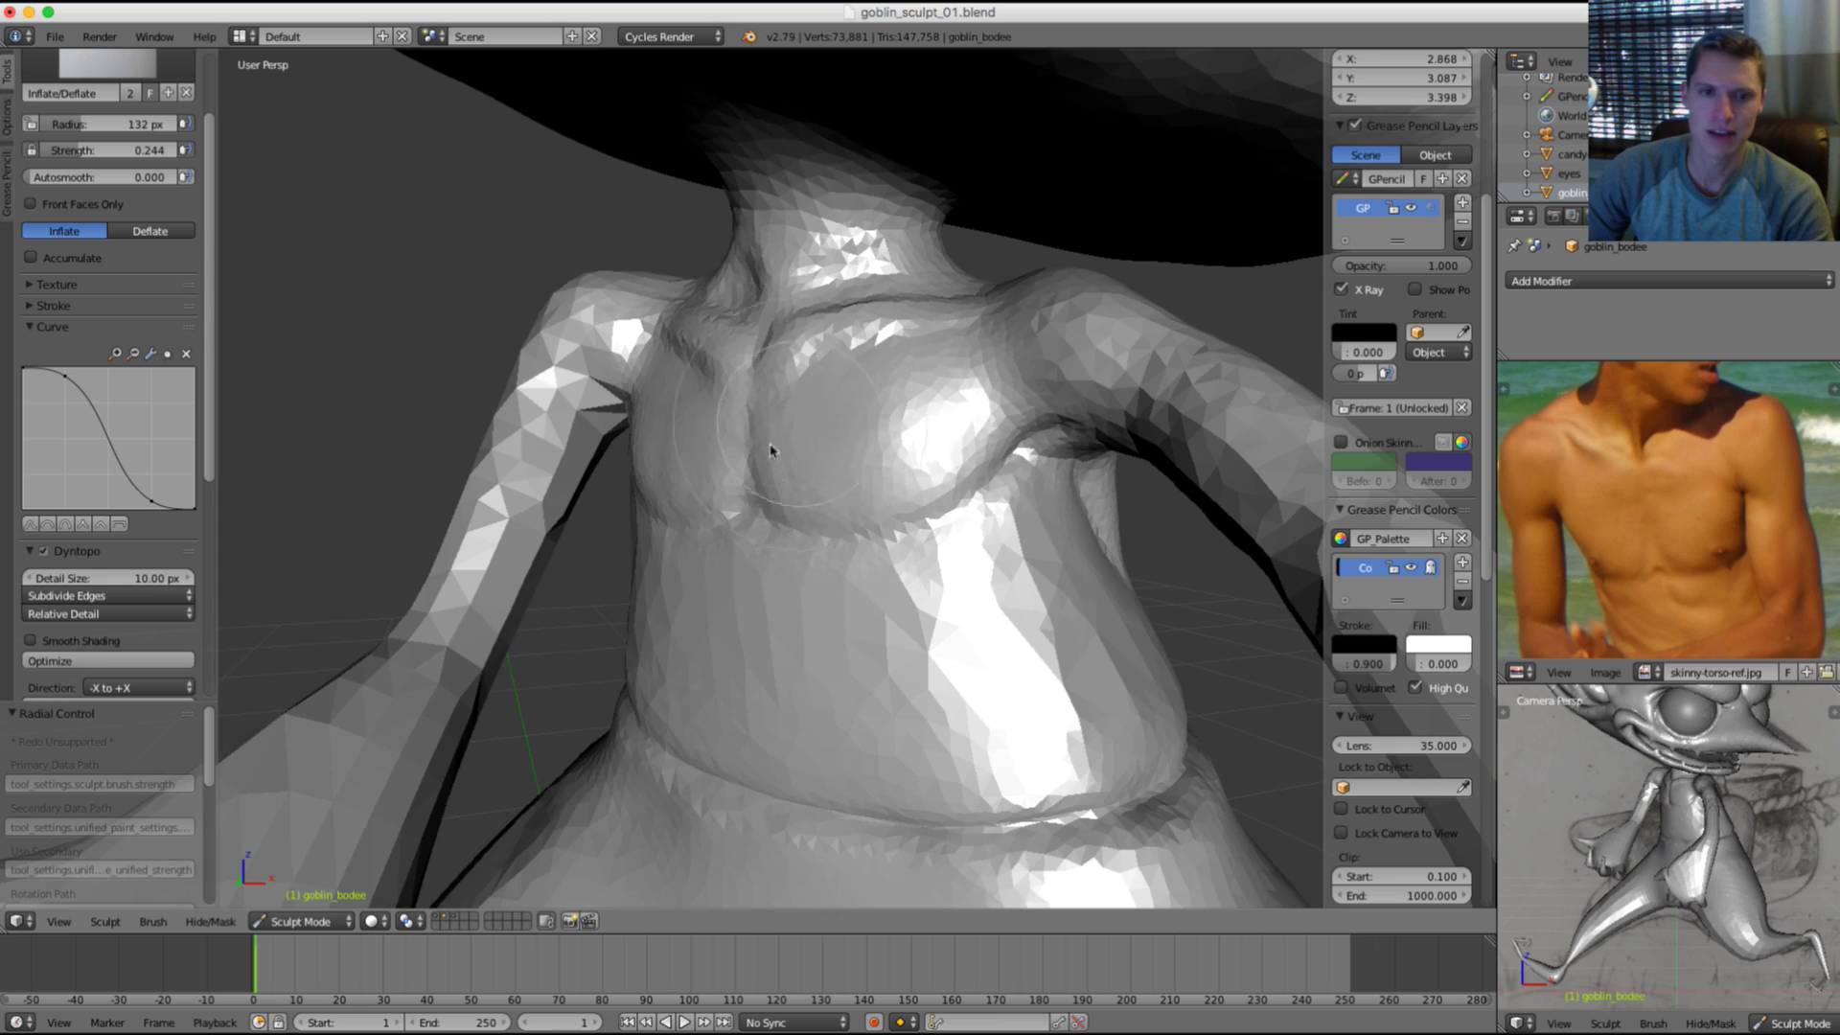
shift+drag(911, 395, 944, 412)
scroll(1083, 268, down, 5)
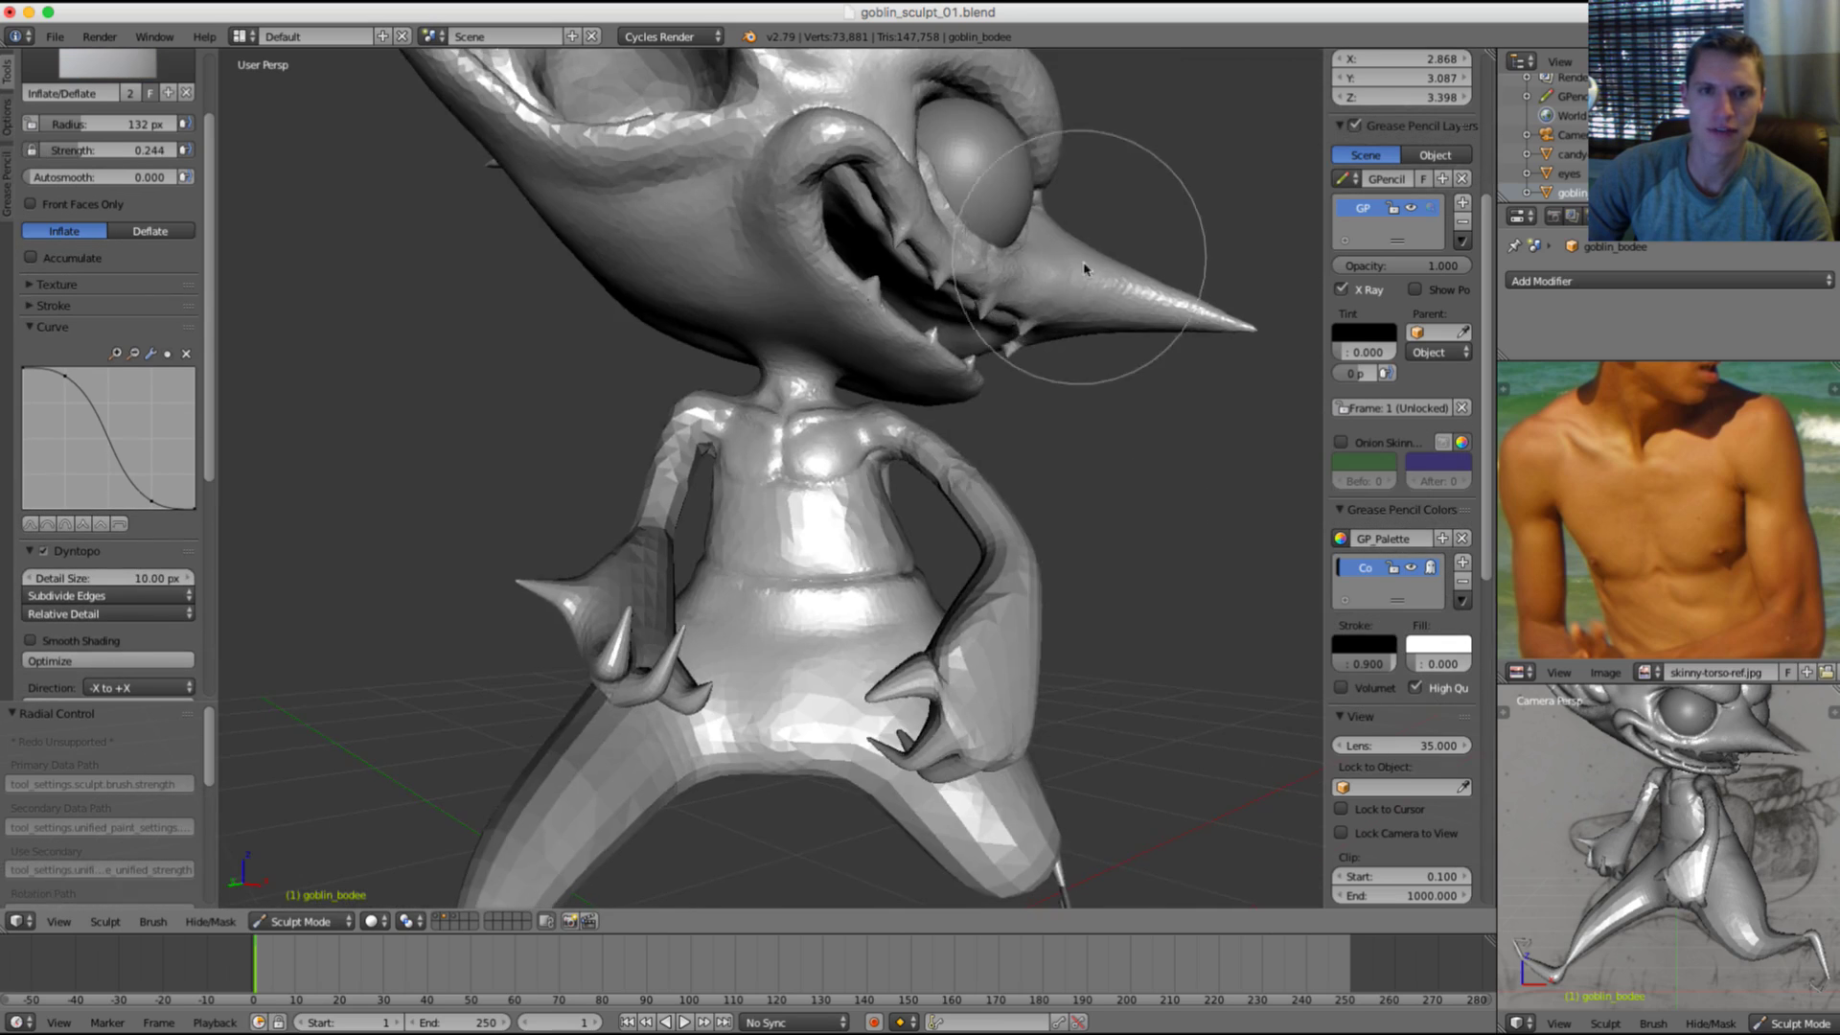
Step: Start the abdominal midline groove below the sternum with the Crease brush at an 88 px radius and 0.586 strength
scroll(1037, 386, up, 3)
scroll(1037, 385, up, 2)
key(shift+c)
key(f)
click(846, 485)
scroll(846, 485, up, 2)
middle_drag(846, 485, 731, 510)
drag(743, 515, 764, 578)
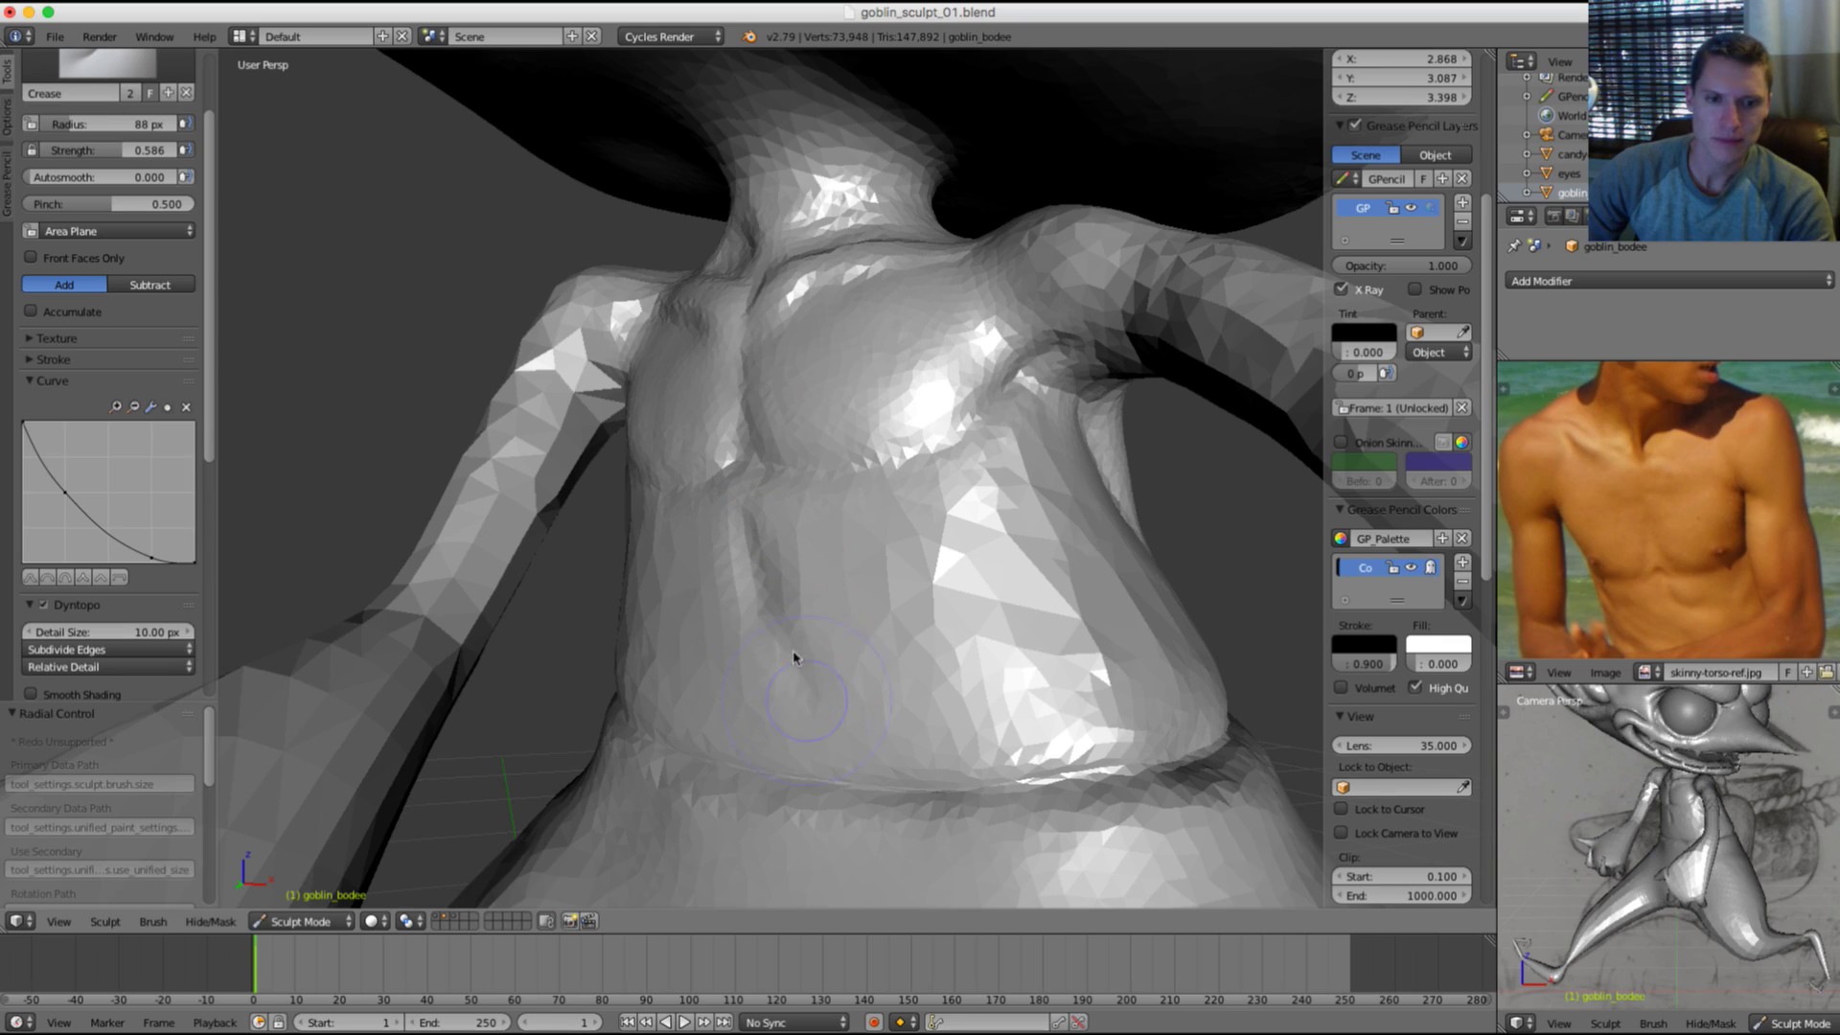
Step: Extend the abdominal midline groove down to the waist crease with the Crease brush at a 98 px radius
ctrl+drag(791, 702, 790, 752)
key(f)
click(902, 562)
middle_drag(901, 563, 981, 533)
ctrl+drag(851, 491, 900, 599)
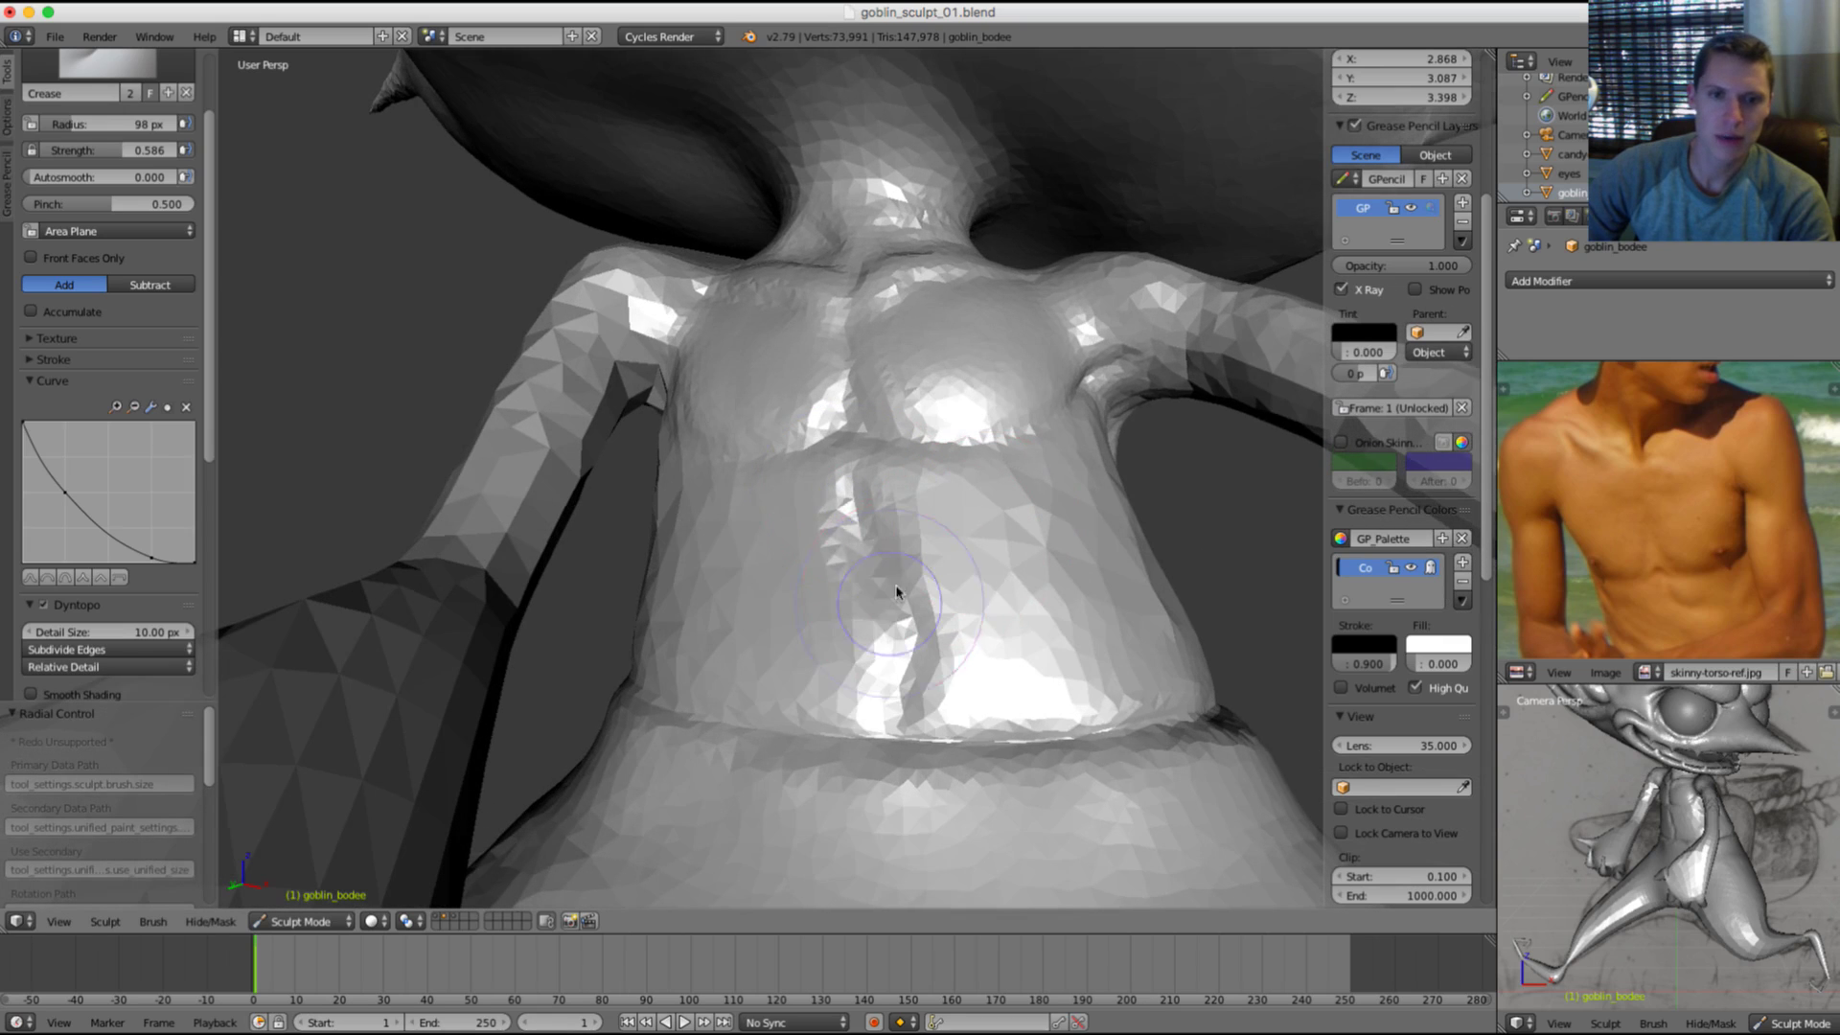
Step: Deepen the abdominal midline with the Crease brush at a 134 px radius and 0.337 strength
key(f)
click(931, 526)
key(shift+f)
click(880, 530)
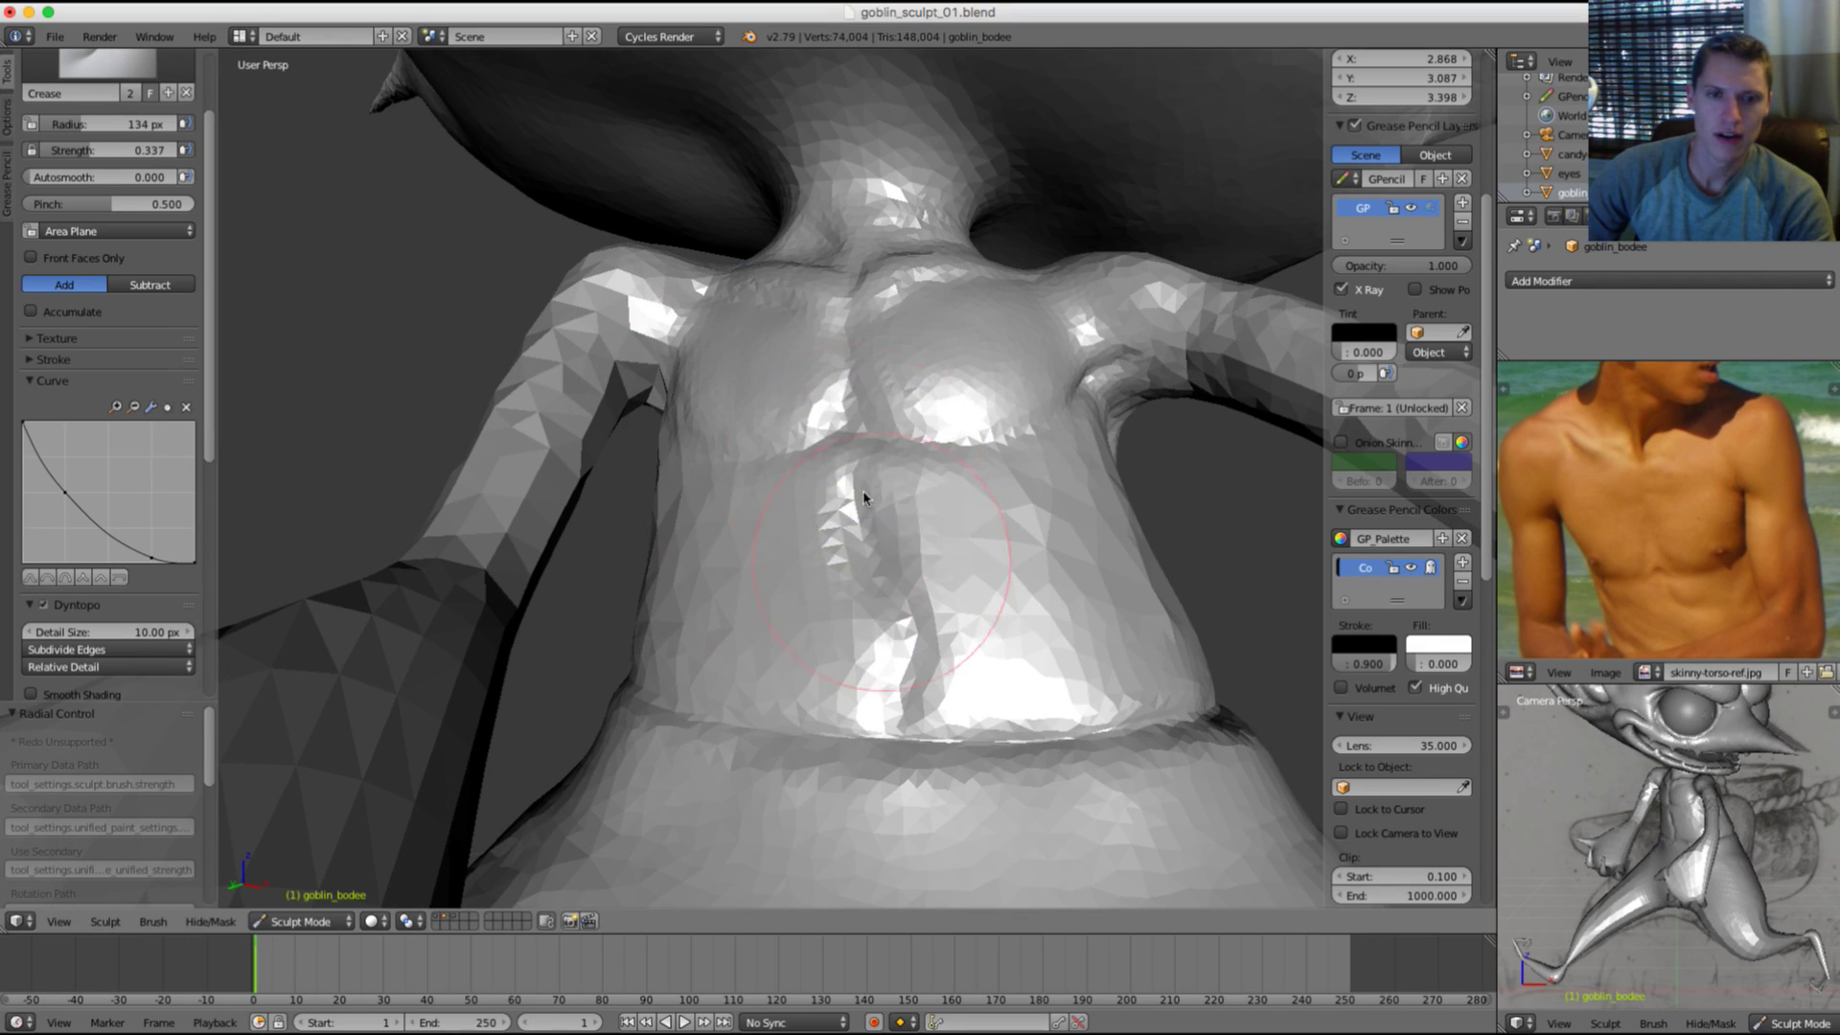
ctrl+drag(863, 498, 897, 714)
Step: Carve a horizontal crease across the abdominal muscles at mid-belly with the Crease brush at a 126 px radius
middle_drag(958, 522, 883, 555)
key(f)
click(826, 643)
key(bracketleft)
mouse_move(786, 627)
middle_down()
mouse_move(793, 563)
mouse_move(814, 552)
middle_up()
key(f)
click(830, 535)
ctrl+drag(768, 586, 852, 611)
middle_drag(836, 567, 886, 547)
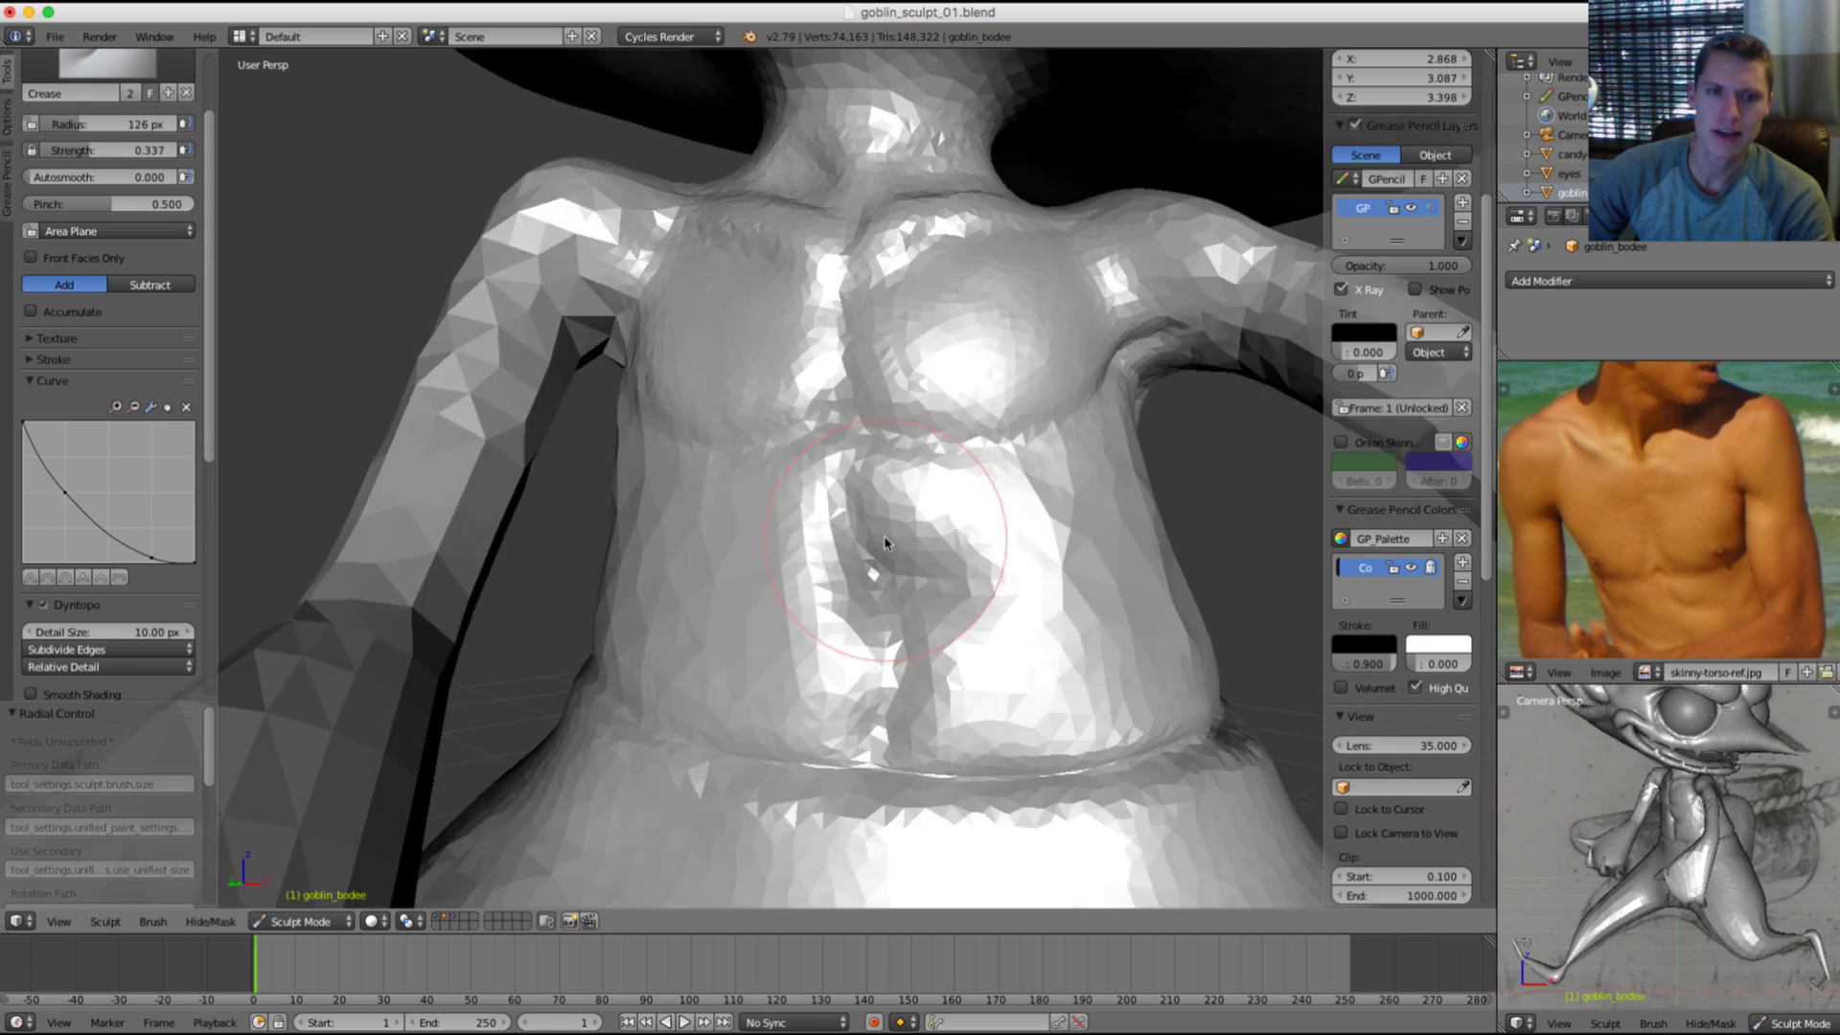
mouse_move(873, 571)
ctrl+mouse_down()
mouse_move(805, 602)
mouse_move(863, 571)
mouse_move(882, 636)
ctrl+mouse_up()
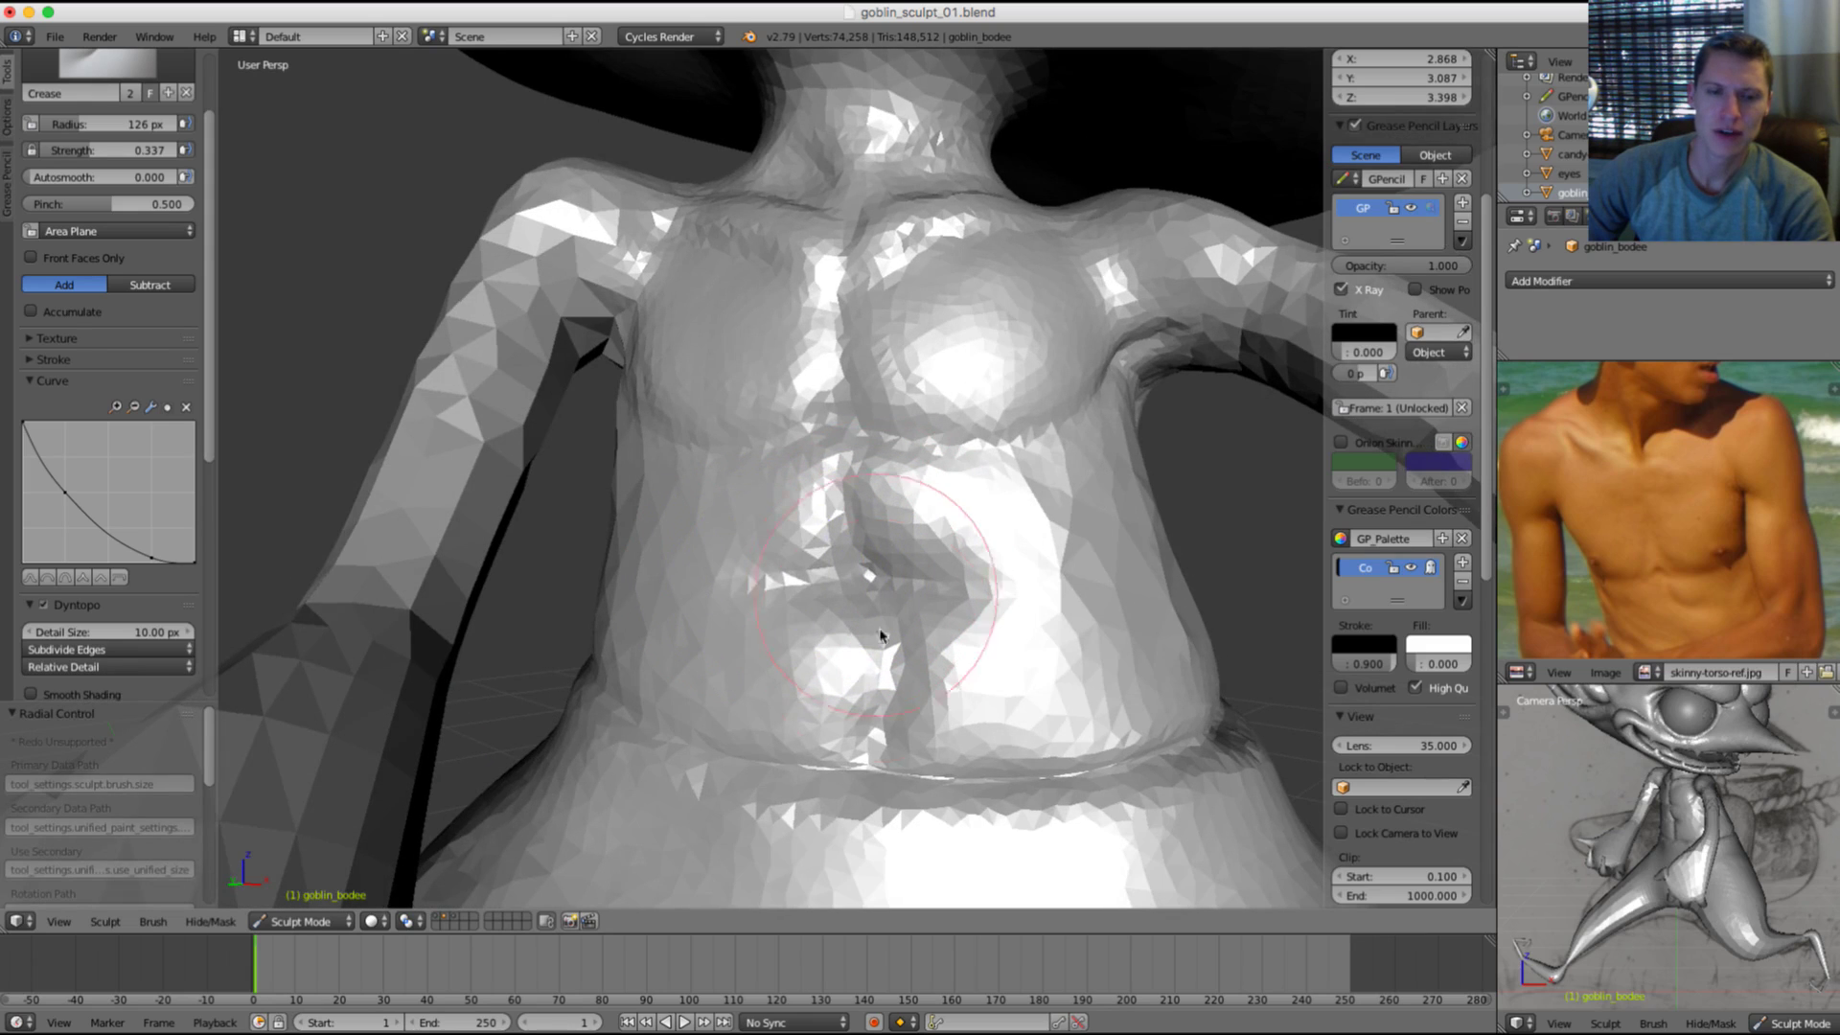
Step: Smooth the underside of the pectoral toward the armpit at an 83 px radius
middle_drag(738, 680, 857, 533)
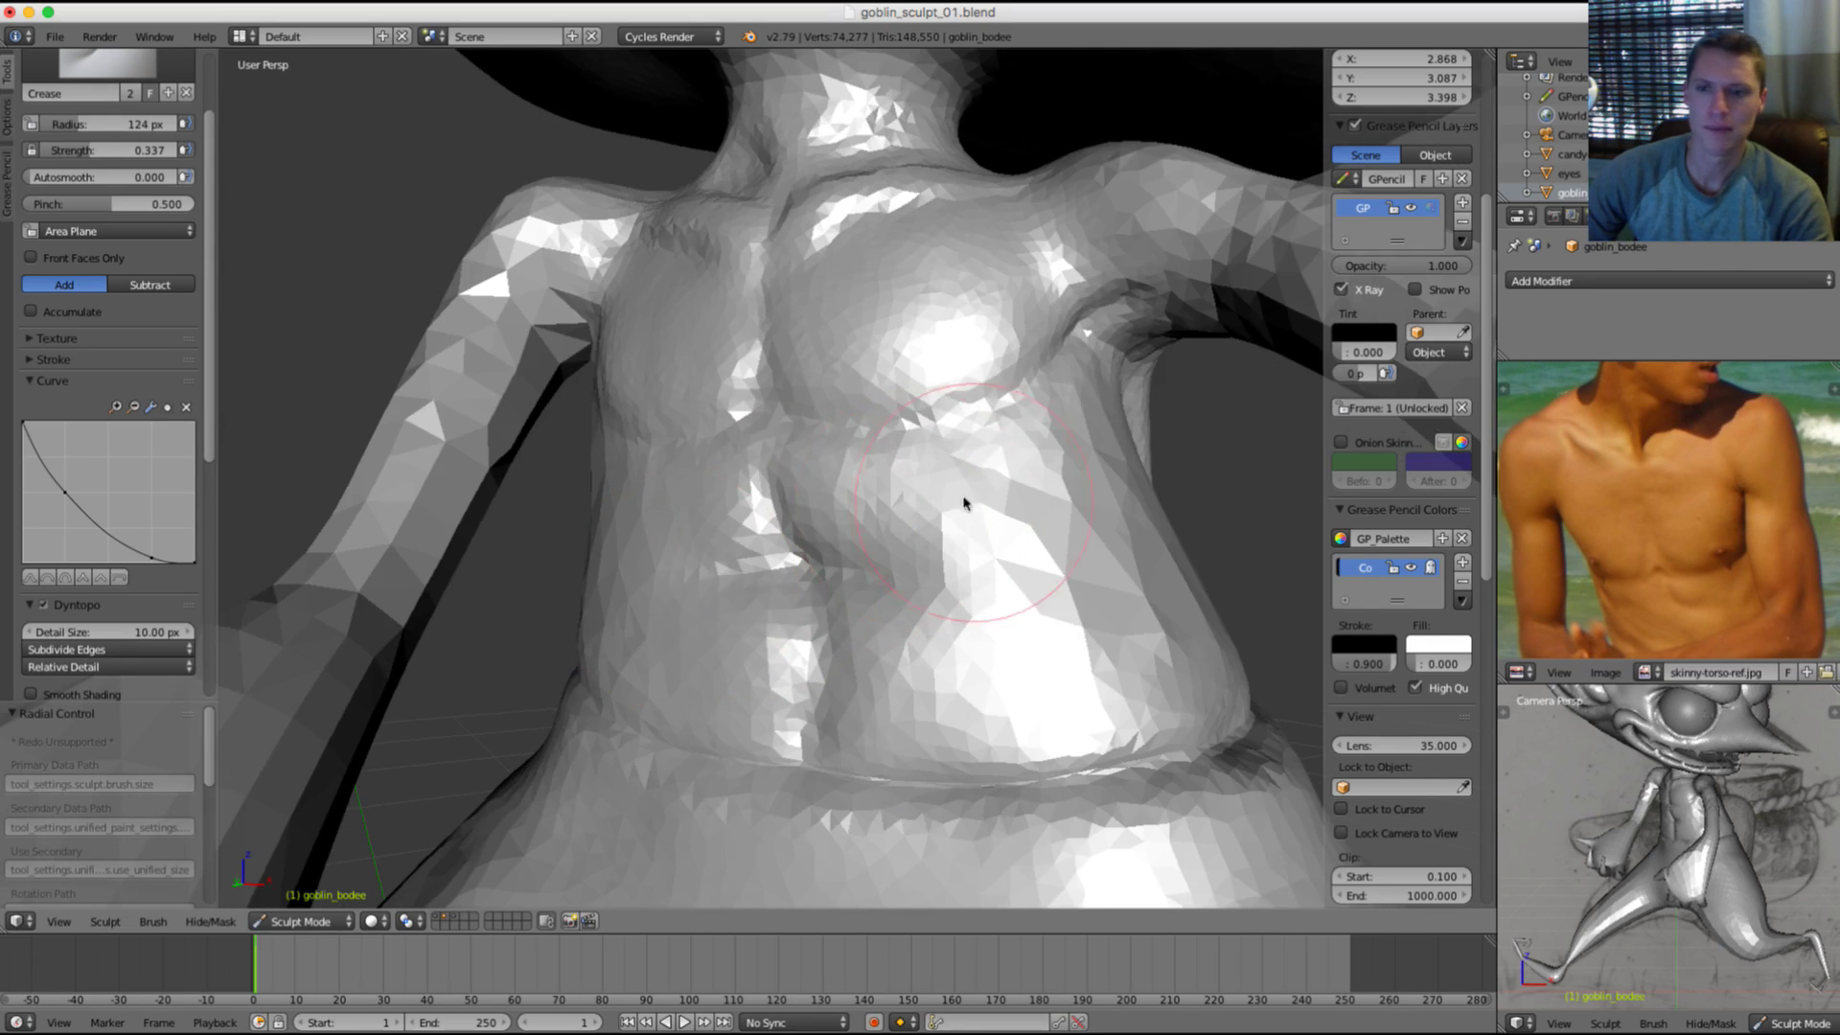
middle_drag(963, 502, 1602, 654)
middle_drag(948, 509, 900, 492)
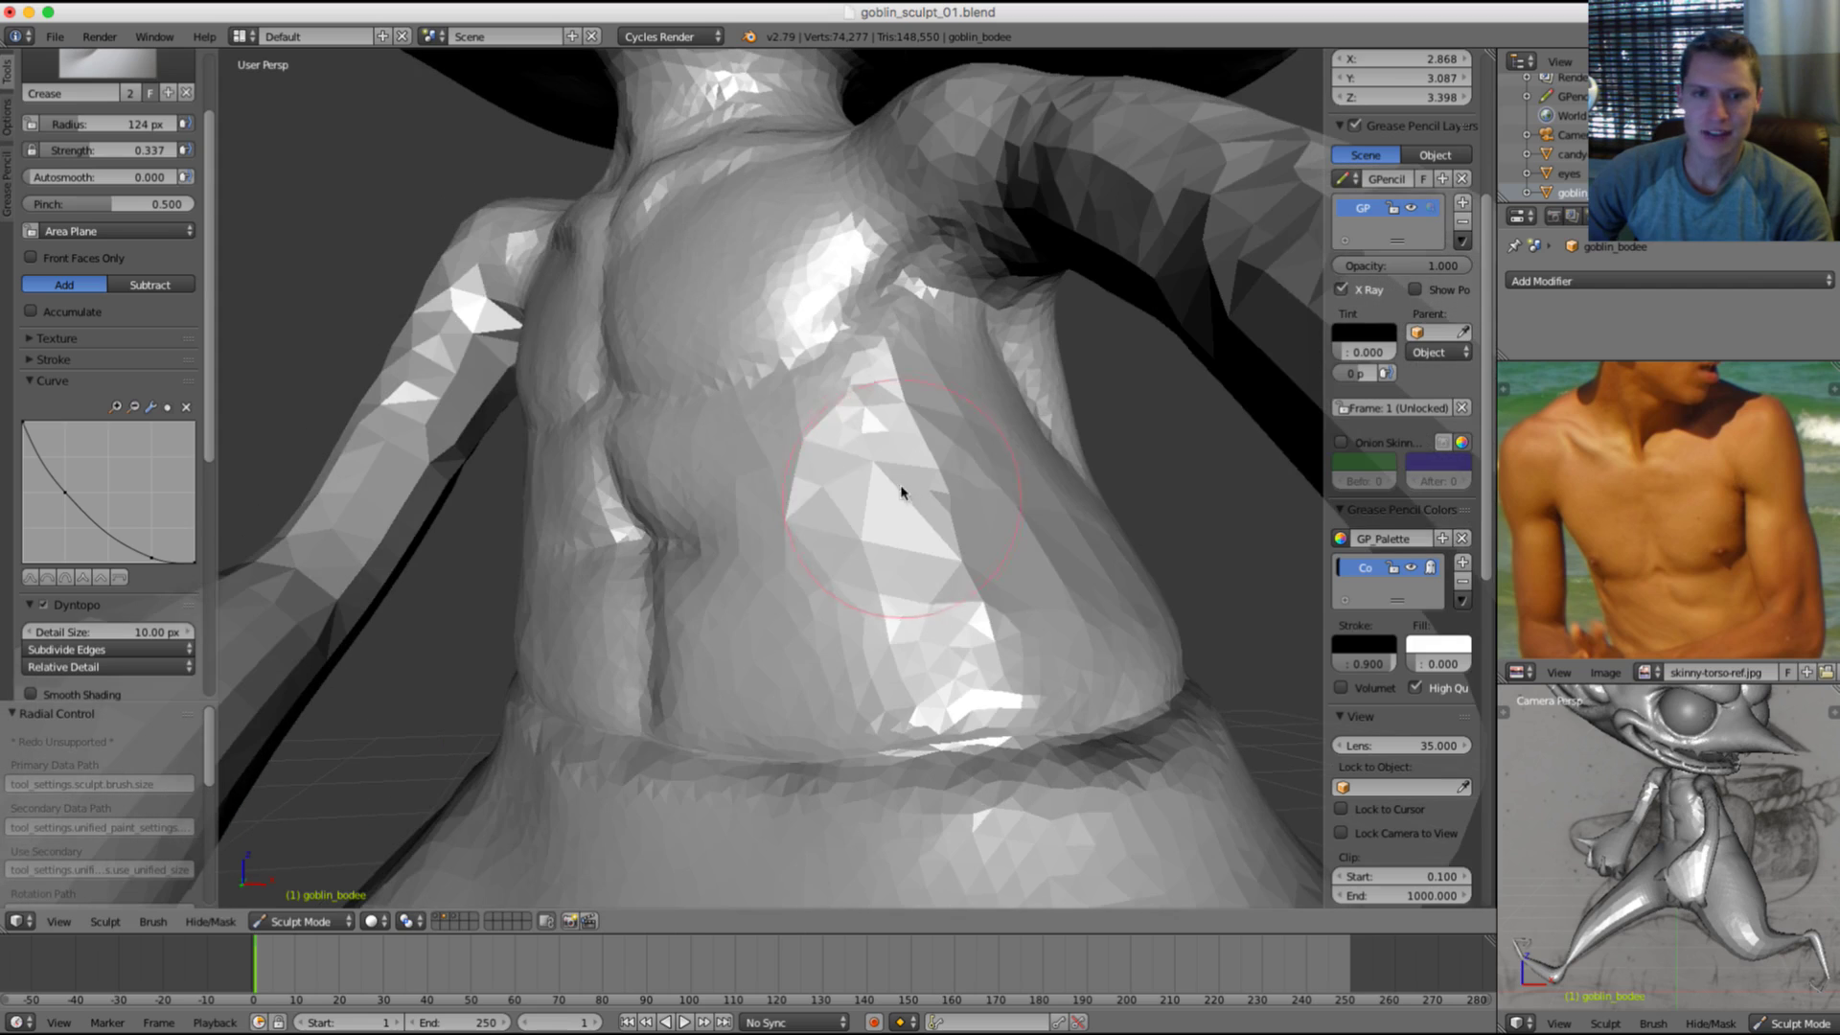
key(f)
click(624, 393)
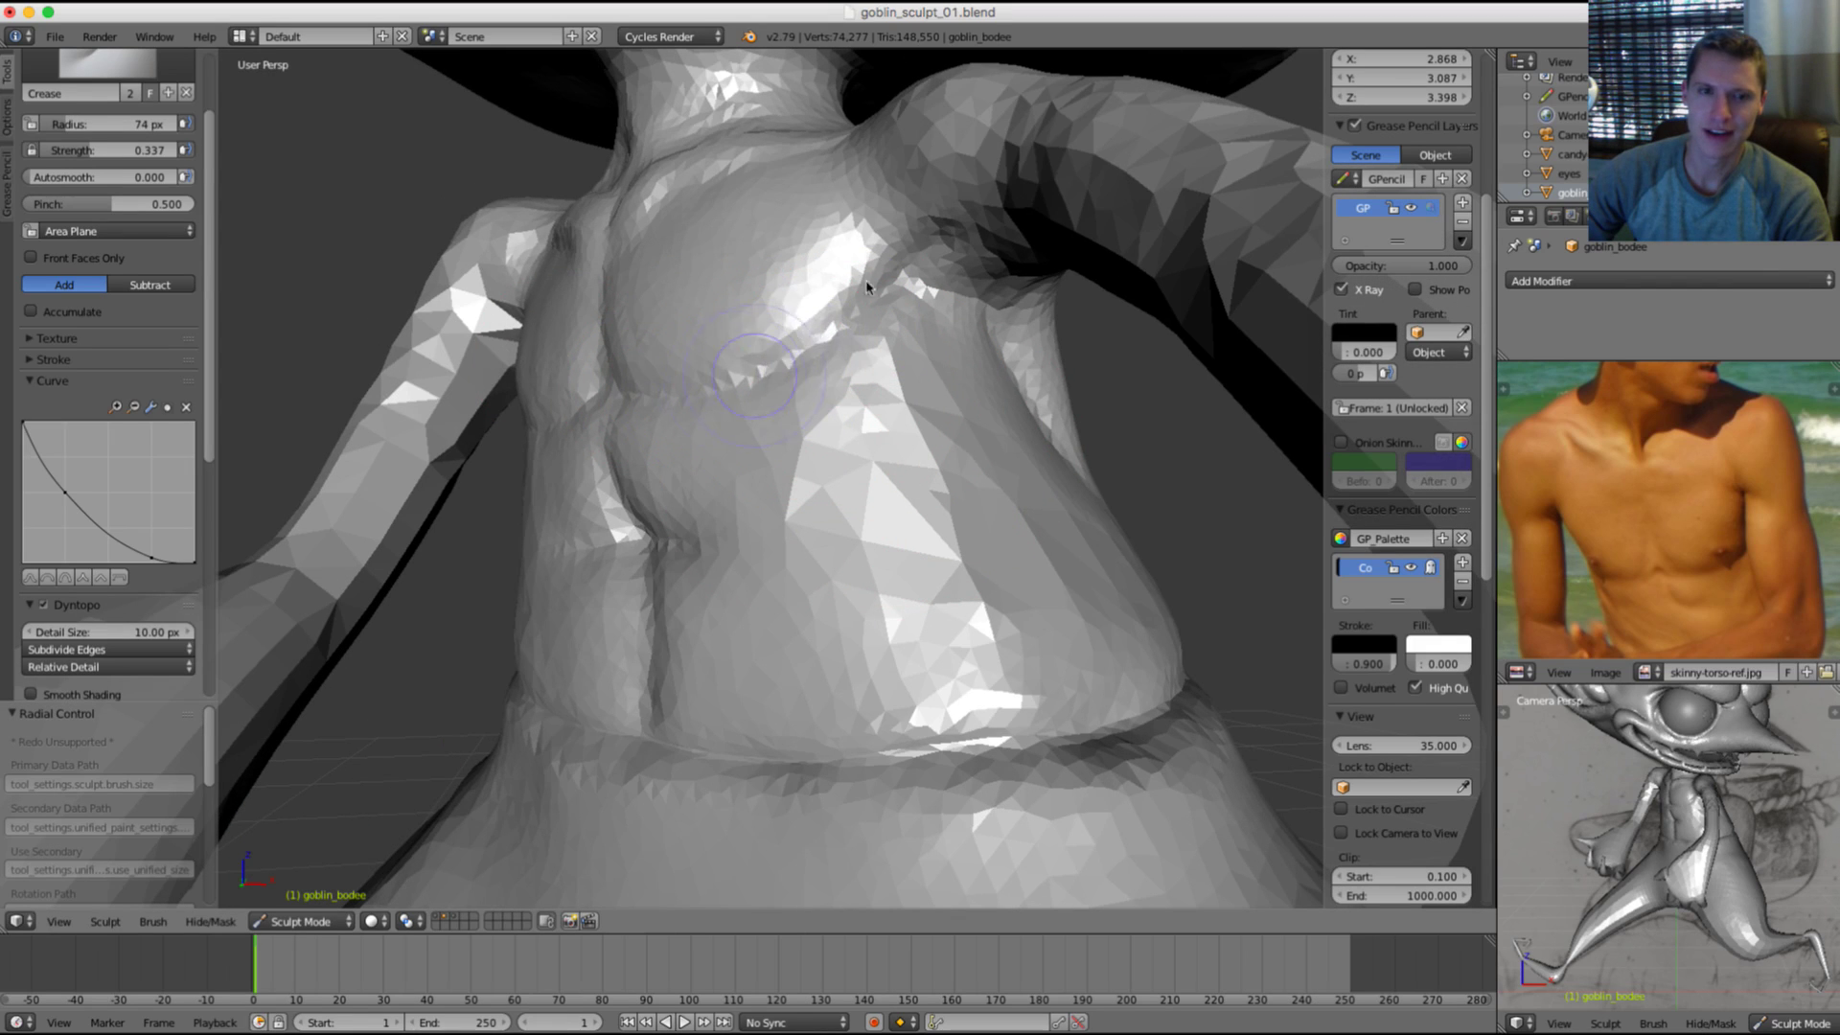
key(shift+f)
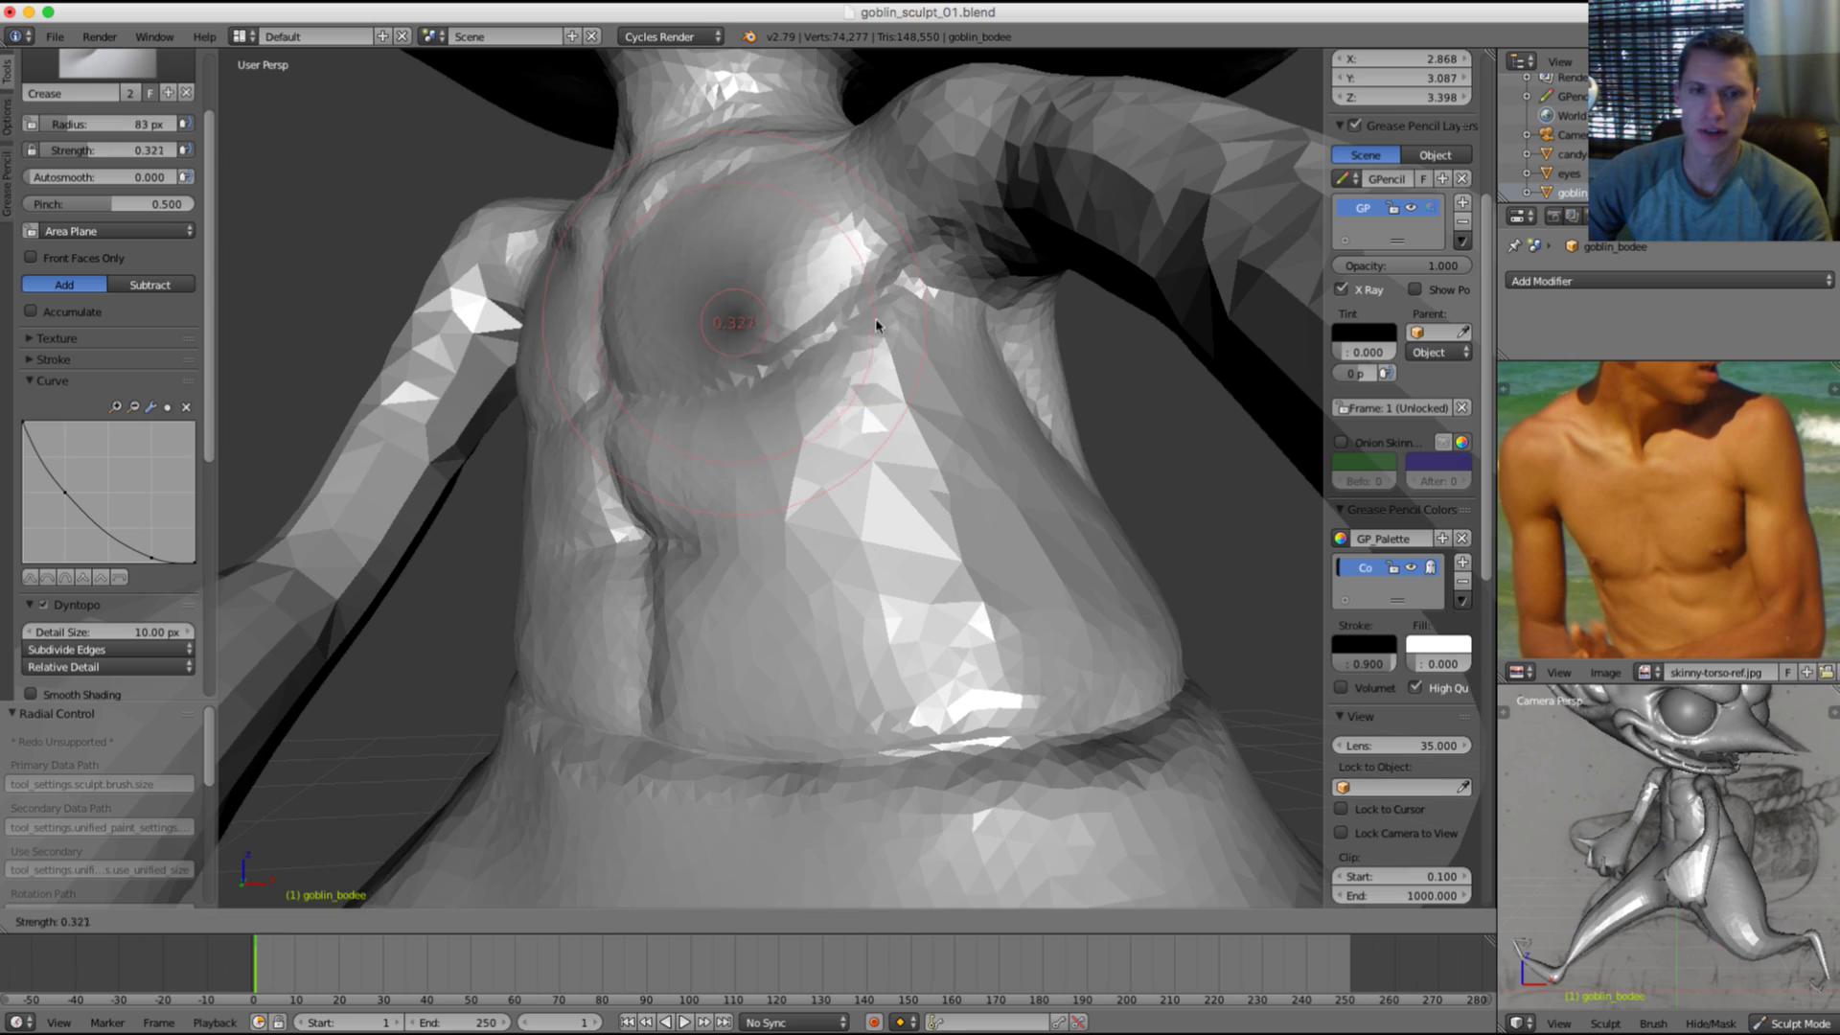
click(881, 323)
shift+drag(866, 337, 909, 301)
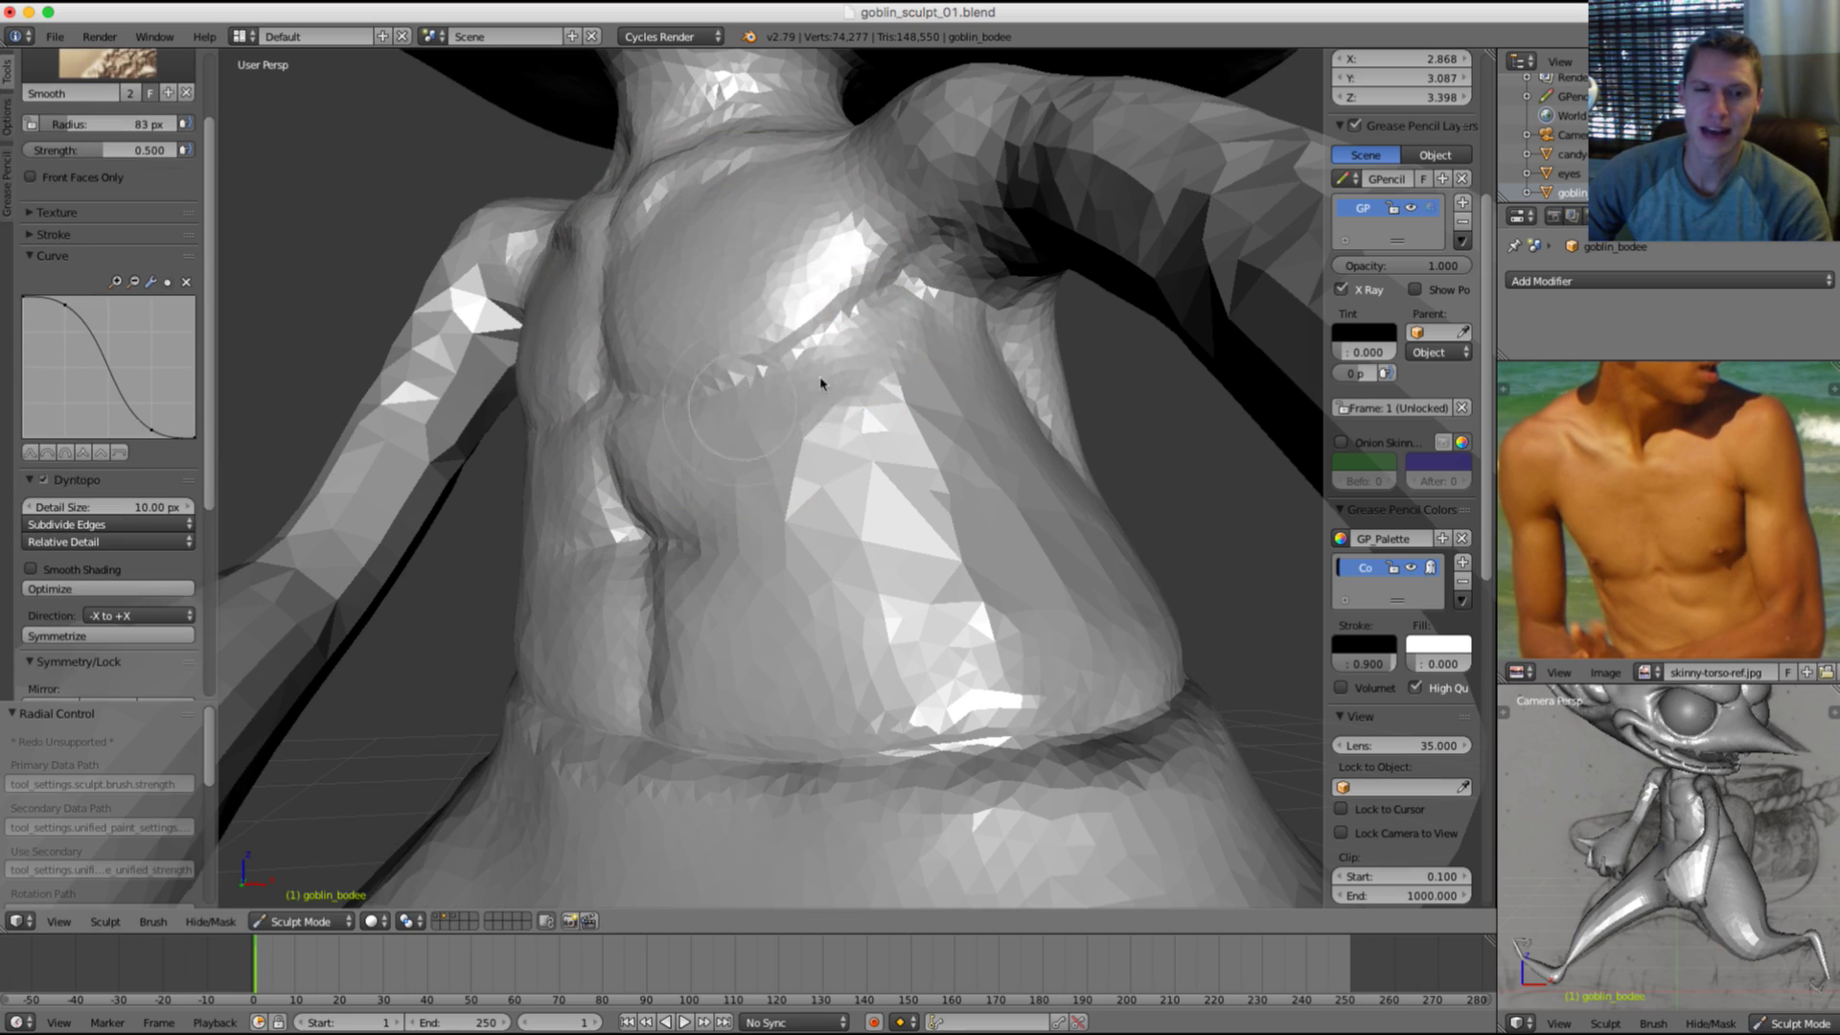
Step: Compare the goblin's torso with the front-view photo in skinny-torso-ref.jpg and undo the last stroke
key(shift+c)
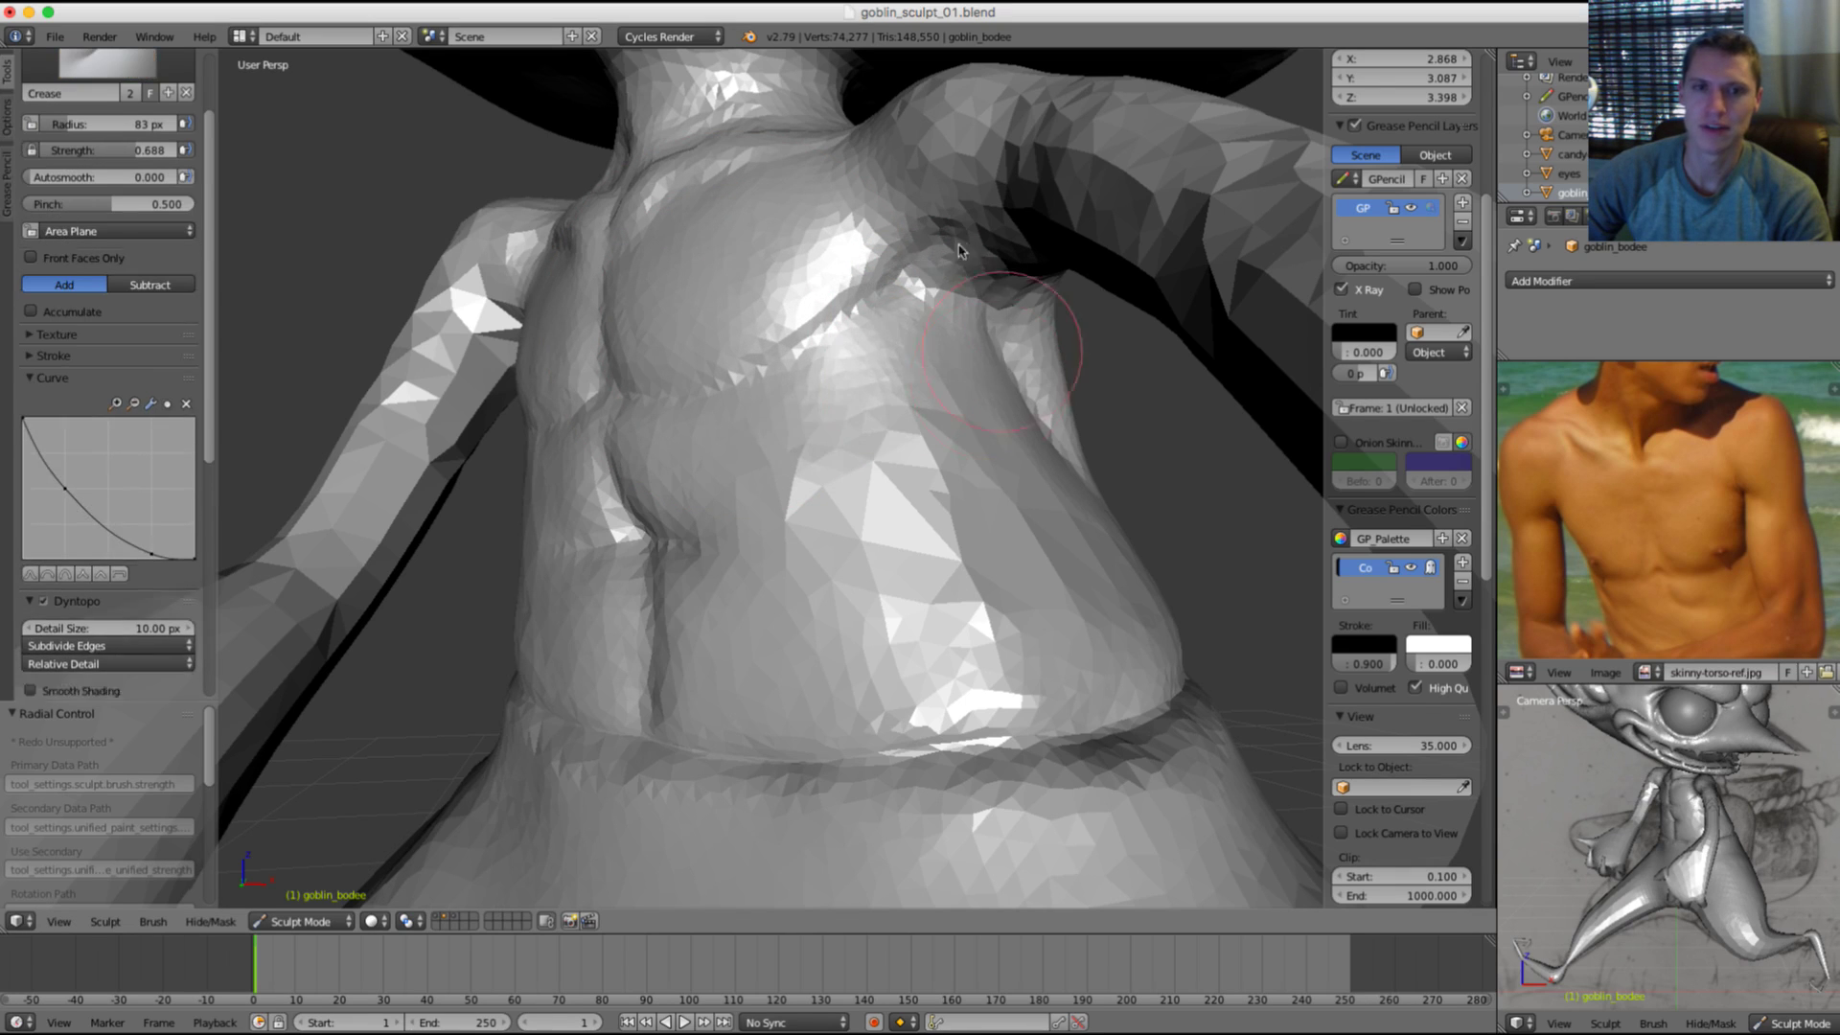
scroll(1006, 297, down, 5)
scroll(1006, 287, up, 4)
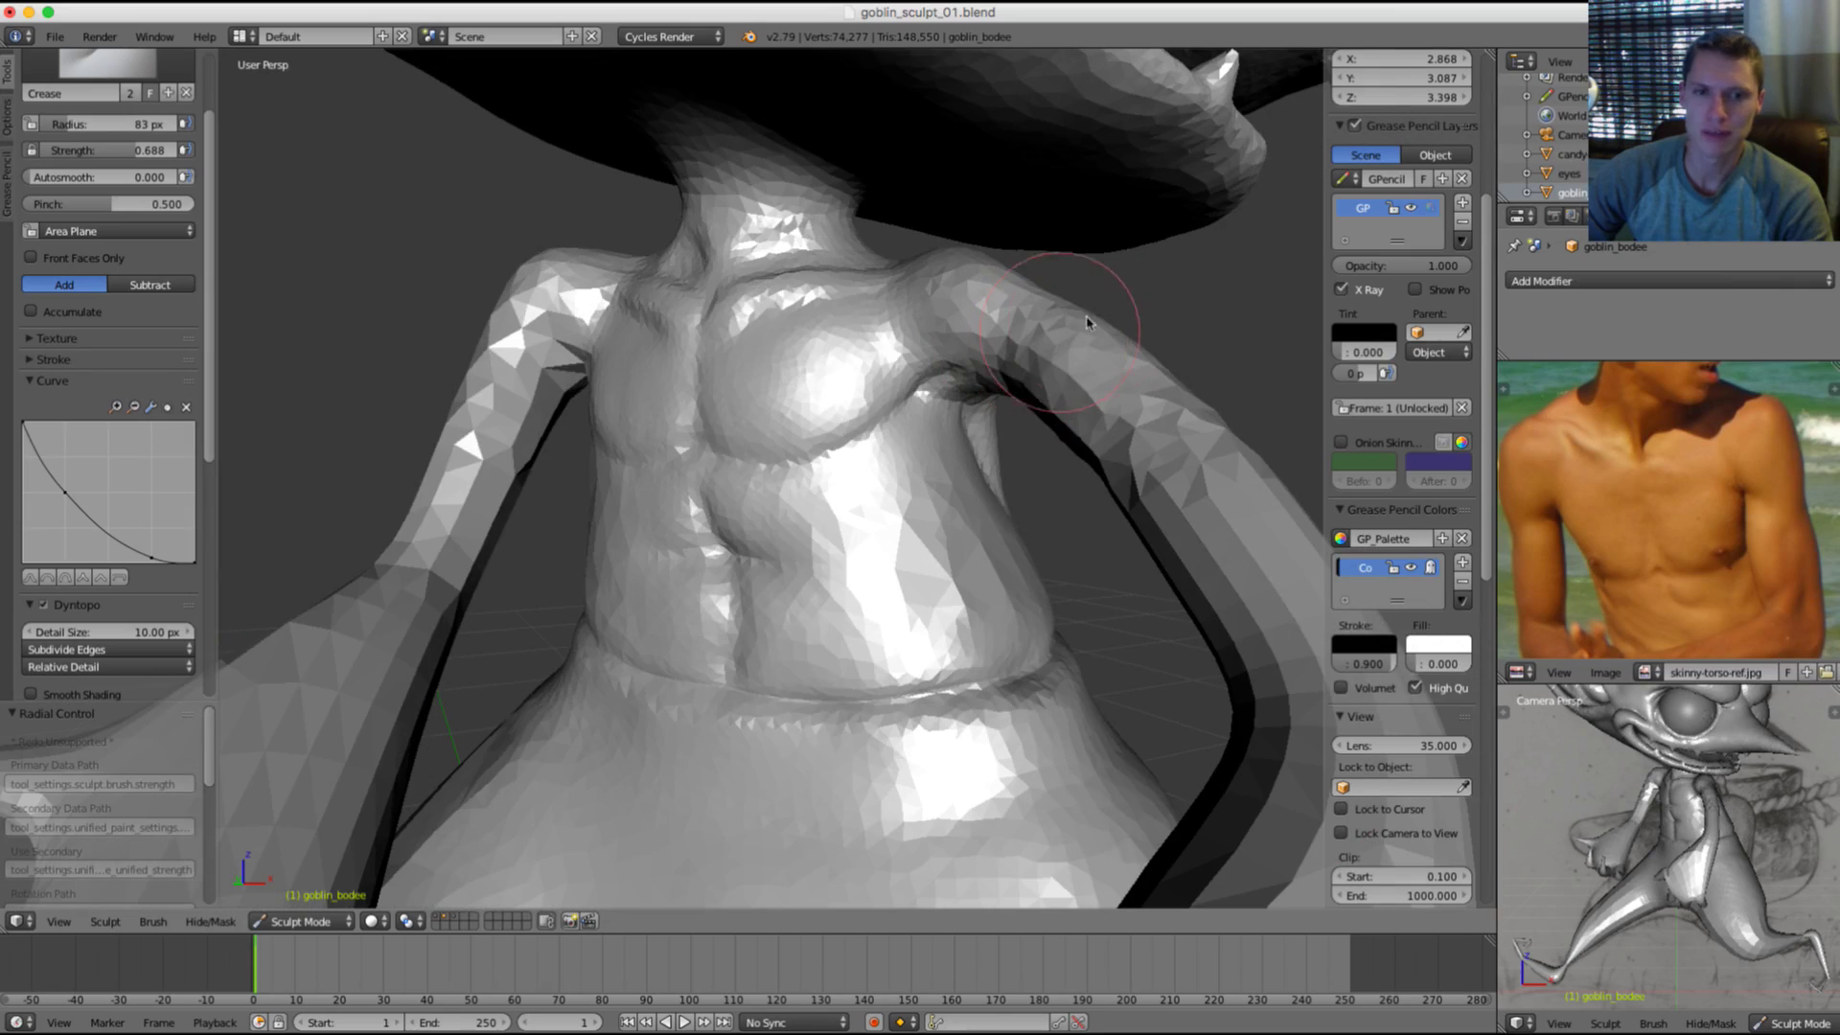
scroll(1517, 527, up, 2)
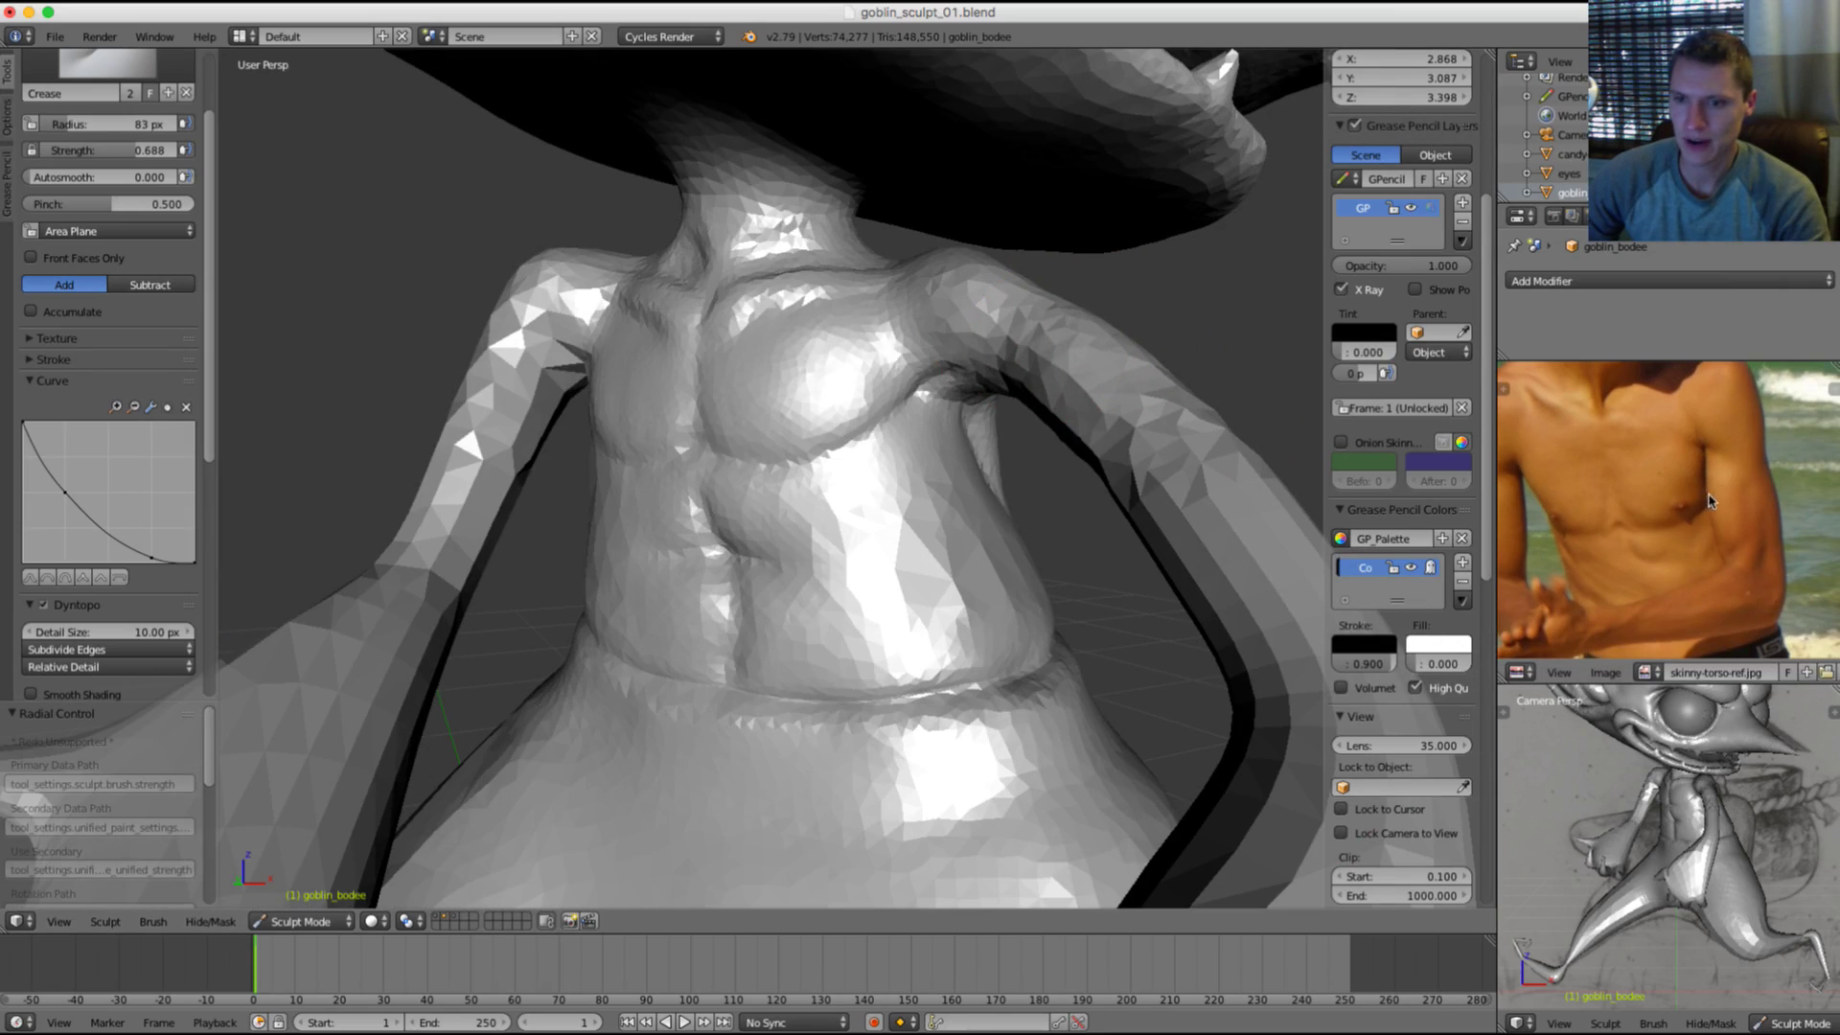
scroll(975, 423, up, 2)
key(ctrl+z)
Step: Sculpt a rib crease beneath the pectoral with the Crease brush at a 116 px radius and 0.335 strength
key(shift+f)
click(1009, 418)
key(f)
click(1052, 396)
key(shift+f)
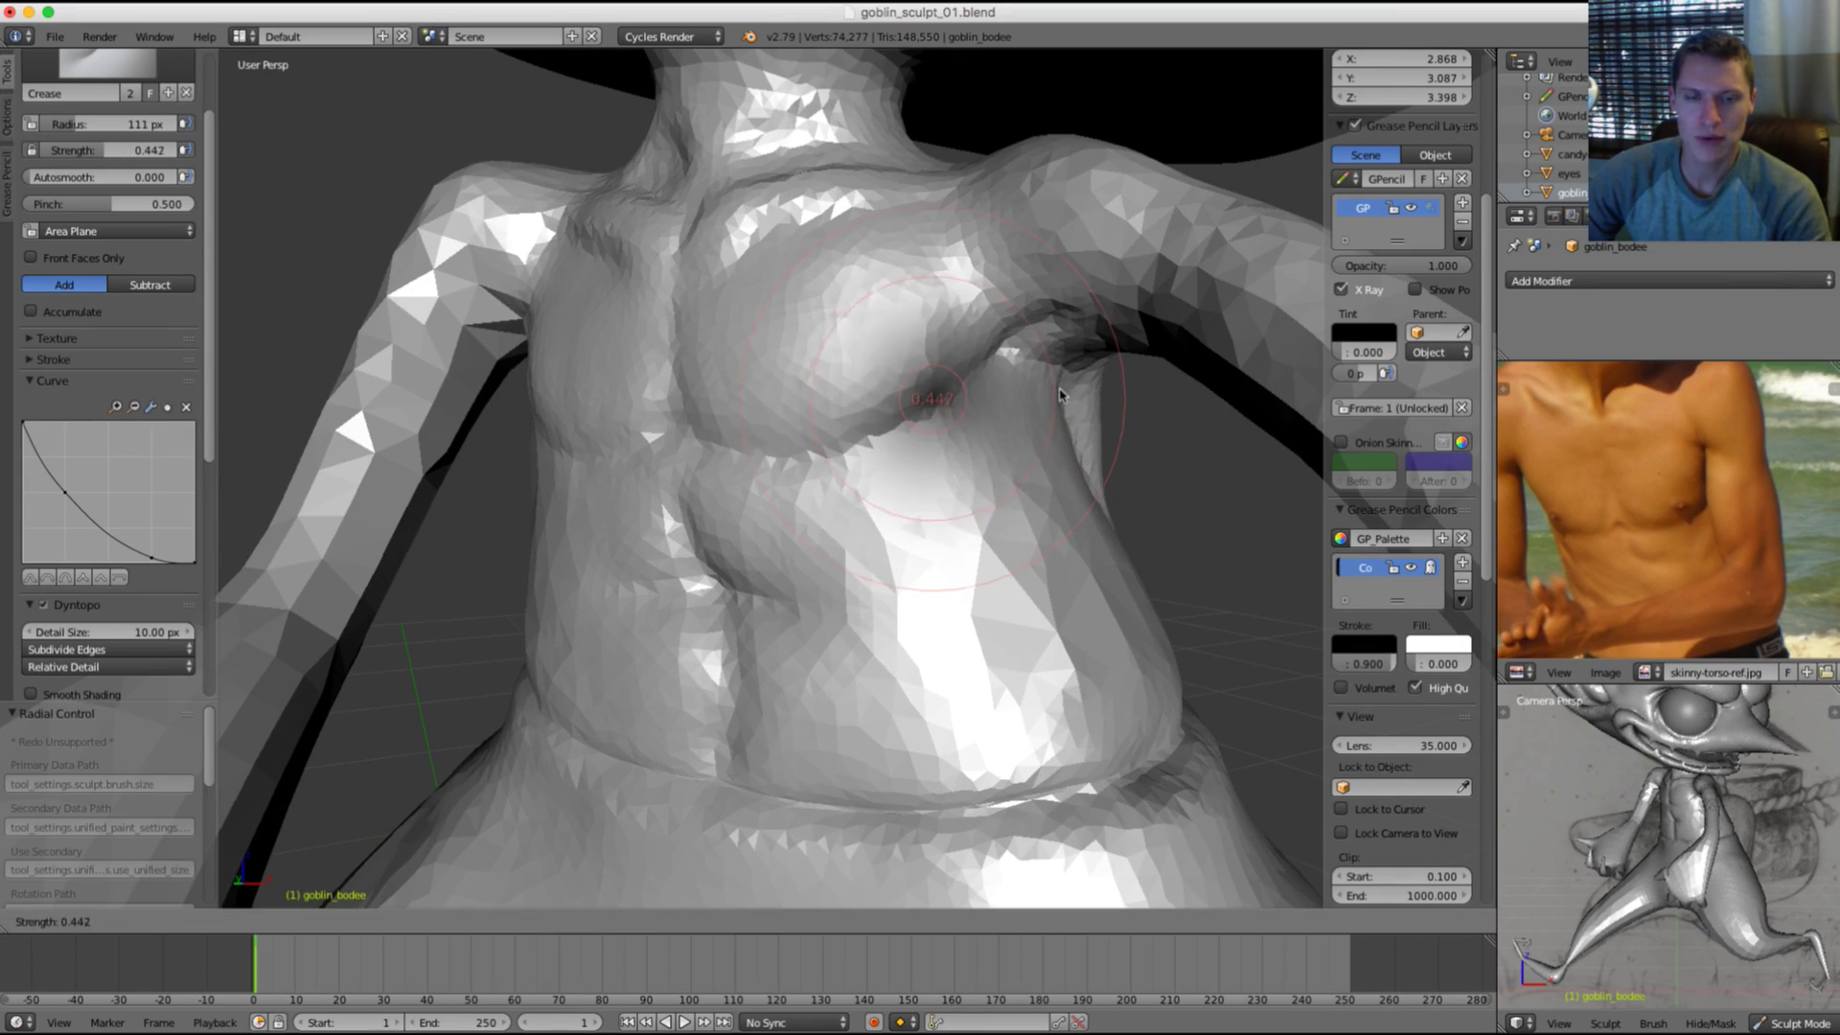
click(1065, 391)
middle_drag(1073, 398, 855, 507)
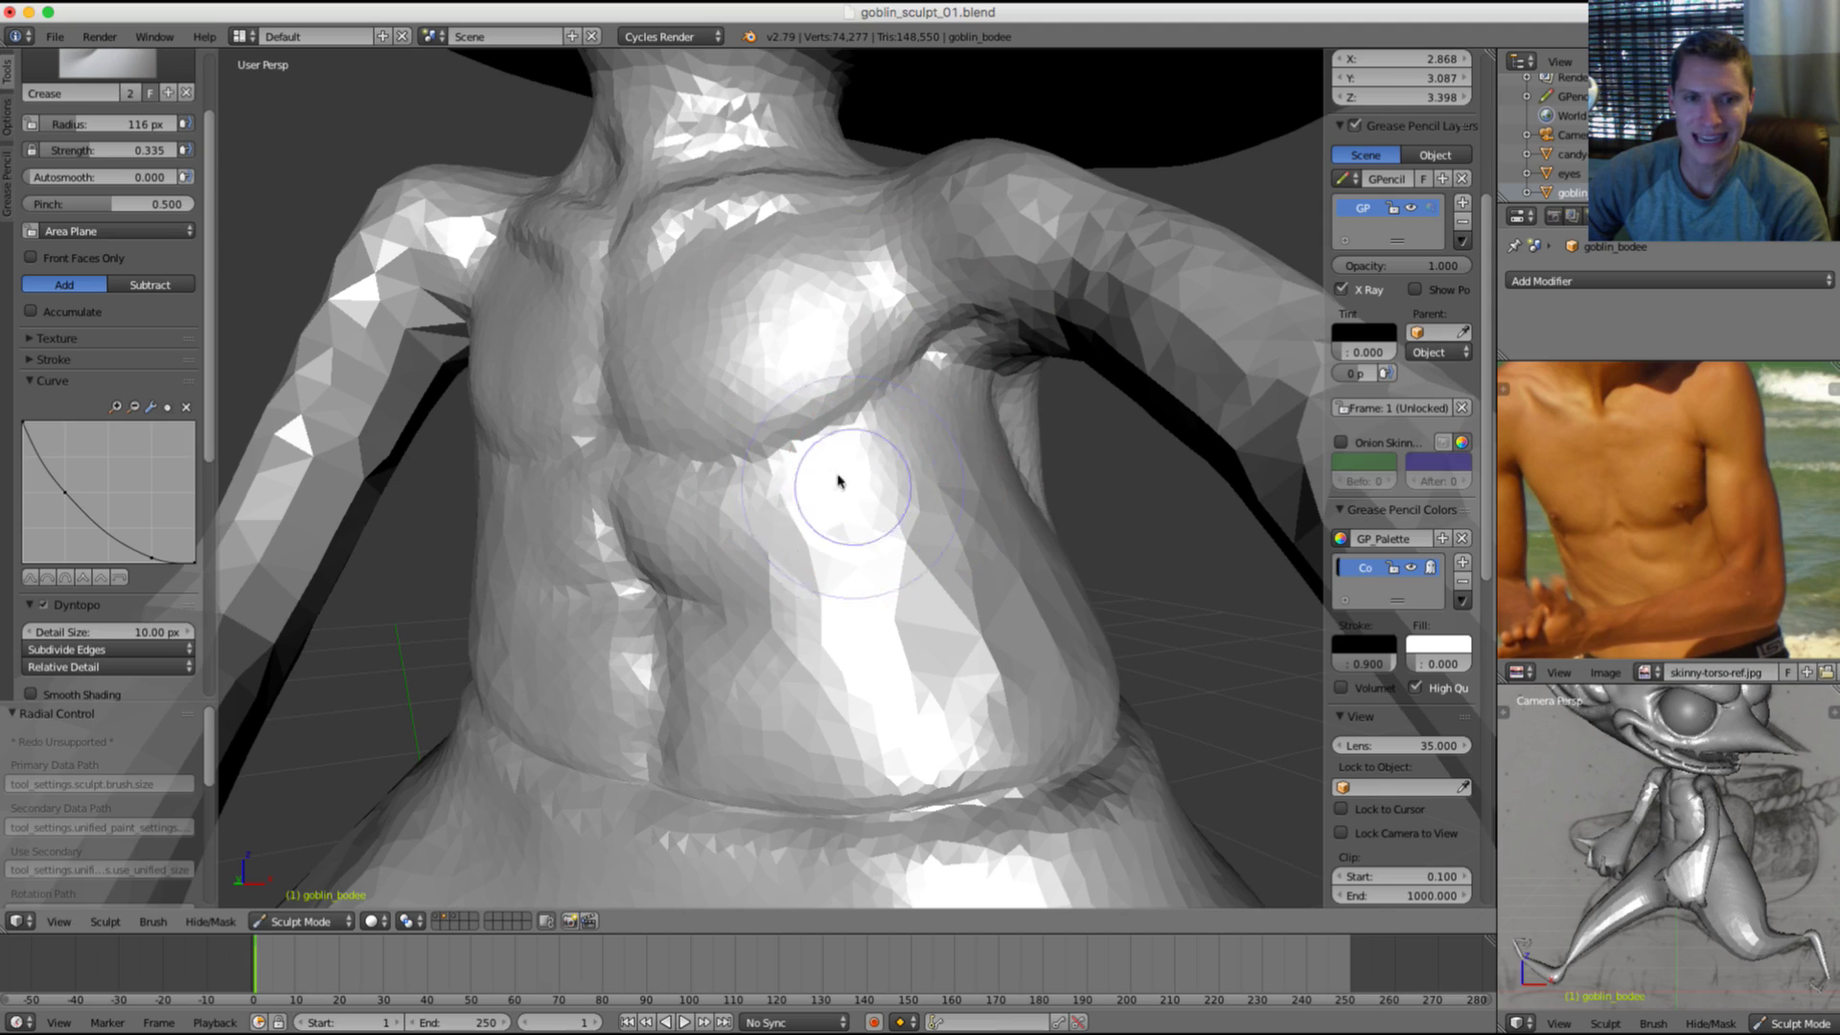
scroll(897, 461, up, 1)
mouse_move(810, 476)
mouse_down()
mouse_move(905, 486)
mouse_move(920, 518)
mouse_up()
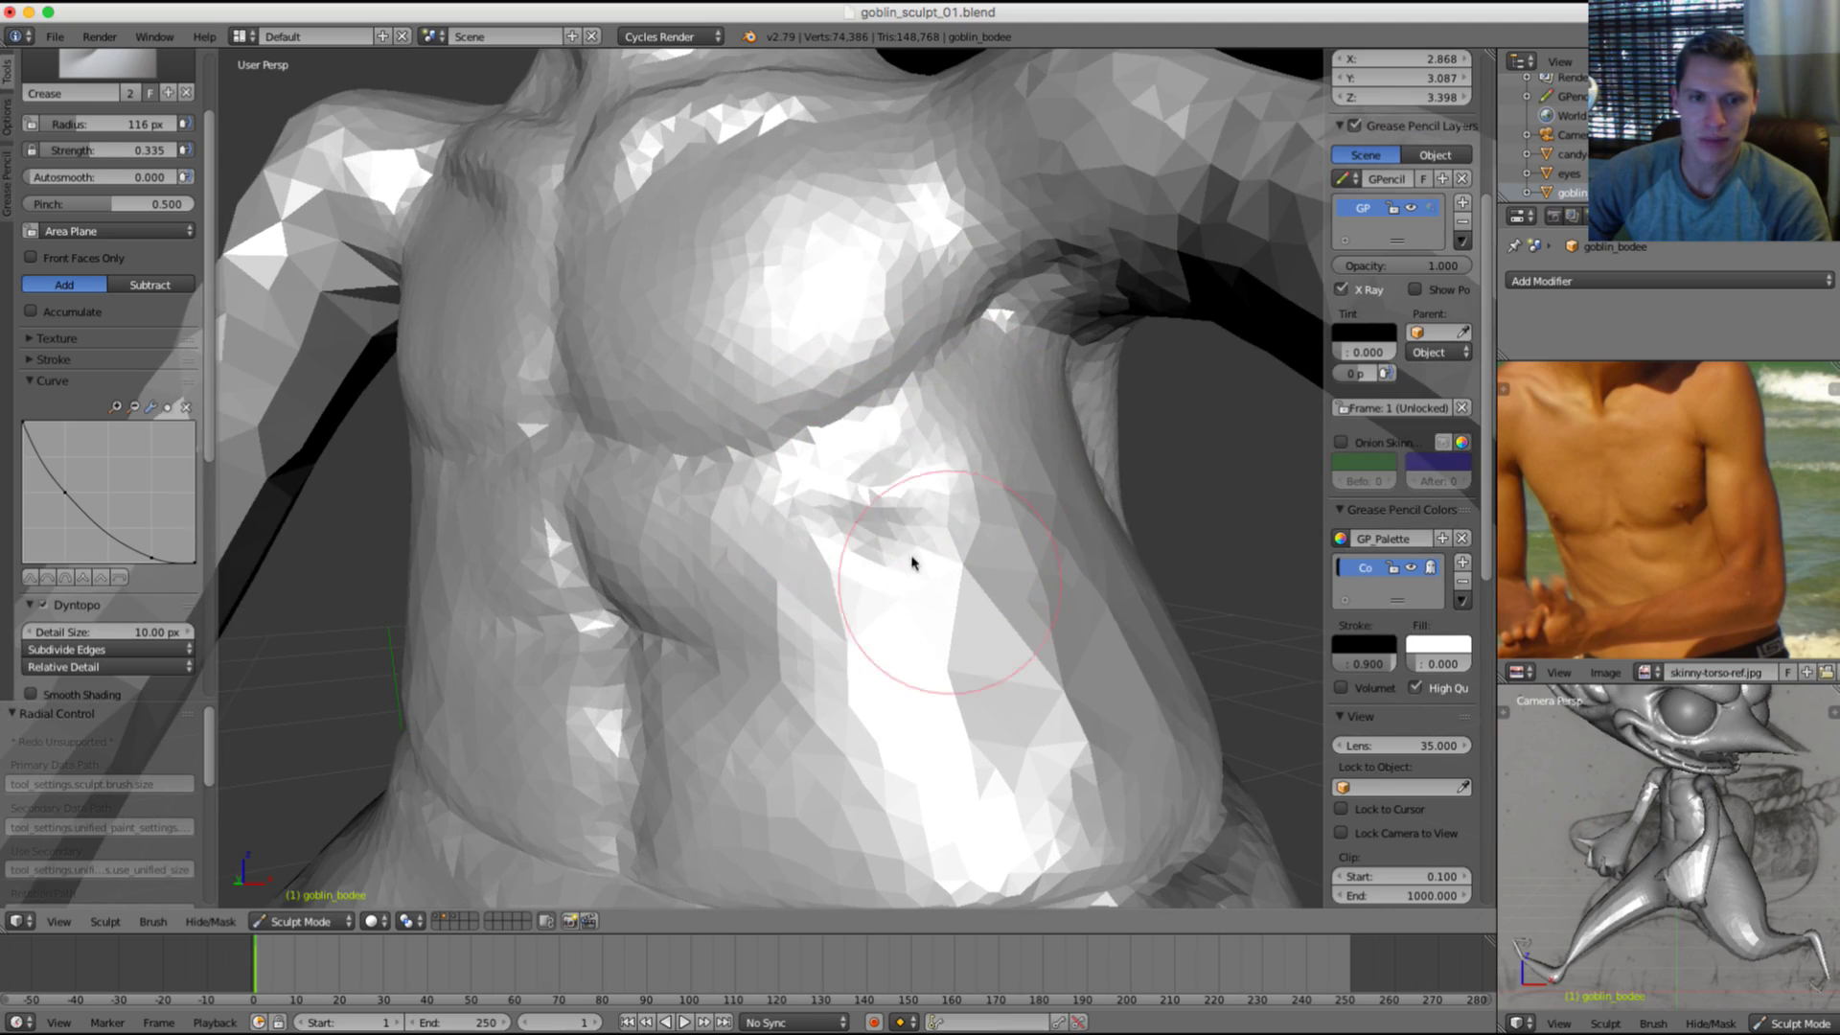
Step: Carve more rib creases around the flank with the Crease brush at a 140 px radius
key(f)
ctrl+drag(1034, 605, 1054, 602)
middle_drag(1108, 548, 911, 495)
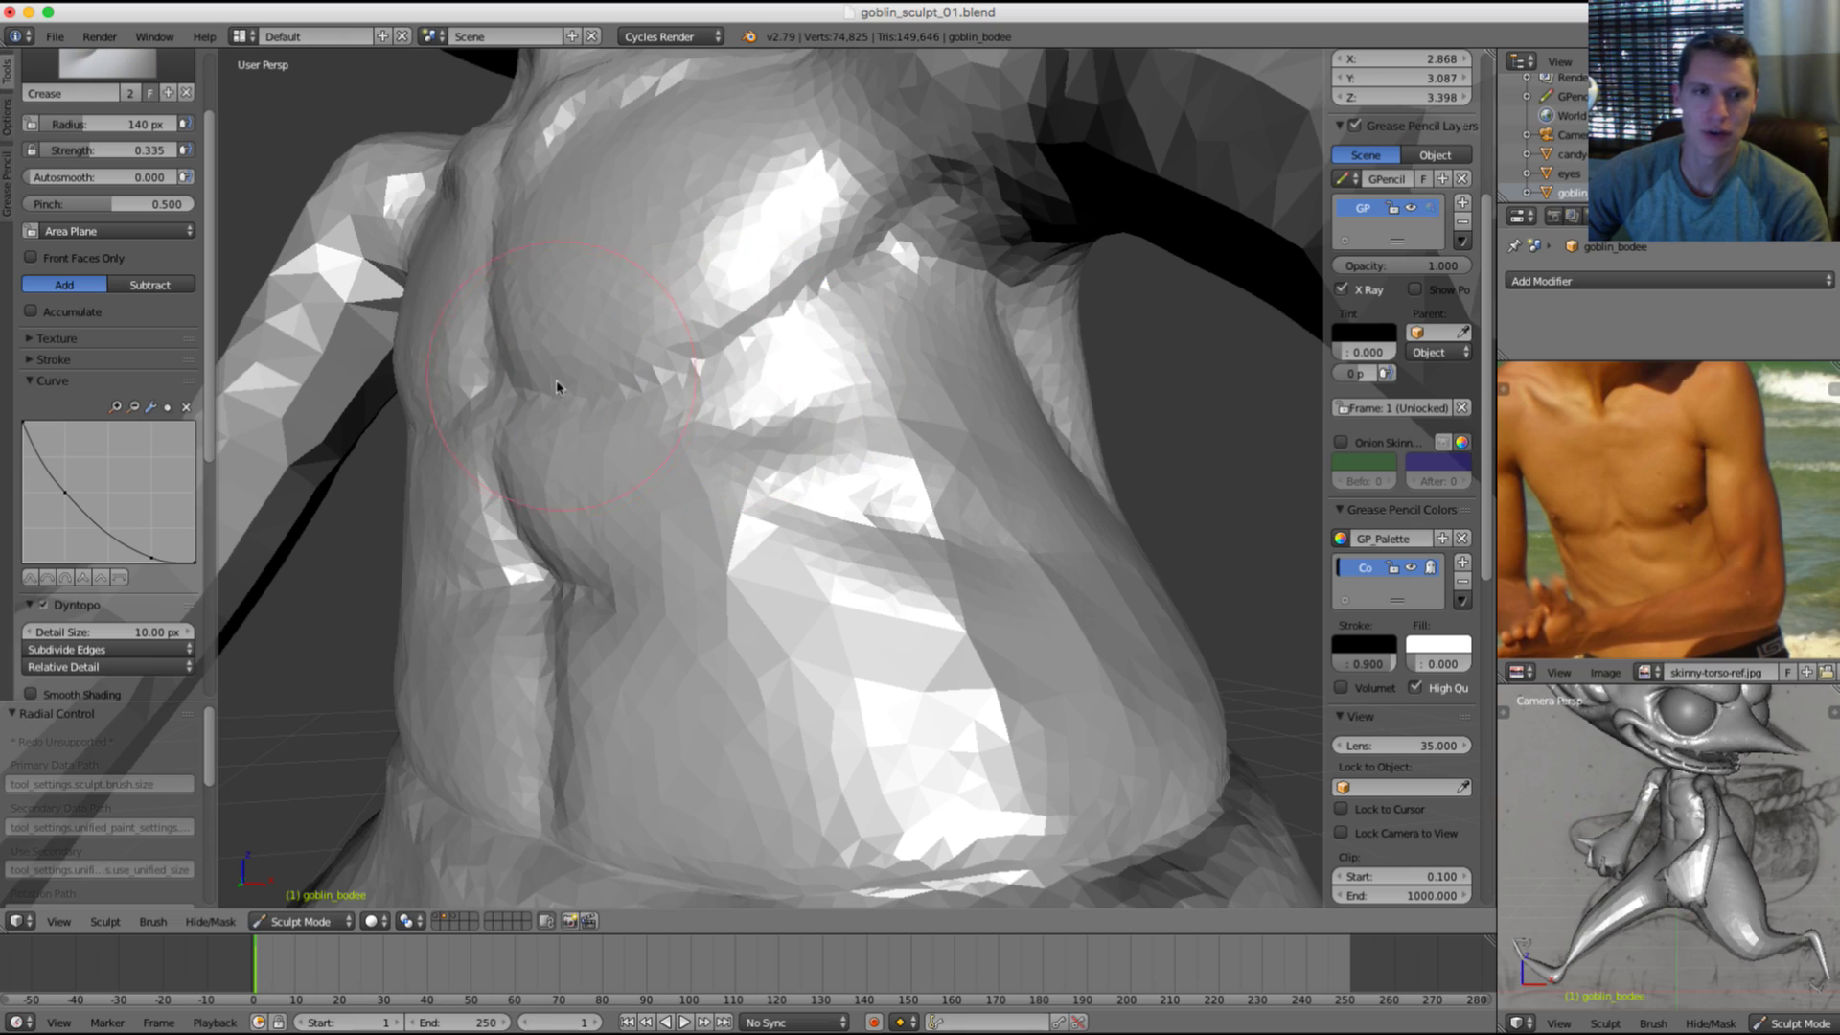
Step: Sketch a grease pencil line along the ribs from beneath the pectoral to the flank, and remove its palette color
drag(618, 393, 654, 410)
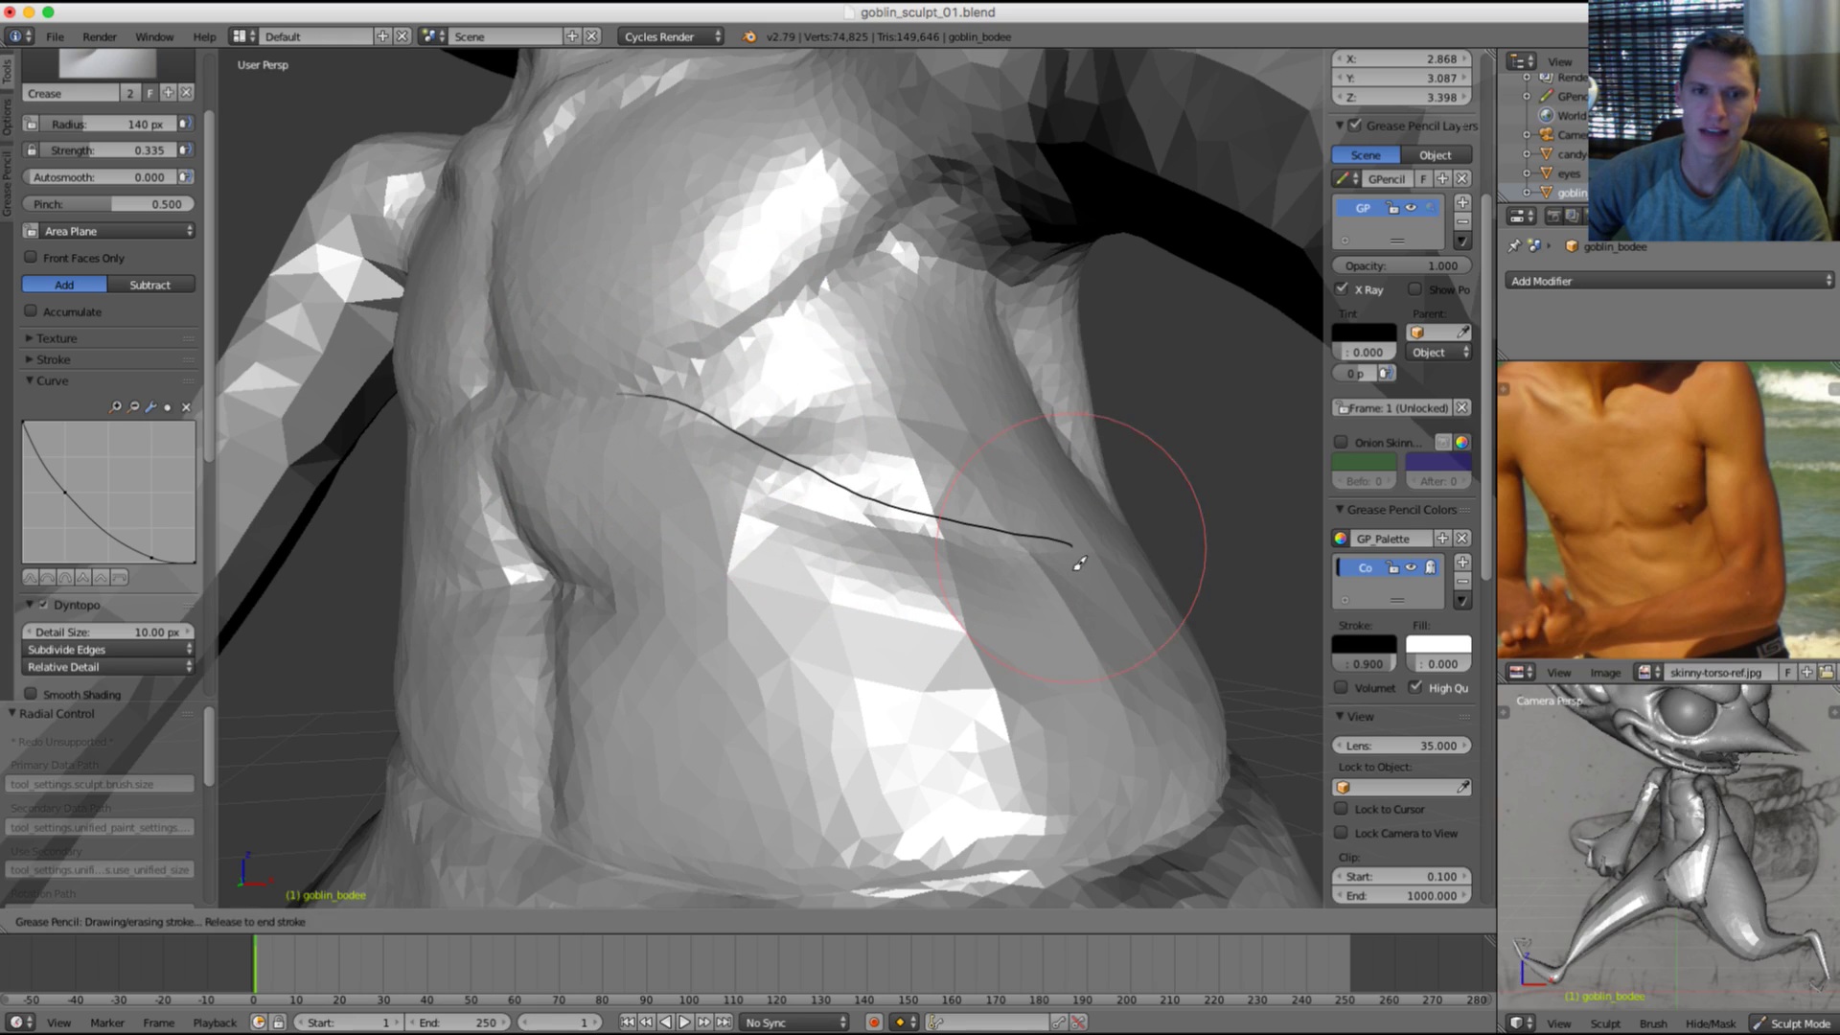
click(1466, 586)
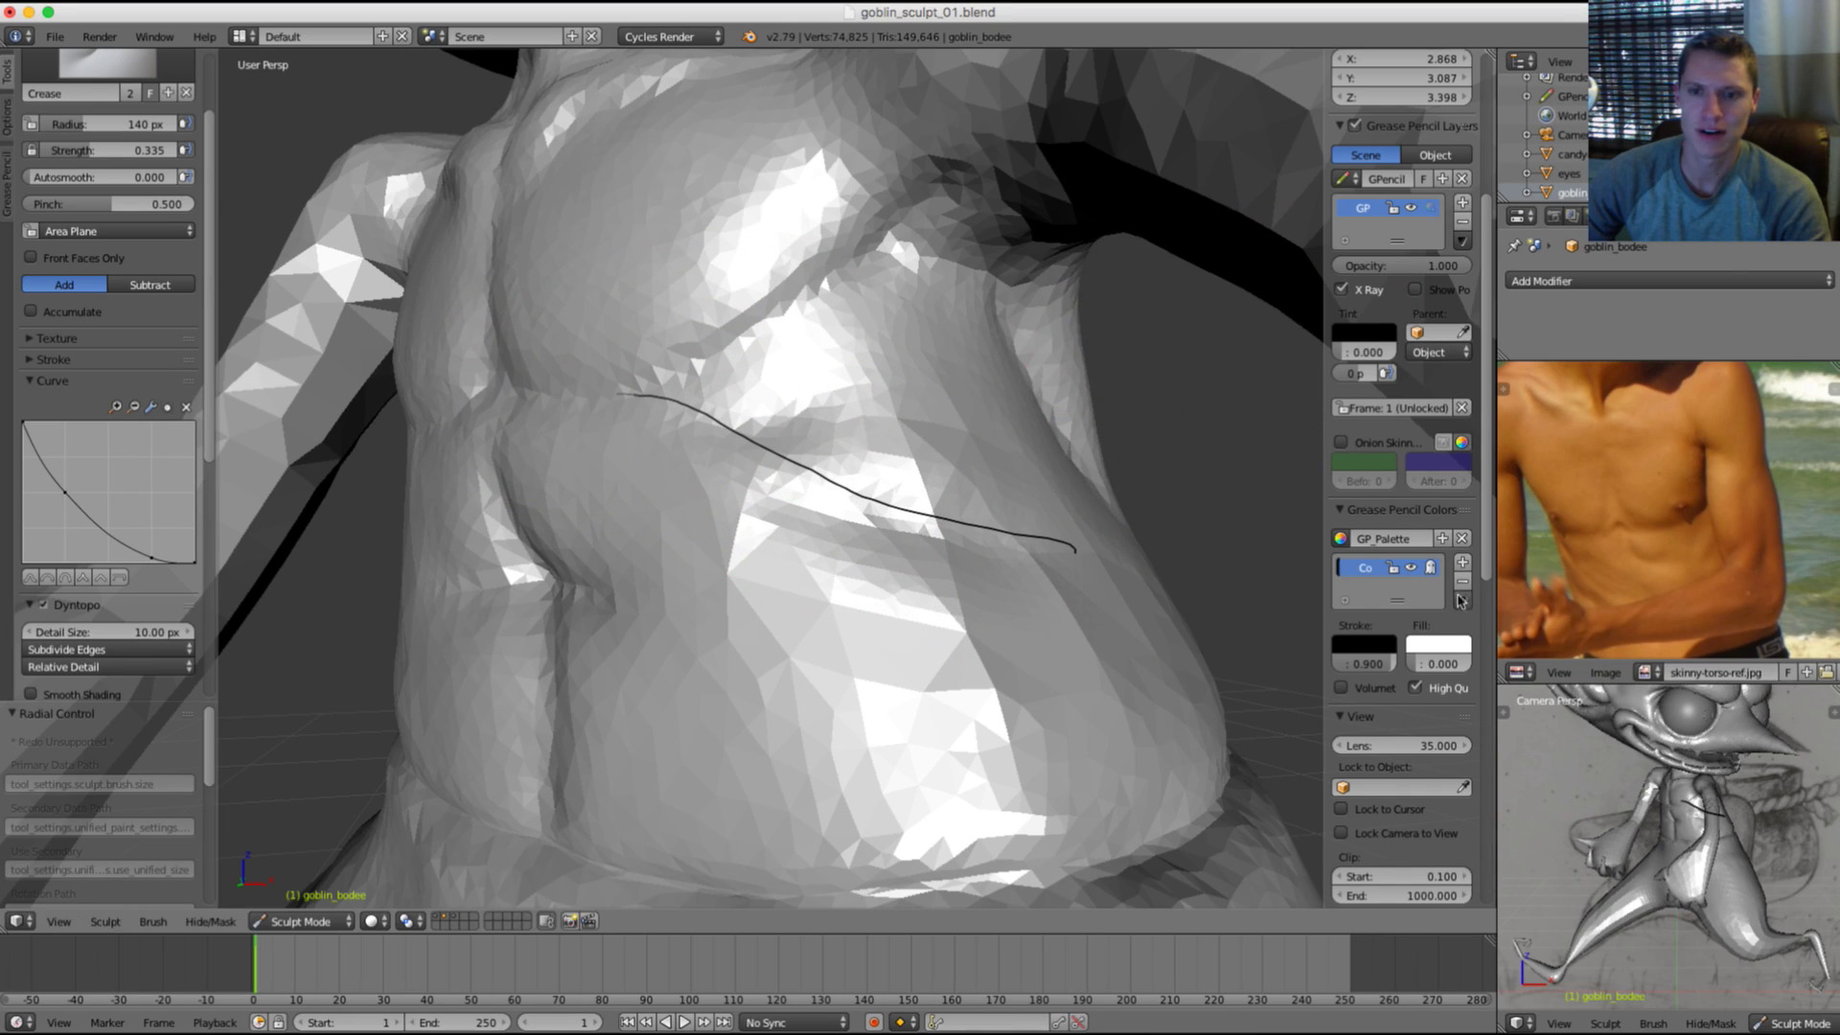
click(1462, 583)
Step: Sculpt the lower ribs and flank with the Crease brush at a 159 px radius, and smooth the area
mouse_move(836, 487)
ctrl+middle_down()
mouse_move(859, 310)
mouse_move(916, 333)
mouse_move(939, 411)
mouse_move(898, 365)
ctrl+middle_up()
key(f)
click(911, 365)
scroll(886, 450, up, 4)
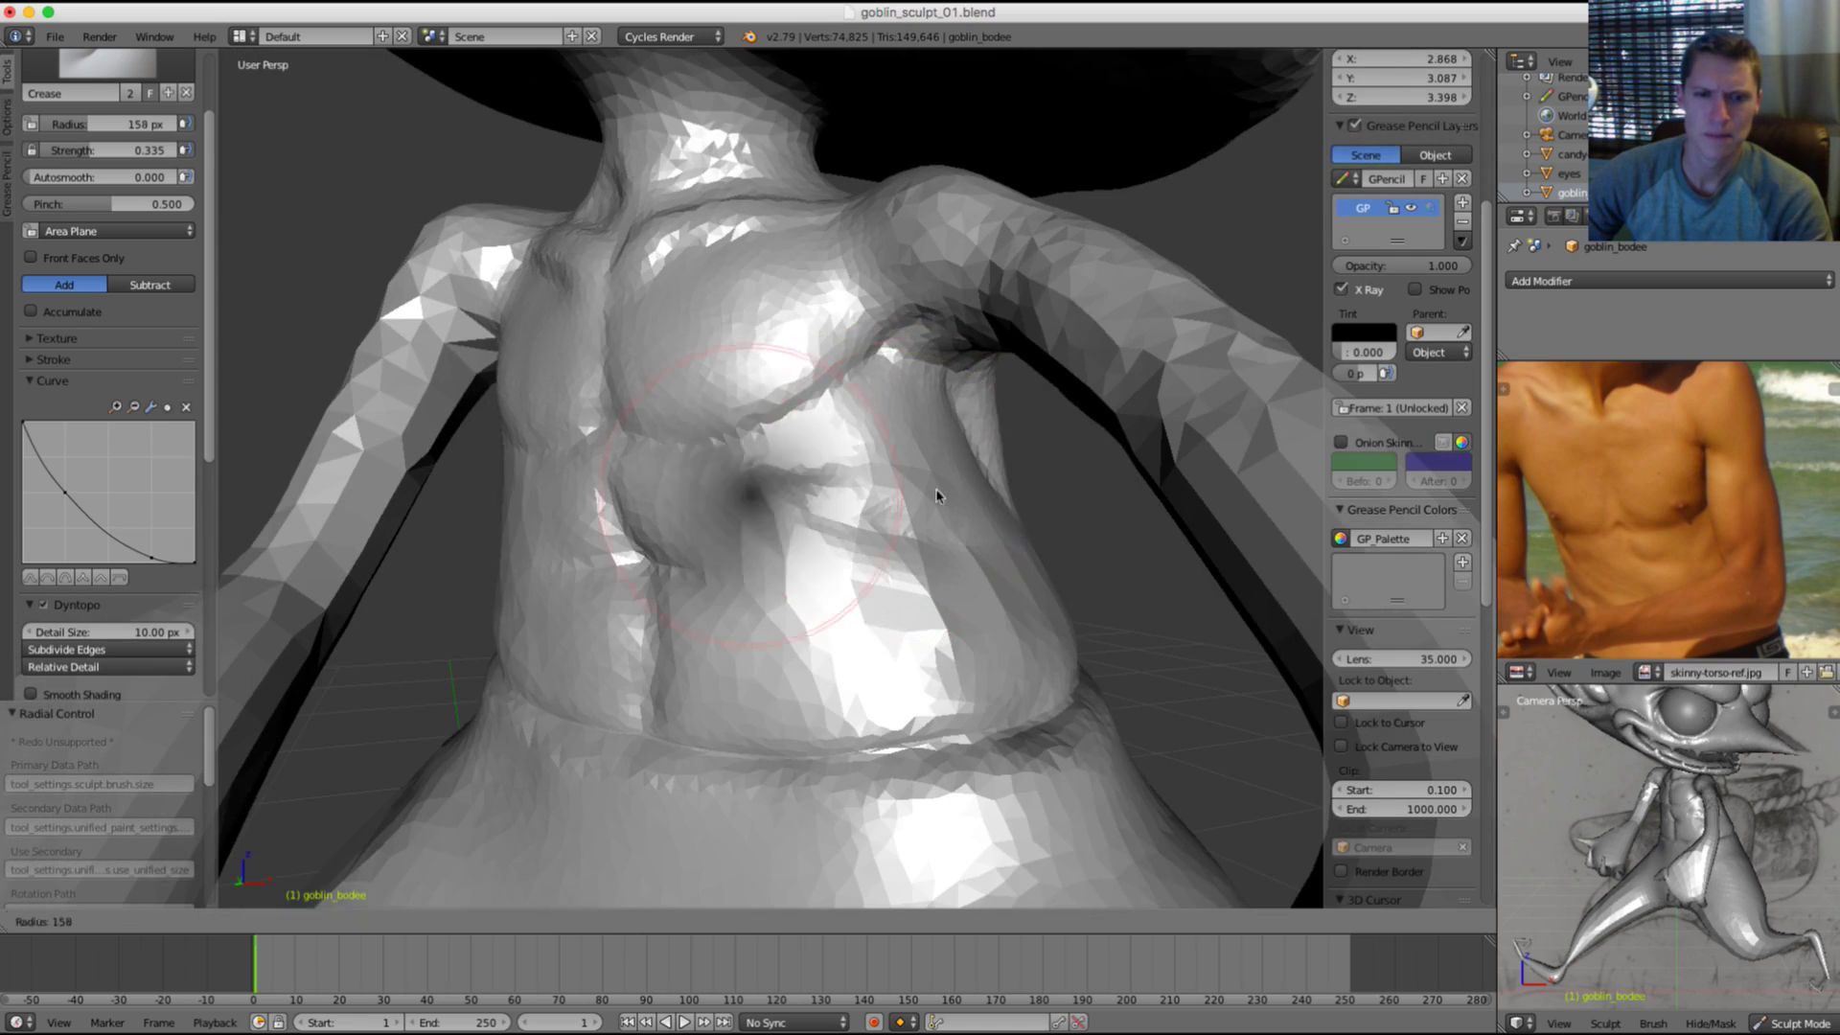
drag(937, 497, 867, 575)
mouse_move(1045, 522)
middle_down()
mouse_move(959, 527)
mouse_move(987, 516)
middle_up()
mouse_move(987, 516)
mouse_down()
mouse_move(909, 557)
mouse_move(965, 518)
mouse_up()
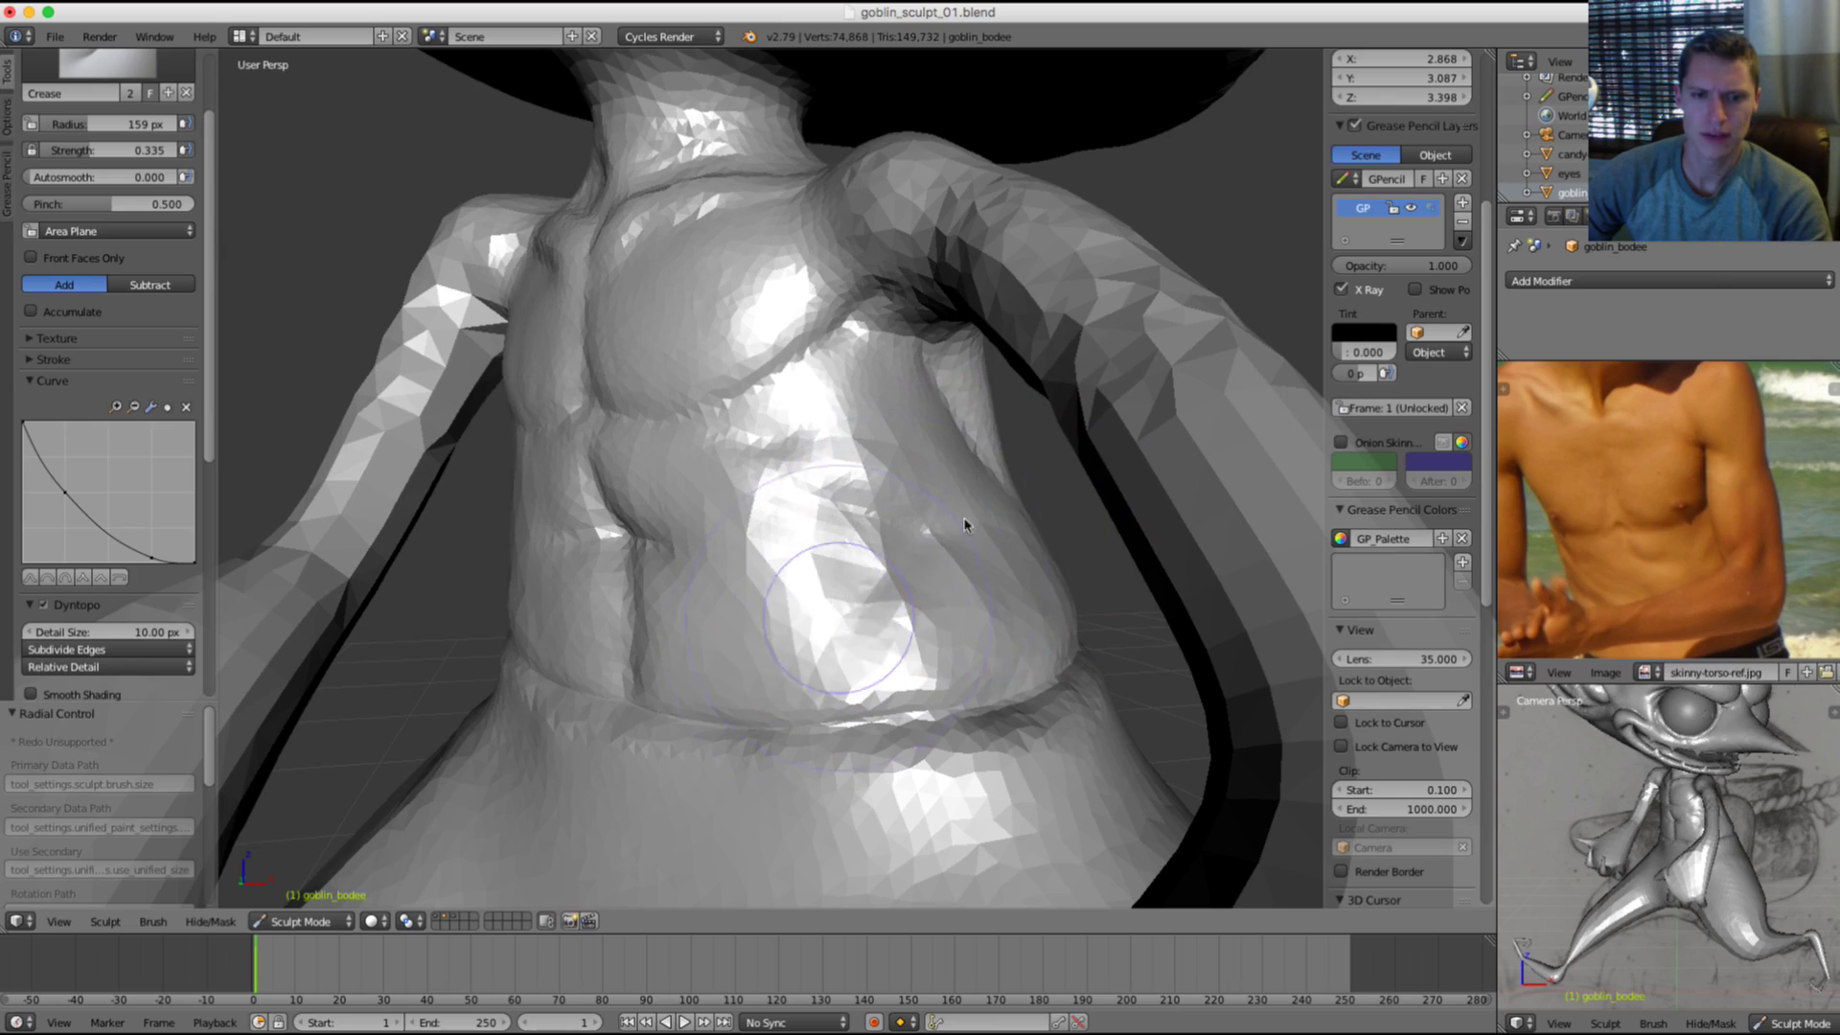
key(shift+s)
mouse_move(903, 616)
mouse_down()
mouse_move(848, 499)
mouse_move(751, 464)
mouse_up()
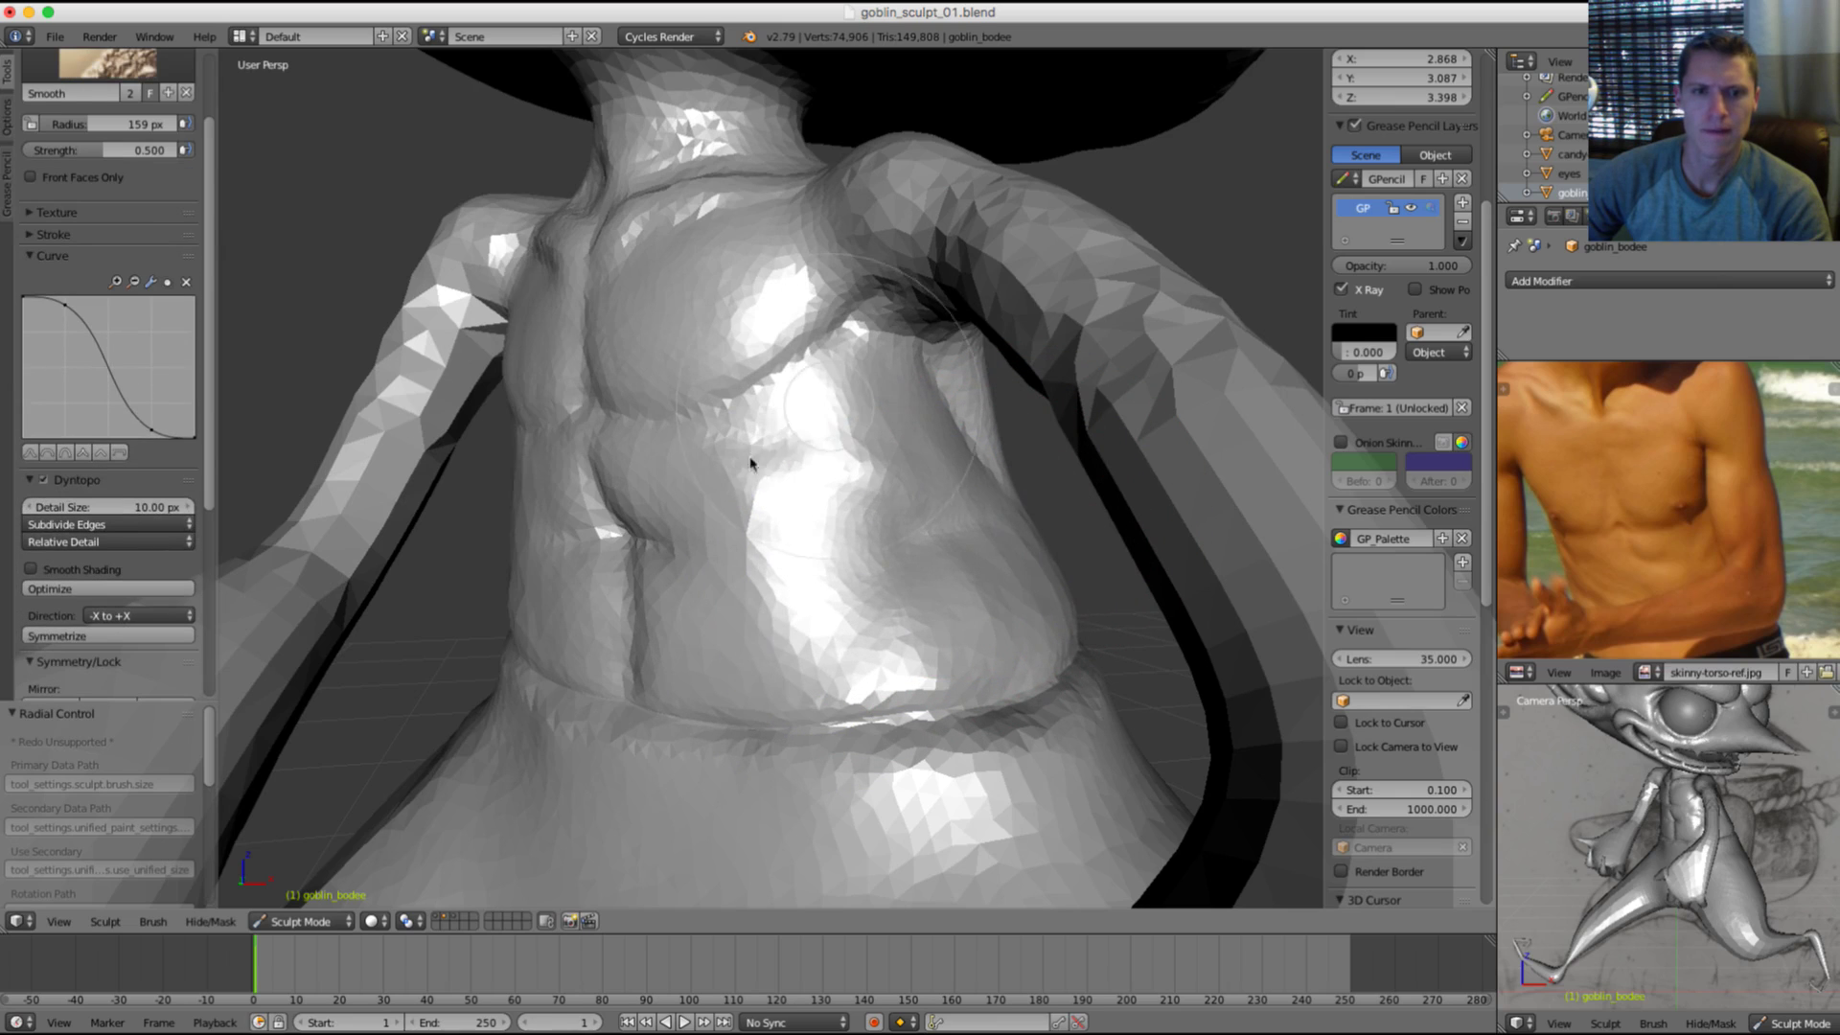
key(shift+c)
Step: Compare the goblin's side and back with the back-view and seated side-view photos in skinny-torso-ref.jpg
middle_drag(899, 538, 691, 571)
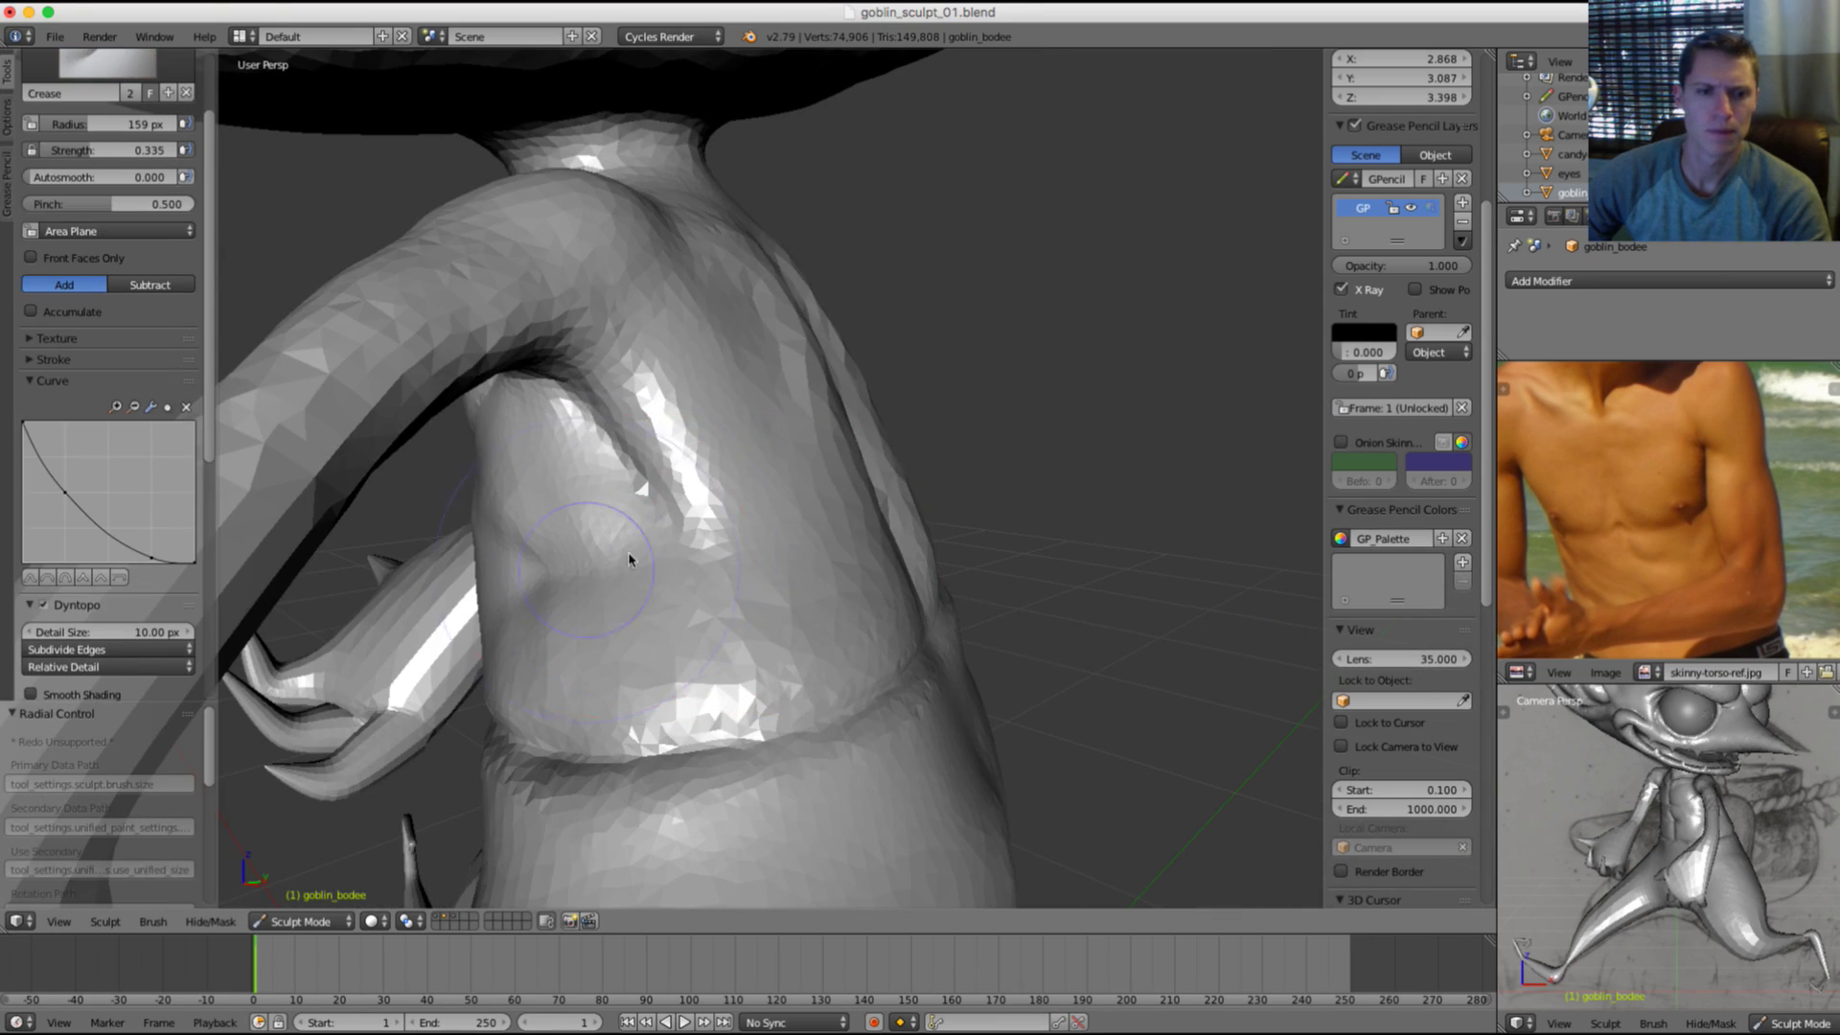
middle_drag(1772, 517, 1523, 517)
mouse_move(1725, 565)
middle_down()
mouse_move(1618, 573)
mouse_move(1533, 613)
middle_up()
mouse_move(1641, 547)
middle_down()
mouse_move(1743, 533)
mouse_move(1655, 562)
mouse_move(1636, 467)
middle_up()
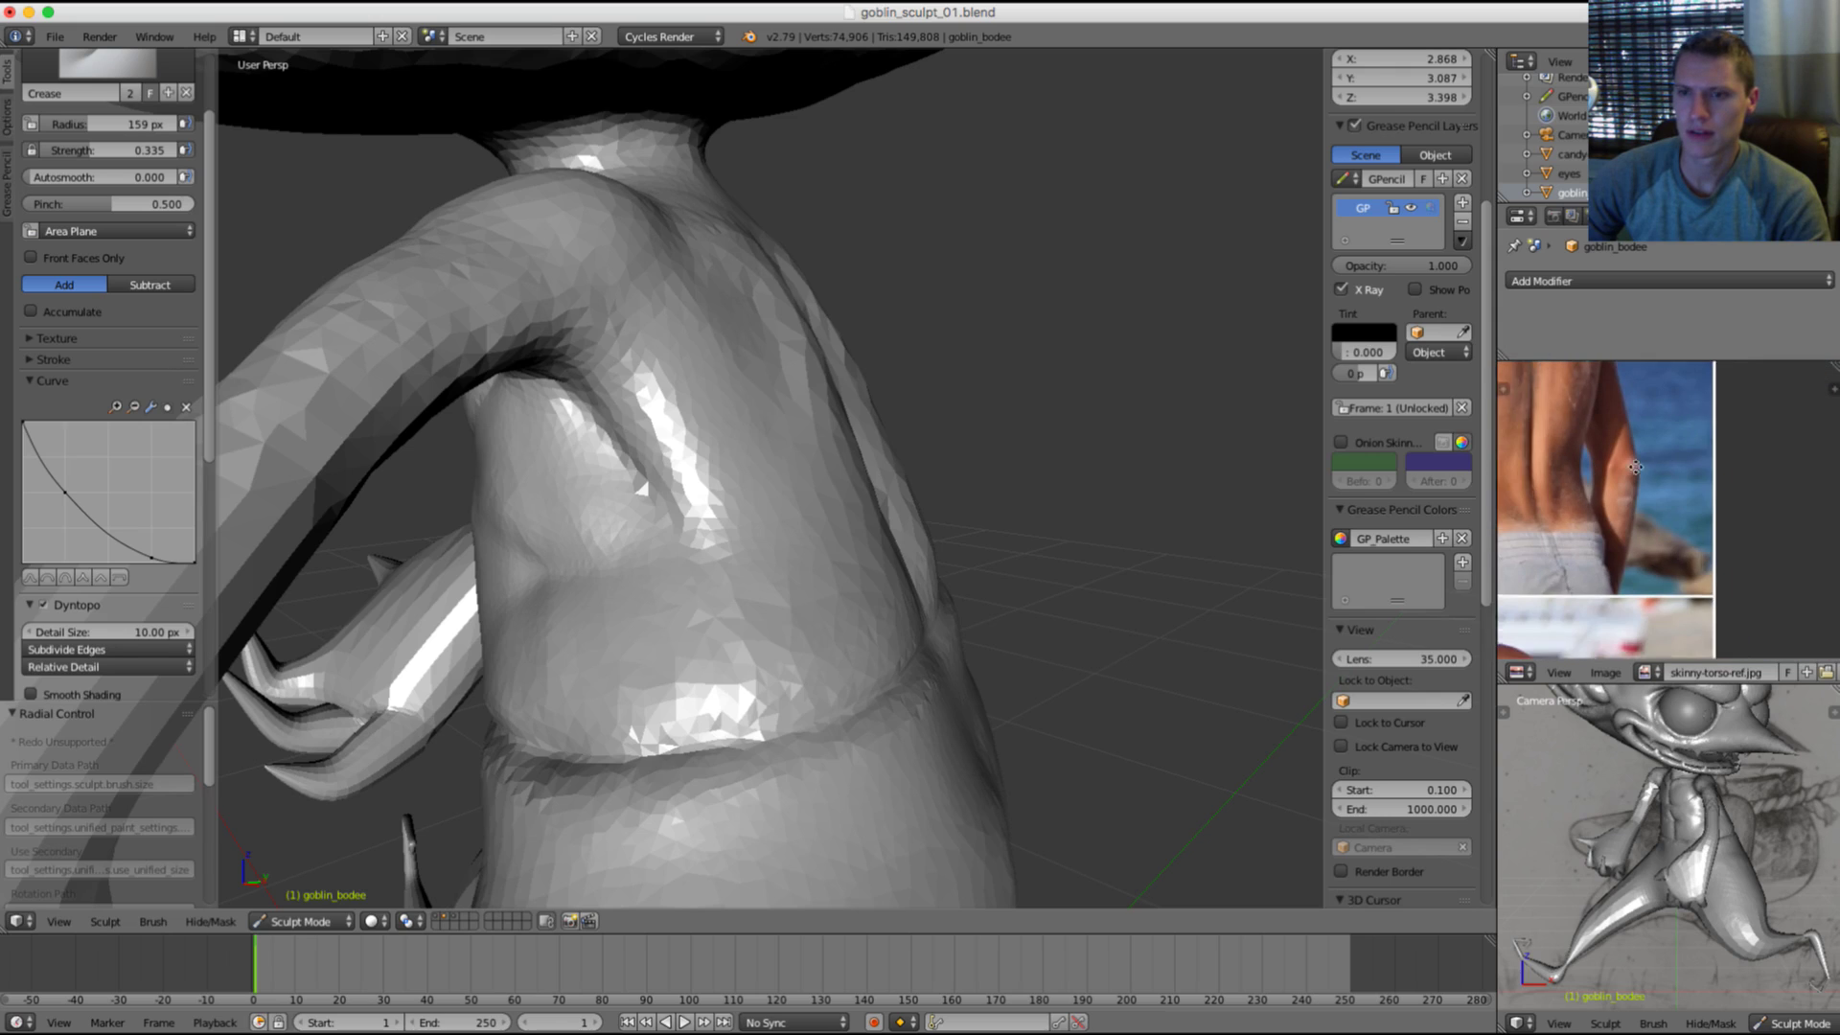
key(ctrl+space)
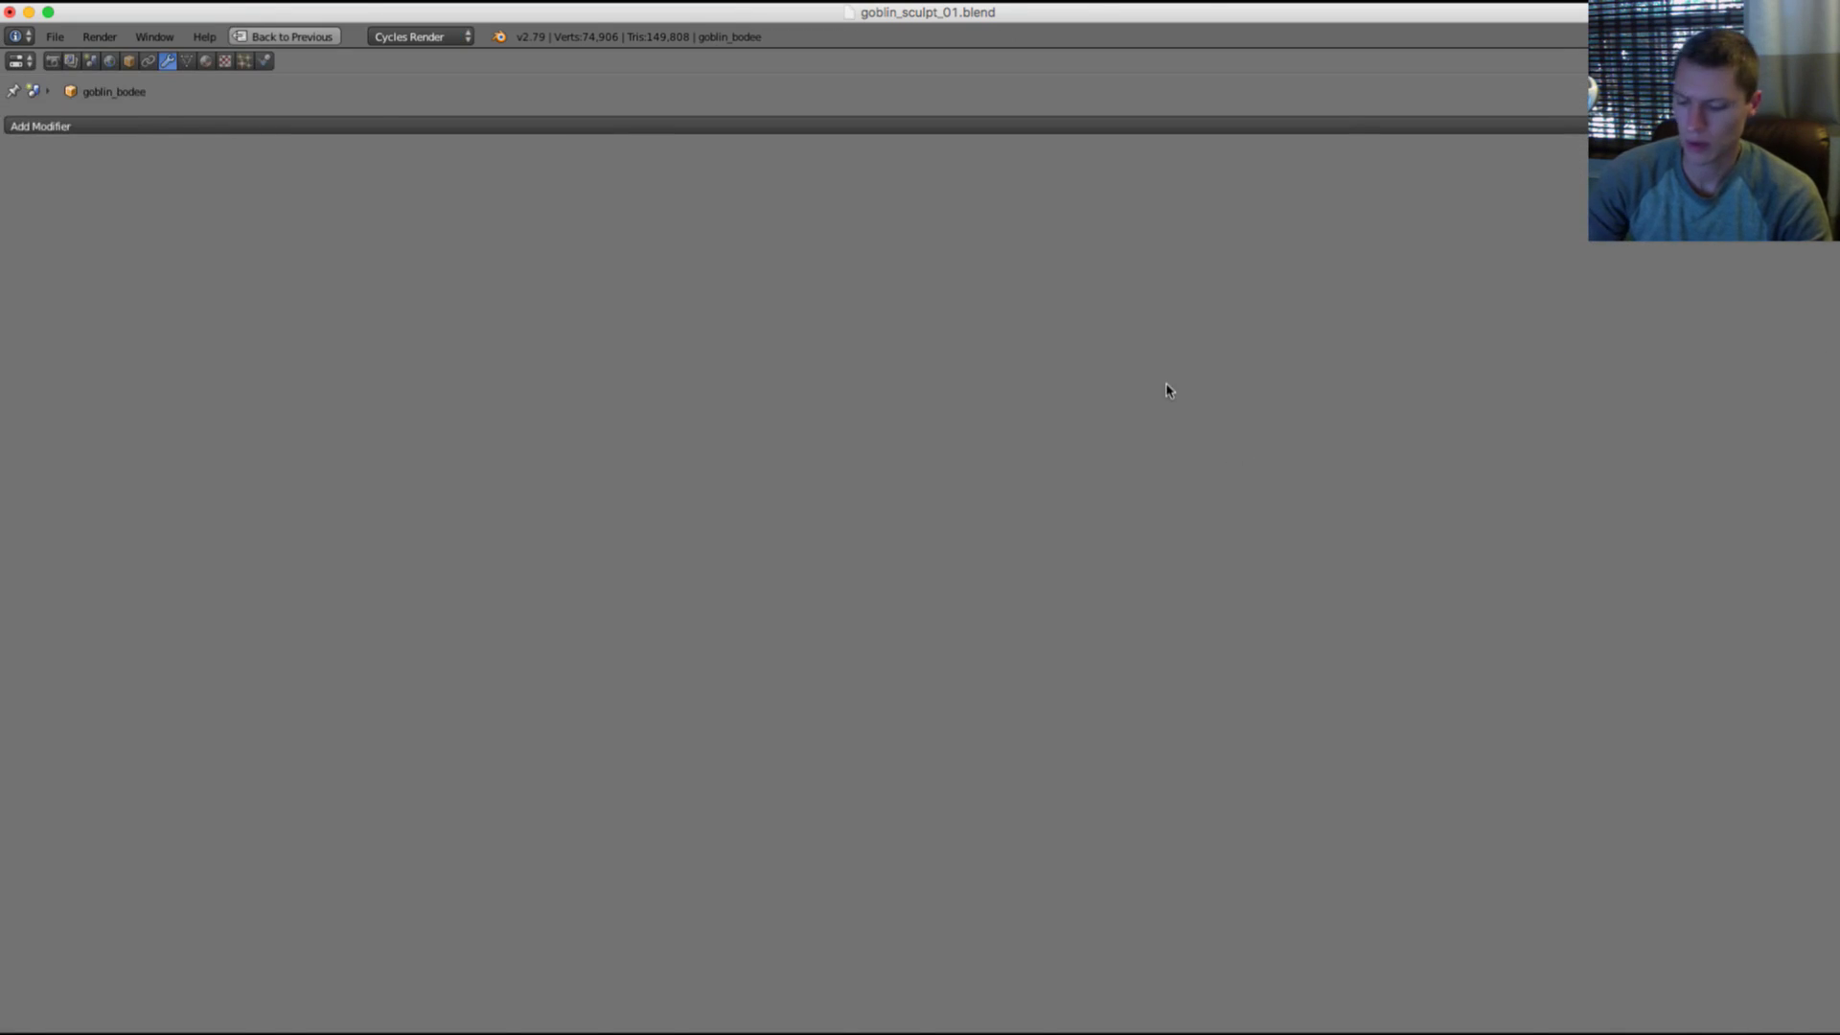
key(ctrl+space)
key(ctrl+space)
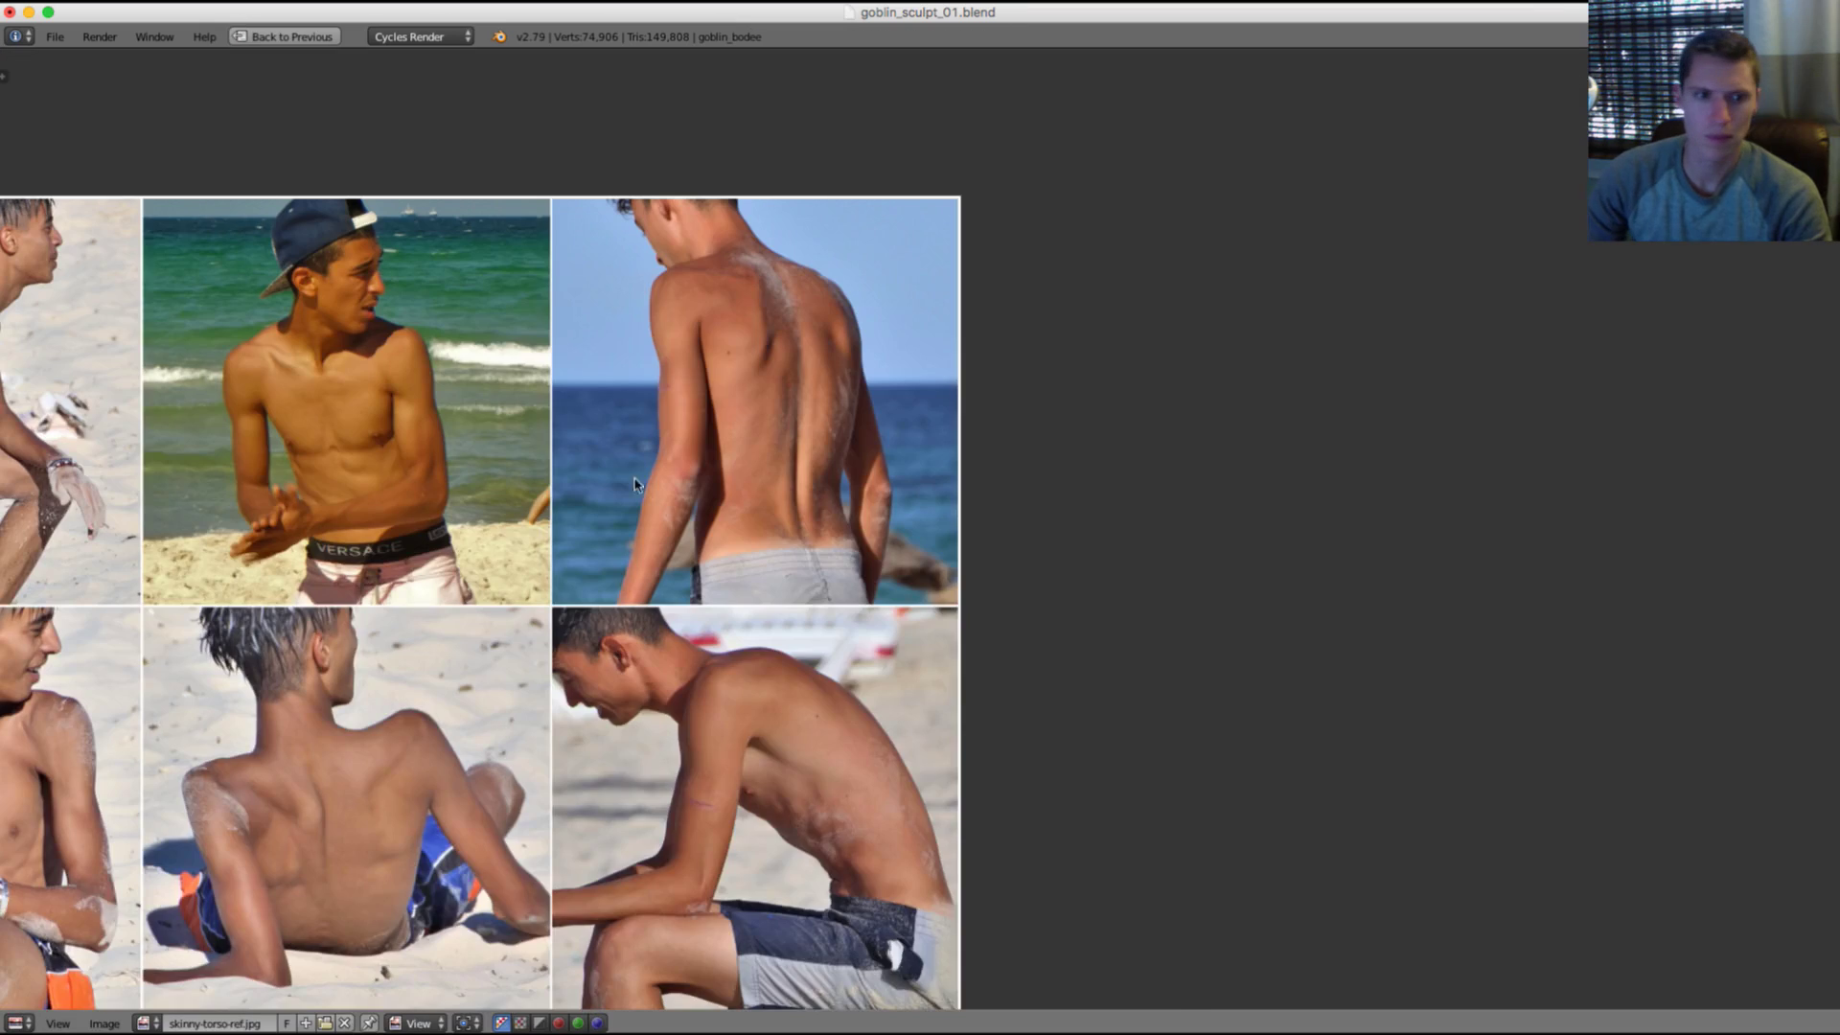
scroll(1069, 583, up, 5)
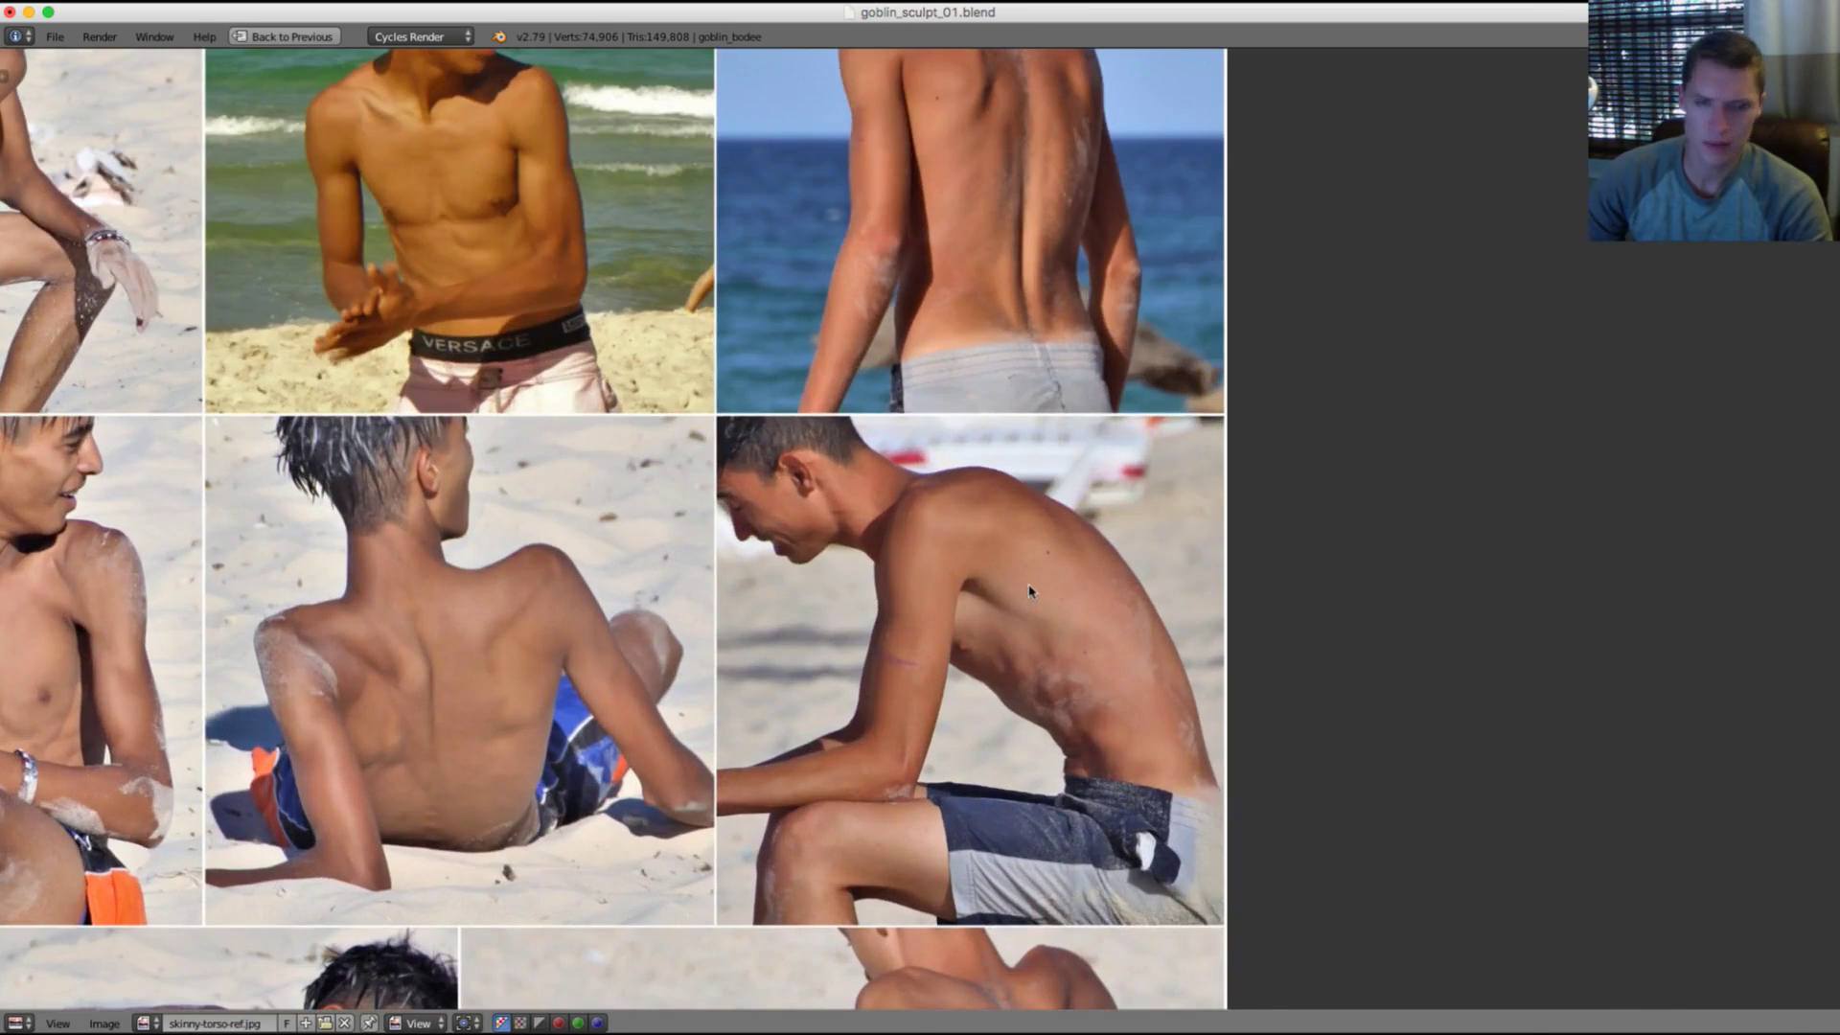
key(ctrl+space)
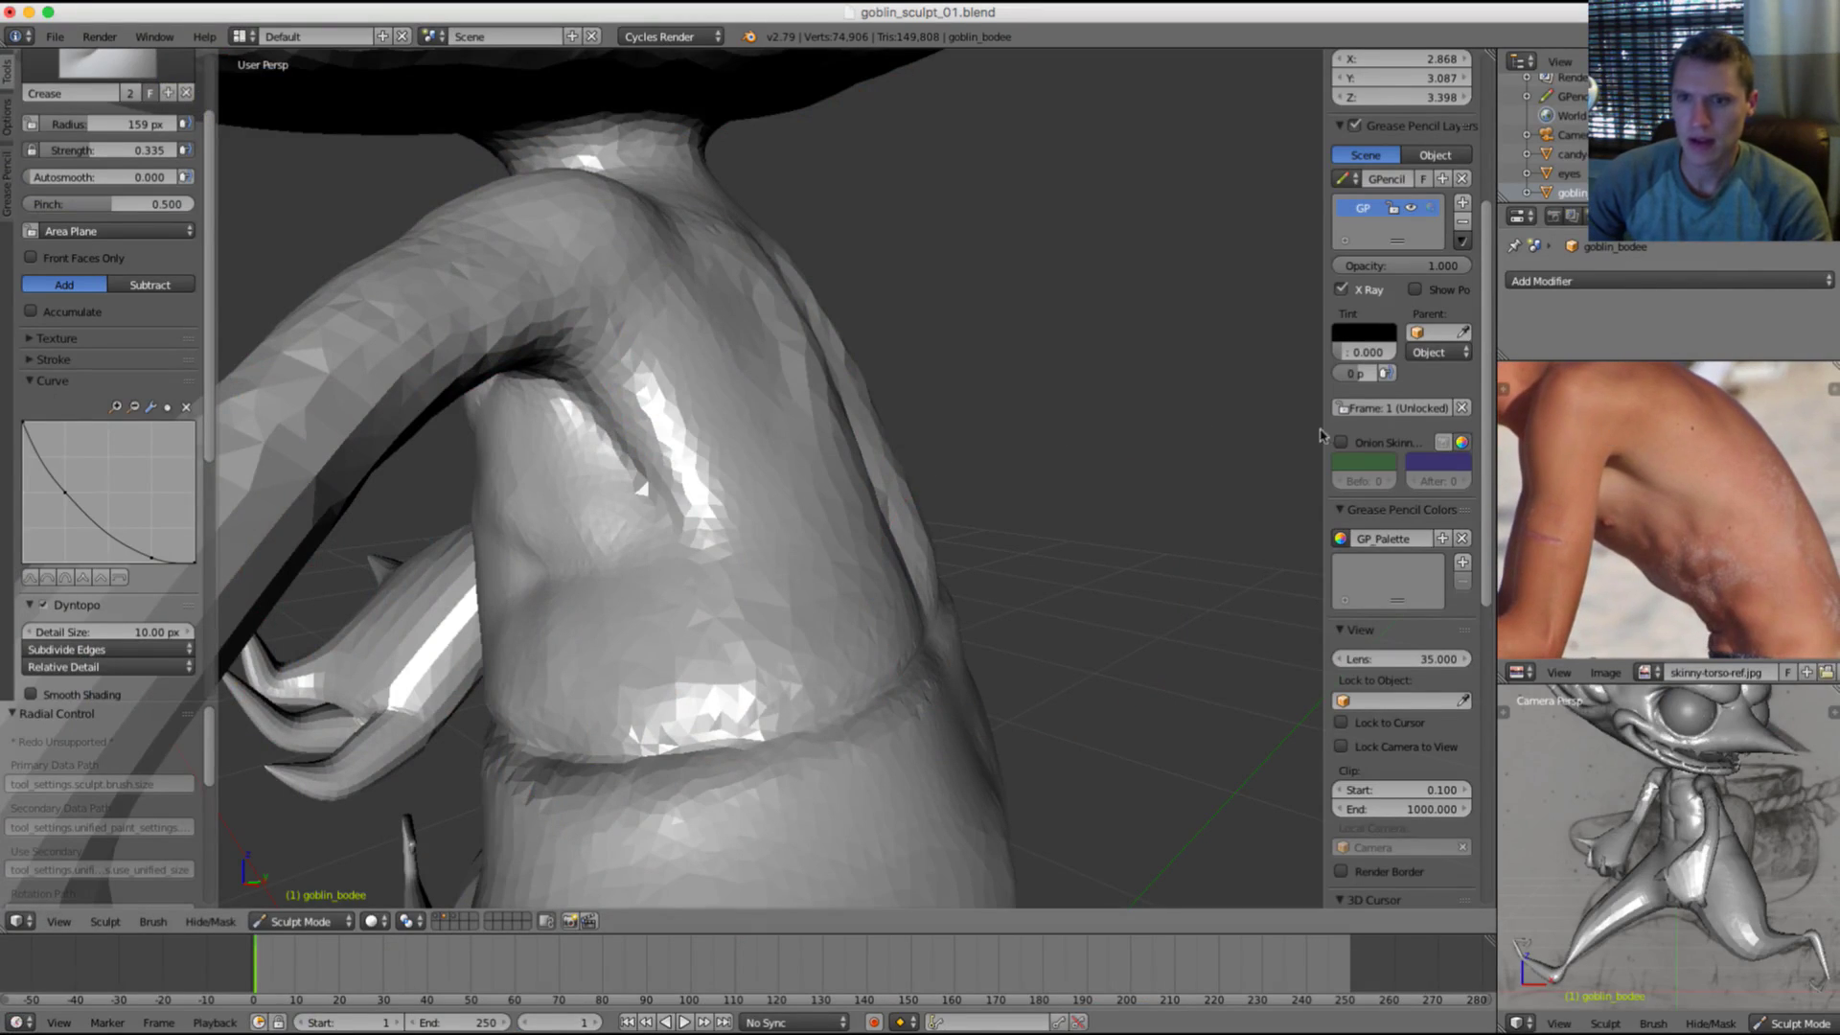
Step: Refine the ribs and side of the belly beneath the pectoral with the Crease brush at a 150 px radius
mouse_move(803, 348)
middle_down()
mouse_move(655, 317)
mouse_move(595, 347)
mouse_move(623, 392)
mouse_move(652, 382)
mouse_move(629, 361)
mouse_move(740, 327)
middle_up()
key(shift+c)
key(f)
click(559, 372)
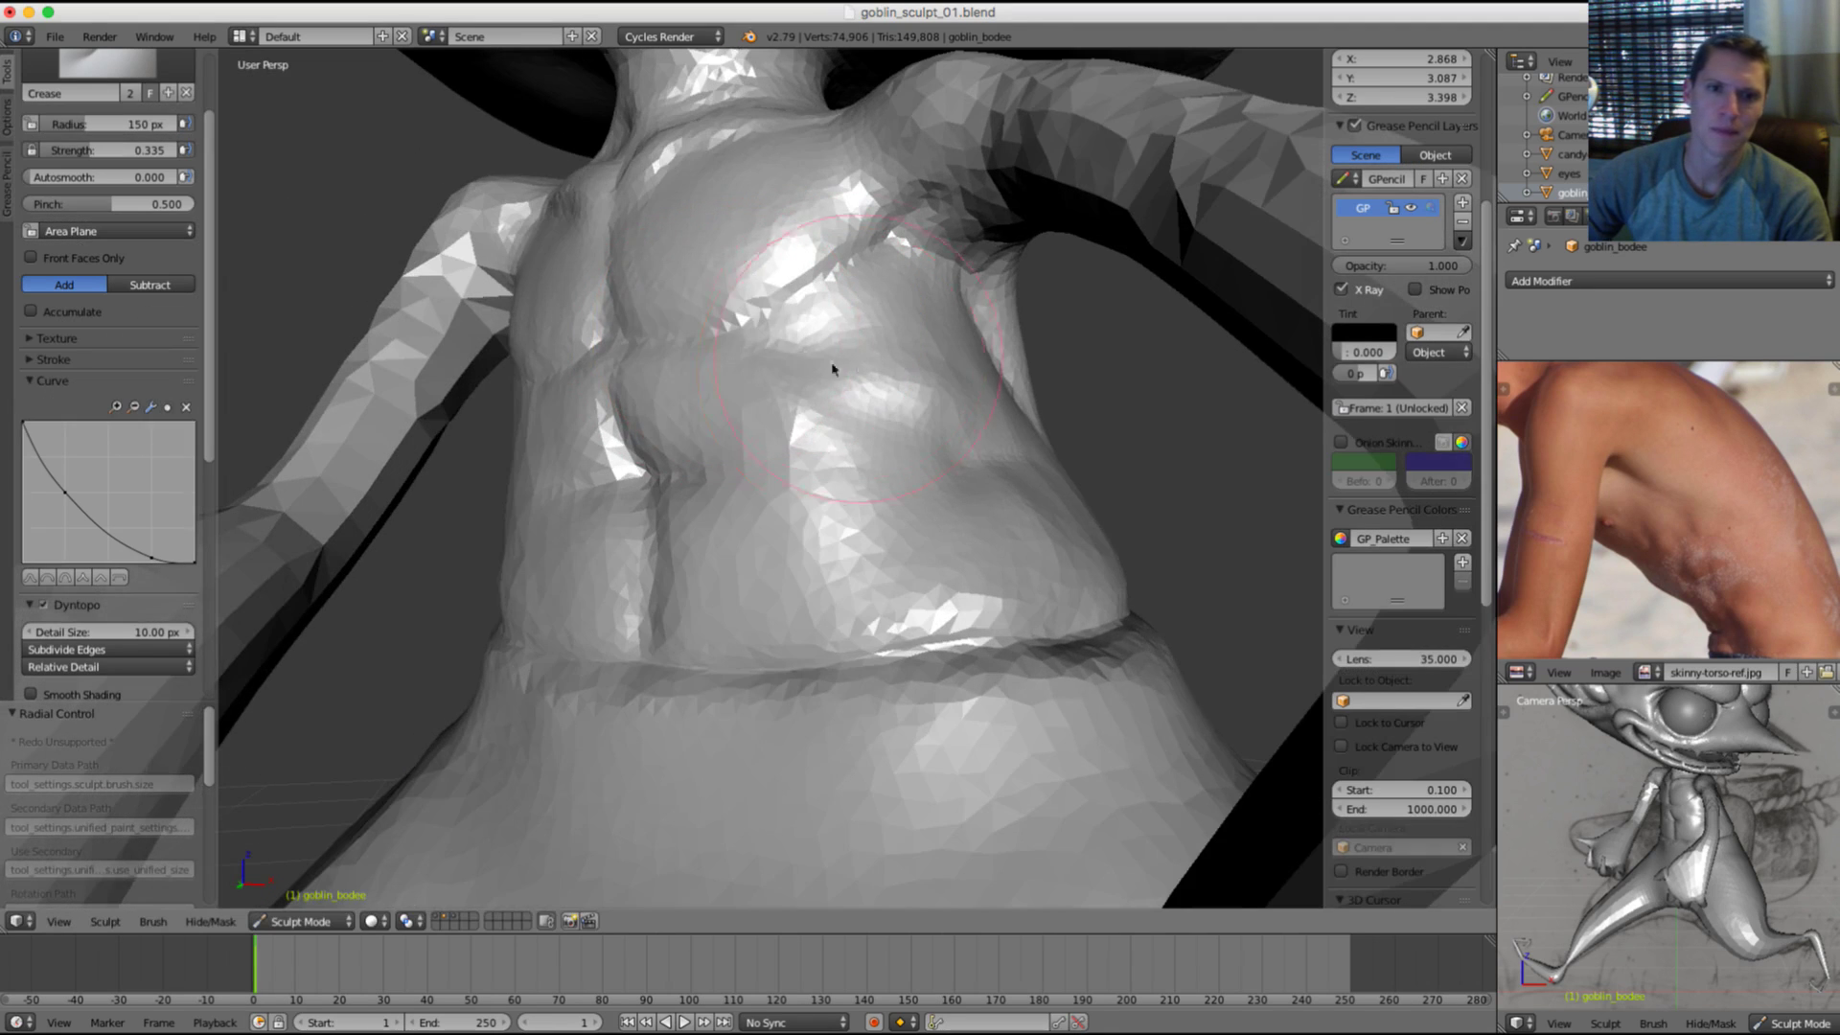
drag(832, 369, 894, 457)
mouse_move(890, 596)
ctrl+mouse_down()
mouse_move(863, 474)
mouse_move(870, 507)
ctrl+mouse_up()
Step: Carve the vertical groove along the outer edge of the abdominal muscles down toward the waist crease
middle_drag(870, 508, 843, 464)
scroll(844, 465, up, 1)
mouse_move(689, 399)
mouse_down()
mouse_move(649, 415)
mouse_move(645, 604)
mouse_move(623, 659)
mouse_move(606, 633)
mouse_move(640, 570)
mouse_up()
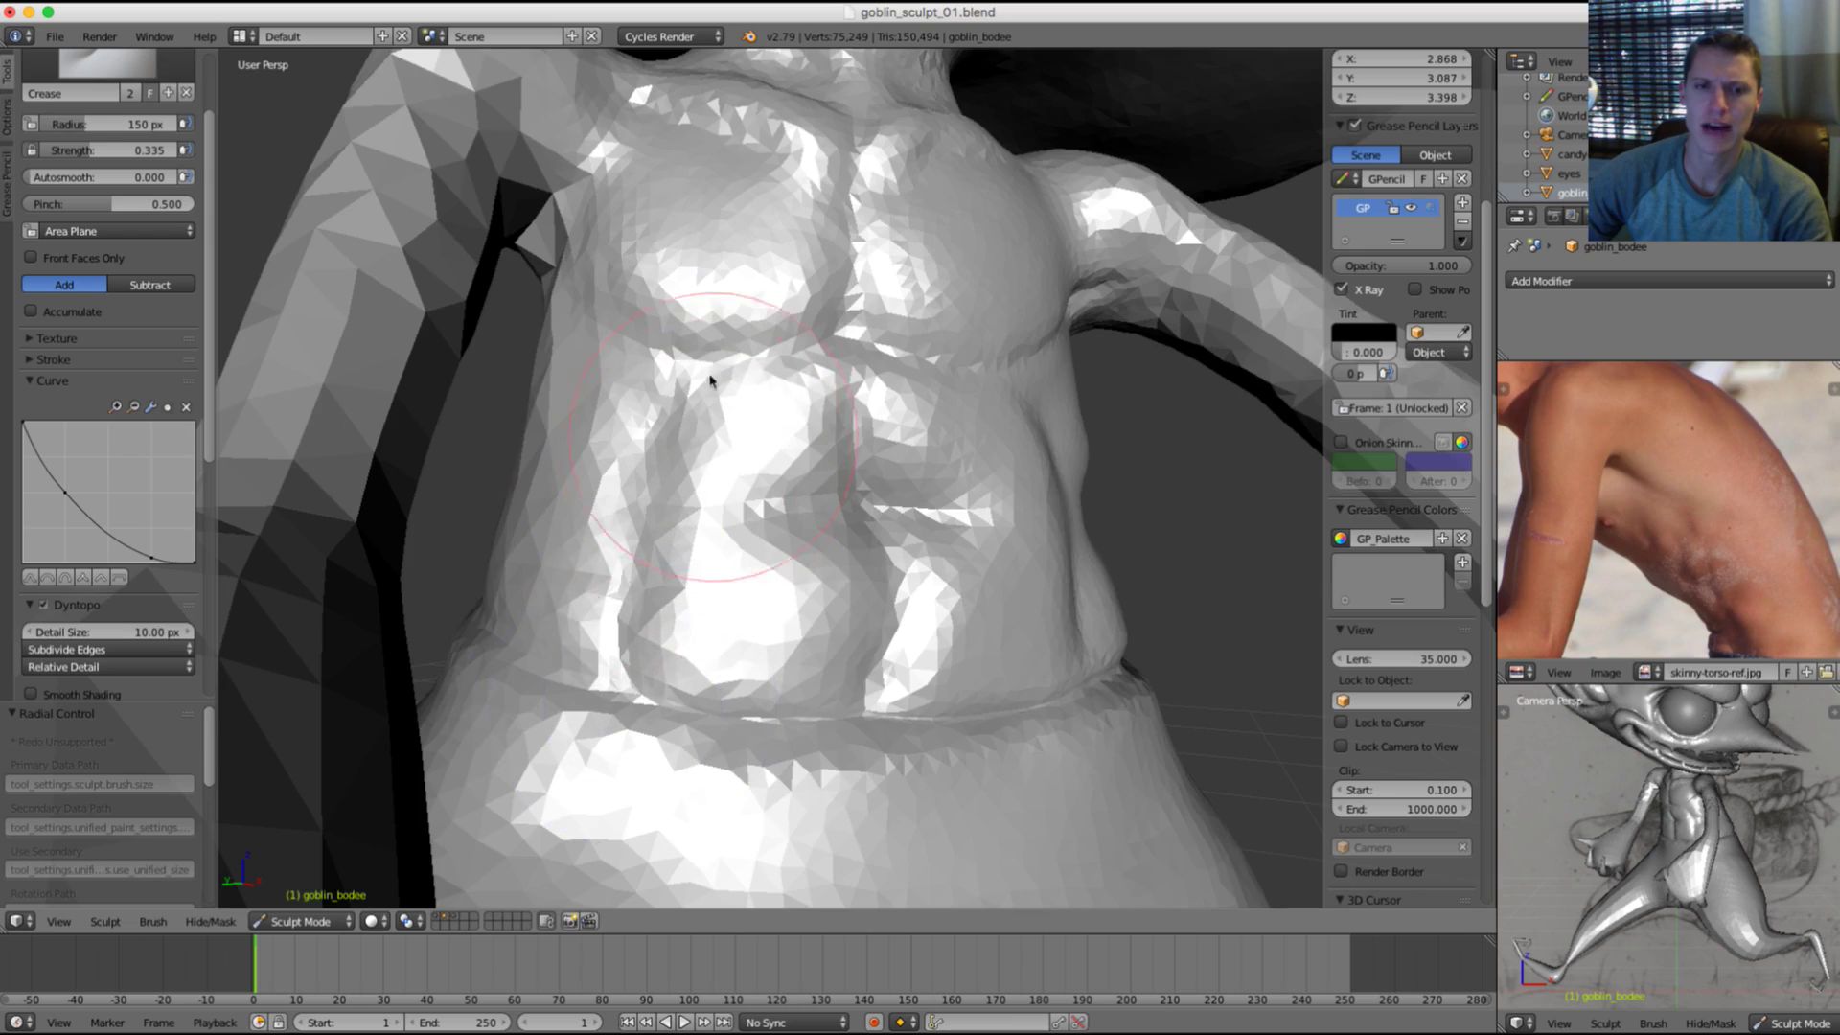
scroll(710, 382, down, 2)
middle_drag(710, 382, 758, 424)
drag(764, 533, 751, 653)
Step: Build up the back muscle behind the armpit with the Clay Strips brush at a 155 px radius and 0.500 strength, and smooth it
mouse_move(714, 489)
middle_down()
mouse_move(824, 411)
mouse_move(911, 427)
mouse_move(842, 361)
mouse_move(924, 313)
middle_up()
scroll(825, 411, up, 3)
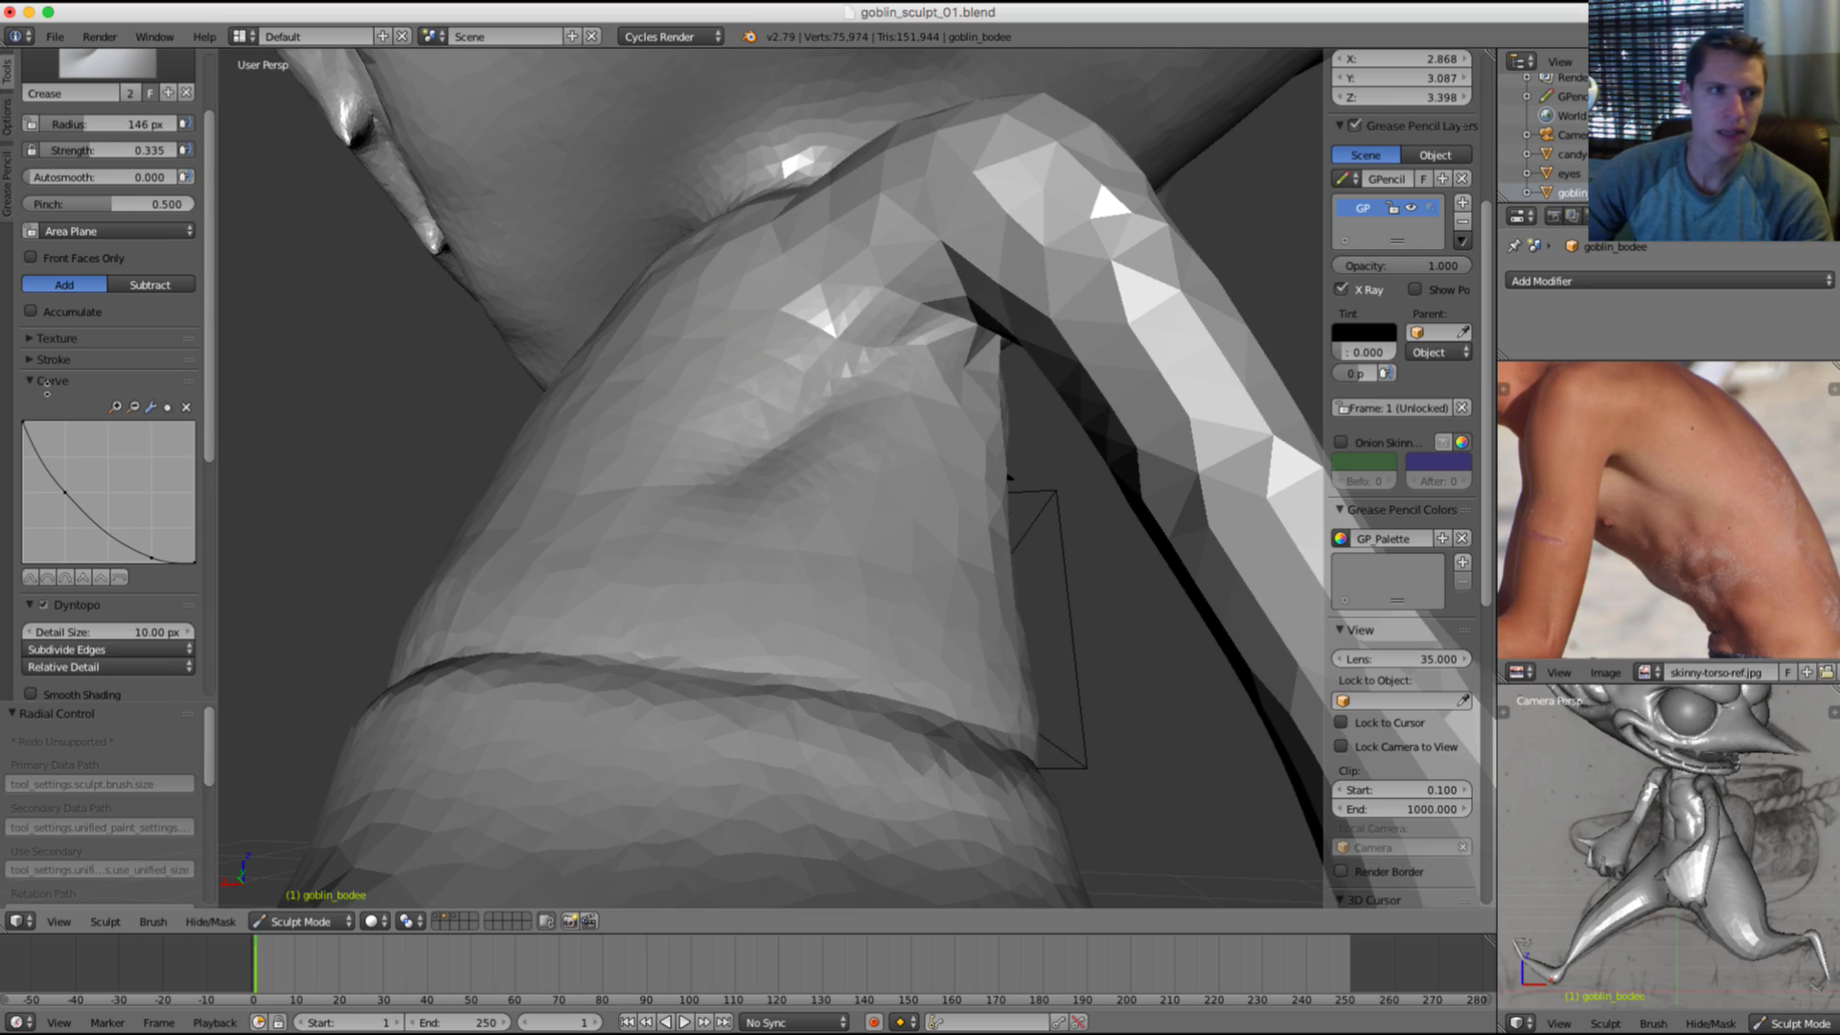
scroll(46, 385, up, 5)
click(107, 120)
click(197, 222)
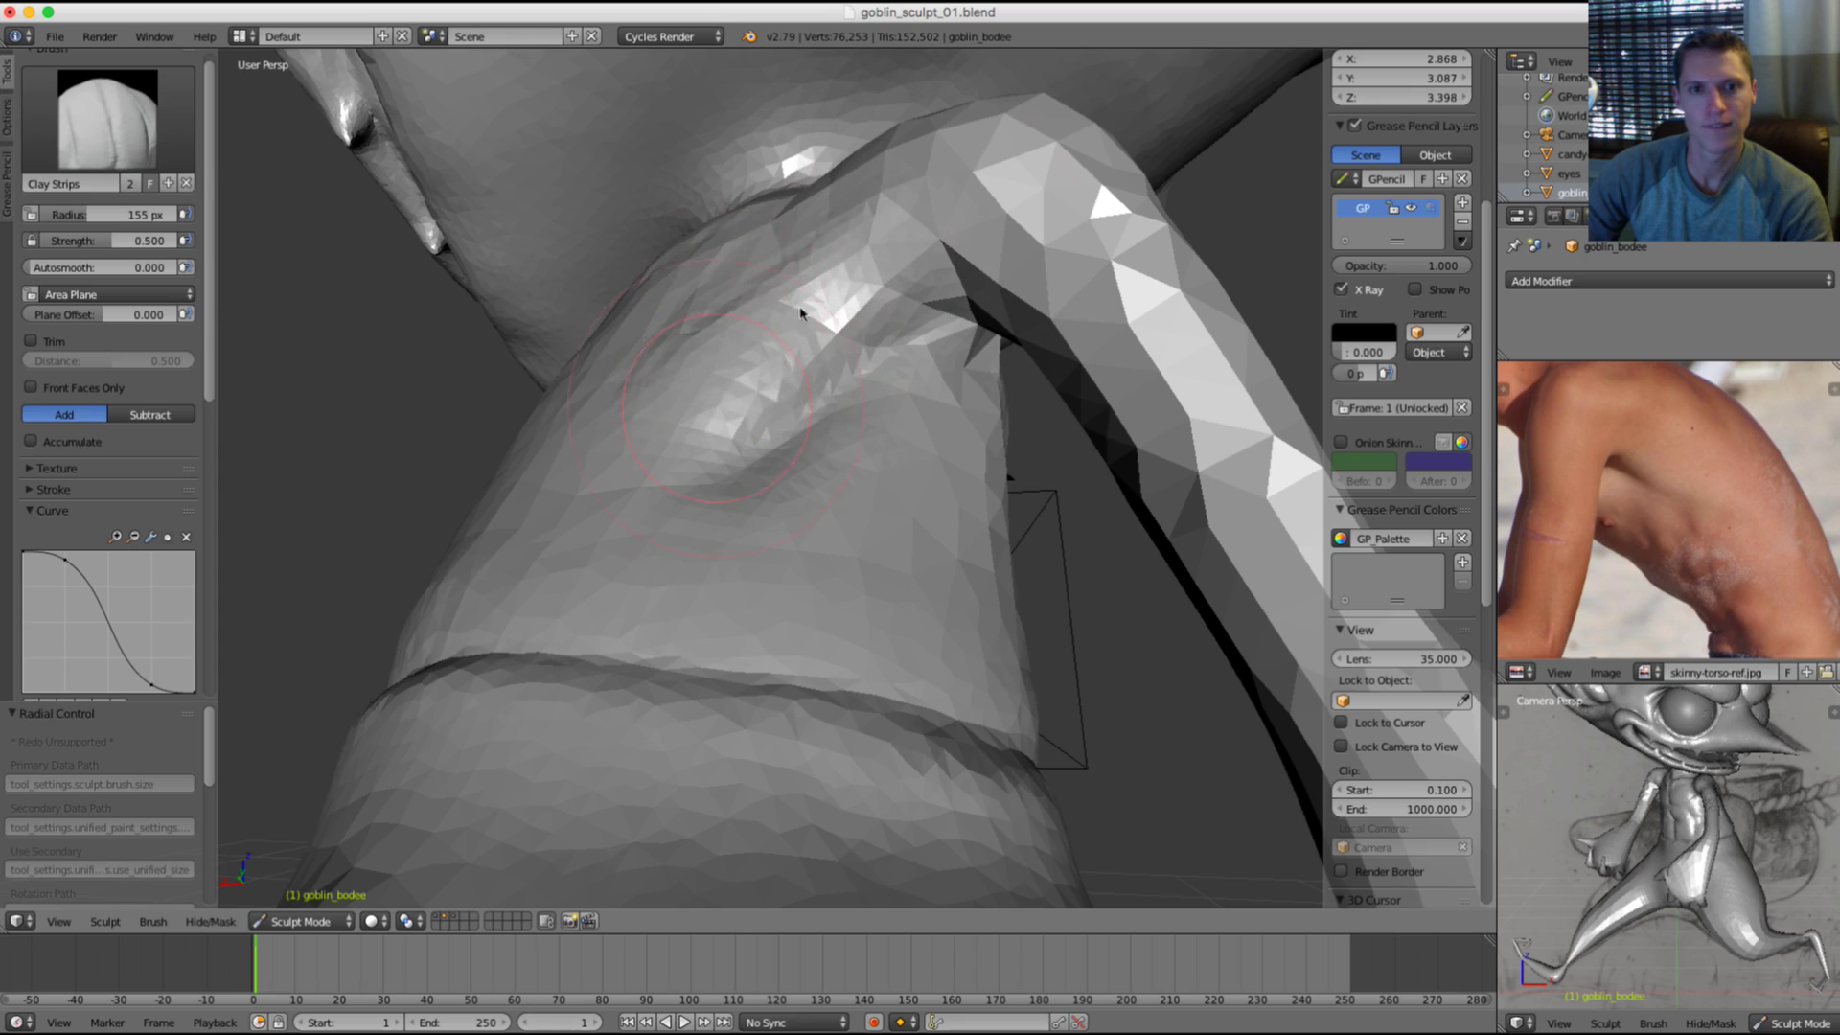
drag(801, 313, 891, 264)
mouse_move(737, 359)
shift+mouse_down()
mouse_move(693, 390)
mouse_move(814, 321)
shift+mouse_up()
middle_drag(882, 279, 908, 357)
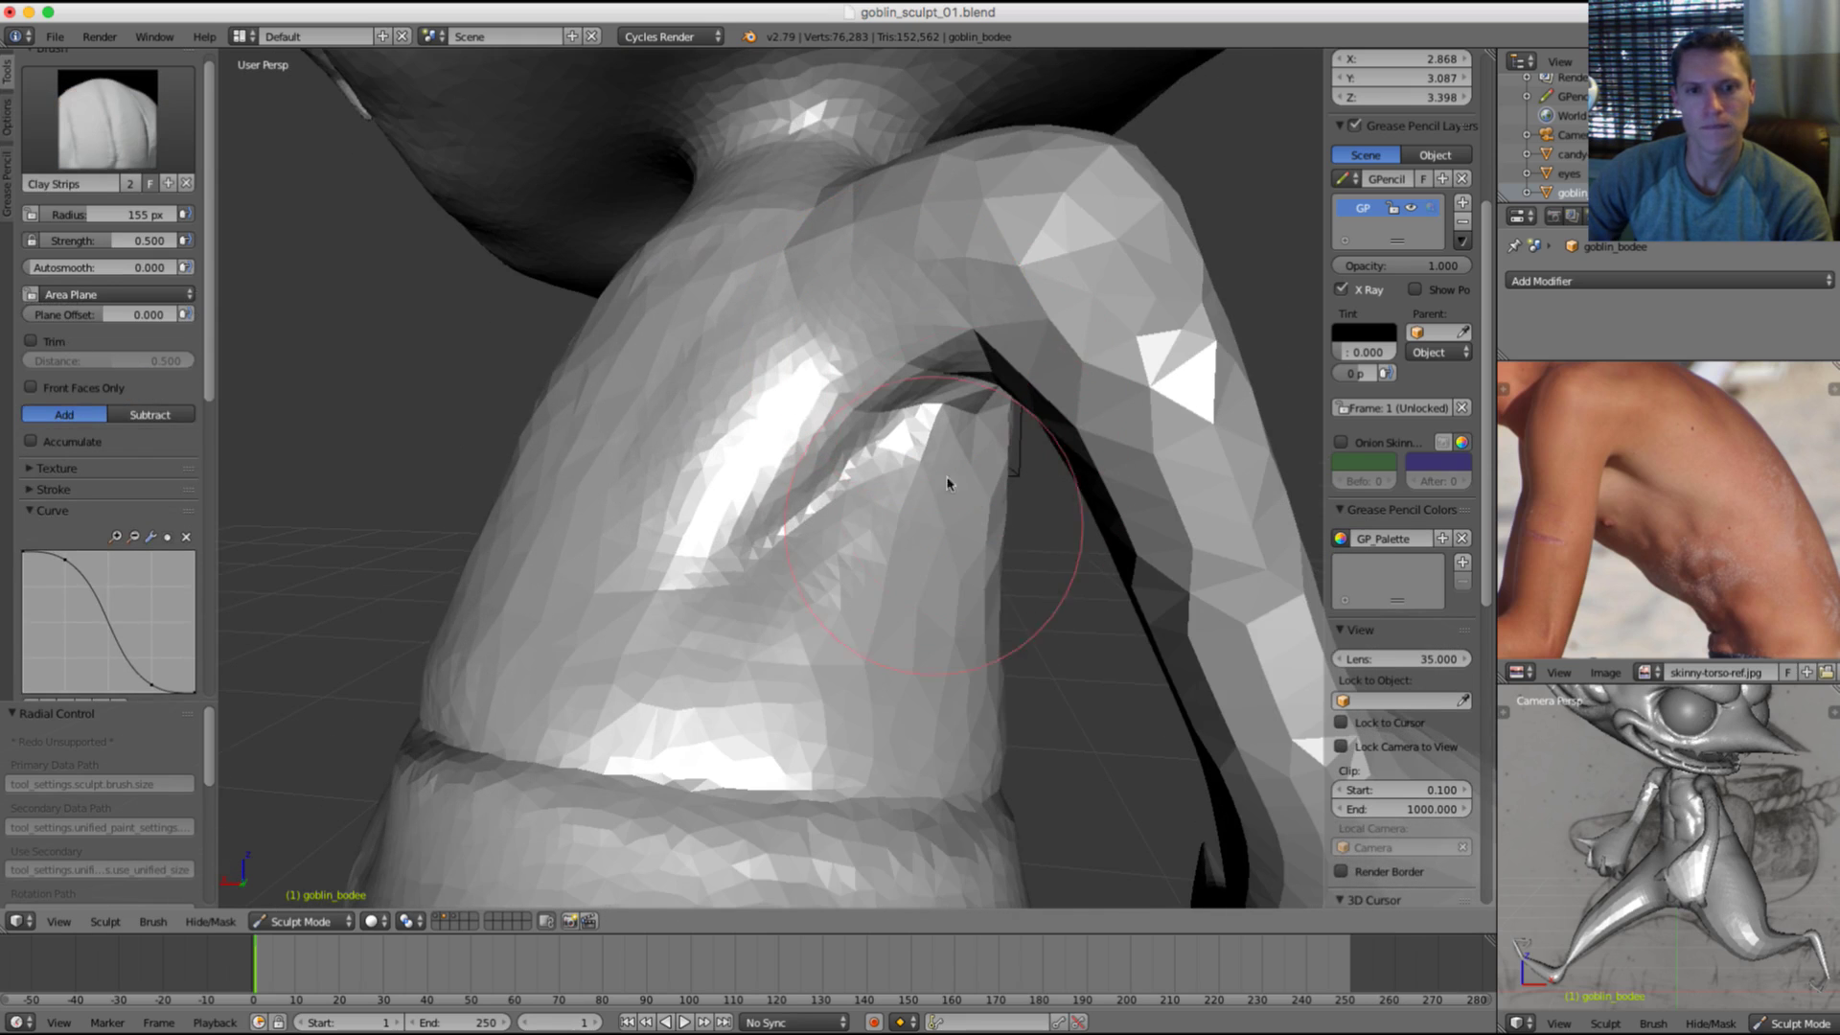
Step: Smooth the fold beneath the armpit on the back at a 155 px radius
key(s)
drag(956, 451, 813, 592)
mouse_move(924, 561)
middle_down()
mouse_move(965, 372)
mouse_move(948, 542)
middle_up()
shift+drag(968, 388, 969, 387)
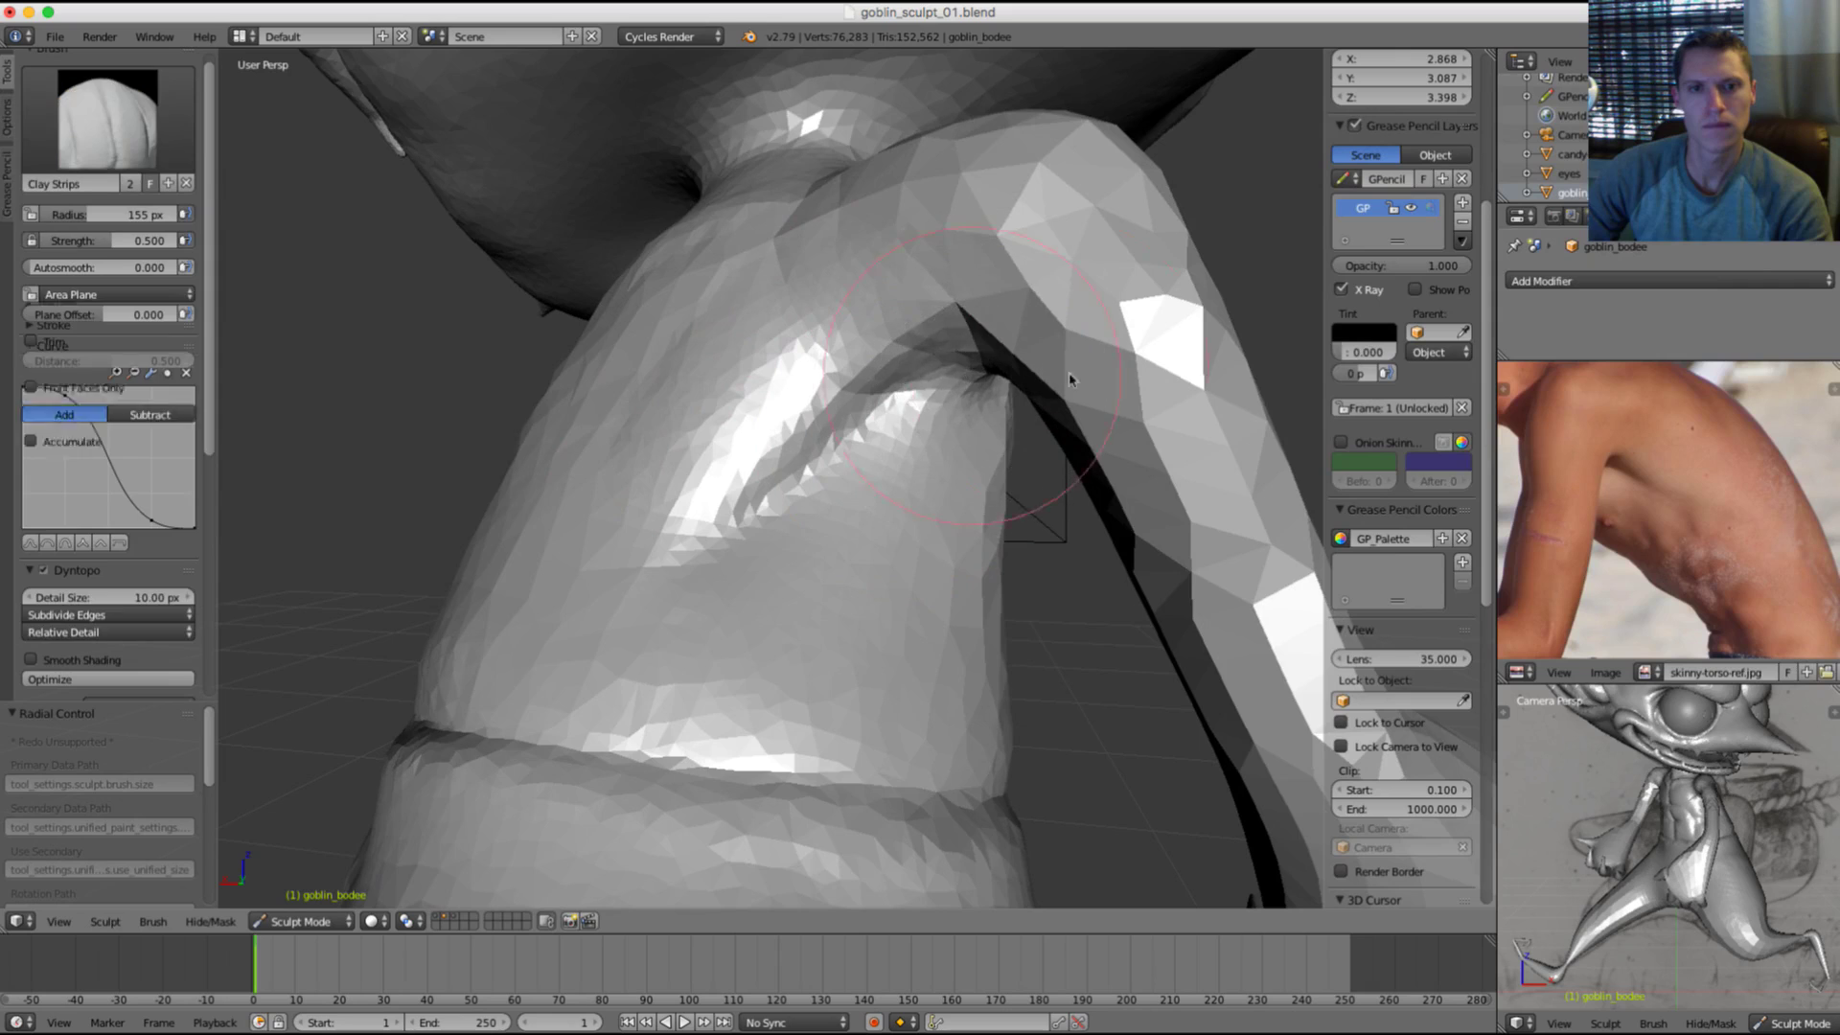
mouse_move(1067, 371)
ctrl+middle_down()
mouse_move(1137, 313)
mouse_move(1102, 321)
ctrl+middle_up()
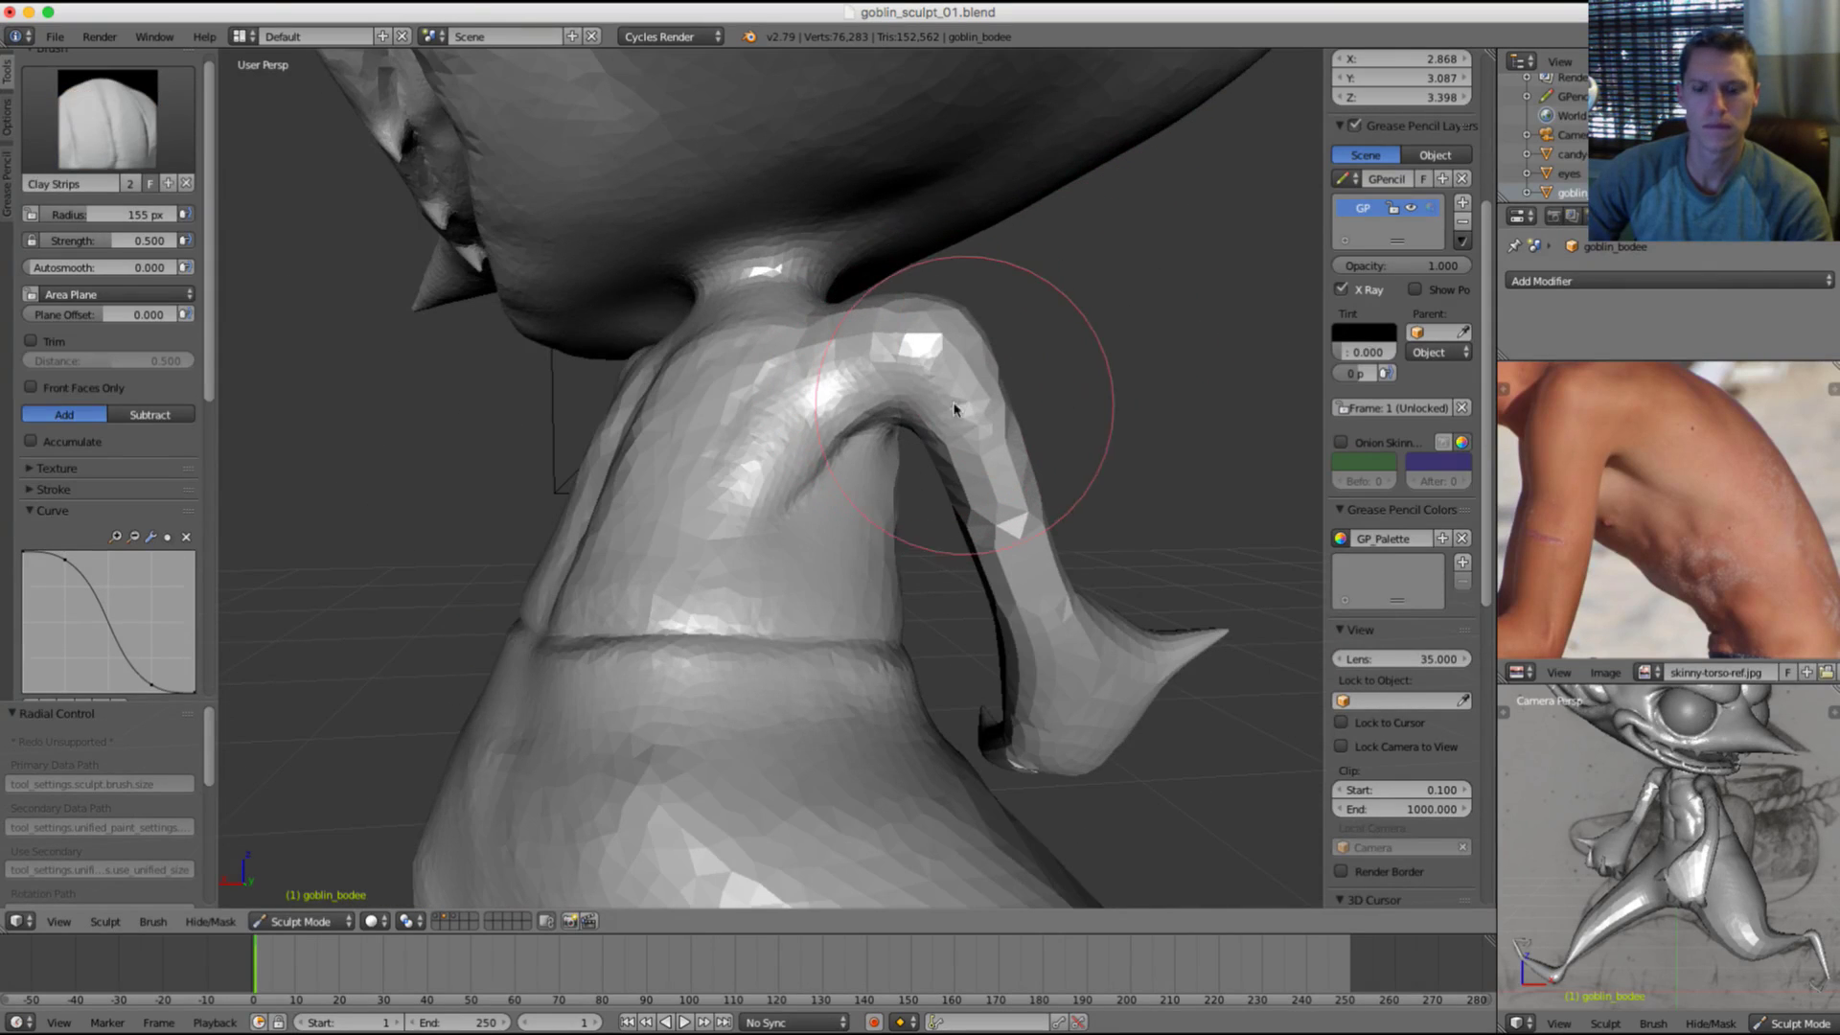
Step: Thicken the shoulder and upper arm from behind with the Inflate/Deflate brush at a 174 px radius and 0.244 strength
key(i)
key(f)
click(963, 337)
middle_drag(963, 337, 936, 378)
drag(891, 406, 903, 395)
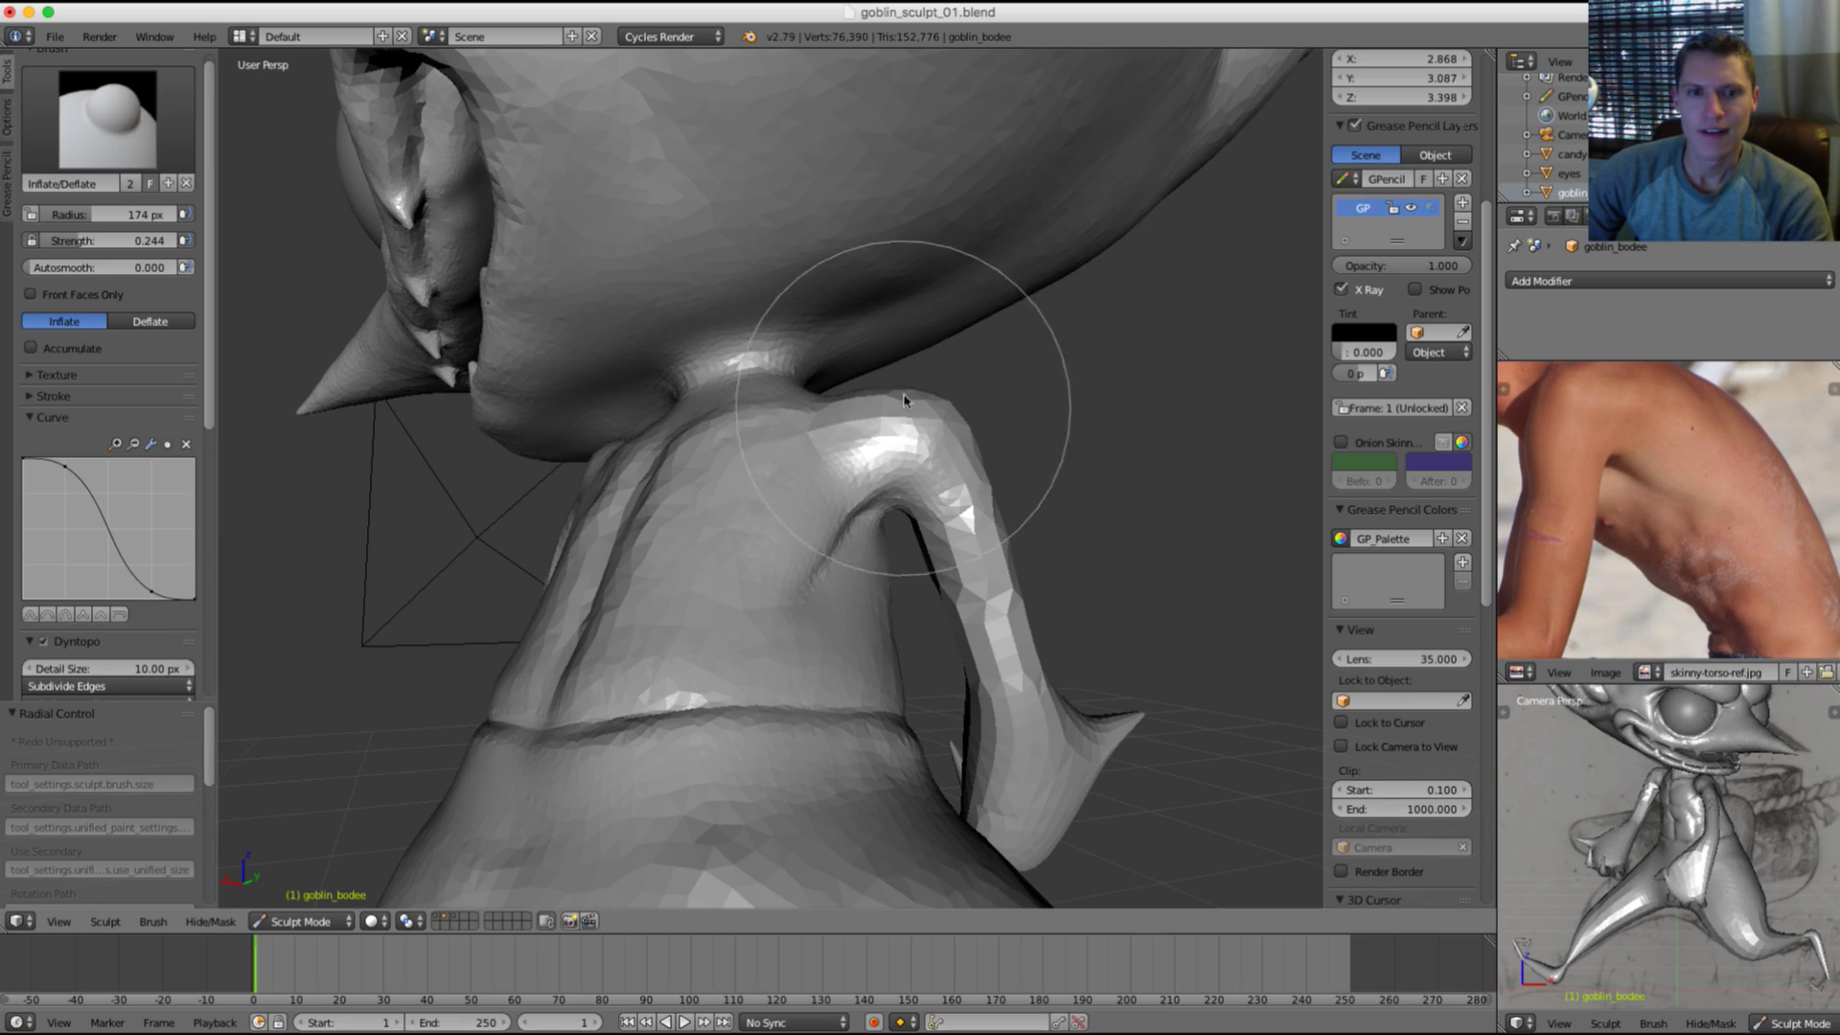
Step: Inflate the outer side of the shoulder and smooth it into the upper arm at a 189 px radius
mouse_move(896, 398)
middle_down()
mouse_move(858, 415)
mouse_move(881, 427)
mouse_move(752, 484)
middle_up()
drag(690, 508, 679, 527)
mouse_move(674, 524)
shift+mouse_down()
mouse_move(731, 472)
mouse_move(795, 465)
shift+mouse_up()
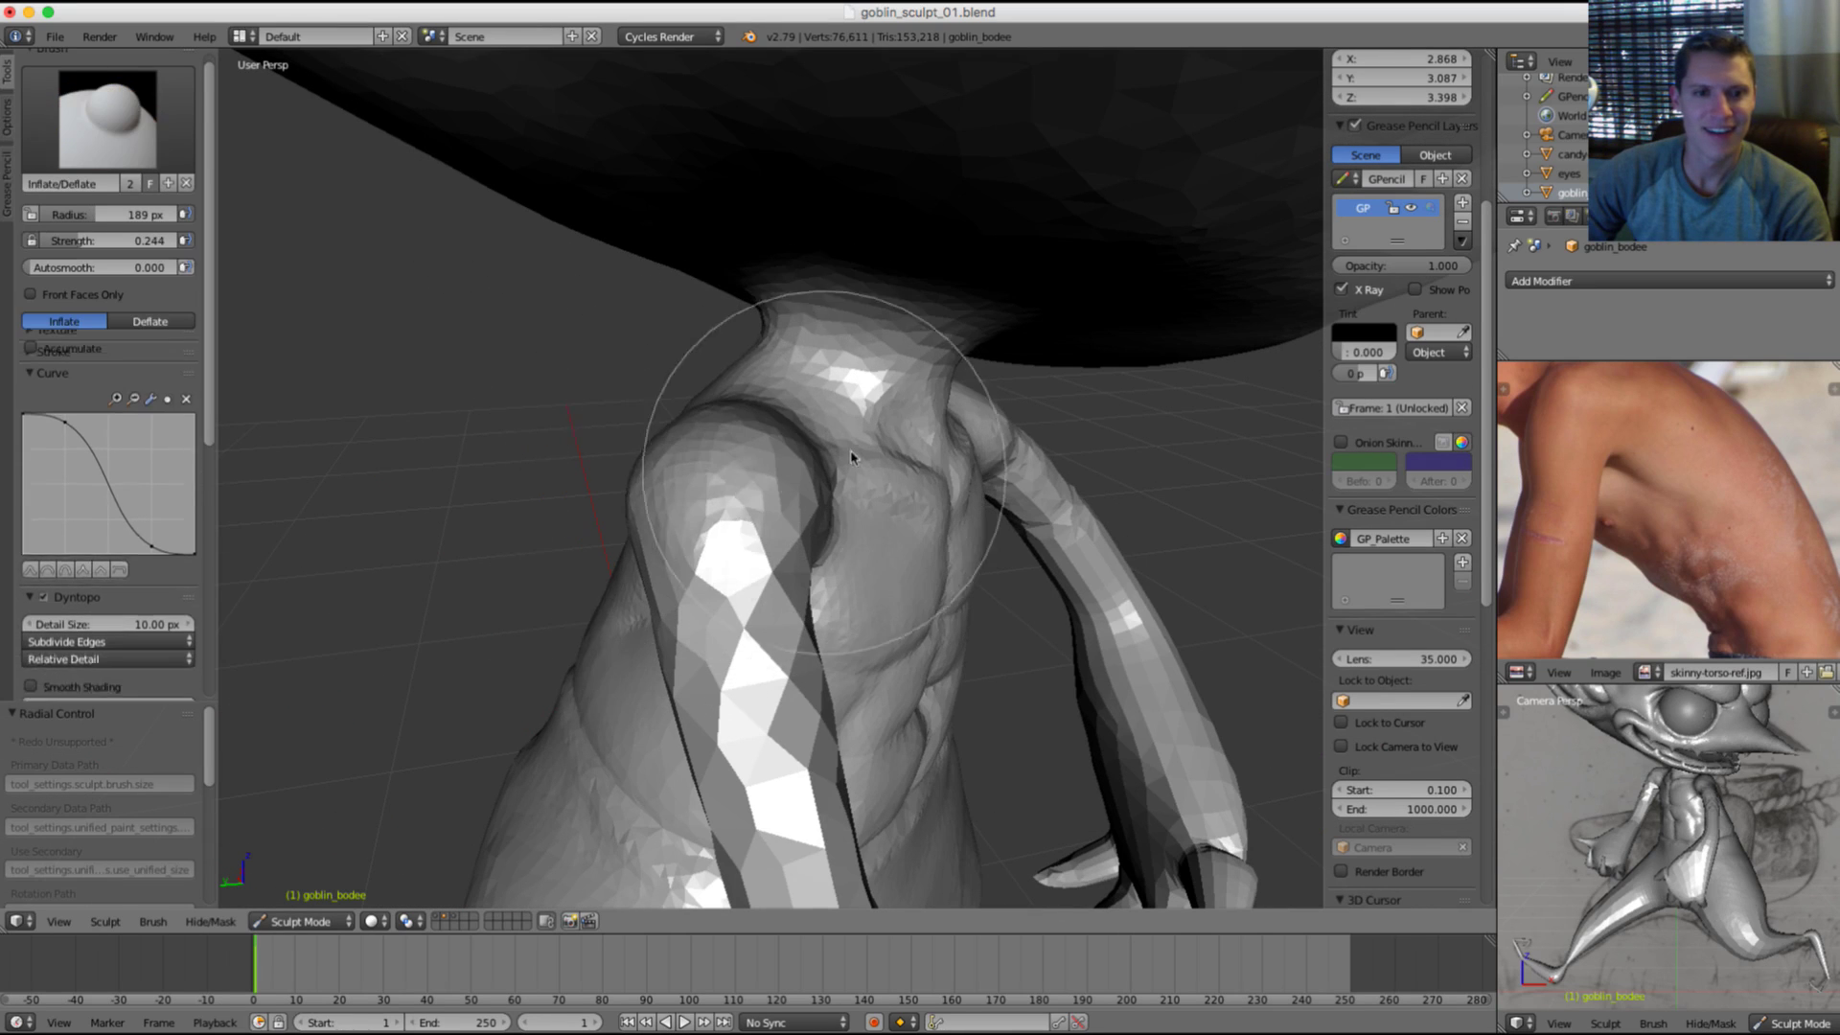
mouse_move(854, 456)
middle_down()
mouse_move(677, 431)
mouse_move(752, 360)
middle_up()
shift+drag(661, 431, 628, 503)
middle_drag(632, 522, 635, 450)
Step: Smooth the front of the shoulder and the upper arm beside the armpit at about a 206 px radius
key(f)
click(645, 449)
key(f)
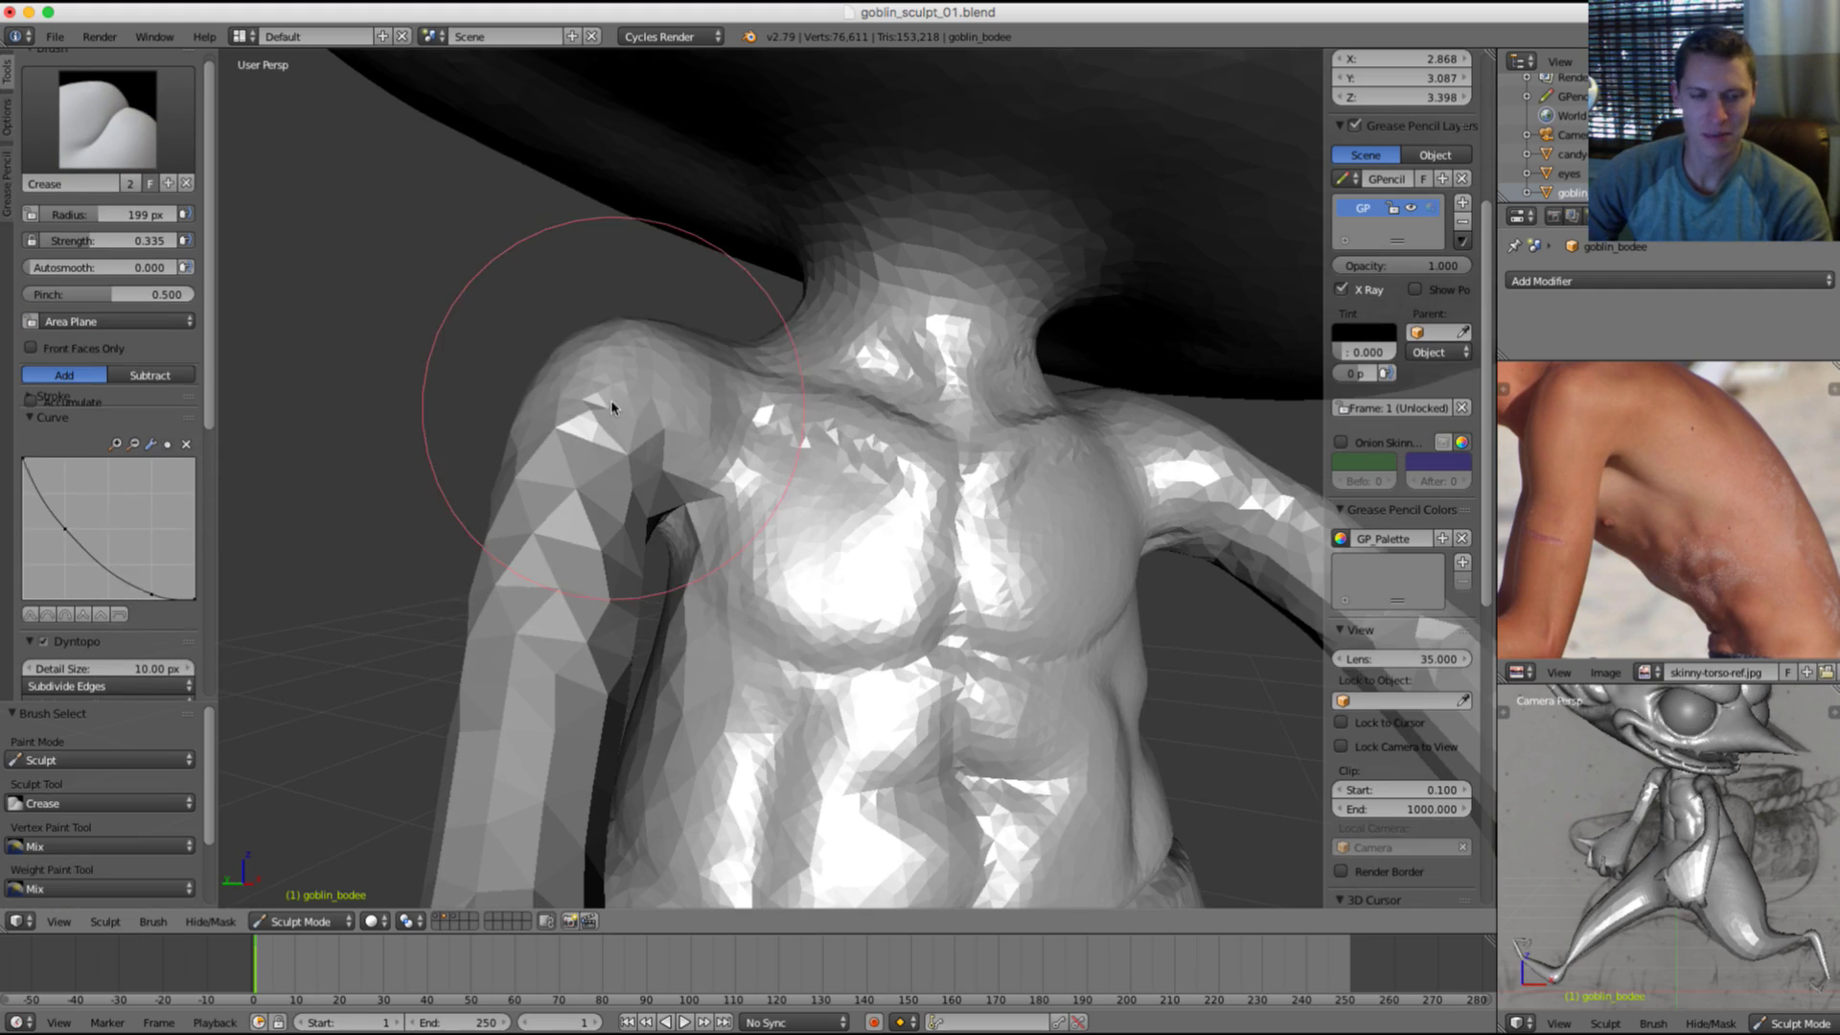
click(650, 464)
shift+middle_drag(654, 467, 659, 388)
key(f)
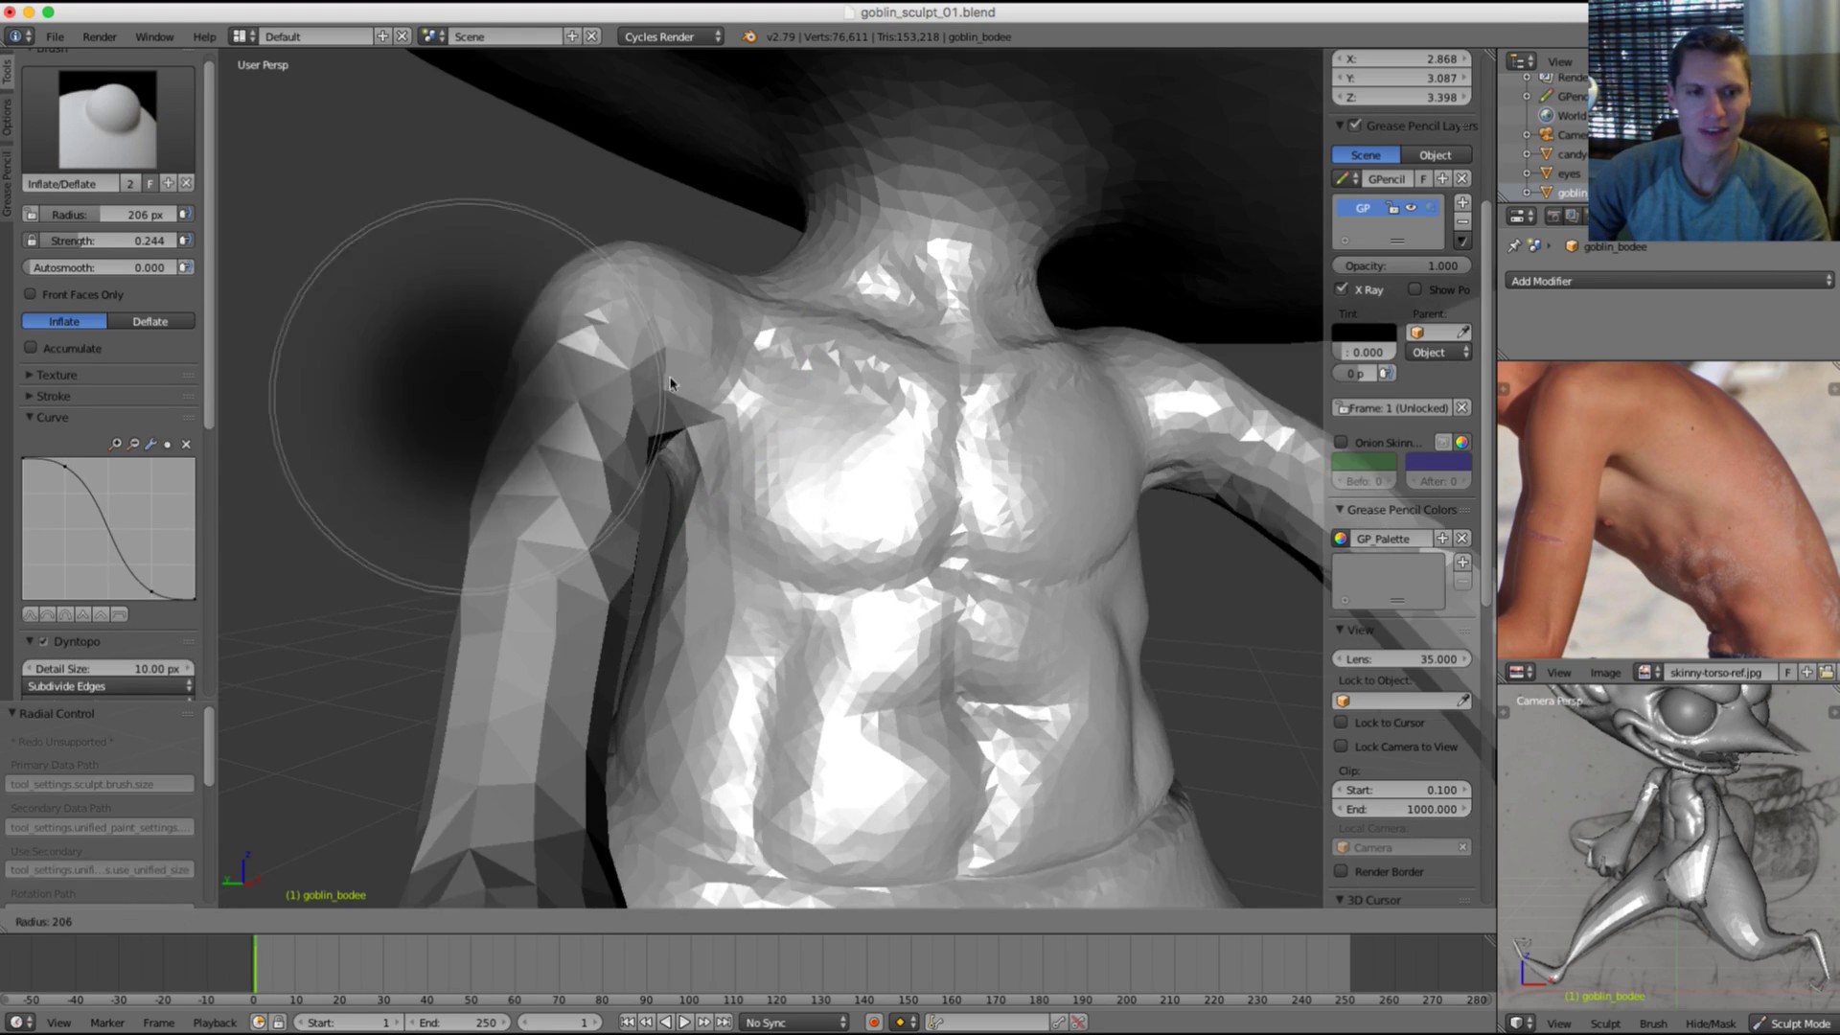
click(674, 388)
mouse_move(577, 506)
shift+mouse_down()
mouse_move(566, 537)
mouse_move(583, 431)
shift+mouse_up()
shift+drag(601, 324, 624, 501)
Step: Inflate the back of the shoulder above the armpit and smooth its surface
mouse_move(624, 501)
middle_down()
mouse_move(719, 370)
mouse_move(922, 458)
middle_up()
mouse_move(1001, 426)
mouse_down()
mouse_move(1031, 501)
mouse_move(904, 419)
mouse_up()
shift+middle_drag(969, 402, 705, 422)
shift+drag(685, 428, 709, 412)
middle_drag(825, 358, 982, 400)
mouse_move(978, 399)
shift+middle_down()
mouse_move(920, 361)
mouse_move(891, 375)
shift+middle_up()
Step: Inflate the back of the upper arm at a 213 px radius and smooth it down toward the elbow
key(f)
click(891, 422)
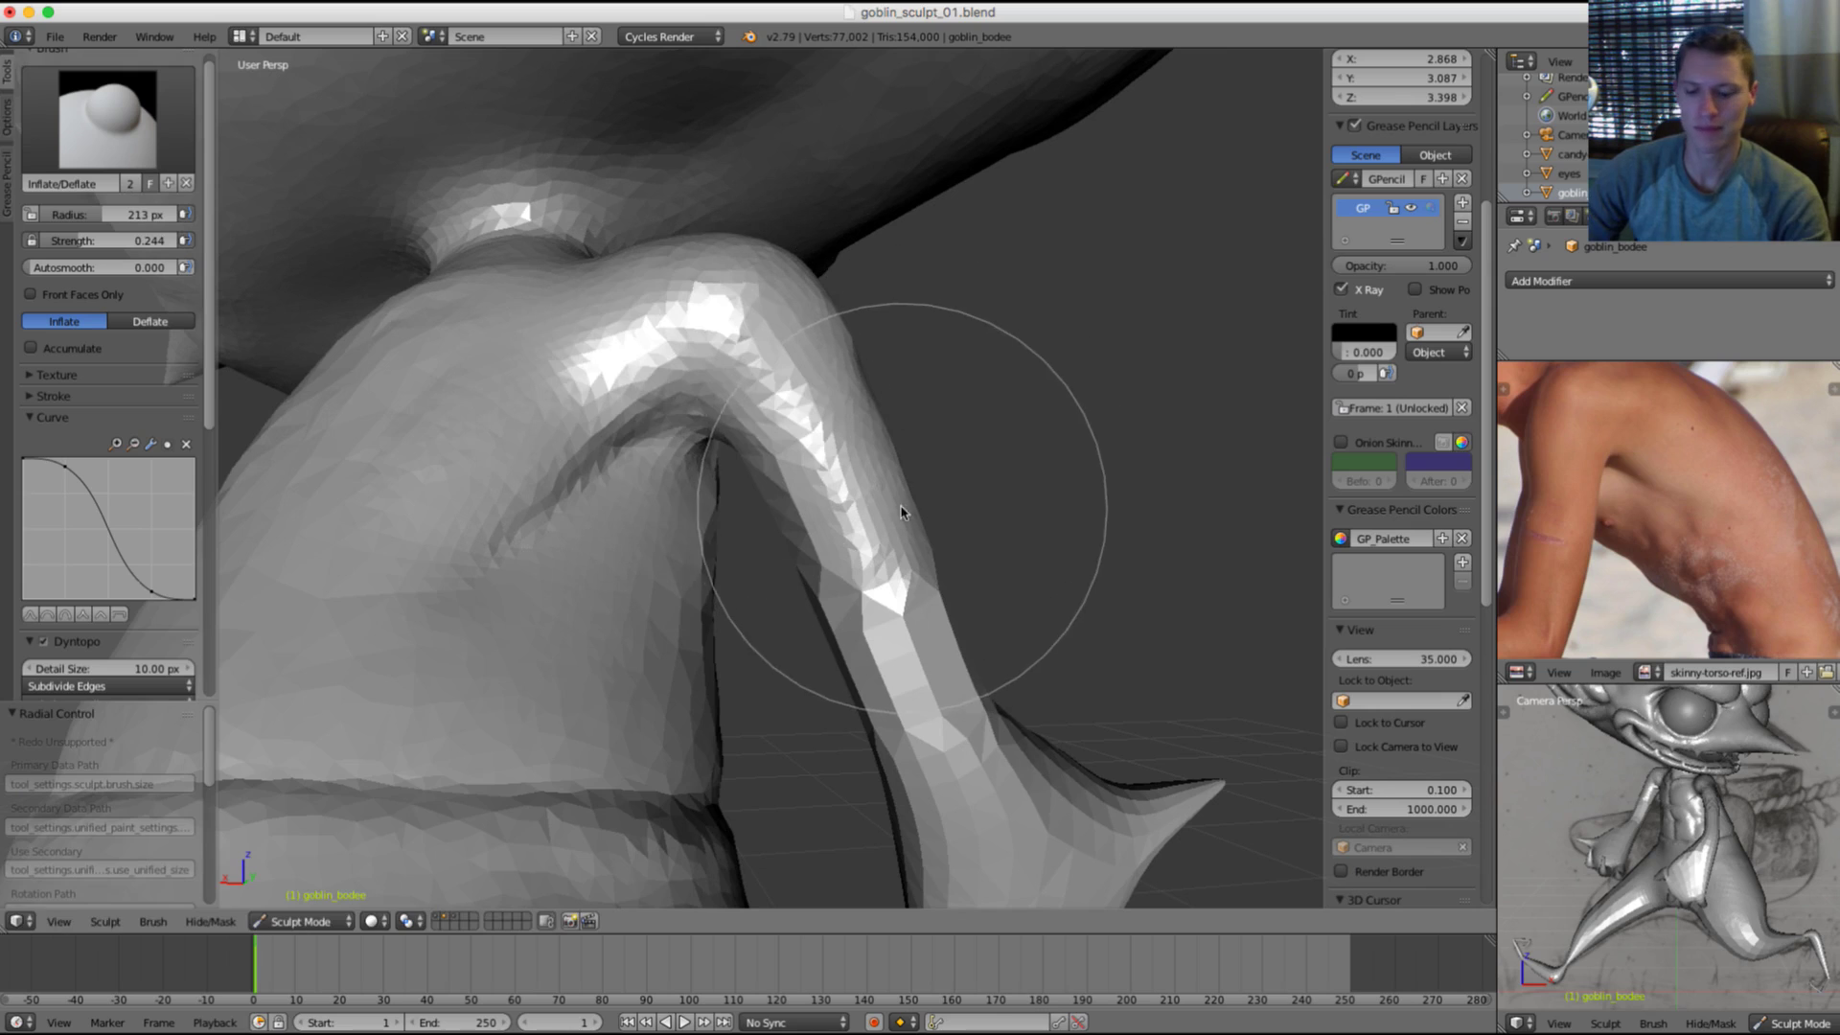
drag(905, 510, 872, 496)
key(f)
click(886, 503)
shift+middle_drag(916, 522, 877, 412)
mouse_move(862, 567)
shift+mouse_down()
mouse_move(882, 588)
mouse_move(969, 422)
shift+mouse_up()
middle_drag(969, 422, 737, 586)
shift+drag(630, 436, 718, 624)
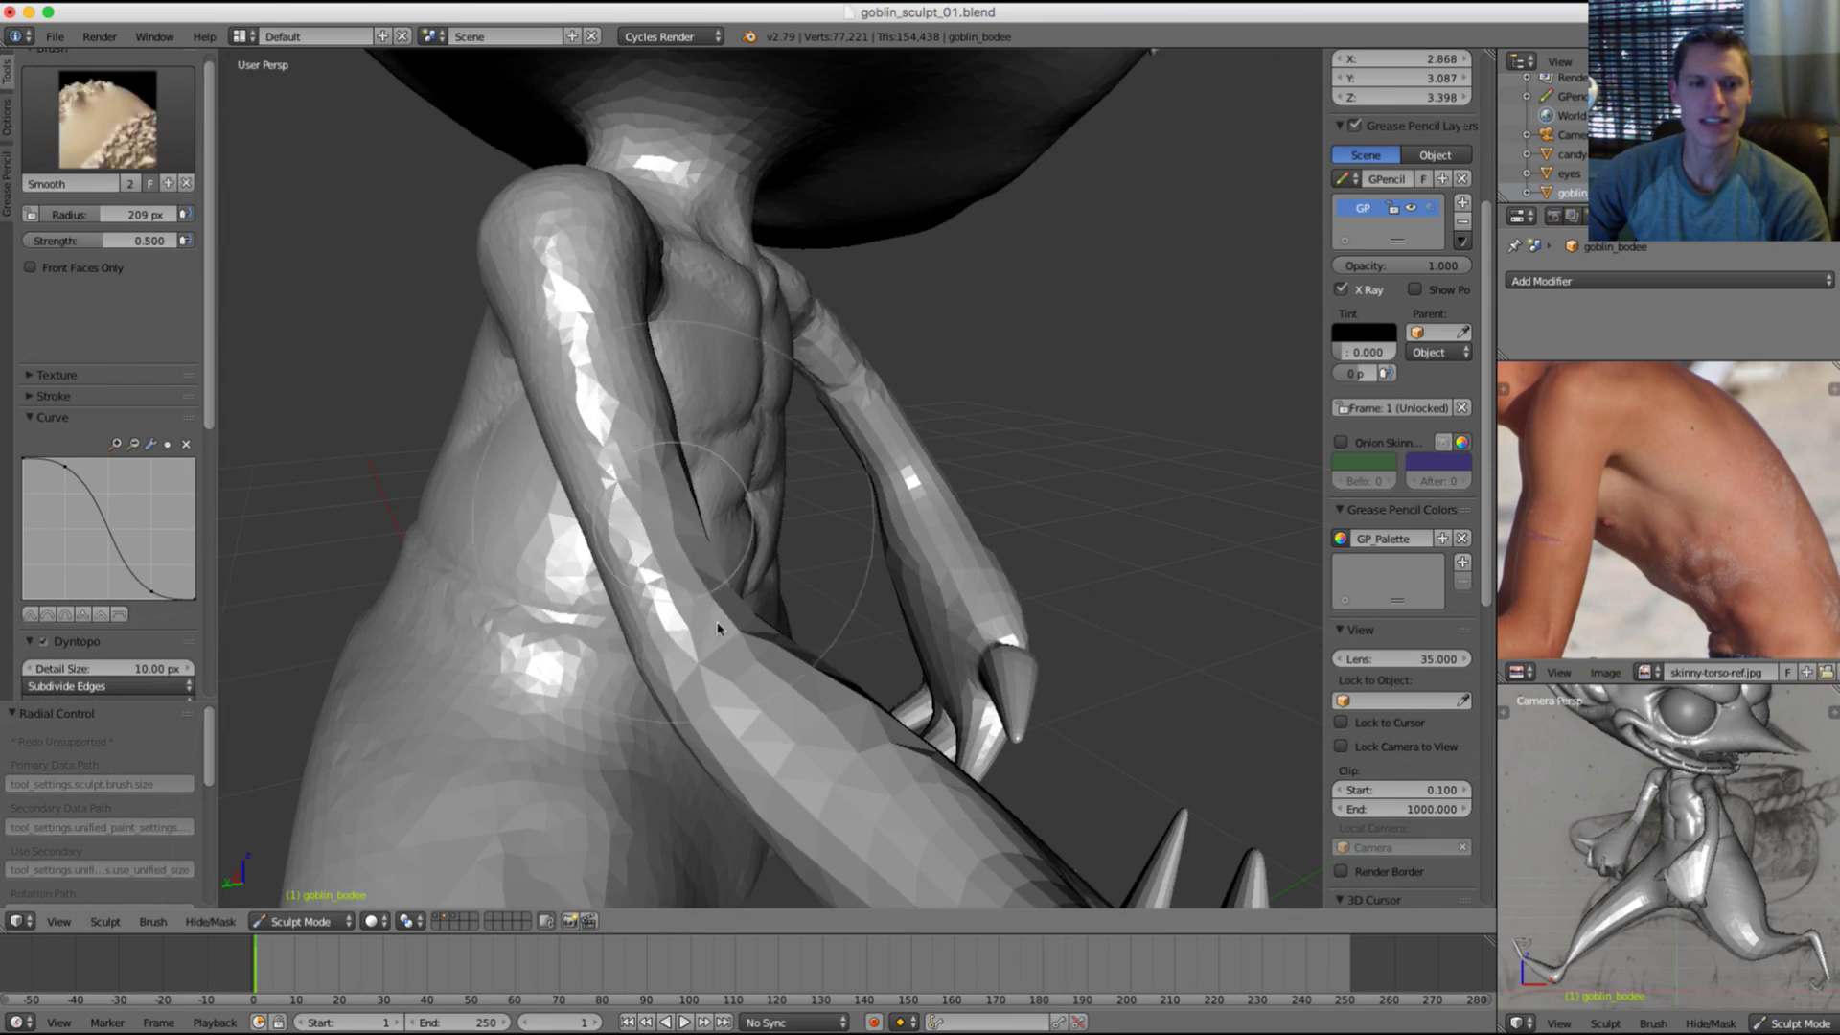
Step: Even out the upper arm between the shoulder and elbow, smoothing its inner side at a 213 px radius
mouse_move(762, 417)
middle_down()
mouse_move(675, 487)
mouse_move(613, 494)
middle_up()
key(f)
click(631, 493)
shift+drag(625, 449, 694, 495)
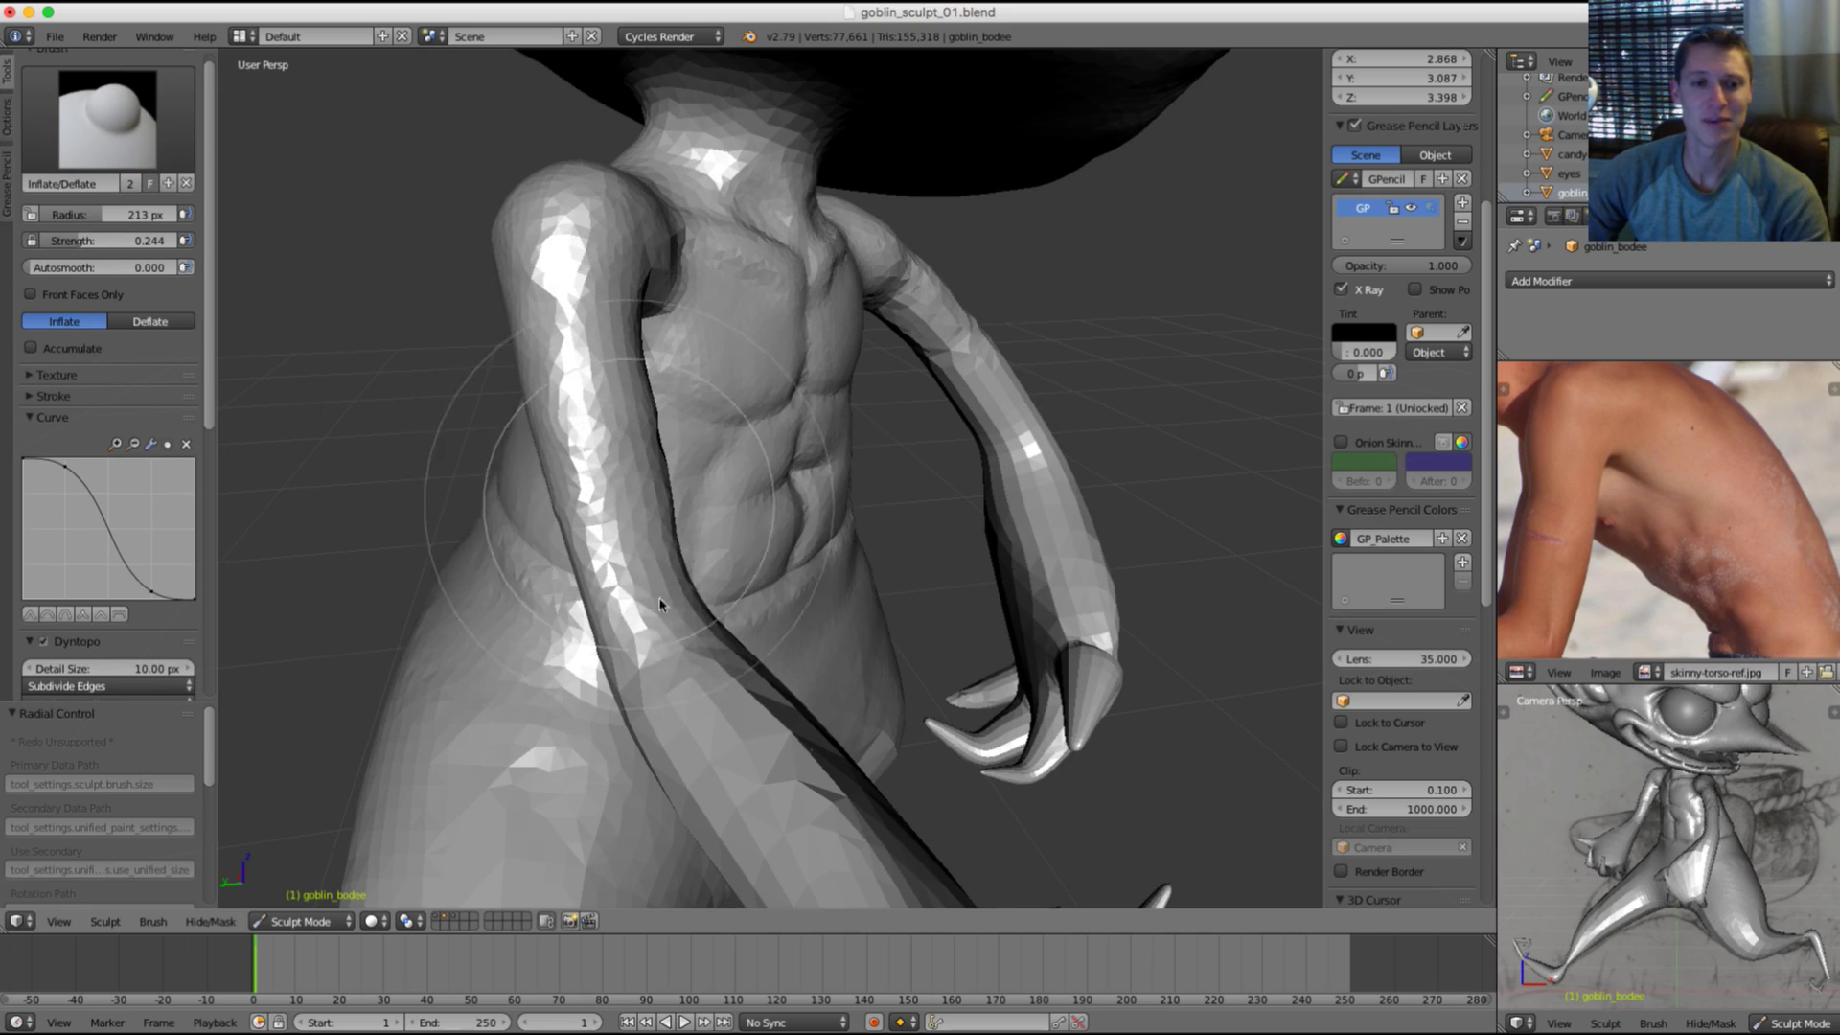
mouse_move(832, 412)
middle_down()
mouse_move(731, 410)
mouse_move(738, 521)
mouse_move(704, 384)
middle_up()
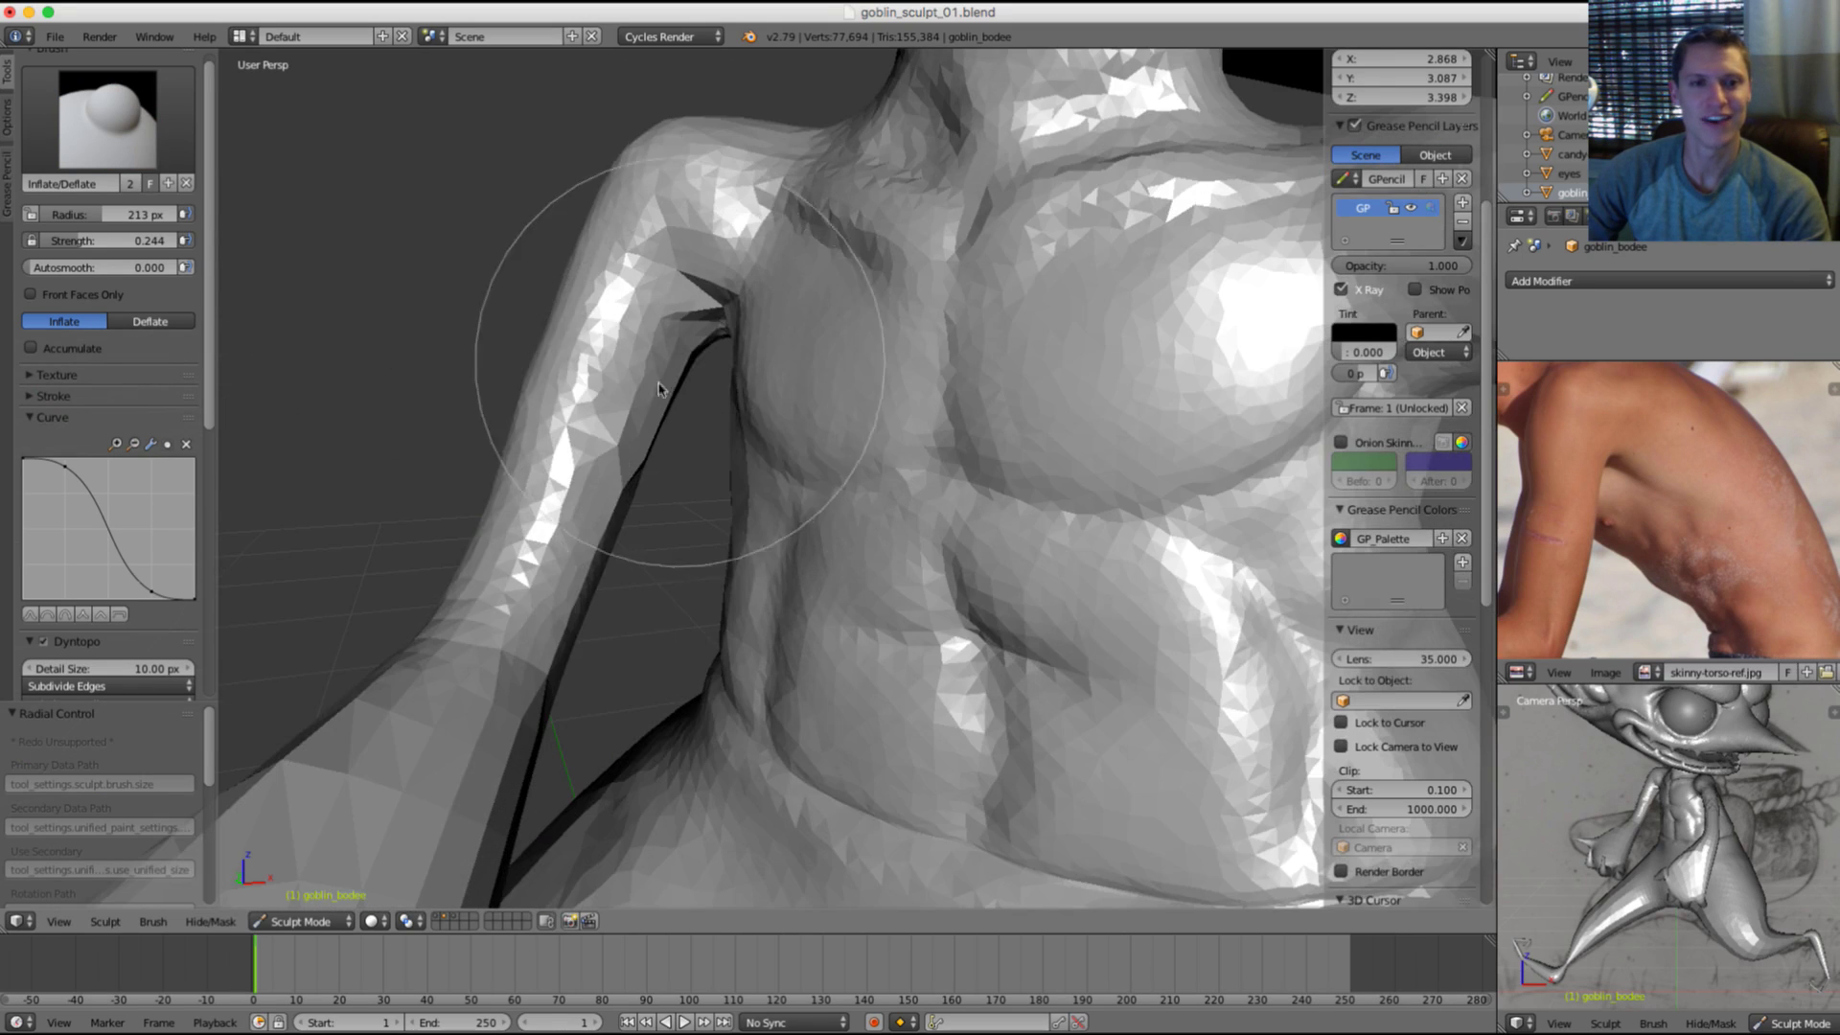
shift+drag(677, 345, 621, 518)
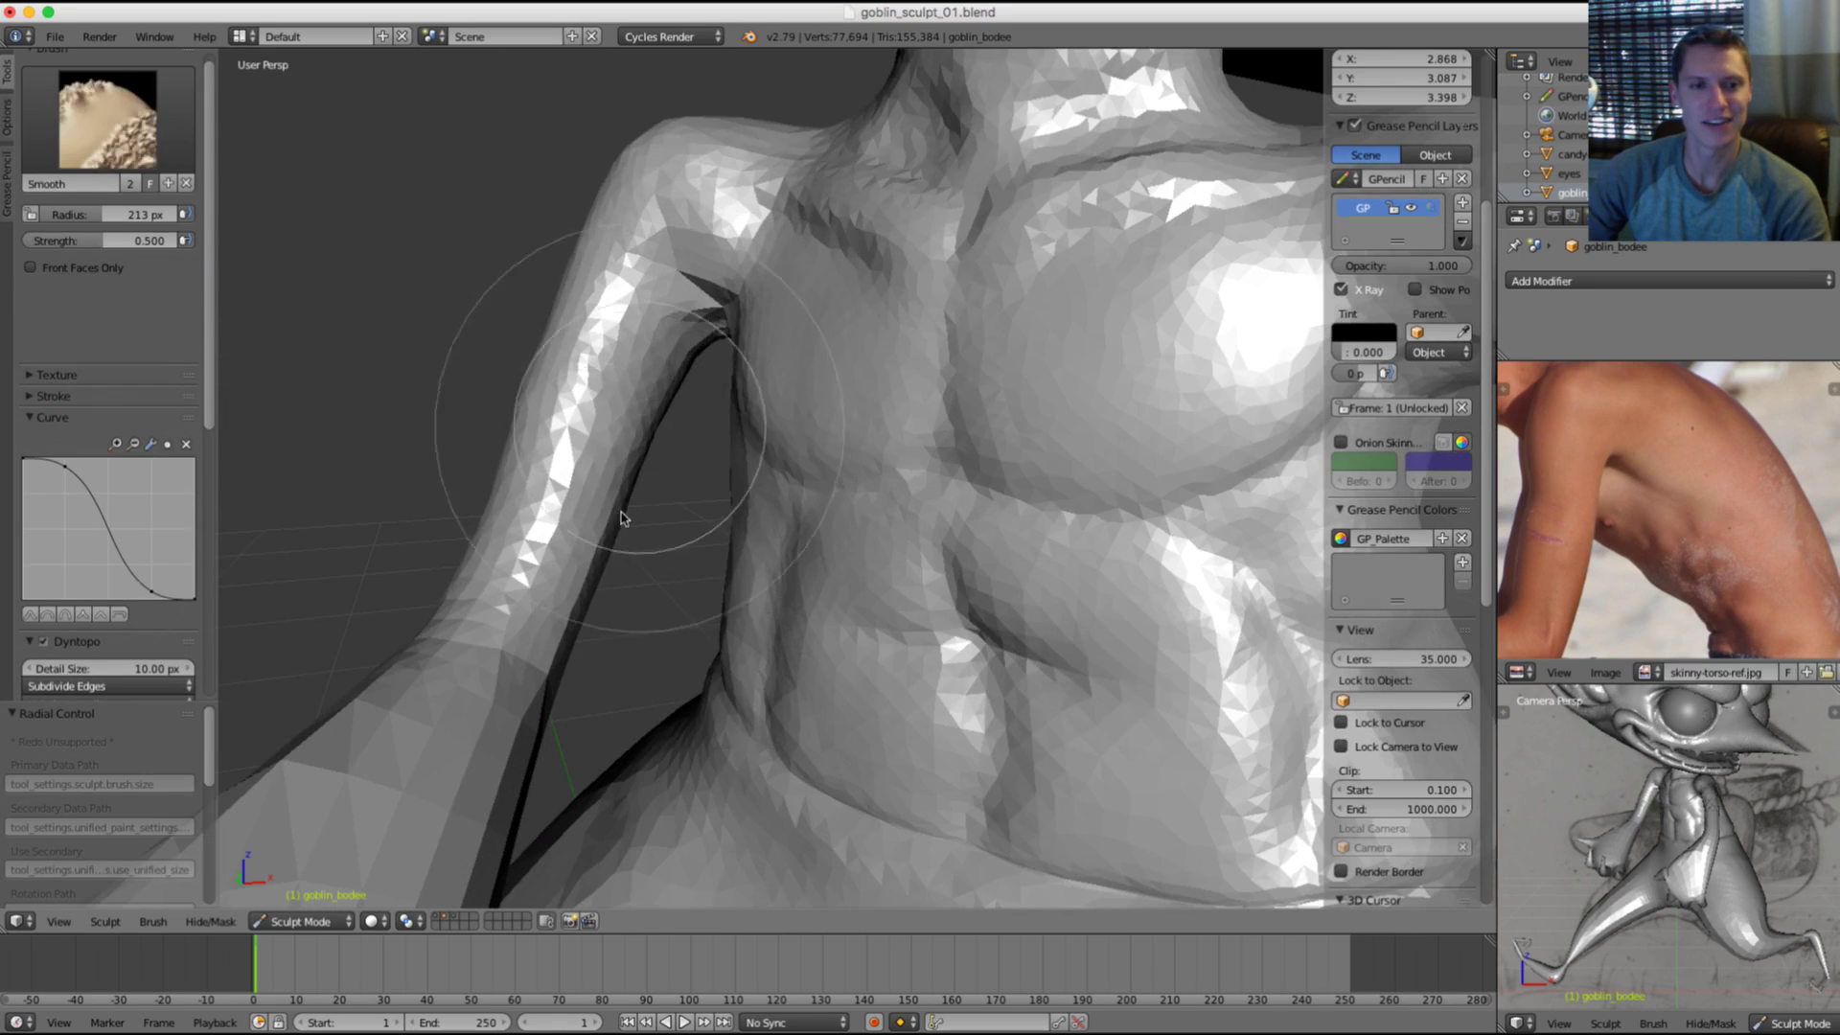
Step: Adjust the inflate strength and fill out the lower part of the upper arm above the elbow
key(shift+f)
click(632, 444)
drag(591, 587, 583, 607)
ctrl+middle_drag(786, 379, 805, 441)
mouse_move(805, 441)
middle_down()
mouse_move(891, 308)
mouse_move(901, 234)
middle_up()
Step: Crease the front of the armpit where the arm meets the chest with the Crease brush at 0.315 strength, and smooth it
mouse_move(718, 353)
shift+middle_down()
mouse_move(780, 406)
mouse_move(767, 331)
shift+middle_up()
mouse_move(766, 330)
middle_down()
mouse_move(750, 422)
mouse_move(793, 402)
mouse_move(766, 375)
middle_up()
key(f)
click(664, 314)
key(shift+c)
key(f)
click(670, 389)
key(f)
click(760, 362)
key(shift+f)
click(765, 352)
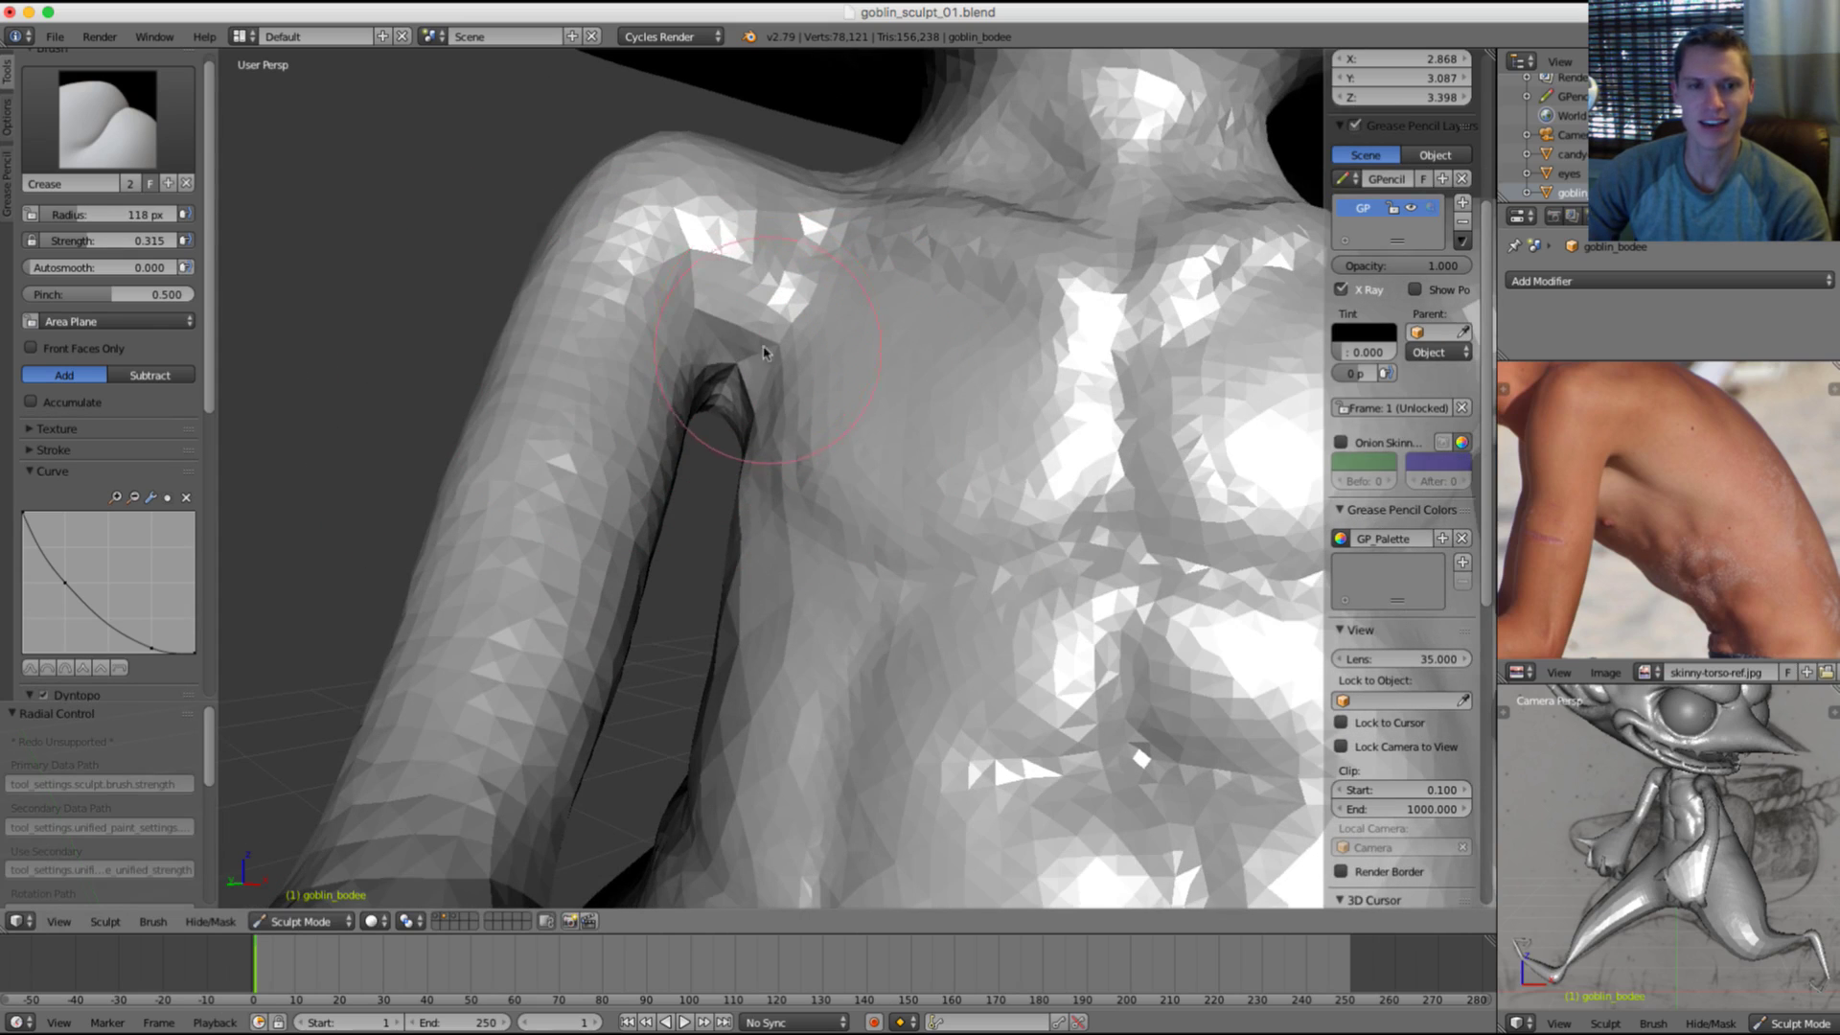
scroll(751, 335, up, 1)
ctrl+drag(736, 433, 736, 450)
shift+drag(730, 373, 729, 412)
scroll(811, 393, down, 3)
mouse_move(824, 383)
middle_down()
mouse_move(936, 281)
mouse_move(929, 335)
middle_up()
scroll(930, 343, down, 6)
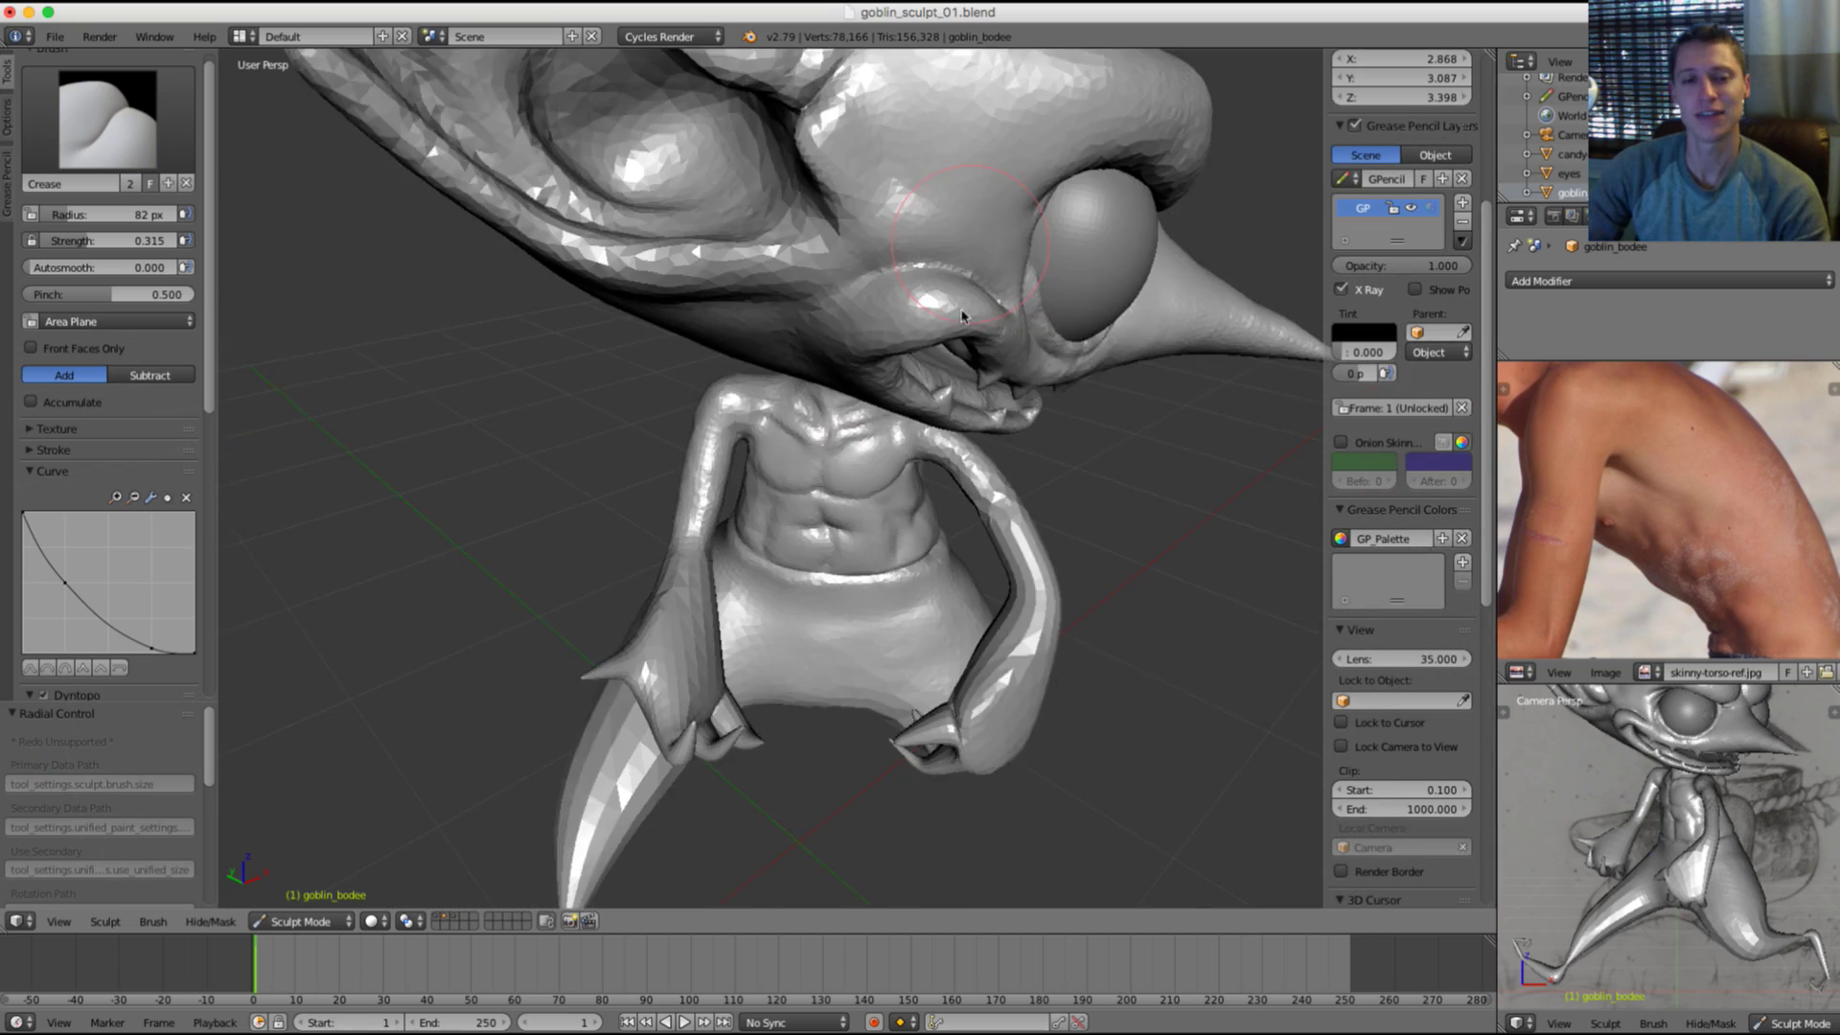
Step: Carve the groove on the side of the torso beside the abdominals with the Crease brush at 110 px radius and 0.256 strength
mouse_move(949, 451)
middle_down()
mouse_move(891, 401)
mouse_move(948, 406)
mouse_move(915, 469)
middle_up()
scroll(890, 417, up, 4)
key(shift+c)
key(shift+f)
click(891, 414)
scroll(928, 479, up, 4)
key(f)
click(996, 470)
scroll(915, 469, up, 1)
key(f)
click(919, 498)
ctrl+drag(902, 528, 873, 553)
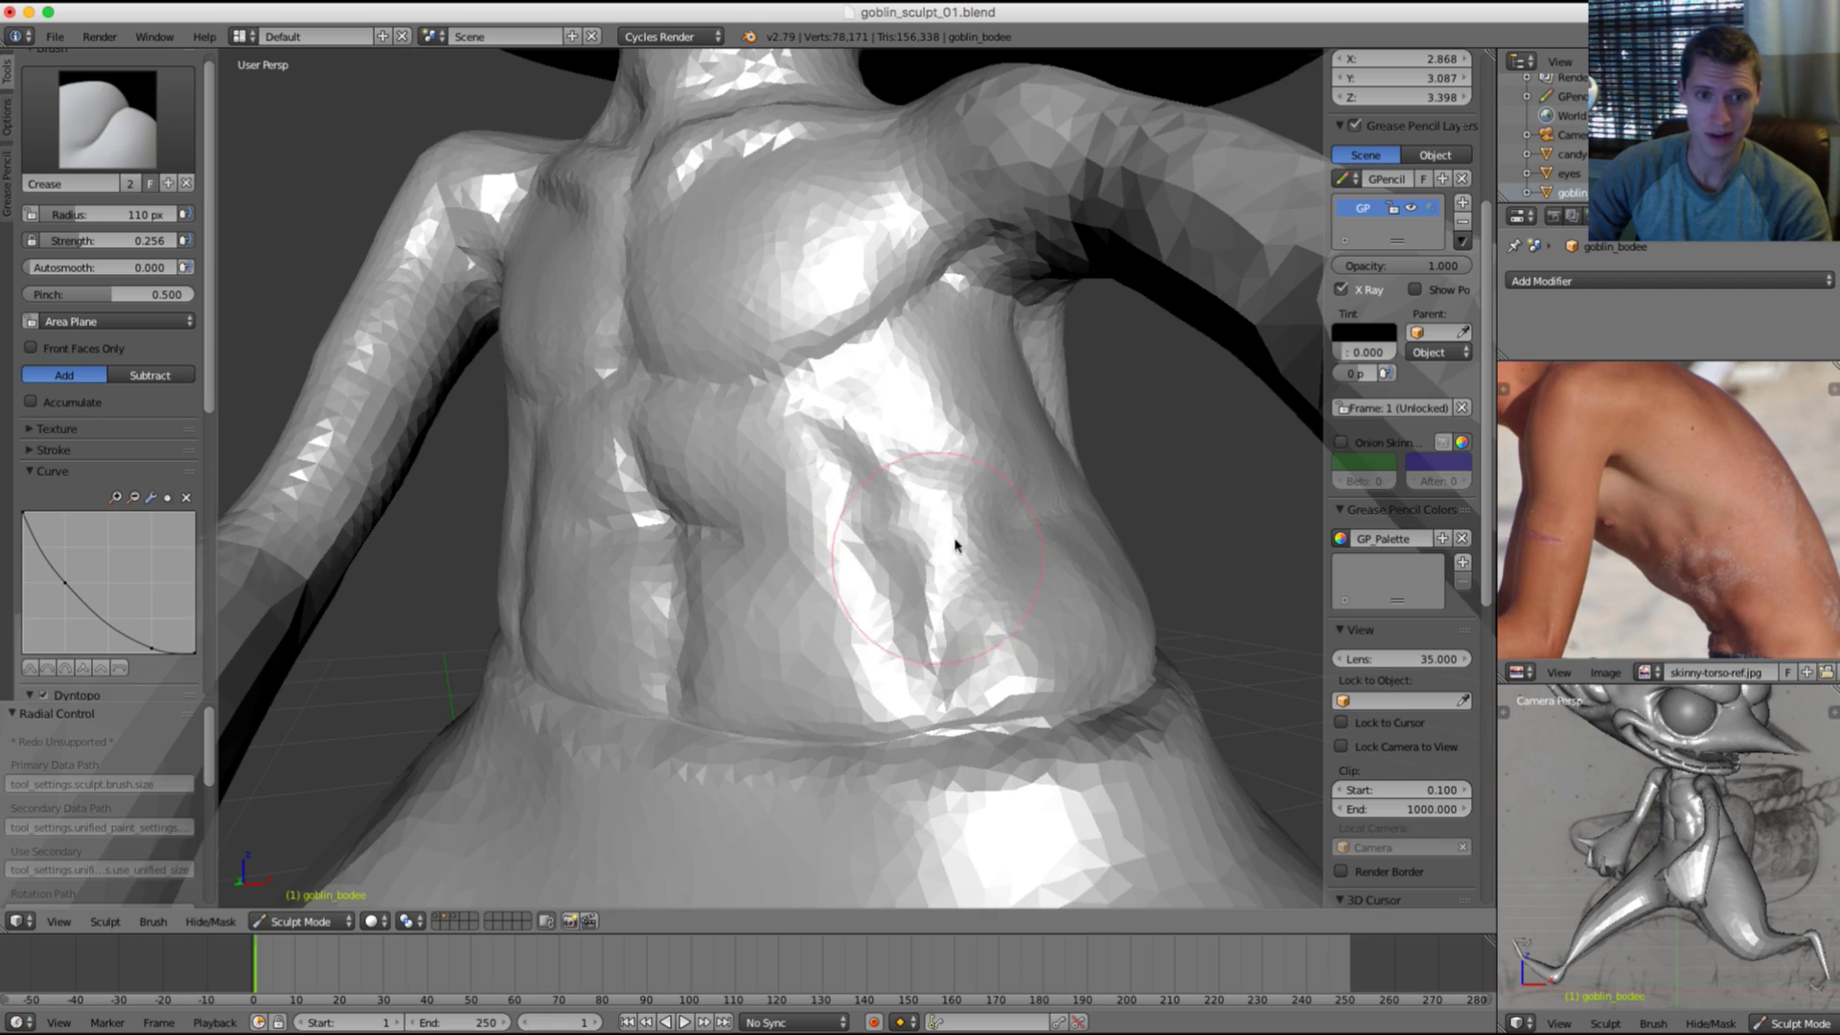
Step: Smooth the abdominals and the groove between them and the ribs at a 145 px radius
mouse_move(954, 544)
middle_down()
mouse_move(1055, 377)
mouse_move(938, 234)
mouse_move(1076, 329)
mouse_move(1003, 363)
middle_up()
scroll(938, 234, down, 6)
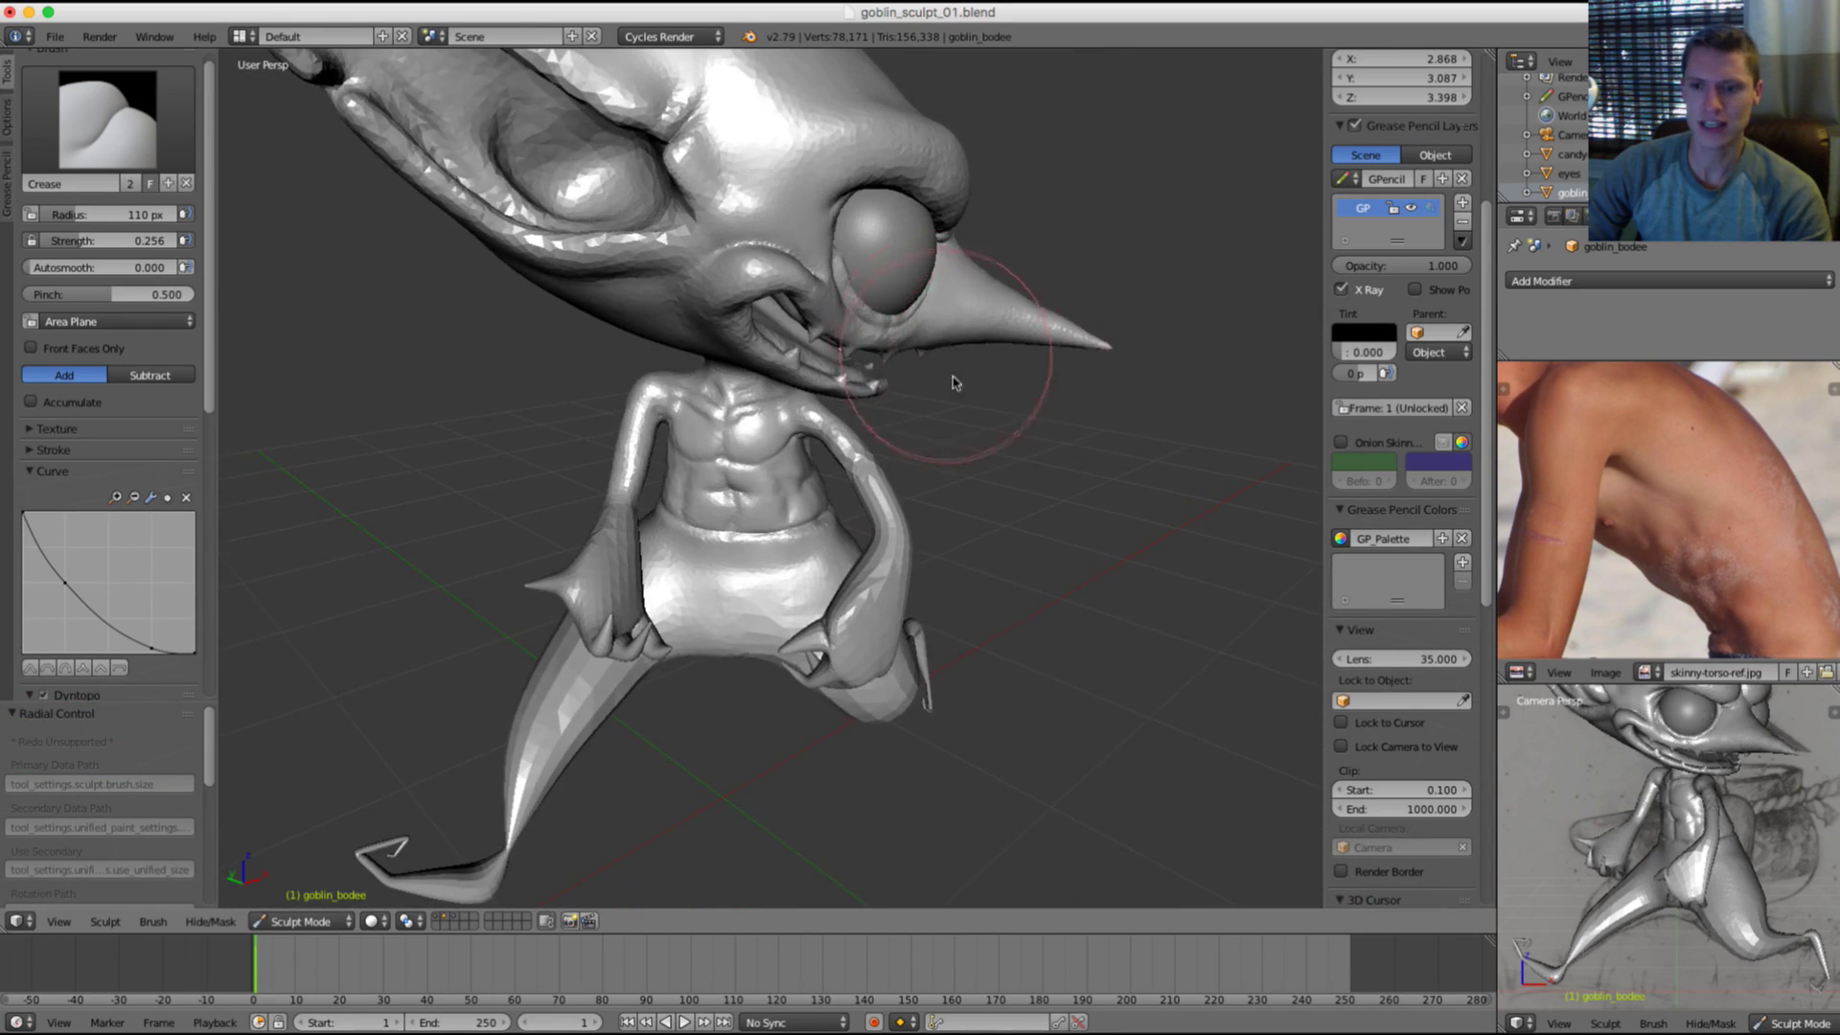
scroll(948, 403, up, 6)
mouse_move(725, 518)
shift+mouse_down()
mouse_move(698, 461)
mouse_move(756, 450)
shift+mouse_up()
middle_drag(809, 444, 656, 421)
mouse_move(644, 548)
shift+mouse_down()
mouse_move(646, 598)
mouse_move(721, 545)
shift+mouse_up()
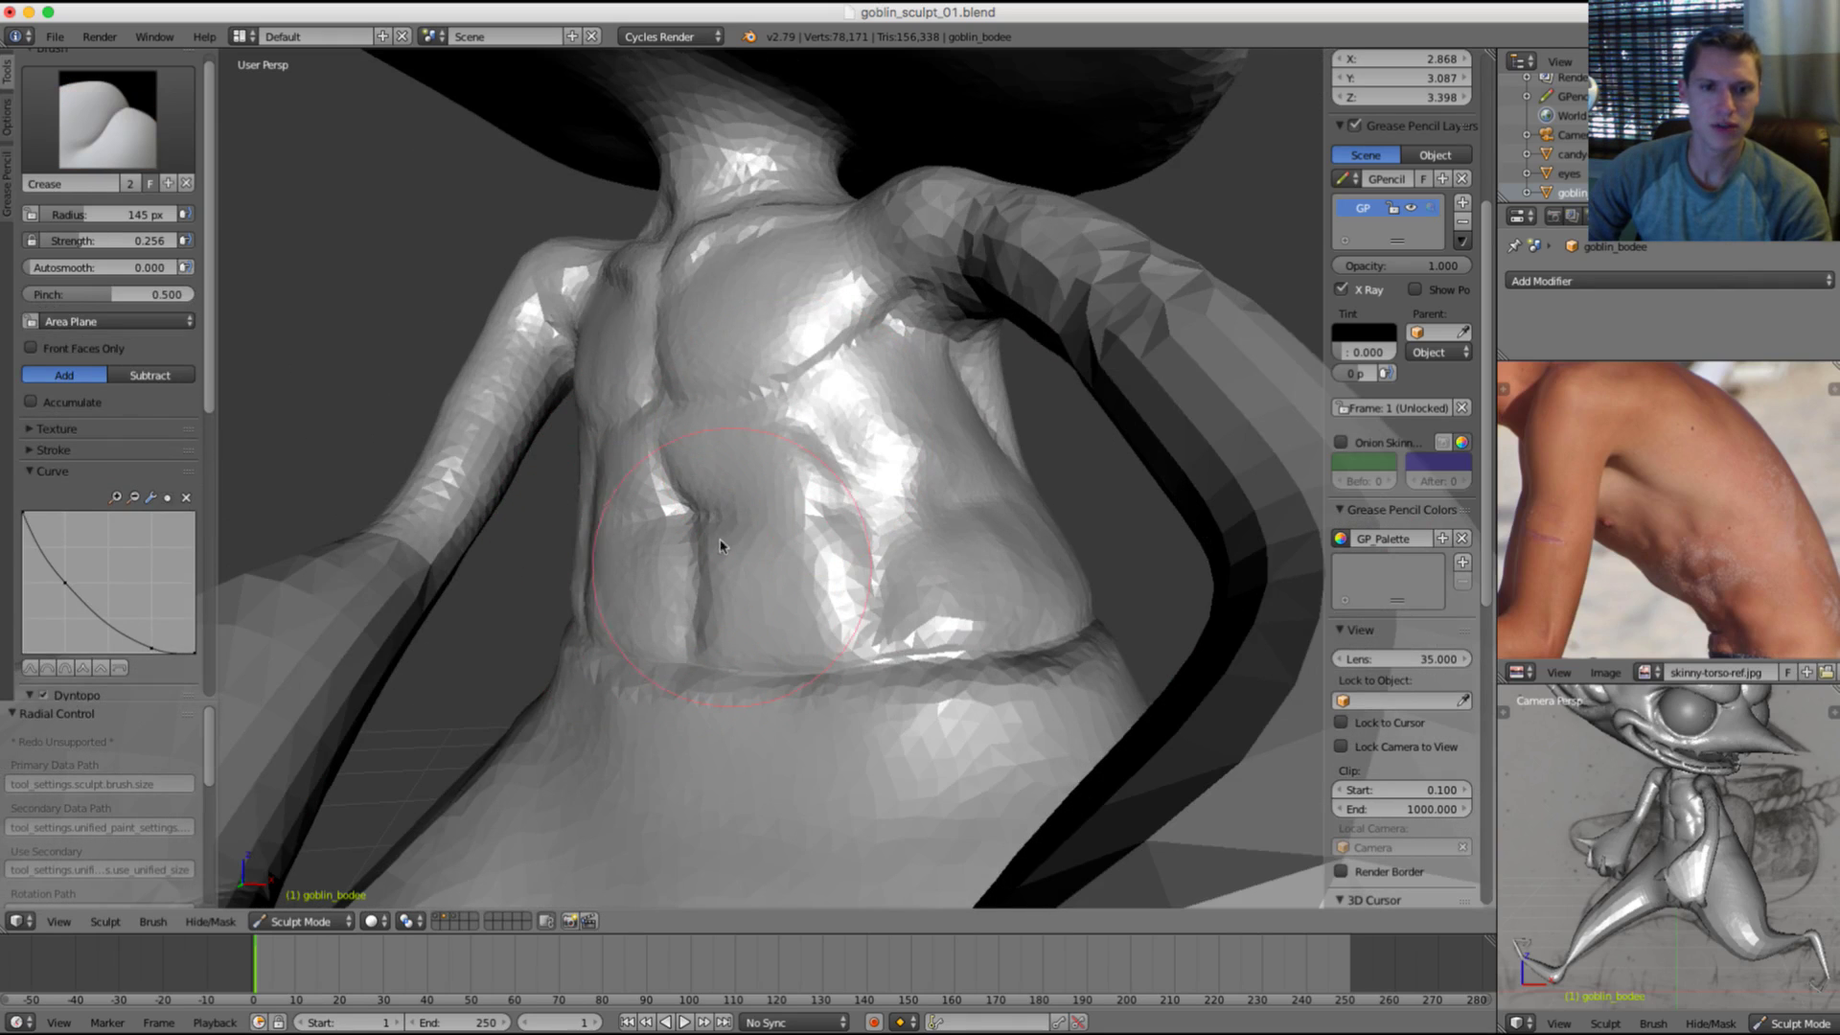
middle_drag(858, 586, 821, 595)
shift+drag(821, 595, 830, 560)
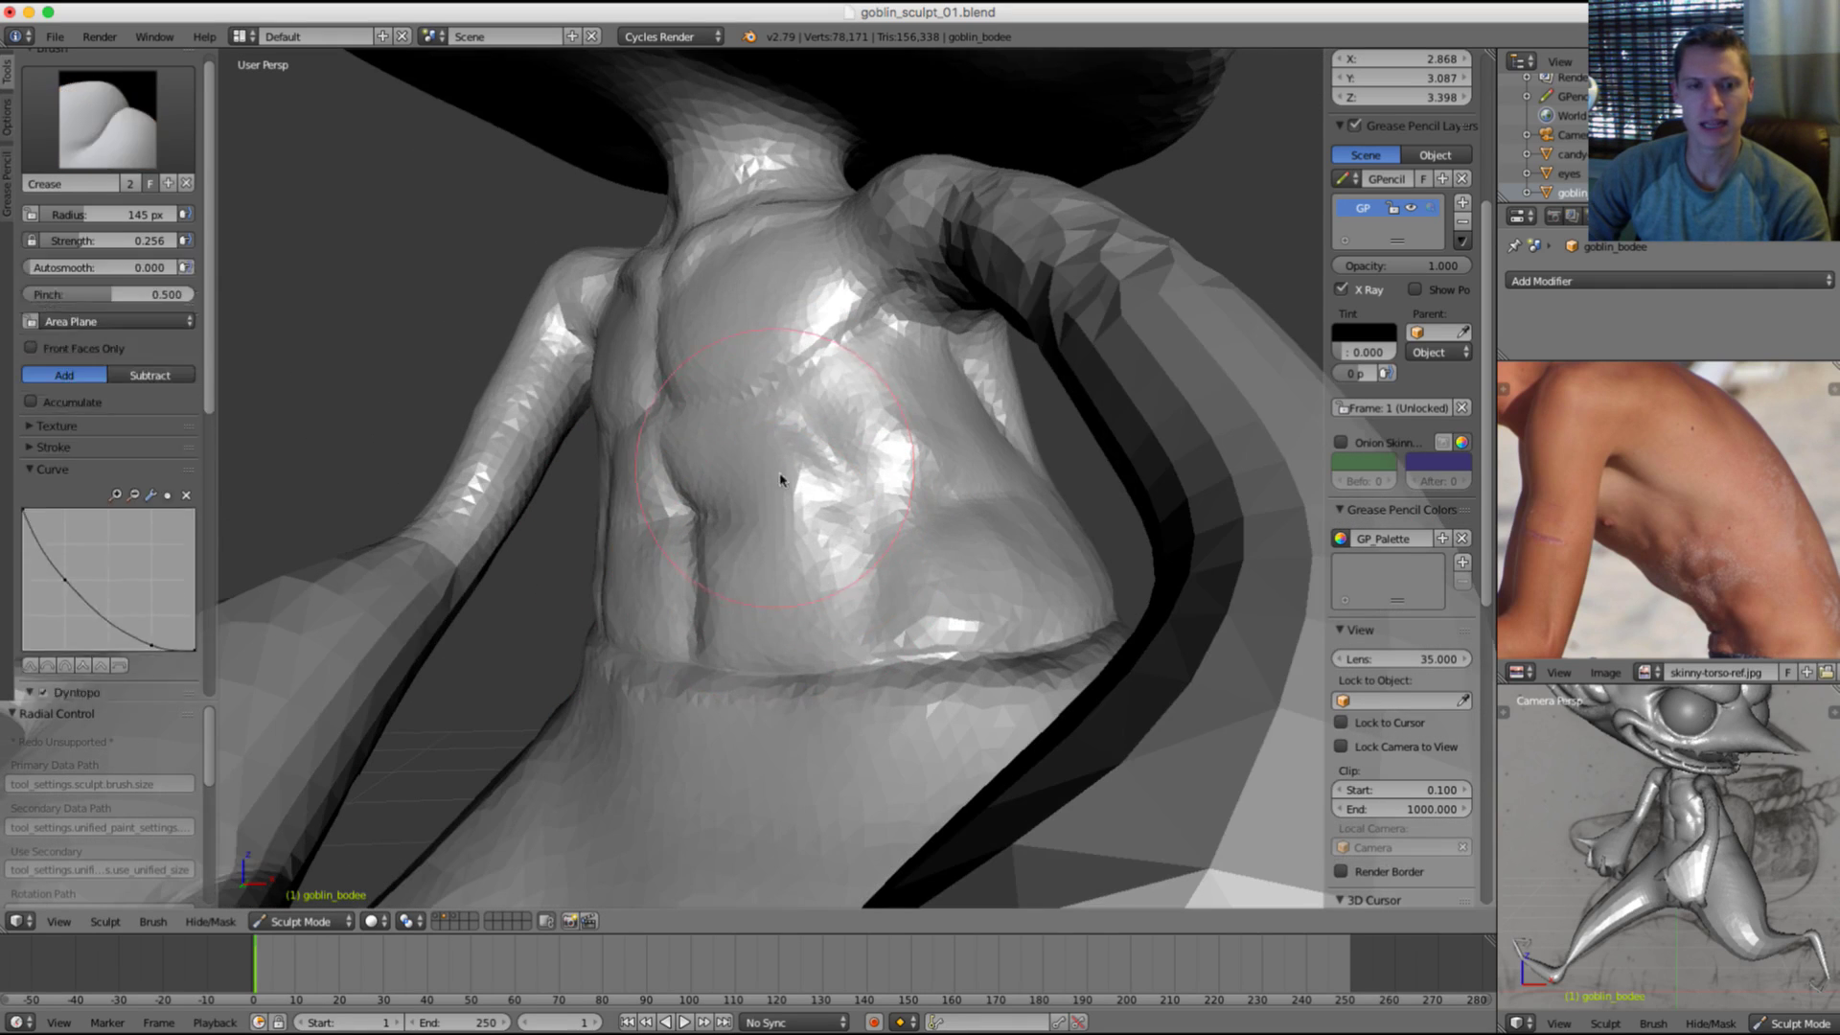
shift+drag(780, 476, 795, 475)
scroll(923, 470, down, 5)
middle_drag(1014, 354, 904, 443)
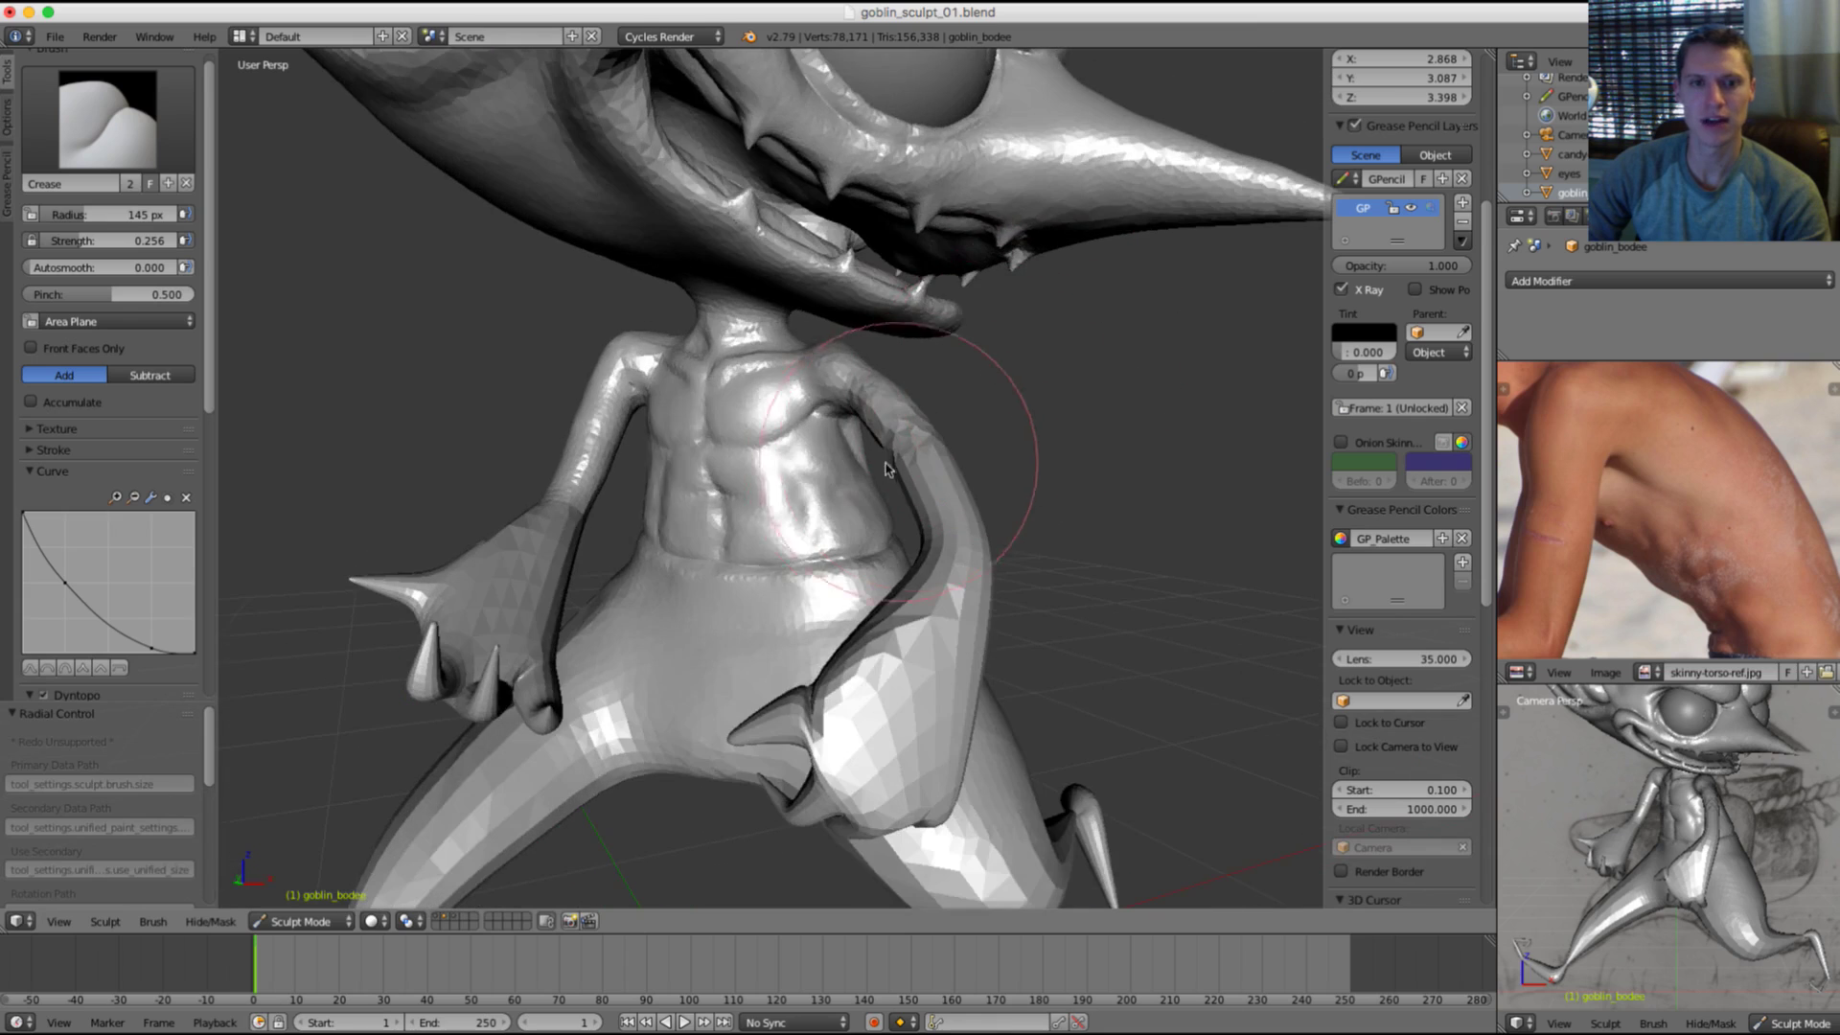
scroll(821, 493, up, 5)
key(f)
click(820, 552)
middle_drag(821, 552, 859, 530)
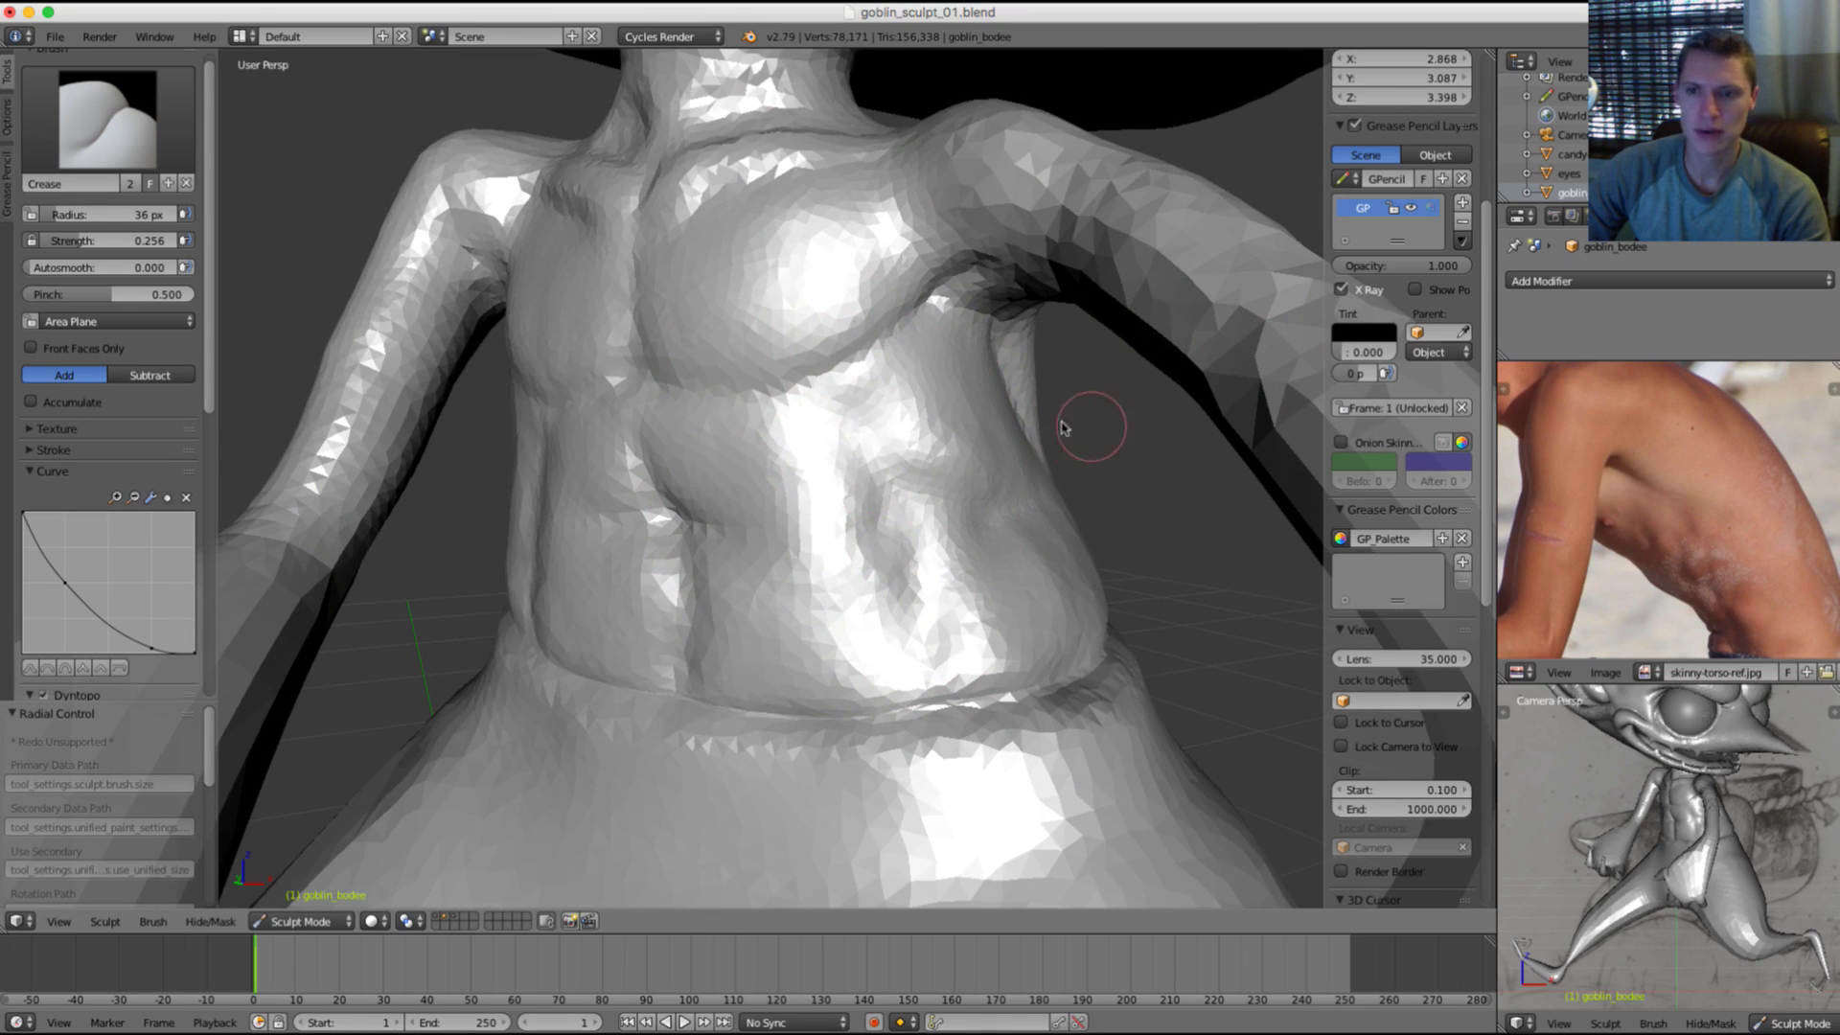
middle_drag(1010, 431, 984, 368)
key(f)
click(1020, 353)
key(f)
click(1039, 321)
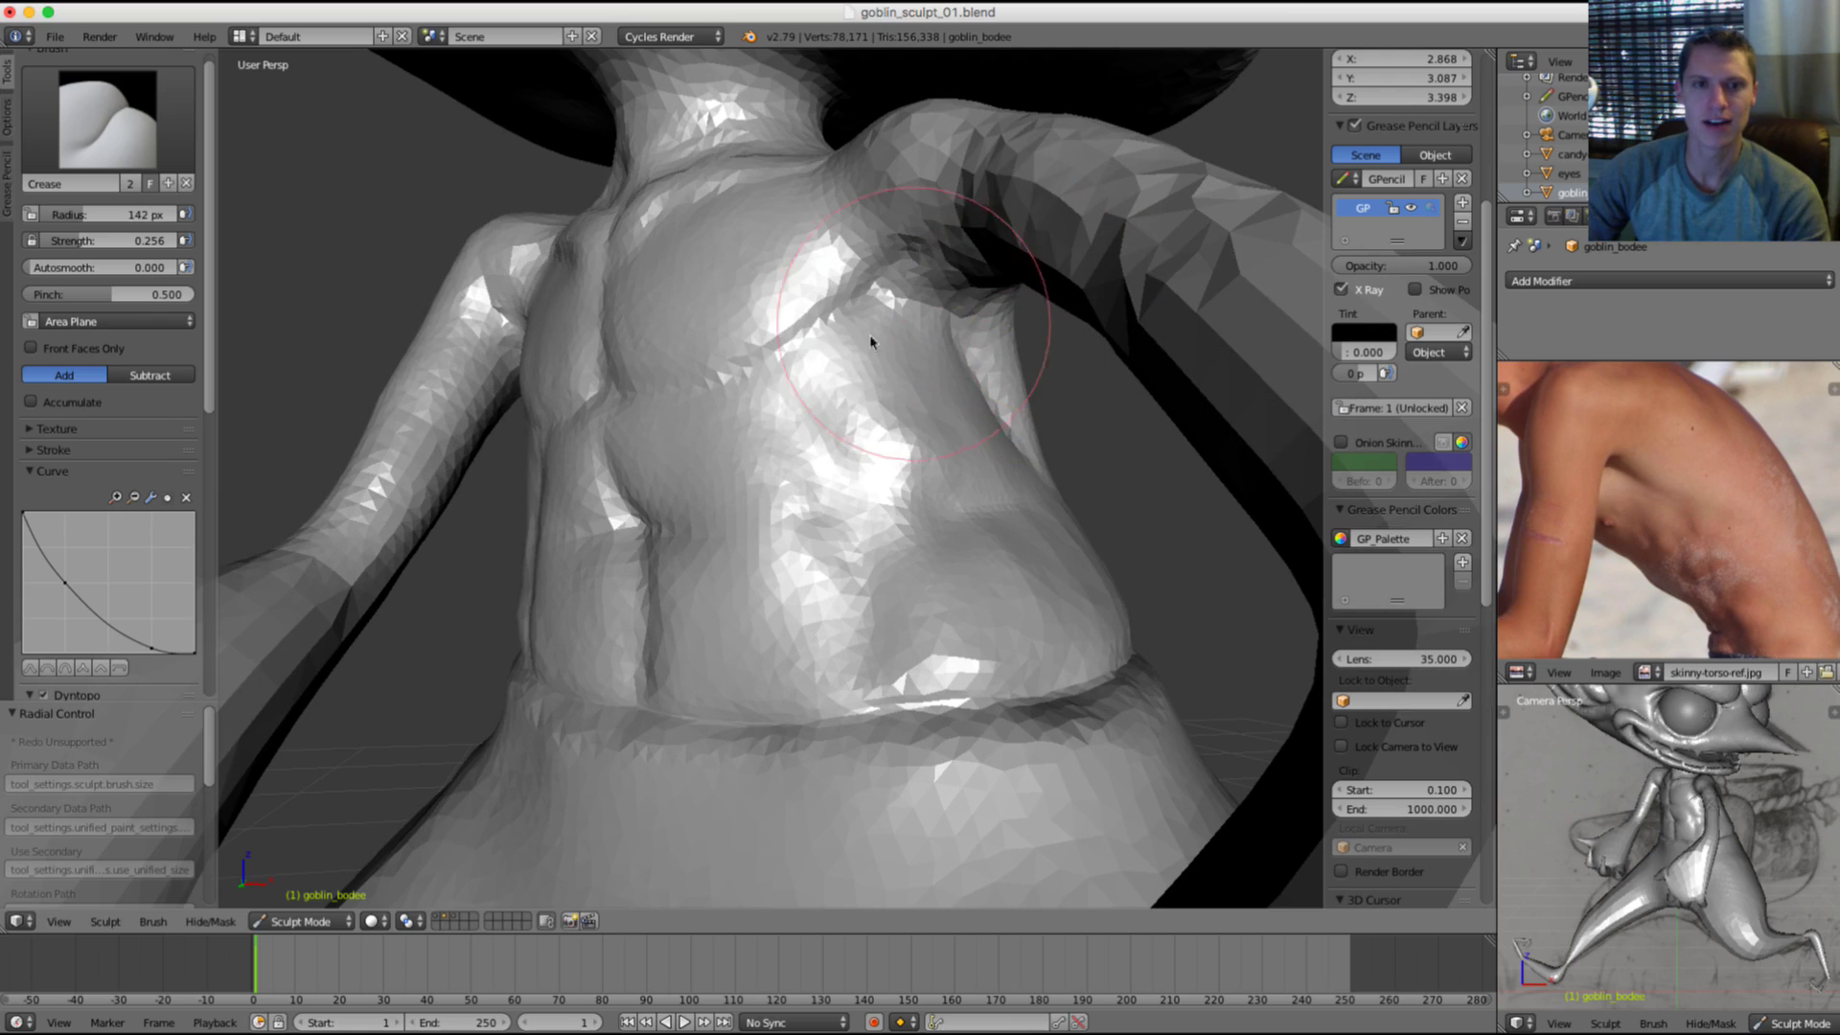
Step: Try creasing the lower edge of the pectorals near the sternum at a 165 px radius, and undo it
key(f)
click(862, 331)
key(f)
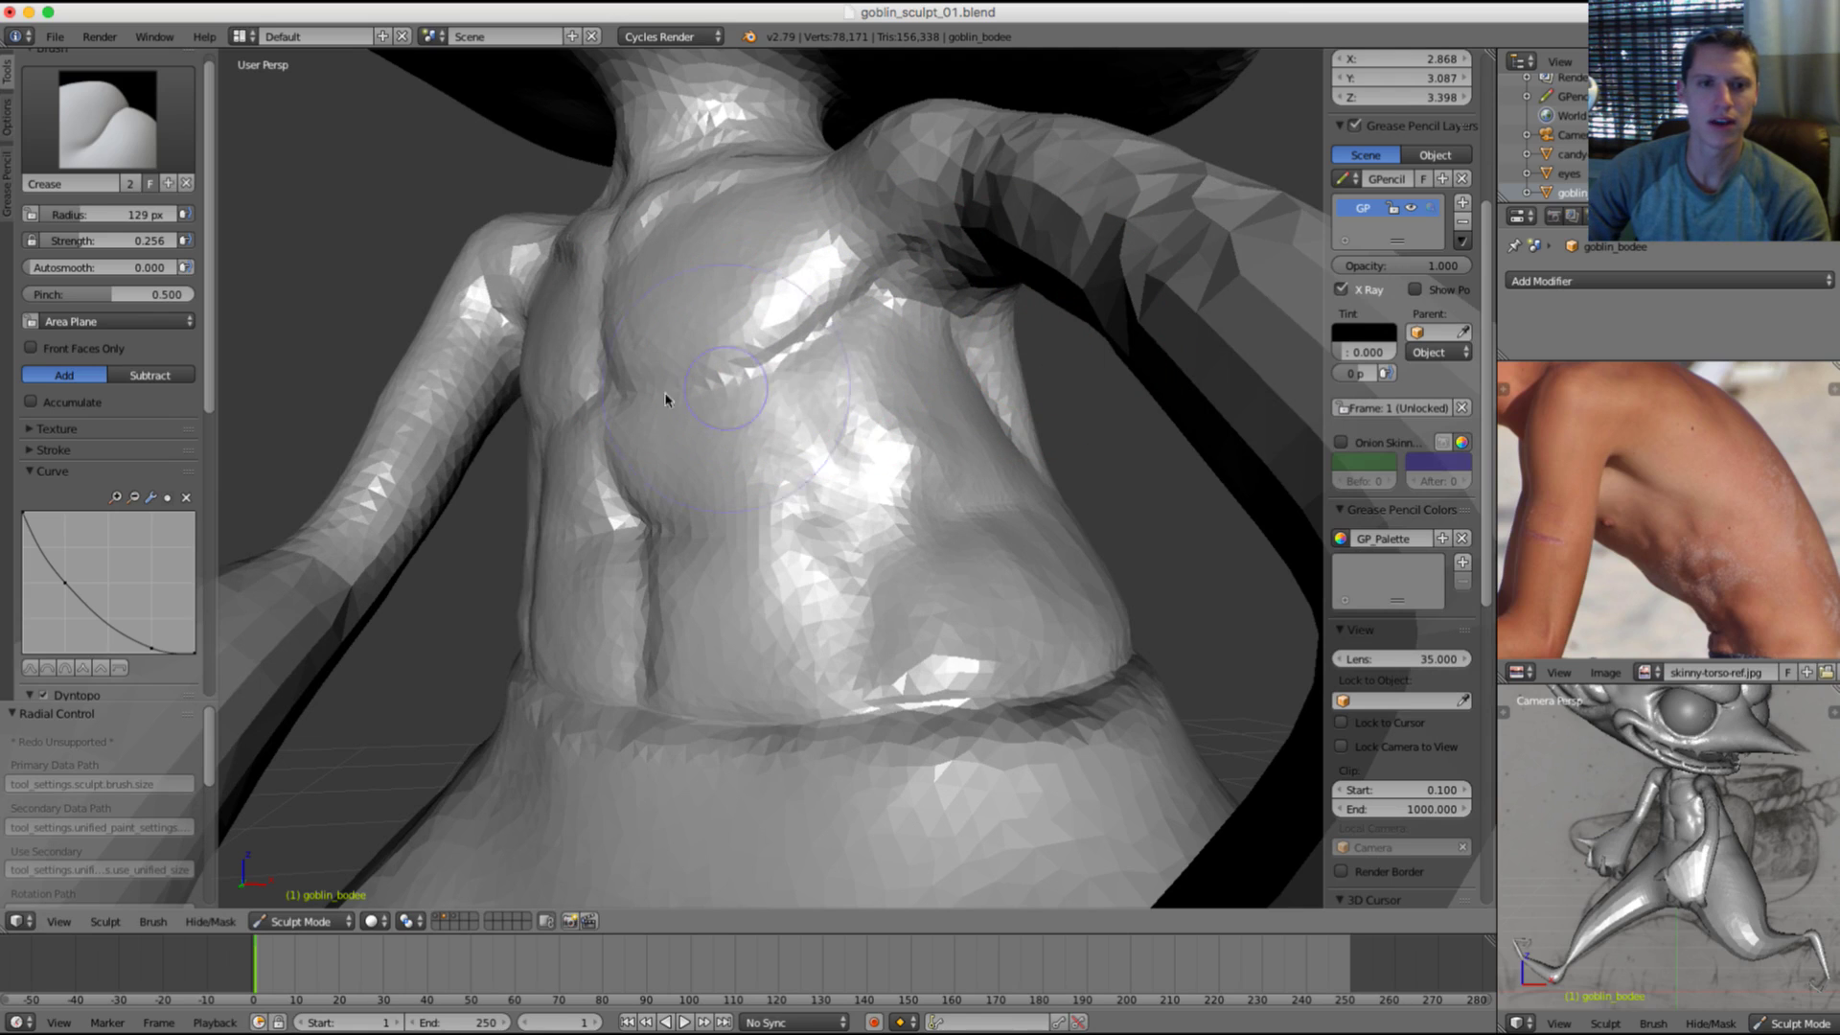
key(f)
click(717, 377)
mouse_move(722, 380)
middle_down()
mouse_move(882, 399)
mouse_move(731, 373)
mouse_move(752, 381)
middle_up()
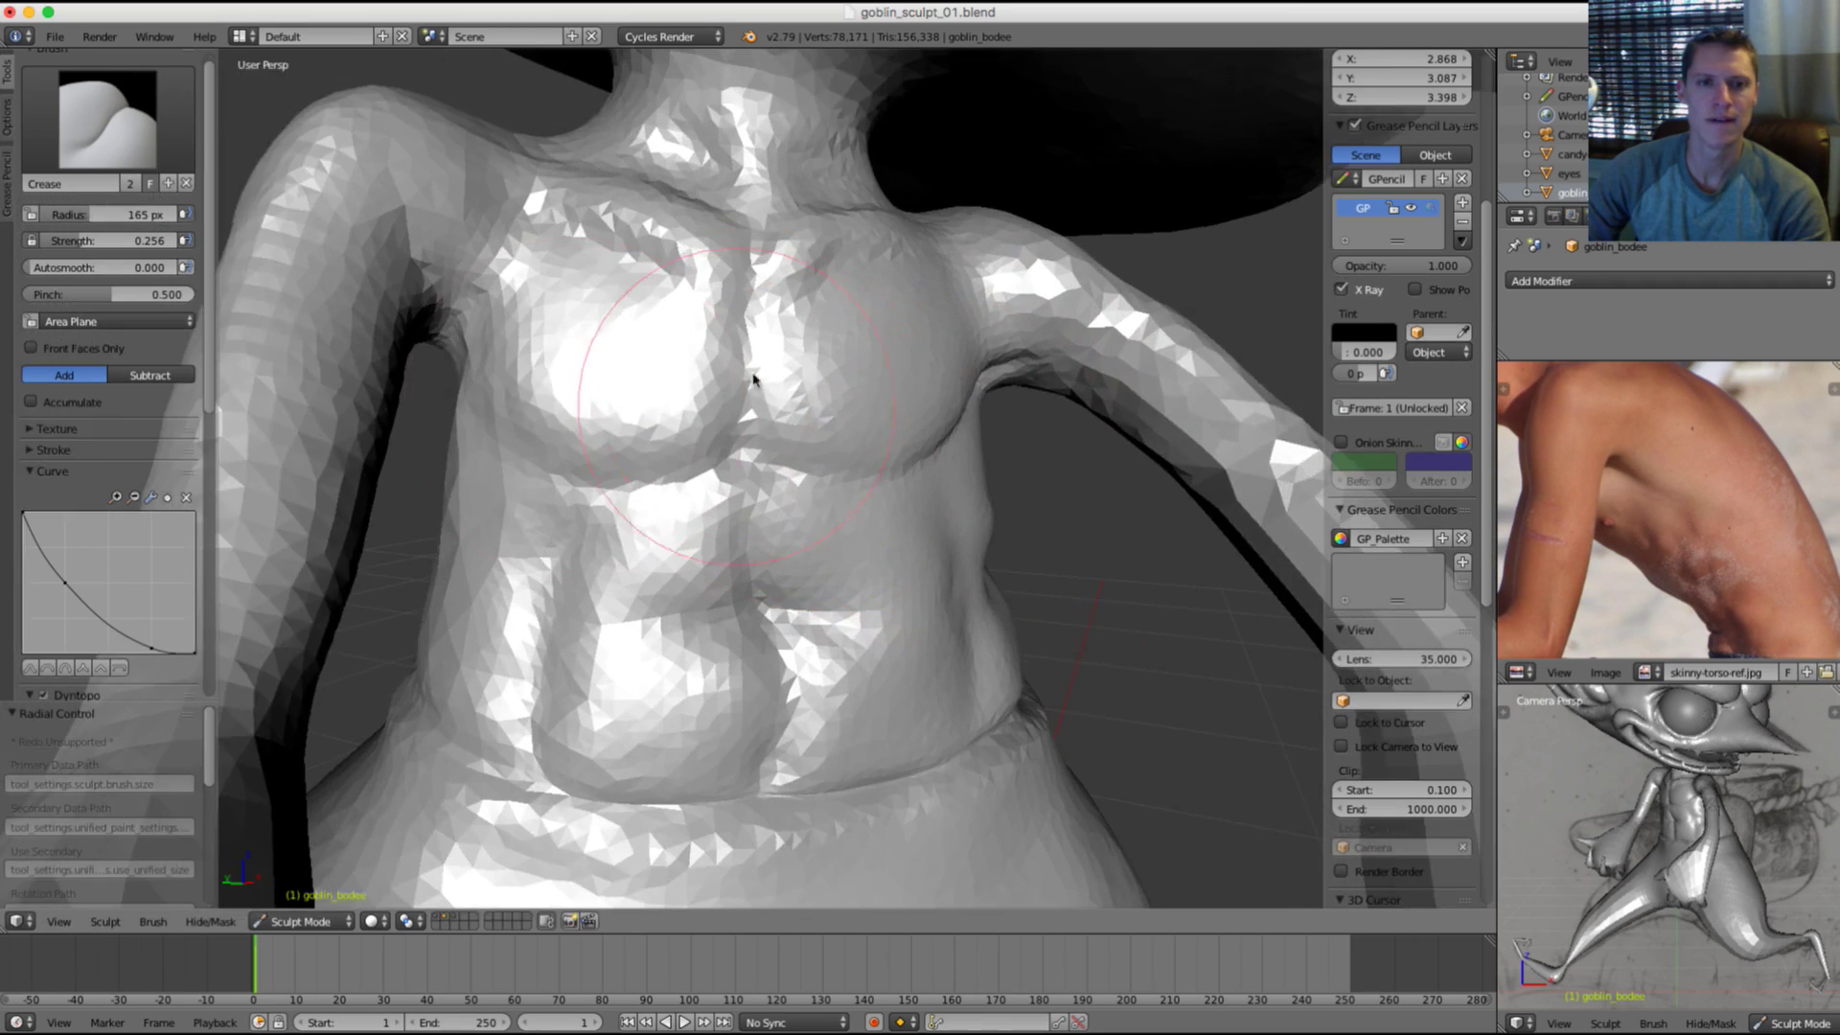
scroll(753, 380, up, 2)
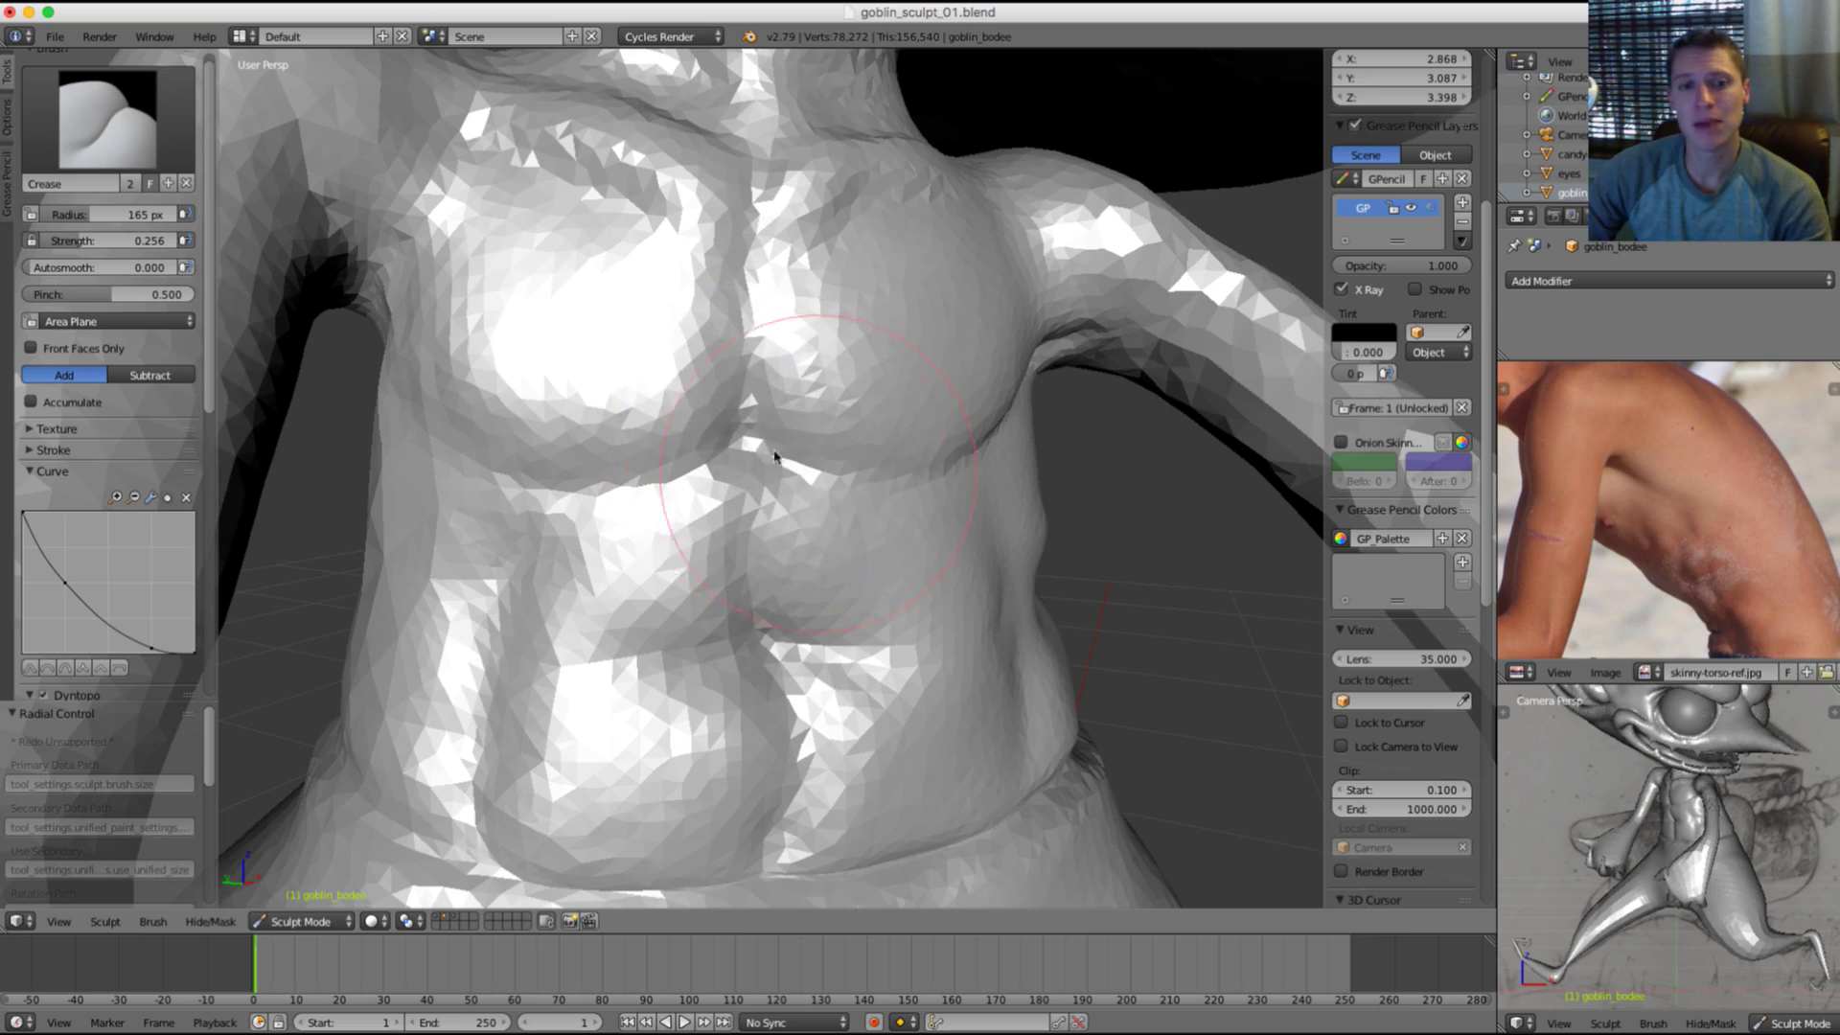
drag(693, 467, 745, 455)
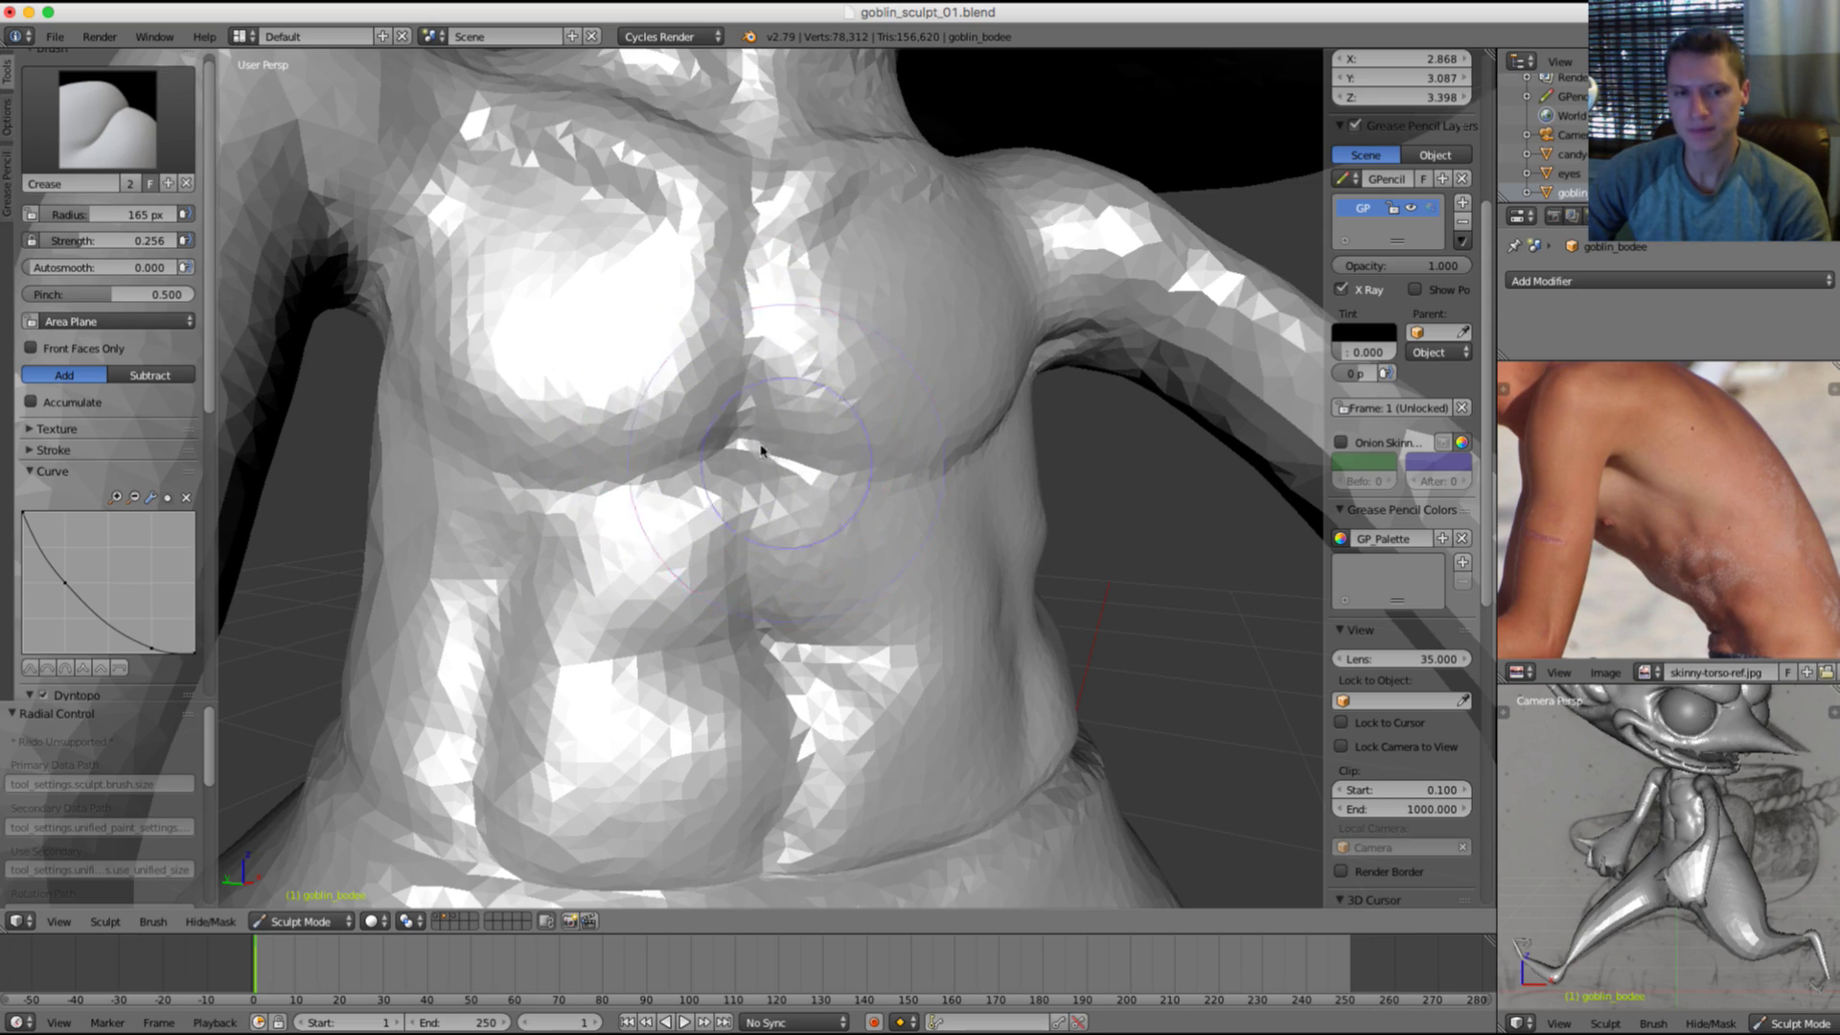
scroll(900, 469, down, 4)
middle_drag(952, 320, 872, 353)
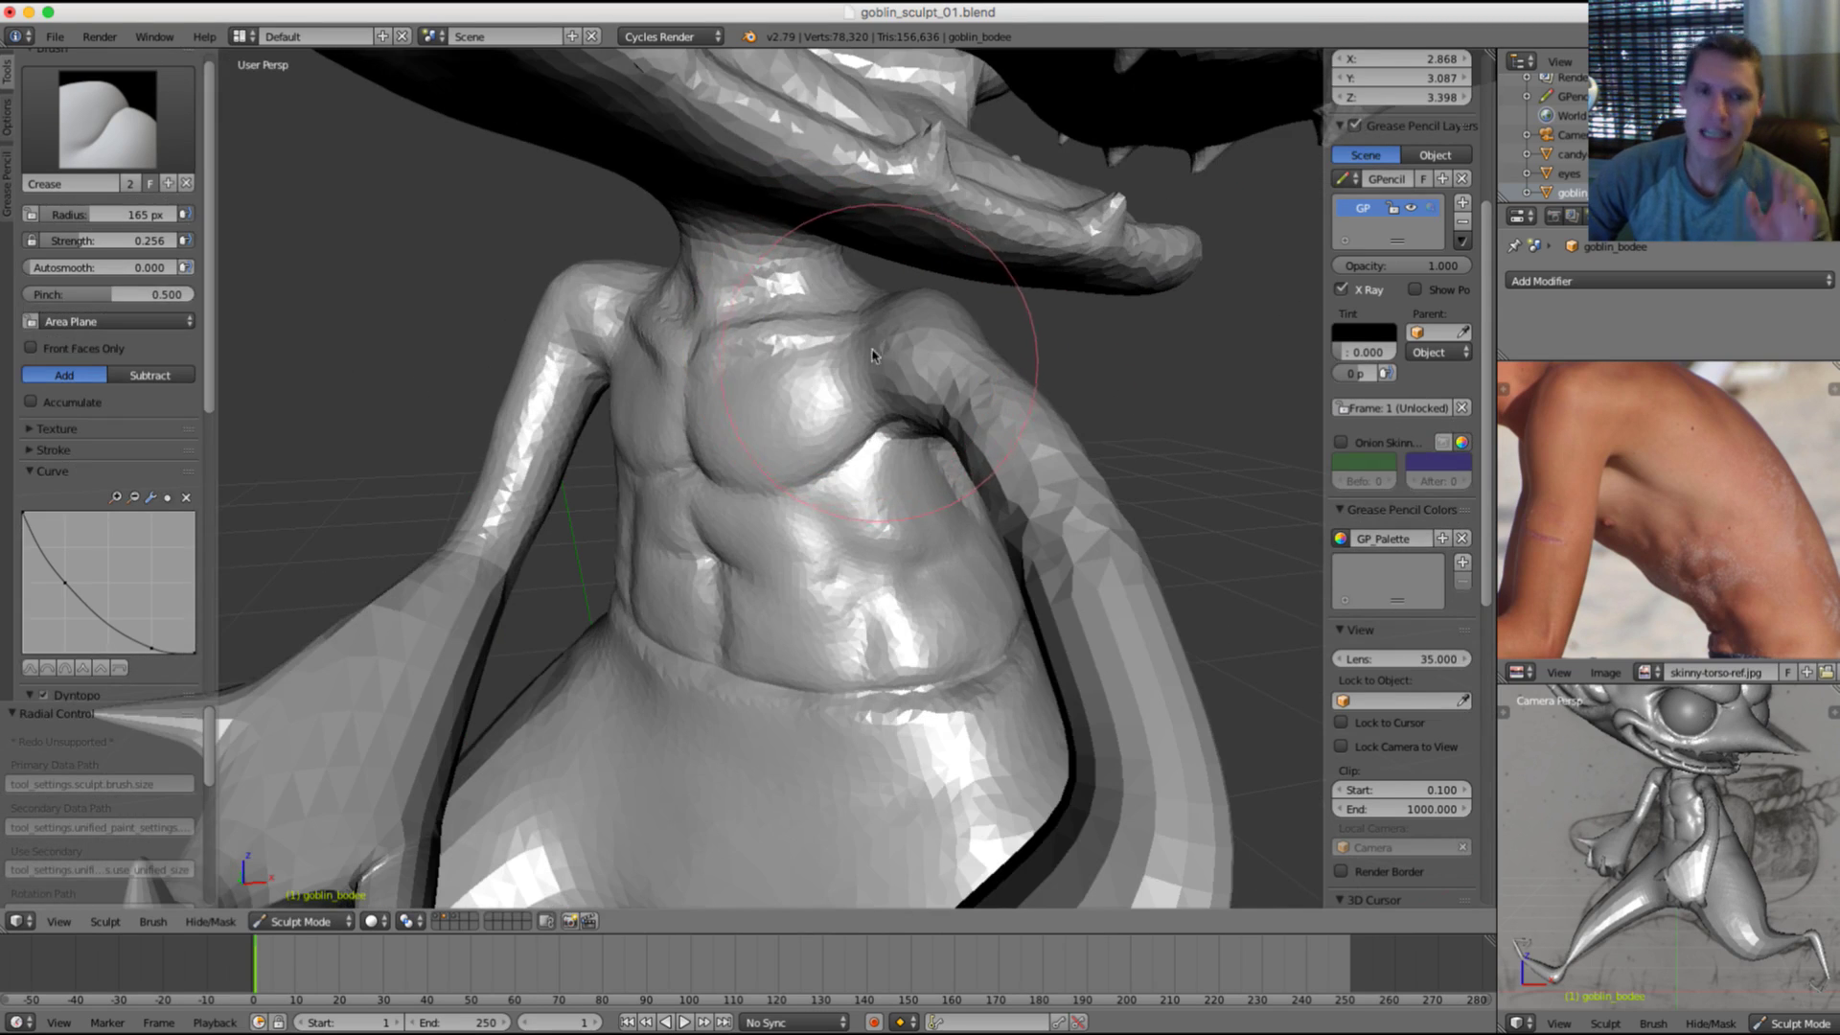
key(ctrl+z)
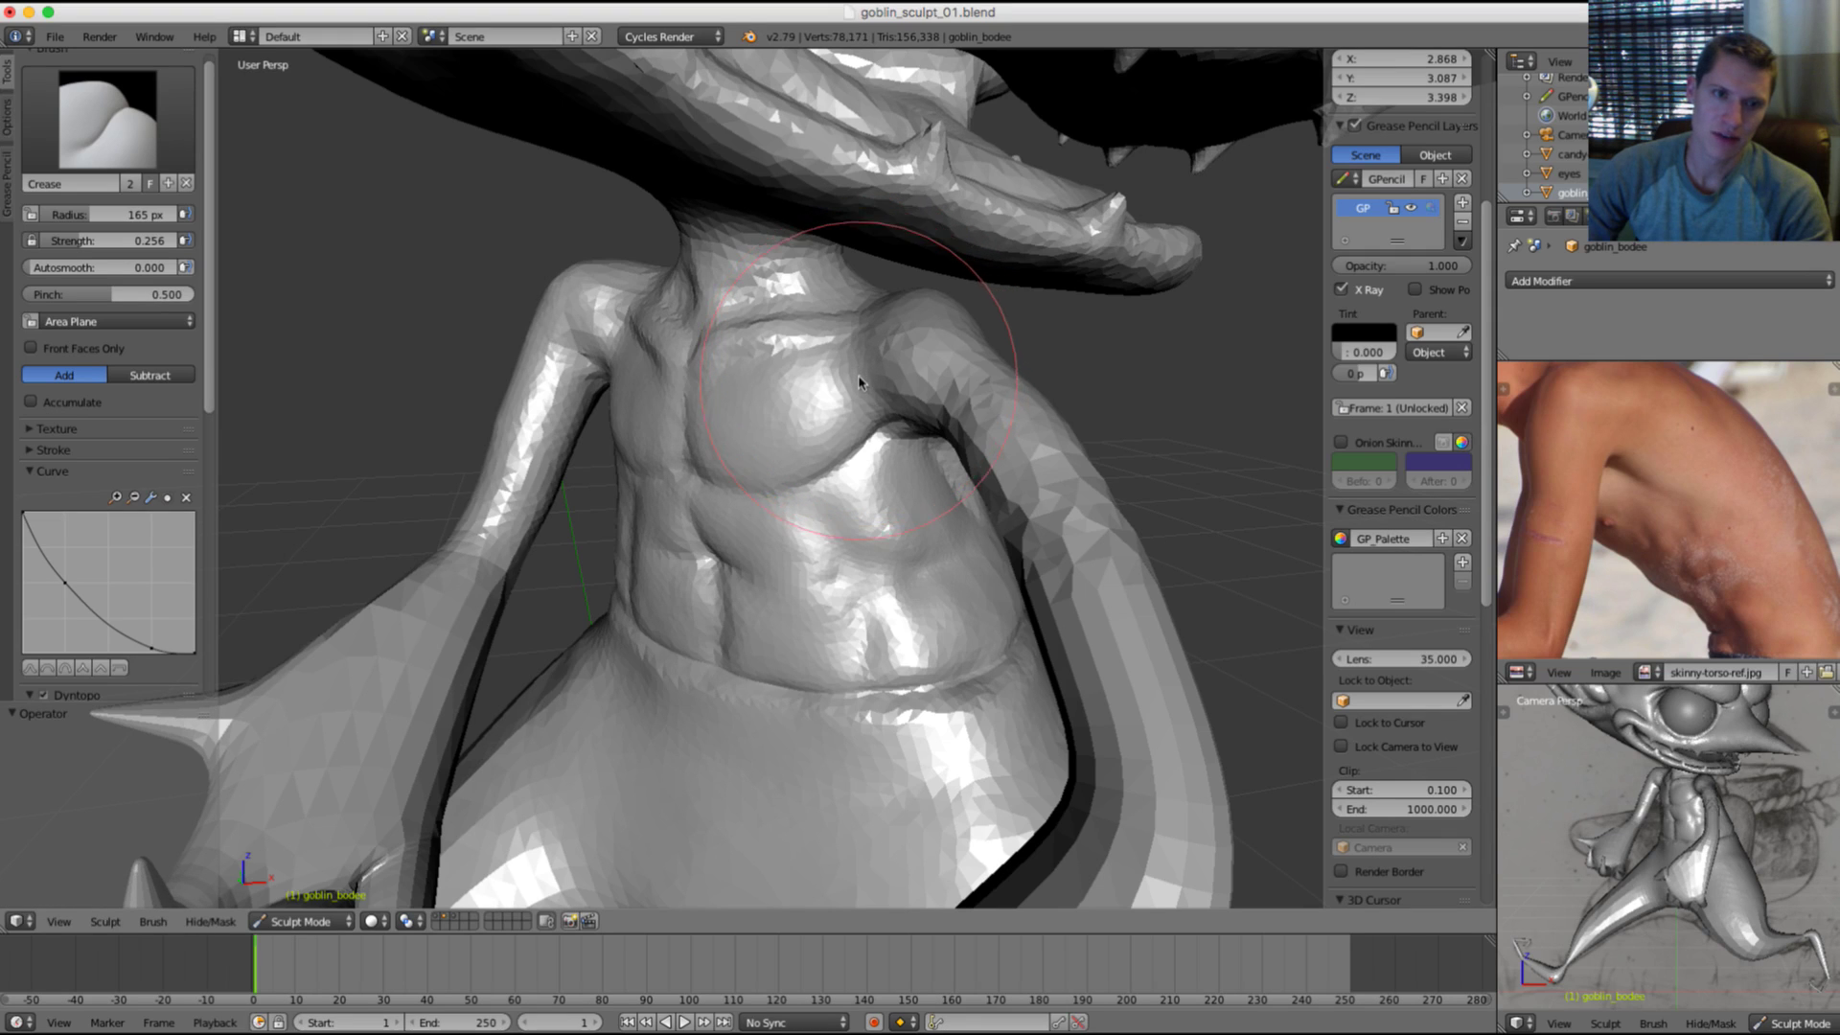
Step: Sharpen the crease under the outer pectoral up to the armpit with the Crease brush at a 151 px radius
mouse_move(863, 386)
middle_down()
mouse_move(880, 350)
mouse_move(895, 393)
middle_up()
scroll(895, 394, up, 5)
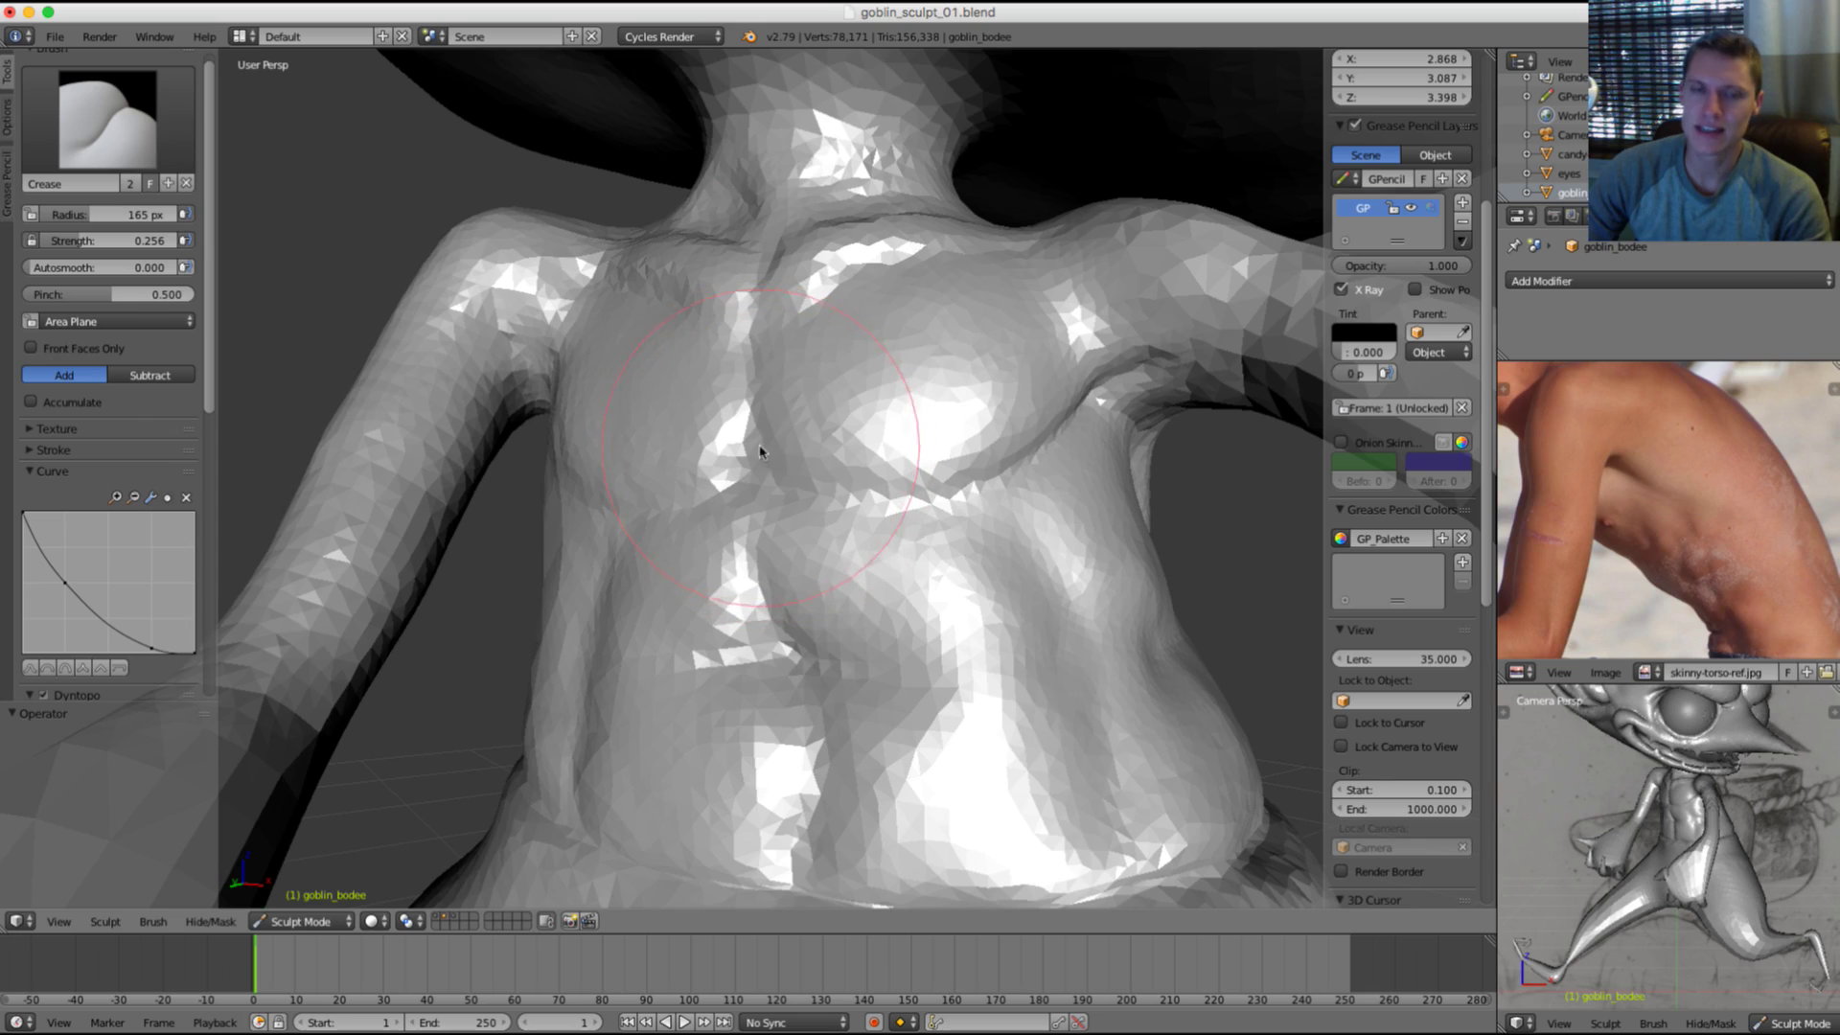
key(f)
click(765, 380)
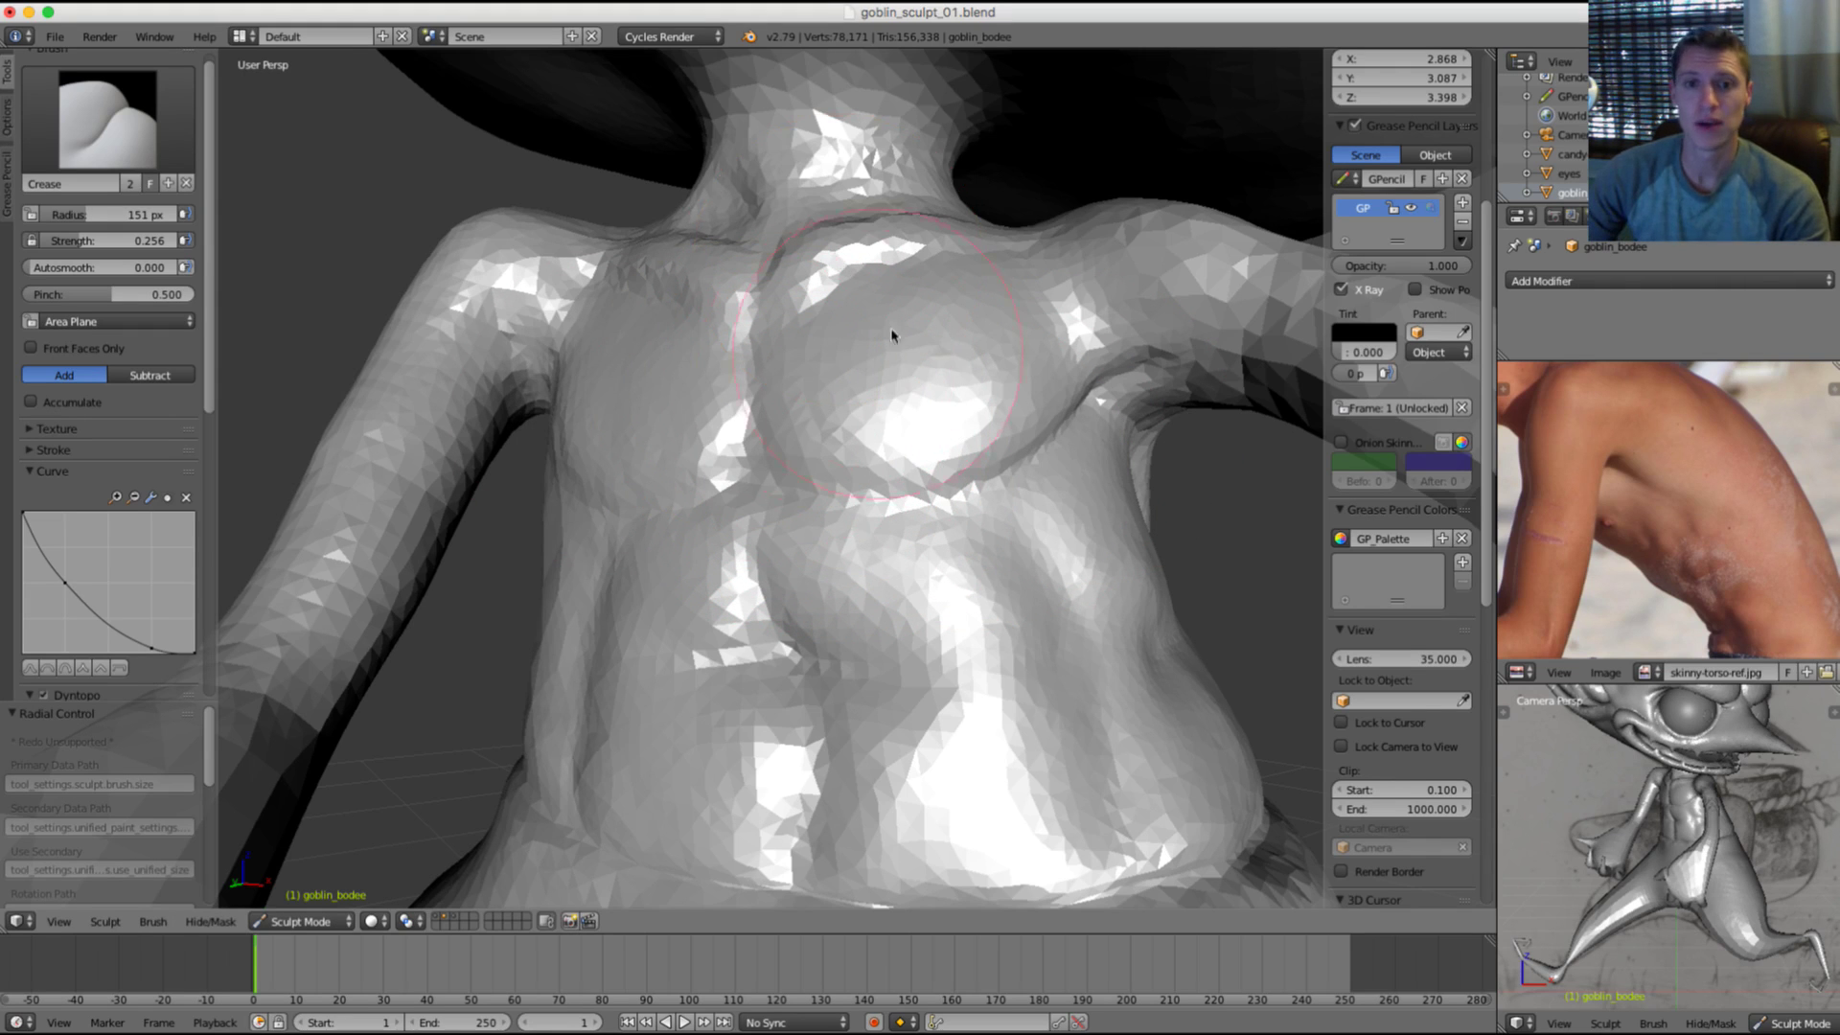
middle_drag(1006, 293, 882, 305)
scroll(1059, 359, up, 3)
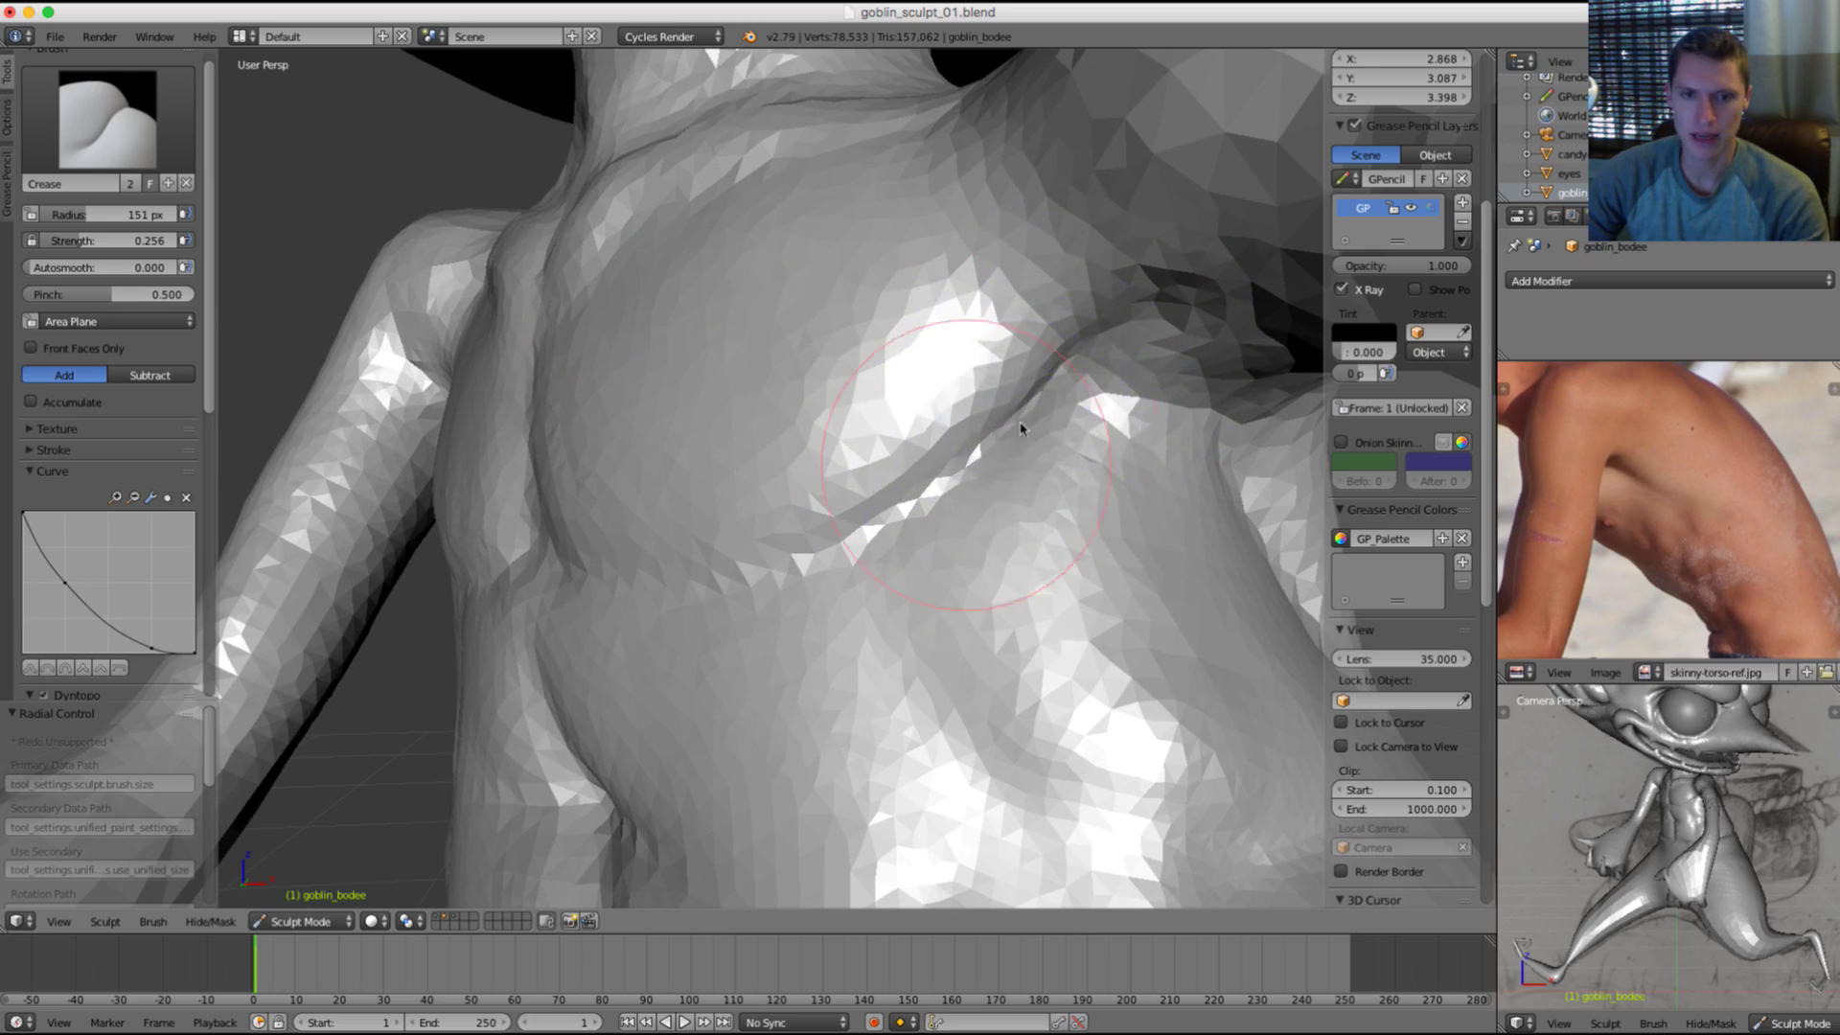
drag(1054, 391, 944, 421)
Step: Define the fold beneath both pectorals near the sternum with the Crease brush at a 196 px radius
mouse_move(834, 403)
middle_down()
mouse_move(928, 390)
mouse_move(987, 412)
middle_up()
mouse_move(742, 498)
mouse_down()
mouse_move(764, 526)
mouse_move(751, 423)
mouse_move(752, 532)
mouse_move(833, 583)
mouse_move(740, 525)
mouse_move(563, 575)
mouse_up()
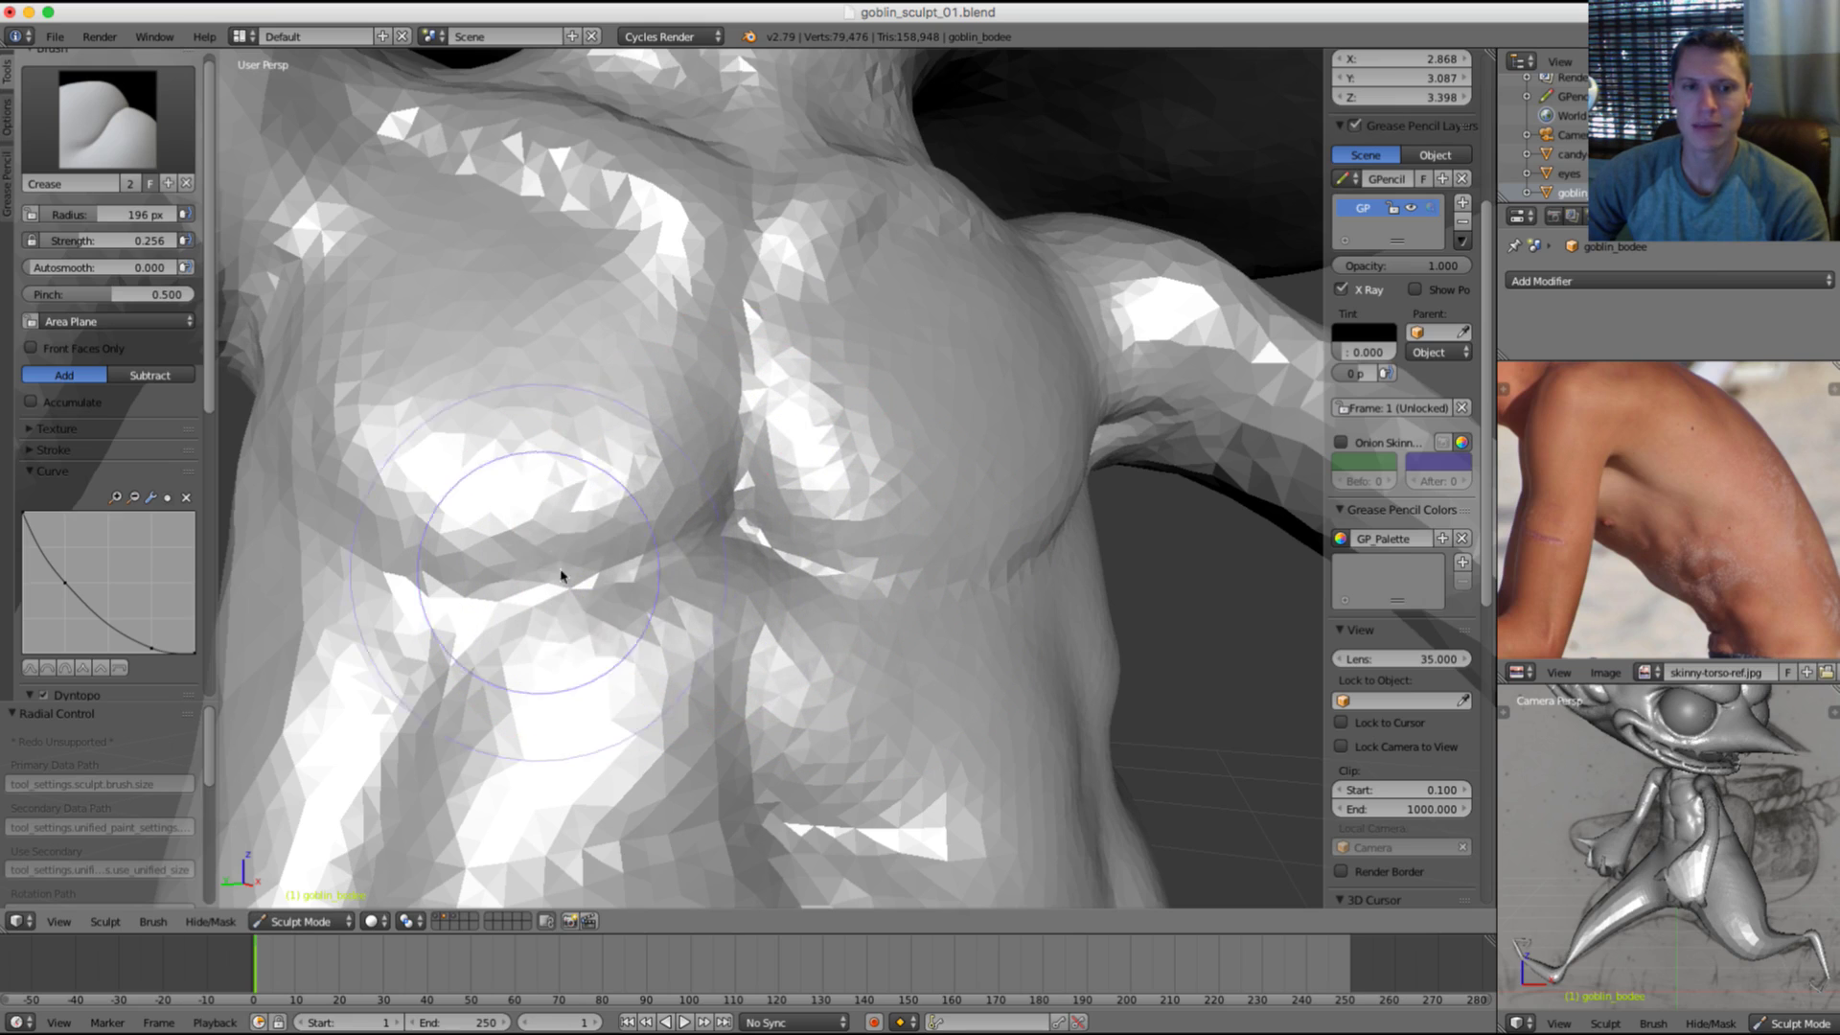
key(f)
click(730, 499)
scroll(862, 296, down, 6)
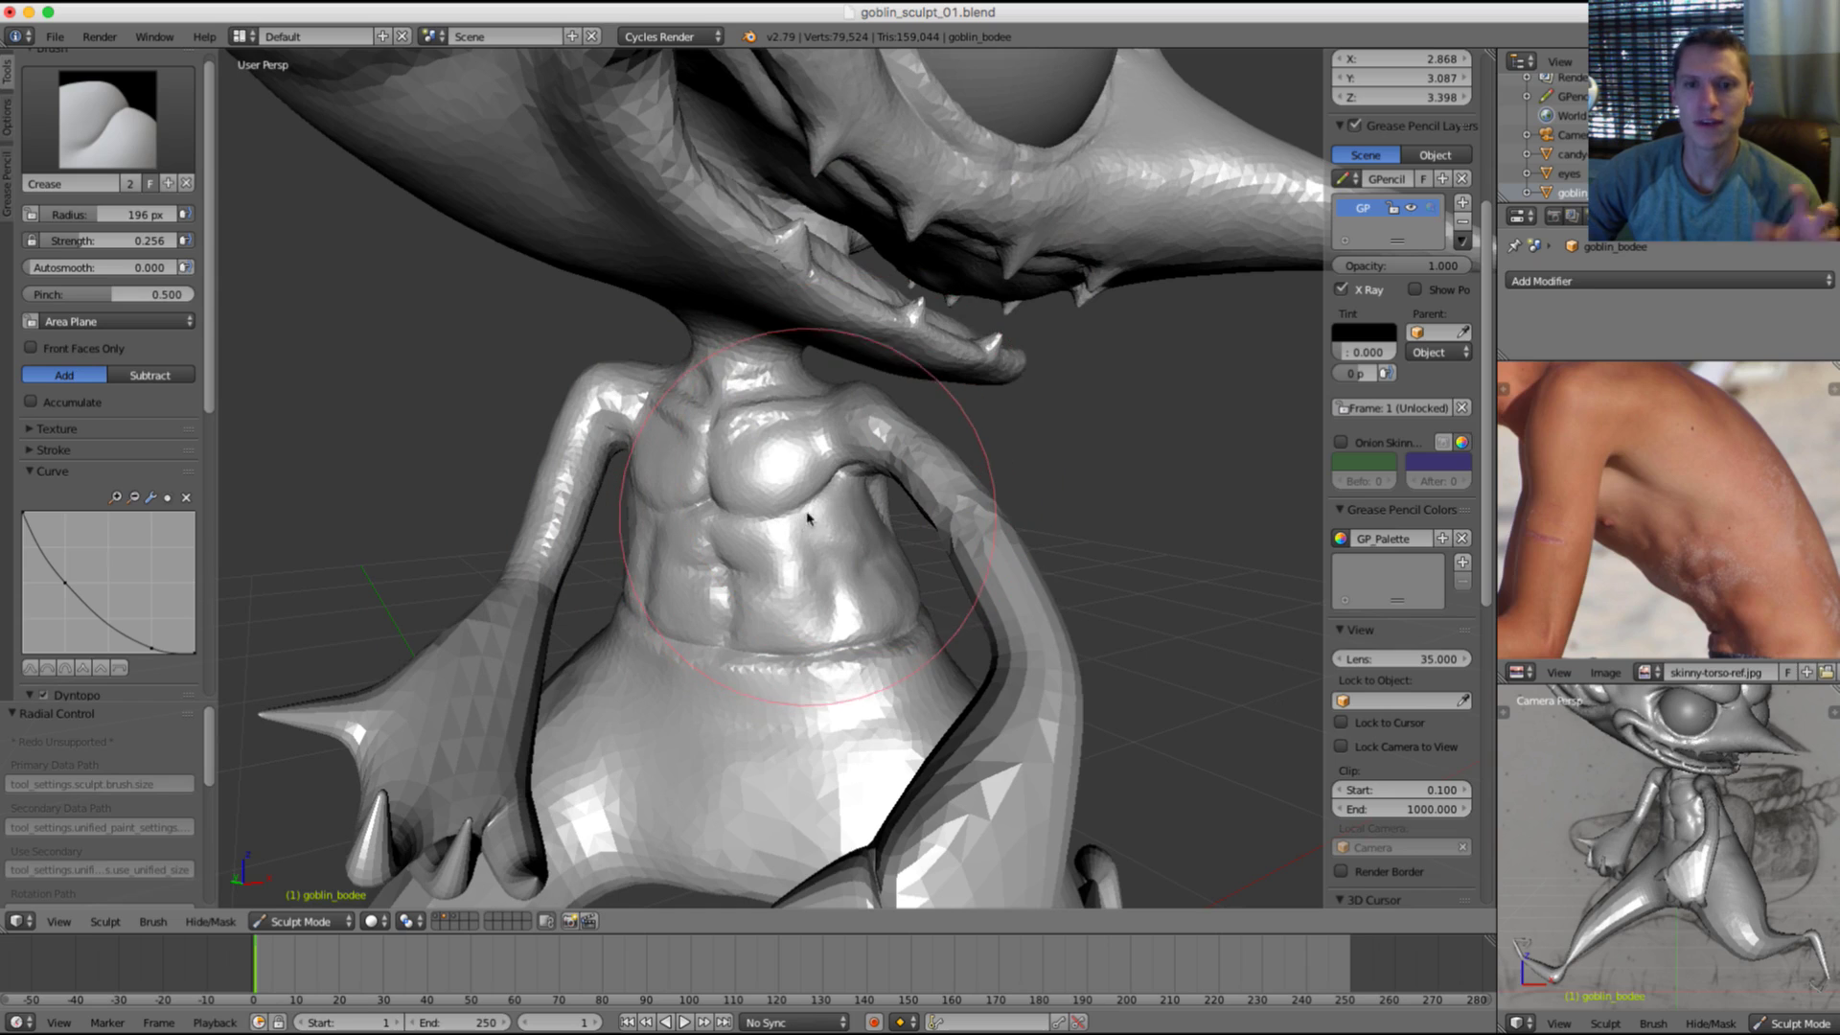
mouse_move(819, 495)
middle_down()
mouse_move(772, 493)
mouse_move(809, 607)
mouse_move(832, 473)
middle_up()
scroll(833, 472, up, 5)
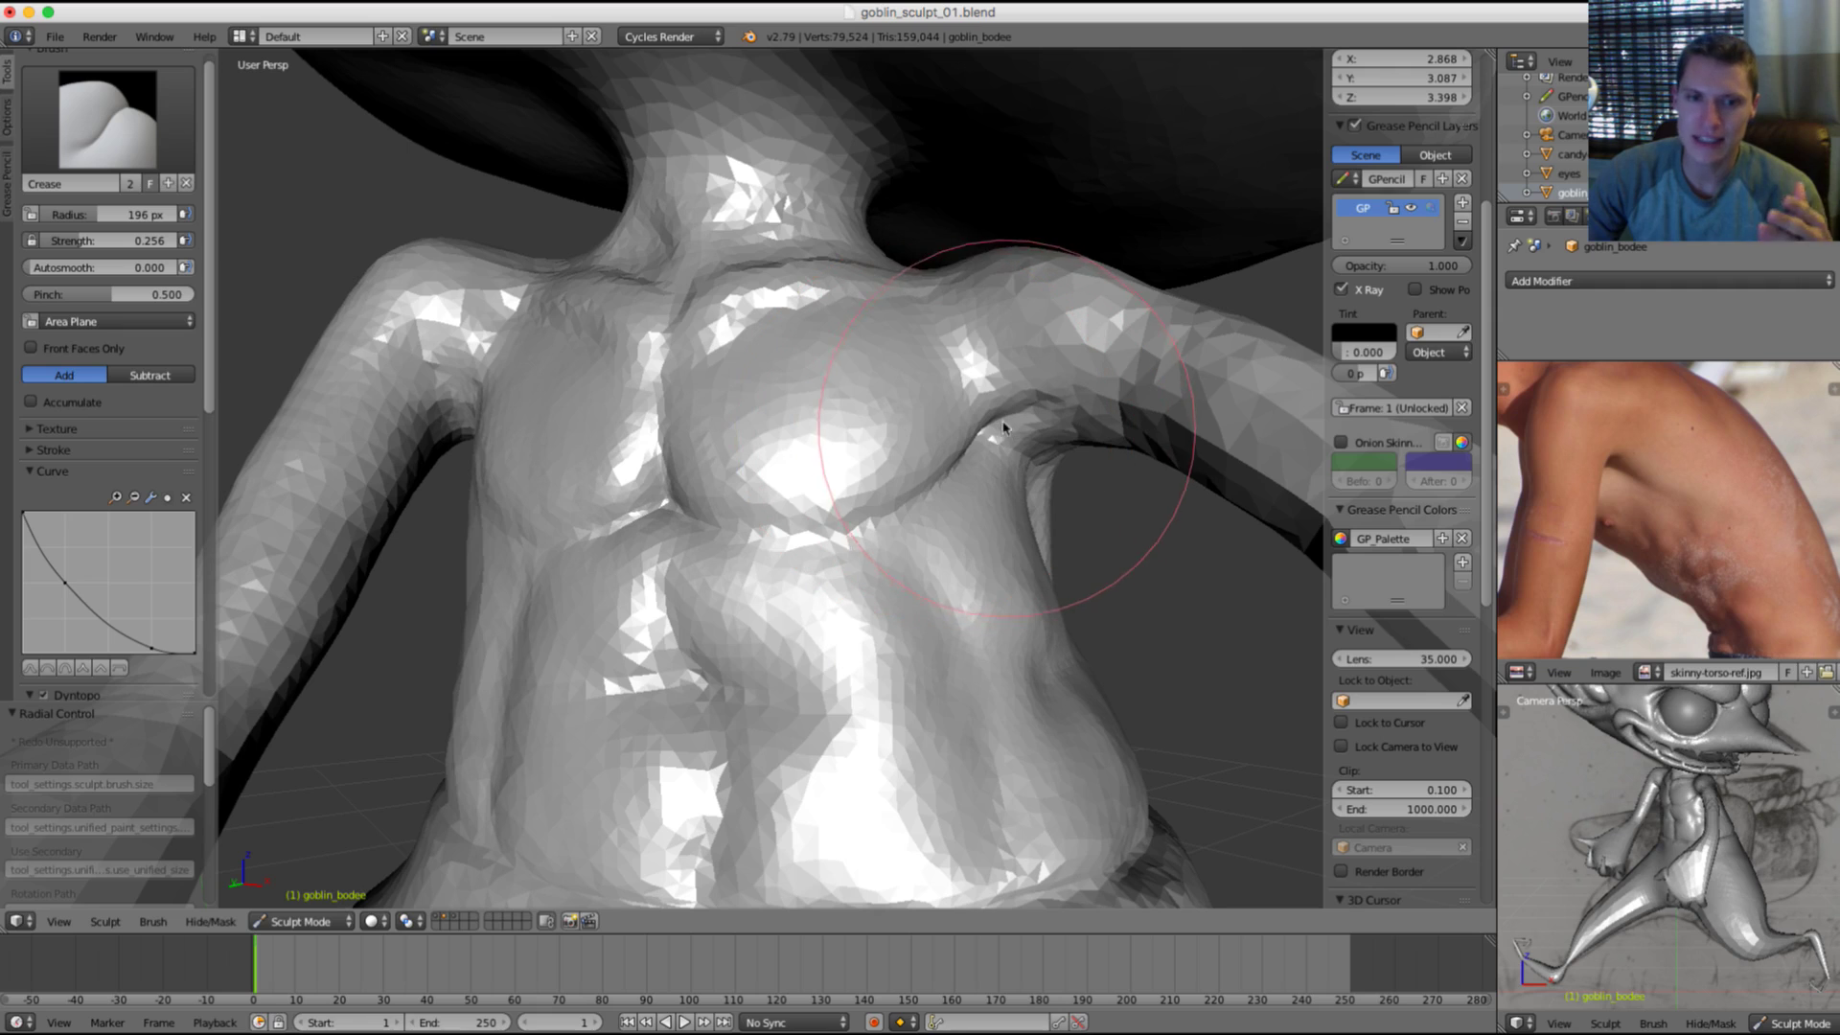
Step: Adjust the profile of the upper abdominals below the pectorals with the Grab brush at 0.575 strength
mouse_move(963, 353)
middle_down()
mouse_move(940, 412)
mouse_move(948, 326)
middle_up()
key(f)
click(924, 360)
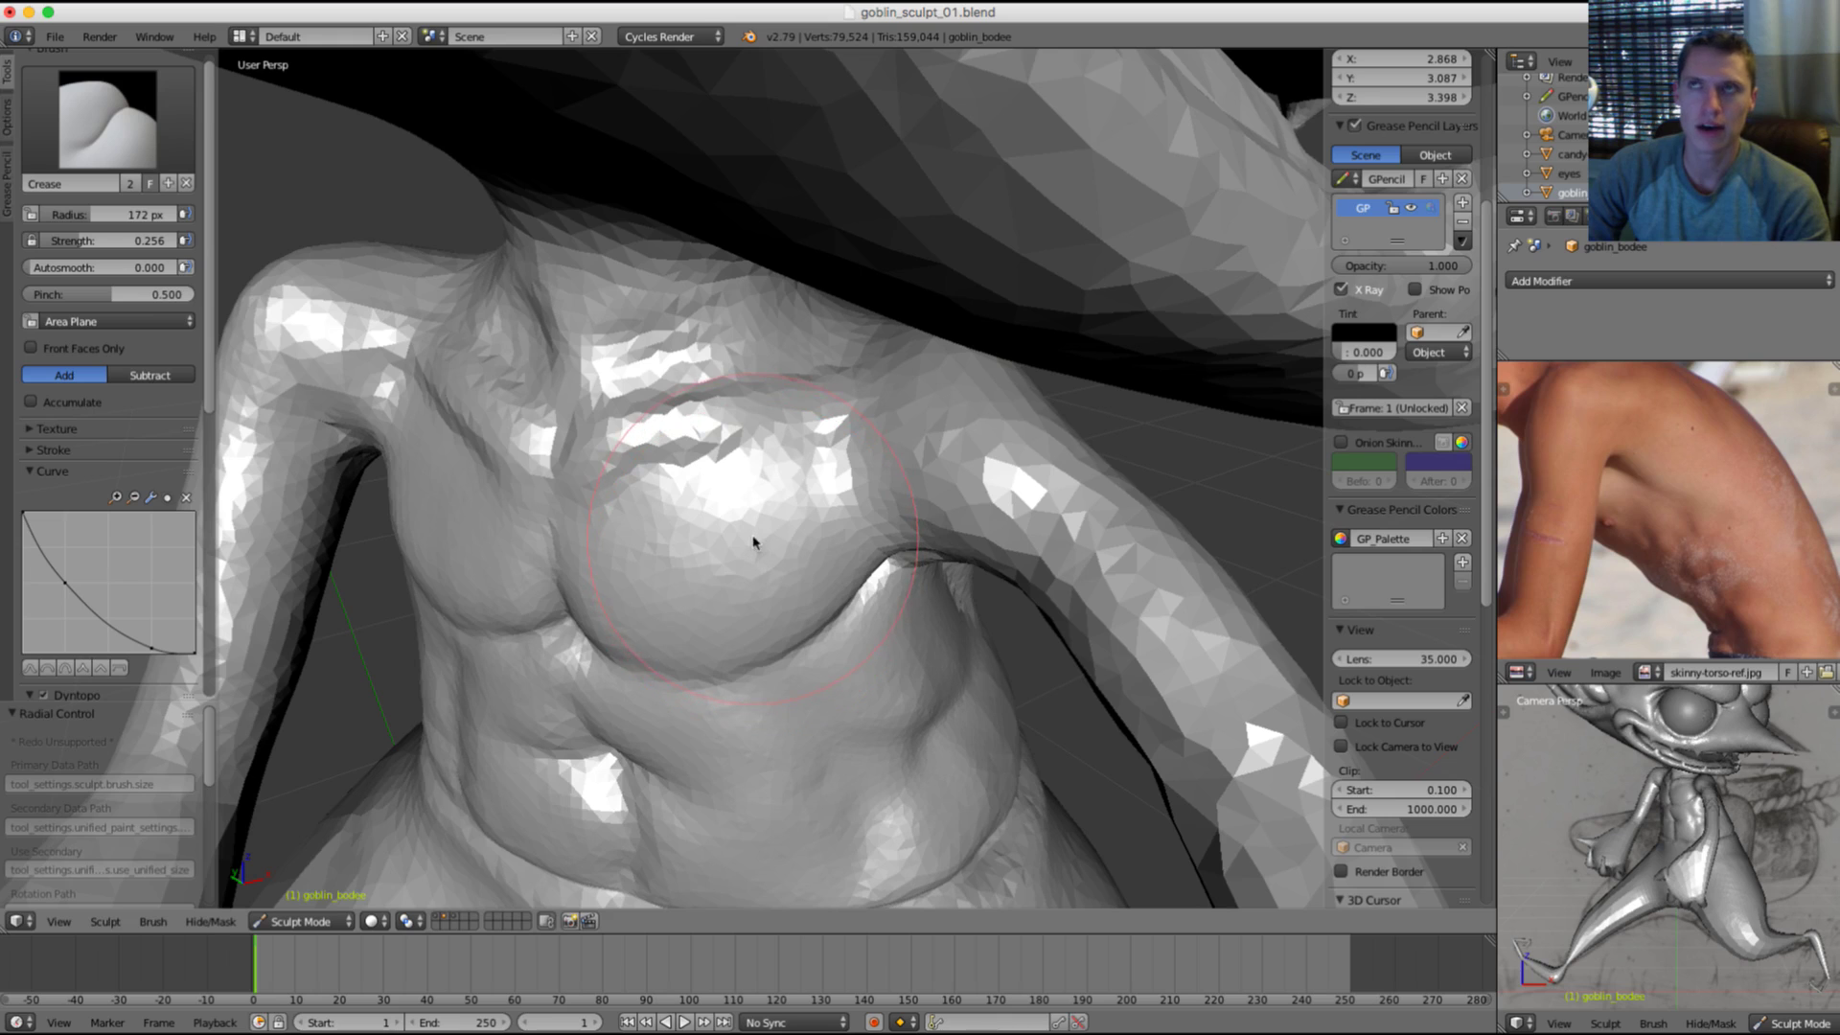
mouse_move(765, 538)
middle_down()
mouse_move(648, 451)
mouse_move(595, 533)
middle_up()
key(g)
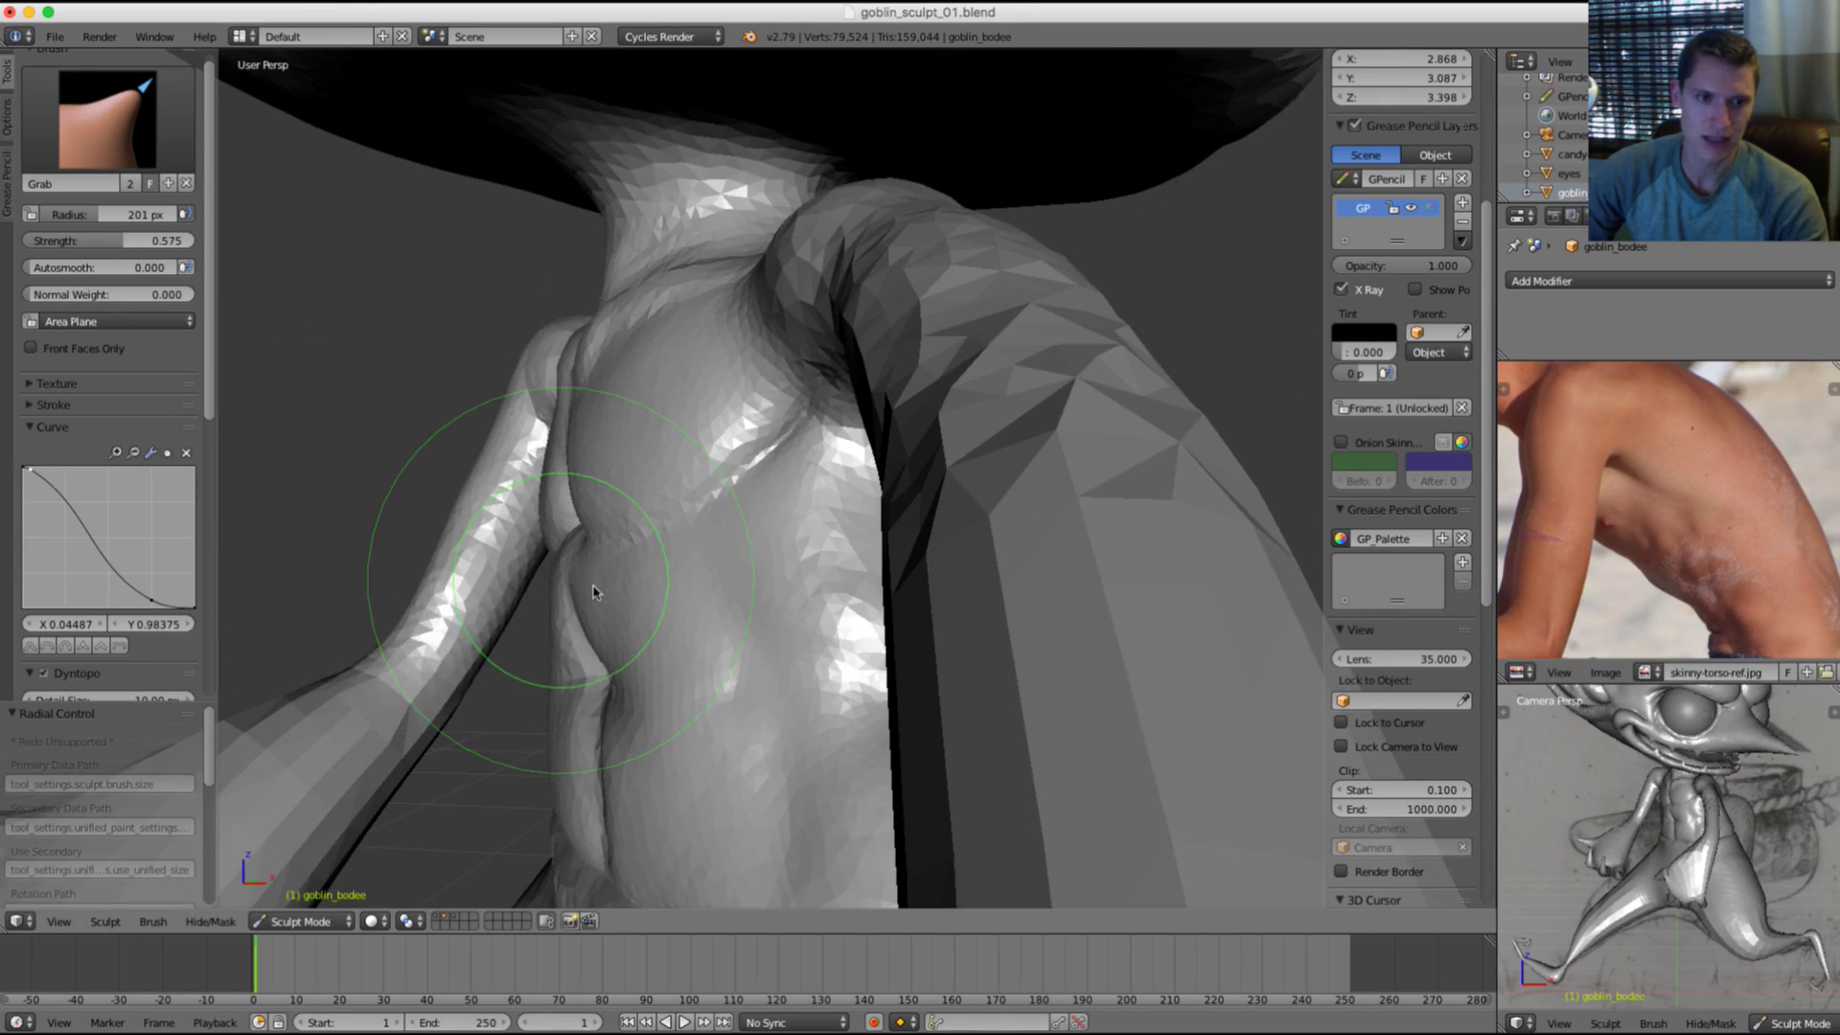
drag(594, 592, 595, 604)
mouse_move(667, 661)
shift+middle_down()
mouse_move(726, 509)
mouse_move(680, 589)
shift+middle_up()
key(f)
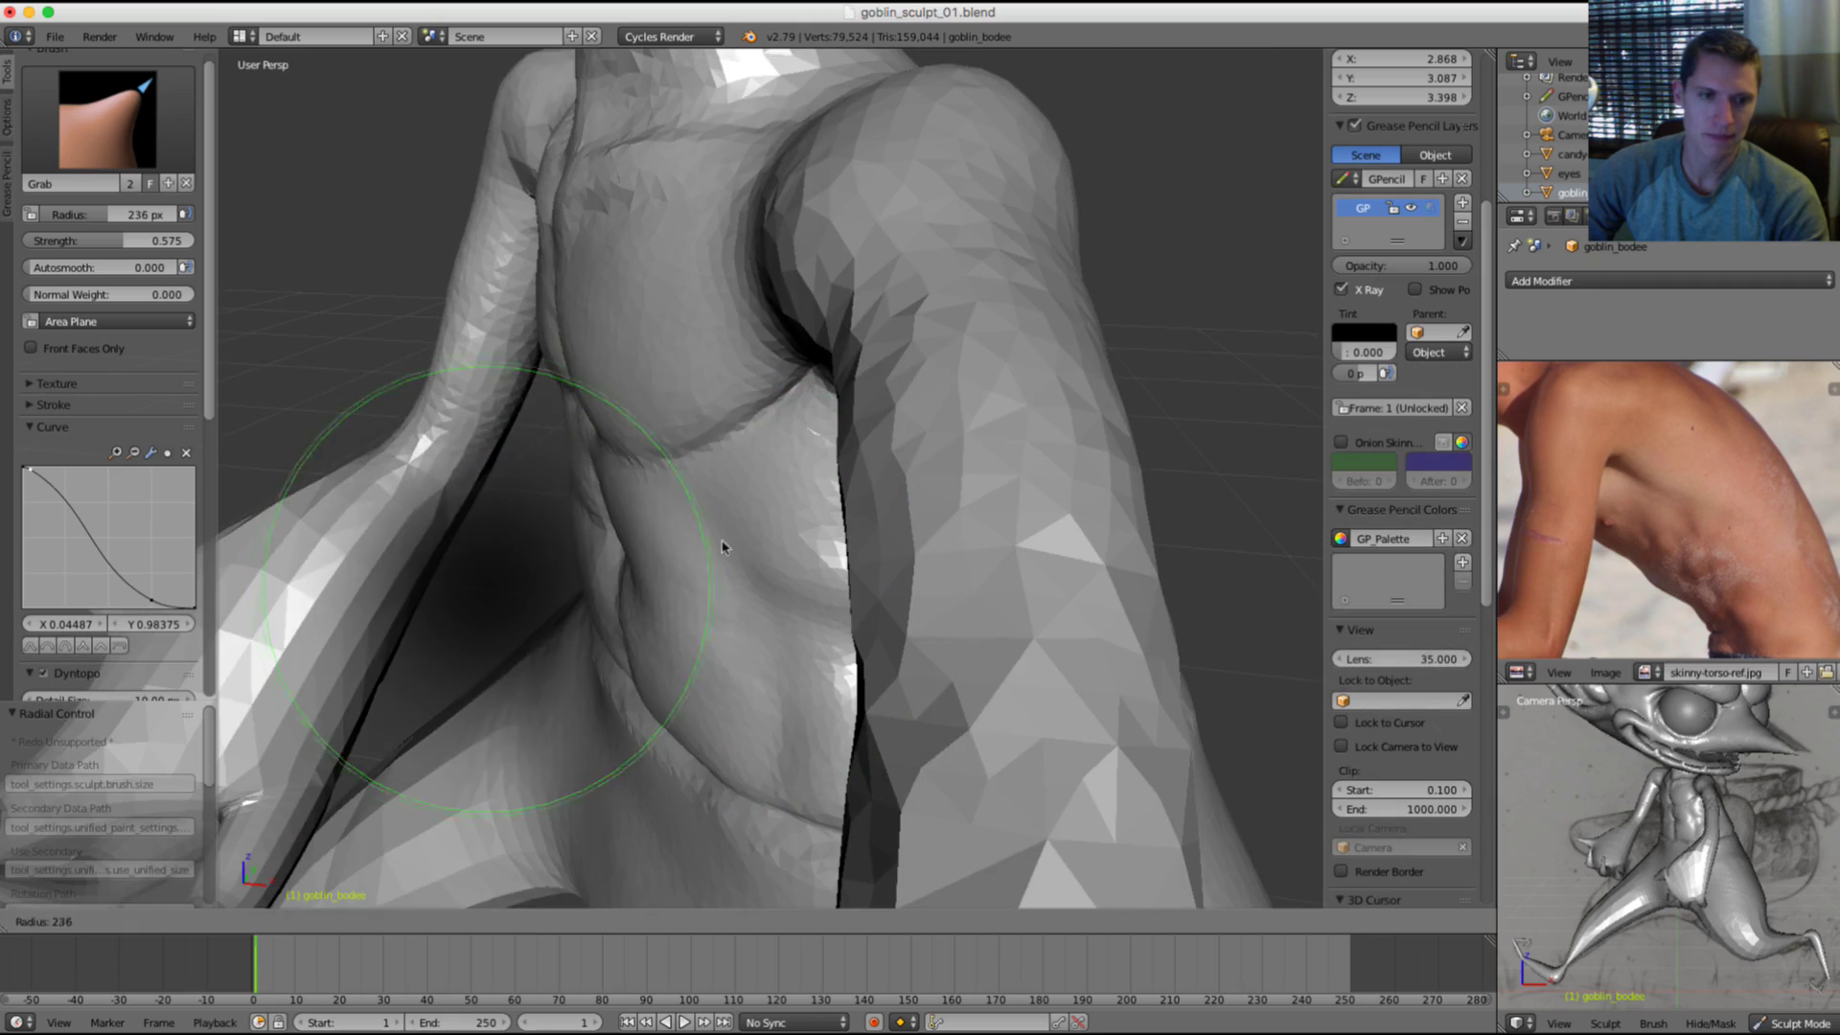
click(724, 547)
Step: Smooth the ribs on the side of the torso below the armpit at a 139 px radius
mouse_move(732, 688)
middle_down()
mouse_move(801, 743)
mouse_move(850, 382)
mouse_move(924, 342)
mouse_move(892, 441)
mouse_move(990, 480)
mouse_move(944, 404)
mouse_move(872, 412)
middle_up()
key(f)
click(989, 480)
key(f)
click(877, 408)
mouse_move(925, 412)
shift+mouse_down()
mouse_move(977, 454)
mouse_move(952, 405)
mouse_move(963, 422)
shift+mouse_up()
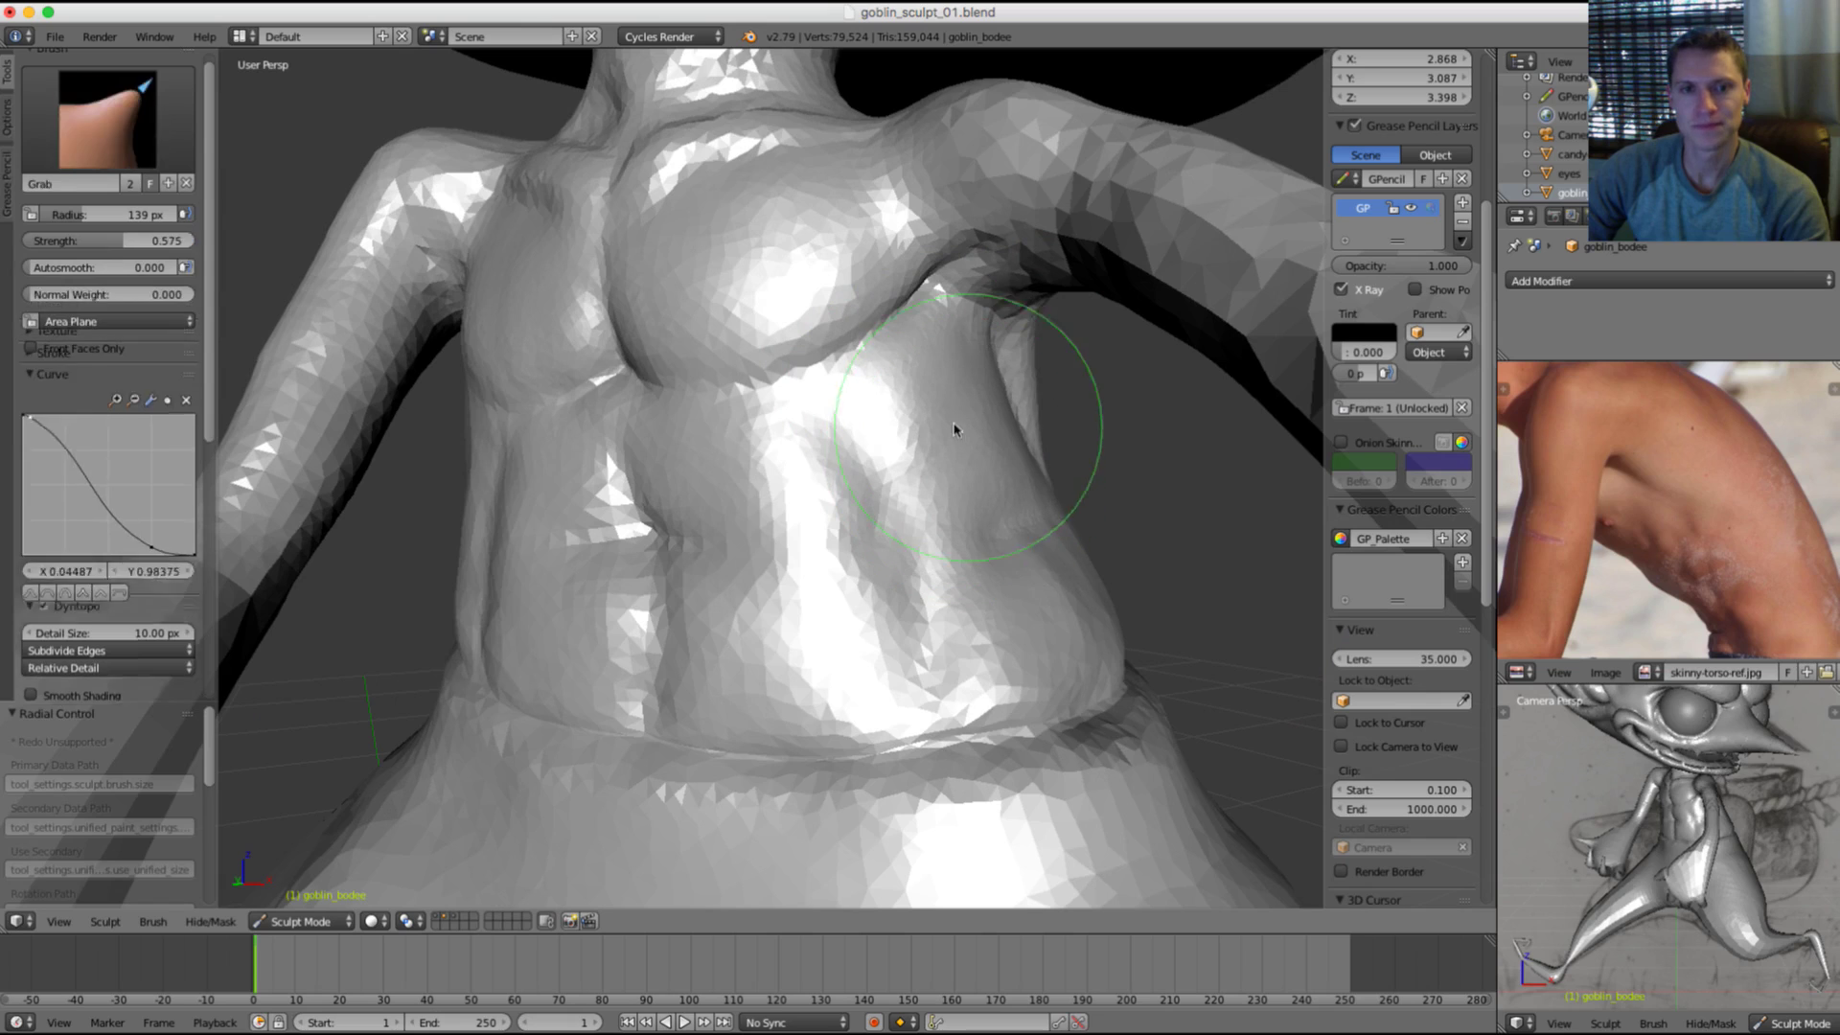
Step: Refine the side of the ribs beside the abdominals with the Crease brush at a 126 px radius and 0.256 strength
key(shift+c)
middle_drag(937, 398, 905, 438)
mouse_move(792, 459)
mouse_down()
mouse_move(956, 537)
mouse_move(907, 480)
mouse_up()
mouse_move(908, 480)
middle_down()
mouse_move(1012, 414)
mouse_move(955, 470)
middle_up()
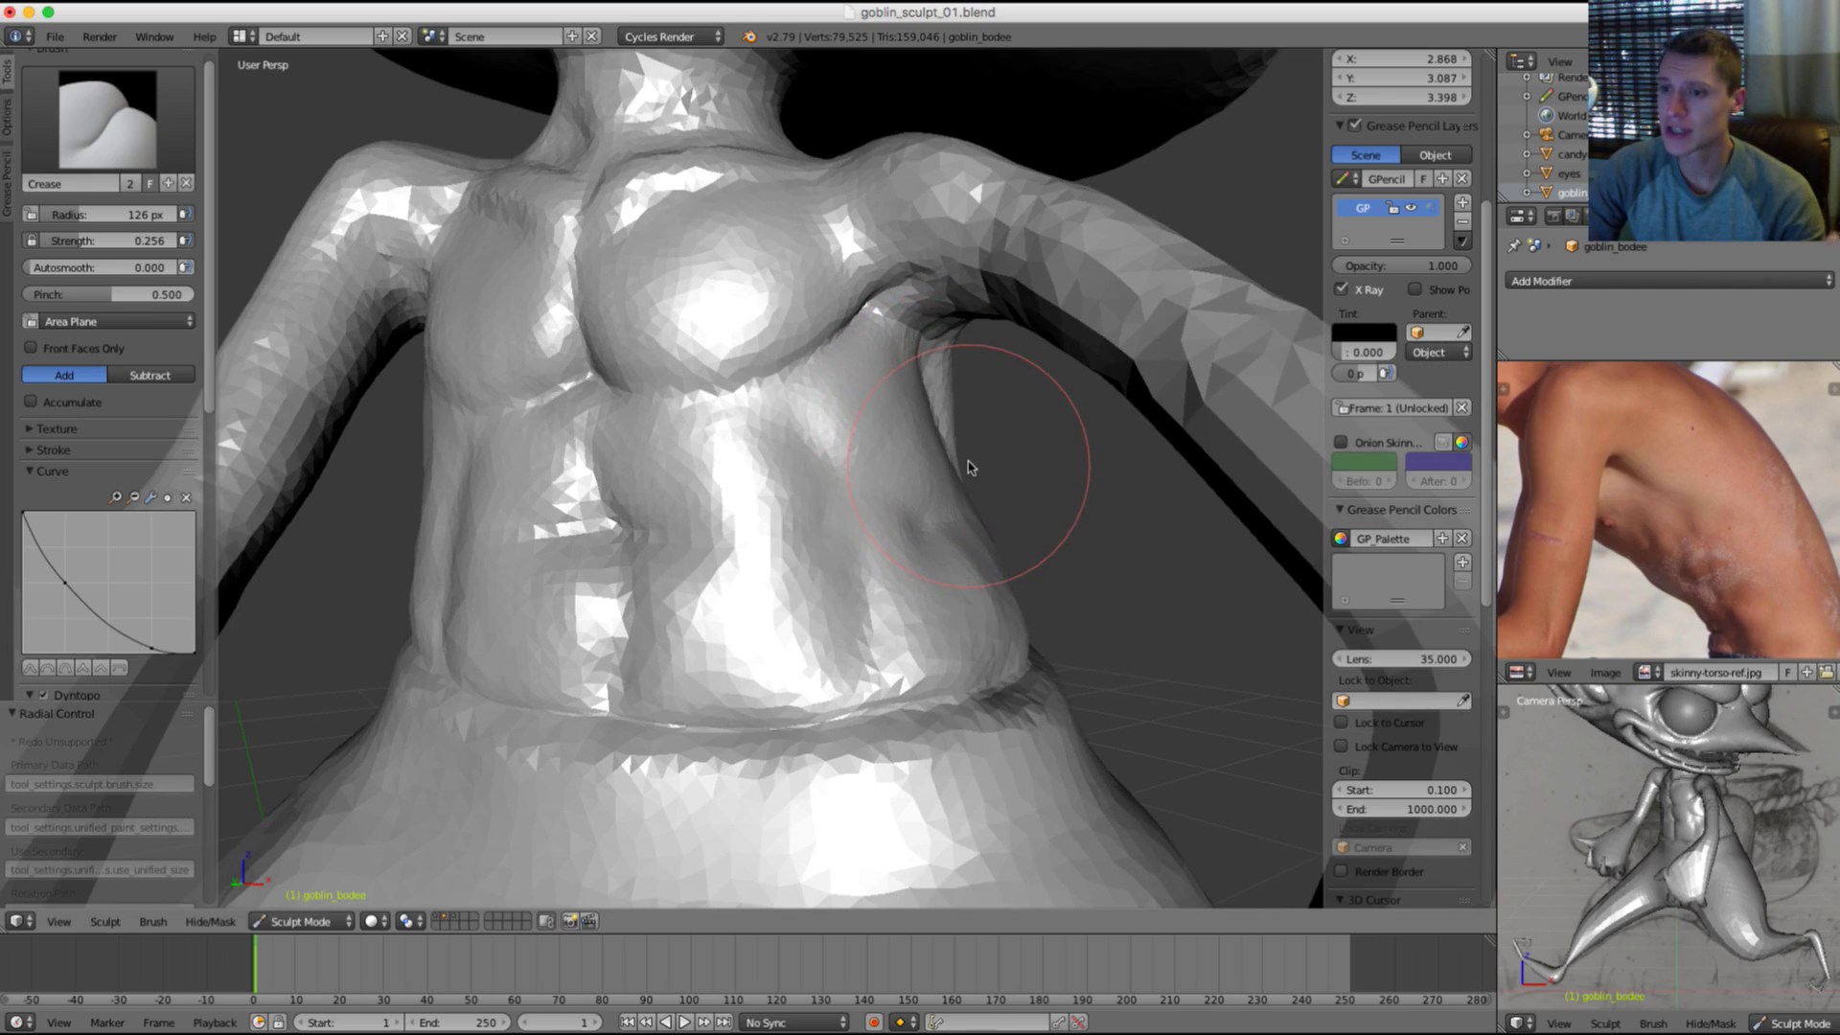
Step: Deepen the groove between the lateral abdominals and the lower ribs with the Crease brush at a 134 px radius
scroll(843, 460, up, 3)
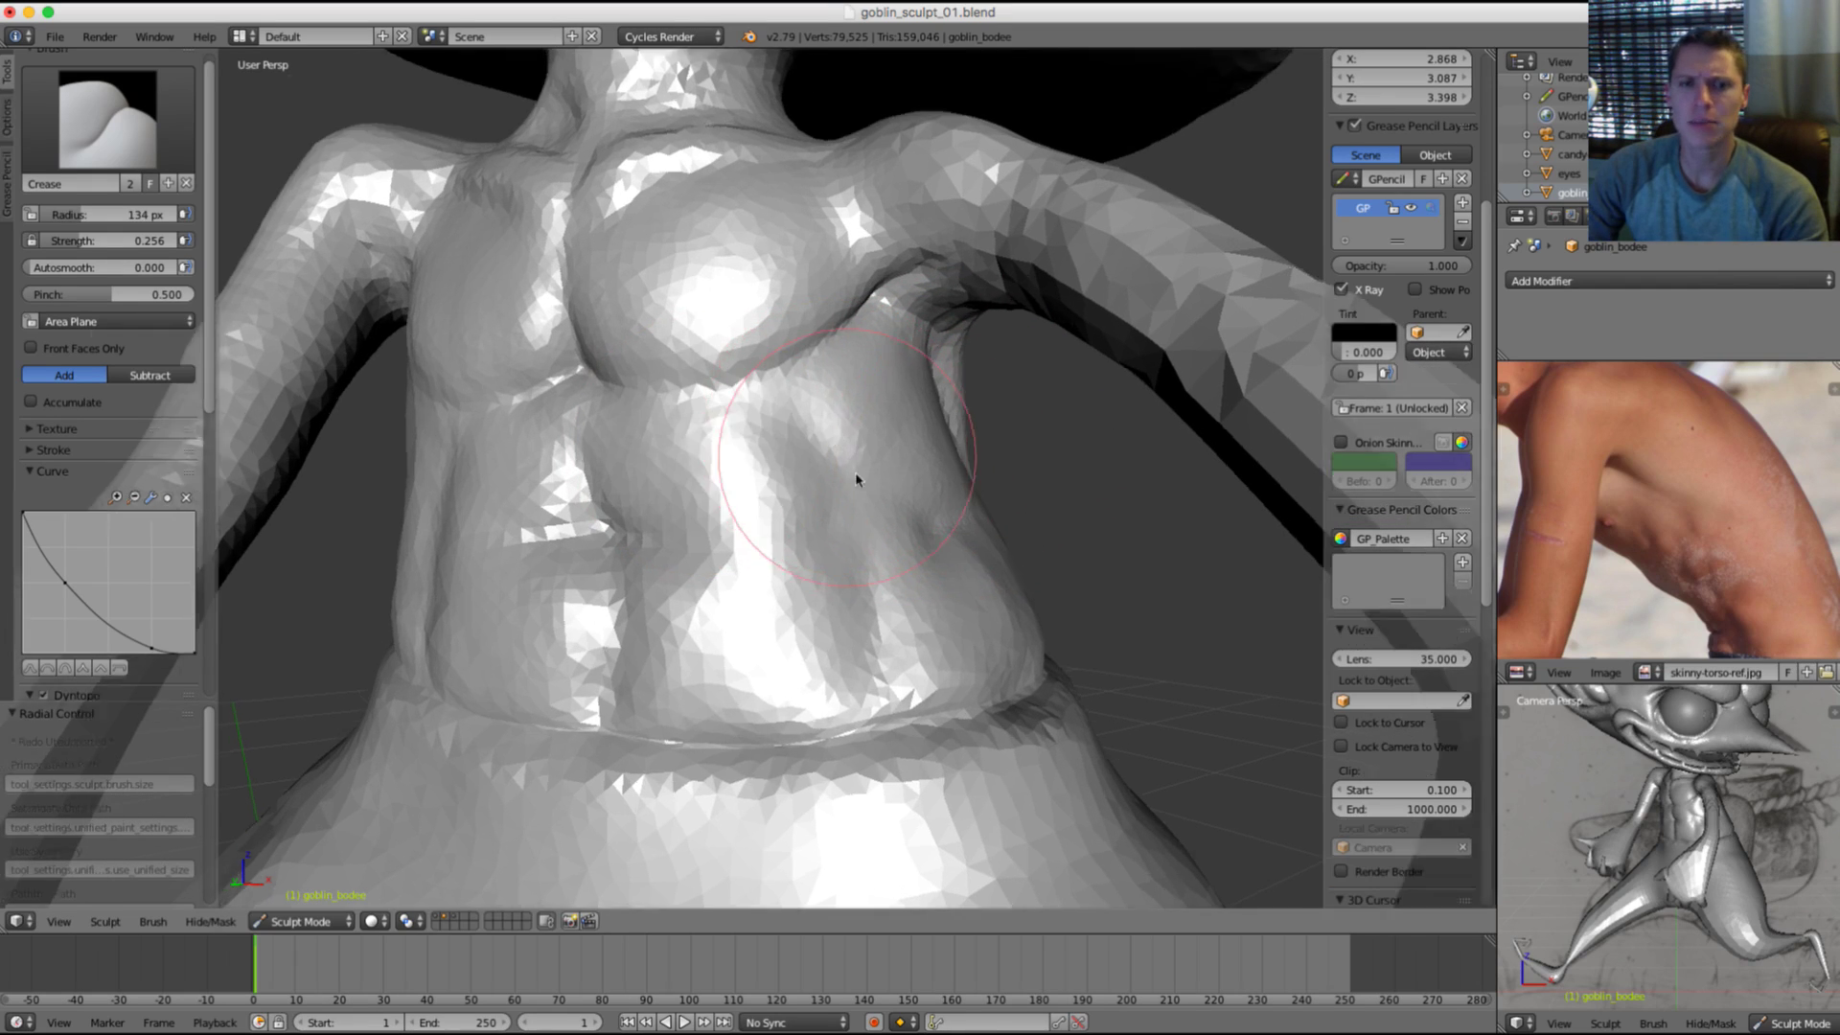
key(f)
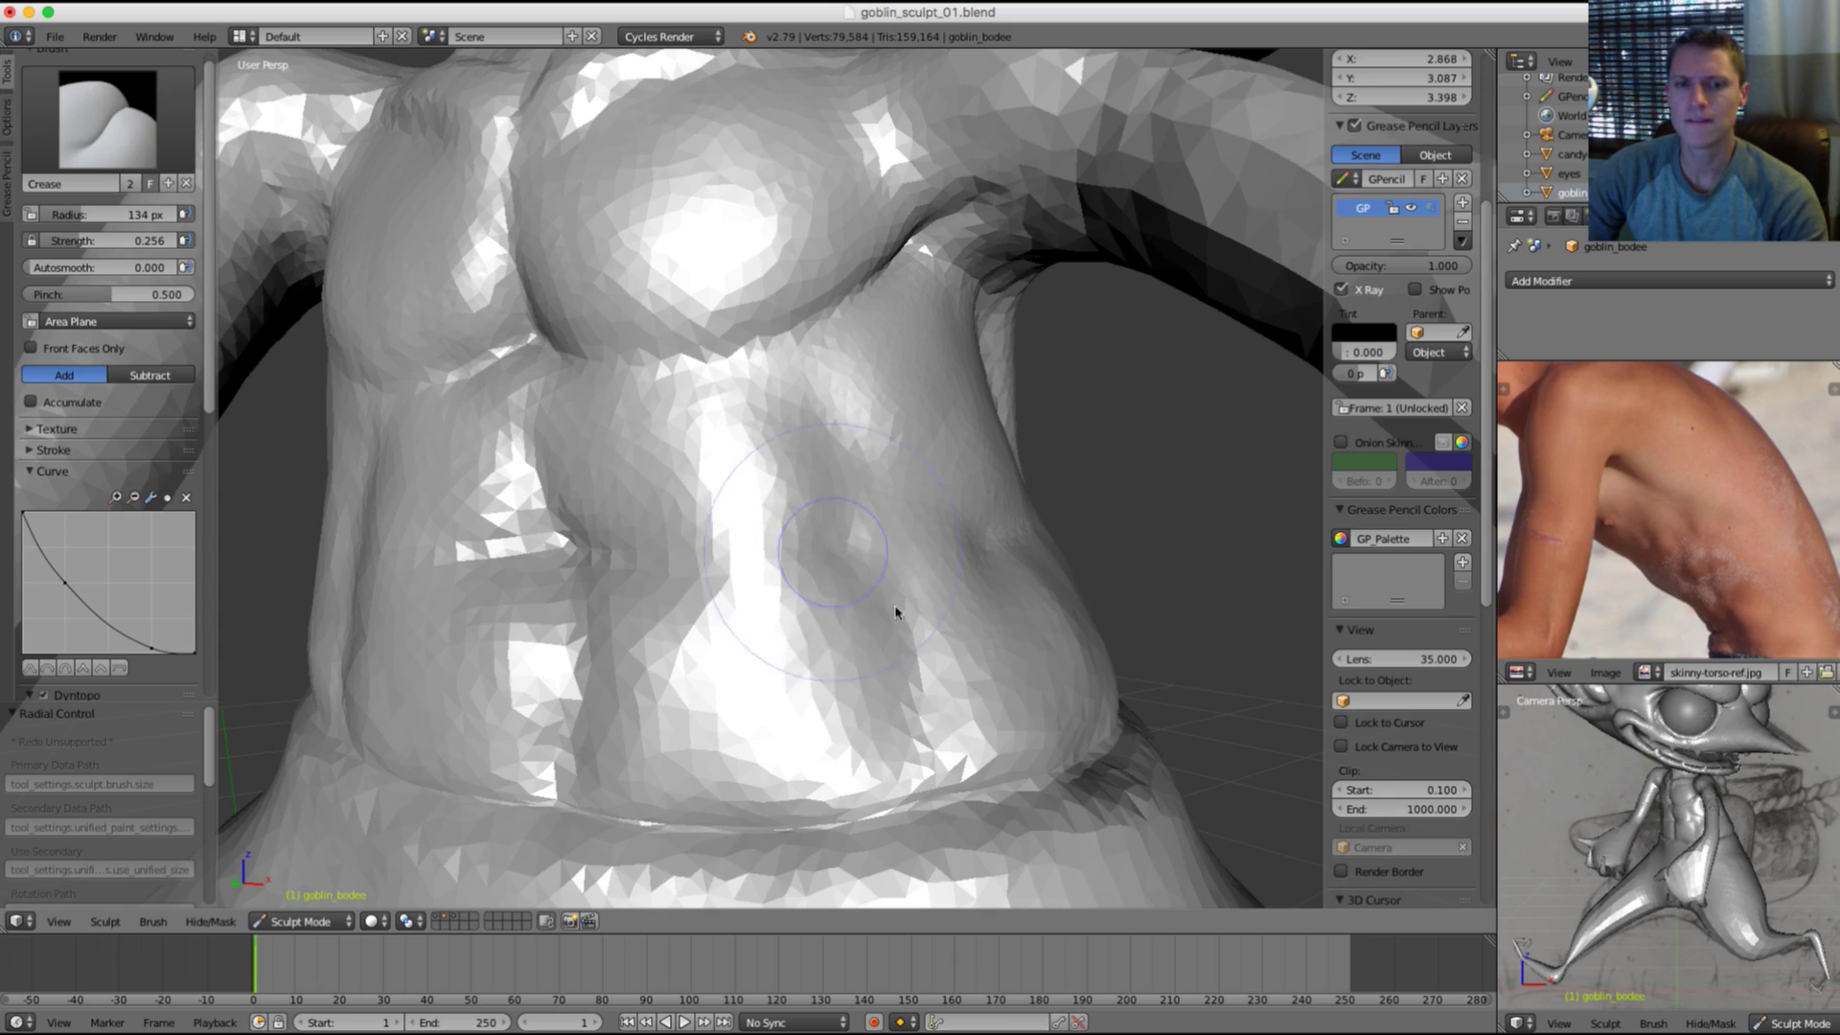
drag(900, 618, 916, 707)
scroll(943, 522, down, 2)
mouse_move(948, 522)
middle_down()
mouse_move(1006, 610)
mouse_move(920, 623)
middle_up()
scroll(867, 537, up, 4)
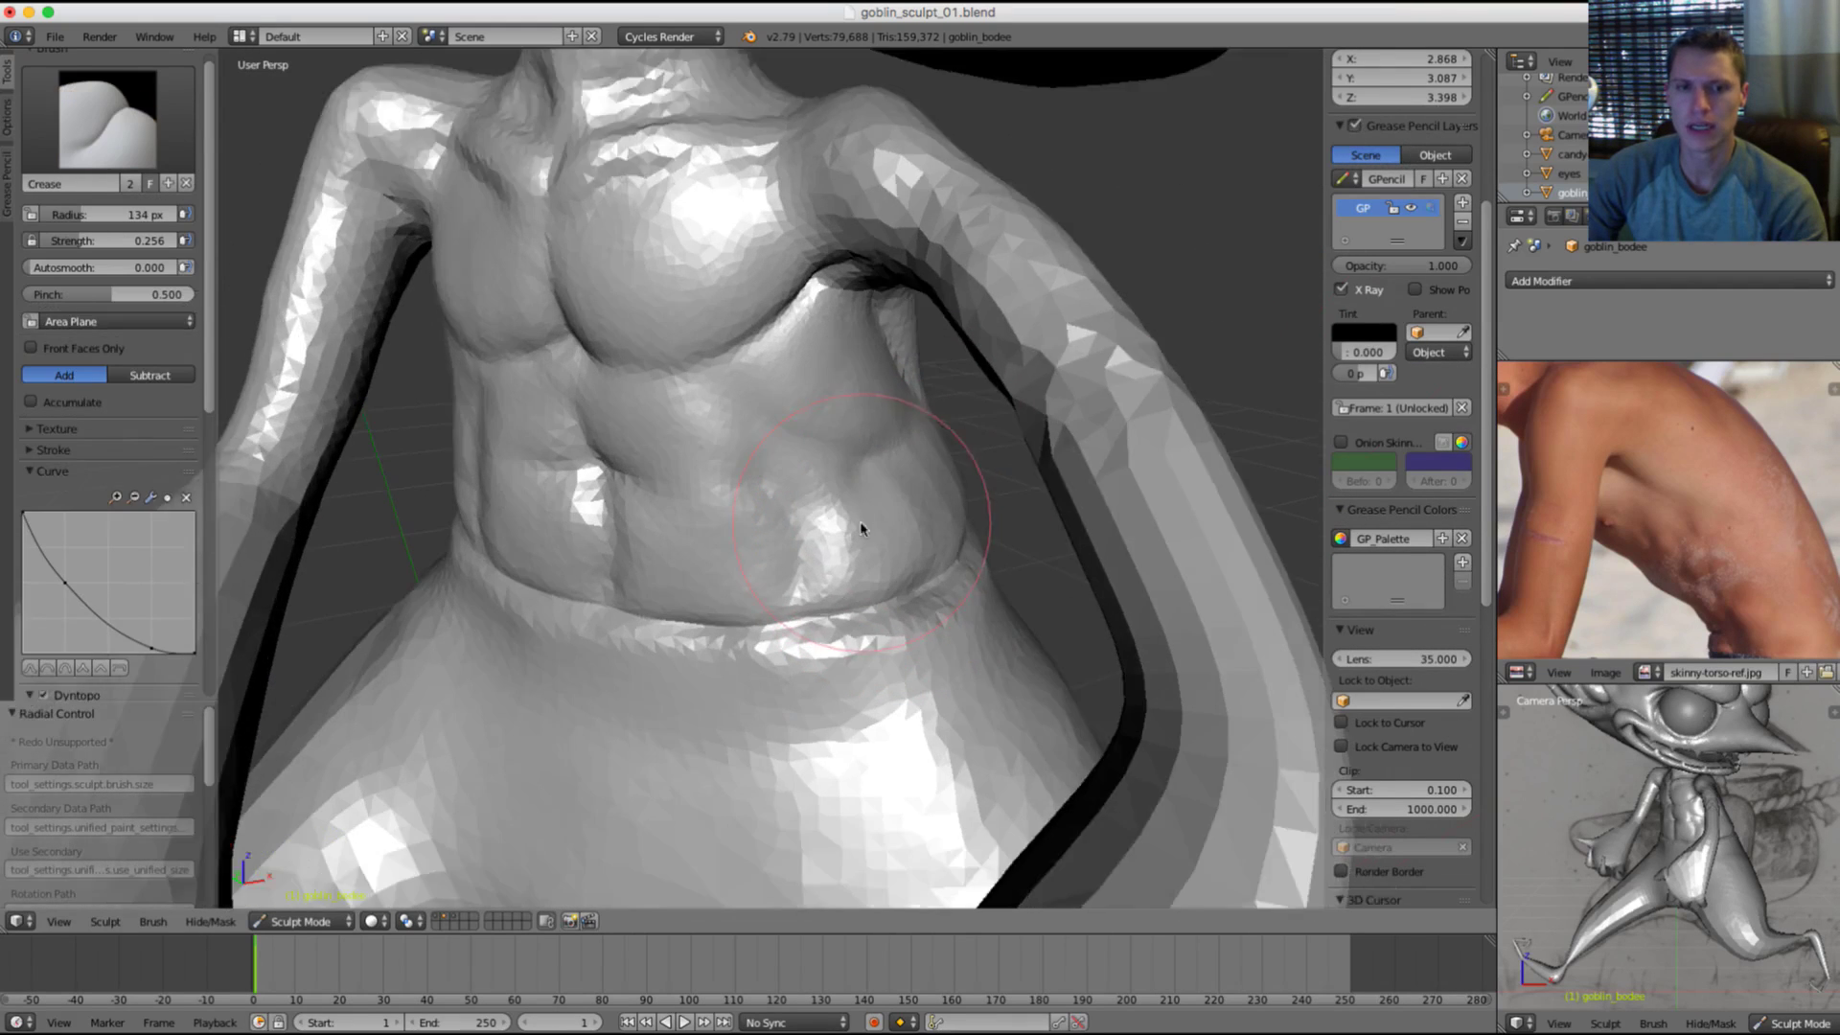
mouse_move(877, 570)
mouse_down()
mouse_move(895, 534)
mouse_move(928, 583)
mouse_up()
Step: Smooth the lower ribs beside the abdominals at a 152 px radius
key(f)
click(936, 464)
middle_drag(944, 596, 950, 454)
key(f)
click(909, 455)
mouse_move(887, 451)
shift+mouse_down()
mouse_move(878, 469)
mouse_move(891, 451)
shift+mouse_up()
scroll(1042, 303, down, 8)
middle_drag(985, 370, 985, 505)
scroll(945, 584, up, 6)
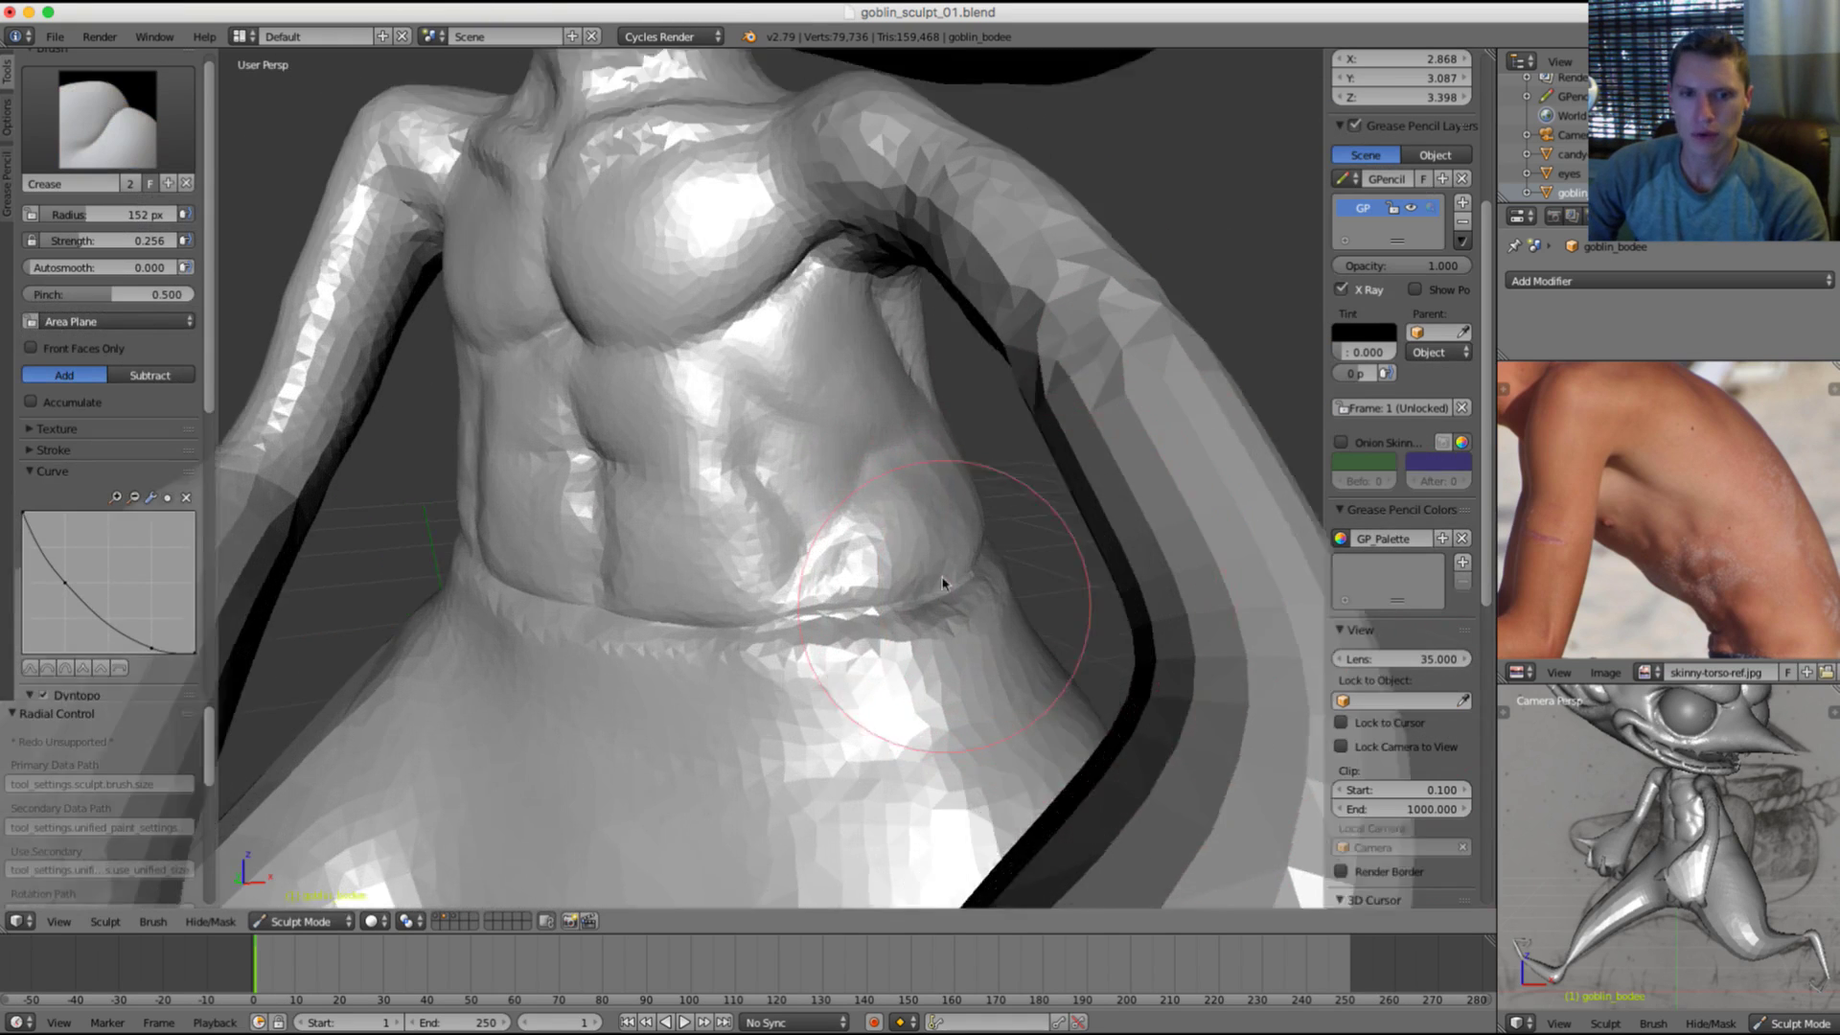
Step: Smooth the flank of the torso just above the waistline at a 152 px radius
middle_drag(944, 584, 939, 479)
mouse_move(934, 479)
shift+mouse_down()
mouse_move(948, 455)
mouse_move(887, 563)
mouse_move(927, 553)
shift+mouse_up()
middle_drag(1018, 497, 928, 505)
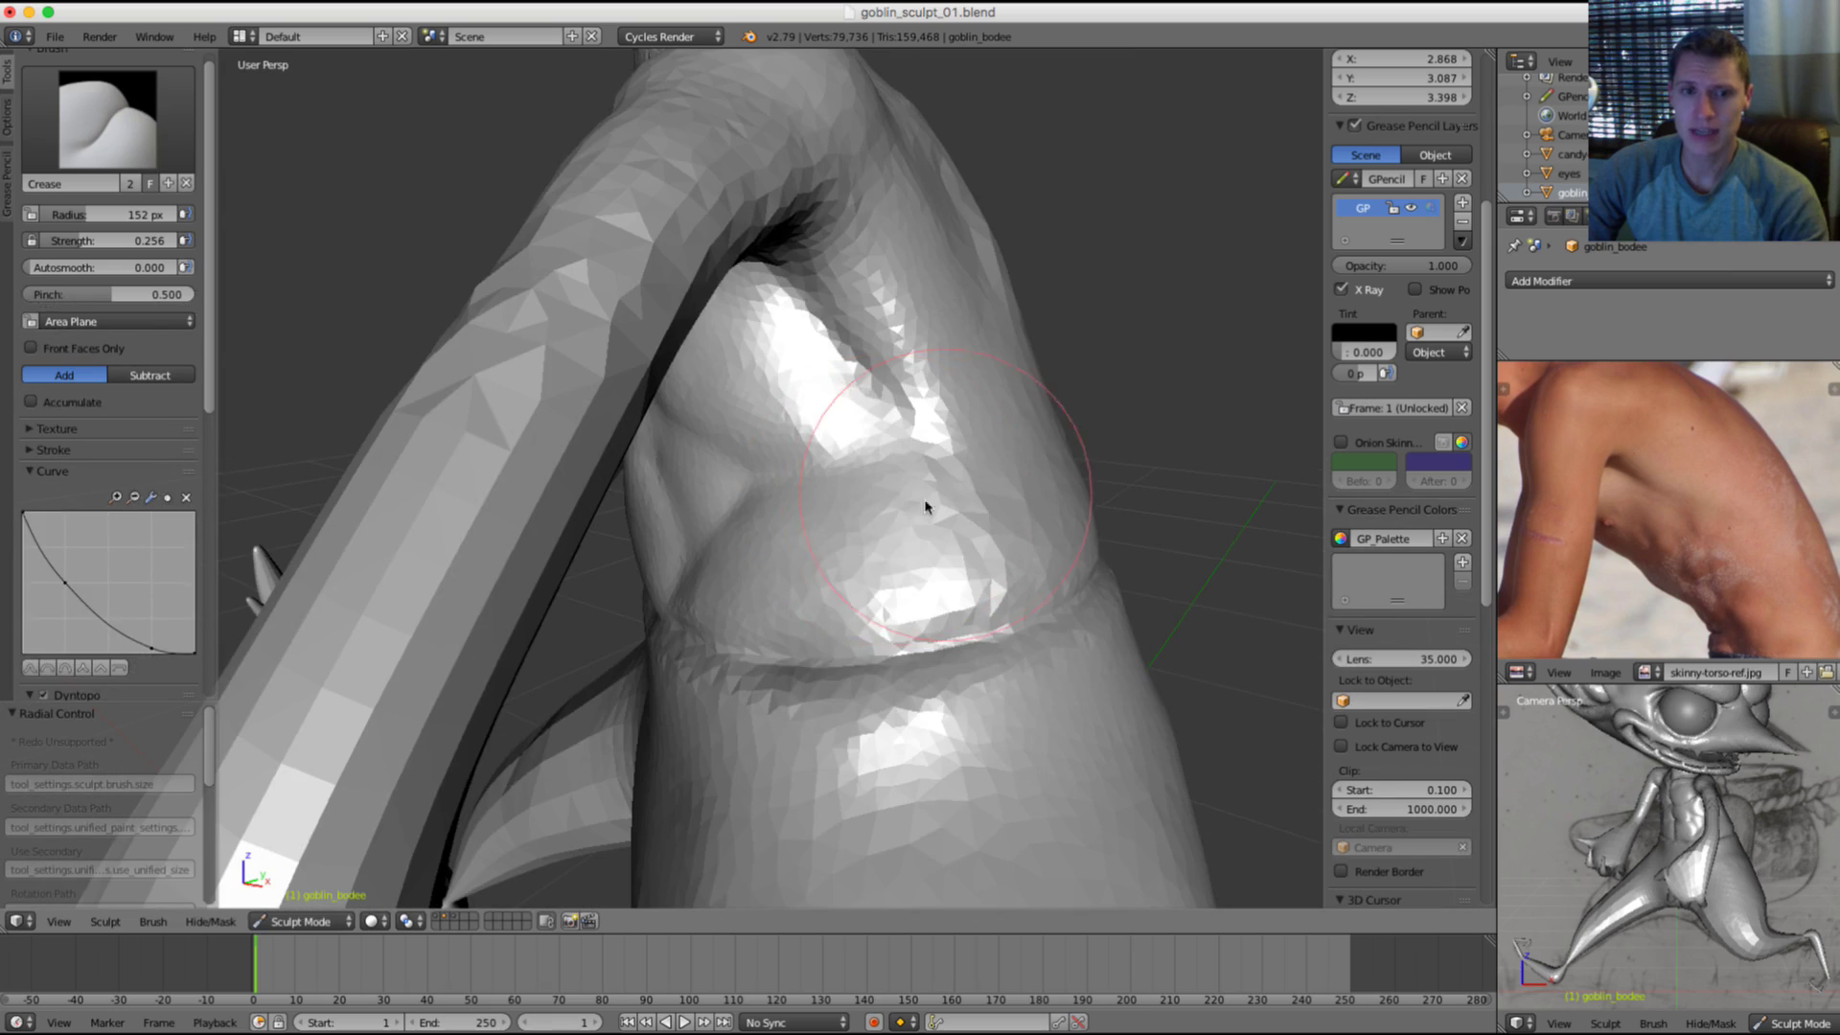
shift+drag(843, 580, 847, 584)
scroll(968, 417, down, 6)
middle_drag(843, 412, 1055, 411)
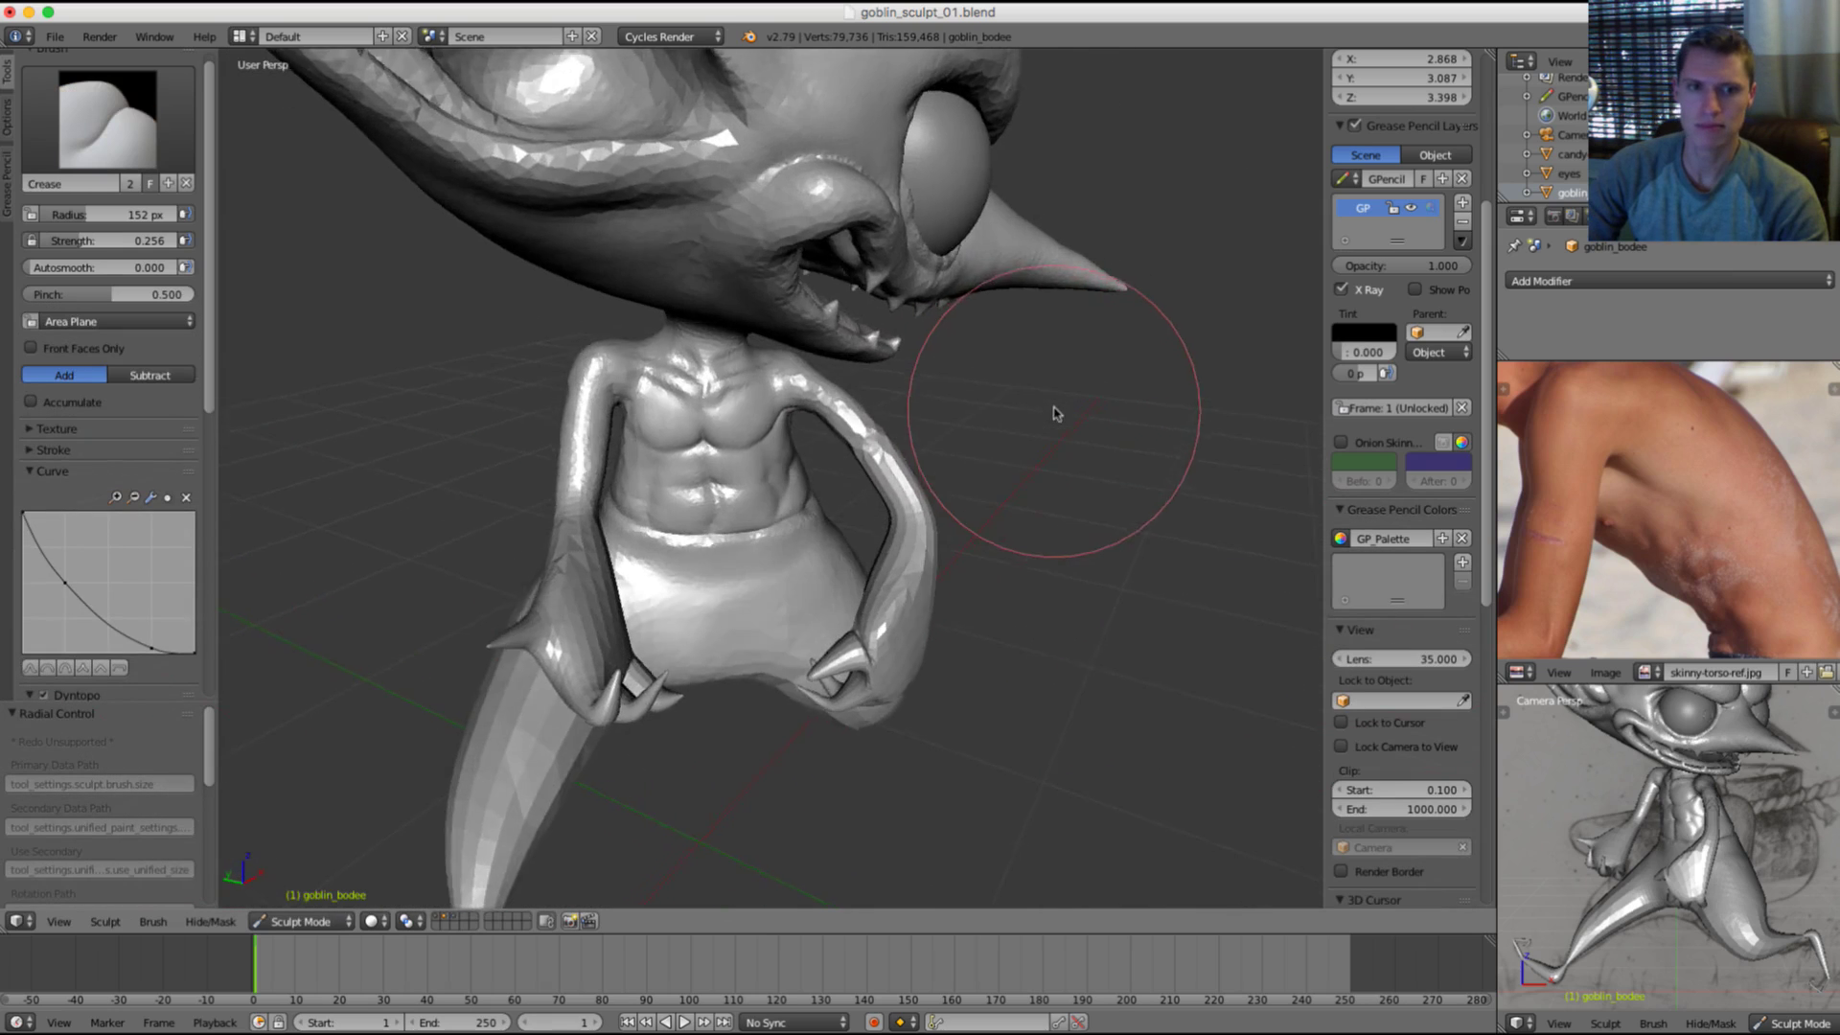
Step: Smooth the ribs on the opposite side of the torso, below the pectoral, at a 135 px radius
scroll(801, 423, up, 6)
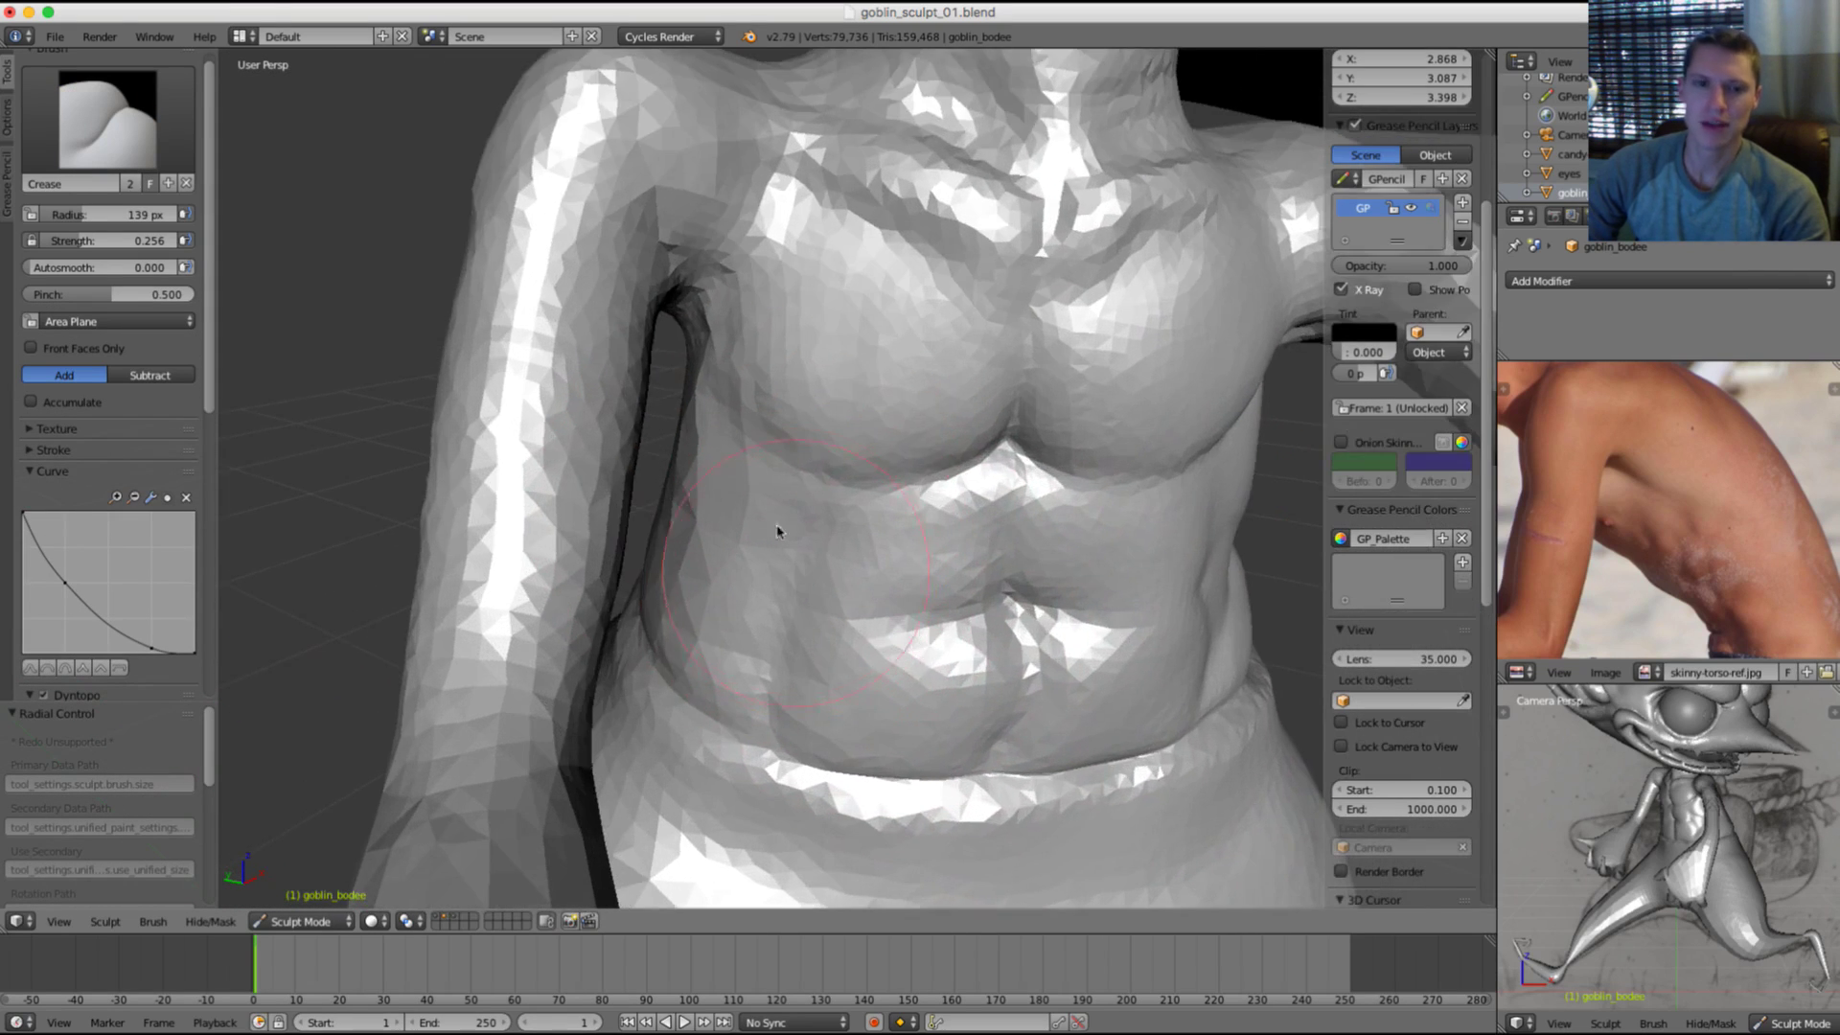
key(f)
click(717, 429)
mouse_move(766, 522)
shift+mouse_down()
mouse_move(805, 472)
mouse_move(843, 464)
shift+mouse_up()
middle_drag(850, 460, 928, 473)
scroll(930, 450, down, 4)
scroll(866, 428, up, 3)
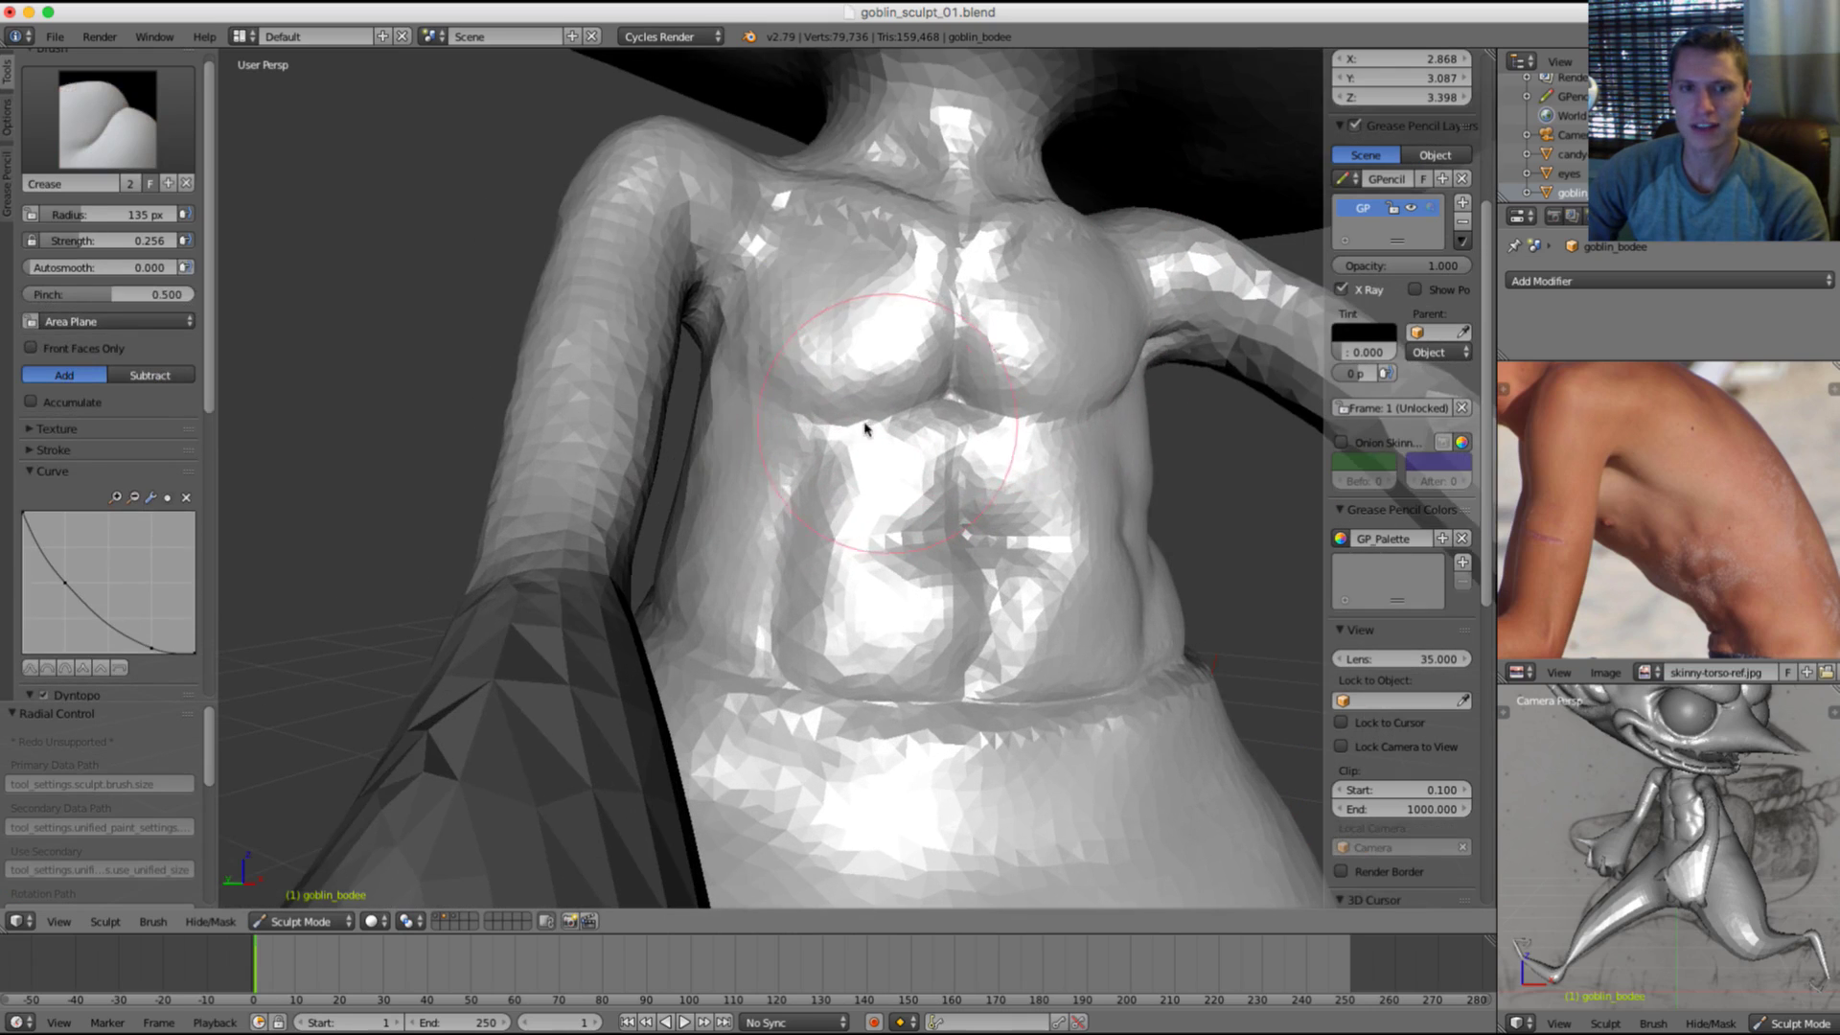
Step: Define the ribs and outer abdominal edge on the opposite flank with the Crease brush at a 146 px radius and 0.256 strength
key(f)
click(750, 449)
scroll(750, 444, up, 1)
mouse_move(750, 444)
middle_down()
mouse_move(731, 452)
mouse_move(948, 444)
mouse_move(834, 442)
mouse_move(842, 526)
mouse_move(639, 543)
middle_up()
scroll(848, 441, up, 2)
key(f)
click(778, 438)
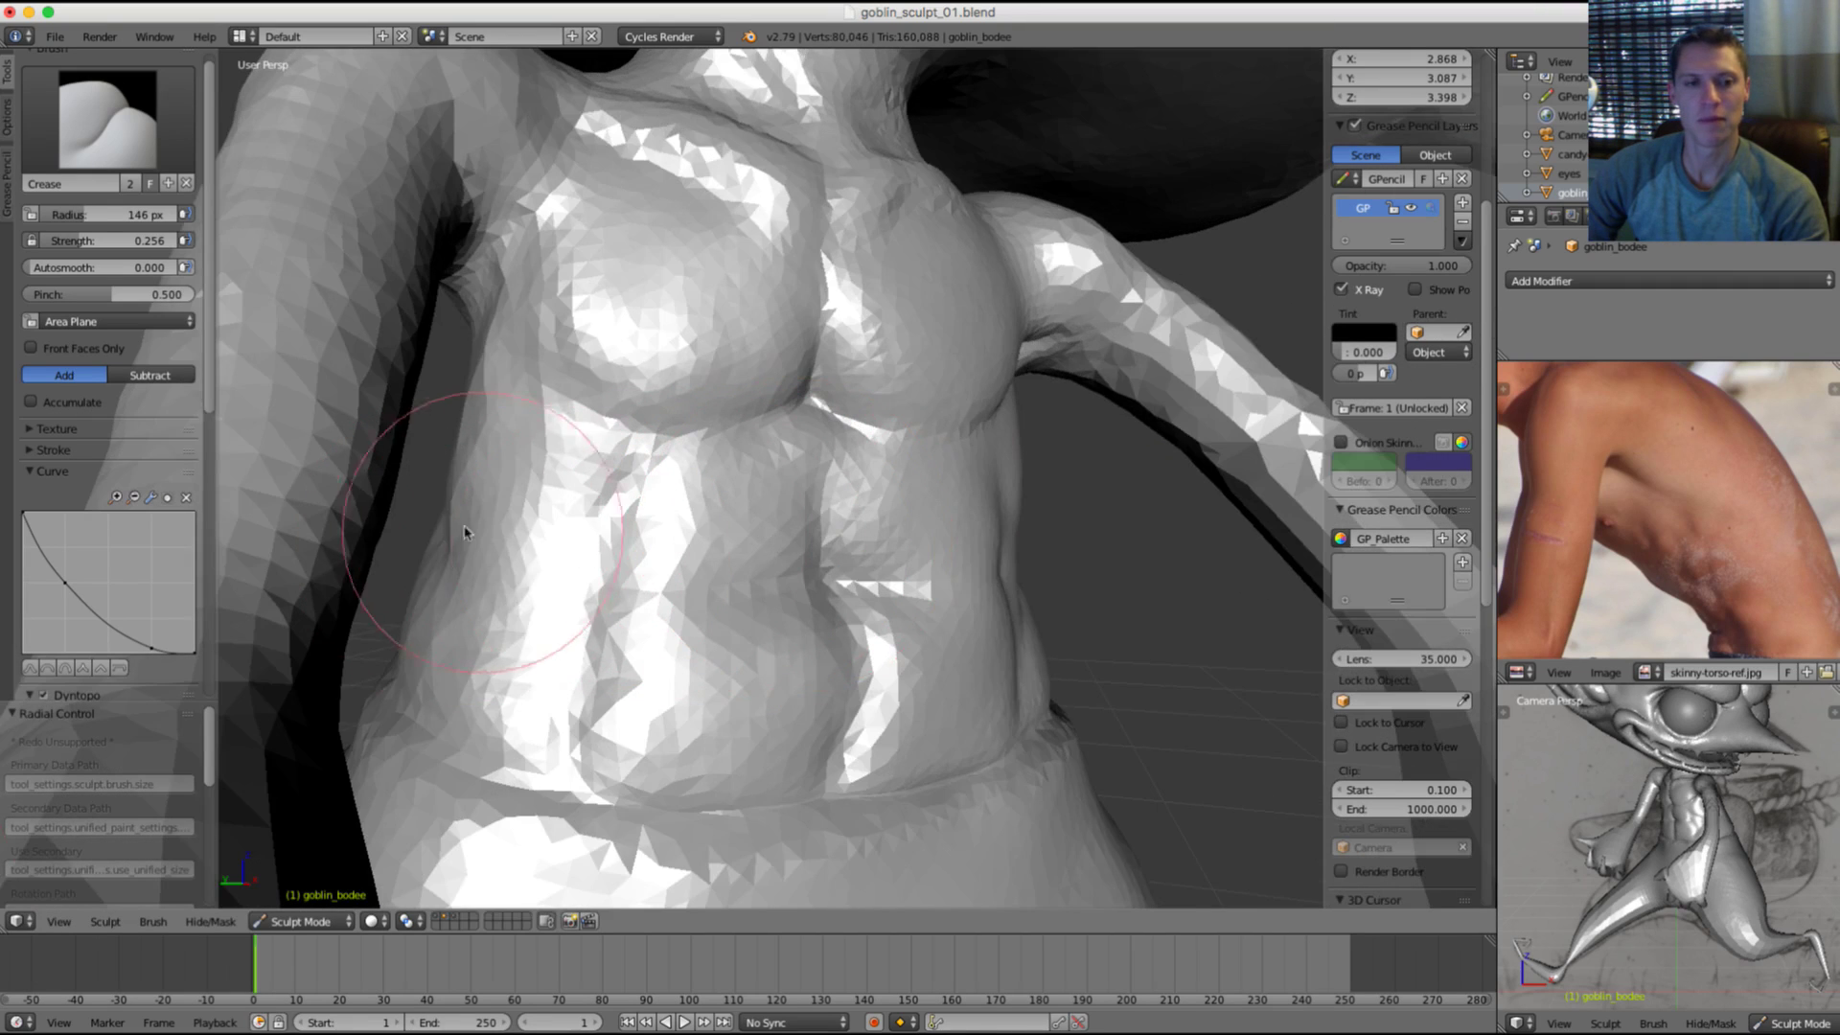
Step: Smooth the opposite flank beside the abdominals at a 129 px radius
click(495, 582)
middle_drag(494, 582, 528, 530)
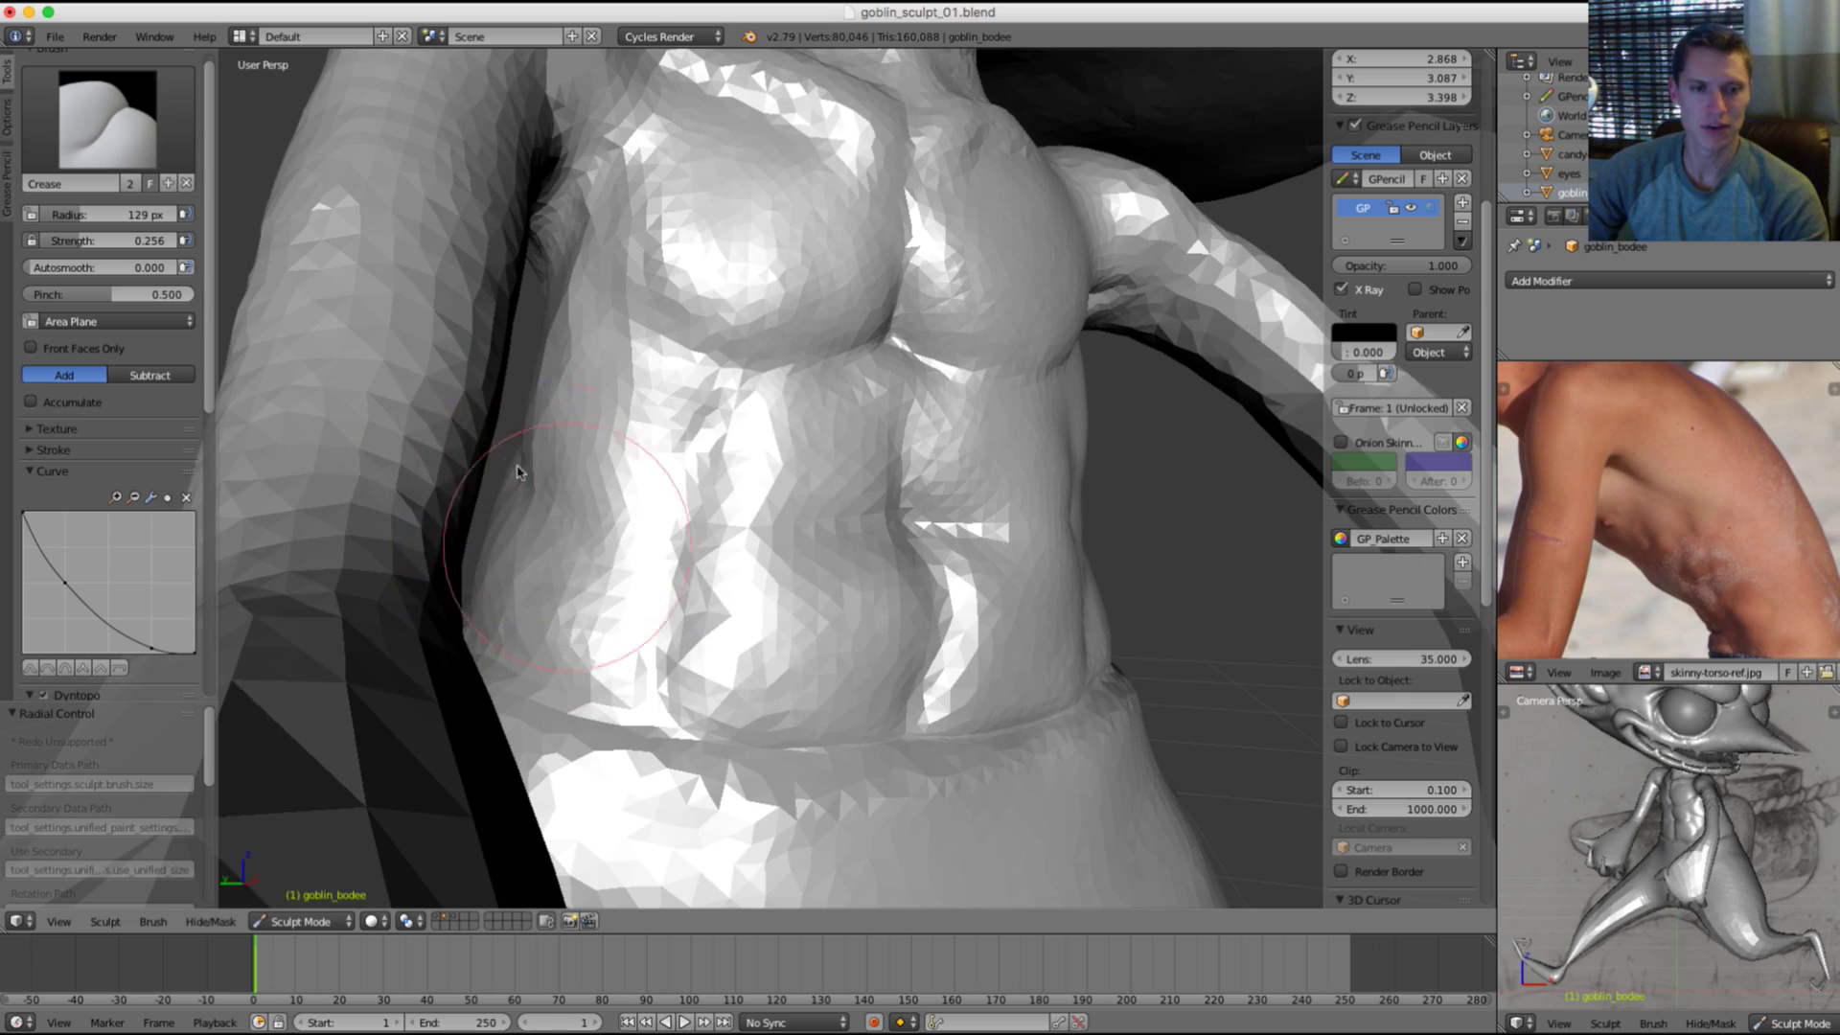
mouse_move(544, 461)
shift+mouse_down()
mouse_move(557, 507)
mouse_move(569, 431)
shift+mouse_up()
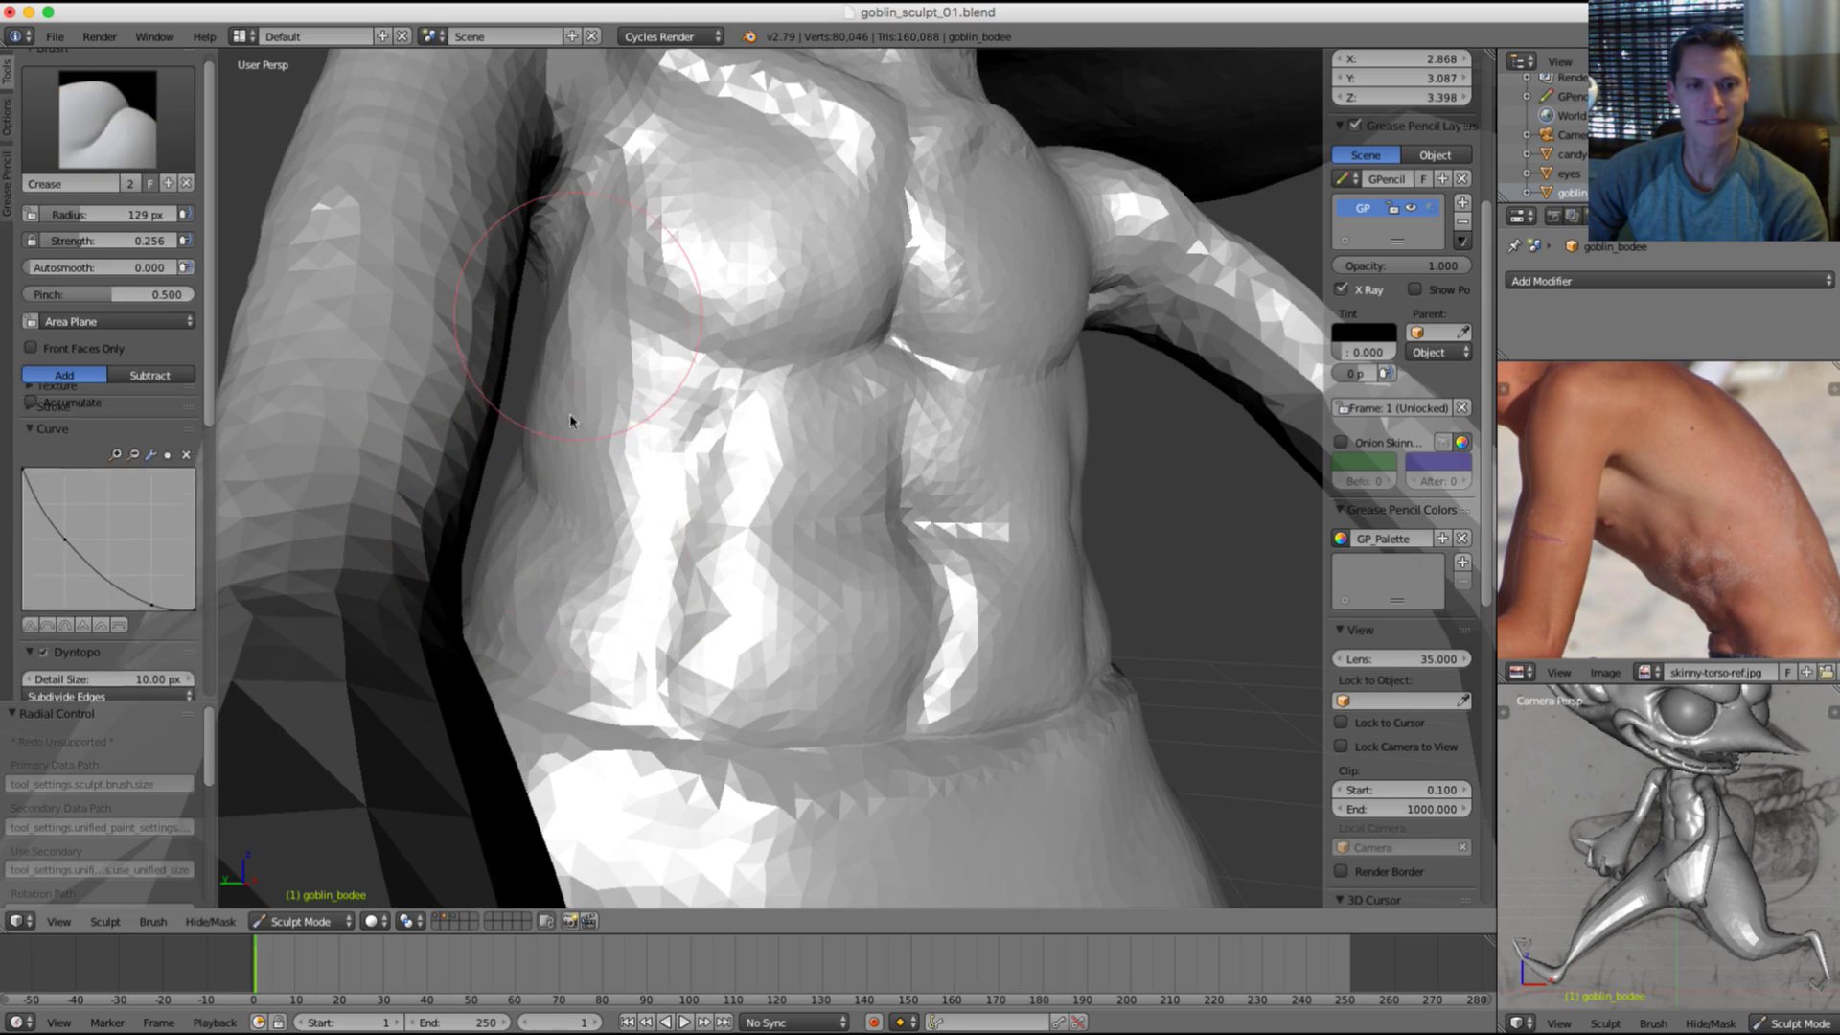
mouse_move(551, 522)
shift+mouse_down()
mouse_move(566, 616)
mouse_move(616, 622)
shift+mouse_up()
Step: Refine the rib folds on the side of the torso beneath the arm with the Crease brush at a 146 px radius
scroll(944, 339, down, 5)
mouse_move(953, 337)
middle_down()
mouse_move(867, 350)
mouse_move(961, 338)
mouse_move(1010, 380)
mouse_move(916, 489)
mouse_move(1055, 361)
mouse_move(989, 350)
mouse_move(918, 374)
middle_up()
scroll(1010, 380, up, 6)
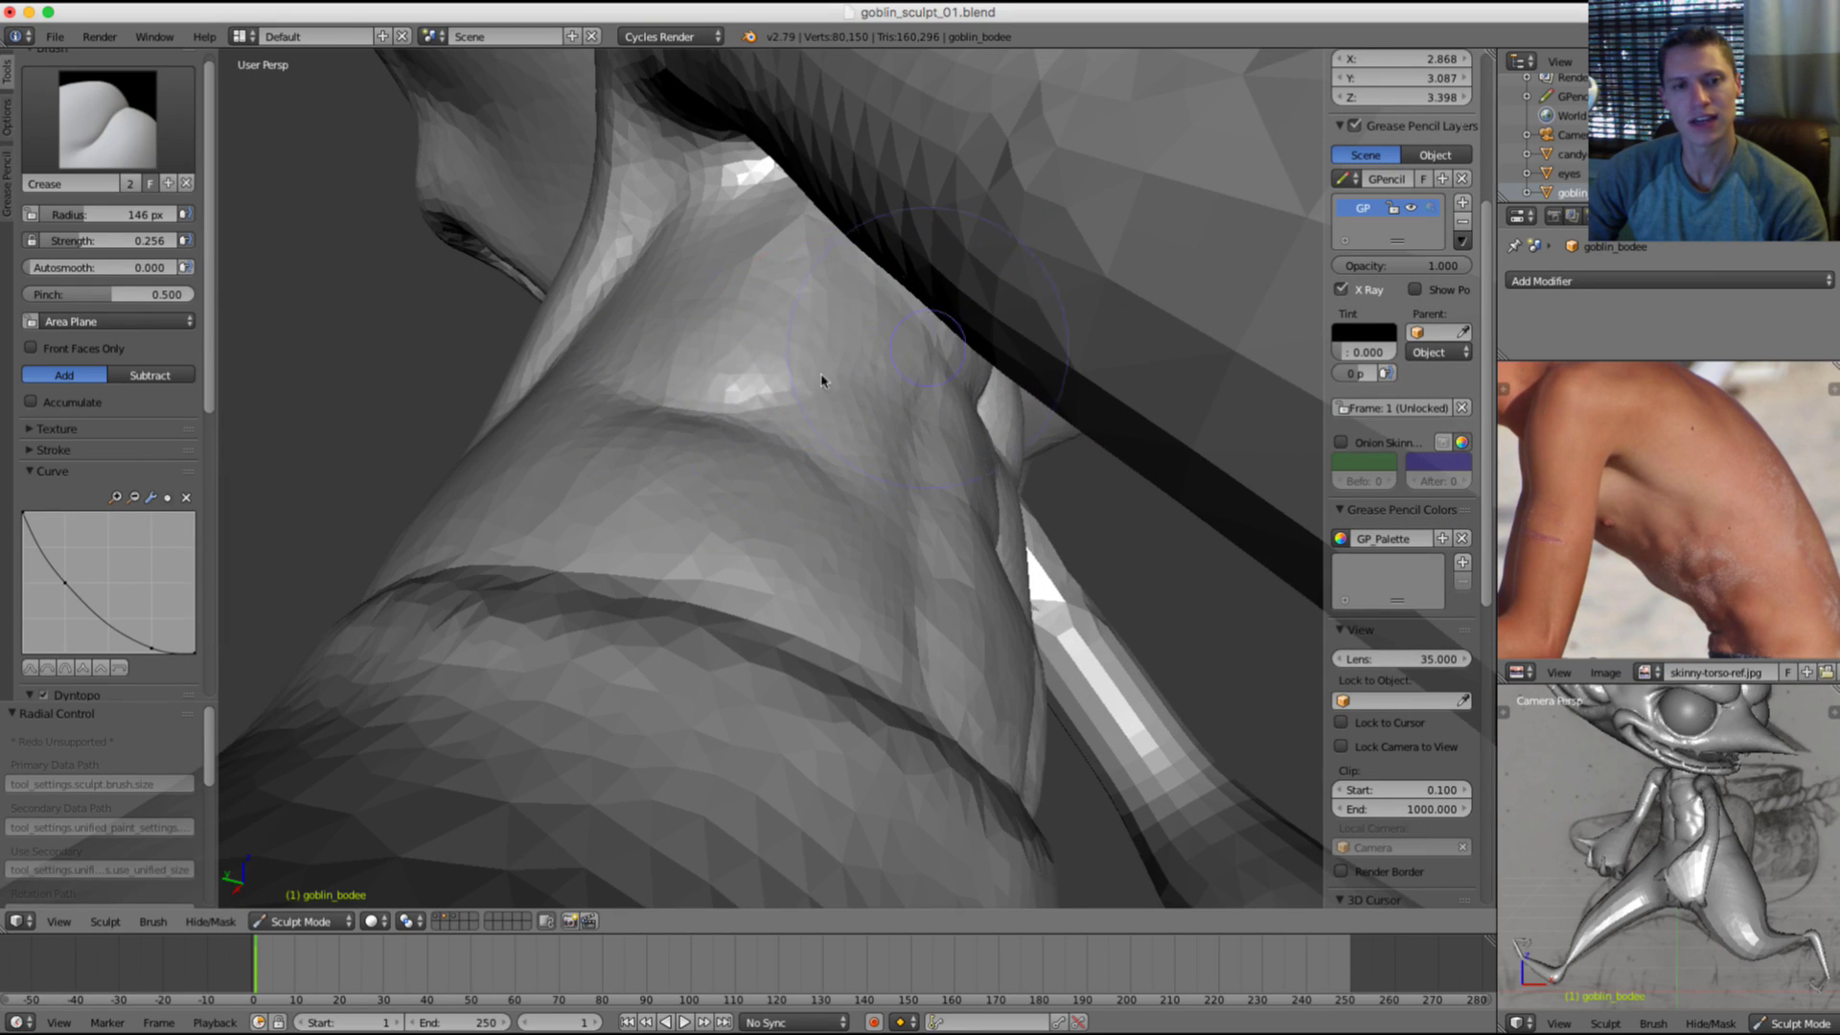
middle_drag(906, 353, 915, 460)
scroll(848, 347, down, 7)
scroll(766, 452, up, 4)
mouse_move(763, 455)
middle_down()
mouse_move(781, 432)
mouse_move(821, 480)
middle_up()
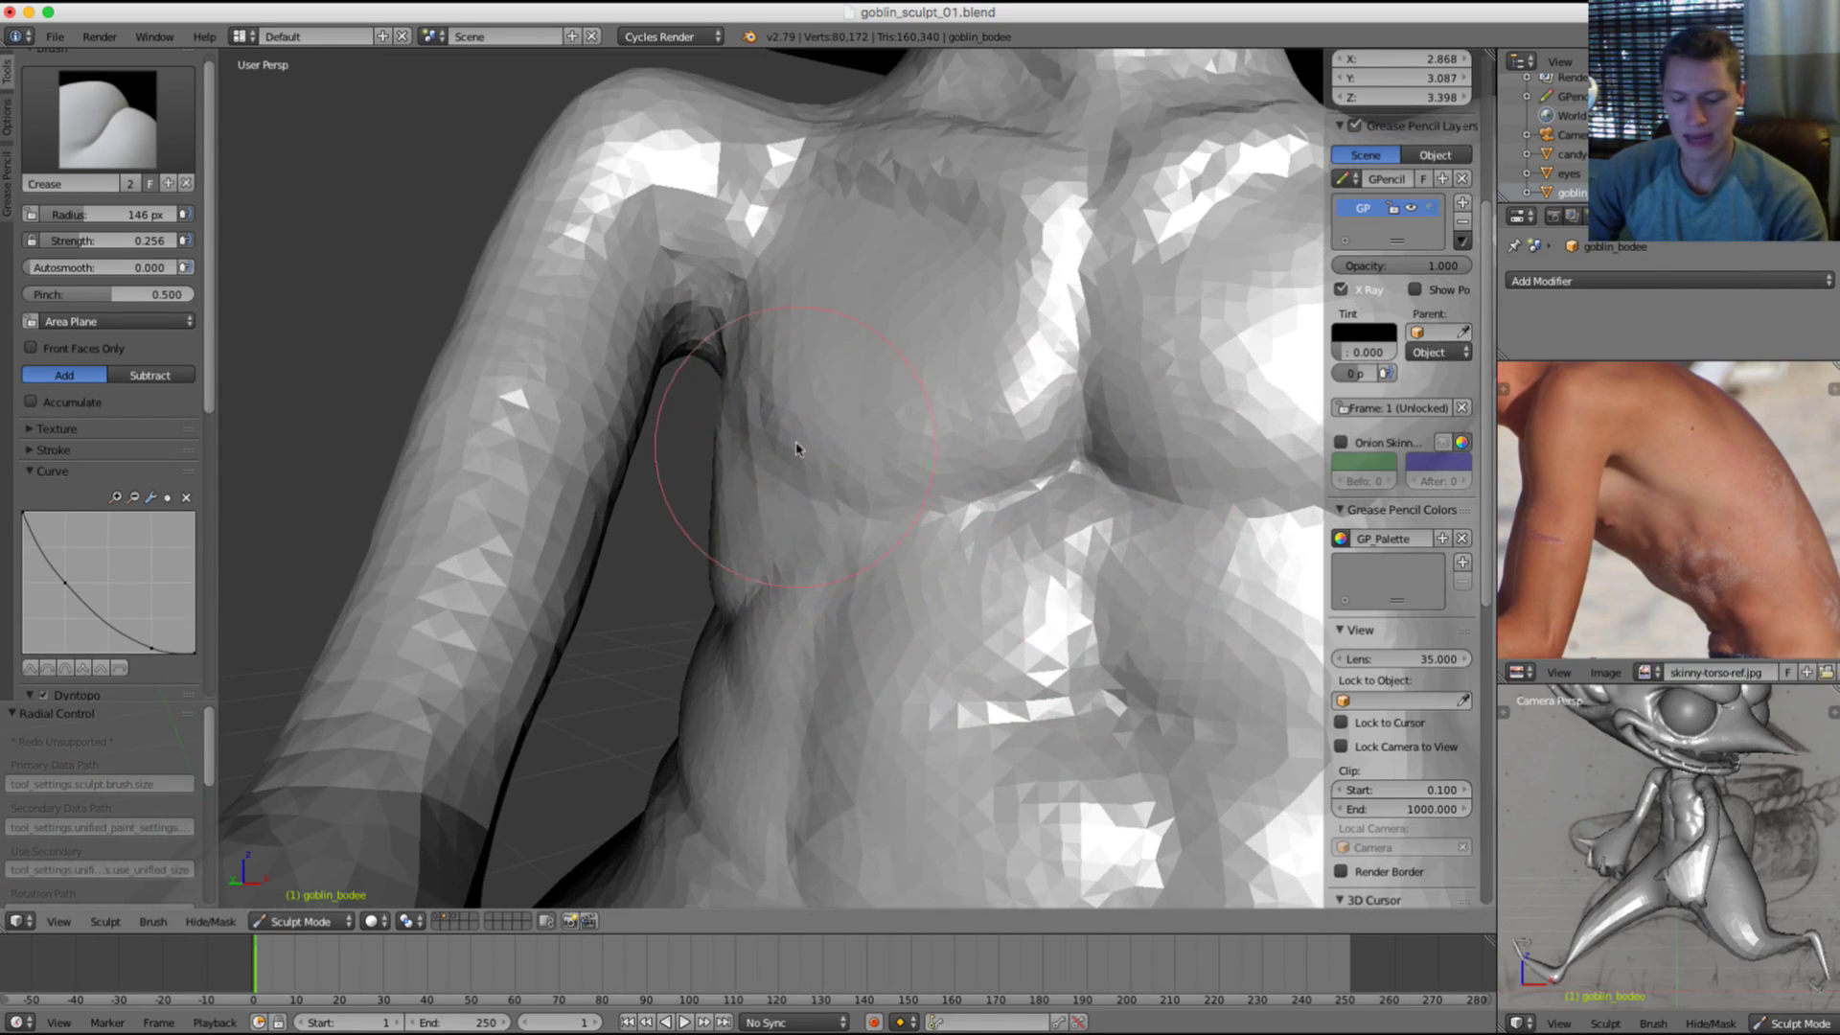
Step: Fill out the torso's side below the armpit with the Inflate/Deflate brush at a 166 px radius and 0.620 strength, and smooth it
key(i)
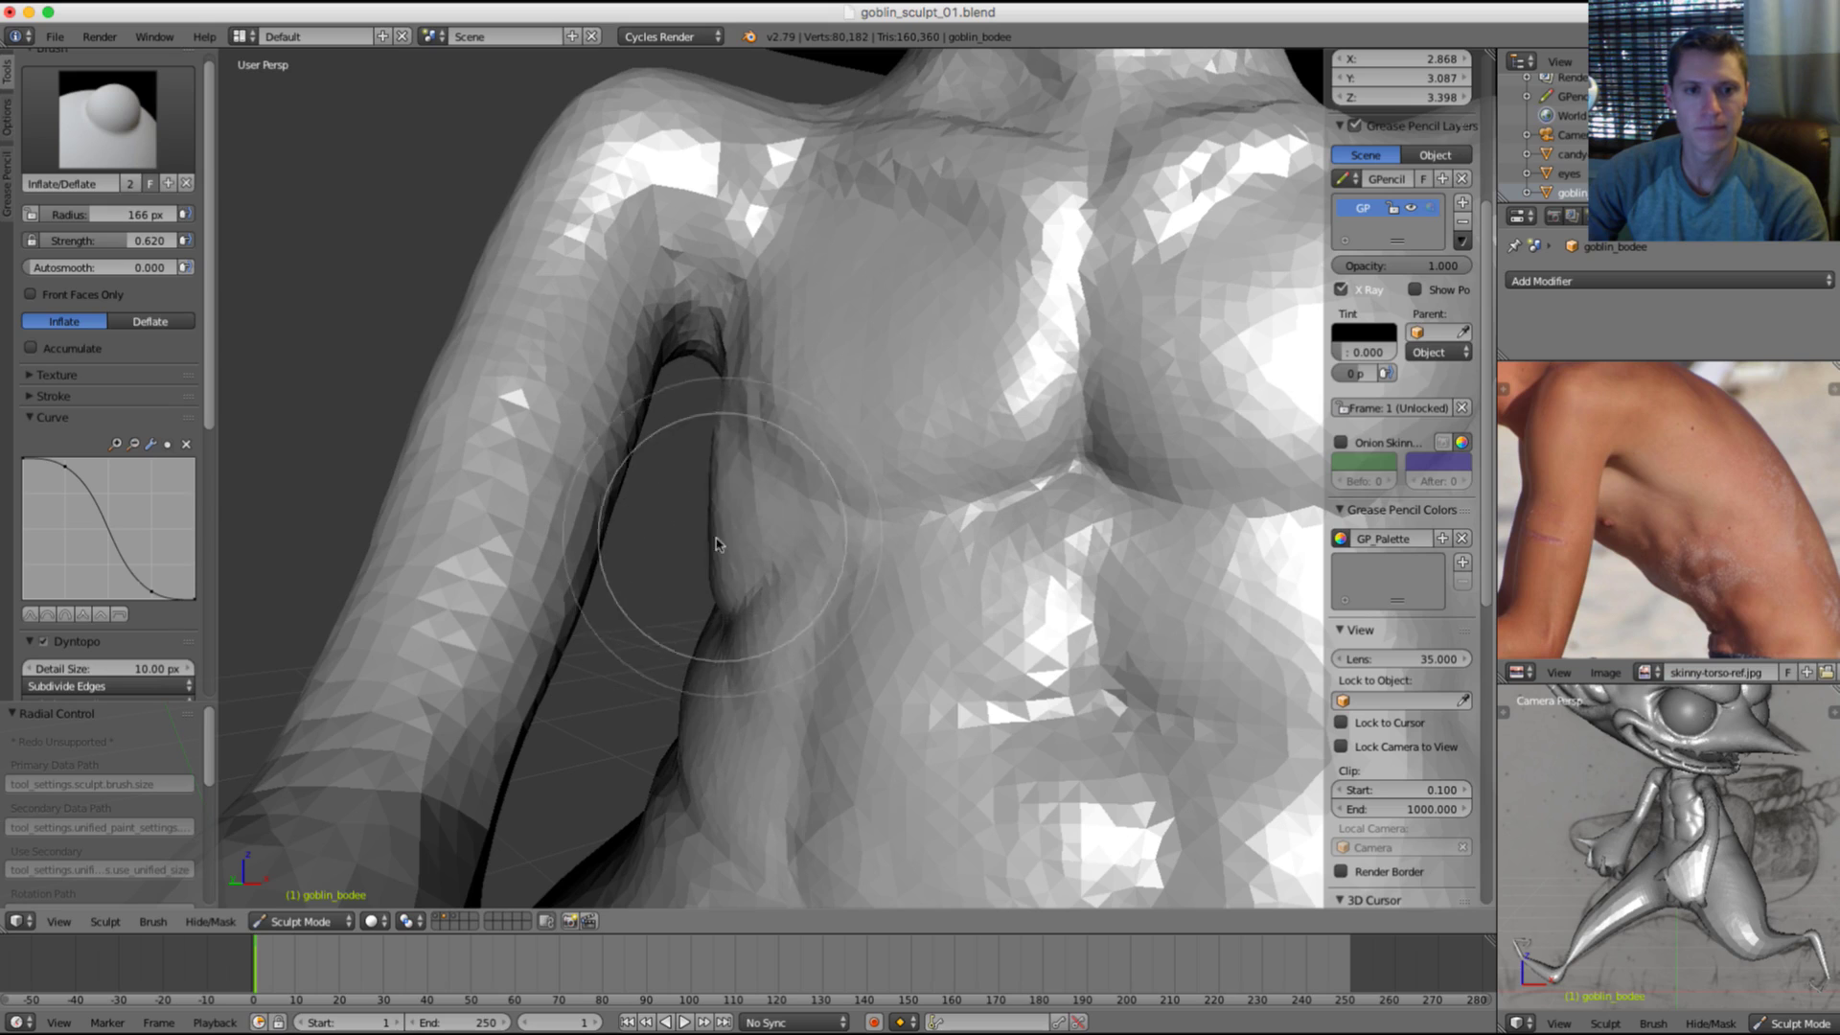
drag(717, 544, 719, 522)
mouse_move(709, 470)
shift+mouse_down()
mouse_move(706, 550)
mouse_move(719, 534)
mouse_move(733, 556)
shift+mouse_up()
middle_drag(780, 582, 757, 489)
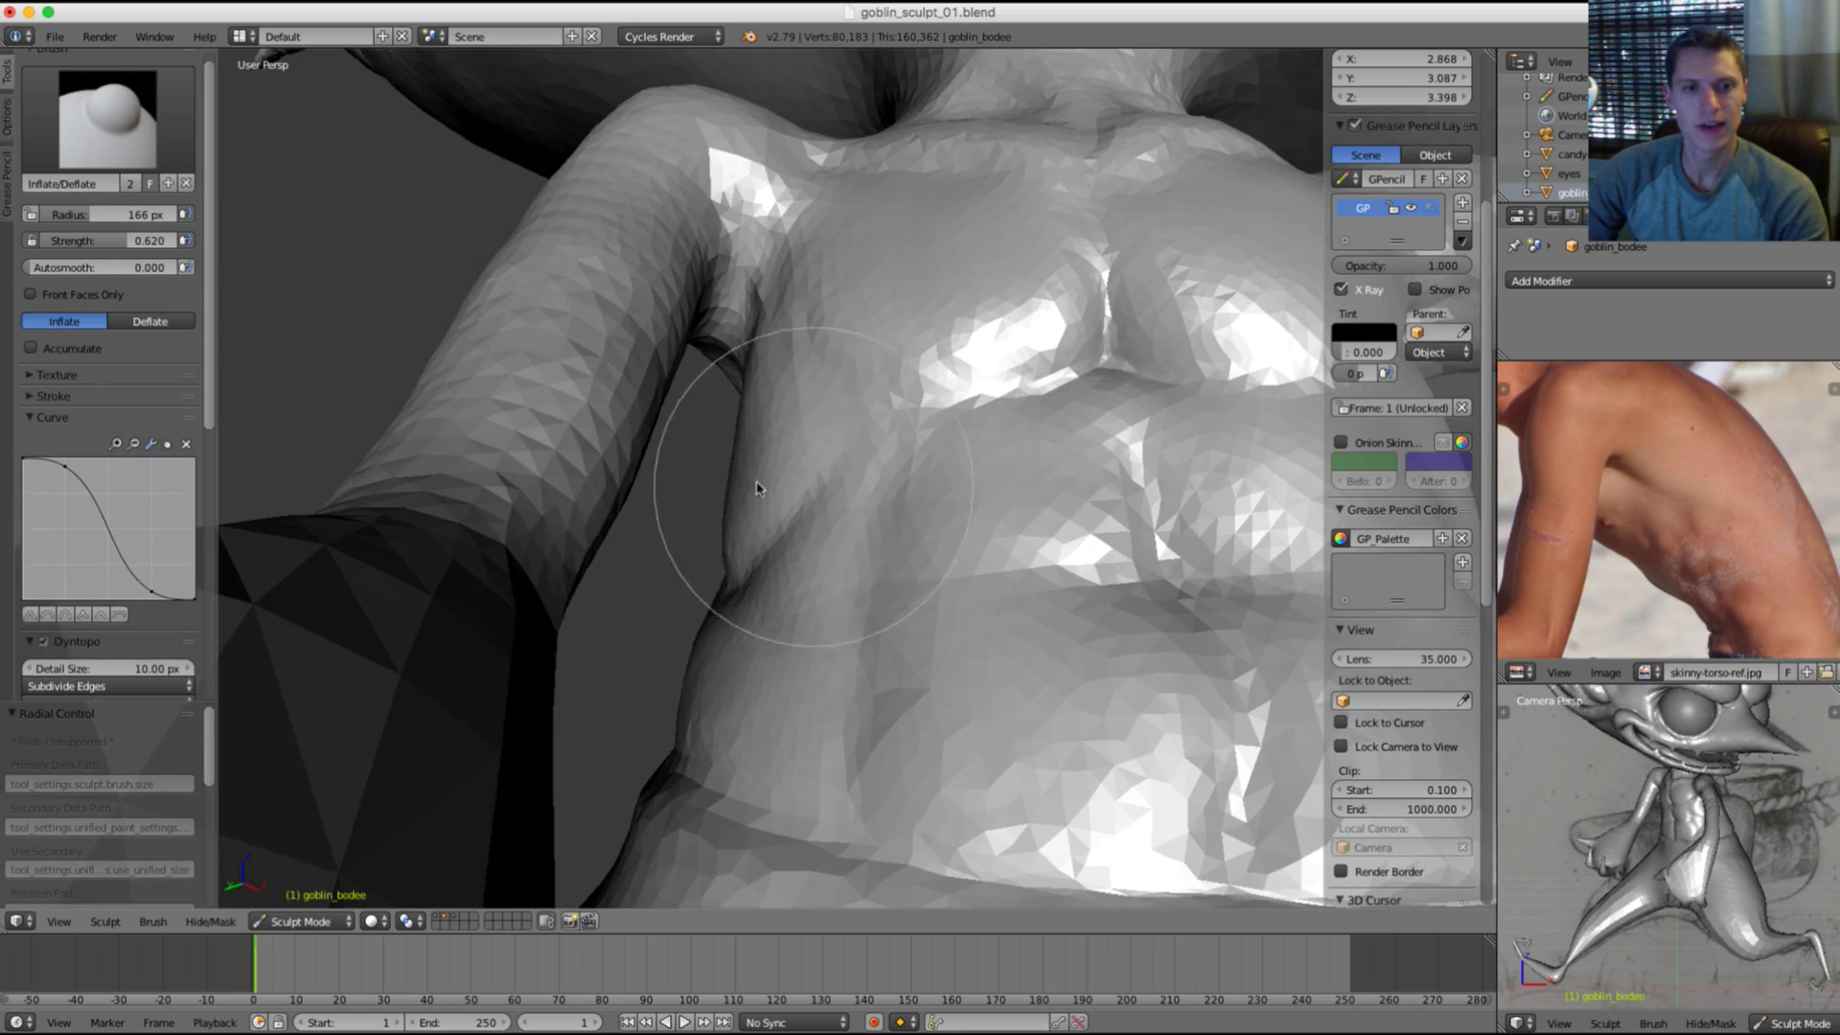
key(s)
shift+drag(721, 553, 767, 507)
mouse_move(813, 550)
ctrl+middle_down()
mouse_move(749, 440)
mouse_move(724, 605)
mouse_move(969, 534)
mouse_move(1039, 296)
mouse_move(915, 342)
mouse_move(805, 479)
mouse_move(814, 379)
ctrl+middle_up()
scroll(787, 506, up, 6)
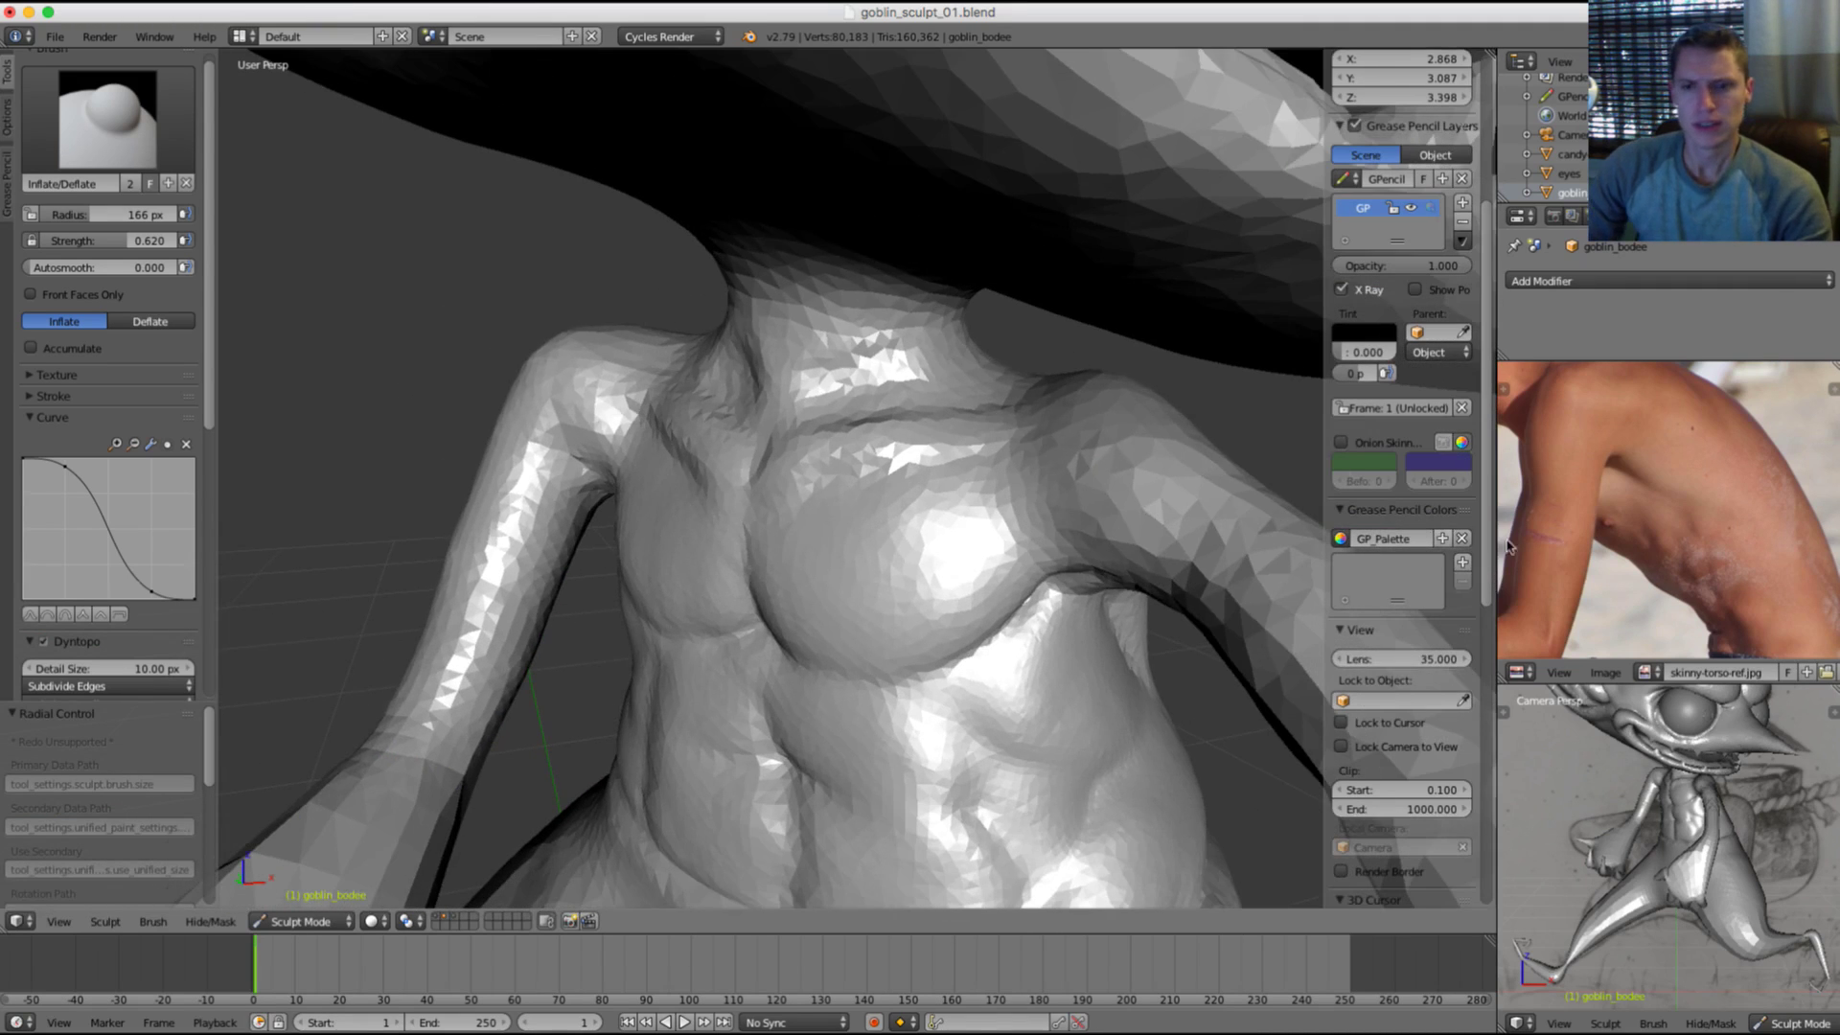
Step: Compare the goblin's torso, shoulders and collarbones with the skinny-torso reference photos
ctrl+middle_drag(1657, 508, 1696, 471)
scroll(1692, 493, down, 1)
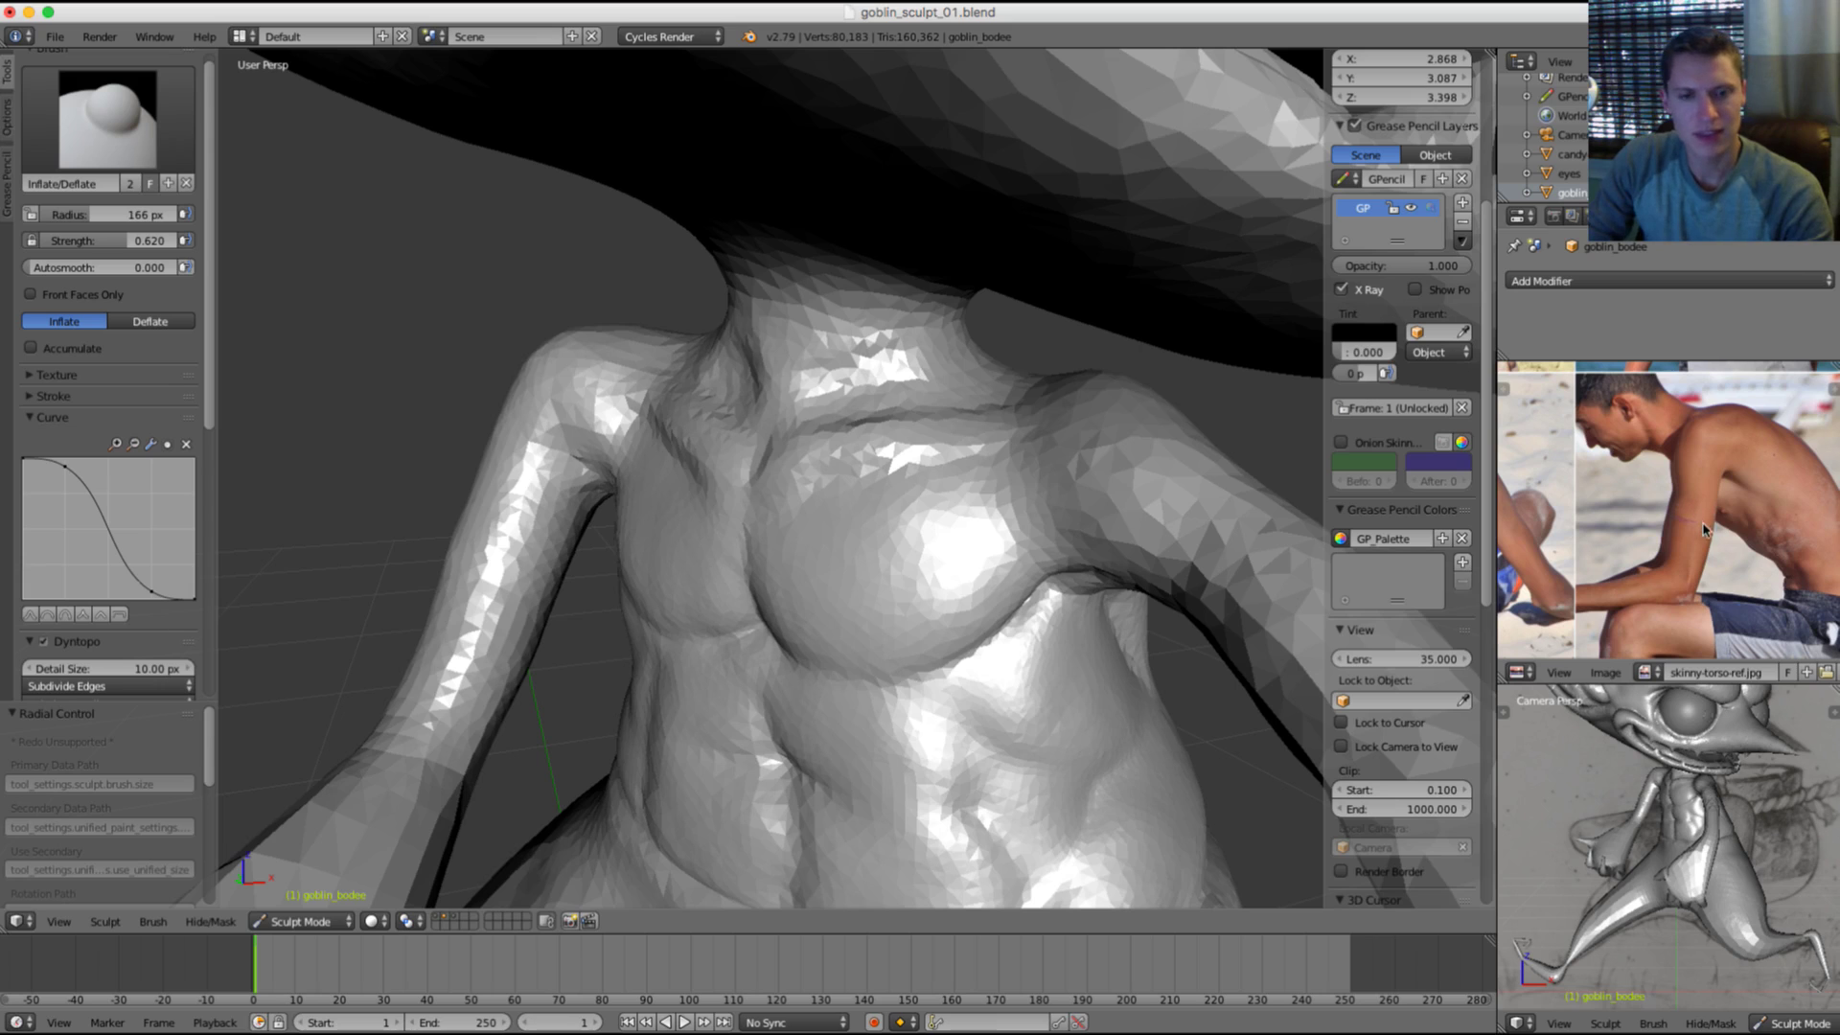
scroll(1710, 529, up, 5)
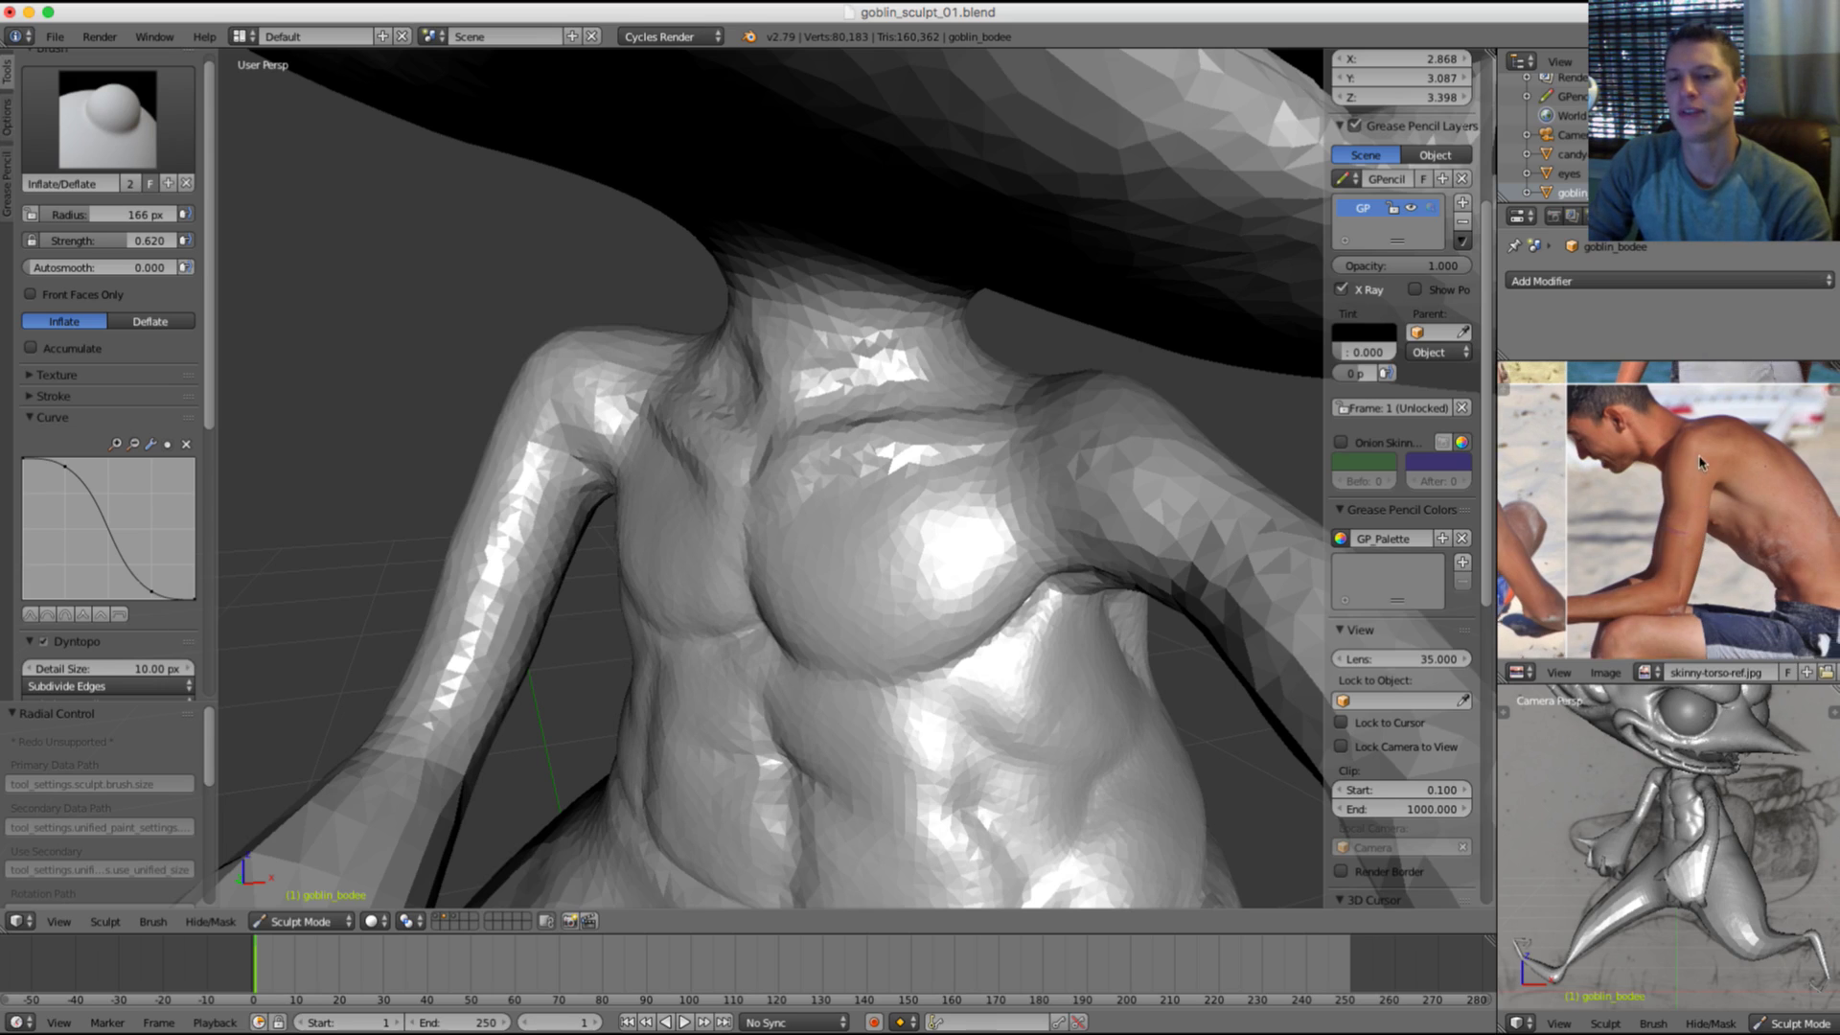
scroll(920, 412, down, 6)
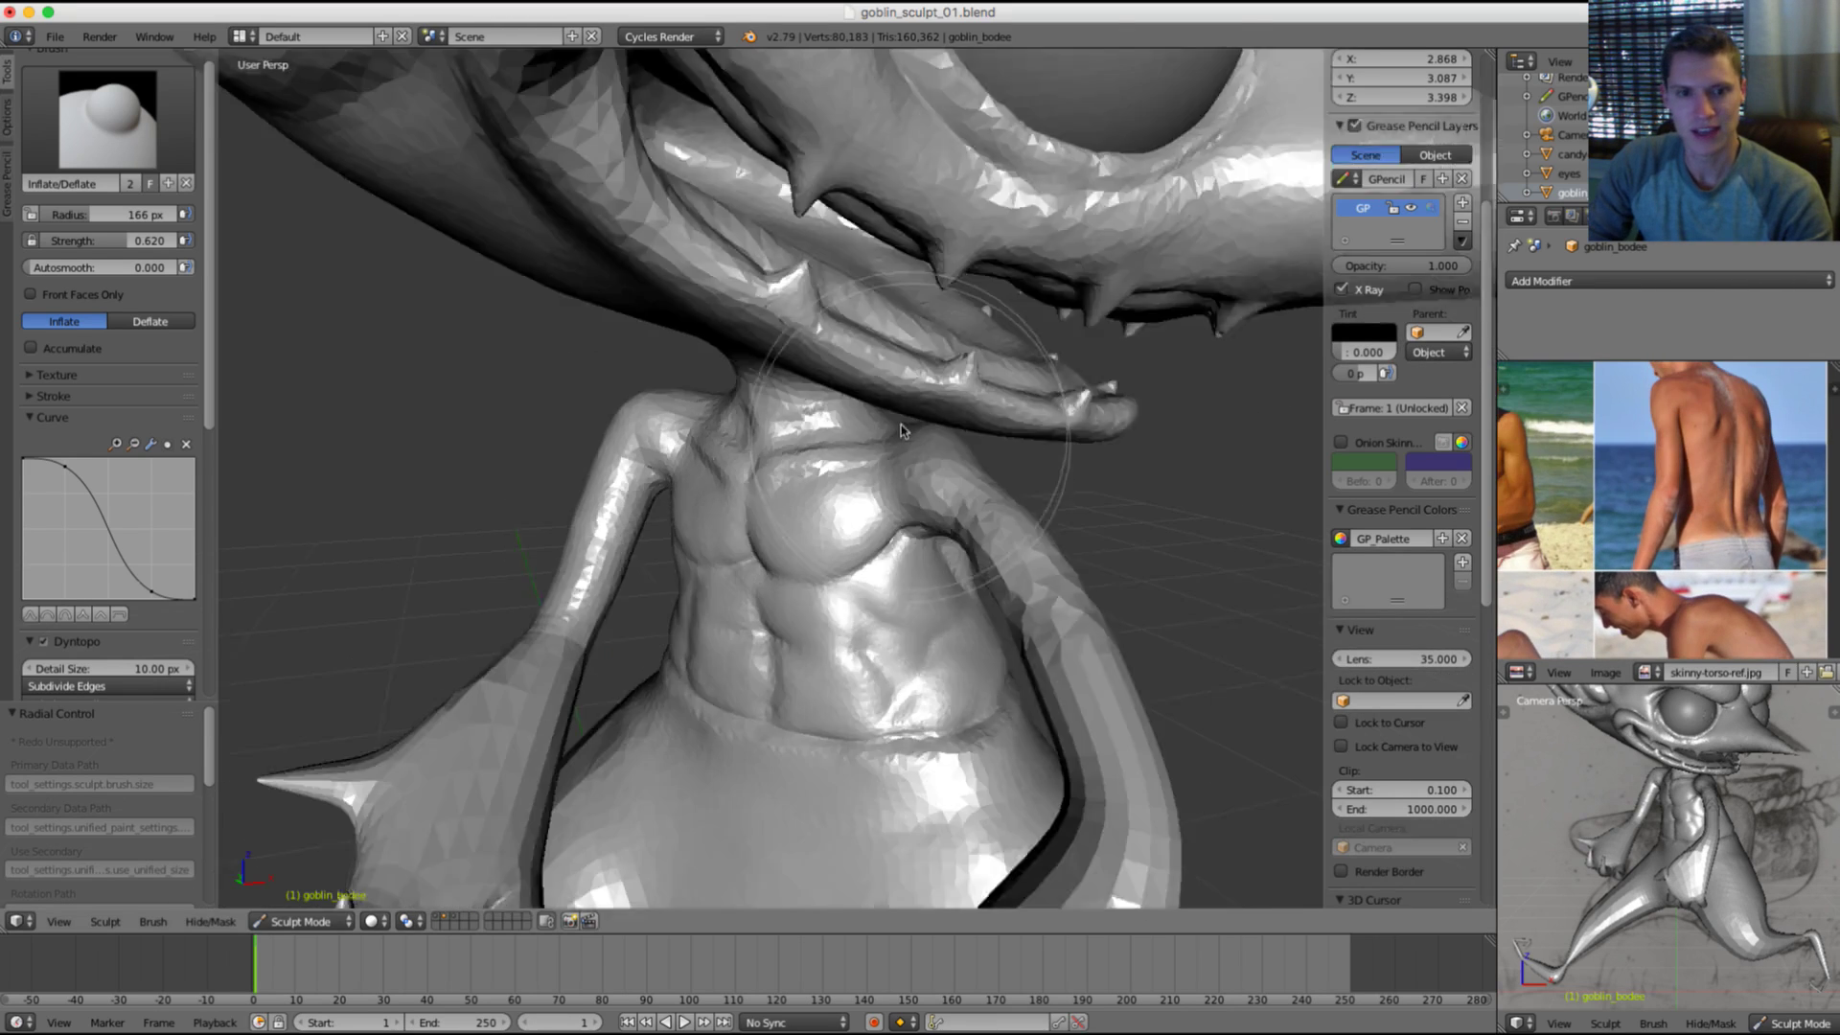
middle_drag(910, 410, 847, 500)
scroll(762, 543, up, 6)
middle_drag(756, 543, 767, 505)
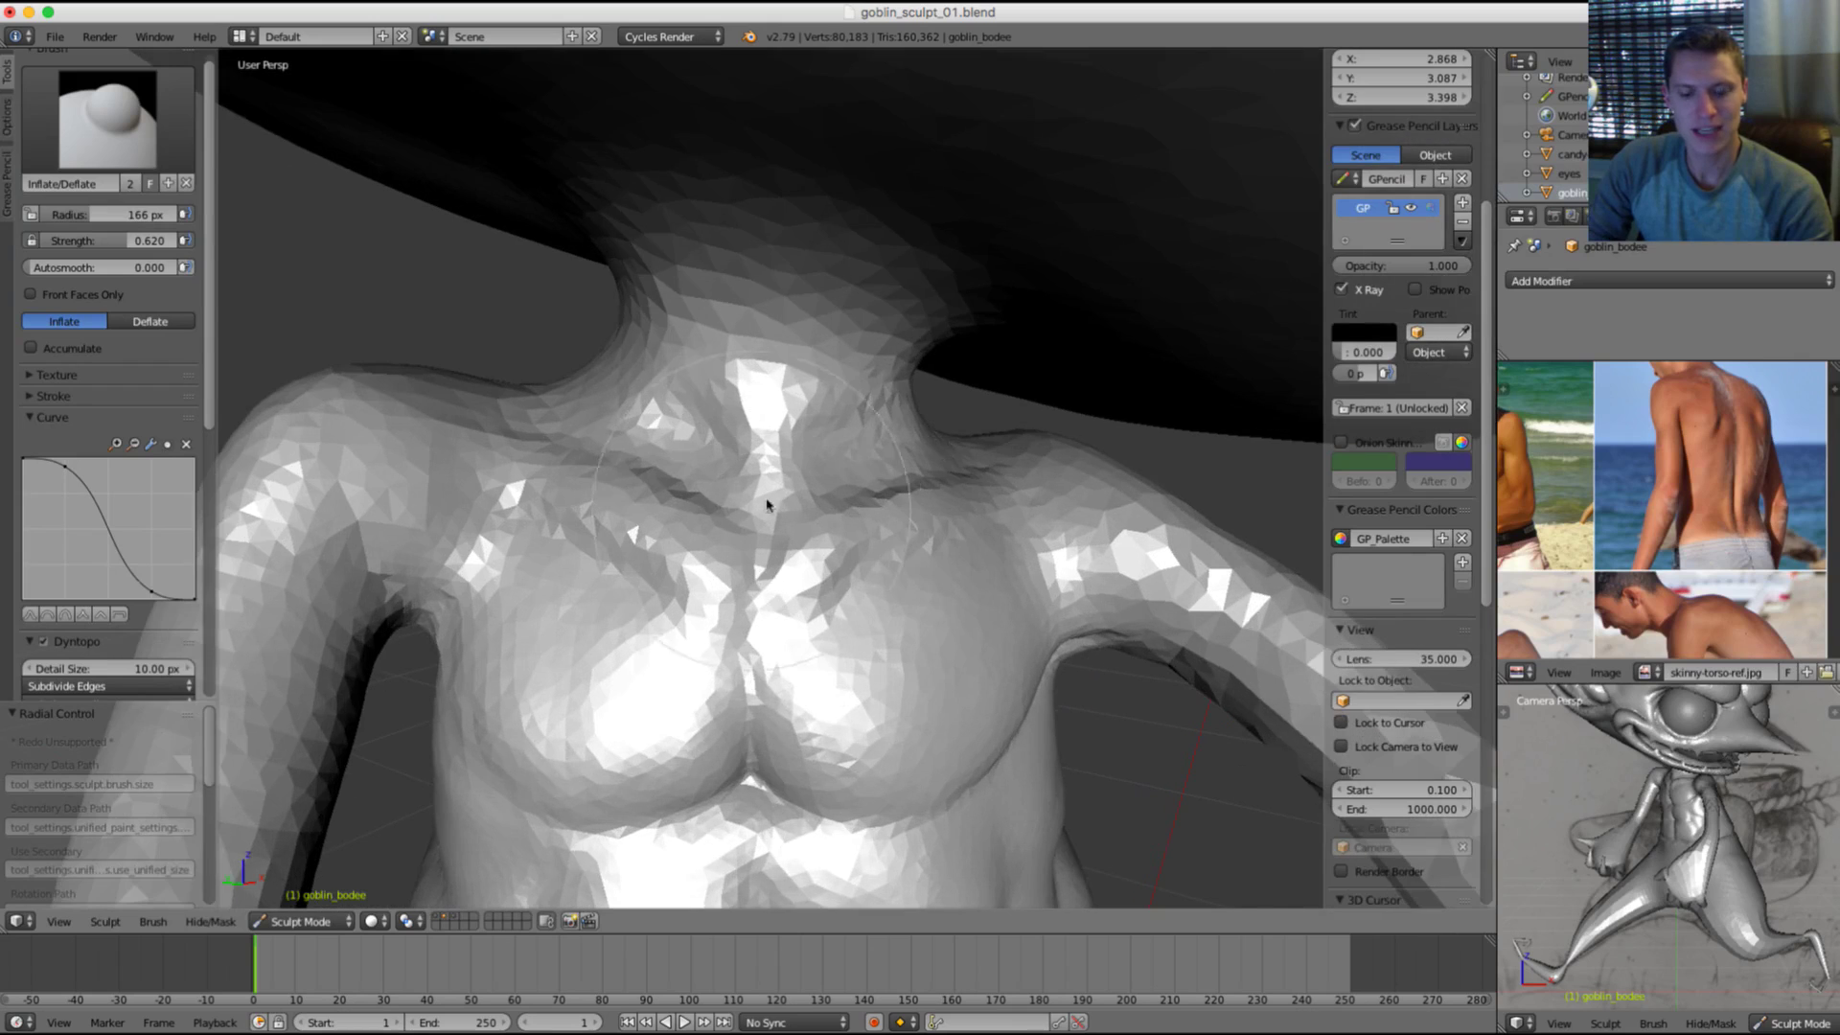
scroll(885, 565, down, 5)
middle_drag(752, 613, 843, 704)
scroll(881, 541, down, 3)
middle_drag(880, 541, 911, 492)
scroll(911, 493, down, 2)
scroll(977, 423, down, 4)
scroll(968, 537, up, 3)
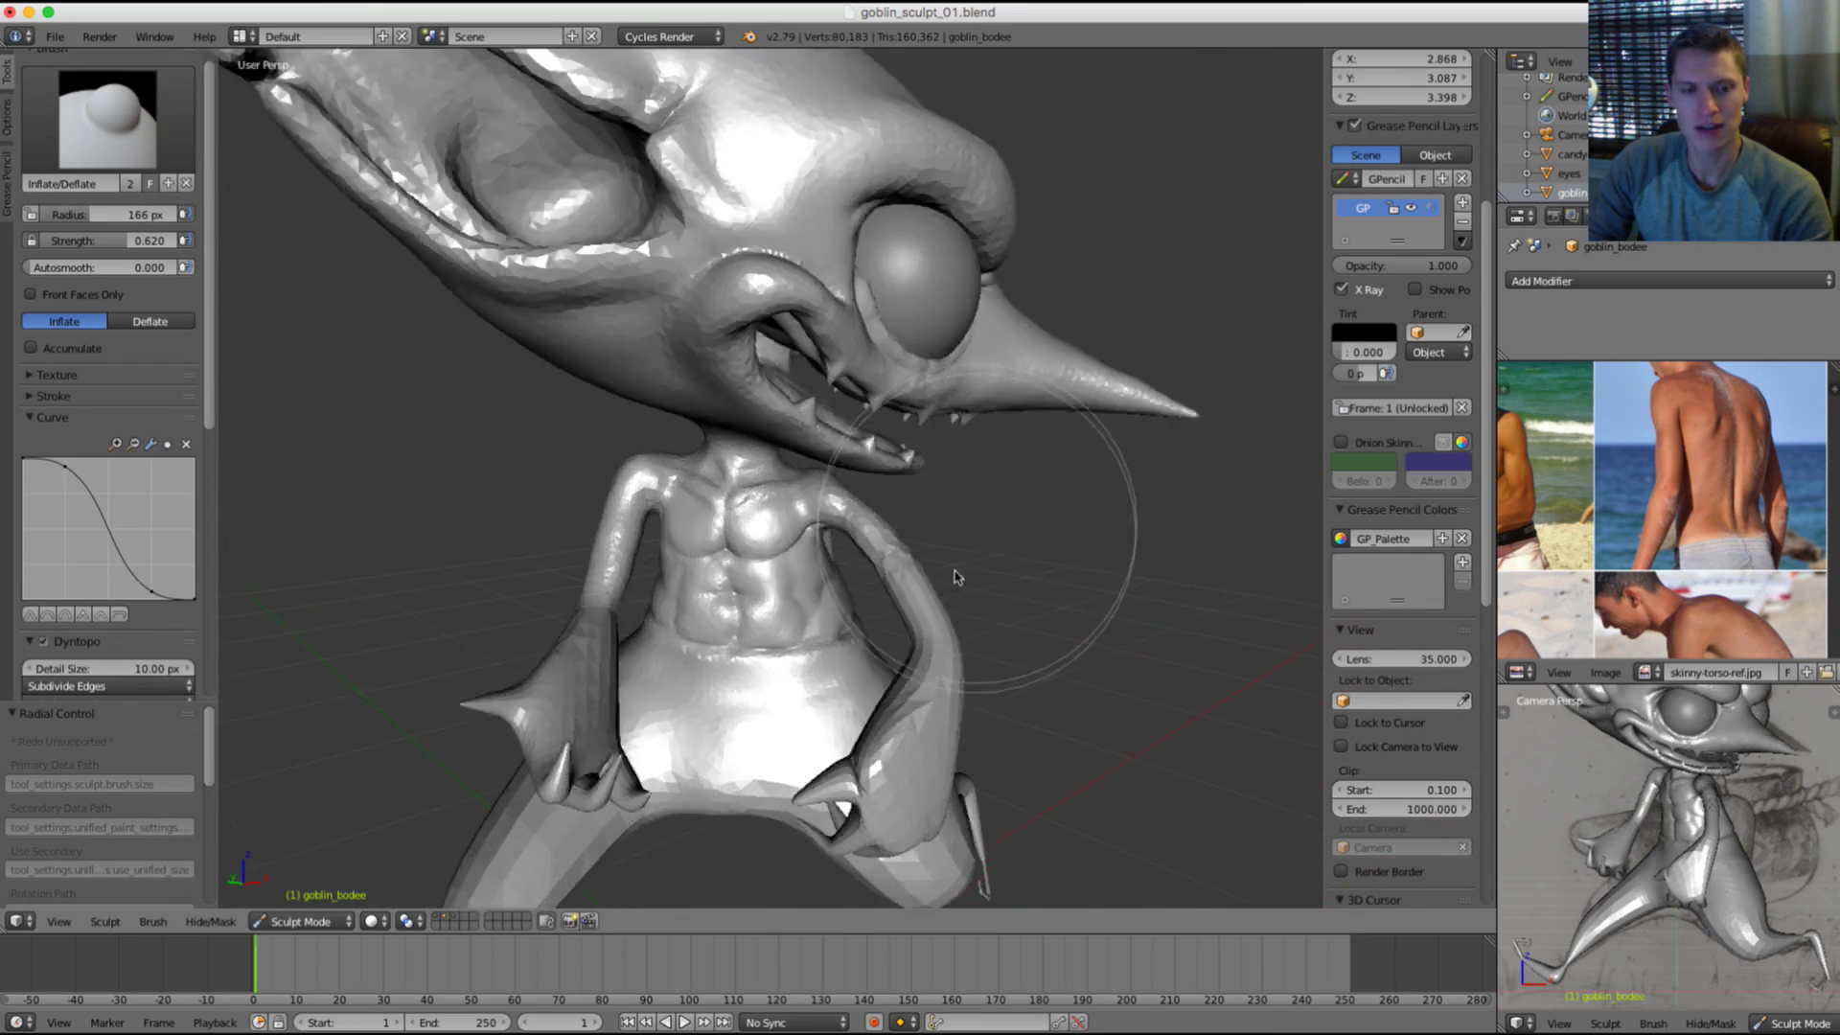
Step: Examine the neck and collarbones in the reference photo of the man in a cap beside the goblin's upper chest
middle_drag(958, 574, 833, 542)
scroll(803, 547, up, 5)
scroll(1635, 550, up, 6)
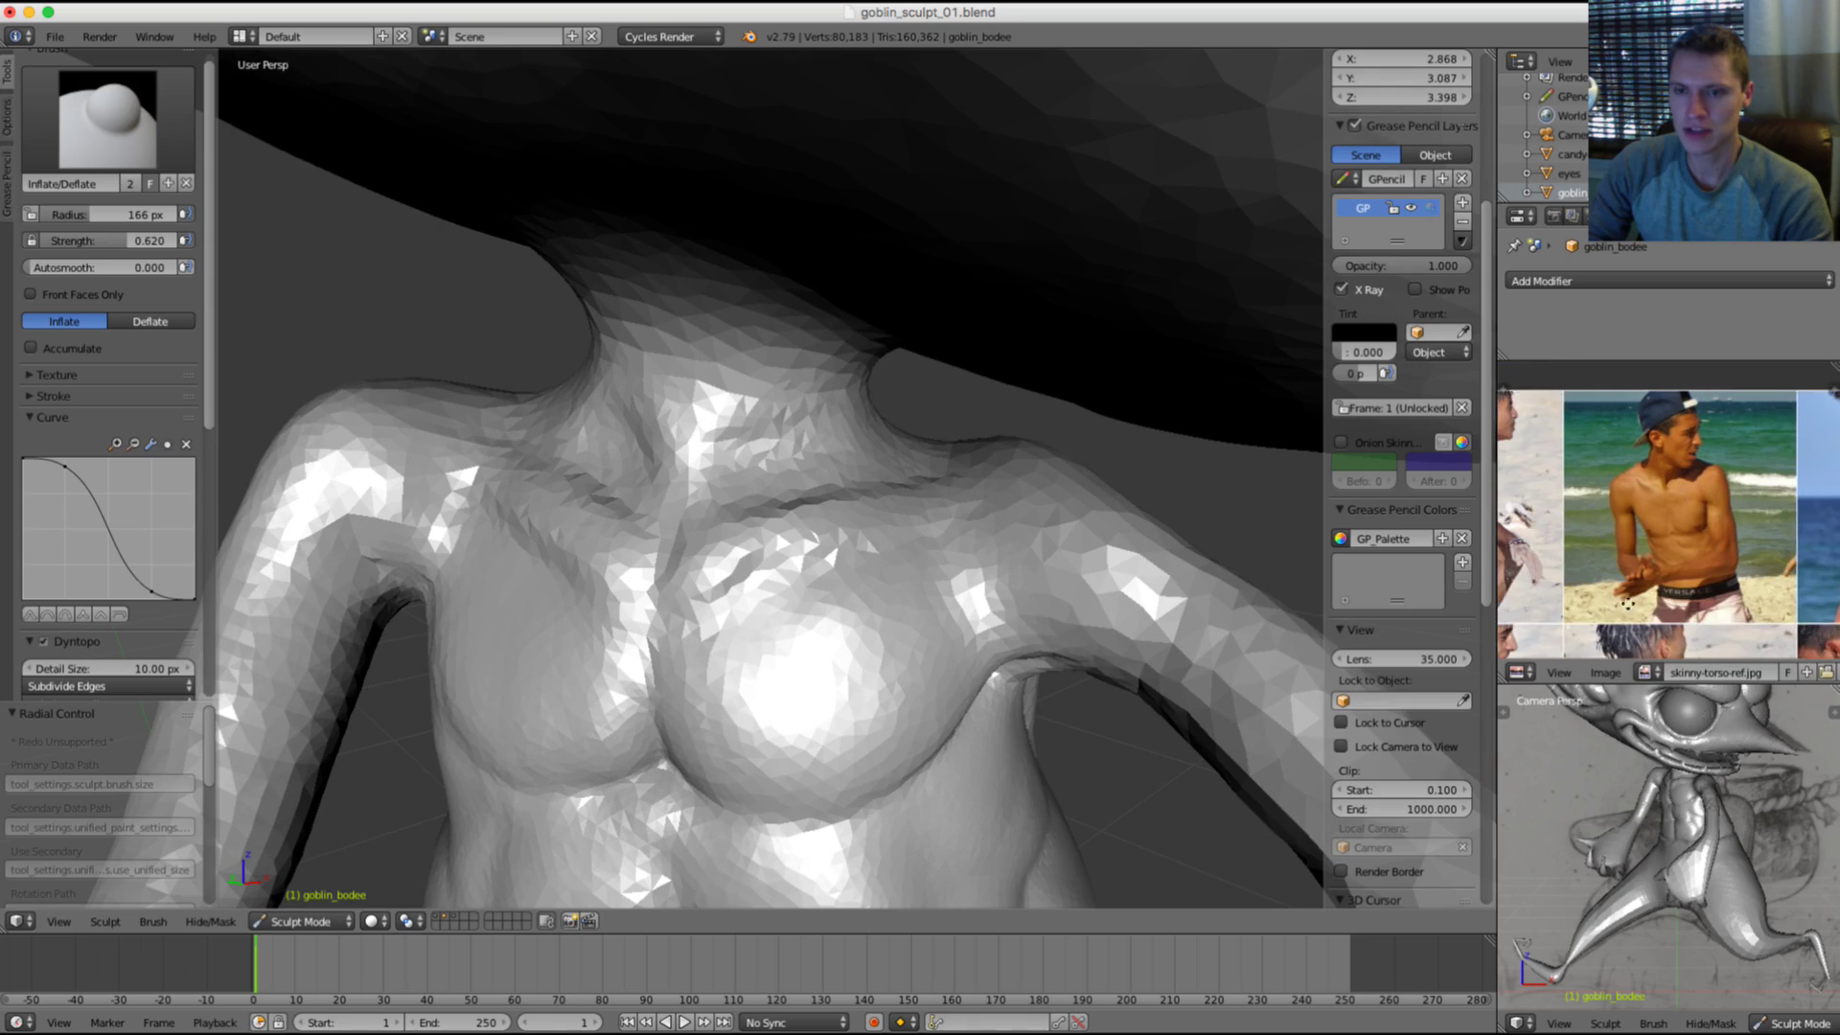
scroll(1635, 550, up, 4)
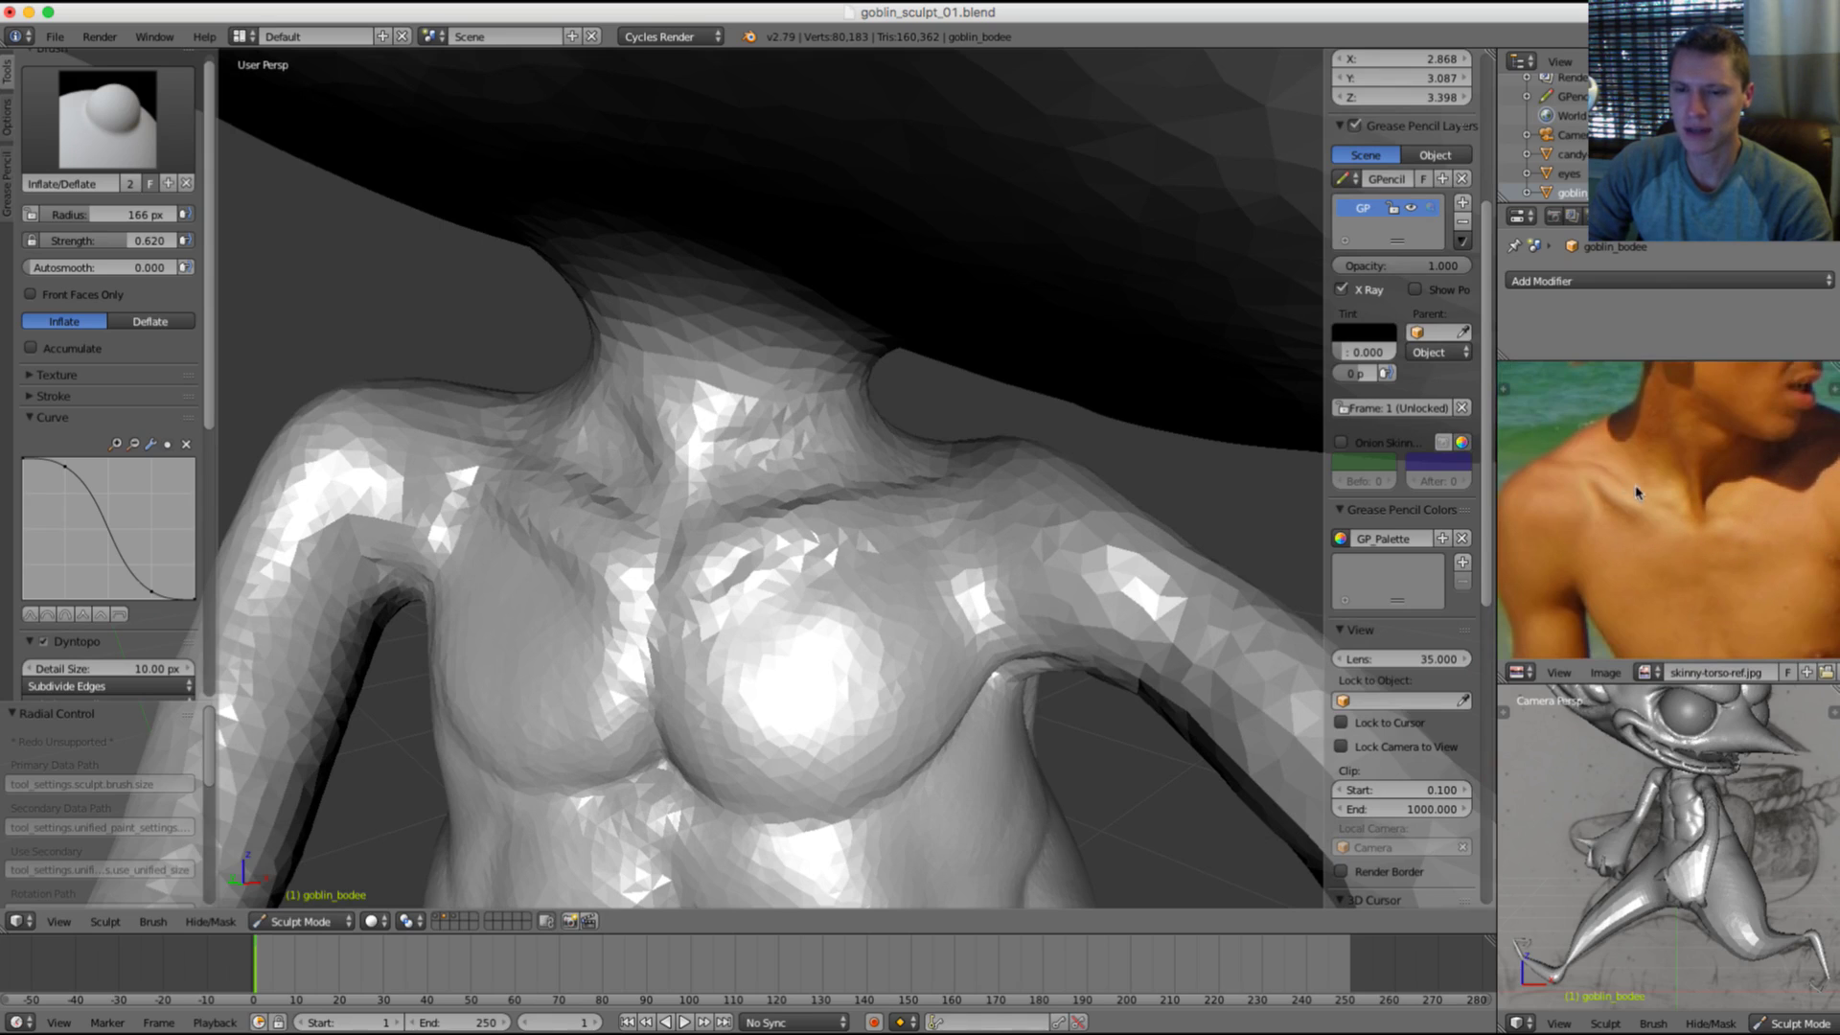
middle_drag(1613, 456, 1604, 468)
scroll(1604, 466, up, 1)
middle_drag(742, 369, 713, 454)
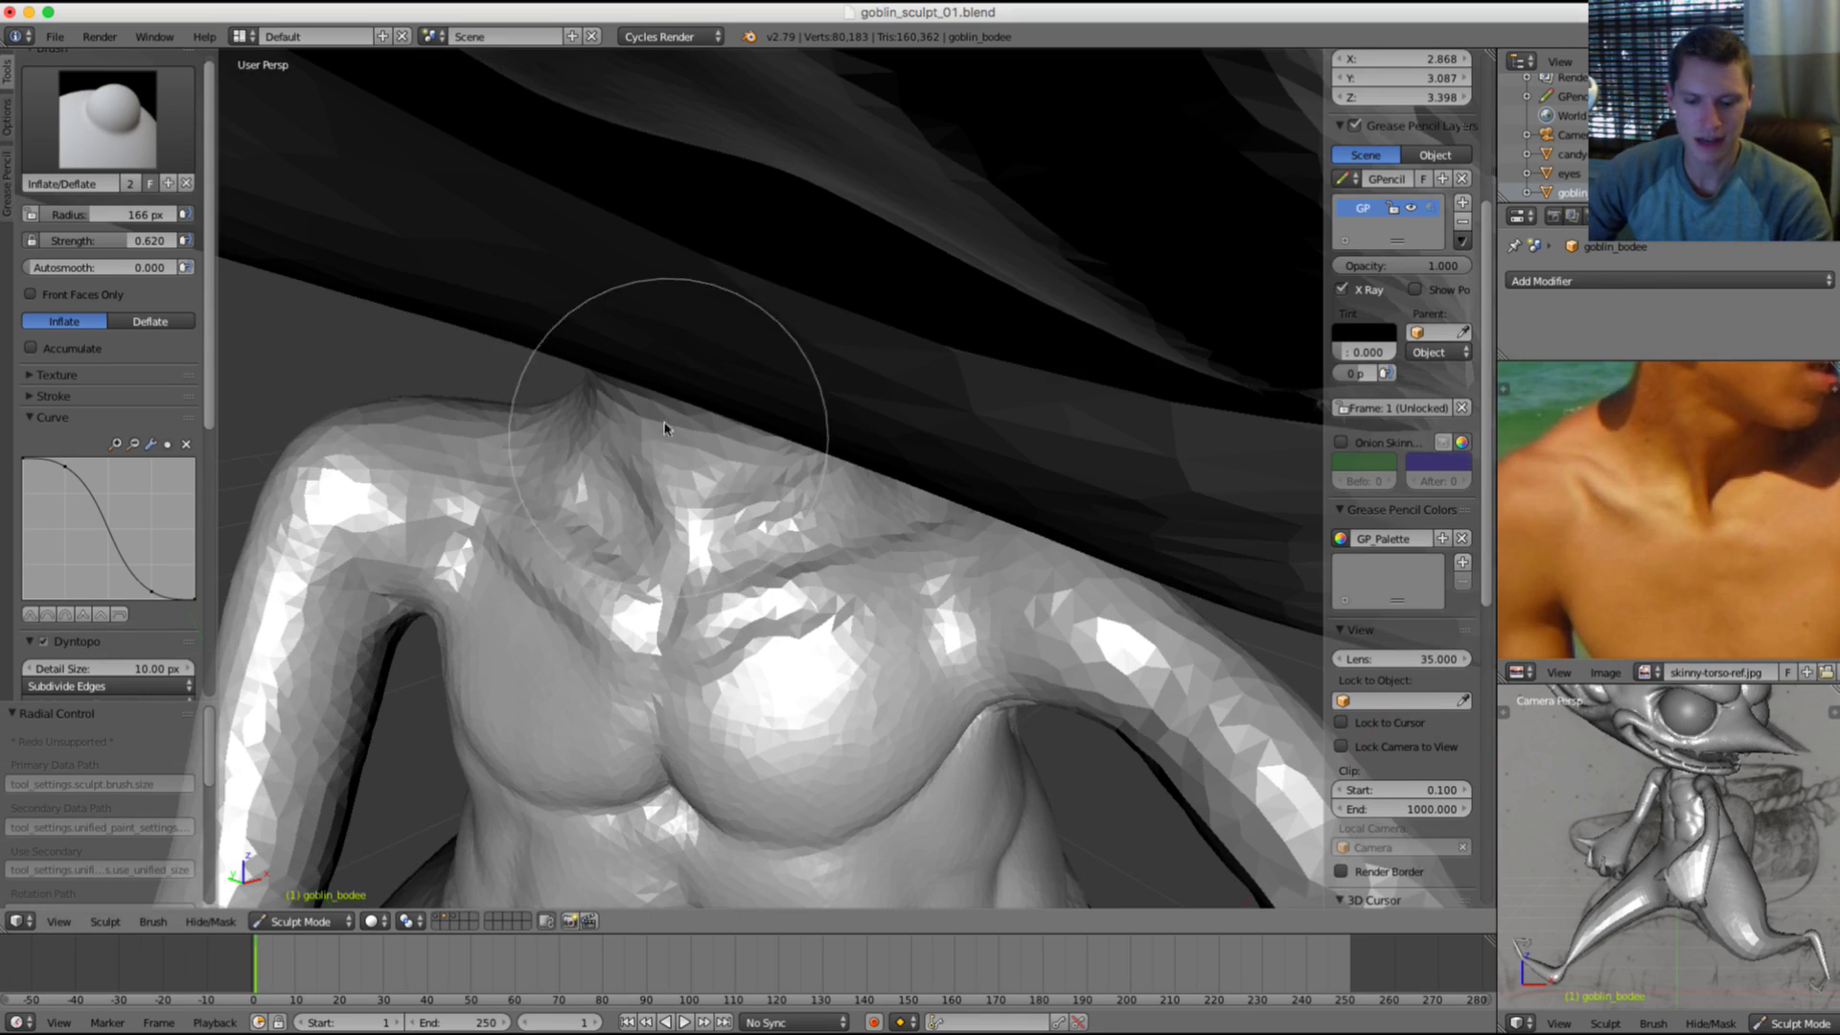
Step: Build up the collarbone above the pectoral with the Inflate/Deflate brush at a 116 px radius and 0.620 strength
key(i)
key(f)
click(614, 469)
scroll(536, 470, up, 5)
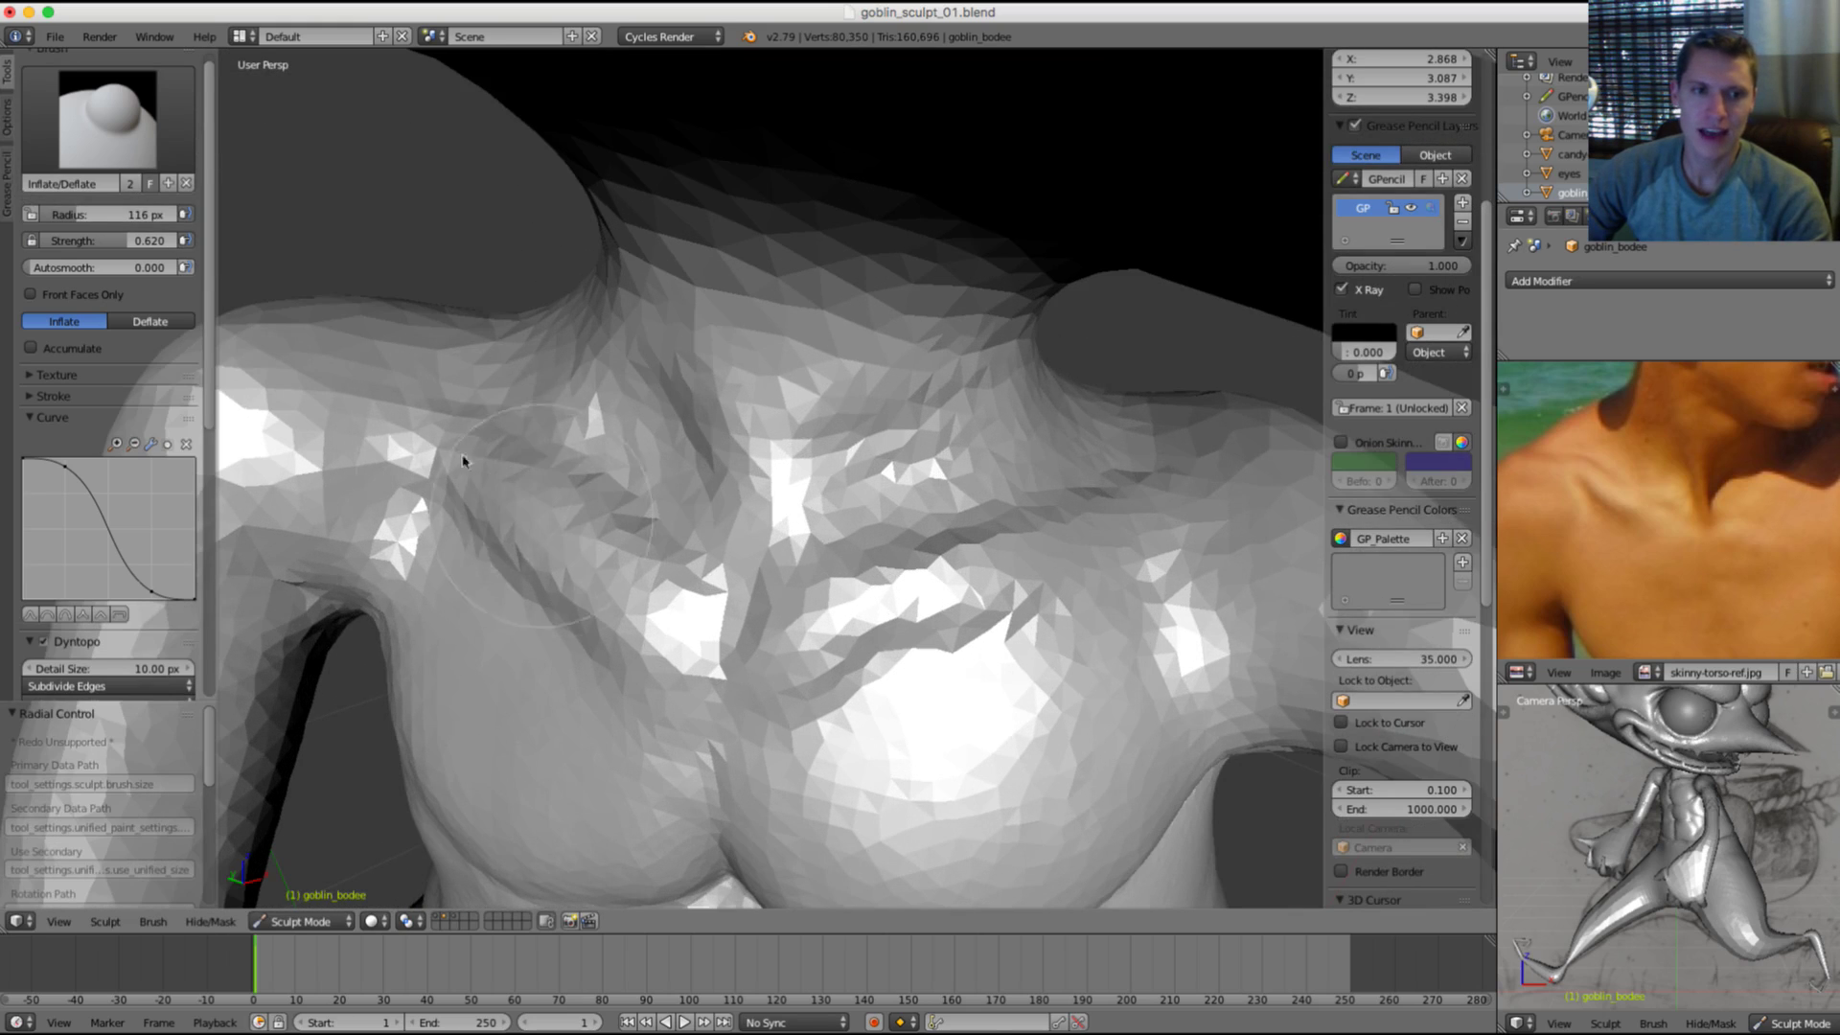
drag(565, 515, 667, 585)
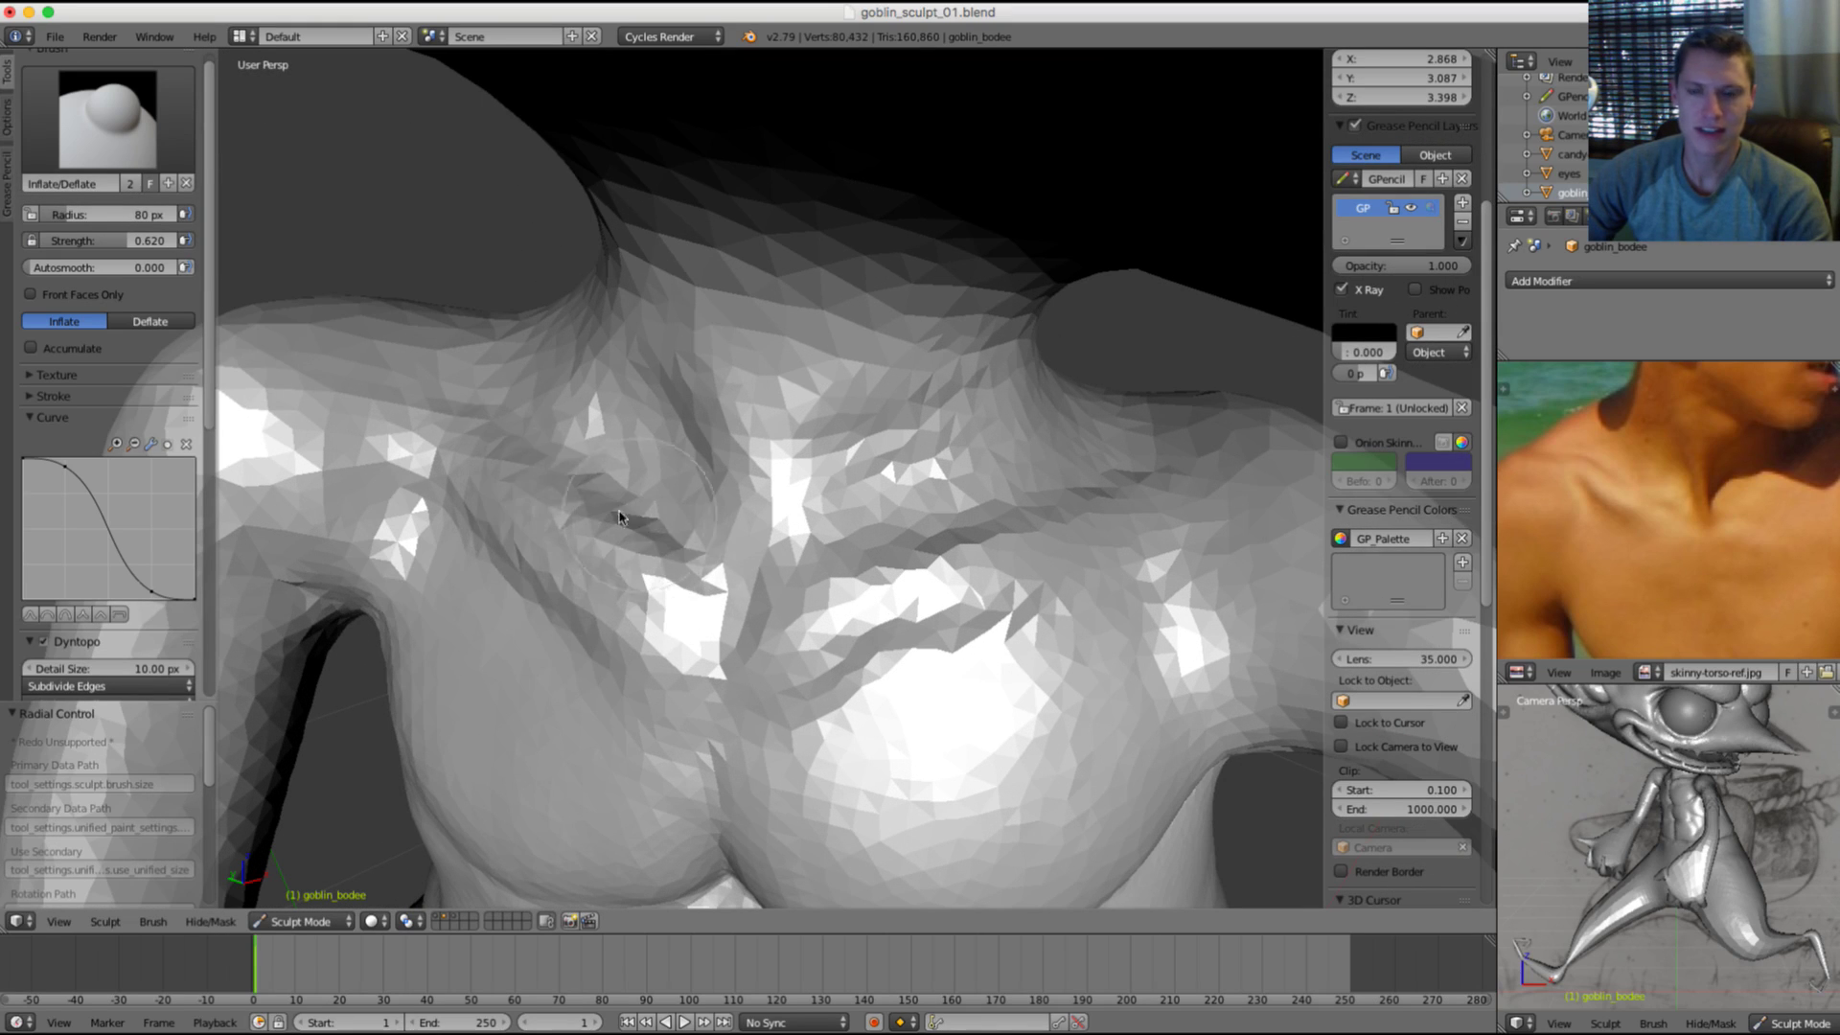
Step: Shape the collarbone's inner end with the Inflate/Deflate brush and smooth the chest surface beneath it at a 104 px radius
key(f)
click(646, 485)
mouse_move(587, 521)
mouse_down()
mouse_move(684, 631)
mouse_move(642, 661)
mouse_move(689, 692)
mouse_up()
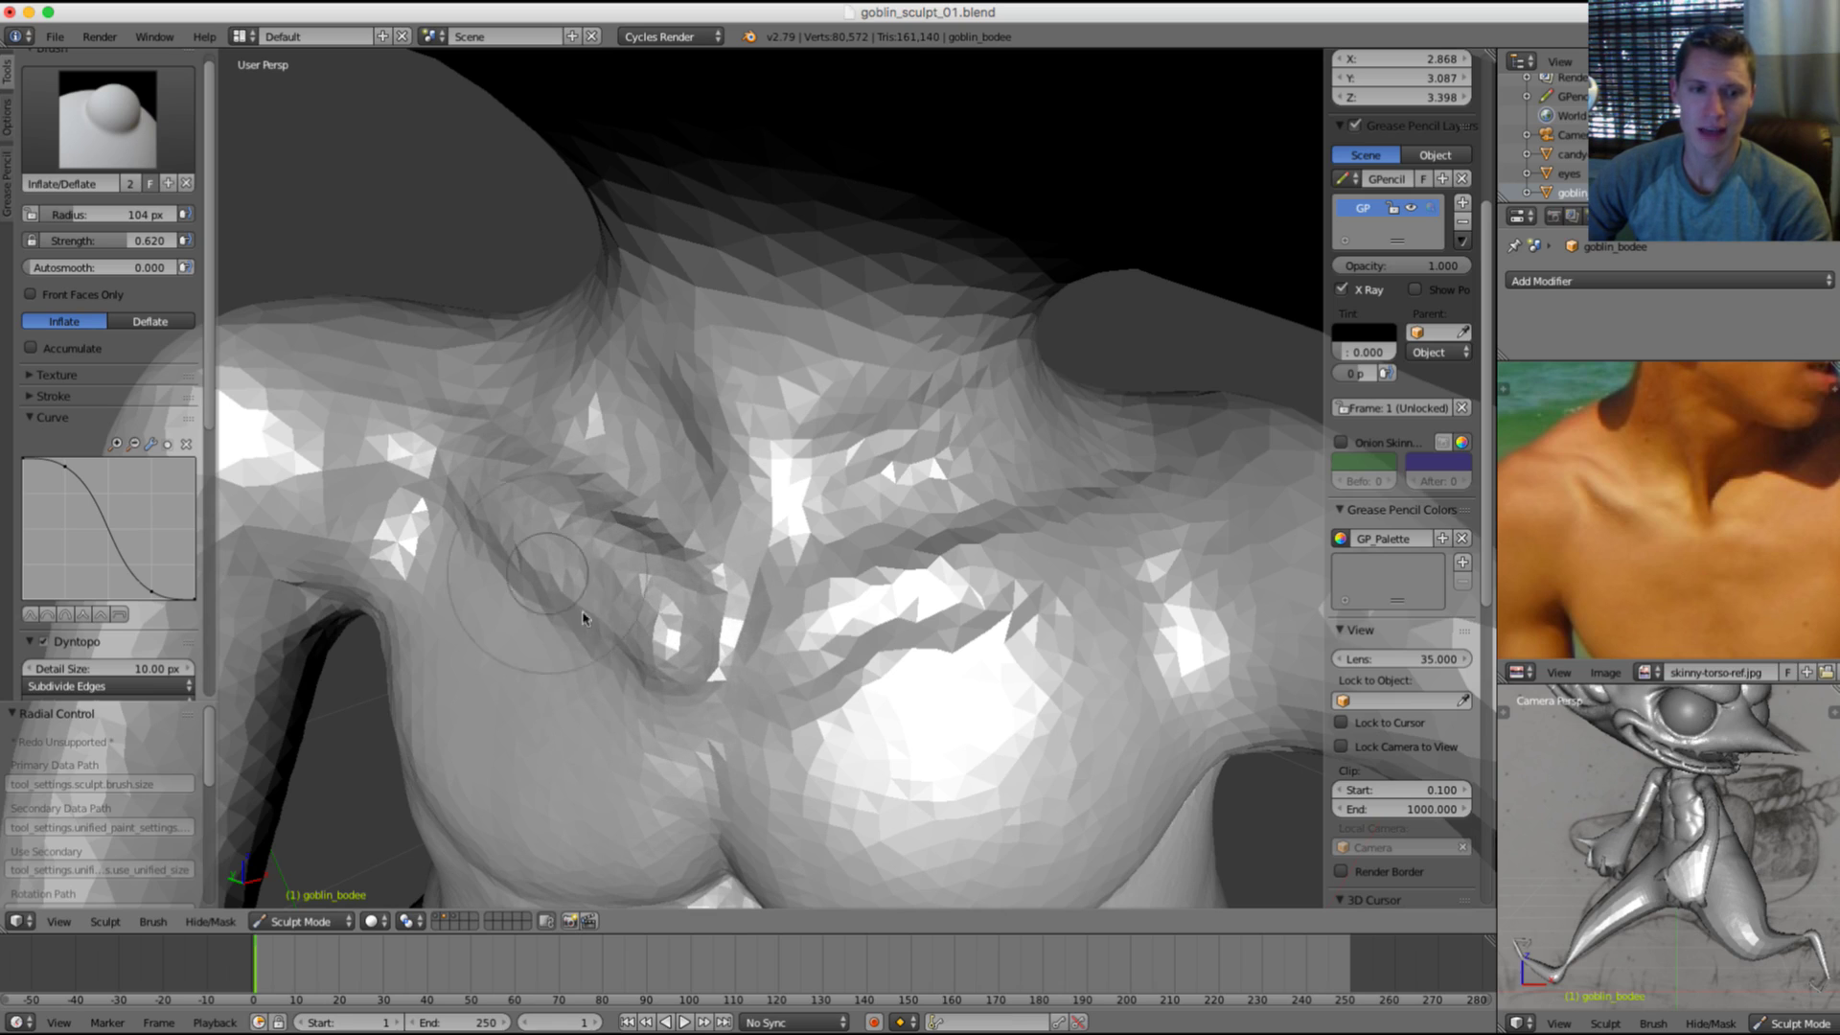
drag(561, 599, 606, 637)
shift+drag(522, 560, 648, 726)
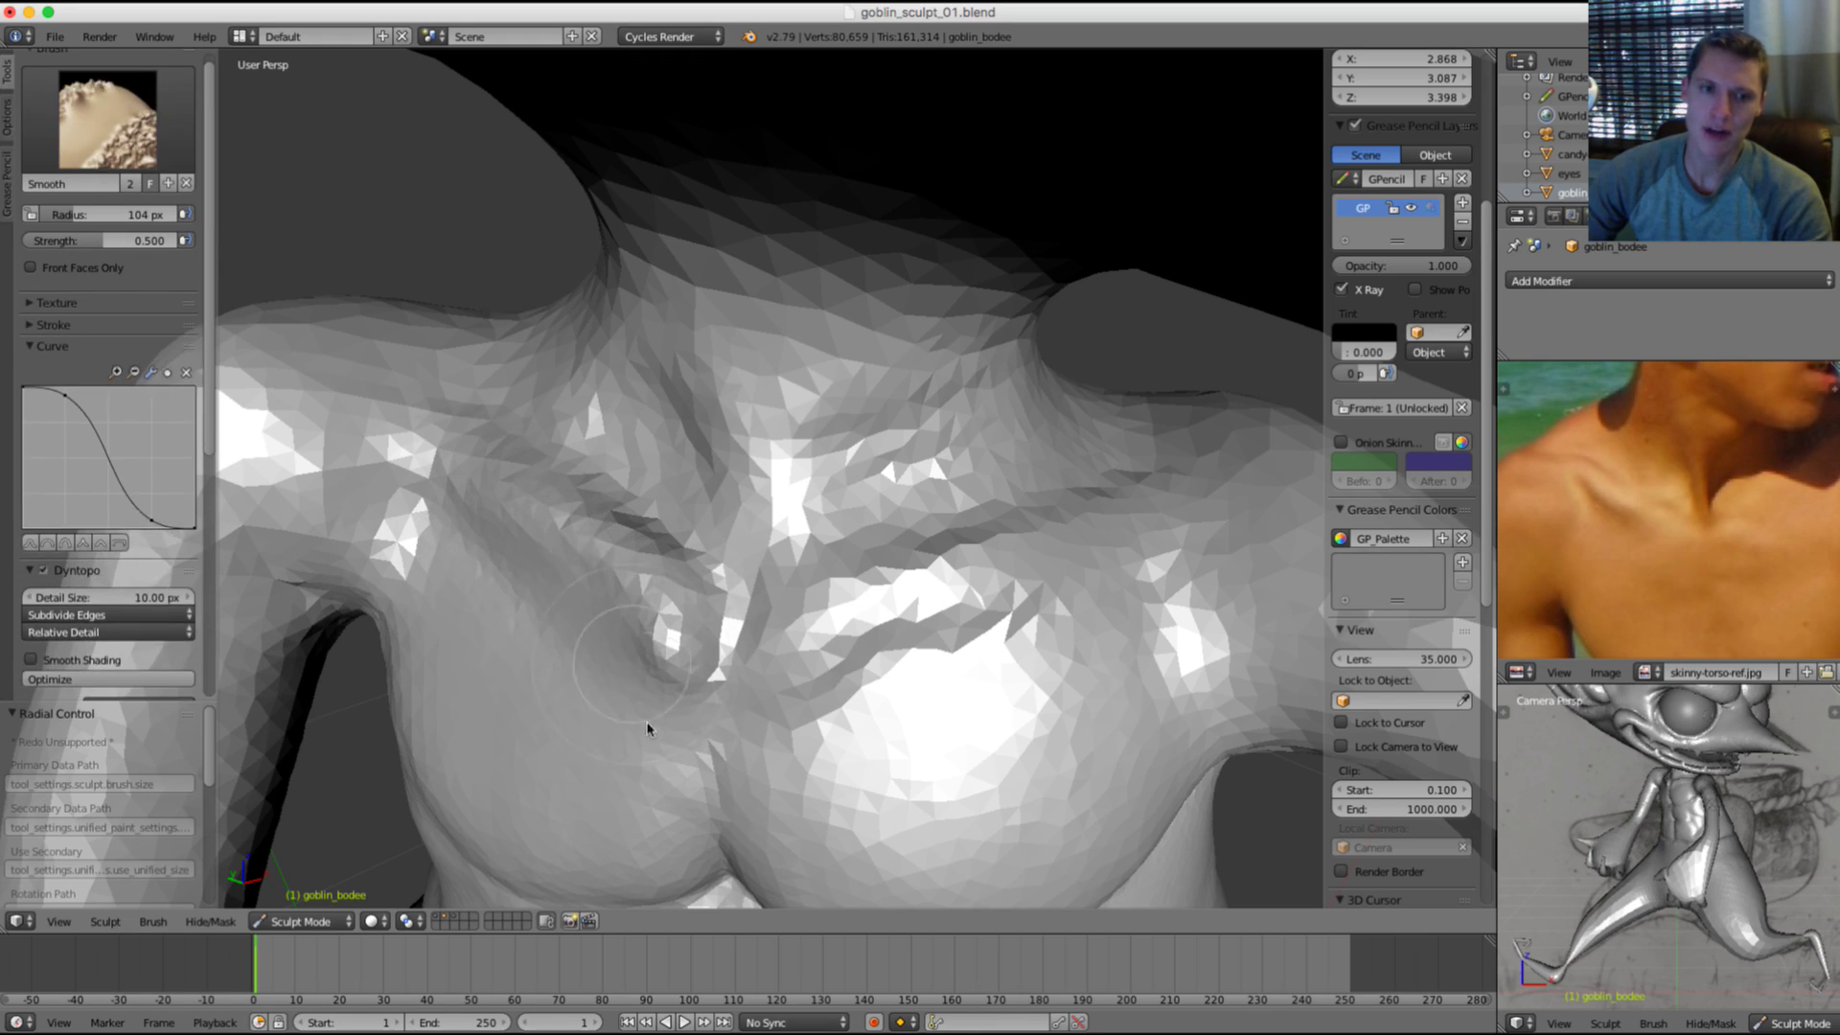
Step: Smooth the bump at the collarbone's inner end near the sternum at a 94 px radius
scroll(805, 415, down, 5)
middle_drag(804, 415, 832, 359)
shift+middle_drag(944, 517, 886, 381)
middle_drag(917, 582, 886, 543)
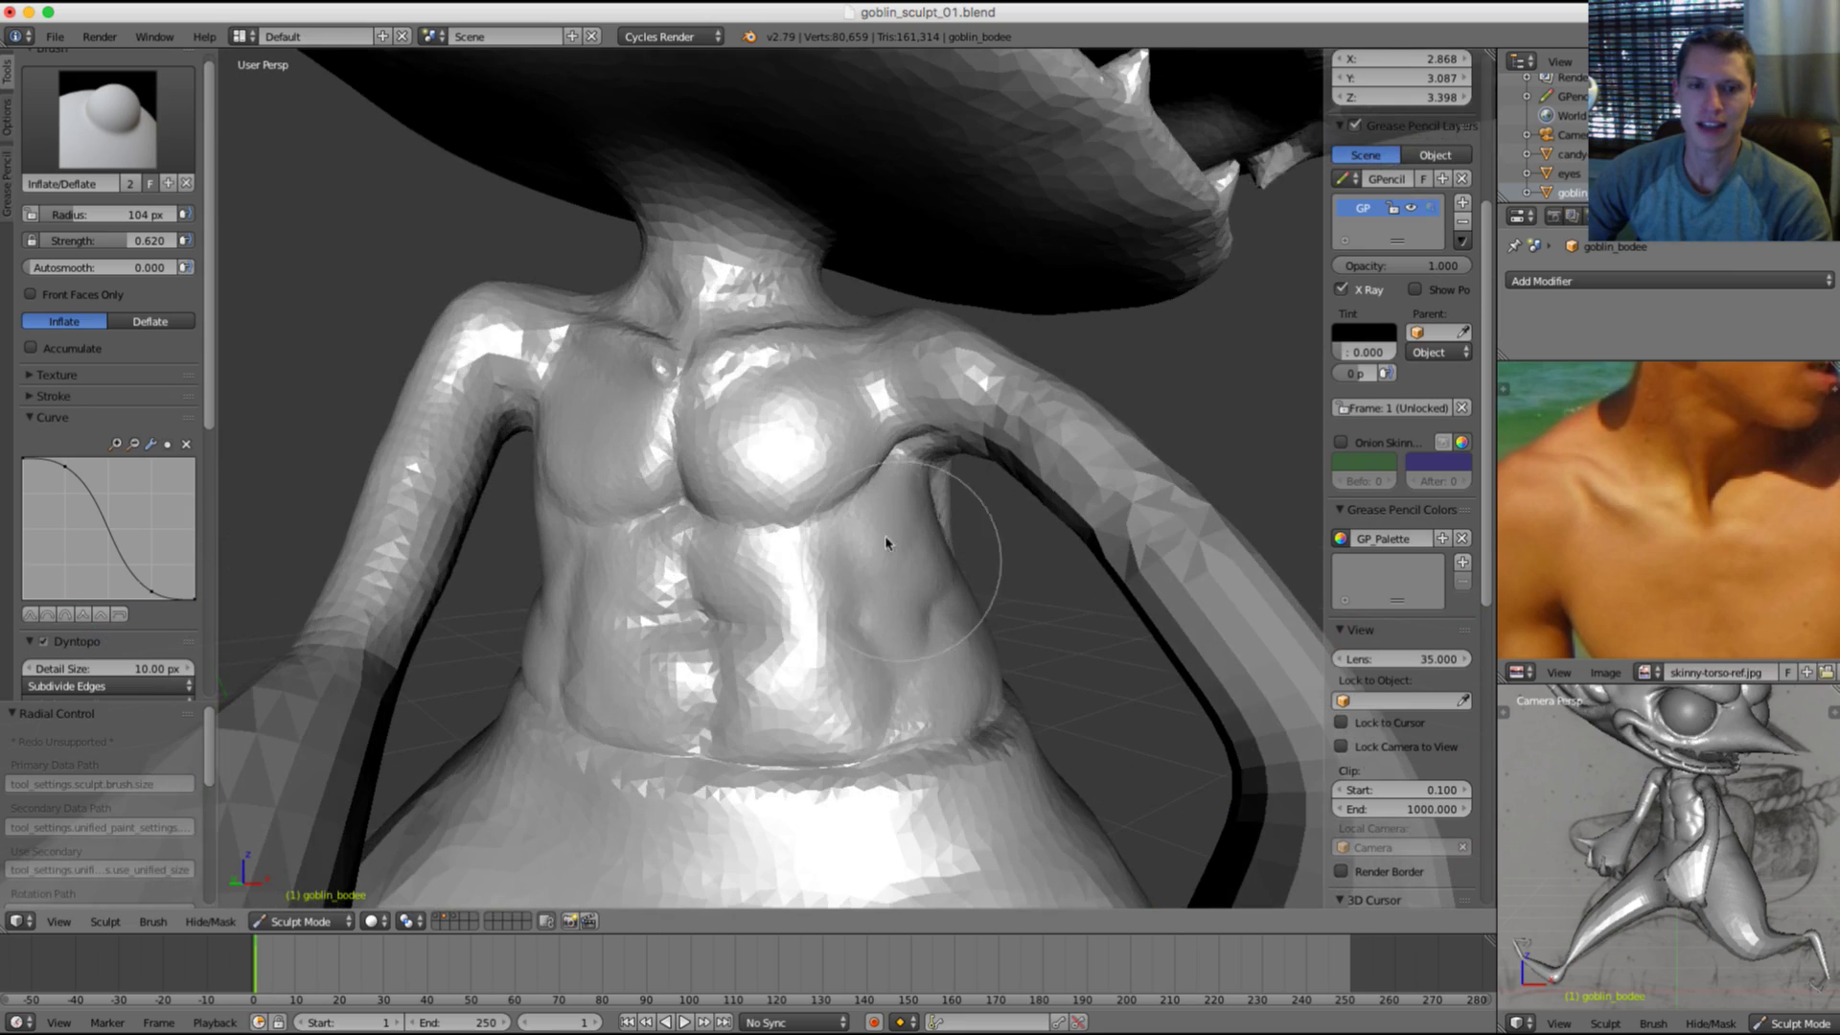
scroll(915, 404, down, 4)
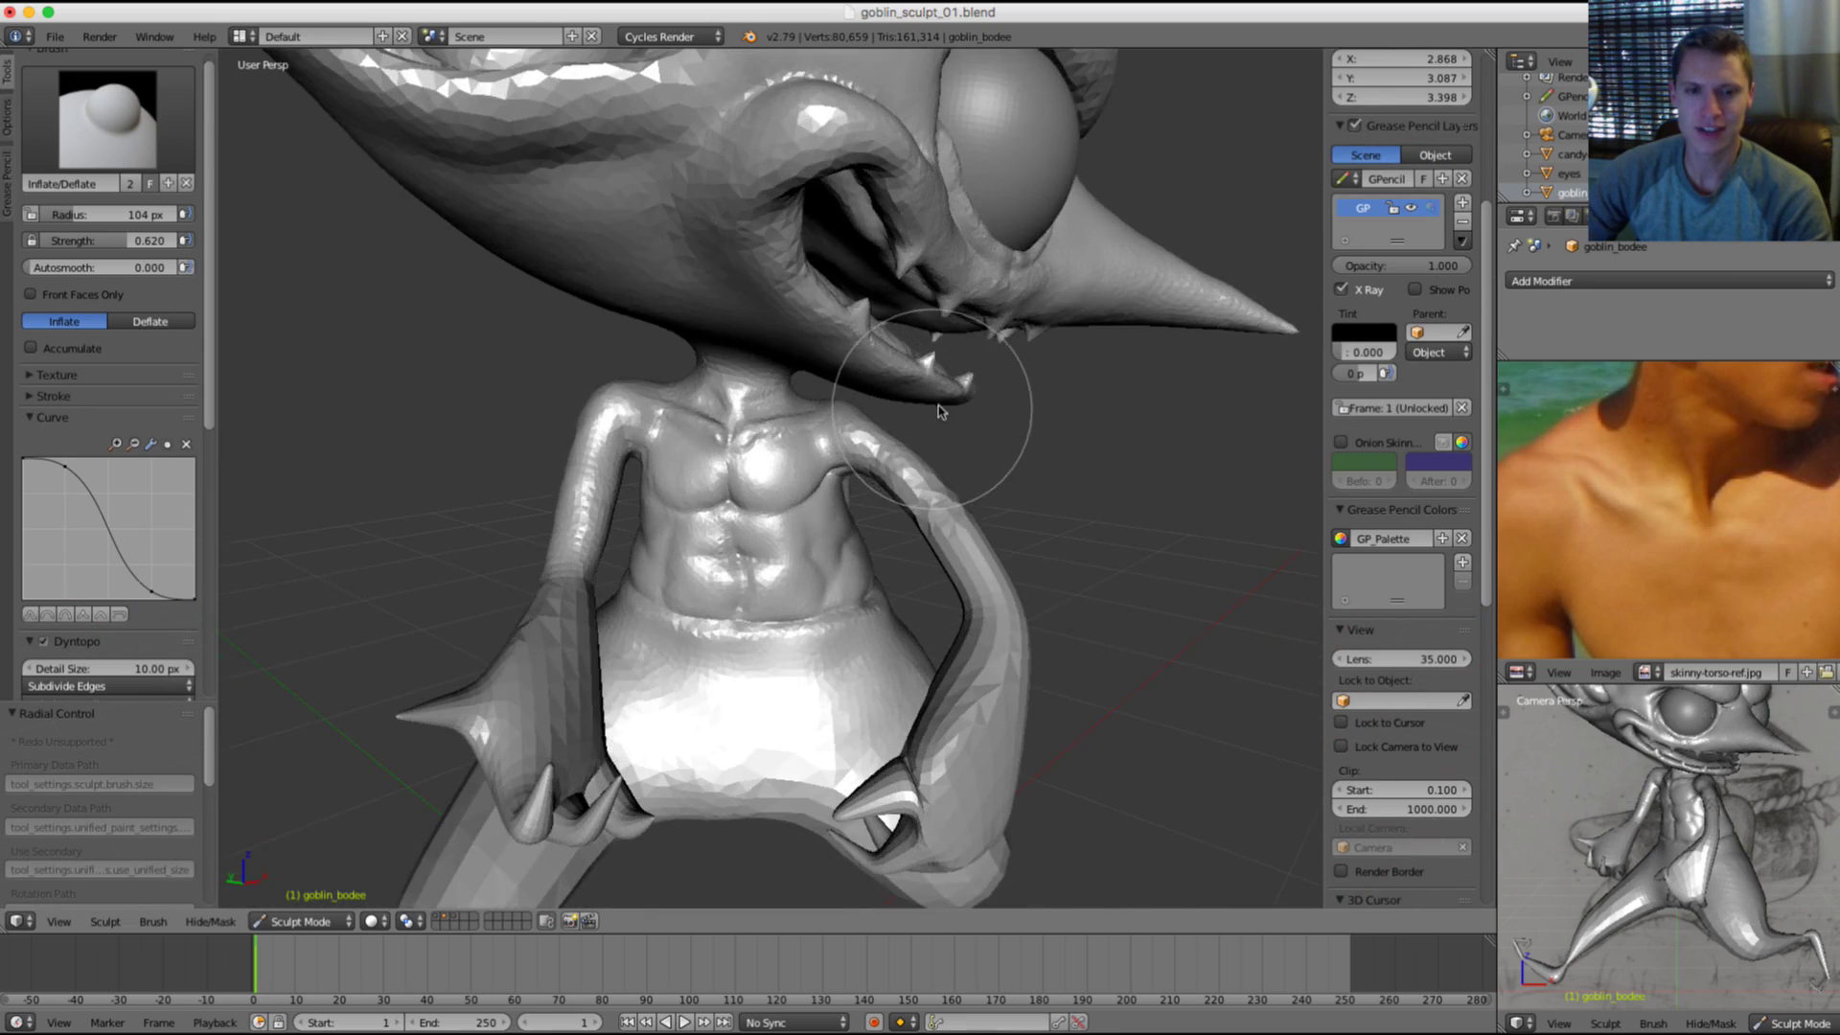
scroll(896, 339, up, 6)
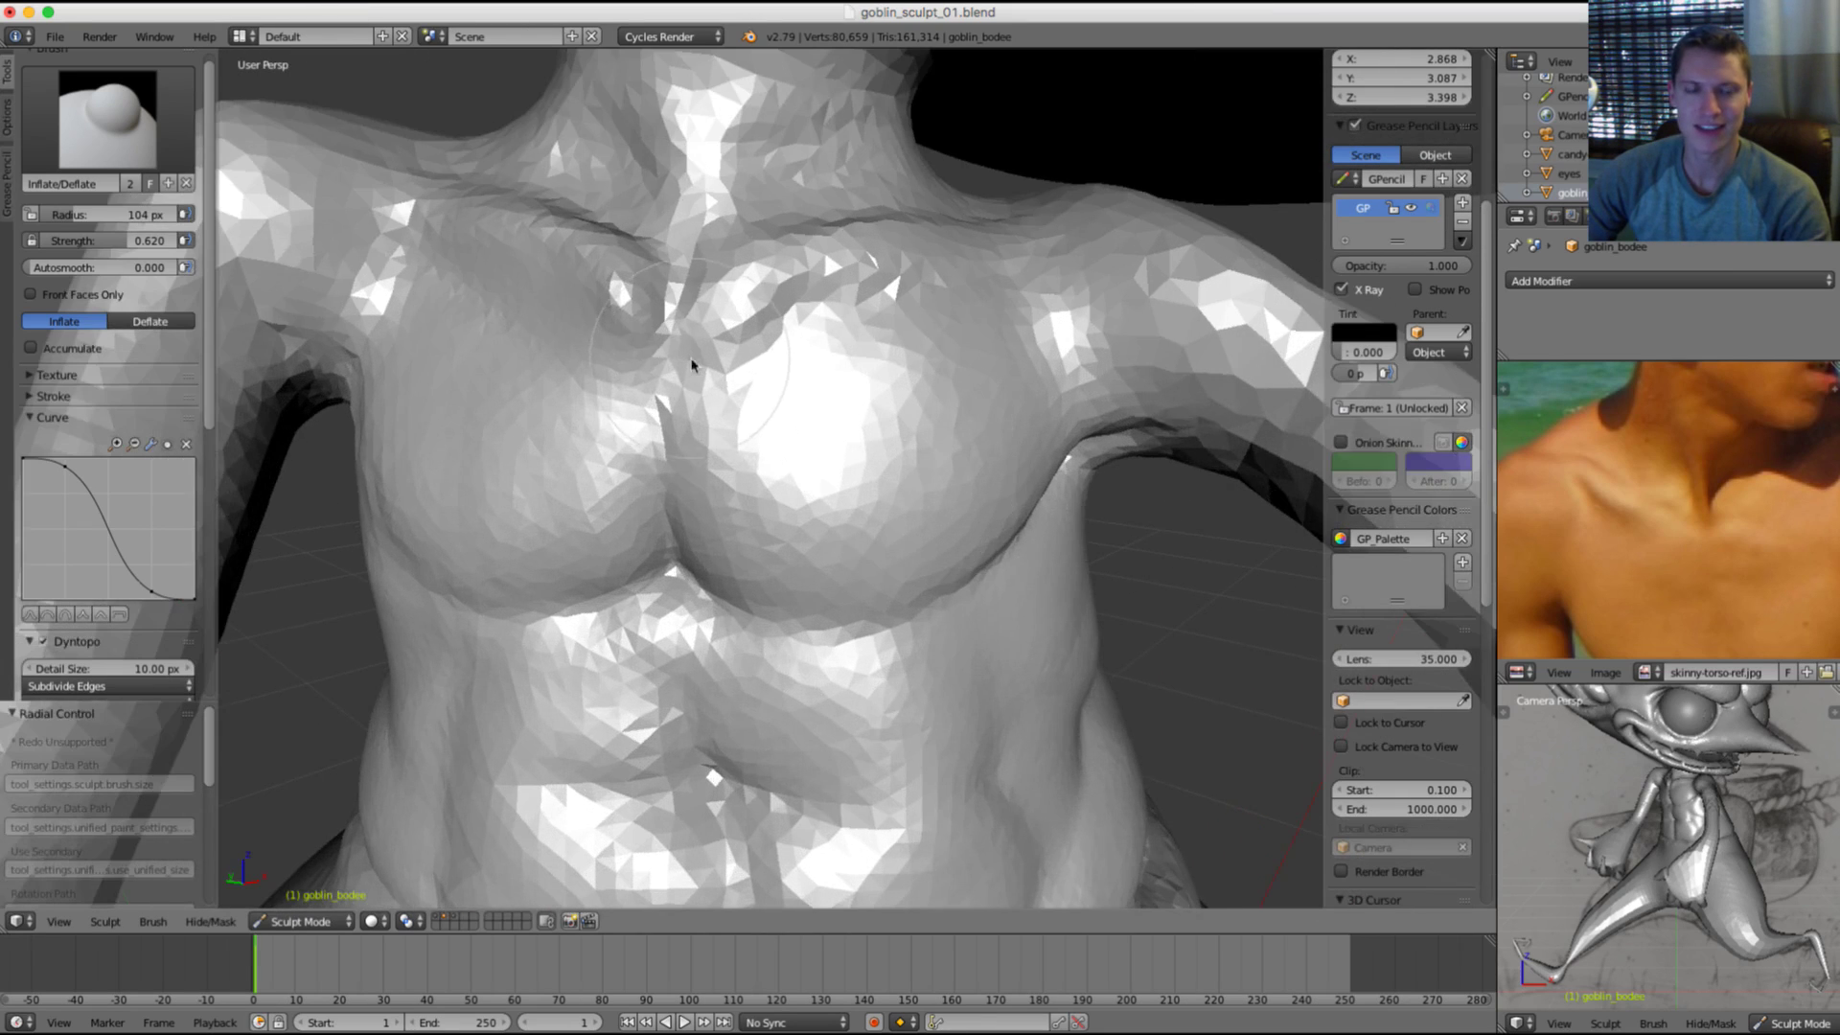
key(f)
mouse_move(691, 365)
middle_down()
mouse_move(745, 415)
mouse_move(780, 415)
middle_up()
click(735, 415)
scroll(770, 427, up, 2)
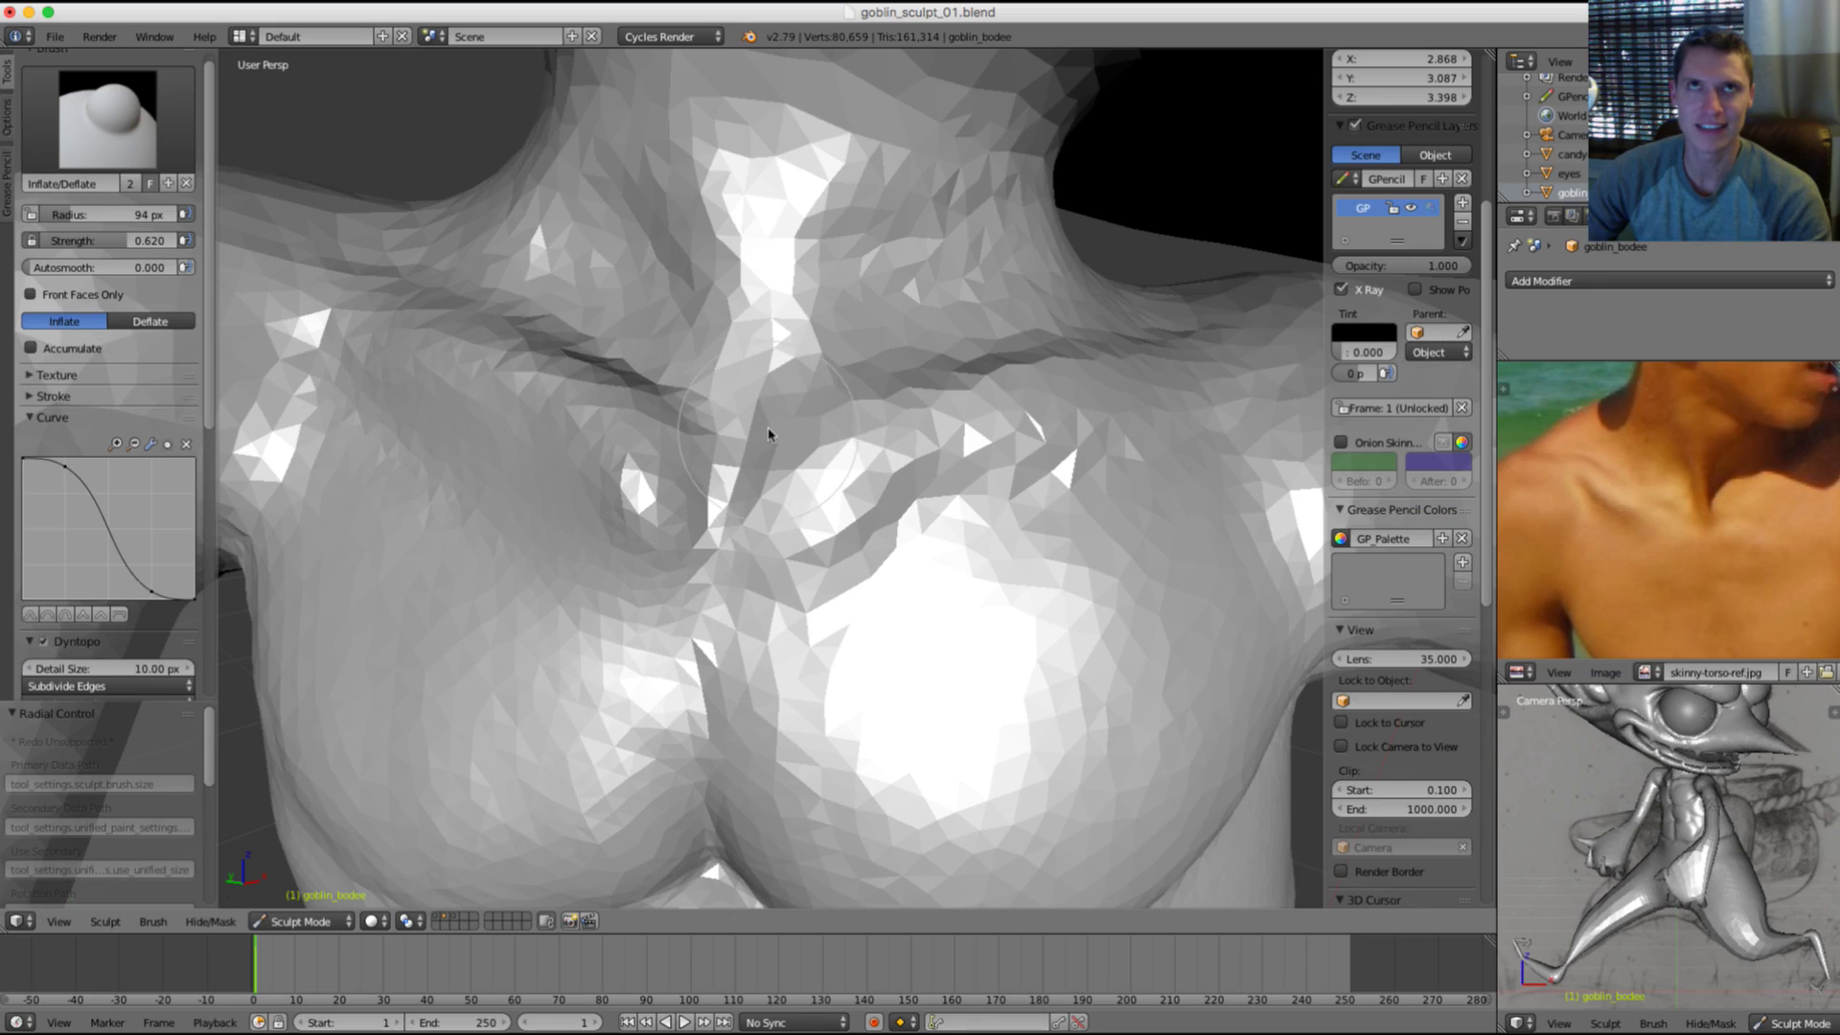
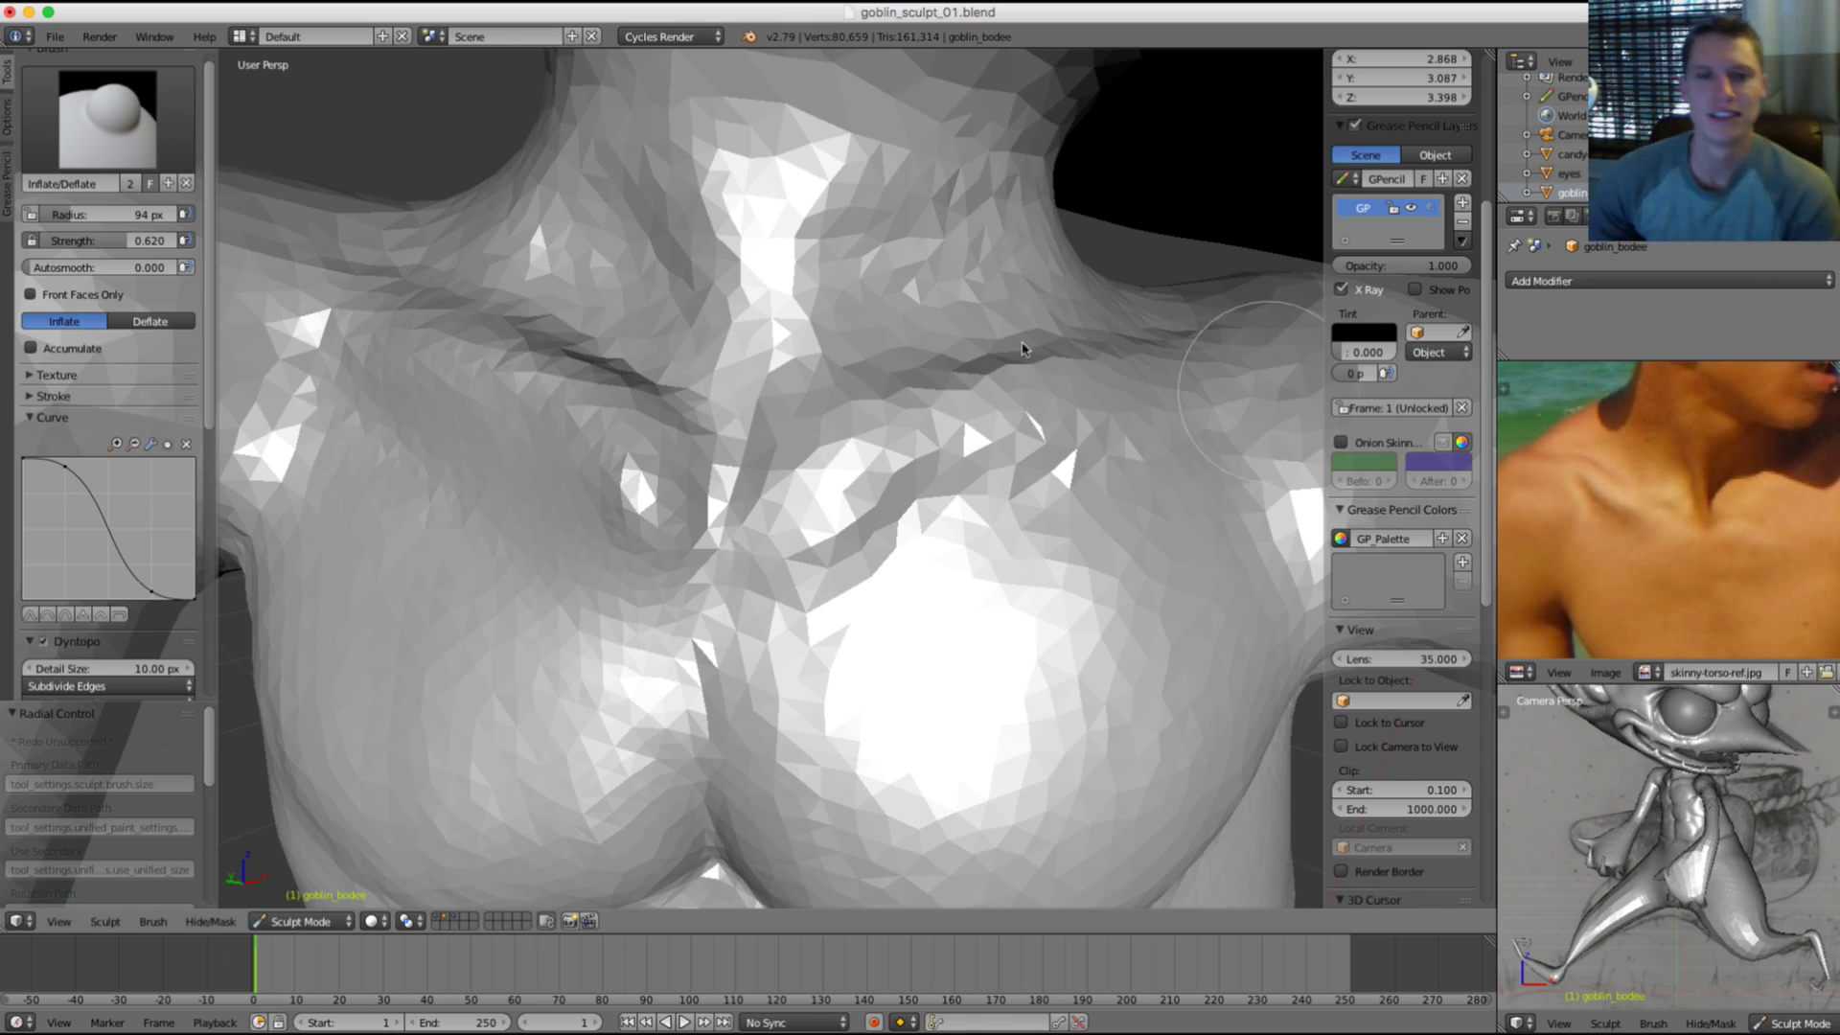
scroll(815, 343, down, 3)
middle_drag(825, 365, 764, 442)
scroll(765, 441, up, 2)
mouse_move(654, 453)
shift+mouse_down()
mouse_move(656, 377)
mouse_move(658, 459)
shift+mouse_up()
Step: Sharpen the inner collarbone line at the base of the neck with the Crease brush at a 72 px radius and 0.256 strength
mouse_move(758, 420)
middle_down()
mouse_move(943, 371)
mouse_move(851, 462)
middle_up()
key(shift+c)
drag(843, 450, 795, 464)
middle_drag(795, 464, 774, 325)
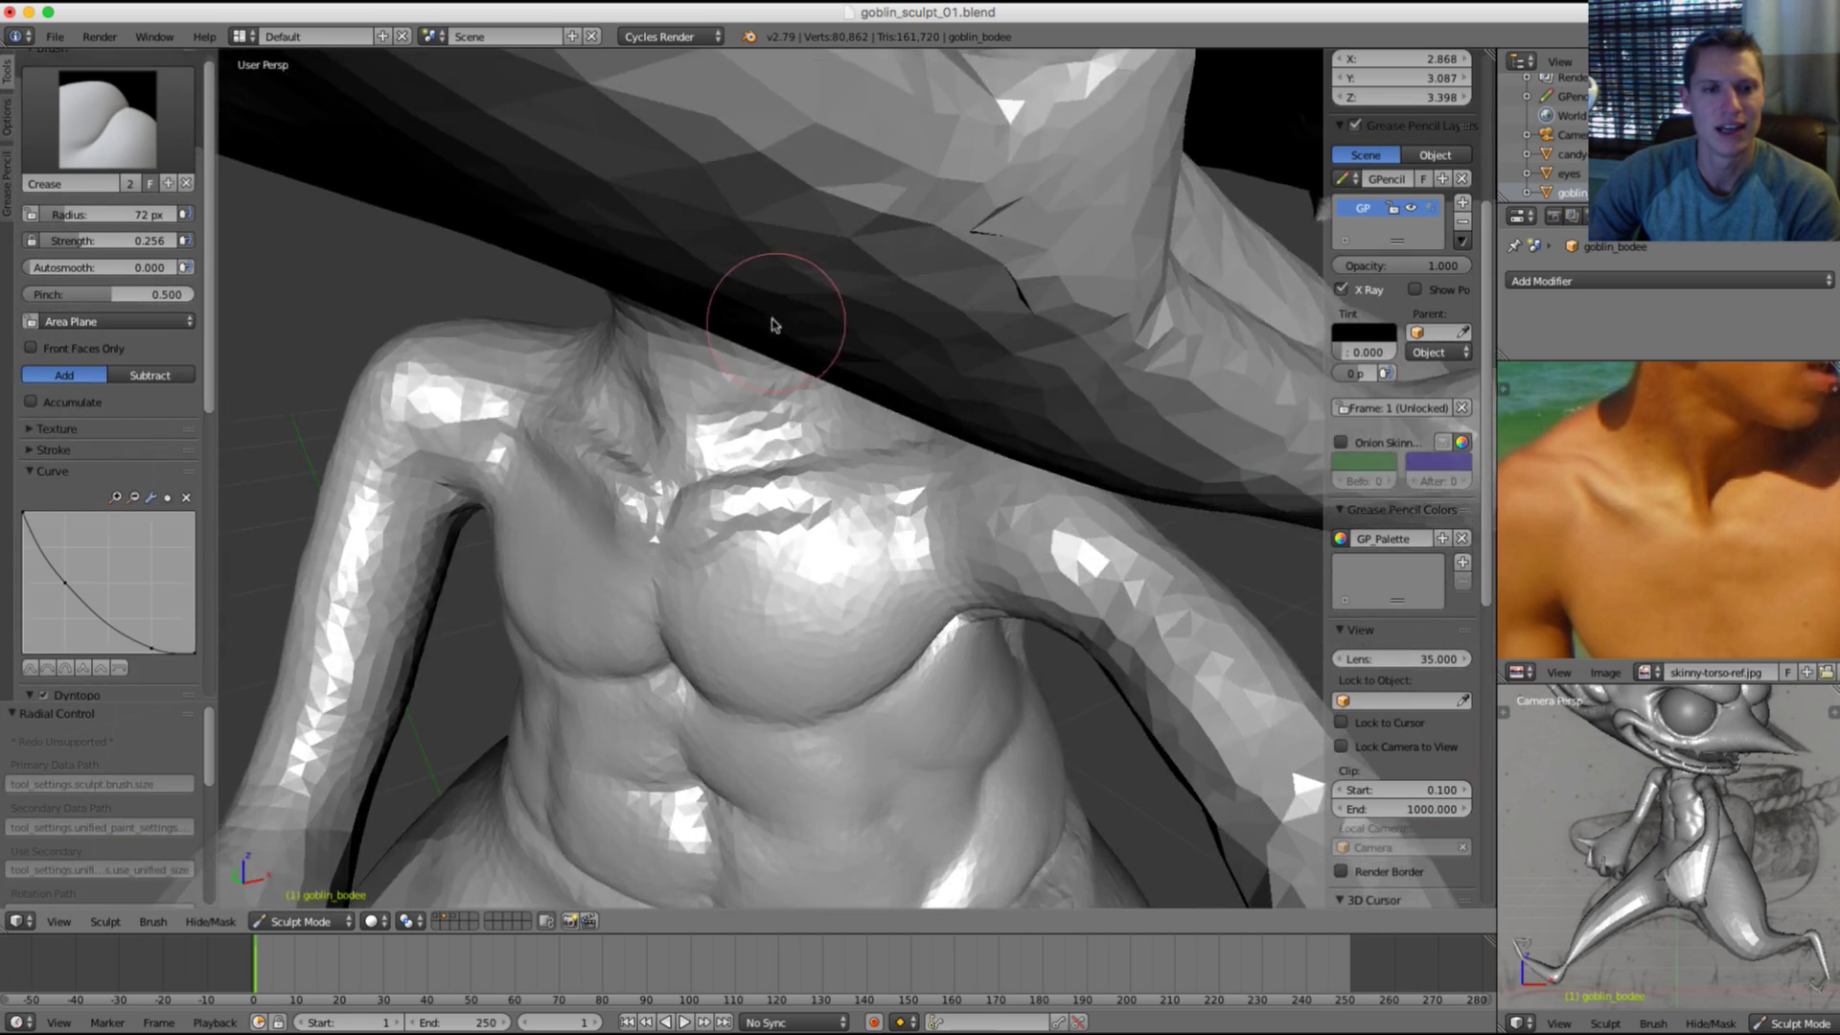
scroll(774, 325, up, 3)
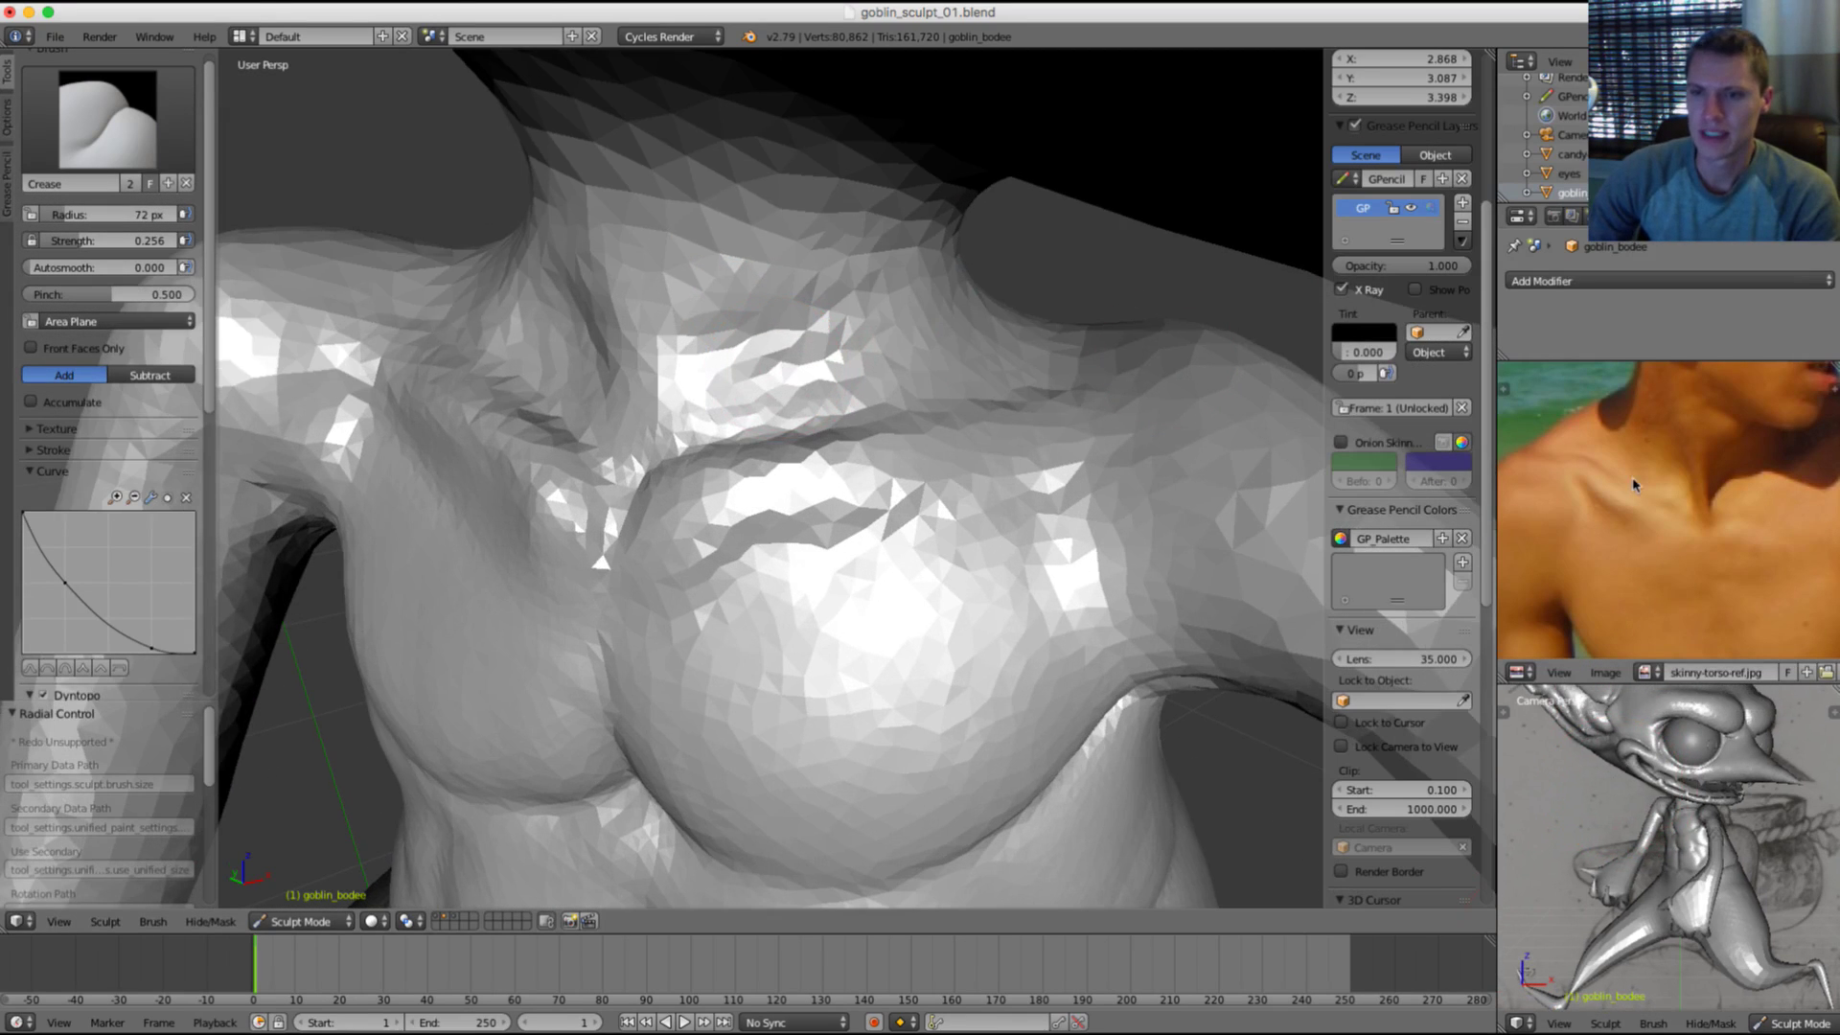
Step: Deepen the groove beside the neck tendon above the inner collarbone with the Crease brush at an 83 px radius
middle_drag(610, 292, 587, 460)
key(s)
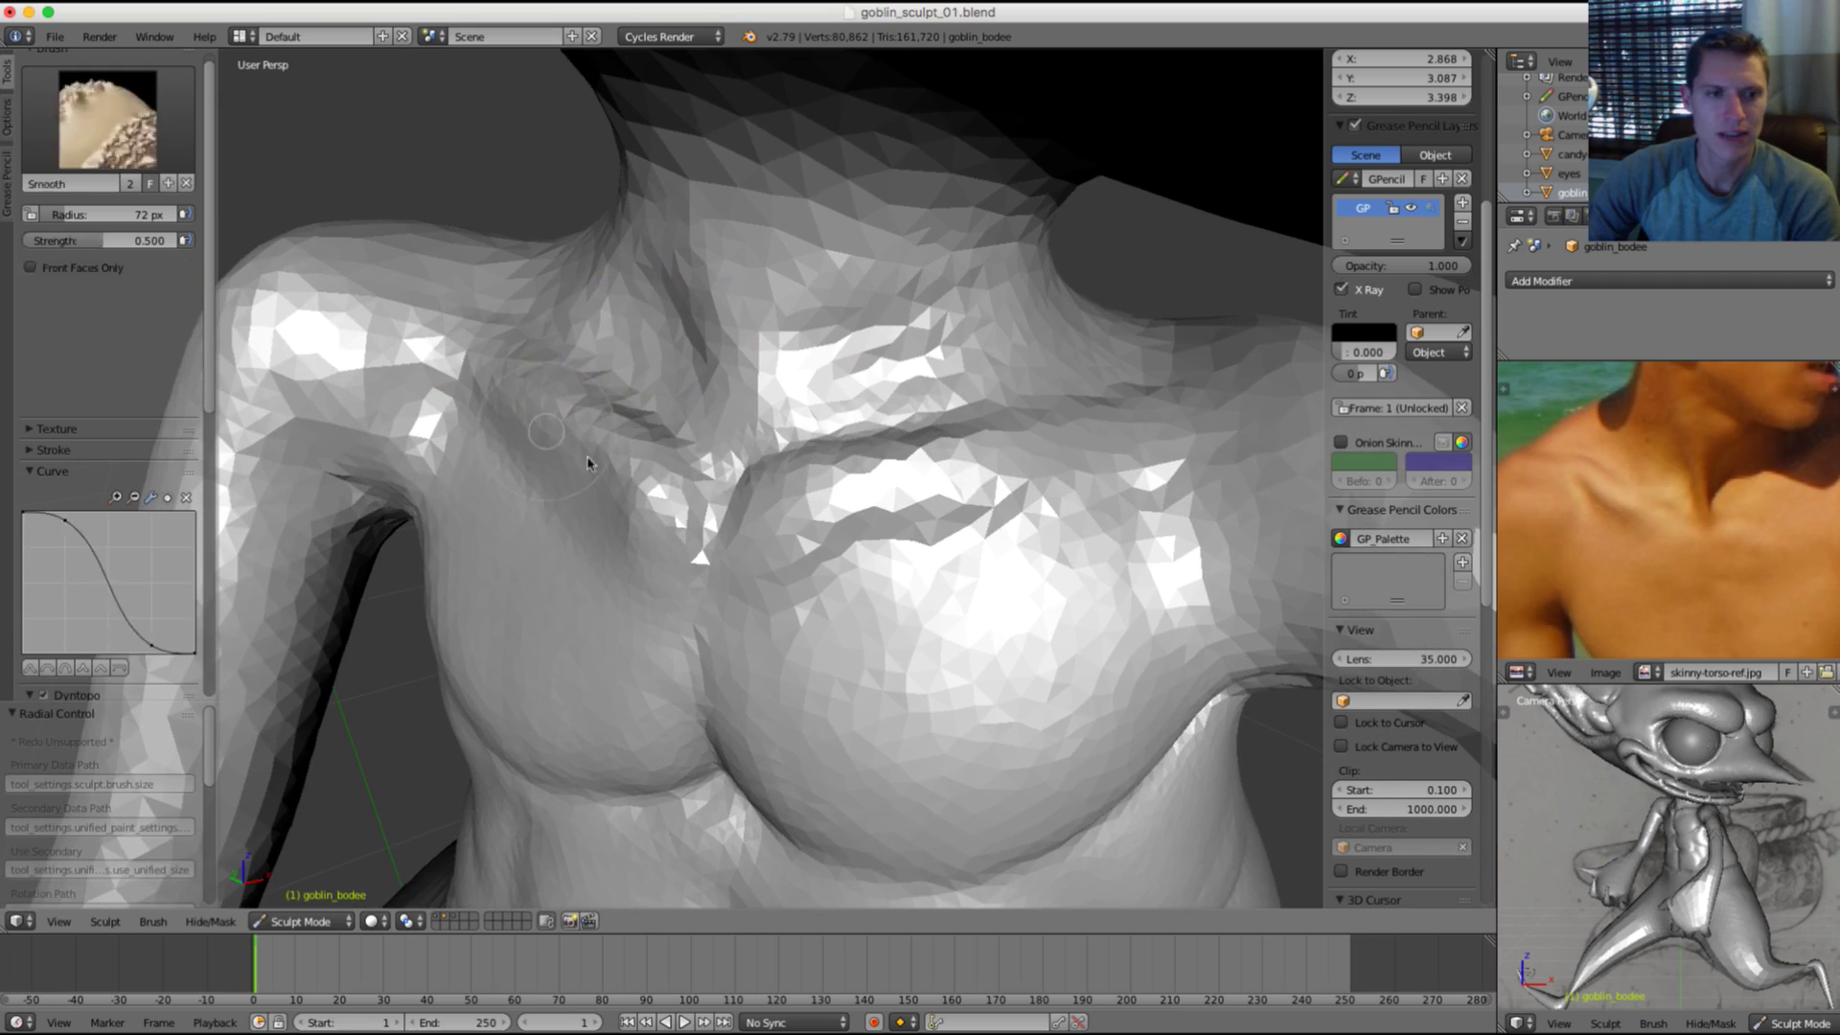
key(shift+c)
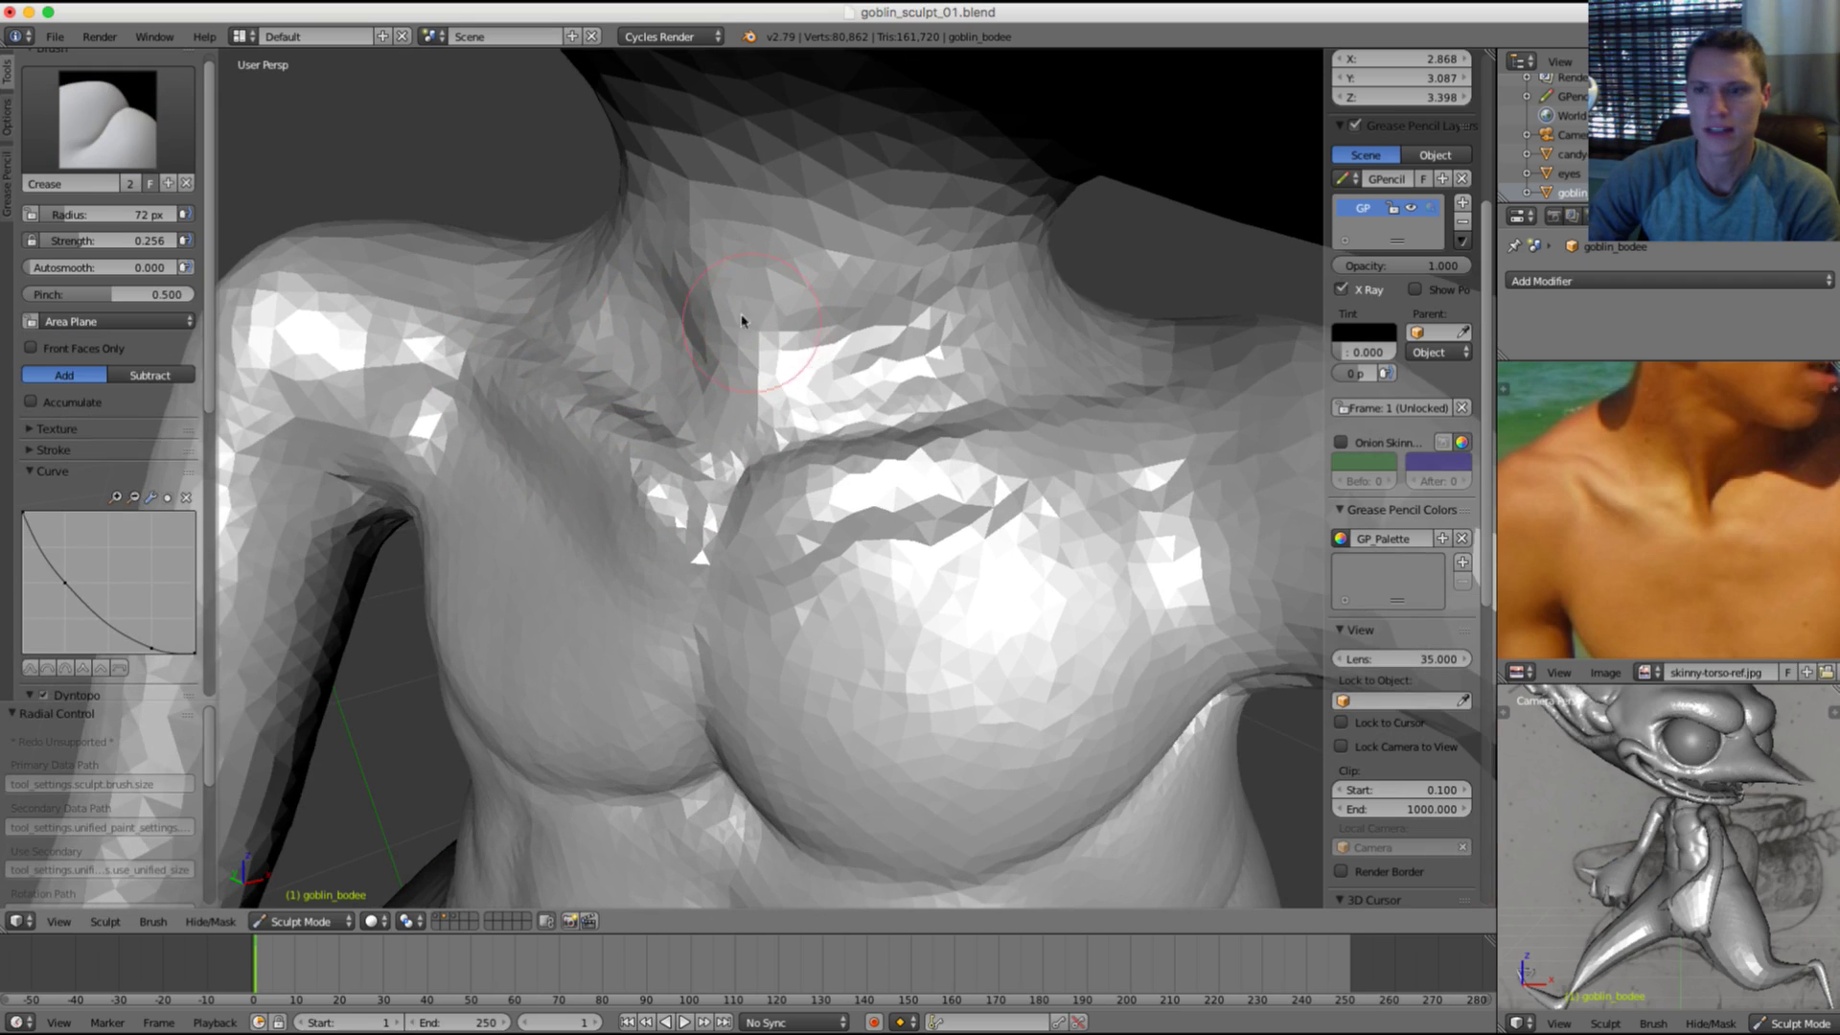
middle_drag(742, 321, 733, 403)
key(f)
click(757, 326)
Step: Build up the neck tendon above the sternum with the Inflate/Deflate brush at an 87 px radius and 0.620 strength
key(i)
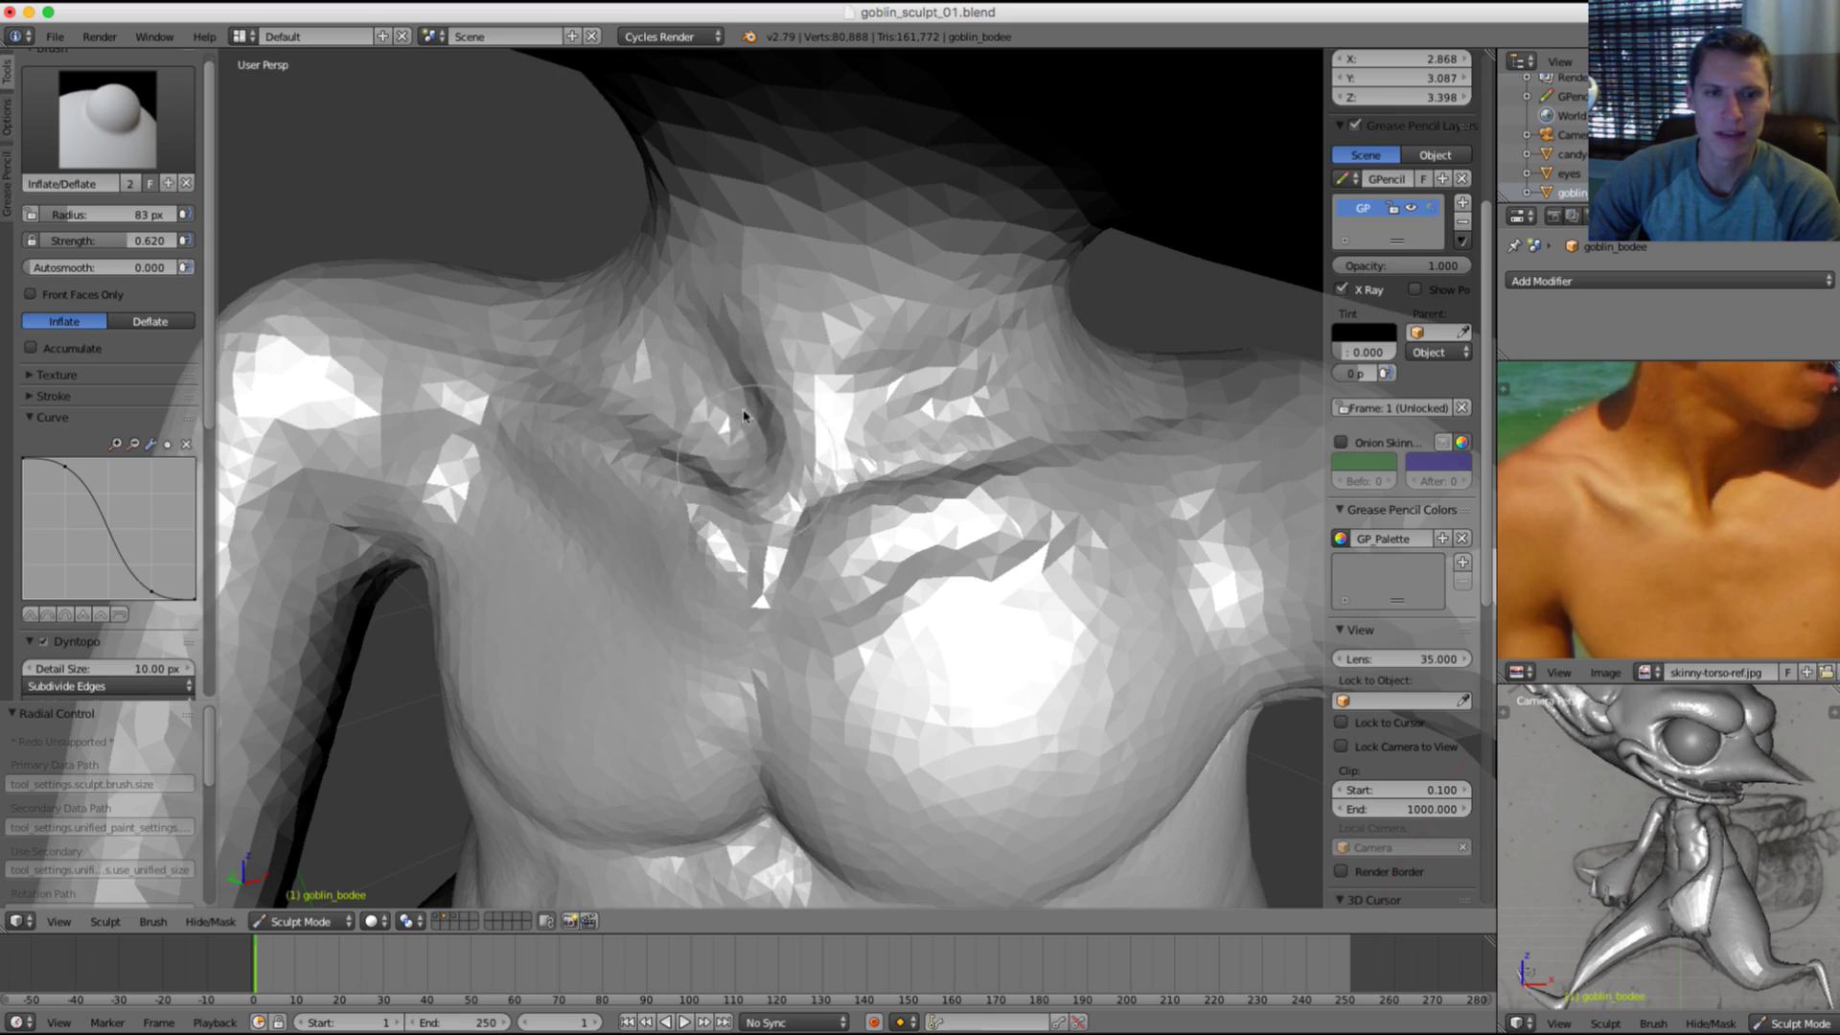
scroll(744, 415, up, 4)
scroll(728, 364, down, 6)
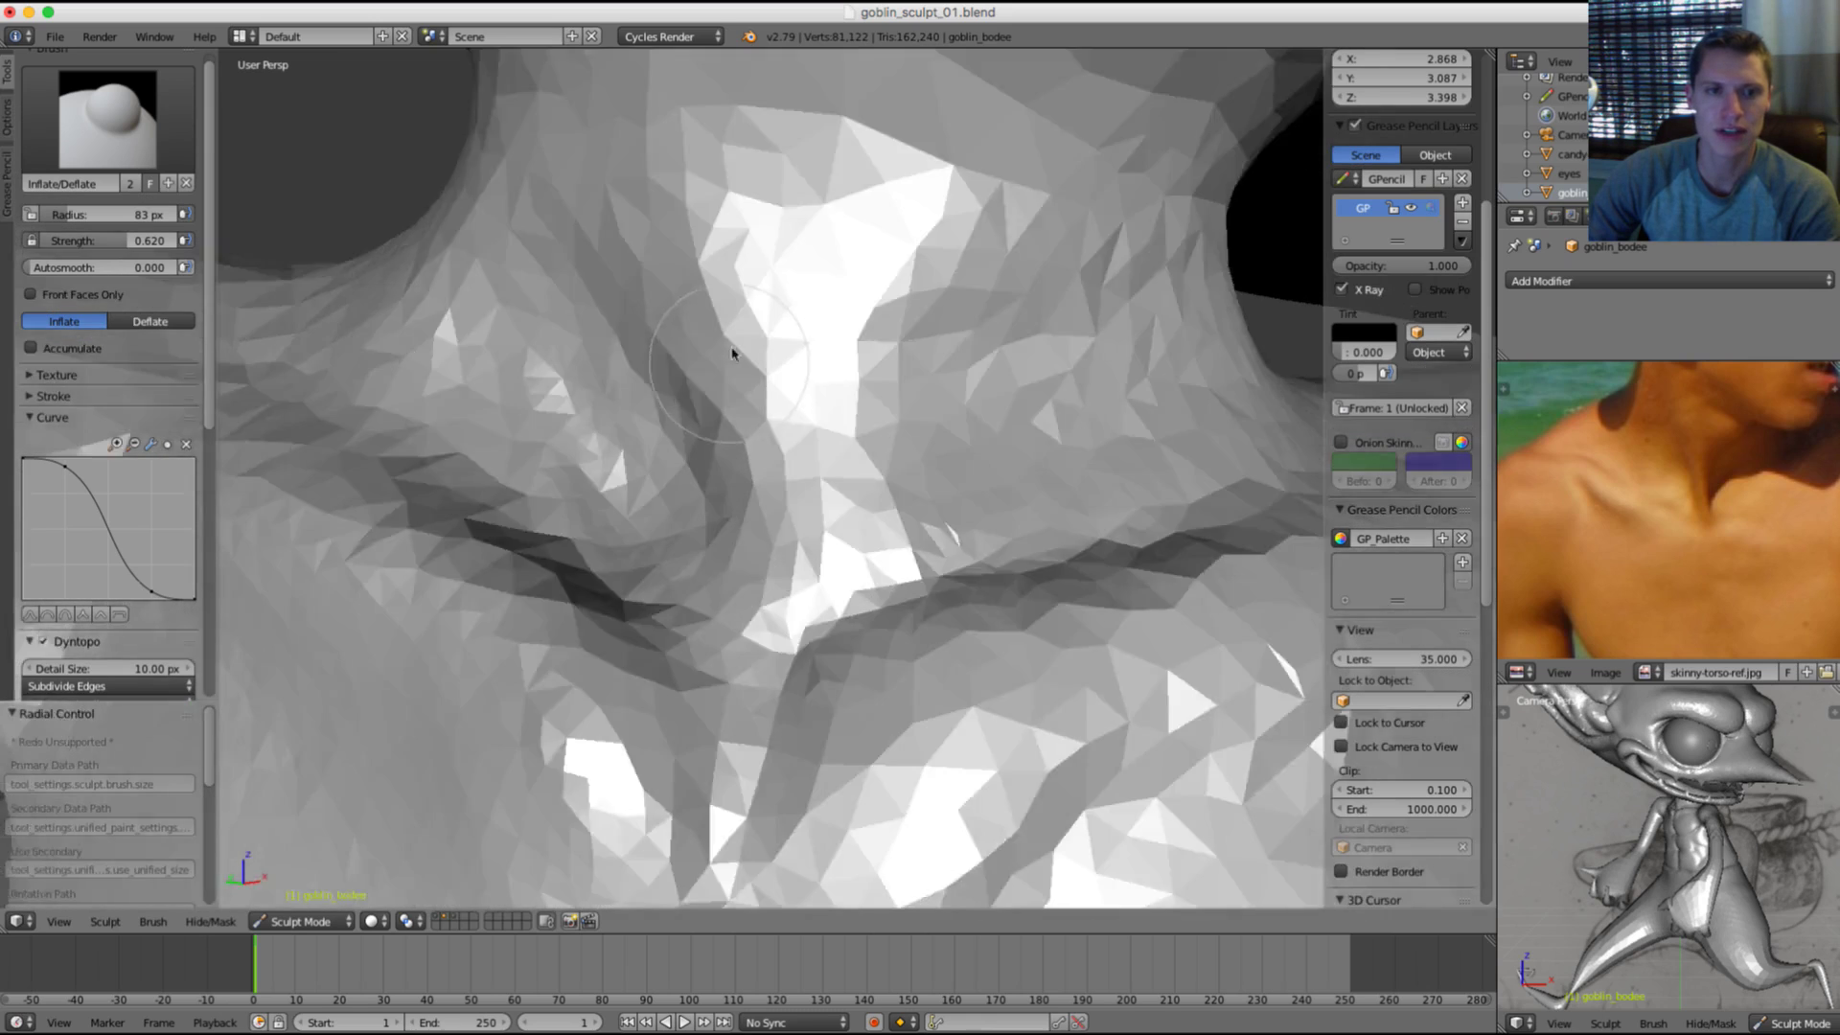
scroll(725, 406, up, 1)
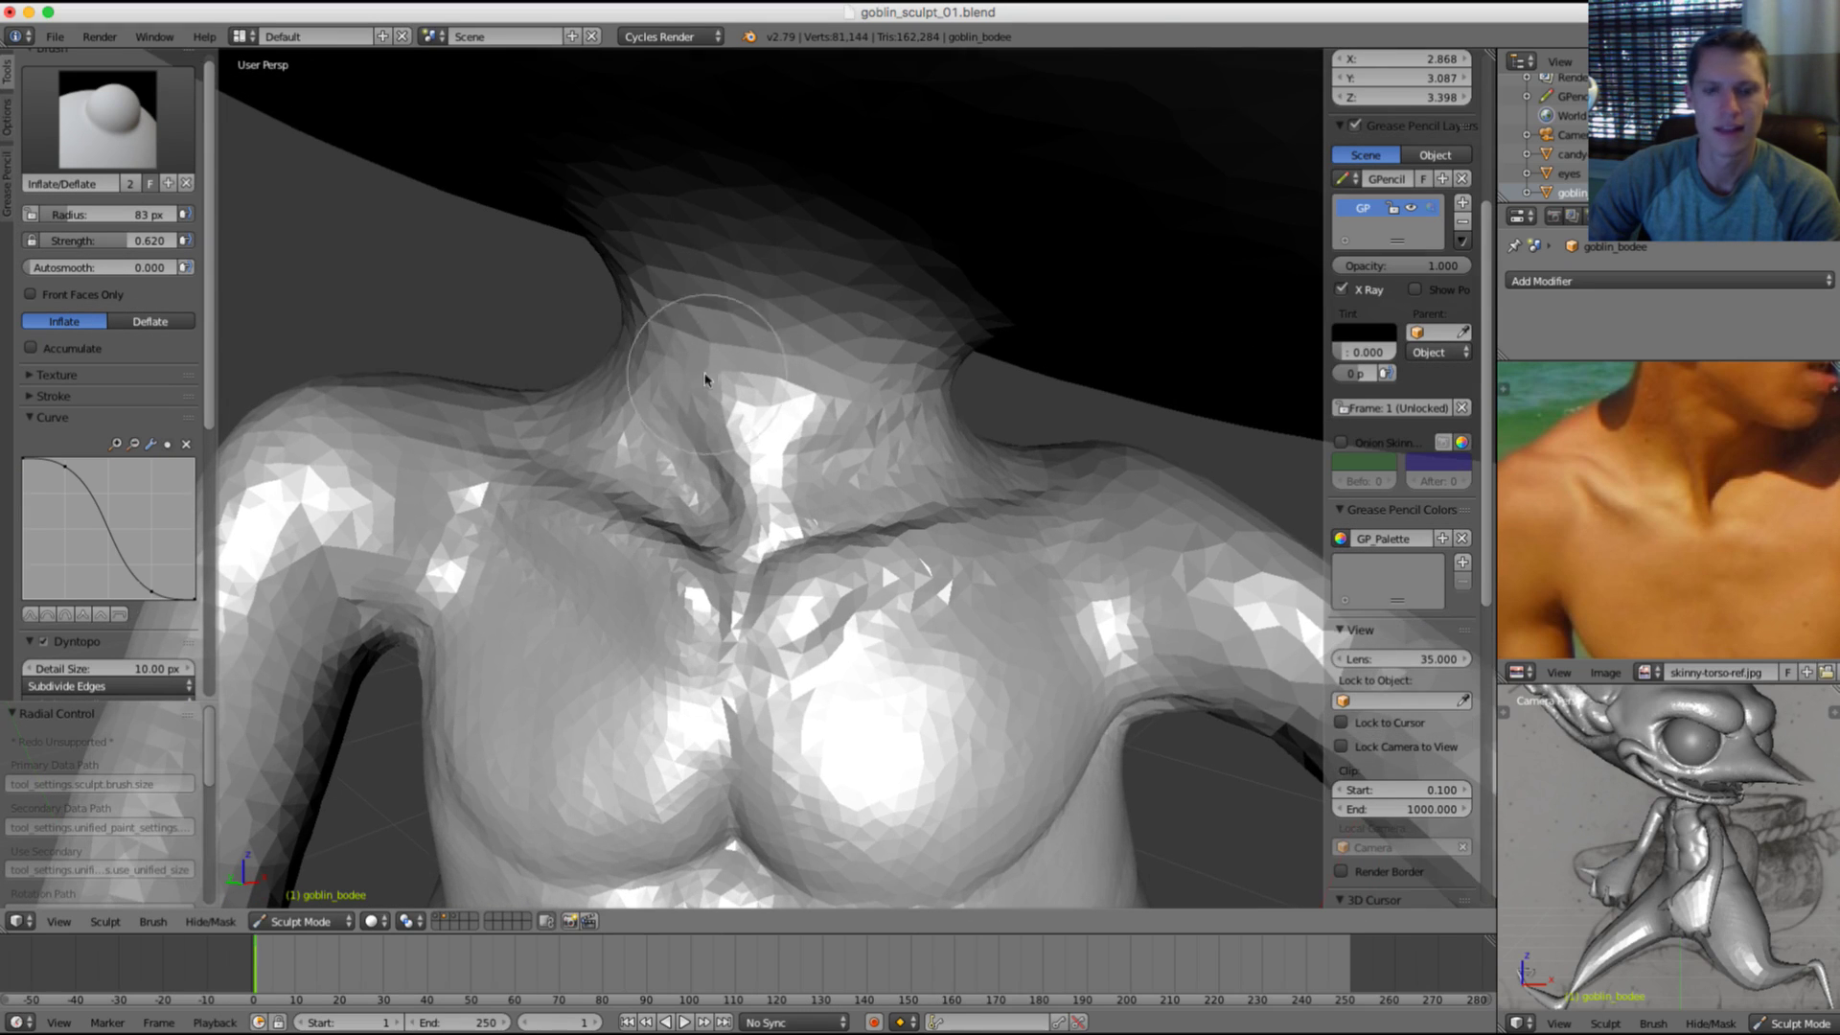
scroll(644, 371, up, 1)
key(f)
click(647, 381)
mouse_move(746, 470)
mouse_down()
mouse_move(715, 337)
mouse_move(678, 347)
mouse_move(713, 418)
mouse_up()
key(f)
click(718, 293)
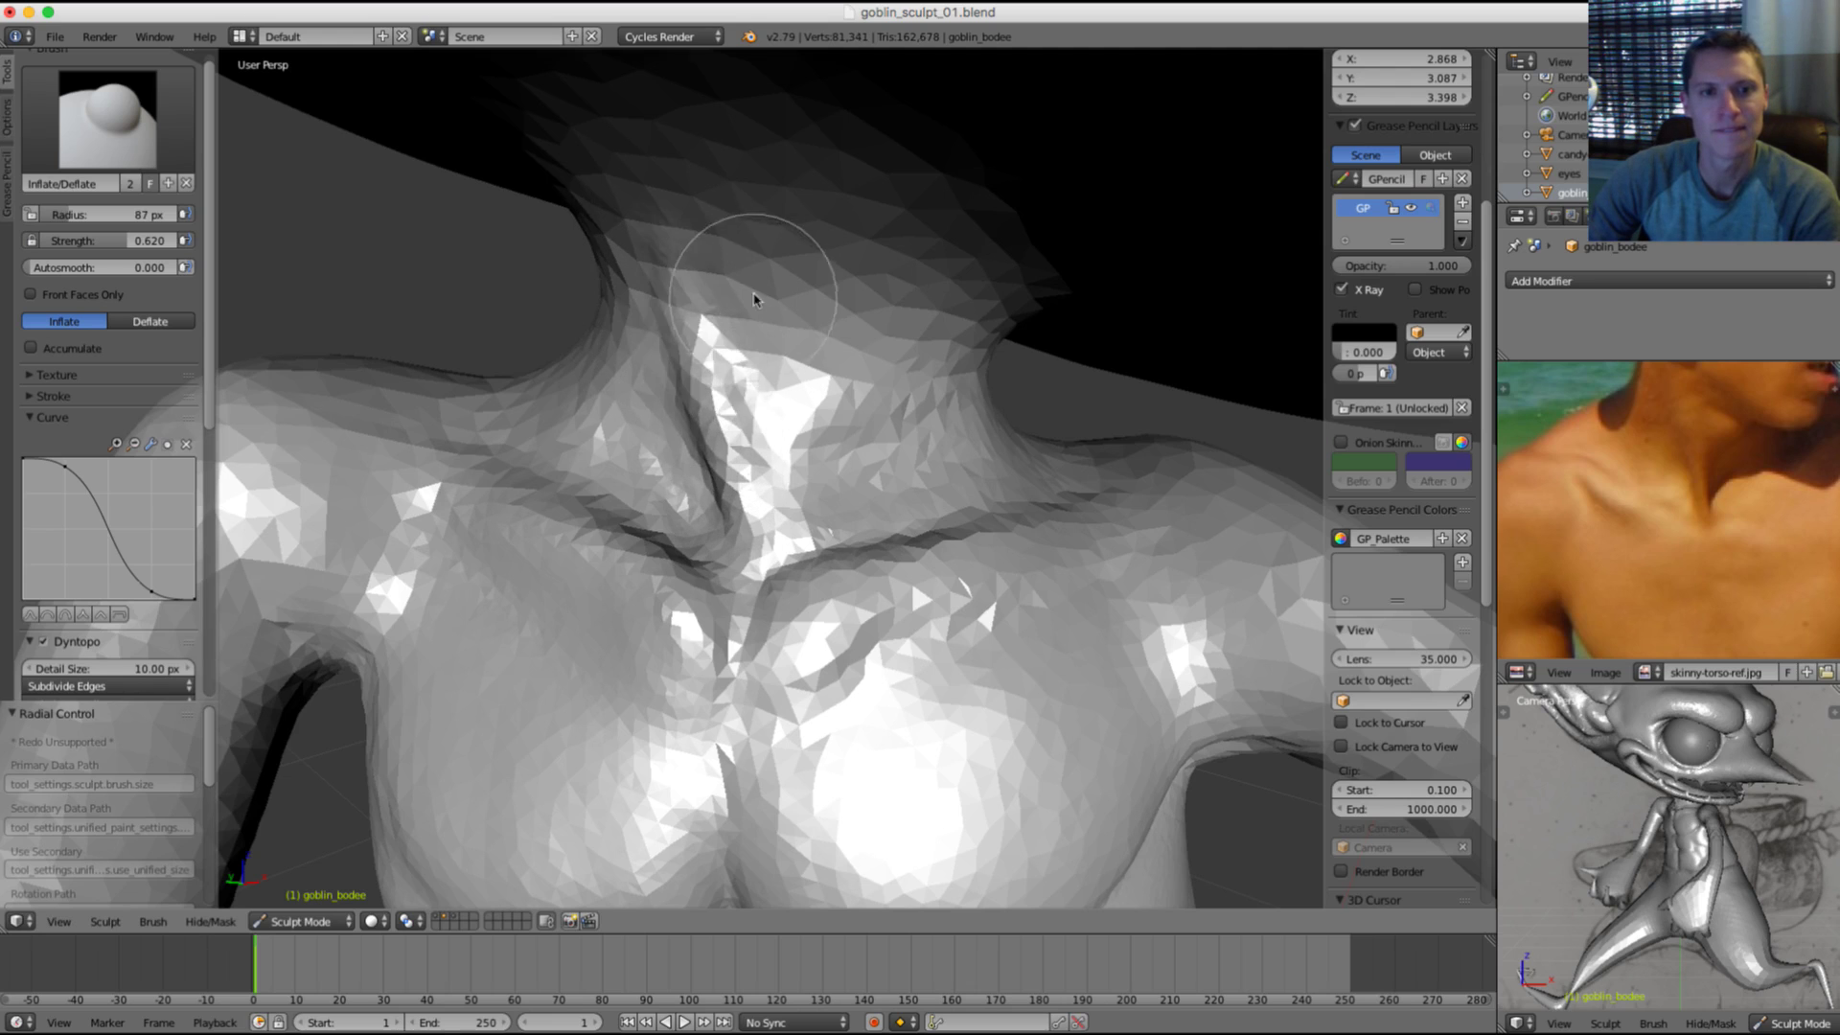
Step: Define the front of the neck up to the underside of the head with the Crease brush at a 127 px radius and 0.256 strength
scroll(754, 300, down, 3)
scroll(747, 354, up, 1)
key(shift+c)
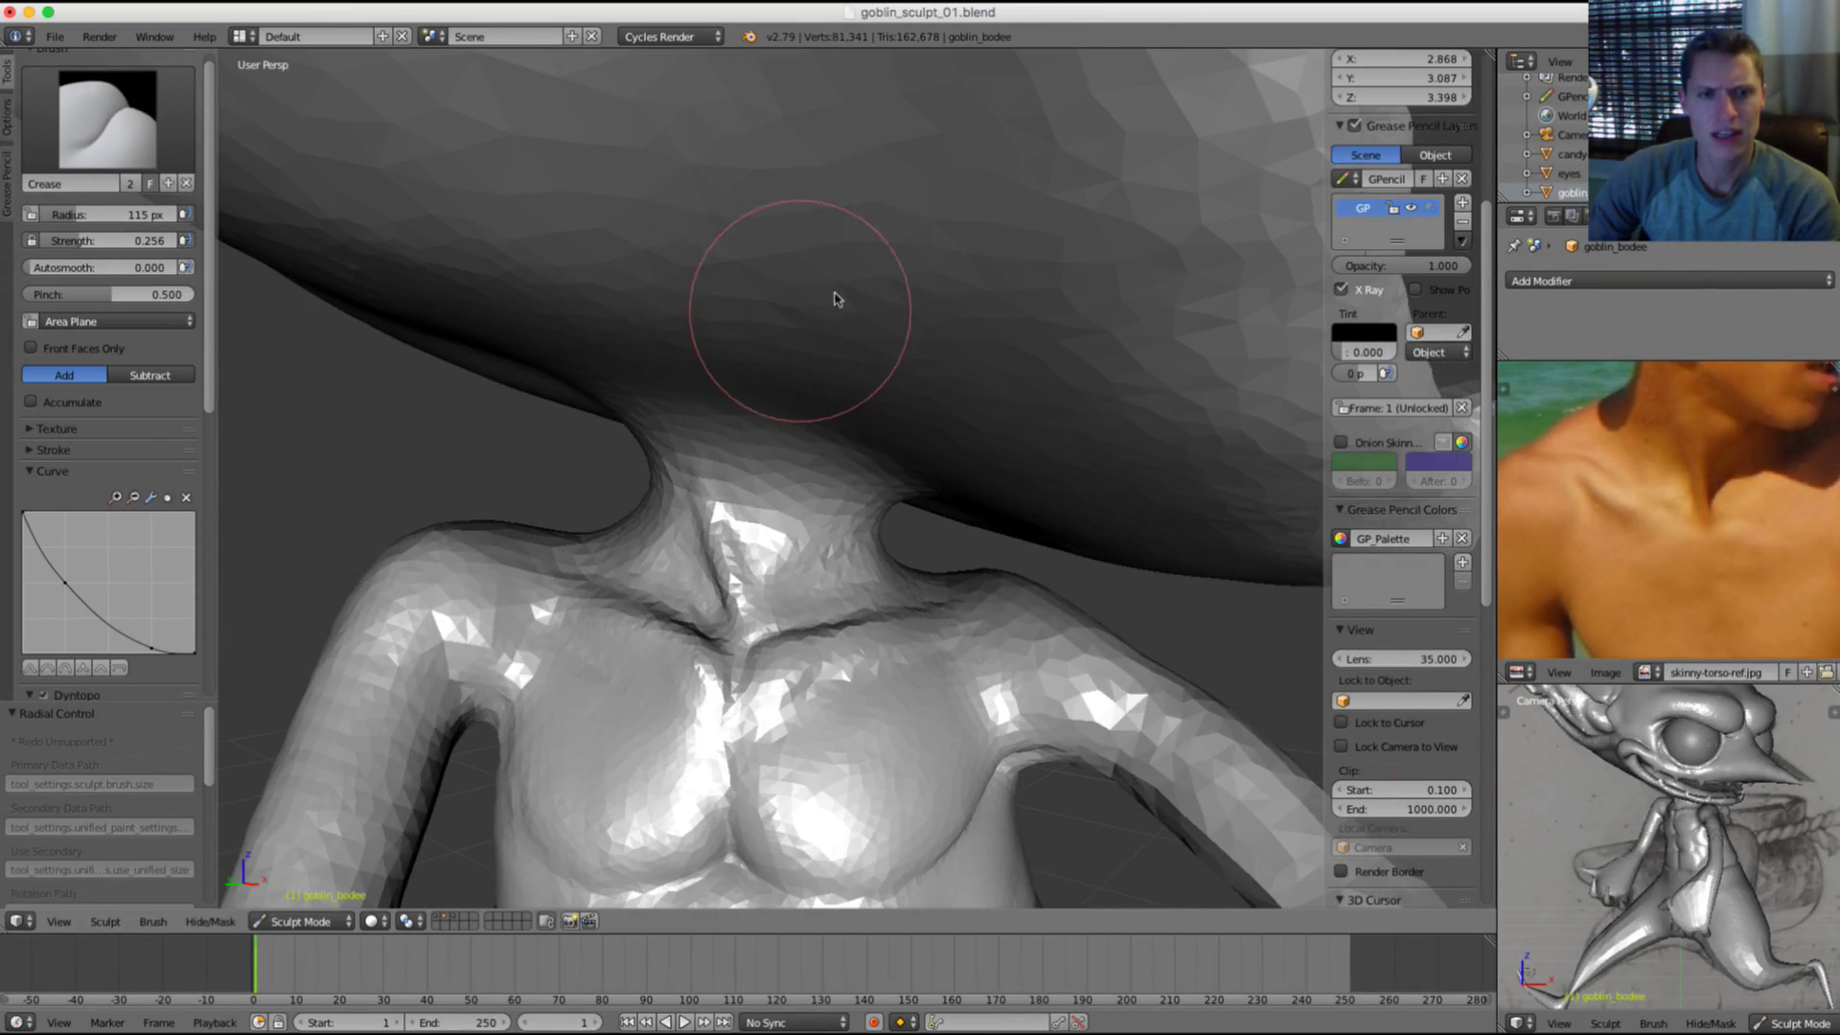
middle_drag(833, 299, 712, 347)
drag(724, 324, 913, 371)
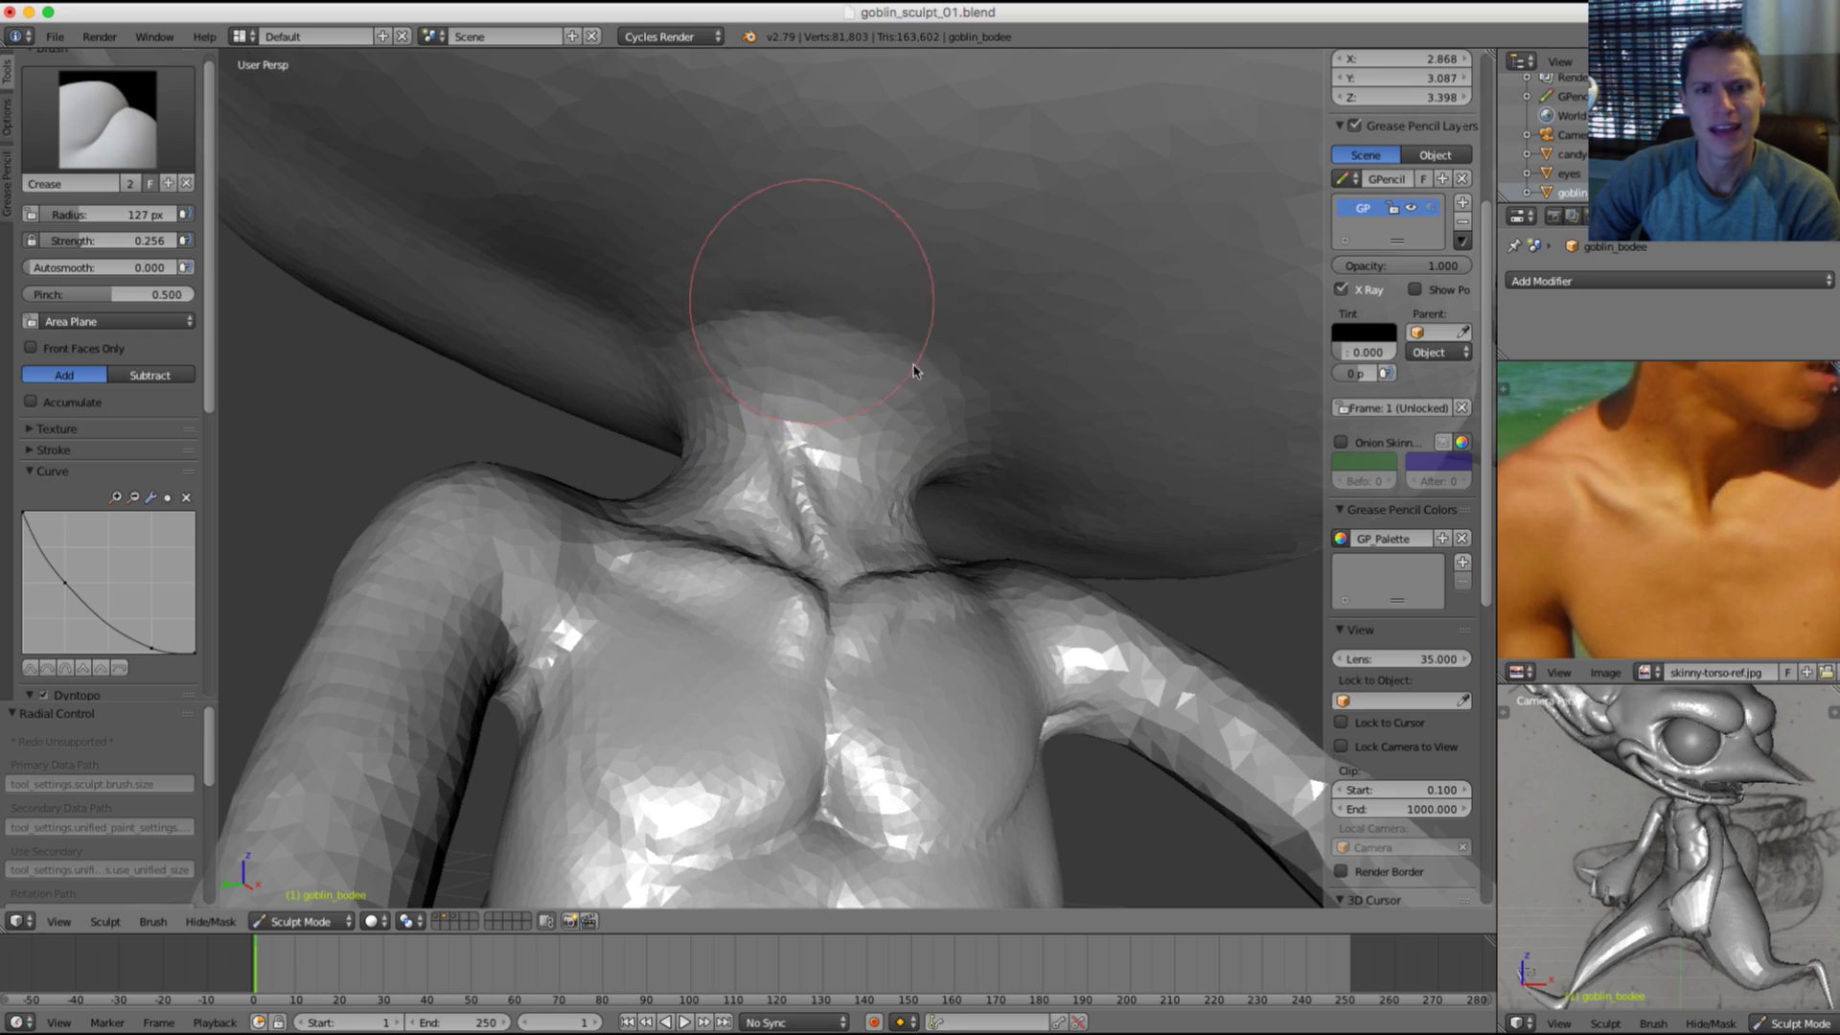
ctrl+drag(956, 434, 792, 339)
Step: Reshape the neck's side contours with the Grab brush at a 246 px radius and 0.575 strength
mouse_move(843, 303)
middle_down()
mouse_move(838, 336)
mouse_move(791, 368)
middle_up()
key(g)
key(f)
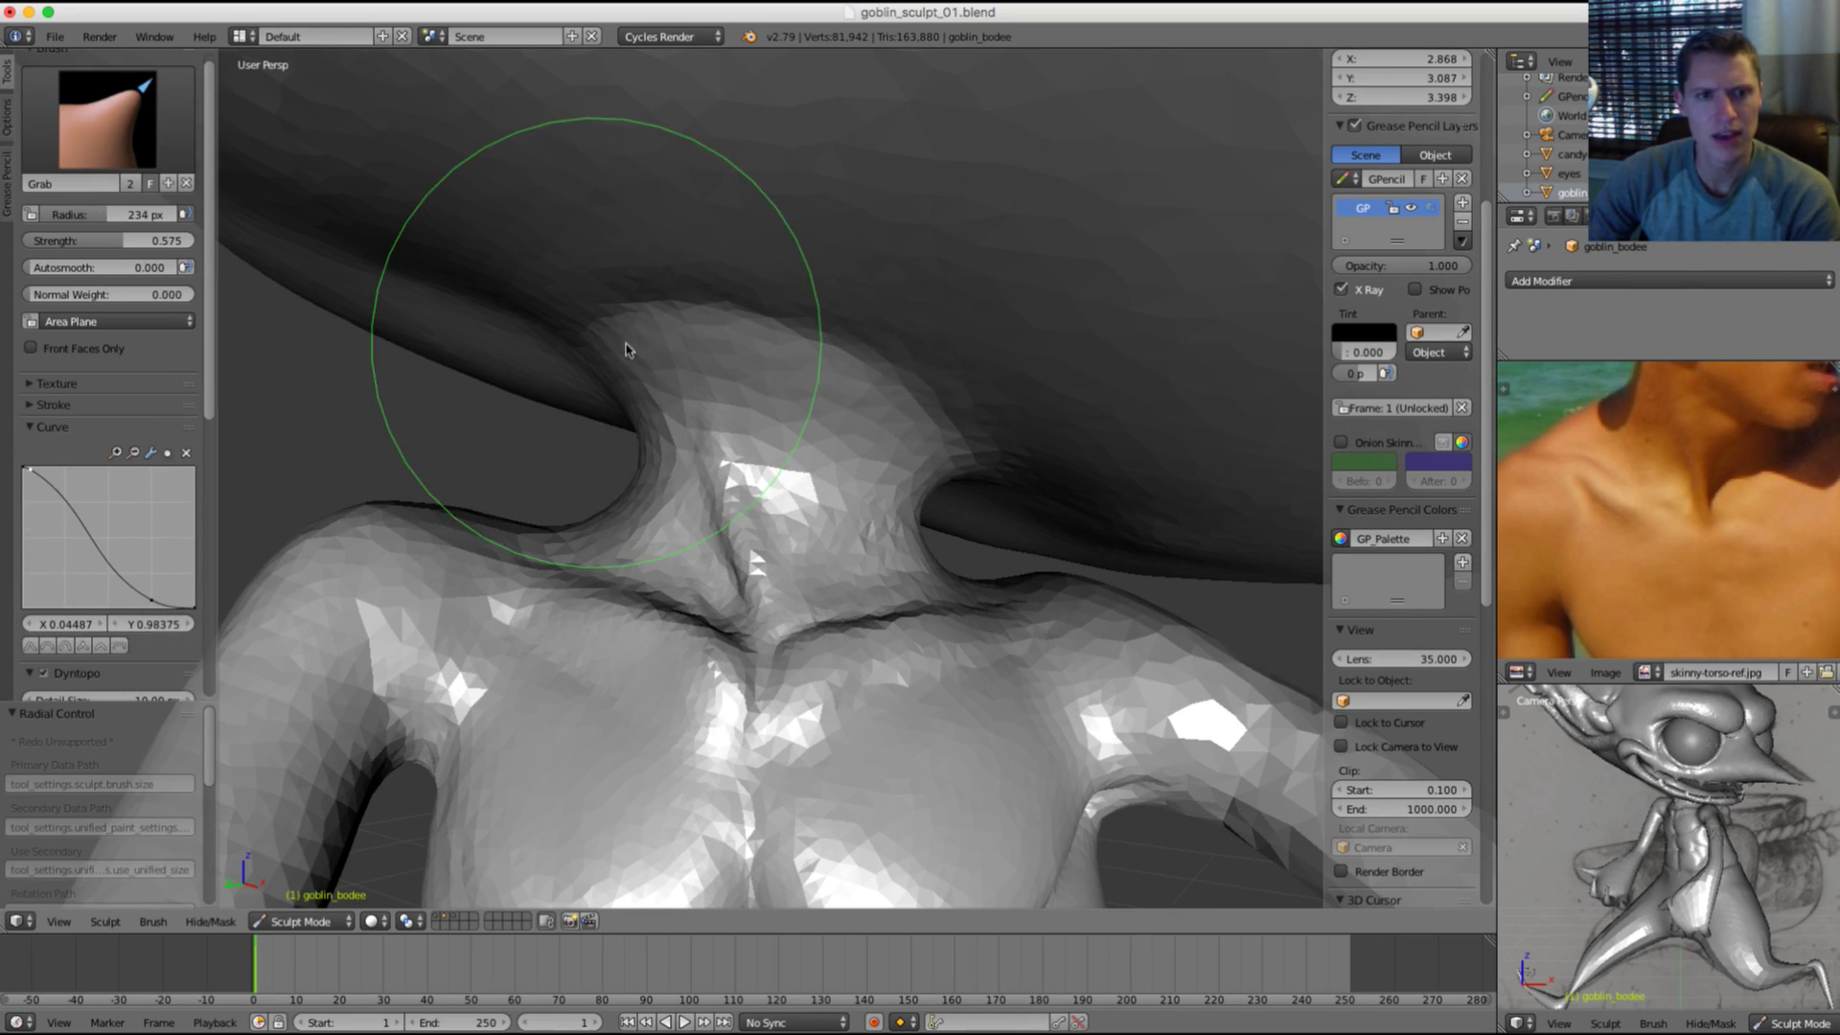
drag(645, 354, 652, 355)
key(f)
click(740, 346)
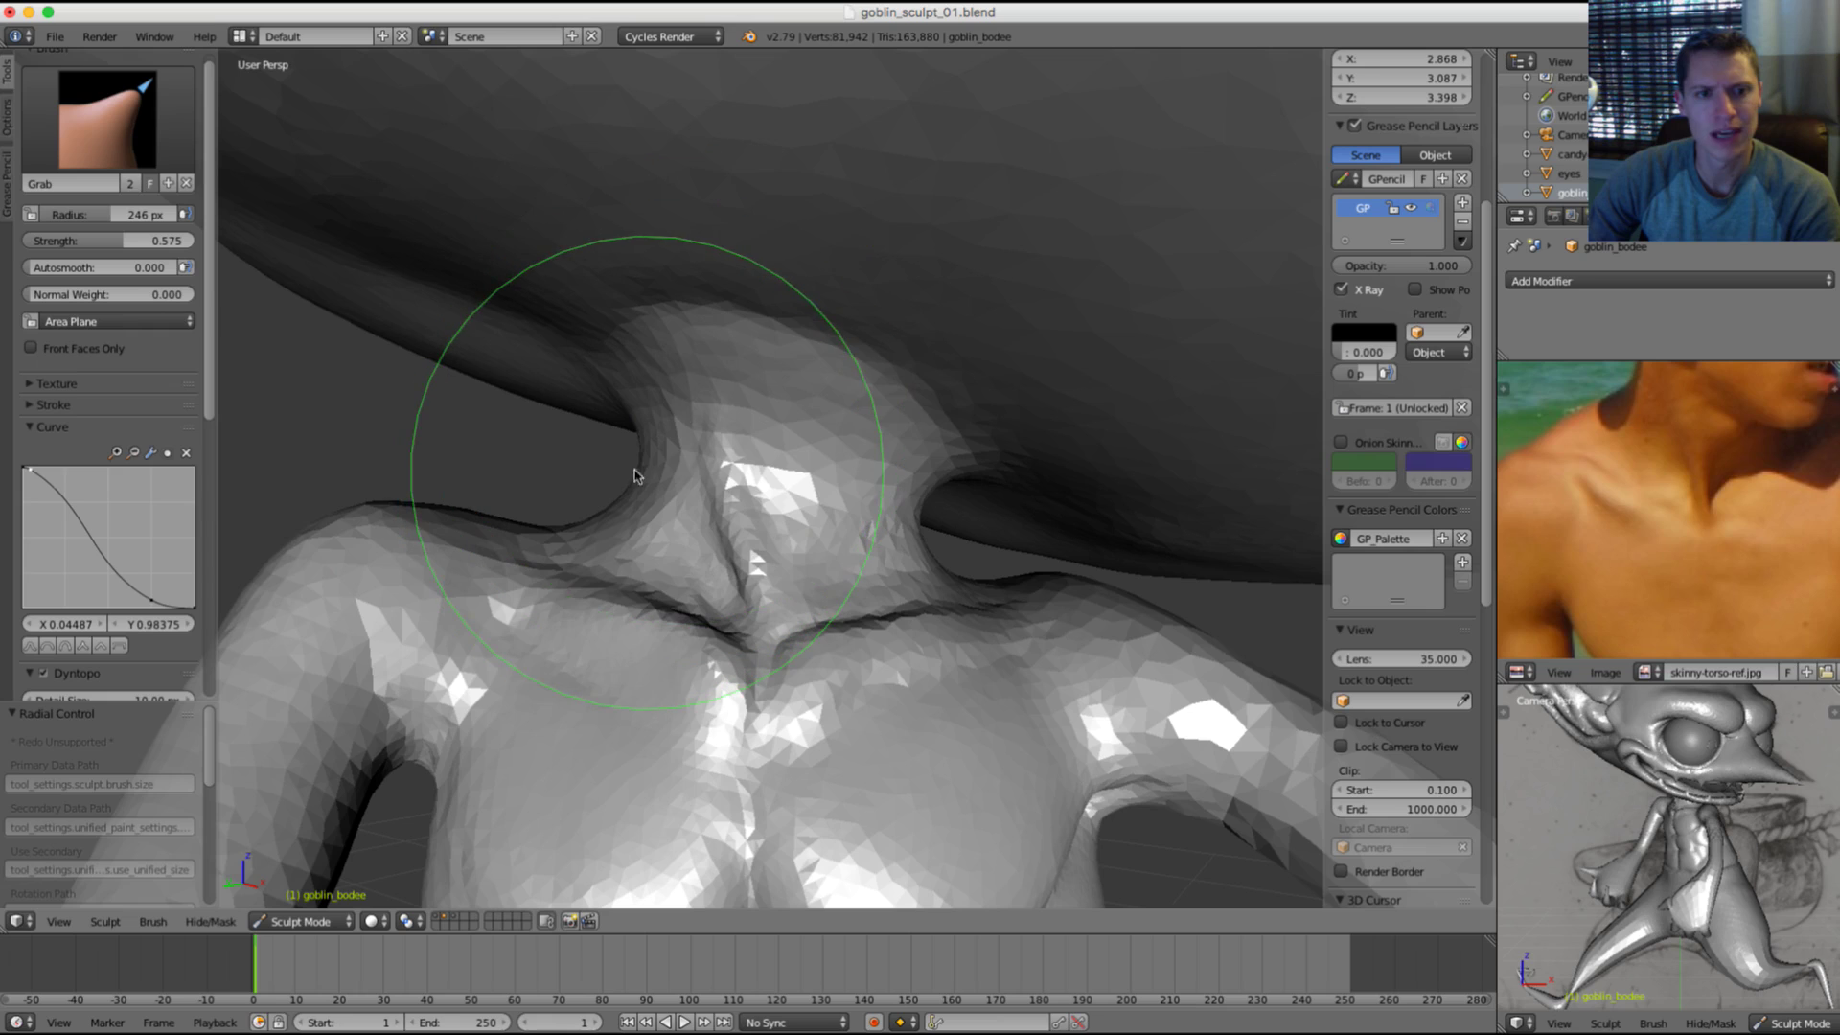
drag(646, 472, 610, 461)
drag(581, 370, 616, 375)
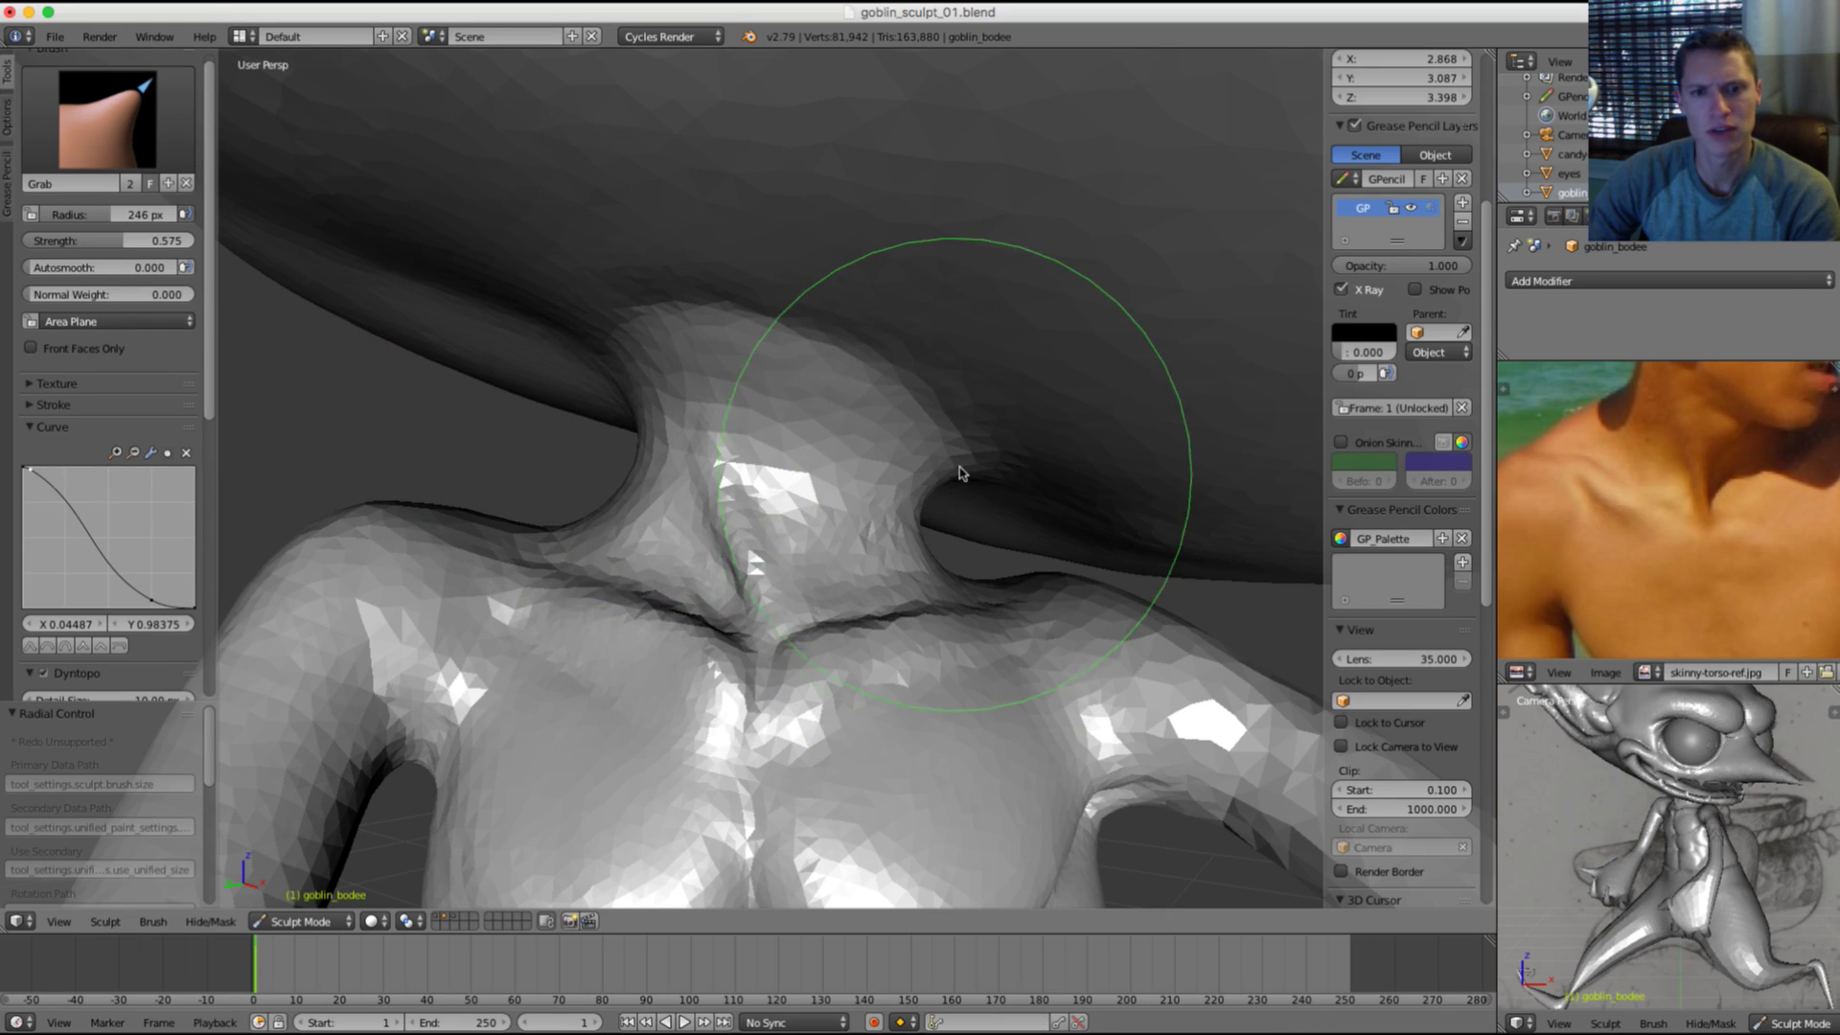
key(f)
key(Escape)
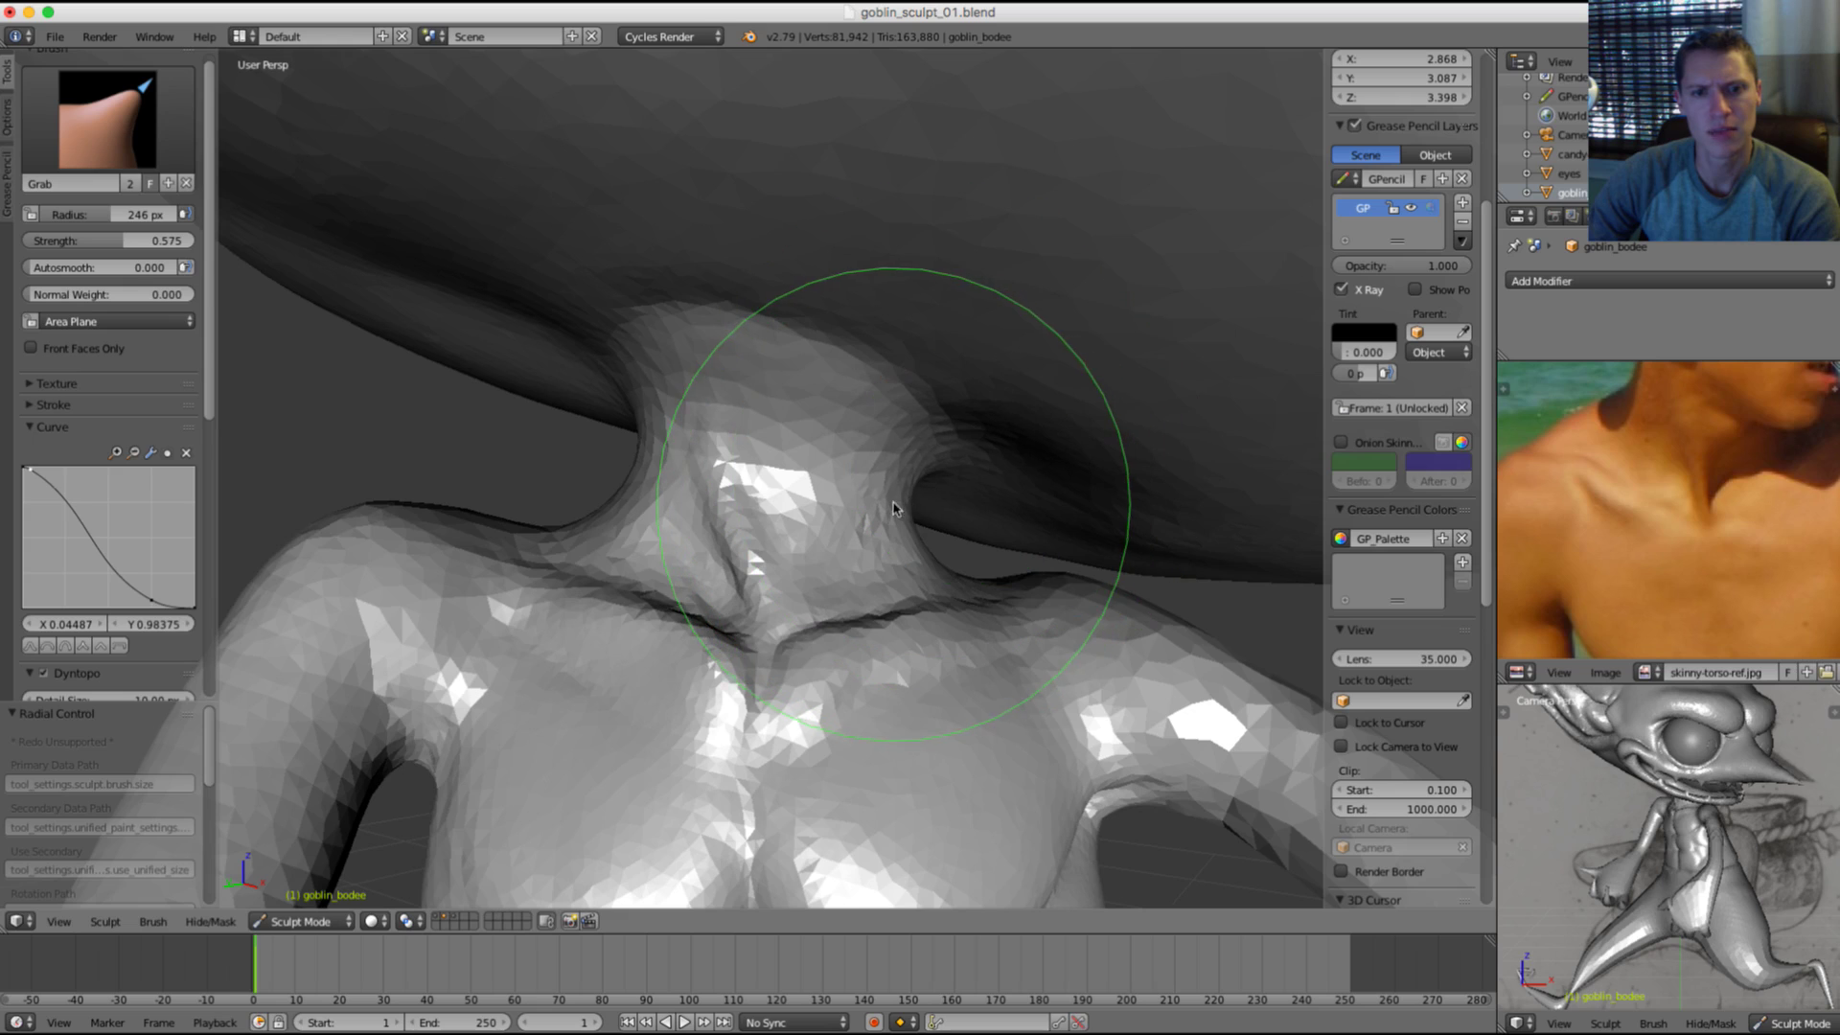
Step: Crease the area above the collarbone at the base of the neck at a 145 px radius and 0.256 strength
key(f)
key(f)
click(567, 451)
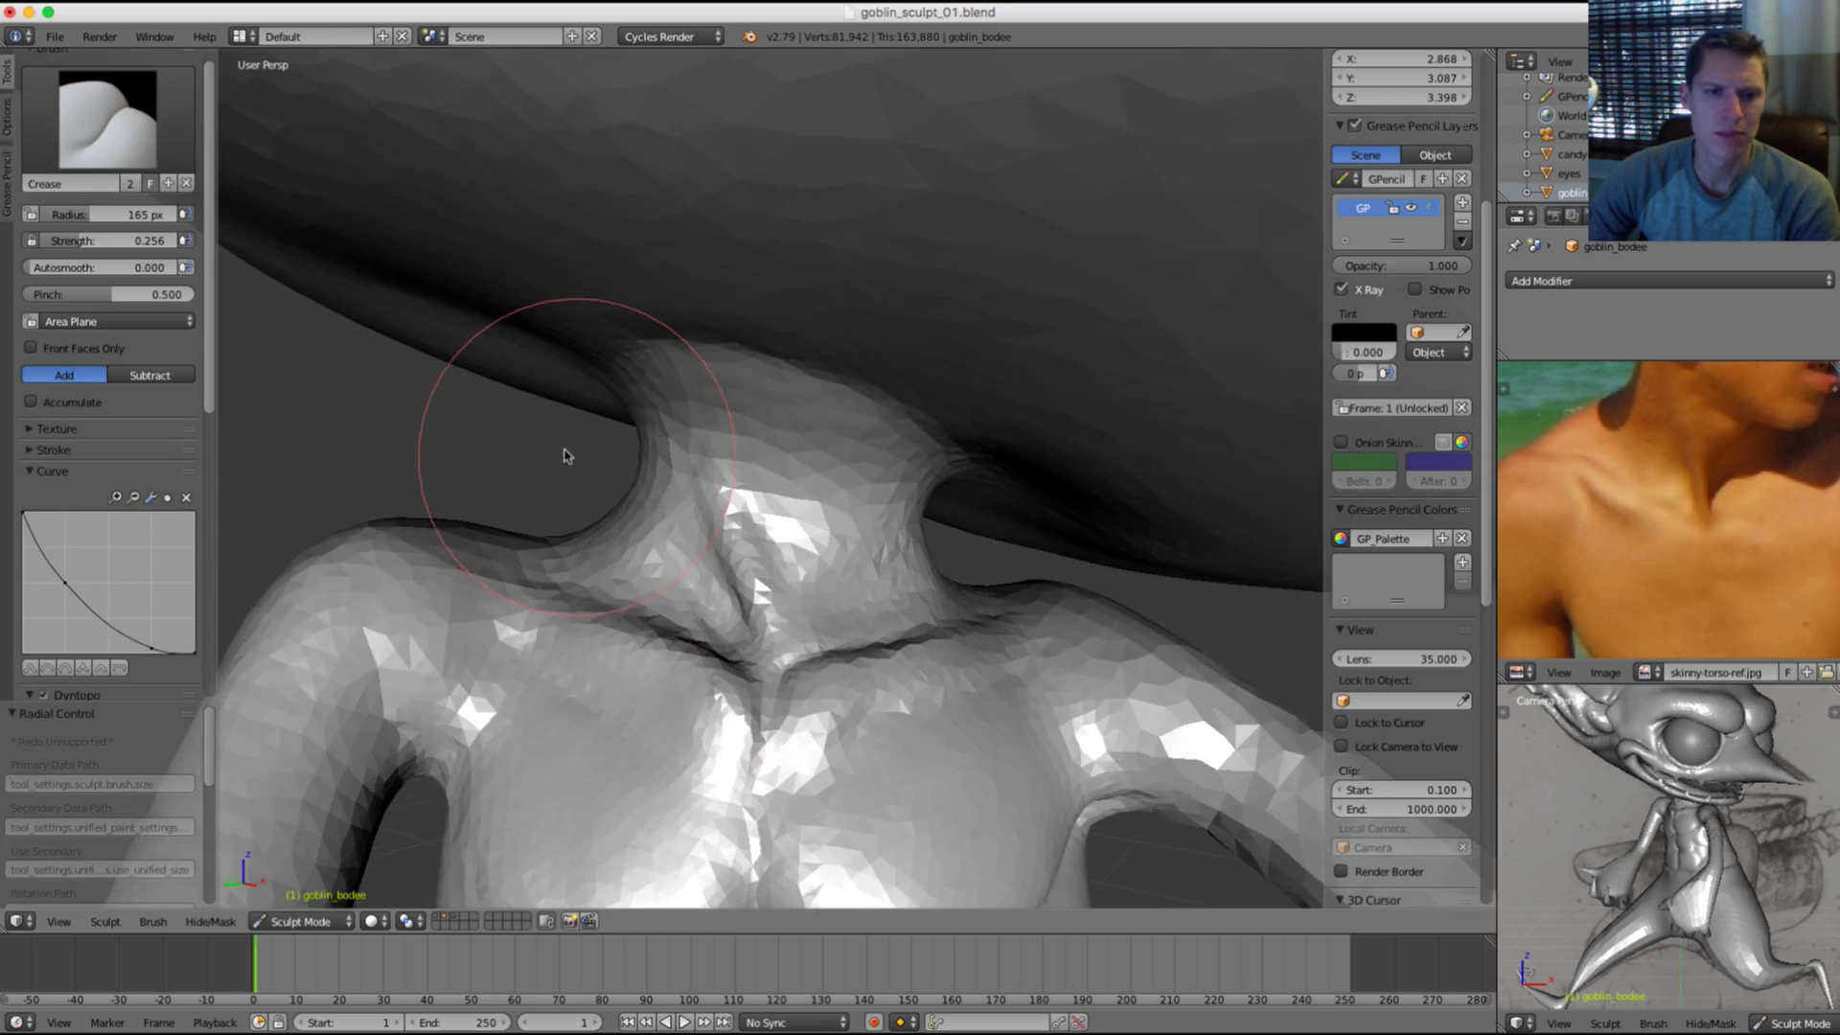
scroll(575, 505, up, 3)
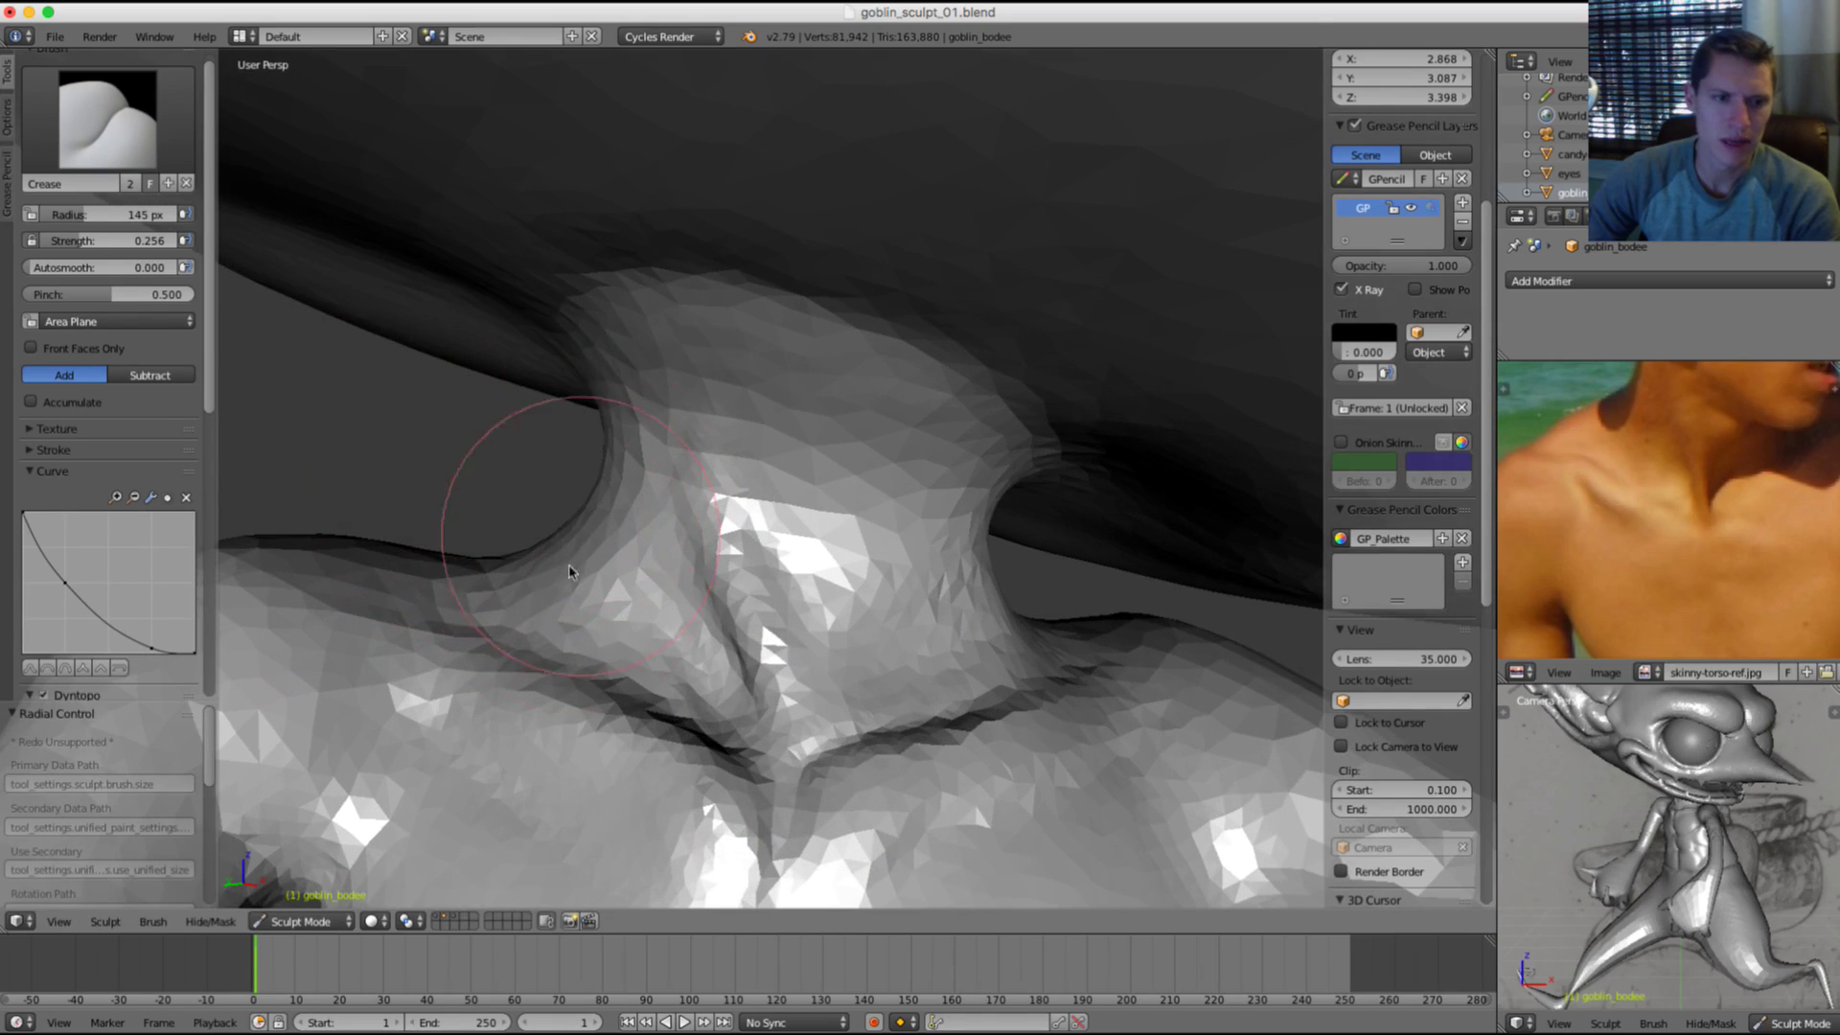
drag(637, 643, 675, 681)
middle_drag(654, 655, 640, 625)
Step: Sharpen the ridge between neck and collarbone with the Crease brush at 0.442 strength, and smooth its outer part
key(shift+f)
click(611, 628)
scroll(633, 451, down, 4)
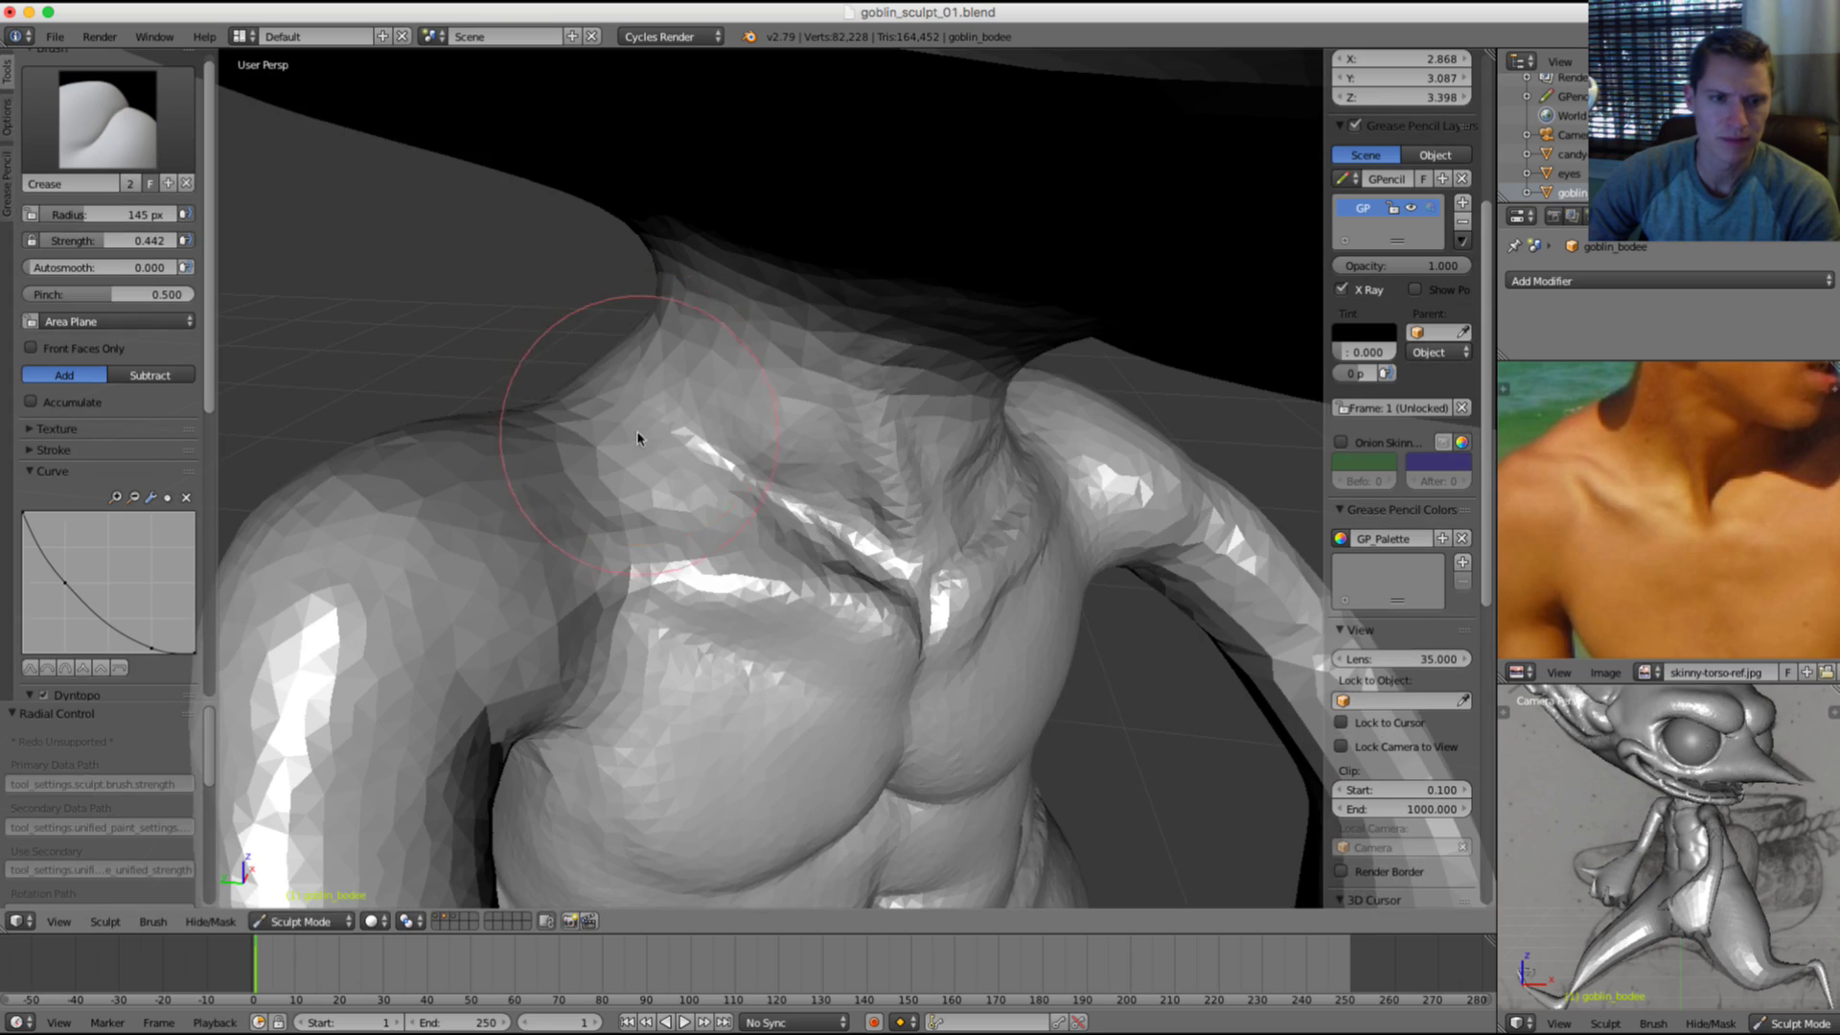
mouse_move(754, 513)
mouse_down()
mouse_move(640, 427)
mouse_move(801, 468)
mouse_move(712, 387)
mouse_up()
shift+drag(714, 496, 694, 412)
Step: Crease the upper edge of the opposite collarbone at a 145 px radius and smooth the neck surface above it
scroll(805, 379, down, 4)
mouse_move(824, 373)
middle_down()
mouse_move(744, 271)
mouse_move(781, 273)
middle_up()
scroll(852, 335, up, 4)
middle_drag(845, 390, 821, 446)
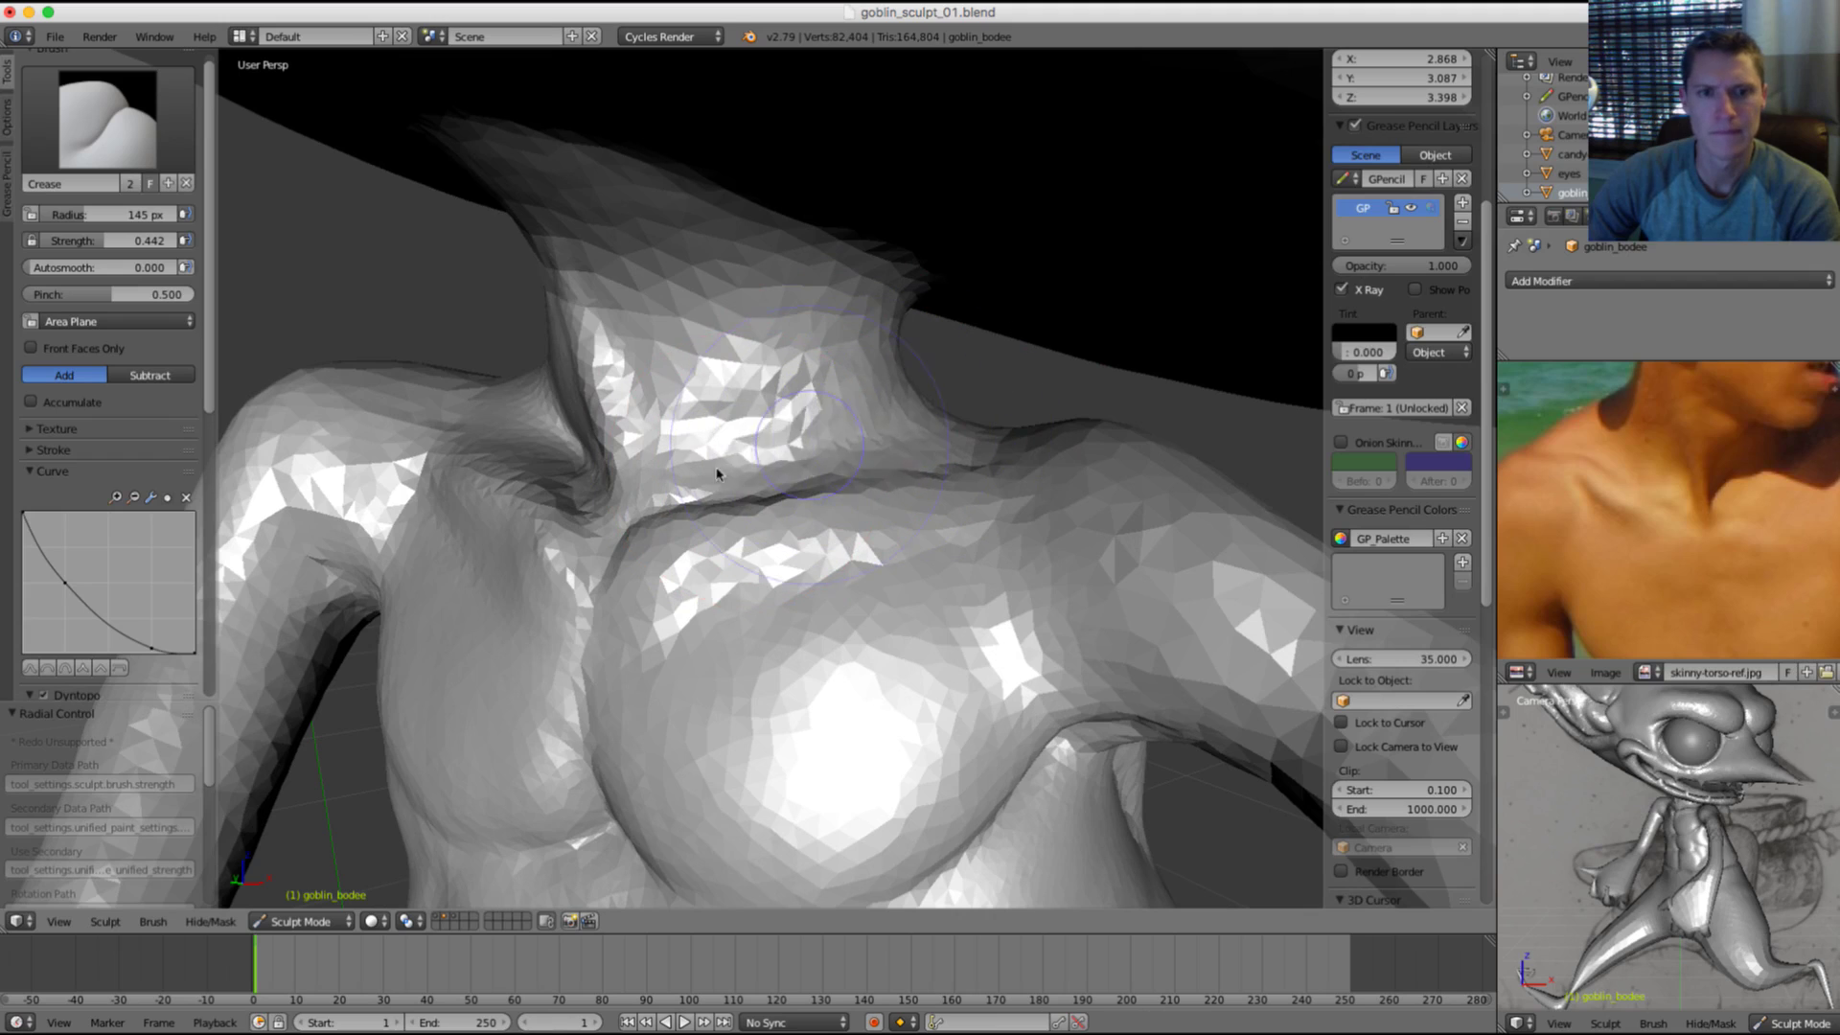
middle_drag(913, 396, 888, 411)
drag(866, 411, 661, 482)
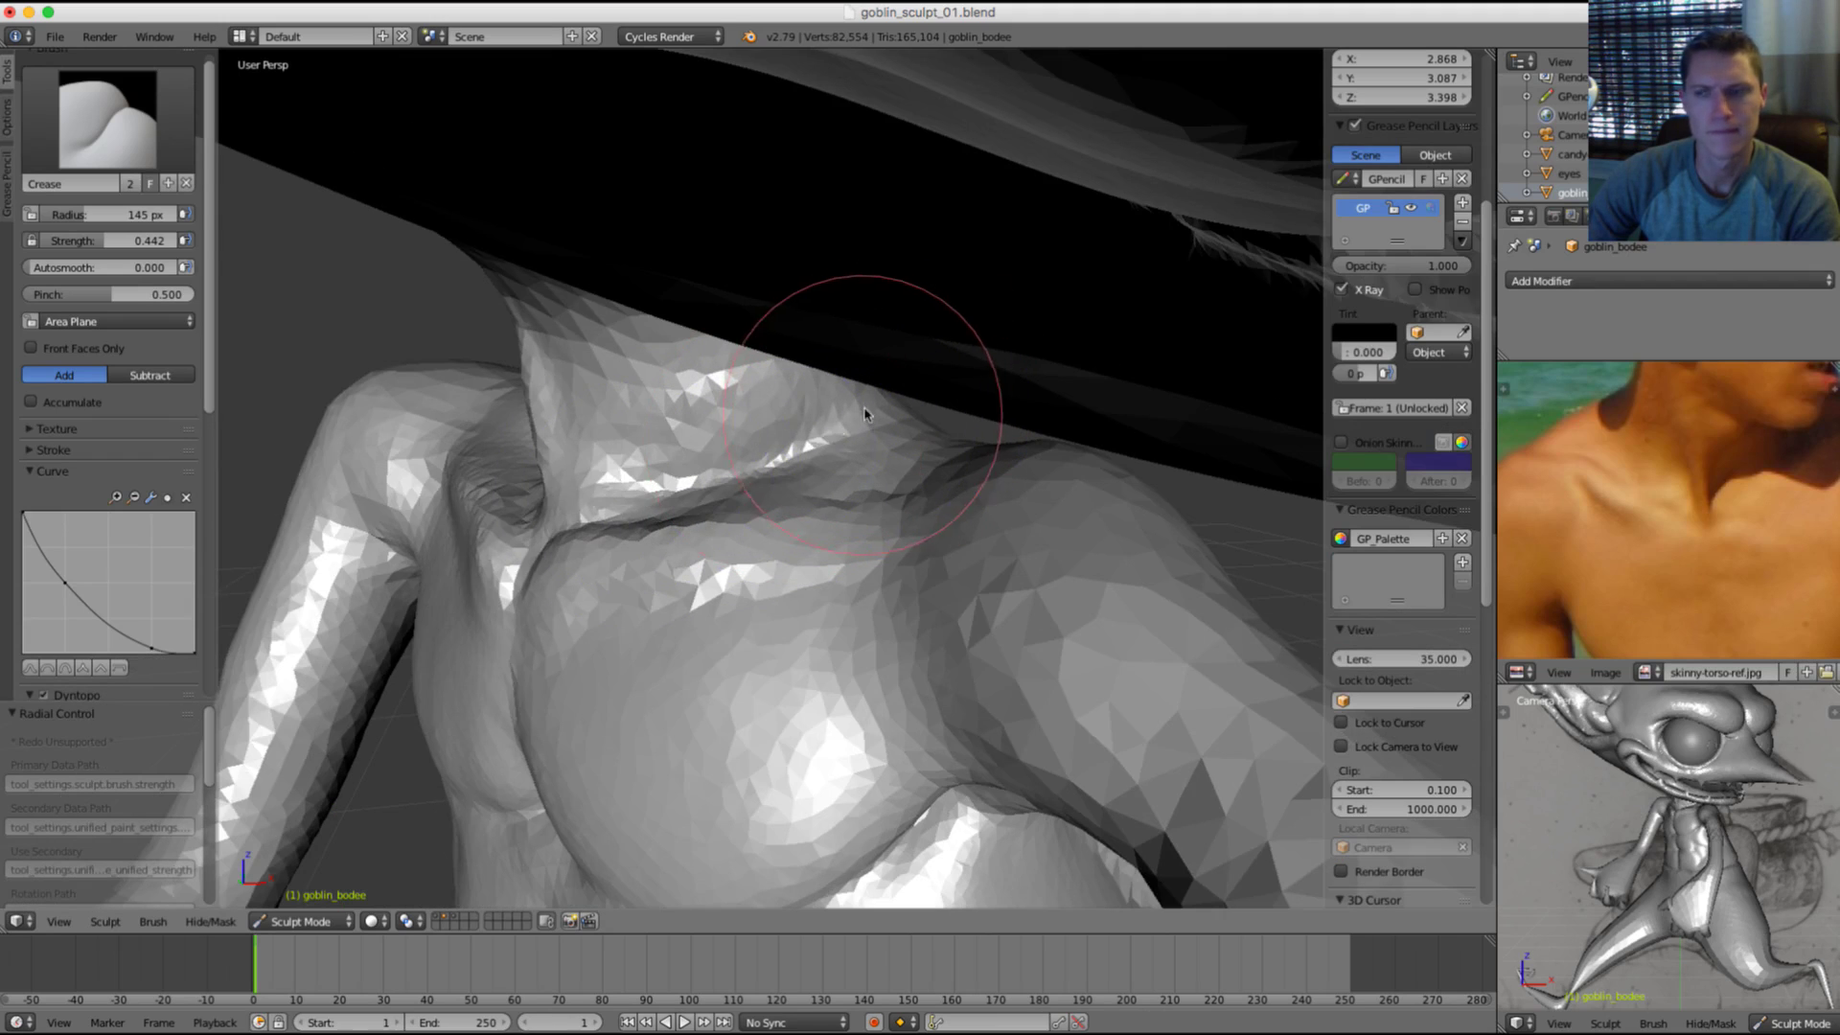
mouse_move(866, 411)
middle_down()
mouse_move(792, 347)
mouse_move(786, 393)
middle_up()
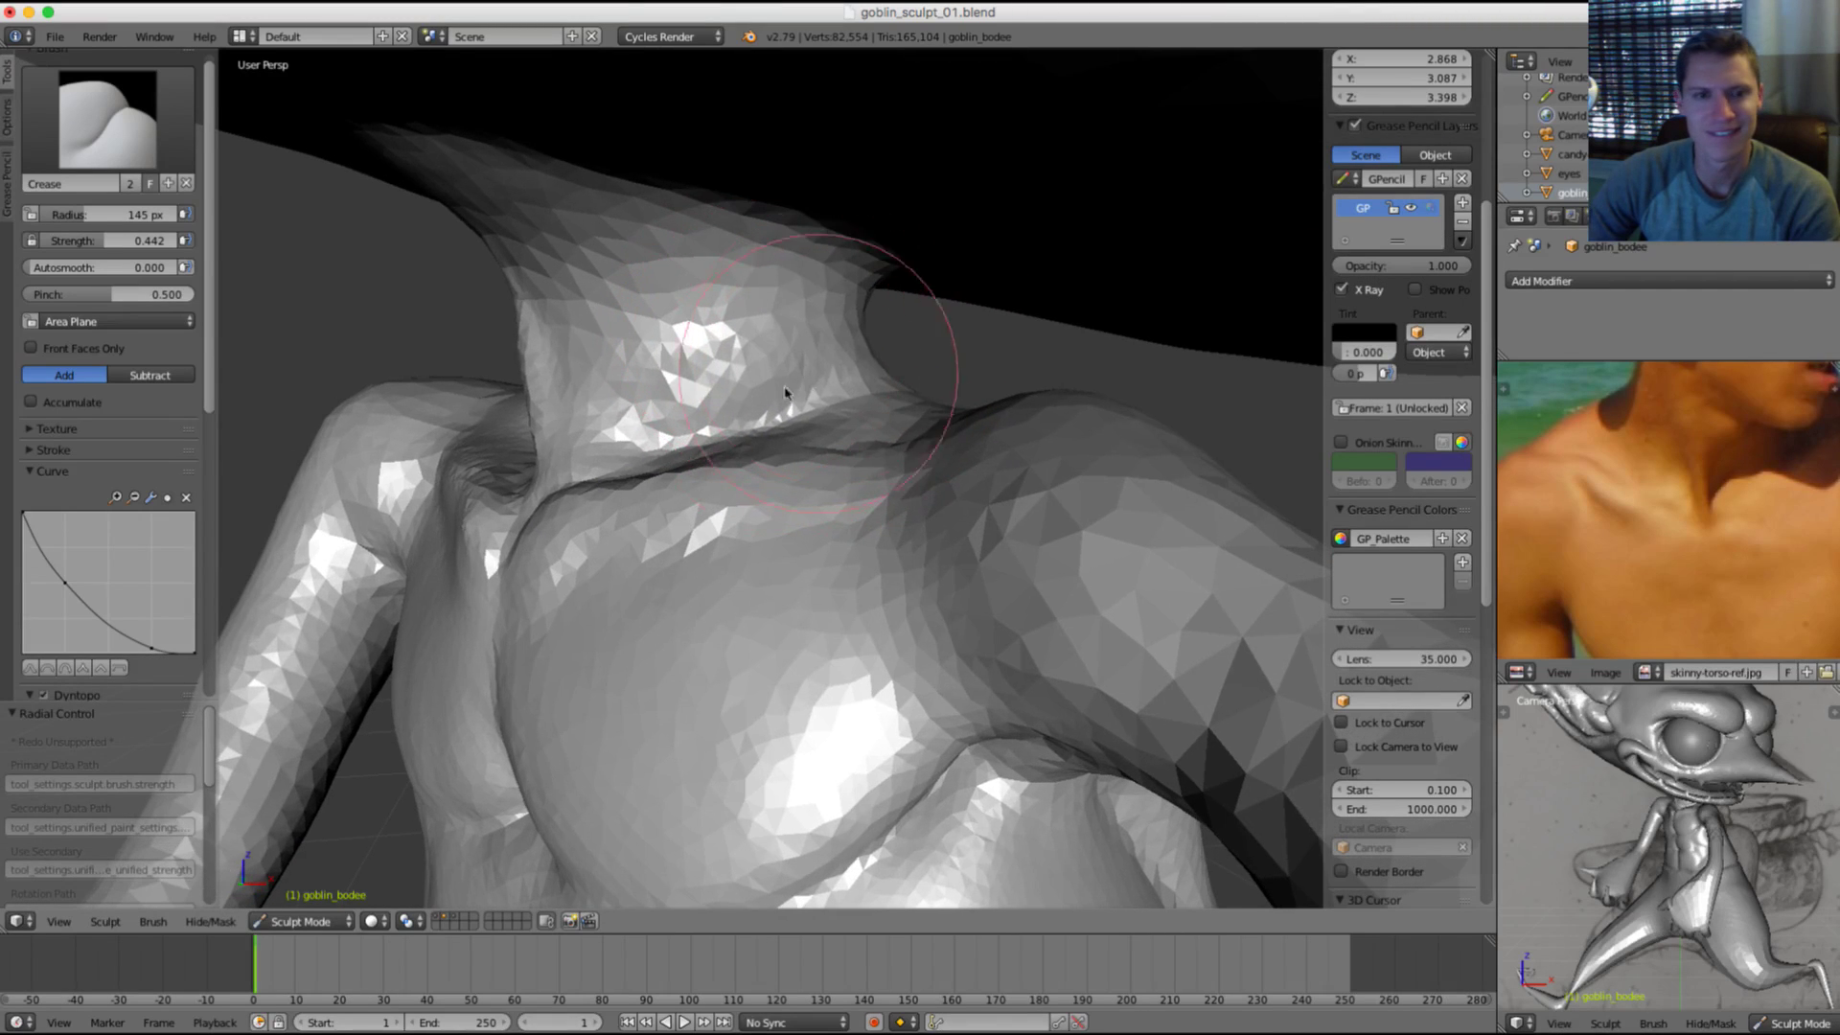
mouse_move(742, 356)
shift+mouse_down()
mouse_move(652, 365)
mouse_move(705, 376)
shift+mouse_up()
Step: Thicken the collarbone from the shoulder toward the sternum with the Inflate/Deflate brush at a 144 px radius and 0.620 strength
mouse_move(731, 345)
middle_down()
mouse_move(801, 320)
mouse_move(882, 353)
mouse_move(863, 355)
mouse_move(887, 377)
mouse_move(843, 370)
mouse_move(829, 315)
mouse_move(805, 316)
mouse_move(780, 377)
mouse_move(670, 411)
middle_up()
key(i)
key(f)
click(600, 415)
shift+middle_drag(556, 412, 646, 424)
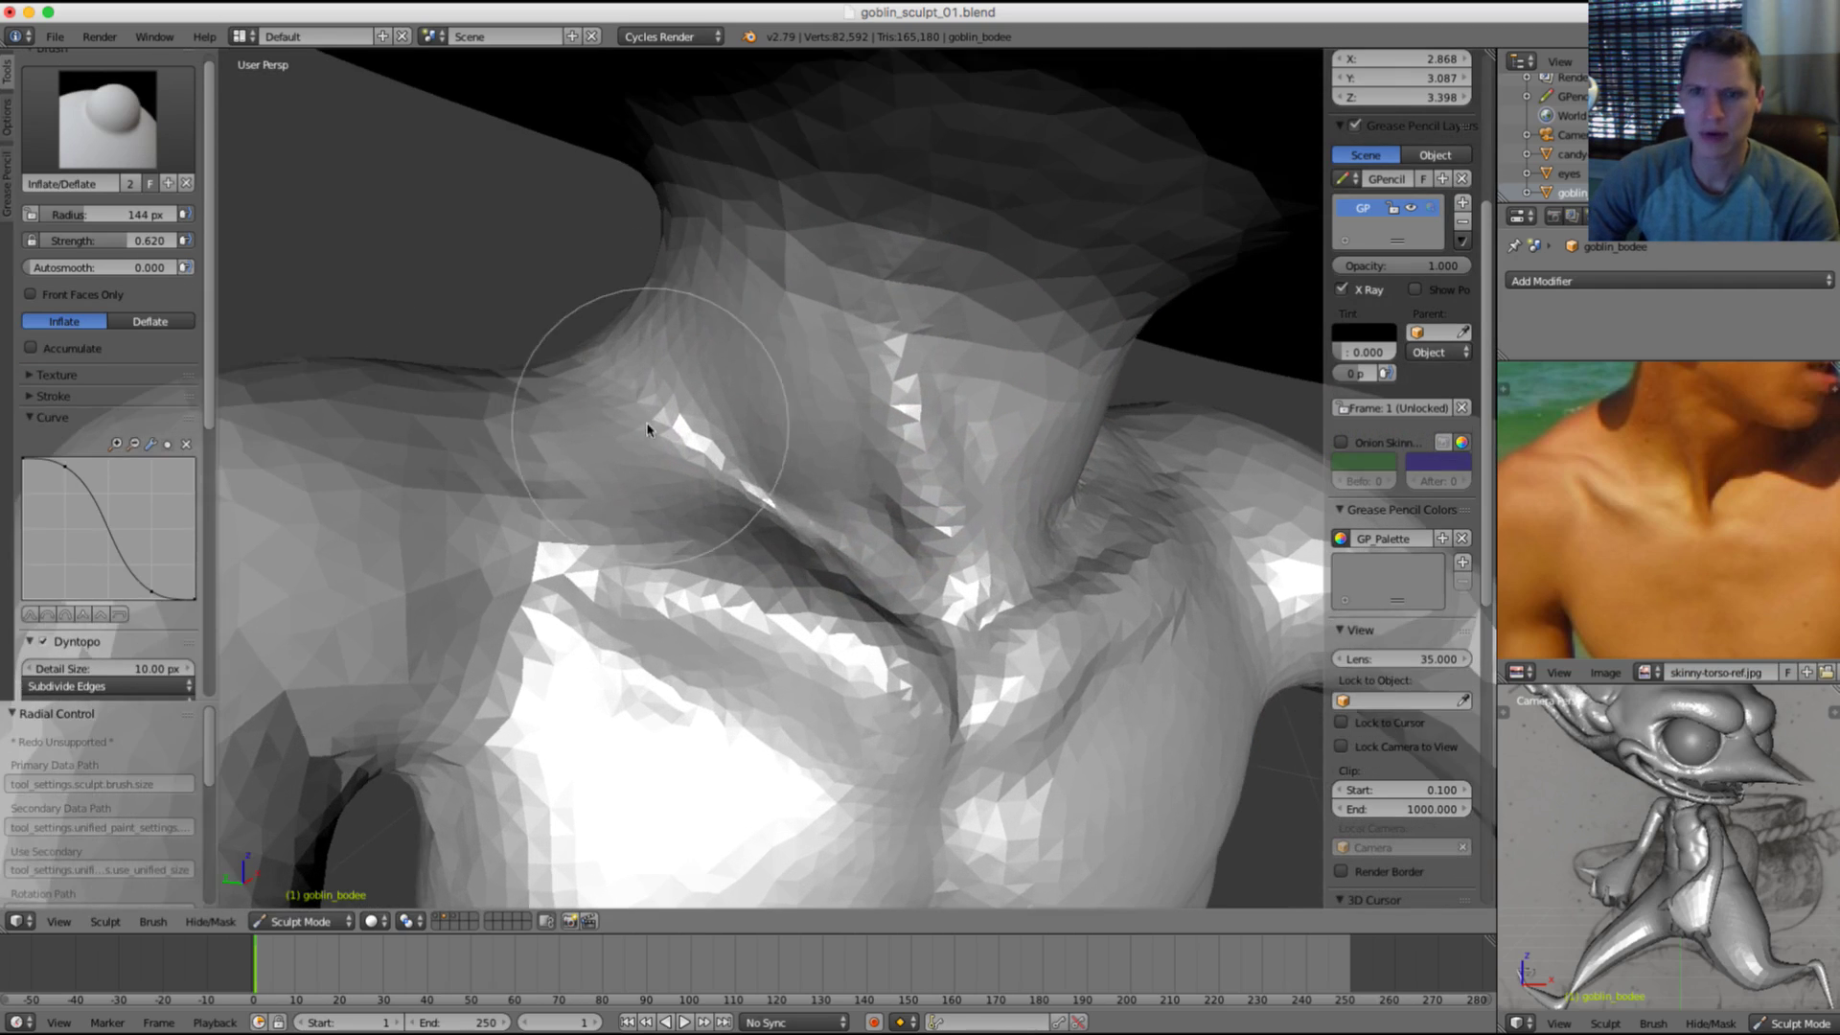
mouse_move(469, 422)
middle_down()
mouse_move(546, 467)
mouse_move(601, 456)
middle_up()
drag(659, 497, 817, 600)
Step: Deflate the hollow above the outer collarbone beside the neck at a 131 px radius and 0.620 strength
mouse_move(818, 600)
middle_down()
mouse_move(702, 460)
mouse_move(654, 447)
mouse_move(669, 480)
mouse_move(627, 438)
middle_up()
key(f)
click(598, 422)
ctrl+drag(610, 402, 687, 478)
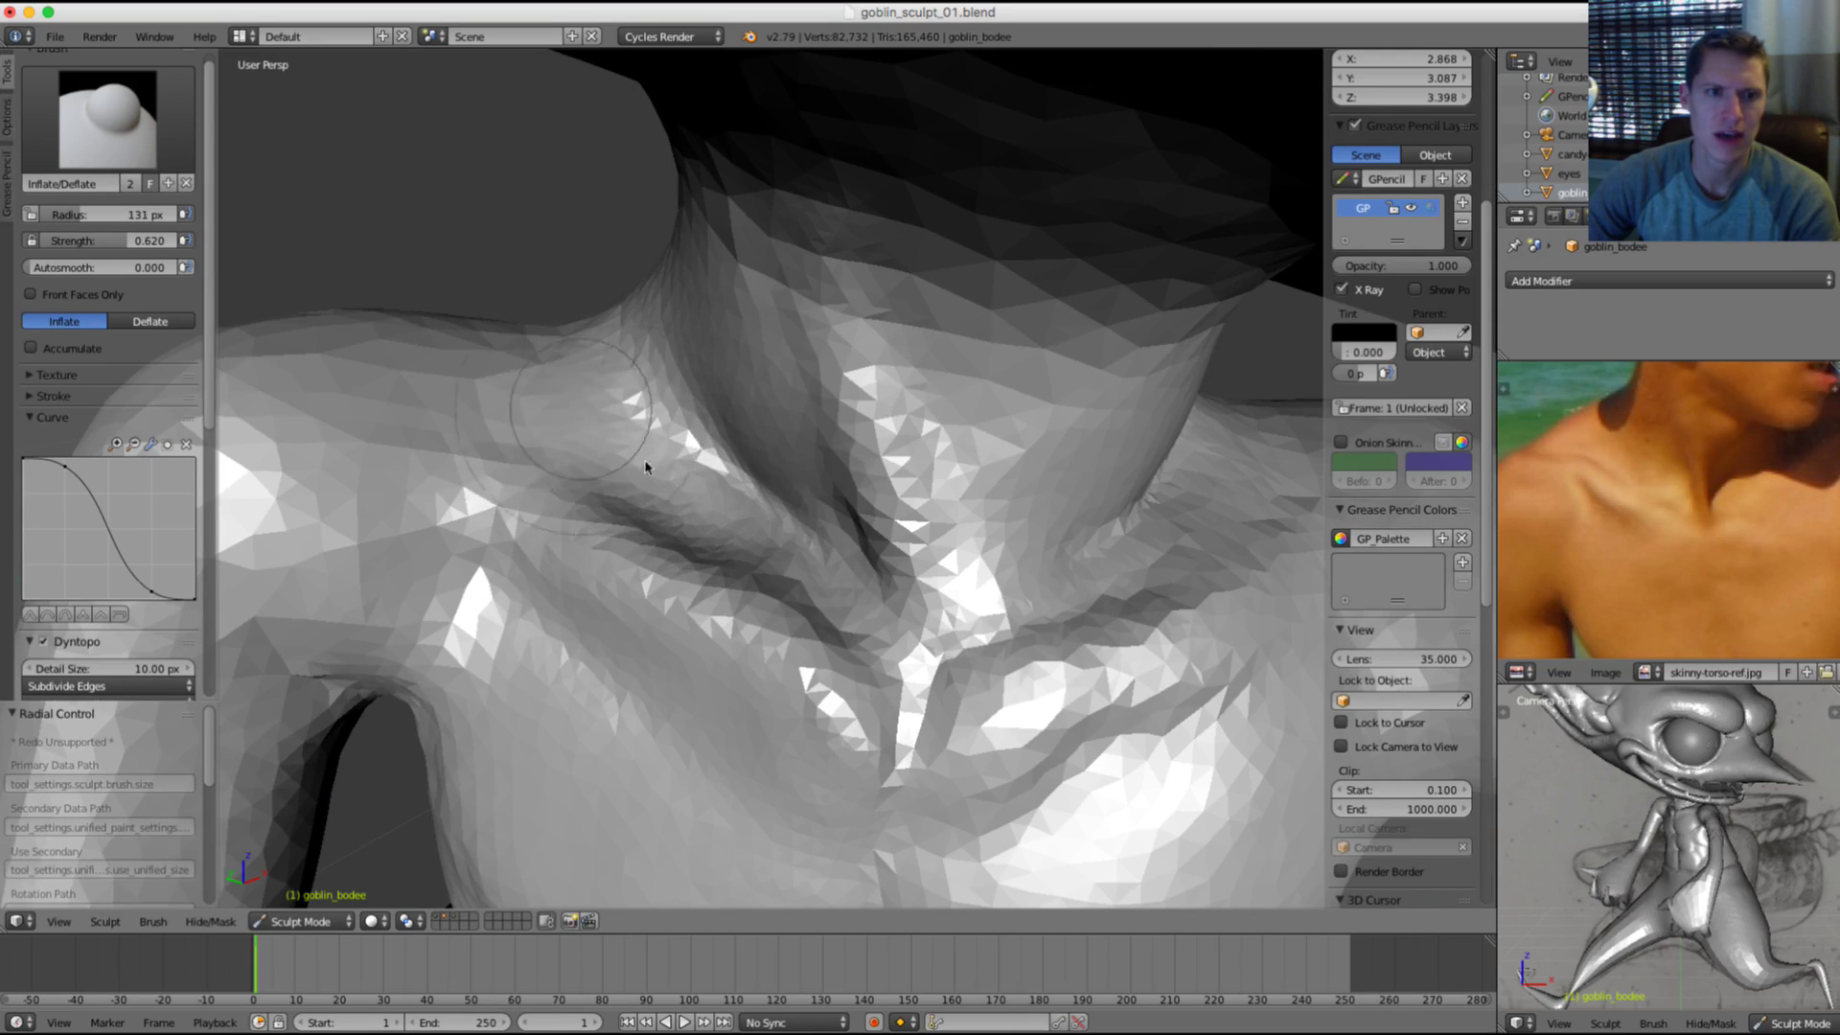
Step: Build a trapezius ridge across the back of the shoulder with Clay Strips at a 100 px radius and 0.500 strength, and smooth it
middle_drag(673, 464, 1051, 394)
click(107, 119)
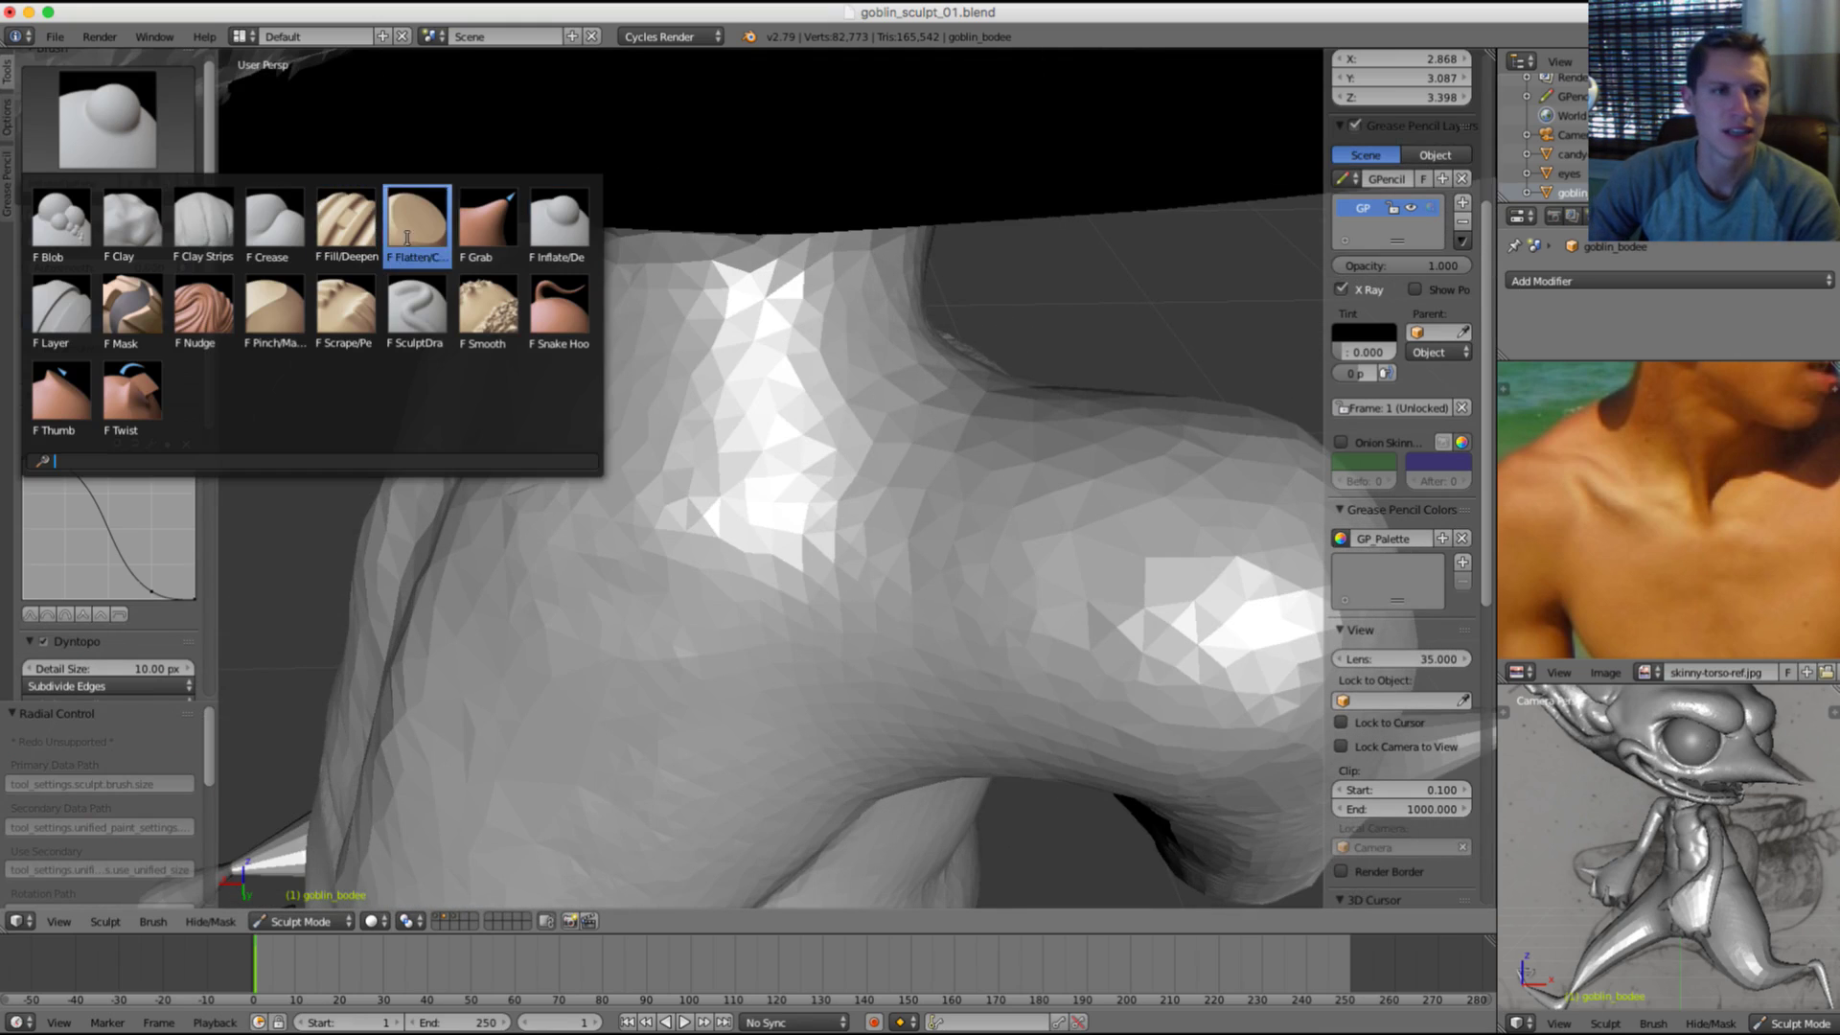
click(204, 222)
middle_drag(867, 369, 923, 373)
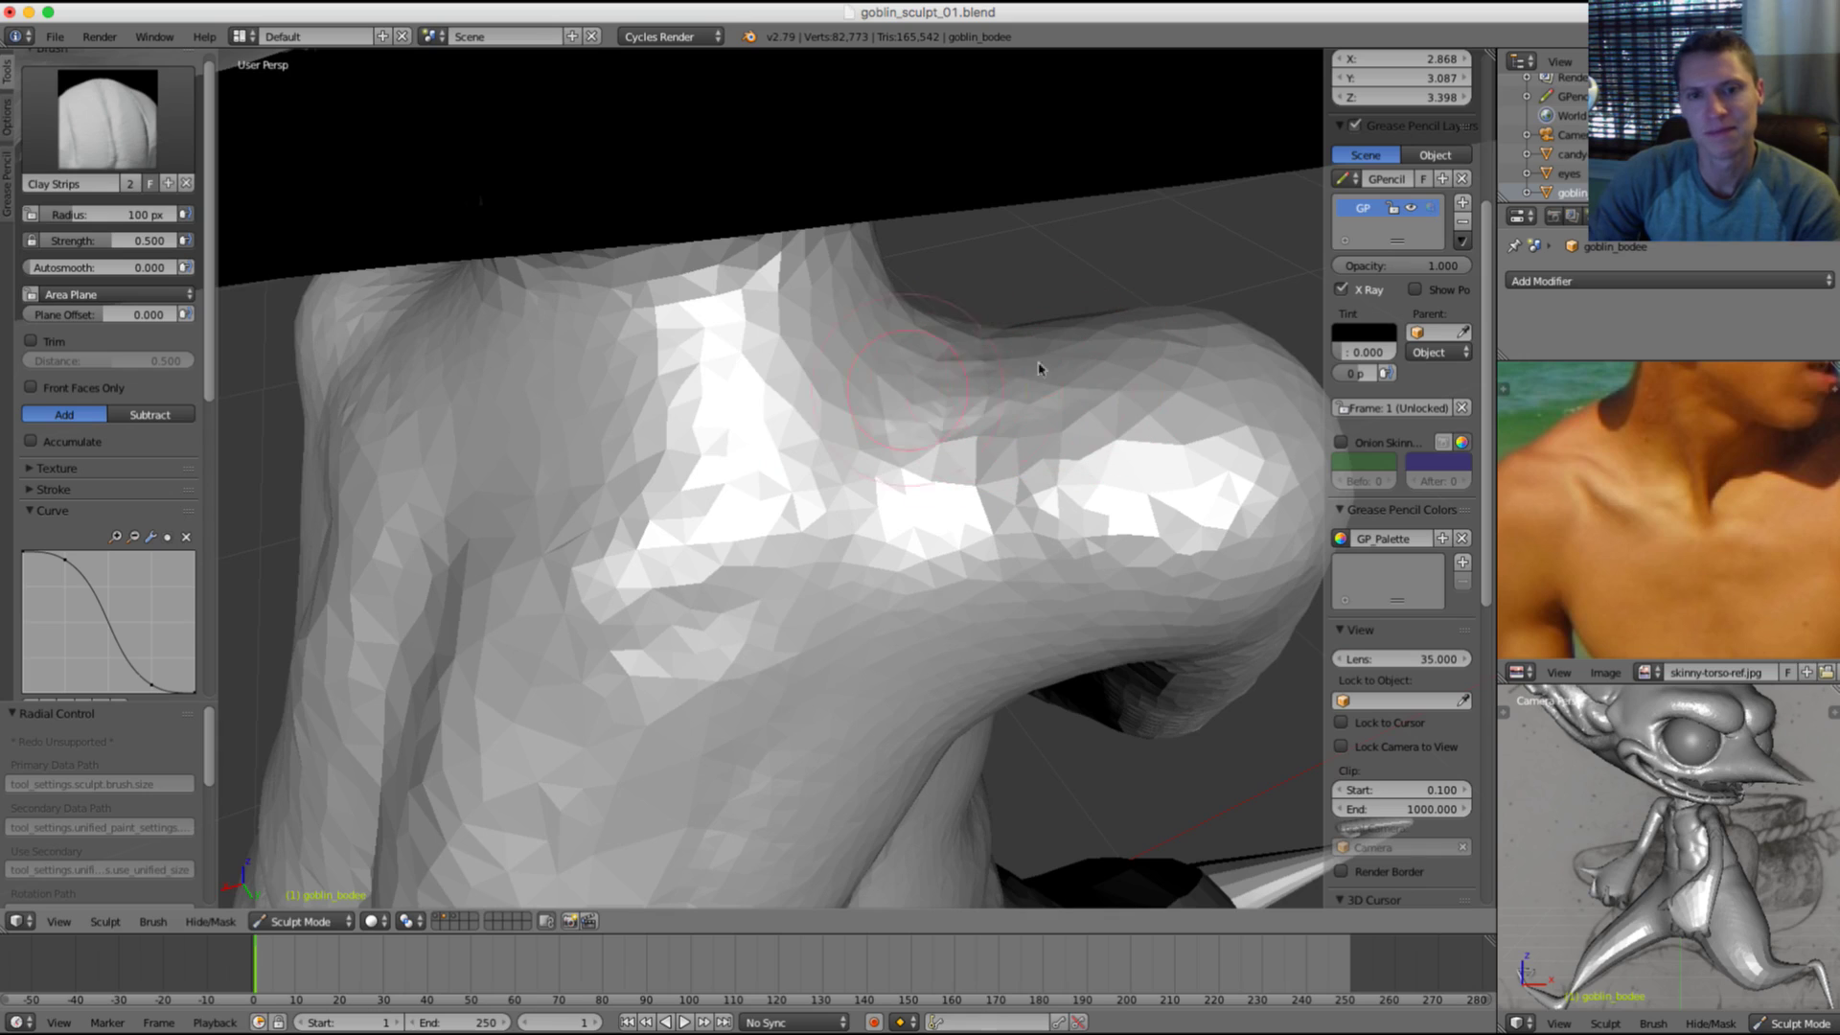
mouse_move(1039, 368)
mouse_down()
mouse_move(911, 349)
mouse_move(738, 377)
mouse_move(1167, 318)
mouse_up()
mouse_move(886, 391)
mouse_down()
mouse_move(1137, 354)
mouse_move(723, 432)
mouse_up()
middle_drag(843, 374, 917, 389)
mouse_move(948, 375)
mouse_down()
mouse_move(1088, 336)
mouse_move(842, 411)
mouse_move(813, 378)
mouse_move(638, 399)
mouse_move(924, 398)
mouse_up()
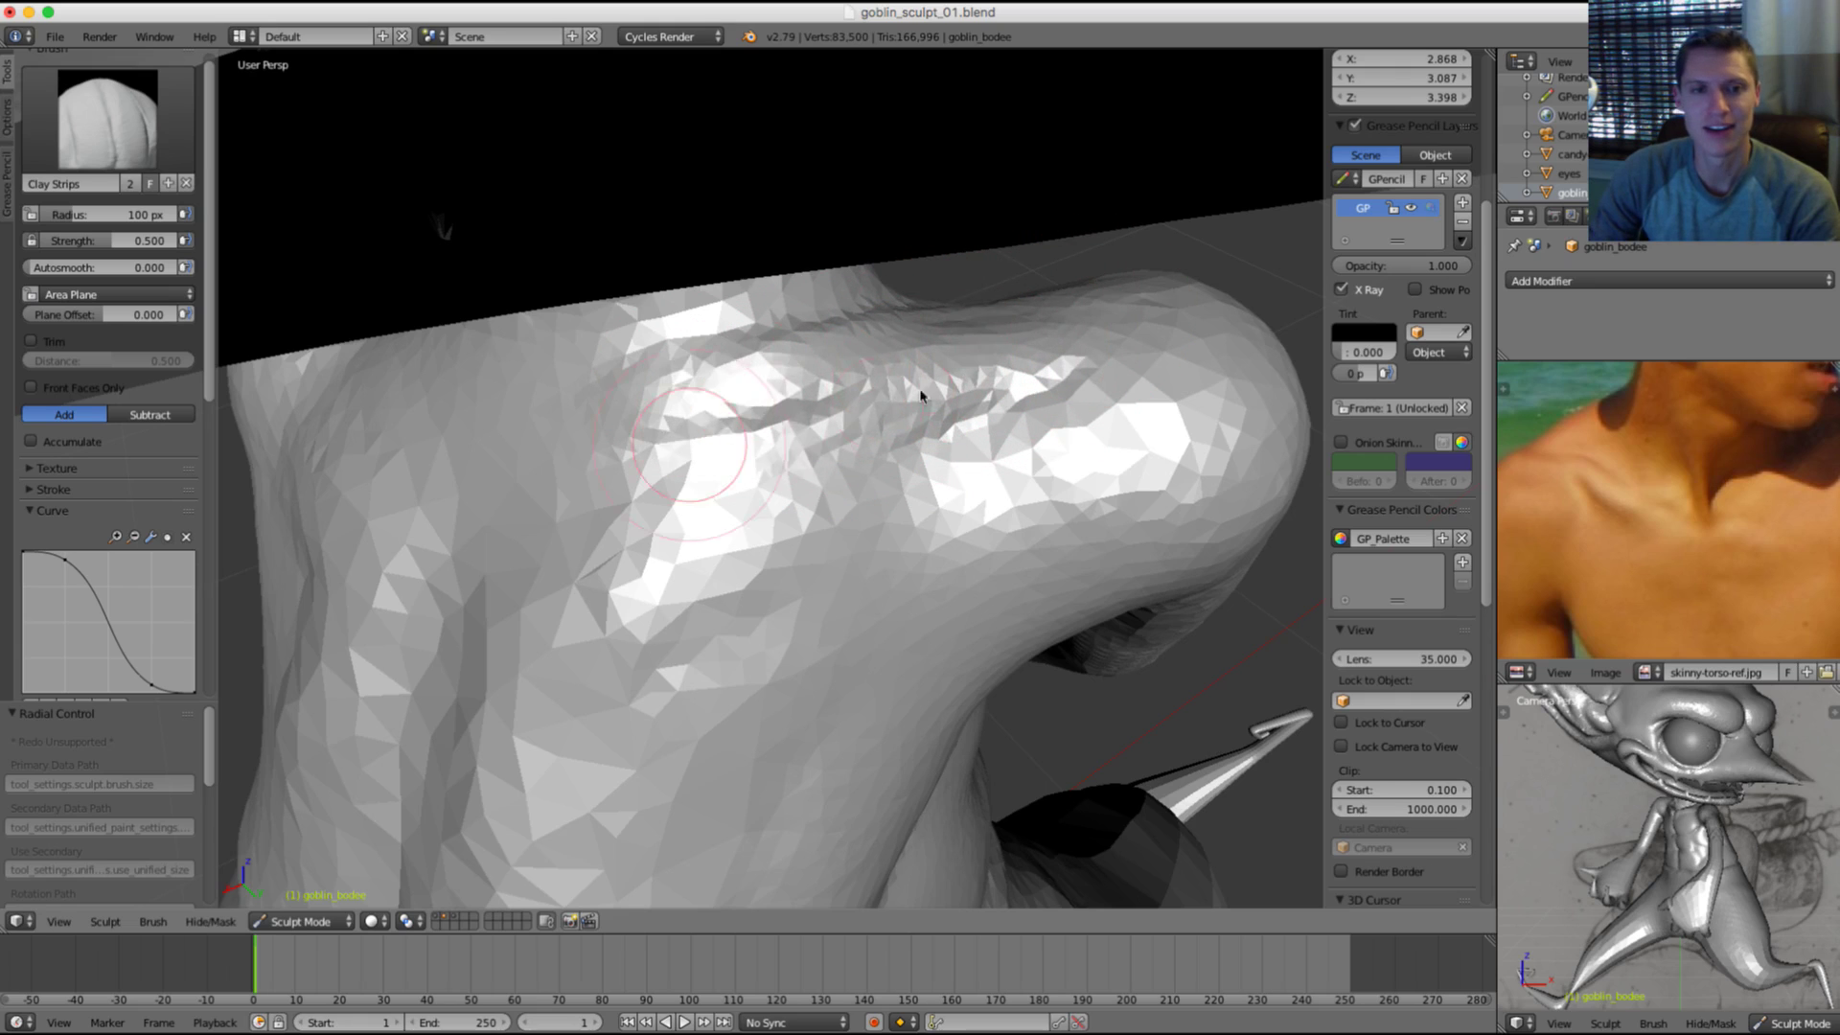
mouse_move(709, 408)
shift+mouse_down()
mouse_move(916, 377)
mouse_move(907, 399)
mouse_move(969, 372)
shift+mouse_up()
Step: Refine the transition between the trapezius and the side of the neck with the Crease brush at a 158 px radius
key(c)
mouse_move(968, 372)
middle_down()
mouse_move(727, 377)
mouse_move(618, 337)
middle_up()
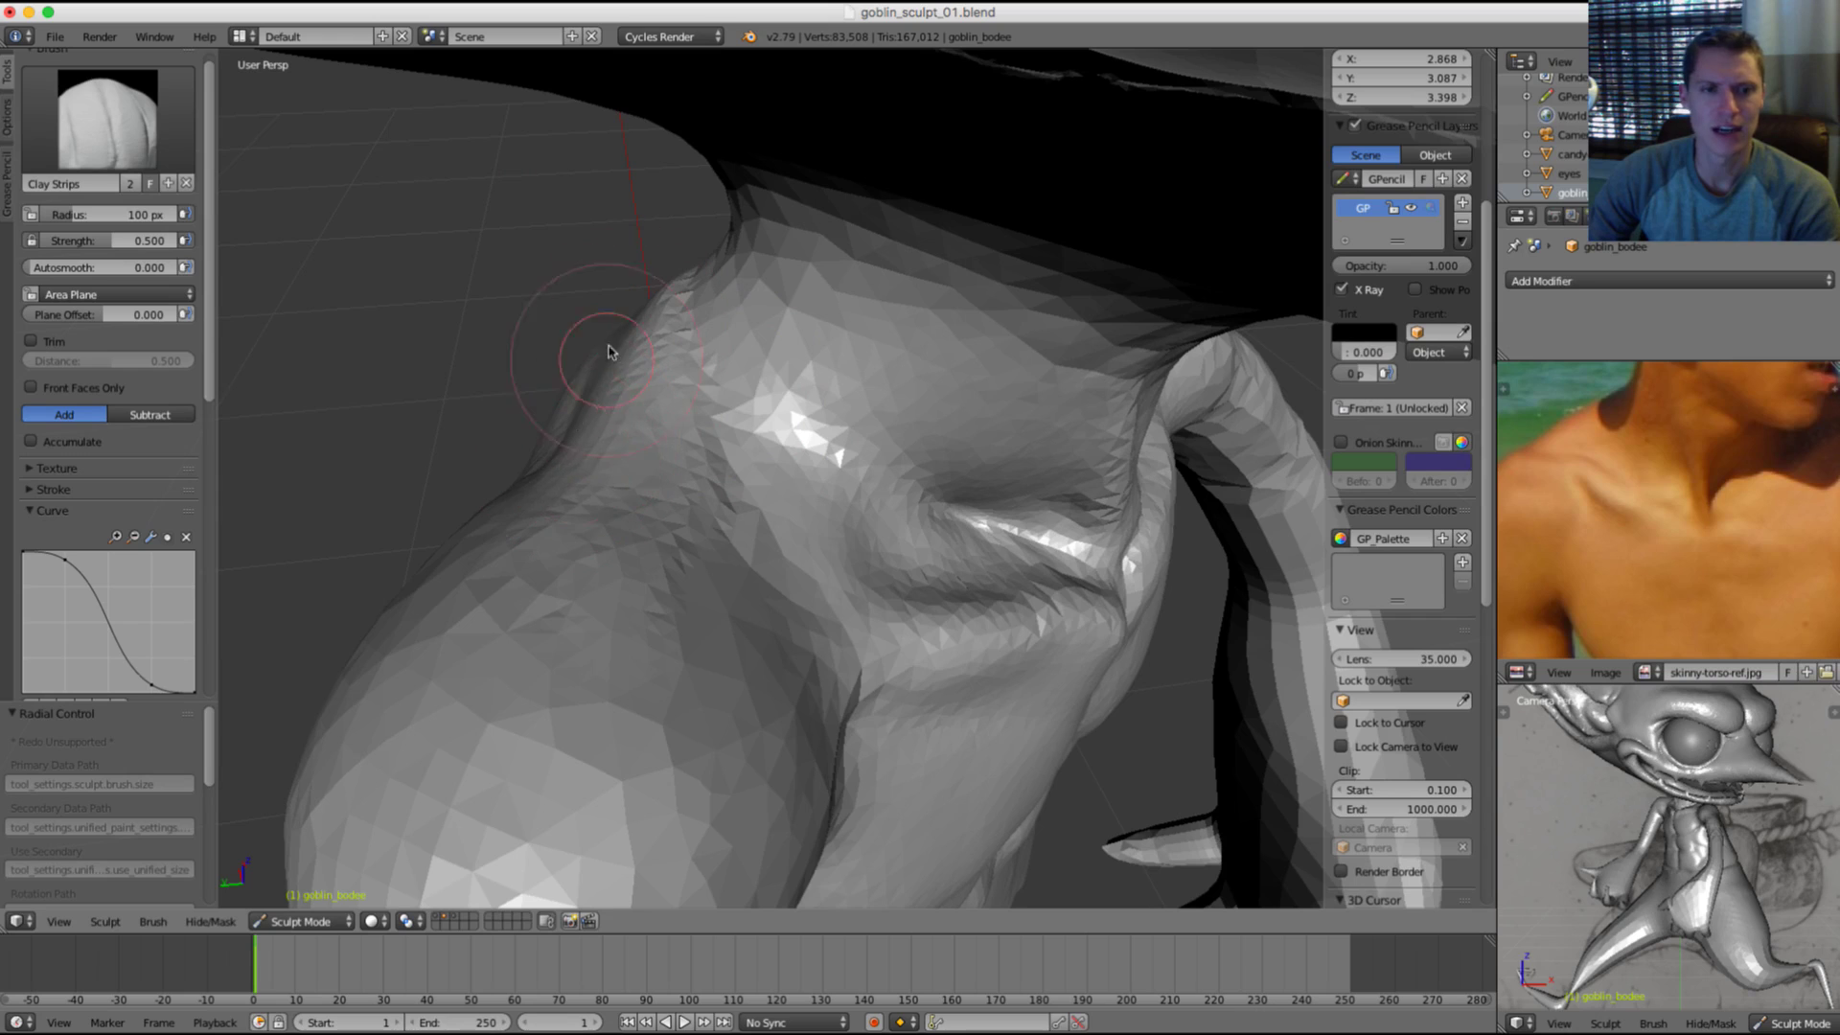
key(shift+c)
mouse_move(674, 409)
middle_down()
mouse_move(739, 432)
mouse_move(706, 308)
mouse_move(718, 277)
mouse_move(677, 322)
mouse_move(743, 332)
mouse_move(756, 304)
mouse_move(717, 343)
mouse_move(760, 345)
mouse_move(763, 307)
mouse_move(741, 302)
middle_up()
key(f)
click(772, 316)
scroll(738, 364, up, 5)
Step: Crease the trapezius edge down the side of the neck with the Crease brush at a 132 px radius and 0.442 strength
key(c)
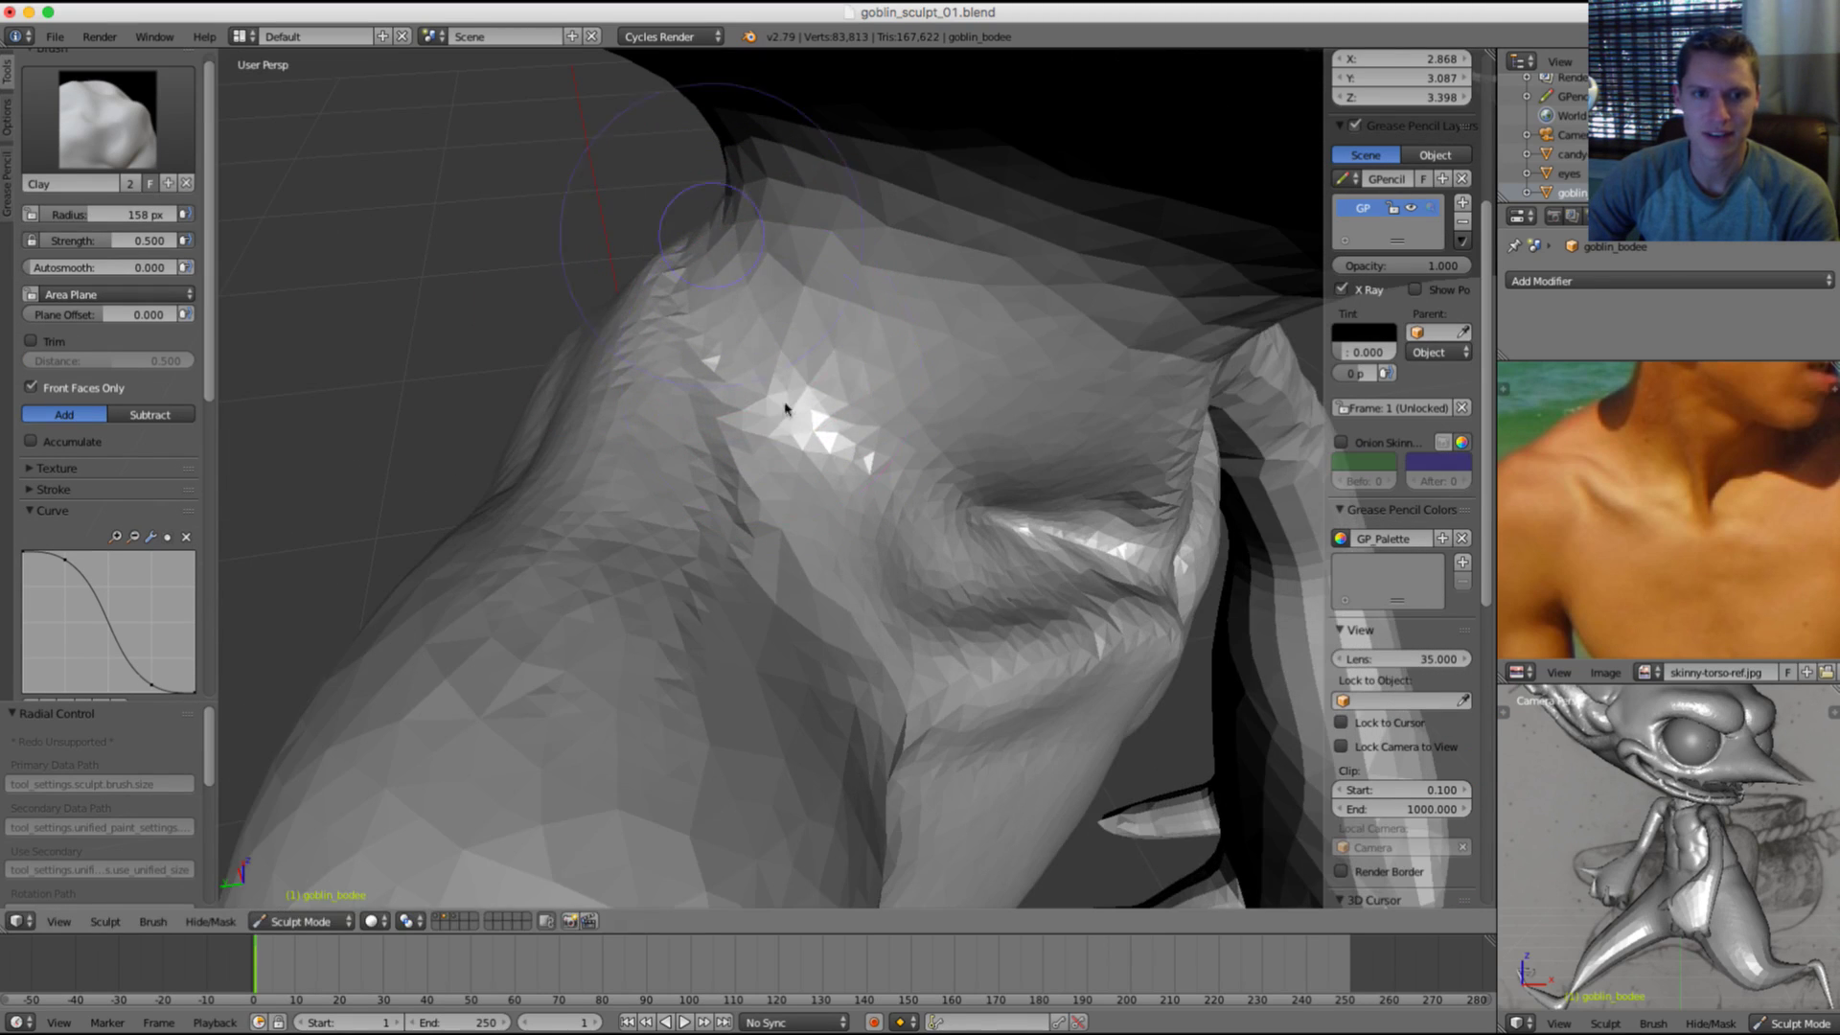
drag(807, 324, 793, 331)
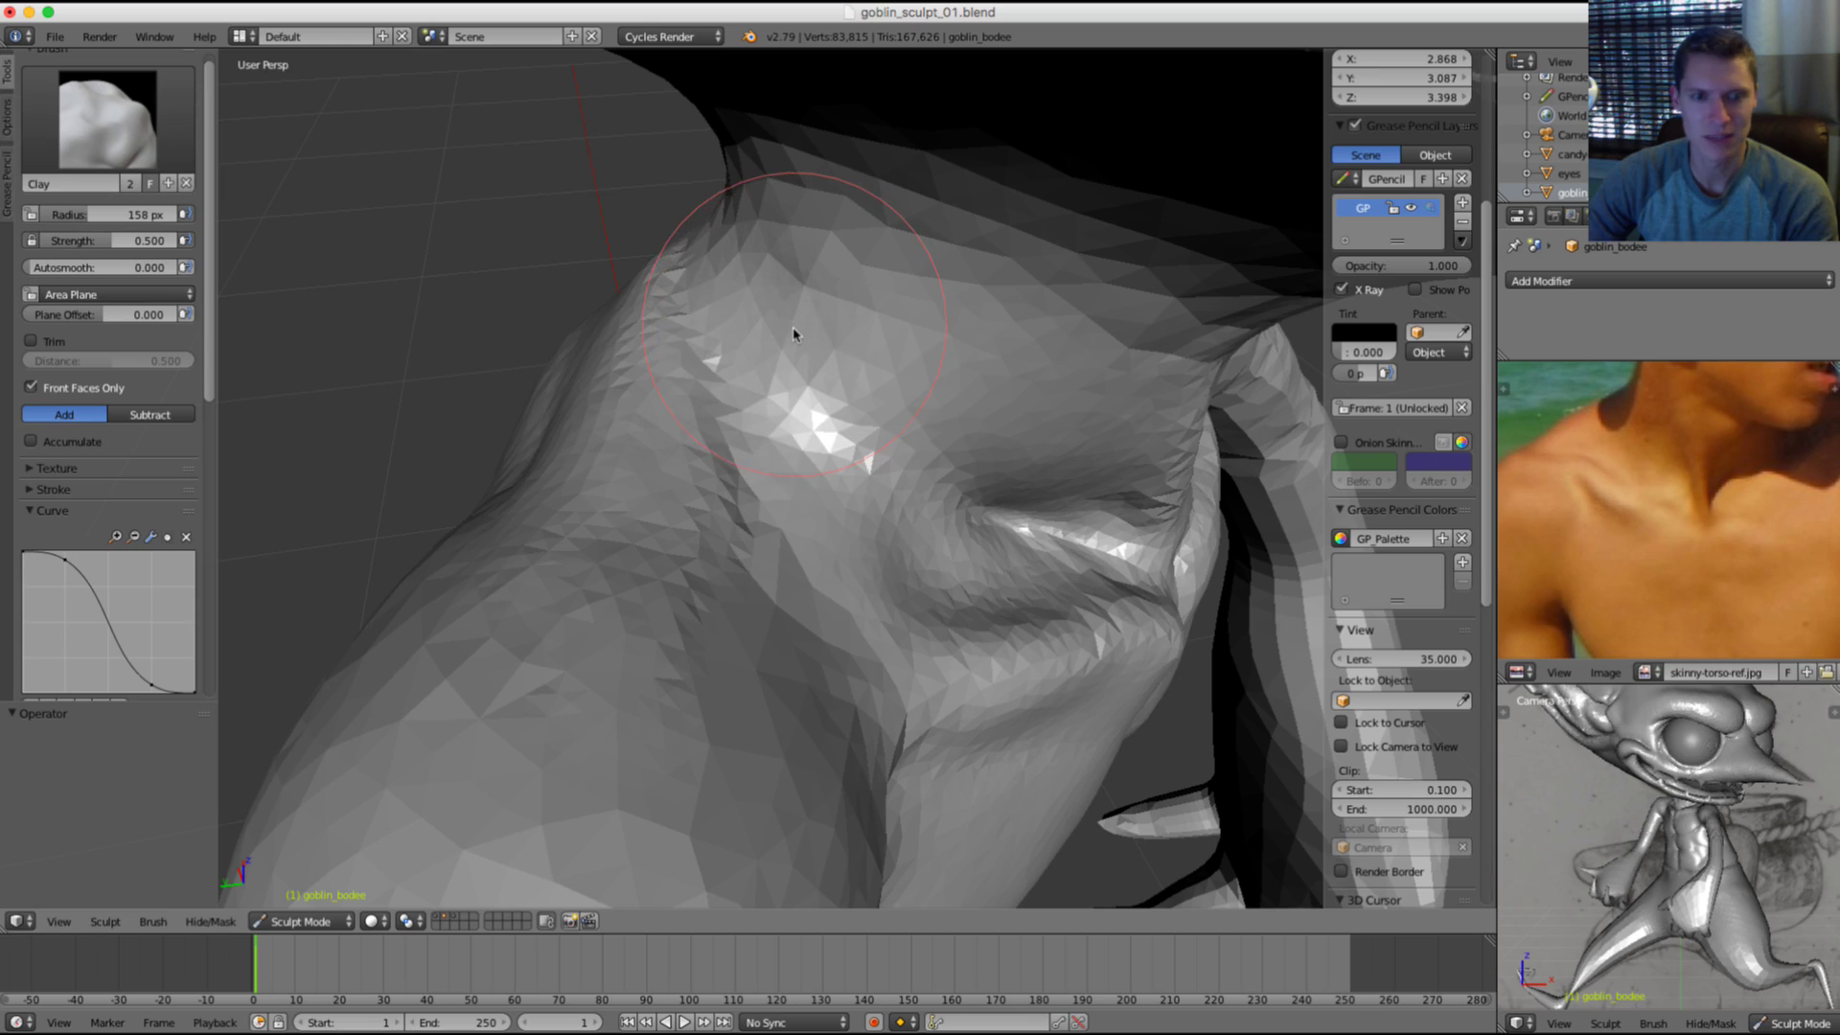
key(shift+c)
key(f)
click(717, 352)
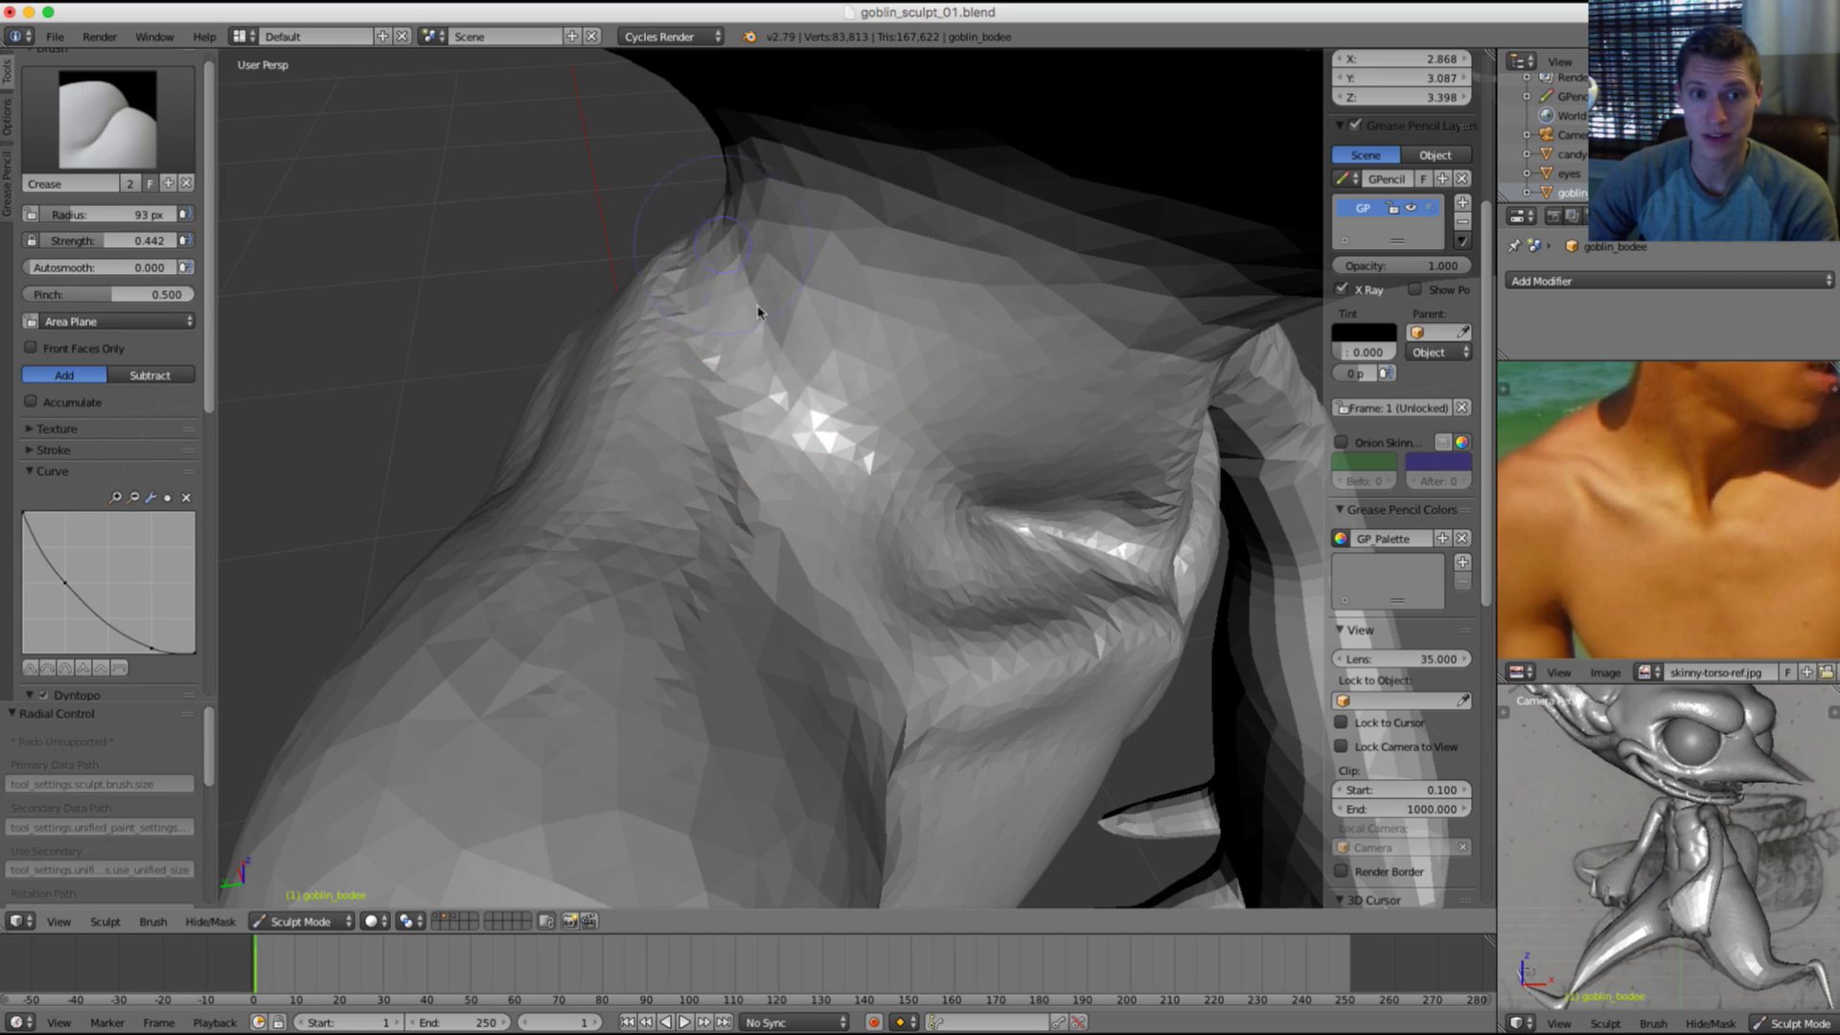
key(f)
click(782, 420)
drag(743, 261, 781, 416)
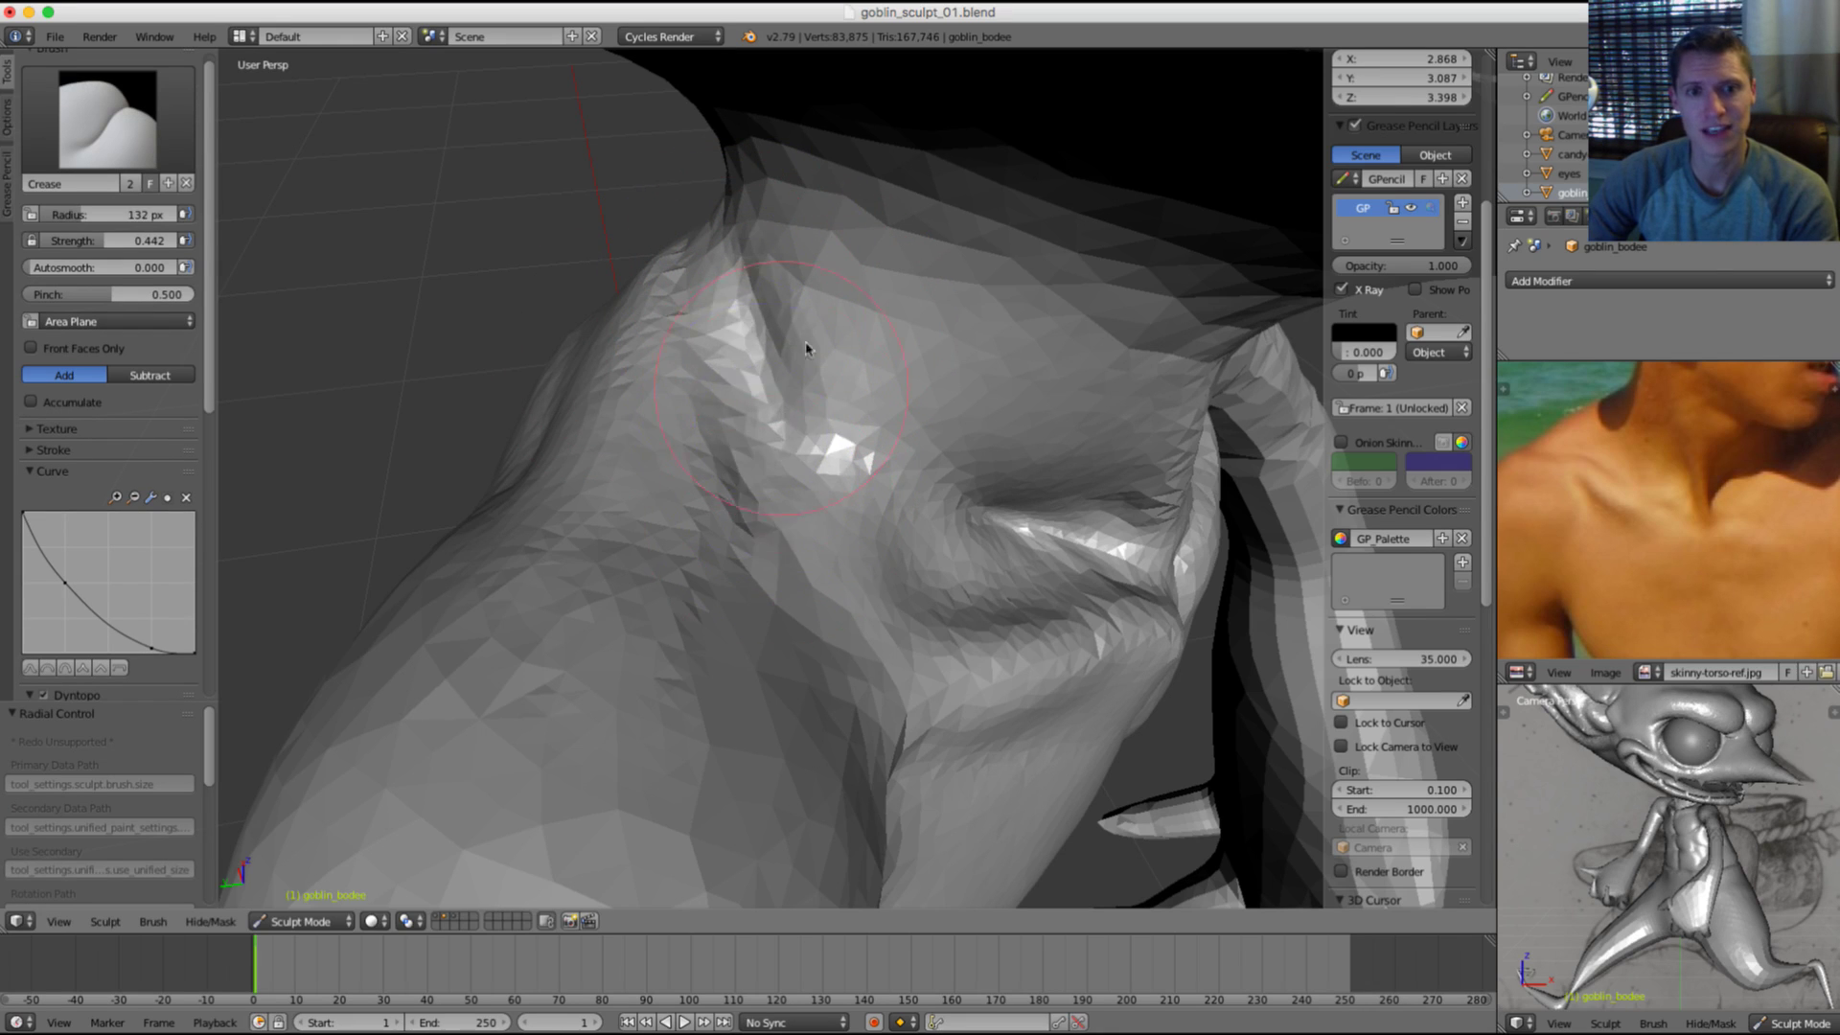
Step: Inflate the trapezius beside the neck at a 173 px radius and 0.620 strength, and smooth its back surface
mouse_move(805, 349)
middle_down()
mouse_move(939, 332)
mouse_move(732, 343)
middle_up()
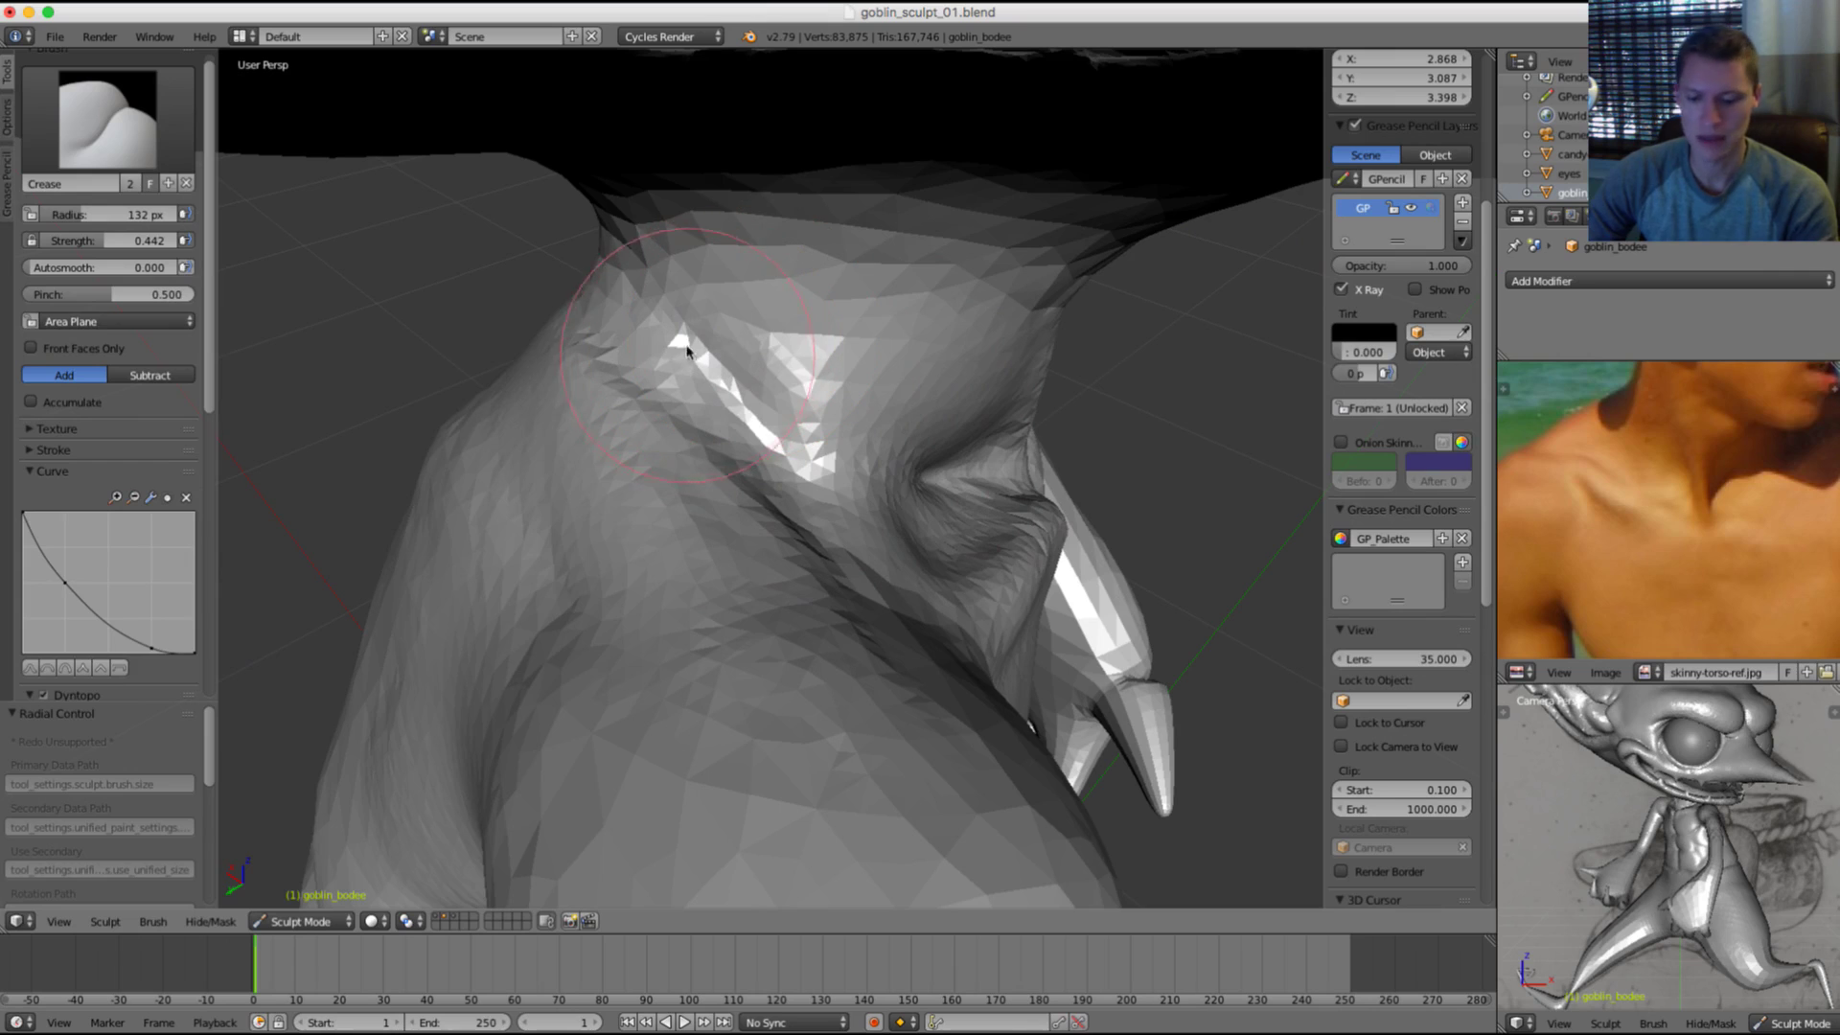
key(i)
drag(695, 461, 662, 412)
mouse_move(652, 393)
shift+mouse_down()
mouse_move(608, 314)
mouse_move(640, 369)
shift+mouse_up()
mouse_move(700, 446)
middle_down()
mouse_move(967, 436)
mouse_move(919, 407)
middle_up()
shift+drag(699, 381, 733, 371)
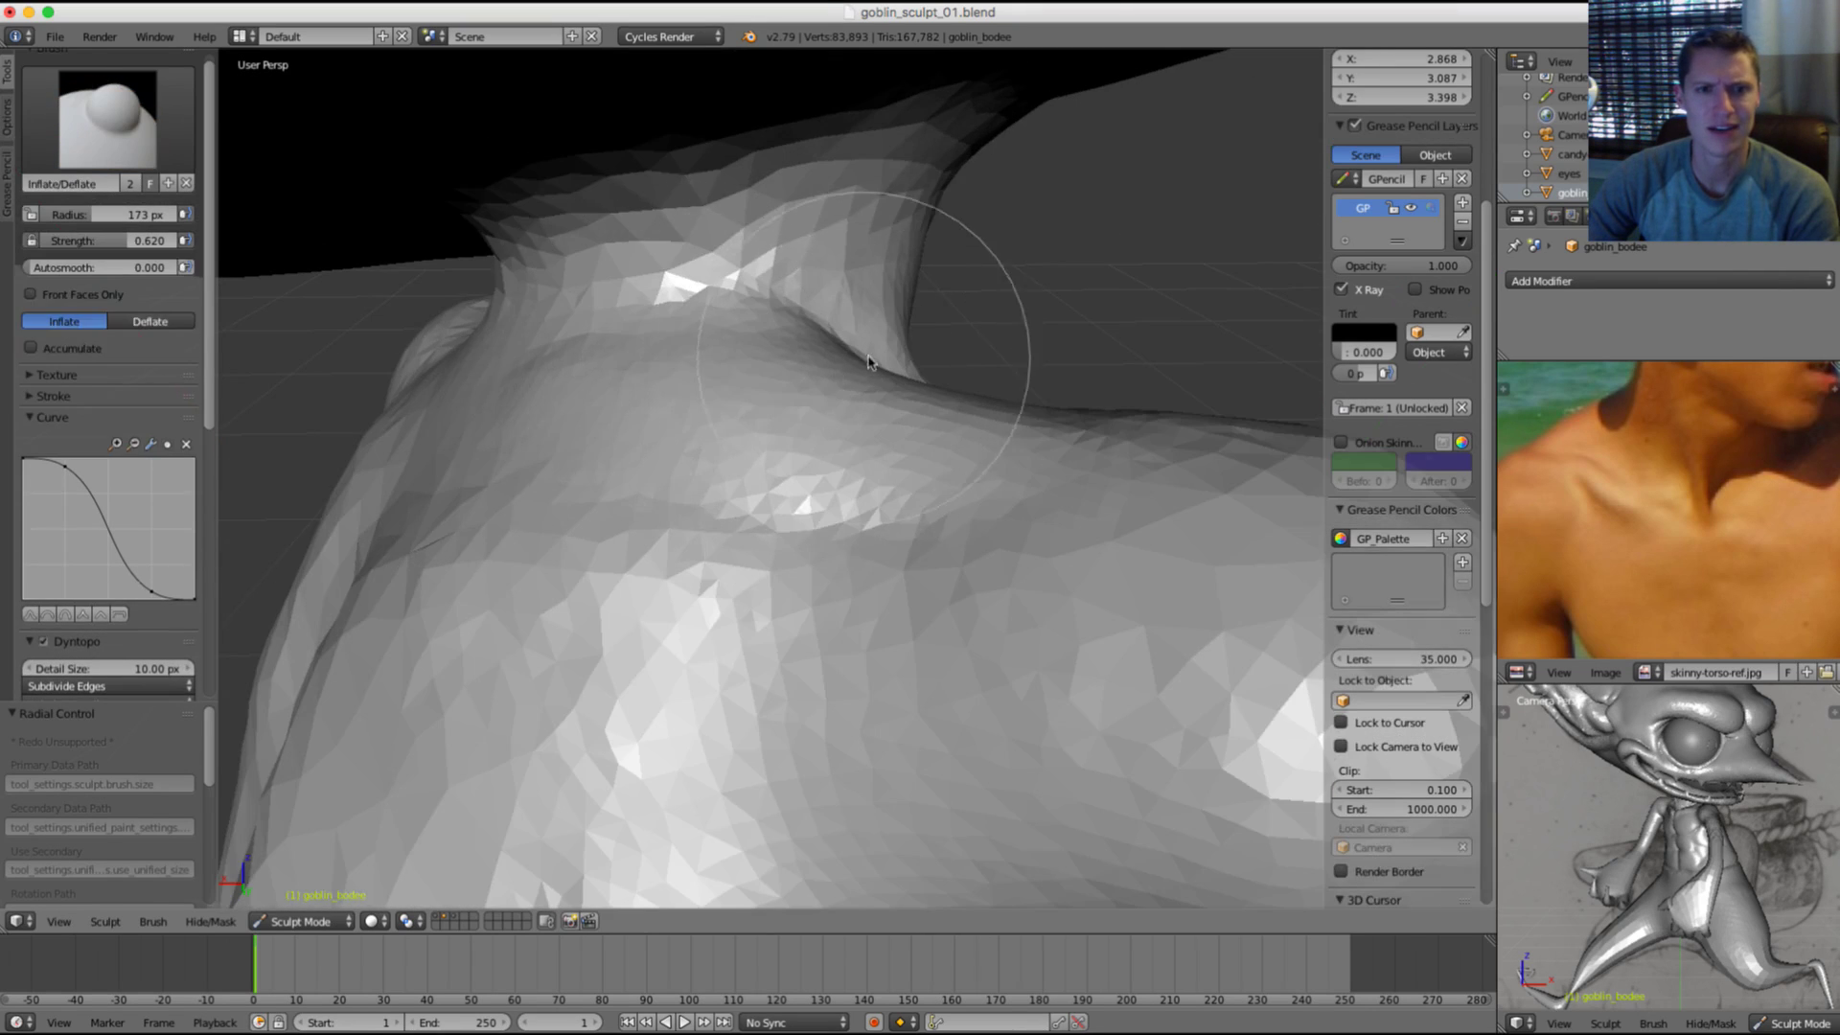
middle_drag(867, 361, 977, 346)
mouse_move(760, 378)
shift+mouse_down()
mouse_move(764, 405)
mouse_move(776, 388)
shift+mouse_up()
Step: Define the line where the trapezius meets the back of the neck with the Crease brush at a 136 px radius and 0.442 strength
mouse_move(1093, 330)
ctrl+middle_down()
mouse_move(1065, 222)
mouse_move(981, 230)
mouse_move(944, 328)
mouse_move(803, 374)
mouse_move(814, 334)
ctrl+middle_up()
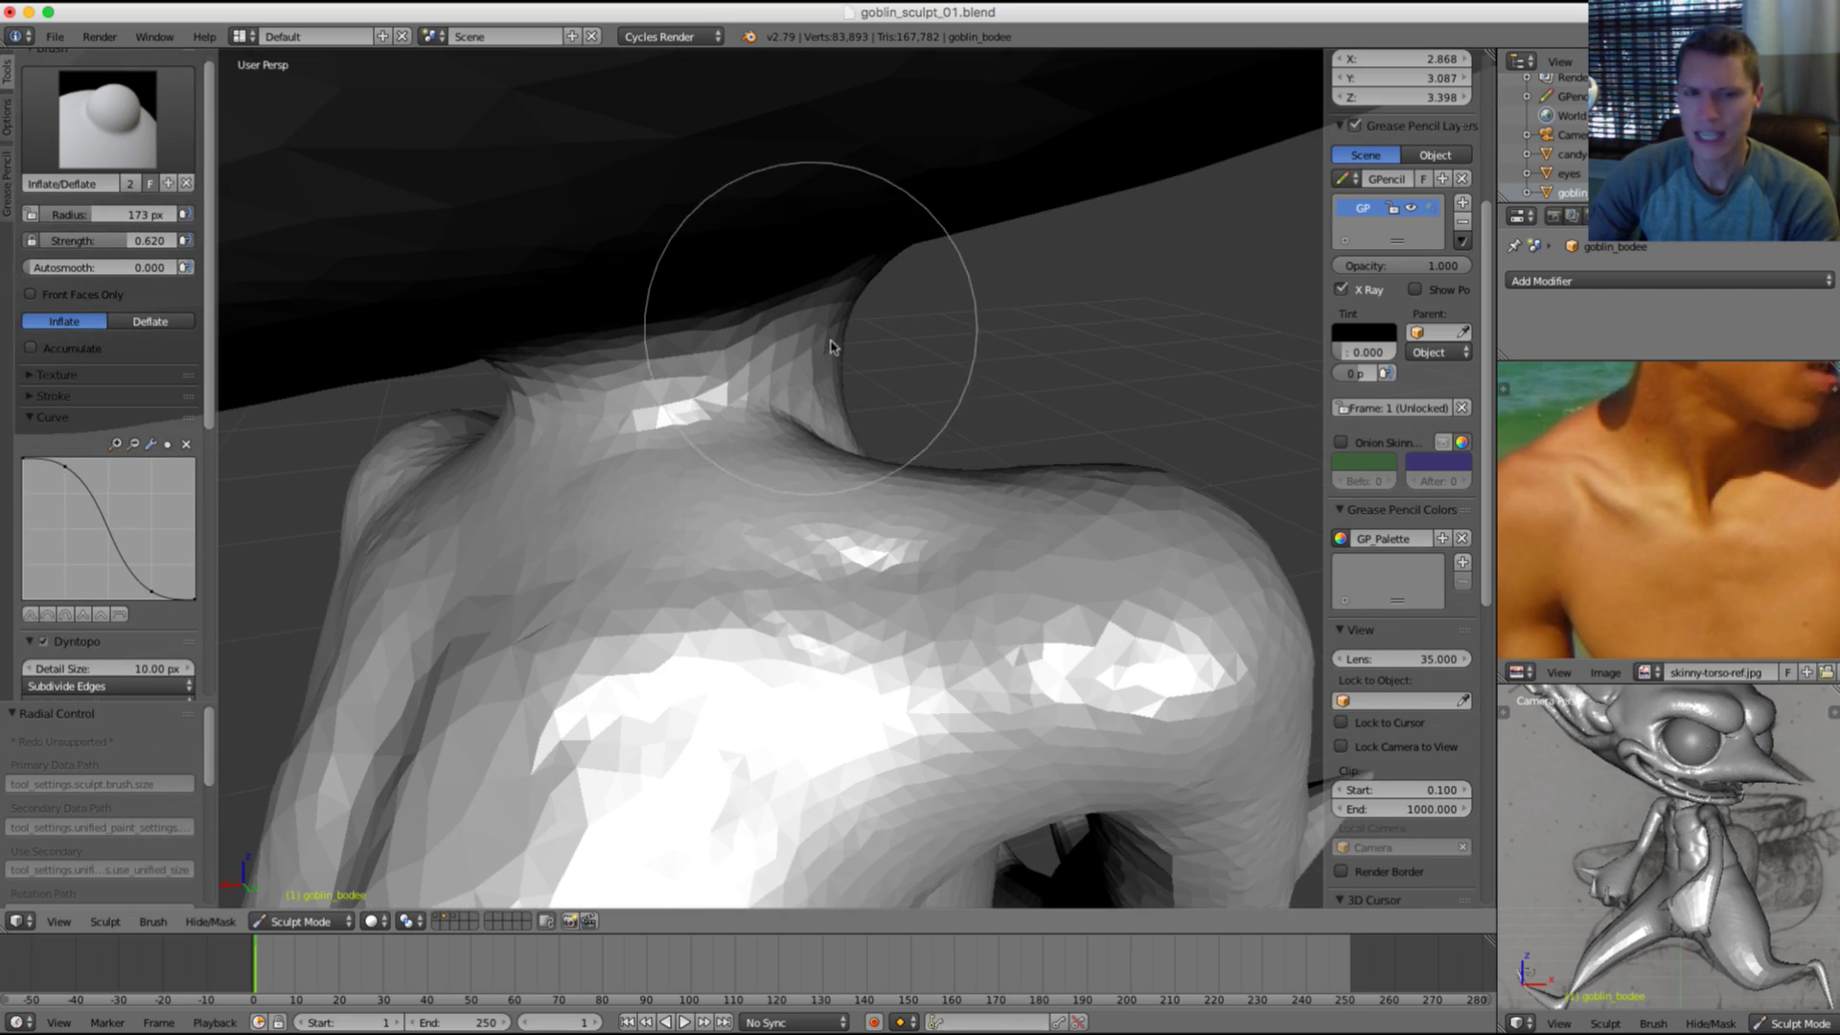
key(shift+c)
key(f)
click(708, 359)
middle_drag(705, 360, 635, 385)
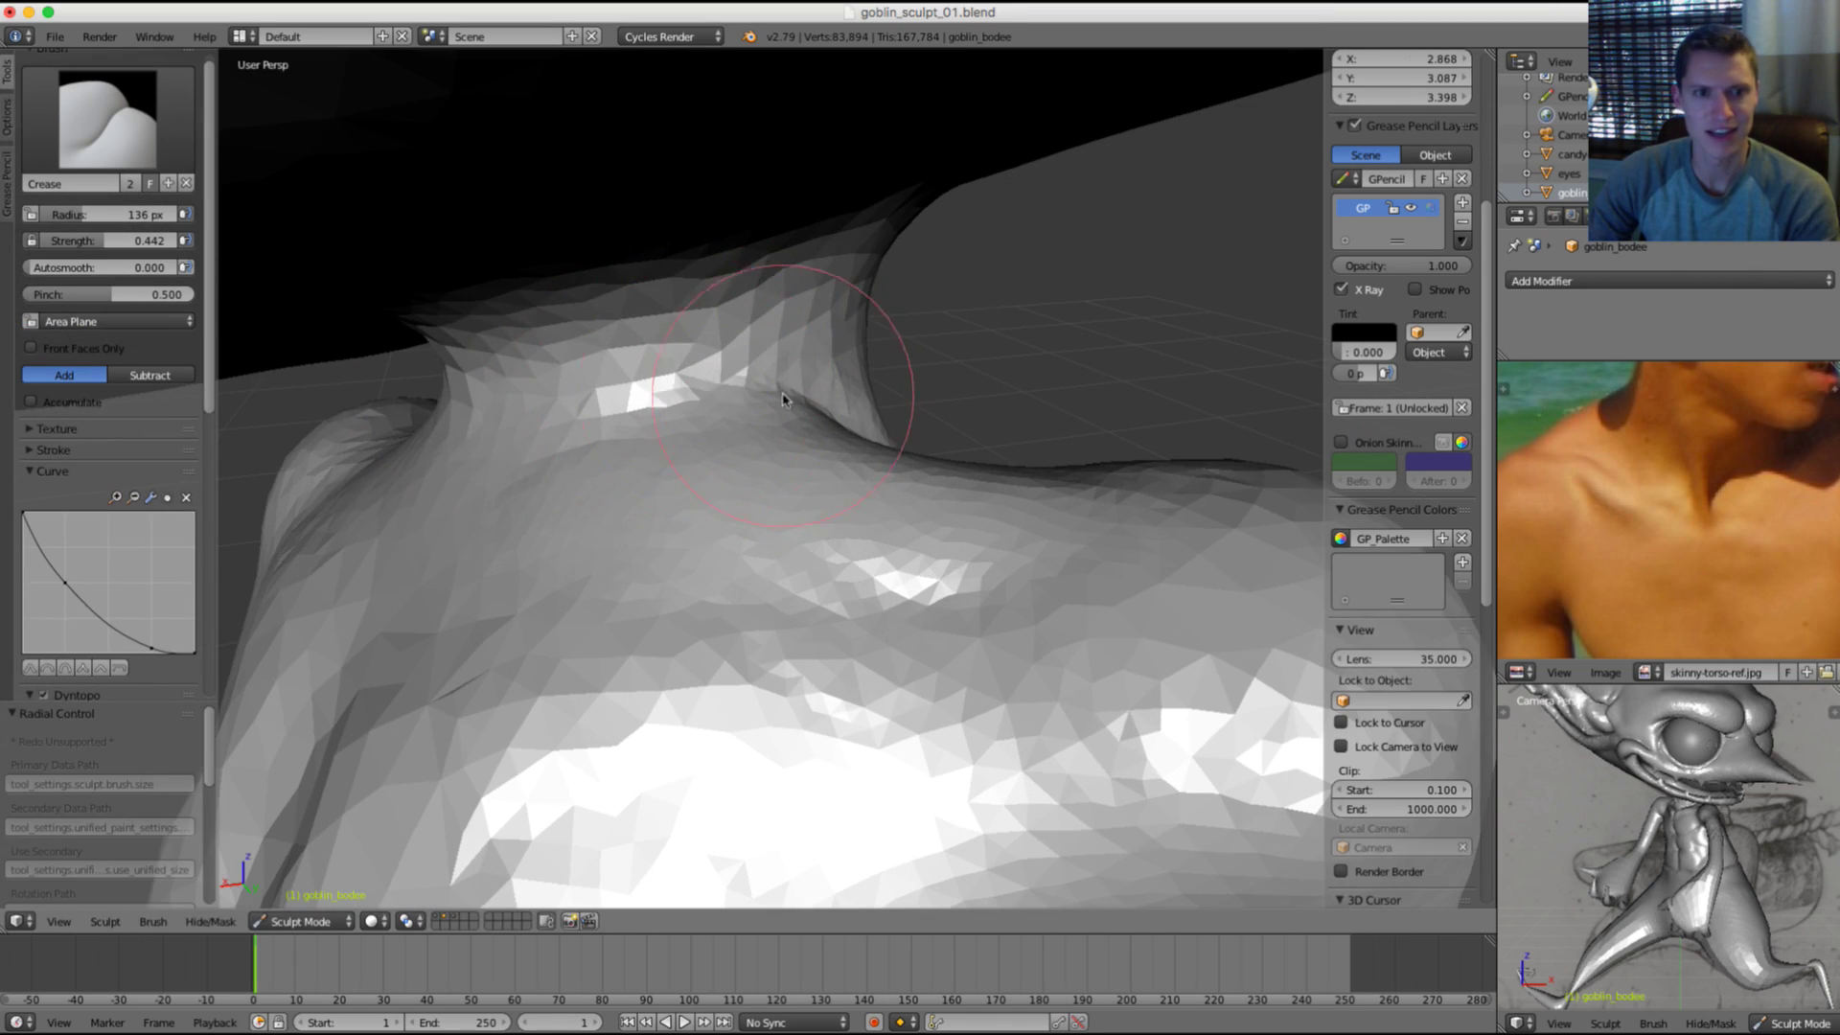
middle_drag(851, 386, 682, 391)
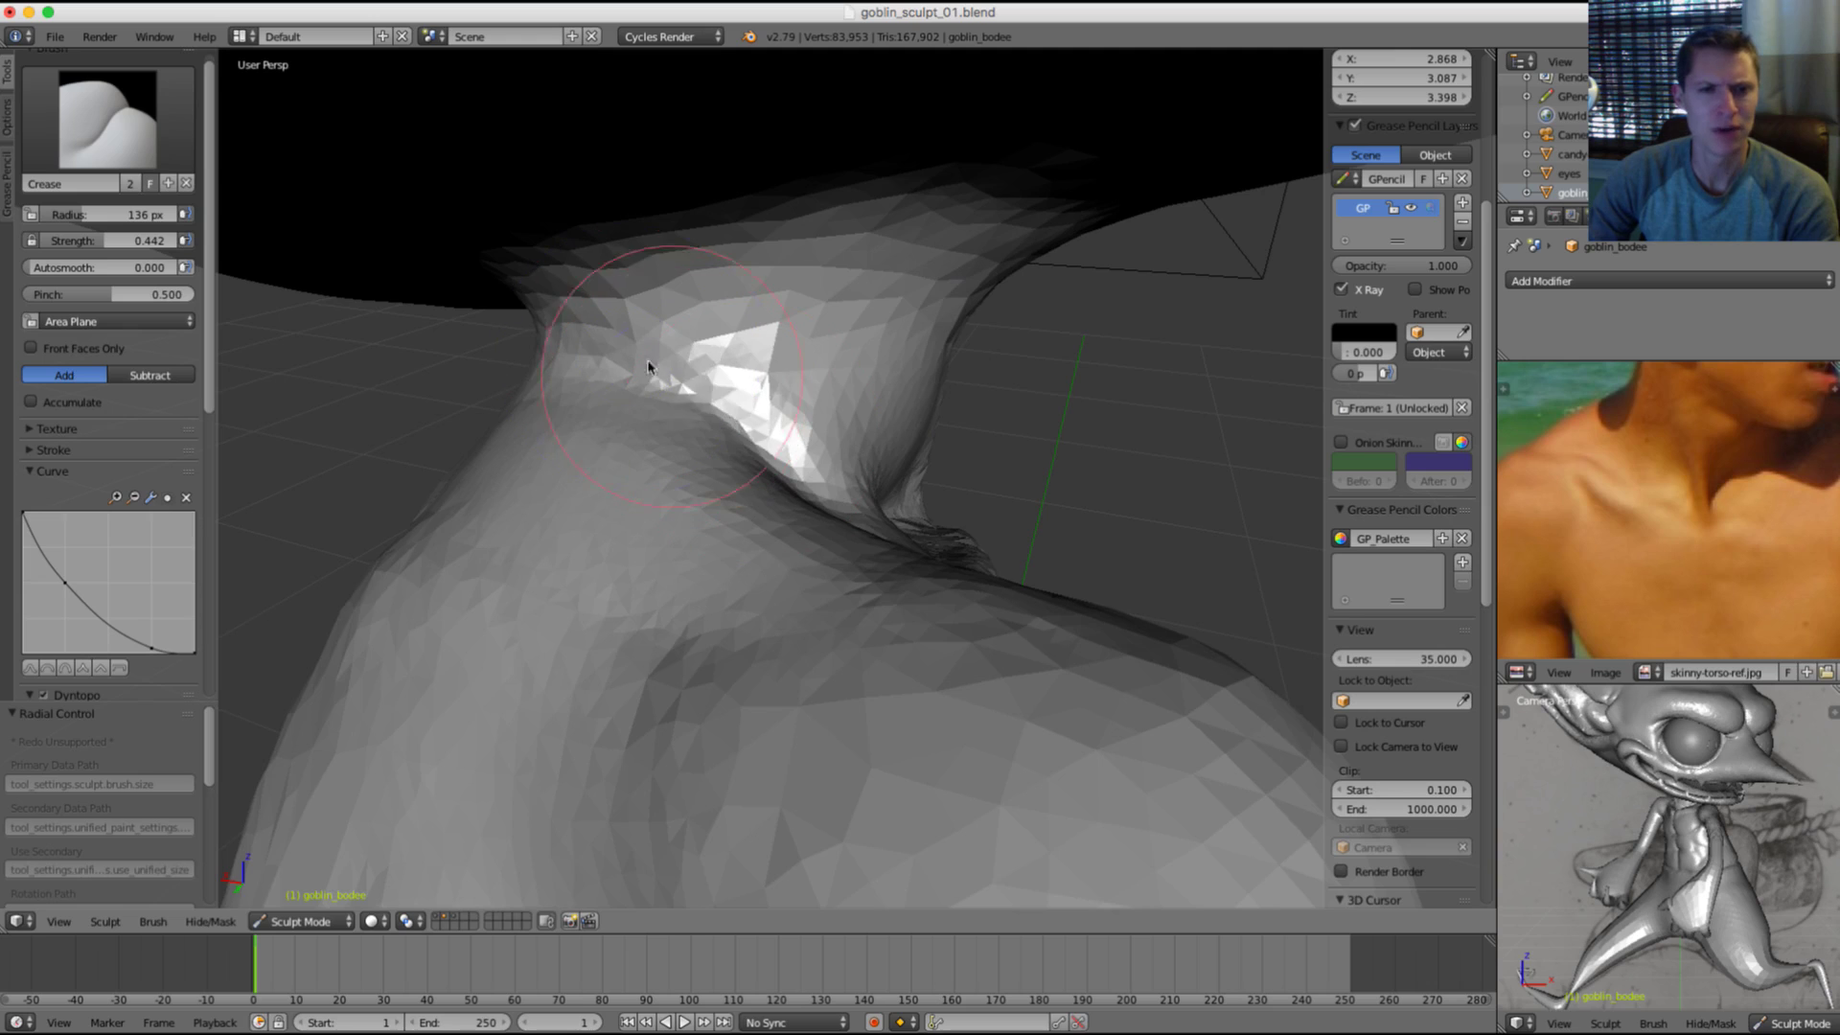
Step: Adjust the base of the neck from behind with the Grab brush at 0.575 strength and smooth the upper back
mouse_move(831, 396)
middle_down()
mouse_move(849, 308)
mouse_move(759, 382)
mouse_move(760, 308)
mouse_move(645, 370)
mouse_move(706, 333)
mouse_move(698, 416)
middle_up()
key(g)
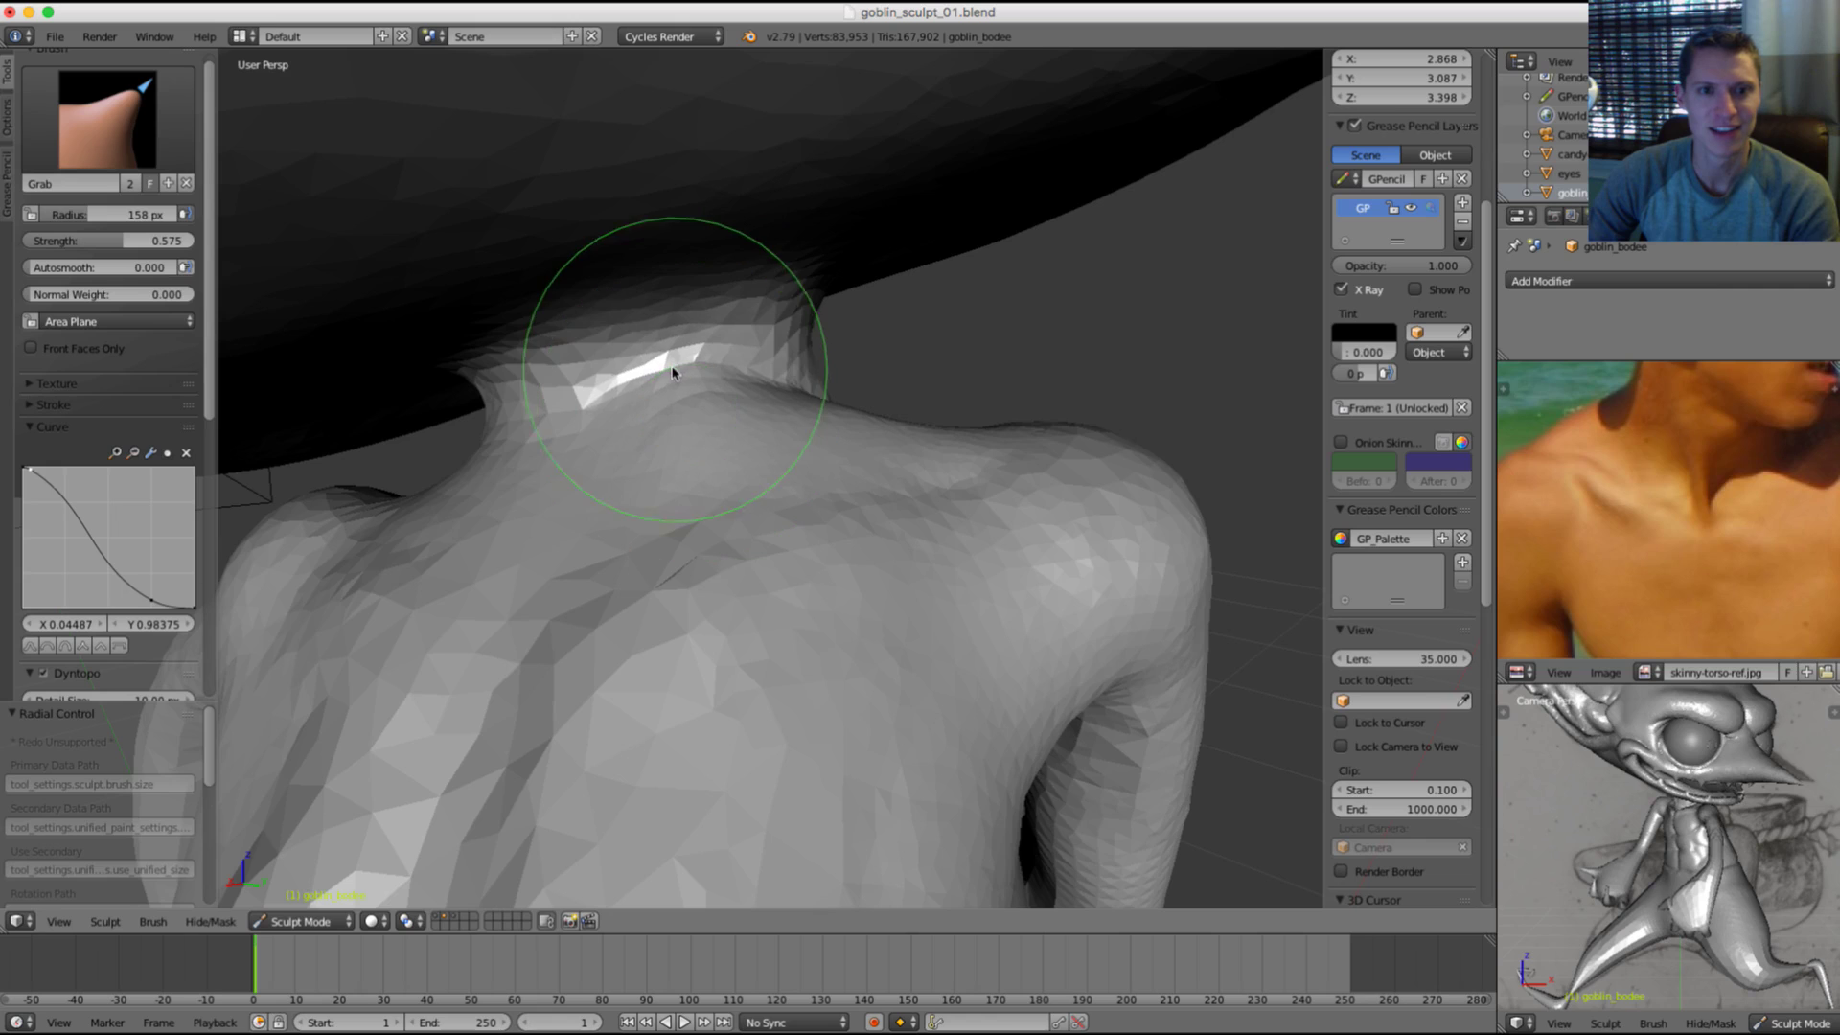
key(f)
click(607, 387)
shift+drag(628, 412, 676, 426)
Step: Crease the upper back just below the neck along the spine with the Crease brush at a 107 px radius and 0.442 strength
mouse_move(809, 440)
middle_down()
mouse_move(873, 307)
mouse_move(804, 328)
mouse_move(828, 353)
mouse_move(932, 304)
mouse_move(833, 399)
mouse_move(843, 417)
mouse_move(814, 320)
mouse_move(773, 402)
mouse_move(758, 372)
middle_up()
key(shift+c)
key(f)
click(833, 399)
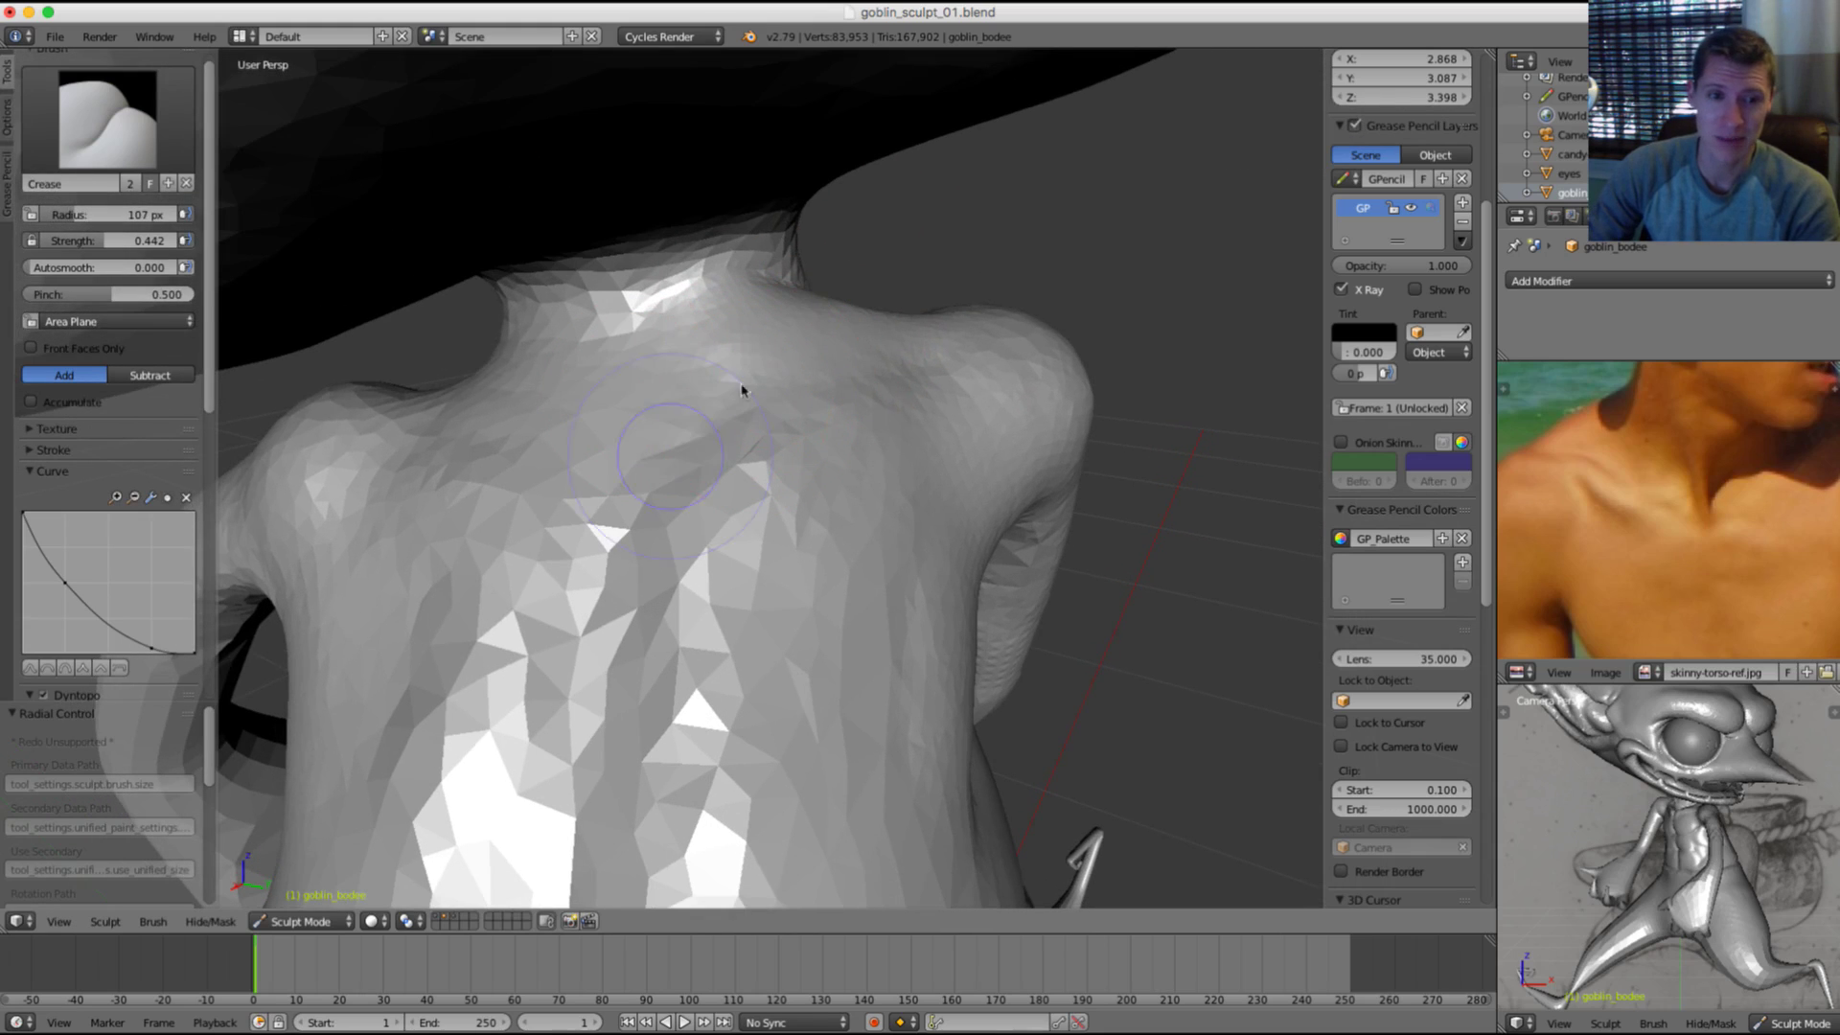
ctrl+drag(624, 509, 661, 452)
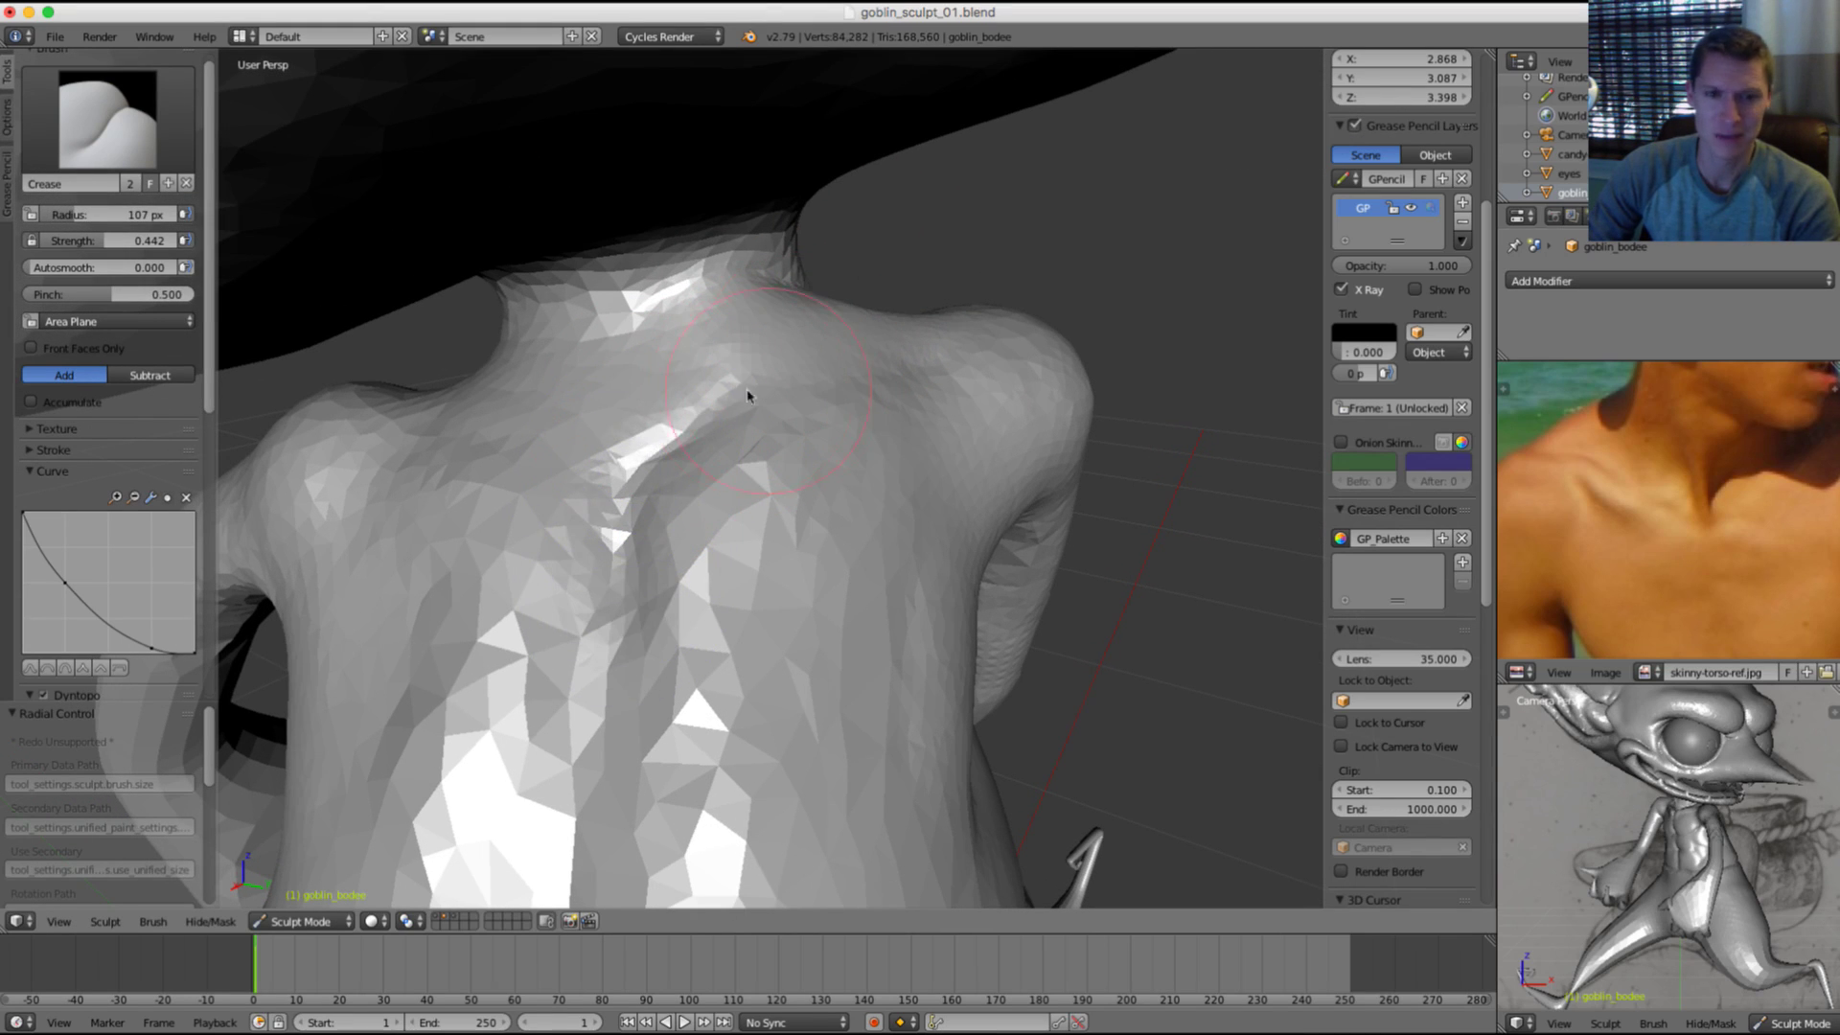
Step: Crease the trapezius edge beside the upper spine with an 85 px brush radius, following the back-view photo in the skinny-torso reference
scroll(1556, 514, down, 5)
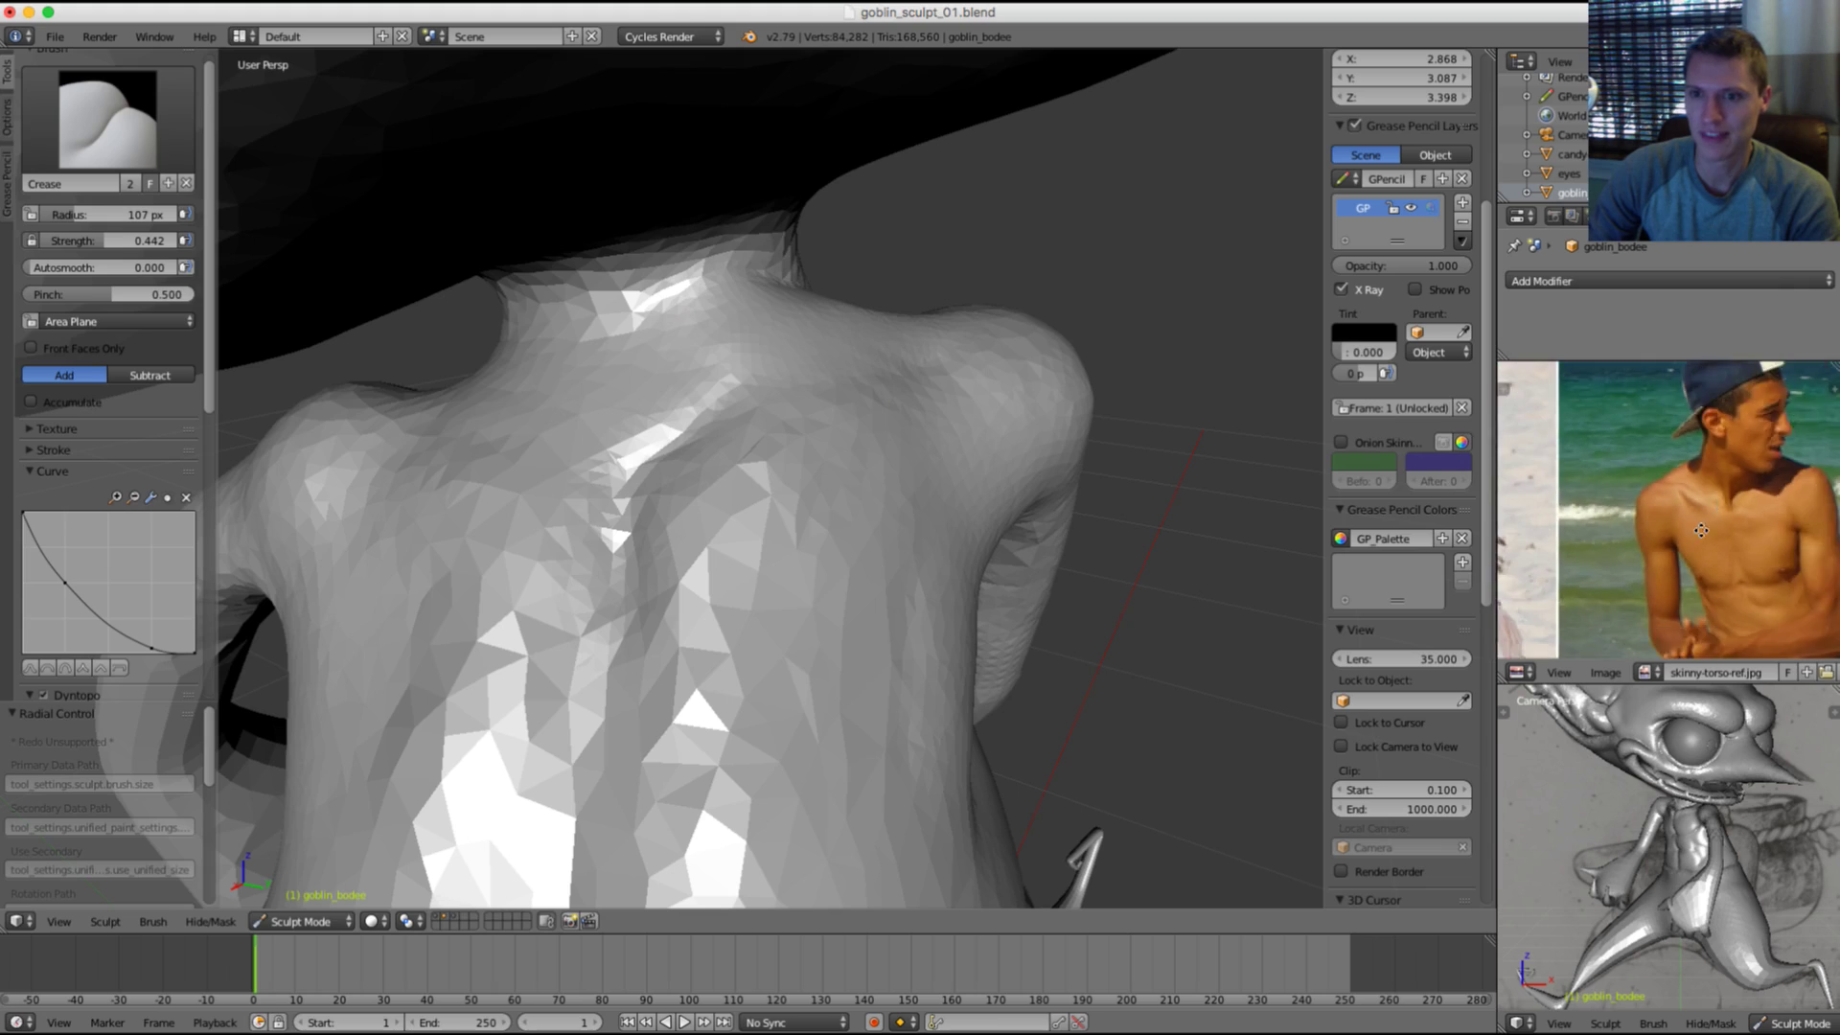
middle_drag(1556, 513, 1692, 339)
mouse_move(1792, 559)
middle_down()
mouse_move(1777, 501)
mouse_move(1655, 479)
mouse_move(1691, 515)
mouse_move(1543, 507)
mouse_move(1684, 559)
mouse_move(1626, 500)
middle_up()
key(f)
mouse_move(677, 468)
middle_down()
mouse_move(710, 400)
mouse_move(736, 400)
middle_up()
click(681, 399)
key(f)
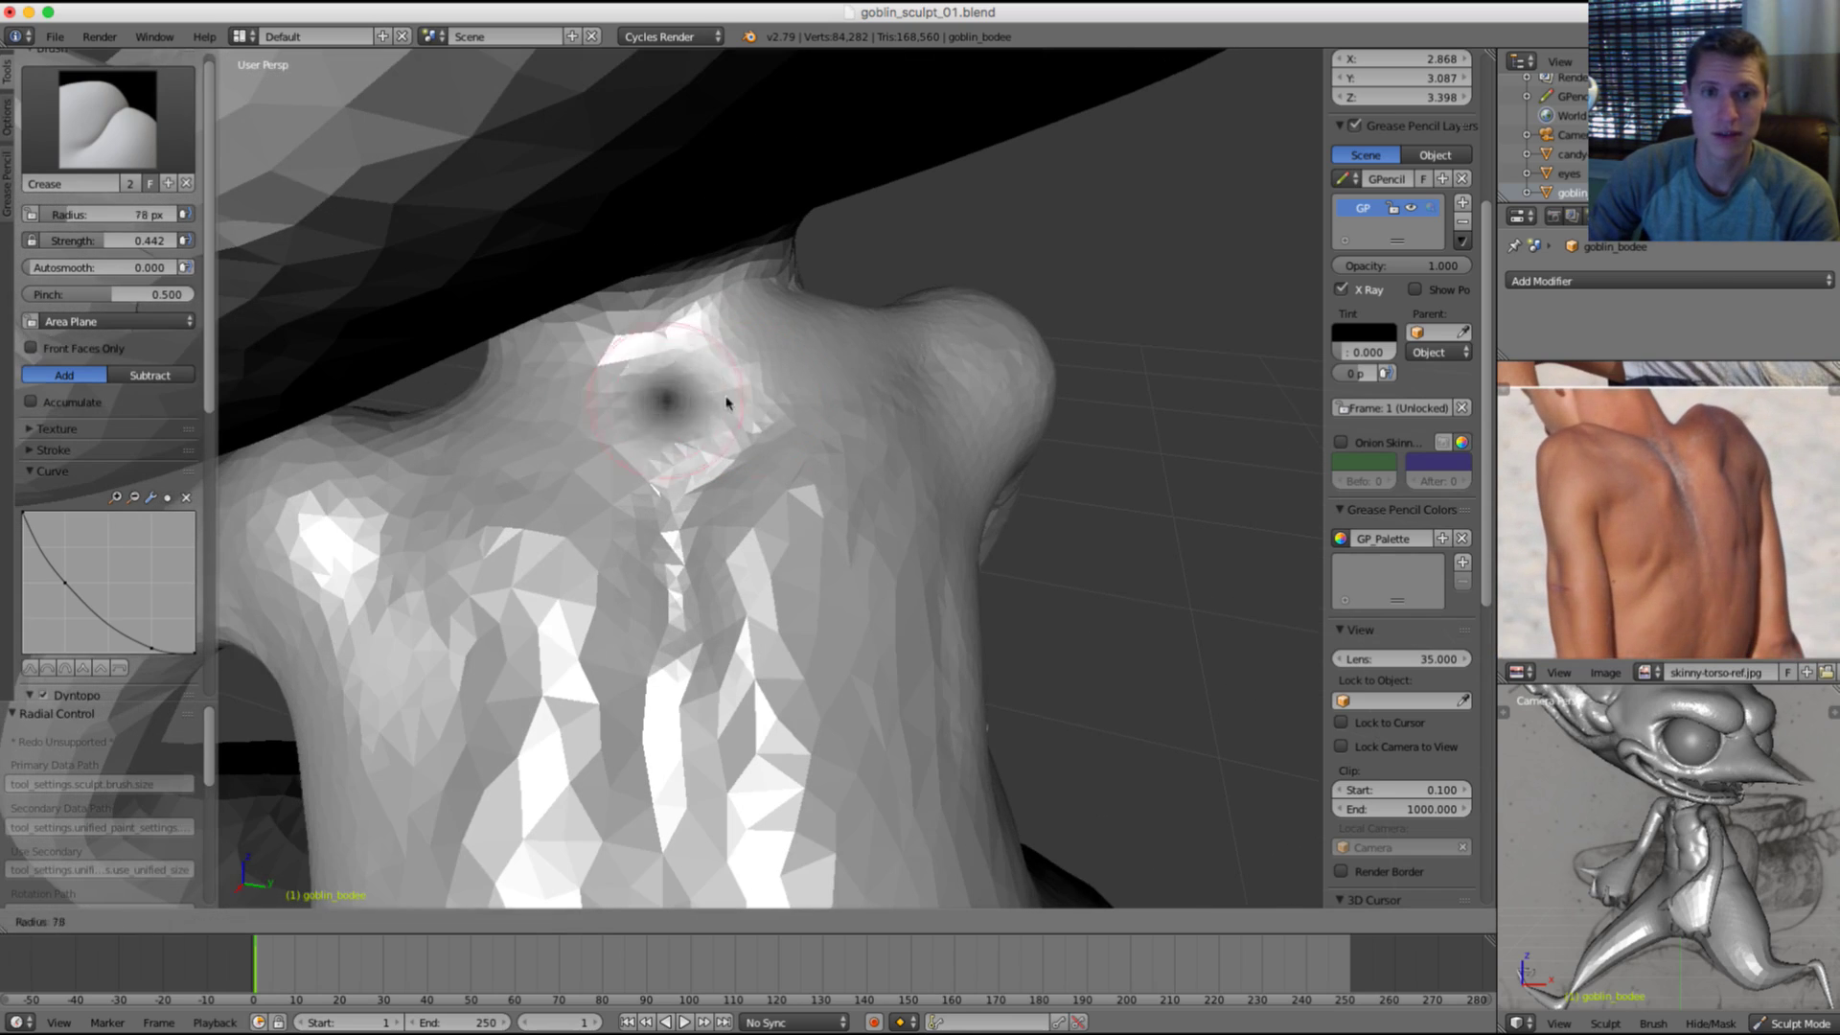
click(728, 401)
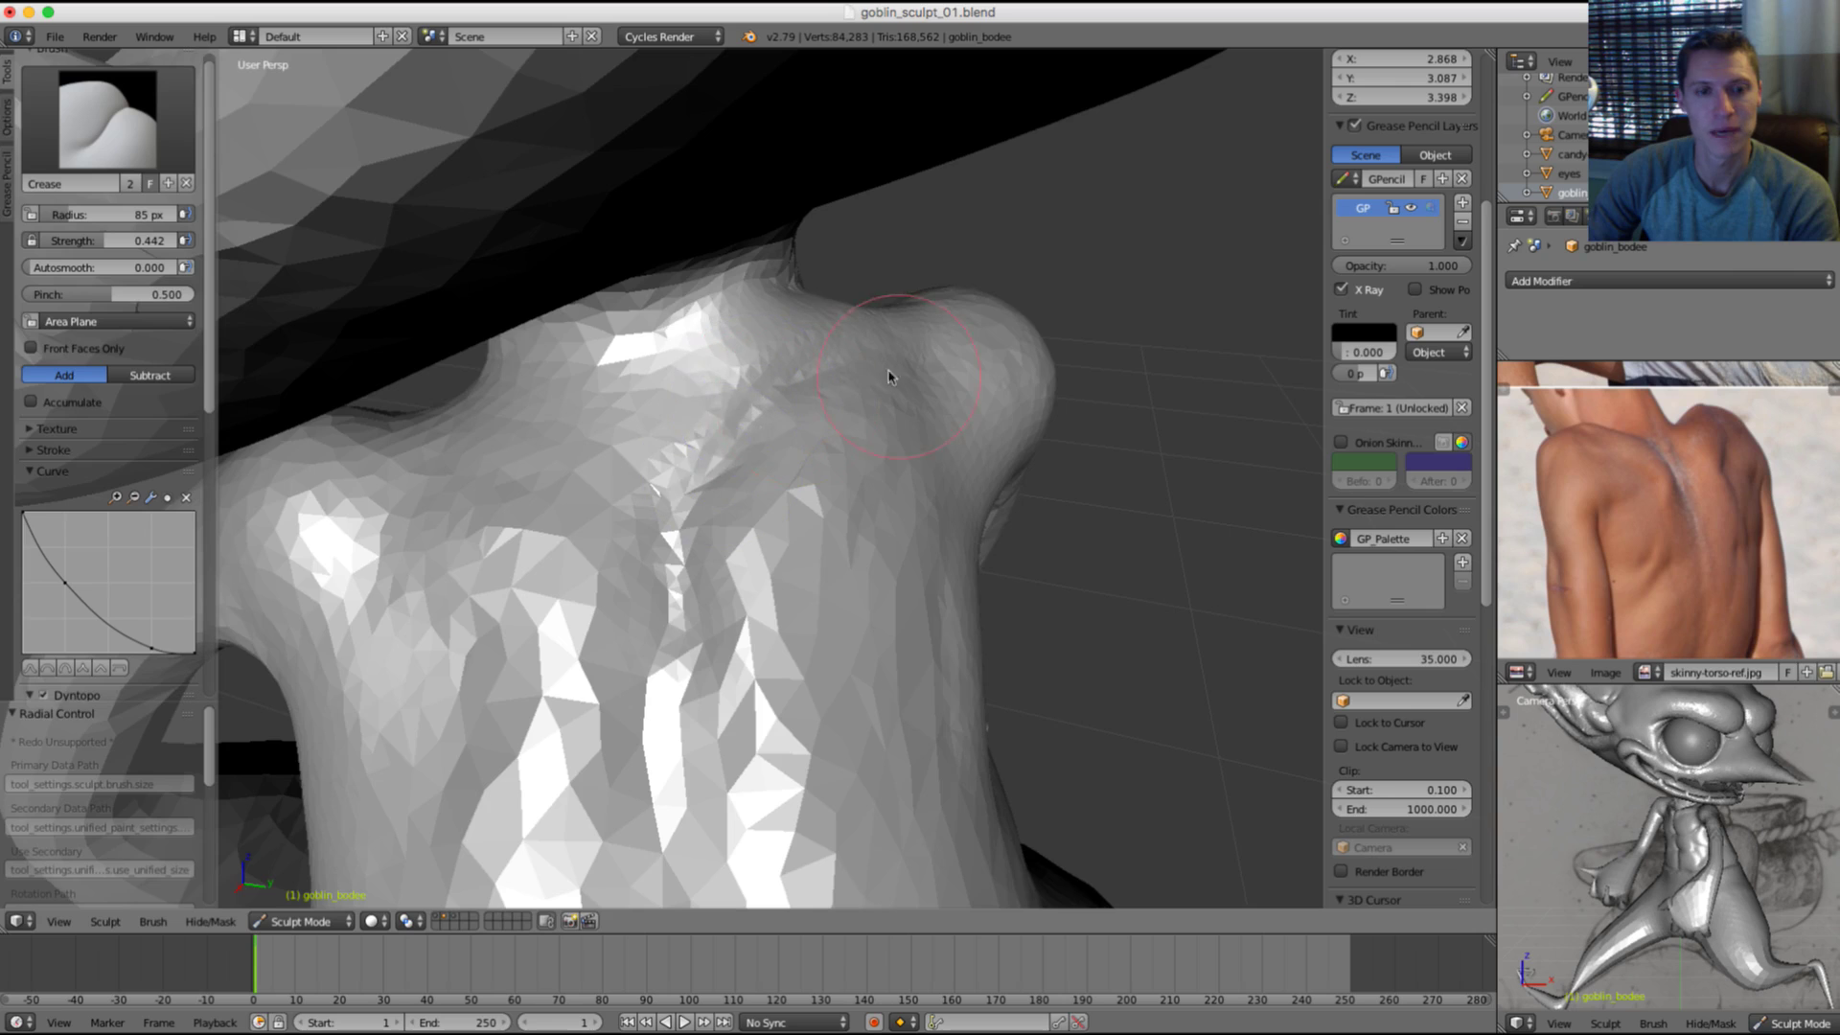
Step: Refine the trapezius where it meets the neck from behind, smoothing the surface beside the neck
mouse_move(888, 377)
middle_down()
mouse_move(744, 411)
mouse_move(768, 369)
mouse_move(752, 316)
mouse_move(728, 357)
mouse_move(794, 346)
mouse_move(882, 390)
mouse_move(756, 361)
mouse_move(1003, 431)
middle_up()
key(s)
key(shift+c)
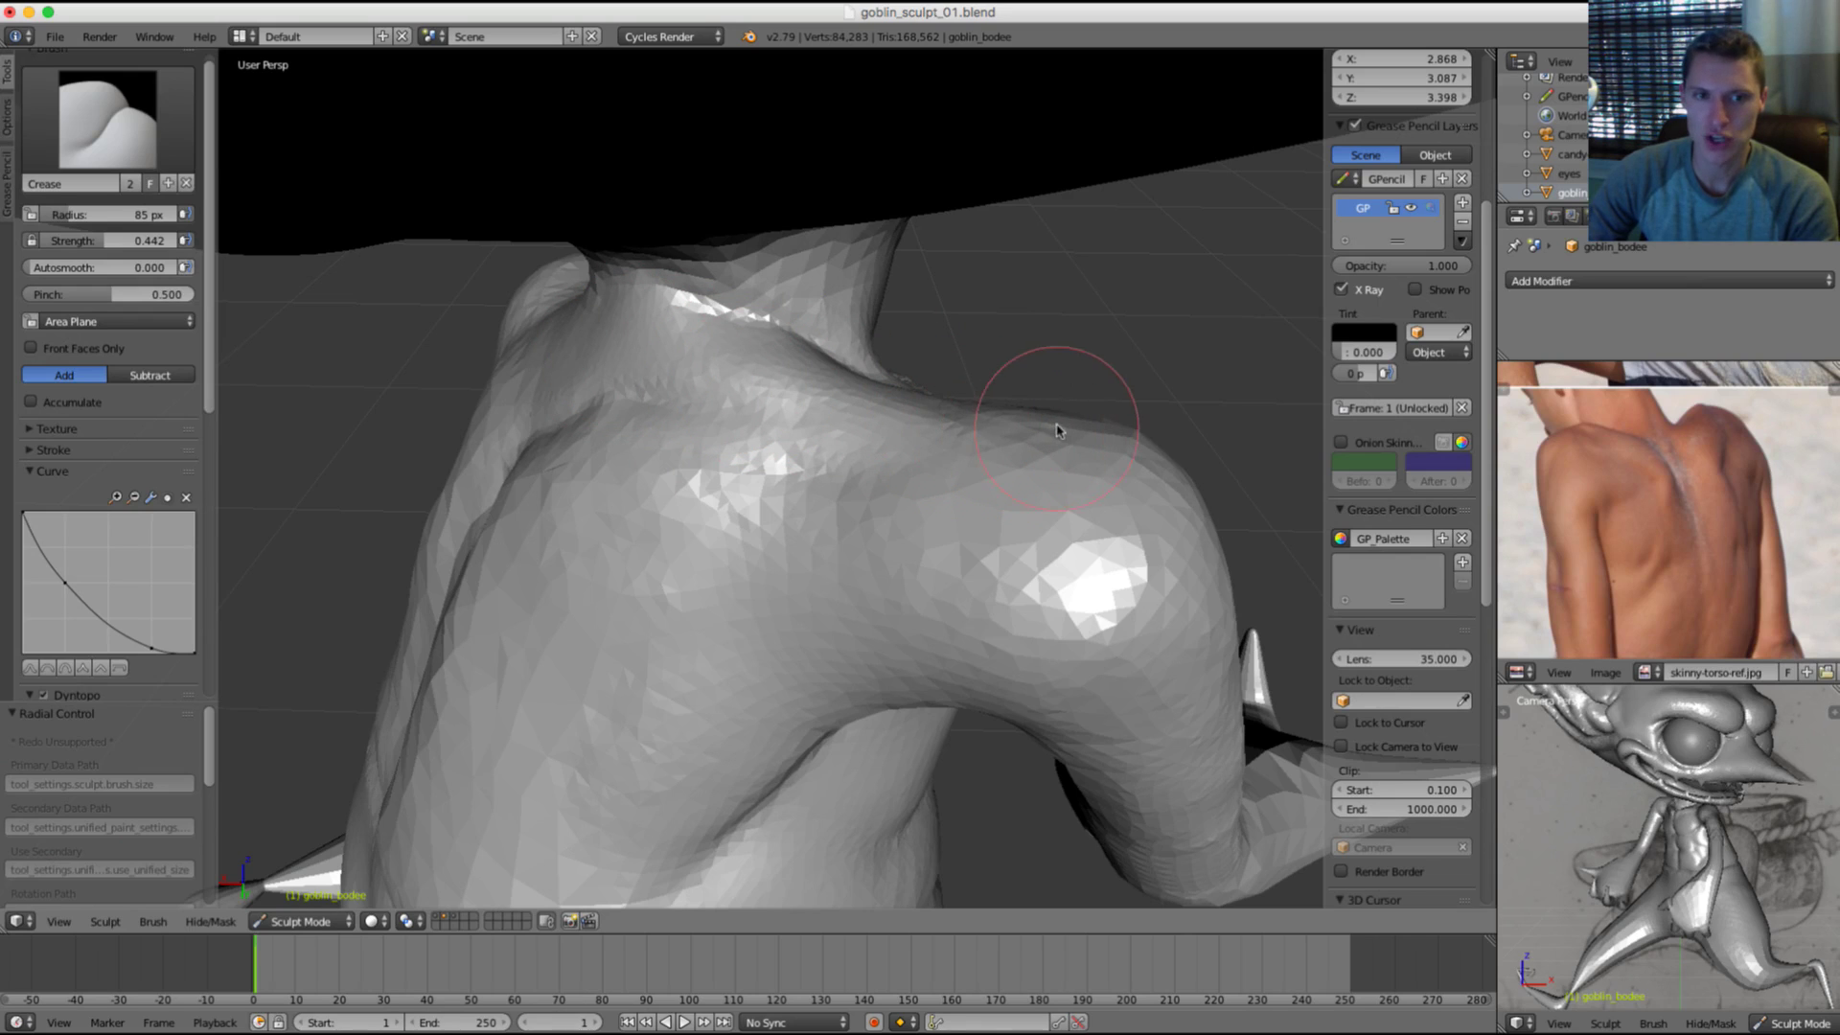
mouse_move(781, 348)
middle_down()
mouse_move(666, 319)
mouse_move(690, 350)
mouse_move(599, 311)
mouse_move(658, 363)
mouse_move(640, 414)
middle_up()
mouse_move(623, 403)
shift+mouse_down()
mouse_move(567, 362)
mouse_move(613, 383)
shift+mouse_up()
mouse_move(751, 411)
ctrl+middle_down()
mouse_move(864, 217)
mouse_move(952, 304)
mouse_move(875, 278)
mouse_move(990, 310)
mouse_move(625, 331)
mouse_move(712, 328)
mouse_move(708, 350)
ctrl+middle_up()
Step: Build up the trapezius at the back of the neck with the Clay Strips brush at a 130 px radius and 0.500 strength, then smooth it
click(42, 96)
click(187, 225)
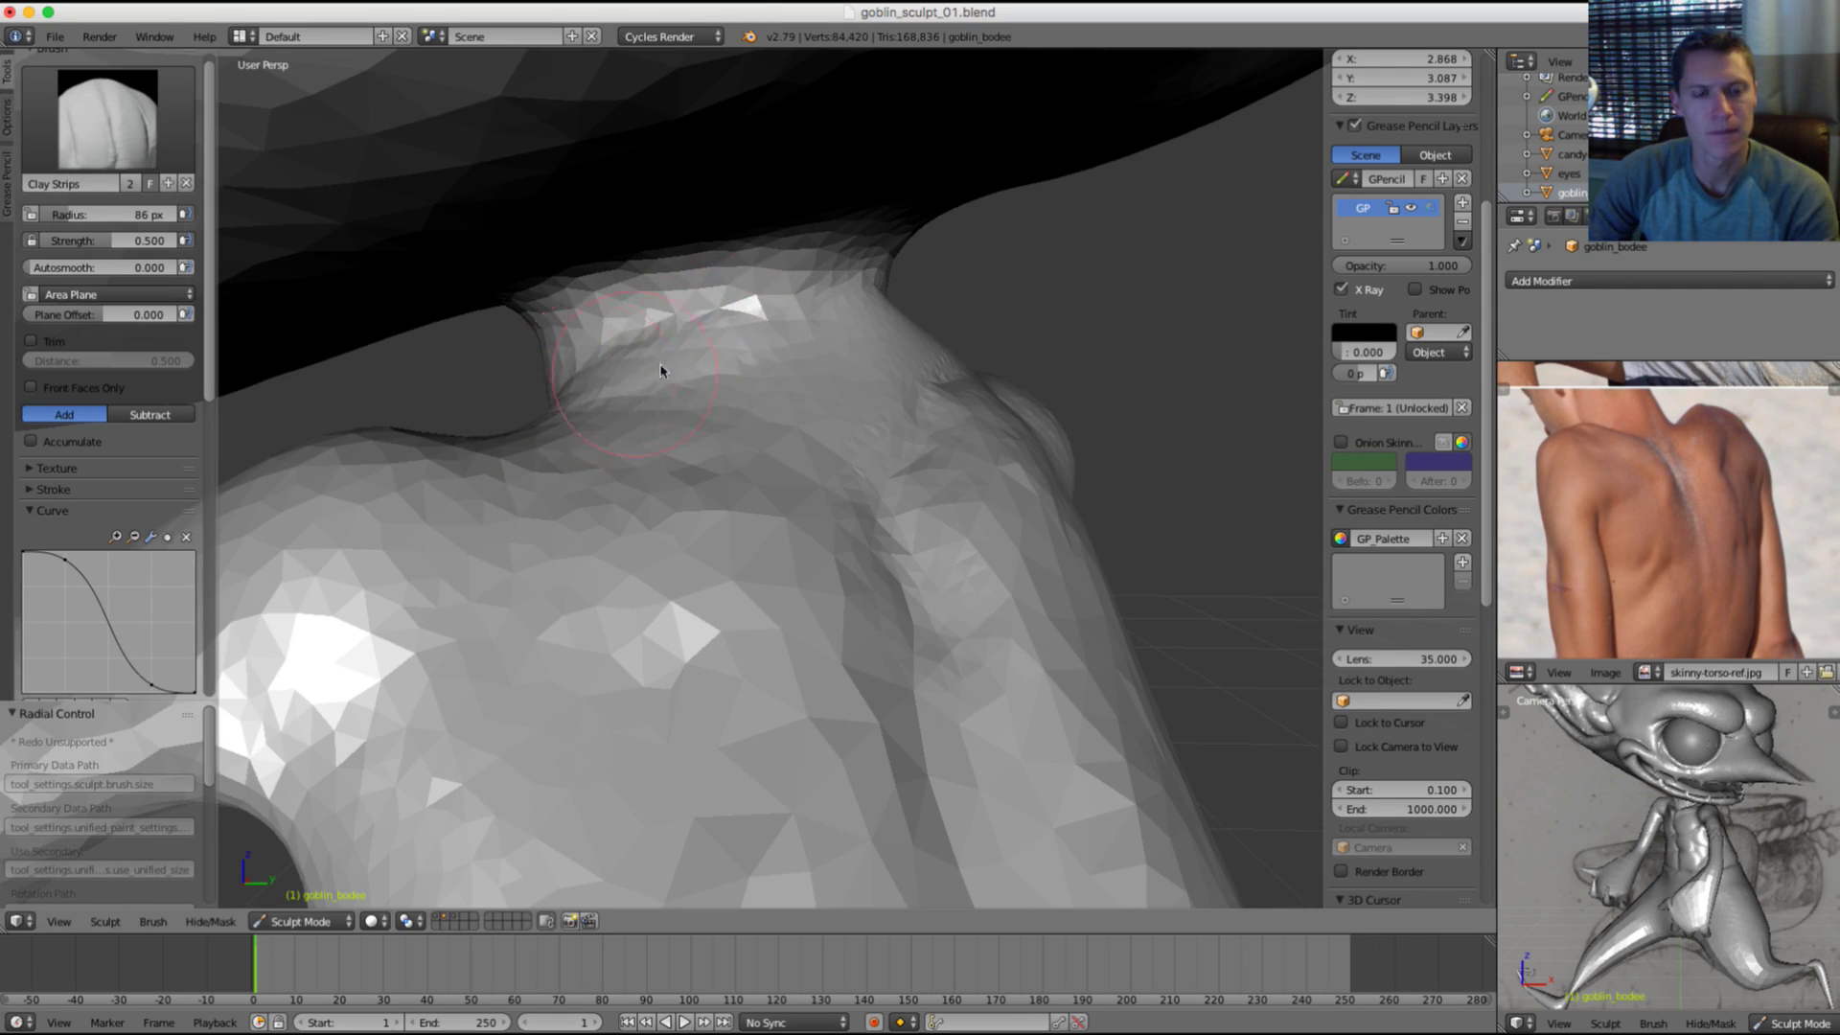
mouse_move(660, 371)
middle_down()
mouse_move(728, 364)
mouse_move(571, 414)
middle_up()
key(f)
click(609, 411)
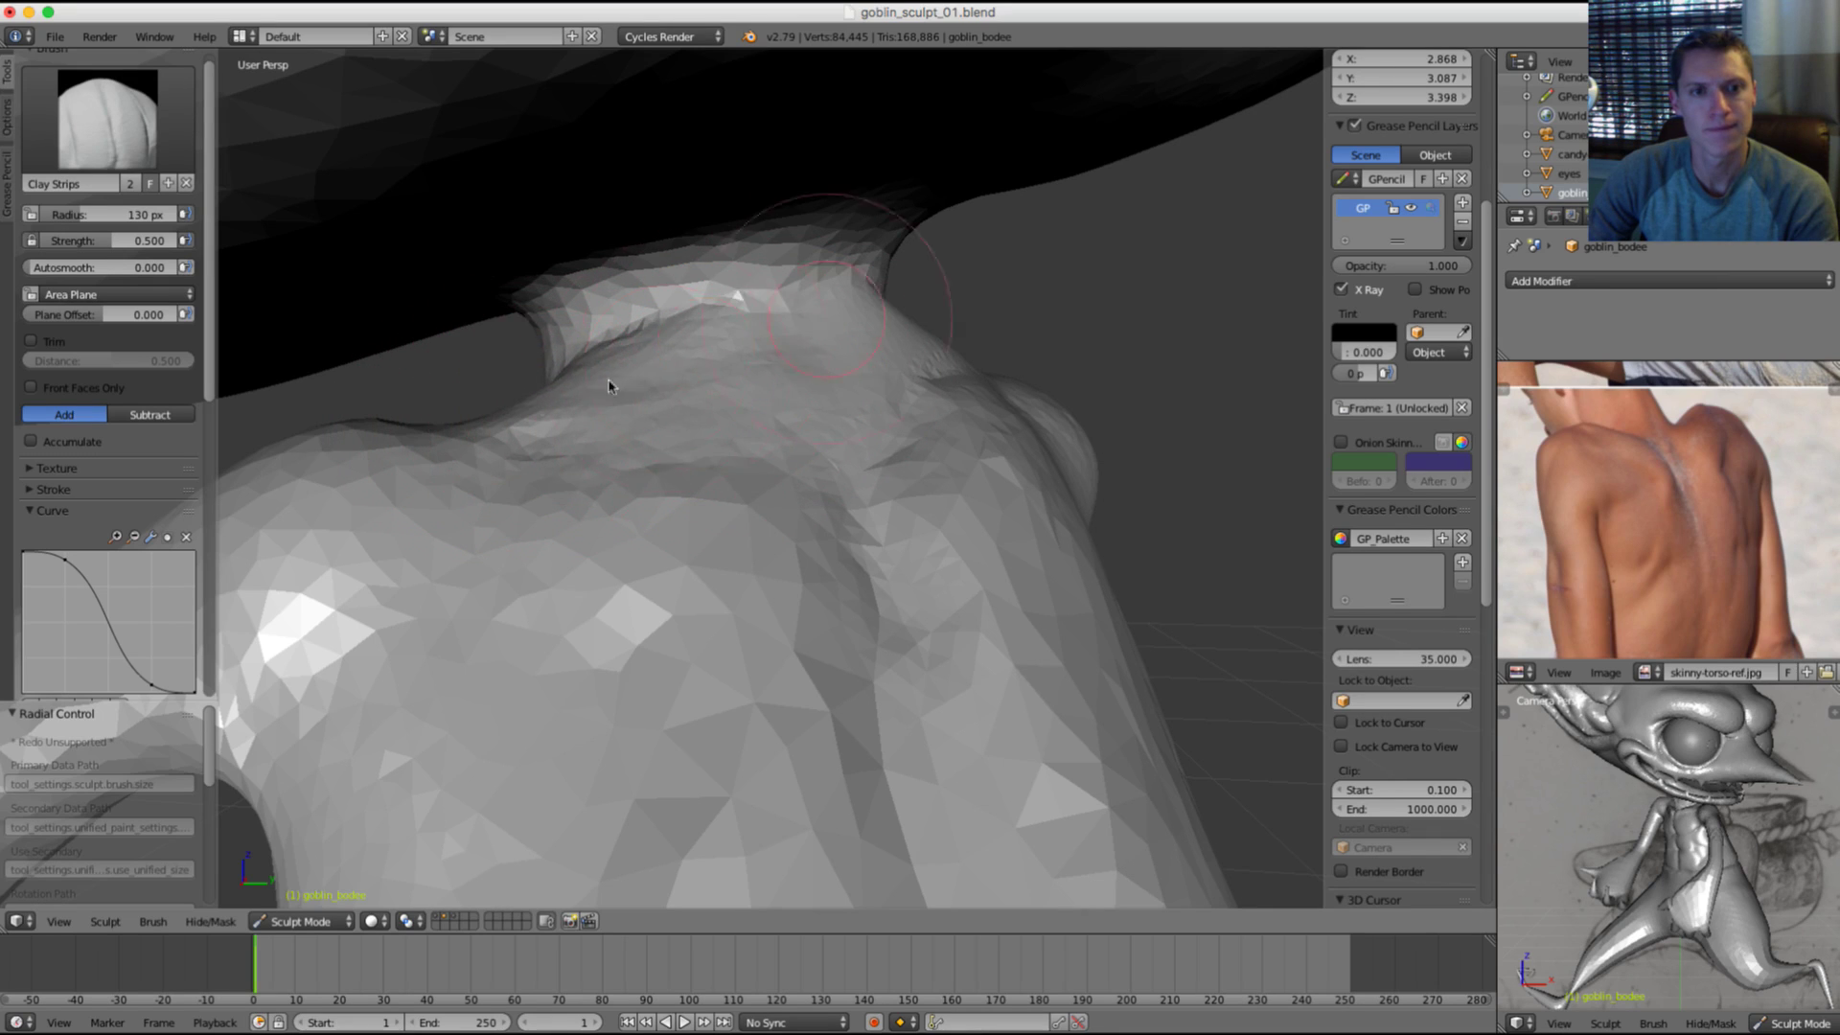
mouse_move(755, 355)
shift+mouse_down()
mouse_move(682, 361)
mouse_move(562, 431)
mouse_move(824, 364)
shift+mouse_up()
Step: Carve the groove between the side of the neck and the trapezius with the Crease brush at a 148 px radius and 0.442 strength
mouse_move(870, 352)
middle_down()
mouse_move(939, 356)
mouse_move(777, 377)
mouse_move(780, 316)
mouse_move(958, 316)
mouse_move(750, 401)
middle_up()
key(shift+c)
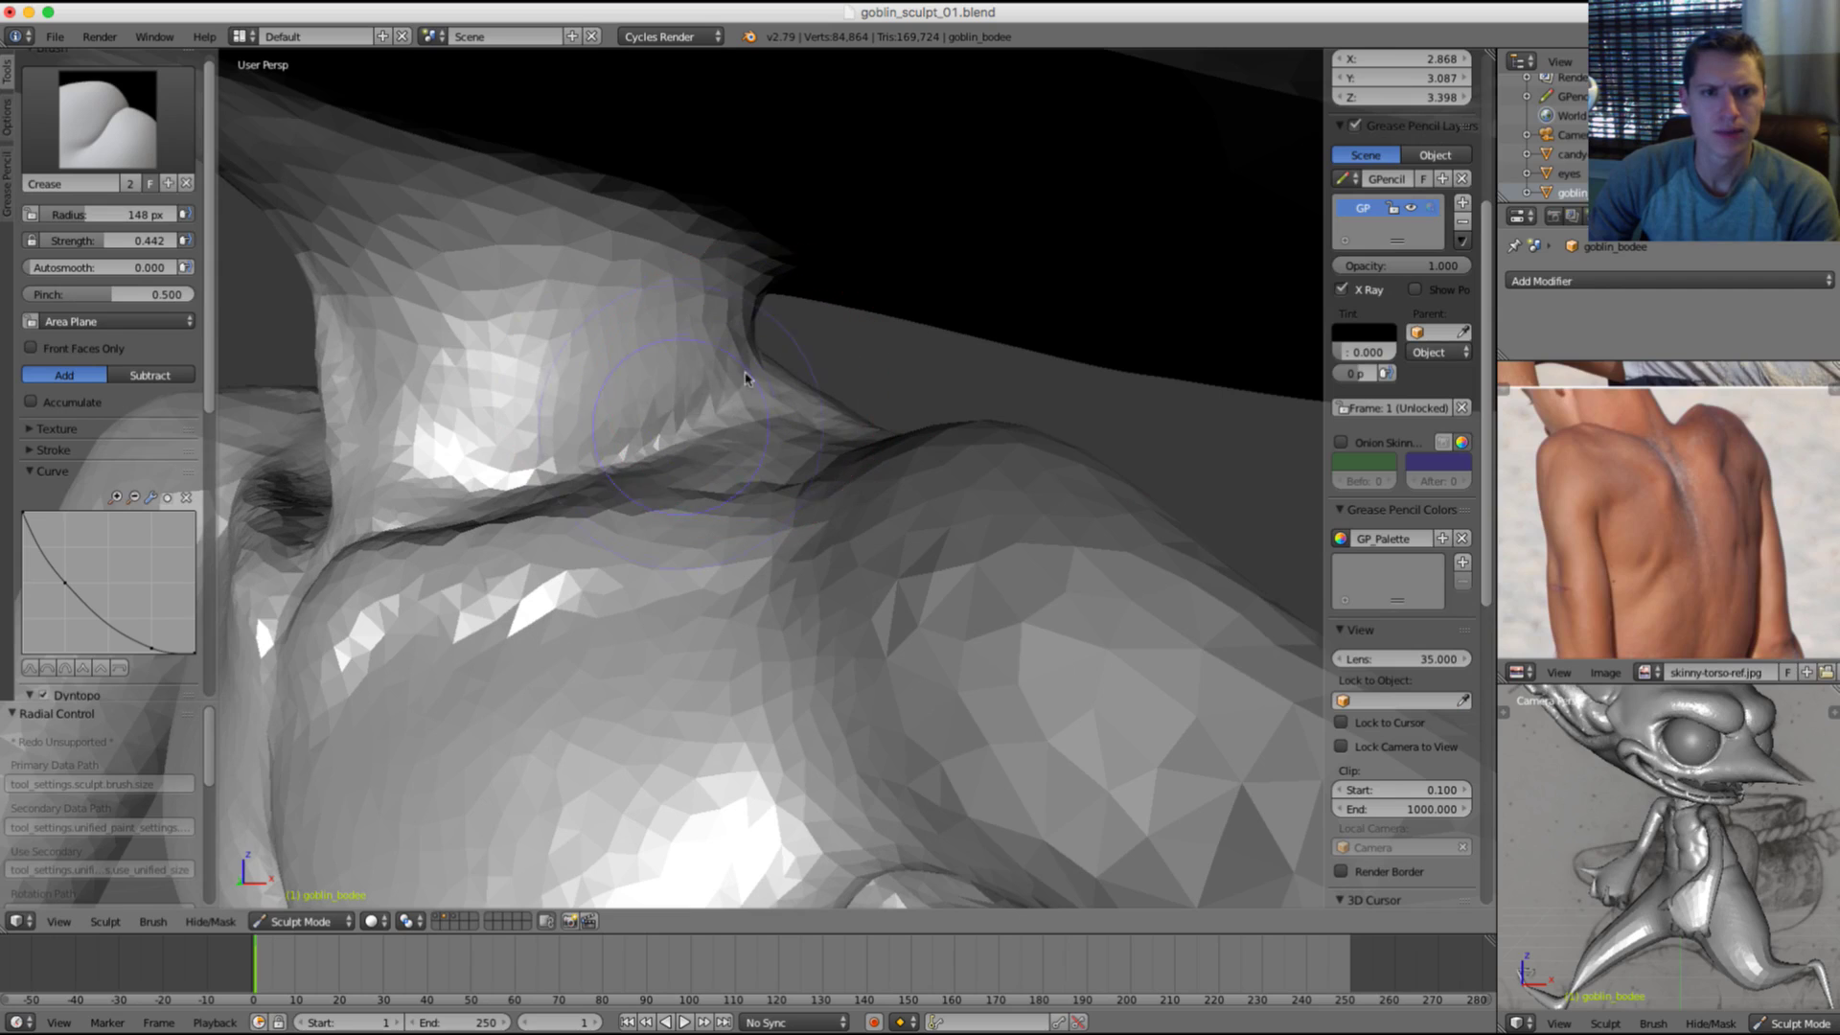
ctrl+drag(652, 415, 733, 379)
middle_drag(766, 368, 714, 381)
ctrl+drag(736, 412, 785, 463)
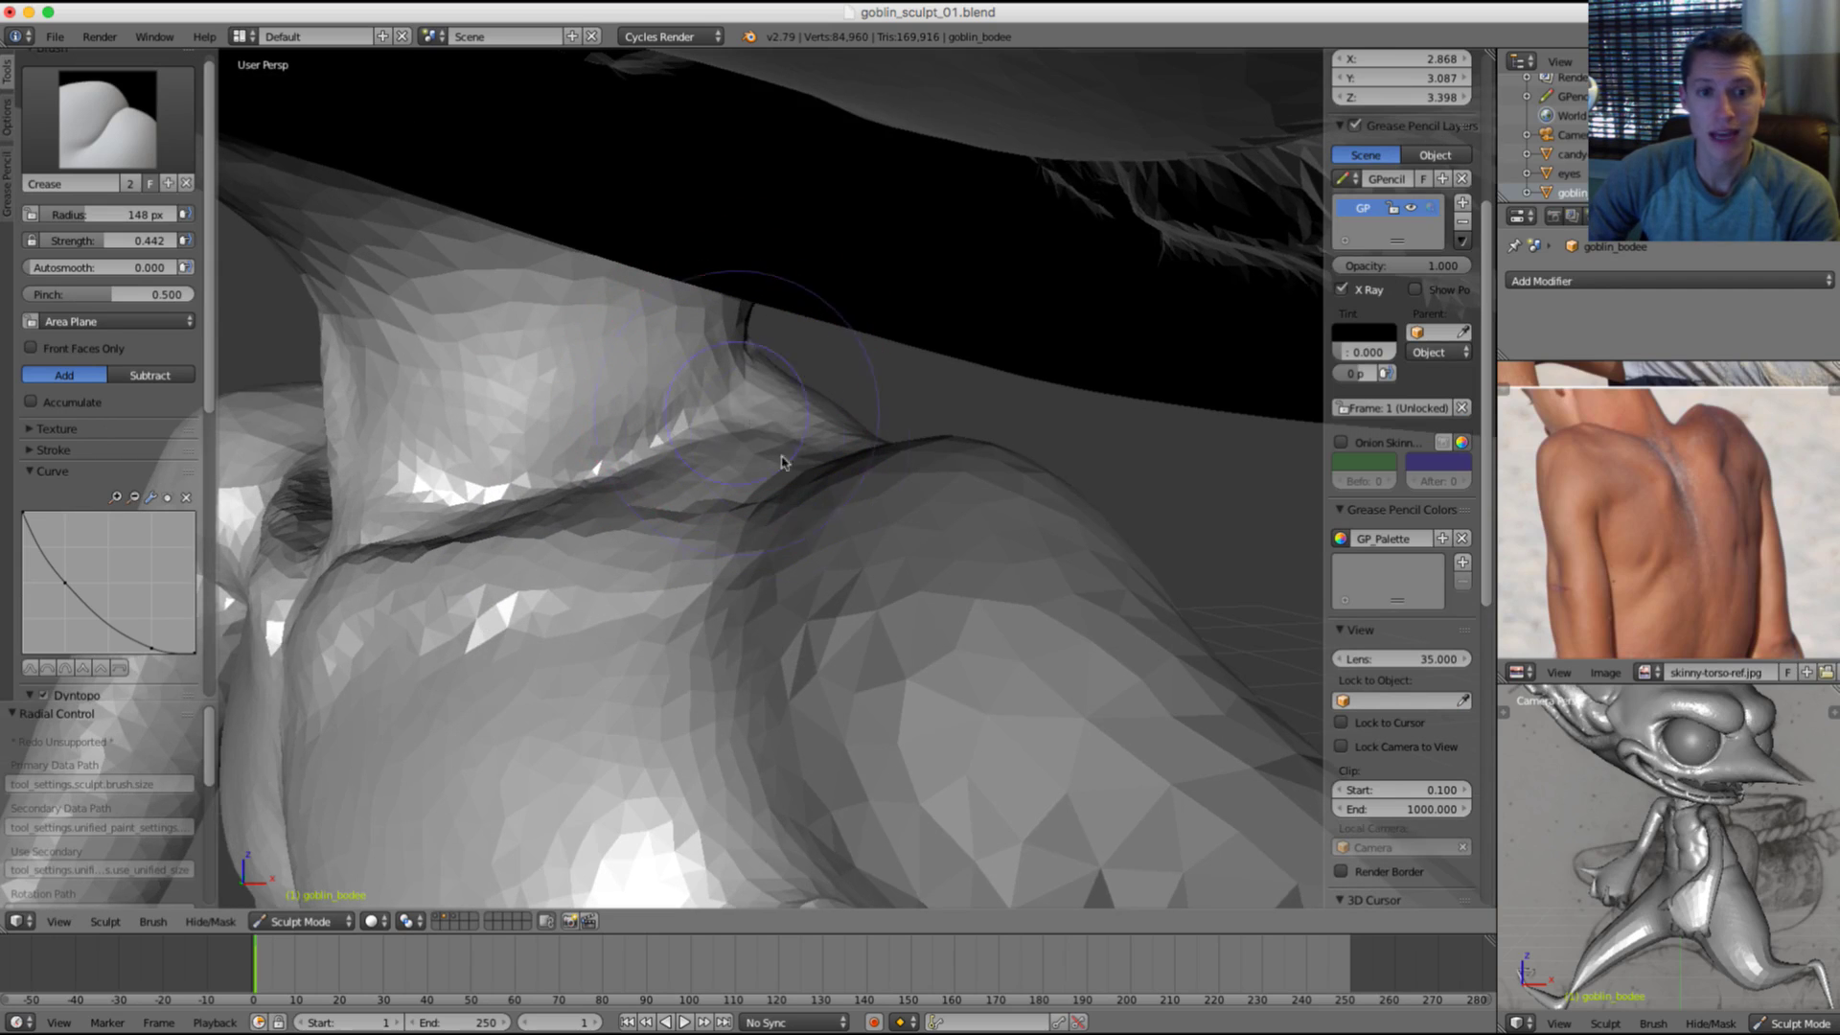
ctrl+drag(640, 460, 719, 407)
Step: Reshape the trapezius slope beside the neck from behind with the Grab brush at a 206 px radius and 0.575 strength
mouse_move(737, 388)
middle_down()
mouse_move(555, 374)
mouse_move(595, 349)
middle_up()
key(g)
key(f)
click(679, 359)
drag(737, 367, 728, 324)
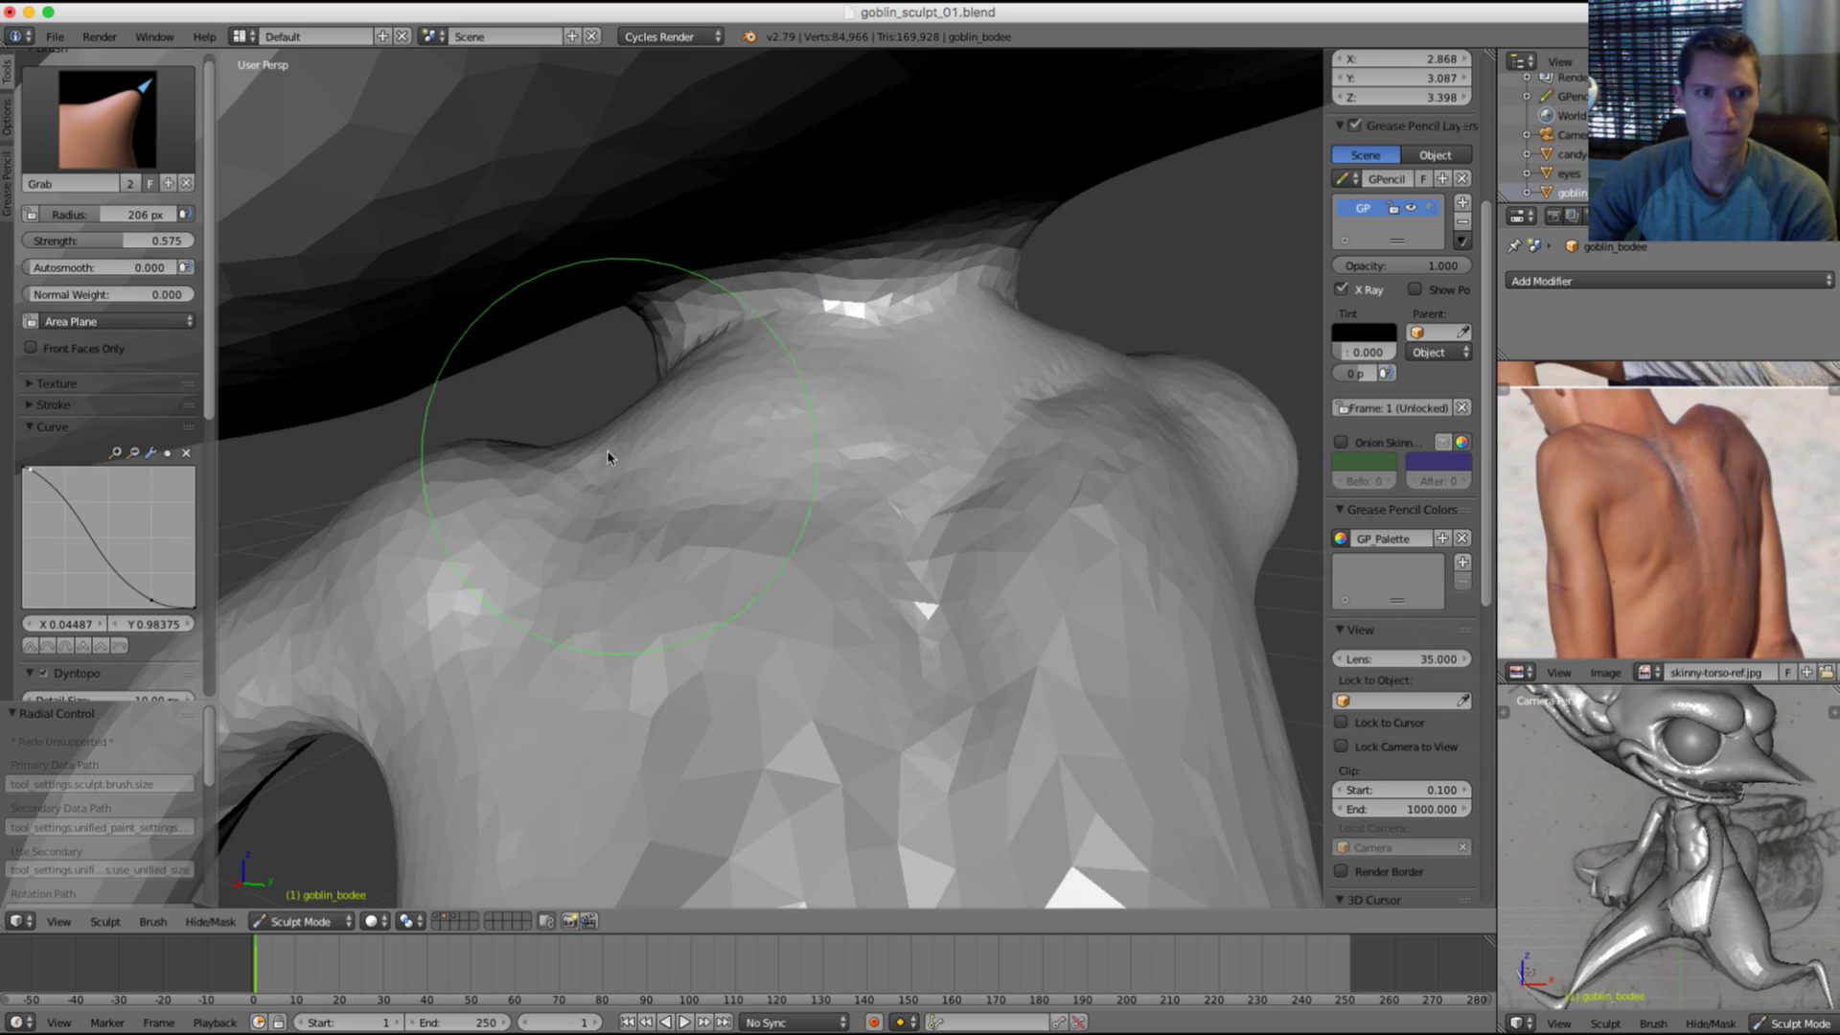
Step: Adjust both sides of the neck base from the front with the Grab brush at a 251 px radius and 0.575 strength
ctrl+middle_drag(628, 456, 1080, 259)
scroll(940, 406, up, 8)
scroll(668, 422, down, 3)
shift+middle_drag(637, 417, 739, 390)
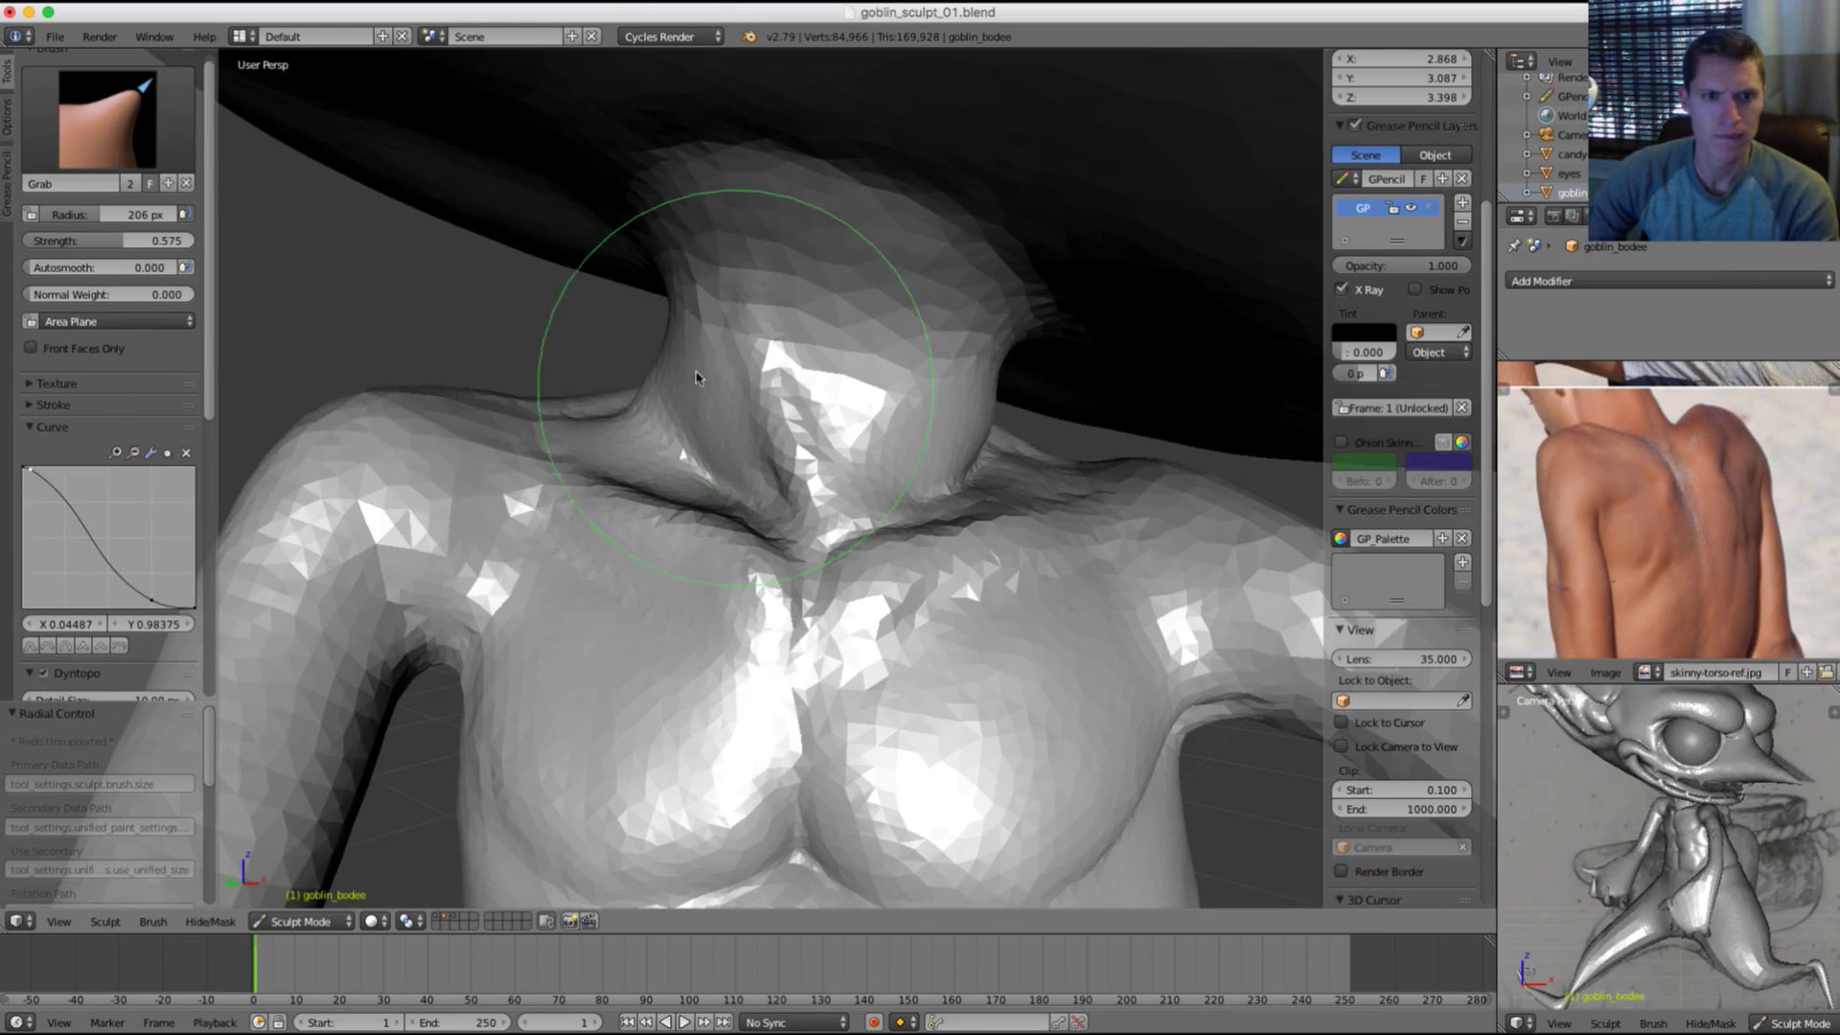
key(f)
click(786, 391)
drag(656, 395, 689, 404)
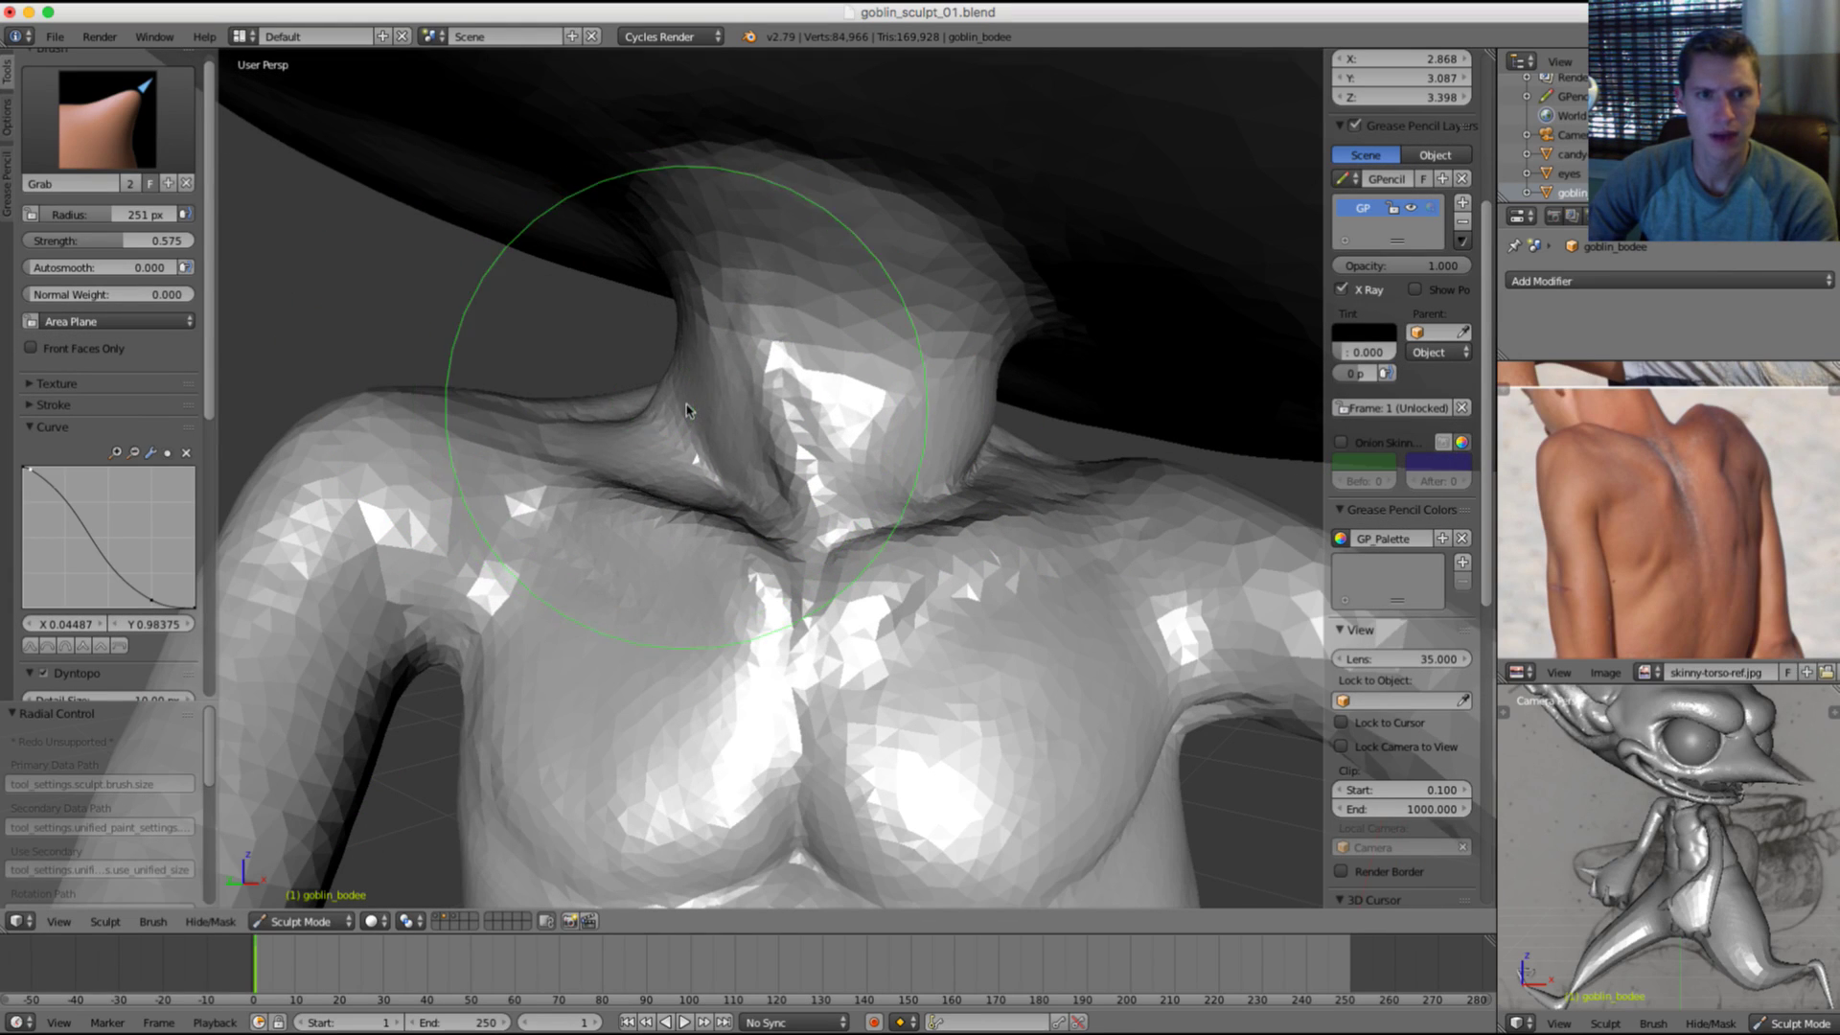
drag(968, 417, 958, 412)
mouse_move(958, 412)
middle_down()
mouse_move(786, 422)
mouse_move(757, 374)
mouse_move(766, 417)
mouse_move(730, 435)
middle_up()
key(f)
click(672, 412)
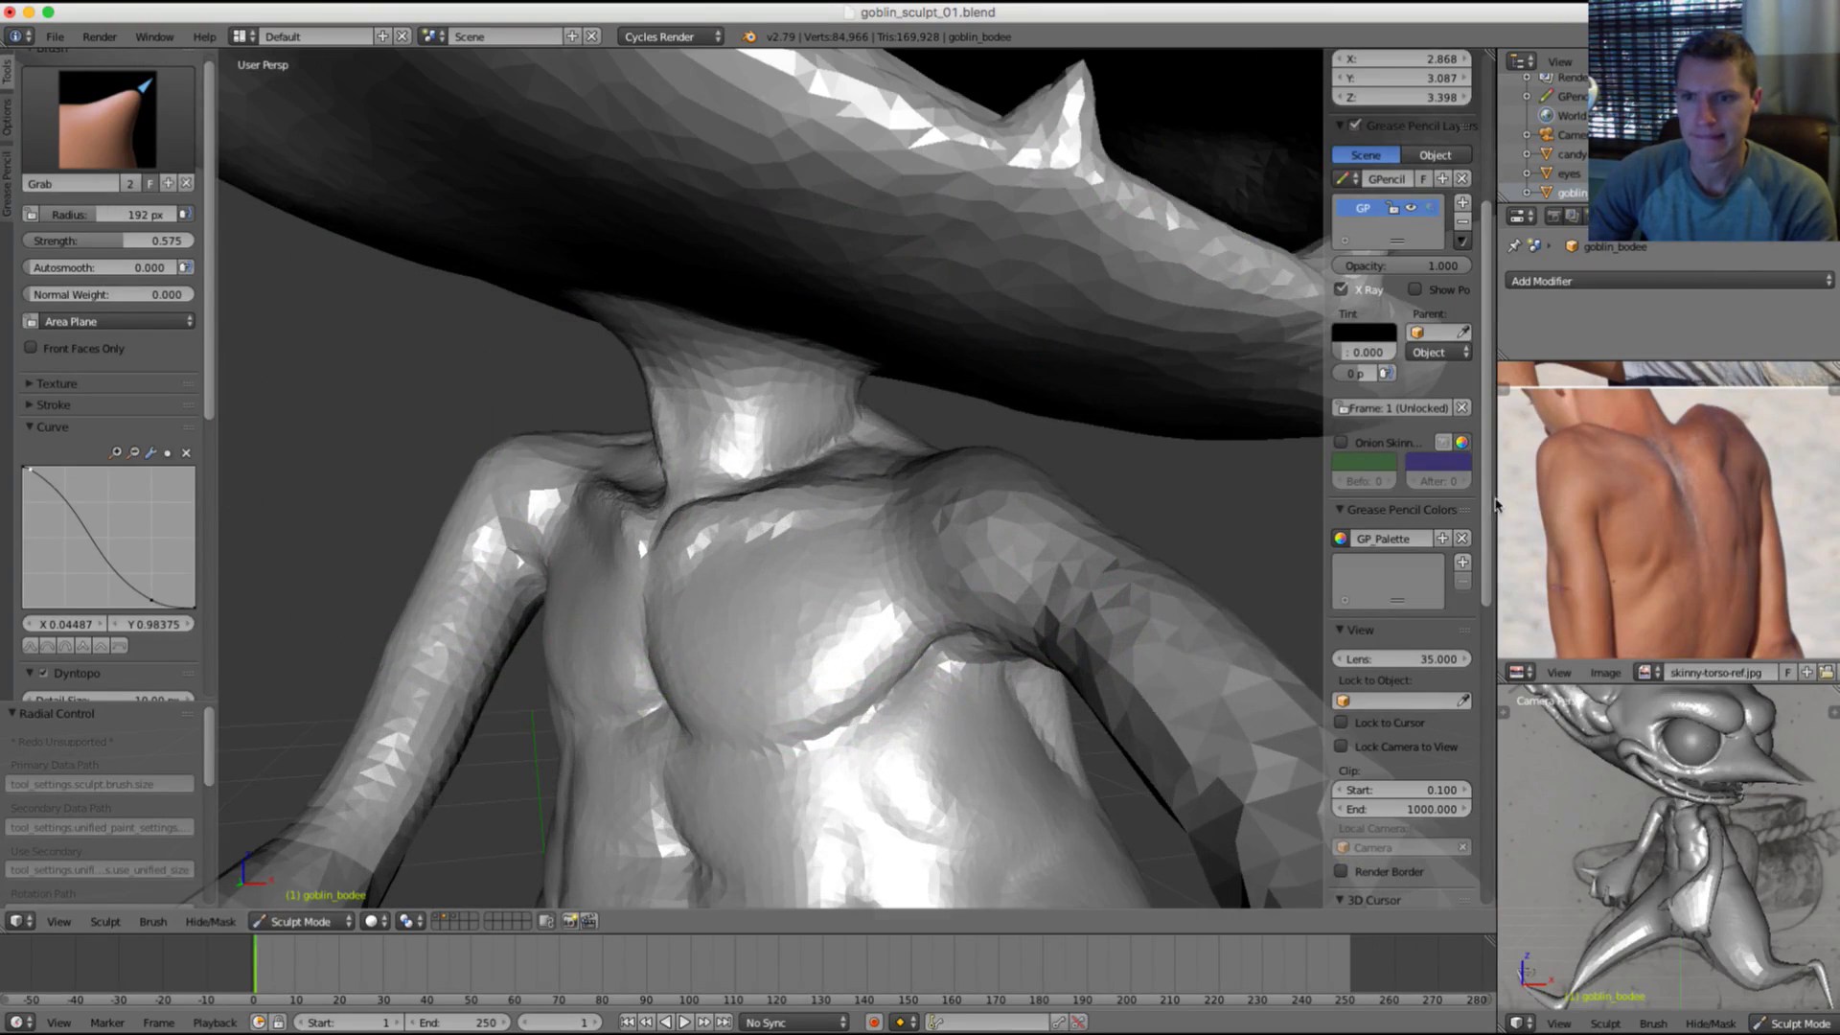
mouse_move(1188, 479)
middle_down()
mouse_move(809, 440)
mouse_move(768, 460)
middle_up()
key(shift+c)
key(f)
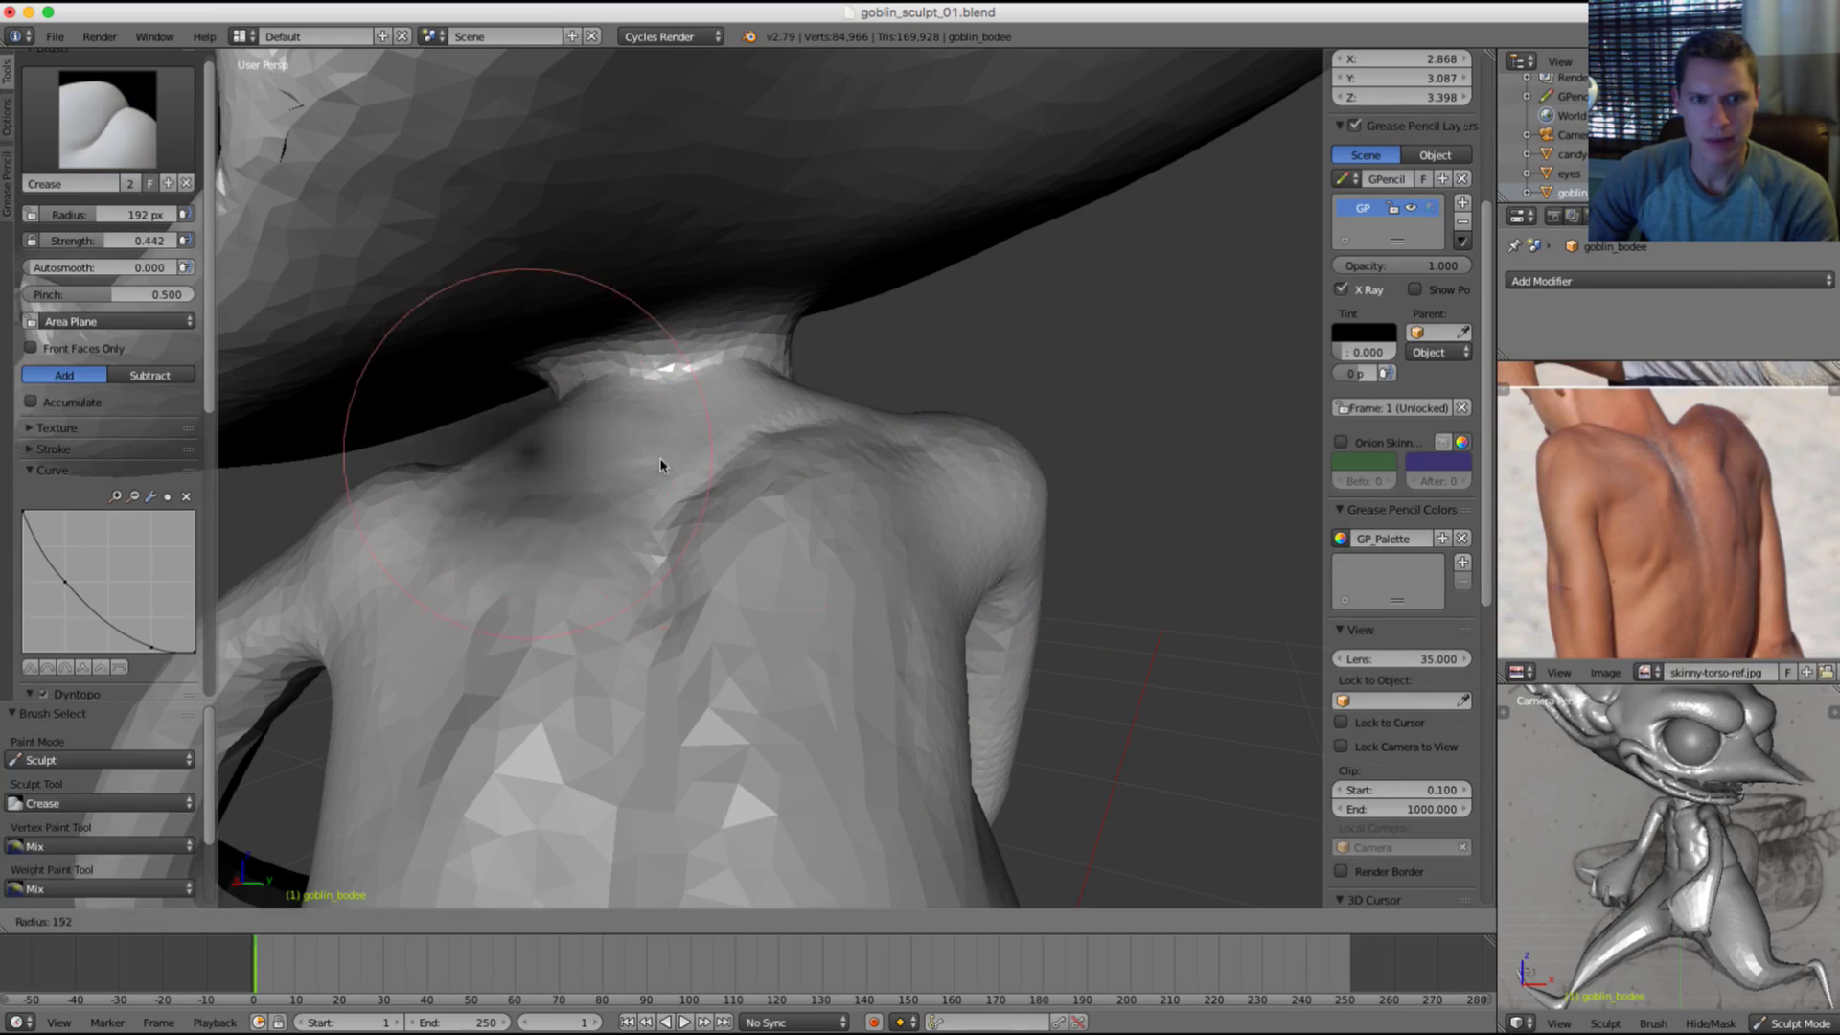
click(661, 464)
scroll(676, 456, up, 5)
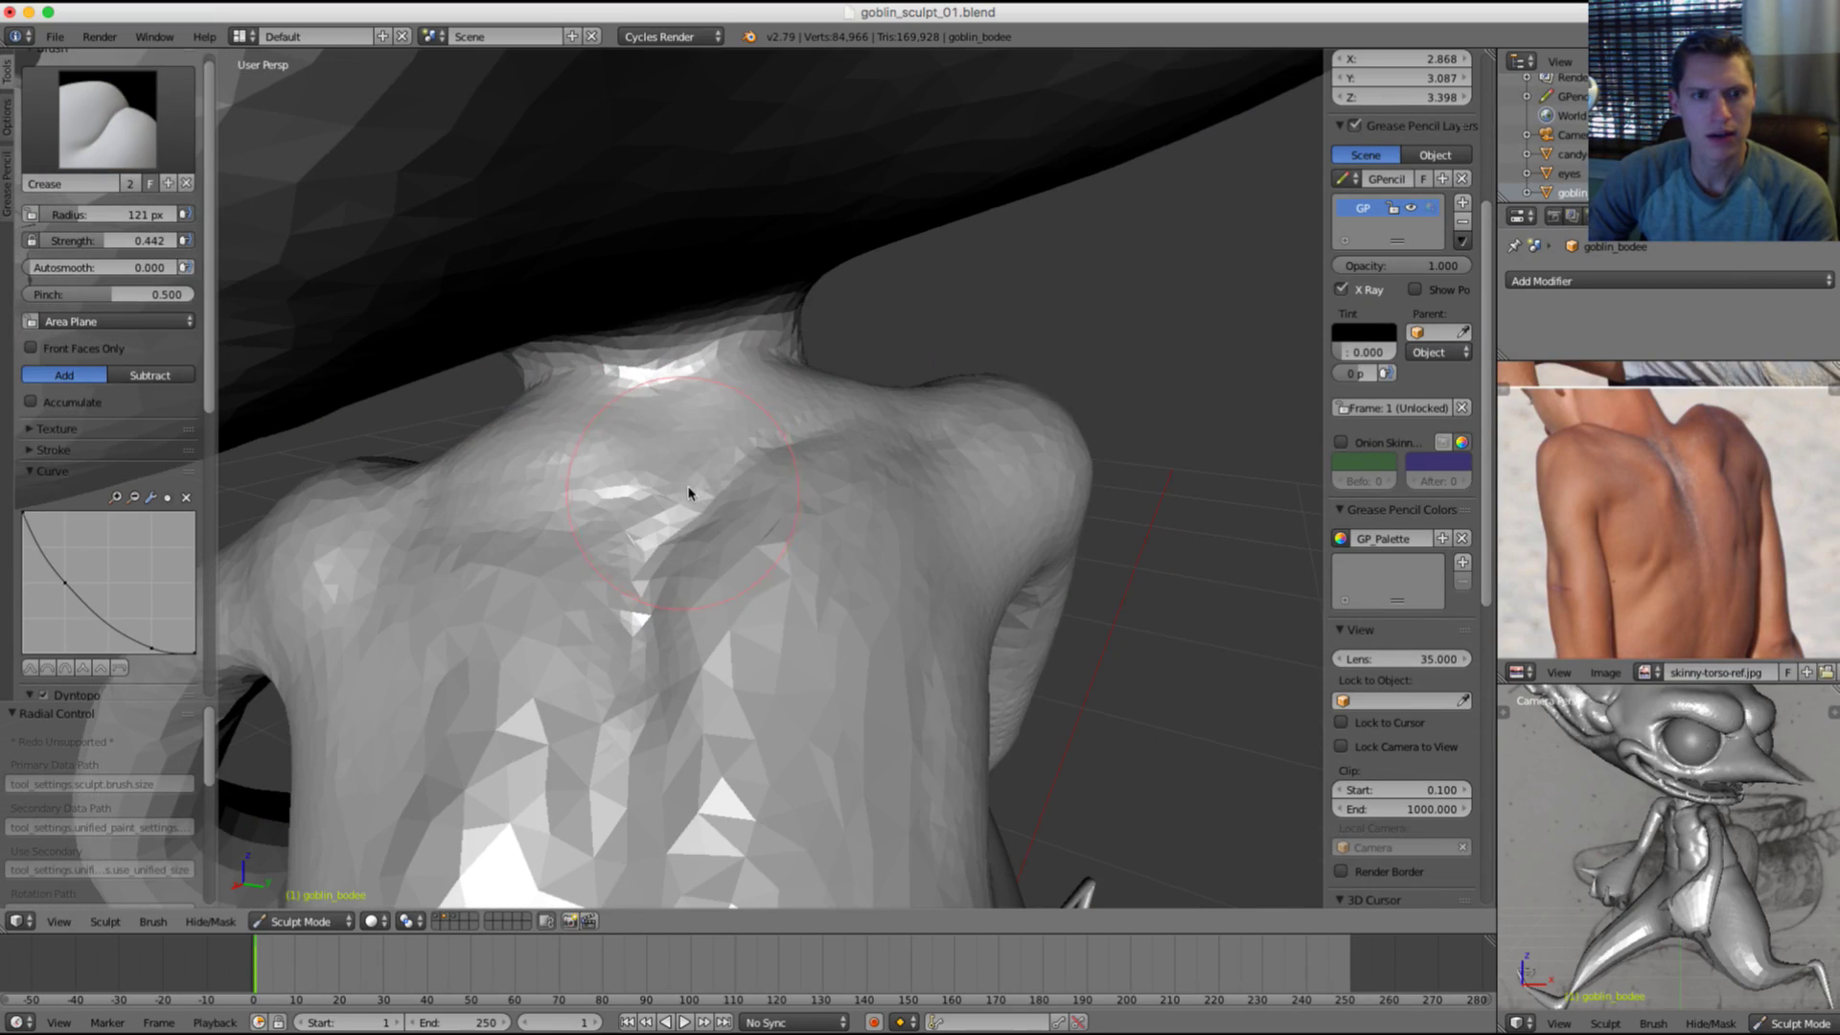
Step: Raise a spine ridge at the back of the neck with the Inflate brush at a 79 px radius and 0.550 strength, then smooth it
key(f)
click(700, 467)
mouse_move(675, 446)
middle_down()
mouse_move(671, 467)
mouse_move(666, 416)
mouse_move(655, 435)
middle_up()
key(i)
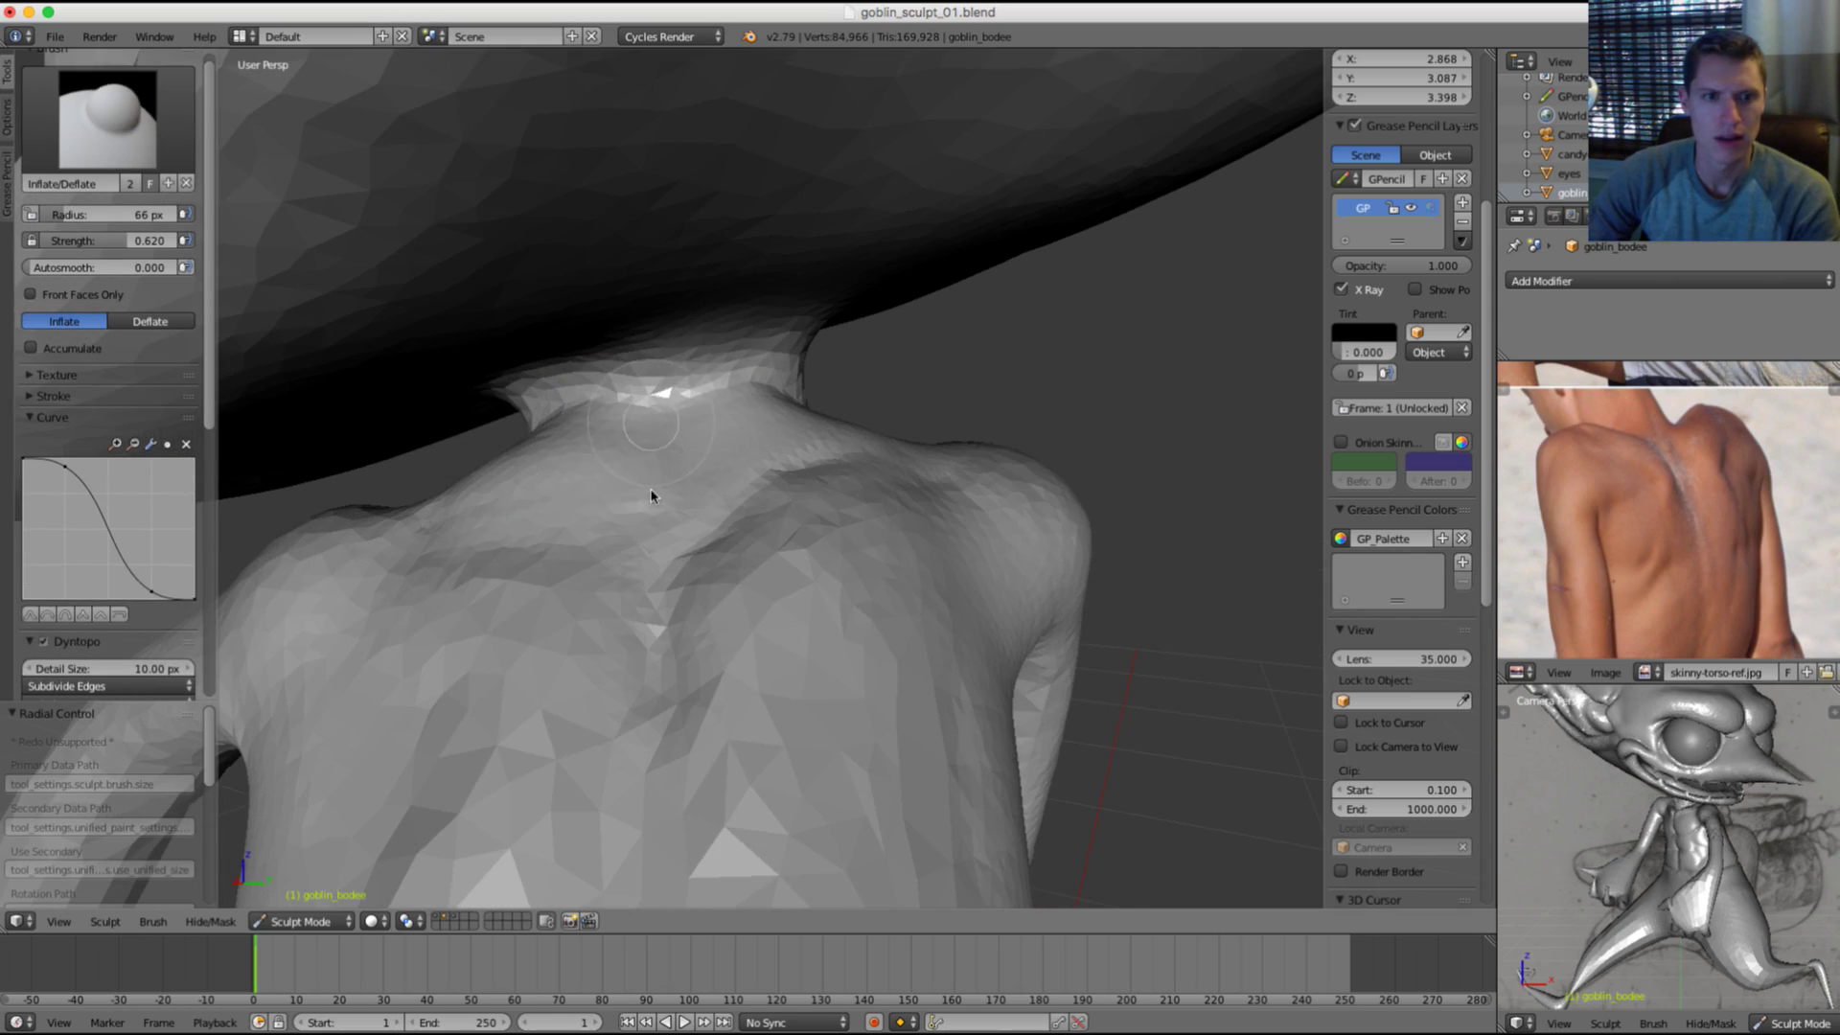
drag(636, 449, 660, 463)
key(shift+f)
click(671, 464)
key(f)
click(713, 403)
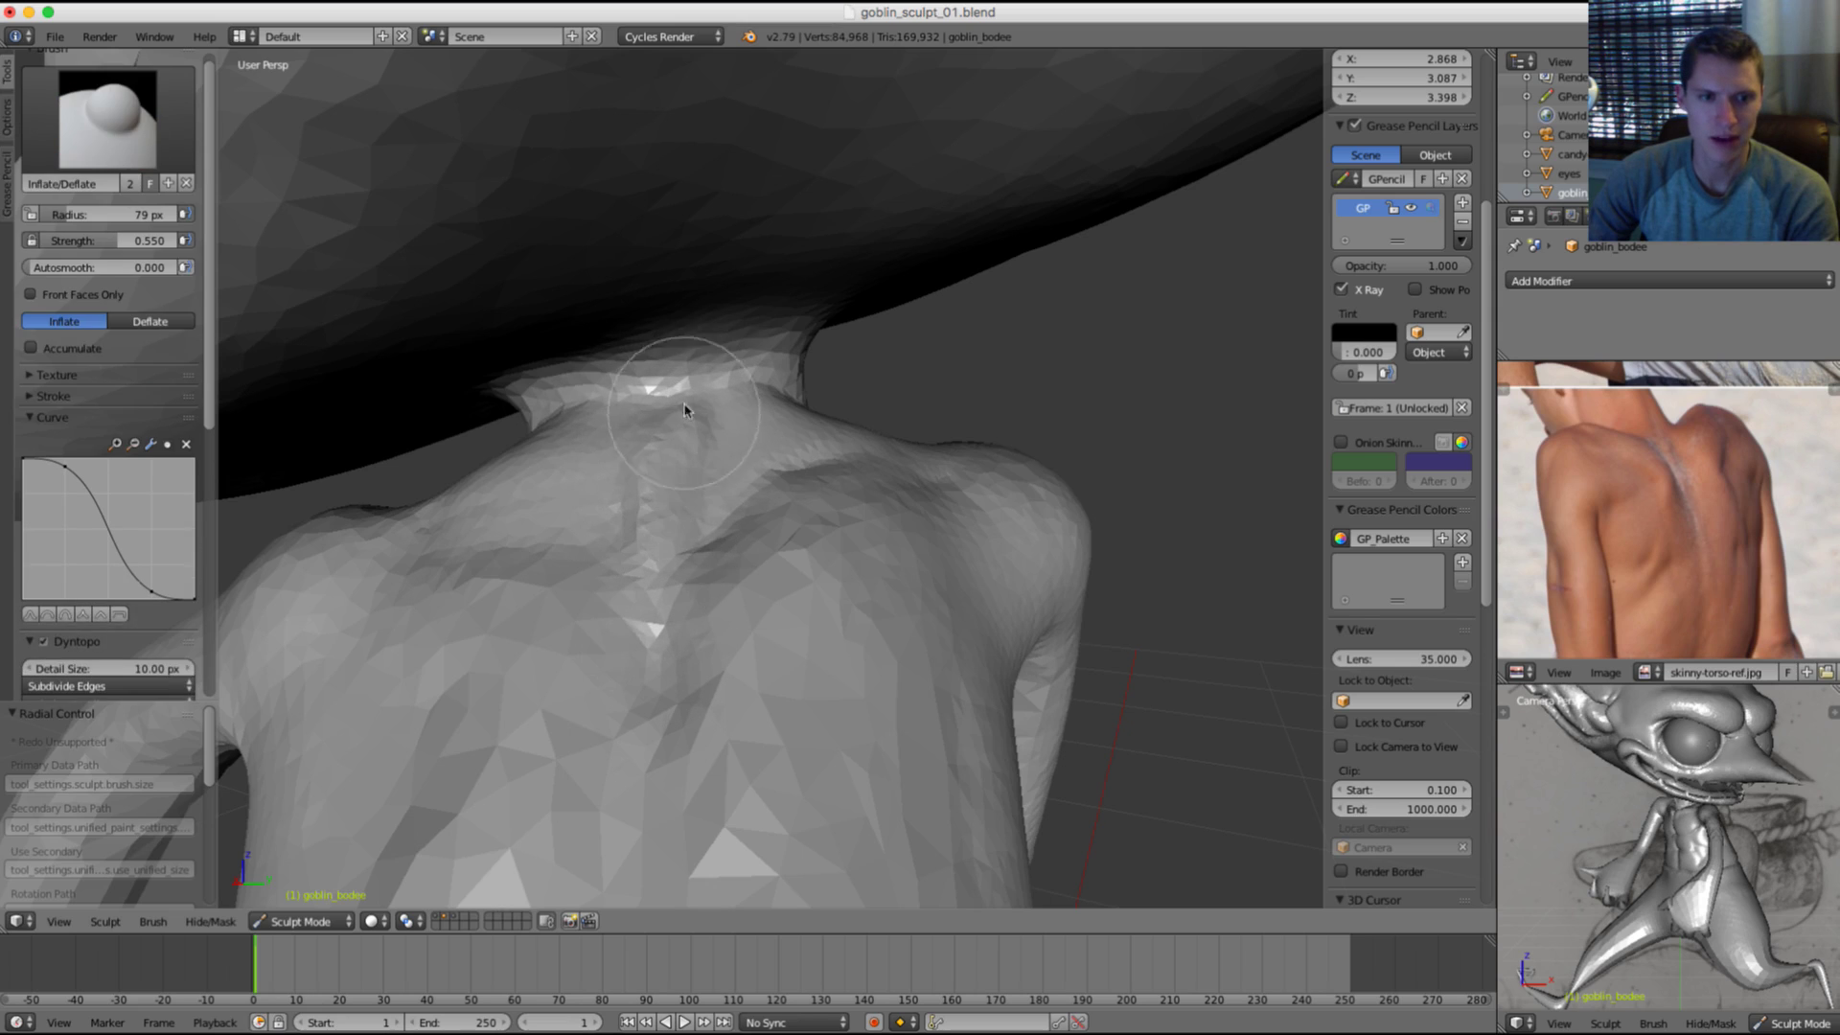
mouse_move(646, 452)
shift+mouse_down()
mouse_move(634, 527)
mouse_move(640, 513)
shift+mouse_up()
Step: Crease the lower edge of the trapezius toward the shoulder with the Crease brush at a 103 px radius and 0.442 strength
mouse_move(884, 406)
middle_down()
mouse_move(970, 397)
mouse_move(628, 468)
mouse_move(598, 452)
mouse_move(826, 450)
mouse_move(827, 433)
mouse_move(621, 473)
middle_up()
key(f)
click(910, 416)
key(shift+f)
click(810, 428)
key(shift+c)
key(f)
click(735, 438)
scroll(621, 473, up, 1)
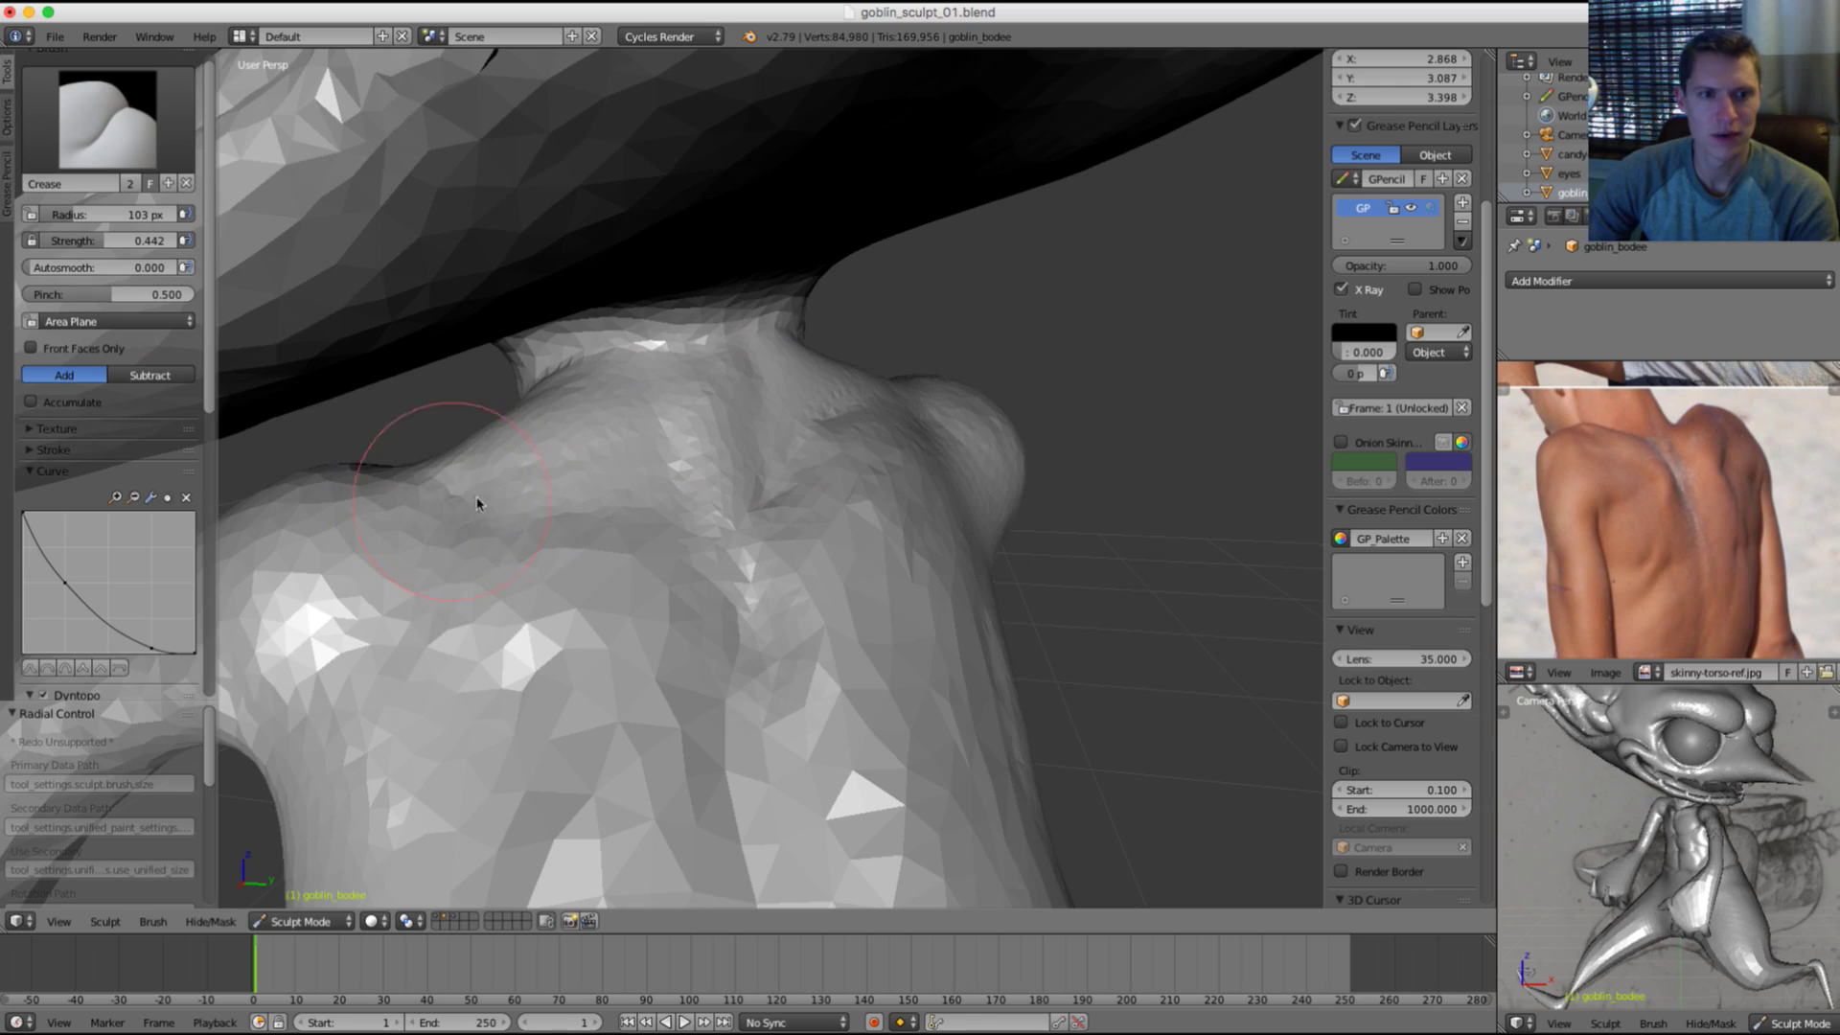
scroll(801, 498, down, 3)
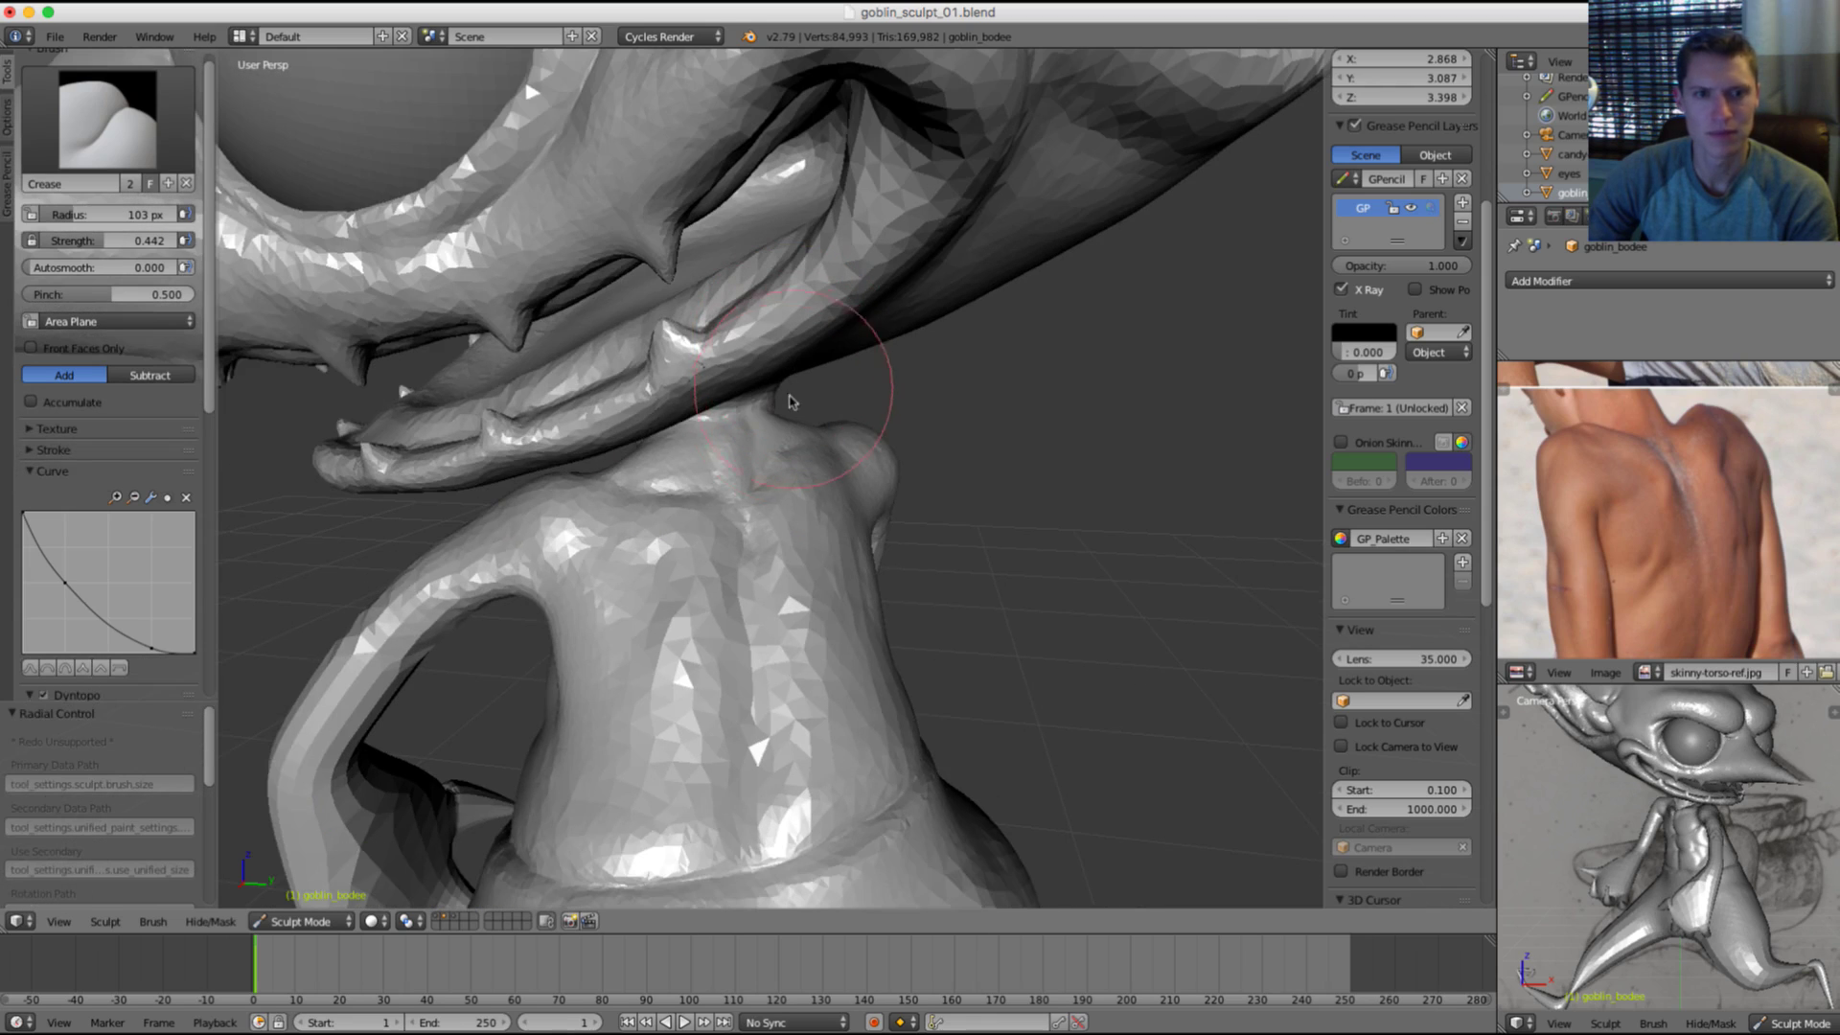
Step: Reshape the shoulder blade and top of the shoulder from behind with the Grab brush at 0.575 strength, starting at a 226 px radius
key(g)
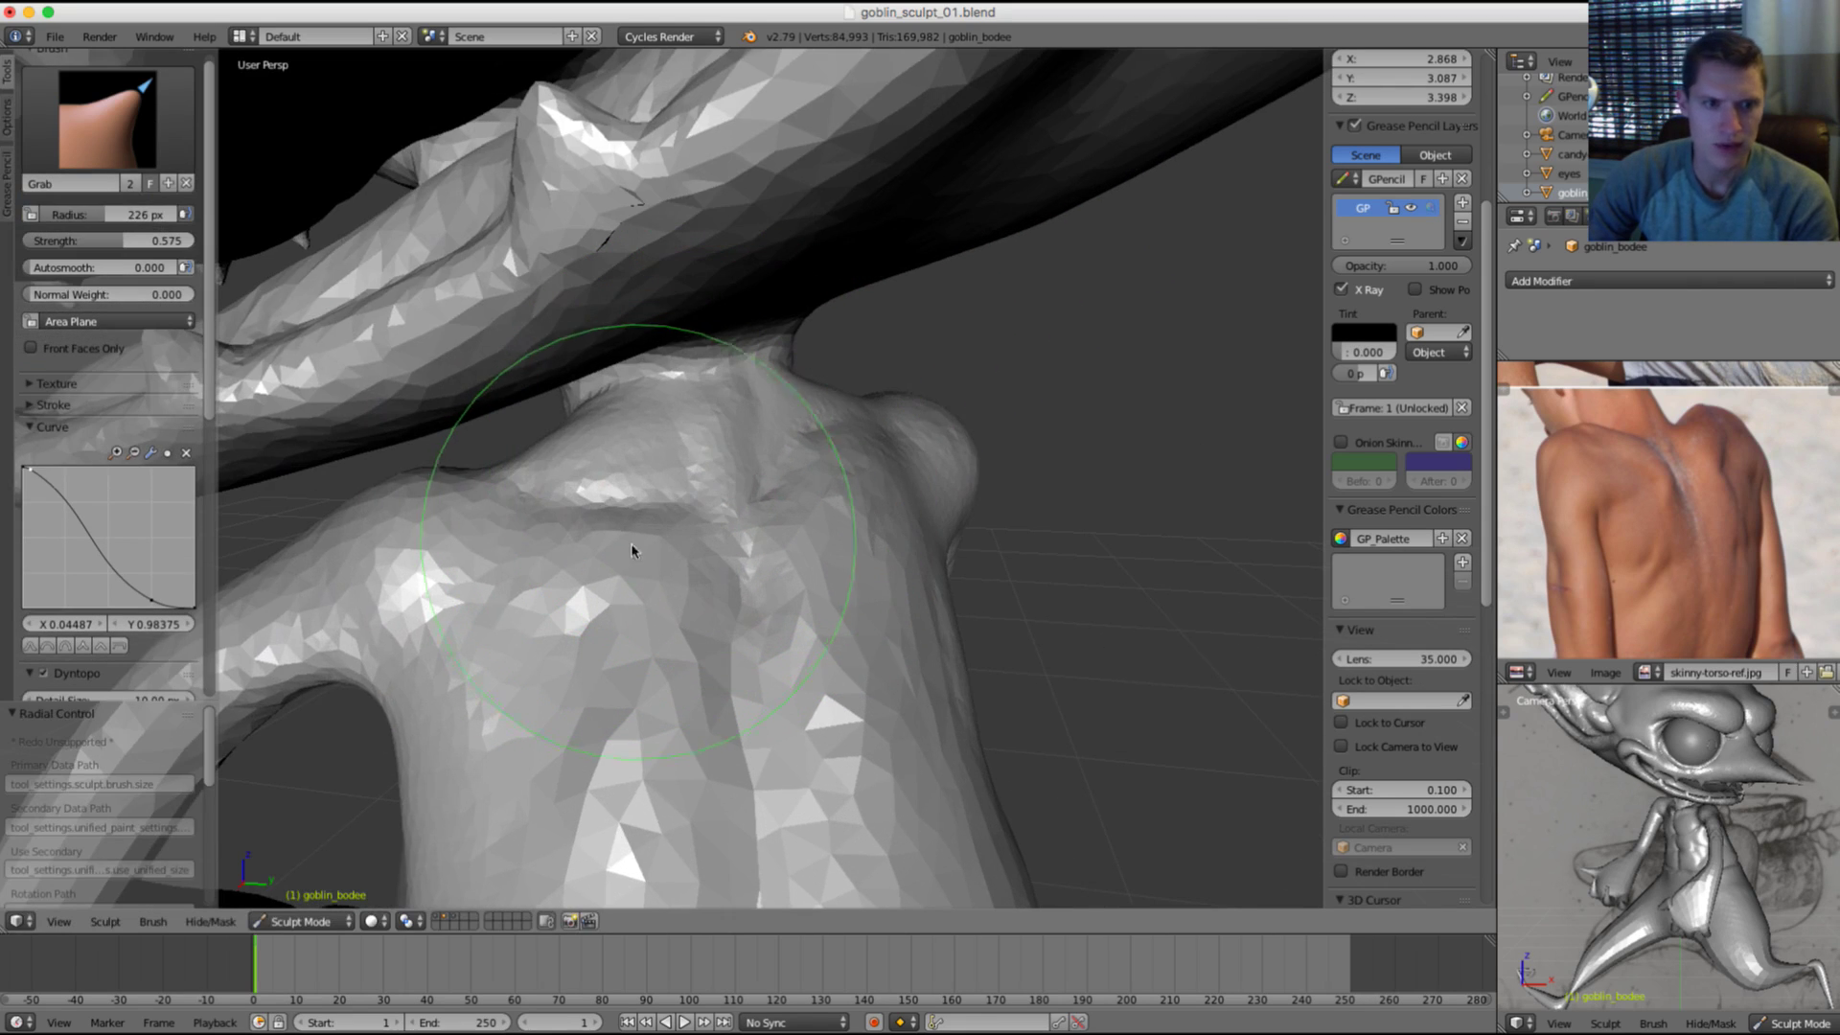
mouse_move(629, 544)
mouse_down()
mouse_move(631, 510)
mouse_move(604, 523)
mouse_up()
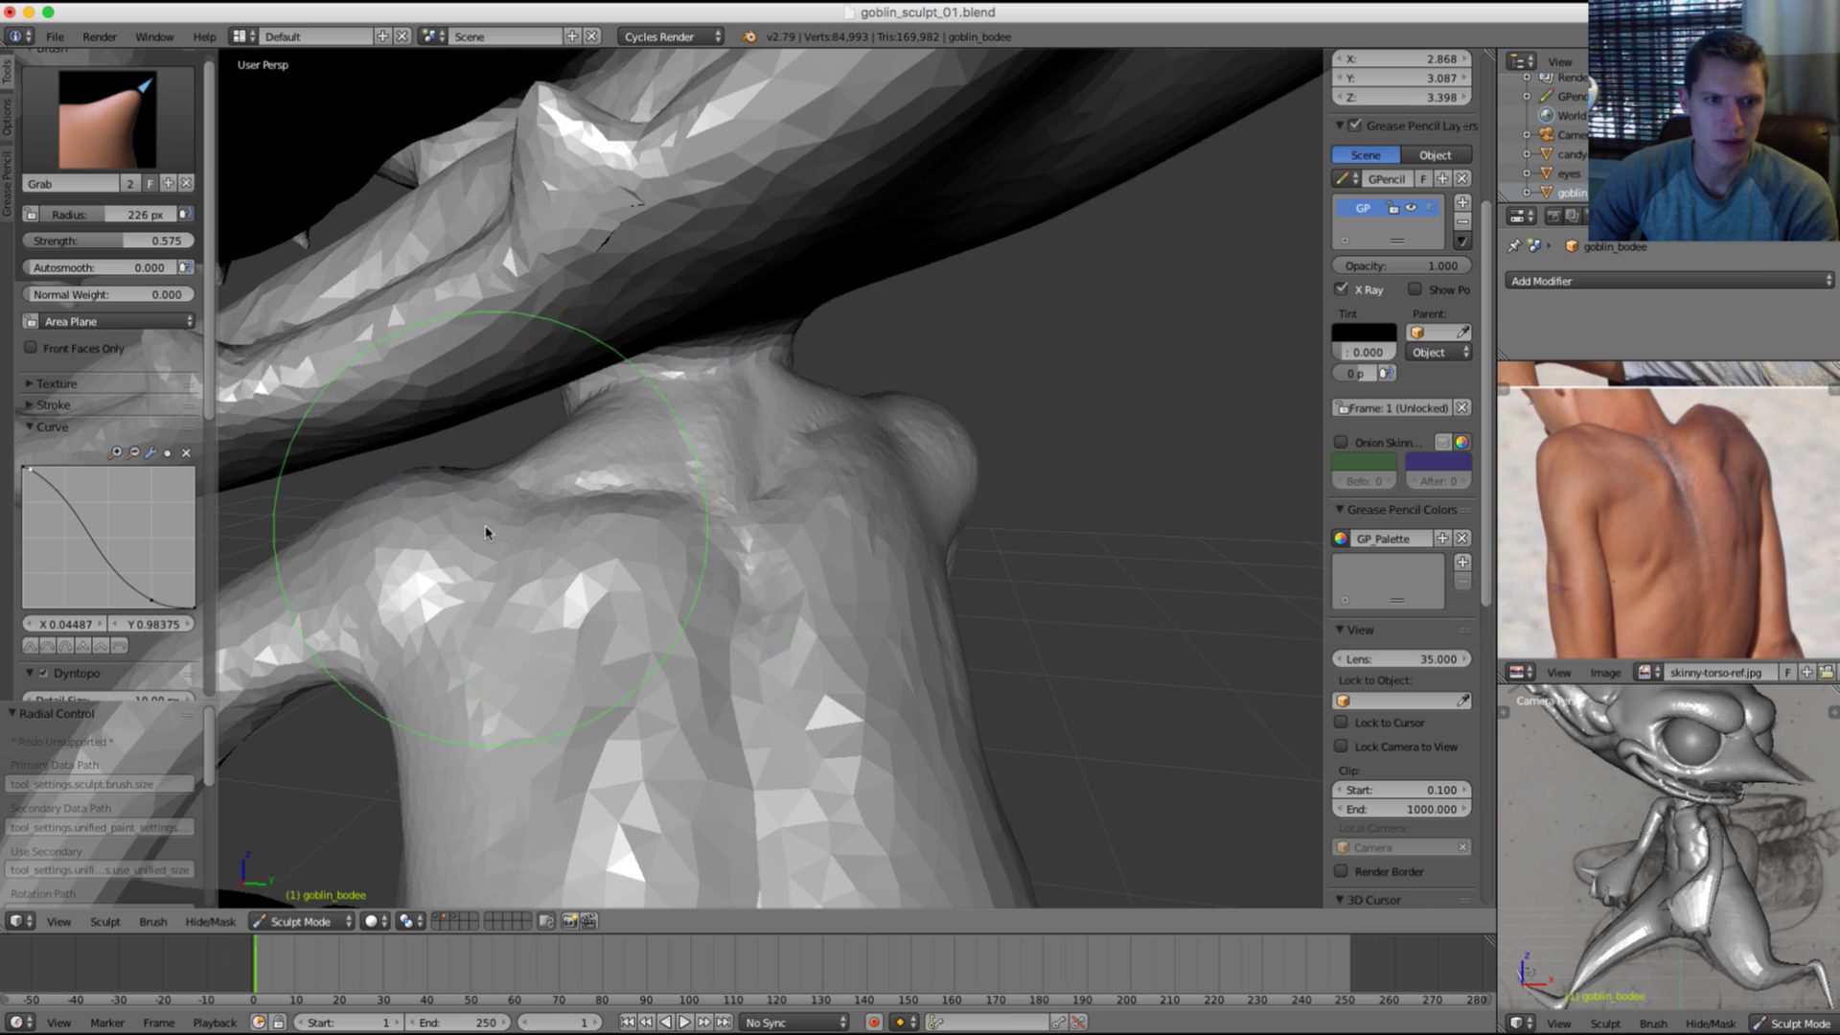
drag(489, 532, 493, 519)
middle_drag(549, 537, 671, 523)
drag(763, 485, 786, 469)
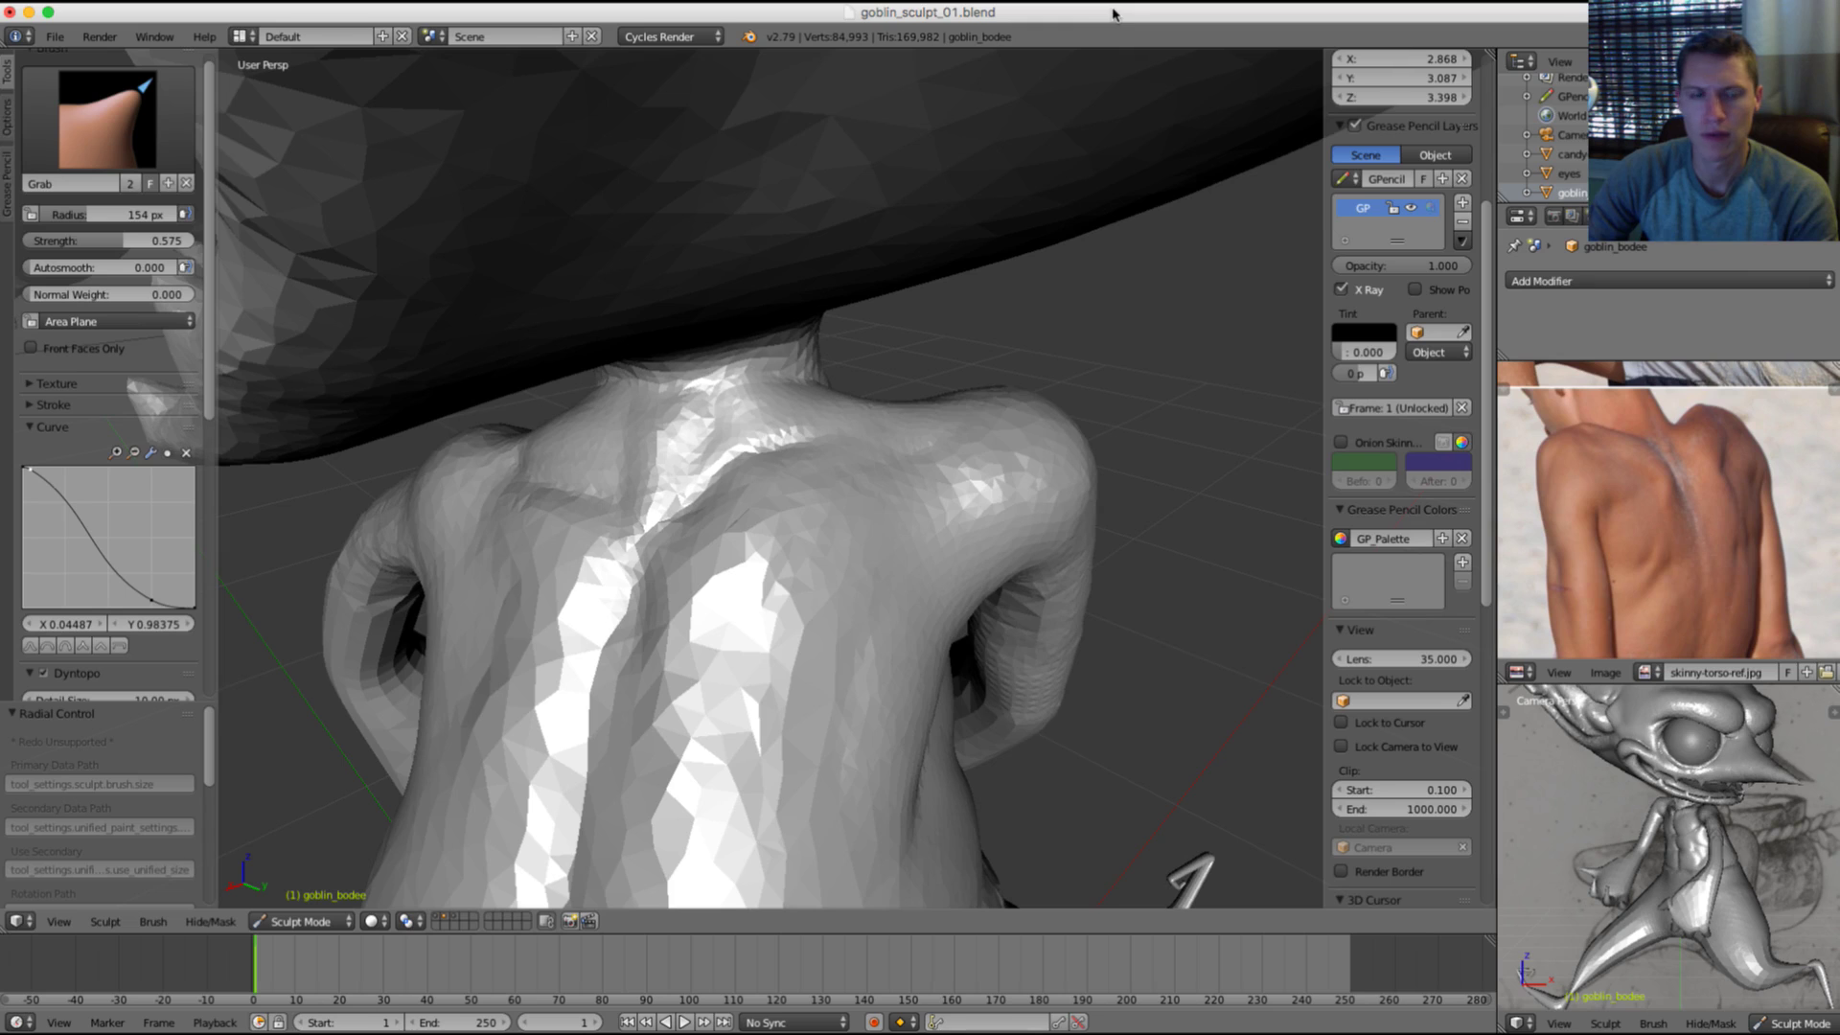
middle_drag(888, 317, 846, 288)
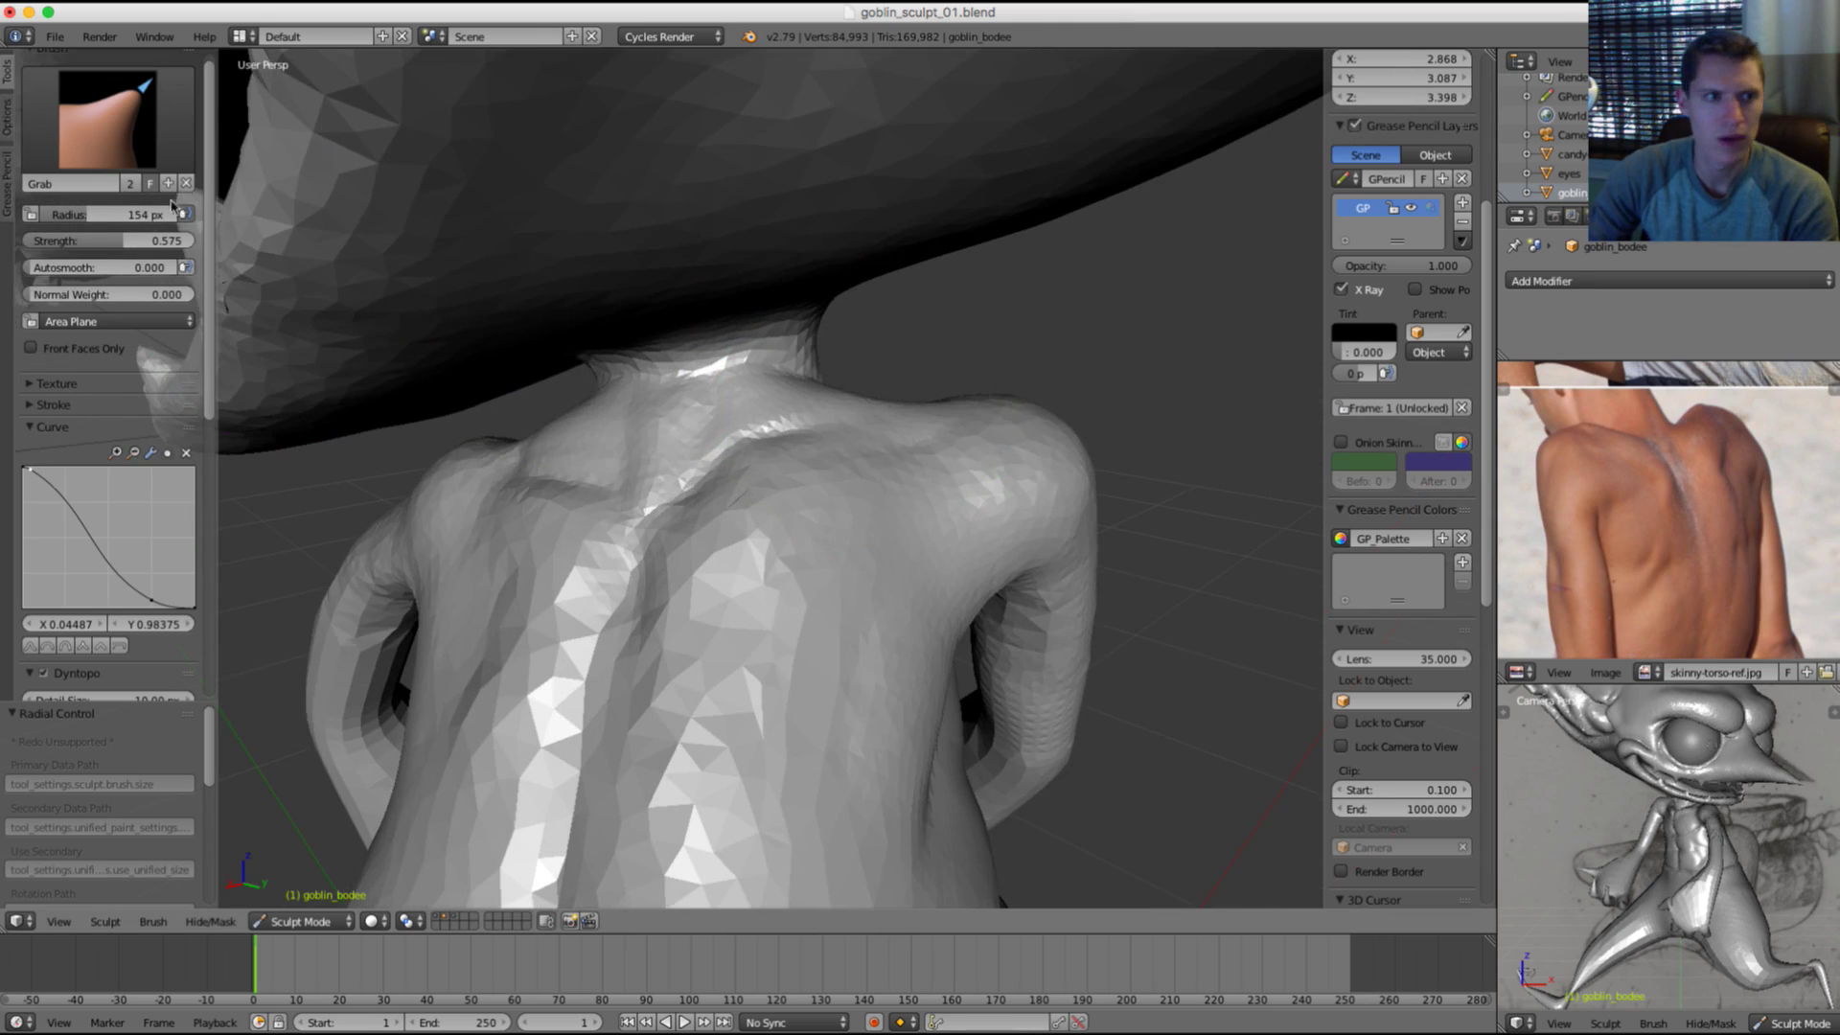
Step: Build up the inner edge of the shoulder blade with the Clay Strips brush at a 97 px radius and 0.500 strength
click(108, 120)
click(272, 218)
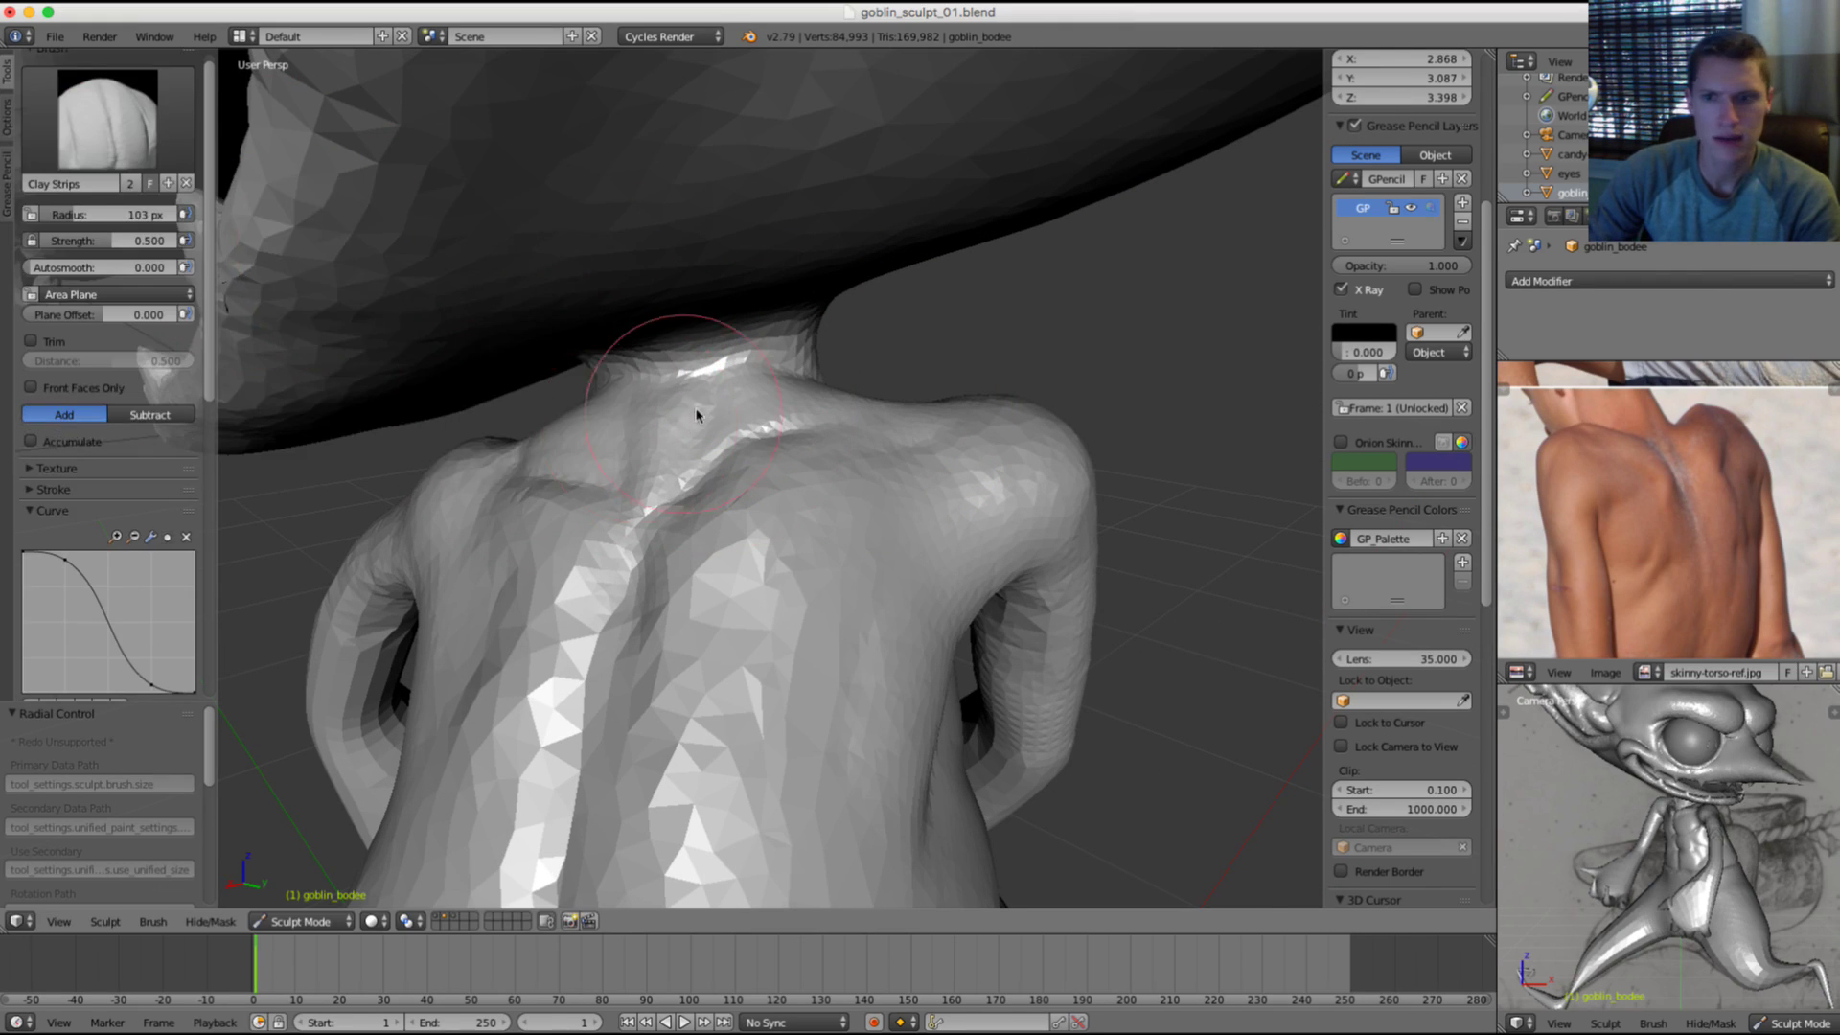
middle_drag(696, 415, 739, 415)
scroll(1747, 440, up, 3)
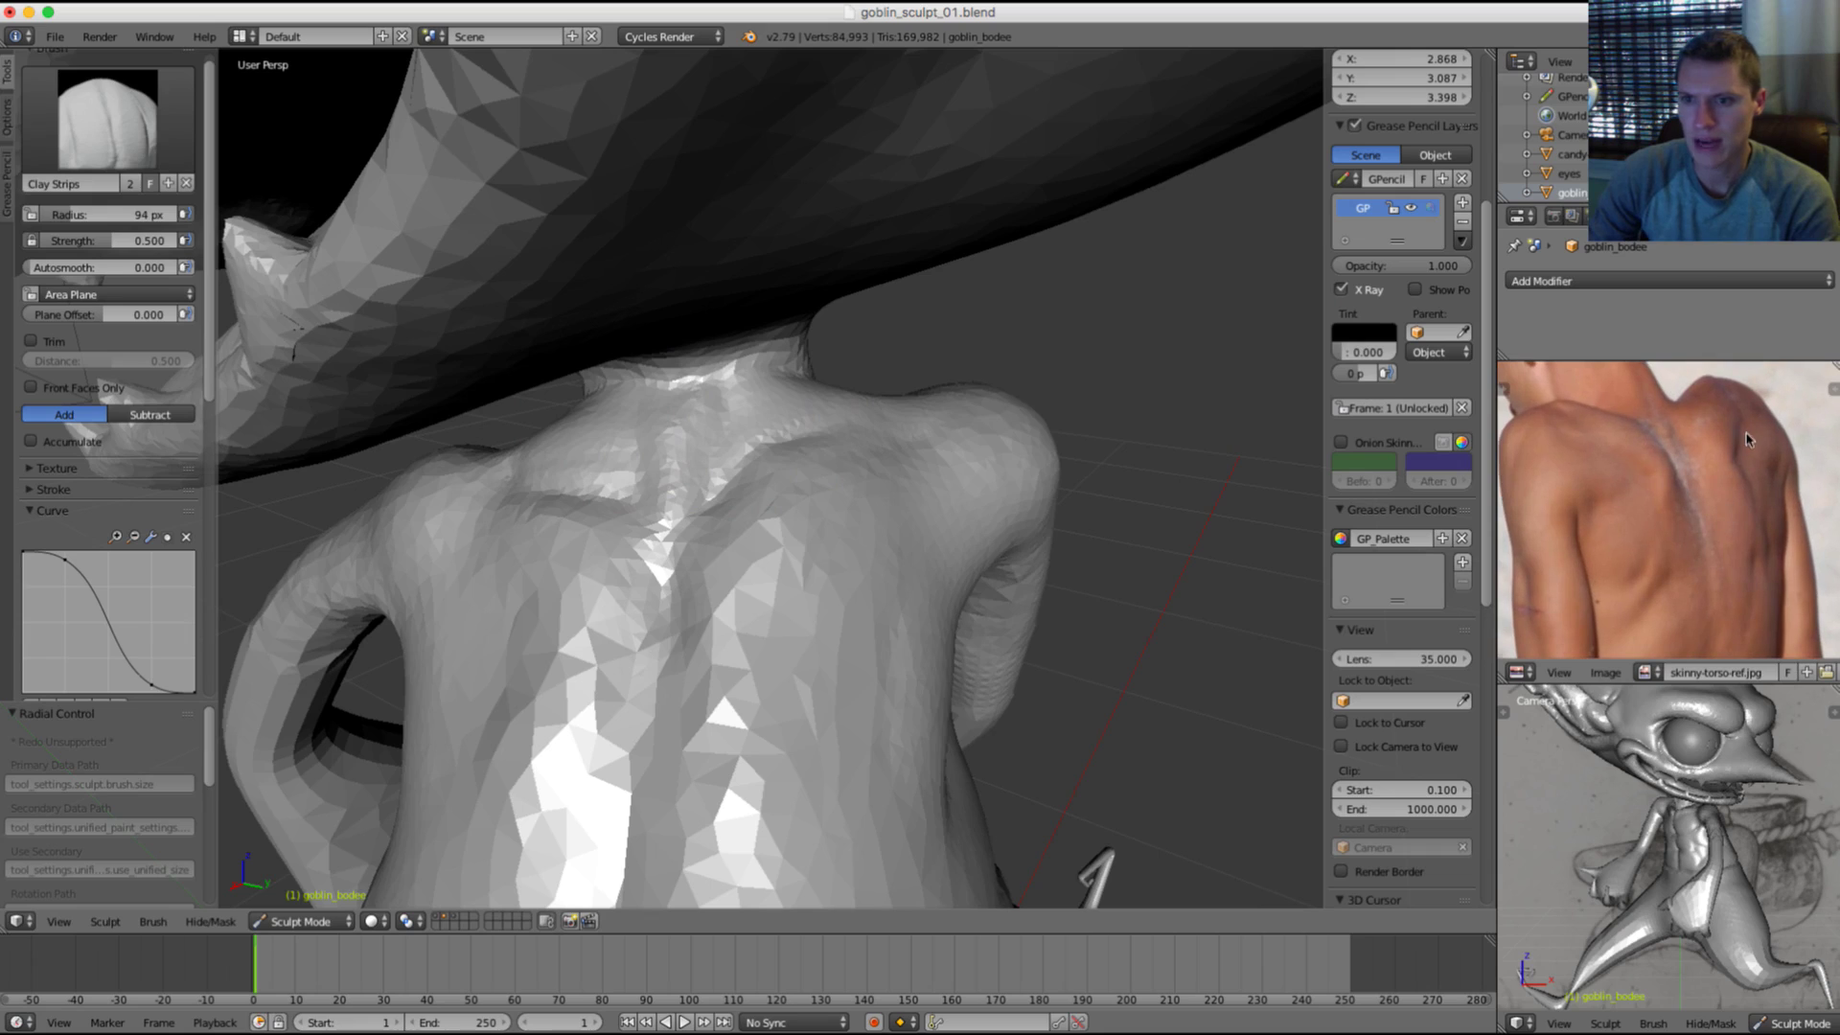
middle_drag(975, 537, 1023, 544)
key(f)
click(1026, 510)
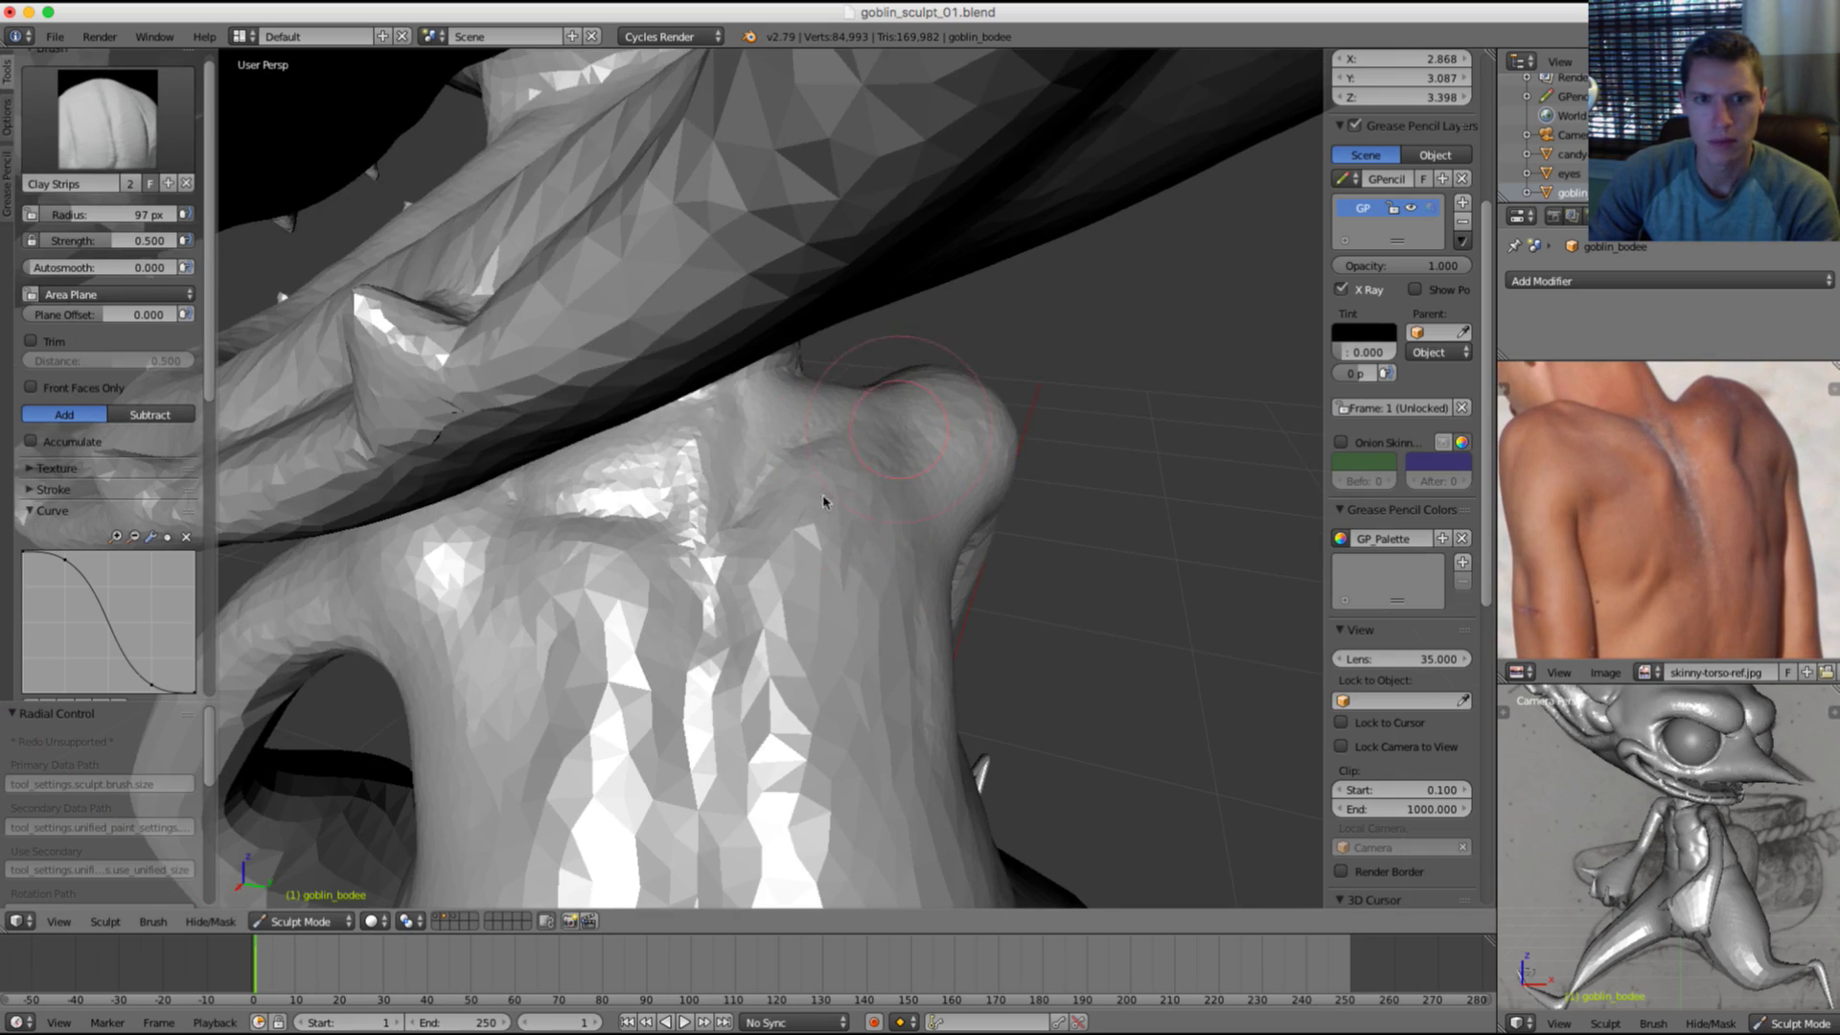
mouse_move(752, 586)
mouse_down()
mouse_move(788, 796)
mouse_move(814, 529)
mouse_move(842, 674)
mouse_up()
Step: Crease a groove along the shoulder blade down the back with the Crease brush at an 89 px radius and 0.442 strength
mouse_move(874, 487)
middle_down()
mouse_move(670, 521)
mouse_move(722, 492)
middle_up()
key(shift+c)
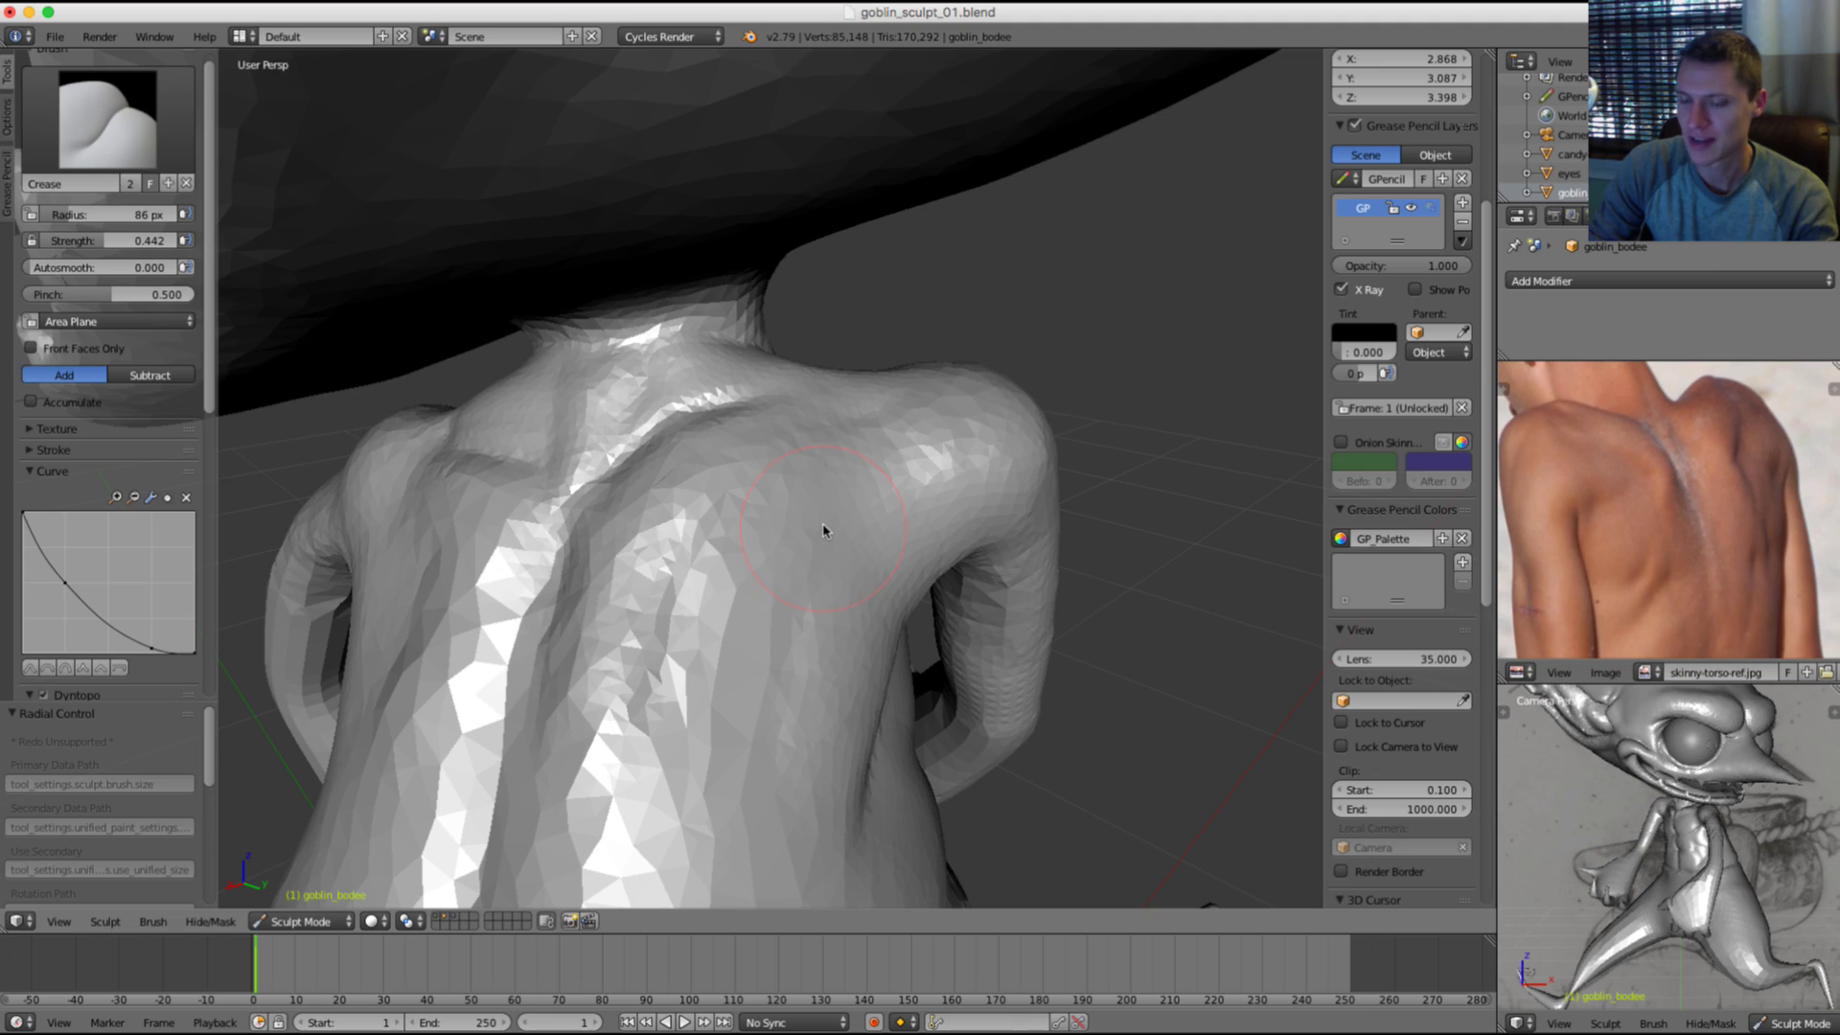
mouse_move(810, 535)
middle_down()
mouse_move(755, 528)
mouse_move(771, 507)
mouse_move(752, 522)
middle_up()
key(f)
click(751, 520)
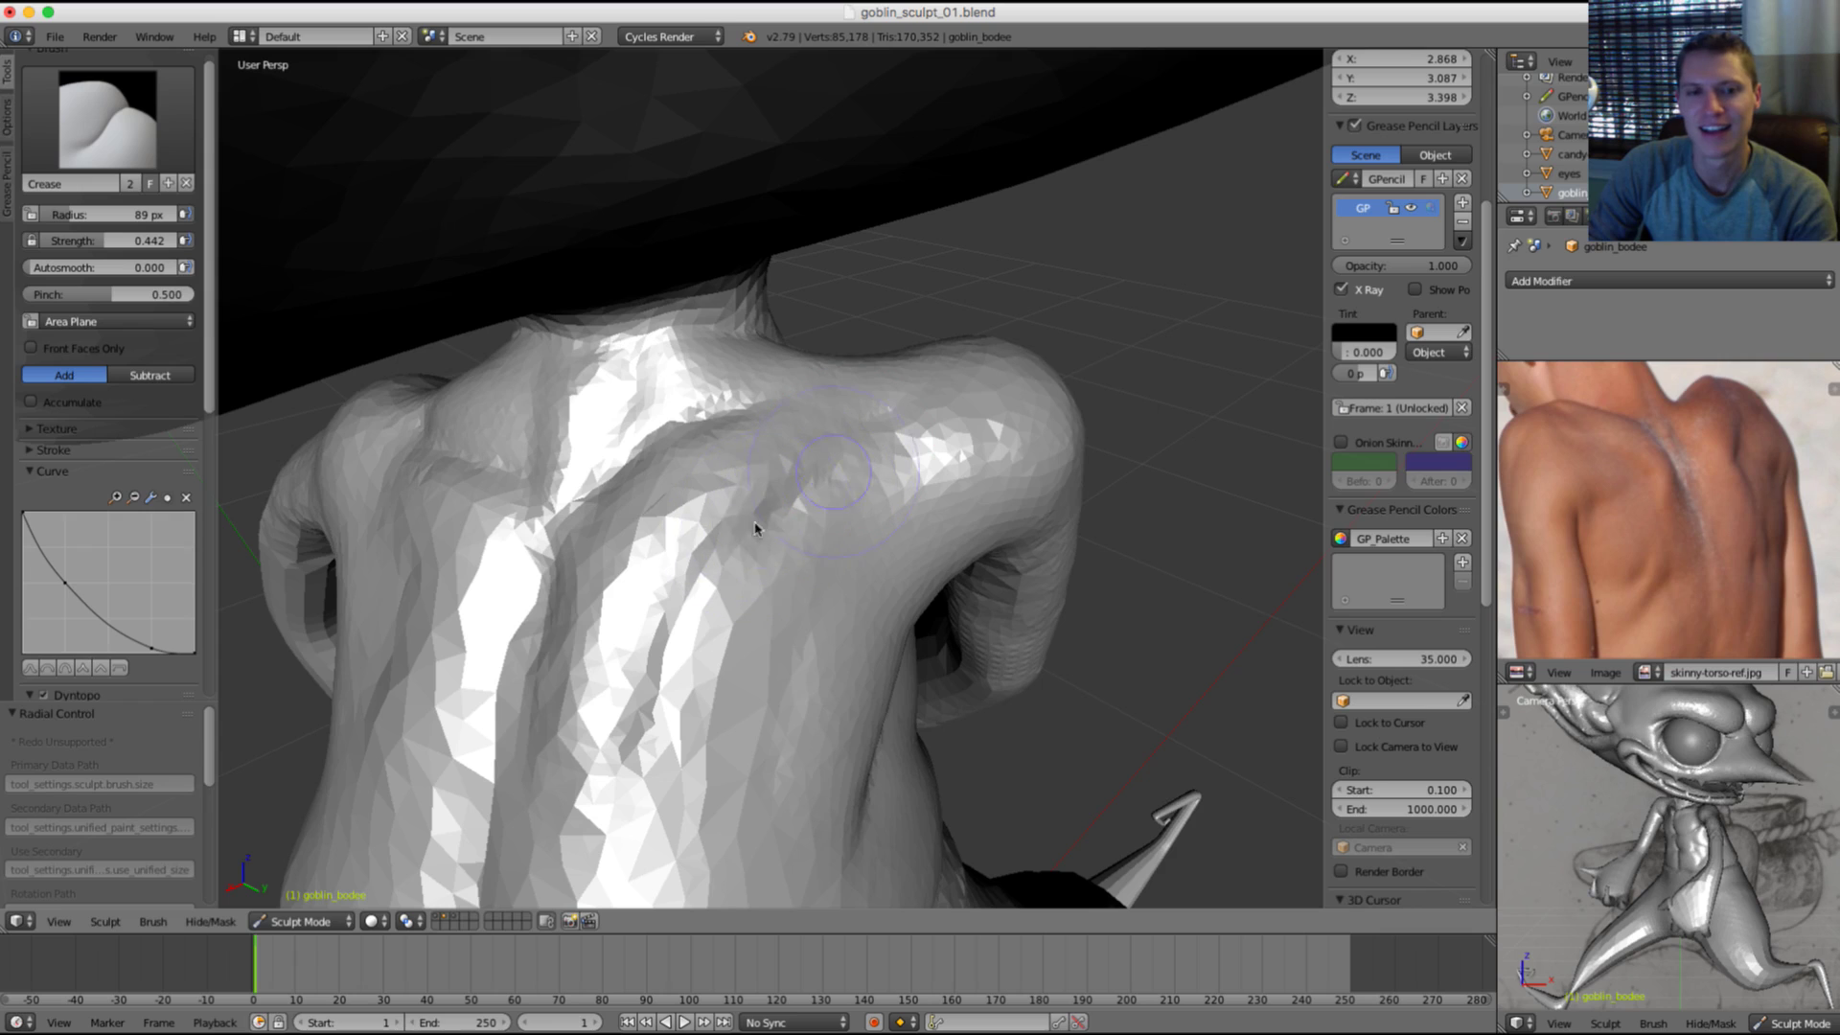
mouse_move(756, 521)
mouse_down()
mouse_move(710, 547)
mouse_move(674, 682)
mouse_move(681, 629)
mouse_up()
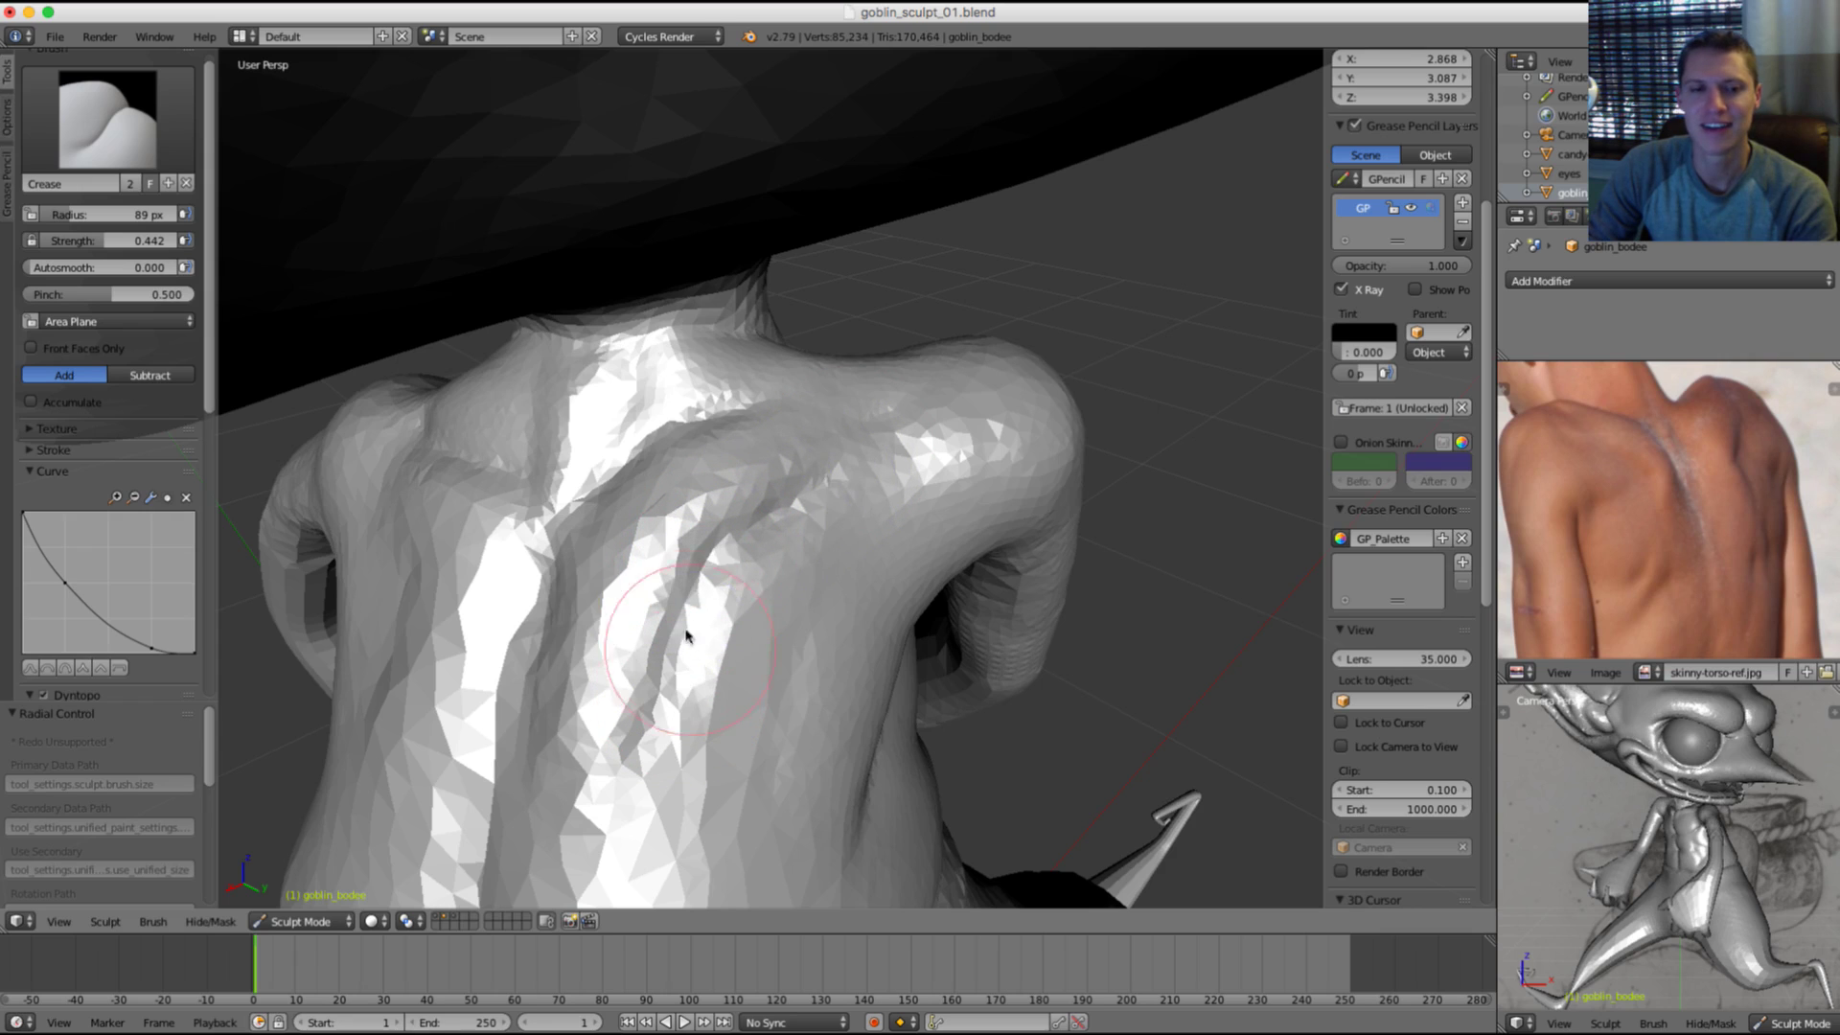
Step: Soften the shoulder blade groove with the Smooth brush
middle_drag(798, 512, 857, 470)
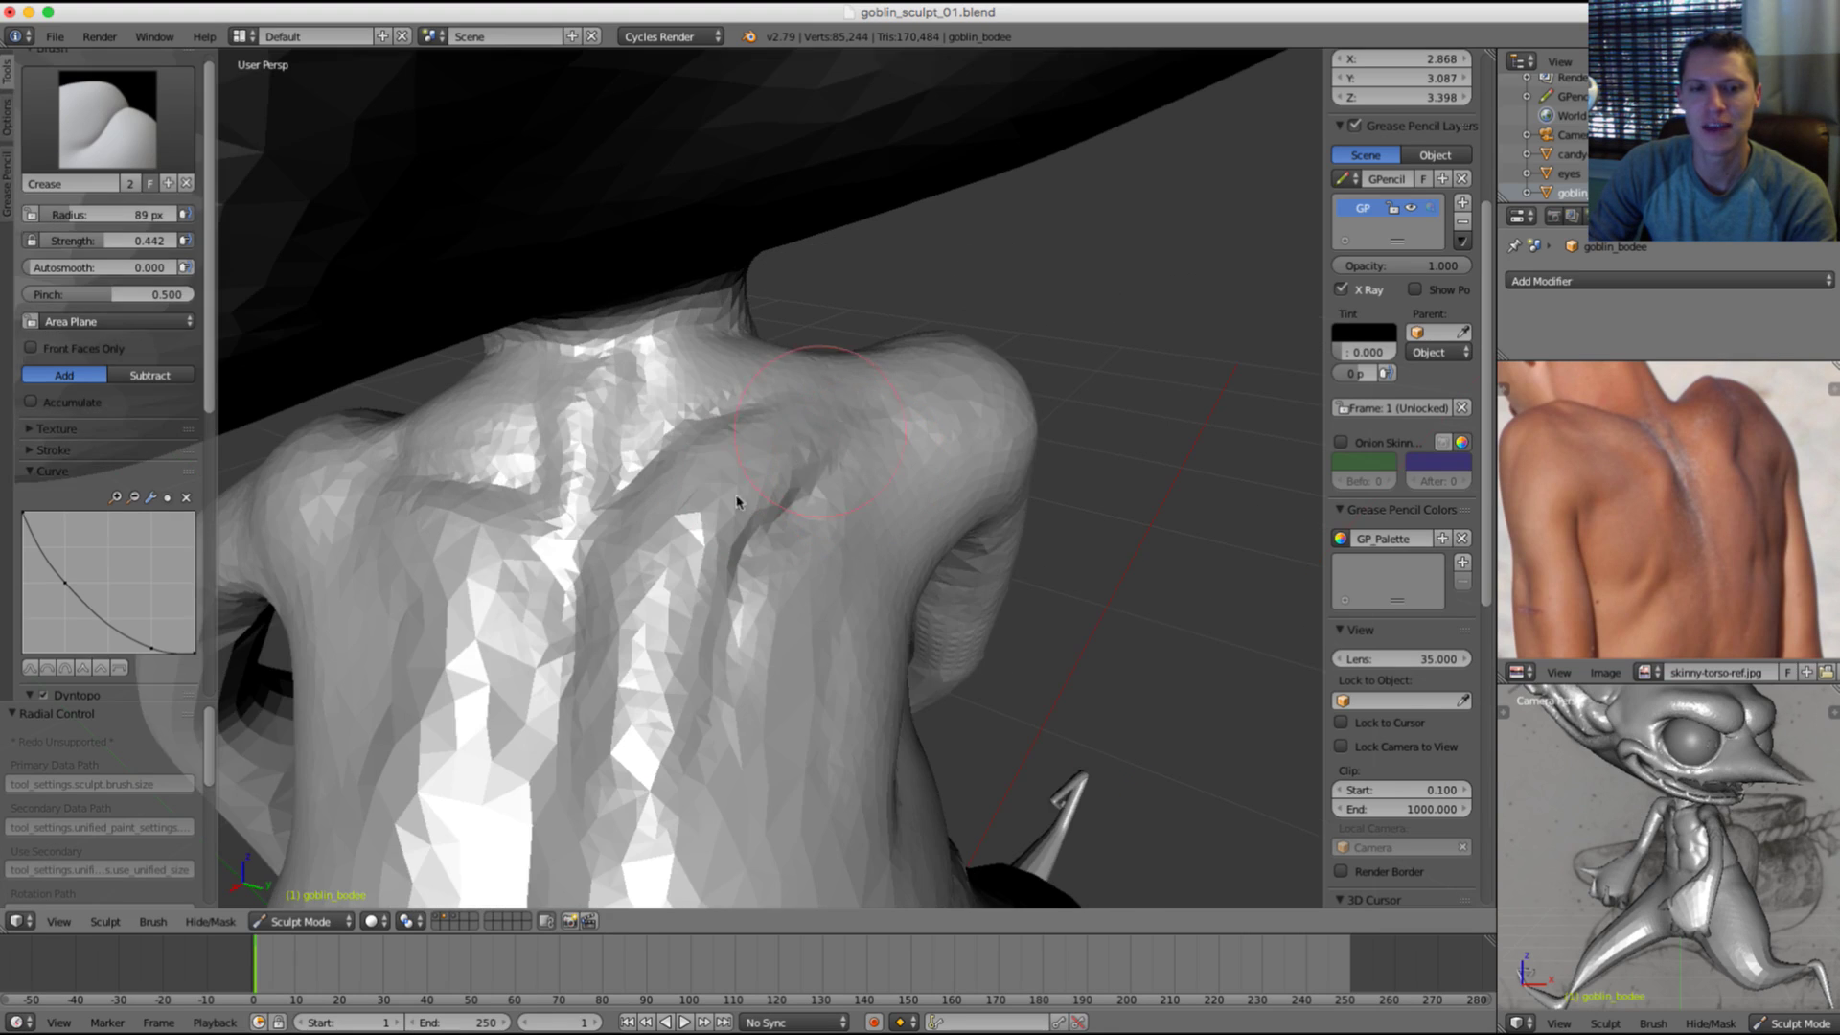
key(s)
mouse_move(736, 501)
mouse_down()
mouse_move(730, 485)
mouse_move(661, 526)
mouse_move(624, 607)
mouse_move(673, 789)
mouse_move(686, 595)
mouse_up()
Step: Crease the back between the shoulder blade and the rear of the shoulder with the Crease brush at a 117 px radius and 0.442 strength
key(shift+c)
mouse_move(805, 415)
middle_down()
mouse_move(866, 429)
mouse_move(855, 495)
middle_up()
key(f)
click(889, 470)
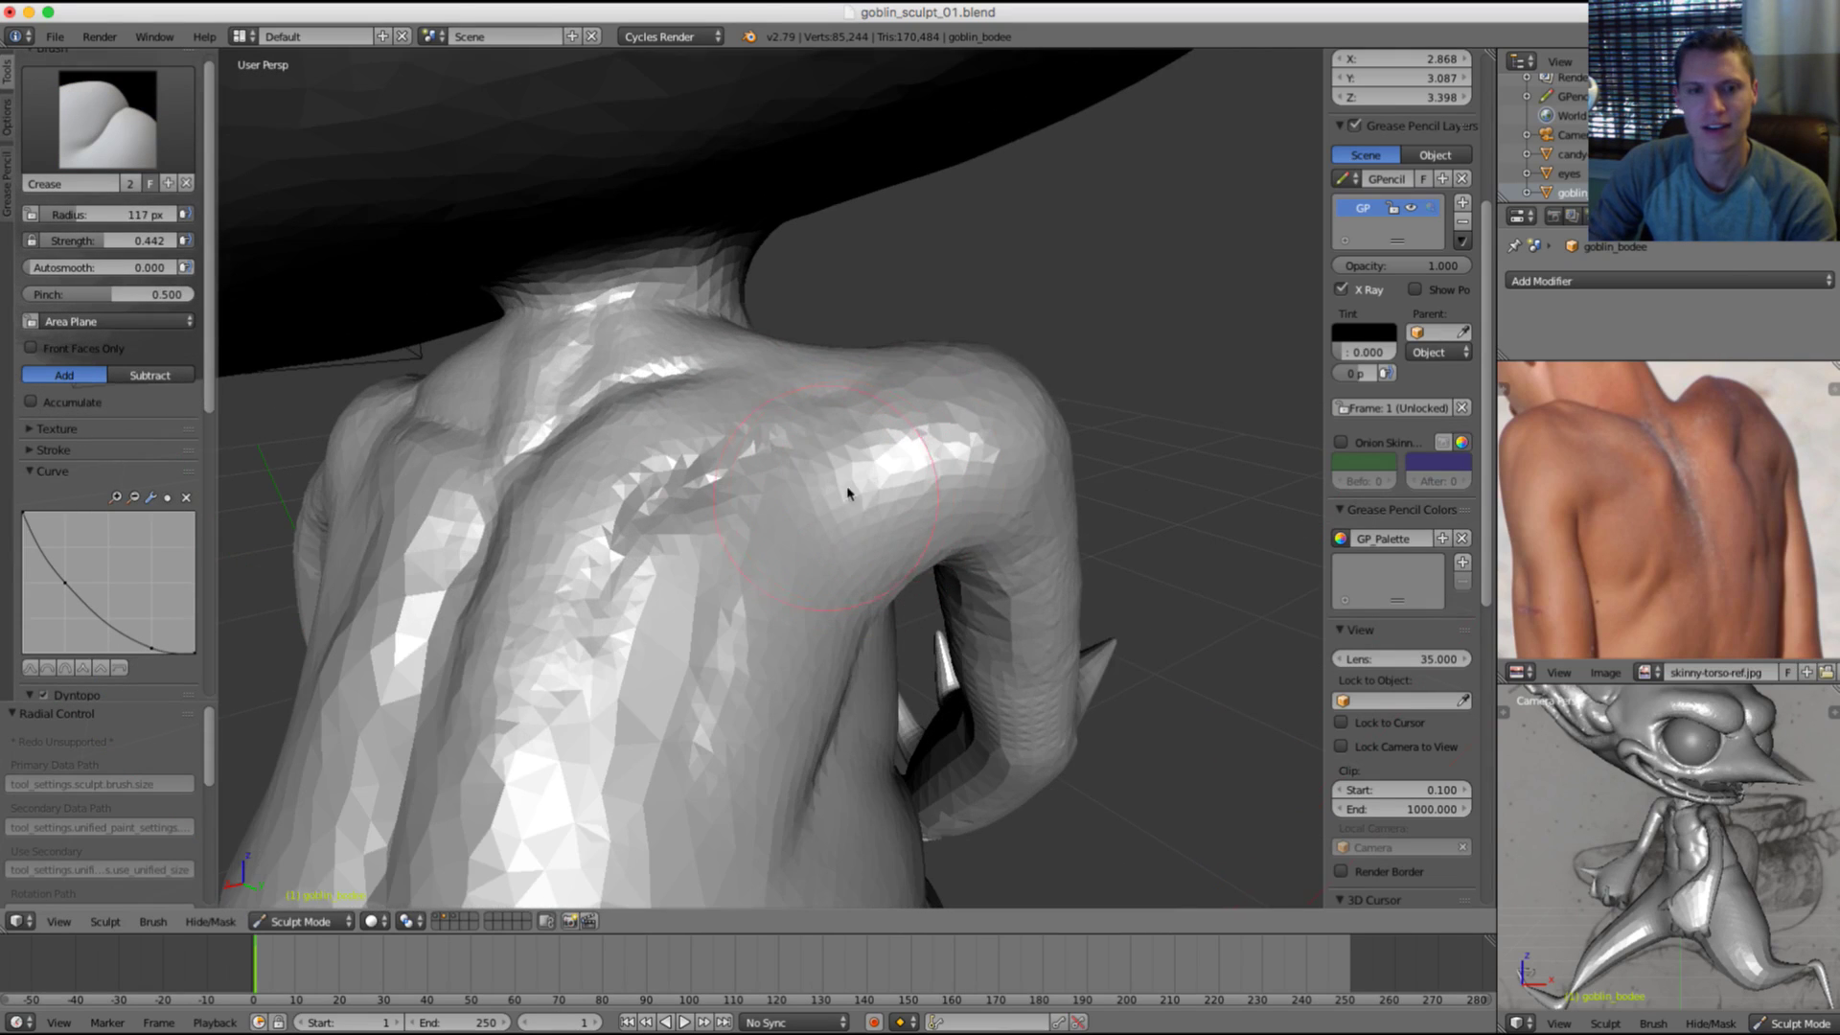
mouse_move(848, 493)
mouse_down()
mouse_move(863, 485)
mouse_move(793, 595)
mouse_up()
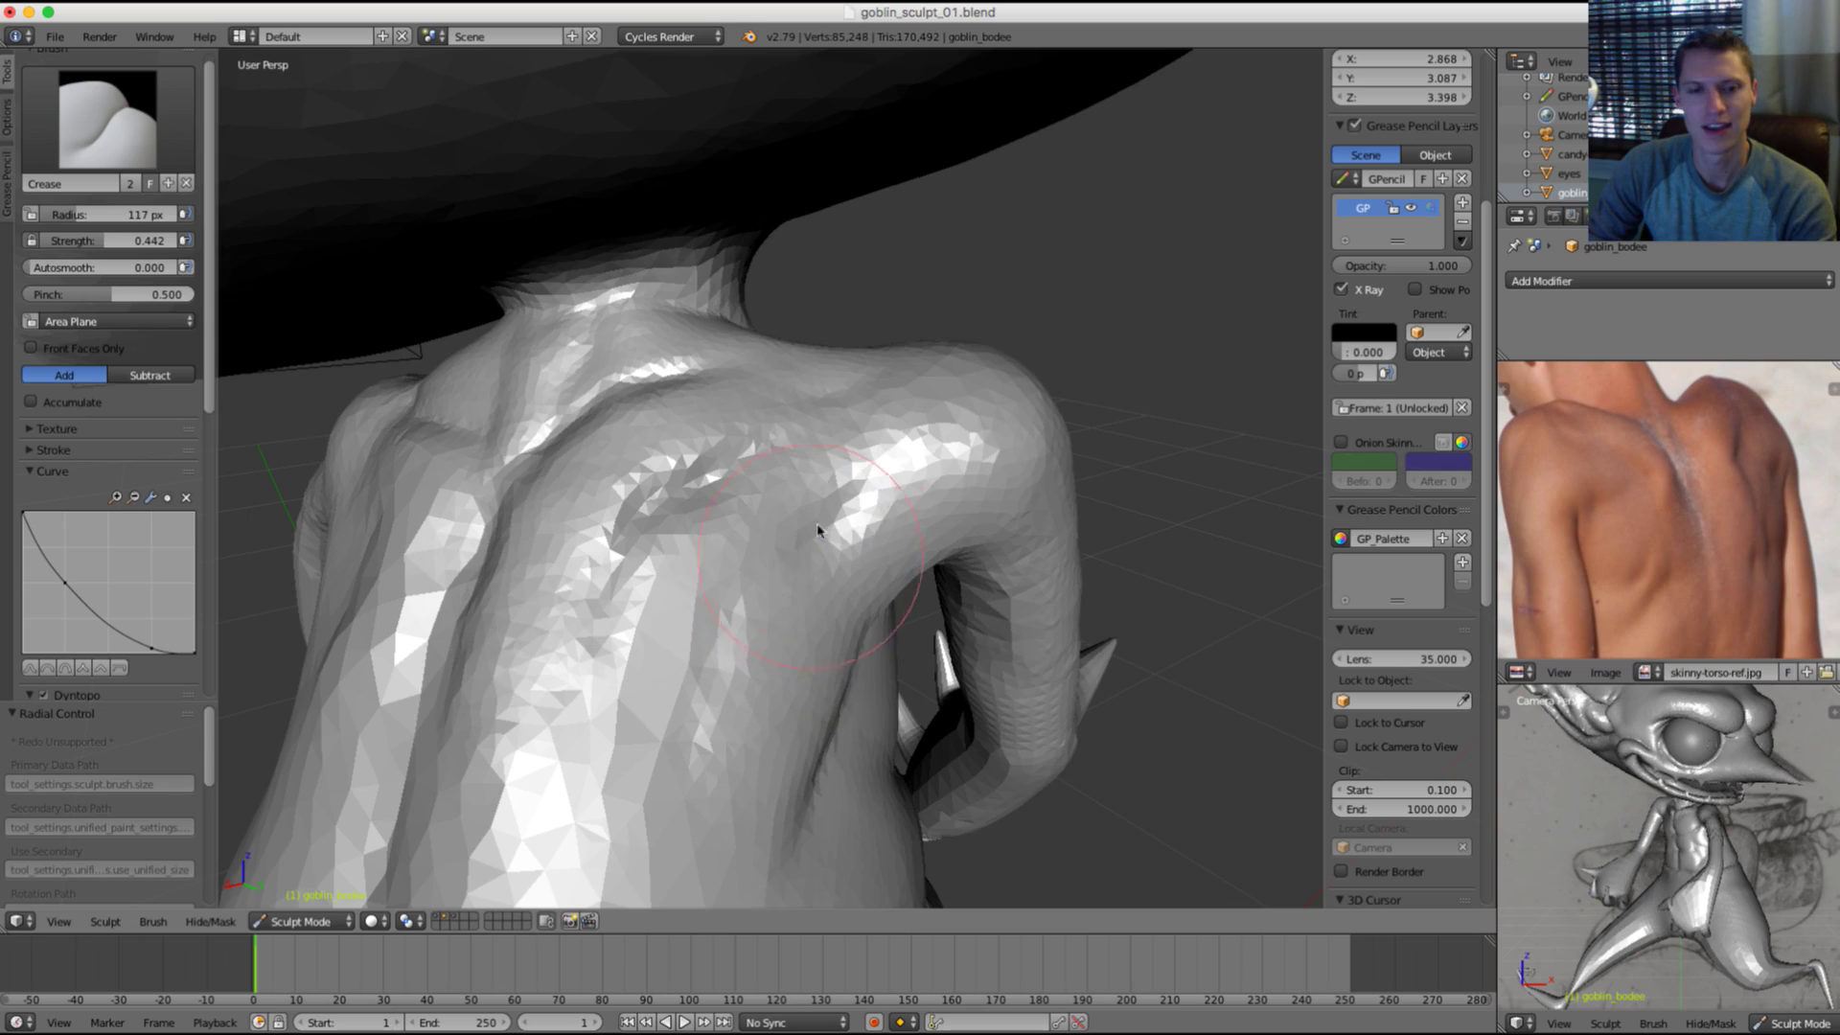
Step: Examine the shoulder blade and spine contours in the skinny torso reference and compare them with the goblin's back
scroll(1712, 450, up, 3)
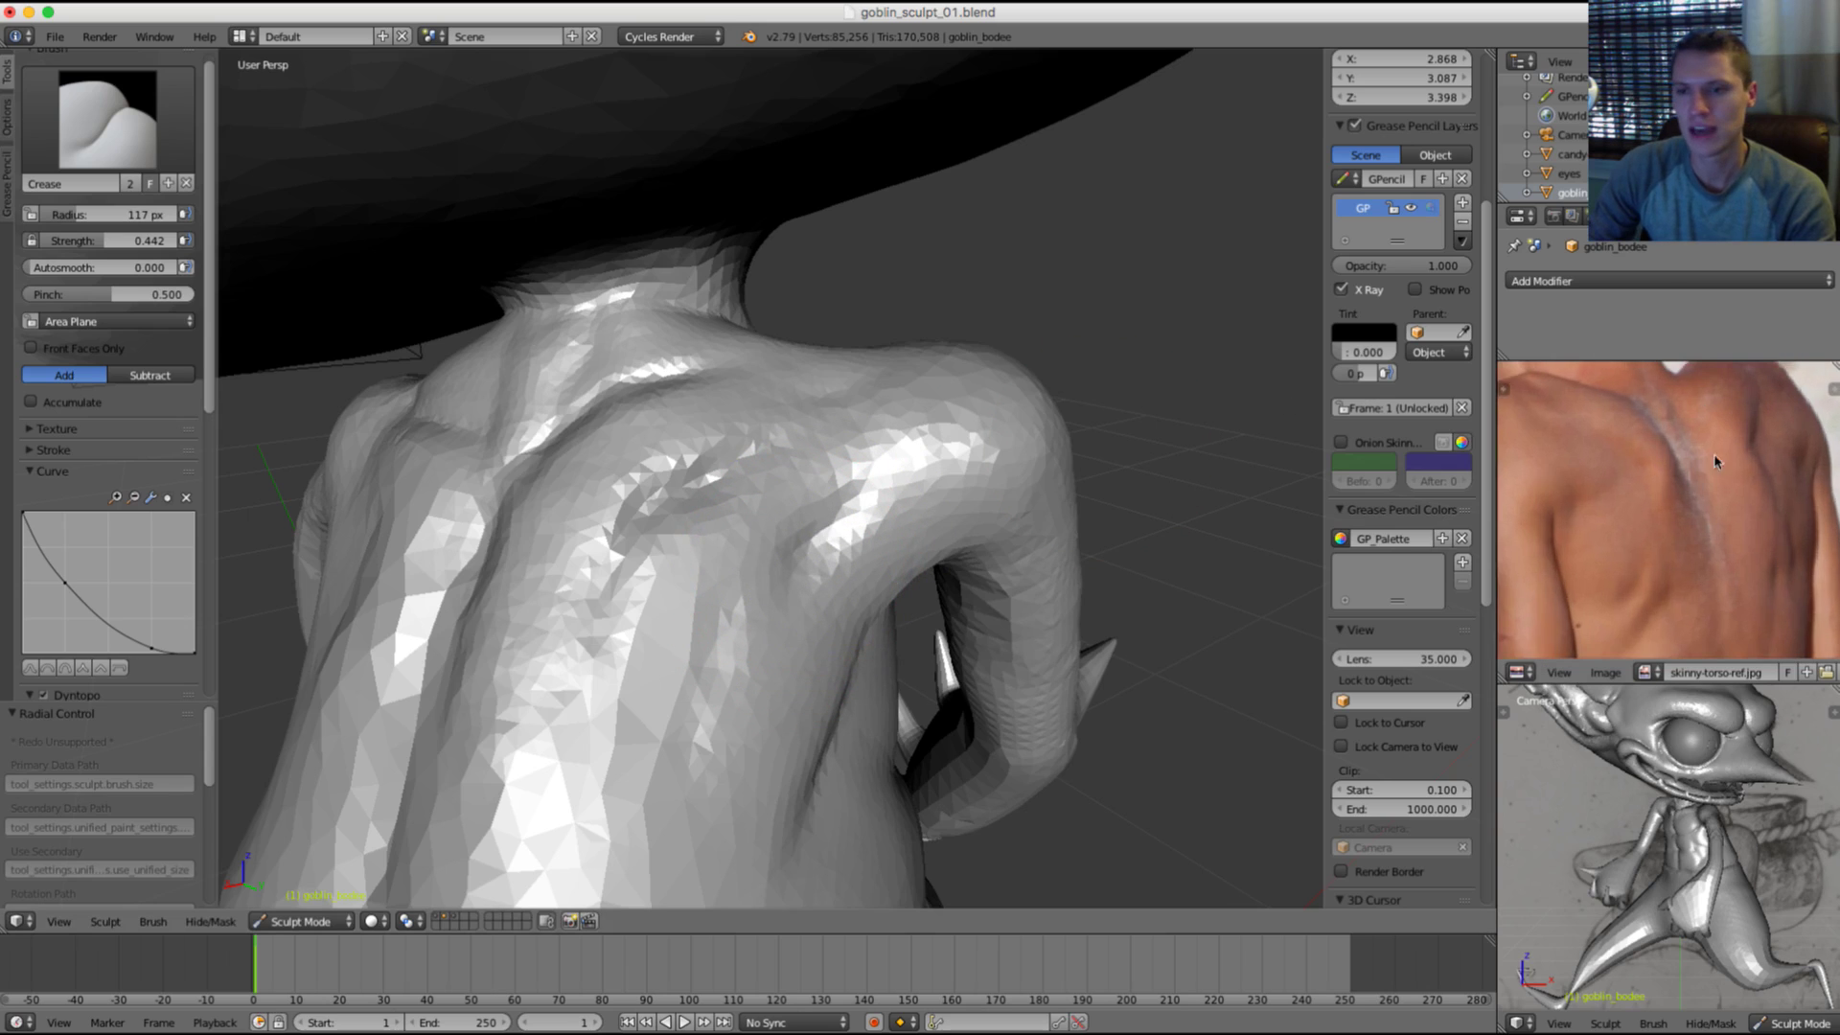
middle_drag(1713, 452, 1636, 494)
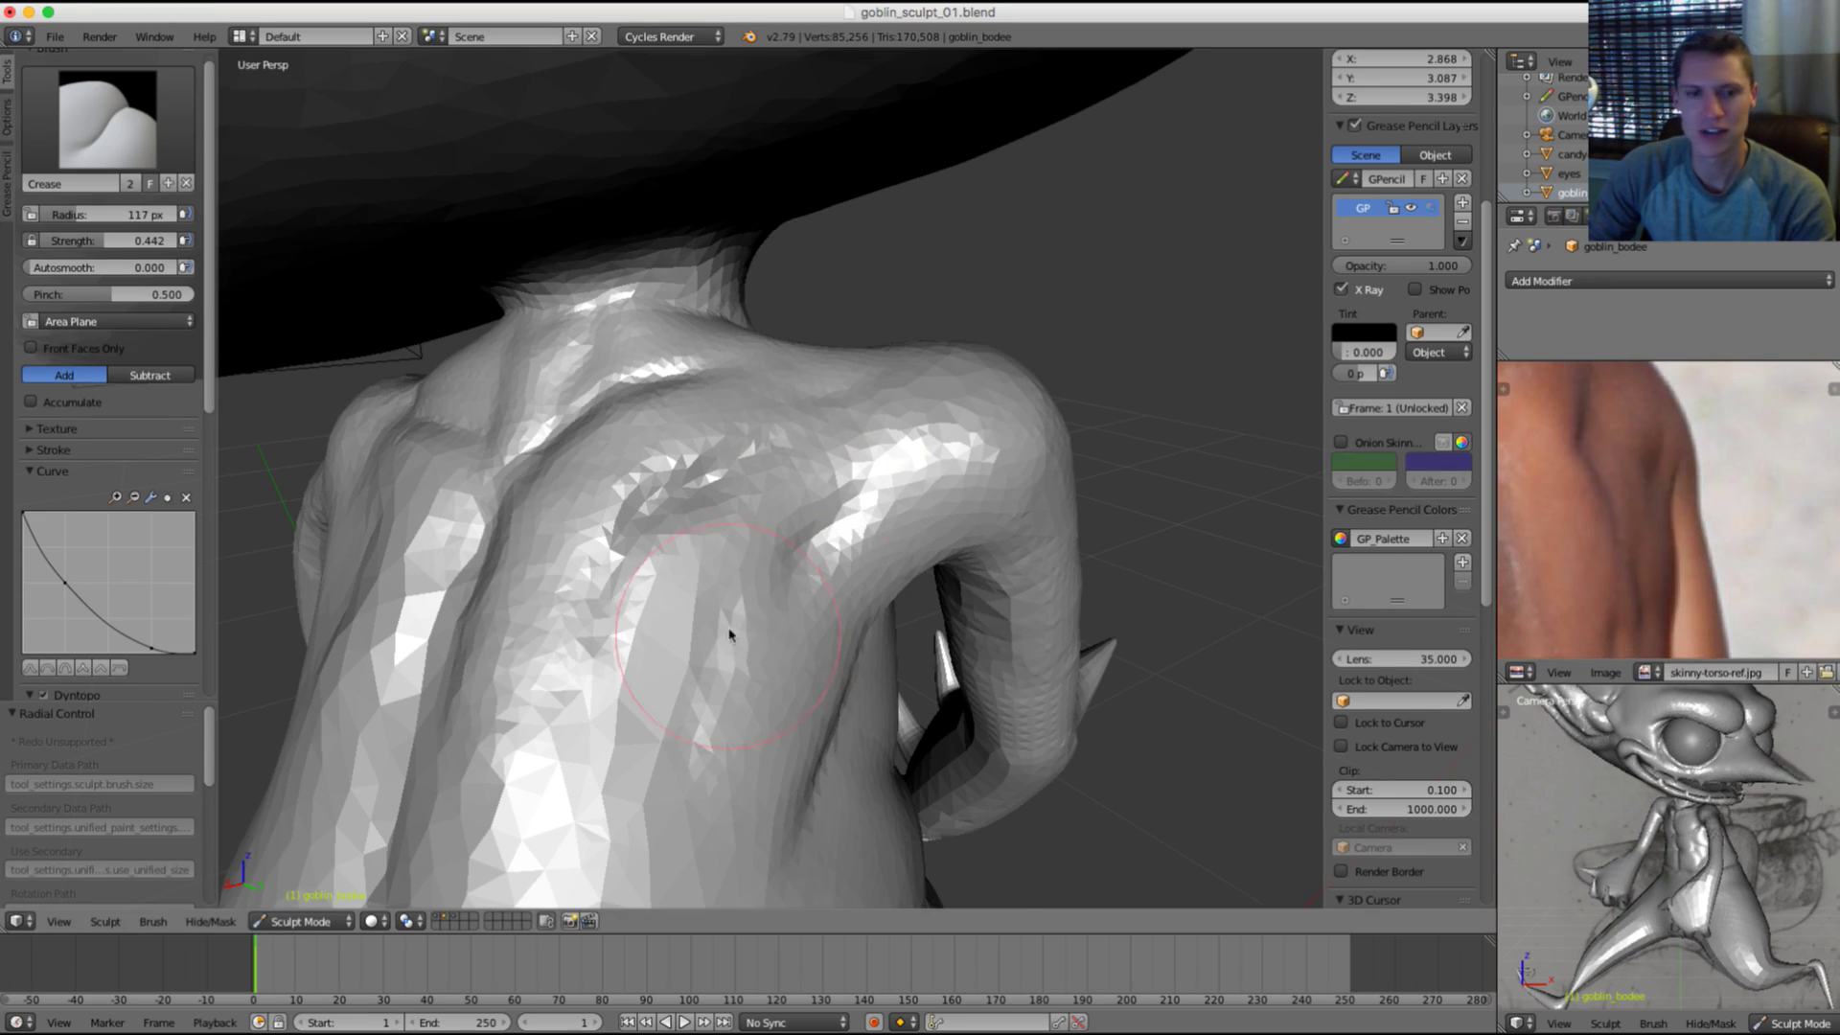
middle_drag(731, 636, 830, 511)
scroll(752, 556, down, 1)
scroll(1696, 489, down, 1)
scroll(1651, 486, up, 1)
scroll(1648, 487, down, 1)
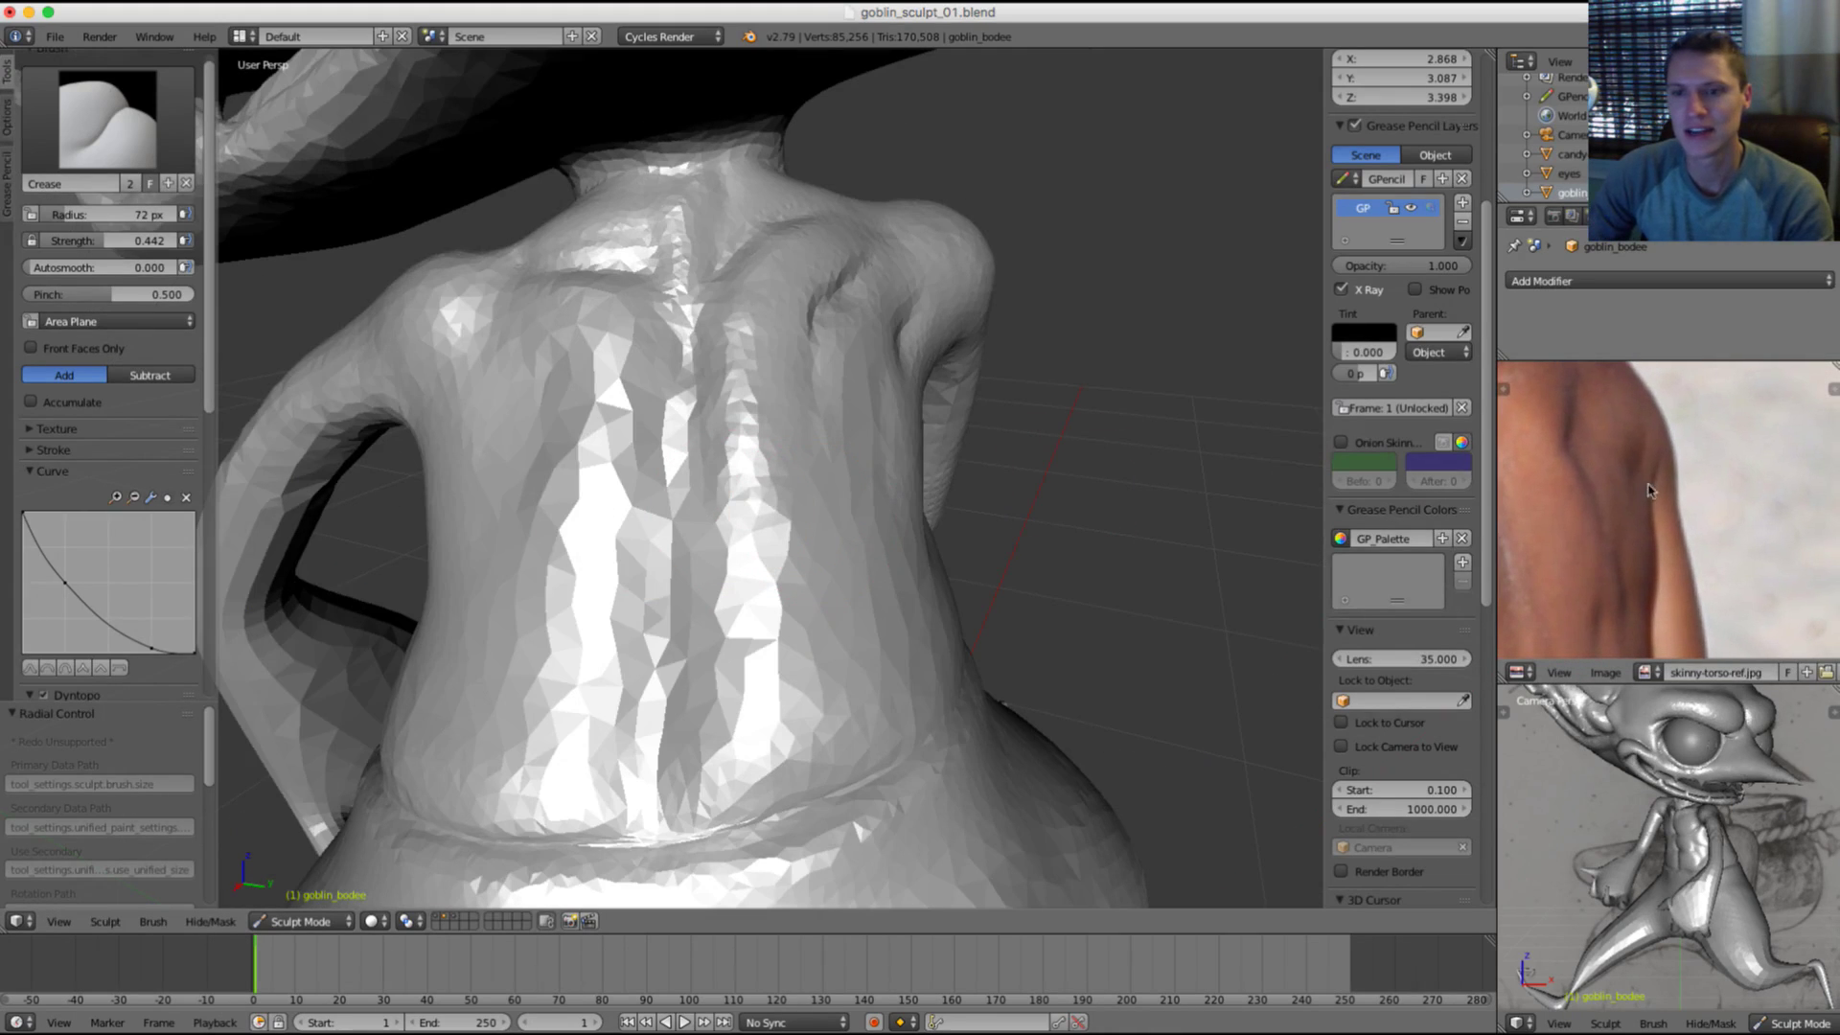
scroll(1595, 468, up, 1)
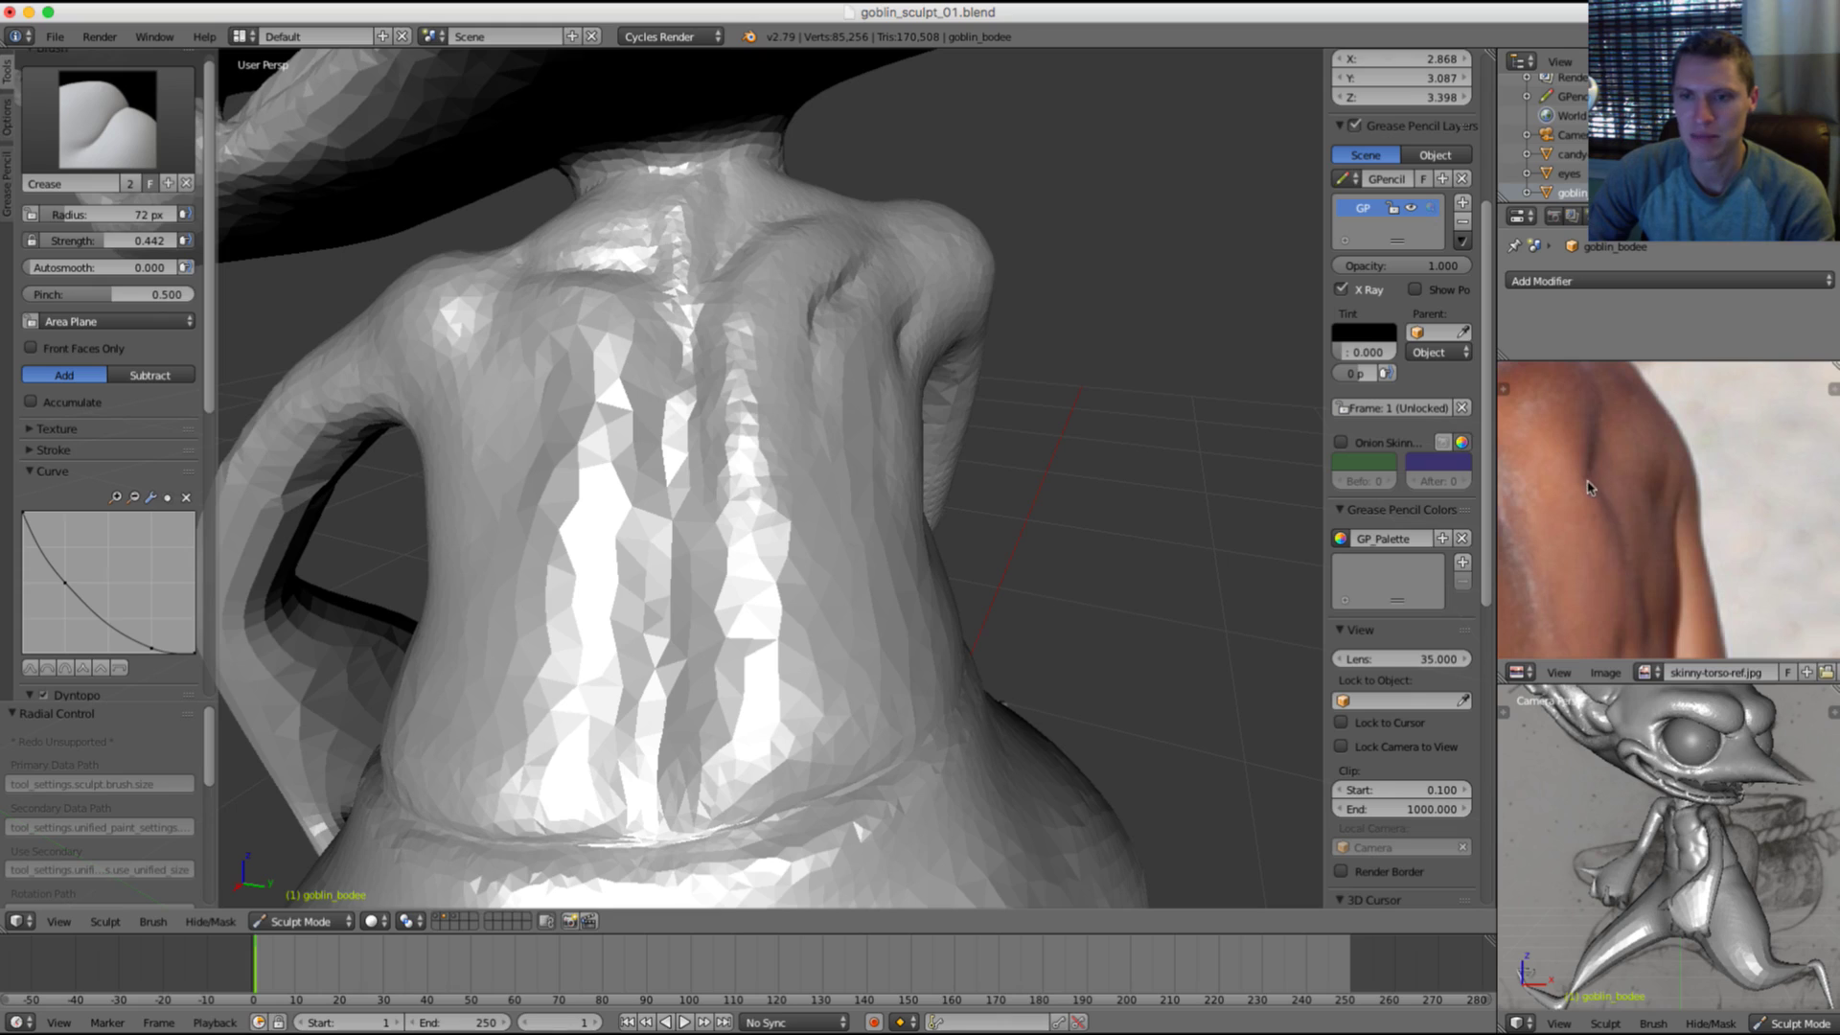
middle_drag(1625, 522, 1610, 458)
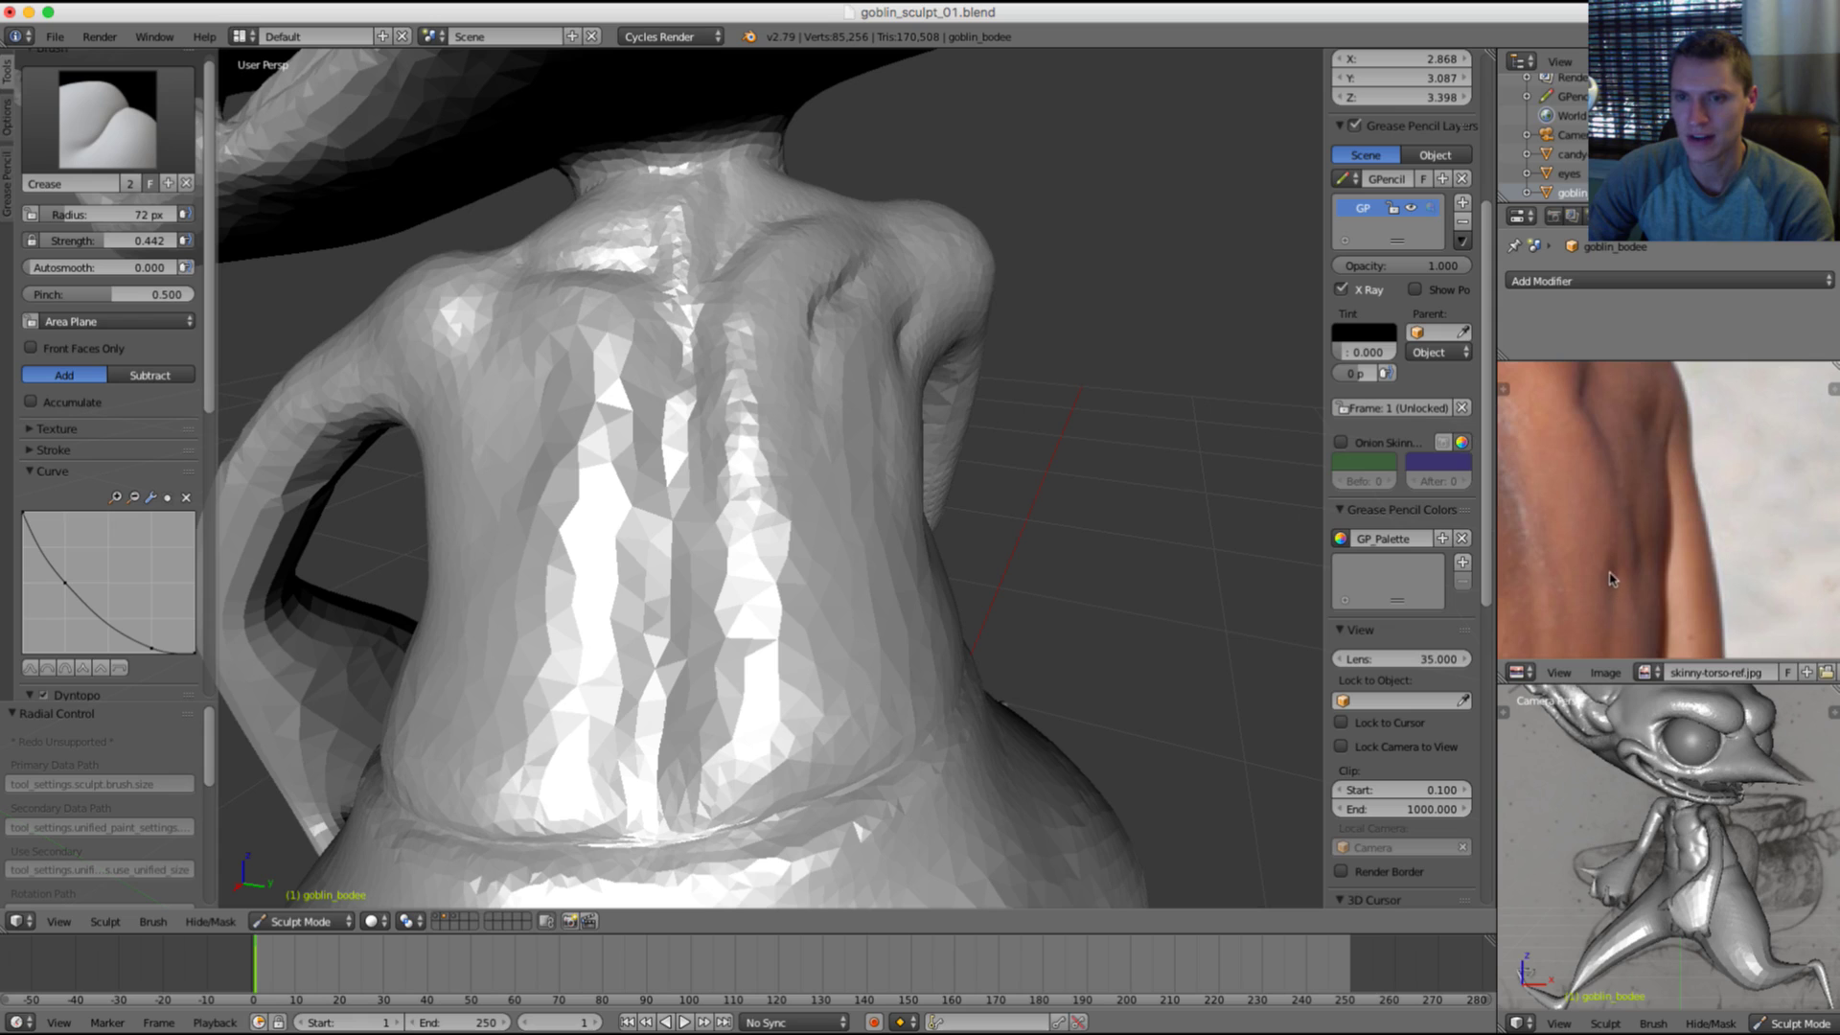
middle_drag(1618, 424, 1626, 444)
scroll(1629, 408, down, 1)
Step: Set the Crease brush radius to 60 px and sculpt a crease down the right side of the goblin's upper spine
mouse_move(805, 431)
middle_down()
mouse_move(830, 422)
mouse_move(702, 411)
mouse_move(682, 462)
middle_up()
key(bracketright)
key(bracketright)
key(f)
click(680, 463)
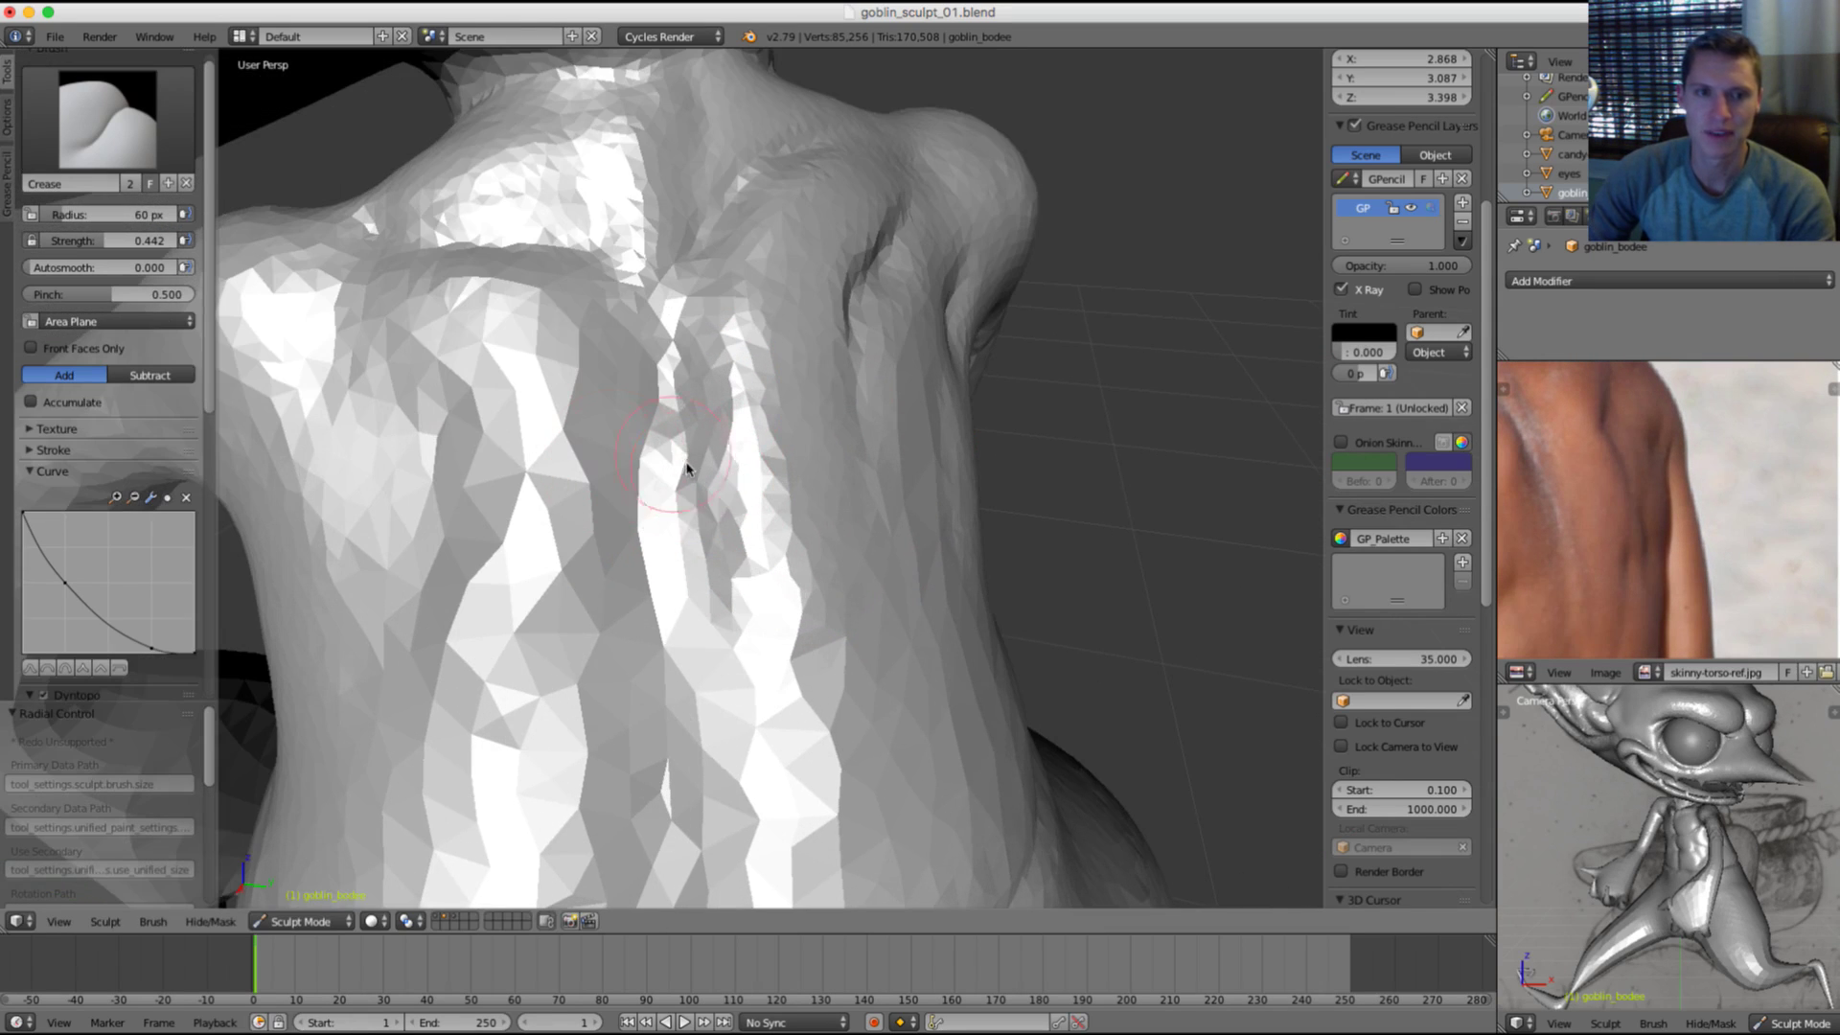
mouse_move(670, 452)
mouse_down()
mouse_move(751, 618)
mouse_move(733, 623)
mouse_up()
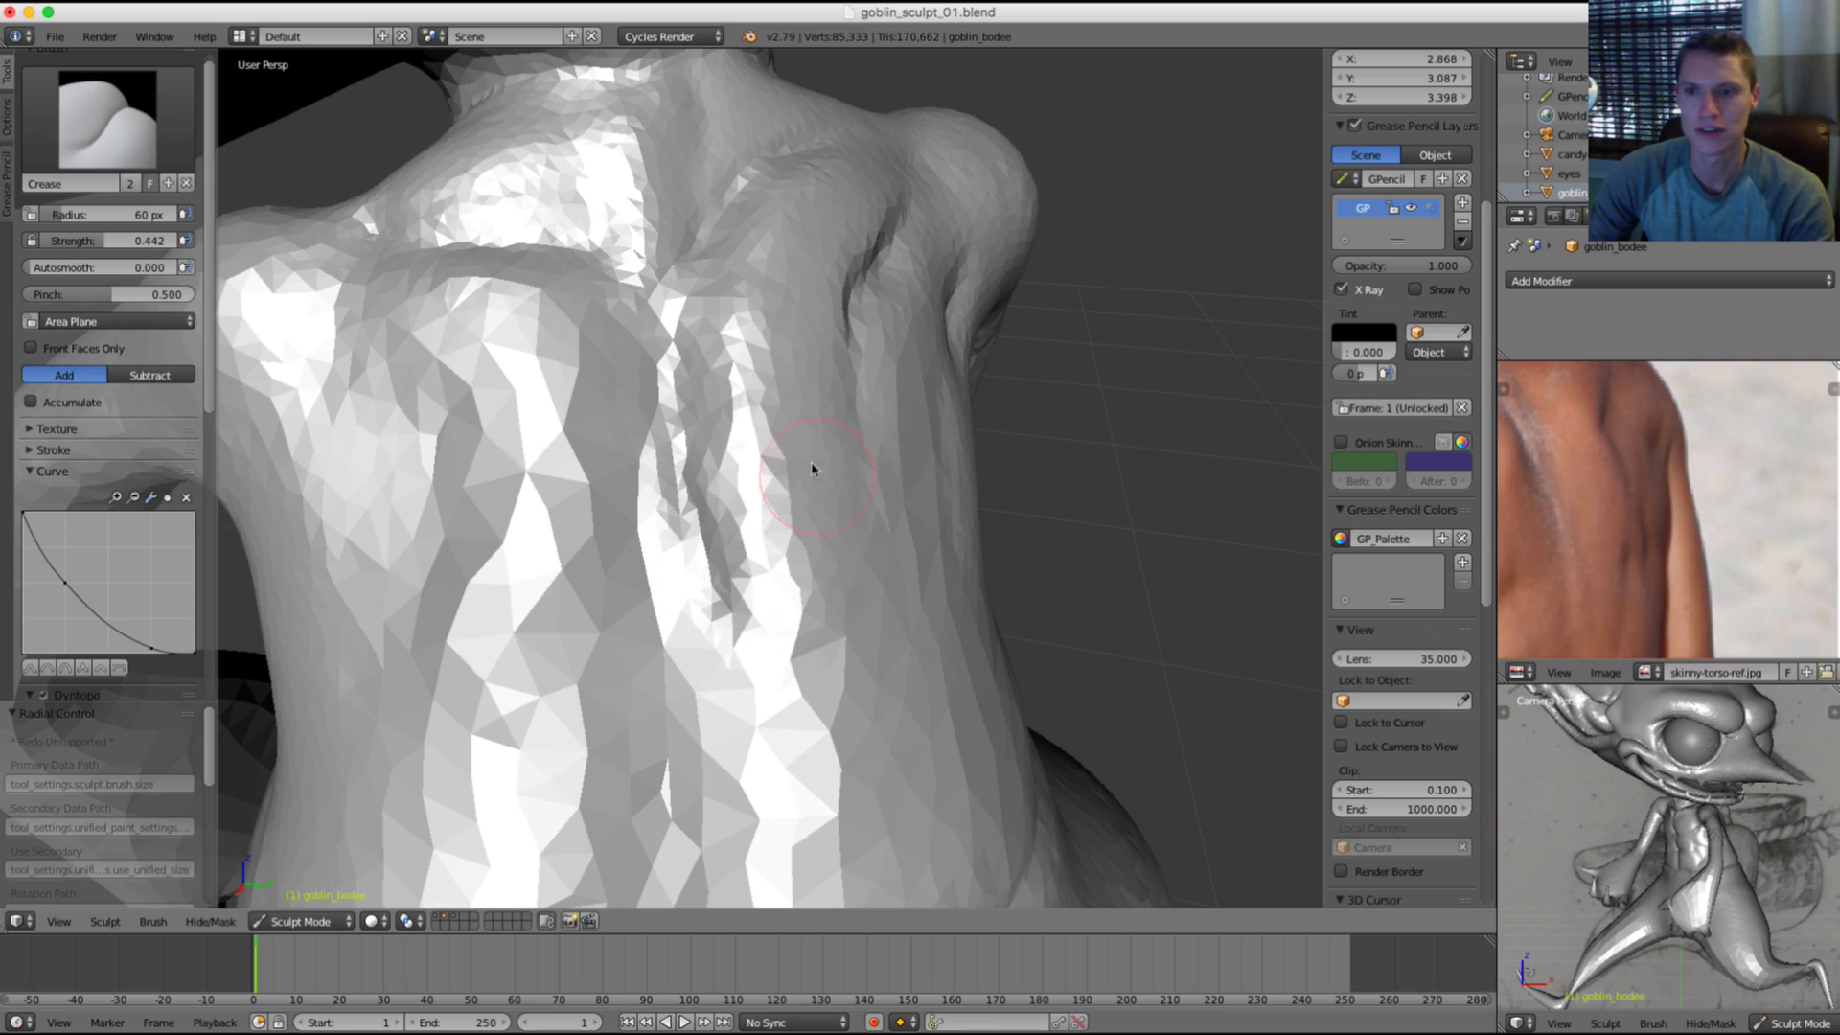
Step: Set the Crease brush radius to 75 px and sculpt a long crease from below the right shoulder blade toward the mid back
middle_drag(814, 468, 826, 439)
key(f)
click(837, 437)
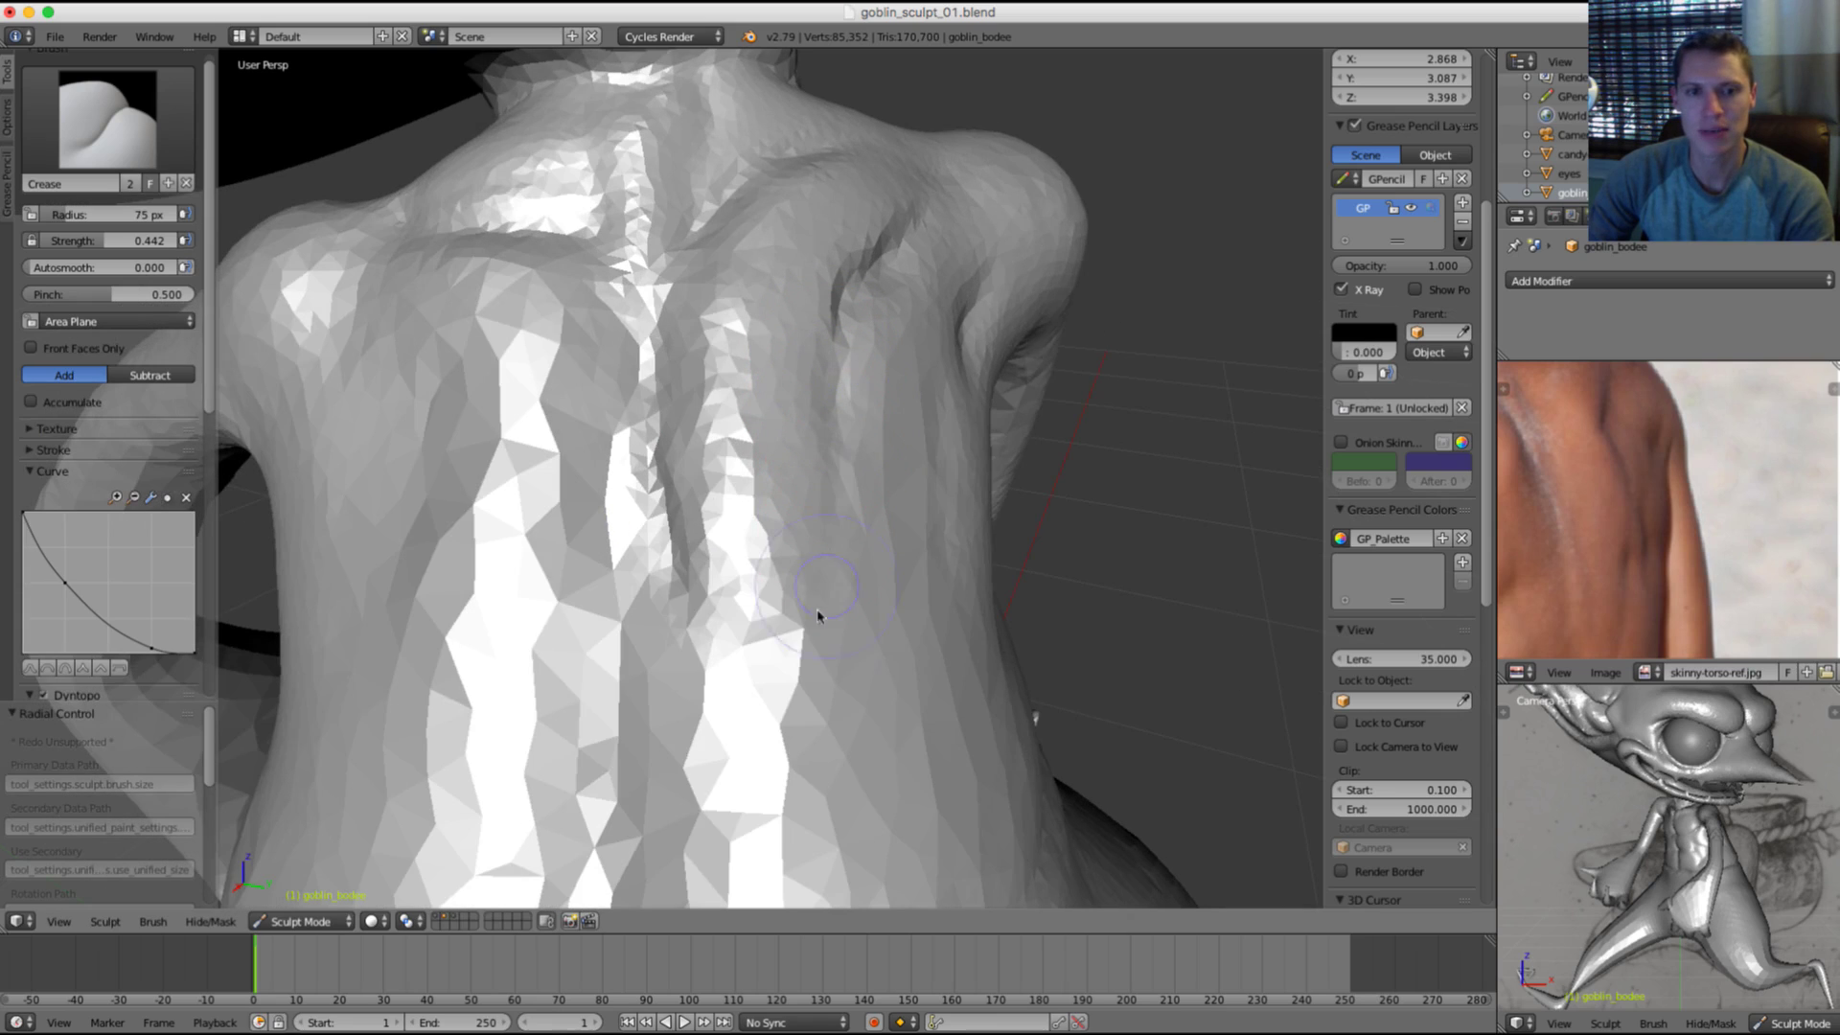
mouse_move(839, 374)
mouse_down()
mouse_move(821, 575)
mouse_move(773, 731)
mouse_up()
Step: With a 102 px brush radius, refine the right shoulder blade's edge and smooth the surface beneath it
key(f)
click(862, 397)
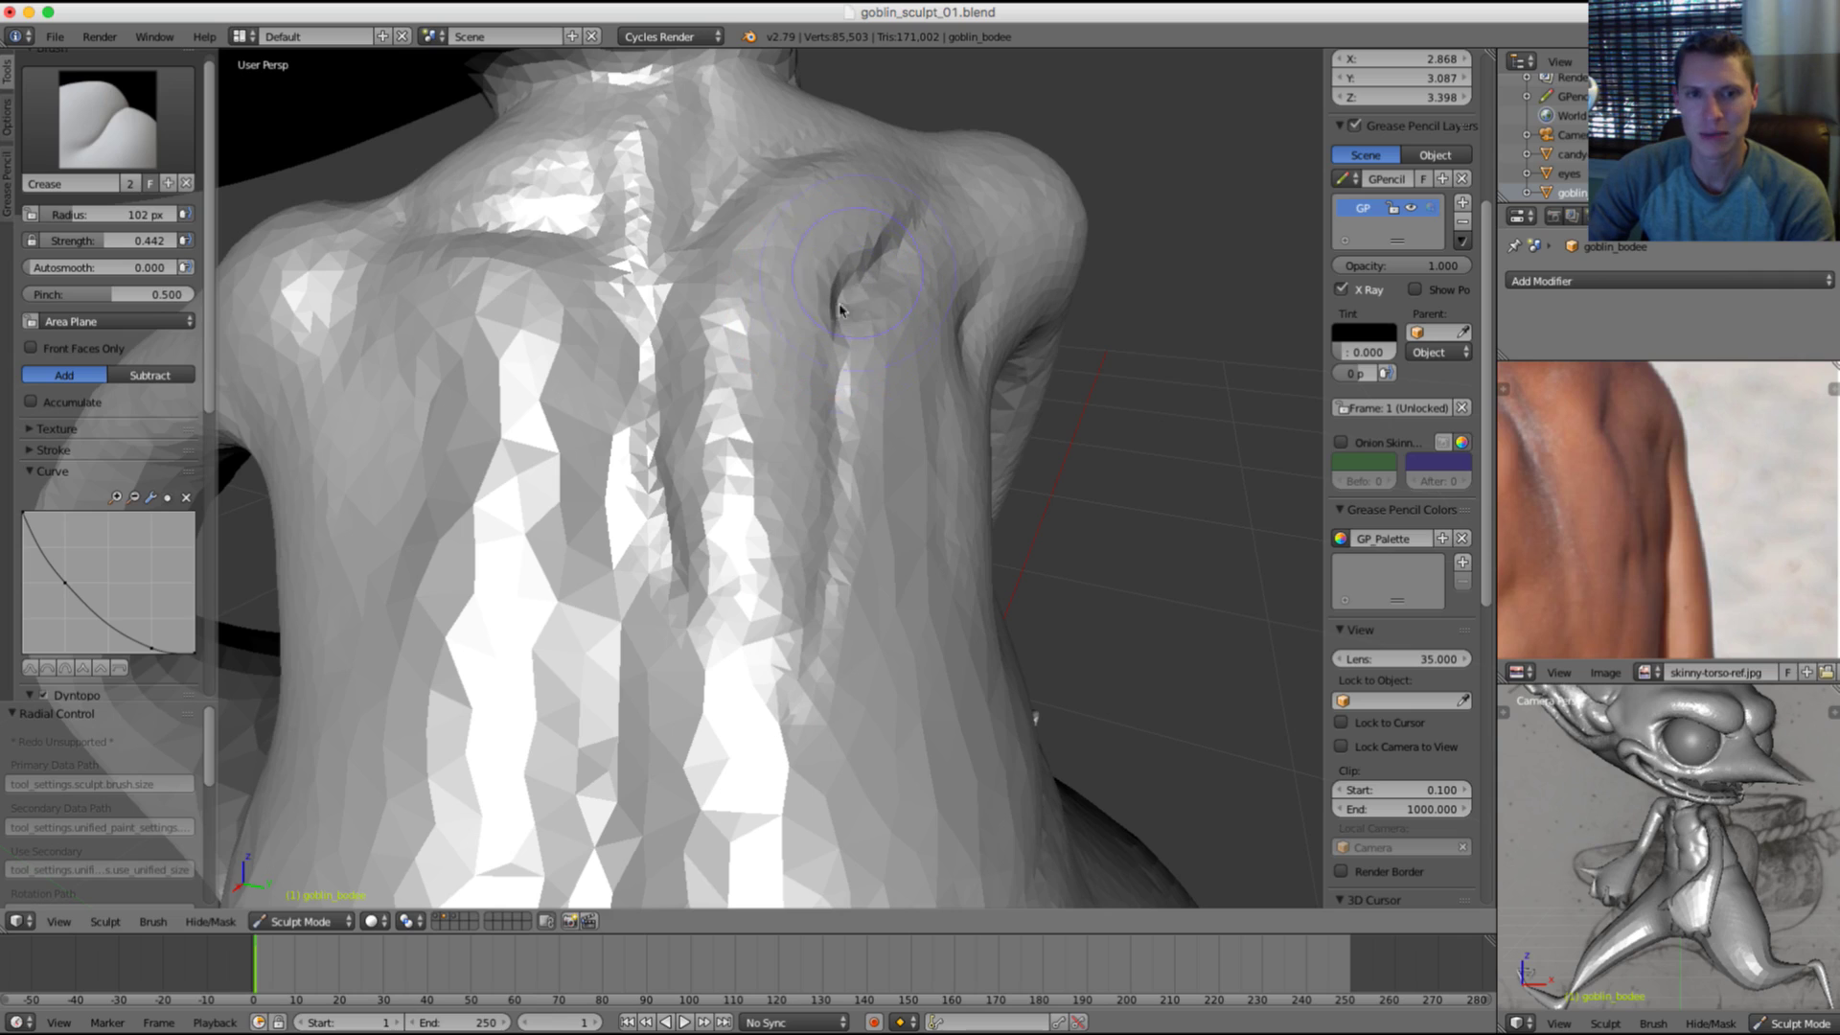
middle_drag(862, 414, 874, 373)
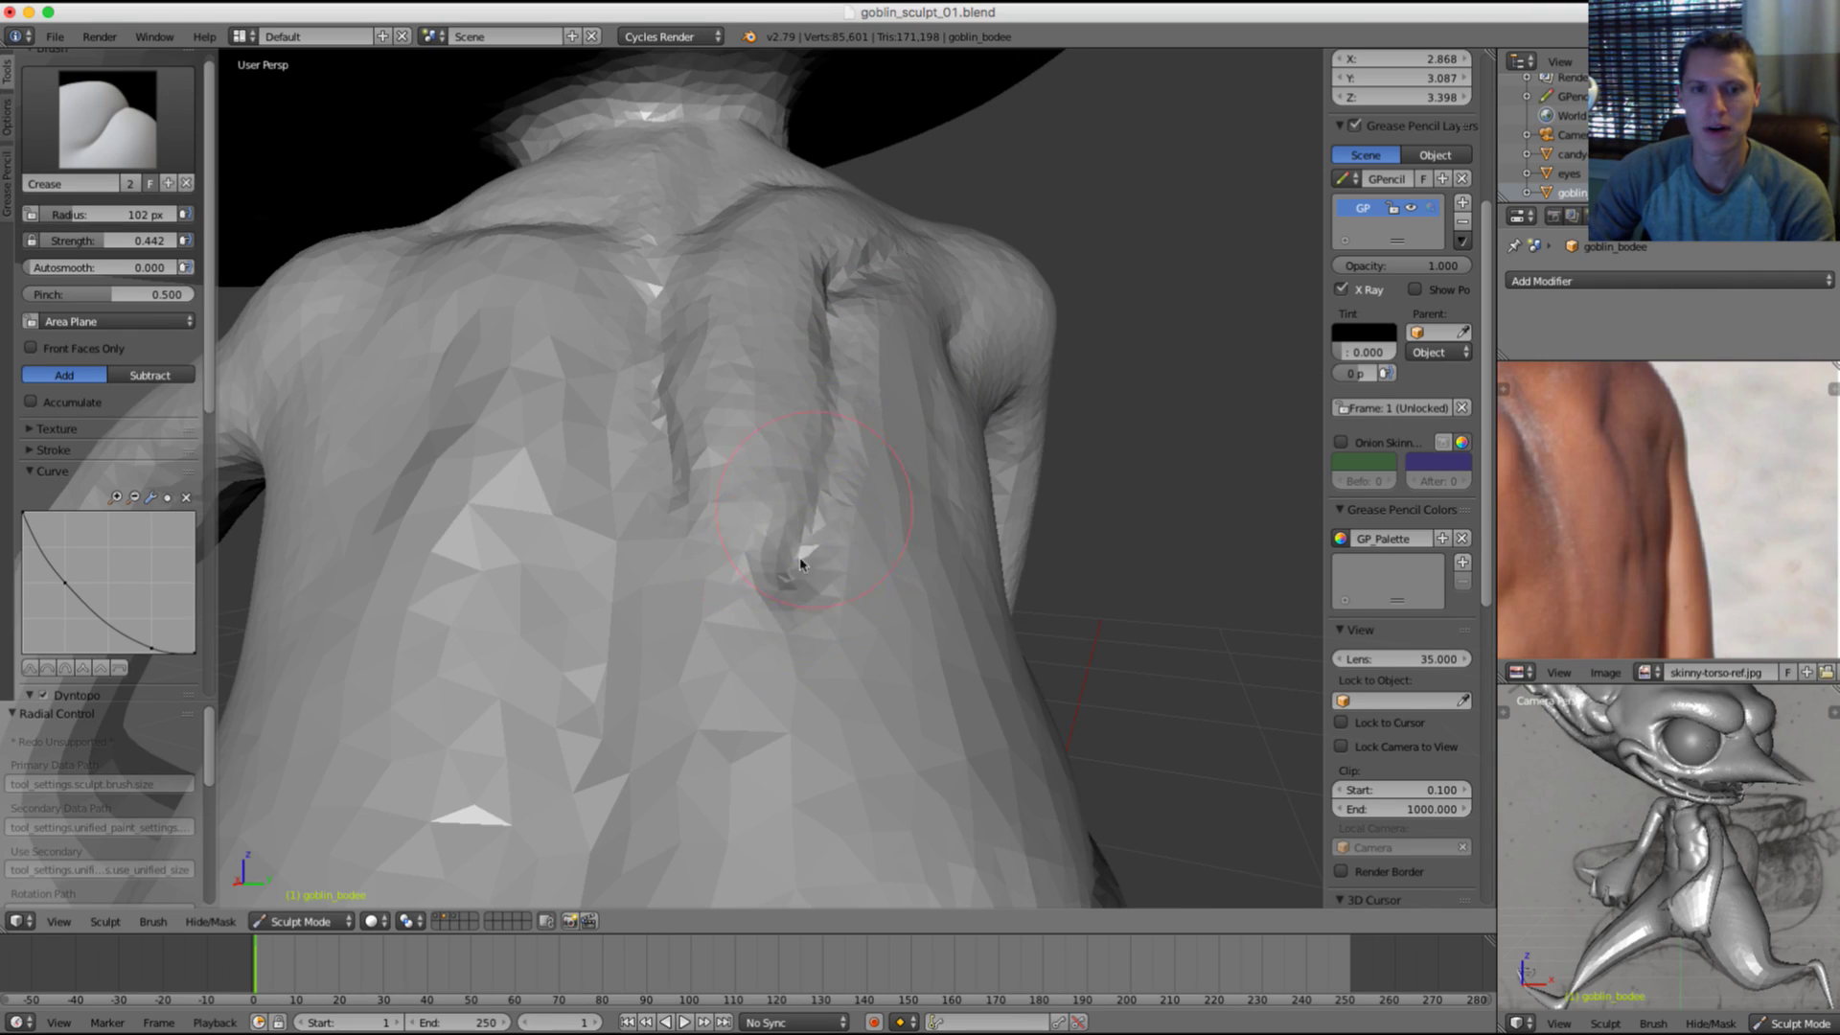
middle_drag(799, 580, 801, 361)
mouse_move(801, 361)
shift+mouse_down()
mouse_move(732, 509)
mouse_move(780, 448)
mouse_move(821, 550)
mouse_move(843, 384)
shift+mouse_up()
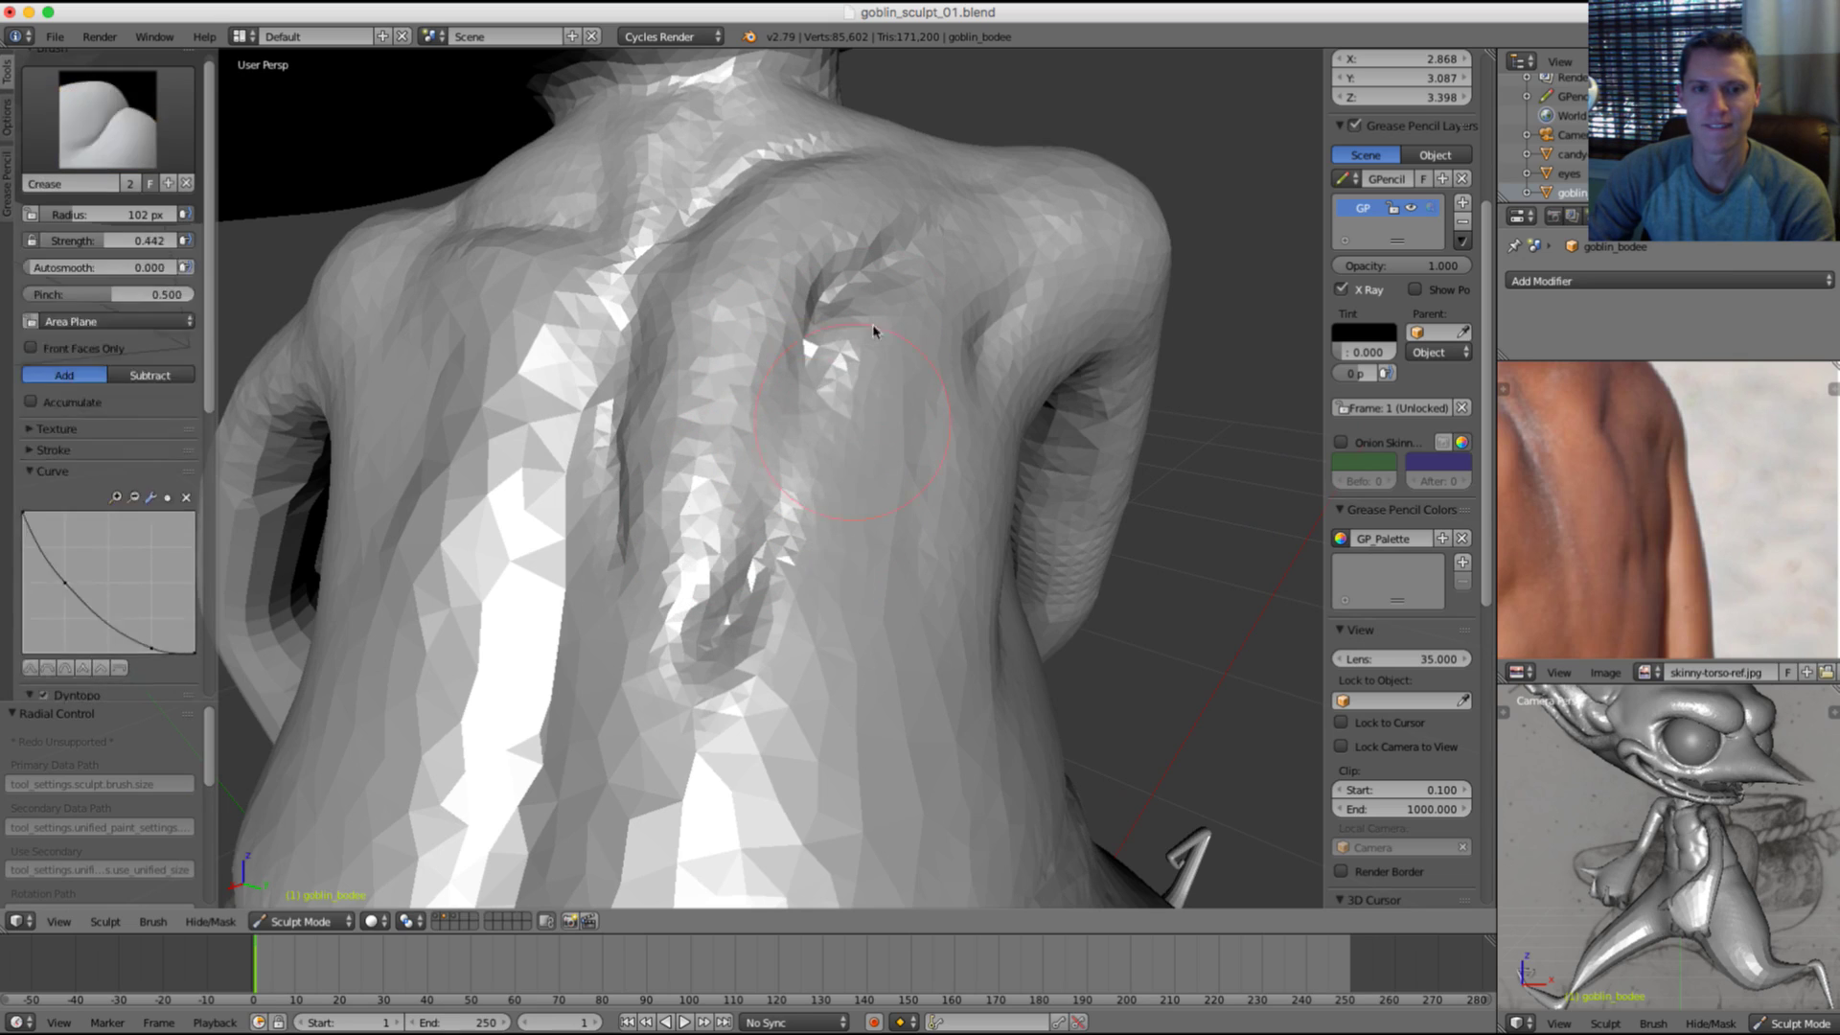
scroll(904, 288, down, 4)
mouse_move(903, 288)
middle_down()
mouse_move(979, 355)
mouse_move(916, 492)
mouse_move(862, 451)
middle_up()
scroll(916, 492, up, 5)
mouse_move(820, 407)
shift+mouse_down()
mouse_move(801, 419)
mouse_move(907, 312)
mouse_move(881, 331)
shift+mouse_up()
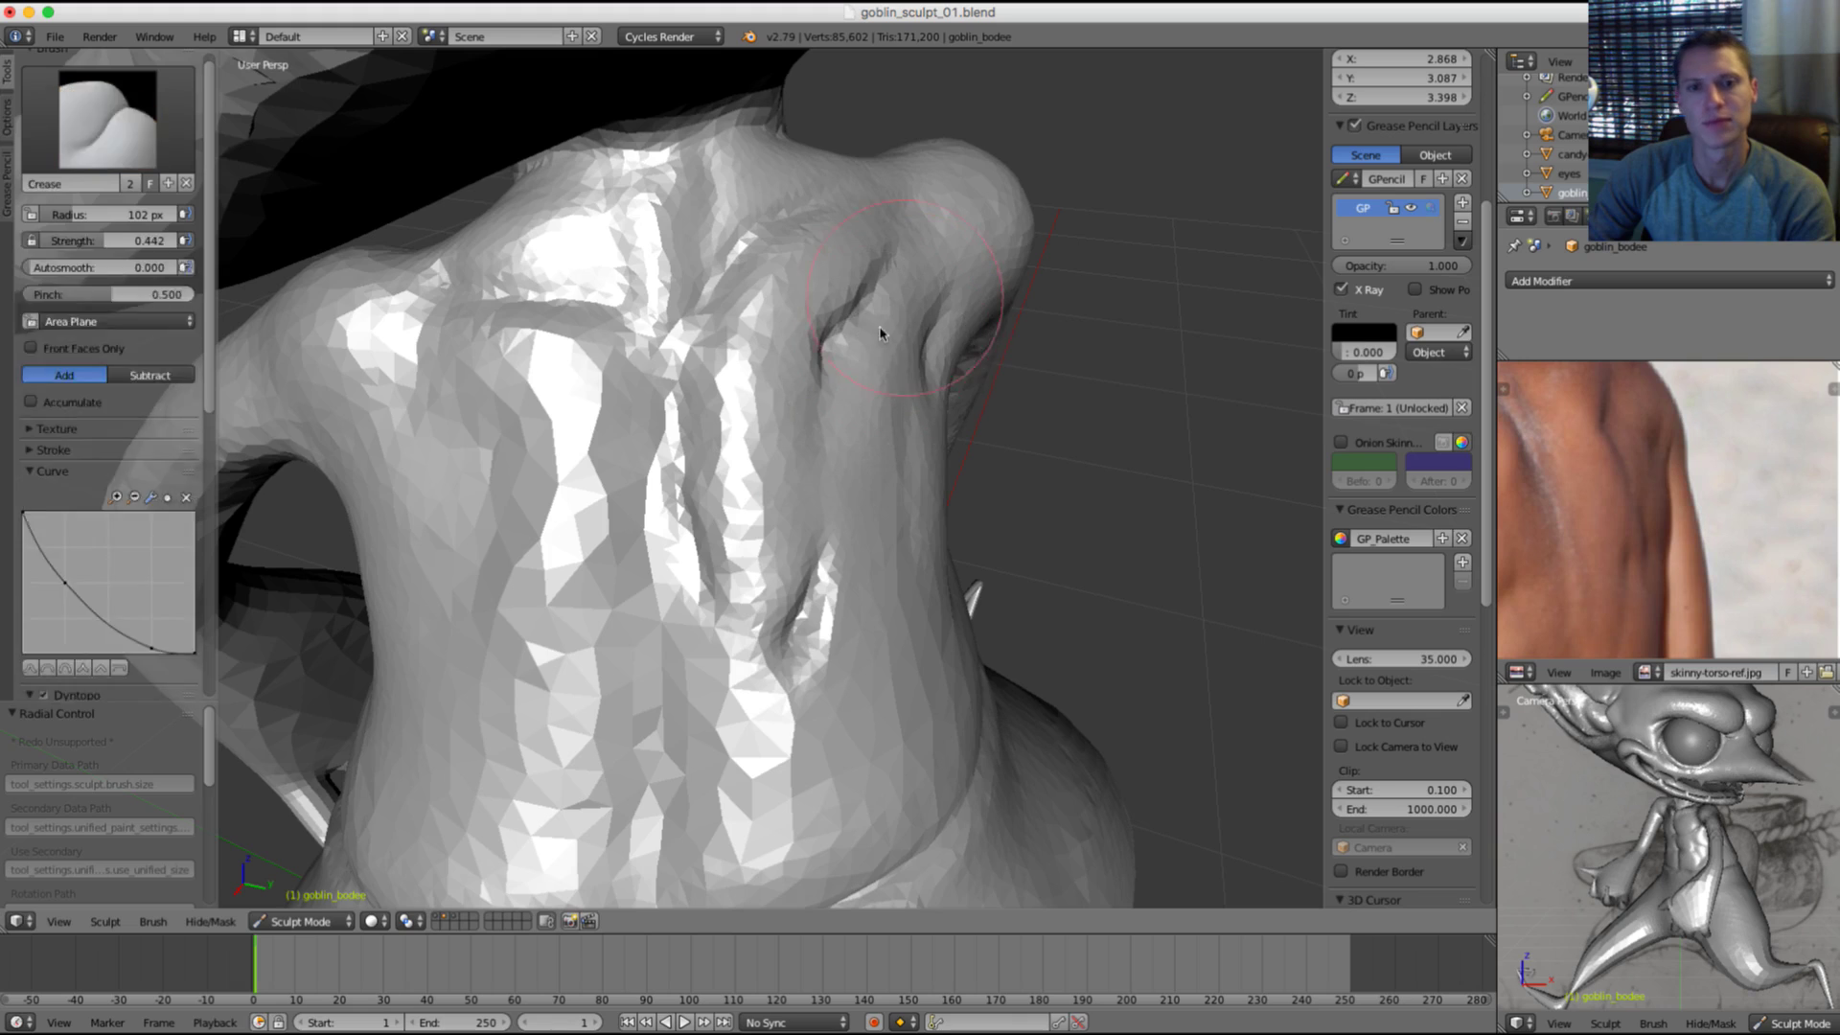
Step: Smooth the muscle ridge between the spine and the right shoulder blade down to the mid back
mouse_move(883, 498)
middle_down()
mouse_move(941, 382)
mouse_move(915, 333)
mouse_move(792, 377)
middle_up()
scroll(913, 333, down, 2)
scroll(738, 364, up, 3)
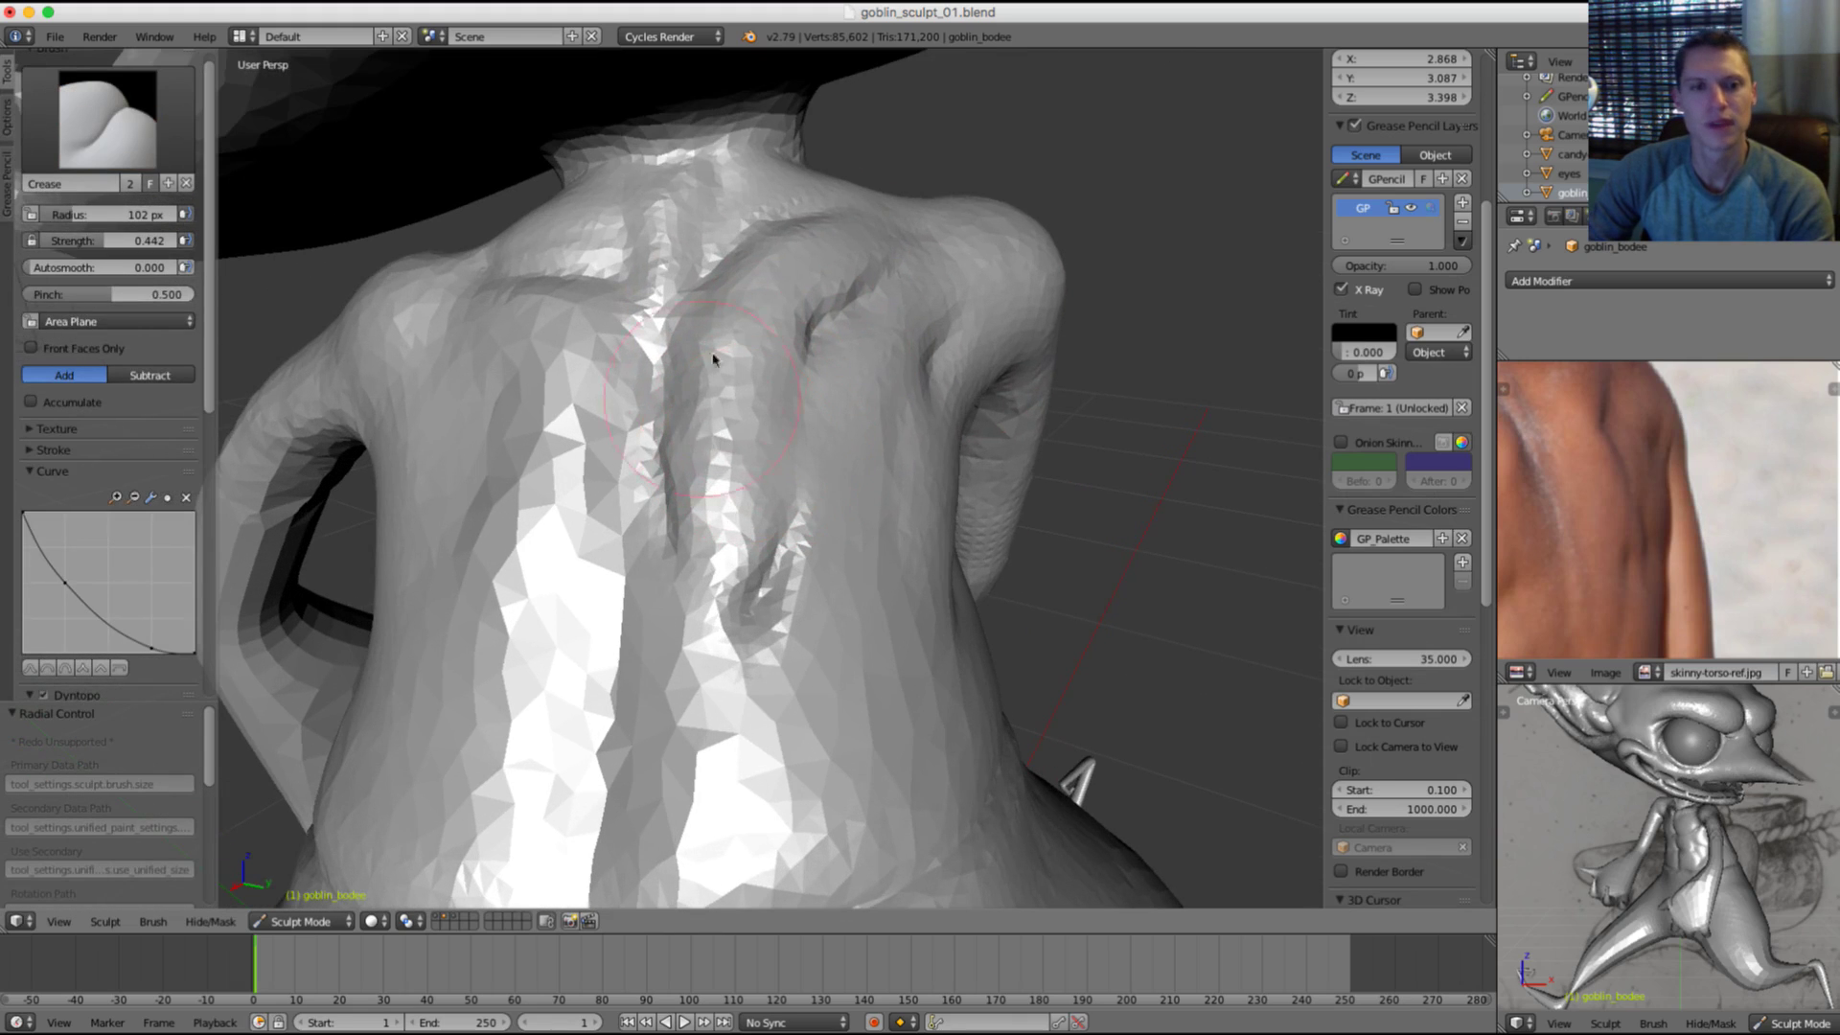
shift+drag(715, 358, 718, 668)
scroll(943, 311, down, 4)
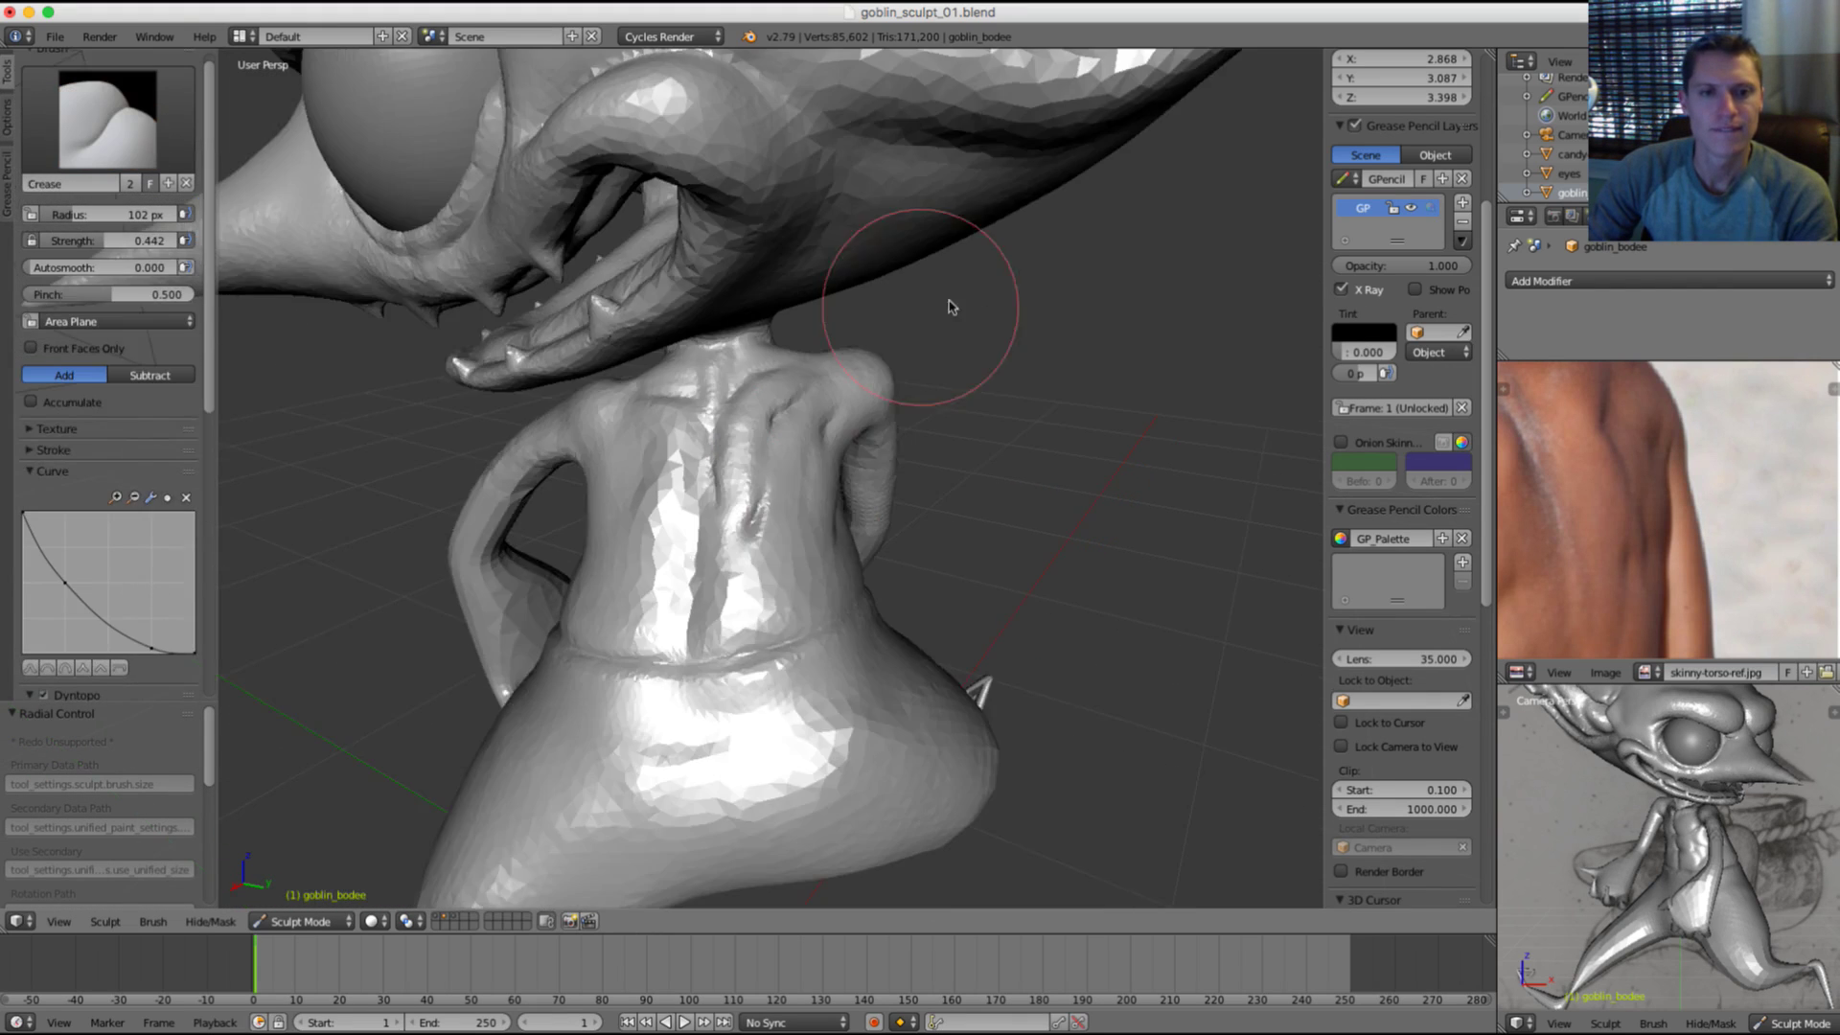
Step: Set the Crease brush strength to 0.248 and its radius to 100 px
mouse_move(948, 306)
middle_down()
mouse_move(886, 335)
mouse_move(862, 473)
middle_up()
scroll(843, 462, up, 4)
key(shift+f)
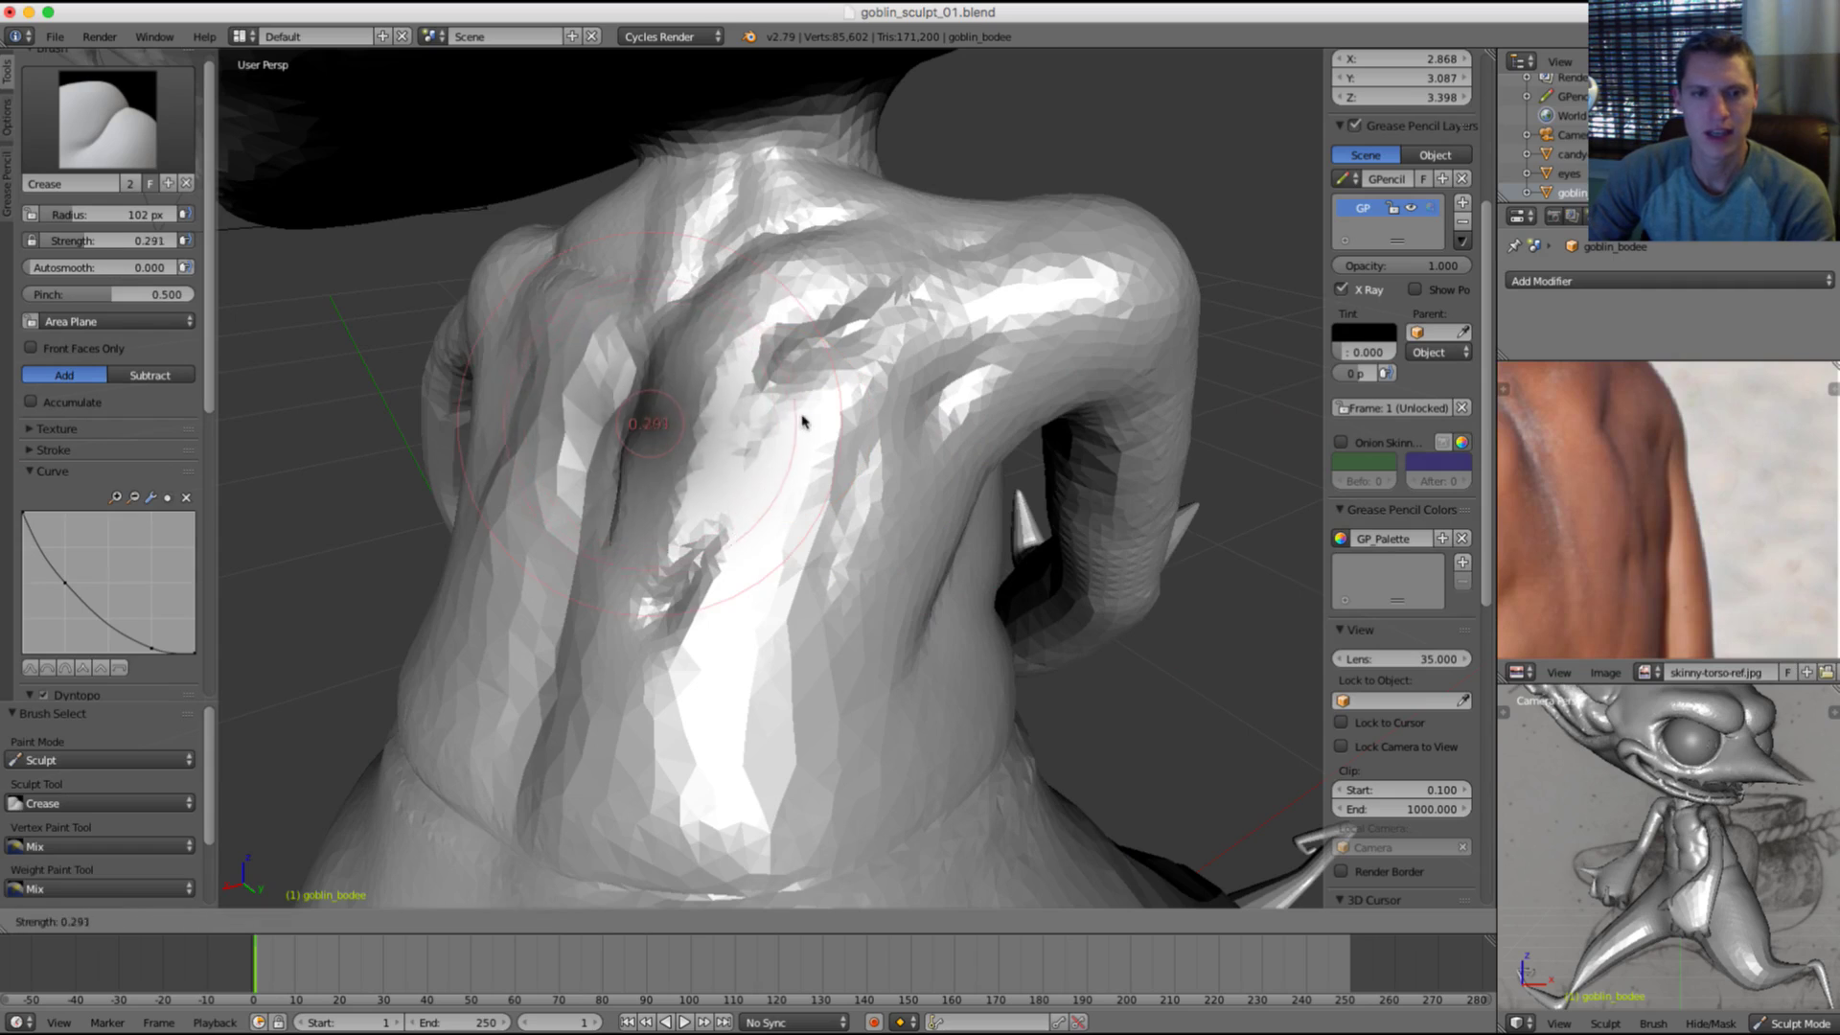
click(803, 420)
middle_drag(803, 420, 819, 427)
key(f)
click(778, 426)
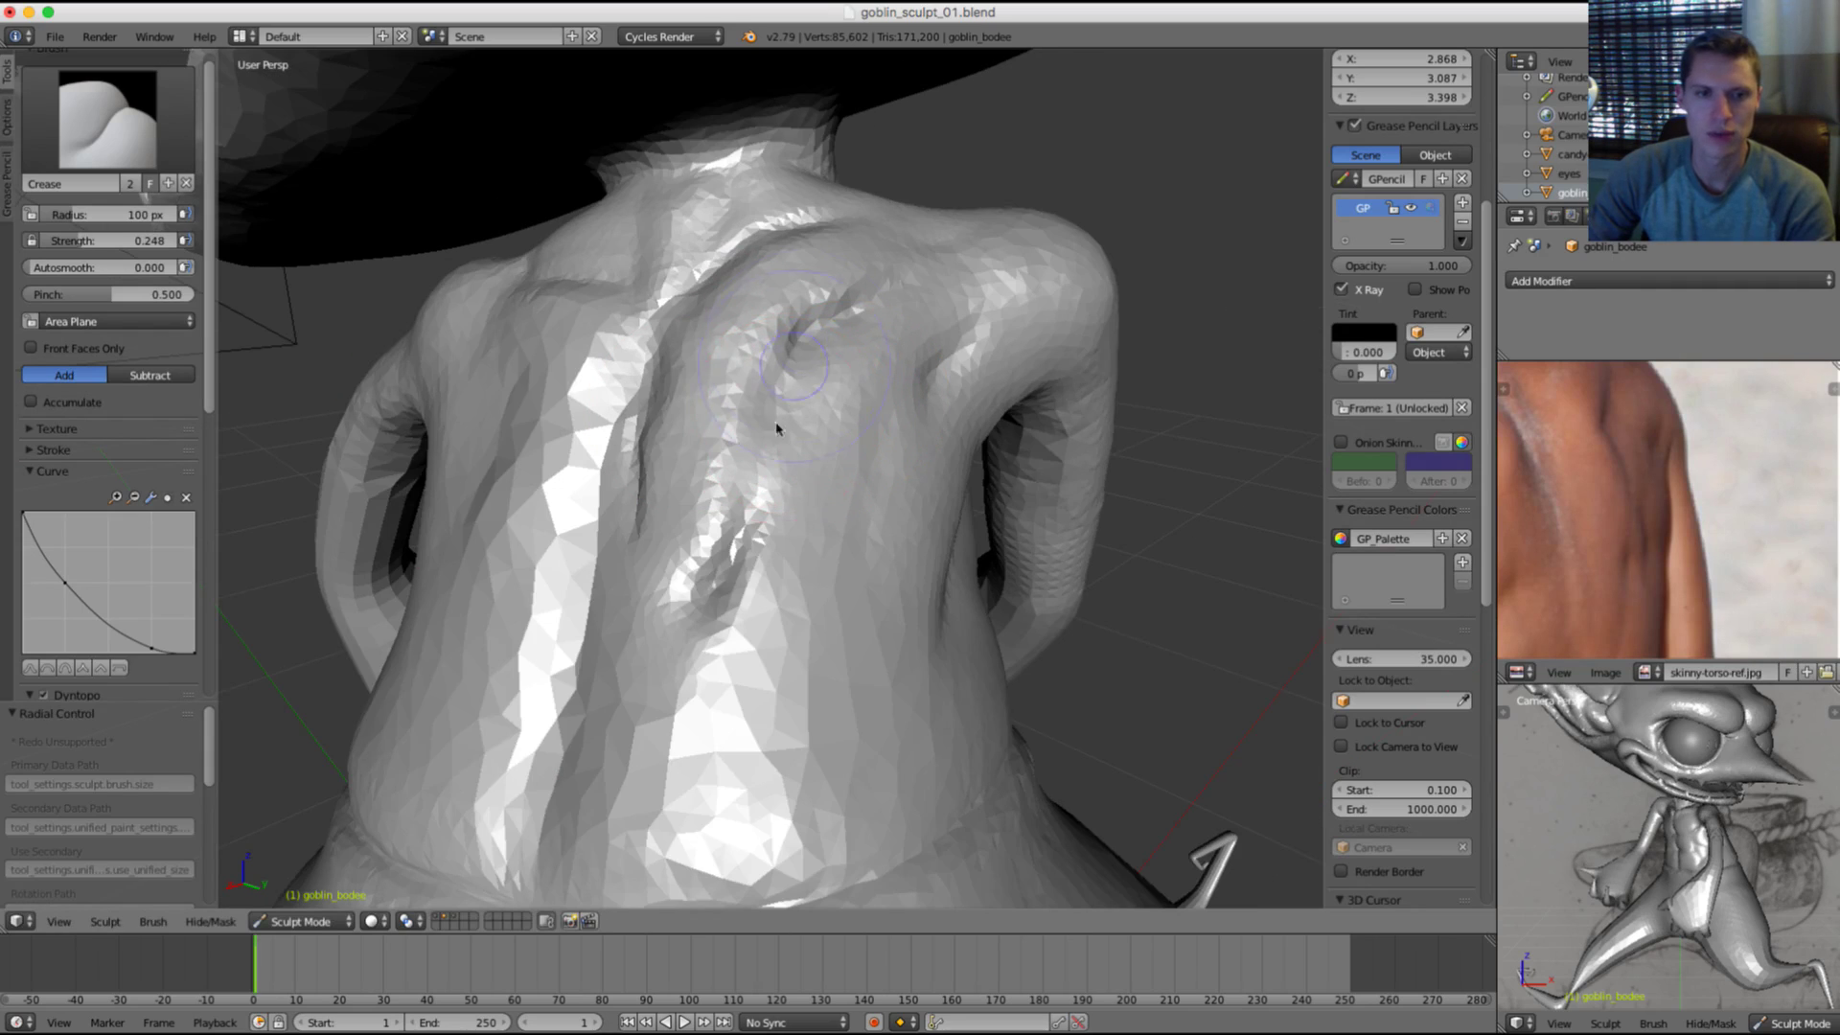
Step: Smooth the inner ridge and upper edge of the right shoulder blade
mouse_move(802, 422)
middle_down()
mouse_move(867, 335)
mouse_move(843, 296)
middle_up()
key(s)
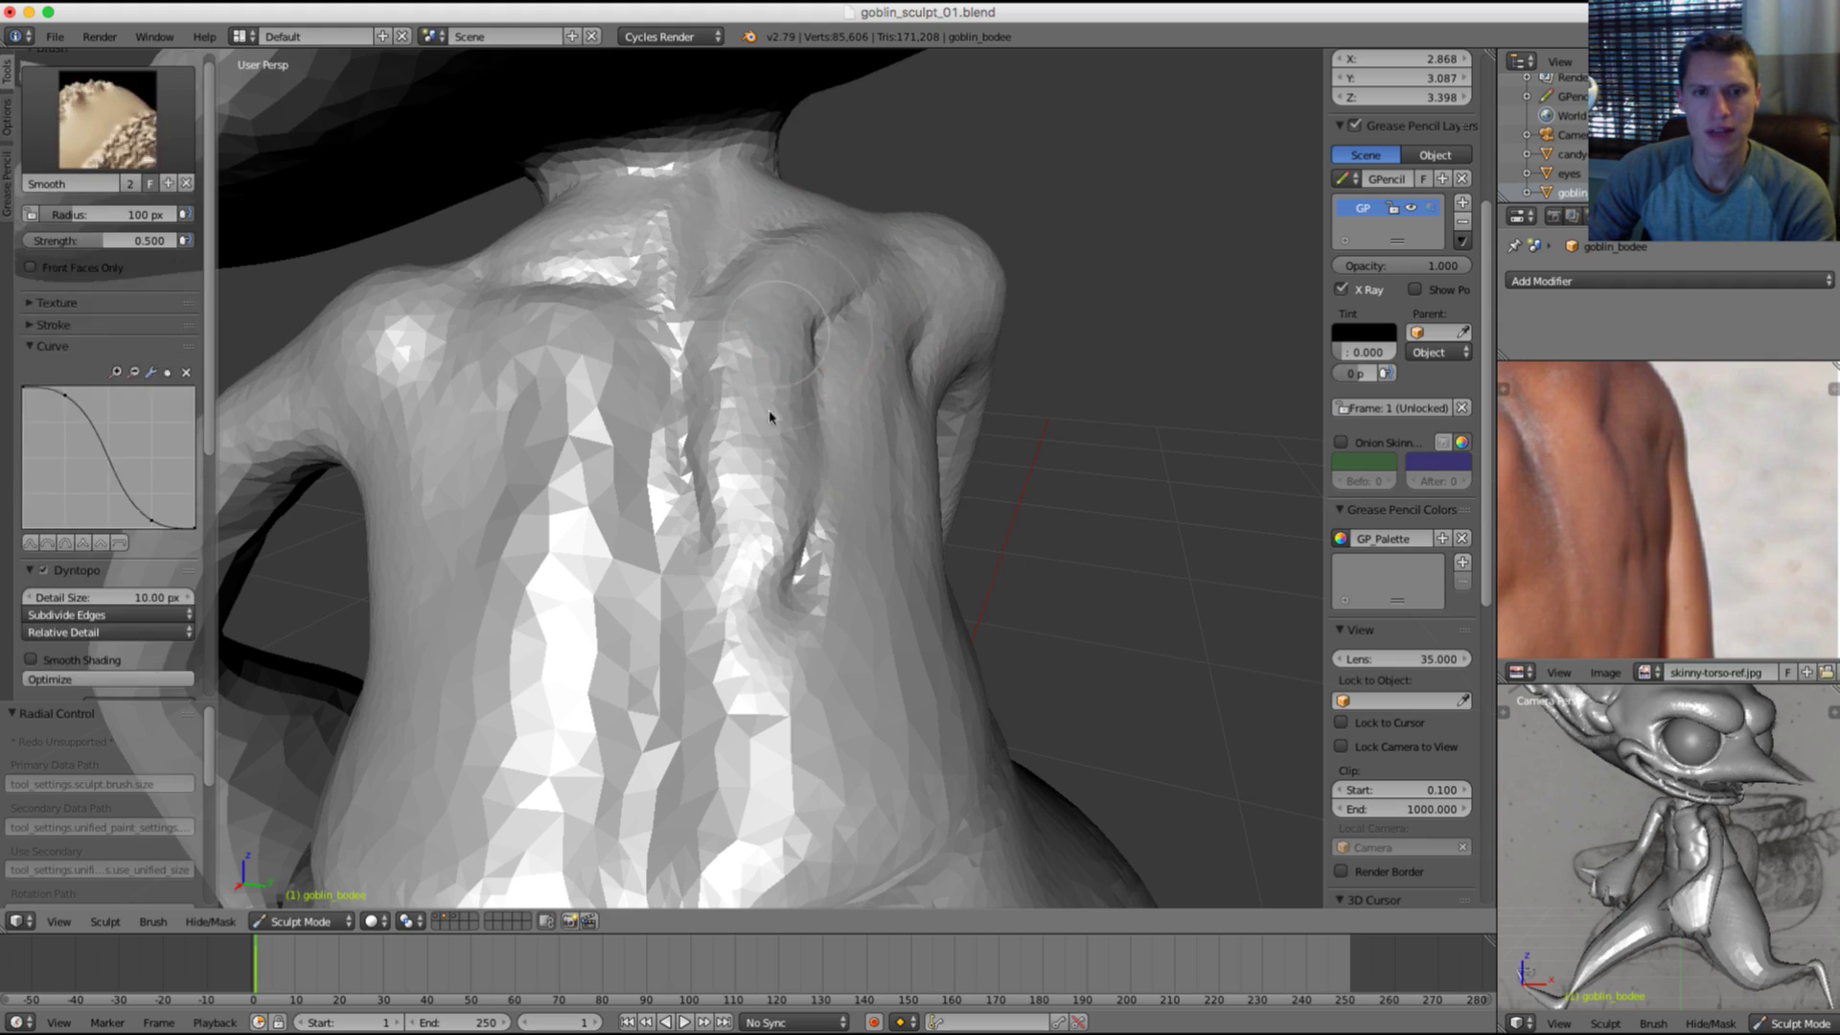
shift+drag(777, 502, 769, 548)
middle_drag(866, 370, 776, 354)
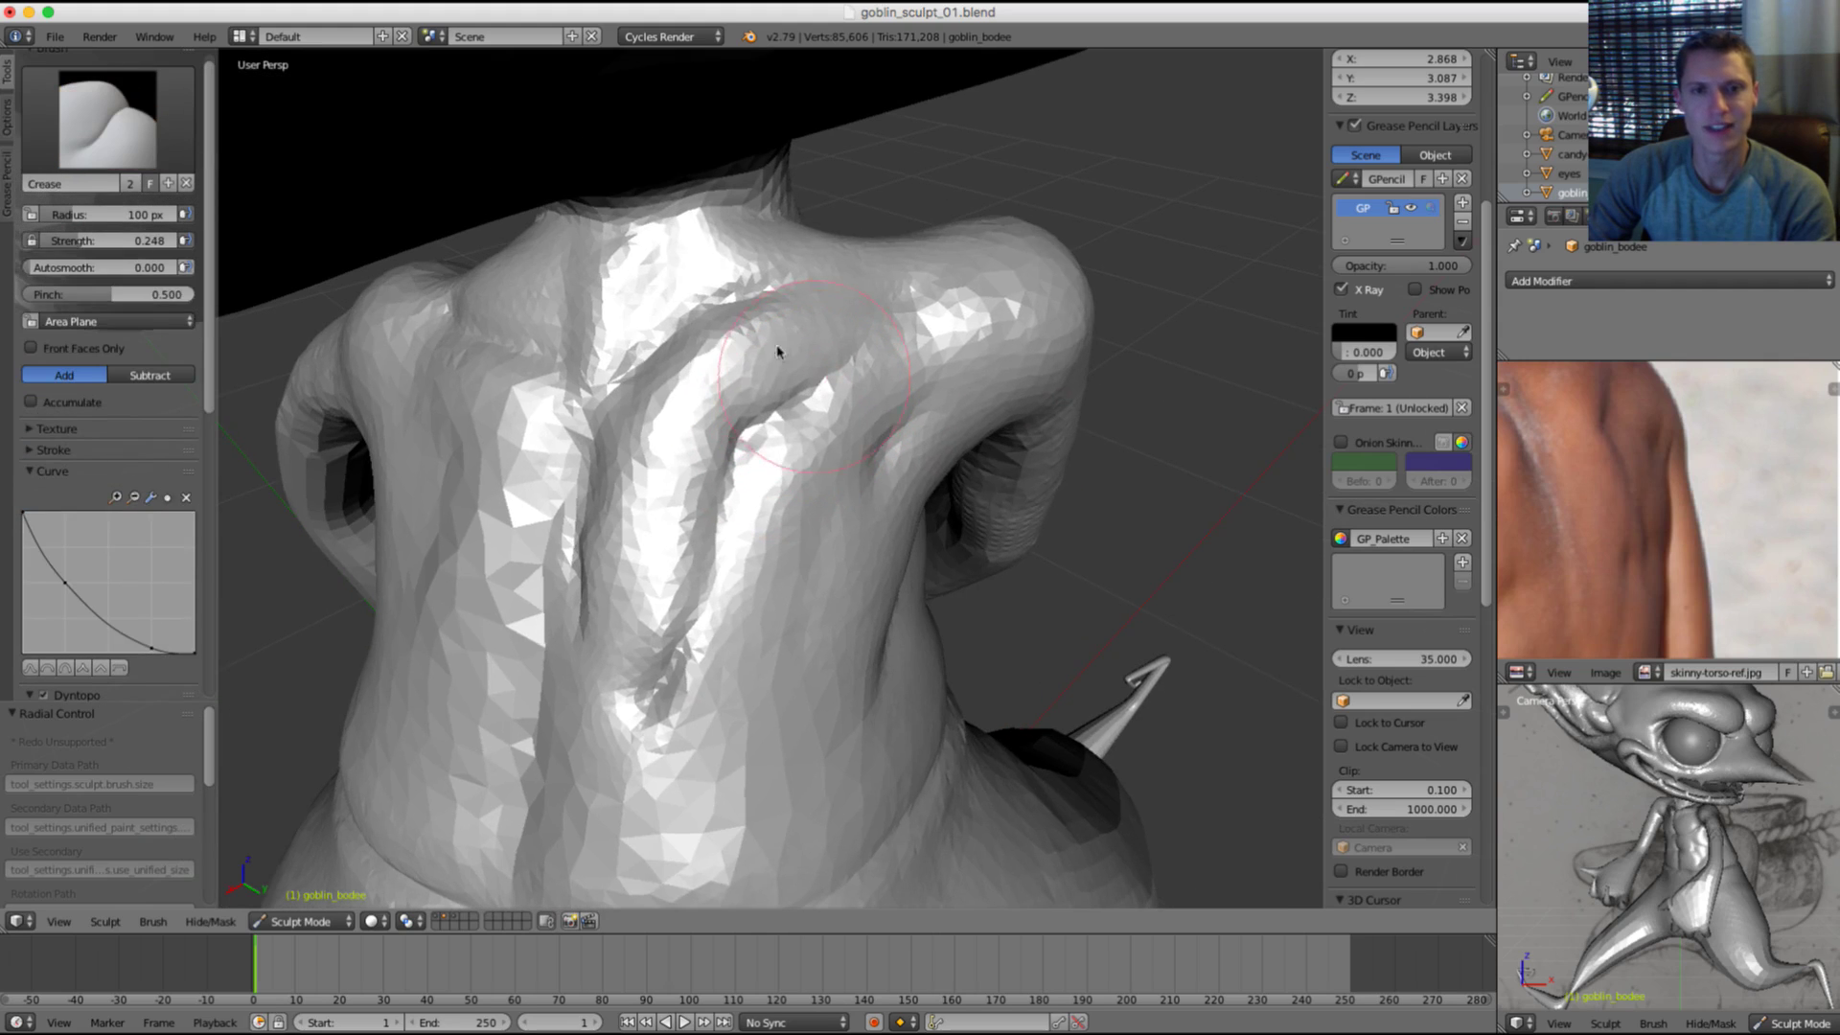
shift+drag(719, 356, 742, 330)
shift+drag(672, 403, 702, 354)
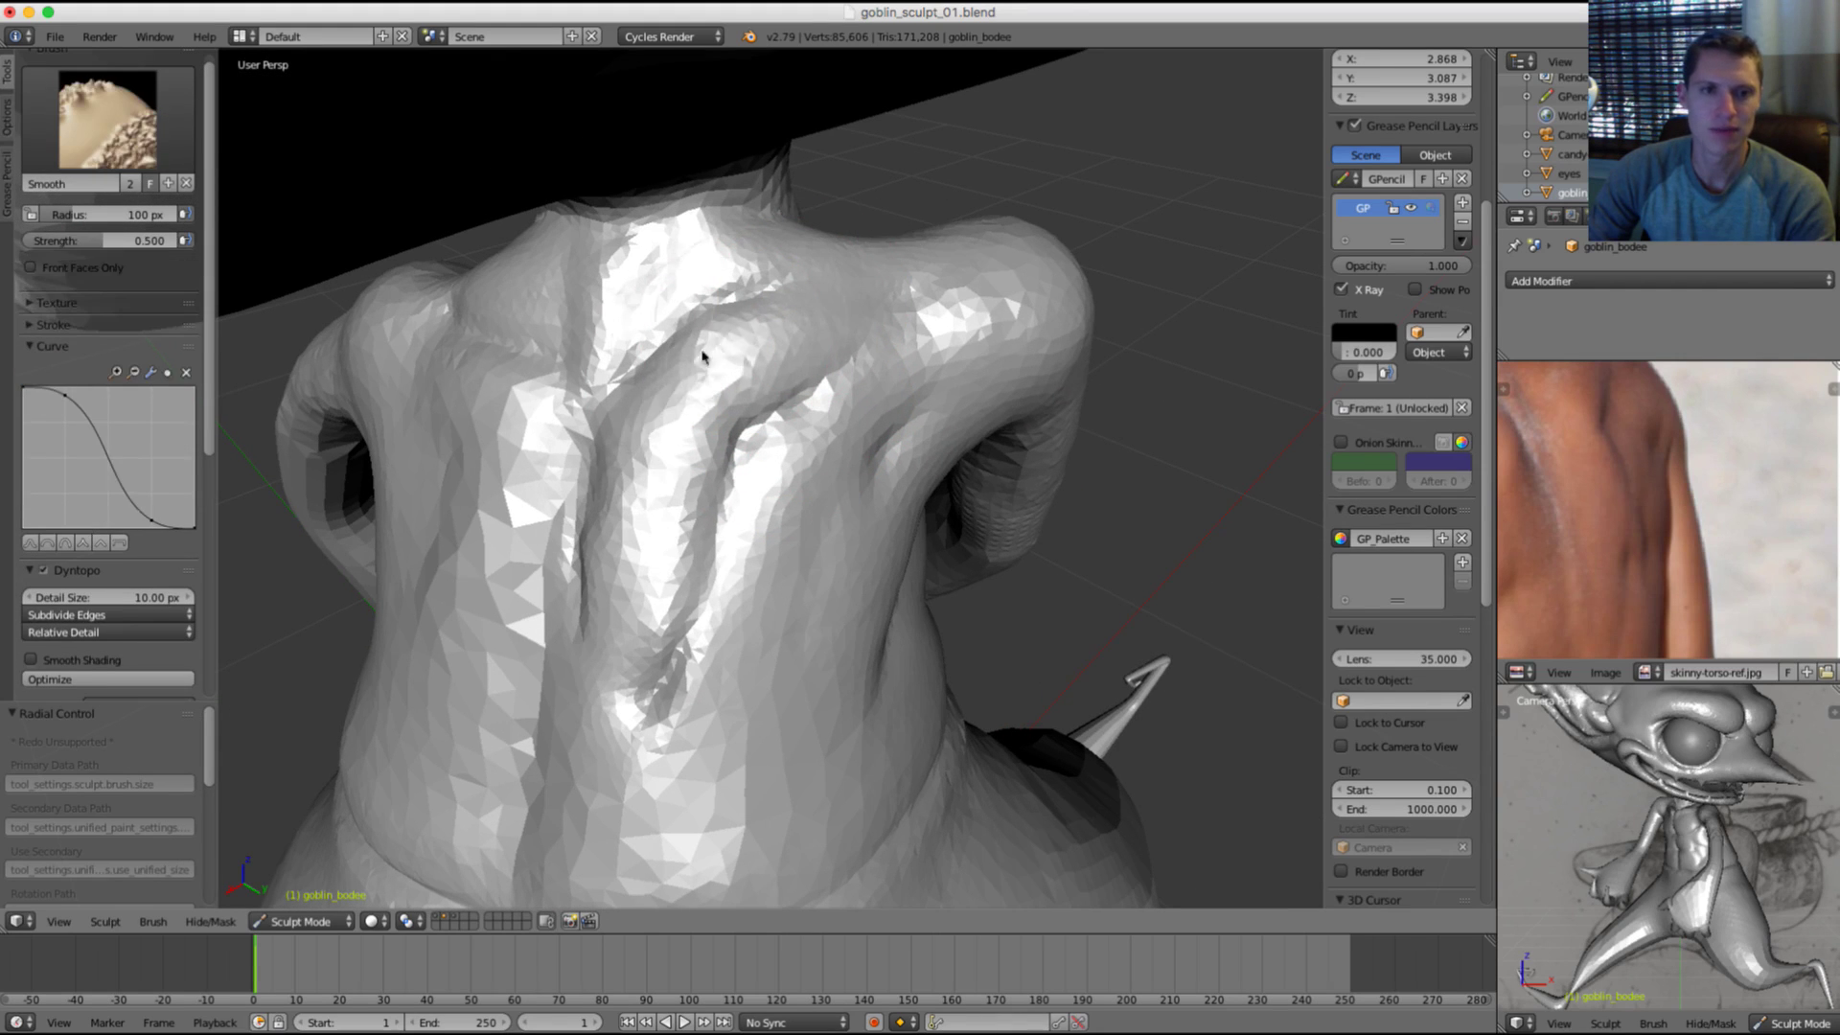
Step: Show the left shoulder in the torso reference and build up the top of the goblin's left shoulder blade with the Clay Strips brush
mouse_move(718, 337)
middle_down()
mouse_move(928, 308)
mouse_move(837, 336)
mouse_move(911, 407)
mouse_move(920, 296)
mouse_move(996, 307)
mouse_move(940, 373)
mouse_move(1051, 337)
middle_up()
scroll(886, 323, down, 3)
scroll(920, 296, down, 5)
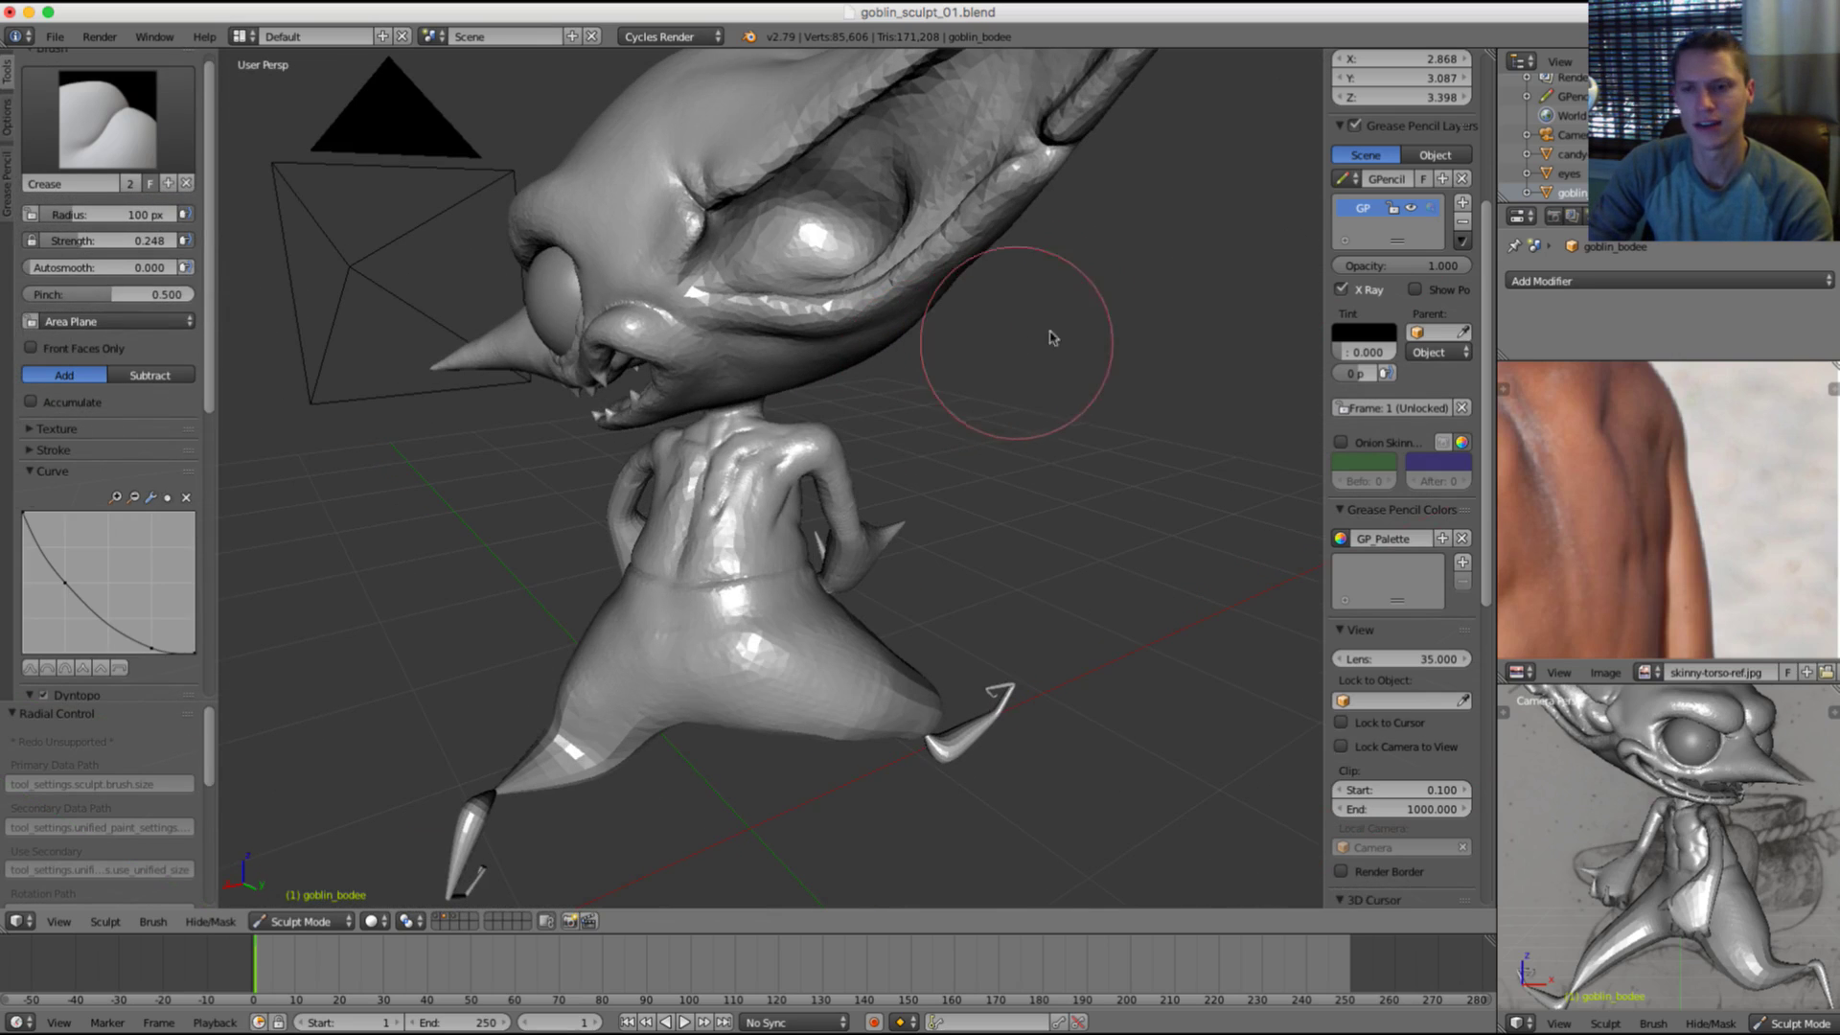
middle_drag(1693, 467, 1729, 538)
middle_drag(733, 372, 842, 389)
scroll(841, 388, up, 6)
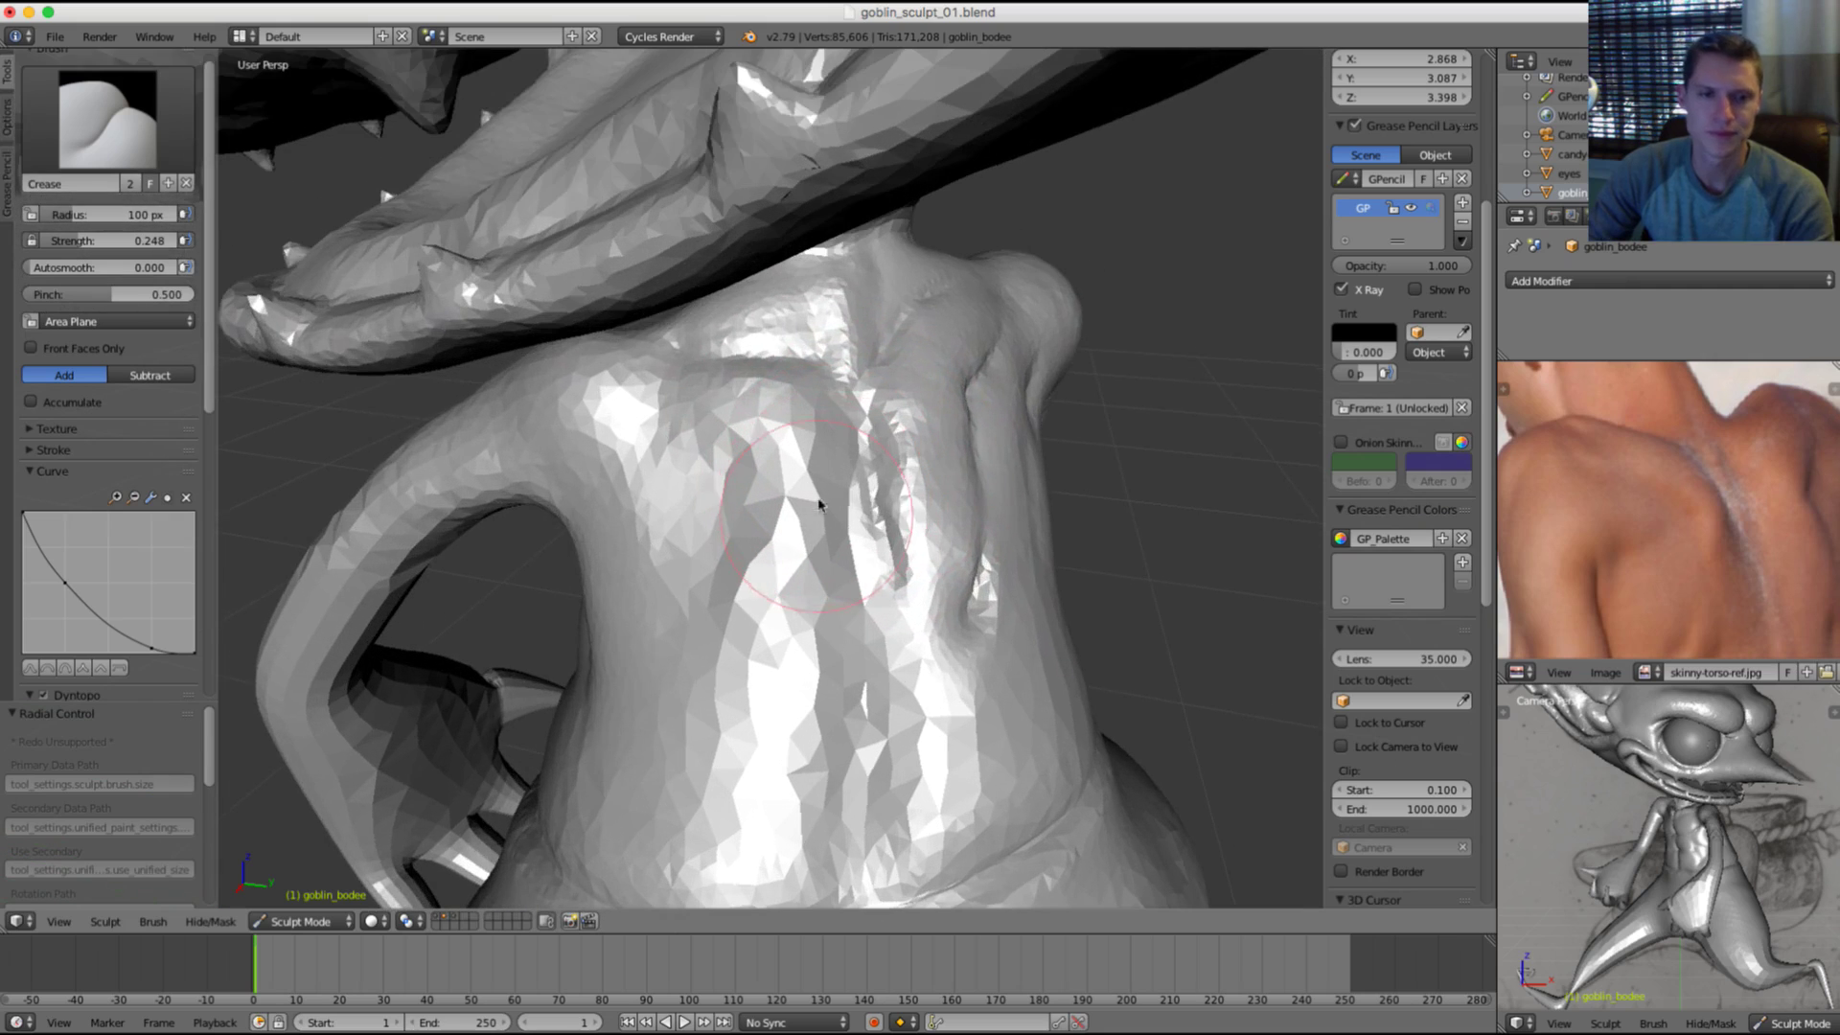
click(107, 119)
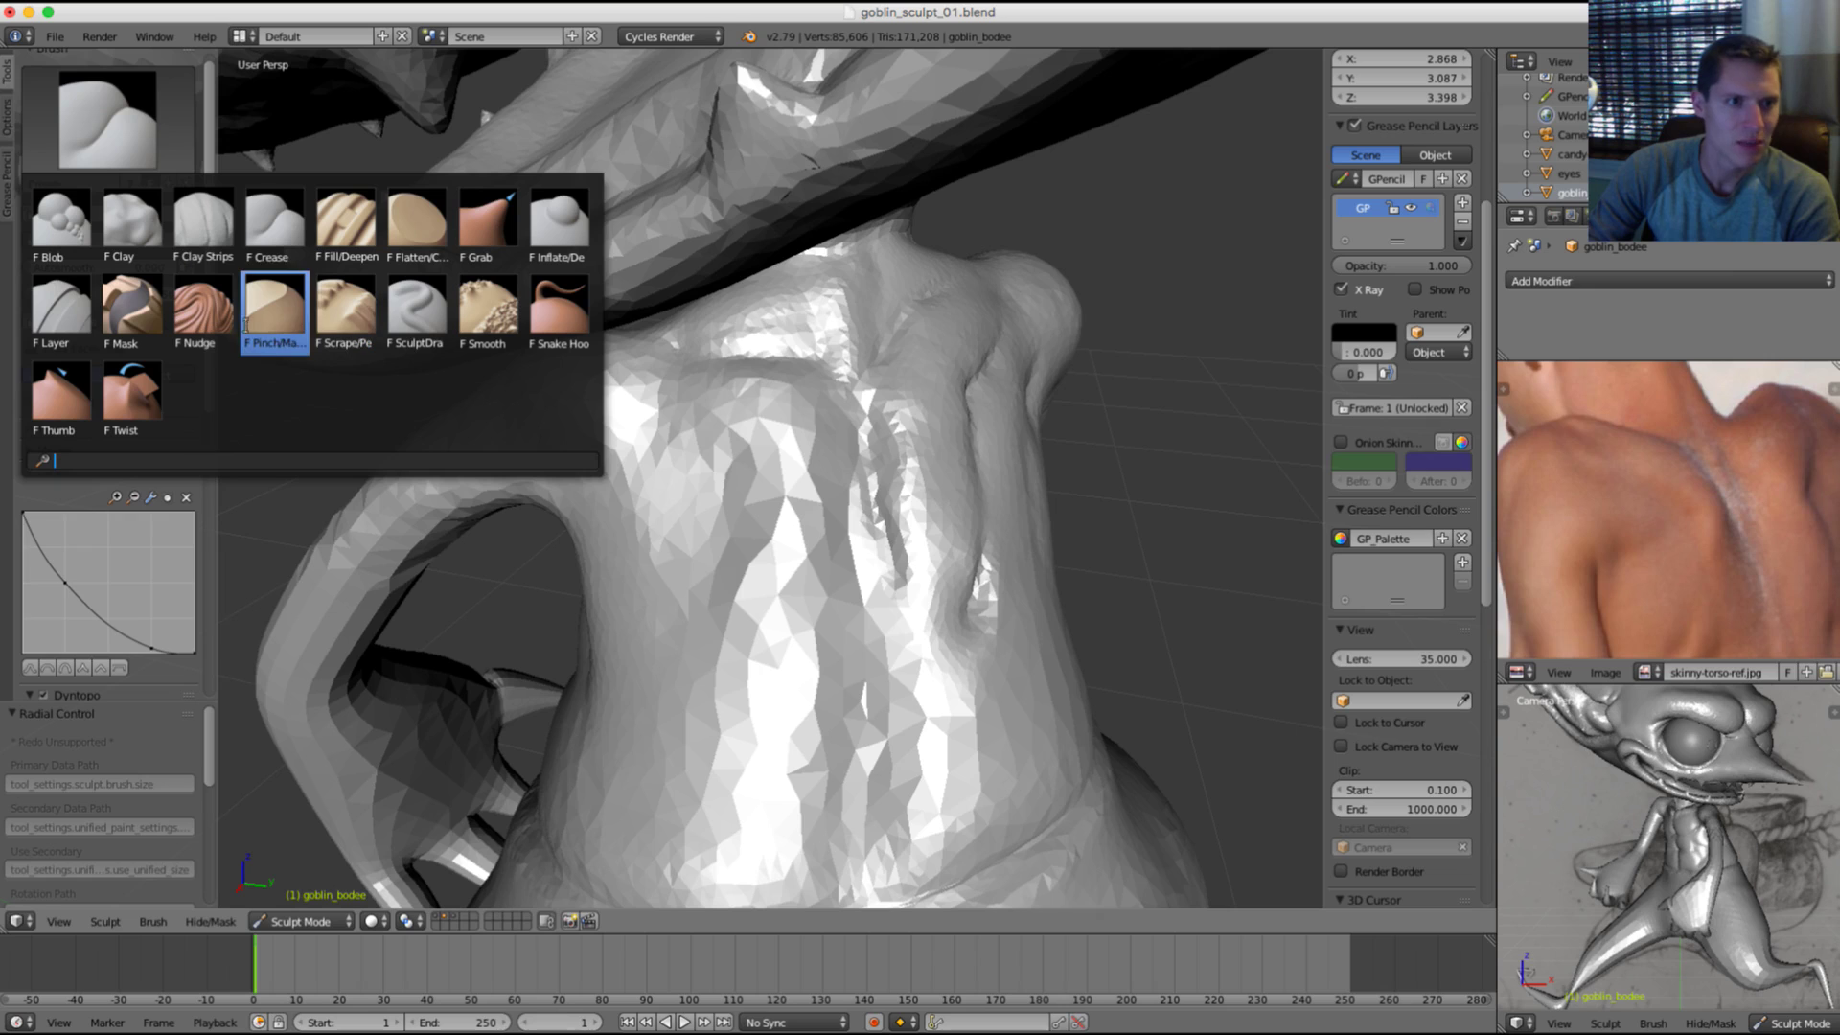
click(188, 228)
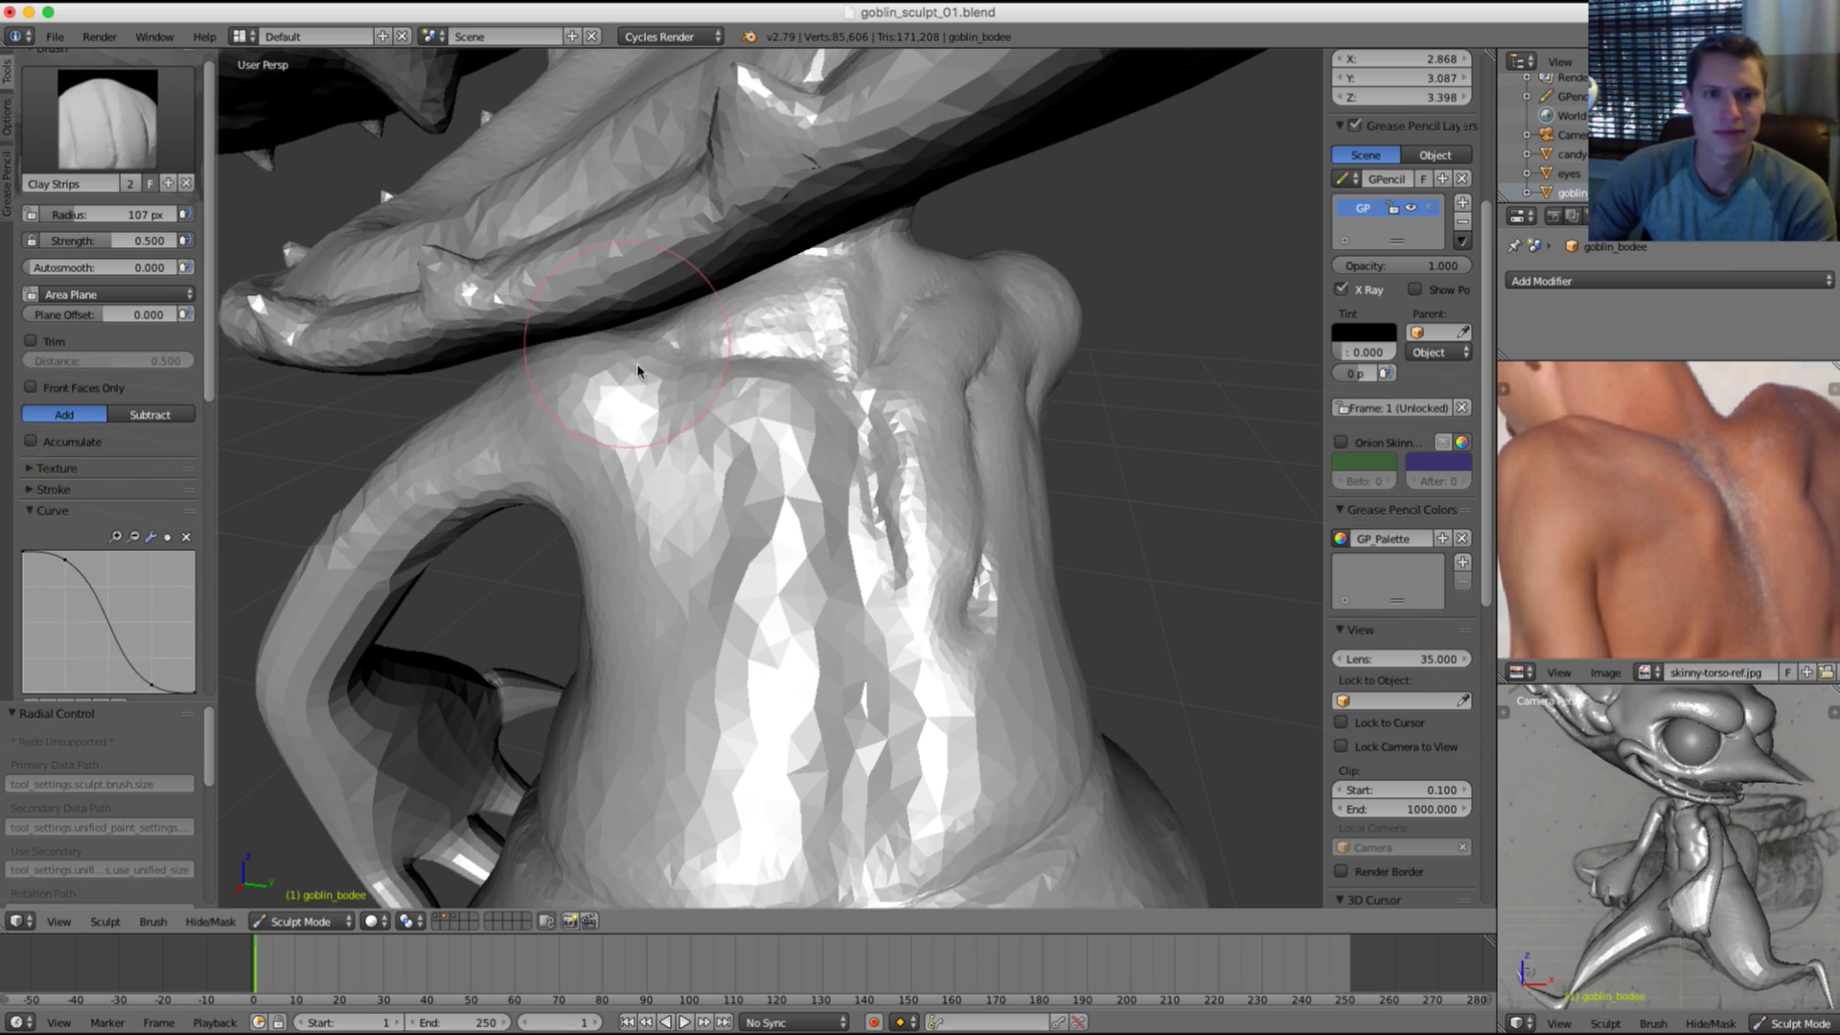
scroll(606, 350, up, 2)
drag(605, 351, 768, 376)
Step: Build up the left shoulder blade's inner edge with Clay Strips at an 83 px radius and smooth its lower end
middle_drag(795, 401, 824, 364)
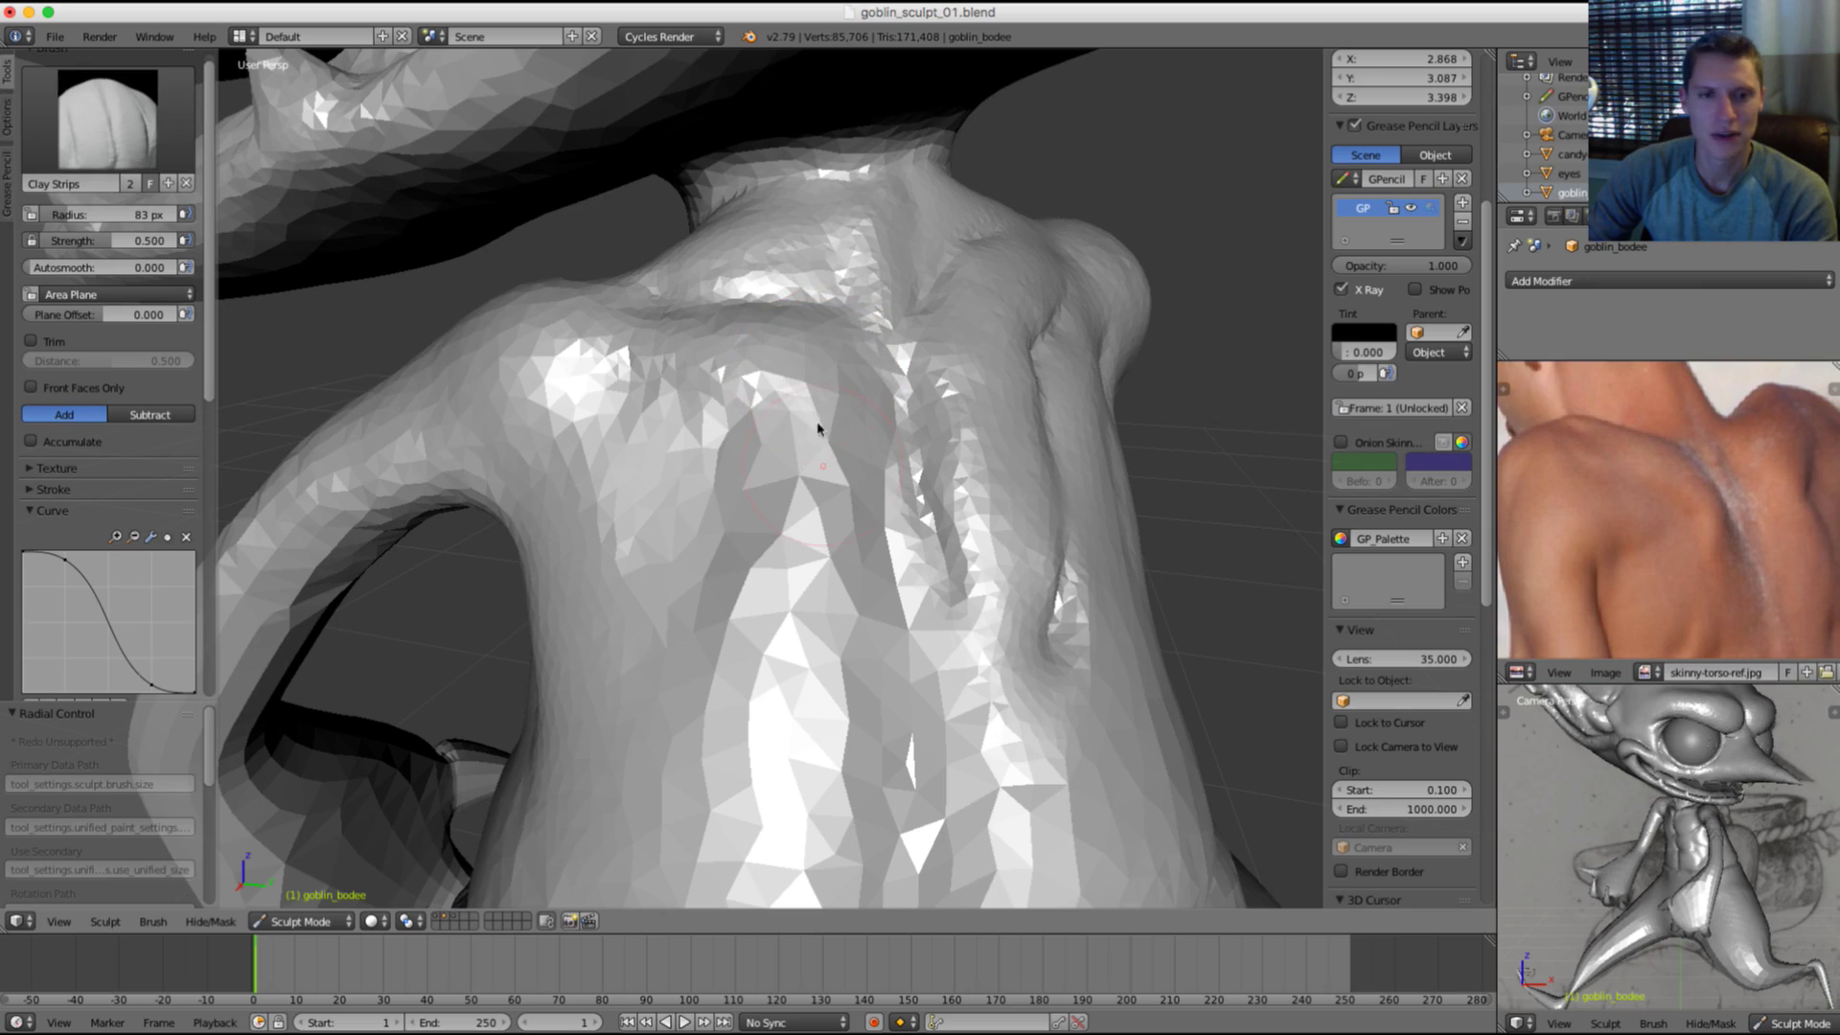
mouse_move(817, 428)
mouse_down()
mouse_move(805, 485)
mouse_move(850, 390)
mouse_move(844, 464)
mouse_up()
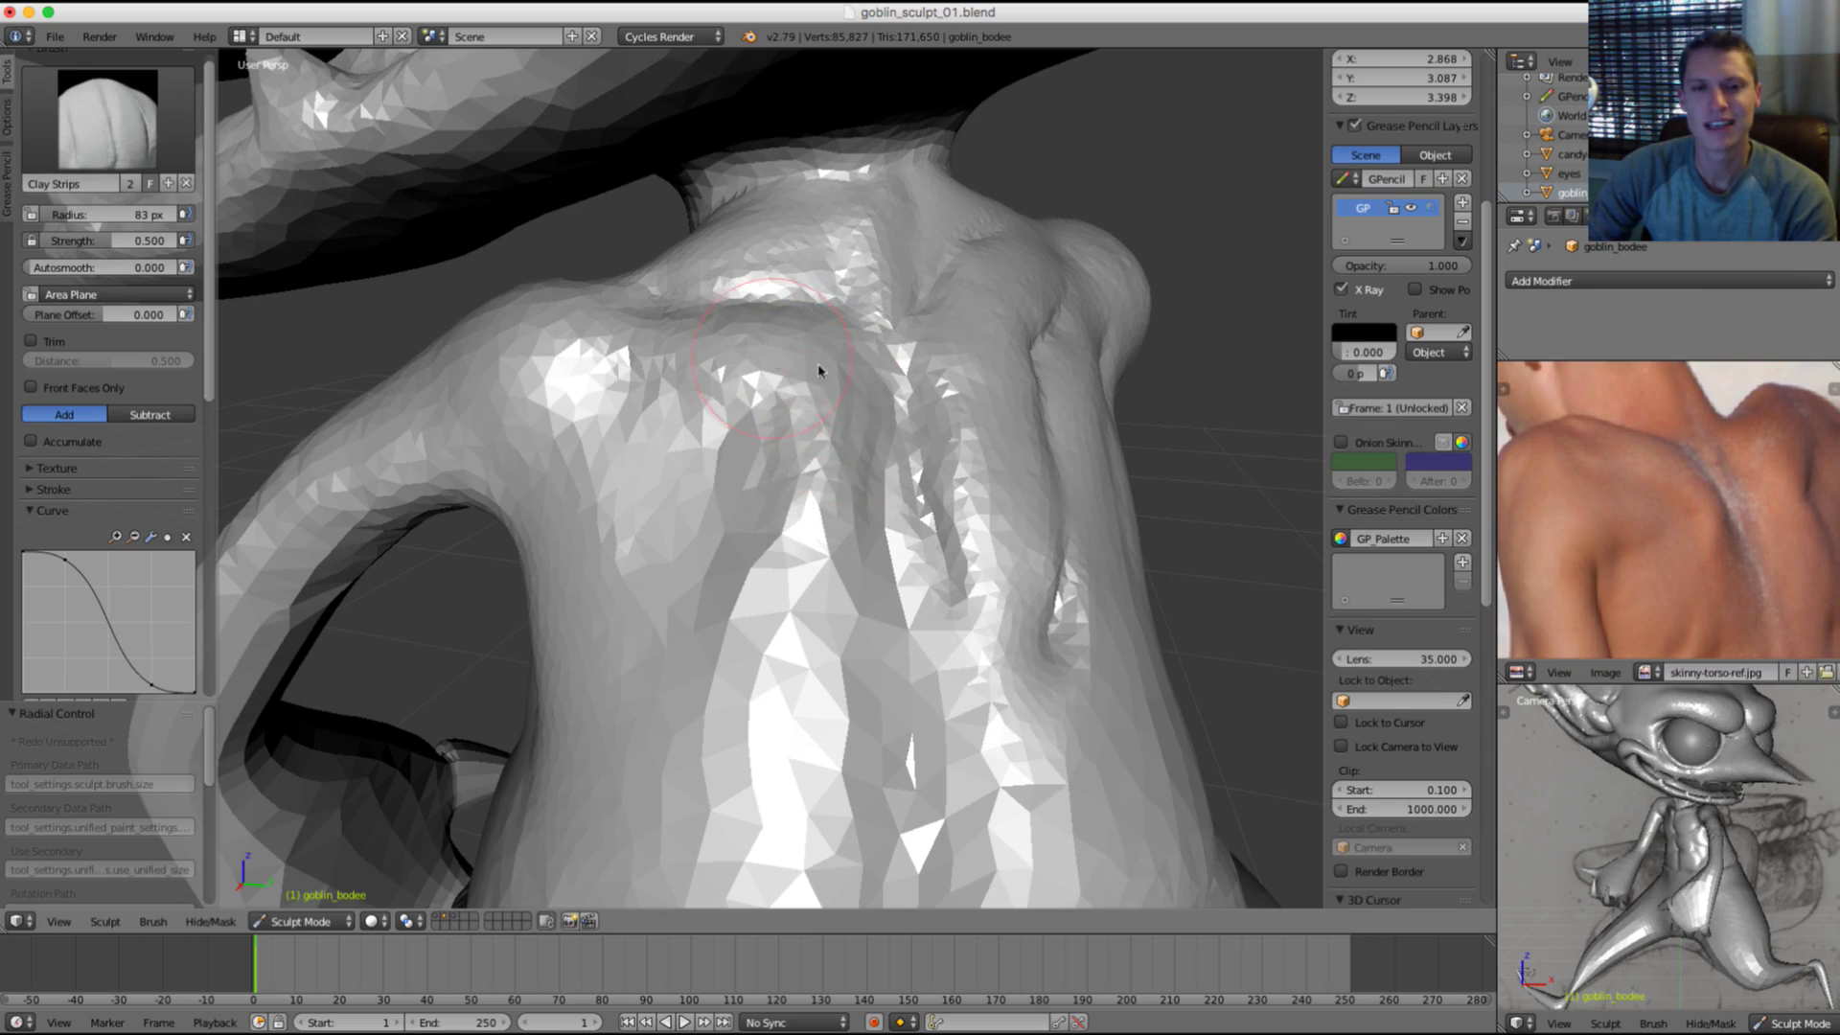
scroll(930, 399, down, 3)
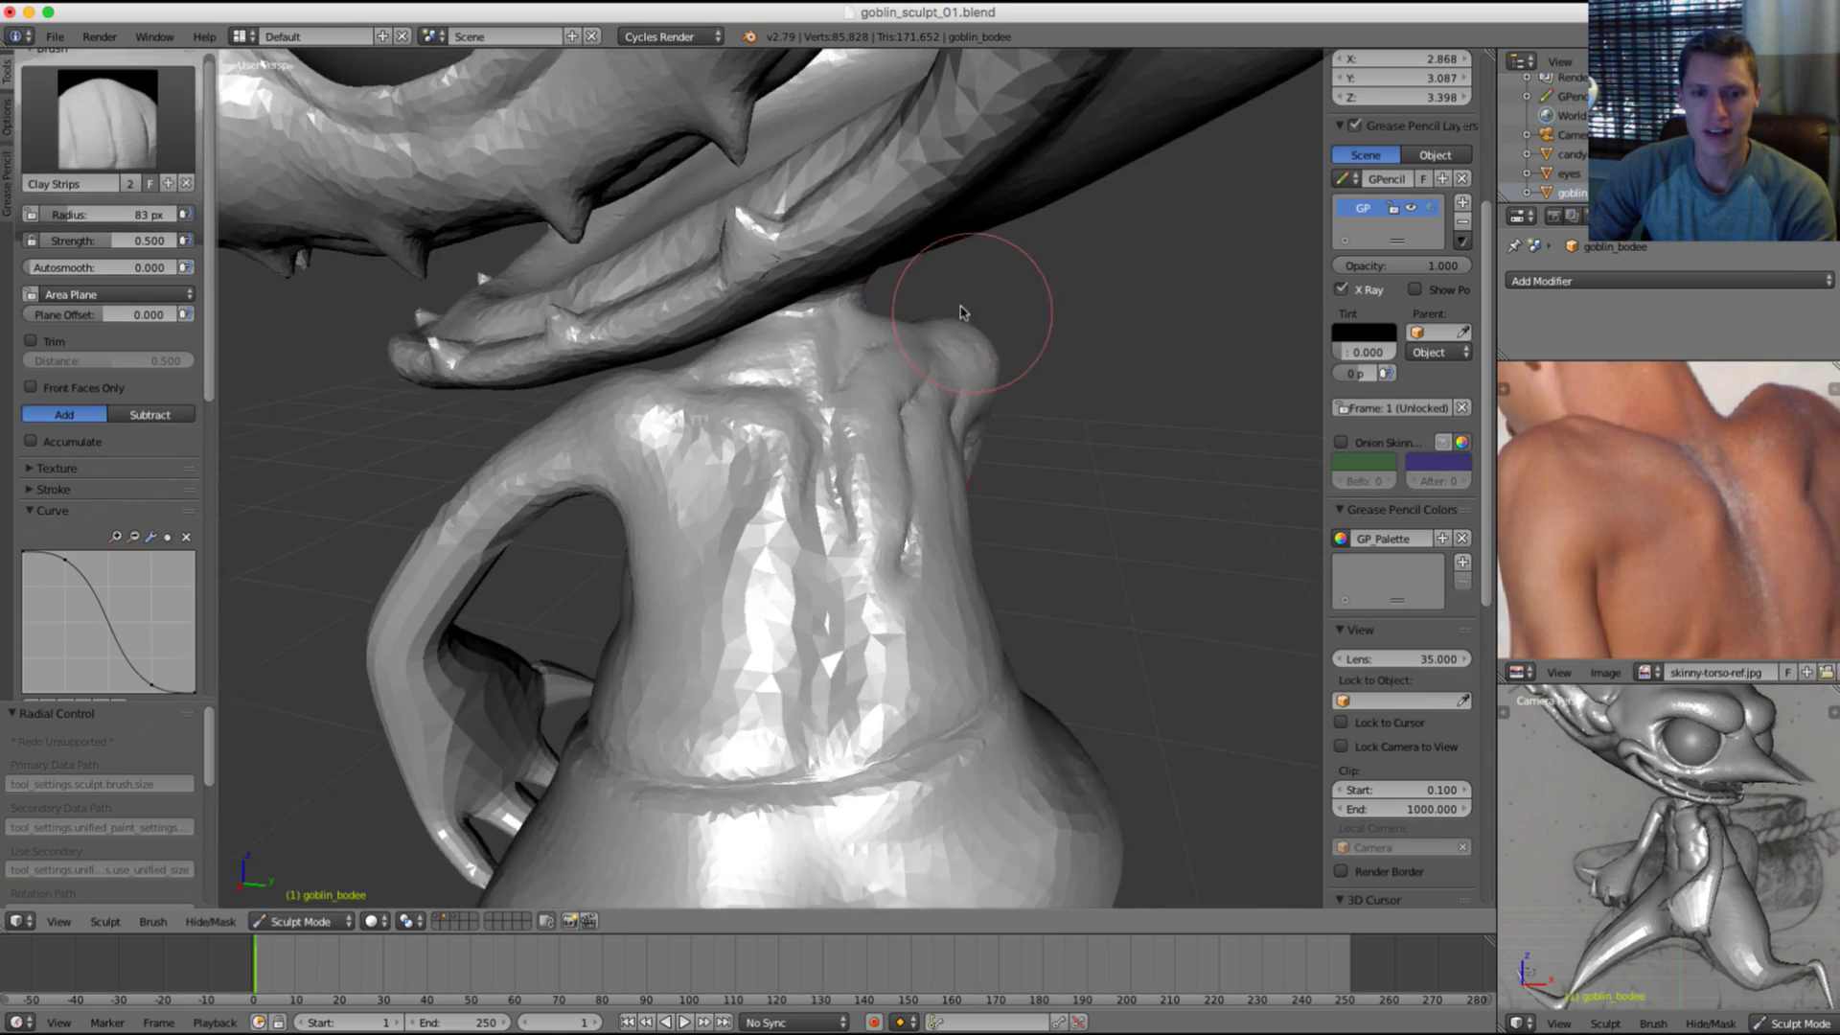
middle_drag(990, 308, 1129, 341)
middle_drag(968, 485, 771, 419)
scroll(832, 498, up, 1)
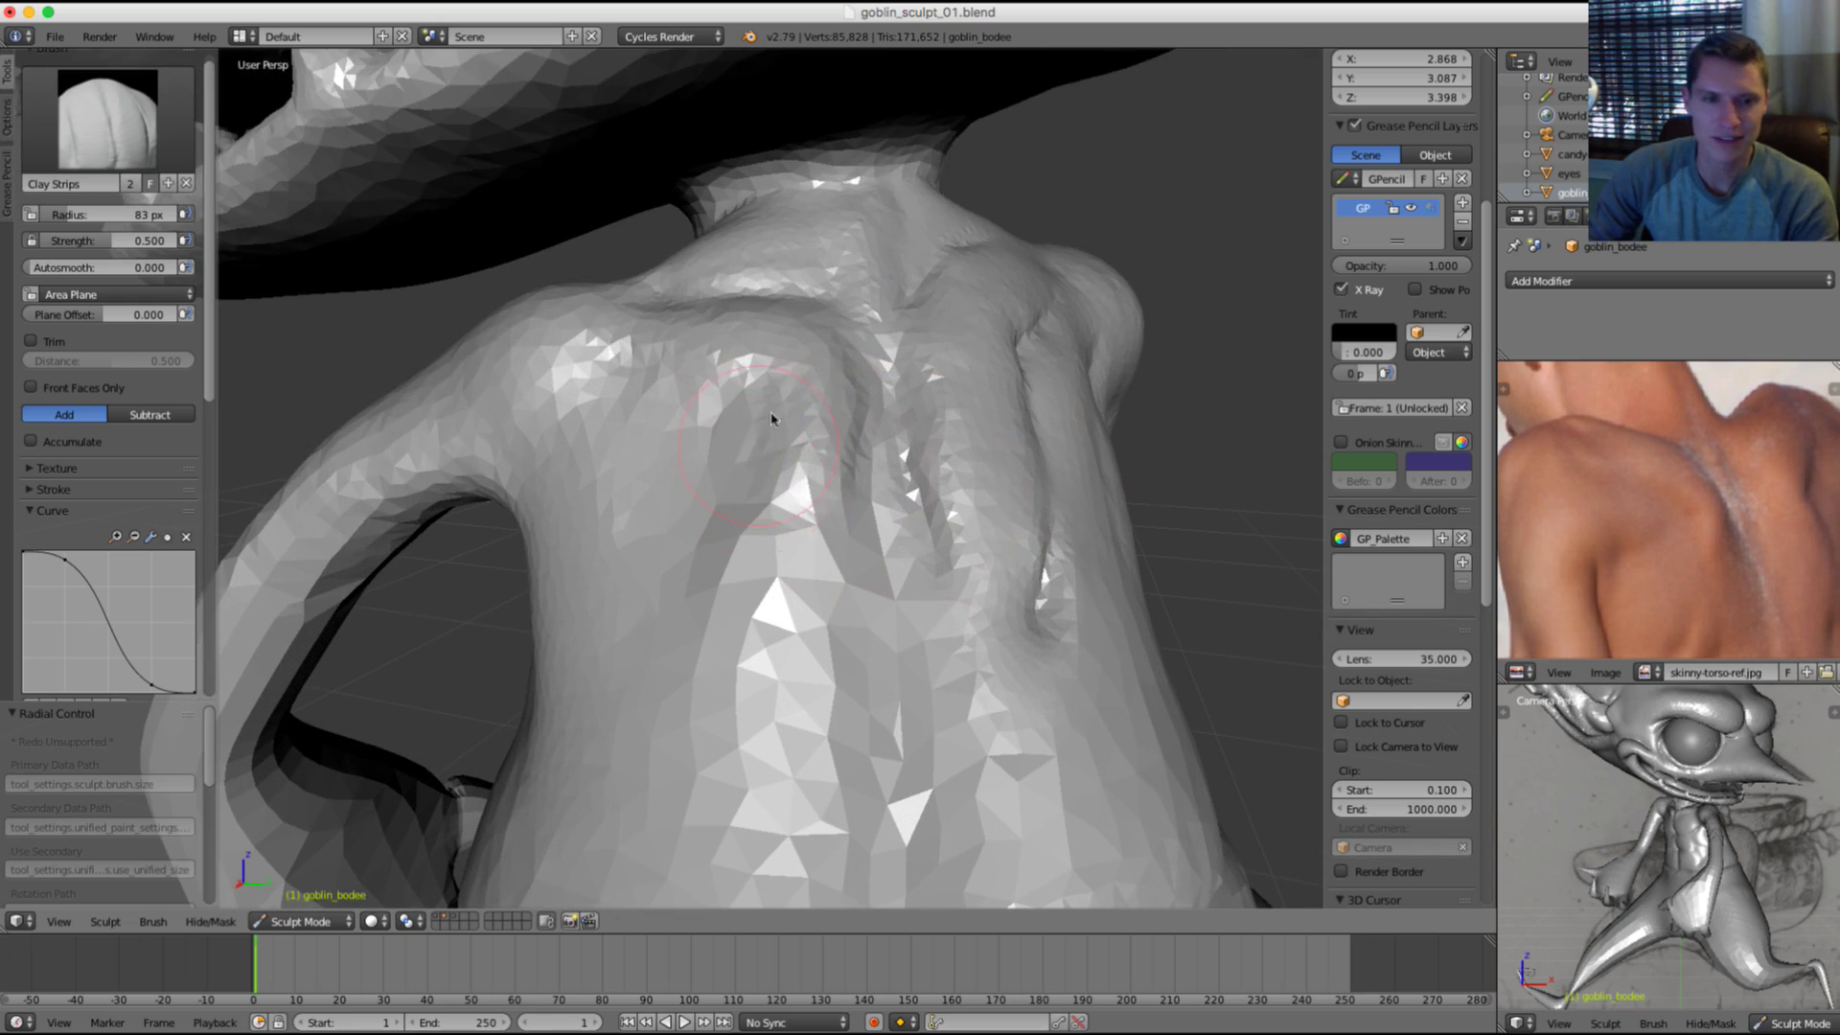
drag(776, 542, 776, 544)
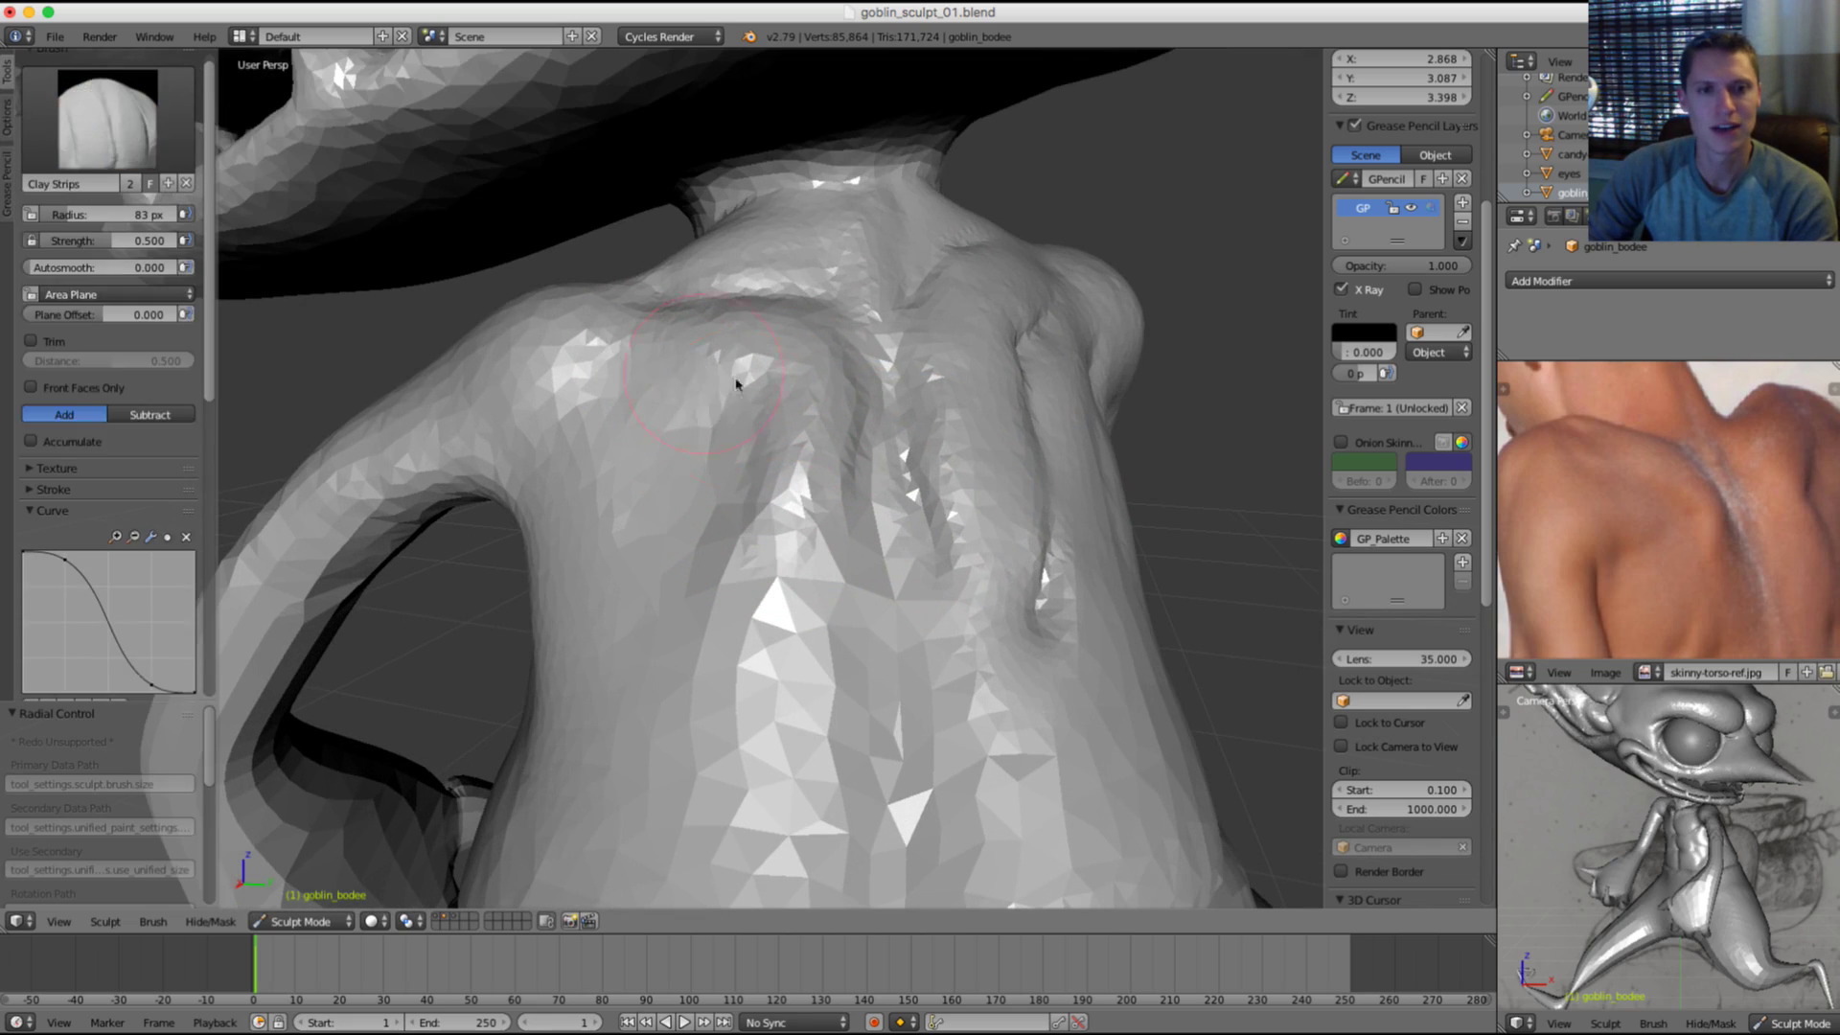
mouse_move(870, 399)
middle_down()
mouse_move(898, 367)
mouse_move(829, 480)
middle_up()
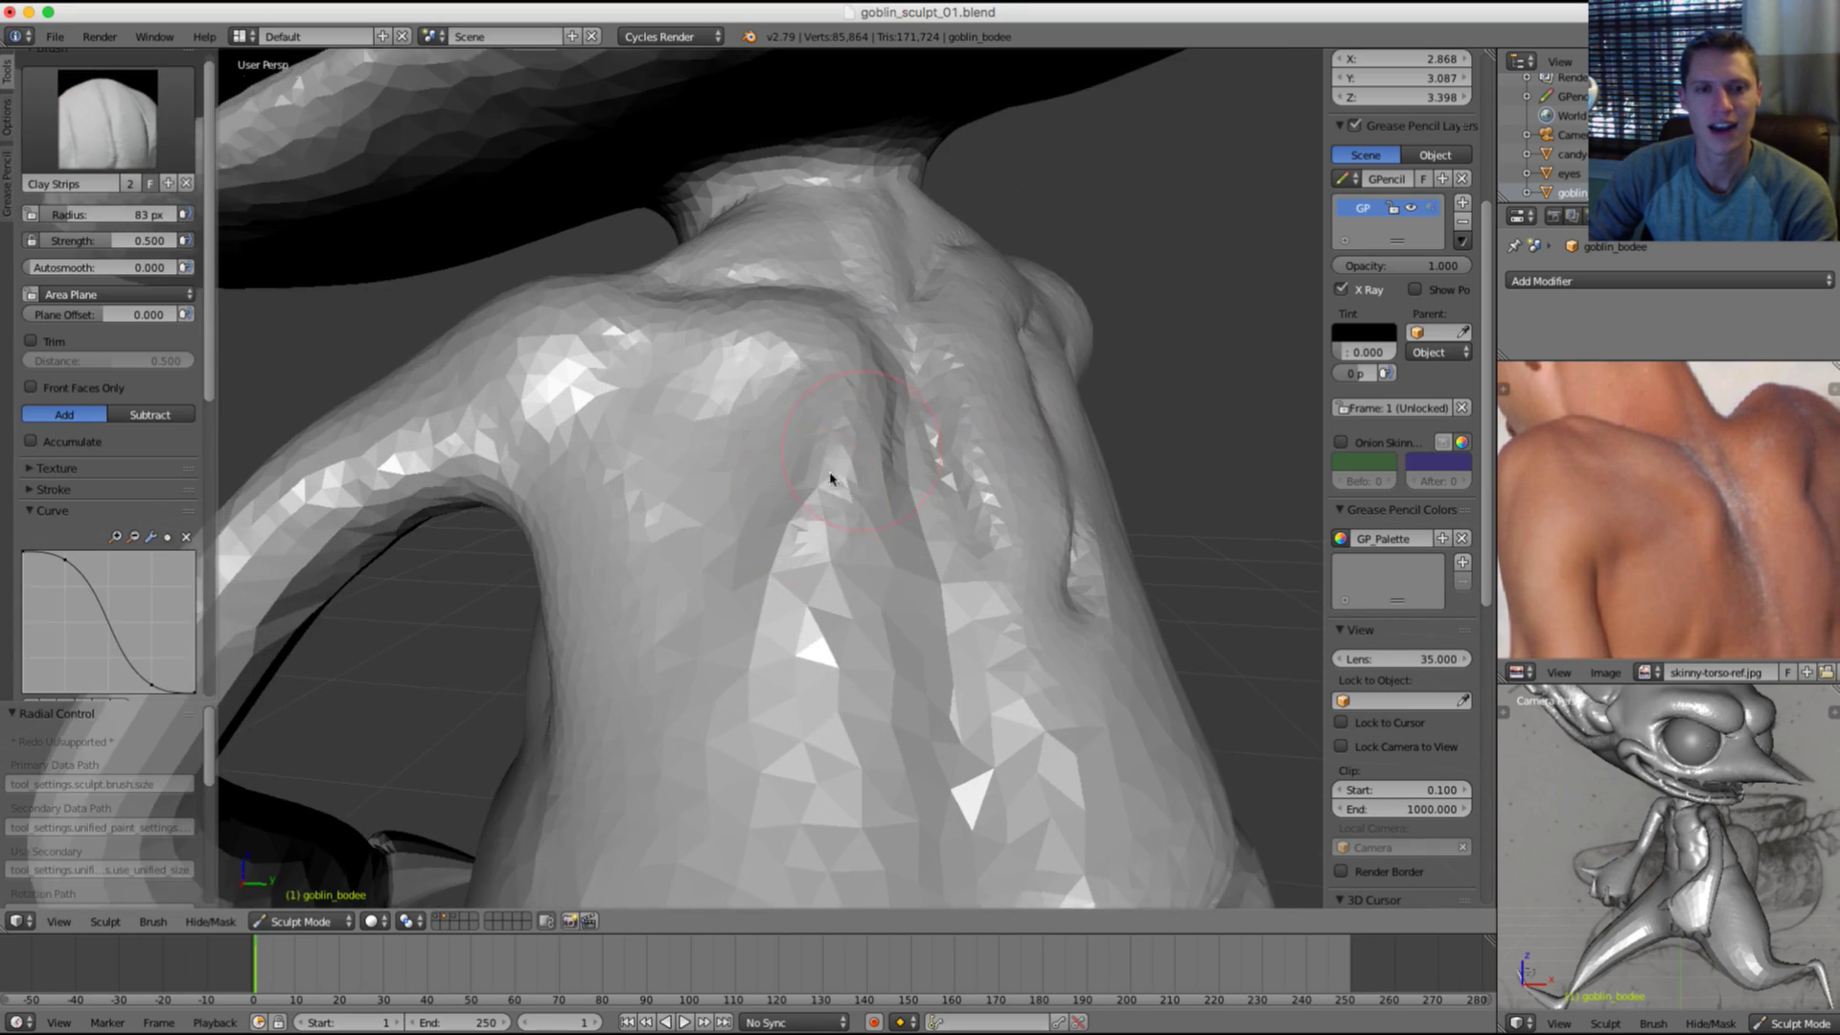
shift+drag(811, 536, 801, 592)
Step: Switch to the Crease brush at a 56 px radius and sculpt an inverted crease beside the spine along the left shoulder blade
mouse_move(843, 497)
middle_down()
mouse_move(860, 331)
mouse_move(839, 336)
middle_up()
key(shift+c)
scroll(780, 370, up, 5)
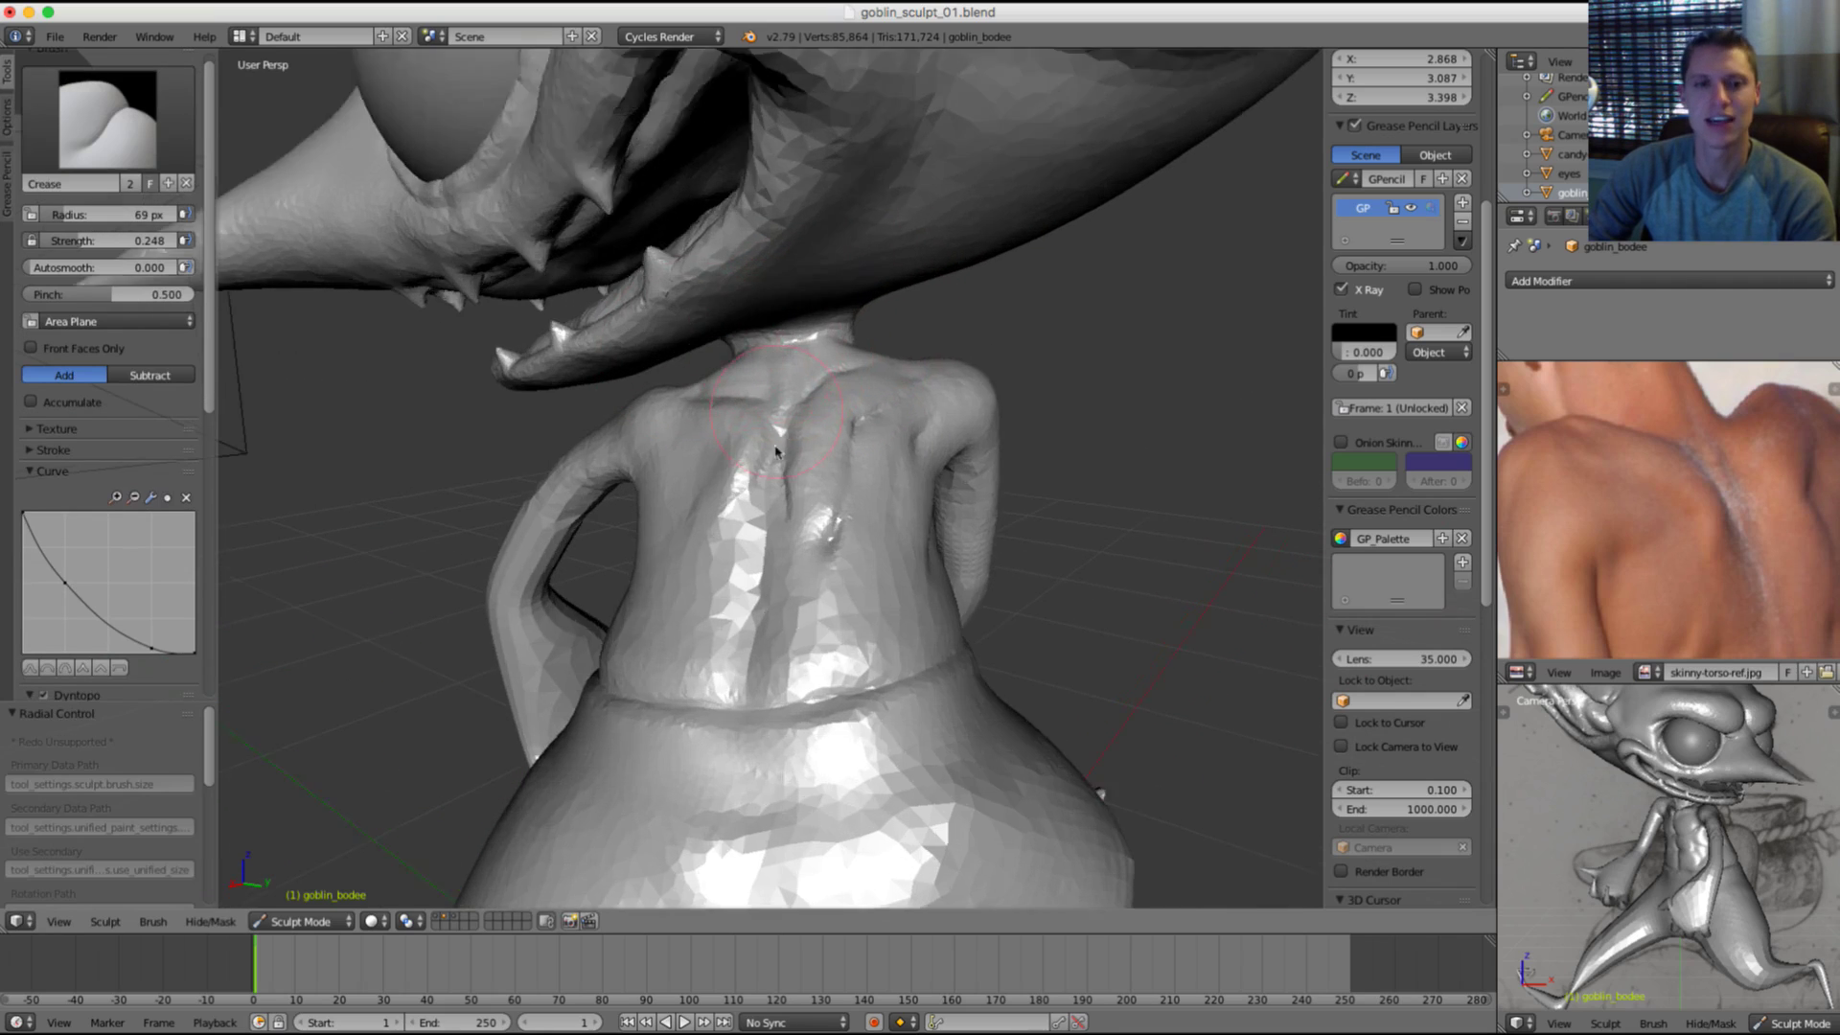
key(f)
click(753, 460)
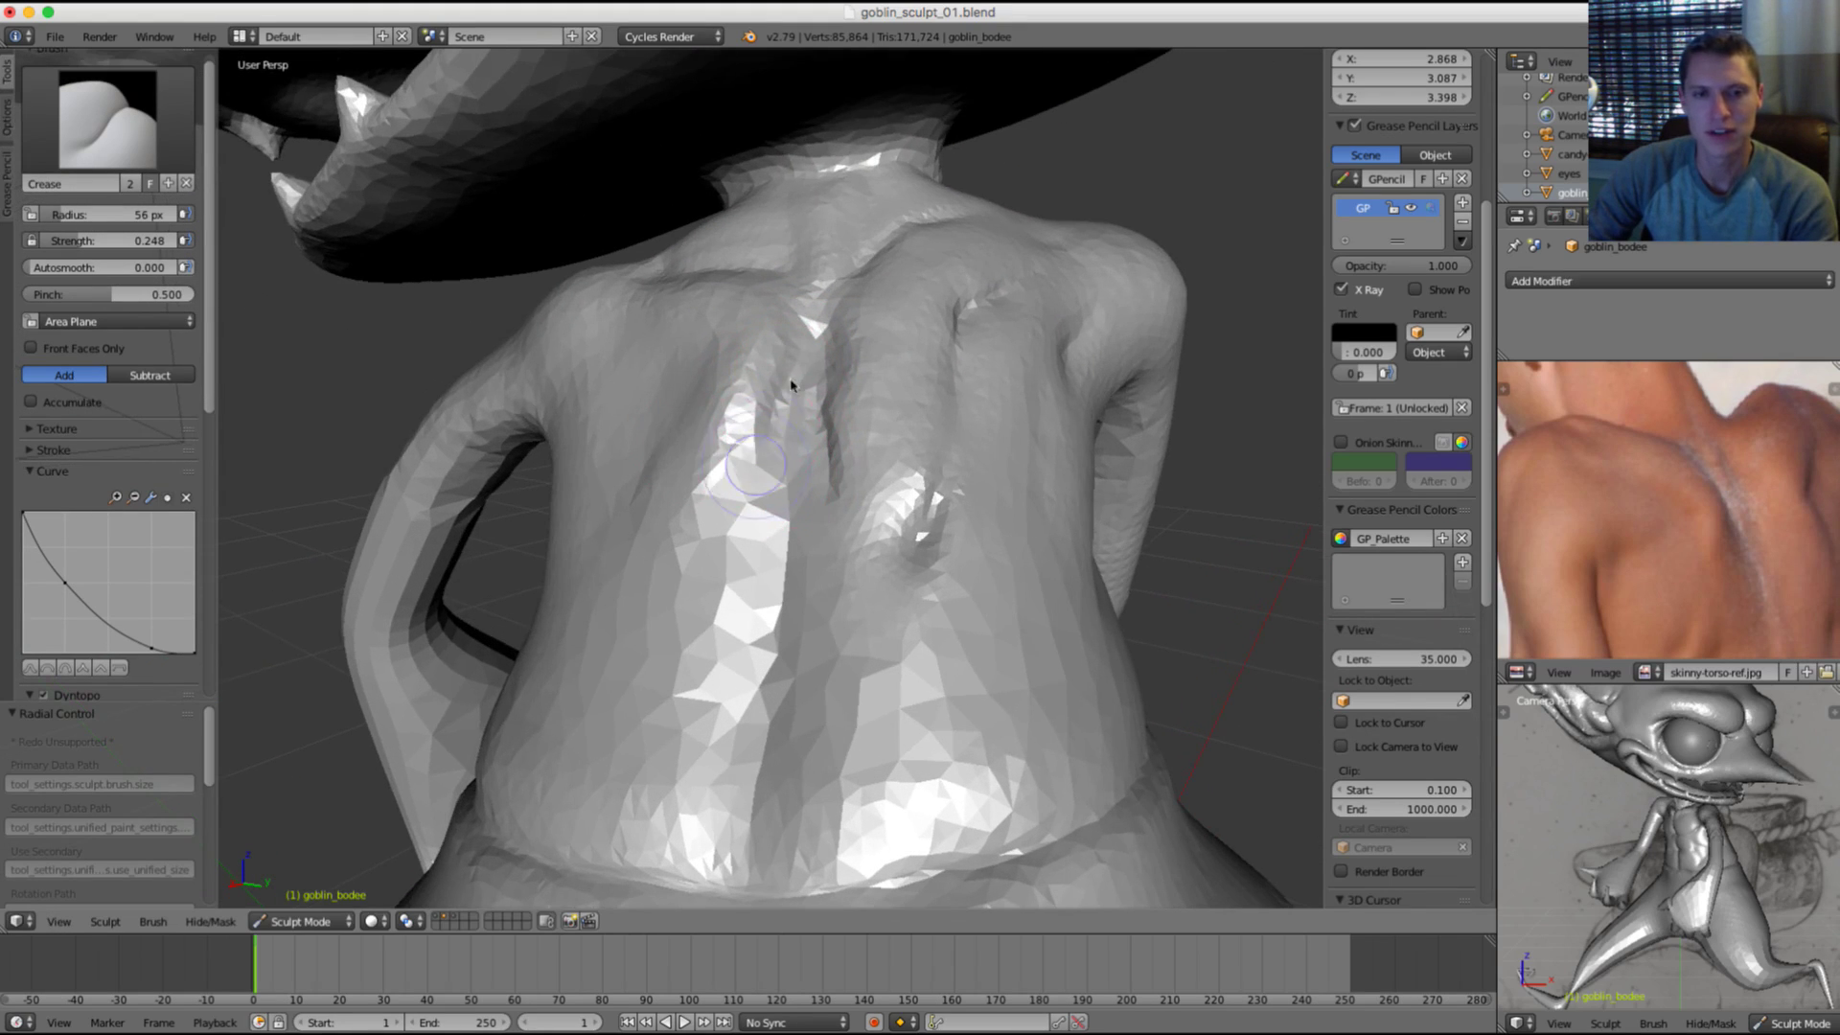
ctrl+drag(757, 509, 752, 531)
Step: Set the Crease brush radius to 97 px and sculpt creases along the spine's left side and down the lower back
mouse_move(760, 463)
middle_down()
mouse_move(842, 447)
mouse_move(767, 517)
mouse_move(731, 488)
middle_up()
scroll(767, 518, up, 3)
scroll(770, 455, down, 2)
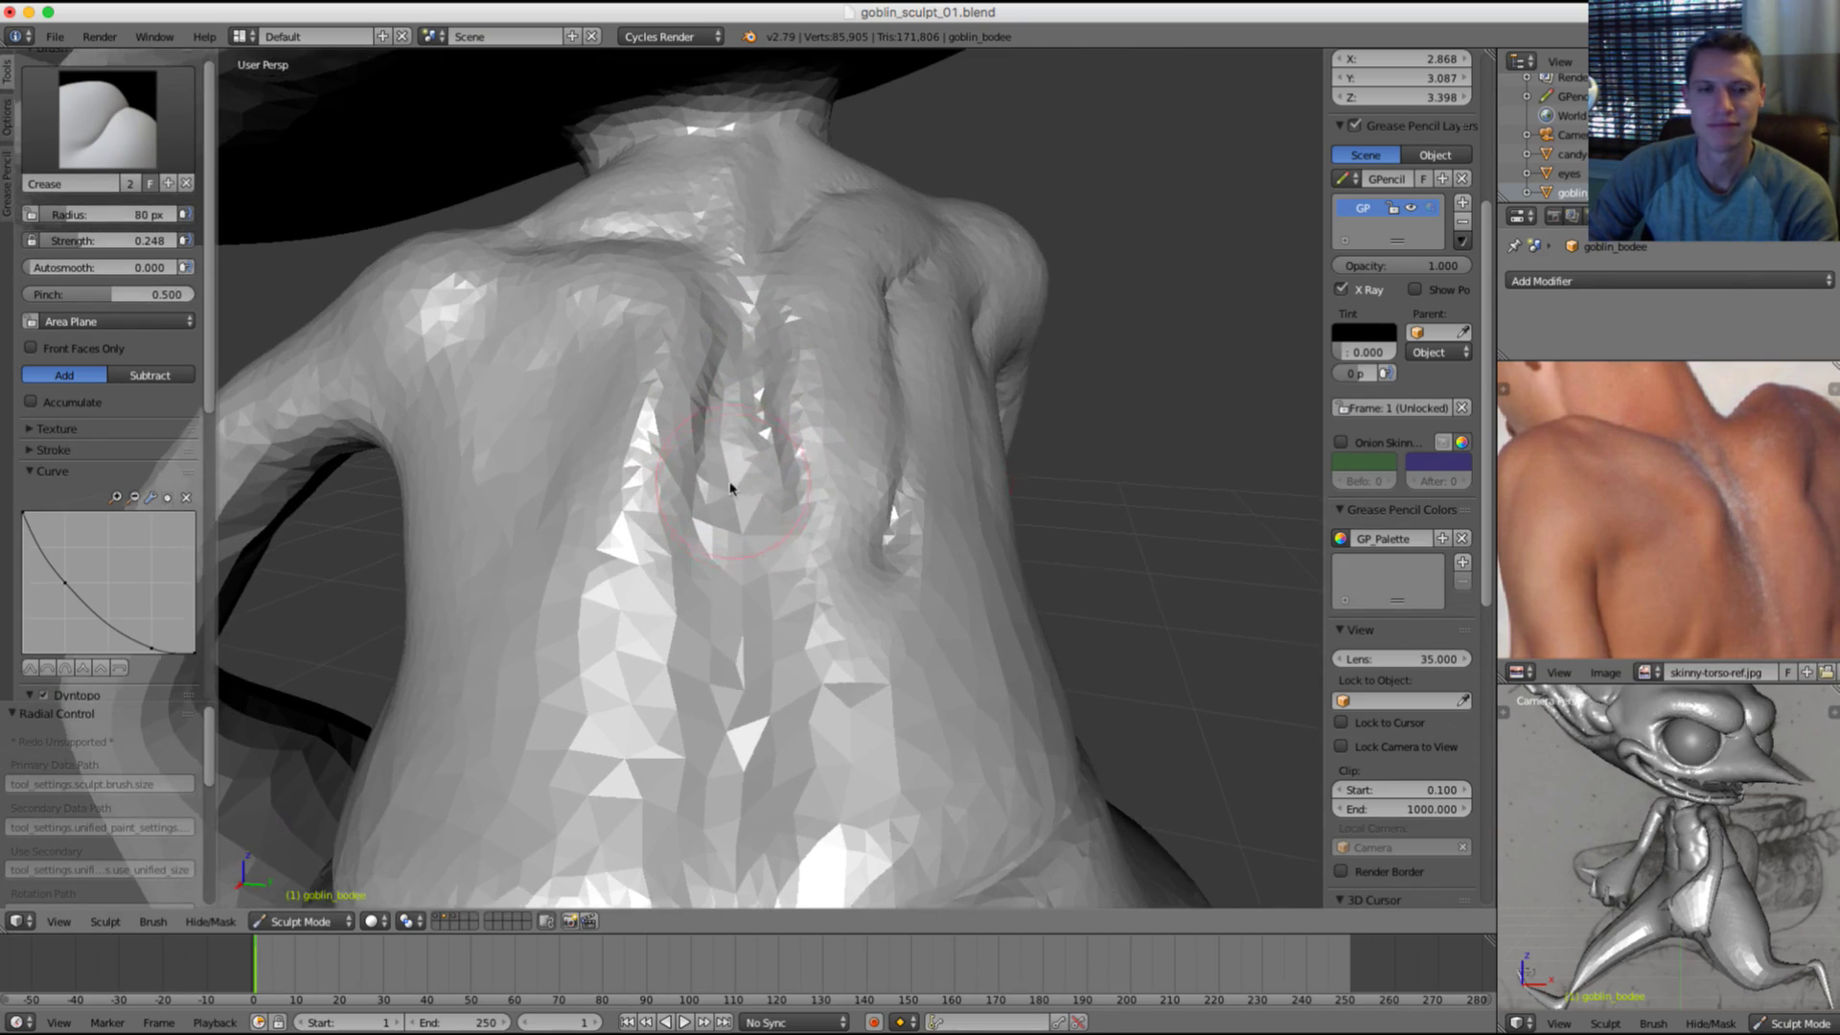
key(f)
click(734, 525)
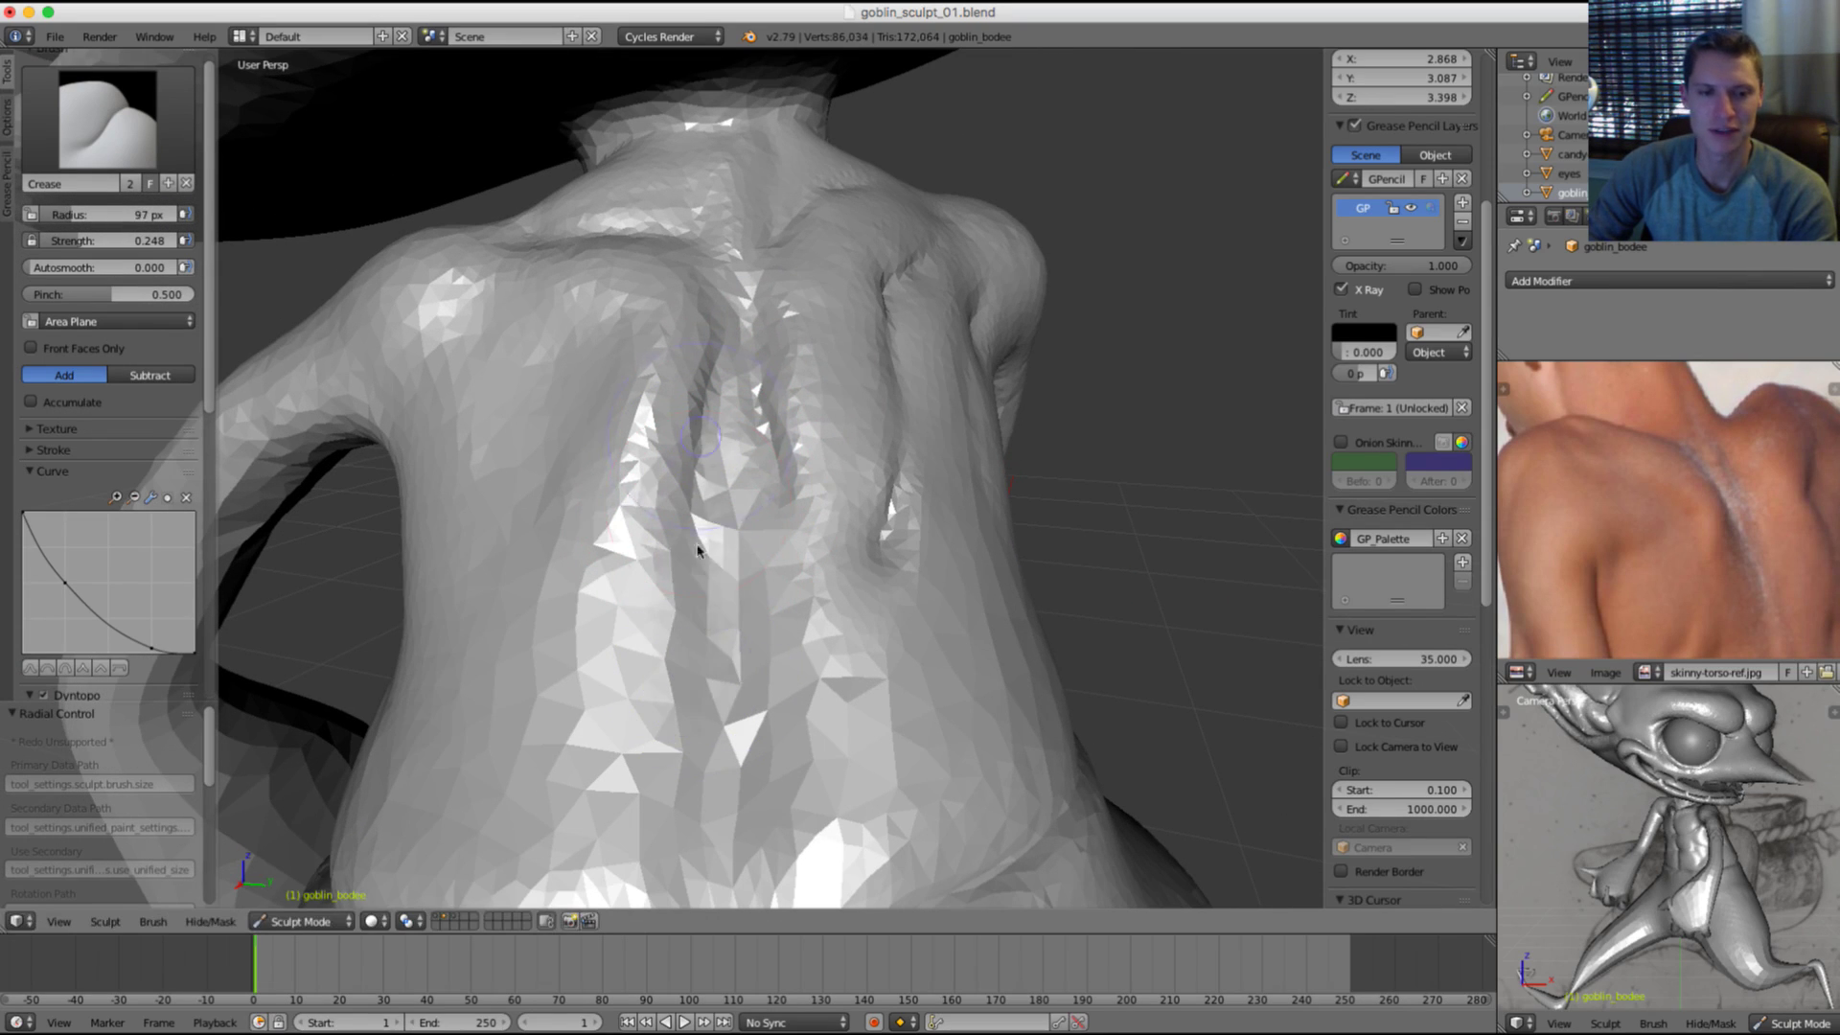
drag(698, 550, 729, 408)
ctrl+drag(771, 592, 826, 848)
scroll(907, 355, down, 5)
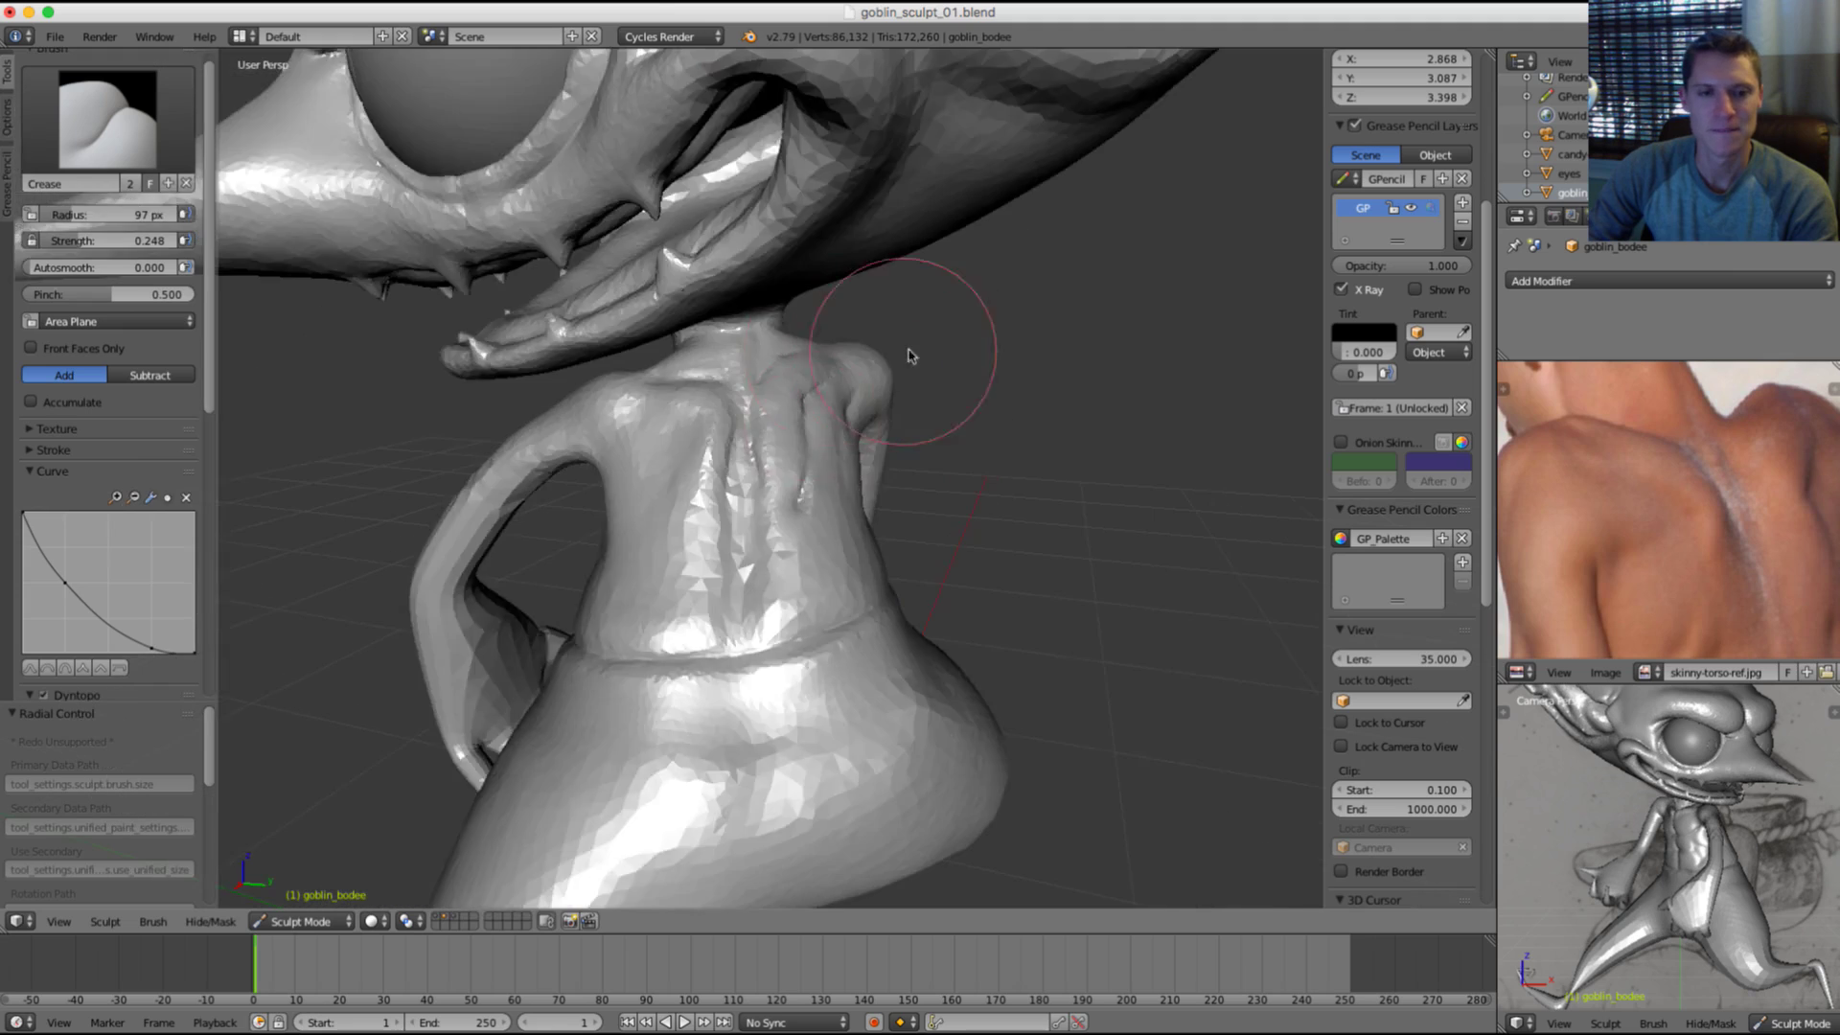
mouse_move(907, 355)
middle_down()
mouse_move(998, 346)
mouse_move(873, 401)
middle_up()
scroll(694, 559, up, 4)
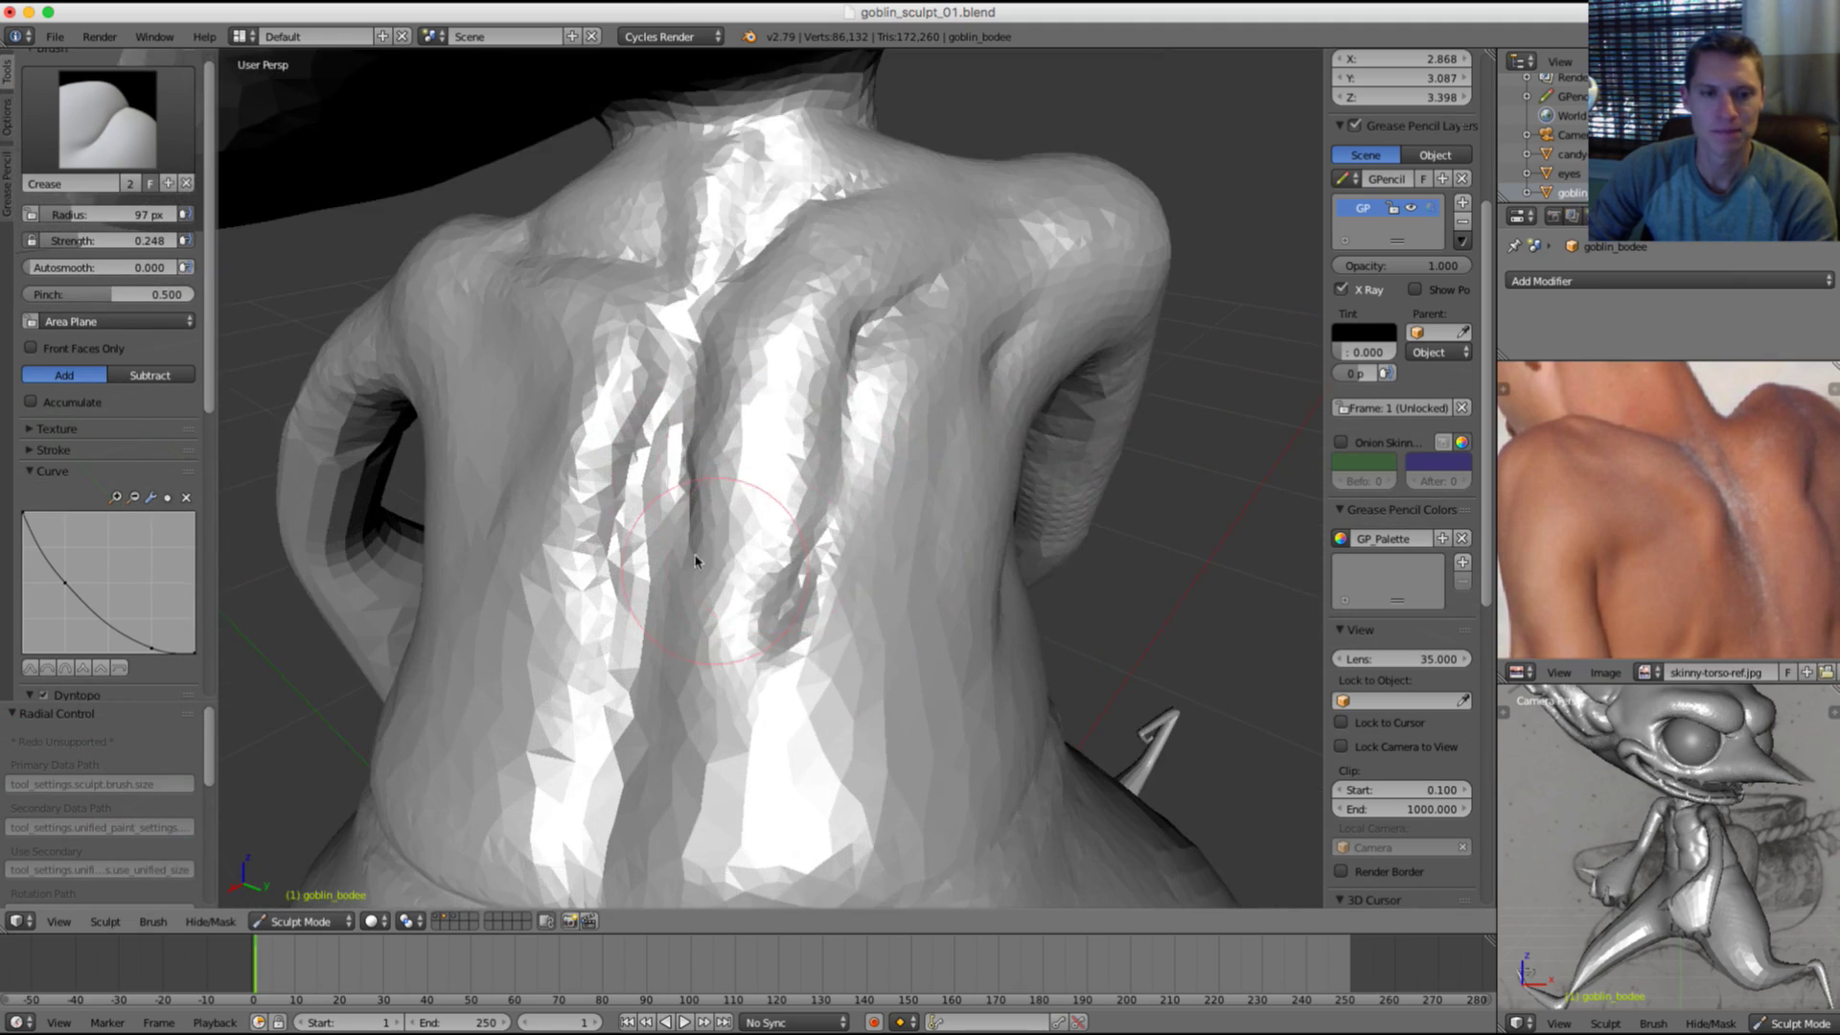
Step: Sculpt another crease down the spine between the shoulder blades with the Crease brush at a 97 px radius
scroll(704, 537, up, 1)
shift+middle_drag(739, 464, 701, 348)
drag(690, 384, 673, 508)
middle_drag(675, 508, 721, 349)
scroll(757, 383, down, 3)
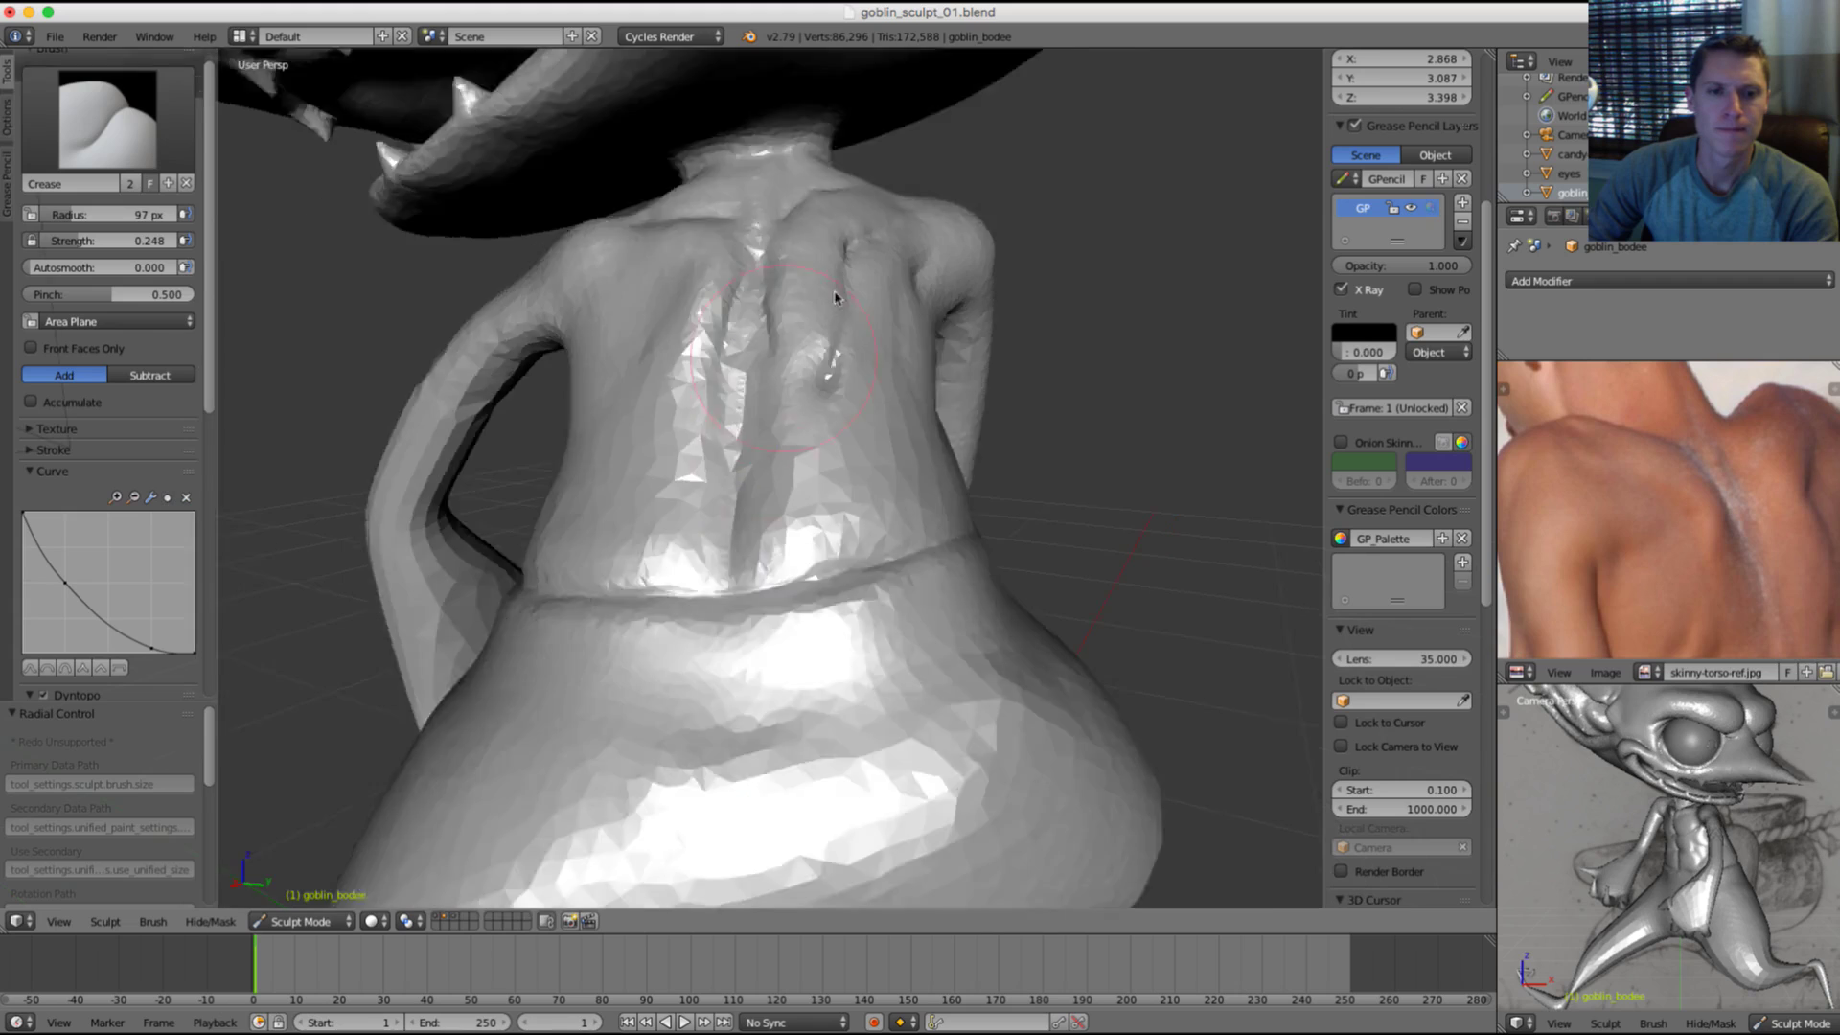
Step: Show the left shoulder in the torso reference and work the left shoulder blade's outer side with the Crease brush at about 86 px
mouse_move(841, 278)
middle_down()
mouse_move(1035, 312)
mouse_move(1068, 307)
mouse_move(1059, 273)
mouse_move(994, 371)
mouse_move(965, 375)
middle_up()
scroll(1064, 273, down, 3)
scroll(1043, 286, up, 4)
middle_drag(1619, 528, 1640, 460)
mouse_move(681, 372)
middle_down()
mouse_move(803, 380)
mouse_move(719, 456)
middle_up()
scroll(802, 380, up, 2)
key(f)
click(710, 388)
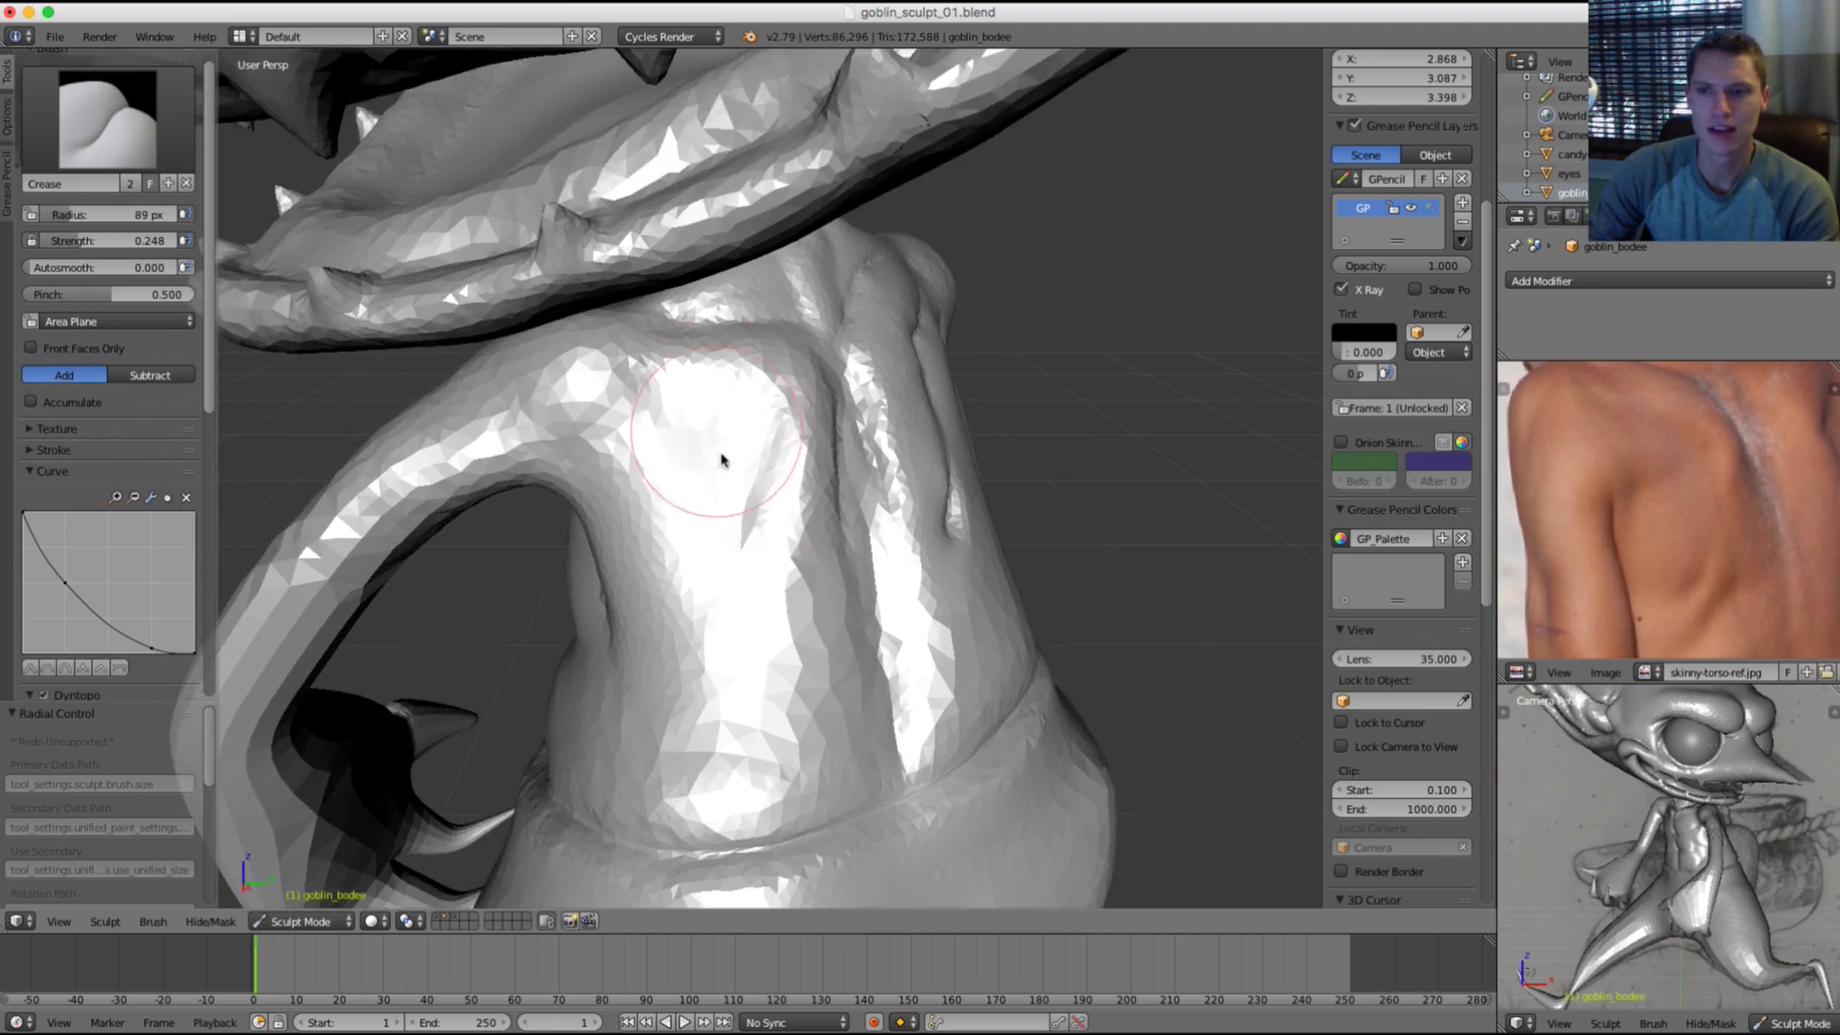
scroll(662, 459, up, 2)
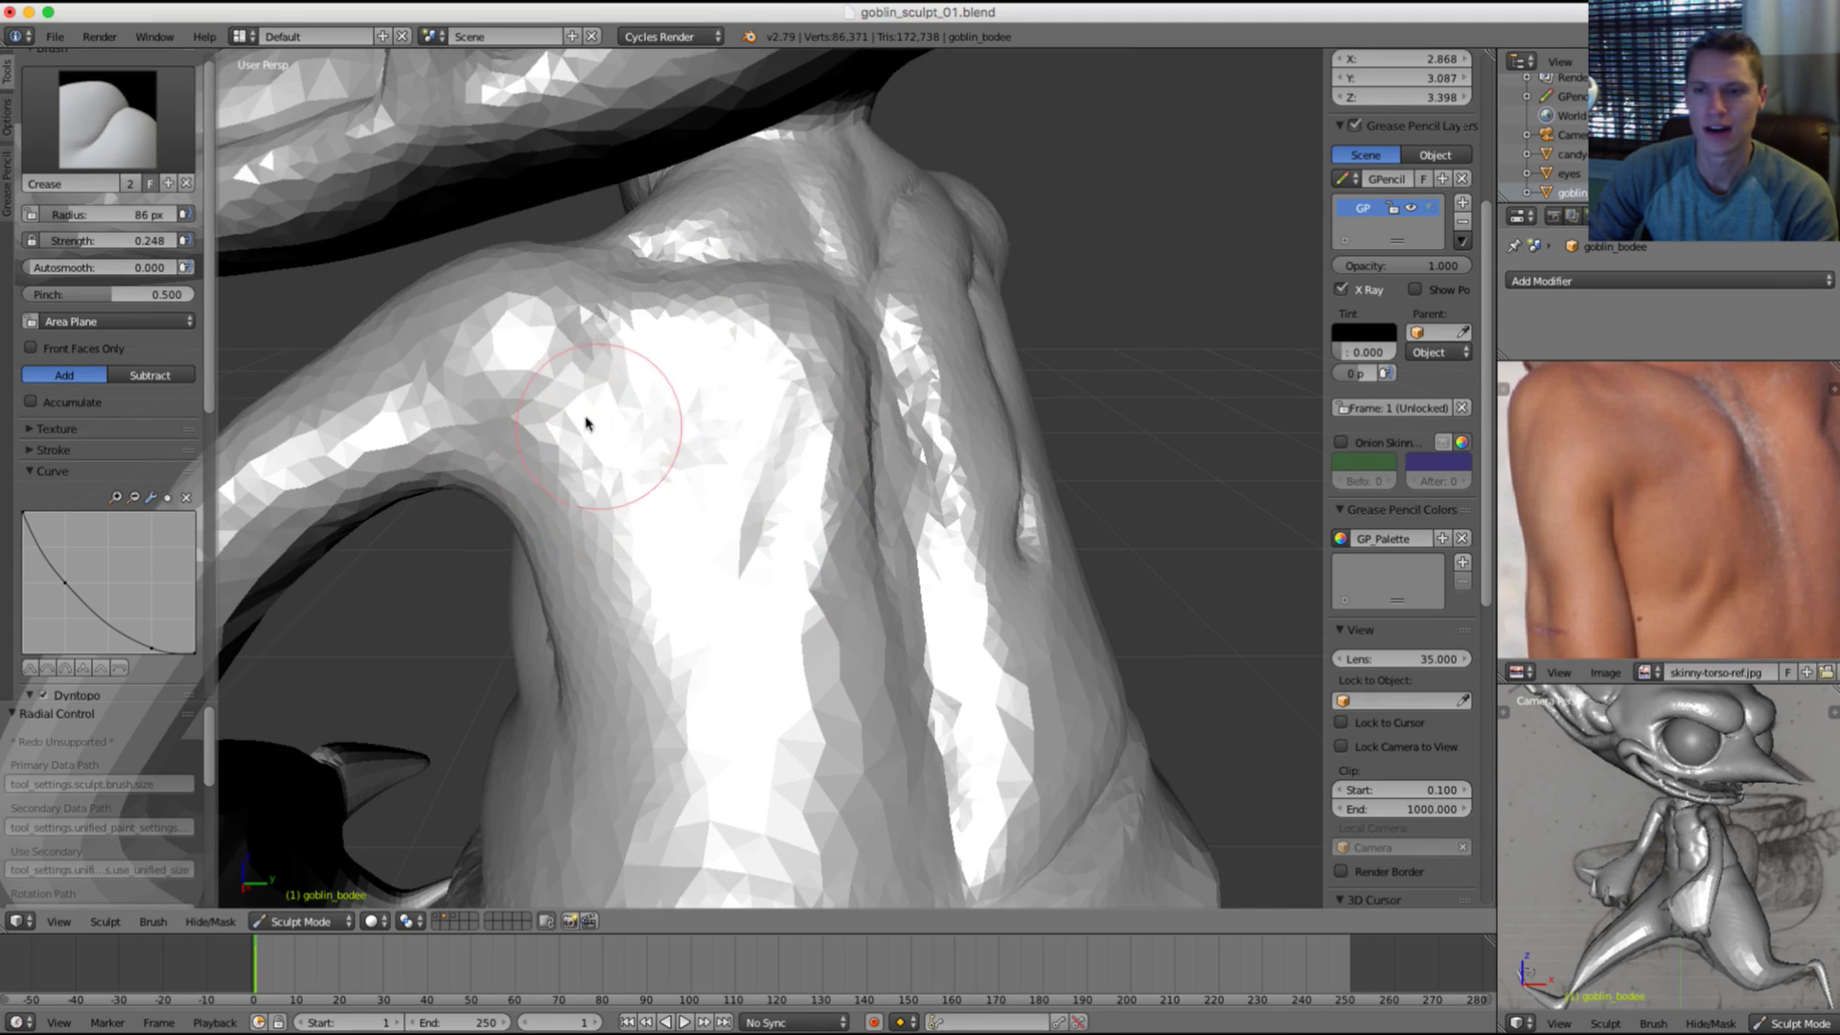
Step: Sculpt an inverted crease above the left armpit at a 100 px radius and smooth the back of the shoulder
mouse_move(586, 424)
middle_down()
mouse_move(710, 440)
mouse_move(715, 419)
mouse_move(686, 435)
middle_up()
key(f)
click(668, 422)
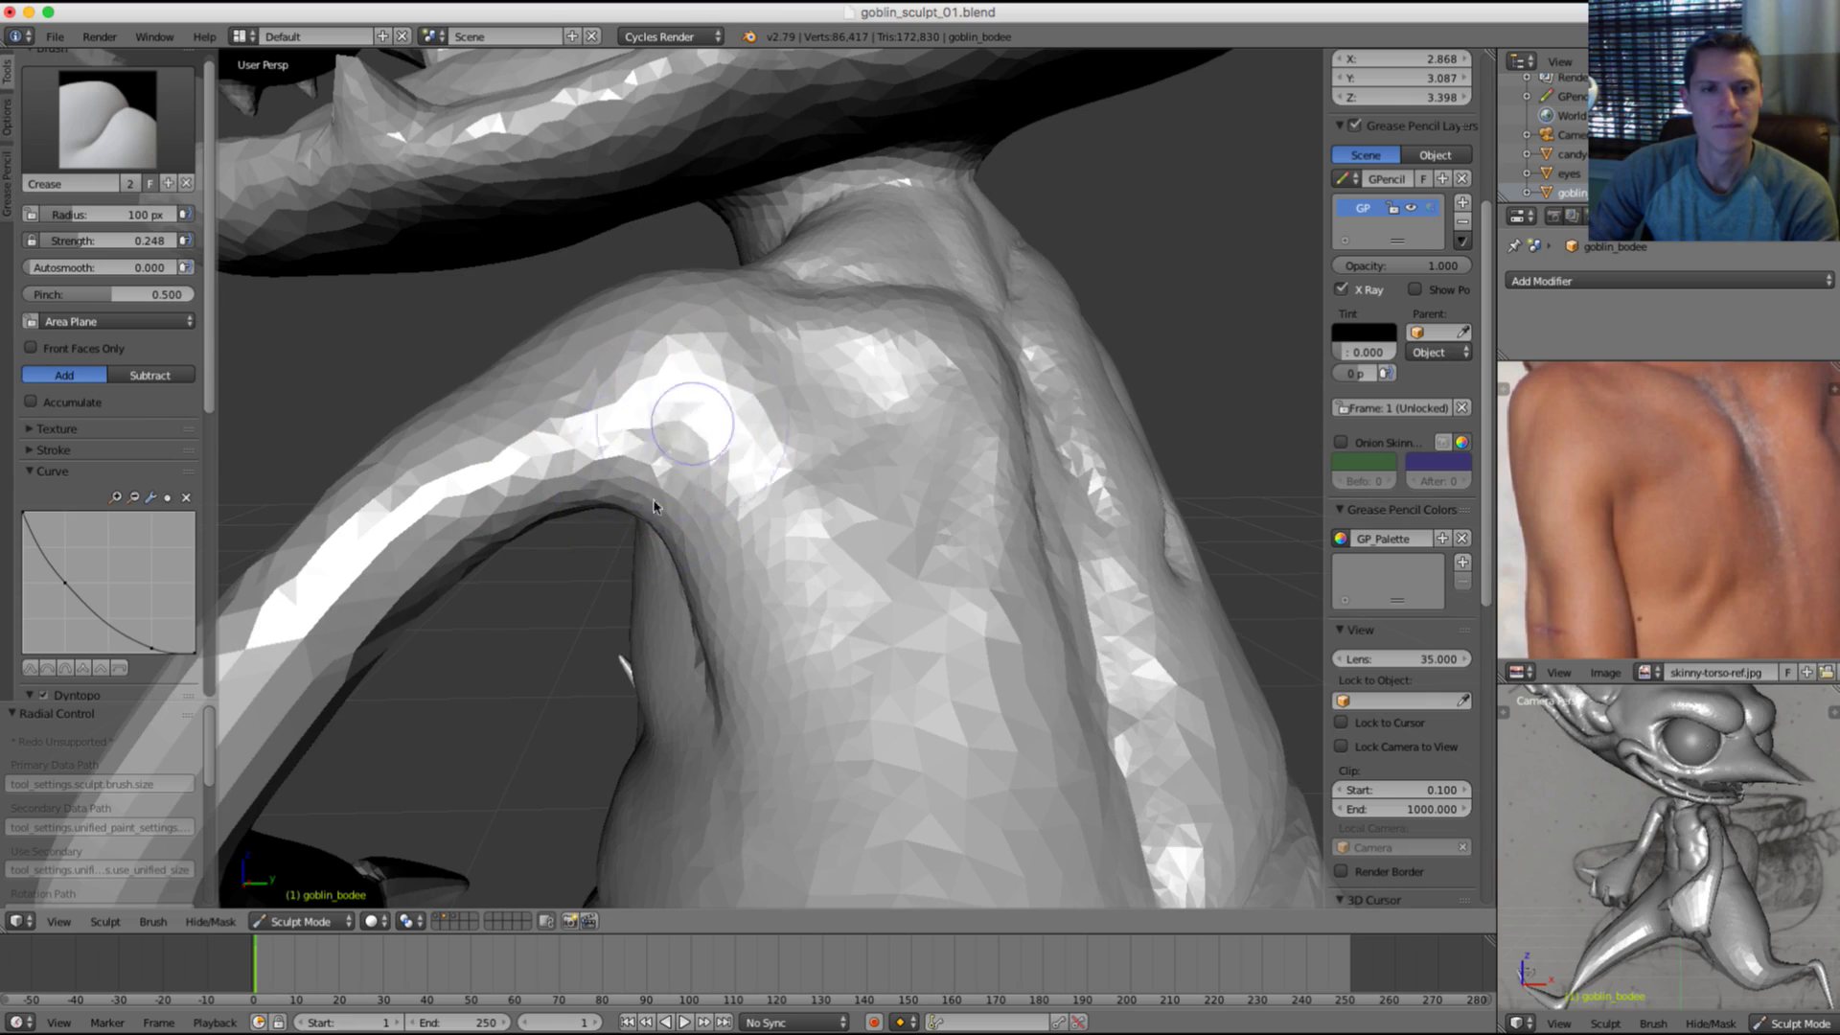
ctrl+drag(649, 502, 688, 447)
middle_drag(733, 420, 773, 360)
shift+drag(749, 366, 721, 387)
mouse_move(707, 379)
shift+mouse_down()
mouse_move(690, 386)
mouse_move(715, 385)
shift+mouse_up()
Step: Set the Crease brush radius to 119 px and sculpt a crease across the back of the left shoulder
mouse_move(728, 380)
middle_down()
mouse_move(698, 411)
mouse_move(627, 388)
mouse_move(550, 411)
mouse_move(588, 419)
middle_up()
key(f)
mouse_move(587, 419)
mouse_down()
mouse_move(480, 394)
mouse_move(665, 451)
mouse_move(648, 428)
mouse_up()
key(f)
middle_drag(661, 418, 496, 362)
click(629, 398)
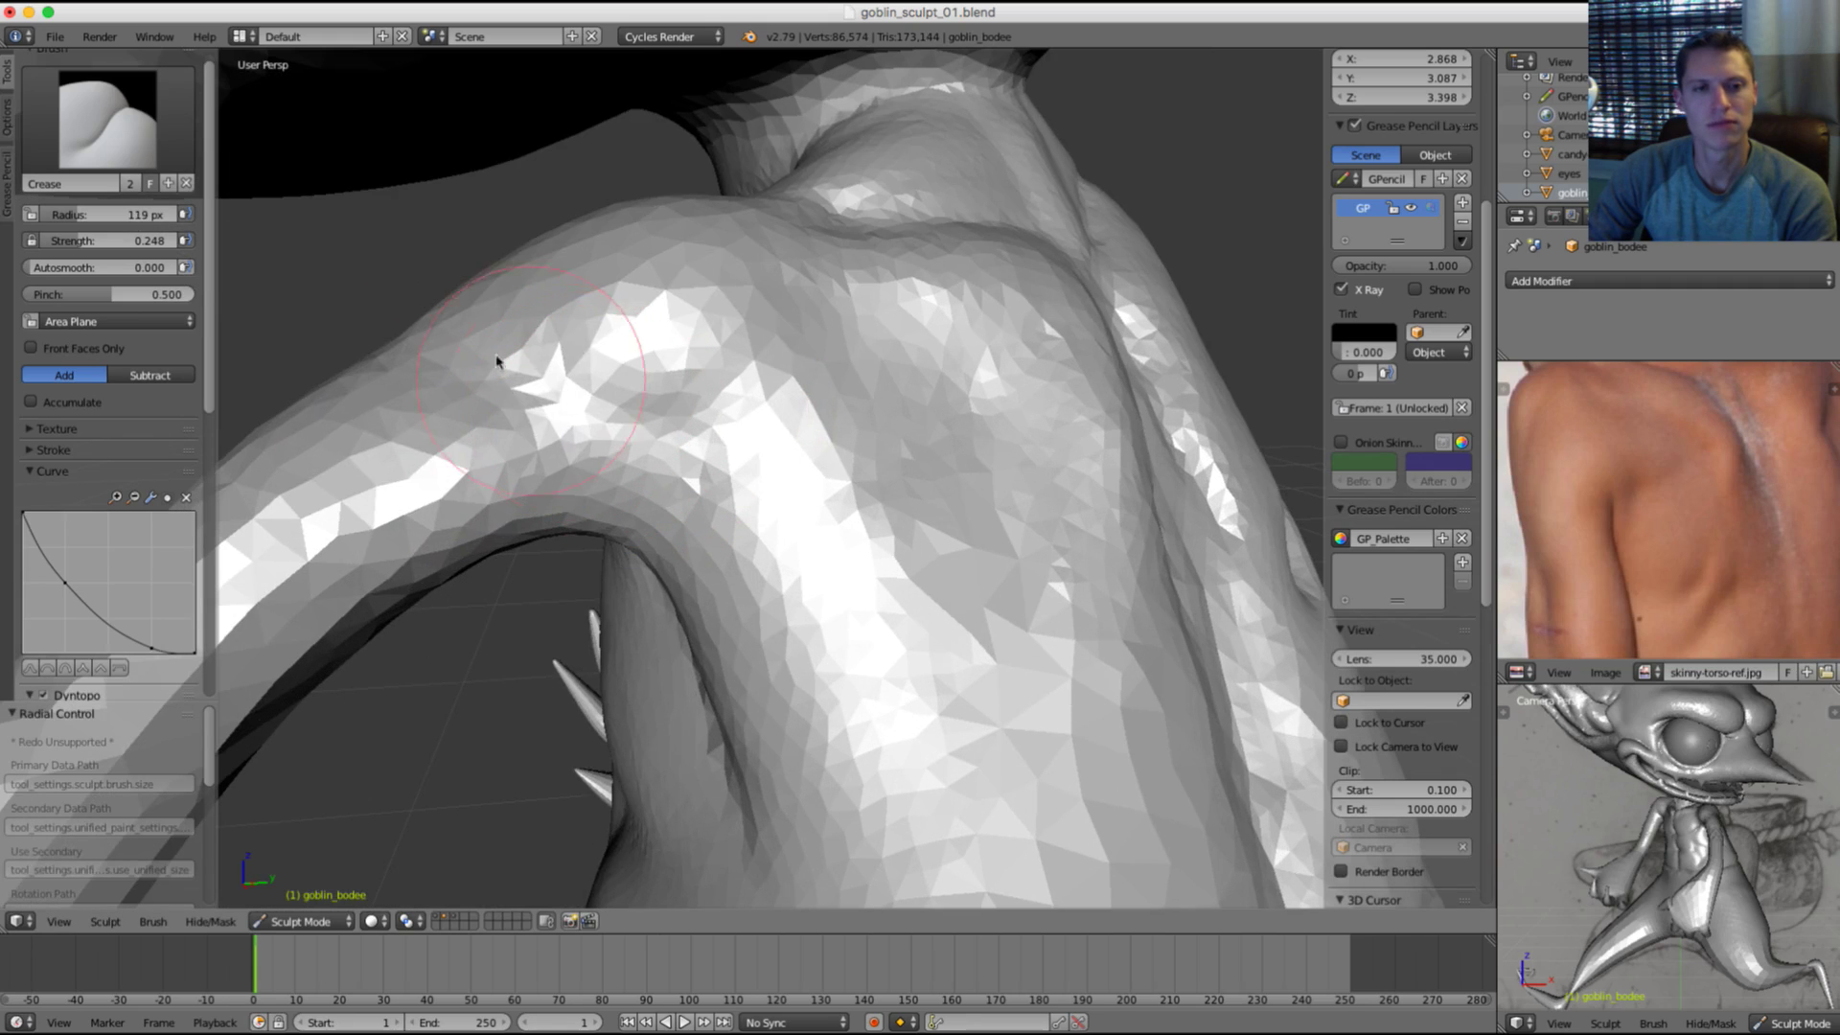
drag(500, 364, 640, 359)
middle_drag(777, 315, 780, 234)
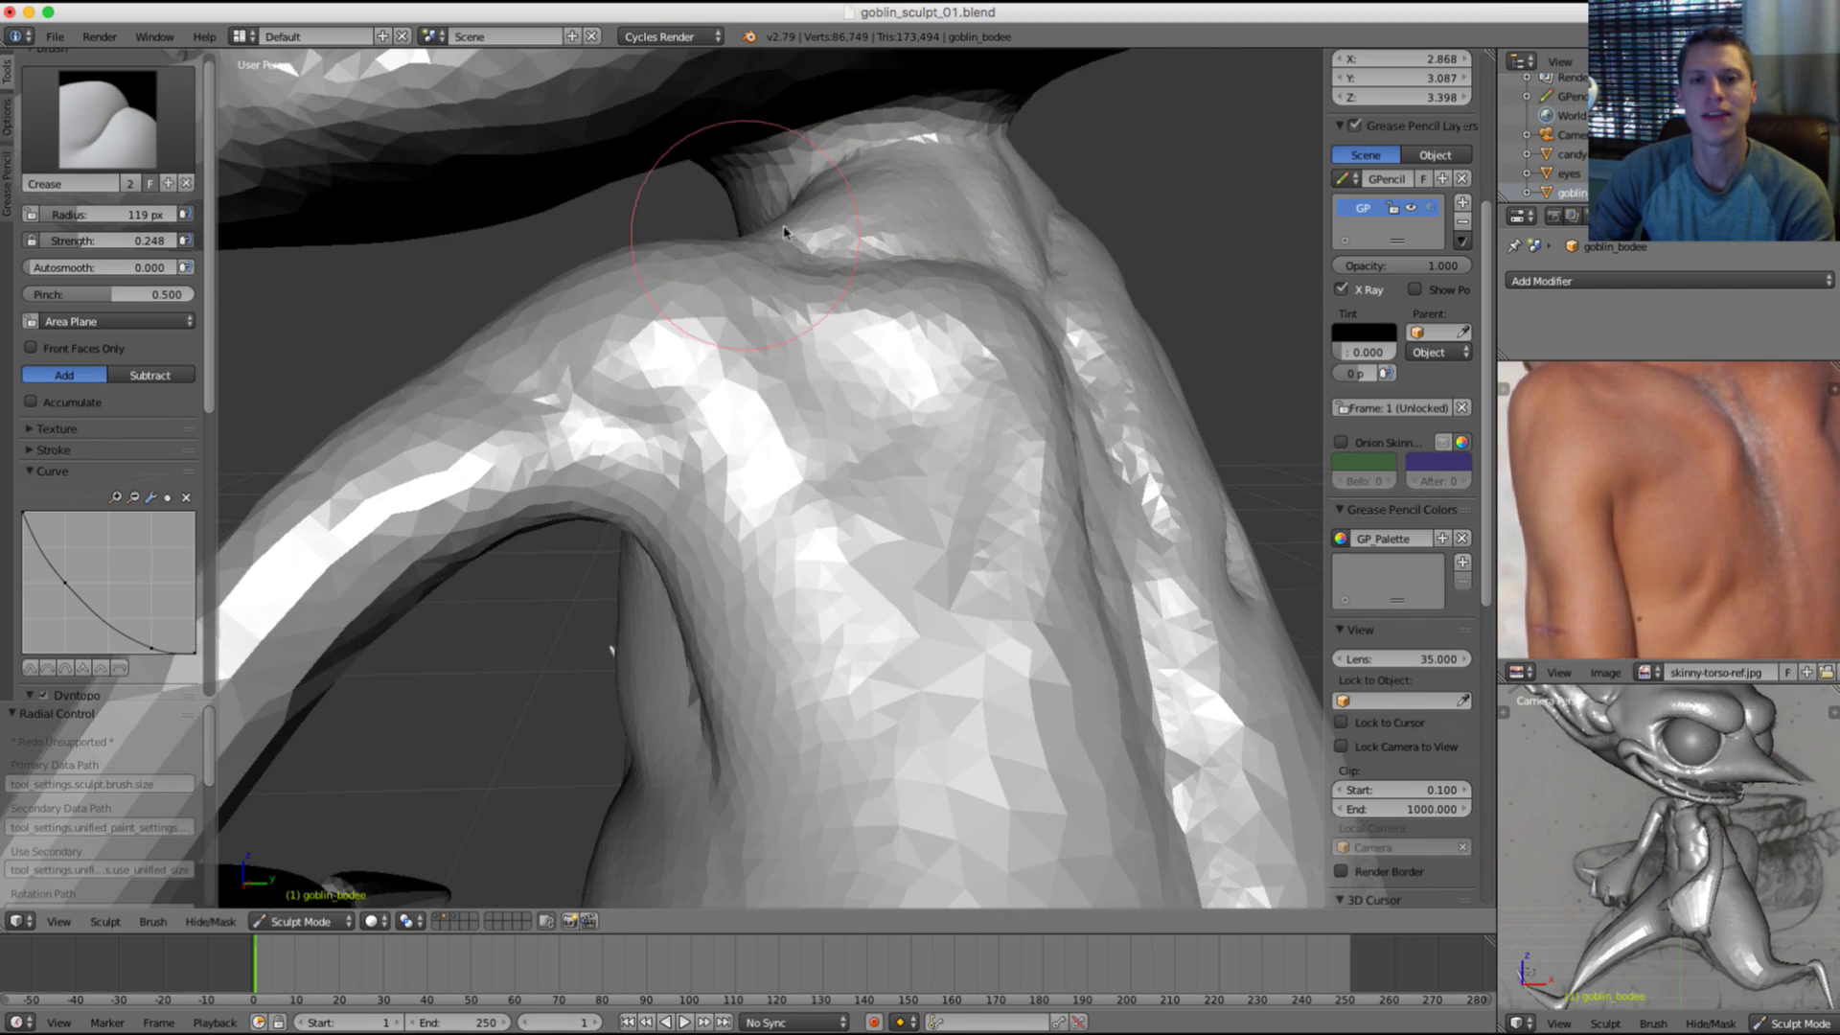
middle_drag(929, 181, 830, 271)
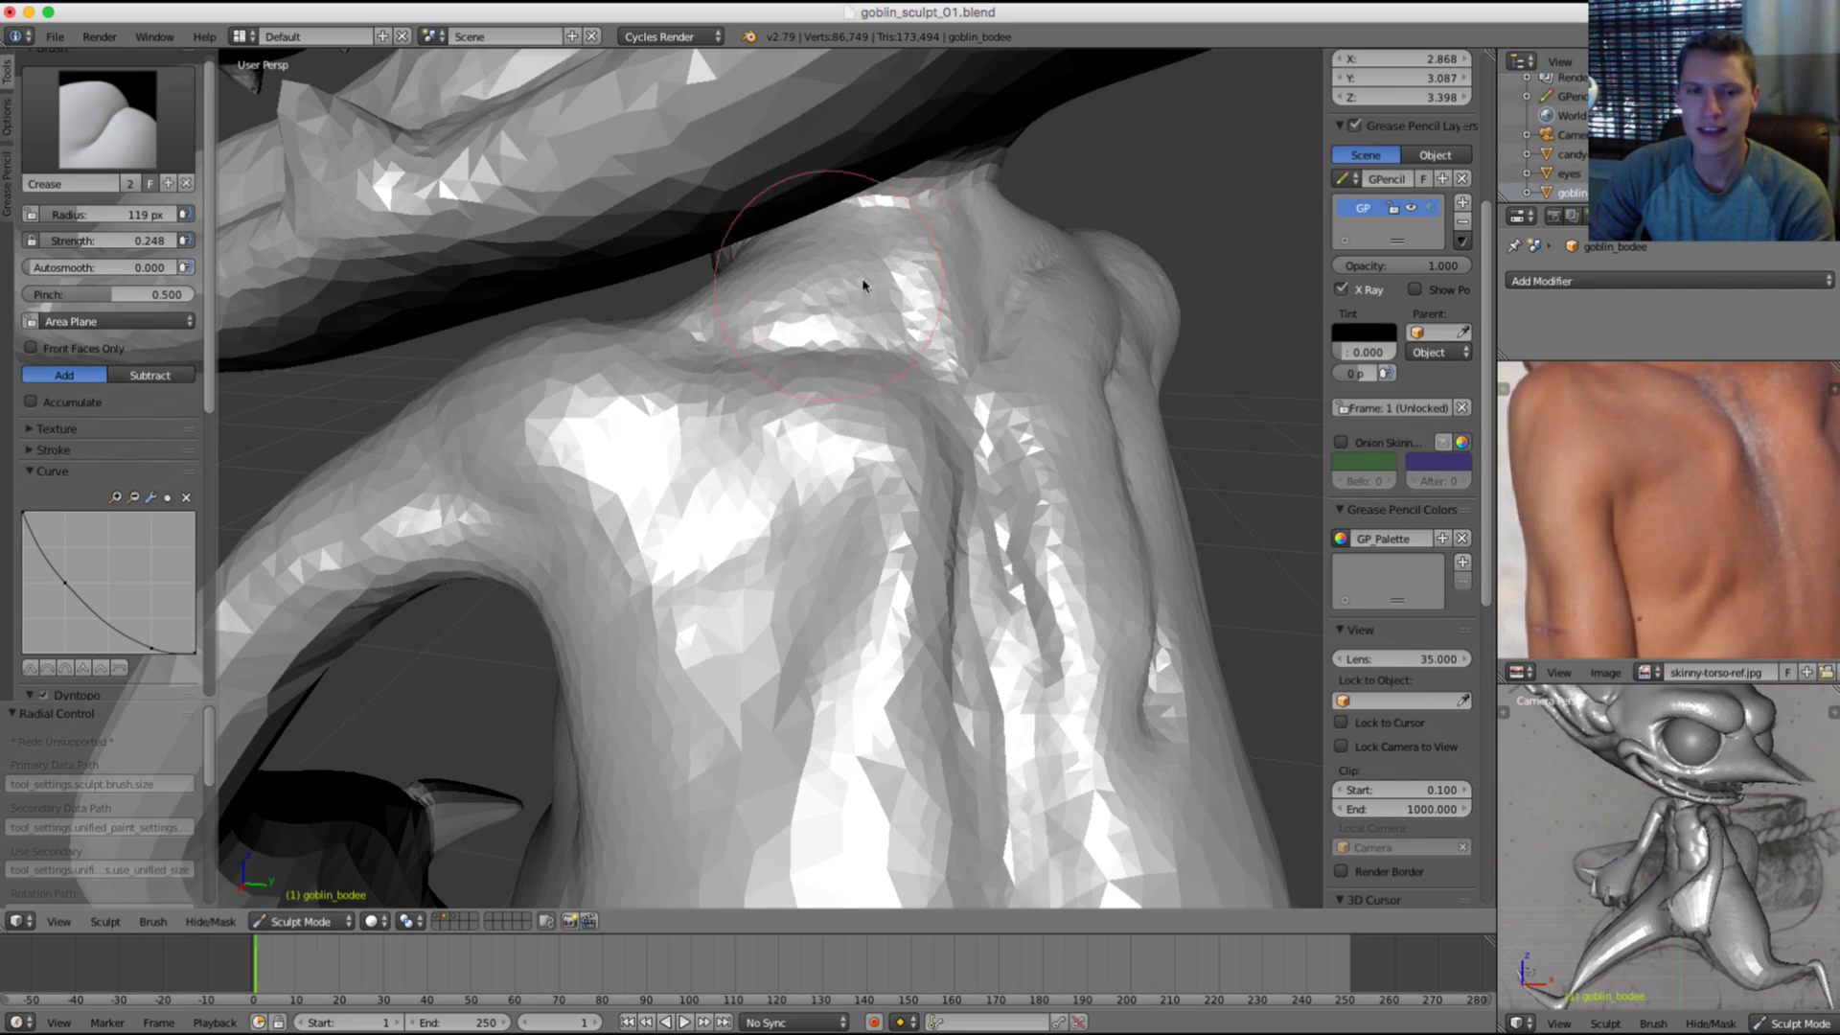
middle_drag(862, 275, 801, 320)
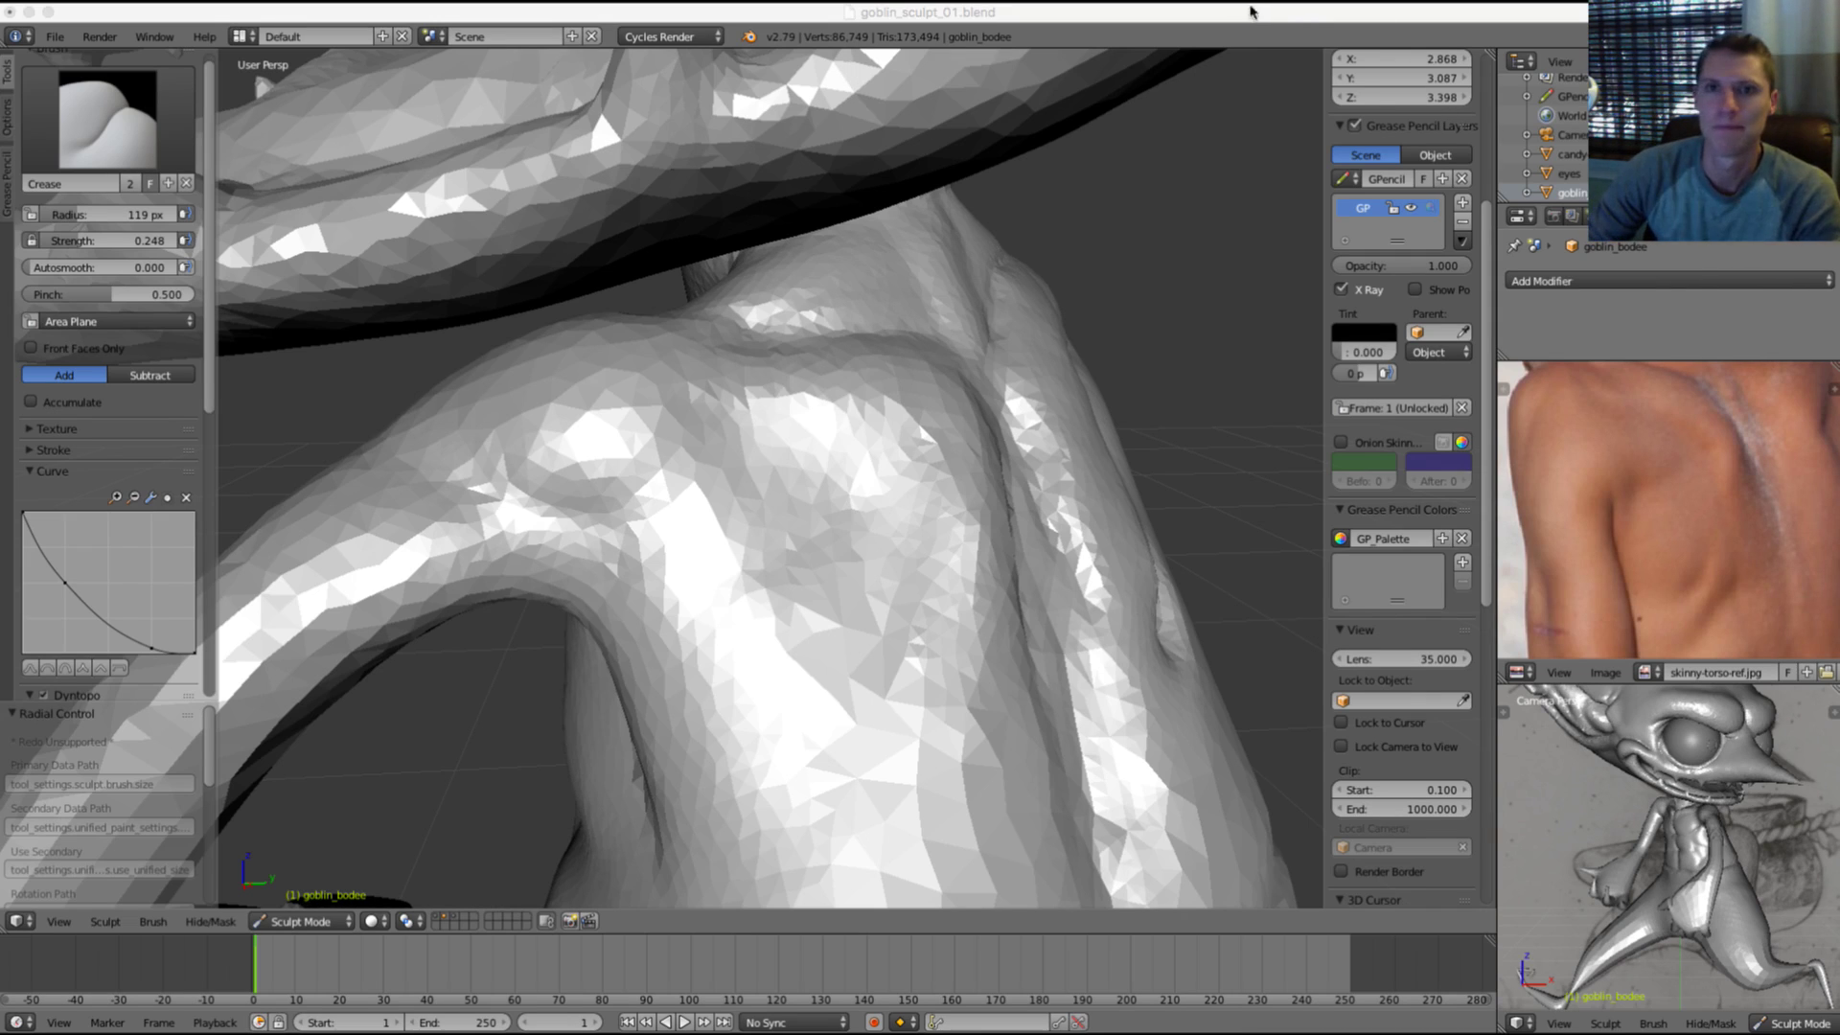
Step: Set the Crease brush radius to 112 px and sculpt an inverted crease from the left upper arm over the shoulder
click(1306, 15)
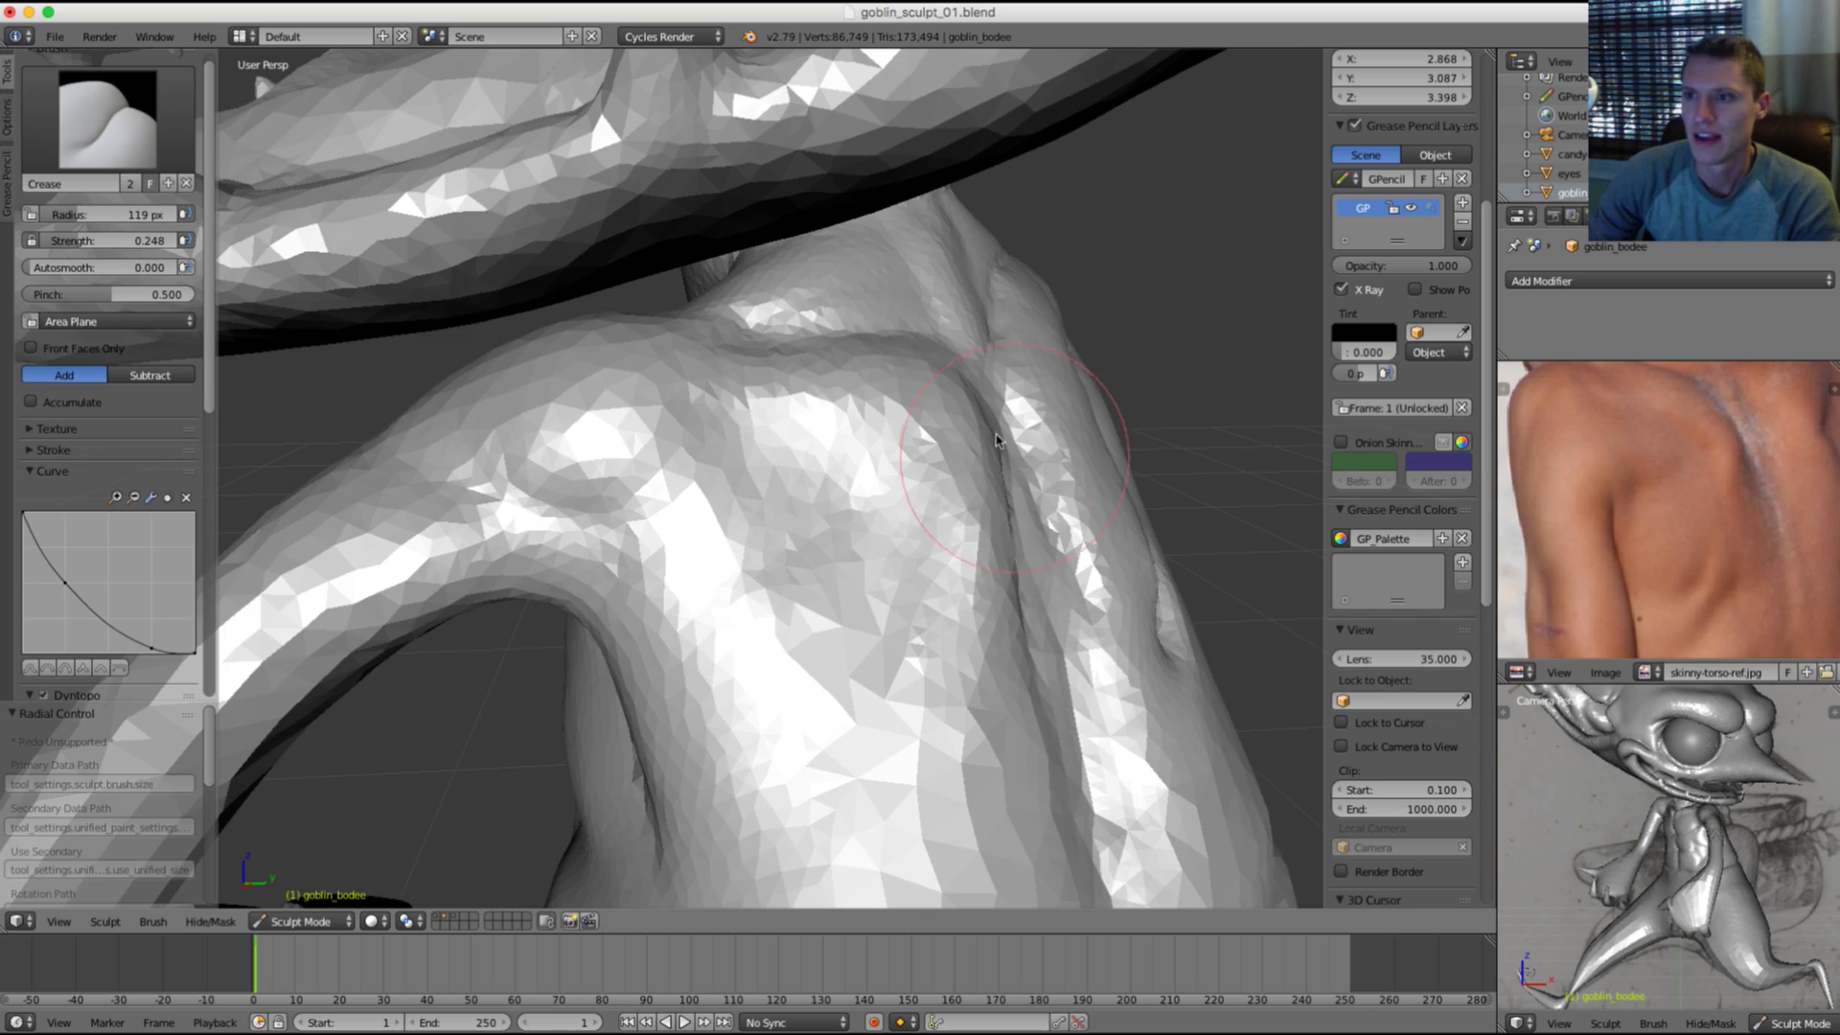
scroll(952, 439, up, 3)
scroll(970, 429, down, 2)
key(f)
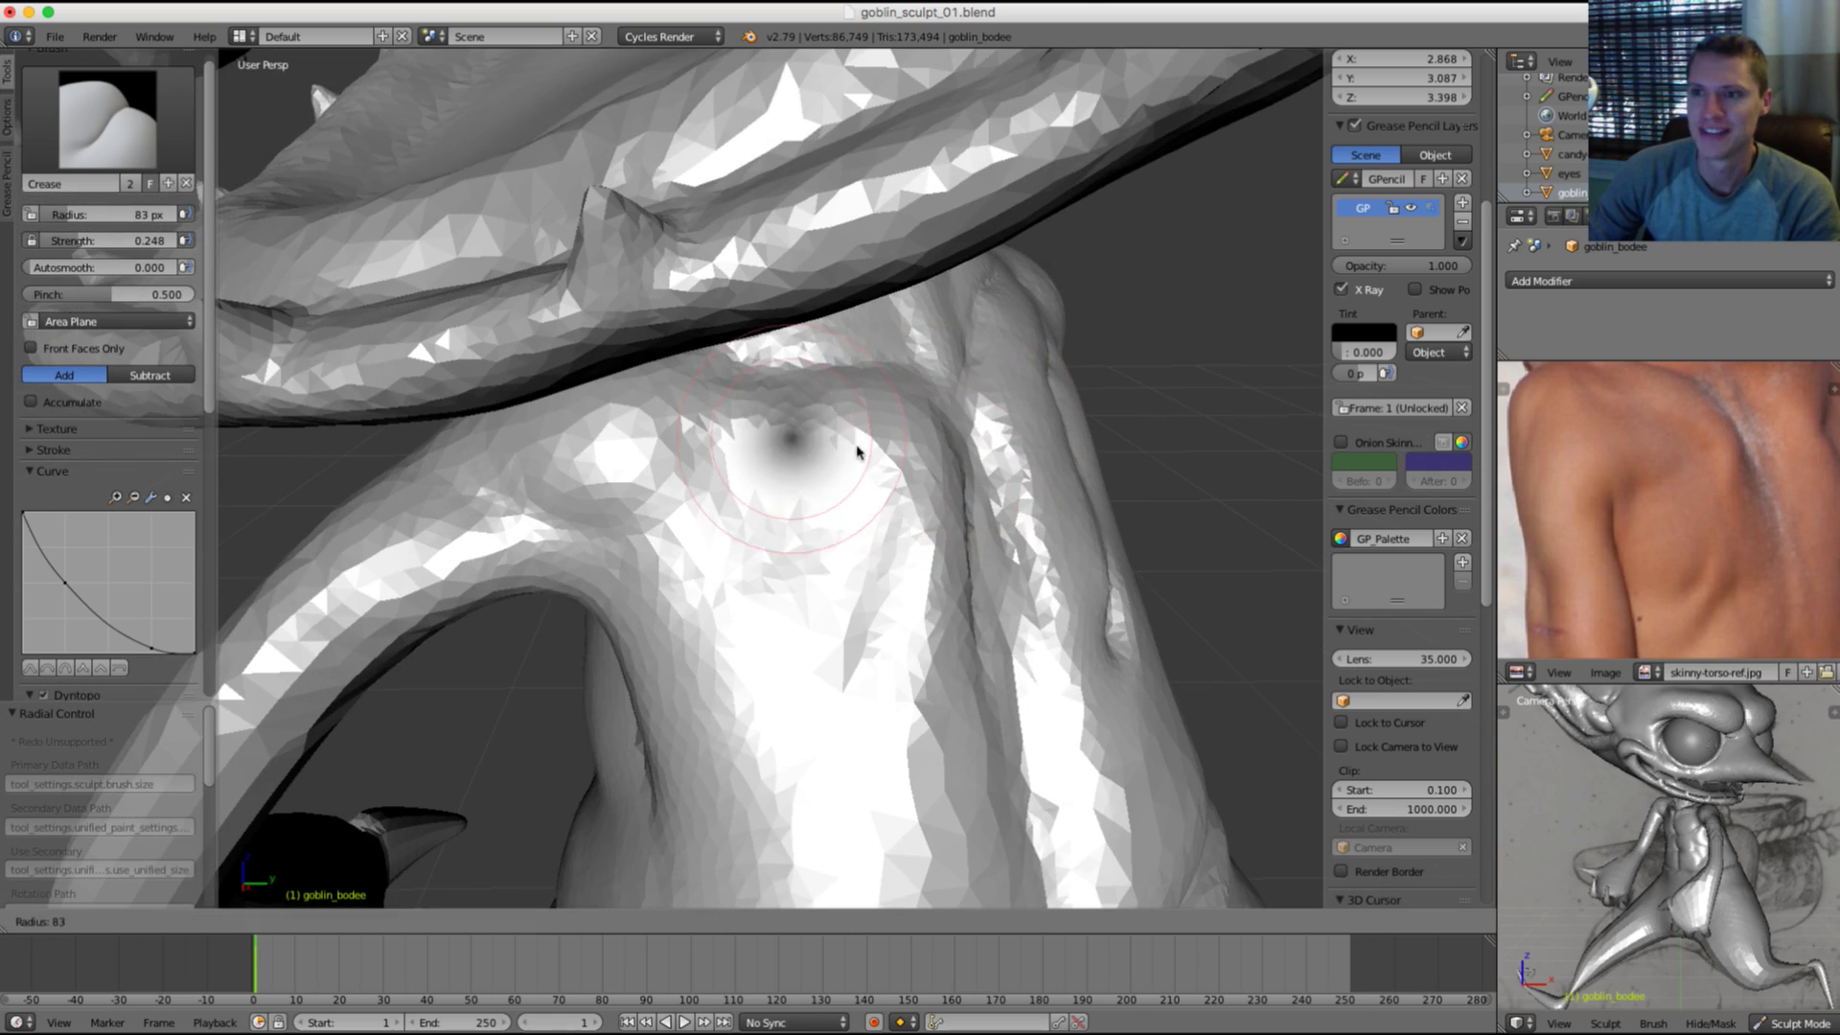
click(863, 452)
middle_drag(791, 371, 767, 332)
key(shift+c)
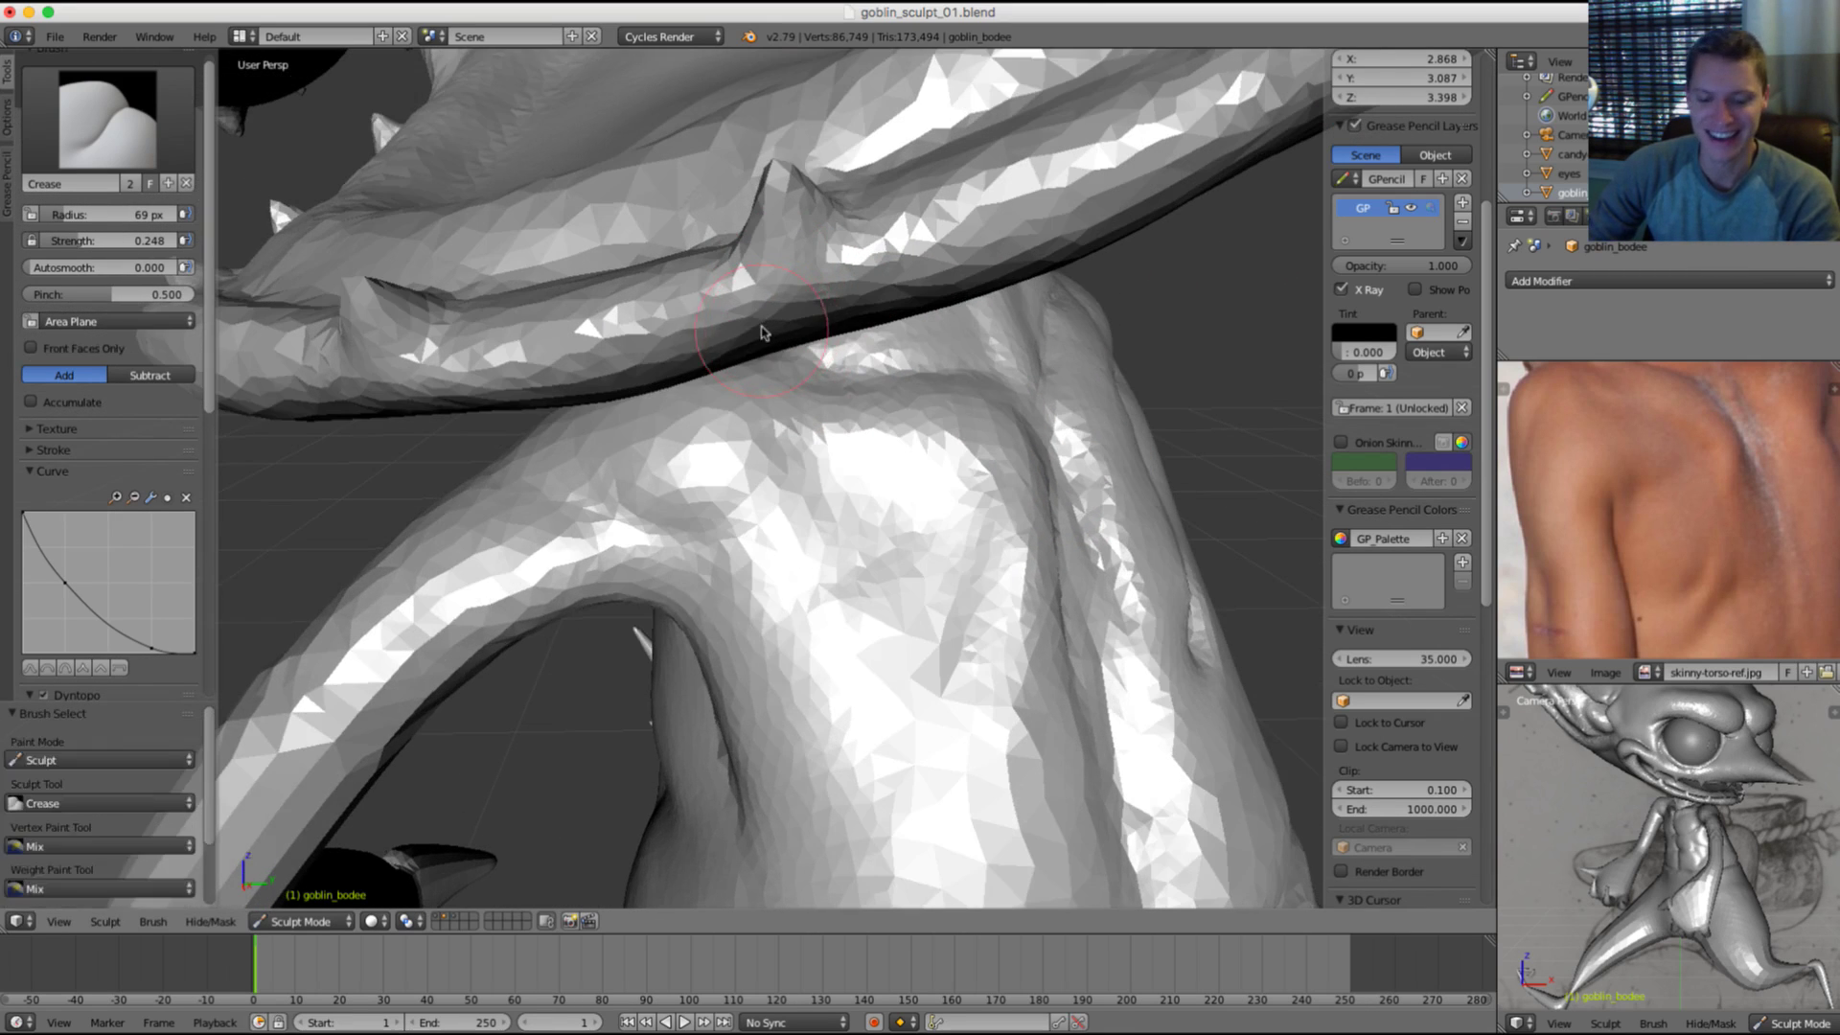
key(f)
click(784, 330)
scroll(793, 331, up, 2)
key(f)
click(731, 521)
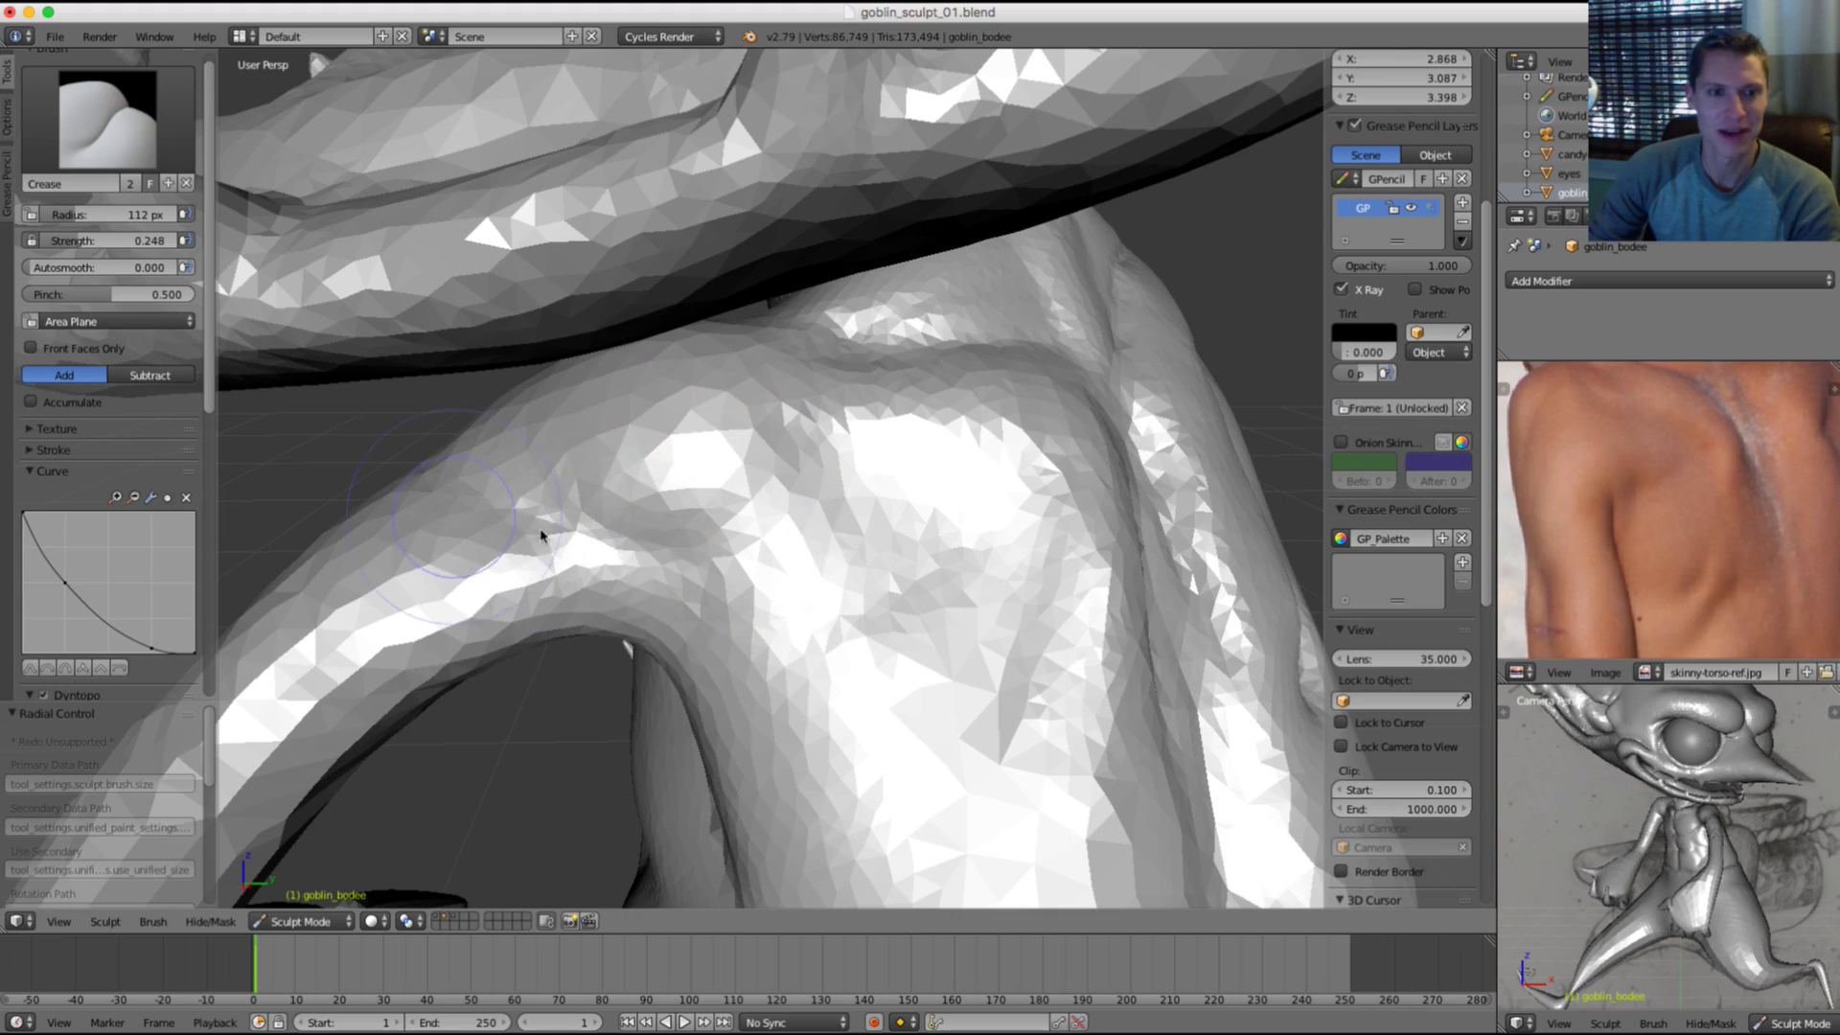
mouse_move(566, 501)
mouse_down()
mouse_move(546, 498)
mouse_move(751, 378)
mouse_up()
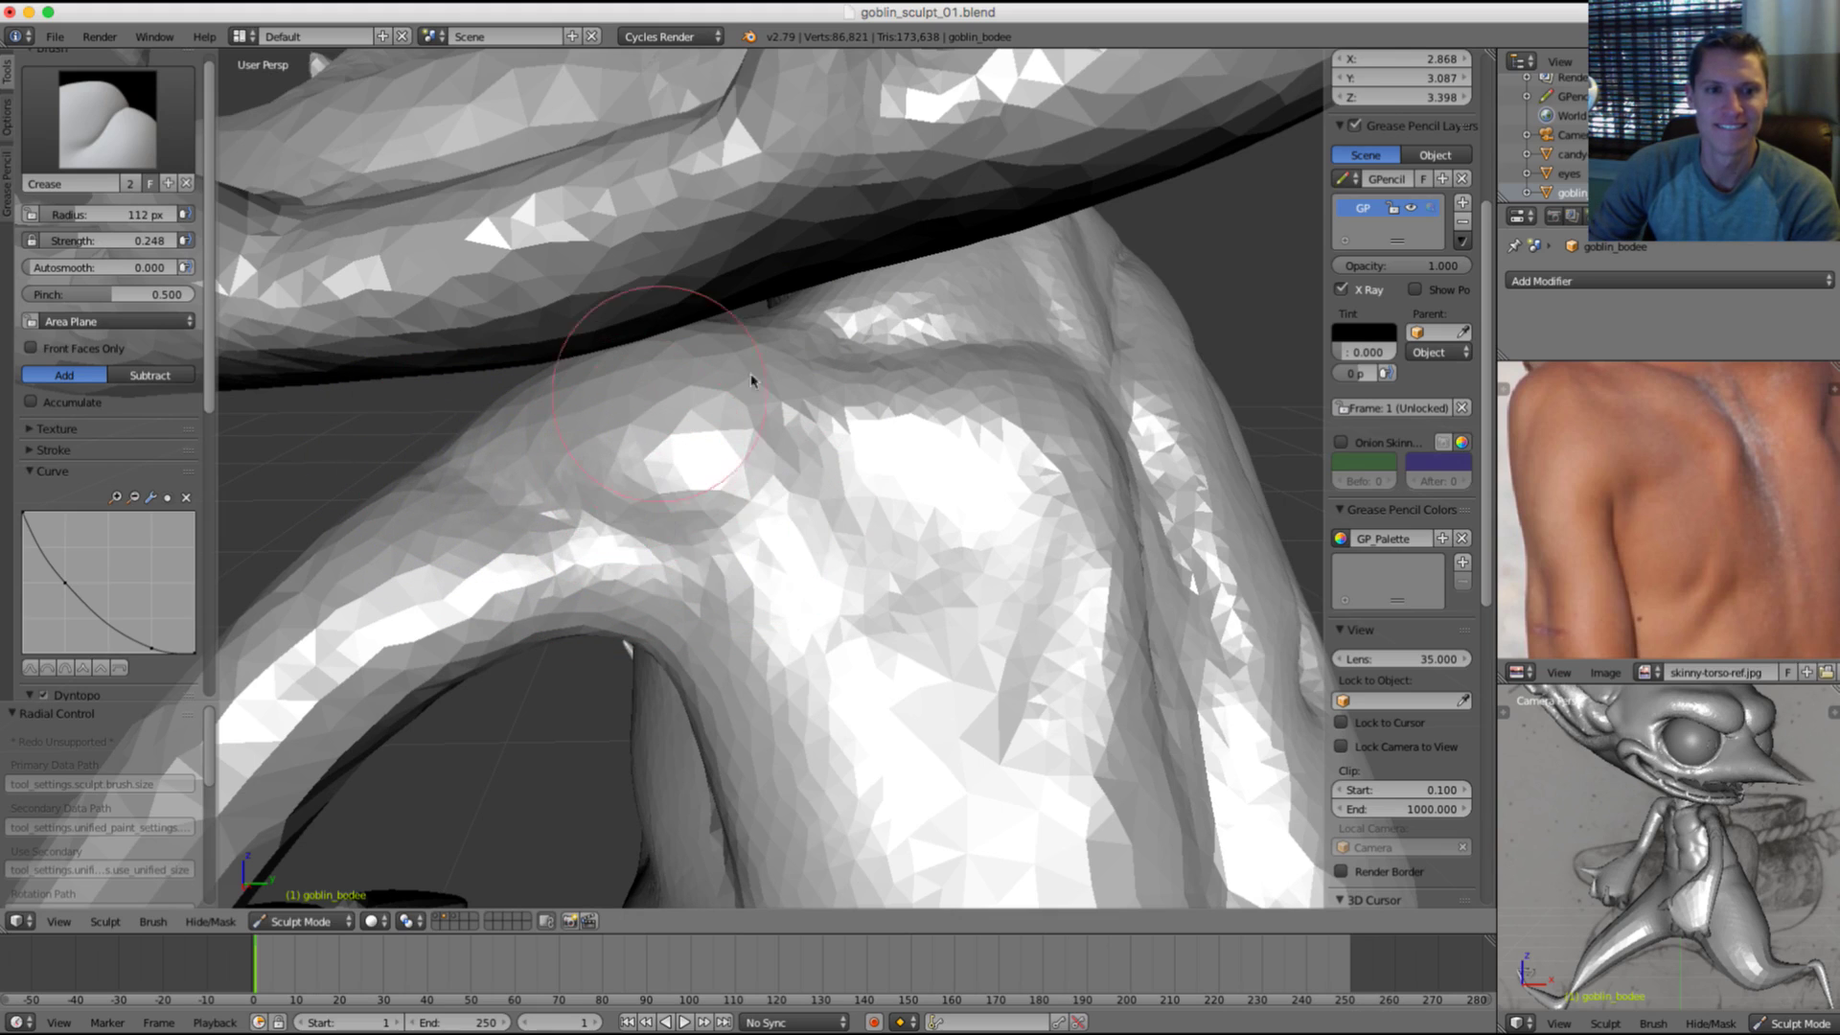
Step: Switch to the Inflate/Deflate brush, inflate the front of the left shoulder at a 152 px radius and smooth it
mouse_move(751, 377)
middle_down()
mouse_move(945, 369)
mouse_move(979, 437)
mouse_move(878, 467)
mouse_move(927, 456)
mouse_move(891, 390)
mouse_move(948, 361)
middle_up()
key(i)
key(f)
click(979, 359)
drag(955, 343, 910, 362)
middle_drag(827, 355, 891, 360)
mouse_move(878, 374)
mouse_down()
mouse_move(818, 398)
mouse_move(853, 388)
mouse_up()
shift+drag(862, 384, 862, 407)
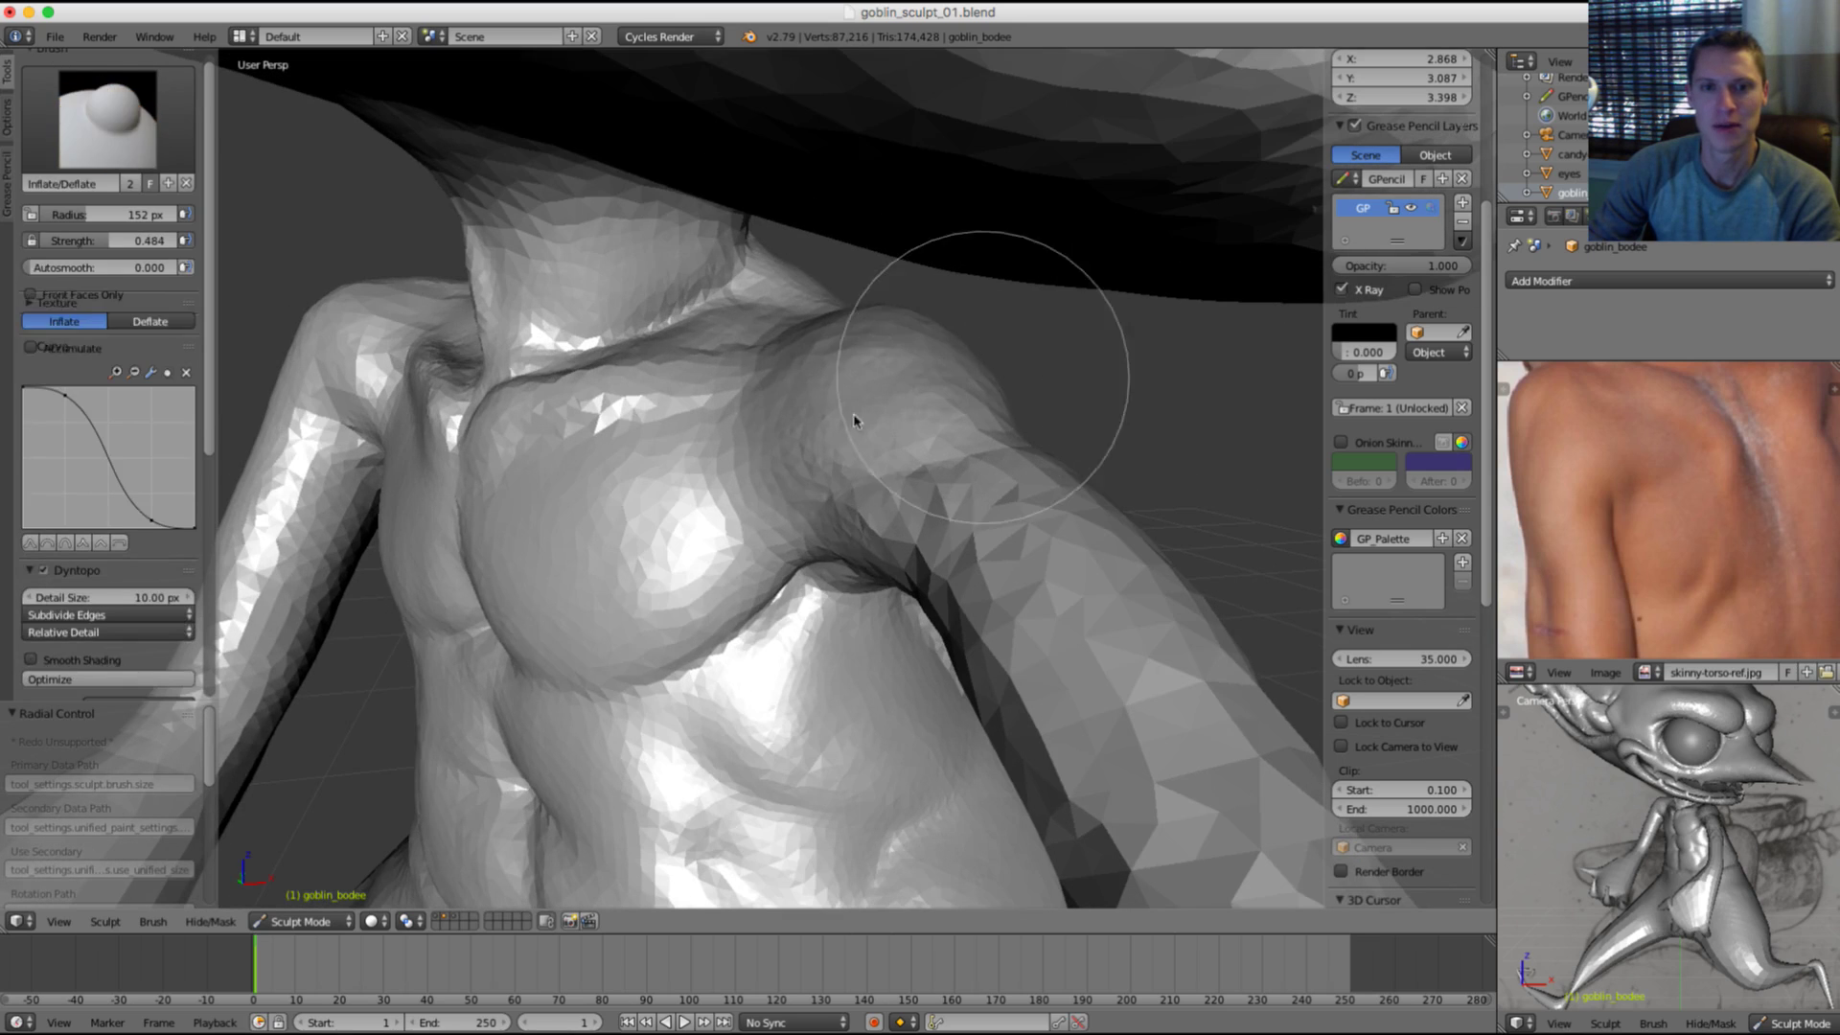
Step: Examine the goblin's back, shoulders and overall silhouette from several angles and distances
middle_drag(854, 420, 892, 315)
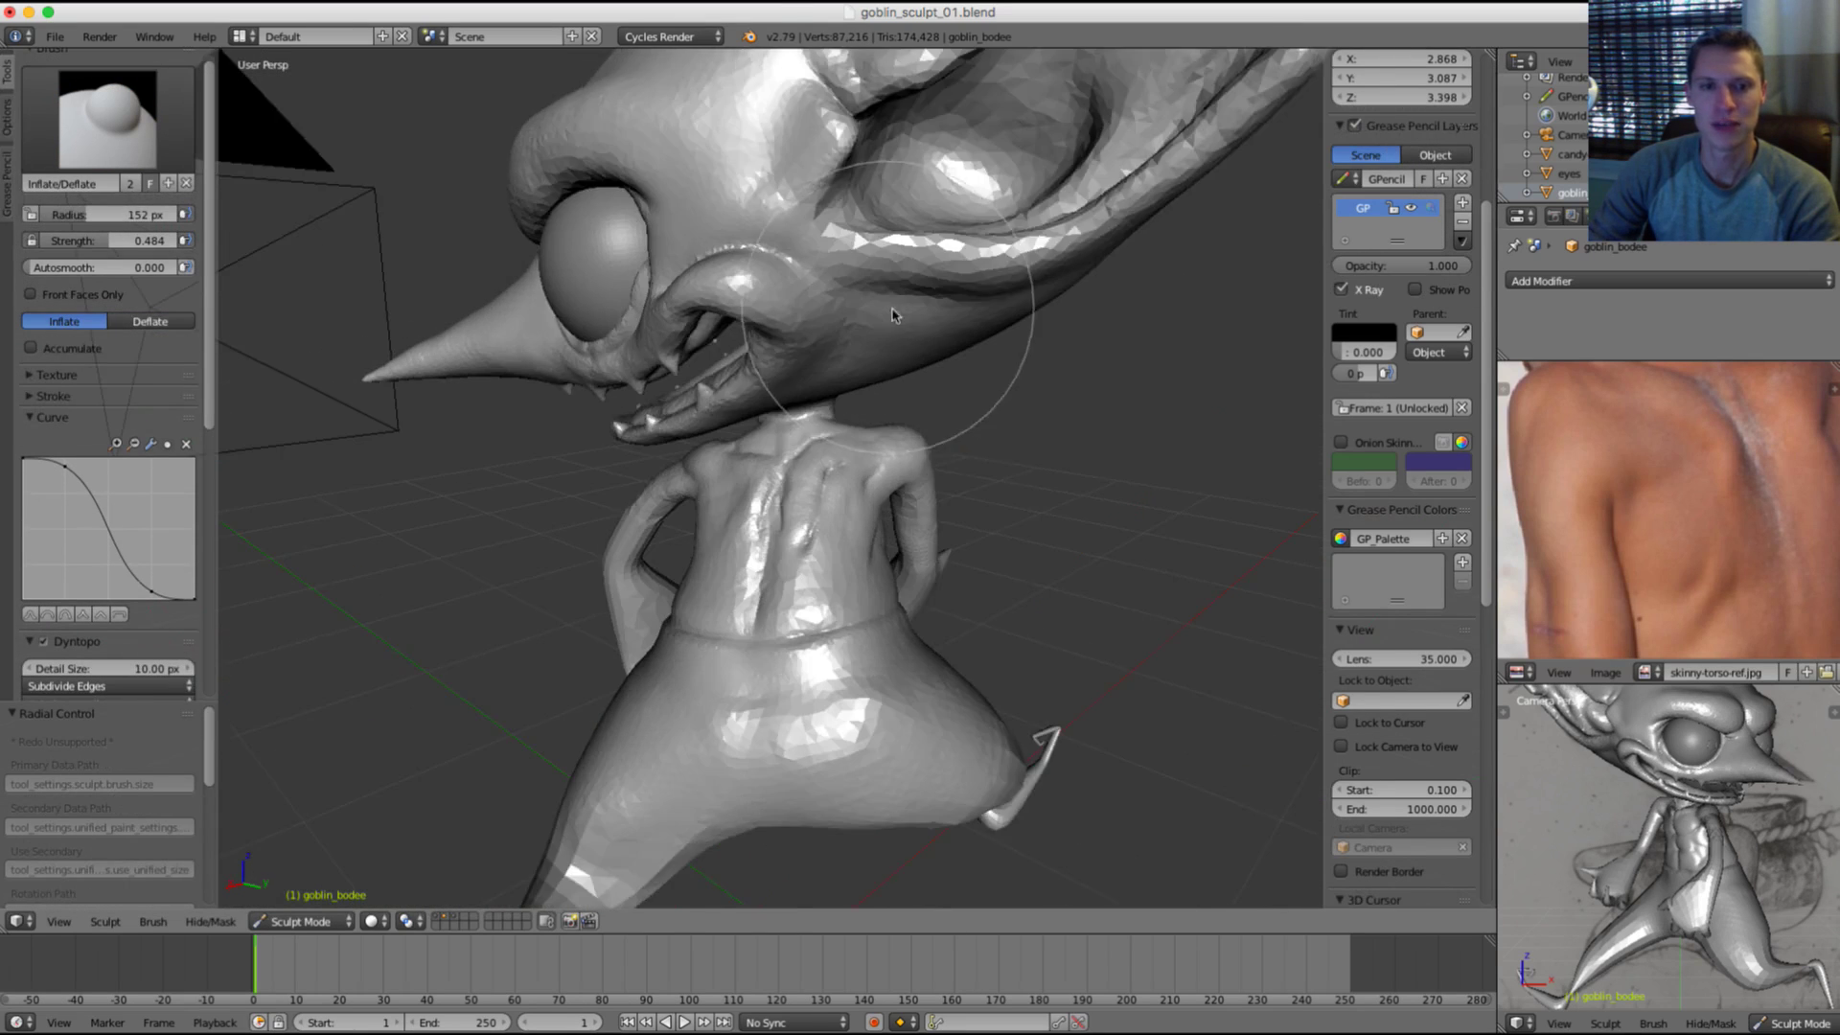
scroll(862, 345, up, 1)
middle_drag(768, 426, 919, 391)
scroll(957, 411, up, 3)
middle_drag(934, 488, 979, 398)
scroll(939, 487, down, 2)
scroll(977, 402, down, 3)
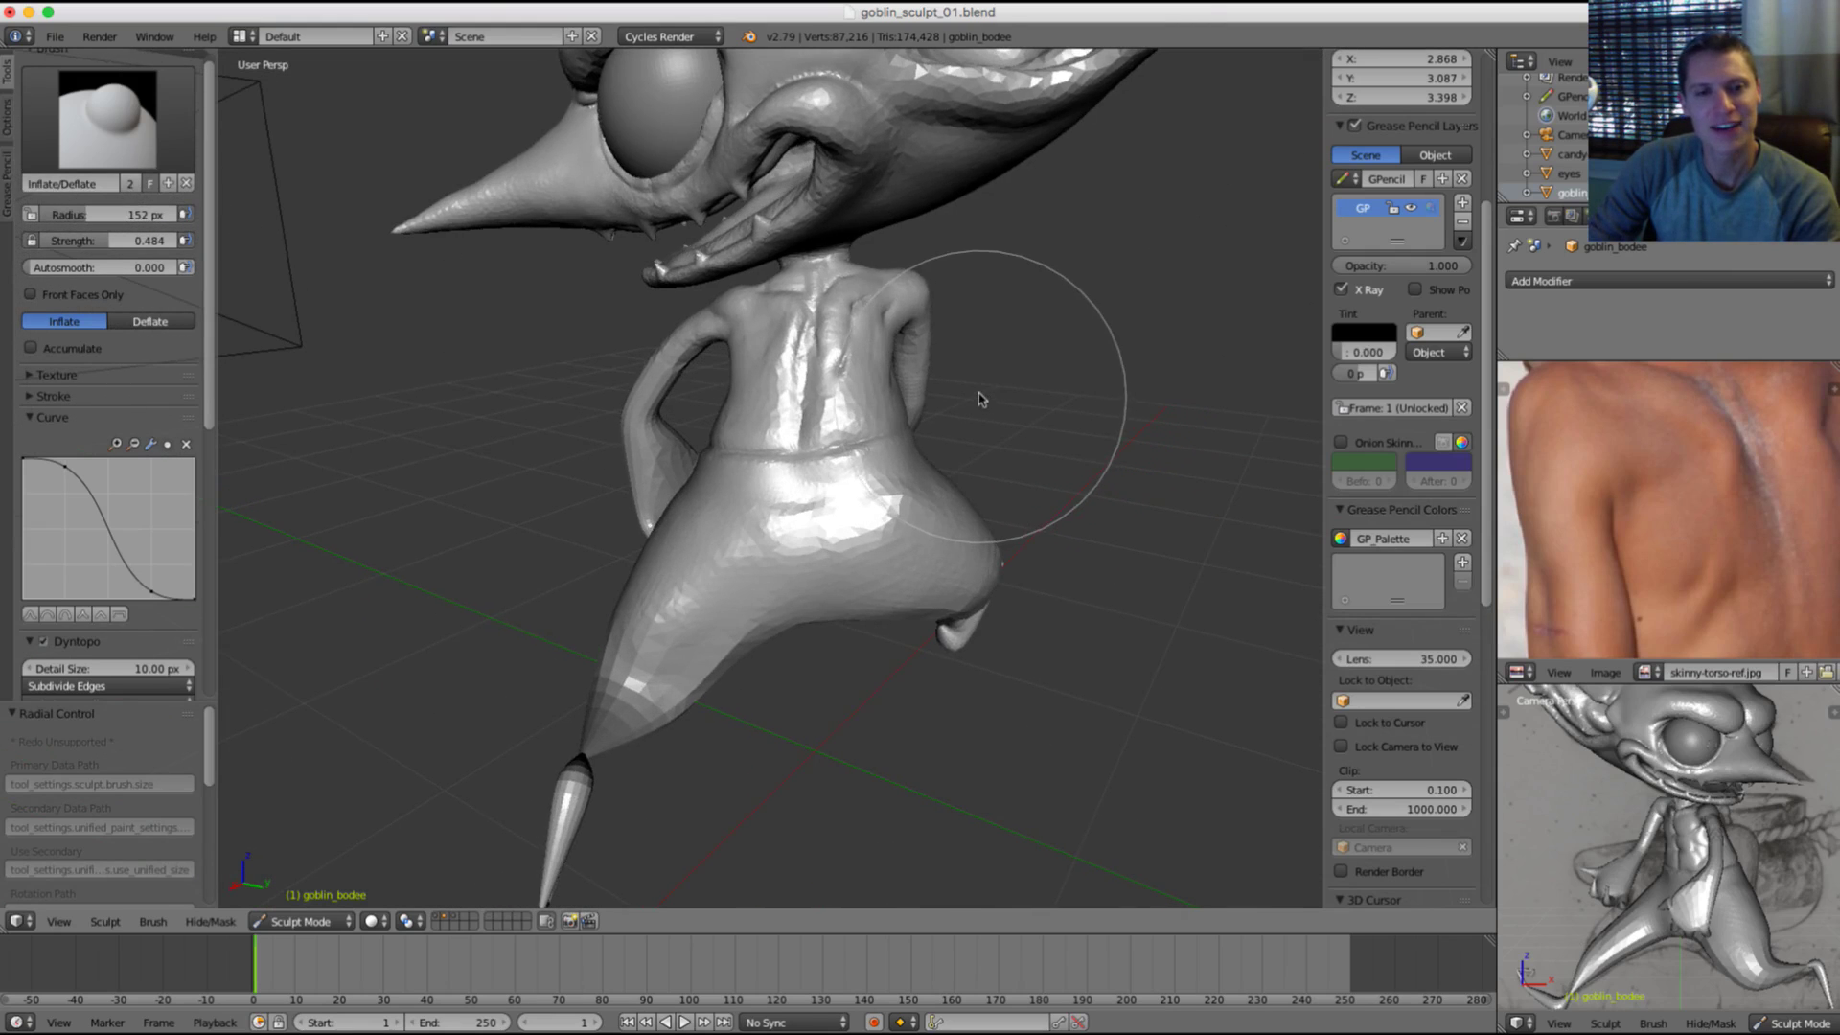
scroll(949, 383, up, 4)
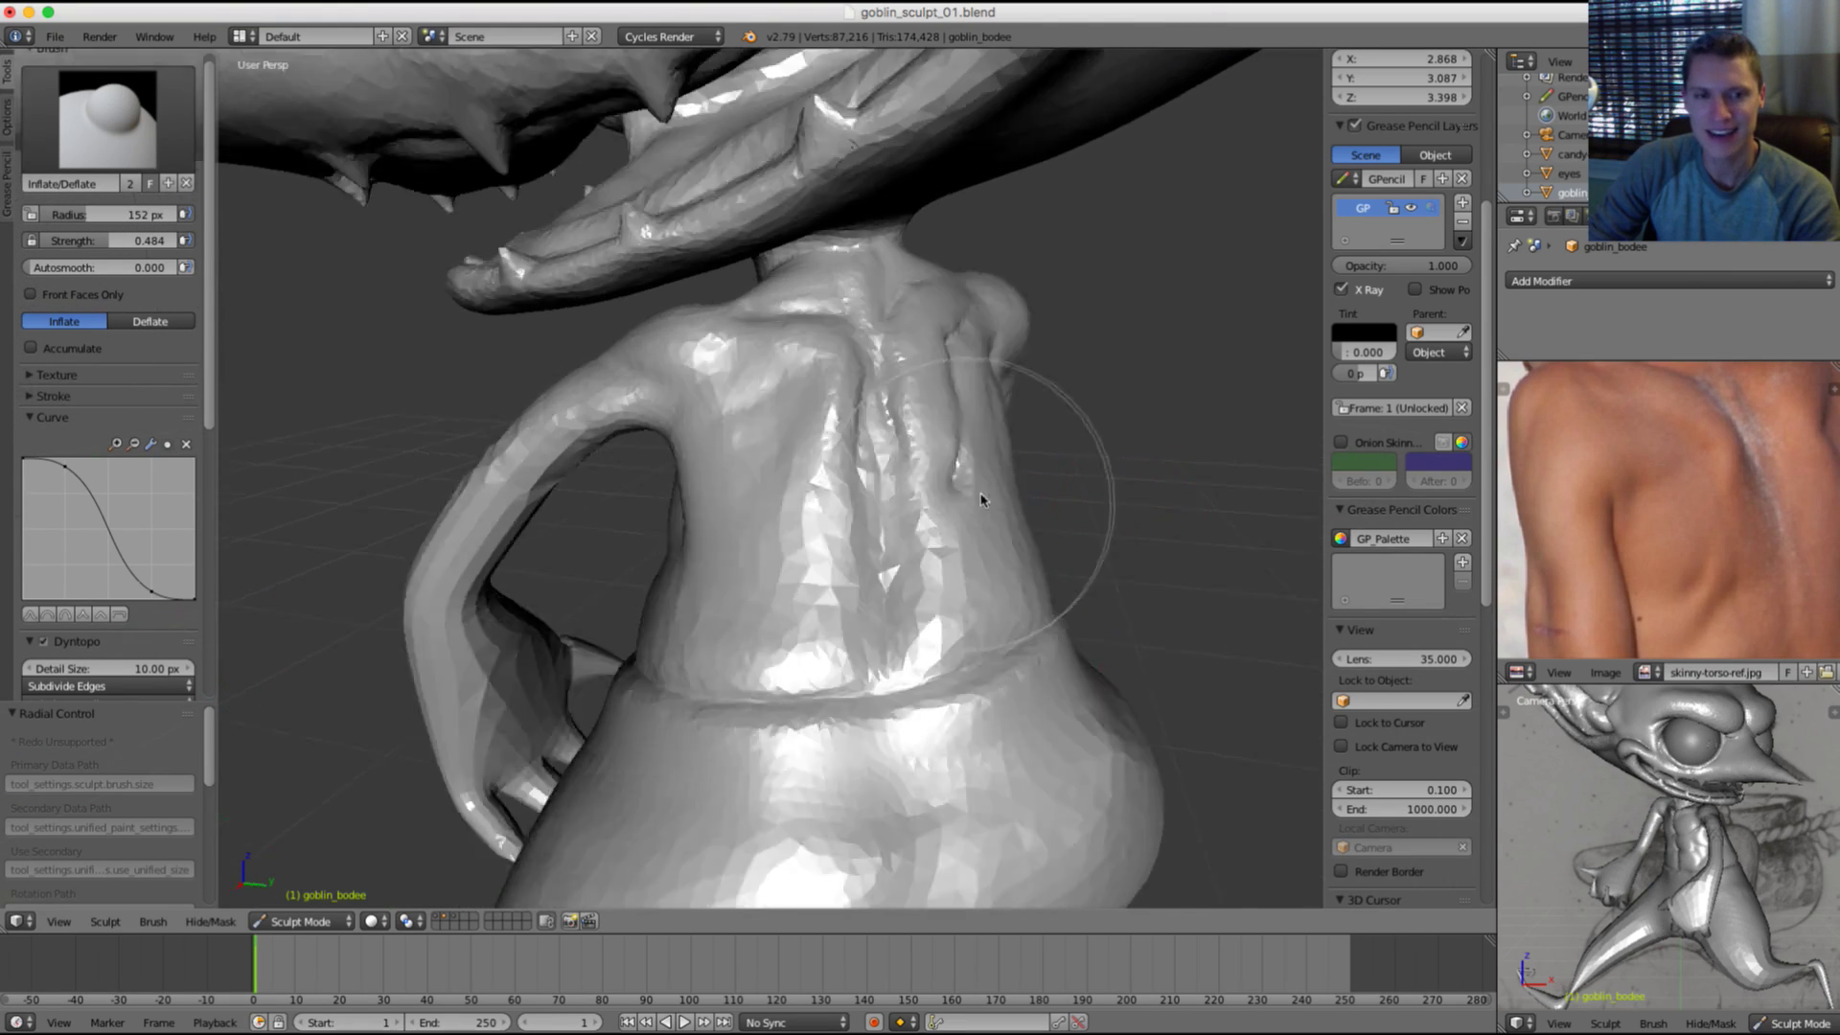
middle_drag(981, 500, 872, 469)
scroll(979, 436, down, 2)
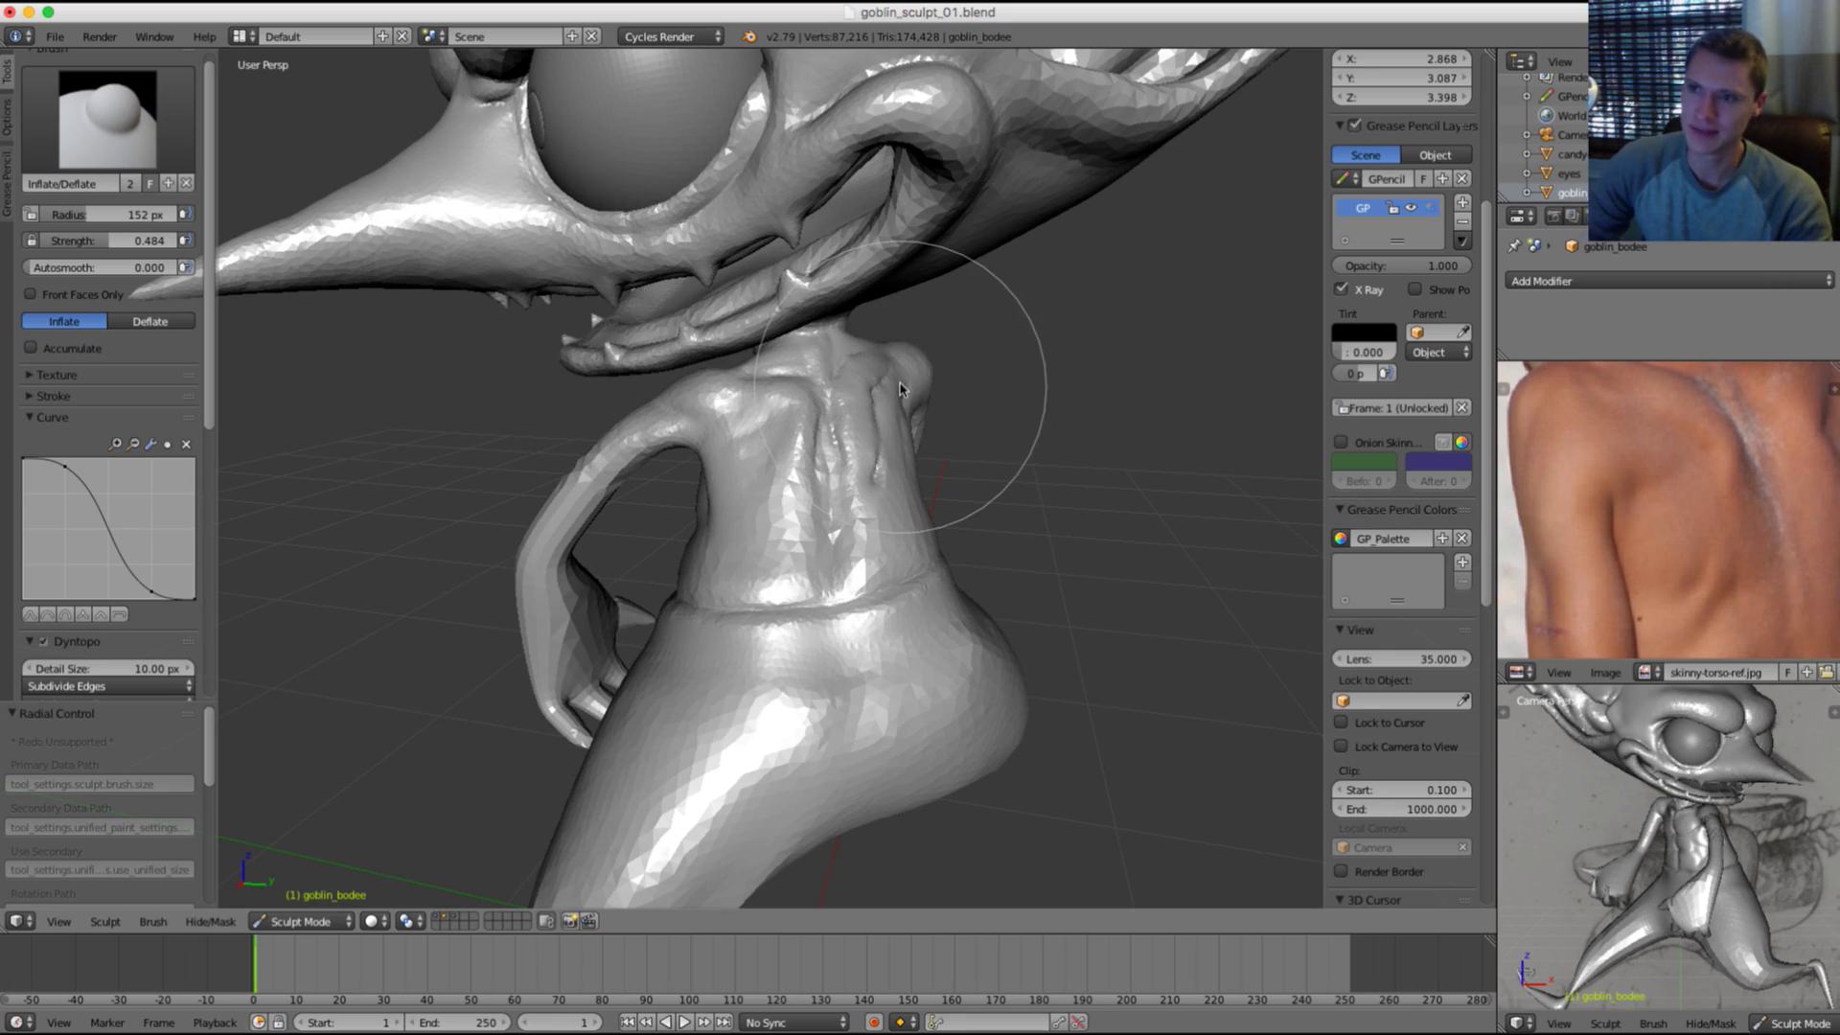
middle_drag(1298, 378, 1055, 492)
scroll(971, 501, up, 3)
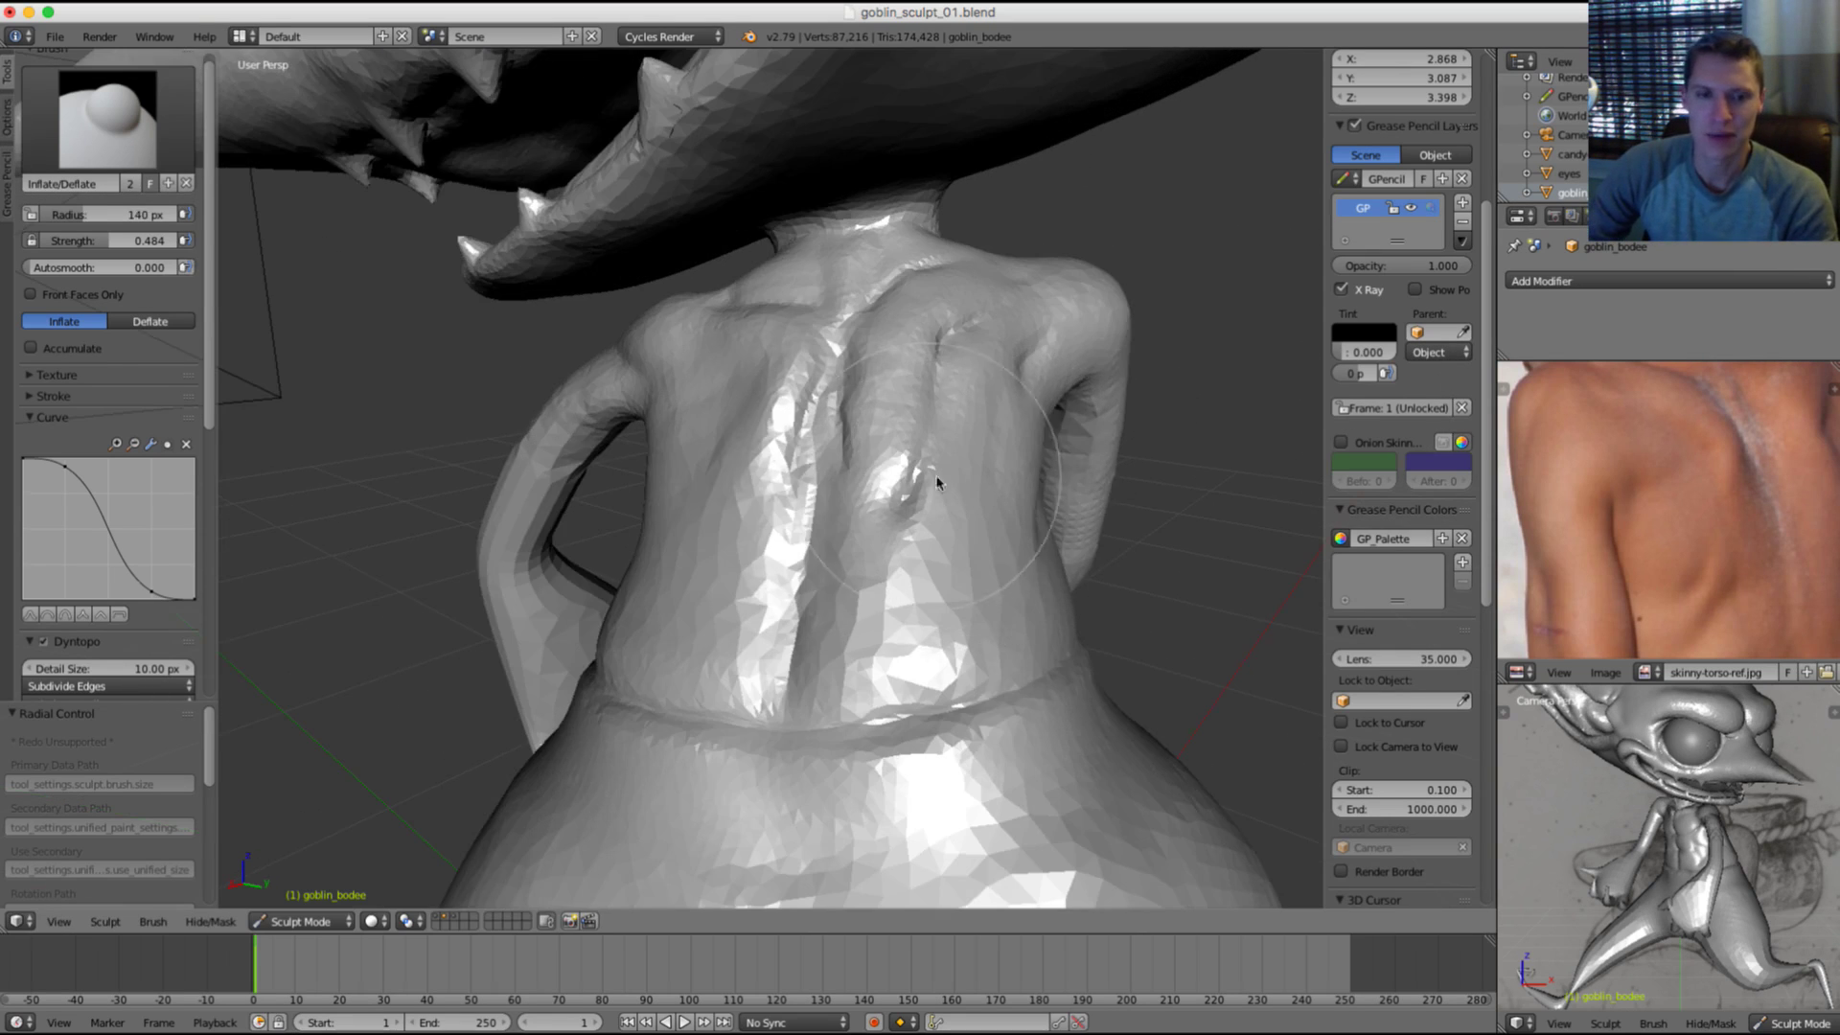
Step: Switch back to the Crease brush and sculpt inverted creases around the right shoulder blade's lower end at 175 px and 140 px radii
key(shift+c)
key(f)
middle_drag(840, 476, 882, 477)
click(869, 460)
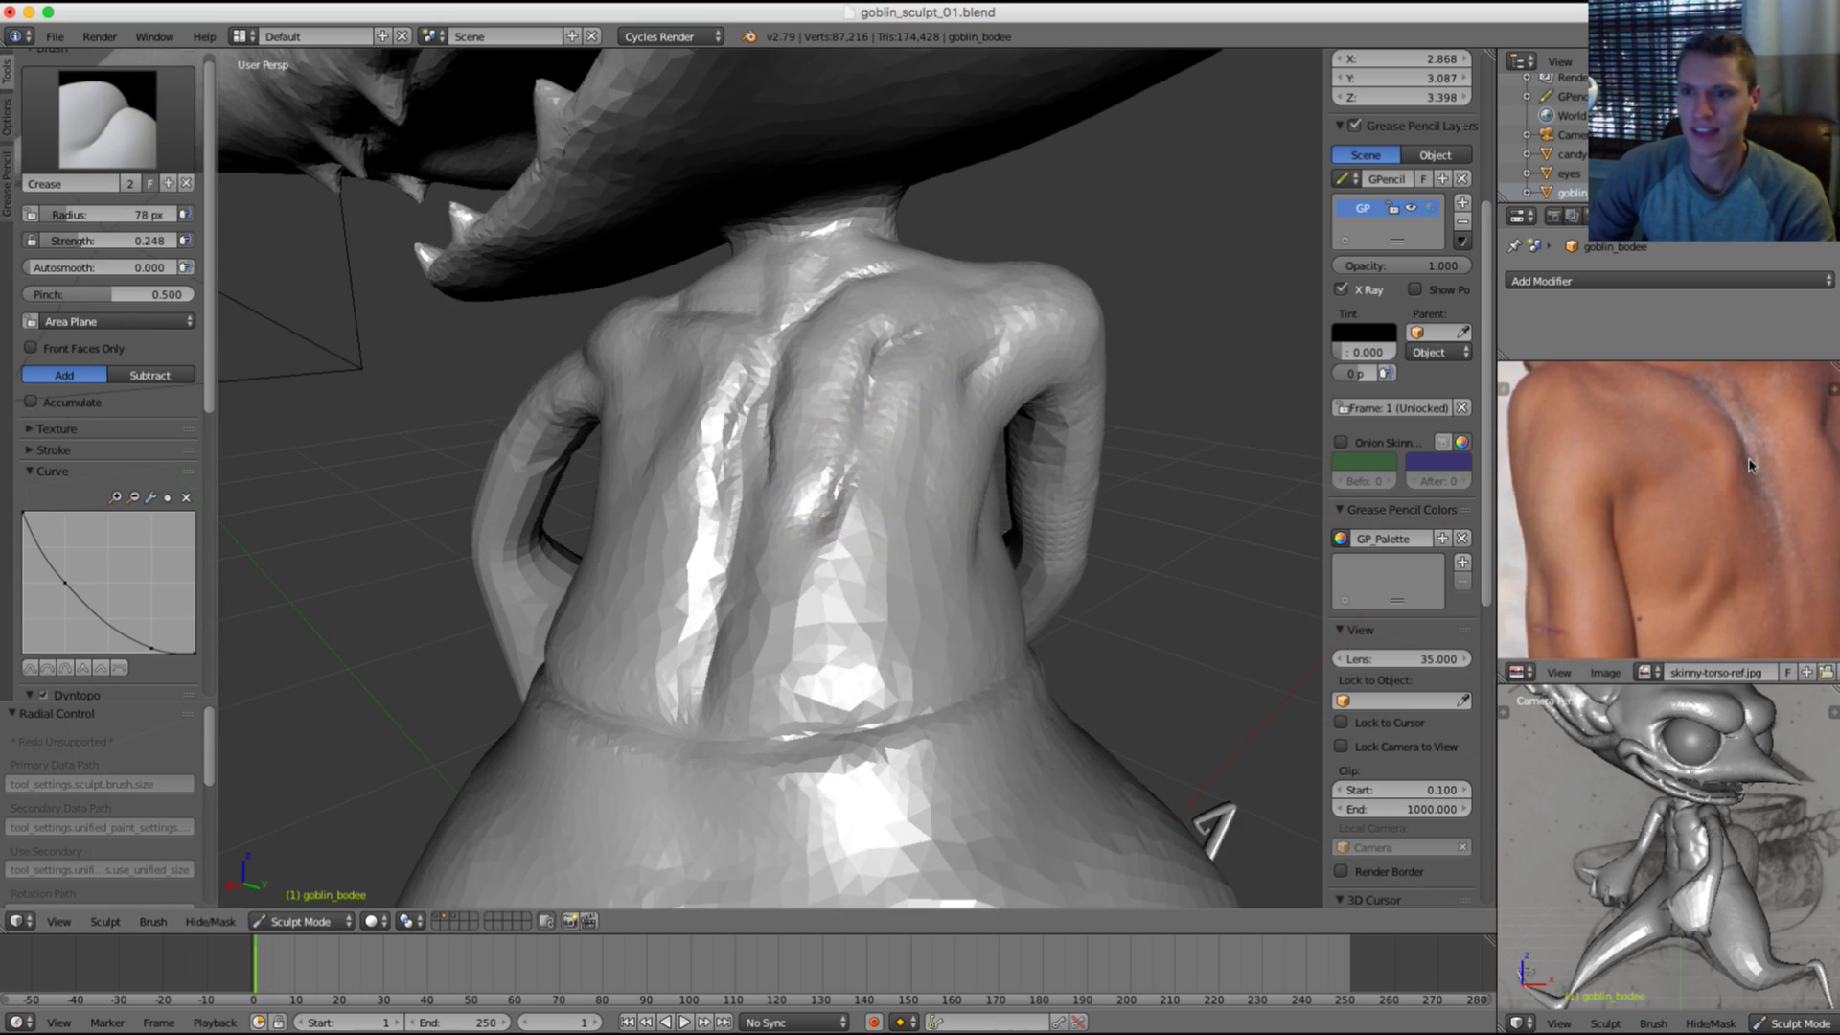
middle_drag(1753, 461, 1683, 466)
key(f)
click(1077, 381)
scroll(1073, 383, up, 2)
key(f)
click(1108, 382)
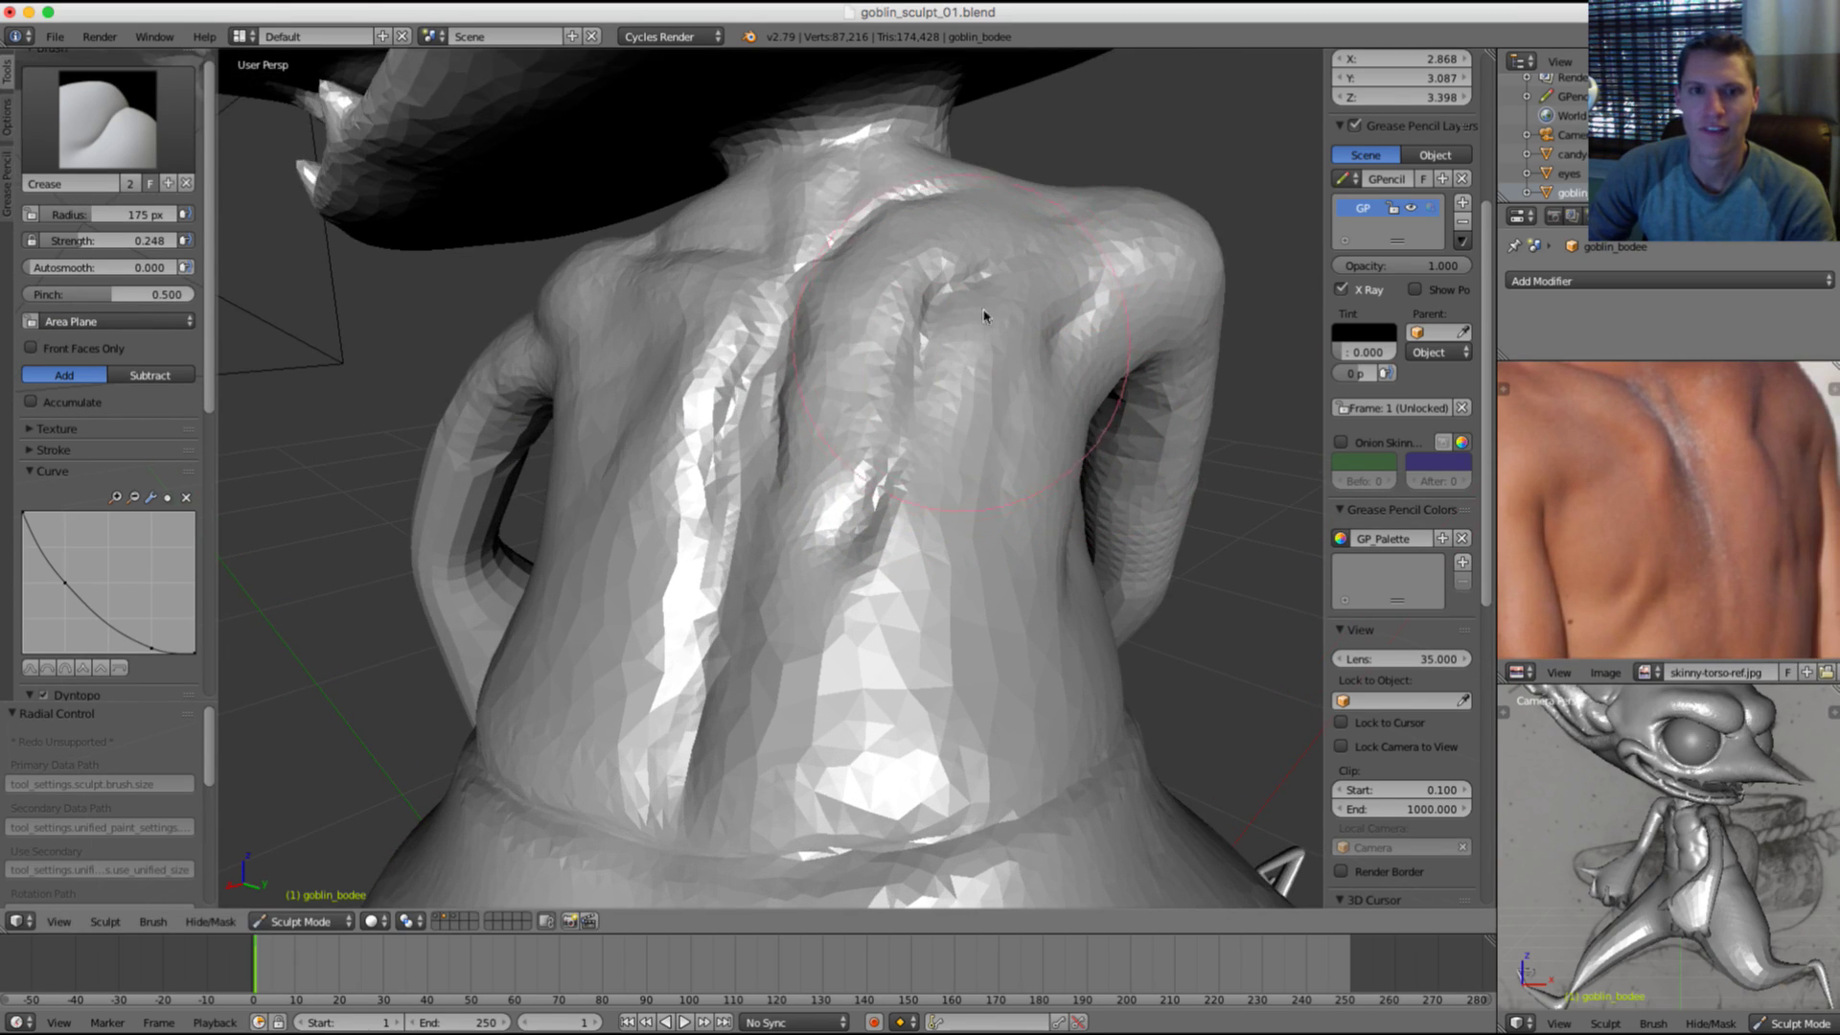
drag(934, 436, 931, 495)
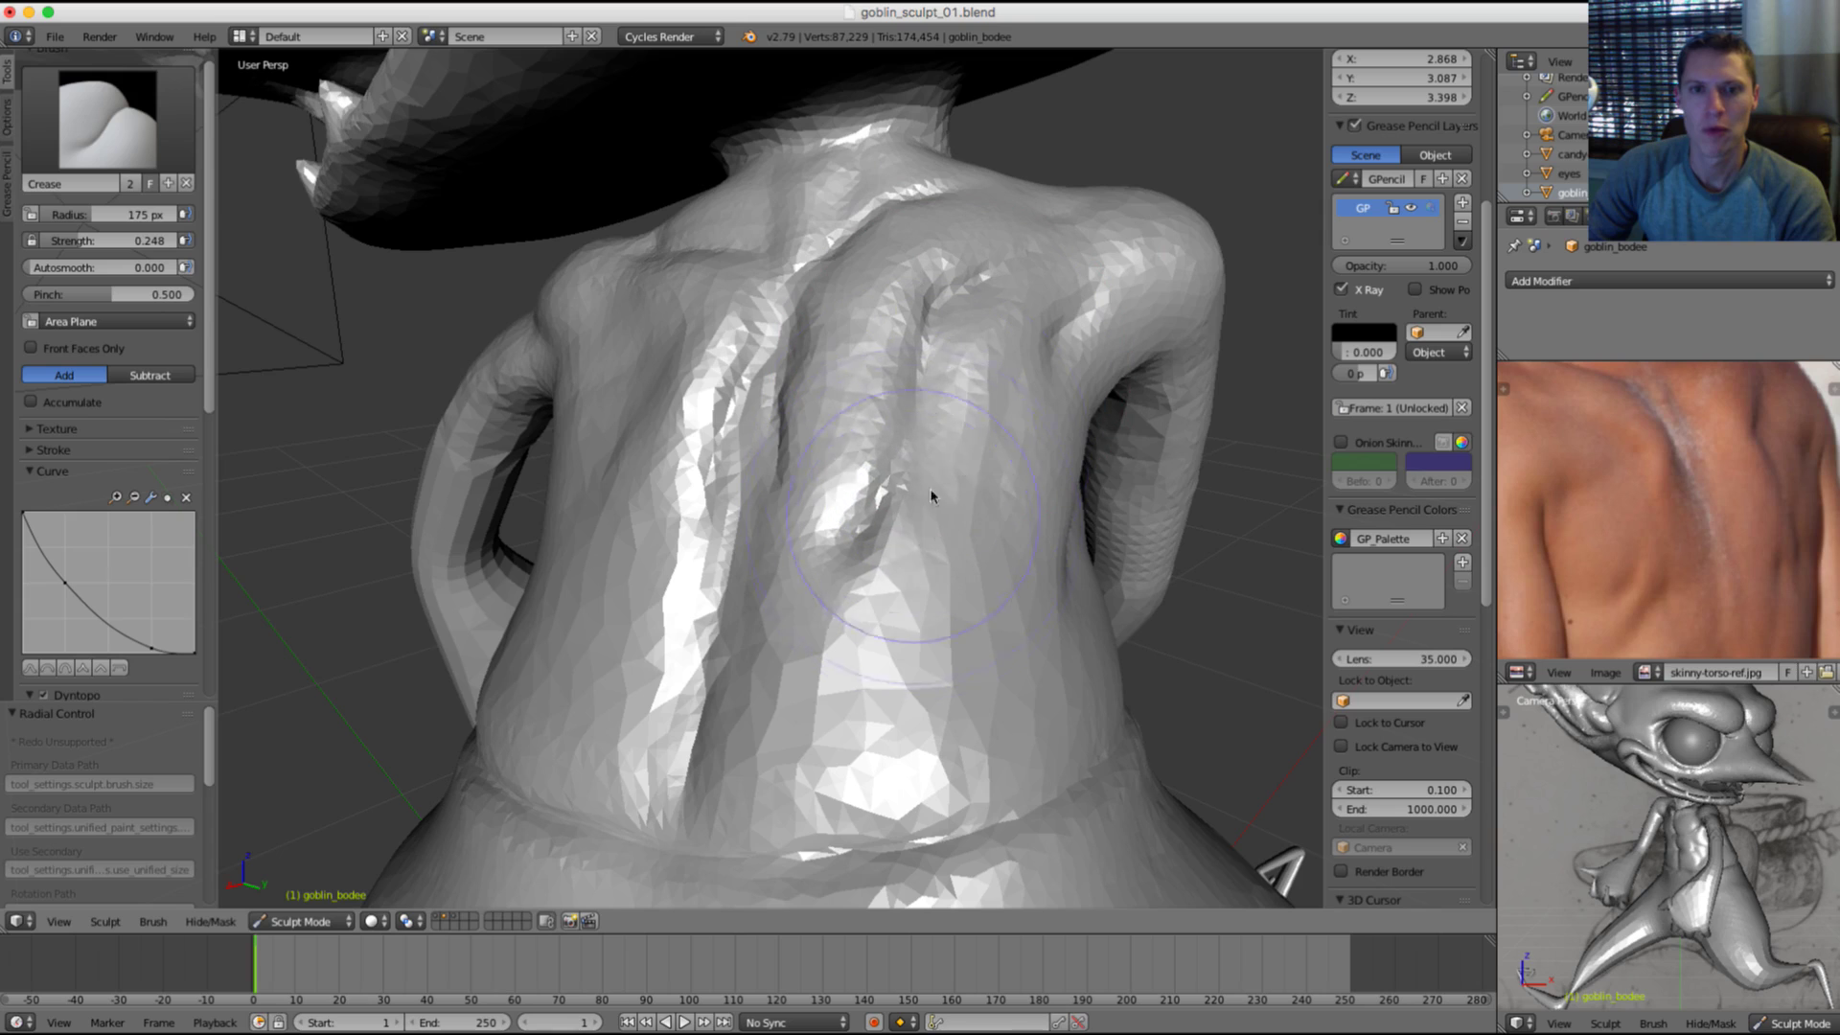
shift+middle_drag(1017, 416, 926, 427)
key(f)
click(892, 421)
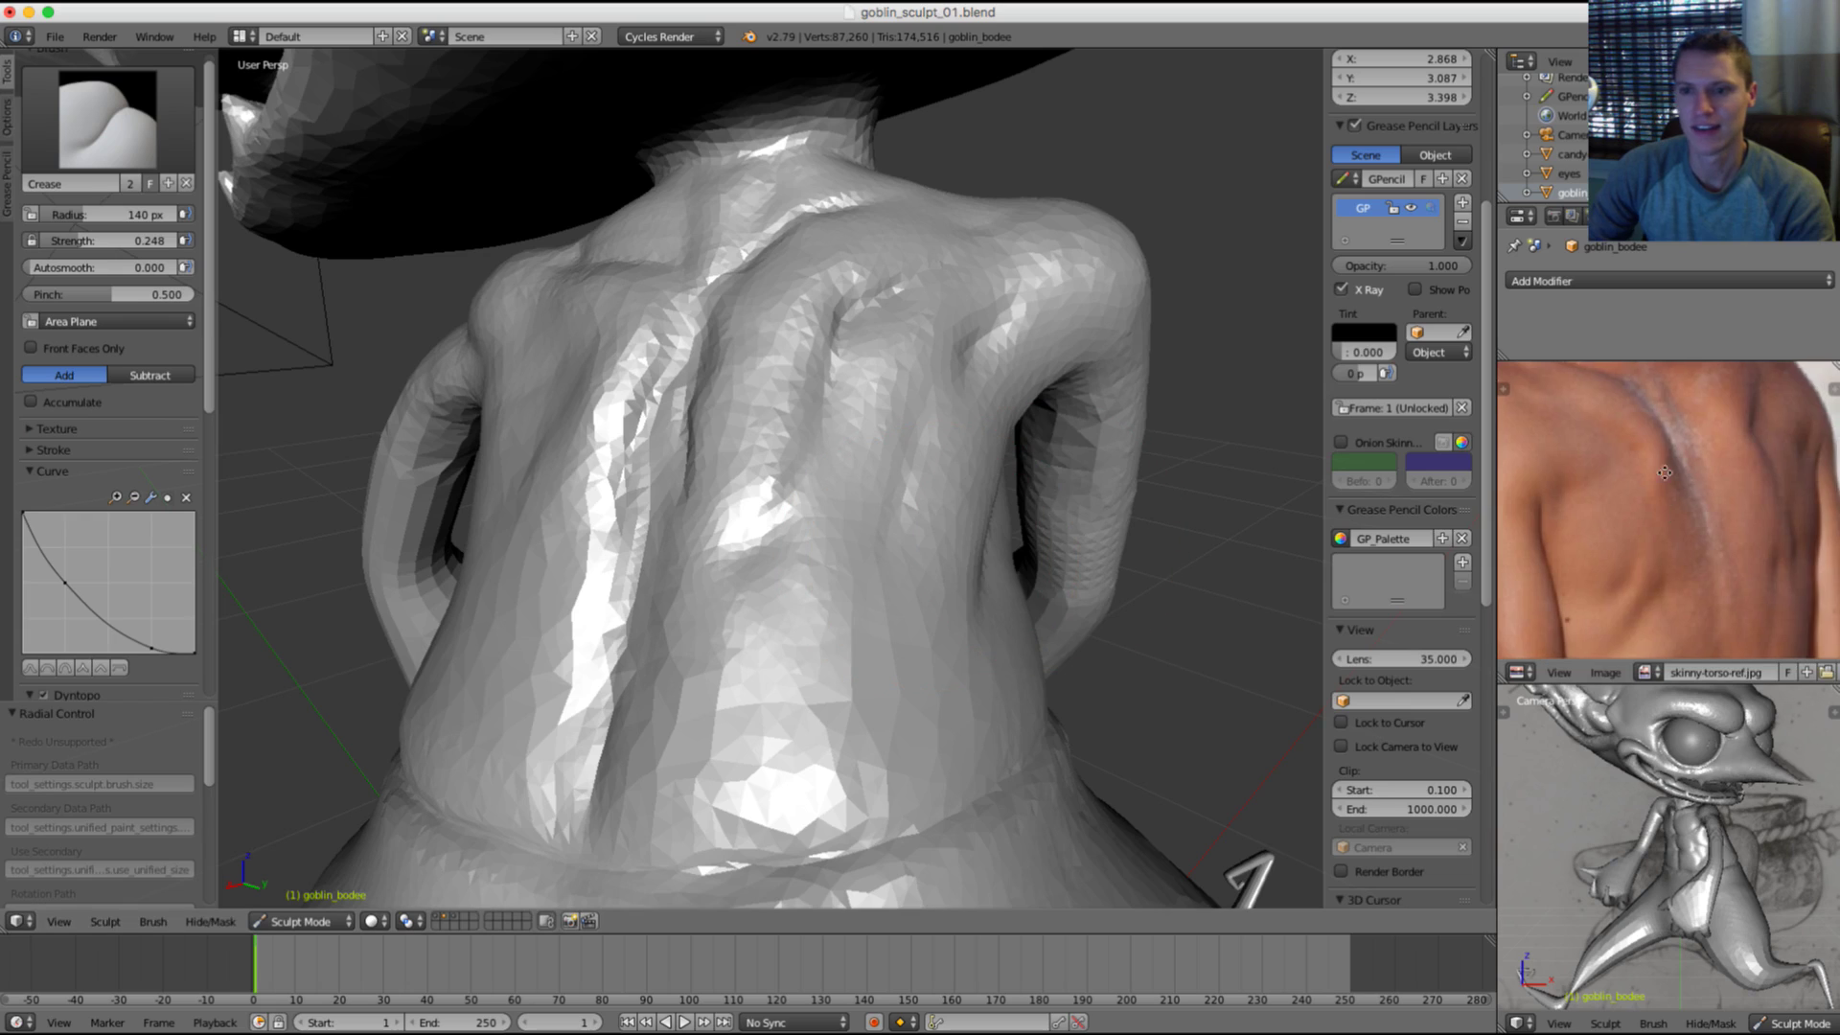
Step: Show the lower back in the torso reference and sculpt creases along the lower spine, starting with a 71 px brush radius
middle_drag(1655, 618, 1629, 448)
scroll(816, 452, down, 1)
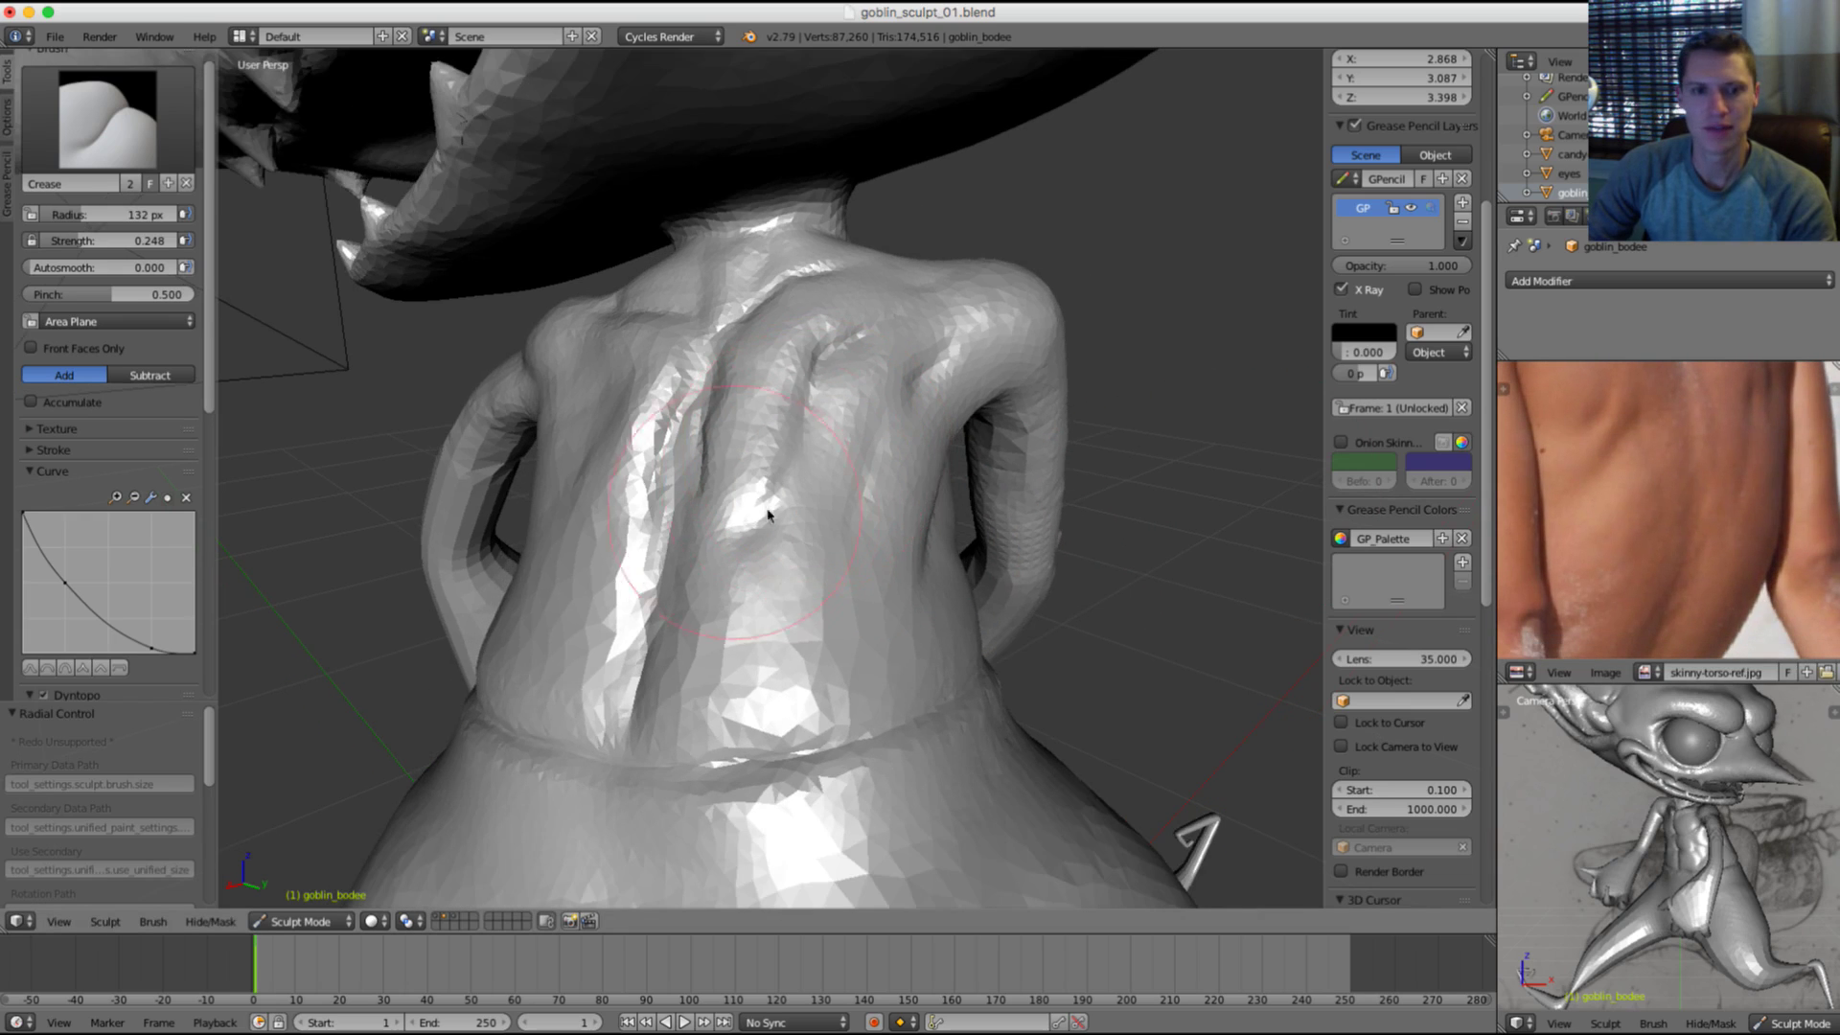
middle_drag(768, 516, 832, 508)
key(f)
click(728, 498)
middle_drag(660, 536, 780, 510)
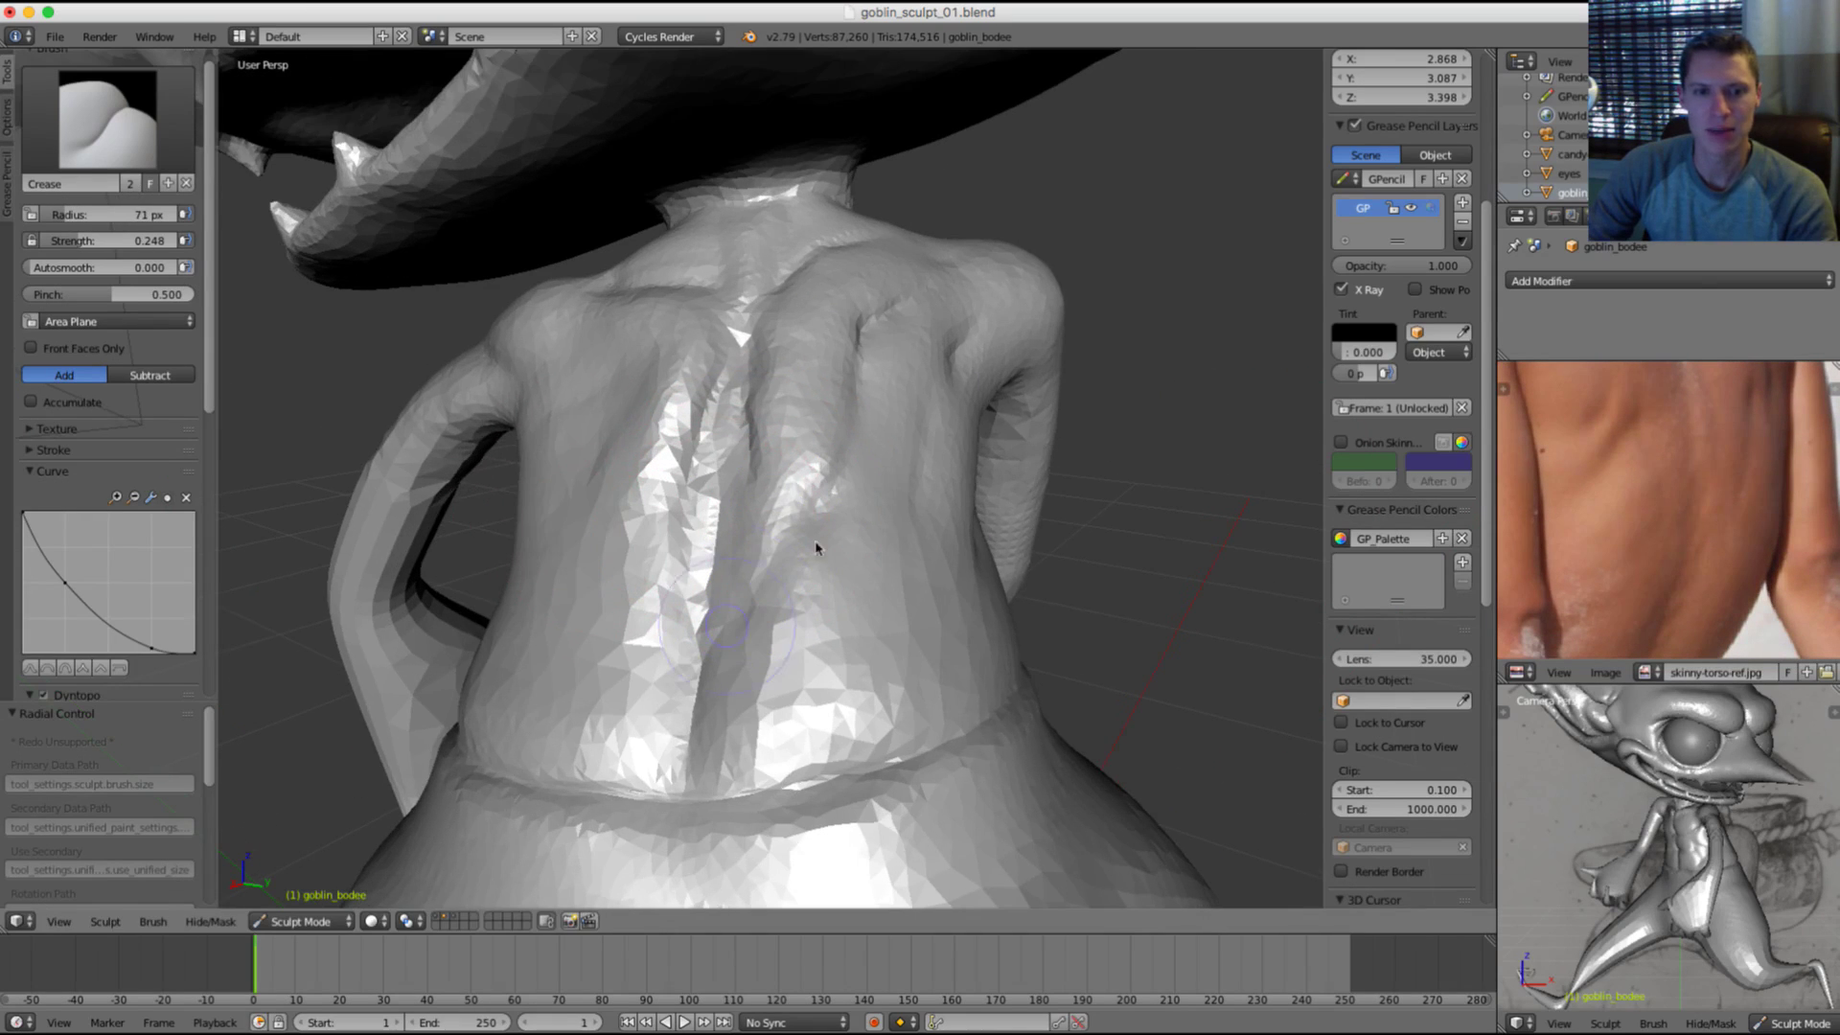
key(f)
click(686, 517)
drag(661, 532, 664, 636)
Step: Show the left flank in the torso reference and define the area below the left shoulder blade with the Crease brush at 86 px
mouse_move(680, 565)
middle_down()
mouse_move(875, 493)
mouse_move(903, 510)
middle_up()
middle_drag(1704, 558, 1772, 546)
key(f)
click(923, 533)
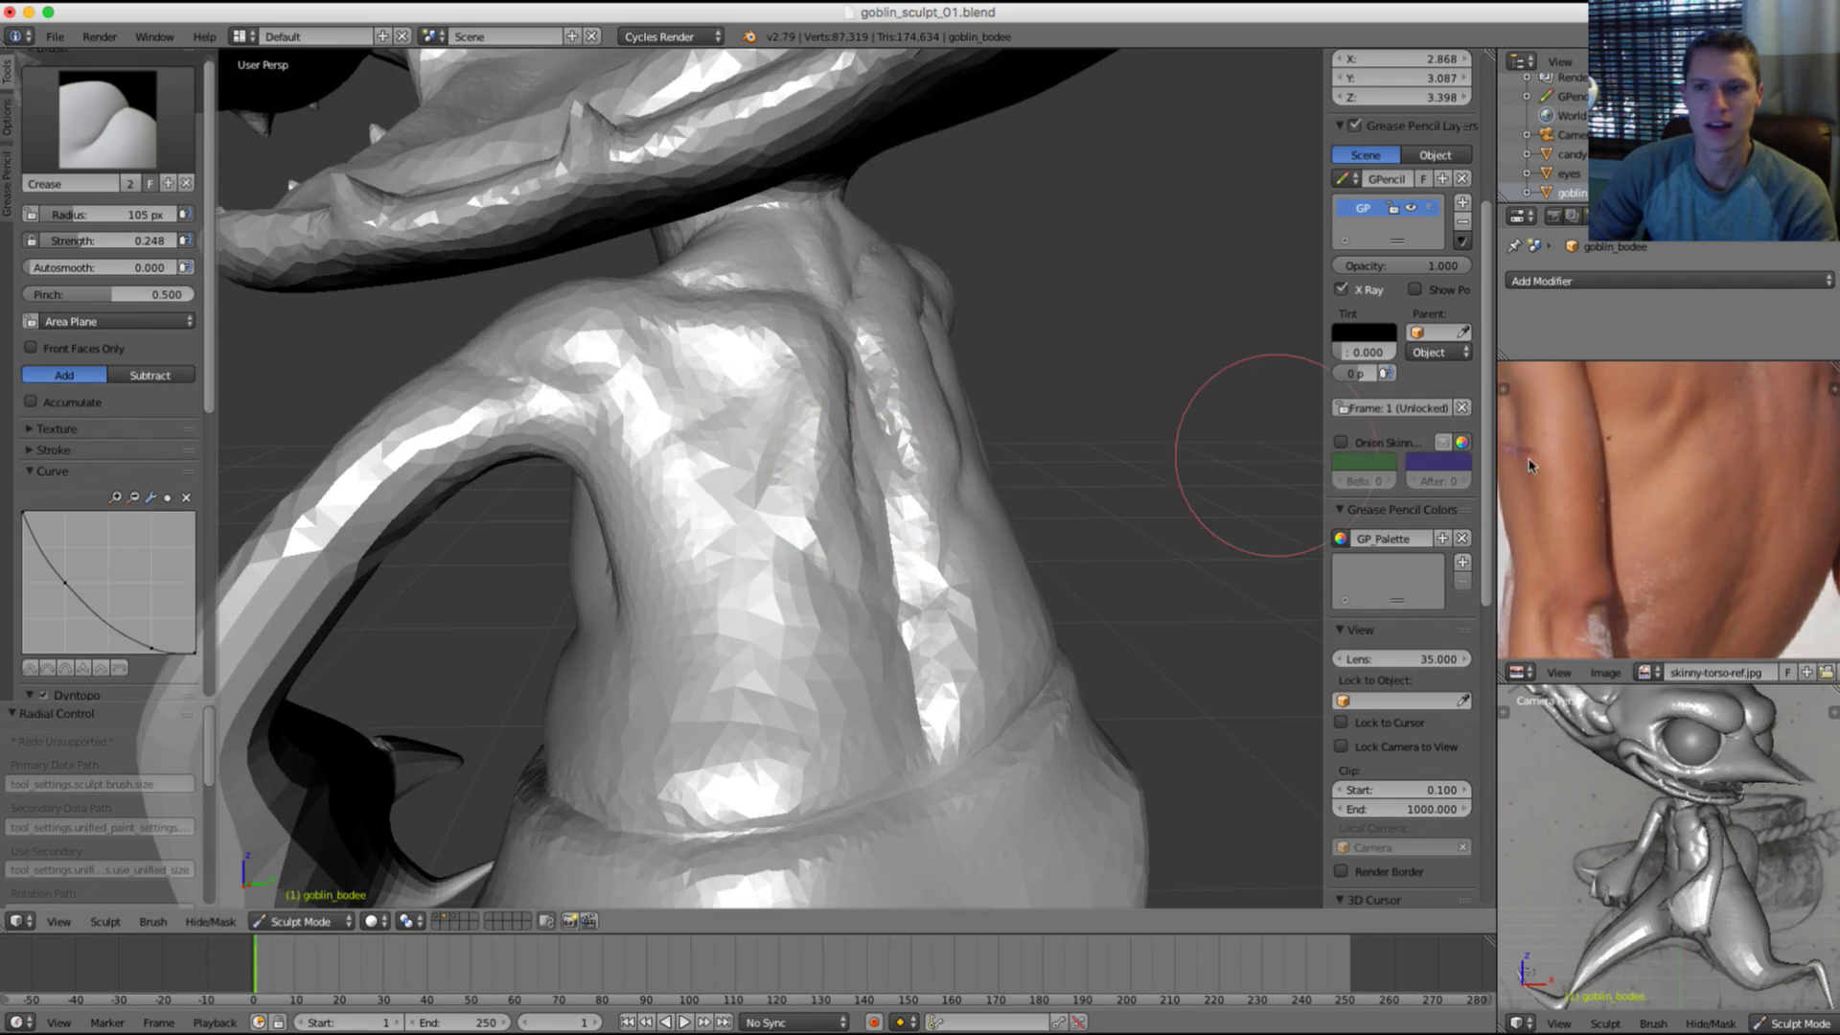
middle_drag(1603, 425, 1587, 514)
key(f)
click(803, 495)
middle_drag(764, 502, 789, 547)
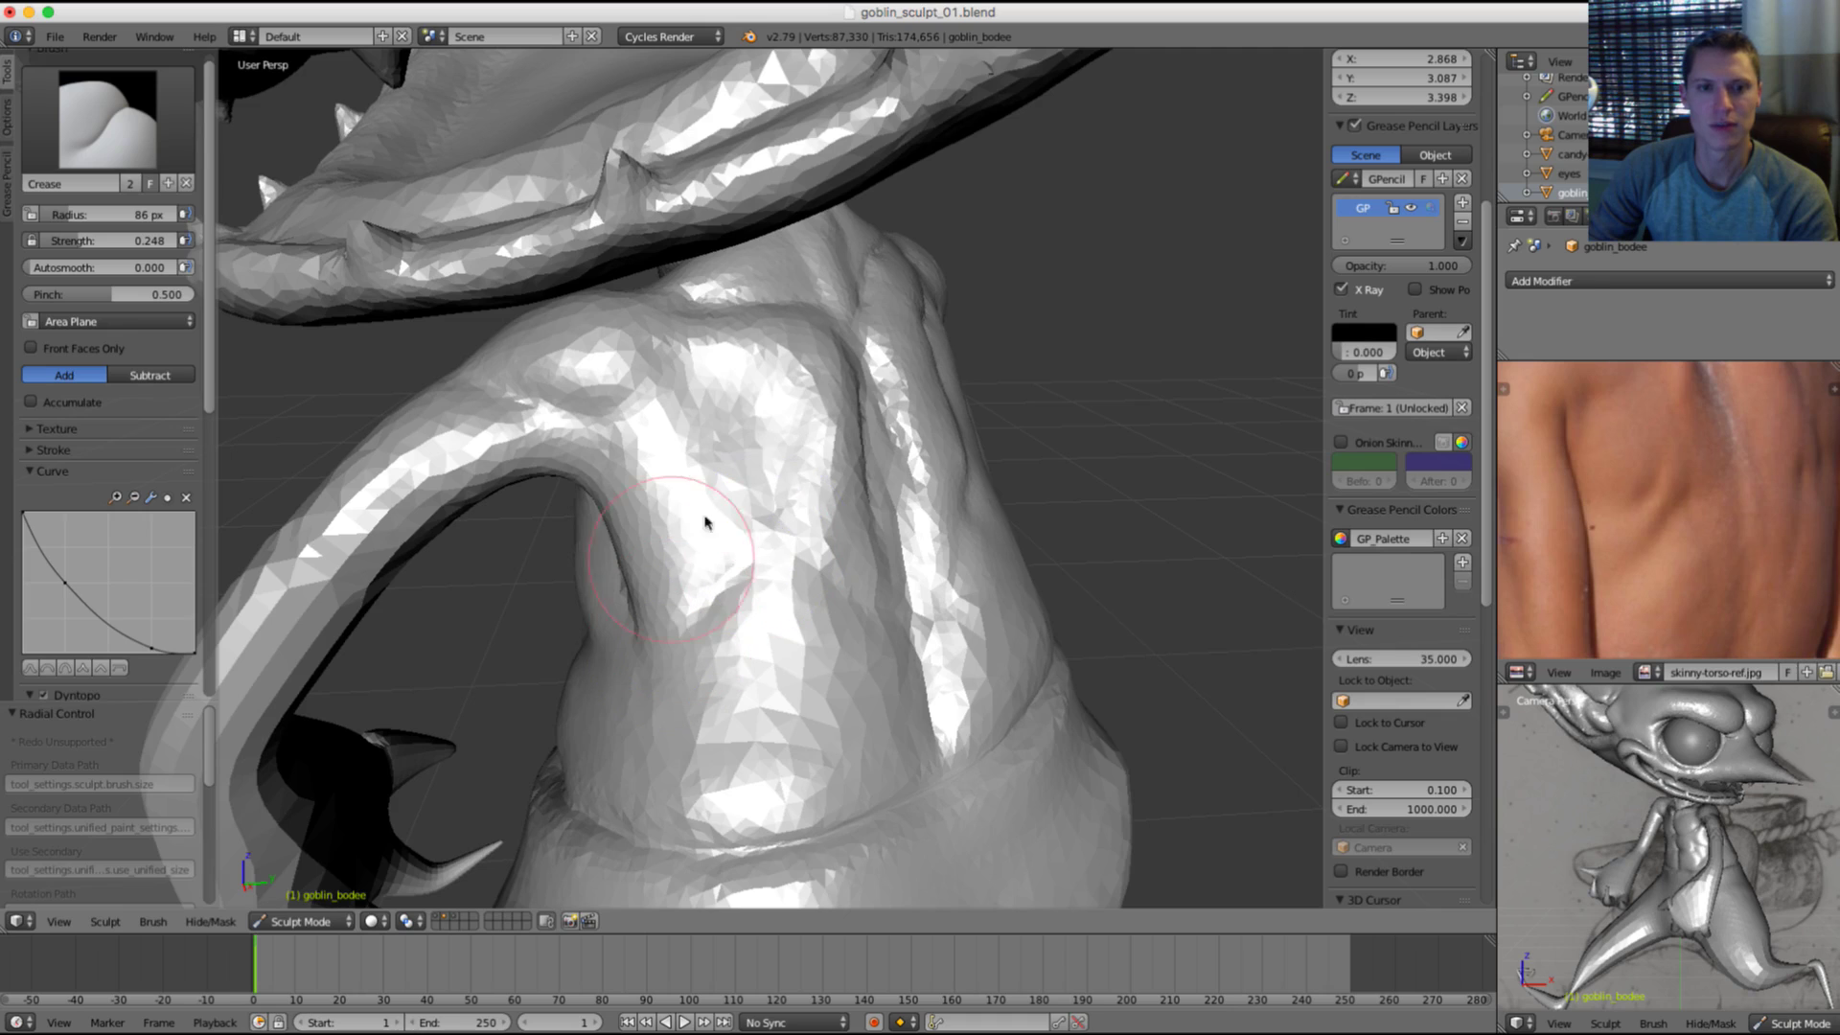
mouse_move(705, 522)
middle_down()
mouse_move(790, 543)
mouse_move(840, 495)
middle_up()
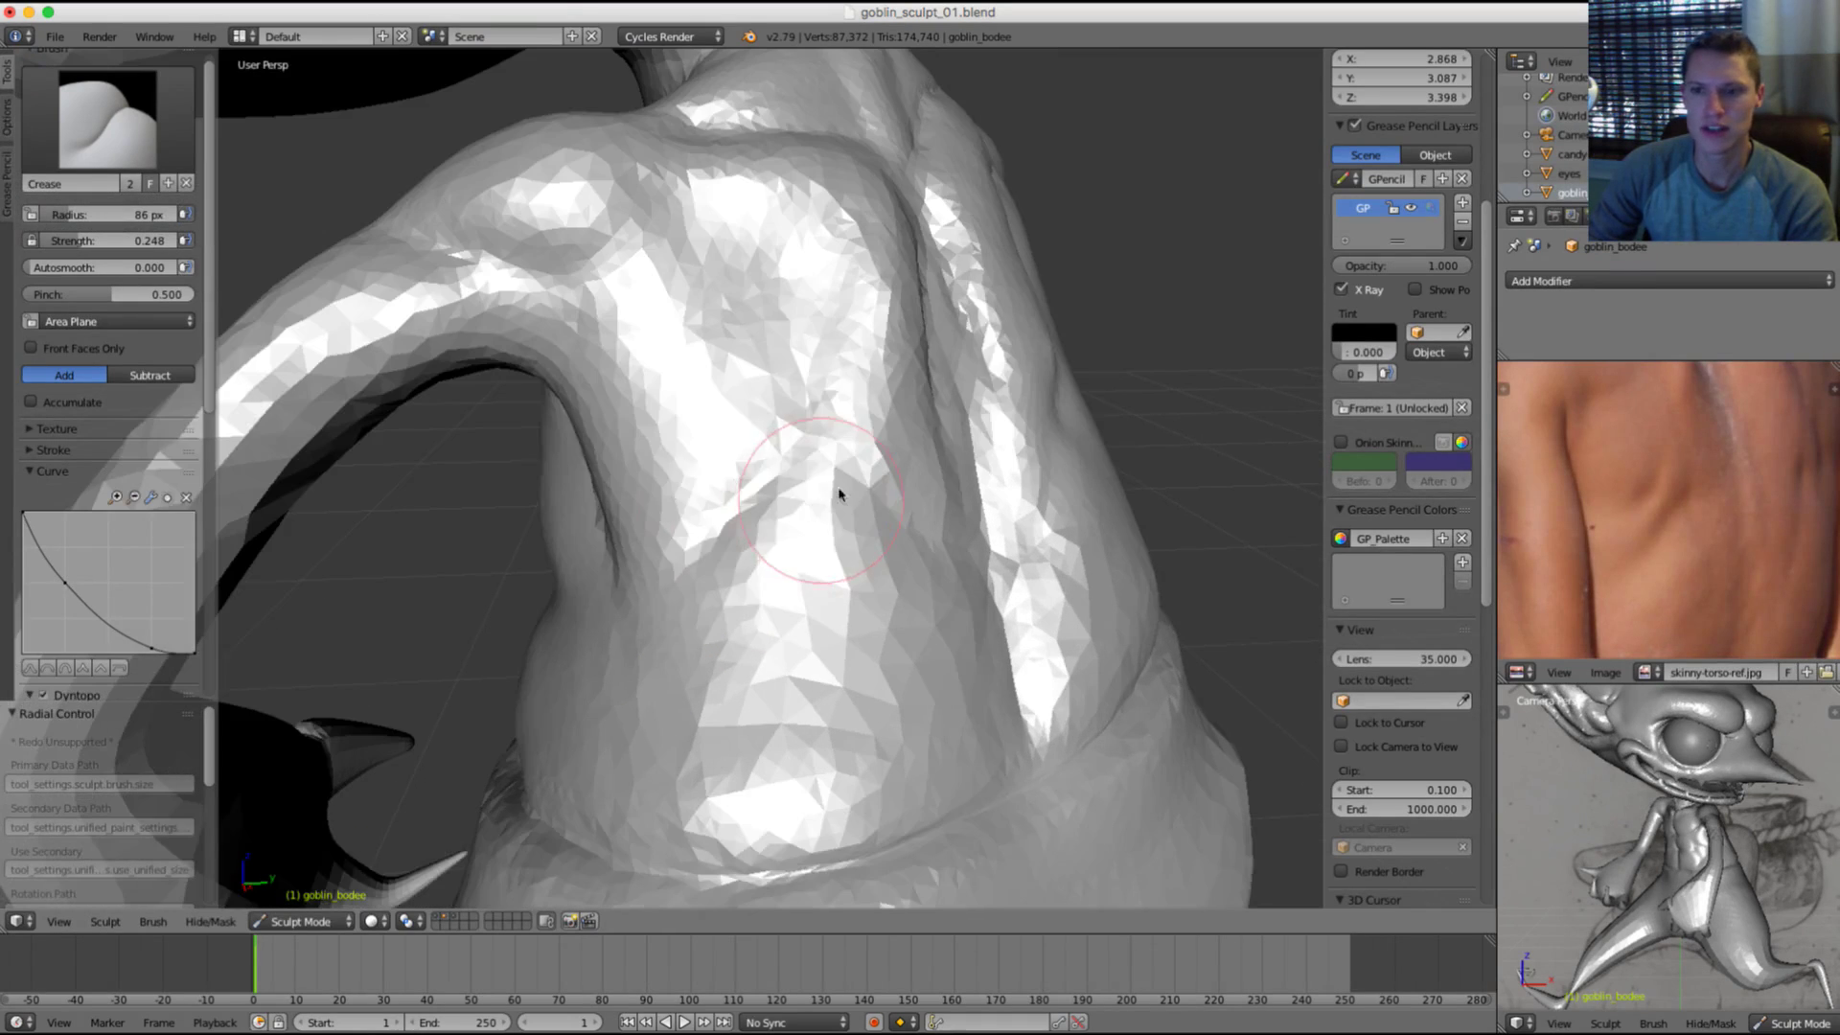
Step: Smooth the left side of the lower back above the waistline at a 105 px radius
middle_drag(850, 587, 793, 497)
key(s)
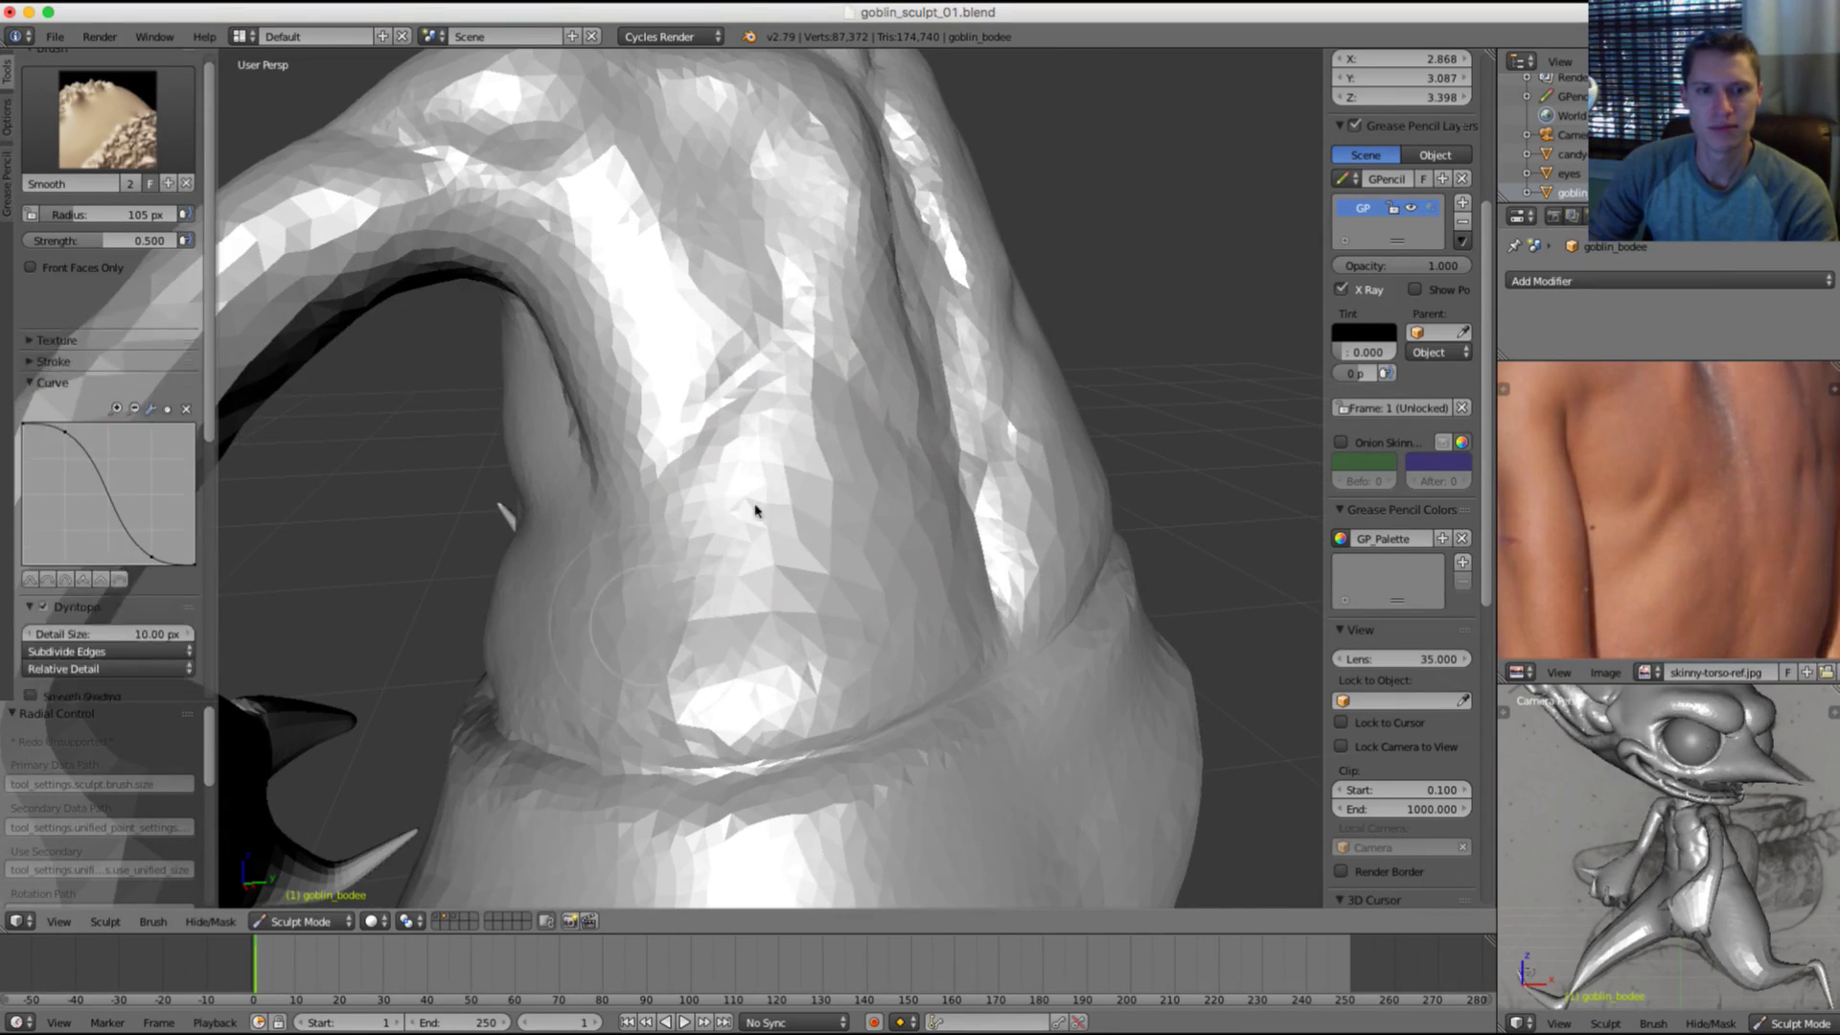
shift+drag(699, 726, 657, 702)
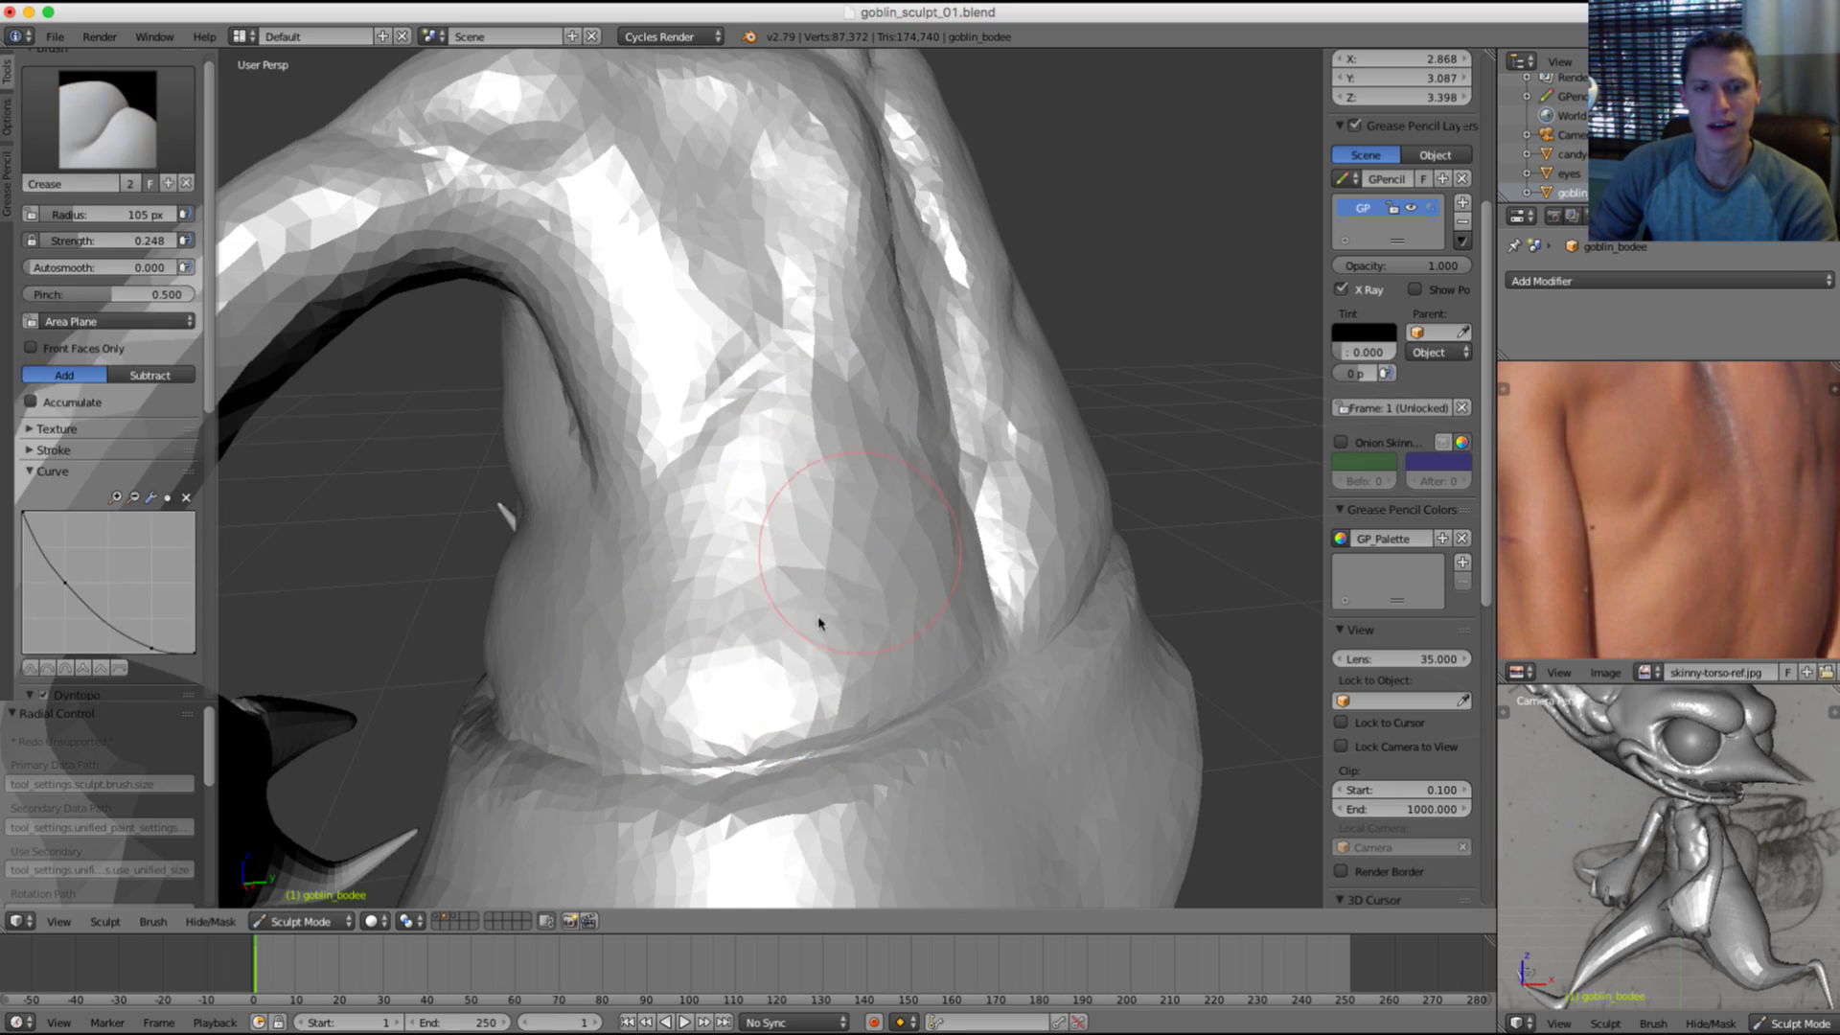
mouse_move(820, 628)
shift+mouse_down()
mouse_move(875, 665)
mouse_move(887, 651)
shift+mouse_up()
Step: Examine the spine from the neck down to the waist from behind
scroll(1047, 406, down, 6)
mouse_move(1048, 403)
middle_down()
mouse_move(971, 358)
mouse_move(922, 358)
mouse_move(867, 407)
mouse_move(843, 374)
mouse_move(878, 388)
mouse_move(731, 444)
middle_up()
scroll(862, 408, up, 3)
scroll(719, 450, up, 2)
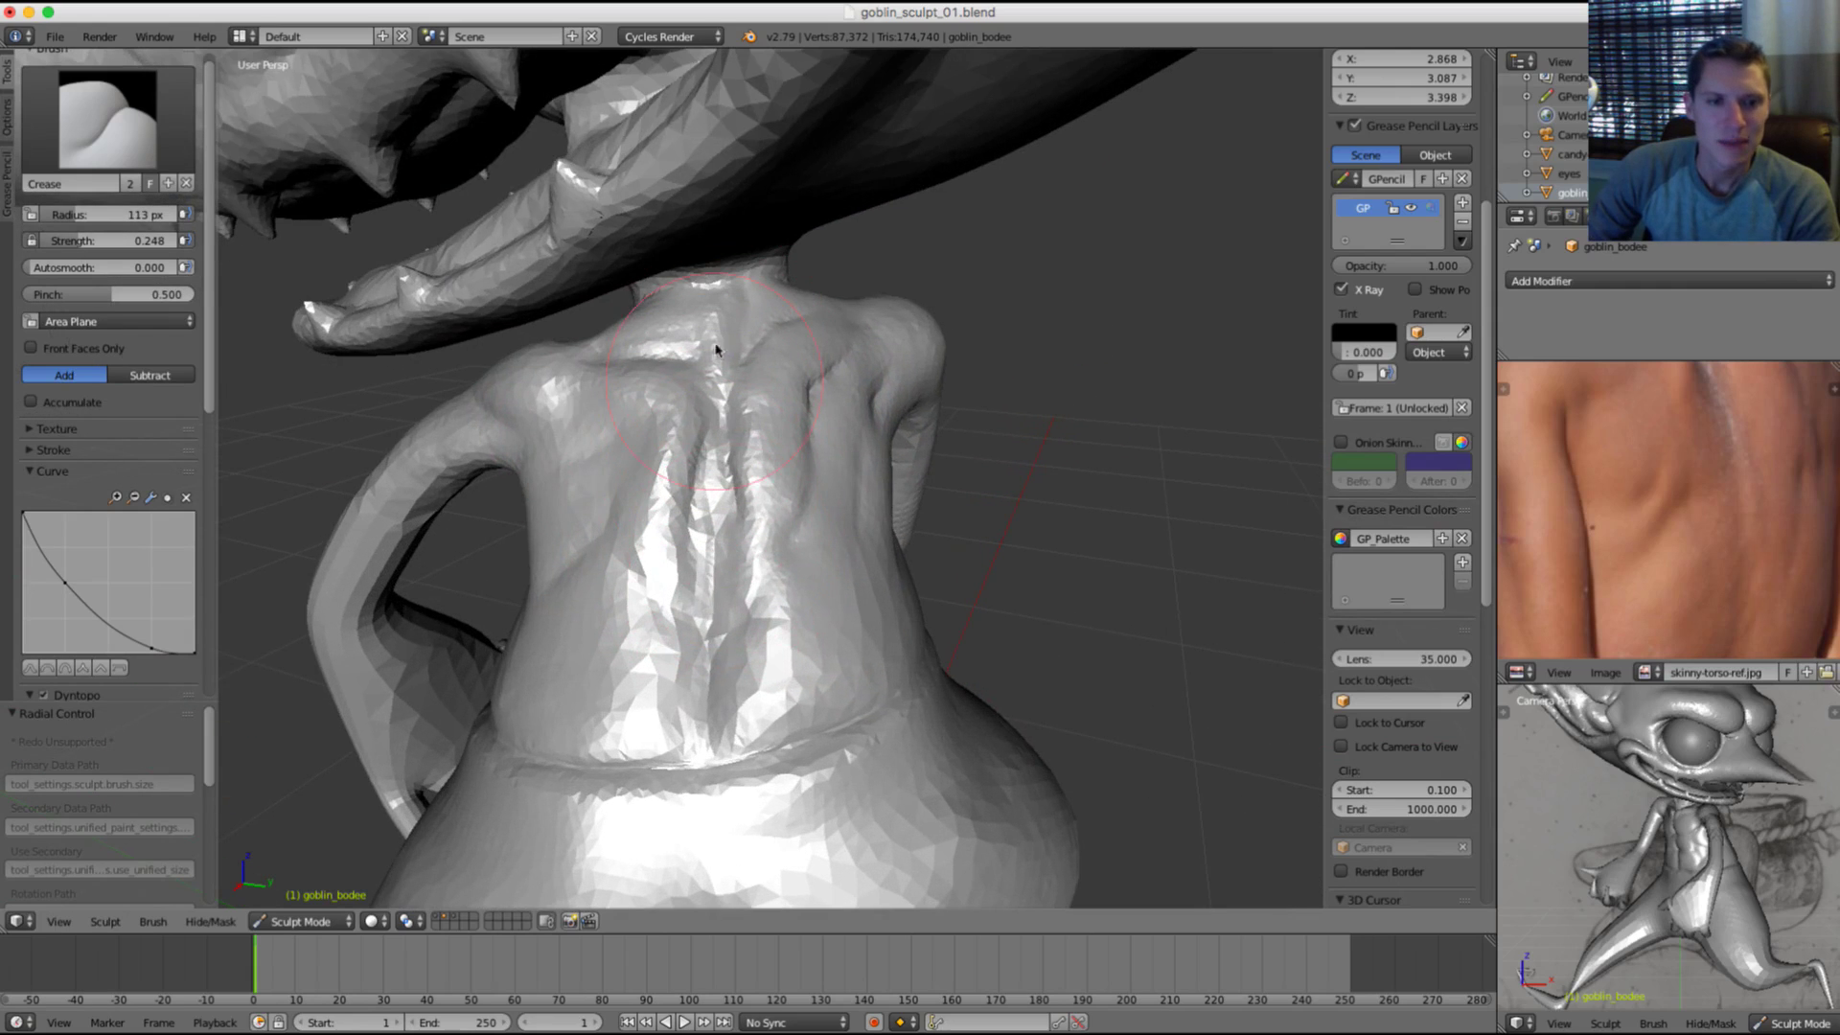
middle_drag(722, 661, 738, 326)
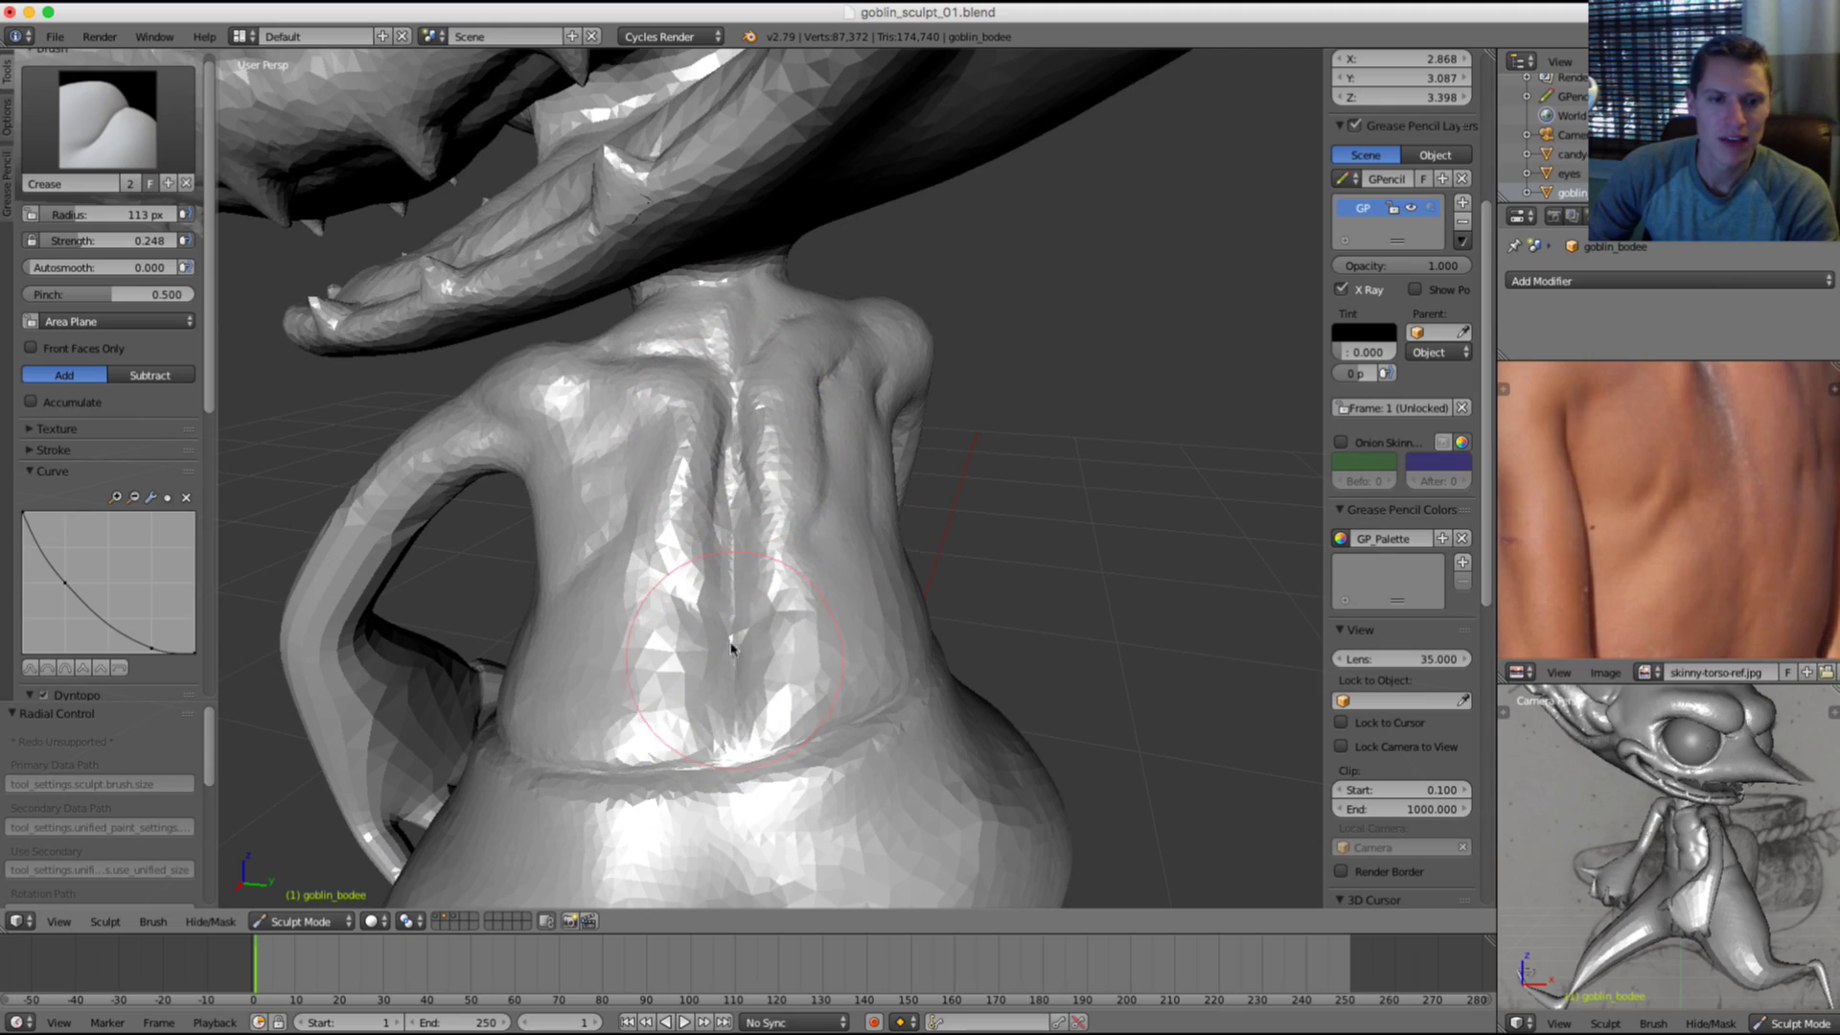
Step: Adjust the outline of the goblin's chest with the Grab brush at a 230 px radius
mouse_move(720, 759)
middle_down()
mouse_move(965, 379)
mouse_move(977, 432)
mouse_move(1043, 429)
middle_up()
key(g)
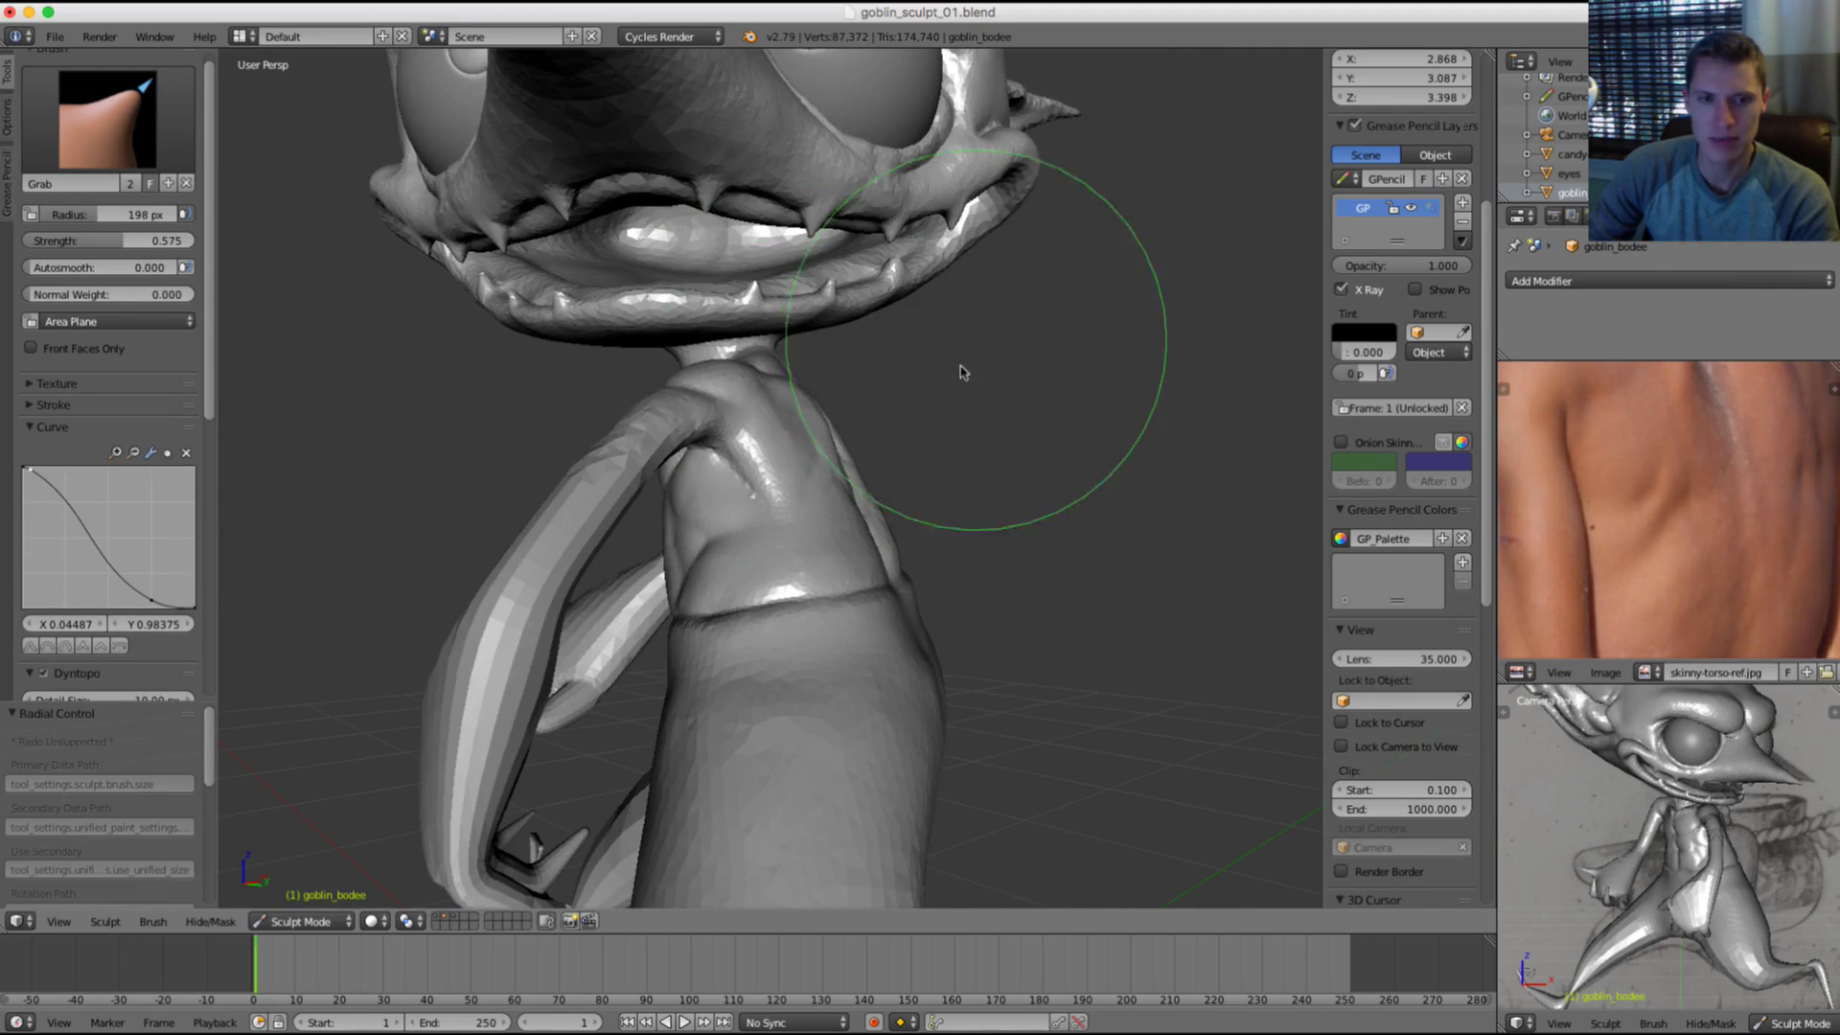
middle_drag(957, 378, 887, 451)
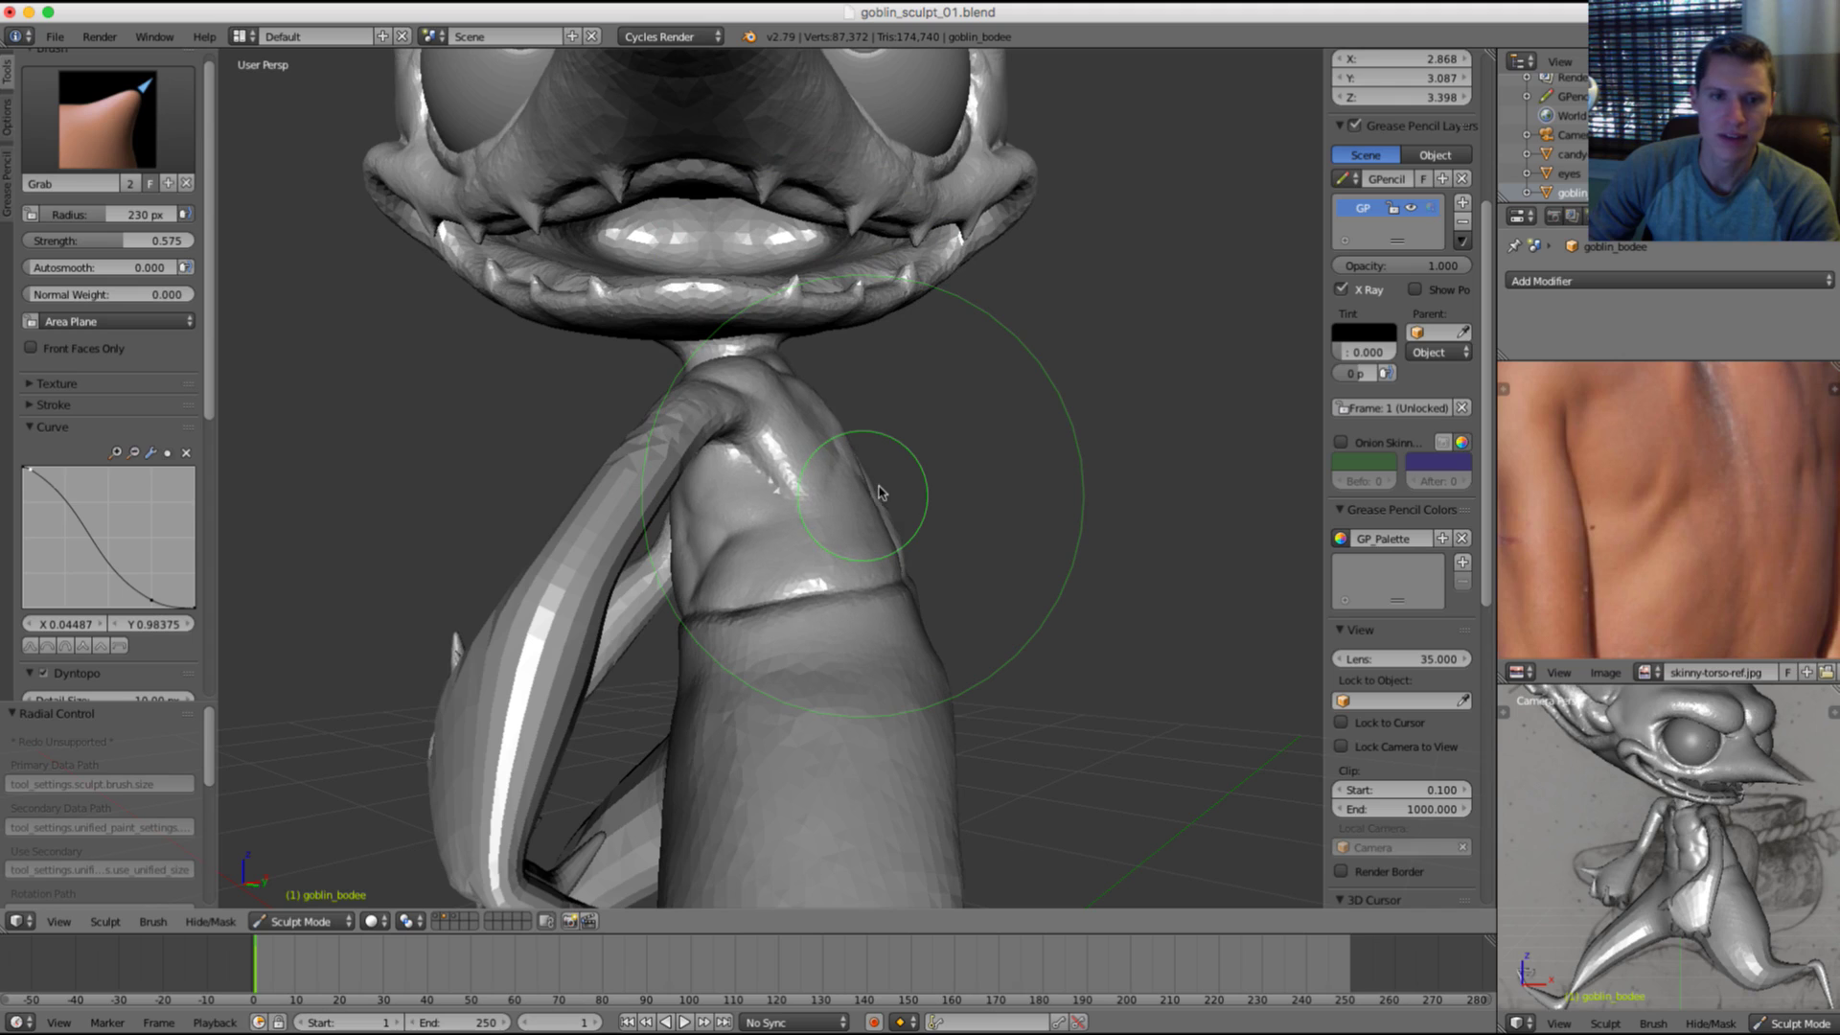
Step: Reshape the base of the neck above the shoulder with the Grab brush at a 203 px radius
mouse_move(945, 451)
middle_down()
mouse_move(719, 473)
mouse_move(670, 455)
mouse_move(784, 407)
mouse_move(858, 422)
mouse_move(587, 472)
mouse_move(583, 415)
middle_up()
scroll(671, 455, down, 2)
scroll(777, 451, up, 4)
key(f)
click(764, 489)
key(f)
click(696, 359)
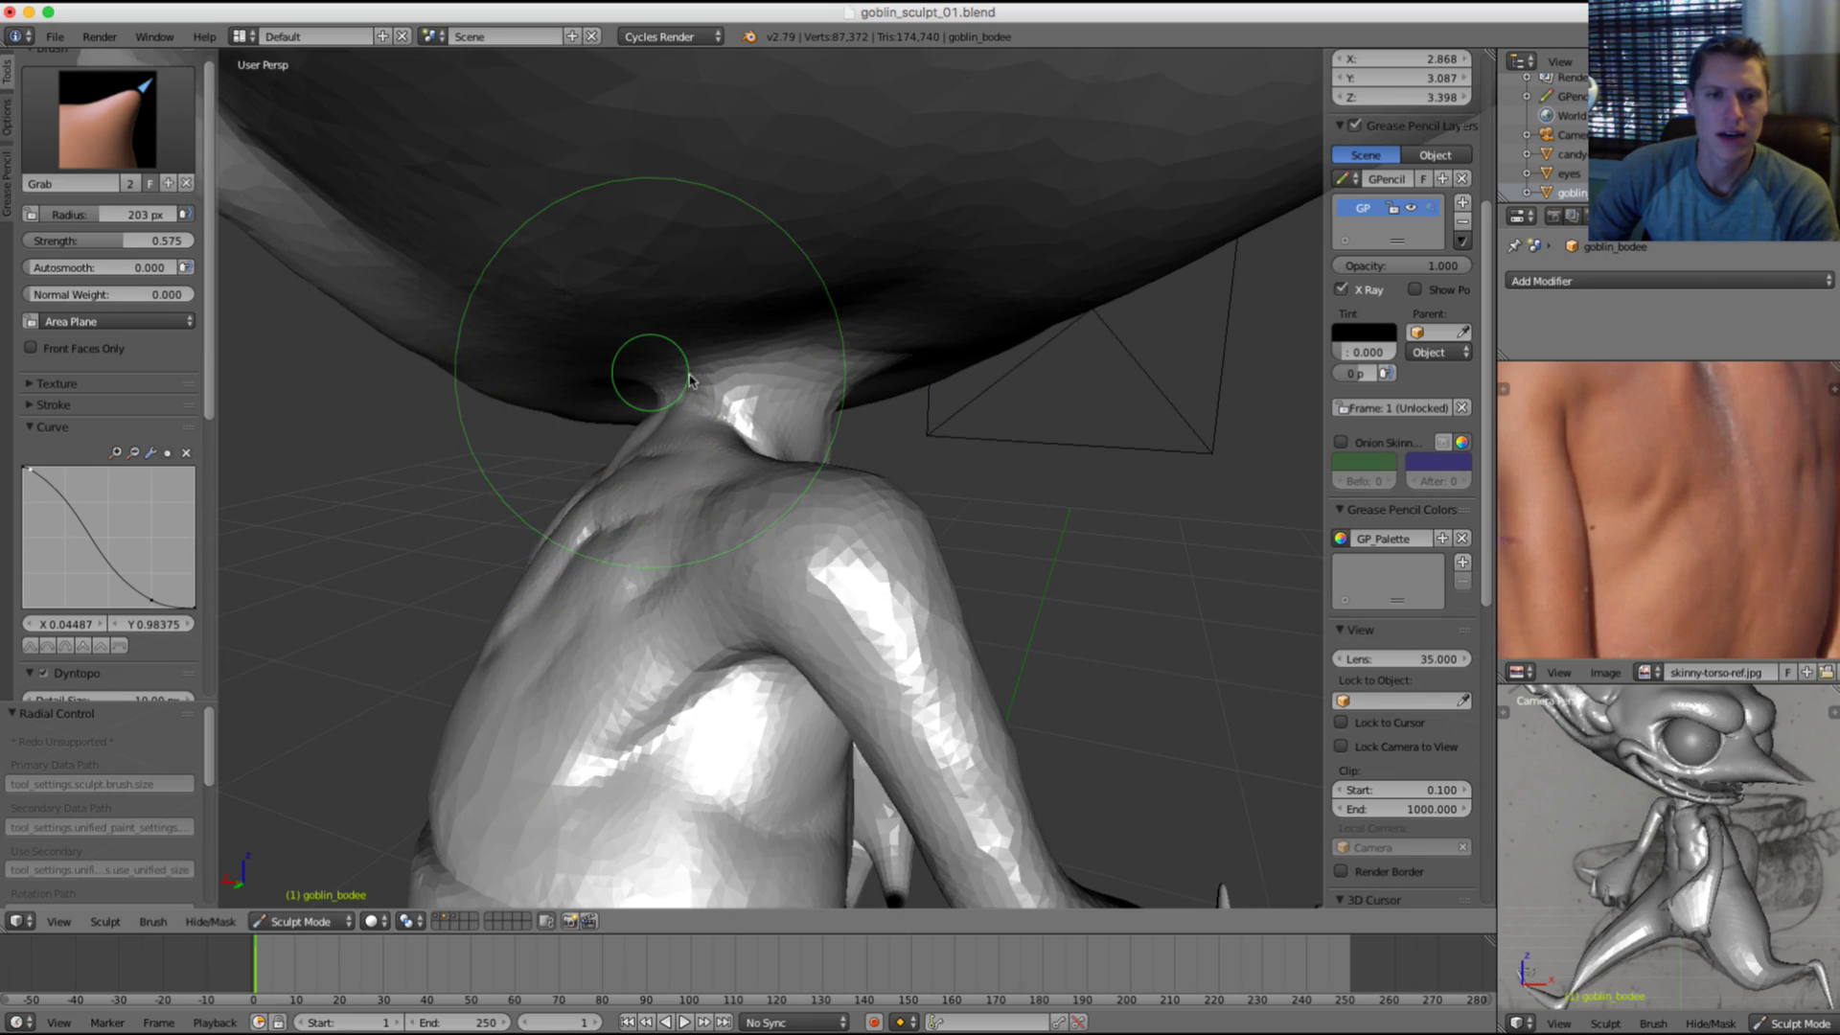
mouse_move(677, 375)
middle_down()
mouse_move(969, 316)
mouse_move(964, 361)
mouse_move(850, 462)
middle_up()
scroll(850, 462, up, 5)
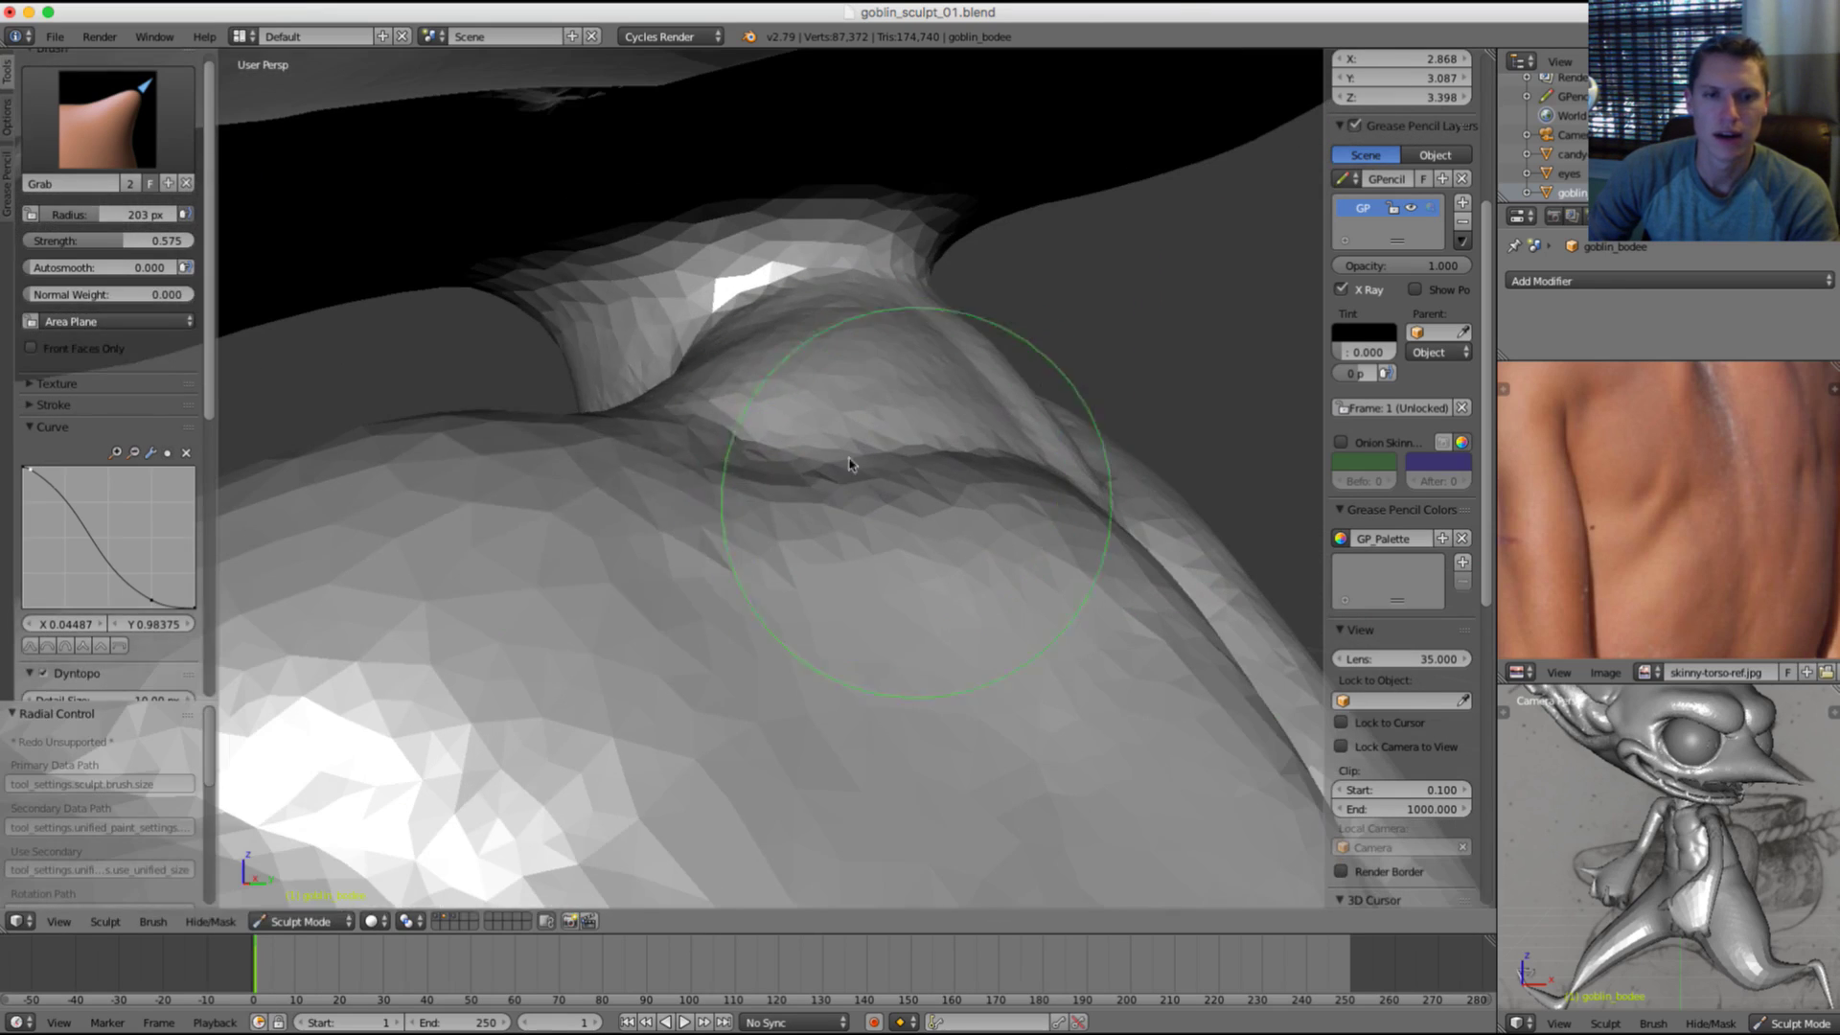
Step: Smooth the slope between neck and shoulder, and reshape the back of the neck with the Grab brush at 162 px
key(s)
key(f)
click(820, 343)
key(g)
mouse_move(875, 341)
middle_down()
mouse_move(859, 412)
mouse_move(731, 411)
mouse_move(801, 428)
mouse_move(809, 320)
mouse_move(882, 288)
mouse_move(841, 288)
mouse_move(821, 320)
mouse_move(764, 341)
mouse_move(797, 267)
mouse_move(751, 328)
mouse_move(721, 316)
mouse_move(713, 407)
mouse_move(780, 386)
mouse_move(743, 415)
middle_up()
key(f)
click(830, 330)
key(f)
click(765, 387)
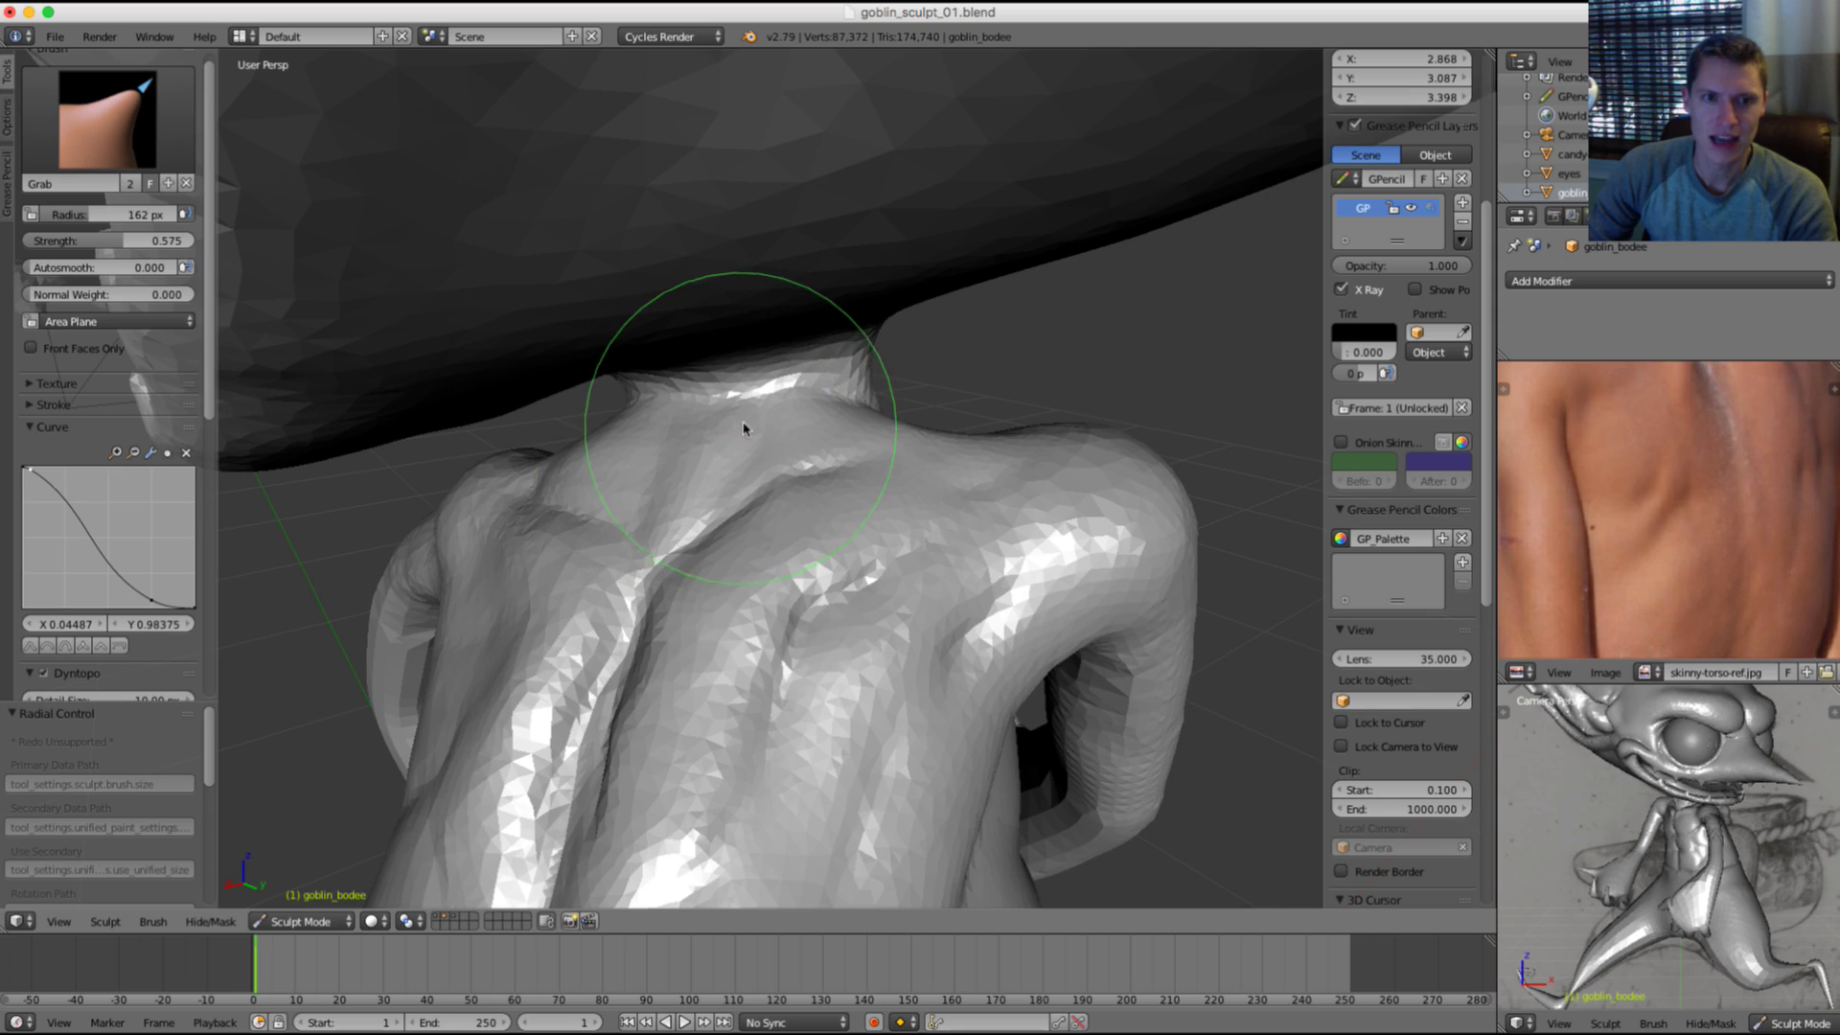
middle_drag(767, 415, 759, 362)
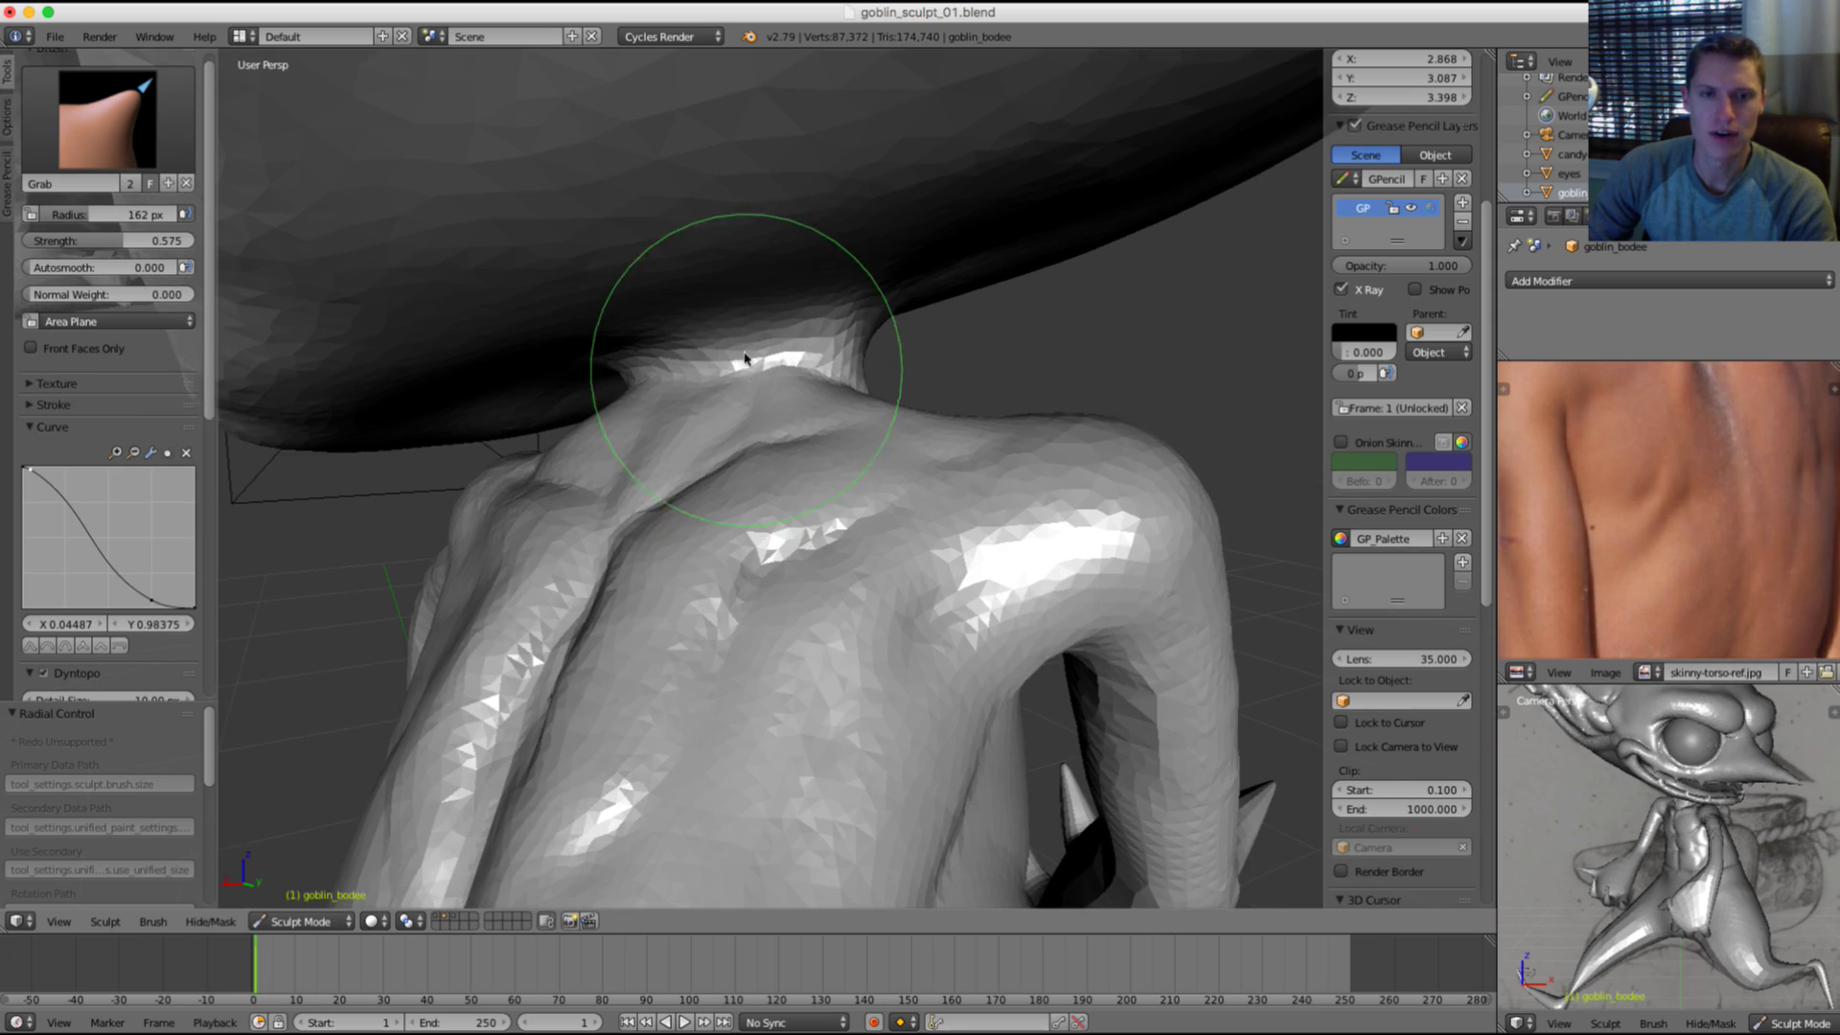
Step: Build up the back and side of the neck below the skull with the Clay Strips brush at a 69 px radius
click(182, 165)
click(199, 214)
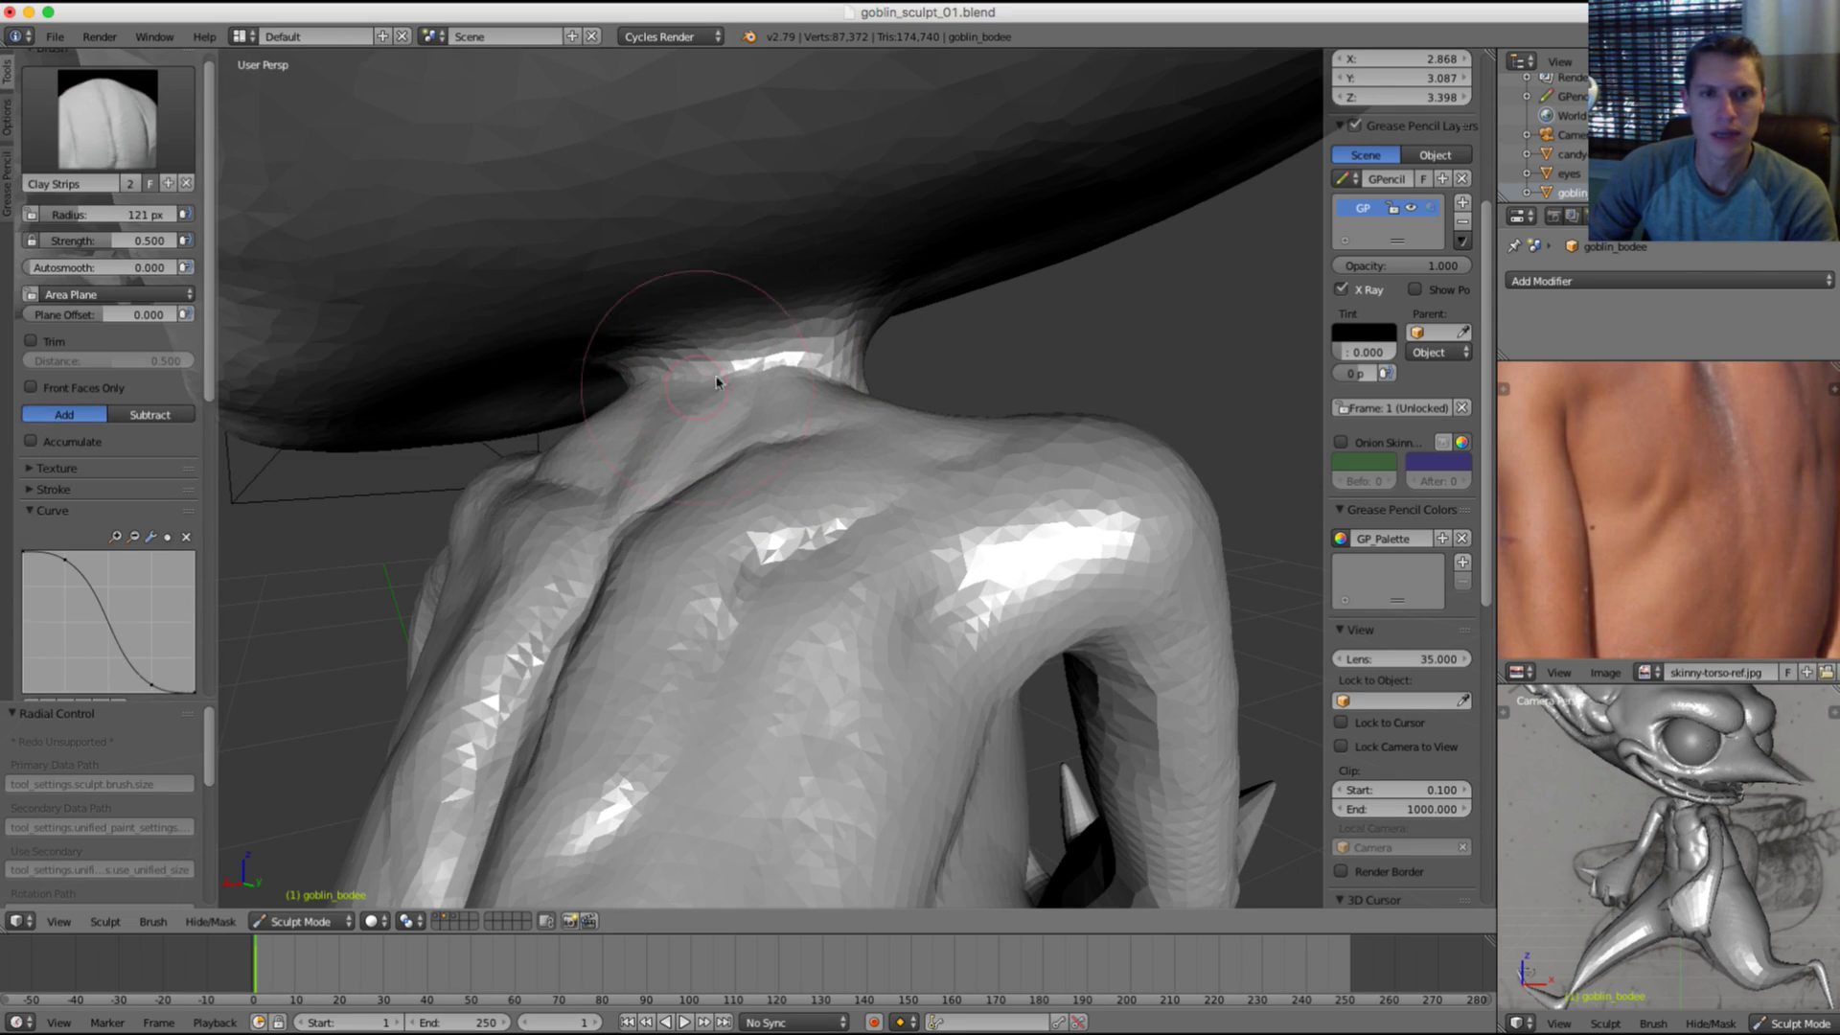
mouse_move(717, 382)
mouse_down()
mouse_move(752, 321)
mouse_move(759, 360)
mouse_up()
key(ctrl+z)
key(f)
click(658, 391)
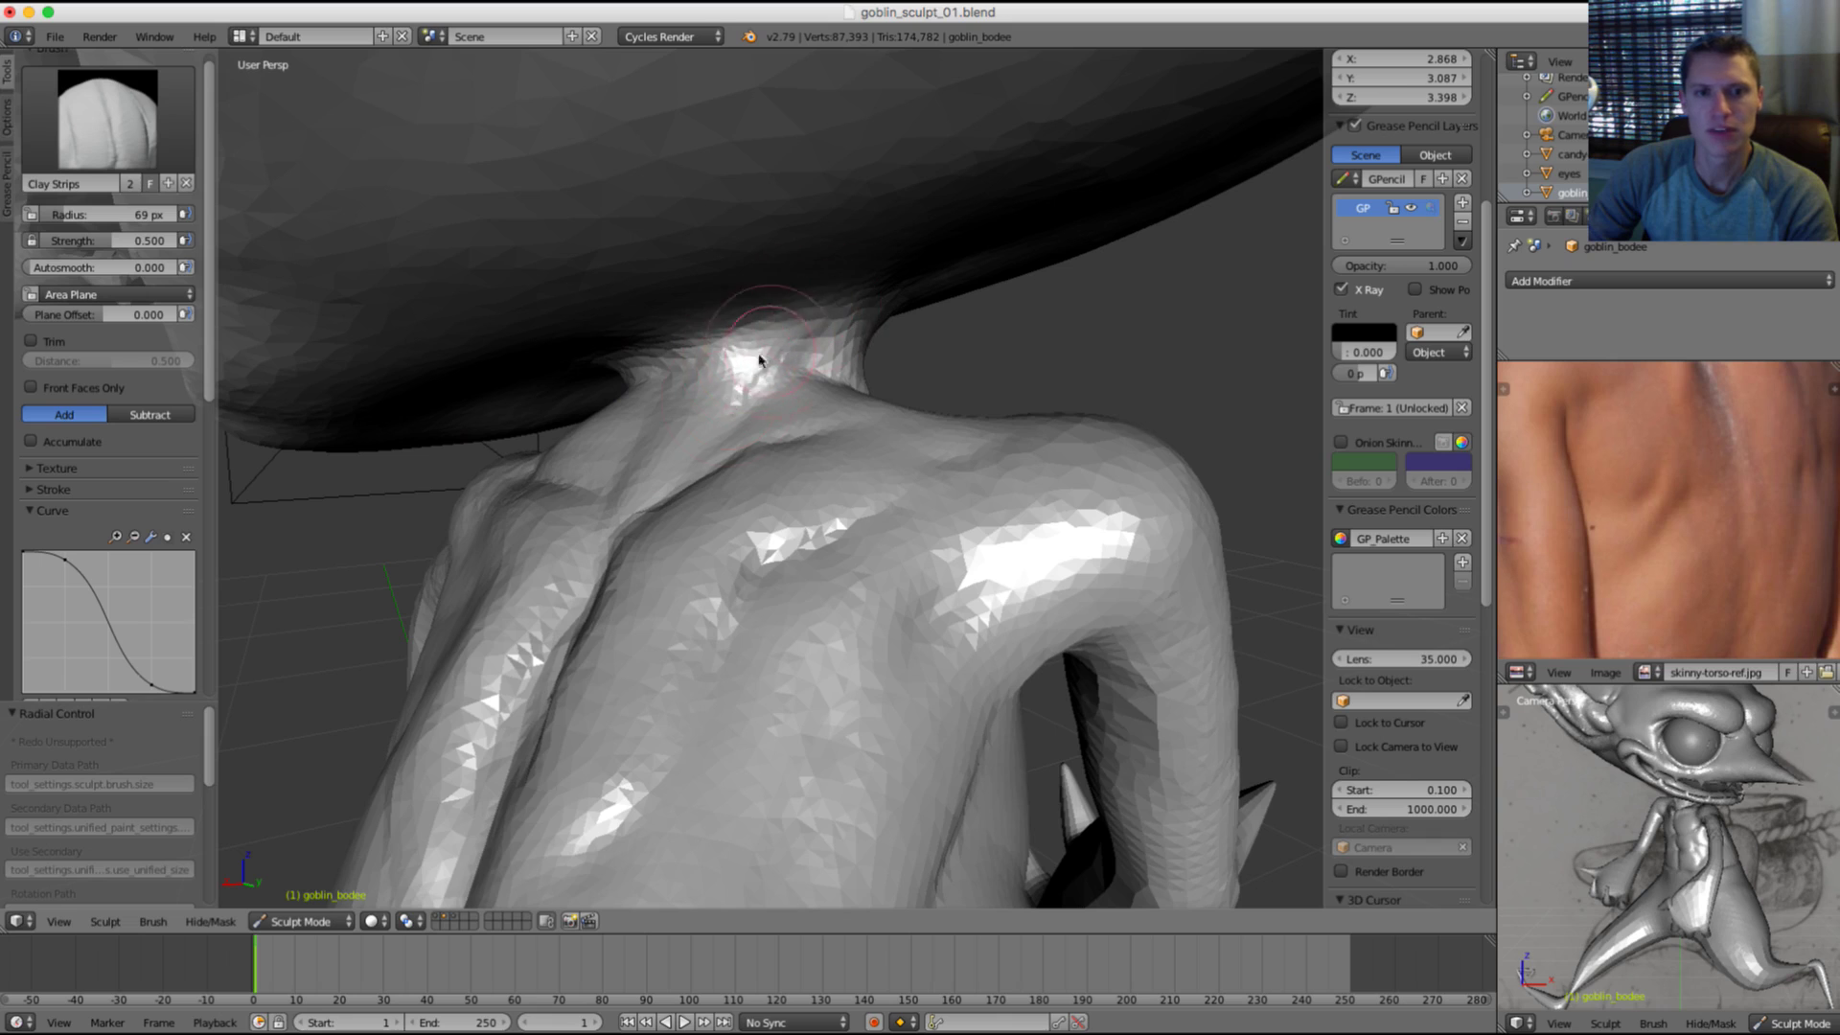
middle_drag(858, 345, 707, 397)
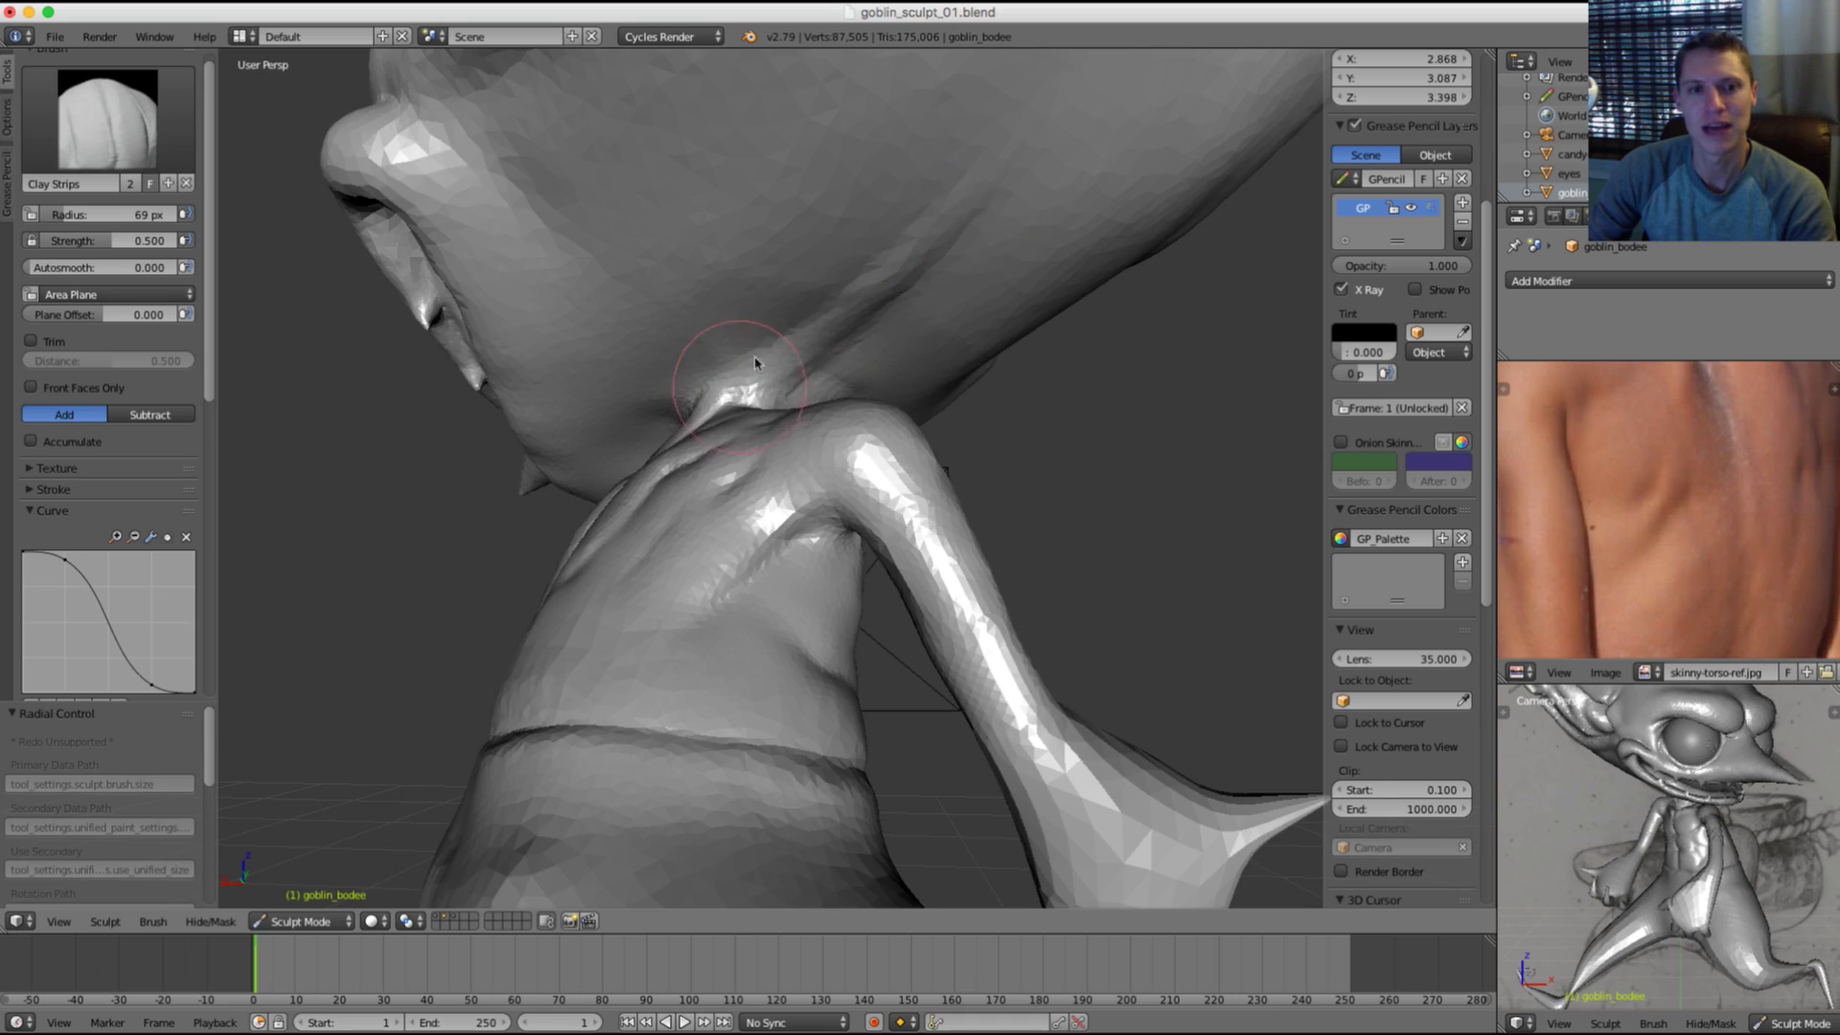
mouse_move(756, 363)
middle_down()
mouse_move(817, 356)
mouse_move(781, 290)
middle_up()
mouse_move(837, 258)
mouse_down()
mouse_move(720, 351)
mouse_move(867, 240)
mouse_up()
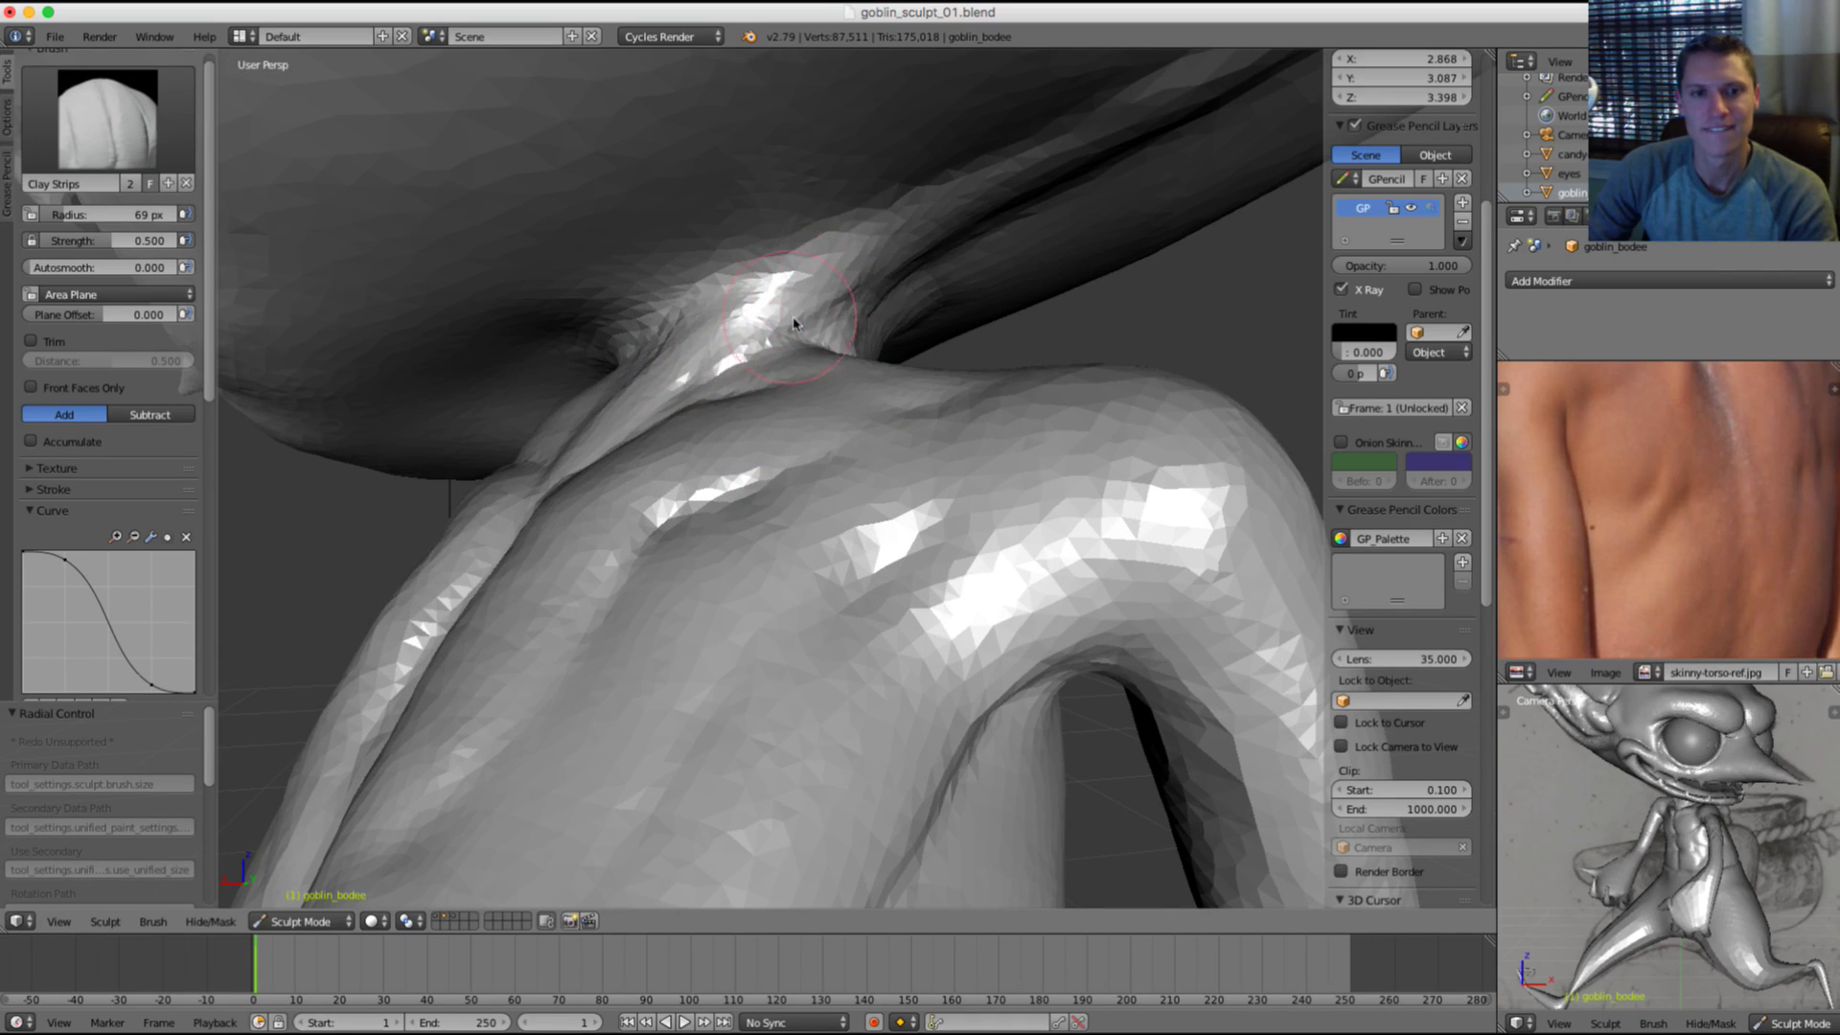
Step: Define the side of the neck with the Crease brush at 75 px and smooth its transition into the upper back
key(shift+c)
key(f)
click(772, 297)
mouse_move(837, 304)
mouse_down()
mouse_move(743, 346)
mouse_move(838, 301)
mouse_up()
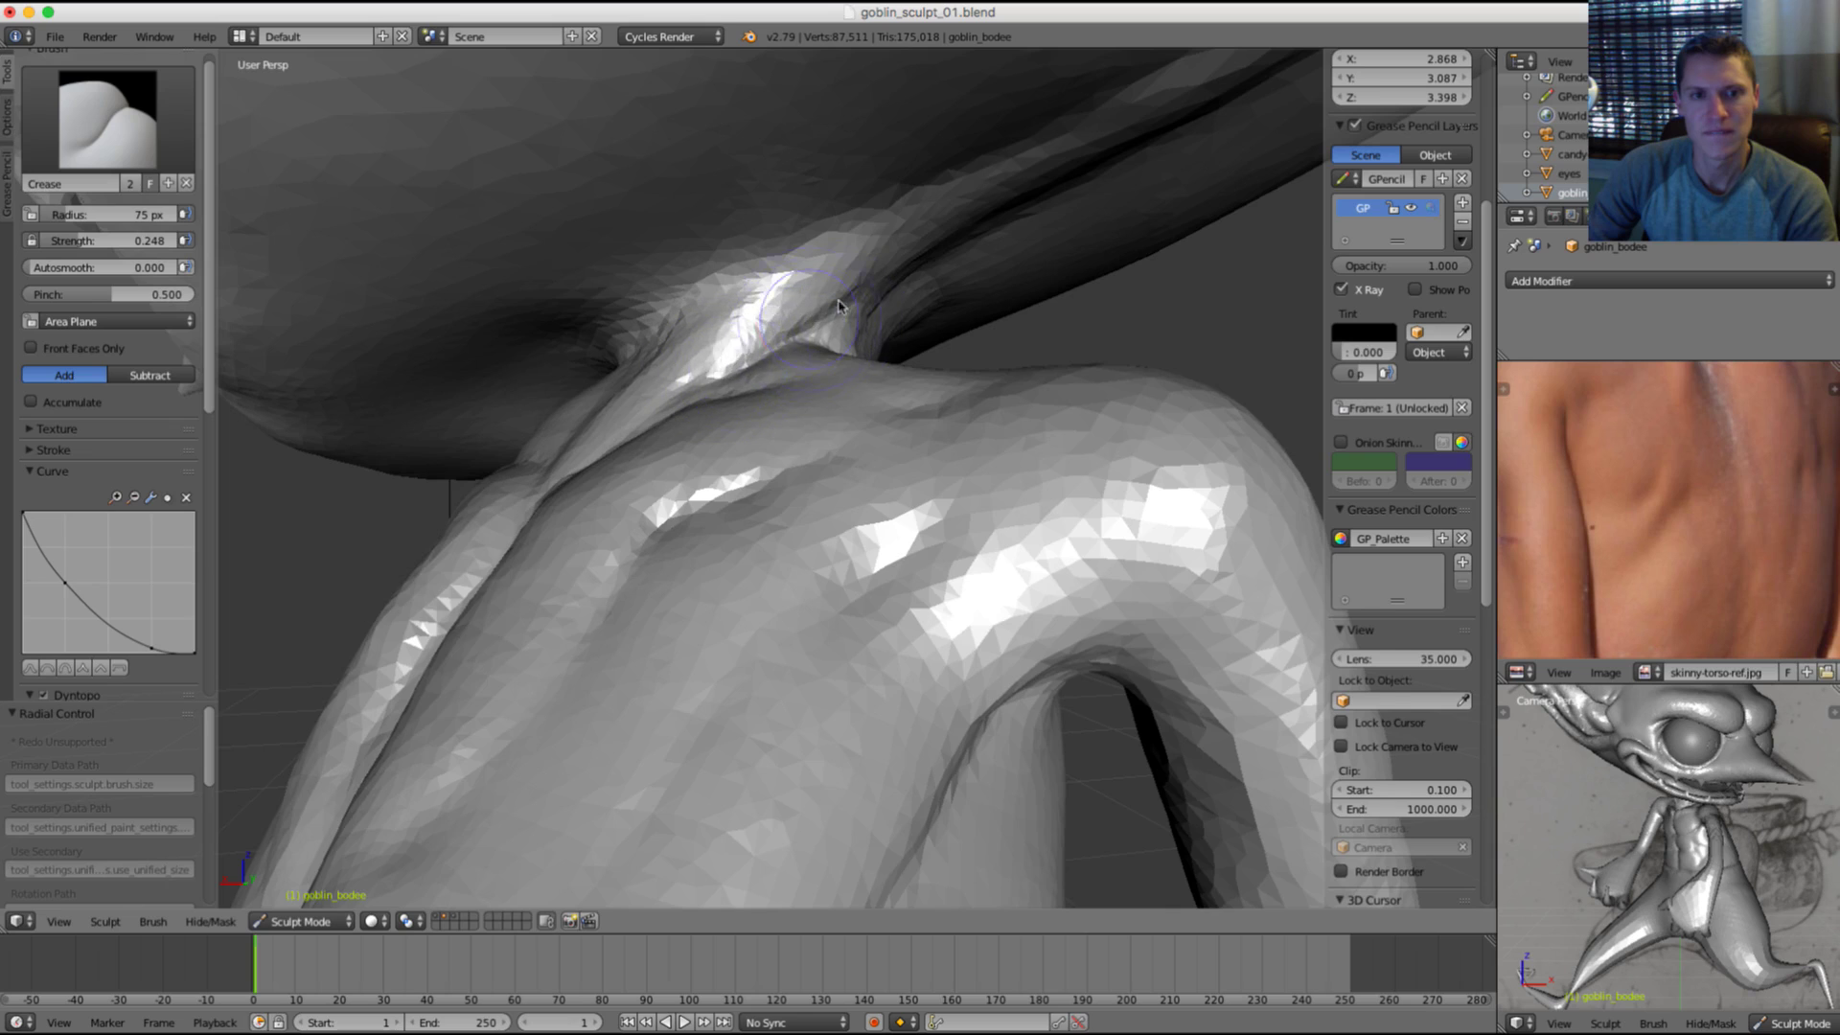
middle_drag(753, 318, 801, 320)
shift+drag(801, 320, 684, 387)
Step: Refine the neck's thickness and its join to the shoulders from behind with the Grab brush at 203 and 213 px
mouse_move(757, 316)
ctrl+middle_down()
mouse_move(978, 187)
mouse_move(1068, 217)
mouse_move(1016, 268)
ctrl+middle_up()
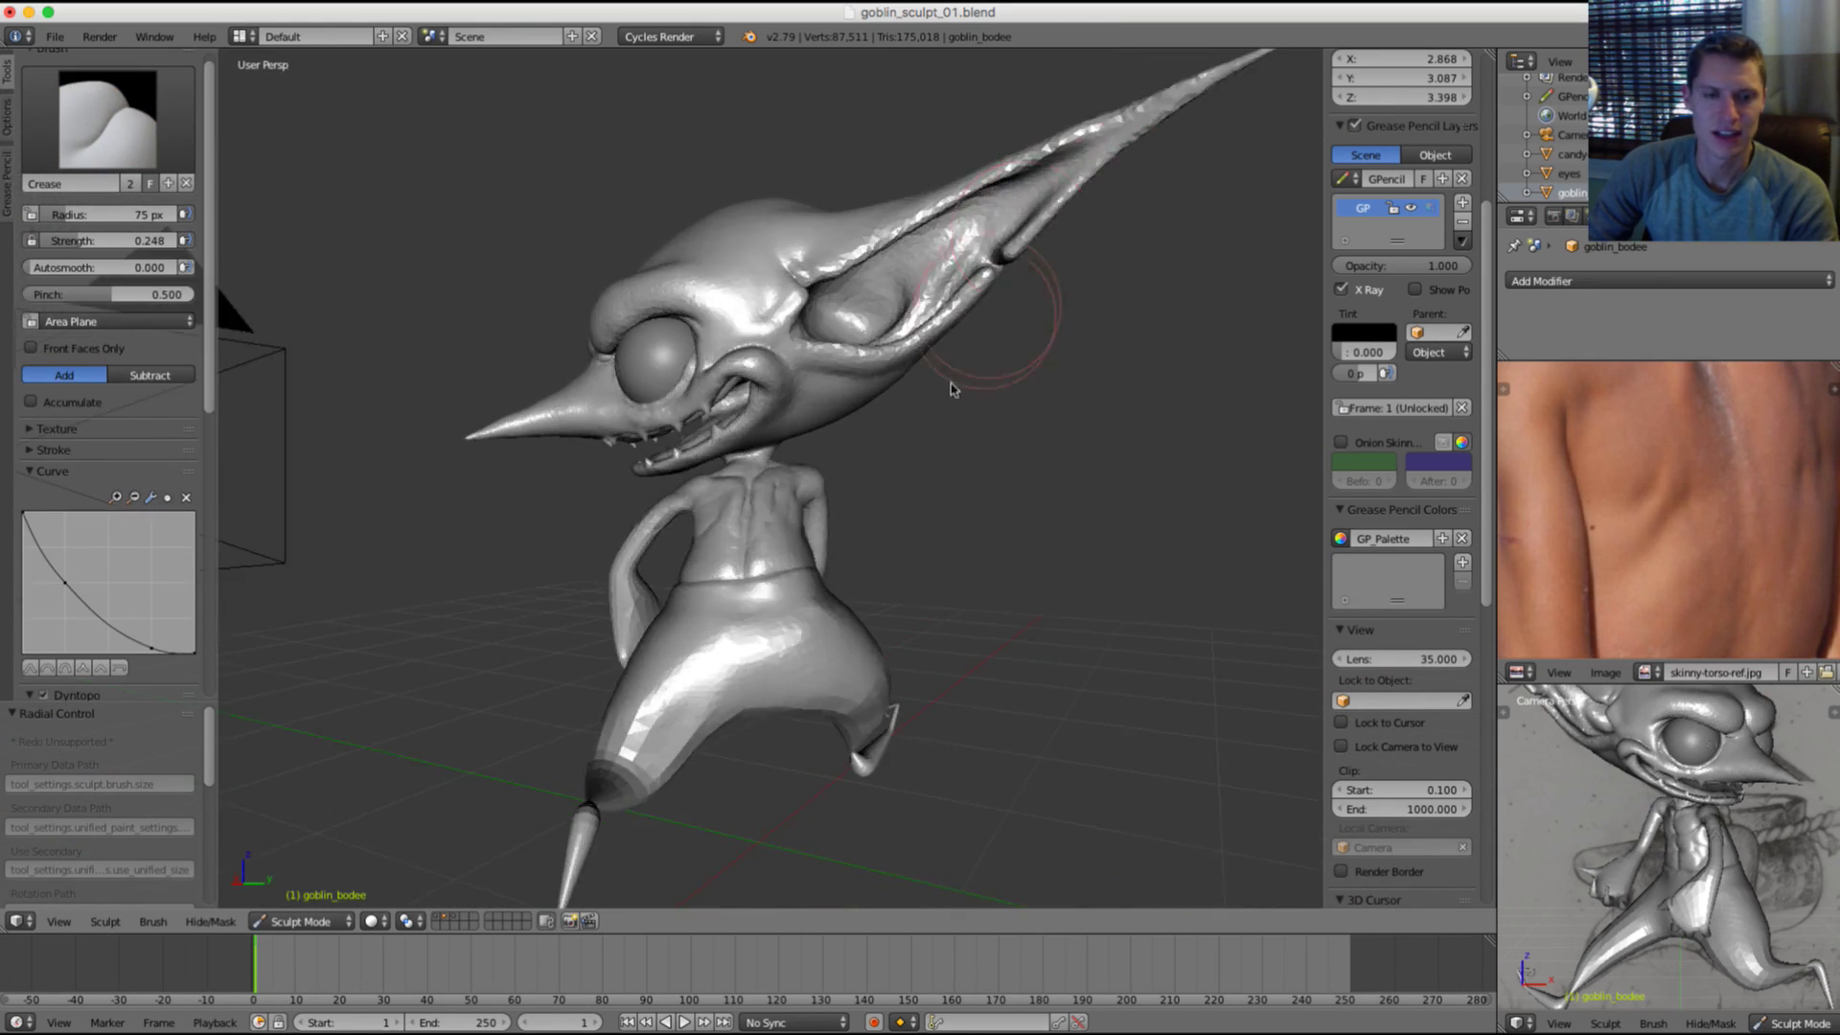
ctrl+middle_drag(845, 430, 845, 375)
key(g)
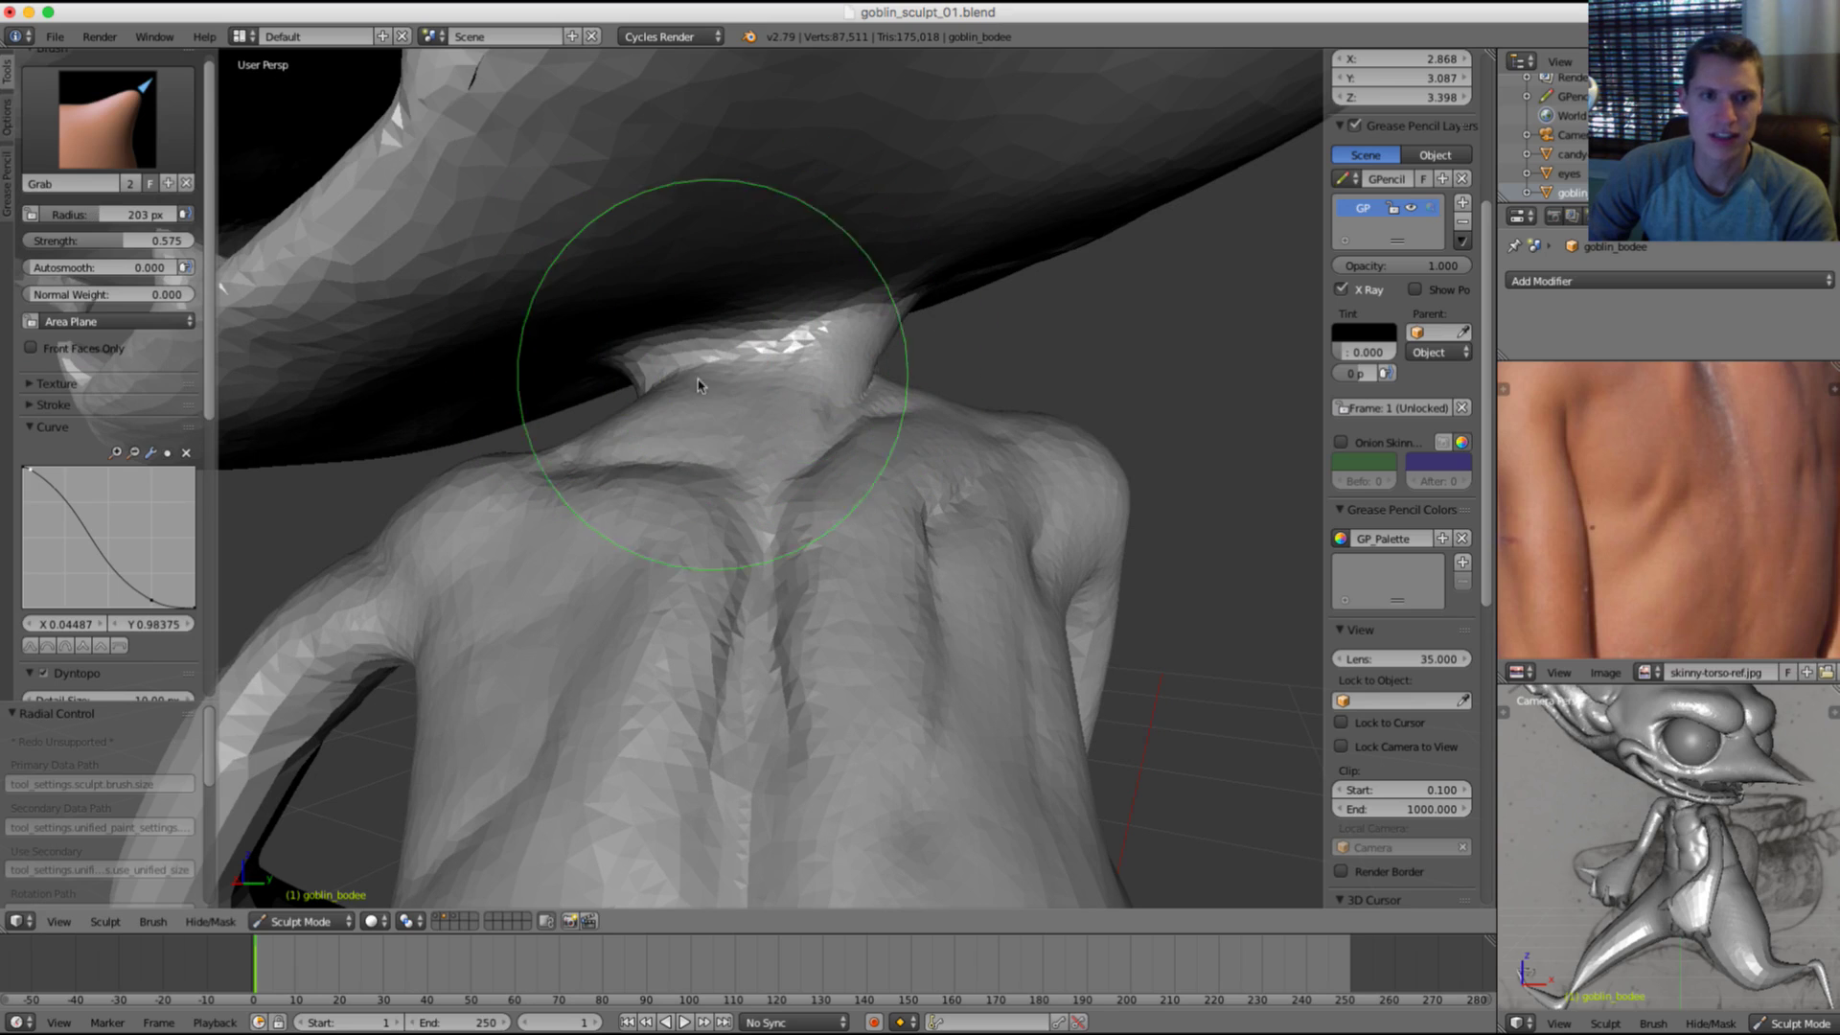
key(f)
click(744, 376)
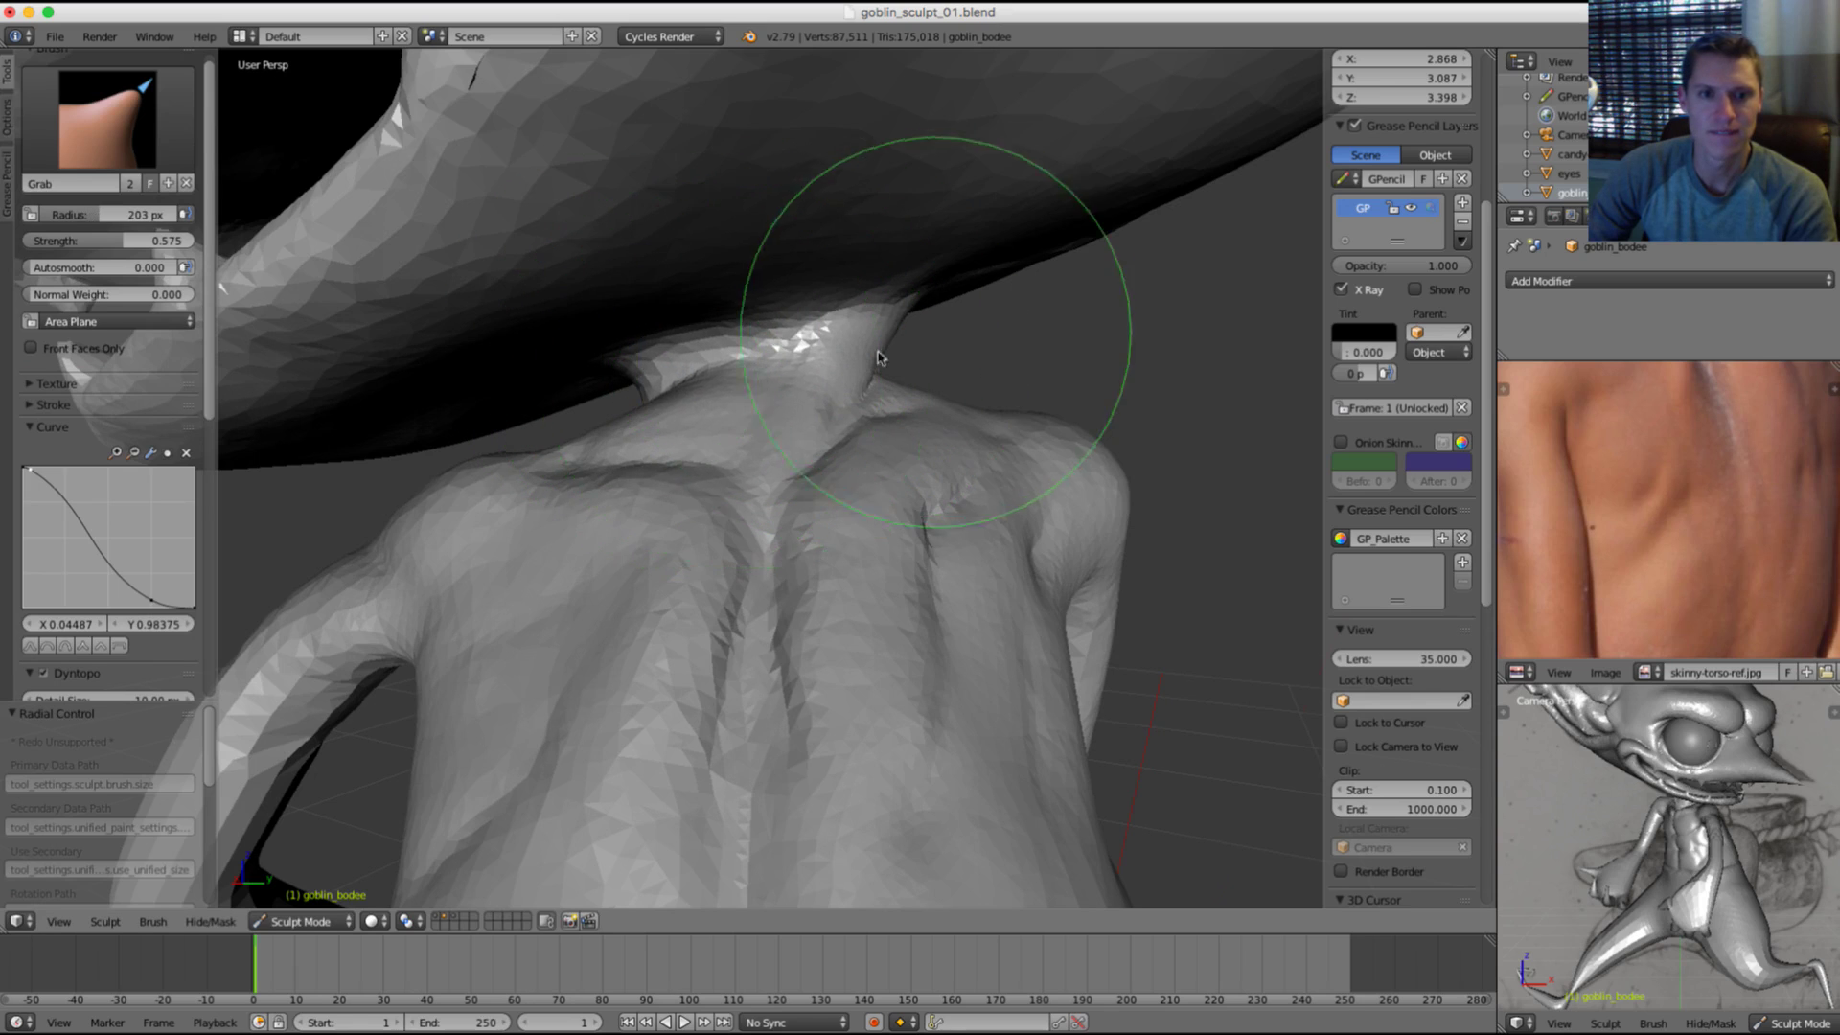
middle_drag(863, 278, 759, 349)
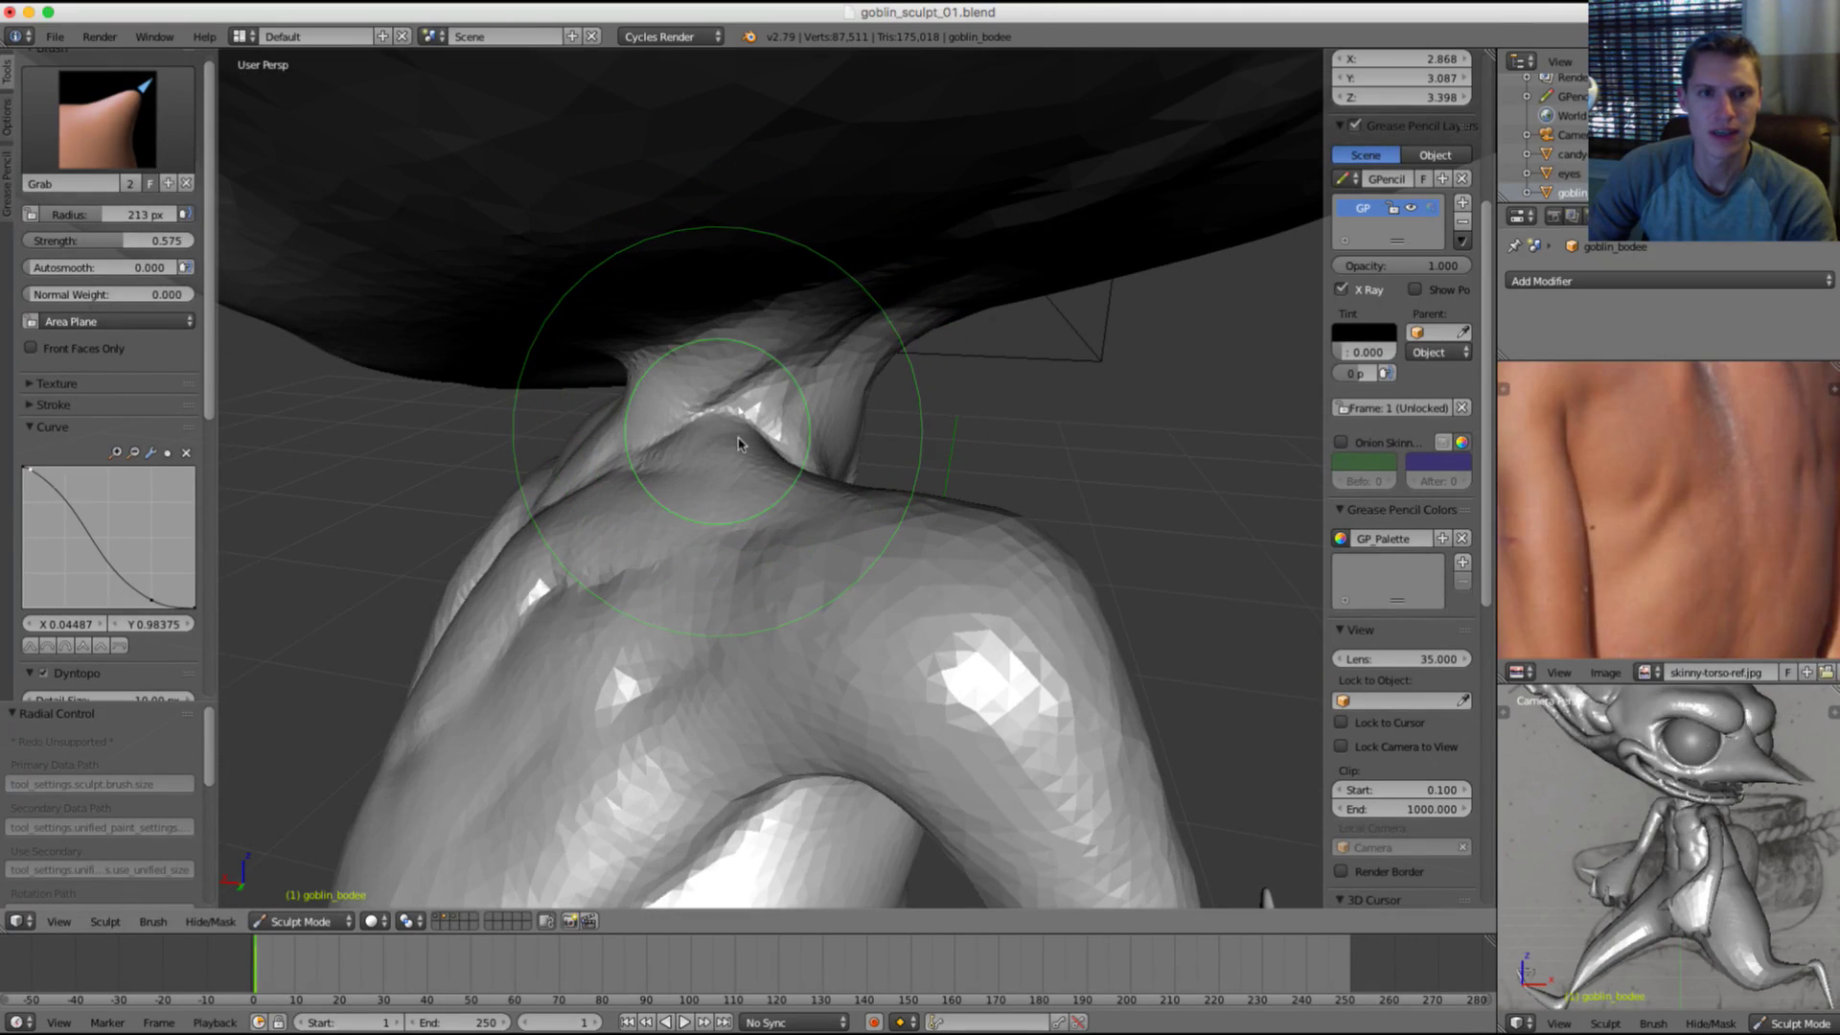
mouse_move(787, 427)
middle_down()
mouse_move(728, 402)
mouse_move(722, 349)
mouse_move(923, 370)
mouse_move(894, 405)
mouse_move(698, 370)
mouse_move(727, 288)
mouse_move(986, 307)
mouse_move(924, 296)
mouse_move(830, 224)
mouse_move(789, 348)
mouse_move(801, 303)
mouse_move(657, 440)
middle_up()
Step: Smooth the neck surface below the head
key(s)
key(f)
click(683, 328)
Step: Reshape the front of the neck with the Grab brush at radii of 151 and 157 px
key(g)
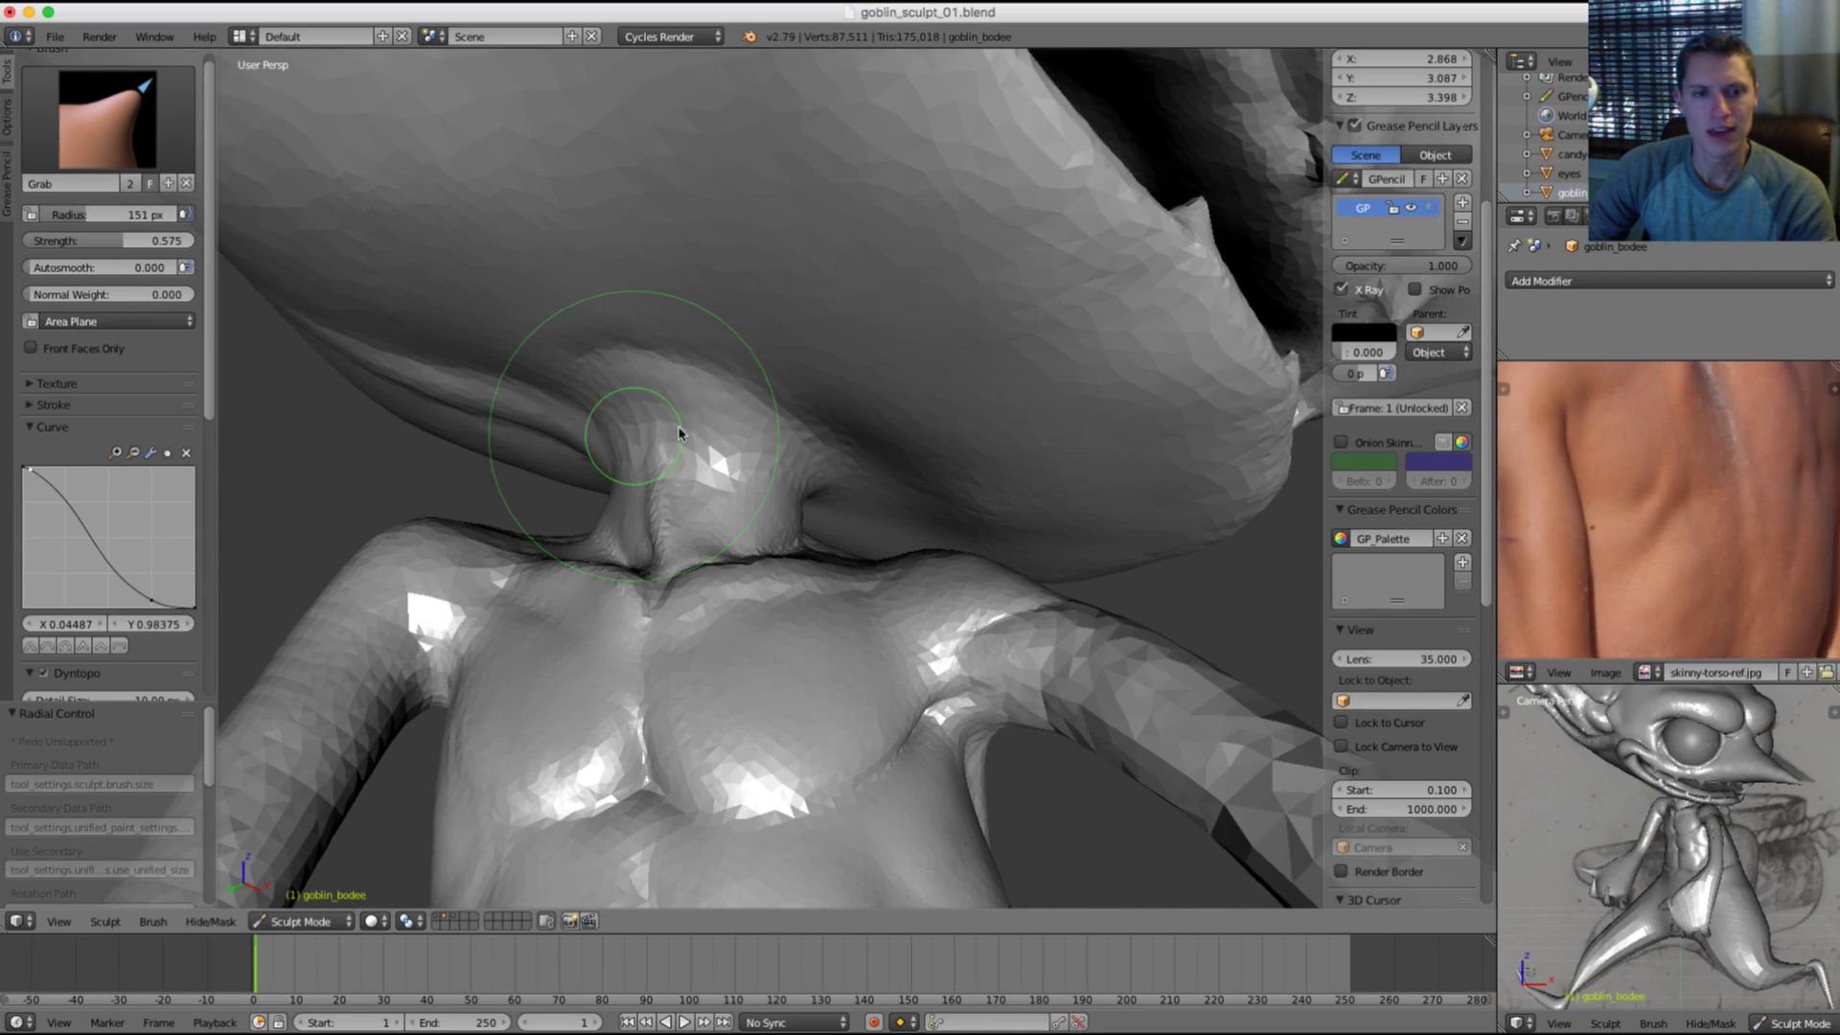
drag(679, 434, 684, 438)
key(f)
click(673, 462)
scroll(709, 464, up, 1)
key(f)
click(719, 447)
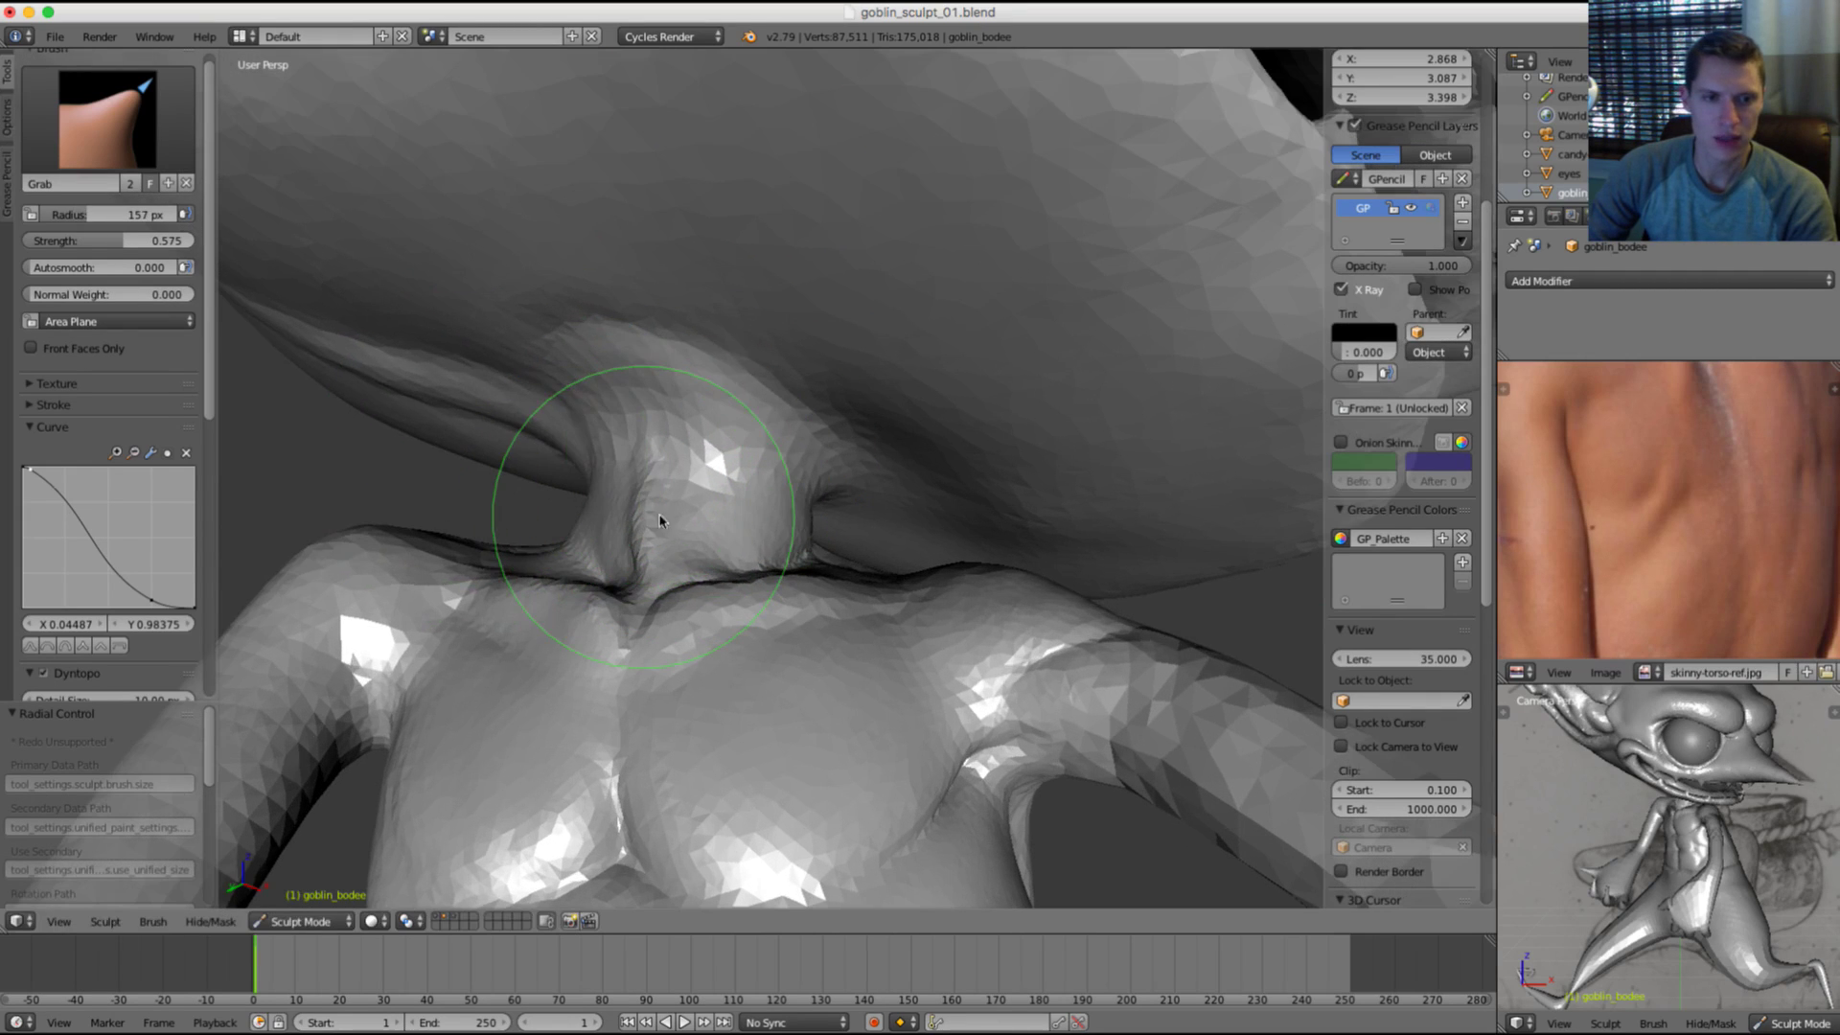
drag(646, 517, 672, 515)
Step: Build up a ridge down the throat with Clay Strips at 113 px, and show the neck in the torso reference
click(107, 115)
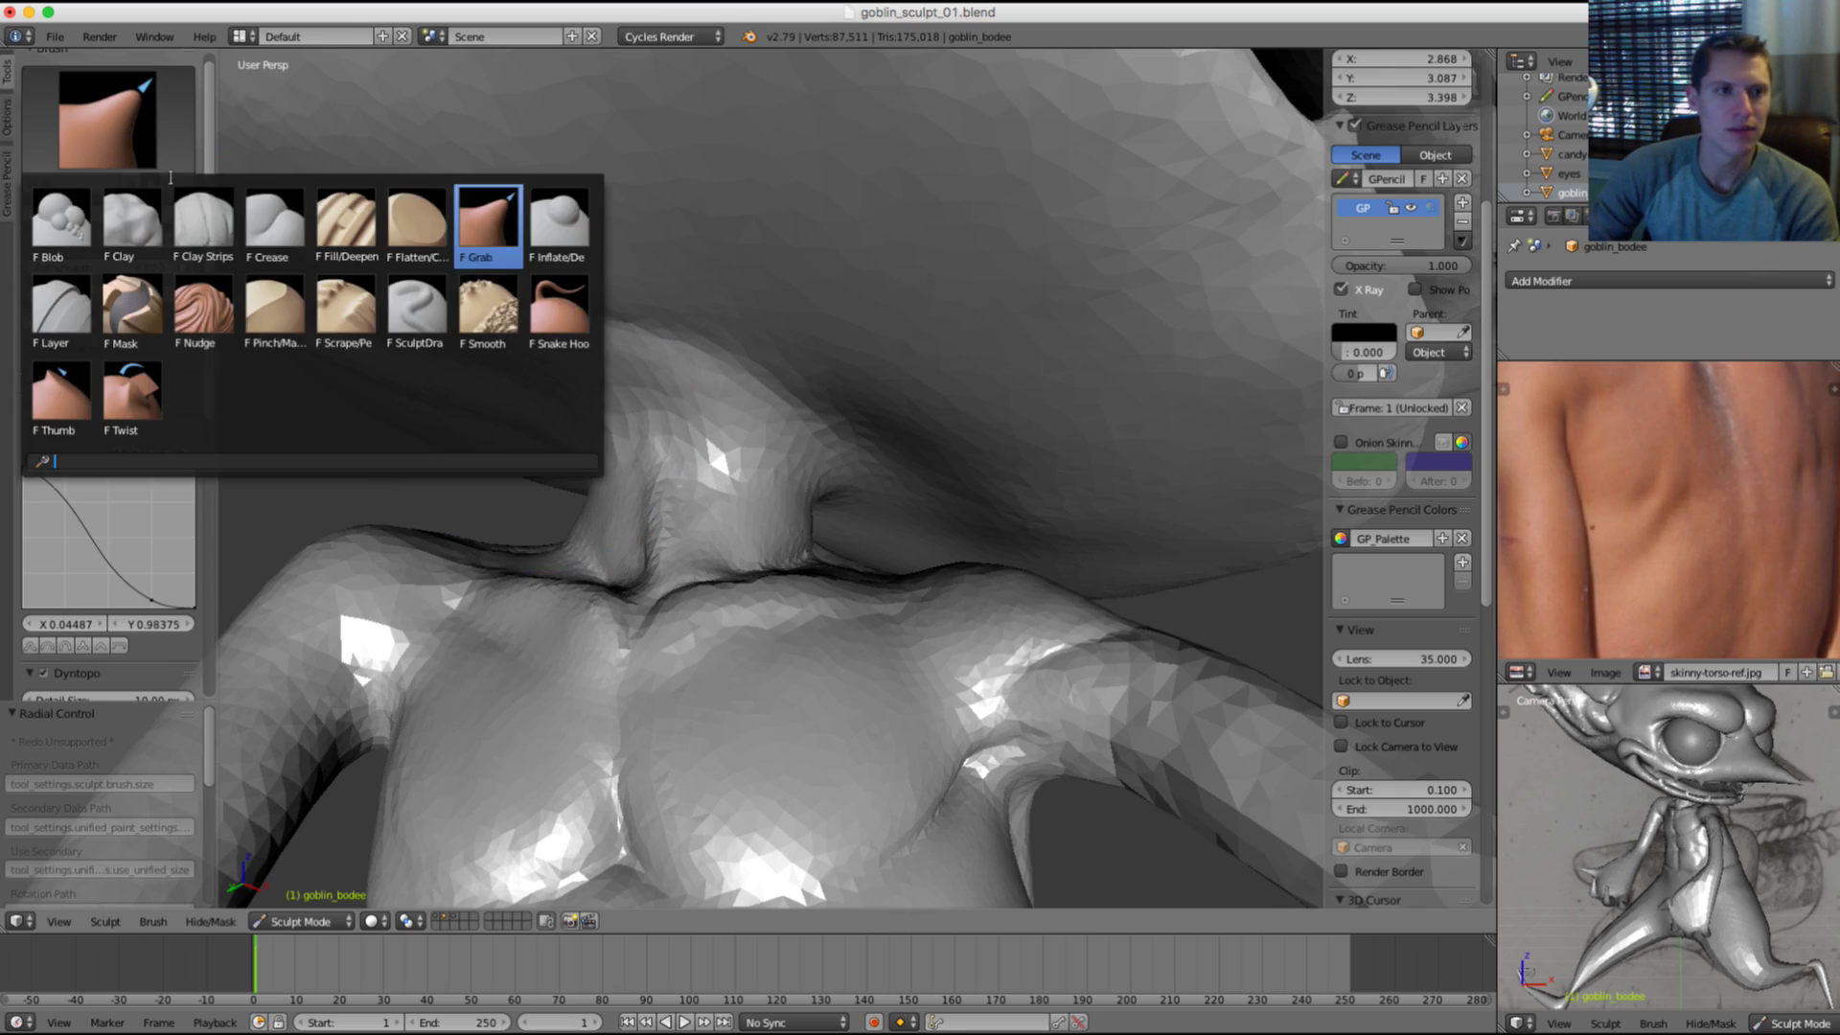
click(480, 206)
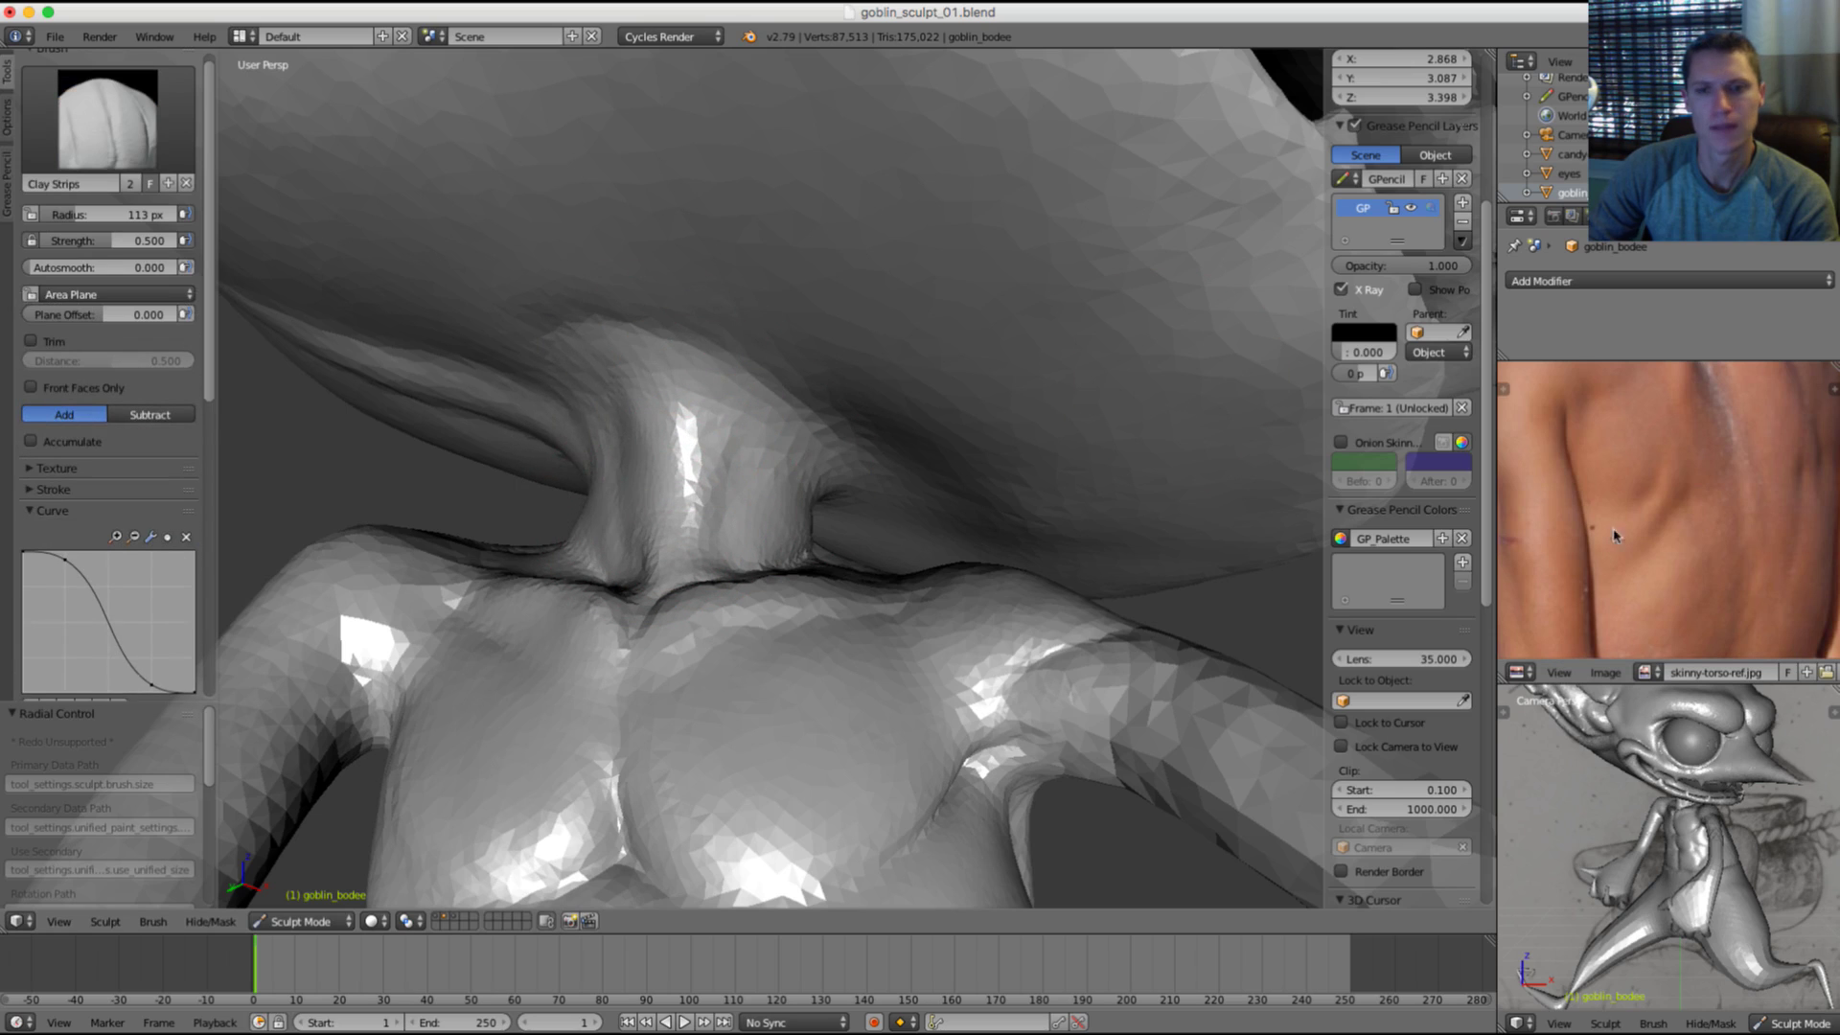
scroll(1622, 497, down, 1)
middle_drag(1655, 494, 1692, 517)
scroll(1691, 517, up, 3)
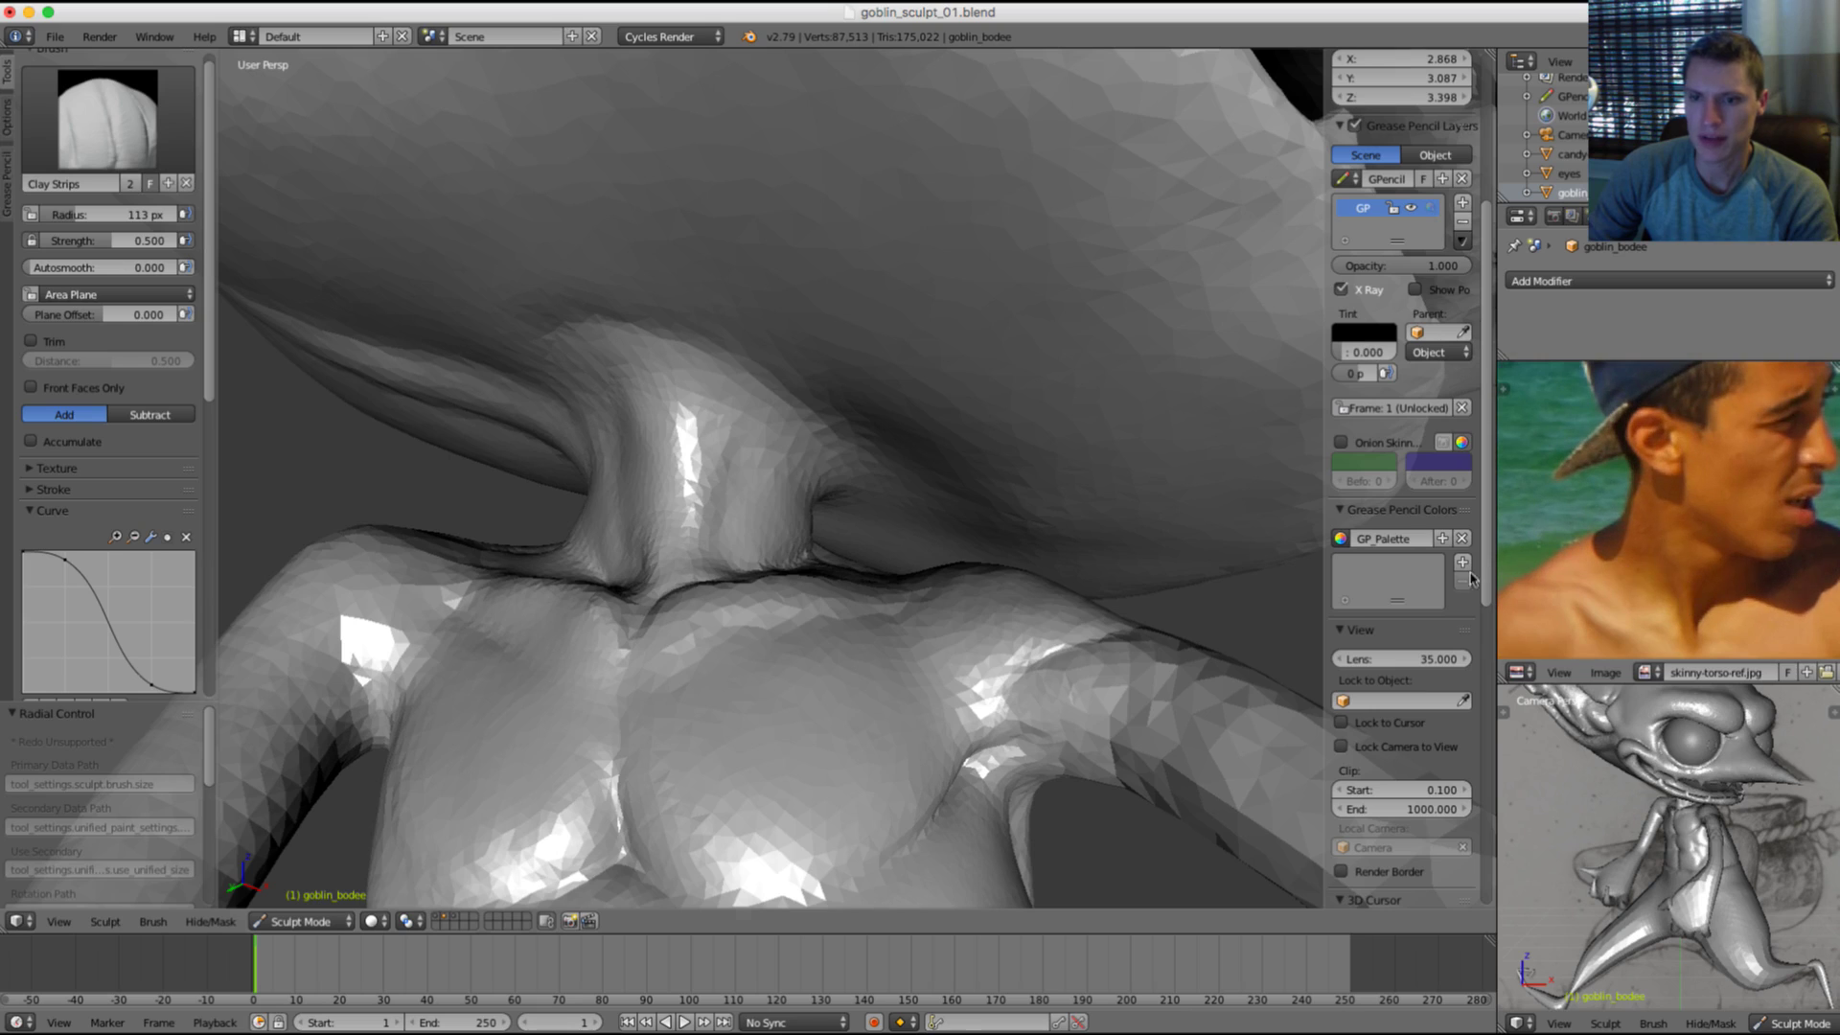
Step: Tighten the form along the front of the throat with the Pinch brush
middle_drag(725, 415, 735, 414)
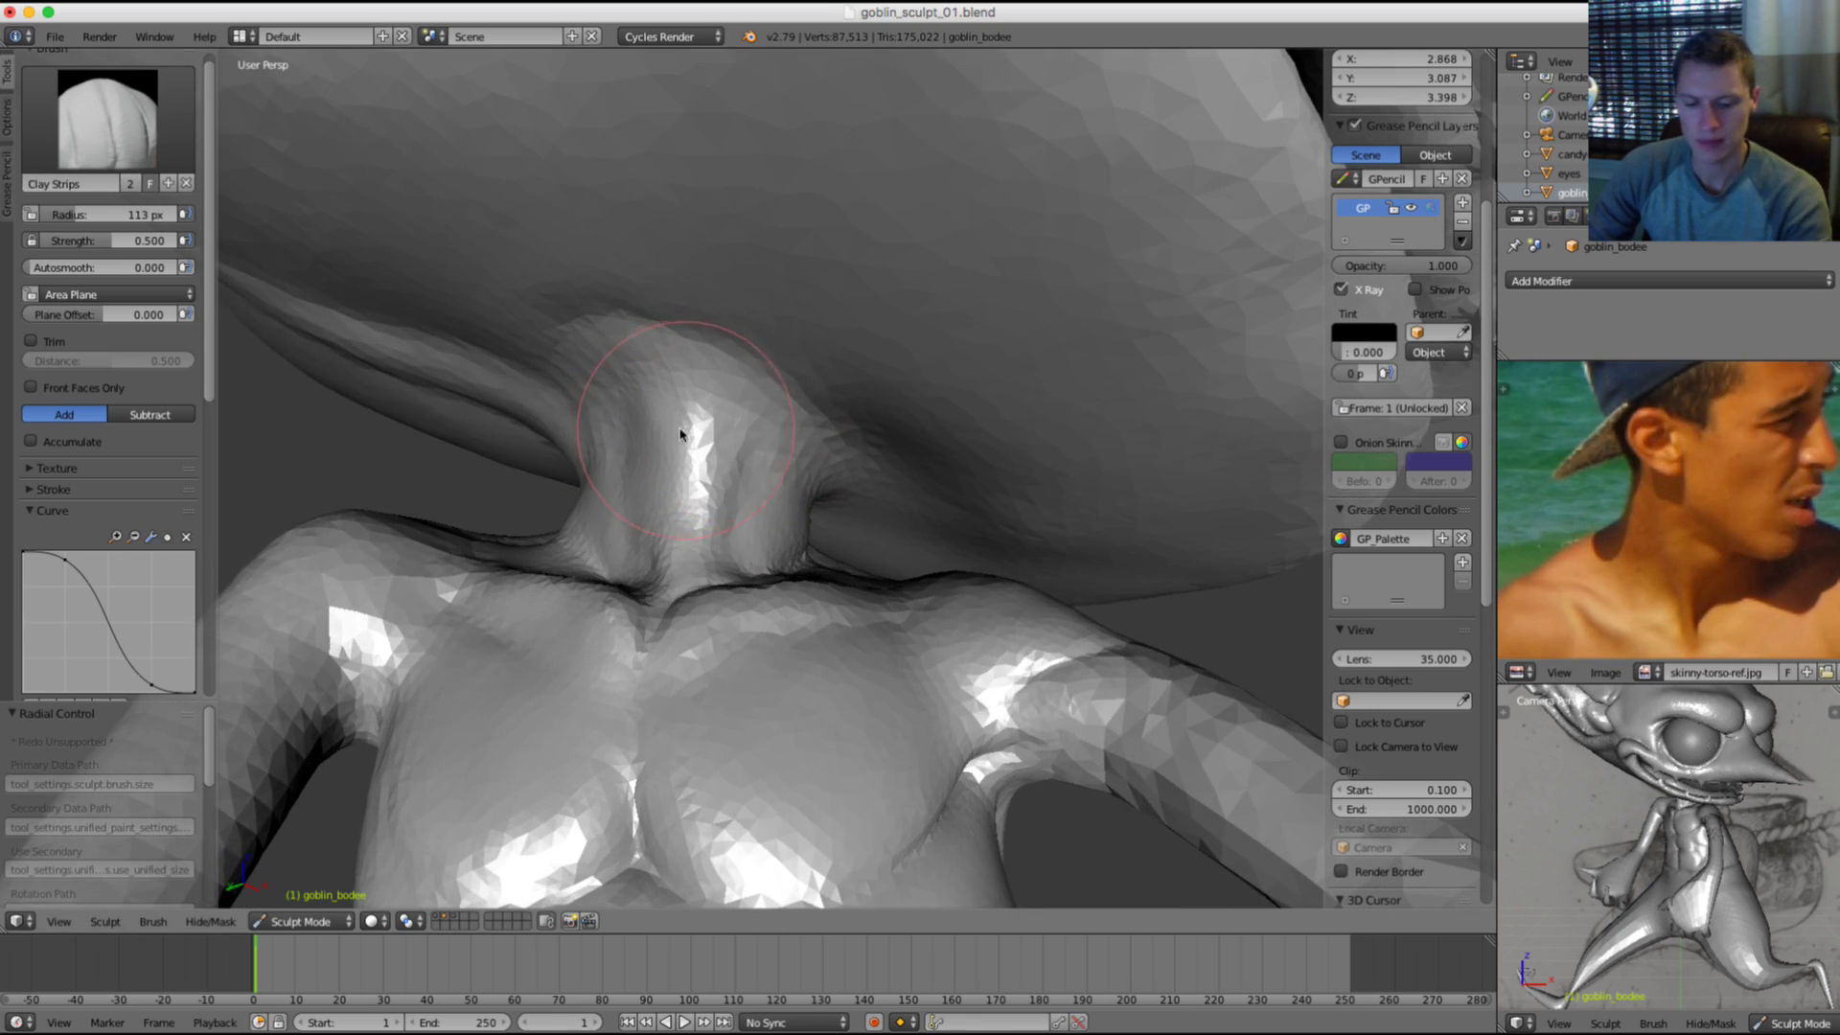
key(p)
scroll(657, 382, up, 3)
mouse_move(649, 453)
mouse_down()
mouse_move(646, 602)
mouse_move(647, 537)
mouse_up()
Step: Deflate the area beside the throat at 128 px and sculpt the neck's side with the Inflate/Deflate brush at 97 px
key(i)
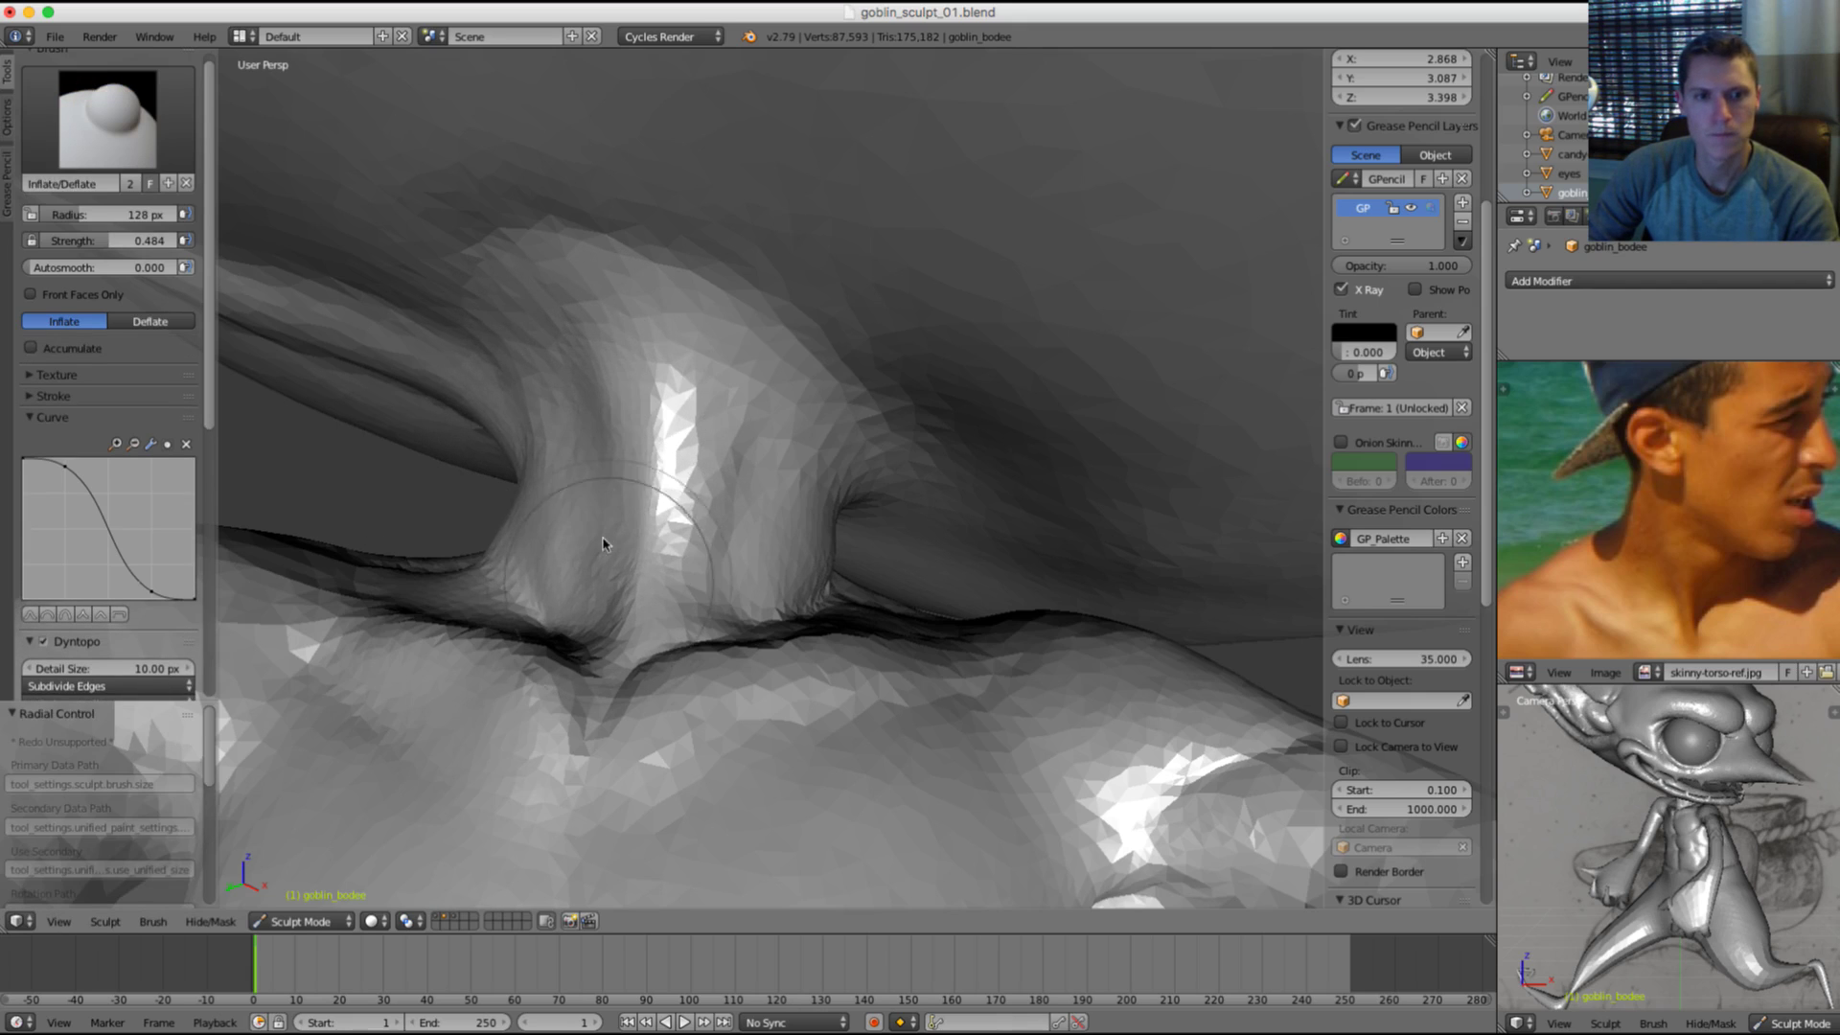
ctrl+drag(606, 543, 614, 512)
key(f)
click(688, 493)
mouse_move(800, 432)
middle_down()
mouse_move(740, 428)
mouse_move(675, 464)
middle_up()
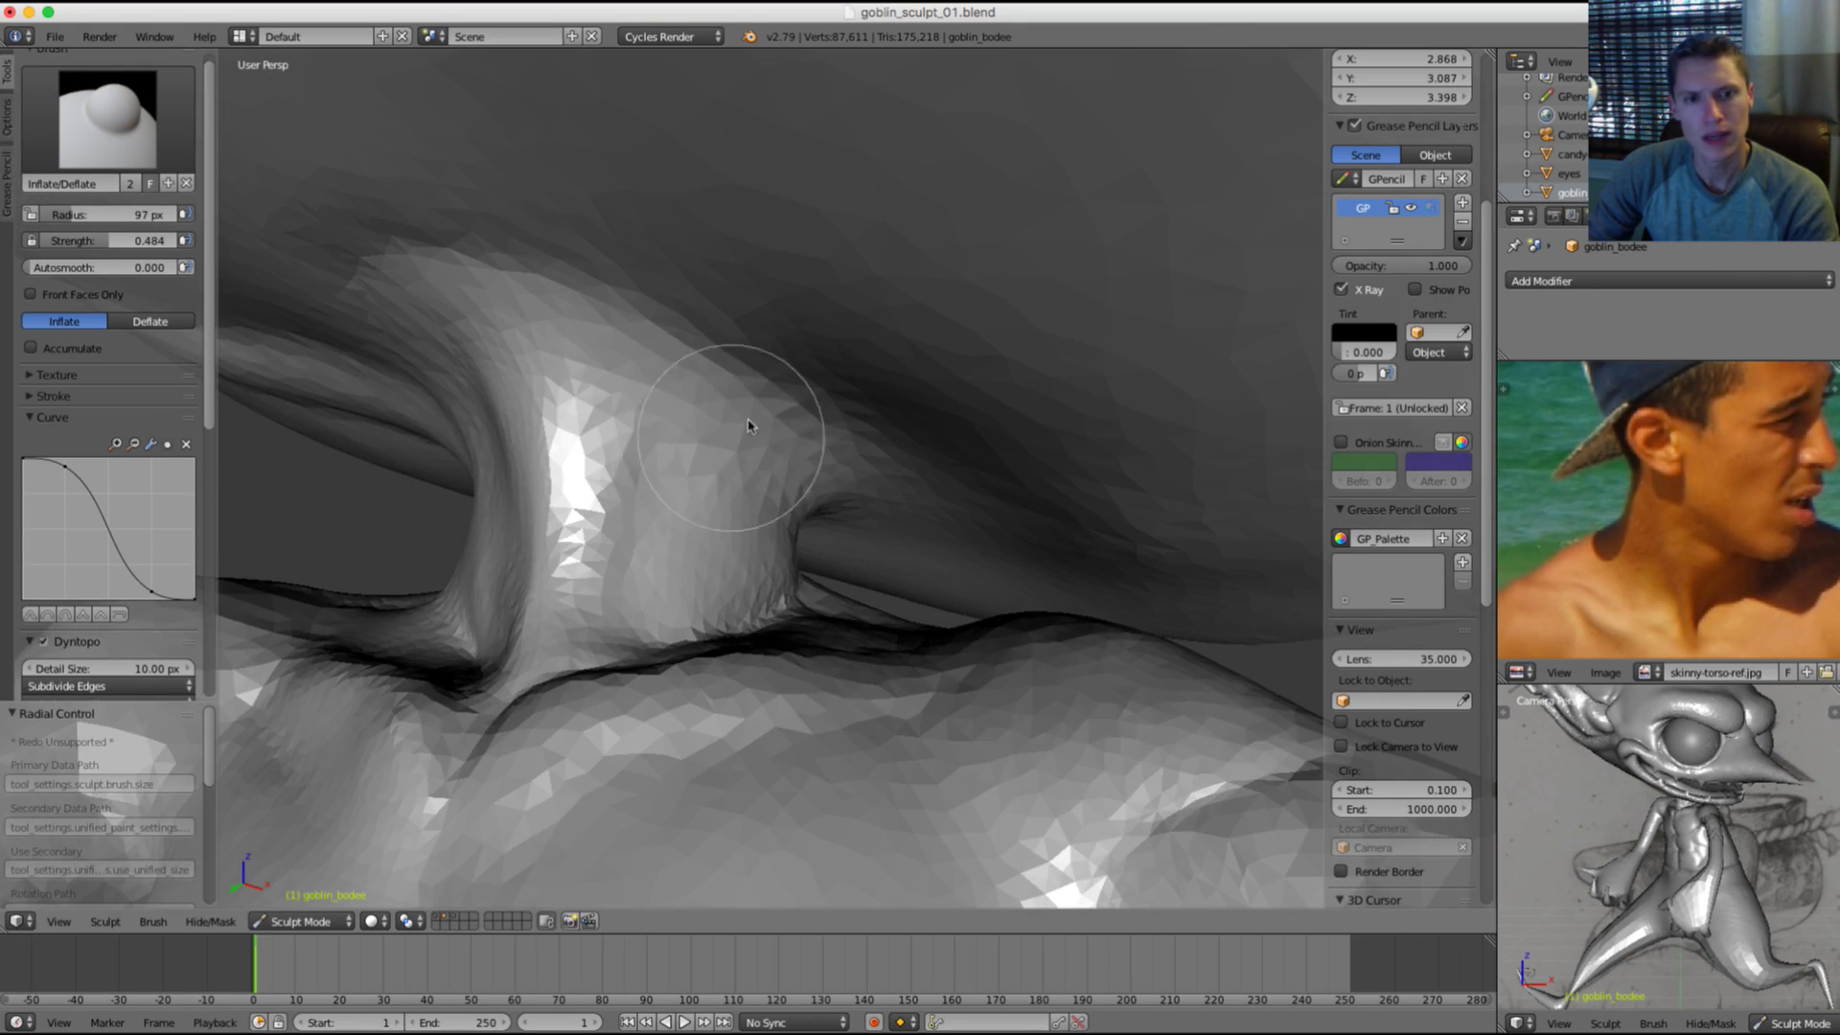
mouse_move(717, 429)
mouse_down()
mouse_move(678, 427)
mouse_move(731, 485)
mouse_move(709, 481)
mouse_up()
Step: Sculpt the diagonal muscle on the side of the neck with the Inflate/Deflate brush at 64 px and 0.840 strength
mouse_move(736, 509)
middle_down()
mouse_move(719, 546)
mouse_move(630, 590)
middle_up()
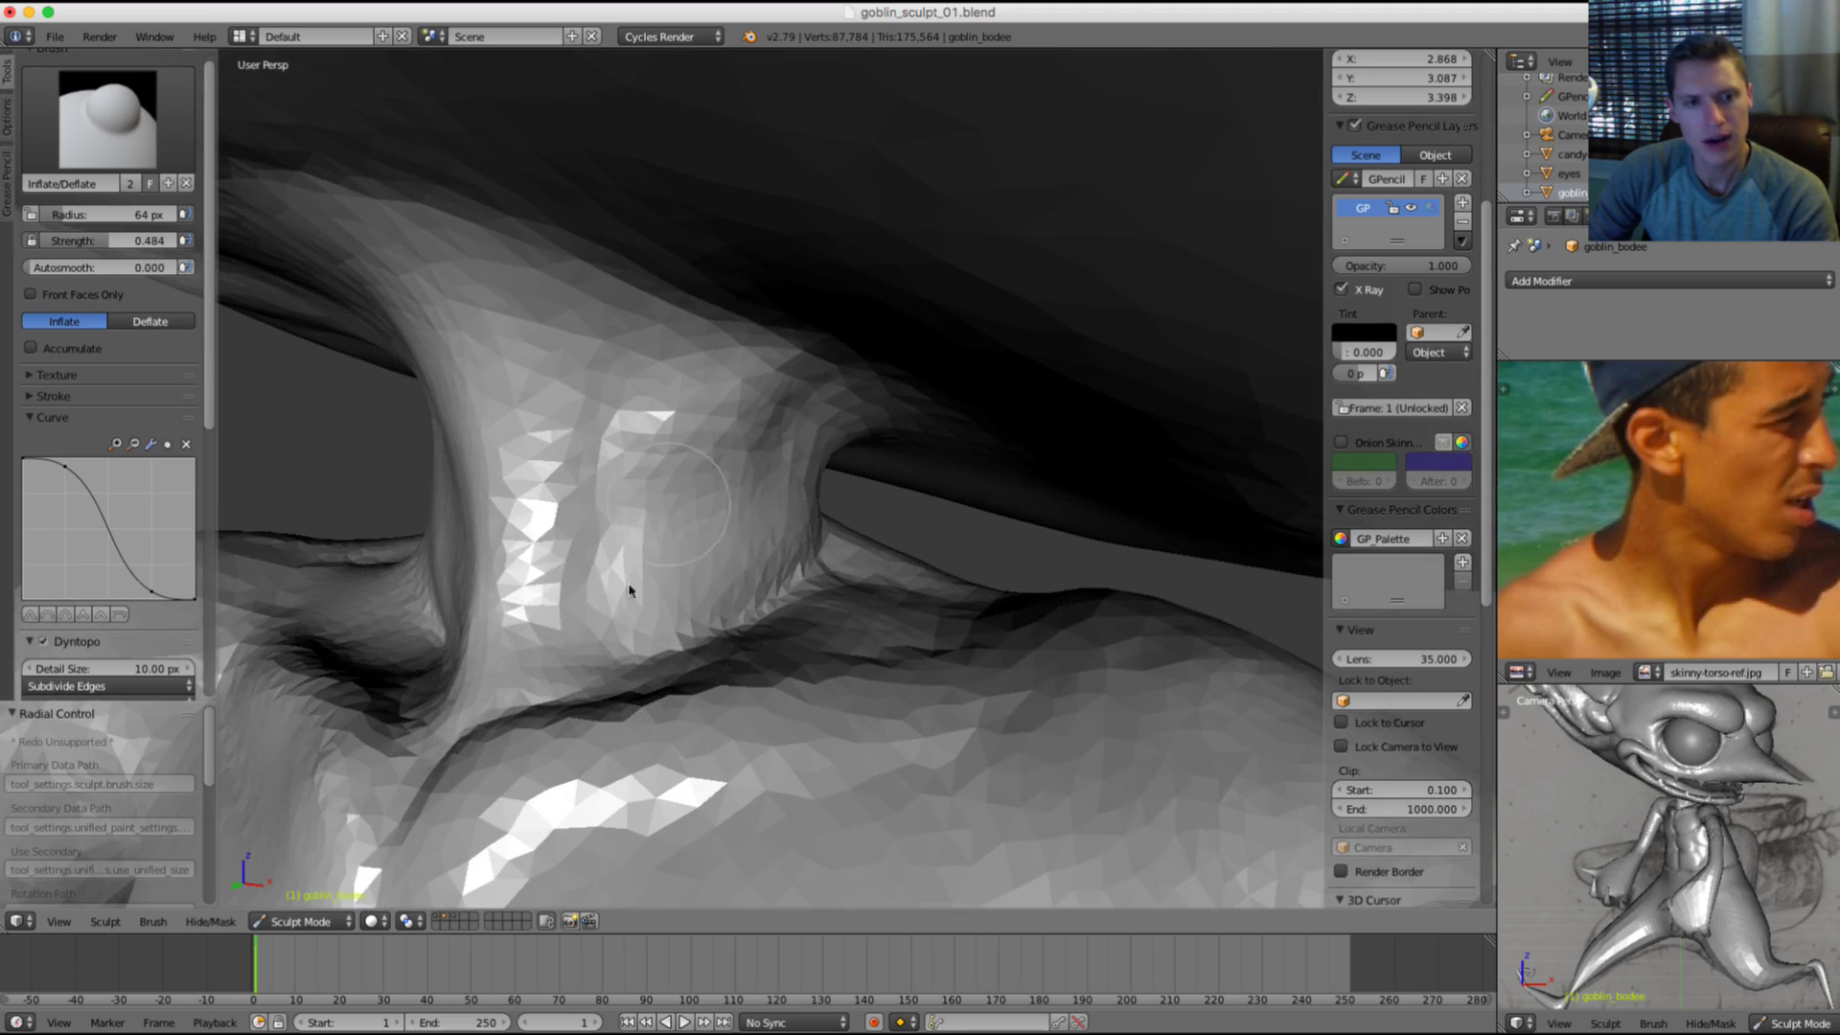
key(shift+f)
click(575, 603)
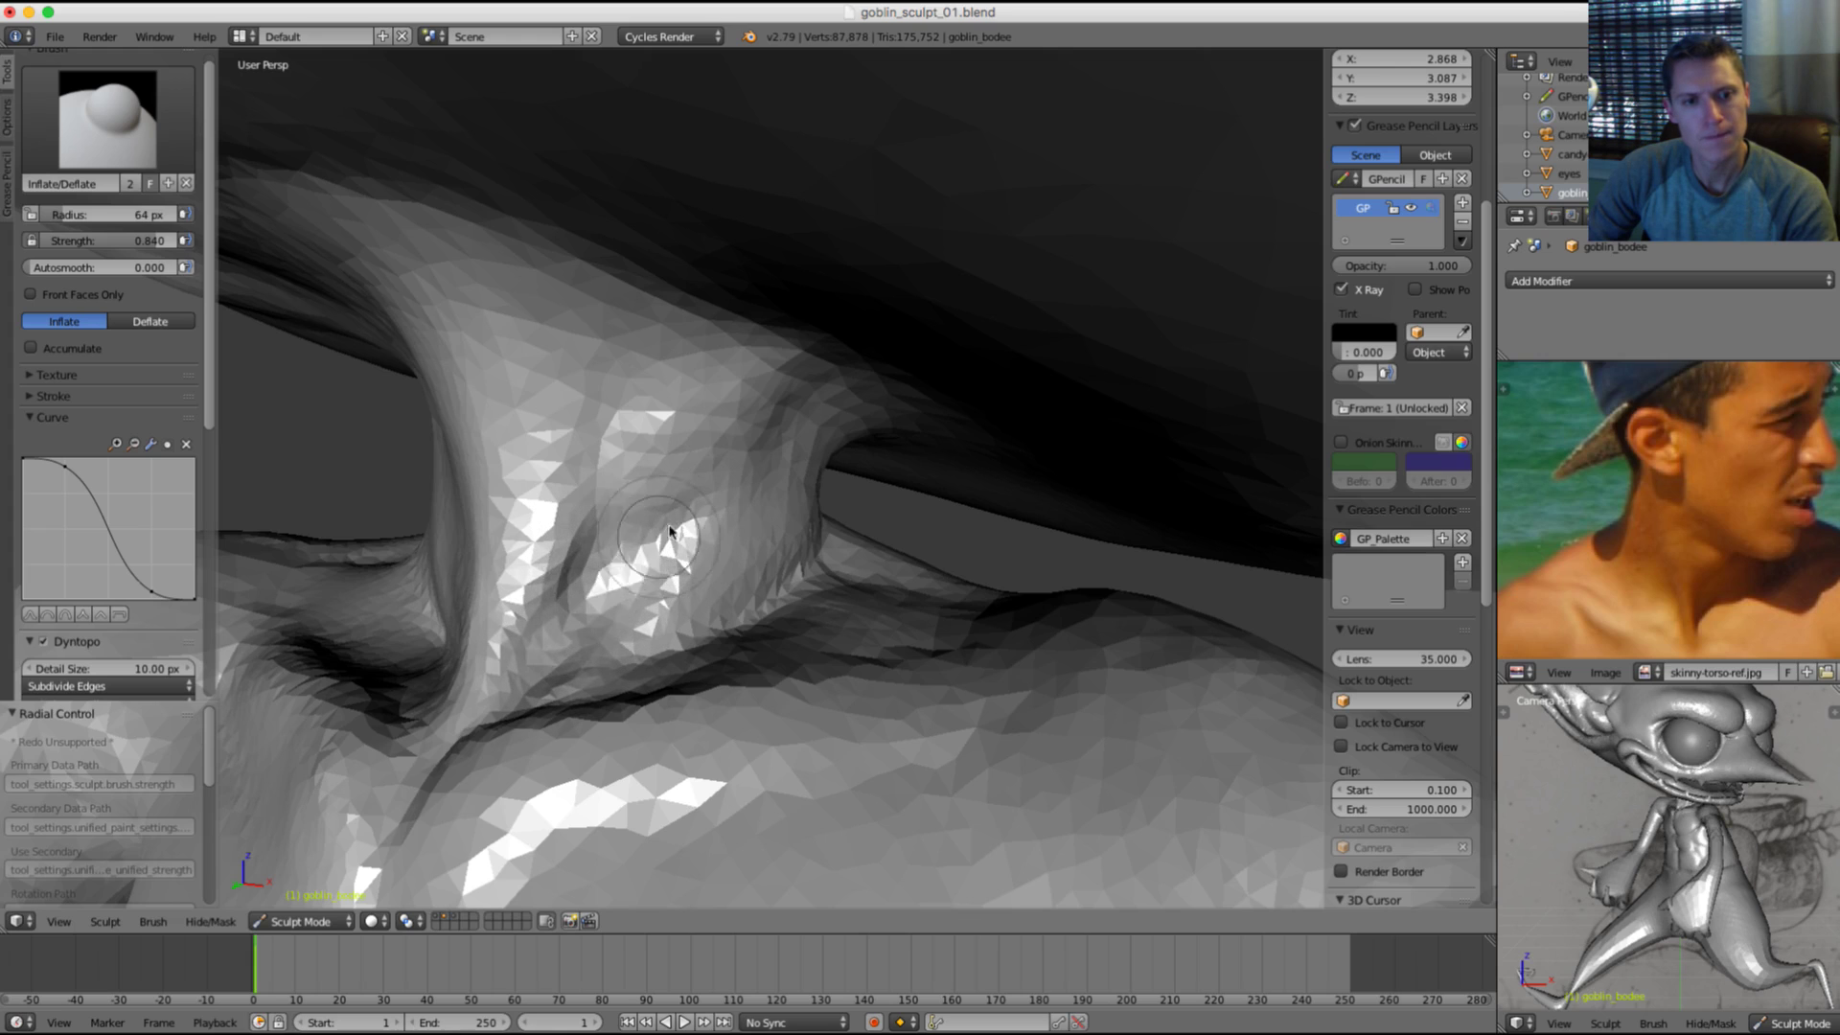
middle_drag(752, 498, 847, 394)
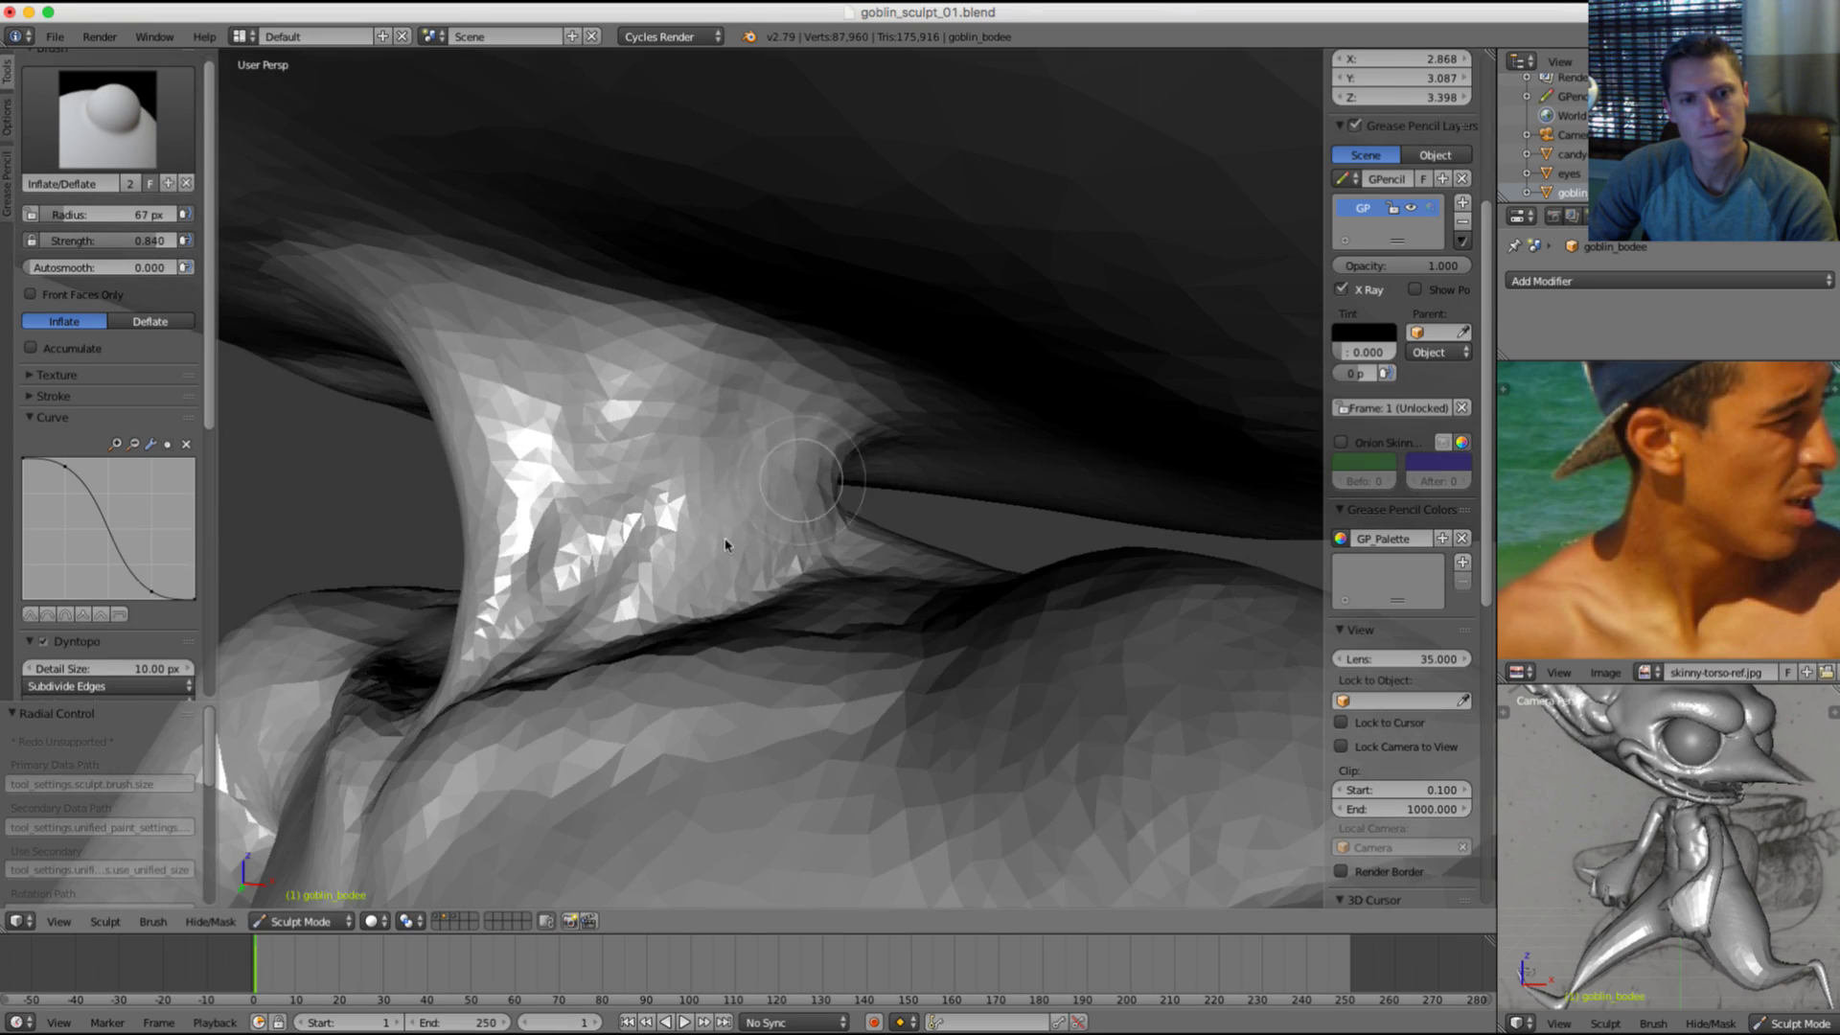
Step: Smooth the side of the neck at a 150 px radius, and sharpen the muscle's edges with the Crease brush at 153 px
key(f)
click(866, 377)
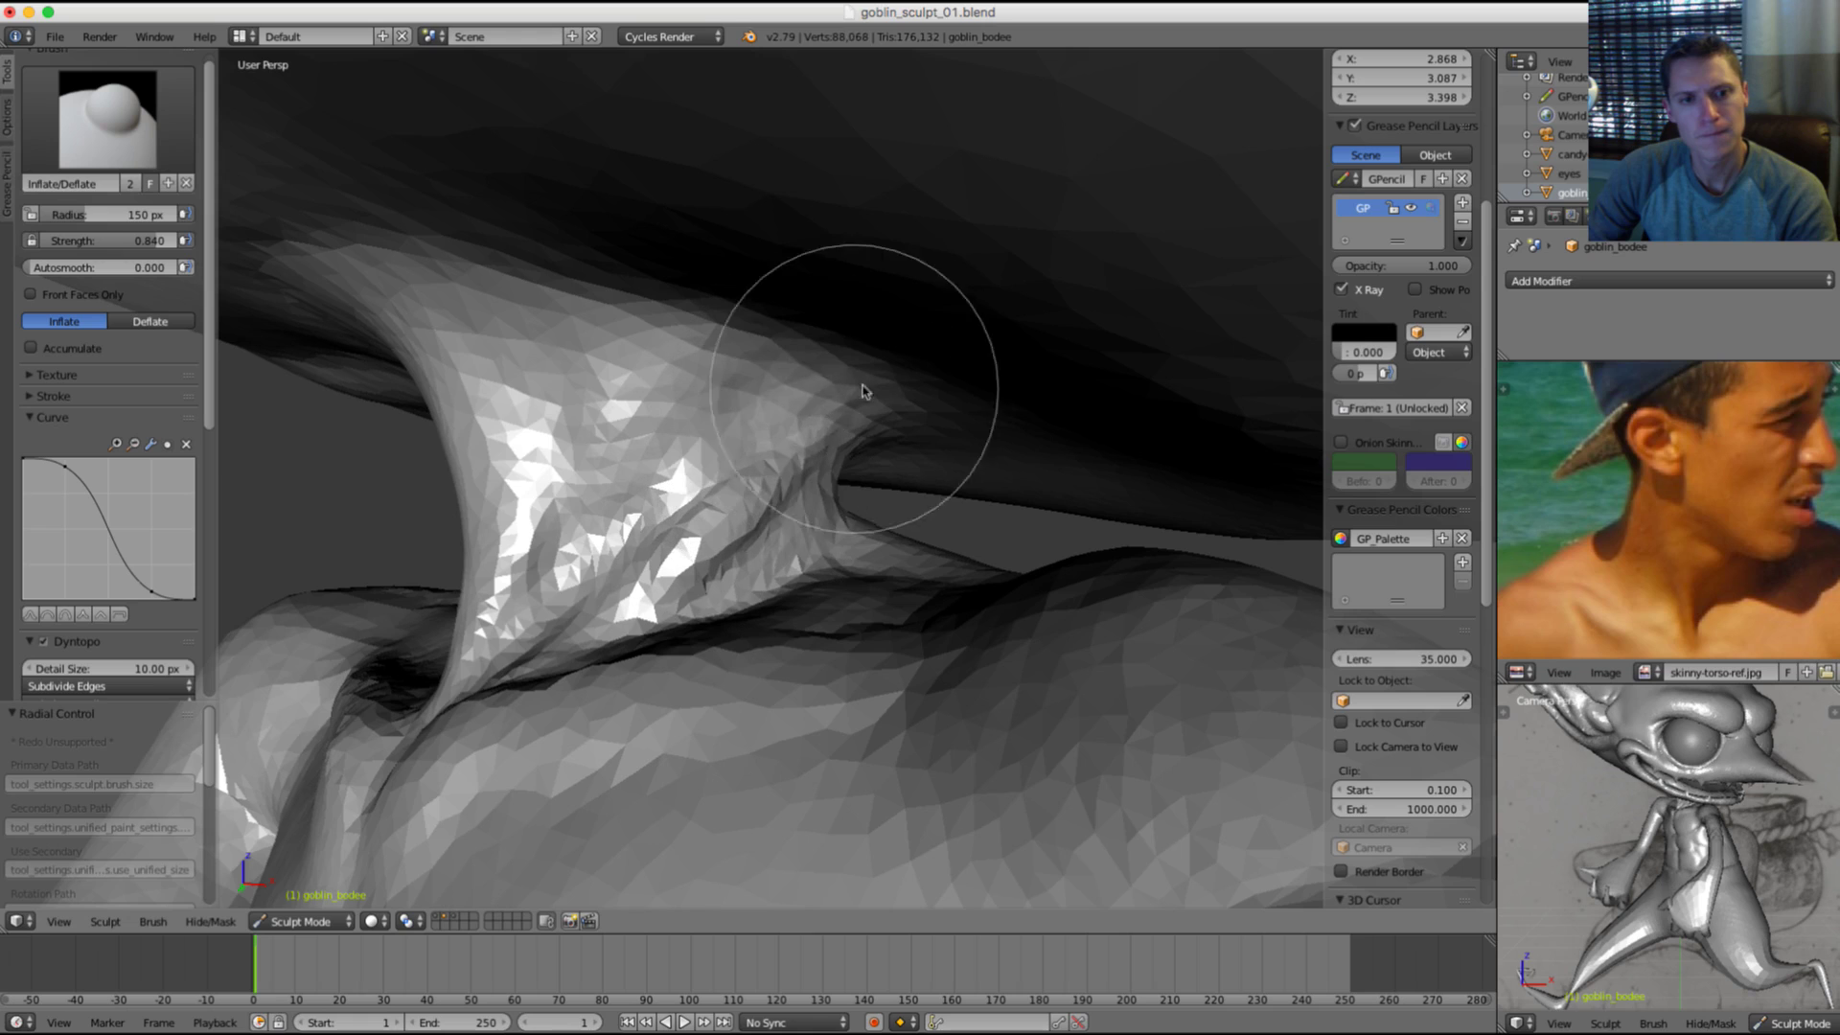
shift+drag(773, 501, 685, 572)
mouse_move(714, 563)
ctrl+middle_down()
mouse_move(900, 394)
mouse_move(977, 370)
mouse_move(1022, 386)
mouse_move(896, 543)
mouse_move(771, 473)
mouse_move(756, 490)
ctrl+middle_up()
key(shift+c)
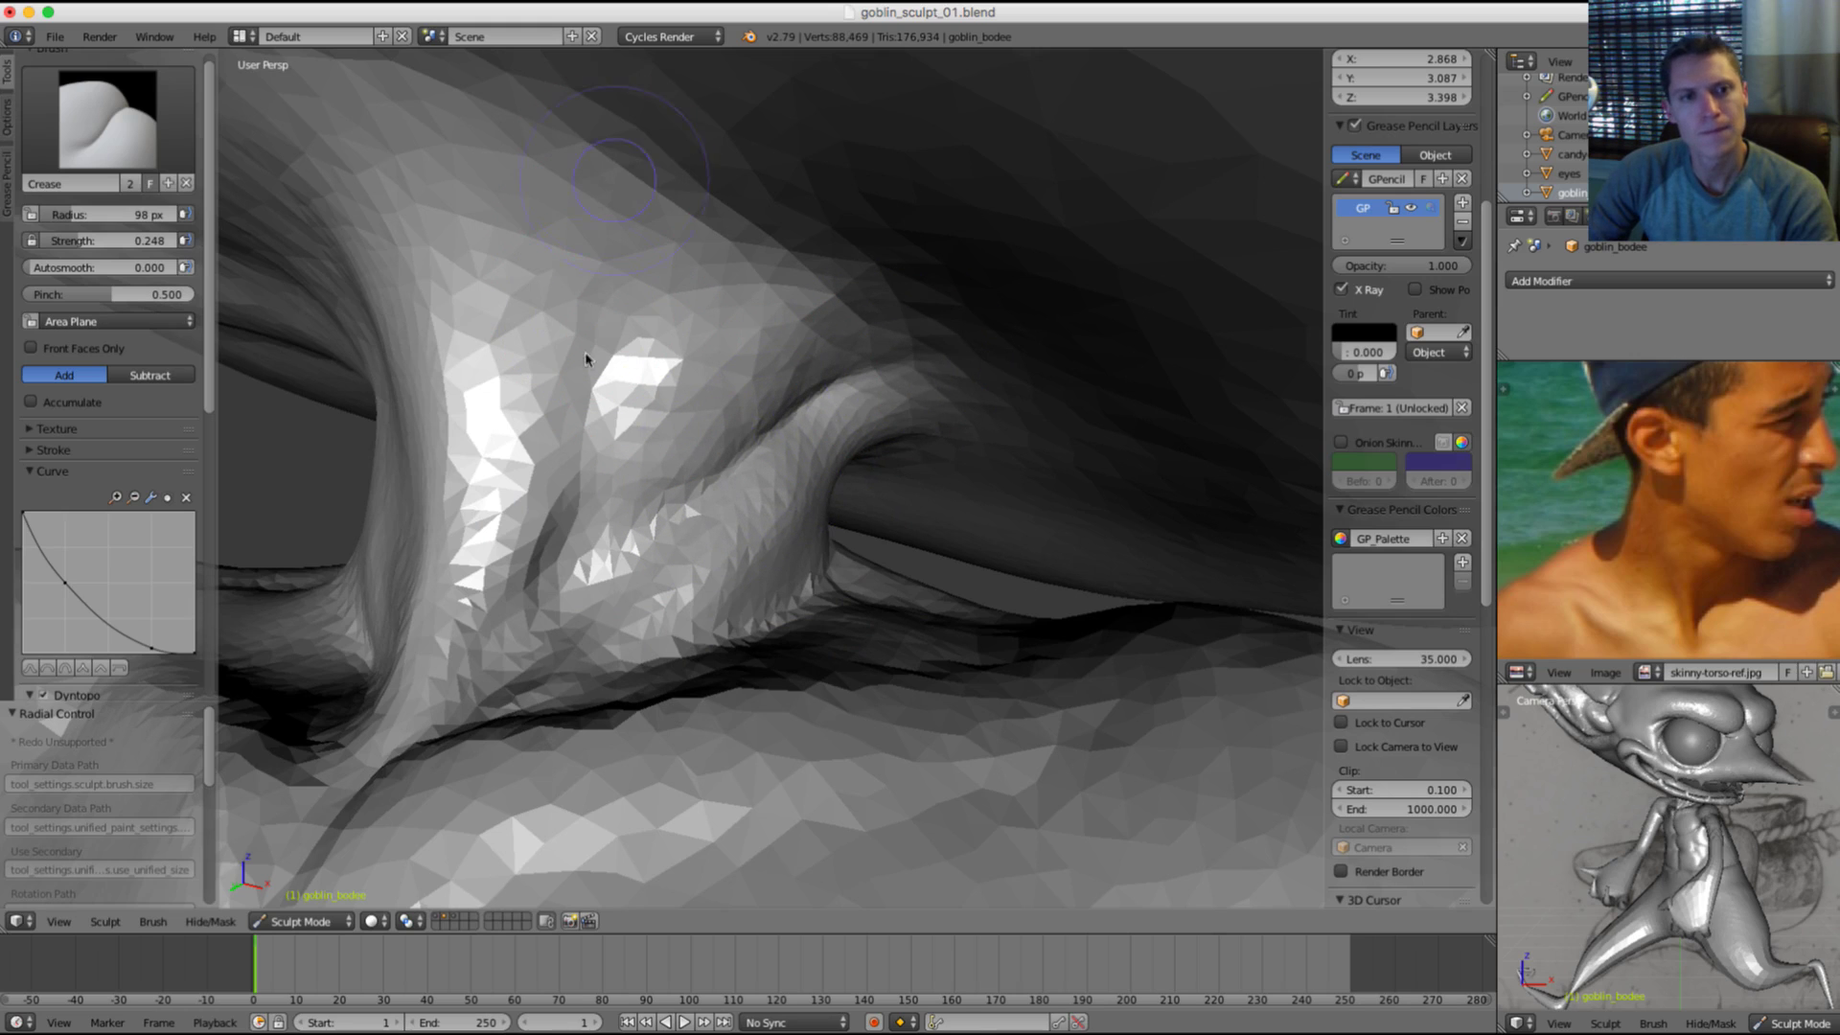
click(633, 155)
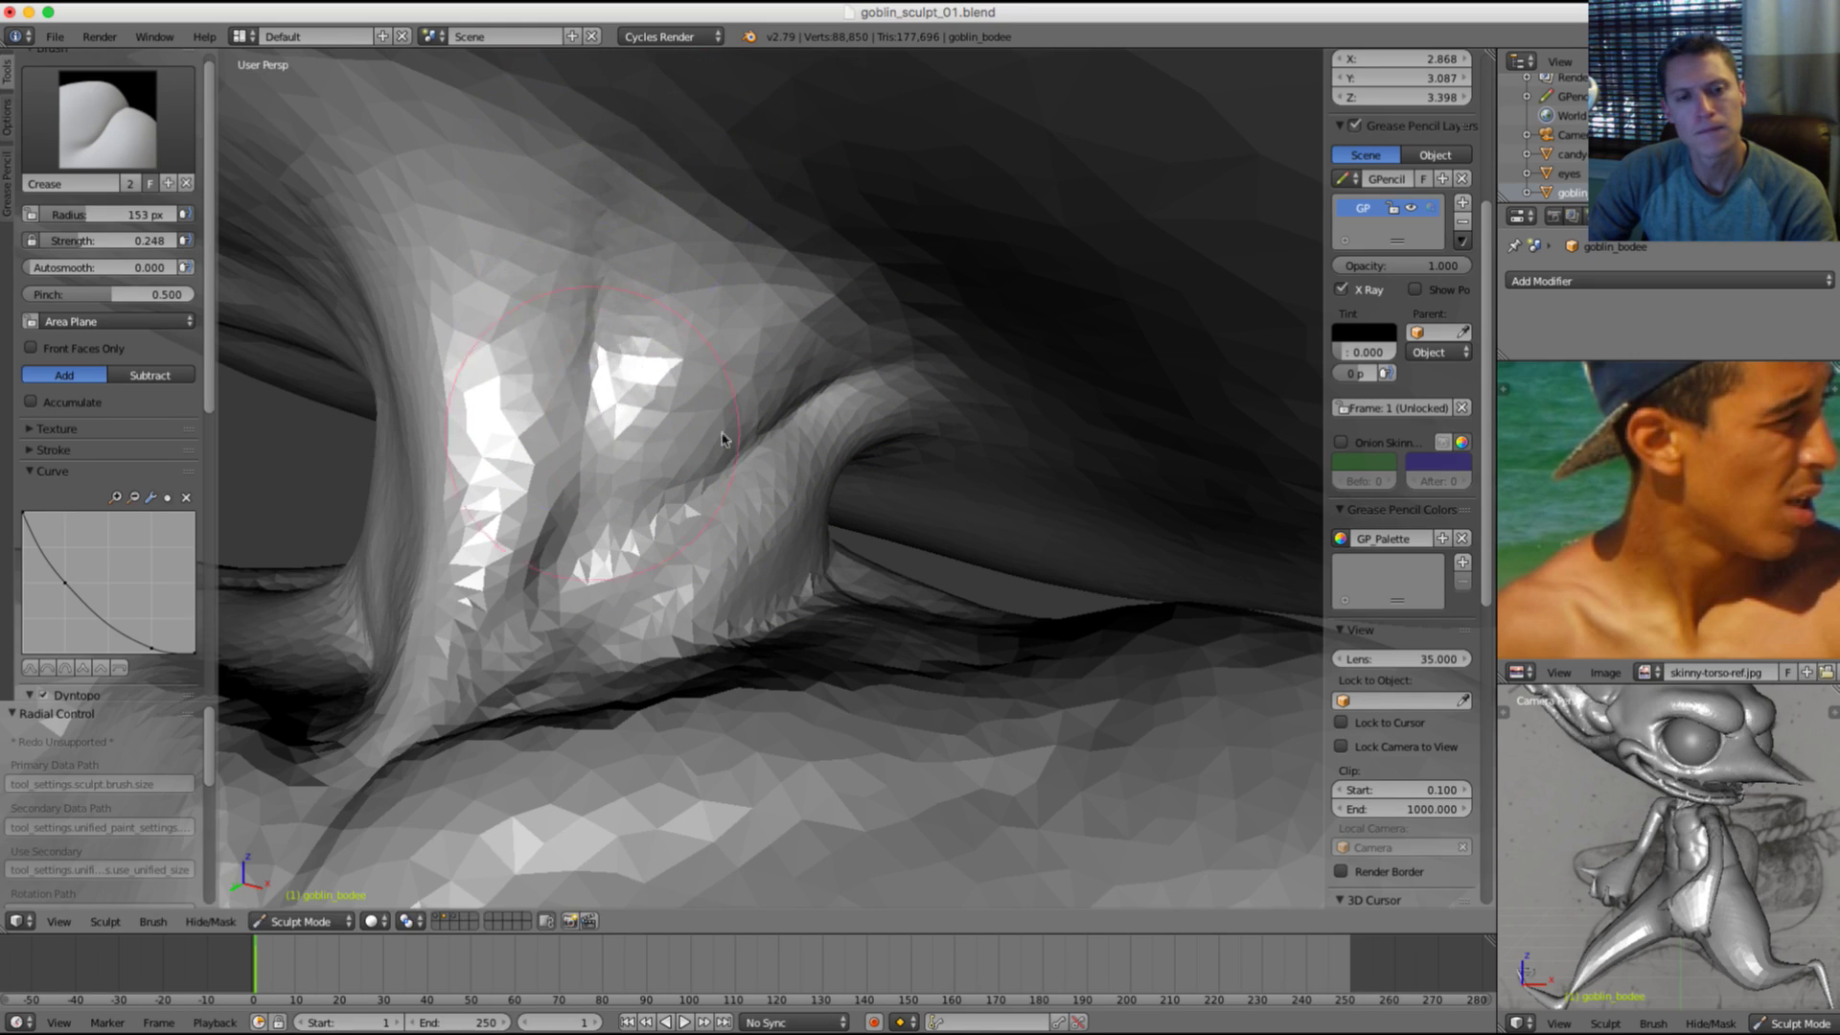
mouse_move(724, 440)
ctrl+middle_down()
mouse_move(903, 275)
mouse_move(977, 311)
mouse_move(903, 245)
mouse_move(794, 343)
ctrl+middle_up()
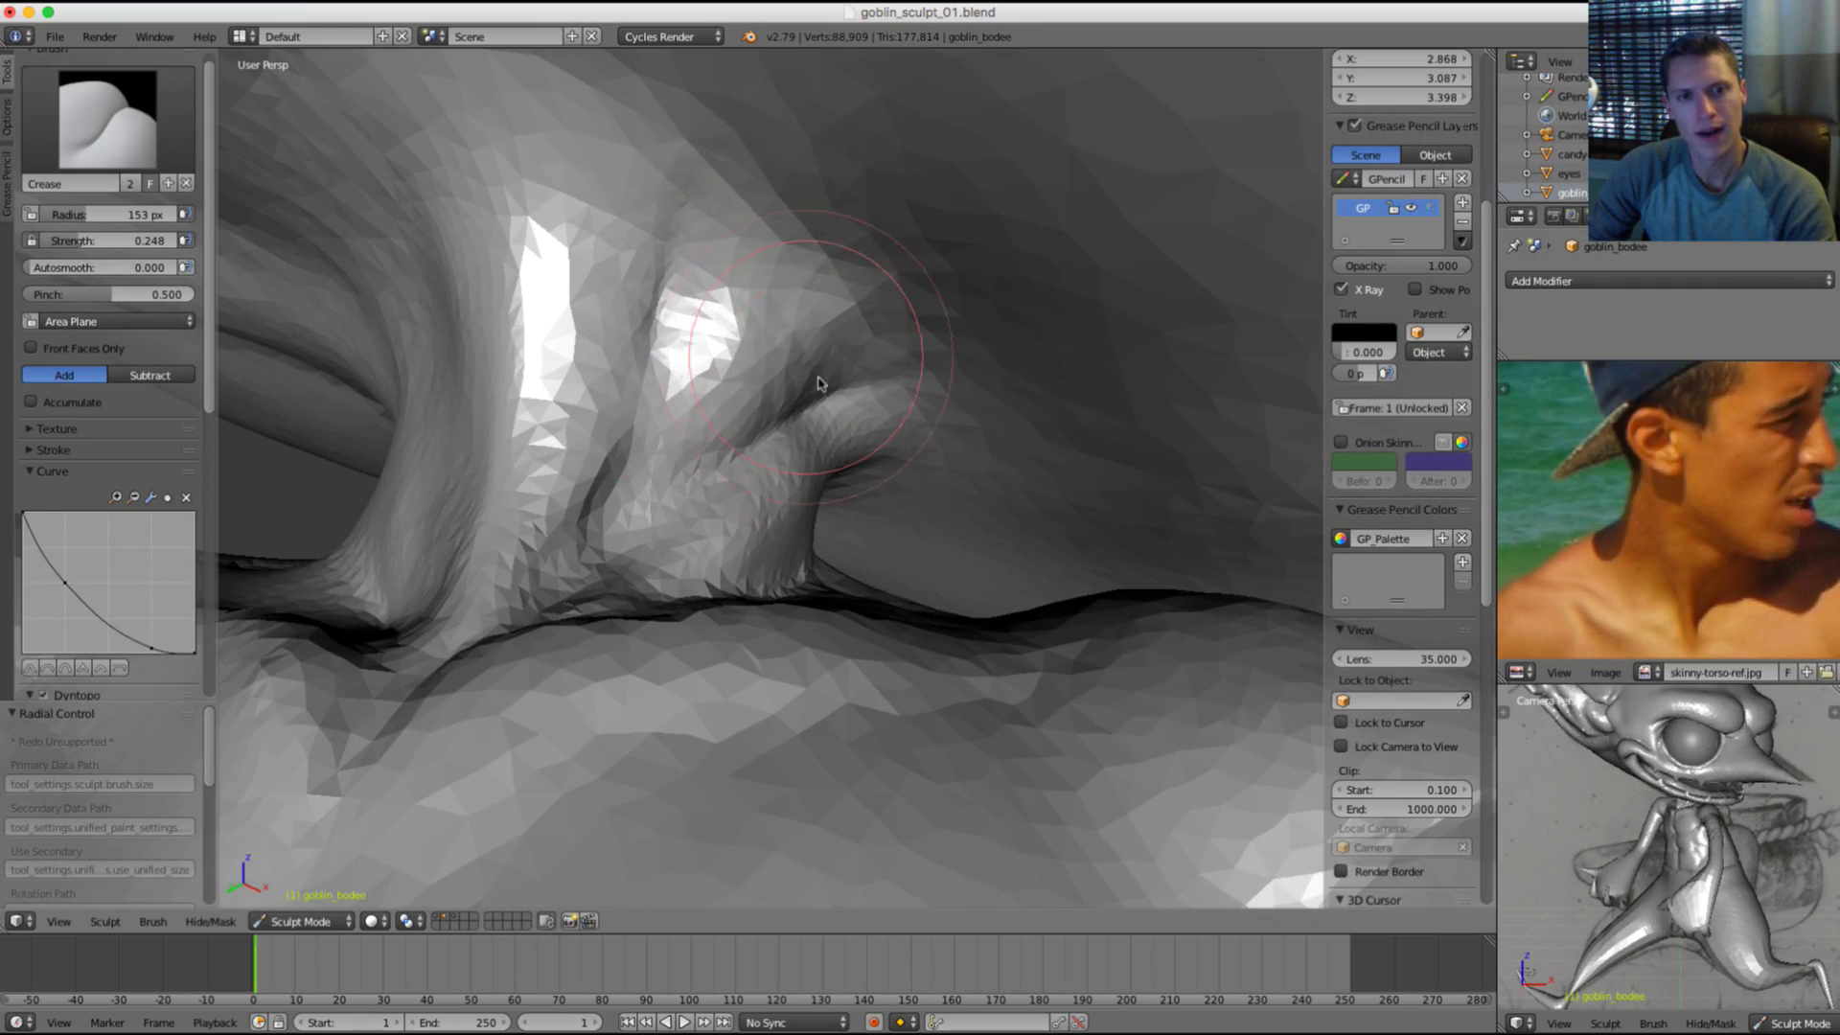
Step: Examine the sculpted neck muscle and the collarbone area from several angles and distances
scroll(792, 303, down, 4)
middle_drag(793, 304, 882, 349)
scroll(678, 418, up, 4)
scroll(640, 503, down, 4)
scroll(940, 363, down, 5)
scroll(759, 427, up, 5)
mouse_move(758, 428)
middle_down()
mouse_move(882, 480)
mouse_move(866, 595)
mouse_move(825, 420)
mouse_move(862, 543)
middle_up()
scroll(861, 602, up, 4)
Step: Sculpt the hollow between neck muscle and left collarbone with the Inflate/Deflate brush at 1.000 strength and a 163 px radius
key(i)
key(shift+f)
click(761, 466)
scroll(862, 543, up, 3)
scroll(863, 542, down, 3)
key(f)
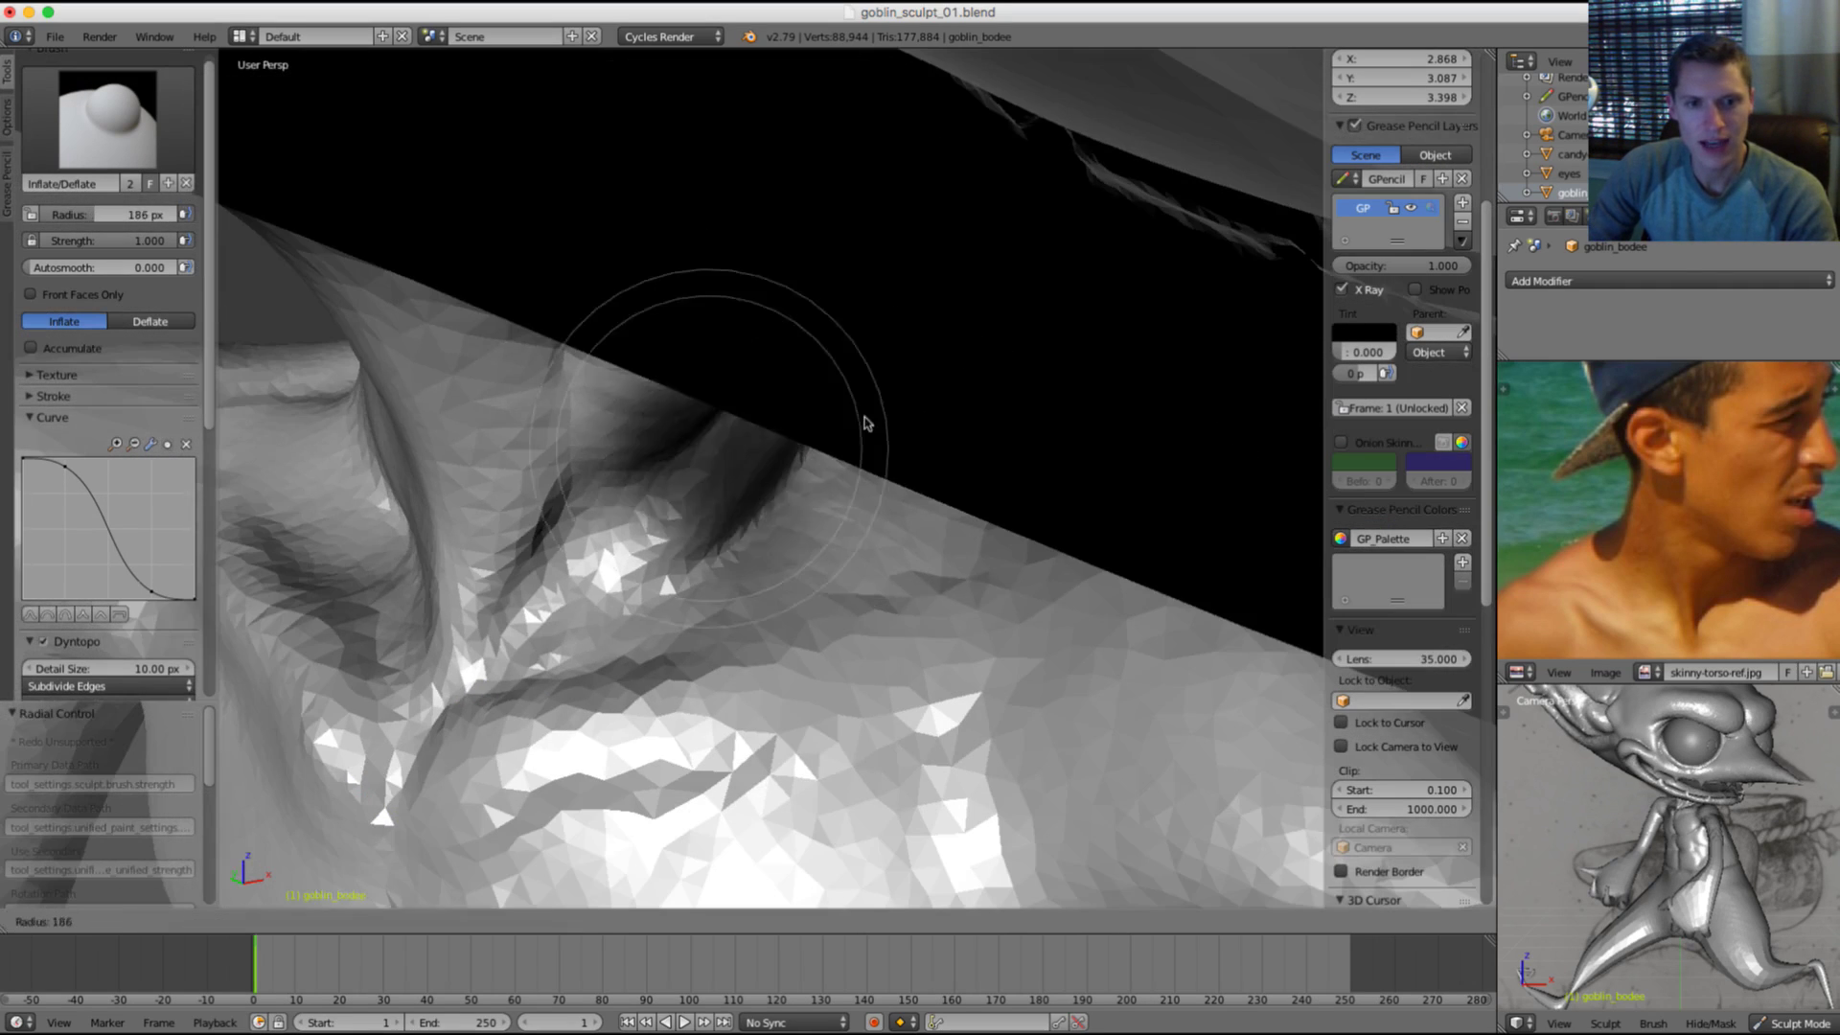
click(867, 423)
scroll(783, 534, up, 2)
key(f)
click(760, 534)
mouse_move(810, 538)
mouse_down()
mouse_move(704, 581)
mouse_move(684, 609)
mouse_move(838, 559)
mouse_up()
drag(1006, 515, 1044, 505)
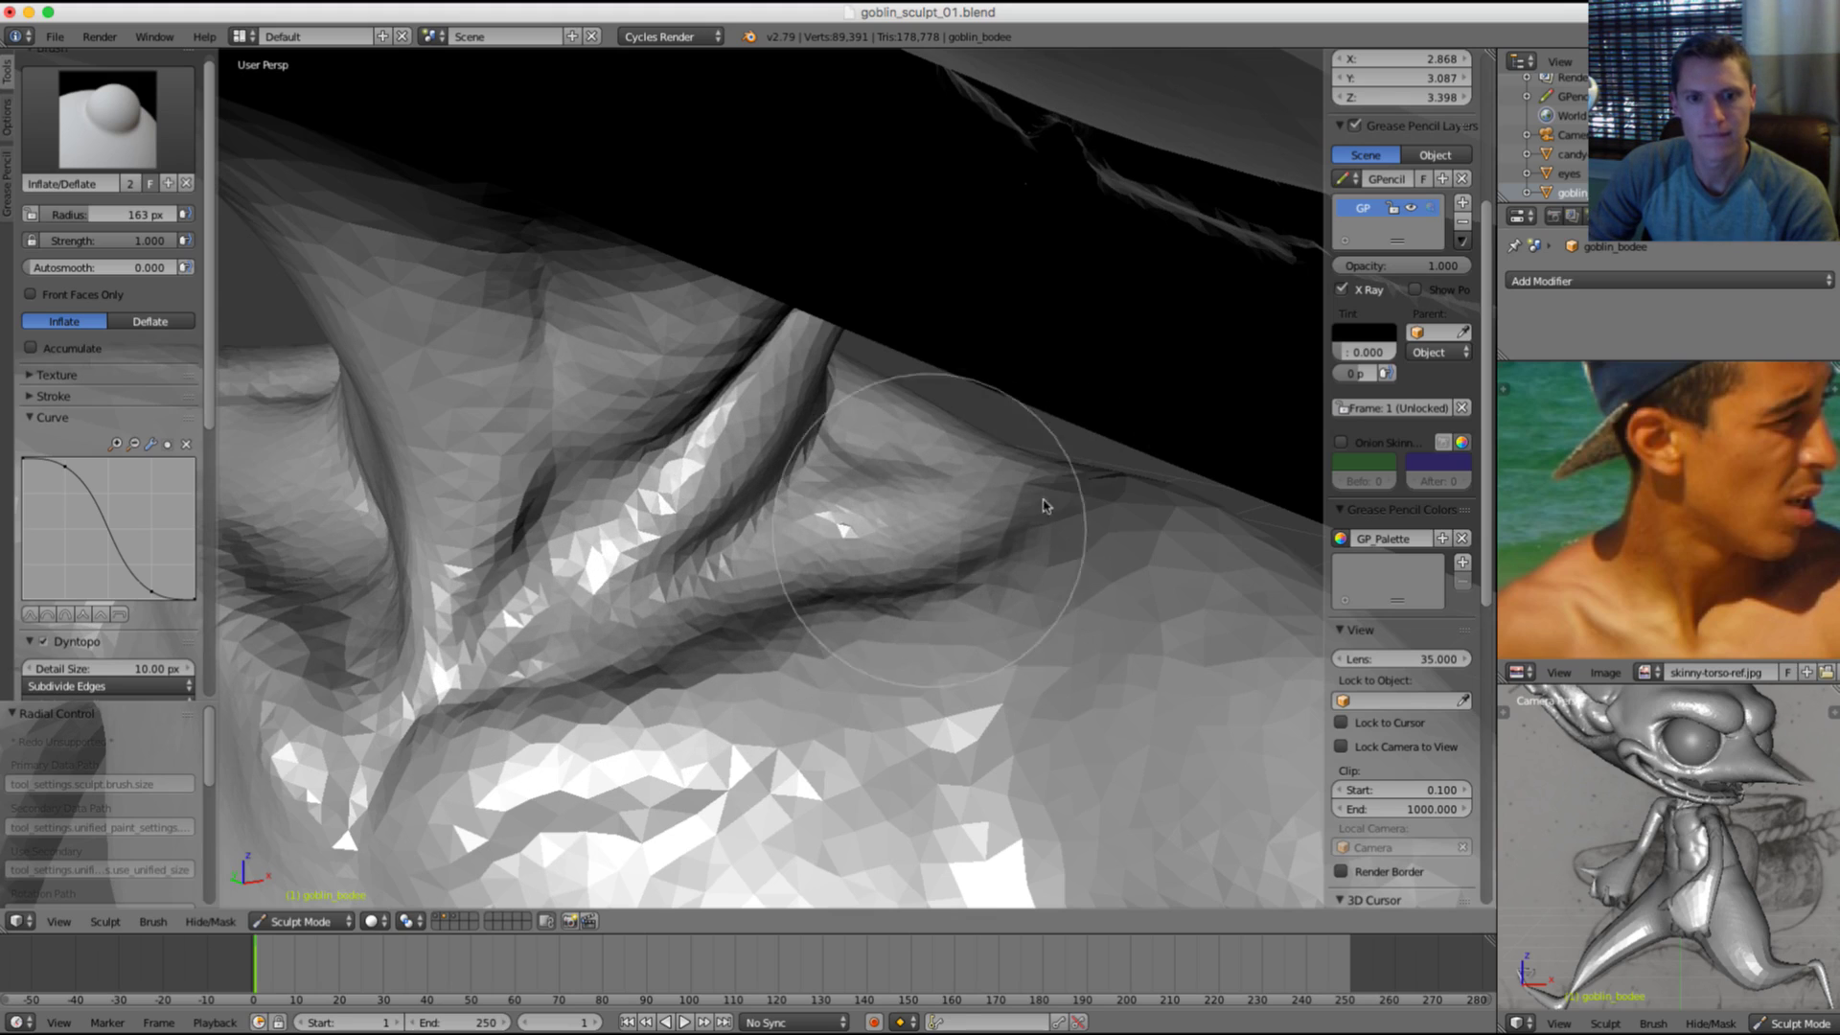
Step: Refine the base of the neck near the pit of the throat with the Inflate/Deflate brush at 163 px
mouse_move(832, 584)
middle_down()
mouse_move(986, 493)
mouse_move(1055, 422)
mouse_move(883, 435)
mouse_move(648, 515)
middle_up()
scroll(574, 406, up, 2)
drag(604, 518, 681, 571)
scroll(757, 369, down, 5)
middle_drag(785, 325, 797, 312)
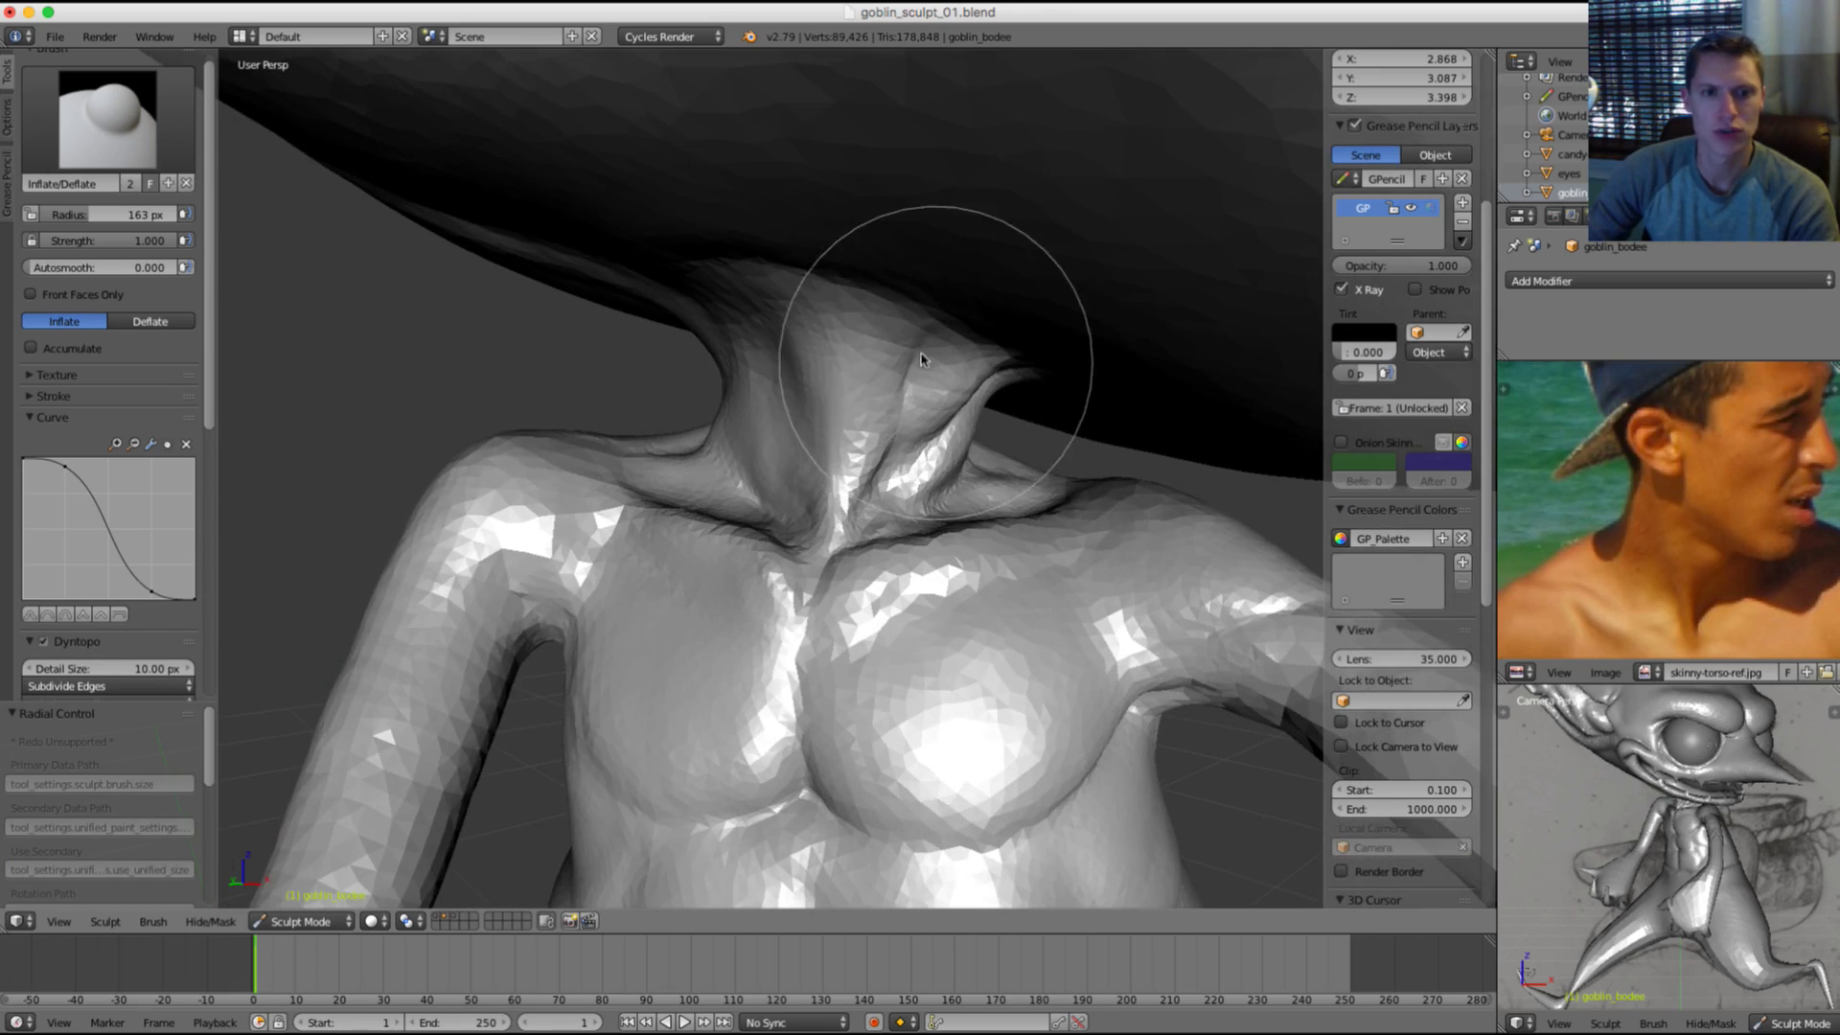
Step: Examine the collarbone in the reference photo and trace its line with temporary grease pencil strokes
scroll(1134, 402, down, 2)
scroll(1140, 403, up, 1)
middle_drag(1581, 608, 1682, 561)
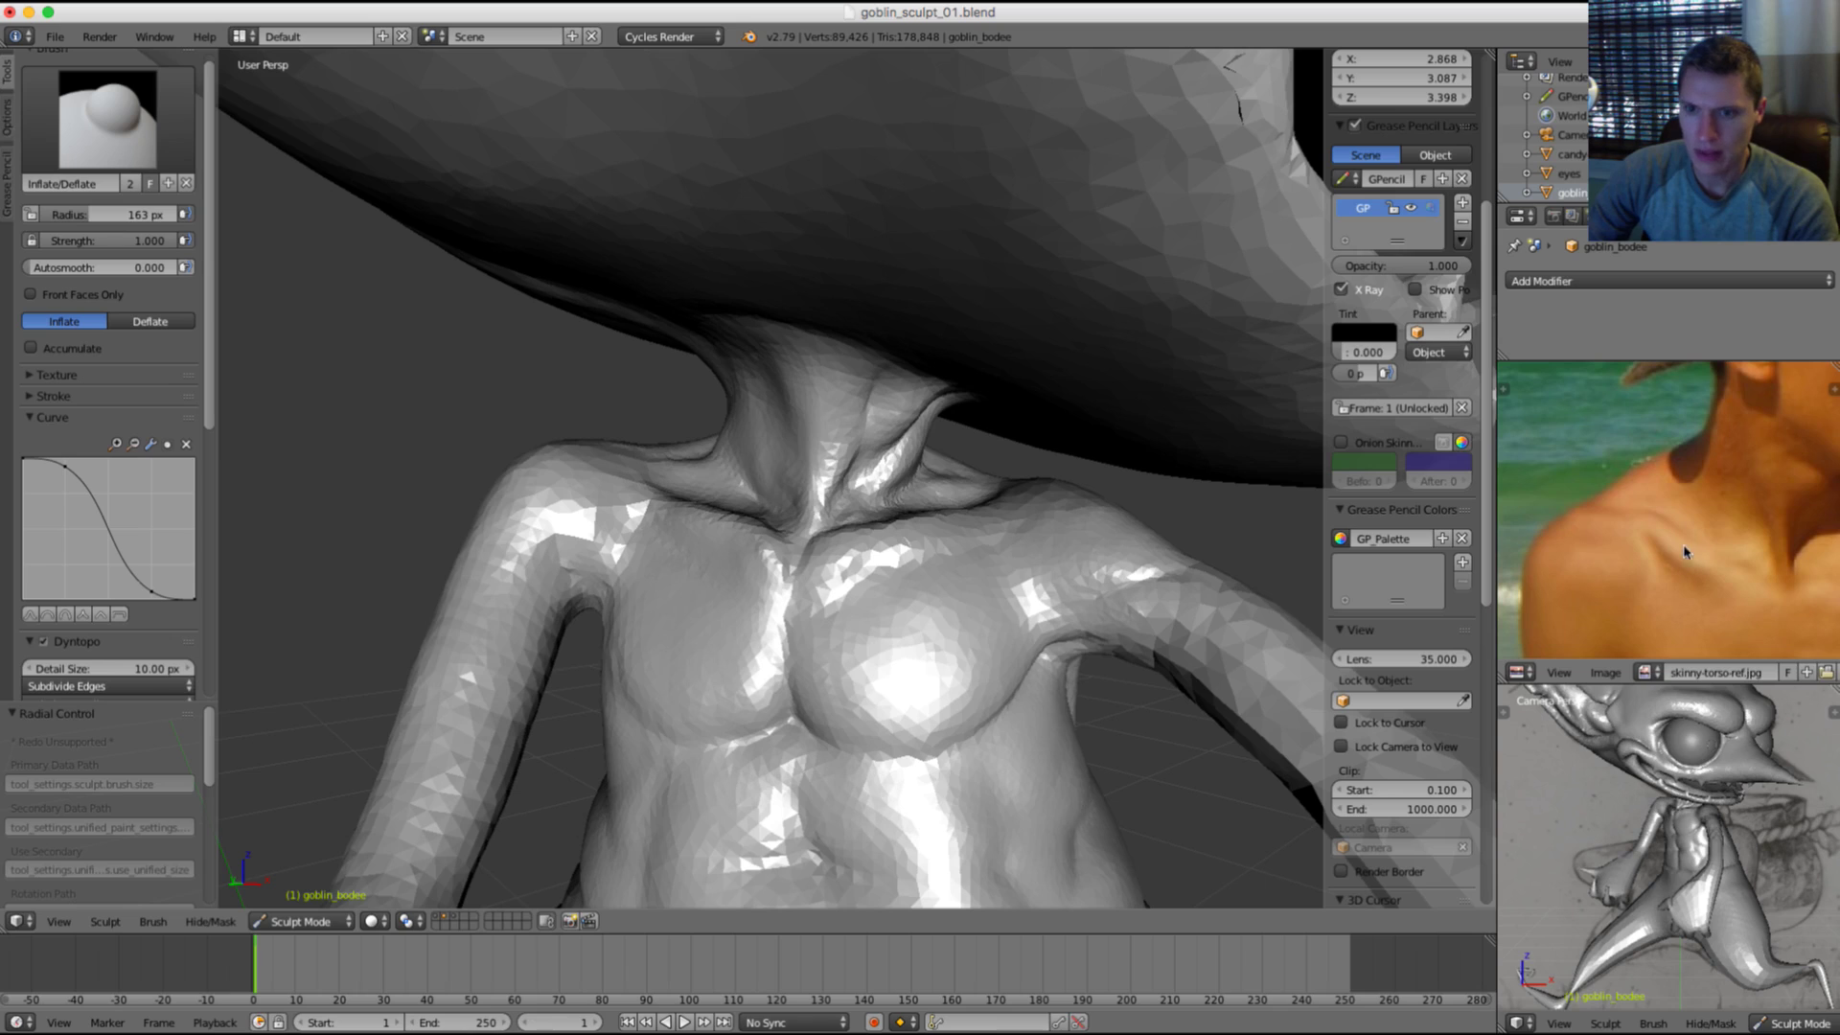
drag(1684, 552, 1705, 557)
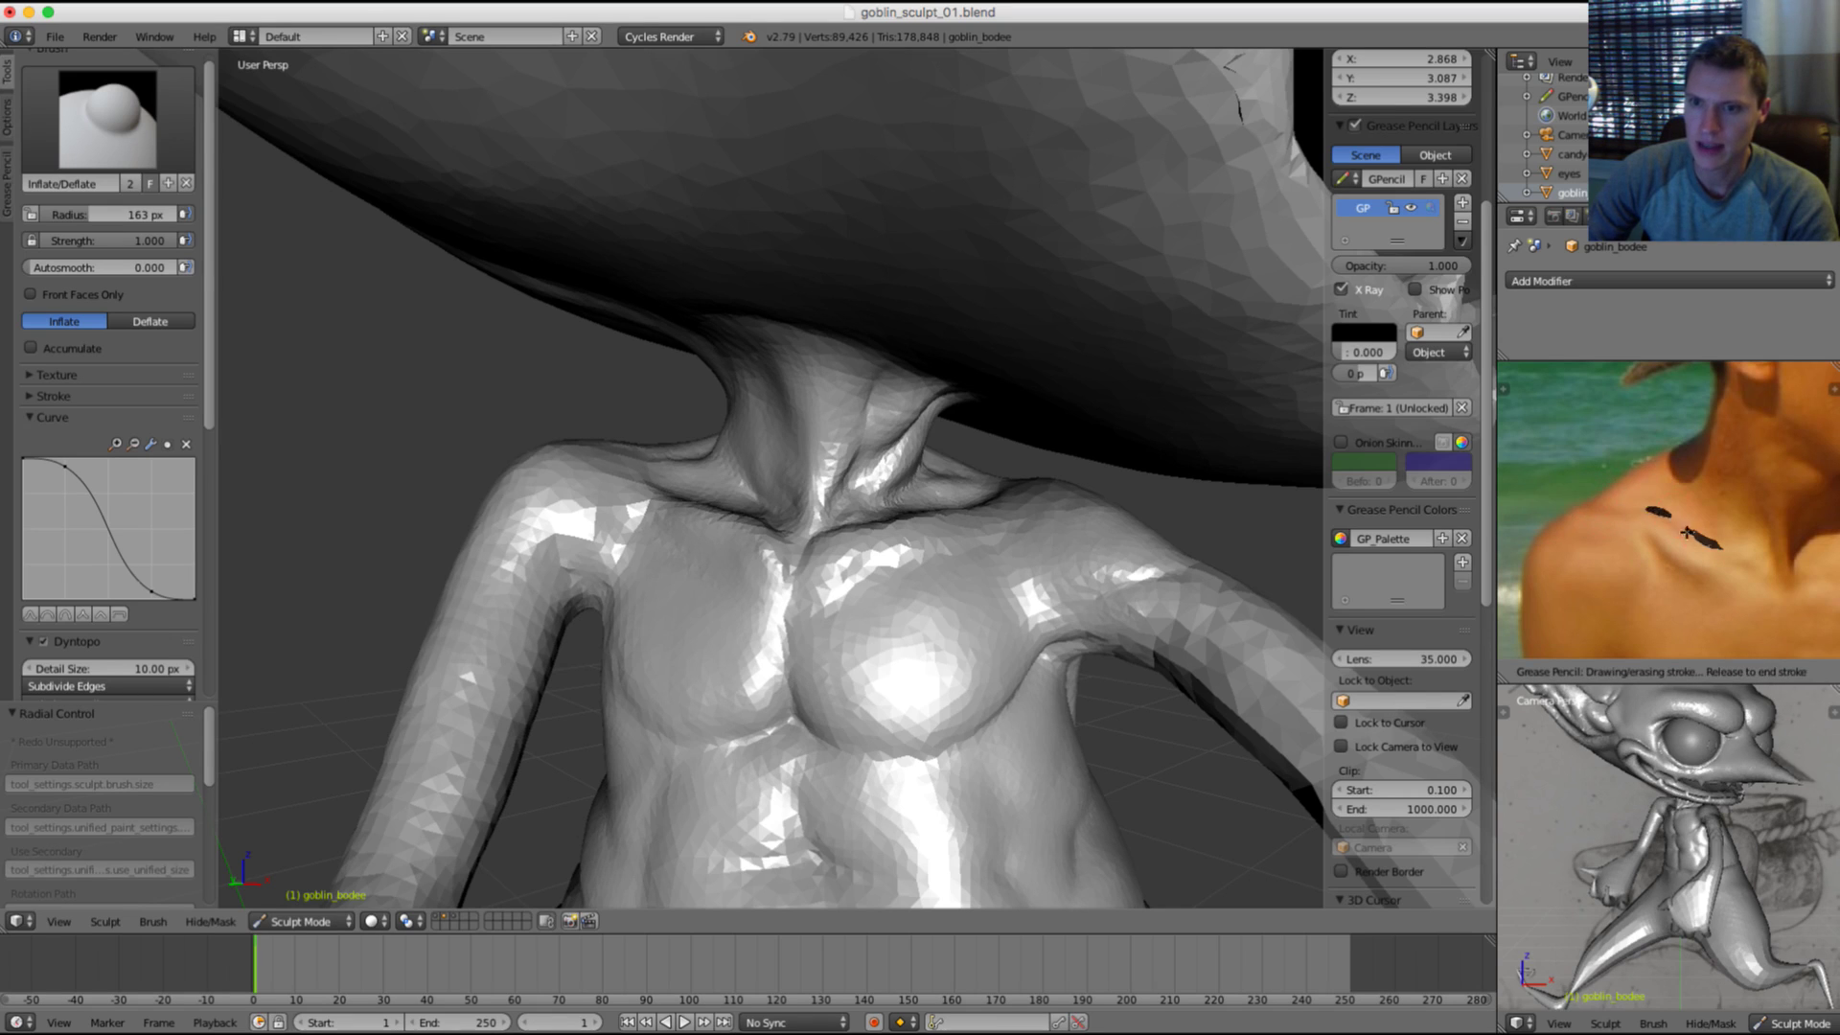
drag(1723, 556, 1724, 558)
scroll(740, 411, up, 5)
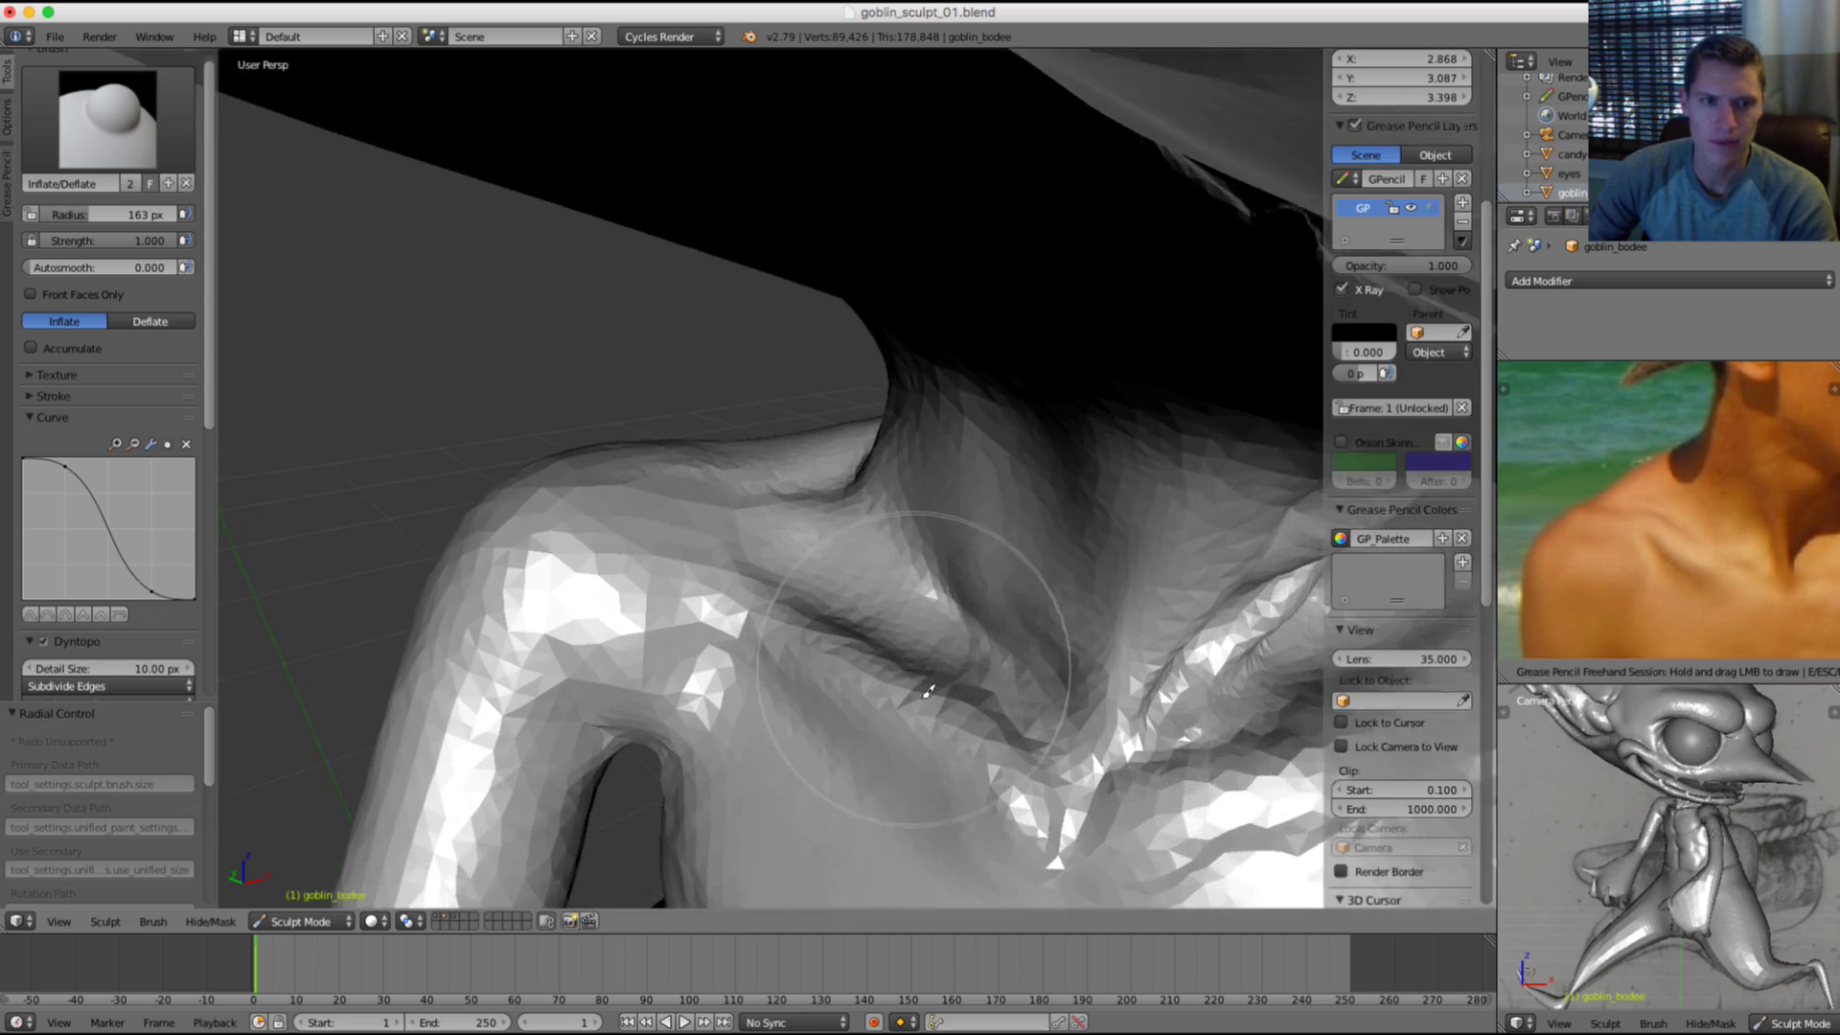
key(Escape)
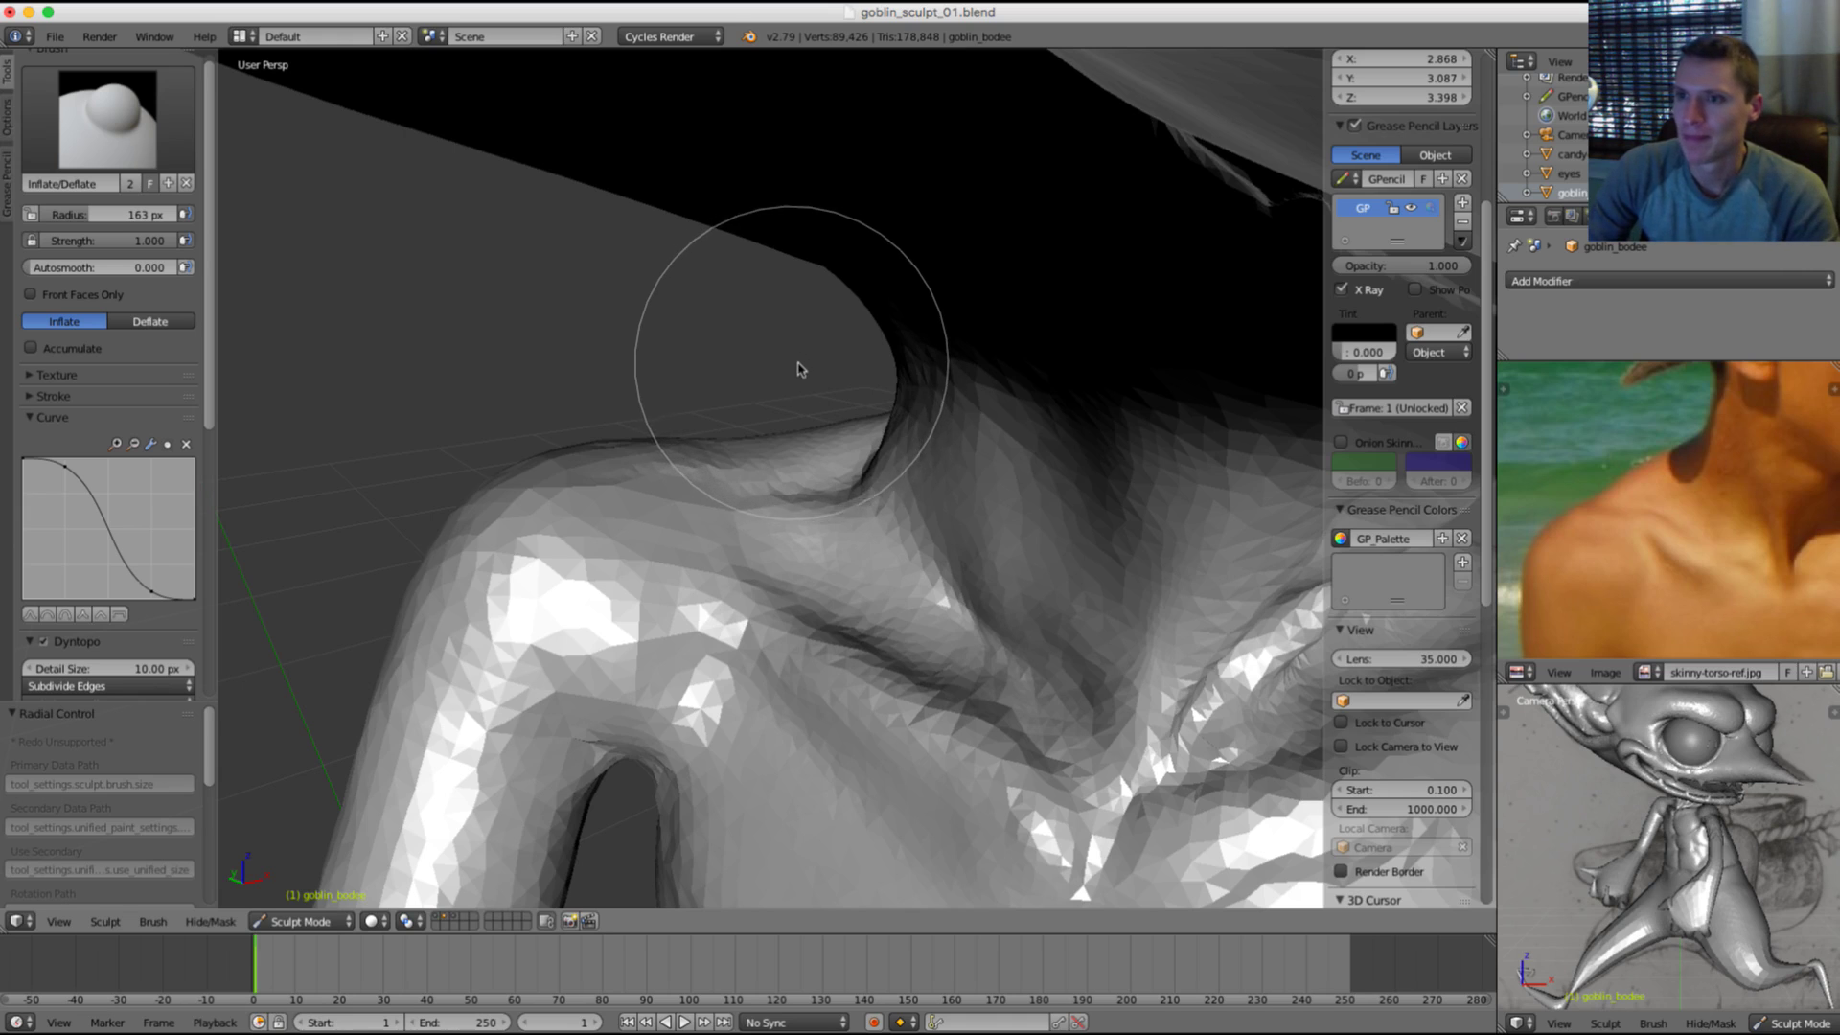
Step: Carve the groove above the collarbone's outer end with the Crease brush at 0.248 strength, using radii of 84 to 104 px
mouse_move(806, 366)
middle_down()
mouse_move(812, 402)
mouse_move(793, 361)
mouse_move(731, 398)
middle_up()
key(shift+c)
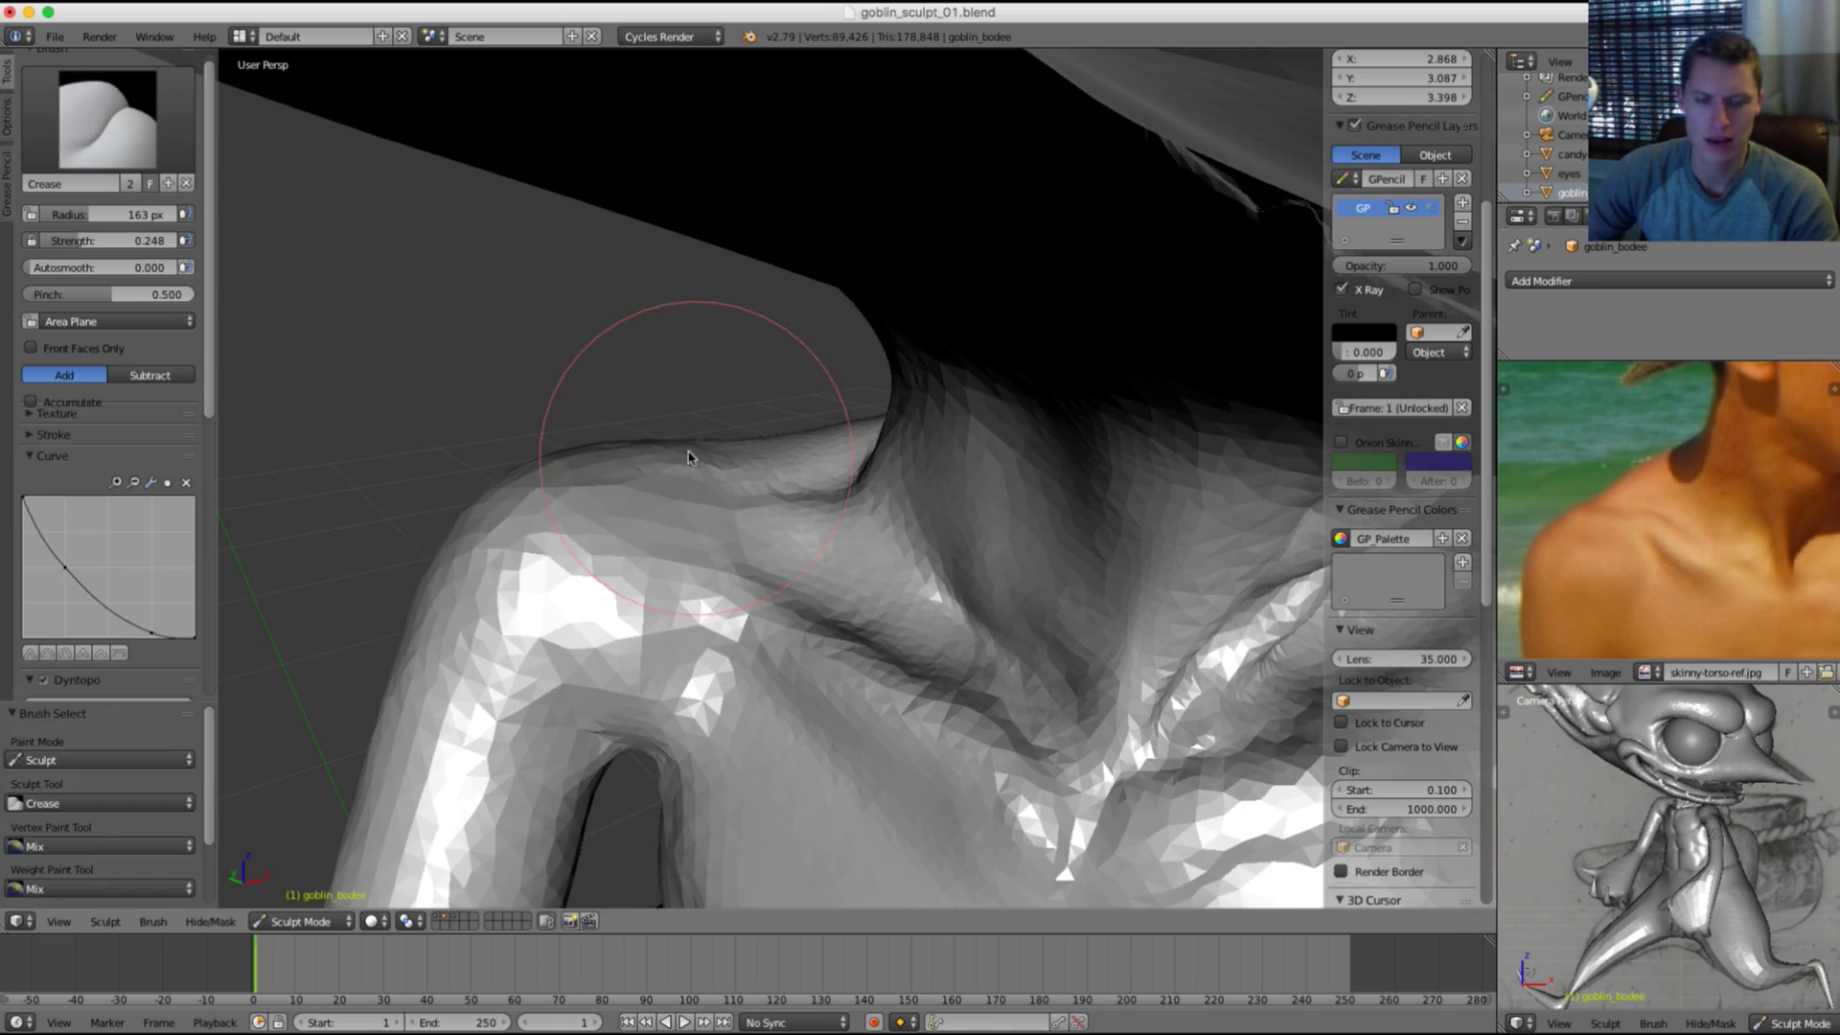
key(f)
click(631, 460)
middle_drag(634, 462, 660, 479)
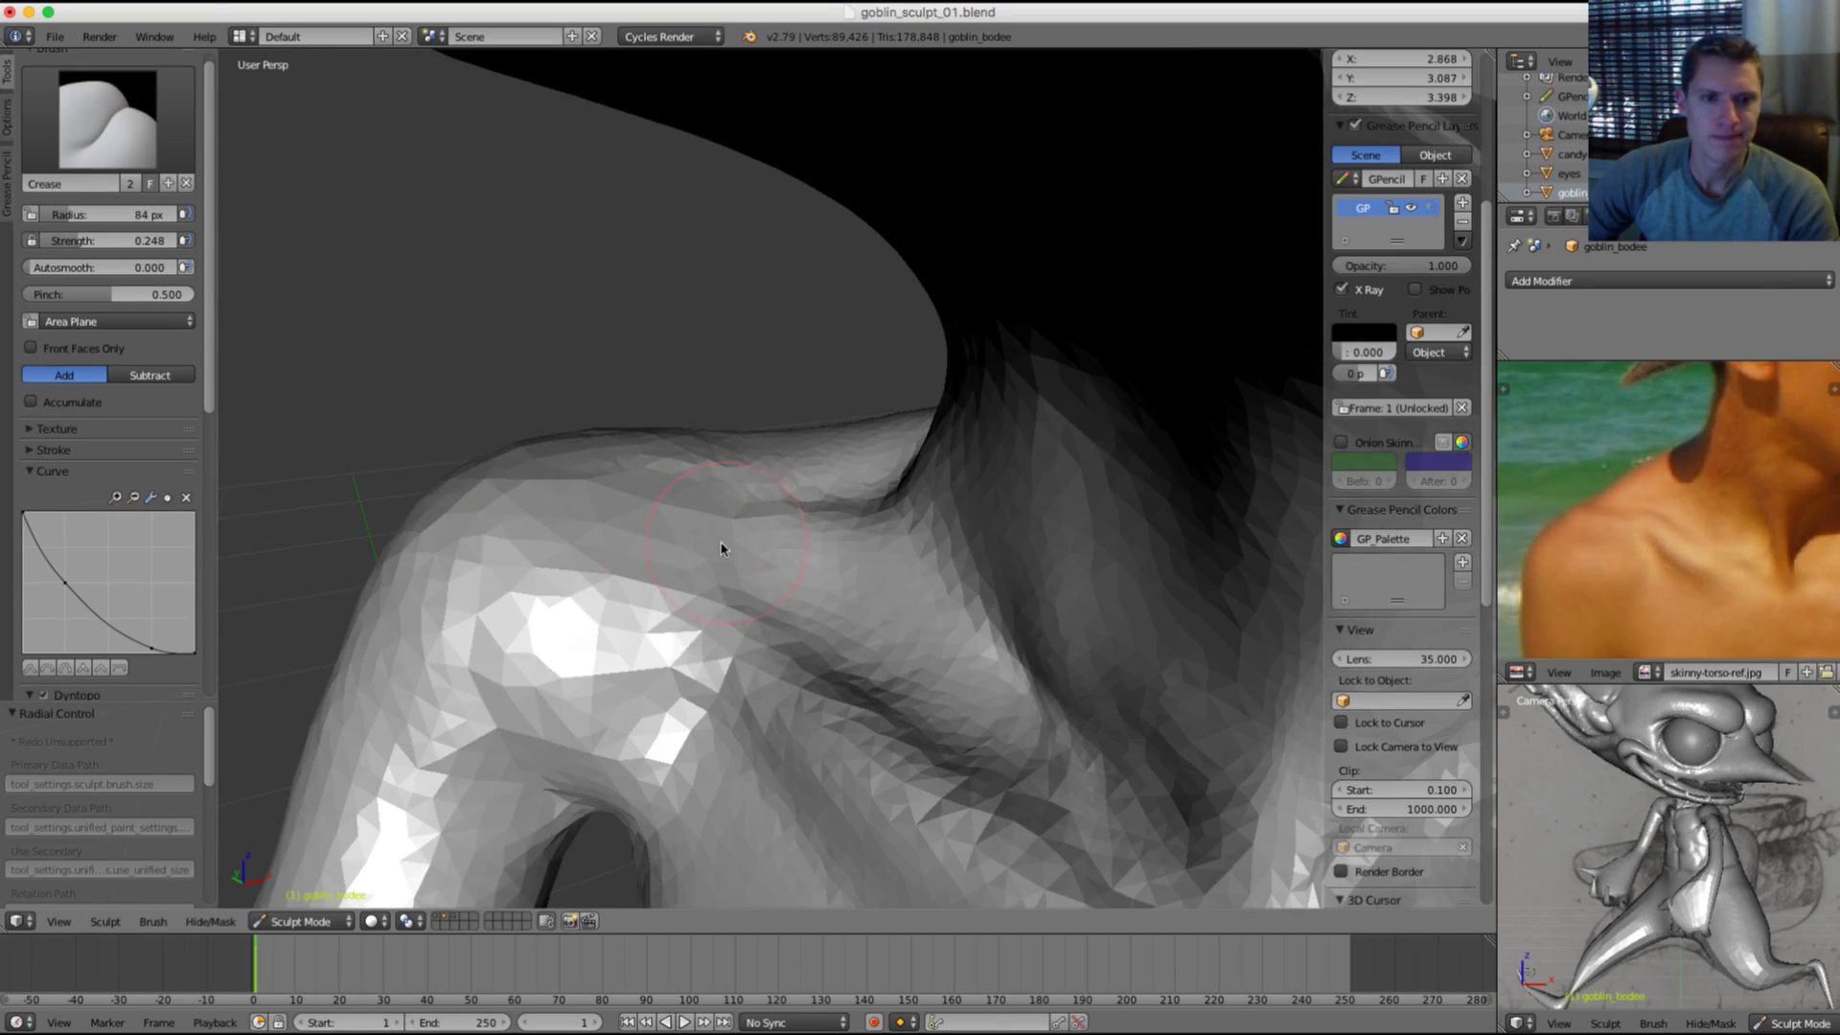
middle_drag(783, 522, 780, 469)
key(f)
click(780, 469)
ctrl+drag(698, 517, 718, 494)
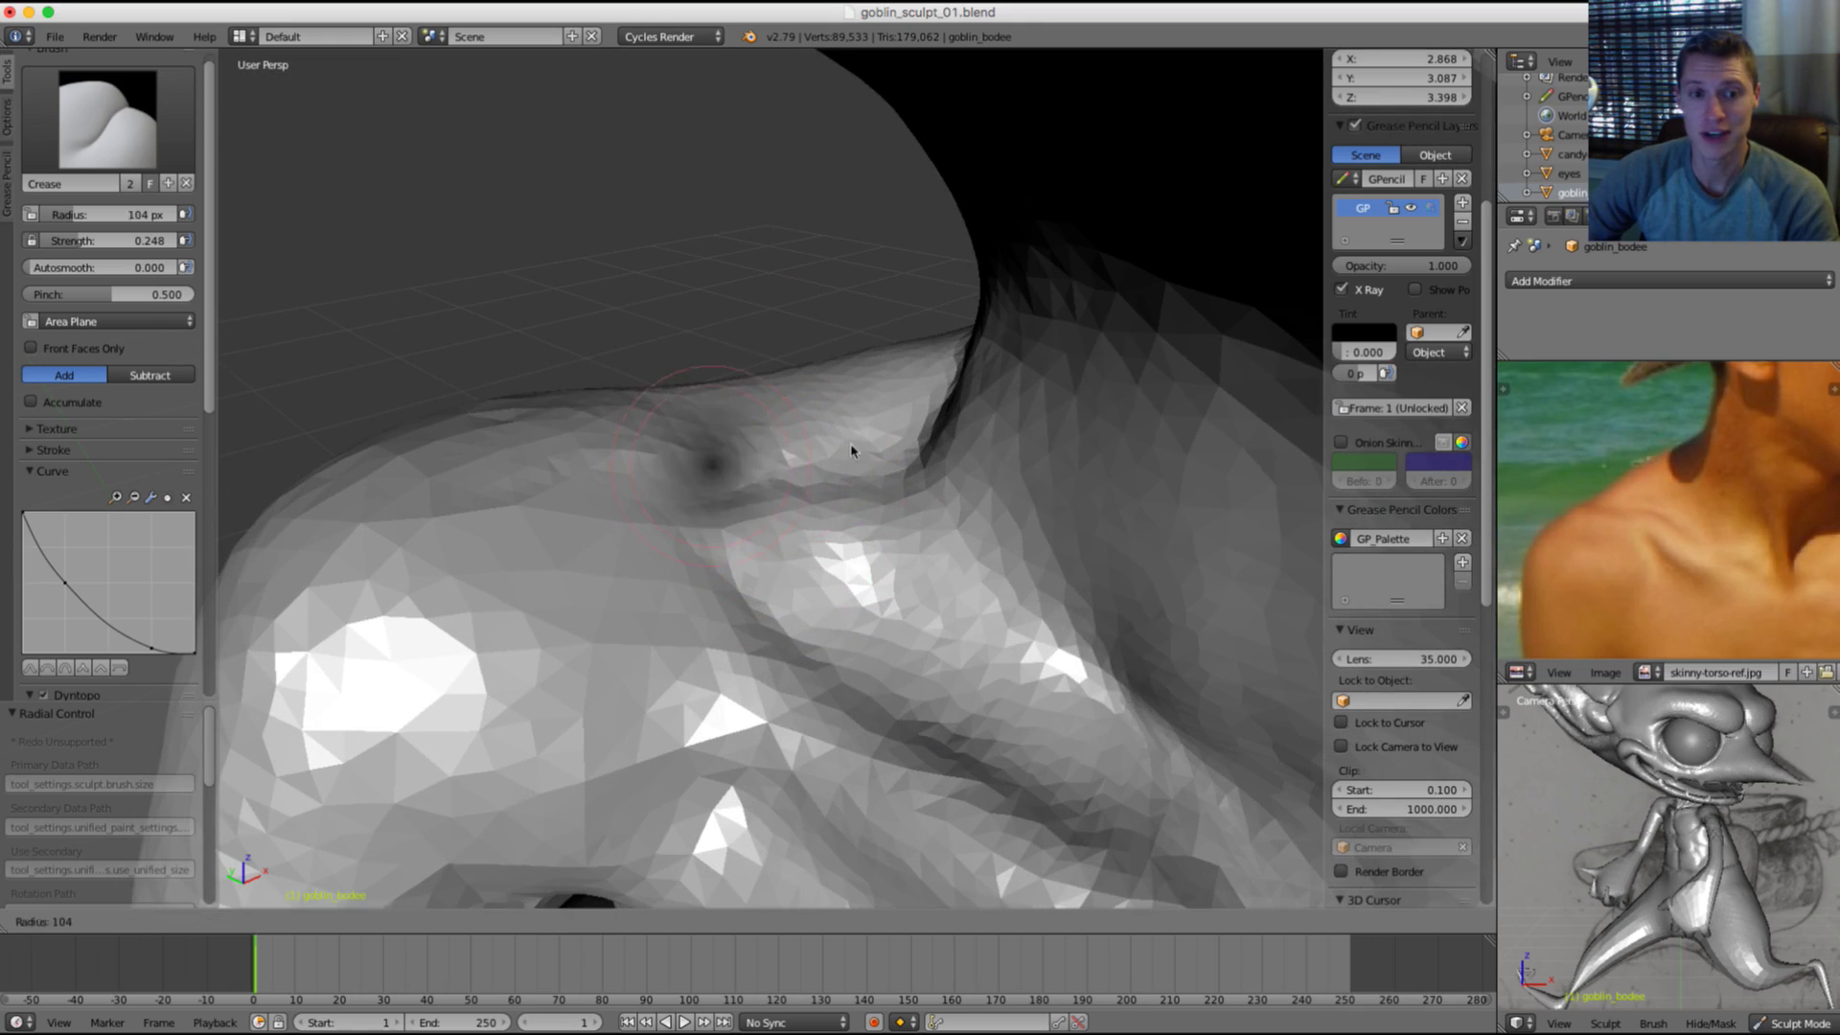
drag(850, 444, 723, 501)
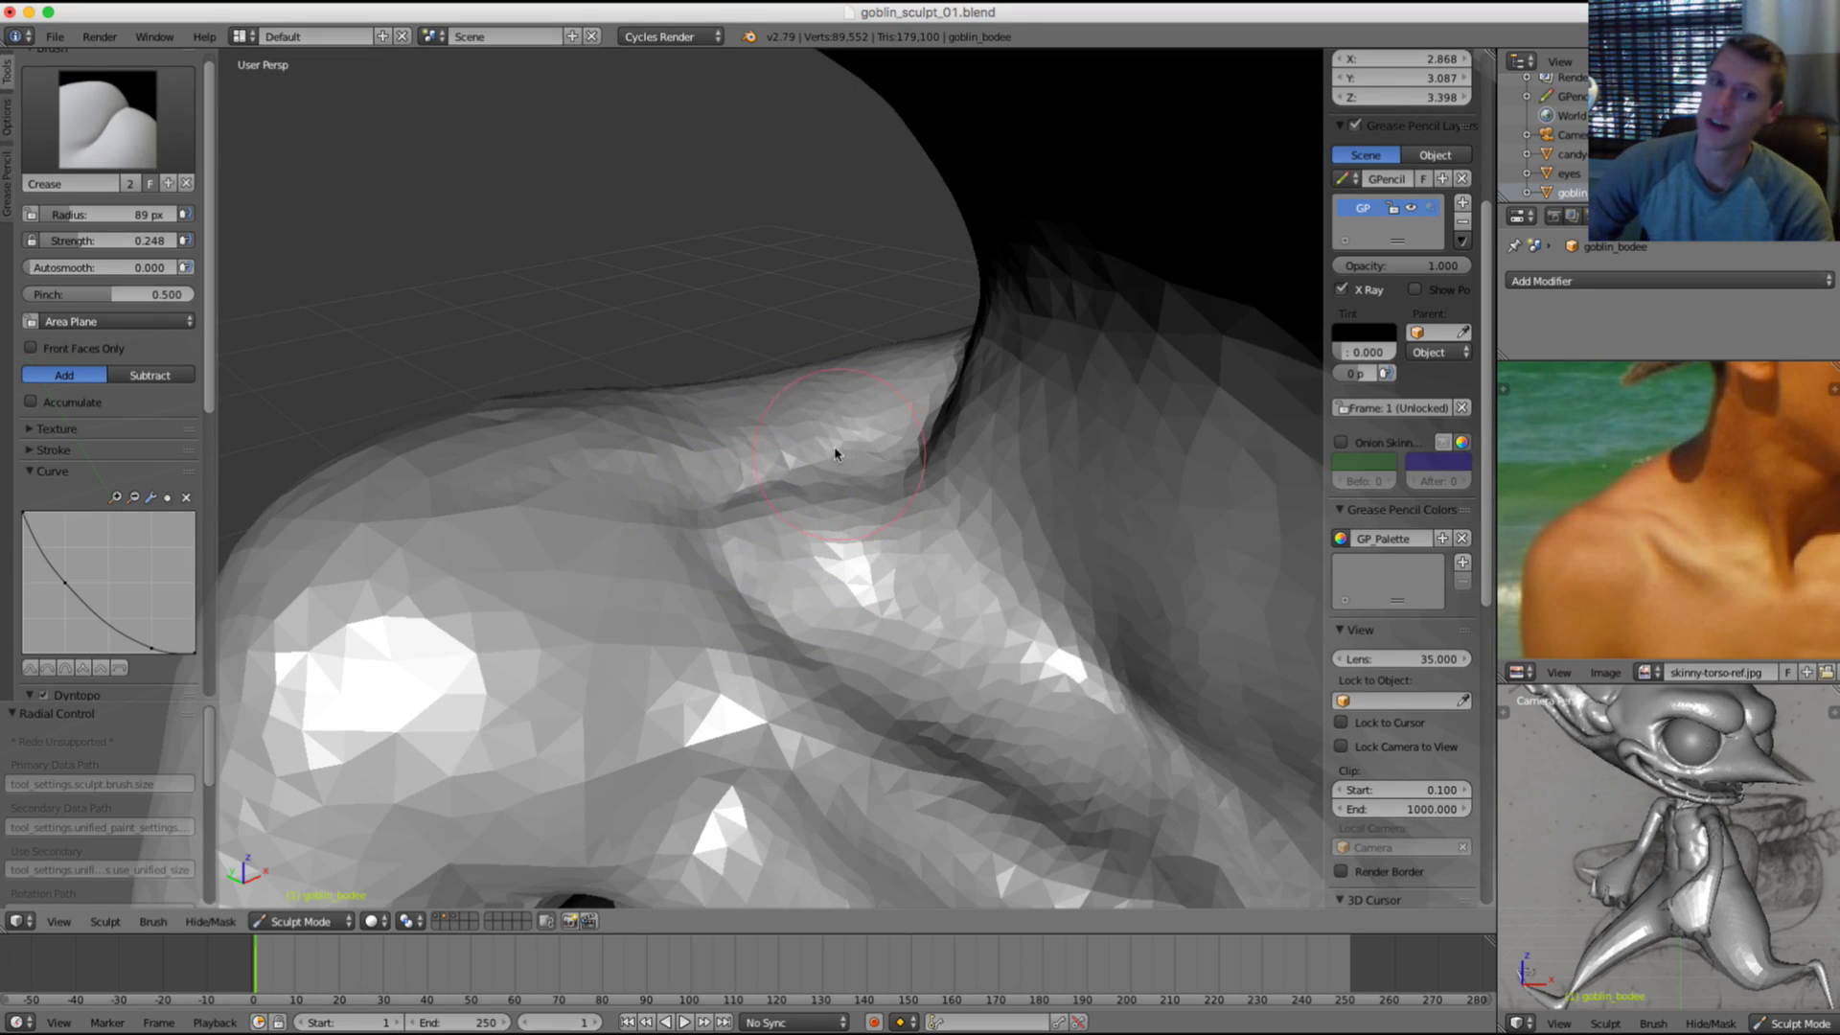
Step: Smooth the new groove between the collarbone and the top of the shoulder
mouse_move(739, 438)
middle_down()
mouse_move(870, 399)
mouse_move(900, 336)
mouse_move(875, 312)
mouse_move(799, 458)
middle_up()
shift+drag(798, 479, 854, 471)
ctrl+middle_drag(854, 383, 855, 414)
mouse_move(855, 414)
middle_down()
mouse_move(878, 373)
mouse_move(715, 487)
mouse_move(735, 501)
mouse_move(780, 423)
mouse_move(659, 453)
mouse_move(726, 507)
middle_up()
Step: Shape the top and back of the shoulder with the Crease brush at 0.248 strength and a 114 px radius
click(107, 117)
click(193, 213)
key(shift+c)
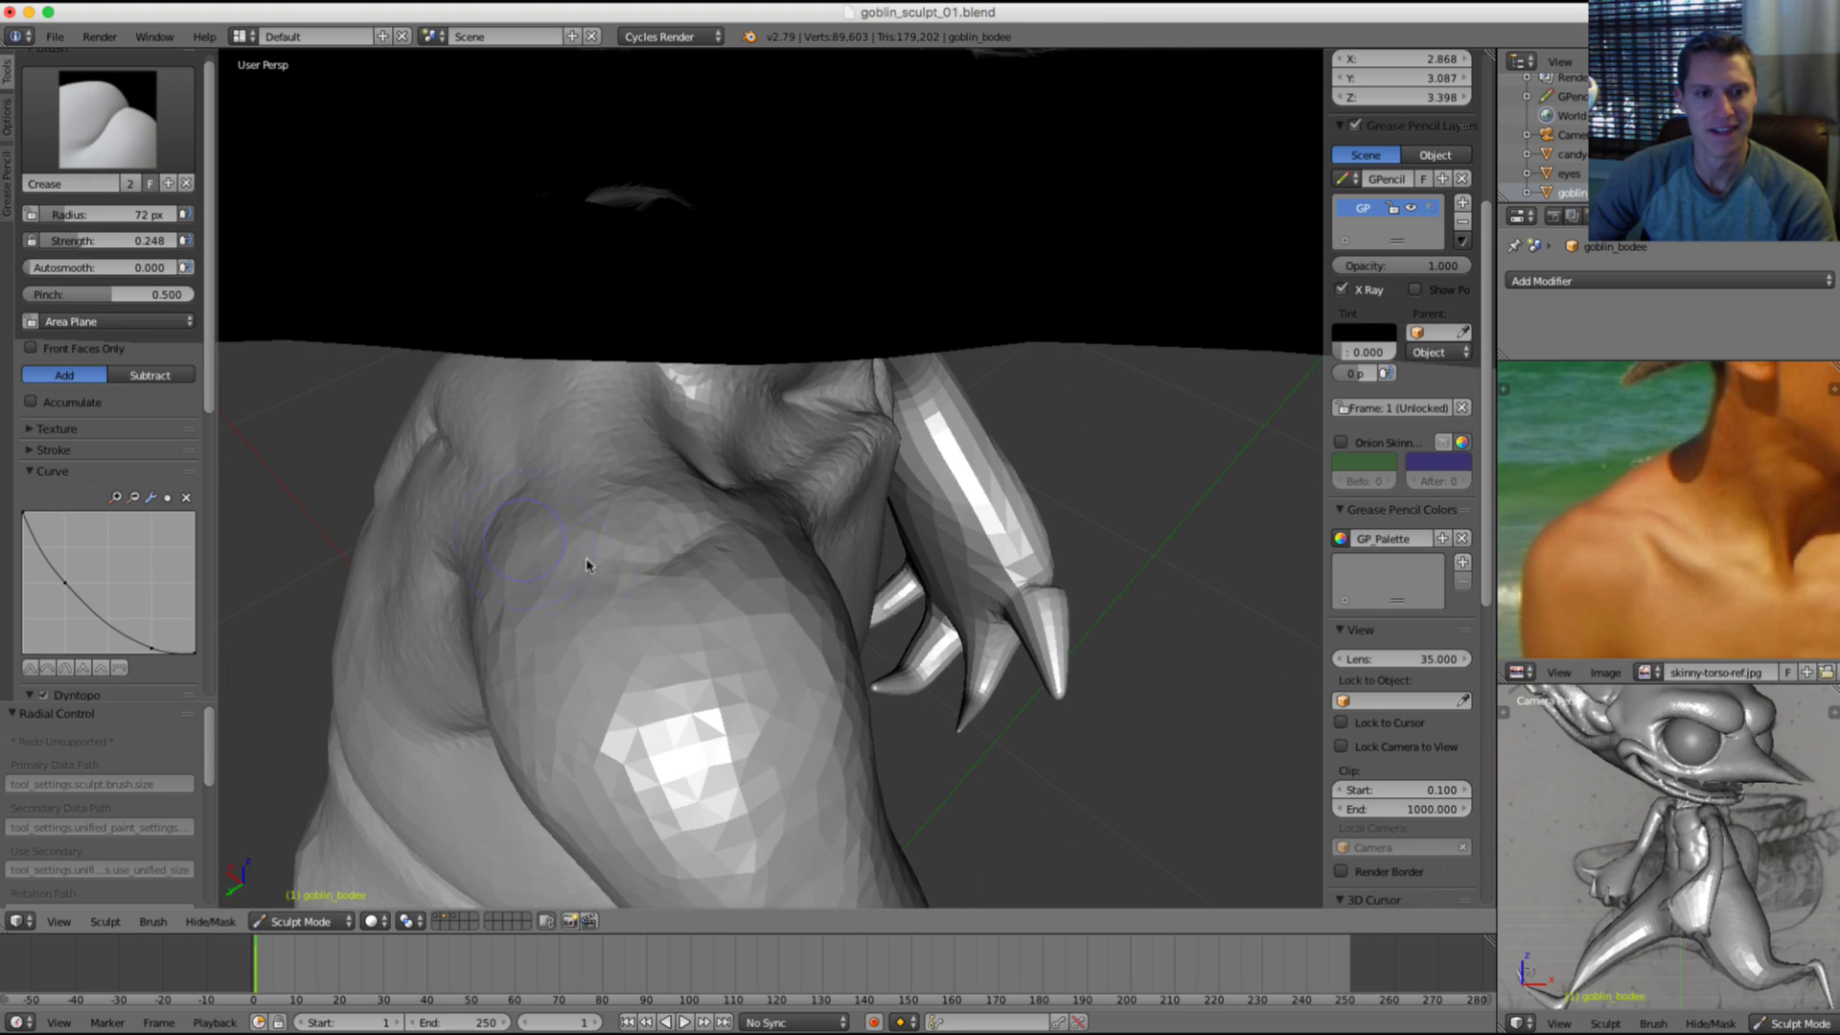
mouse_move(698, 516)
middle_down()
mouse_move(818, 403)
mouse_move(1035, 279)
mouse_move(891, 300)
mouse_move(805, 422)
mouse_move(842, 411)
mouse_move(792, 575)
mouse_move(672, 661)
middle_up()
key(f)
click(792, 575)
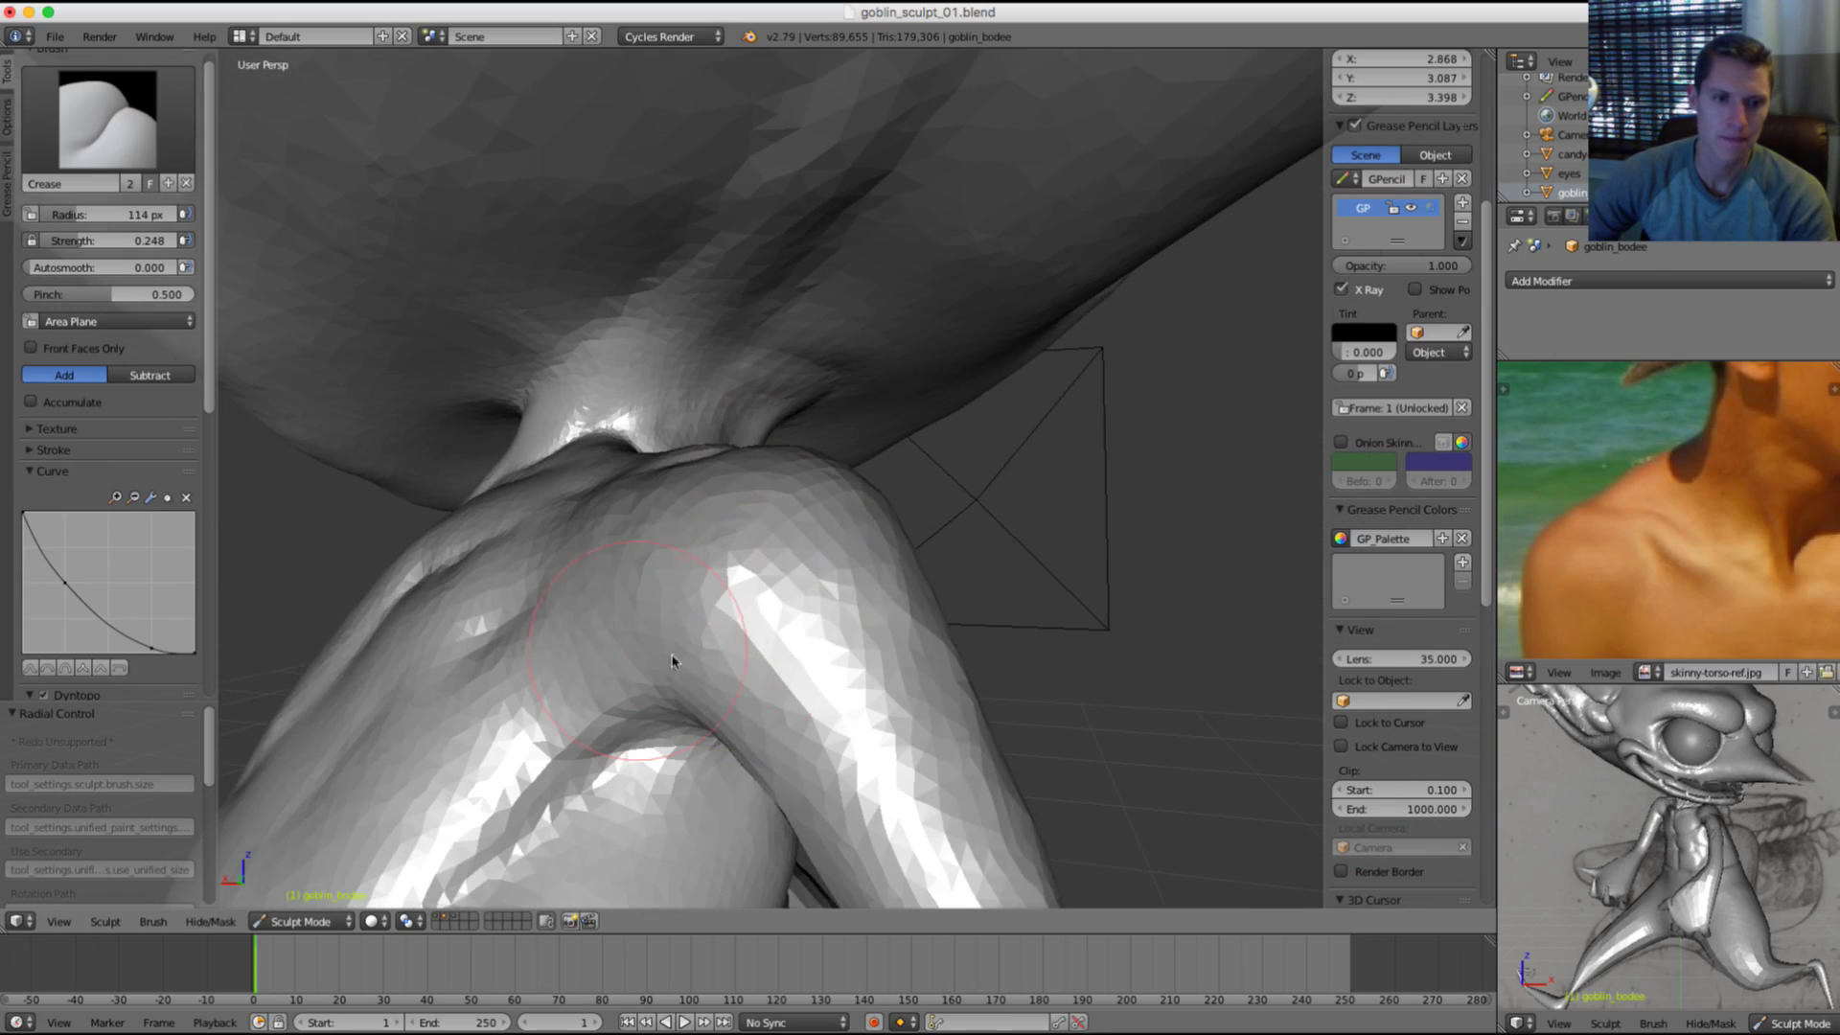
mouse_move(883, 702)
middle_down()
mouse_move(805, 575)
mouse_move(674, 667)
mouse_move(698, 534)
mouse_move(805, 534)
mouse_move(805, 435)
middle_up()
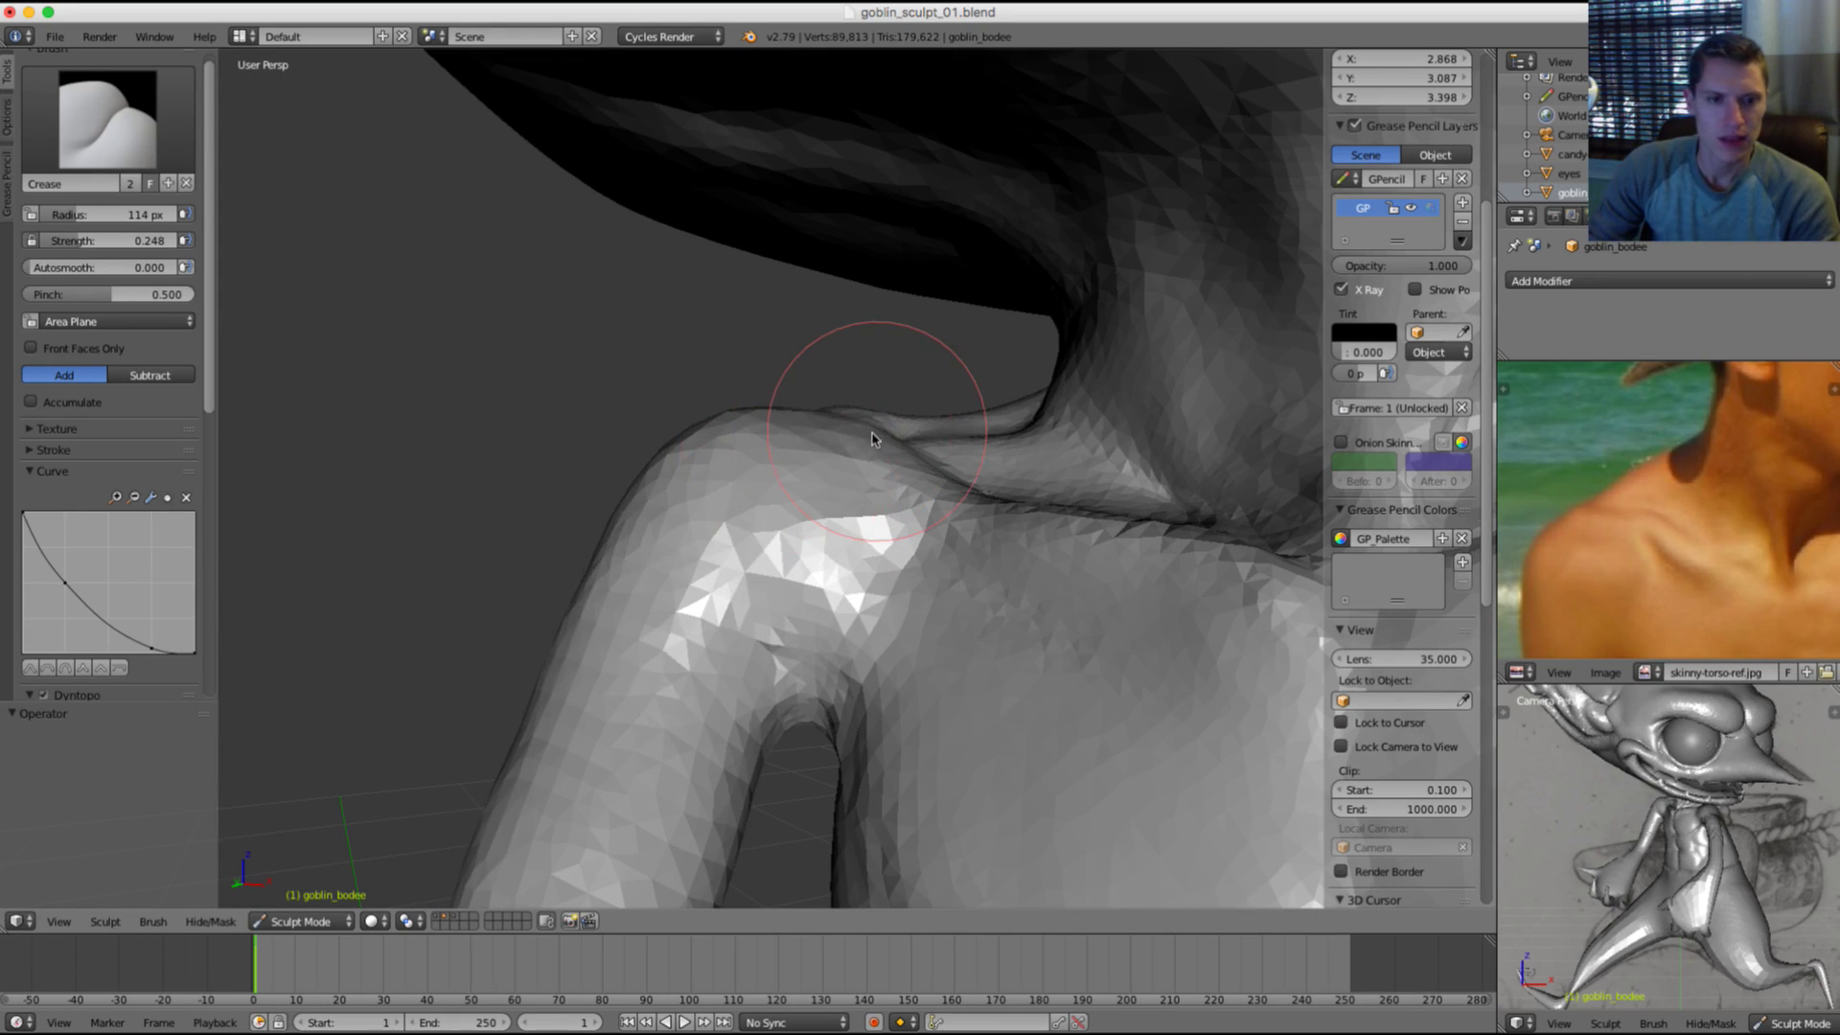
Step: Build up the front of the shoulder down to the armpit with the Inflate/Deflate brush at 1.000 strength and a 168 px radius
mouse_move(1674, 601)
middle_down()
mouse_move(1654, 484)
mouse_move(1676, 447)
middle_up()
middle_drag(936, 526, 917, 535)
key(f)
mouse_move(915, 642)
middle_down()
mouse_move(920, 623)
mouse_move(864, 596)
middle_up()
click(902, 627)
key(i)
key(f)
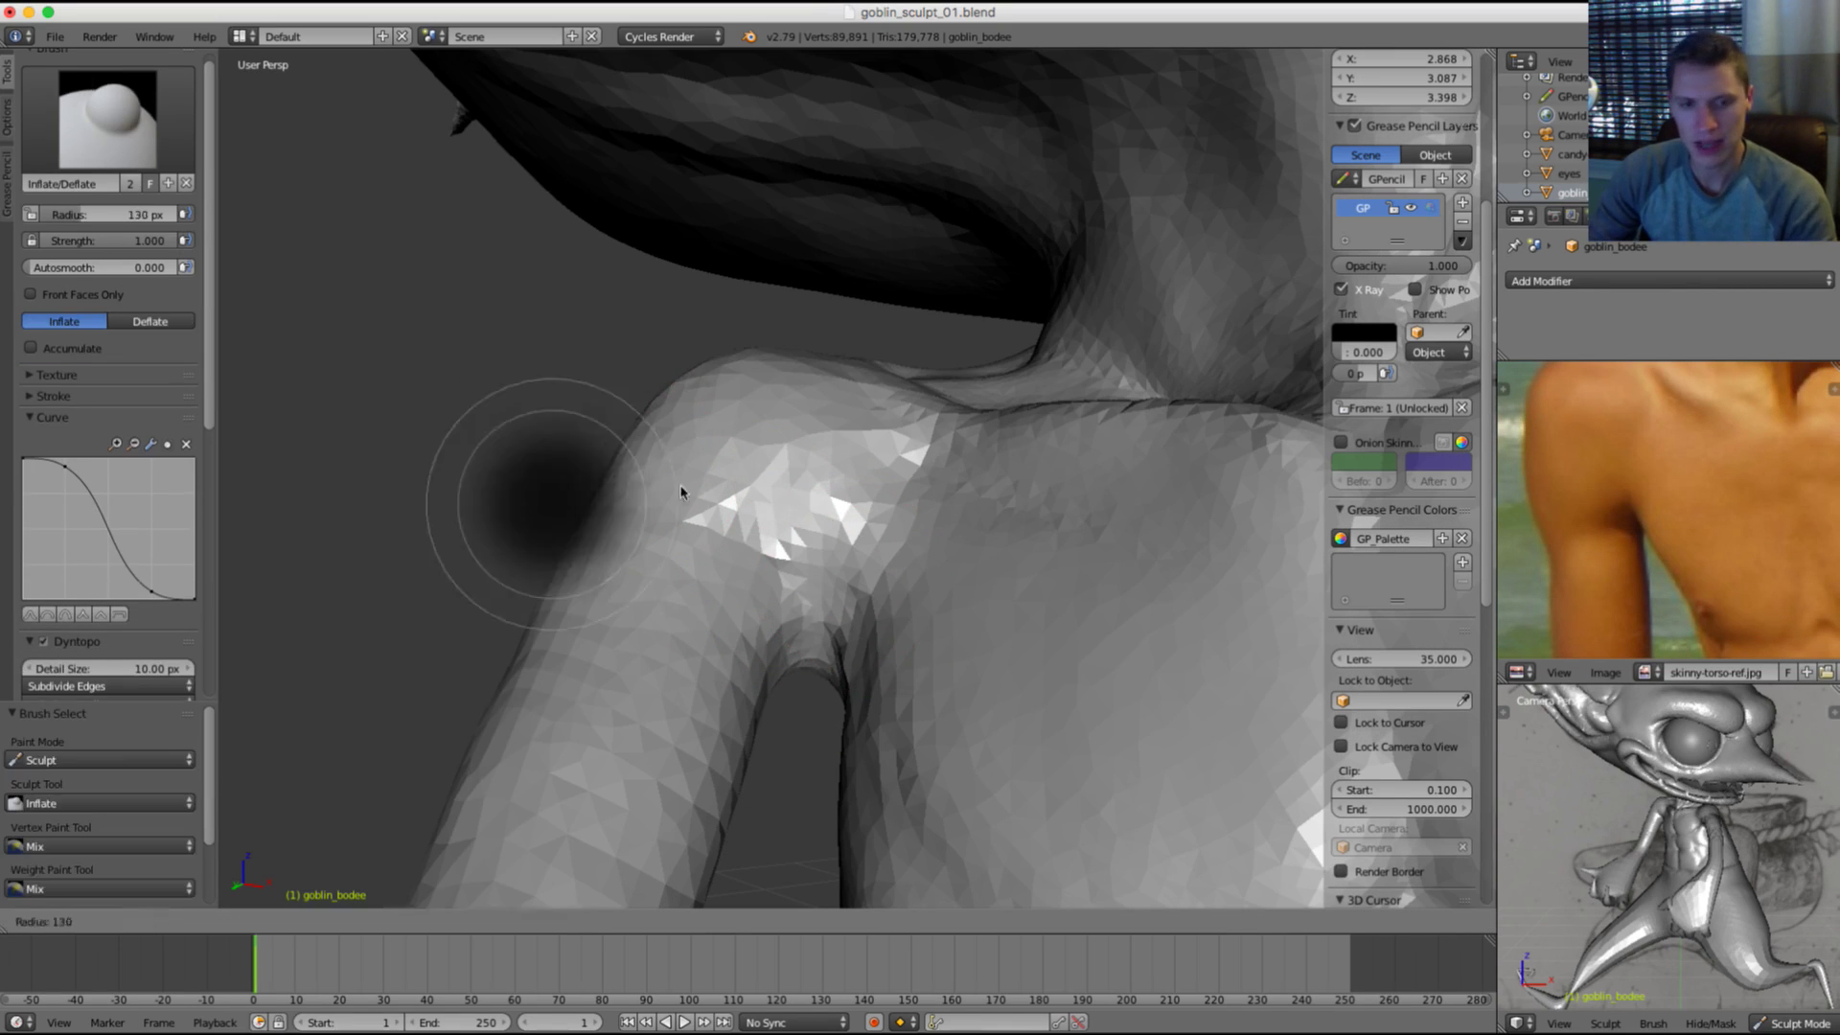
click(718, 489)
mouse_move(719, 489)
middle_down()
mouse_move(751, 473)
mouse_move(793, 499)
middle_up()
mouse_move(804, 496)
mouse_down()
mouse_move(801, 475)
mouse_move(805, 647)
mouse_move(748, 731)
mouse_move(787, 602)
mouse_up()
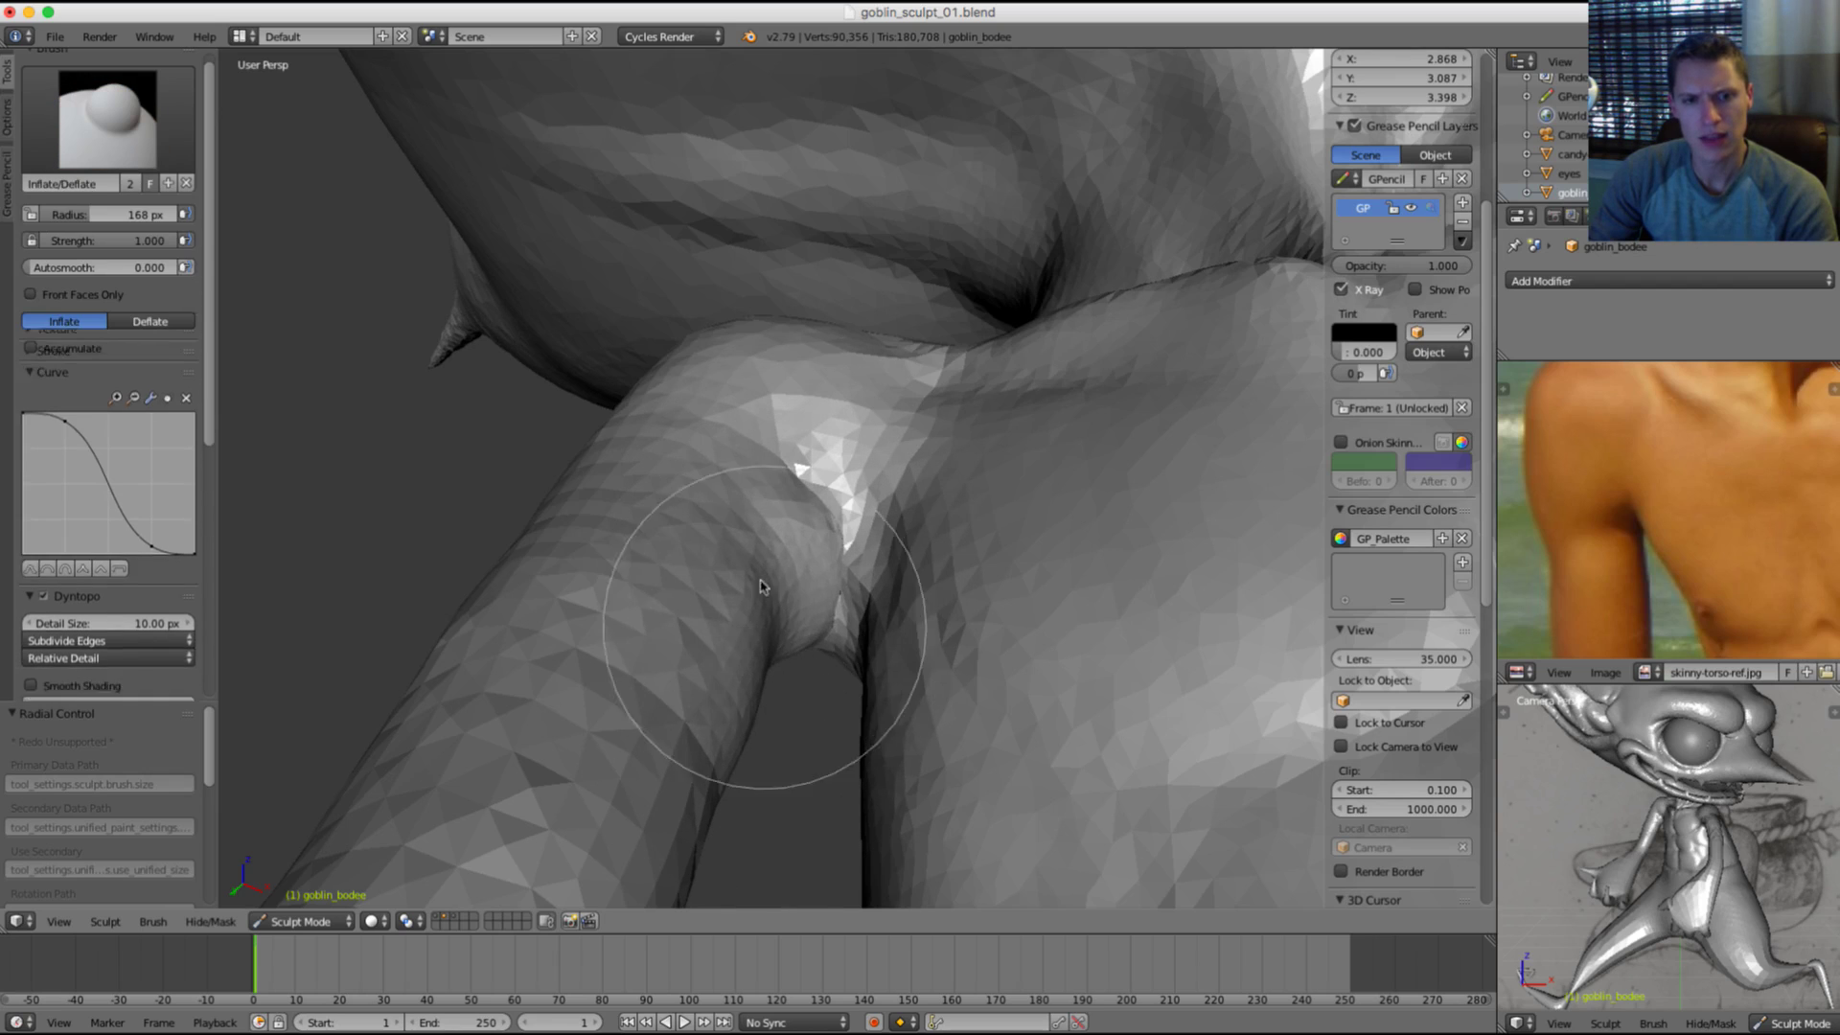
Step: Inflate the fold where the upper arm meets the chest at a 221 px radius
key(f)
click(832, 536)
mouse_move(826, 537)
mouse_down()
mouse_move(784, 627)
mouse_move(788, 614)
mouse_up()
mouse_move(853, 502)
mouse_down()
mouse_move(847, 637)
mouse_move(842, 427)
mouse_move(837, 537)
mouse_move(861, 517)
mouse_up()
key(i)
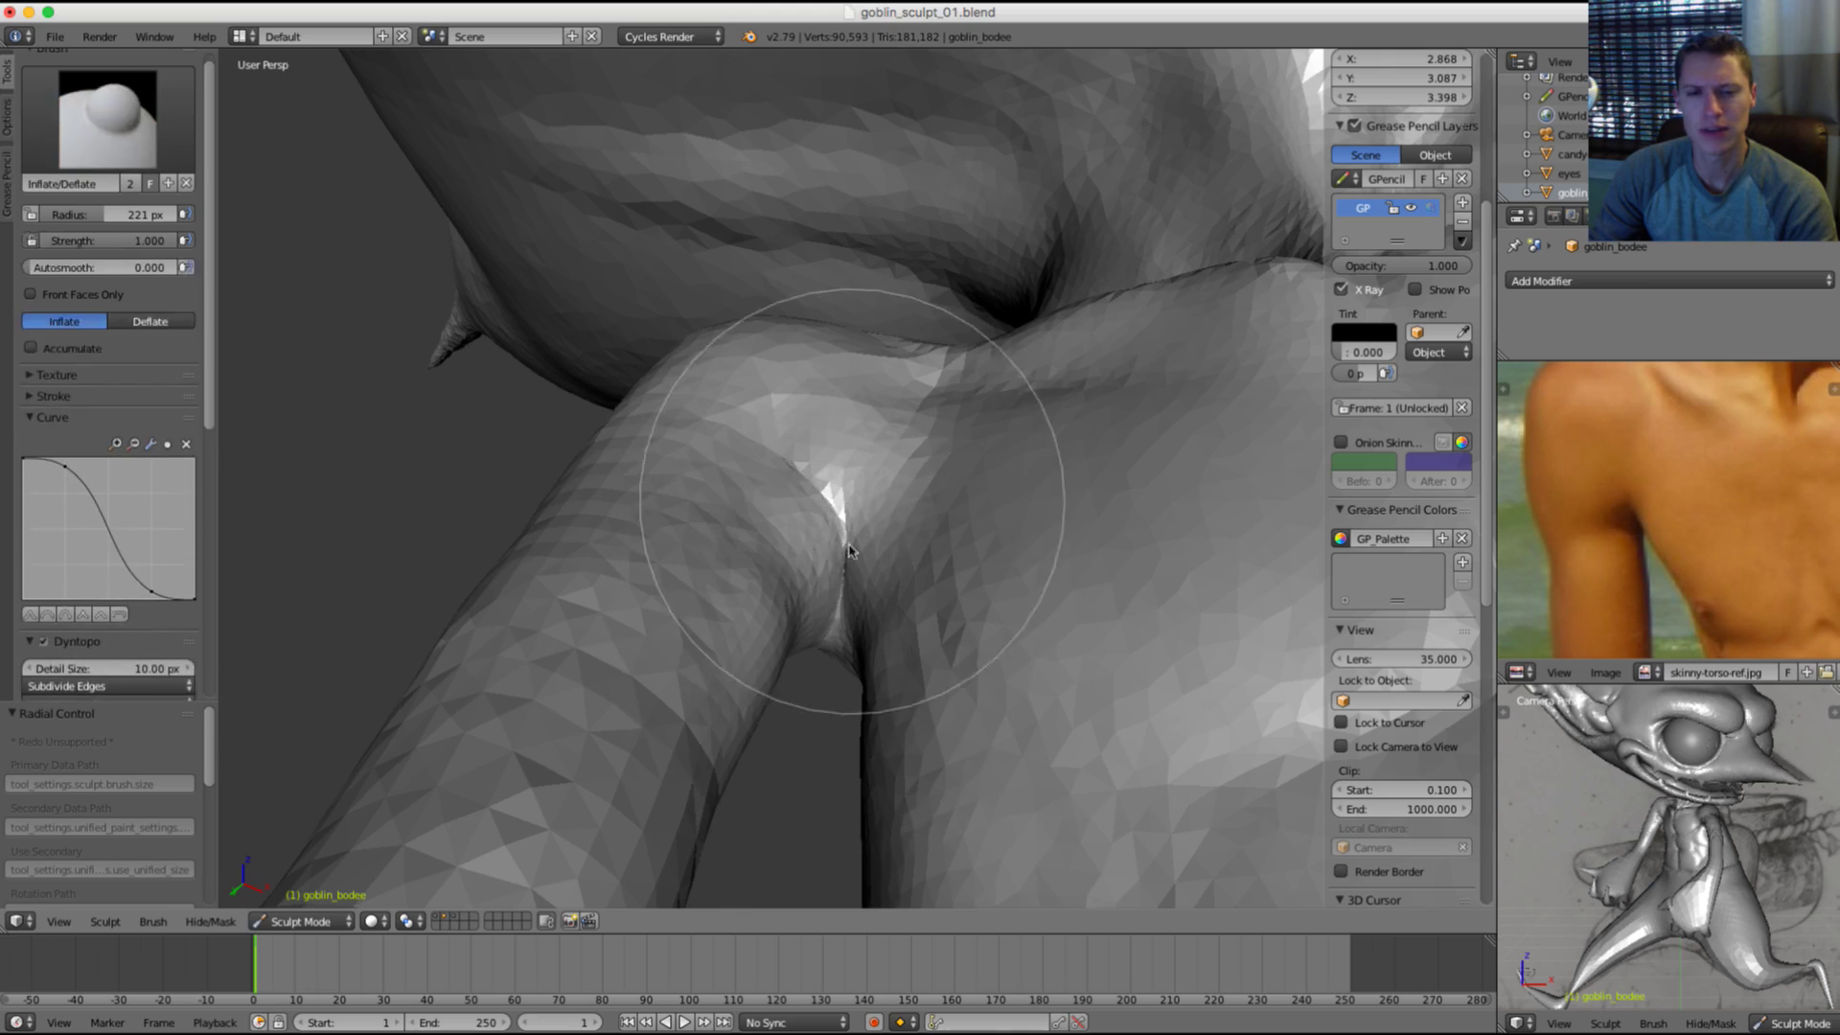
Step: Smooth the armpit fold into the arm and chest, and refine the front of the shoulder at 221 px
middle_drag(843, 514, 820, 654)
mouse_move(774, 714)
shift+mouse_down()
mouse_move(767, 728)
mouse_move(847, 565)
shift+mouse_up()
scroll(850, 489, down, 4)
middle_drag(850, 489, 814, 435)
scroll(753, 517, up, 4)
mouse_move(752, 506)
mouse_down()
mouse_move(821, 463)
mouse_move(780, 526)
mouse_up()
key(s)
key(i)
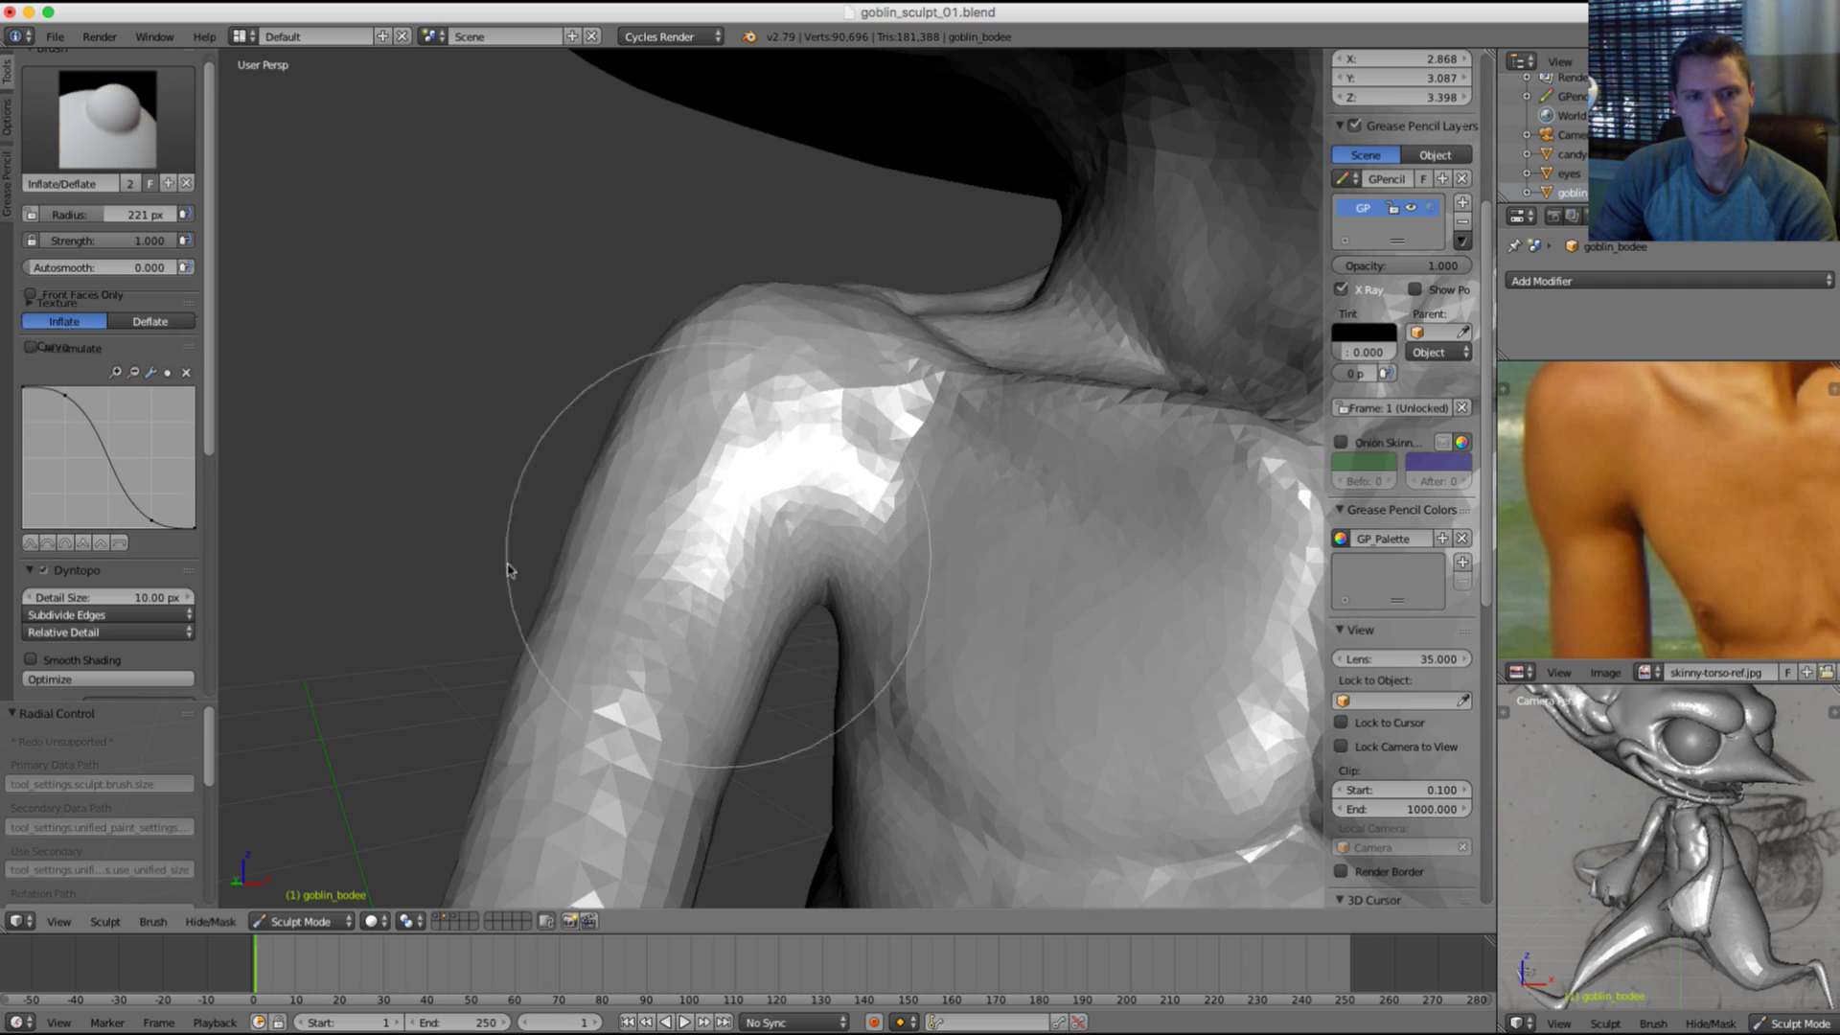
Step: Set the dynamic topology refine method to Subdivide Collapse and rework the front of the shoulder at 221 px
scroll(105, 480, down, 2)
click(86, 610)
click(78, 547)
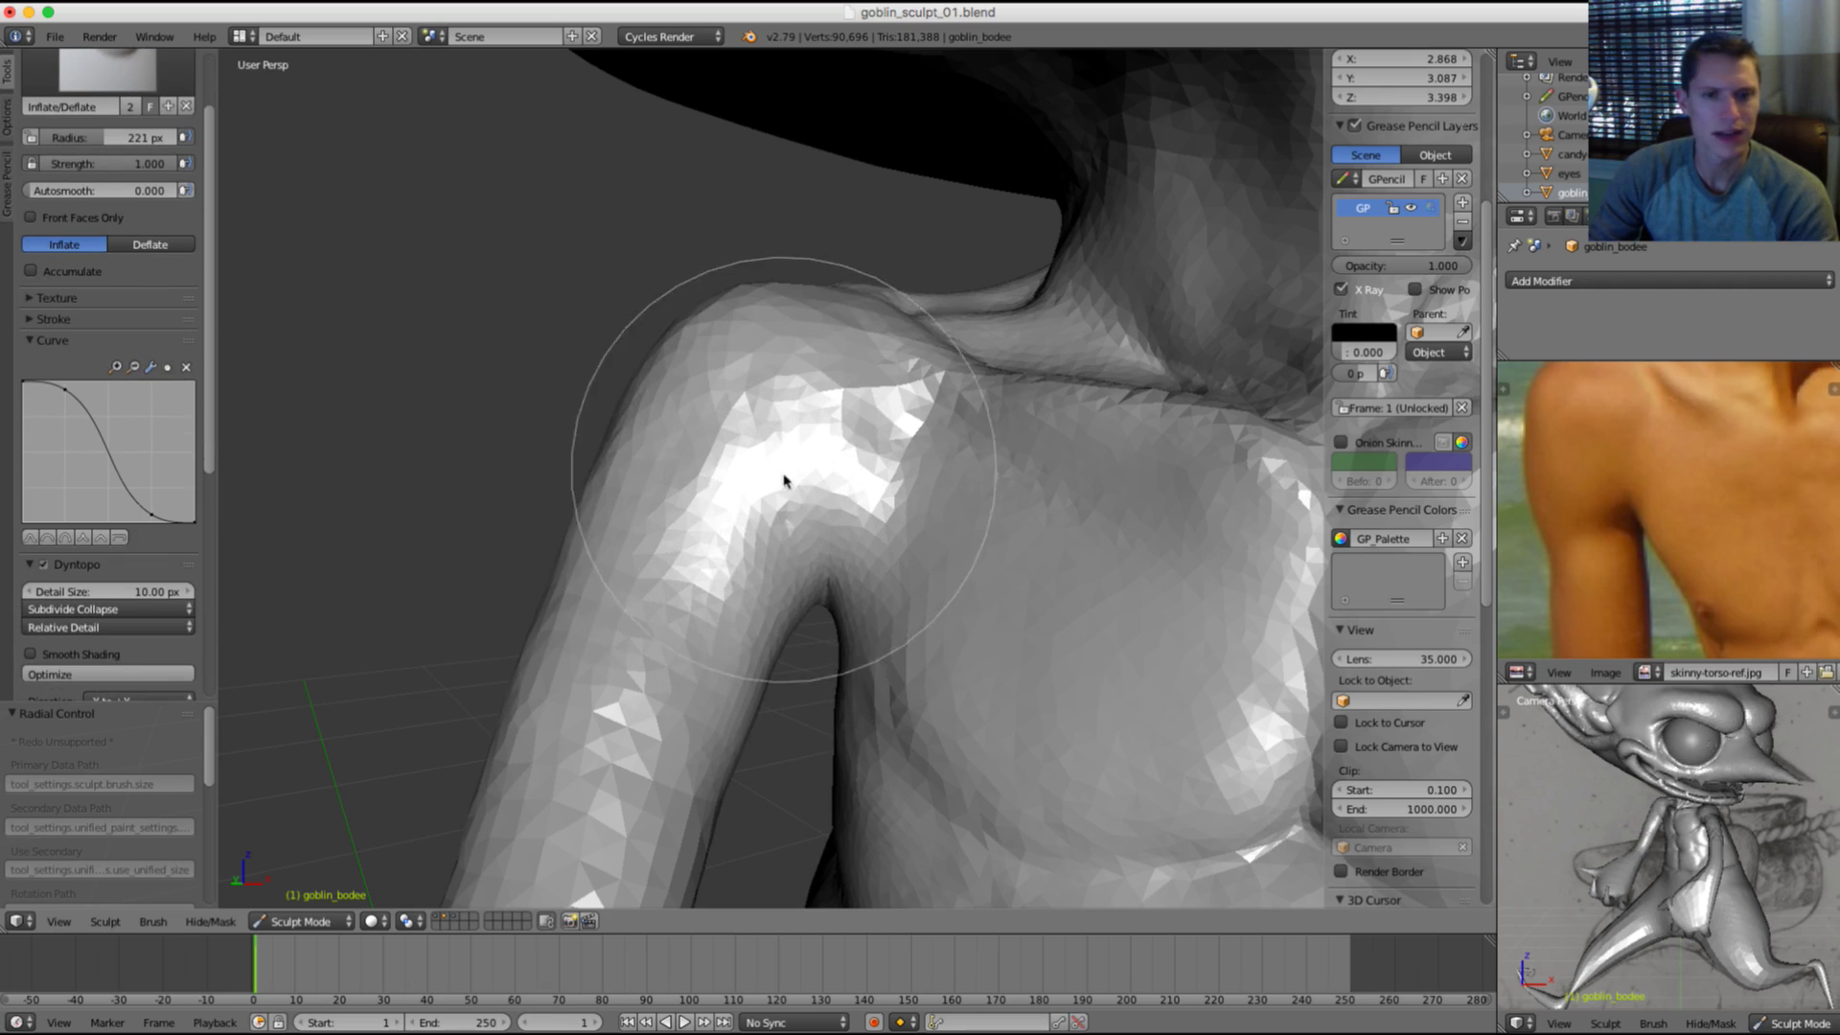
mouse_move(785, 480)
mouse_down()
mouse_move(788, 509)
mouse_move(756, 497)
mouse_move(790, 391)
mouse_move(858, 431)
mouse_move(780, 390)
mouse_move(738, 464)
mouse_move(778, 483)
mouse_up()
mouse_move(870, 444)
ctrl+middle_down()
mouse_move(859, 508)
mouse_move(855, 494)
ctrl+middle_up()
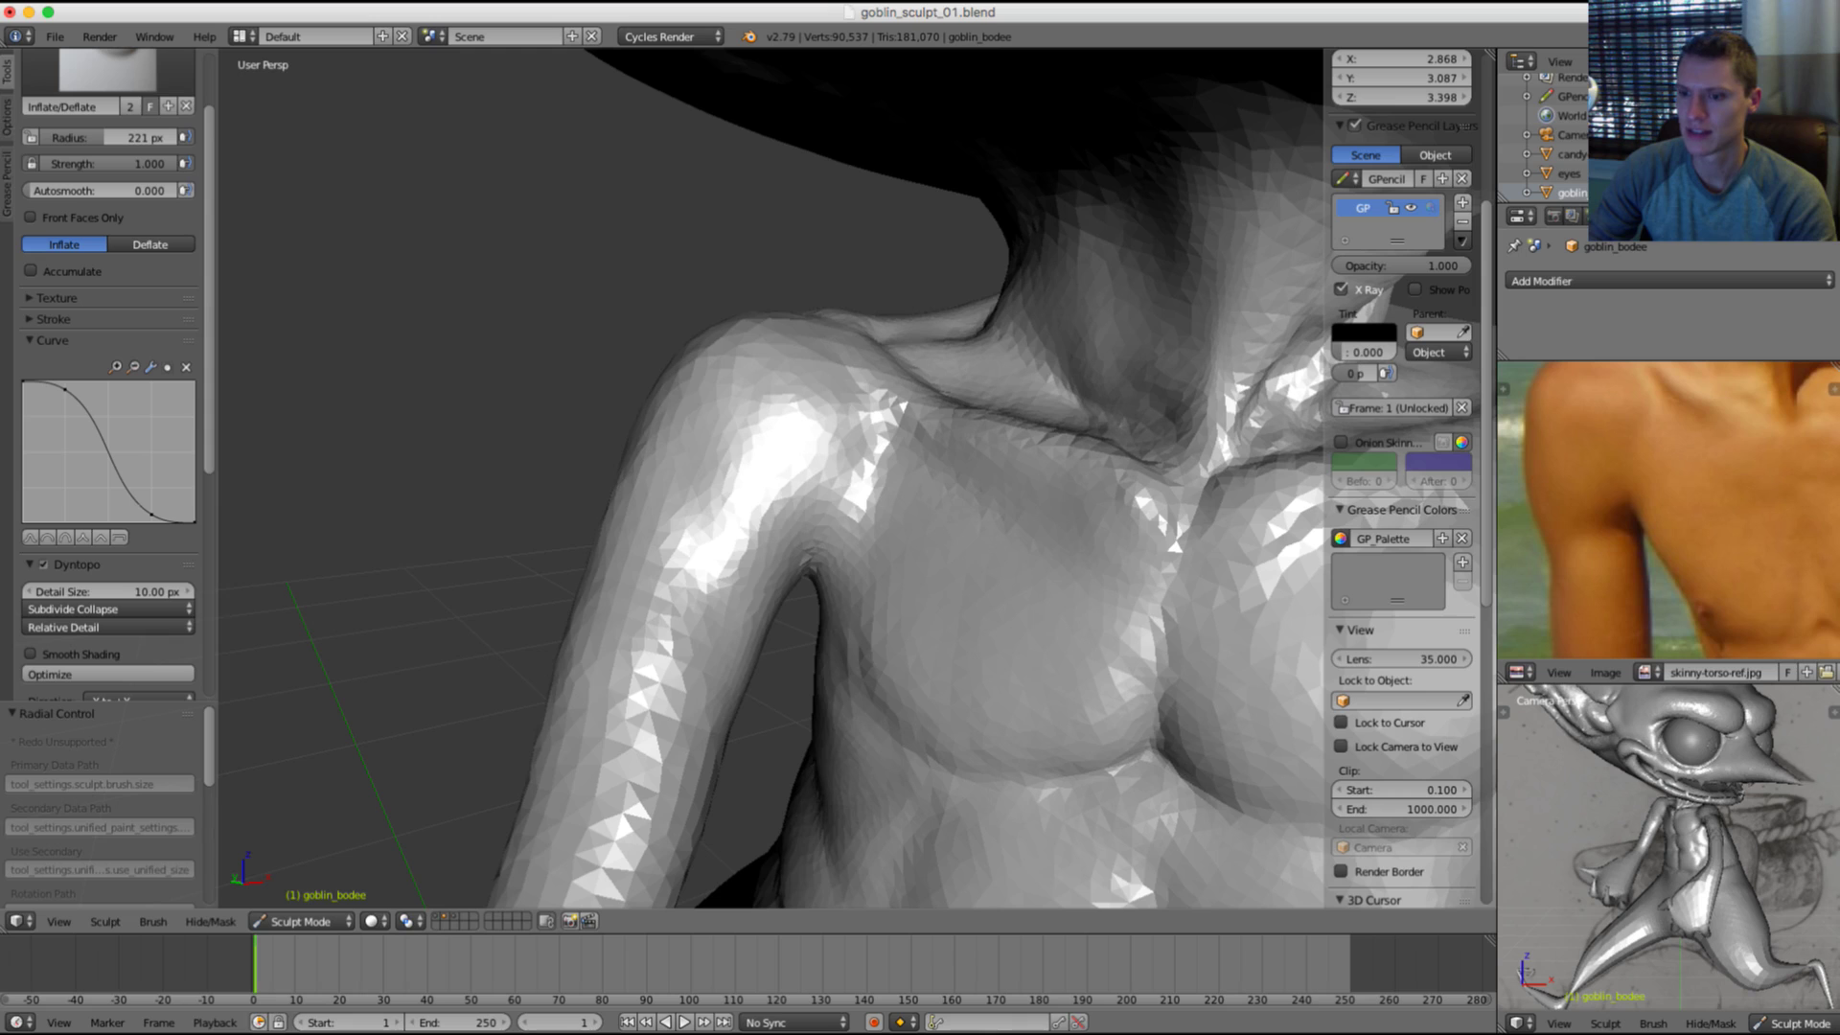
Step: Add volume to the shoulder muscle with the Inflate/Deflate brush at 1.000 strength and a 153 px radius
key(f)
click(665, 415)
scroll(728, 441, up, 1)
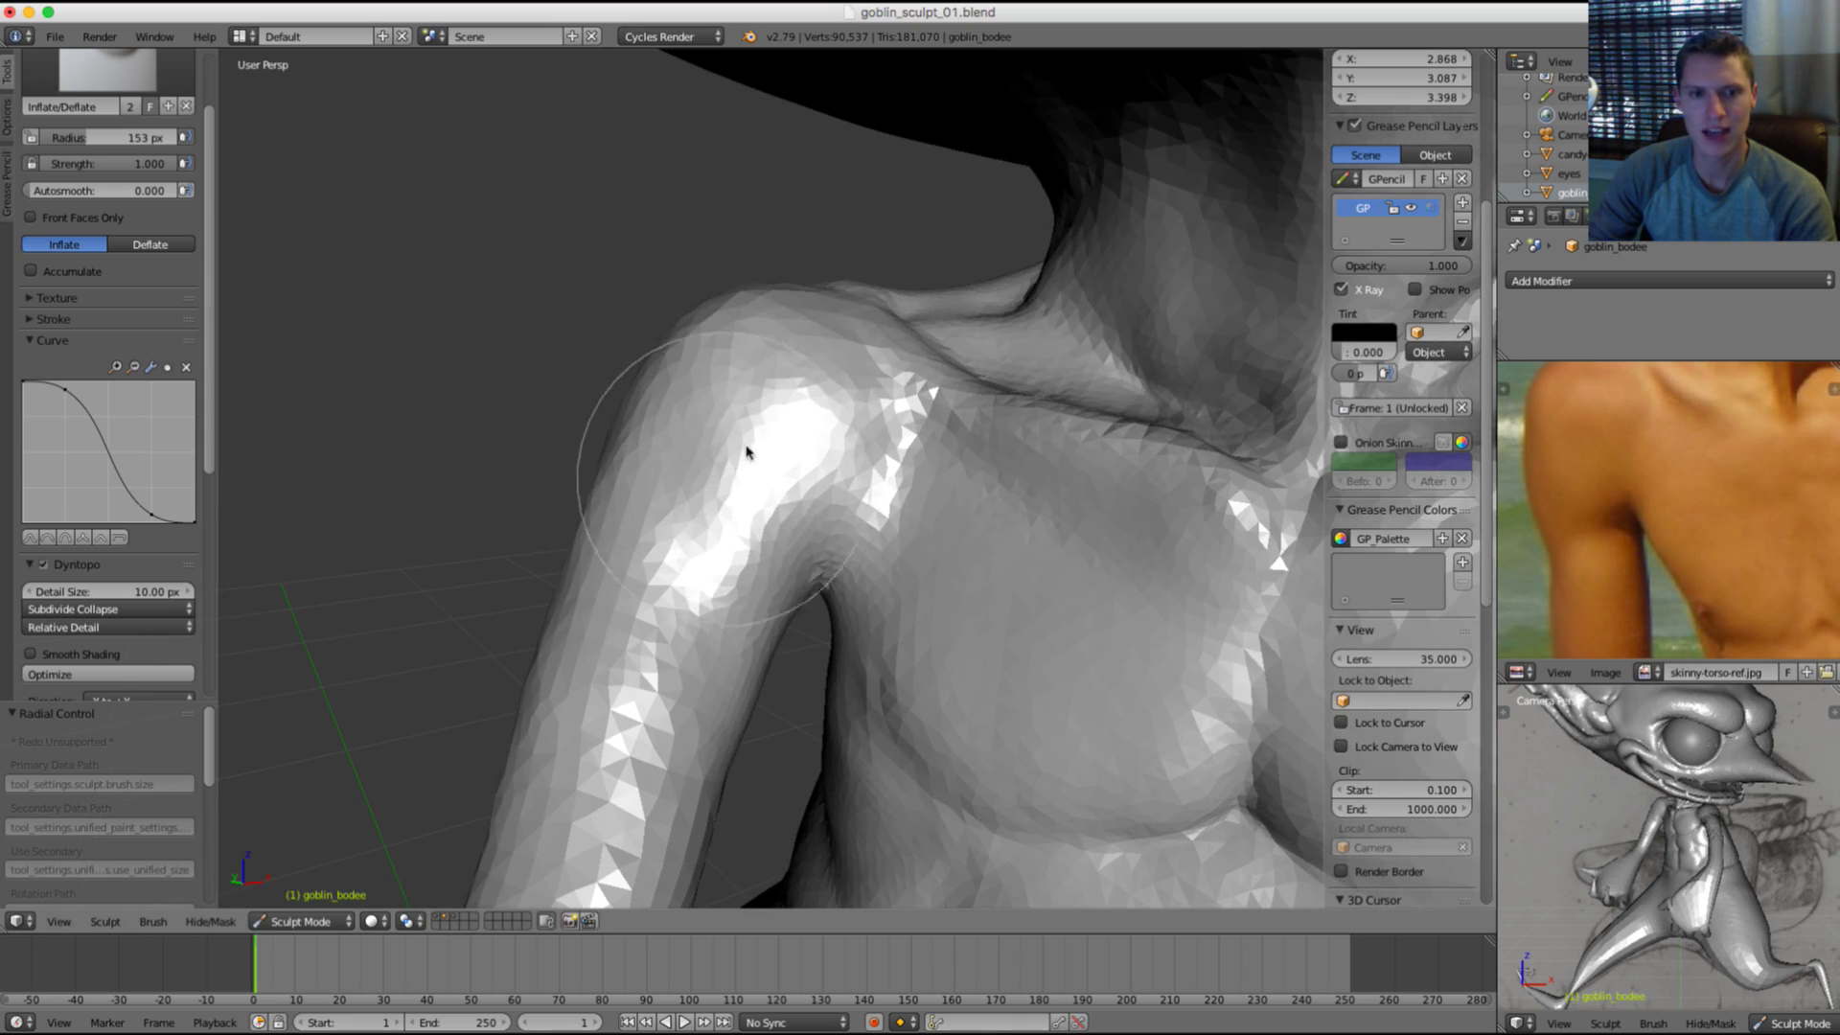
middle_drag(850, 472, 1024, 462)
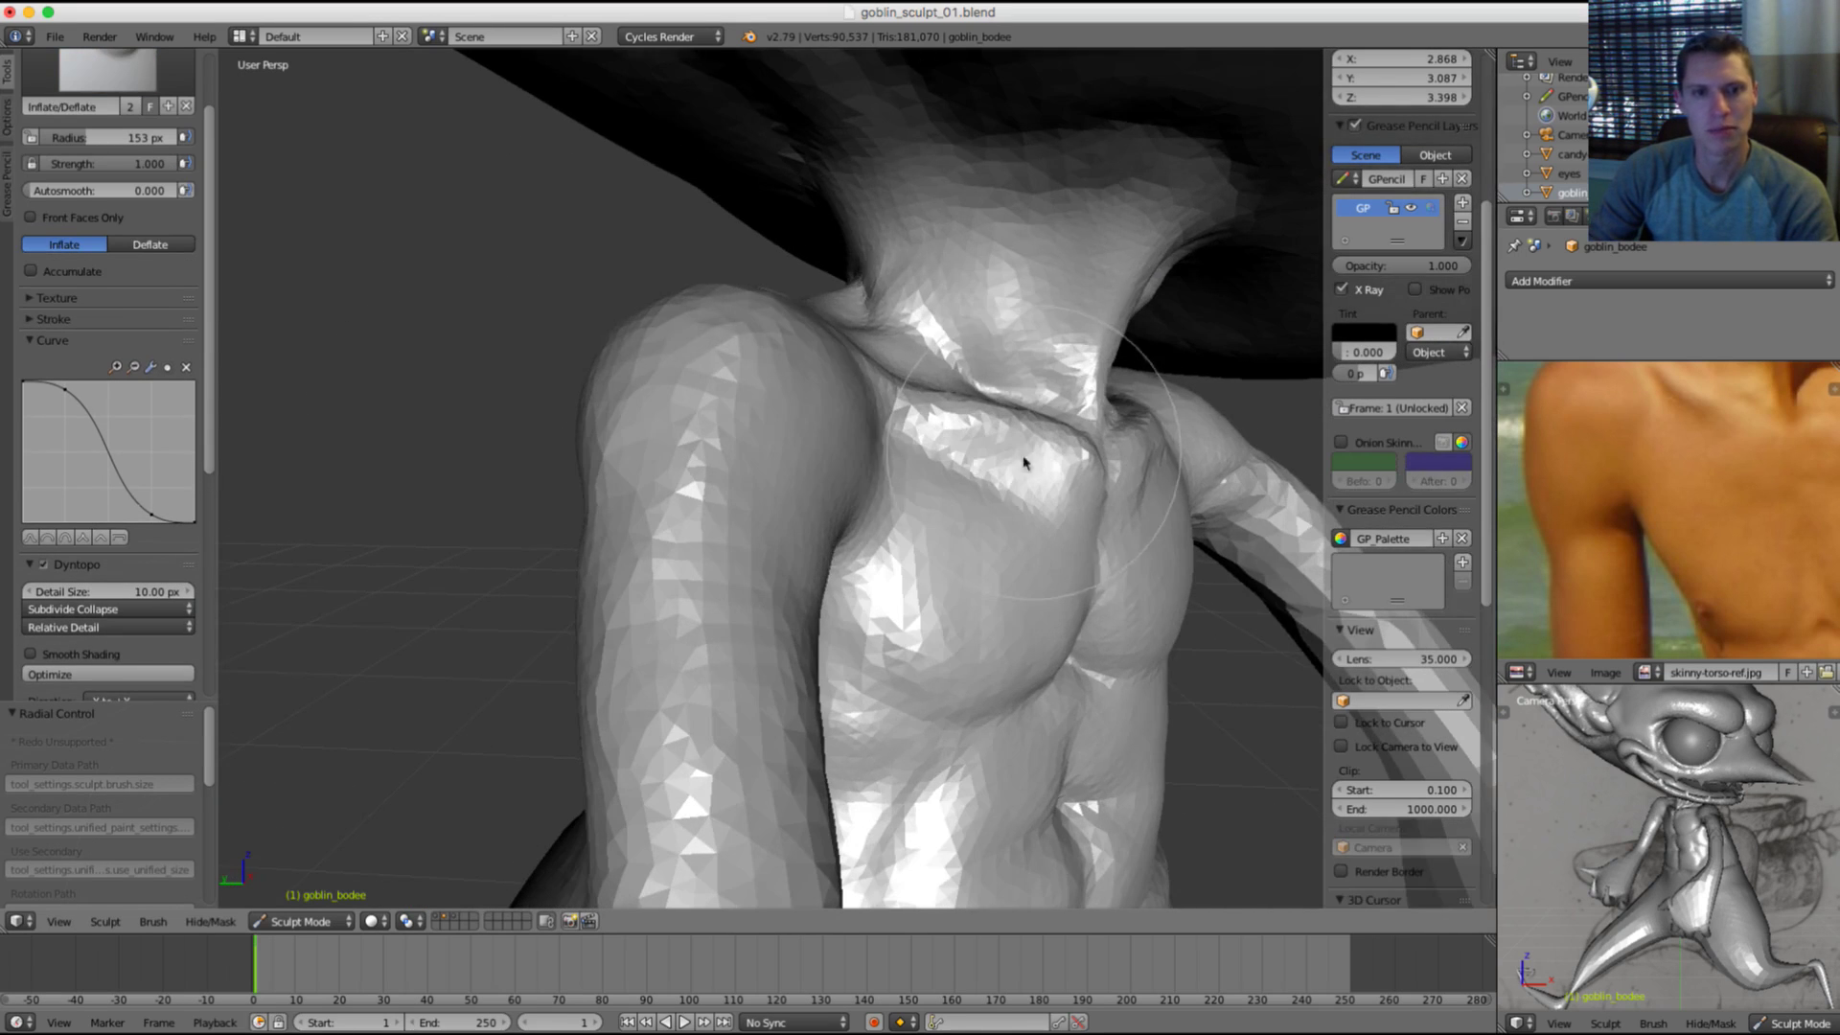
mouse_move(658, 431)
mouse_down()
mouse_move(644, 464)
mouse_move(772, 415)
mouse_move(789, 485)
mouse_move(843, 422)
mouse_move(848, 464)
mouse_up()
scroll(813, 376, up, 3)
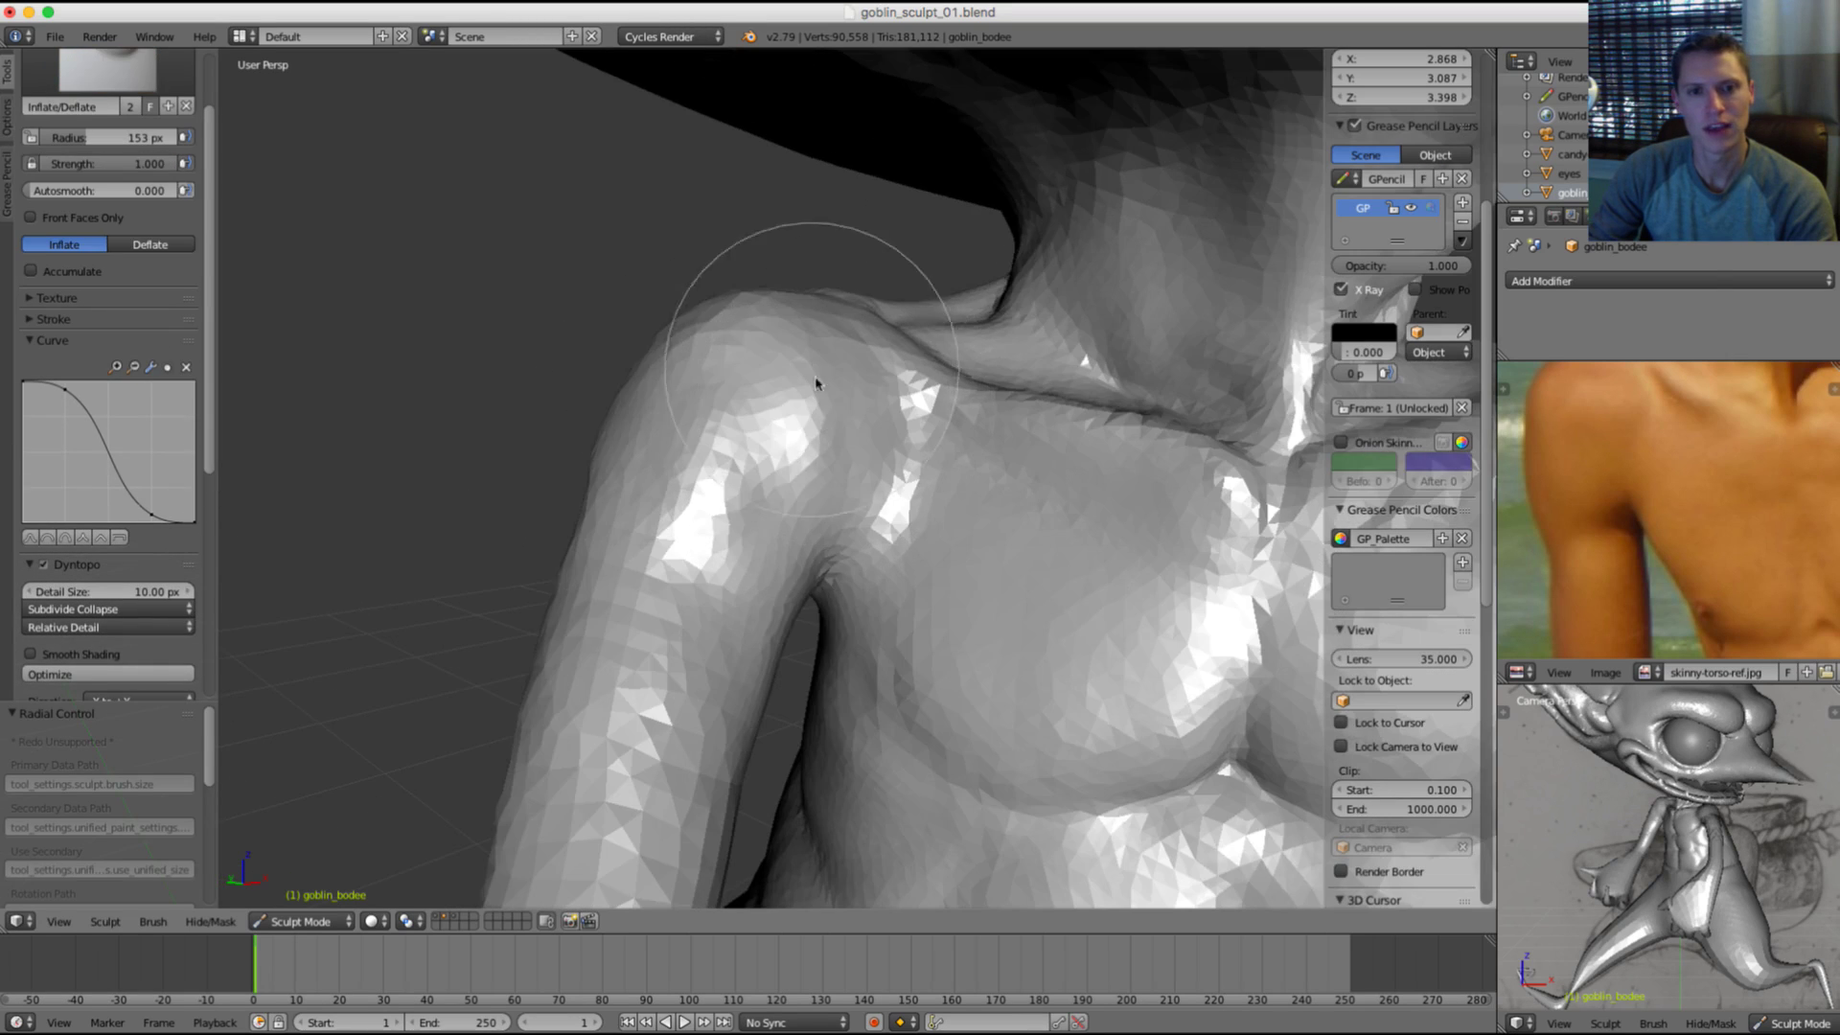
Step: Smooth the front of the shoulder muscle, checking its shape from several angles
key(s)
shift+drag(699, 513, 728, 484)
scroll(929, 394, down, 4)
mouse_move(1021, 362)
middle_down()
mouse_move(957, 353)
mouse_move(900, 383)
mouse_move(944, 420)
middle_up()
scroll(967, 428, down, 5)
scroll(939, 424, up, 5)
middle_drag(842, 568, 780, 431)
scroll(731, 501, up, 2)
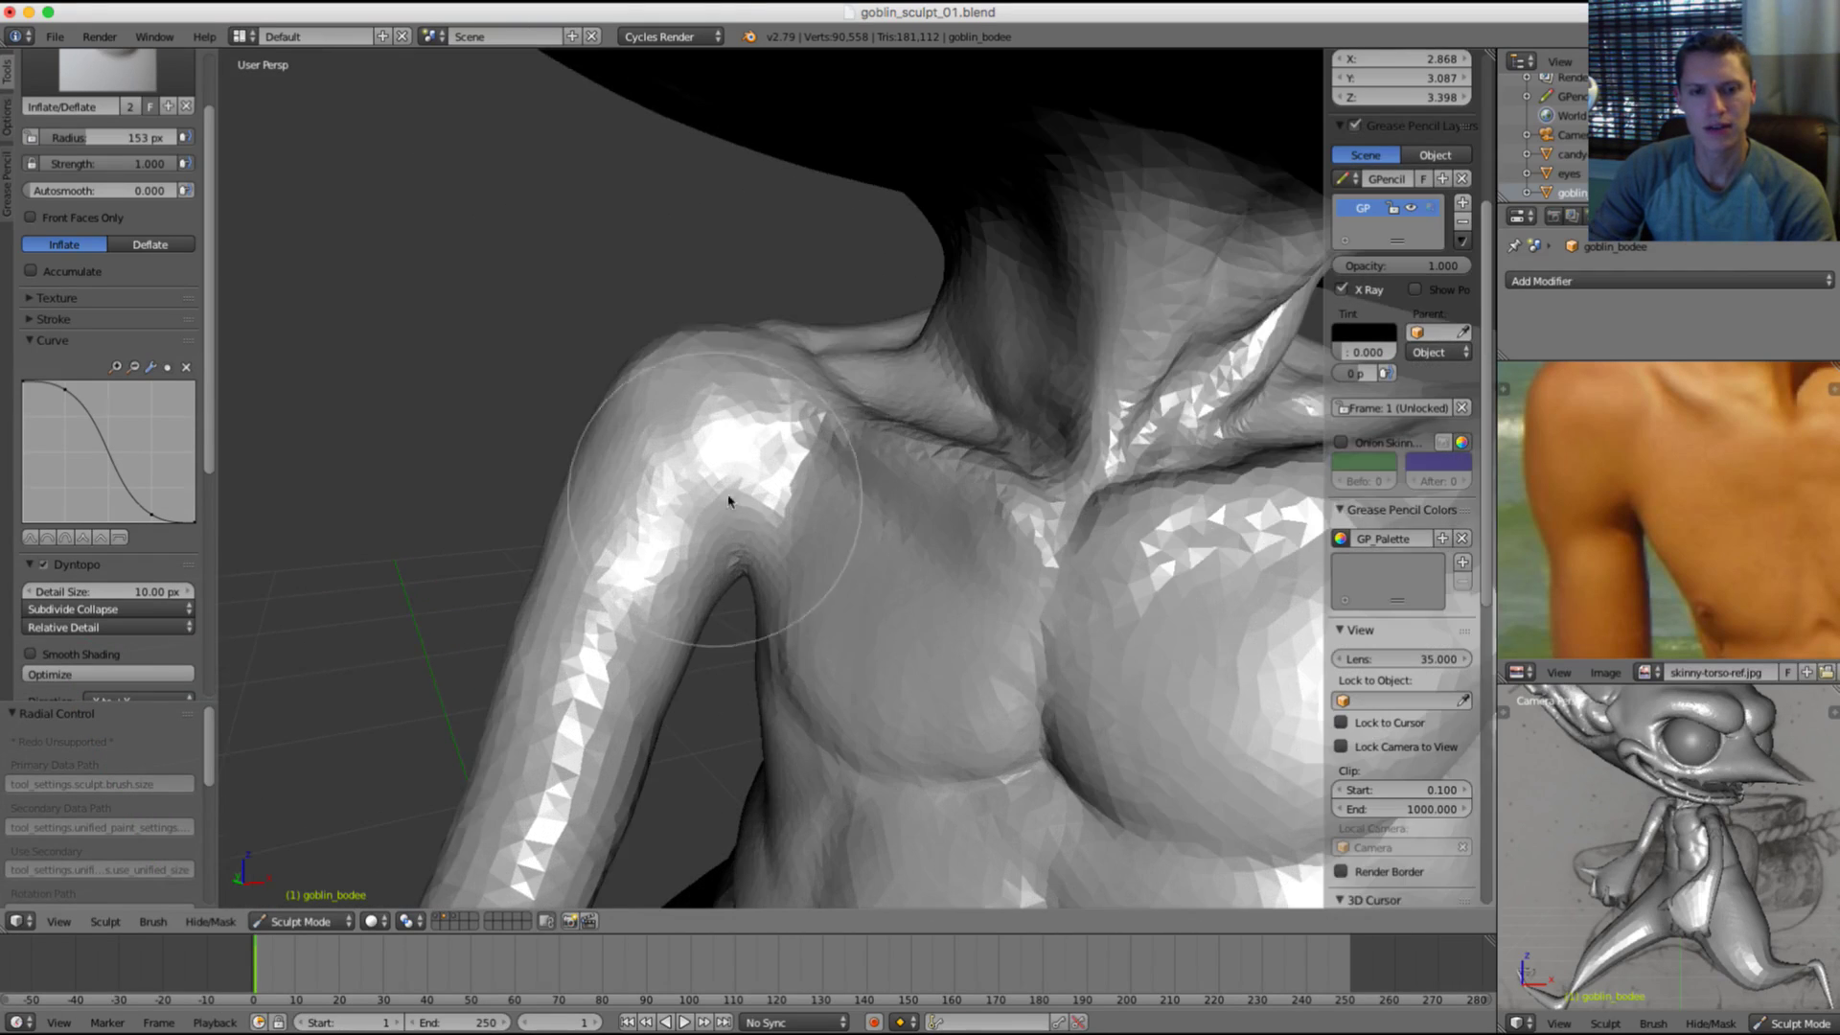
scroll(710, 415, up, 2)
key(s)
mouse_move(760, 436)
shift+mouse_down()
mouse_move(710, 436)
mouse_move(667, 477)
shift+mouse_up()
Step: Refine the transition between shoulder and chest above the armpit with the Crease brush at 0.248 strength and a 130 px radius
mouse_move(1696, 439)
middle_down()
mouse_move(1638, 497)
mouse_move(1651, 474)
middle_up()
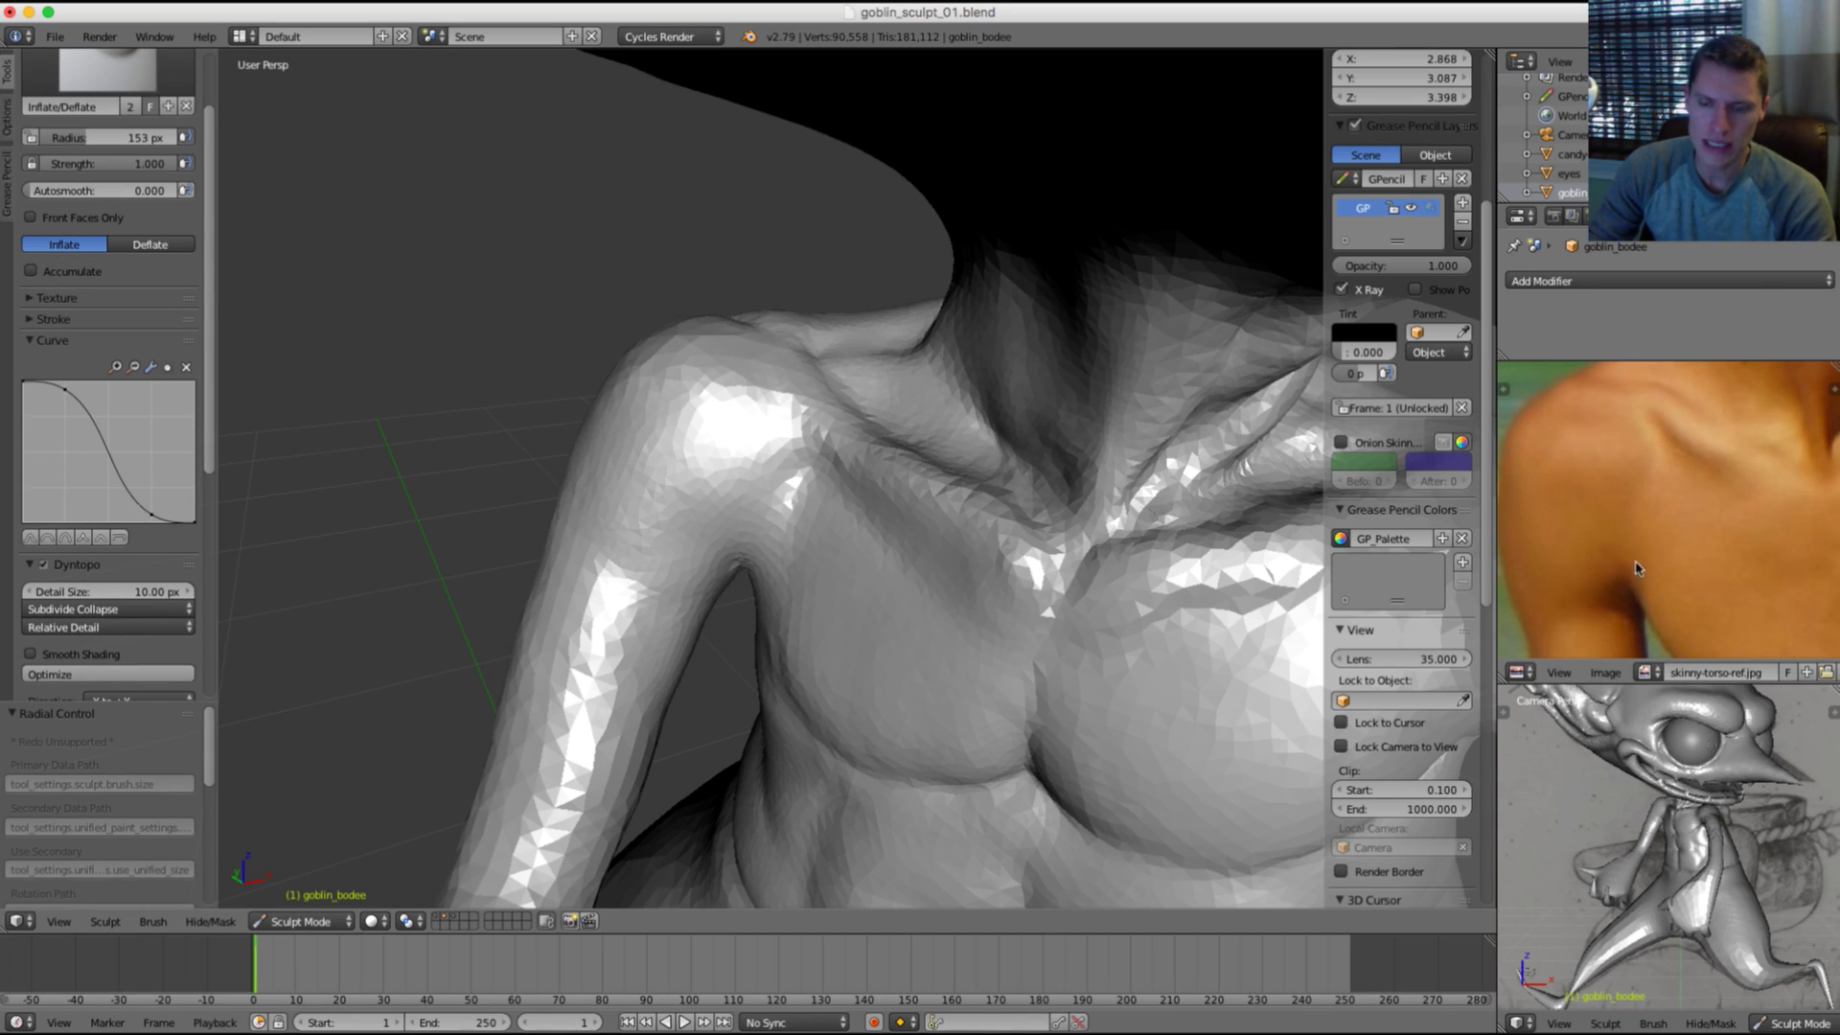
scroll(731, 451, up, 1)
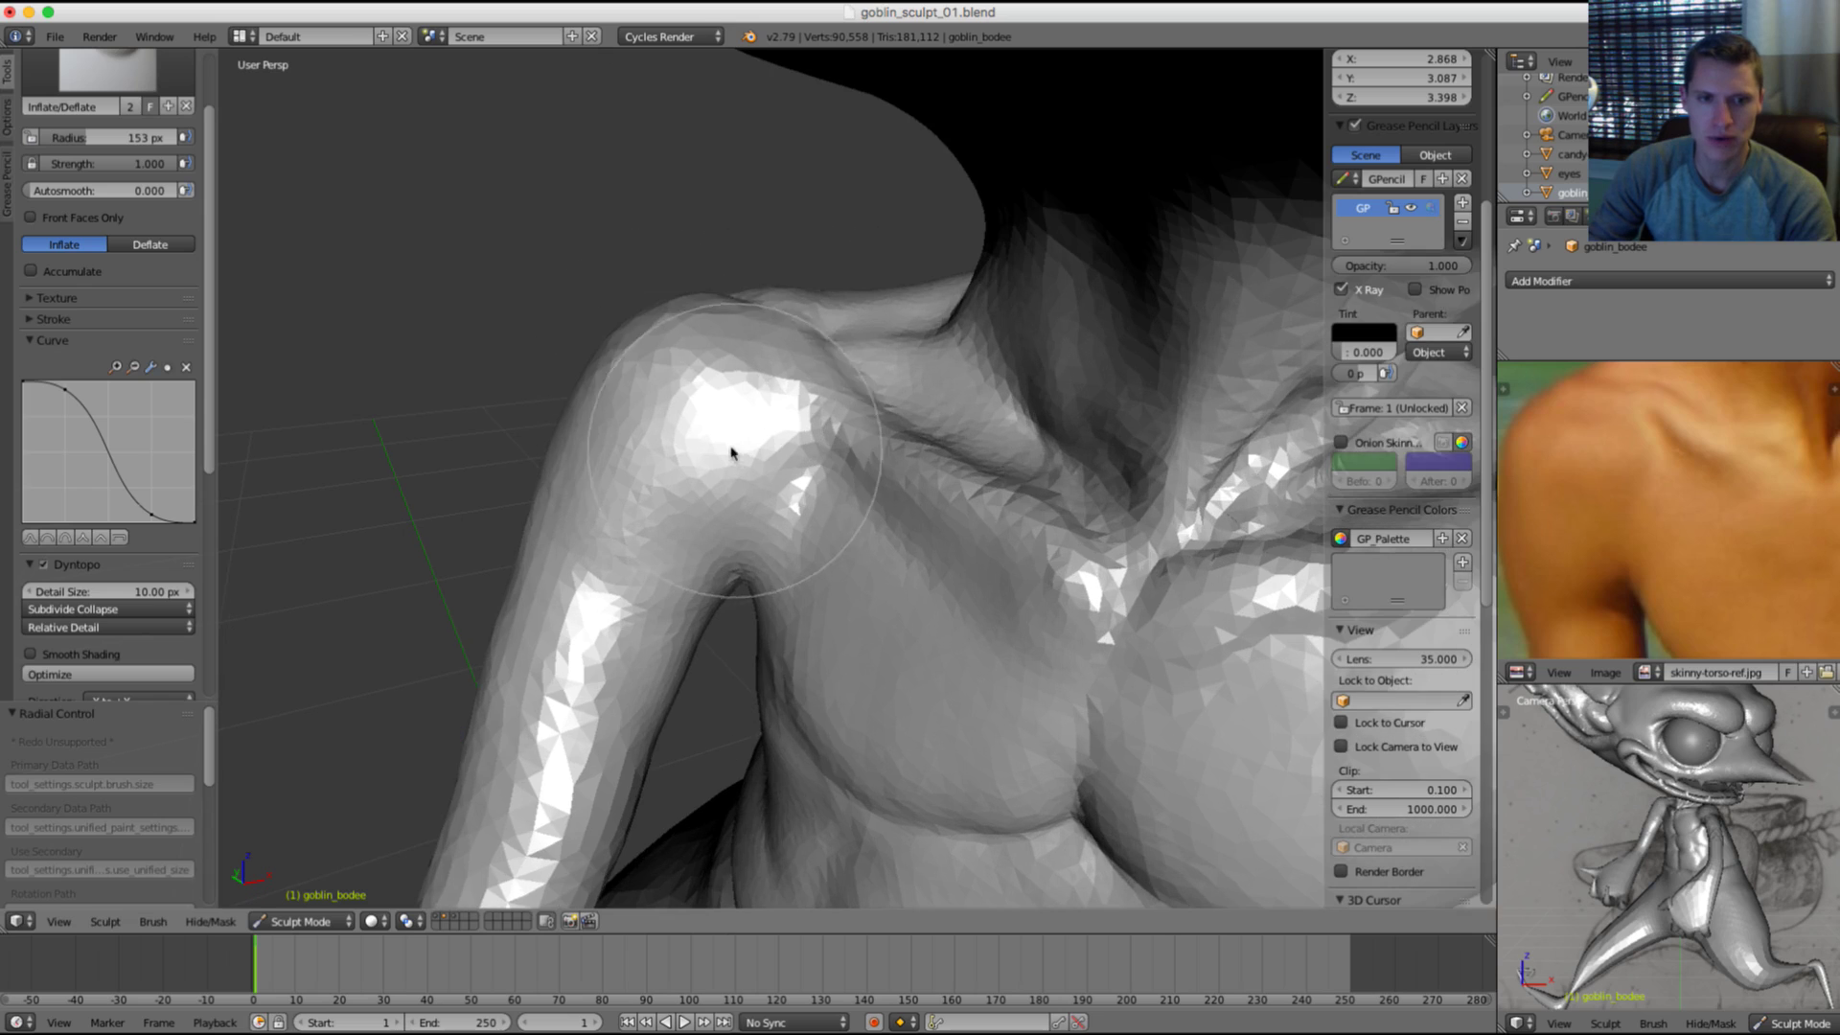
key(shift+c)
scroll(738, 412, up, 2)
scroll(754, 392, up, 1)
key(f)
click(764, 448)
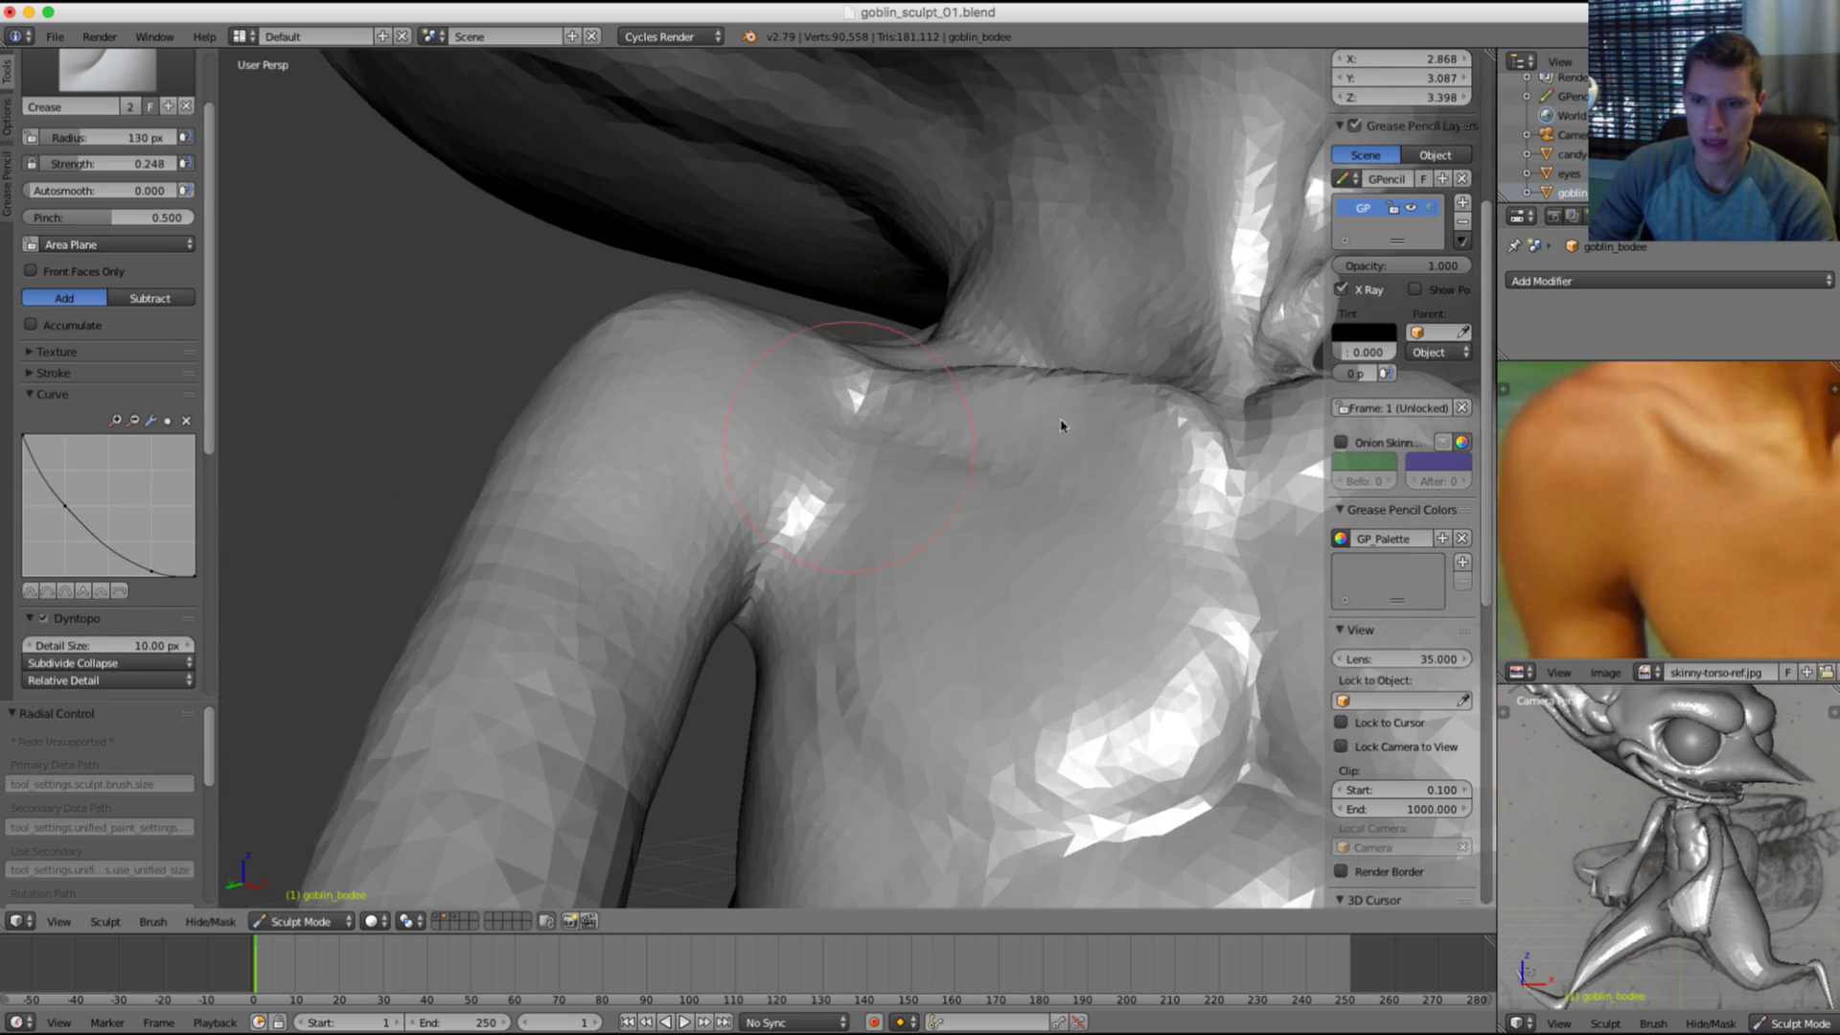
middle_drag(896, 459, 883, 473)
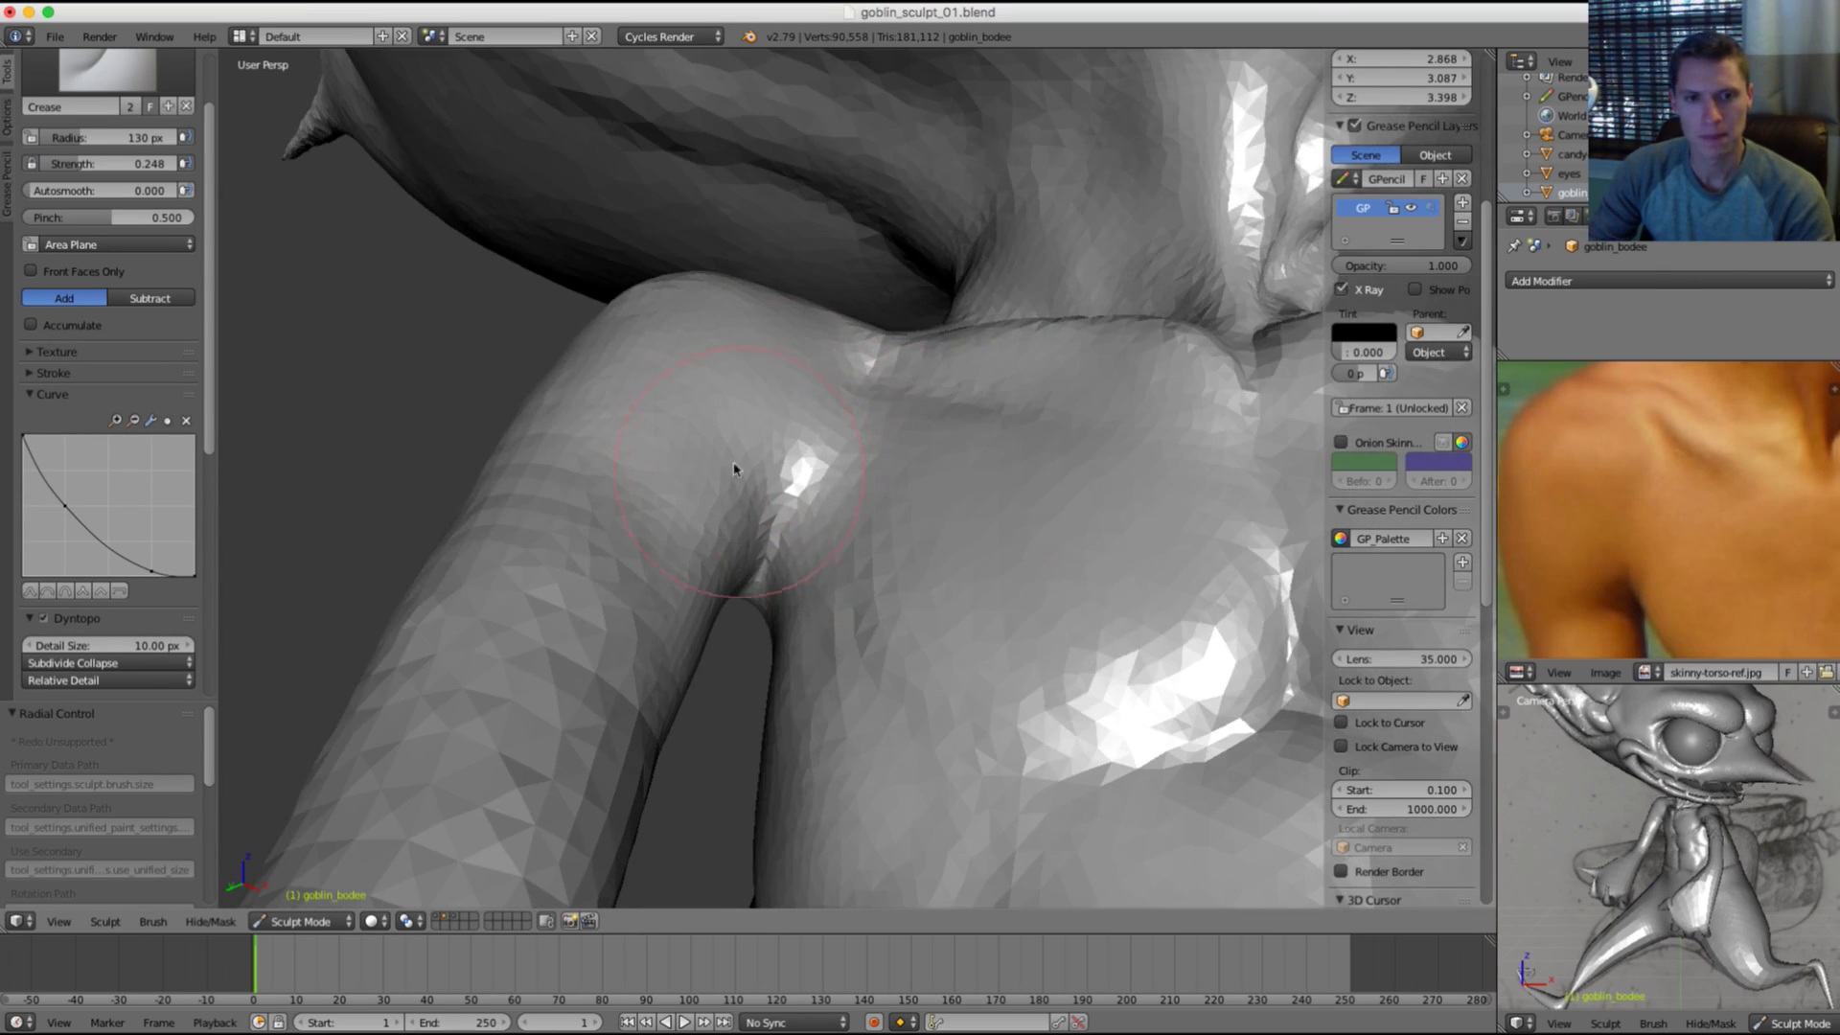
middle_drag(734, 468, 780, 511)
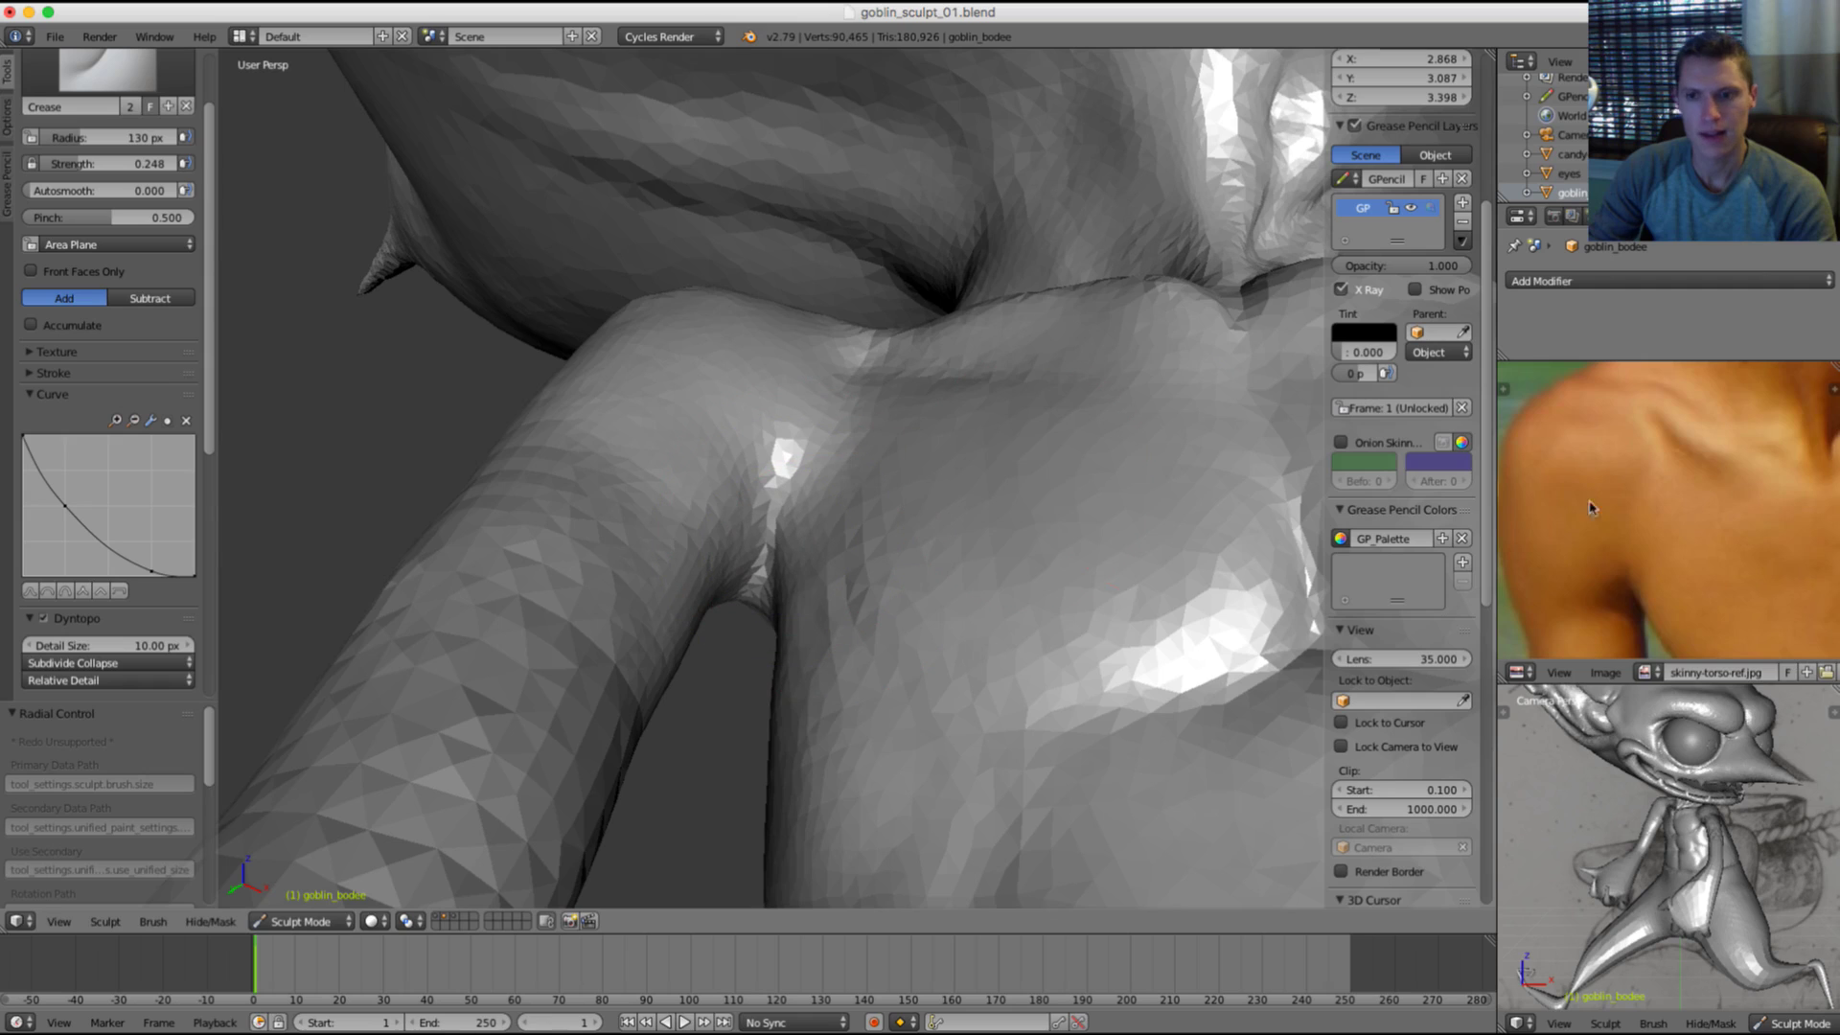
Step: Examine the armpit in another photo on the reference sheet, pointing out its folds with temporary grease pencil strokes
scroll(1590, 508, down, 6)
scroll(1652, 527, up, 1)
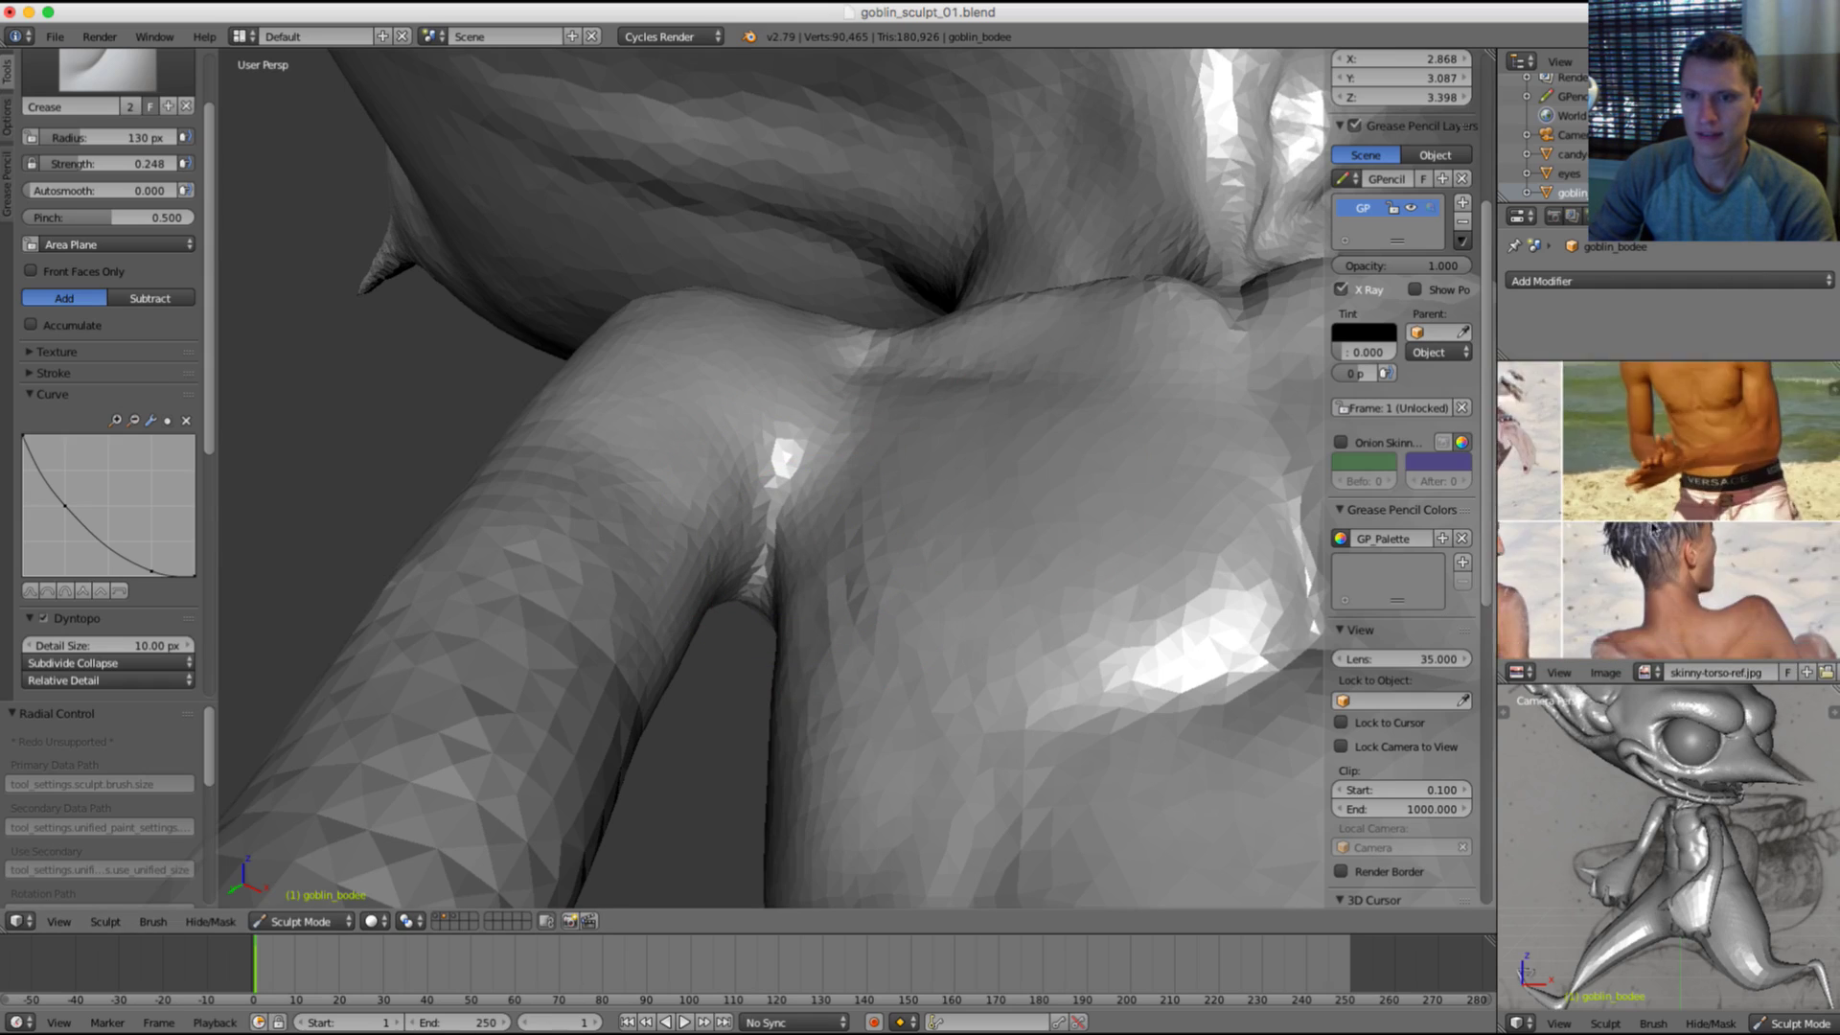
middle_drag(1652, 527, 1827, 383)
scroll(1631, 428, up, 5)
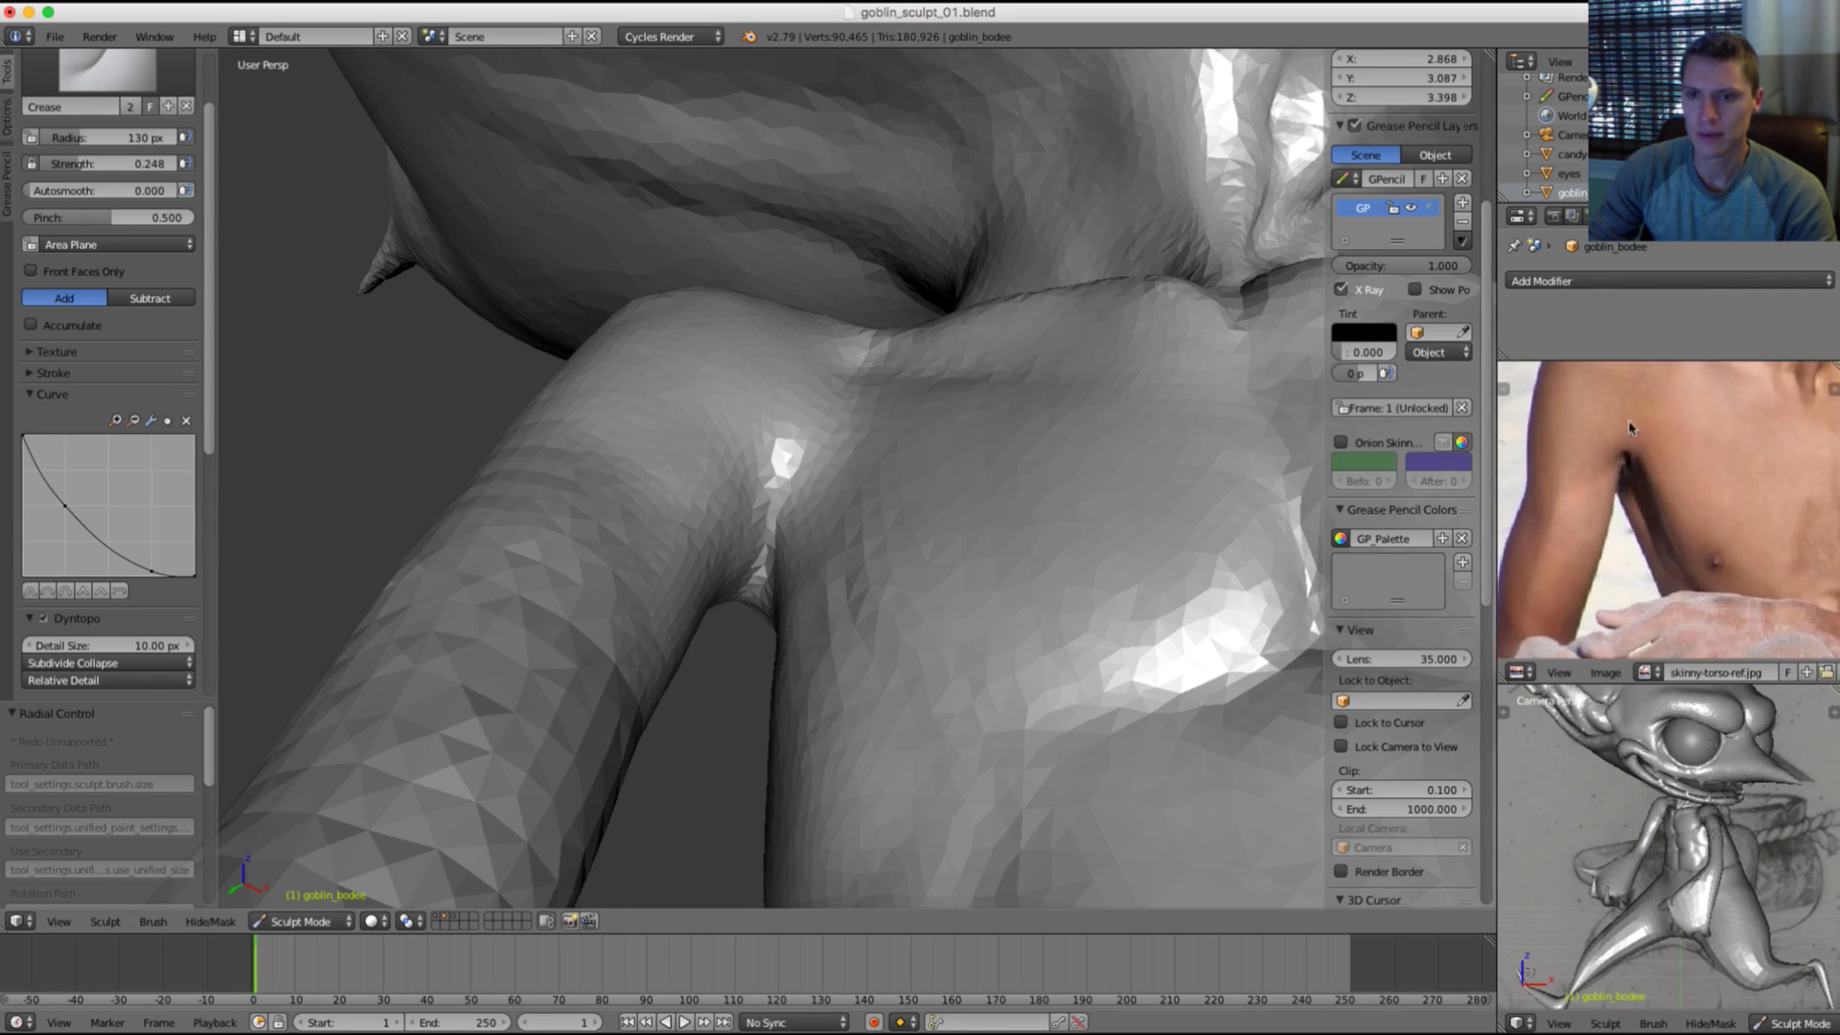
scroll(1648, 429, up, 3)
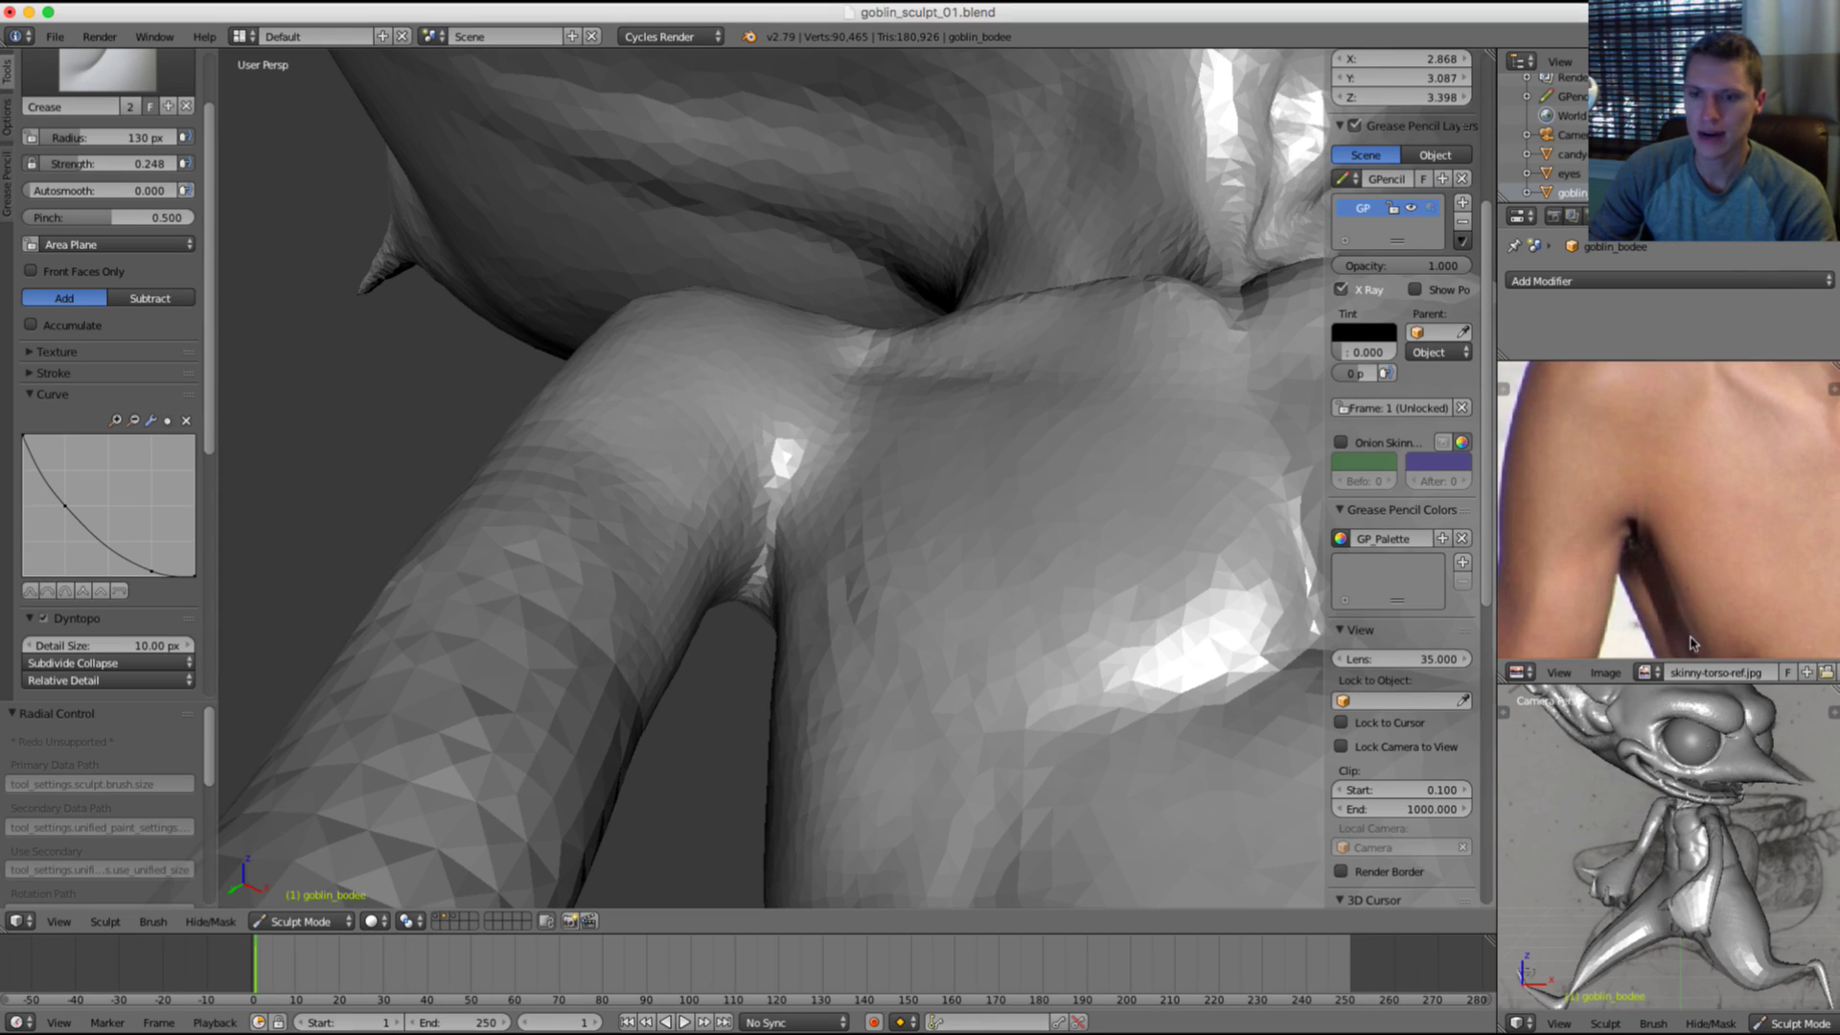
drag(1692, 644, 1697, 657)
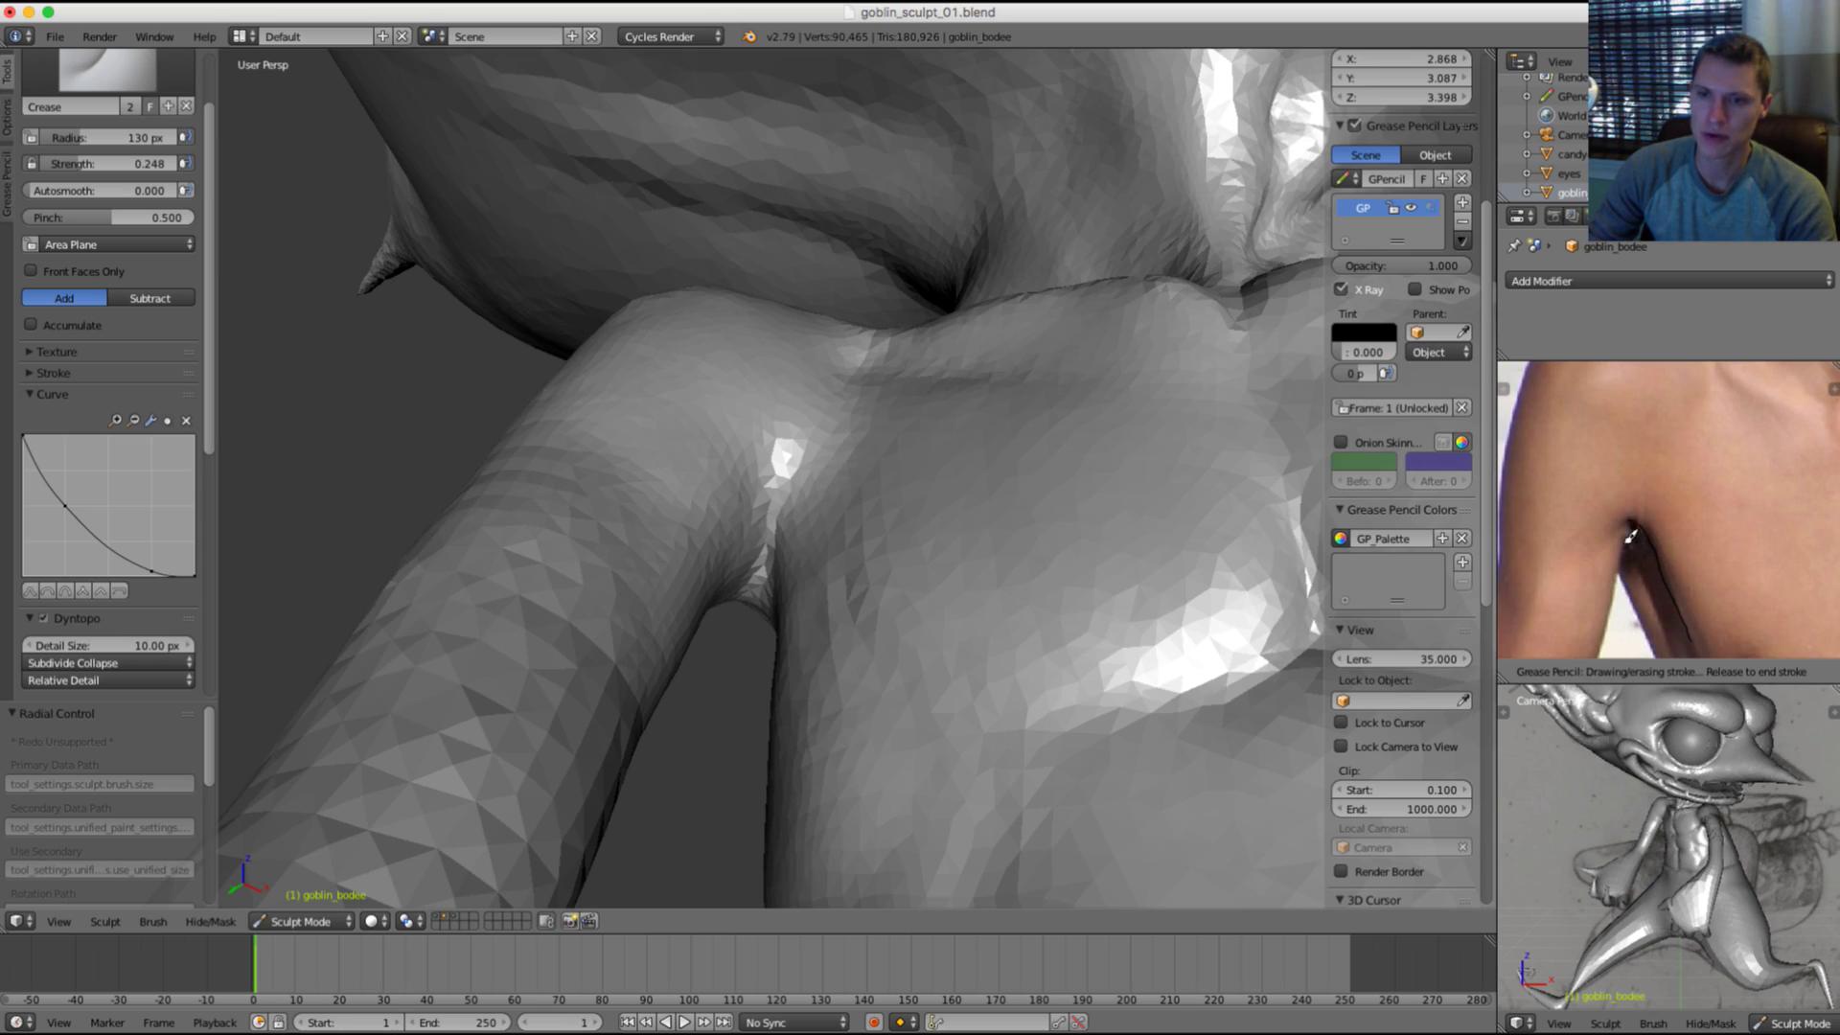
drag(1553, 594, 1528, 585)
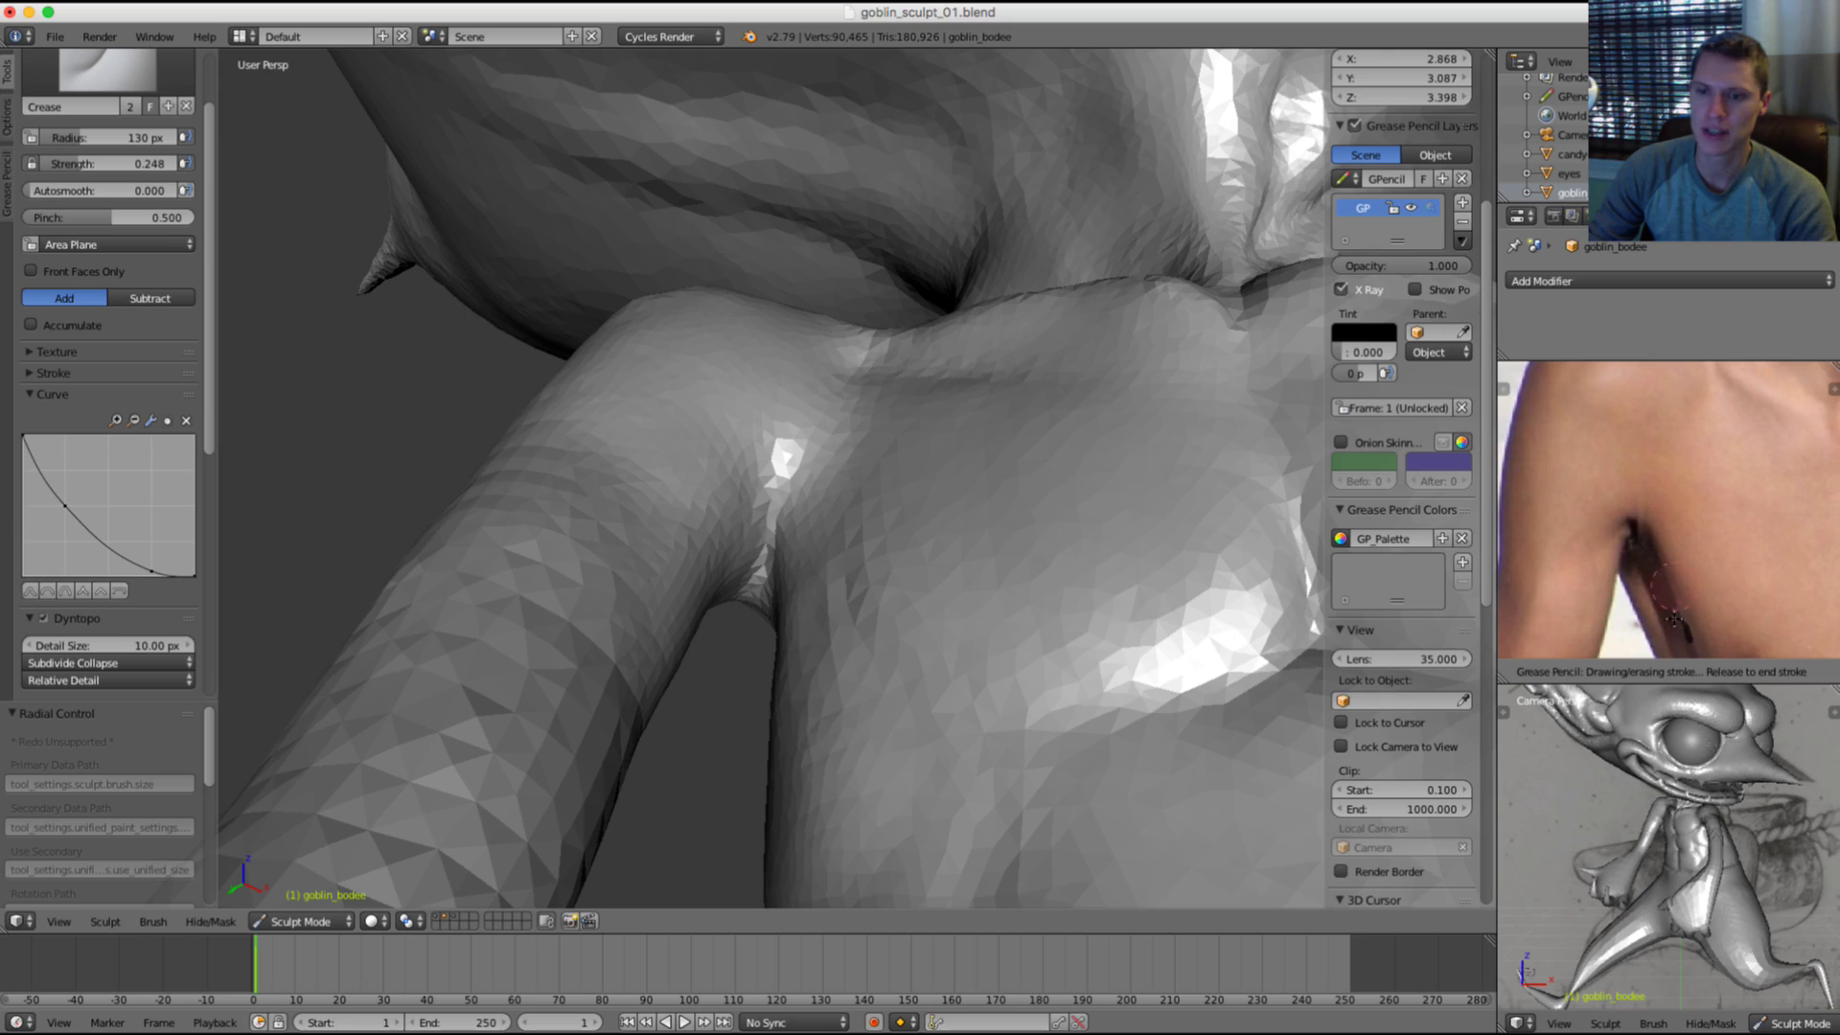
Step: Carve a crease from the armpit along the chest muscle's outer lower edge with the Crease brush at a 115 px radius
middle_drag(870, 599, 814, 611)
click(810, 544)
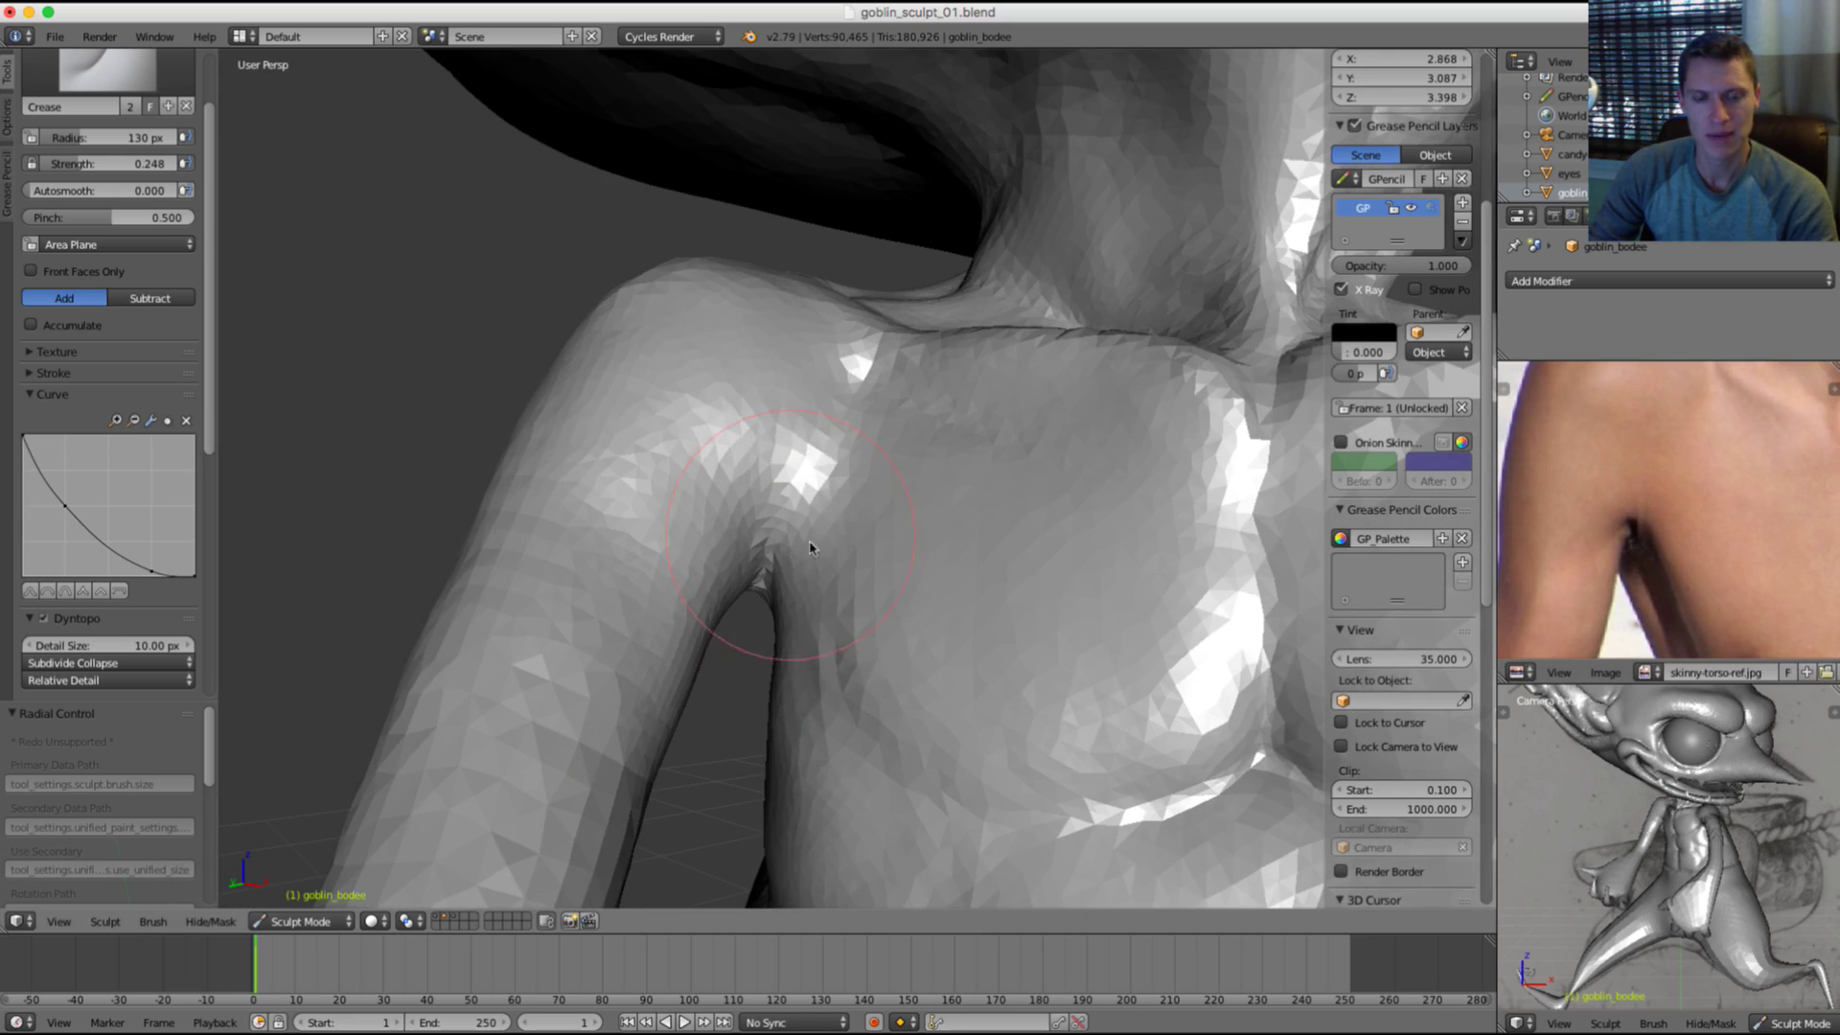
key(f)
click(801, 532)
middle_drag(806, 536, 871, 584)
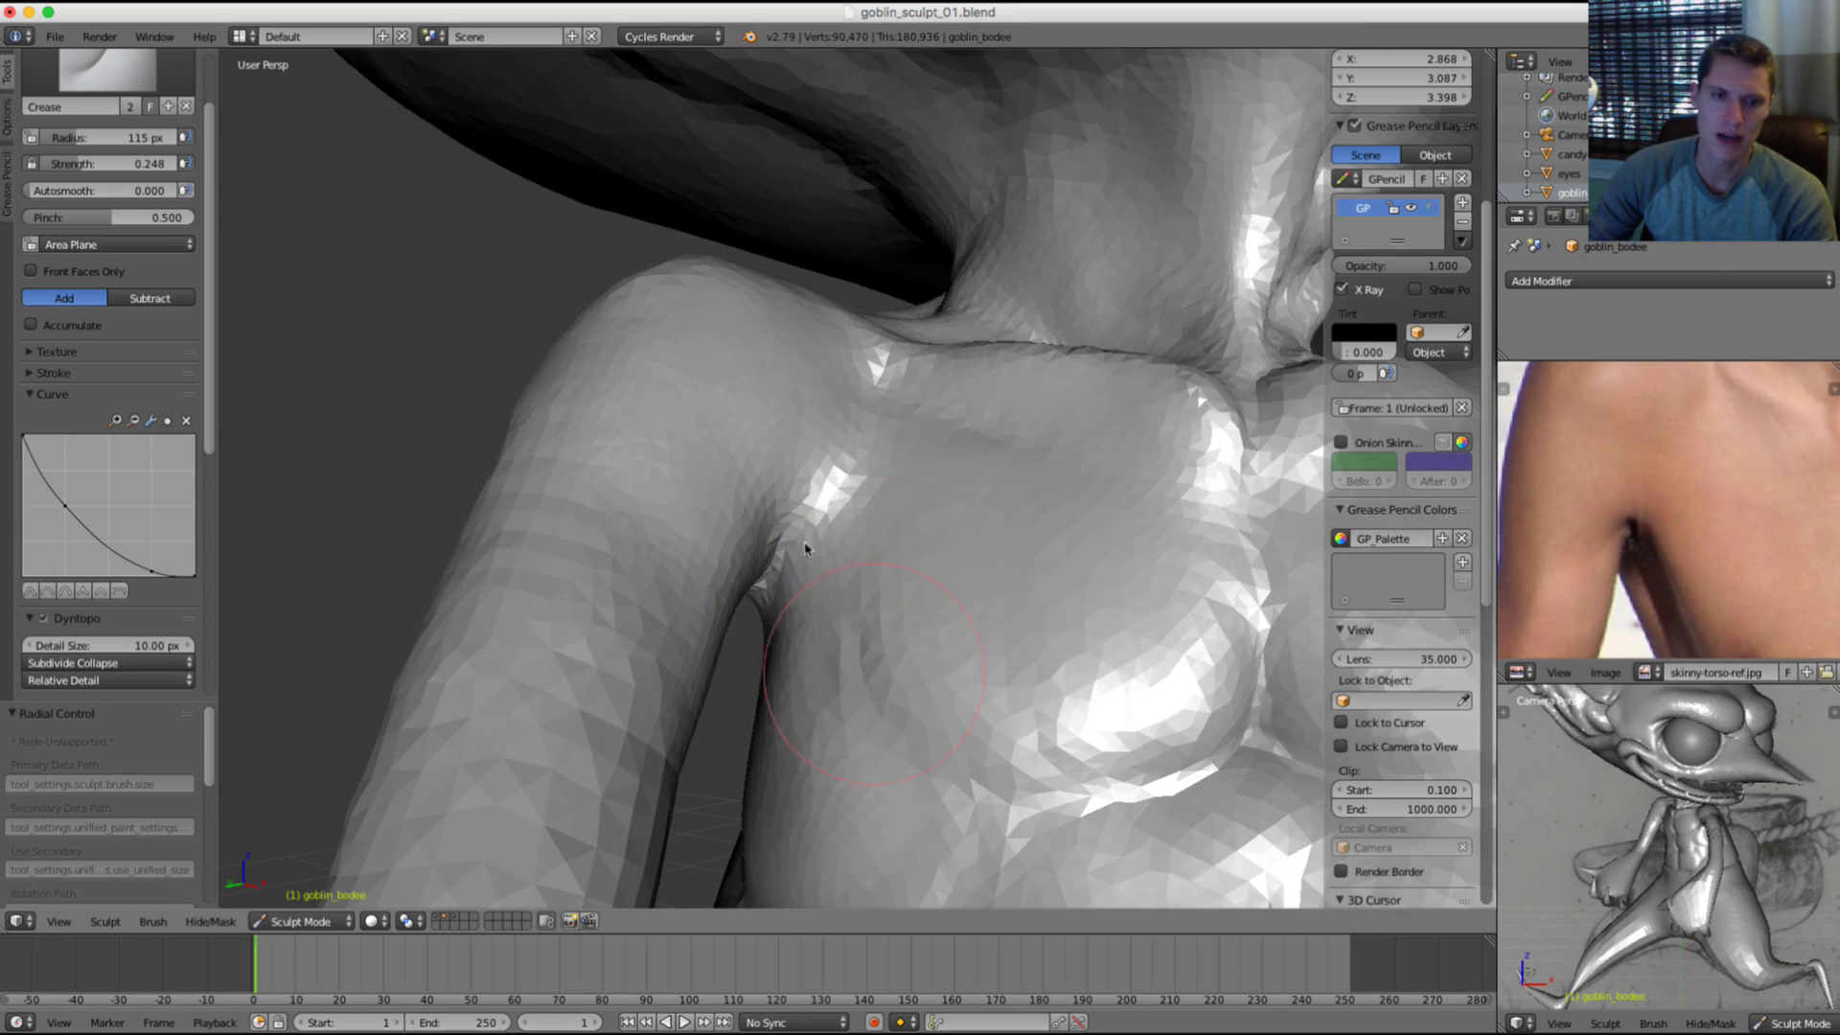
mouse_move(814, 591)
ctrl+mouse_down()
mouse_move(896, 704)
mouse_move(1030, 781)
ctrl+mouse_up()
ctrl+drag(821, 551, 834, 594)
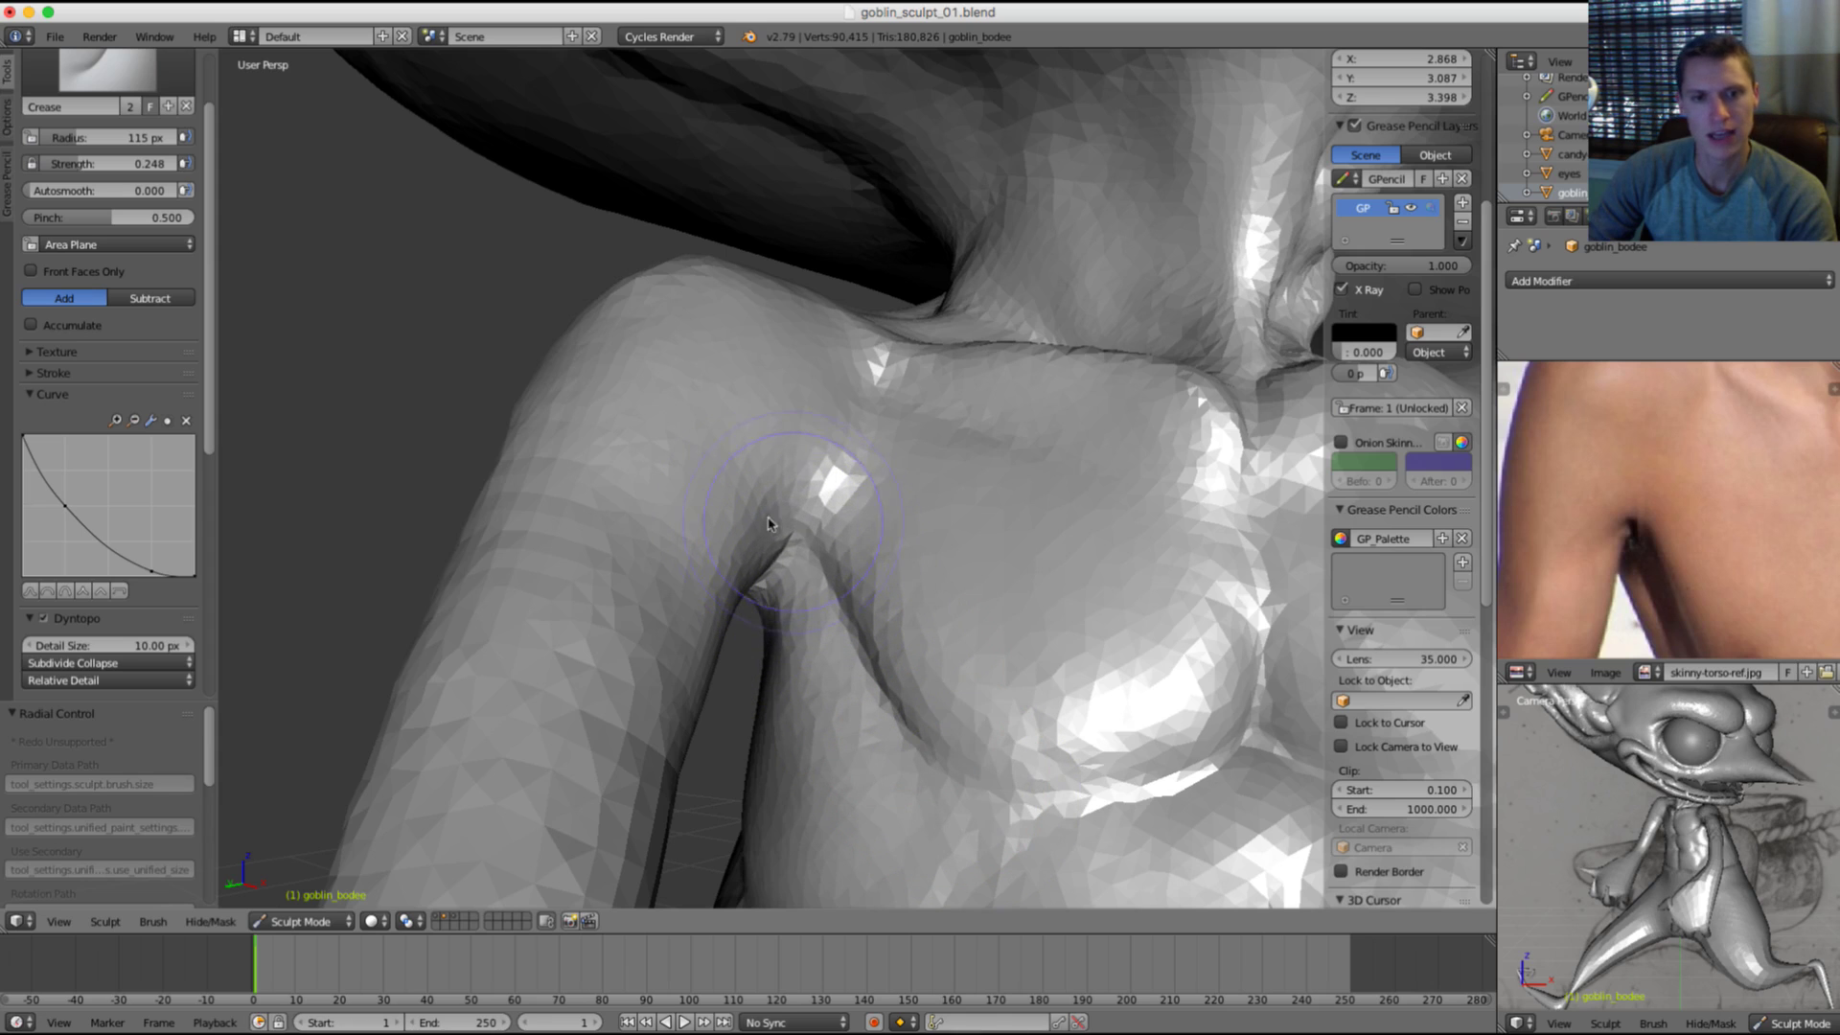
middle_drag(653, 560, 662, 587)
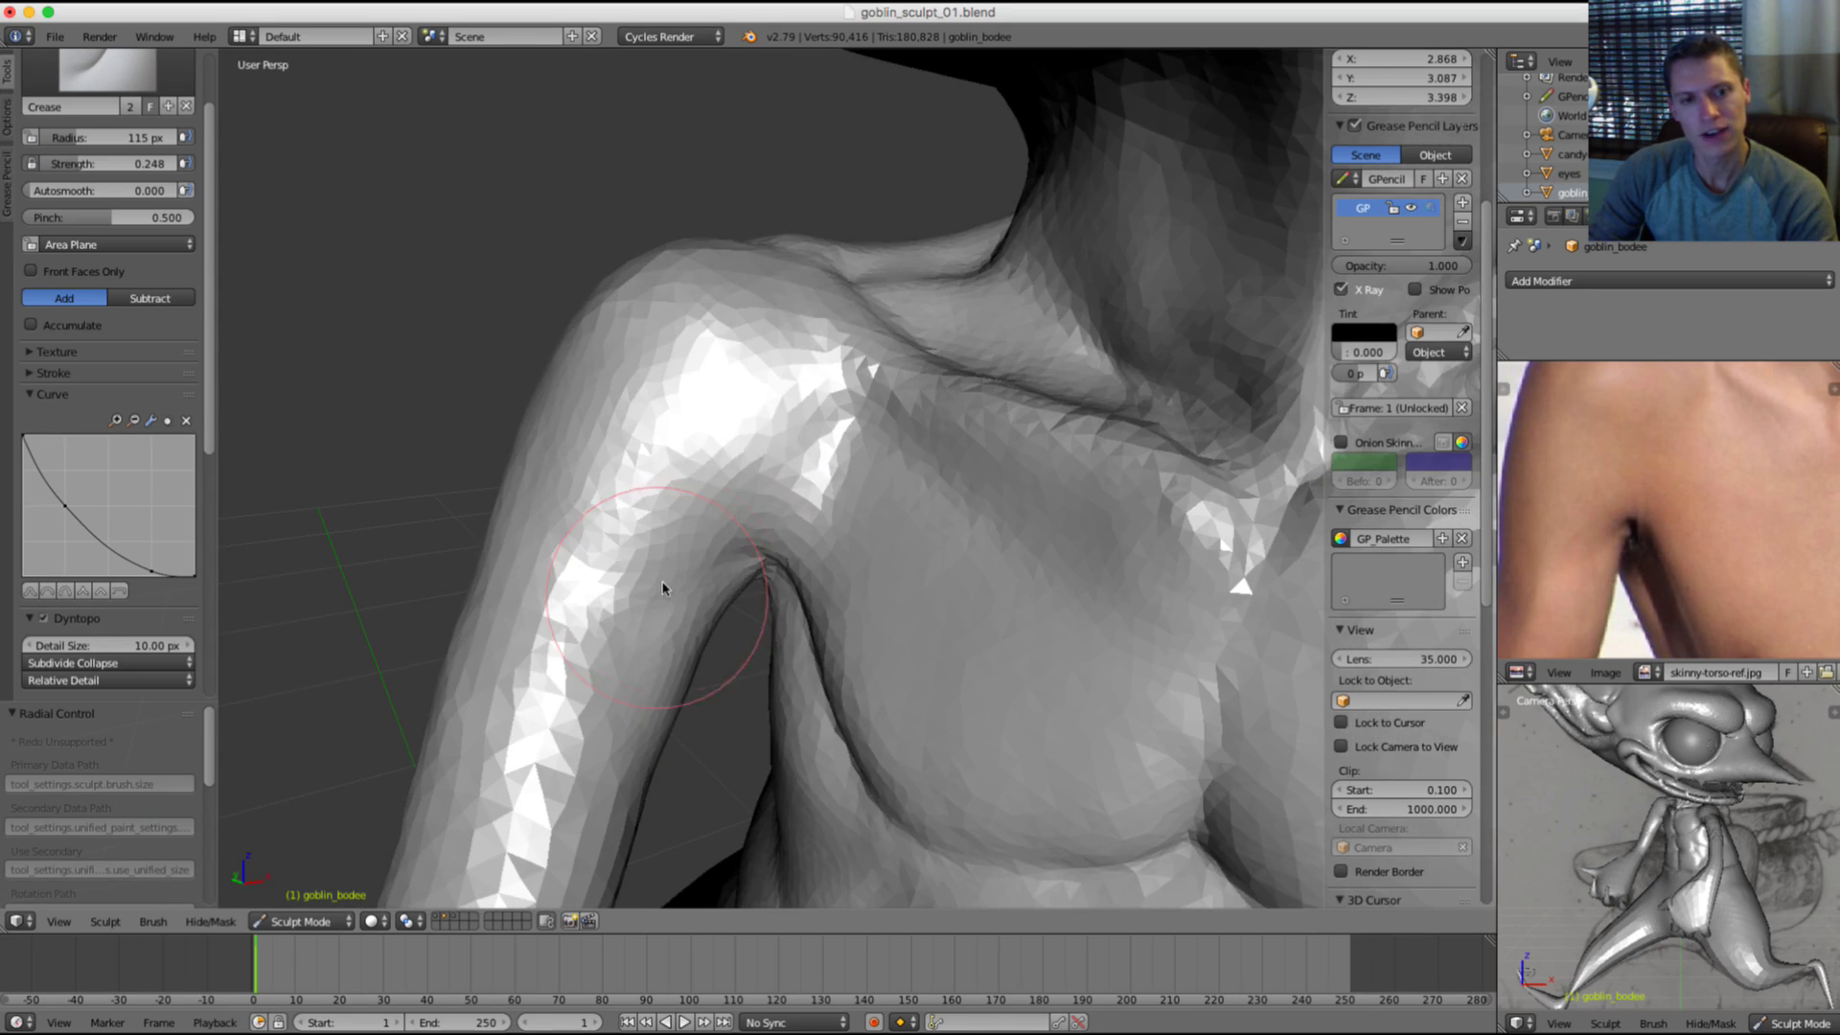
Step: Carve a crease from the armpit across the upper arm beneath the shoulder muscle and smooth its outer end
ctrl+drag(758, 551, 517, 567)
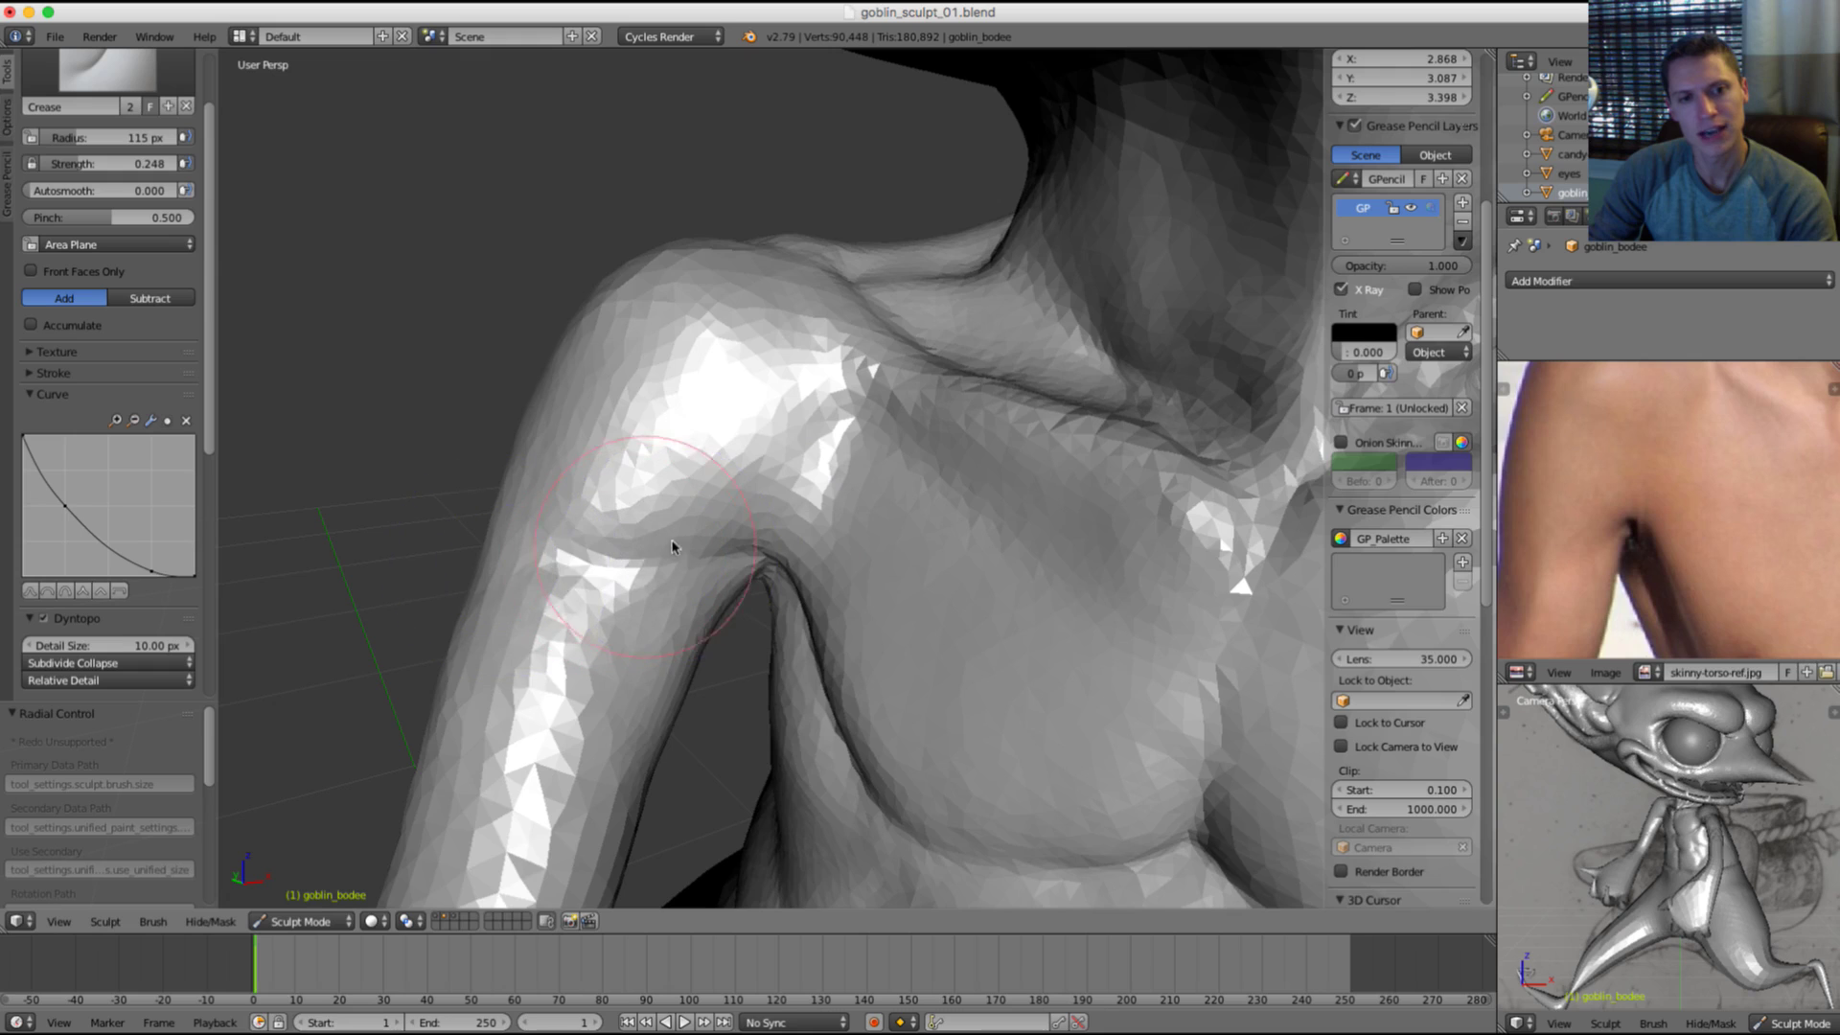
middle_drag(705, 570, 736, 555)
mouse_move(563, 592)
mouse_down()
mouse_move(694, 559)
mouse_move(550, 587)
mouse_up()
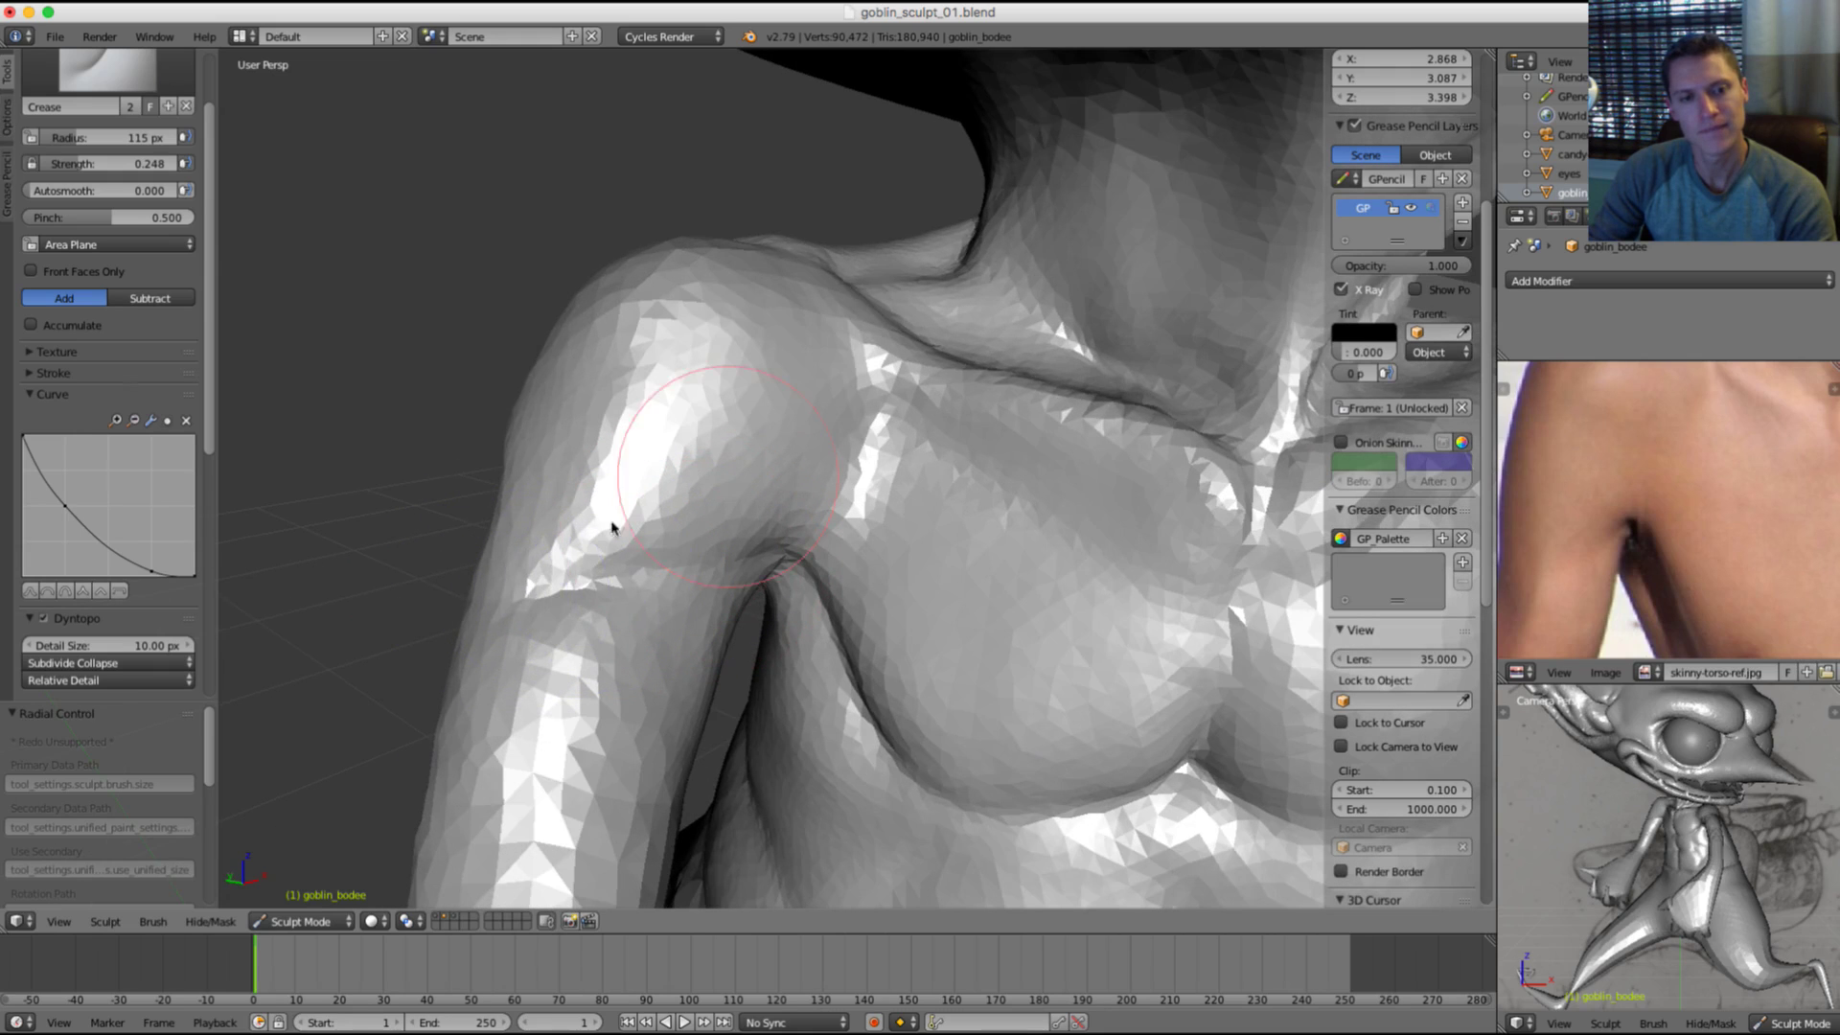
shift+drag(612, 521, 619, 534)
mouse_move(737, 389)
shift+mouse_down()
mouse_move(699, 474)
mouse_move(733, 421)
shift+mouse_up()
scroll(891, 403, down, 4)
middle_drag(960, 397, 928, 343)
scroll(843, 450, up, 4)
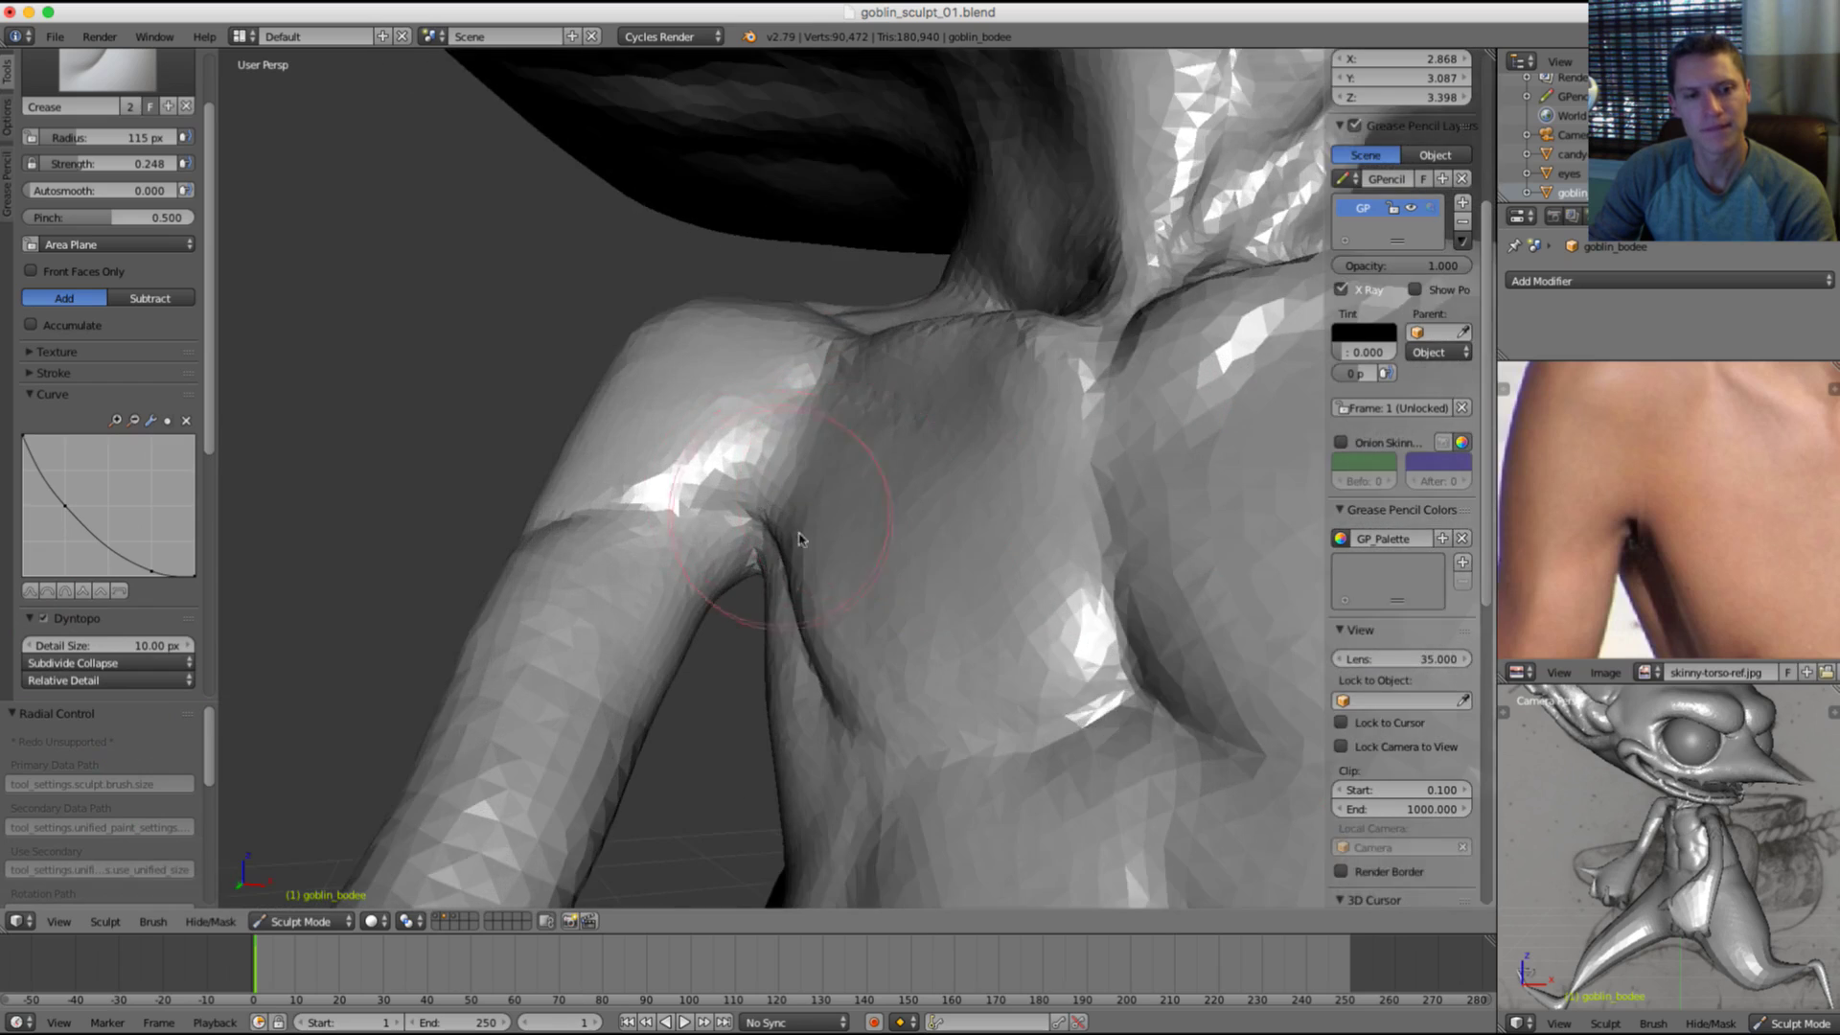
Step: Refine the outer side of the upper arm below the shoulder muscle with the Crease brush at a 143 px radius
middle_drag(801, 538, 767, 583)
scroll(718, 551, down, 2)
key(f)
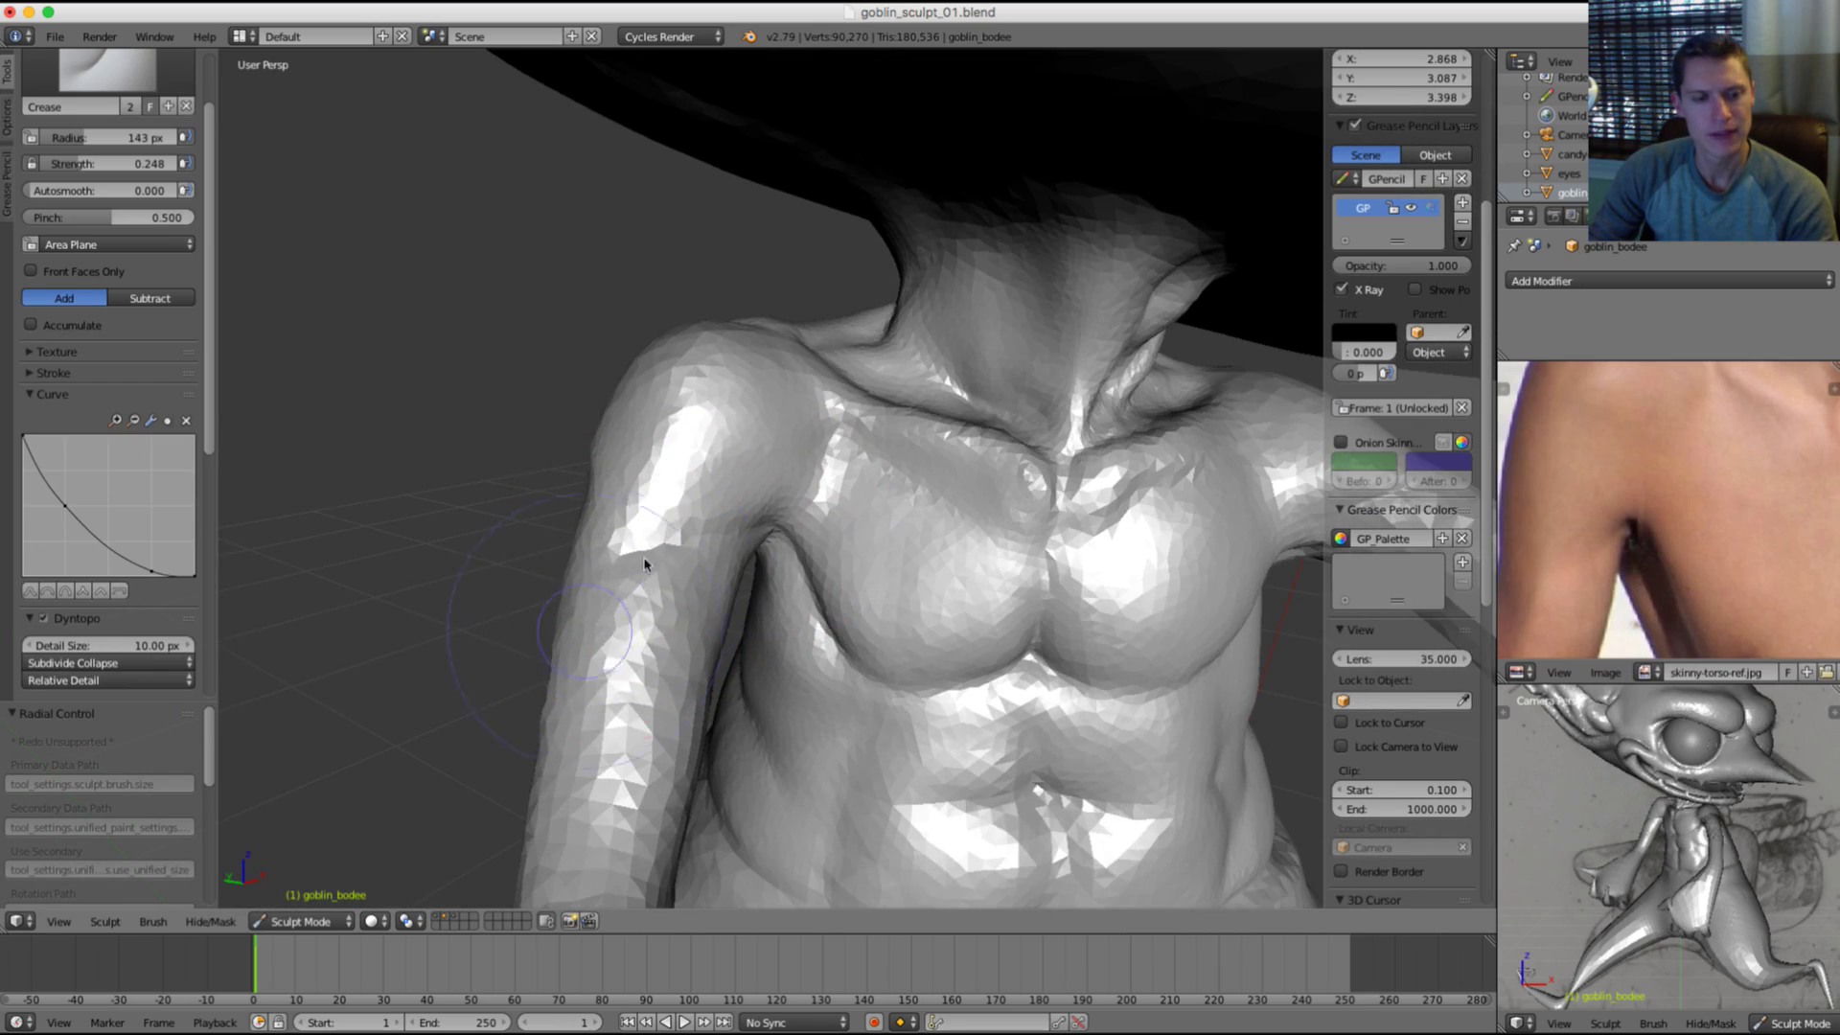
ctrl+drag(662, 521, 644, 526)
mouse_move(644, 517)
middle_down()
mouse_move(738, 479)
mouse_move(653, 517)
mouse_move(674, 549)
middle_up()
drag(605, 502, 628, 518)
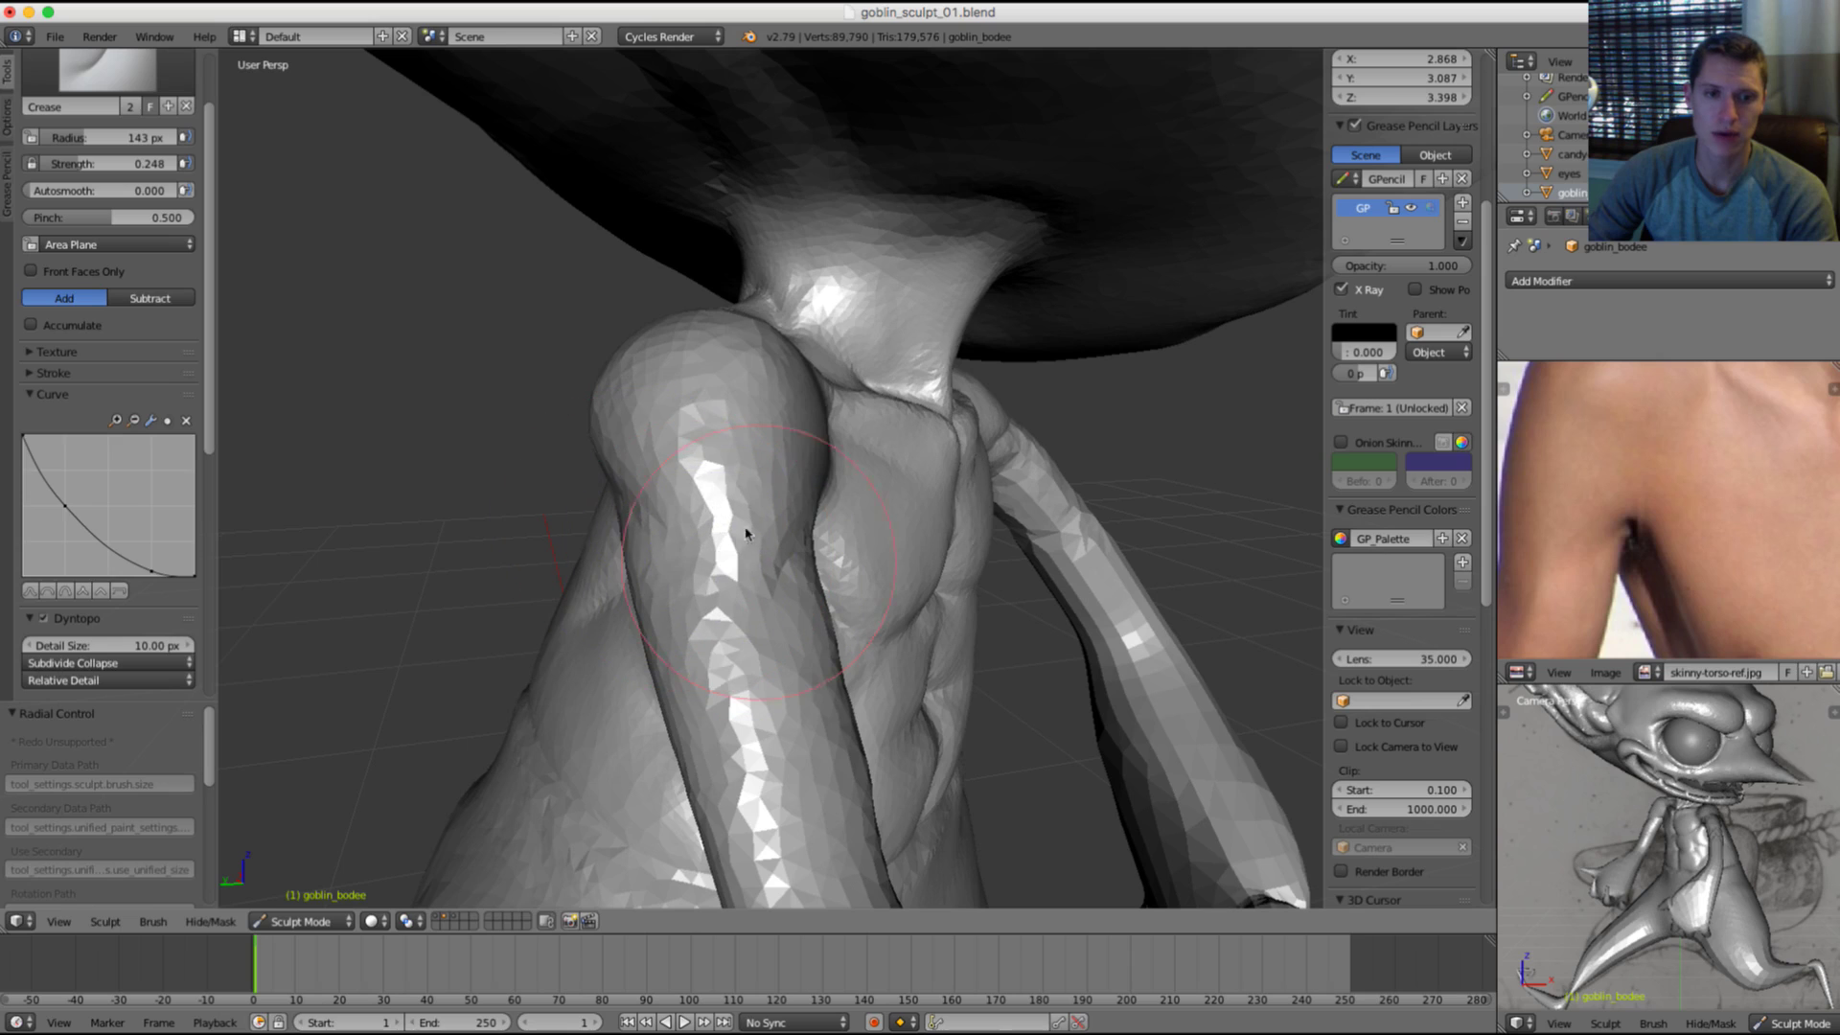
Step: Refine the rounded shoulder's outline with the Grab brush at a 165 px radius, smoothing its surface
mouse_move(698, 415)
middle_down()
mouse_move(669, 443)
mouse_move(686, 418)
middle_up()
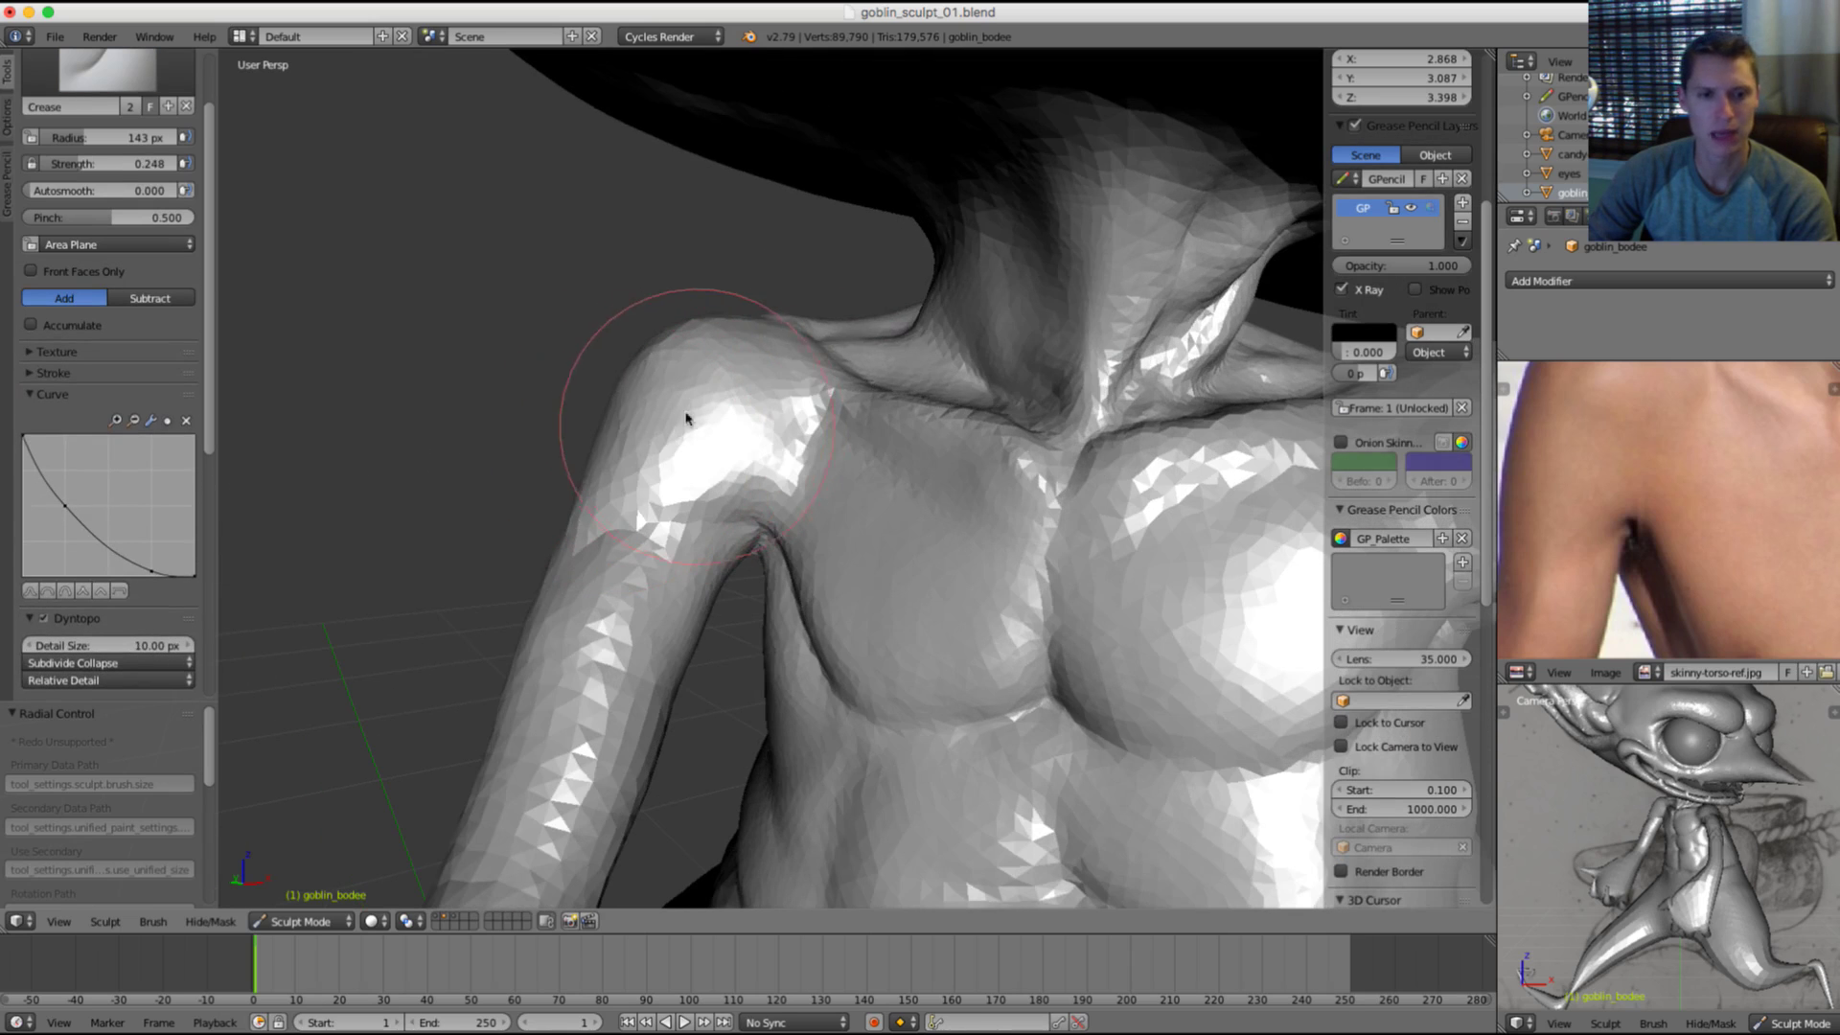
key(g)
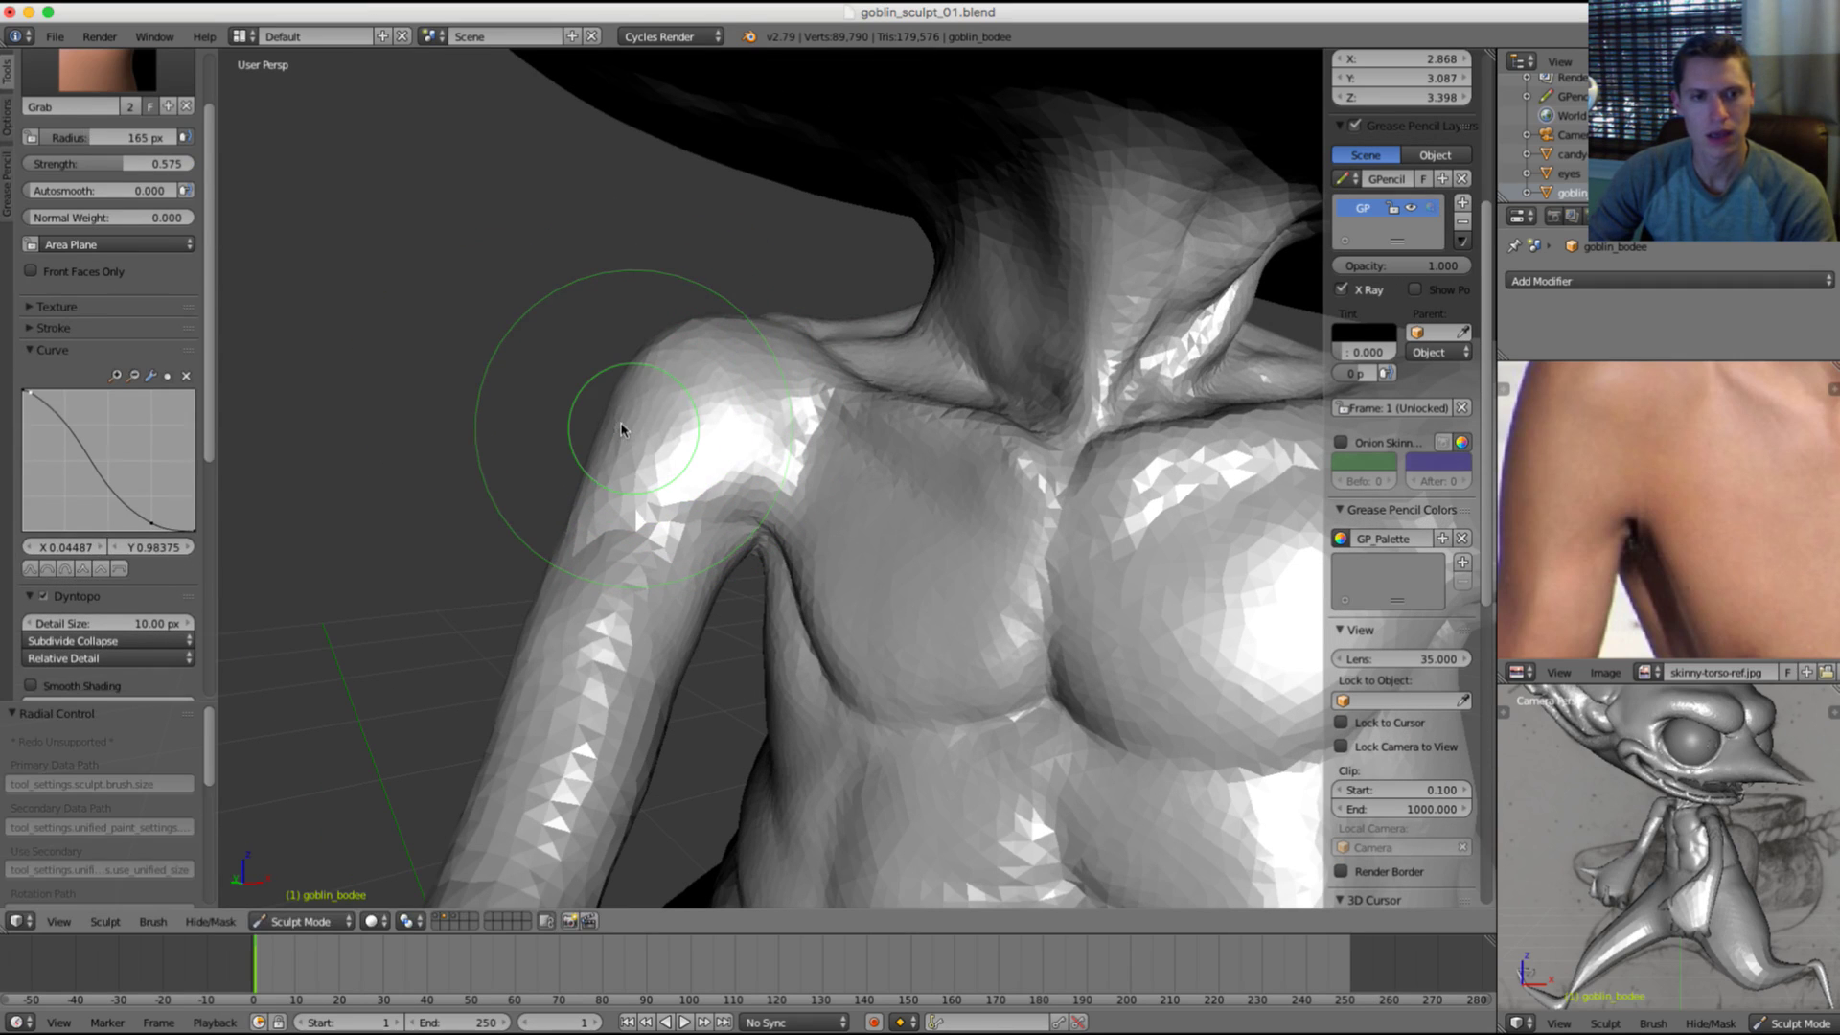
middle_drag(621, 422, 678, 357)
mouse_move(678, 356)
shift+mouse_down()
mouse_move(674, 422)
mouse_move(677, 407)
shift+mouse_up()
mouse_move(949, 254)
ctrl+middle_down()
mouse_move(986, 328)
mouse_move(952, 300)
mouse_move(999, 293)
ctrl+middle_up()
scroll(833, 421, up, 10)
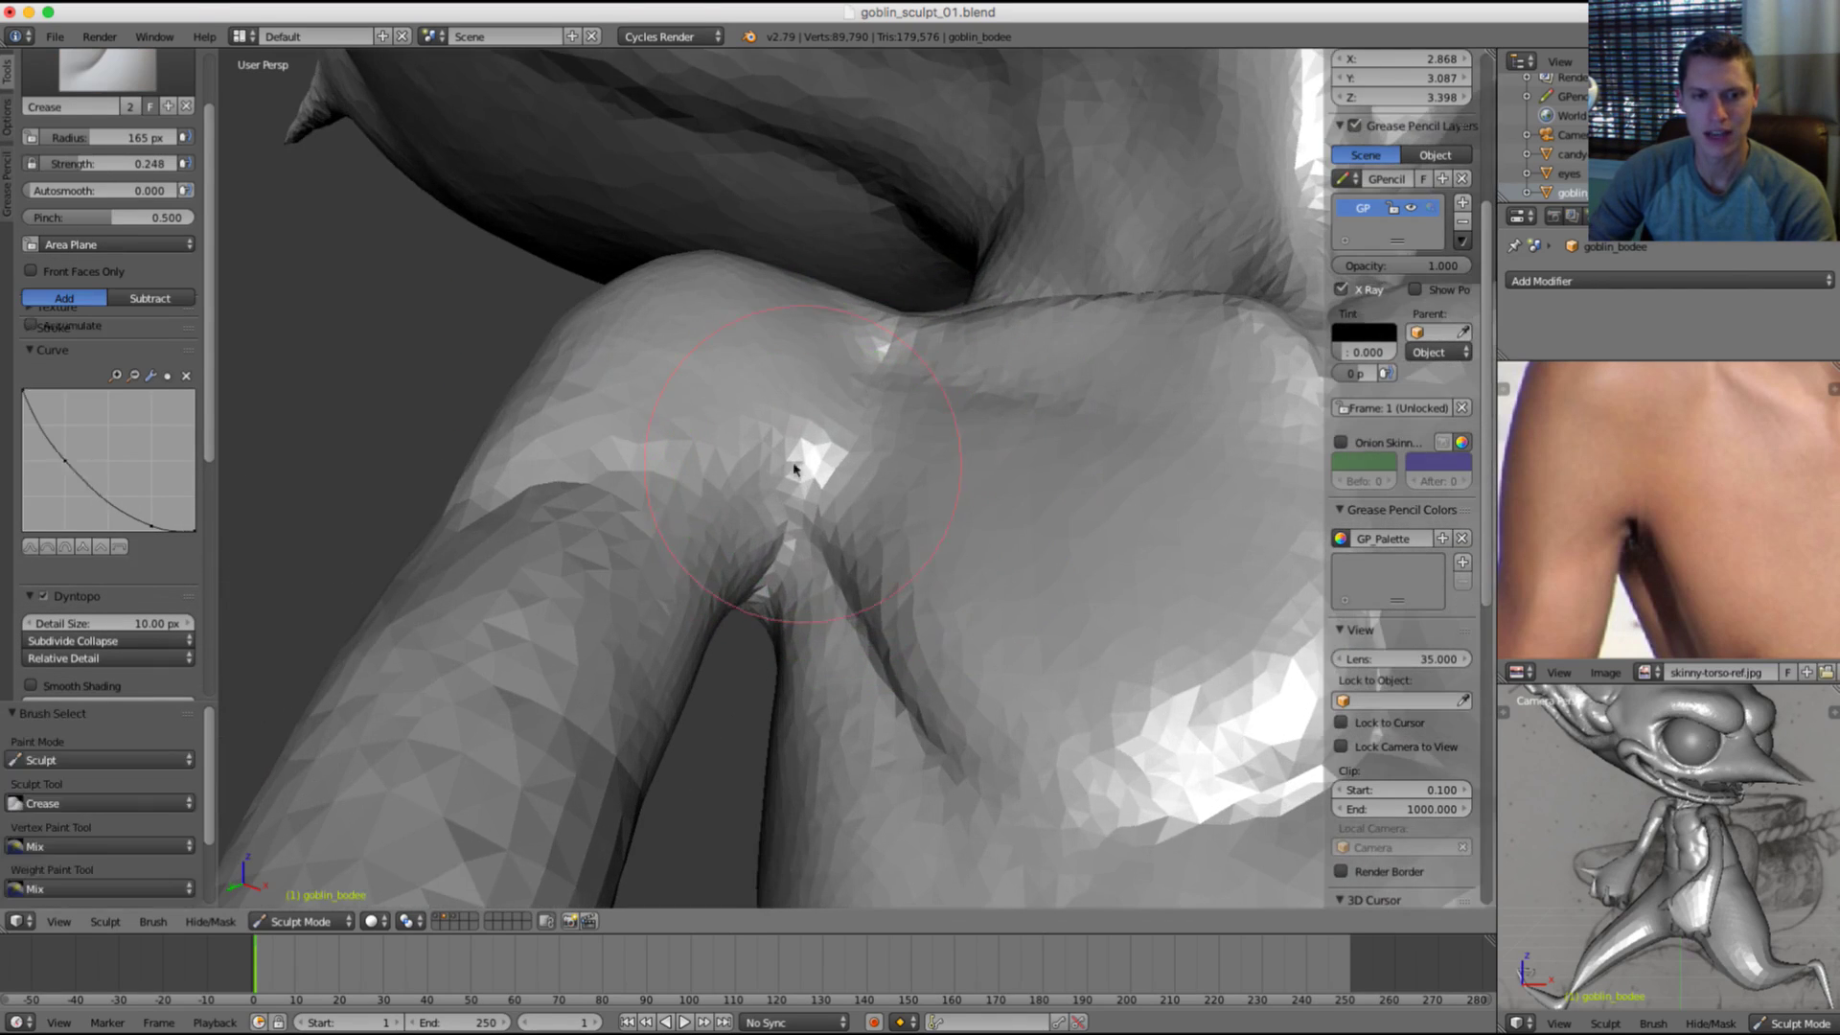
Step: Deepen the armpit fold between arm and shoulder with the Crease brush at a 131 px radius, raising the strength to 0.345
key(shift+c)
mouse_move(664, 527)
middle_down()
mouse_move(738, 539)
mouse_move(796, 495)
middle_up()
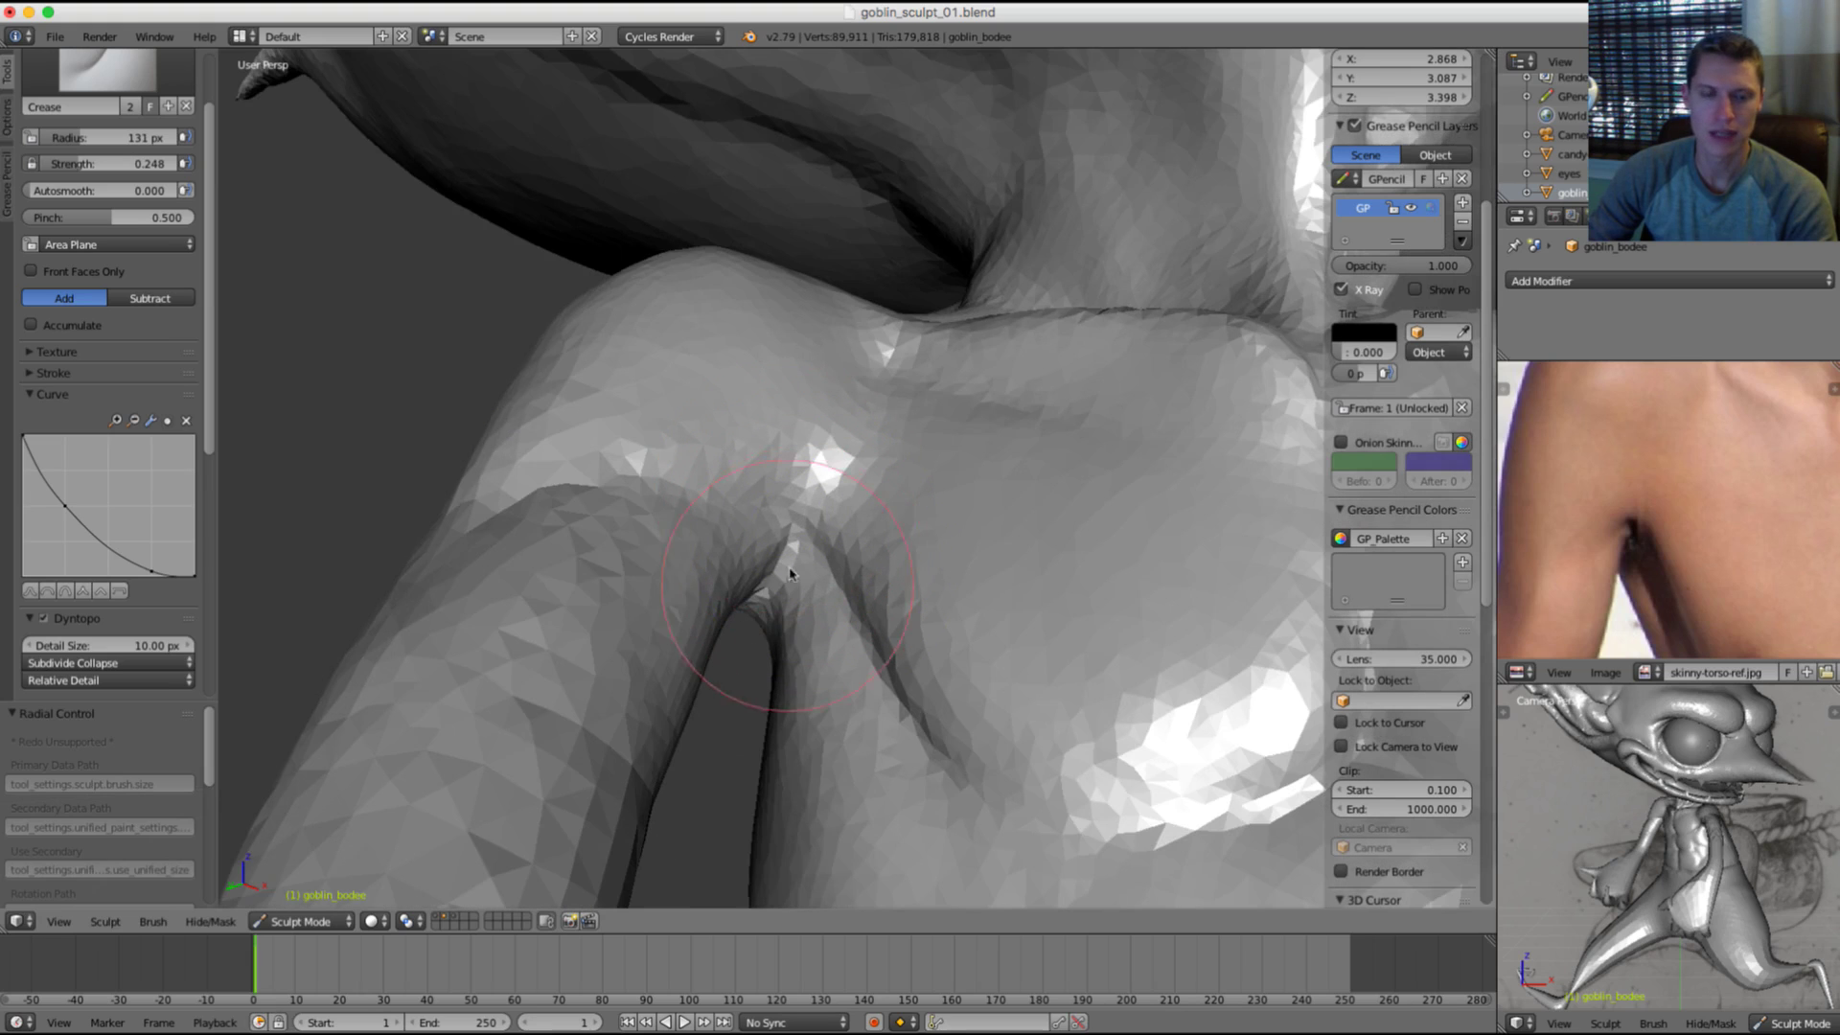
ctrl+drag(782, 553, 734, 609)
scroll(810, 489, down, 1)
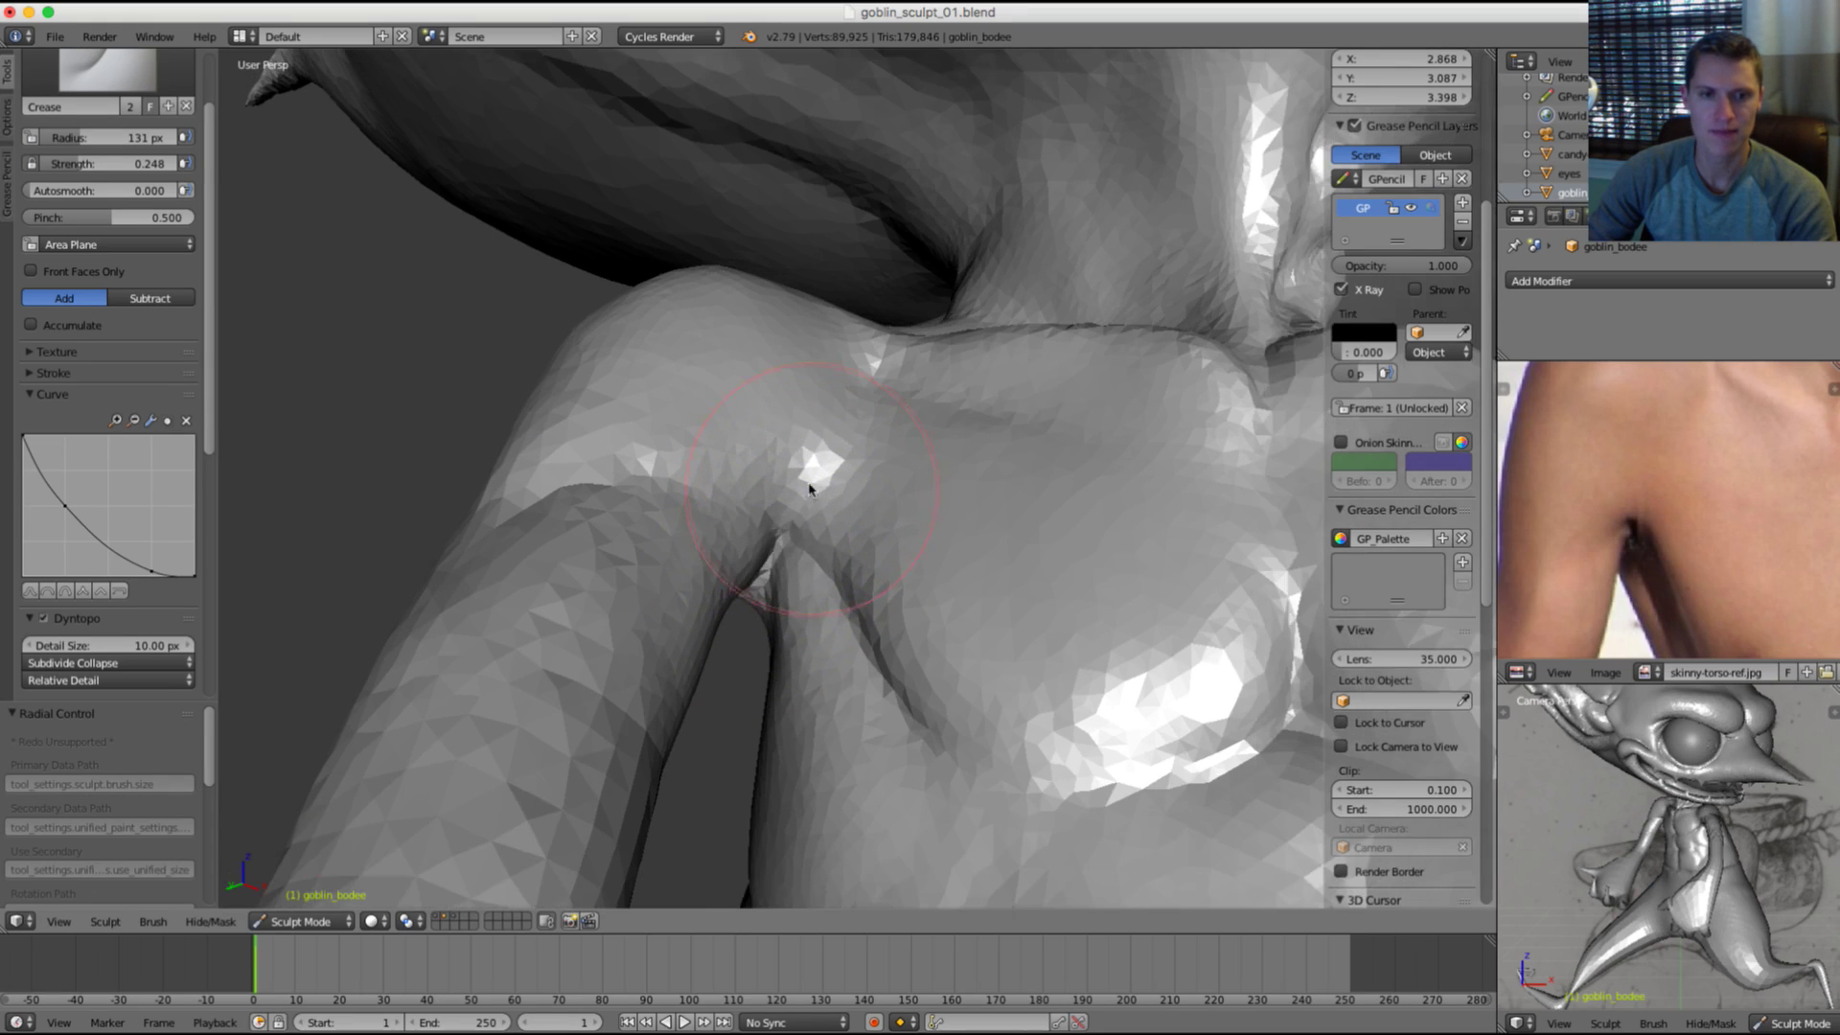
middle_drag(772, 460, 706, 508)
ctrl+drag(706, 509, 808, 508)
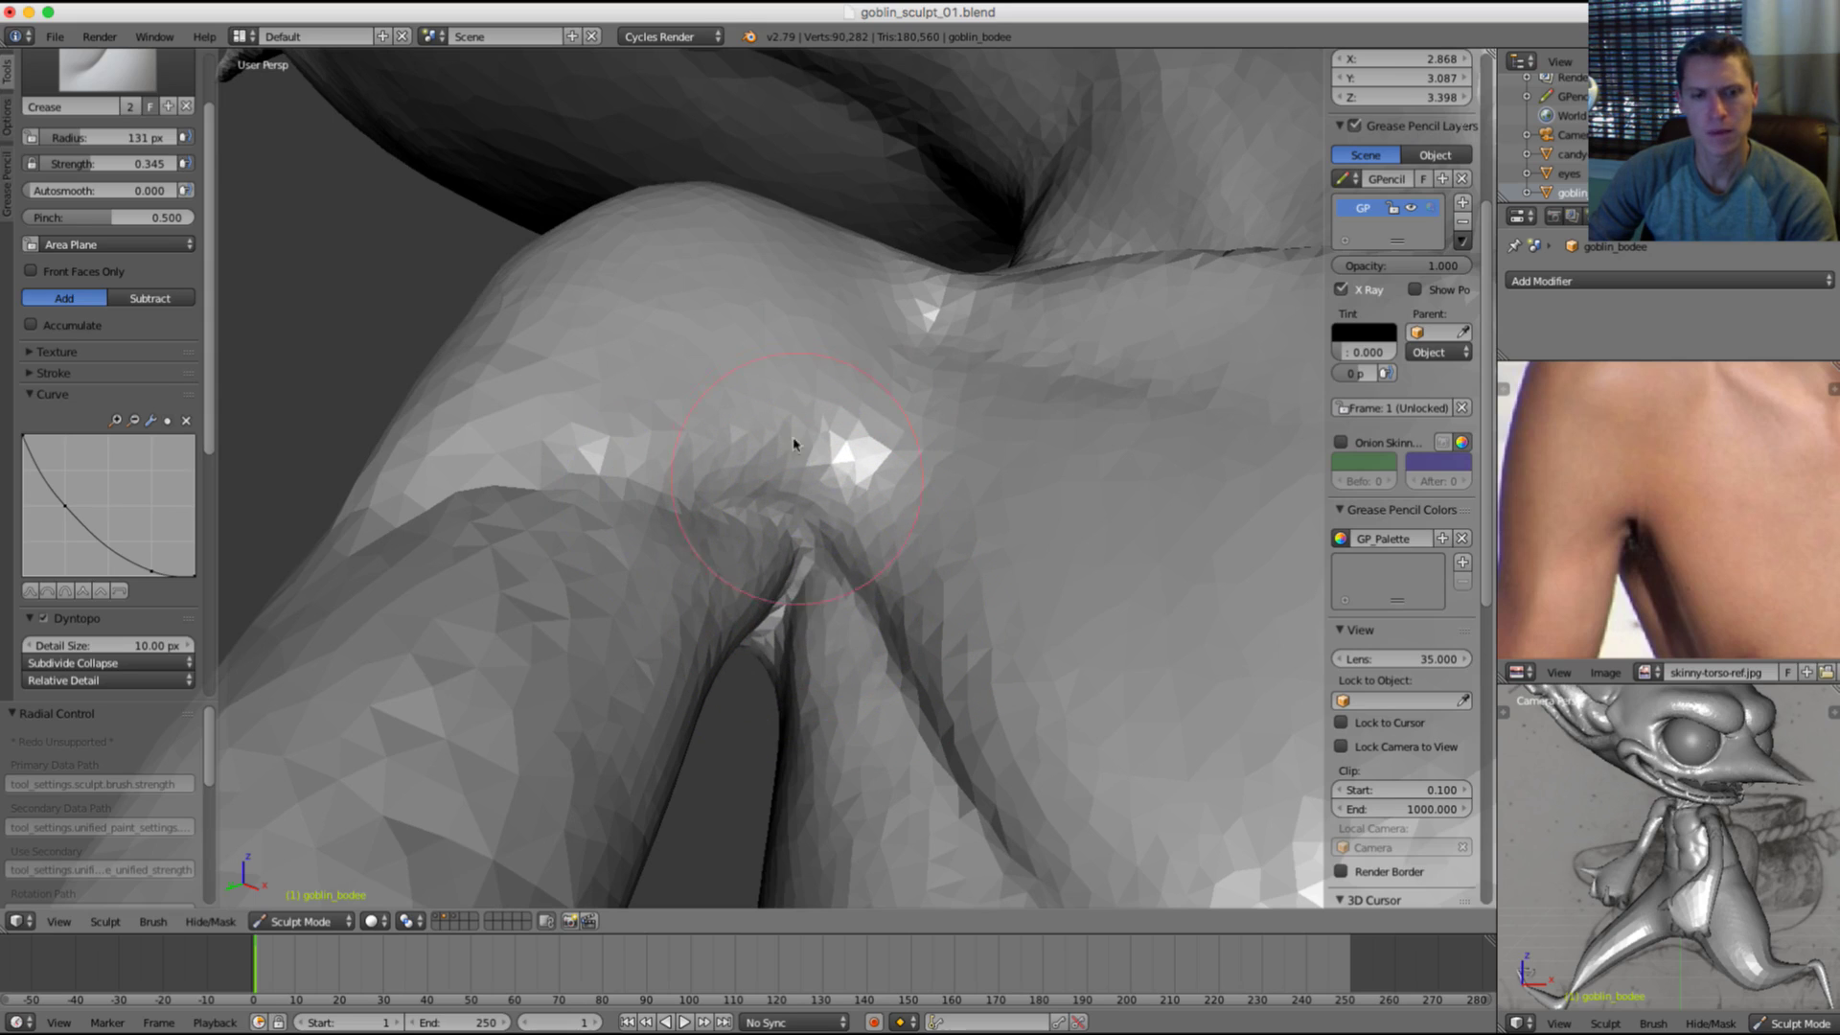
middle_drag(793, 444, 861, 454)
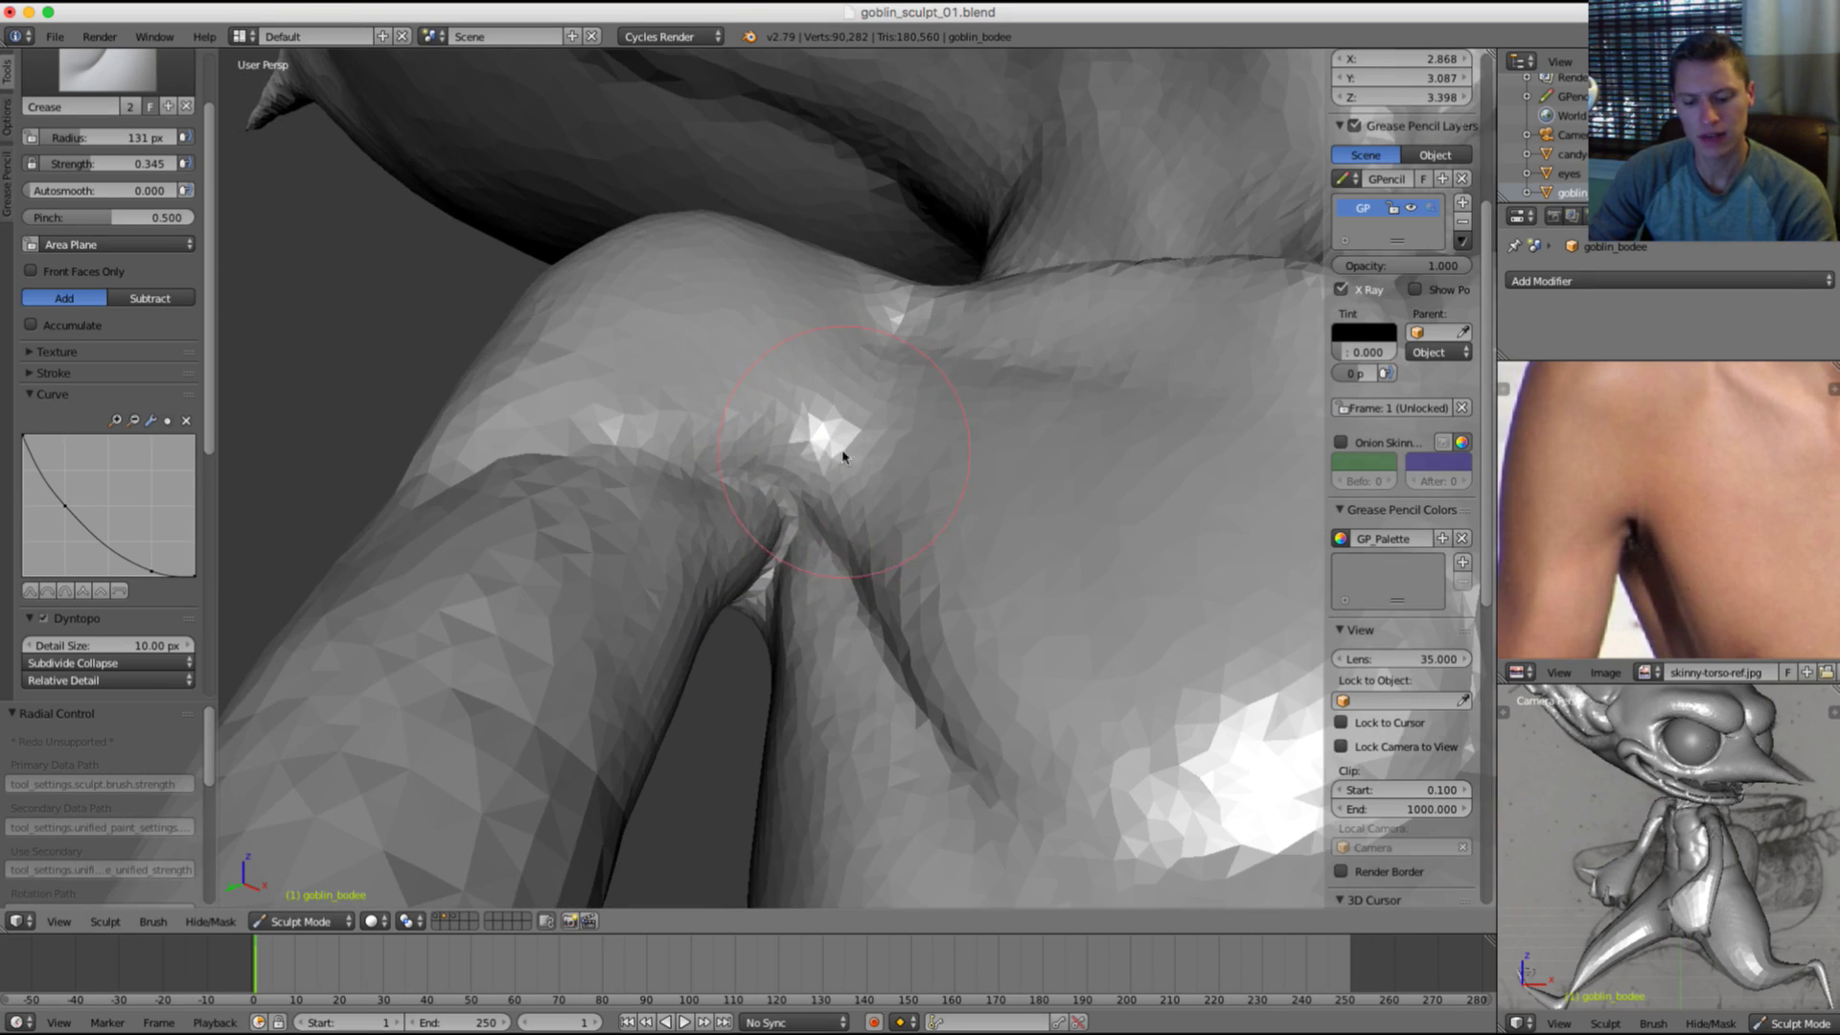
Step: Trace the armpit's fold lines with temporary grease pencil strokes and remove them by deleting their palette color
drag(663, 467, 770, 497)
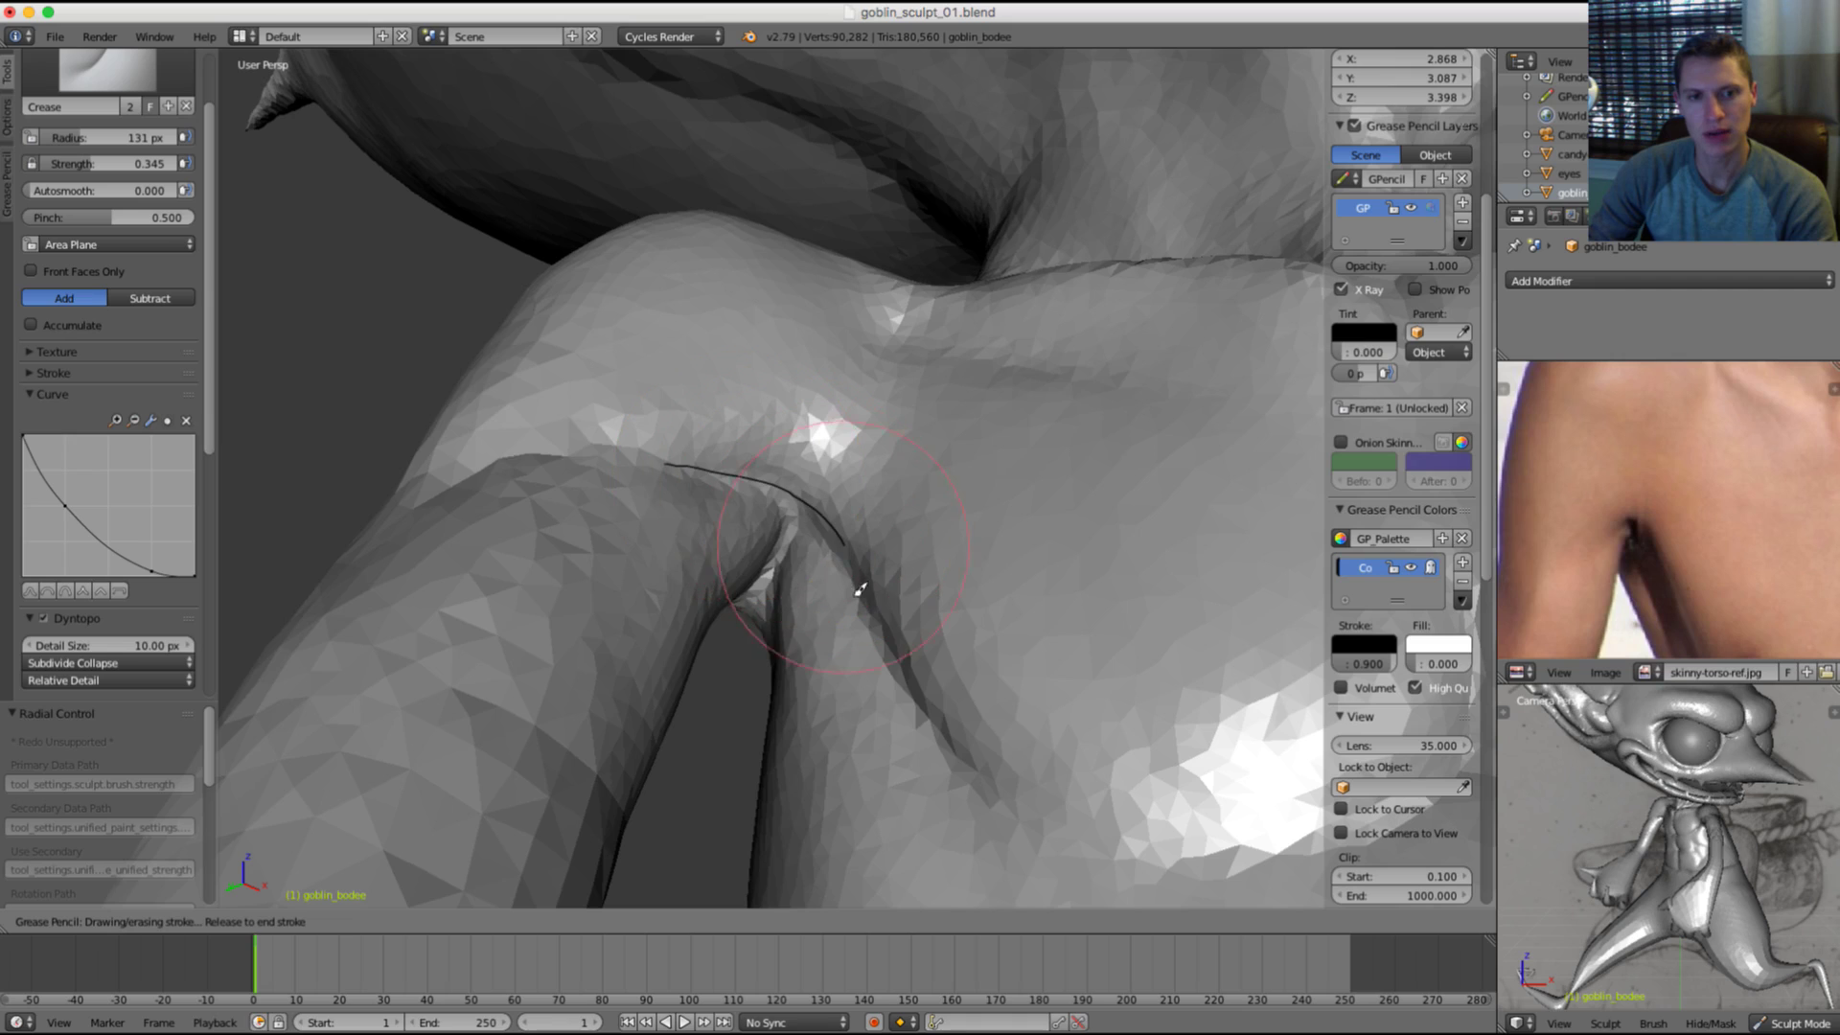
drag(911, 542, 912, 541)
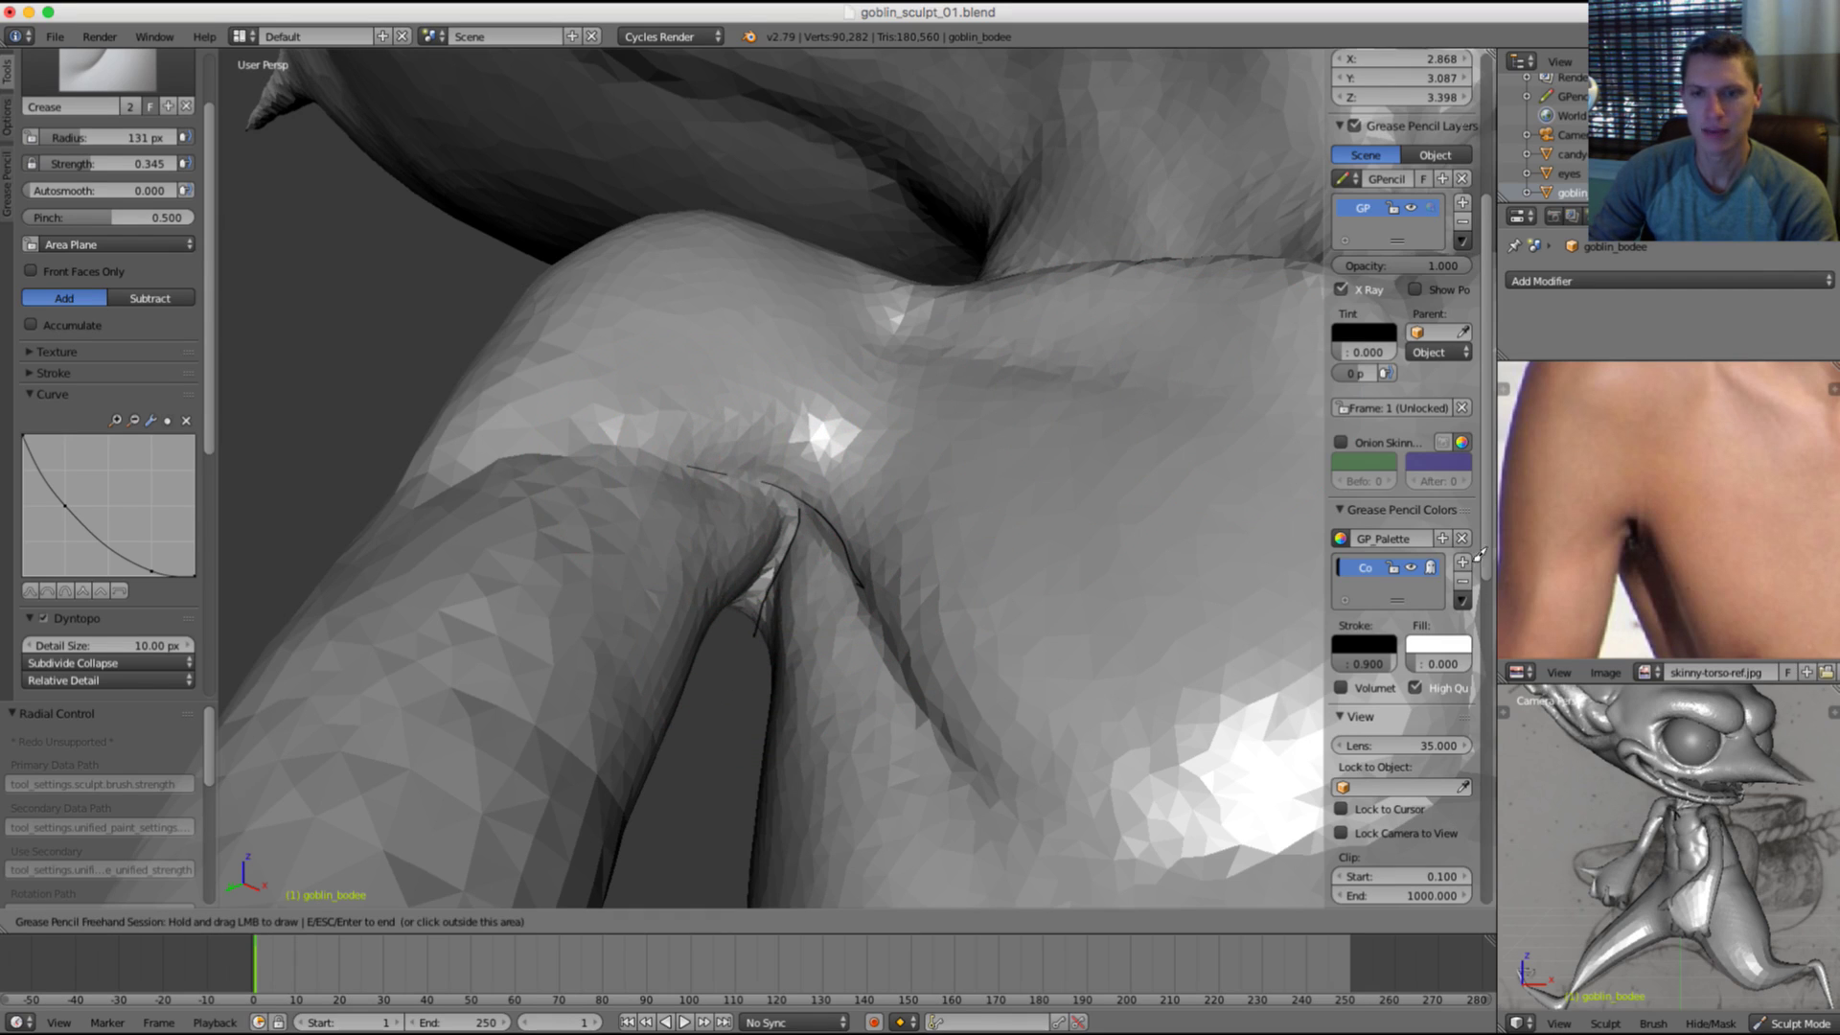
scroll(1461, 596, up, 1)
key(Escape)
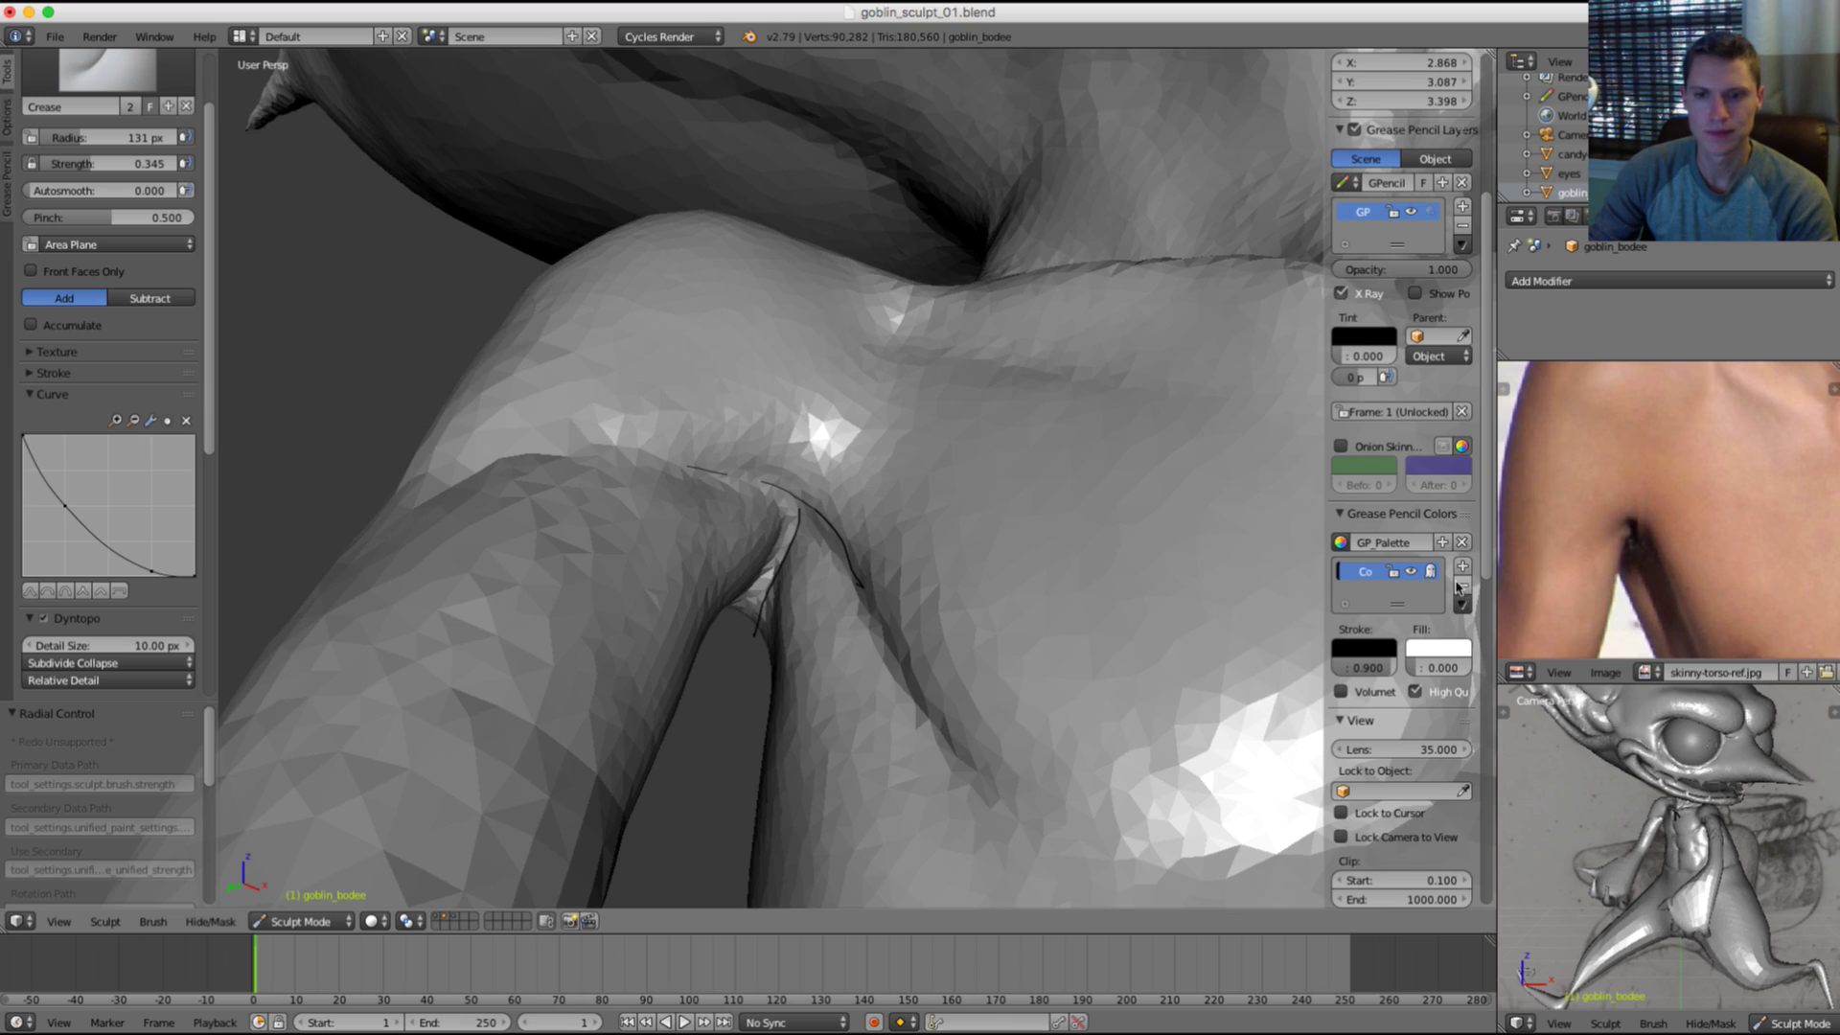
click(1462, 586)
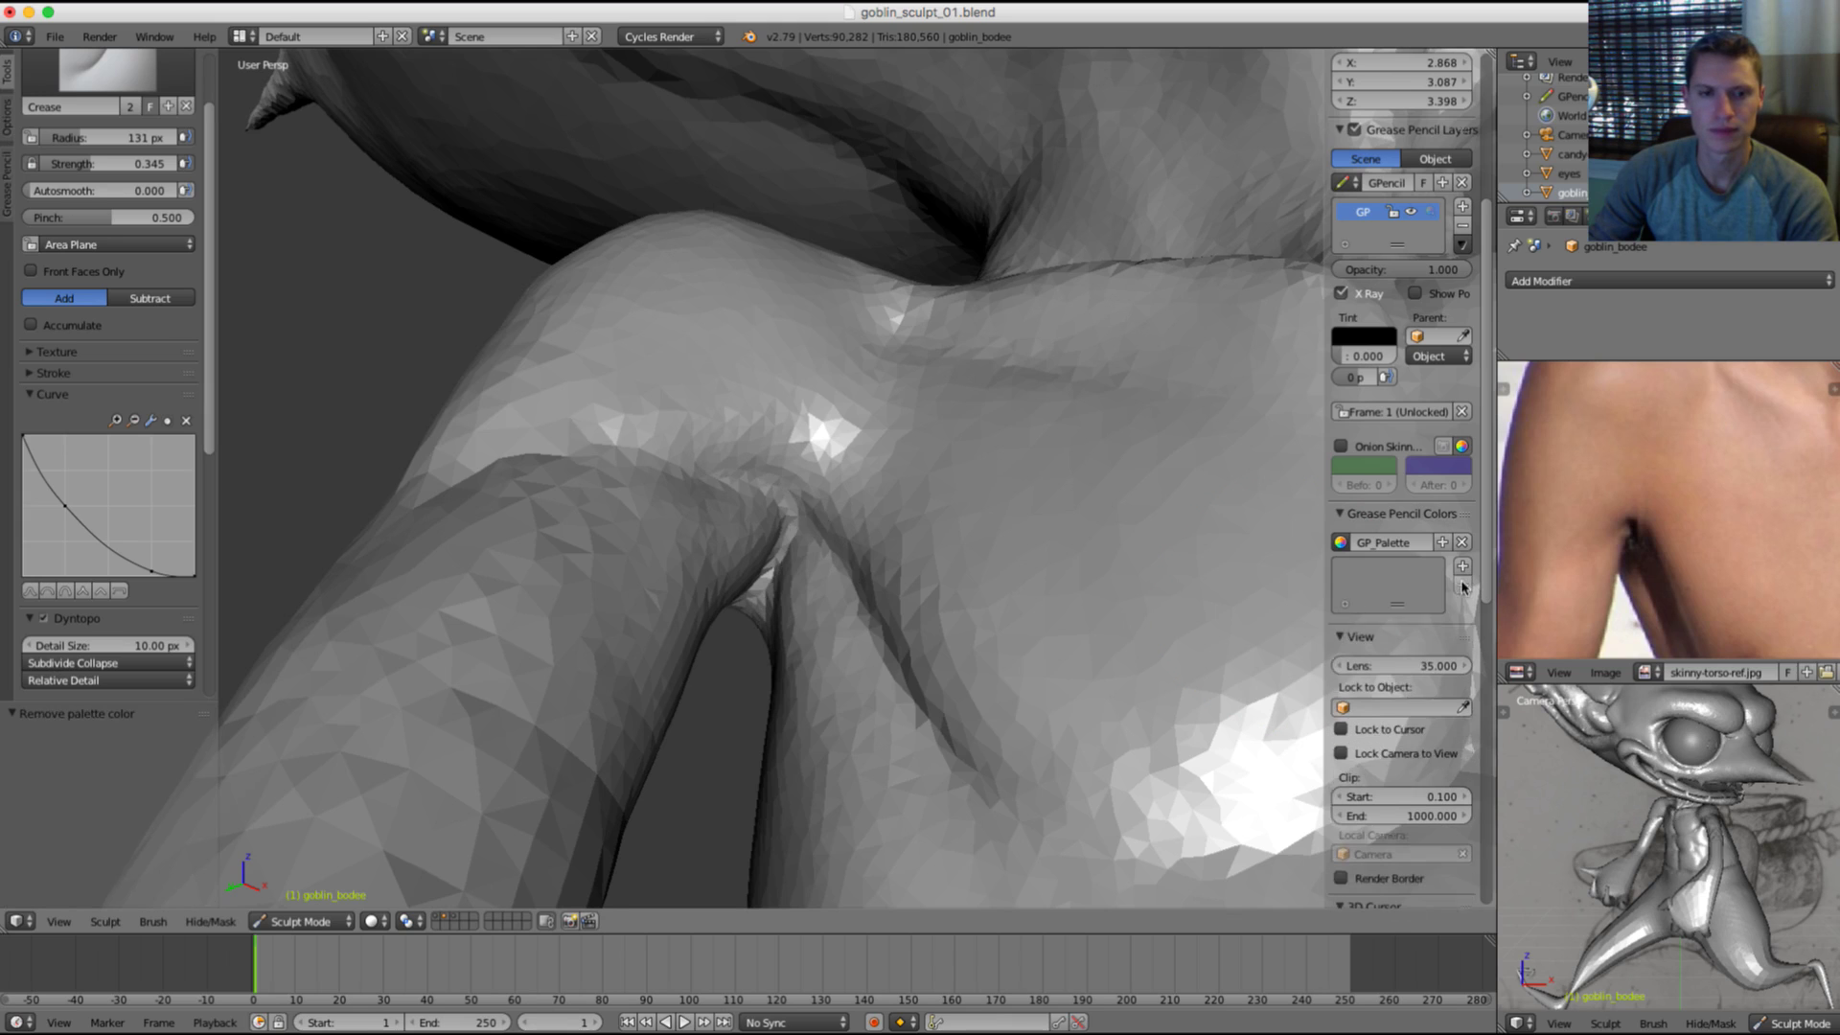
Step: Smooth the inside of the armpit fold, reduce the brush radius to 124 px and bring another arm photo into view
mouse_move(812, 463)
middle_down()
mouse_move(780, 383)
mouse_move(794, 505)
mouse_move(764, 544)
mouse_move(766, 513)
middle_up()
ctrl+middle_drag(766, 512, 768, 567)
mouse_move(767, 555)
shift+mouse_down()
mouse_move(766, 508)
mouse_move(746, 502)
mouse_move(757, 517)
shift+mouse_up()
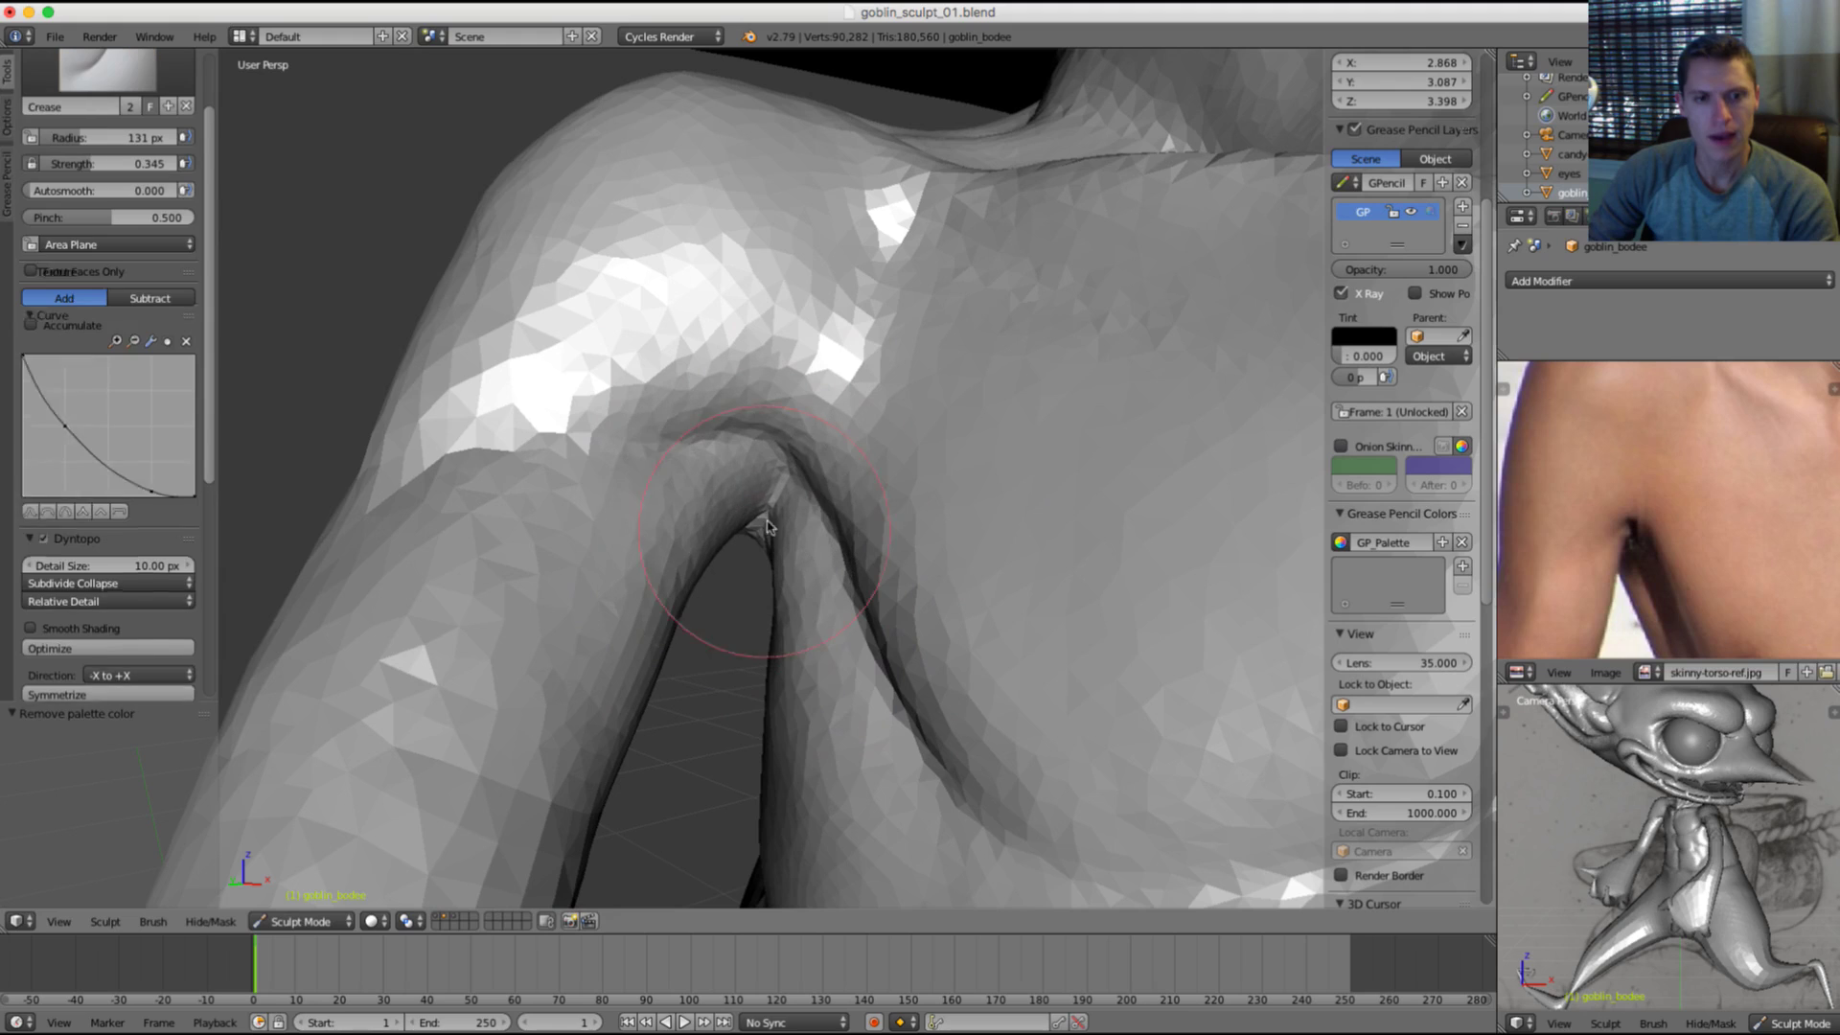
key(f)
click(752, 515)
ctrl+middle_drag(758, 534, 754, 397)
scroll(755, 396, down, 3)
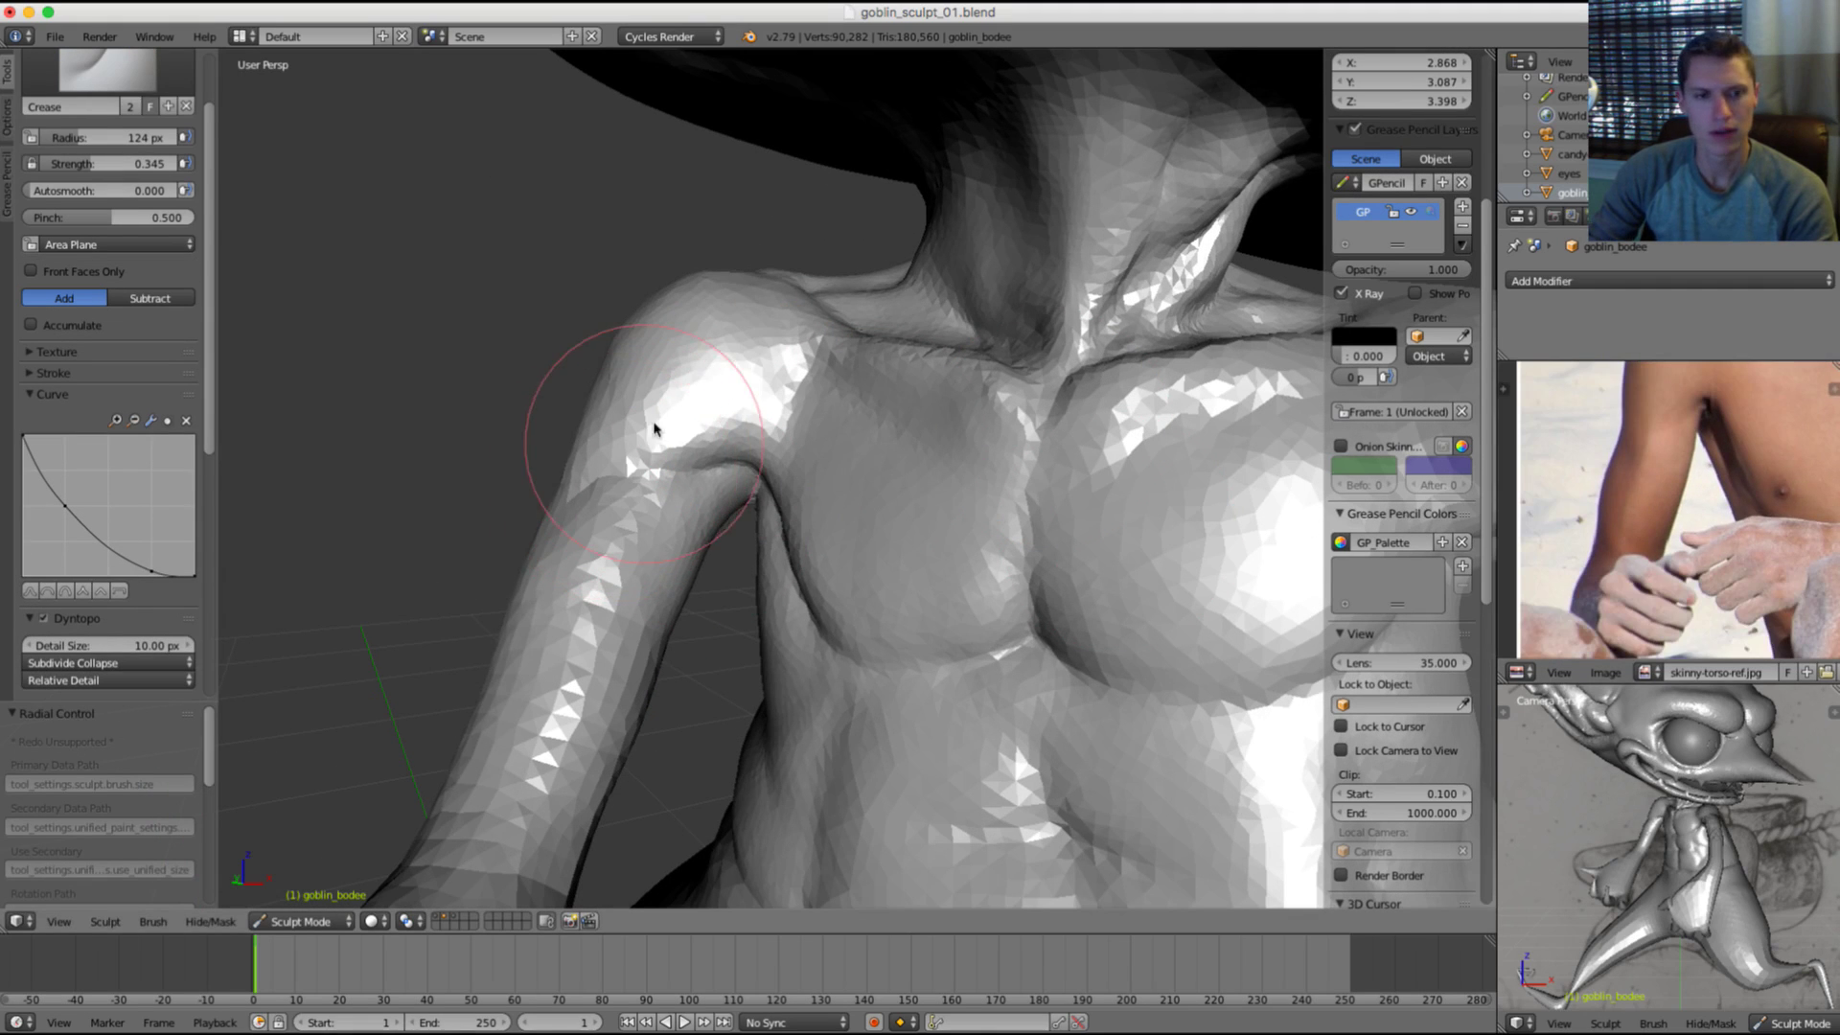
Step: Bulk up the biceps along the front of the upper arm with the Inflate/Deflate brush at 1.000 strength and a 123 px radius
scroll(654, 428, up, 2)
key(i)
key(f)
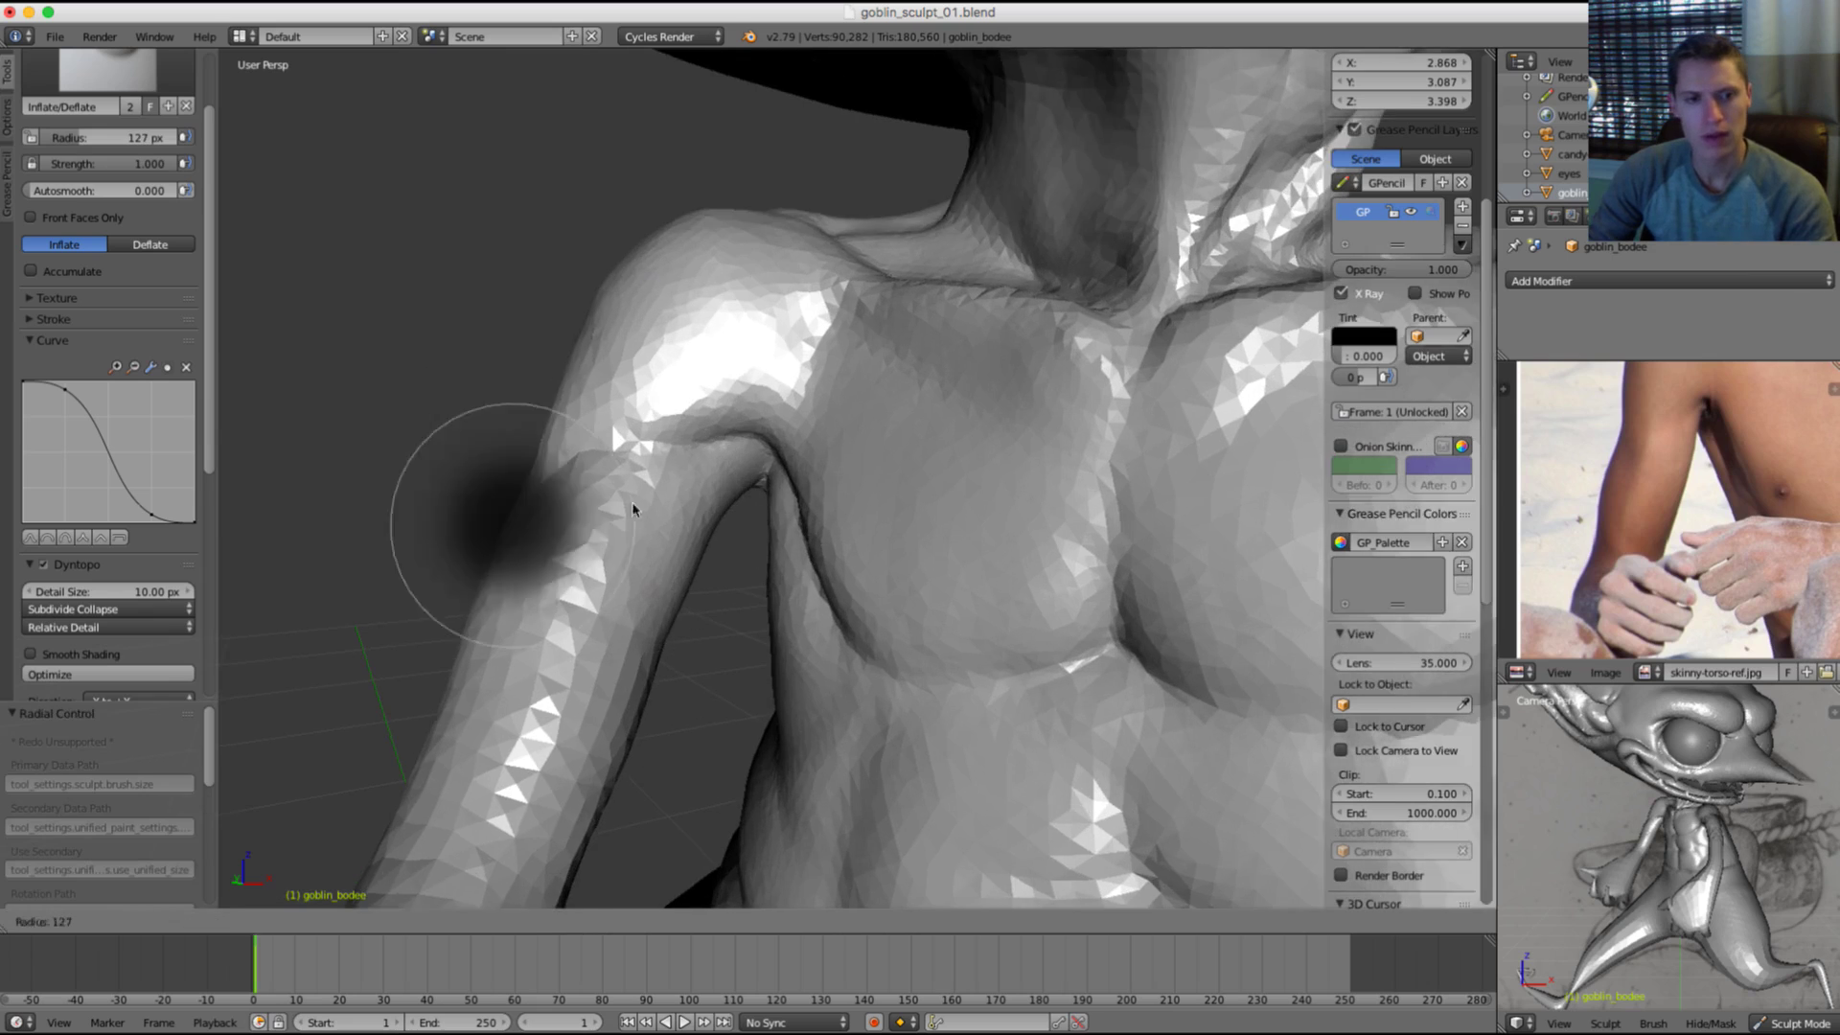
click(632, 510)
shift+middle_drag(661, 542, 752, 427)
drag(746, 414, 666, 580)
drag(747, 361, 614, 600)
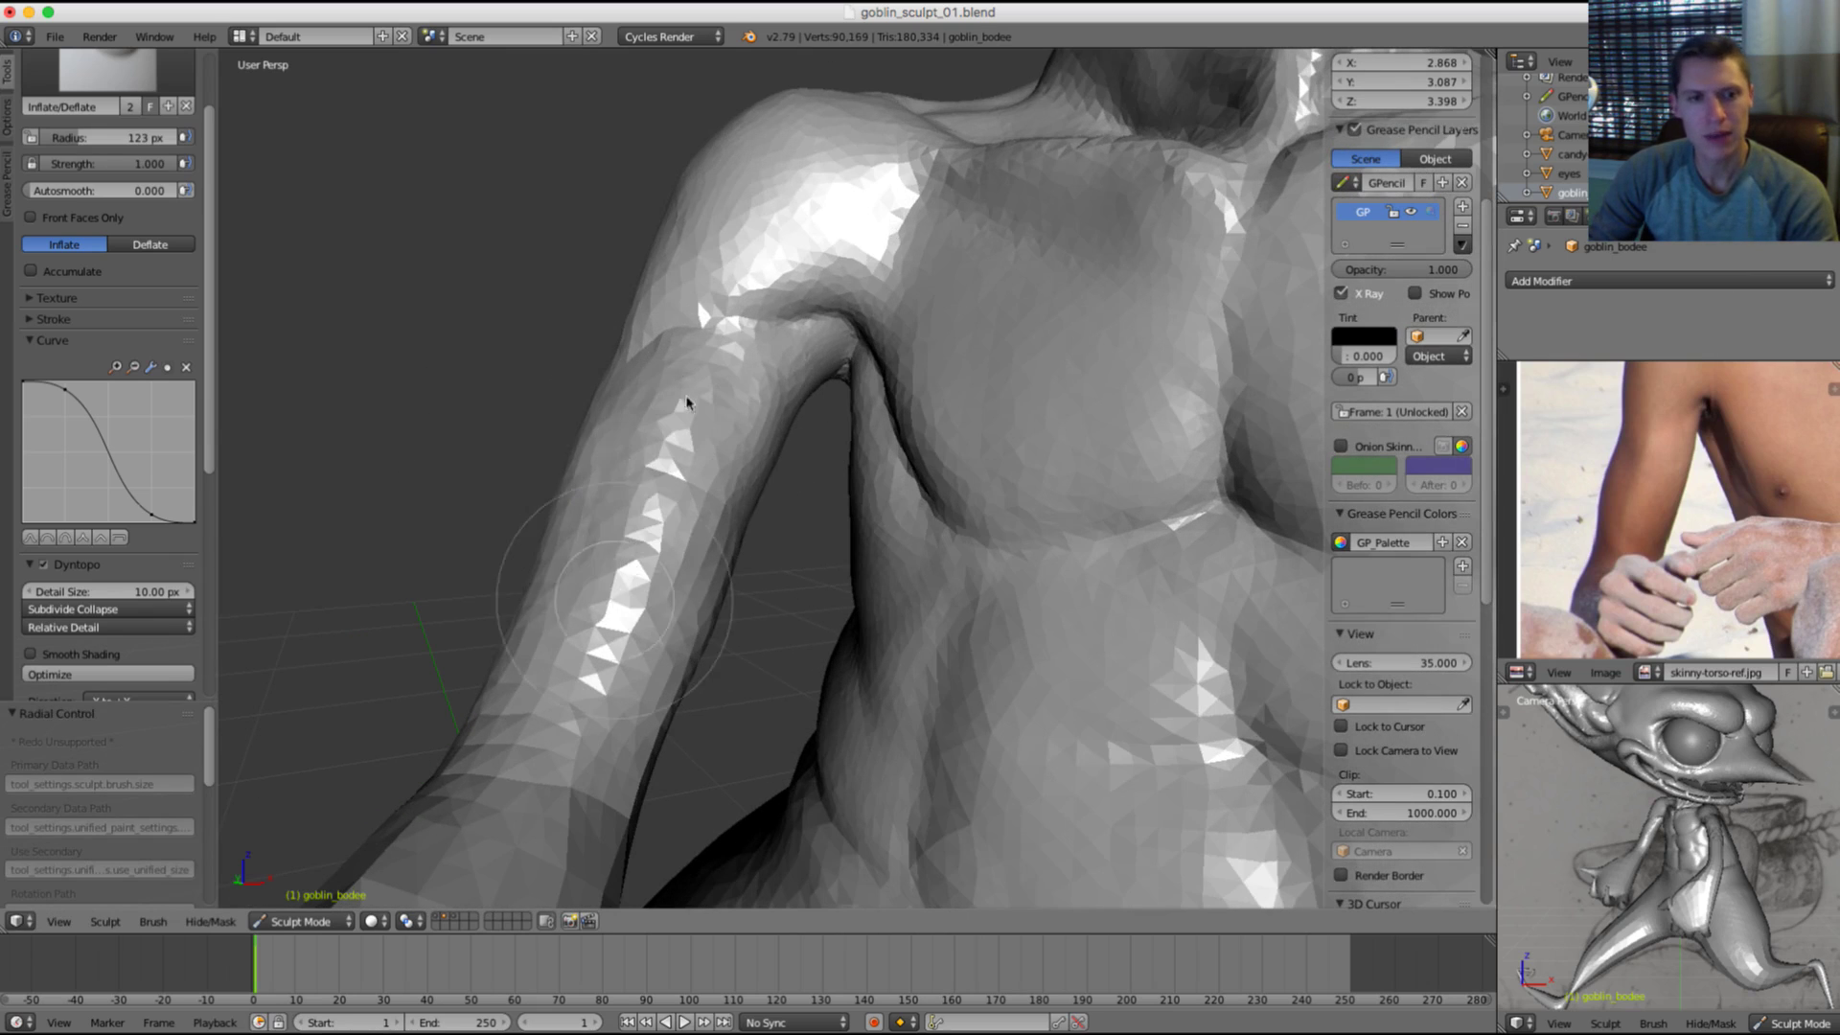
mouse_move(686, 402)
mouse_down()
mouse_move(641, 508)
mouse_move(629, 623)
mouse_up()
mouse_move(694, 440)
mouse_down()
mouse_move(706, 562)
mouse_move(646, 621)
mouse_up()
drag(670, 398, 601, 532)
middle_drag(715, 456, 786, 445)
drag(738, 345, 674, 609)
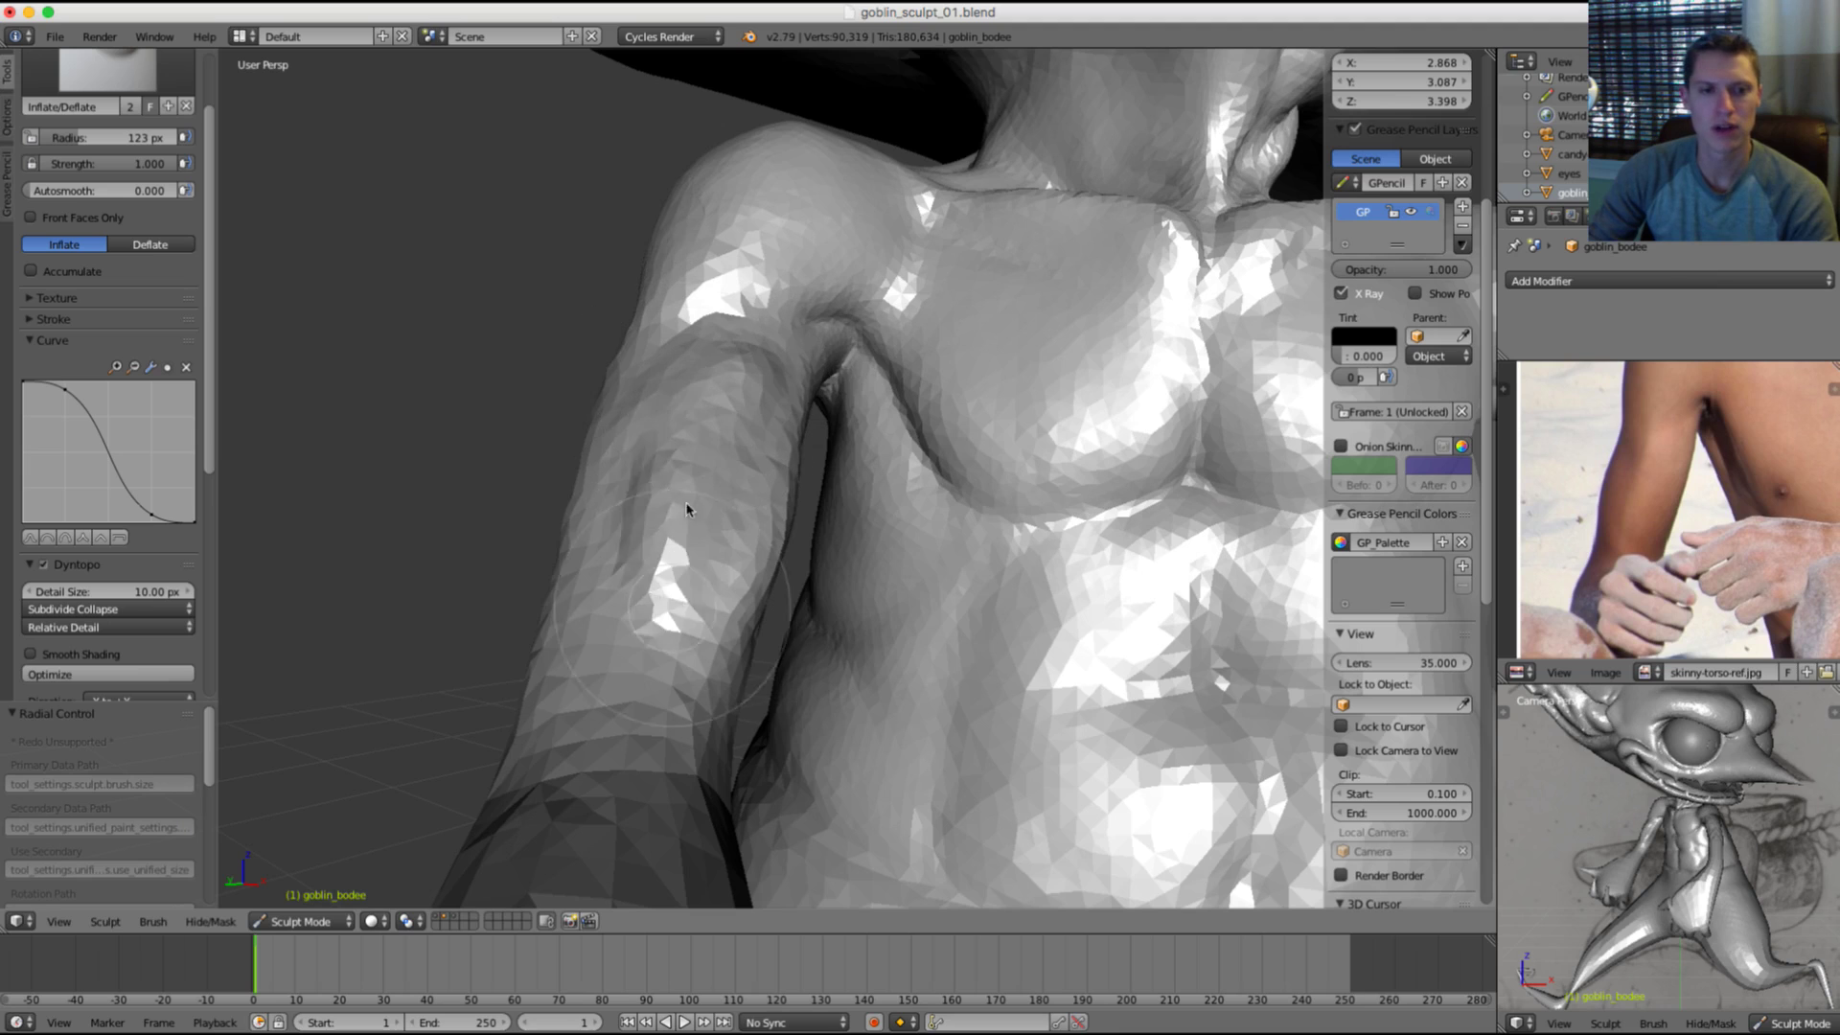
mouse_move(686, 510)
mouse_down()
mouse_move(695, 661)
mouse_move(730, 634)
mouse_up()
middle_drag(741, 595, 622, 596)
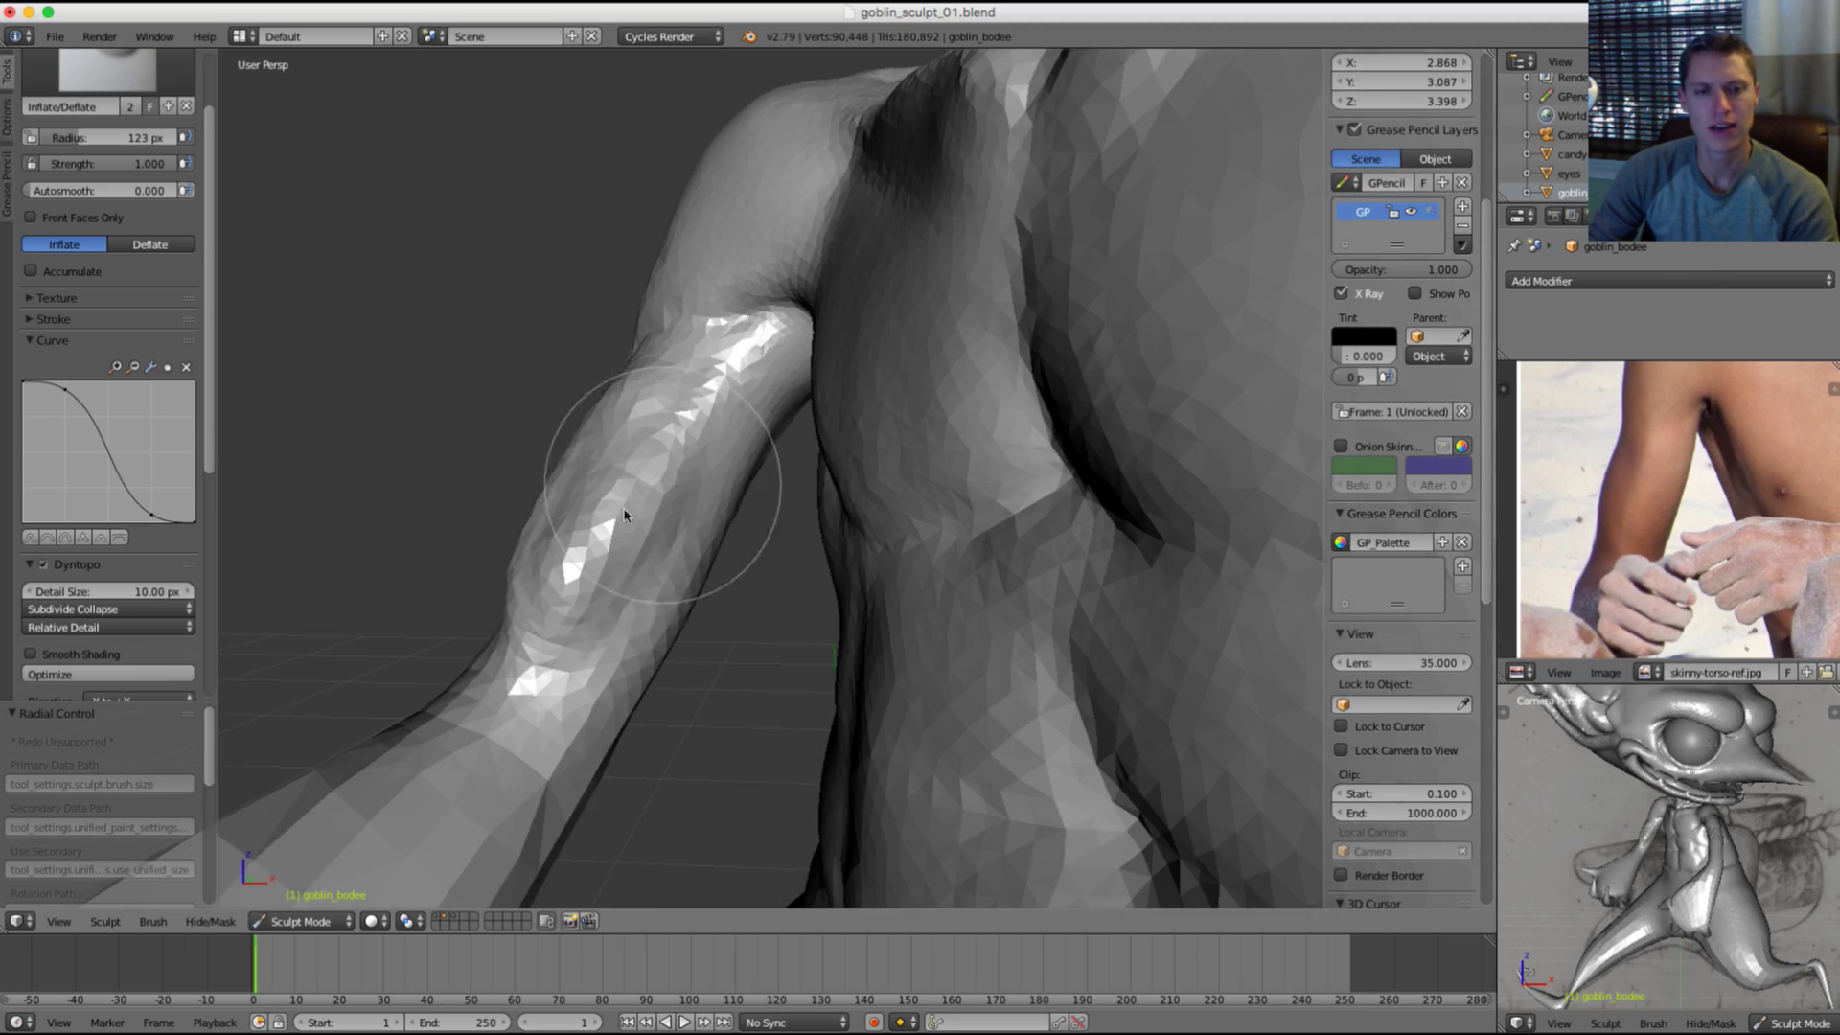
Step: Smooth the inflated biceps along the length of the upper arm
key(s)
shift+drag(561, 591, 548, 624)
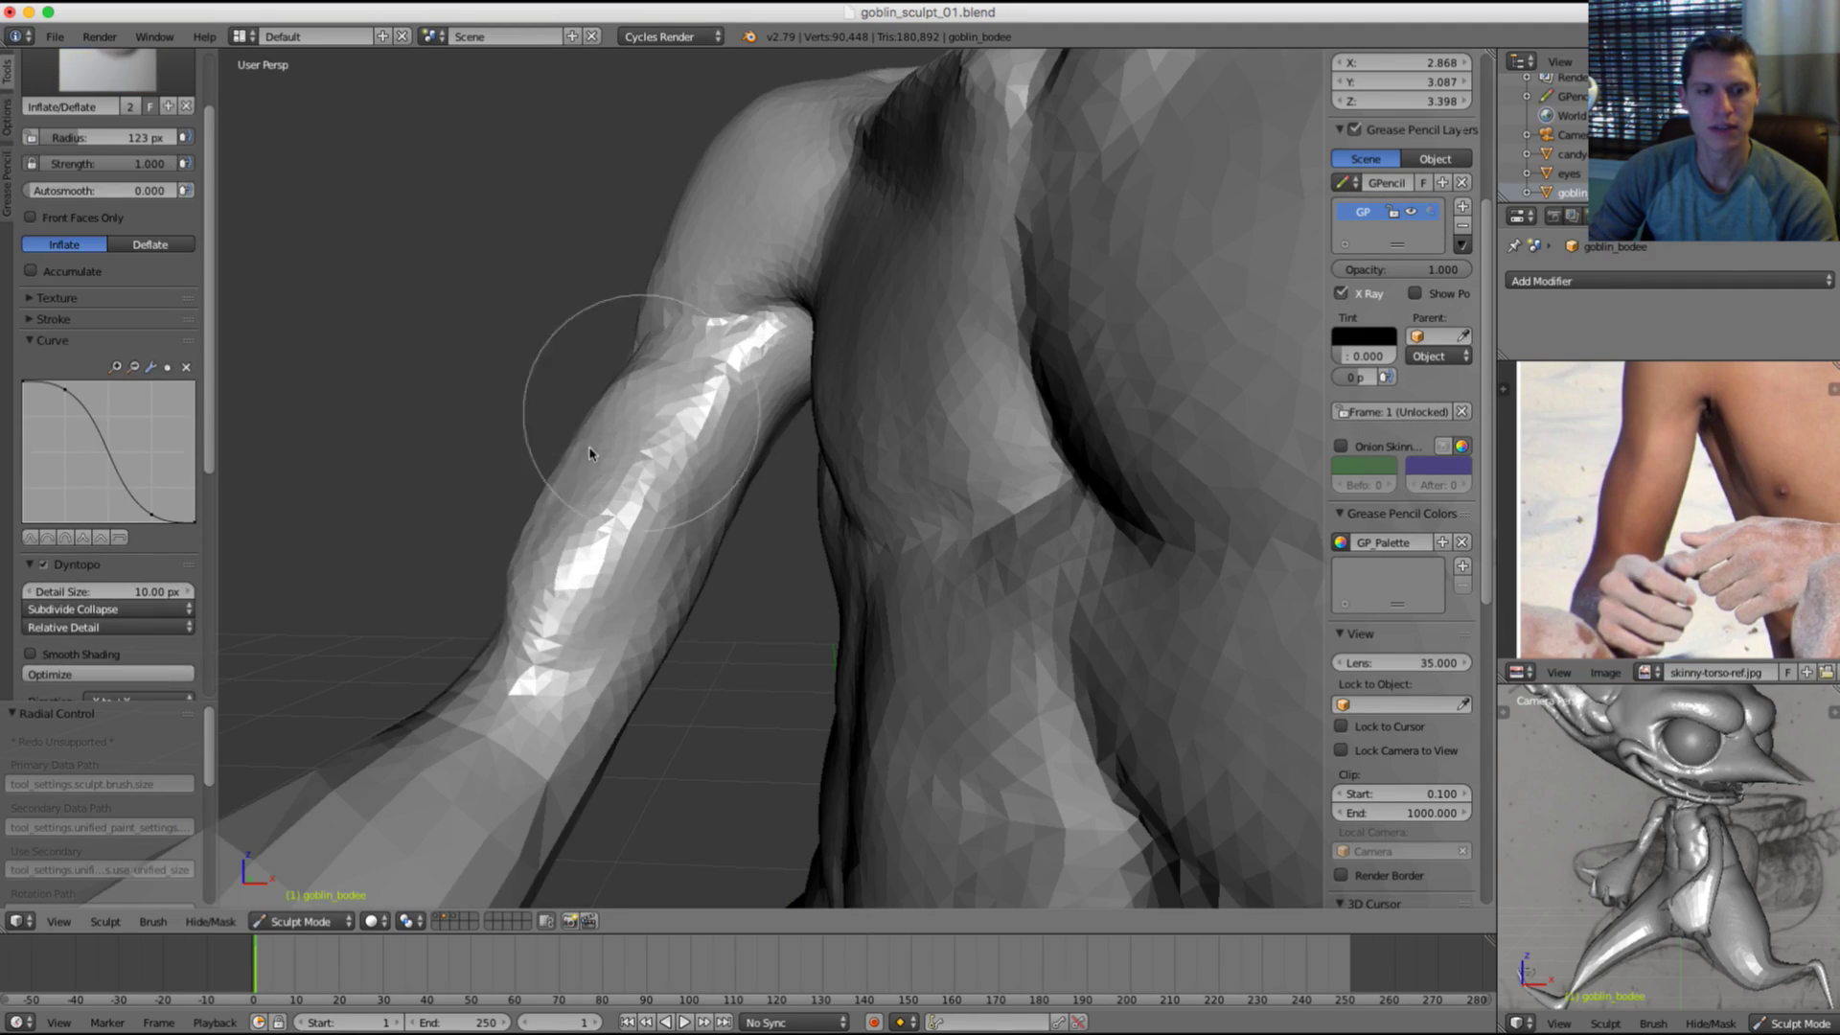
shift+drag(591, 451, 556, 598)
shift+drag(640, 370, 575, 594)
shift+drag(707, 413, 596, 591)
mouse_move(596, 595)
middle_down()
mouse_move(871, 473)
mouse_move(751, 485)
middle_up()
key(i)
key(s)
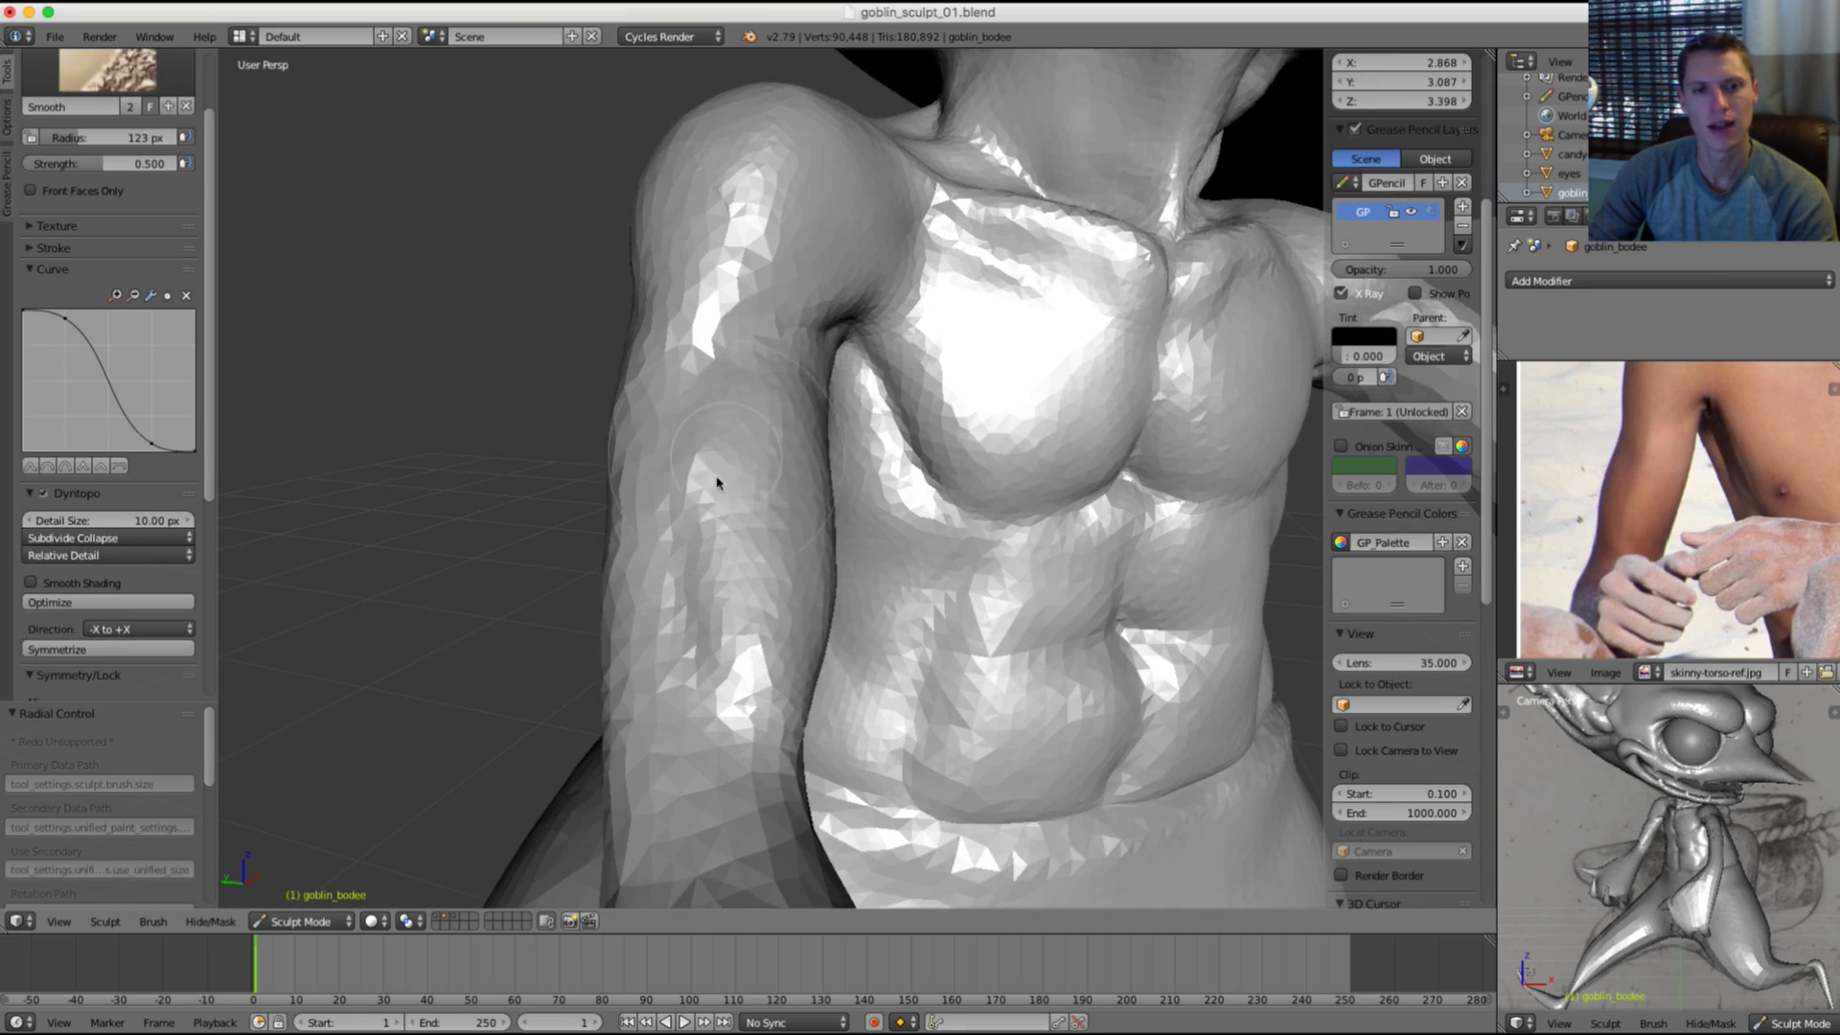
Step: Prepare to adjust the upper arm's contour with the Grab brush at a 167 px radius
mouse_move(788, 385)
ctrl+middle_down()
mouse_move(814, 321)
mouse_move(768, 411)
mouse_move(763, 543)
mouse_move(760, 435)
ctrl+middle_up()
key(g)
key(f)
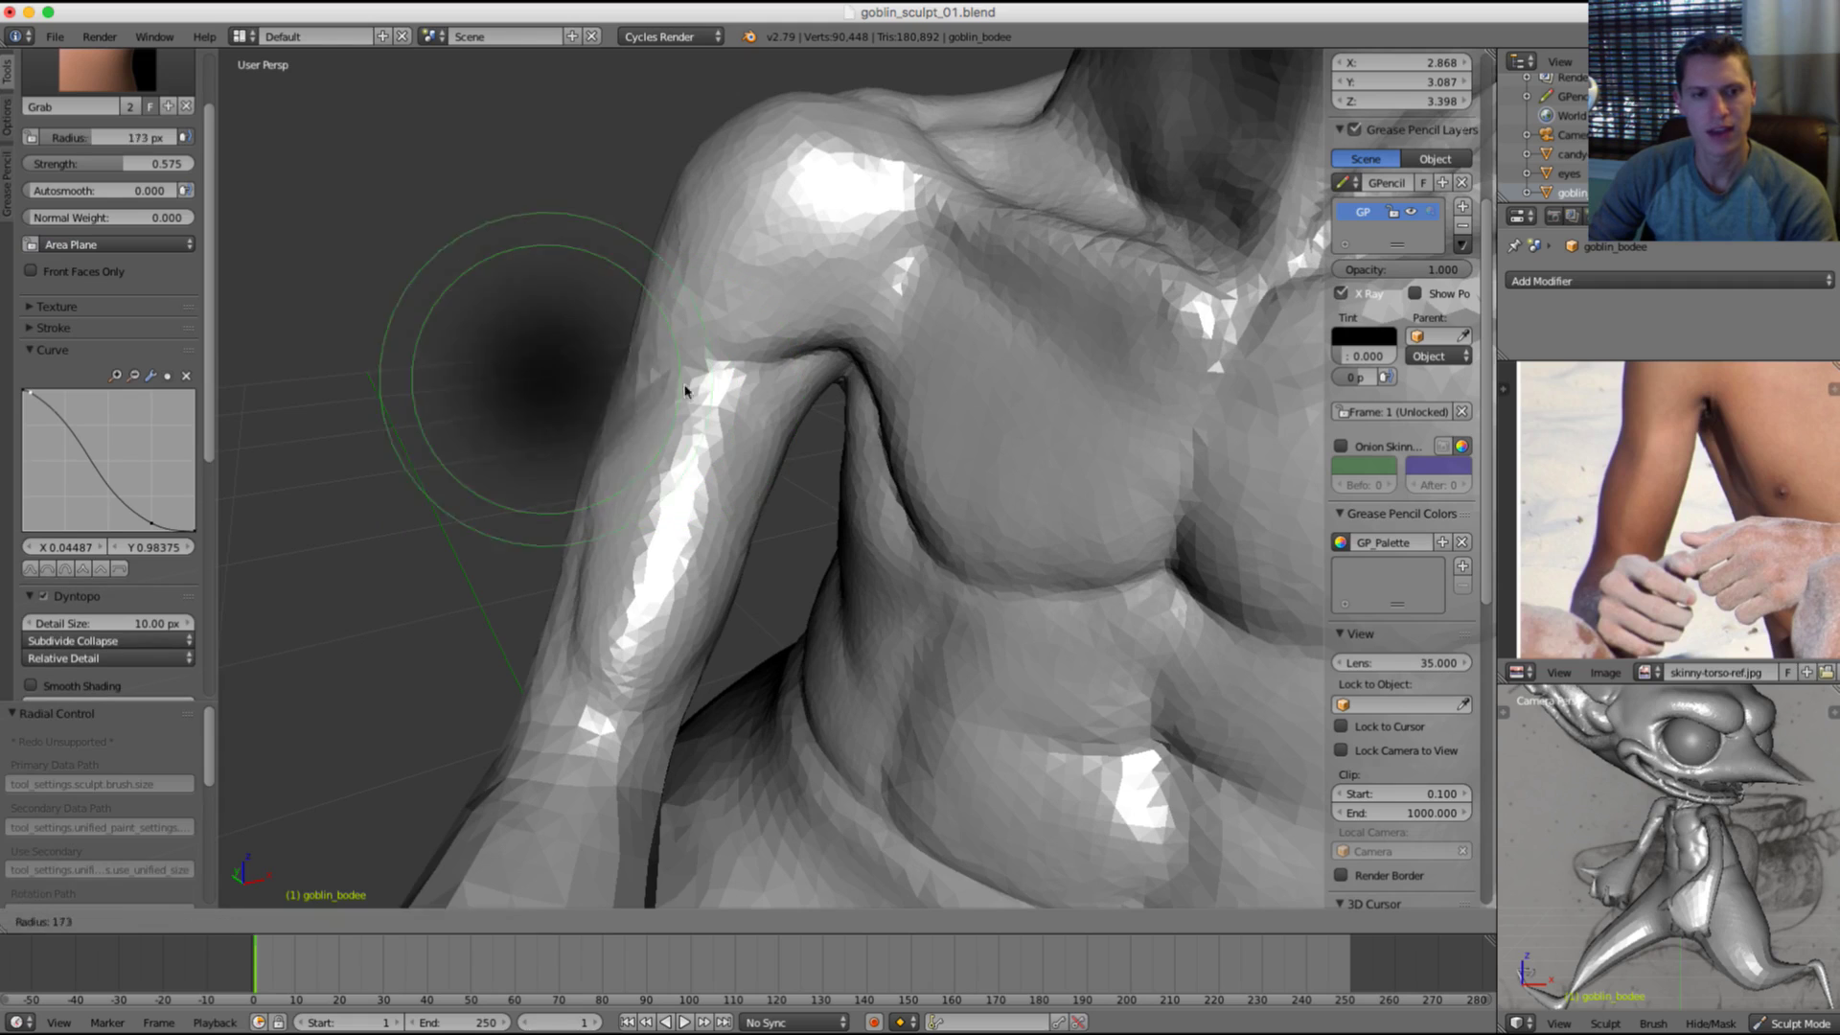
click(692, 389)
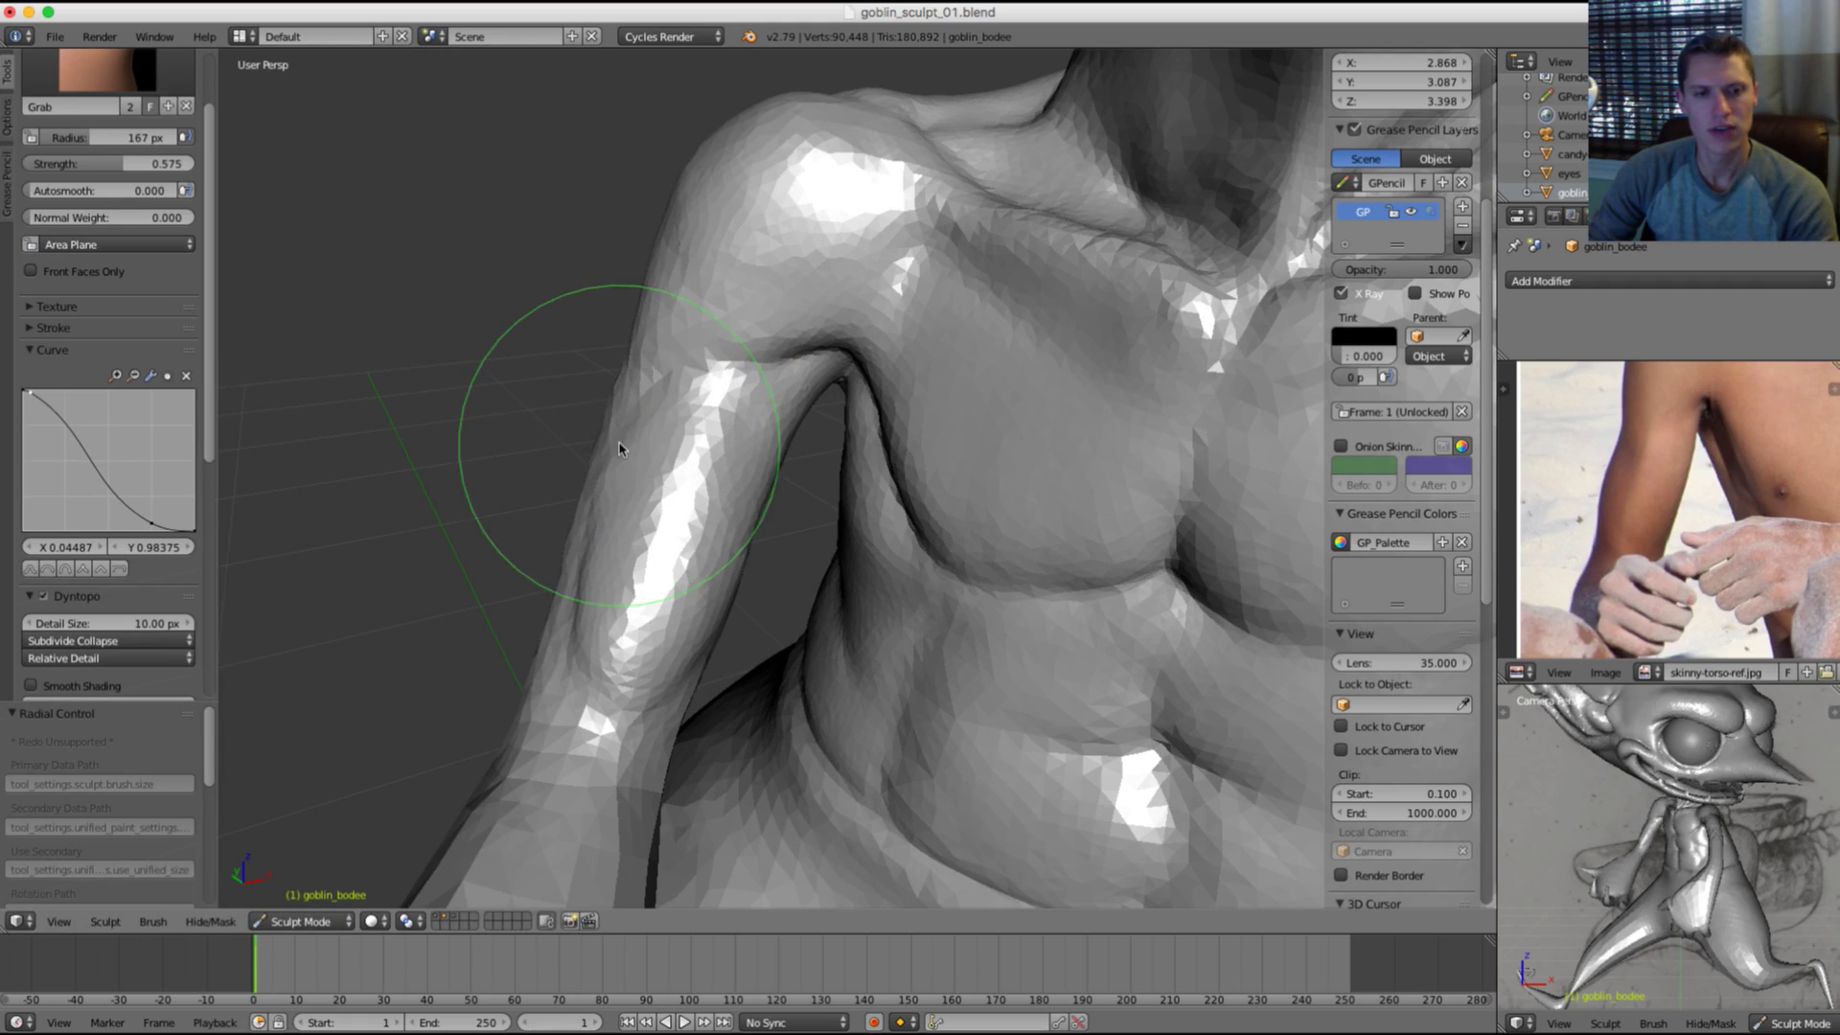
Step: Define the biceps' edge below the shoulder with the Crease brush at 0.247 strength and a 77 px radius
key(shift+c)
middle_drag(554, 455, 752, 367)
key(shift+f)
click(707, 403)
key(f)
click(606, 426)
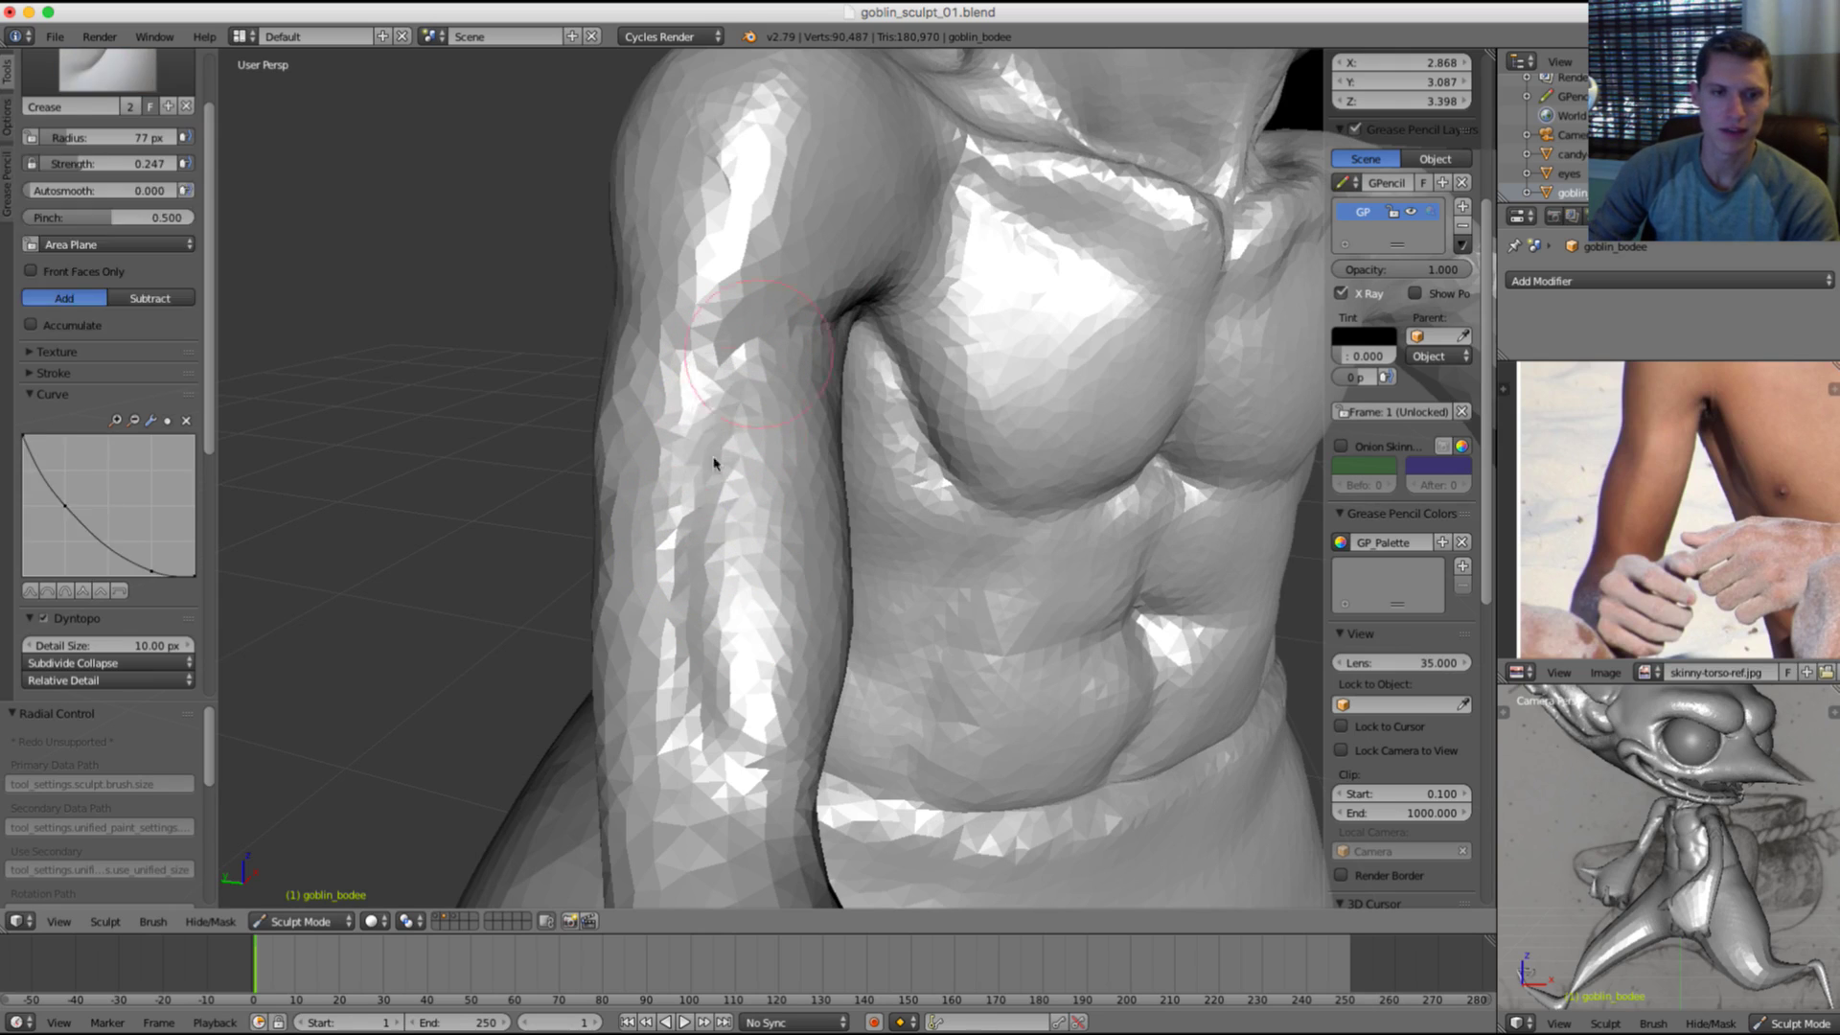
Step: Smooth the middle and lower end of the biceps to blend it into the arm
key(s)
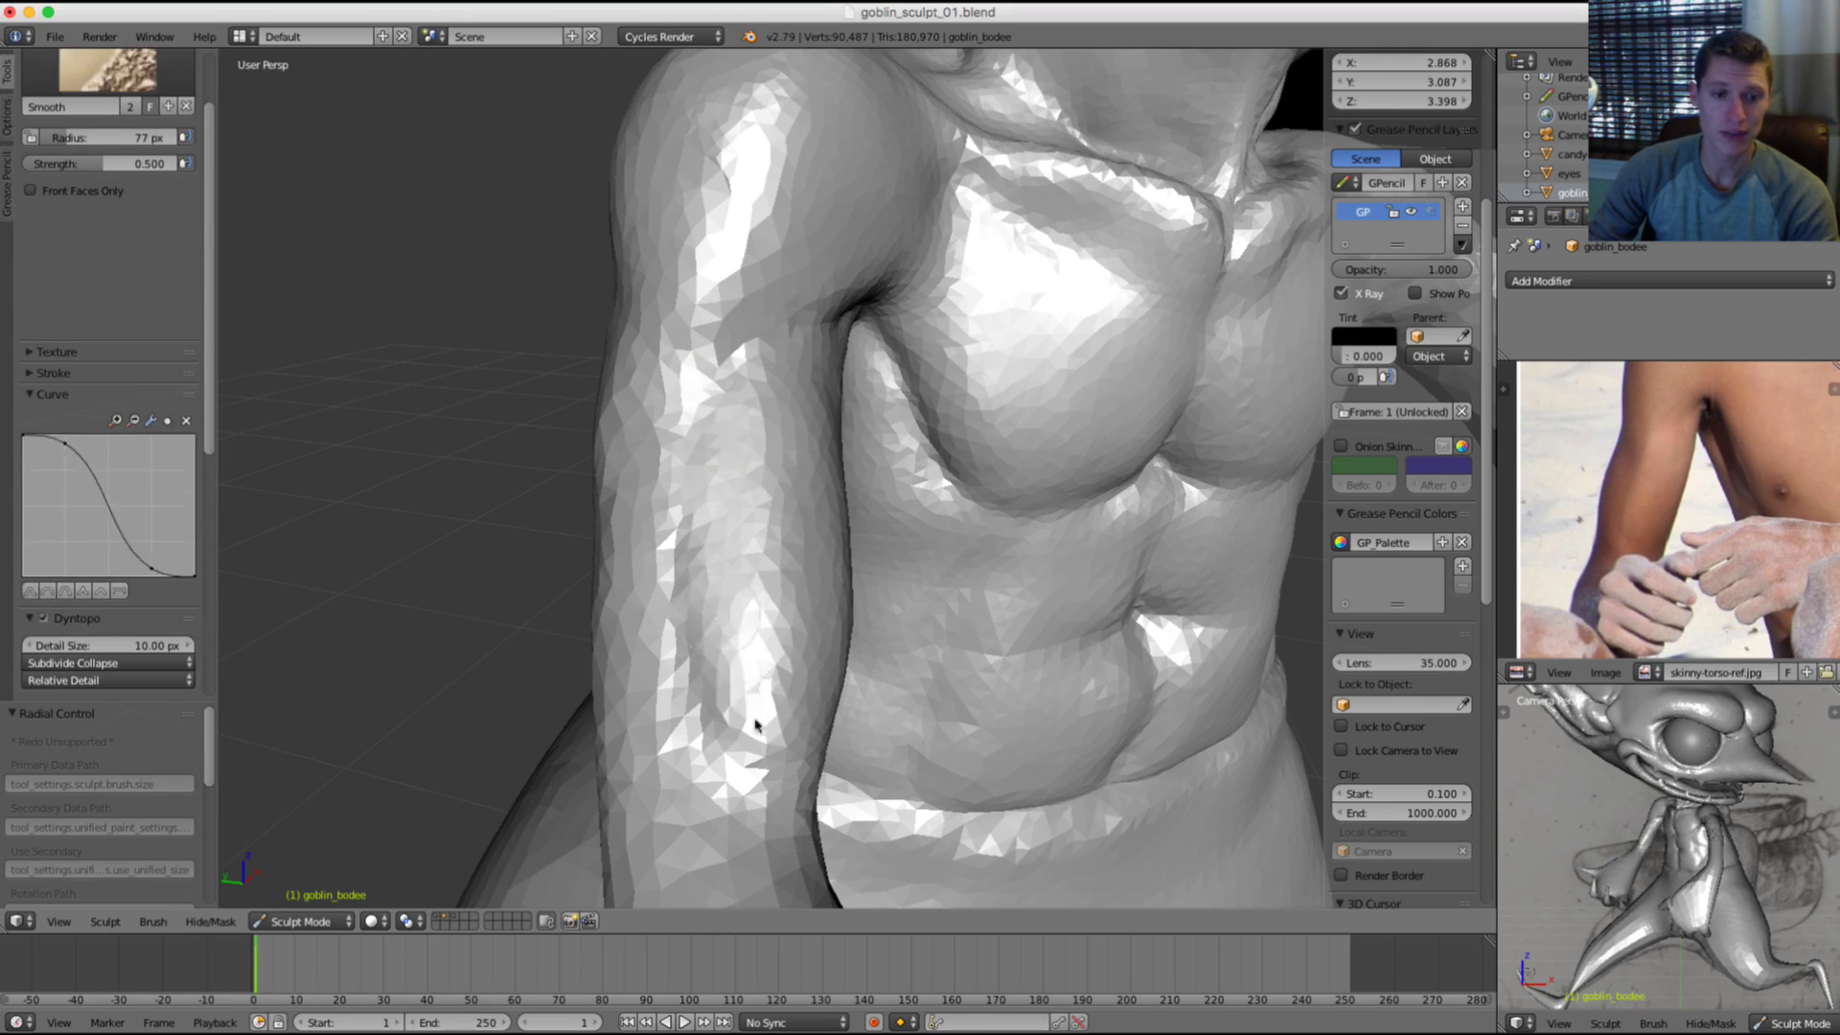
shift+drag(755, 725, 753, 661)
mouse_move(753, 517)
ctrl+middle_down()
mouse_move(745, 671)
mouse_move(632, 637)
mouse_move(690, 522)
mouse_move(786, 508)
ctrl+middle_up()
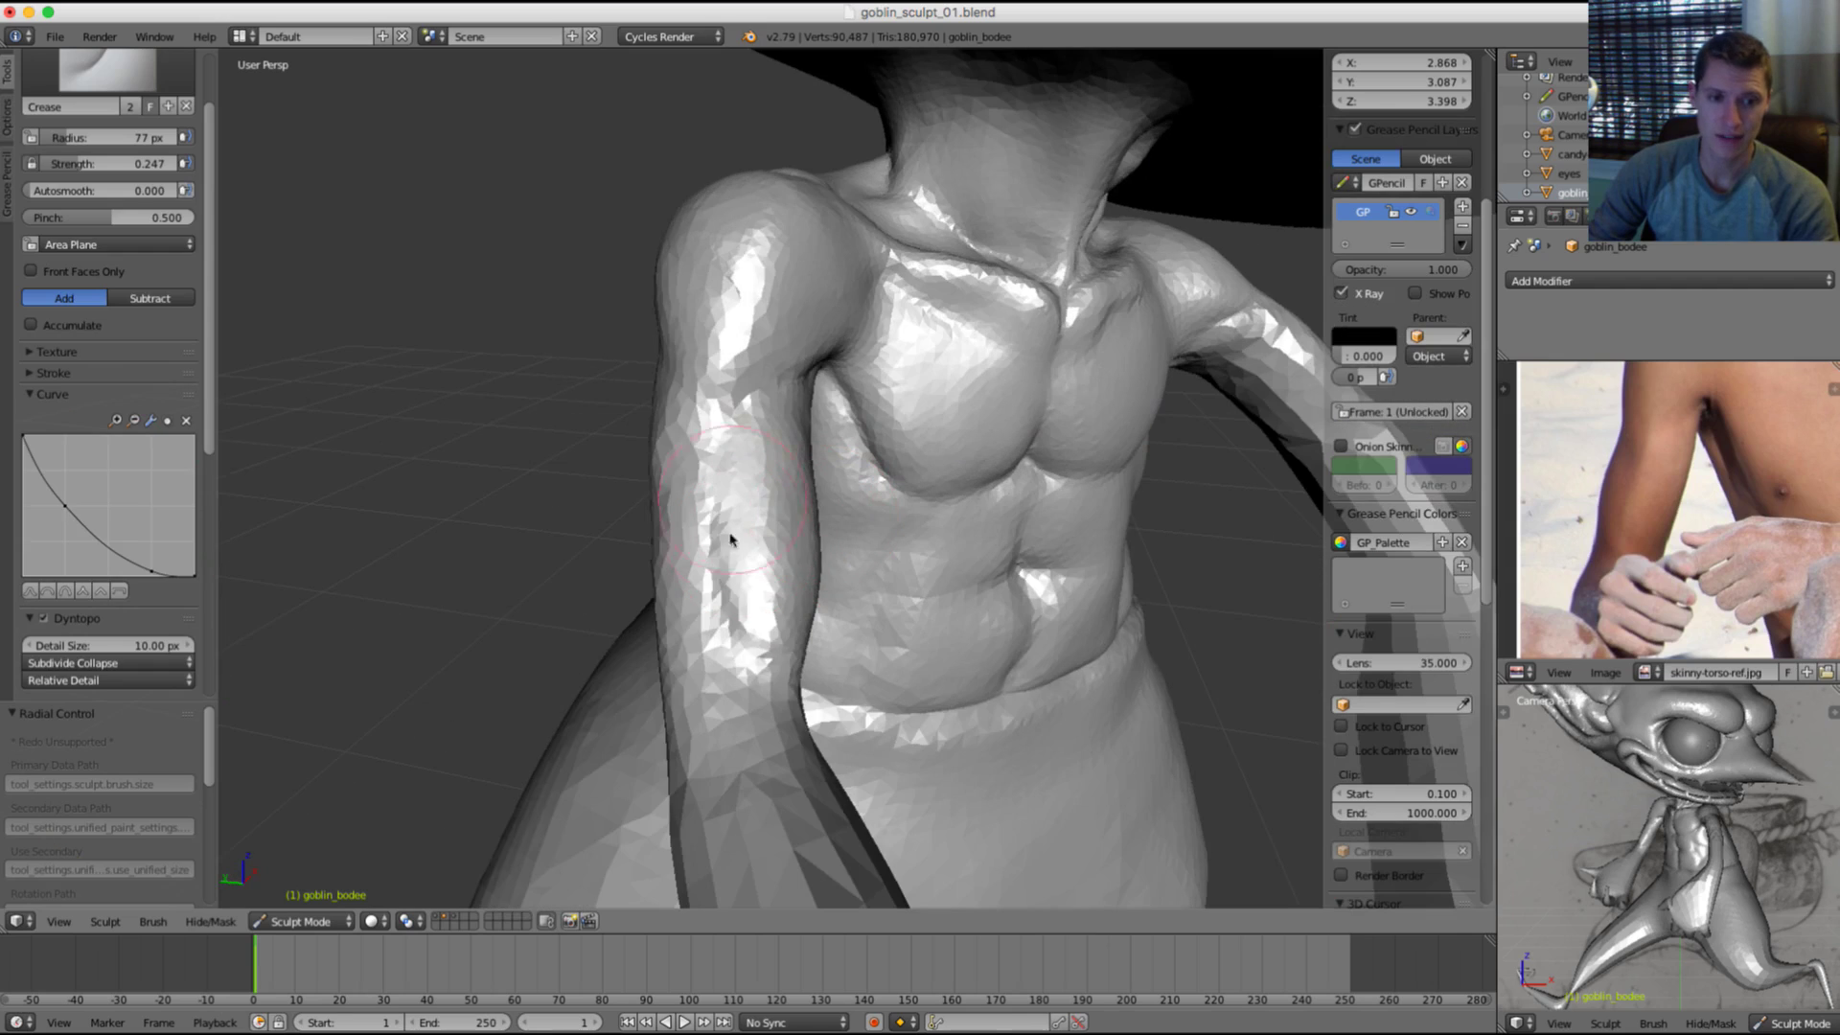
mouse_move(754, 522)
shift+mouse_down()
mouse_move(756, 594)
mouse_move(762, 556)
shift+mouse_up()
Step: Add volume to the inner side of the upper arm with the Inflate/Deflate brush at a 99 px radius
scroll(1060, 383, down, 3)
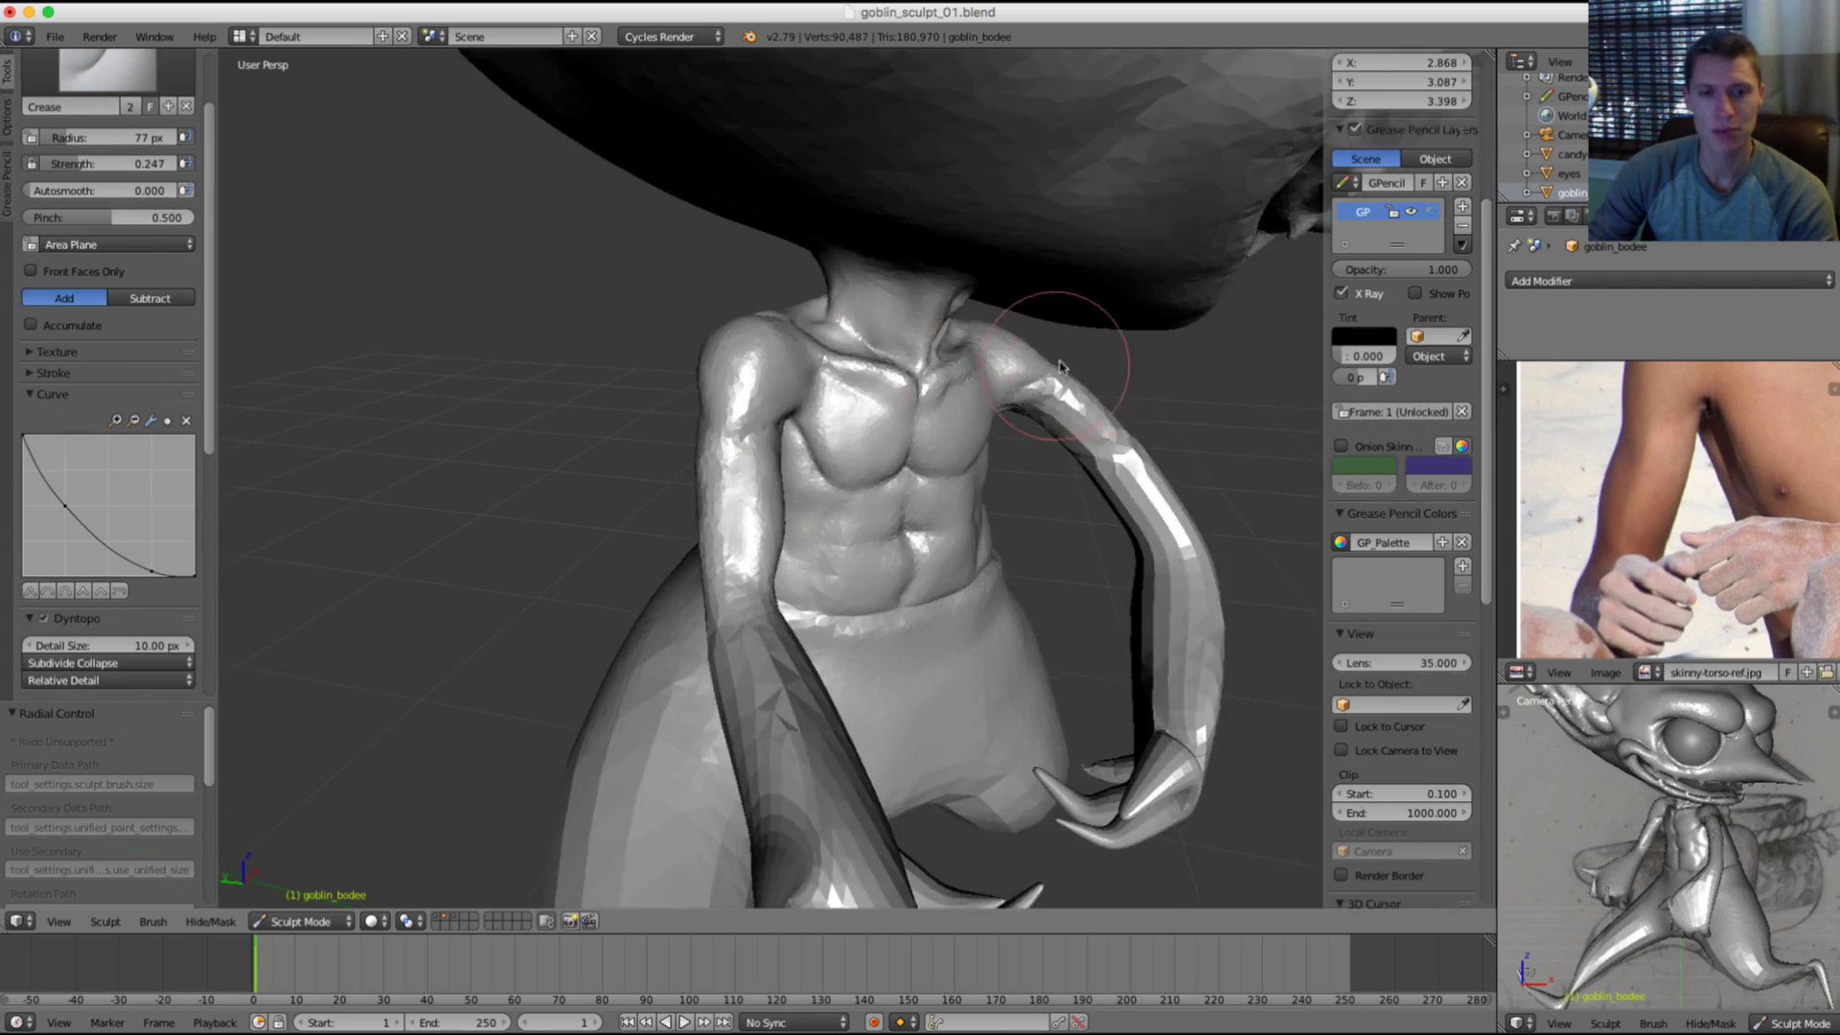
mouse_move(1060, 382)
middle_down()
mouse_move(910, 369)
mouse_move(876, 384)
middle_up()
scroll(760, 509, up, 5)
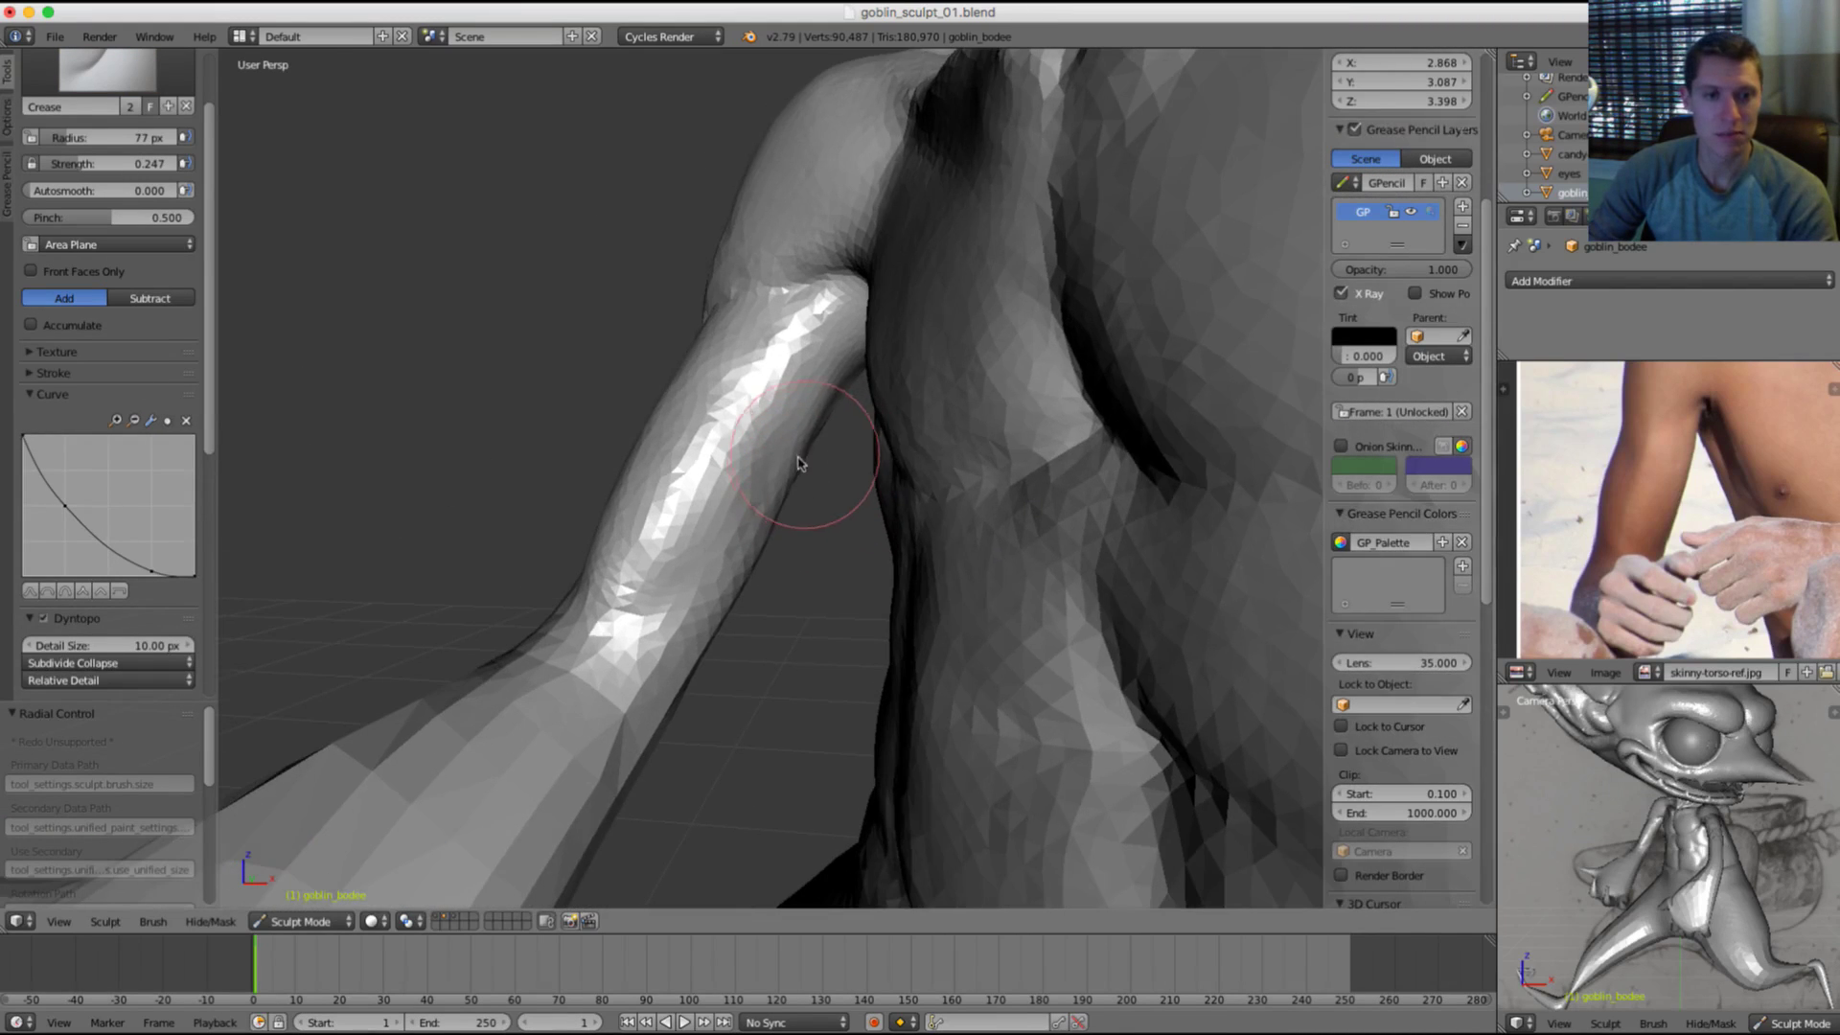
scroll(788, 473, up, 1)
key(i)
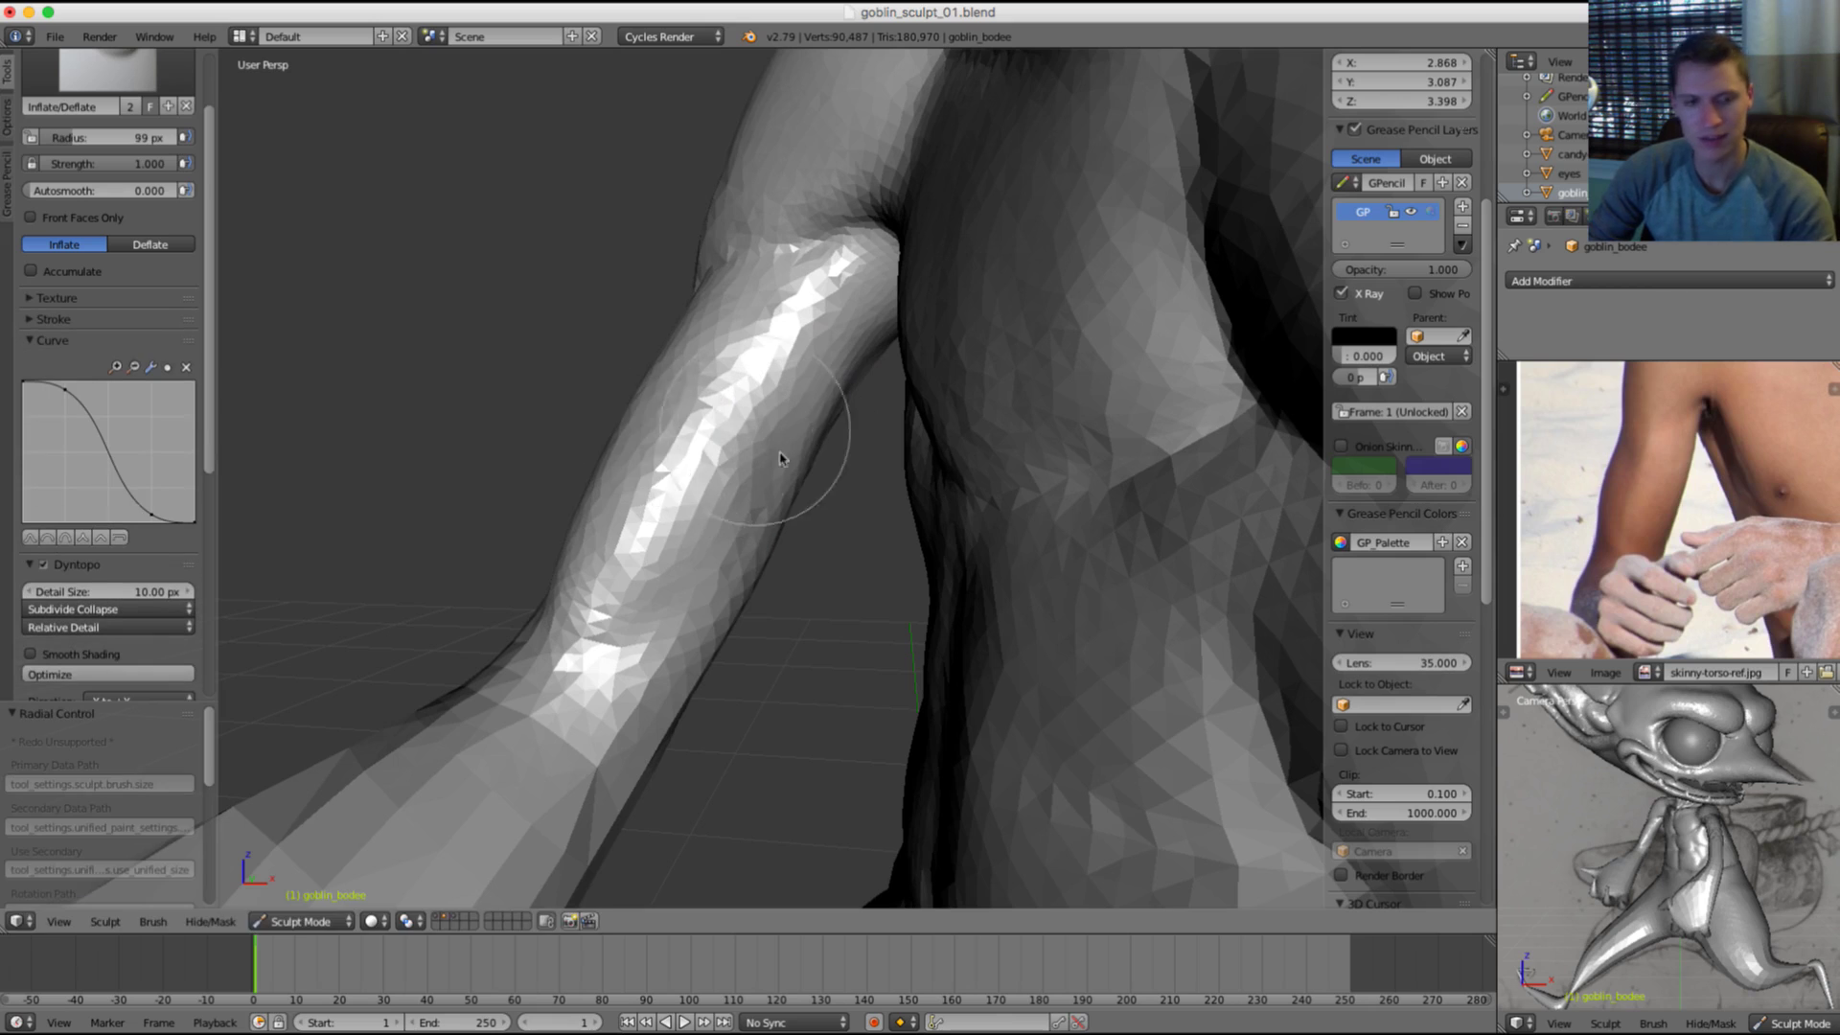
mouse_move(754, 419)
mouse_down()
mouse_move(657, 600)
mouse_move(575, 623)
mouse_move(684, 567)
mouse_move(618, 633)
mouse_move(751, 431)
mouse_move(653, 572)
mouse_move(661, 589)
mouse_up()
Step: Refine the junction of the inner arm and chest at the armpit with the Crease brush at a 109 px radius
scroll(821, 349, down, 5)
mouse_move(762, 571)
middle_down()
mouse_move(821, 349)
mouse_move(821, 460)
mouse_move(780, 480)
mouse_move(827, 464)
middle_up()
scroll(821, 460, up, 5)
key(shift+c)
drag(784, 404, 774, 426)
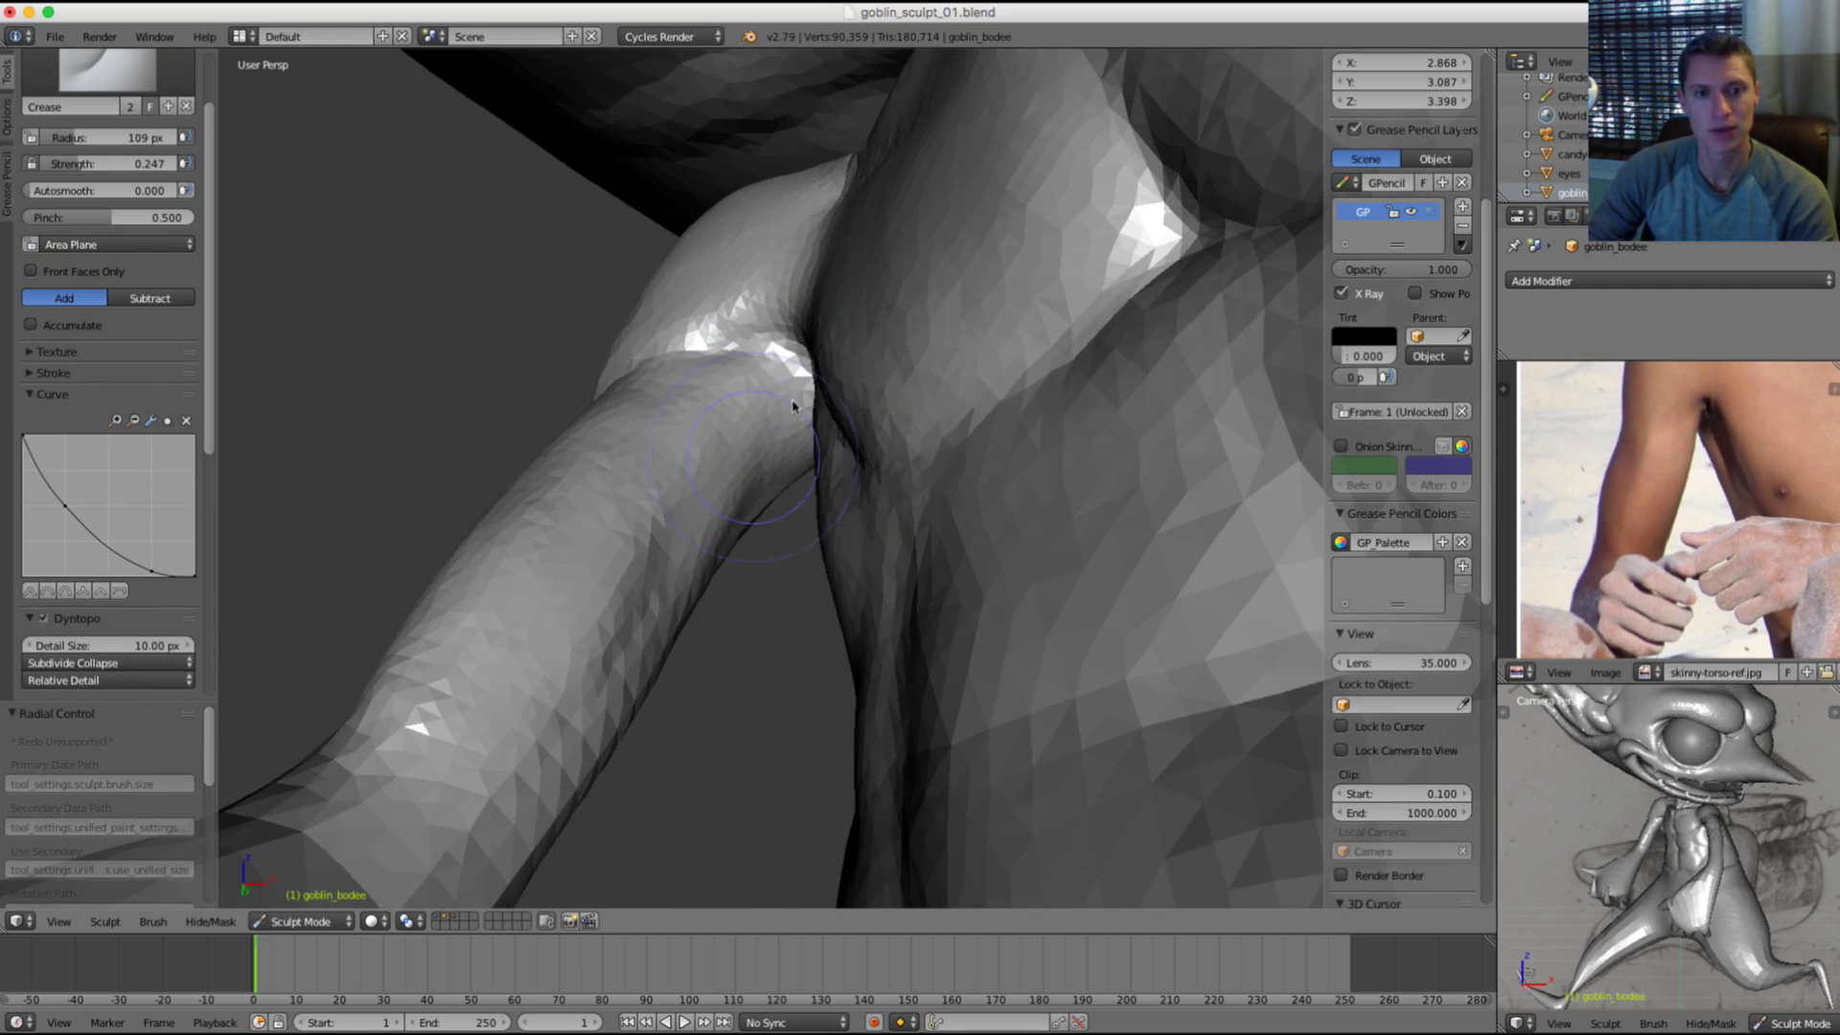
drag(874, 376, 862, 328)
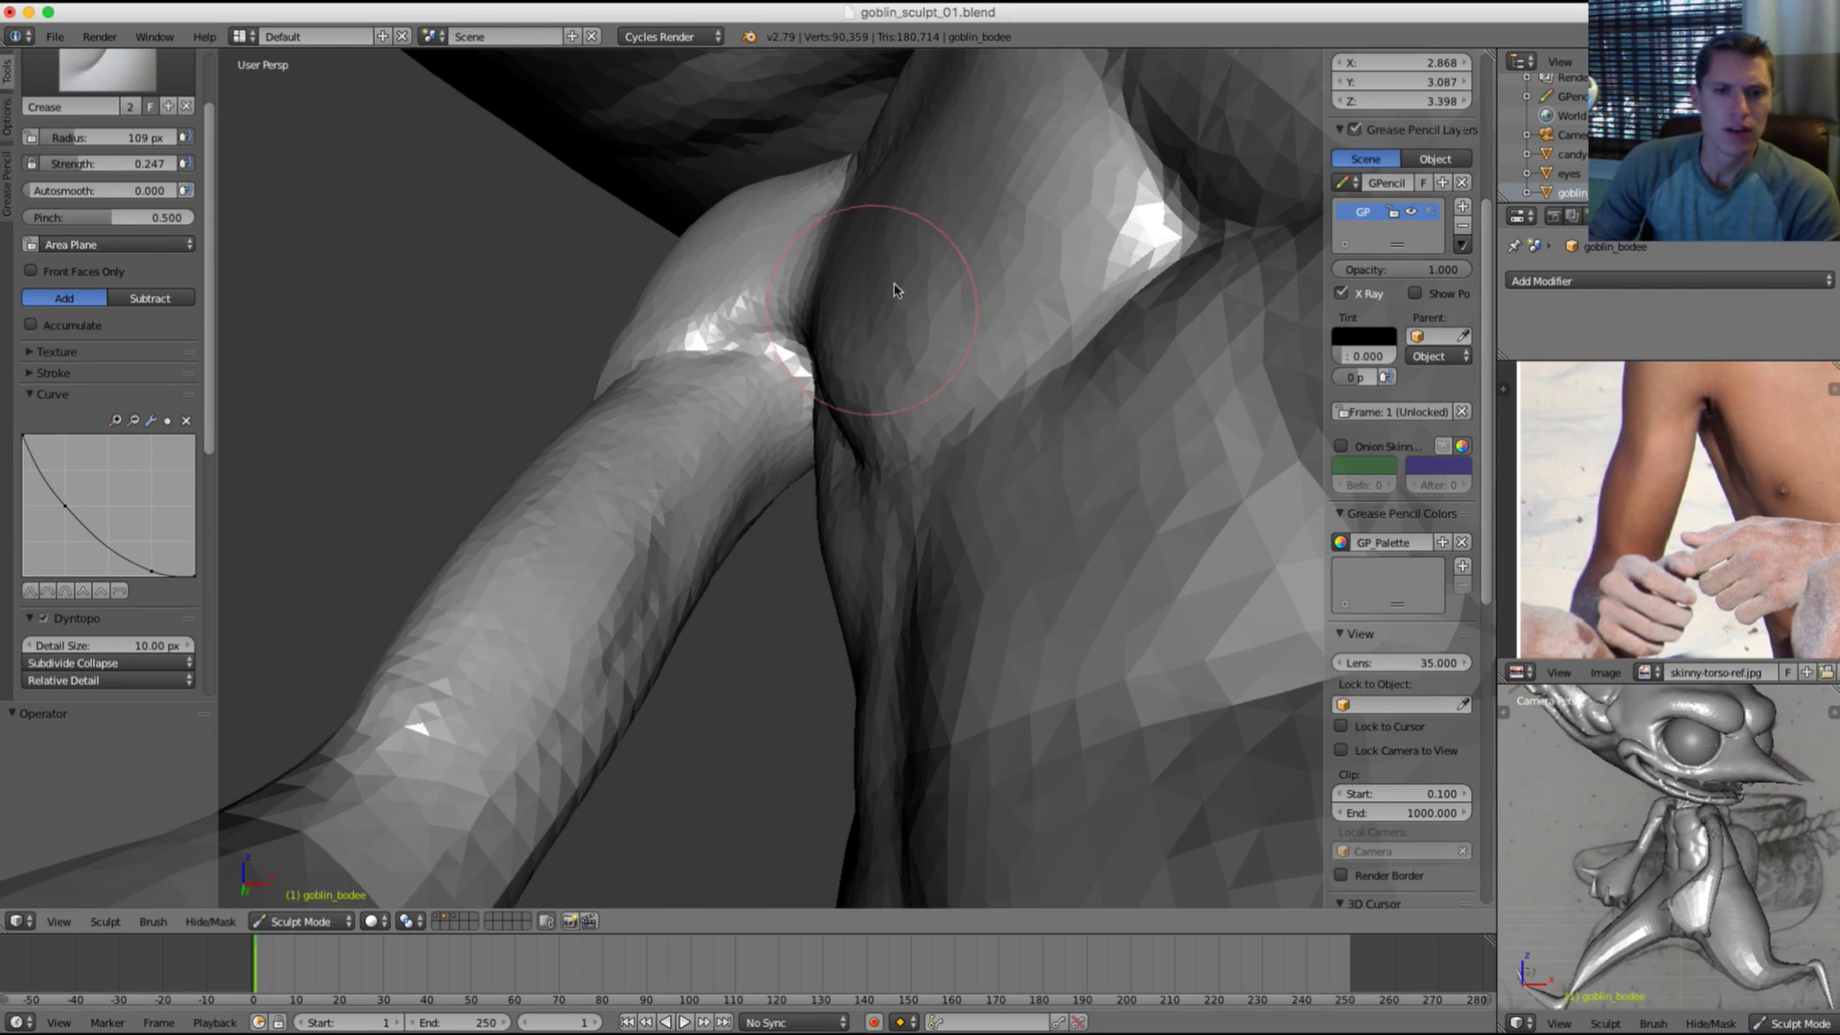
Step: Save the sculpt as a new incremental version named goblin_sculpt_02.blend
key(ctrl+shift+s)
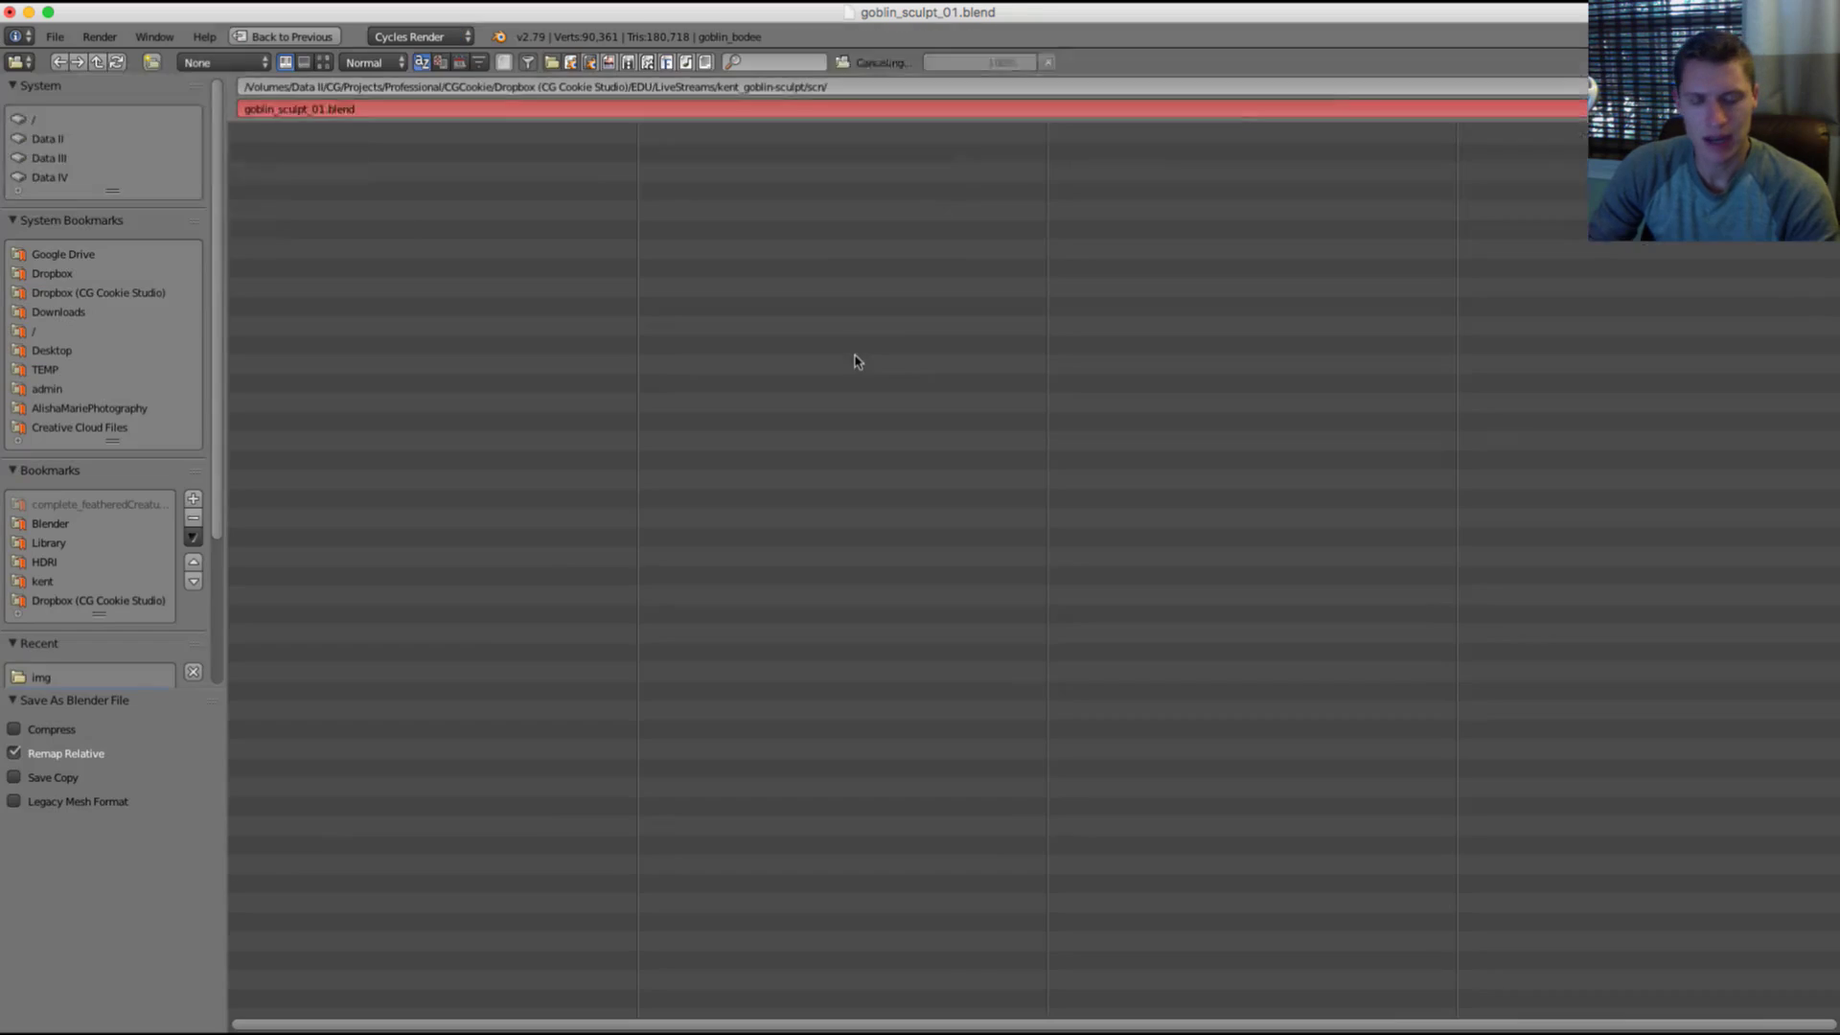
key(KP_Add)
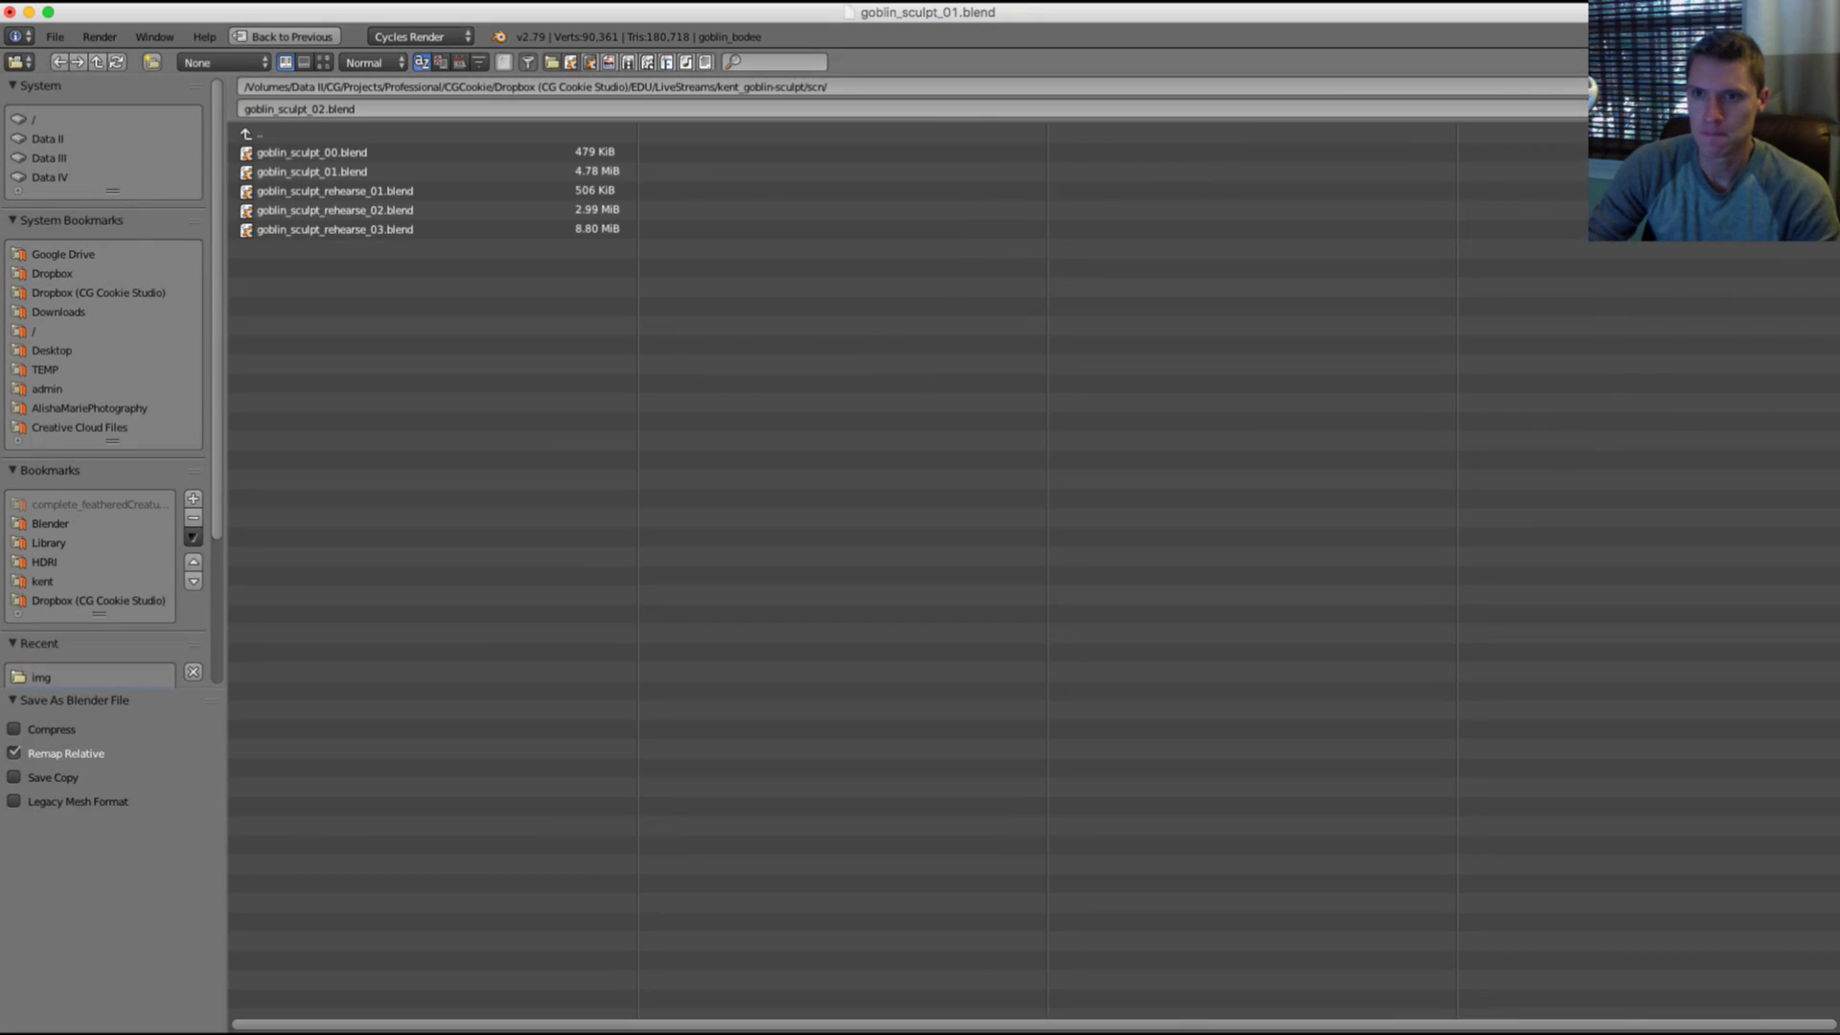
key(Return)
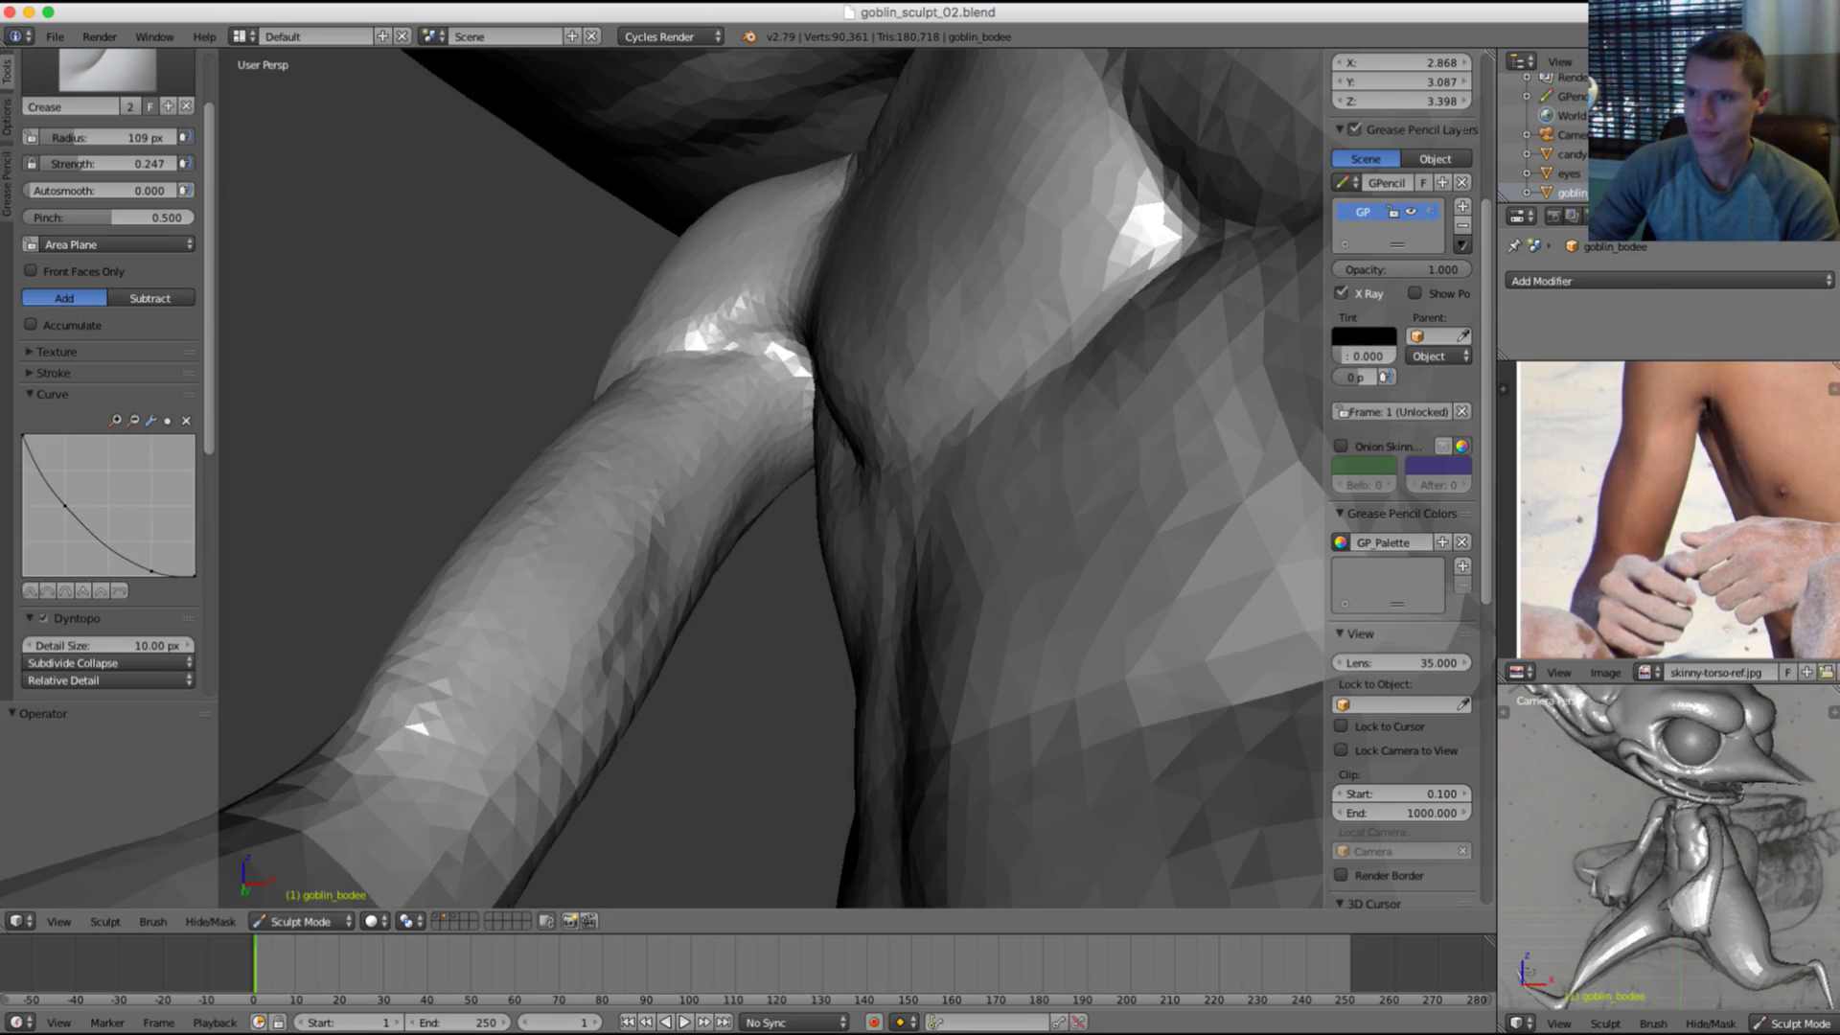
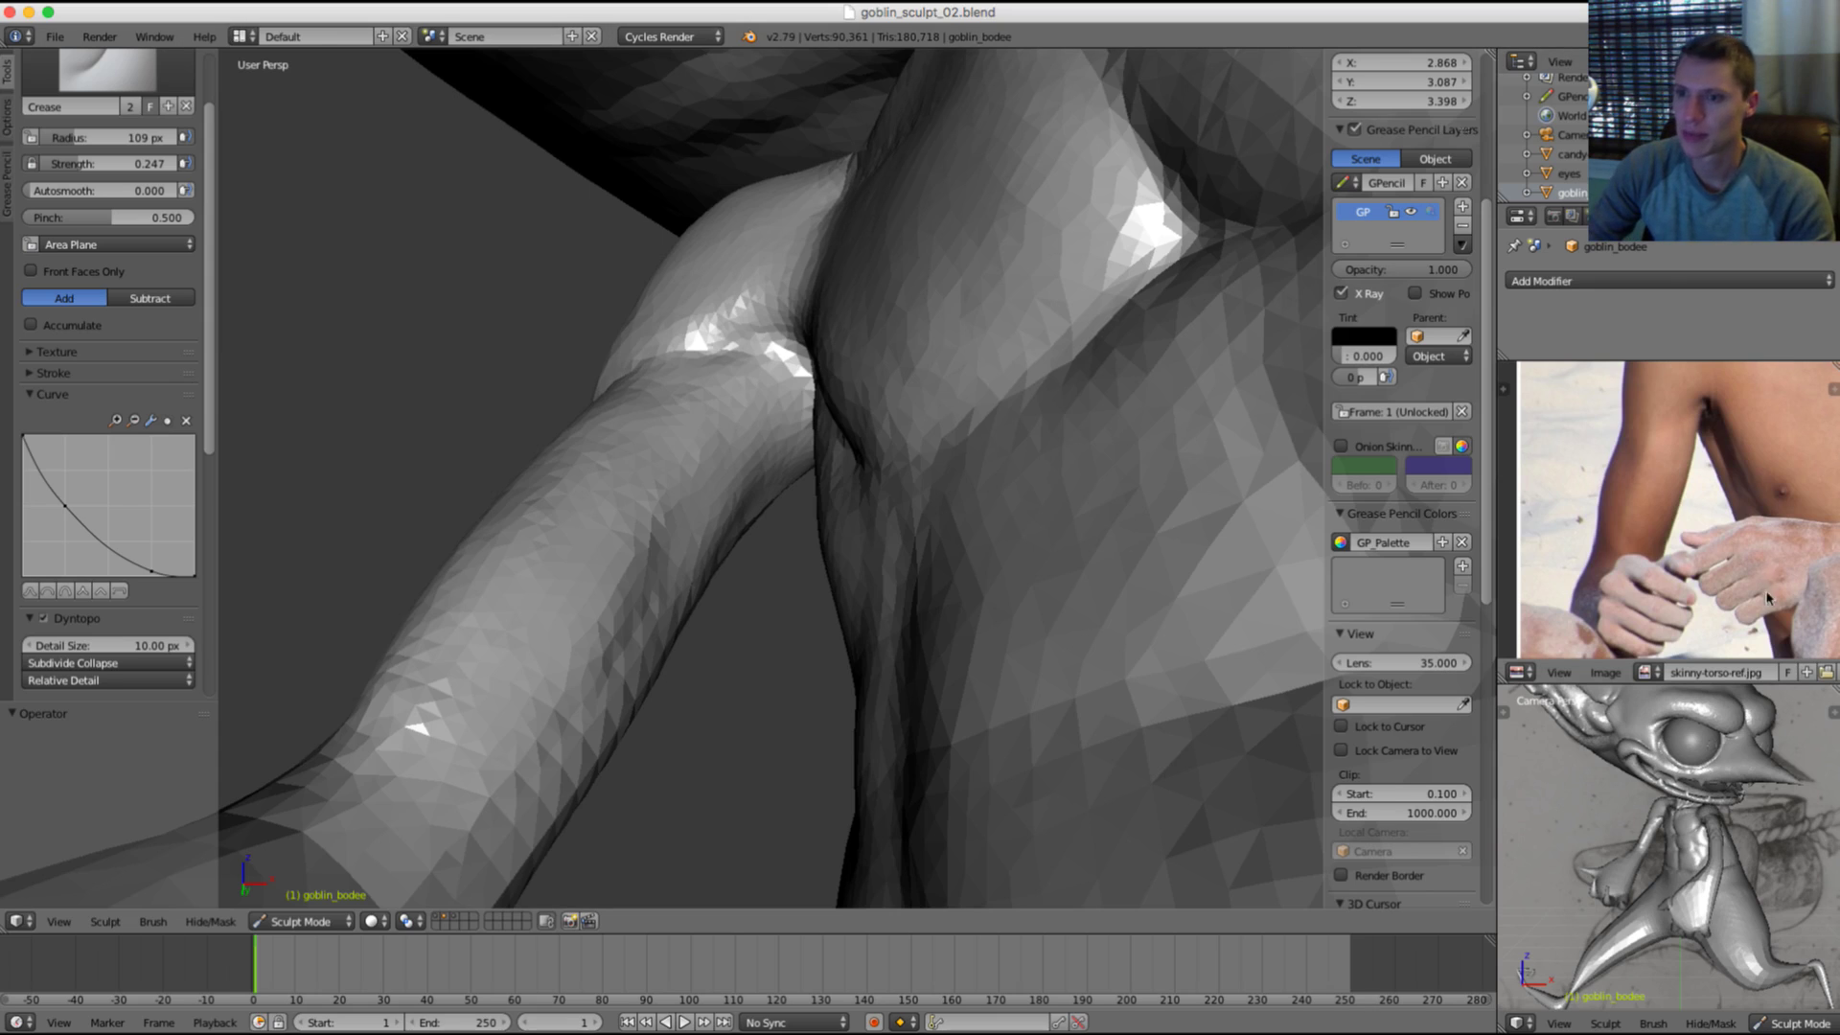
Step: Bring the standing shirtless torso into view in the skinny-torso-ref.jpg reference to study the shoulders and arms
middle_drag(1768, 598, 1771, 583)
middle_drag(1782, 479, 1662, 618)
scroll(1773, 511, down, 3)
middle_drag(1773, 383, 1581, 489)
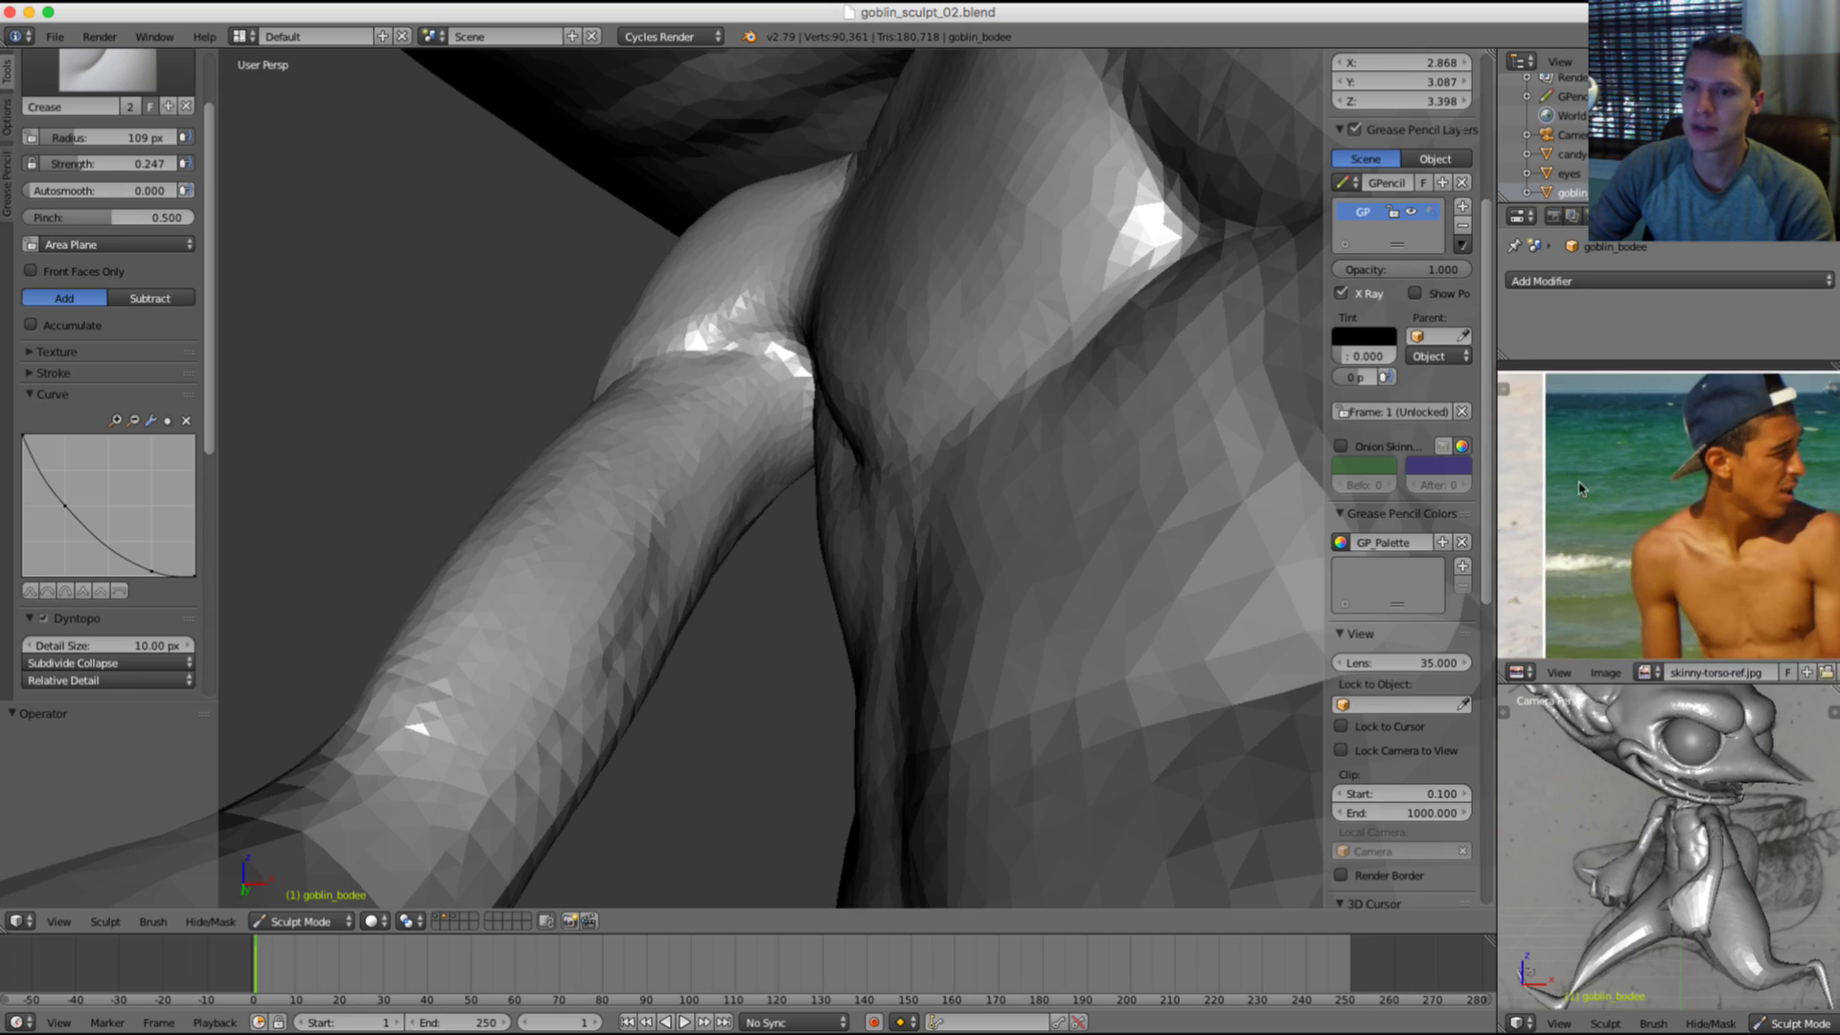
middle_drag(1788, 604, 1722, 515)
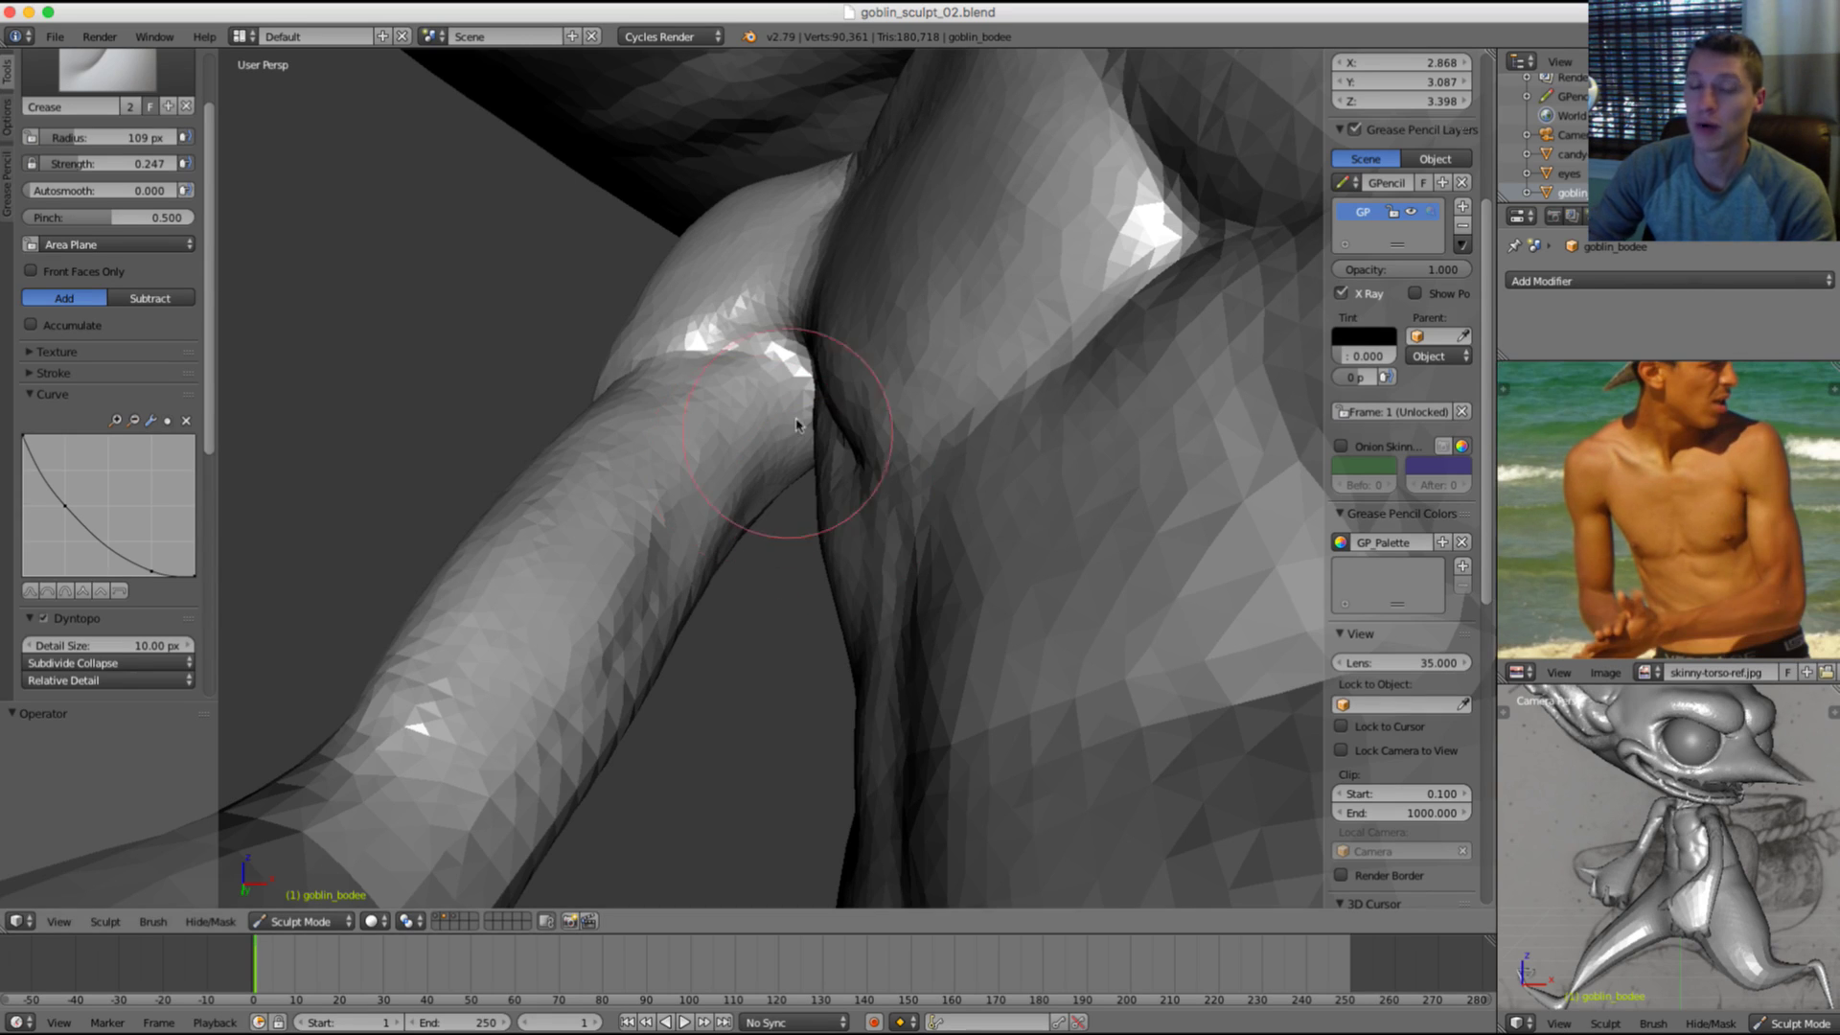
Step: Refine the fold between the front of the shoulder and the upper arm with the Crease brush at a 73 px radius
scroll(758, 453, down, 3)
key(f)
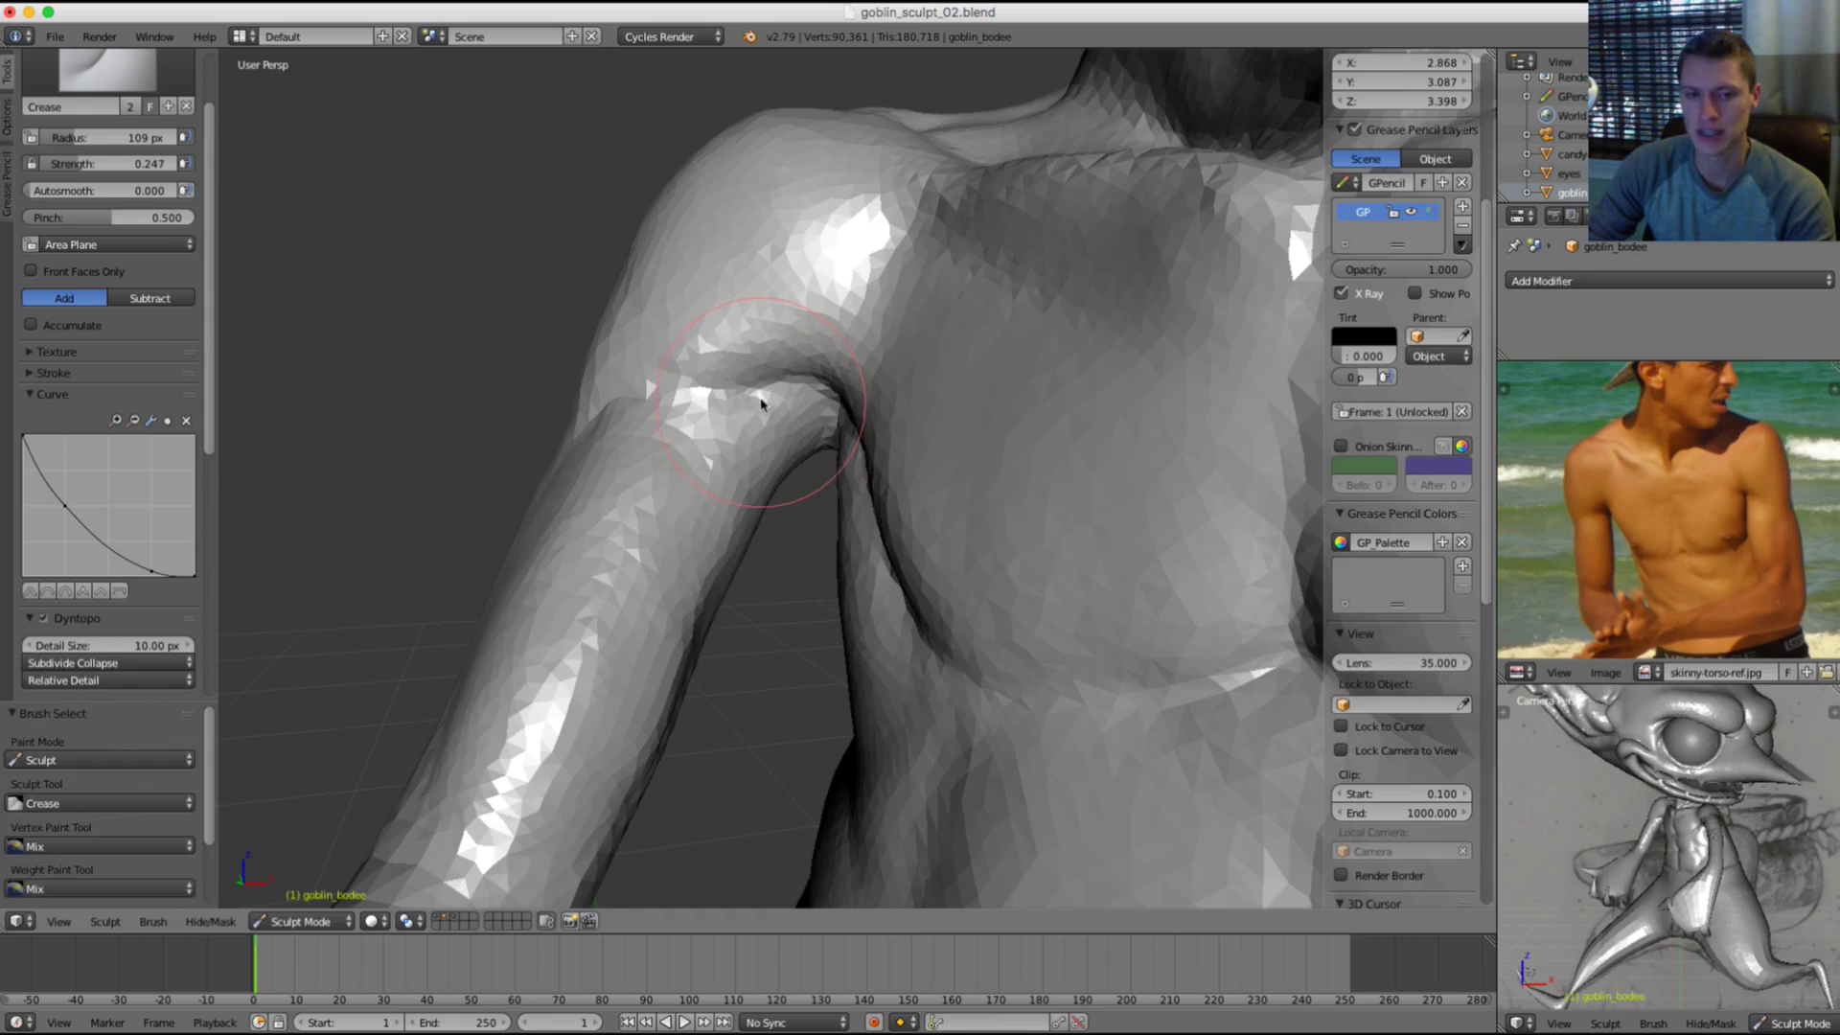
click(726, 402)
scroll(738, 394, up, 1)
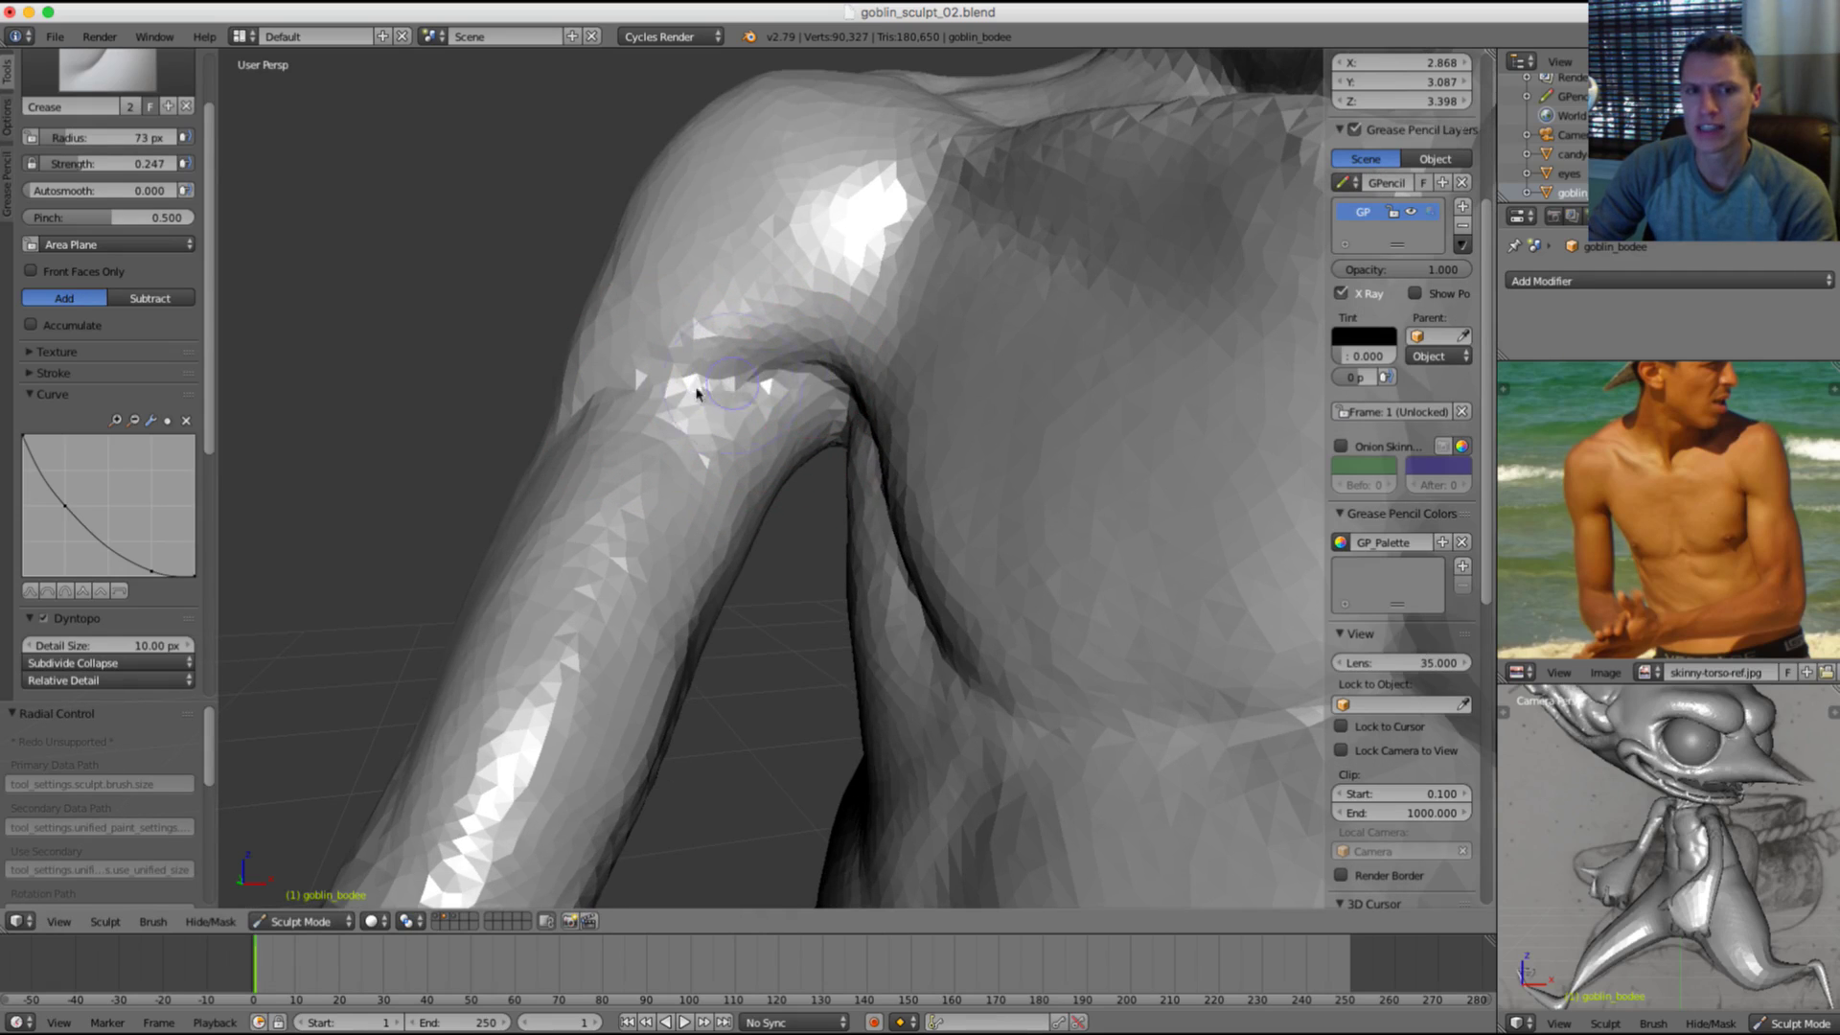
drag(801, 364, 692, 389)
middle_drag(757, 391, 875, 402)
drag(875, 403, 839, 456)
mouse_move(862, 431)
middle_down()
mouse_move(801, 392)
mouse_move(785, 402)
middle_up()
mouse_move(786, 402)
mouse_down()
mouse_move(697, 415)
mouse_move(757, 376)
mouse_up()
Step: Rework the upper arm and its junction with the shoulder using the Crease brush, adjusting the radius between strokes
key(f)
click(870, 358)
middle_drag(870, 358, 893, 364)
scroll(1014, 275, down, 4)
mouse_move(1014, 275)
middle_down()
mouse_move(1051, 295)
mouse_move(1050, 340)
middle_up()
scroll(1024, 439, up, 4)
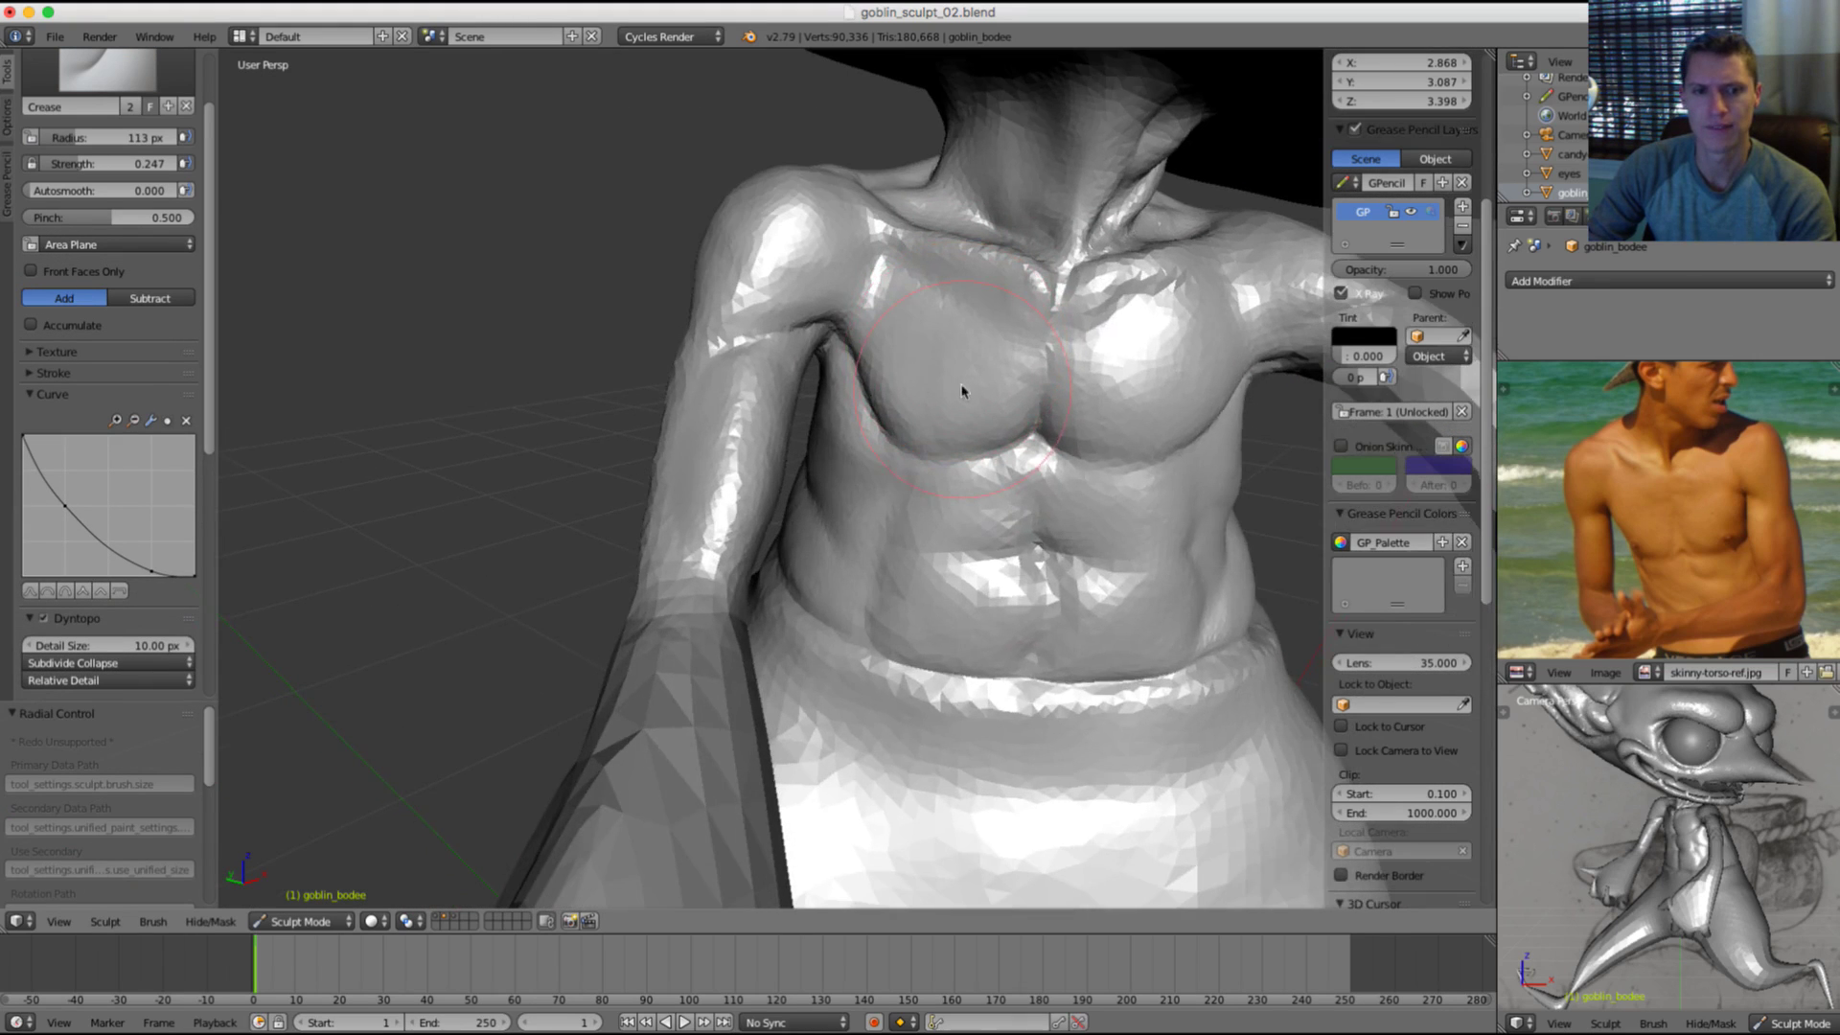
scroll(742, 490, up, 4)
key(f)
click(677, 551)
mouse_move(677, 550)
middle_down()
mouse_move(693, 591)
mouse_move(692, 531)
mouse_move(667, 600)
mouse_move(641, 562)
mouse_move(611, 640)
mouse_move(808, 469)
mouse_move(939, 402)
mouse_move(1029, 385)
mouse_move(920, 412)
mouse_move(891, 498)
middle_up()
key(f)
click(686, 530)
key(f)
click(590, 468)
click(592, 597)
middle_drag(747, 460, 931, 441)
mouse_move(757, 369)
shift+middle_down()
mouse_move(826, 448)
mouse_move(728, 441)
mouse_move(713, 365)
mouse_move(766, 401)
mouse_move(725, 450)
shift+middle_up()
Step: Try to define the fold beneath the back of the deltoid with the Crease brush at 0.426 strength and a 35 px radius
key(f)
click(722, 418)
key(f)
click(710, 365)
key(f)
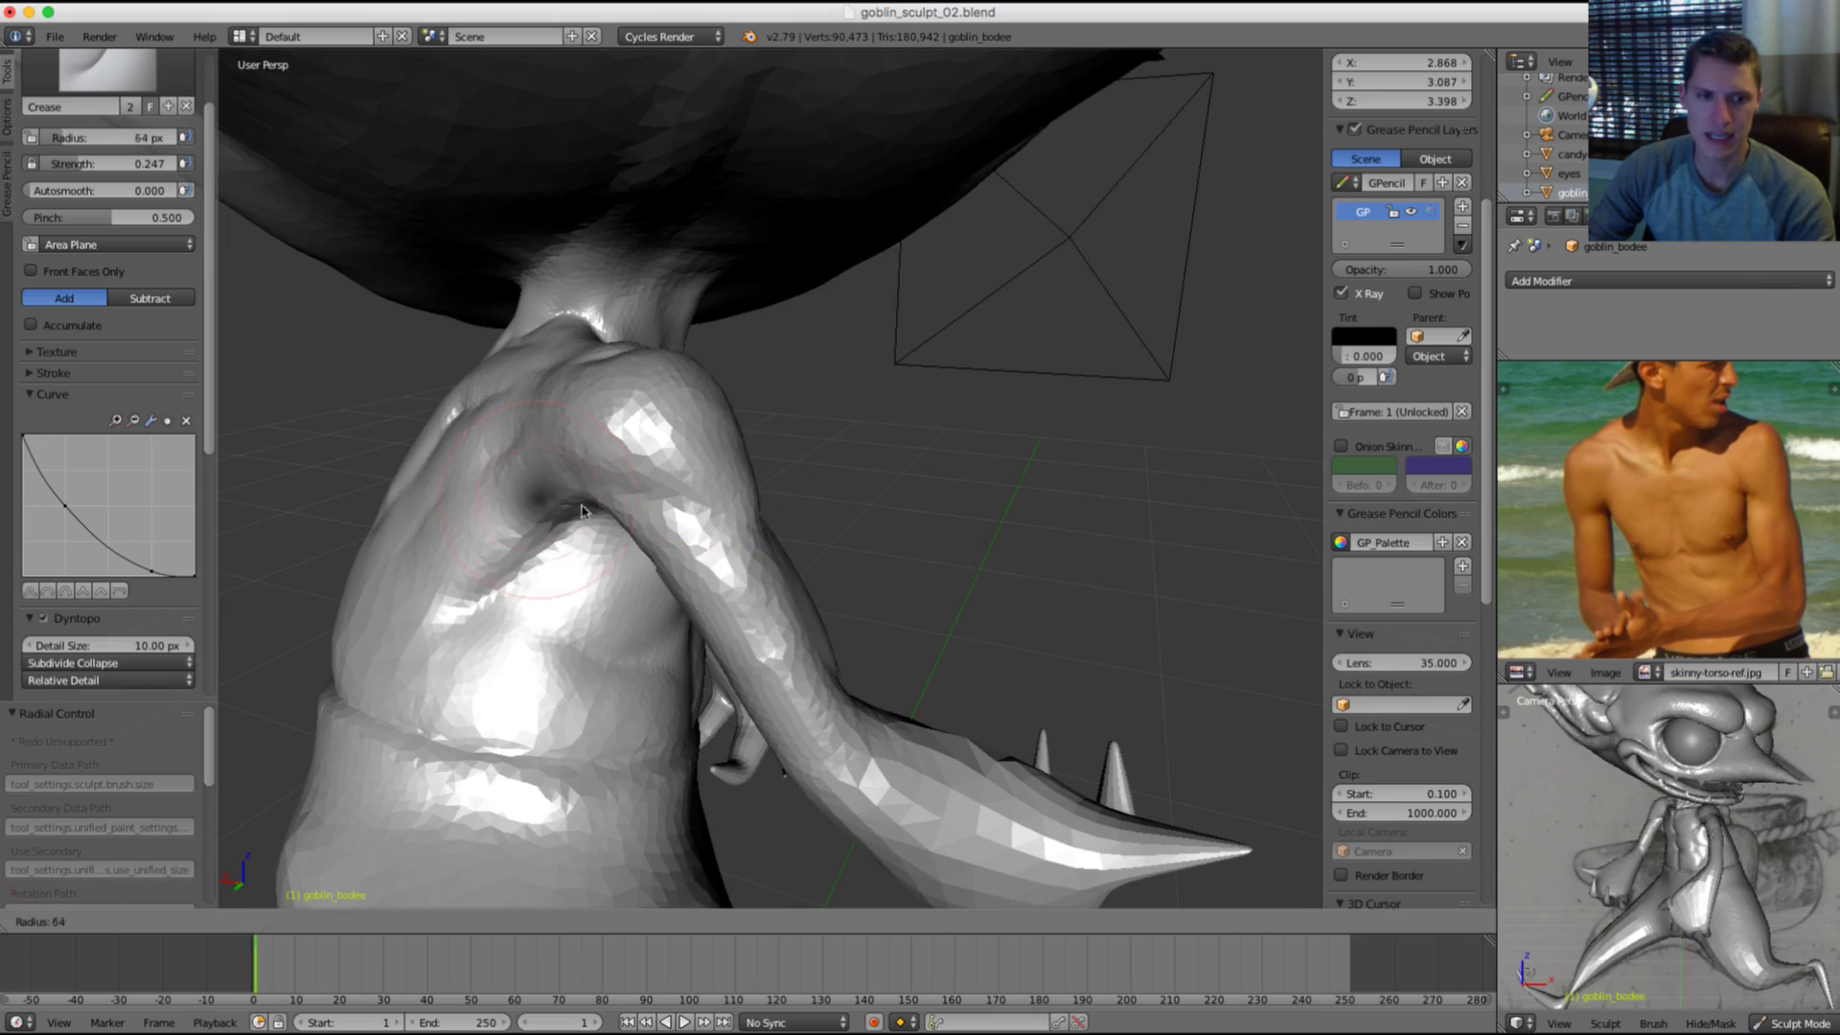
click(618, 503)
mouse_move(604, 506)
ctrl+middle_down()
mouse_move(573, 560)
mouse_move(637, 480)
mouse_move(555, 472)
ctrl+middle_up()
key(shift+f)
click(595, 501)
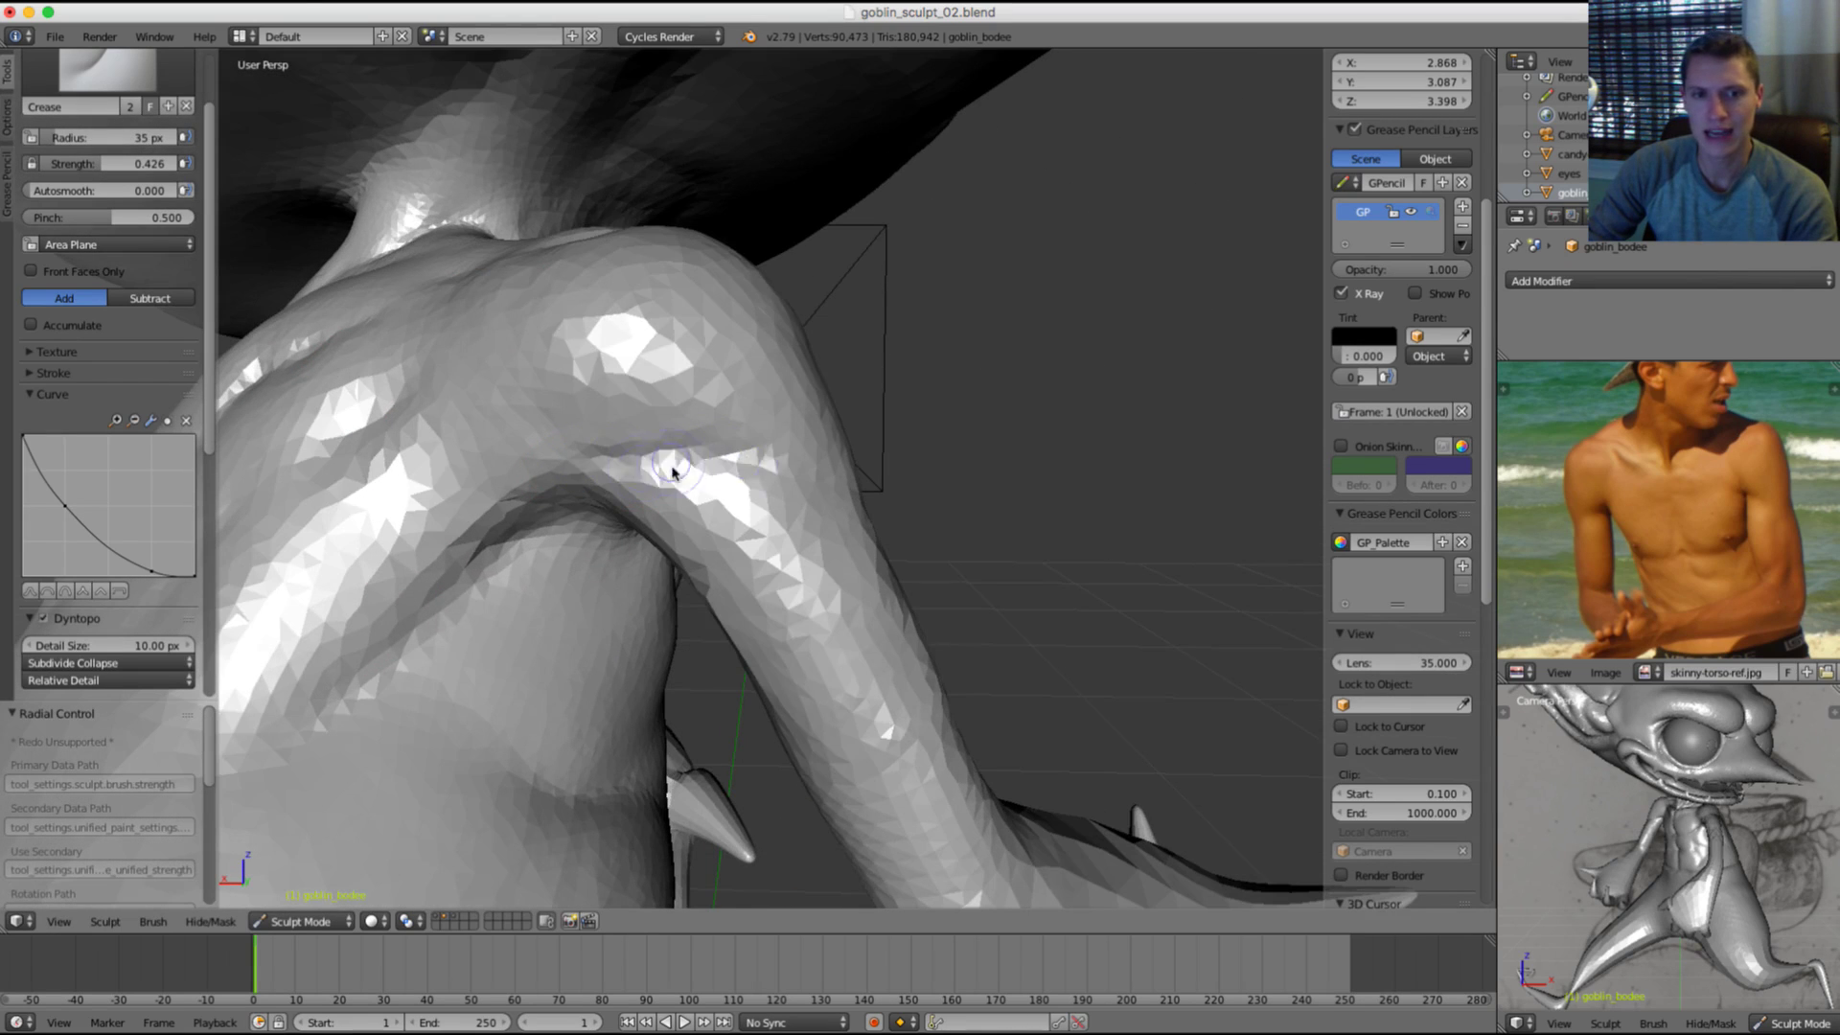
middle_drag(593, 449, 847, 405)
drag(847, 405, 830, 406)
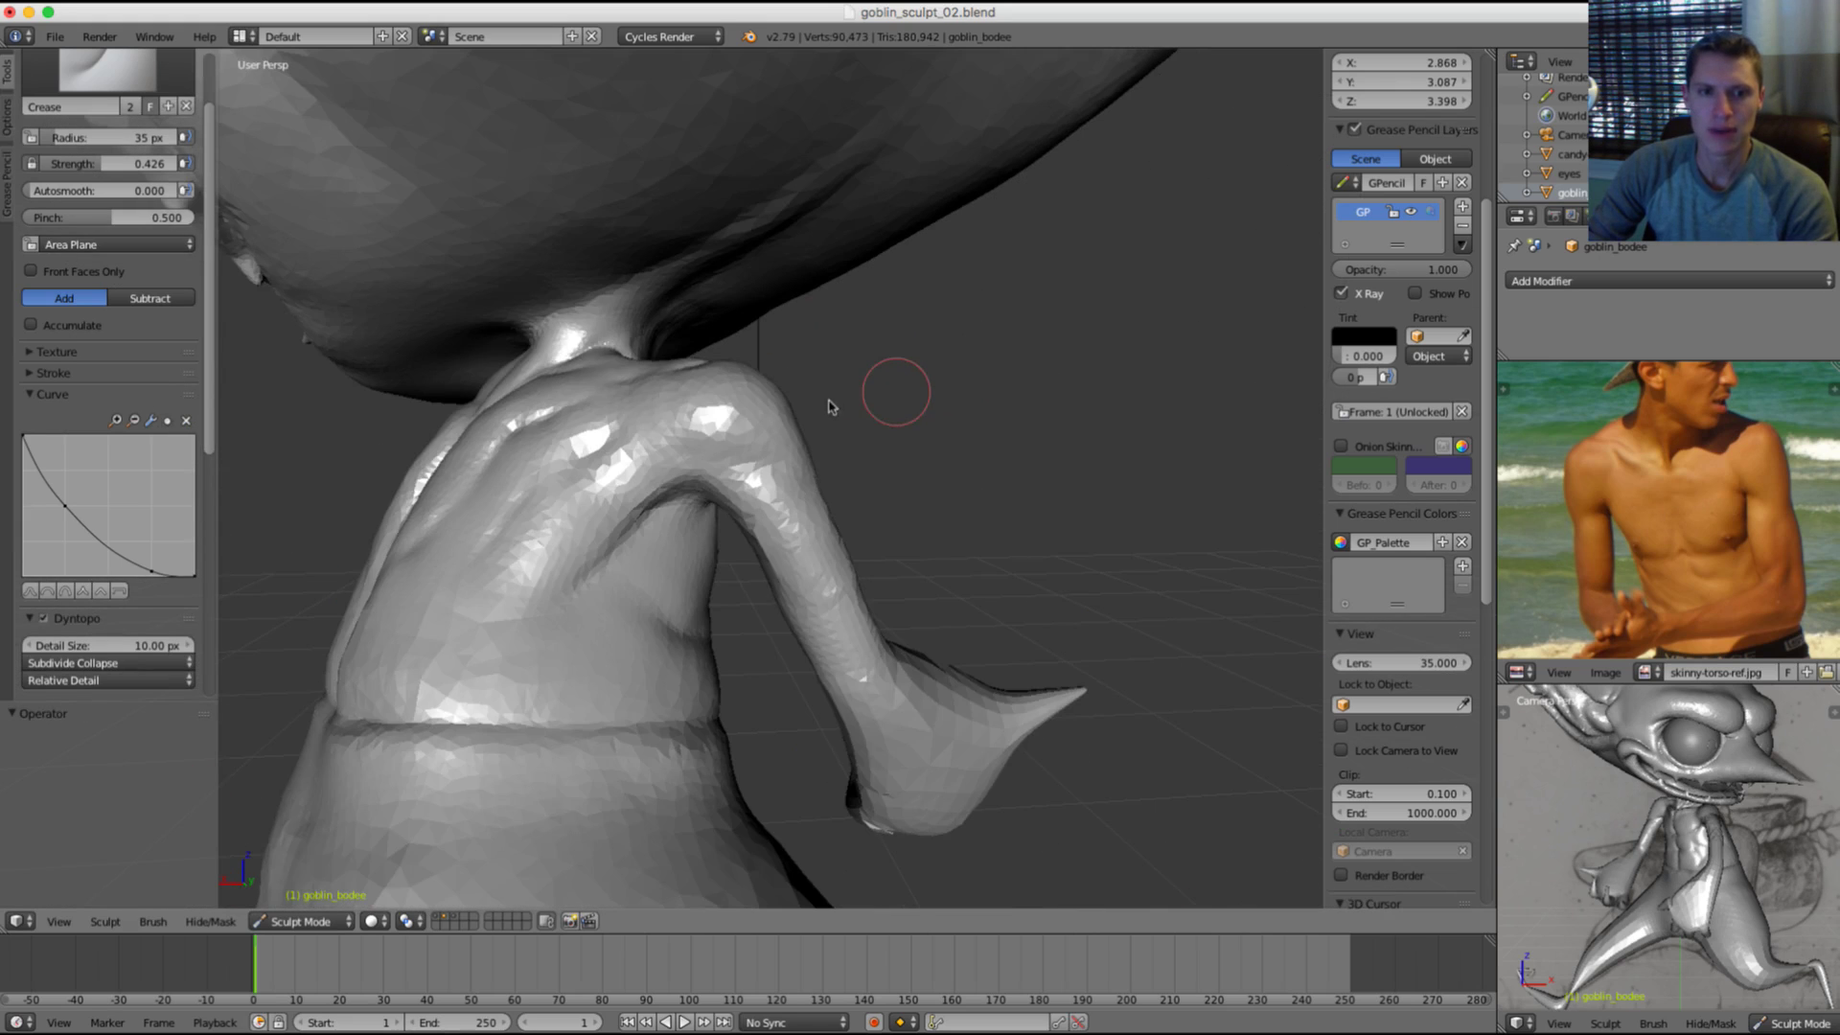
Step: Refine the back of the shoulder and armpit with the Crease brush at 0.497 strength and a 167 px radius
middle_drag(807, 414, 794, 450)
key(shift+f)
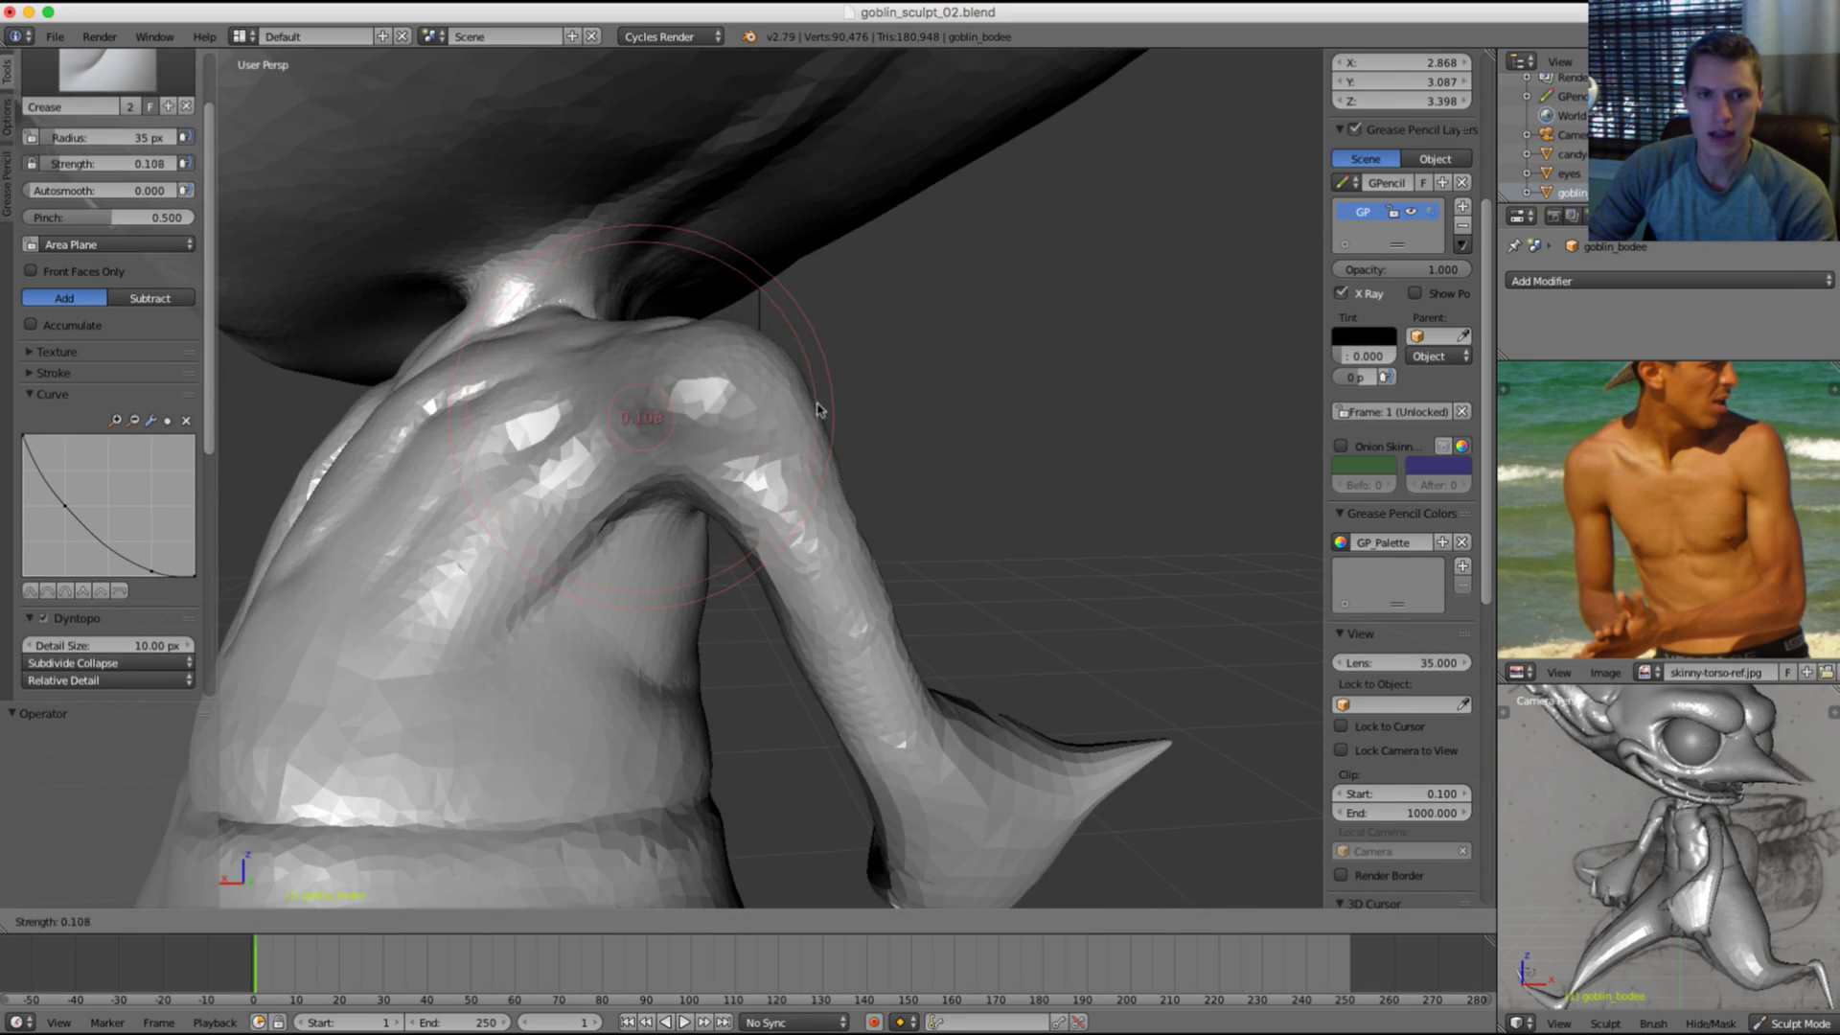
click(754, 422)
key(f)
click(829, 414)
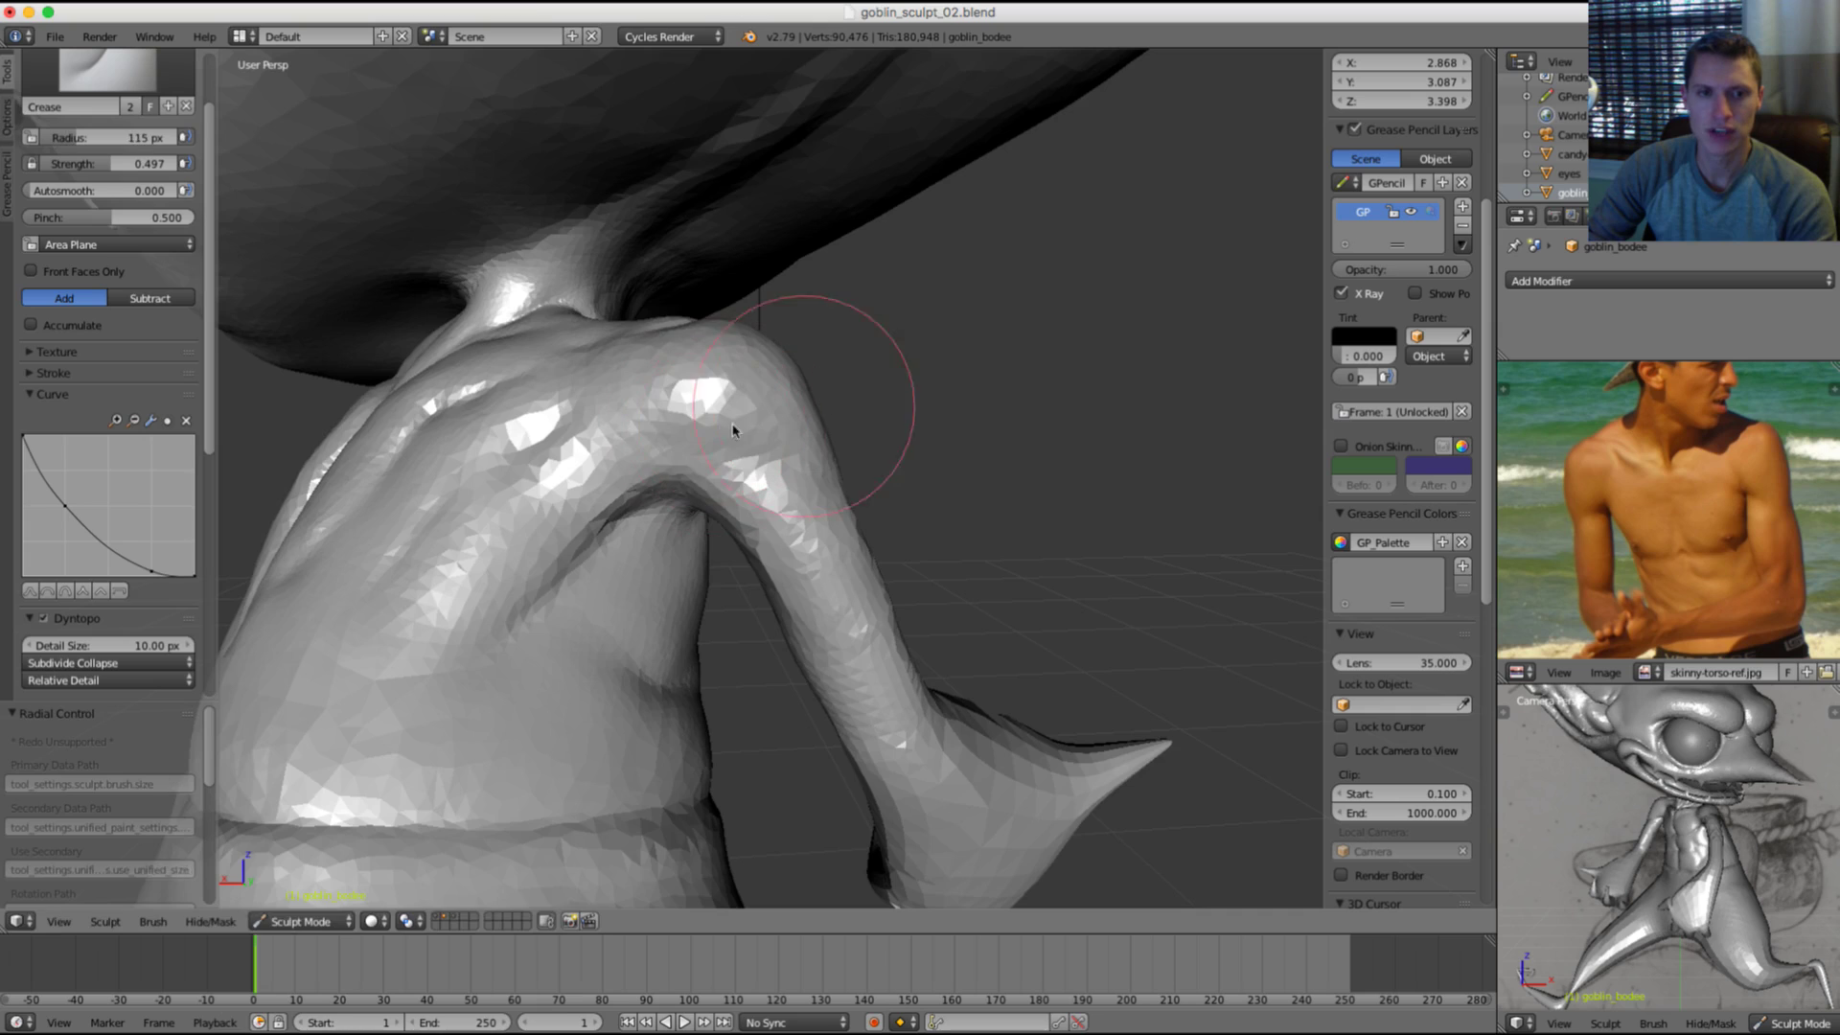
scroll(709, 465, up, 2)
click(738, 476)
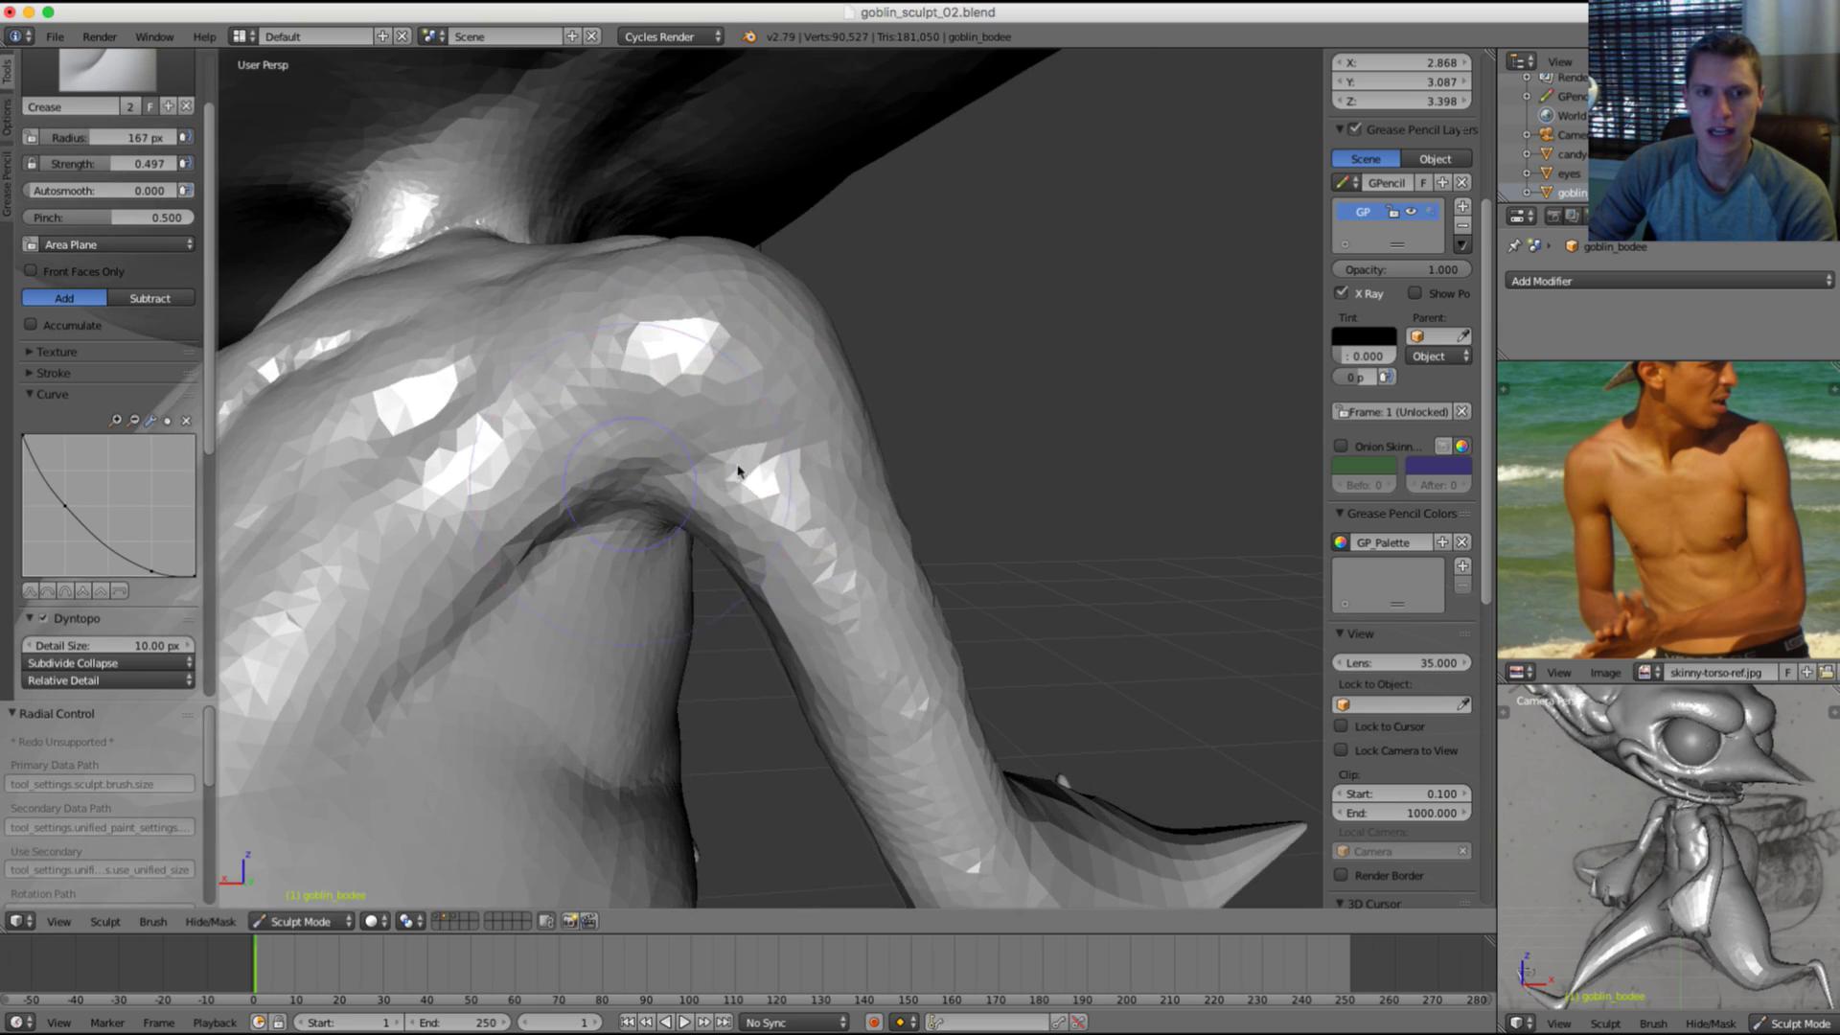
key(f)
drag(850, 482, 901, 479)
middle_drag(948, 474, 767, 471)
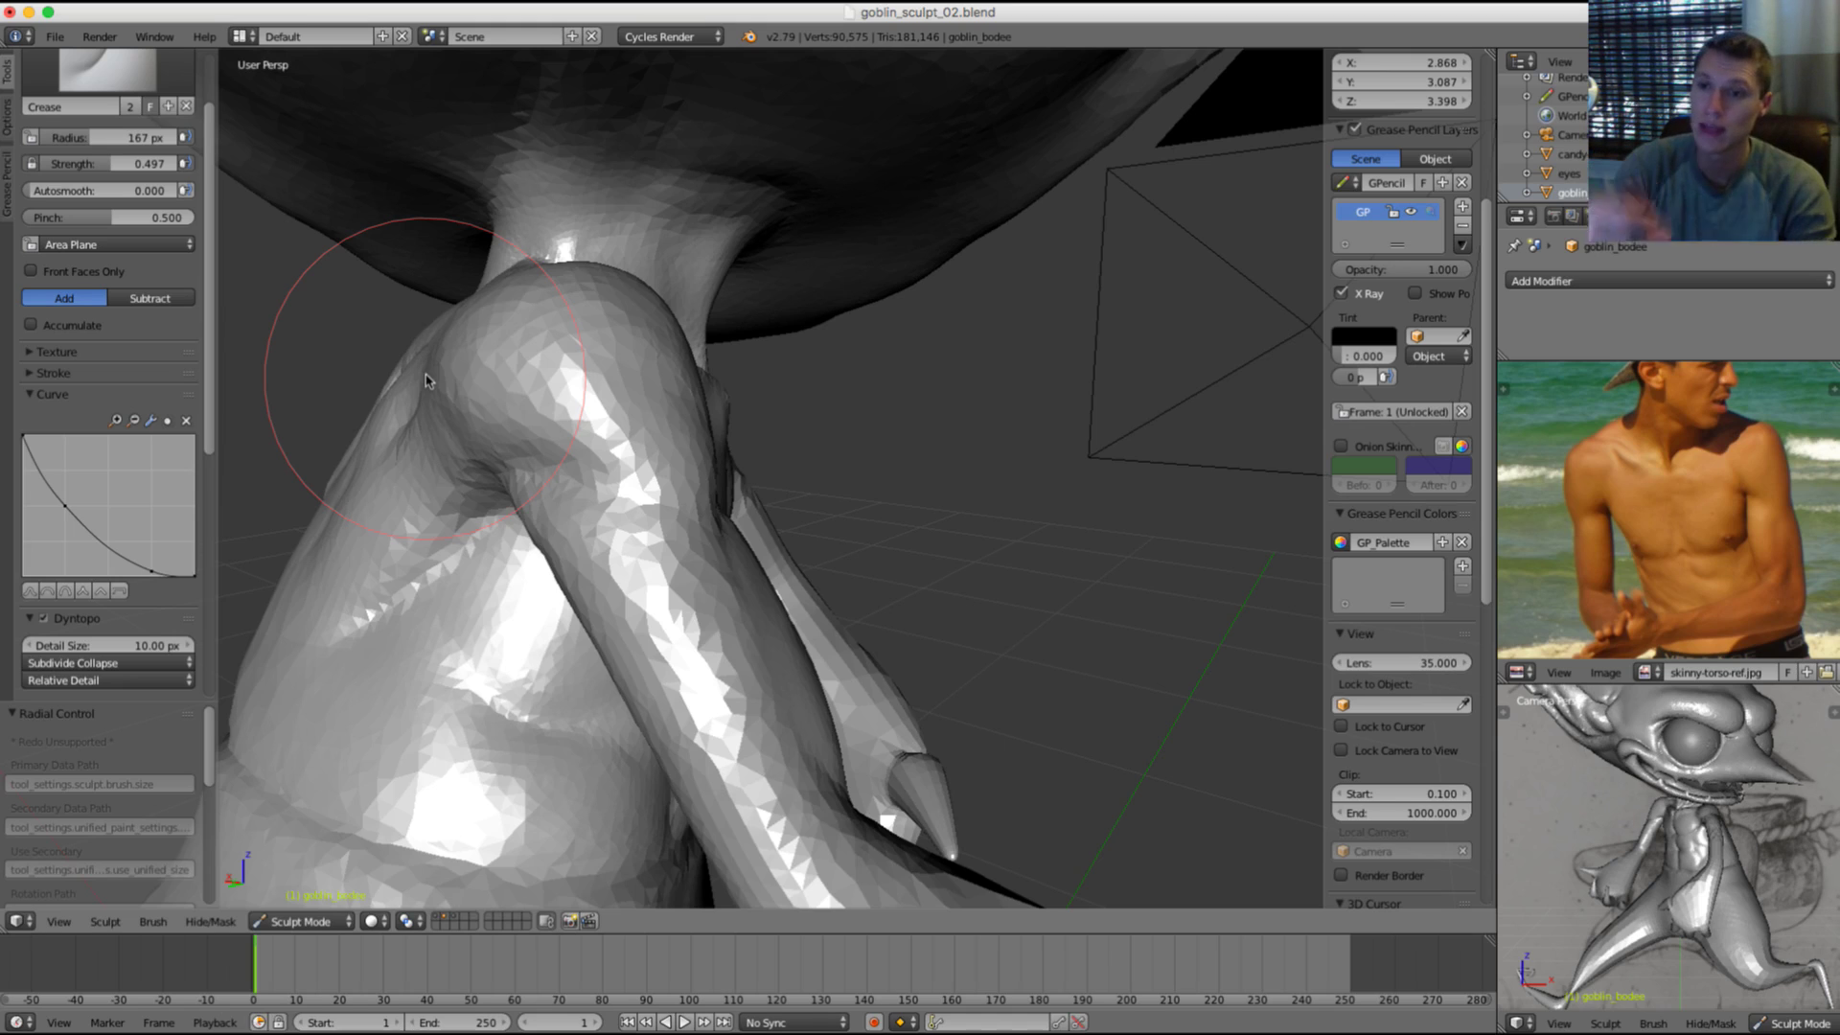
Step: Sharpen the fold separating the back of the deltoid from the upper arm with the Crease brush at a 44 px radius
middle_drag(952, 554, 770, 538)
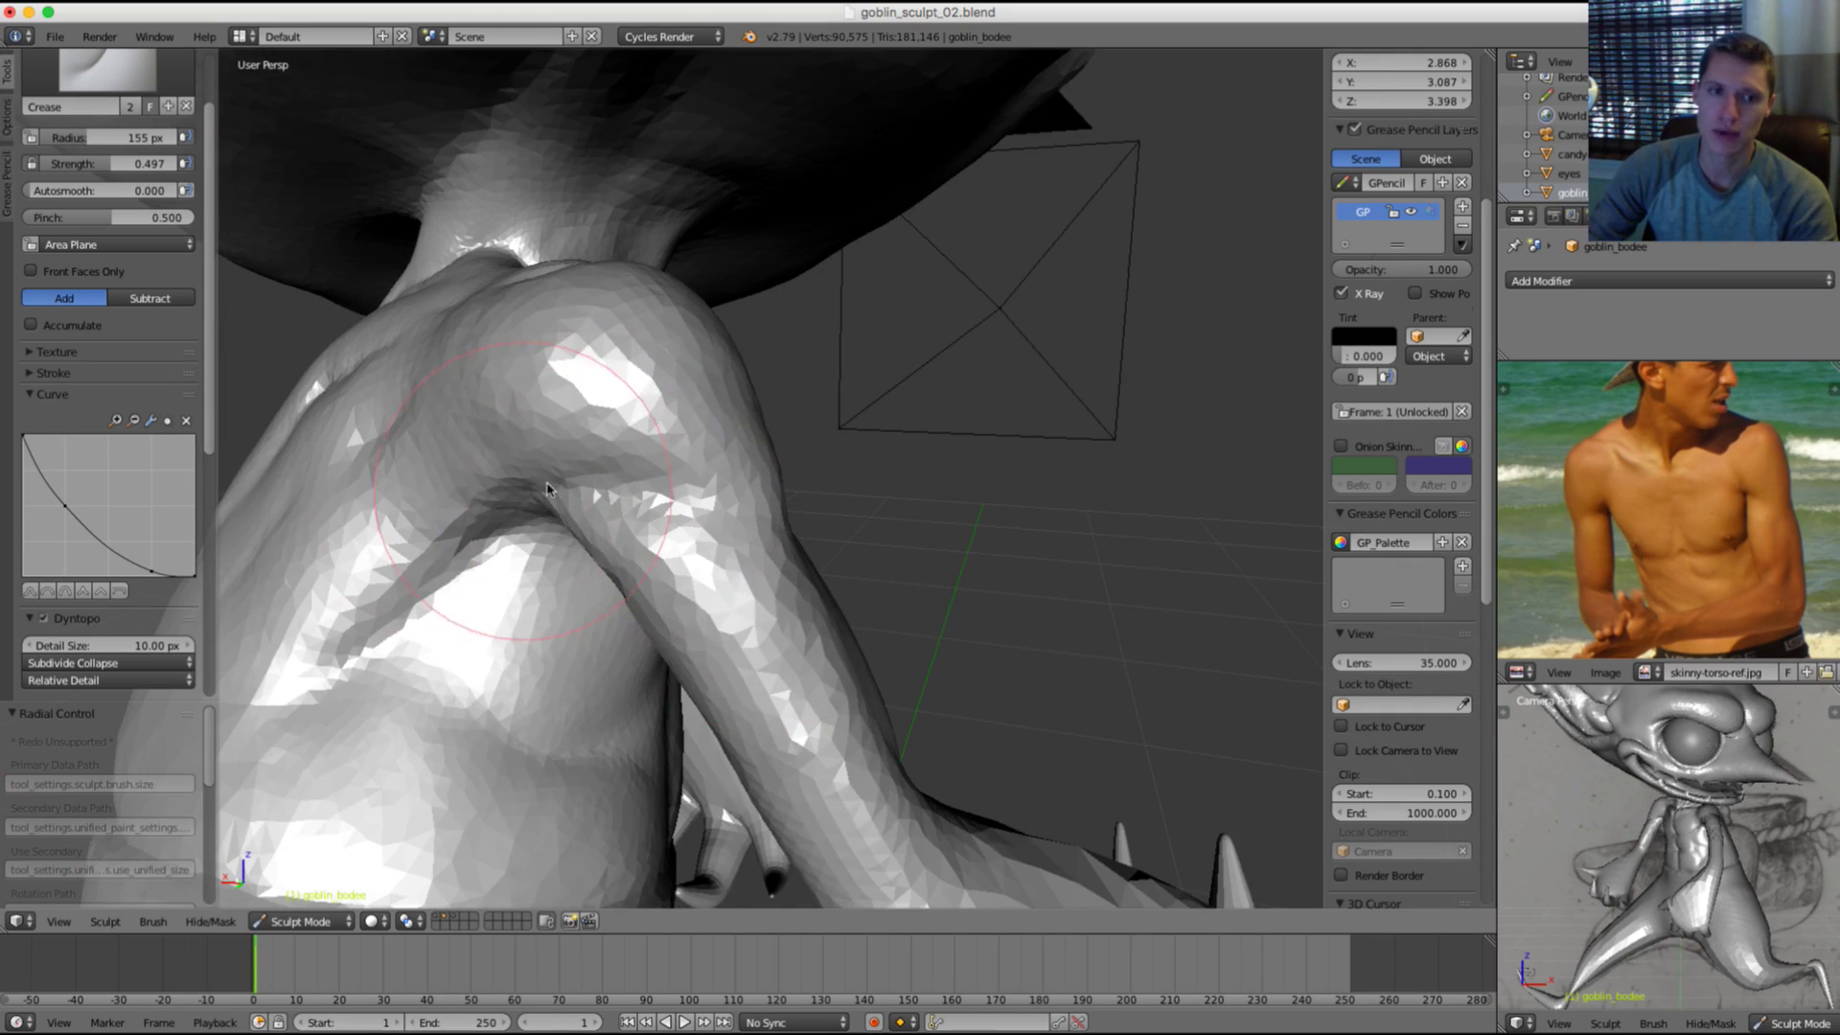
key(f)
click(514, 476)
middle_drag(523, 502, 569, 469)
key(f)
click(489, 461)
key(f)
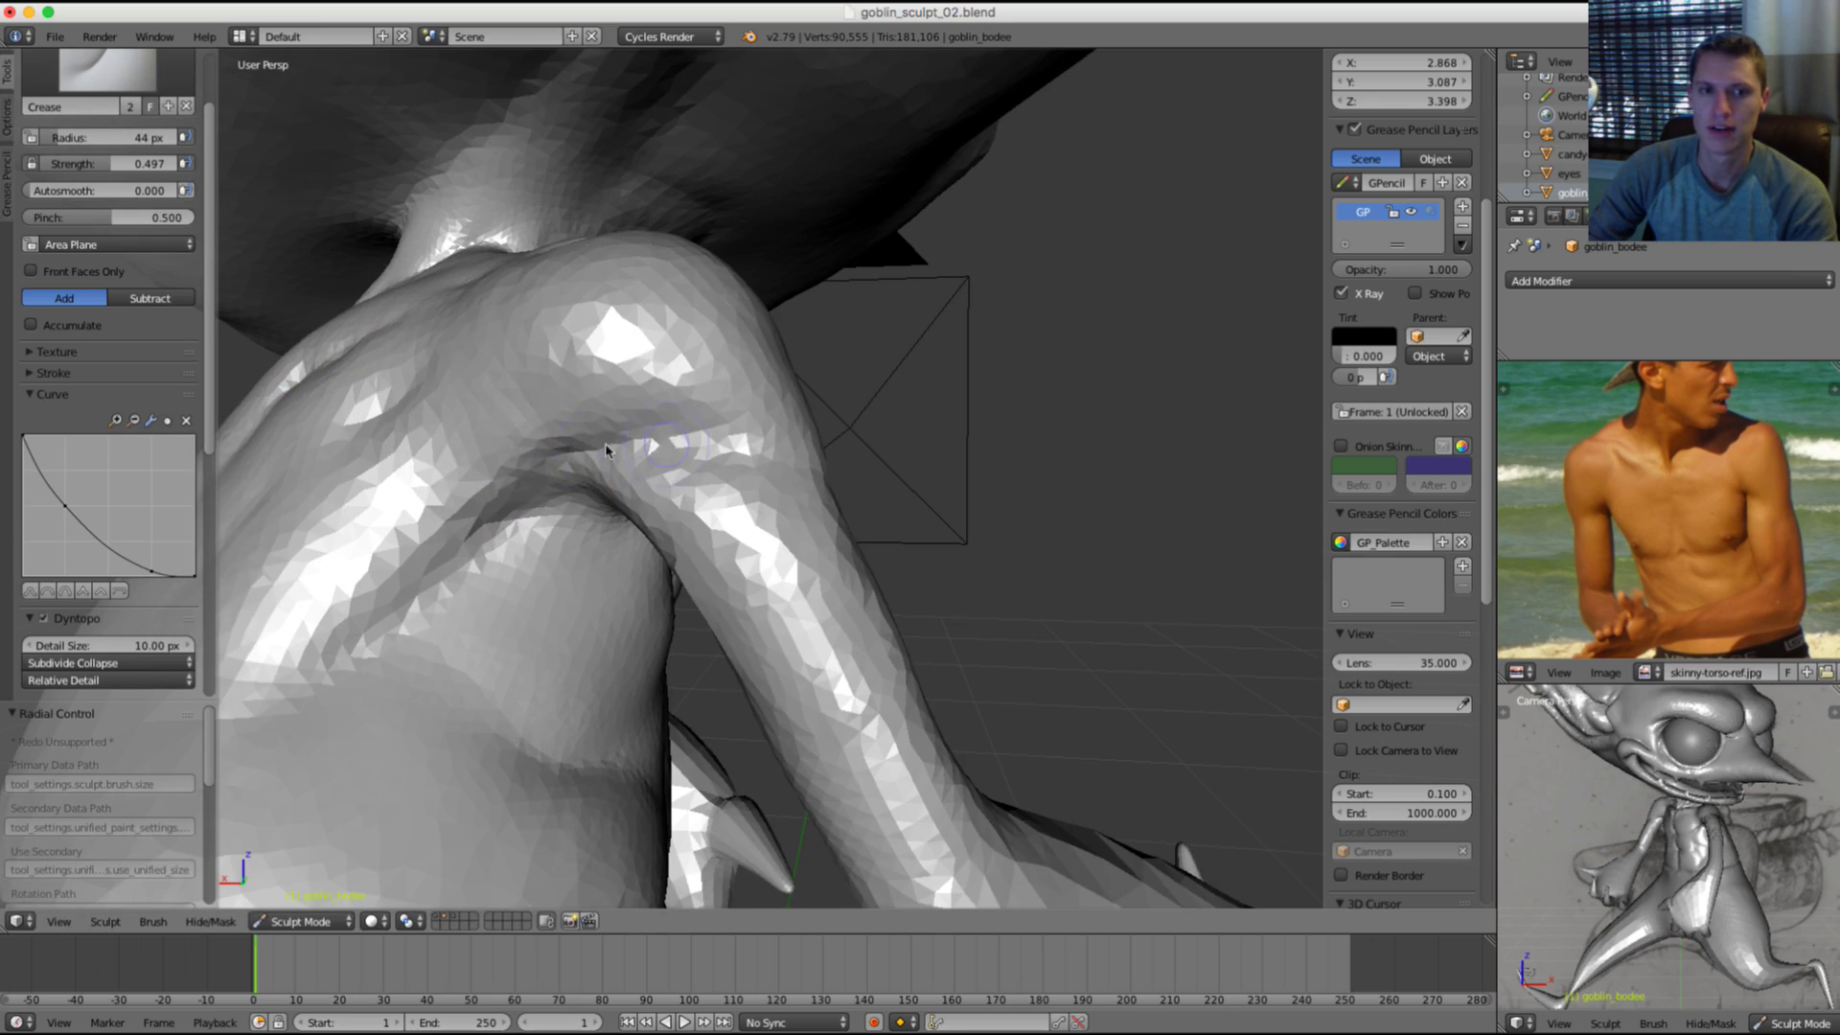
Step: Pinch the fold beneath the deltoid with the Pinch/Magnify brush at a 160 px radius, using Subdivide Edges as the Dyntopo detail method
key(p)
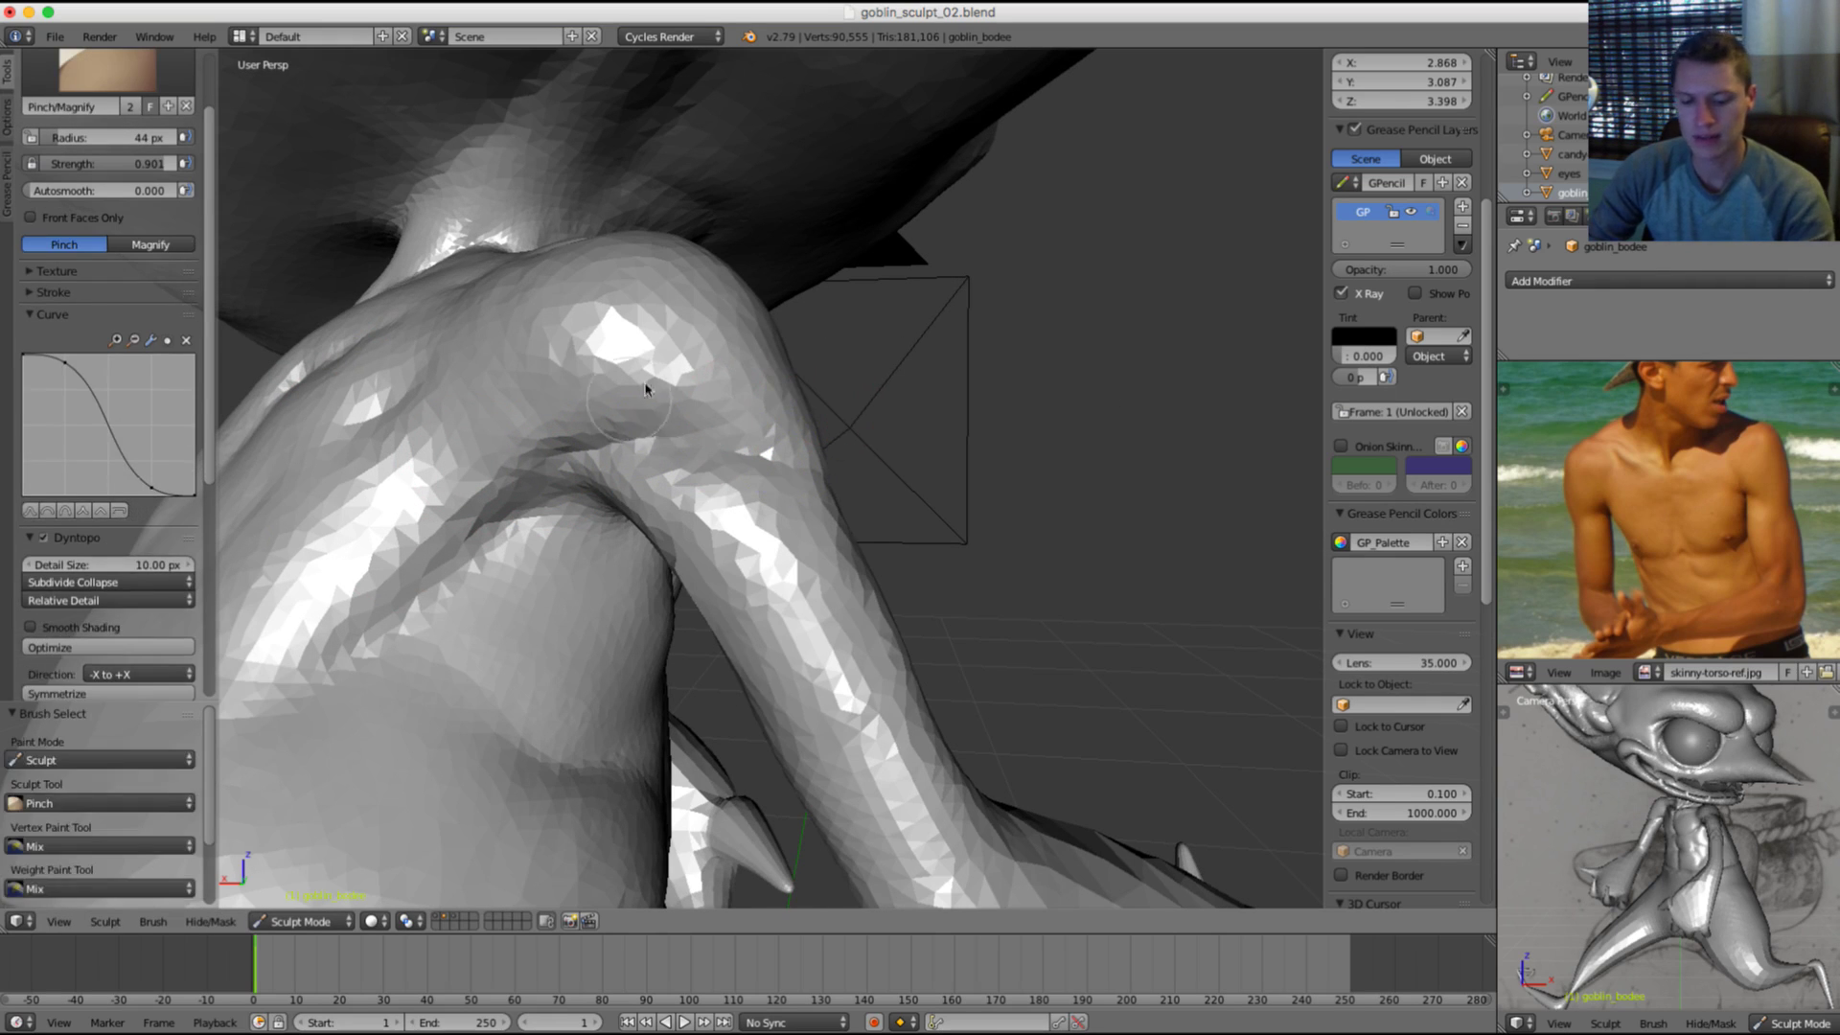
click(86, 582)
click(87, 560)
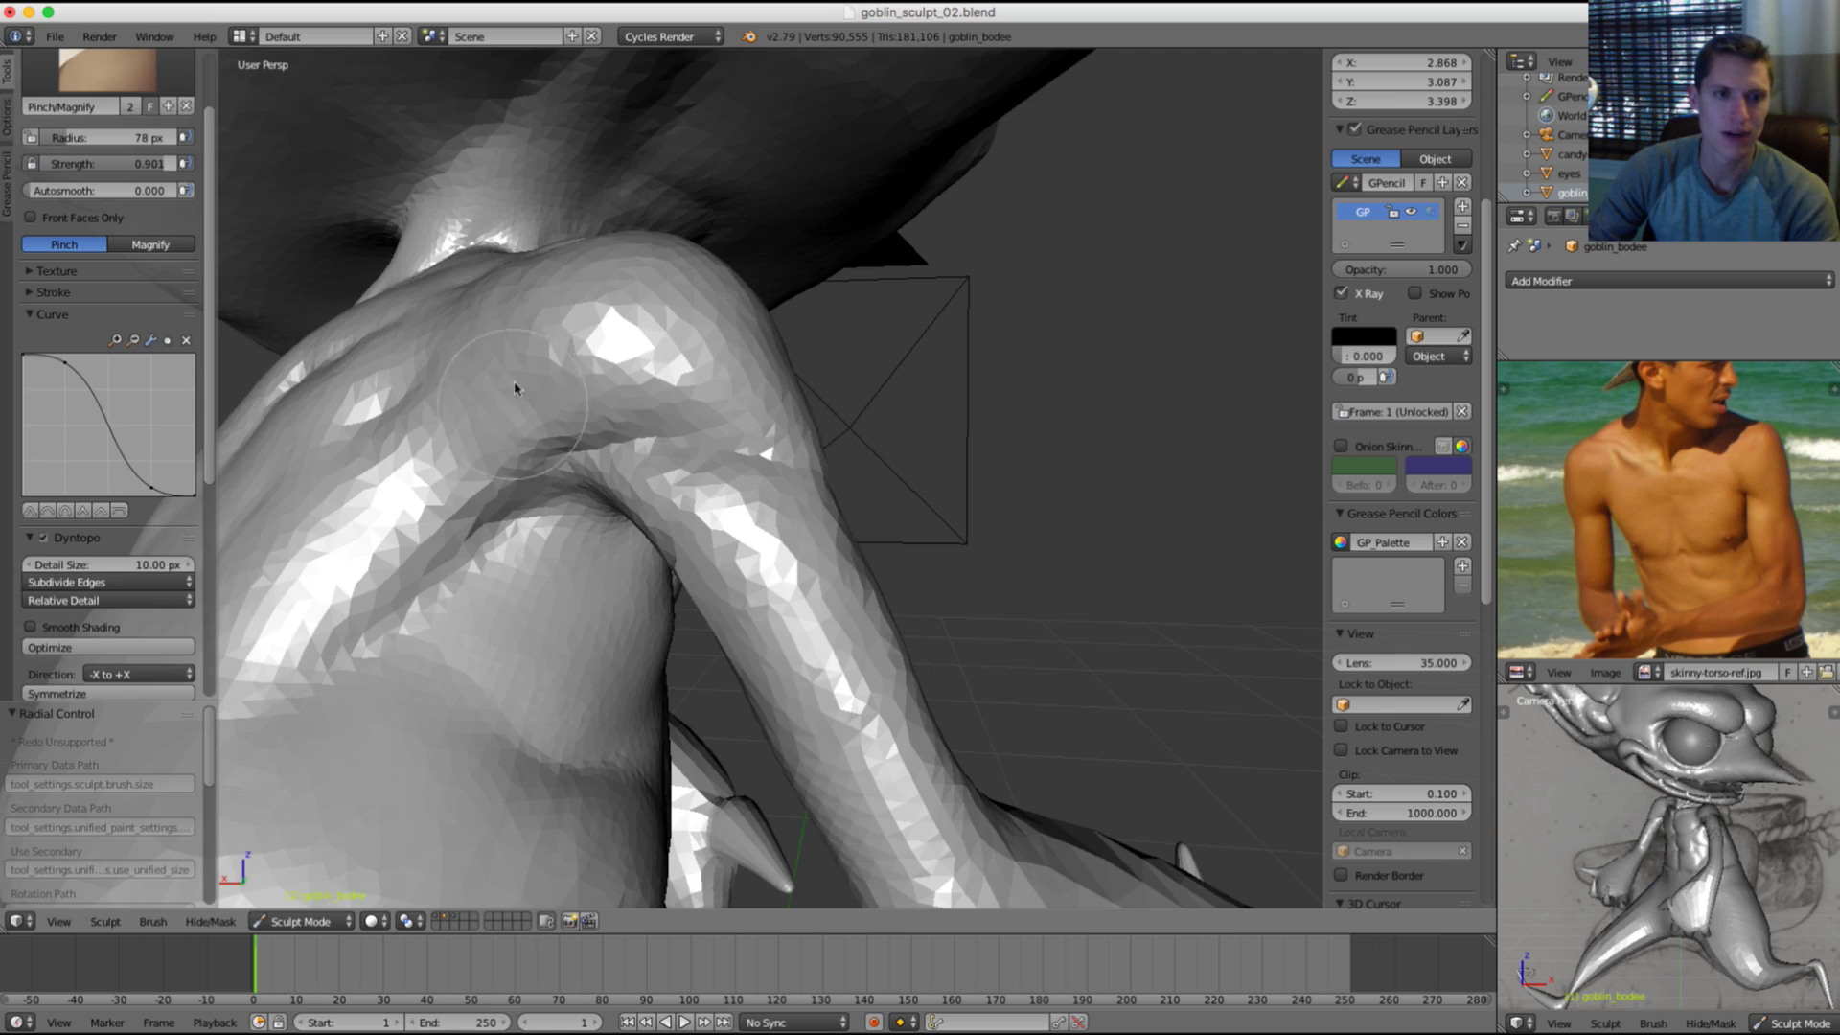
key(bracketright)
key(bracketright)
key(bracketright)
scroll(596, 384, up, 2)
click(639, 428)
drag(508, 431, 677, 431)
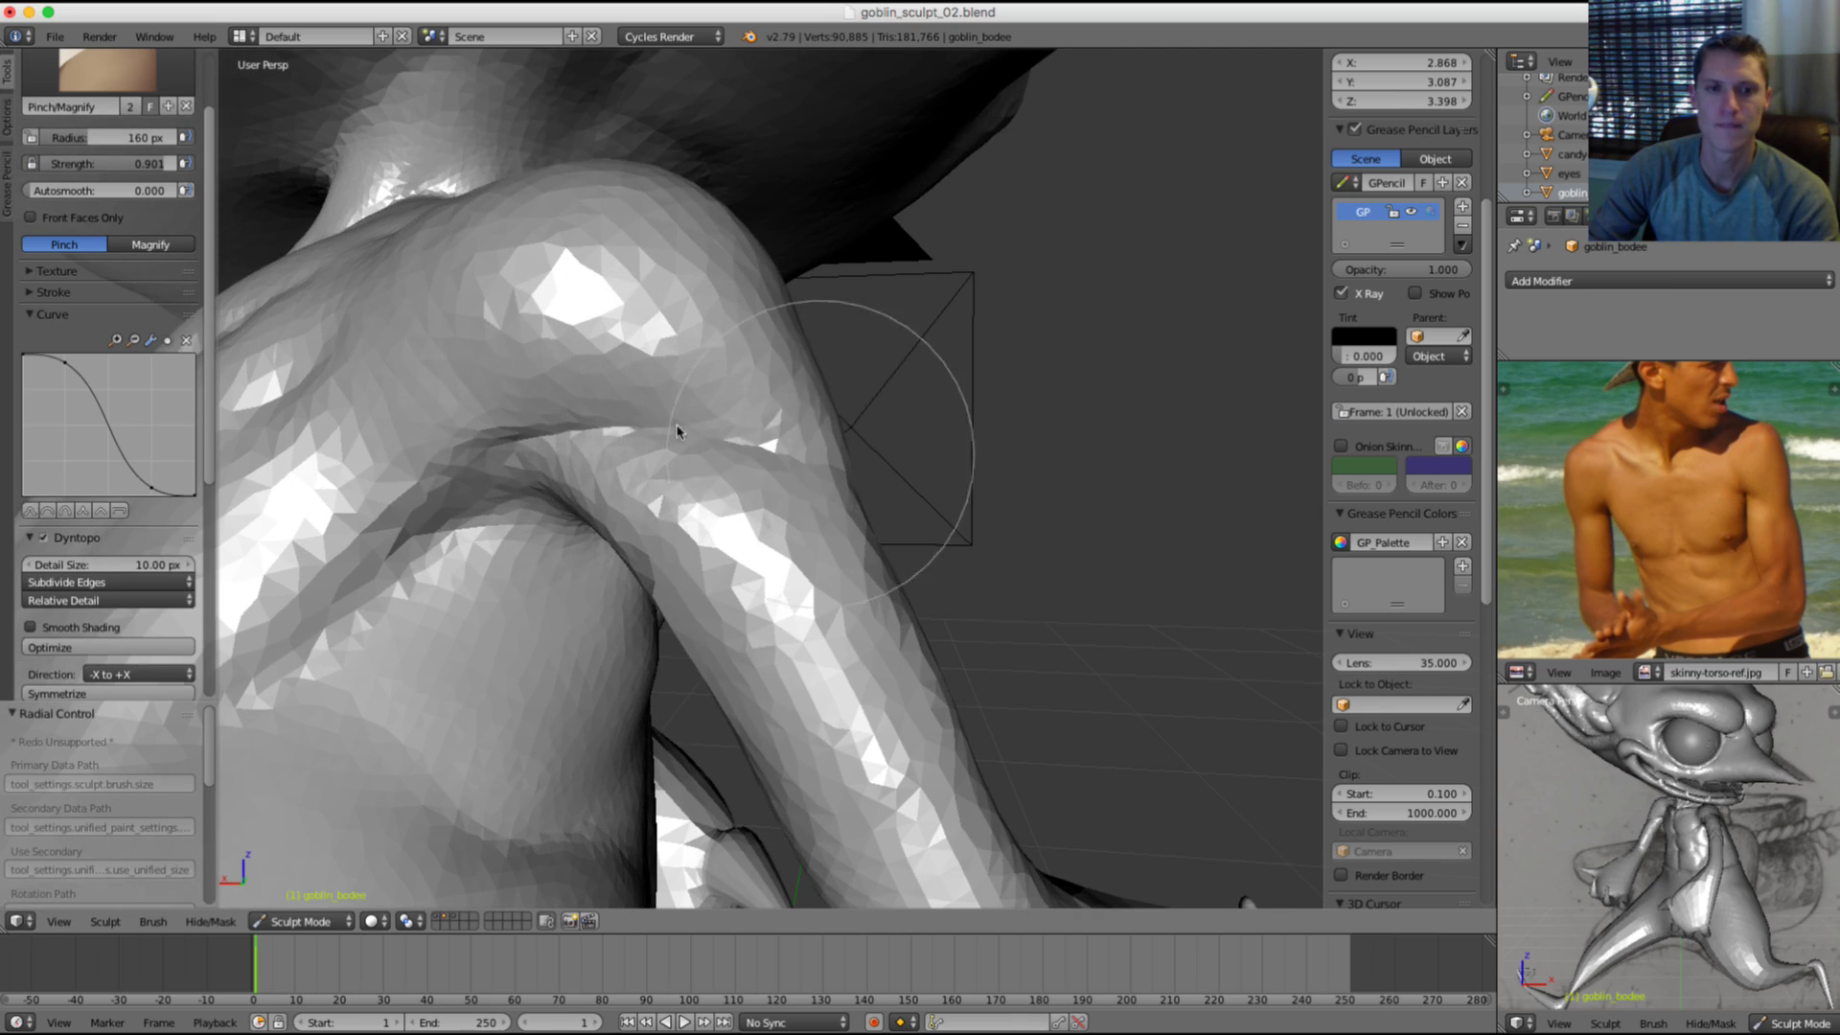
Step: Sketch Grease Pencil guide lines along the outer contour of the shoulder and upper arm, and delete them
scroll(819, 311, down, 5)
mouse_move(814, 307)
middle_down()
mouse_move(647, 432)
mouse_move(412, 403)
middle_up()
mouse_move(412, 403)
shift+middle_down()
mouse_move(575, 393)
mouse_move(678, 304)
shift+middle_up()
scroll(559, 390, up, 4)
key(f)
click(550, 306)
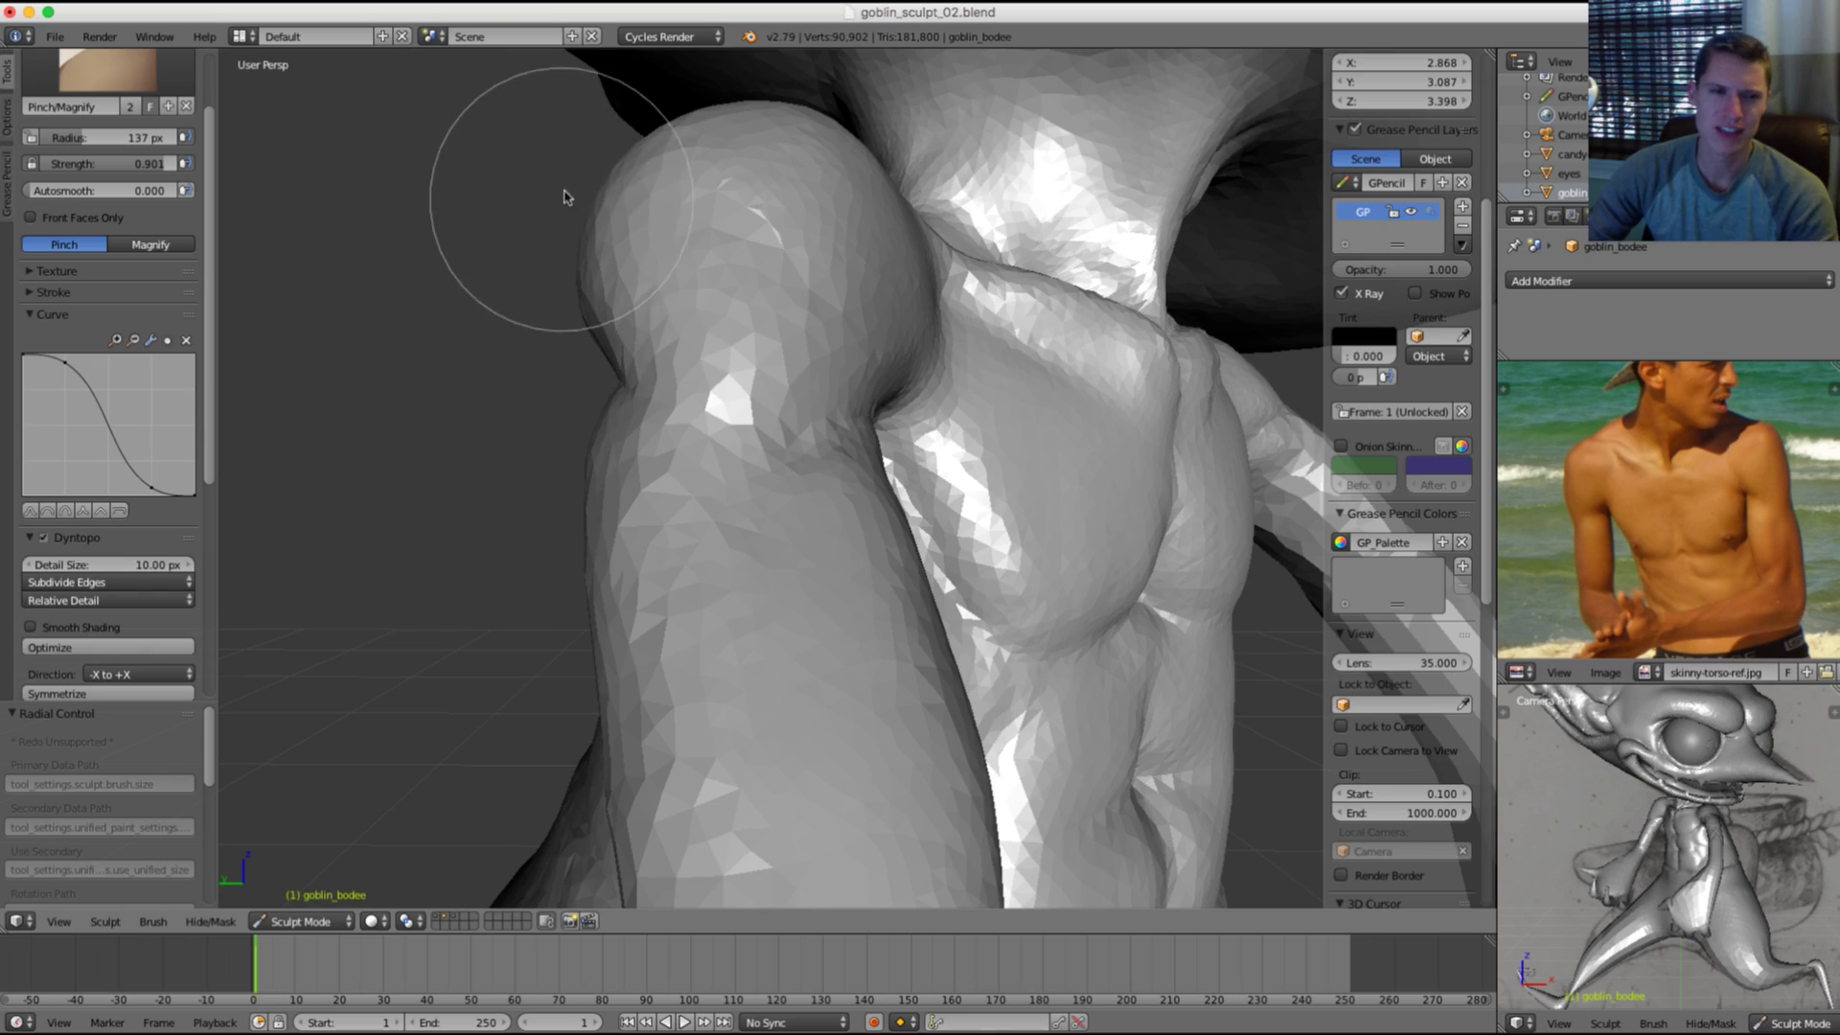
mouse_move(565, 196)
mouse_down()
mouse_move(594, 330)
mouse_move(634, 393)
mouse_move(581, 570)
mouse_up()
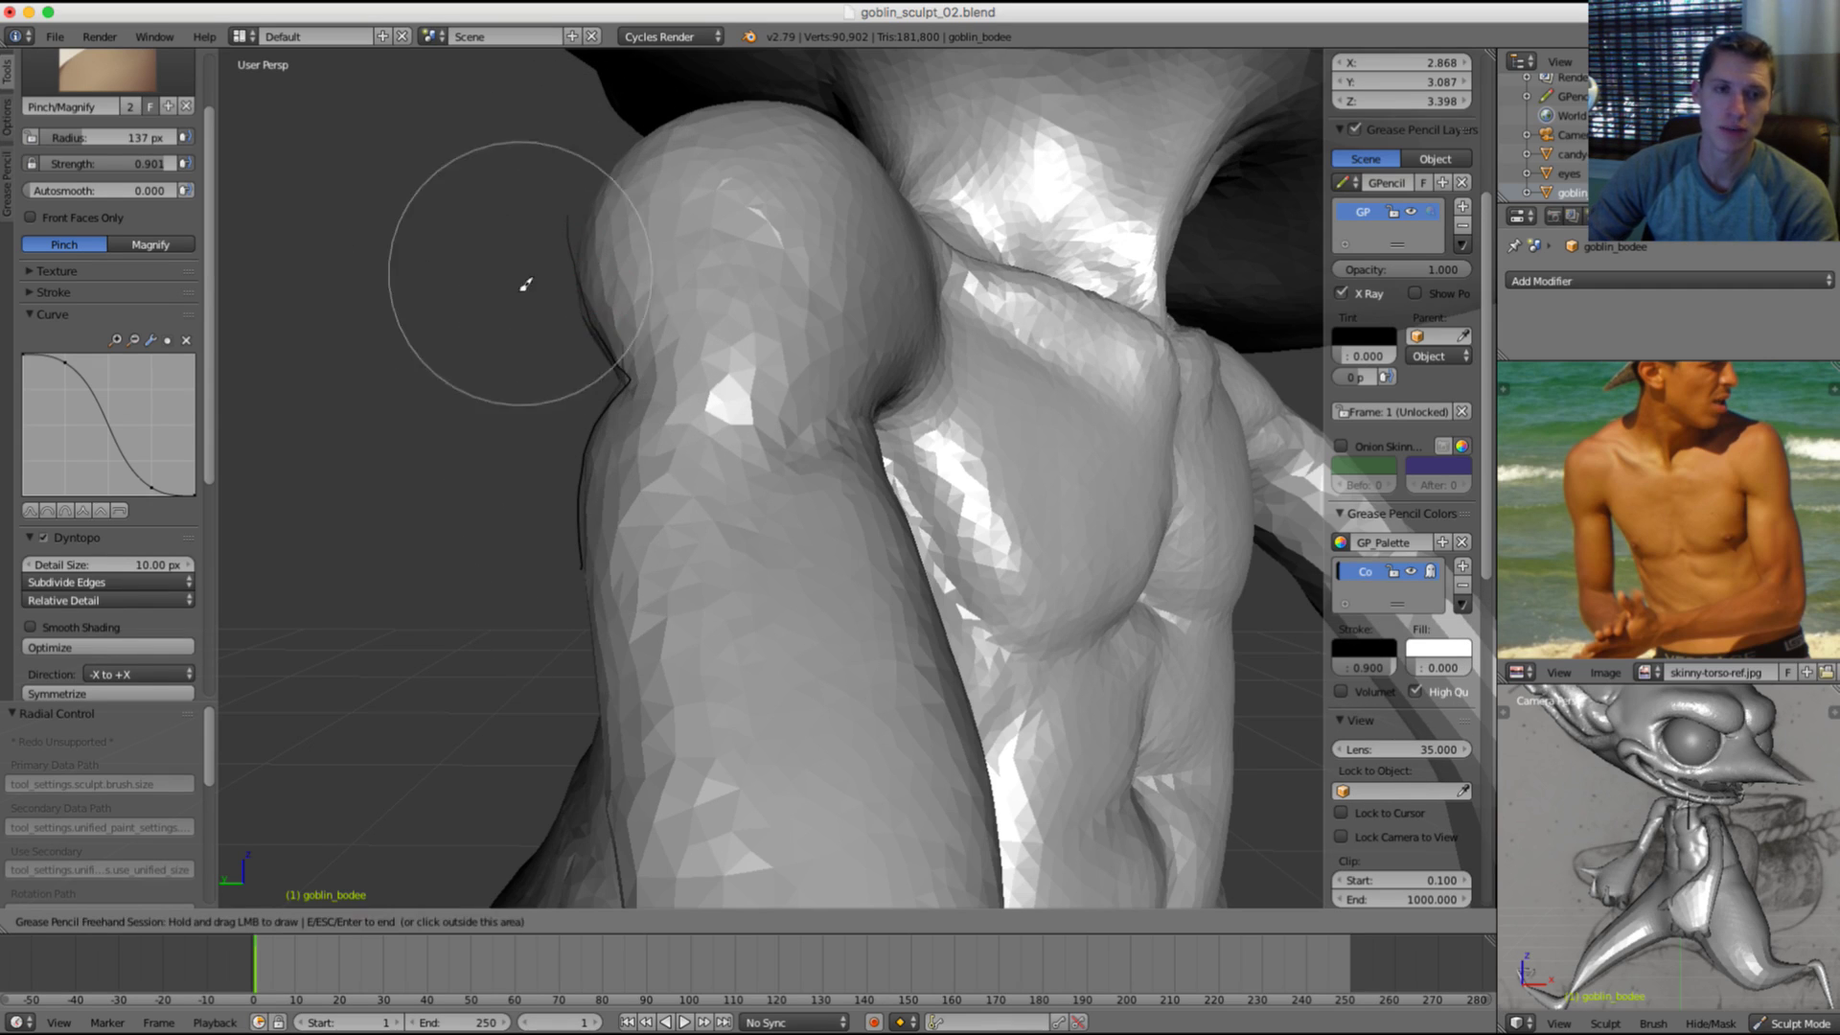
mouse_move(530, 209)
mouse_down()
mouse_move(571, 370)
mouse_move(618, 386)
mouse_move(571, 426)
mouse_move(529, 548)
mouse_up()
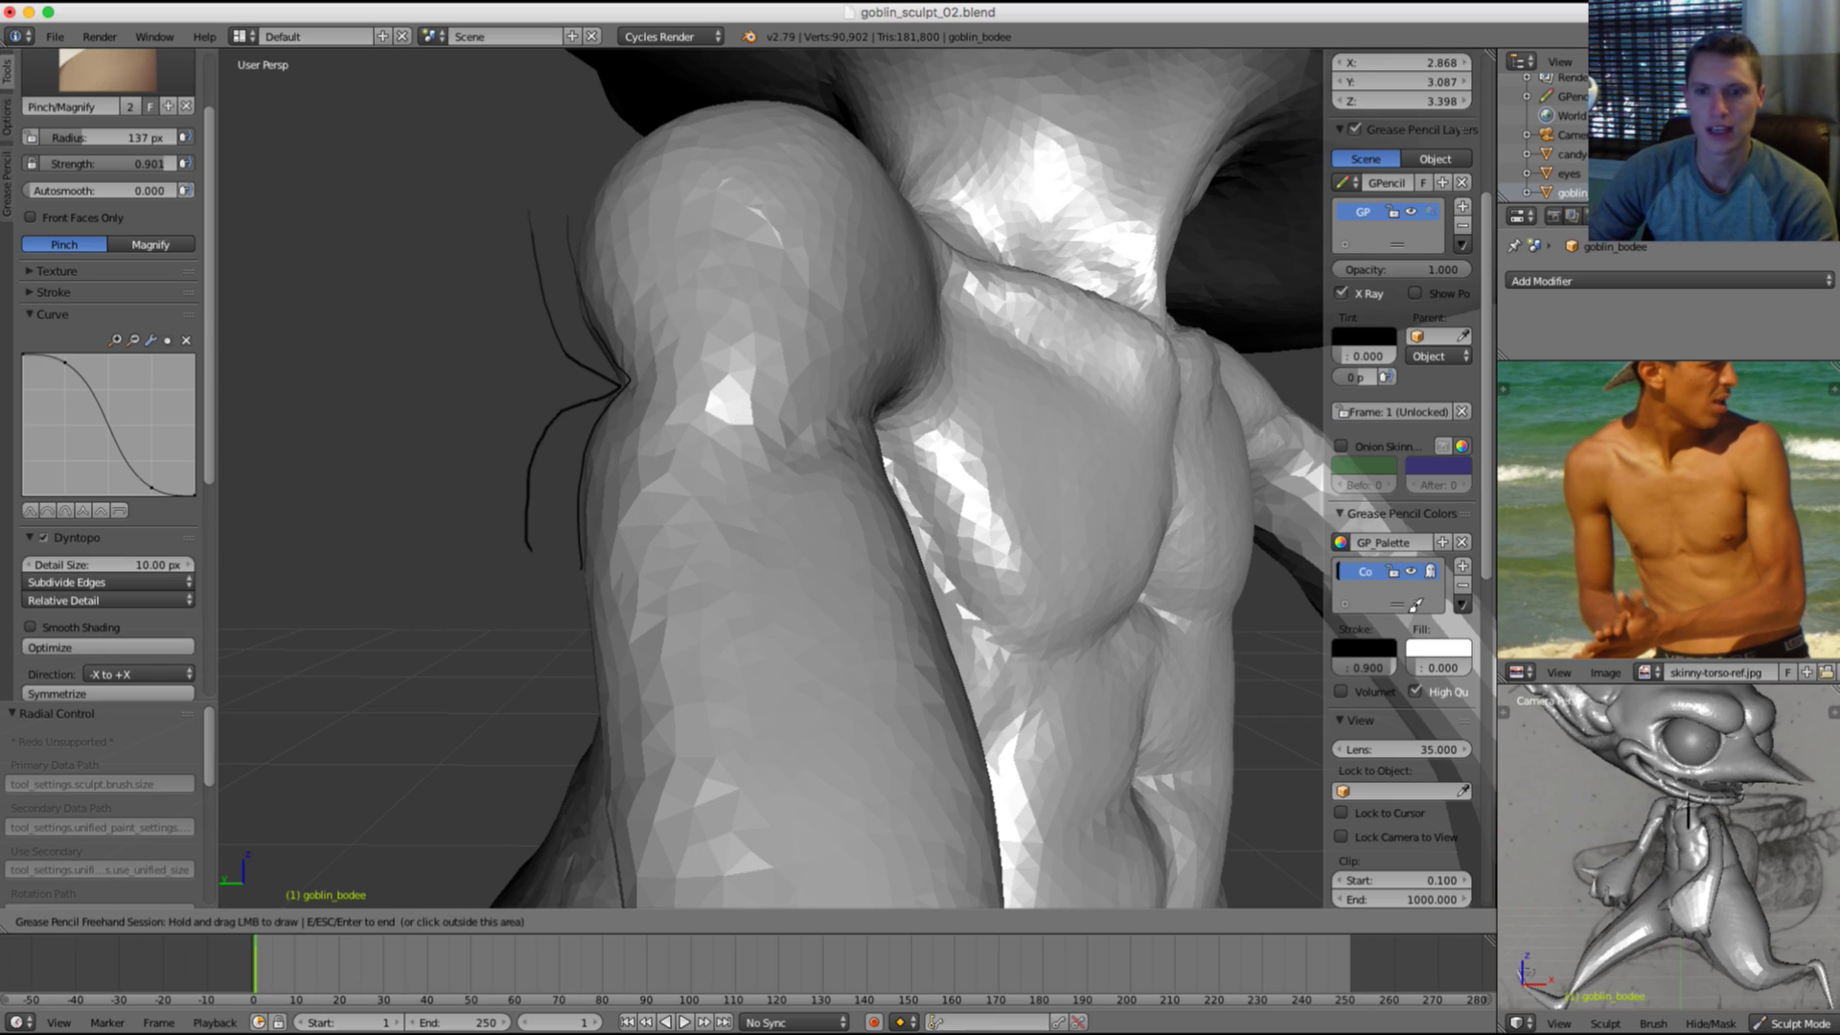
click(1463, 587)
click(1463, 586)
Step: Add volume to the shoulder with the Inflate/Deflate brush at full strength and a 144 px radius
scroll(940, 509, down, 3)
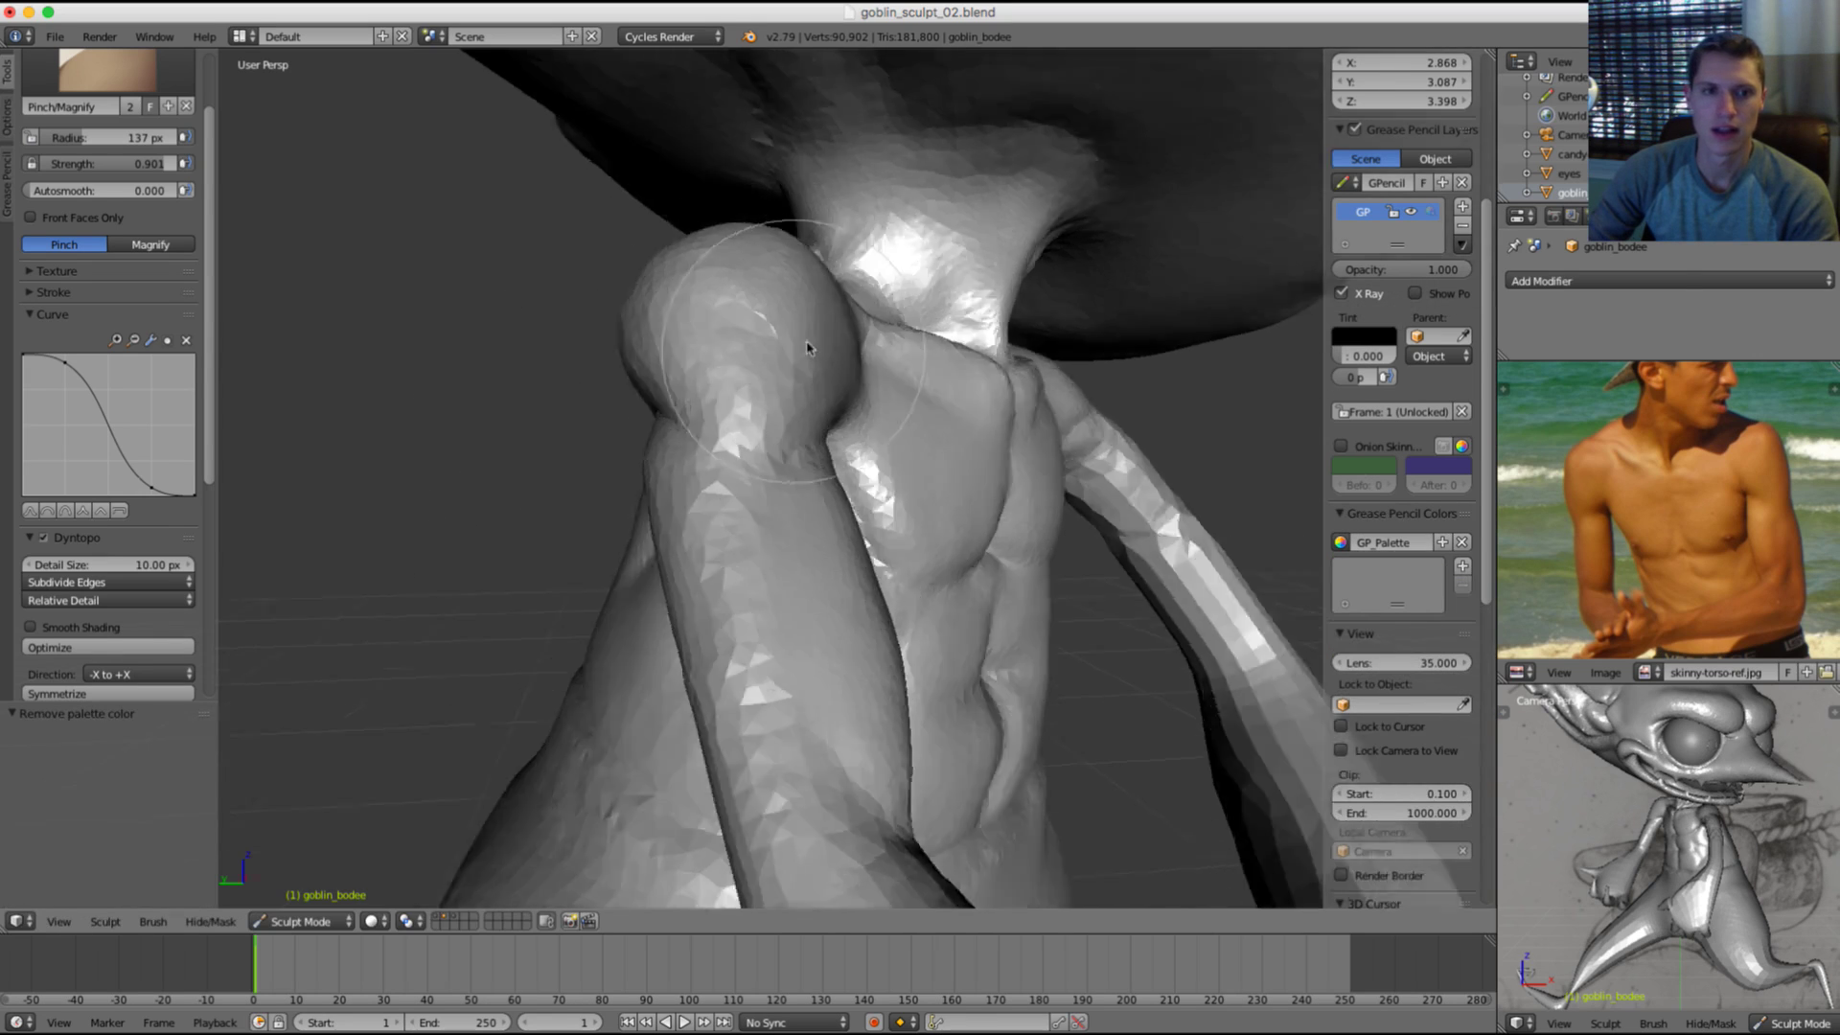
mouse_move(808, 349)
middle_down()
mouse_move(846, 356)
mouse_move(816, 336)
middle_up()
key(i)
key(f)
click(723, 299)
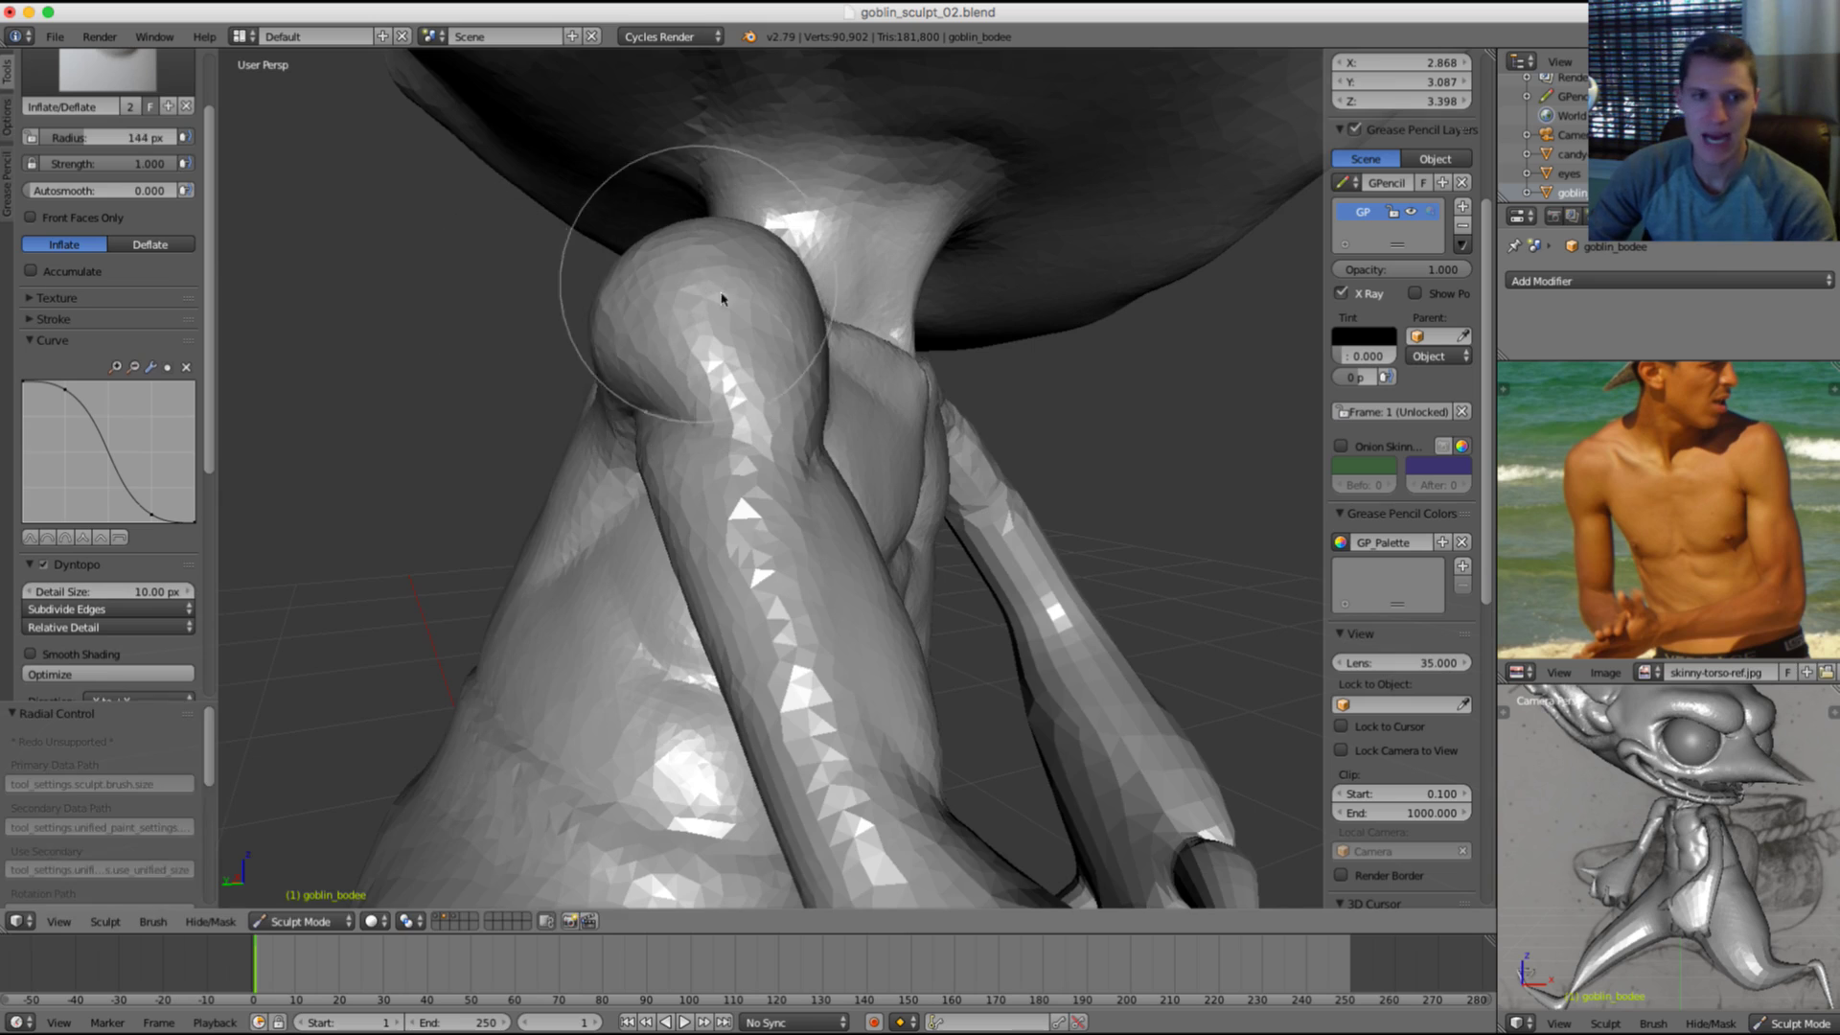
middle_drag(722, 299, 891, 335)
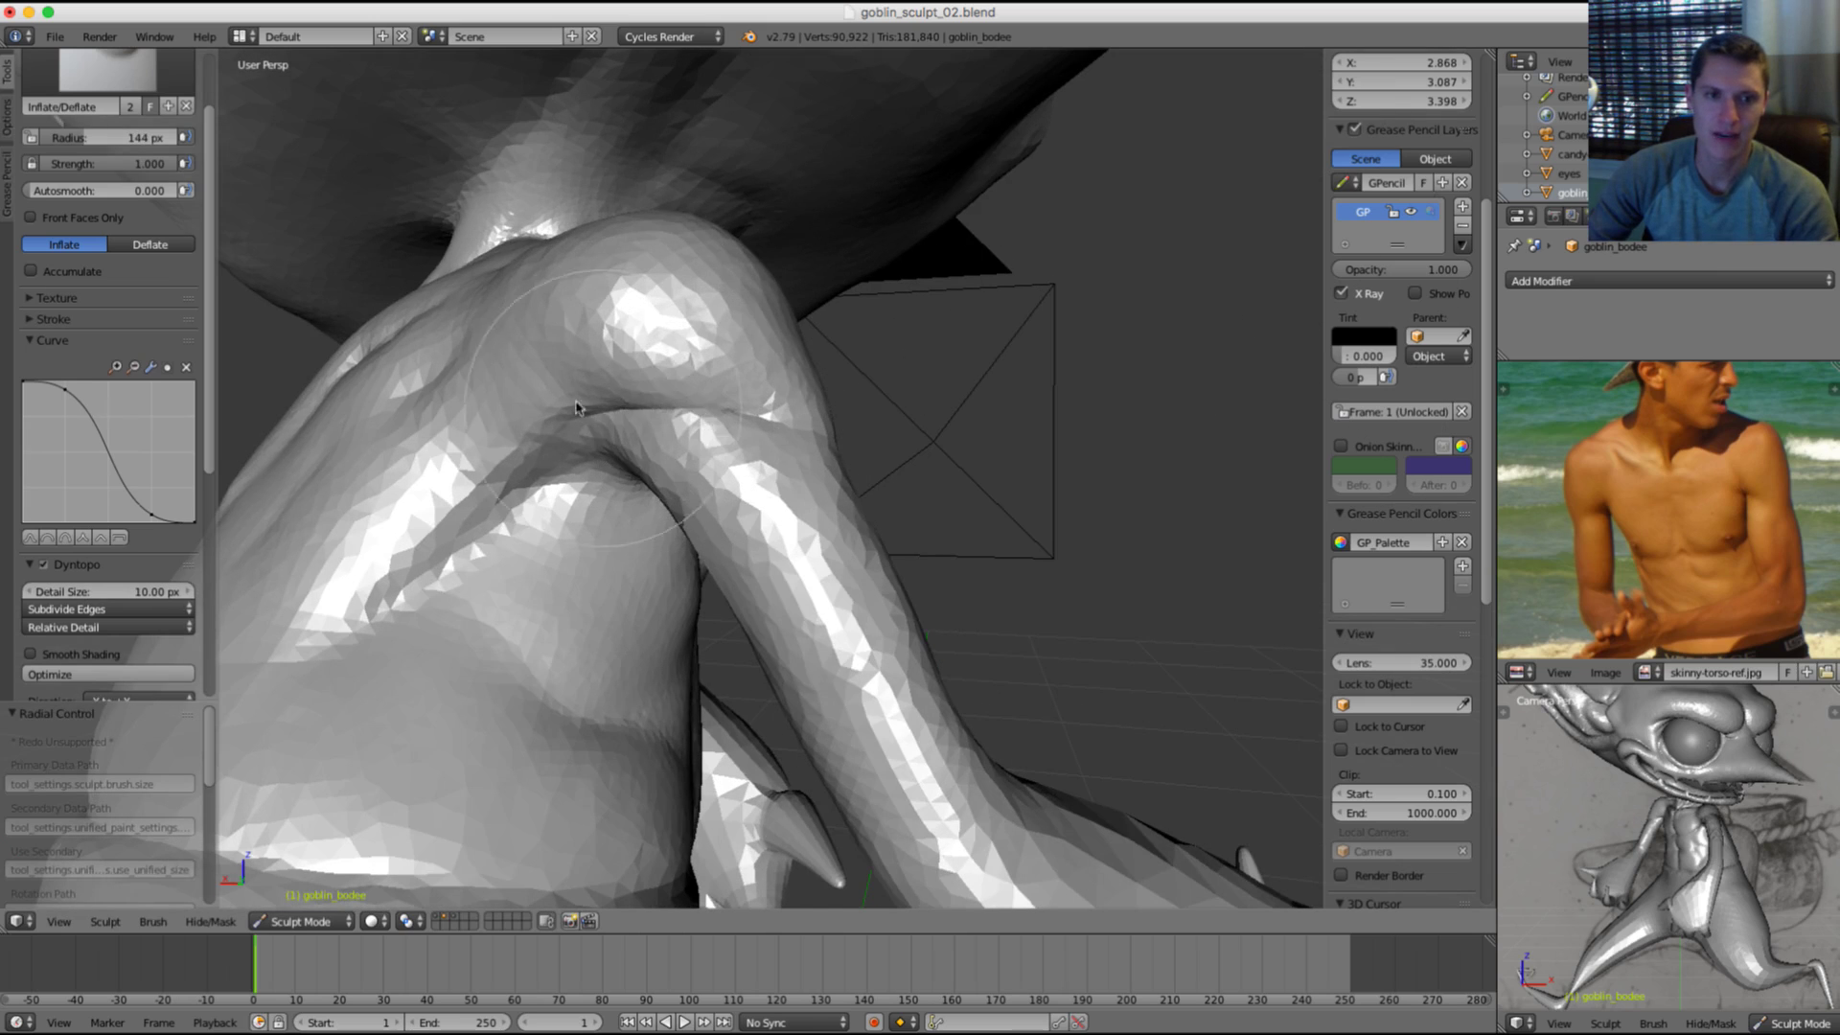
Step: Smooth the deltoid and soften the fold beneath it at the back of the shoulder
key(s)
key(i)
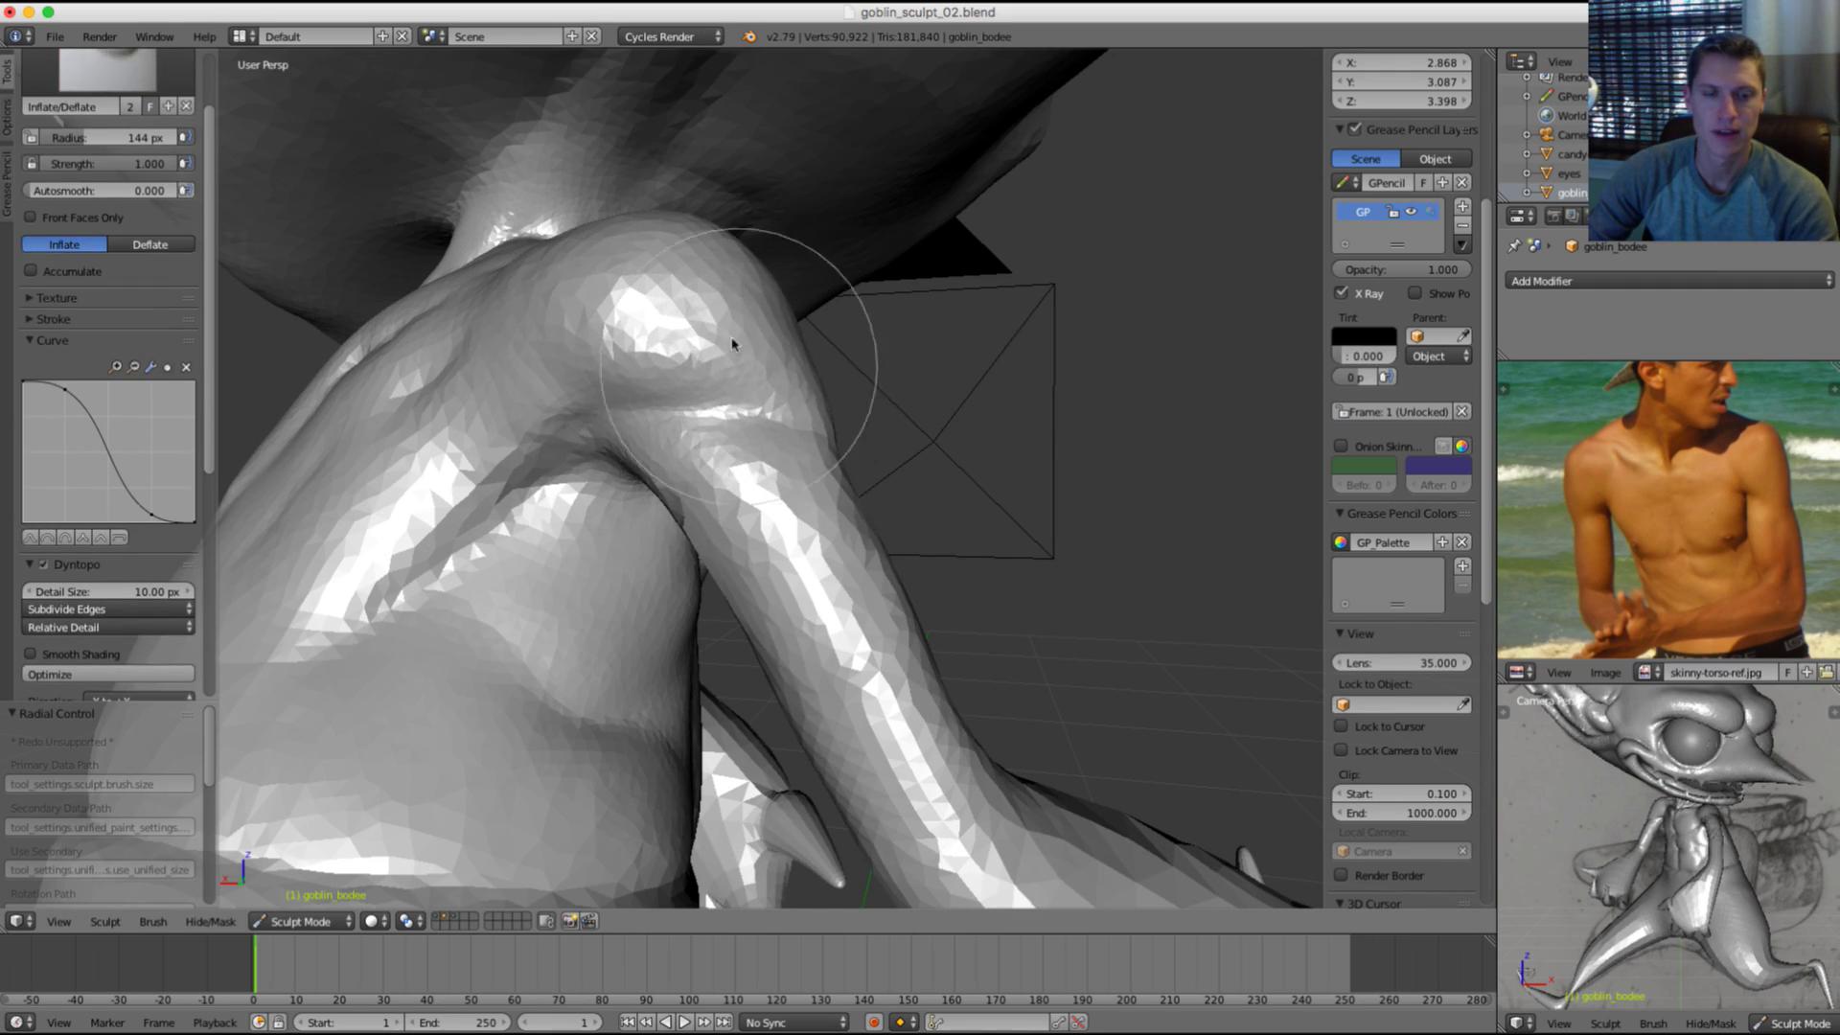
key(s)
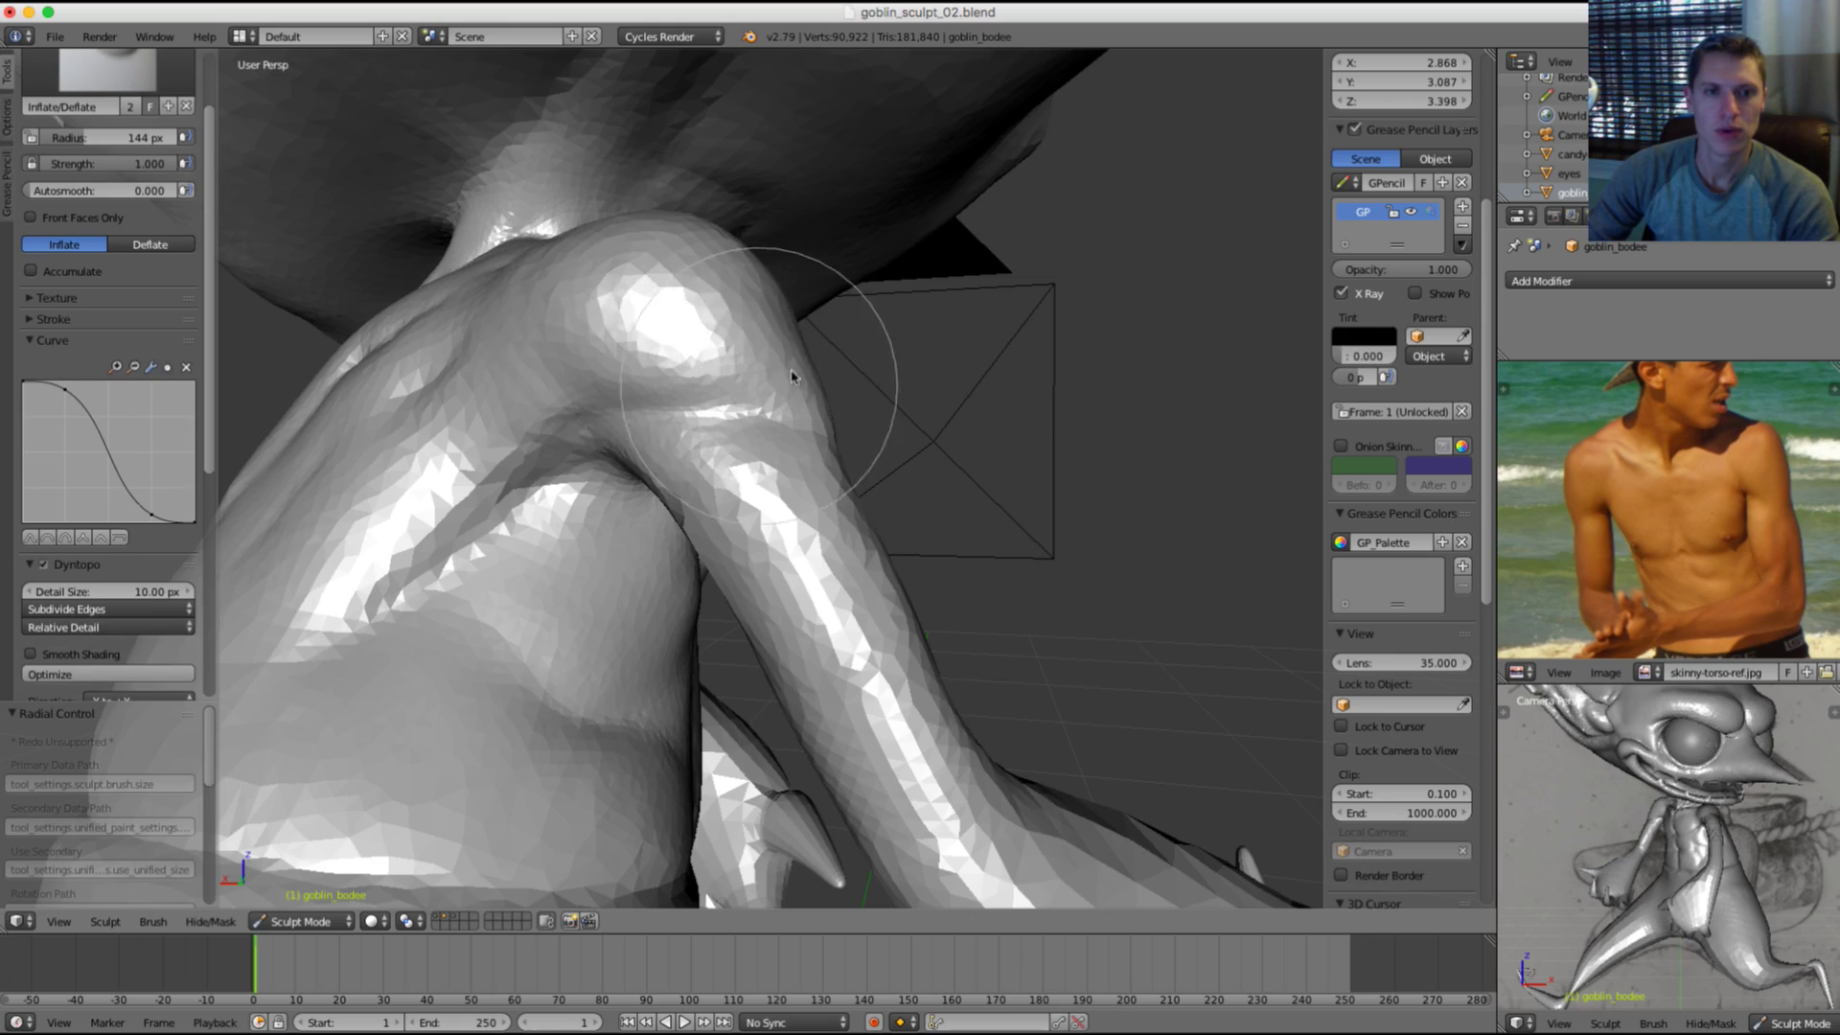
Step: Adjust the outer transition from shoulder to upper arm, setting the Grab brush to a 208 px radius at 0.575 strength
mouse_move(791, 377)
middle_down()
mouse_move(901, 254)
mouse_move(731, 296)
mouse_move(848, 316)
mouse_move(711, 410)
middle_up()
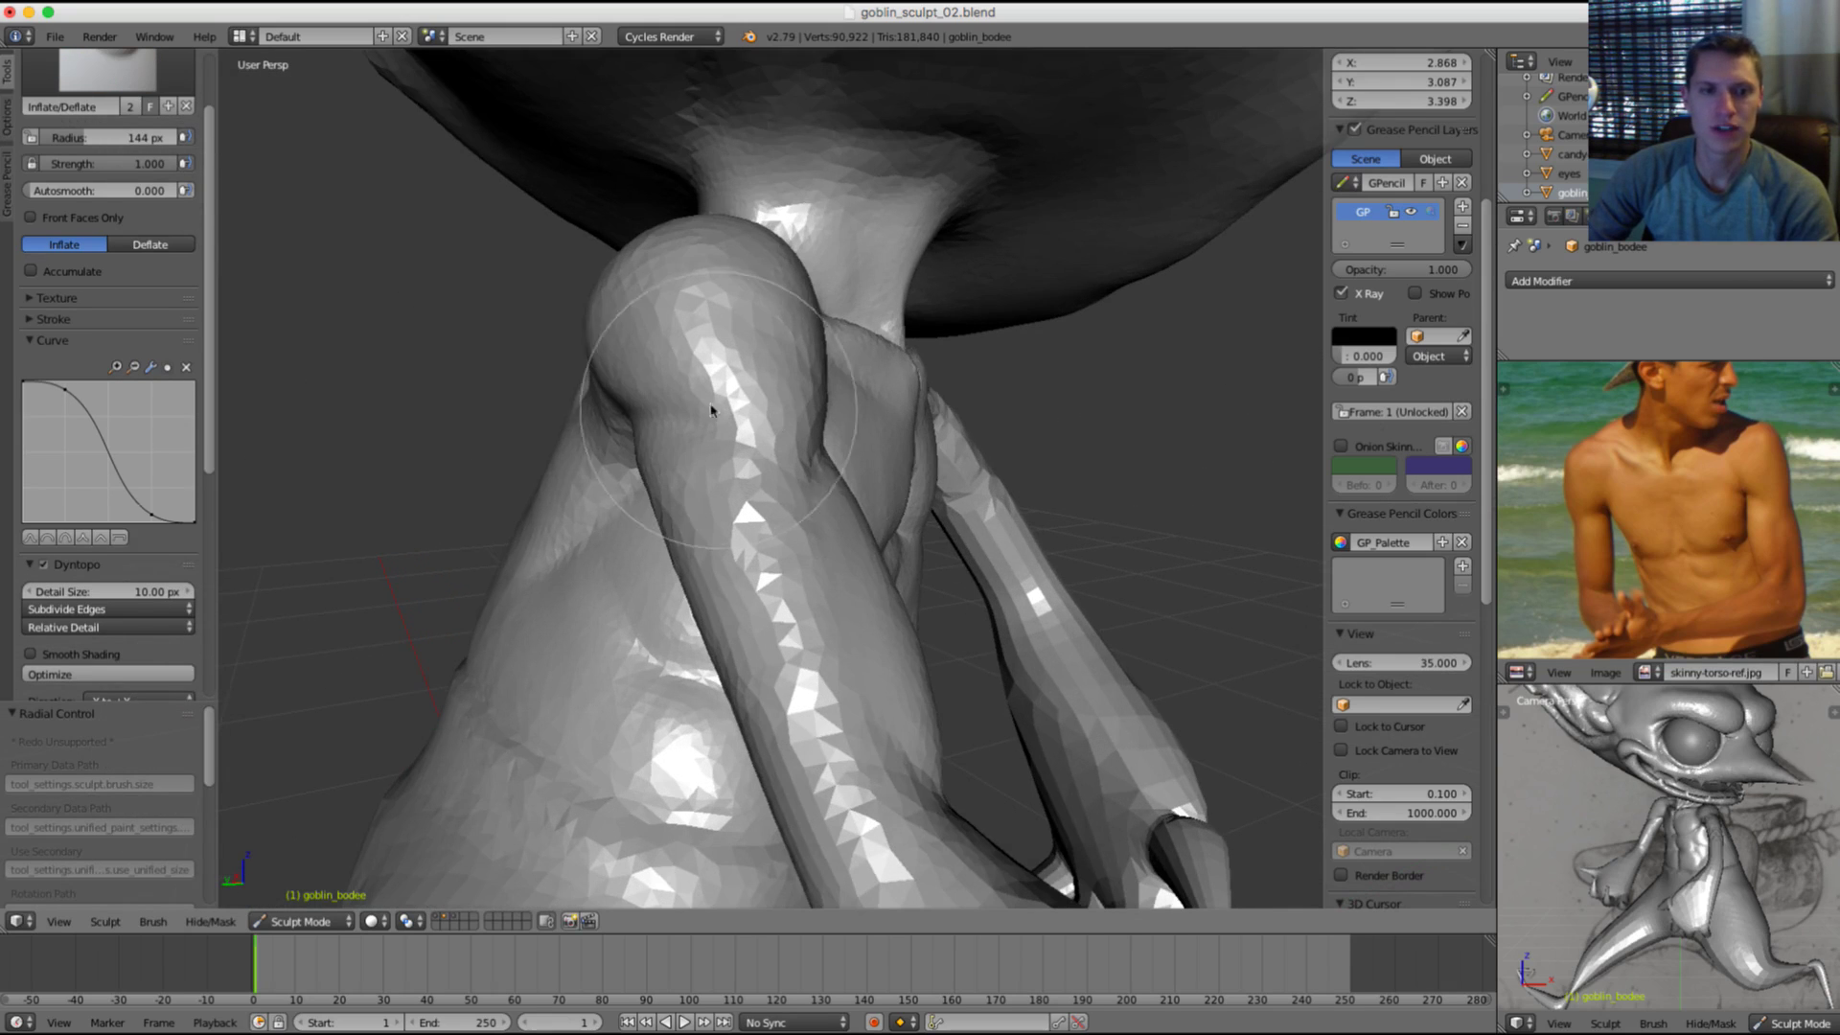
key(g)
scroll(590, 370, up, 2)
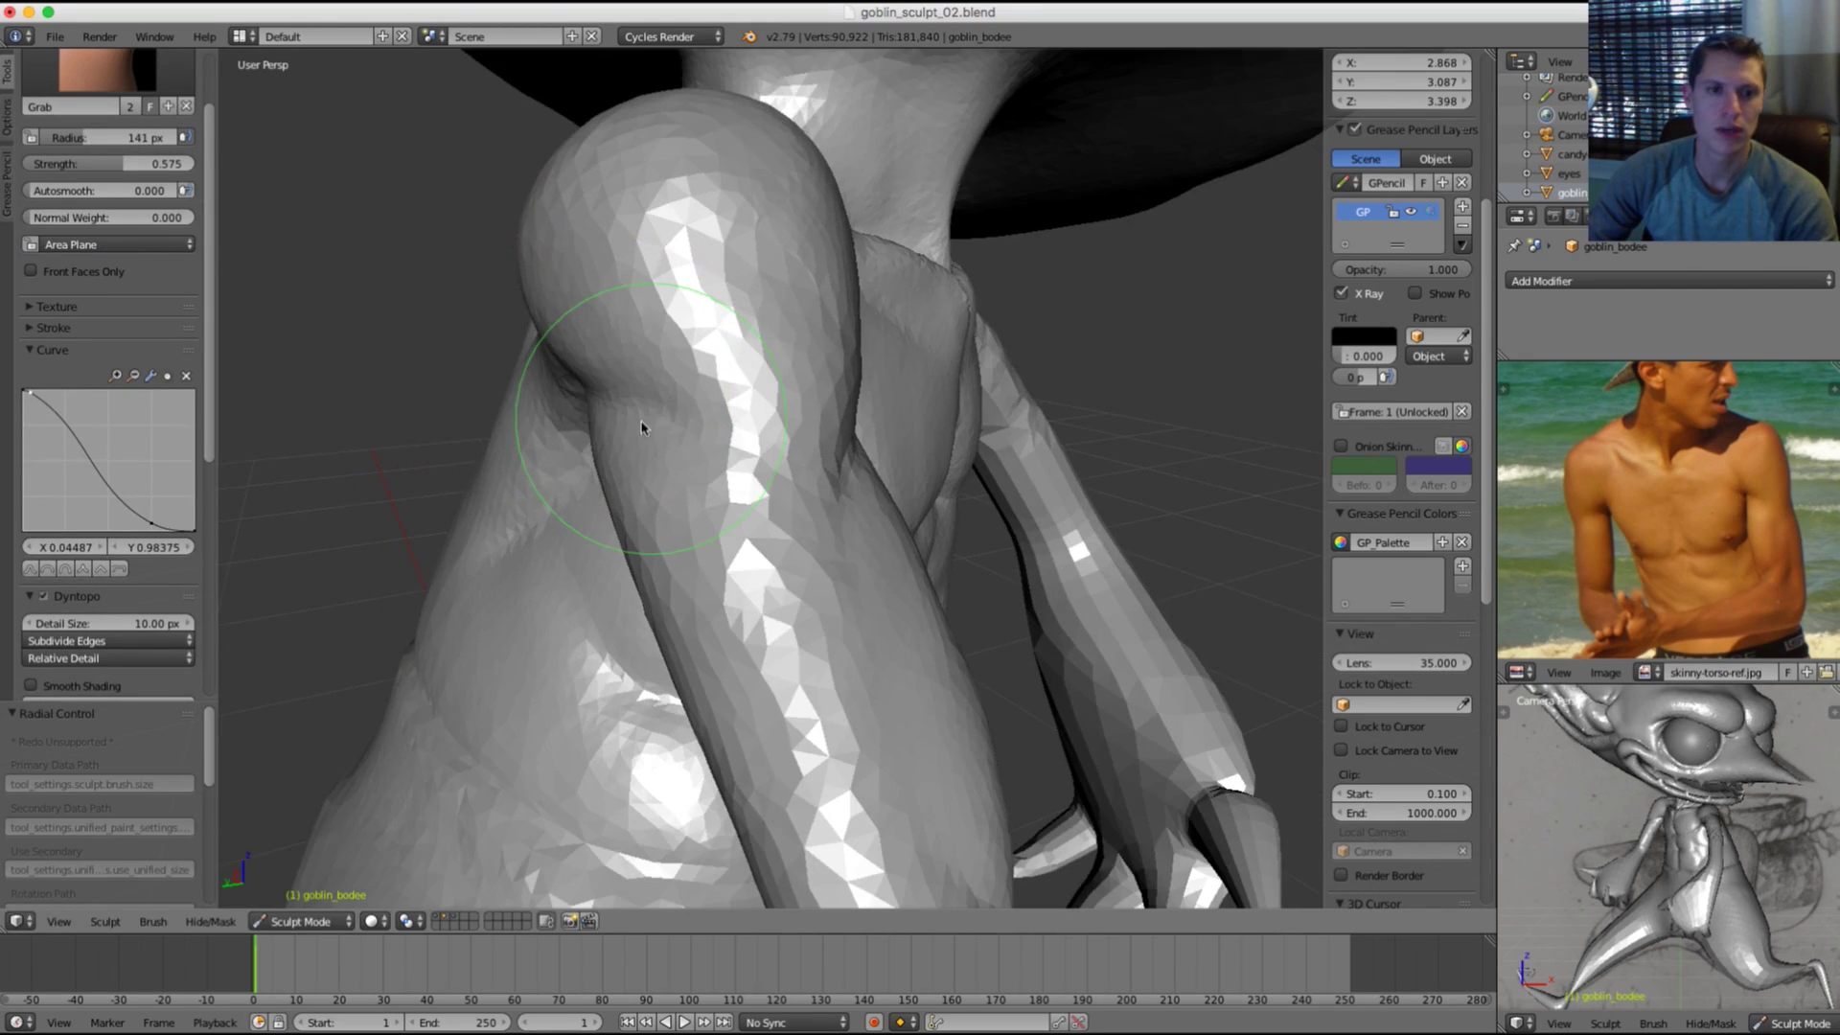
mouse_move(648, 407)
shift+mouse_down()
mouse_move(652, 390)
mouse_move(662, 403)
shift+mouse_up()
key(f)
click(733, 386)
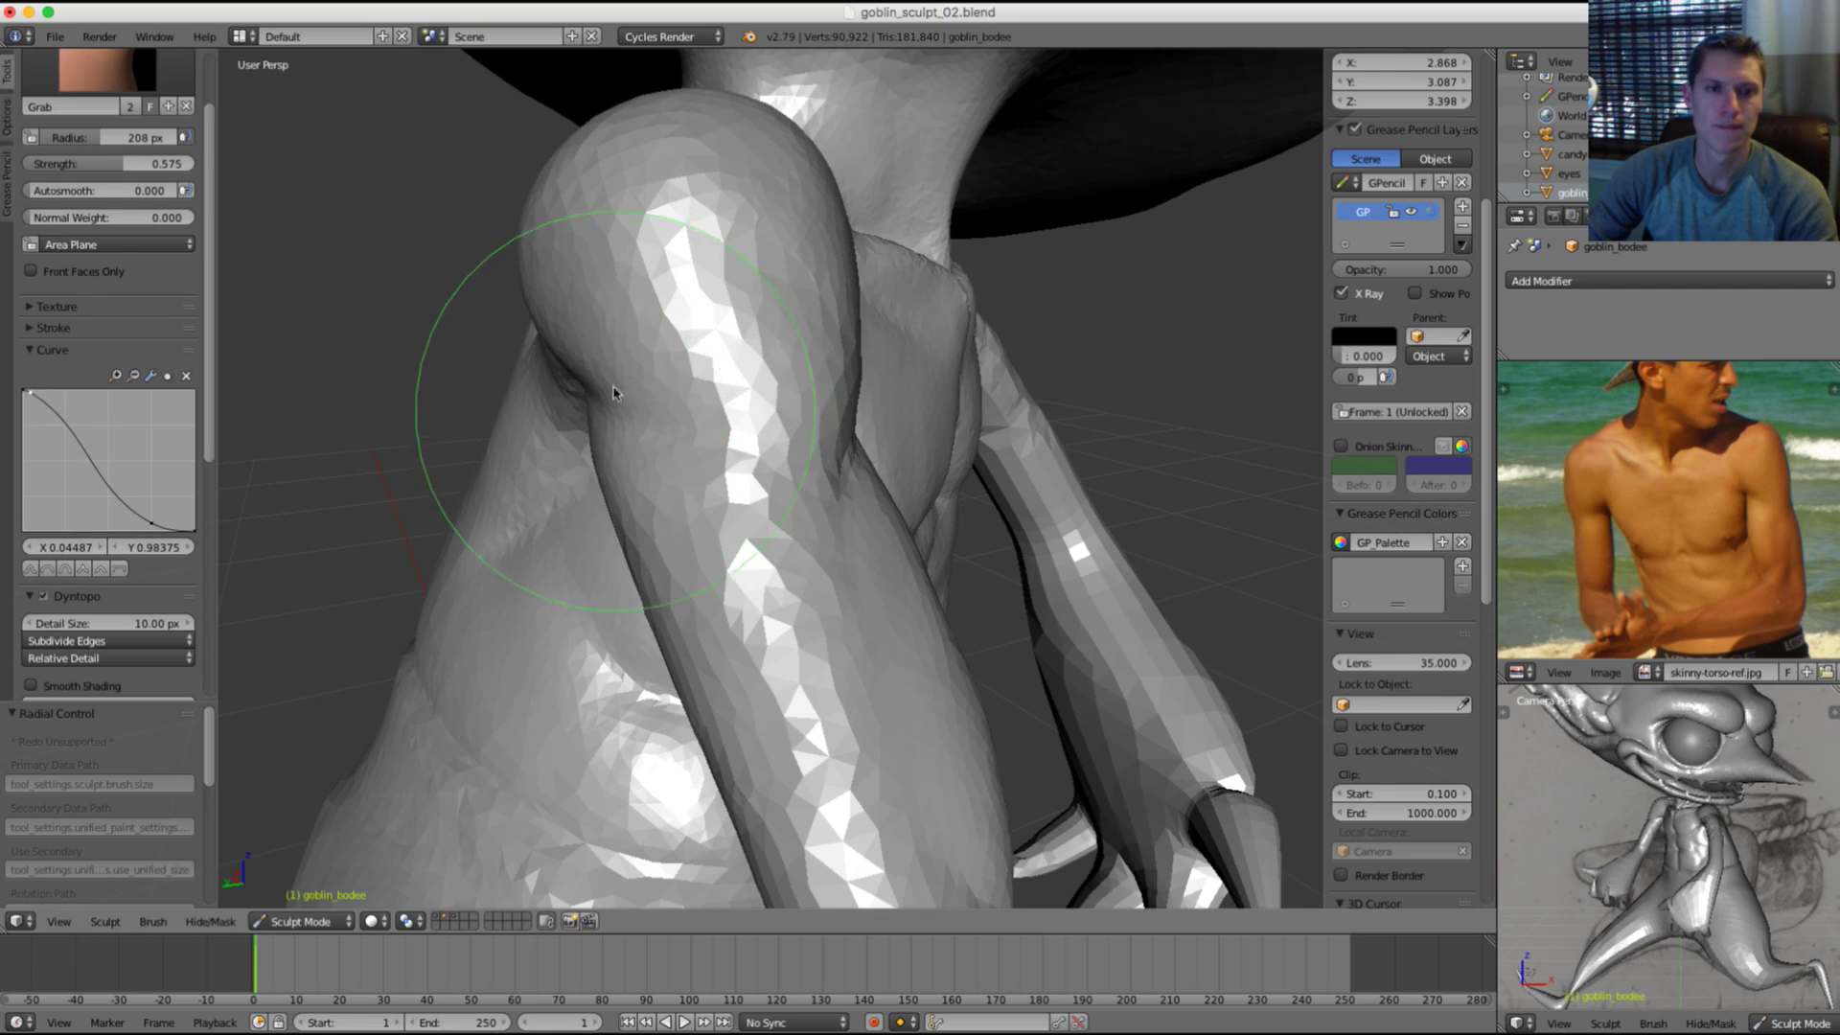
Step: Smooth the outer side of the upper arm just below the deltoid, with the Grab brush radius set to 145 px
middle_drag(614, 393, 794, 343)
key(f)
click(591, 336)
middle_drag(591, 336, 670, 383)
shift+drag(806, 477, 934, 498)
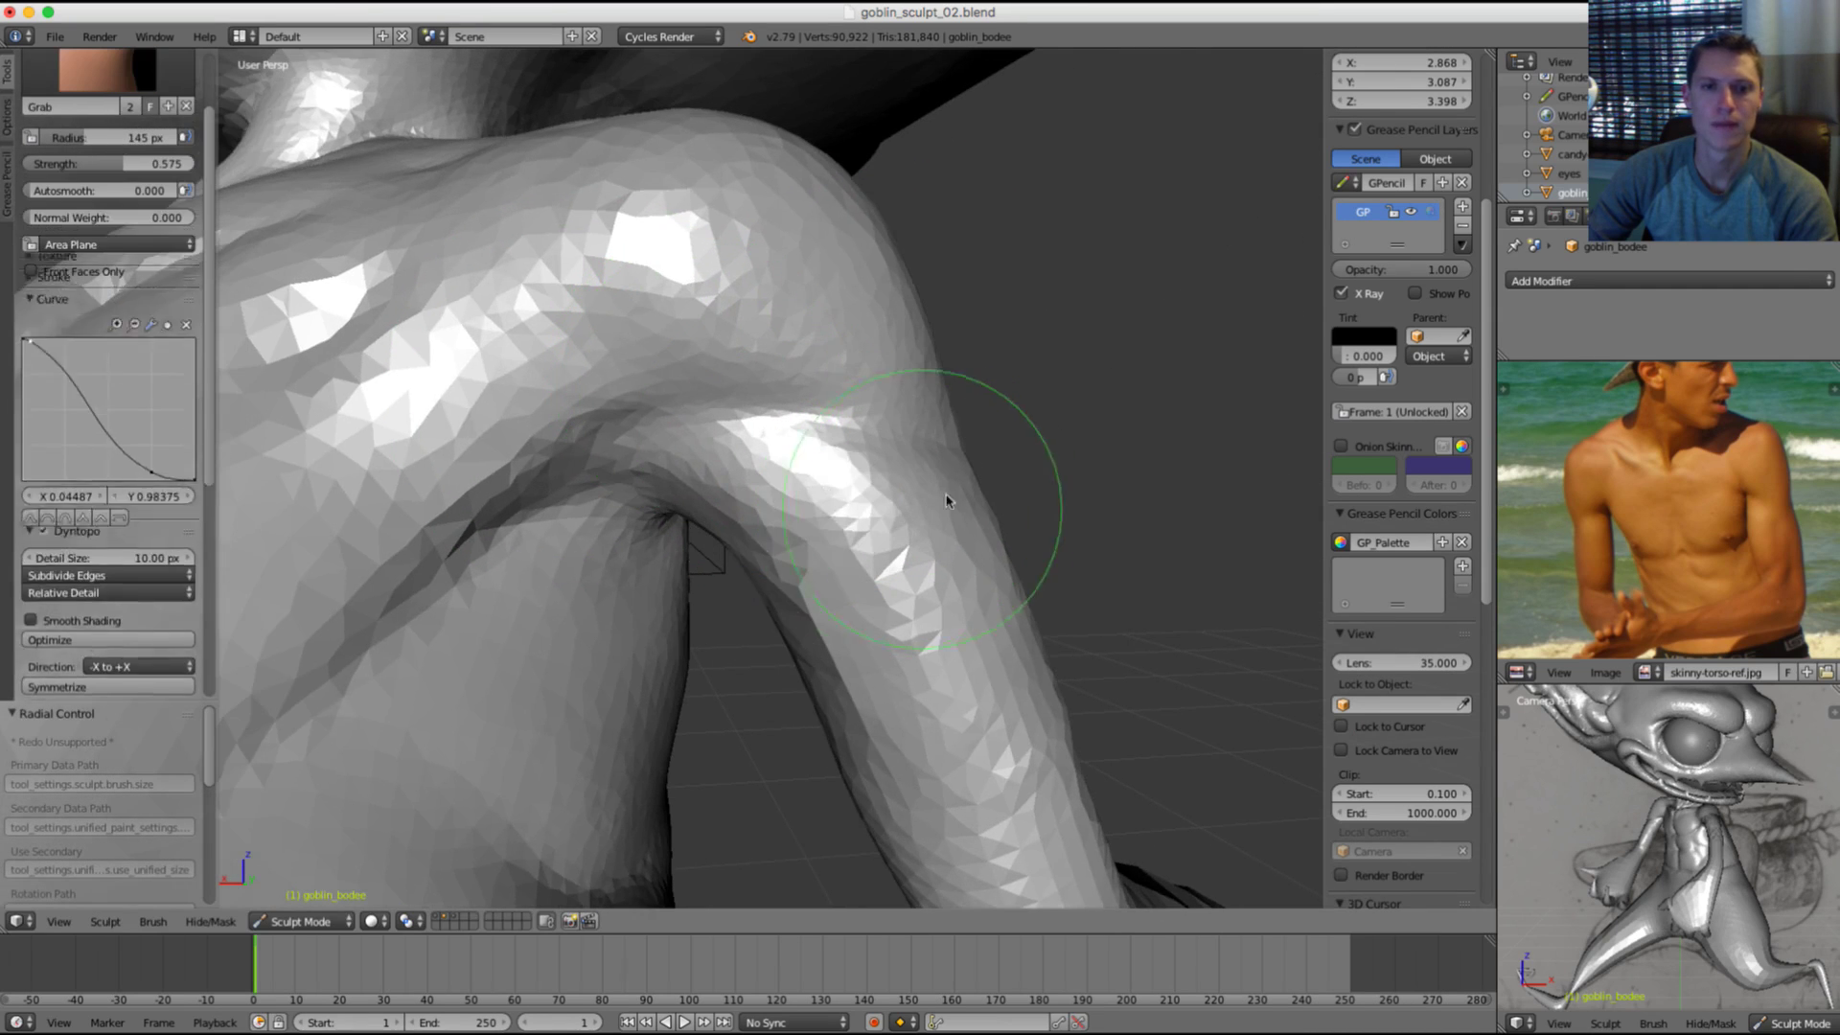
middle_drag(947, 501, 867, 388)
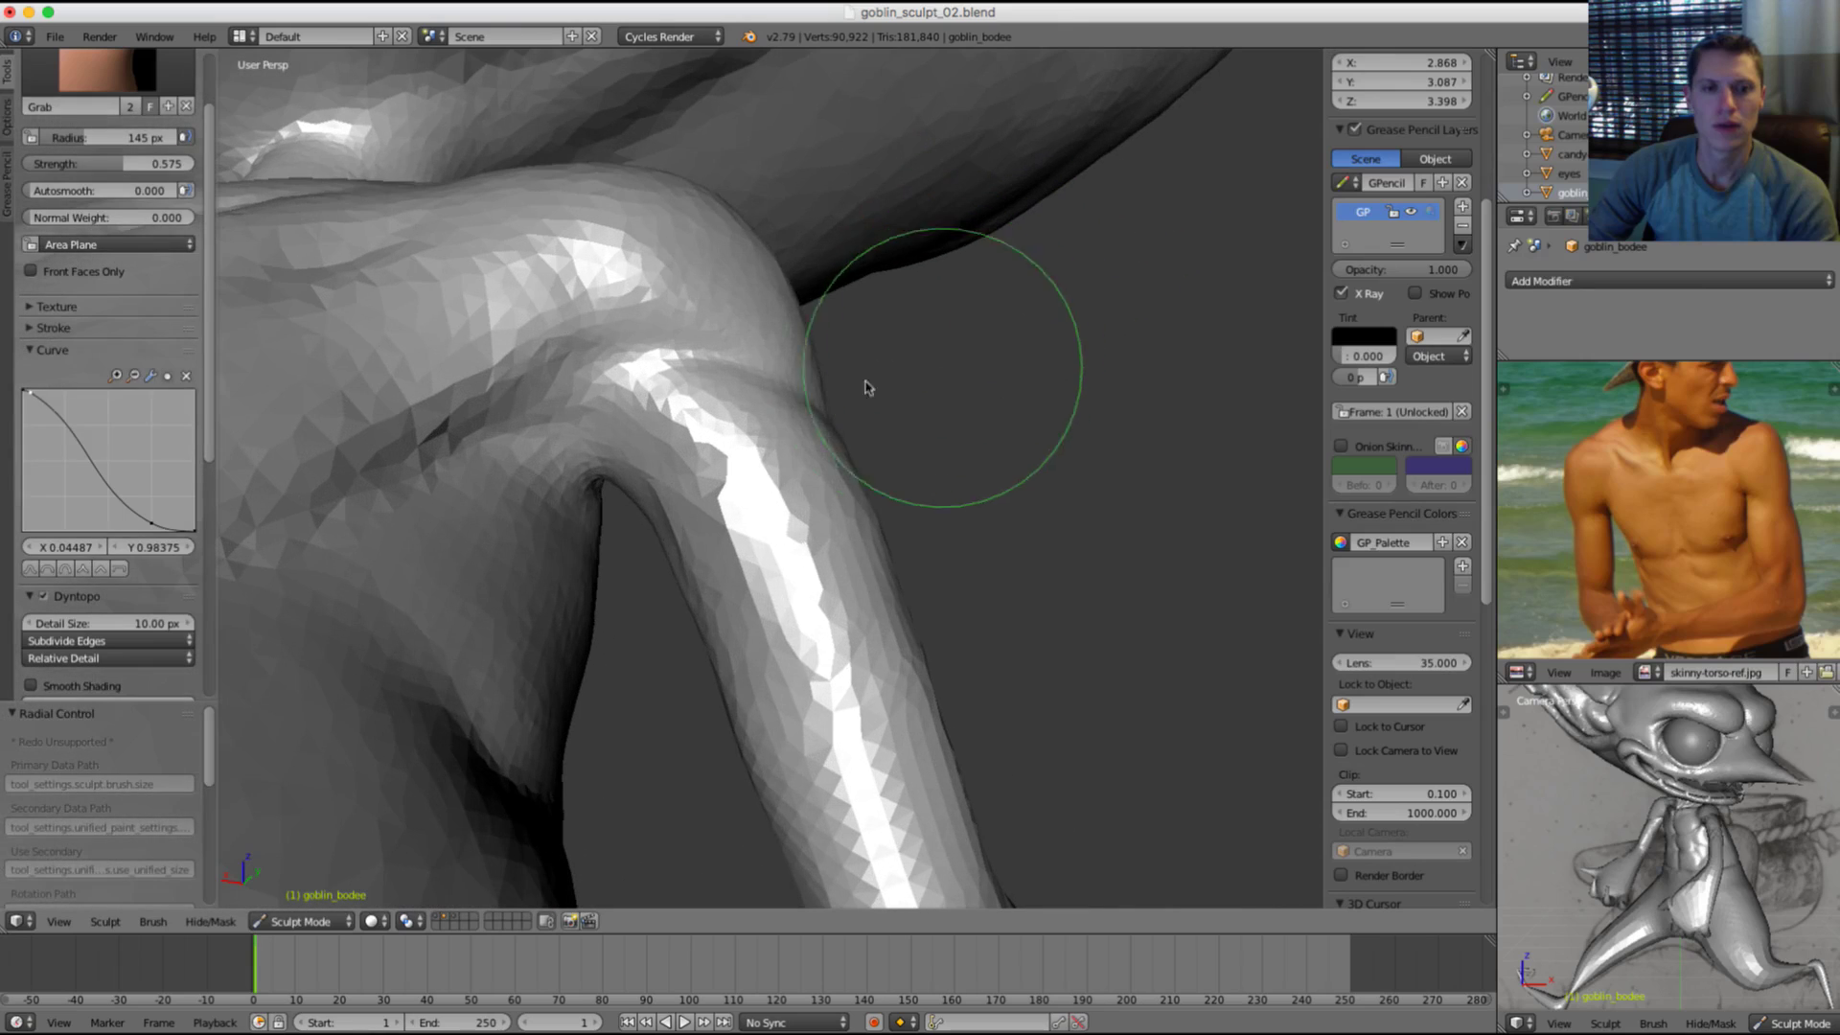
Step: Deepen the fold where the upper arm meets the armpit, using the Crease brush at 108 px radius and 0.497 strength
key(shift+c)
middle_drag(613, 421, 649, 460)
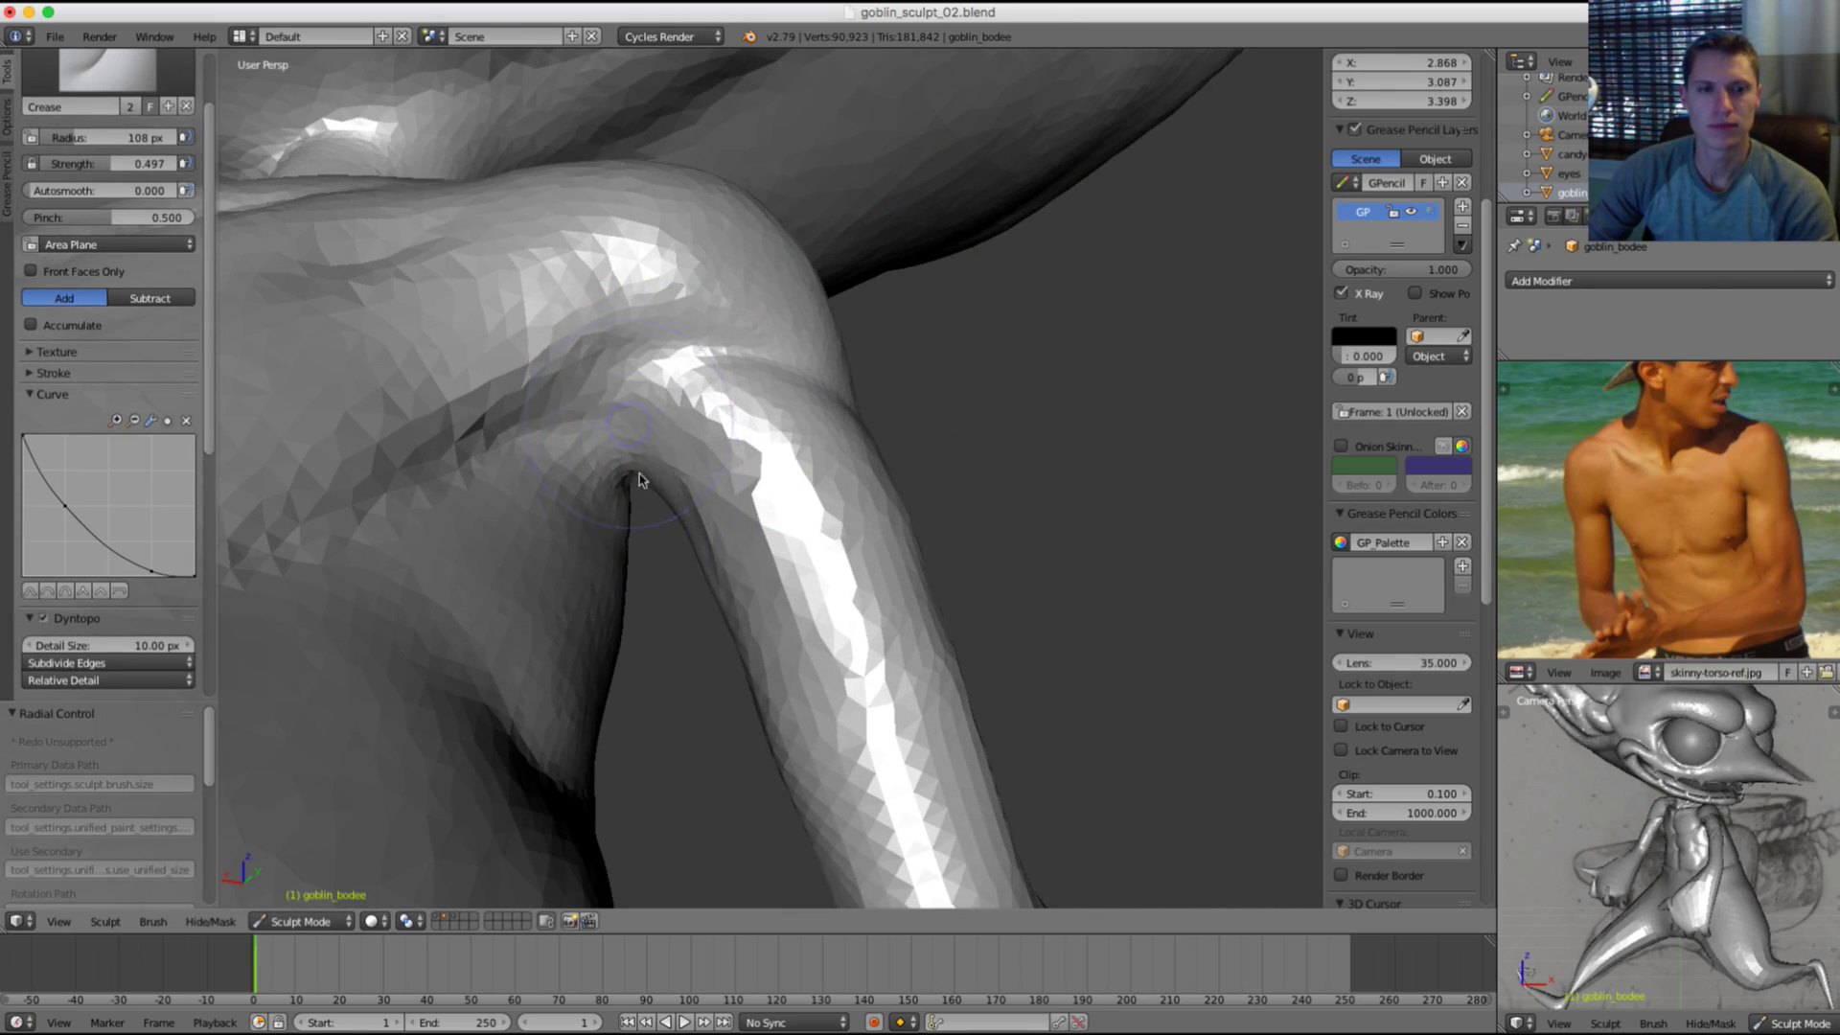
middle_drag(678, 522, 669, 500)
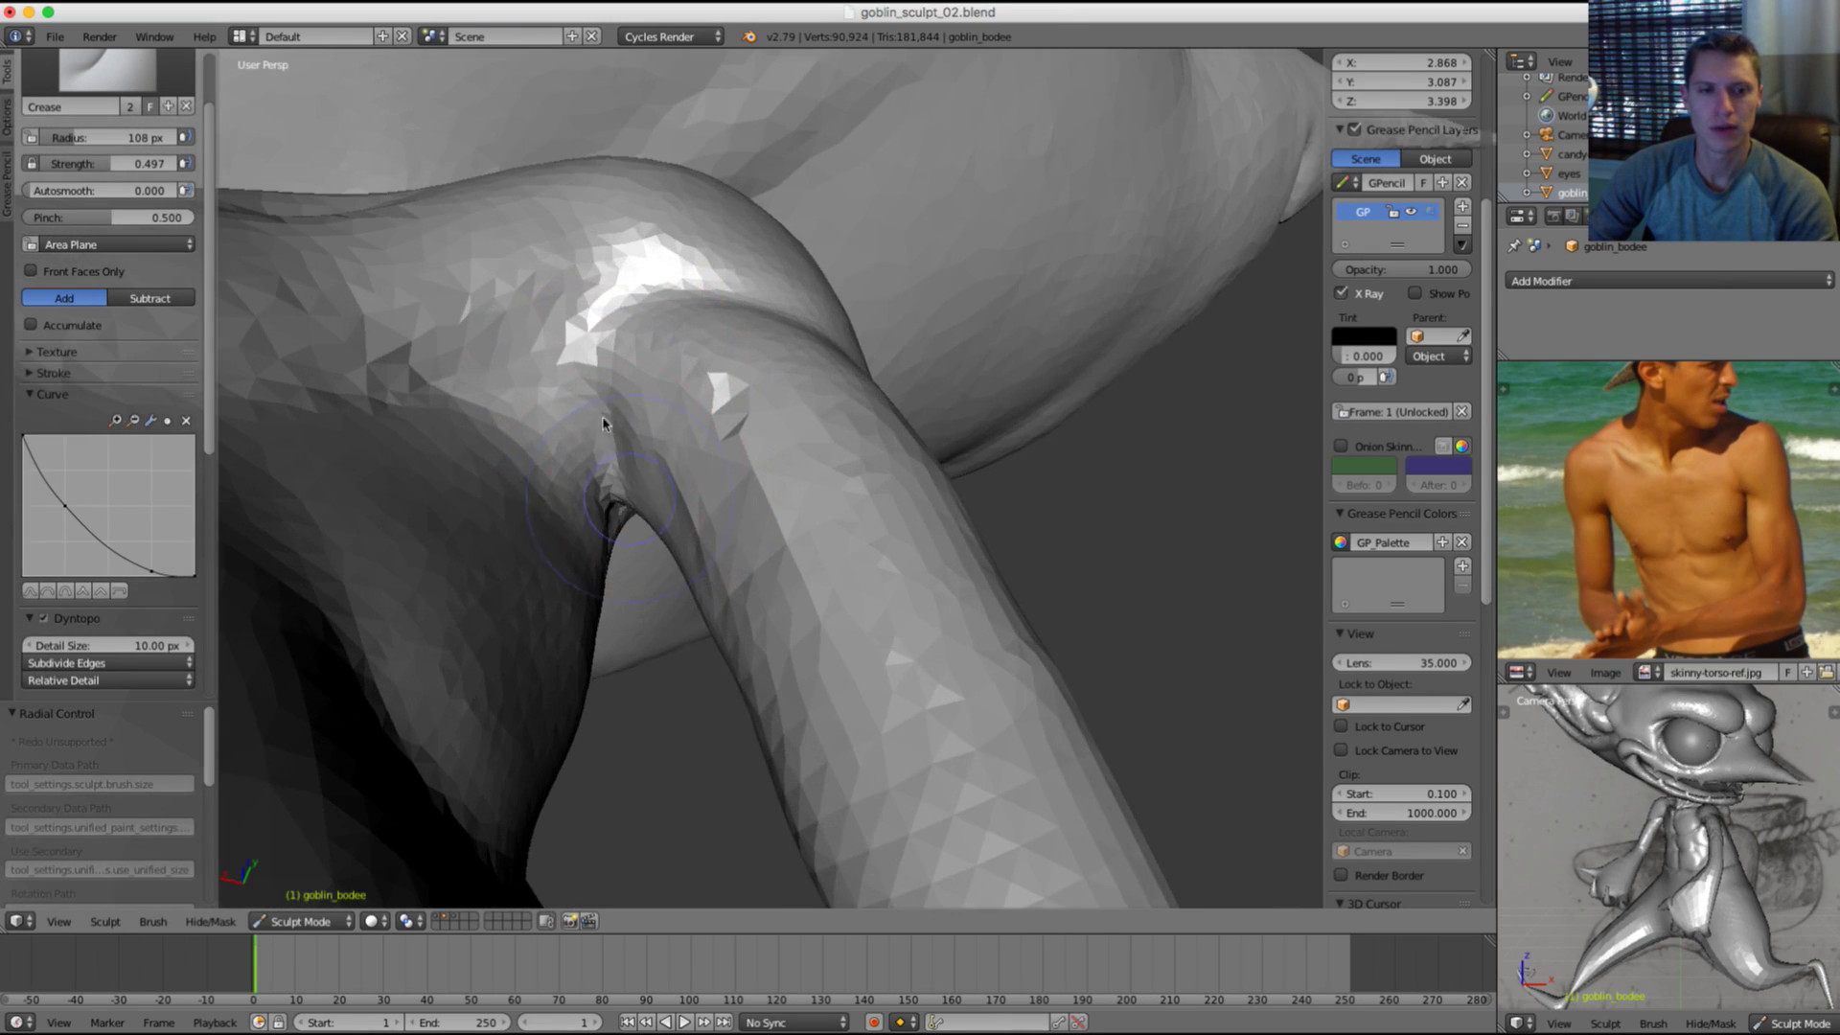
drag(631, 464, 713, 360)
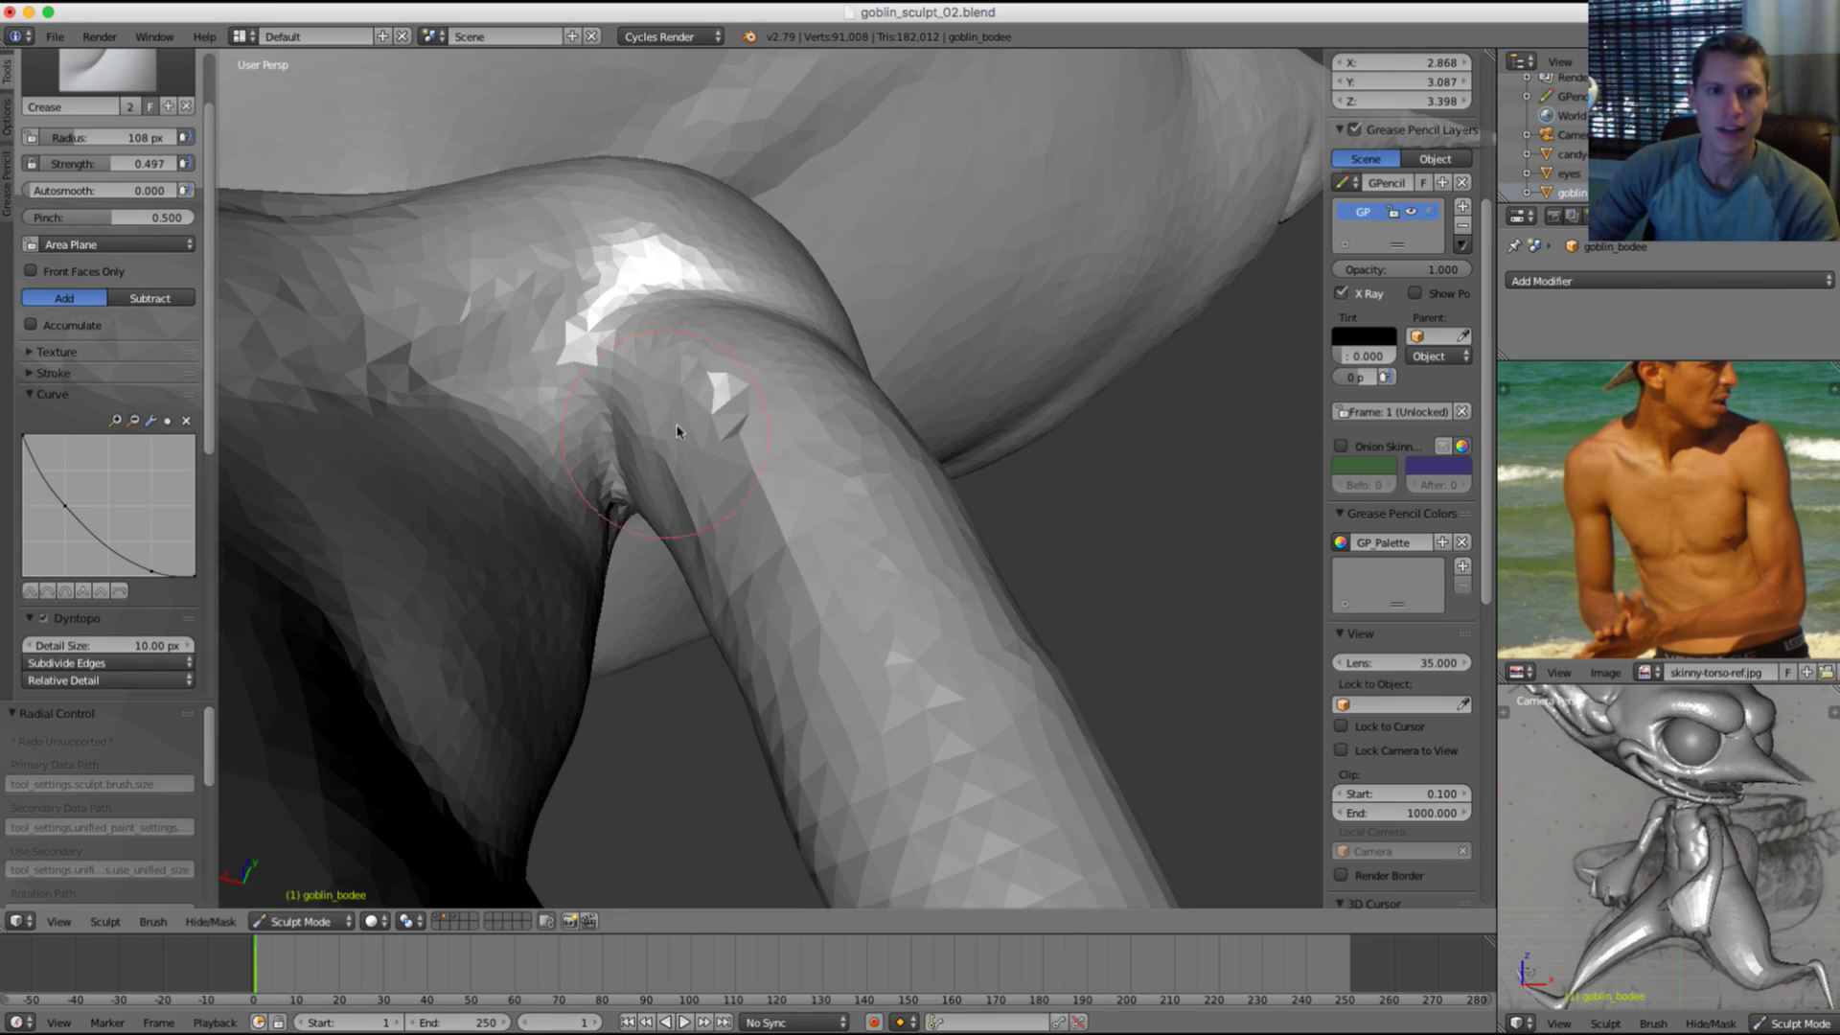
Step: Build up the back of the upper arm beside the armpit with the Clay Strips brush at 150 px radius and 0.500 strength
mouse_move(682, 427)
middle_down()
mouse_move(751, 583)
mouse_move(673, 382)
middle_up()
scroll(149, 96, up, 3)
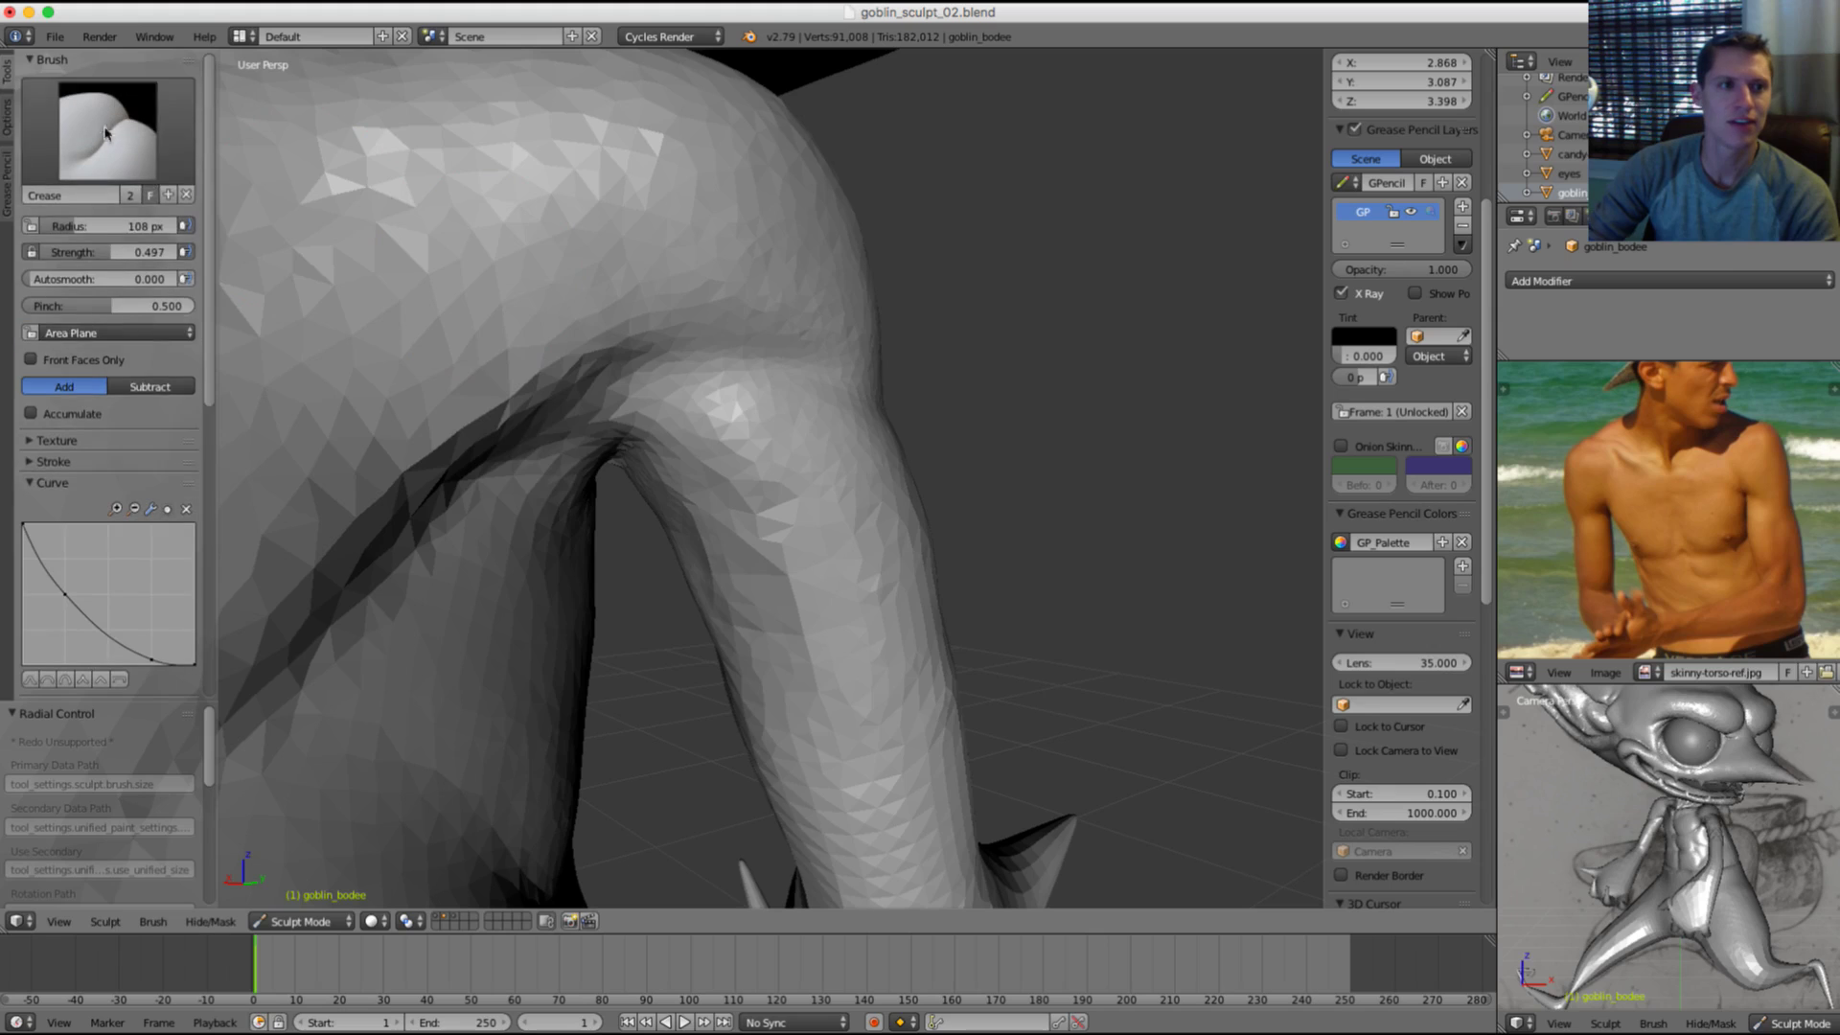
click(149, 96)
click(264, 225)
mouse_move(809, 438)
middle_down()
mouse_move(778, 438)
mouse_move(804, 472)
middle_up()
key(f)
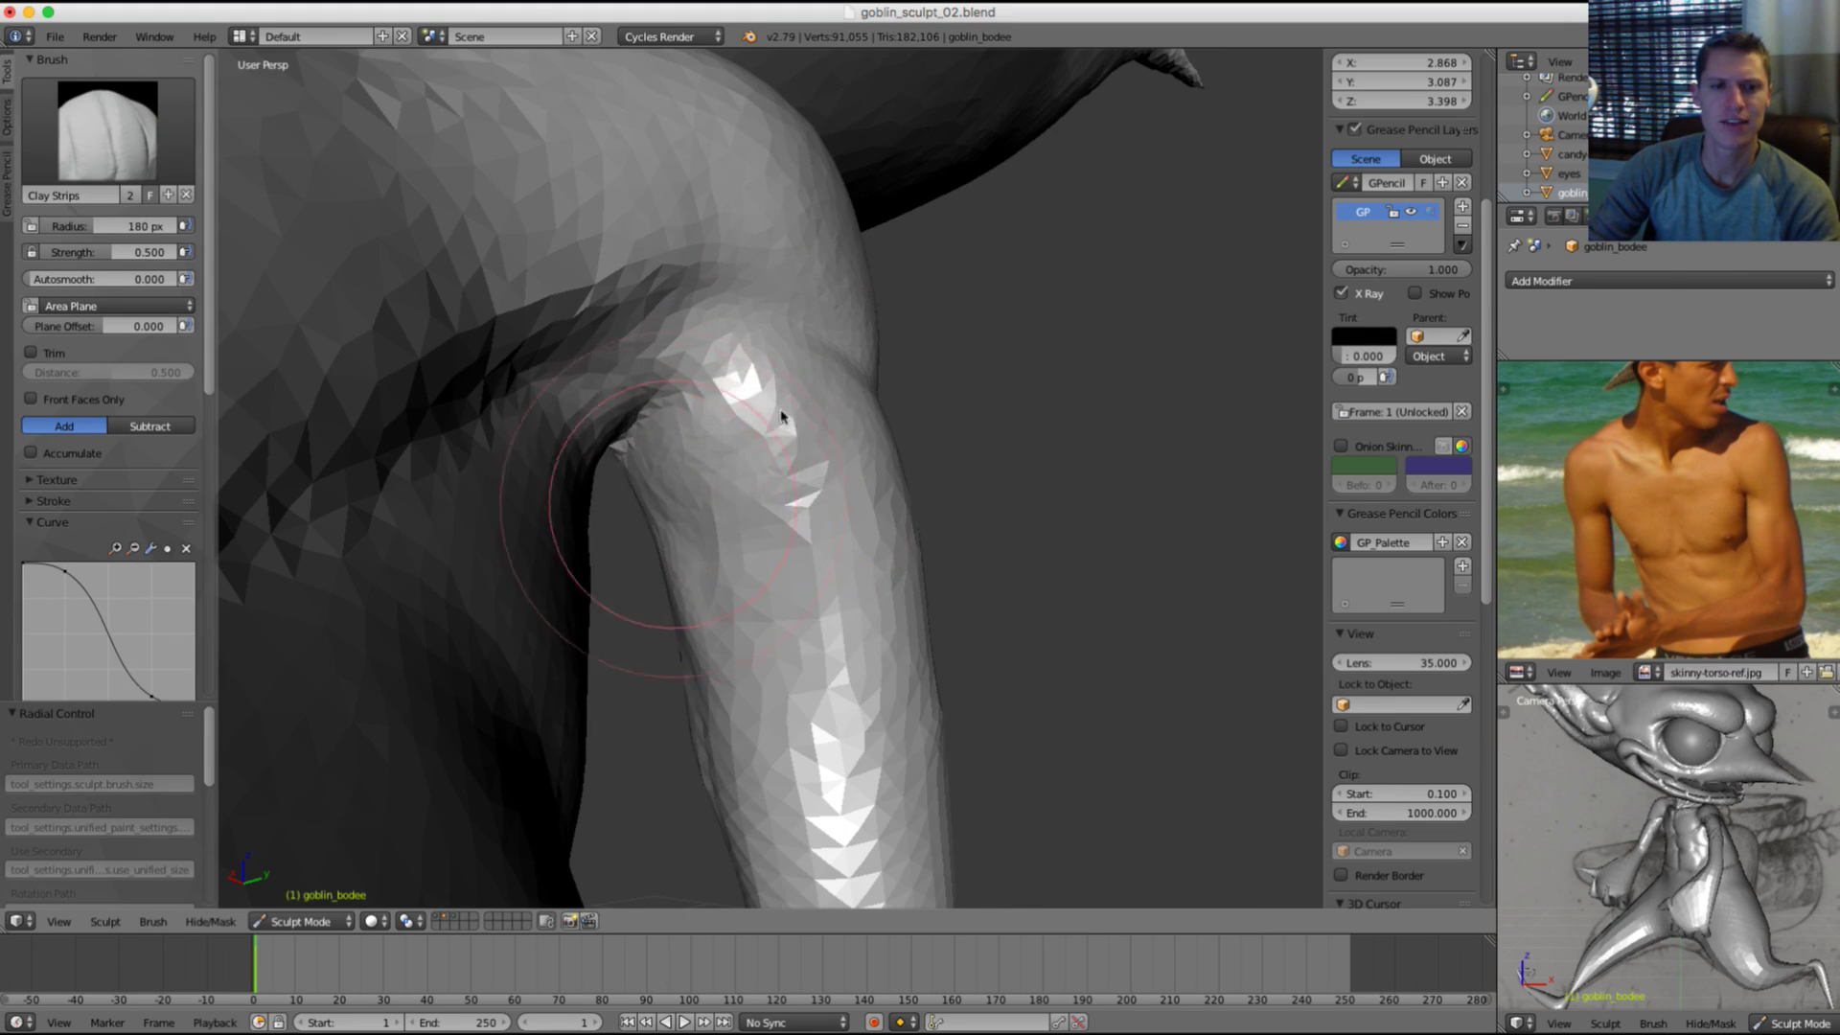
drag(712, 469, 720, 439)
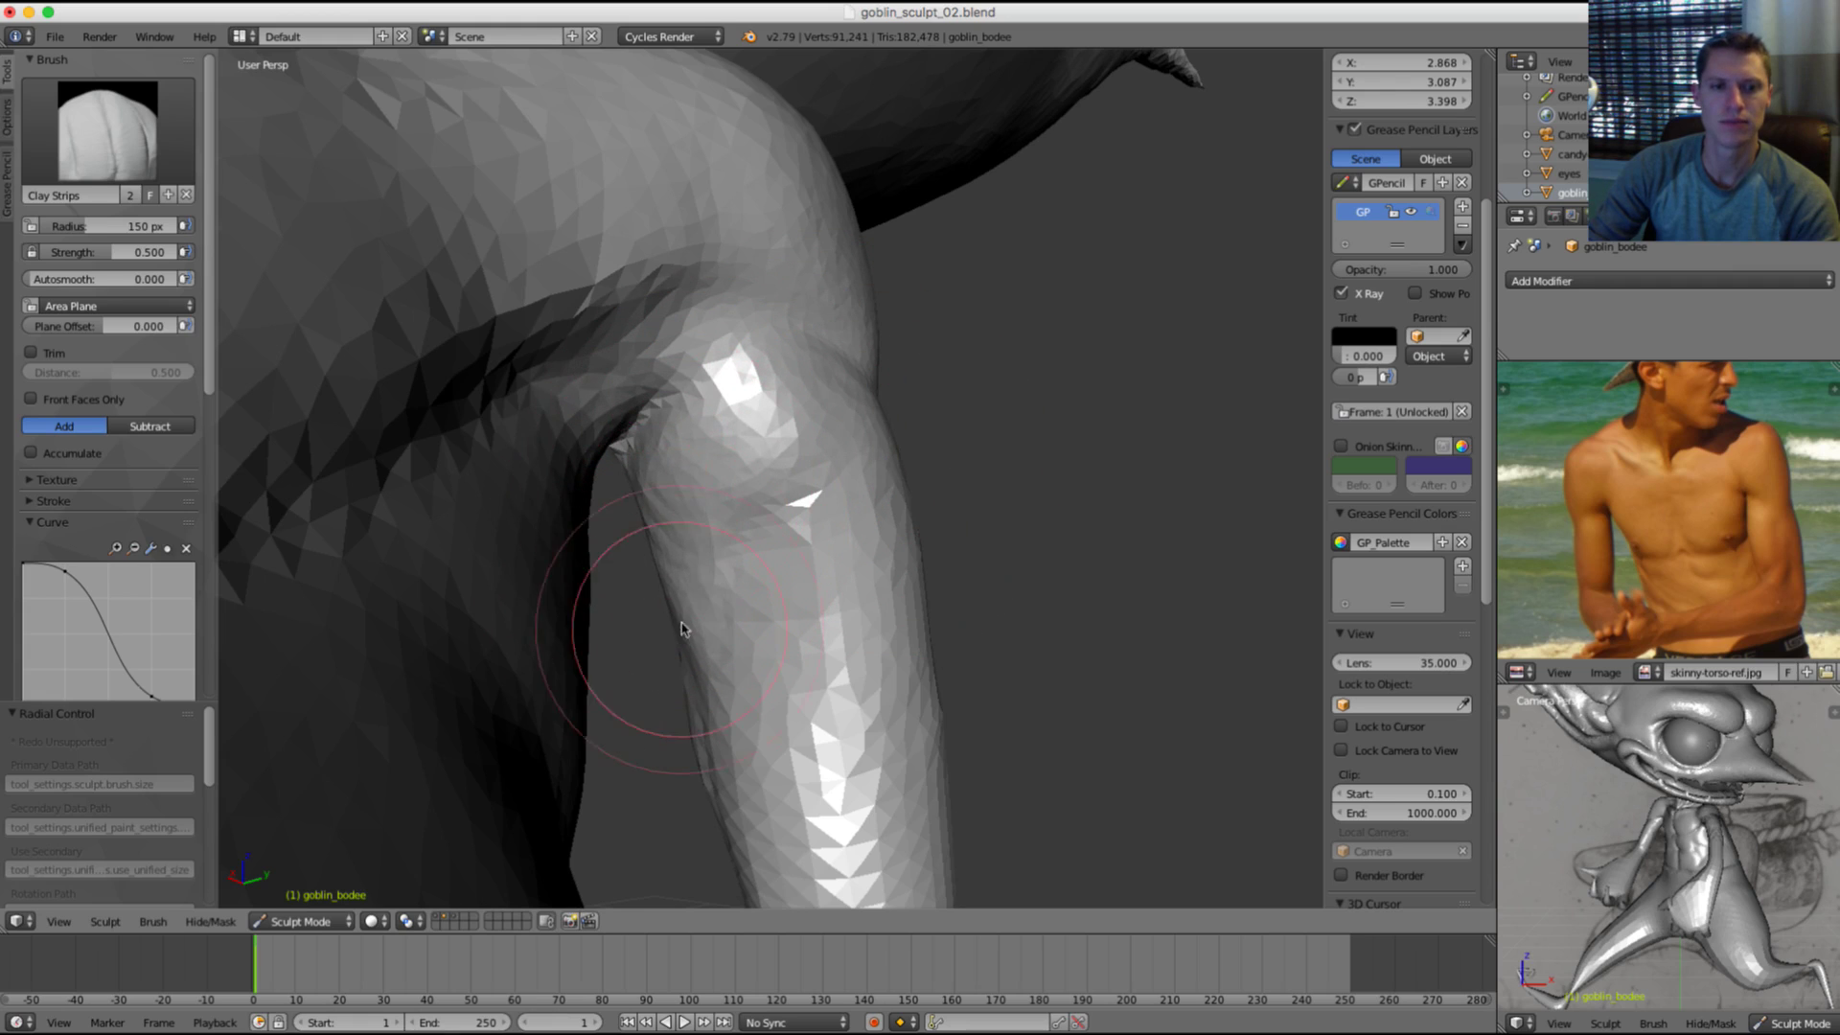
drag(680, 629, 688, 613)
Step: Extend the Clay Strips volume across the upper arm below the deltoid, from the outer side around to the armpit side
middle_drag(794, 447, 710, 481)
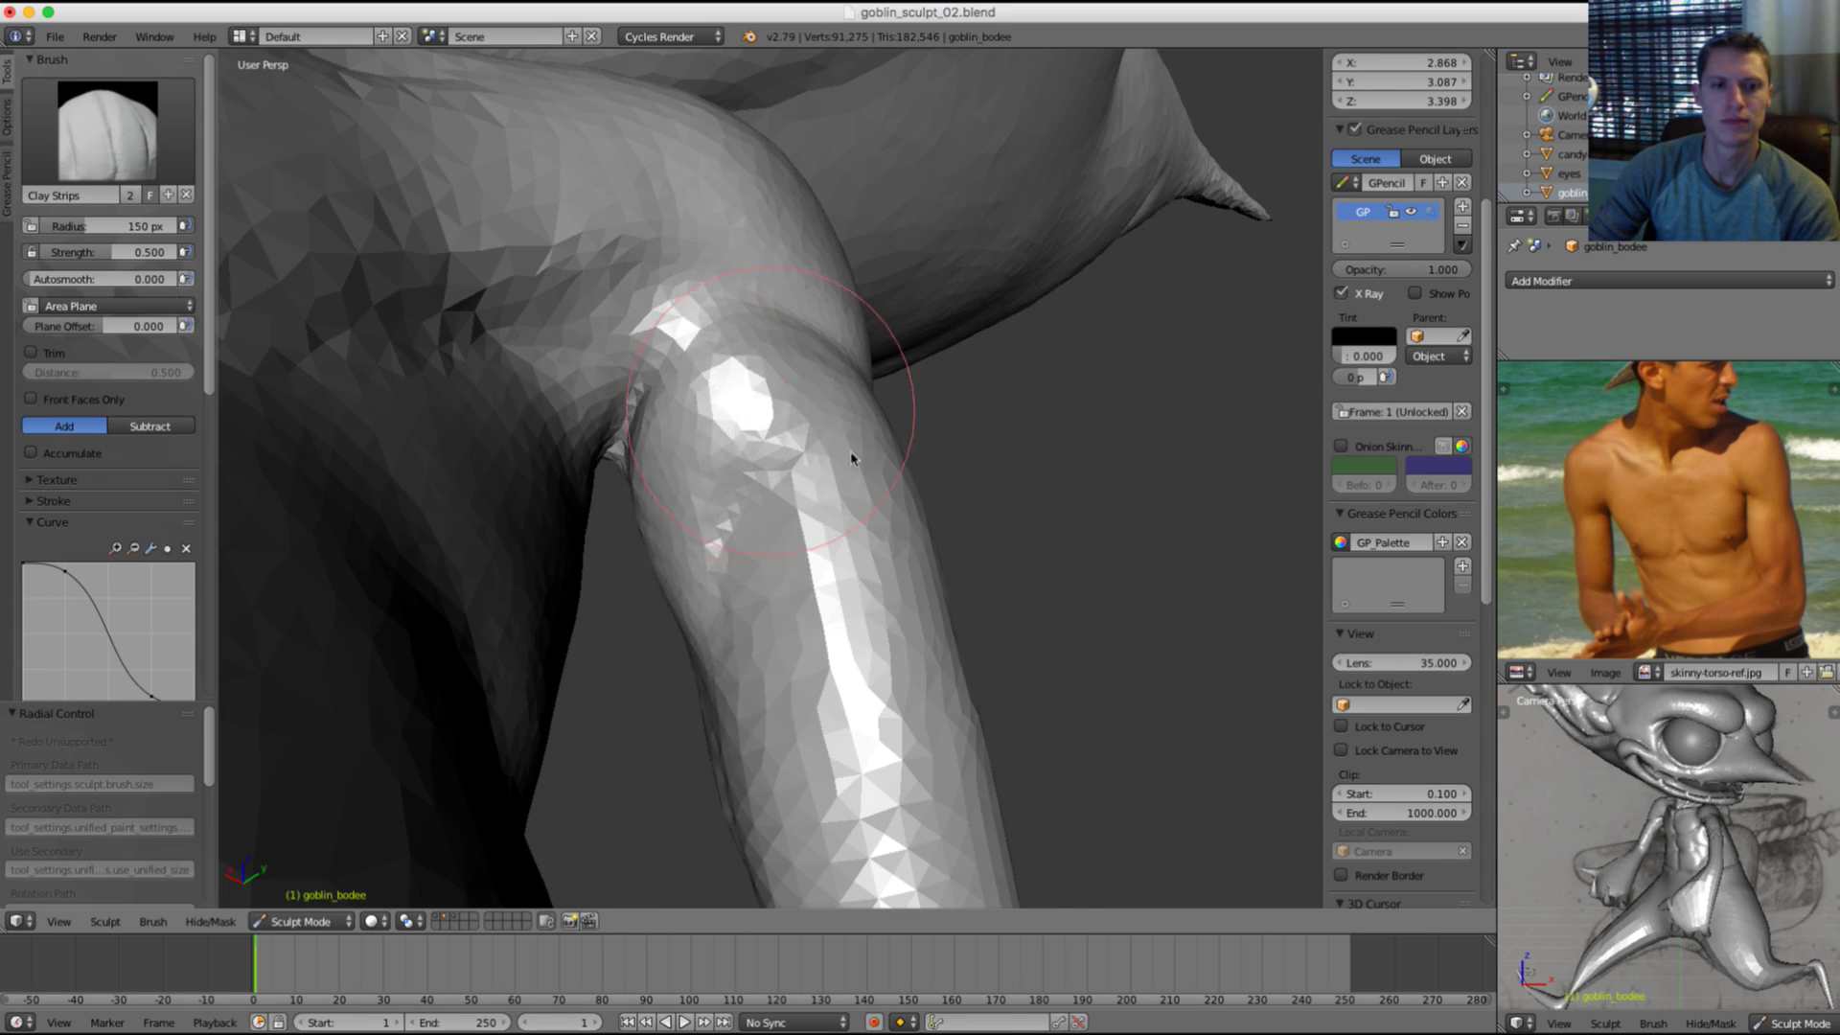
middle_drag(851, 458, 696, 388)
drag(780, 402, 874, 574)
middle_drag(874, 575, 906, 503)
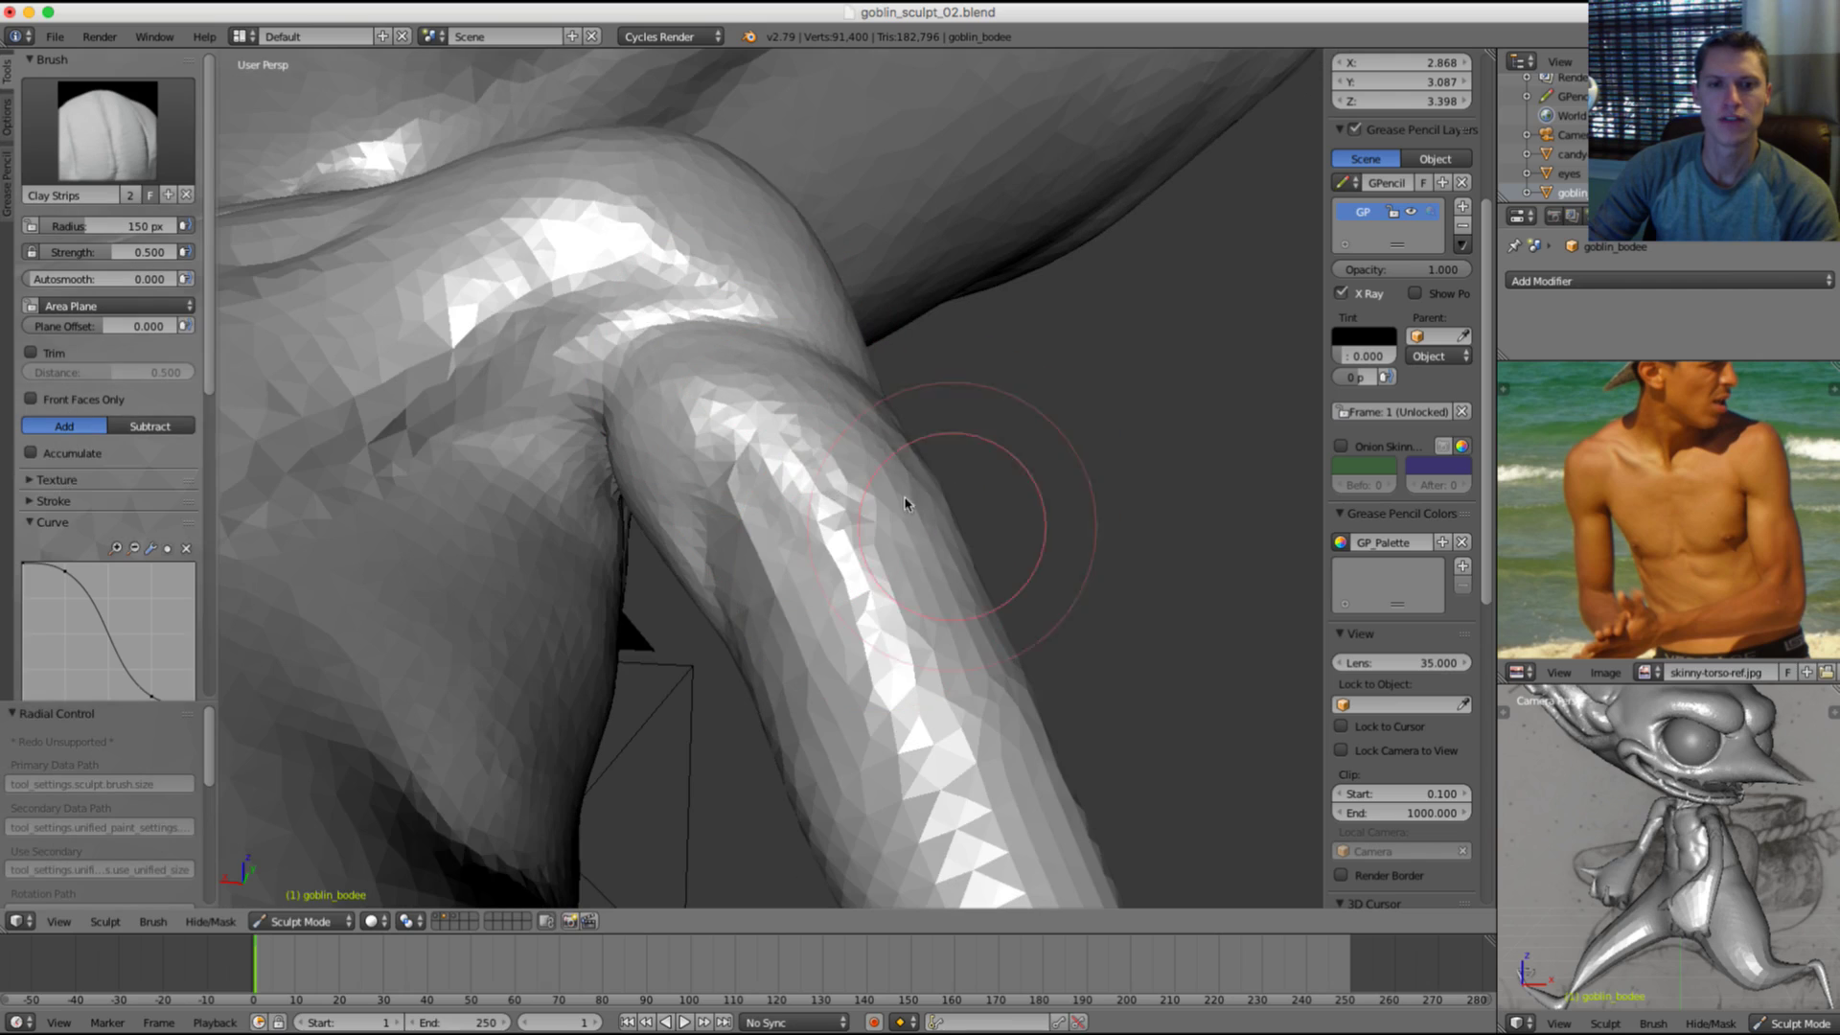
mouse_move(967, 616)
mouse_down()
mouse_move(858, 509)
mouse_move(821, 501)
mouse_up()
middle_drag(821, 501, 776, 390)
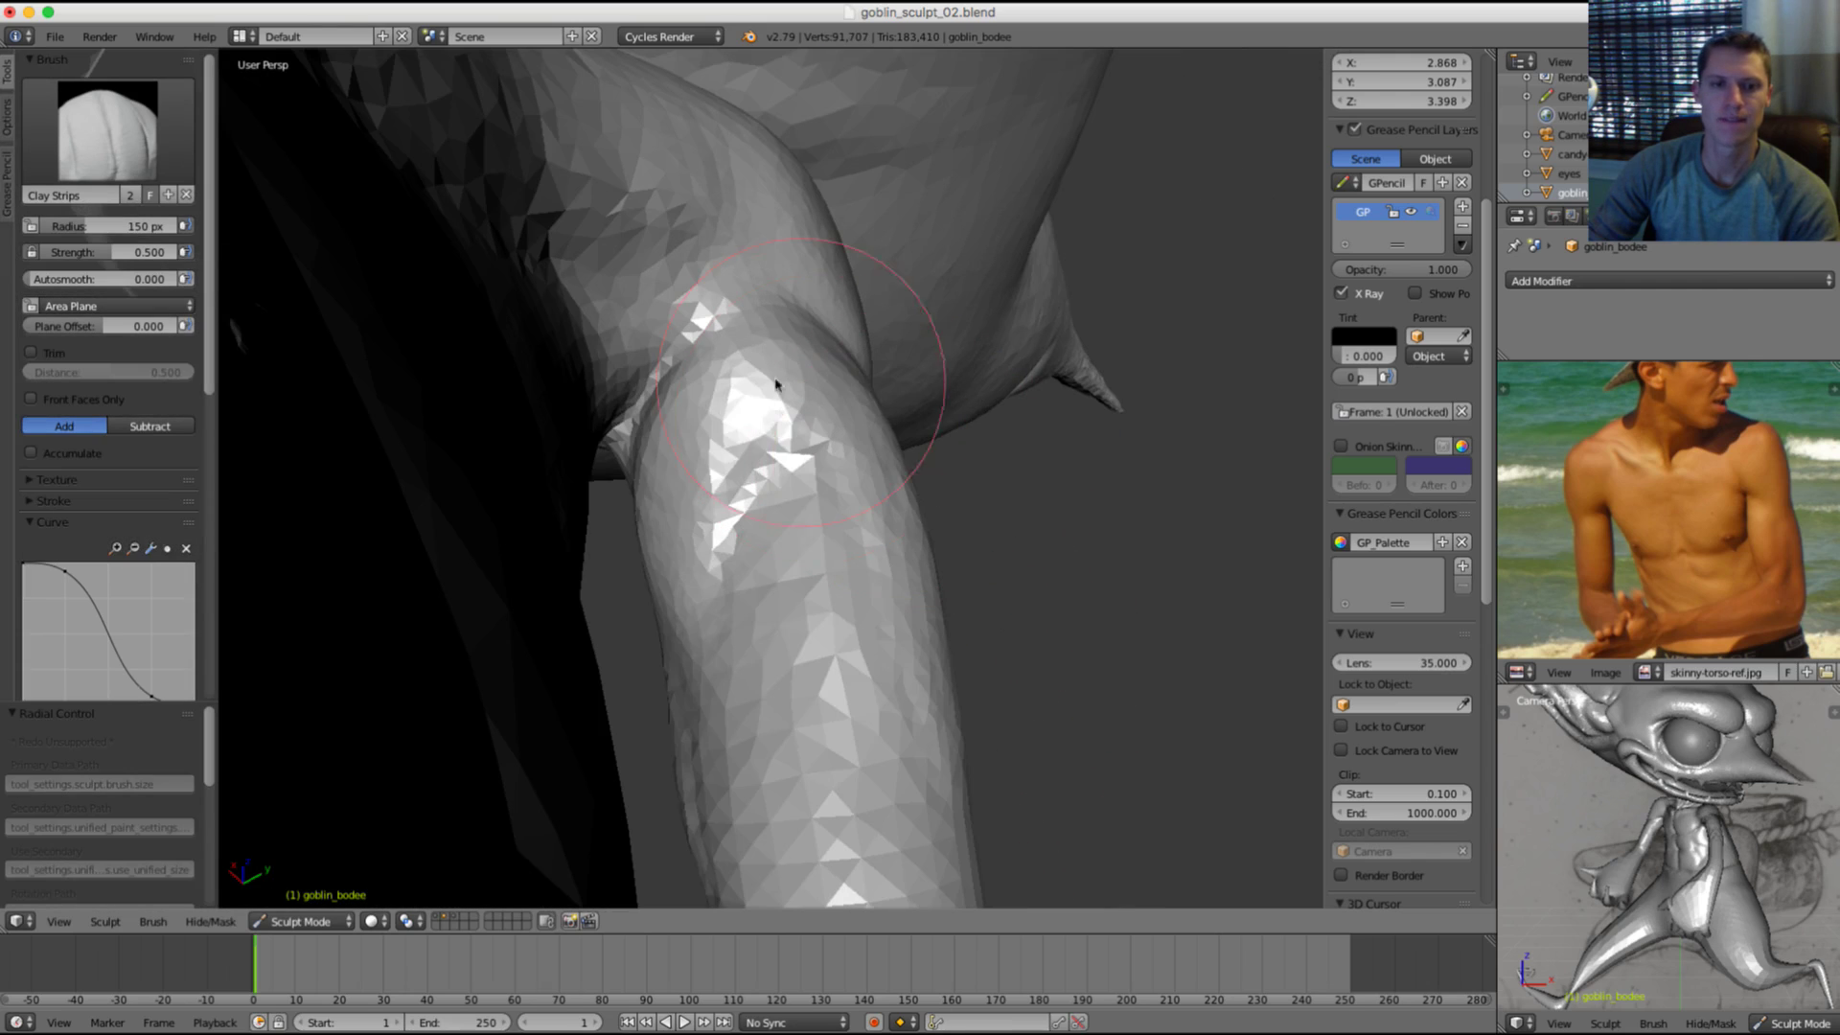
mouse_move(688, 491)
mouse_down()
mouse_move(661, 550)
mouse_move(690, 648)
mouse_move(776, 369)
mouse_up()
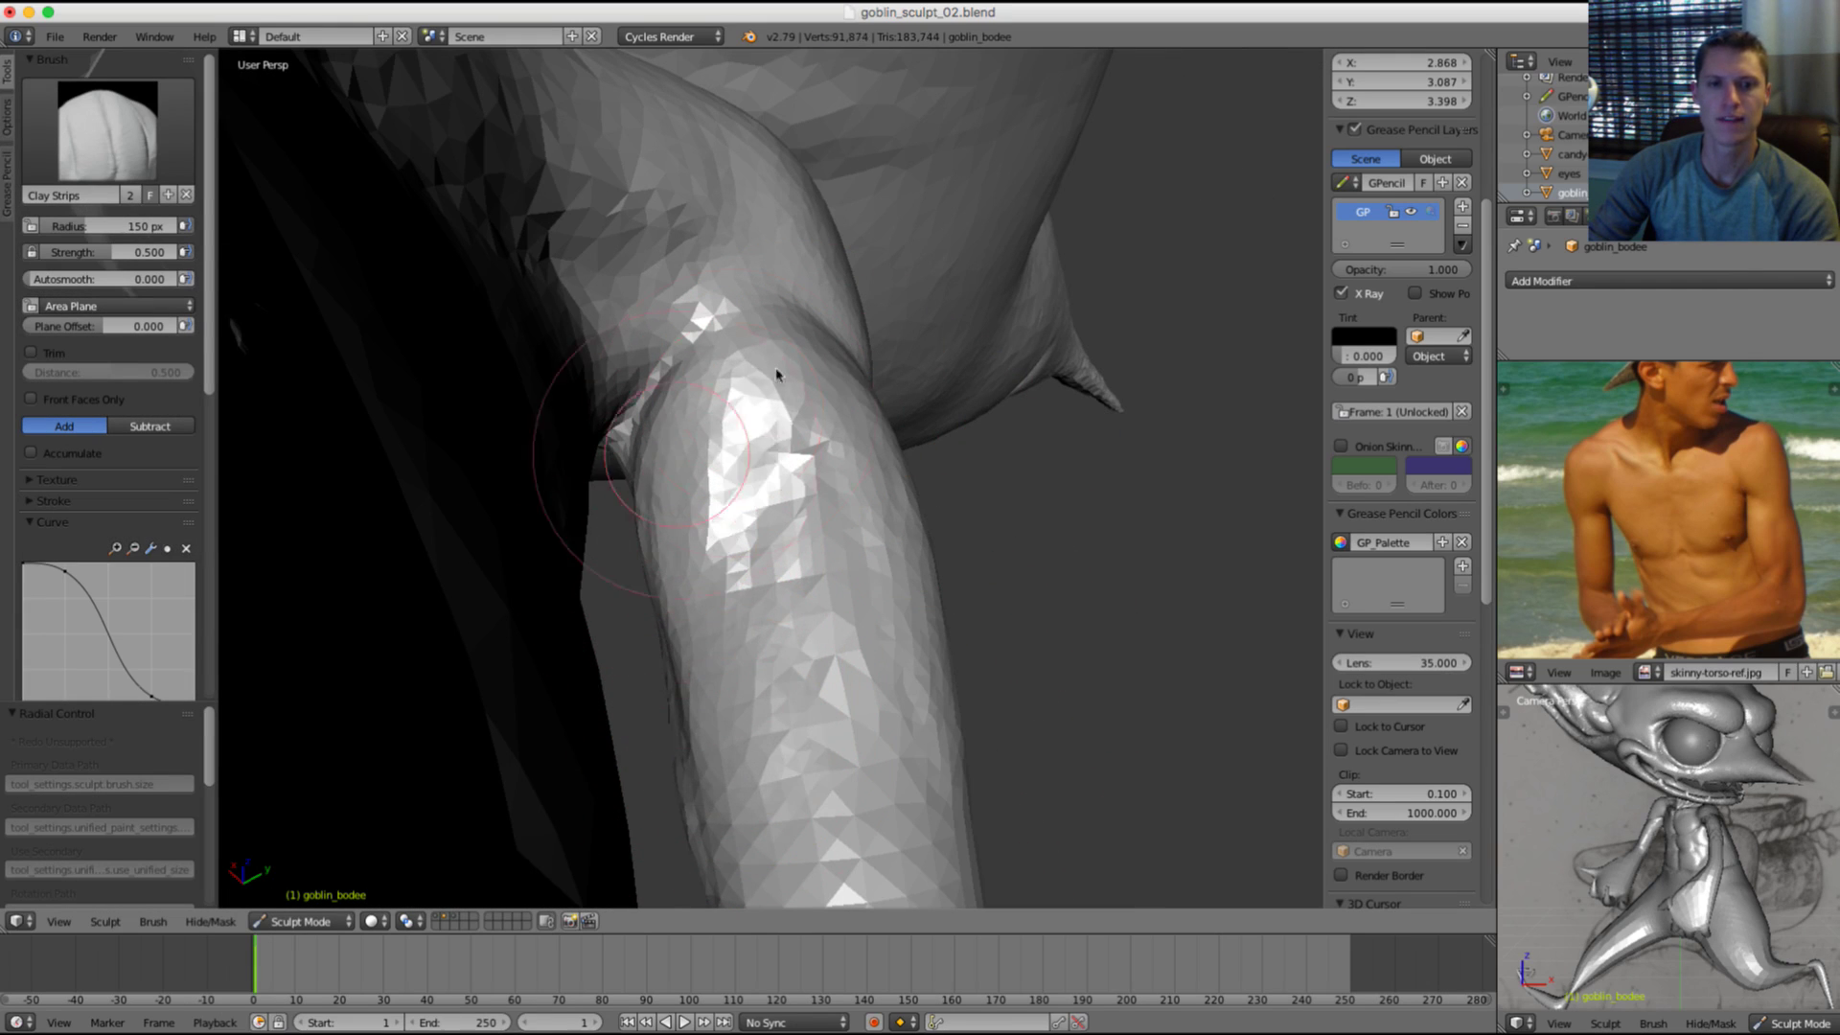
drag(683, 637, 772, 648)
Step: Sketch an arched Grease Pencil outline of the muscle on the upper arm and remove its palette color
drag(763, 754, 703, 565)
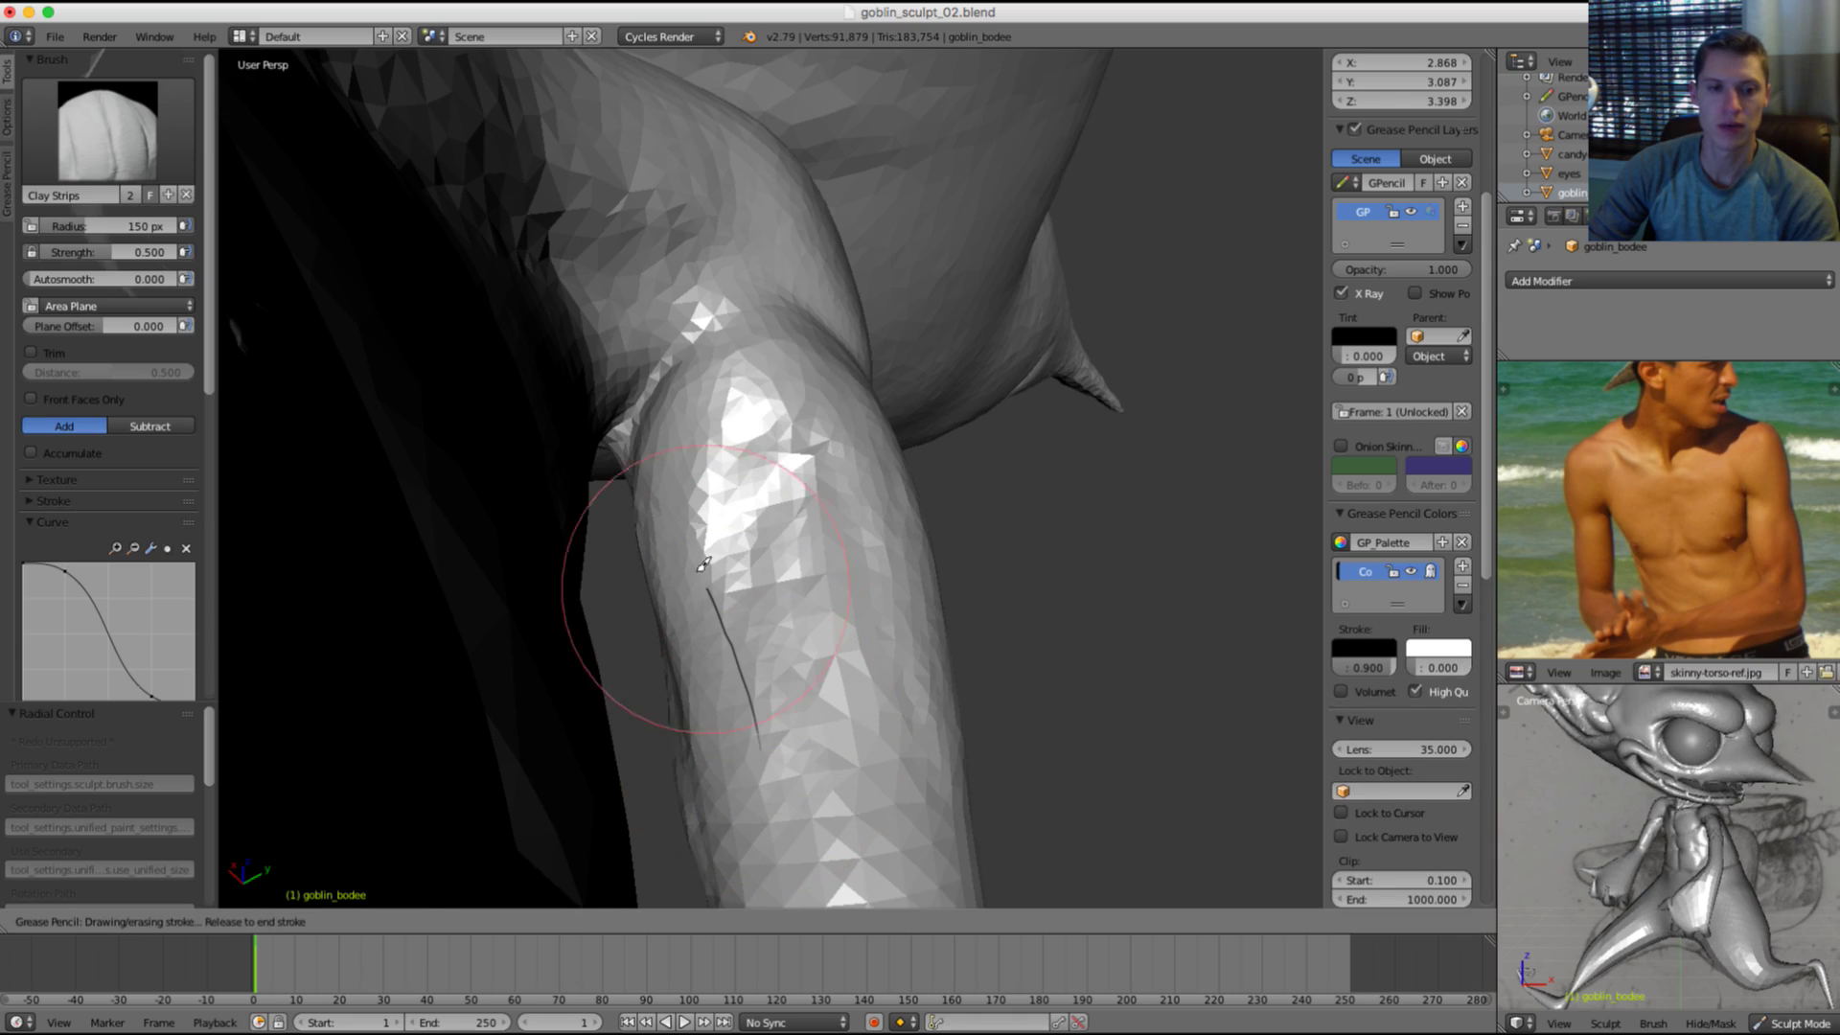
drag(944, 707, 942, 711)
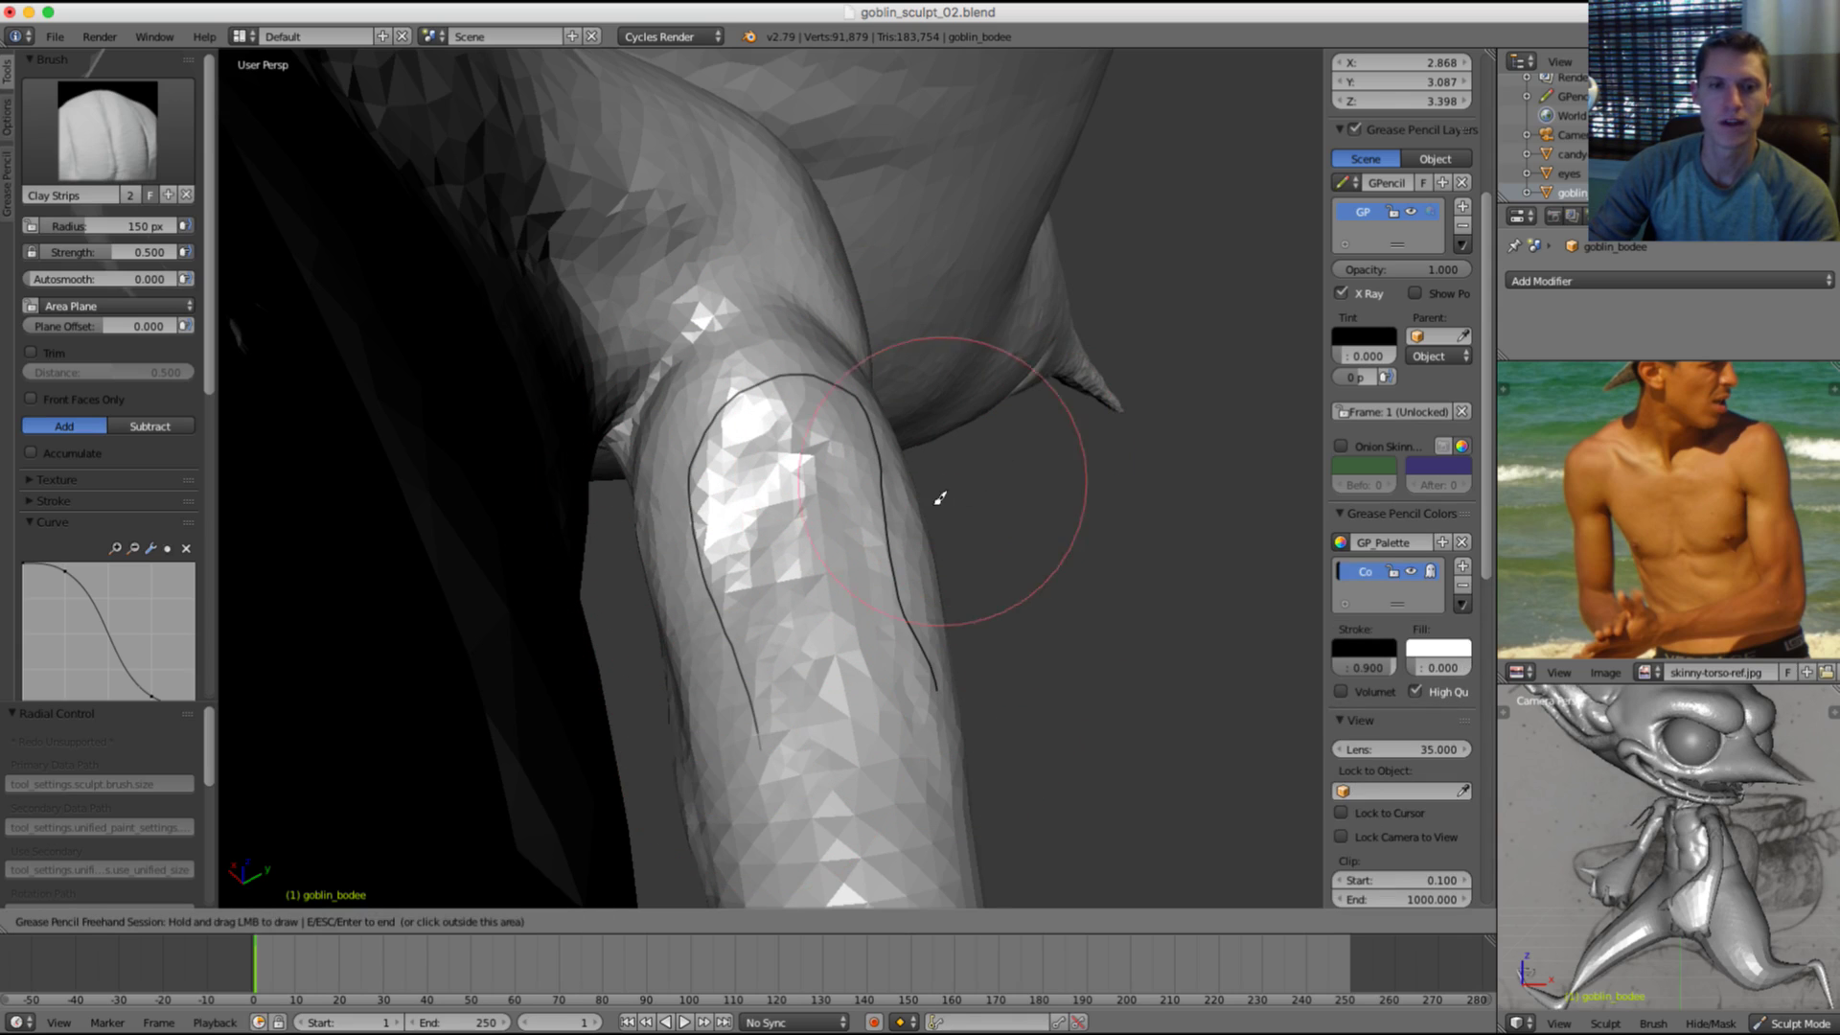
click(1462, 585)
click(1462, 584)
Step: Smooth the built-up clay on the back of the upper arm
middle_drag(1030, 616, 774, 479)
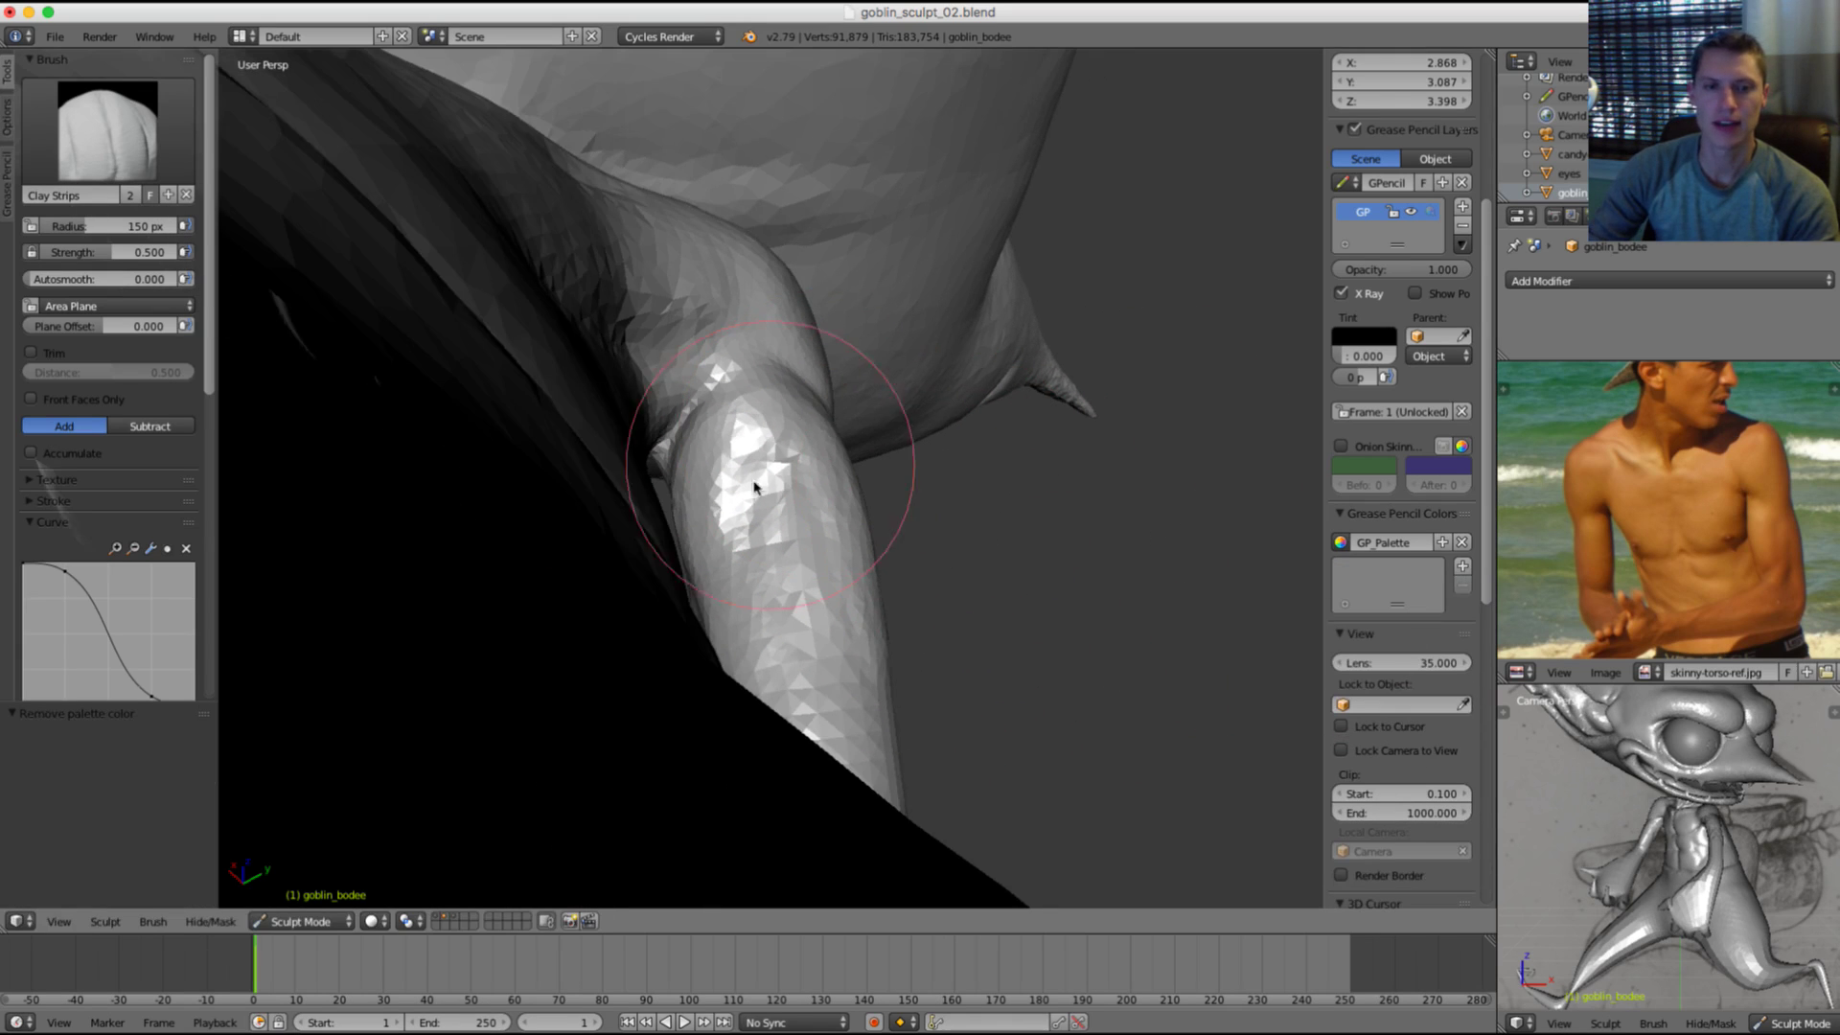
mouse_move(774, 479)
mouse_down()
mouse_move(796, 515)
mouse_move(837, 526)
mouse_up()
middle_drag(837, 527, 762, 550)
Step: Carve a short crease across the upper arm below the new bulge, with the Crease brush radius set to 91 px
key(shift+c)
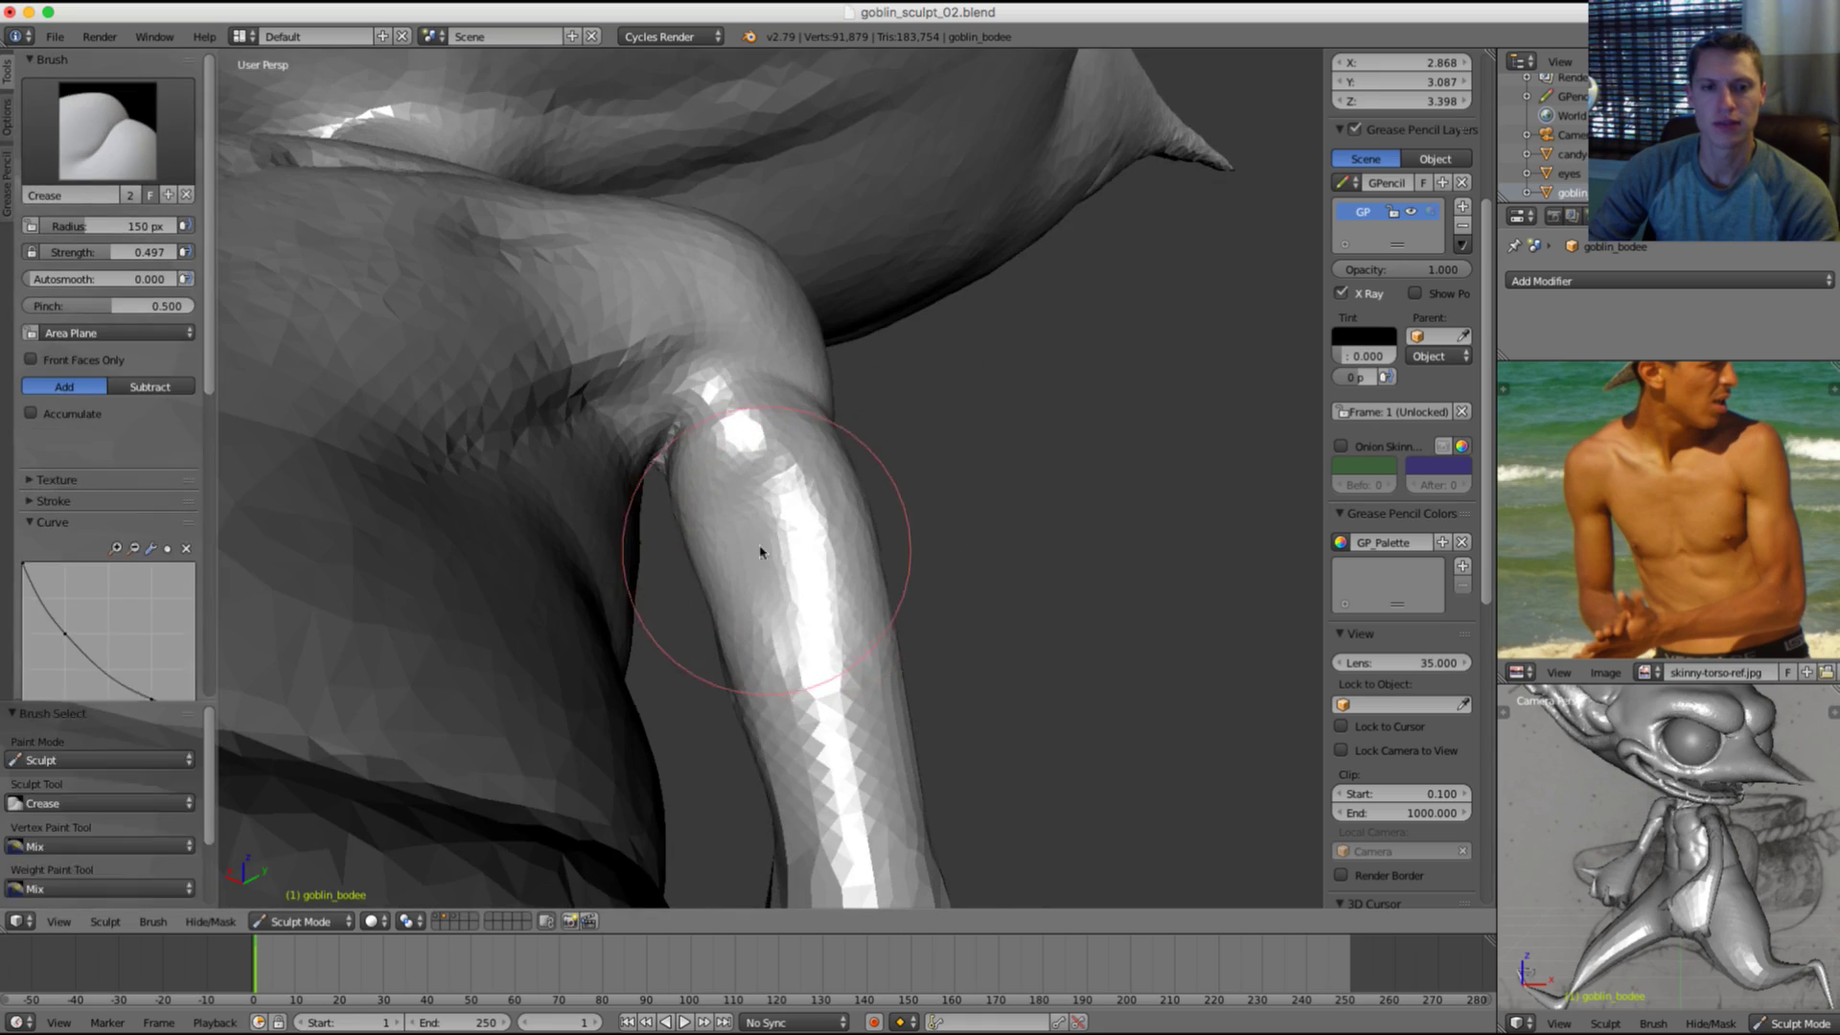
key(f)
click(771, 577)
scroll(772, 577, up, 1)
mouse_move(773, 522)
mouse_down()
mouse_move(780, 485)
mouse_move(771, 508)
mouse_up()
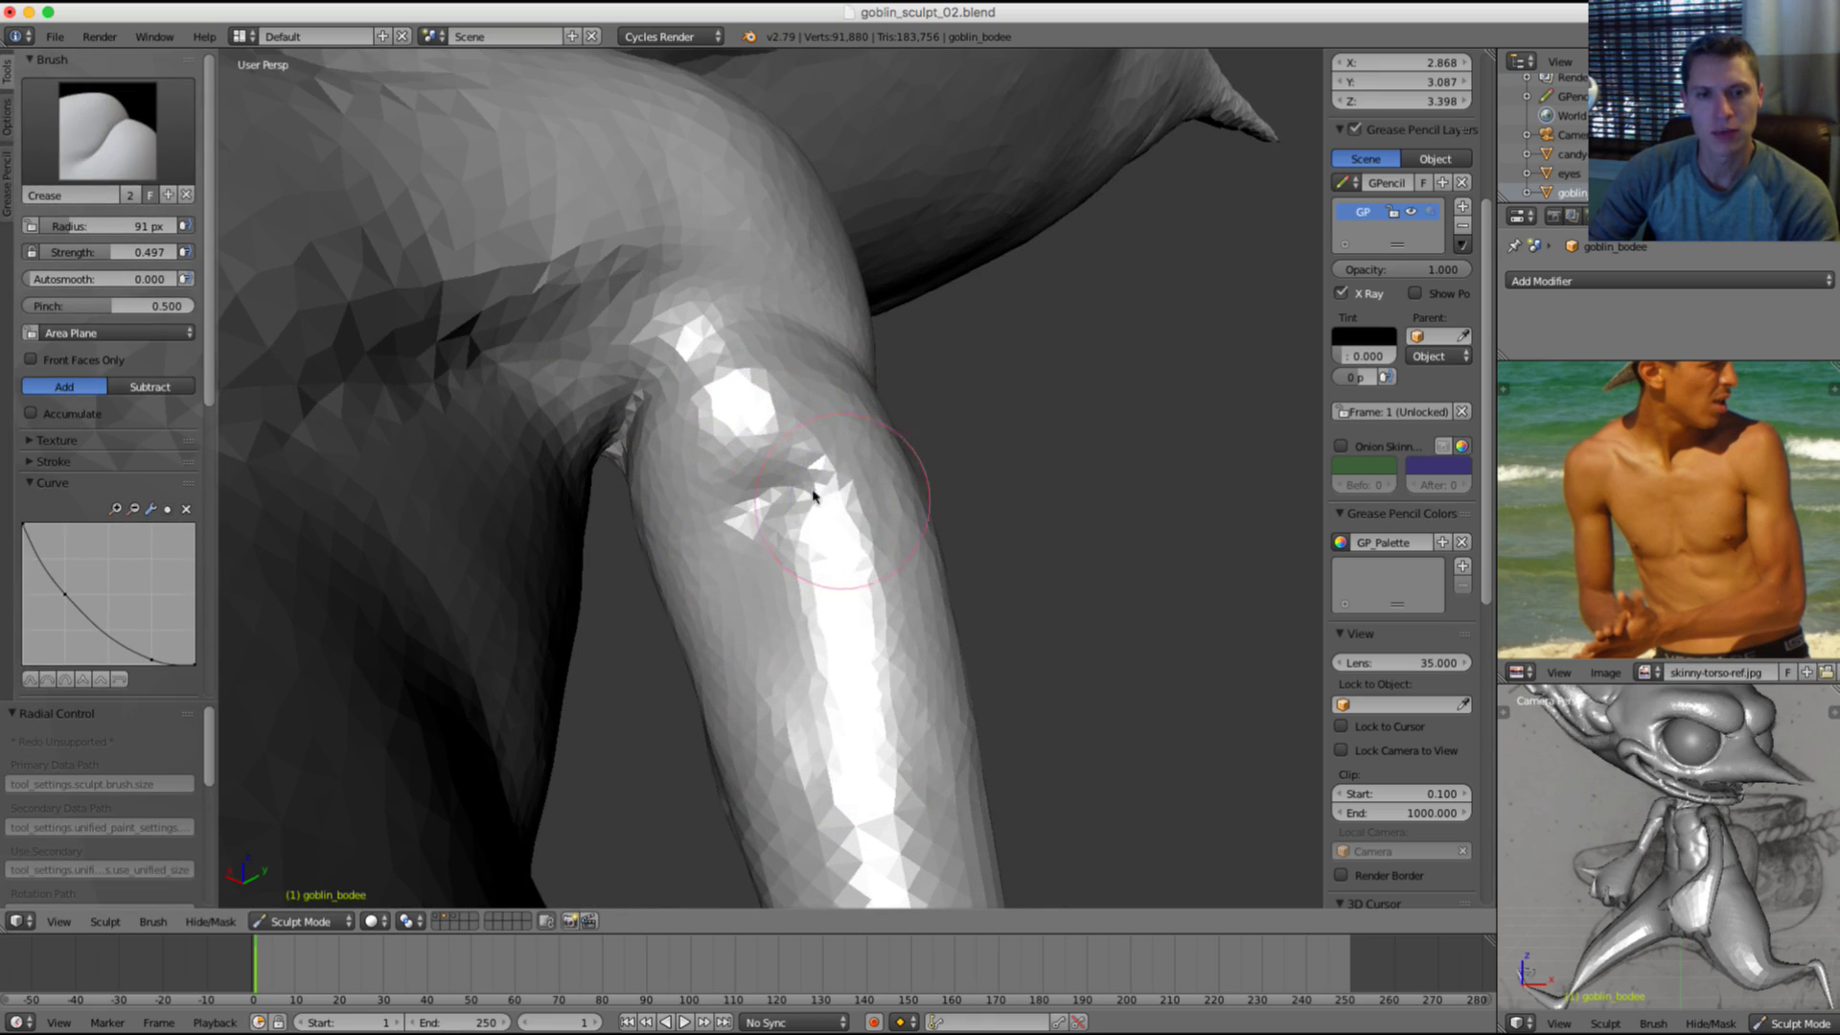
Step: Smooth the upper arm just below the new crease and set the brush radius to 129 px
middle_drag(921, 537, 768, 522)
key(s)
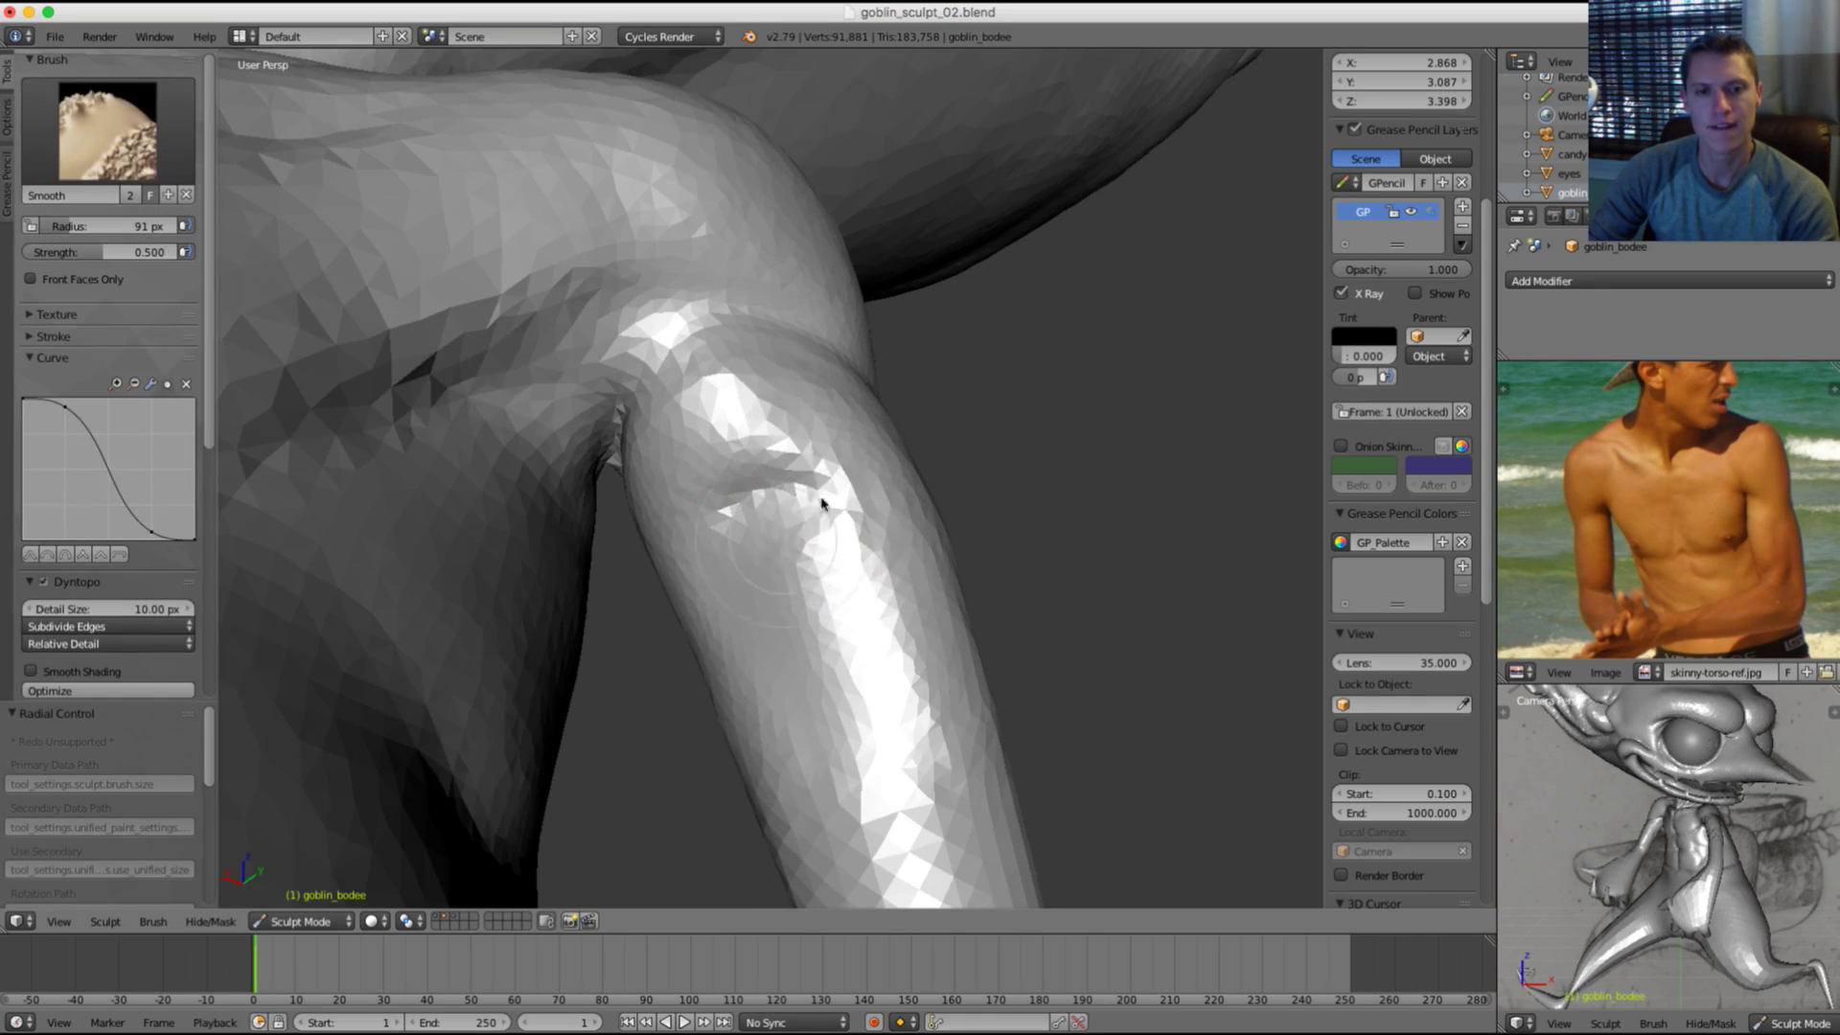
key(f)
mouse_move(835, 603)
shift+mouse_down()
mouse_move(801, 580)
mouse_move(860, 676)
shift+mouse_up()
click(928, 546)
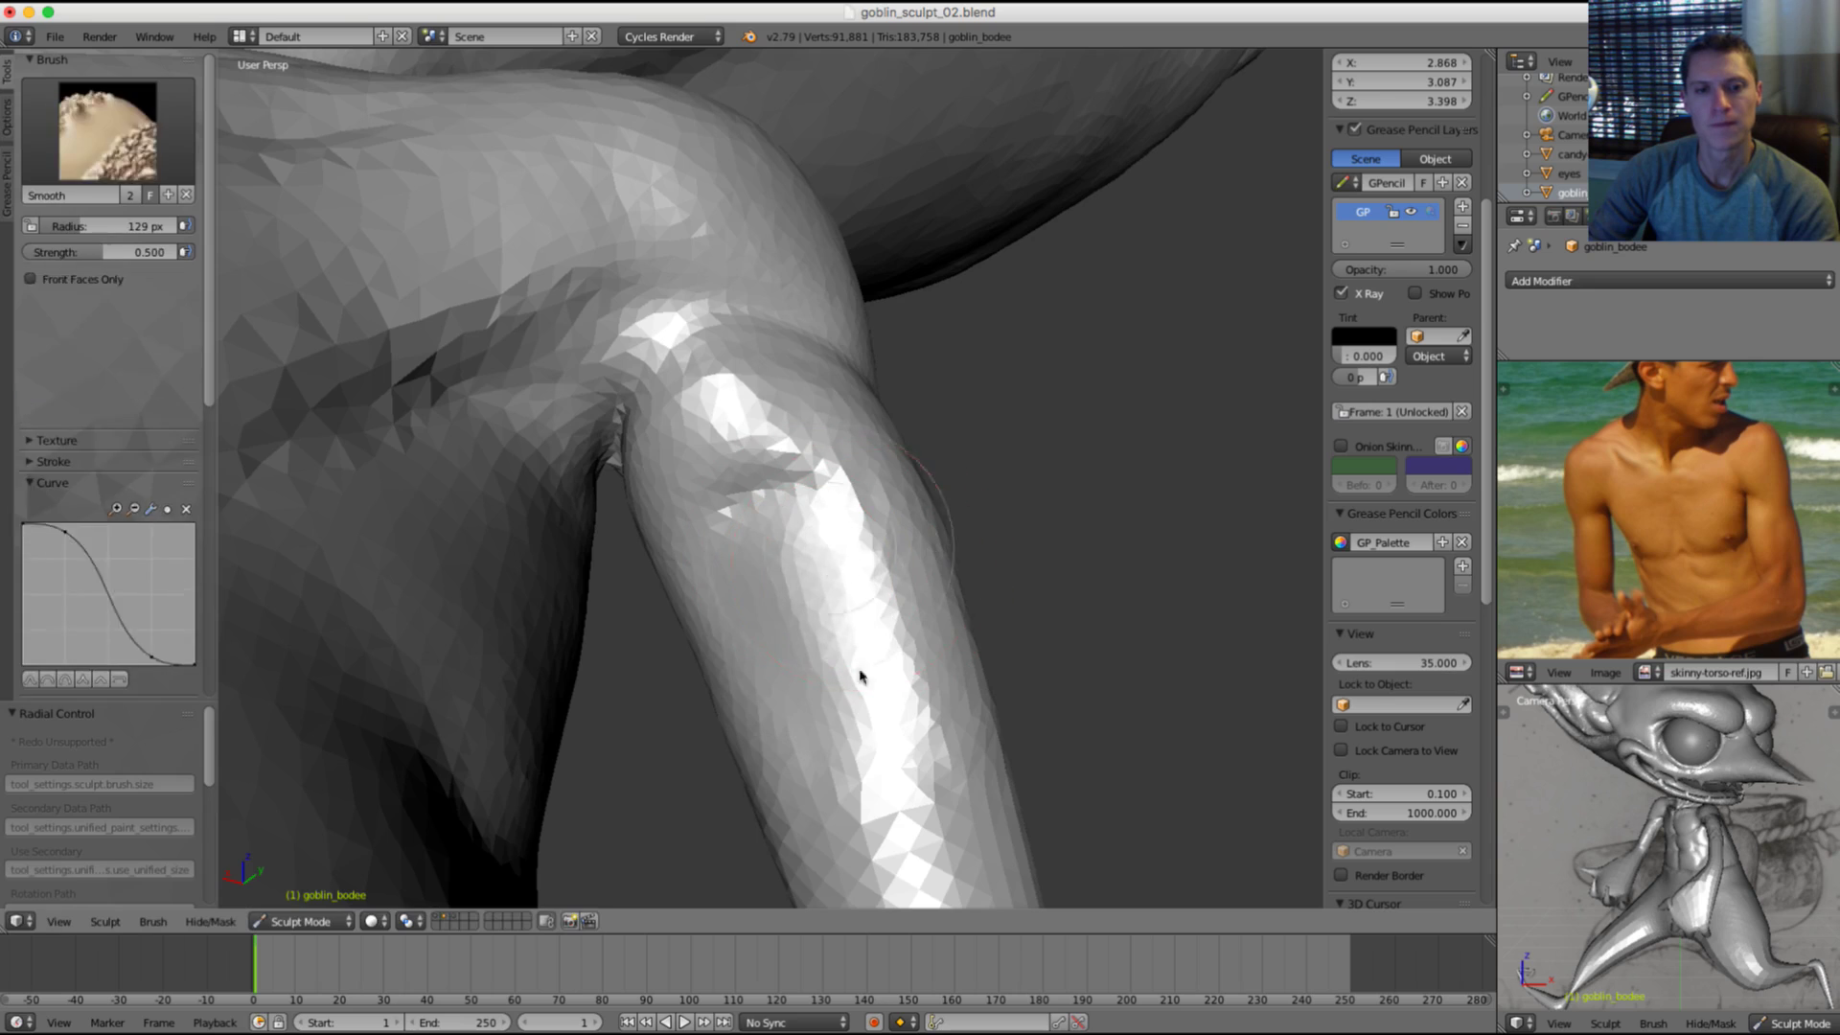
Step: Smooth the outer and back surfaces around the upper arm crease, and switch to the Inflate/Deflate brush
scroll(888, 382, down, 6)
middle_drag(887, 382, 1006, 235)
scroll(879, 386, up, 5)
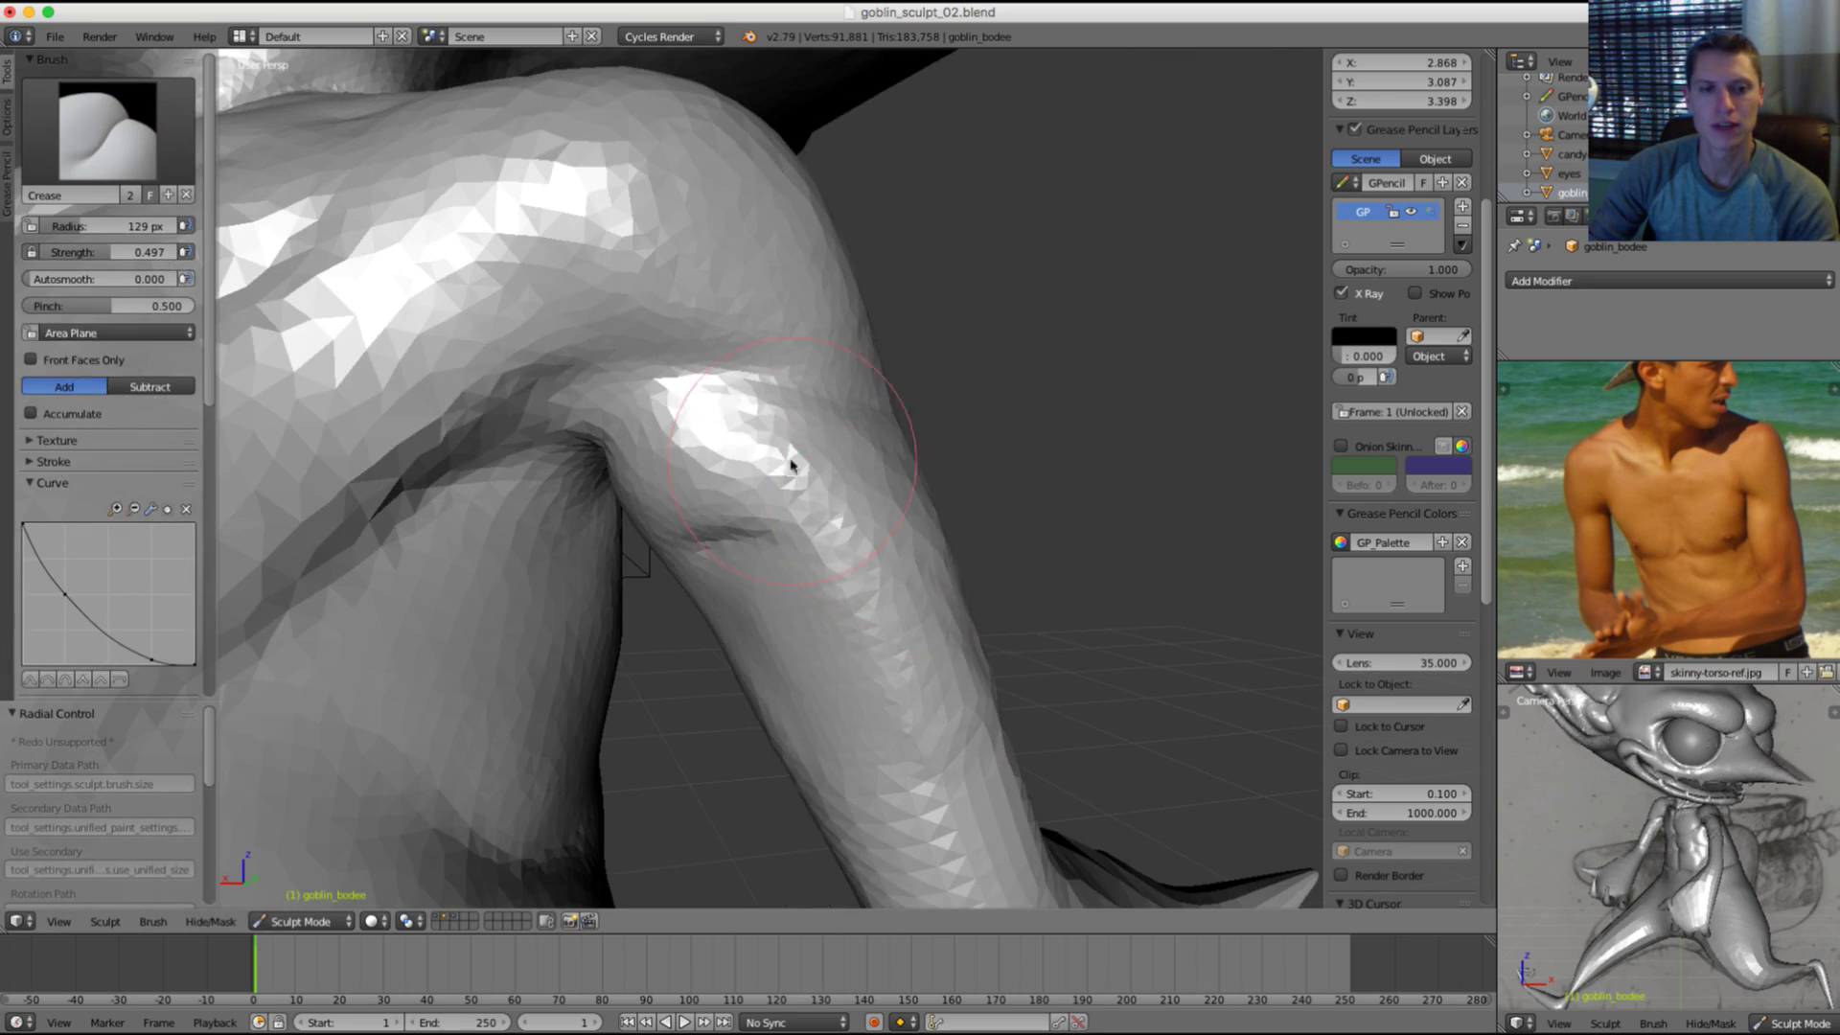
key(s)
mouse_move(882, 570)
shift+mouse_down()
mouse_move(964, 592)
mouse_move(780, 435)
shift+mouse_up()
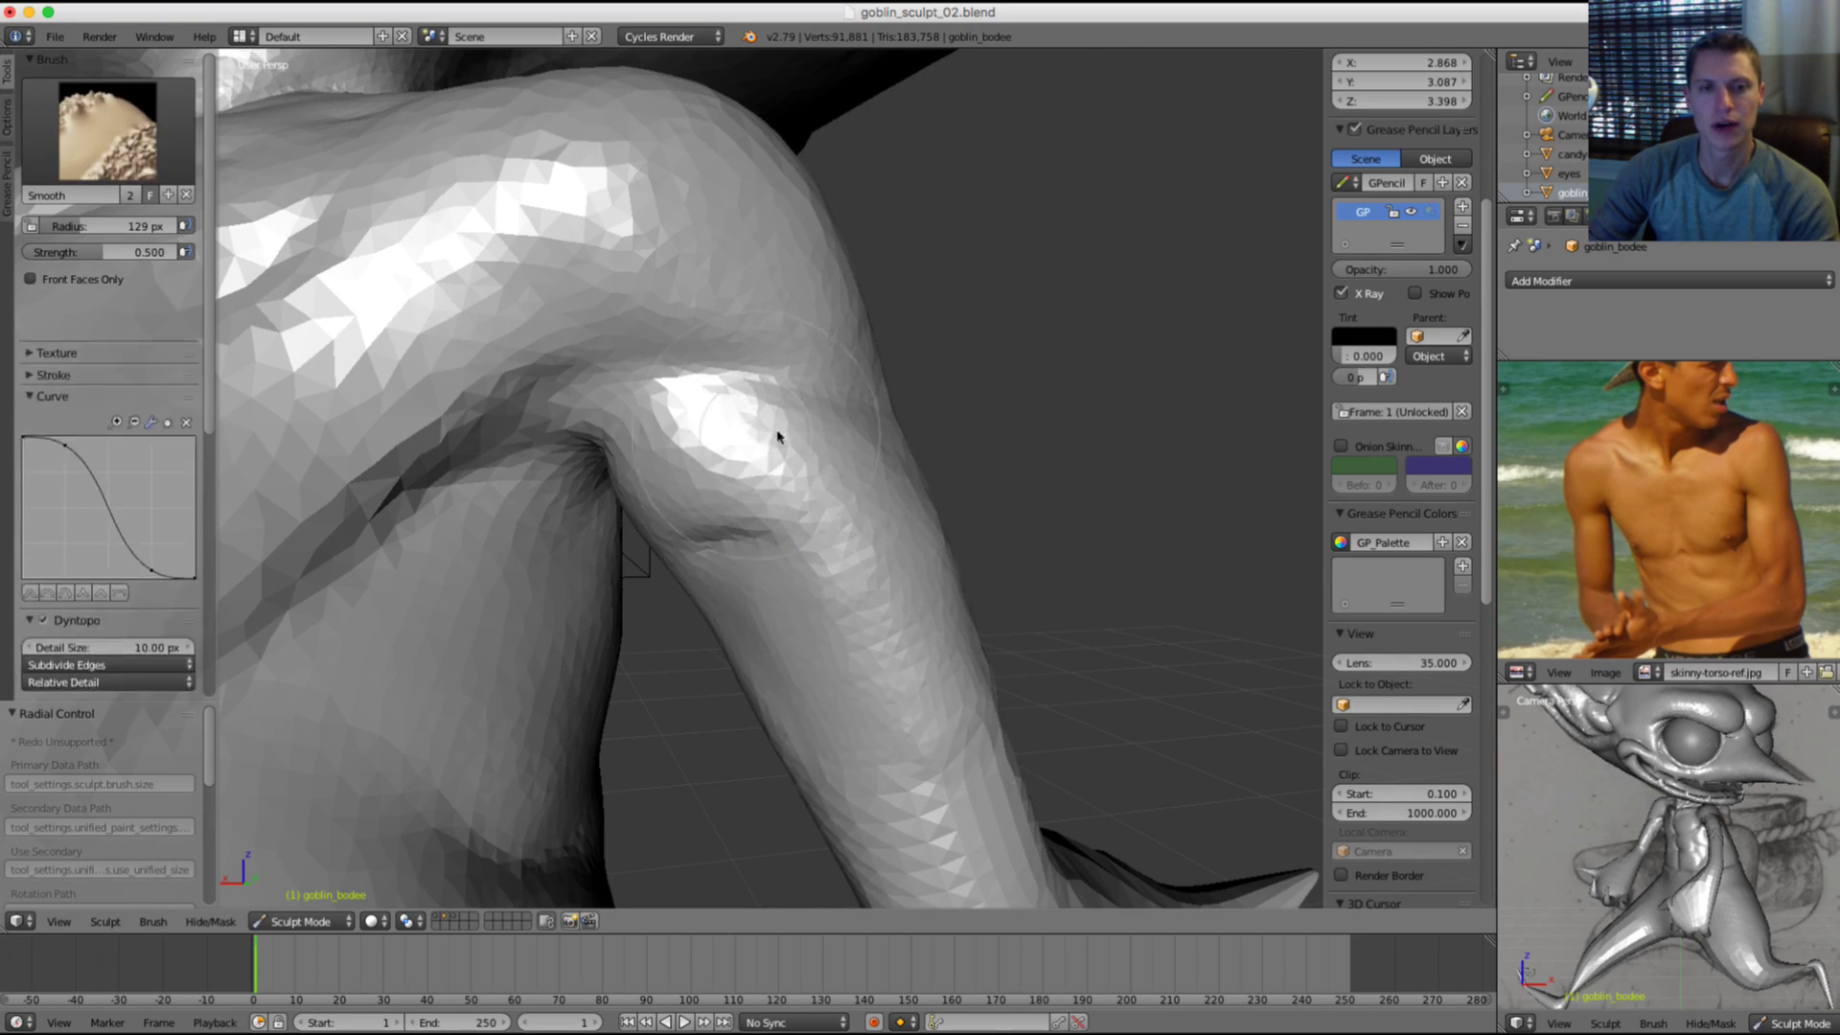
scroll(842, 395, down, 5)
middle_drag(842, 395, 937, 321)
scroll(867, 491, up, 5)
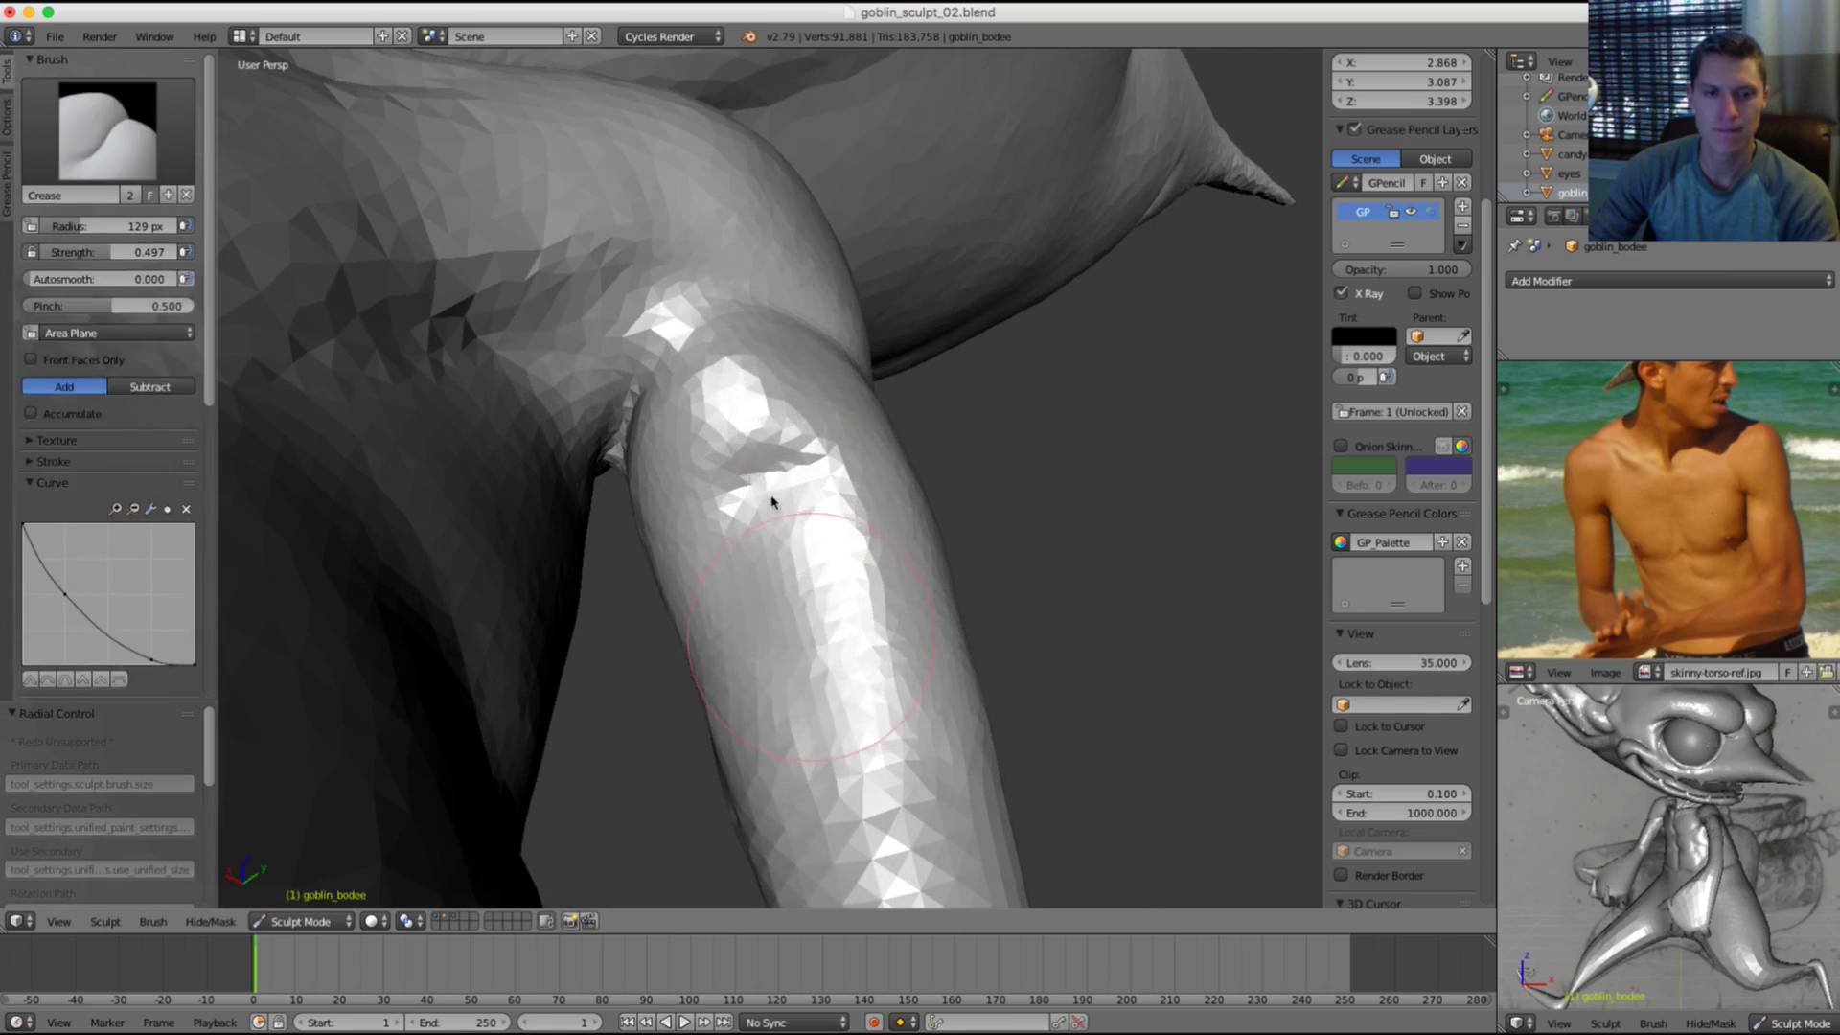
shift+drag(772, 502, 751, 550)
key(i)
Step: Make a small Grease Pencil mark on the upper arm beside the crease and erase it
key(d)
drag(779, 405, 800, 429)
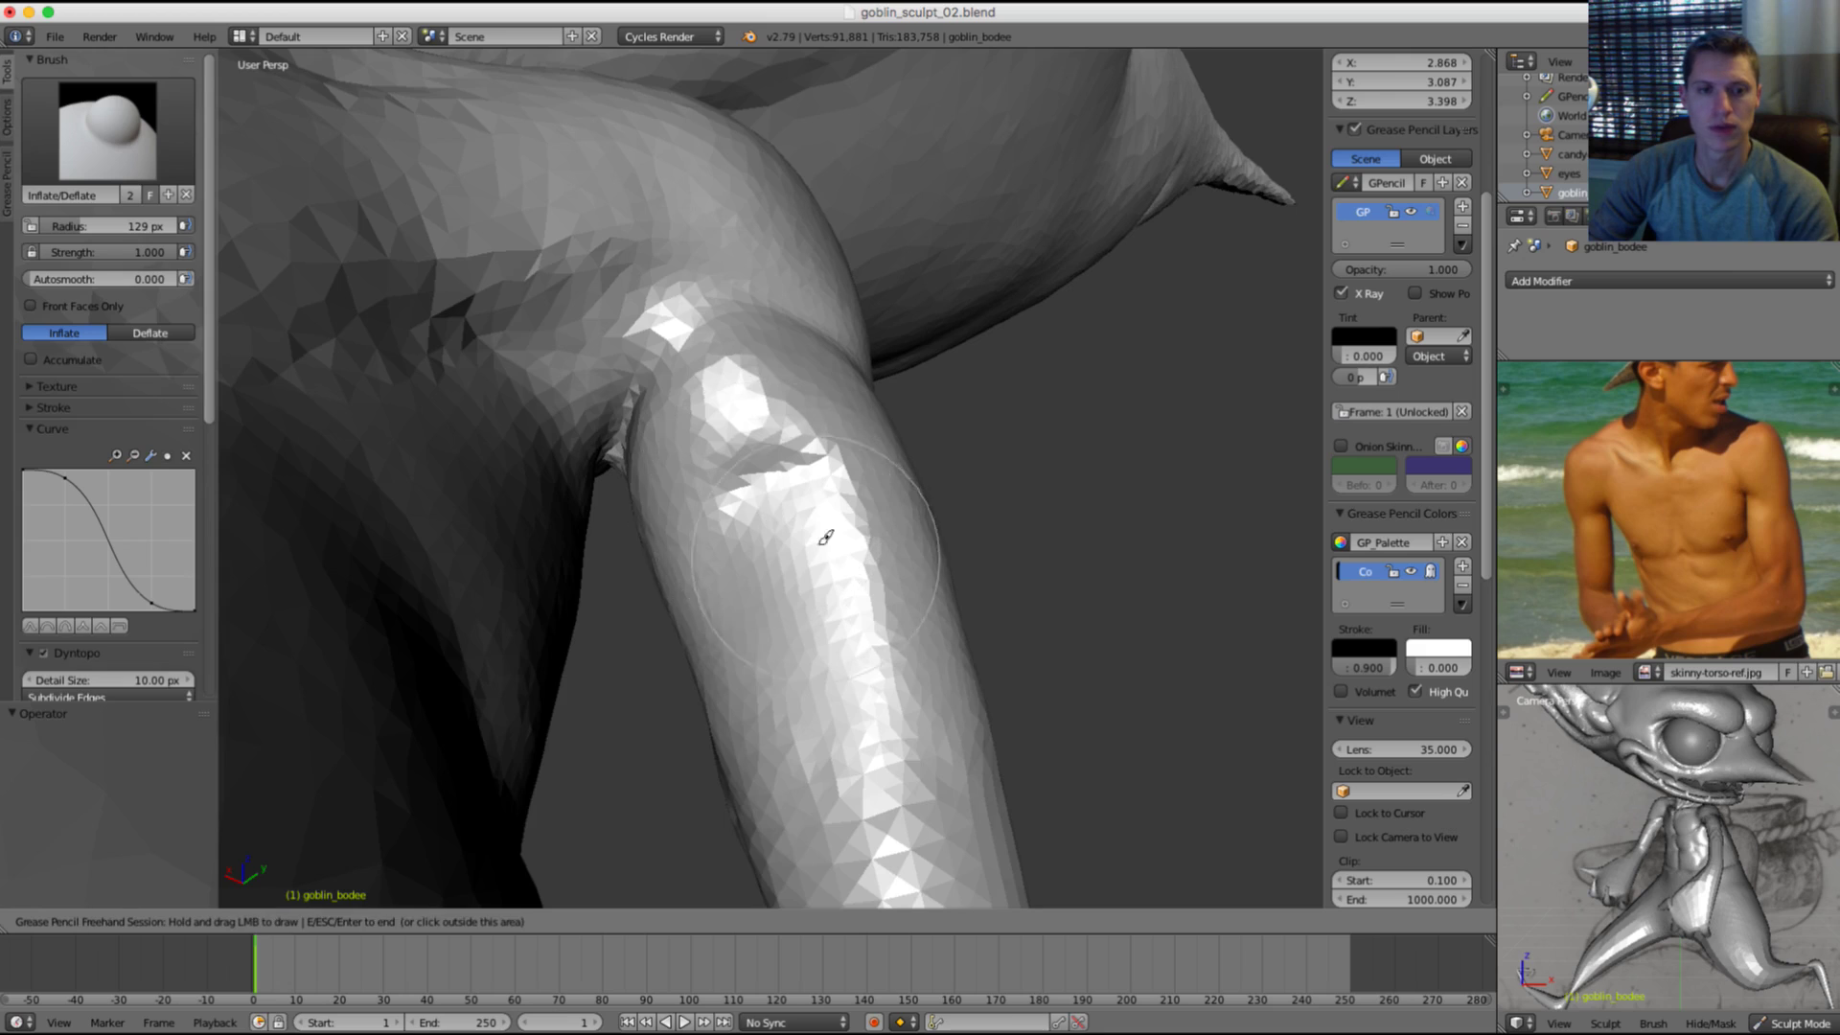
middle_drag(781, 520, 793, 519)
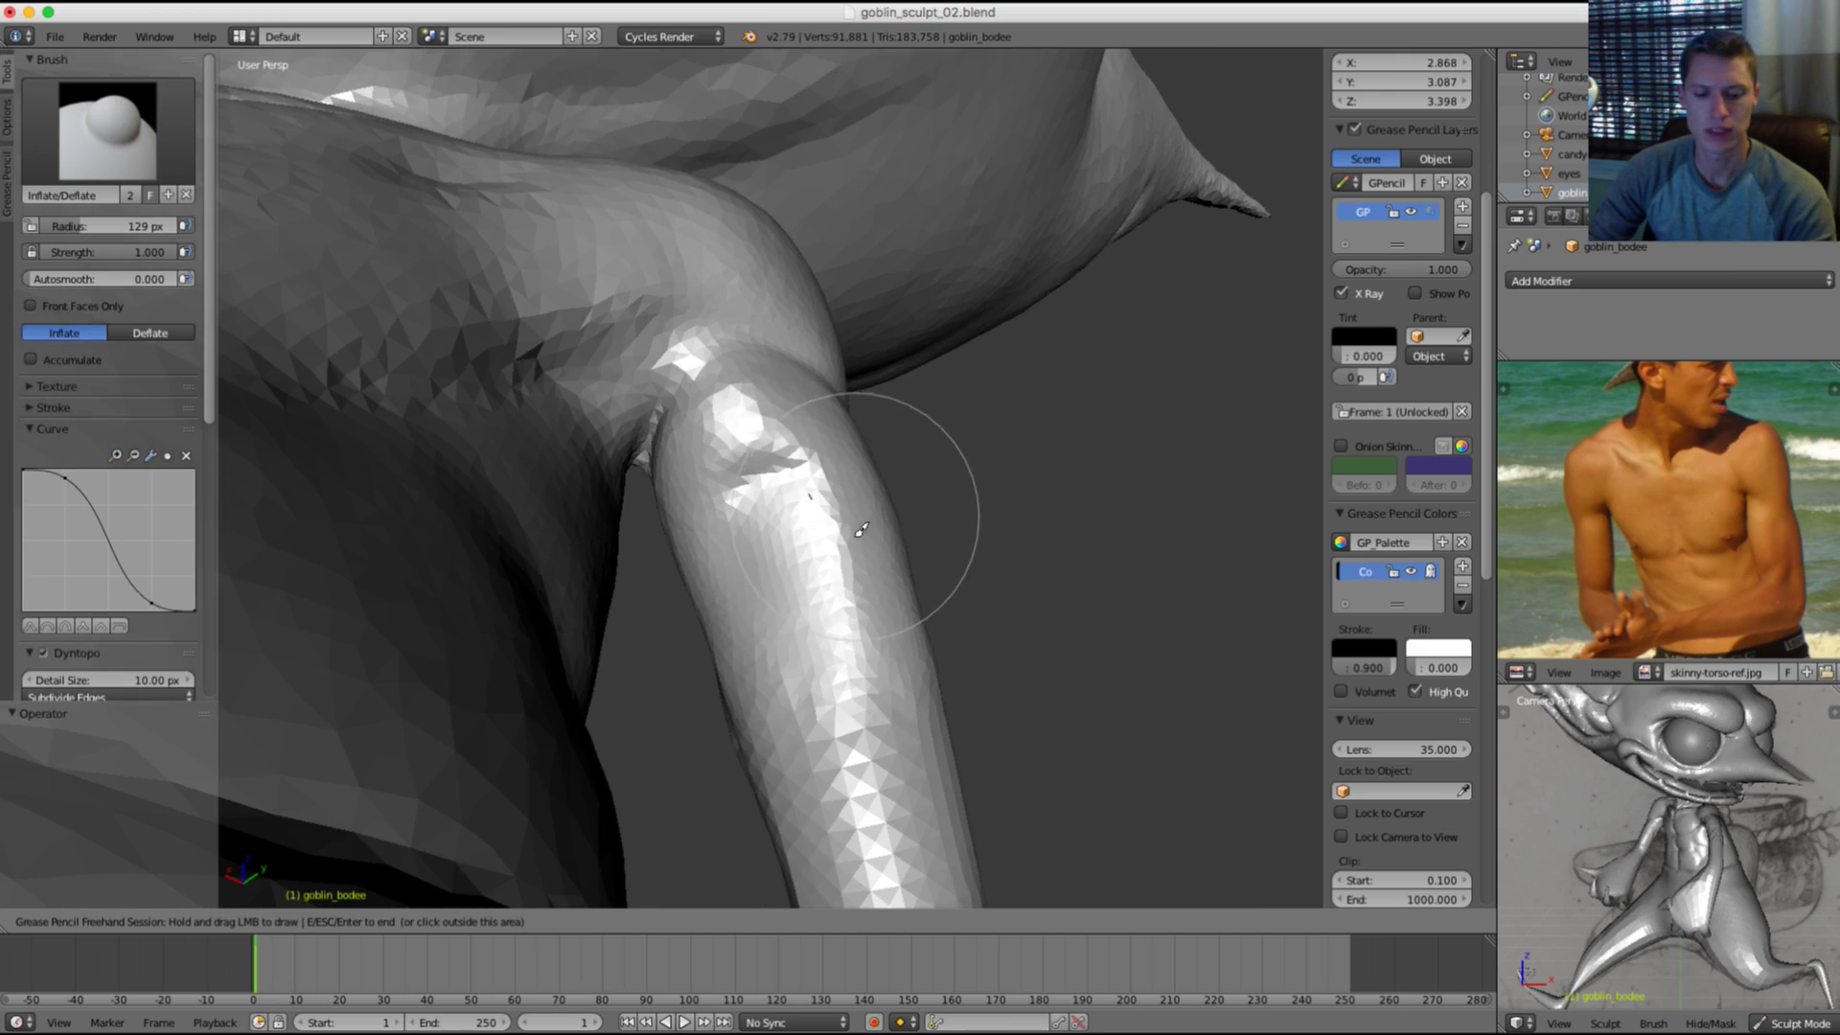
key(Escape)
key(d)
right_drag(813, 503, 840, 482)
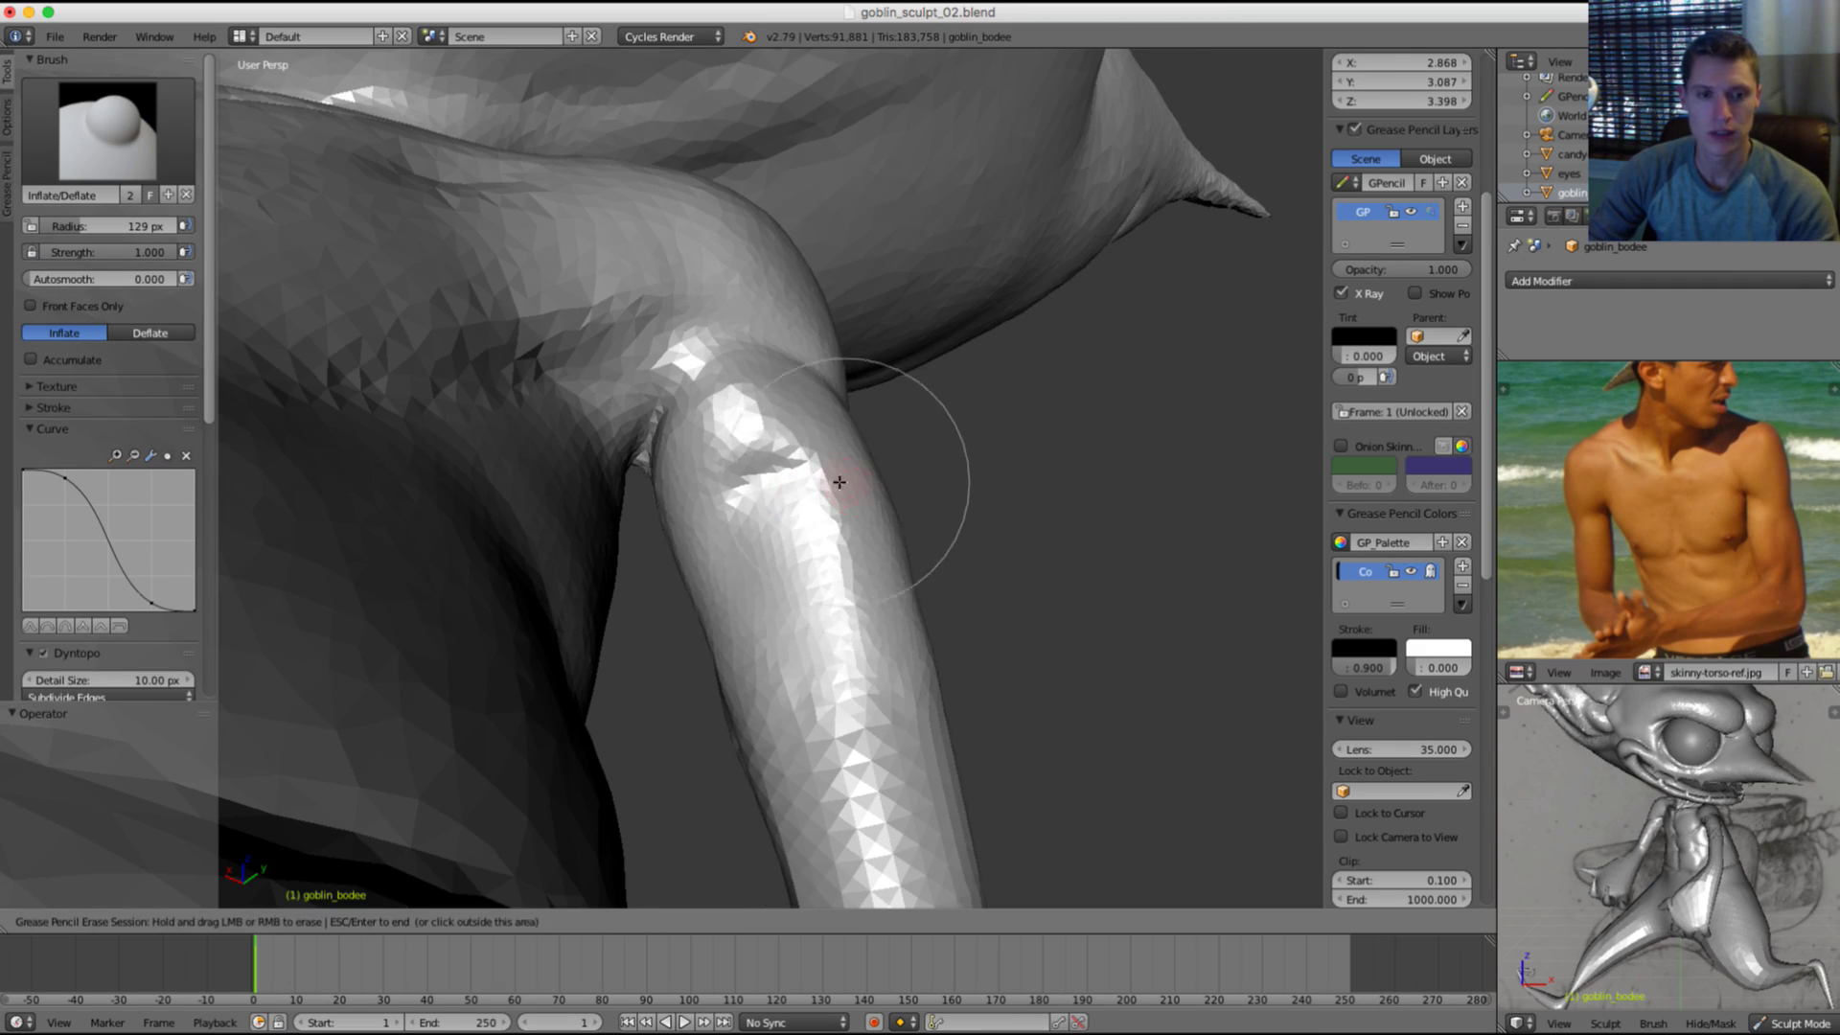
key(Escape)
Step: Refine the muscle bulge on the back of the upper arm with the brush radius at 155 px, smoothing the surface below the crease
key(f)
click(682, 527)
middle_drag(682, 527, 713, 513)
mouse_move(710, 445)
mouse_down()
mouse_move(691, 614)
mouse_move(735, 600)
mouse_move(755, 645)
mouse_move(798, 571)
mouse_up()
key(f)
click(754, 604)
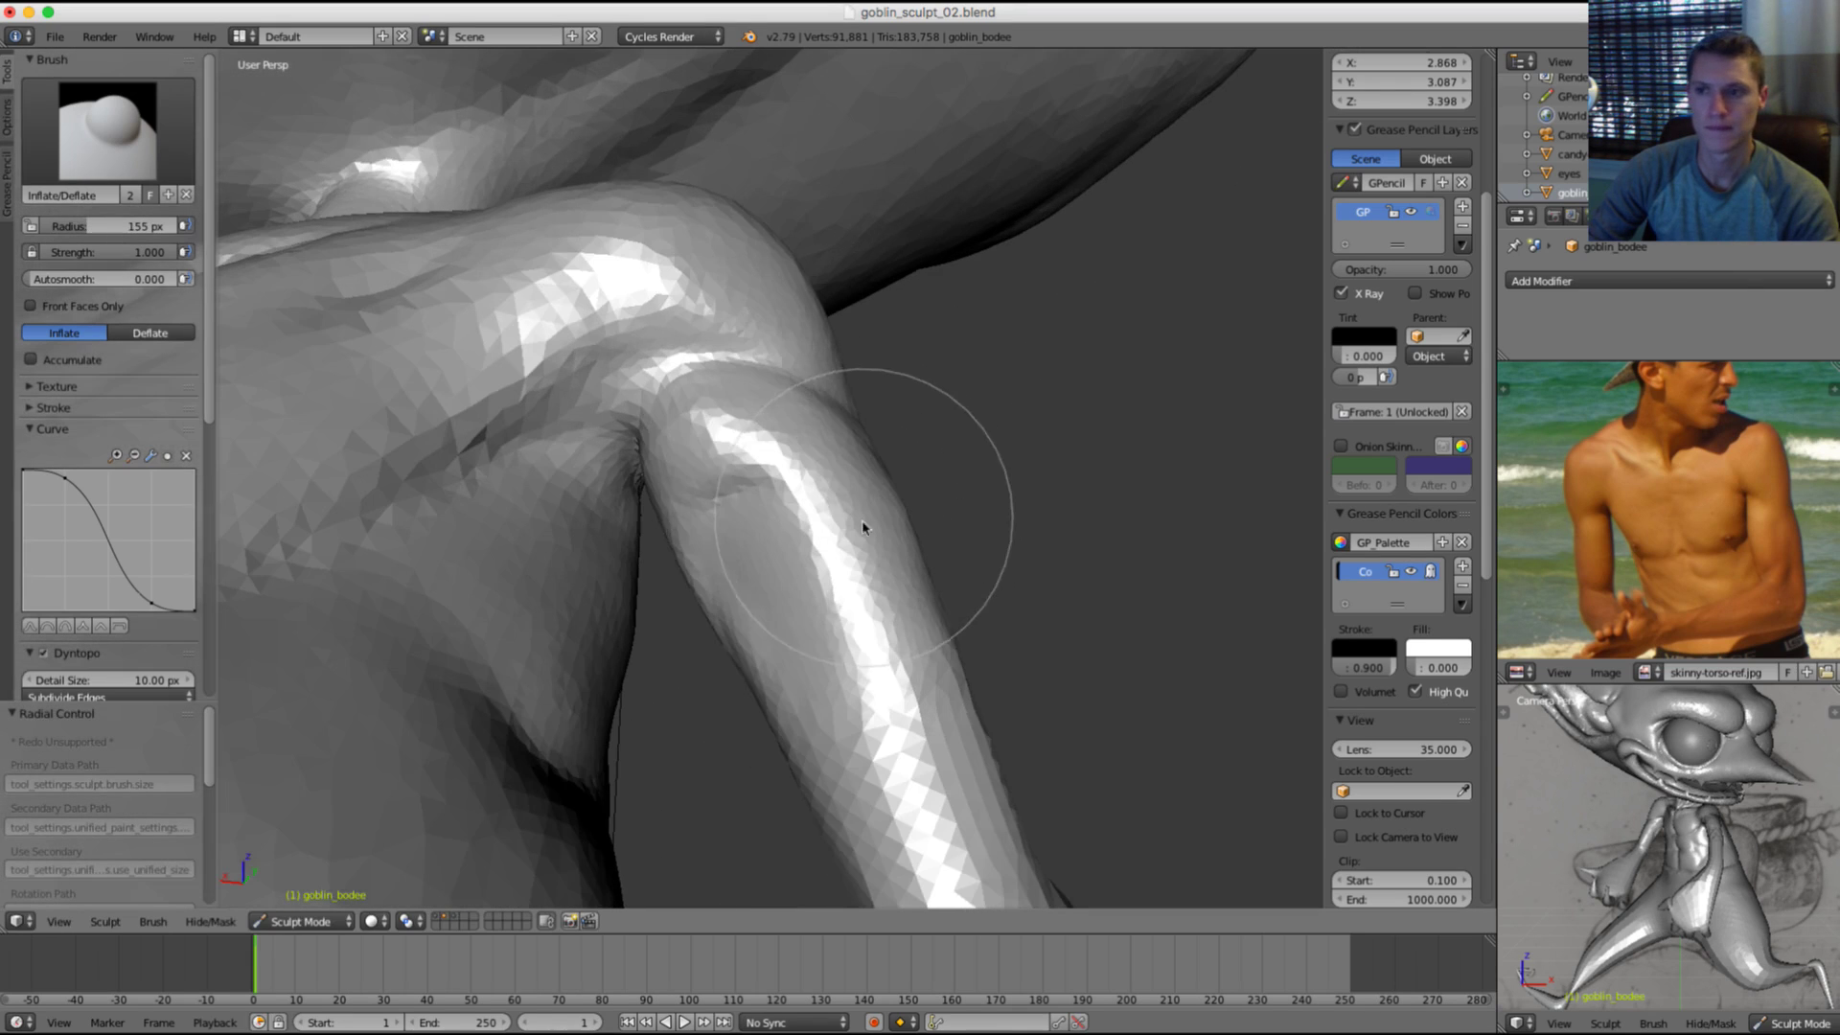
key(f)
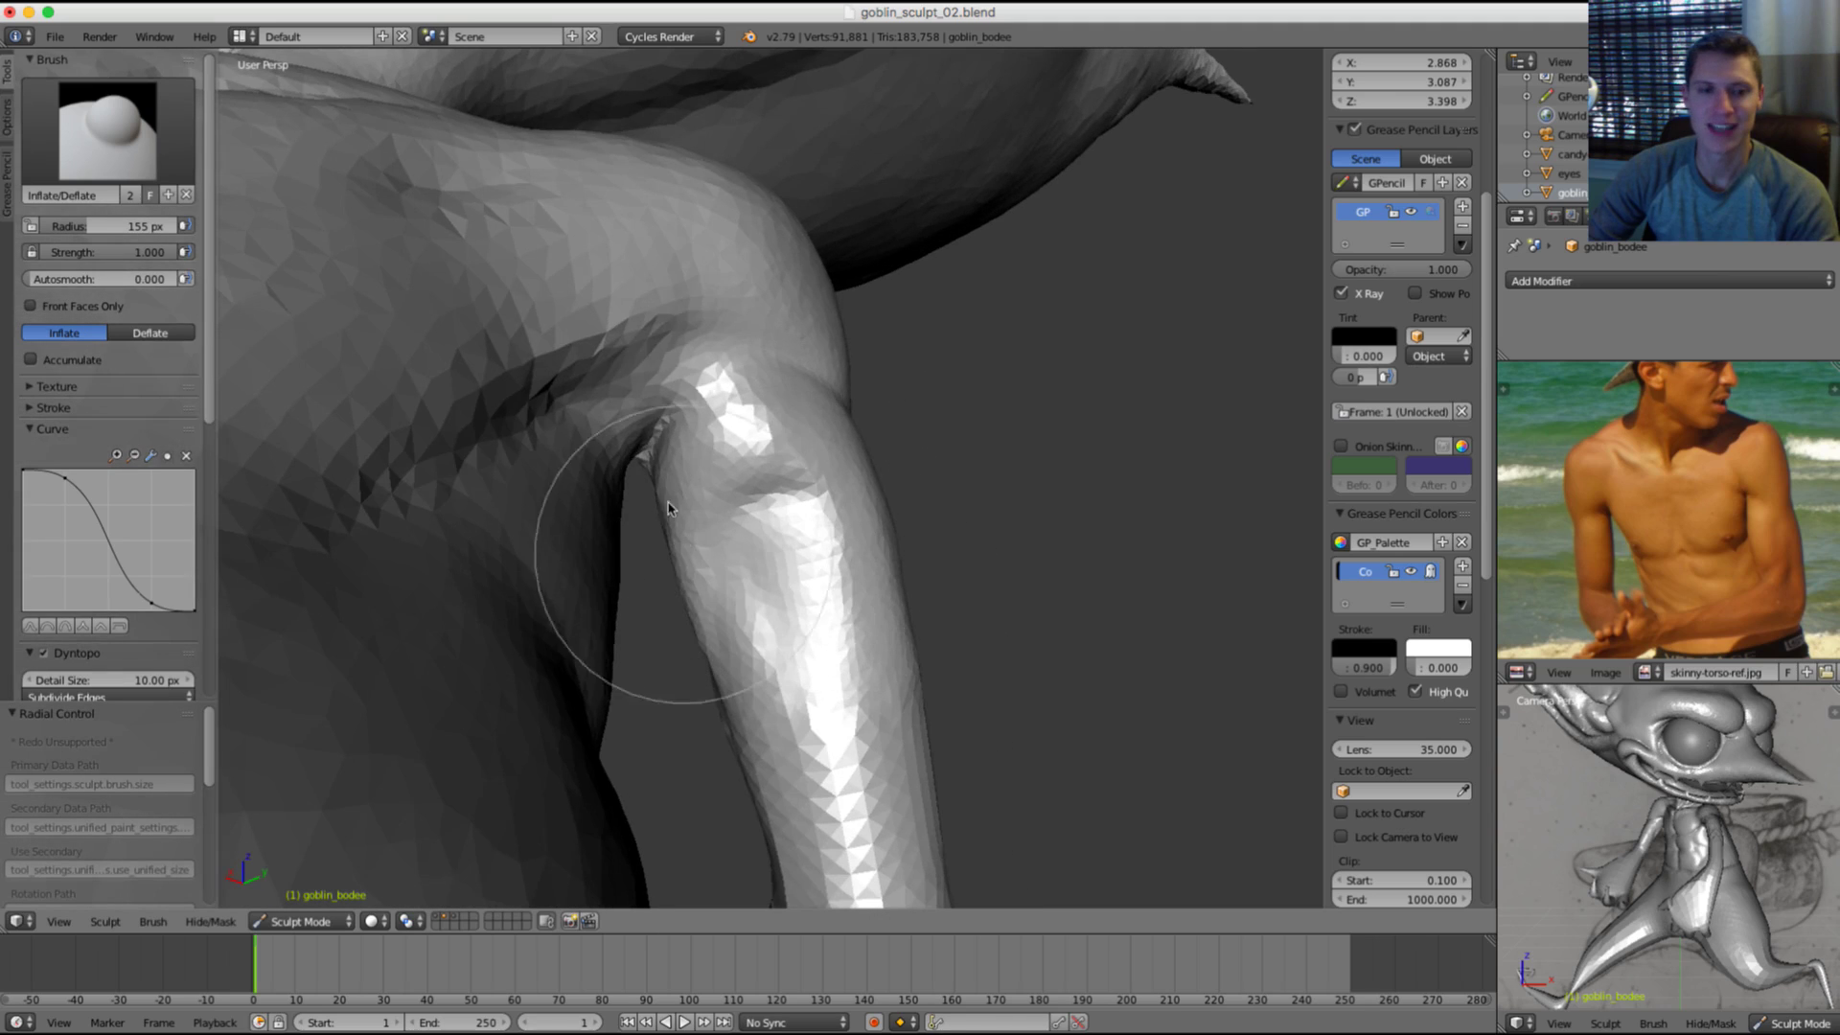
key(s)
mouse_move(750, 572)
shift+mouse_down()
mouse_move(871, 654)
mouse_move(826, 605)
shift+mouse_up()
Step: Adjust the underside of the upper arm near the armpit with the Grab brush at 0.575 strength
mouse_move(927, 522)
middle_down()
mouse_move(903, 563)
mouse_move(876, 462)
mouse_move(843, 476)
middle_up()
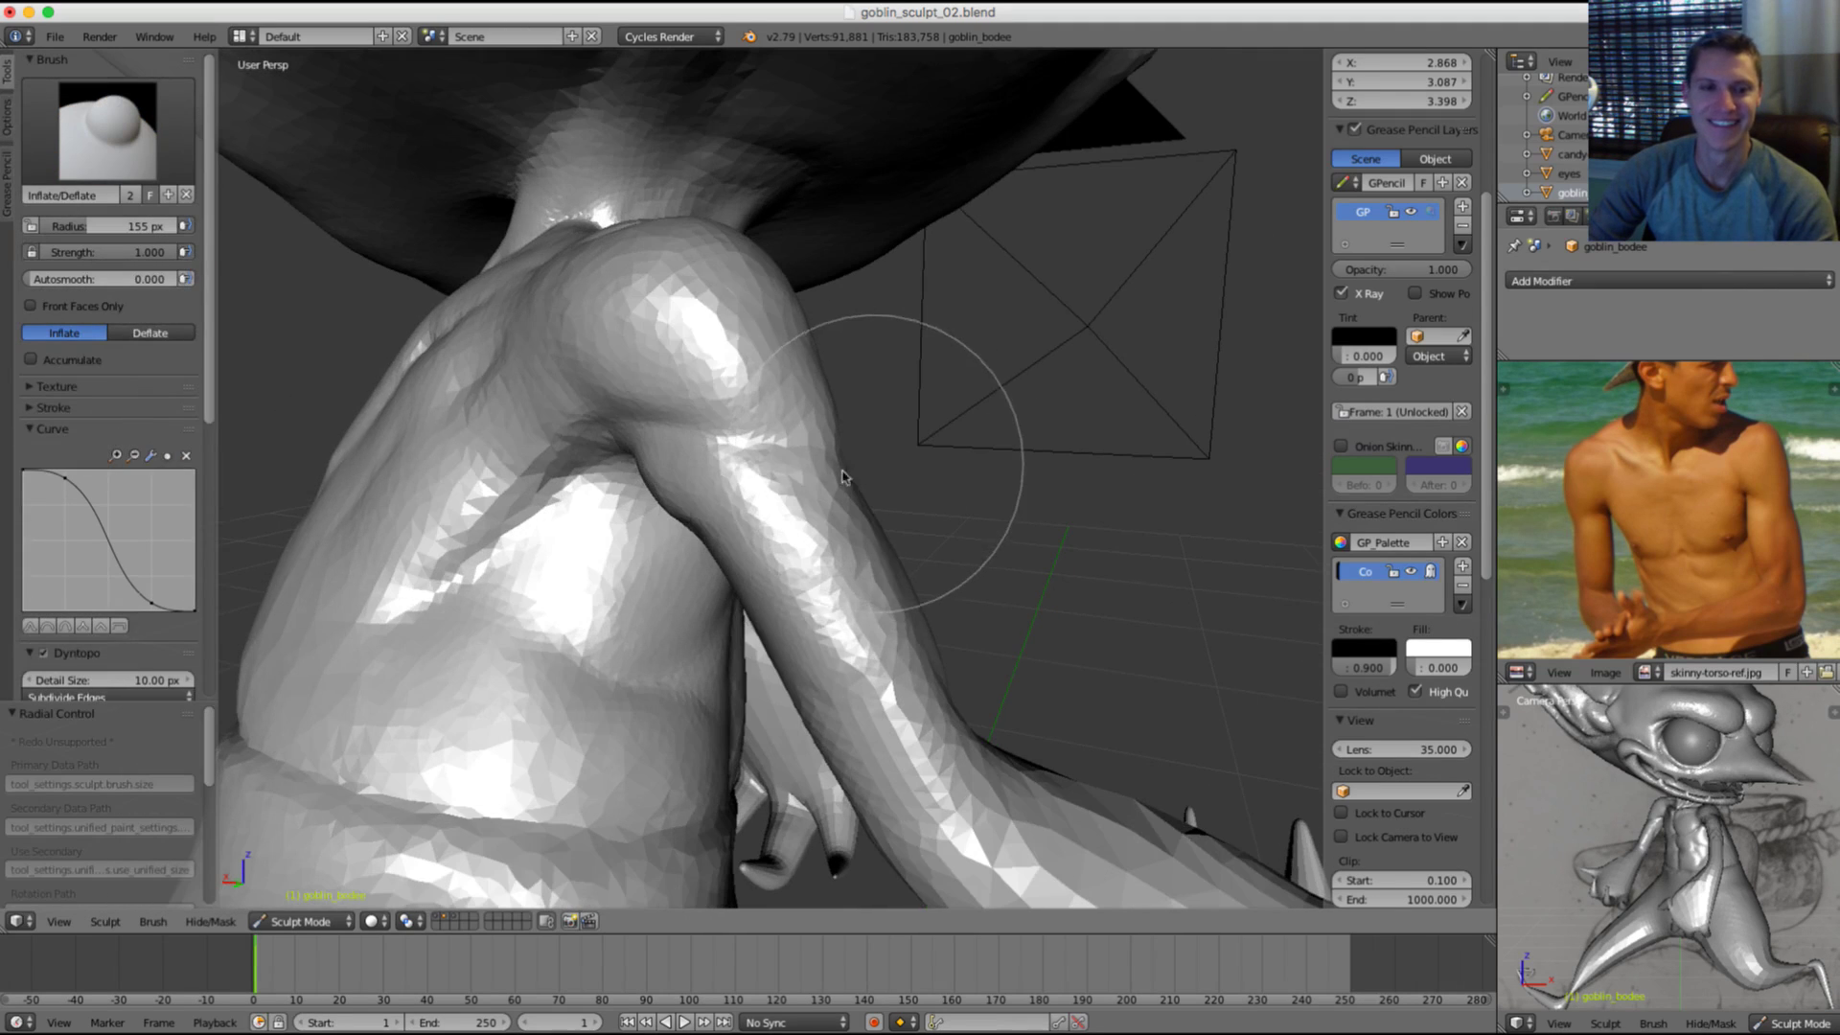
key(g)
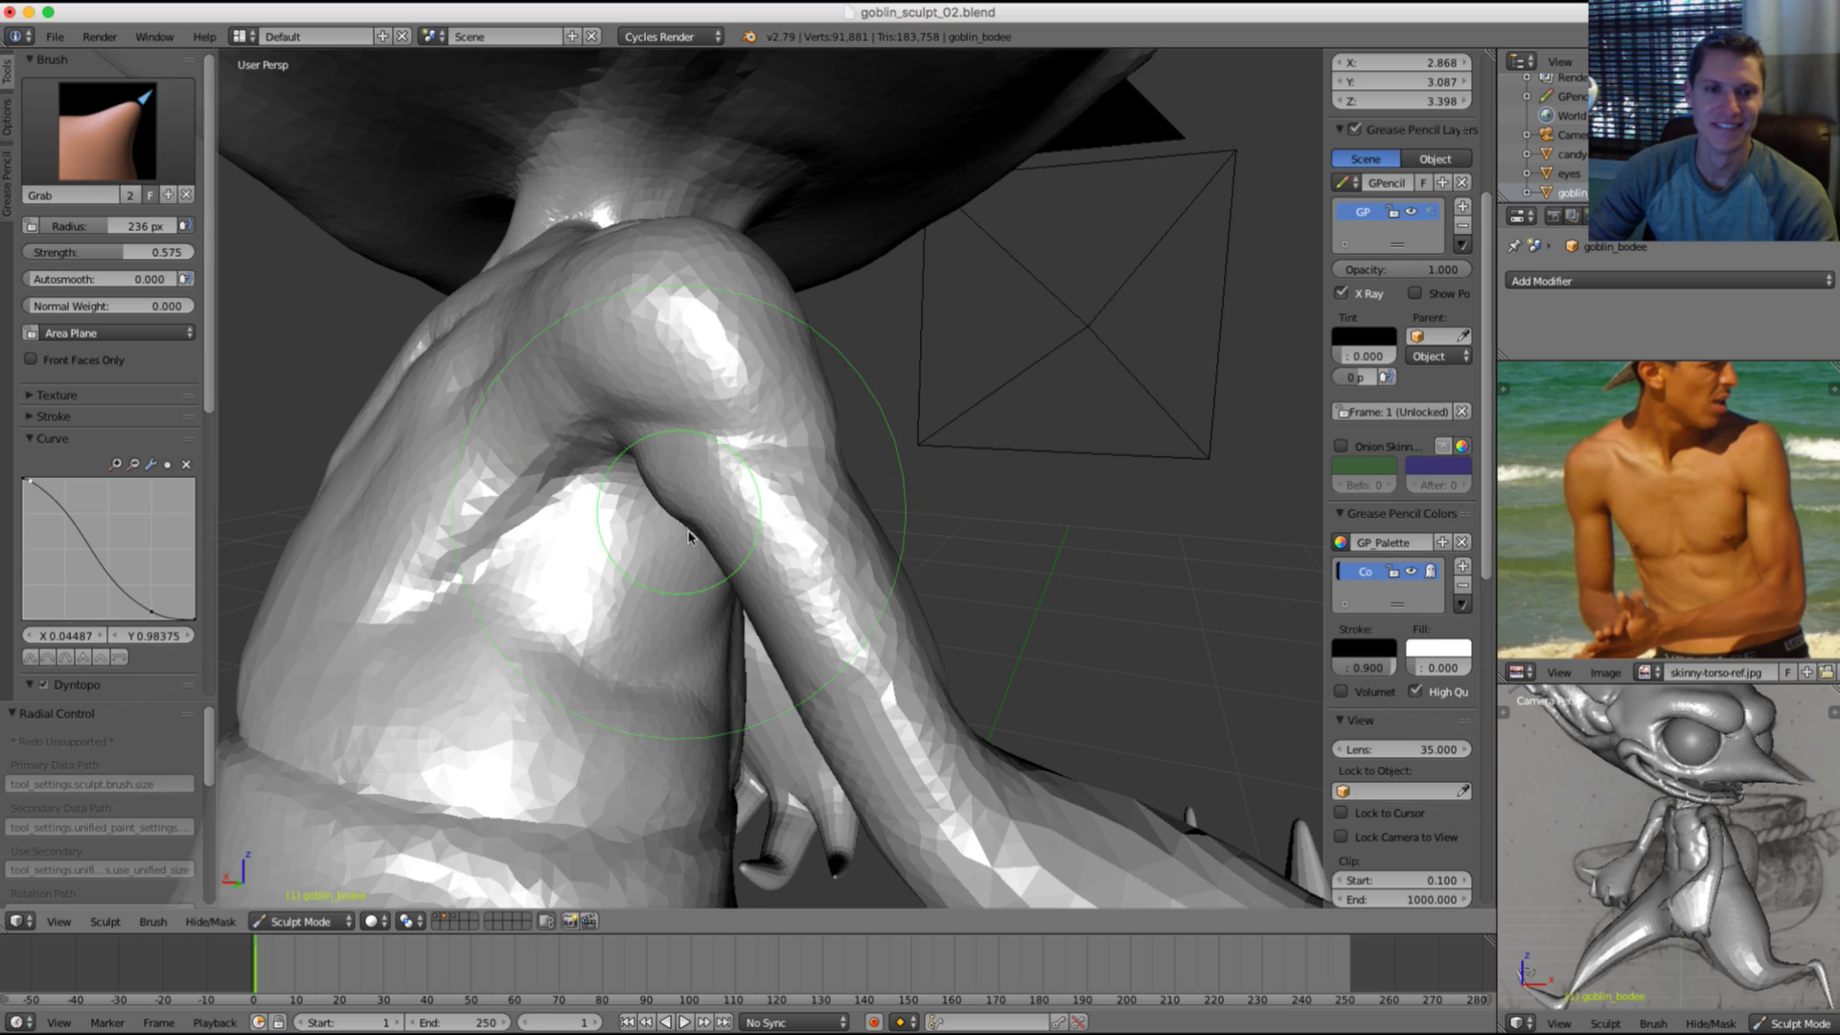
drag(688, 536, 696, 542)
Step: Deepen the fold beneath the deltoid with the Crease brush at 85 px radius, and smooth the area above it
key(shift+c)
scroll(757, 460, up, 2)
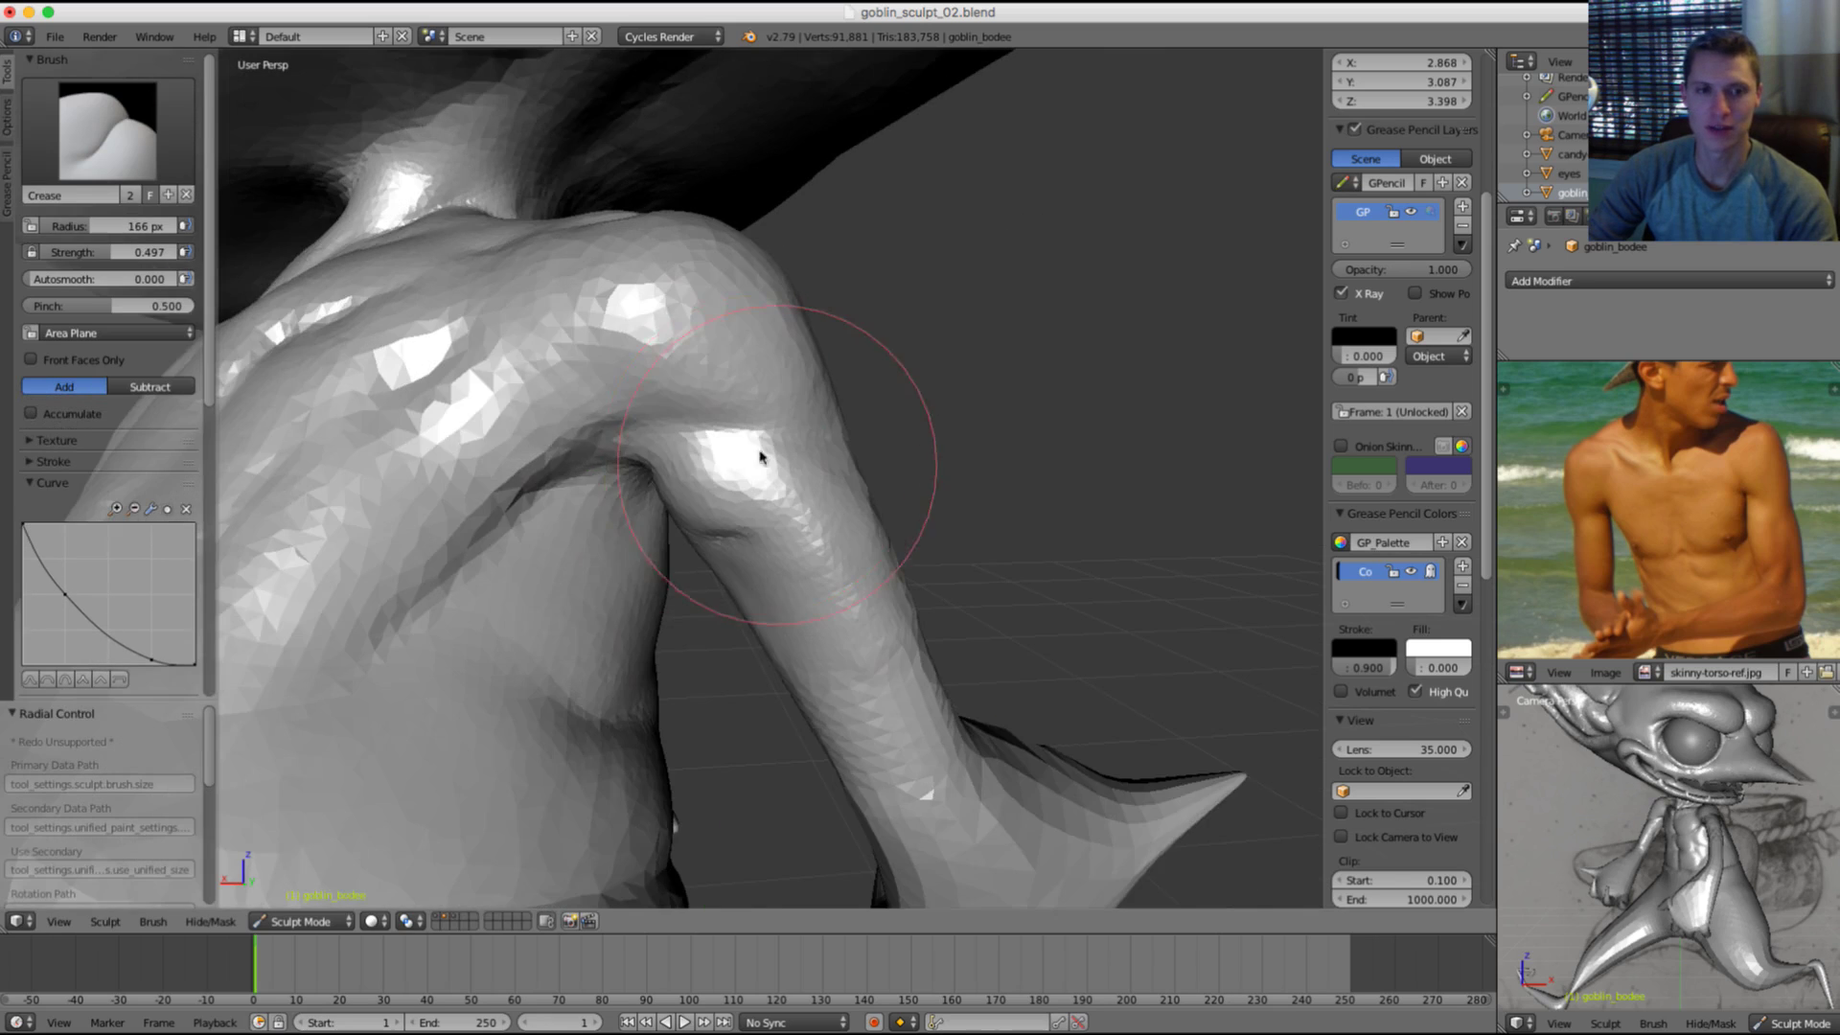
scroll(706, 428, up, 2)
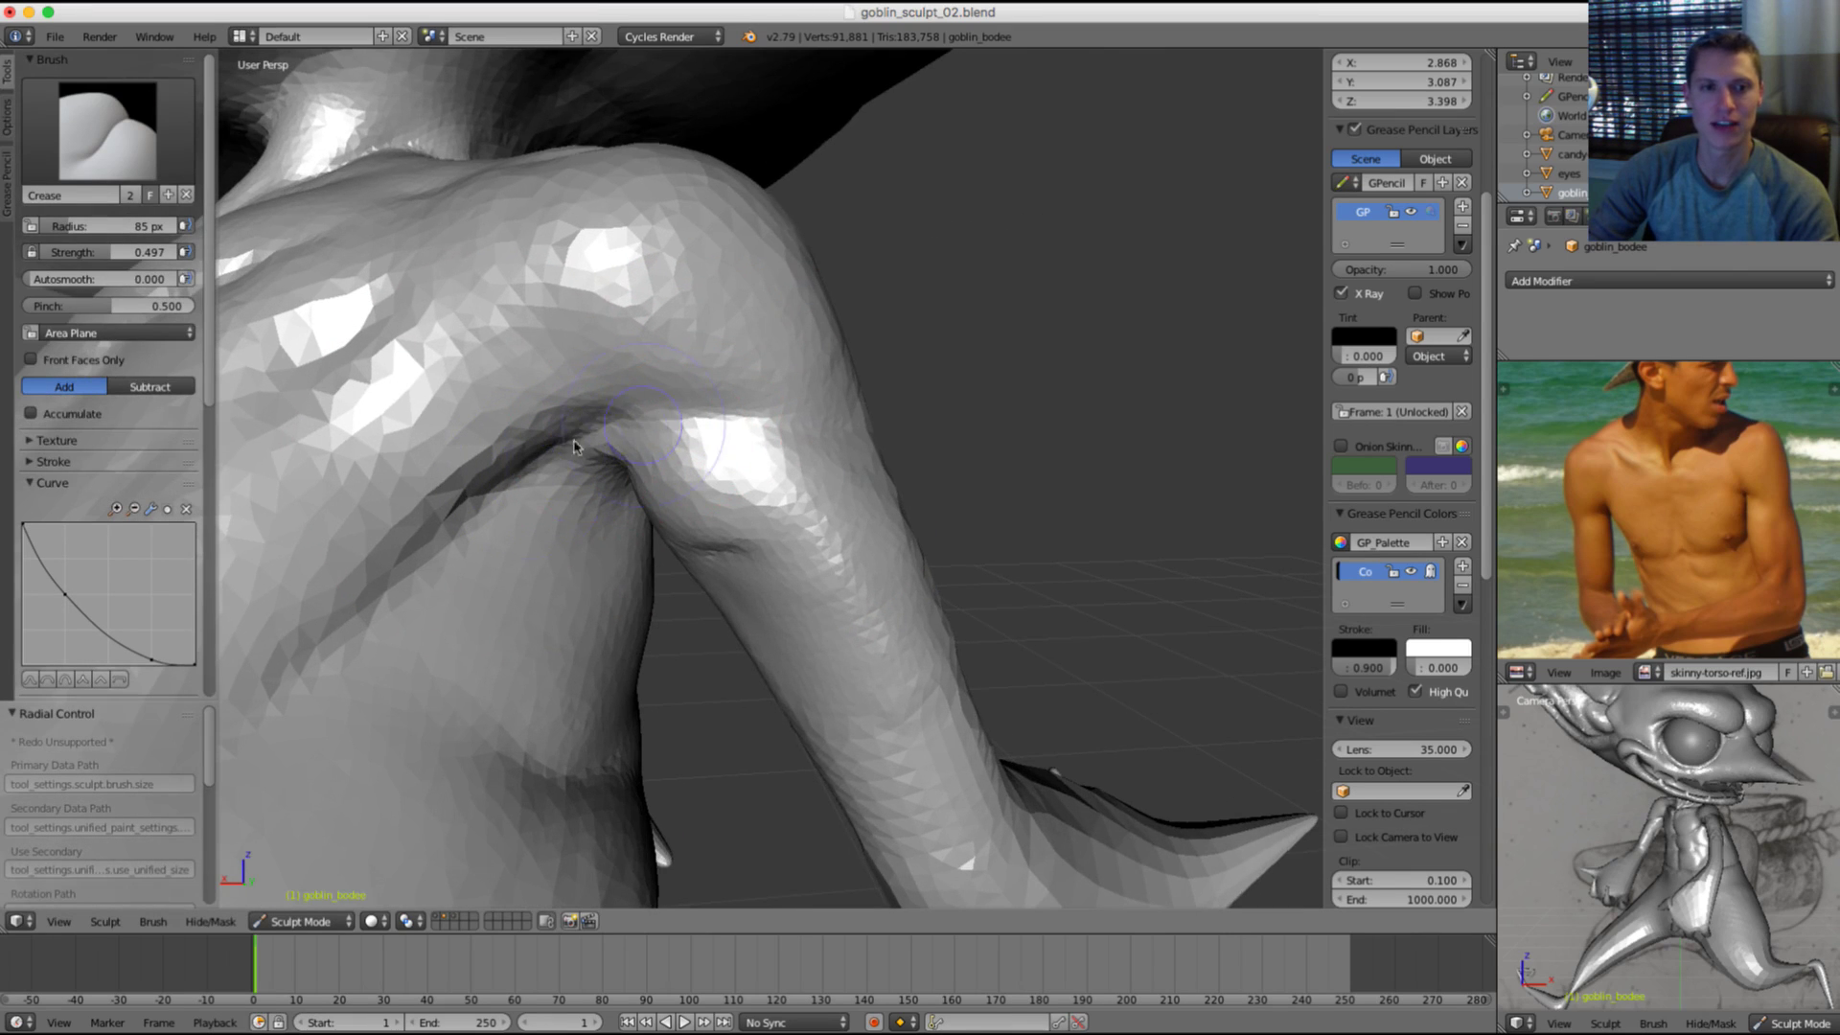
key(s)
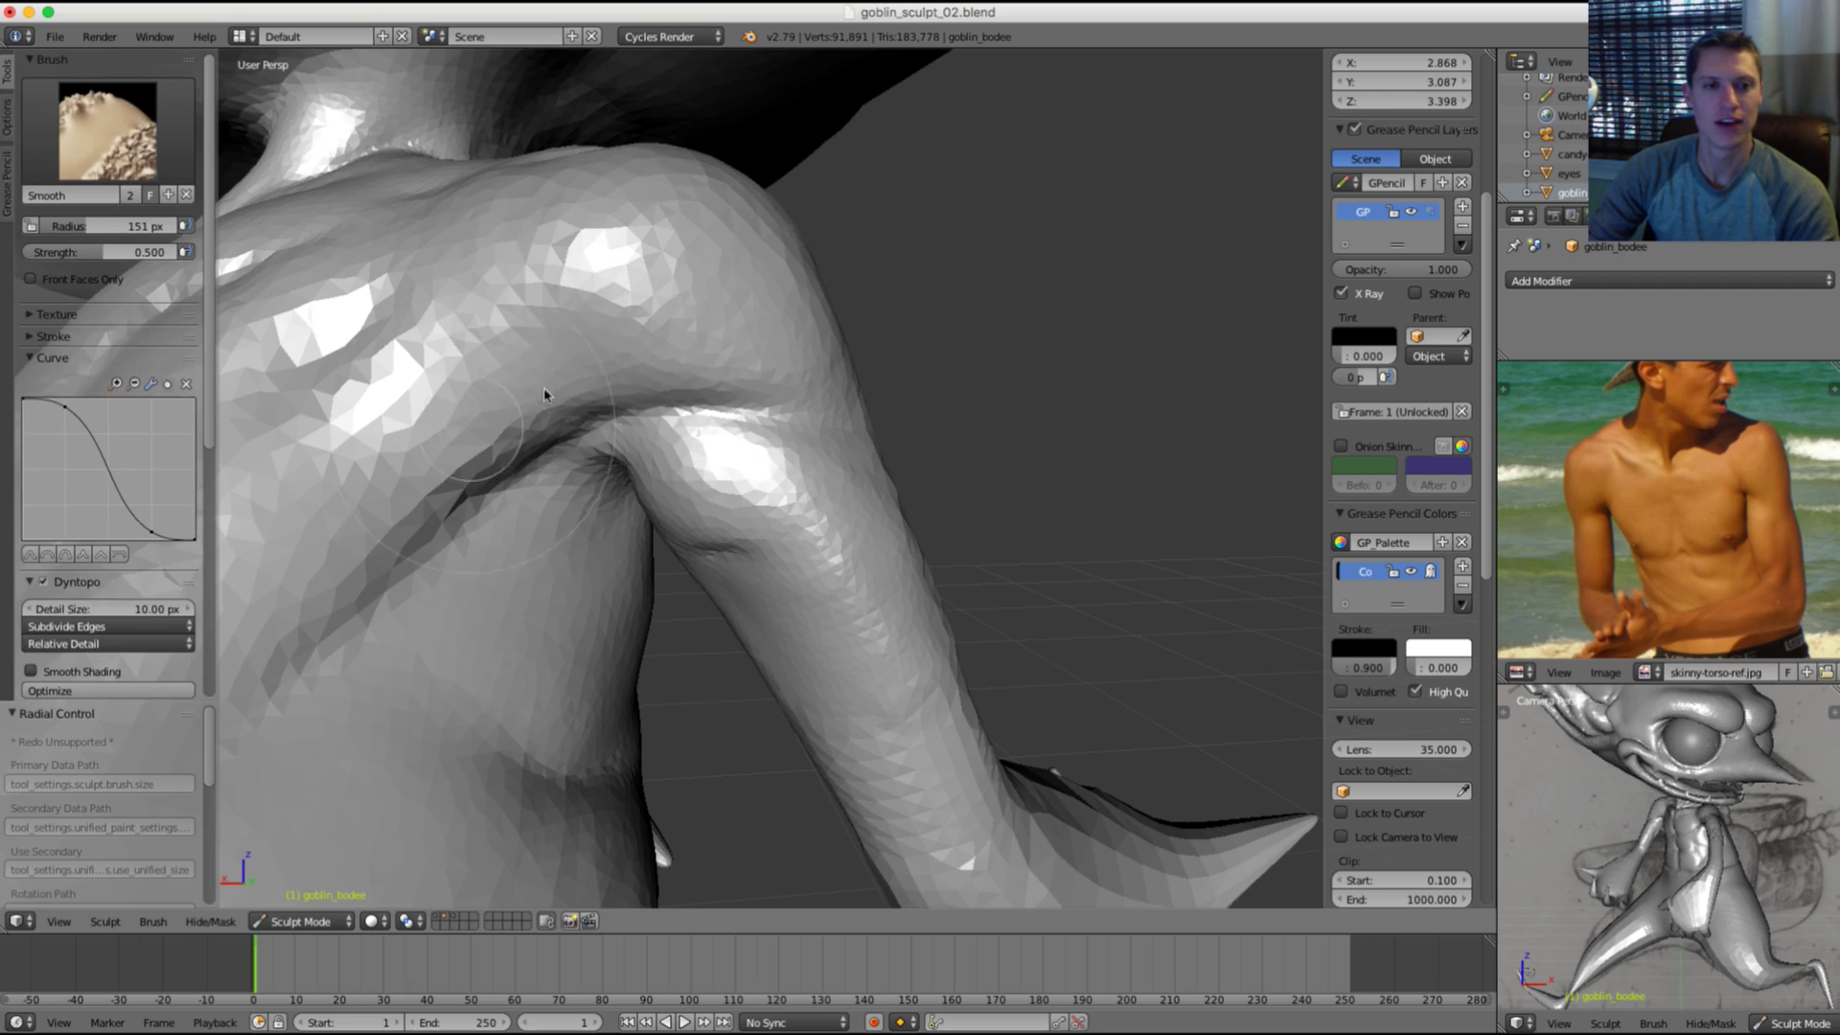
mouse_move(441, 446)
shift+mouse_down()
mouse_move(614, 379)
mouse_move(812, 364)
shift+mouse_up()
shift+drag(612, 366, 744, 347)
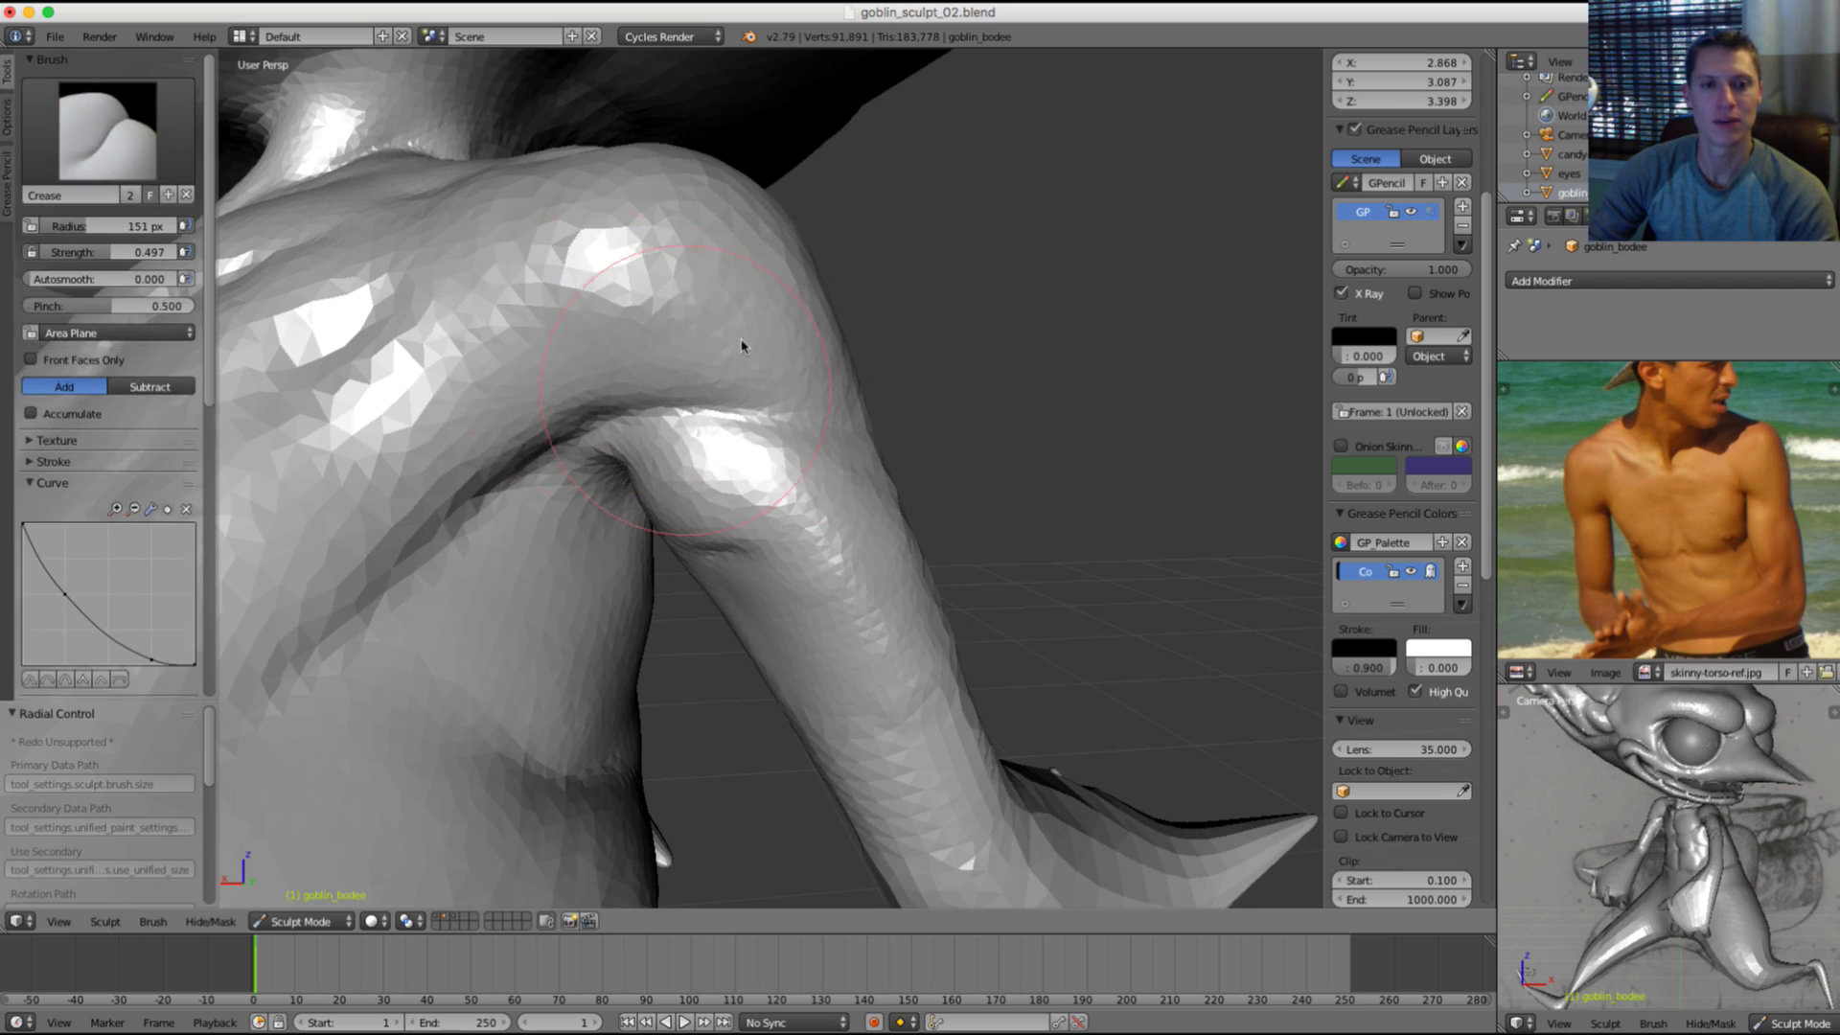
Step: Sharpen the crease between the armpit and the upper arm, with the Crease brush radius set to 90 px
middle_drag(744, 345, 659, 438)
key(shift+c)
key(f)
click(479, 469)
mouse_move(508, 470)
middle_down()
mouse_move(583, 477)
mouse_move(661, 383)
middle_up()
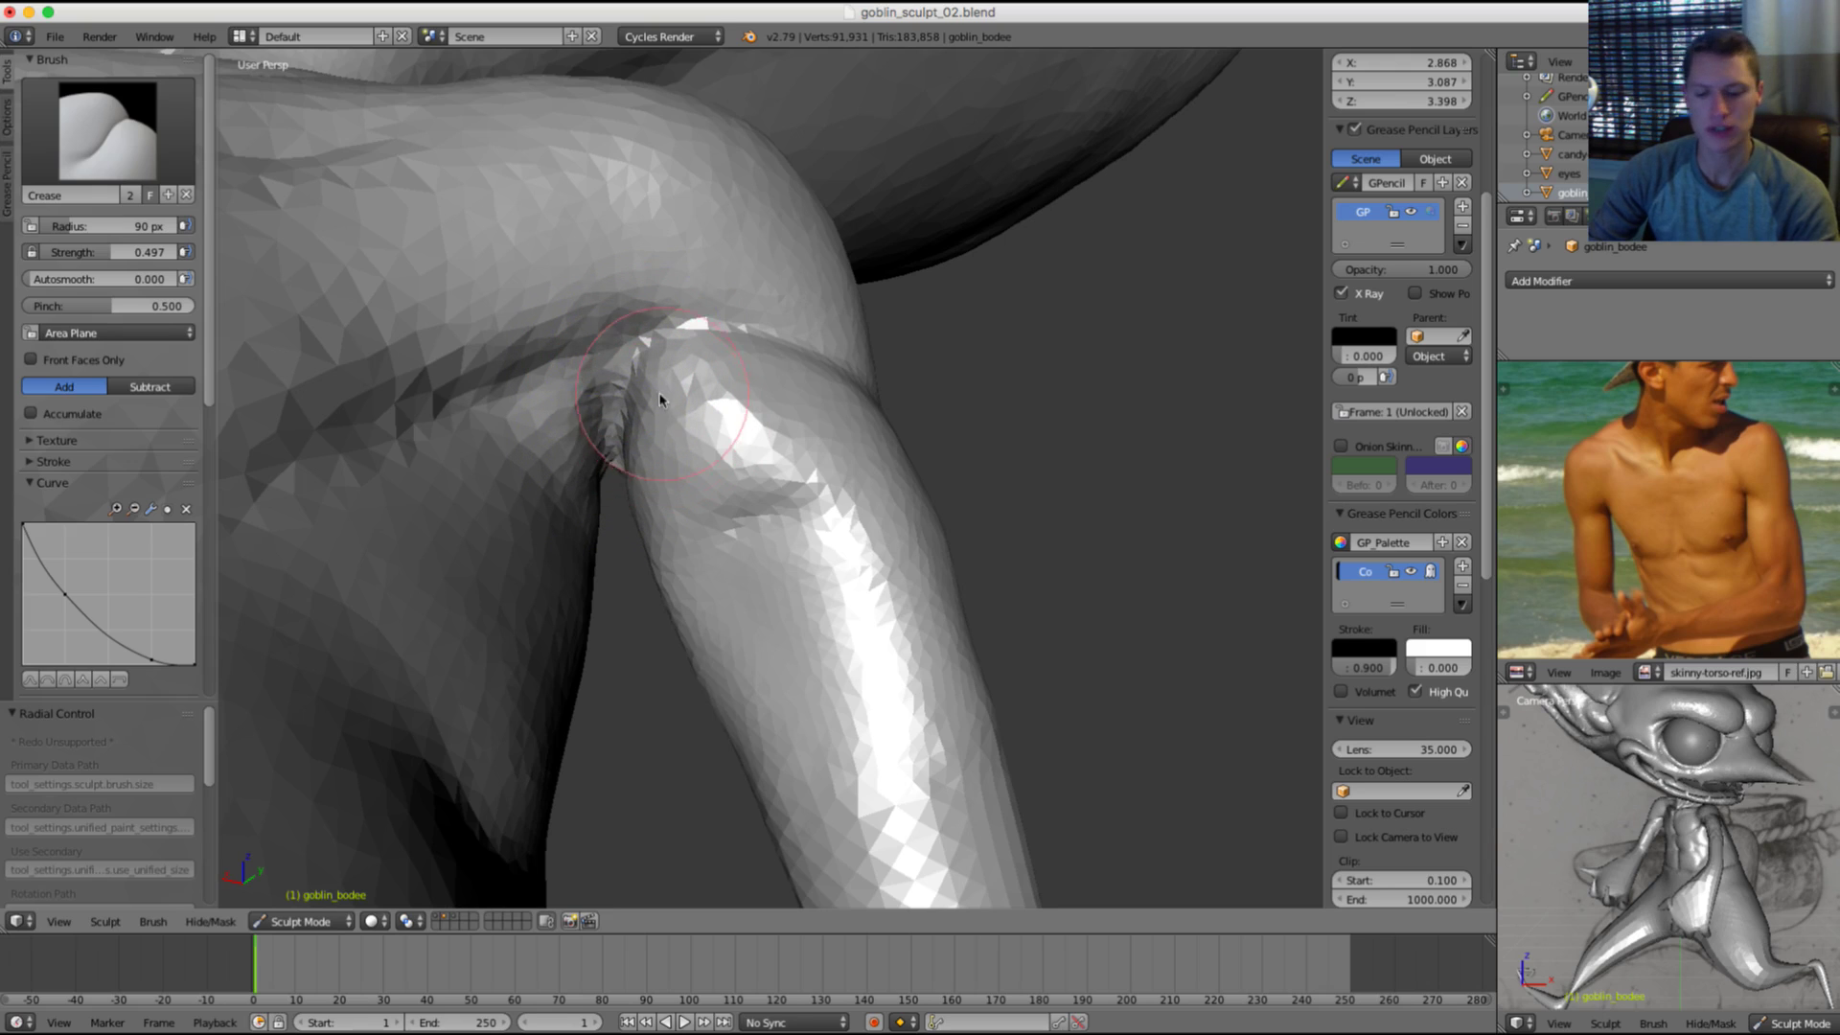
Step: Inflate the armpit fold with a 242 px Inflate/Deflate brush, and redefine its crease with the Crease brush at 113 px
key(i)
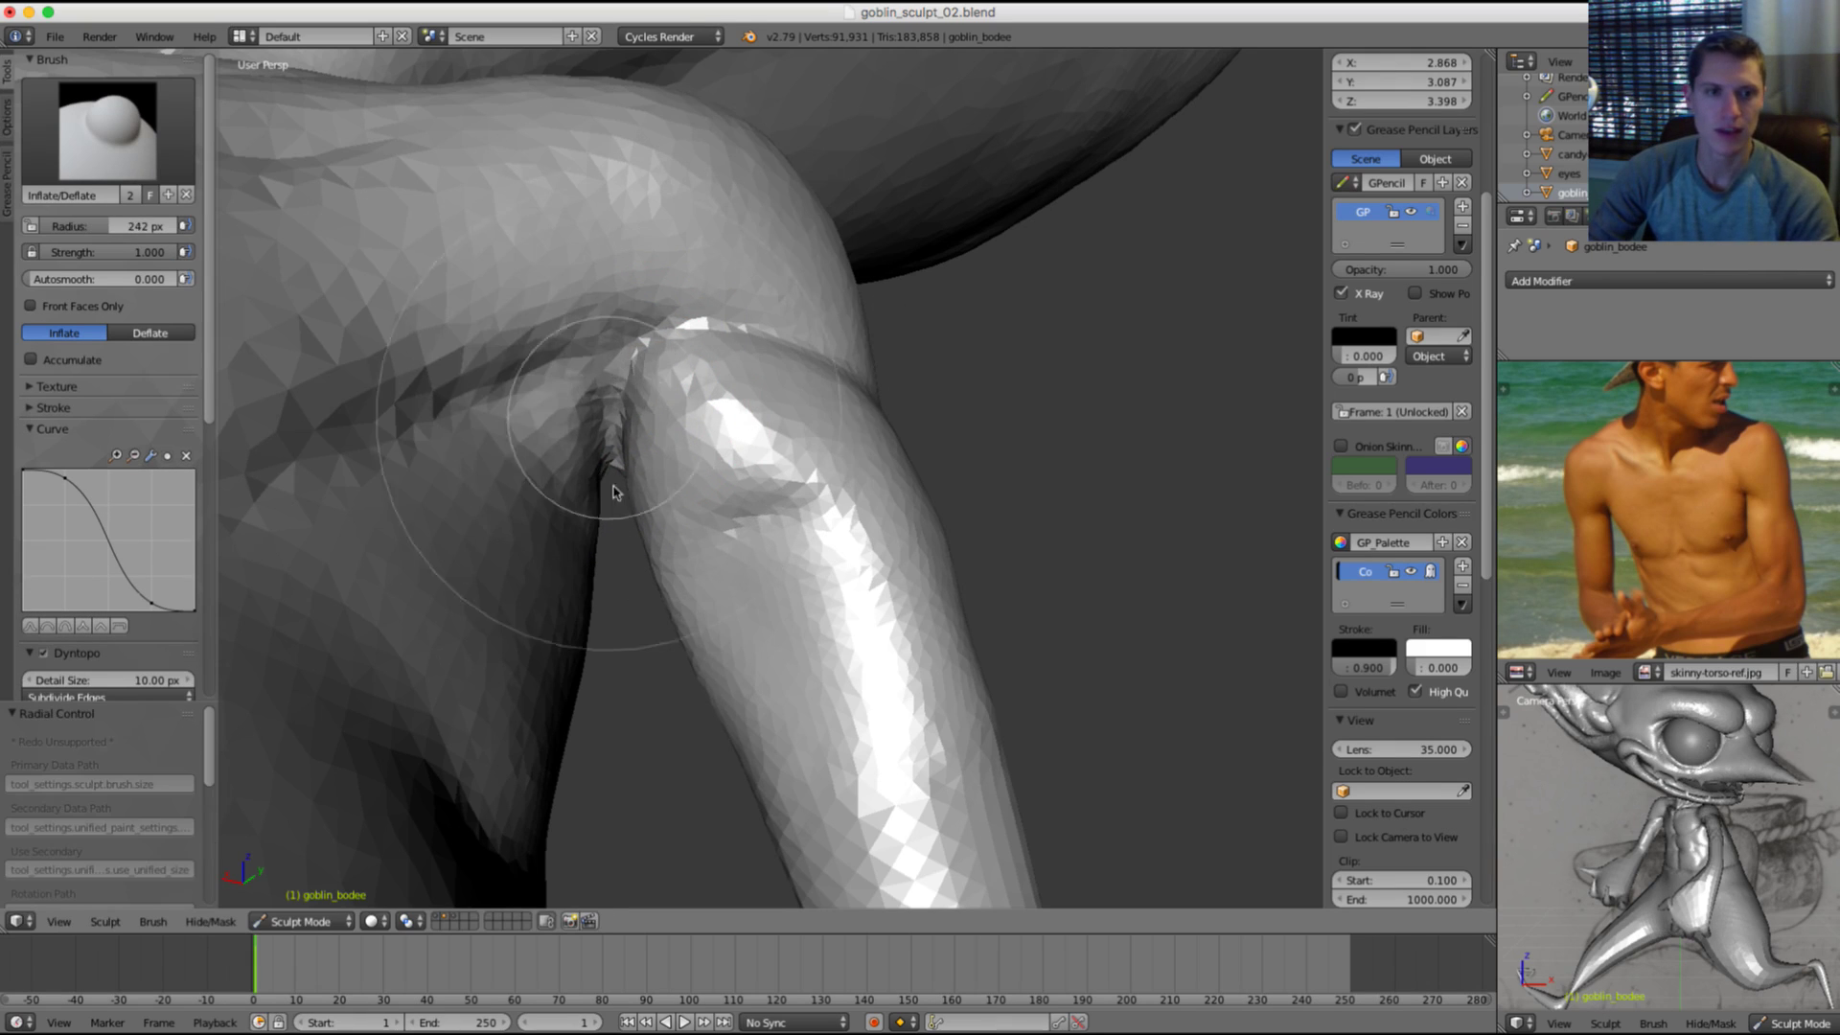
drag(602, 427, 571, 418)
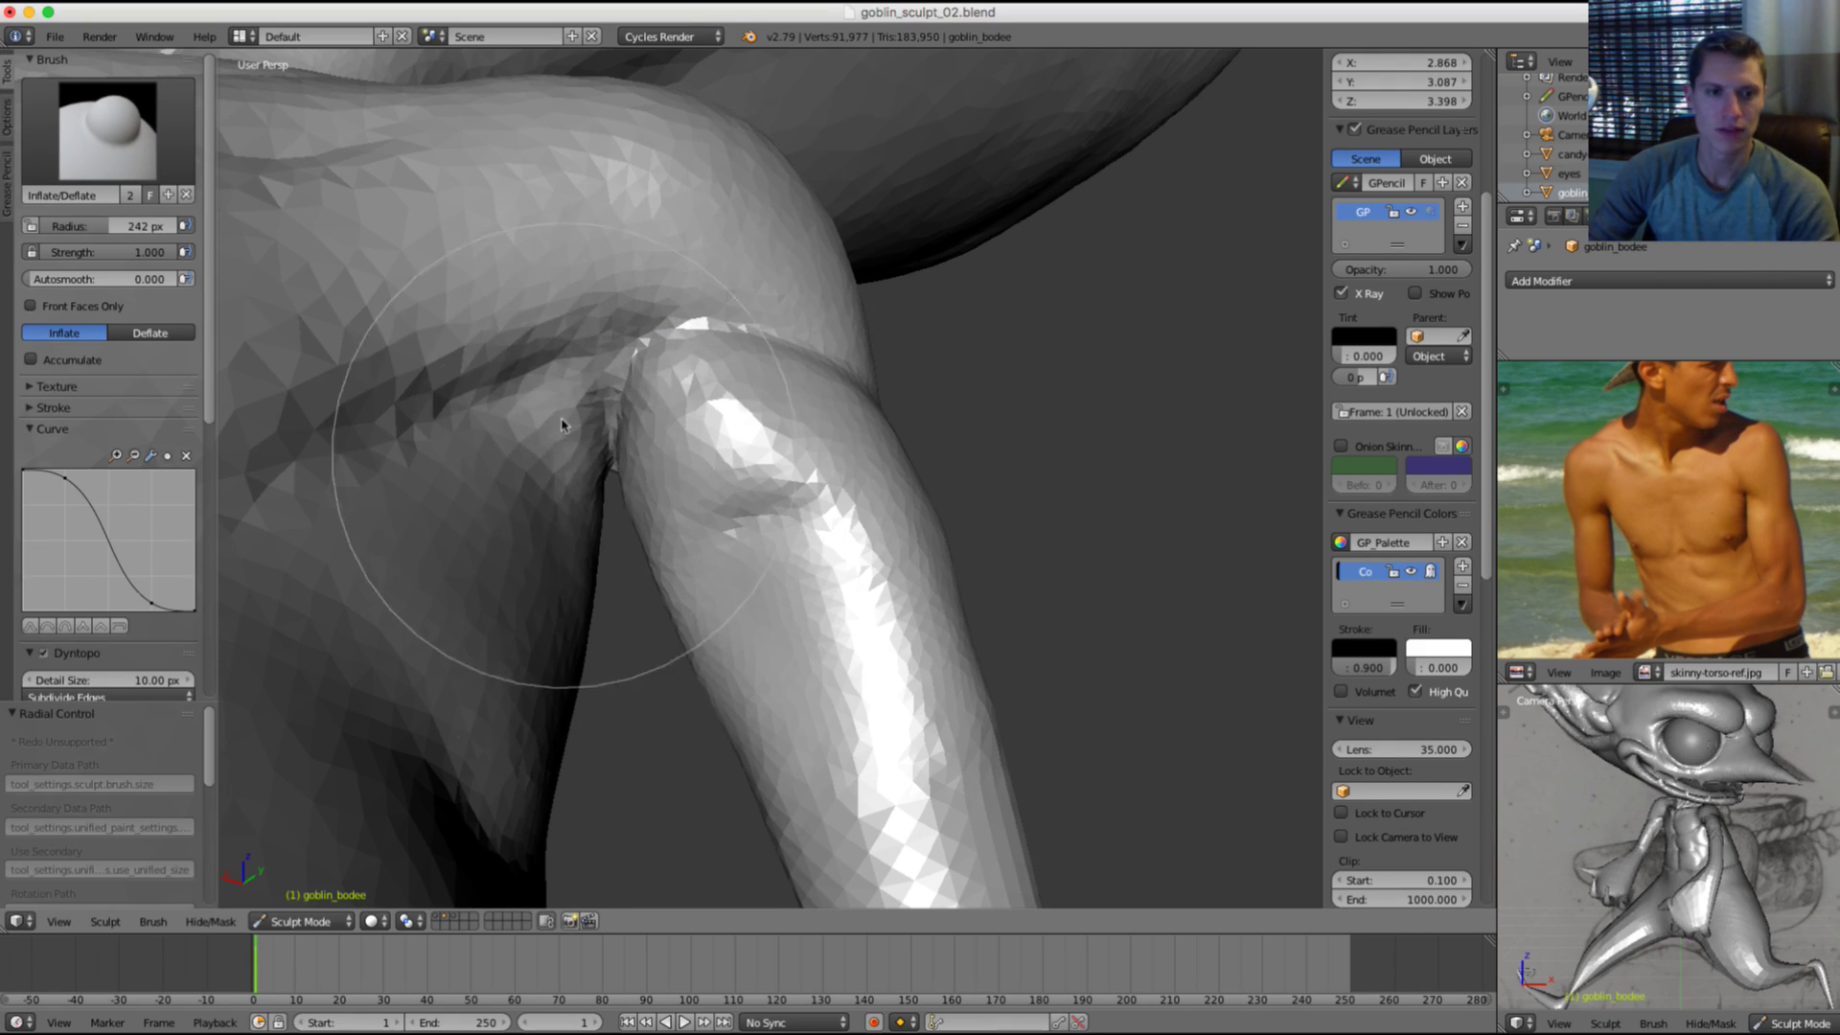
key(shift+c)
key(f)
click(609, 342)
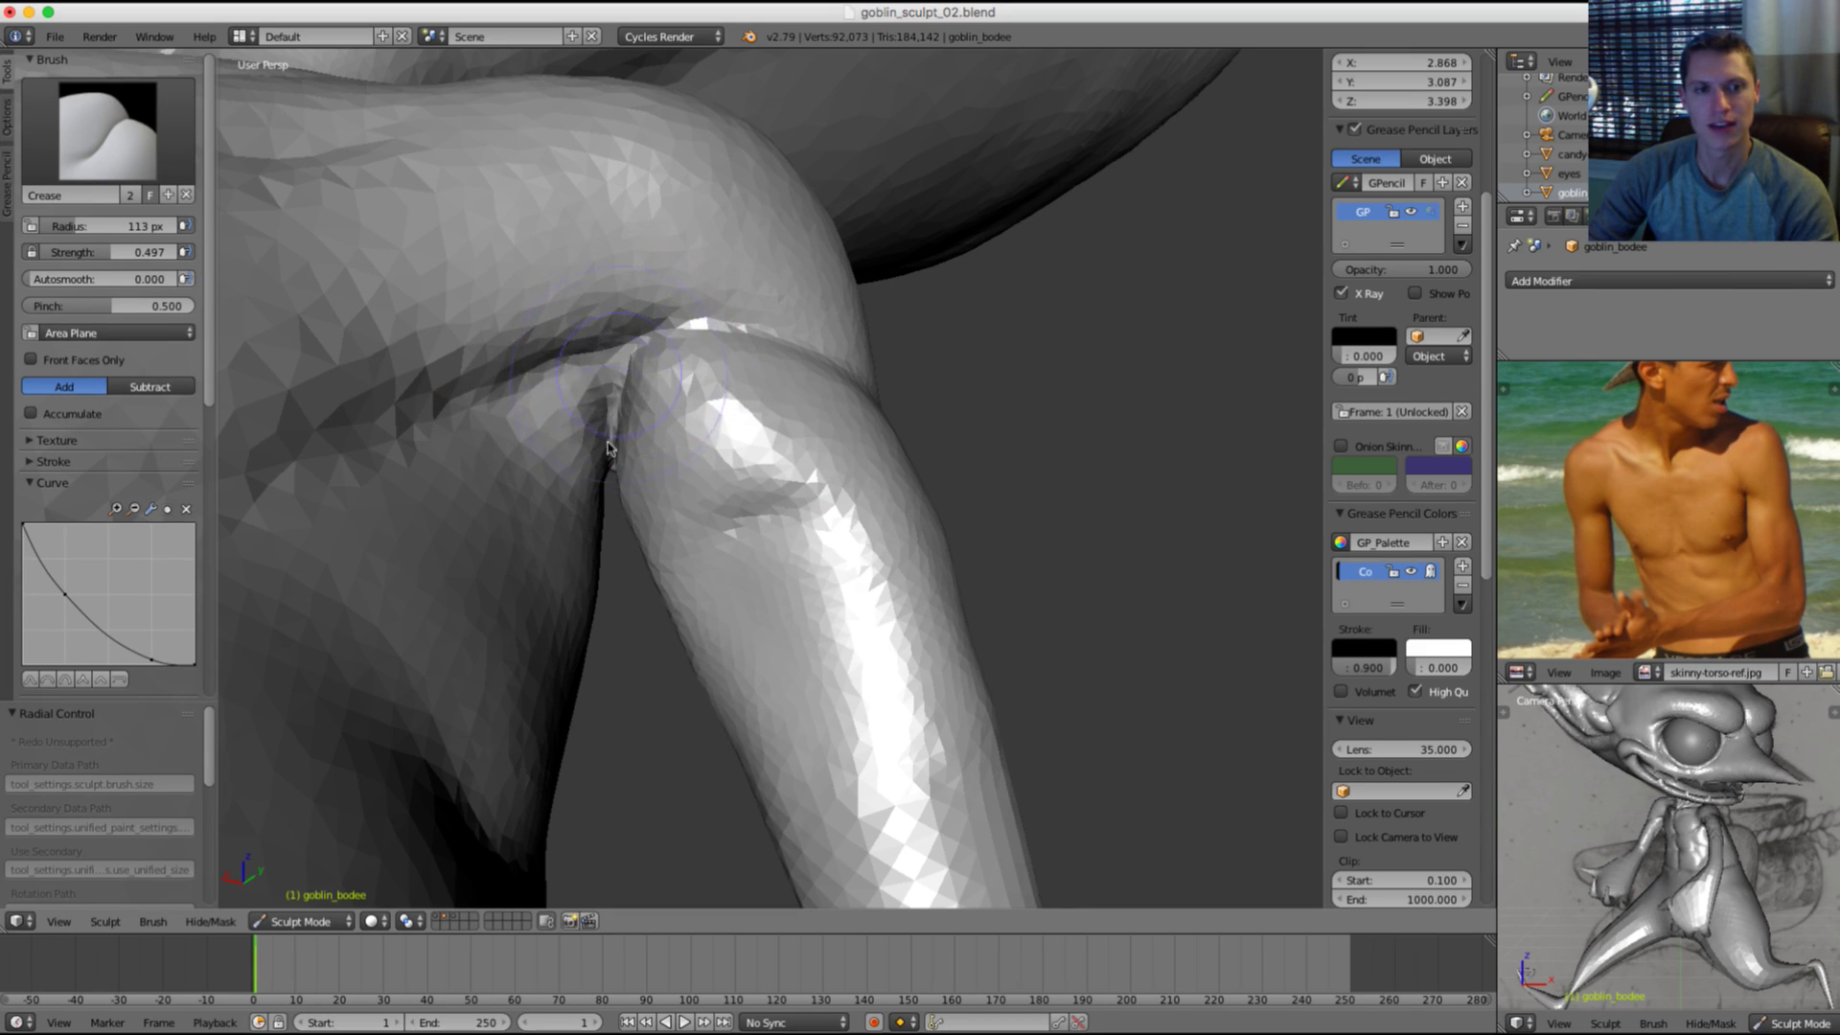
Step: Pull the rear armpit fold outward from the underside view with a 202 px Grab brush at 0.575 strength
scroll(766, 335, down, 8)
middle_drag(818, 403, 793, 354)
scroll(781, 384, up, 5)
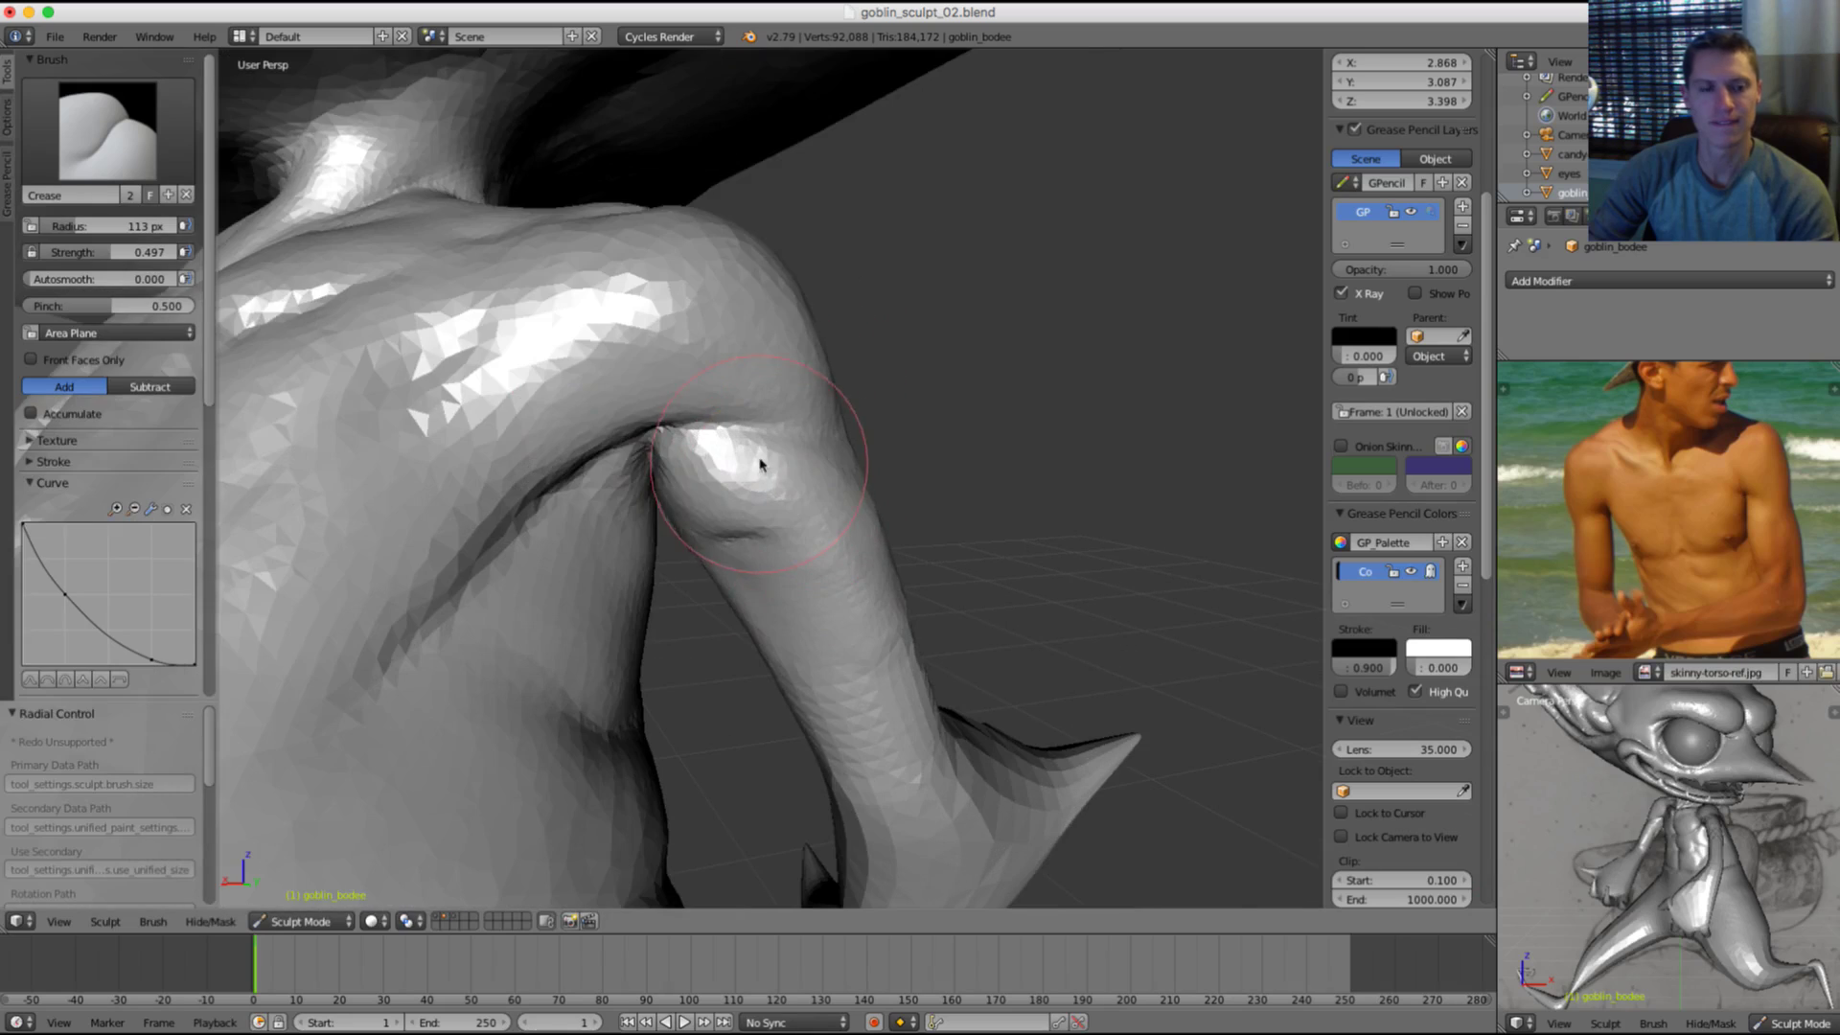
key(f)
click(779, 442)
scroll(832, 278, down, 6)
mouse_move(894, 322)
middle_down()
mouse_move(978, 329)
mouse_move(710, 316)
mouse_move(637, 431)
middle_up()
scroll(726, 441, up, 5)
key(g)
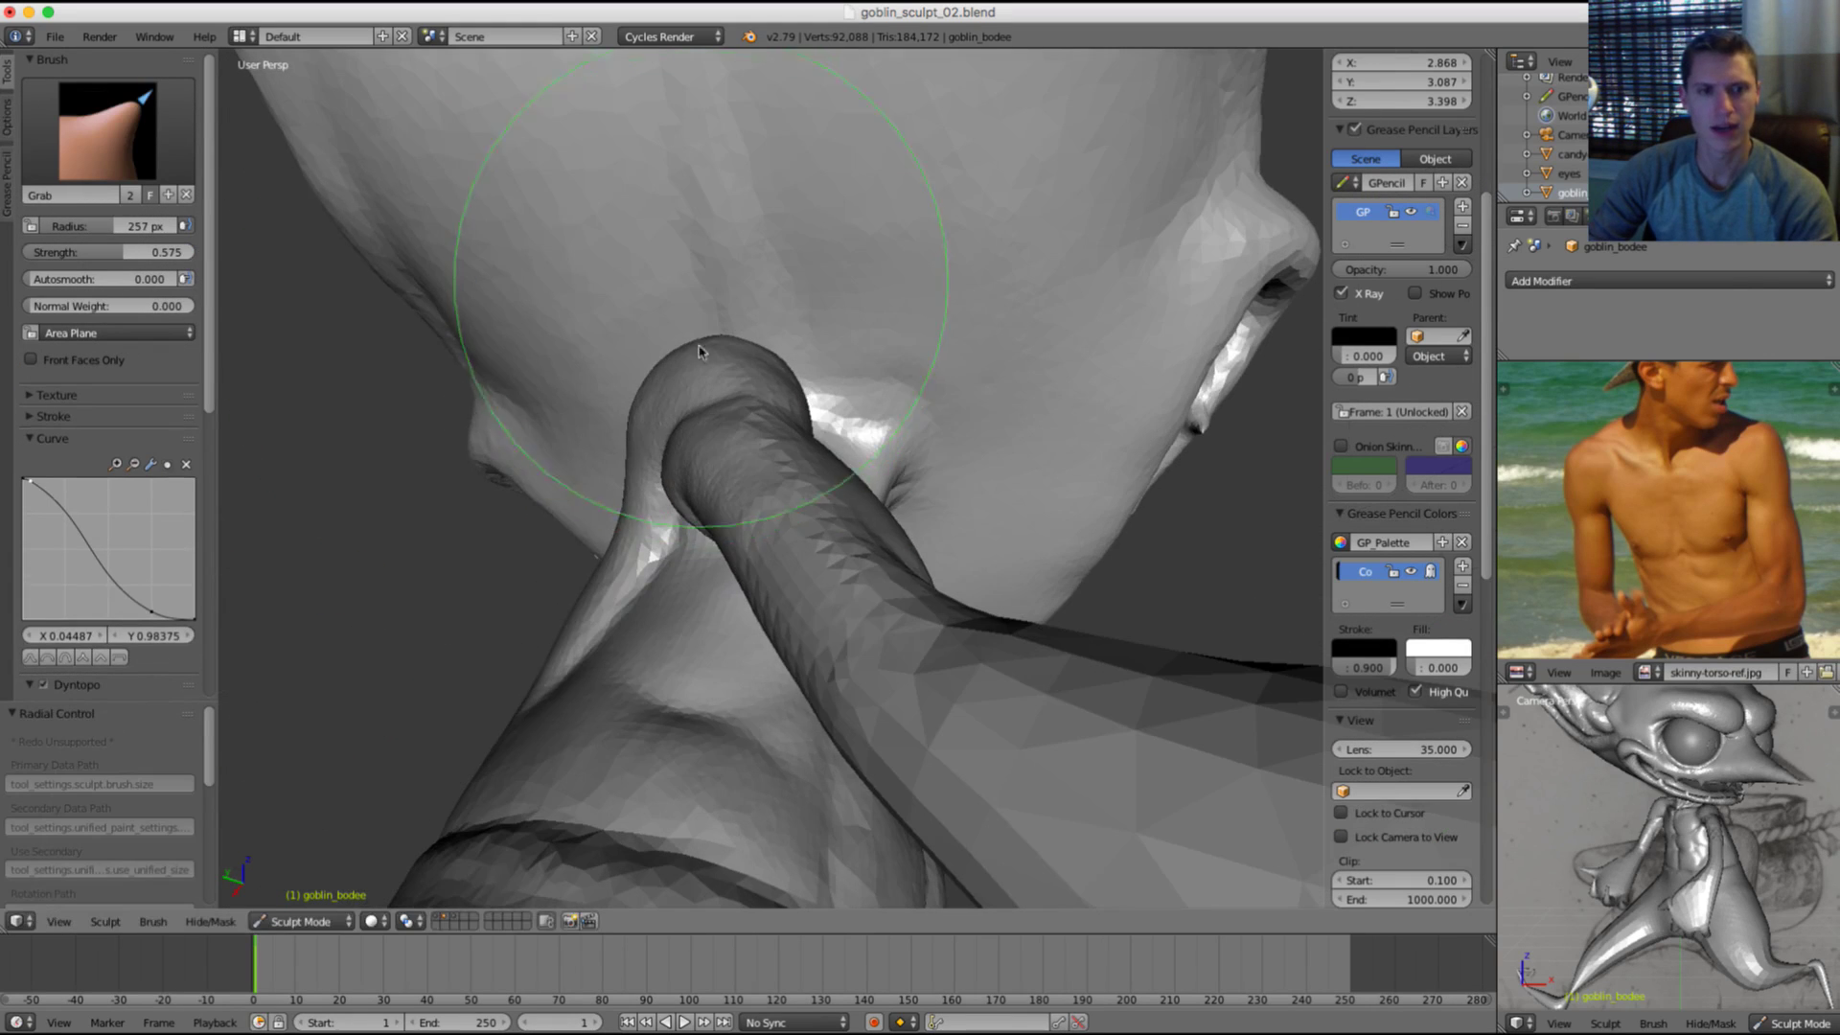
key(f)
click(632, 539)
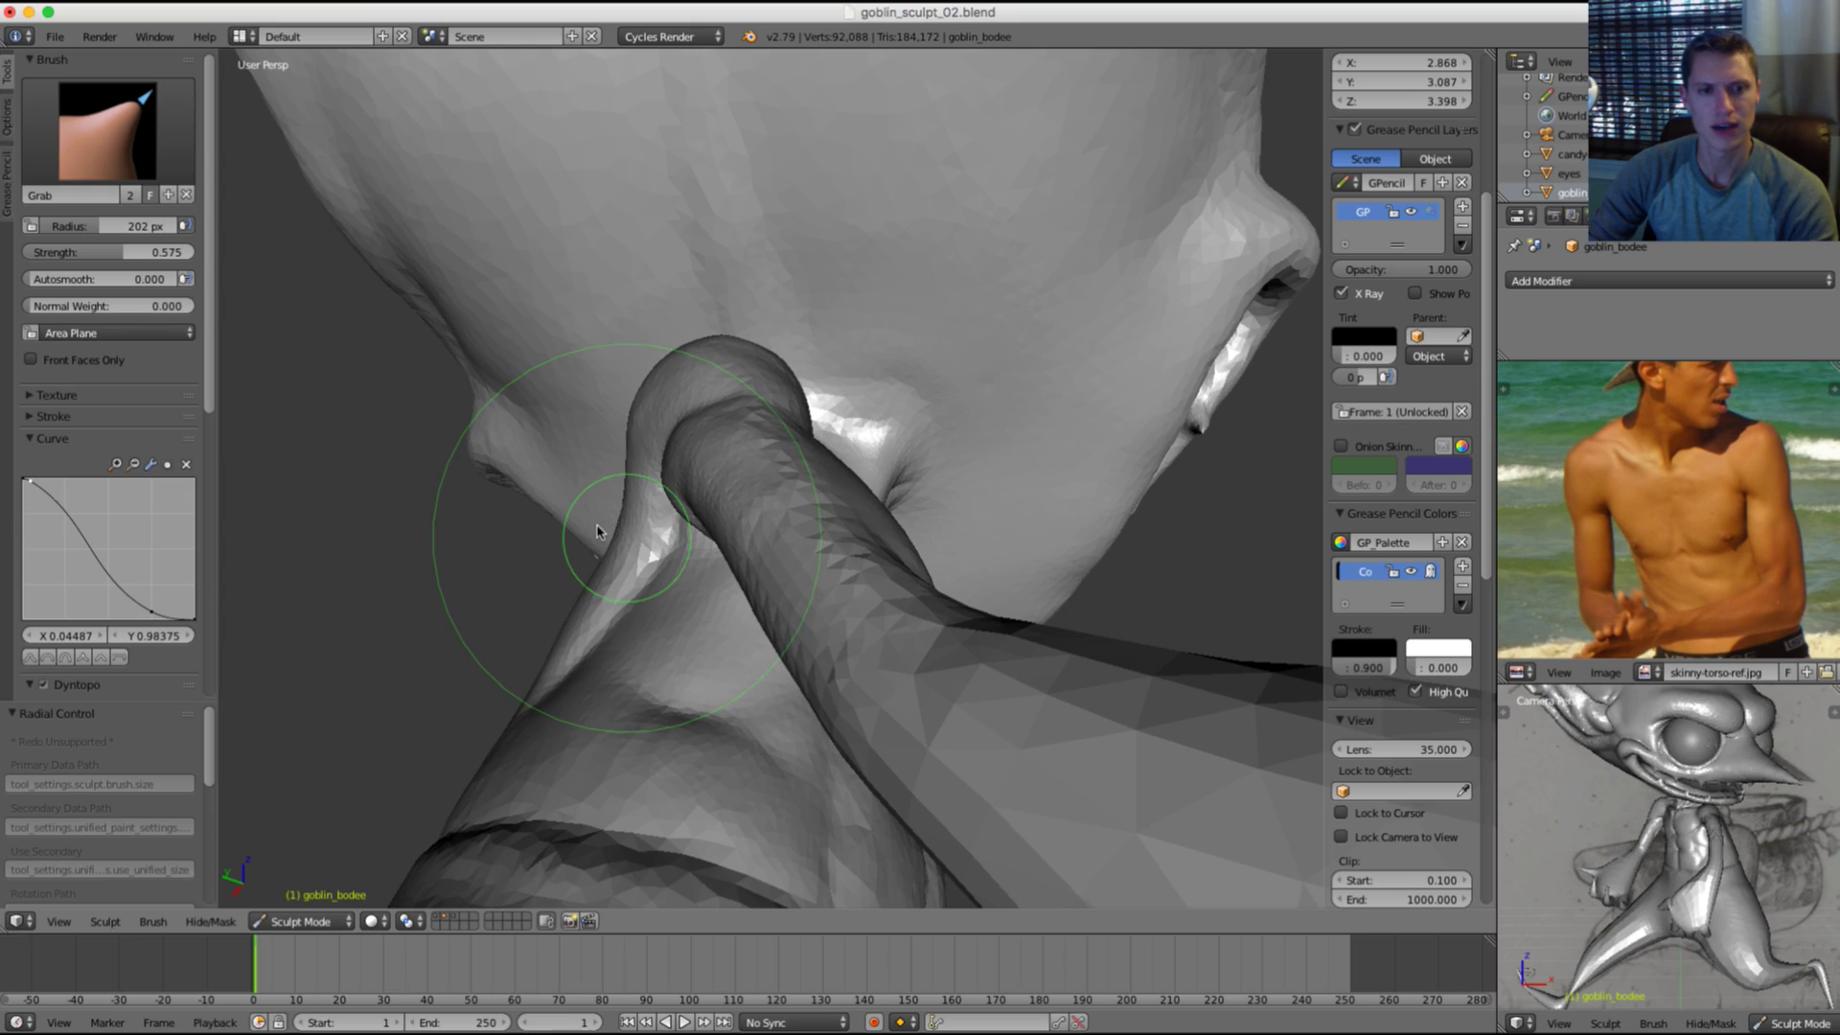
drag(596, 530, 565, 525)
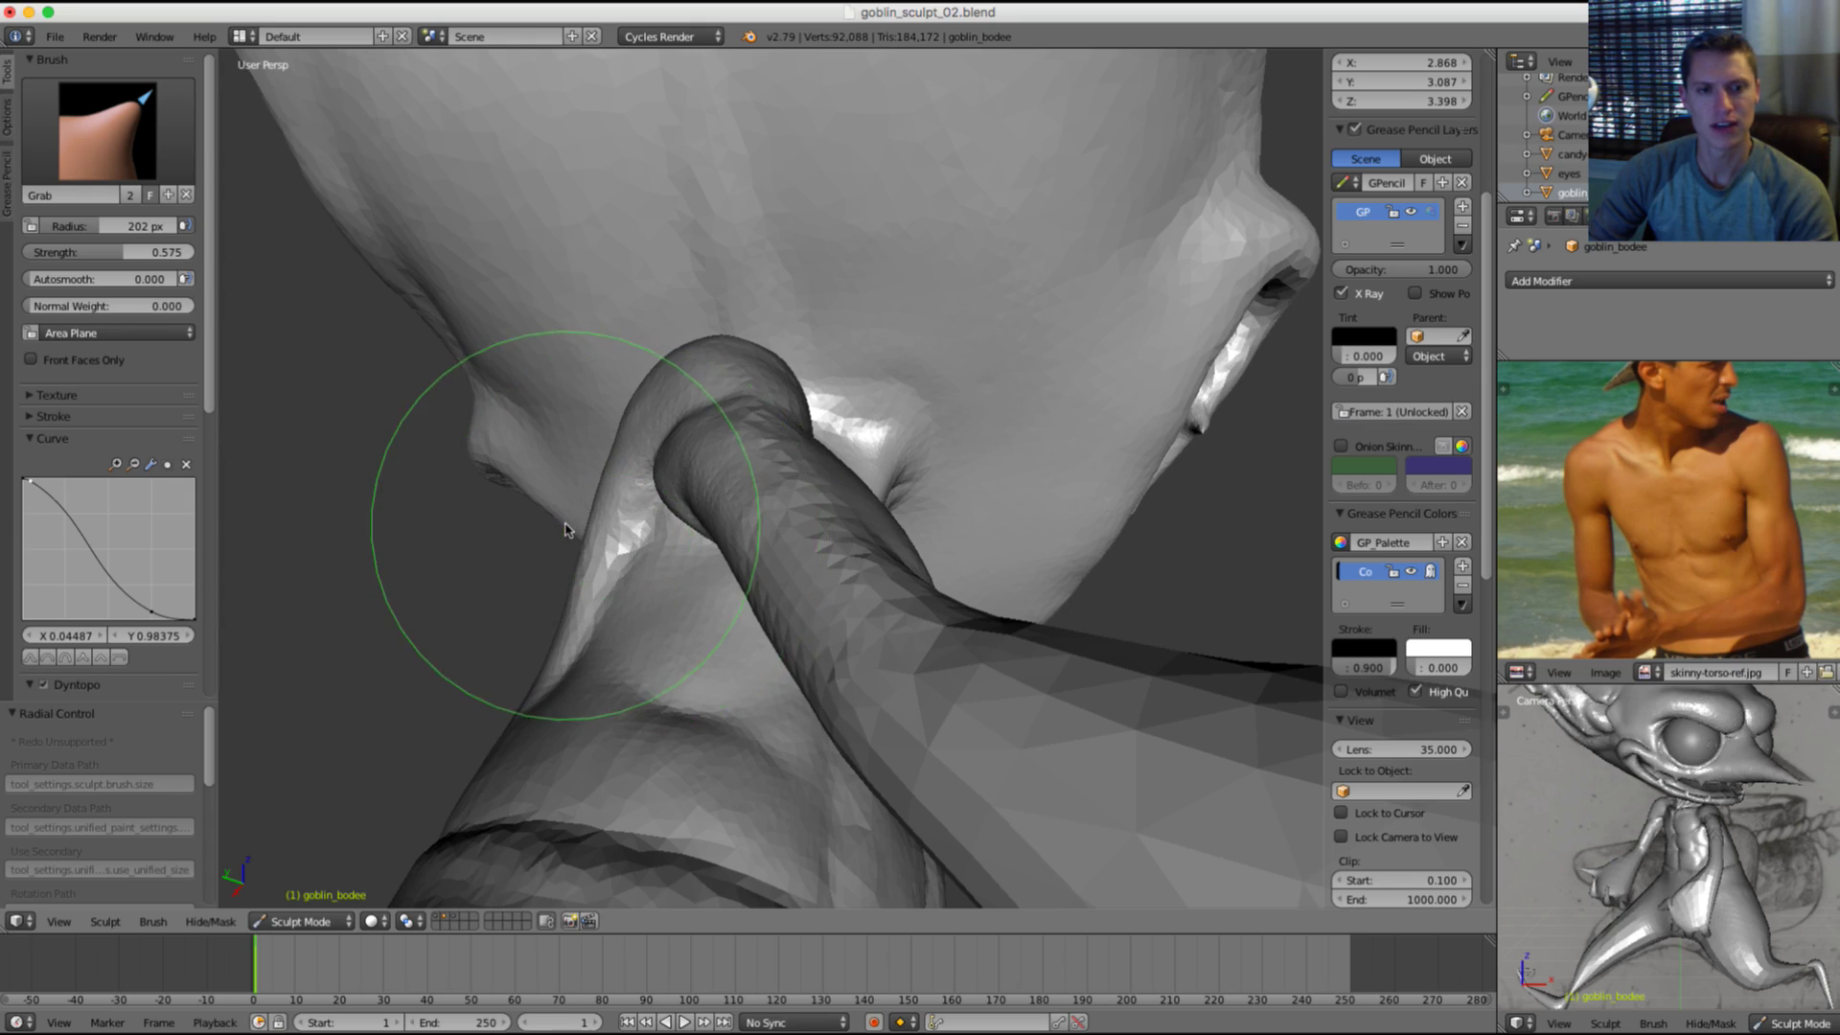
Step: Compare the goblin's back and shoulder with the reference photos, focusing on the side view of the armpit and upper arm
middle_drag(565, 526, 721, 549)
mouse_move(591, 479)
middle_down()
mouse_move(559, 415)
mouse_move(607, 341)
mouse_move(782, 347)
mouse_move(822, 314)
mouse_move(771, 383)
mouse_move(752, 534)
mouse_move(795, 520)
middle_up()
key(f)
click(863, 520)
key(f)
click(869, 523)
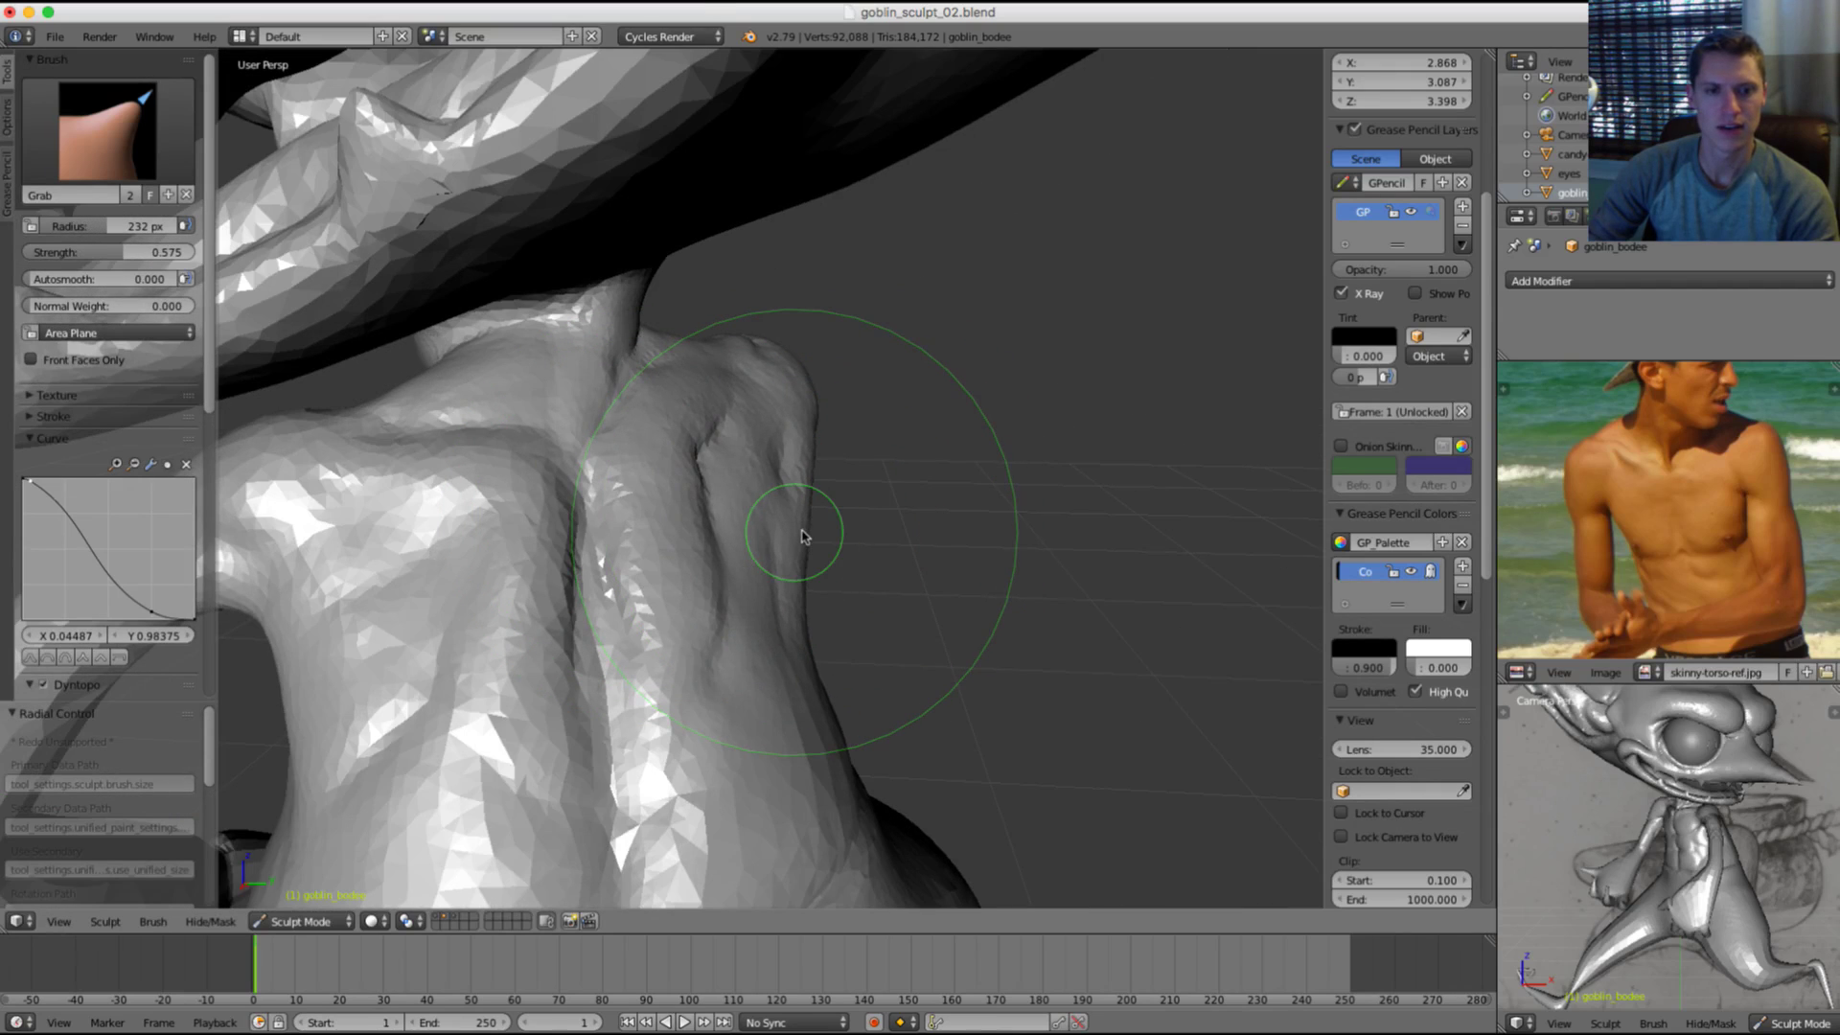
middle_drag(985, 349, 819, 287)
ctrl+middle_drag(819, 287, 815, 332)
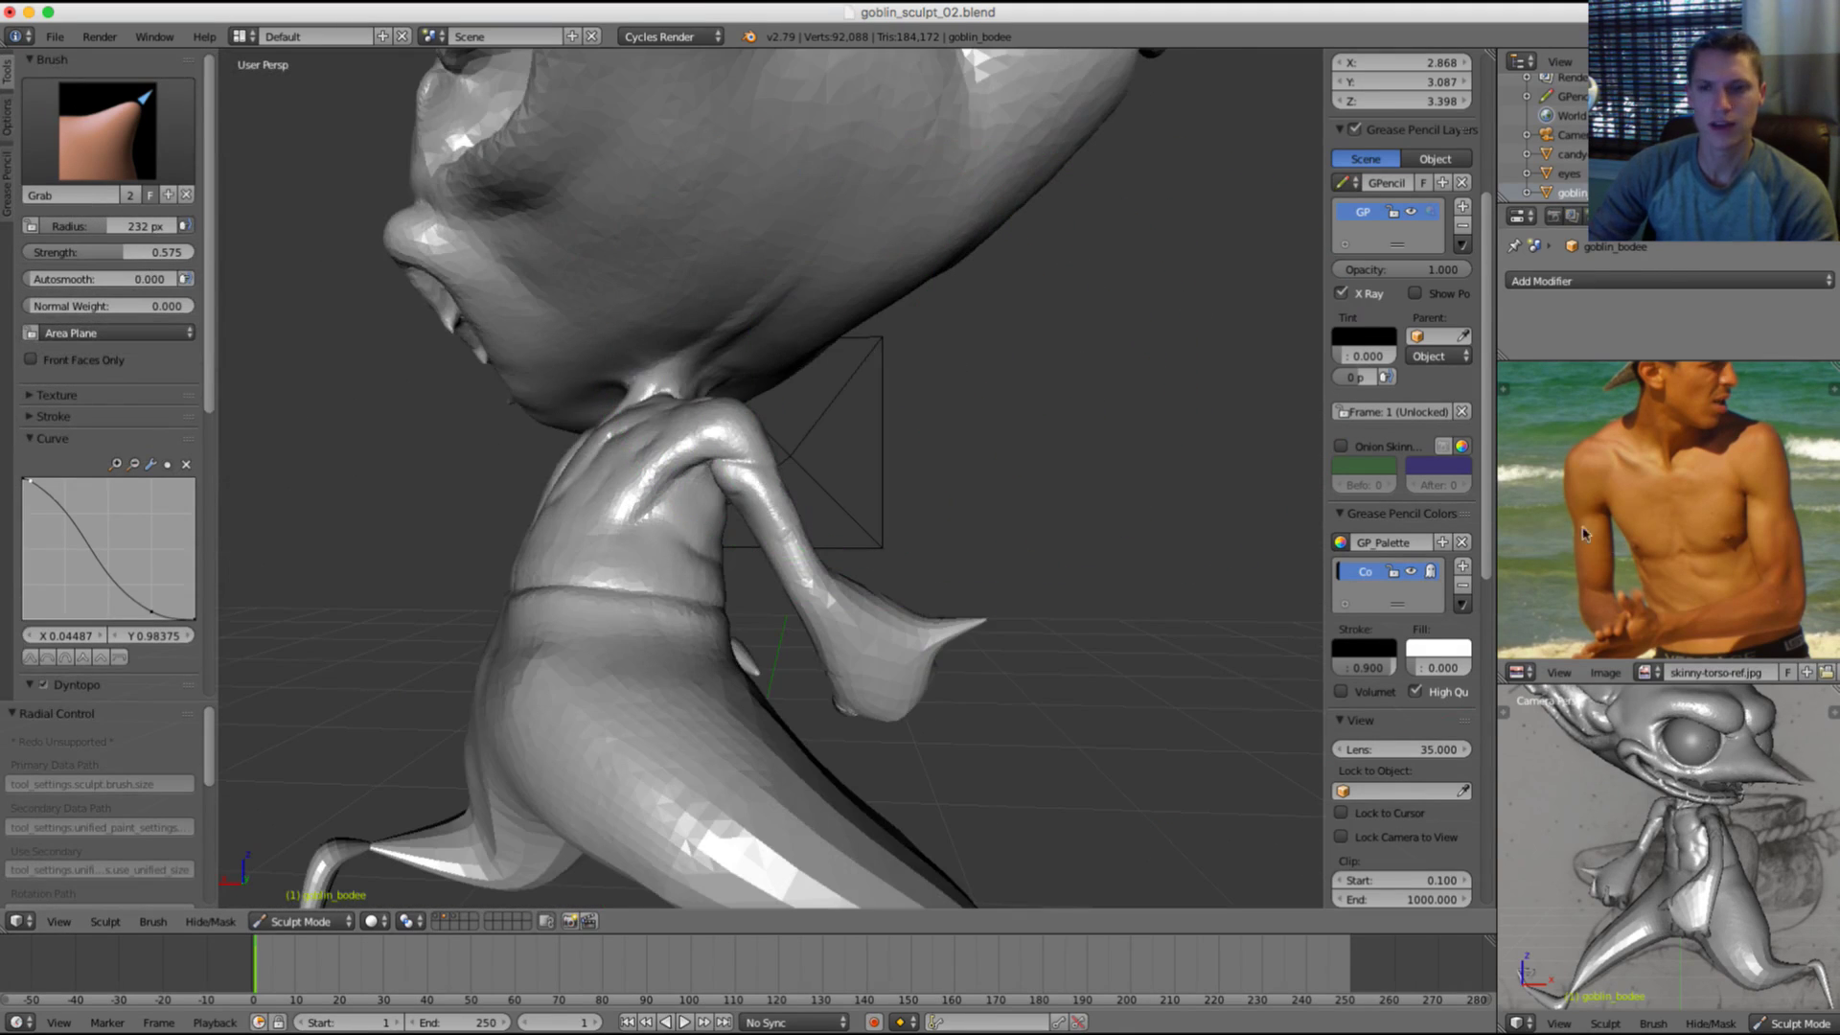
ctrl+middle_drag(1715, 412, 1830, 350)
middle_drag(1543, 622, 1695, 566)
scroll(1694, 565, up, 5)
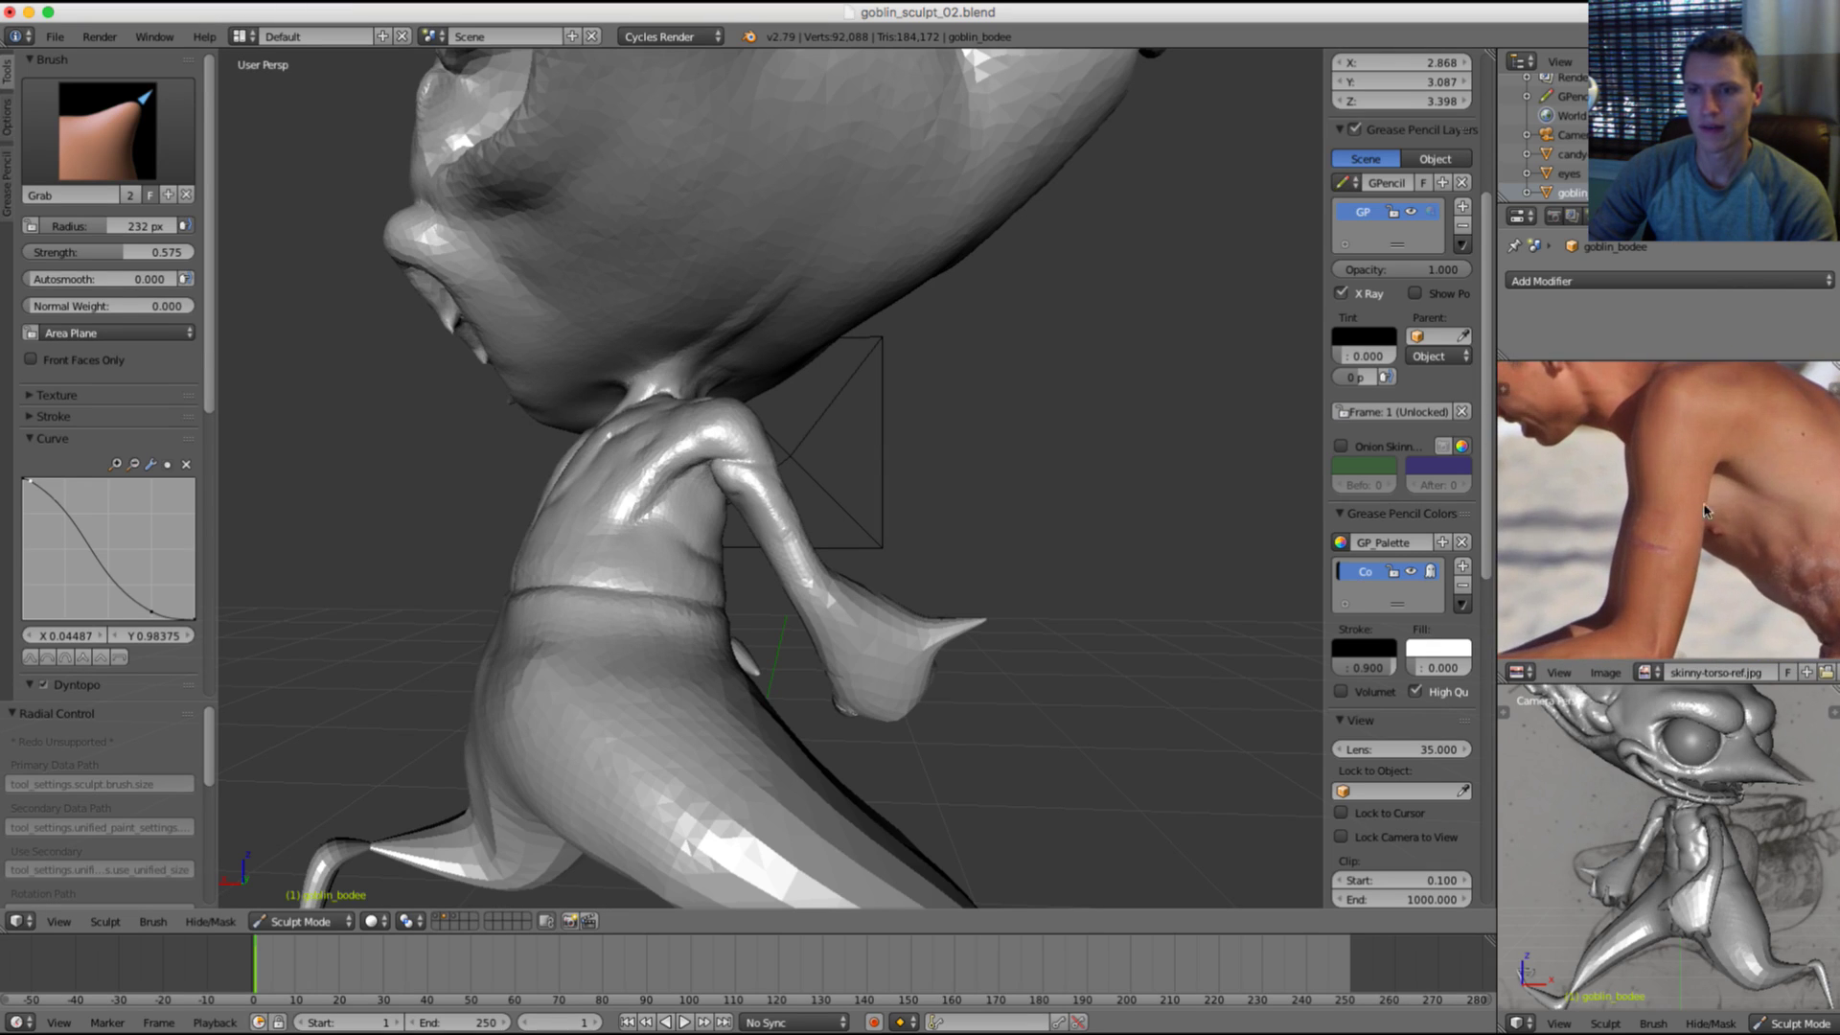
scroll(755, 583, up, 4)
Step: Smooth the back muscle fold leading into the armpit with a 92 px Smooth brush at 0.500 strength
mouse_move(820, 458)
middle_down()
mouse_move(755, 582)
mouse_move(747, 488)
middle_up()
key(f)
click(613, 469)
scroll(618, 470, up, 2)
mouse_move(575, 412)
shift+middle_down()
mouse_move(645, 476)
mouse_move(711, 468)
shift+middle_up()
key(shift+s)
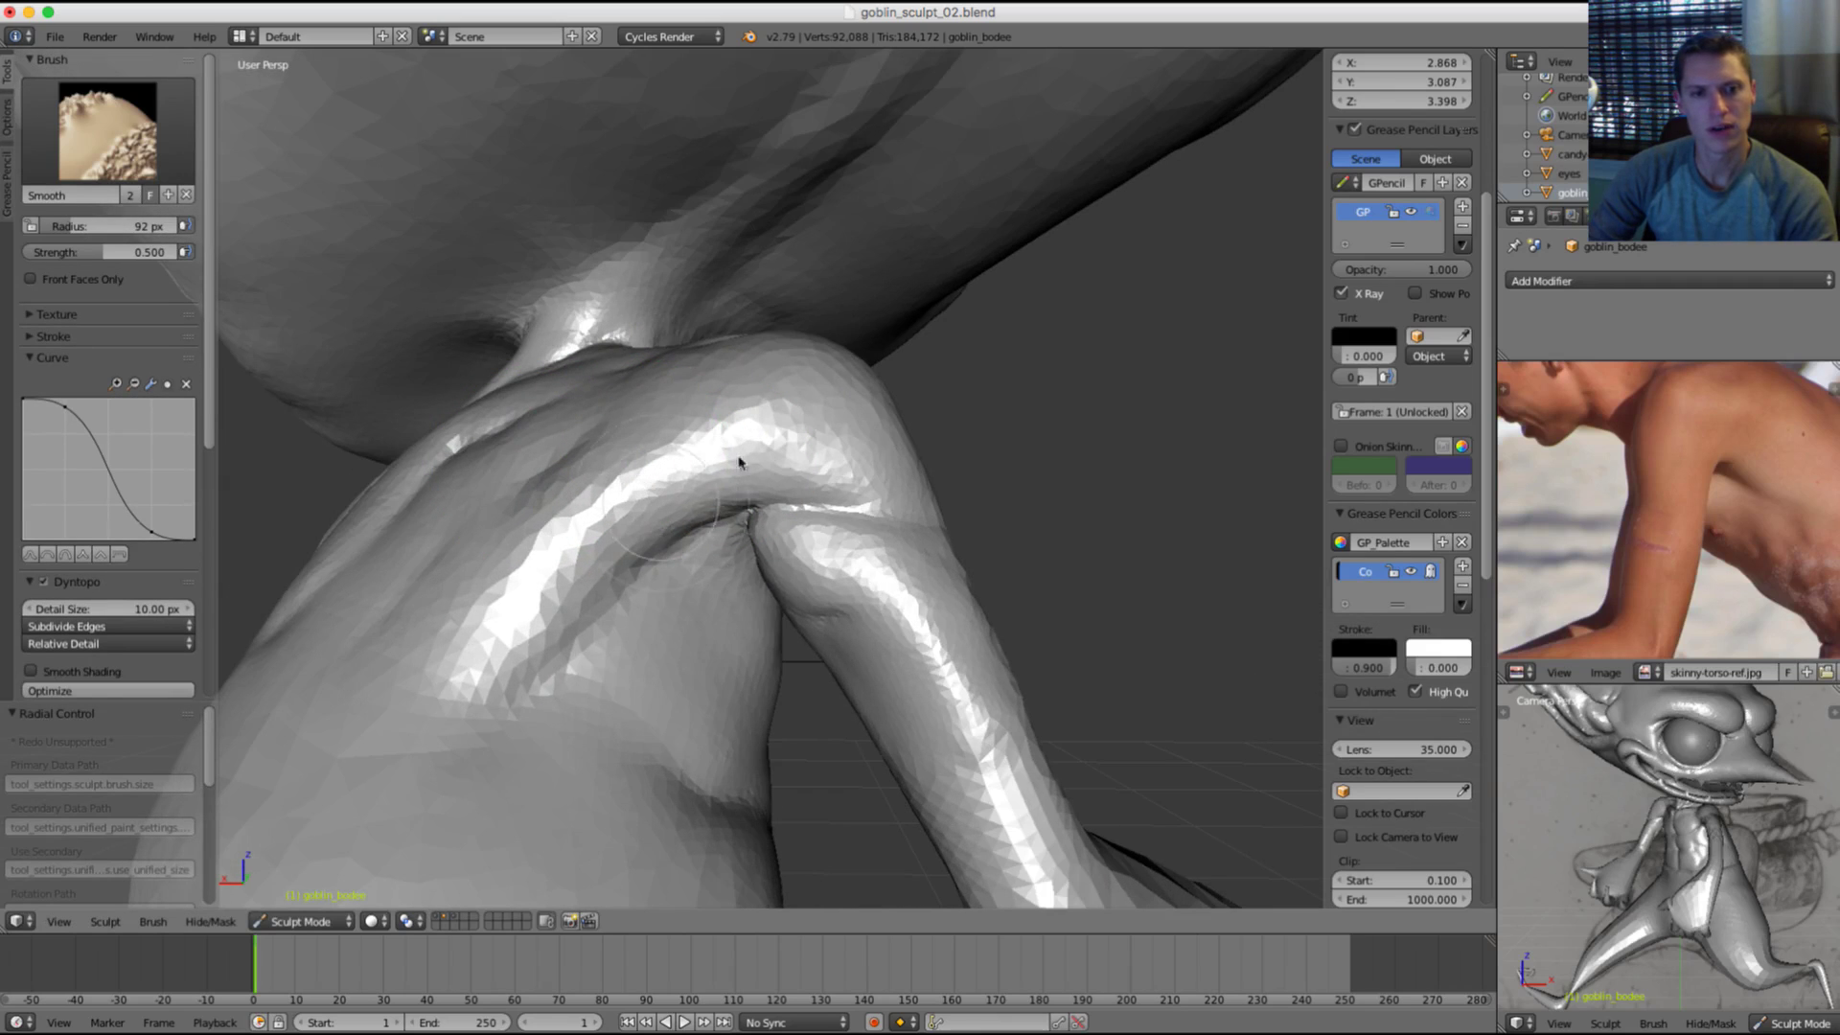
shift+drag(615, 482, 683, 503)
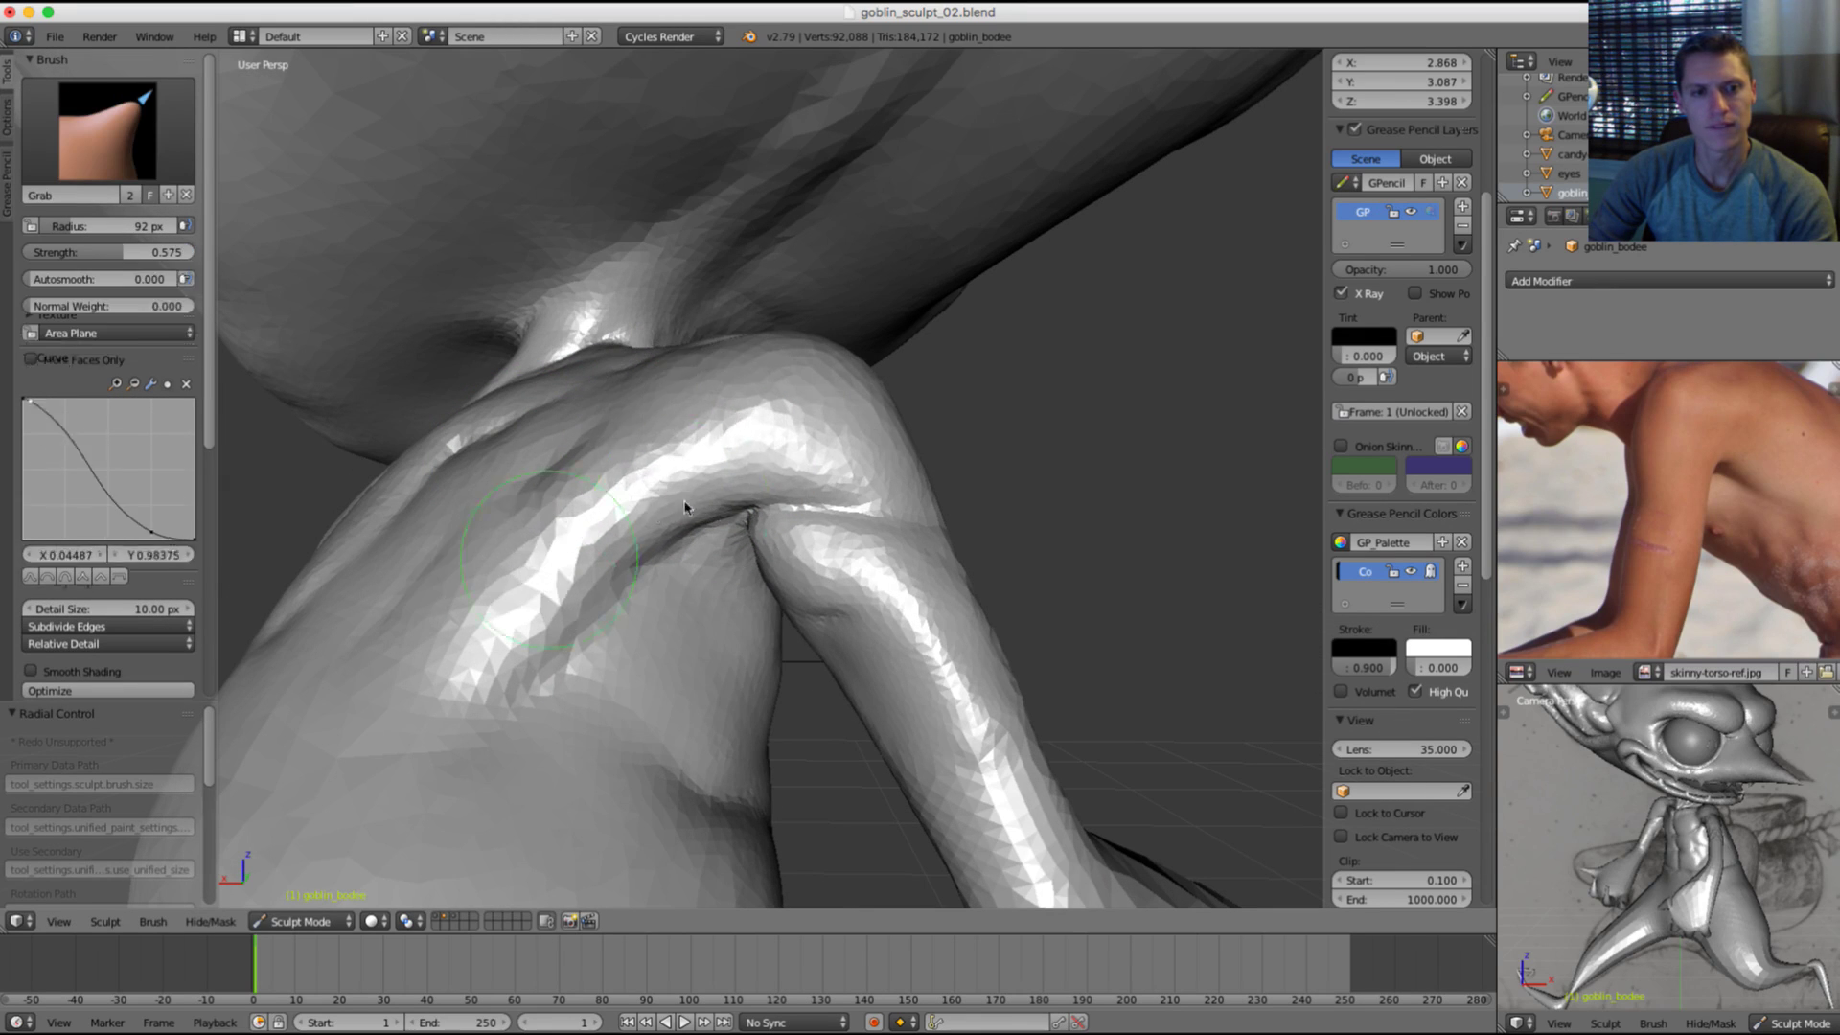
Step: Fill out the inside of the armpit with an 89 px Inflate/Deflate brush, and smooth the fold around it
mouse_move(686, 509)
middle_down()
mouse_move(706, 373)
mouse_move(756, 329)
mouse_move(781, 497)
mouse_move(546, 410)
mouse_move(720, 405)
middle_up()
key(f)
click(656, 363)
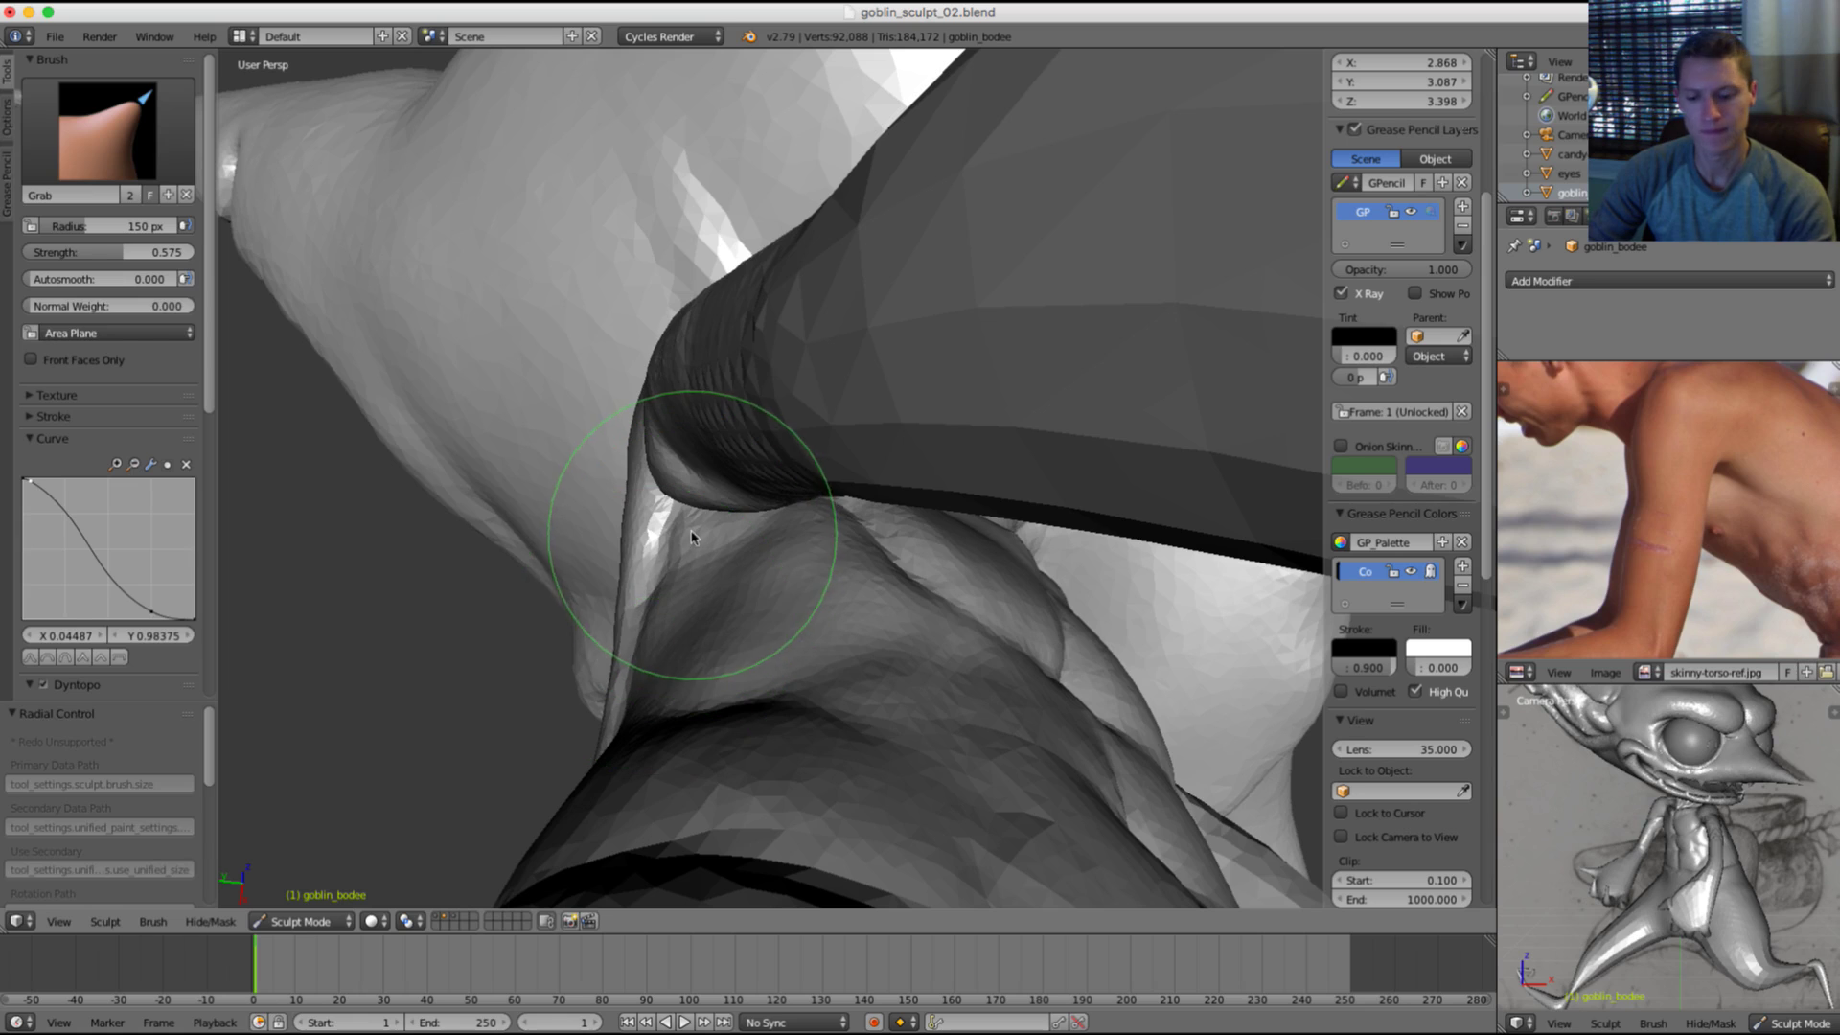
key(i)
key(f)
click(663, 499)
middle_drag(697, 480, 749, 497)
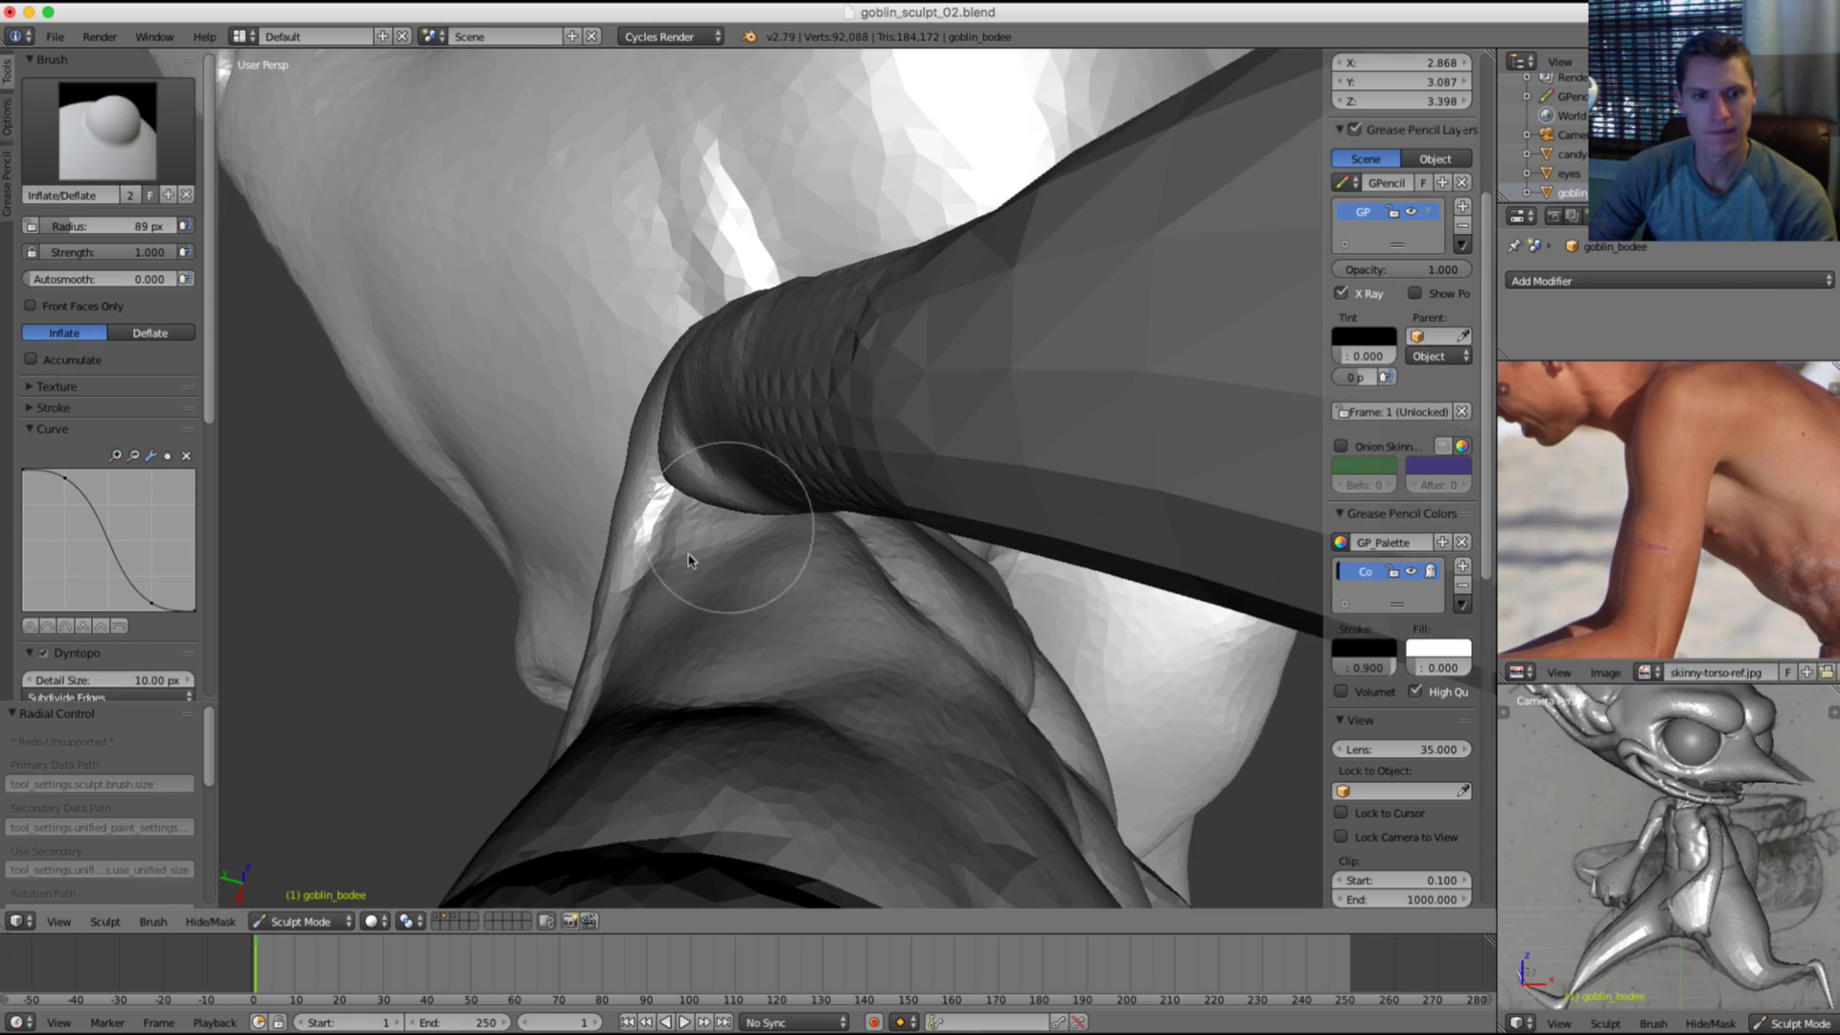
shift+drag(674, 526, 686, 517)
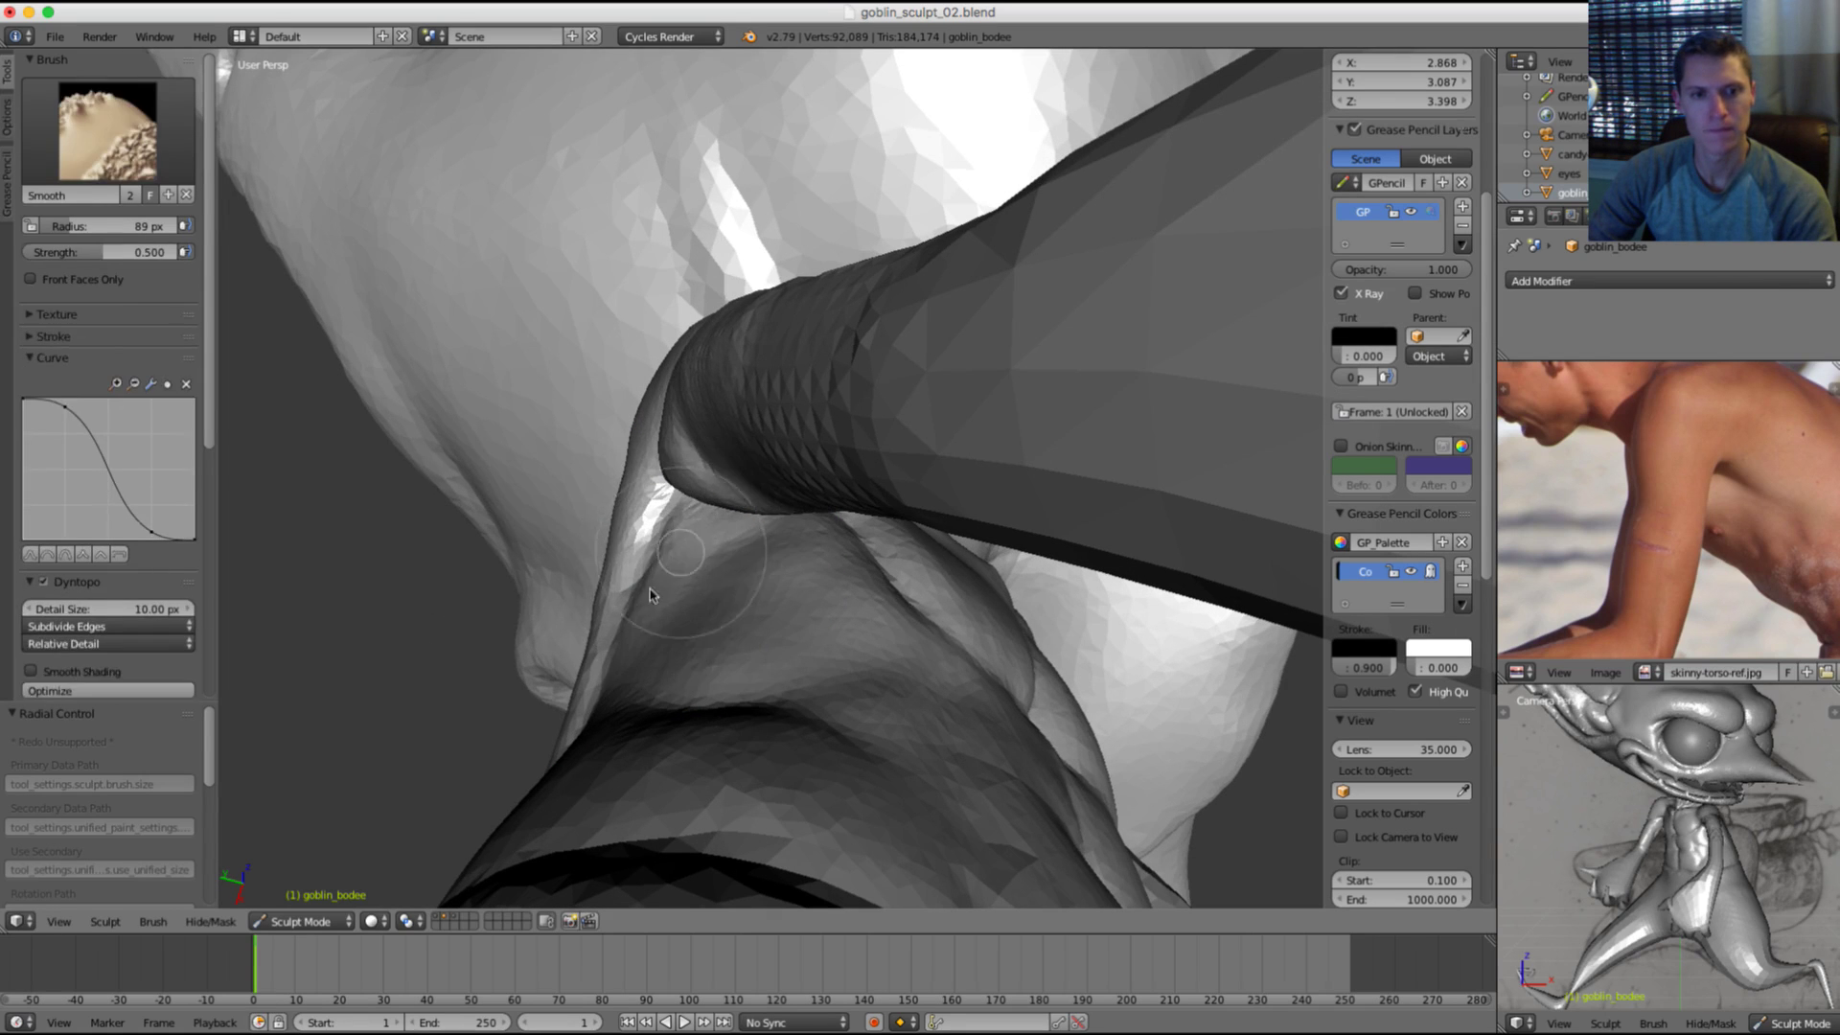
middle_drag(703, 510, 644, 550)
mouse_move(645, 550)
shift+mouse_down()
mouse_move(567, 569)
mouse_move(614, 498)
shift+mouse_up()
Step: Soften the crease between the deltoid, armpit and upper arm by smoothing at 201 px radius
scroll(1038, 406, down, 5)
mouse_move(766, 412)
middle_down()
mouse_move(1038, 406)
mouse_move(1035, 287)
mouse_move(1163, 402)
mouse_move(1185, 343)
middle_up()
scroll(1040, 316, down, 4)
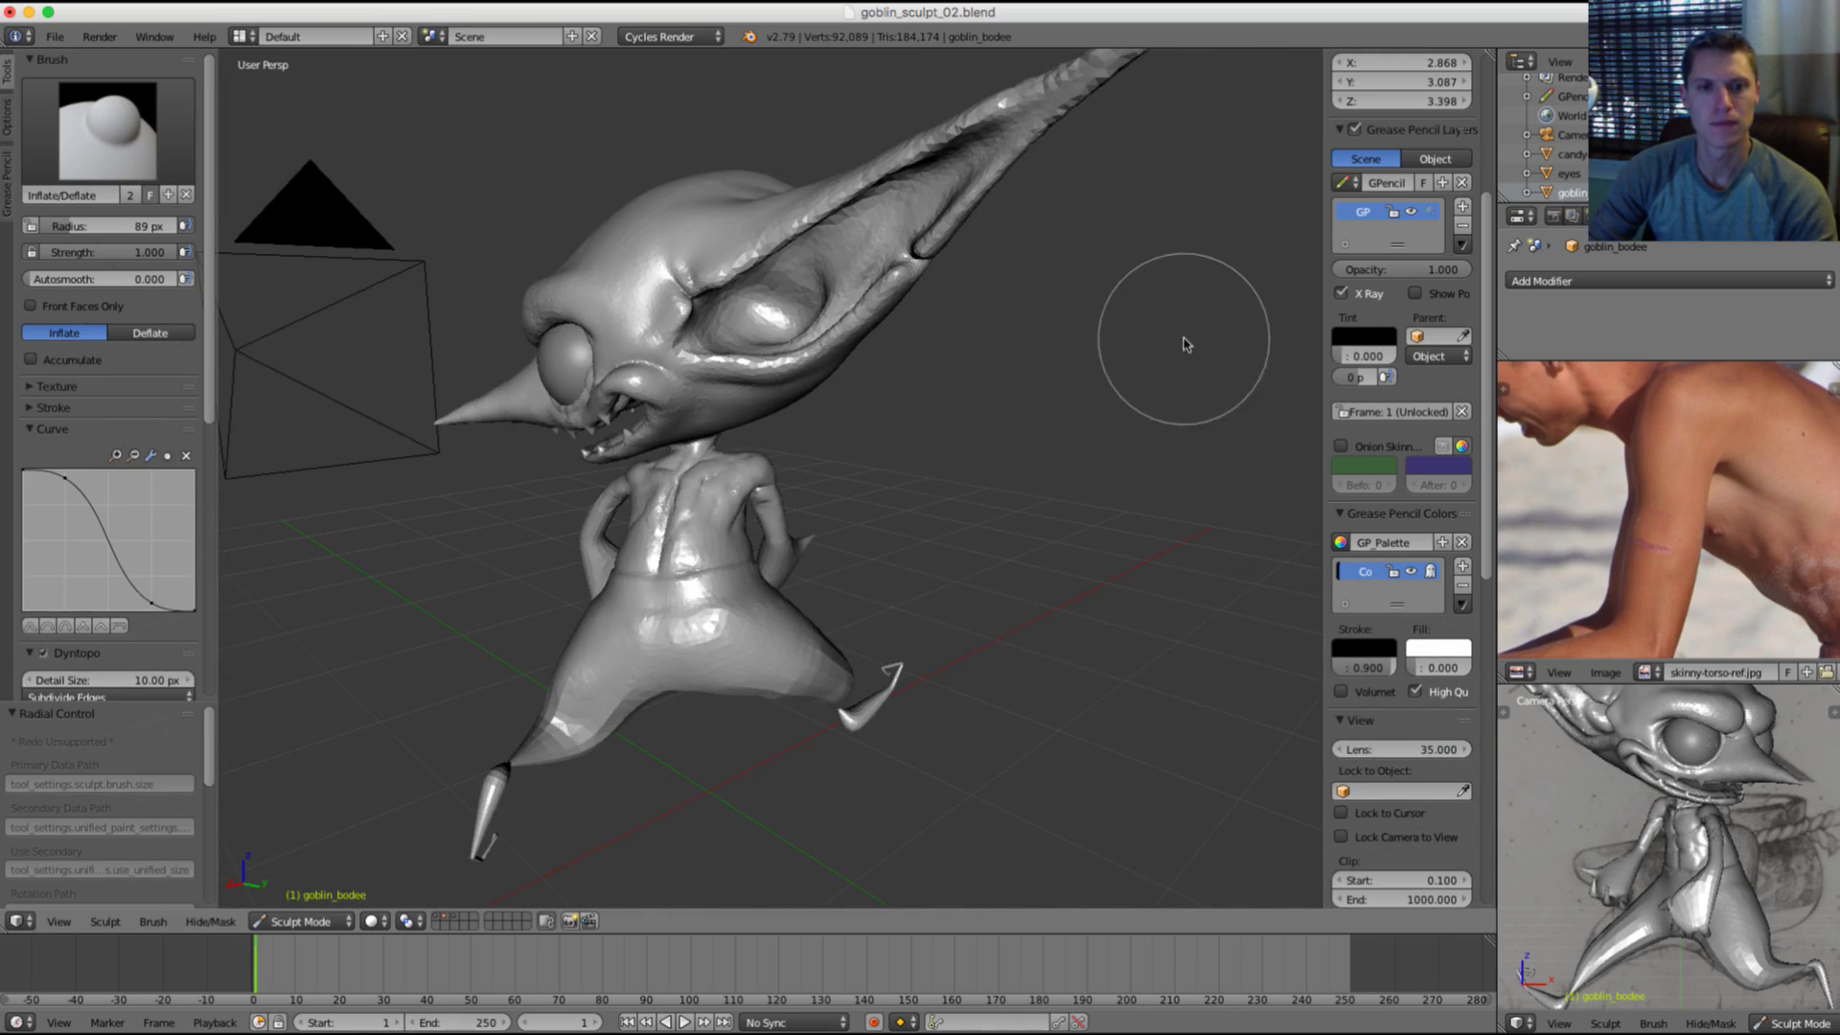
scroll(1090, 347, up, 10)
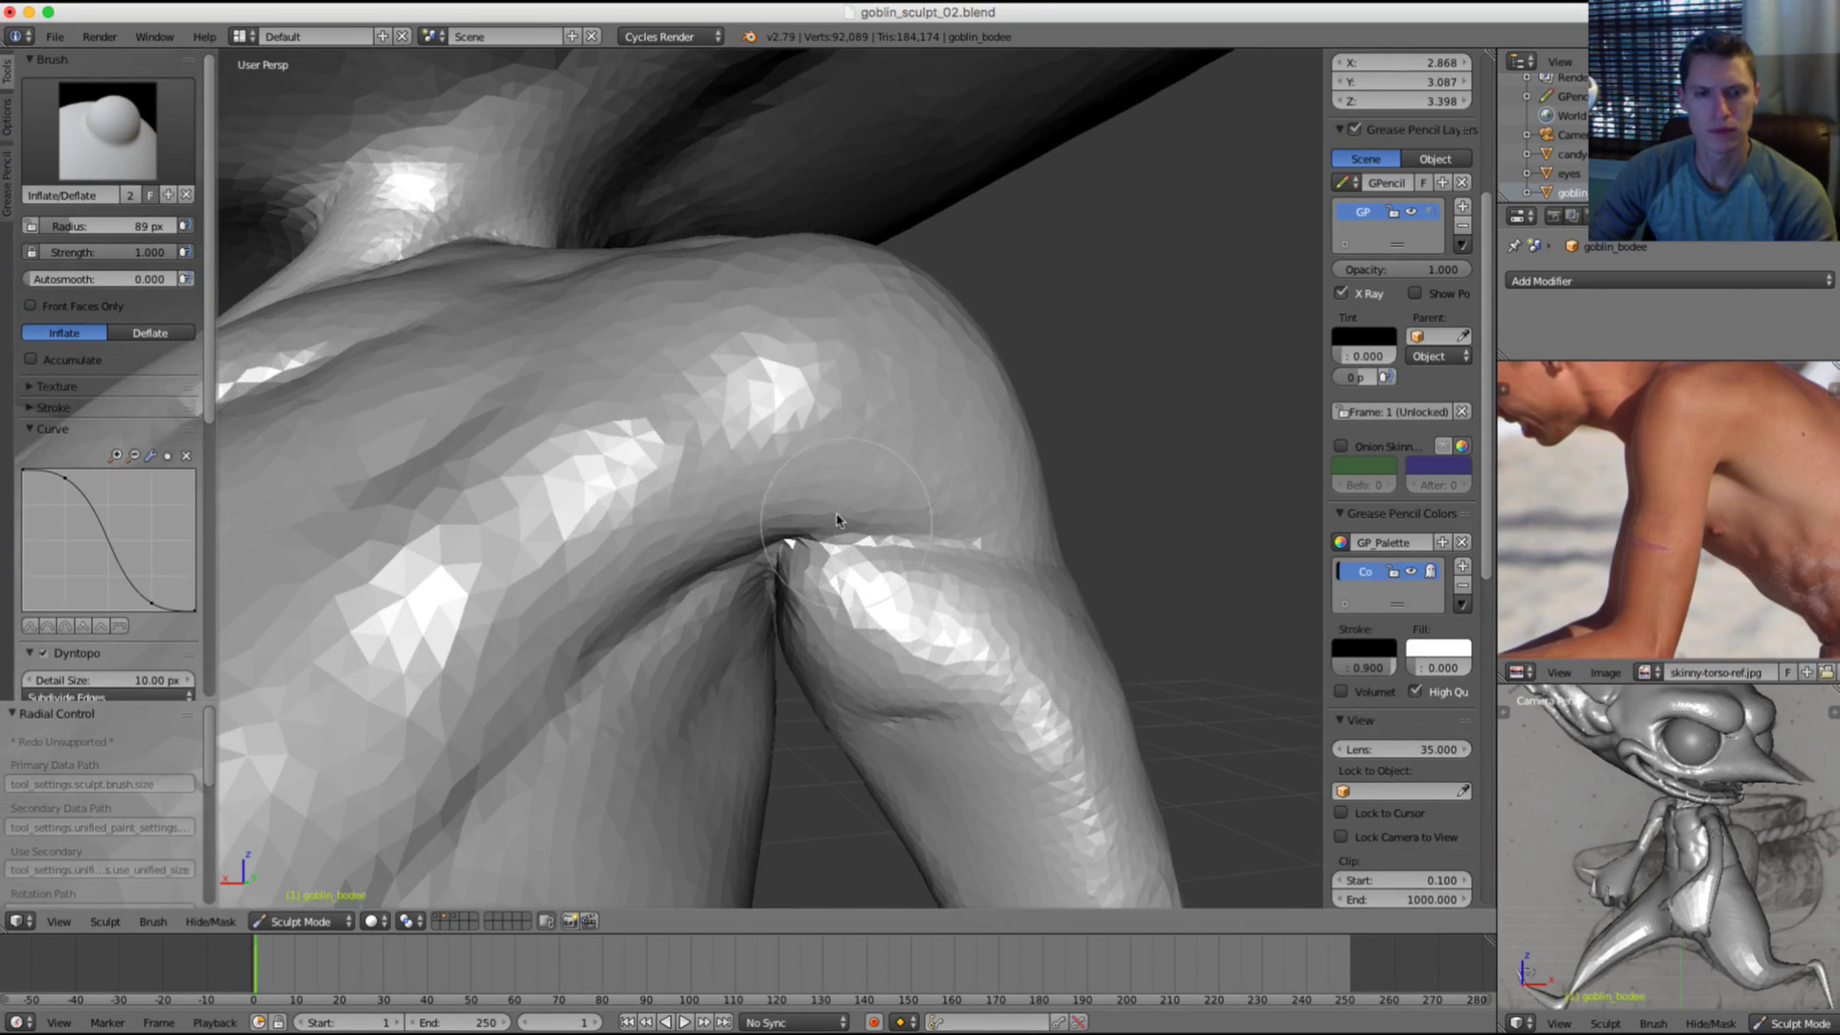
key(g)
key(f)
click(797, 579)
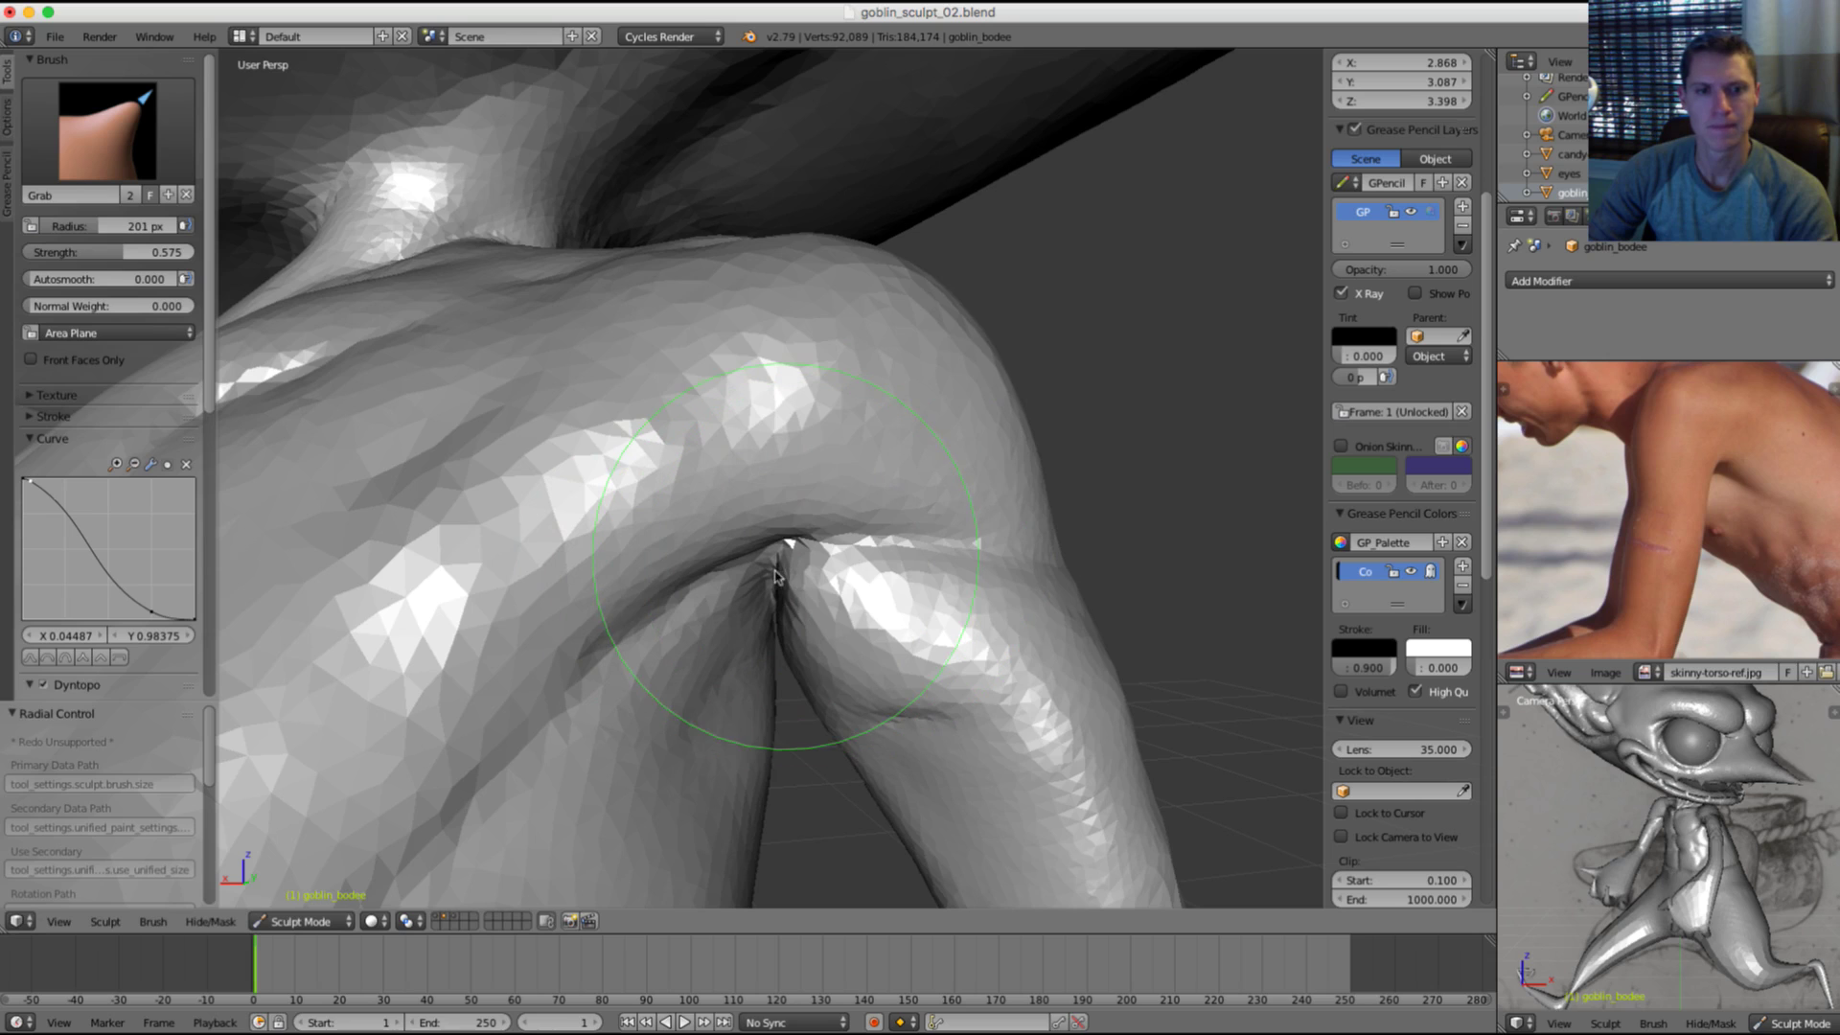
mouse_move(766, 558)
shift+mouse_down()
mouse_move(958, 514)
mouse_move(835, 539)
shift+mouse_up()
key(s)
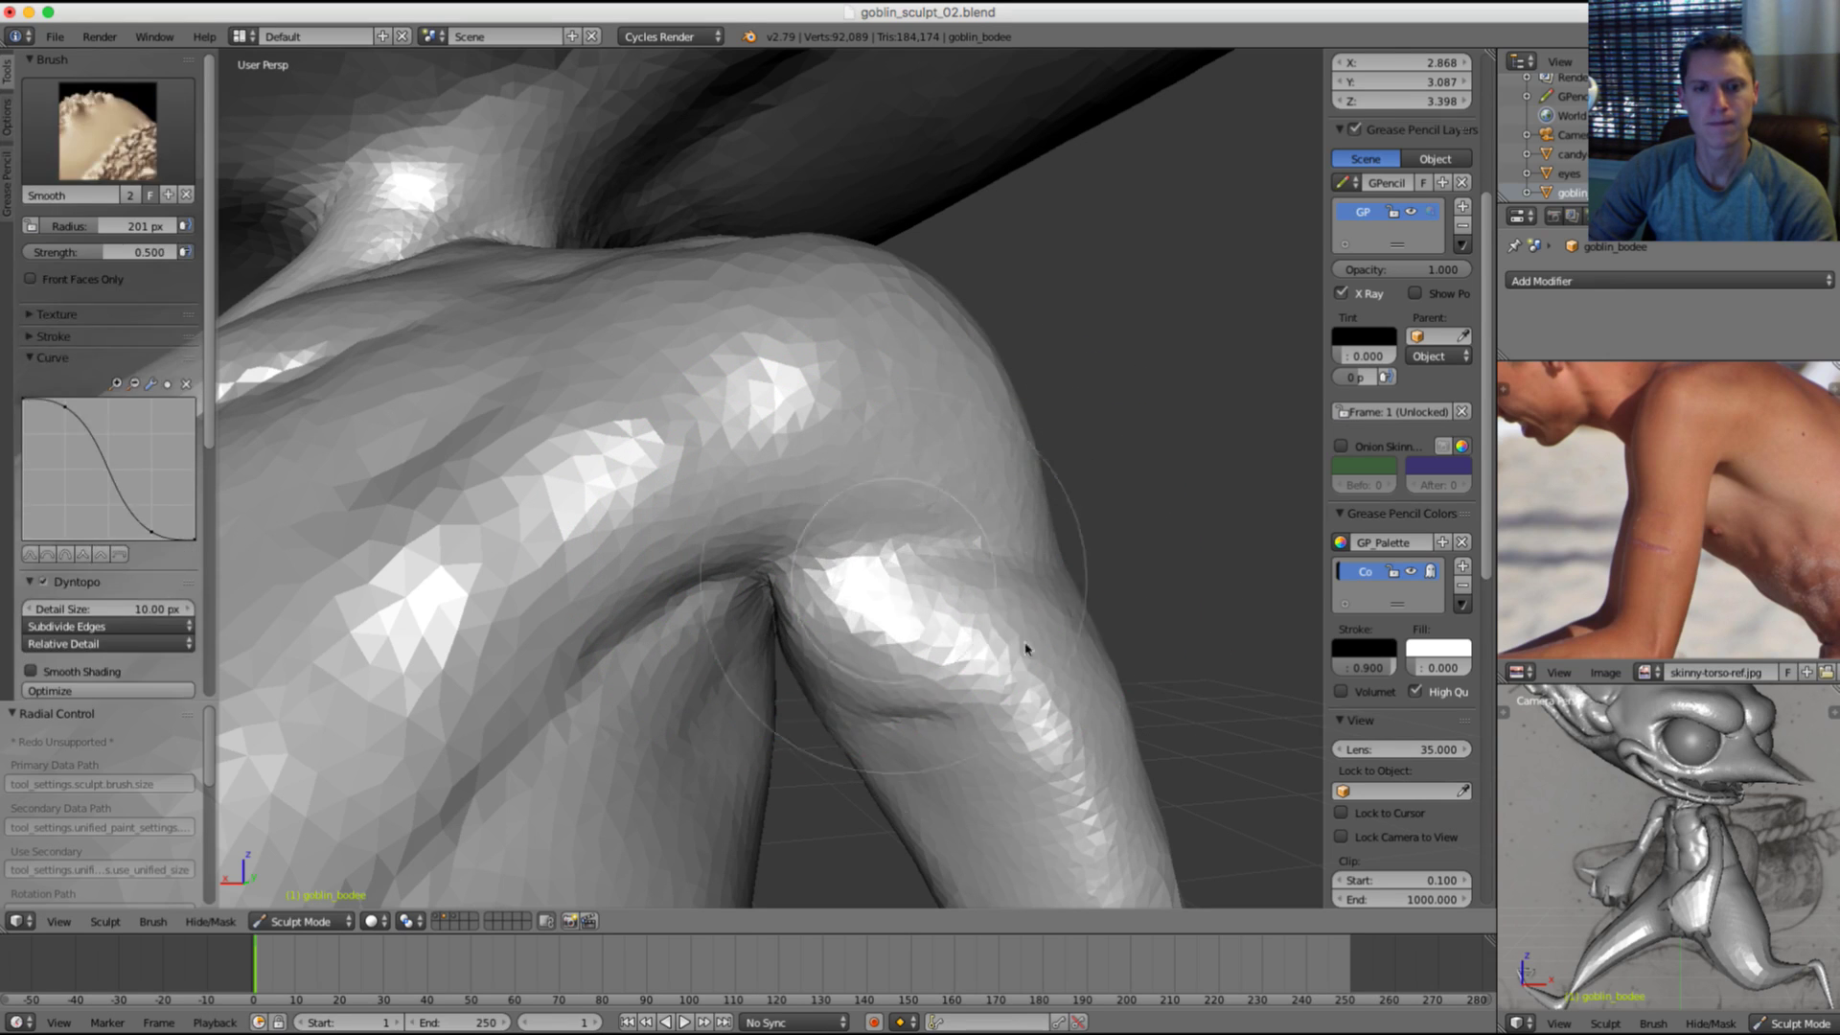
shift+drag(1052, 661, 1056, 682)
Step: Define the rear border of the deltoid down to the armpit with a 255 px Crease brush at 0.344 strength
ctrl+middle_drag(968, 258, 903, 382)
mouse_move(1015, 364)
middle_down()
mouse_move(887, 368)
mouse_move(908, 427)
middle_up()
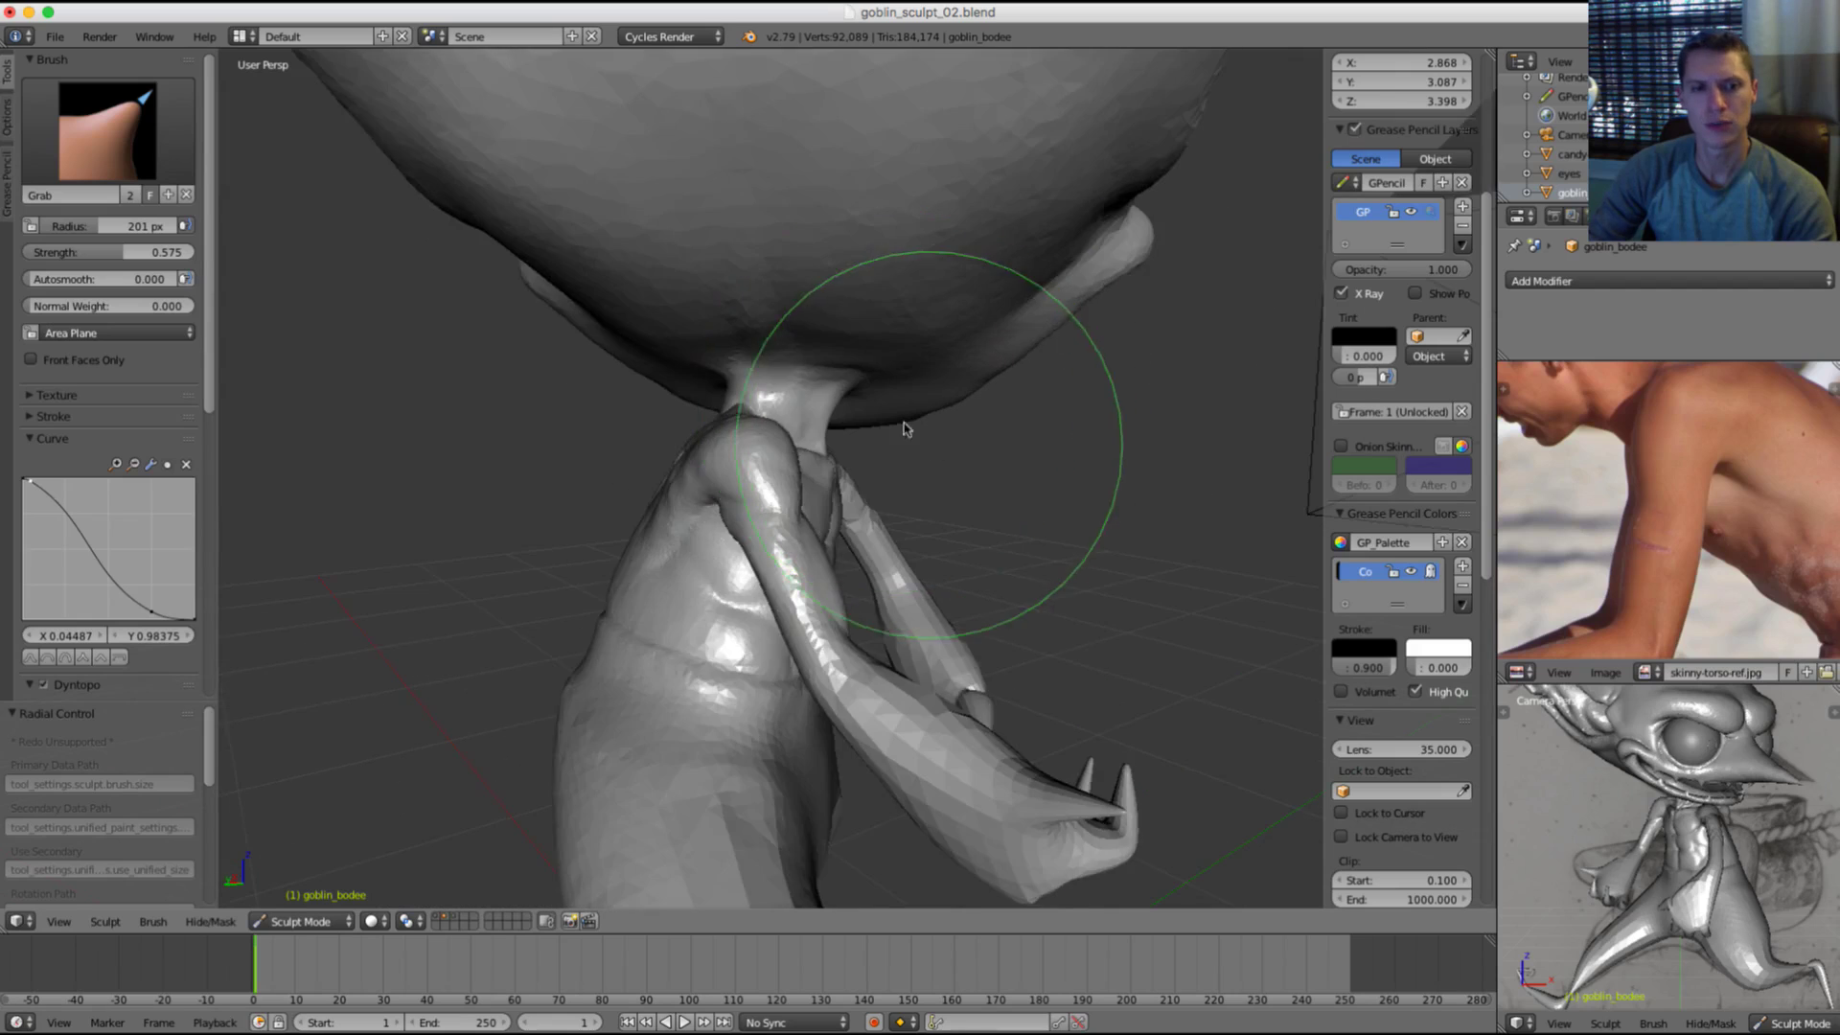
middle_drag(1040, 460, 987, 481)
ctrl+middle_drag(982, 288, 977, 383)
middle_drag(986, 349, 1111, 360)
ctrl+middle_drag(1026, 357, 958, 364)
mouse_move(891, 411)
middle_down()
mouse_move(767, 456)
mouse_move(798, 467)
mouse_move(768, 447)
middle_up()
key(shift+c)
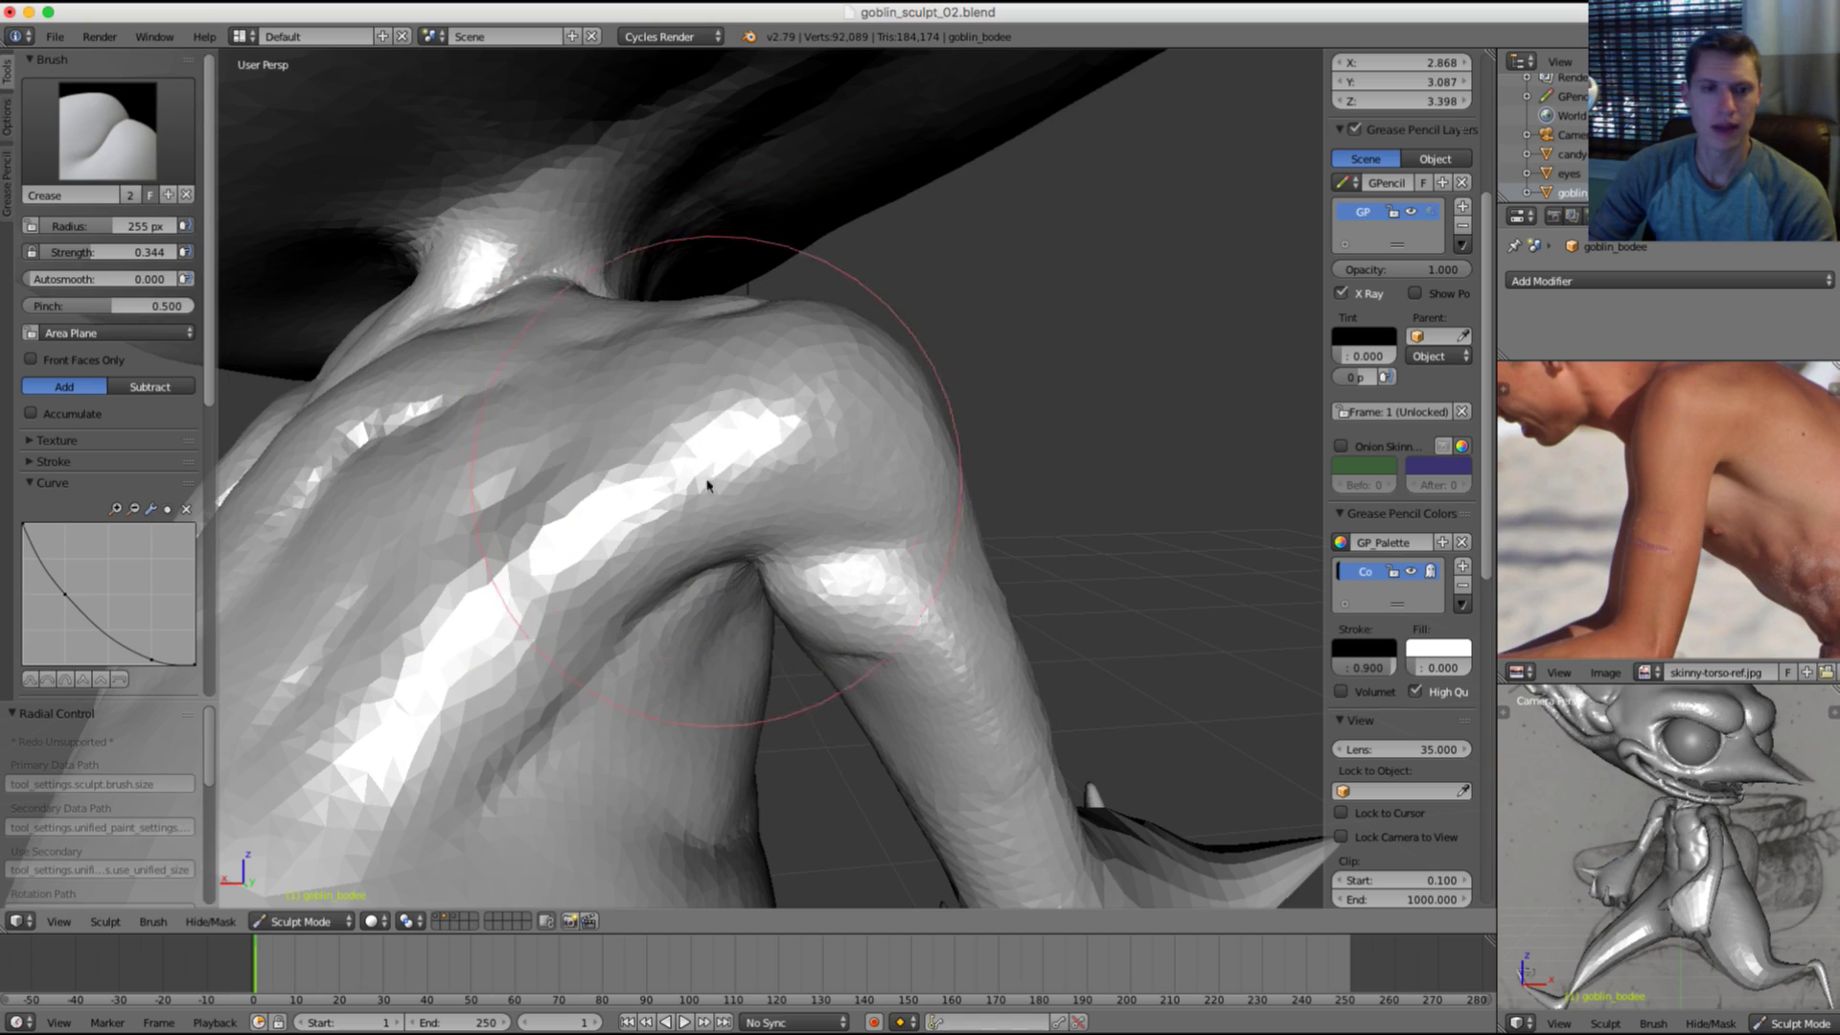
mouse_move(648, 343)
mouse_down()
mouse_move(671, 441)
mouse_move(758, 566)
mouse_up()
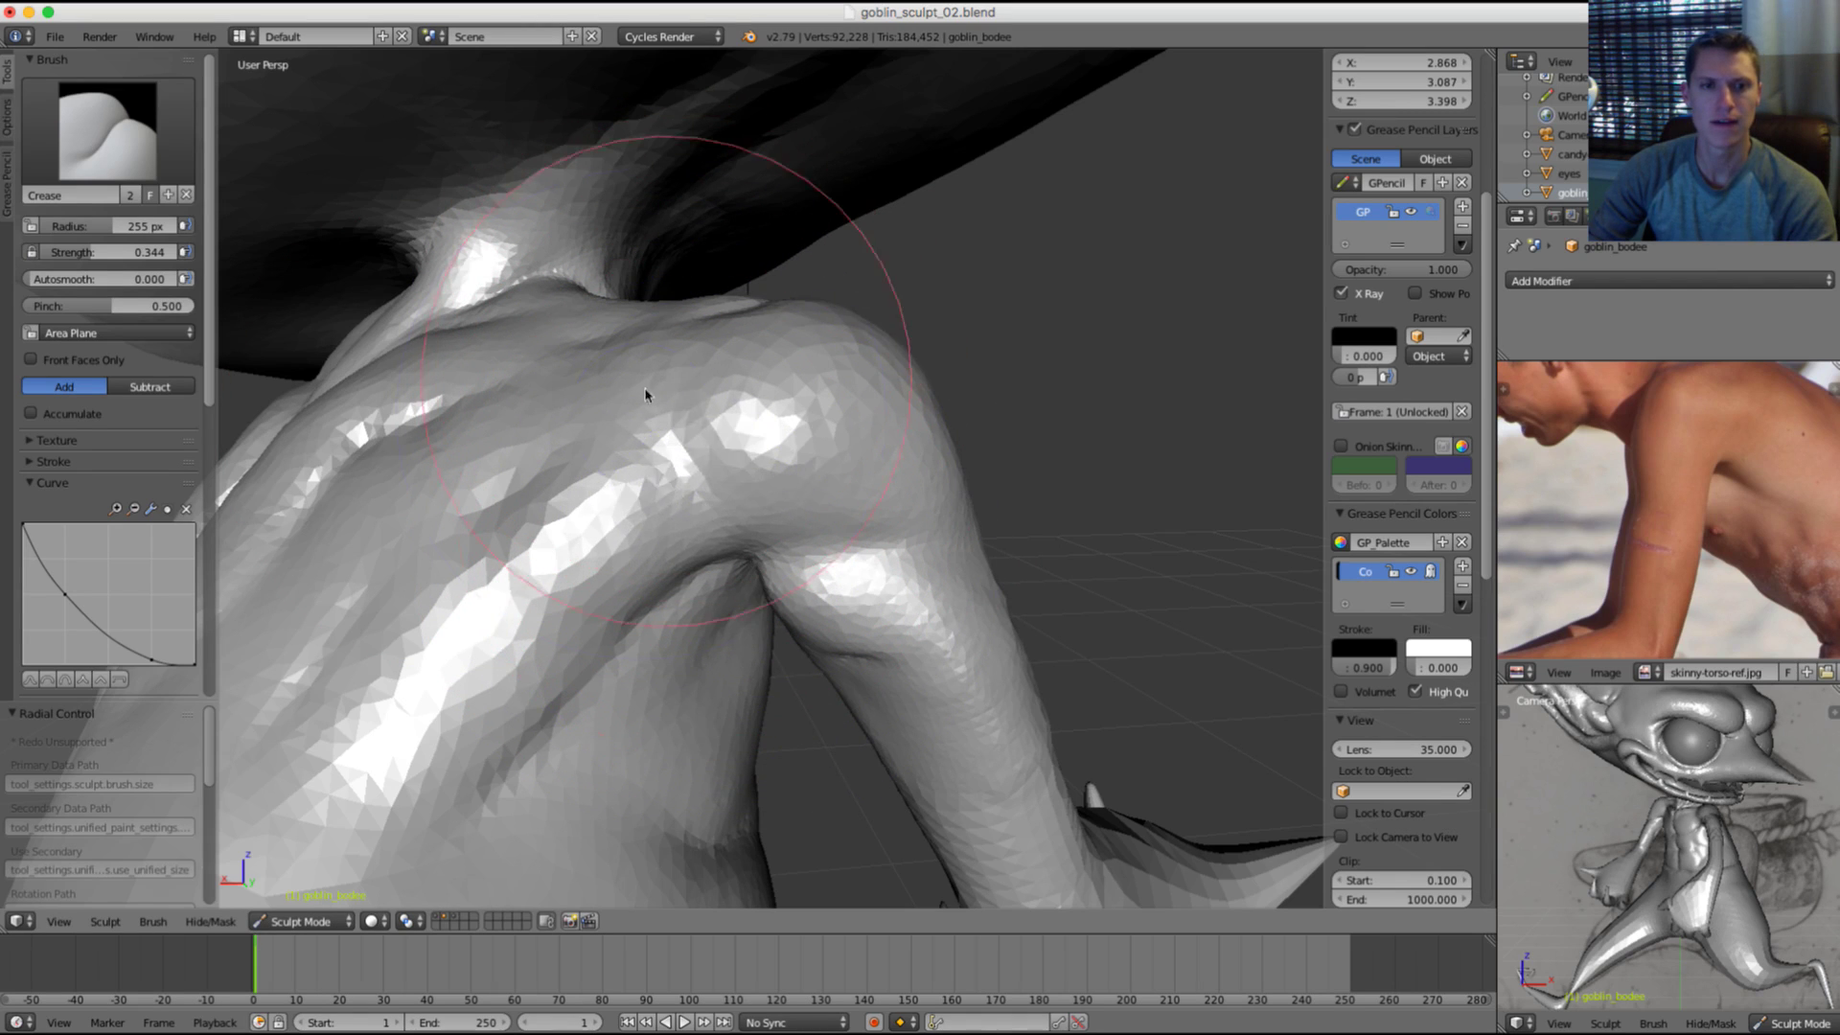
Step: Smooth the creased rear border of the deltoid and the back area beside it, with the brush radius set to 198 px
key(f)
mouse_move(675, 395)
shift+mouse_down()
mouse_move(645, 521)
mouse_move(693, 373)
mouse_move(707, 400)
shift+mouse_up()
mouse_move(867, 522)
ctrl+middle_down()
mouse_move(873, 339)
mouse_move(978, 353)
mouse_move(949, 333)
mouse_move(824, 587)
ctrl+middle_up()
key(f)
click(489, 595)
mouse_move(575, 595)
shift+mouse_down()
mouse_move(616, 600)
mouse_move(608, 632)
mouse_move(604, 596)
shift+mouse_up()
Step: Examine the goblin's back, chest and shoulders from several angles
scroll(849, 293, down, 4)
middle_drag(849, 293, 938, 320)
scroll(939, 323, up, 5)
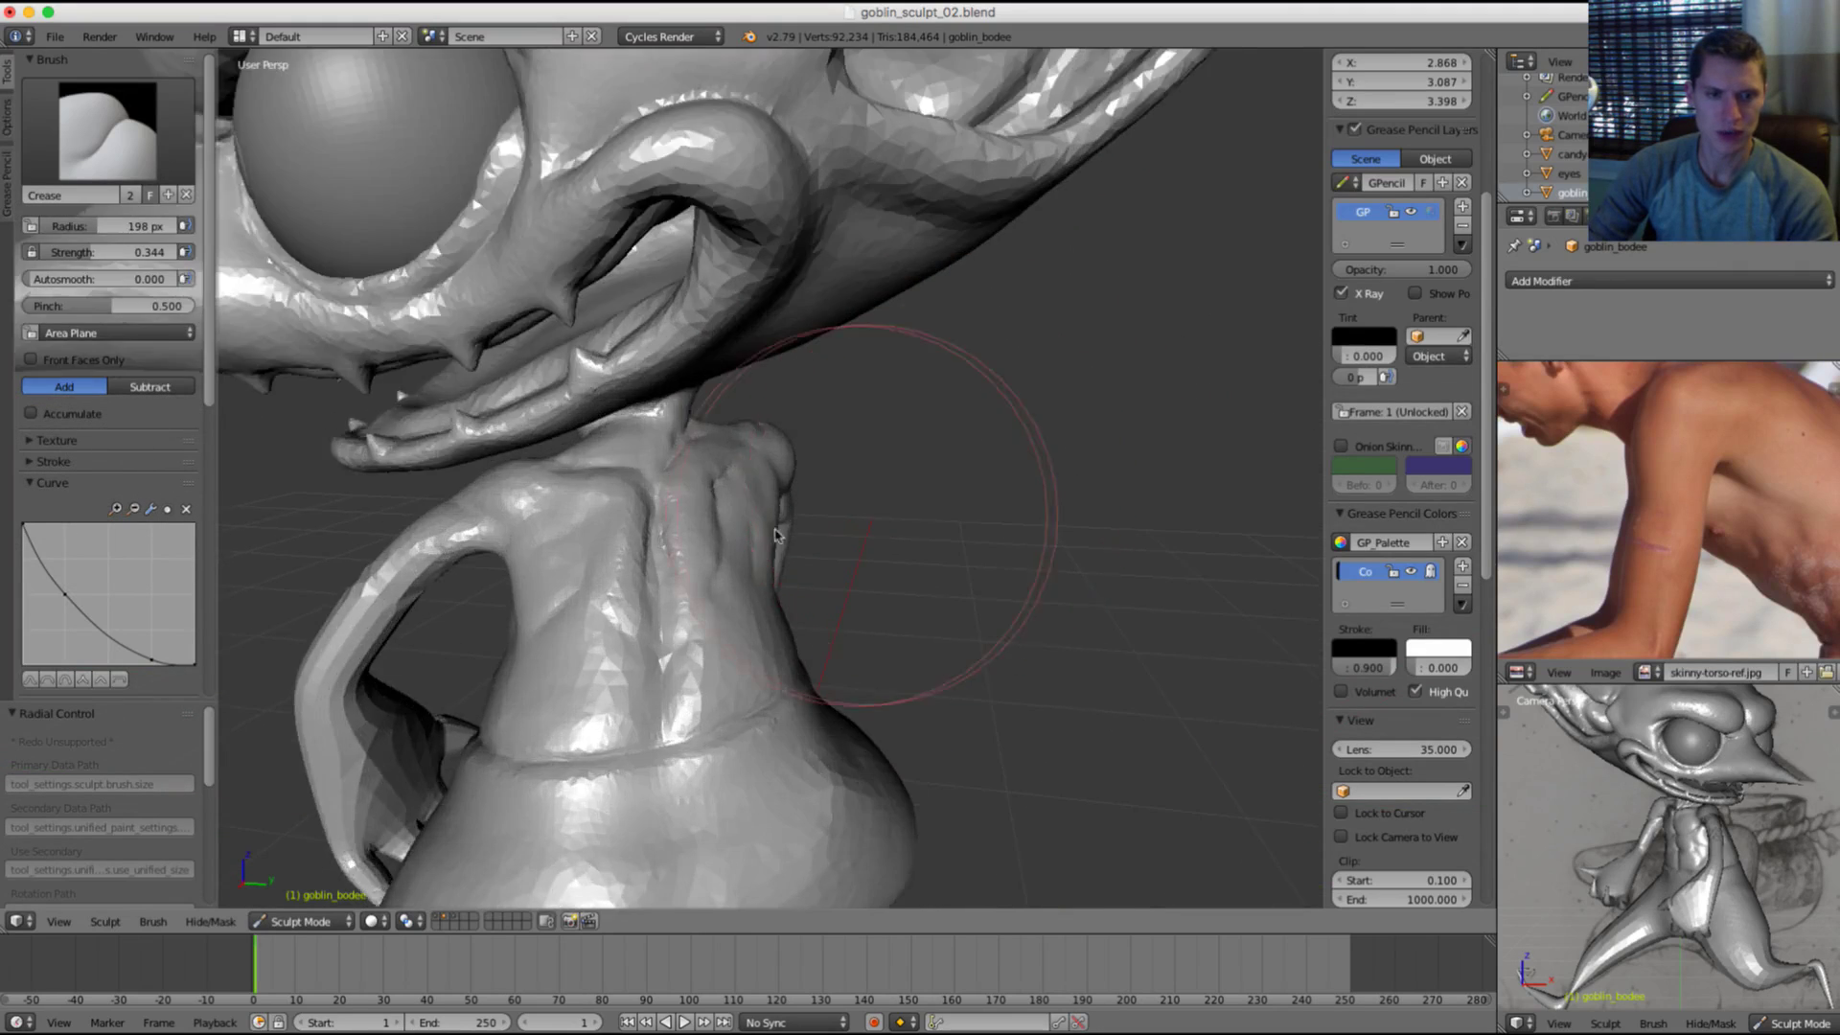
mouse_move(907, 481)
middle_down()
mouse_move(719, 594)
mouse_move(957, 513)
mouse_move(1086, 350)
mouse_move(945, 423)
mouse_move(952, 320)
mouse_move(911, 322)
middle_up()
scroll(910, 322, up, 6)
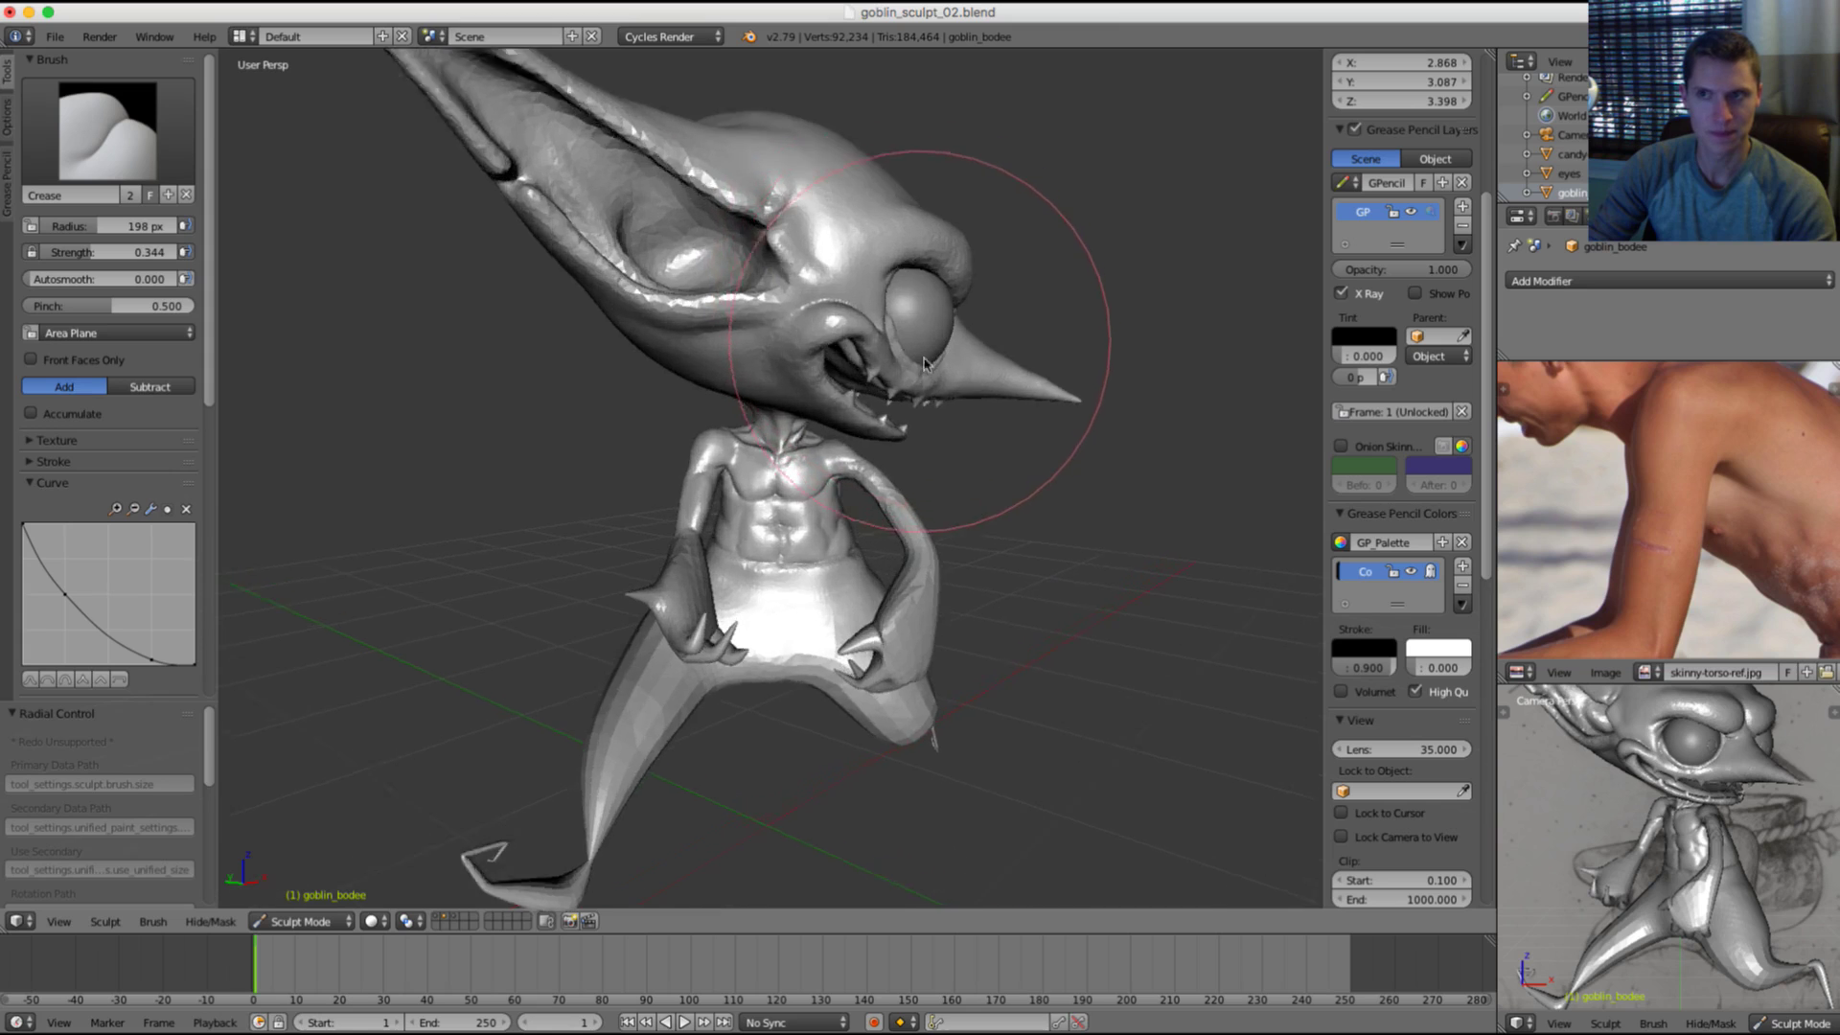
middle_drag(894, 410, 910, 402)
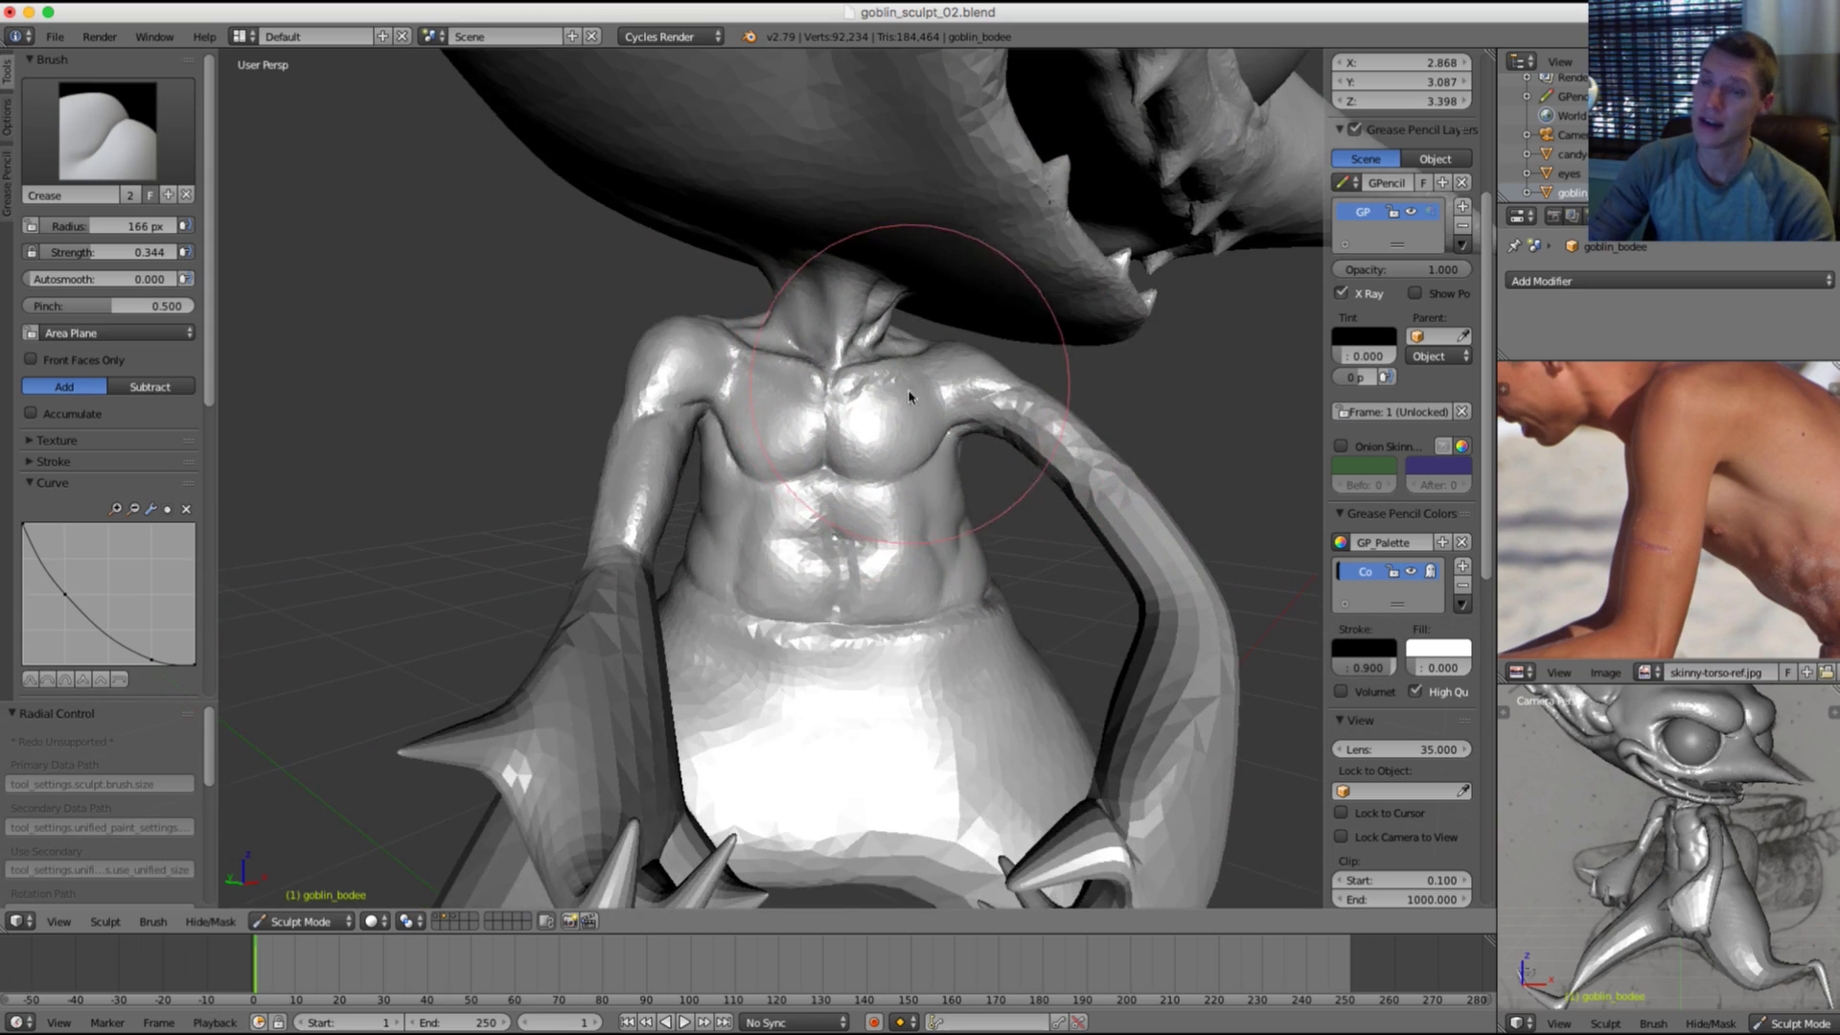
middle_drag(760, 469, 738, 431)
scroll(739, 433, up, 4)
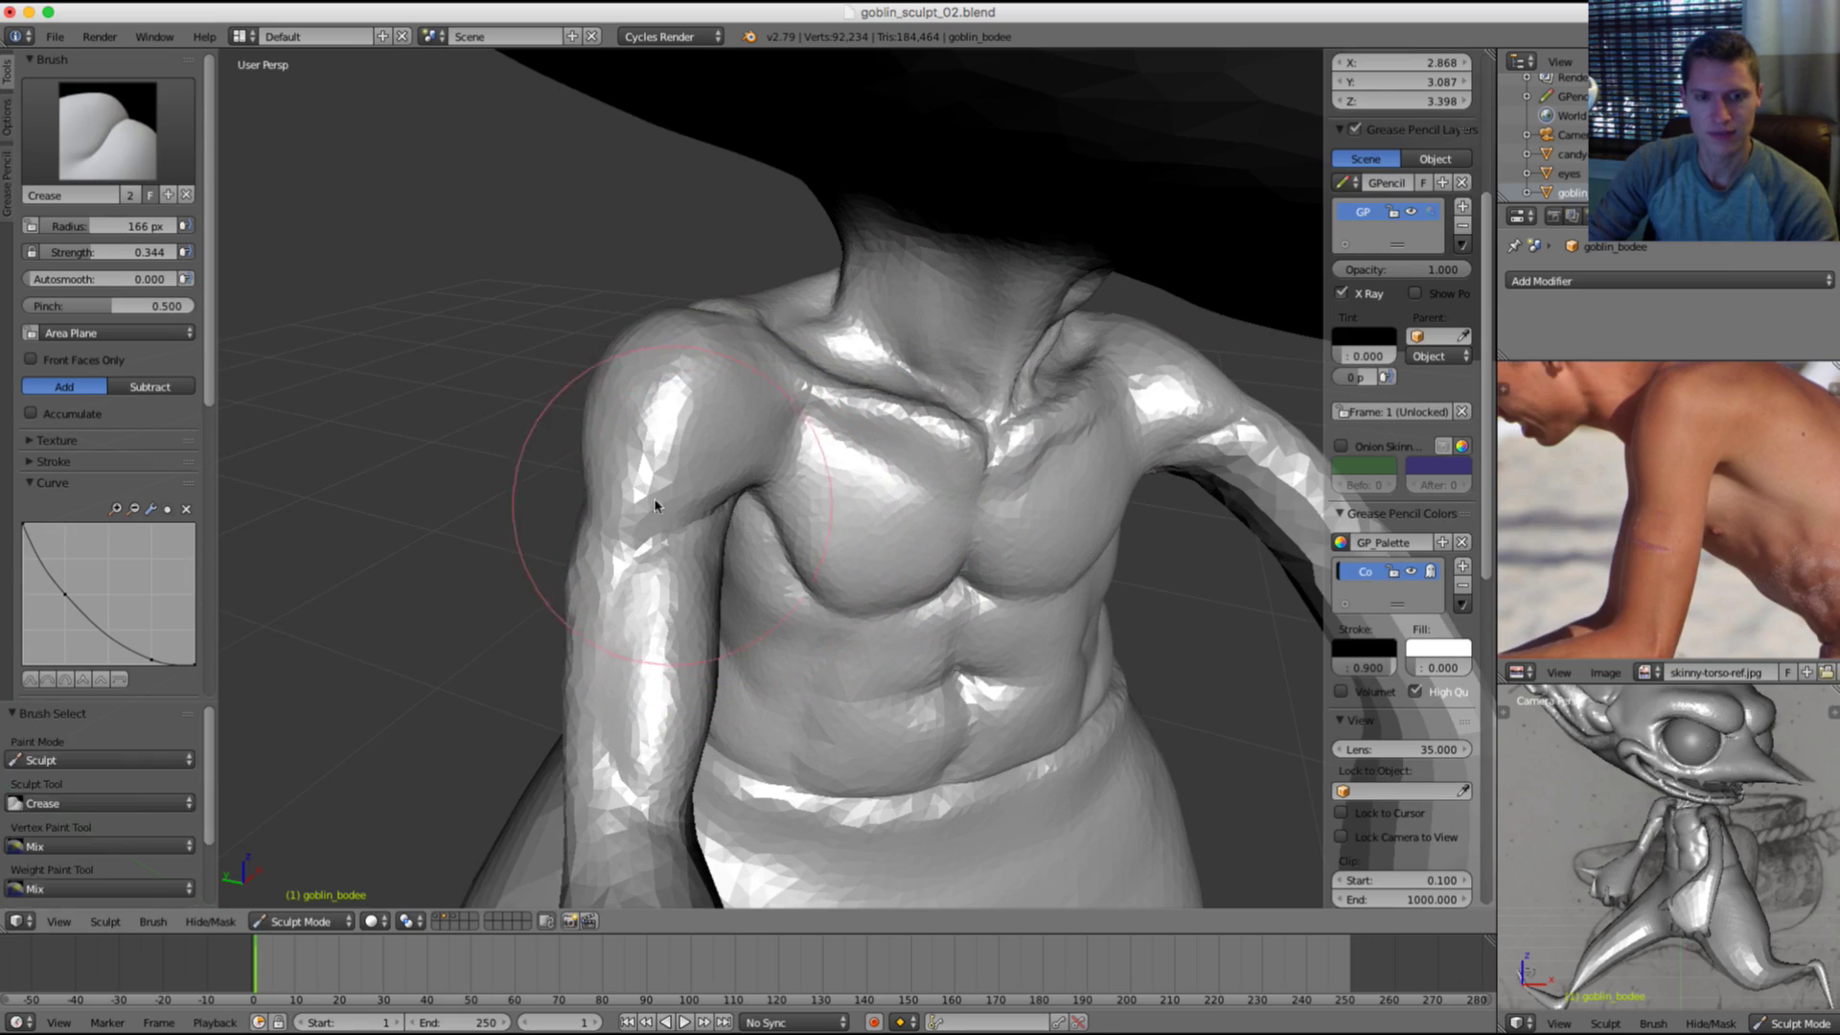
Step: Refine the lower front edge of the deltoid with the Crease brush at 104 px radius and 0.344 strength
key(f)
click(598, 517)
scroll(598, 518, up, 2)
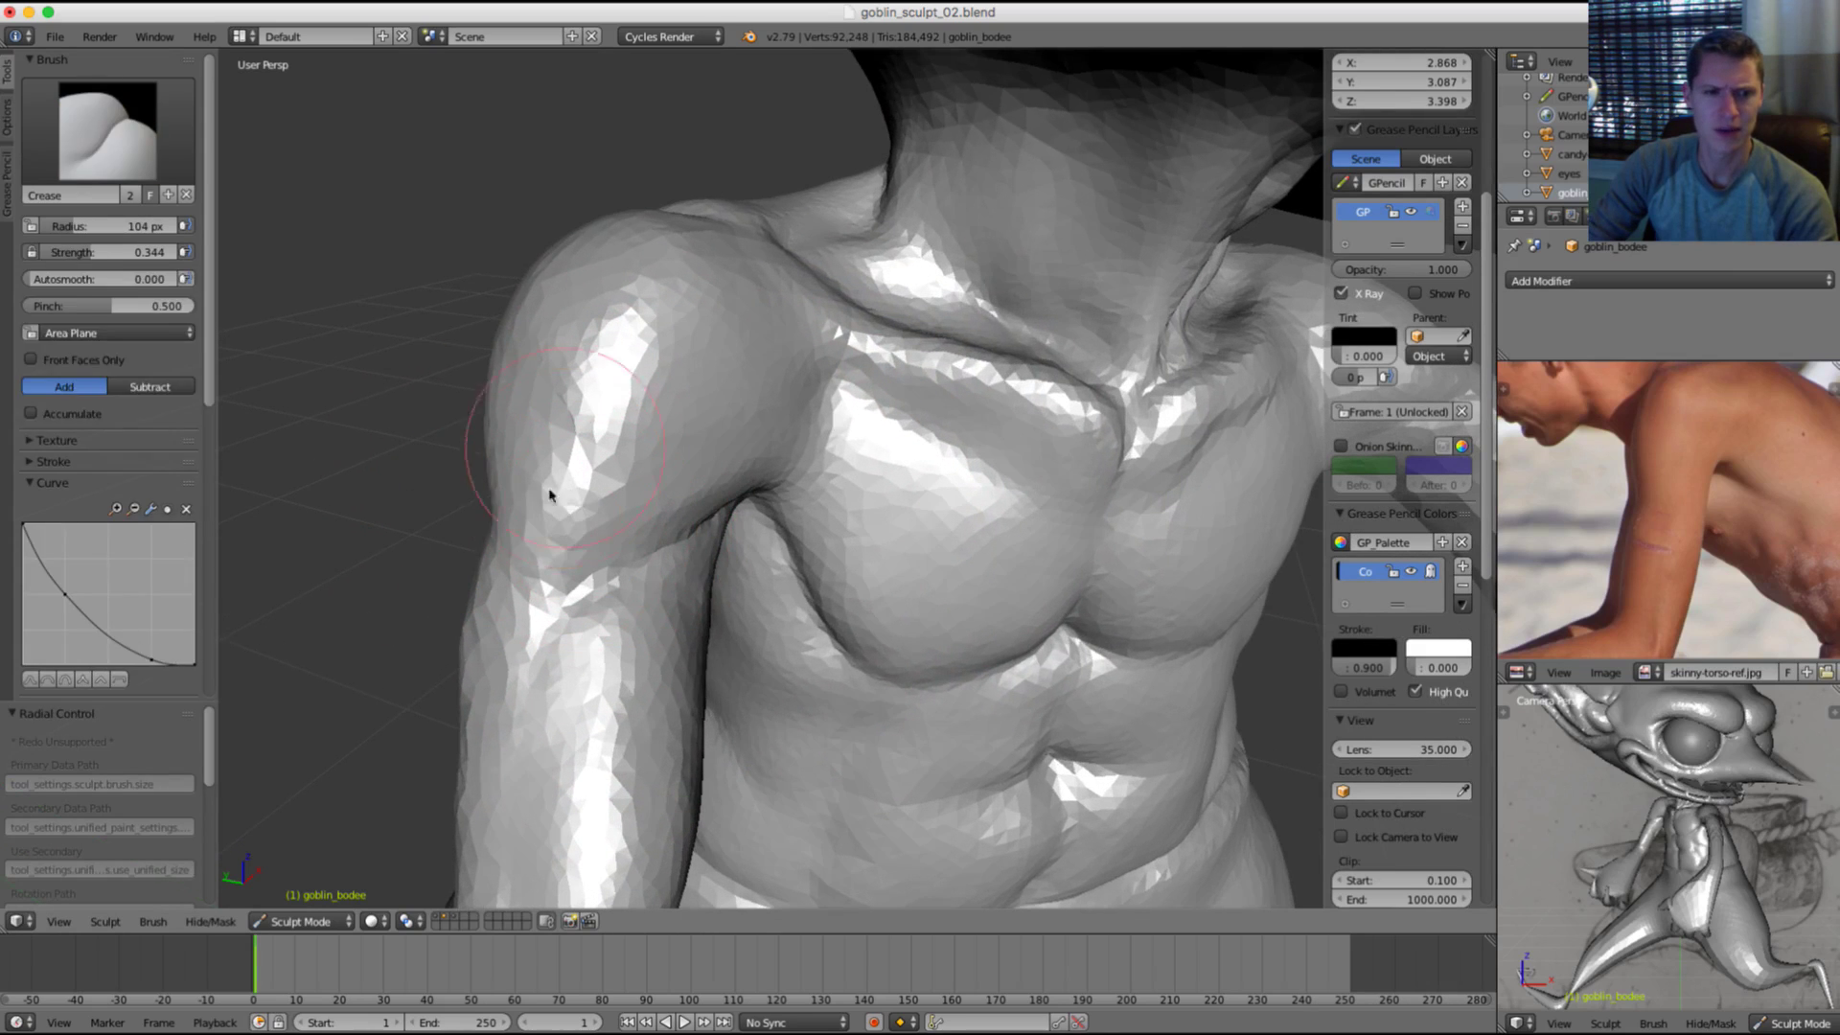
Step: Refine the crease between the rear deltoid and the upper arm with a 133 px Crease brush at 0.344 strength
scroll(551, 495, down, 3)
middle_drag(551, 494, 889, 444)
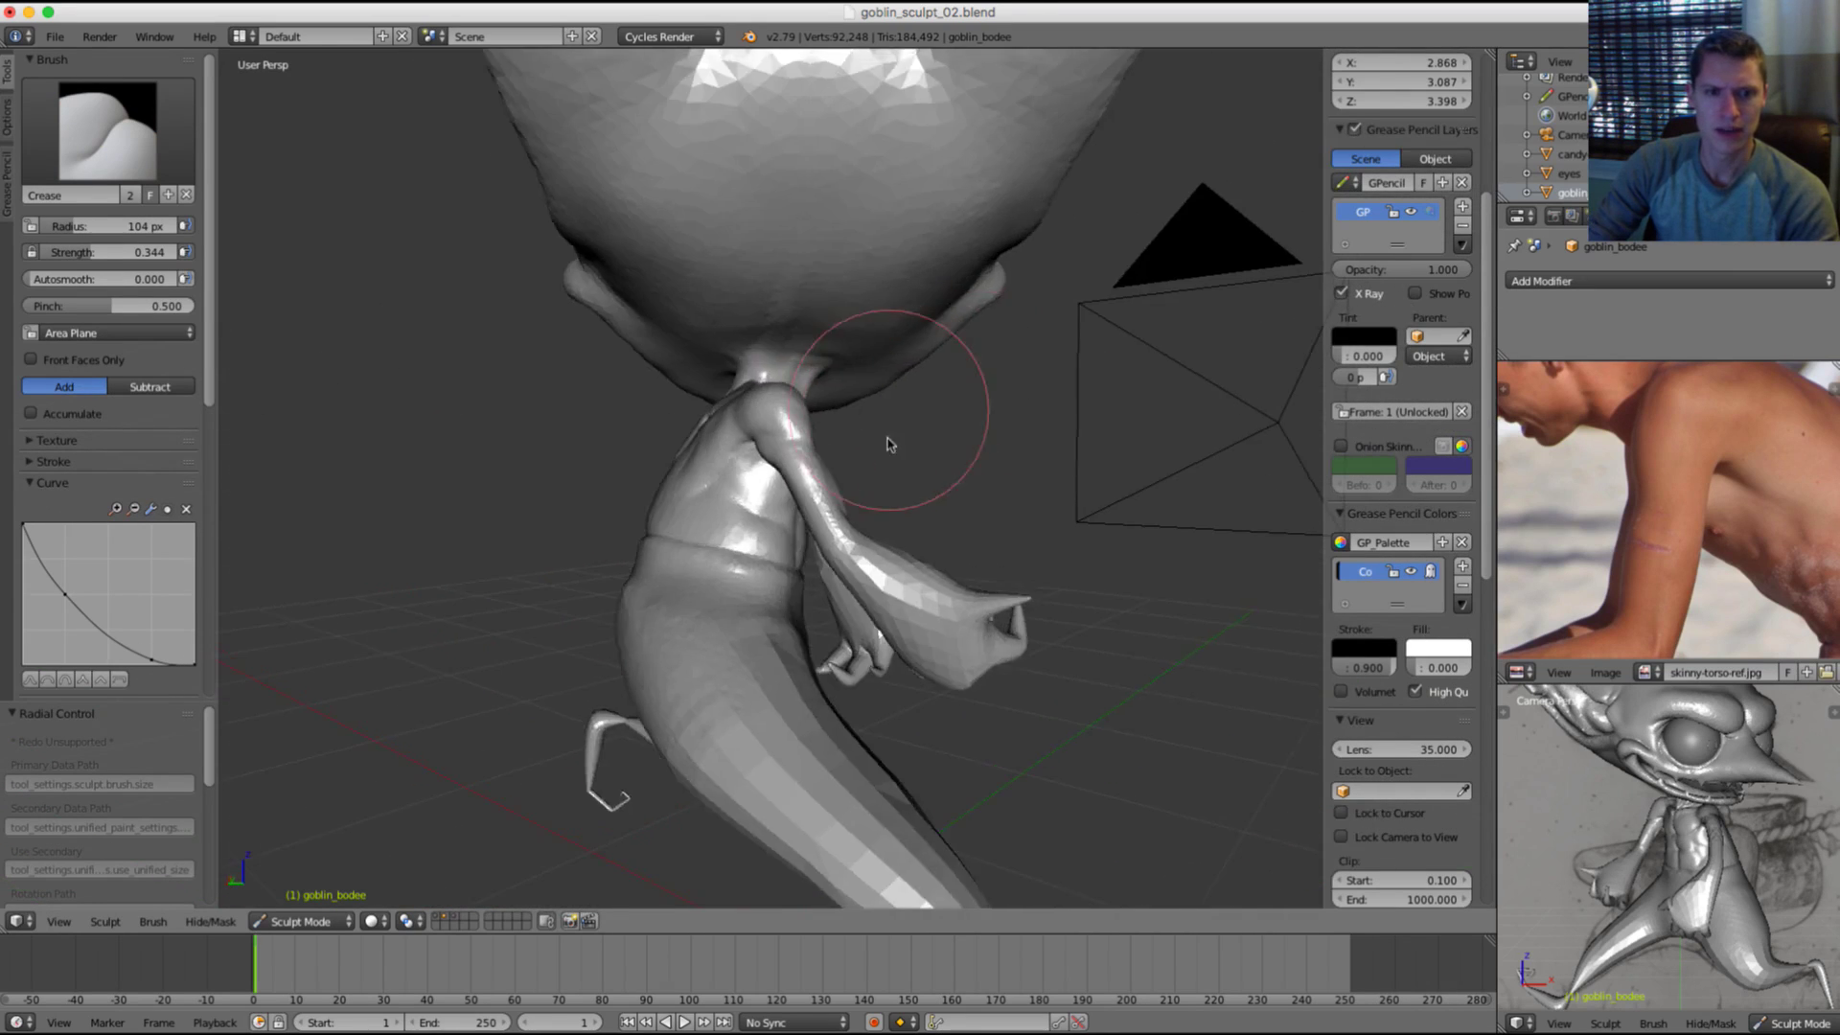
scroll(889, 444, up, 3)
middle_drag(956, 526, 848, 544)
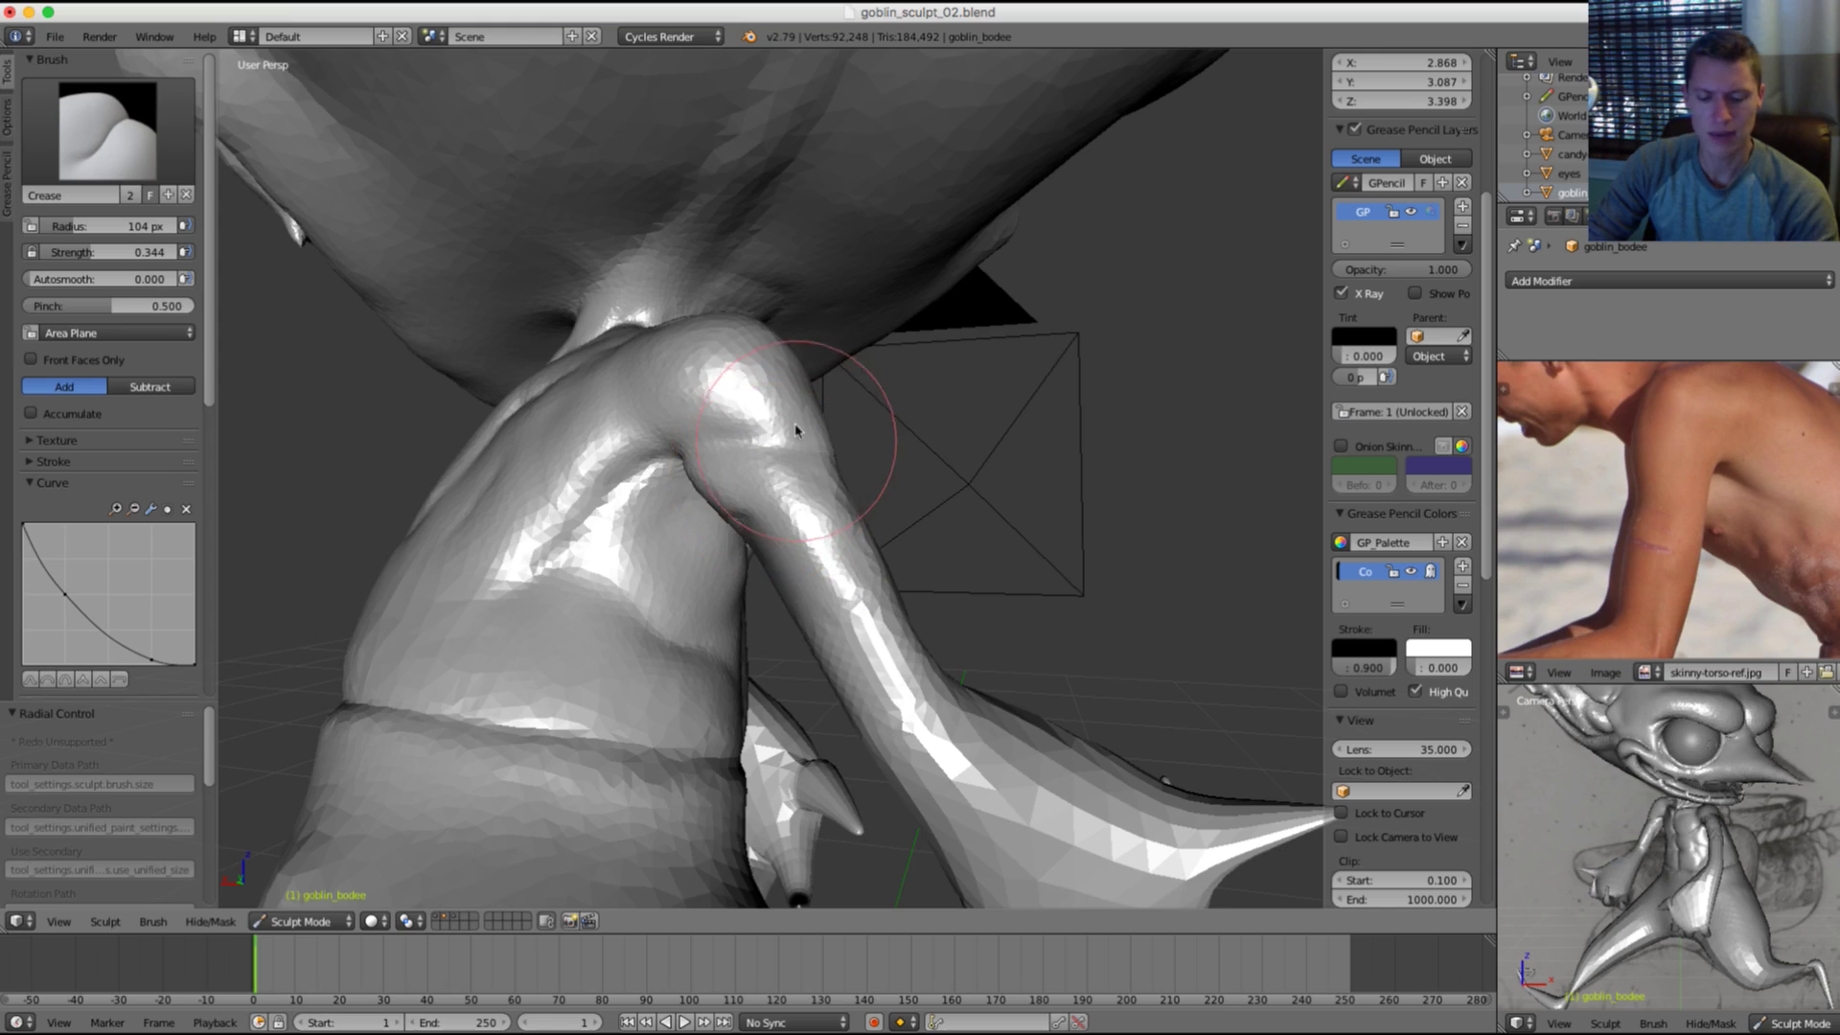
middle_drag(796, 430, 761, 456)
key(shift+c)
key(f)
mouse_move(813, 497)
middle_down()
mouse_move(767, 493)
mouse_move(793, 399)
mouse_move(759, 457)
mouse_move(818, 473)
mouse_move(751, 464)
mouse_move(815, 421)
middle_up()
click(646, 491)
key(f)
click(719, 456)
key(shift+c)
key(f)
click(768, 419)
key(s)
key(c)
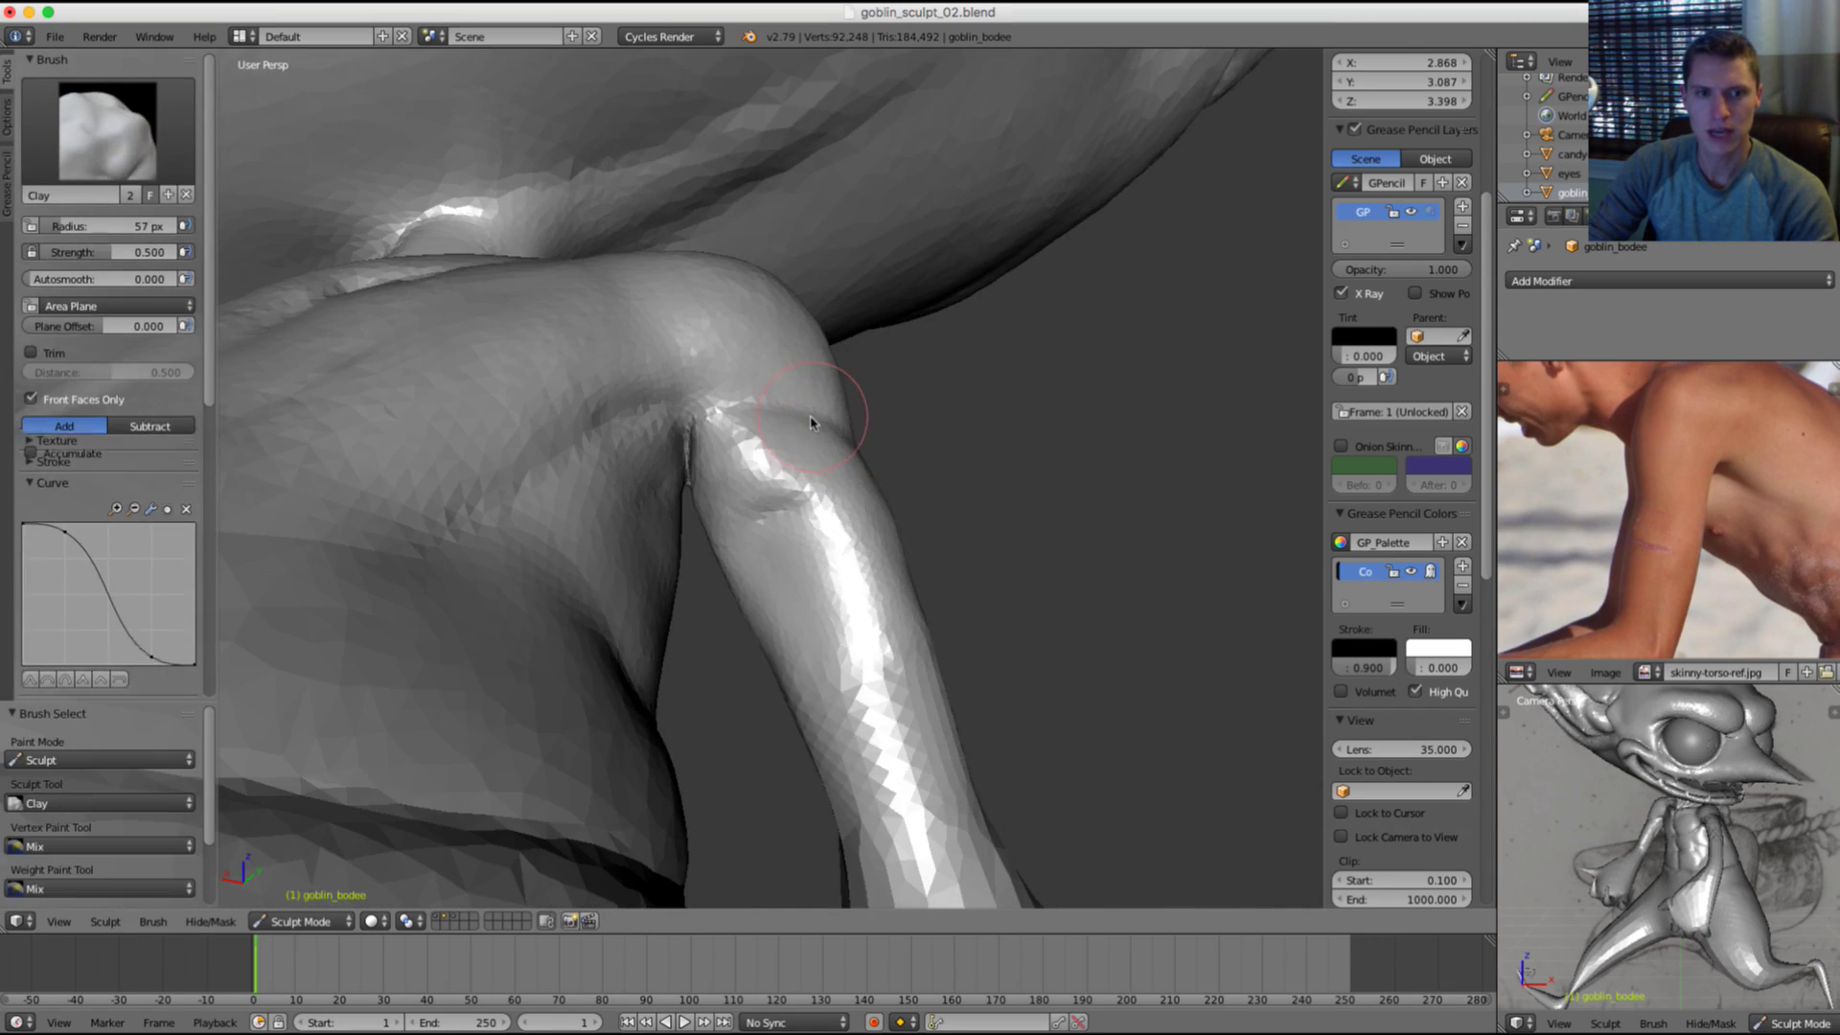
key(shift+c)
key(f)
click(801, 402)
key(f)
click(864, 394)
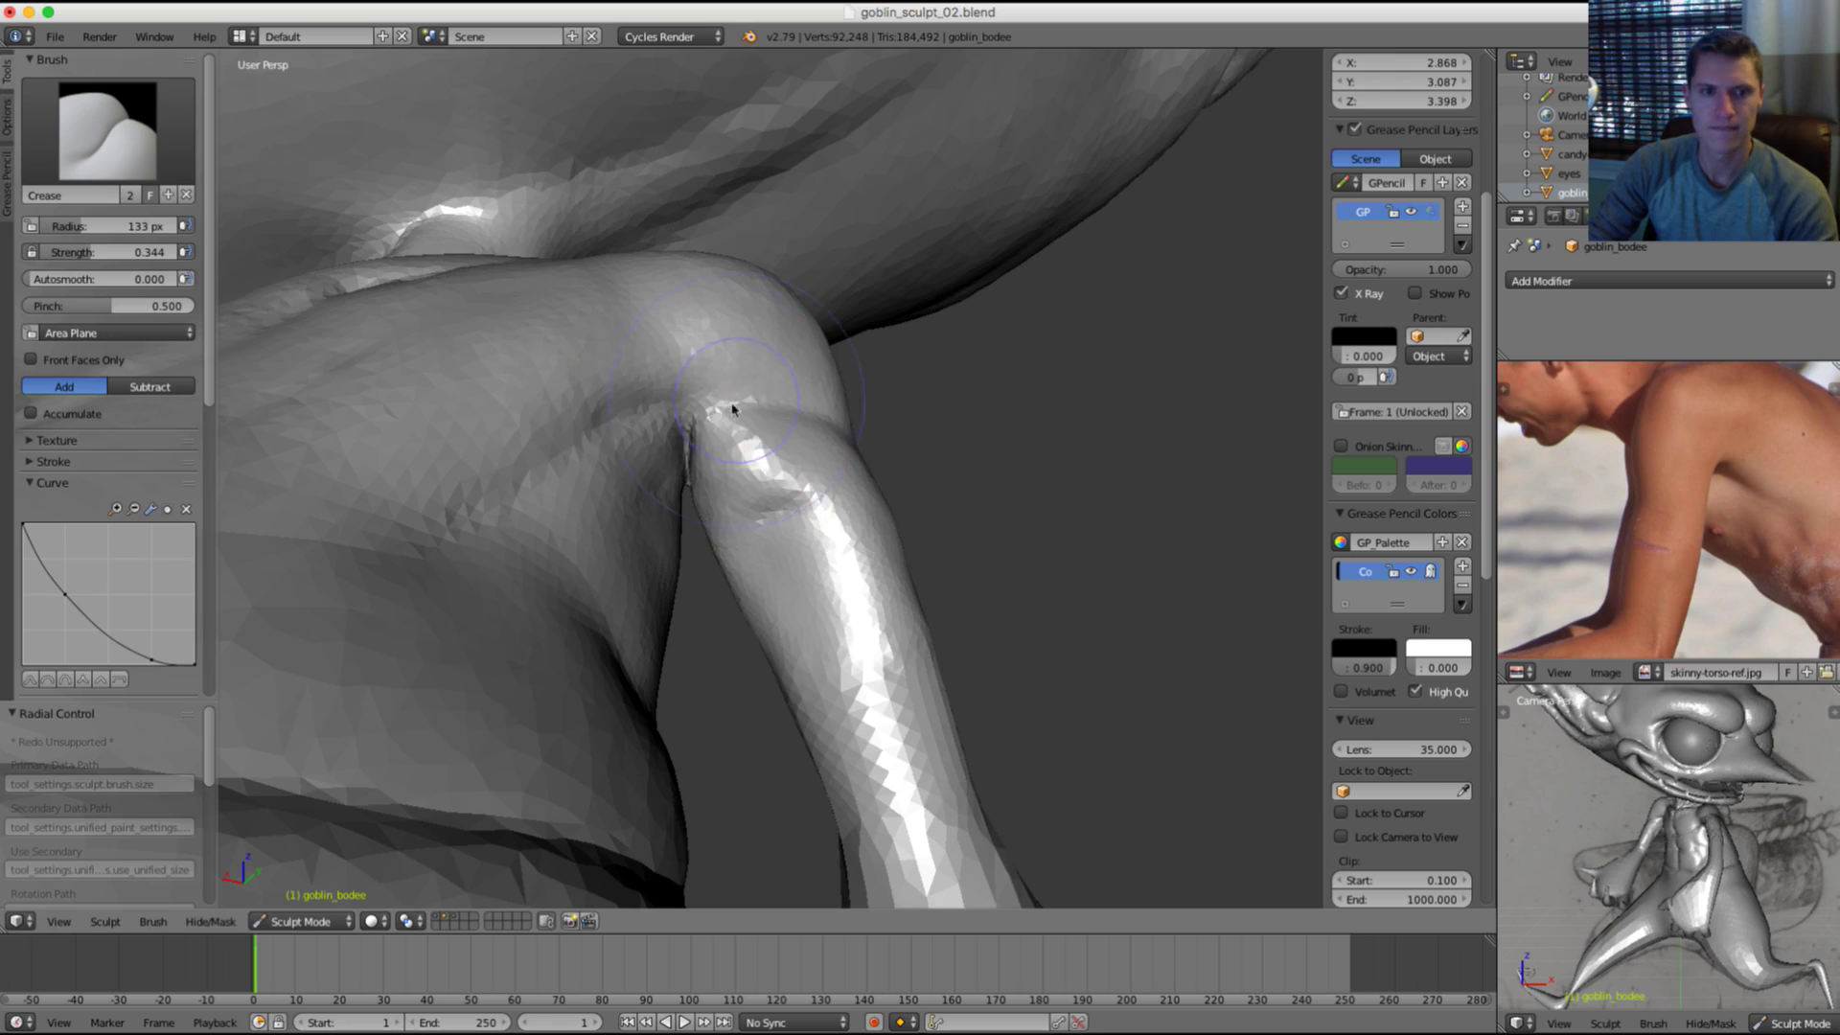
Step: Reshape the upper triceps bulge below the deltoid with the Grab brush at 155 px radius, and smooth its lower edge
mouse_move(791, 408)
middle_down()
mouse_move(868, 464)
mouse_move(767, 429)
mouse_move(814, 422)
mouse_move(932, 480)
mouse_move(767, 480)
mouse_move(810, 415)
middle_up()
key(g)
click(820, 420)
scroll(832, 443, up, 1)
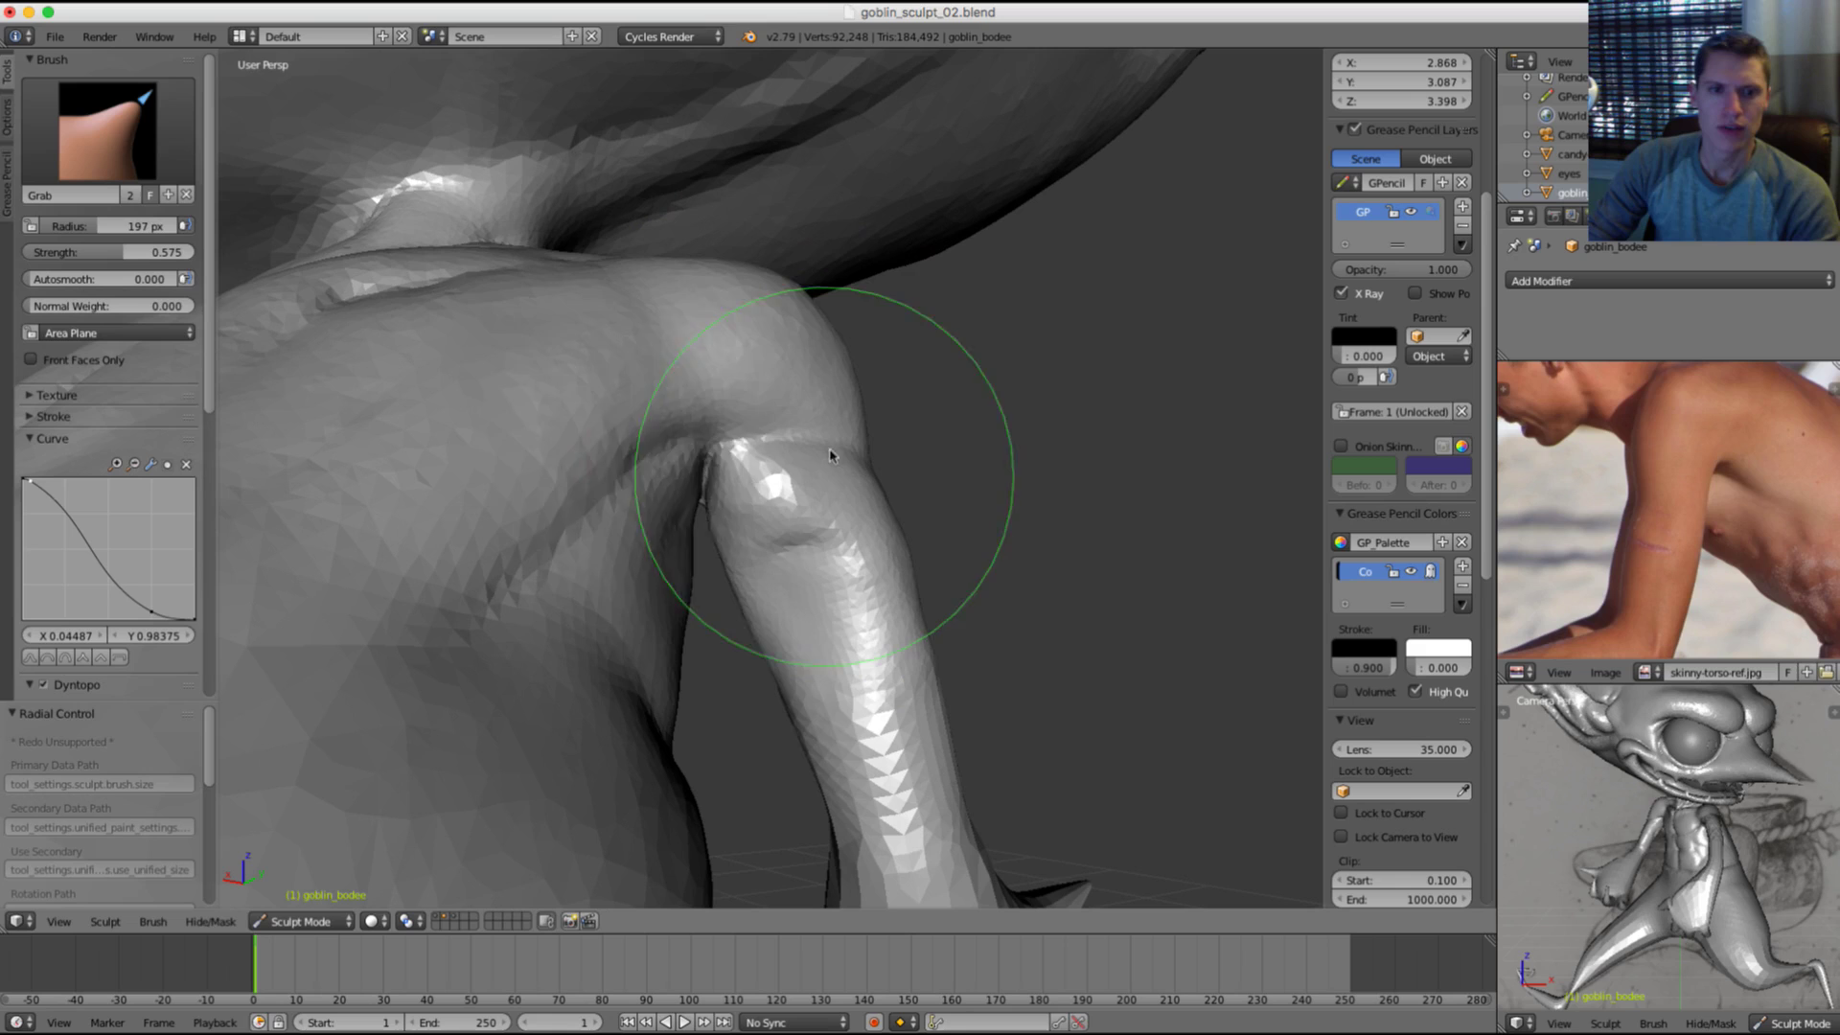
mouse_move(785, 575)
middle_down()
mouse_move(871, 571)
mouse_move(644, 608)
mouse_move(633, 584)
mouse_move(831, 526)
middle_up()
key(f)
click(642, 572)
key(f)
click(770, 526)
shift+drag(768, 526, 826, 555)
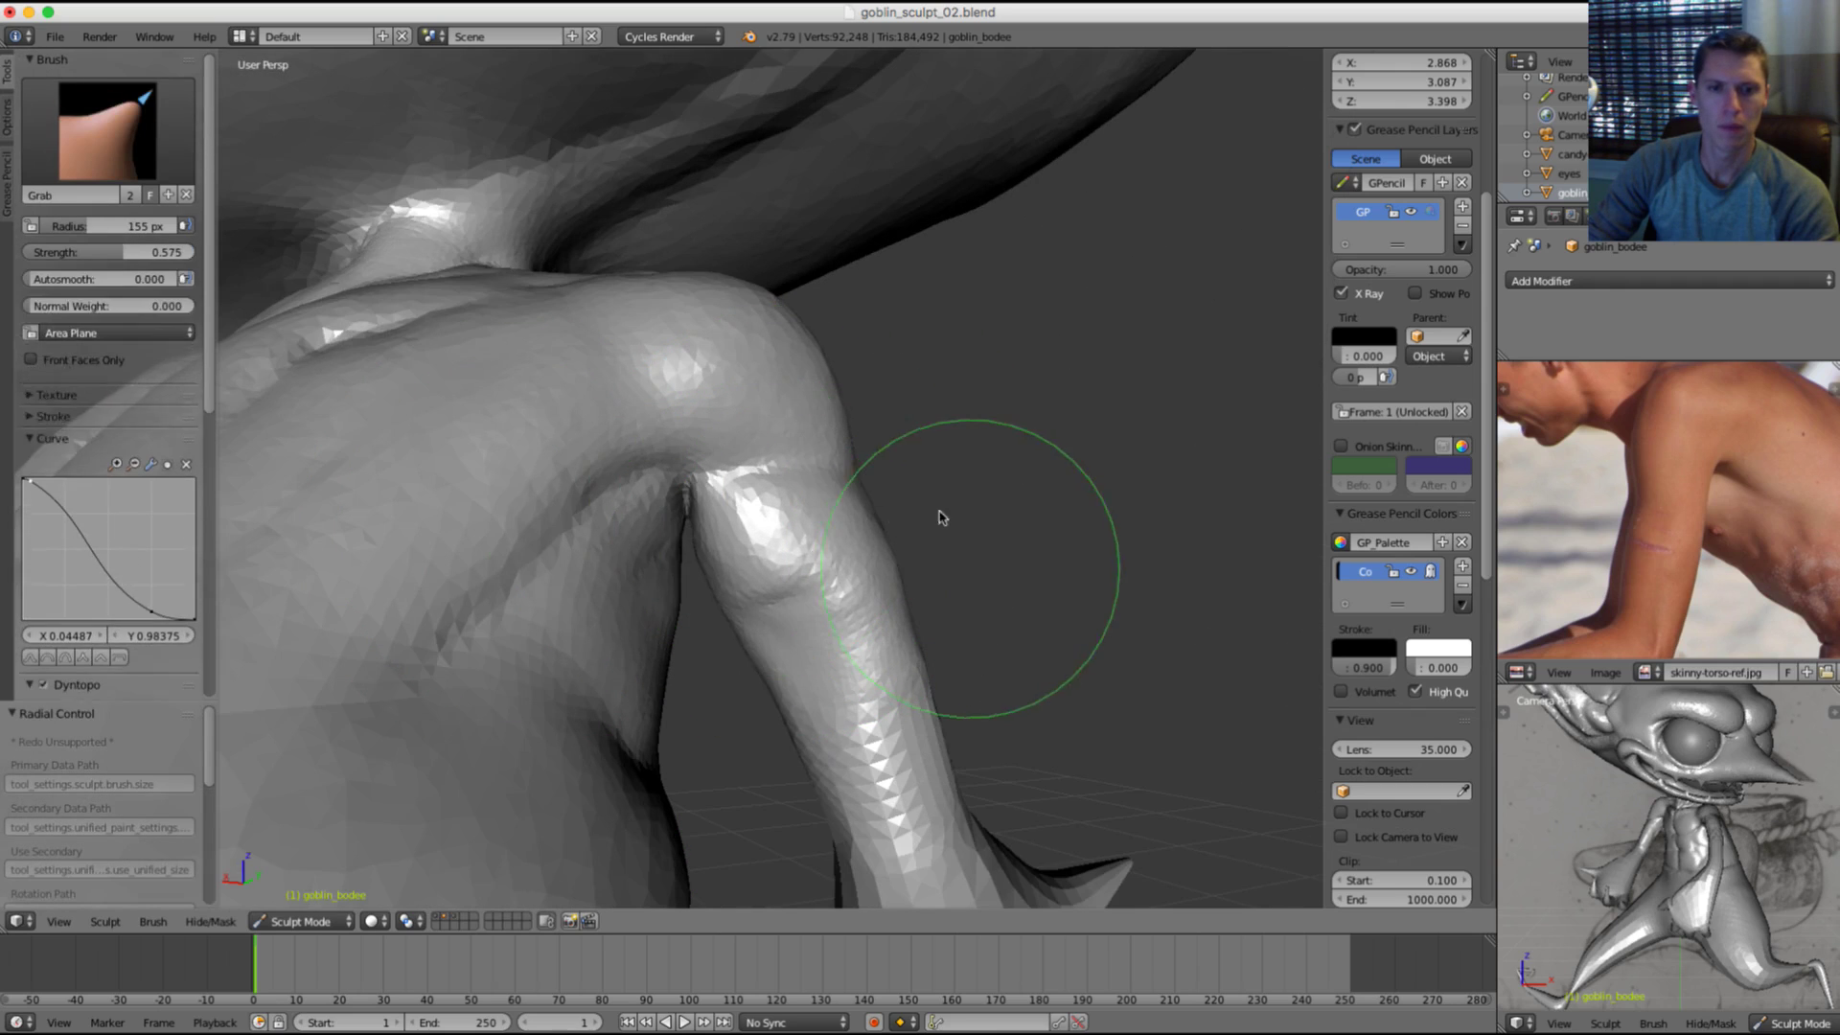
Step: Sculpt the back of the upper arm toward the elbow with a 172 px Crease brush at 0.344 strength
mouse_move(939, 518)
middle_down()
mouse_move(842, 508)
mouse_move(922, 469)
middle_up()
key(shift+c)
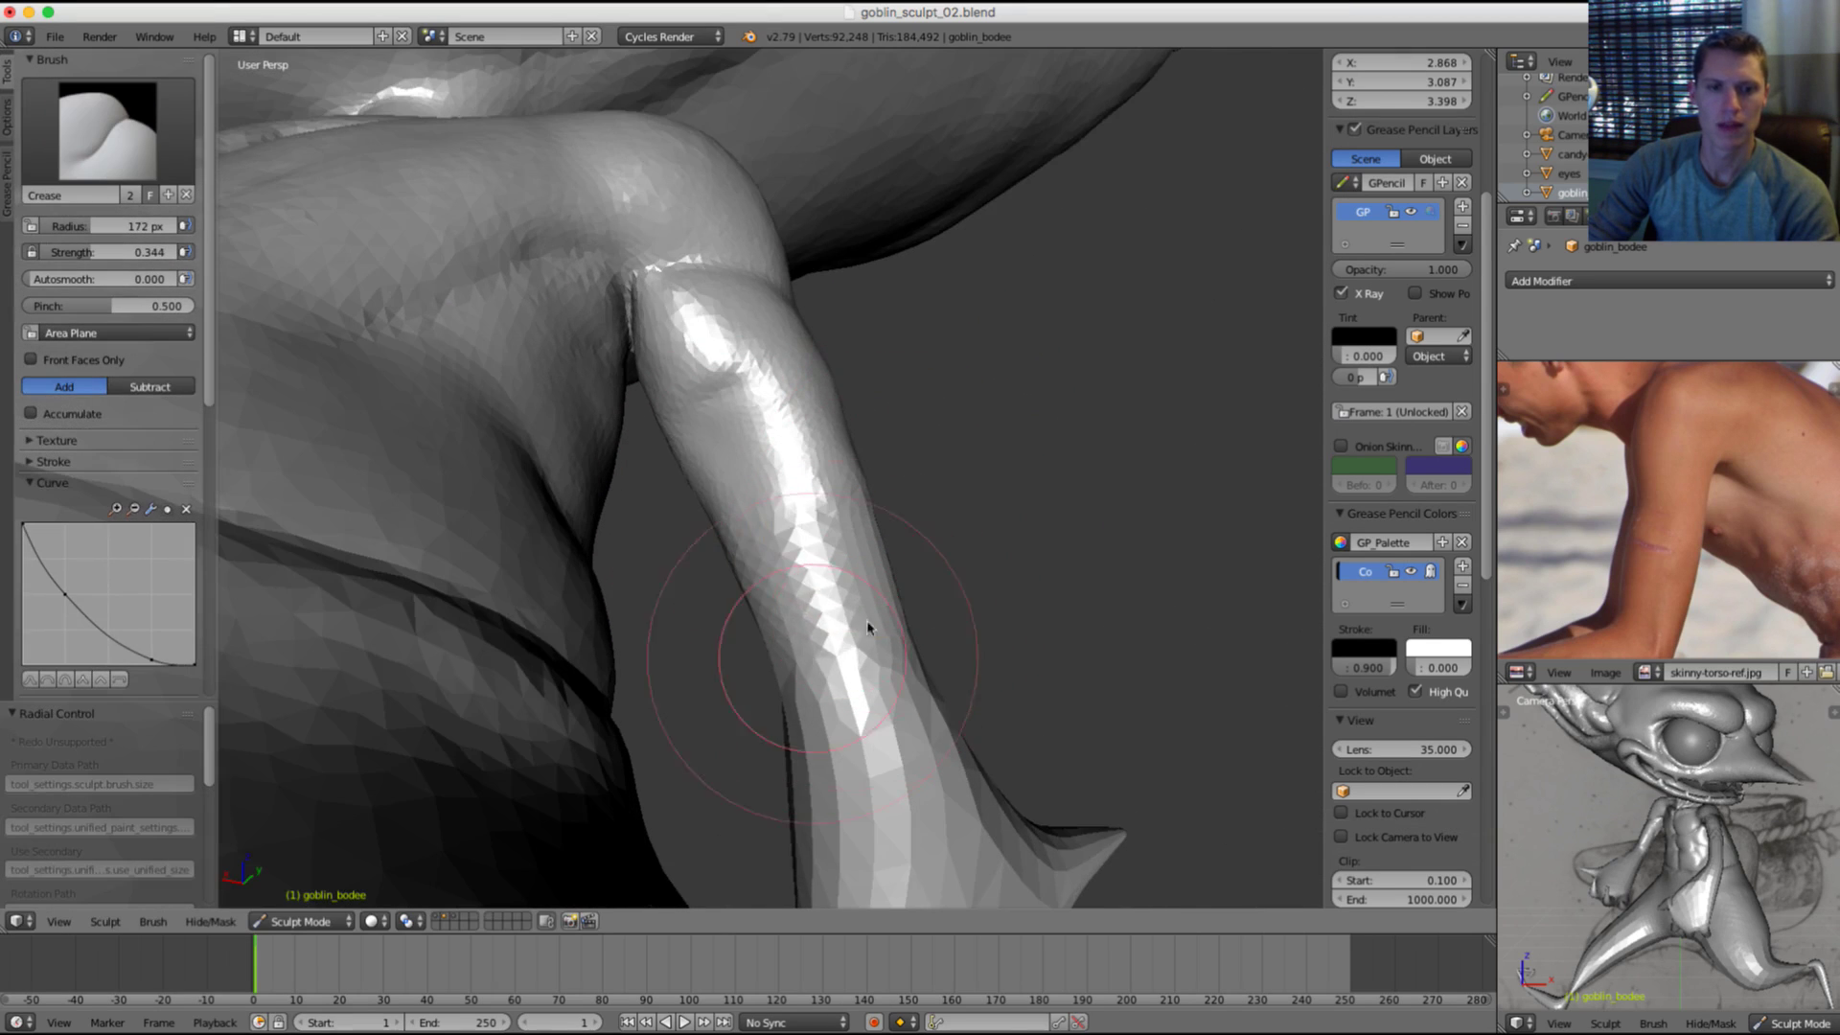
click(758, 697)
middle_drag(758, 696, 901, 624)
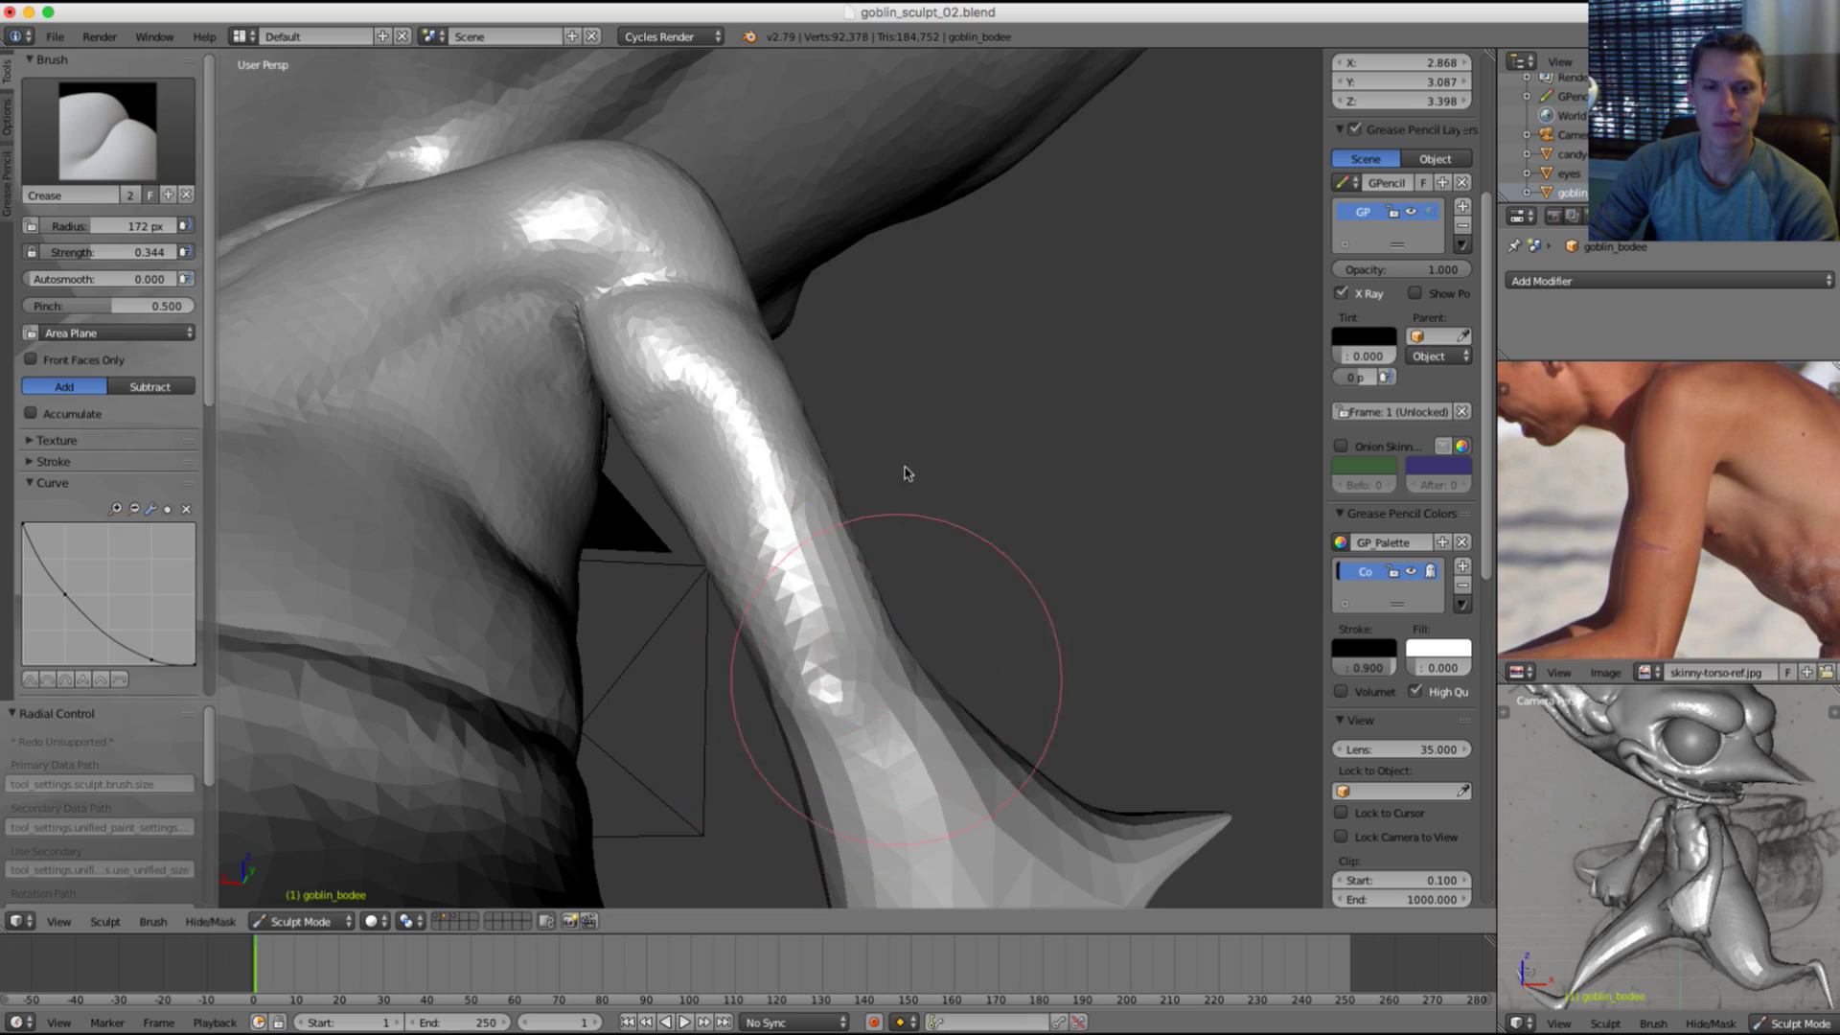
middle_drag(908, 472, 819, 624)
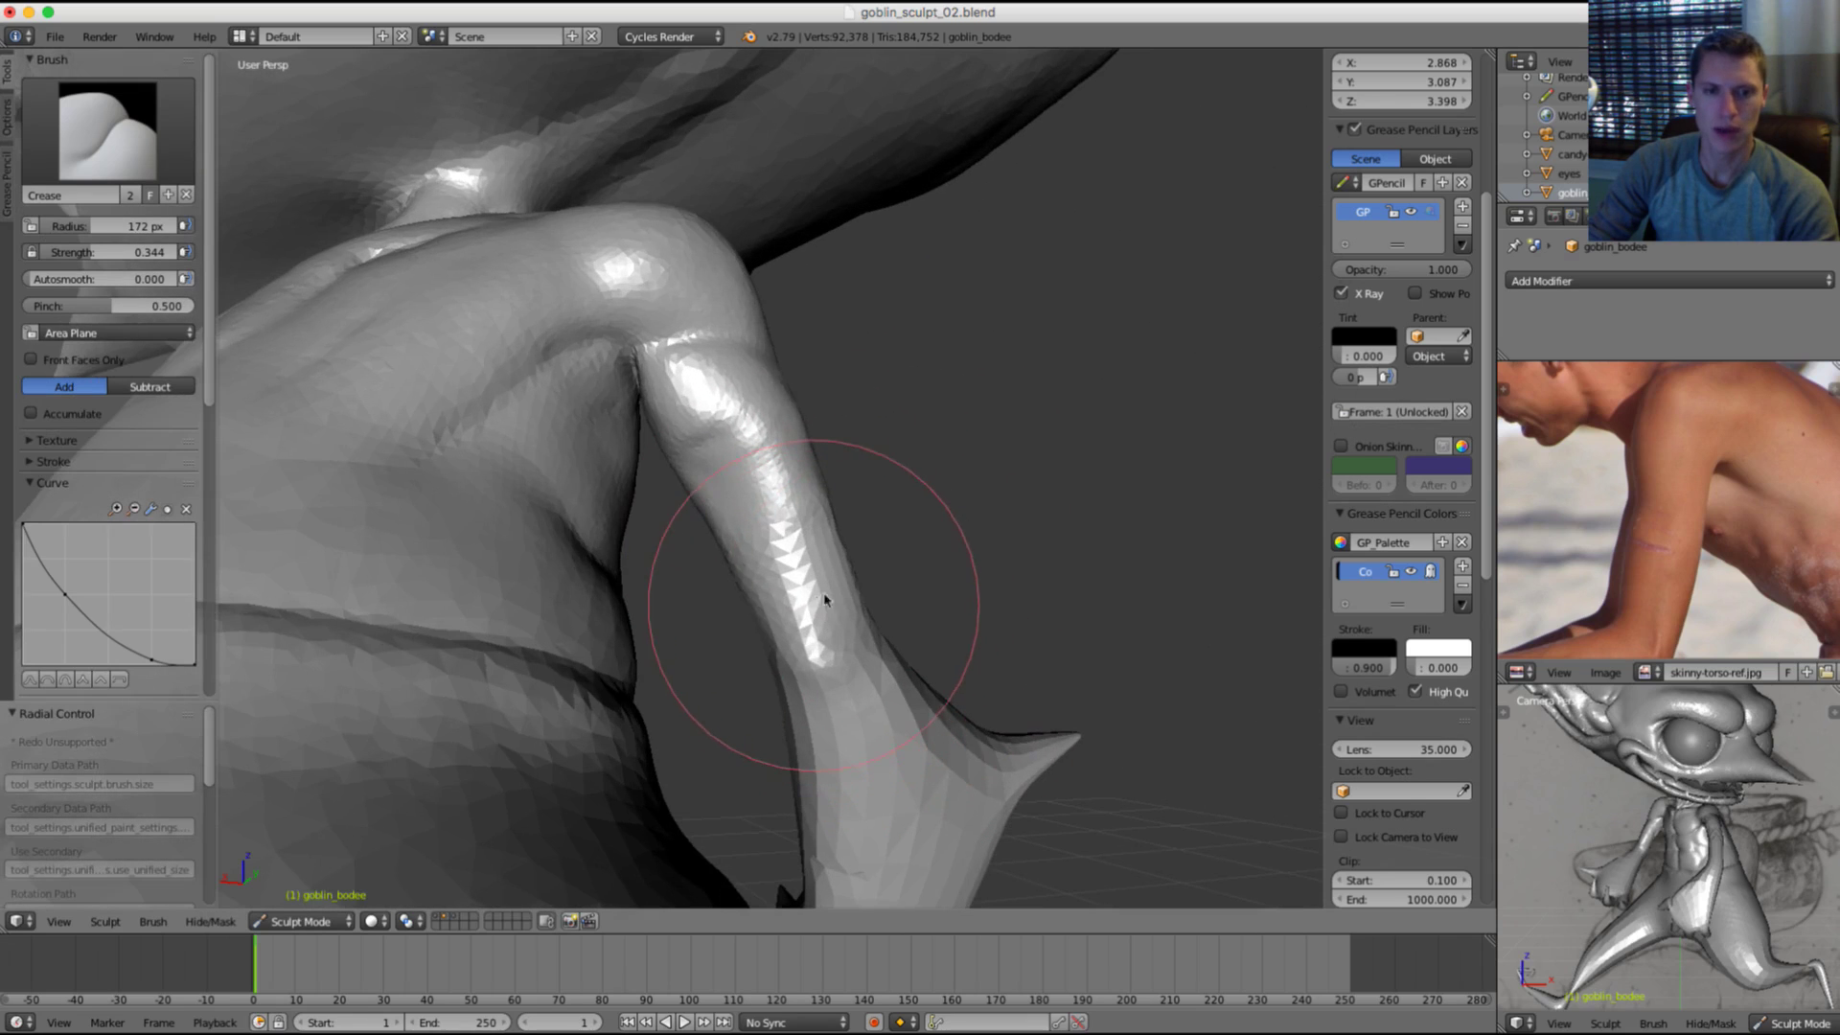
drag(852, 665, 809, 690)
Step: Adjust the elbow's shape with a 194 px Grab brush at 0.575 strength, and bring up the elbow in the reference photo
scroll(807, 694, down, 4)
mouse_move(807, 694)
middle_down()
mouse_move(828, 499)
mouse_move(860, 558)
middle_up()
scroll(858, 558, up, 3)
key(g)
key(f)
click(696, 536)
scroll(711, 652, up, 2)
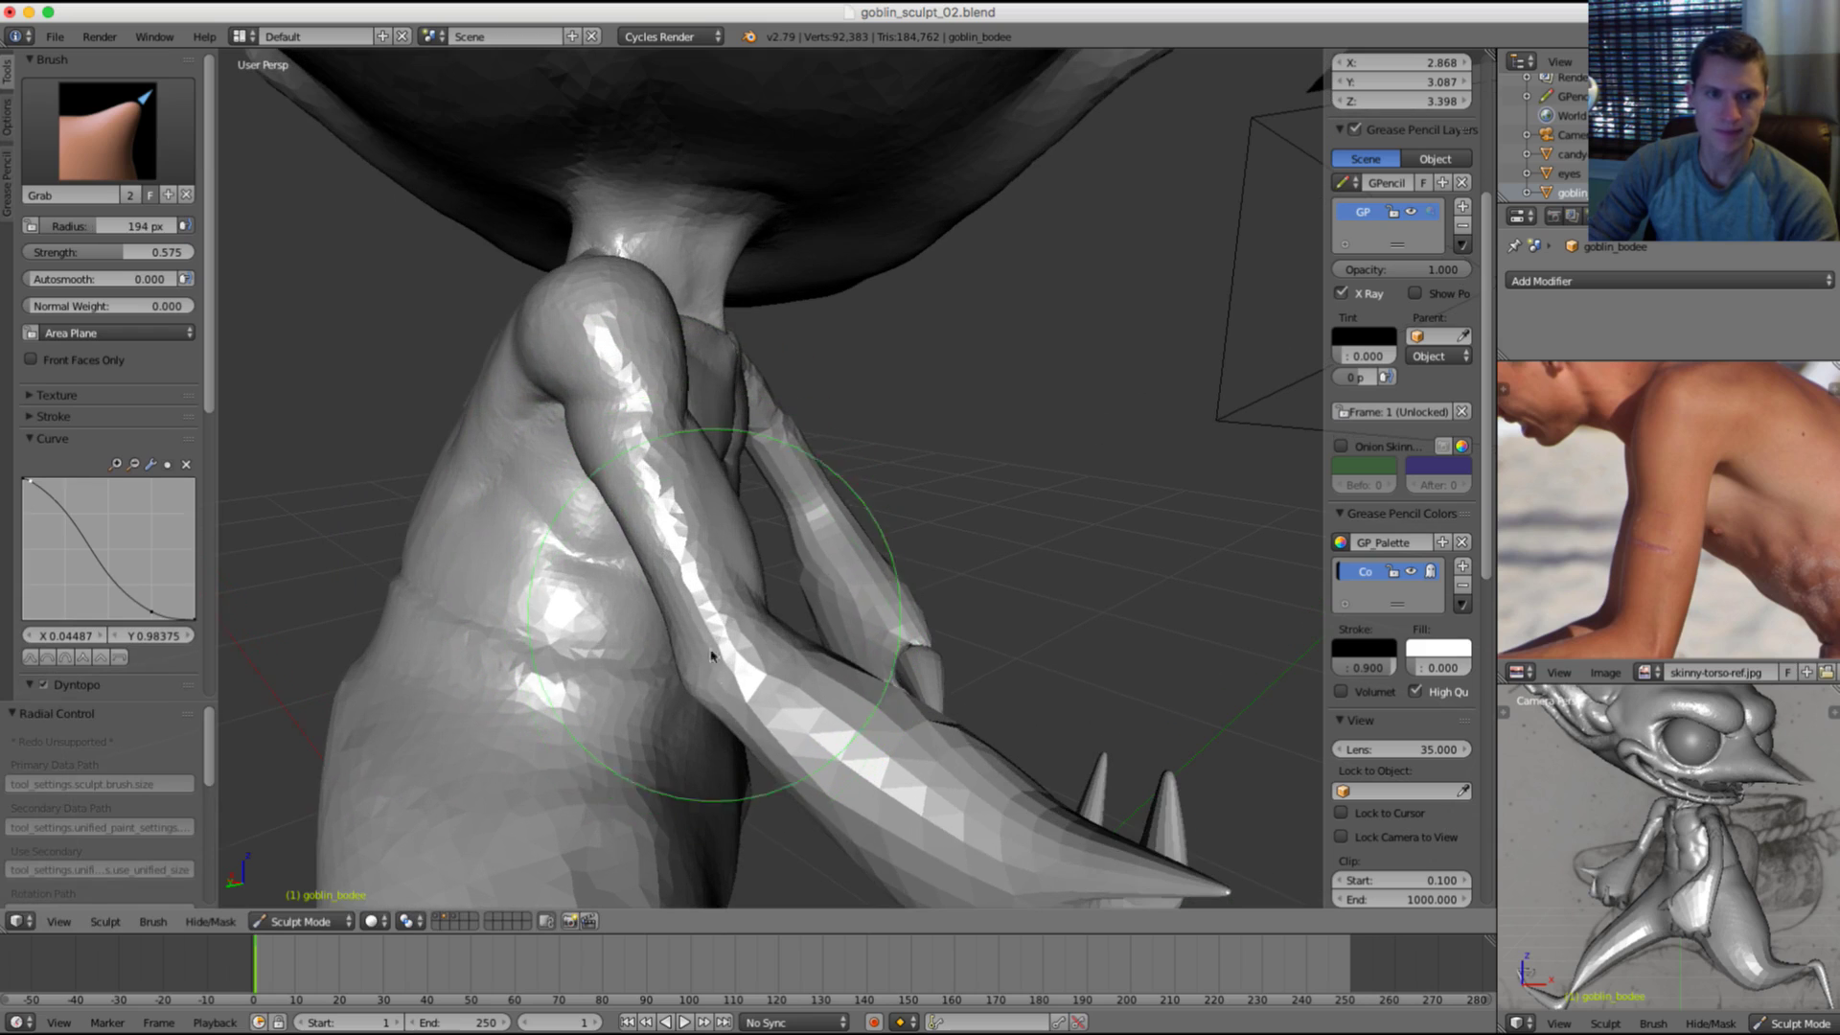
drag(682, 685, 677, 646)
mouse_move(1691, 513)
ctrl+middle_down()
mouse_move(1675, 575)
mouse_move(1678, 460)
ctrl+middle_up()
scroll(1679, 460, up, 2)
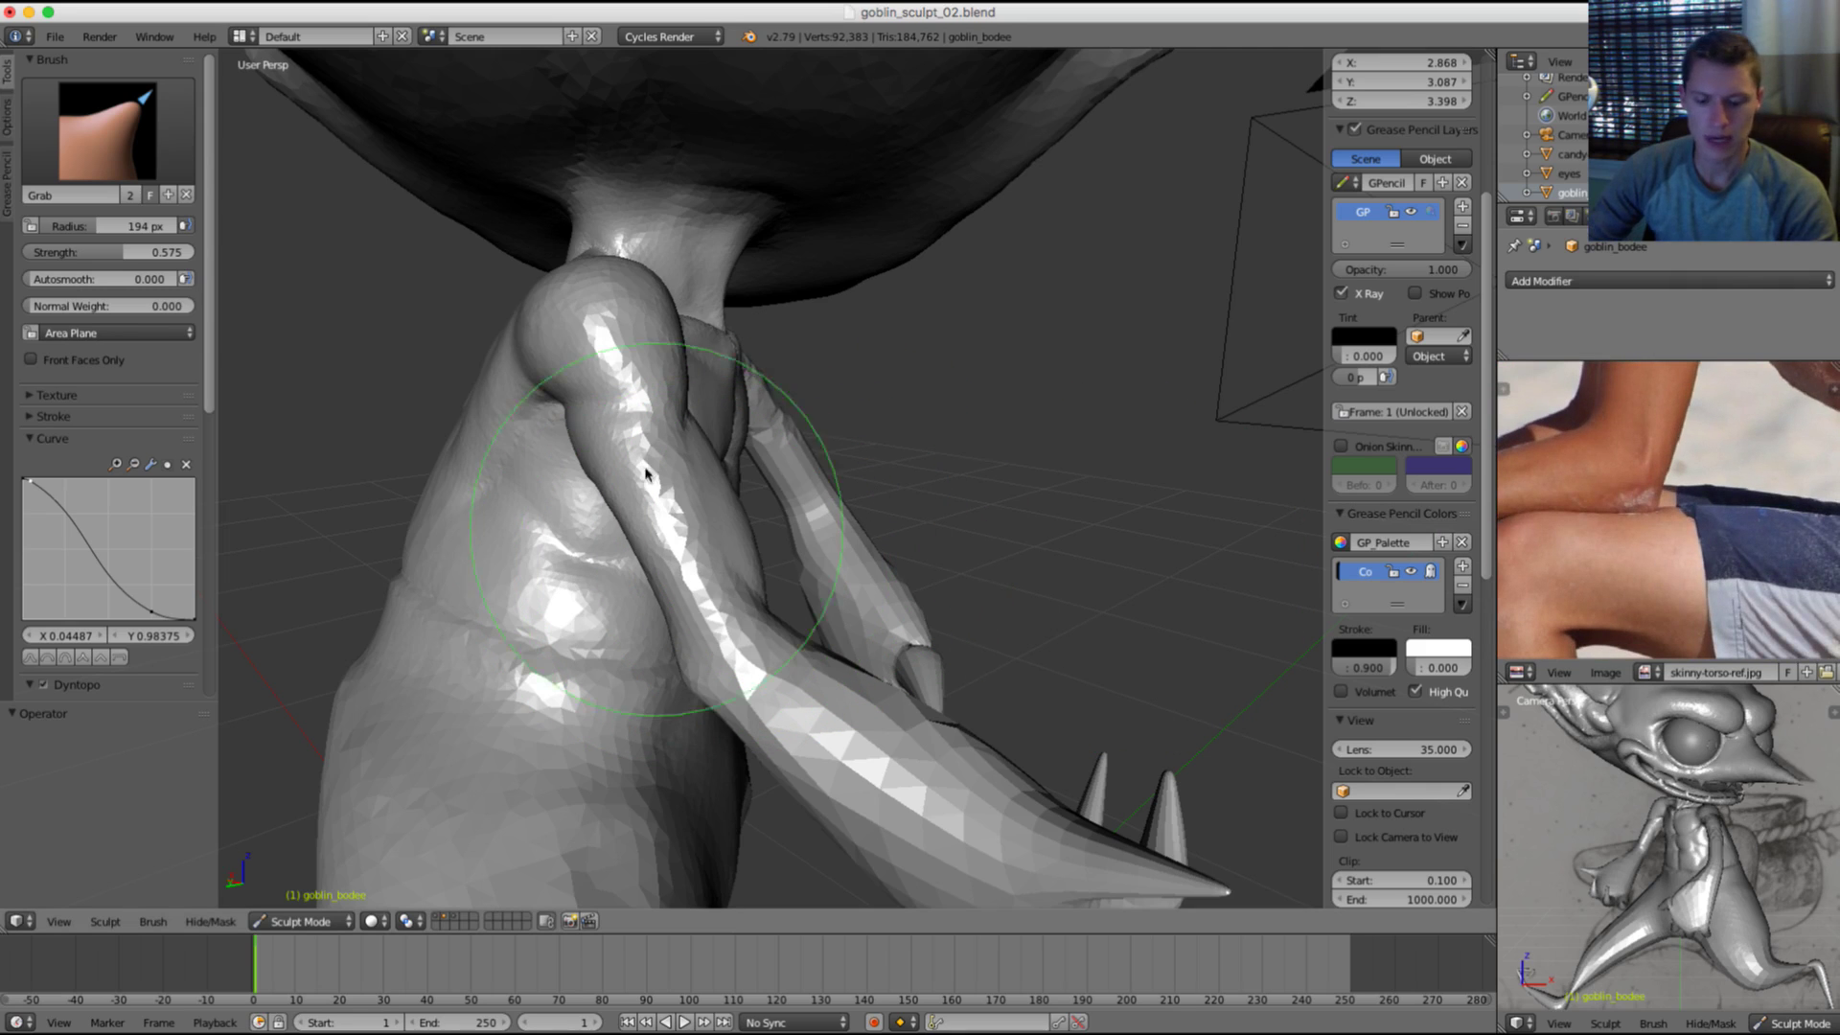
Step: Choose the Clay Strips brush at 65 px radius and smooth the back of the upper arm toward the elbow
click(132, 165)
click(199, 228)
key(f)
click(634, 534)
mouse_move(661, 522)
middle_down()
mouse_move(723, 445)
mouse_move(717, 518)
mouse_move(744, 496)
middle_up()
key(f)
click(696, 530)
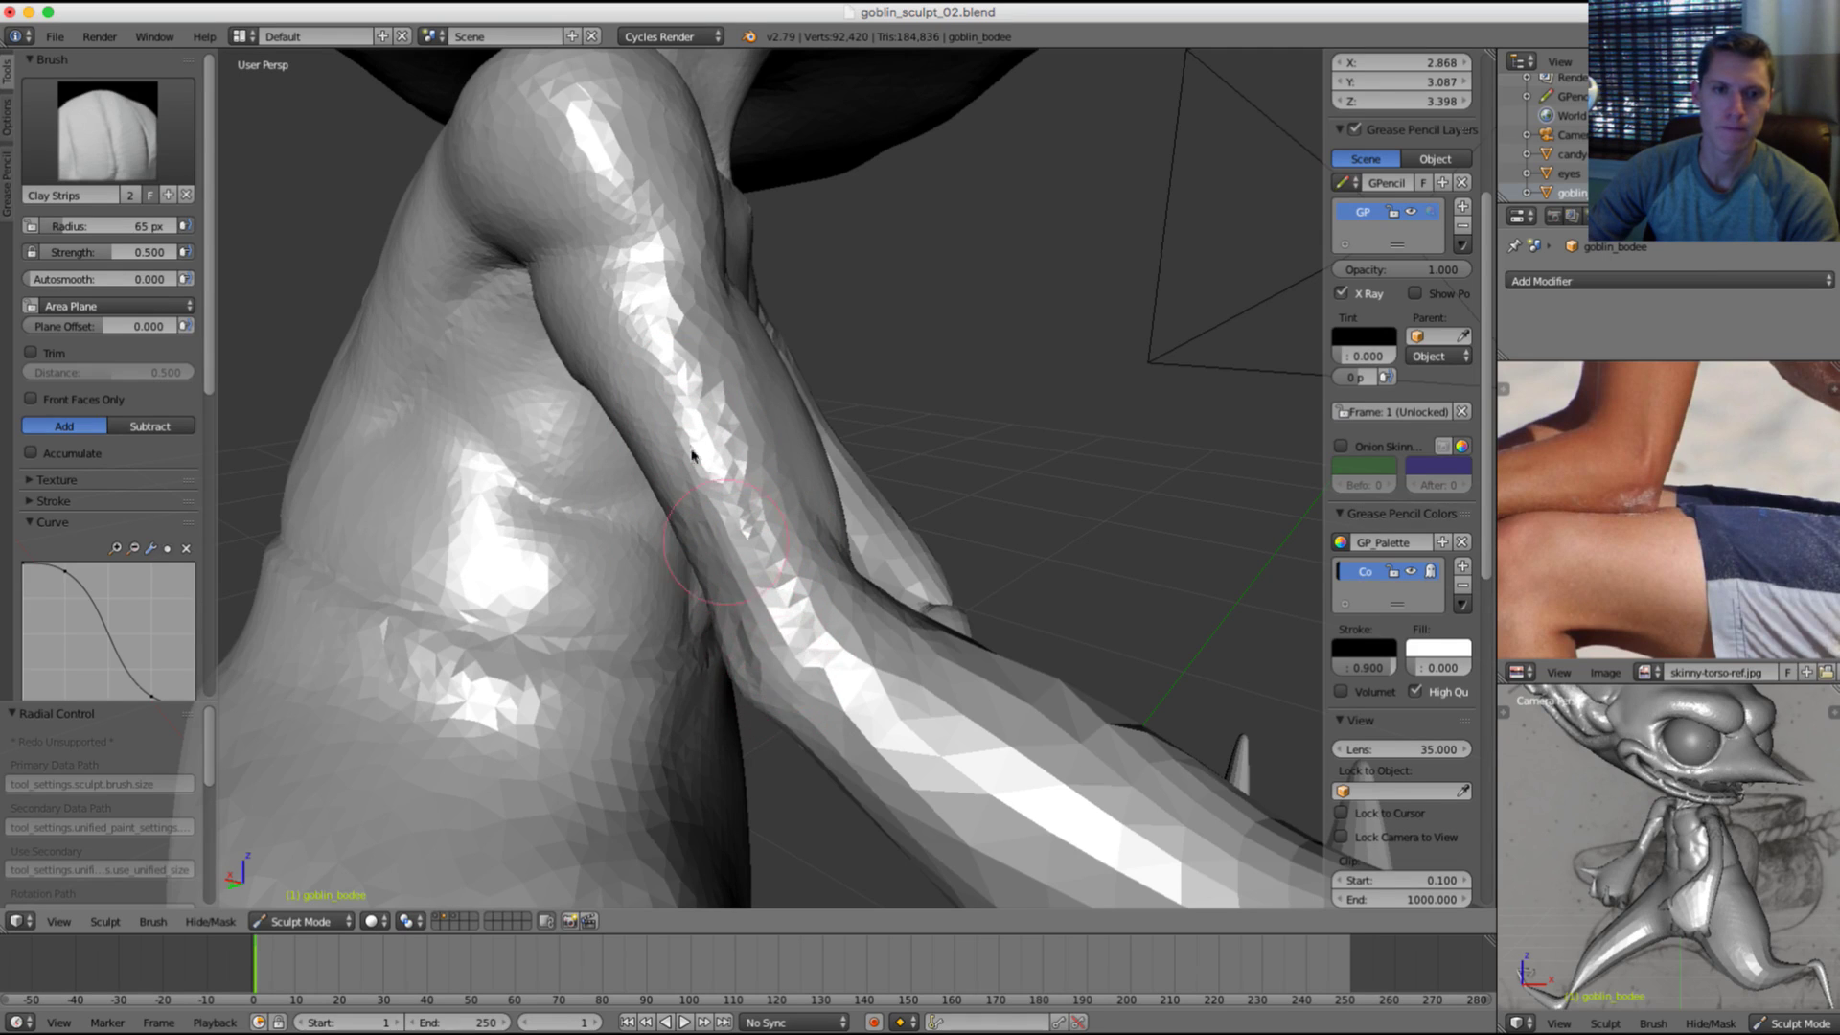
mouse_move(698, 341)
shift+mouse_down()
mouse_move(686, 361)
mouse_move(796, 596)
mouse_move(801, 580)
shift+mouse_up()
middle_drag(668, 481, 698, 383)
shift+drag(698, 384, 740, 481)
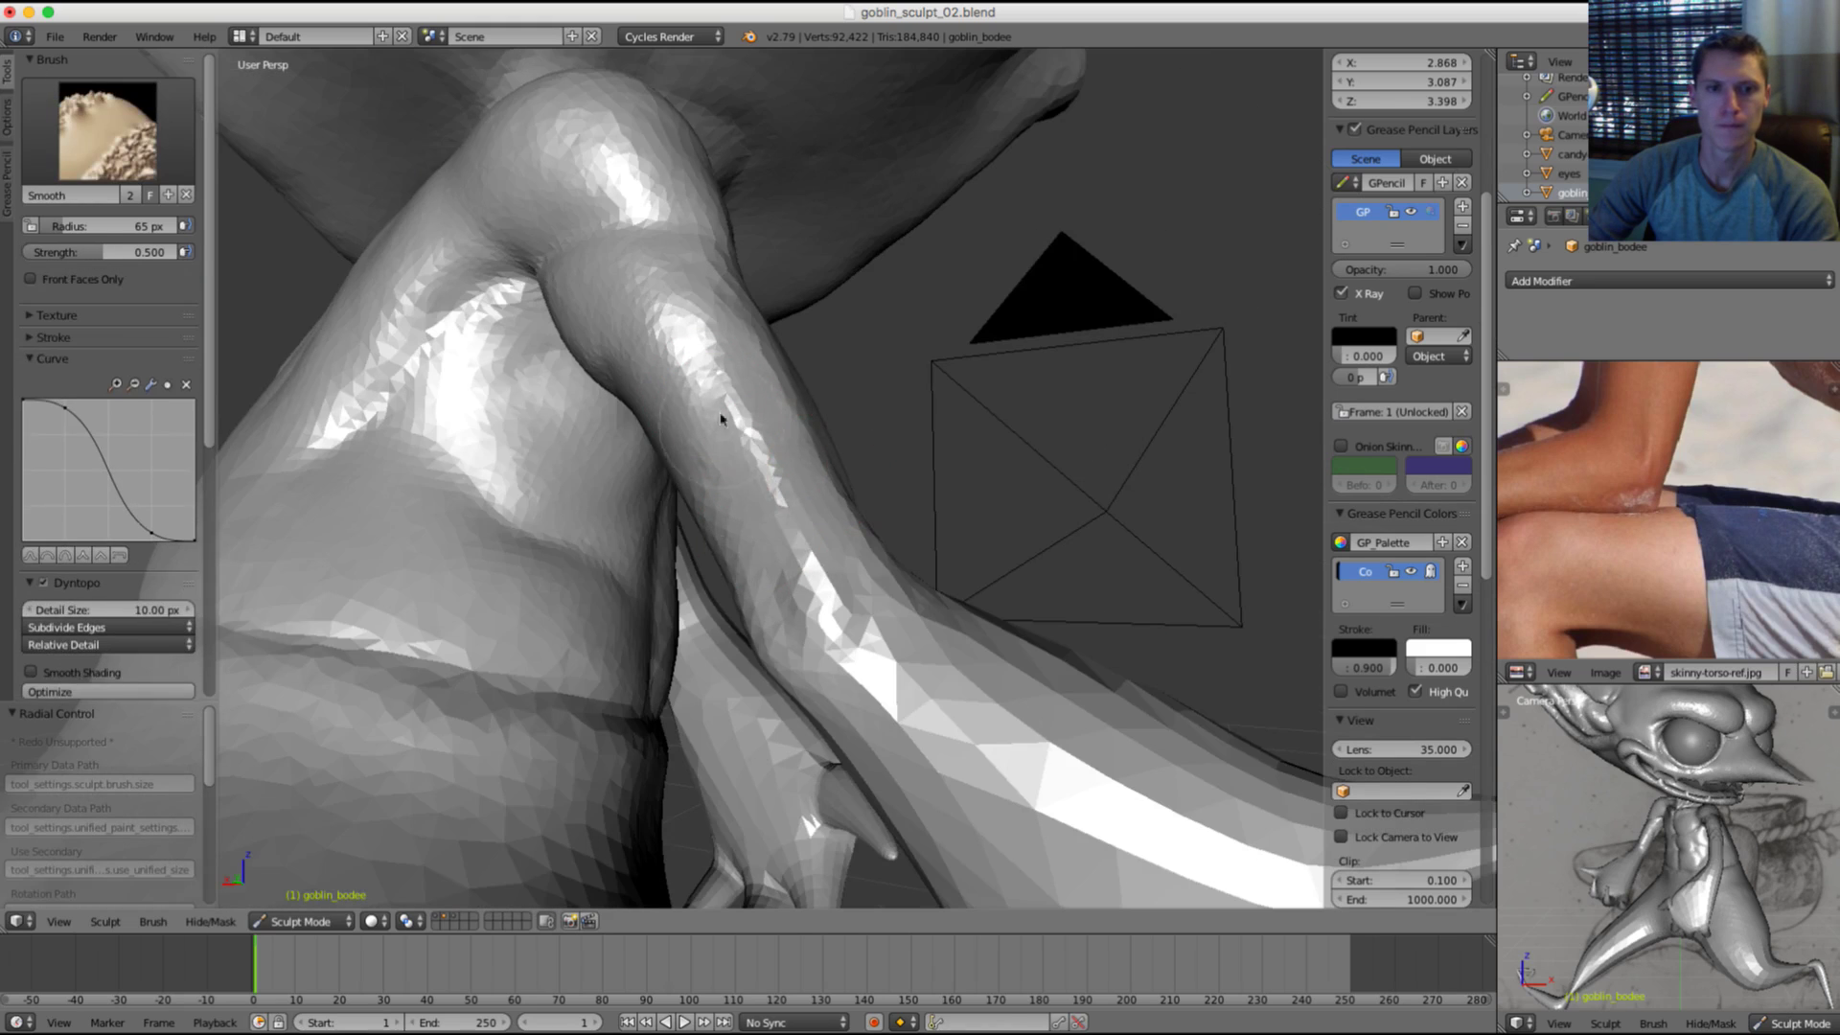
middle_drag(870, 534, 754, 543)
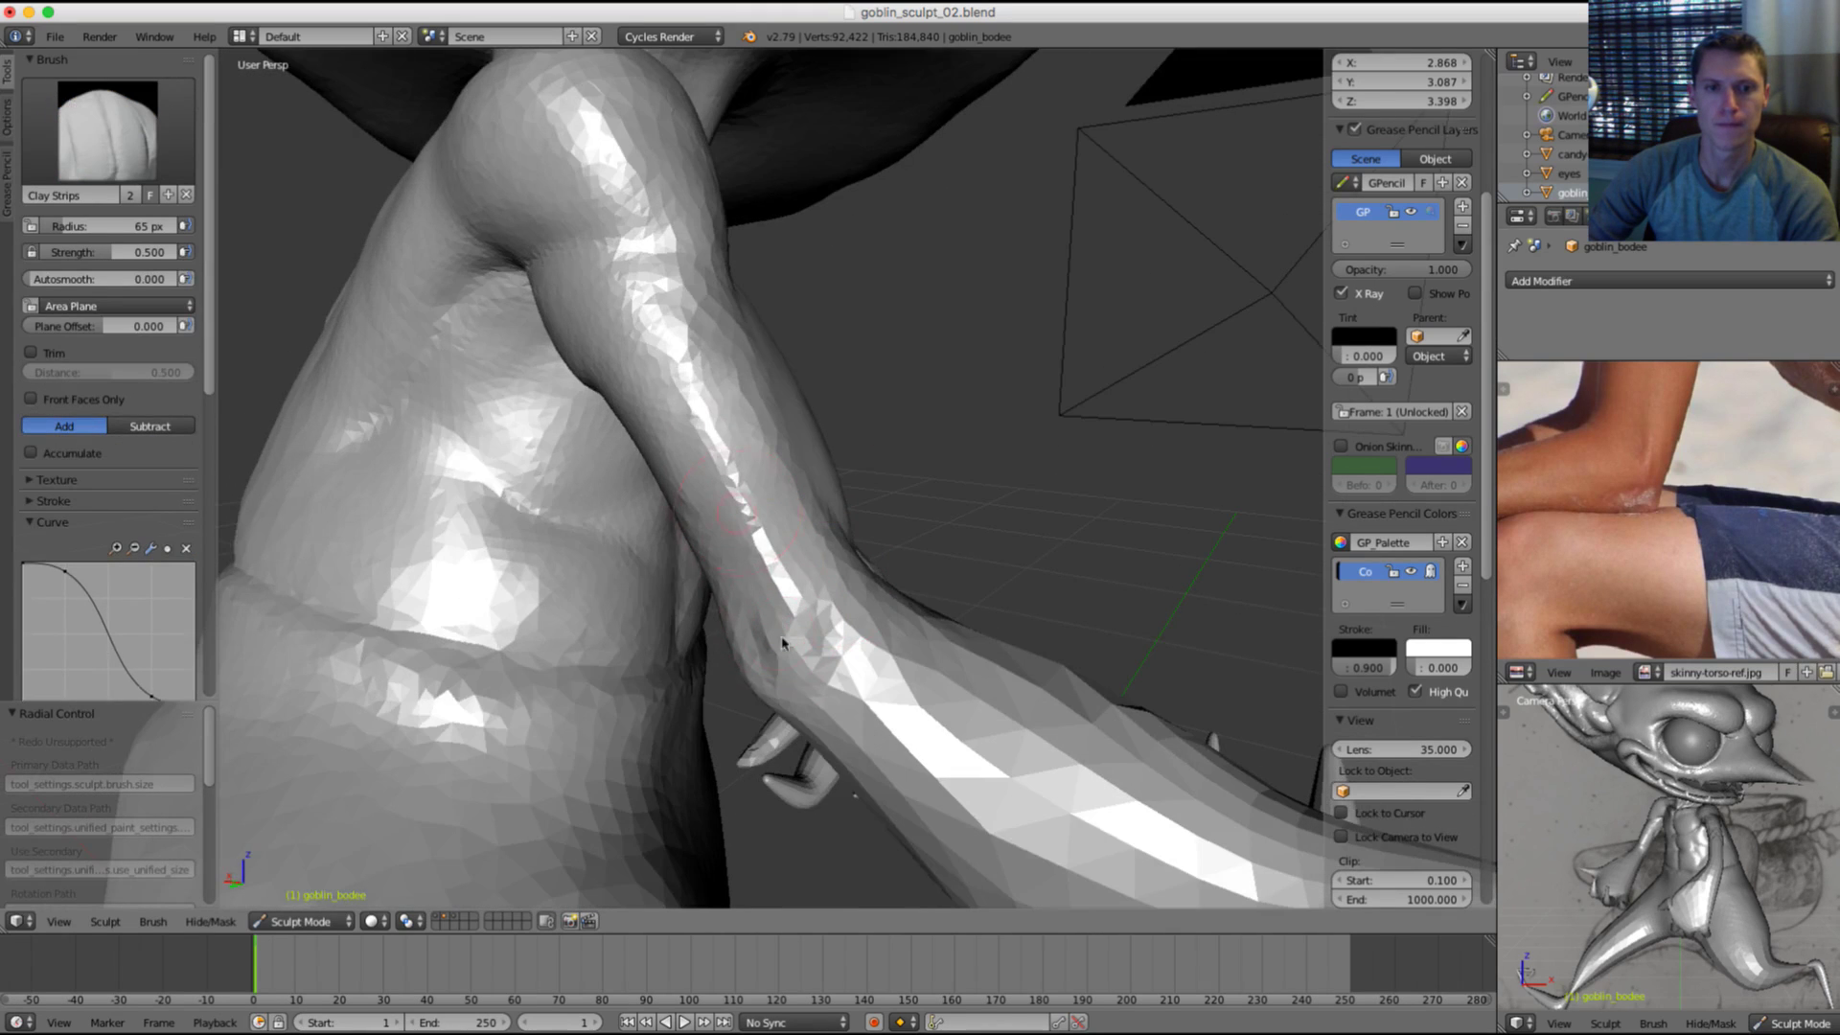
Step: Enlarge the Clay Strips brush to 105 px and smooth the outer upper arm below the deltoid
scroll(826, 394, down, 6)
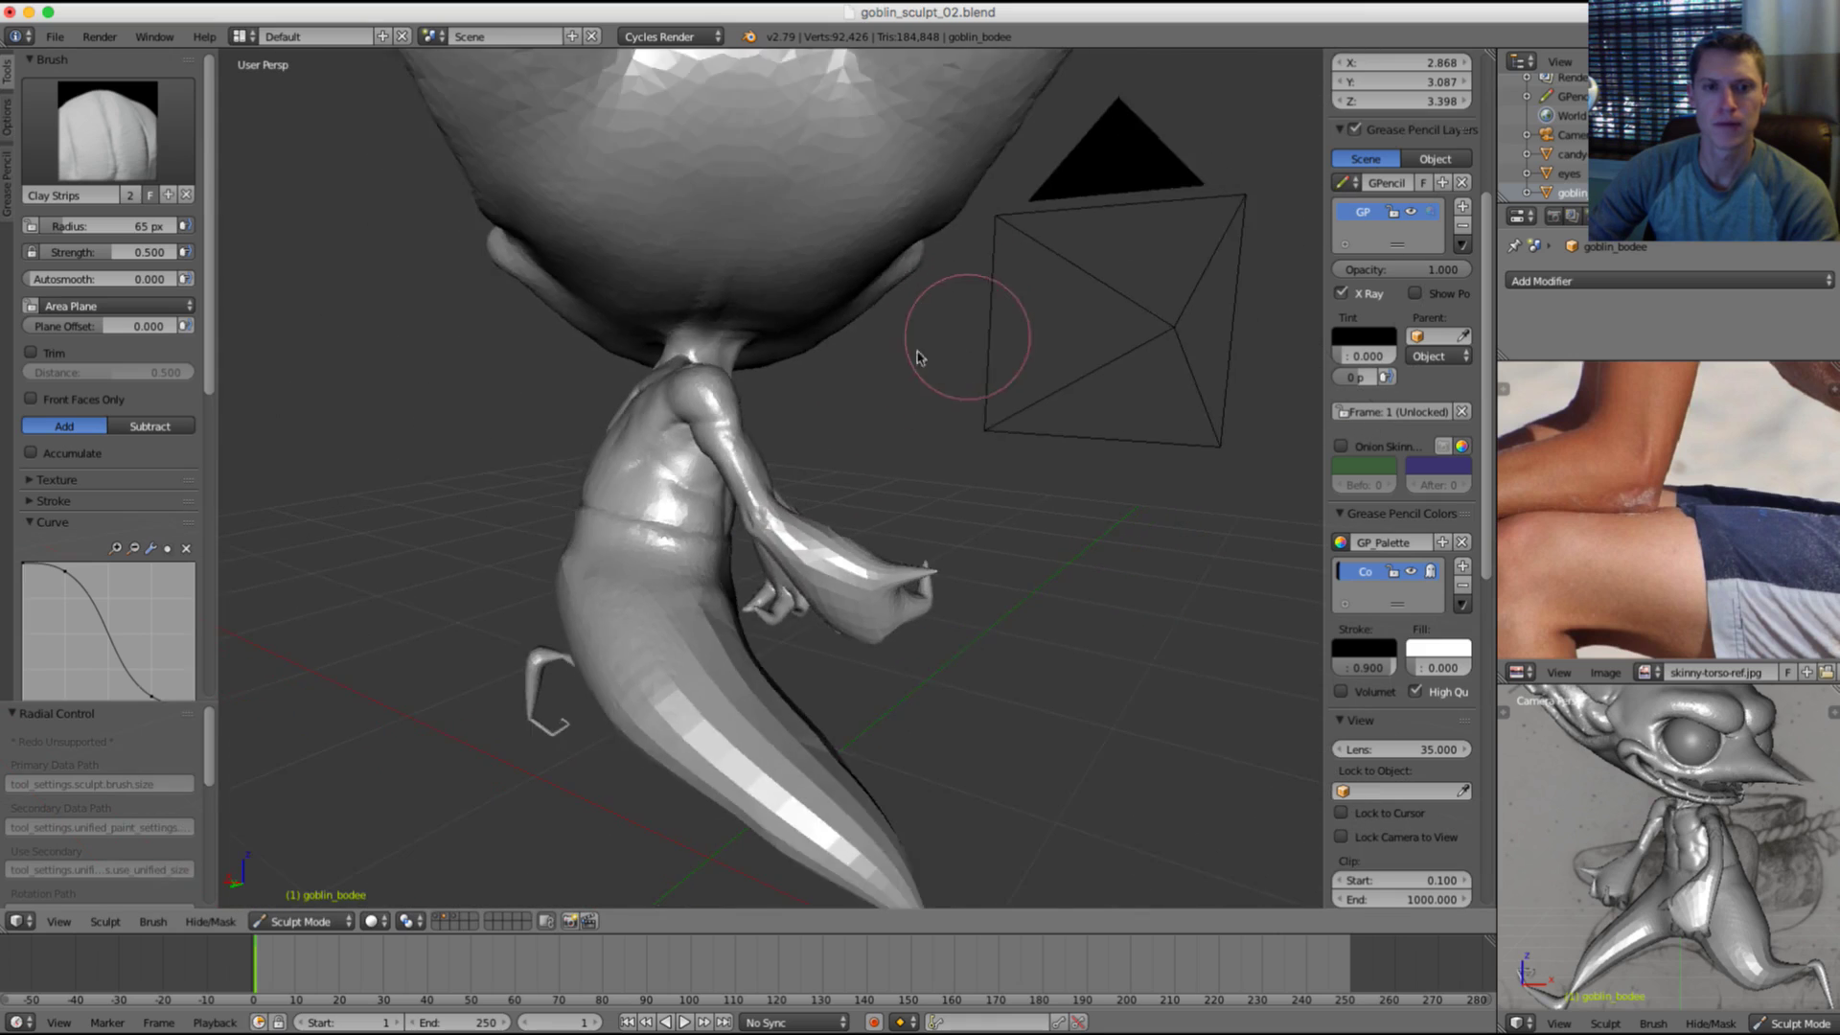
middle_drag(916, 357, 916, 526)
scroll(916, 526, up, 4)
scroll(767, 431, up, 1)
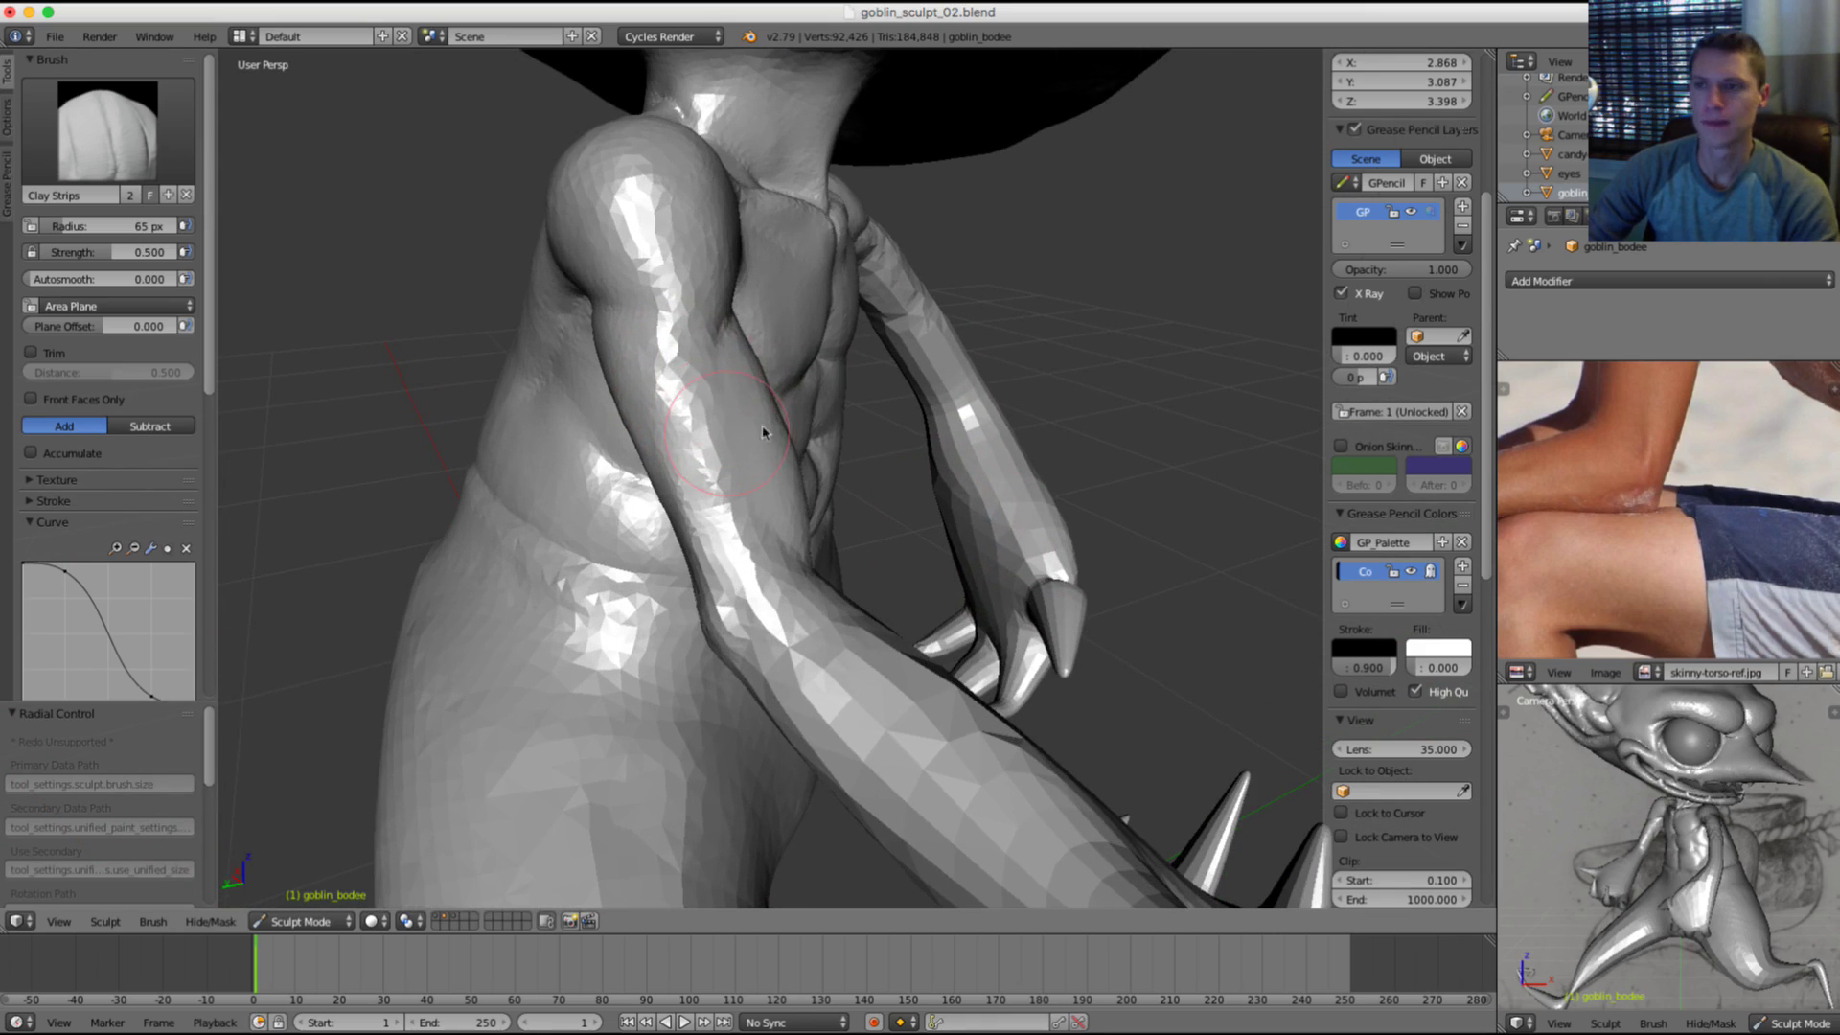
key(f)
click(726, 361)
key(f)
click(721, 343)
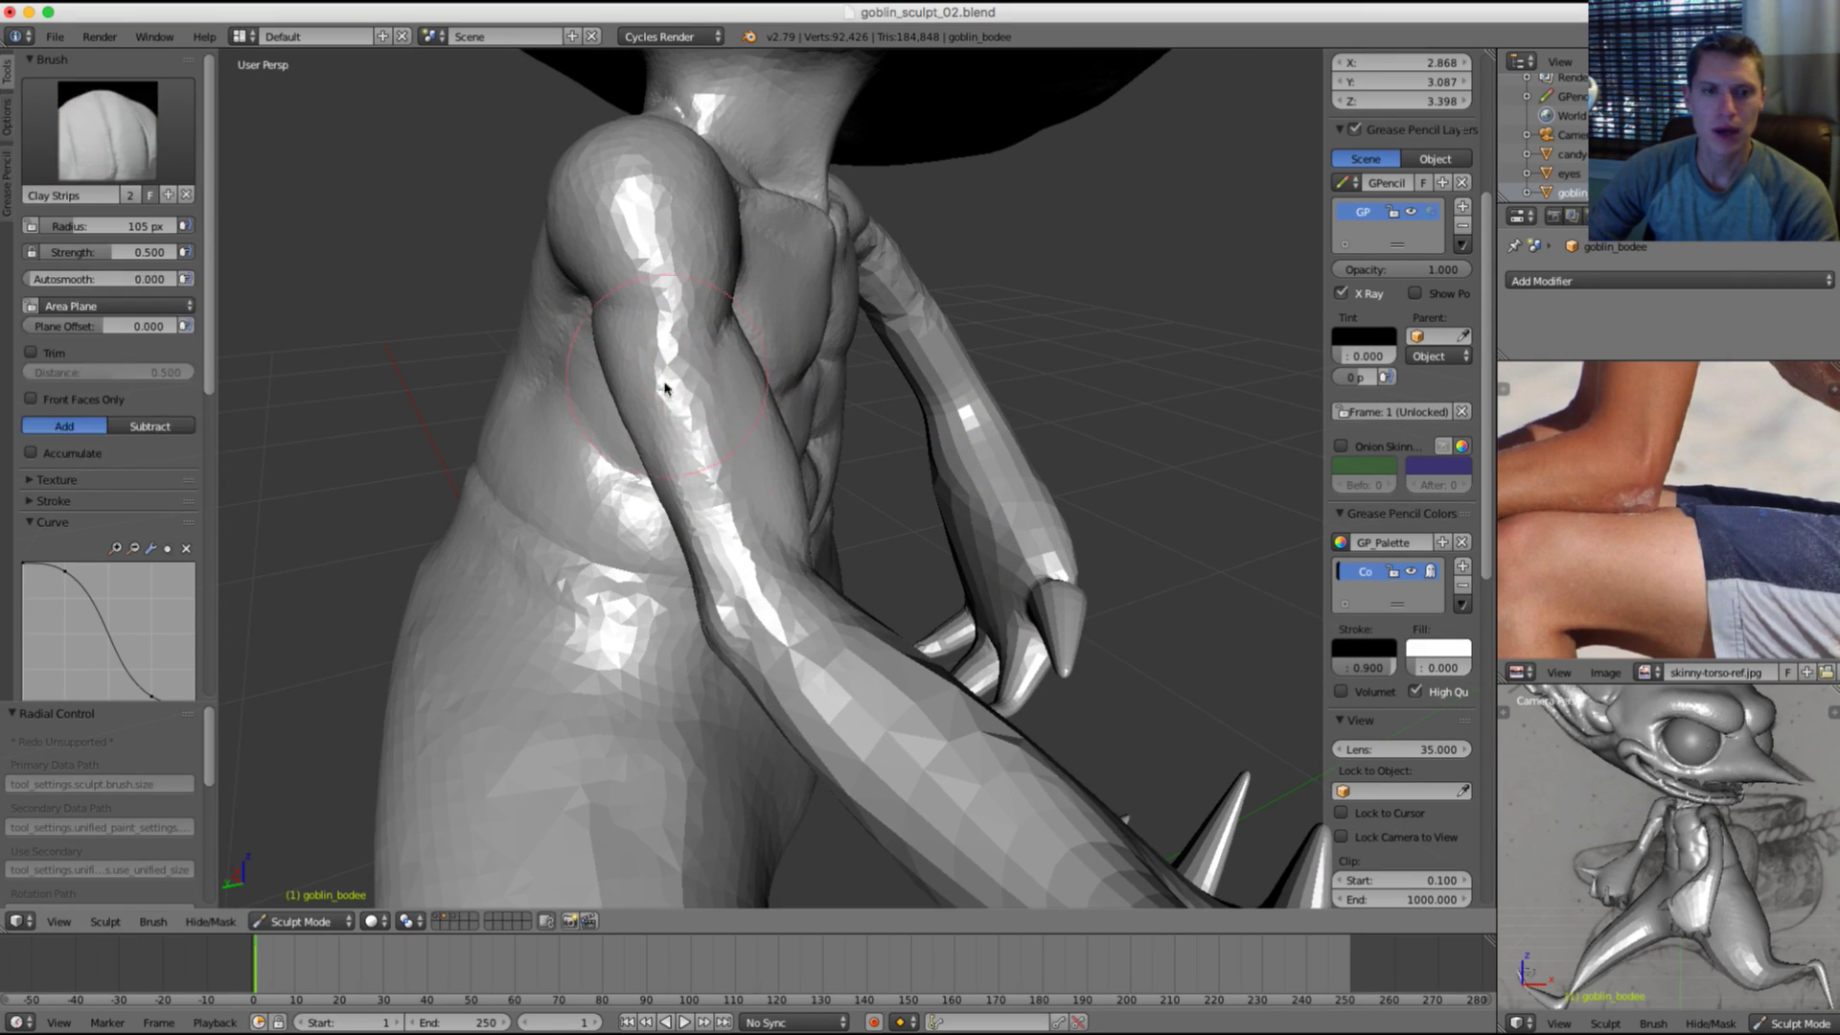
mouse_move(663, 382)
shift+mouse_down()
mouse_move(657, 351)
mouse_move(716, 469)
shift+mouse_up()
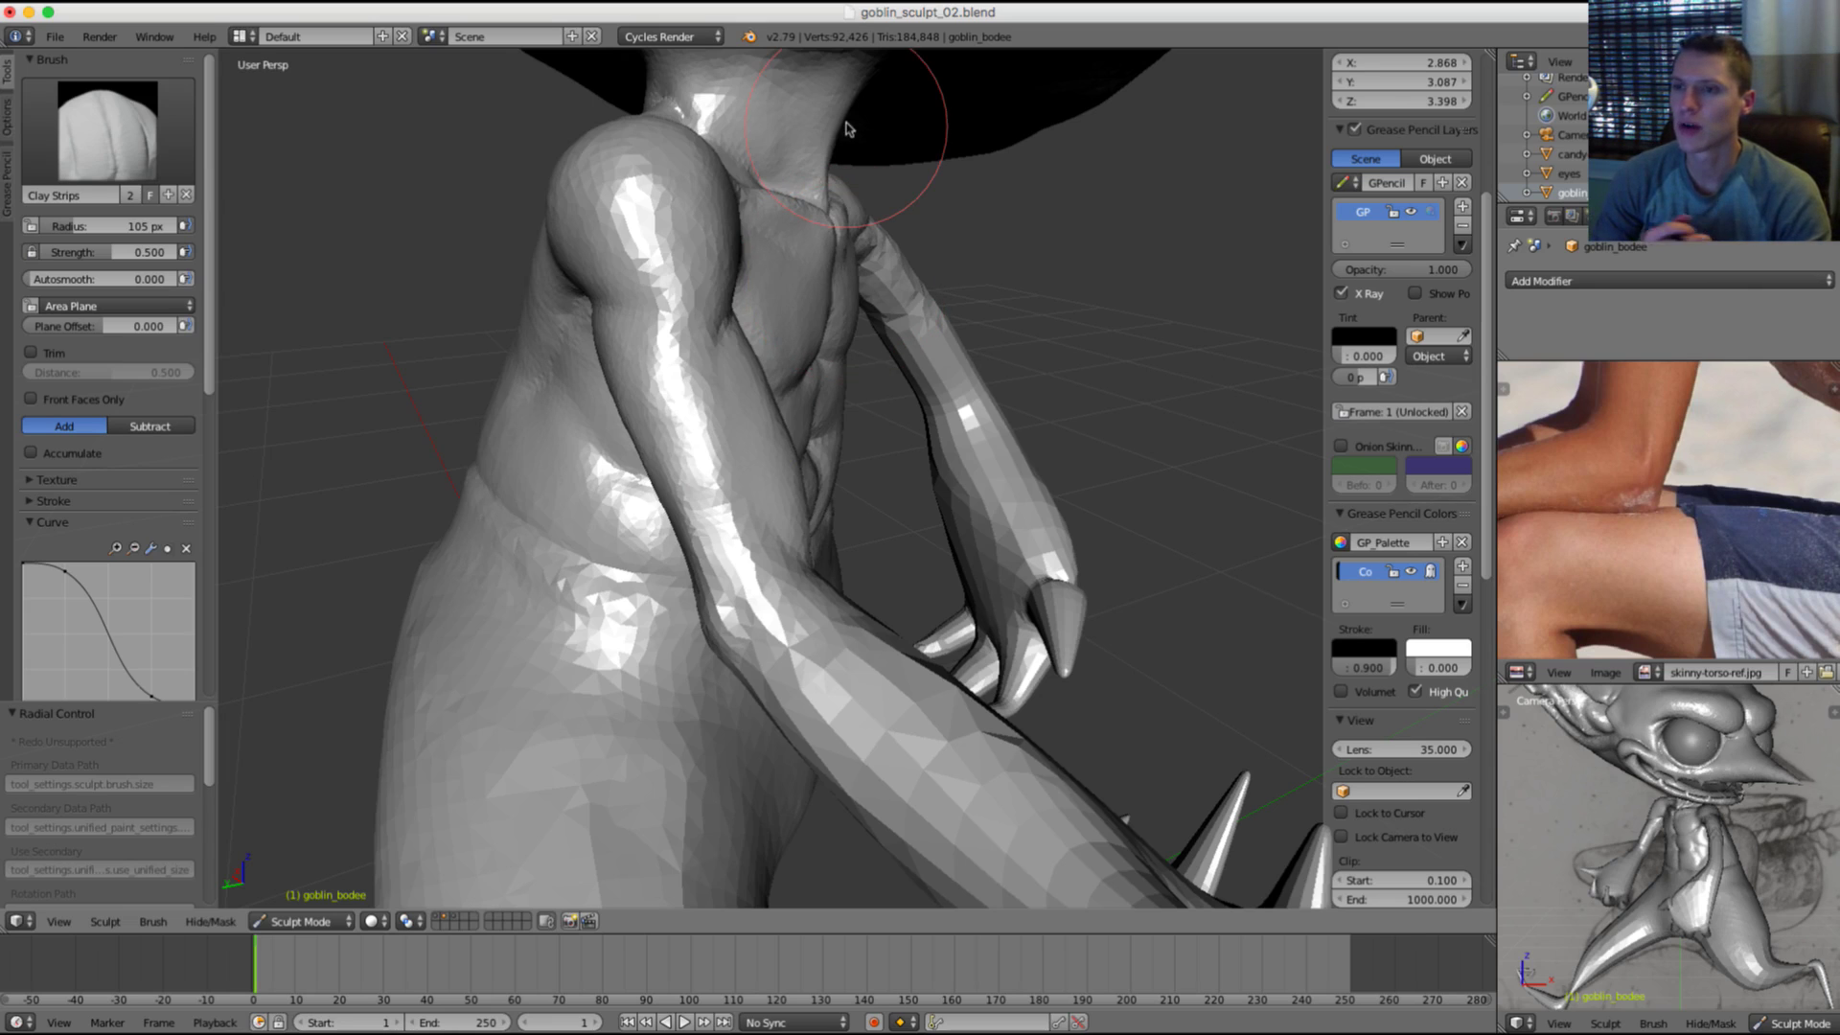
Step: Switch to the Crease brush at 82 px radius and soften the transition from the outer deltoid into the upper arm
middle_drag(958, 140, 774, 341)
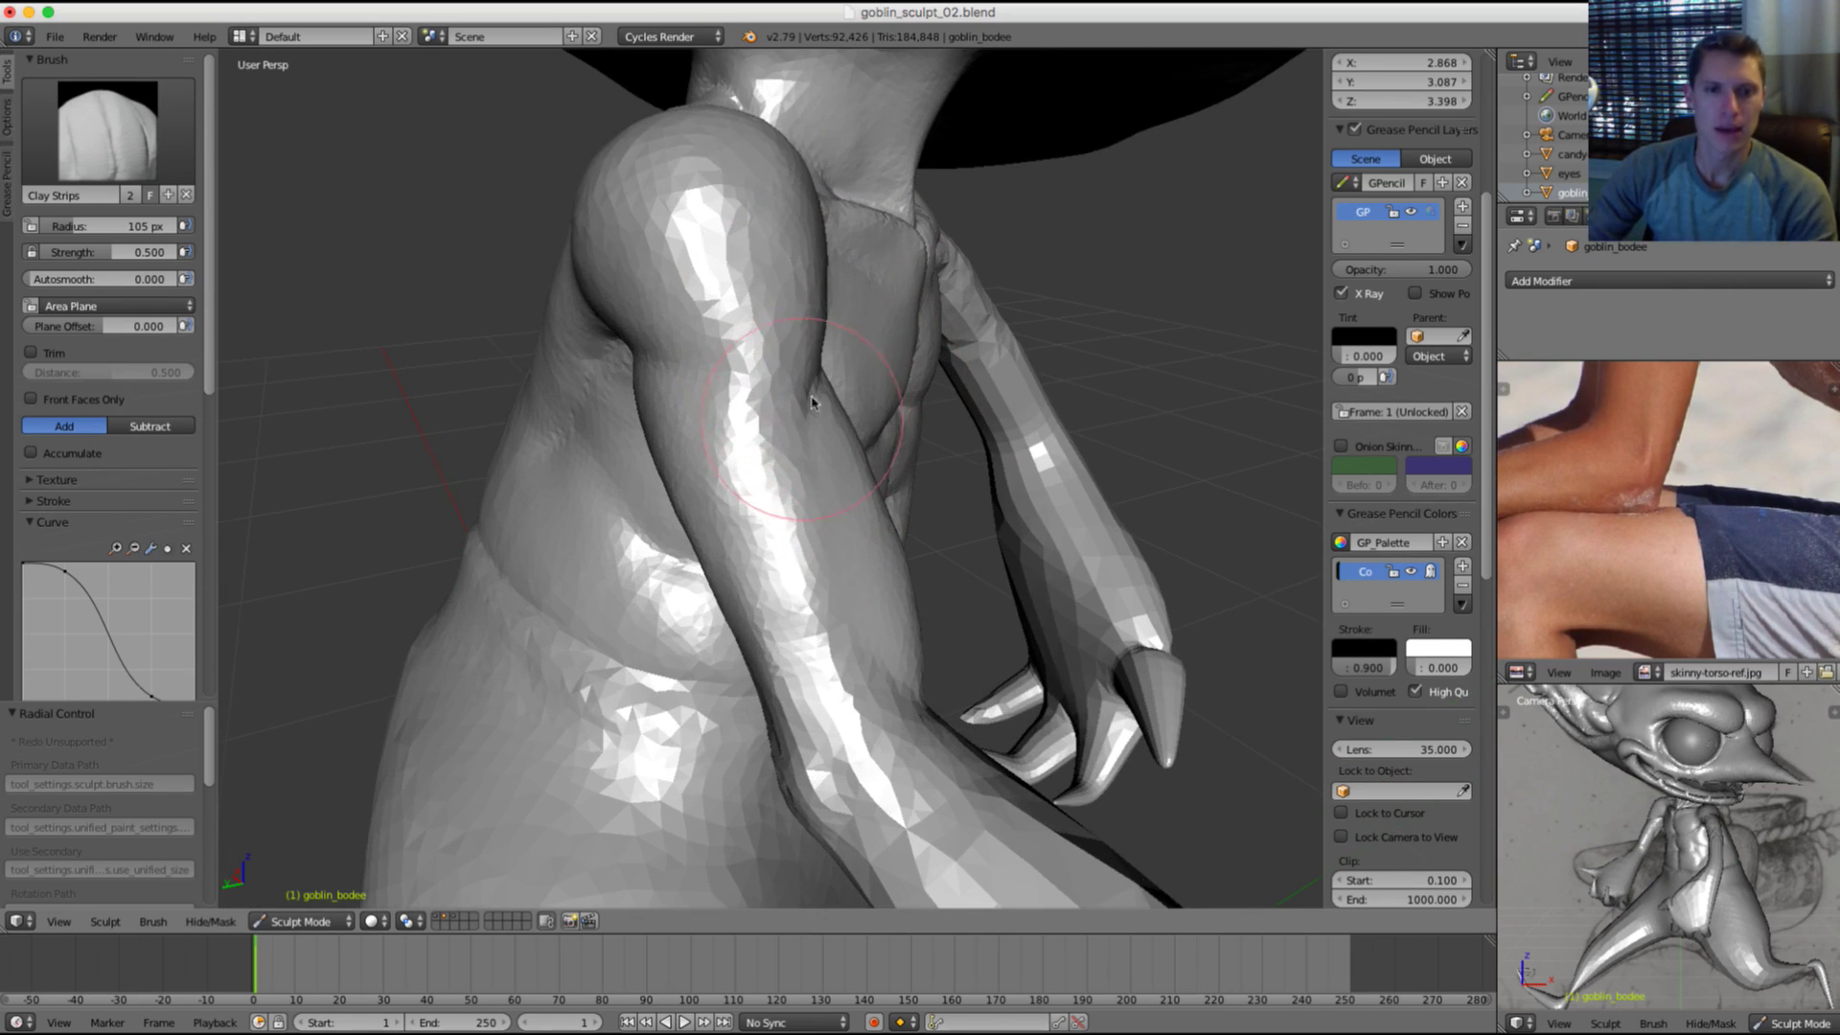
key(shift+c)
key(f)
click(756, 322)
scroll(758, 321, up, 5)
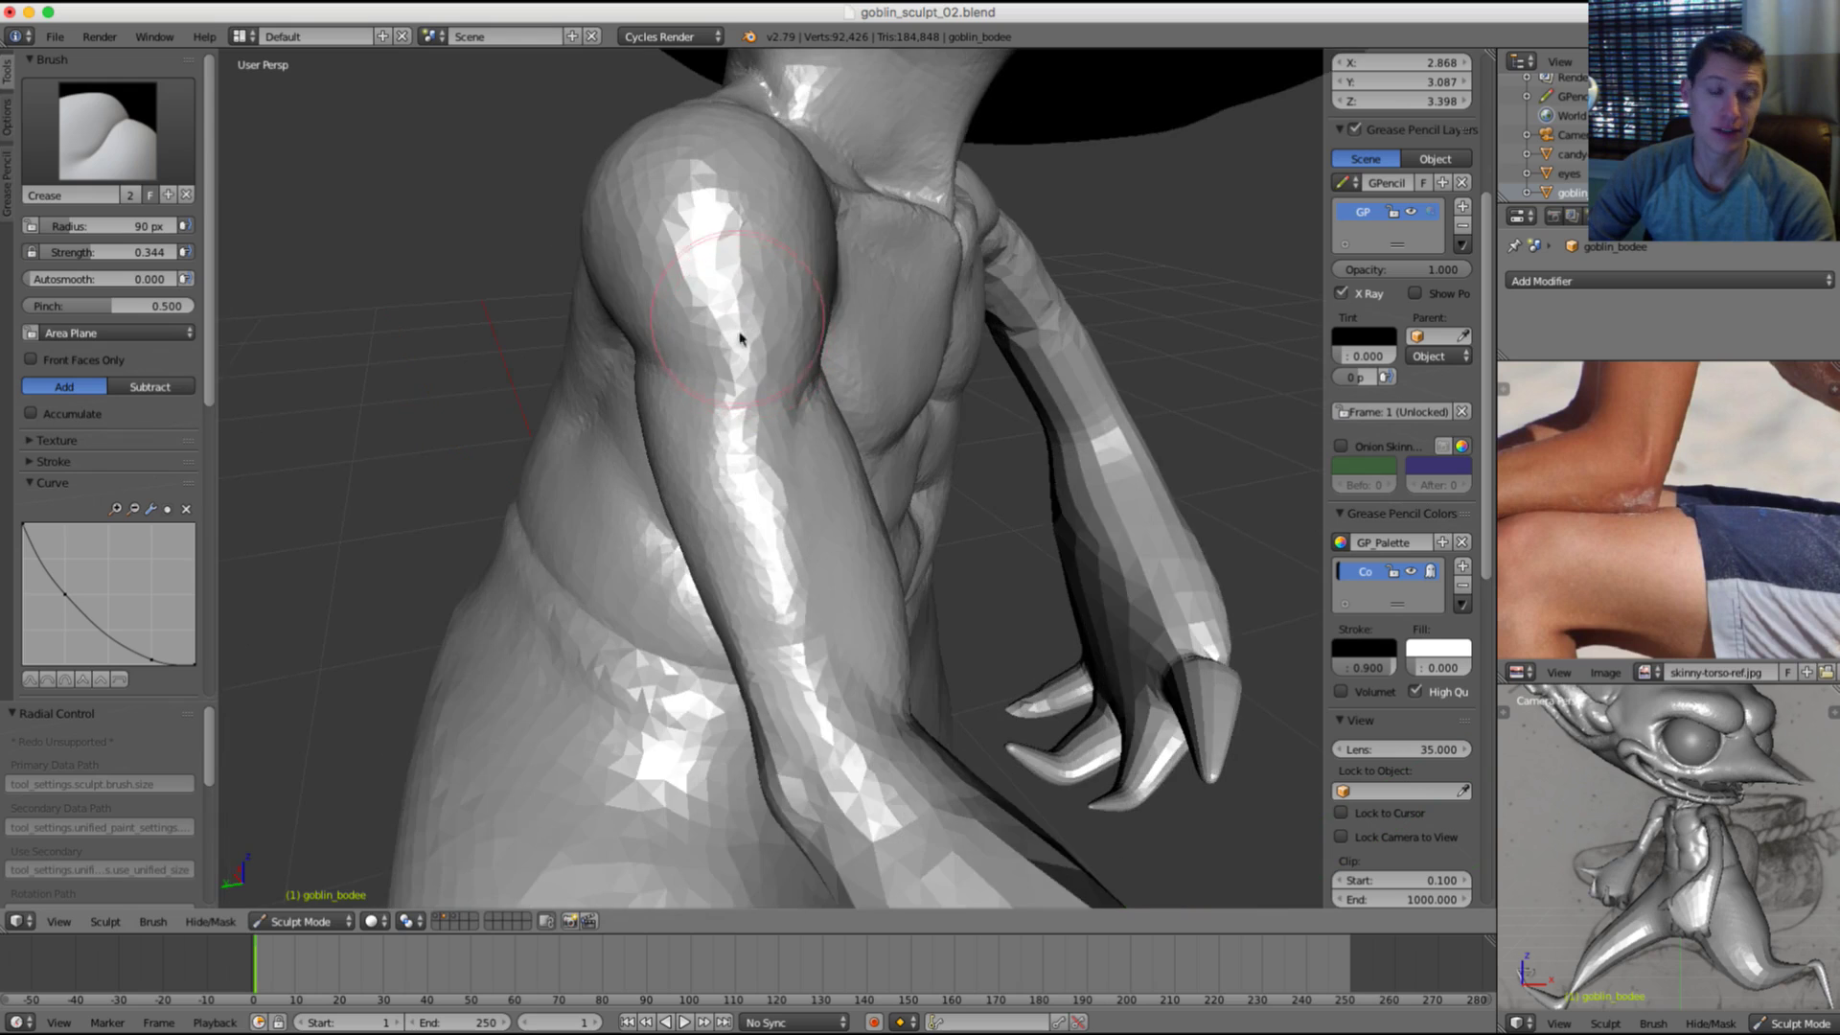
key(f)
click(706, 320)
middle_drag(726, 324, 731, 370)
scroll(728, 372, up, 3)
mouse_move(637, 351)
shift+mouse_down()
mouse_move(653, 275)
mouse_move(706, 296)
mouse_move(725, 335)
shift+mouse_up()
scroll(879, 316, down, 3)
middle_drag(901, 258, 908, 445)
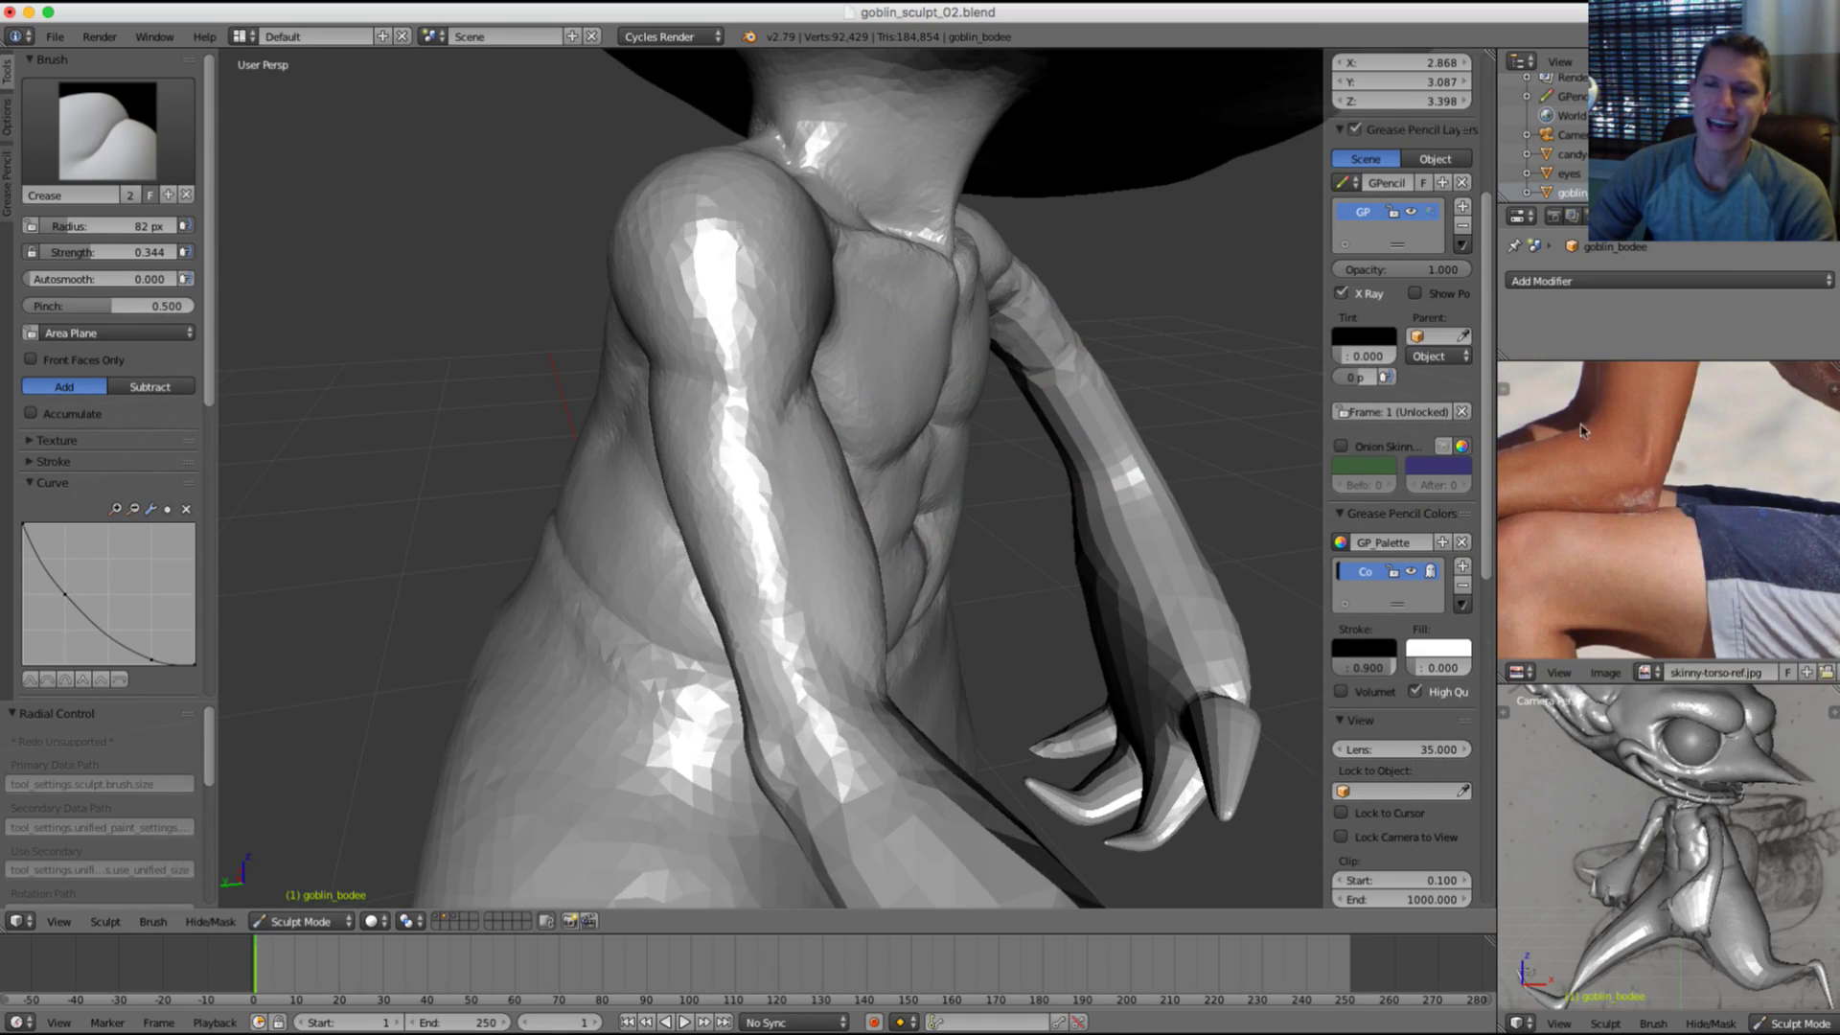
Step: Show the seated man's full arm and torso in the reference photo
scroll(1661, 508, down, 3)
scroll(1660, 507, up, 2)
middle_drag(1661, 508, 1727, 460)
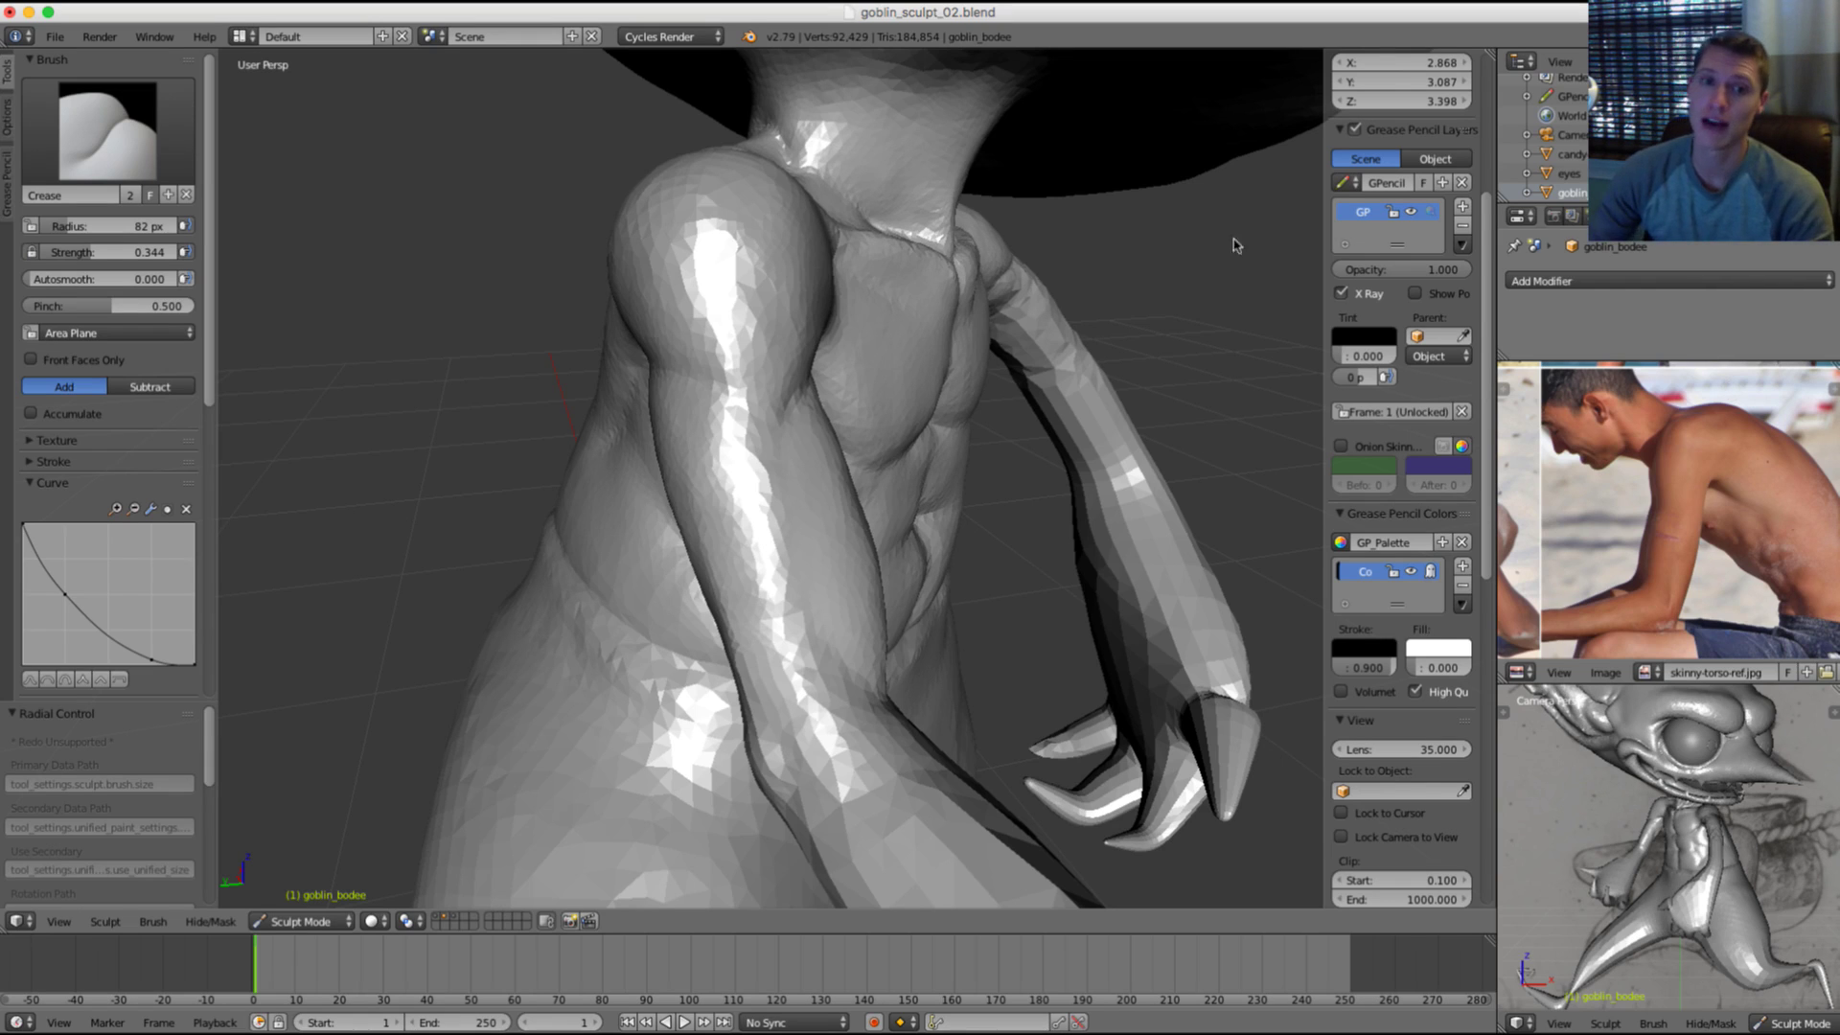
Step: Carve the groove below the upper triceps bulge with a 97 px Crease brush at 0.344 strength, and smooth it
mouse_move(1261, 440)
middle_down()
mouse_move(957, 325)
mouse_move(993, 339)
mouse_move(895, 399)
mouse_move(871, 349)
mouse_move(822, 387)
middle_up()
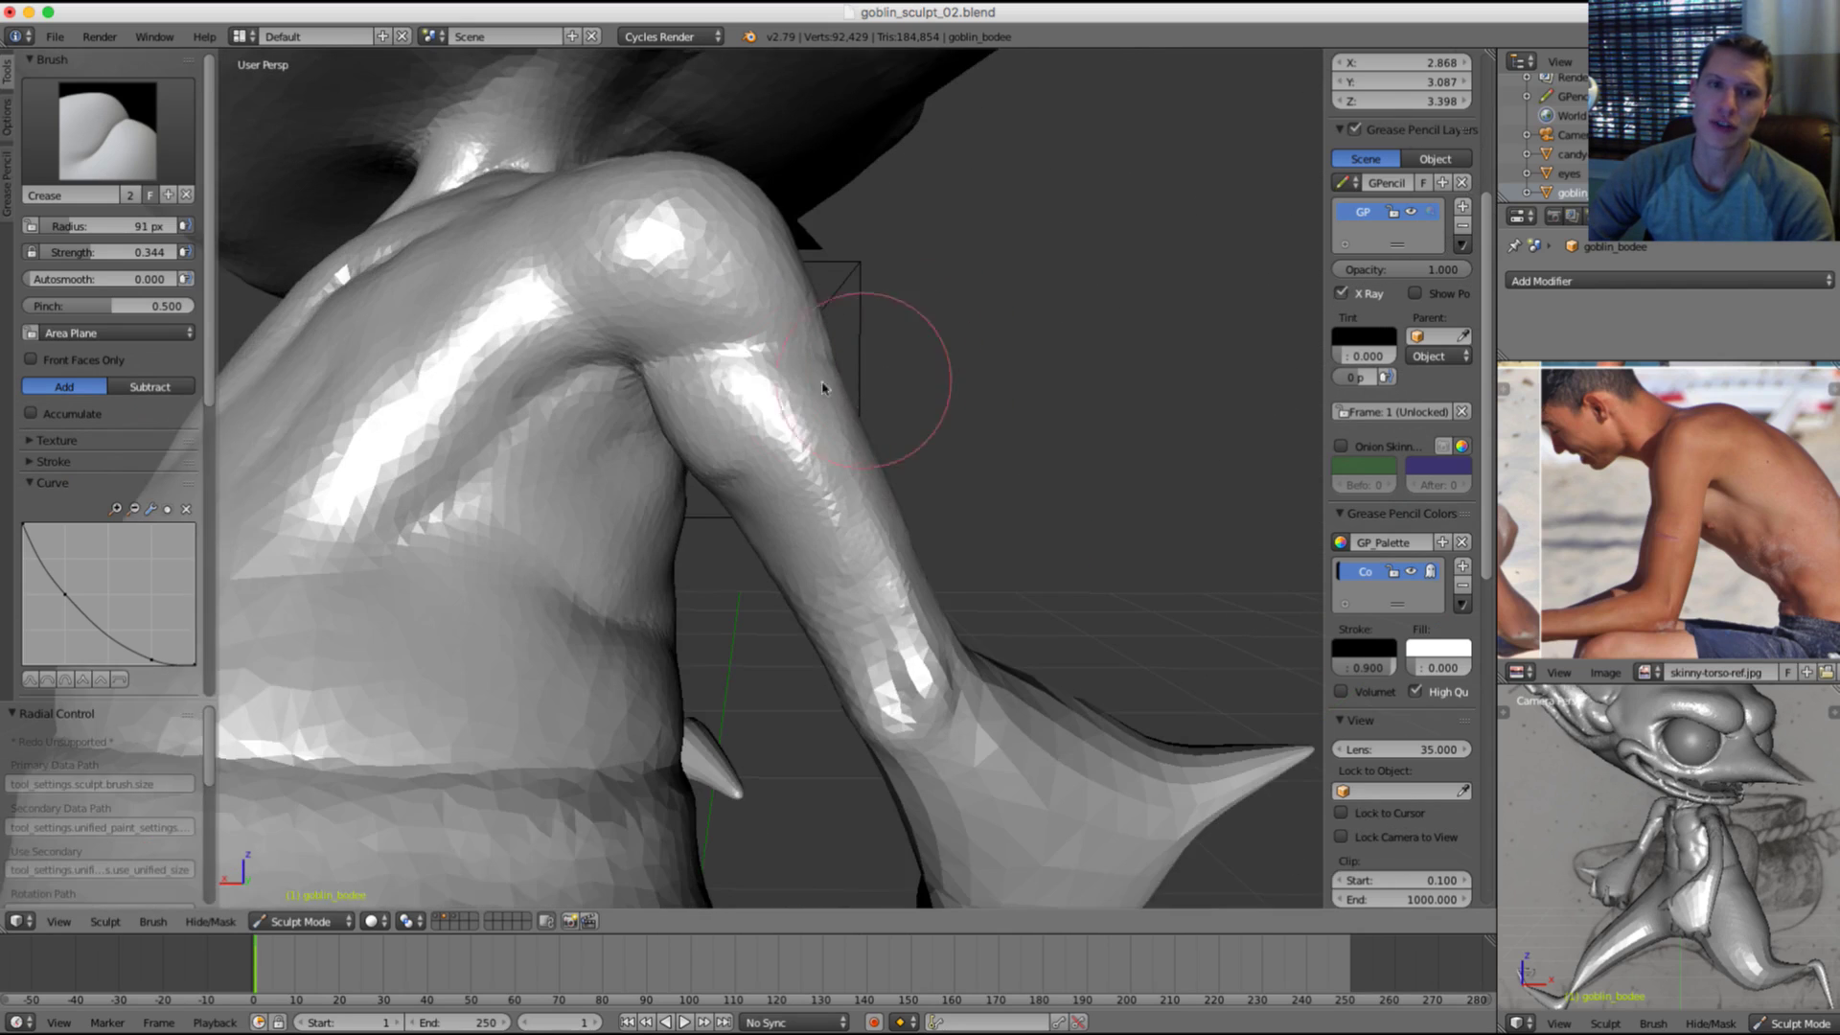
scroll(822, 387, up, 1)
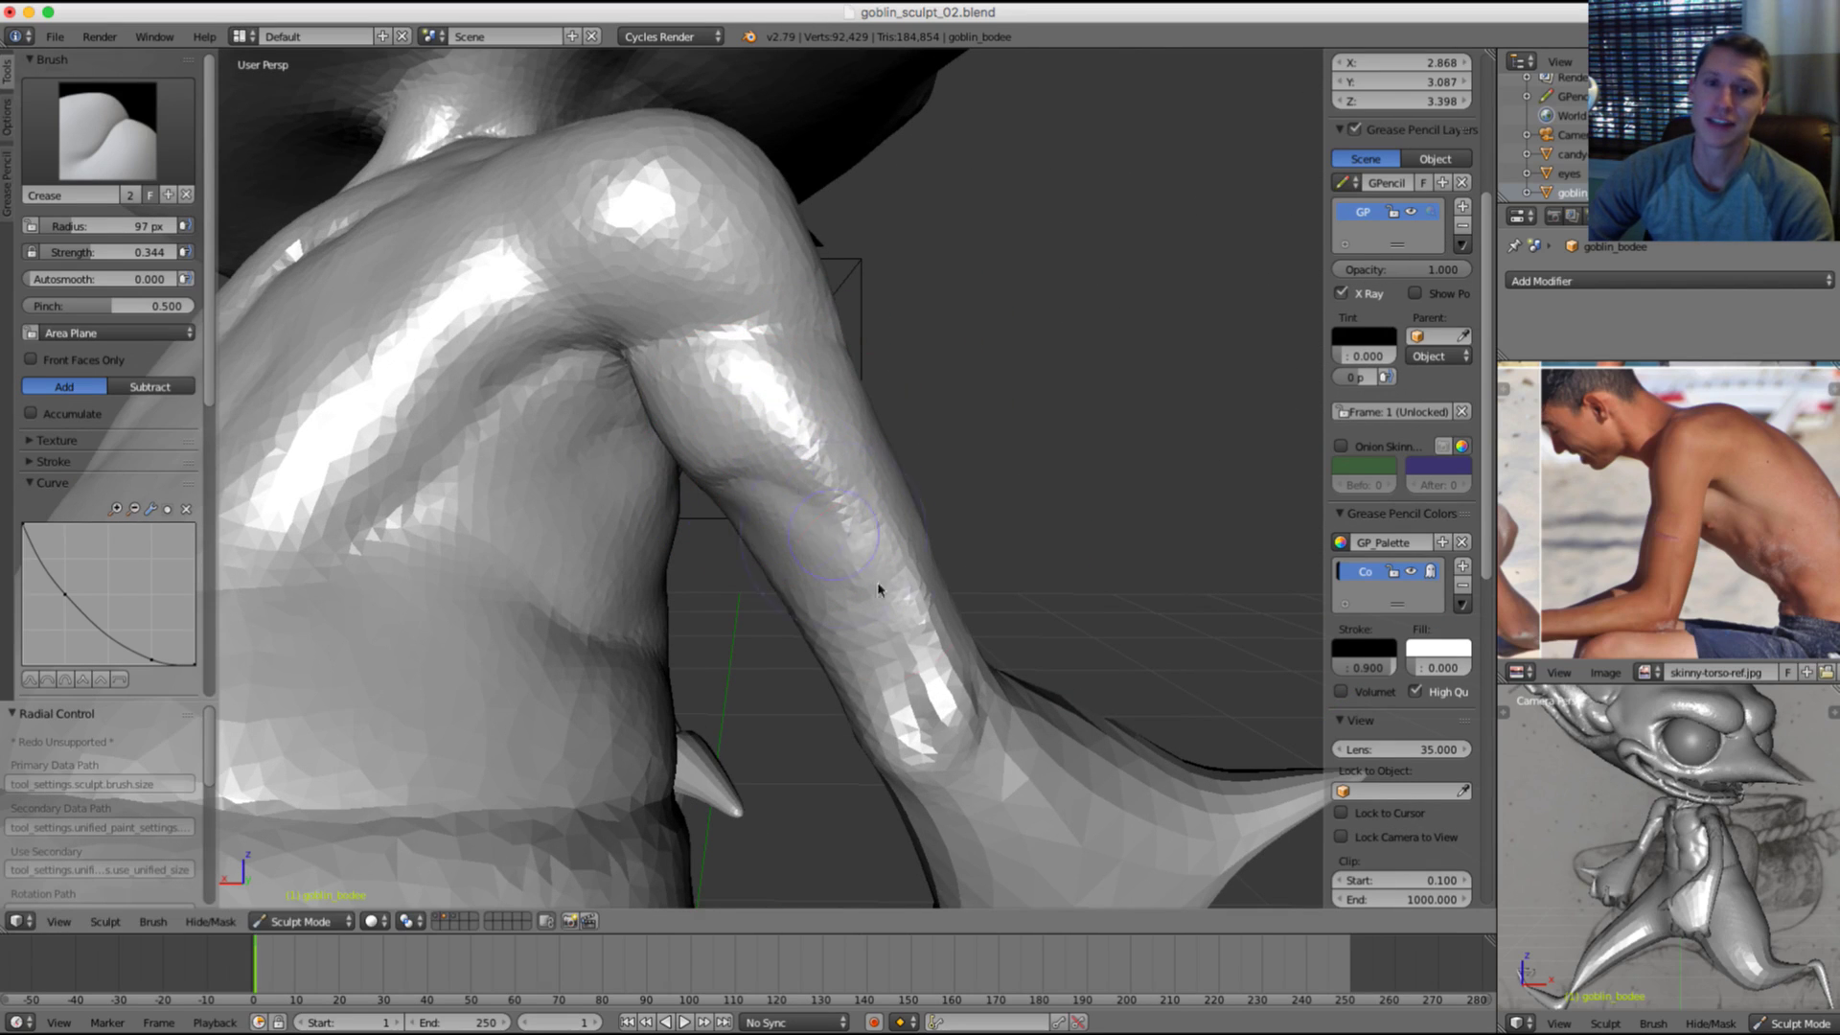
ctrl+drag(907, 628, 867, 541)
middle_drag(867, 542, 809, 517)
shift+drag(808, 517, 758, 489)
mouse_move(758, 488)
middle_down()
mouse_move(817, 448)
mouse_move(774, 465)
middle_up()
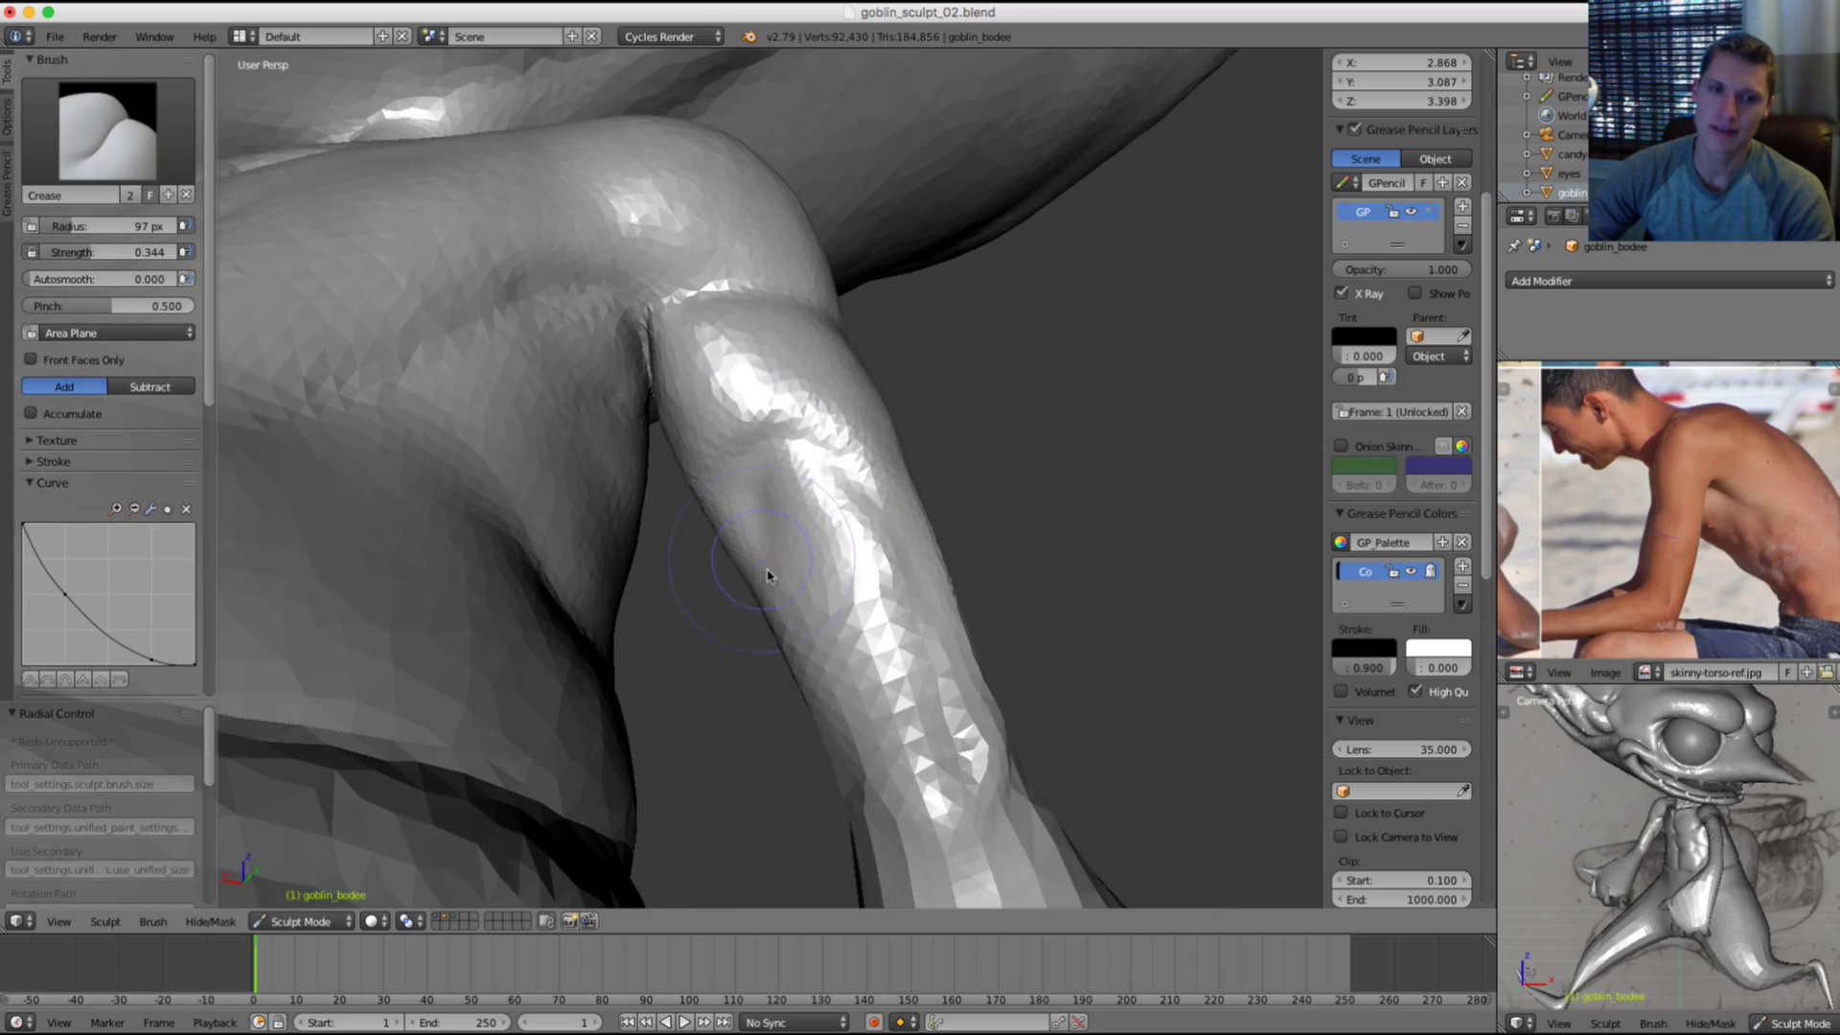
Step: Refine the upper triceps bulge with the 97 px Crease brush and smooth its surface near the armpit
mouse_move(875, 480)
middle_down()
mouse_move(862, 603)
mouse_move(833, 600)
mouse_move(952, 460)
middle_up()
key(s)
key(shift+c)
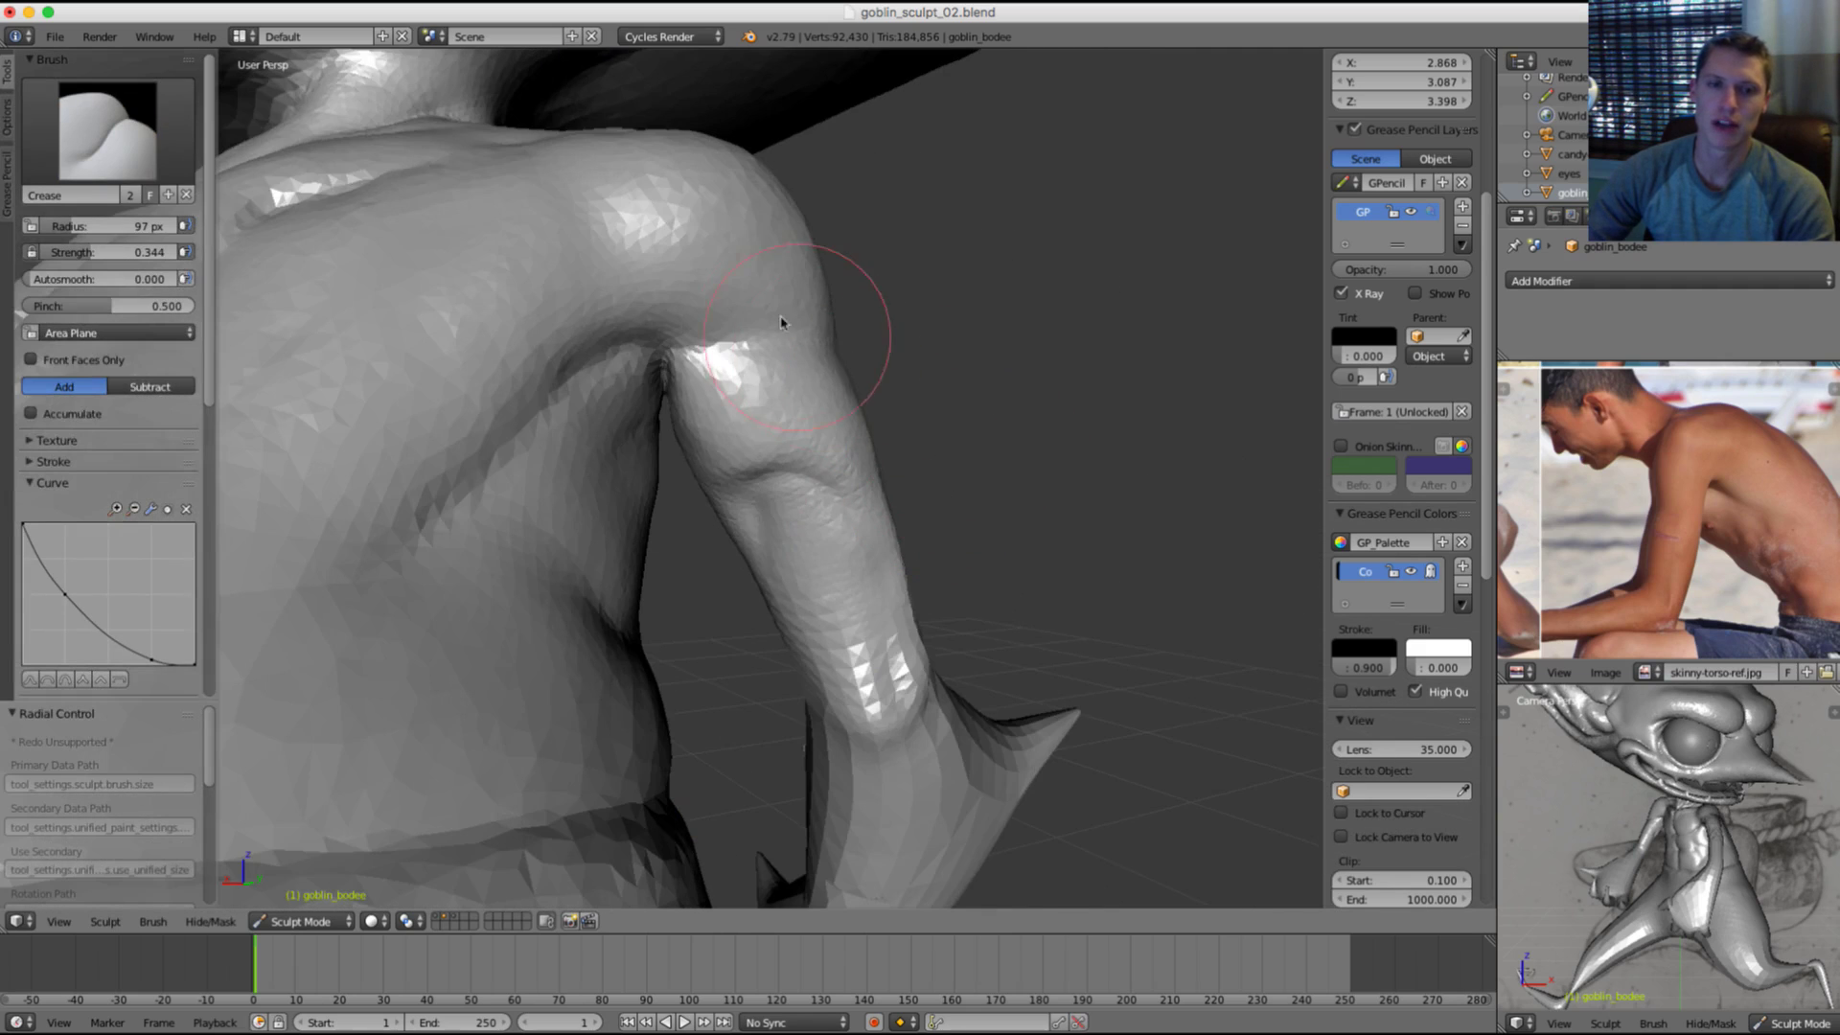
middle_drag(780, 320, 792, 406)
key(s)
mouse_move(772, 455)
shift+mouse_down()
mouse_move(784, 485)
mouse_move(805, 469)
shift+mouse_up()
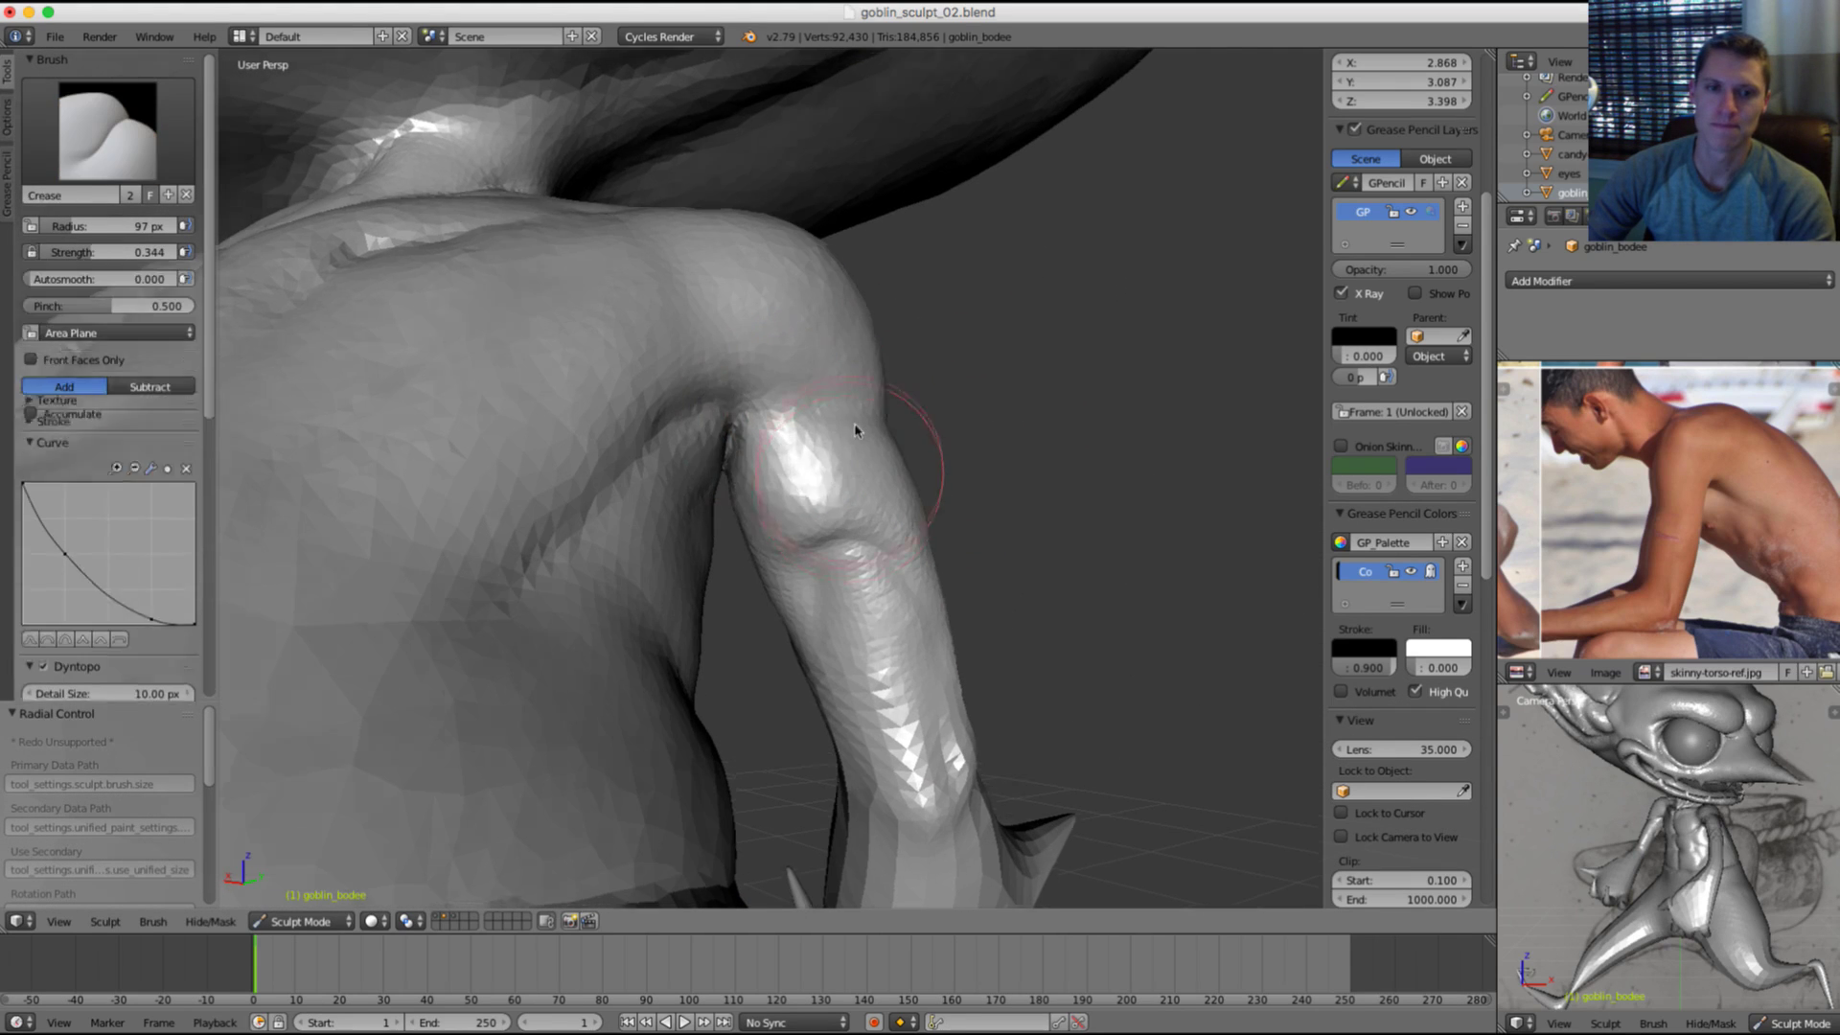
Step: Inflate the inner triceps beside the armpit with a 91 px Inflate/Deflate brush at 1.000 strength
middle_drag(857, 427, 792, 526)
key(i)
key(f)
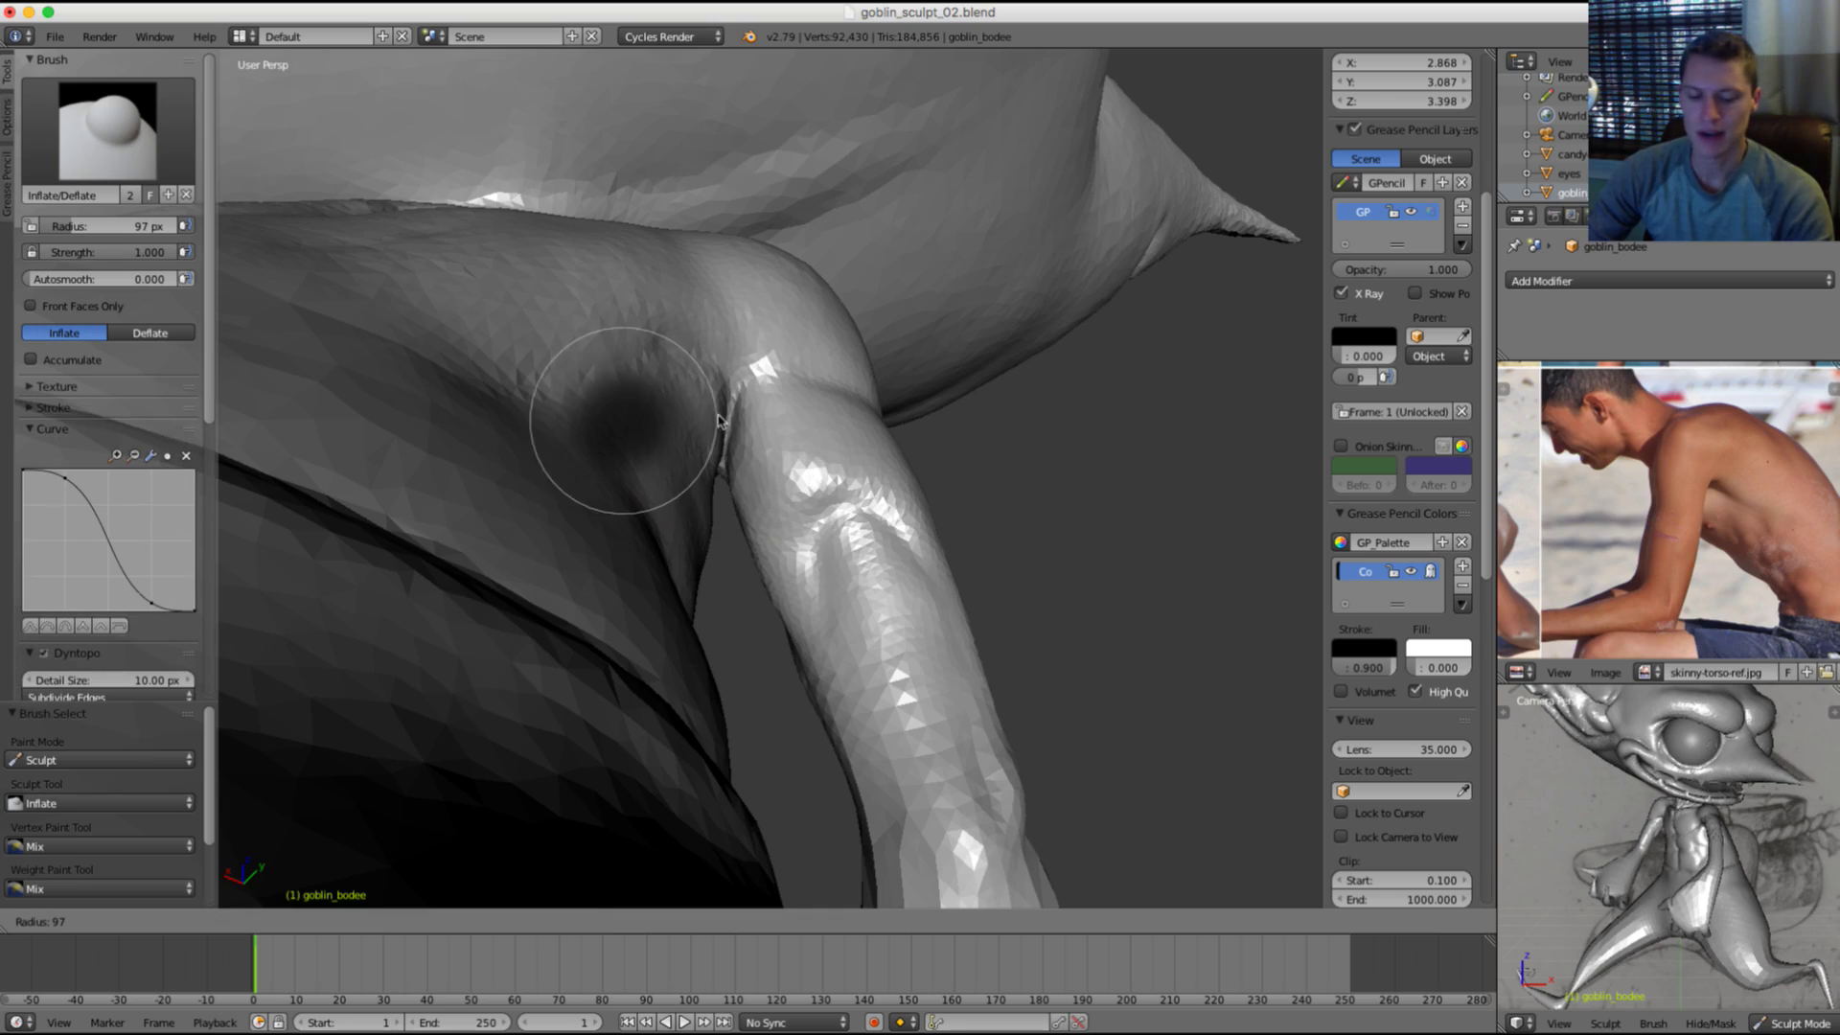
click(722, 419)
middle_drag(754, 405, 743, 427)
key(f)
click(732, 427)
mouse_move(763, 512)
mouse_down()
mouse_move(767, 469)
mouse_move(755, 520)
mouse_up()
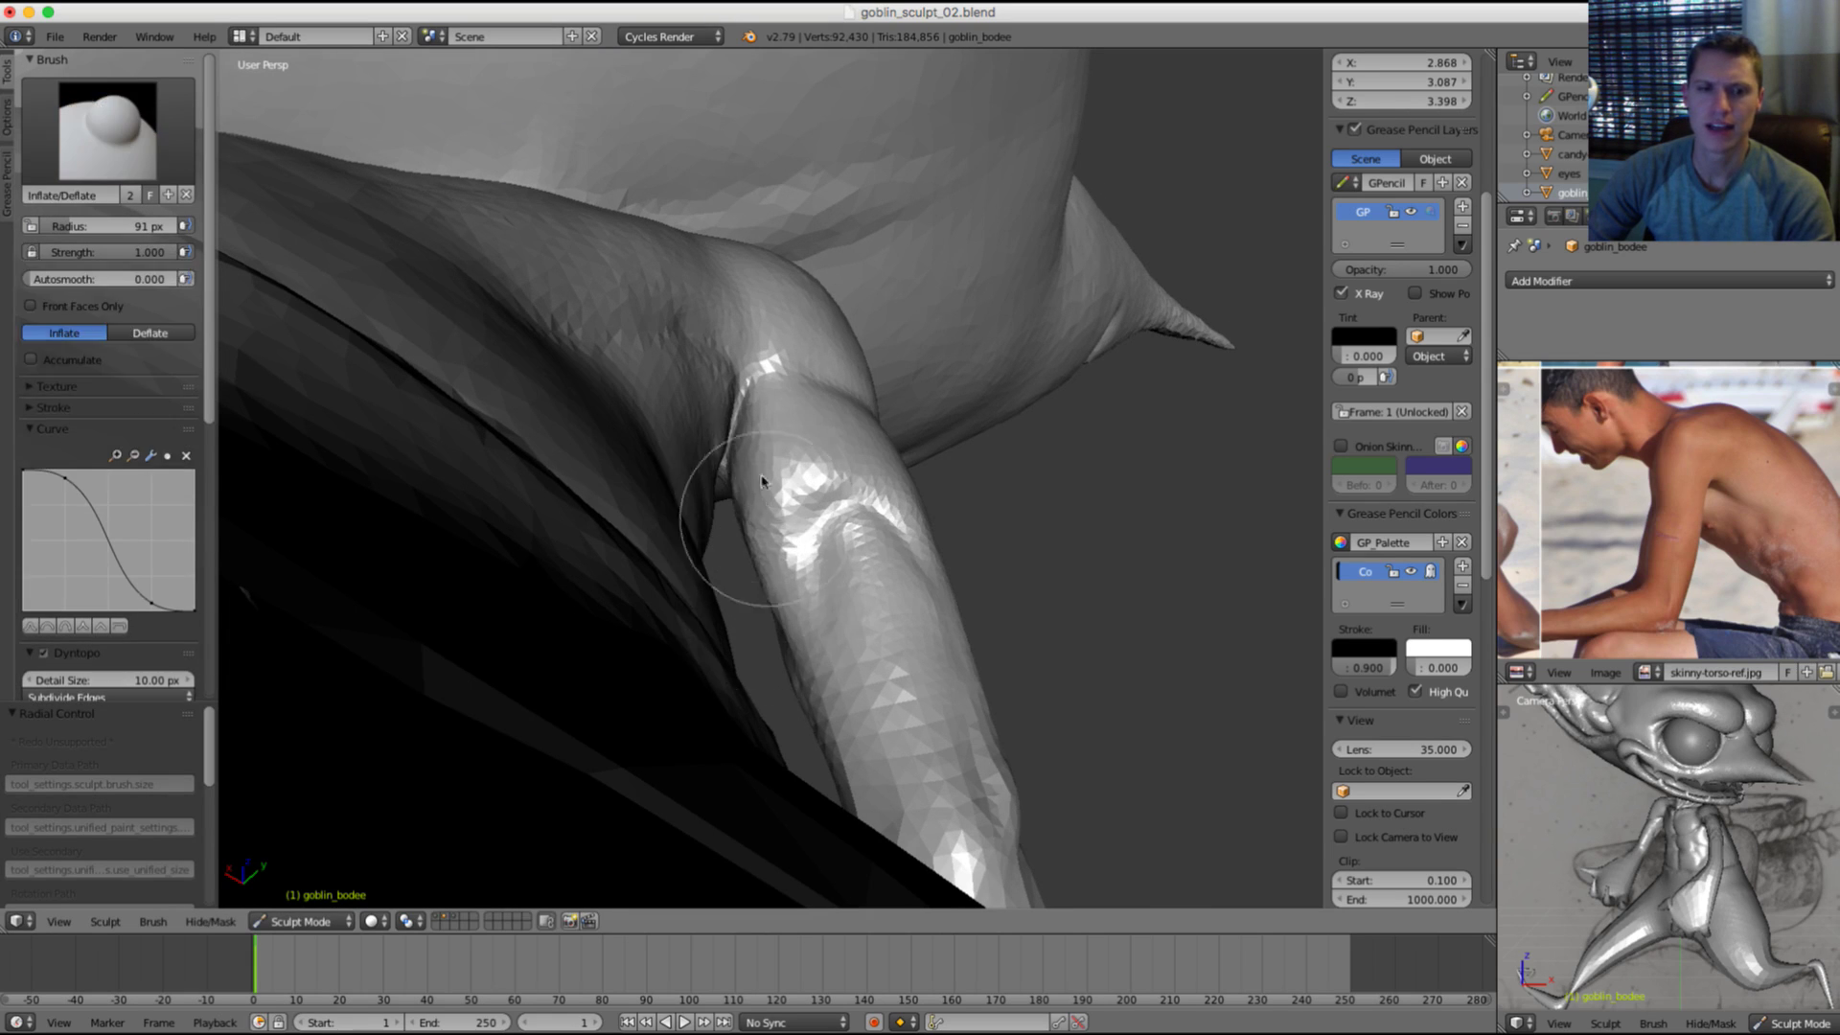
mouse_move(903, 462)
middle_down()
mouse_move(882, 493)
mouse_move(896, 537)
middle_up()
ctrl+middle_drag(1018, 282, 892, 381)
mouse_move(858, 381)
middle_down()
mouse_move(821, 378)
mouse_move(824, 427)
middle_up()
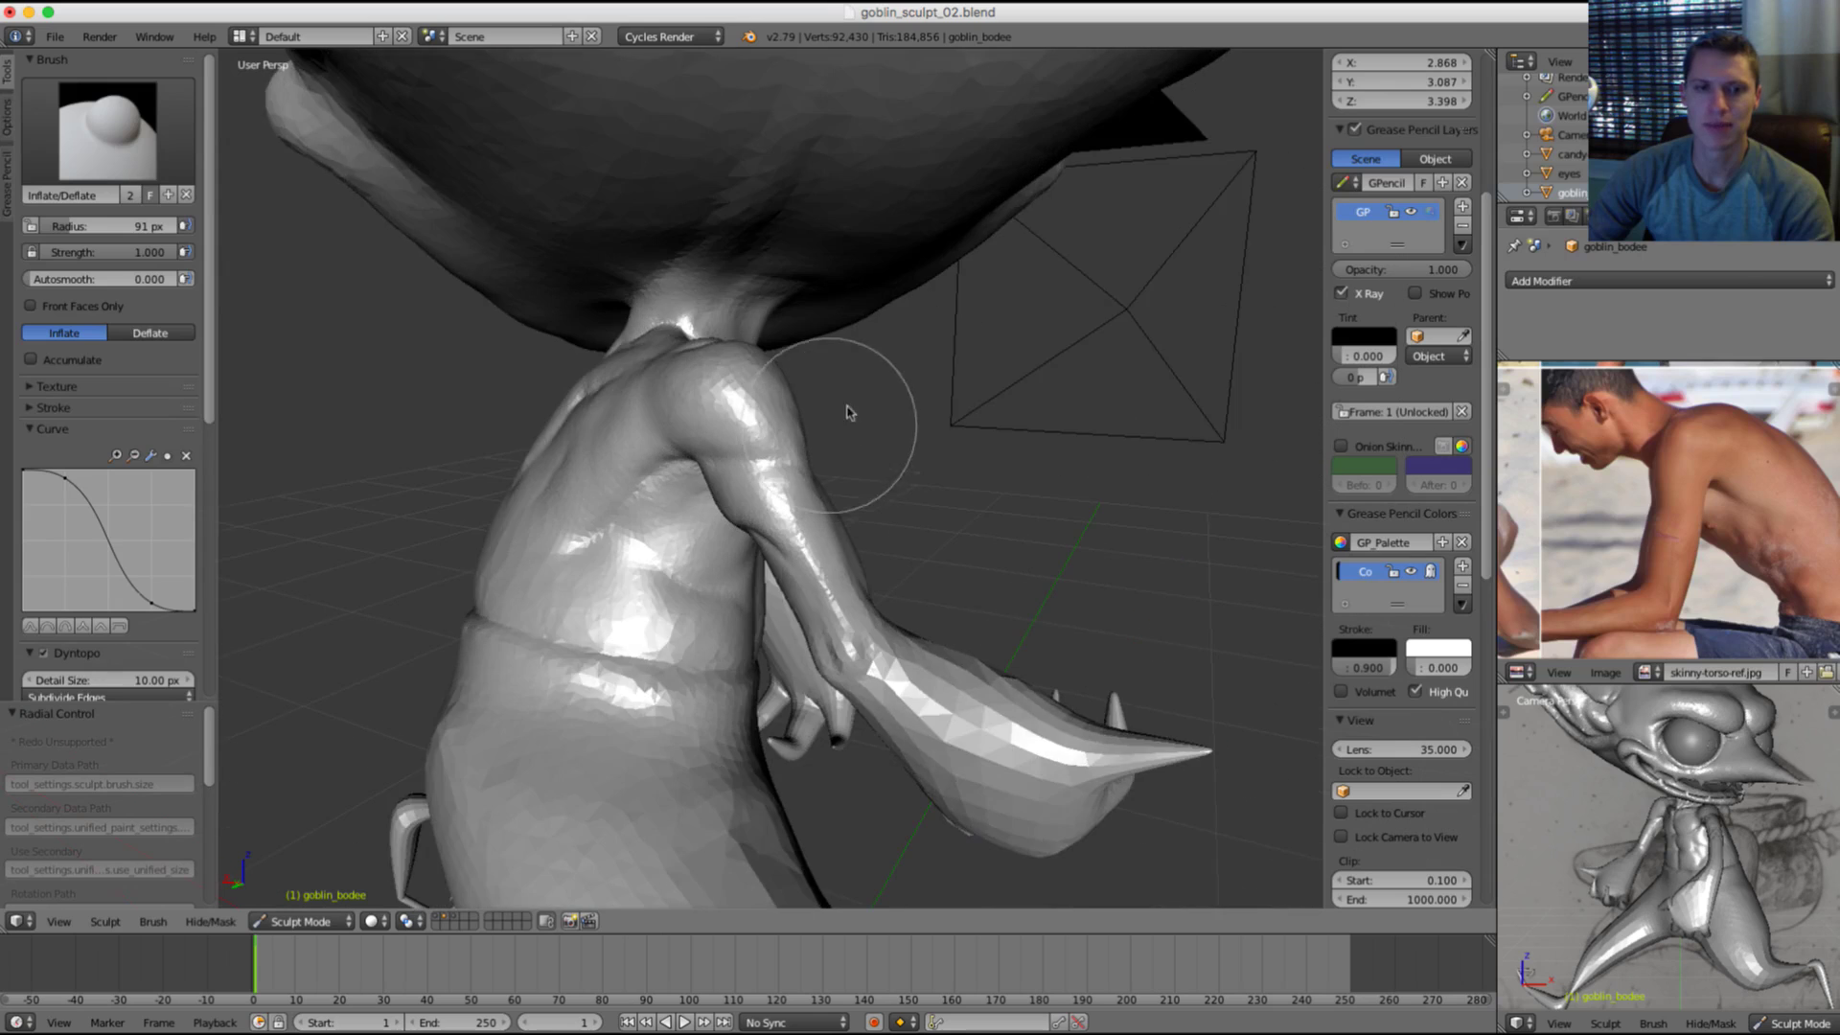
Step: Define the inner upper arm below the front armpit with a 109 px Crease brush at 0.344 strength, and smooth it
mouse_move(965, 310)
ctrl+middle_down()
mouse_move(1045, 347)
mouse_move(921, 394)
mouse_move(896, 385)
mouse_move(829, 278)
ctrl+middle_up()
middle_drag(906, 412, 835, 561)
mouse_move(886, 479)
ctrl+middle_down()
mouse_move(926, 418)
mouse_move(858, 427)
mouse_move(872, 412)
ctrl+middle_up()
mouse_move(867, 518)
middle_down()
mouse_move(875, 562)
mouse_move(934, 512)
middle_up()
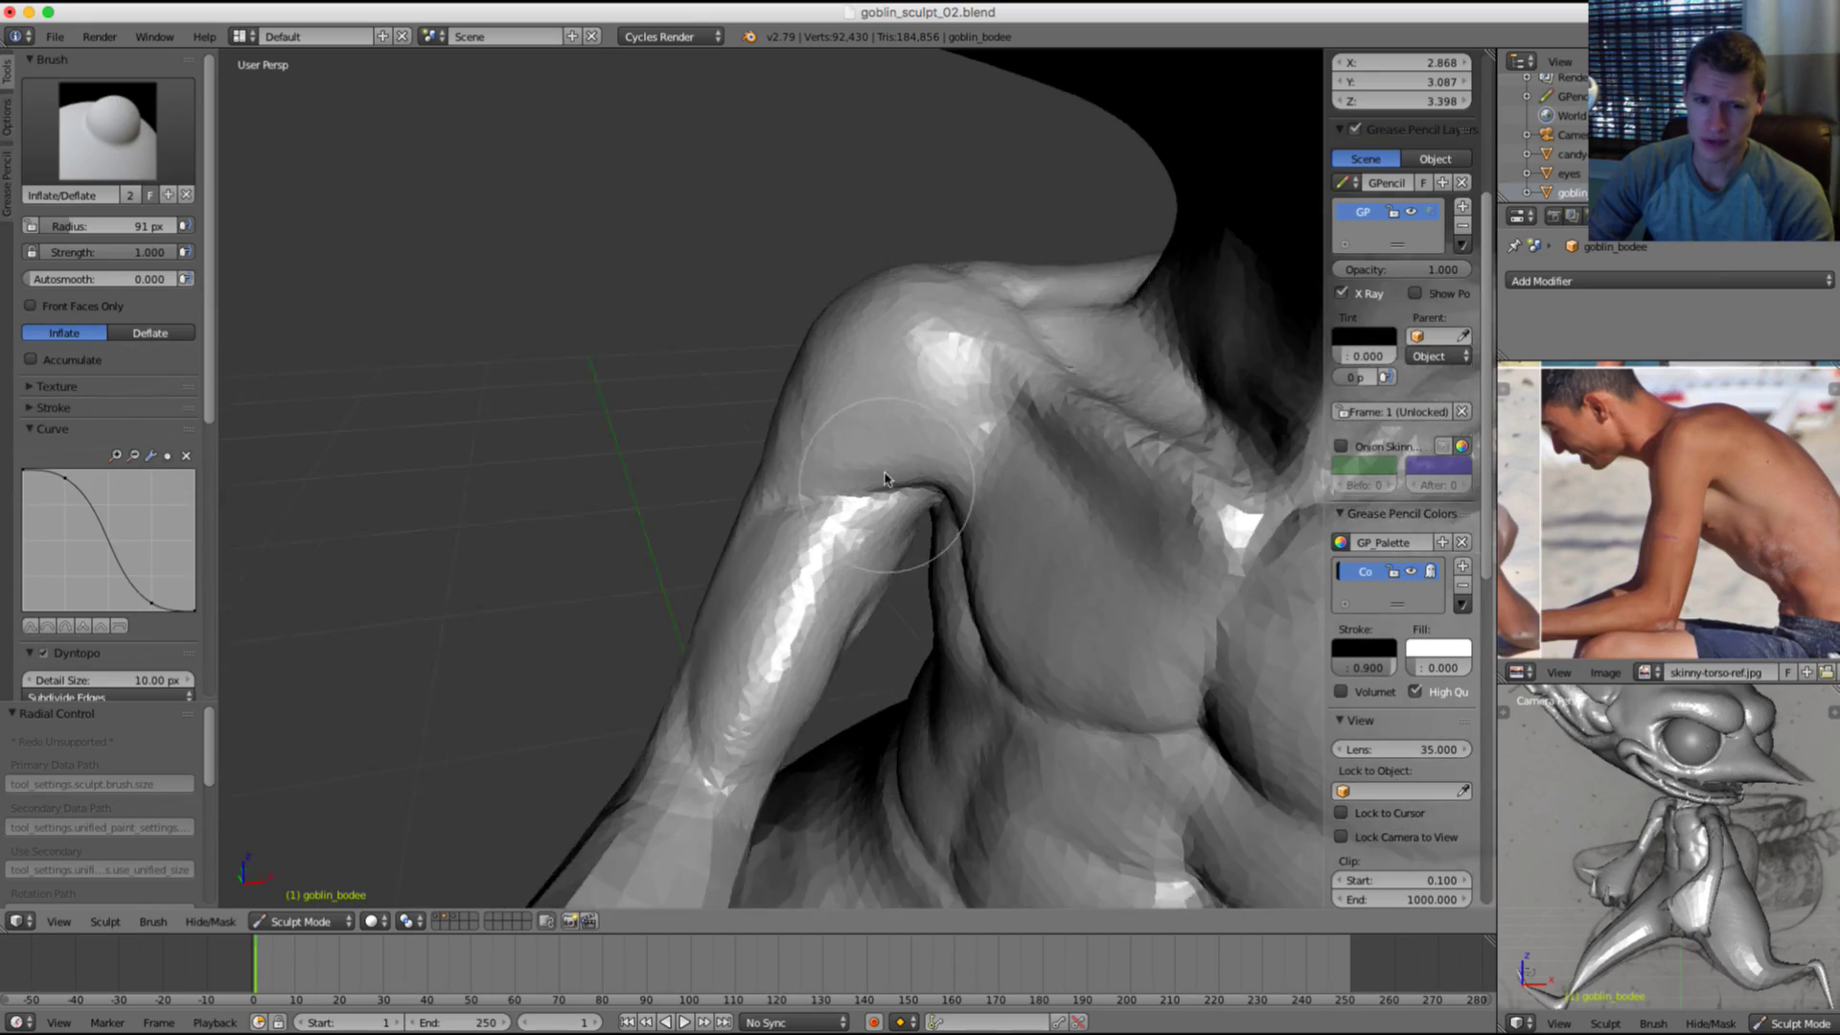
mouse_move(910, 579)
ctrl+middle_down()
mouse_move(931, 513)
mouse_move(889, 419)
ctrl+middle_up()
key(shift+c)
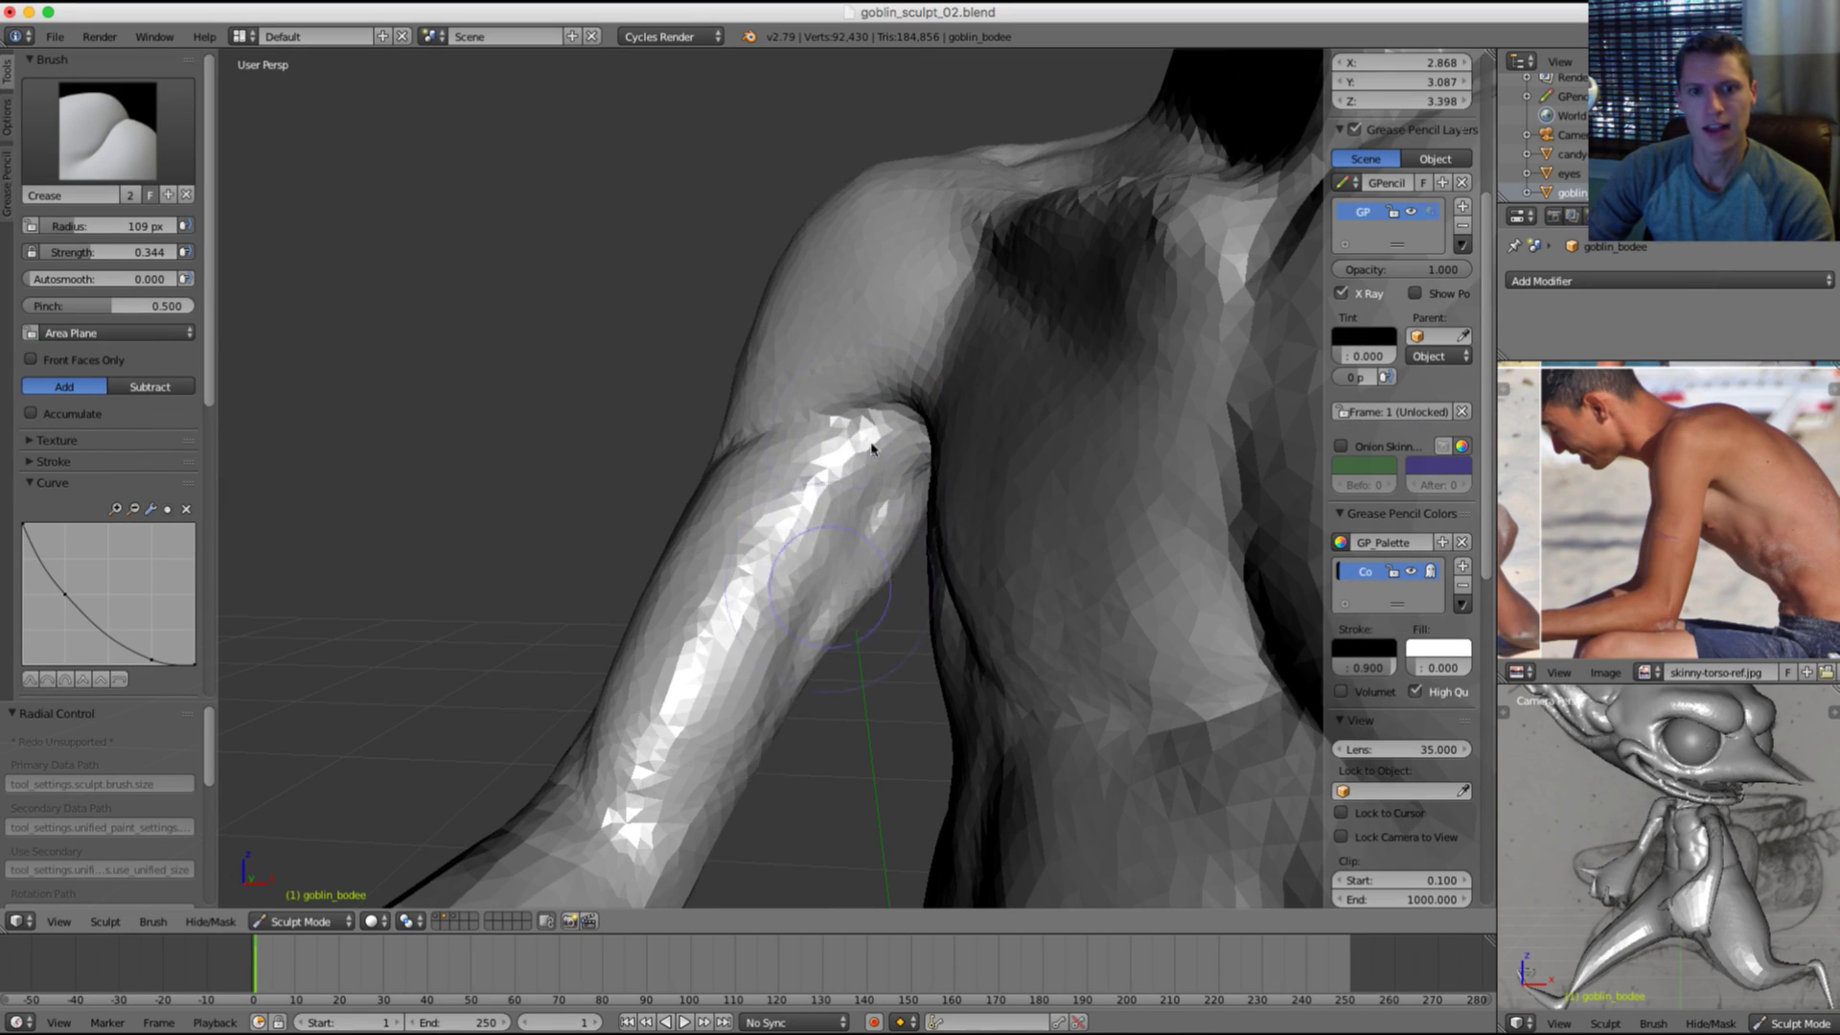
key(s)
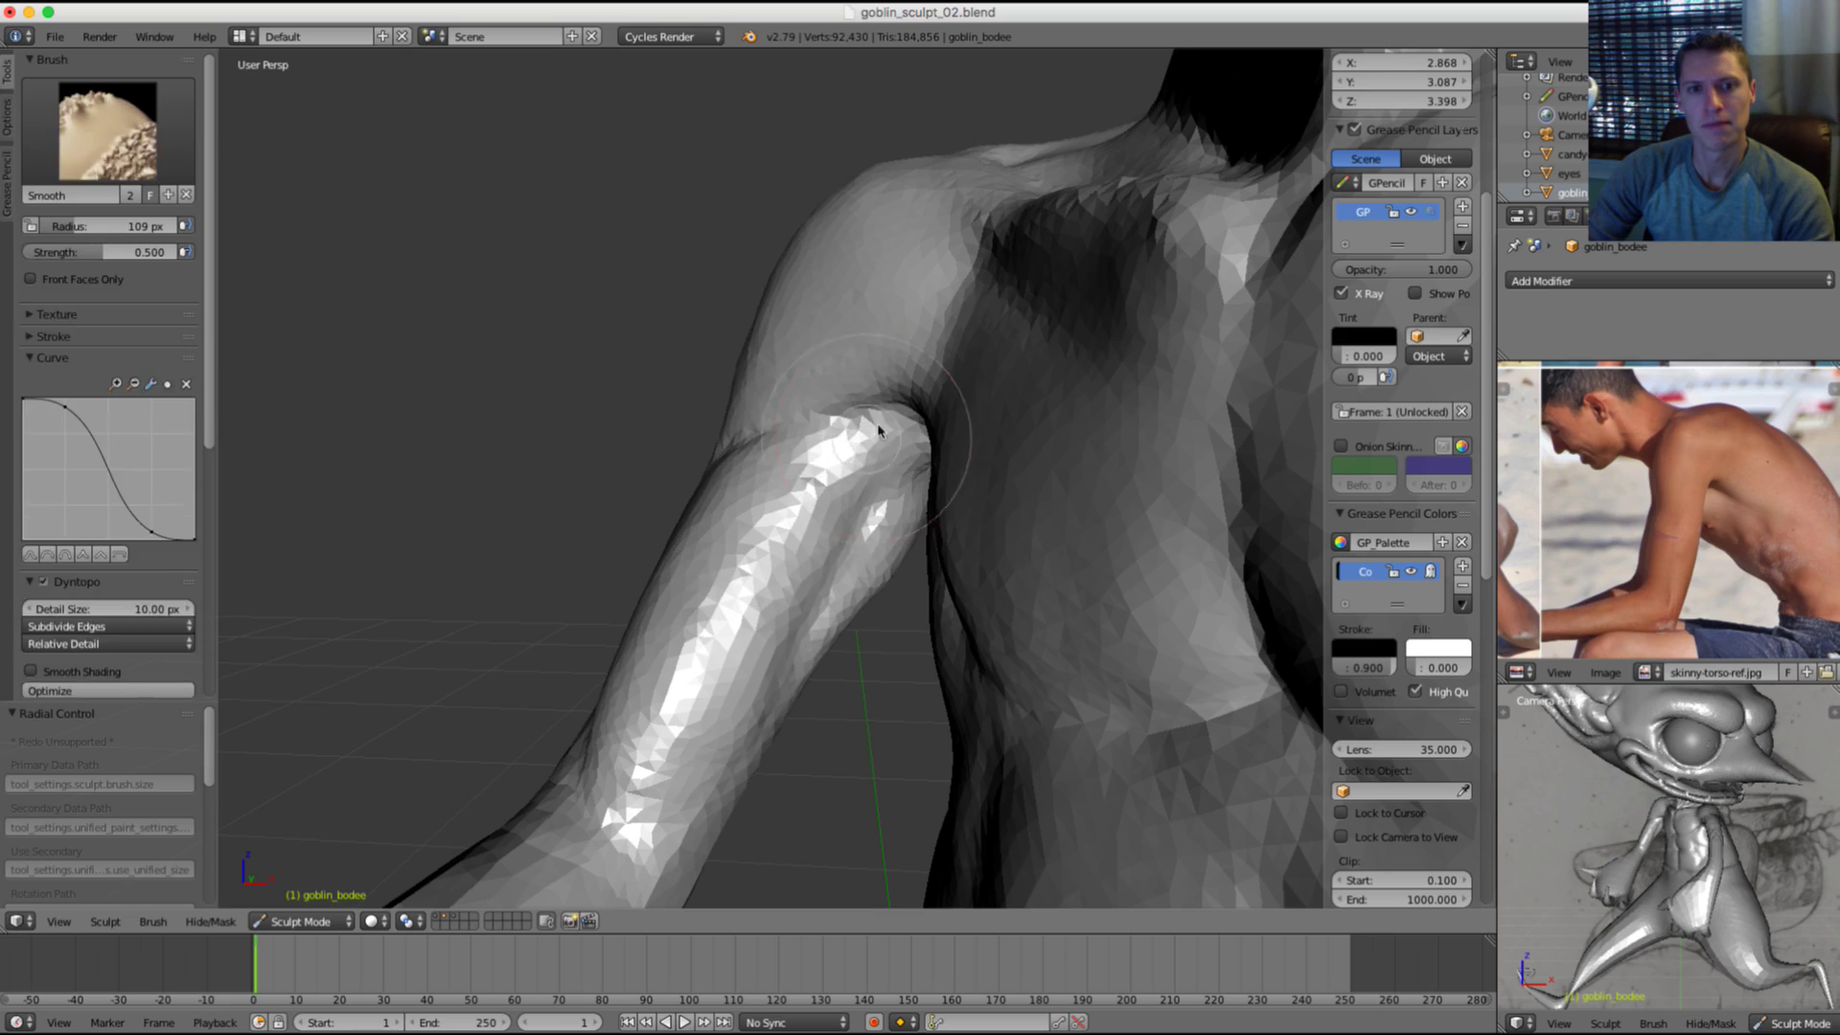
Step: Smooth the underside of the upper arm from the armpit toward the elbow with a 109 px brush
mouse_move(875, 526)
middle_down()
mouse_move(986, 485)
mouse_move(900, 464)
middle_up()
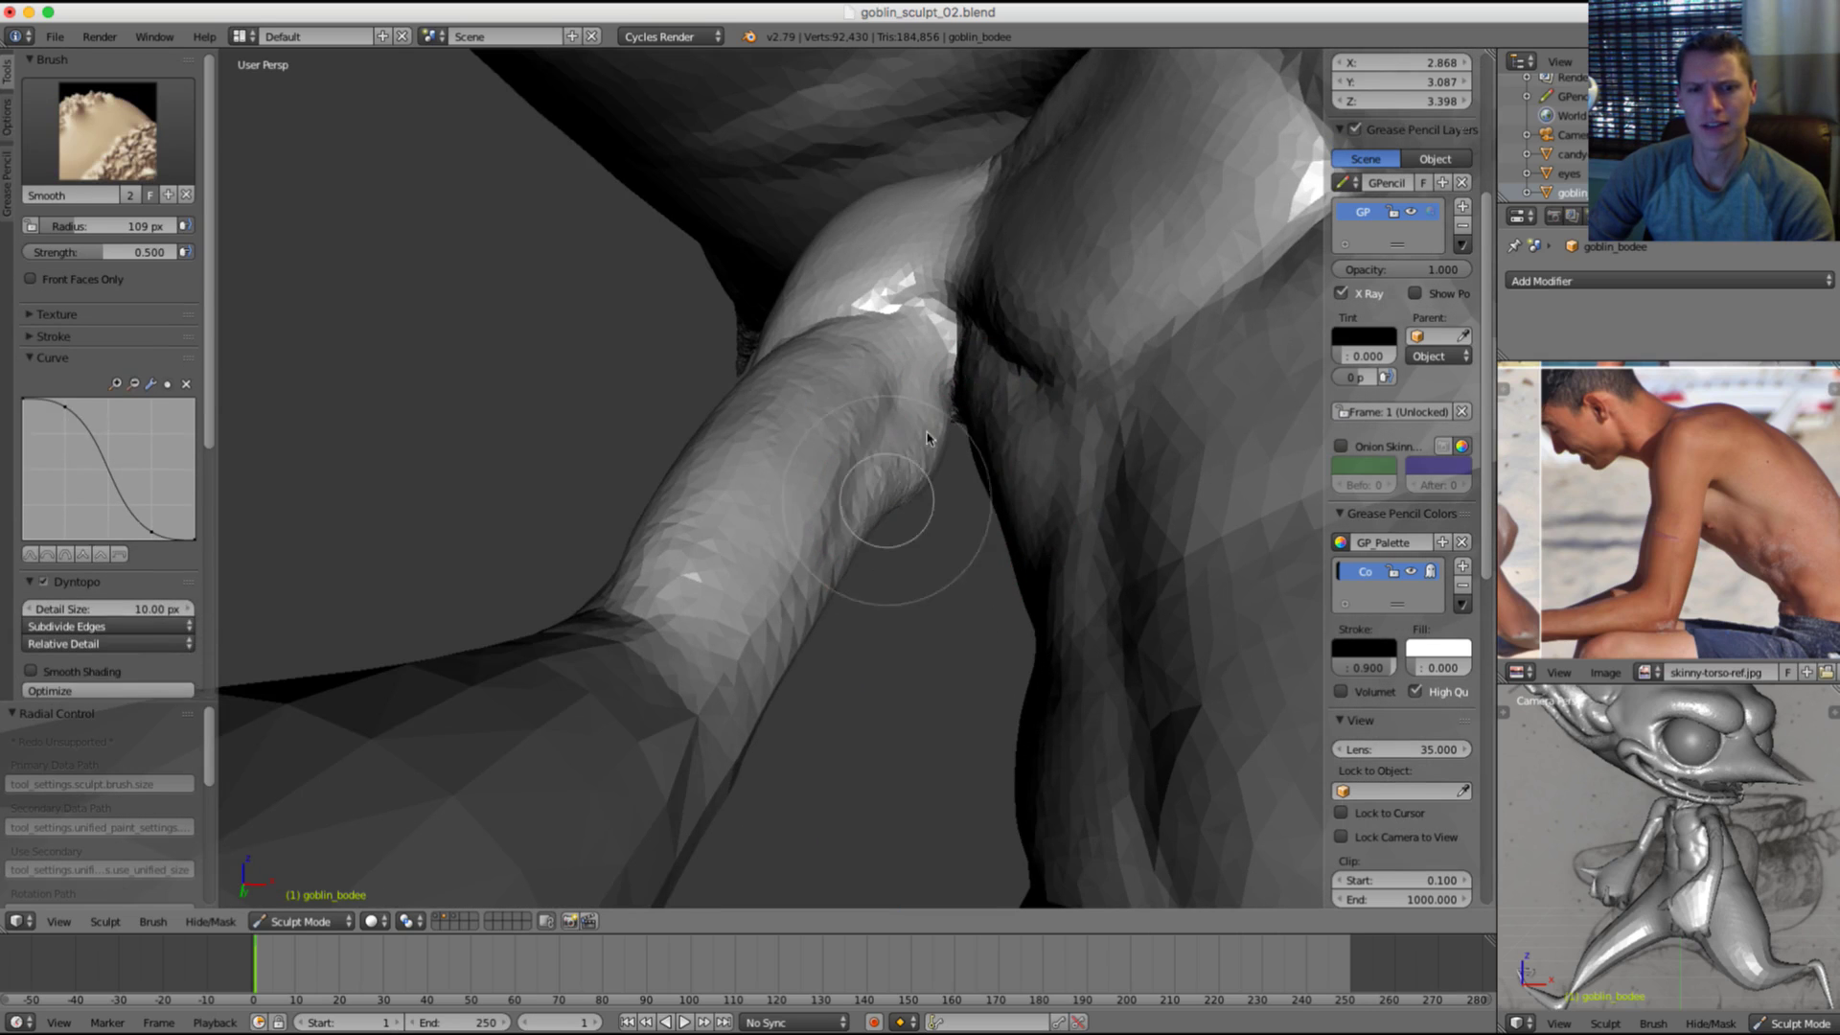
drag(891, 502, 726, 728)
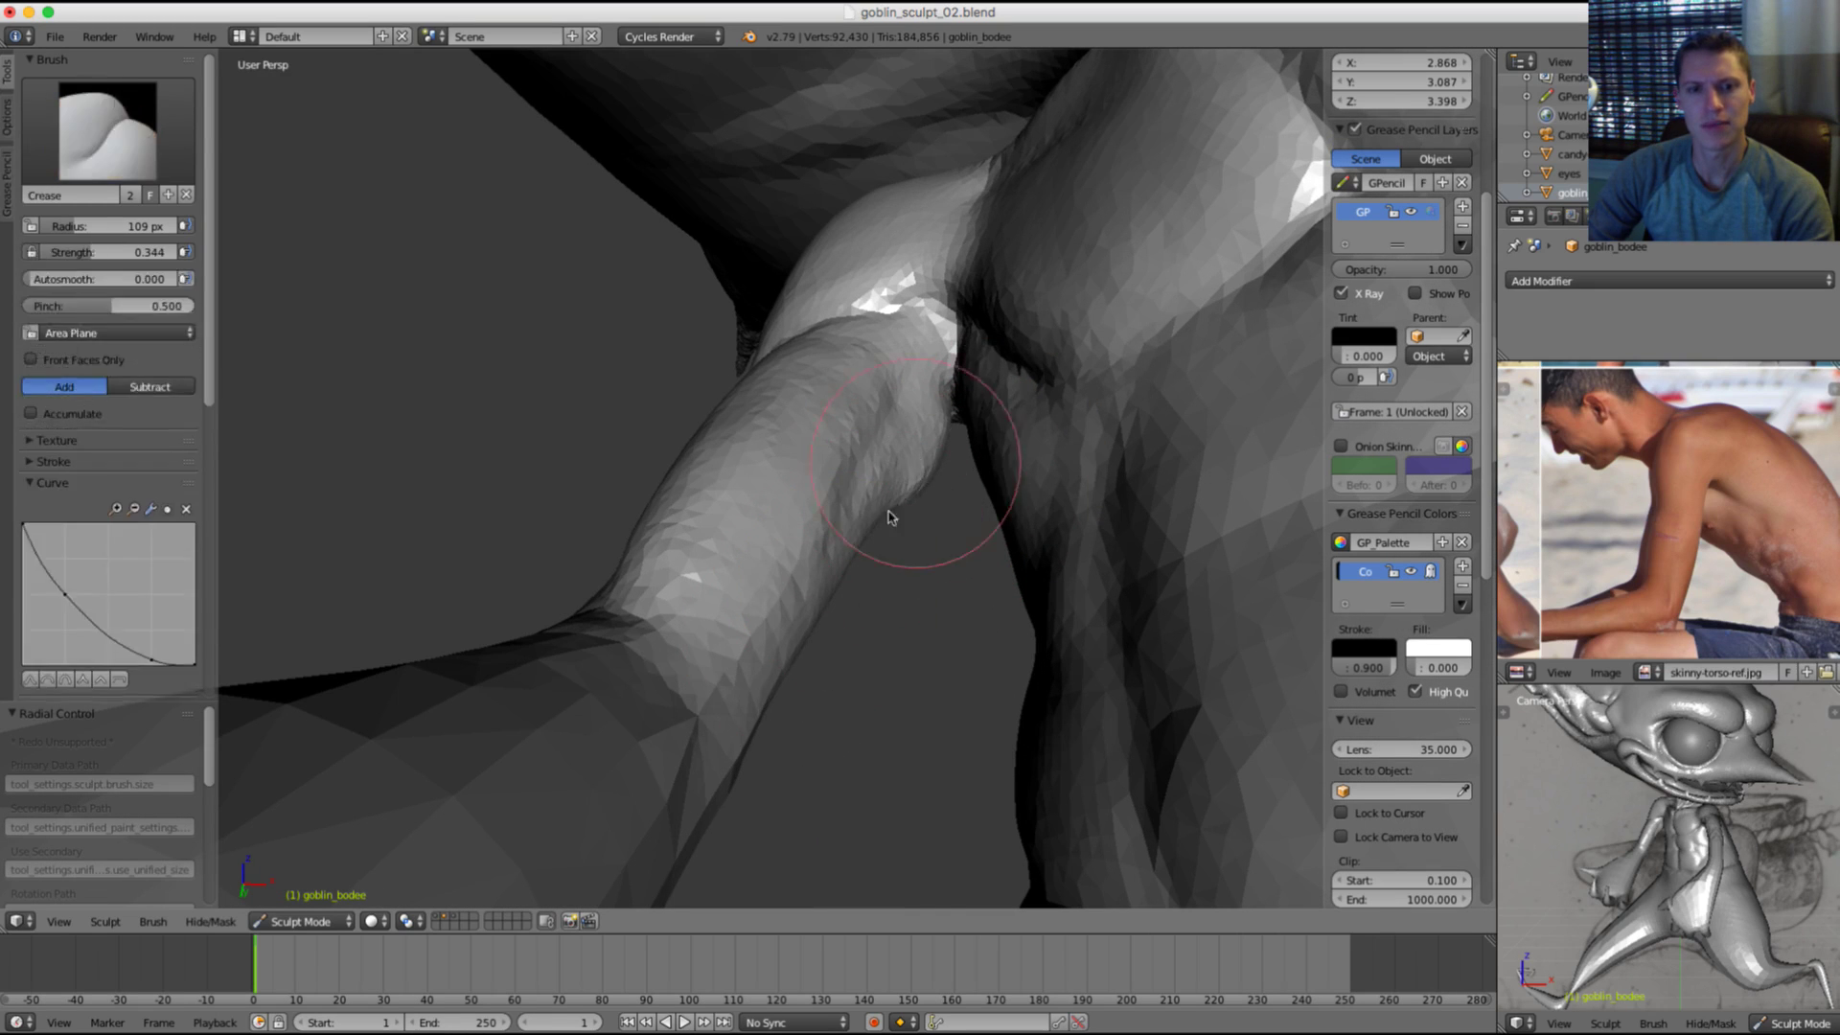
shift+drag(956, 446, 915, 513)
mouse_move(923, 472)
middle_down()
mouse_move(957, 431)
mouse_move(817, 416)
mouse_move(817, 444)
mouse_move(784, 374)
mouse_move(1022, 456)
mouse_move(1023, 364)
mouse_move(1059, 394)
mouse_move(963, 383)
mouse_move(916, 533)
middle_up()
middle_drag(739, 575, 752, 517)
drag(655, 449, 644, 491)
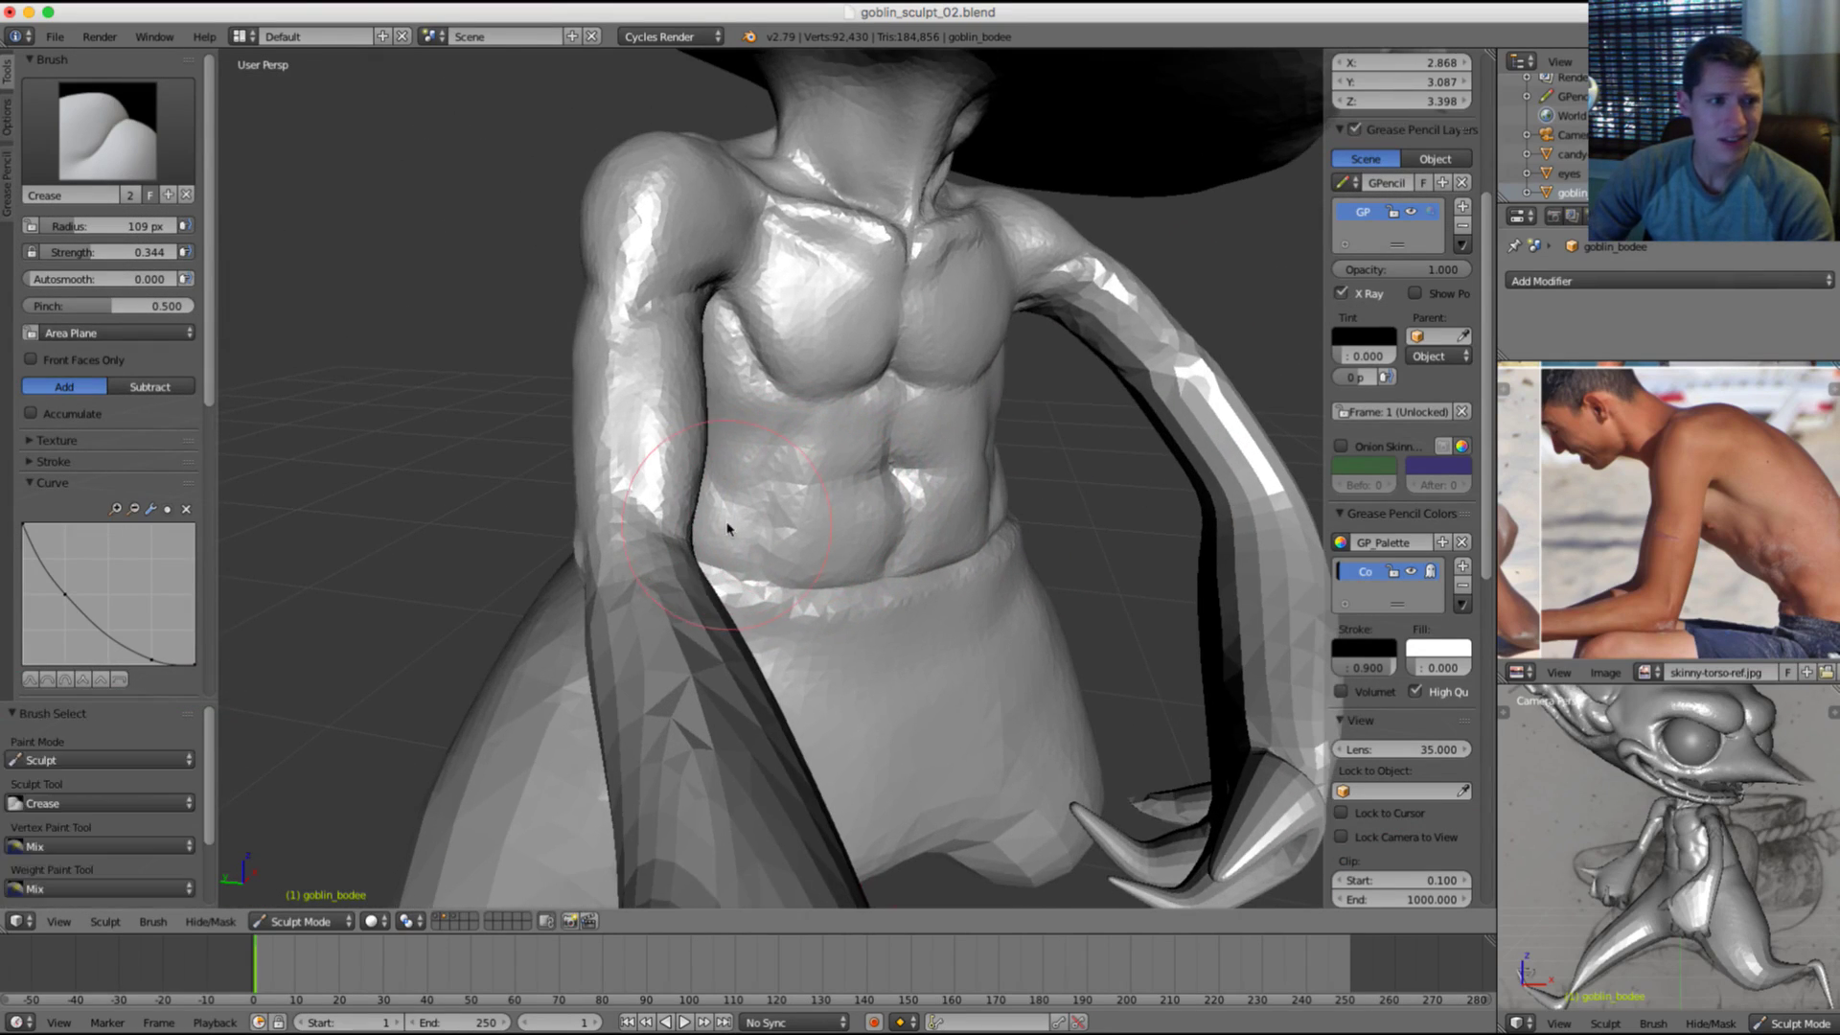
Step: Carve the crease at the inner elbow between the lower biceps and the forearm with the Crease brush at 0.344 strength
key(f)
click(709, 527)
ctrl+middle_drag(686, 534, 661, 584)
mouse_move(661, 584)
middle_down()
mouse_move(616, 588)
mouse_move(585, 509)
middle_up()
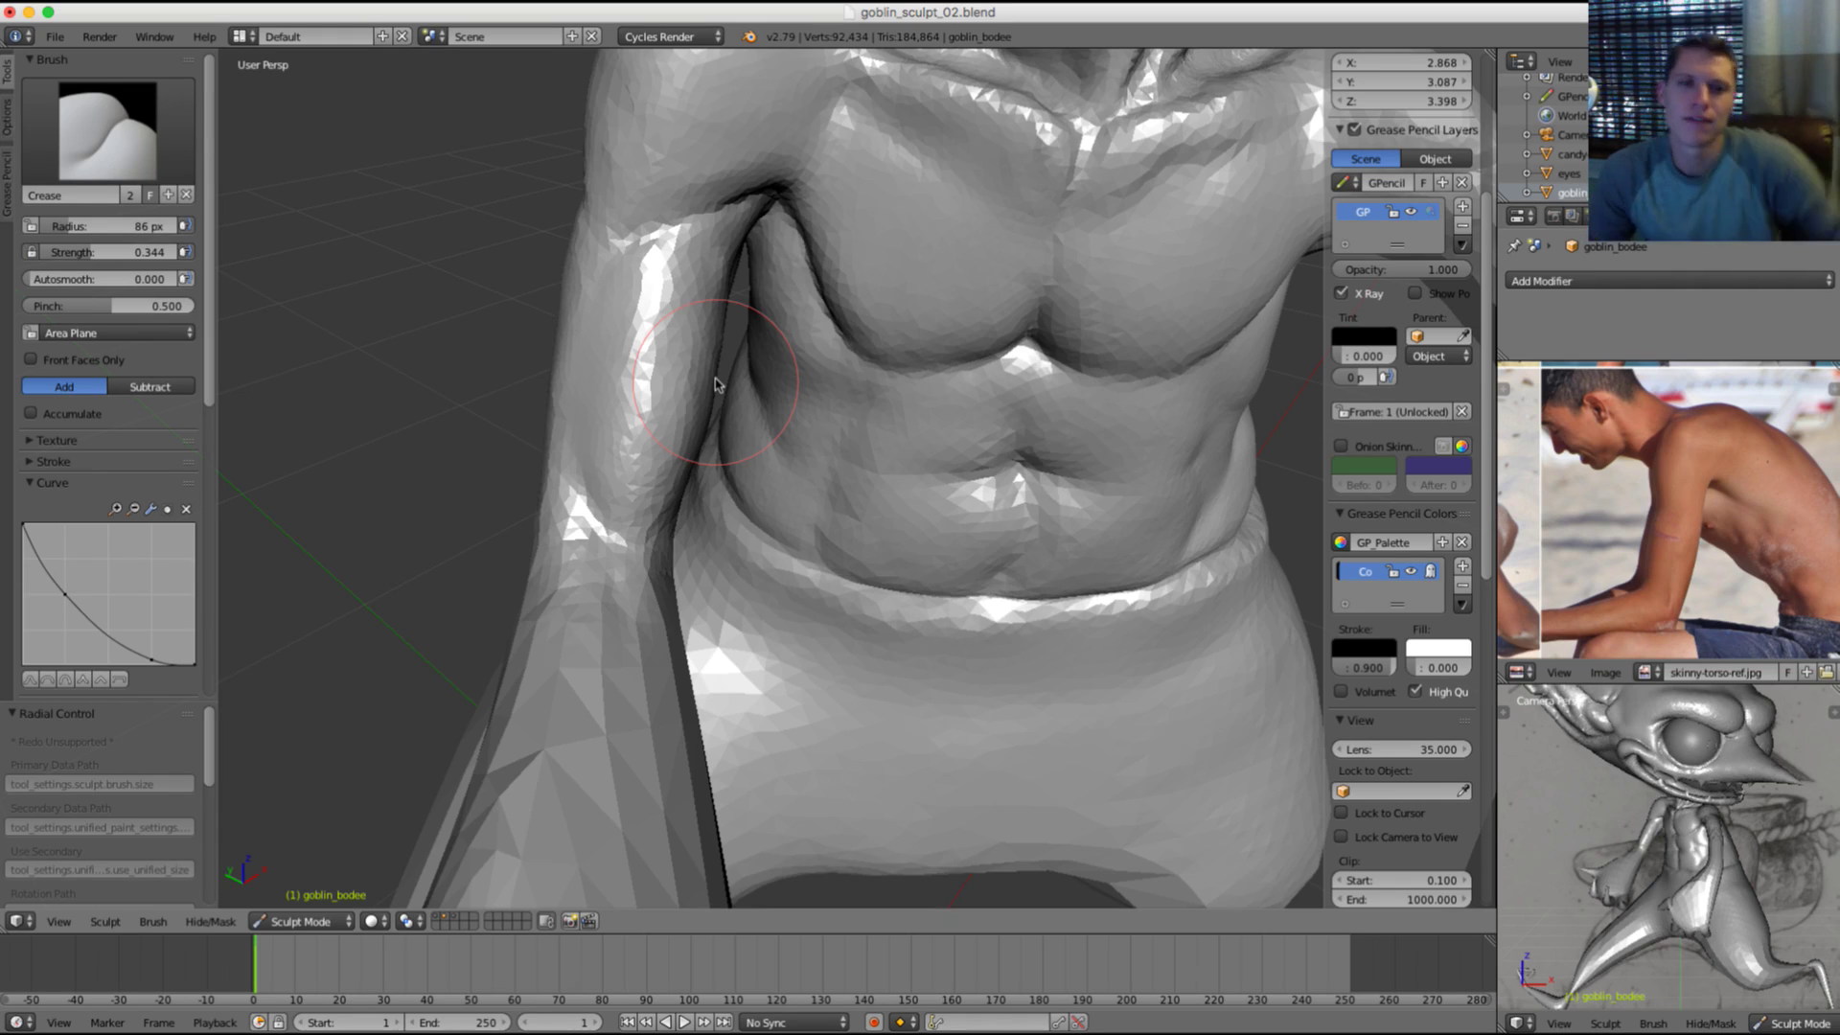
middle_drag(662, 579, 620, 567)
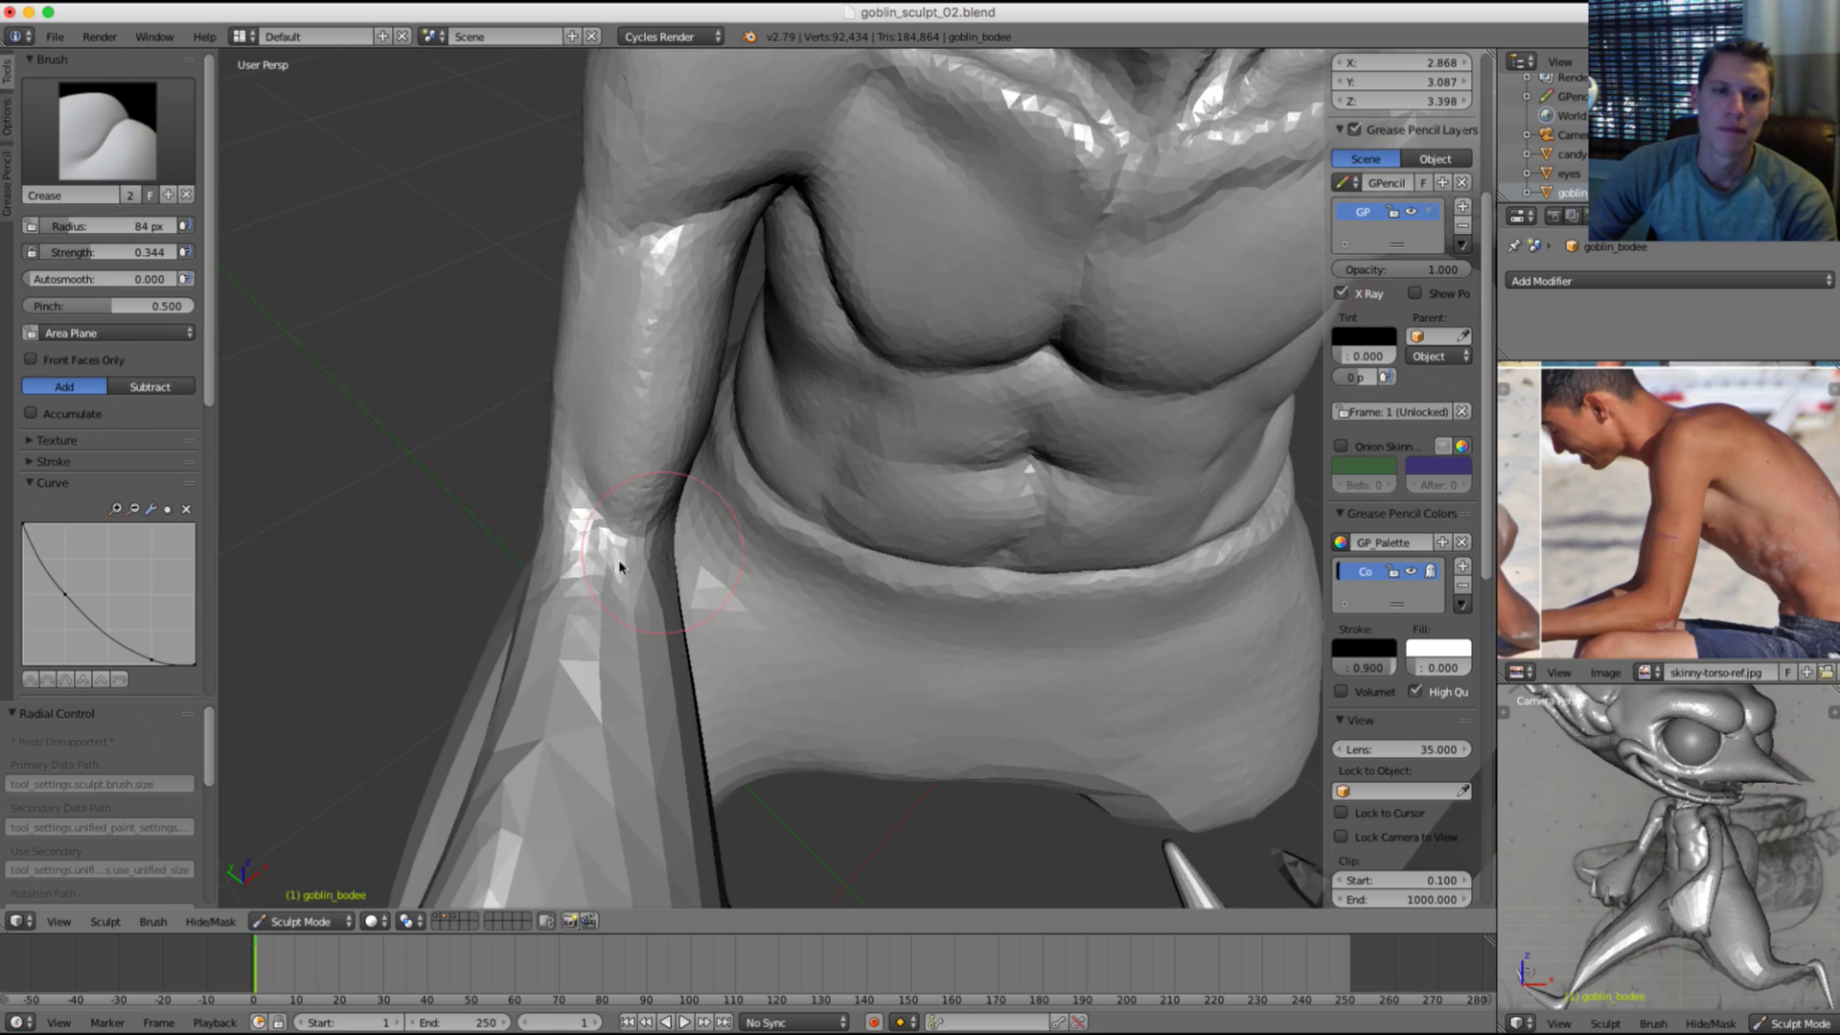
middle_drag(659, 656, 589, 516)
ctrl+drag(589, 516, 712, 686)
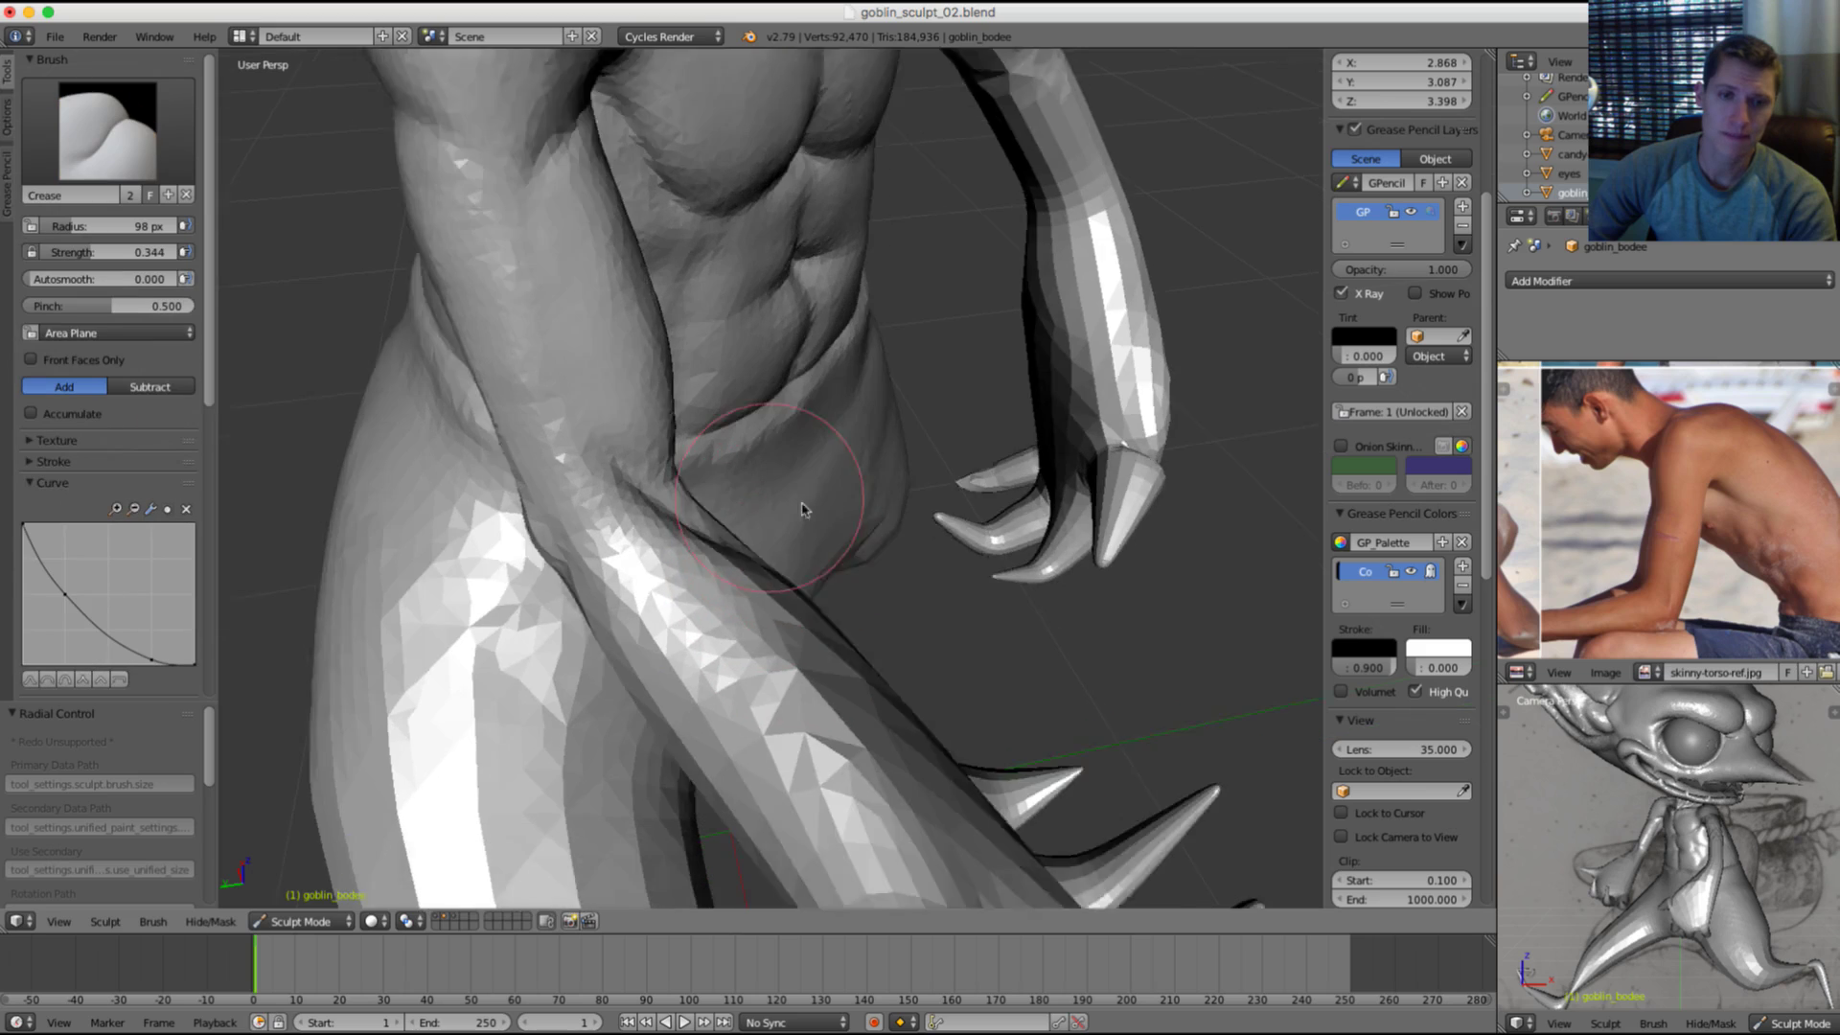
mouse_move(805, 510)
ctrl+middle_down()
mouse_move(874, 336)
mouse_move(813, 336)
mouse_move(777, 493)
mouse_move(648, 585)
ctrl+middle_up()
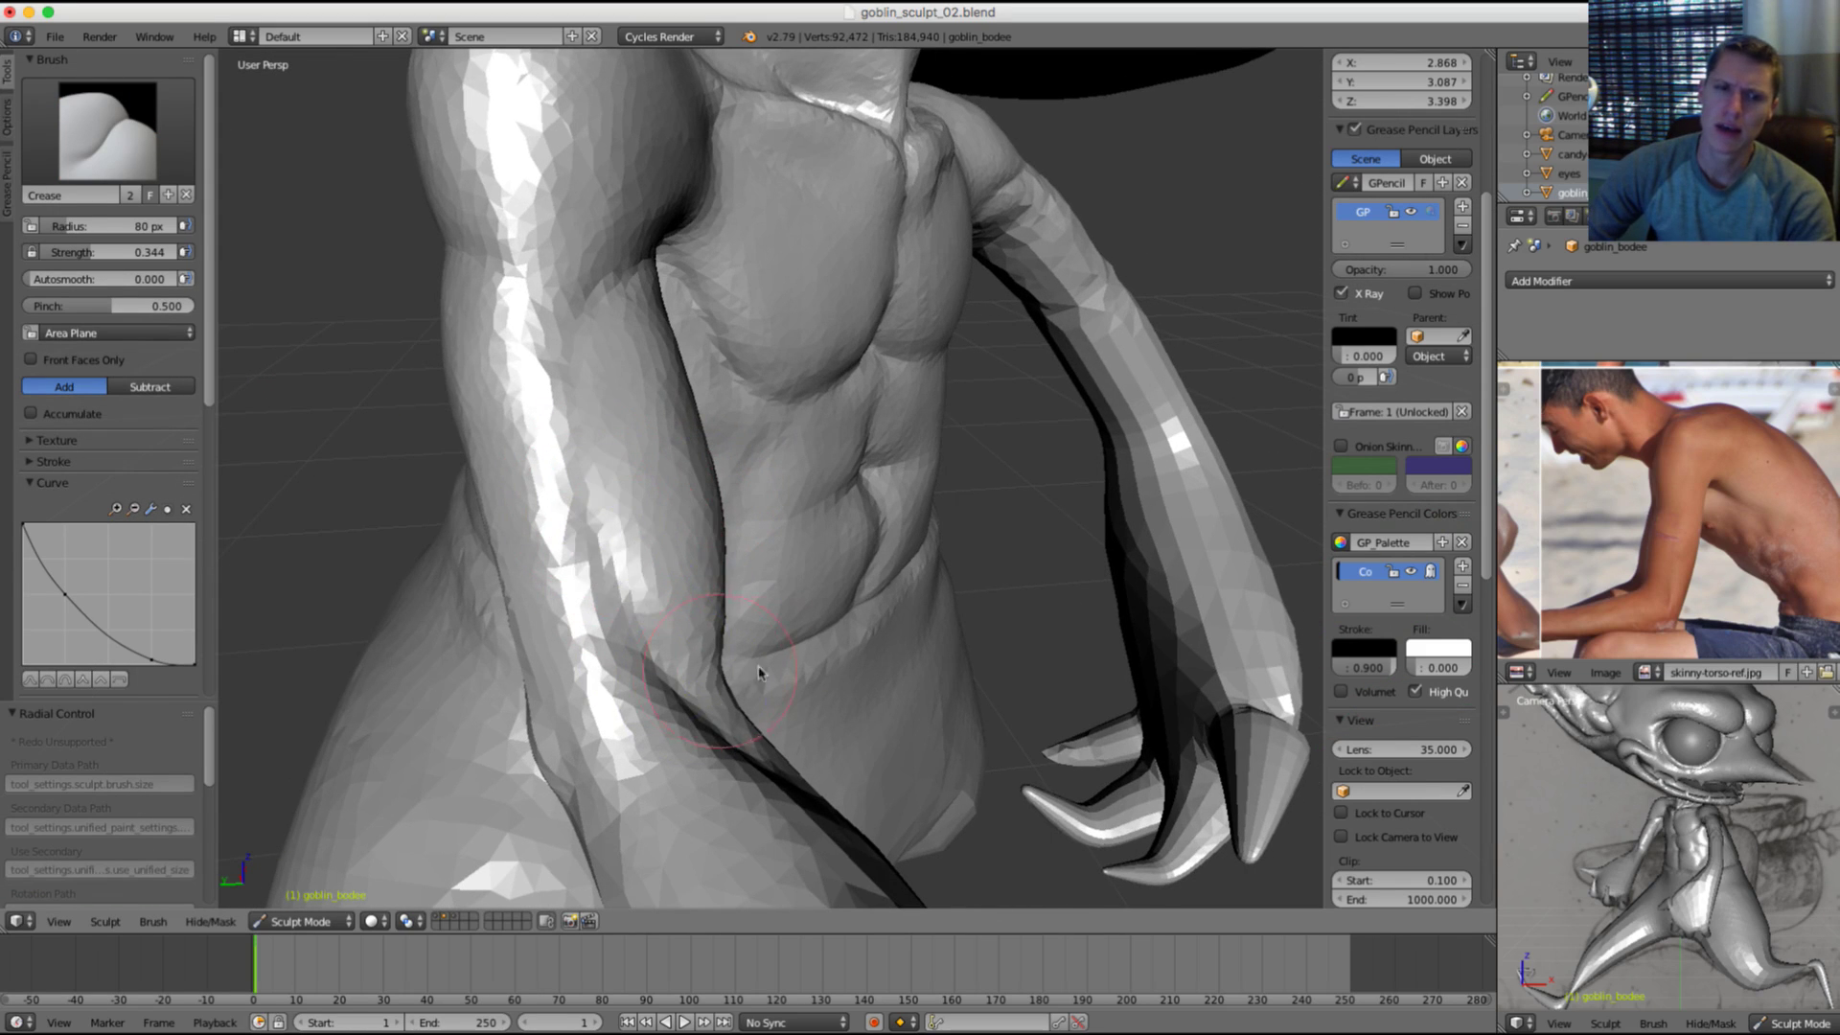
middle_drag(758, 672, 635, 531)
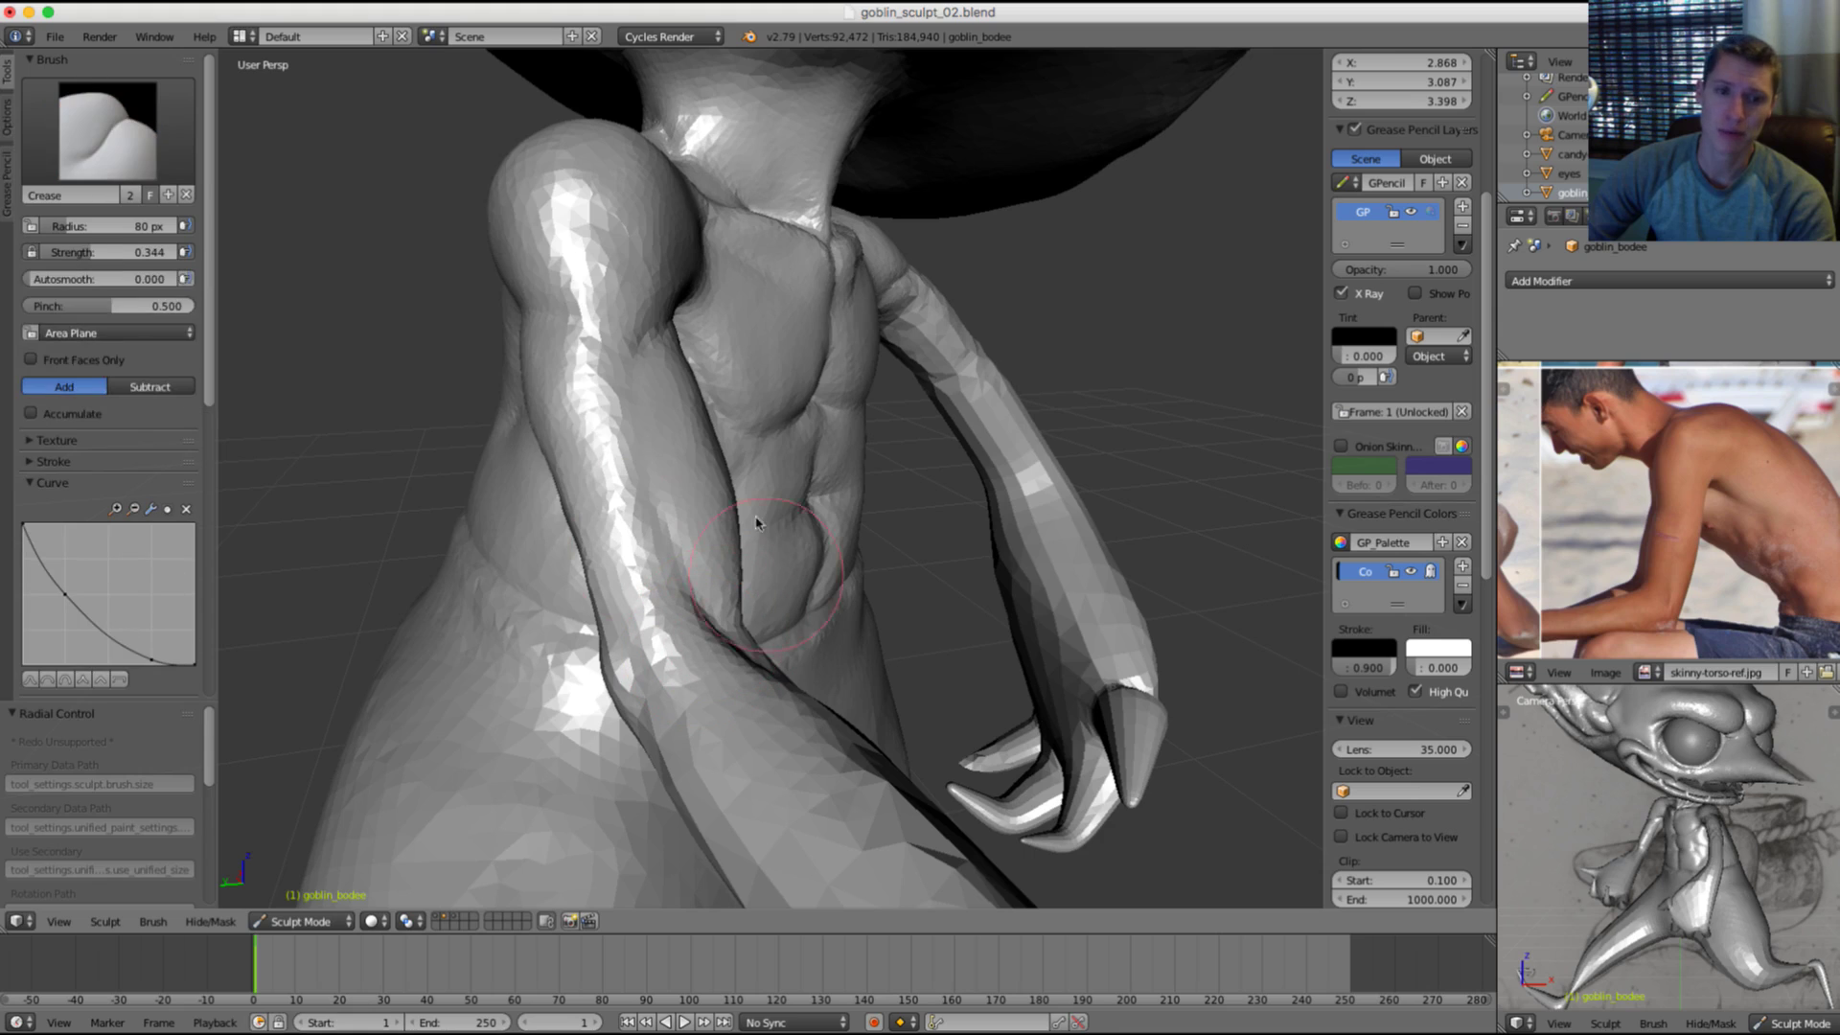
Step: Build up the elbow area and lower biceps with a 79 px Clay Strips brush at 0.500 strength
click(170, 151)
click(203, 231)
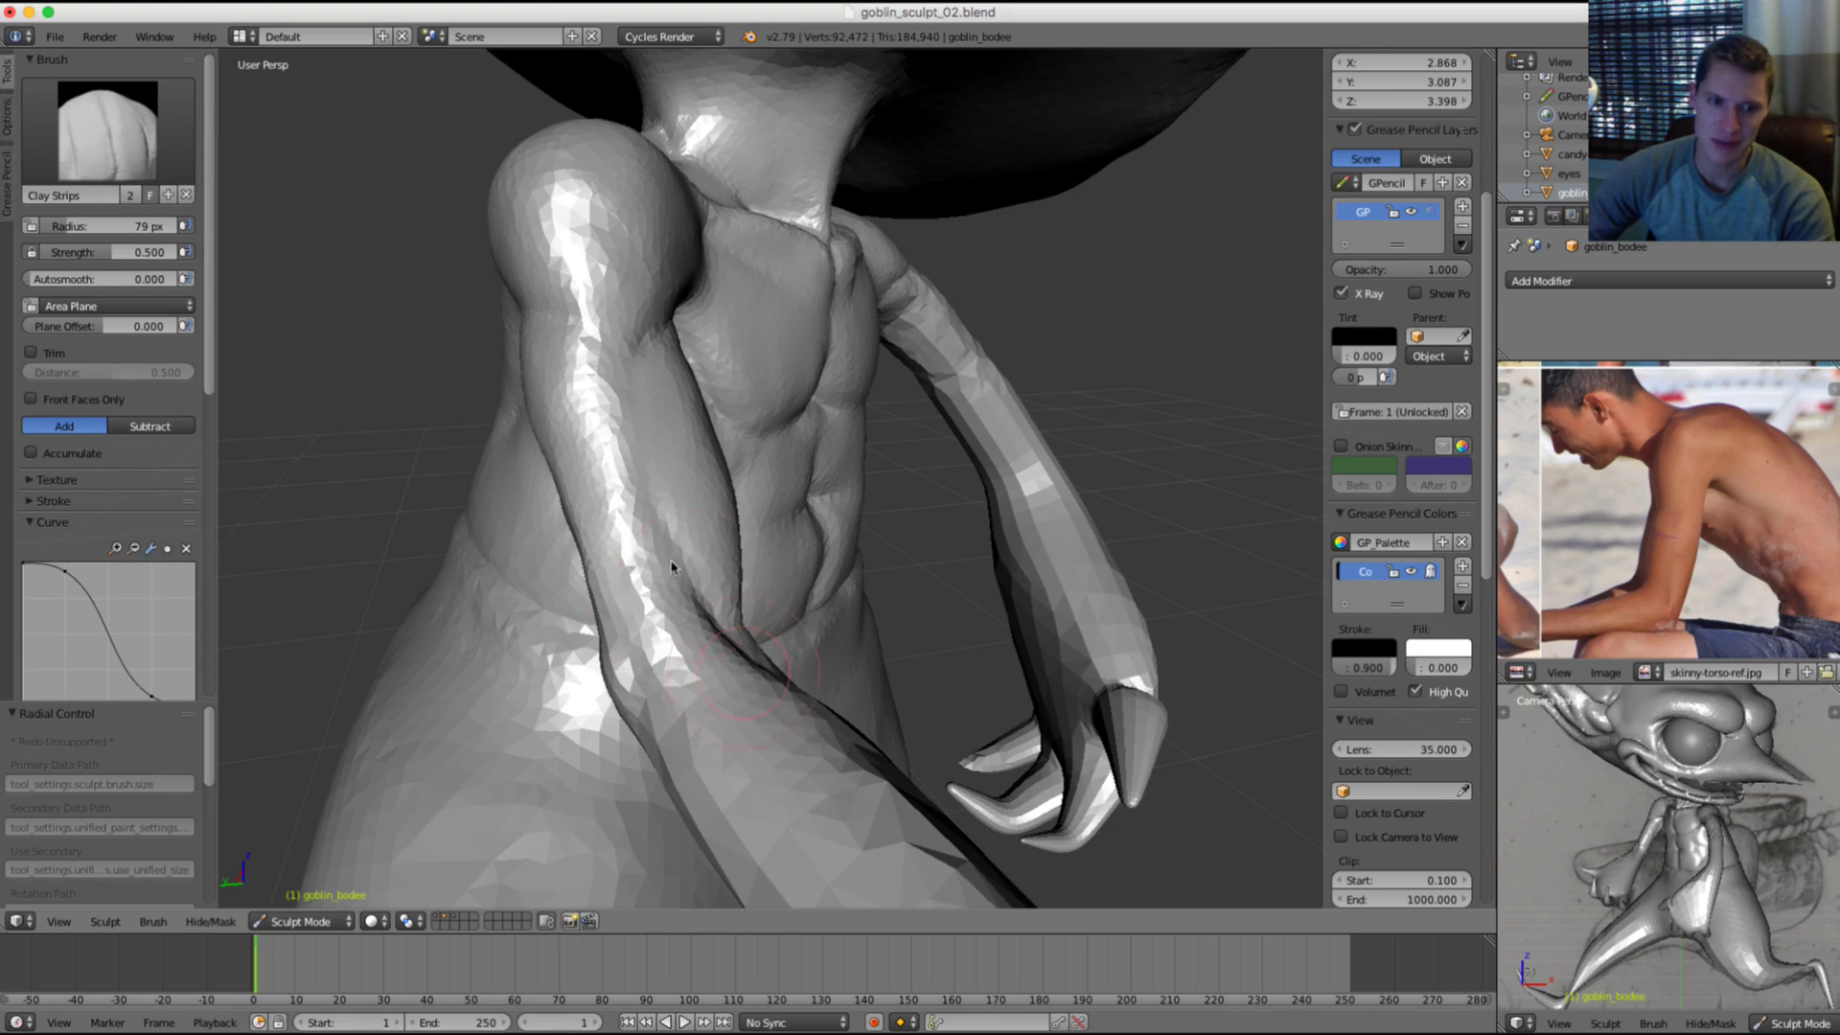
scroll(862, 486, down, 4)
middle_drag(862, 486, 921, 420)
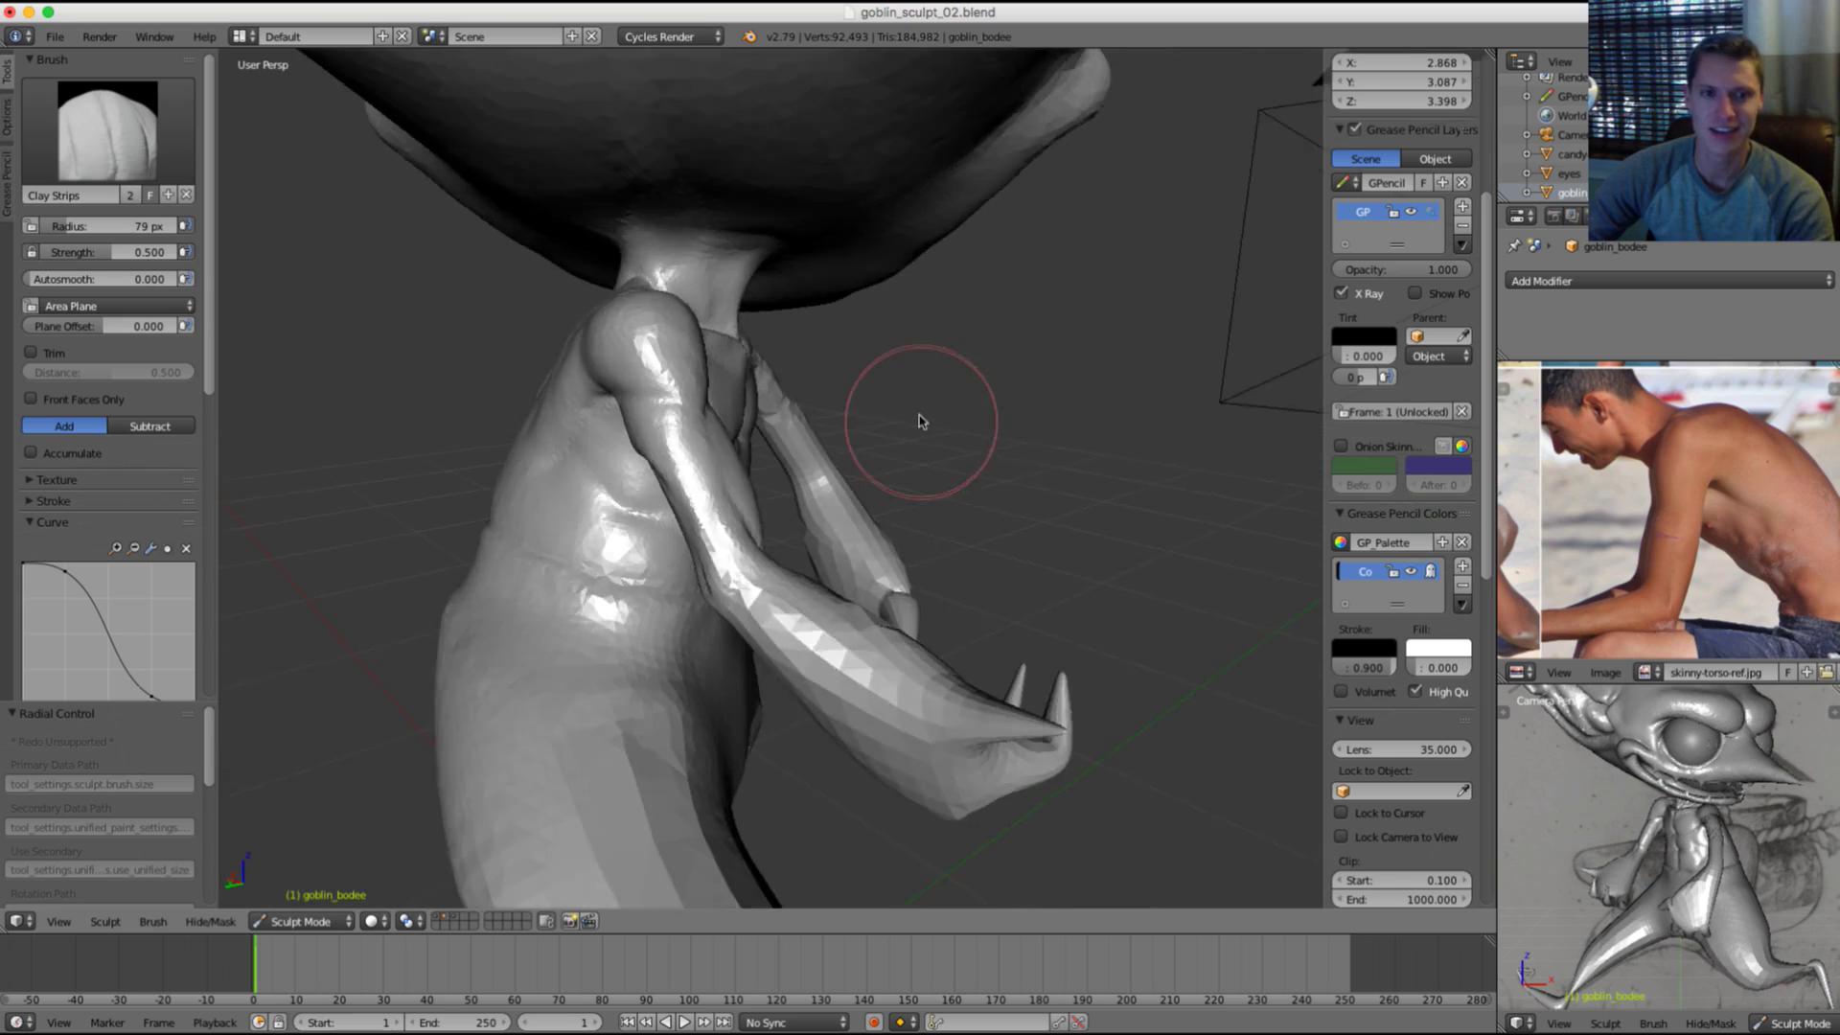
scroll(915, 536, up, 4)
middle_drag(910, 599, 625, 621)
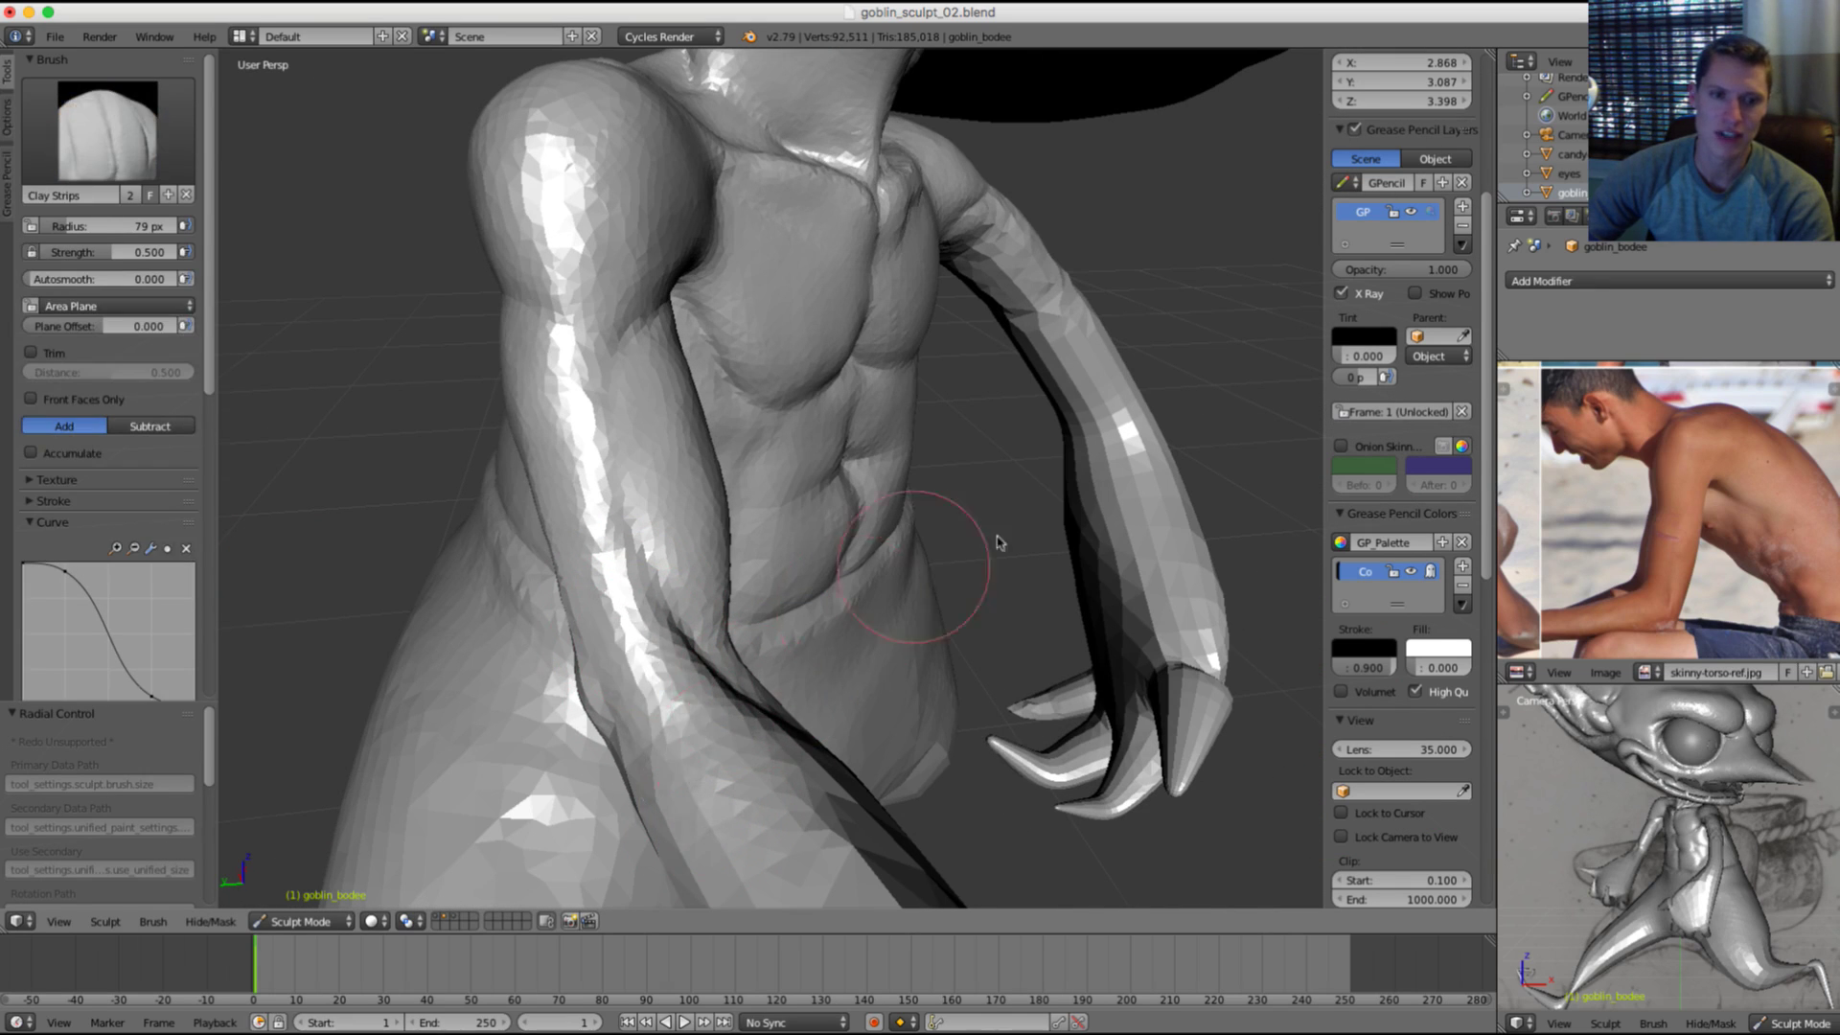
mouse_move(998, 533)
middle_down()
mouse_move(1047, 361)
mouse_move(1087, 355)
mouse_move(998, 399)
mouse_move(1030, 403)
mouse_move(1006, 379)
mouse_move(1034, 288)
middle_up()
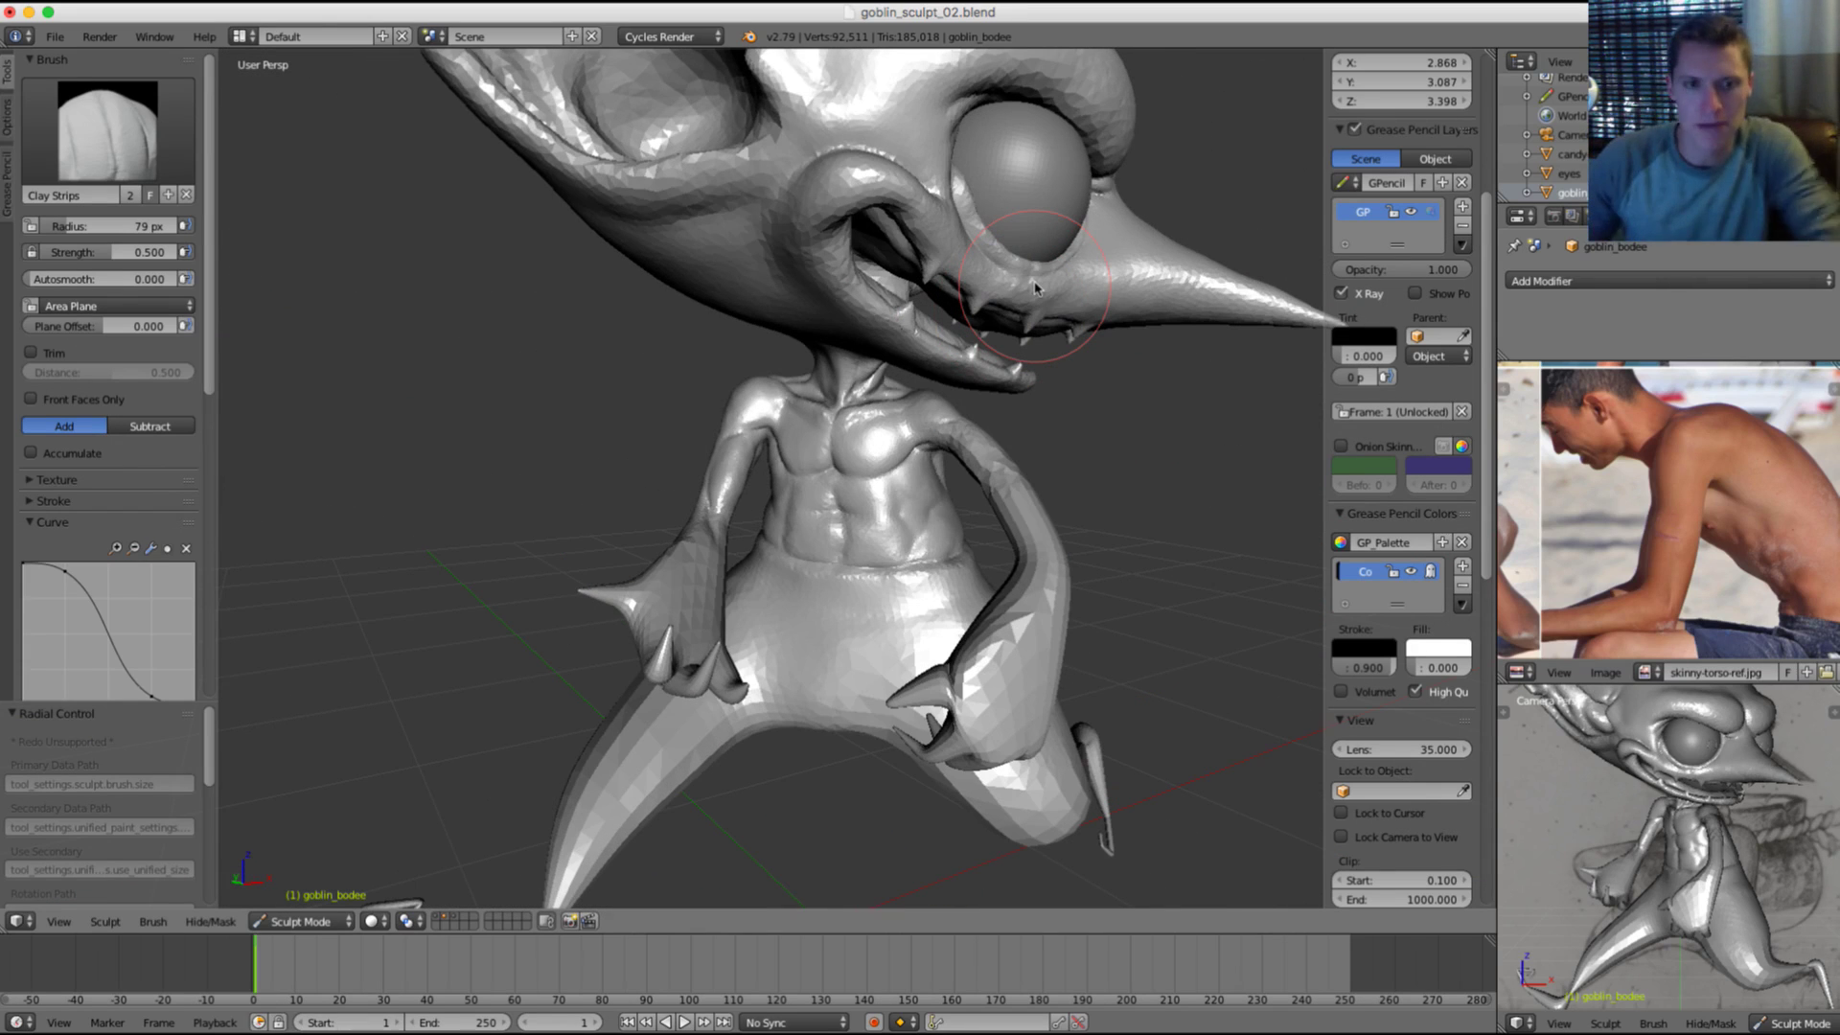
scroll(1018, 463, up, 5)
scroll(803, 386, up, 3)
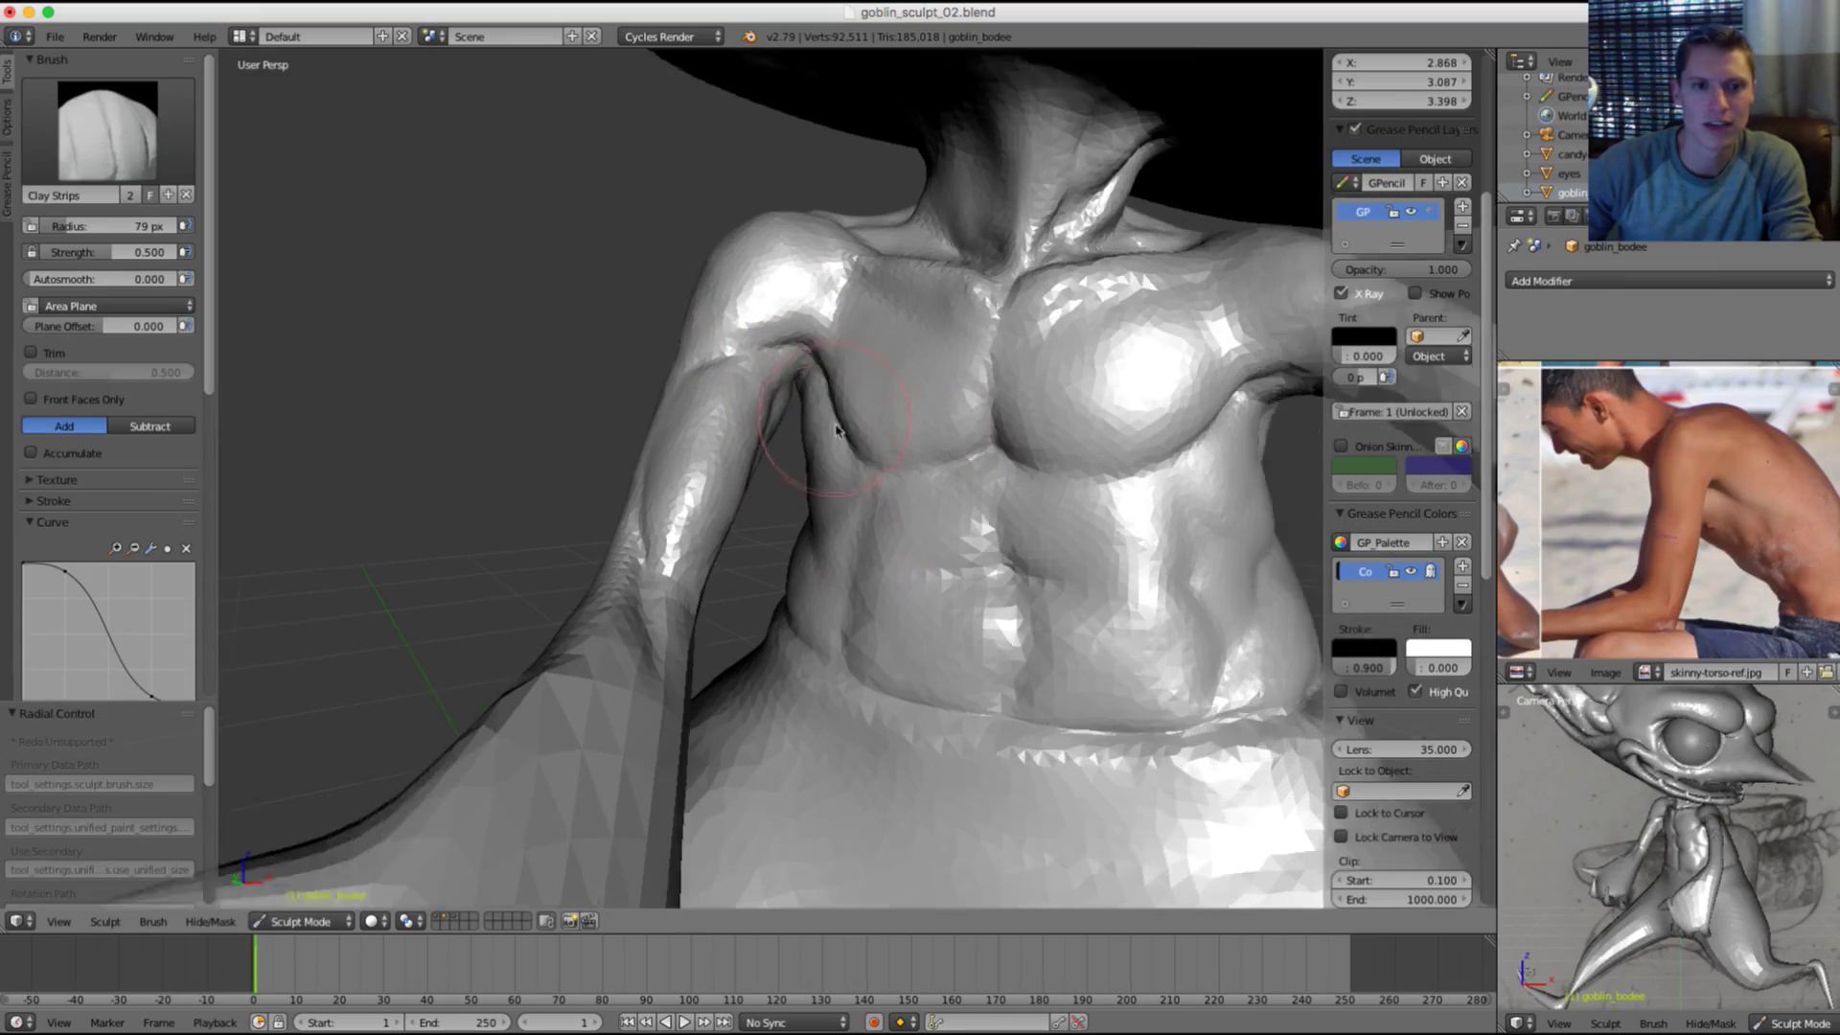
Step: Reshape the outer contour of the upper arm below the deltoid with the Grab brush at 0.575 strength, enlarging it up to 169 px
key(g)
scroll(867, 317, up, 2)
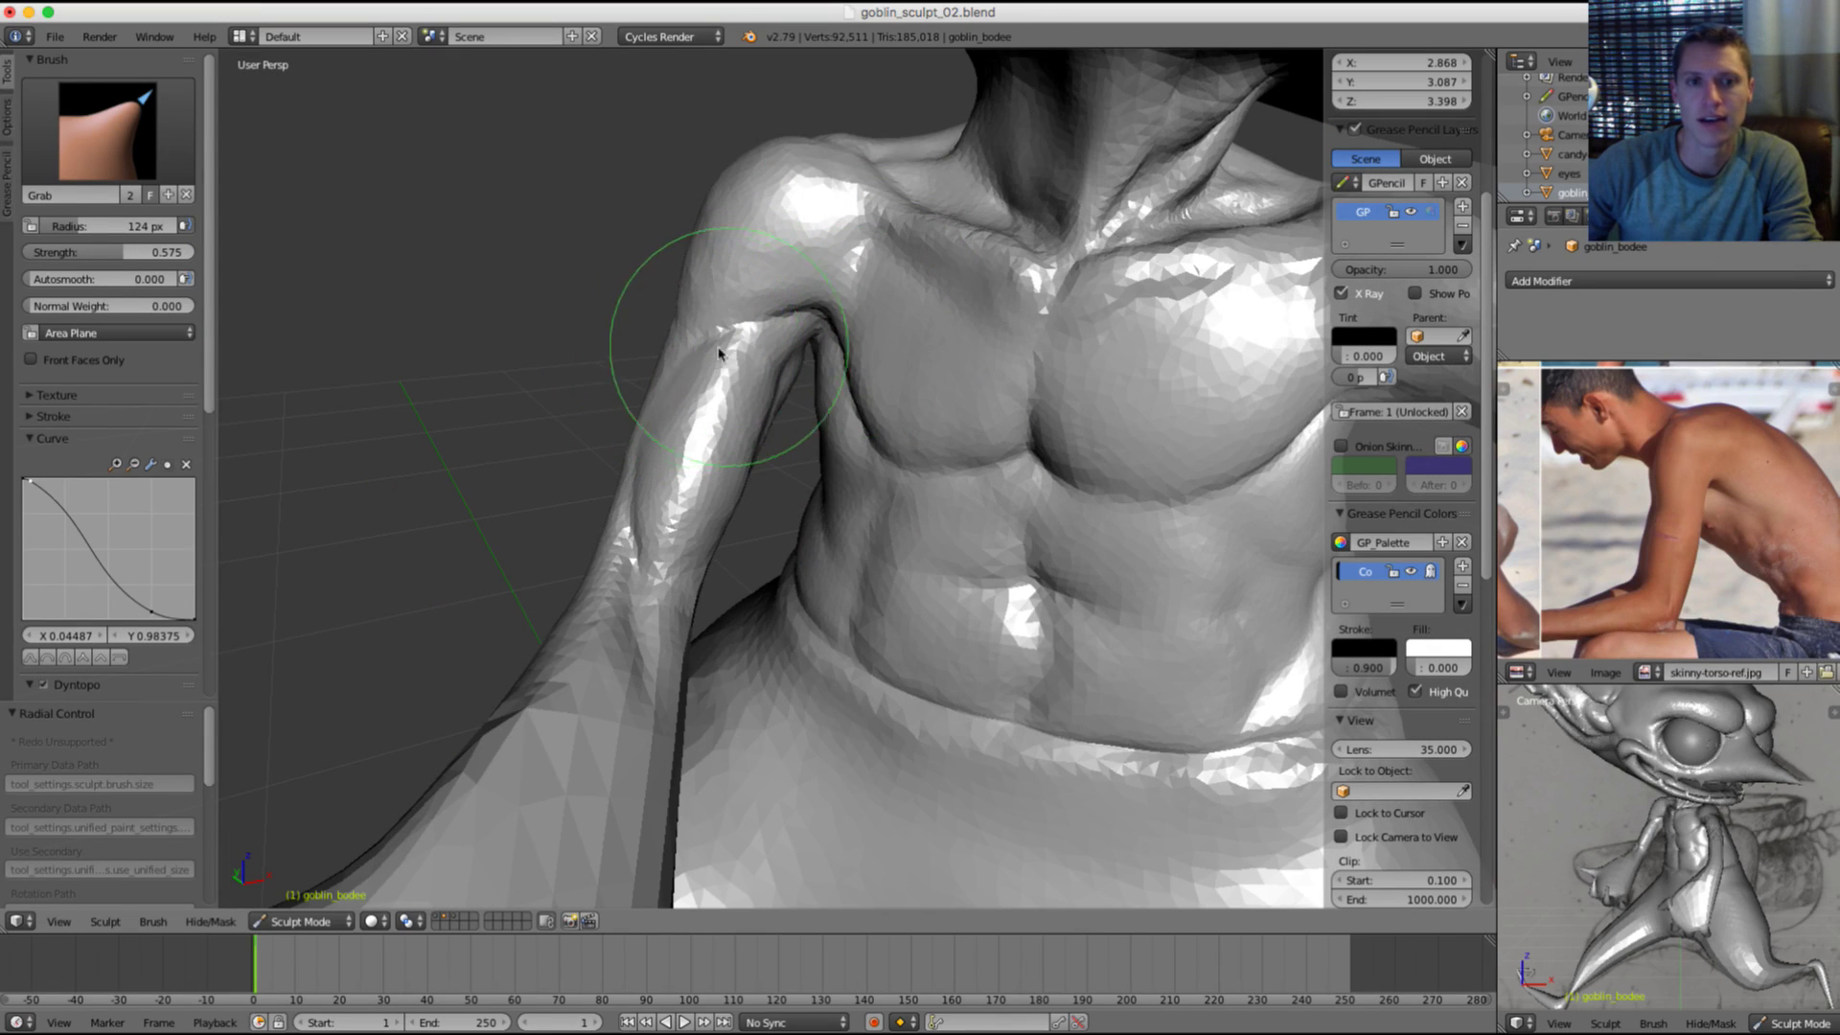
mouse_move(725, 346)
shift+mouse_down()
mouse_move(805, 343)
mouse_move(747, 348)
mouse_move(690, 431)
mouse_move(674, 403)
mouse_move(646, 433)
shift+mouse_up()
key(f)
click(646, 430)
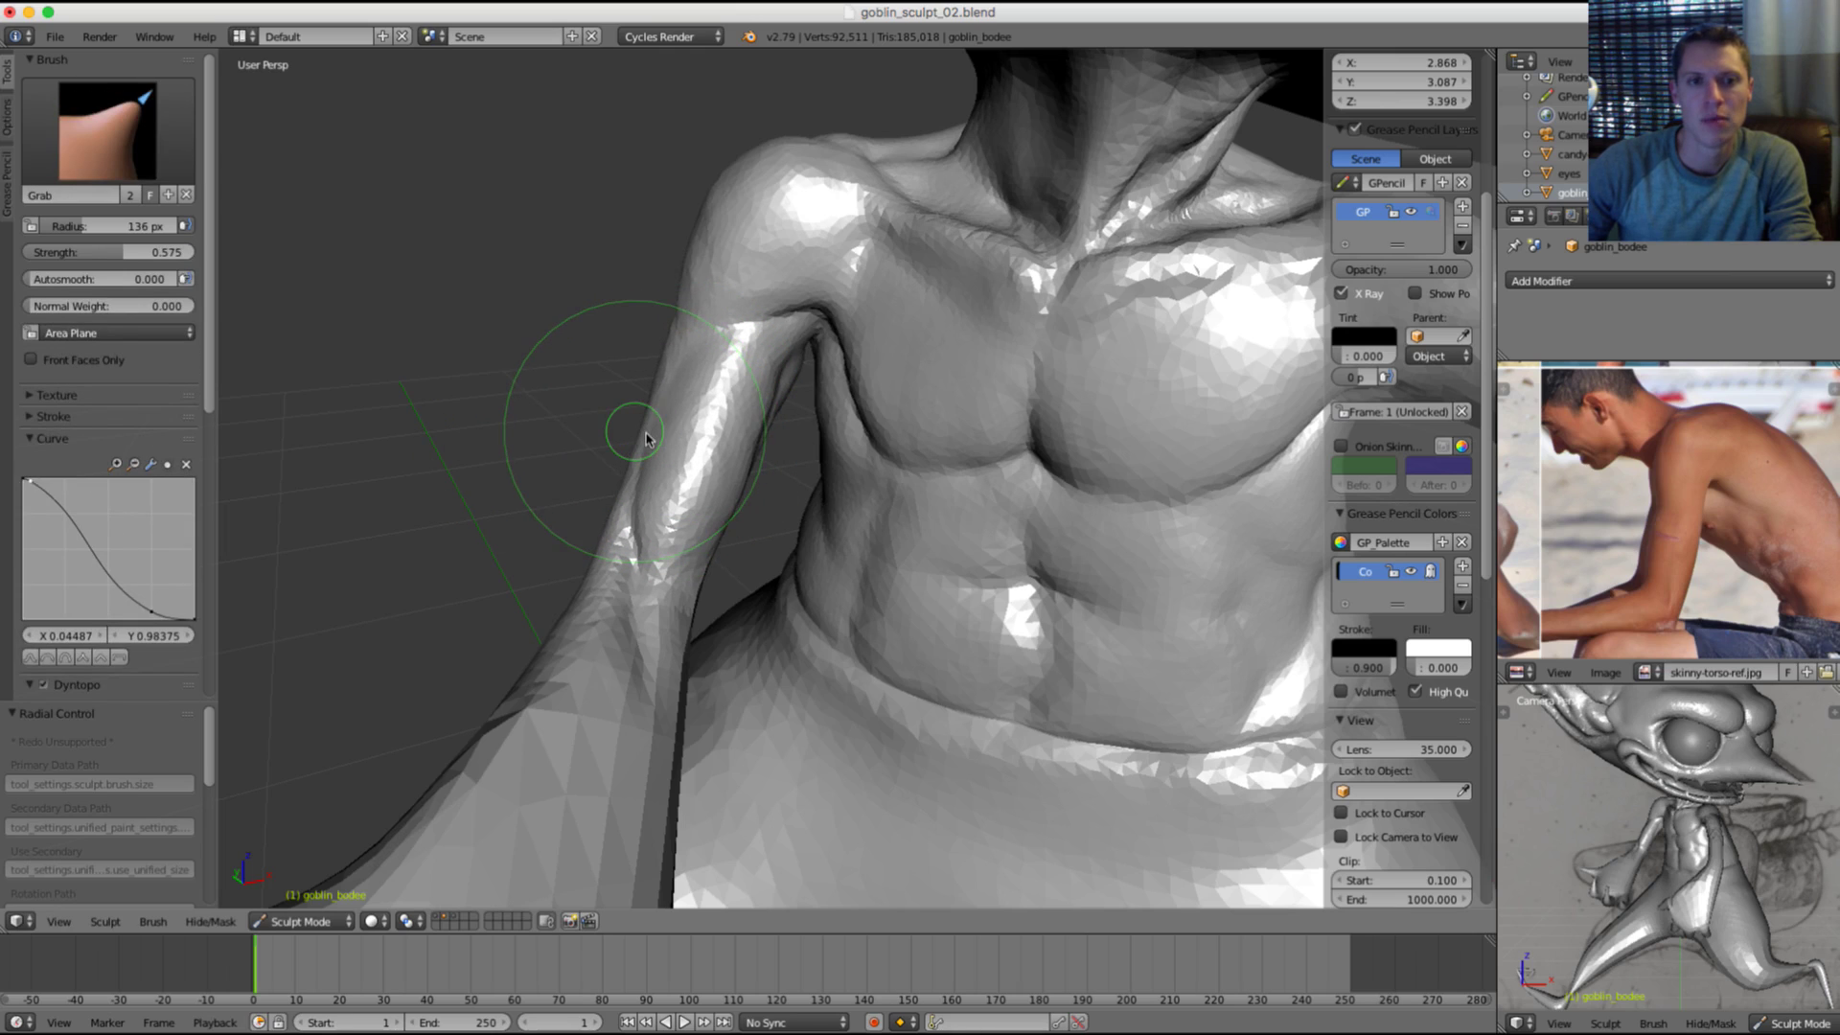
key(f)
click(642, 436)
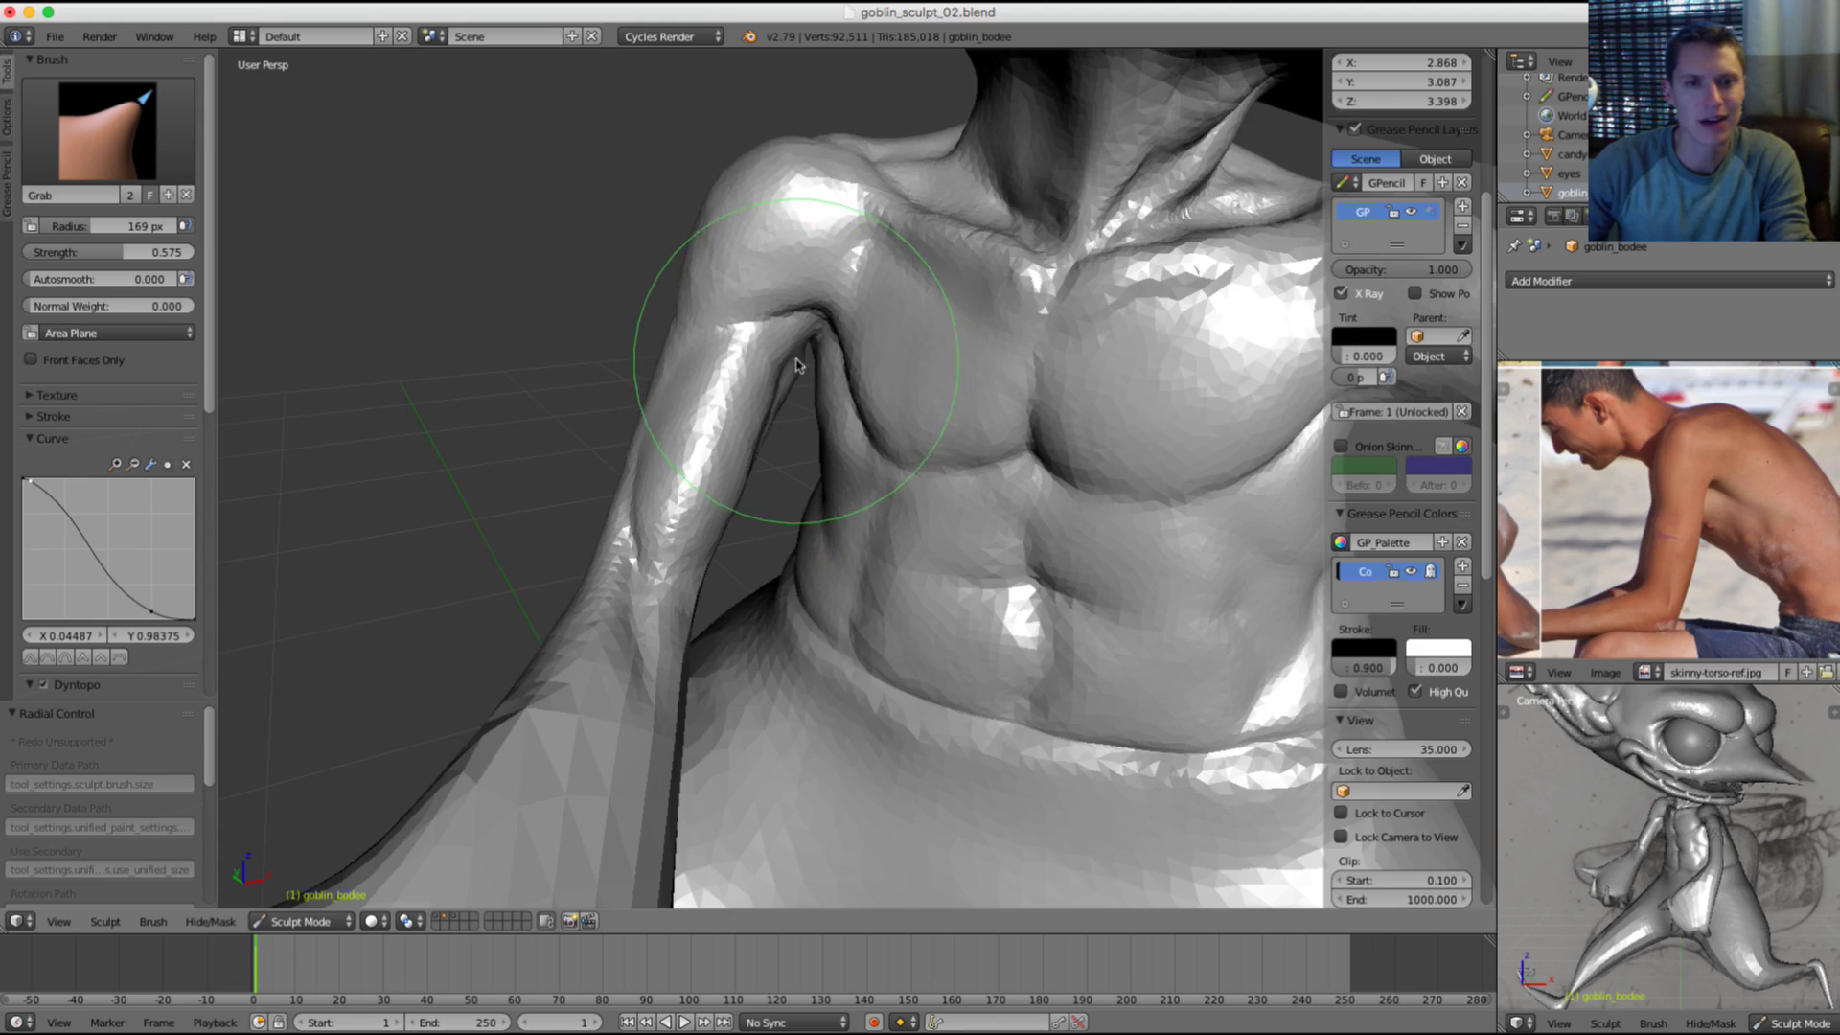
Step: Adjust the biceps contour at mid upper arm with a smaller Grab brush and smooth its underside with a 72 px brush
middle_drag(797, 365, 746, 335)
shift+middle_drag(812, 401, 676, 421)
ctrl+middle_drag(587, 444, 690, 440)
key(f)
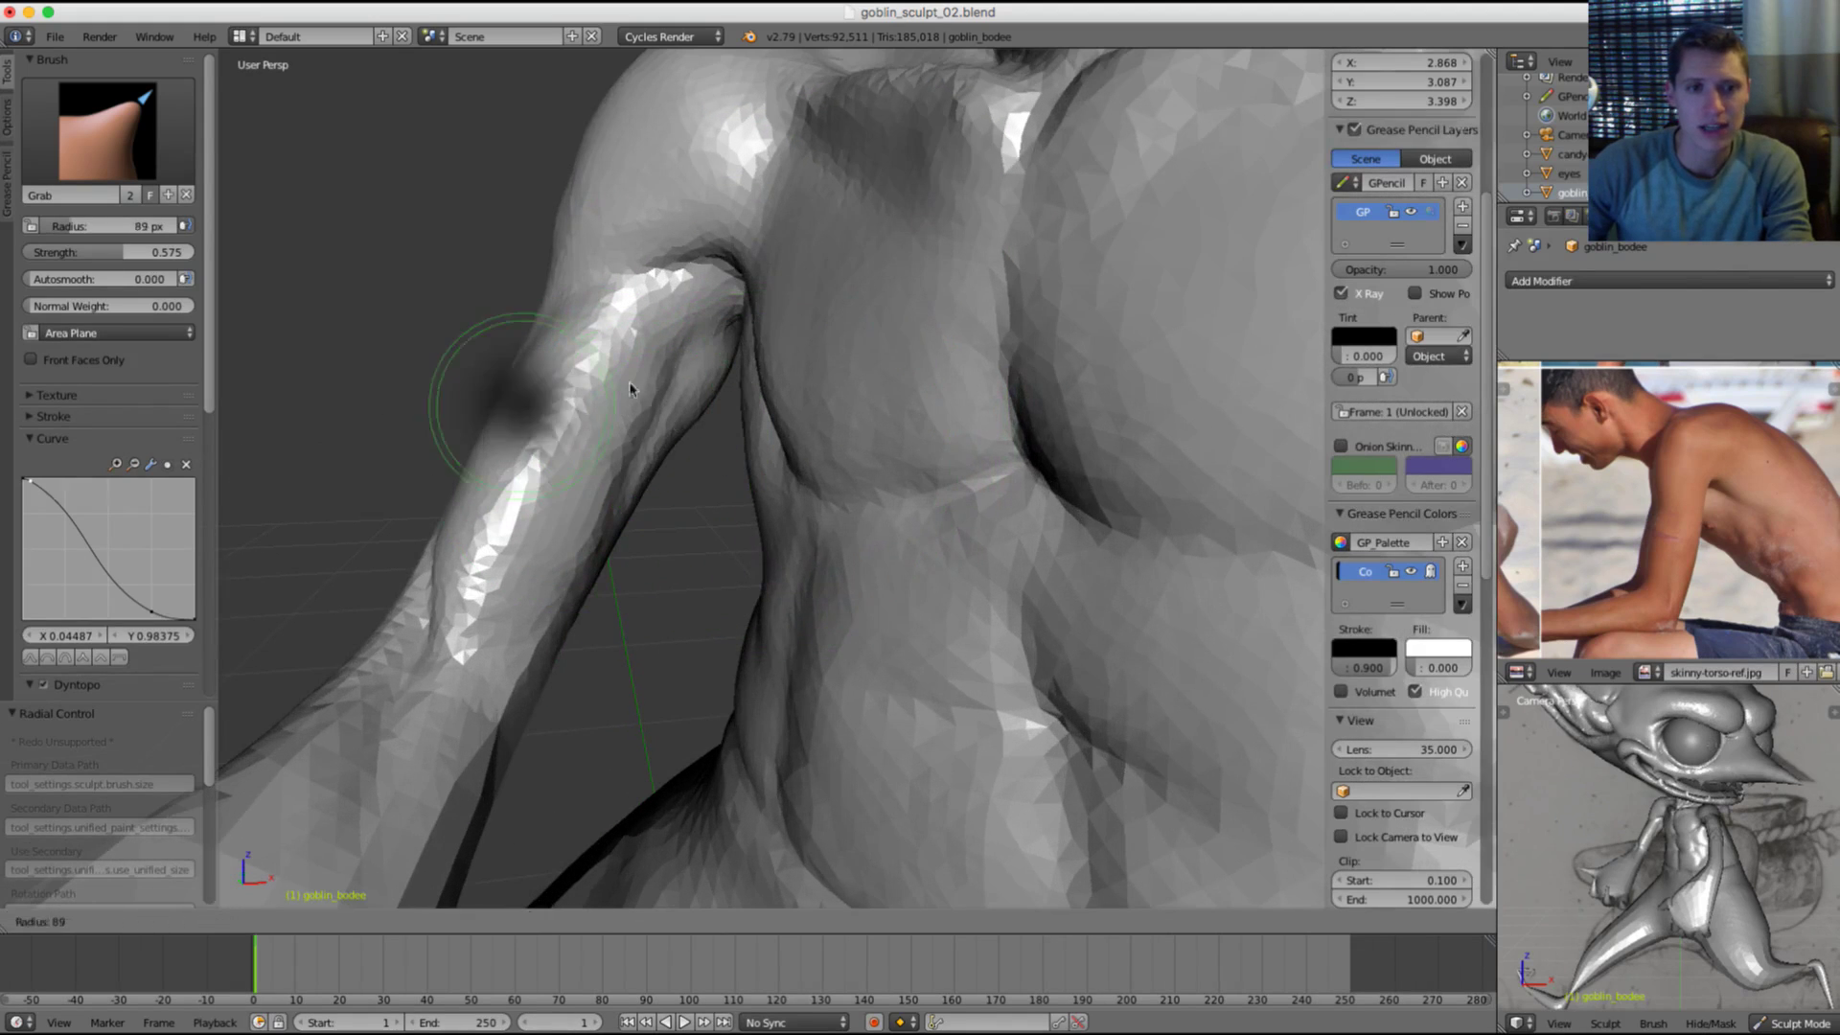
click(607, 396)
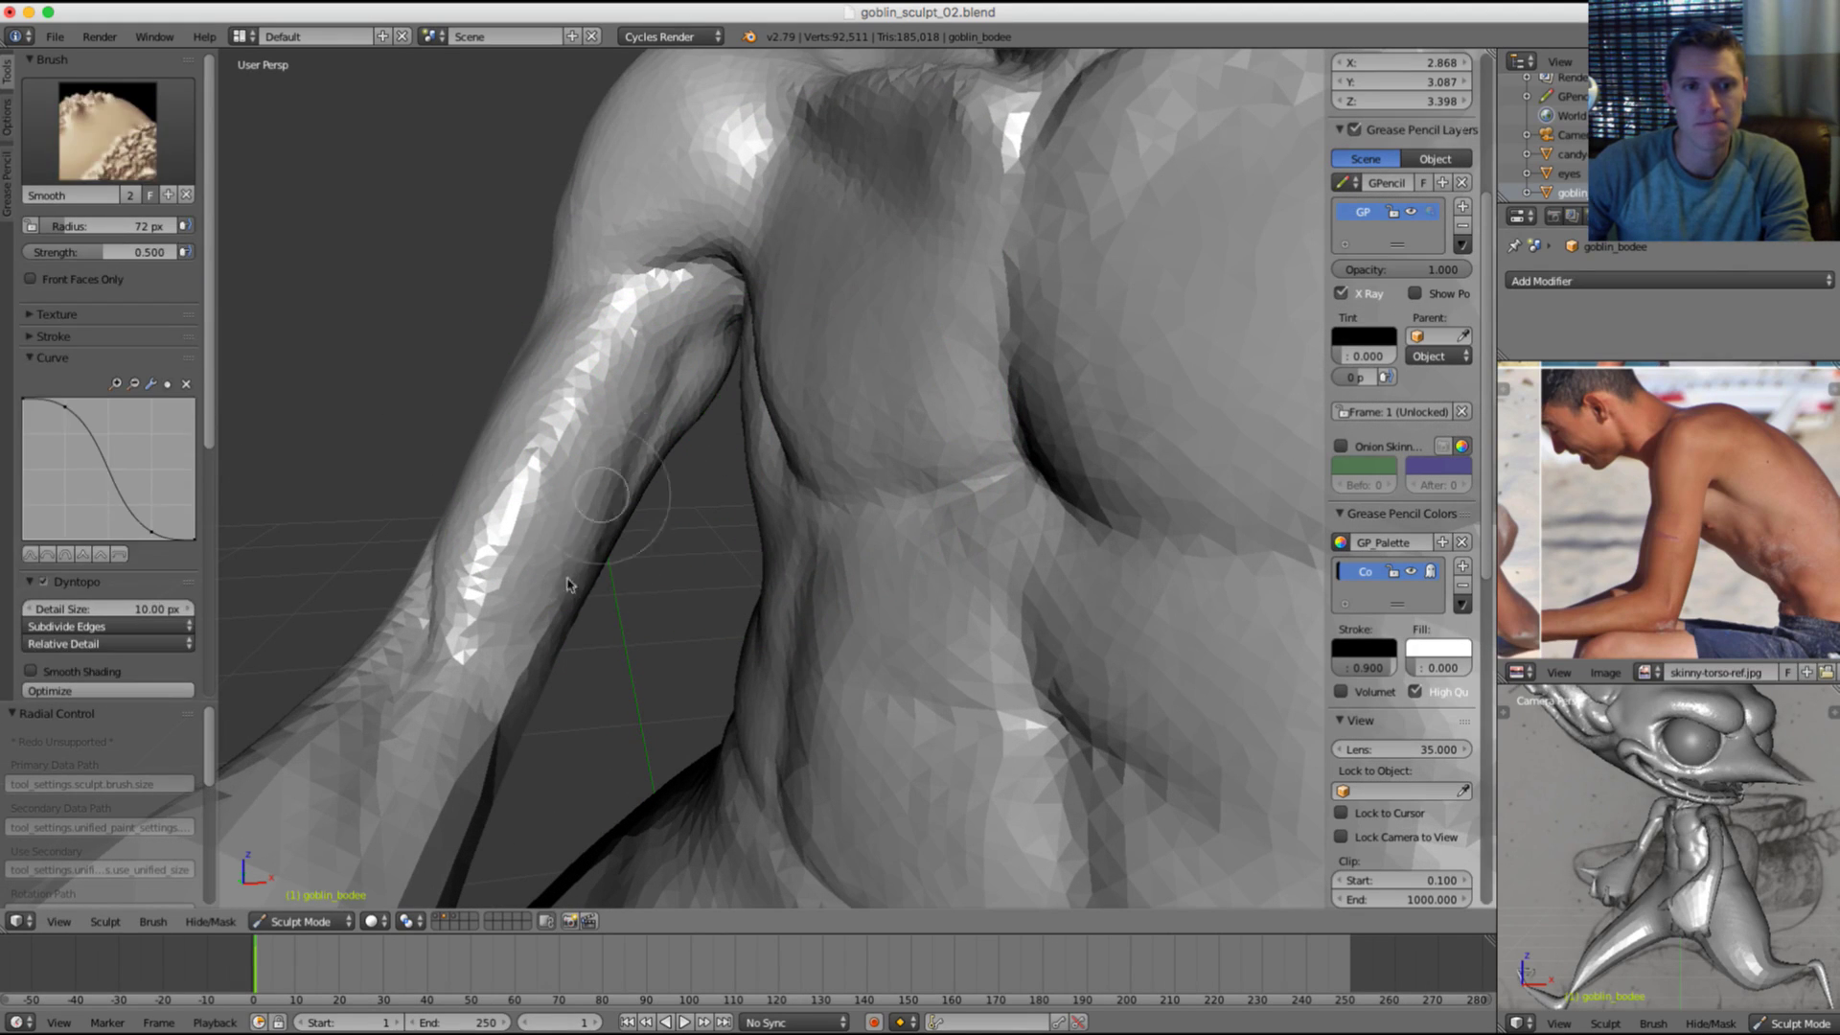
key(g)
Step: Smooth the upper arm from the armpit down along the biceps with a 132 px brush at 0.500 strength
mouse_move(658, 410)
middle_down()
mouse_move(706, 329)
mouse_move(700, 372)
middle_up()
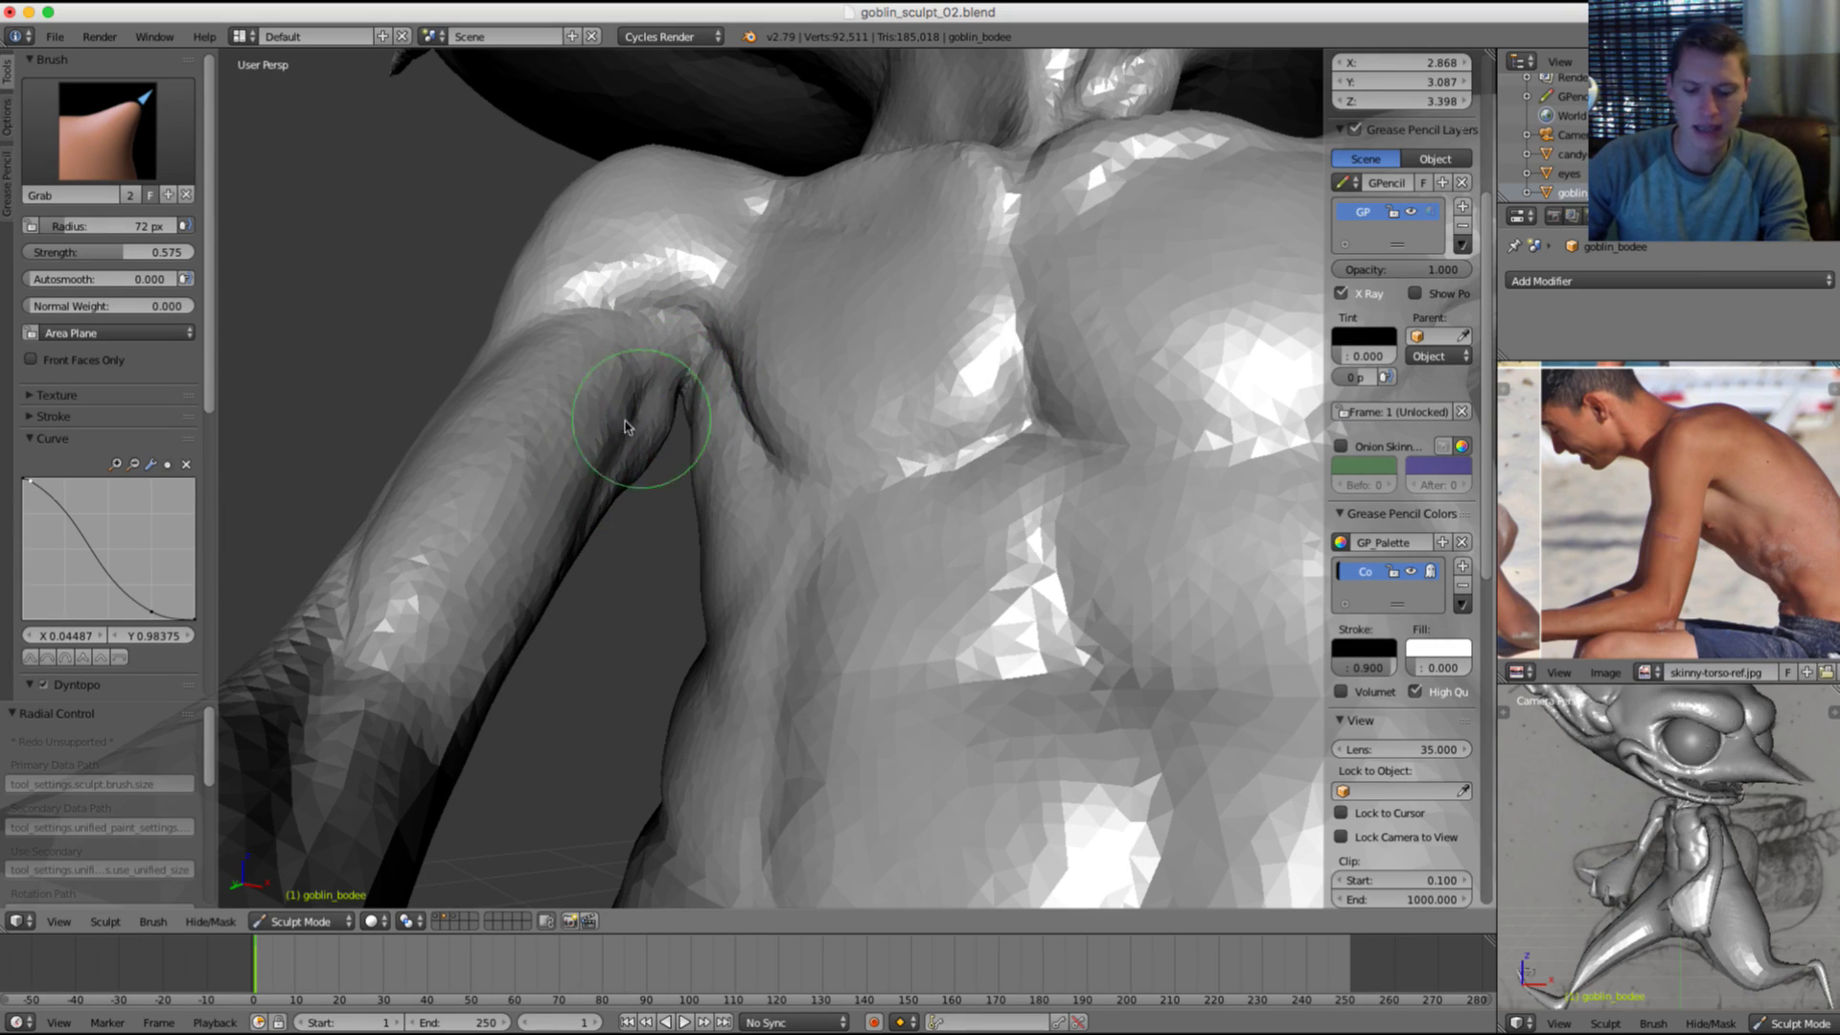
key(f)
click(680, 418)
mouse_move(625, 412)
shift+mouse_down()
mouse_move(530, 580)
mouse_move(471, 529)
shift+mouse_up()
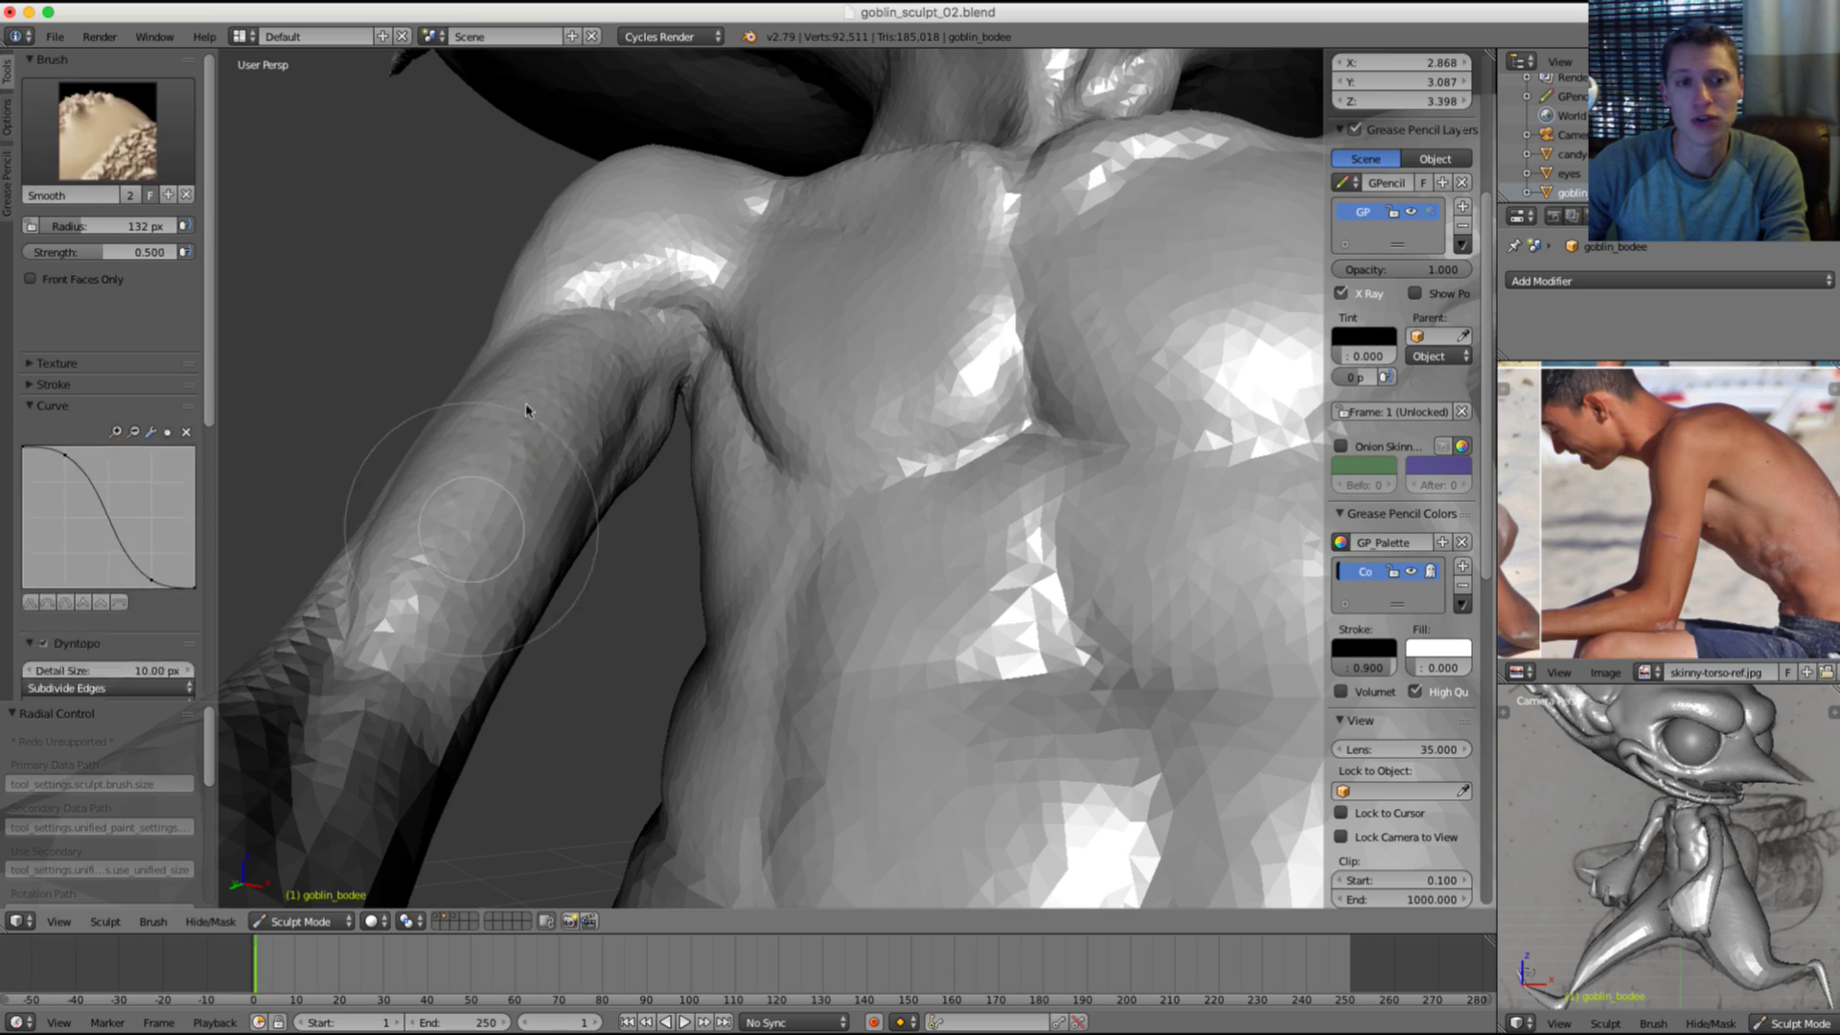
scroll(710, 480, down, 5)
mouse_move(710, 480)
middle_down()
mouse_move(830, 422)
mouse_move(841, 322)
middle_up()
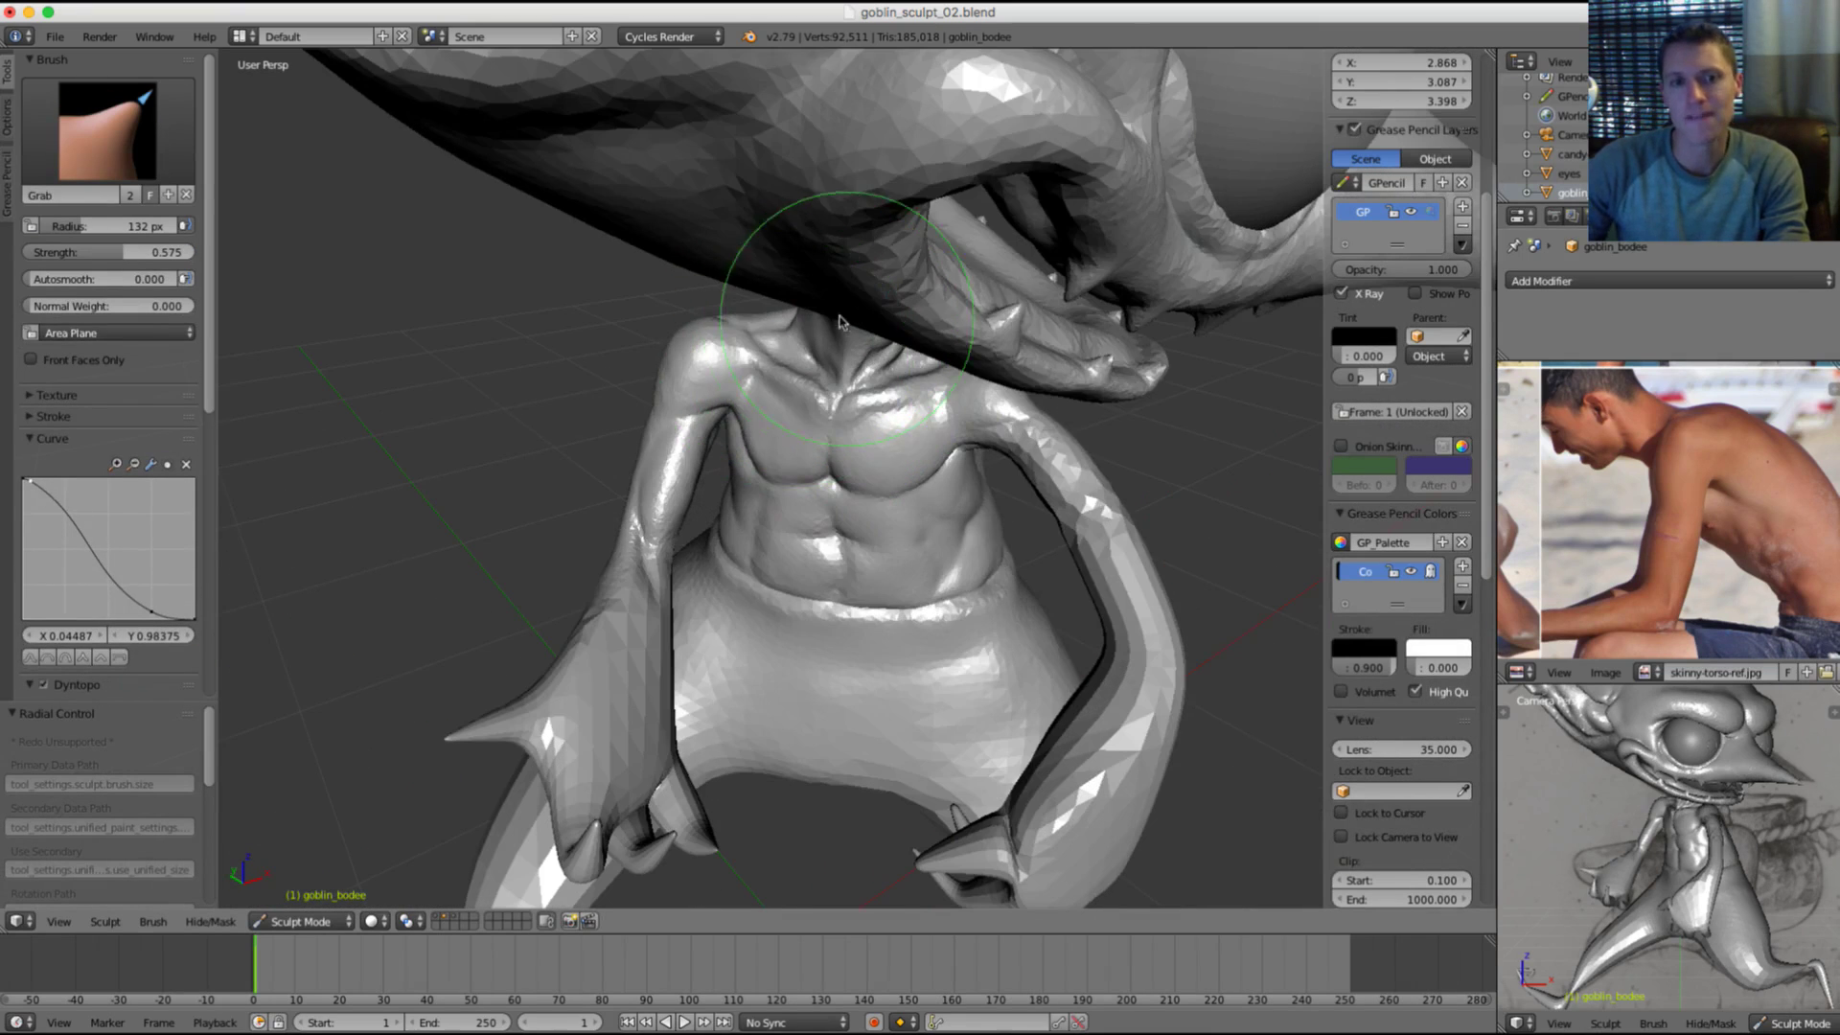
Step: Pull the inner upper arm beside the armpit into shape with a 212 px Grab brush and smooth it at 127 px
middle_drag(1102, 411, 1088, 349)
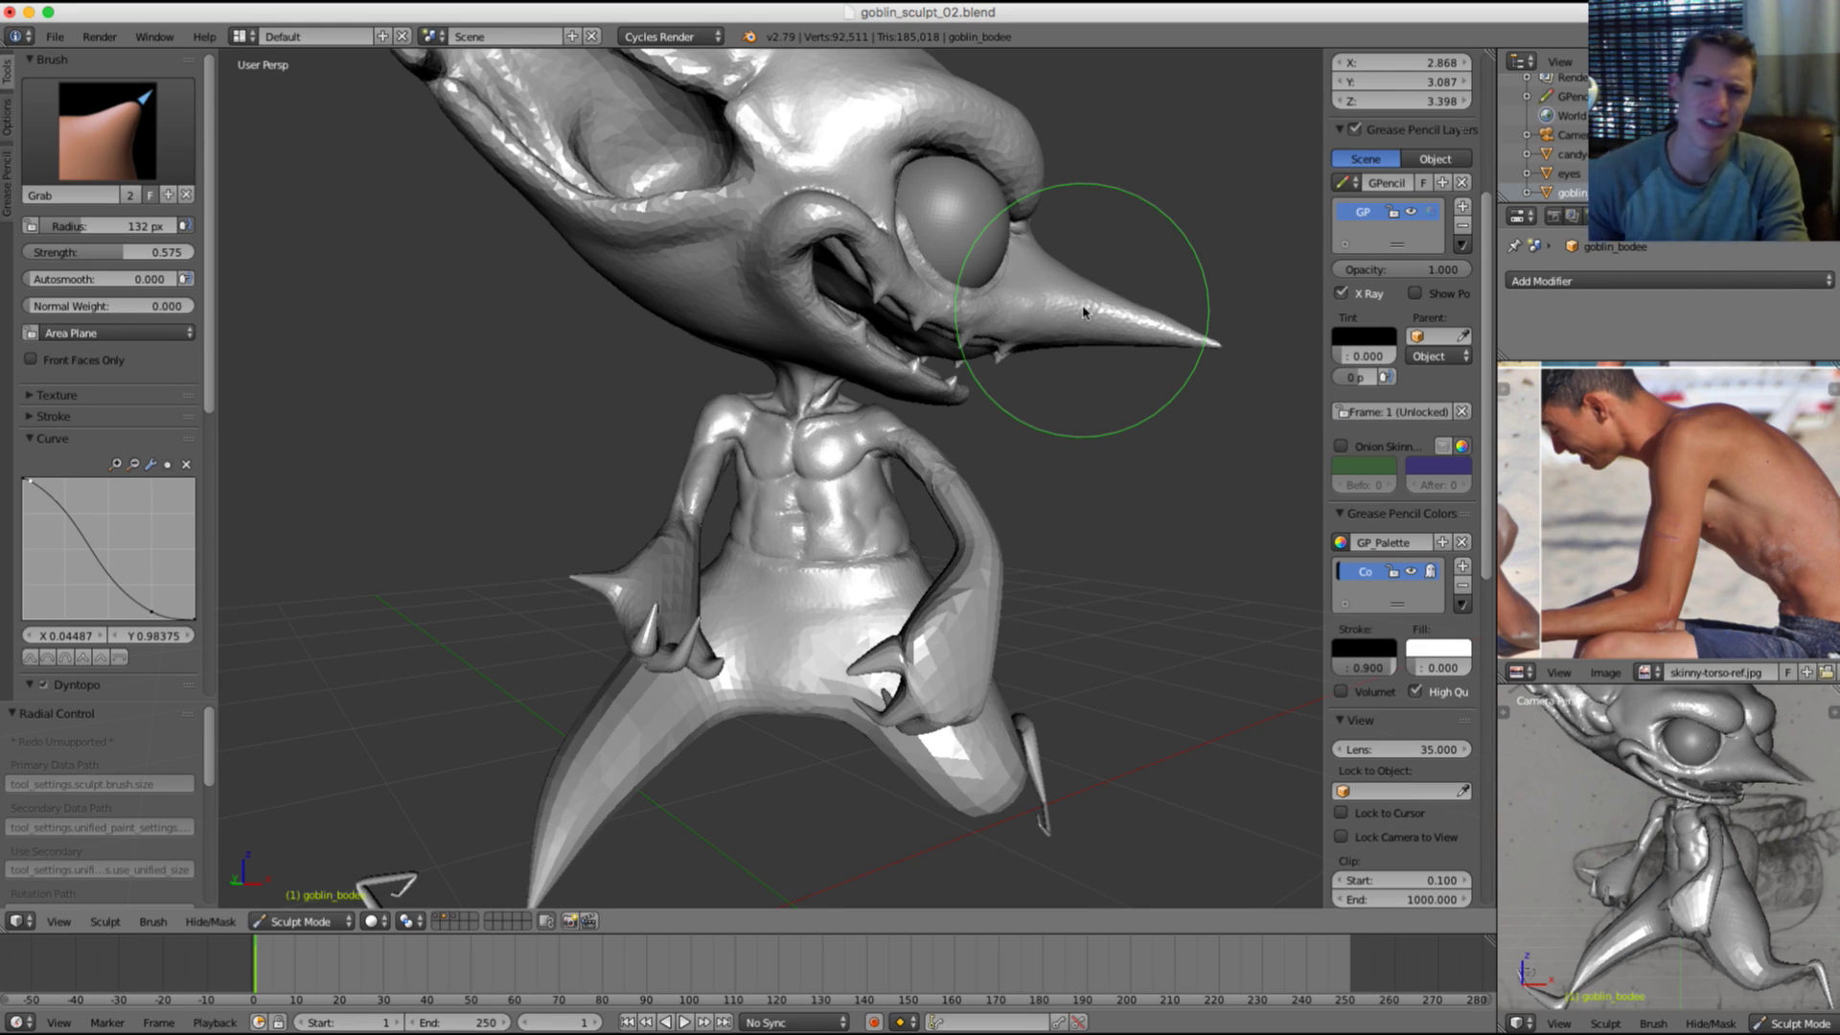
mouse_move(826, 382)
middle_down()
mouse_move(1035, 412)
mouse_move(982, 460)
mouse_move(1064, 398)
mouse_move(1006, 369)
mouse_move(875, 383)
middle_up()
ctrl+middle_drag(875, 383, 863, 555)
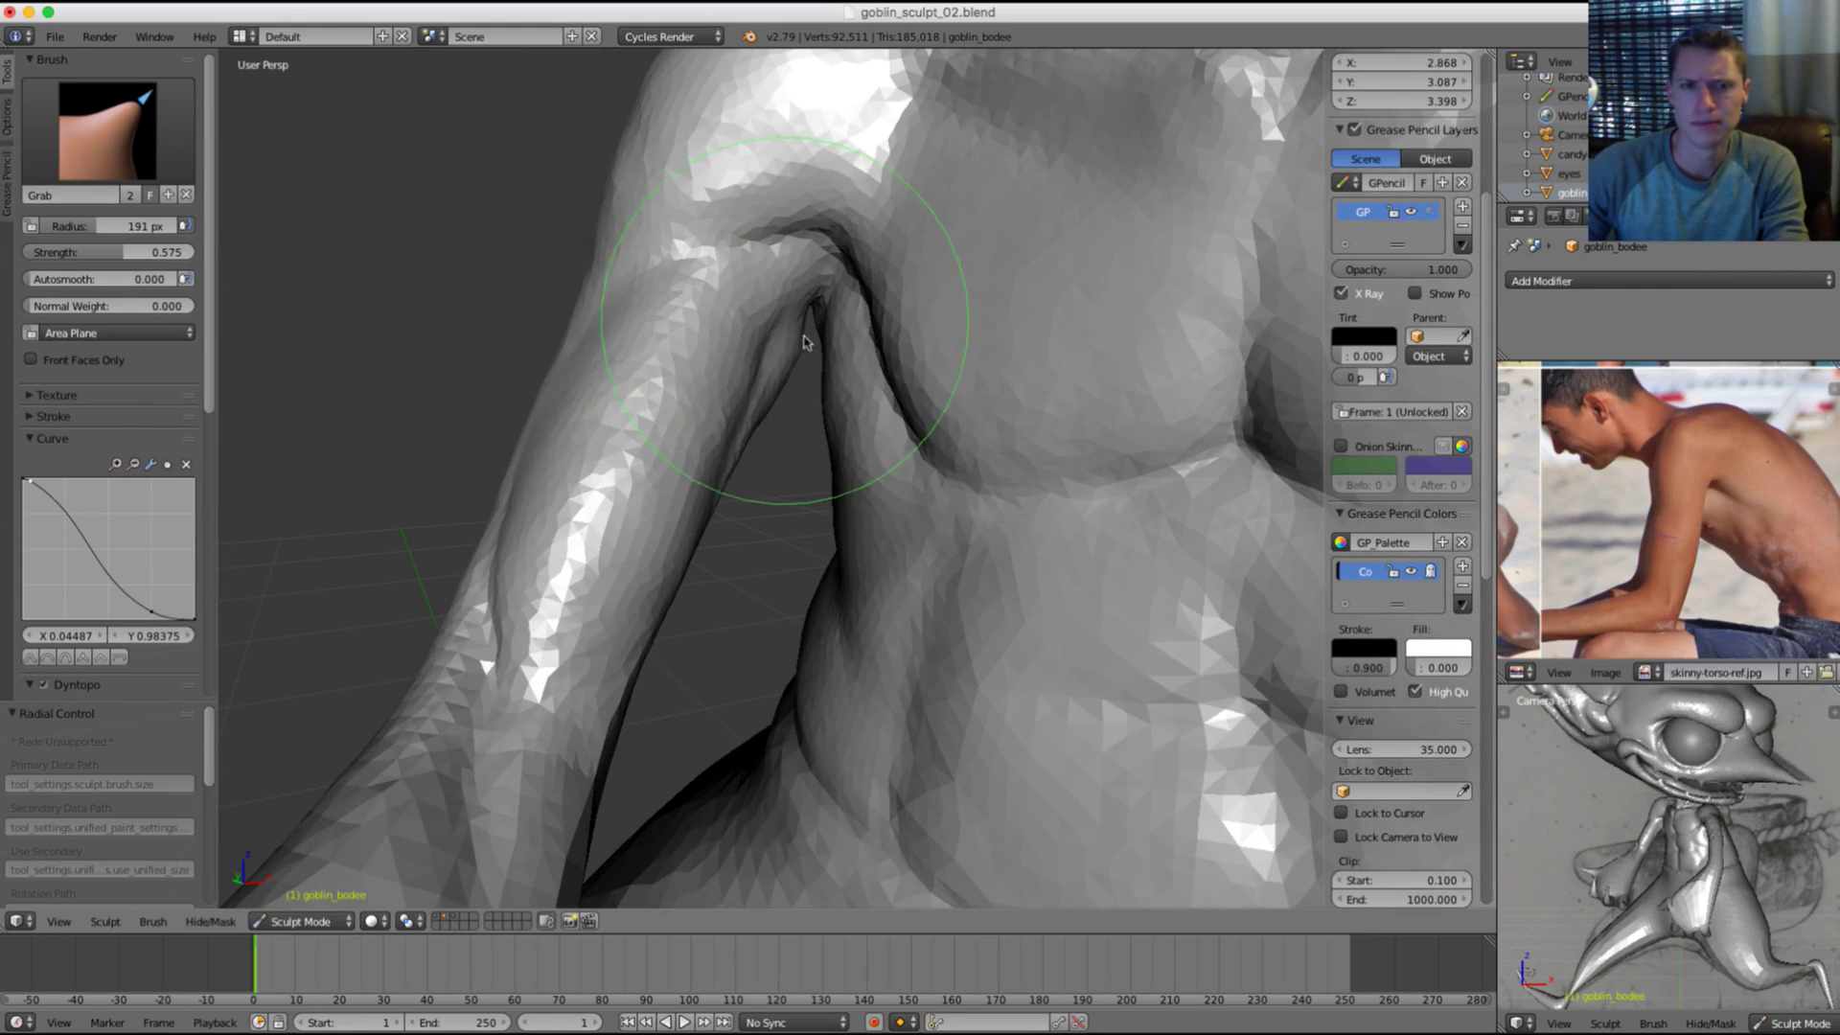
key(f)
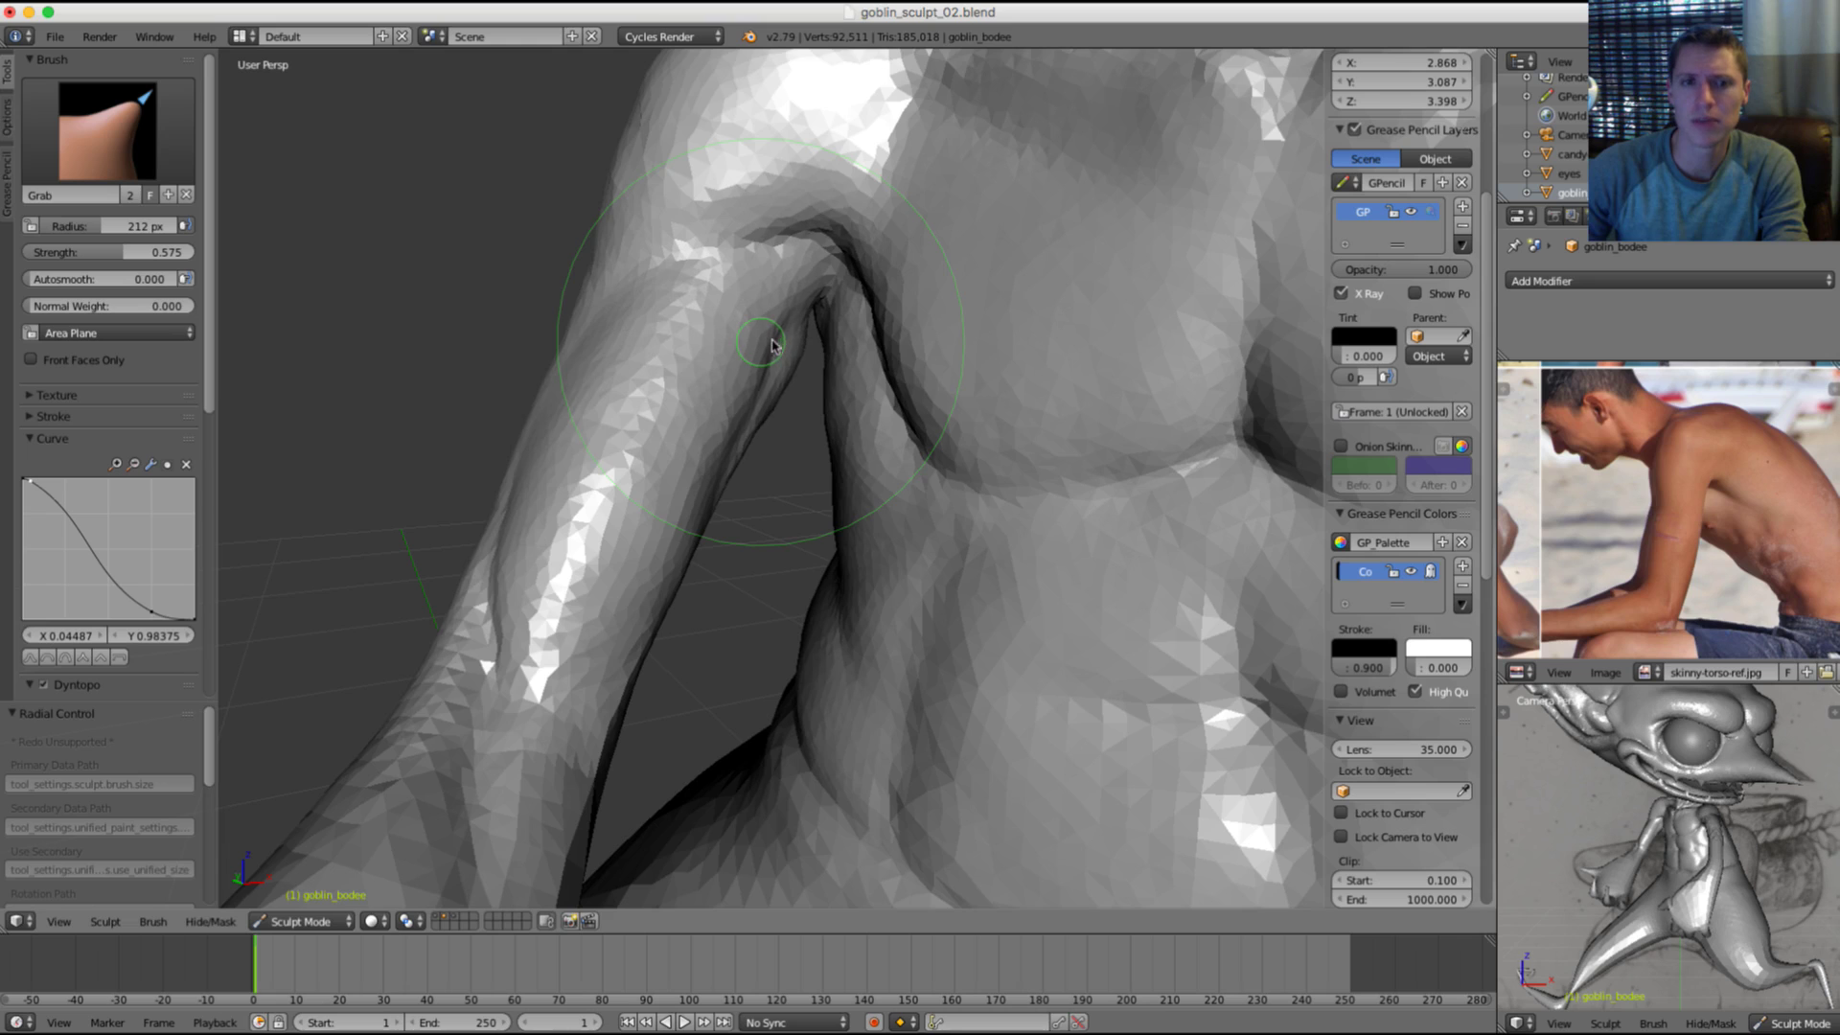
key(shift+s)
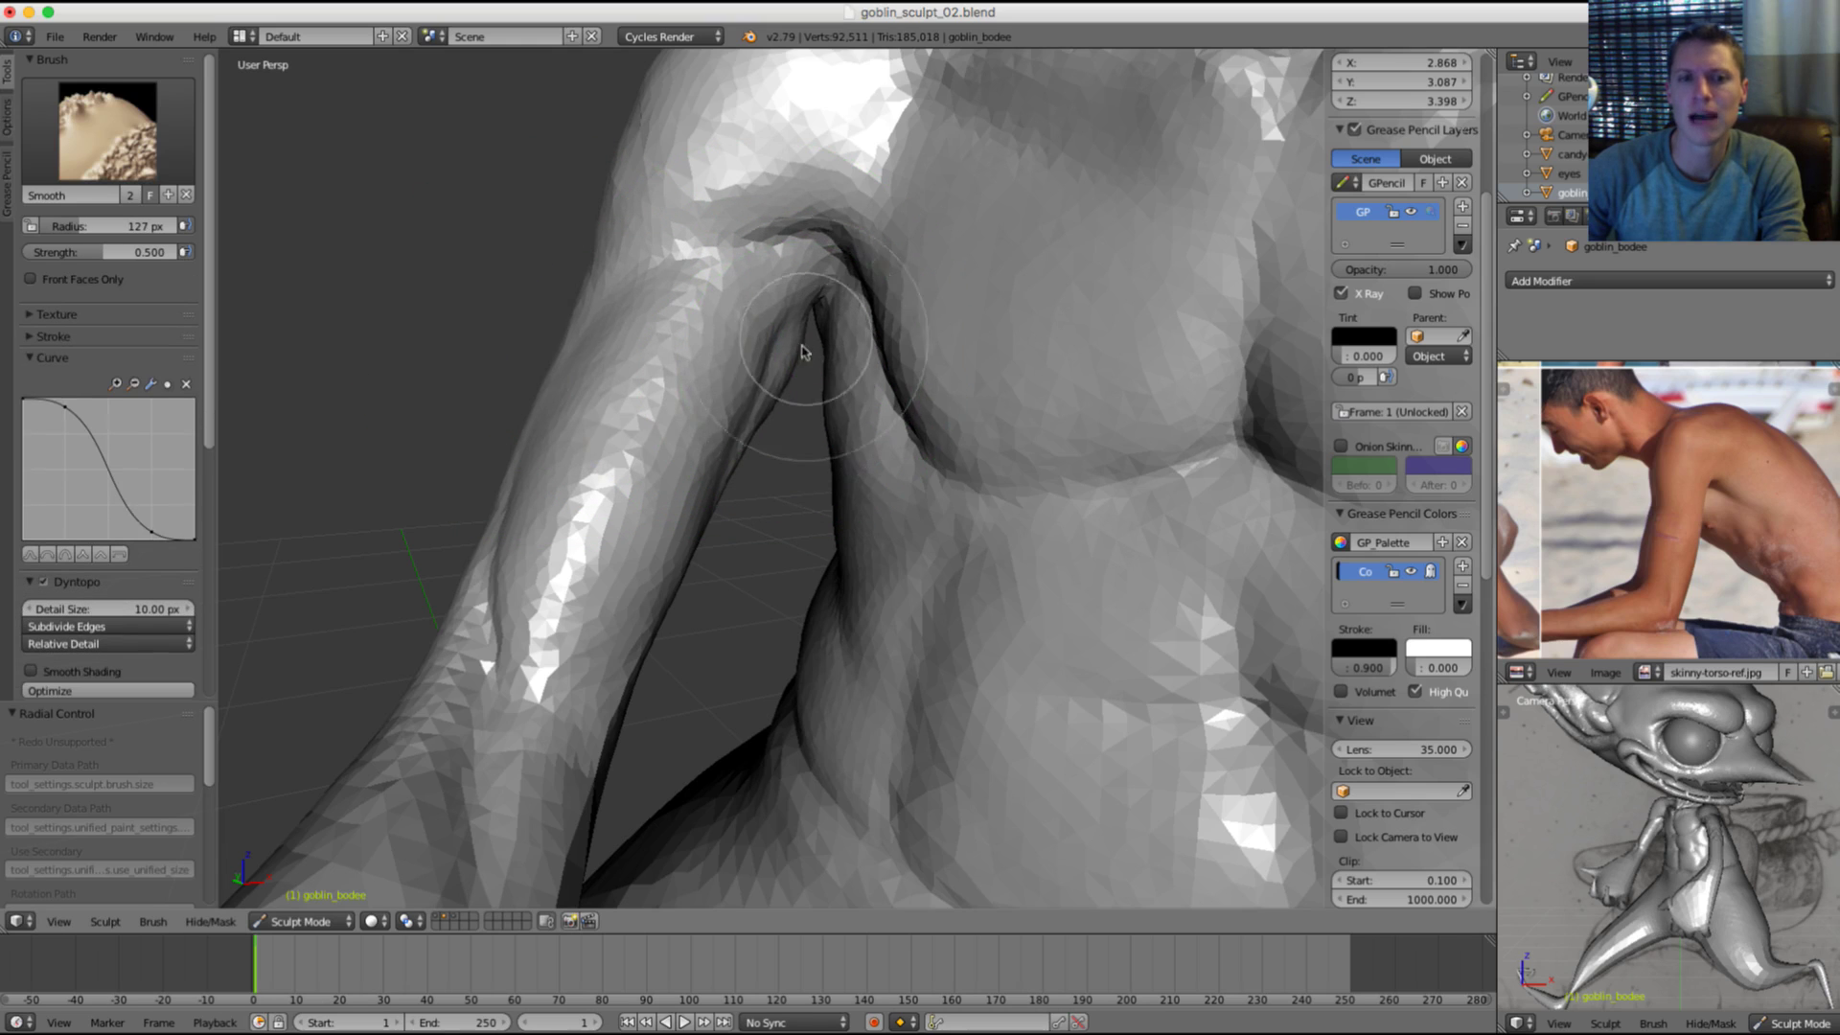
shift+drag(802, 347, 778, 360)
mouse_move(730, 361)
middle_down()
mouse_move(807, 357)
mouse_move(842, 271)
middle_up()
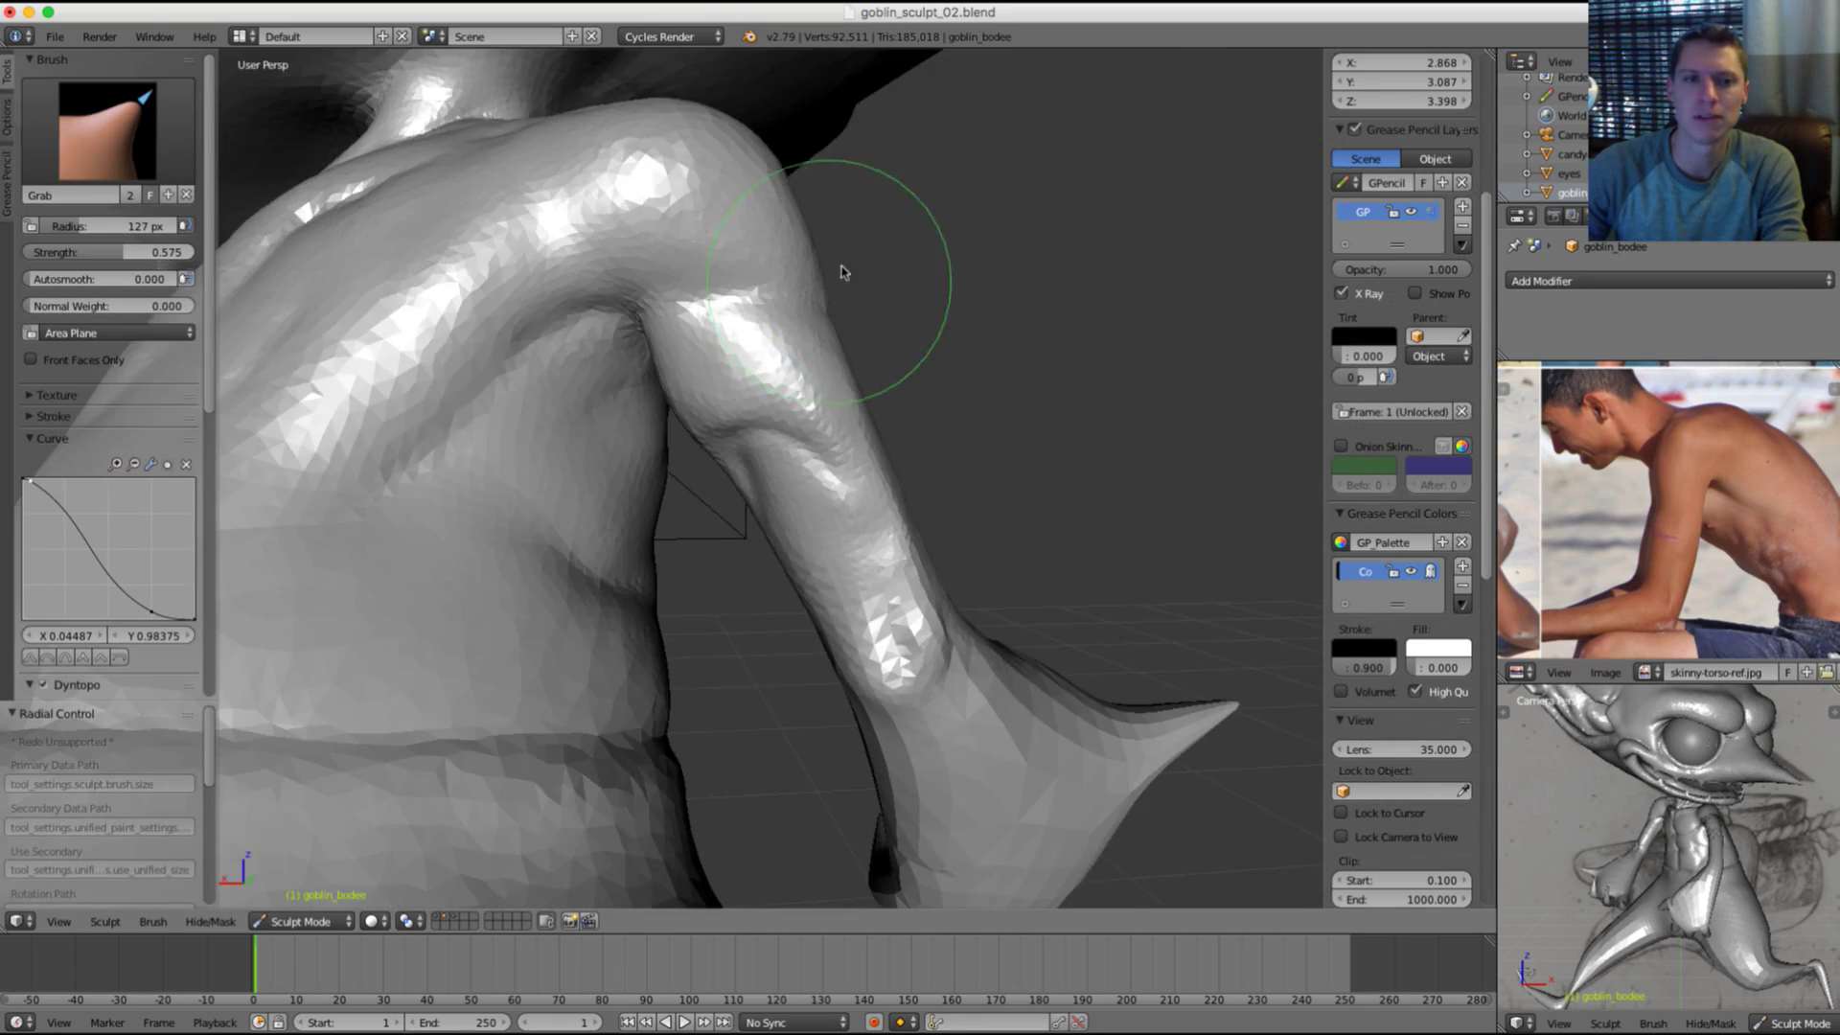
Step: Reshape the front of the armpit and the side of the chest with the Grab brush, using radii of 155, 232 and 217 px
scroll(841, 272, down, 10)
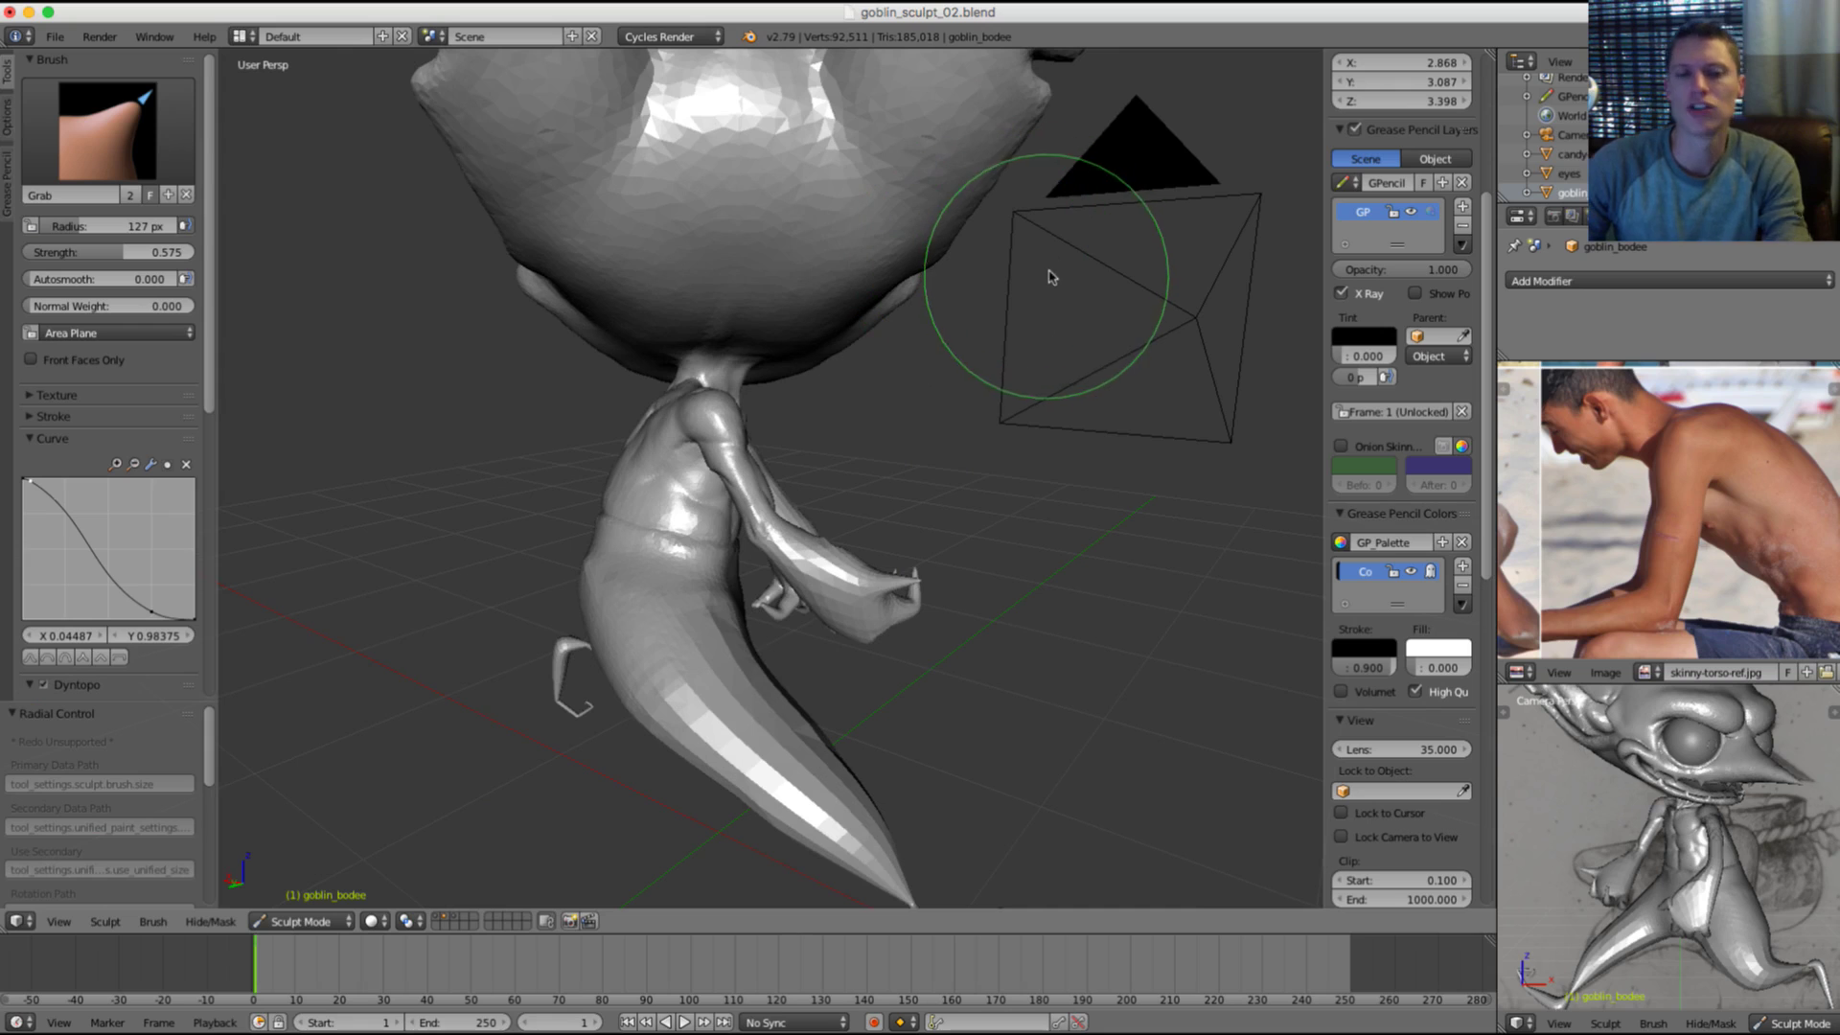
mouse_move(1051, 246)
middle_down()
mouse_move(1076, 205)
mouse_move(934, 240)
middle_up()
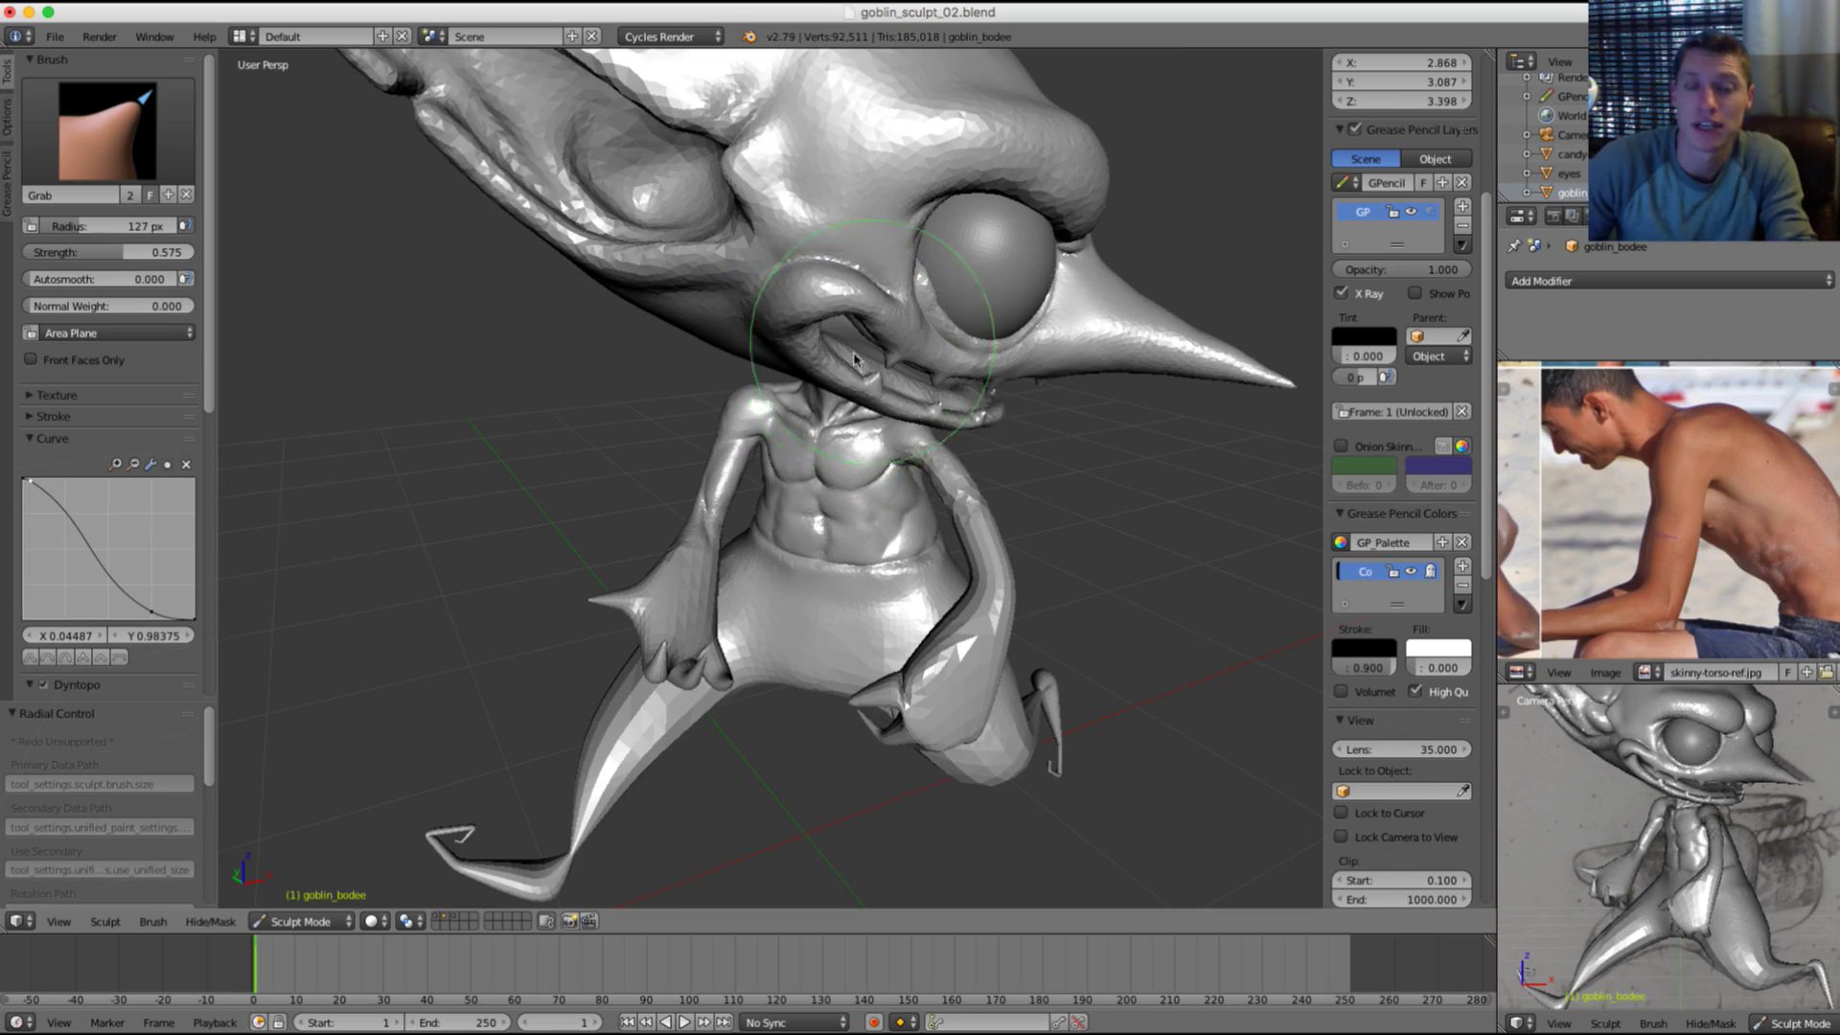
middle_drag(853, 360, 888, 364)
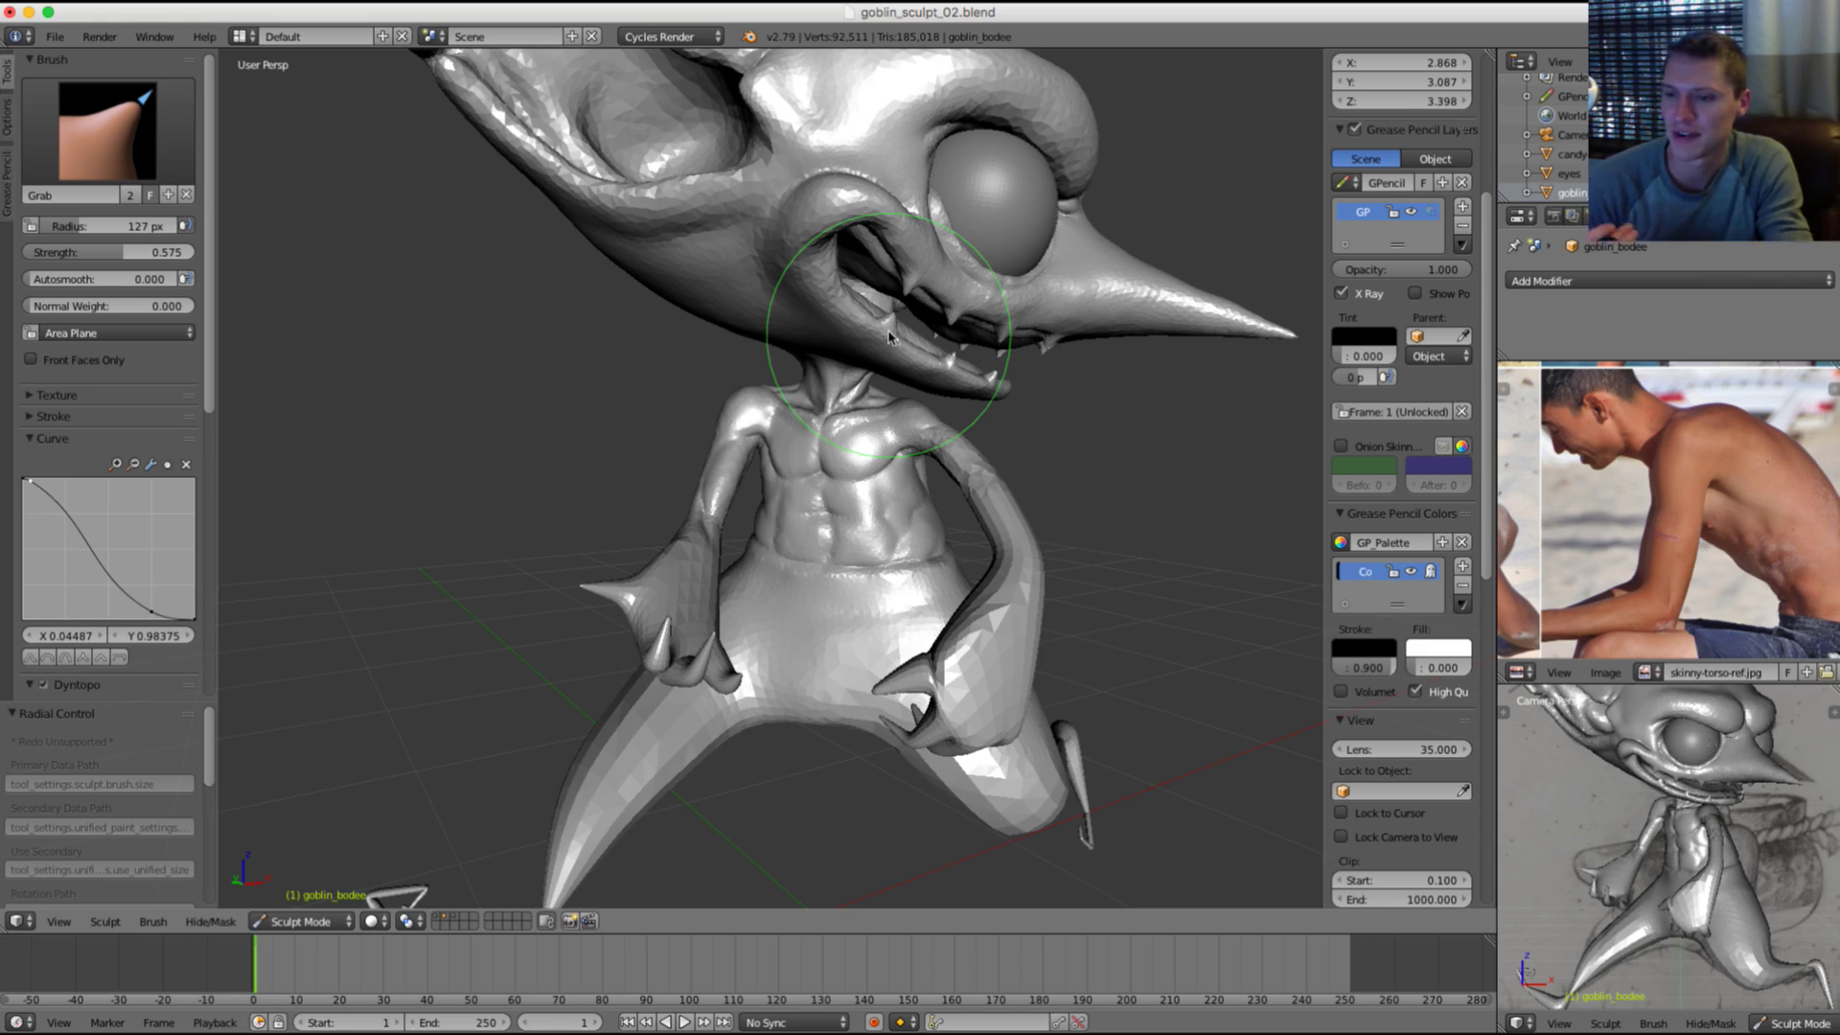
mouse_move(891, 340)
middle_down()
mouse_move(982, 369)
mouse_move(940, 508)
mouse_move(947, 431)
mouse_move(887, 563)
mouse_move(899, 463)
mouse_move(810, 481)
middle_up()
key(f)
click(719, 422)
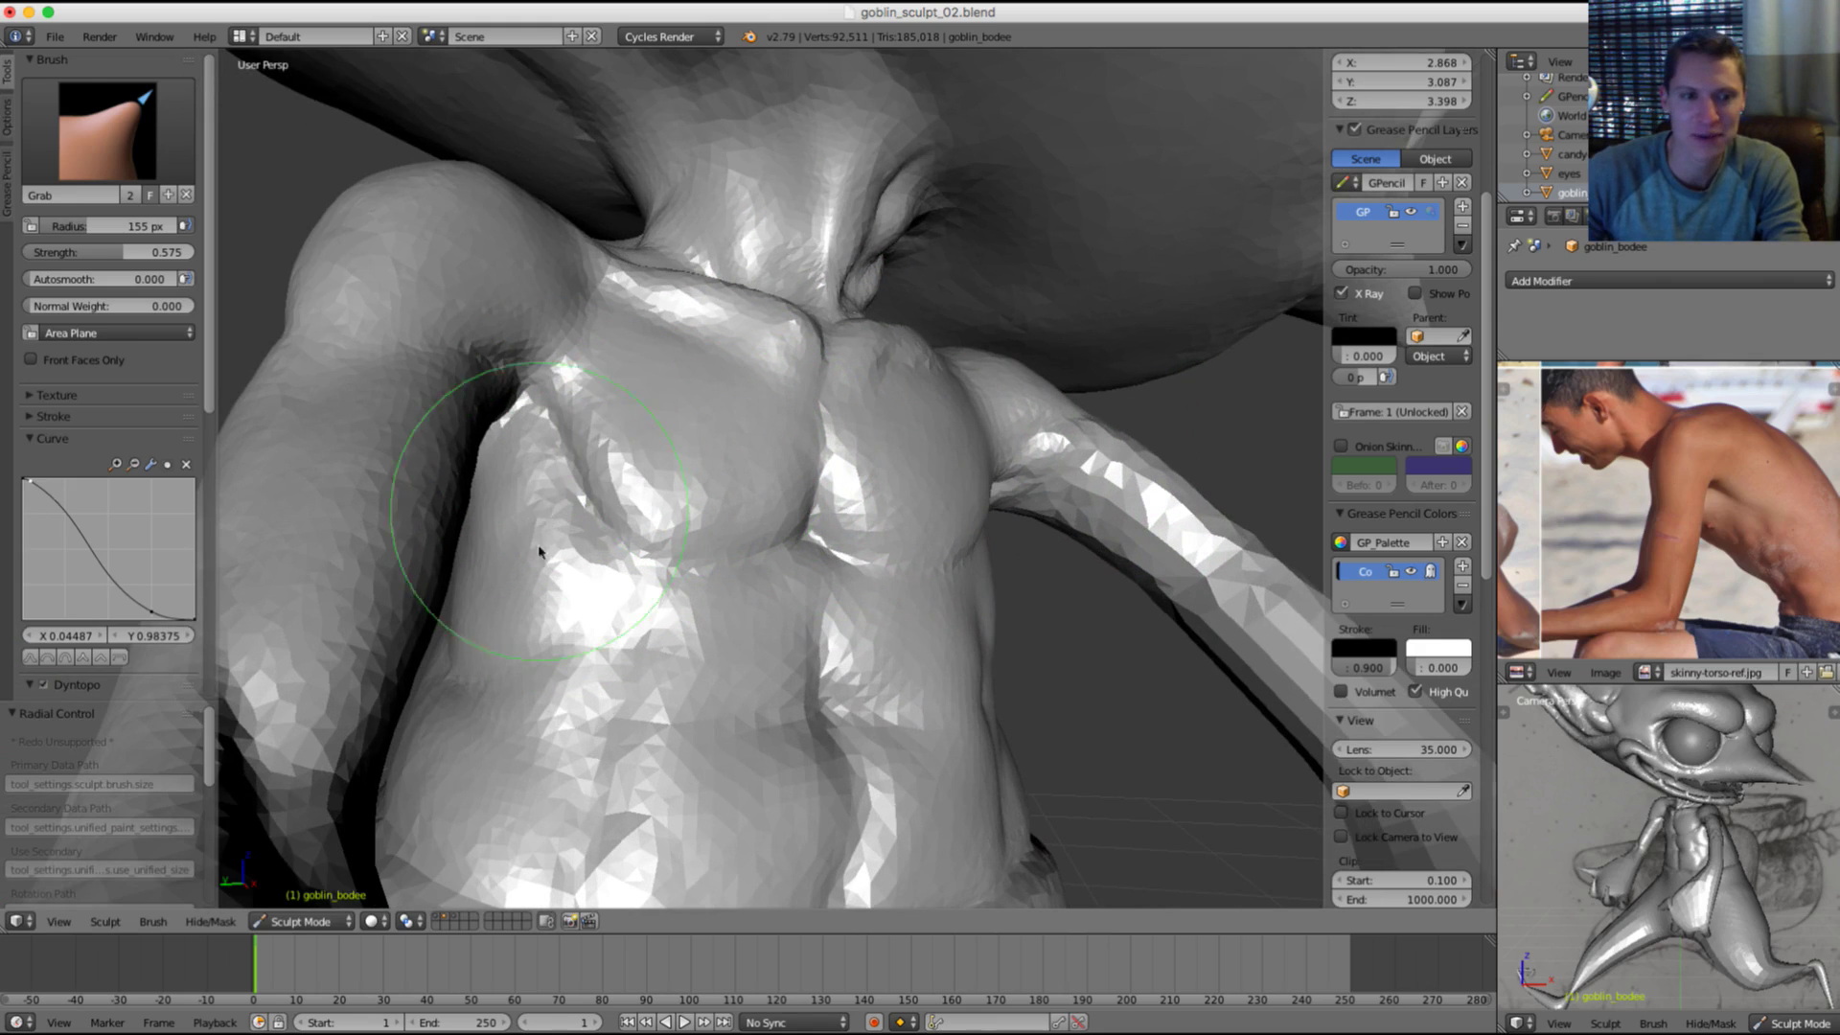
middle_drag(637, 460, 629, 360)
key(f)
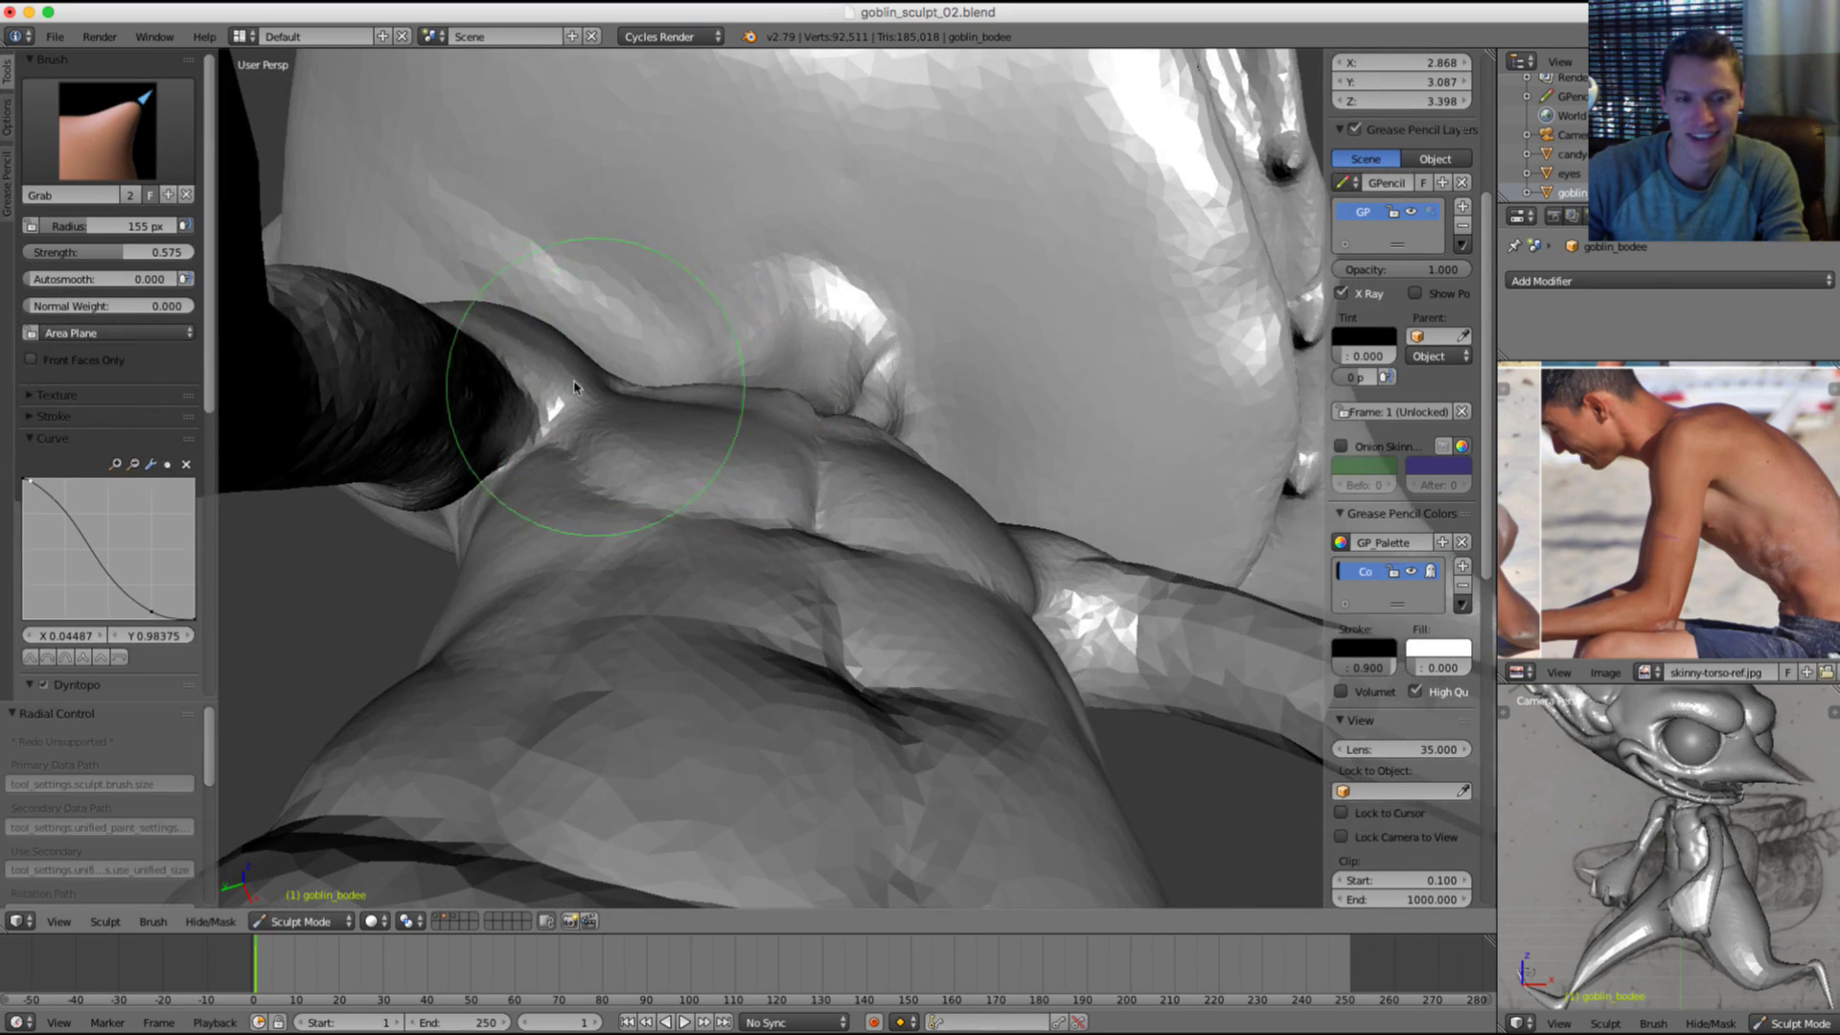
click(621, 399)
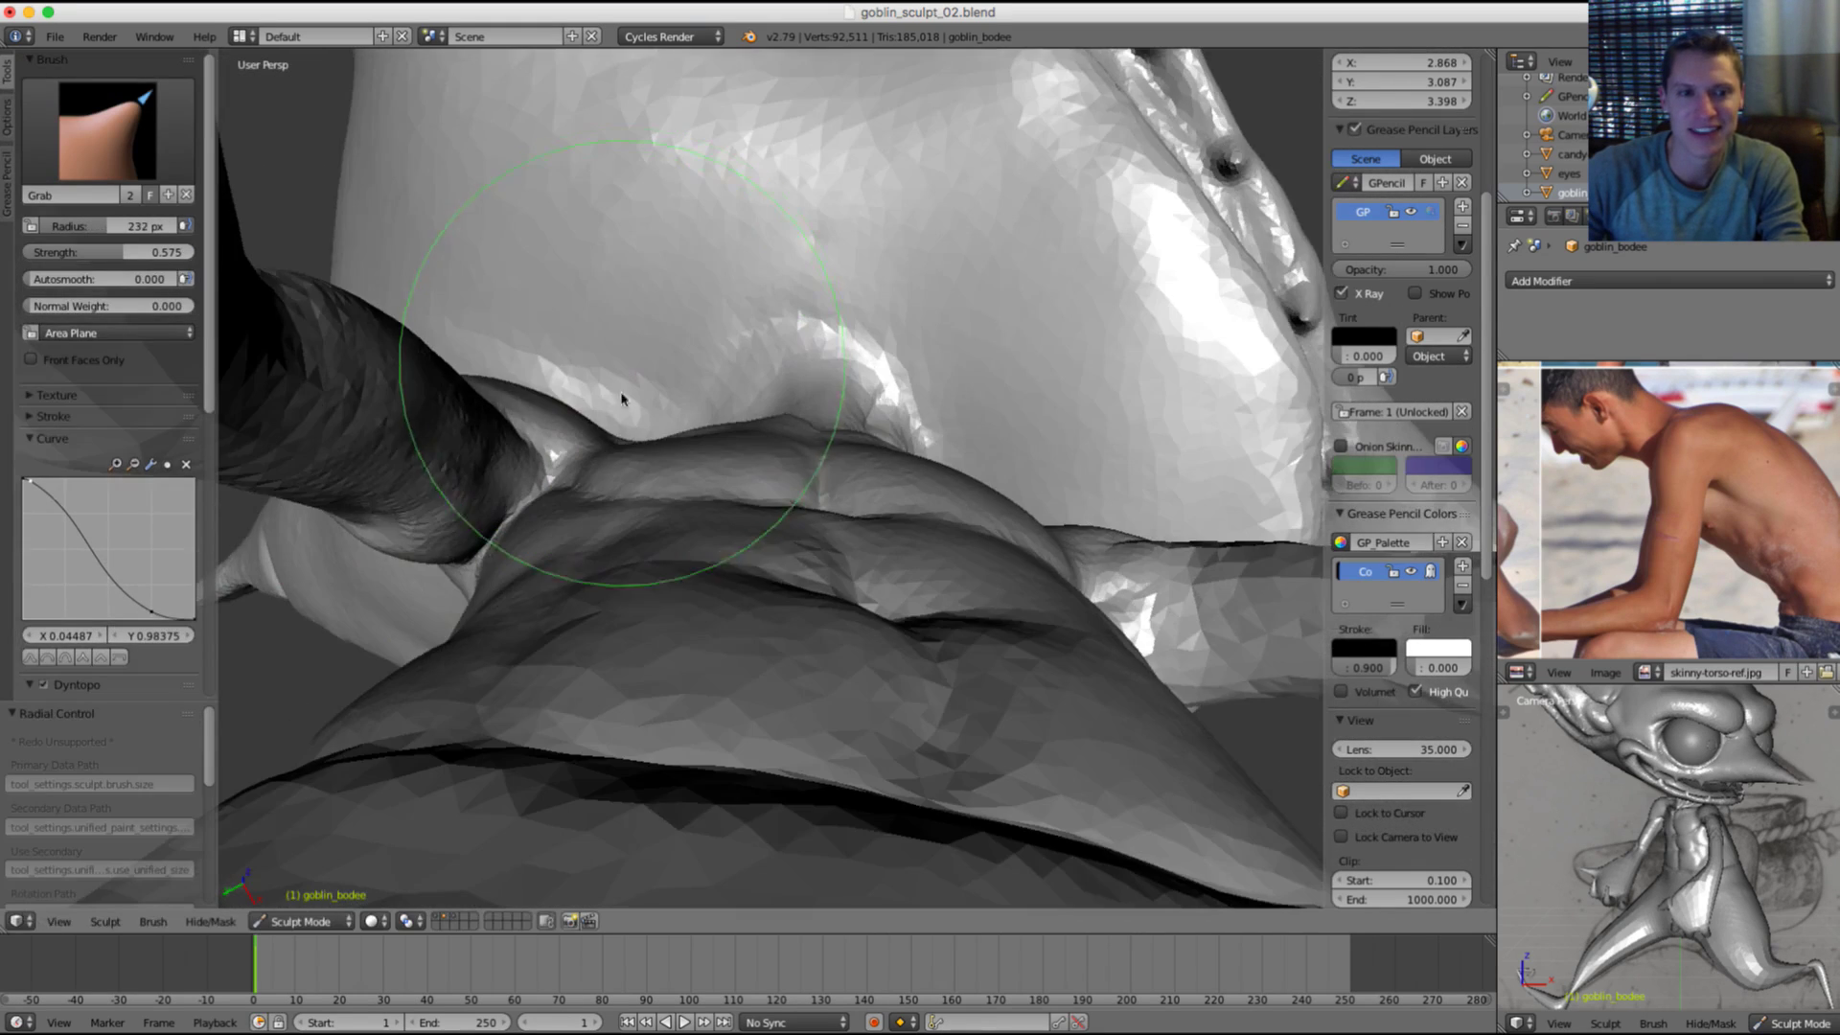
key(f)
click(543, 520)
middle_drag(542, 520, 560, 482)
drag(550, 482, 542, 472)
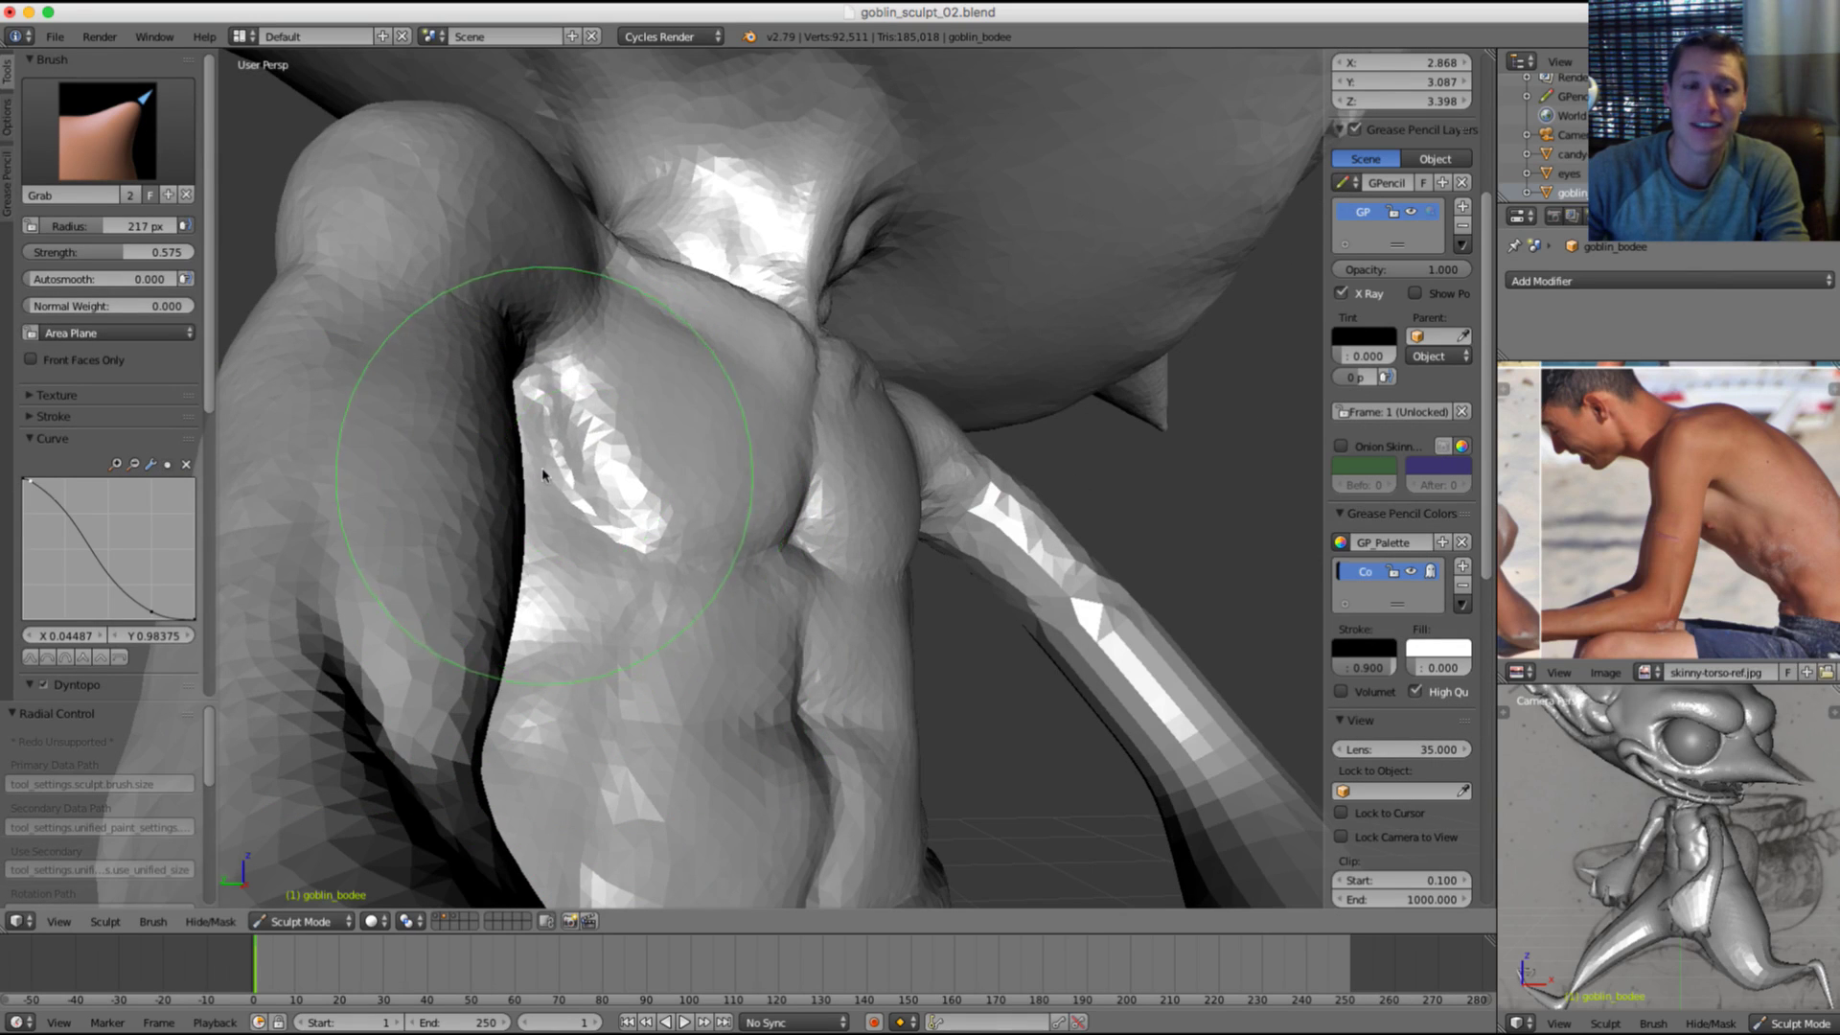
Step: Refine the side of the rib cage below the armpit and smooth it with a 118 px brush at 0.500 strength
key(f)
mouse_move(549, 555)
middle_down()
mouse_move(559, 513)
mouse_move(500, 513)
middle_up()
click(464, 507)
key(s)
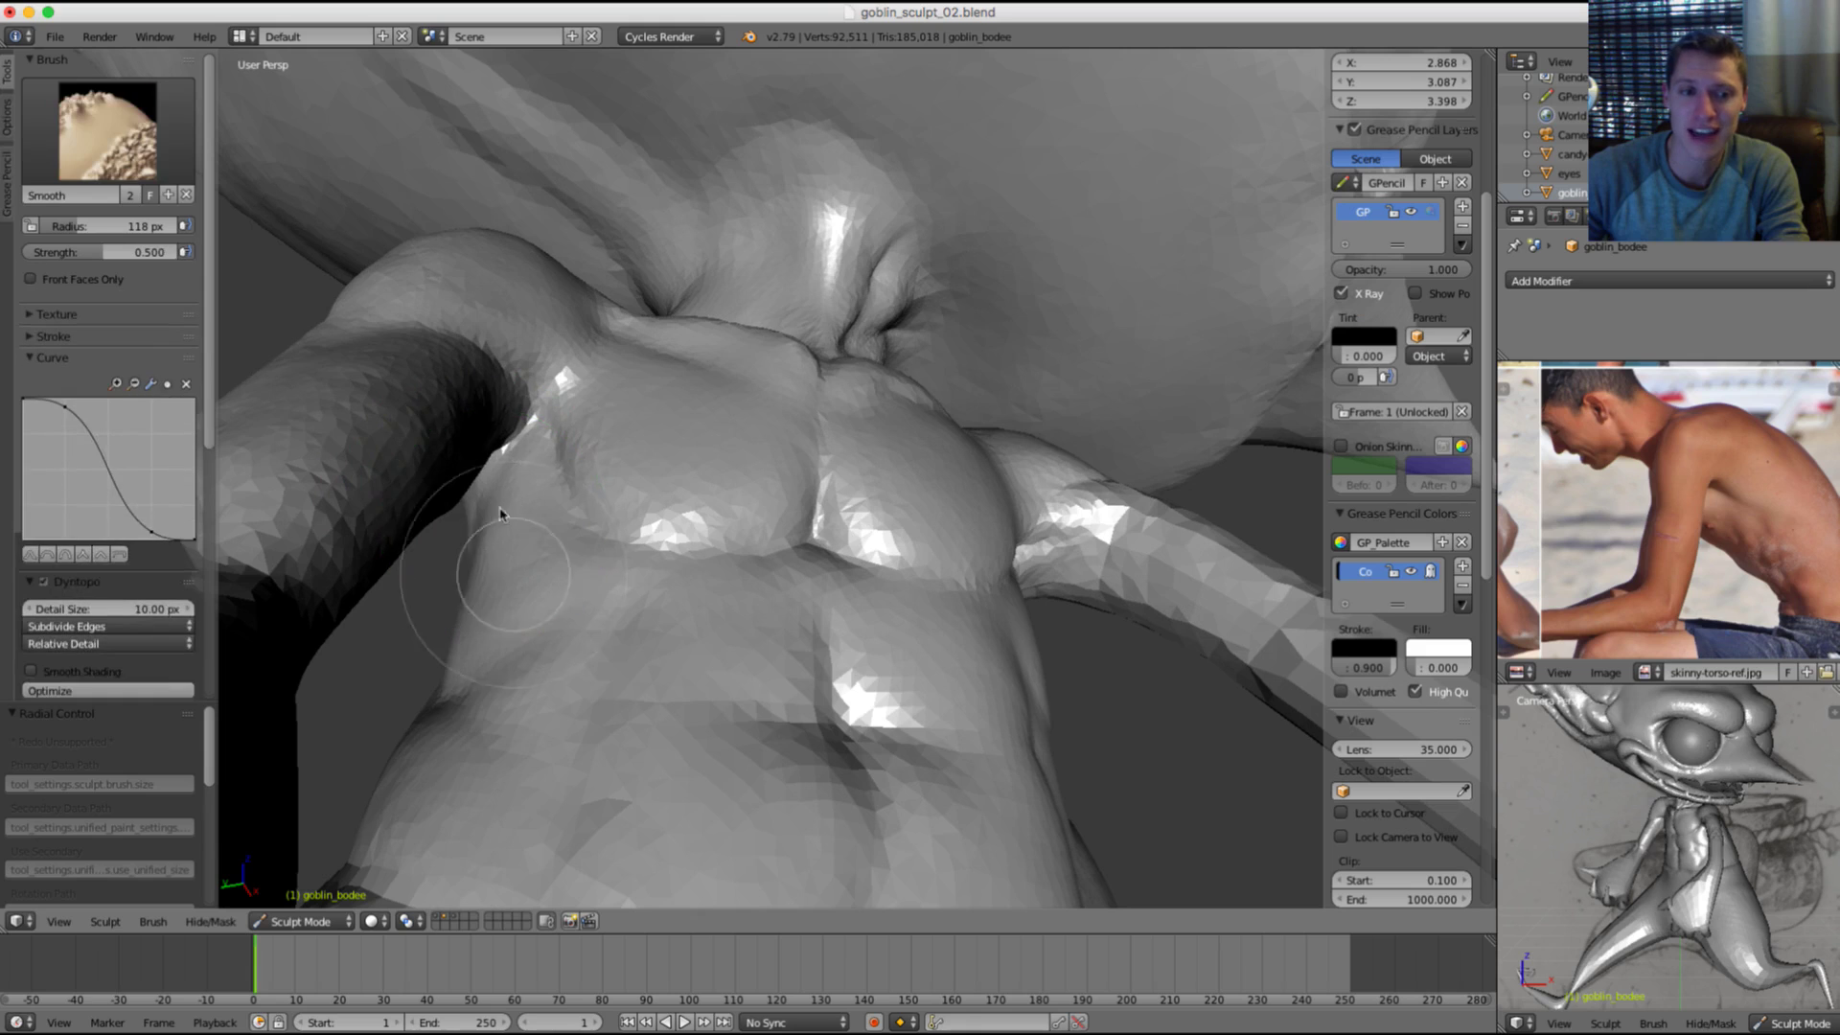
shift+drag(573, 537, 575, 533)
ctrl+middle_drag(633, 378, 652, 446)
middle_drag(698, 321, 723, 369)
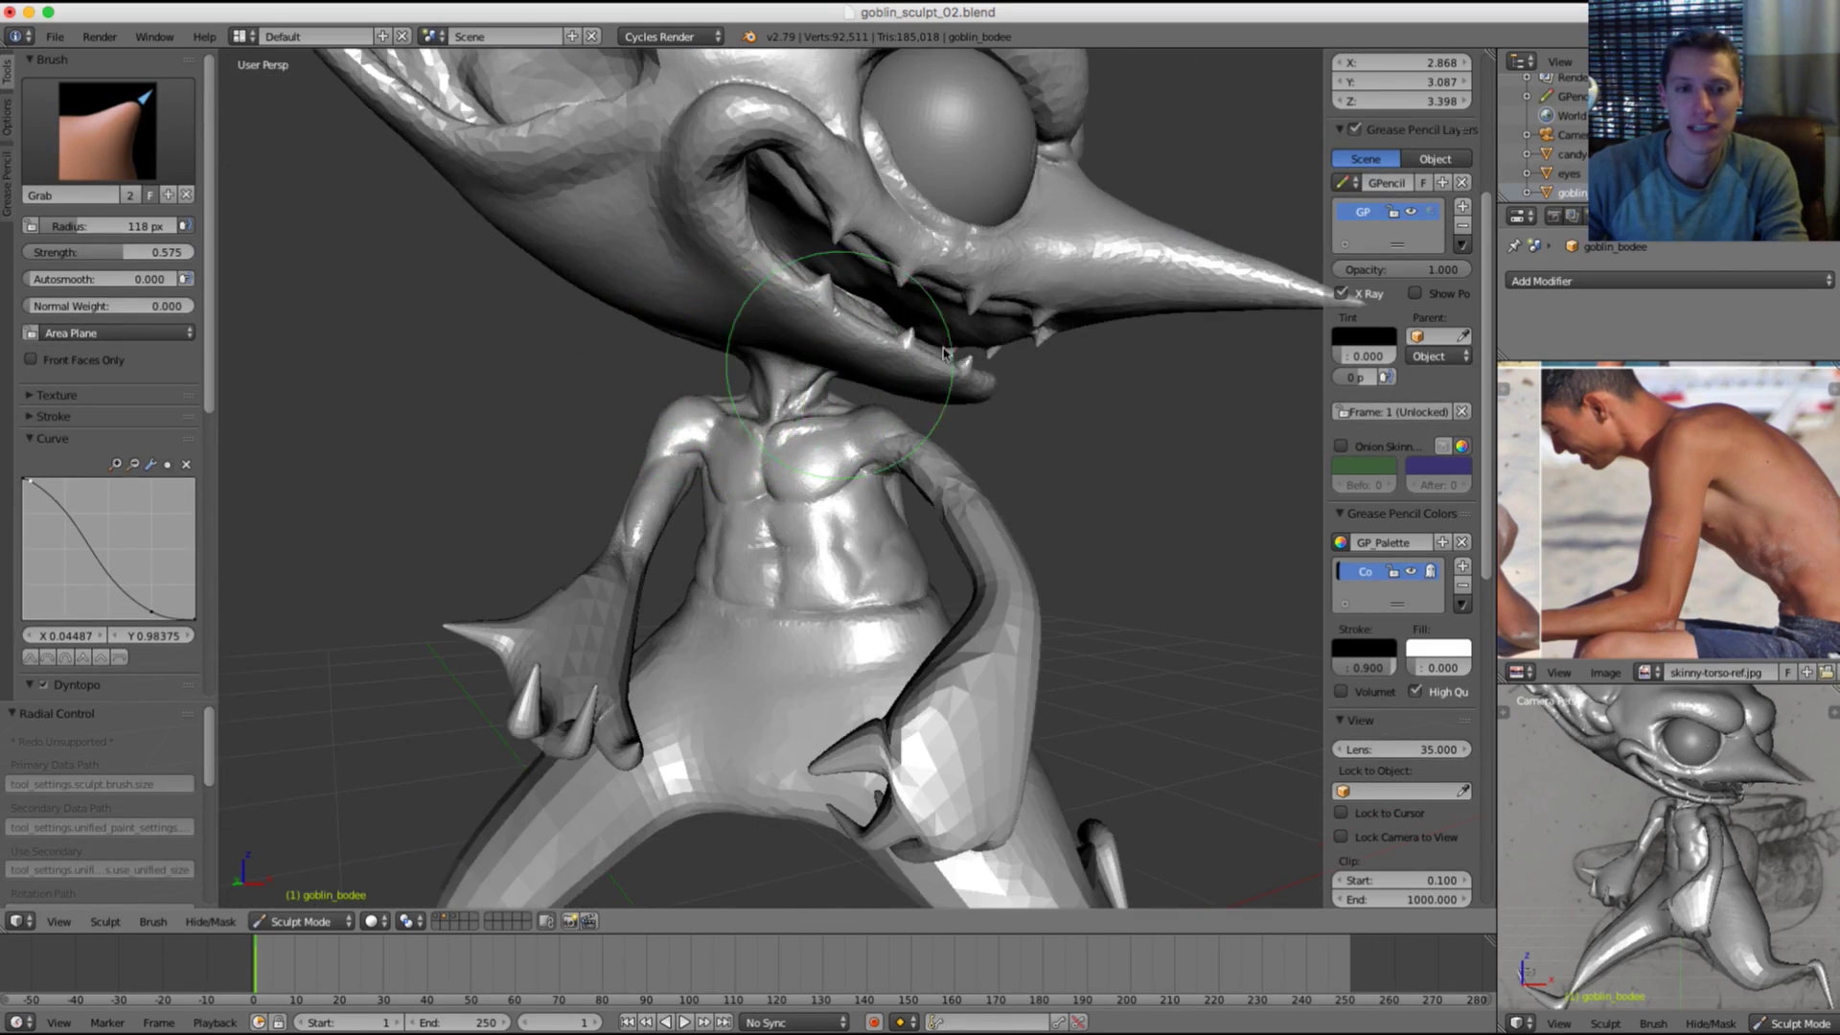
Step: Adjust the lower and central chest between the pectorals with the Grab brush at 0.575 strength, using radii of 310 and 242 px
mouse_move(841, 321)
middle_down()
mouse_move(947, 357)
mouse_move(772, 347)
mouse_move(850, 480)
mouse_move(785, 426)
middle_up()
key(g)
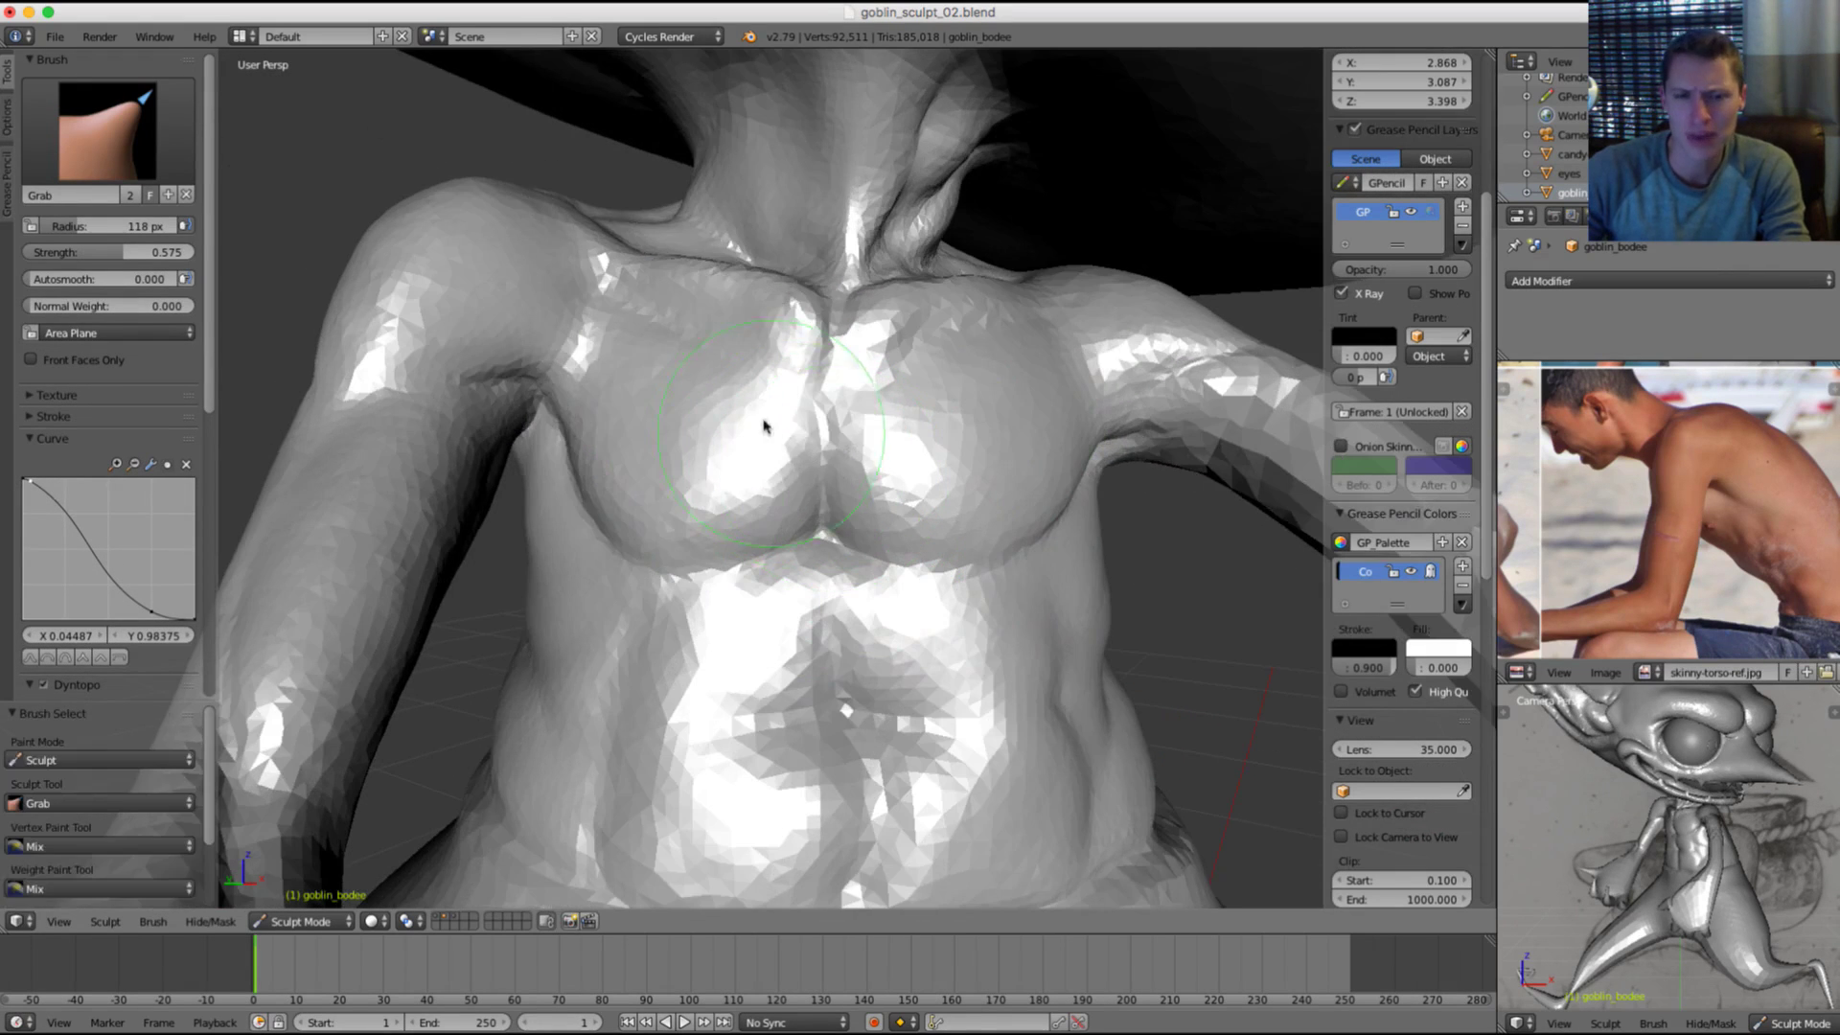
key(f)
click(895, 443)
key(f)
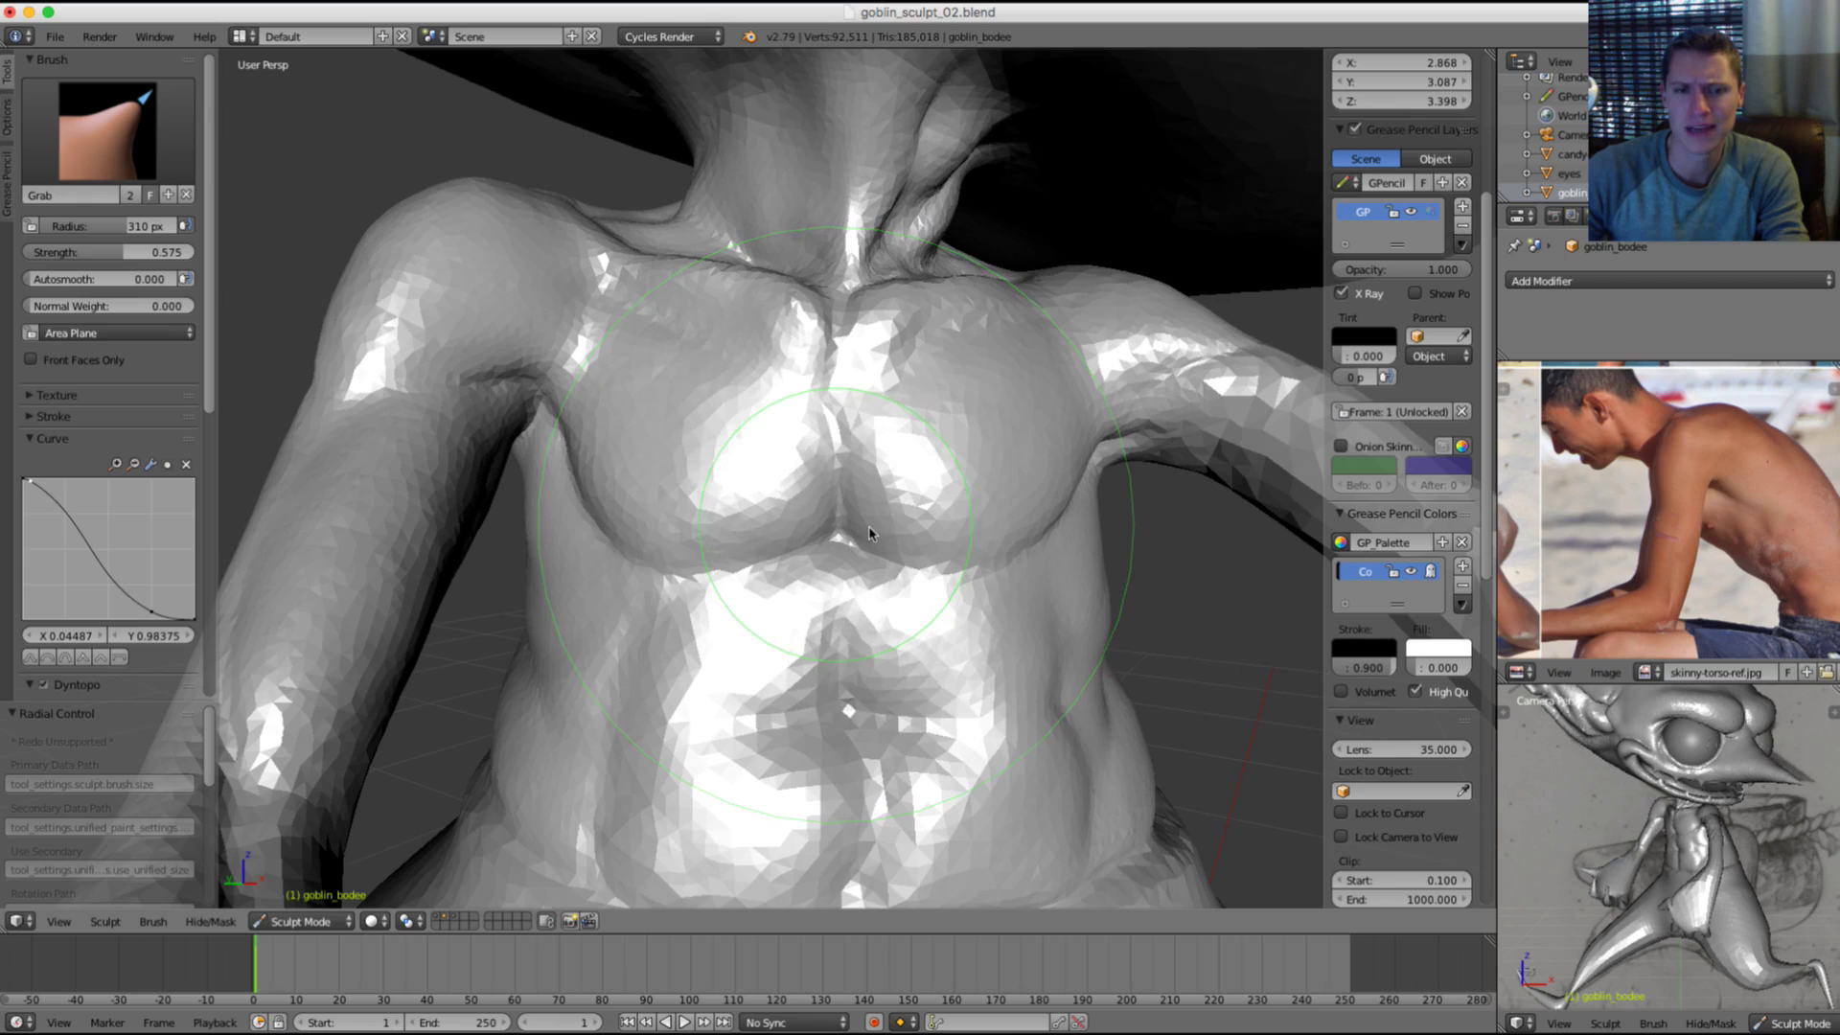
click(870, 533)
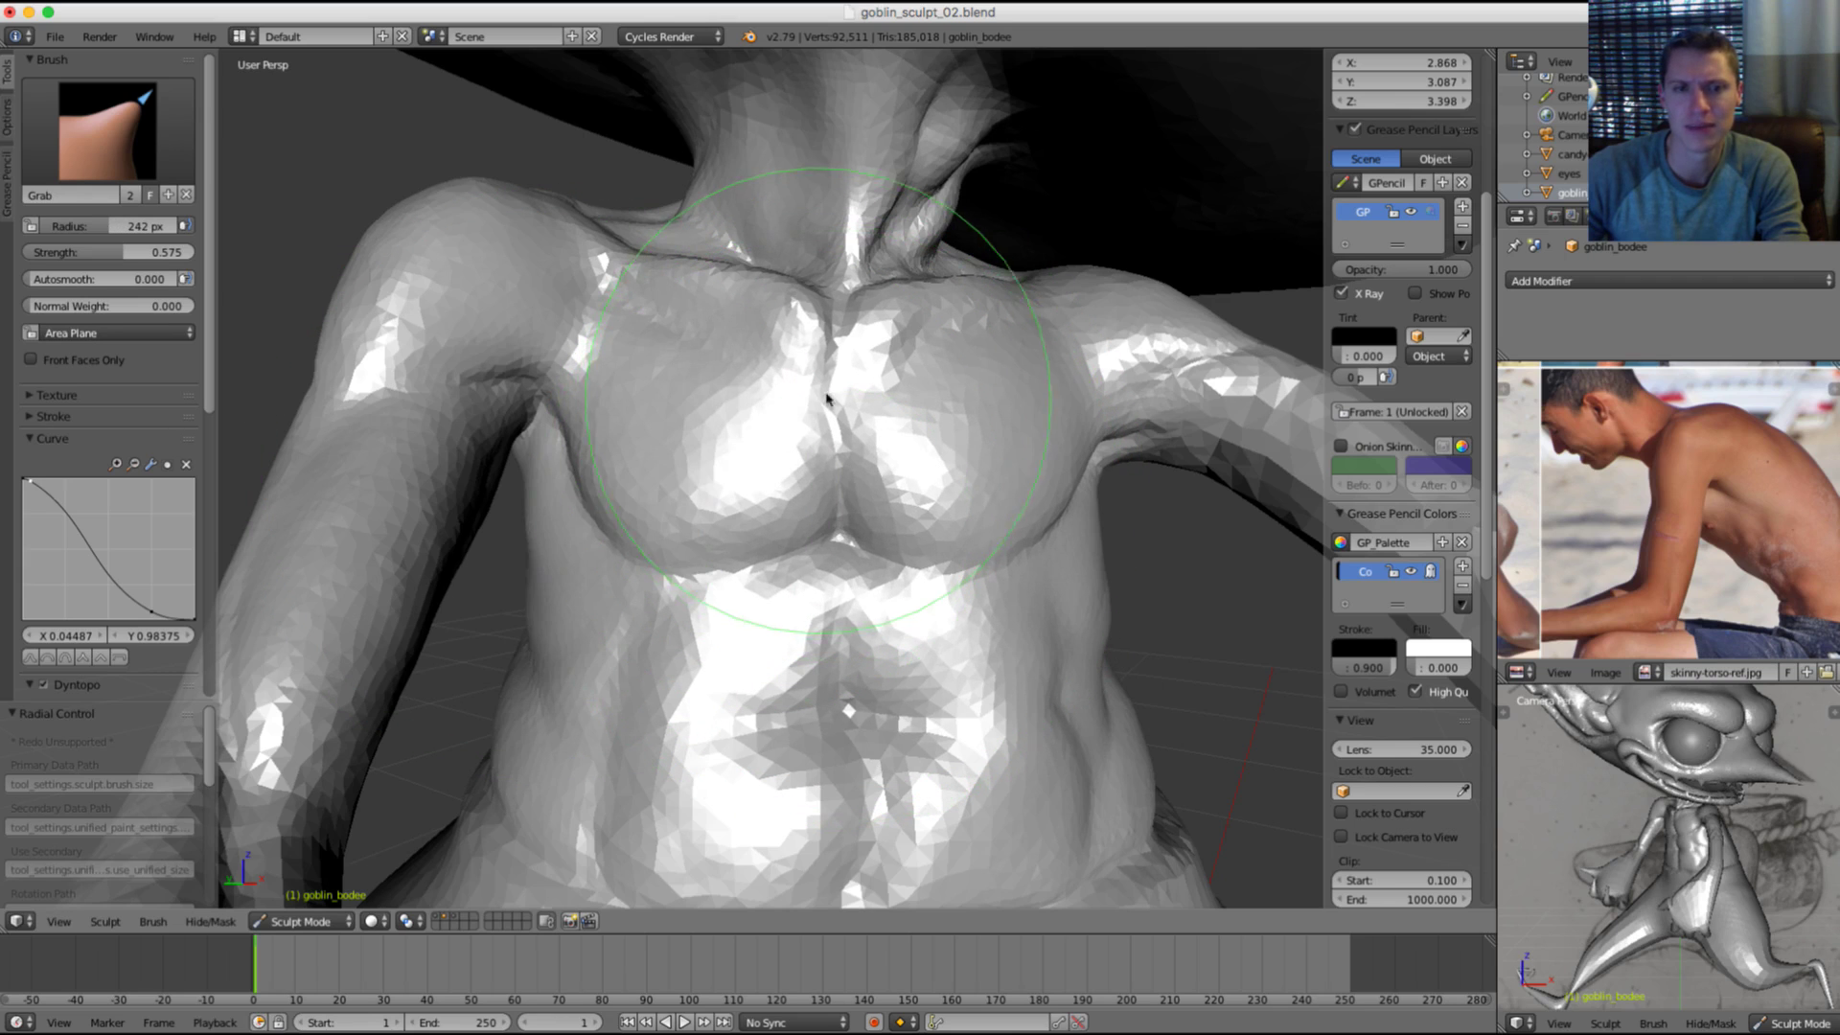
drag(850, 396, 853, 396)
scroll(842, 398, down, 5)
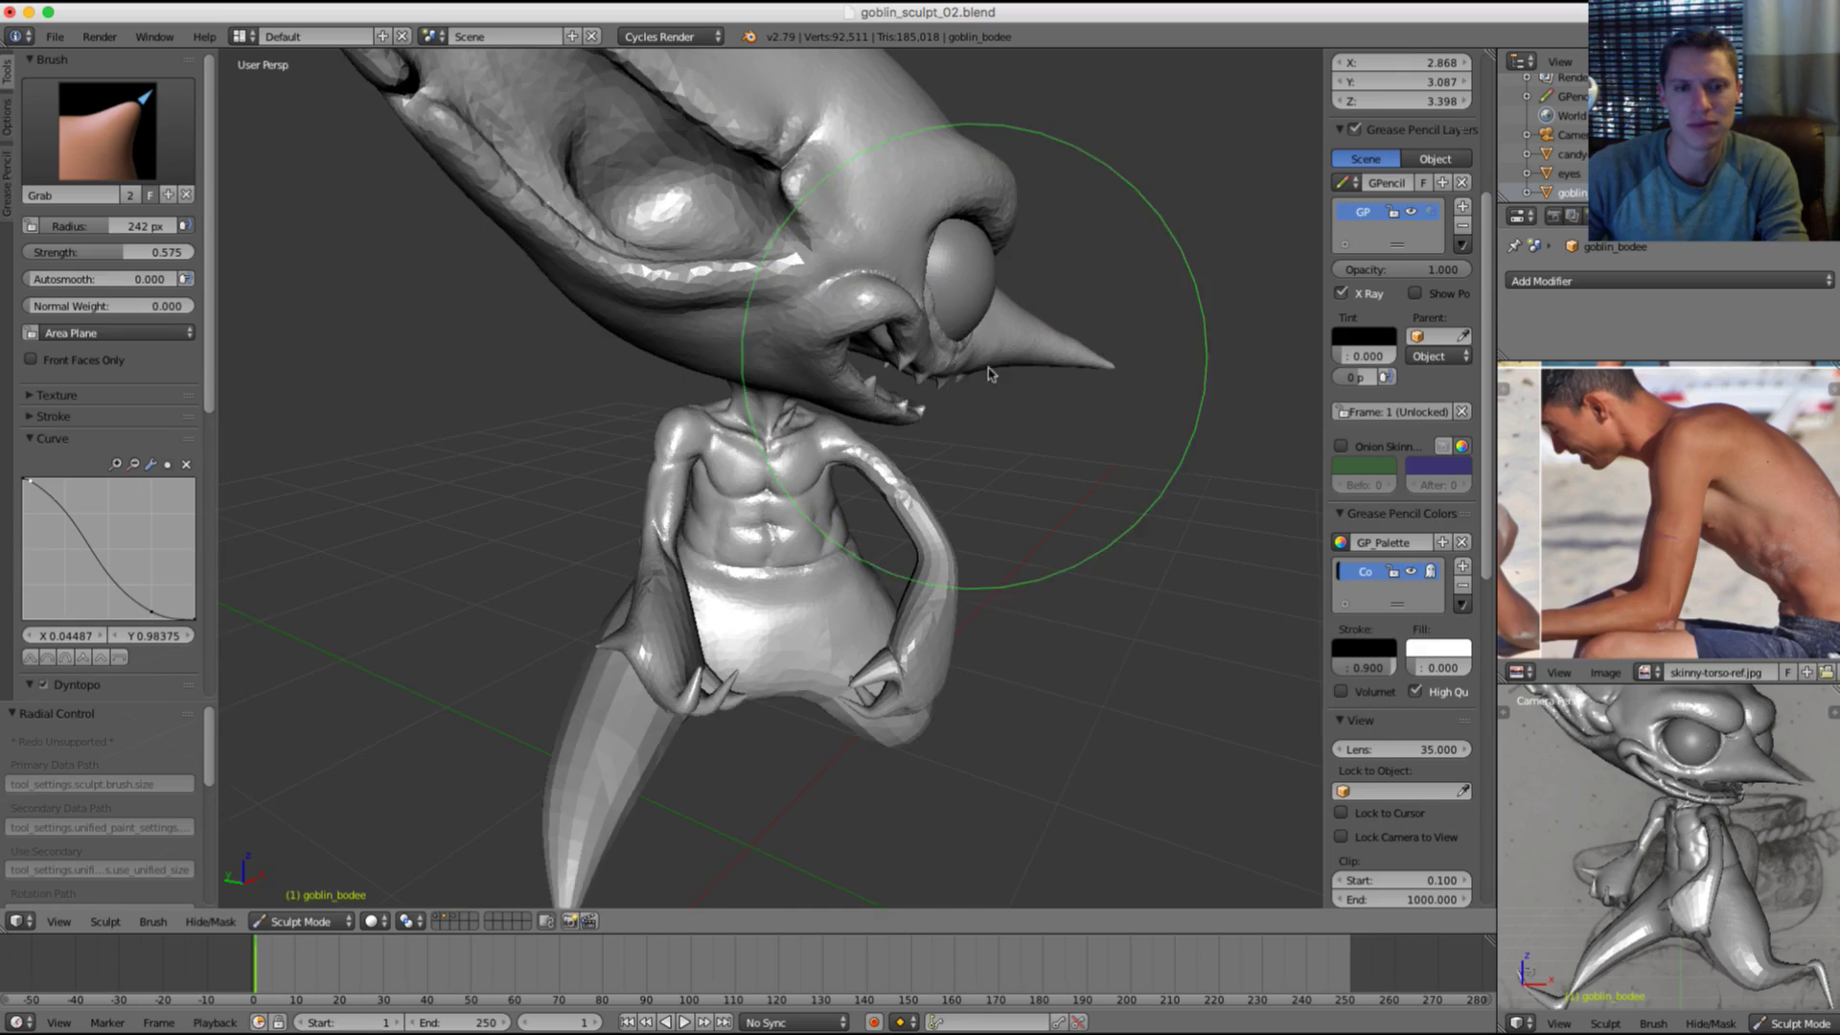
Step: Draw a grease pencil line along the front profile of the torso from the waist up to the collarbone
mouse_move(1001, 388)
middle_down()
mouse_move(961, 423)
mouse_move(944, 361)
mouse_move(995, 340)
middle_up()
scroll(963, 422, down, 2)
scroll(991, 341, up, 8)
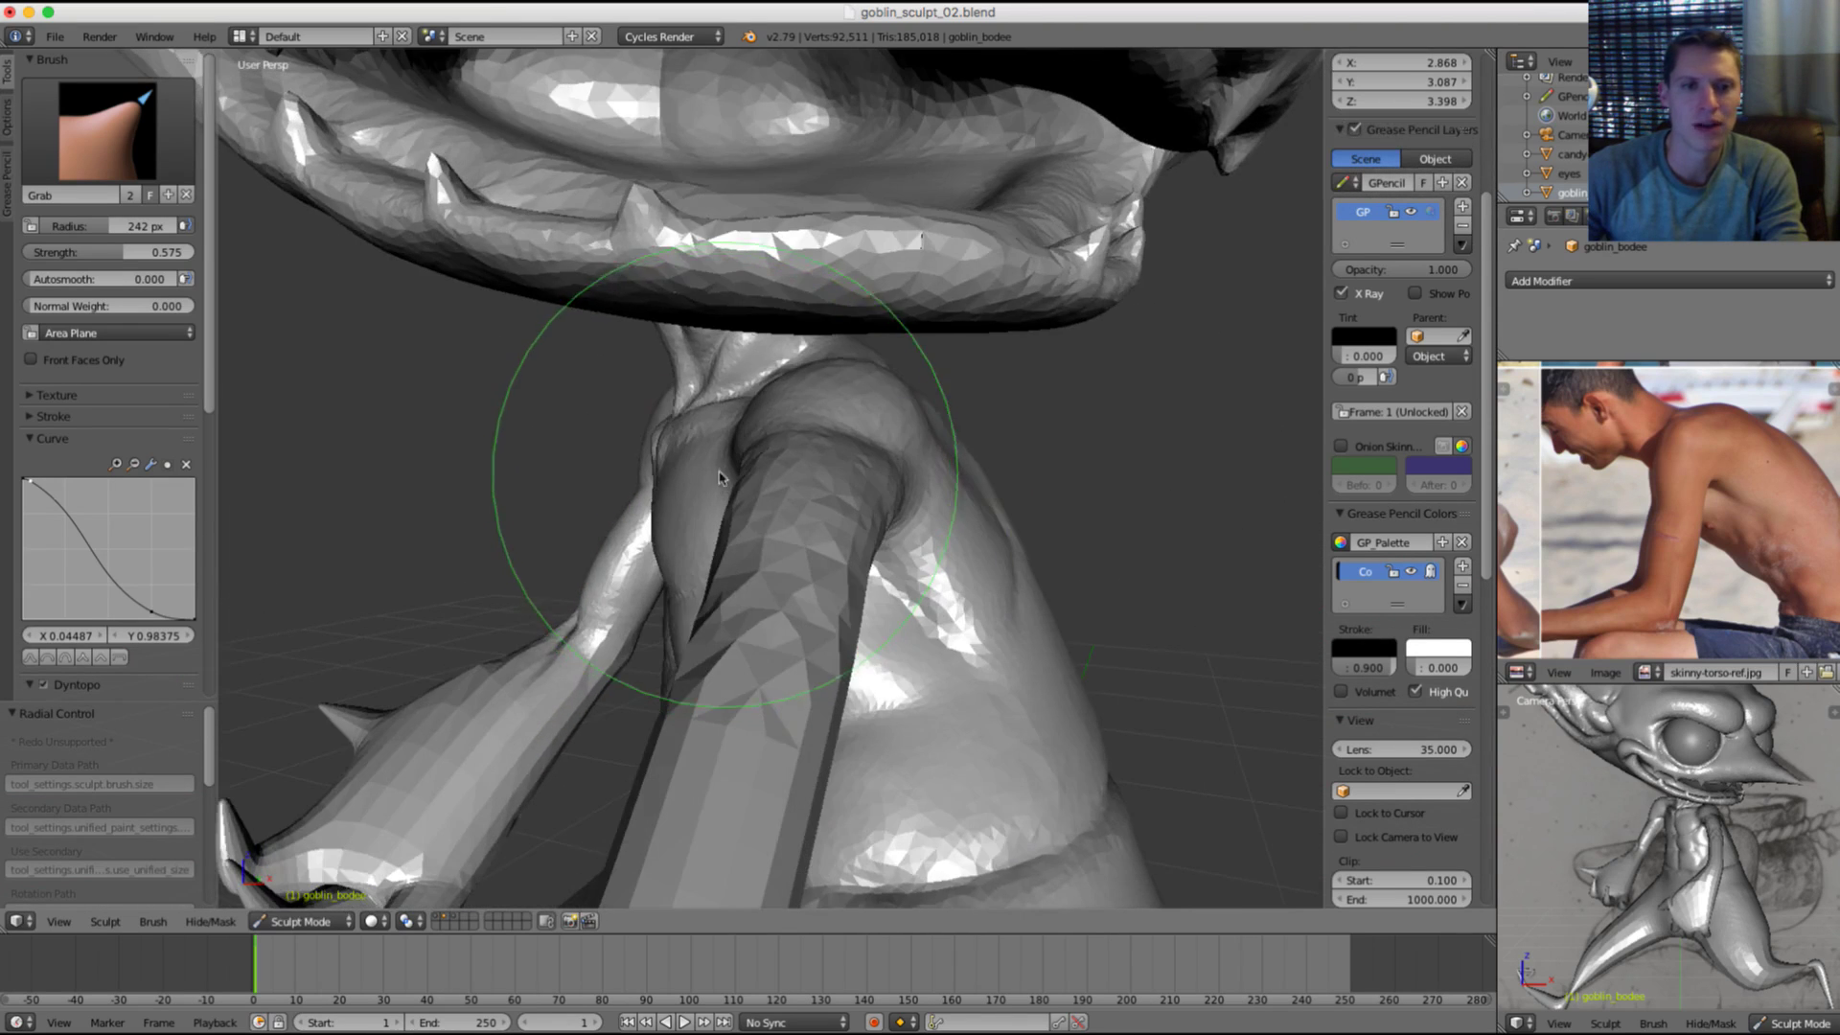
middle_drag(720, 476, 764, 546)
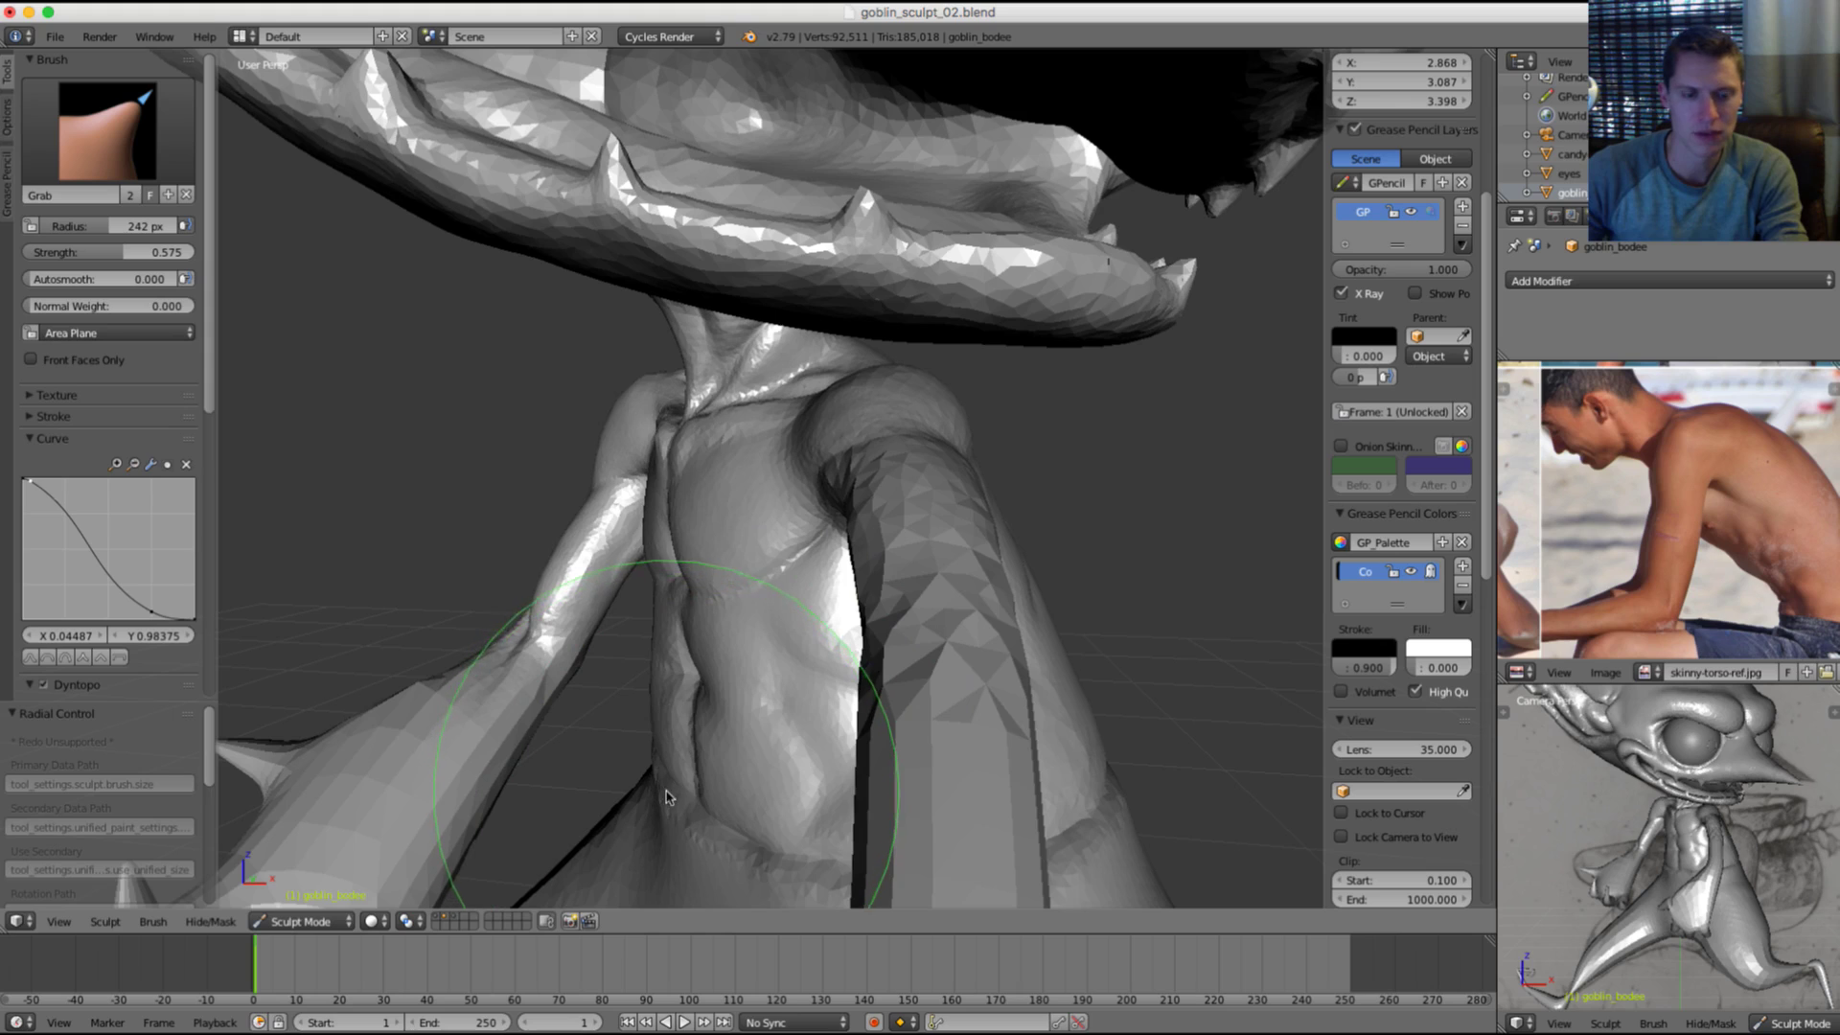
mouse_move(668, 815)
mouse_down()
mouse_move(660, 425)
mouse_move(752, 391)
mouse_up()
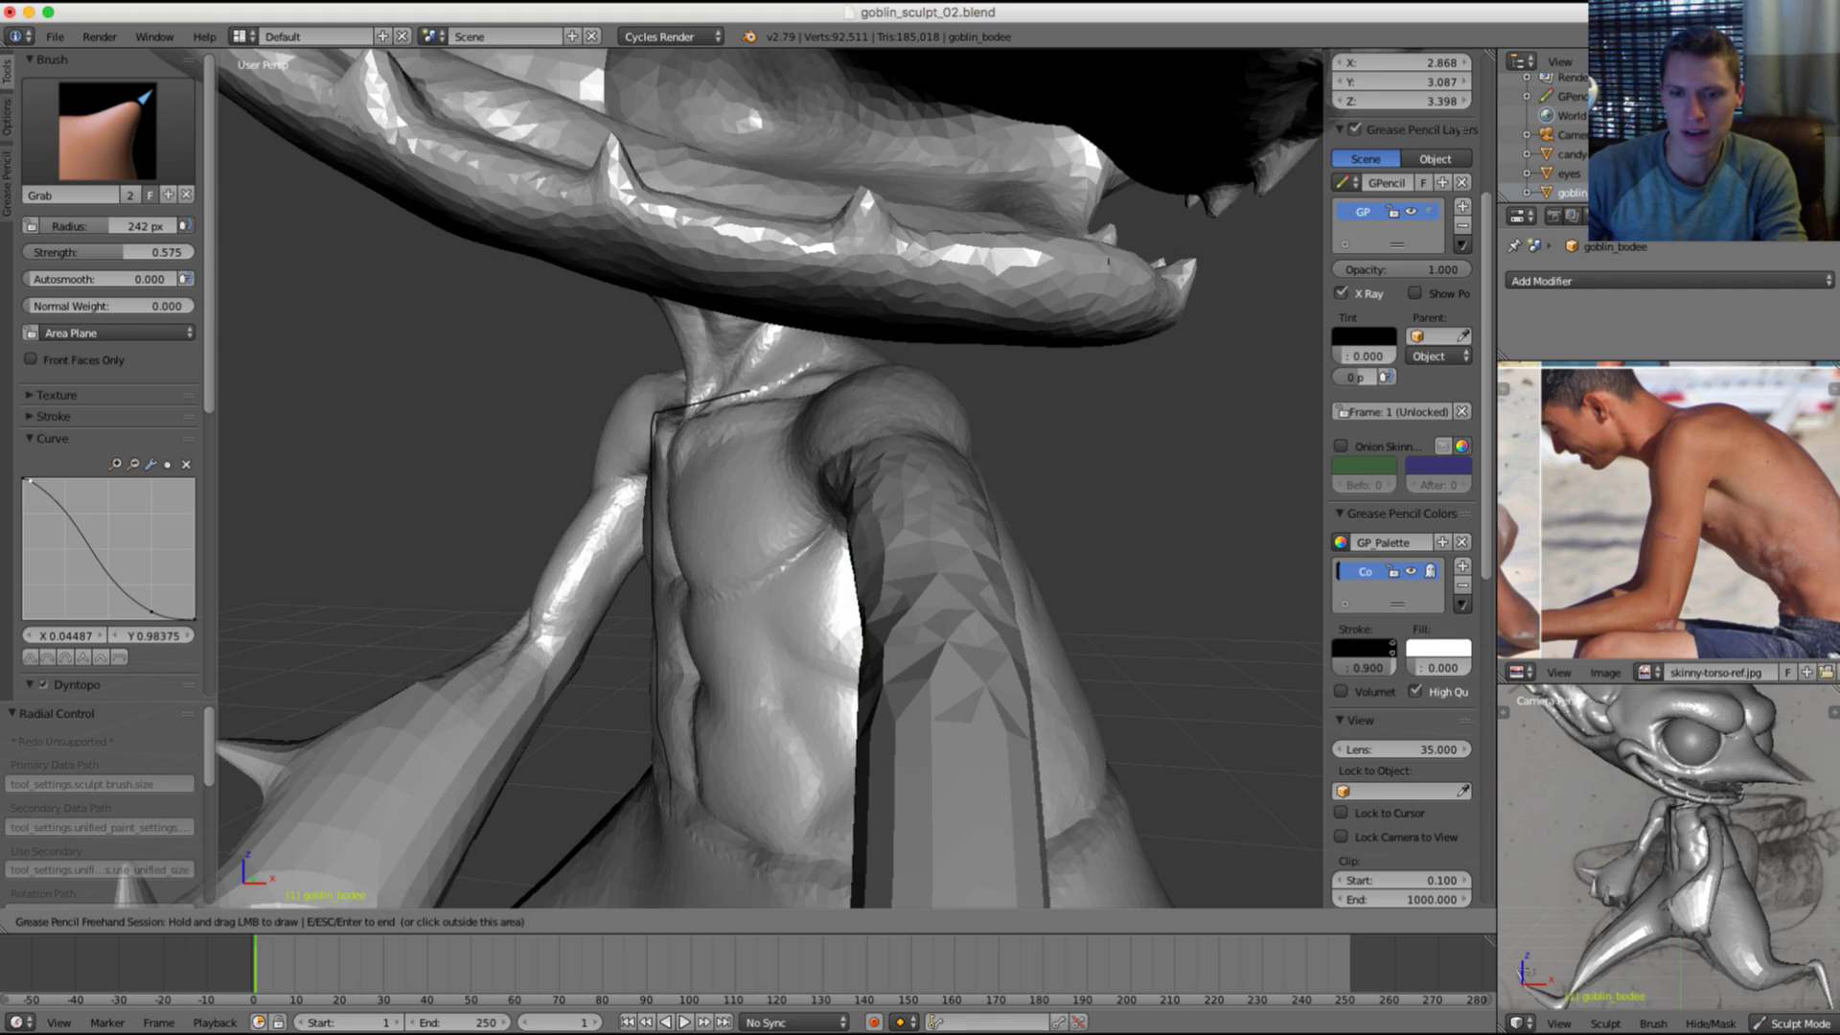
Step: End the grease pencil drawing session and change the stroke colour from black to a bright light blue
scroll(1385, 325, down, 10)
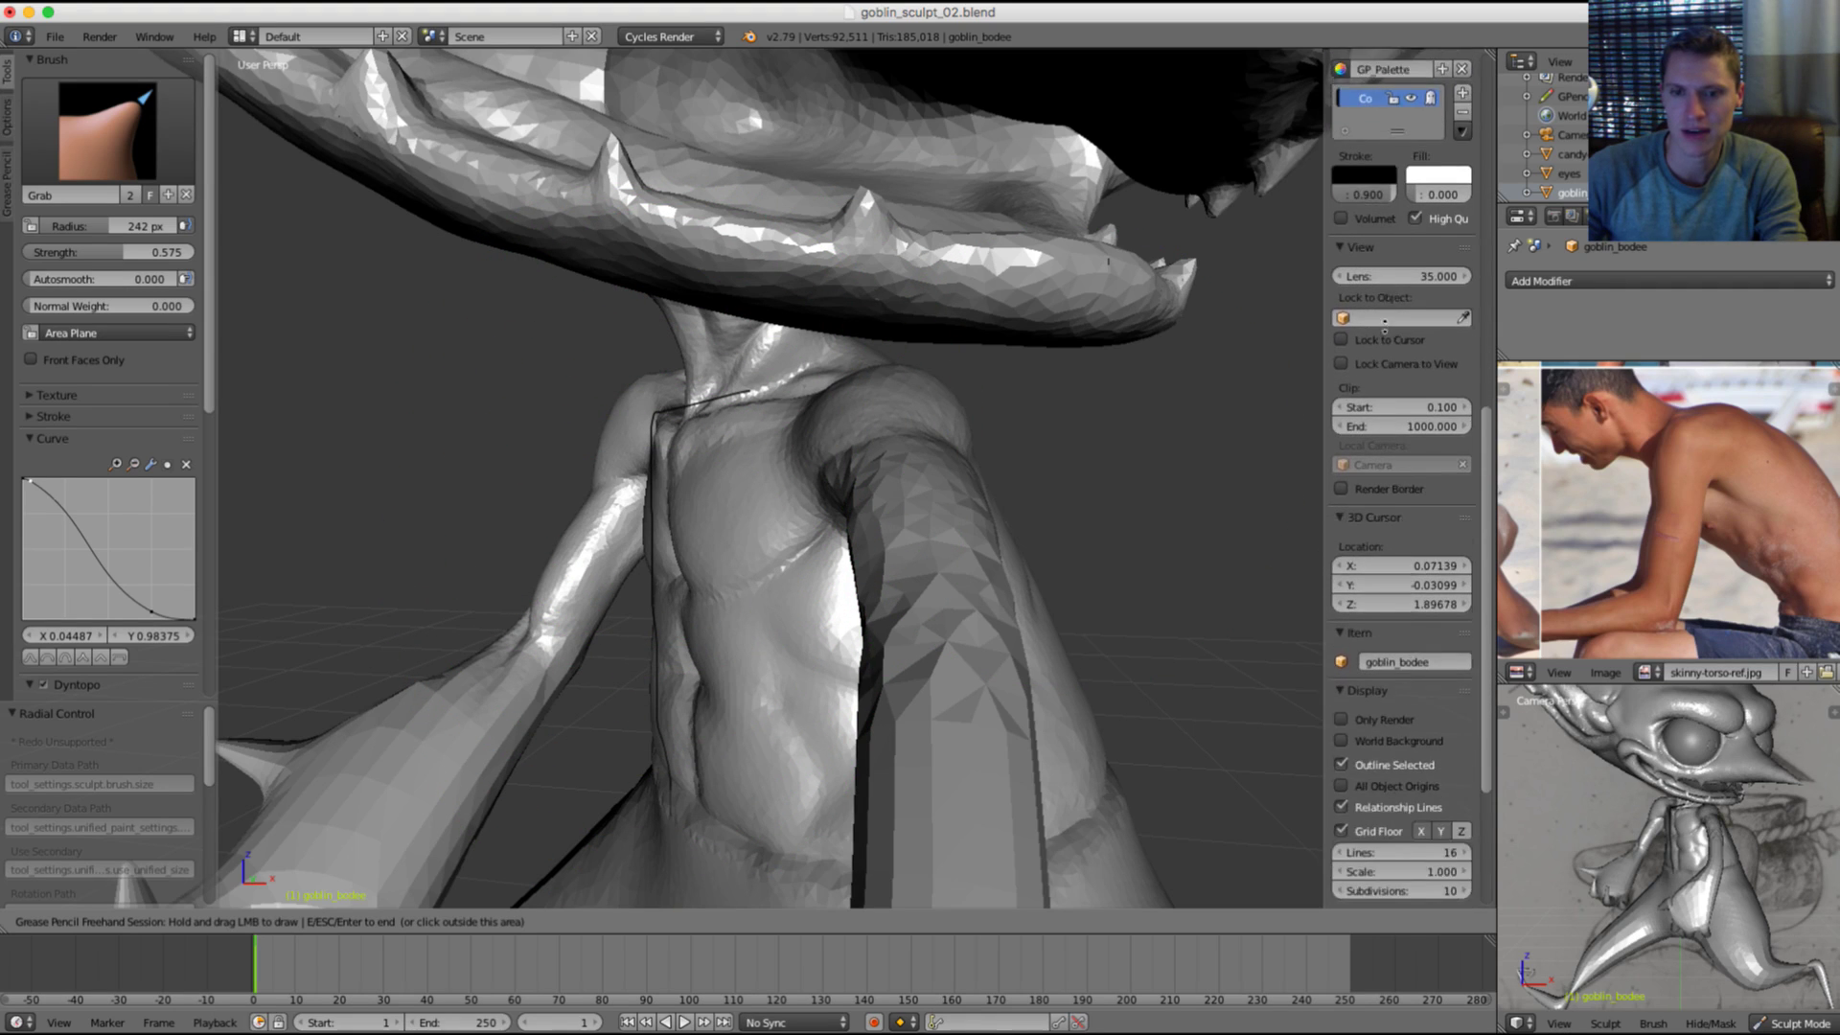
scroll(1385, 326, up, 10)
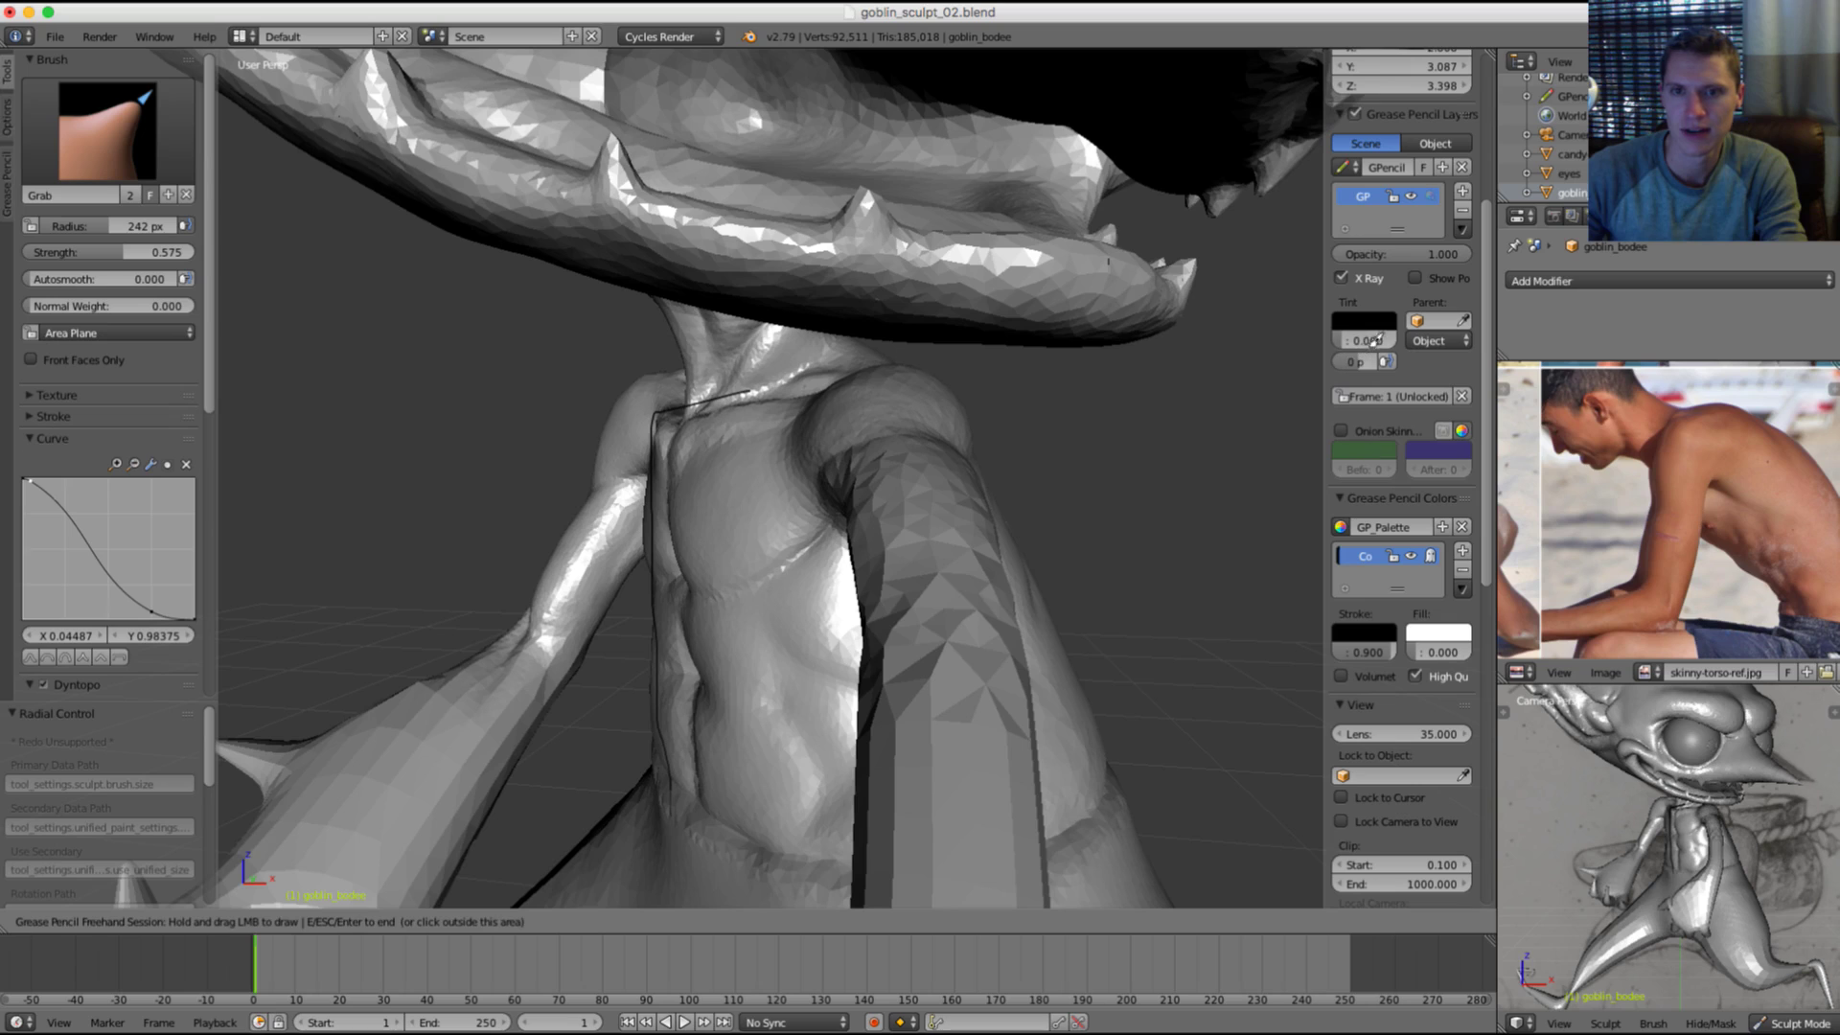
key(Escape)
click(1363, 632)
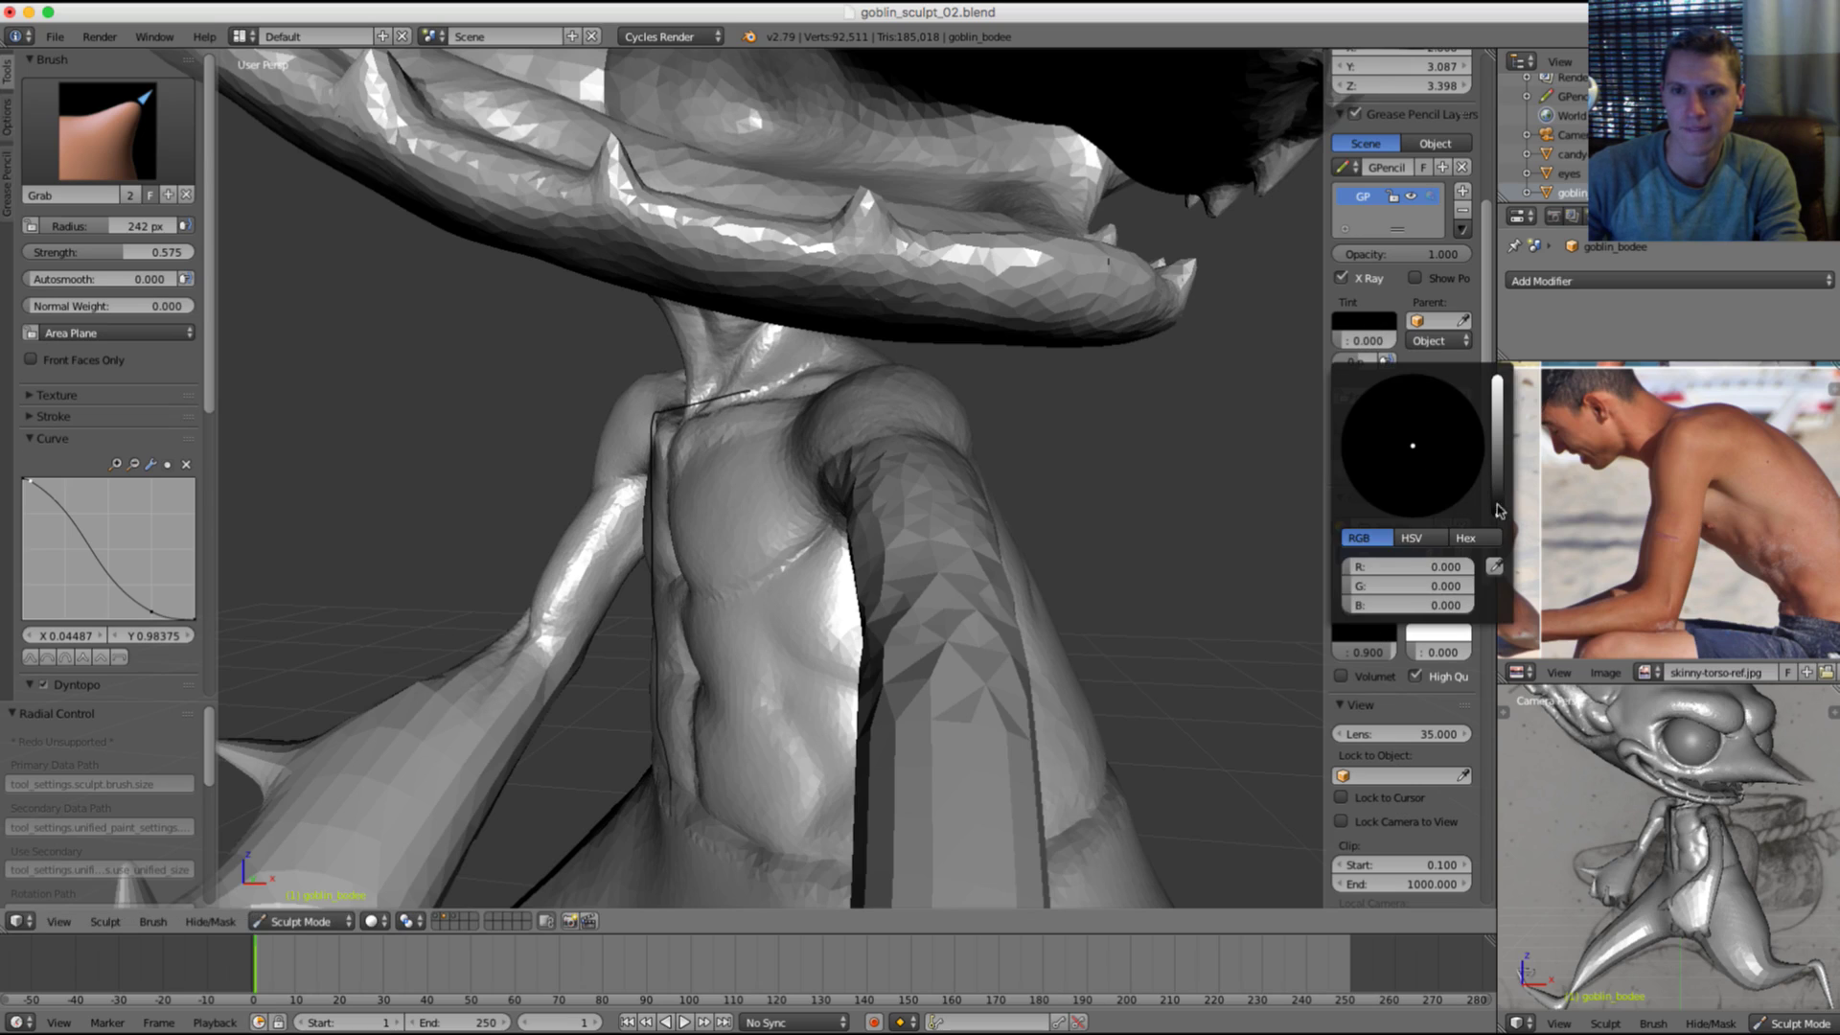
drag(1497, 485, 1497, 388)
drag(1435, 413, 1473, 359)
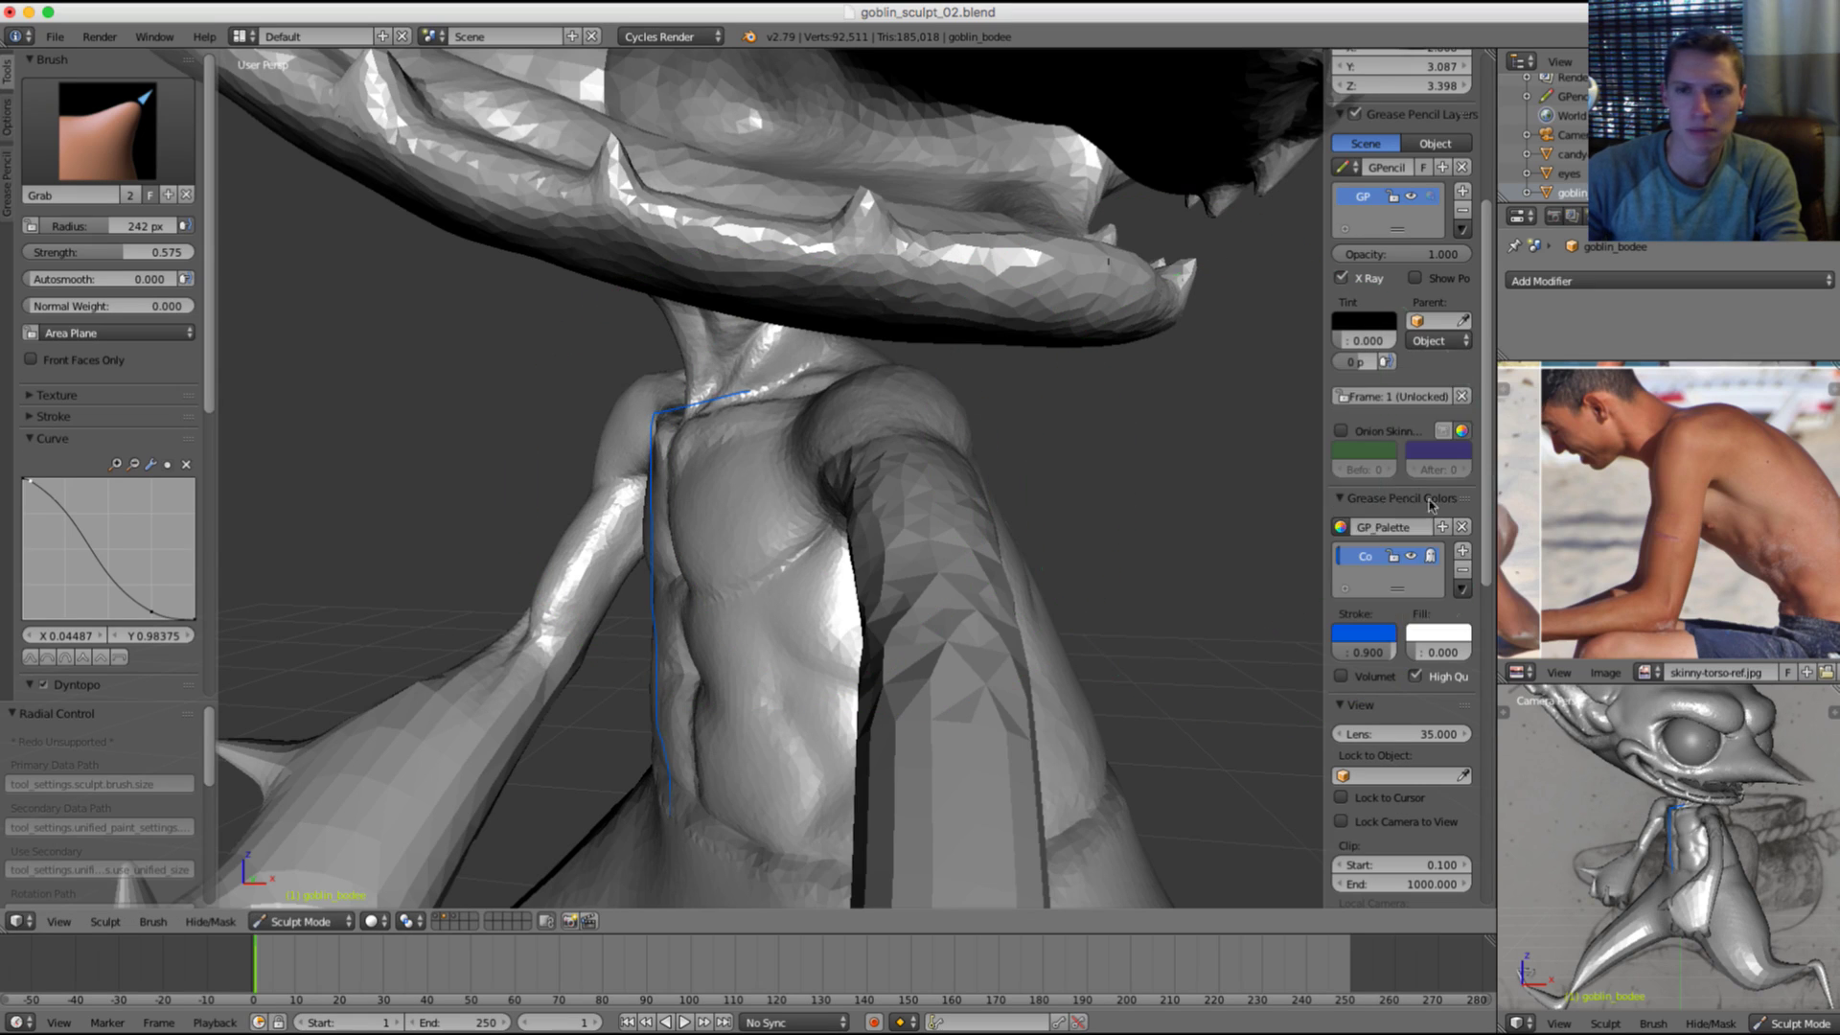
click(1389, 636)
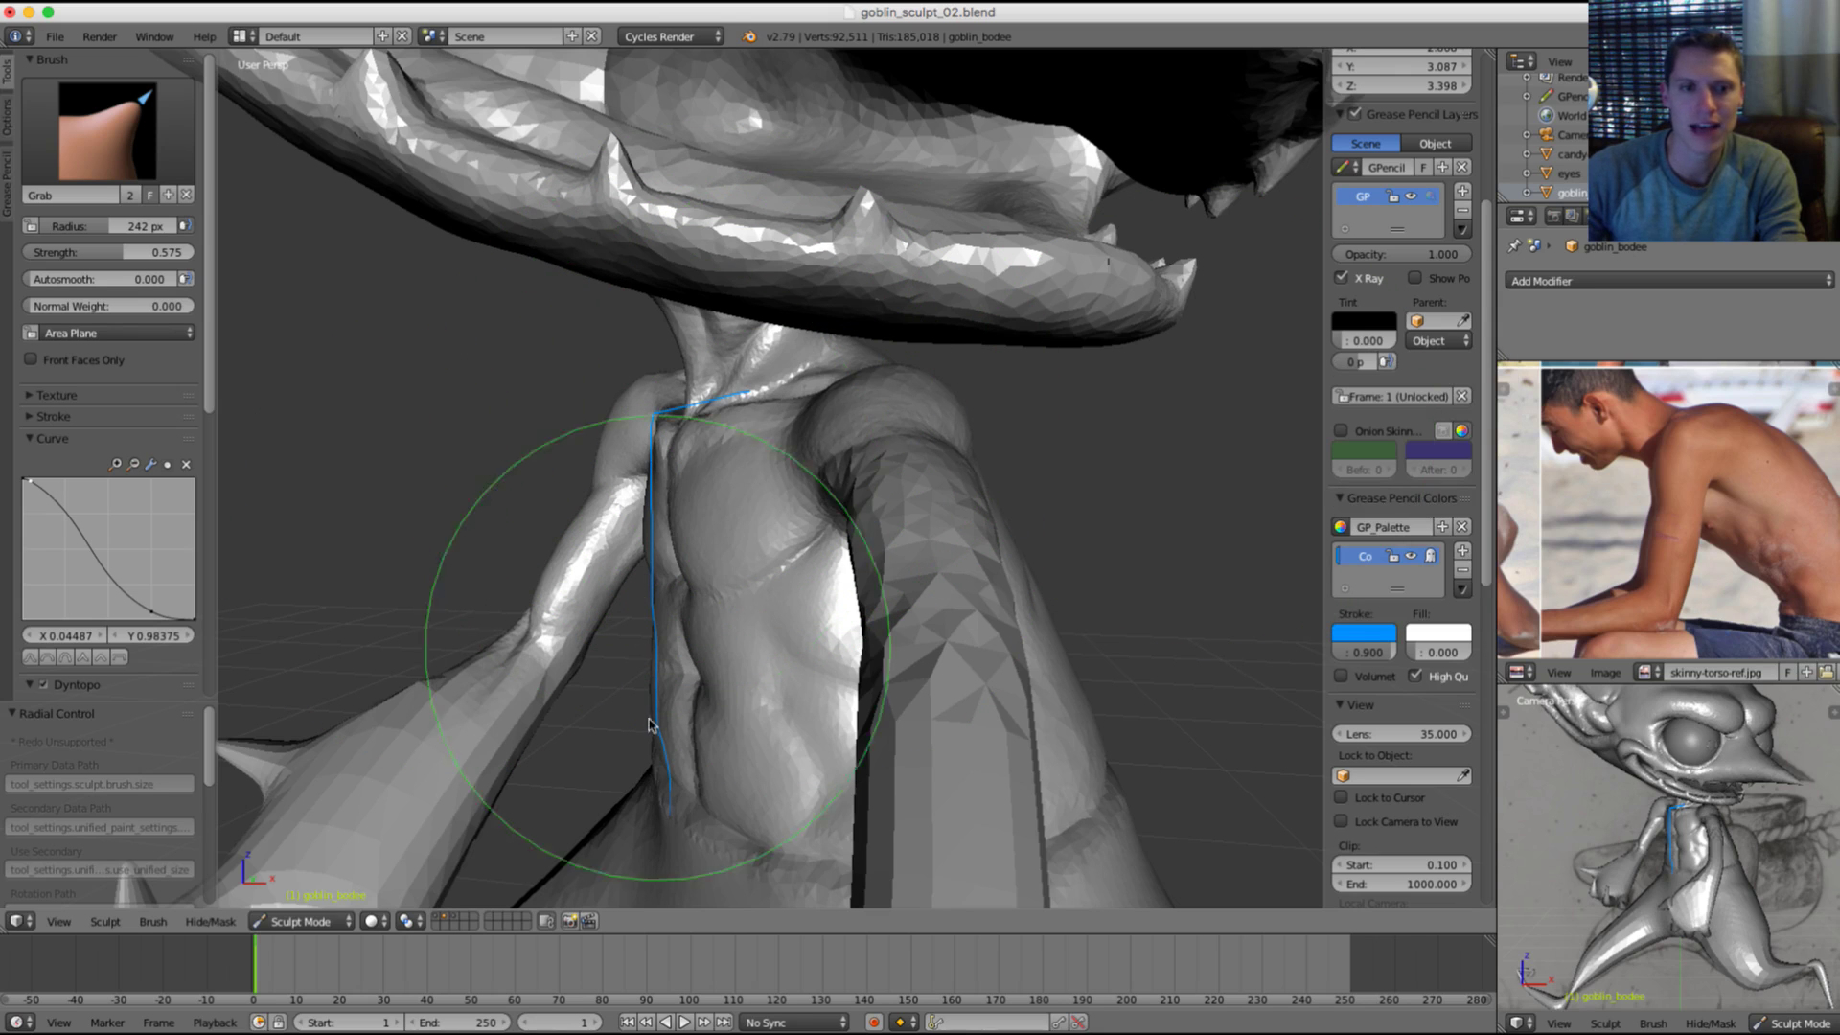
Step: Check the seated side-view torso photos and remove the grease pencil layer holding the torso profile line
middle_drag(1513, 565, 1407, 502)
middle_drag(1655, 623, 1664, 539)
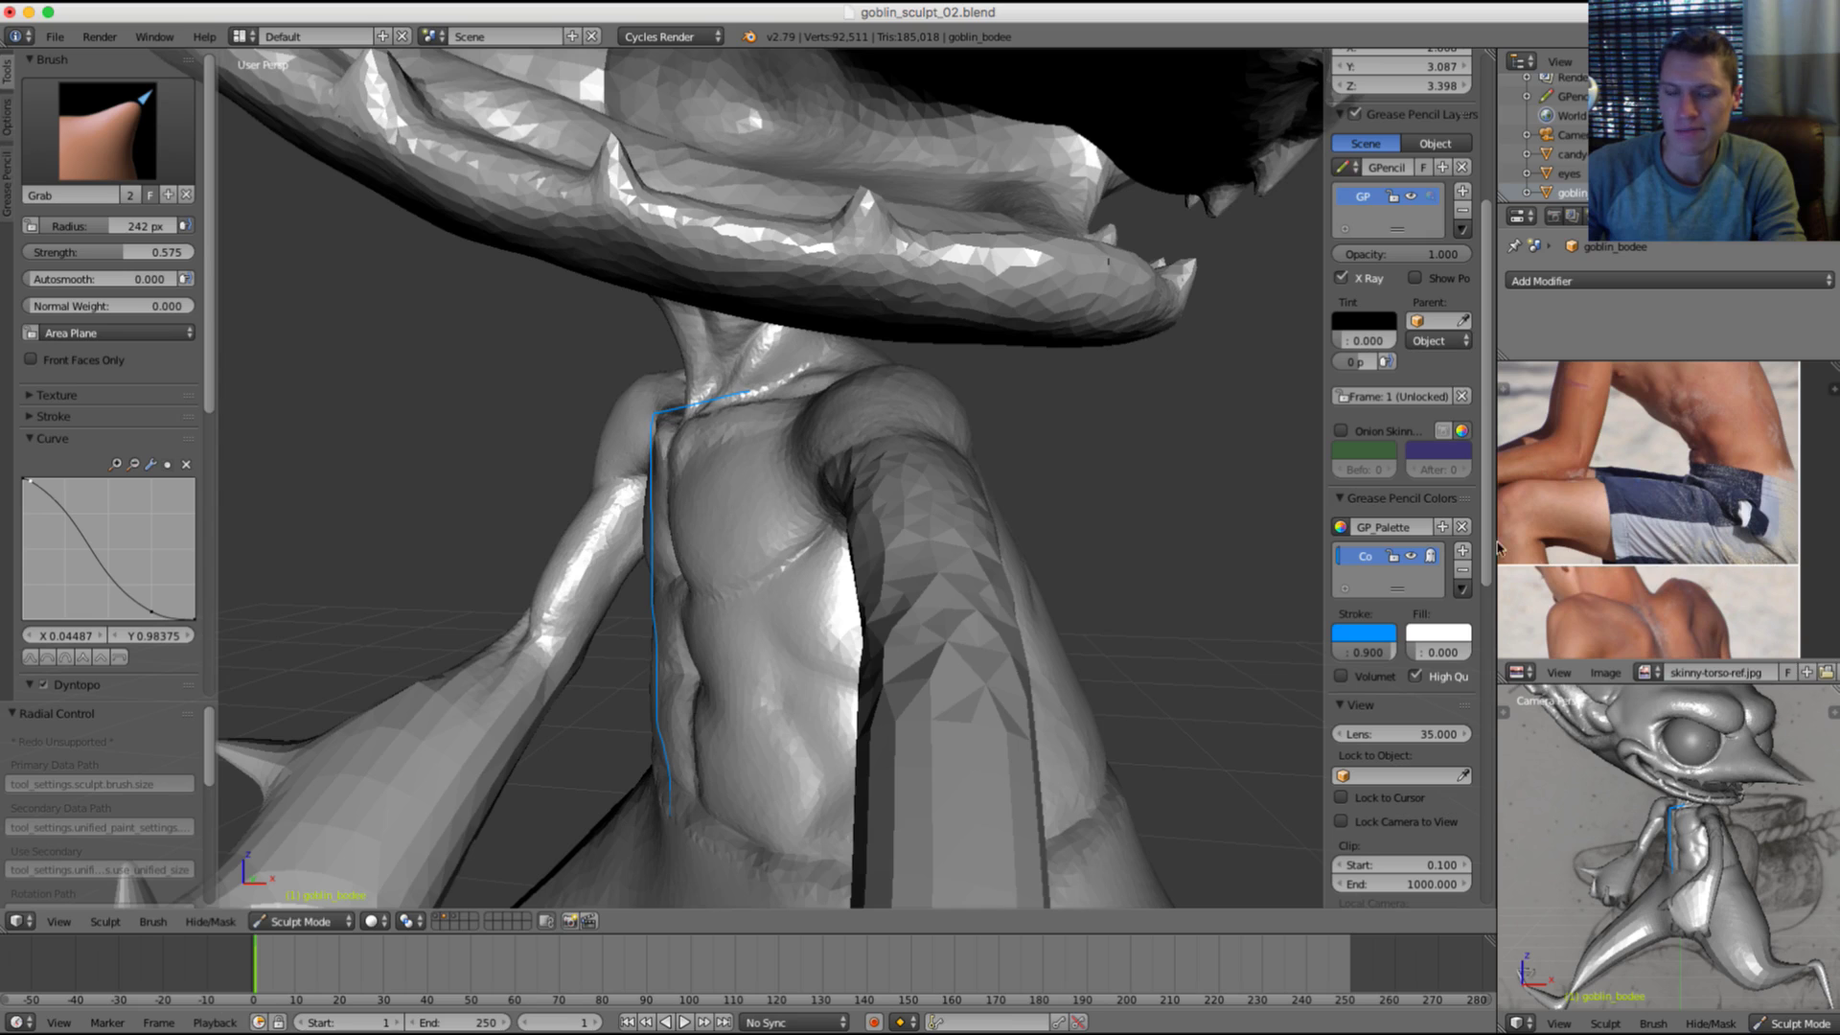
mouse_move(654, 427)
middle_down()
mouse_move(627, 422)
mouse_move(706, 460)
middle_up()
click(1462, 211)
Step: Adjust the upper chest profile just below the collarbone with the Grab brush at a 243 px radius
key(g)
key(f)
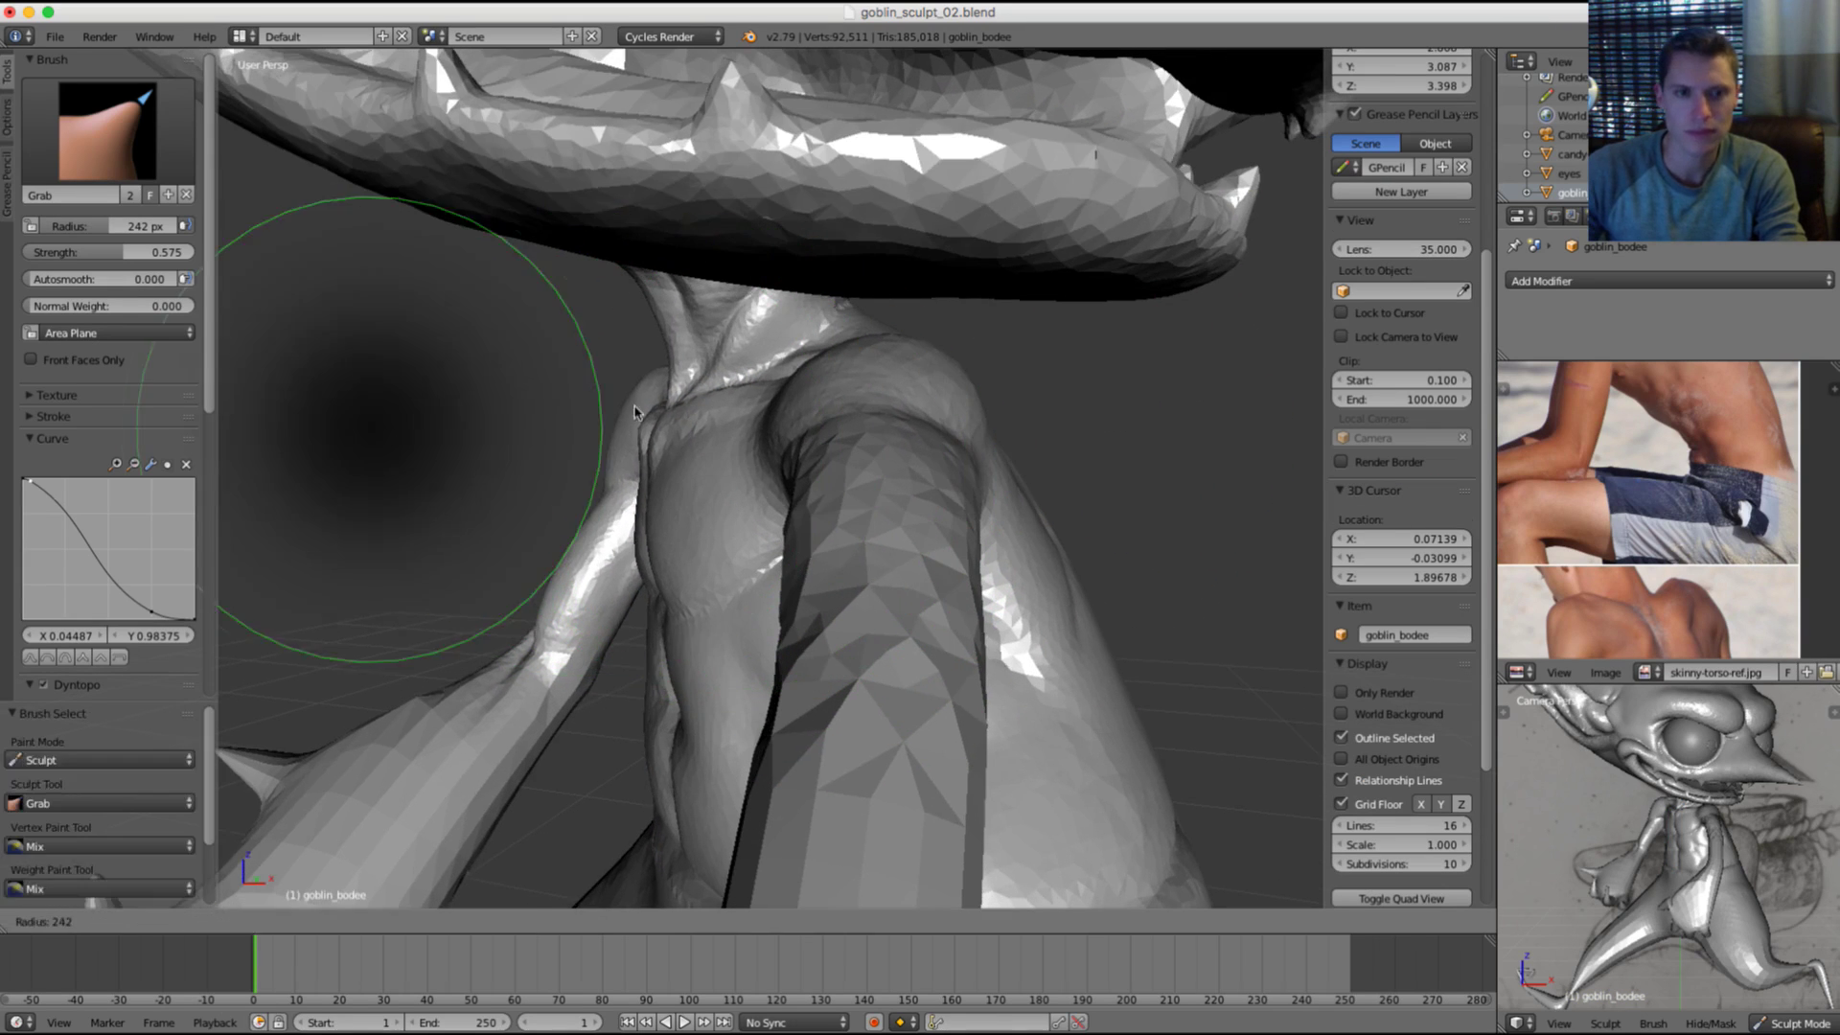
click(635, 412)
middle_drag(634, 412, 657, 428)
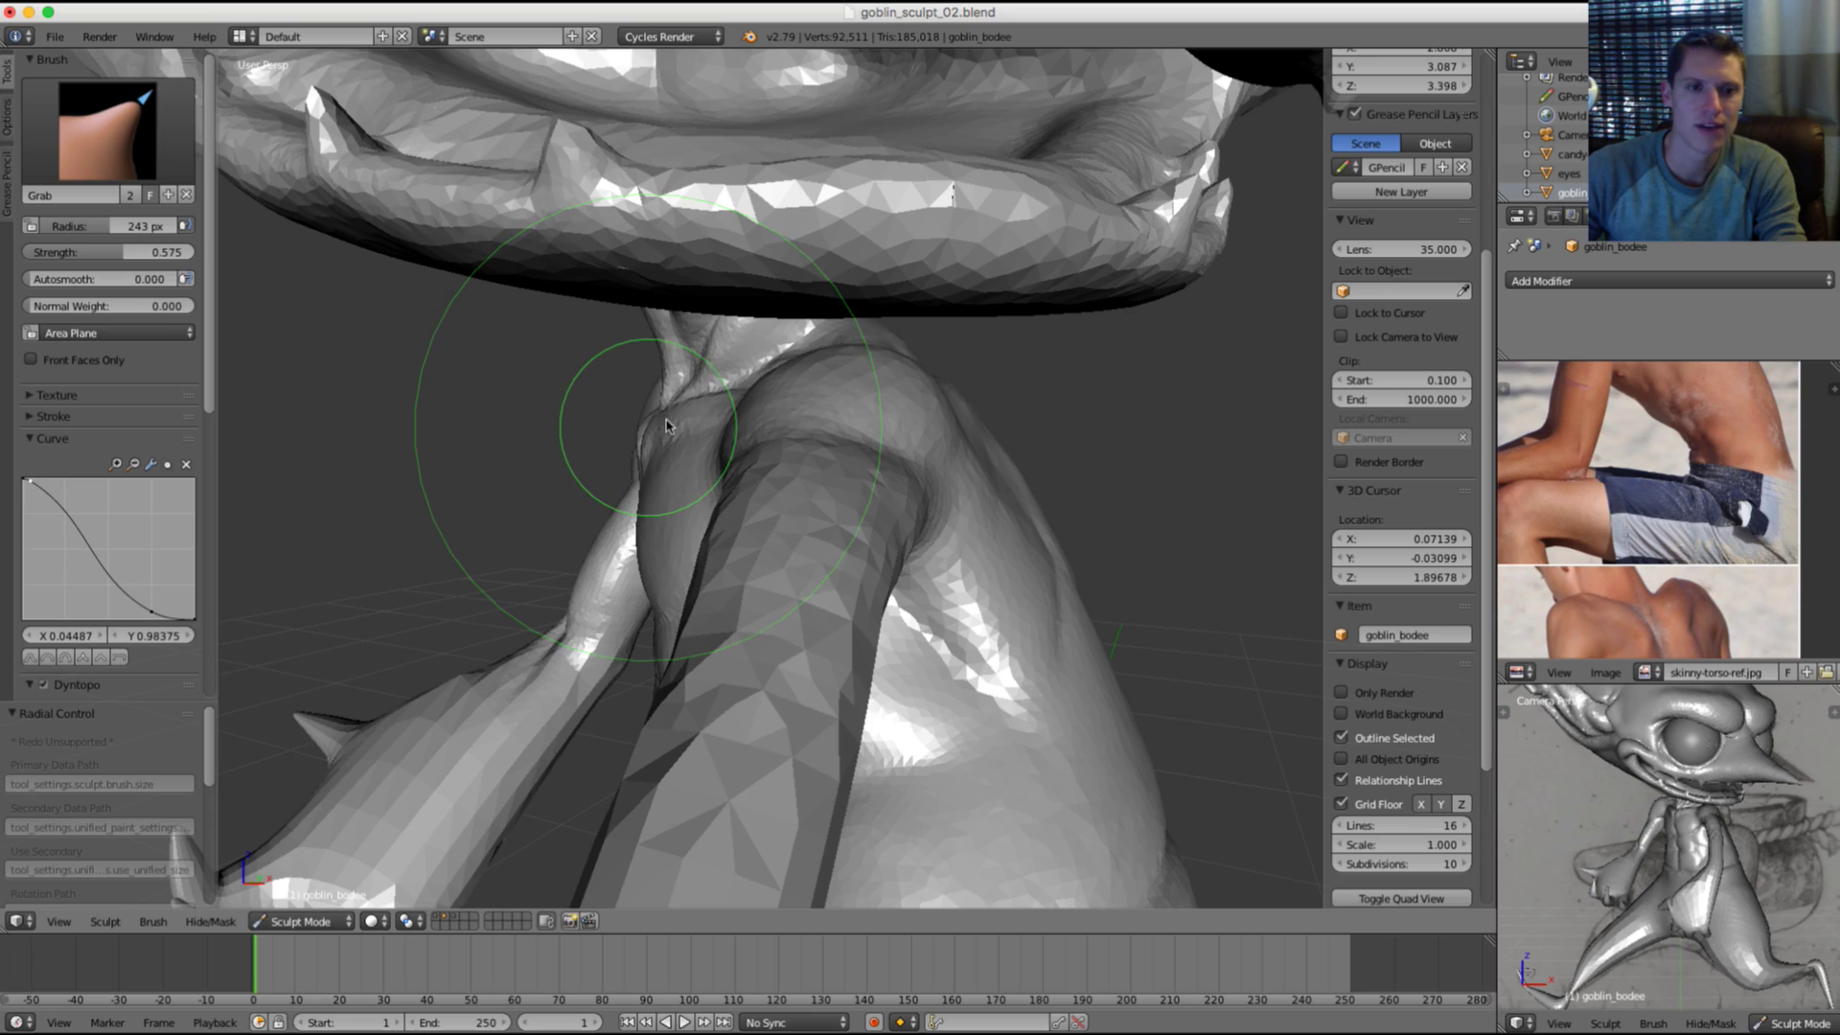
drag(667, 424, 672, 422)
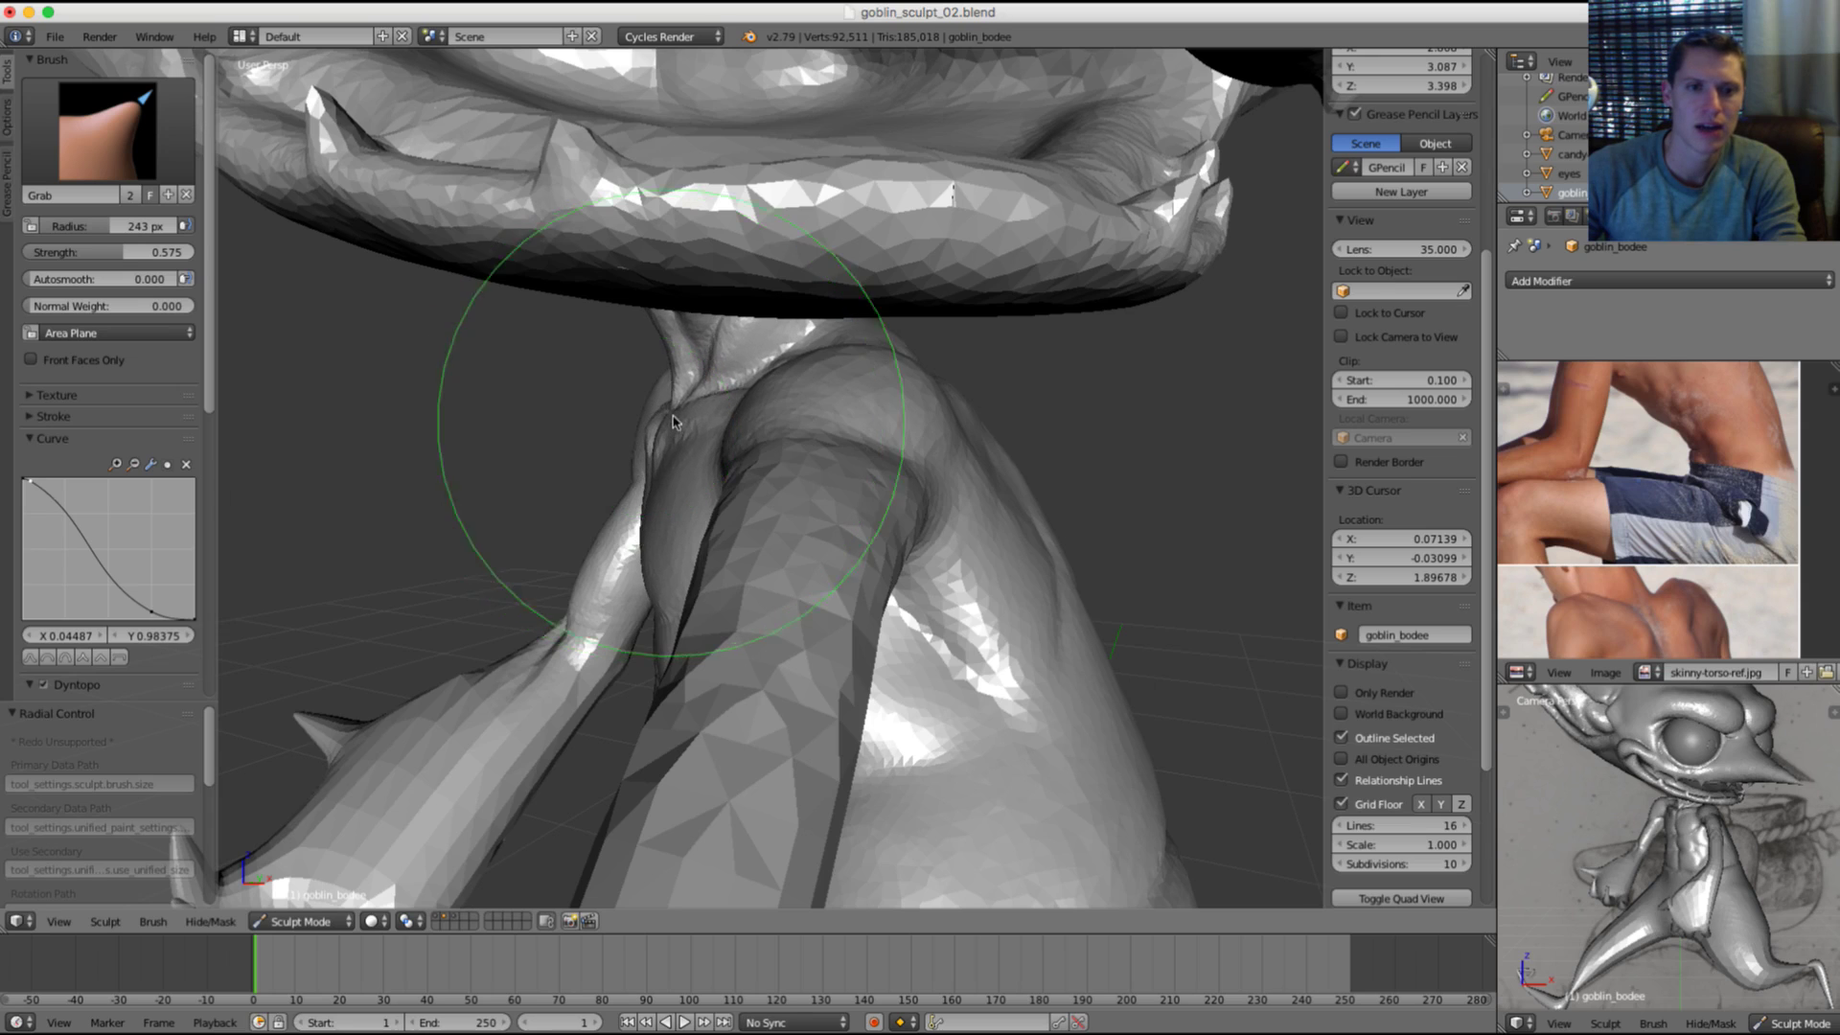
key(f)
click(732, 420)
mouse_move(732, 419)
middle_down()
mouse_move(757, 384)
mouse_move(770, 424)
middle_up()
Step: Reshape the side of the torso and abdomen below the ribs, enlarging the Grab brush radius to 396 px
key(bracketleft)
key(bracketleft)
mouse_move(568, 434)
mouse_down()
mouse_move(594, 426)
mouse_move(635, 542)
mouse_move(537, 565)
mouse_move(605, 547)
mouse_up()
key(f)
click(603, 552)
mouse_move(591, 548)
middle_down()
mouse_move(587, 521)
mouse_move(505, 501)
mouse_move(616, 526)
mouse_move(639, 570)
middle_up()
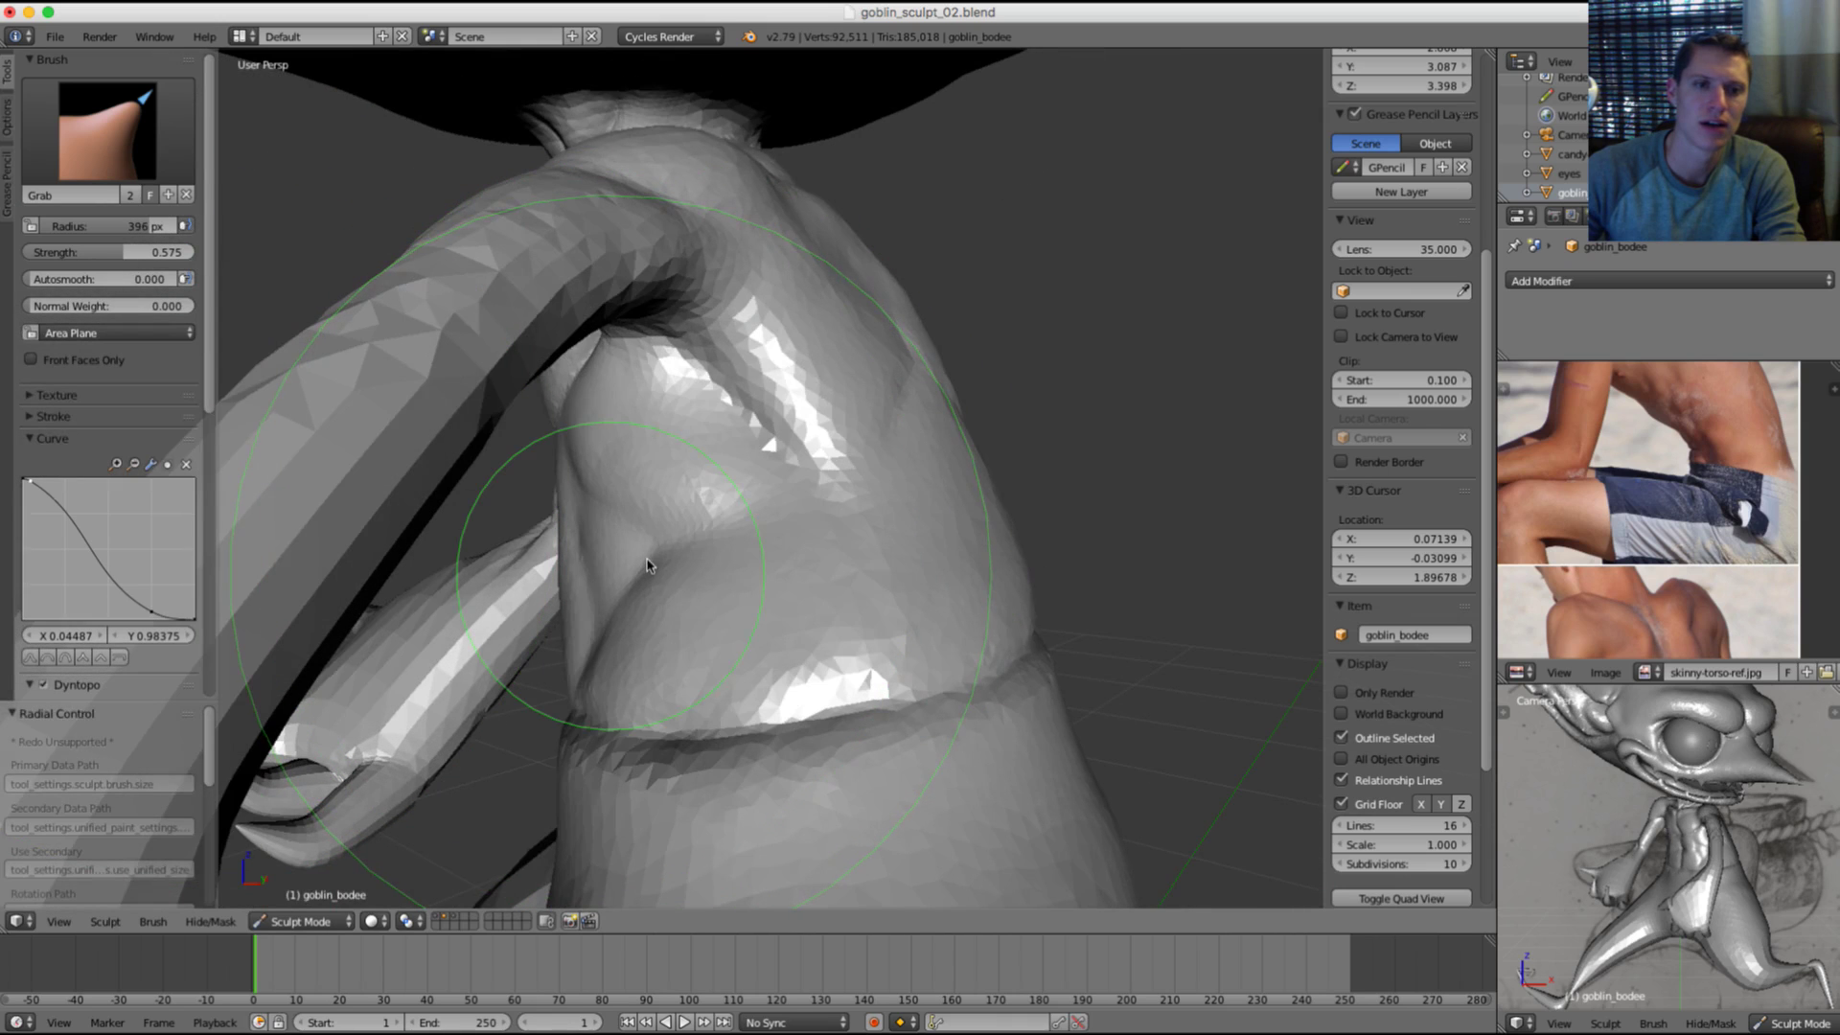
drag(650, 565, 646, 566)
mouse_move(725, 554)
middle_down()
mouse_move(863, 517)
mouse_move(690, 607)
middle_up()
Step: Switch to the Crease brush and set a 275 px radius and 0.123 strength for the front of the torso
key(shift+c)
key(shift+f)
click(818, 504)
key(f)
click(616, 600)
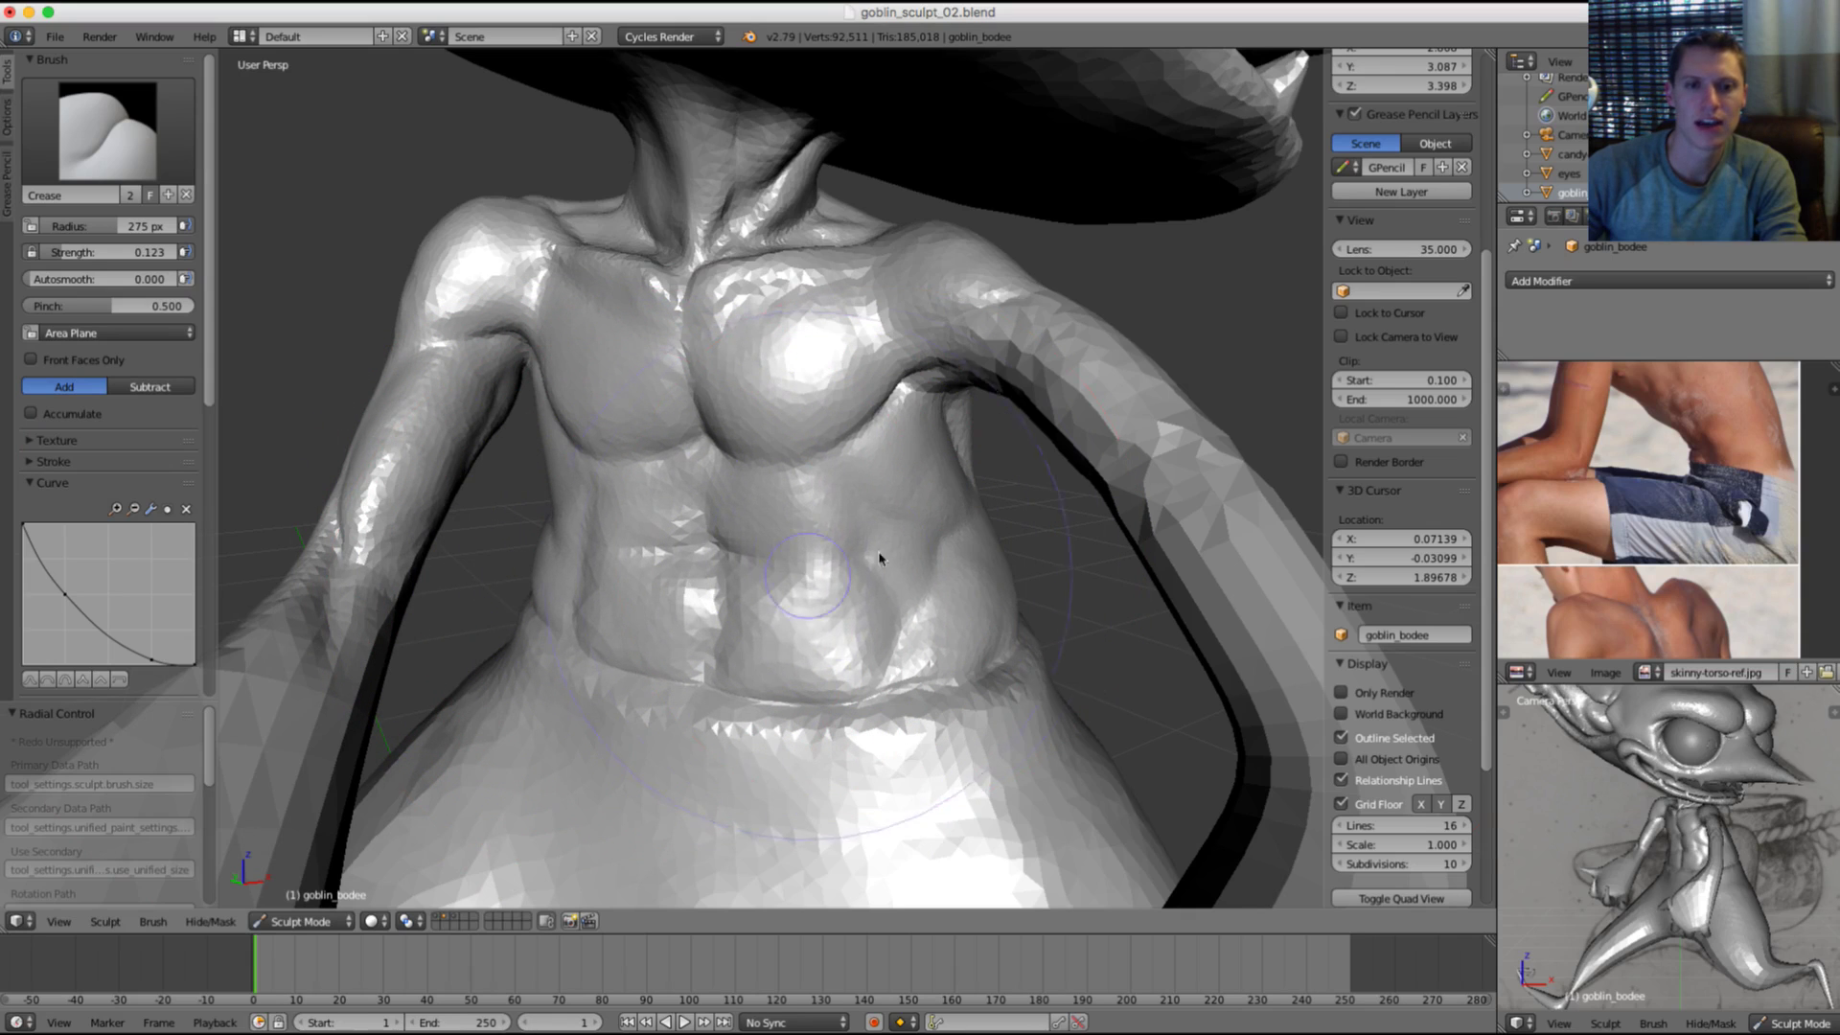
key(shift+f)
middle_drag(820, 528, 833, 422)
scroll(742, 365, down, 3)
scroll(743, 365, up, 3)
middle_drag(837, 562, 715, 514)
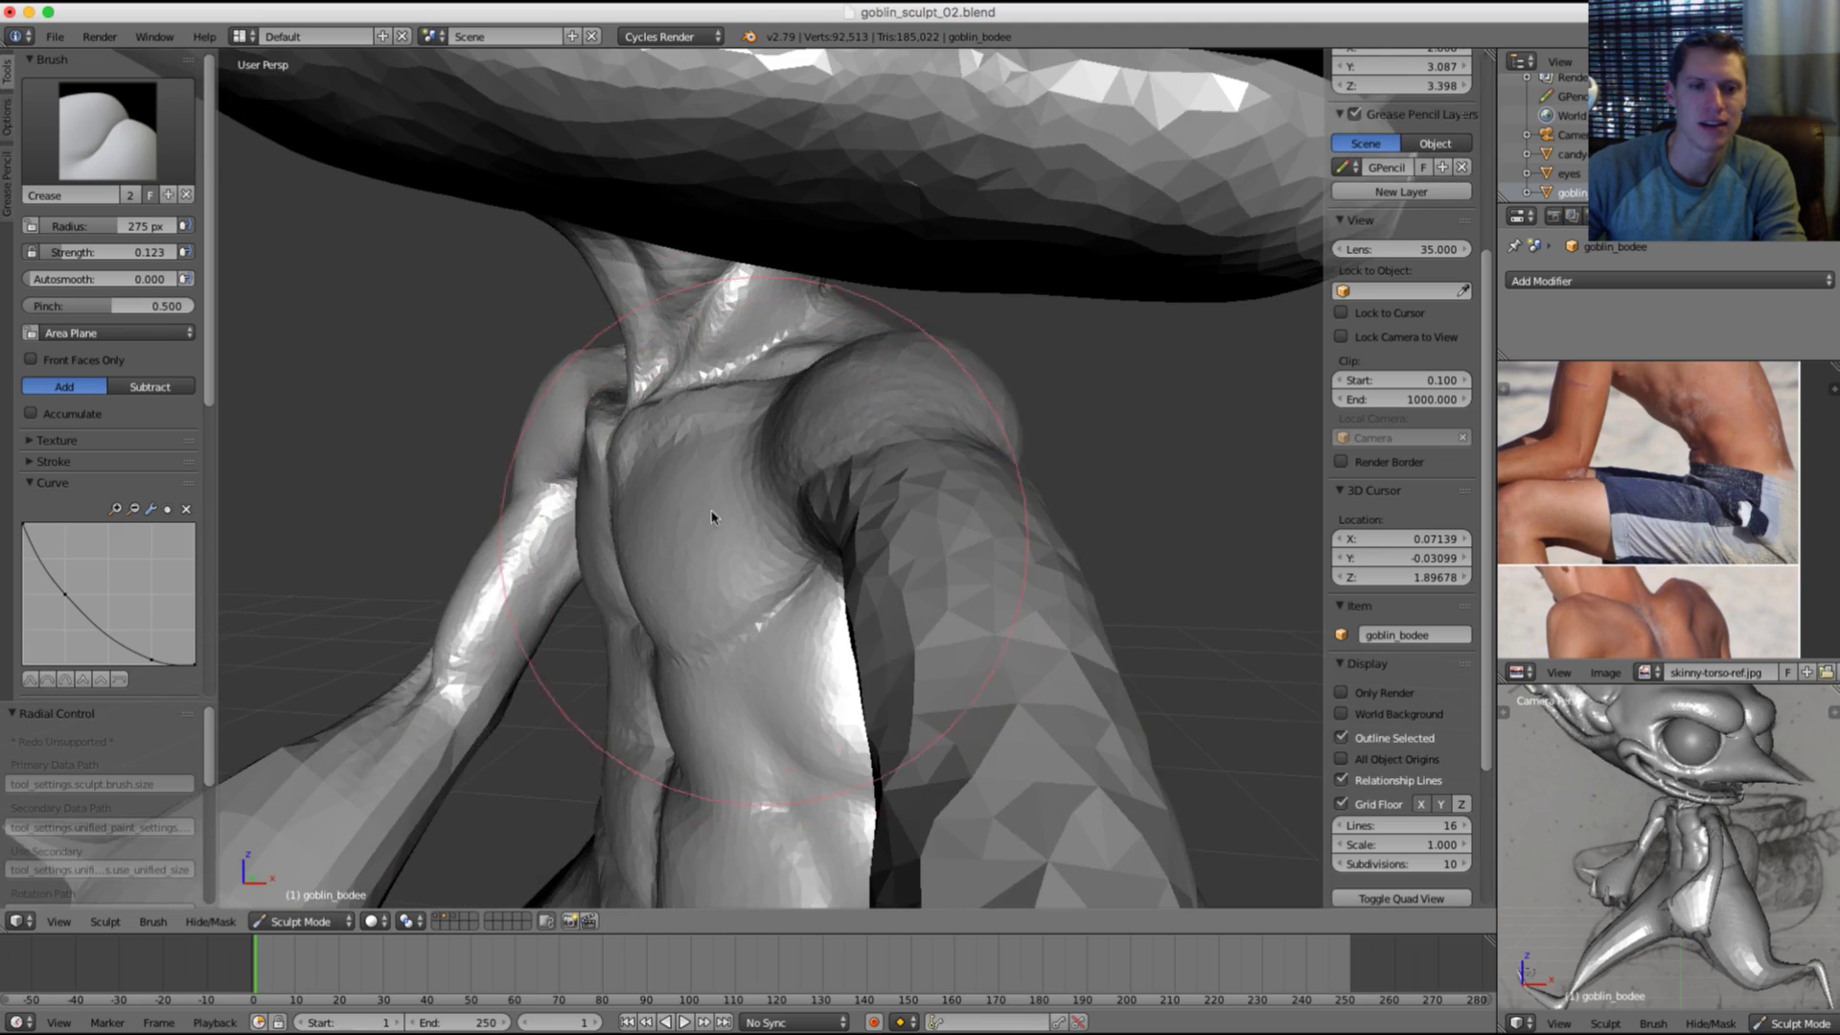
Step: Pull the inner upper chest downward below the collarbone with the Grab brush, starting at a 205 px radius
key(g)
middle_drag(697, 391, 757, 421)
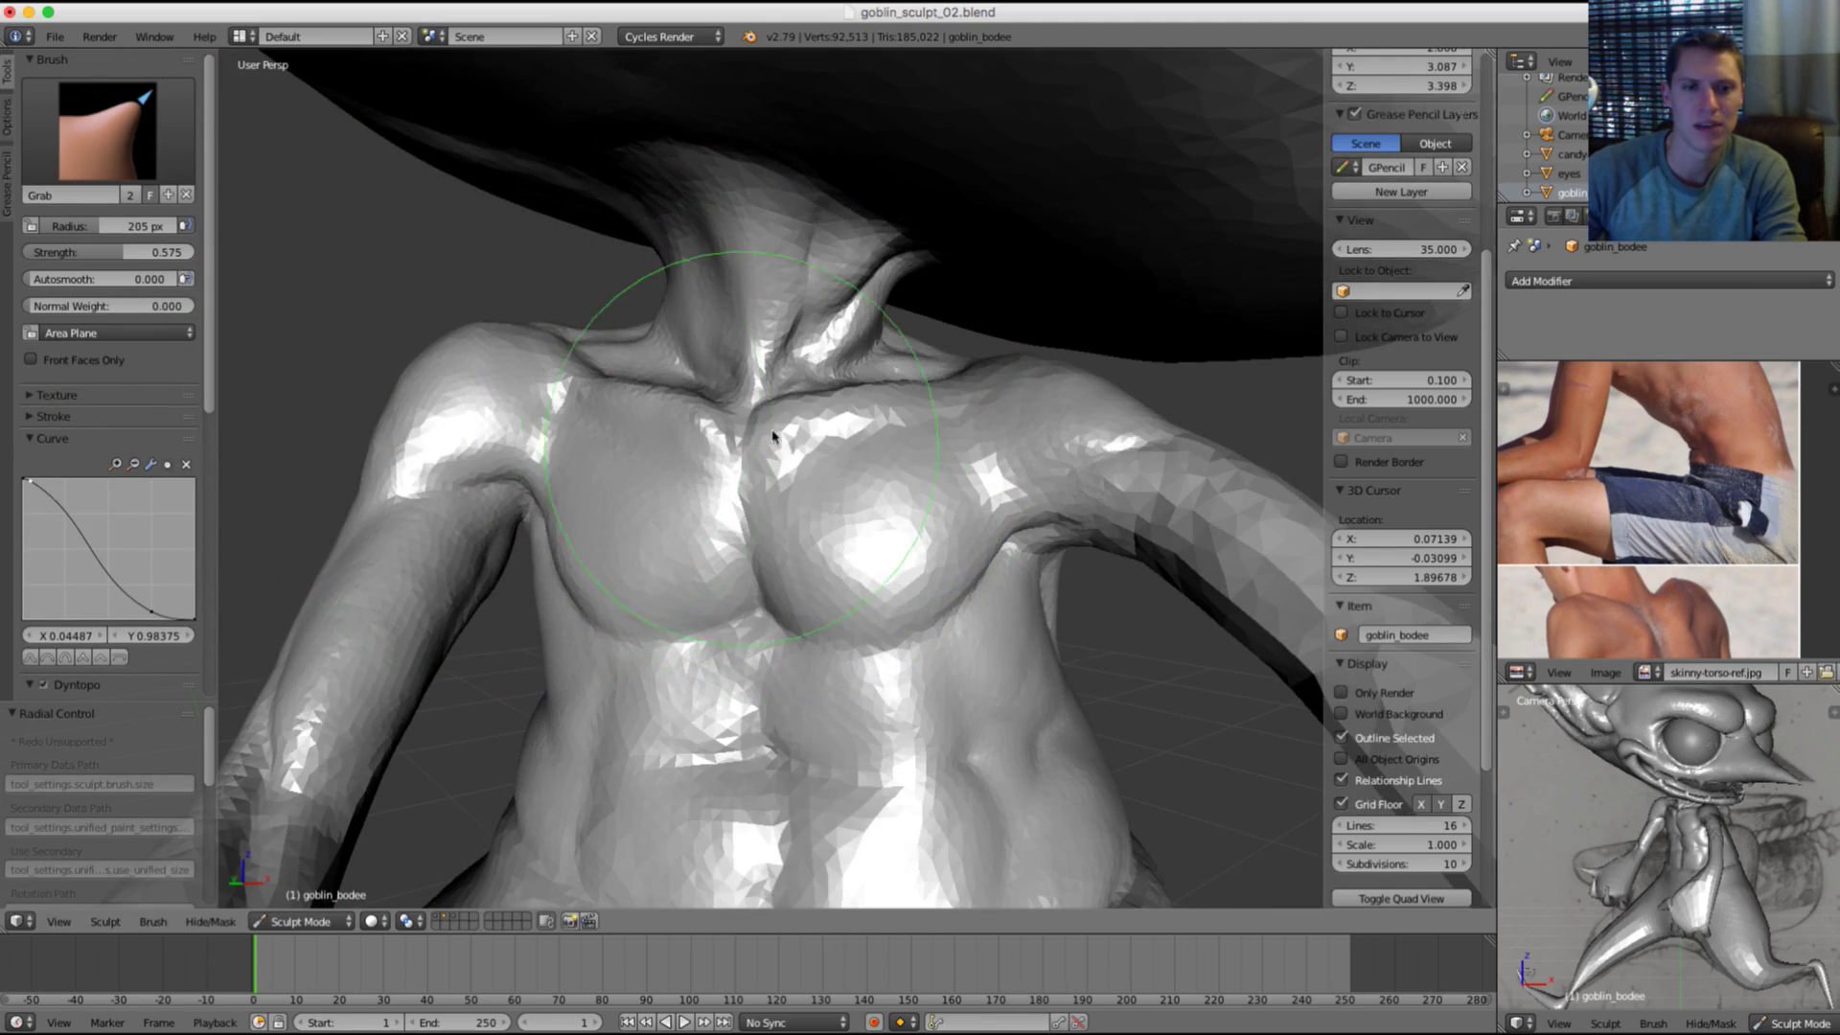
drag(777, 419, 784, 450)
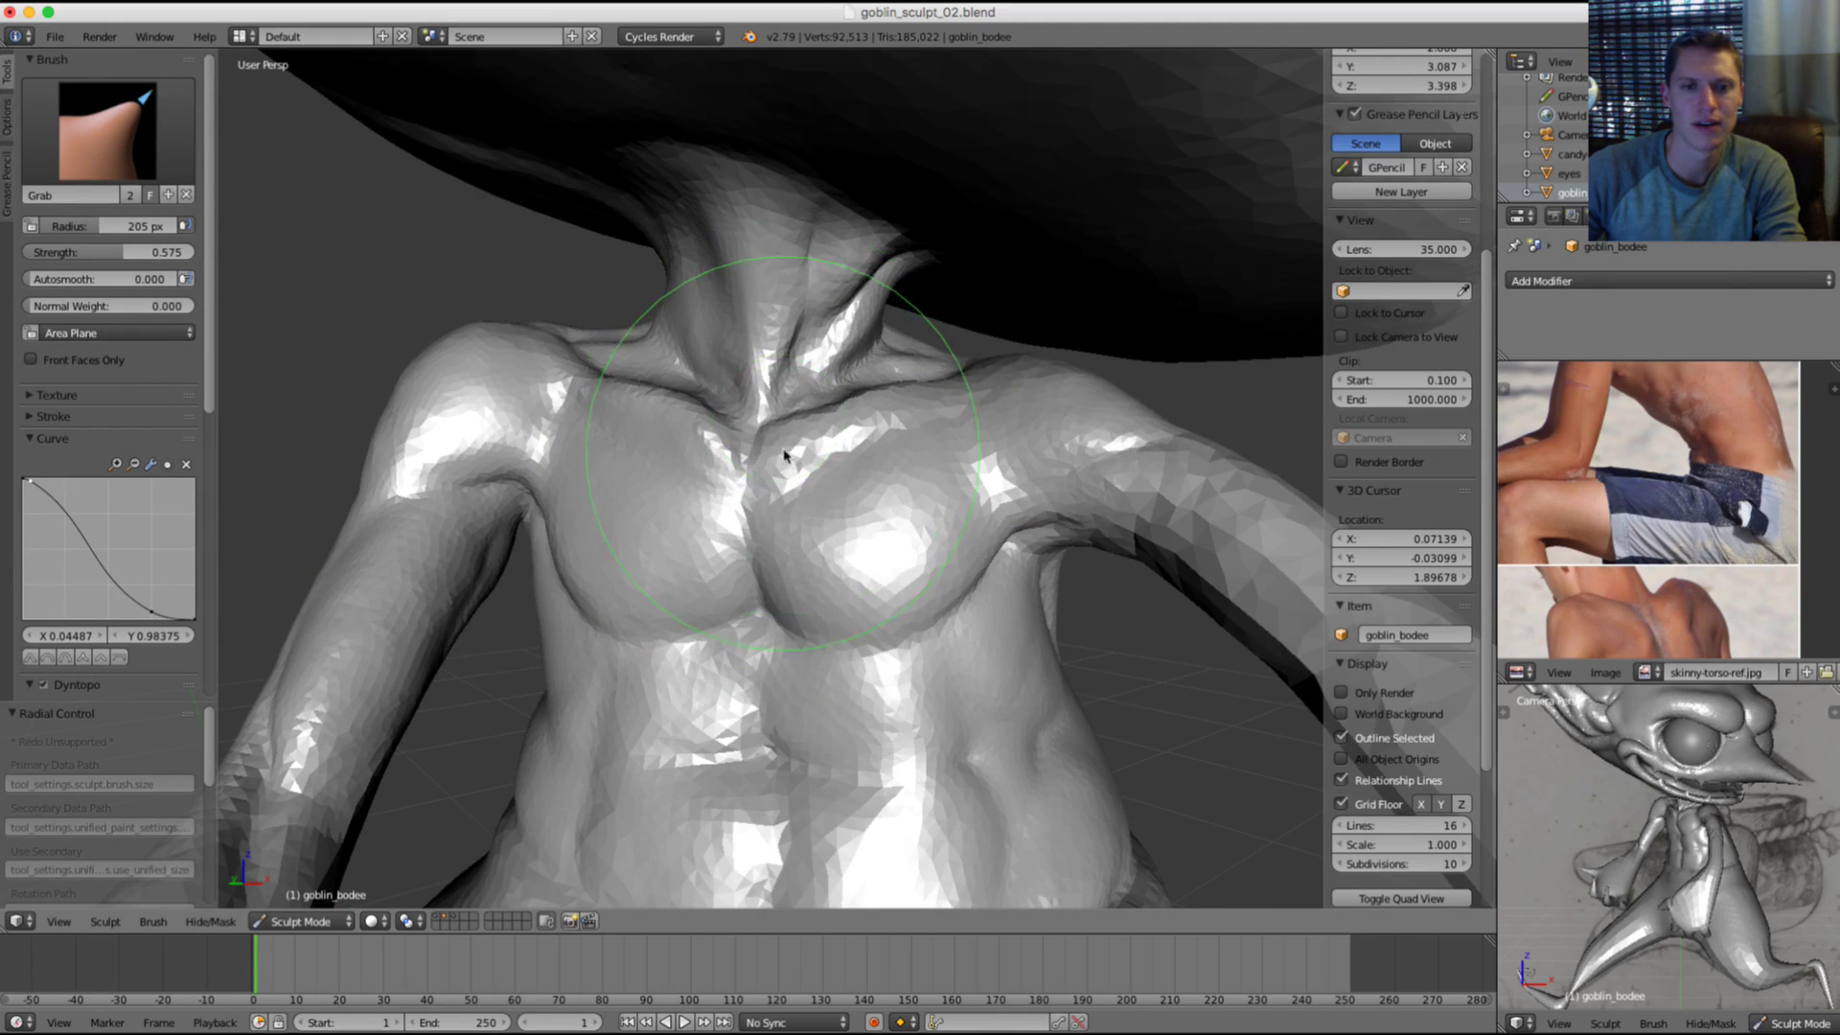
middle_drag(657, 450, 717, 420)
drag(725, 415, 724, 451)
middle_drag(767, 448, 741, 451)
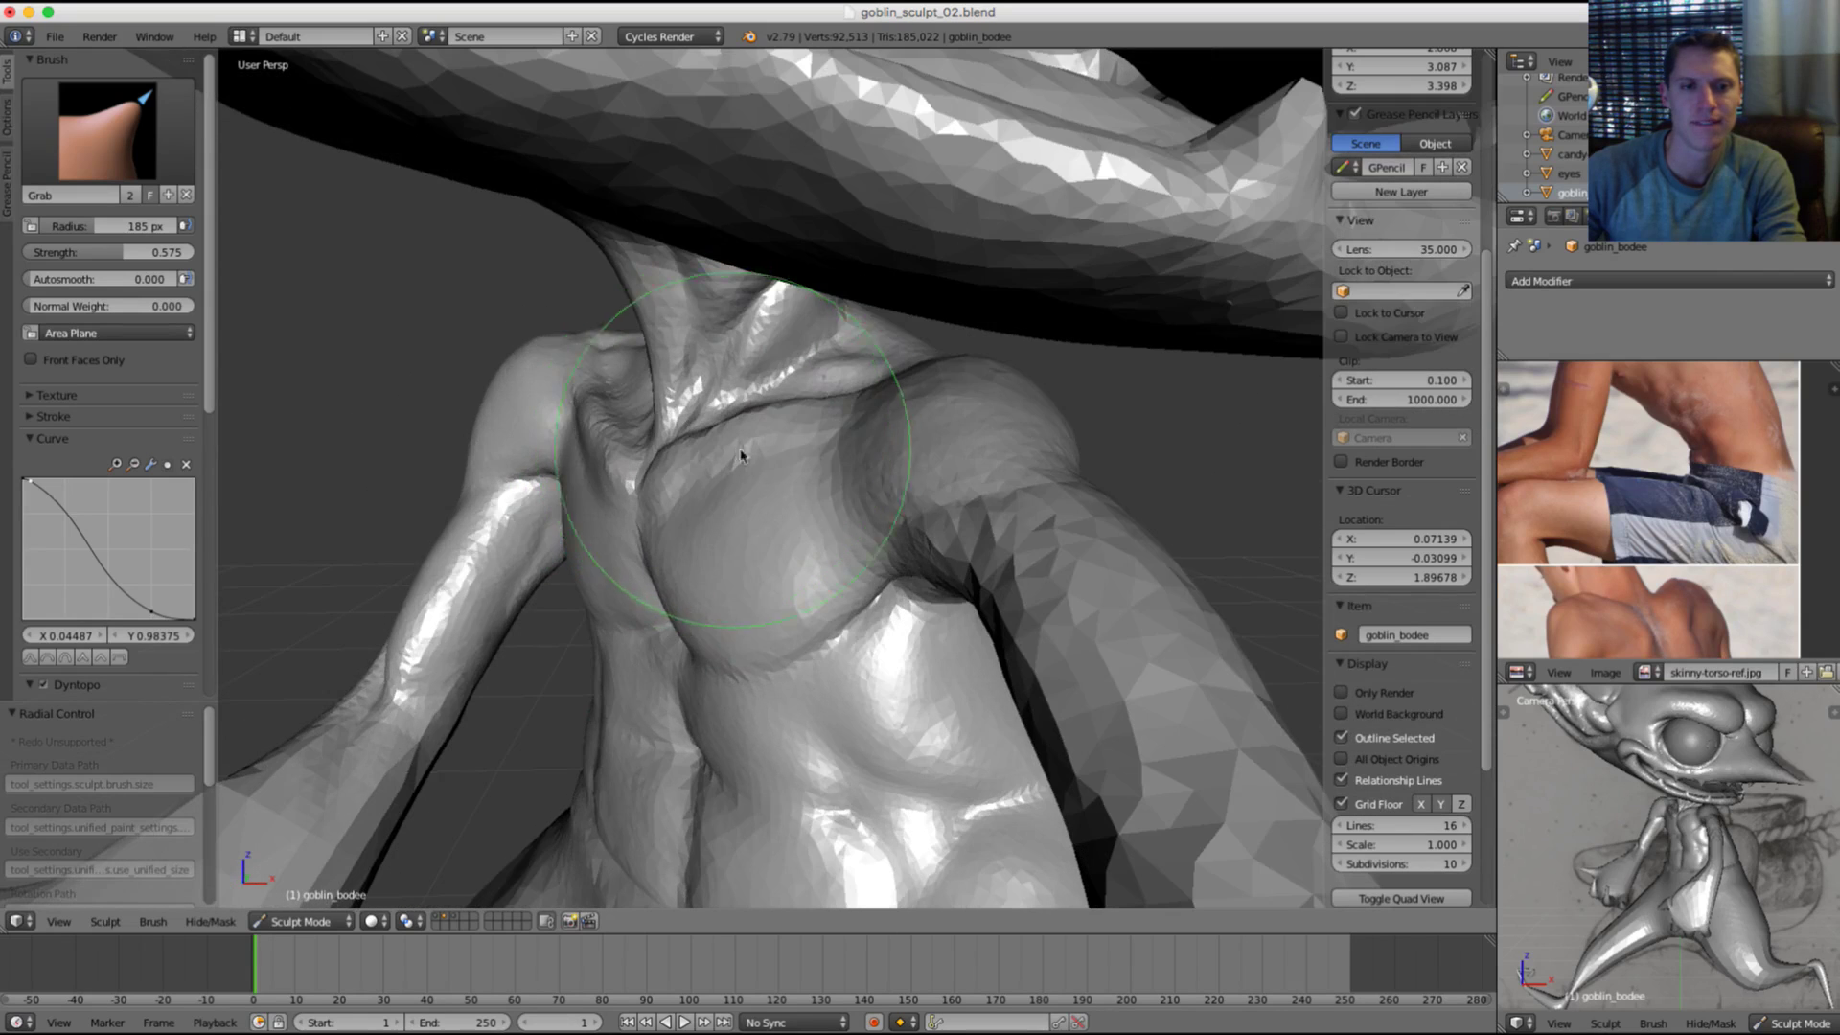
Step: Set the Grab brush radius to 166 px and bring the front-view chest photo up close for reference
key(f)
click(572, 476)
middle_drag(572, 476, 575, 465)
middle_drag(1606, 431, 1743, 484)
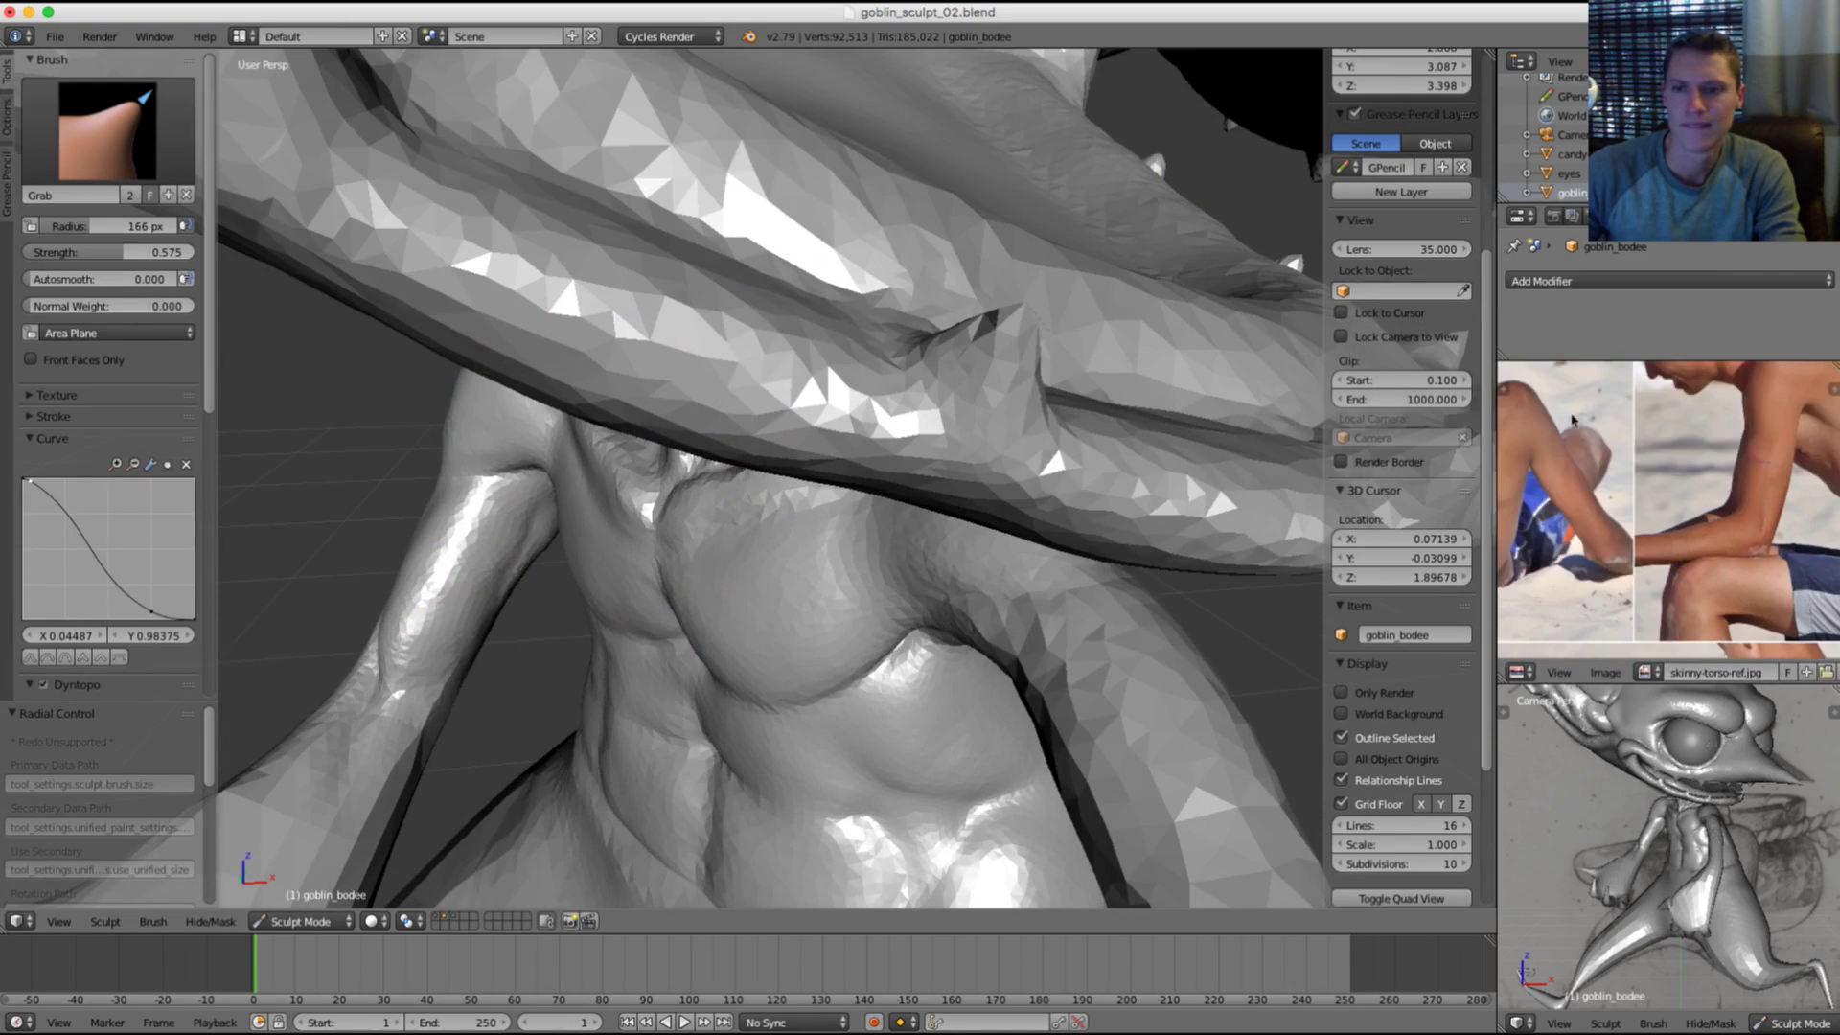
middle_drag(1662, 412, 1629, 565)
middle_drag(1600, 422, 1555, 584)
scroll(1555, 583, up, 4)
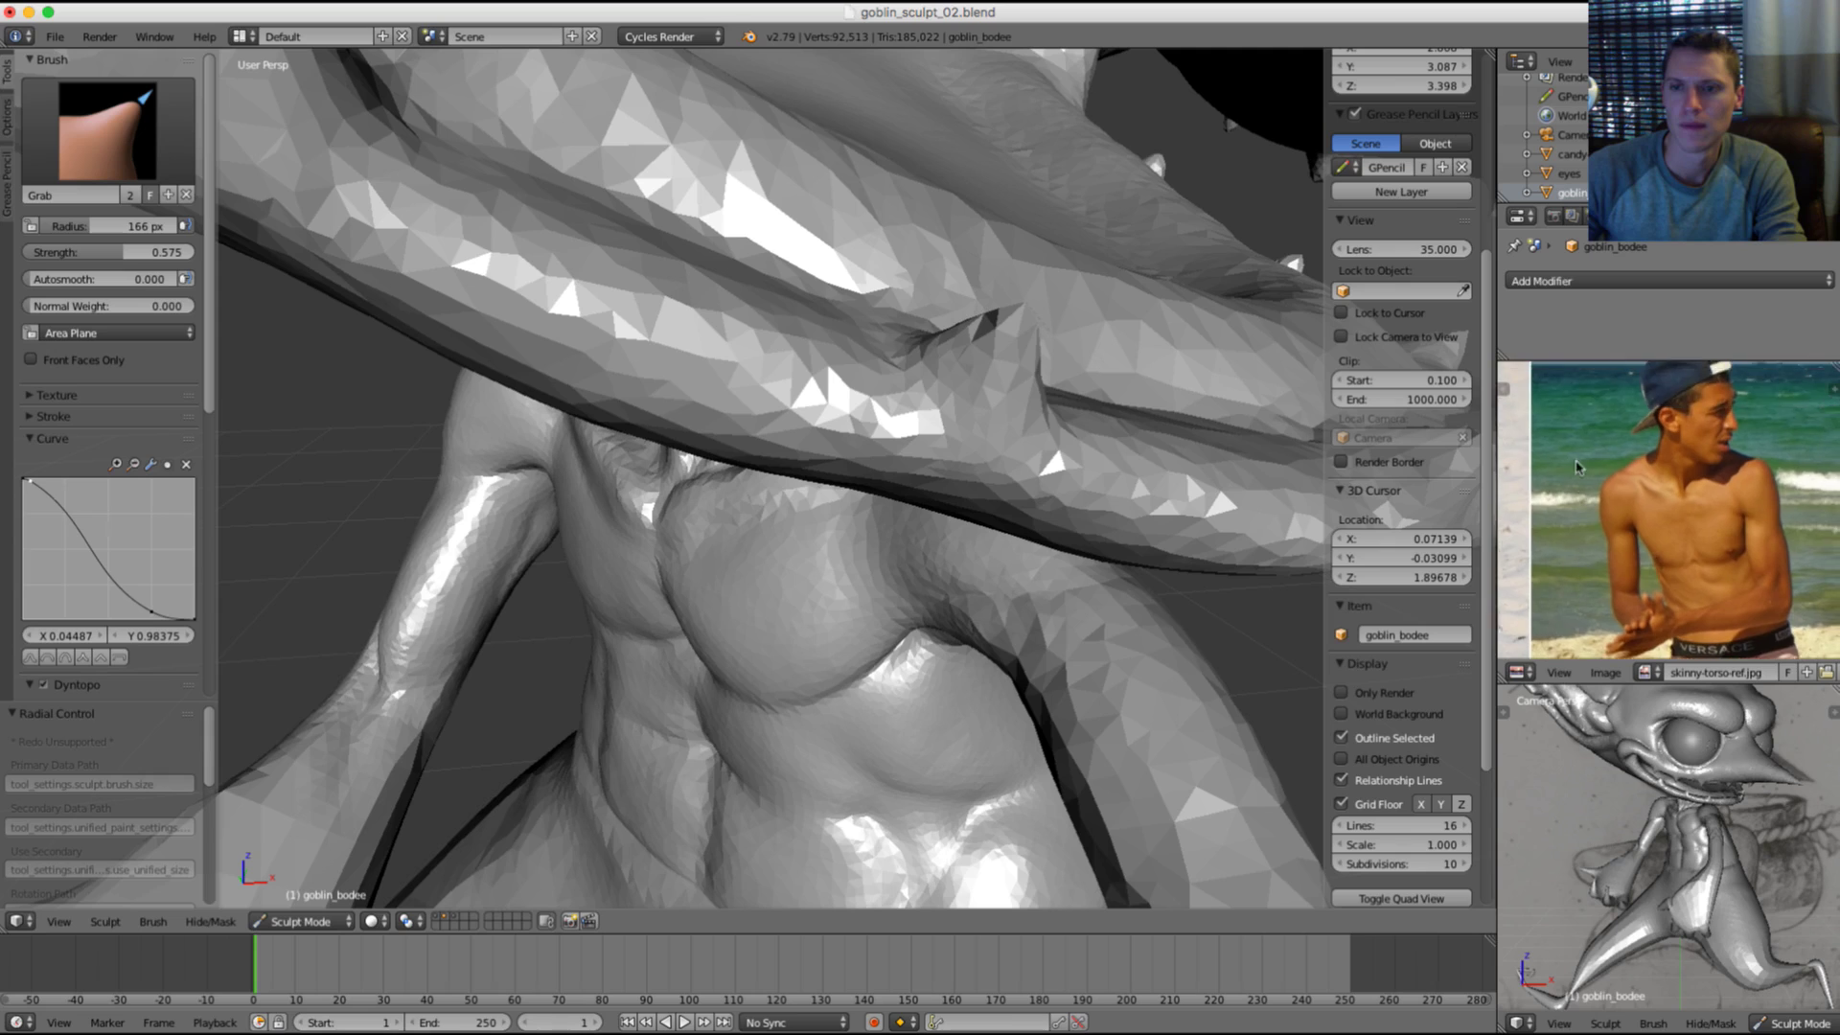
middle_drag(781, 370, 777, 326)
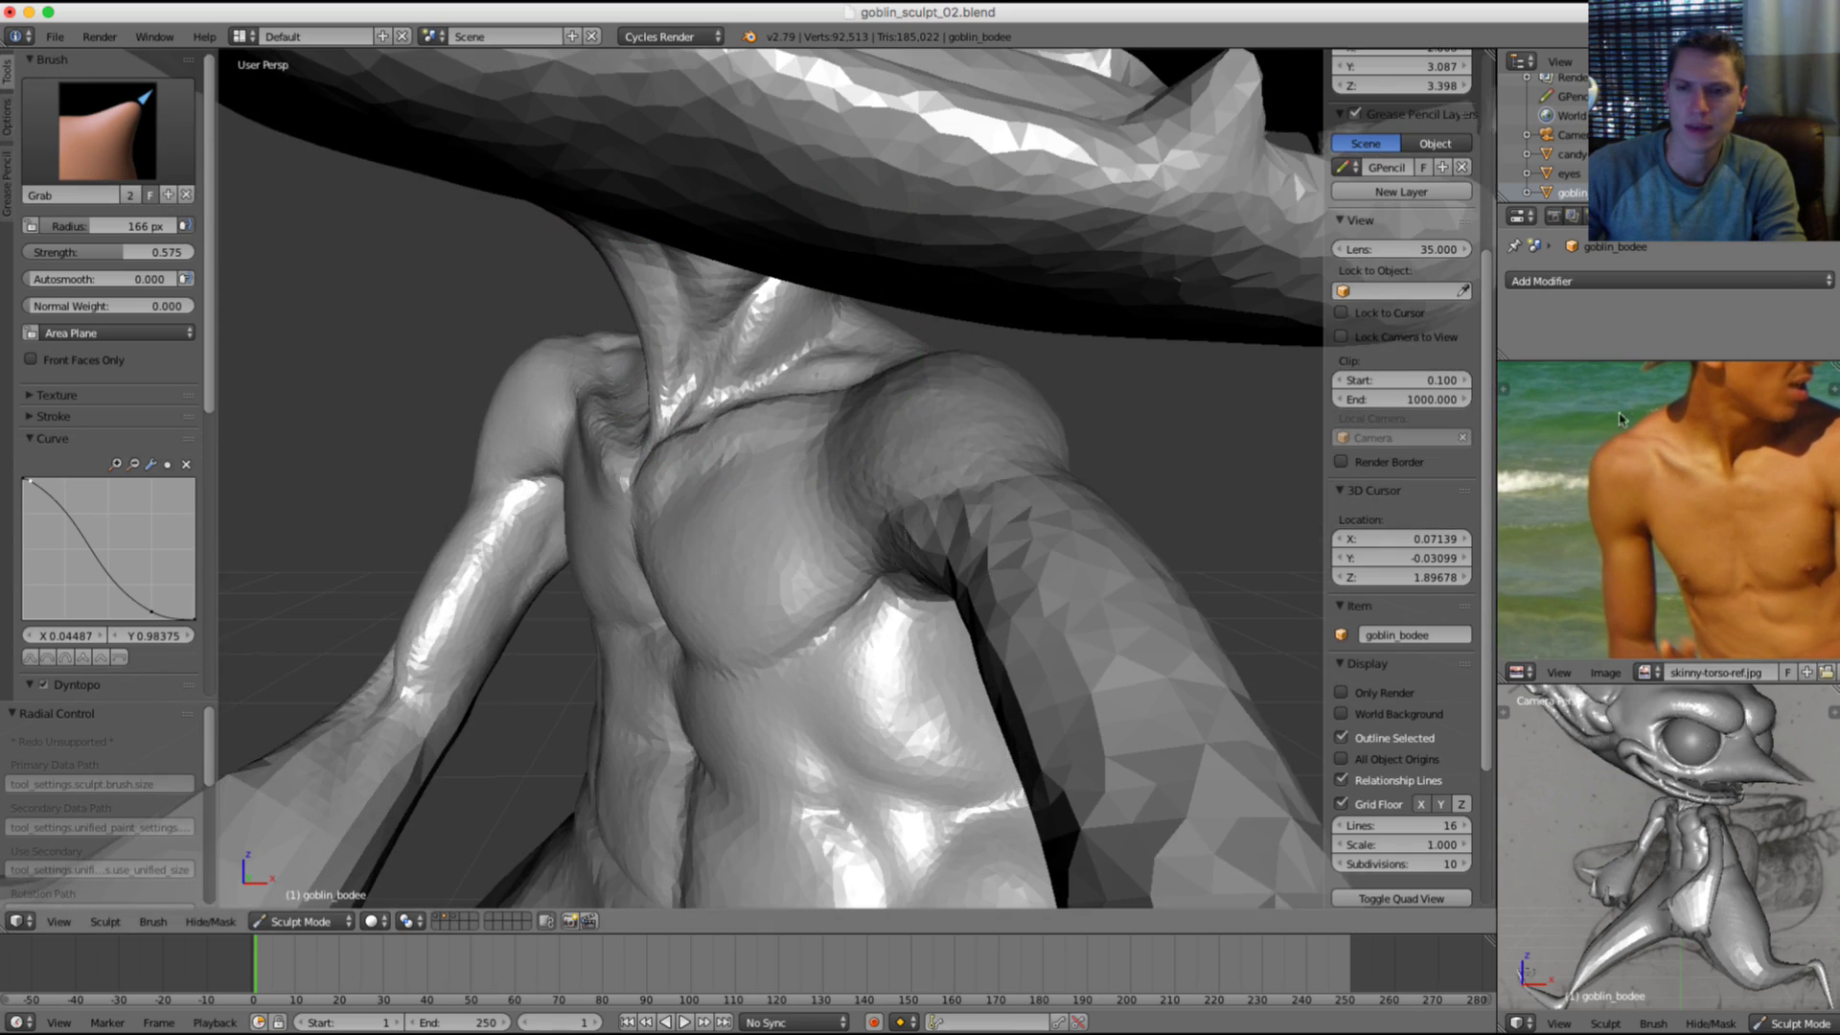
Step: Shape the notch where the collarbones meet the sternum with the Grab brush at a 189 px radius
mouse_move(508, 359)
middle_down()
mouse_move(517, 406)
mouse_move(606, 377)
mouse_move(643, 415)
middle_up()
key(f)
click(650, 386)
key(f)
click(609, 377)
key(f)
click(655, 415)
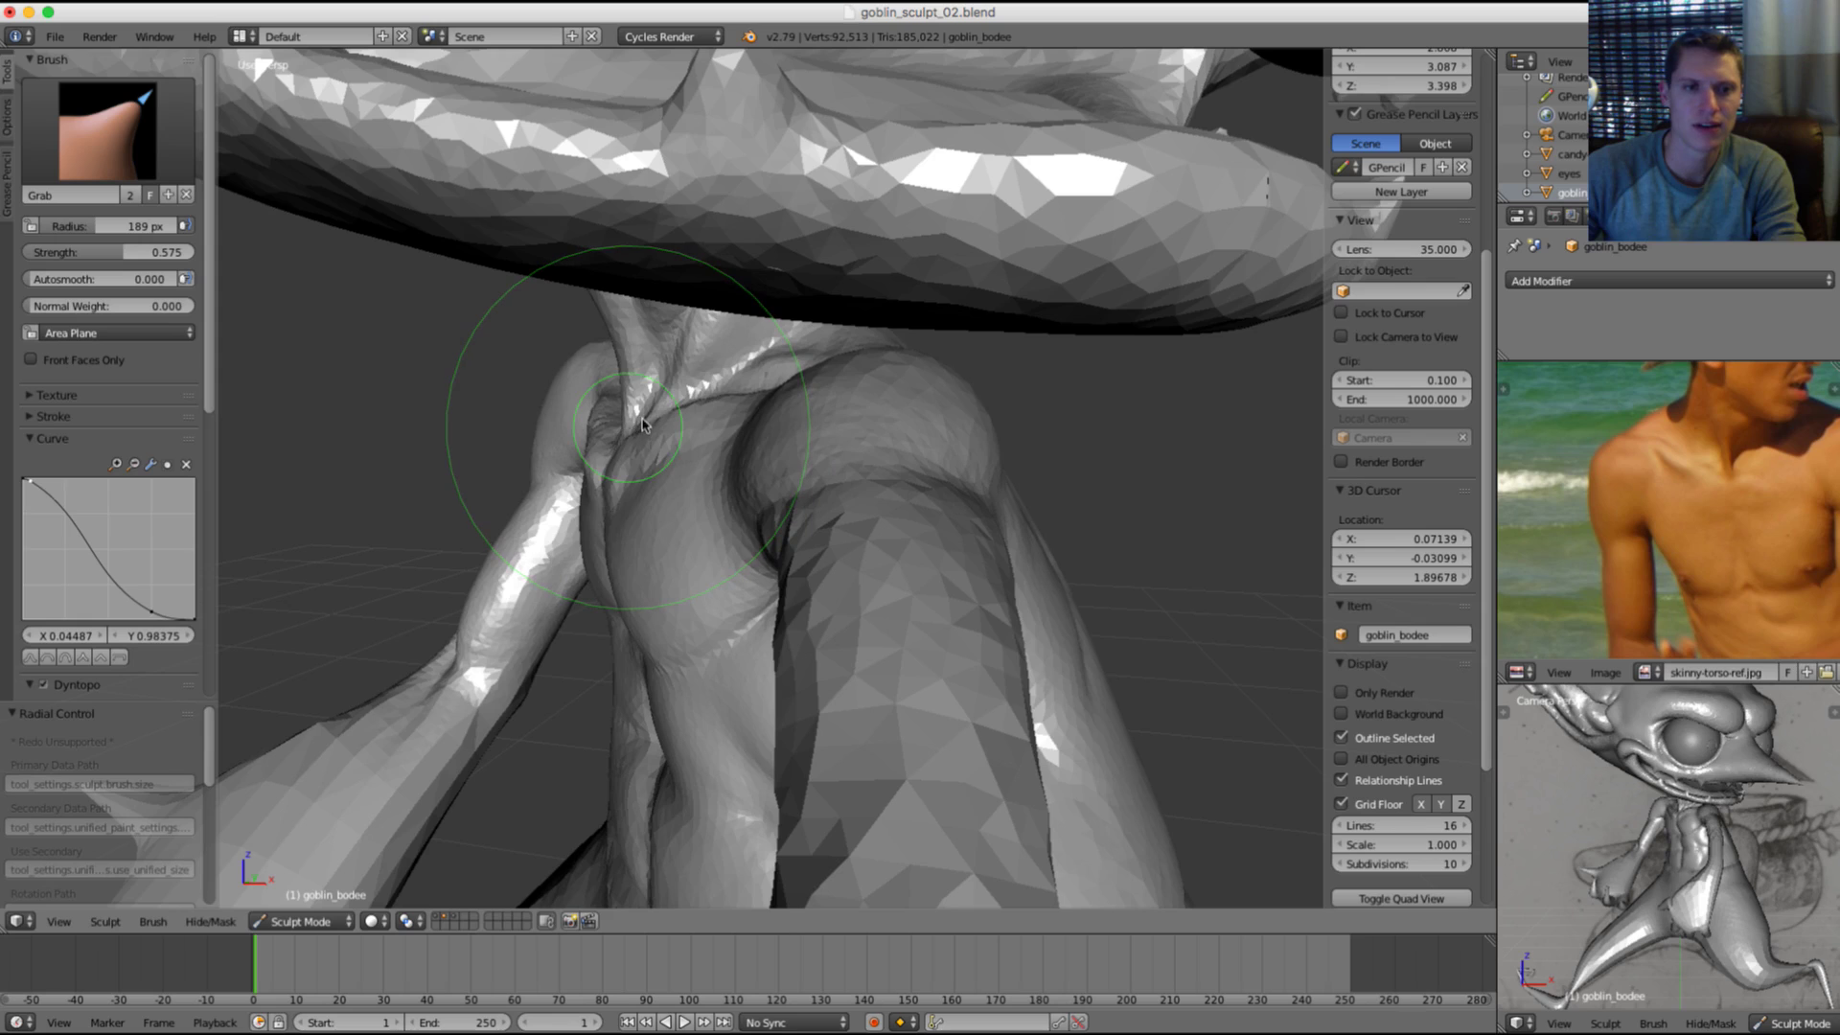
drag(629, 426, 657, 419)
middle_drag(657, 419, 672, 370)
Step: Set the brush radius to 140 px and smooth the surface of both pectorals
key(f)
click(601, 333)
middle_drag(567, 336, 587, 409)
scroll(592, 410, up, 2)
key(f)
click(668, 388)
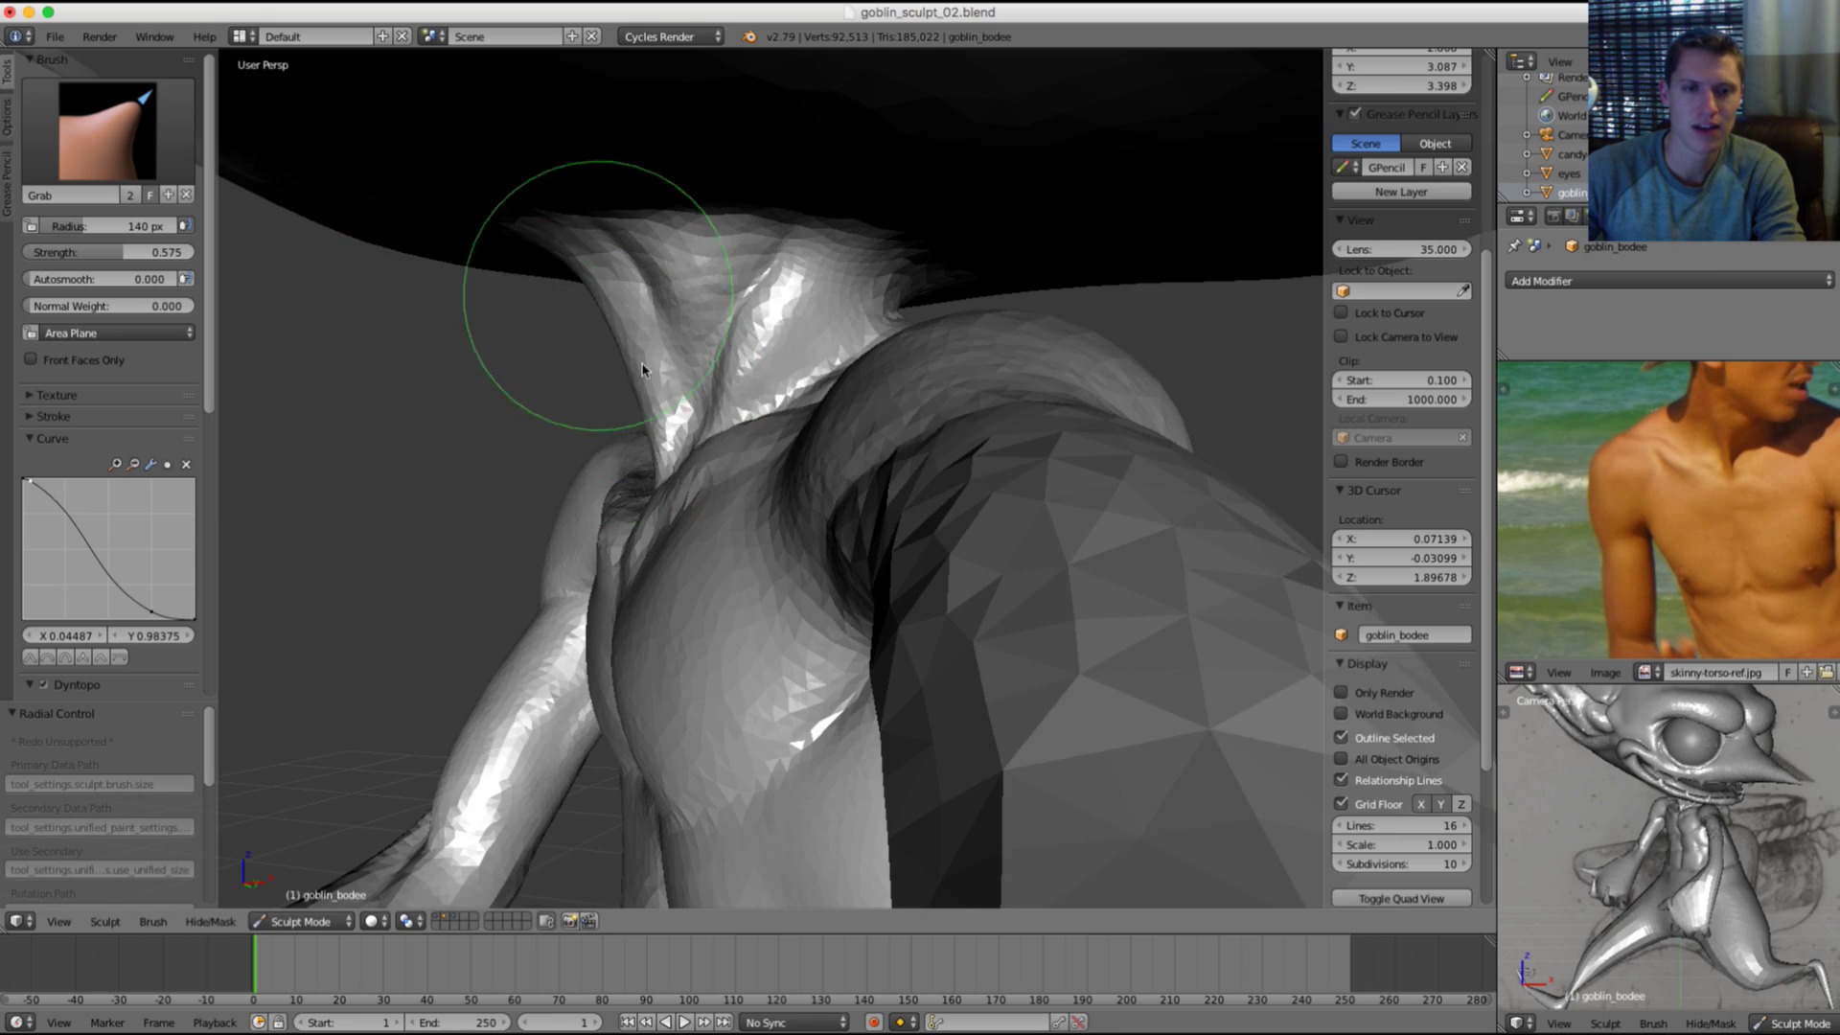
mouse_move(595, 267)
middle_down()
mouse_move(636, 308)
mouse_move(616, 329)
mouse_move(765, 317)
mouse_move(709, 331)
middle_up()
scroll(862, 460, up, 5)
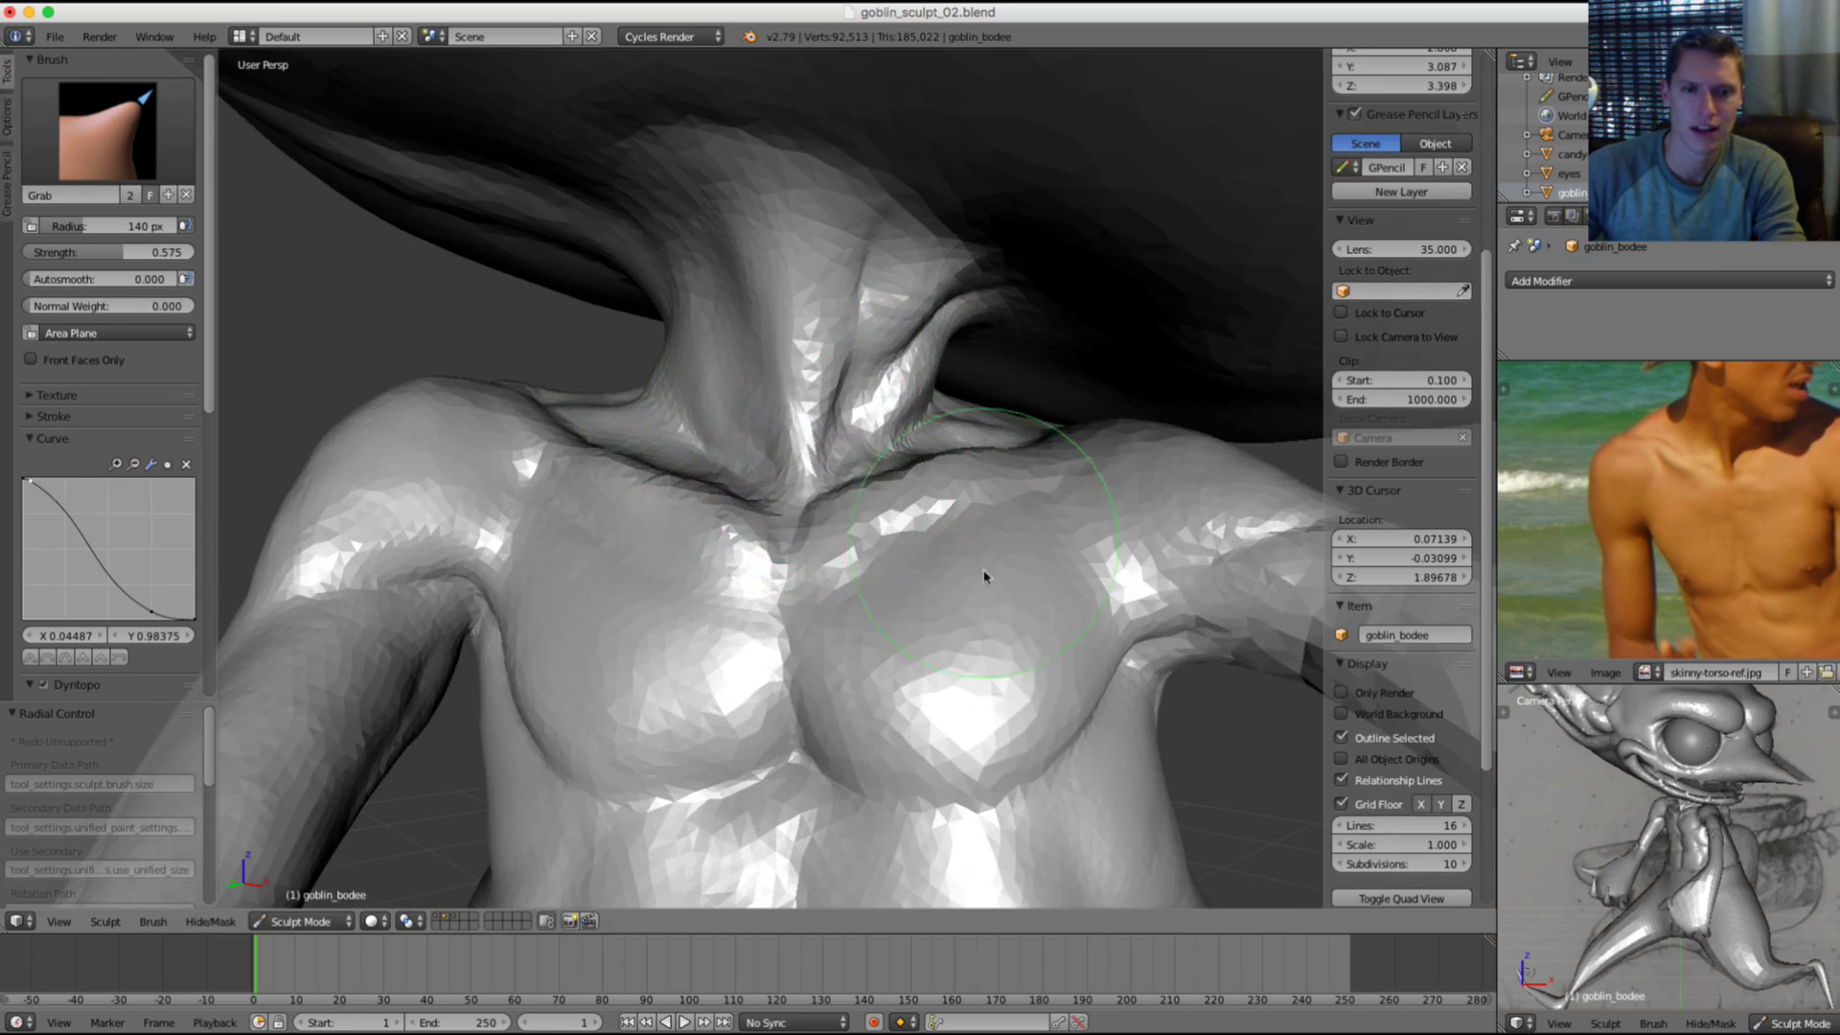
mouse_move(927, 596)
shift+mouse_down()
mouse_move(908, 608)
mouse_move(1014, 633)
shift+mouse_up()
scroll(814, 537, down, 4)
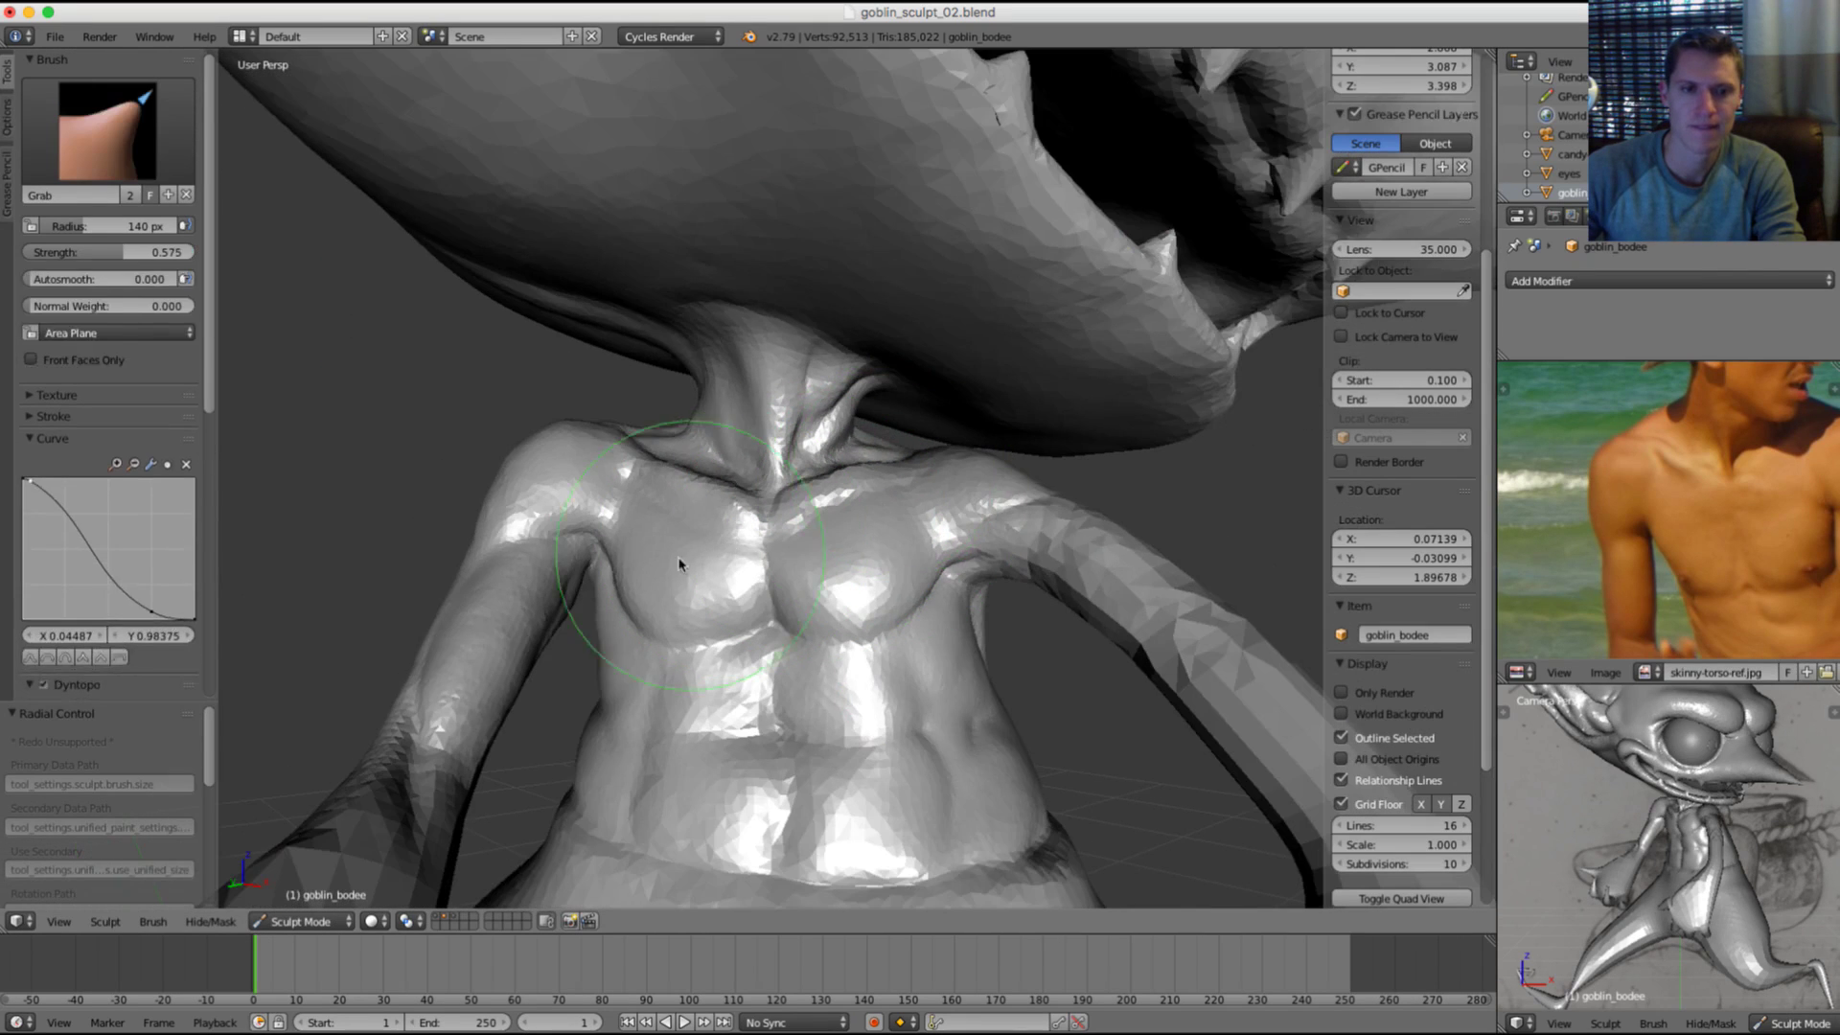
shift+drag(681, 566, 707, 518)
Step: Adjust the inner edges of the pectorals along the sternum with the Grab brush, using radii of 133 and 143 px
mouse_move(730, 386)
middle_down()
mouse_move(877, 406)
mouse_move(935, 378)
middle_up()
scroll(881, 406, down, 3)
scroll(938, 374, down, 4)
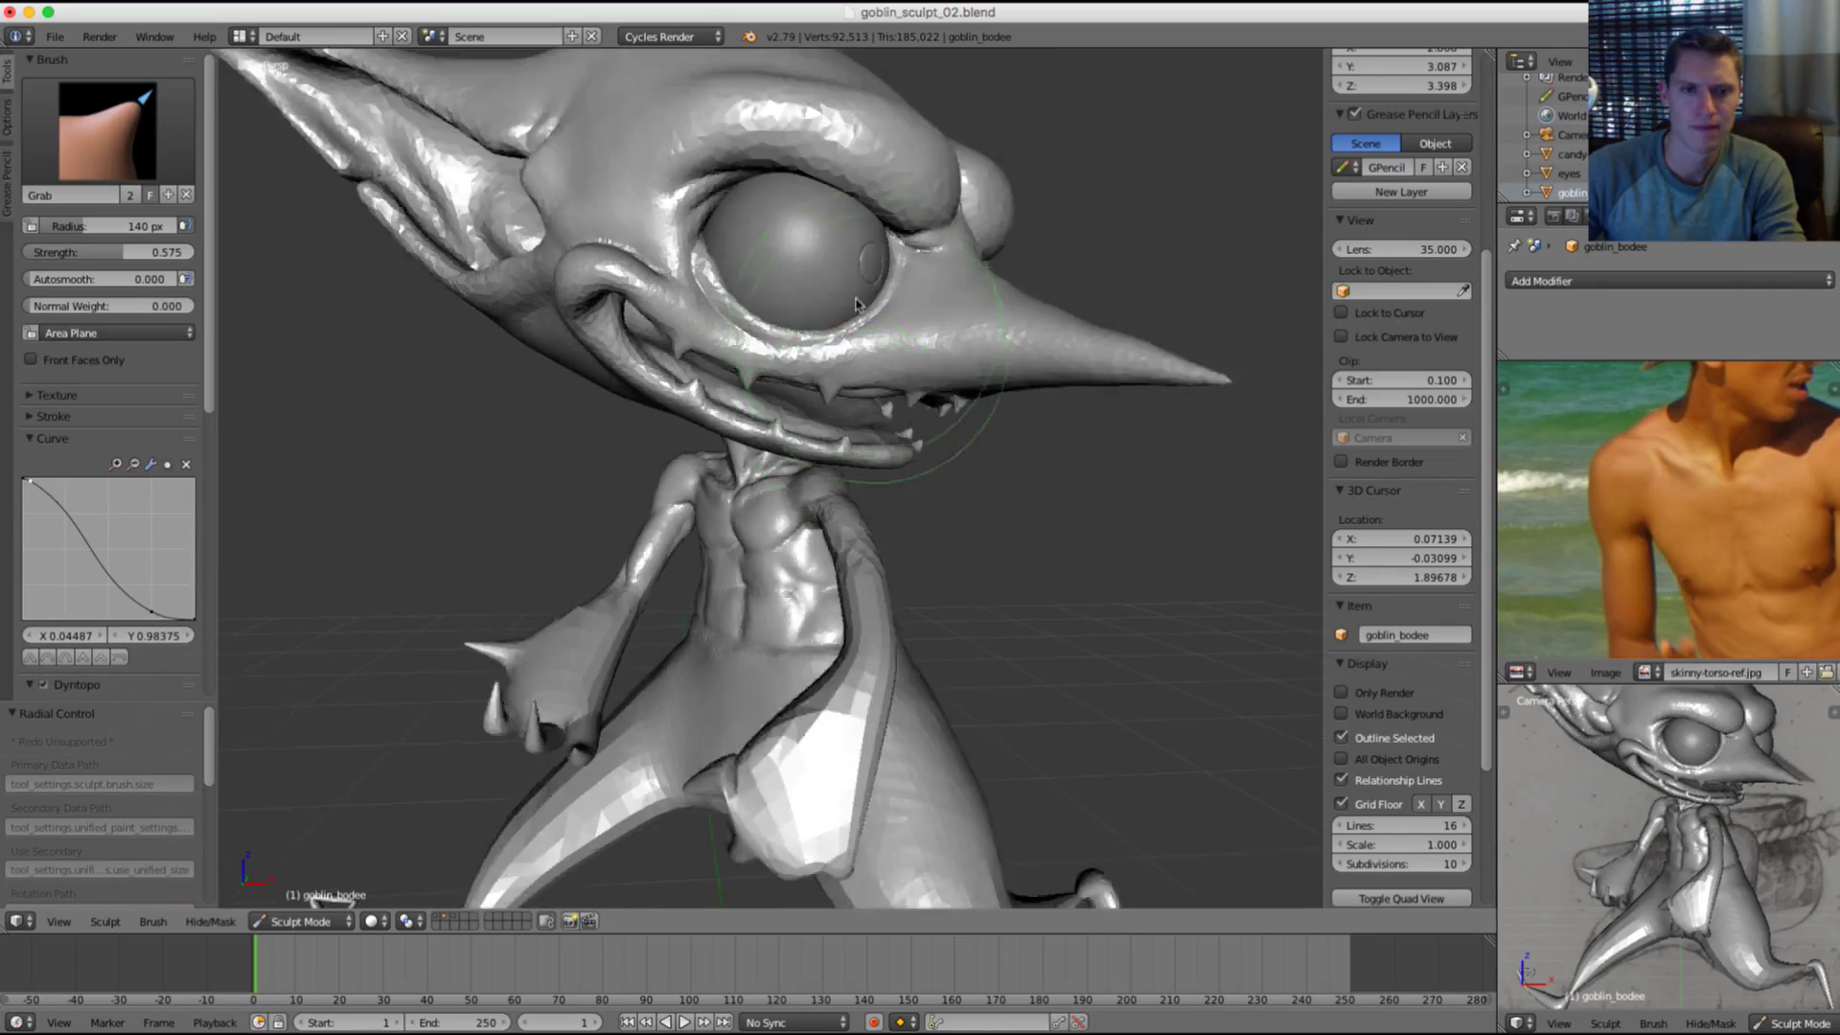
scroll(958, 479, up, 7)
key(f)
mouse_move(970, 567)
middle_down()
mouse_move(849, 548)
mouse_move(809, 485)
mouse_move(717, 591)
middle_up()
click(842, 548)
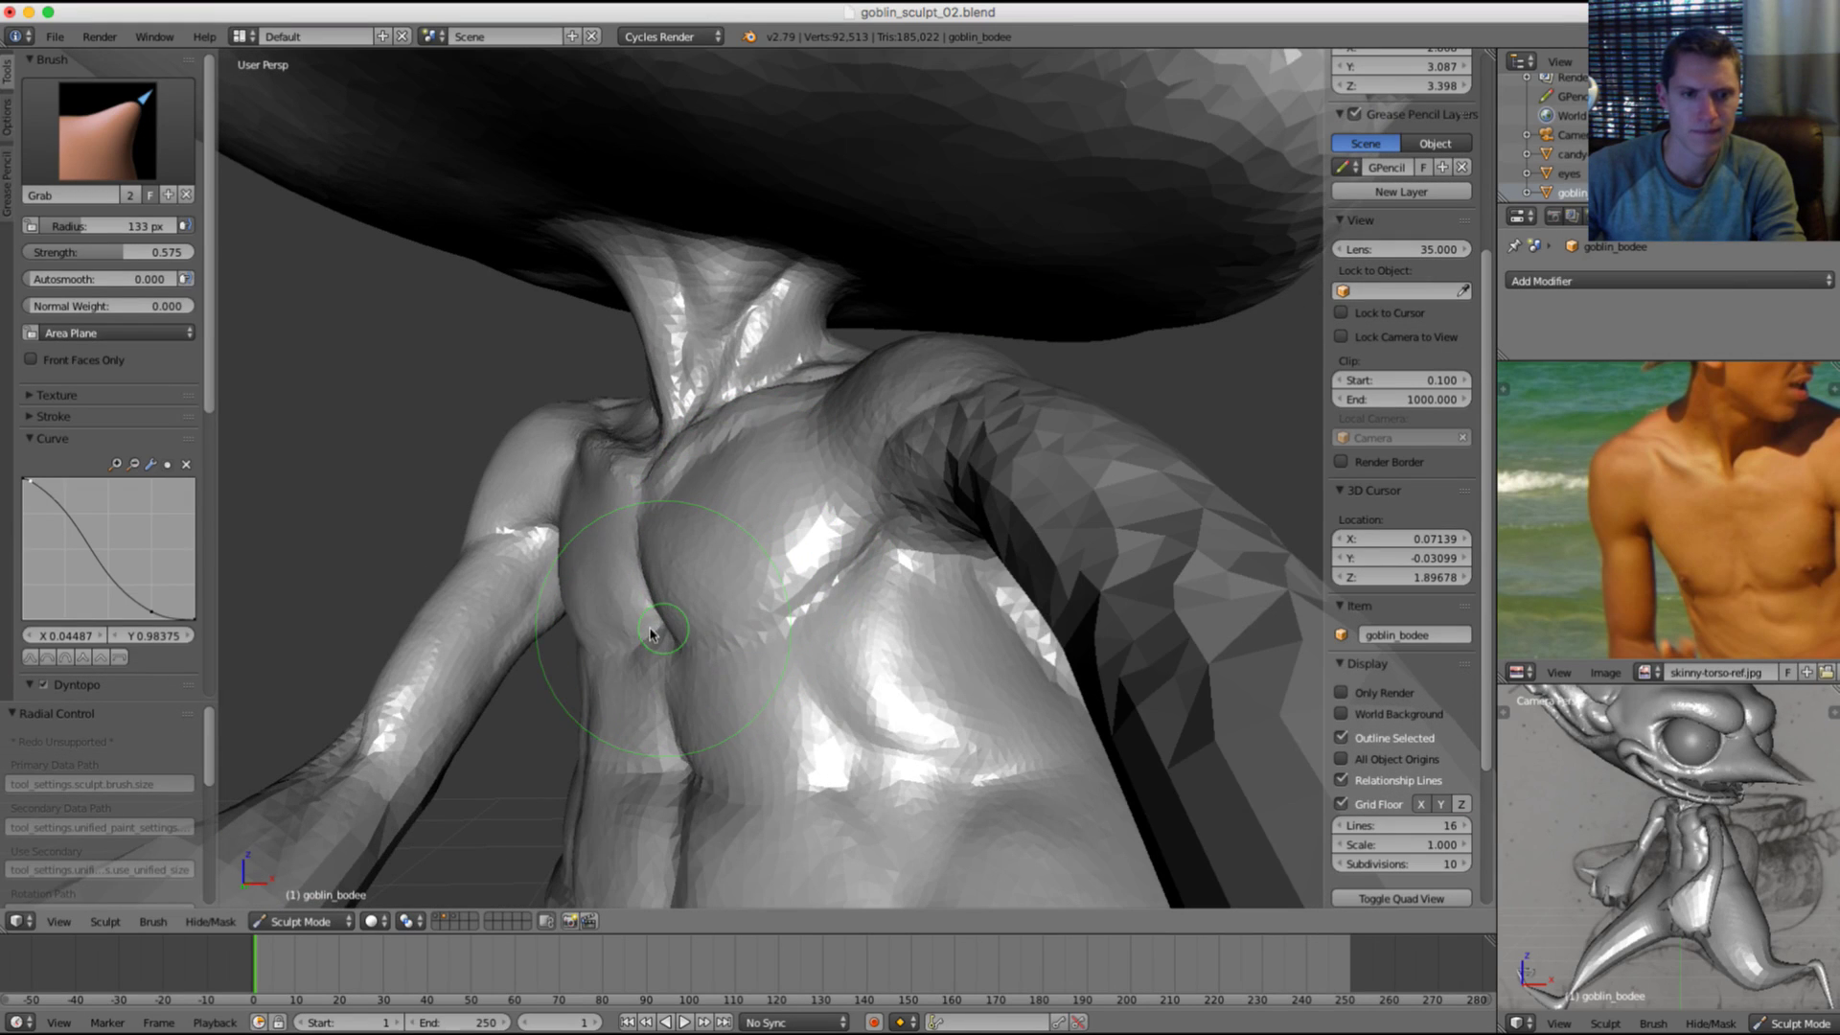
drag(645, 623, 683, 607)
key(f)
click(698, 604)
middle_drag(709, 600, 687, 549)
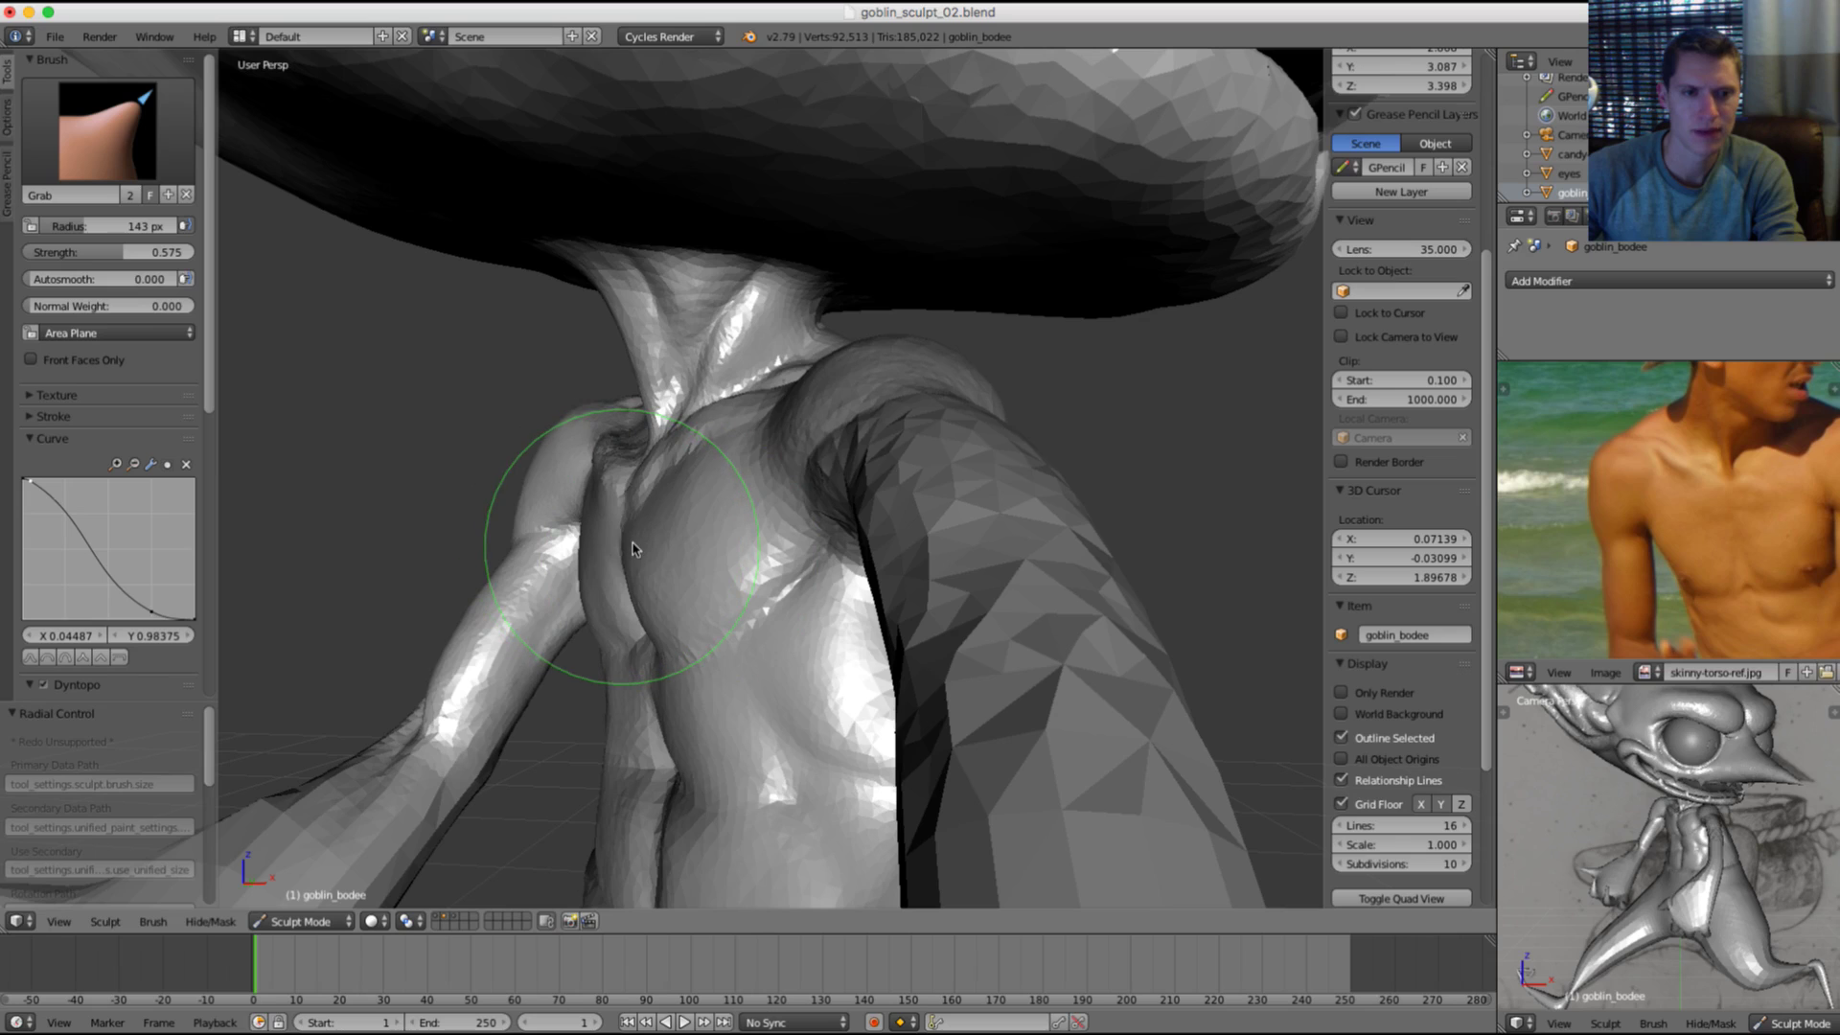
drag(626, 543, 634, 554)
Step: Refine the upper pectoral beside the sternum with the Grab brush at a 182 px radius
scroll(707, 566, down, 4)
mouse_move(707, 536)
middle_down()
mouse_move(731, 463)
mouse_move(833, 422)
mouse_move(993, 451)
mouse_move(985, 432)
mouse_move(1023, 584)
middle_up()
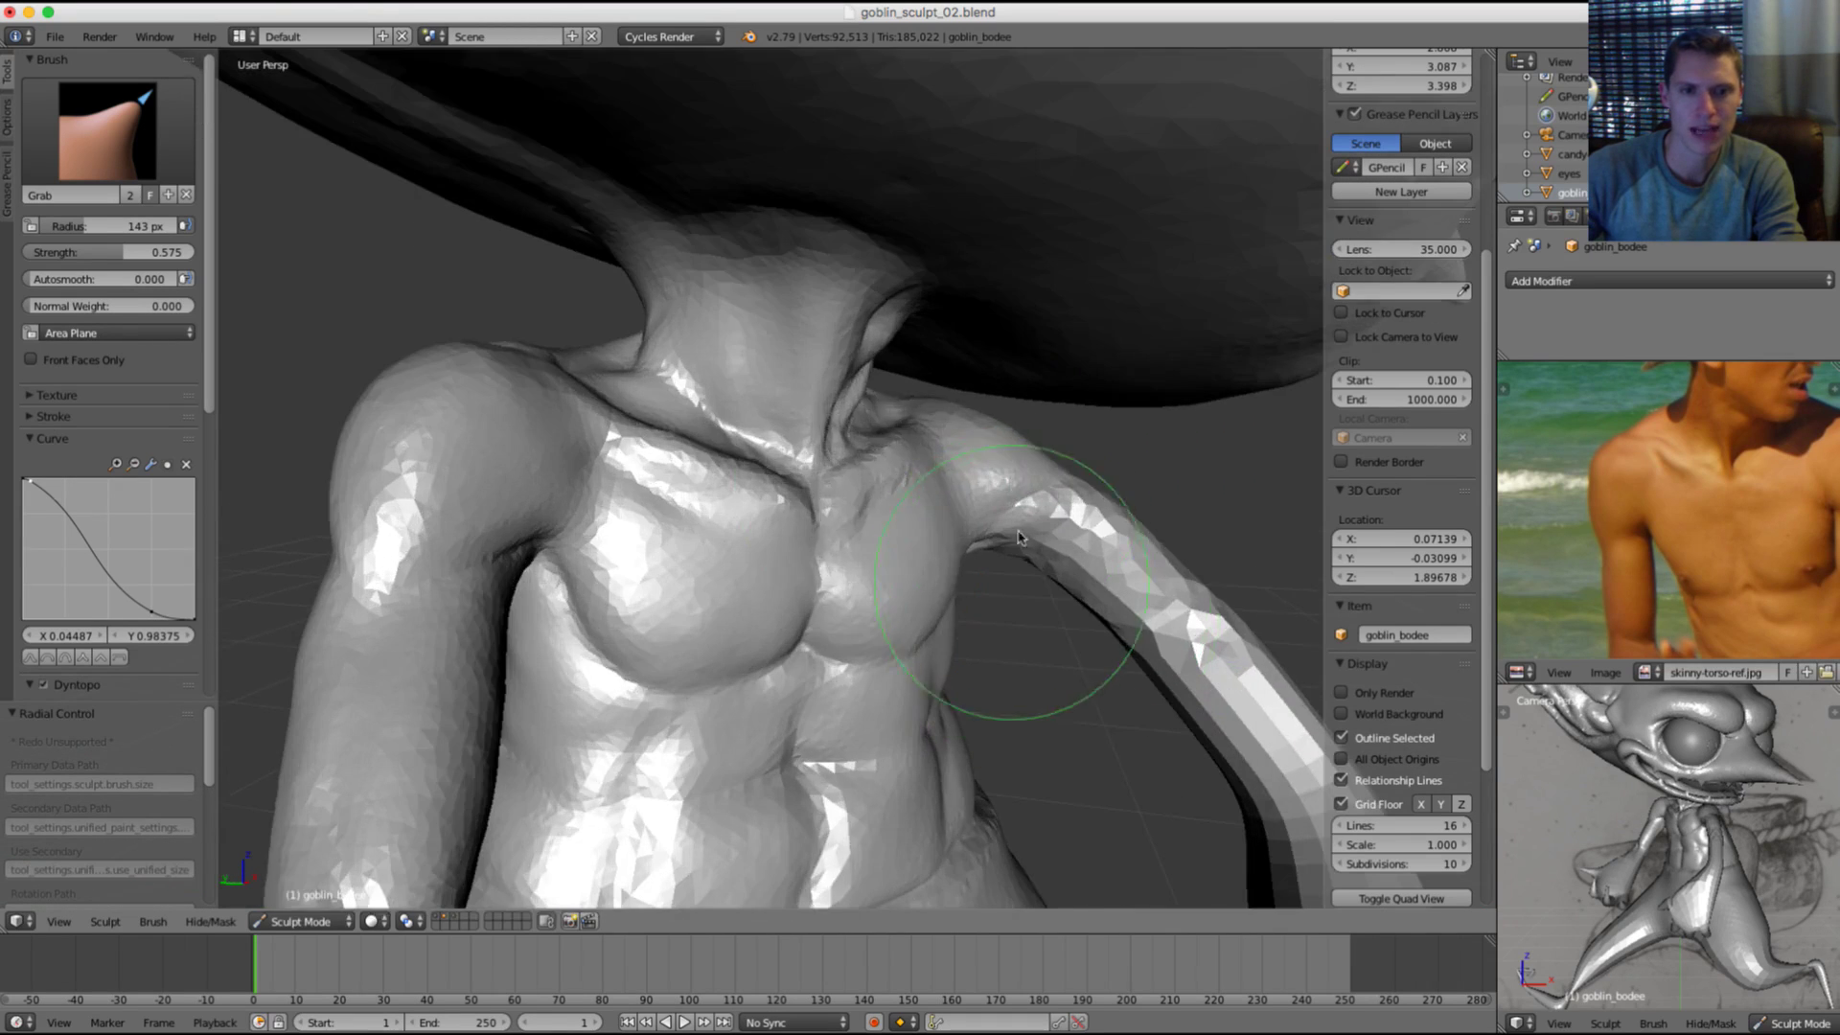
middle_drag(1010, 423, 1111, 459)
key(f)
click(1142, 412)
drag(922, 492, 909, 512)
middle_drag(905, 518, 820, 523)
scroll(820, 529, up, 3)
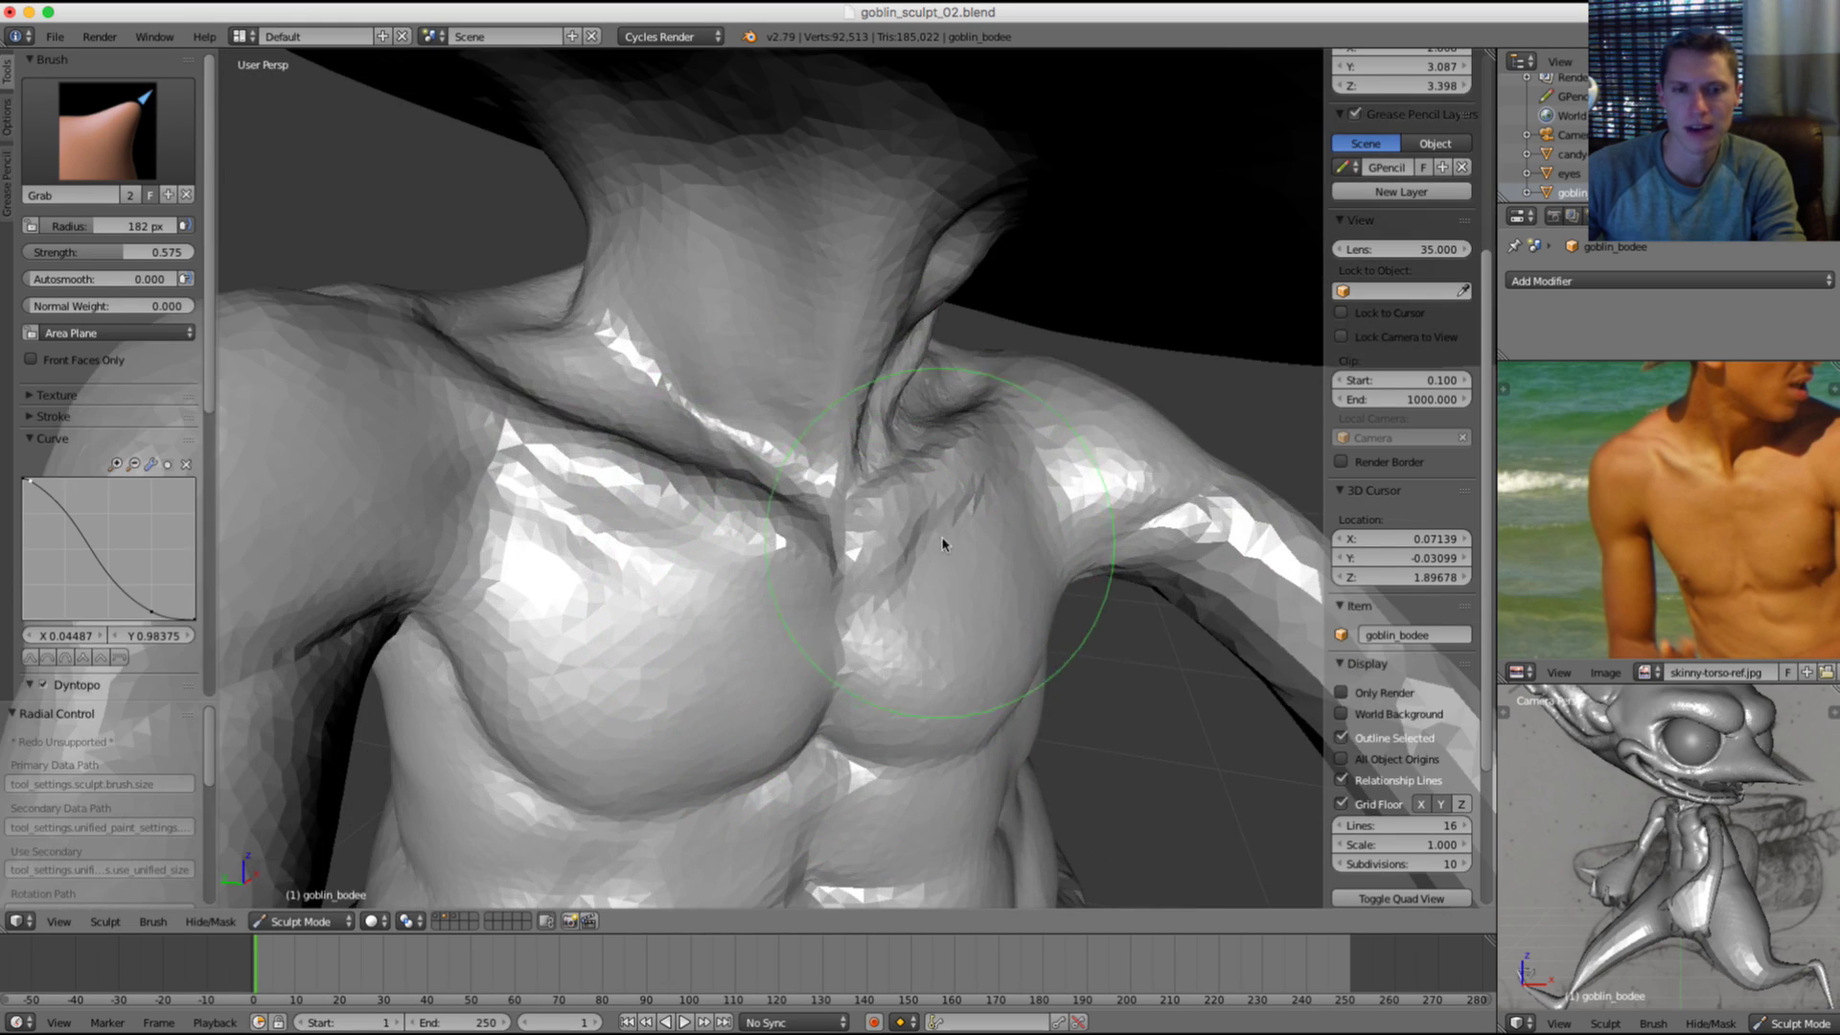
key(s)
key(g)
Step: Examine the whole goblin figure from several angles to judge the torso against the head and limbs
scroll(1035, 300, down, 4)
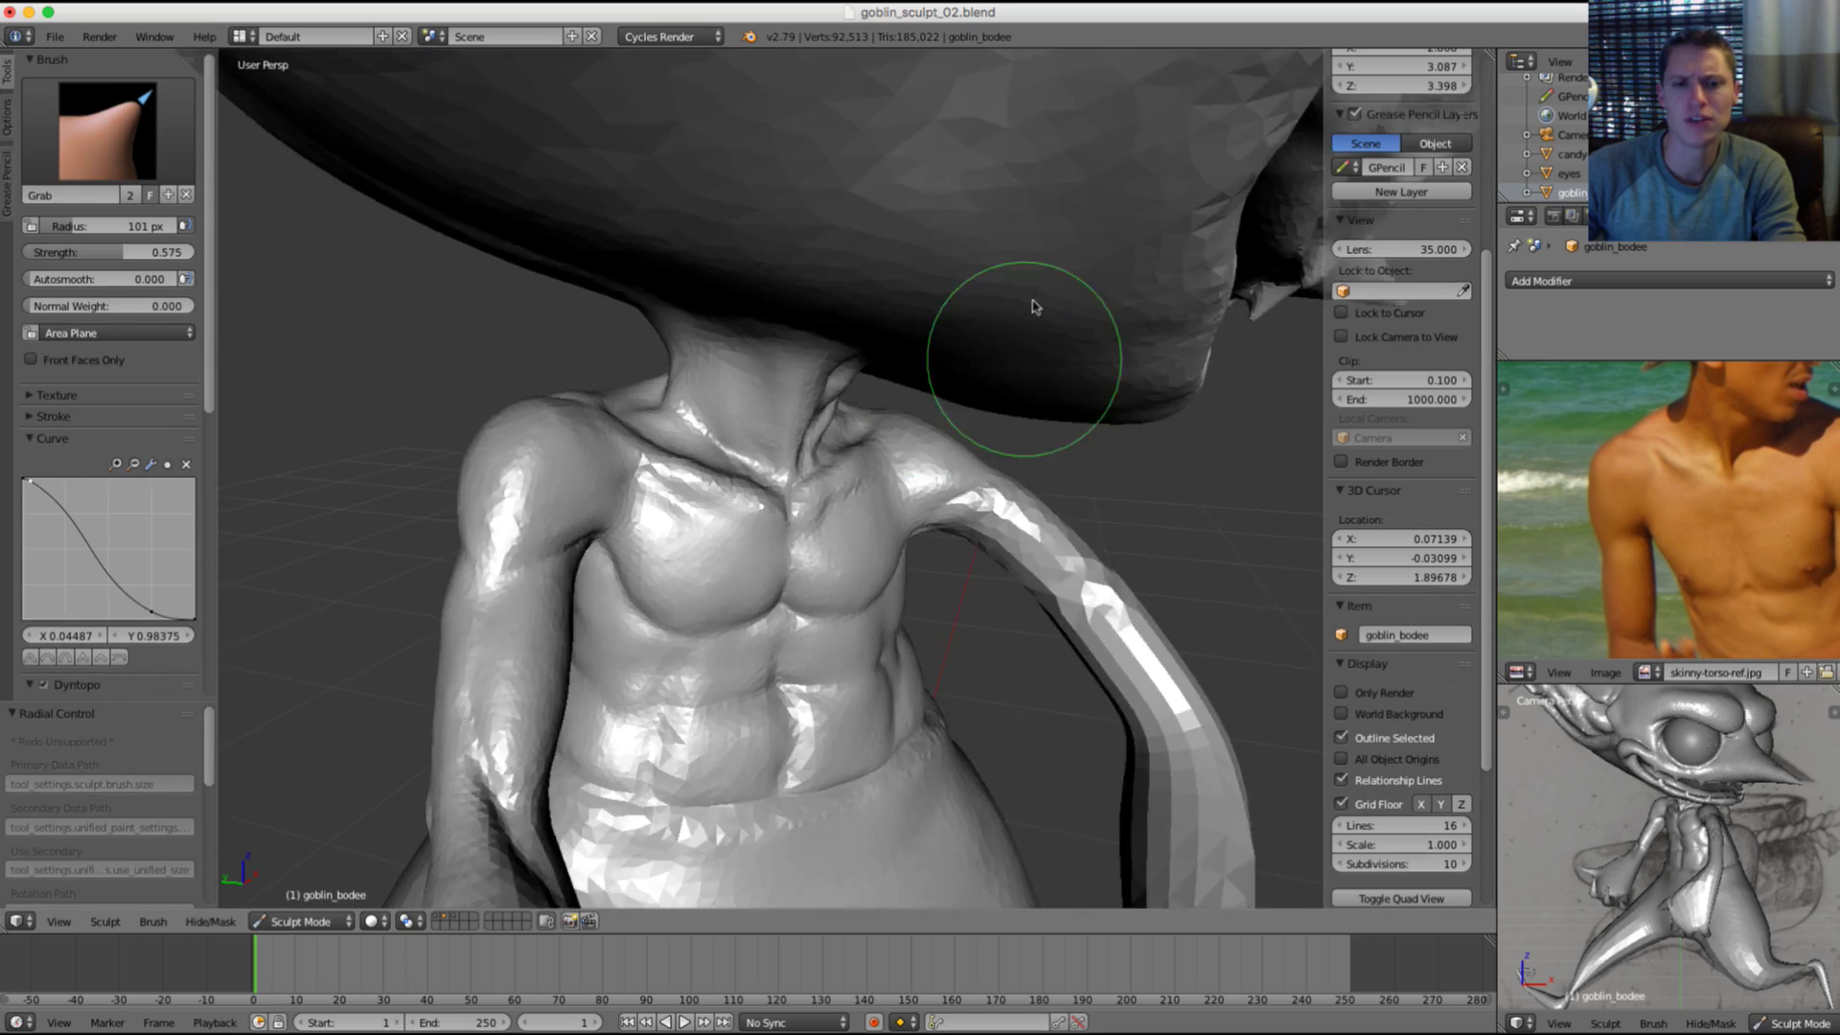
mouse_move(1035, 300)
middle_down()
mouse_move(1027, 370)
mouse_move(1055, 349)
mouse_move(939, 493)
mouse_move(883, 431)
mouse_move(821, 450)
mouse_move(888, 412)
mouse_move(891, 451)
middle_up()
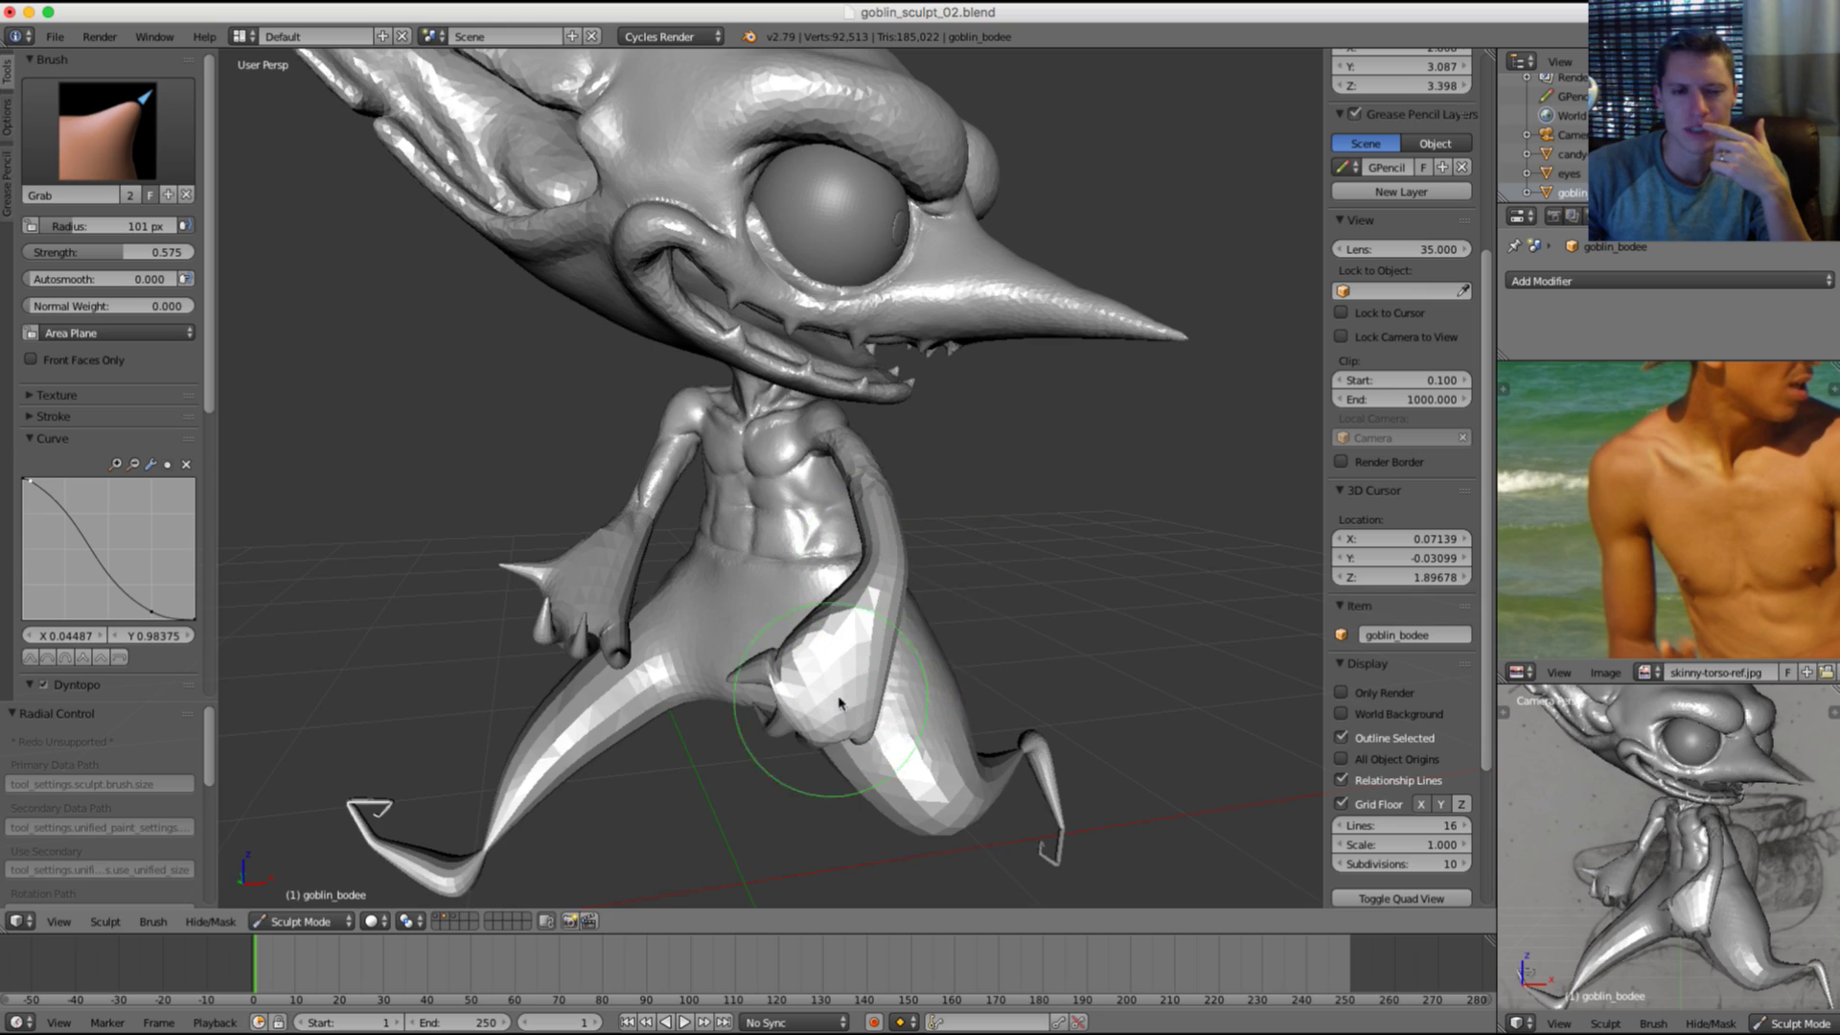
middle_drag(805, 737, 1020, 492)
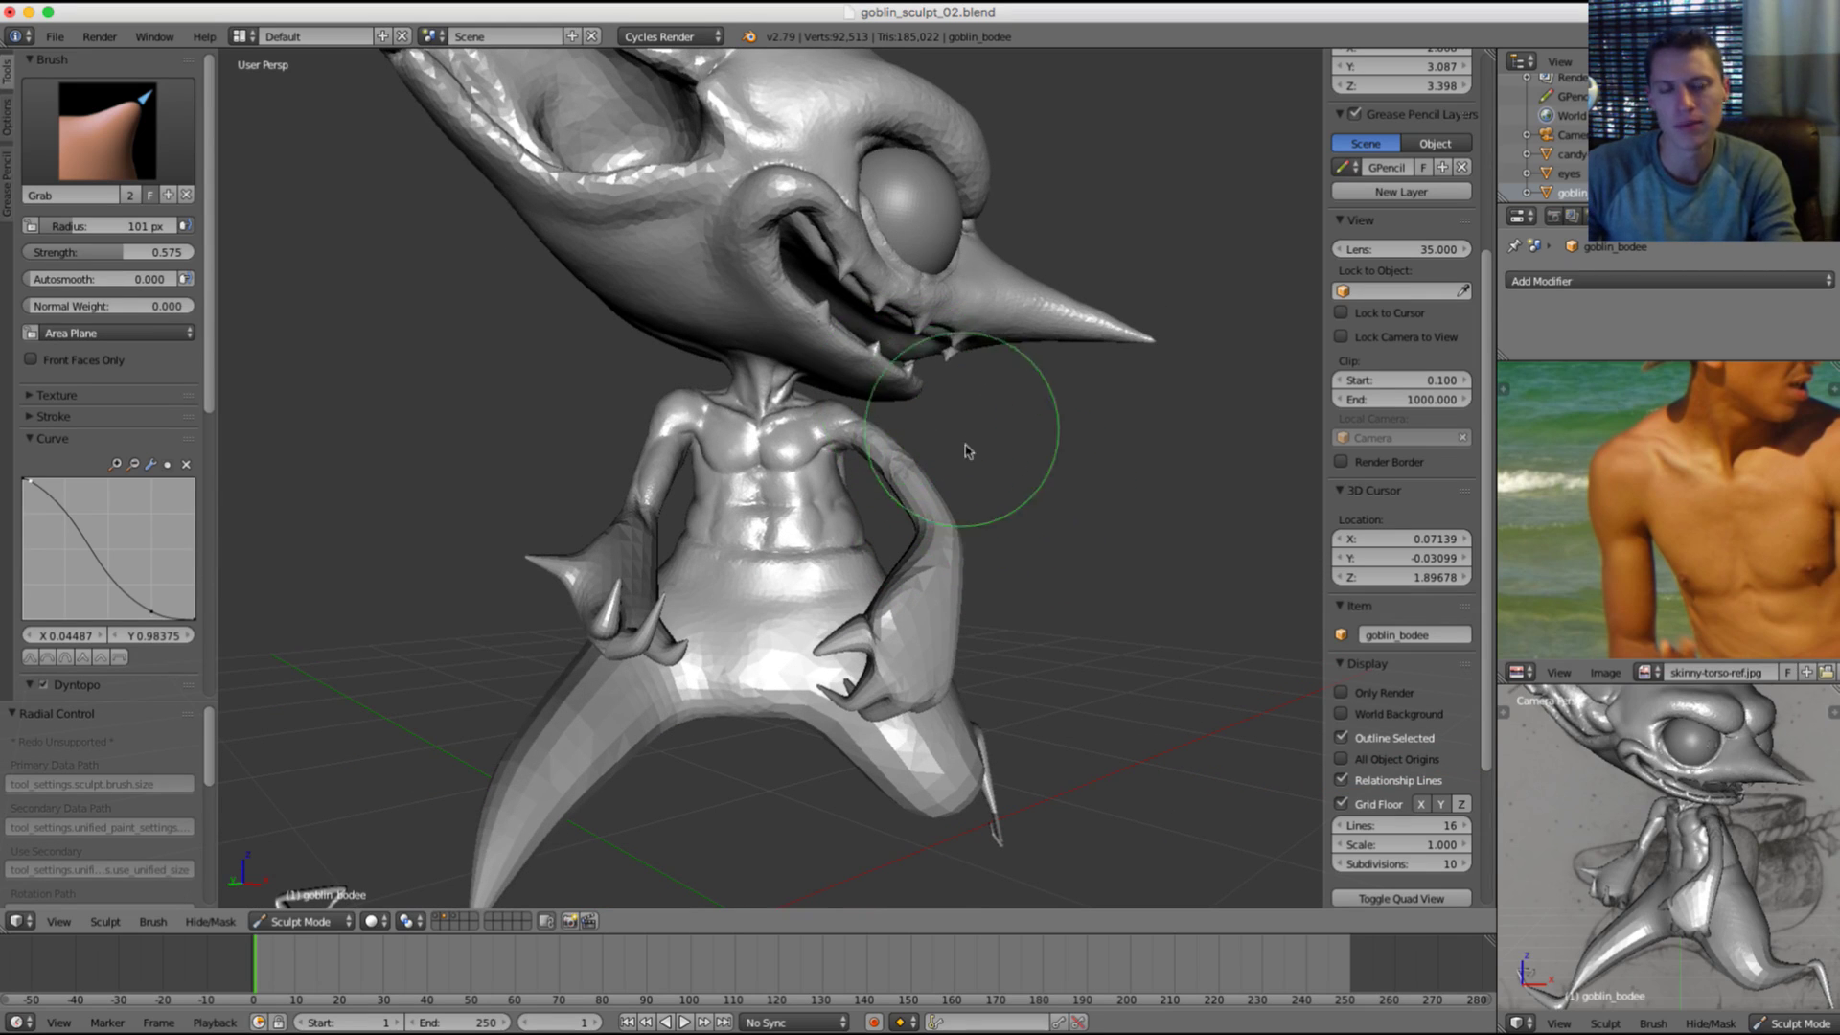
middle_drag(965, 451, 939, 411)
scroll(936, 446, up, 4)
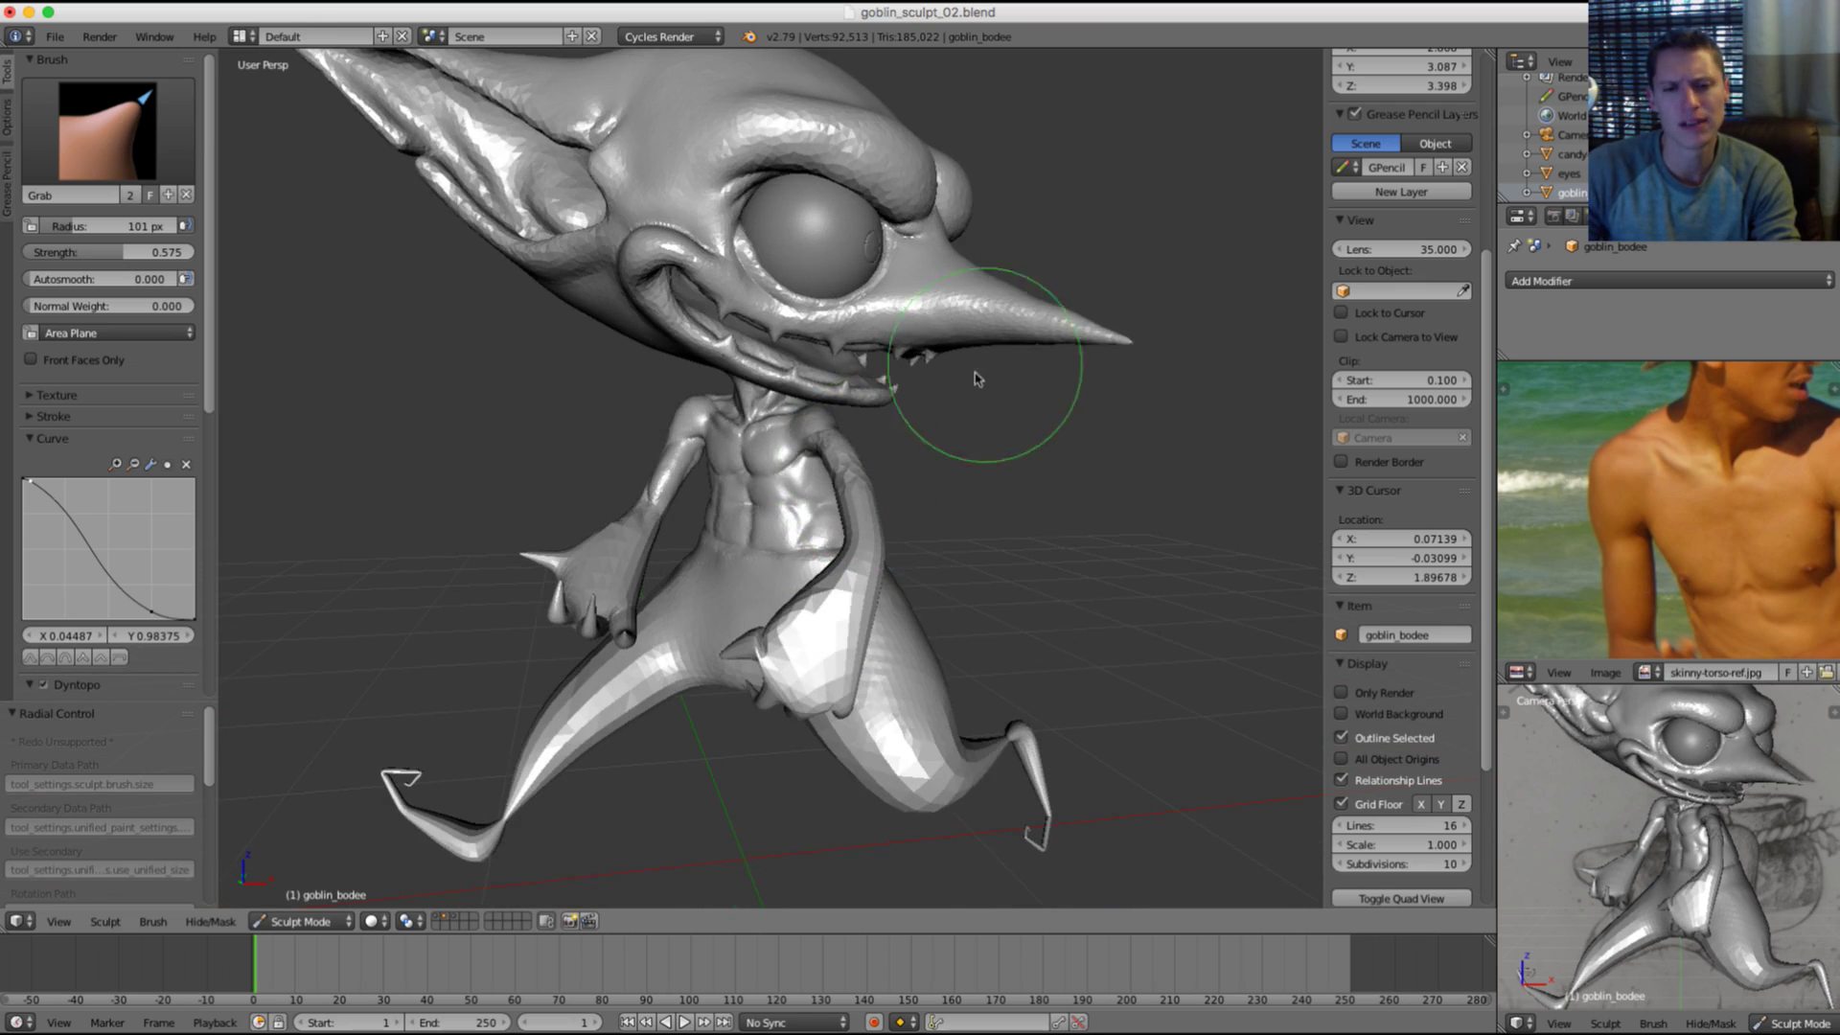
scroll(878, 433, down, 2)
middle_drag(877, 433, 862, 444)
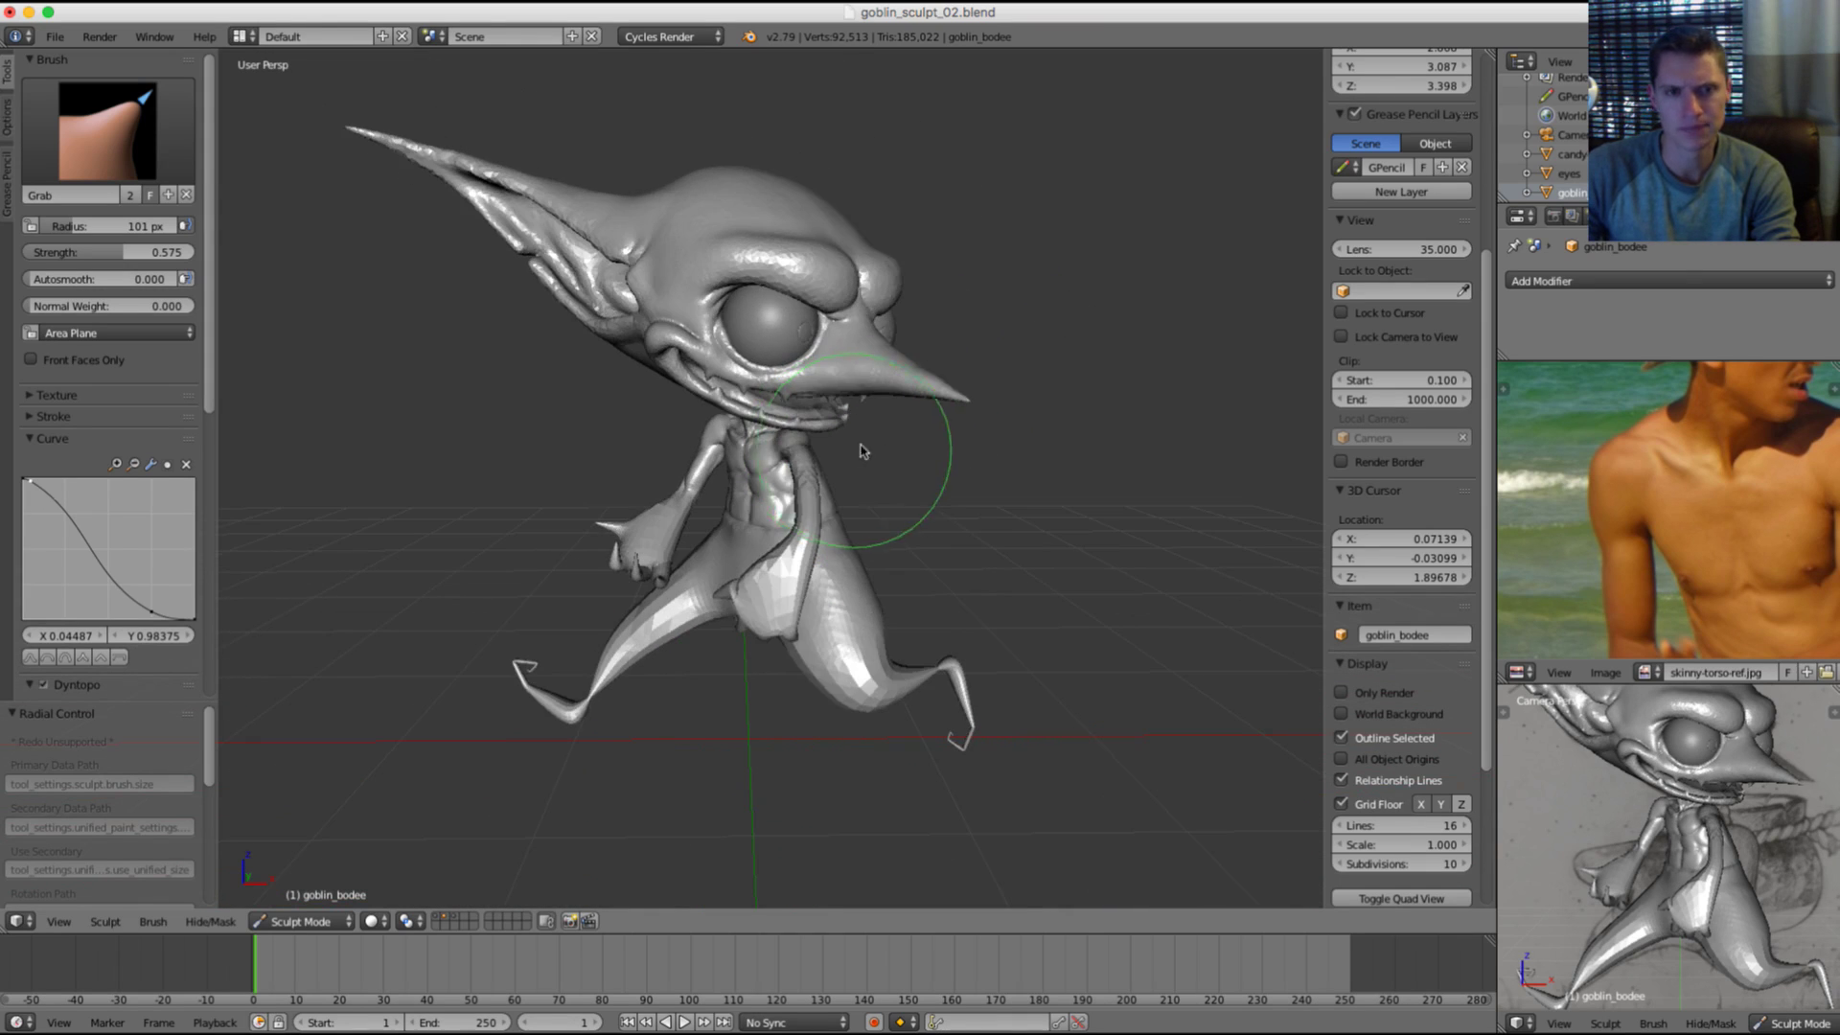
Step: Save the sculpt over the existing goblin_sculpt_02.blend file
key(ctrl+s)
click(927, 445)
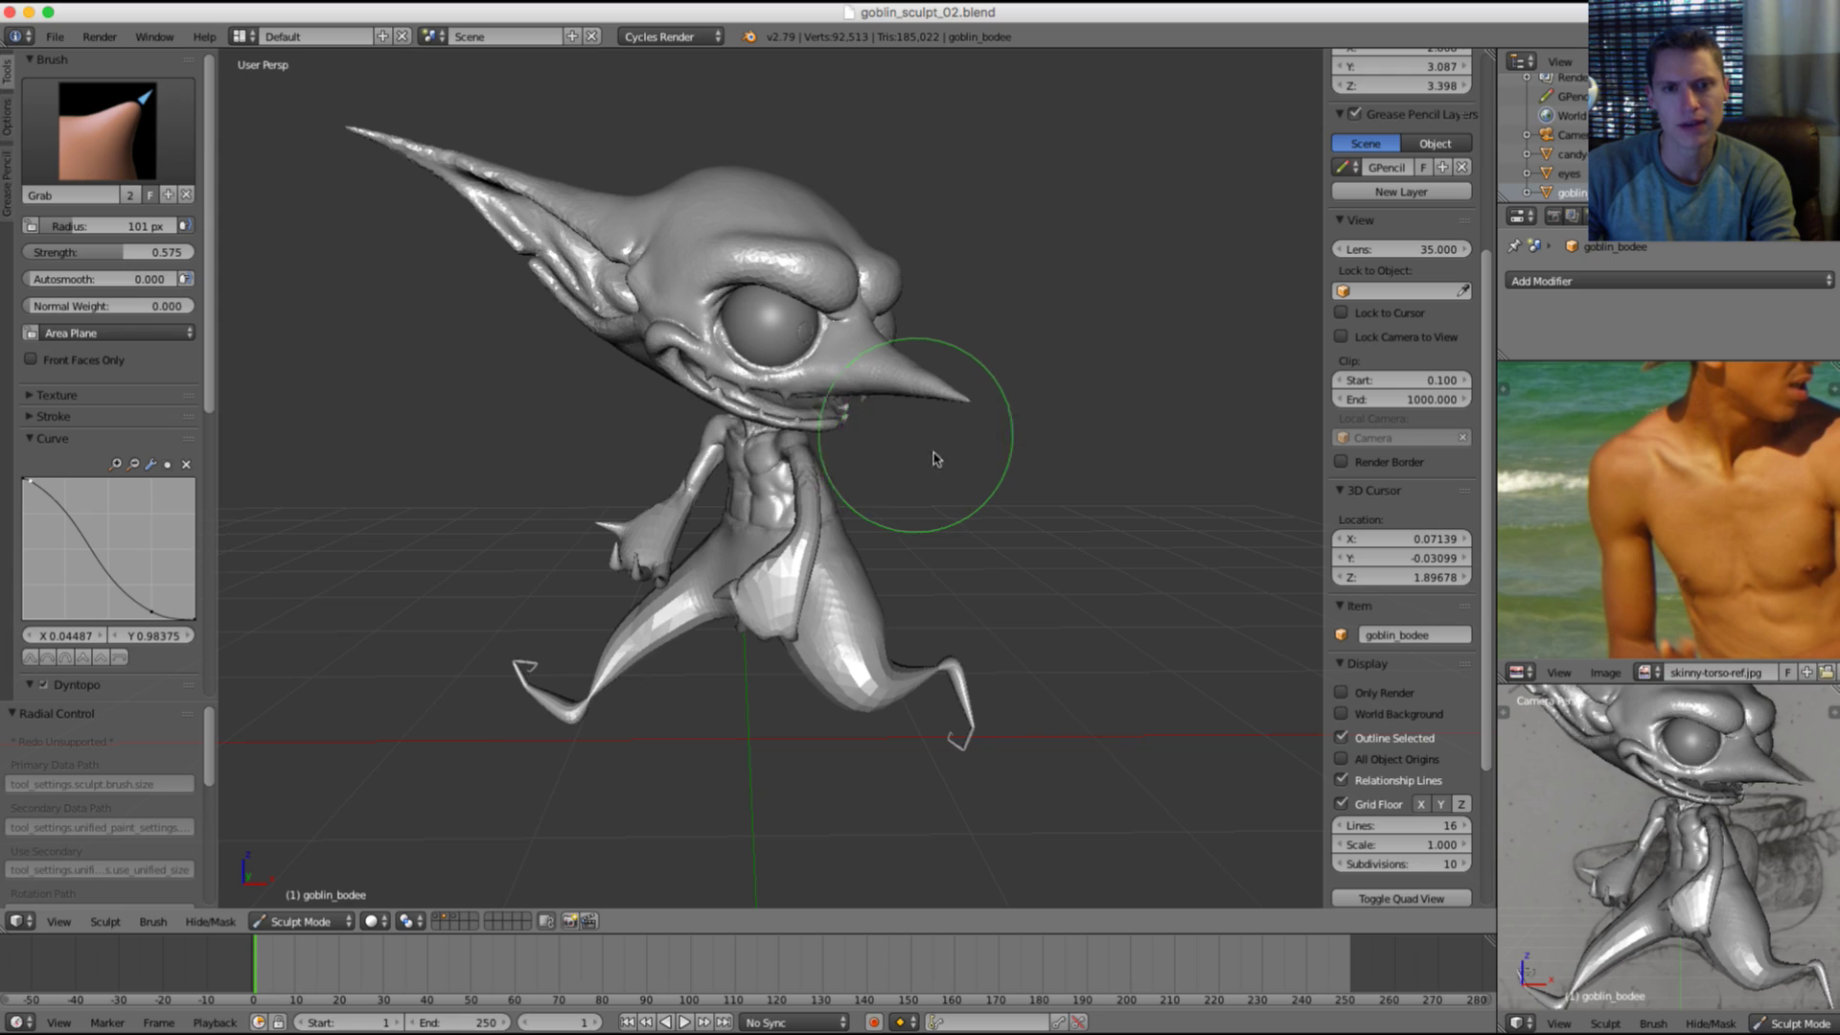
mouse_move(977, 485)
middle_down()
mouse_move(1092, 445)
mouse_move(1031, 411)
mouse_move(981, 418)
middle_up()
scroll(1092, 445, up, 2)
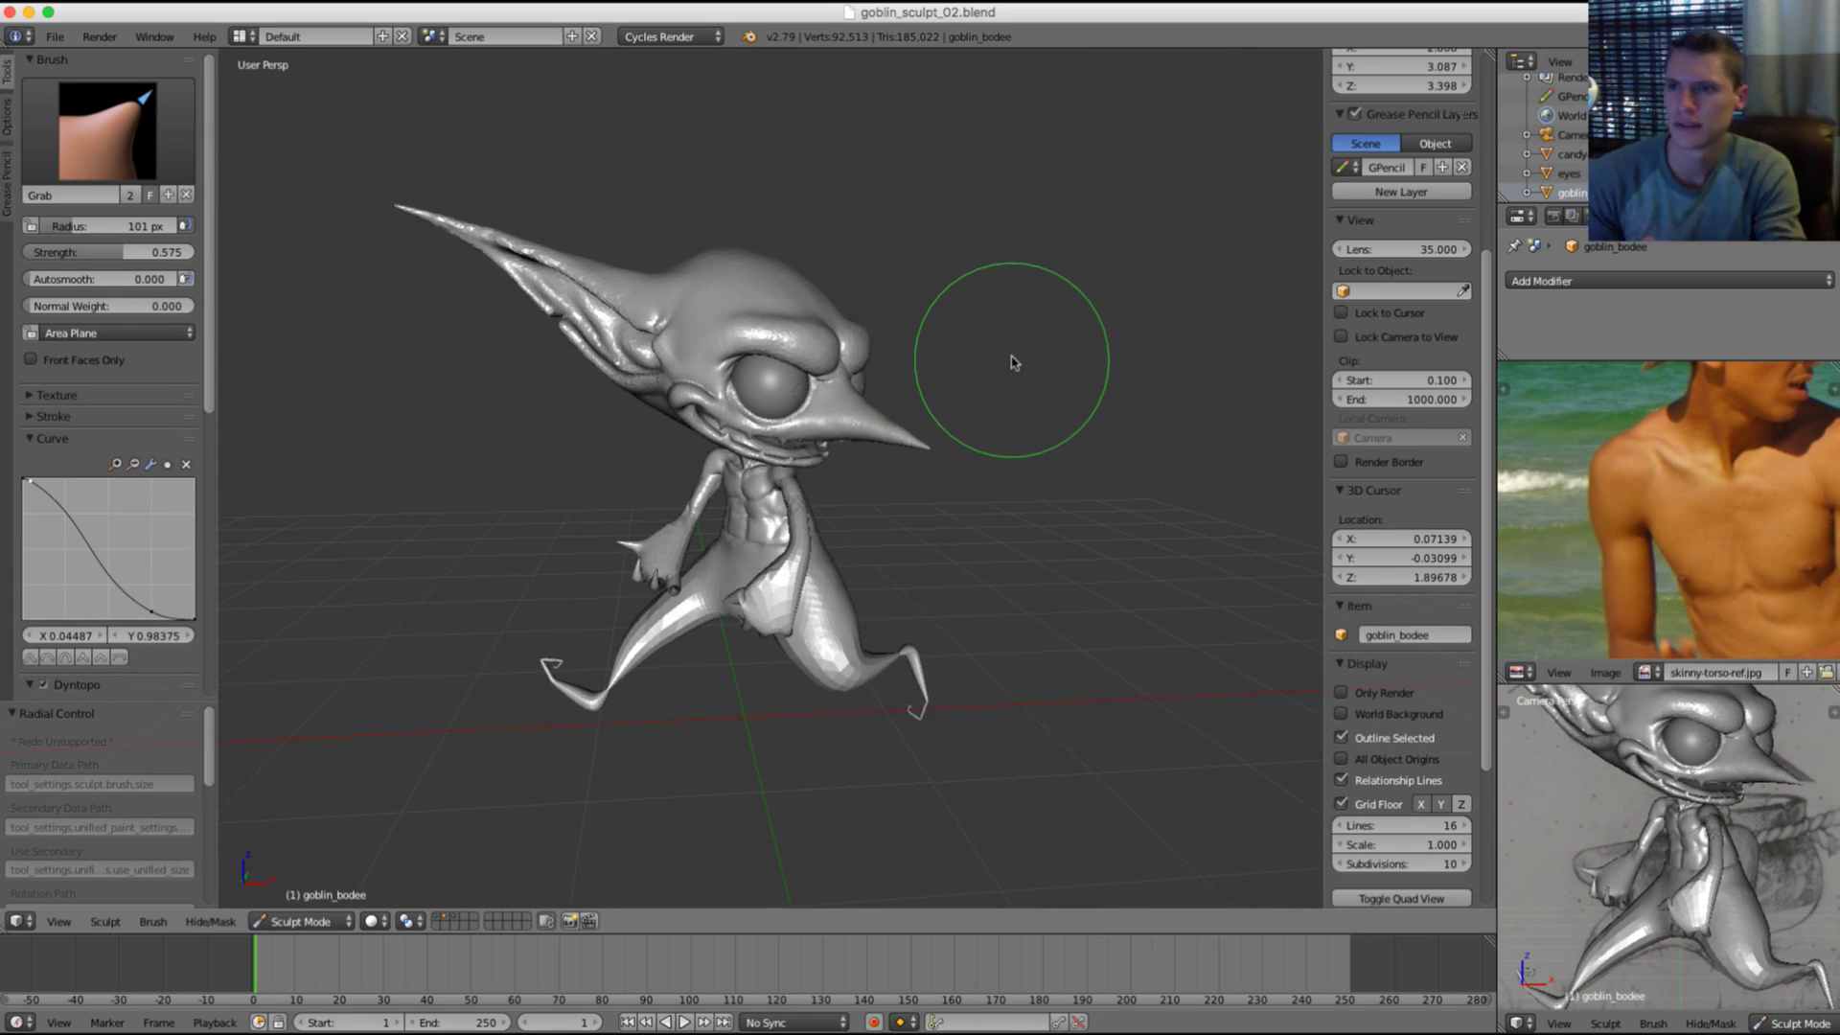